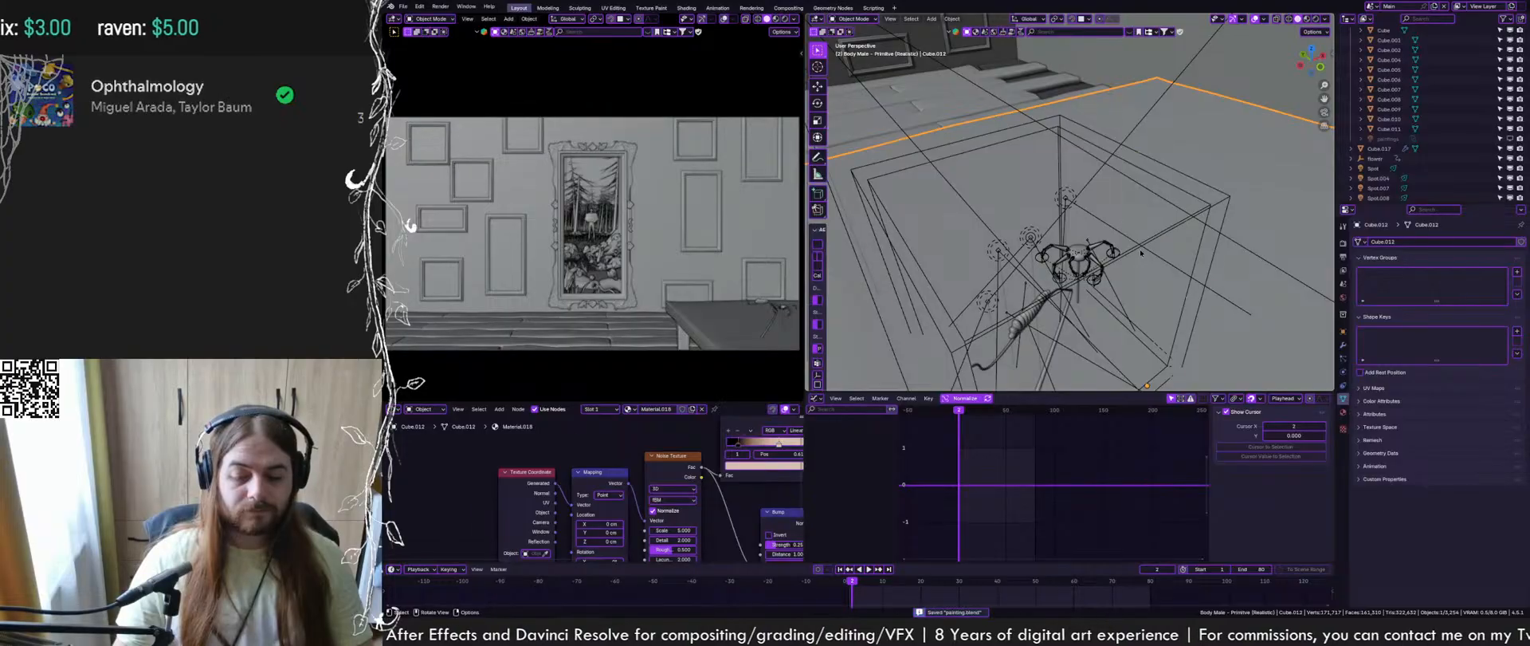
Examine the spot lights and armature around the small objects on the table
click(1079, 253)
middle_drag(1081, 249, 1112, 248)
click(1081, 242)
click(1082, 242)
scroll(1084, 245, down, 6)
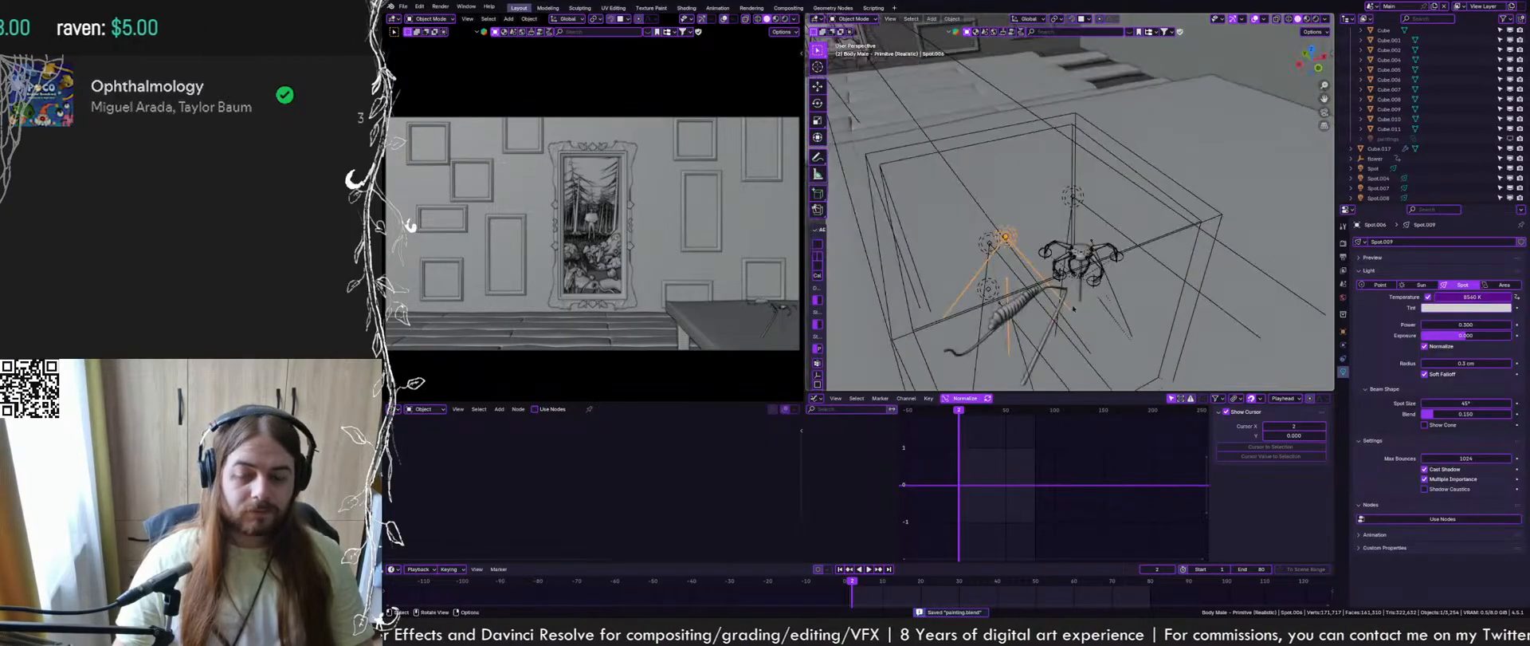
scroll(1072, 169, up, 6)
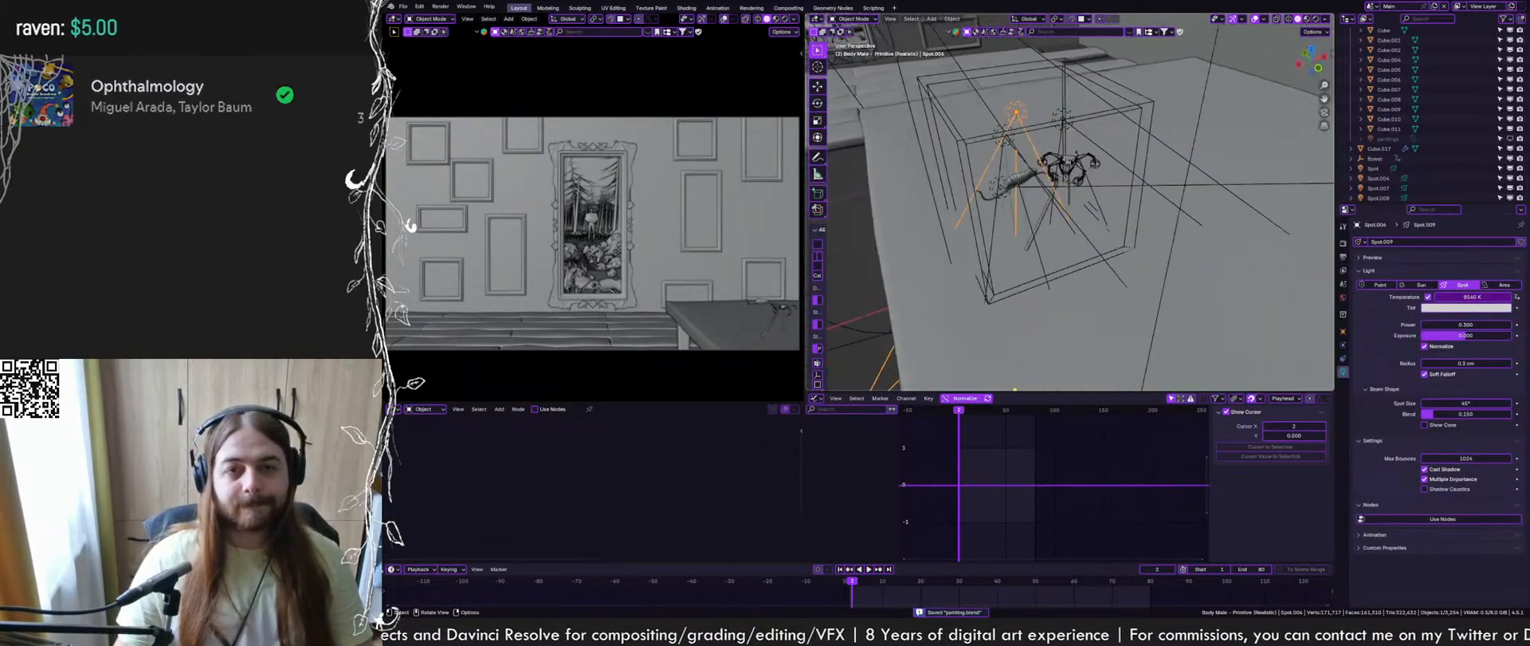
click(1076, 169)
middle_drag(1035, 148, 1068, 159)
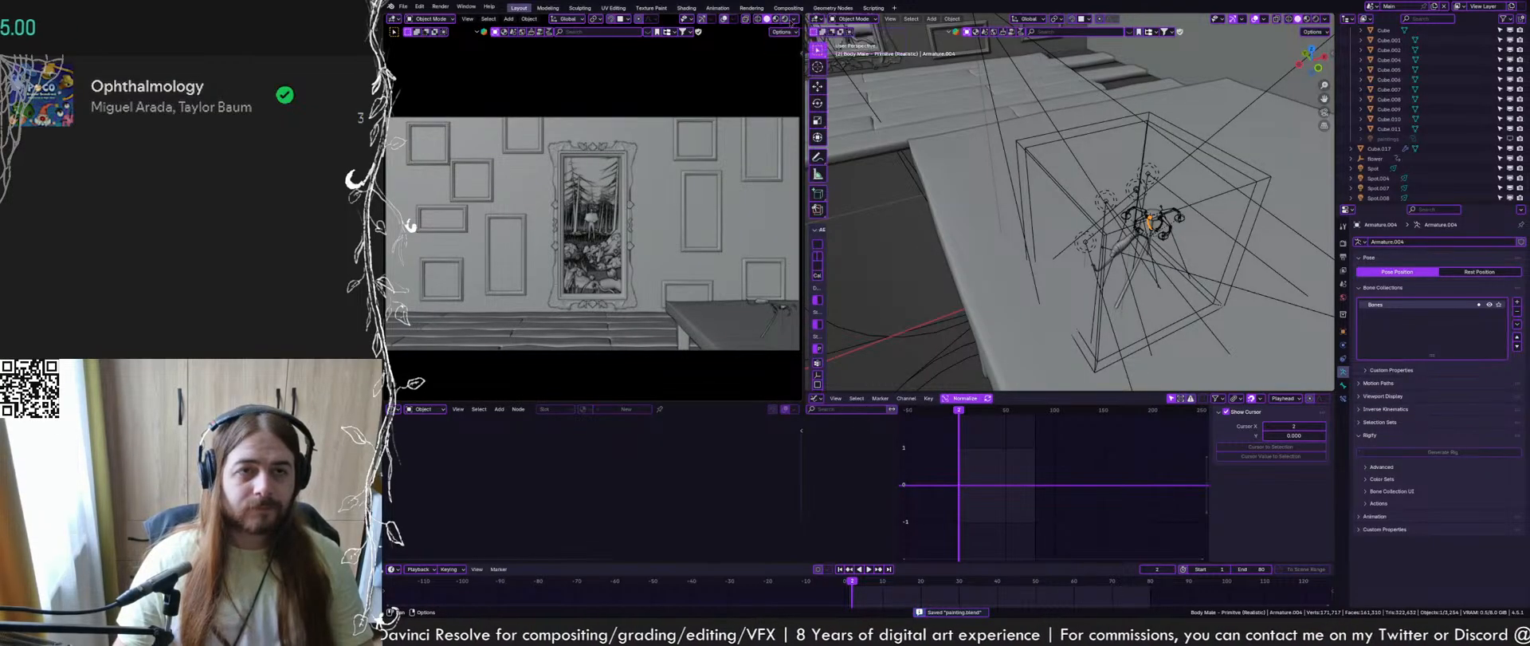
Show the painting textures in the camera view's solid shading and frame the tall painting Cube.009 beside the large ornate frame
click(795, 18)
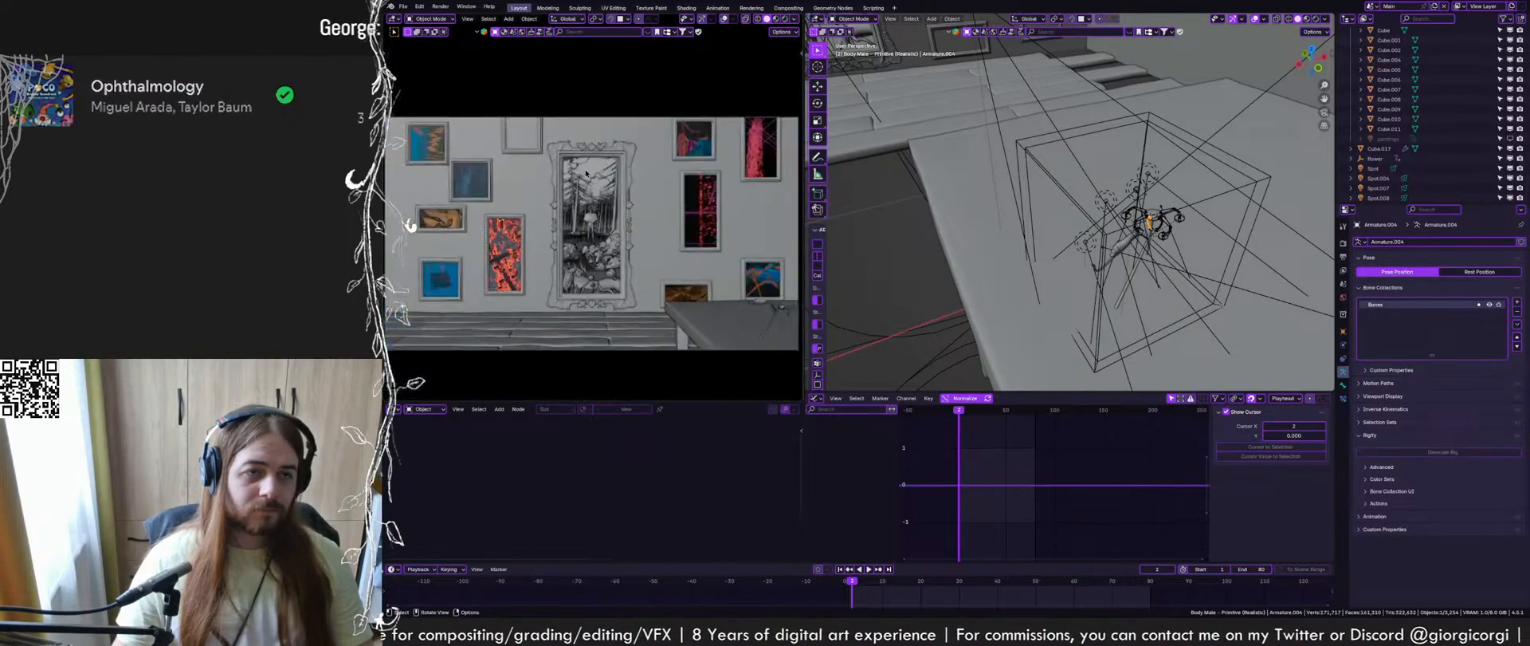
shift+middle_drag(630, 205, 634, 206)
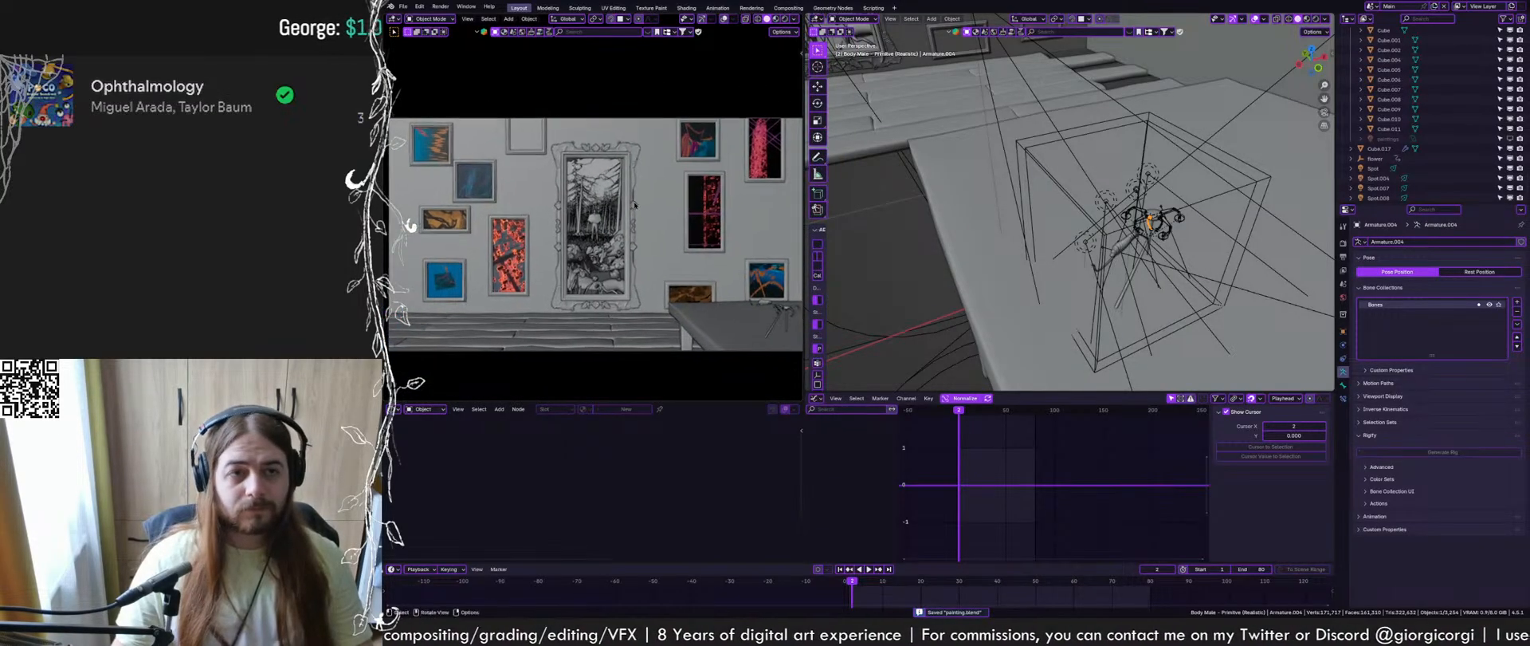
click(705, 211)
scroll(1047, 149, down, 5)
mouse_move(1047, 150)
shift+middle_down()
mouse_move(1001, 94)
mouse_move(1073, 191)
mouse_move(1139, 328)
shift+middle_up()
scroll(1073, 192, down, 6)
key(KP_Decimal)
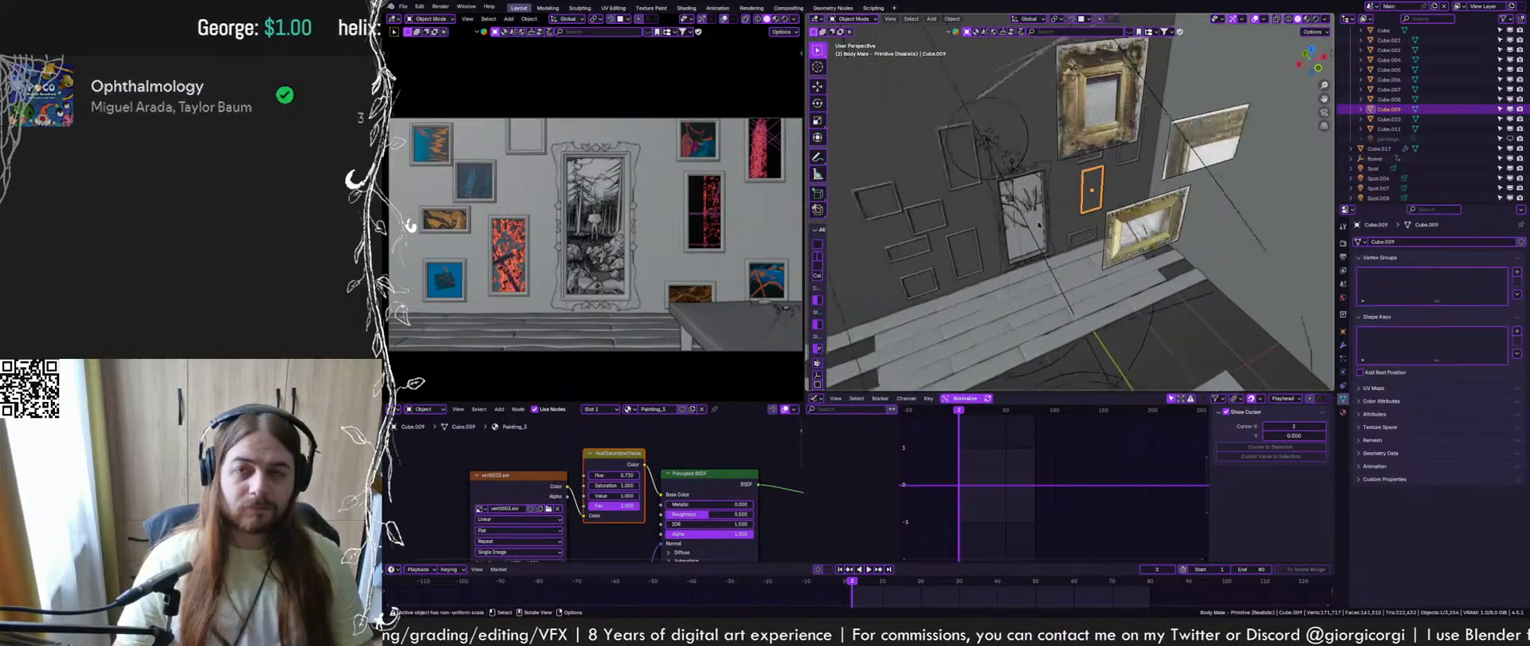
scroll(985, 352, down, 4)
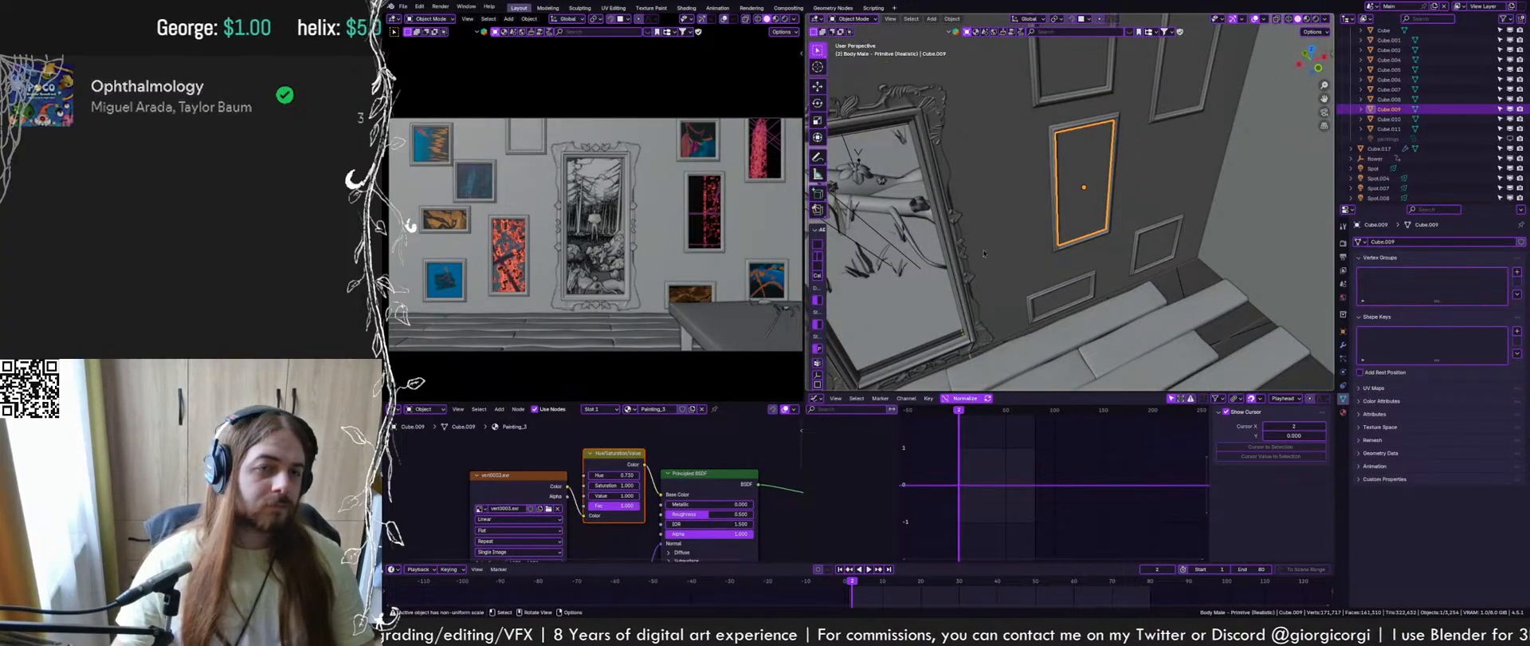
Save the file and look over the textured paintings on the wall in the camera view
key(ctrl+s)
scroll(460, 224, up, 3)
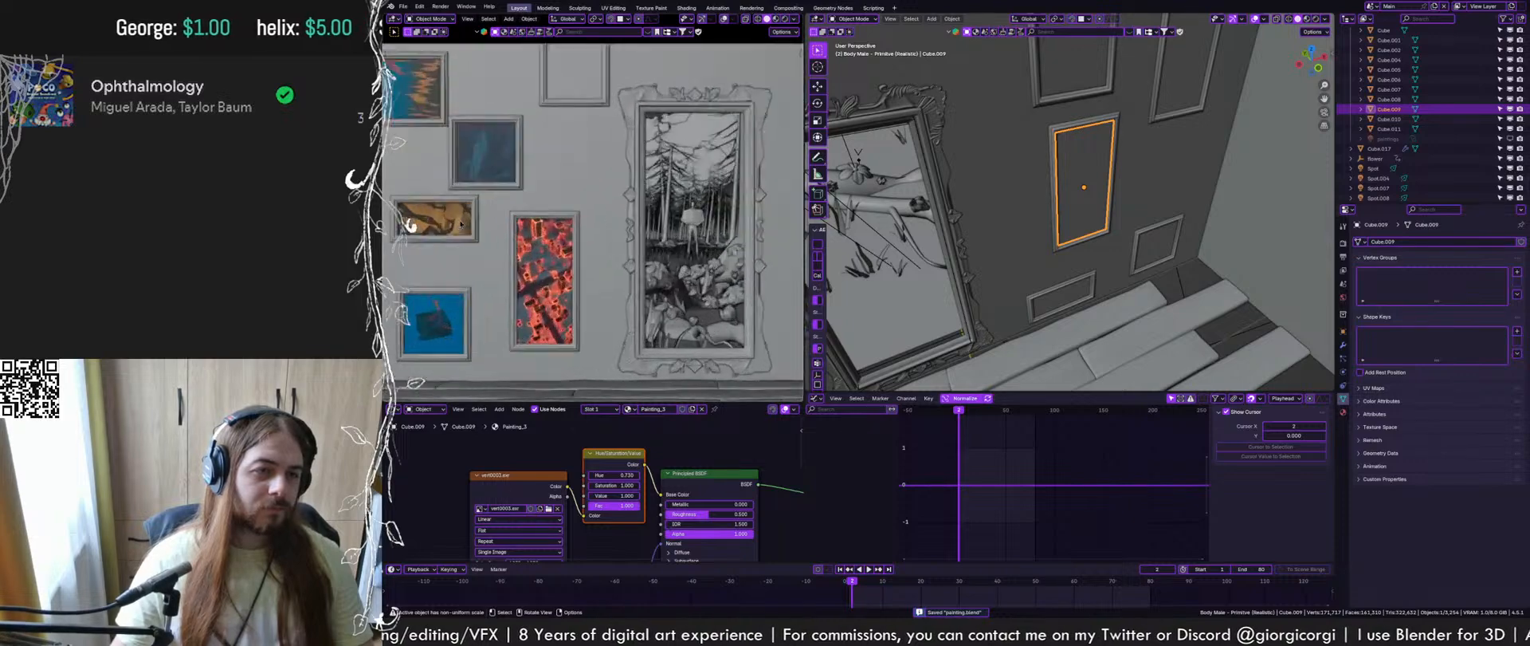
scroll(460, 224, down, 3)
mouse_move(713, 205)
shift+middle_down()
mouse_move(670, 212)
mouse_move(686, 190)
shift+middle_up()
scroll(669, 212, up, 1)
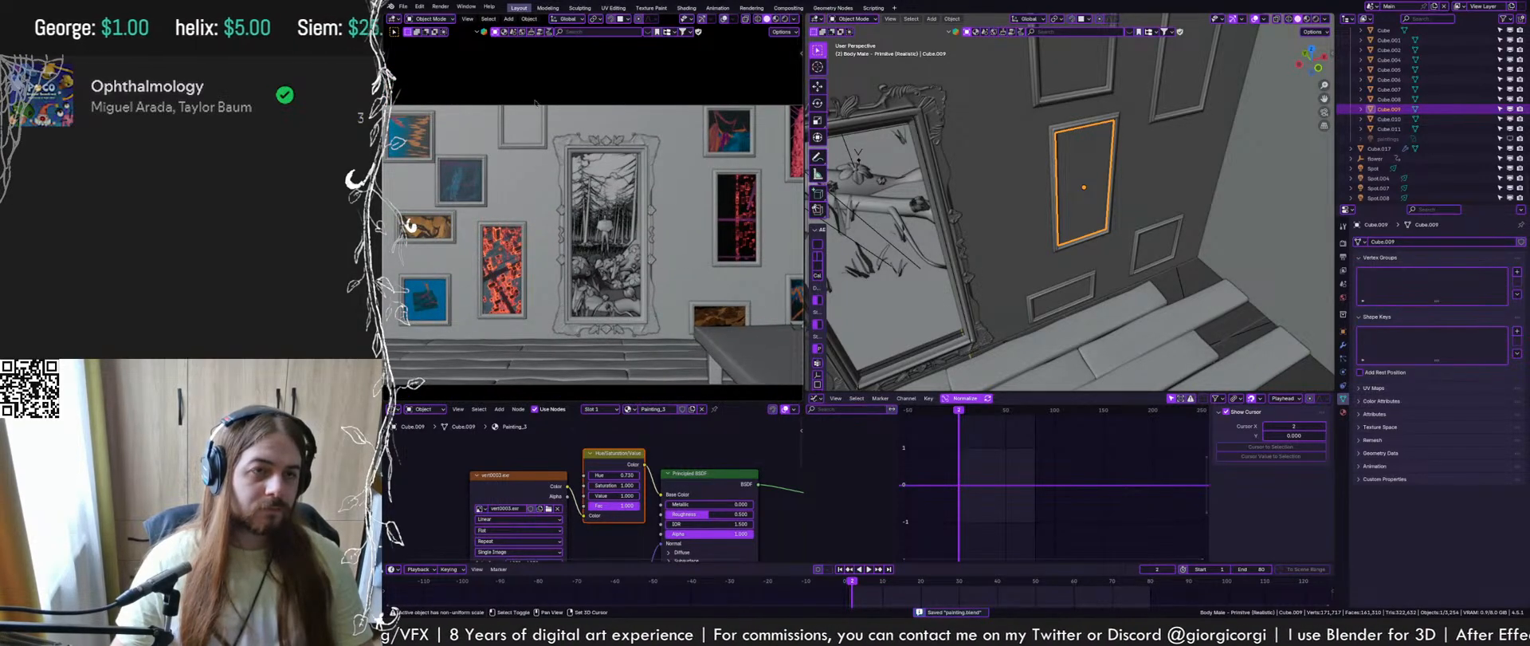
Make the image texture node active on the blank painting Cube.005 so its artwork shows in the camera view
shift+middle_drag(530, 114, 566, 196)
click(566, 196)
key(KP_Decimal)
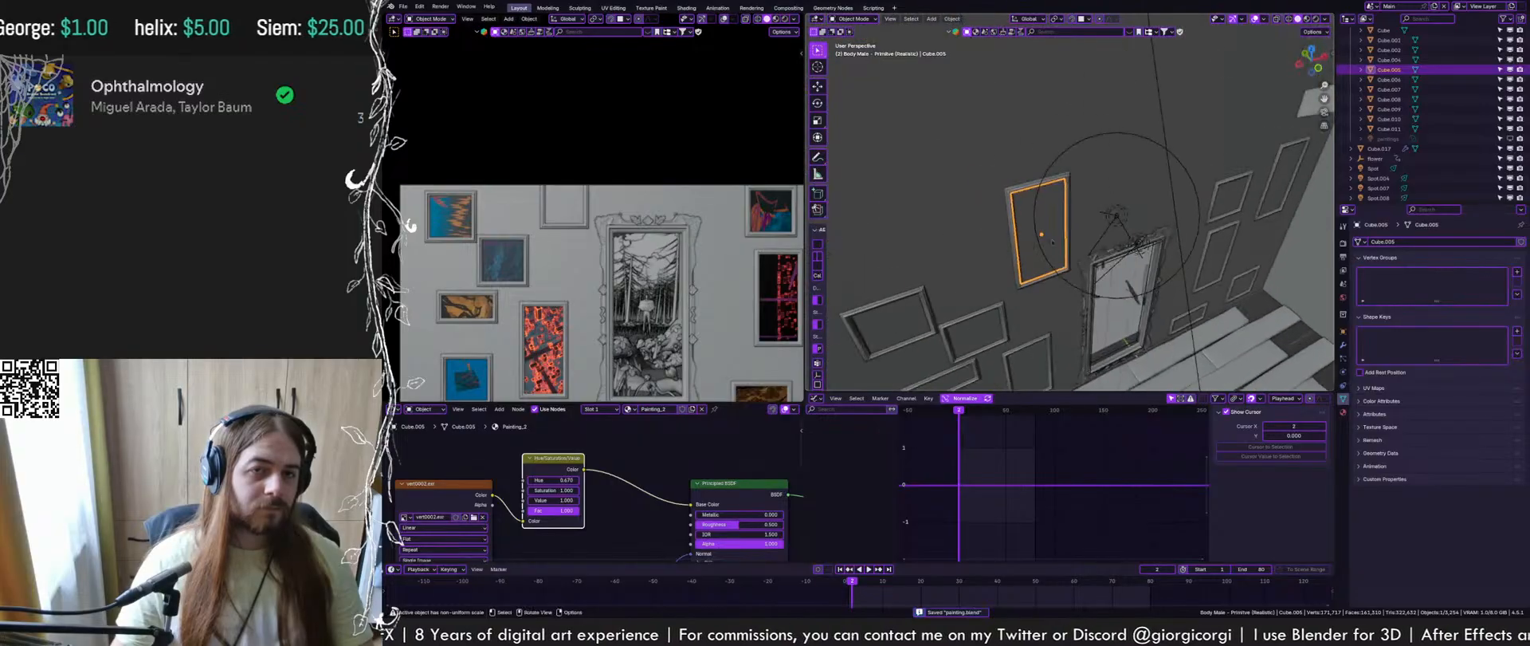
scroll(660, 478, down, 2)
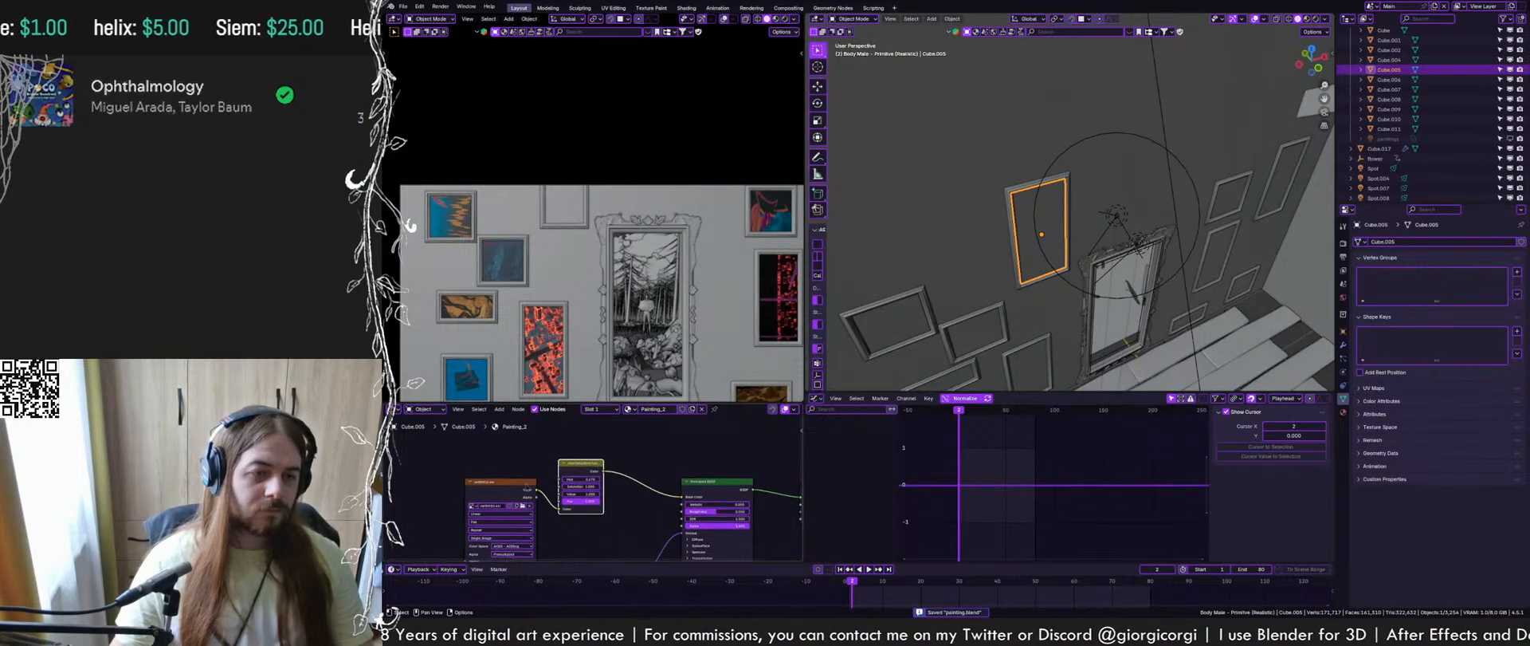
shift+middle_drag(652, 340, 611, 267)
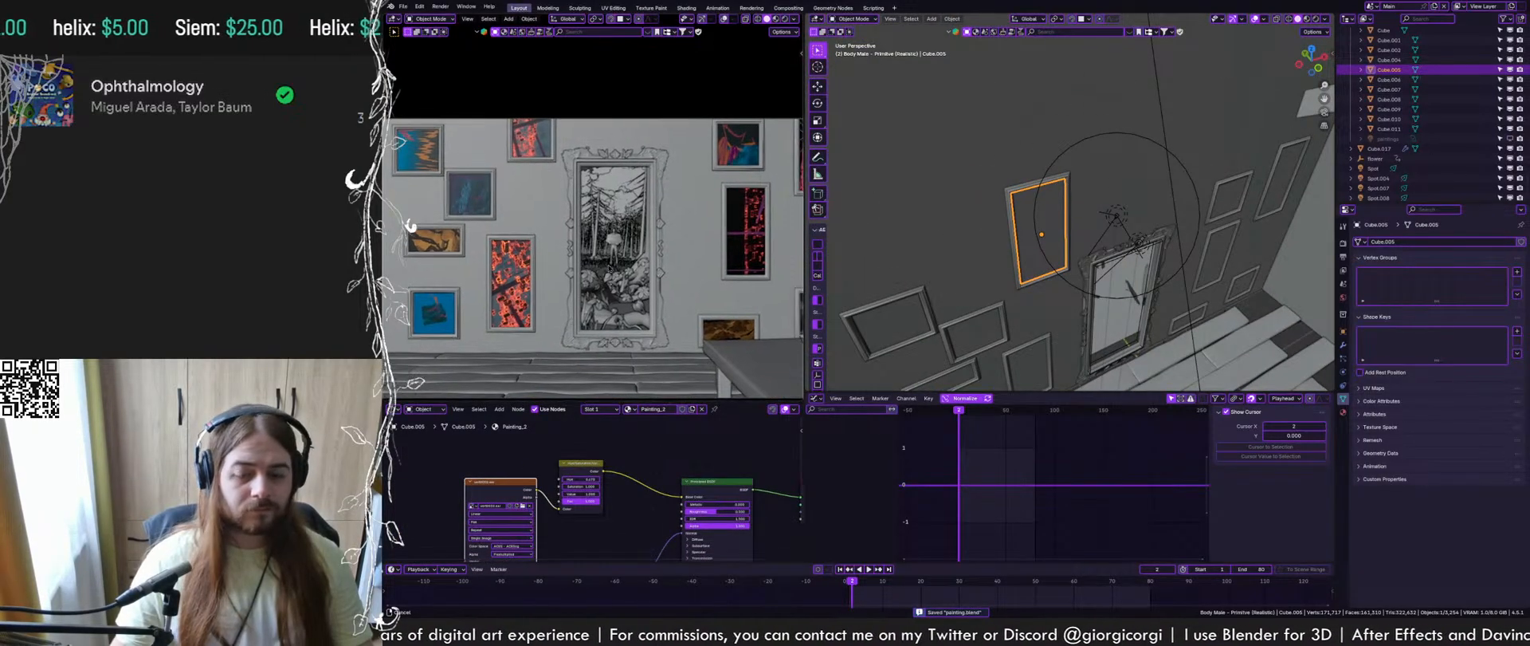
Parent the surrounding frame to the painting Cube.005 using the Object parent type
scroll(1024, 239, up, 3)
middle_drag(1023, 239, 1000, 217)
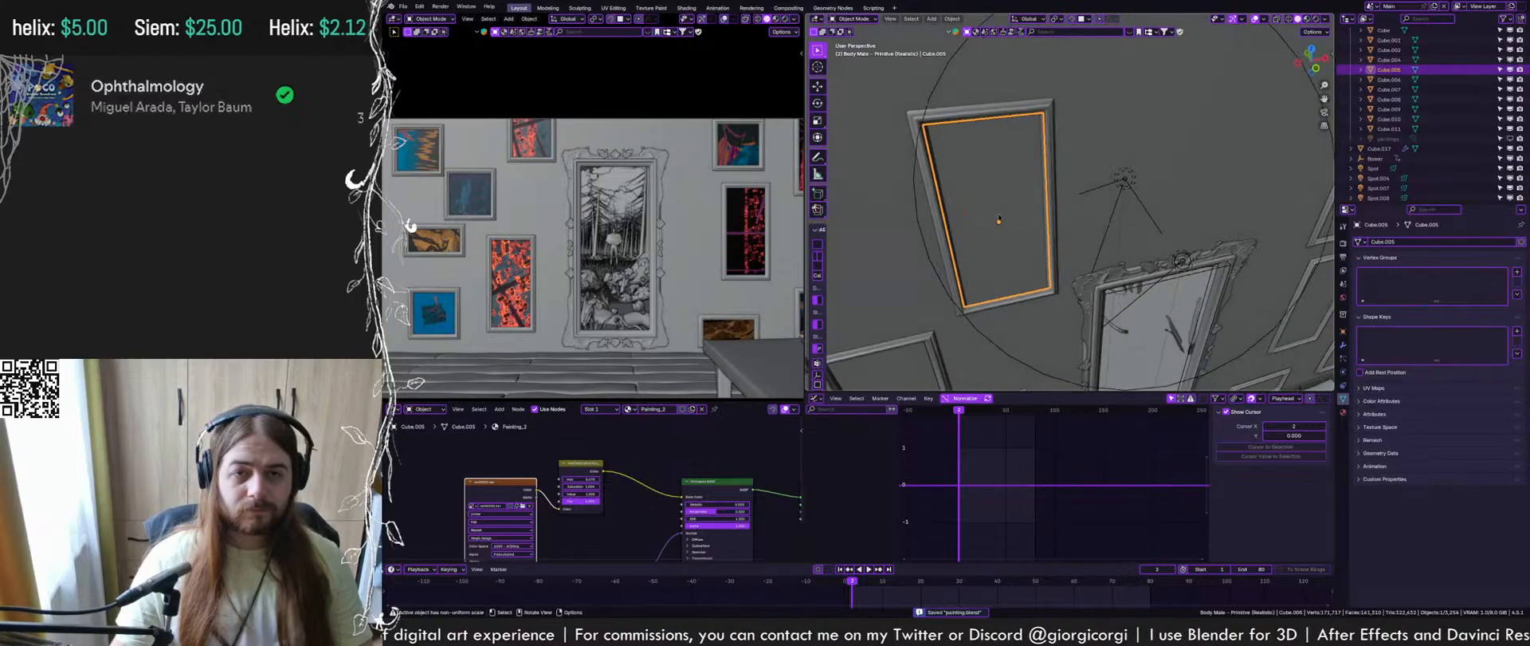
shift+click(934, 176)
shift+click(971, 183)
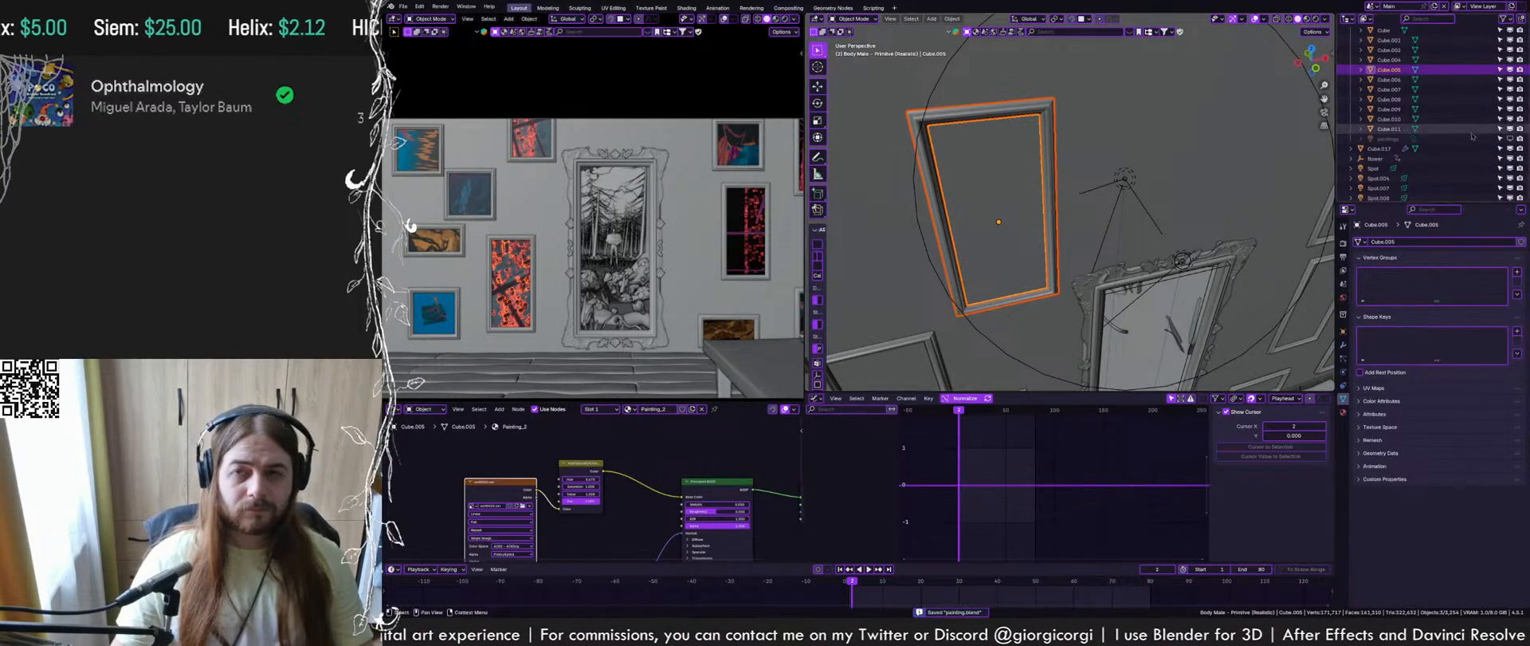
middle_drag(1116, 199, 1045, 145)
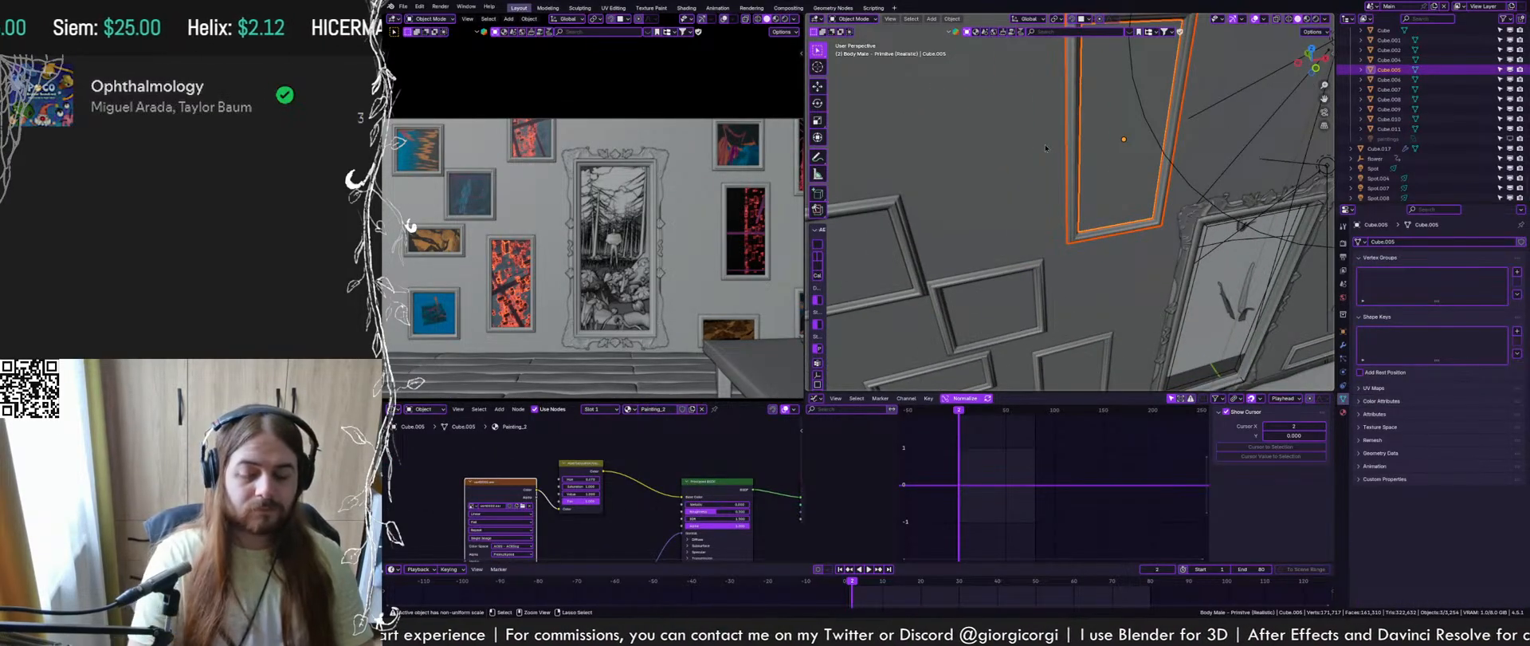
key(ctrl+p)
click(1032, 146)
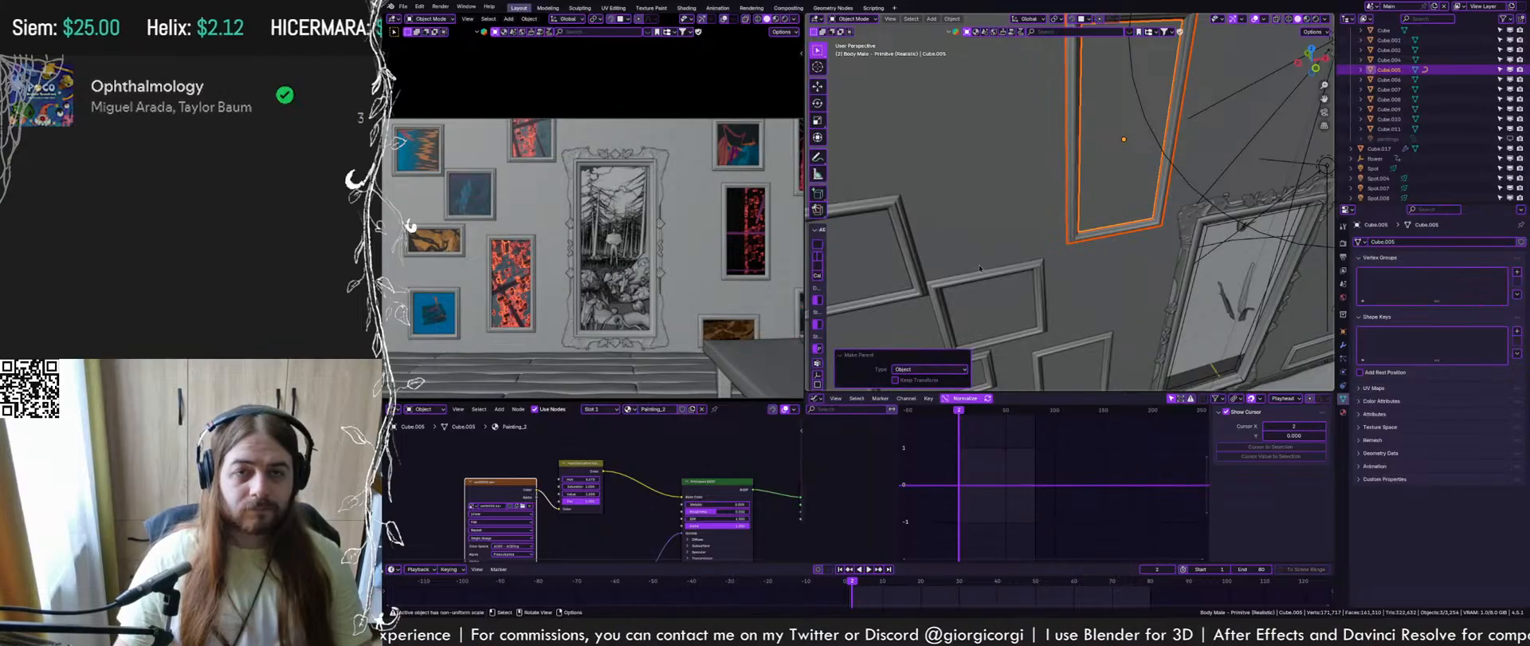
Parent the frames of the upper-left square paintings Cube.008 and Cube to their paintings with the Object option
click(973, 294)
key(ctrl+p)
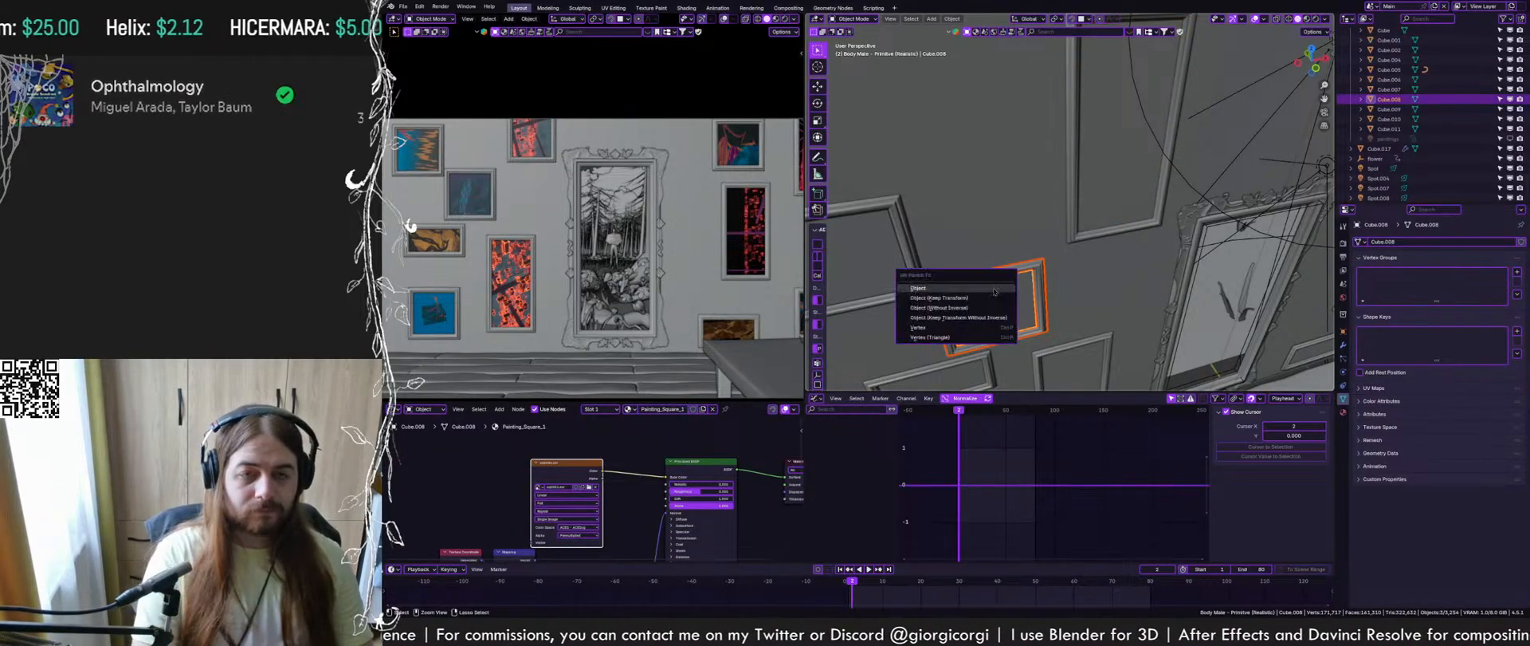
click(994, 289)
shift+middle_drag(996, 292, 1118, 289)
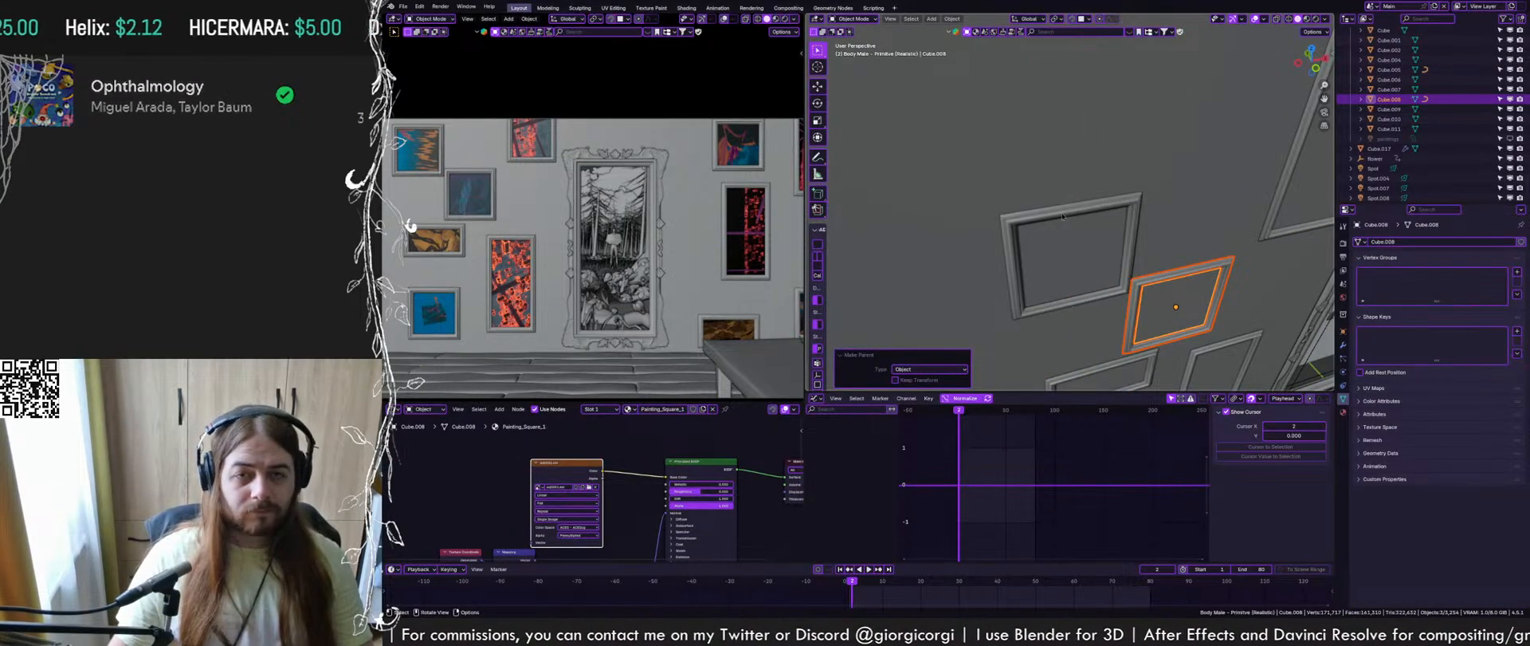
click(1058, 241)
key(ctrl+p)
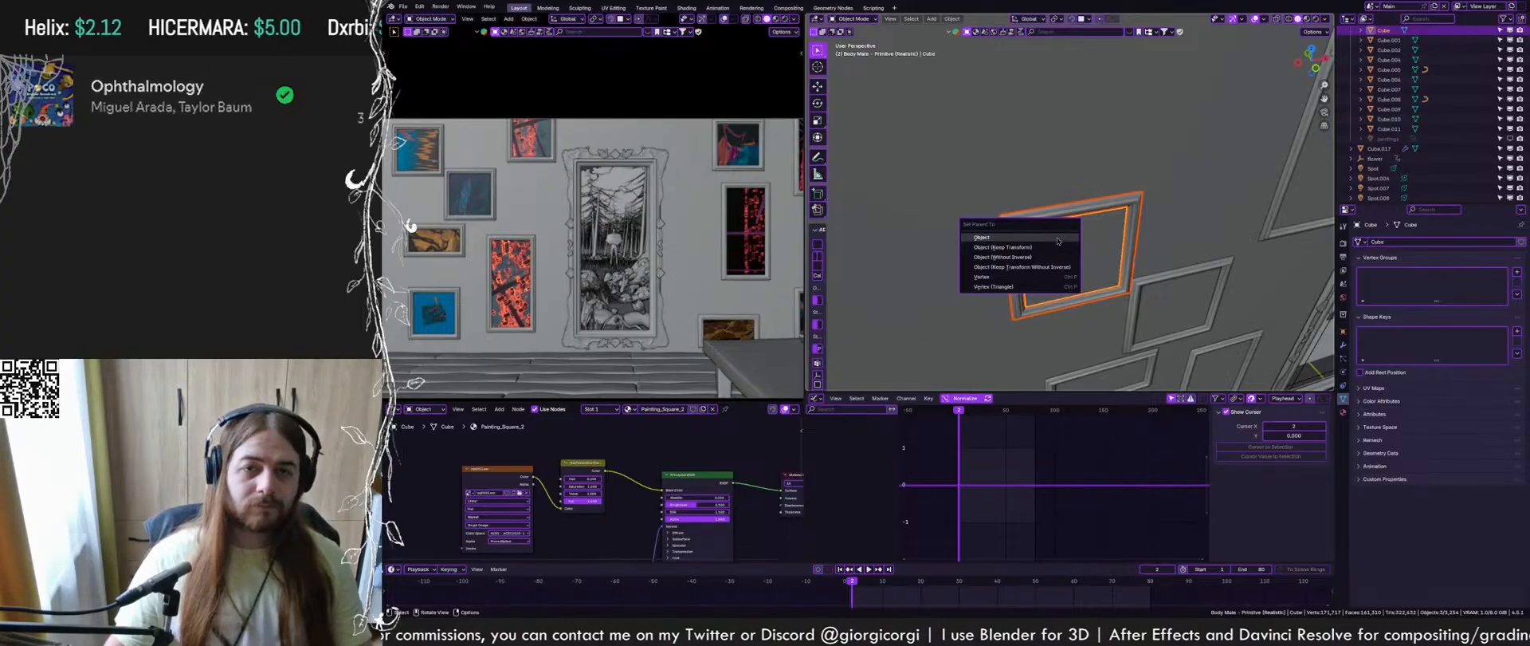
click(1058, 241)
Parent the frames of the wide painting and the tall painting Cube.001, on the wall left of the ornate frame, to their paintings
mouse_move(1059, 241)
shift+middle_down()
mouse_move(1002, 104)
mouse_move(961, 48)
shift+middle_up()
click(1021, 165)
shift+click(1018, 190)
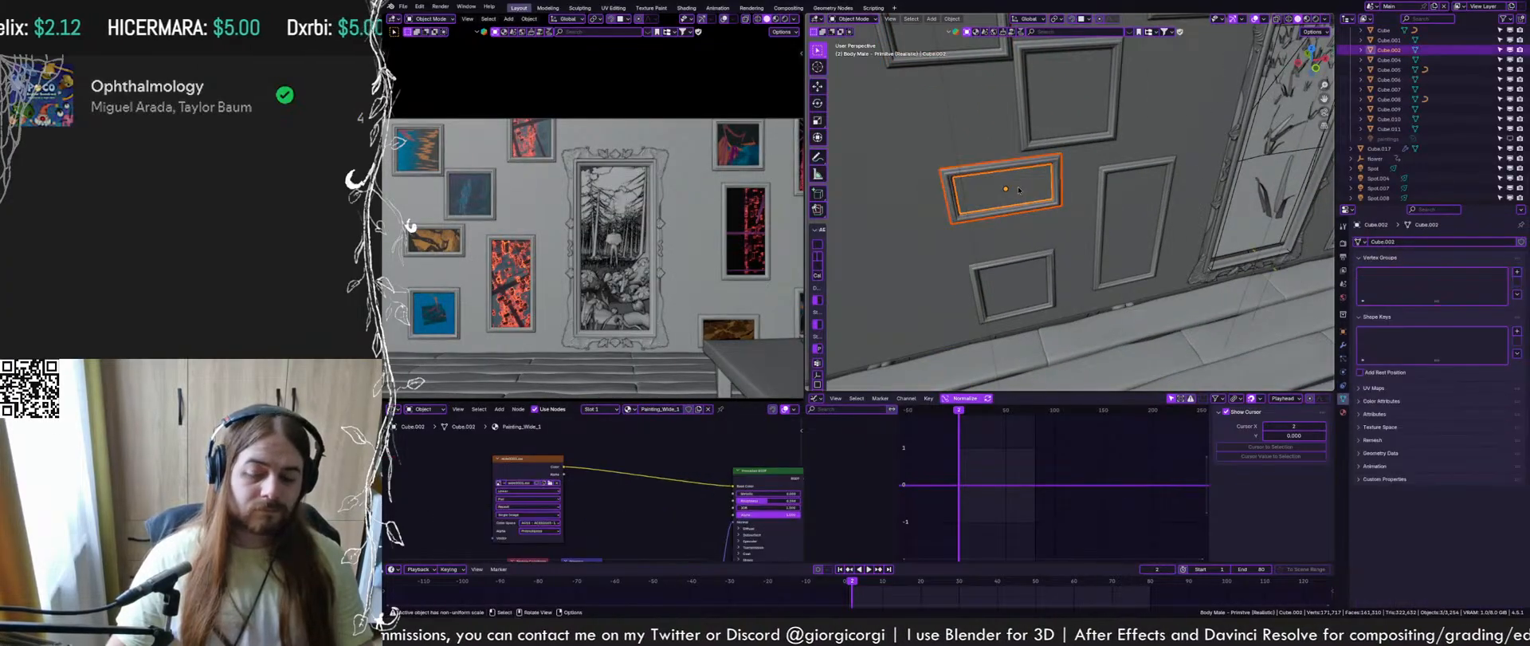
click(1118, 187)
shift+click(1120, 187)
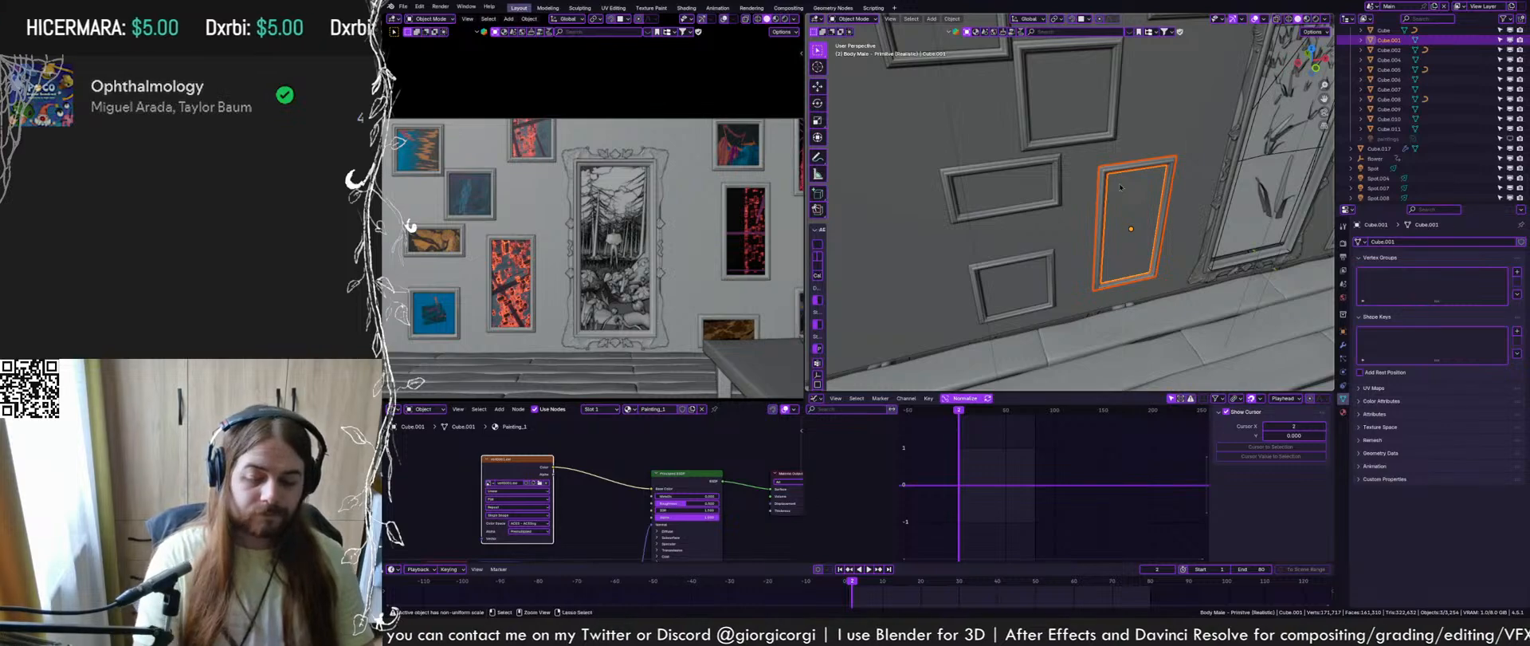
key(ctrl+p)
click(1117, 189)
Parent the frame of the lower-left square painting Cube.011 to its painting with the Object option
click(1028, 265)
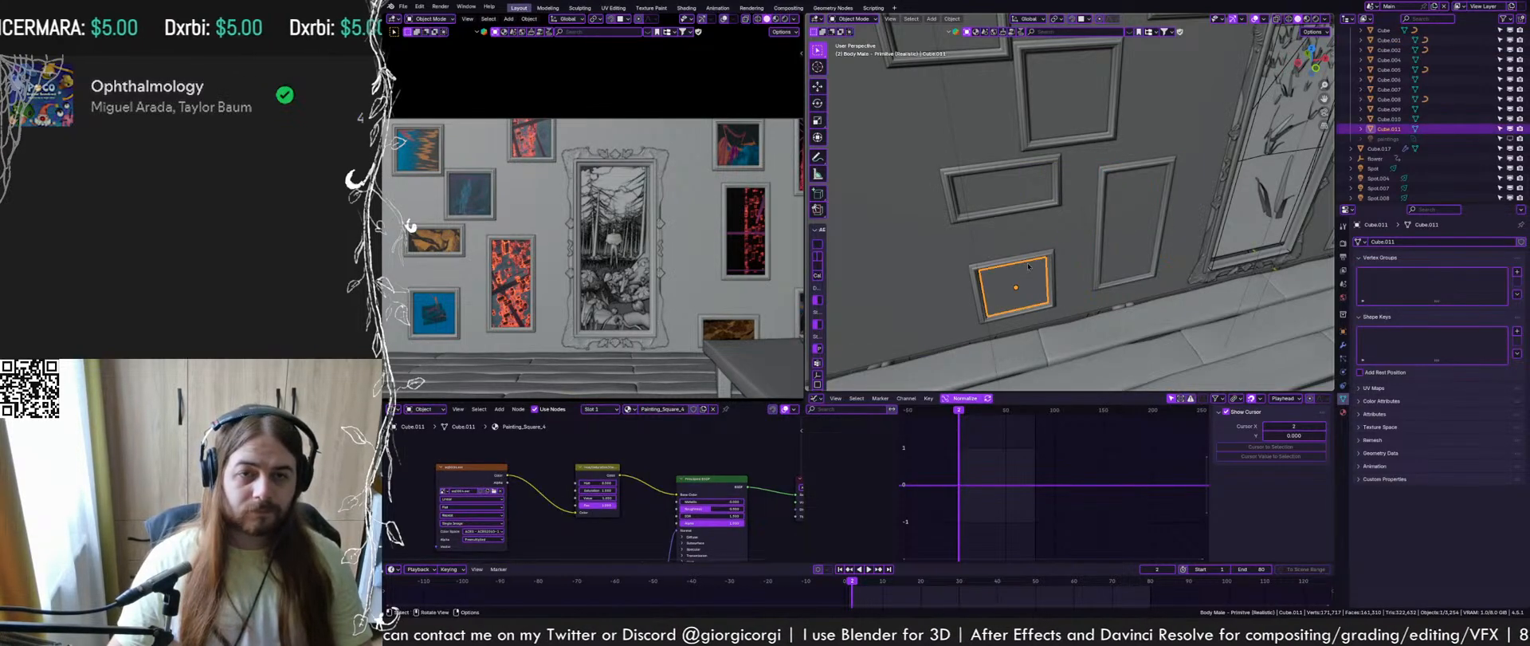
shift+click(1025, 258)
shift+click(1024, 278)
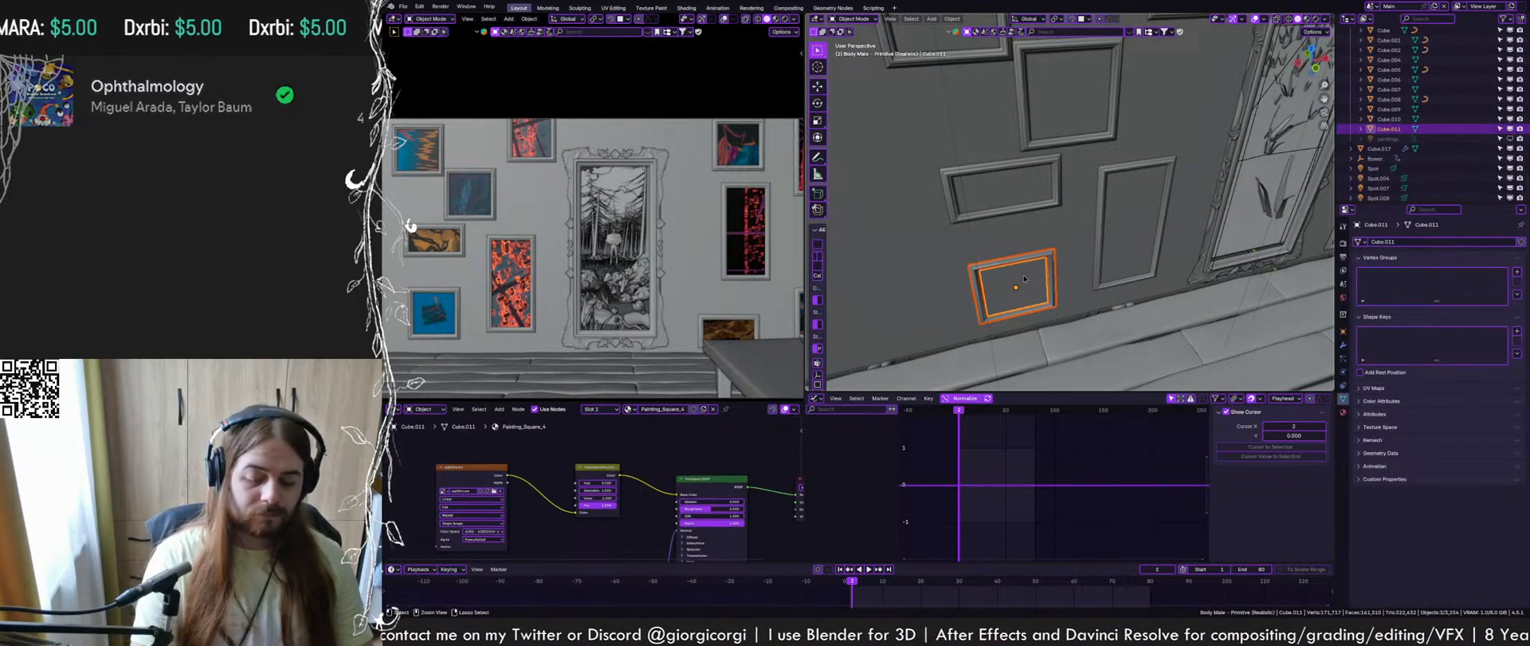
key(ctrl+p)
click(1036, 289)
Parent the frames of the upper paintings Cube.004 and Cube.007, right of the ornate frame, to their paintings as Object
middle_drag(1036, 289, 1040, 225)
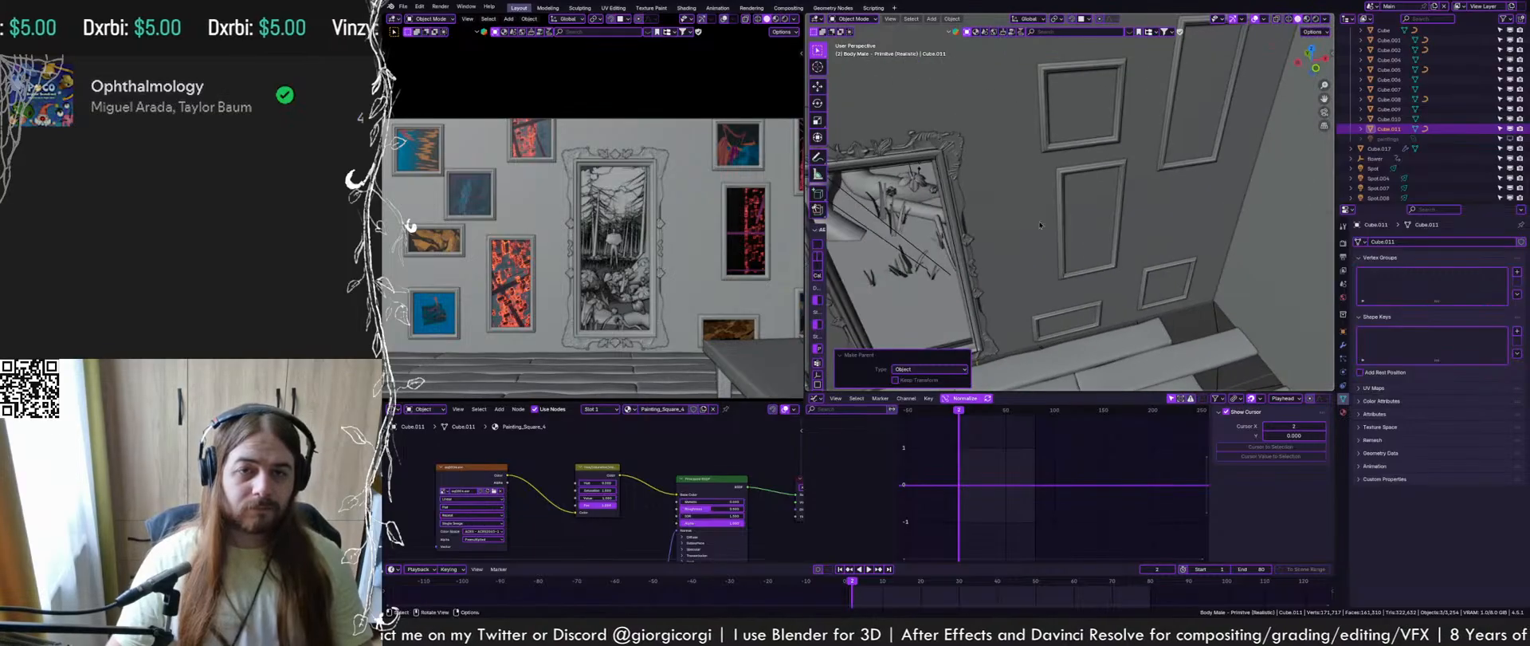
click(1084, 70)
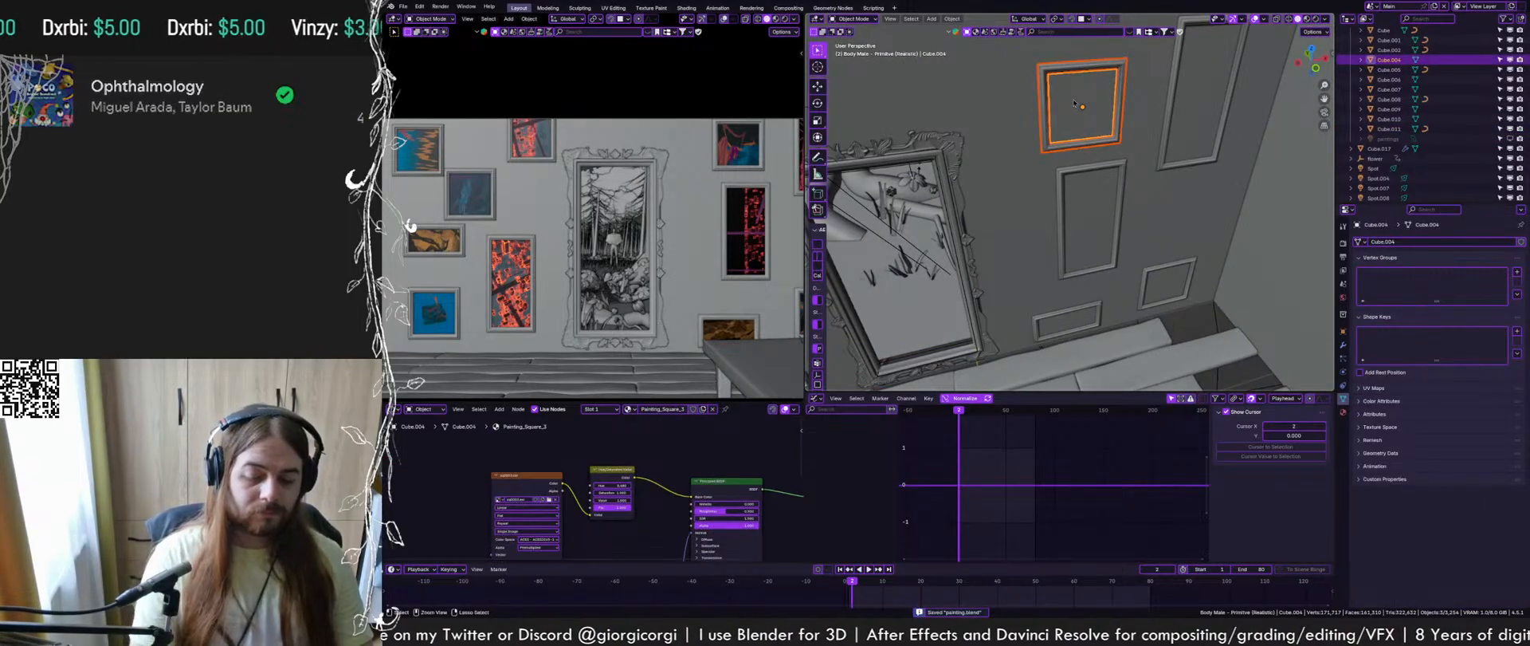
key(ctrl+p)
click(1074, 102)
shift+middle_drag(1178, 49, 1073, 156)
click(1074, 158)
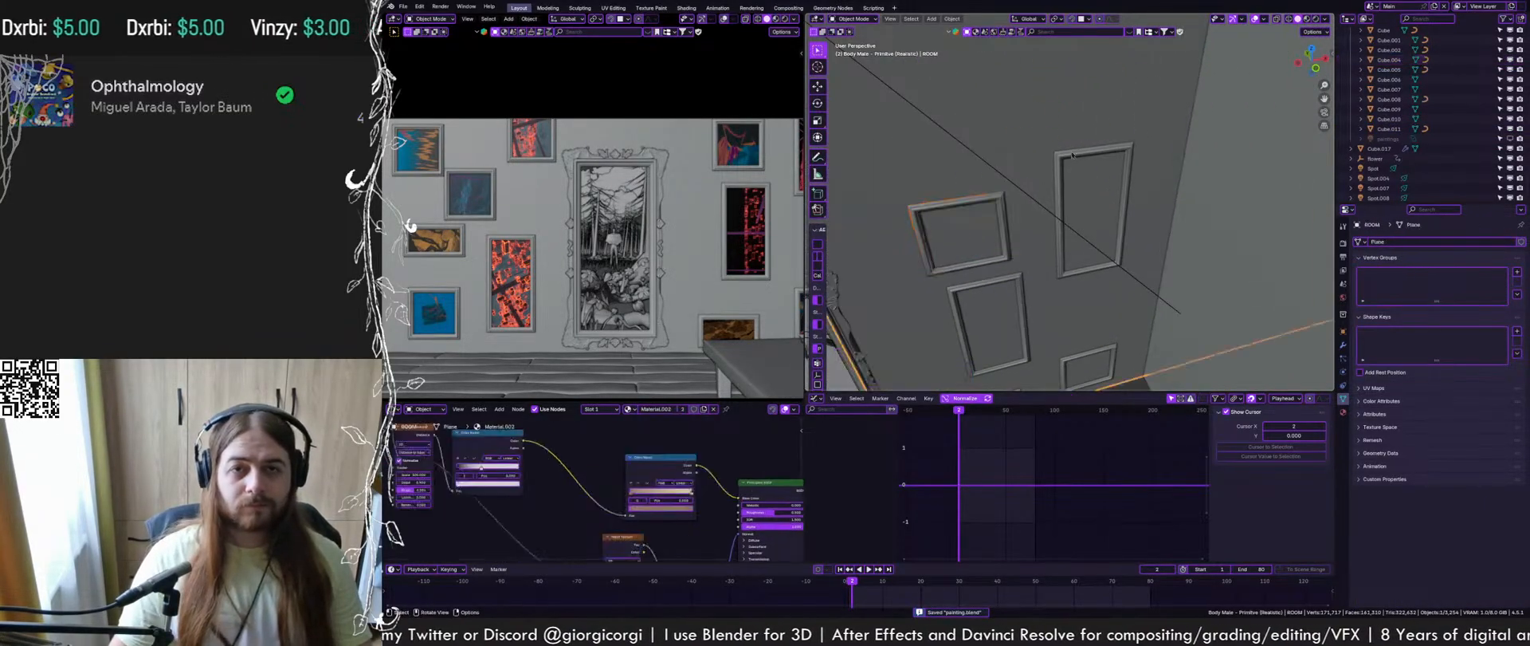
click(1075, 157)
key(ctrl+p)
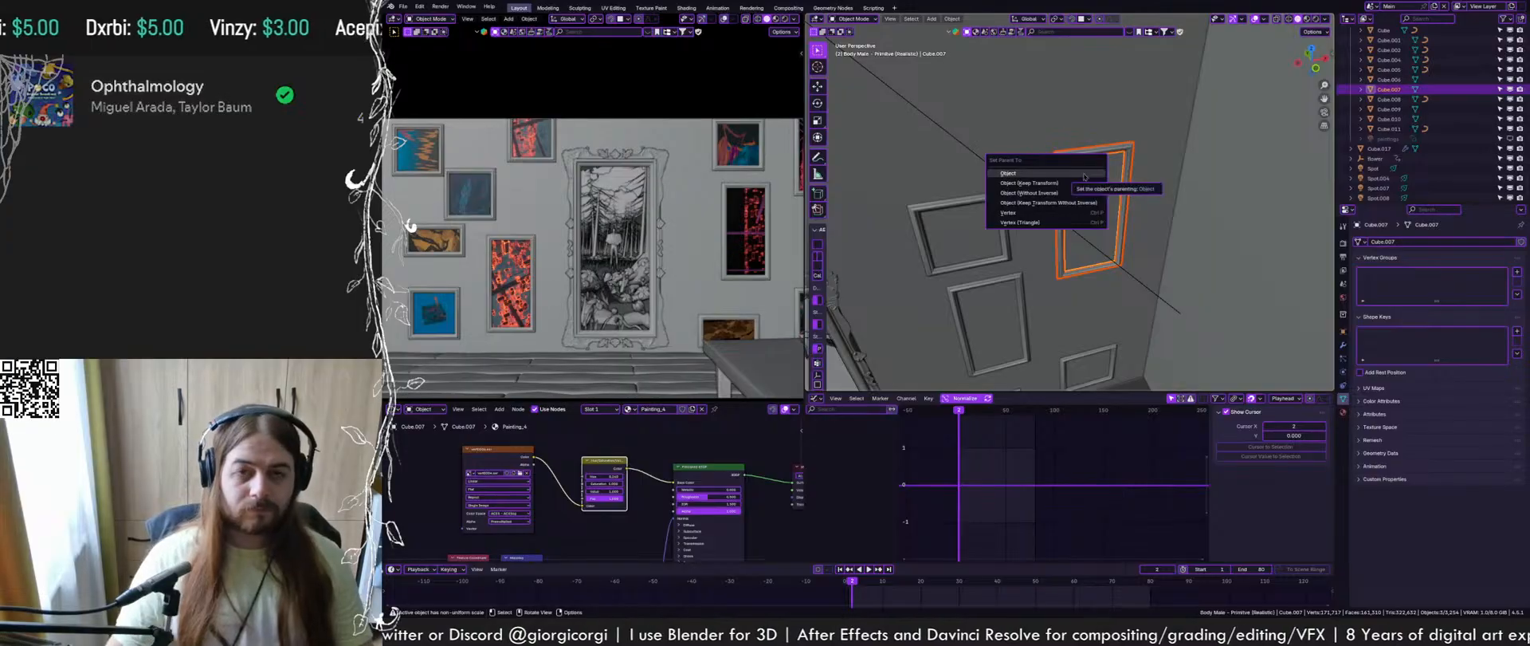
click(1084, 175)
Parent the frames of the tall painting Cube.009 and the lower square painting Cube.010 to their paintings as Object
click(988, 304)
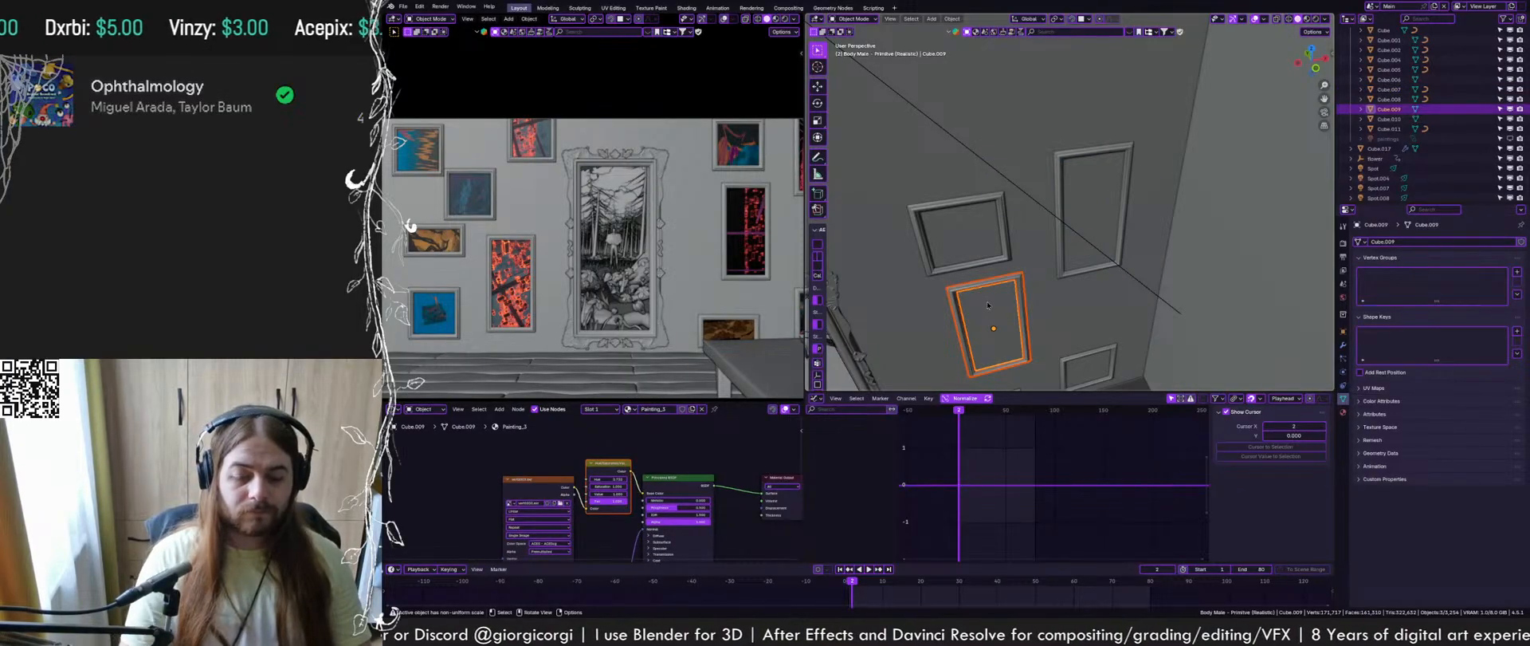
key(ctrl+p)
click(989, 304)
middle_drag(988, 305, 1064, 268)
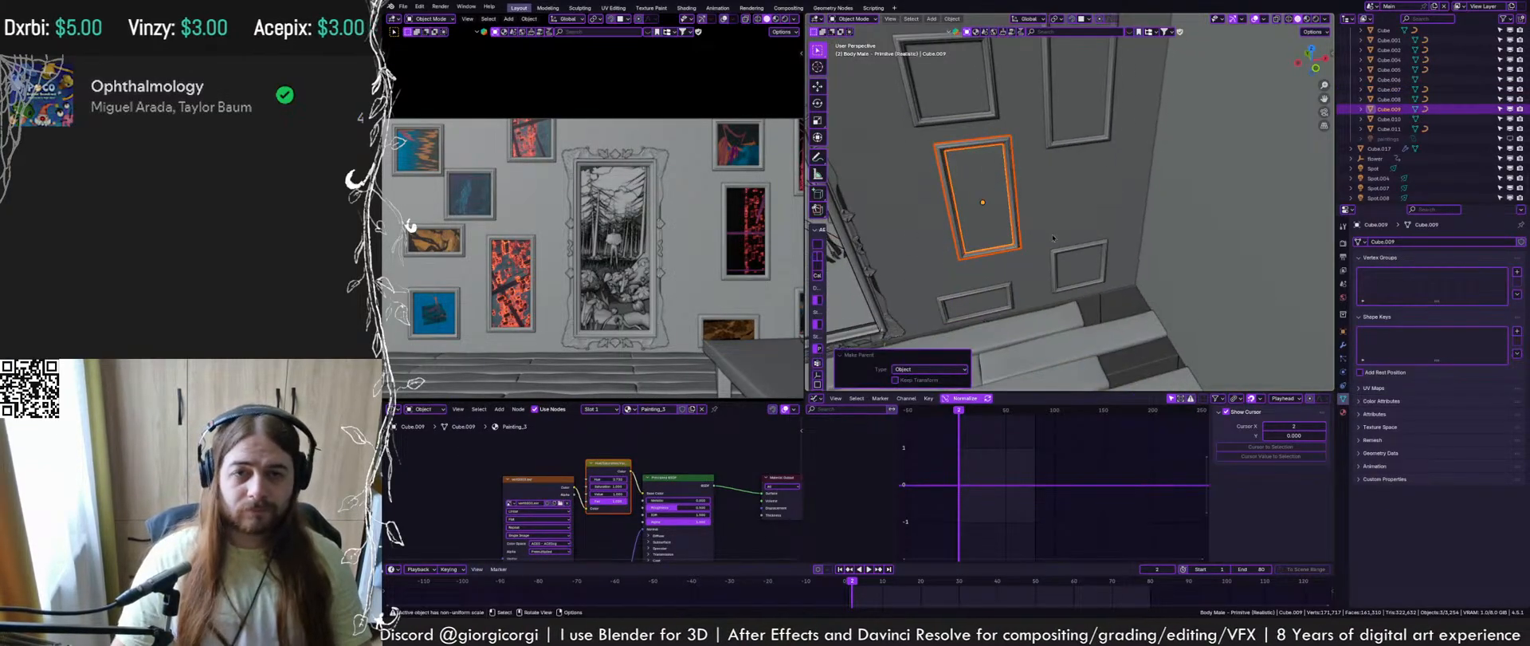
click(1063, 268)
key(ctrl+p)
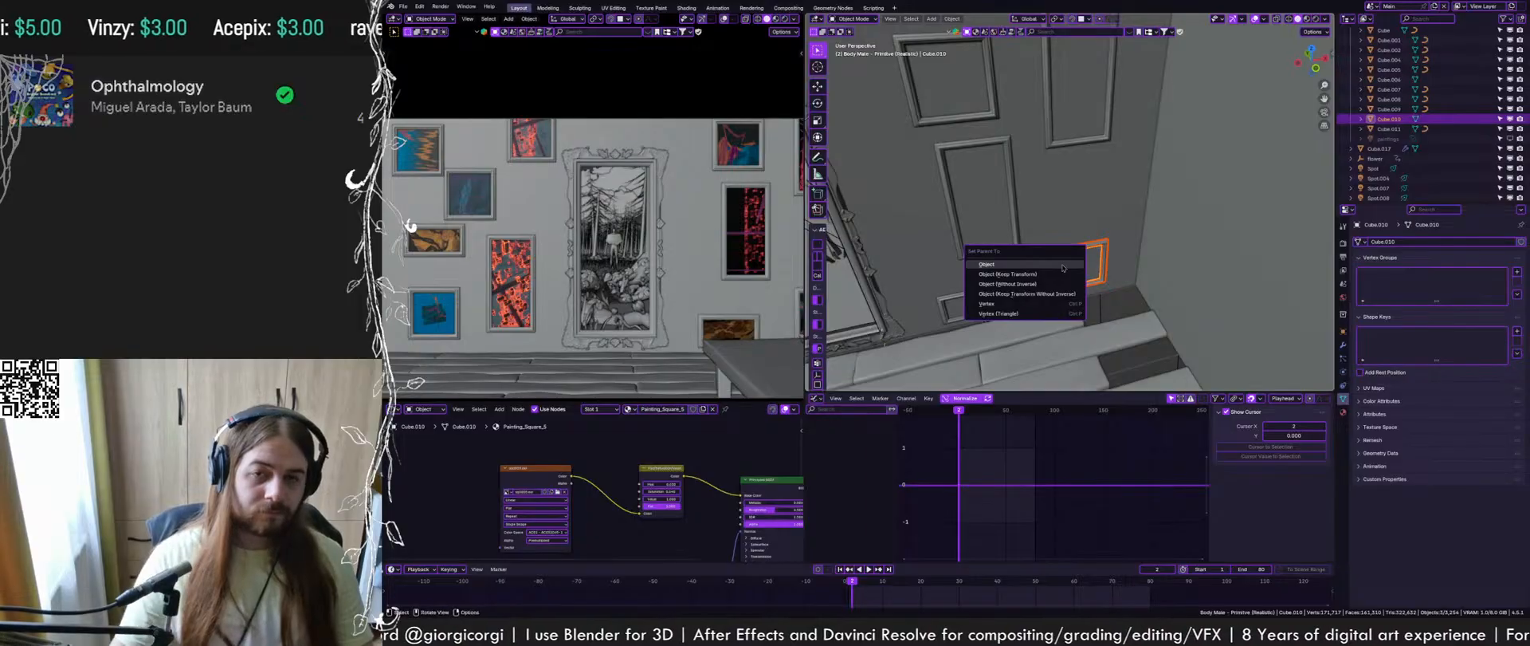
click(1063, 268)
Parent the frame of the low wide painting Cube.006 to its painting as Object, and save the file
click(978, 304)
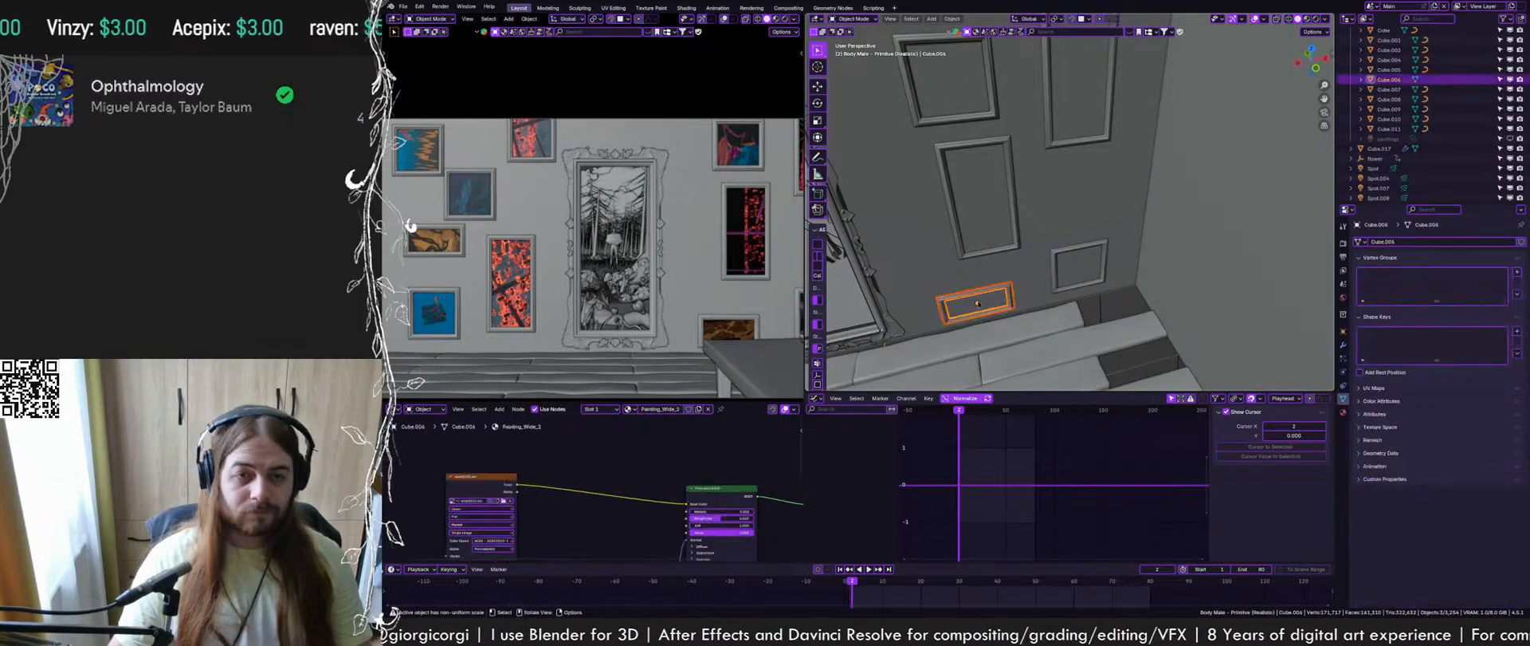
key(ctrl+p)
click(978, 304)
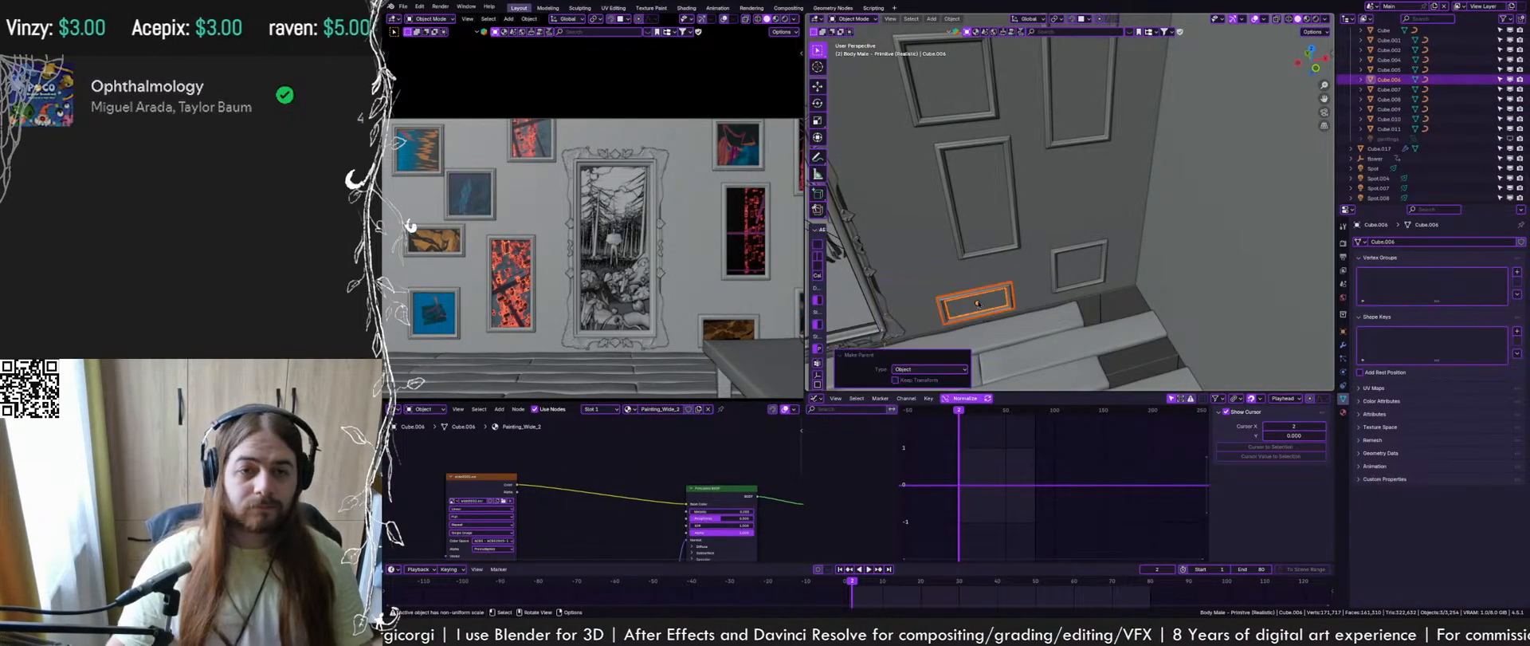
click(1068, 209)
key(ctrl+s)
Select the three reference images of ornate frames and move them up along the Z axis, out of the way
scroll(1068, 209, down, 5)
mouse_move(1068, 209)
shift+middle_down()
mouse_move(1116, 248)
mouse_move(1068, 211)
mouse_move(1080, 271)
shift+middle_up()
scroll(1068, 211, down, 4)
click(1093, 273)
shift+click(1035, 333)
shift+click(1008, 228)
scroll(1009, 228, down, 4)
shift+middle_drag(1009, 228, 1016, 275)
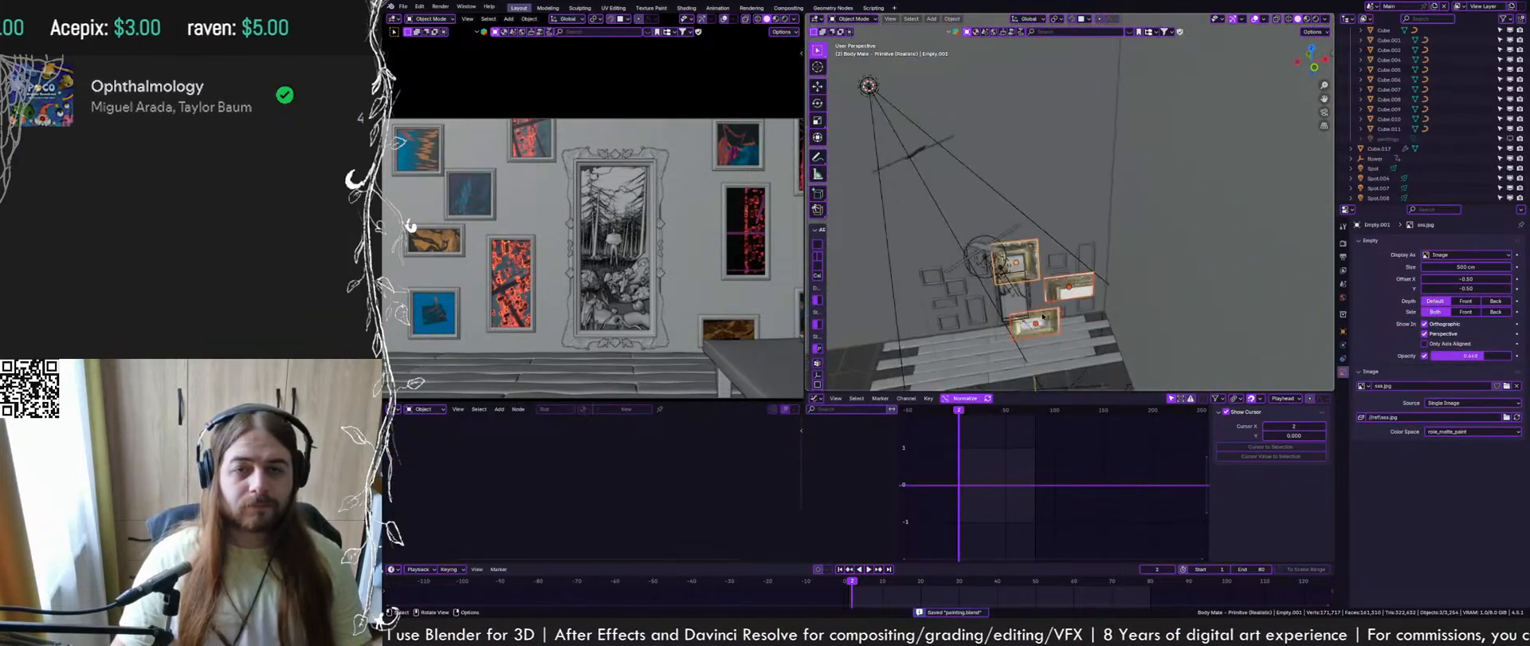
key(g)
key(z)
click(1028, 120)
Move the tall painting Cube.009 closer to the right side of the large ornate frame
middle_drag(1044, 179, 1093, 130)
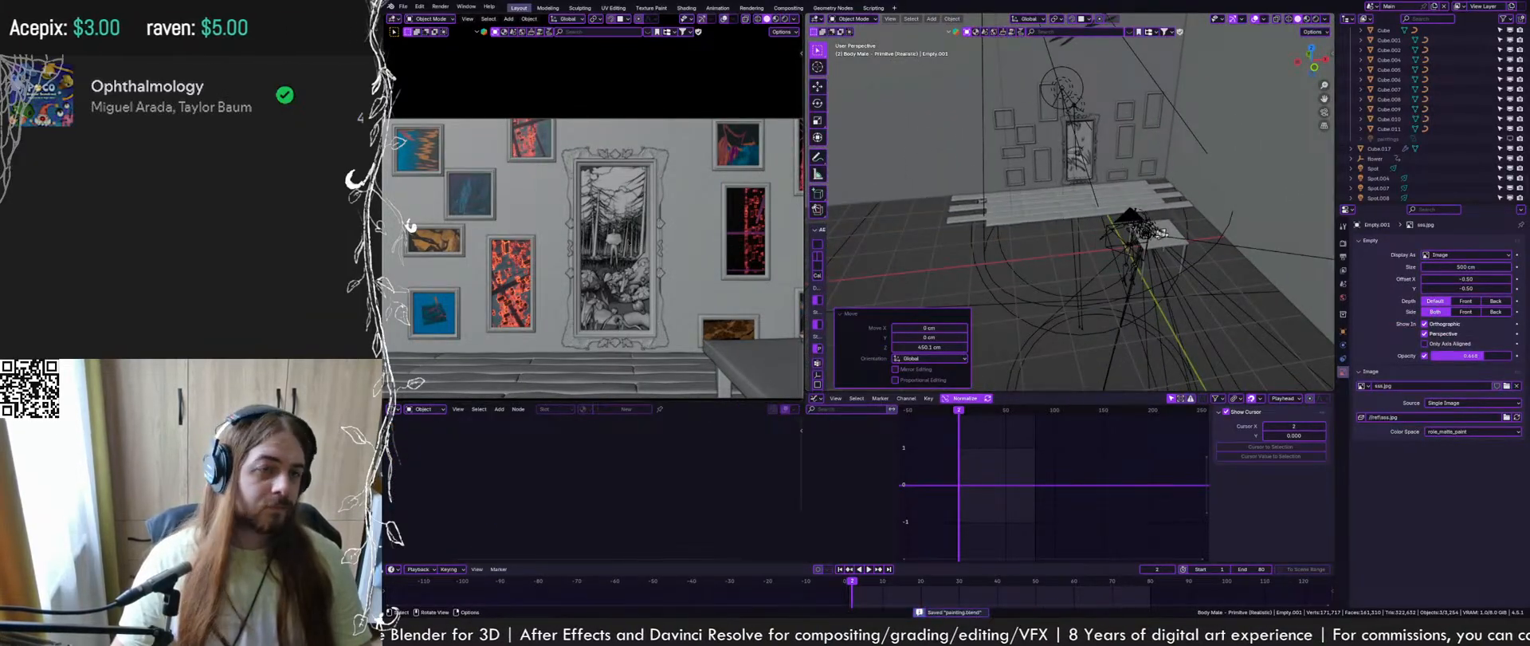
shift+middle_drag(744, 222, 674, 229)
click(674, 229)
key(g)
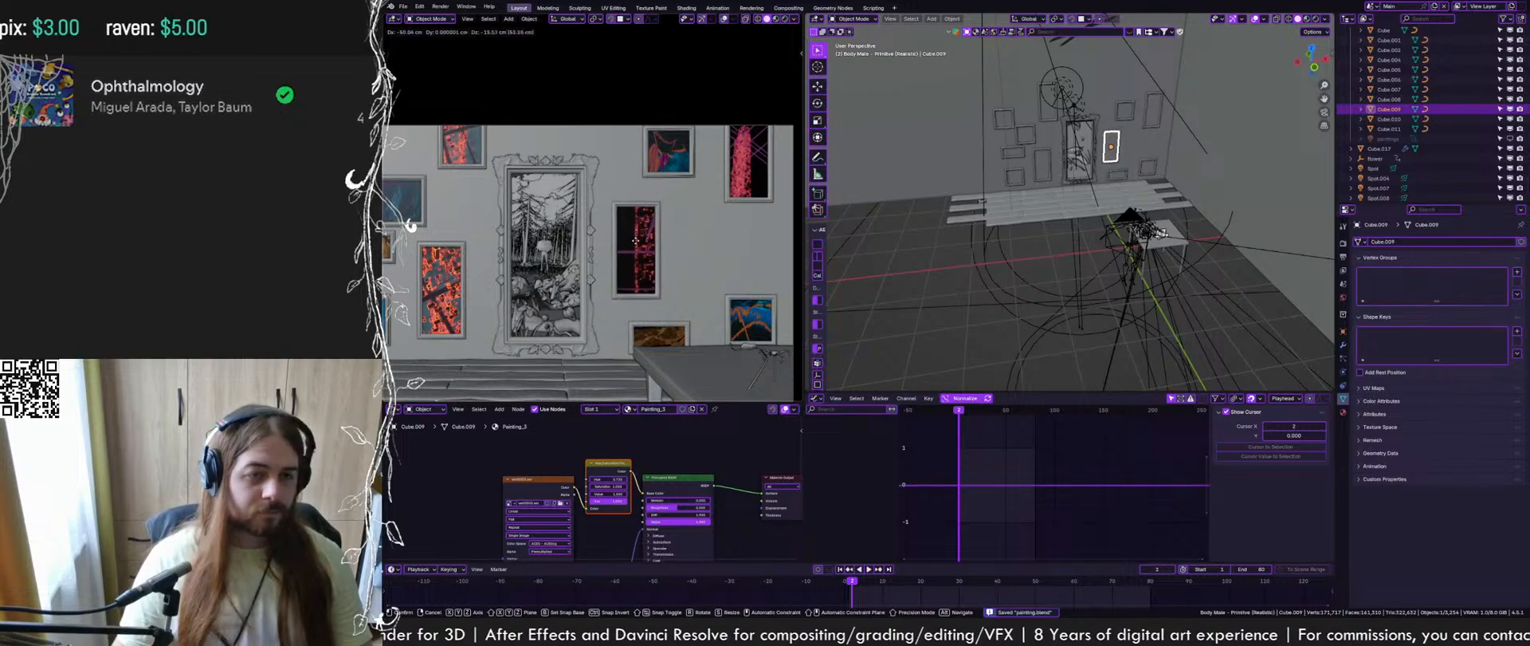
click(634, 242)
Line up the square painting Cube.004 directly above the tall painting Cube.009 and the low wide painting Cube.006 directly below it
click(667, 152)
key(g)
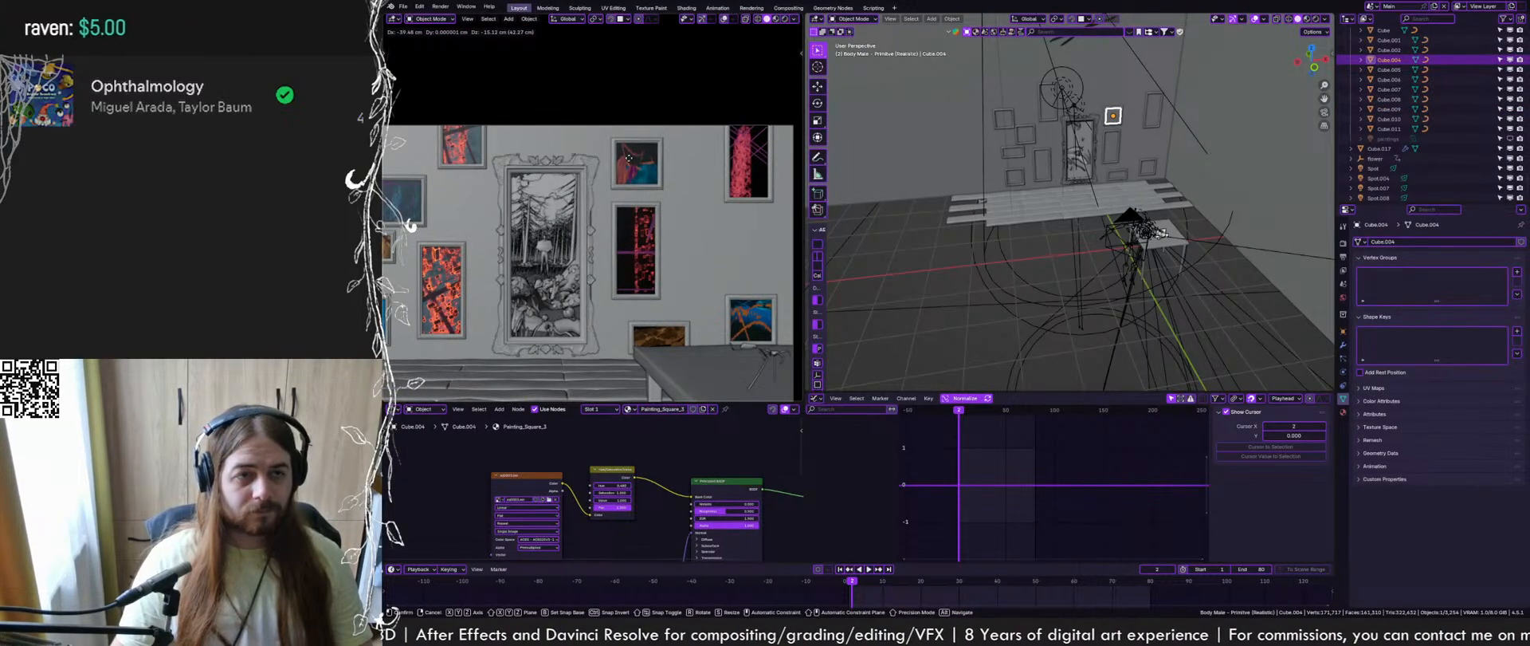
click(630, 158)
shift+scroll(645, 175, down, 3)
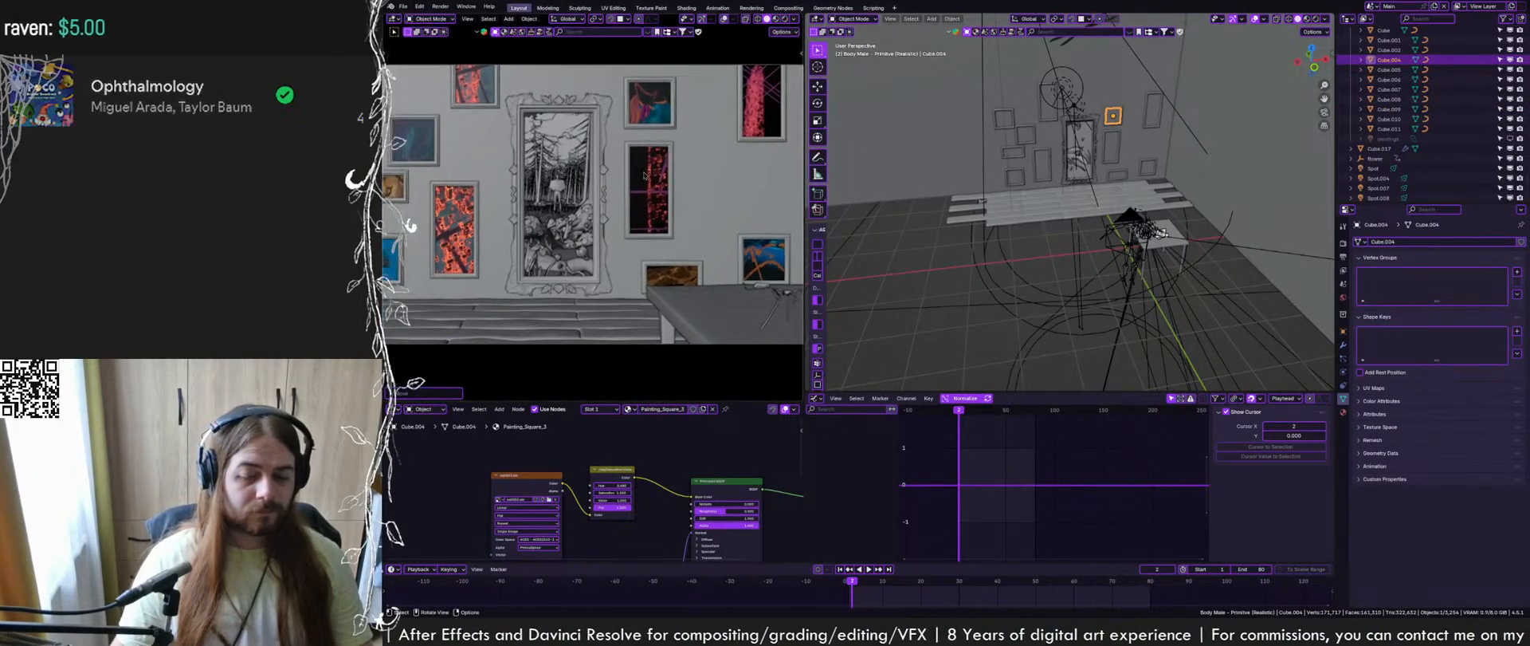
click(674, 271)
key(g)
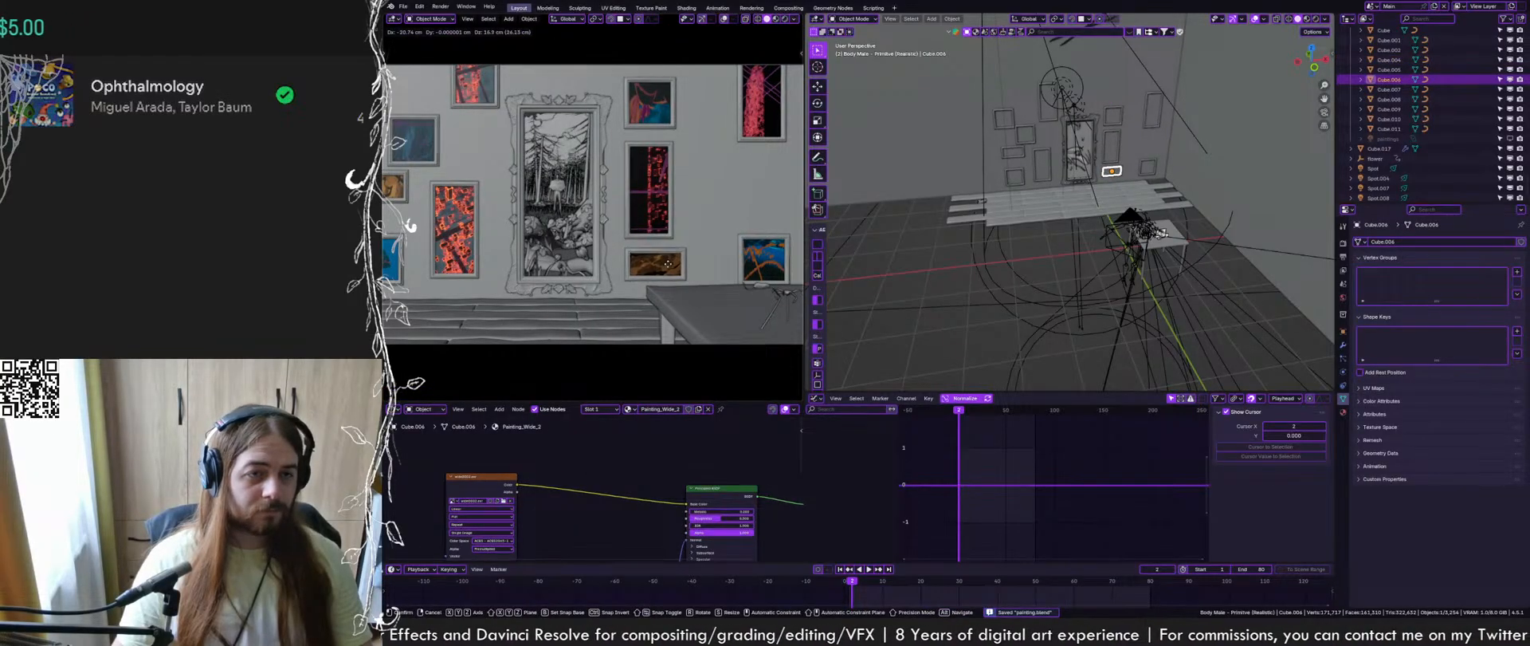
click(670, 279)
Move the tall painting Cube.001 closer to the ornate frame's left side and place the square painting Cube.008 directly above it
shift+middle_drag(595, 230, 724, 240)
click(598, 241)
key(g)
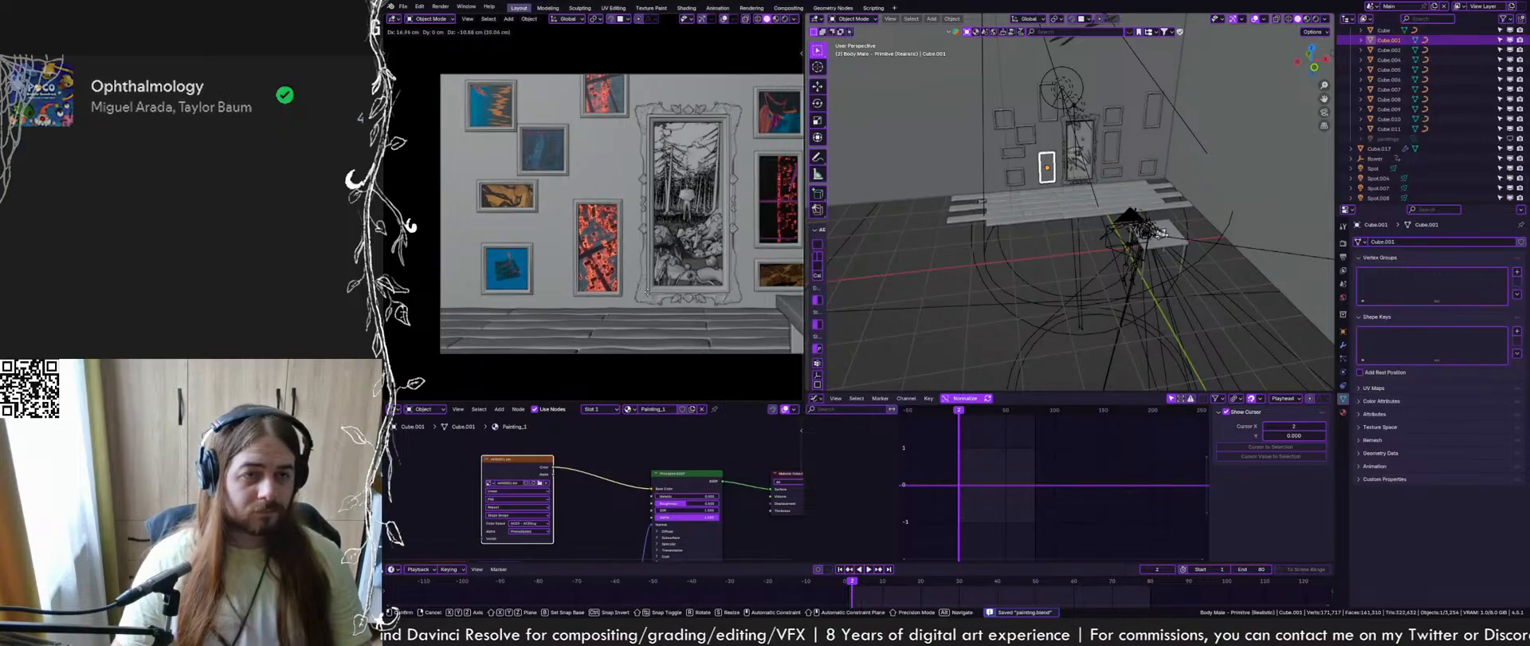
click(646, 306)
click(542, 153)
key(g)
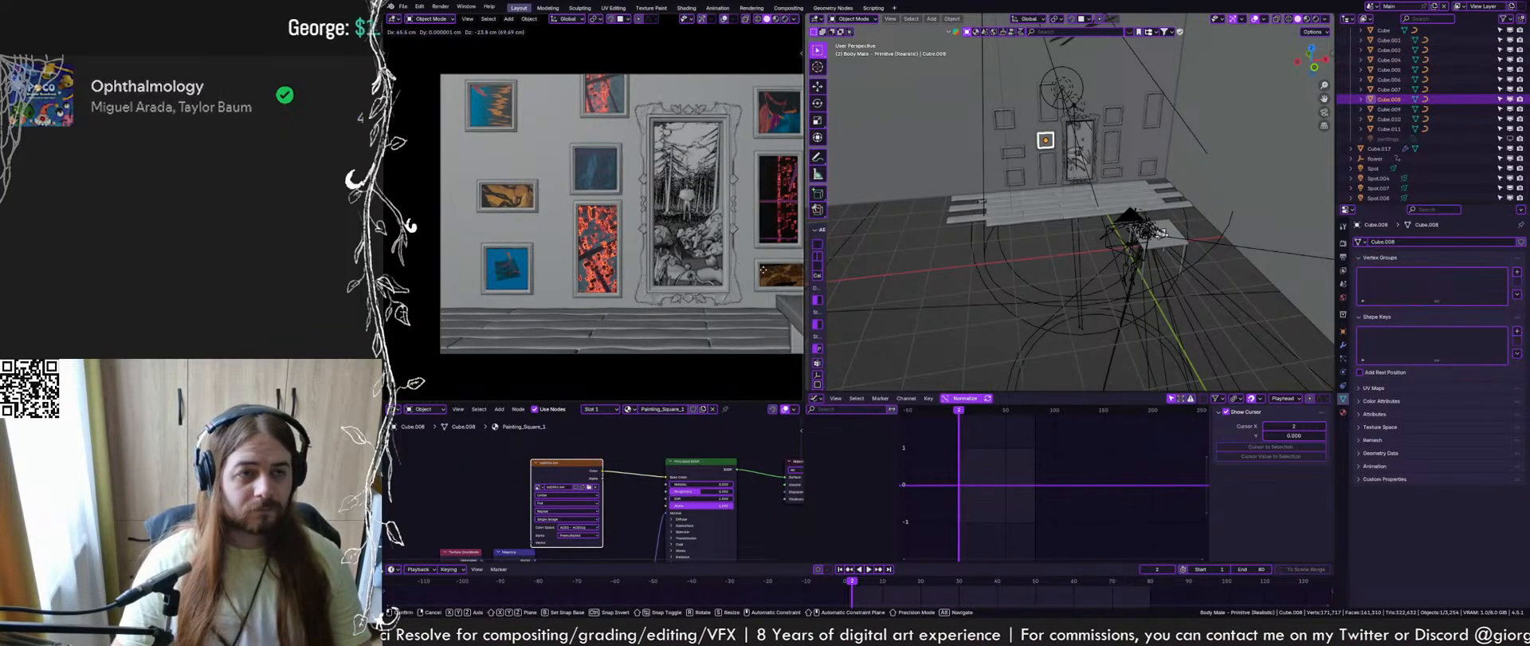
click(765, 272)
click(630, 98)
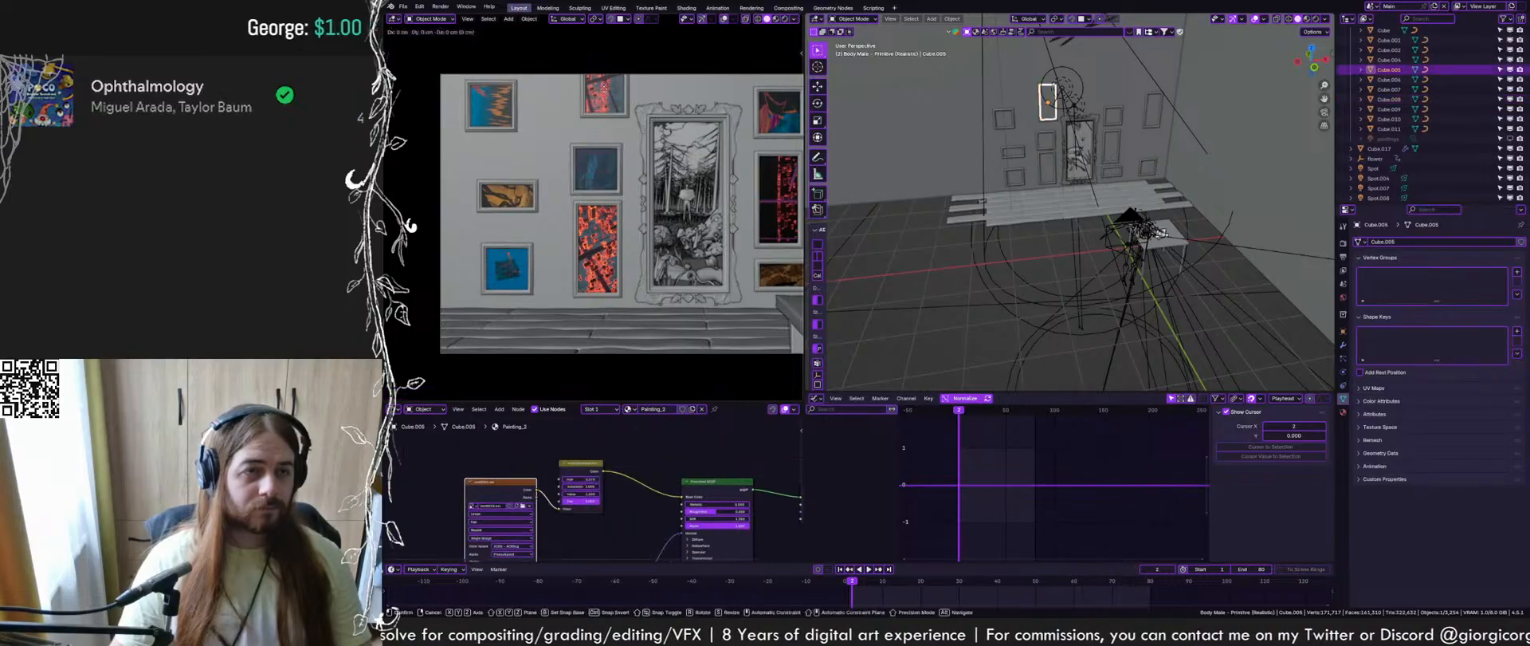
key(g)
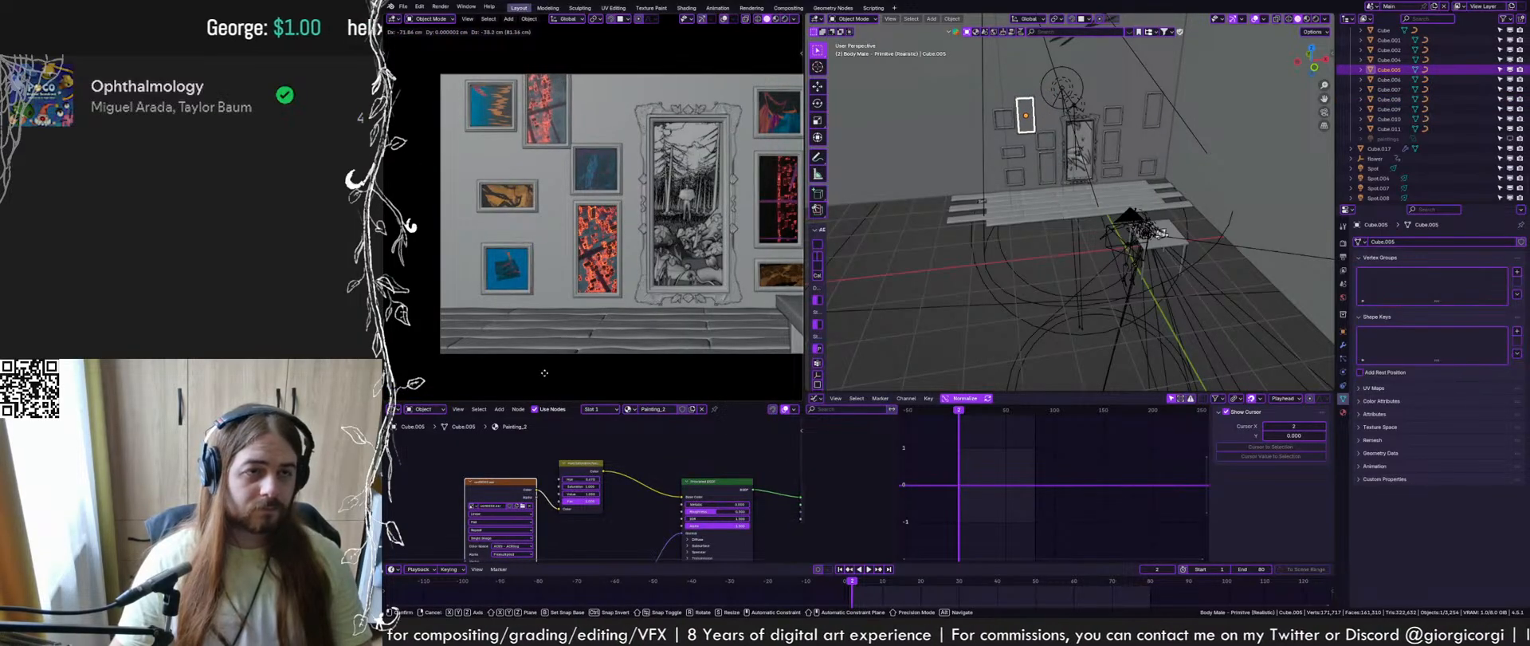
right_click(533, 323)
Switch the free 3D view to the front view, move the tall painting Cube.005 down and left above Cube.008, and save the file
mouse_move(1057, 133)
middle_down()
mouse_move(1078, 151)
mouse_move(1016, 140)
middle_up()
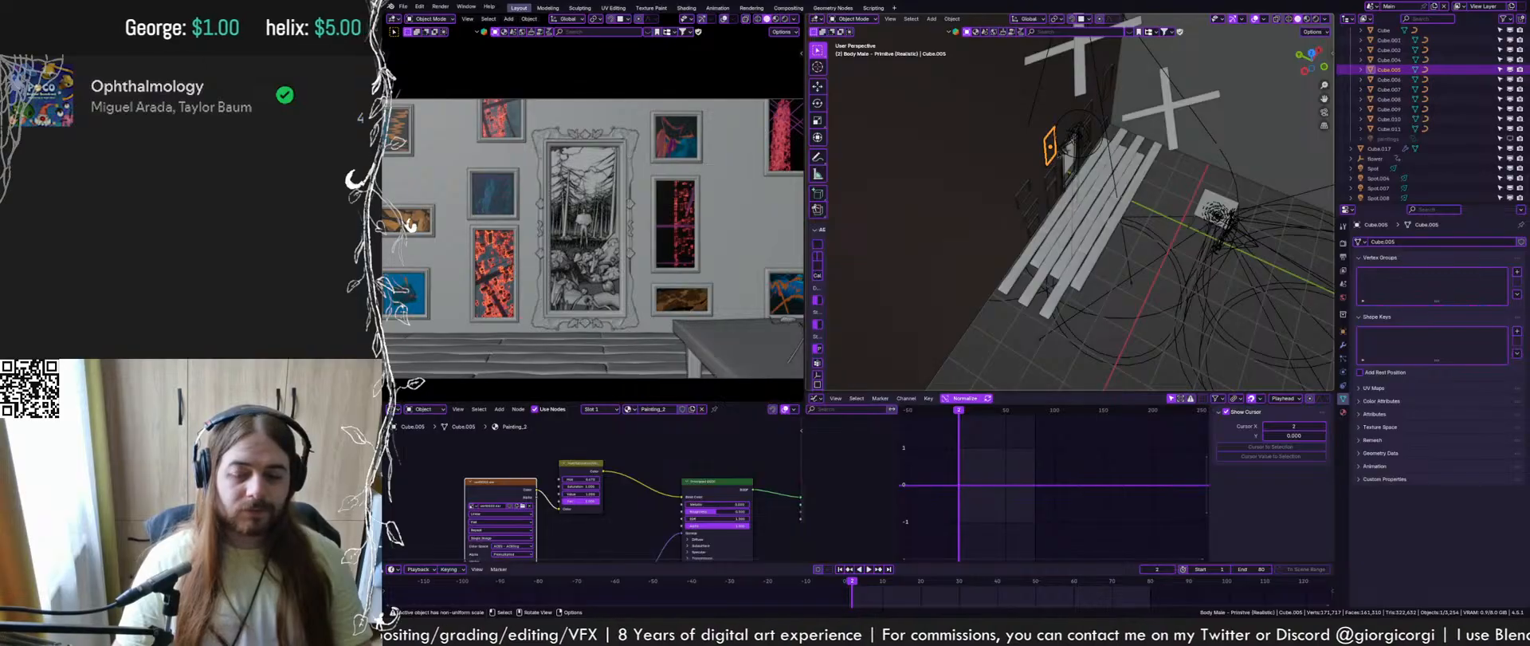
shift+middle_drag(1114, 137, 1076, 214)
scroll(1077, 214, up, 5)
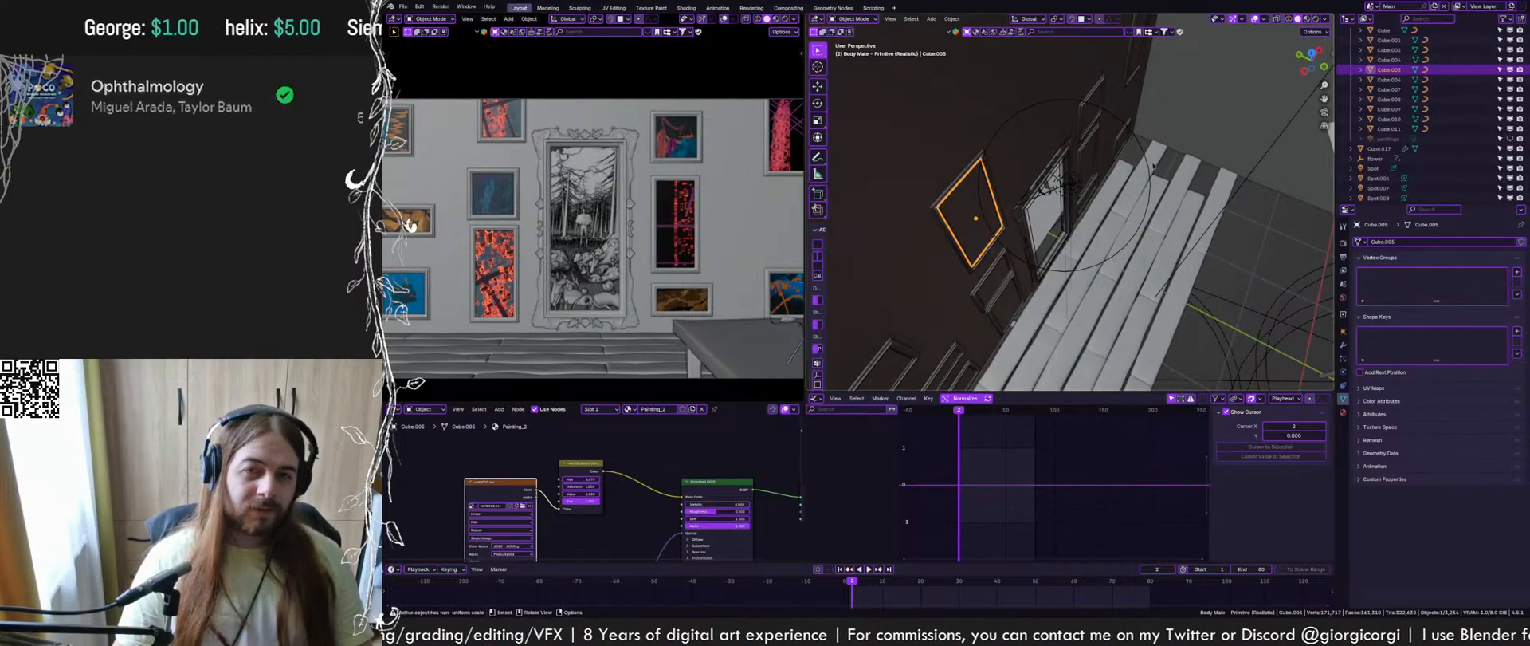
middle_drag(1153, 166, 1333, 70)
click(1327, 66)
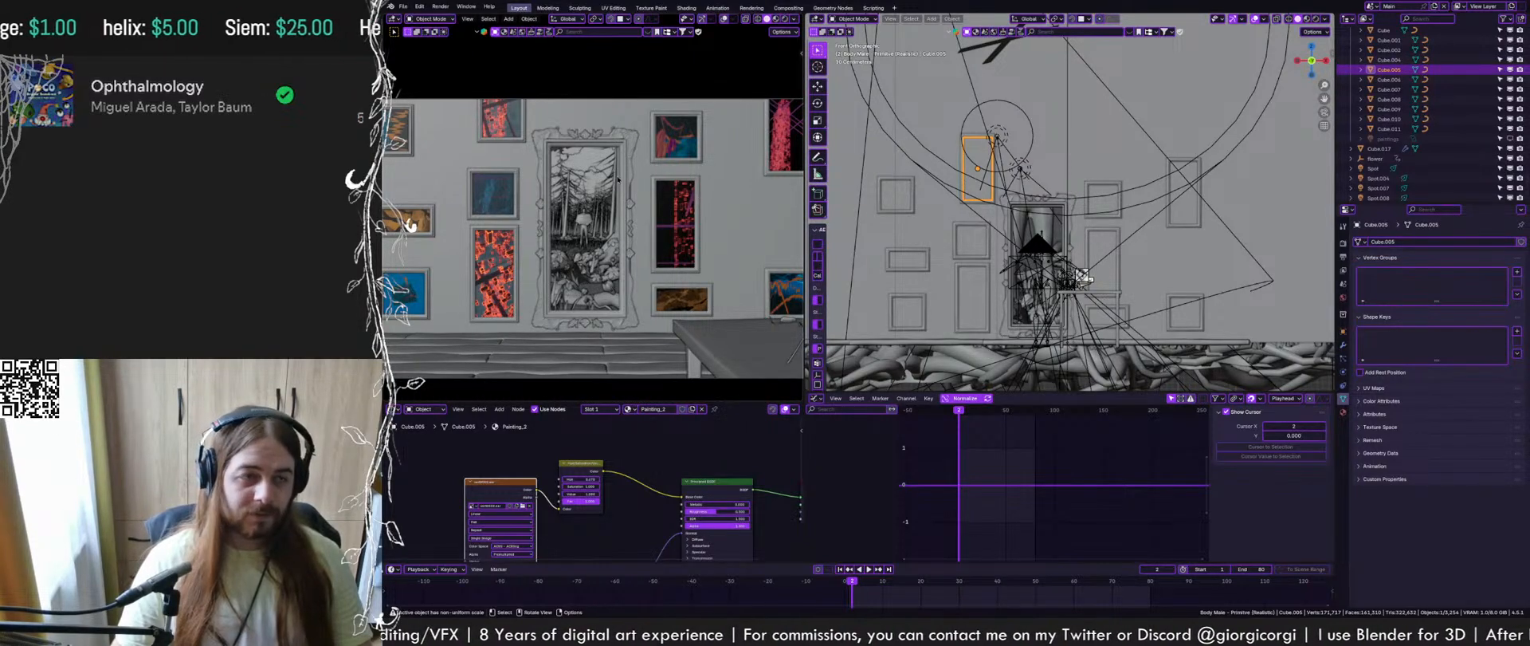
scroll(945, 60, up, 2)
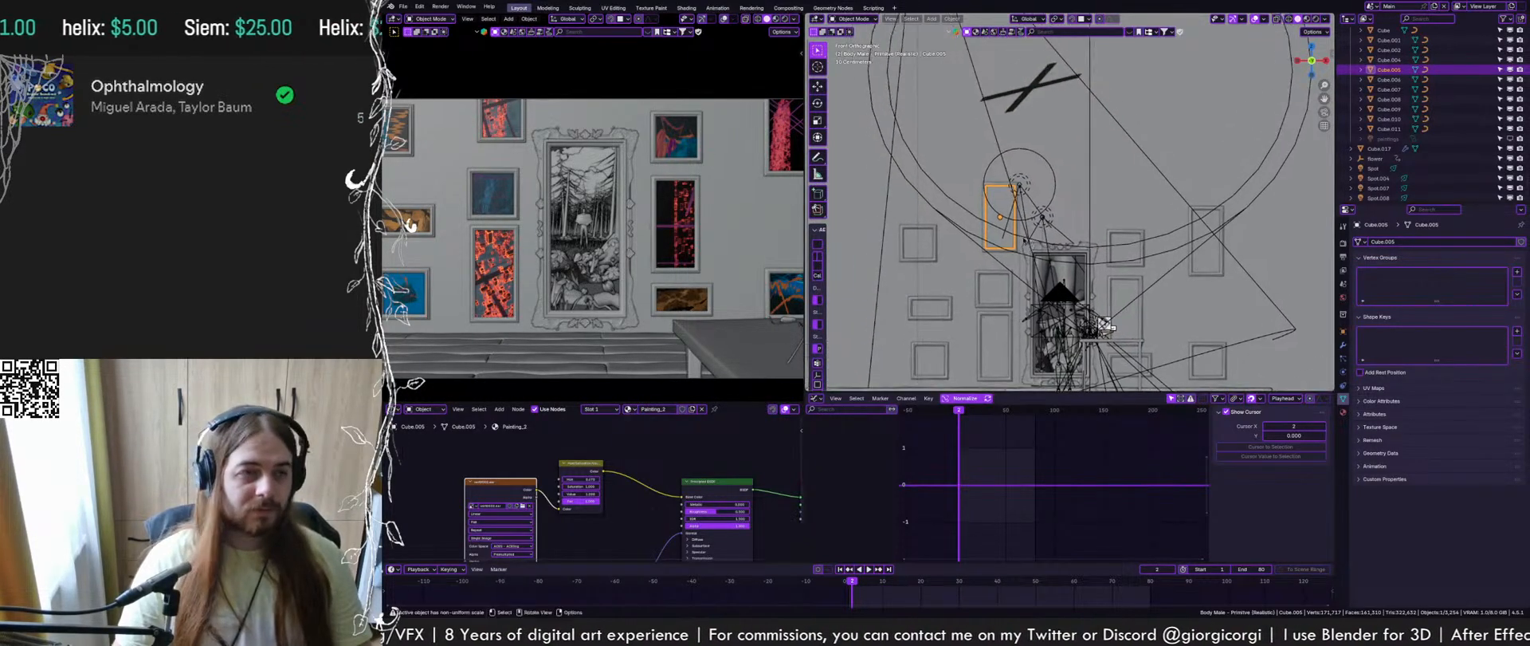
key(g)
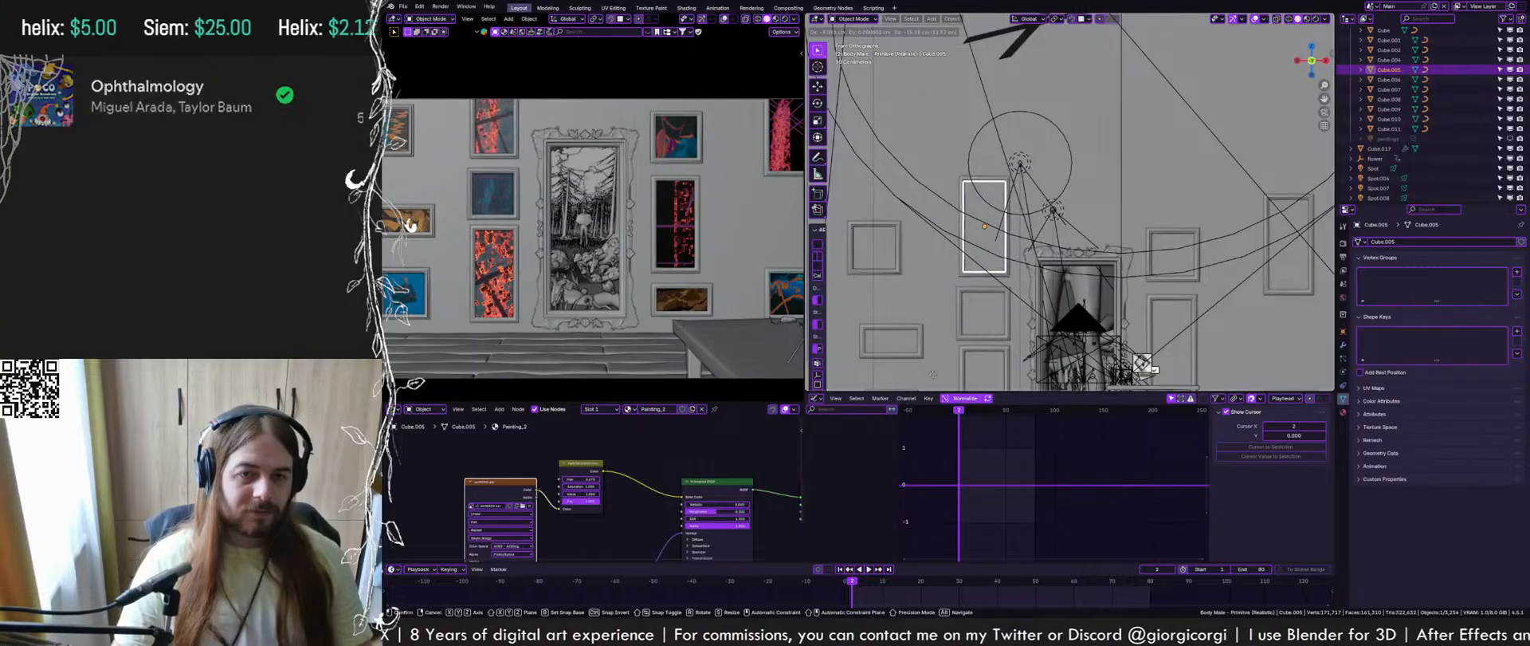
click(920, 16)
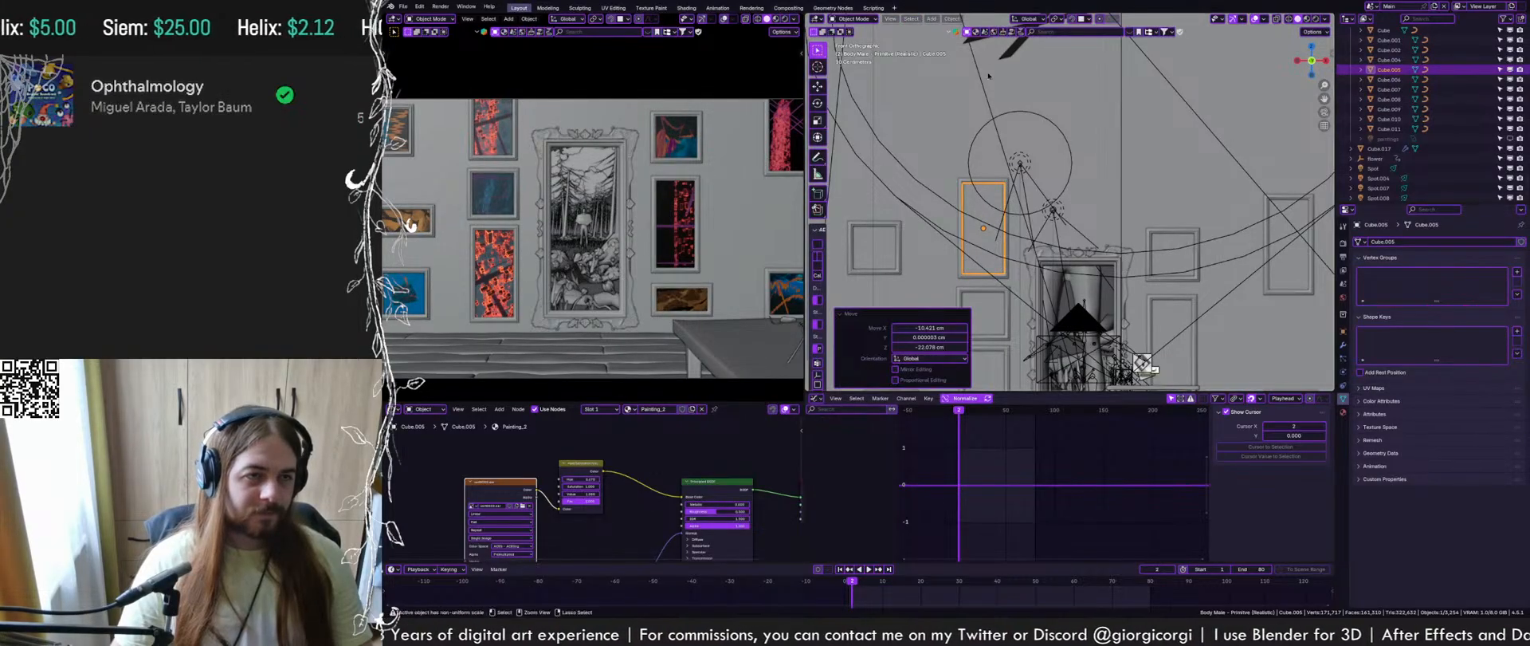
key(ctrl+s)
Move the tall painting Cube.005 across the wall to the right of the paintings Cube.004 and Cube.009
key(g)
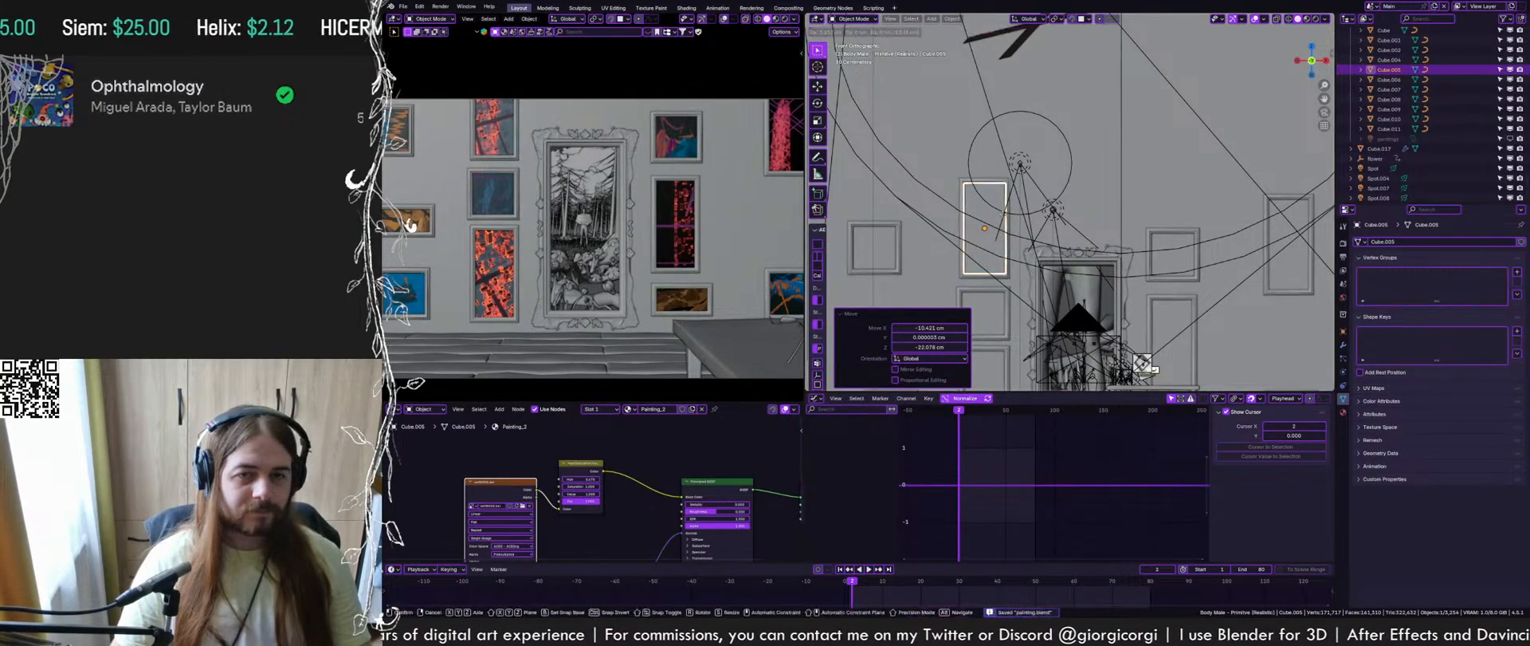
click(1253, 319)
shift+middle_drag(1182, 371, 1140, 211)
key(g)
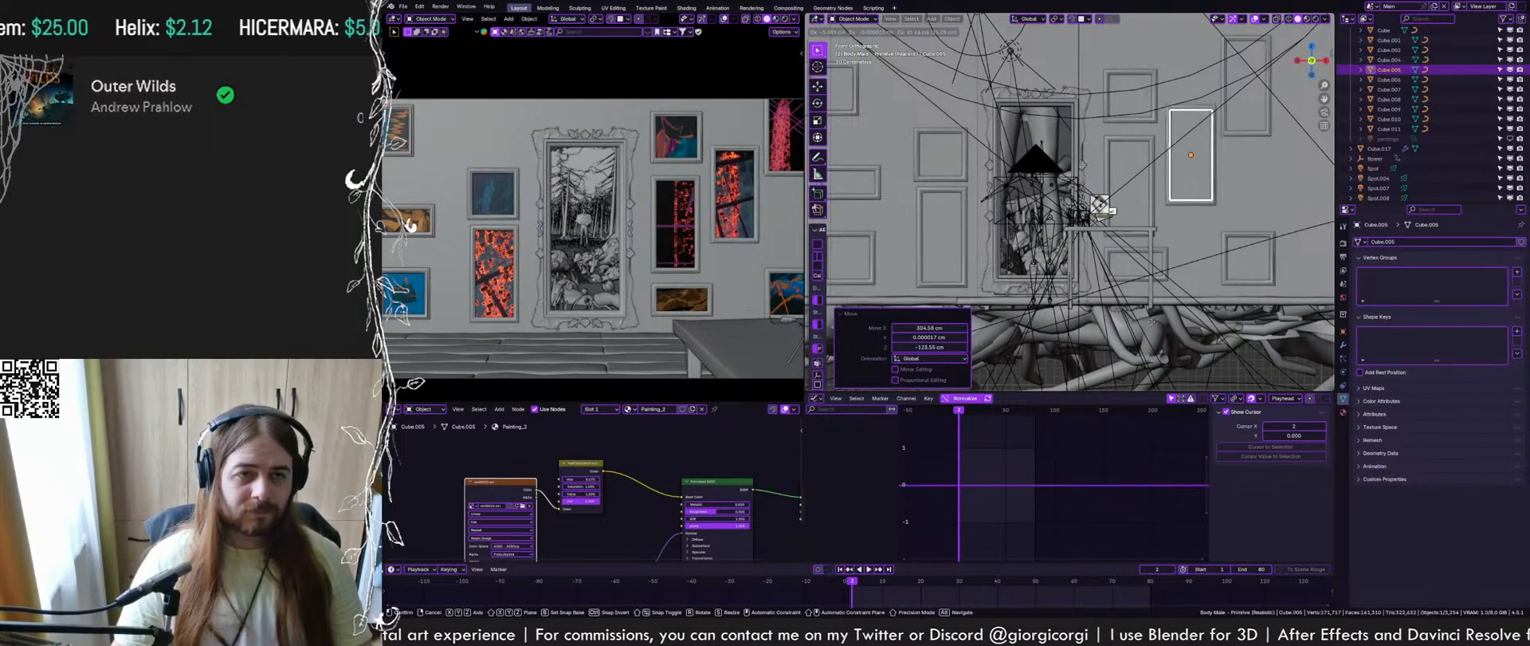
click(1142, 107)
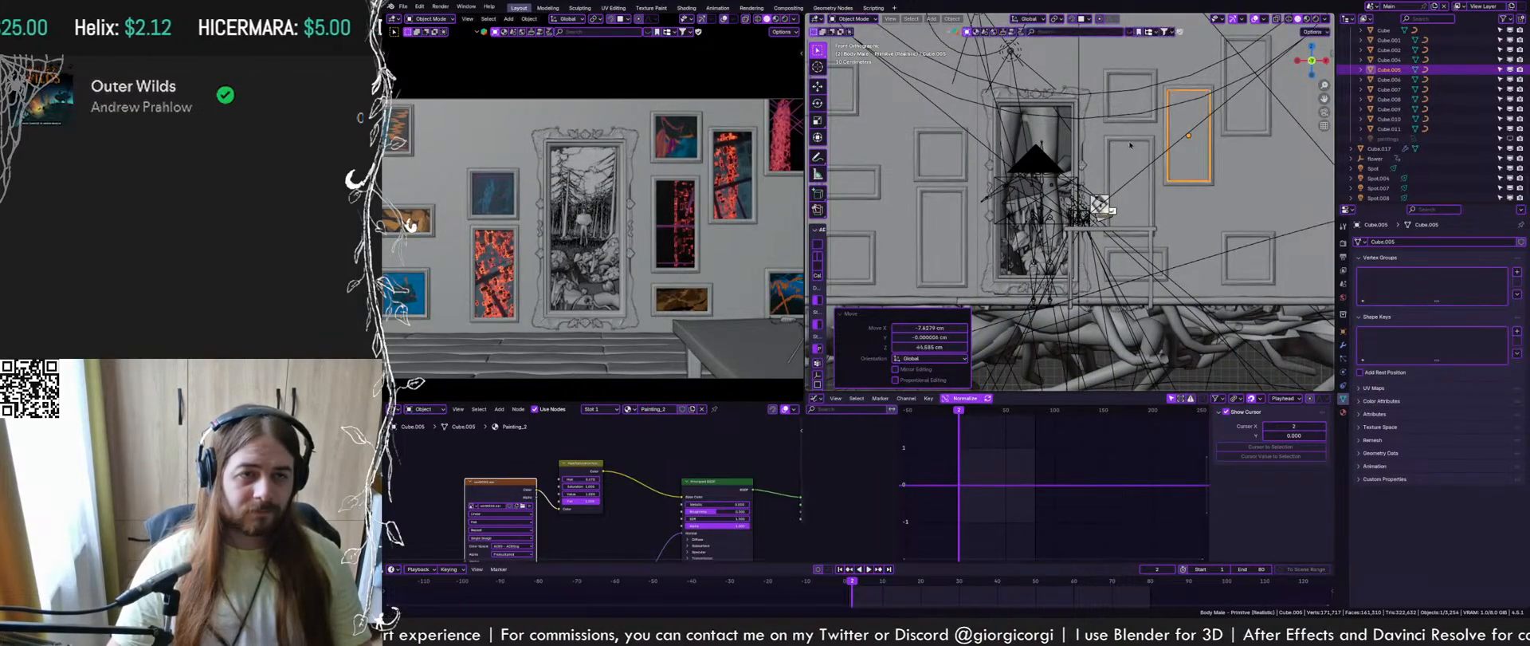
Move the wide painting Cube.002 from the far left of the wall to directly above the square painting Cube.008
scroll(628, 204, down, 1)
shift+middle_drag(629, 203, 670, 206)
click(478, 223)
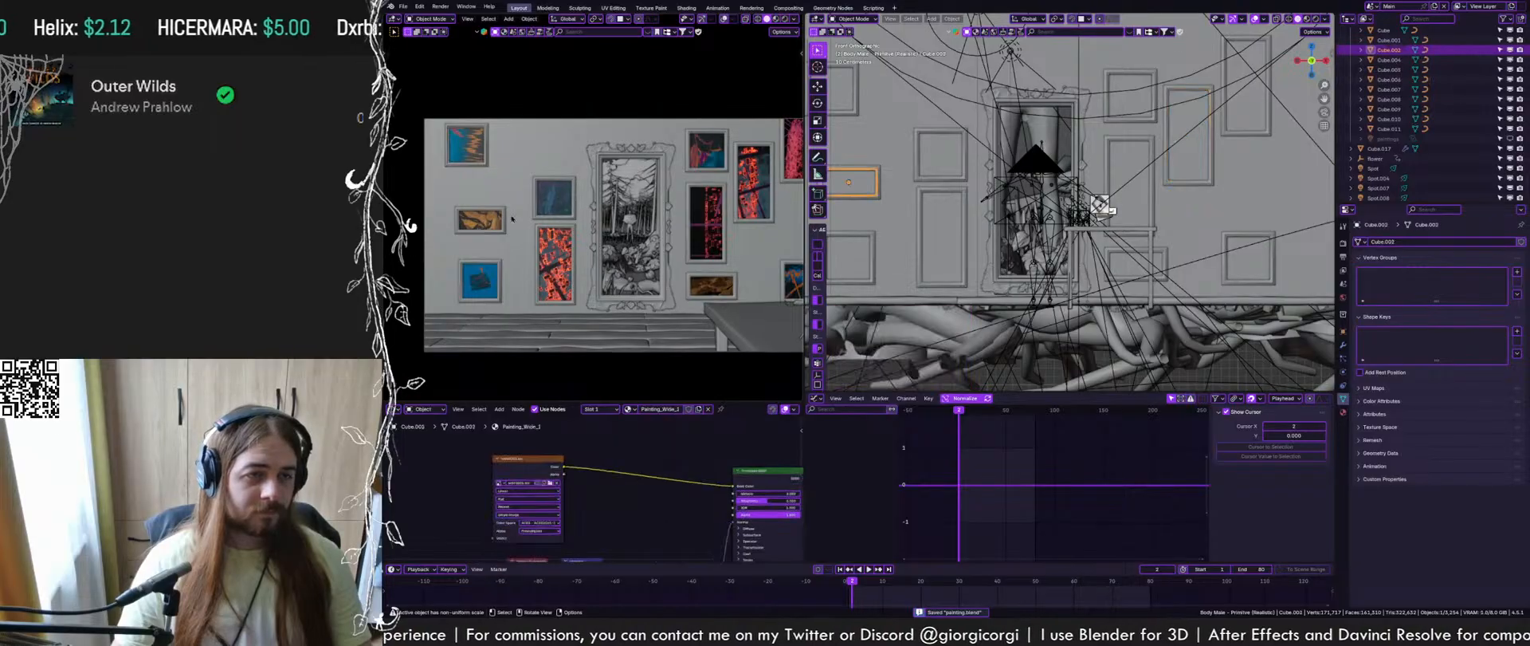
scroll(479, 225, up, 2)
key(g)
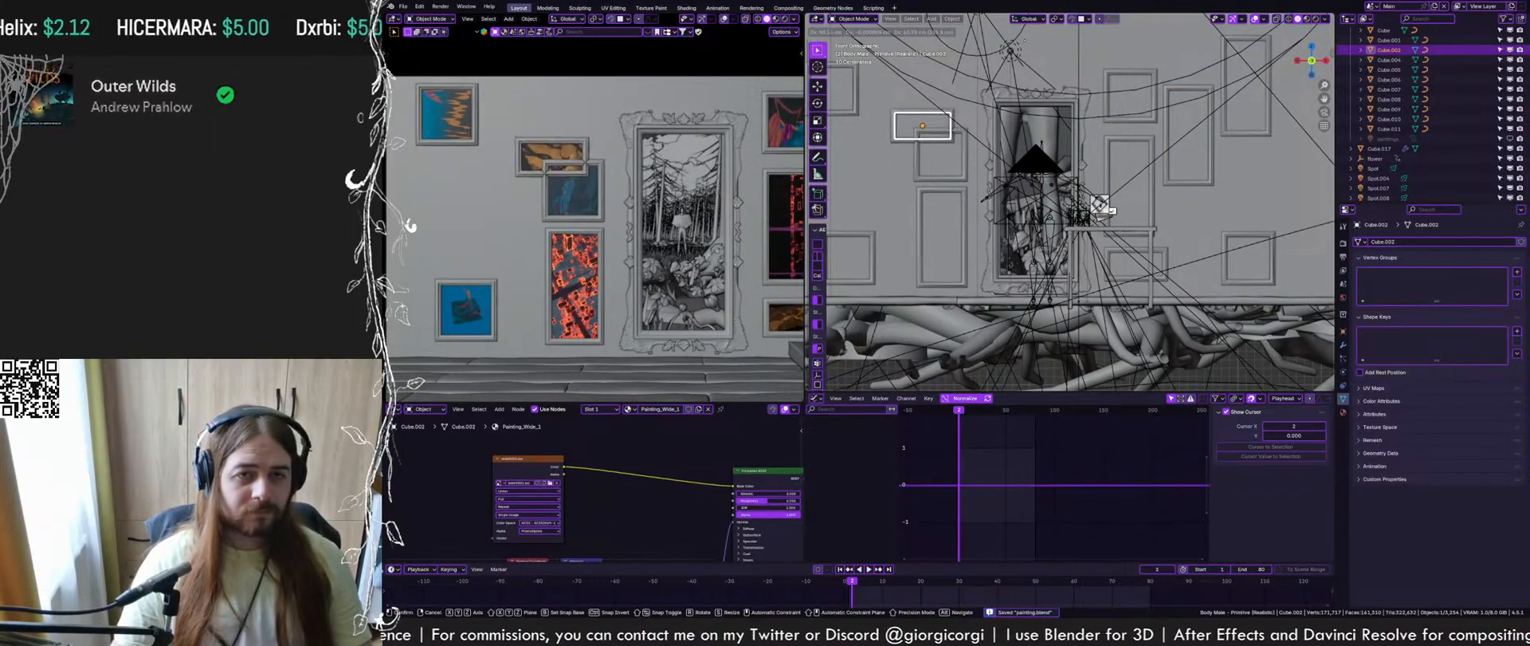
click(1167, 212)
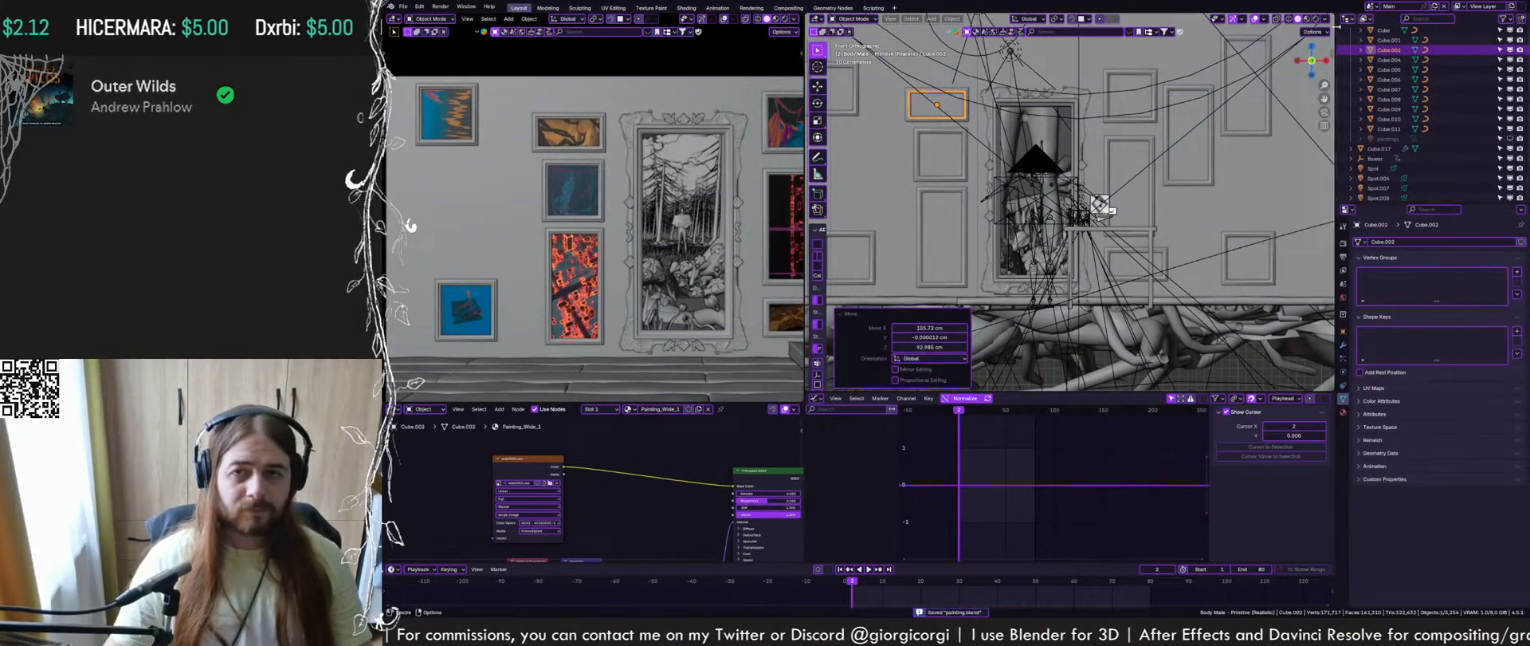
Set the front view's solid shading object color to Texture so the paintings show their images
click(1326, 19)
click(1335, 175)
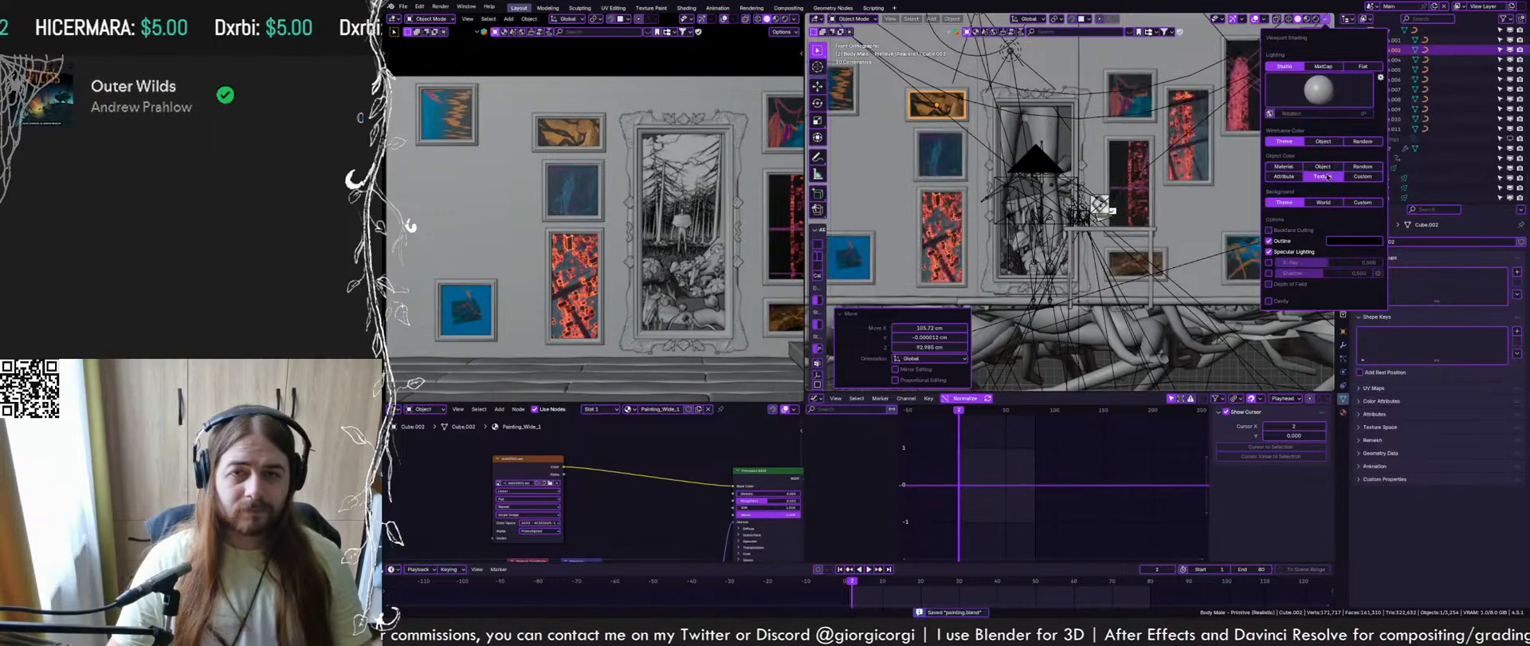
shift+middle_drag(1156, 159, 1169, 245)
shift+middle_drag(1005, 243, 1047, 215)
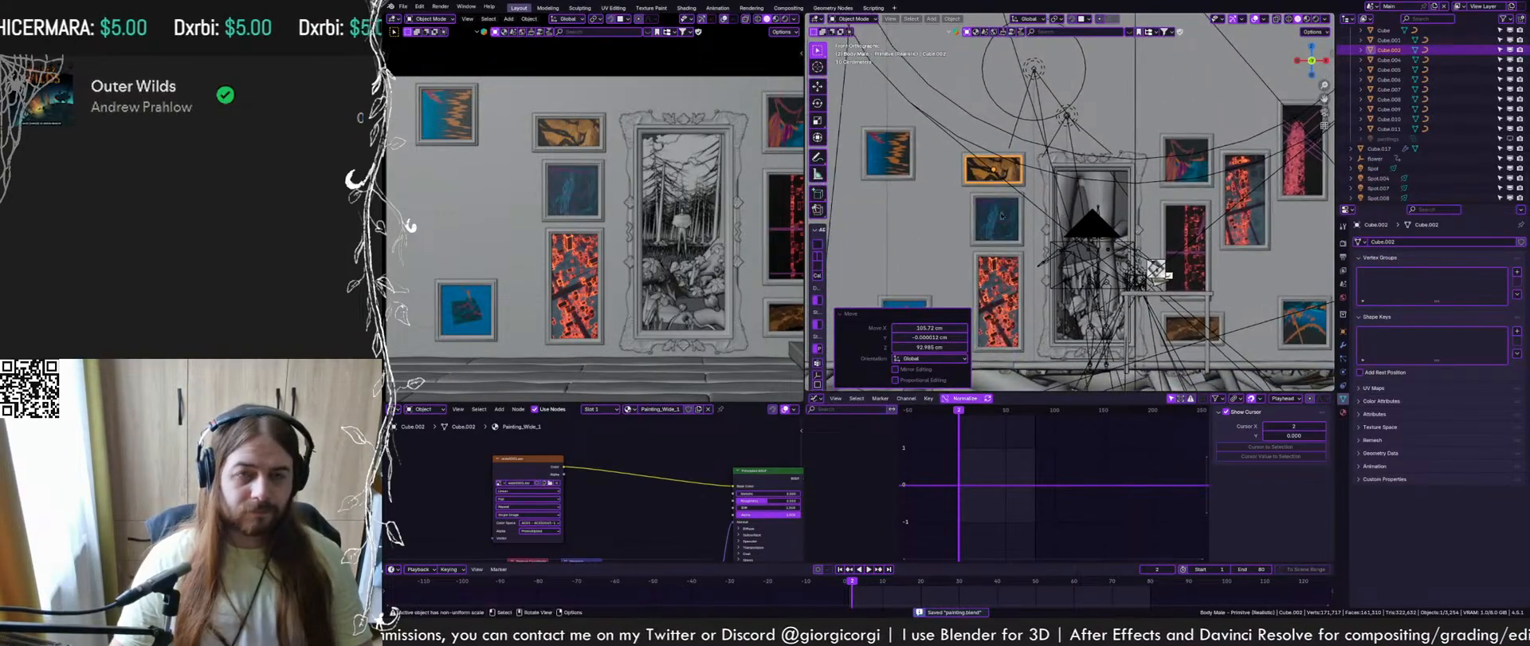
Move the far-left square painting Cube down and slightly toward the ornate frame
click(896, 155)
shift+middle_drag(944, 173, 883, 216)
key(g)
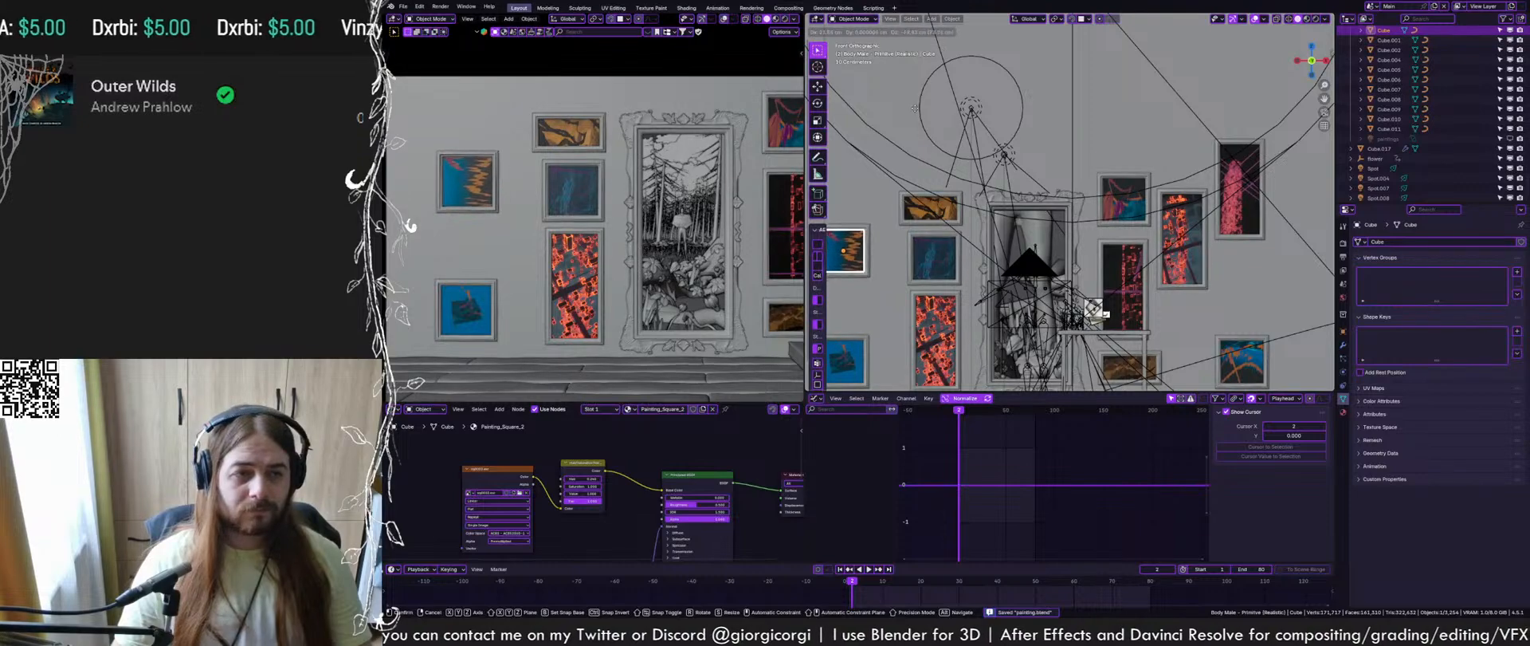
click(983, 171)
Move the lower-right square painting Cube.010 directly below the tall painting Cube.005 and fine-tune its position
mouse_move(1265, 353)
shift+middle_down()
mouse_move(1240, 303)
mouse_move(1271, 282)
shift+middle_up()
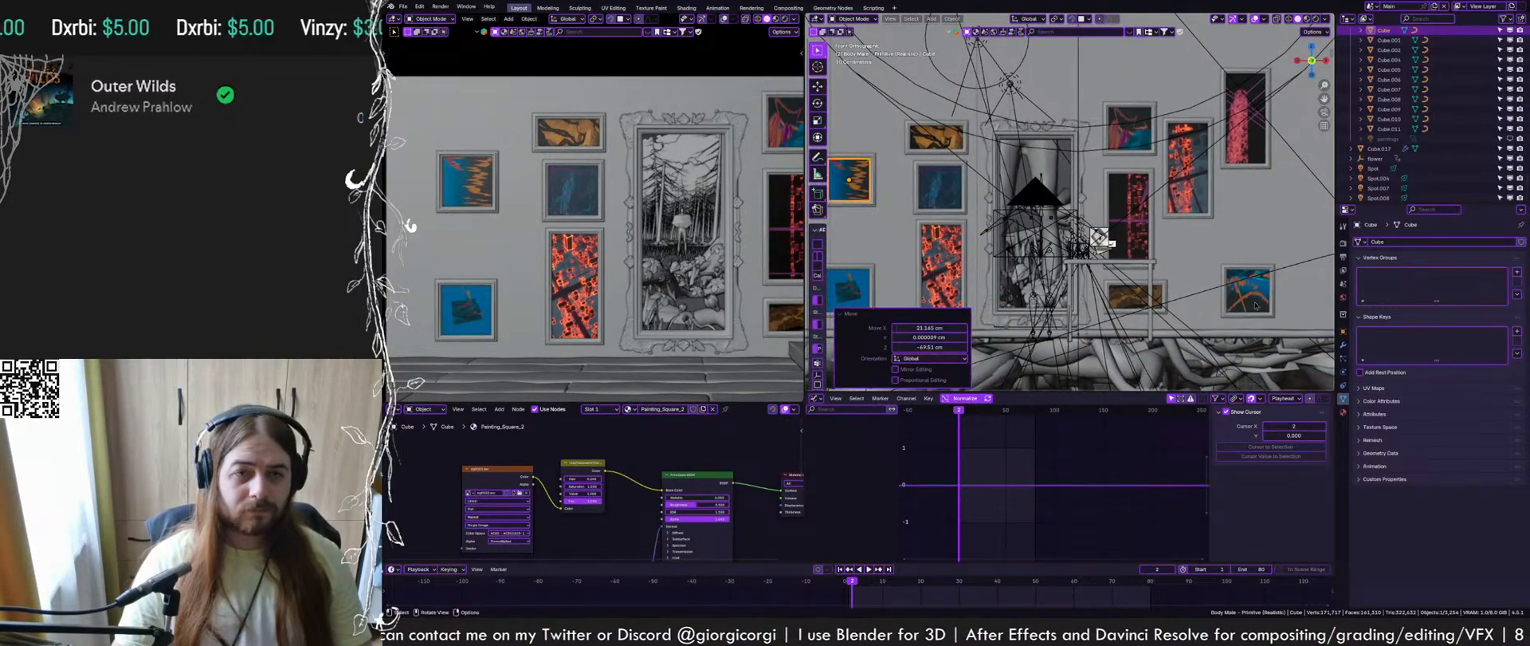
click(1253, 290)
scroll(733, 240, down, 2)
shift+middle_drag(733, 240, 664, 228)
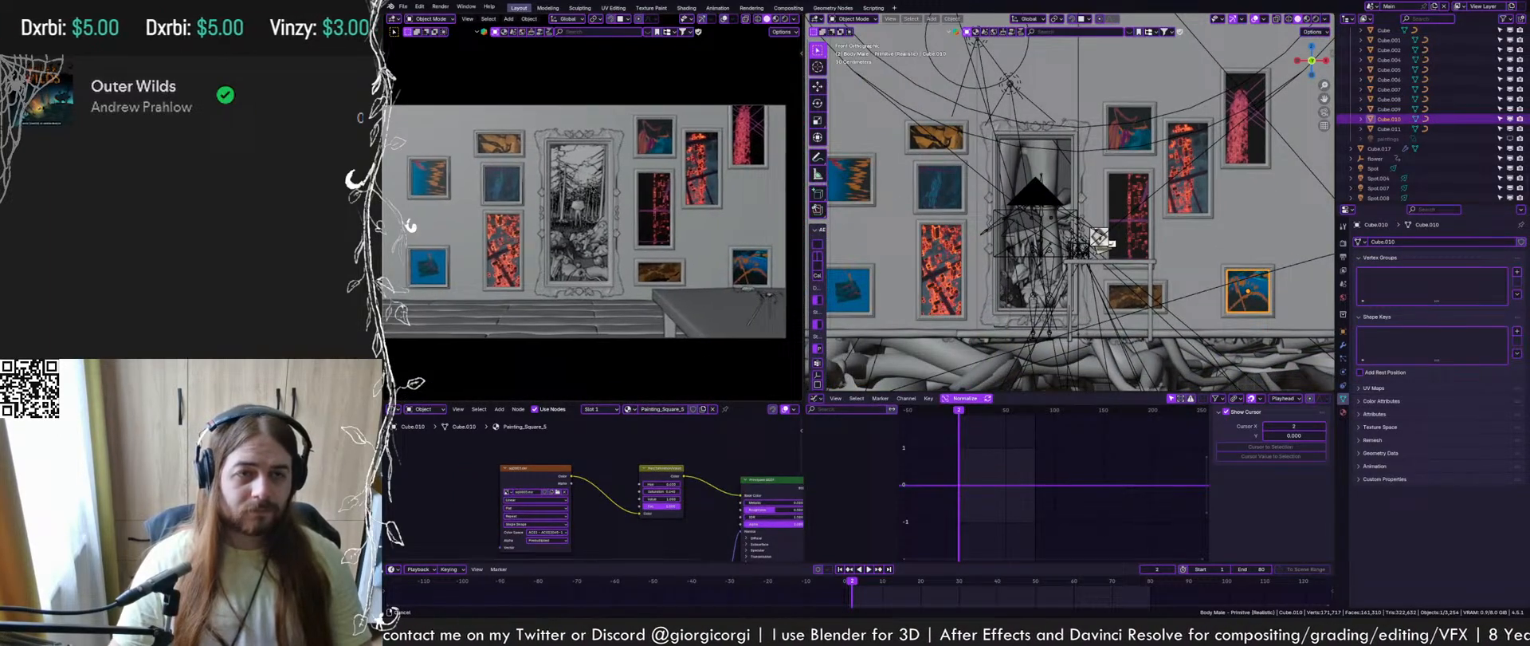
key(g)
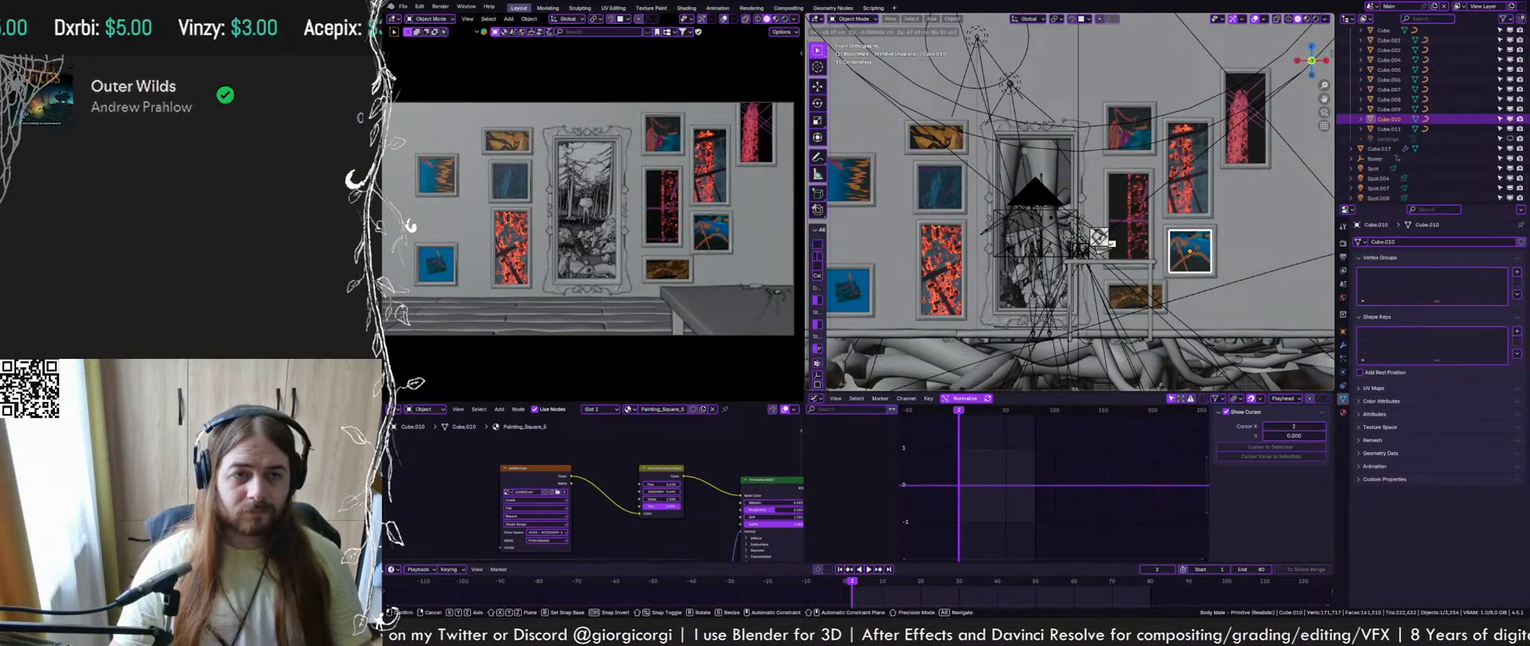
click(1112, 244)
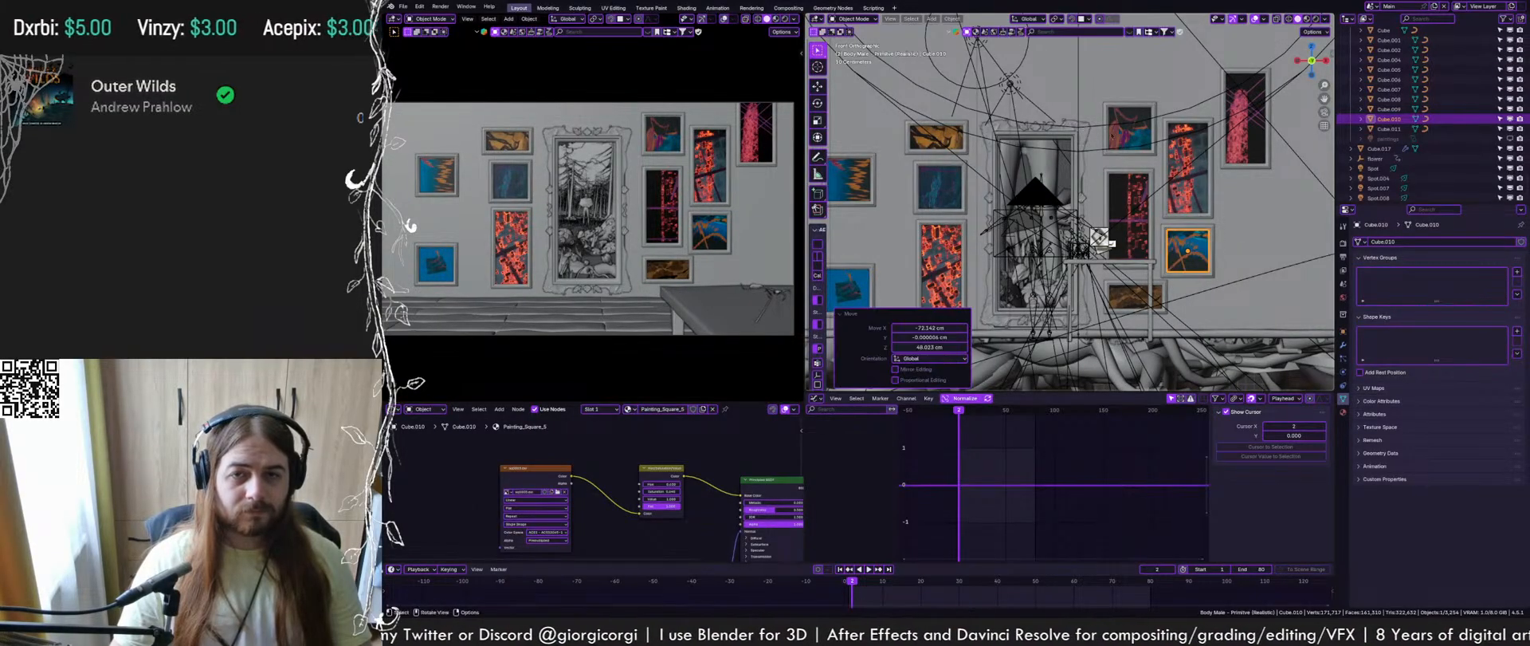
scroll(1183, 202, up, 5)
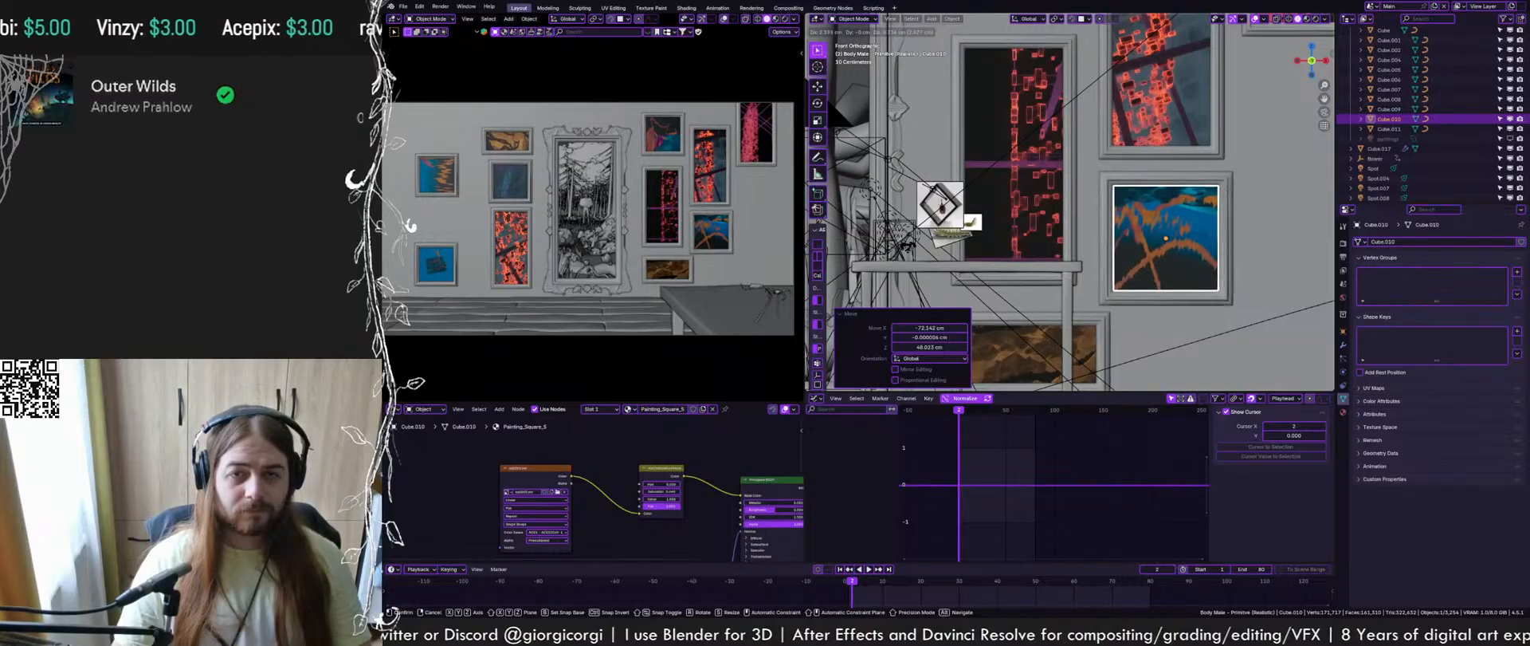
click(1124, 256)
shift+middle_drag(1124, 256, 1164, 198)
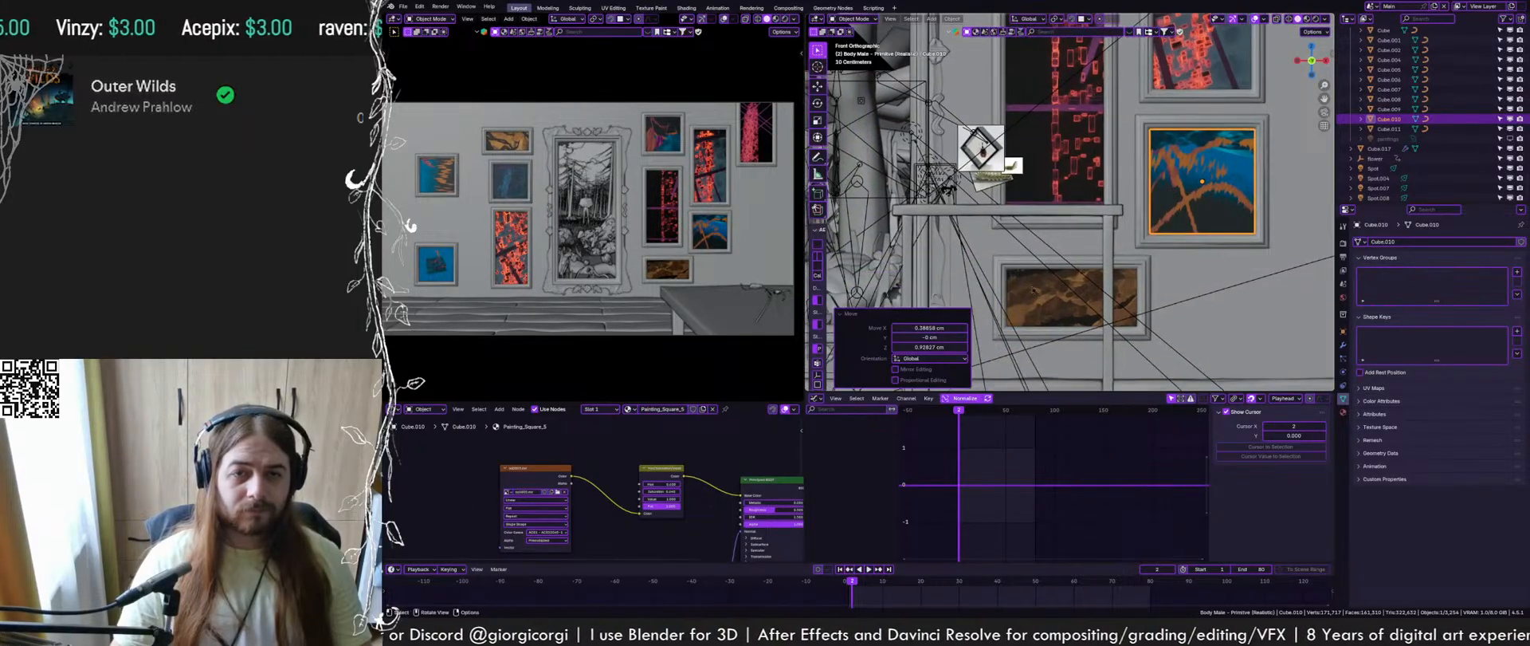
Nudge the low wide painting Cube.006 slightly down and left beneath the tall painting Cube.009
click(1048, 307)
key(g)
click(1032, 324)
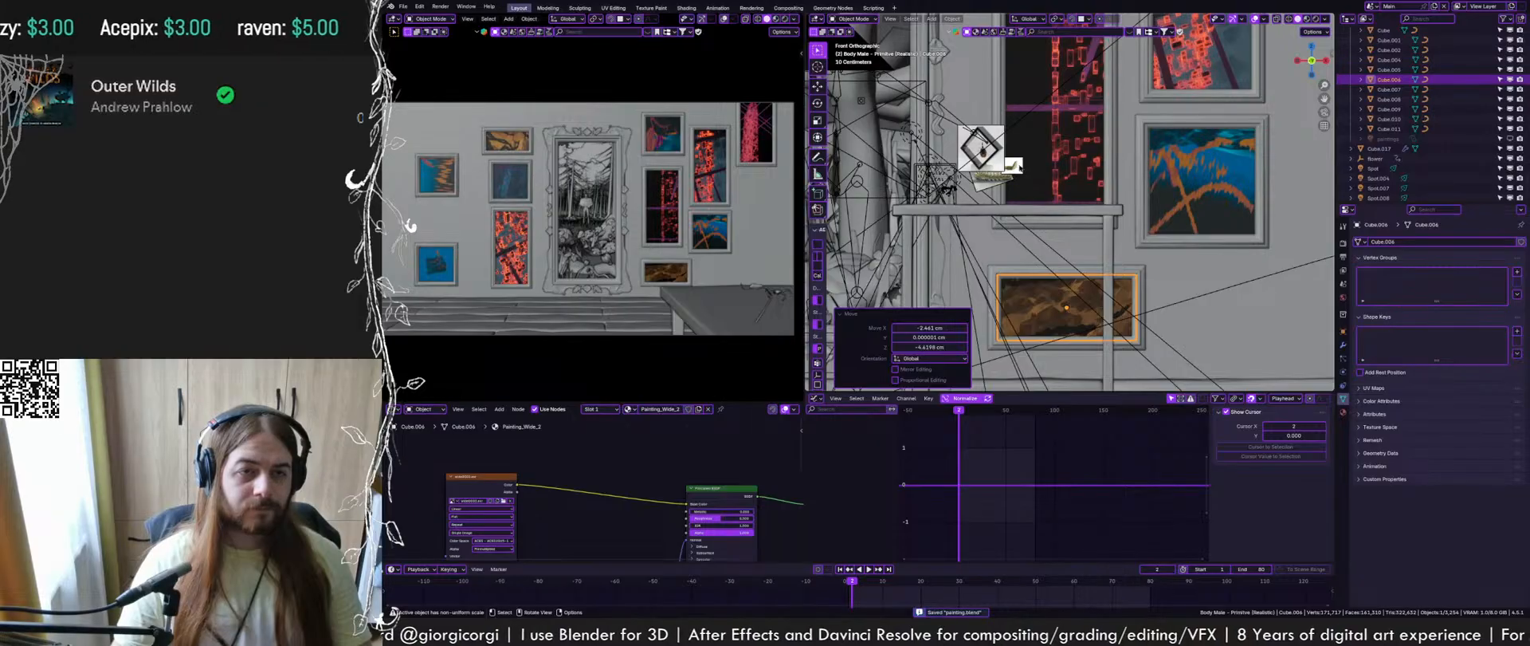
Raise the tall painting Cube.005 slightly to widen the gap above Cube.010, and save the file
shift+middle_drag(1224, 148, 1201, 314)
click(1190, 171)
key(g)
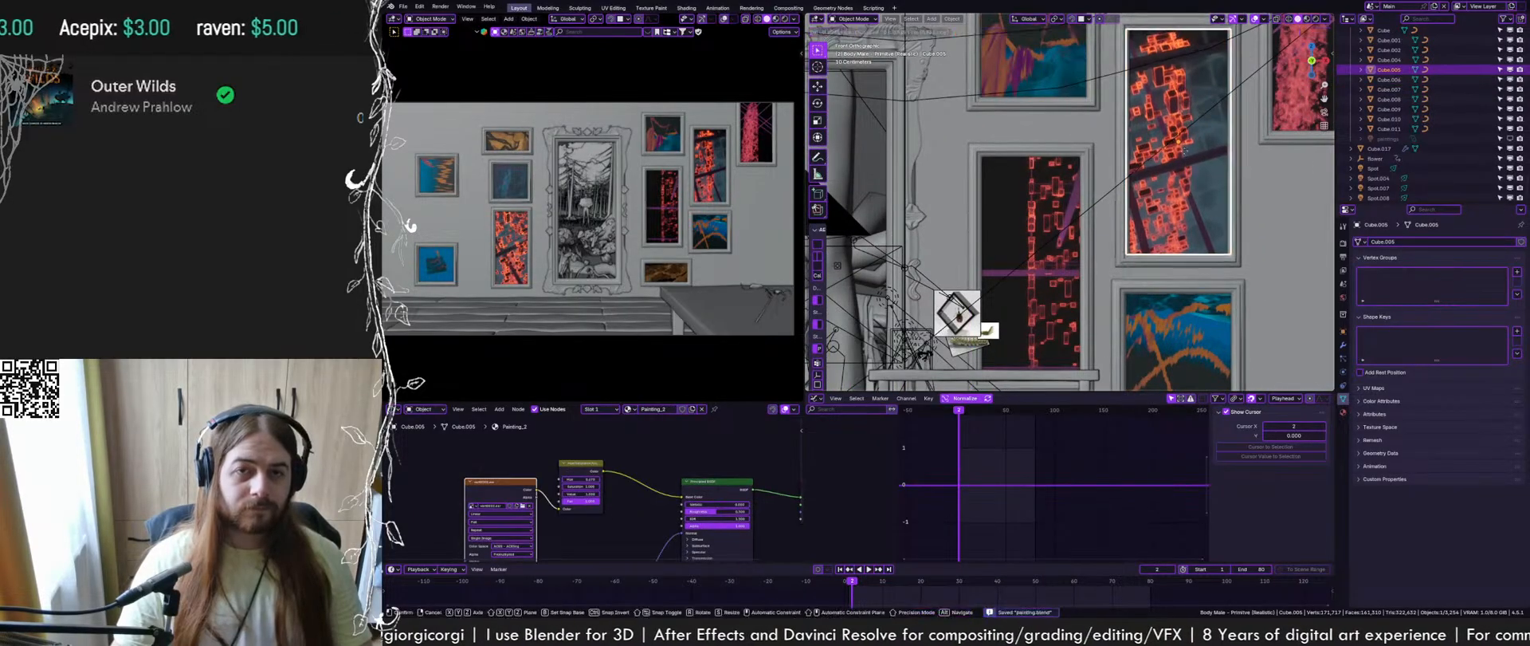
click(1177, 351)
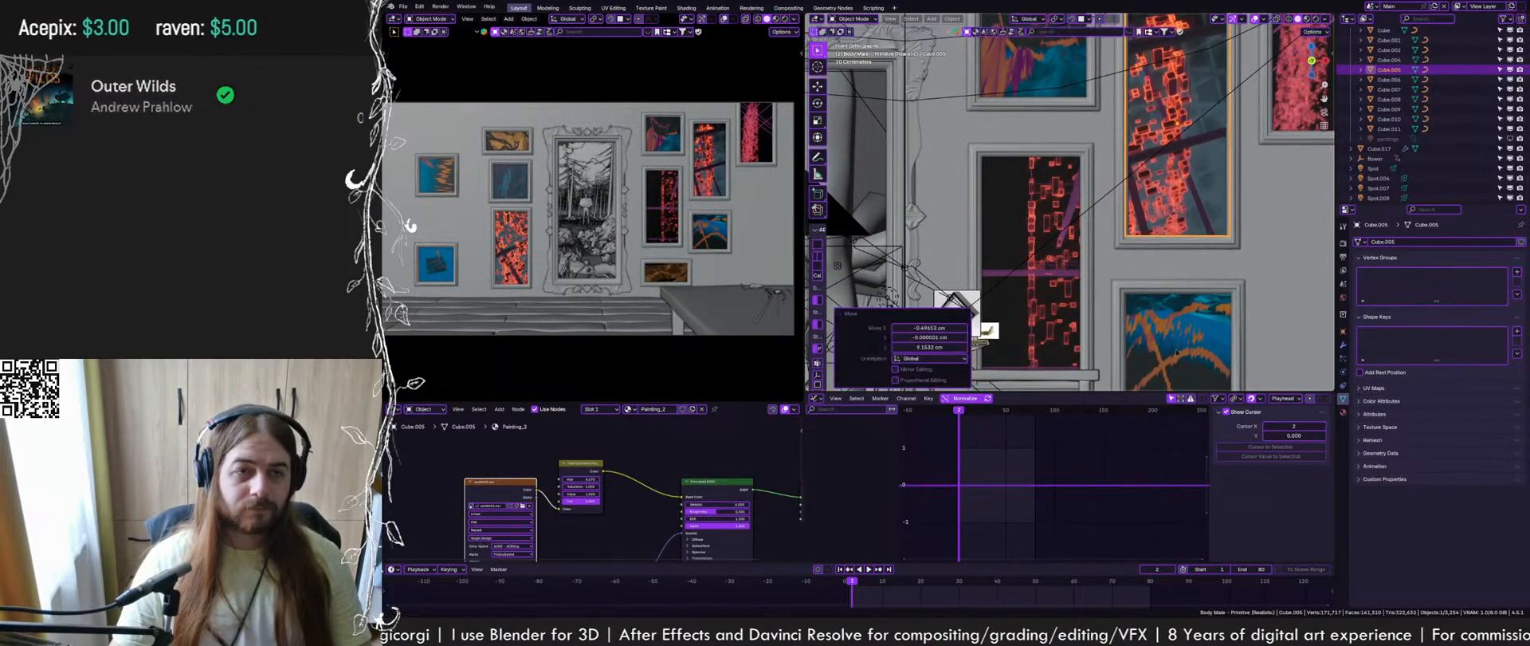
key(ctrl+s)
Move the far-right tall painting Cube.007 down and slightly outward beside Cube.005 and Cube.010
shift+middle_drag(1038, 271, 933, 303)
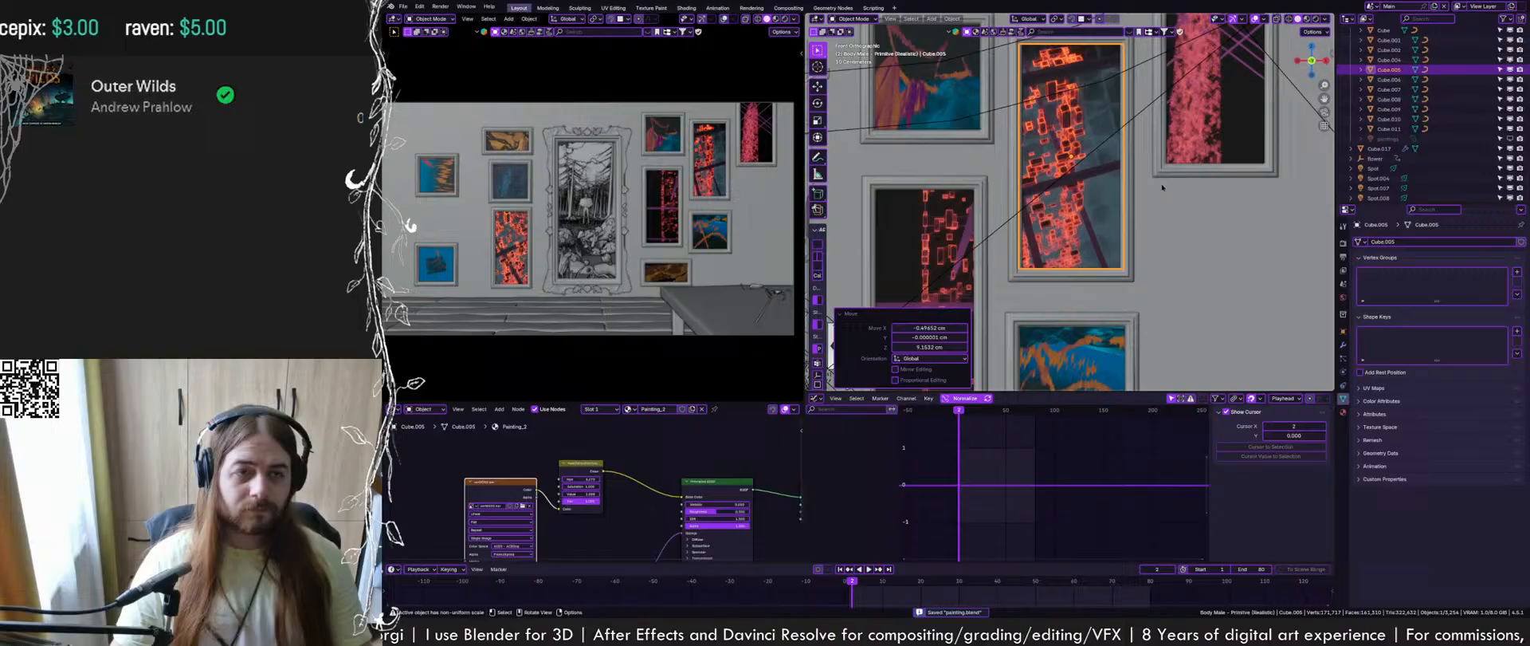
click(1207, 133)
key(g)
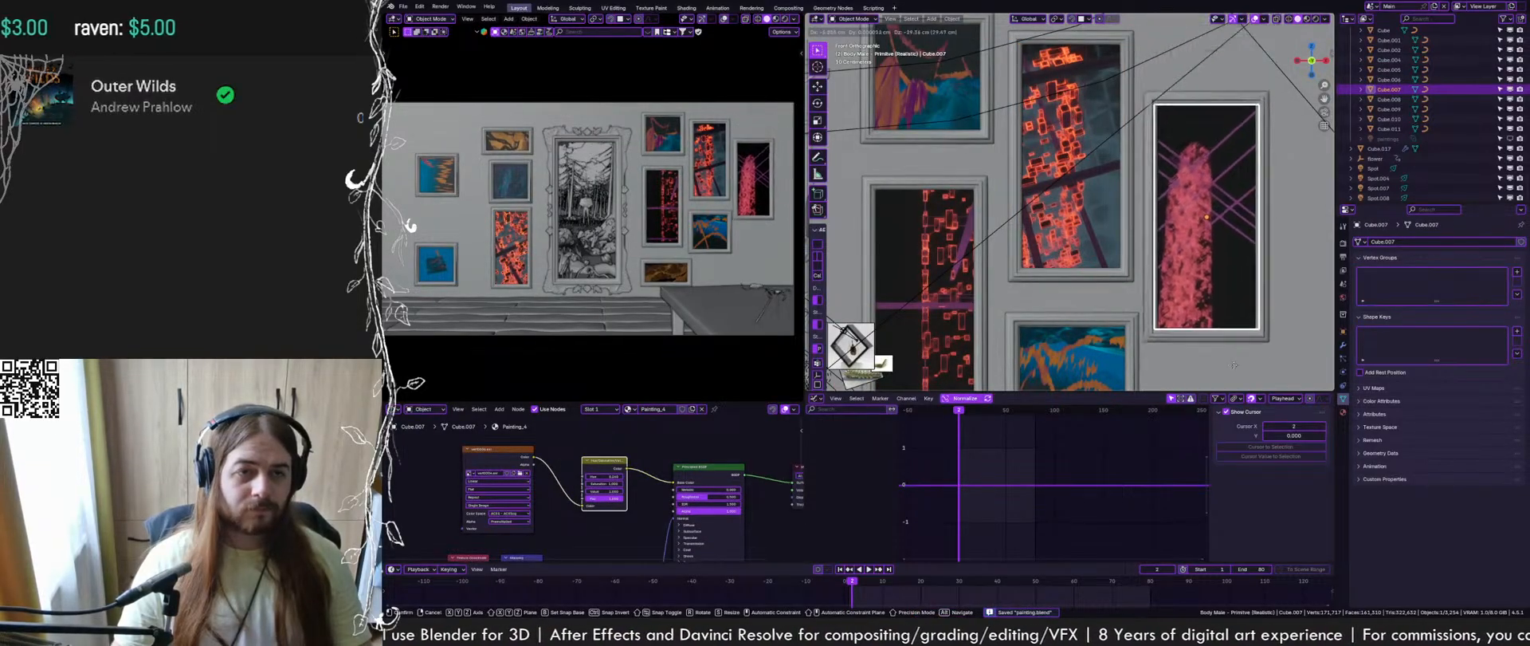
click(1153, 199)
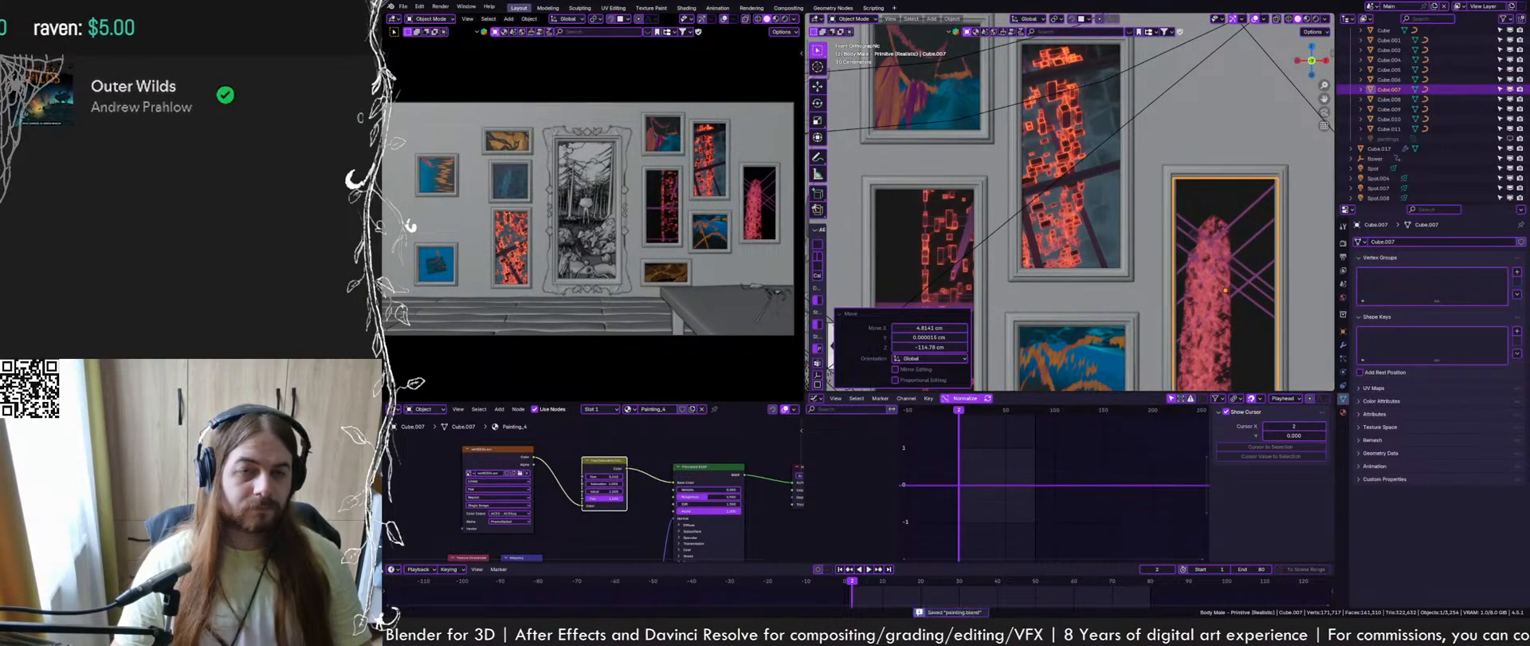
Move the far-left square painting Cube down and inward, closer to the paintings beside the ornate frame
scroll(1154, 197, down, 3)
shift+middle_drag(1154, 197, 910, 169)
scroll(910, 169, up, 1)
click(910, 169)
key(g)
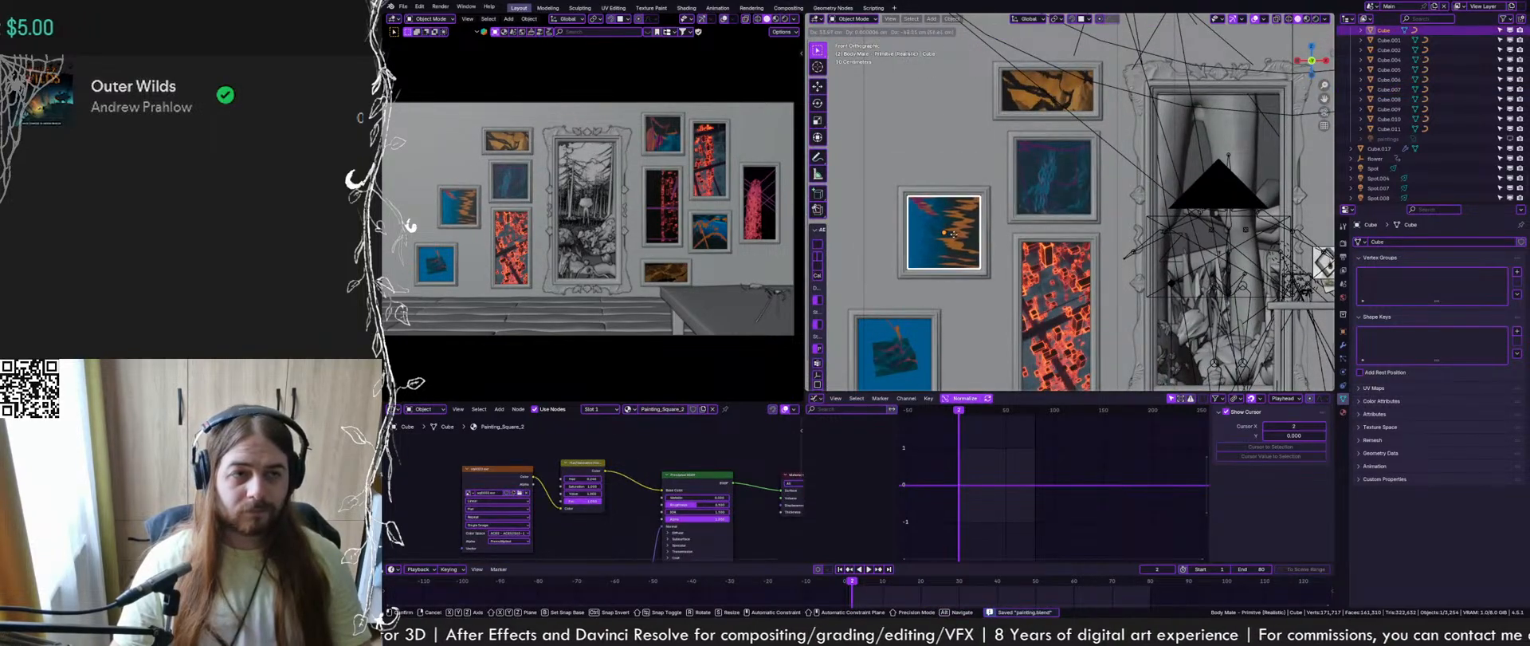
click(939, 237)
Try the role_matte_paint color space on the sq0002.exr image texture of the square painting Cube
scroll(532, 221, up, 8)
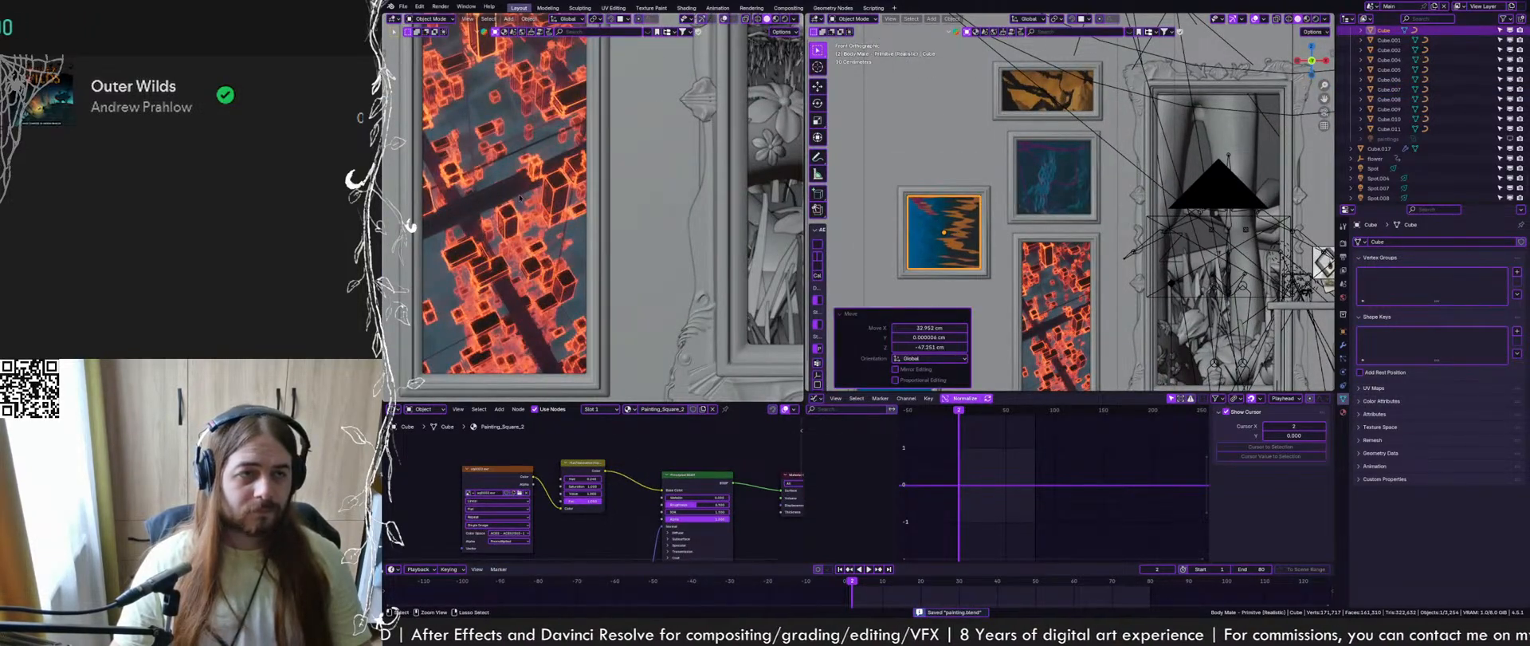
scroll(520, 197, down, 1)
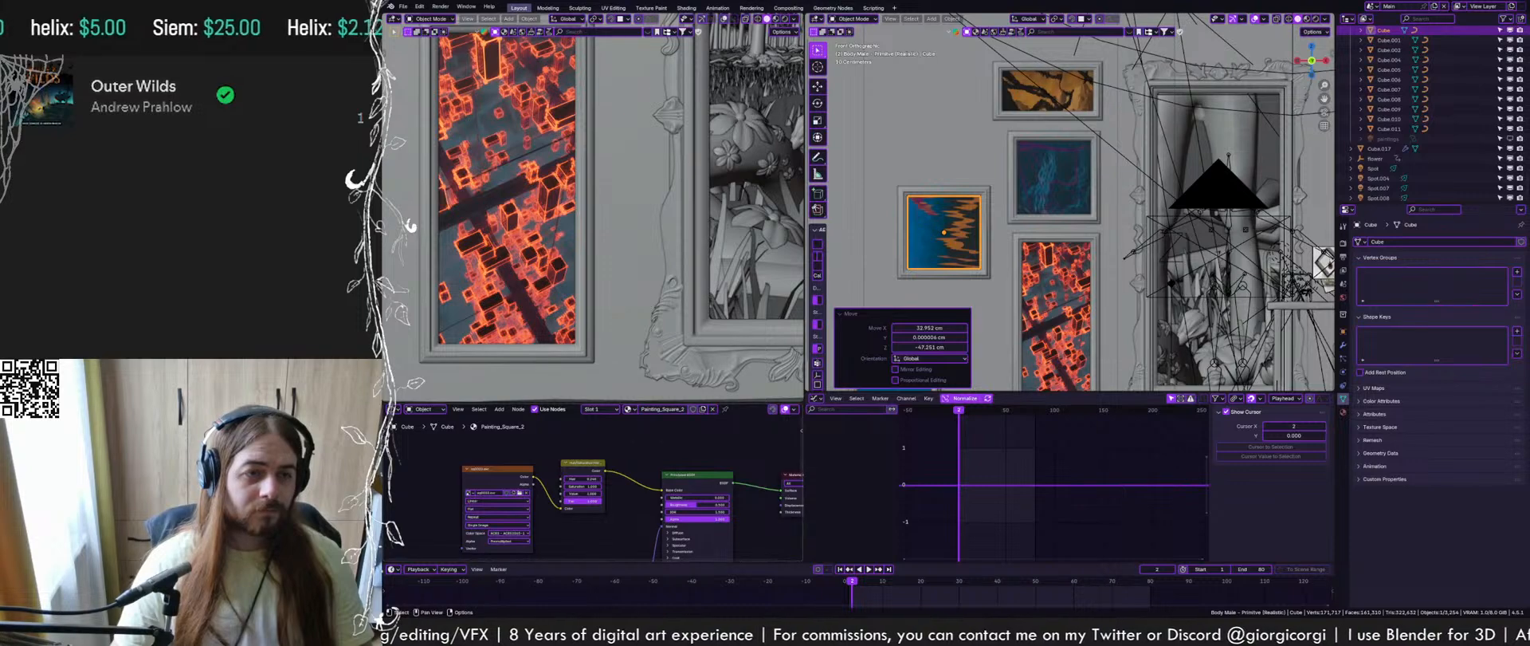
scroll(646, 536, up, 4)
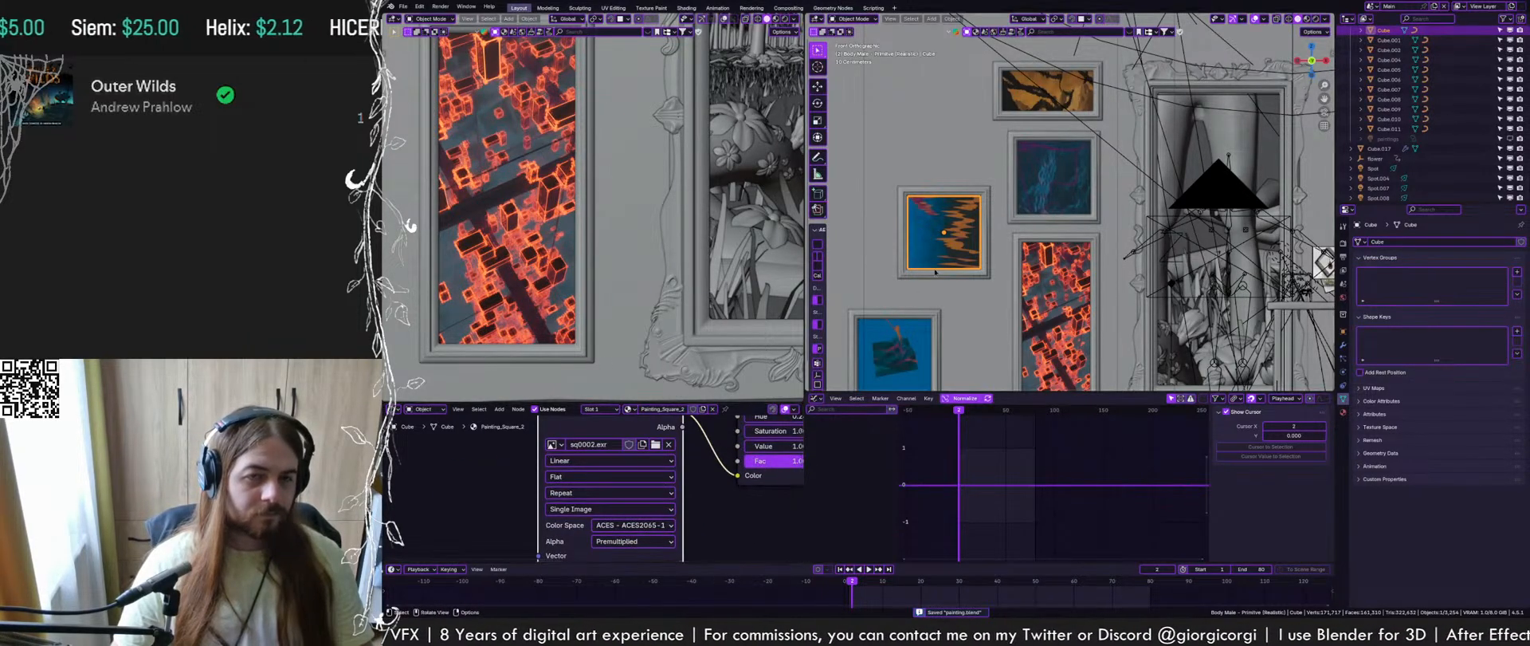
click(657, 526)
click(657, 527)
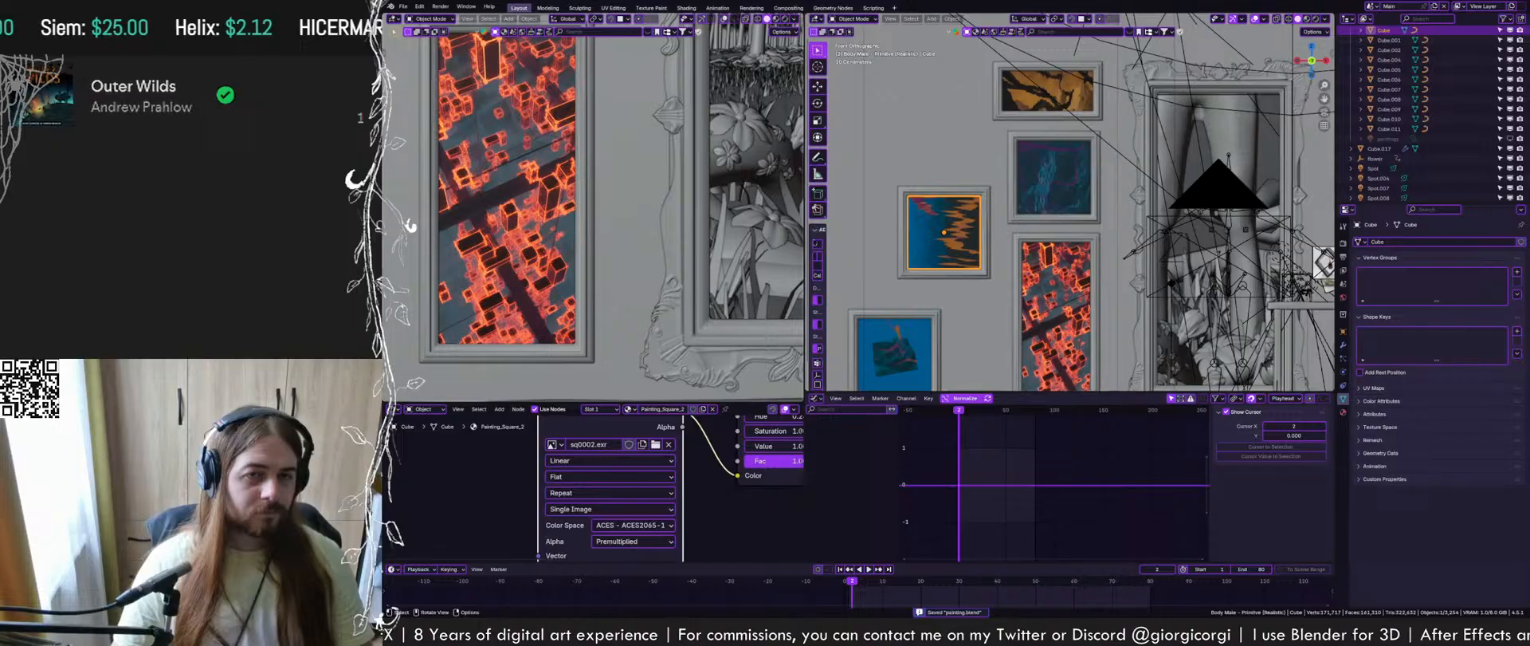
click(650, 527)
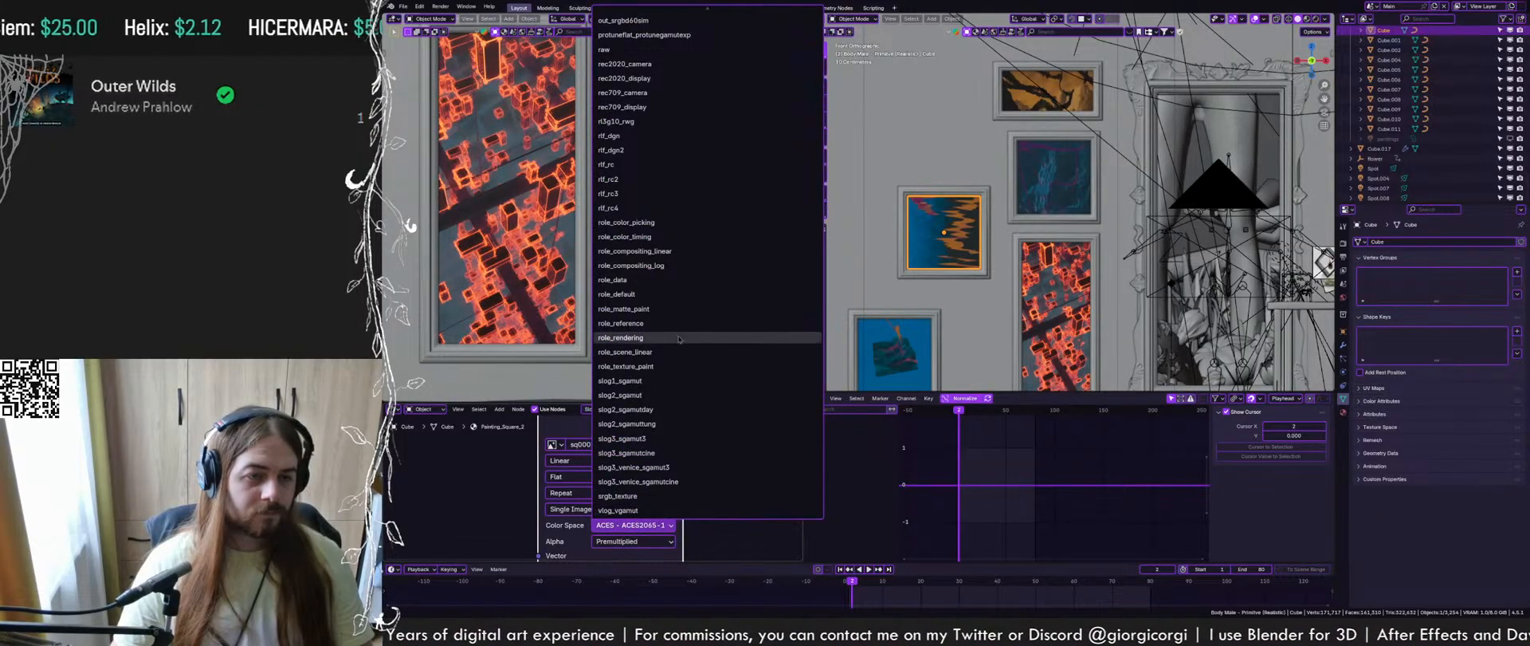
click(647, 310)
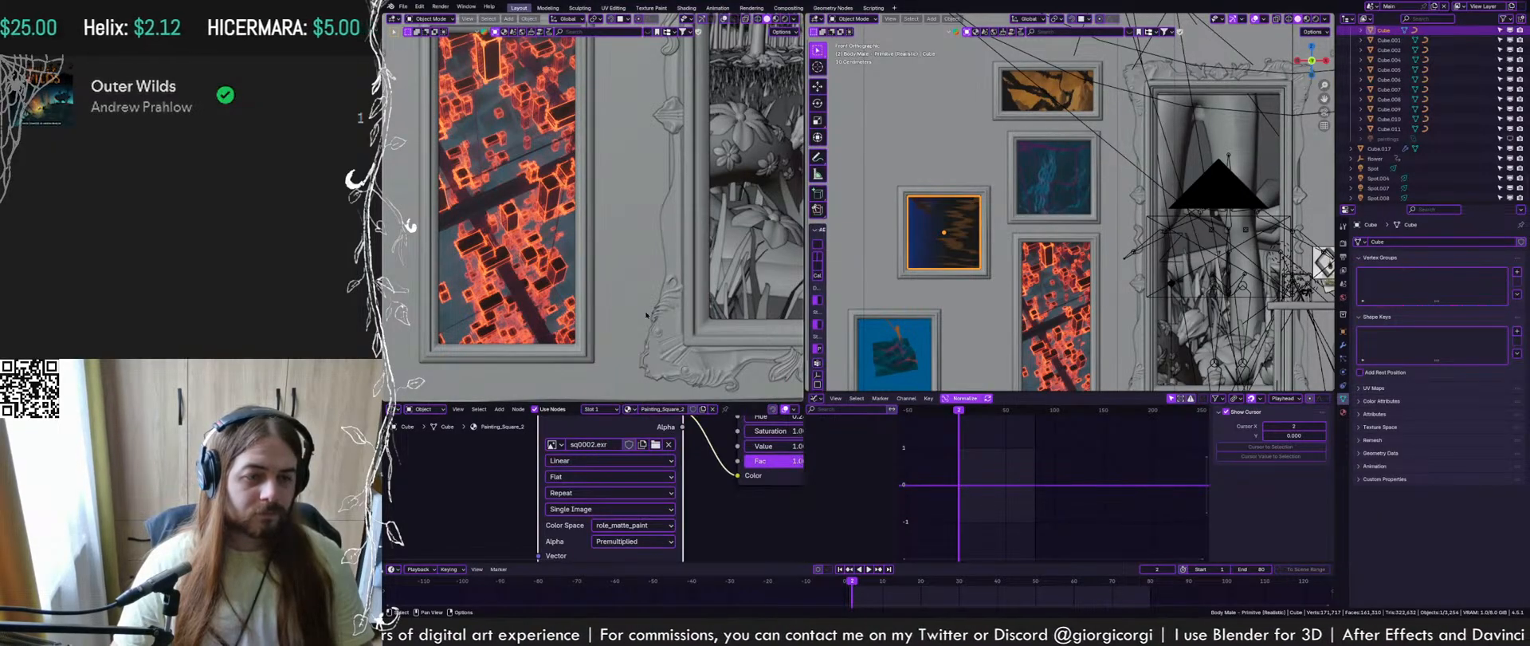
scroll(911, 248, up, 1)
scroll(911, 249, up, 3)
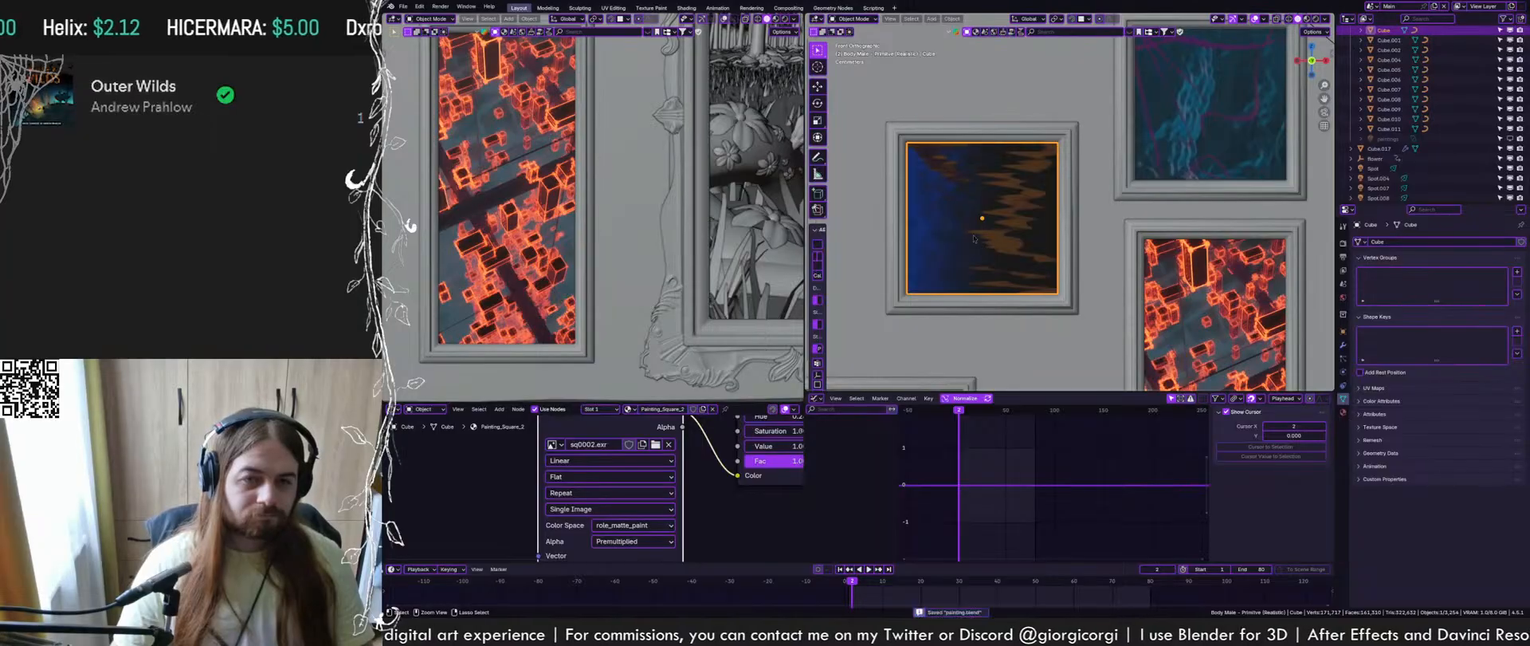
Set the color space of the square painting Cube's sq0002.exr image texture to ACES - ACEScg
click(634, 524)
scroll(671, 67, up, 15)
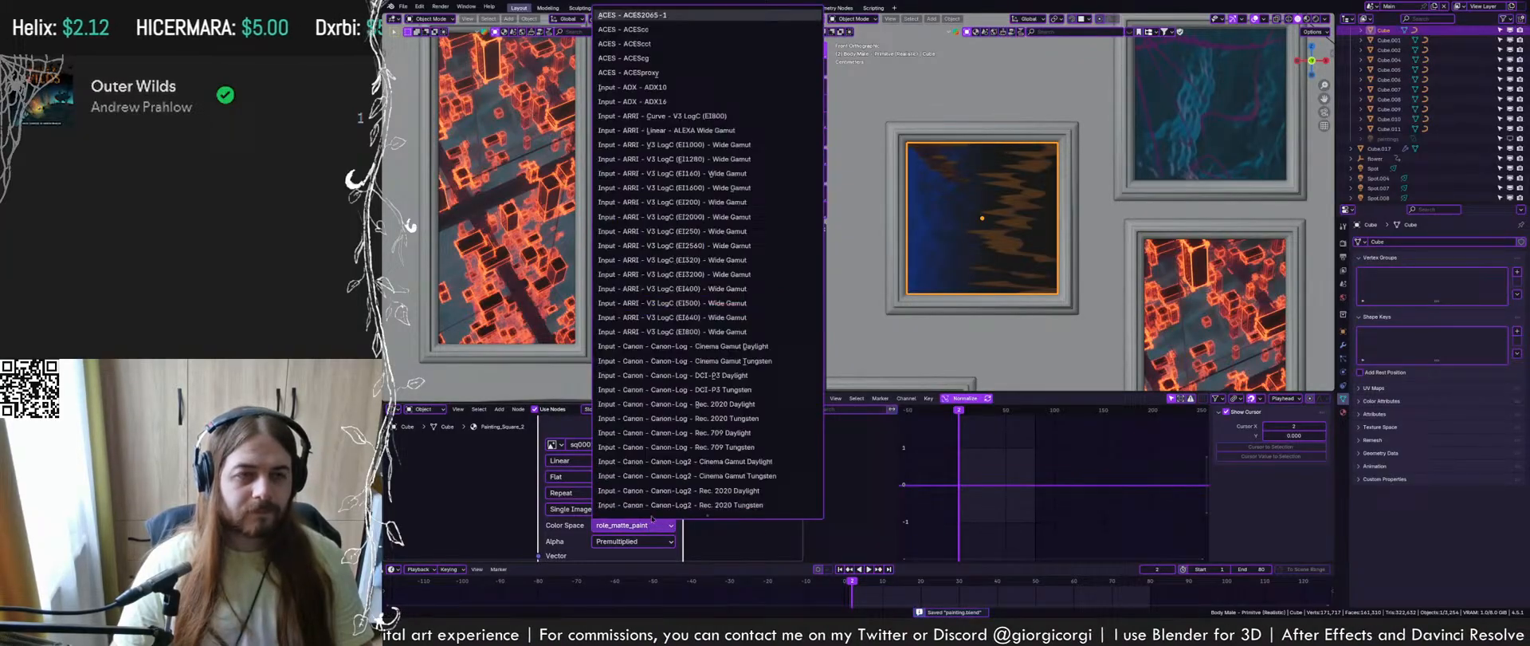
click(662, 58)
scroll(1044, 305, down, 2)
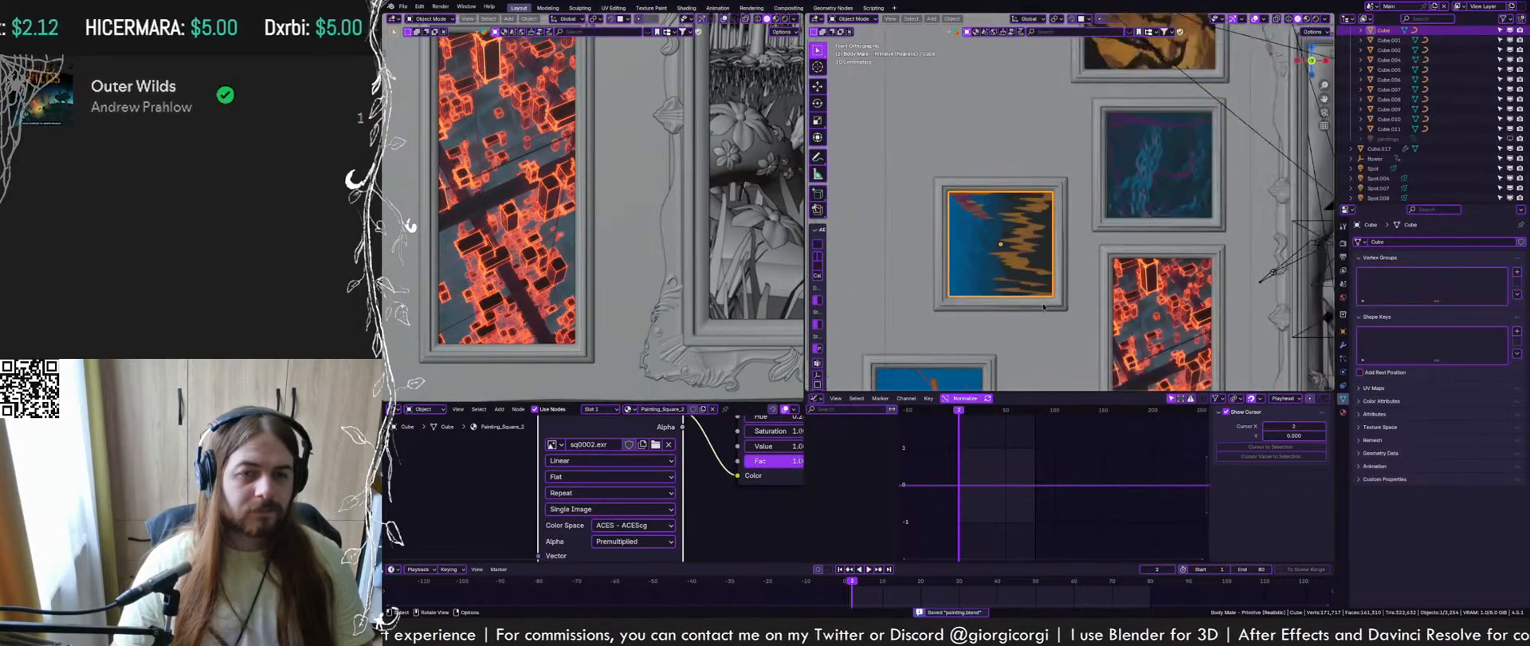
Check the tall painting Cube.001's image color space and set the lower-left square painting Cube.011's to ACES - ACEScg
click(1139, 323)
middle_drag(542, 522, 596, 482)
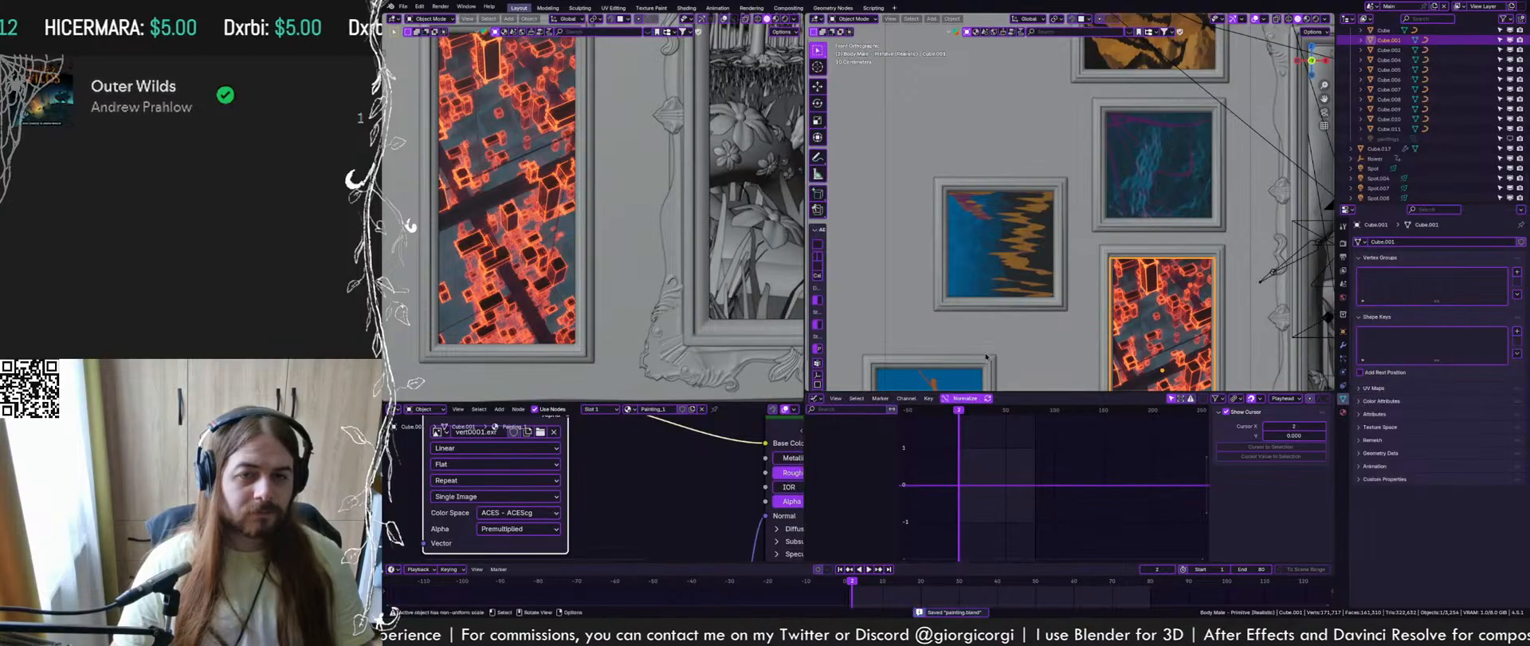
click(958, 378)
scroll(548, 510, down, 2)
middle_drag(543, 522, 702, 466)
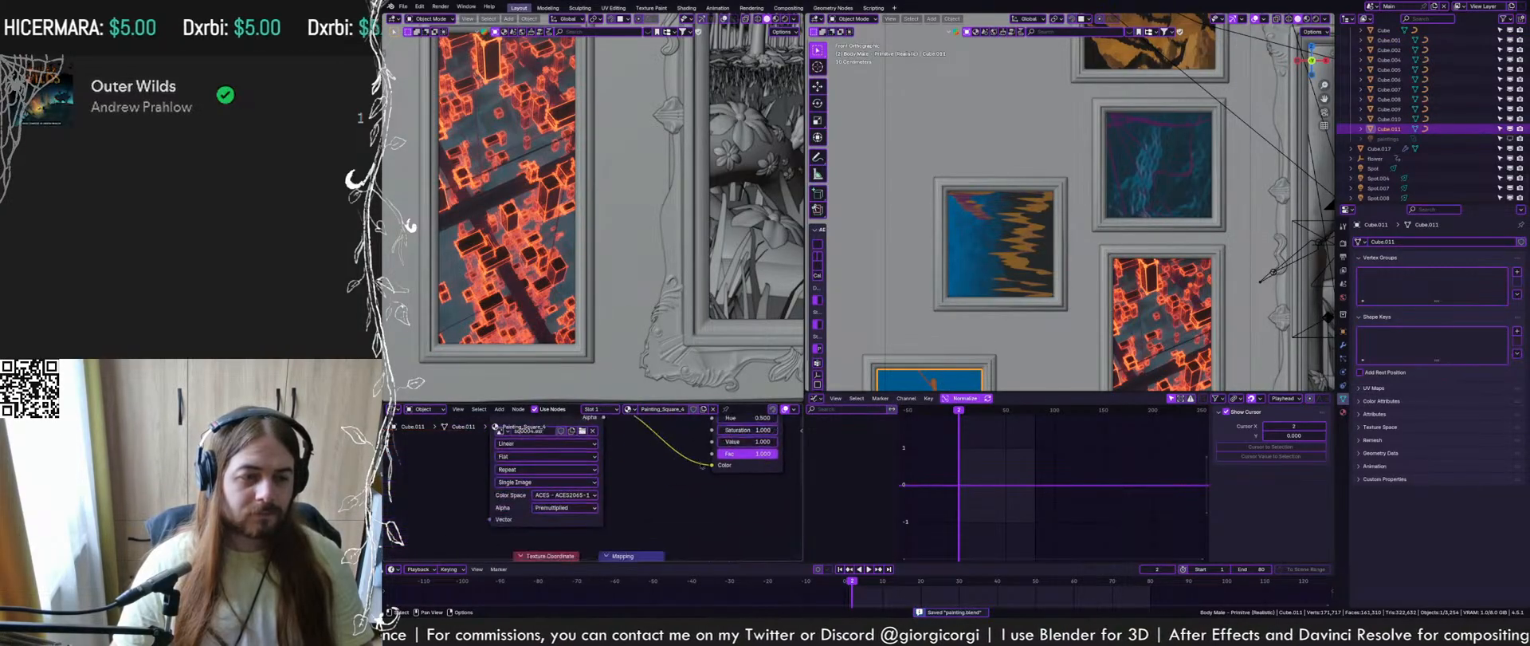
shift+middle_drag(997, 279, 1086, 157)
click(562, 495)
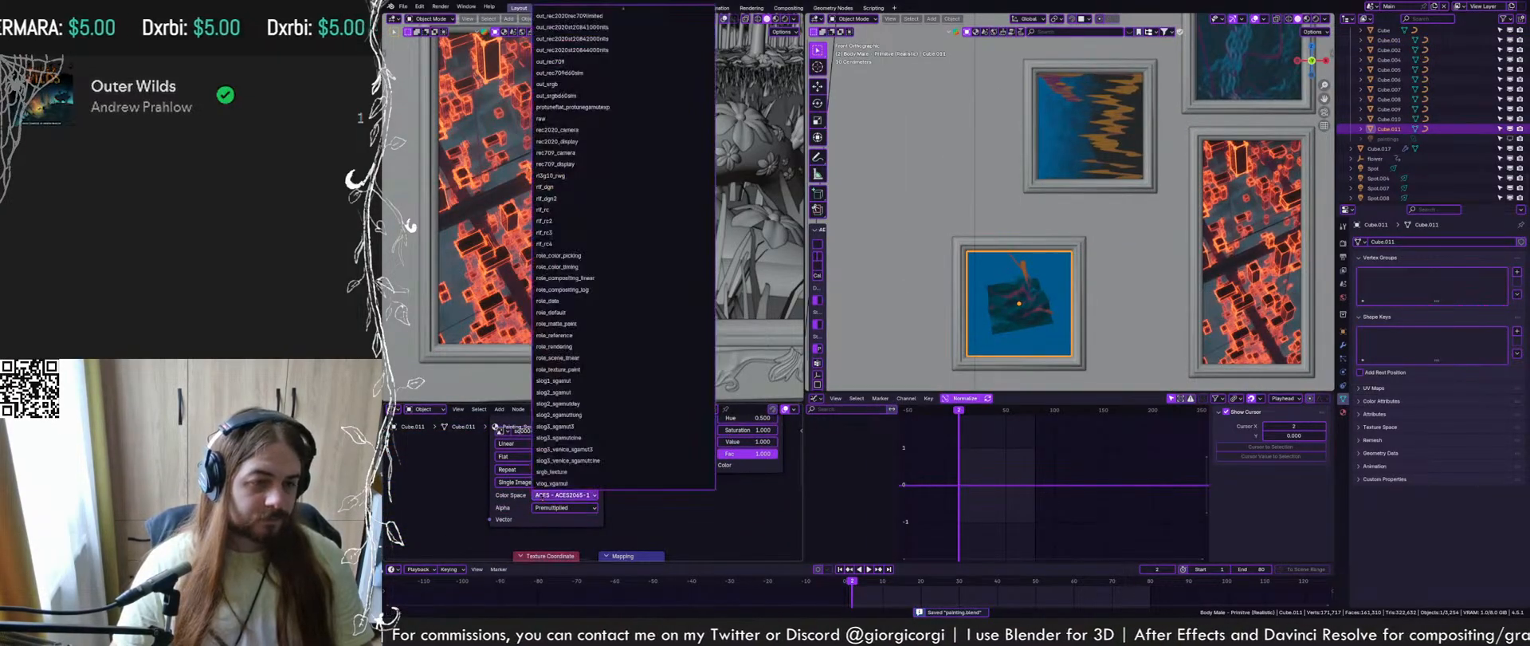
scroll(550, 486, down, 1)
click(623, 50)
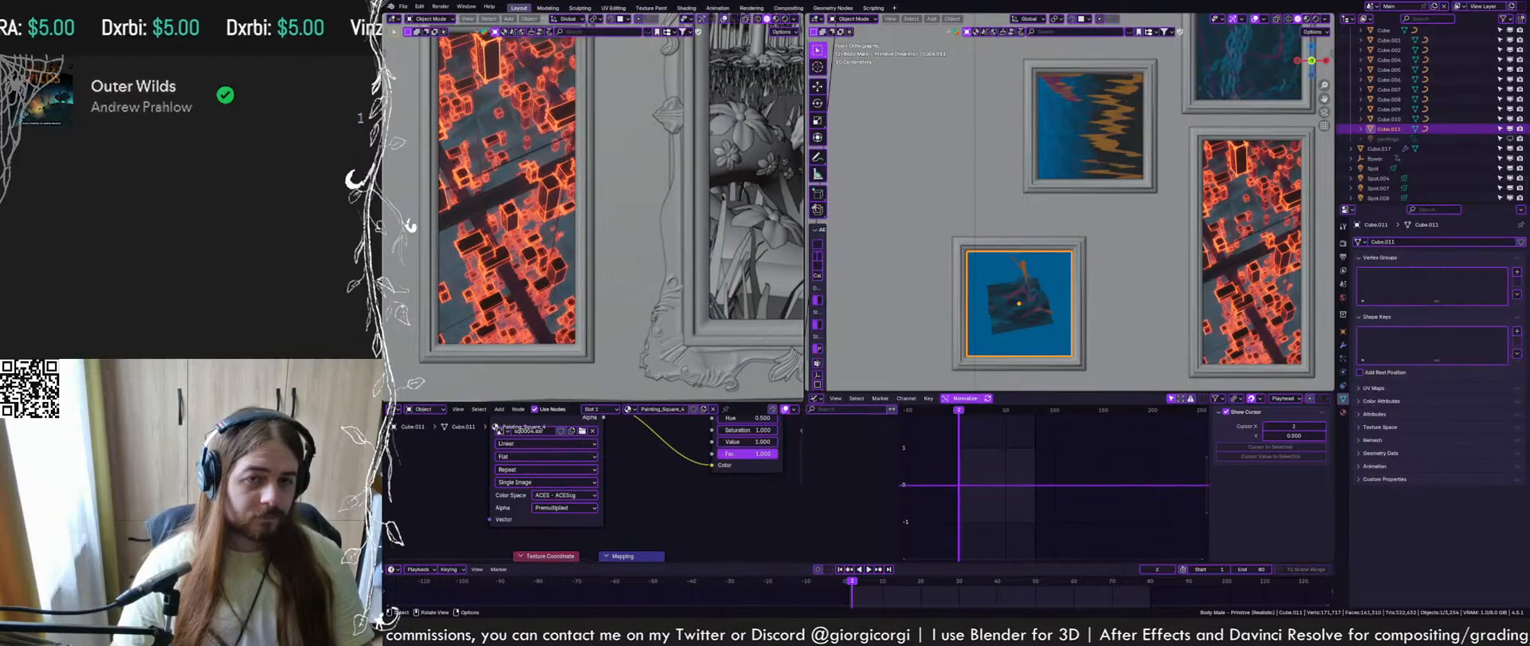
Save the file and set the image color space of the upper wide painting Cube.002 to ACES - ACEScg
scroll(1148, 152, down, 2)
mouse_move(1172, 131)
shift+middle_down()
mouse_move(1108, 103)
mouse_move(988, 227)
shift+middle_up()
shift+middle_drag(992, 107, 998, 241)
key(ctrl+s)
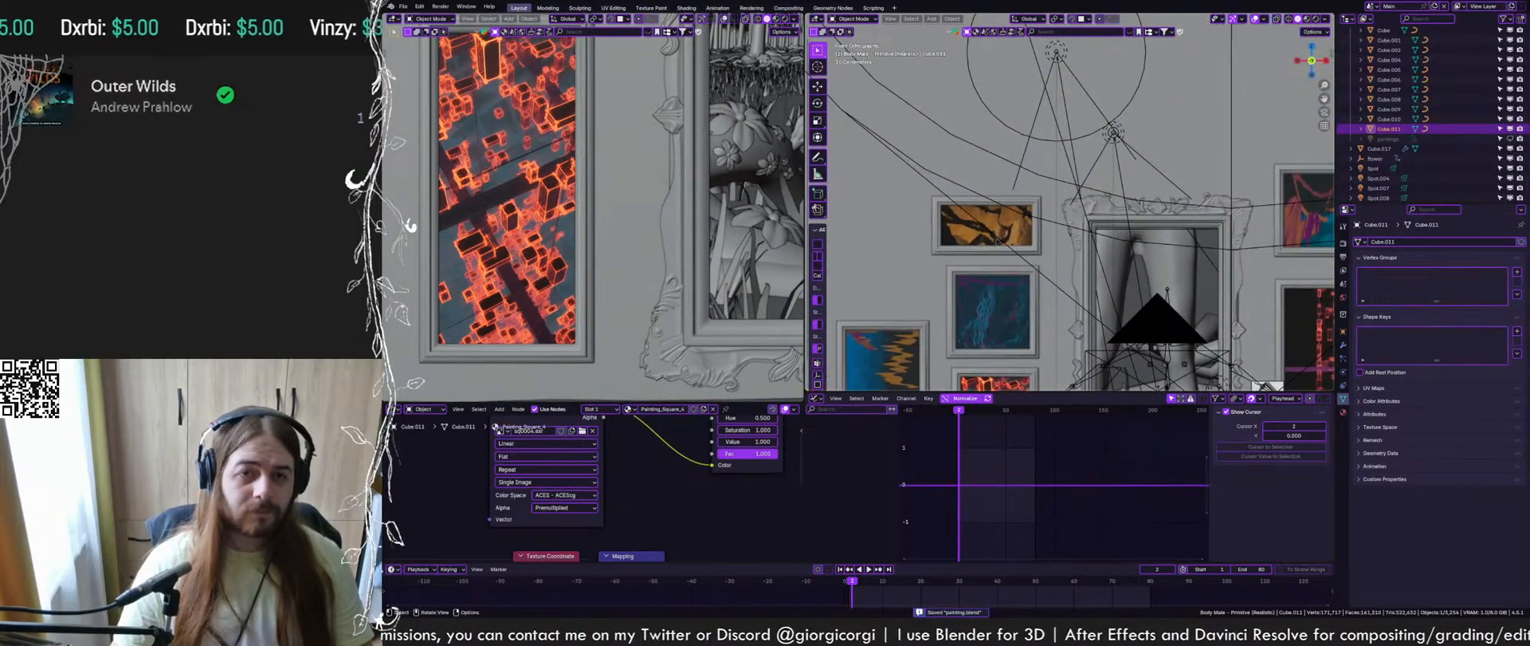
click(998, 241)
click(508, 543)
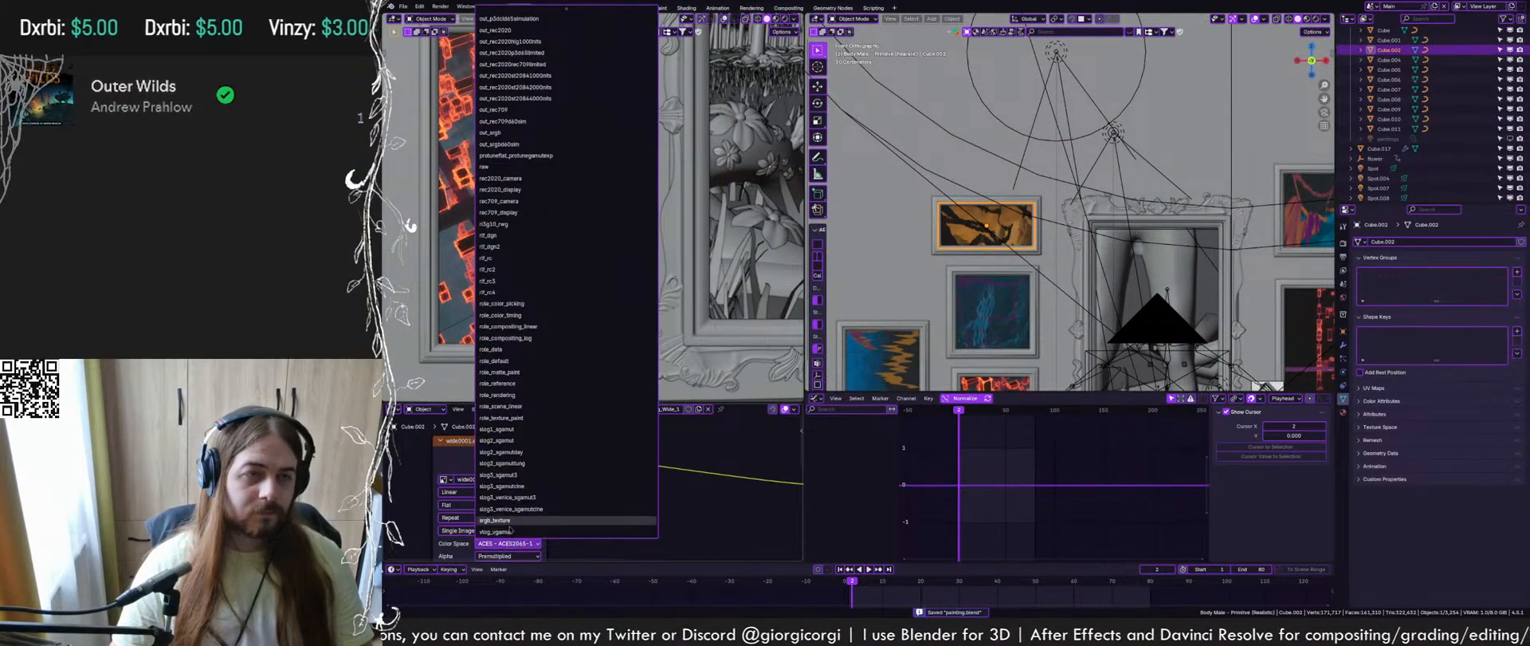
scroll(510, 526, up, 5)
click(570, 60)
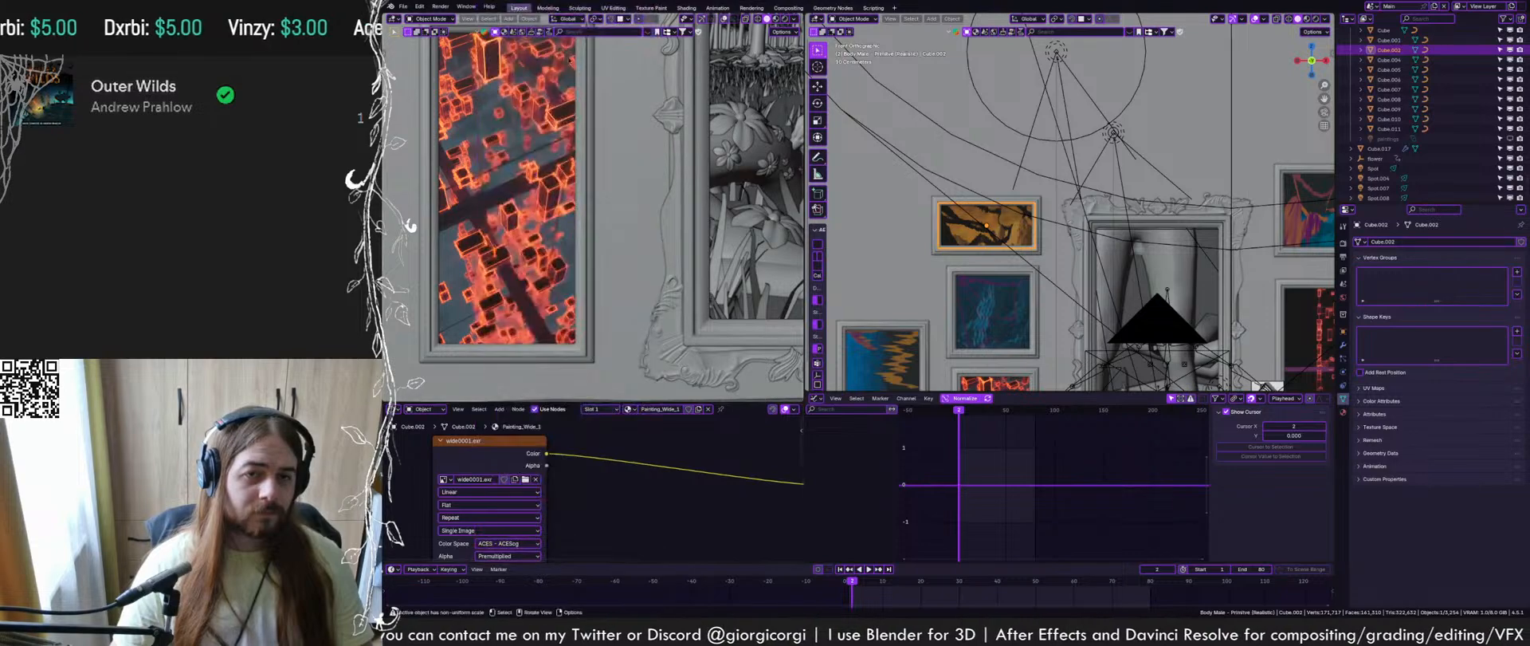
Set the image color space of the upper square painting Cube.004, beyond the ornate frame, to ACES - ACEScg
shift+middle_drag(1196, 234, 938, 200)
shift+middle_drag(1094, 205, 999, 219)
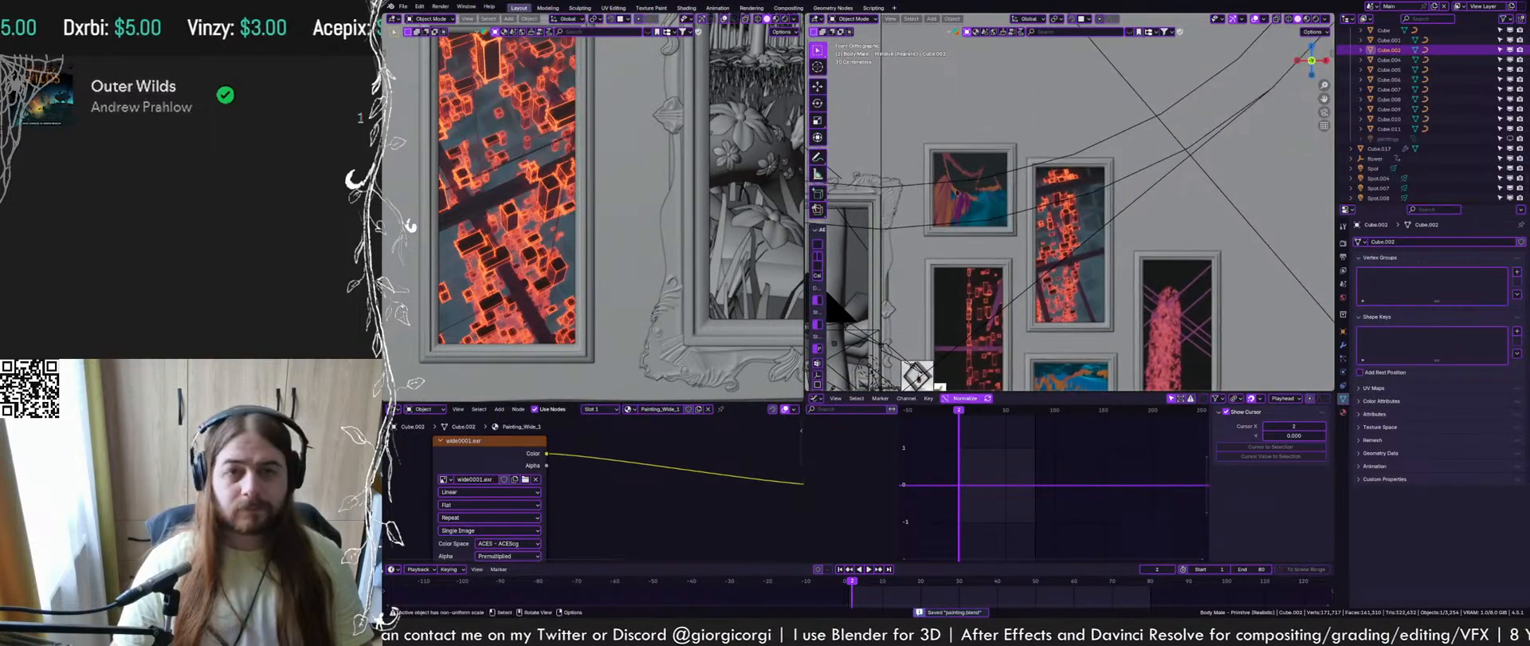
click(996, 215)
middle_drag(599, 477, 644, 417)
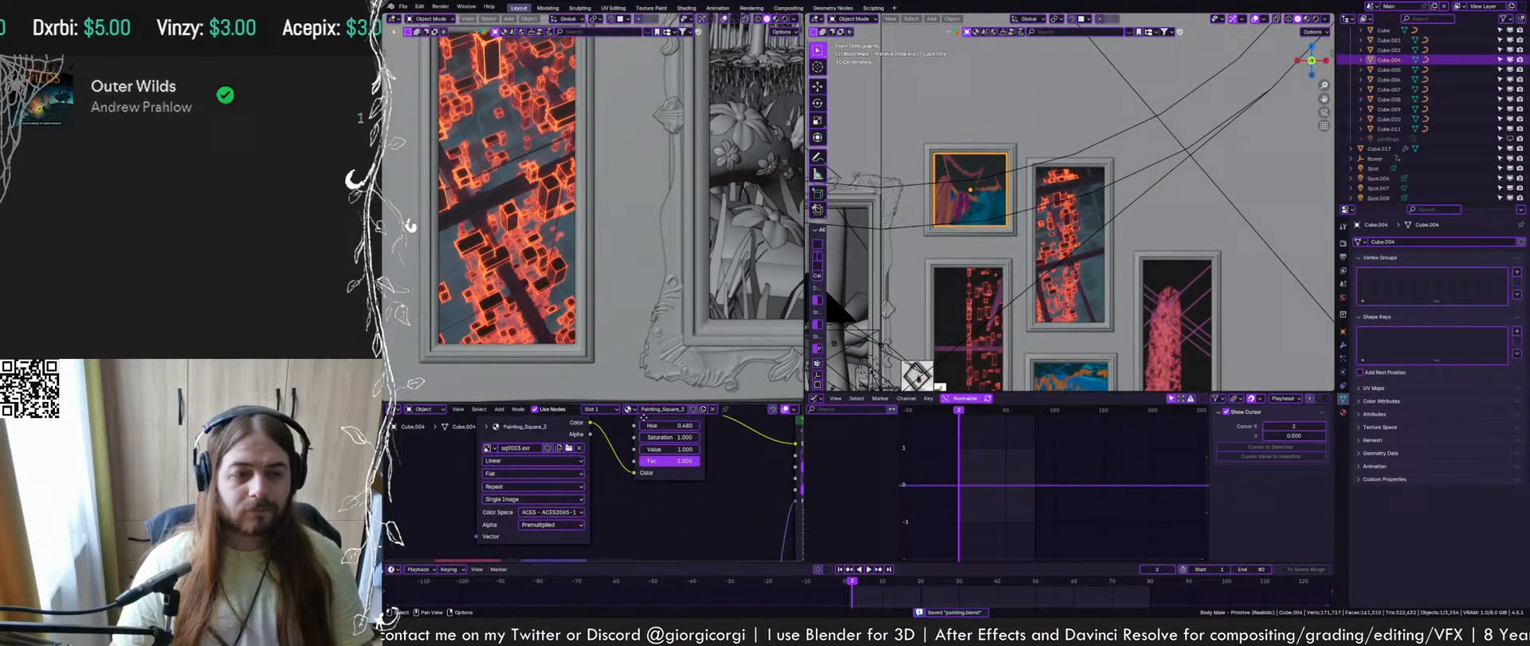
click(558, 511)
scroll(606, 478, up, 5)
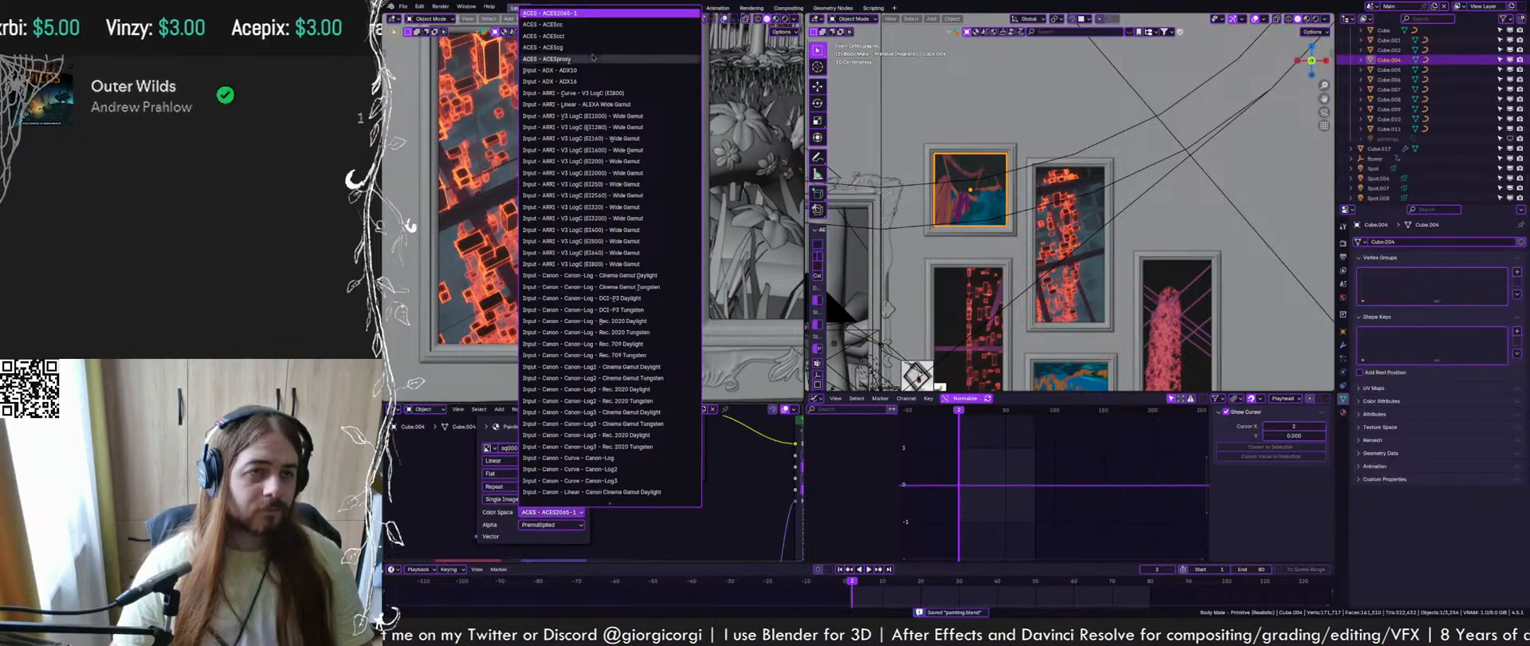
click(591, 48)
Check the image color space of the tall paintings Cube.005, Cube.009 and Cube.007
shift+middle_drag(1069, 233, 988, 221)
click(987, 224)
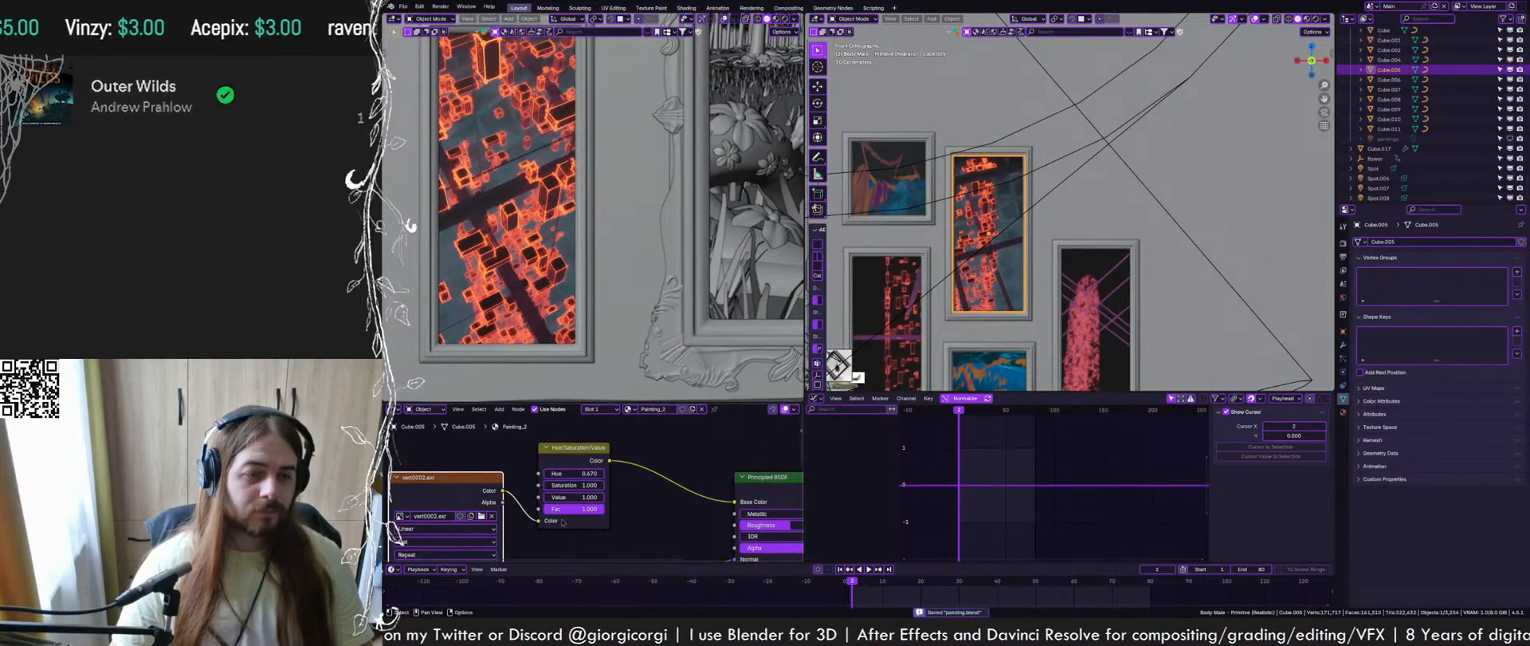
middle_drag(562, 522, 615, 477)
click(880, 338)
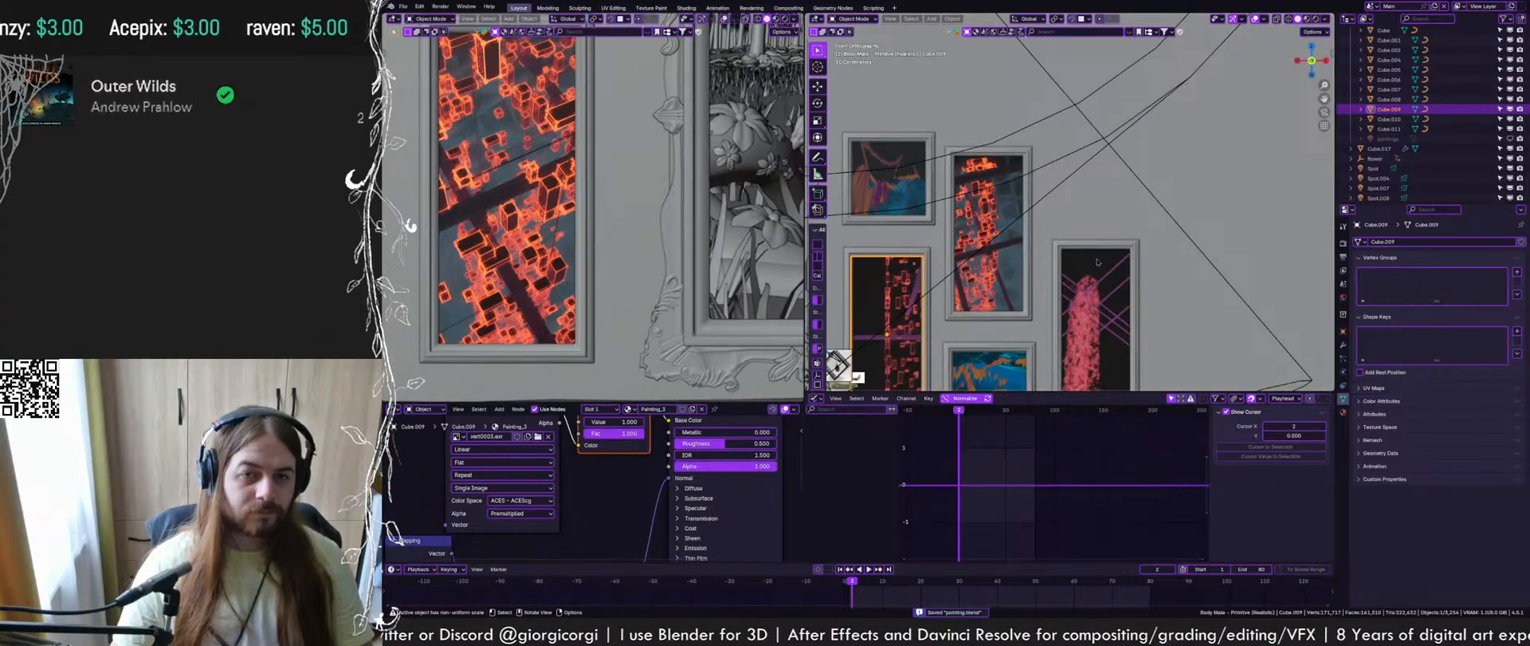
click(1096, 323)
shift+middle_drag(1001, 323, 1069, 209)
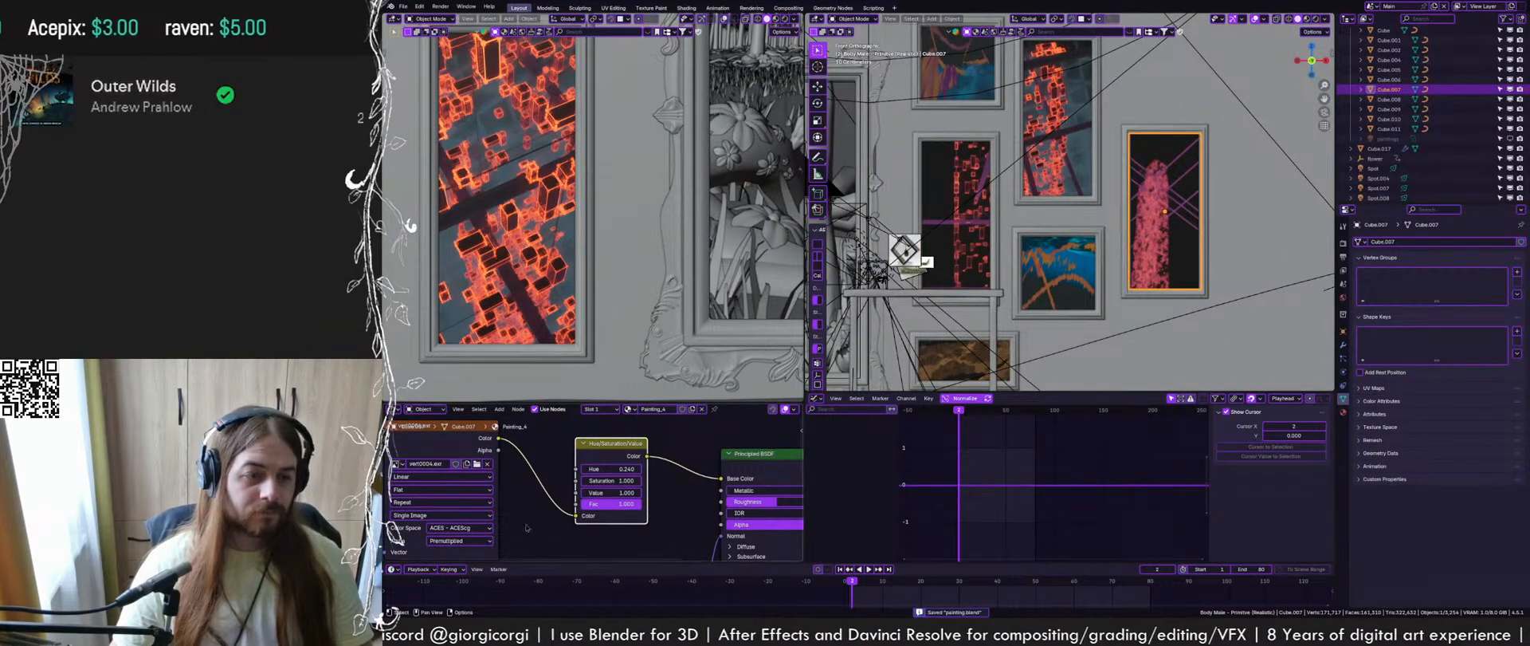
Set the image color space of the lower-right square painting Cube.010 to ACES - ACEScg and save the file
click(1054, 275)
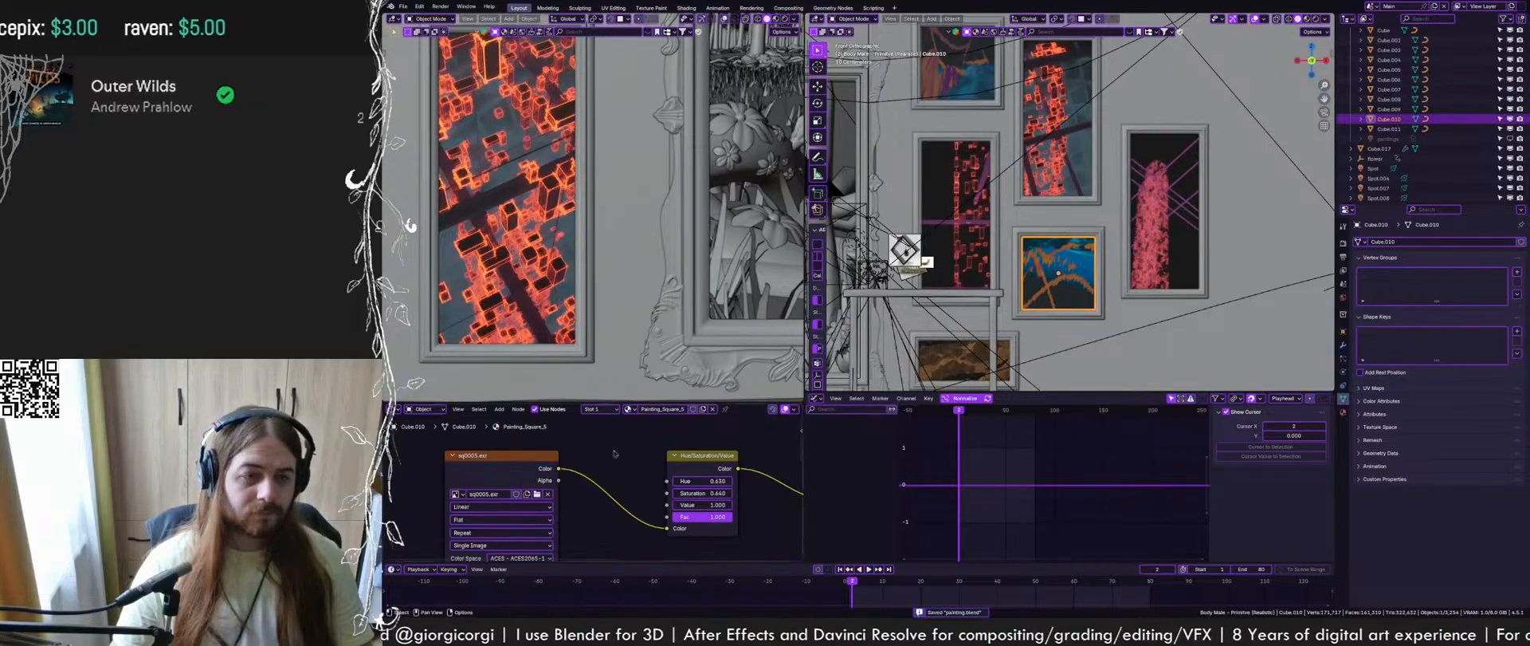
middle_drag(614, 454, 626, 416)
click(528, 516)
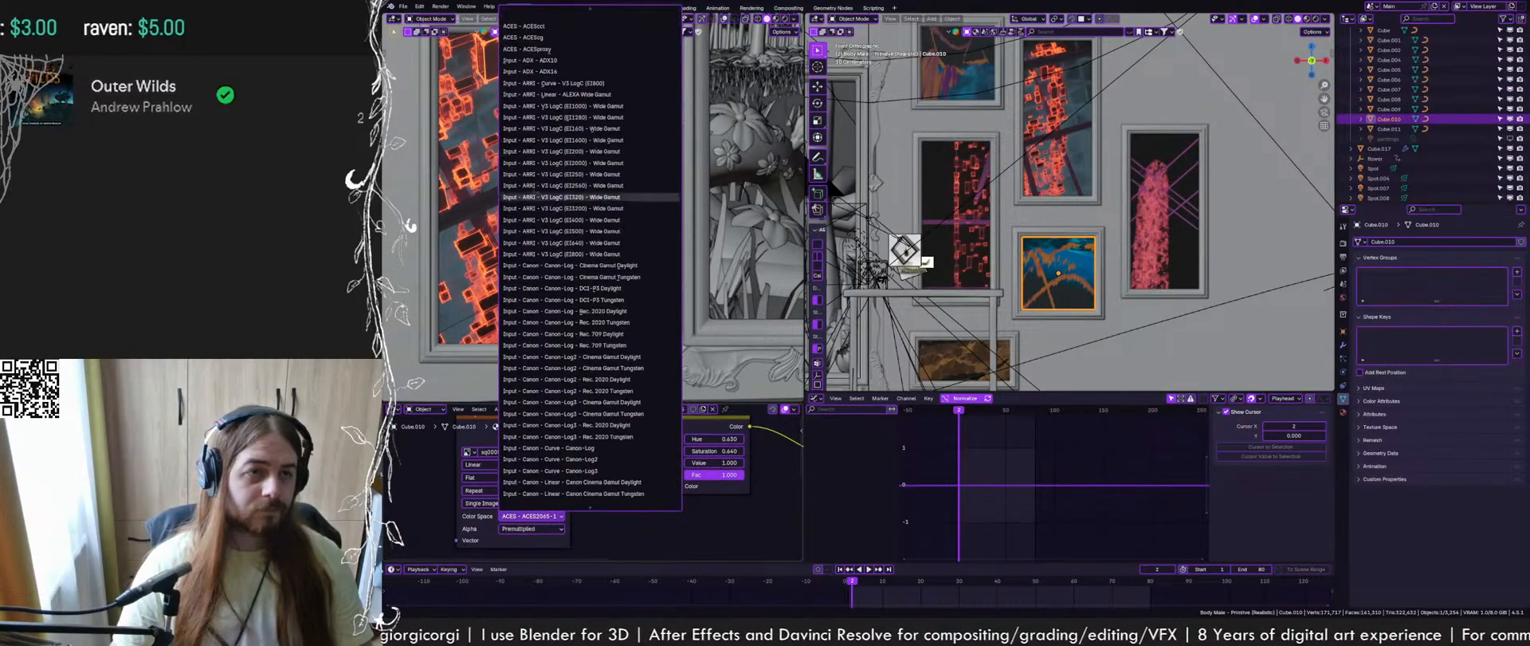
click(533, 39)
key(ctrl+s)
Set the image color space of the low wide painting Cube.006 to ACES - ACEScg
click(963, 359)
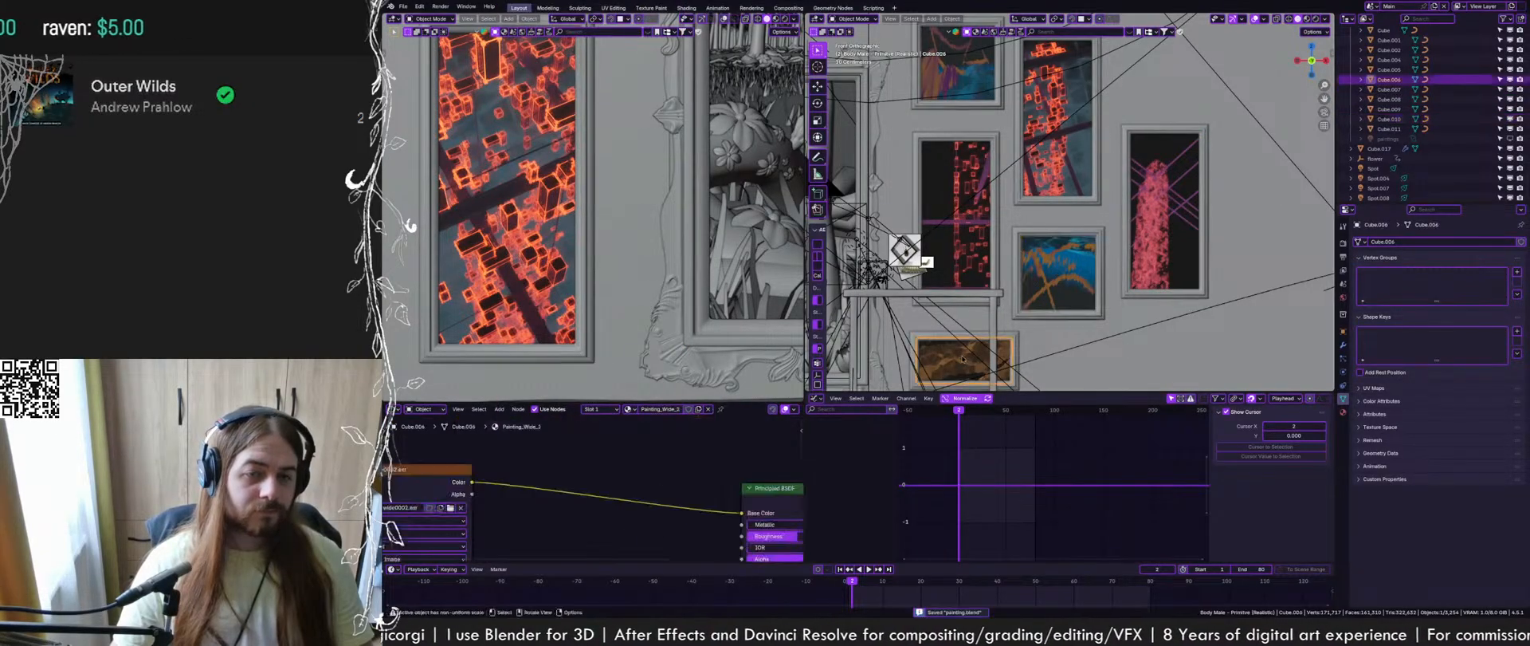
middle_drag(448, 549, 555, 496)
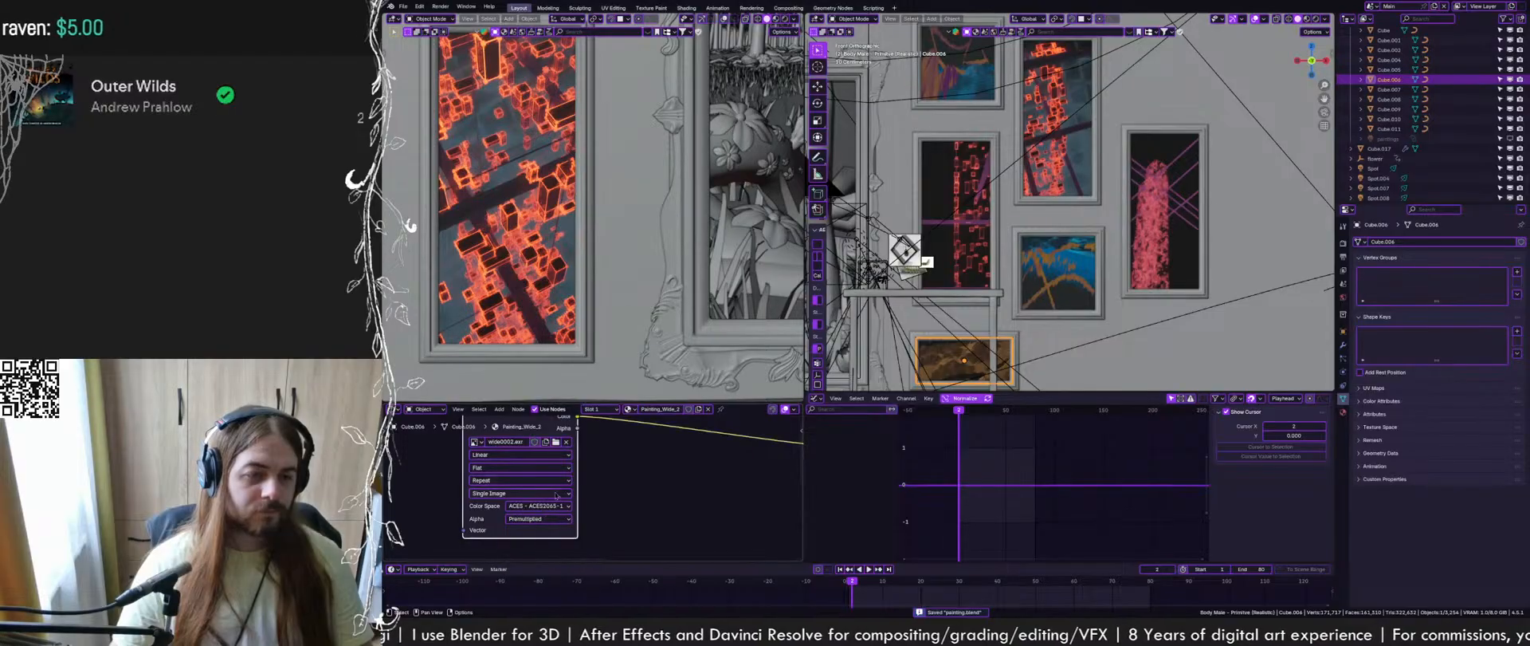
click(539, 505)
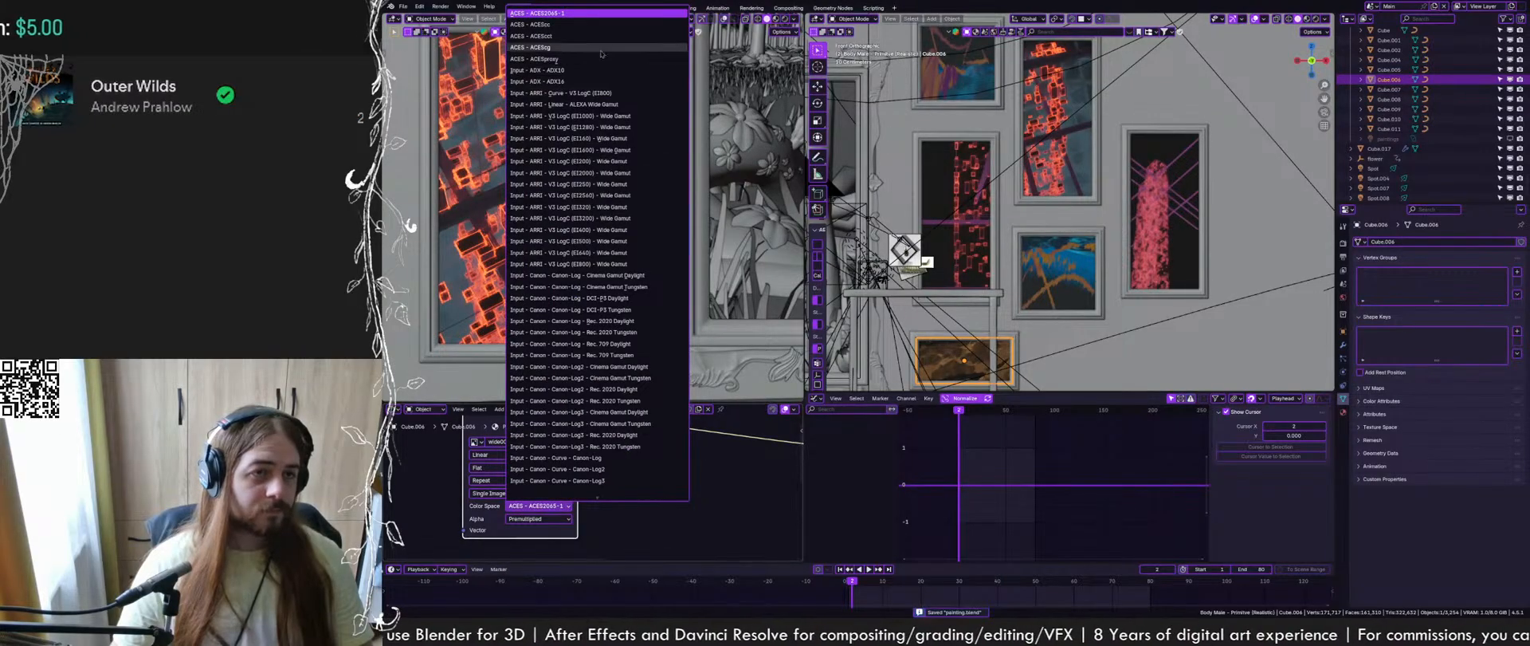
click(602, 49)
Save the file and move the lower-left square painting Cube.011 sideways, closer to the tall painting Cube.001
scroll(1006, 298, down, 2)
mouse_move(1006, 298)
shift+middle_down()
mouse_move(1186, 319)
mouse_move(1255, 305)
shift+middle_up()
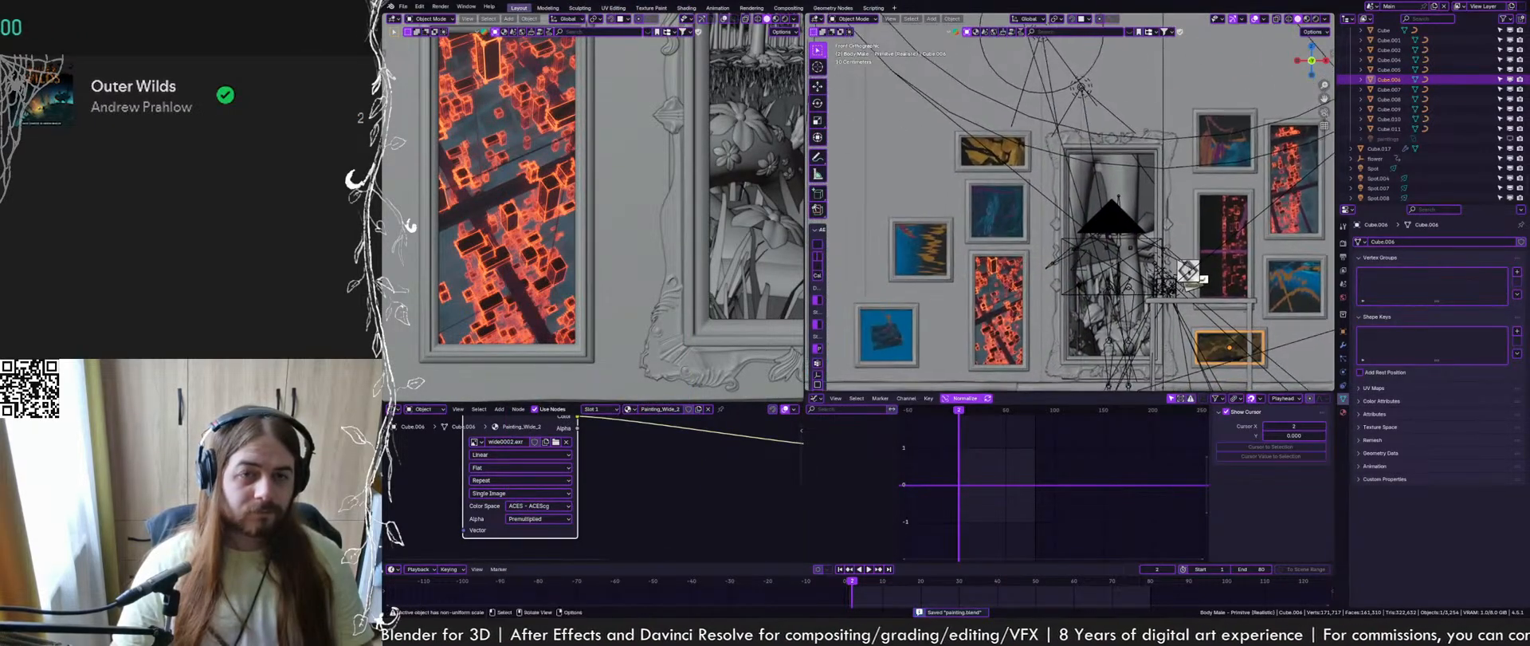
click(996, 304)
click(885, 339)
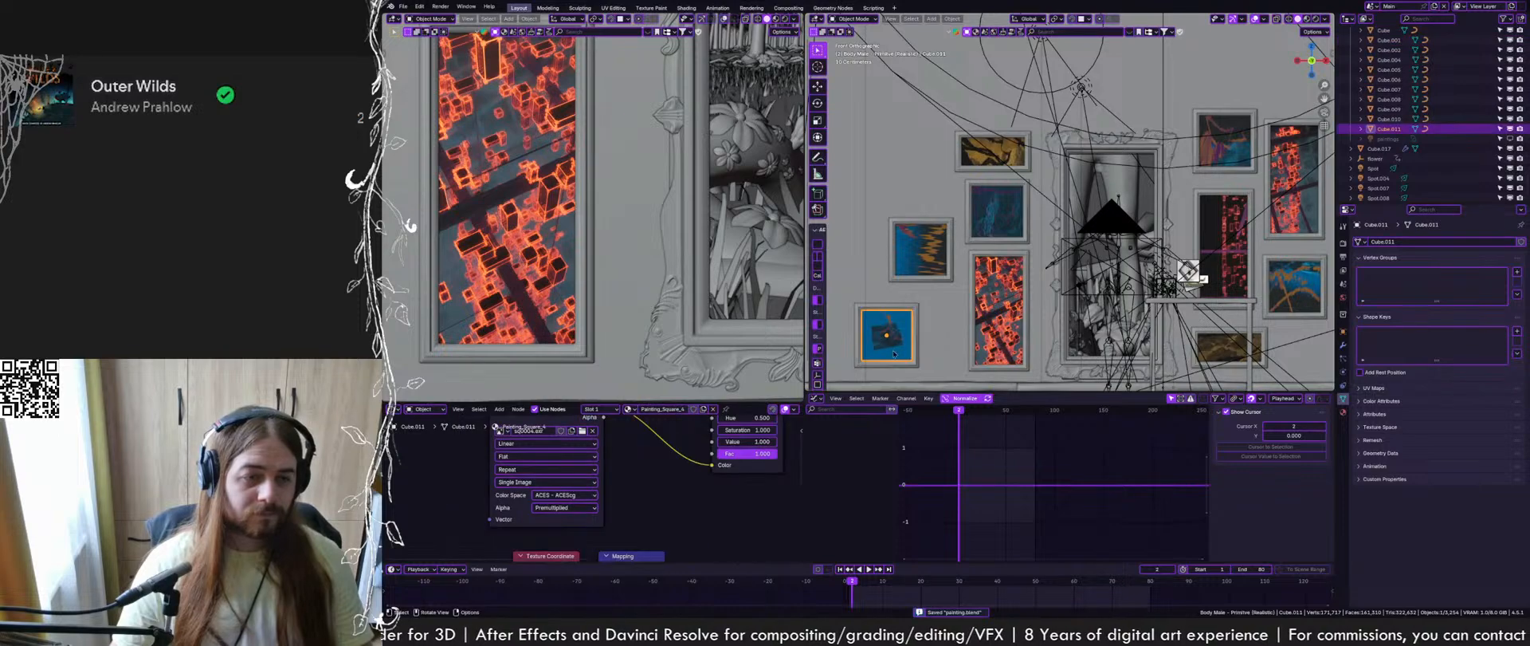
key(ctrl+s)
key(g)
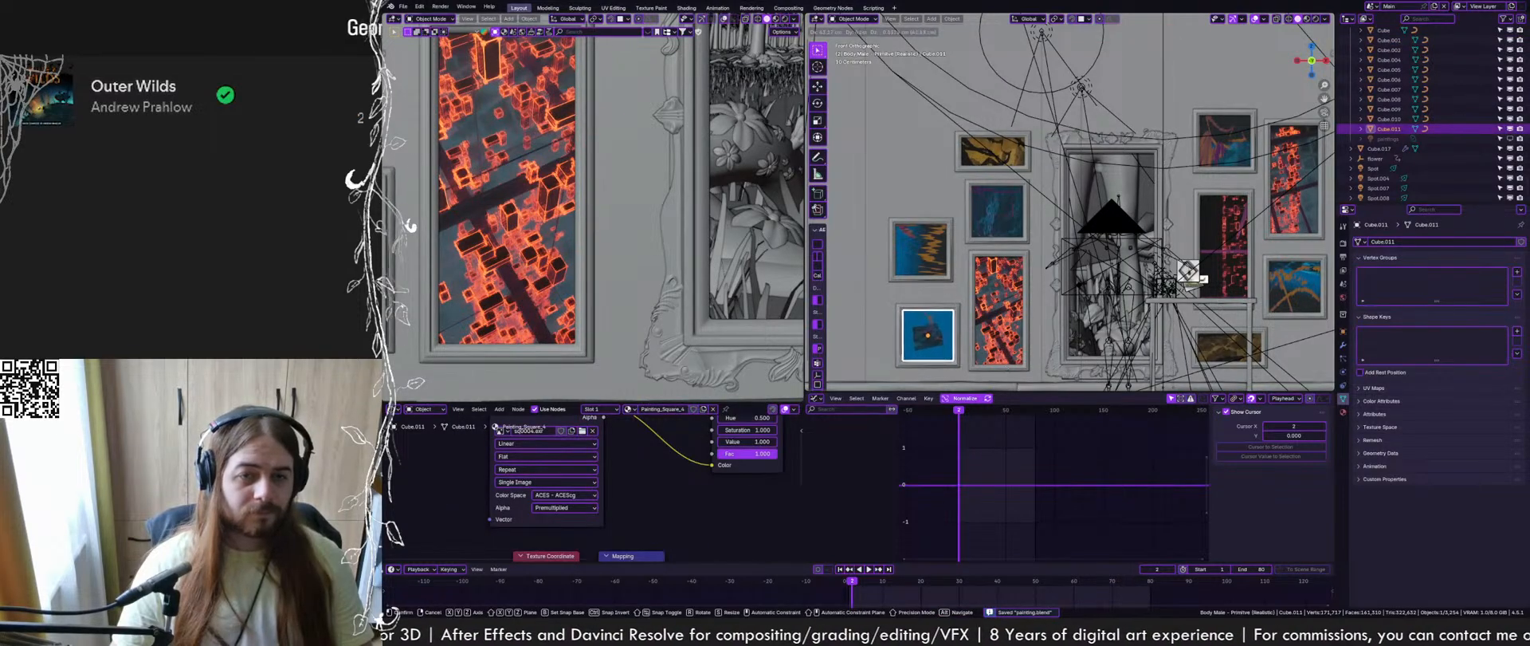
click(996, 383)
Move the square painting Cube about 4.1 cm sideways and 10.7 cm down, above the lower-left square painting, and save the file
click(923, 253)
key(g)
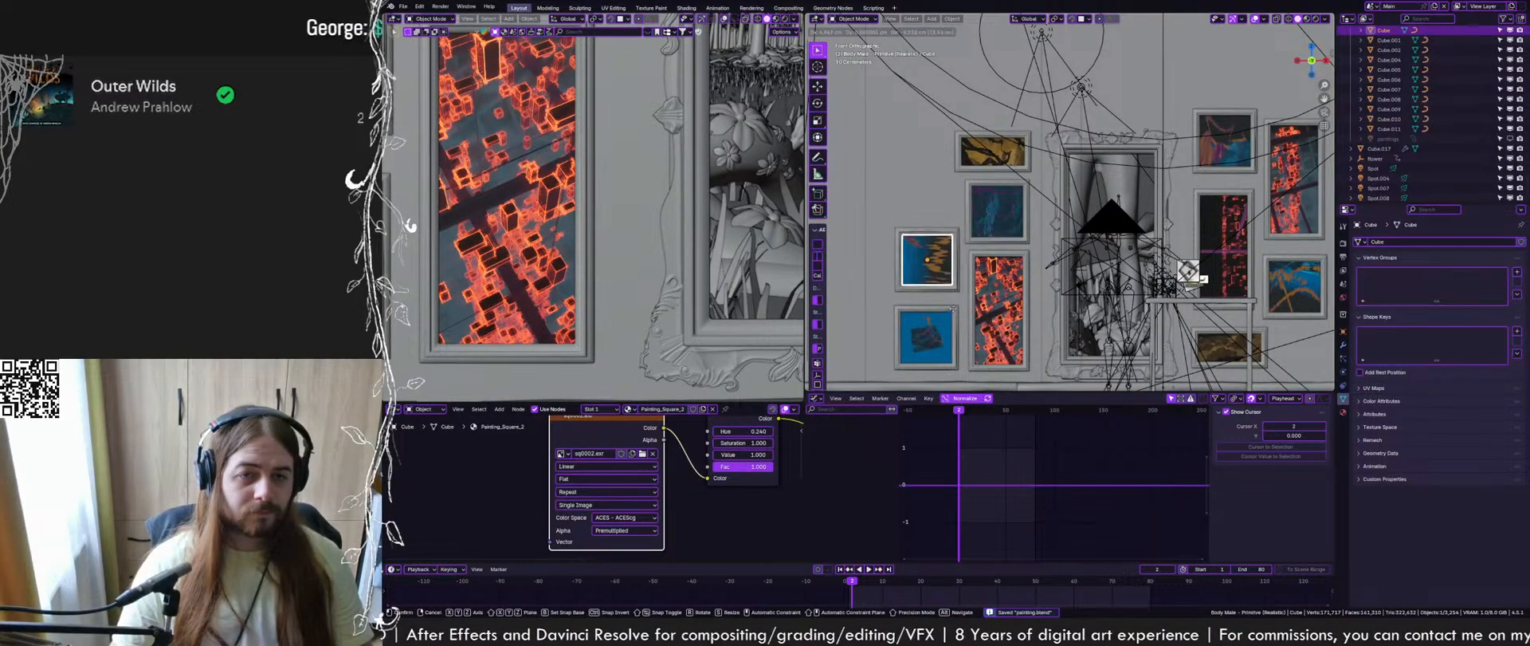
click(929, 264)
scroll(606, 229, down, 4)
scroll(607, 229, down, 3)
mouse_move(782, 192)
shift+middle_down()
mouse_move(687, 215)
mouse_move(662, 246)
mouse_move(690, 243)
shift+middle_up()
key(ctrl+s)
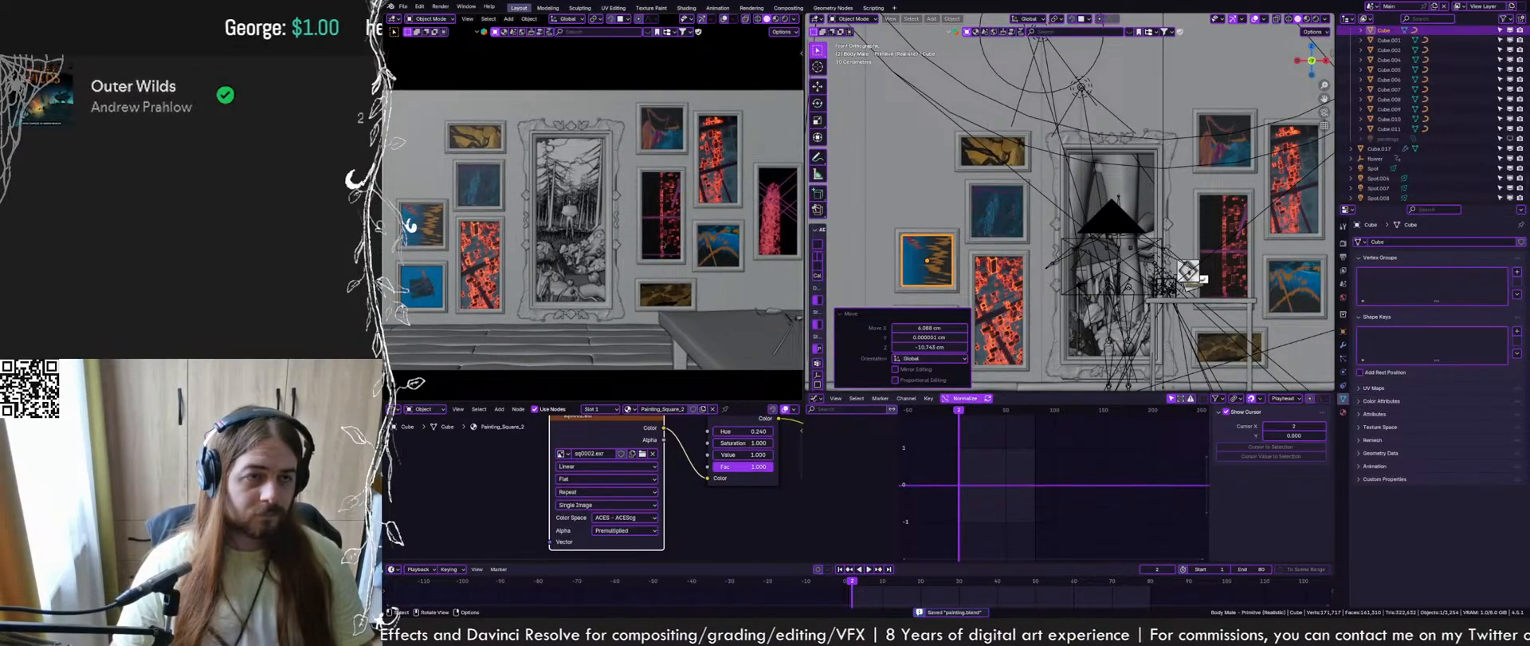
Review the whole painting arrangement with rendered shading in the camera viewport and save the file
shift+middle_drag(978, 230, 985, 187)
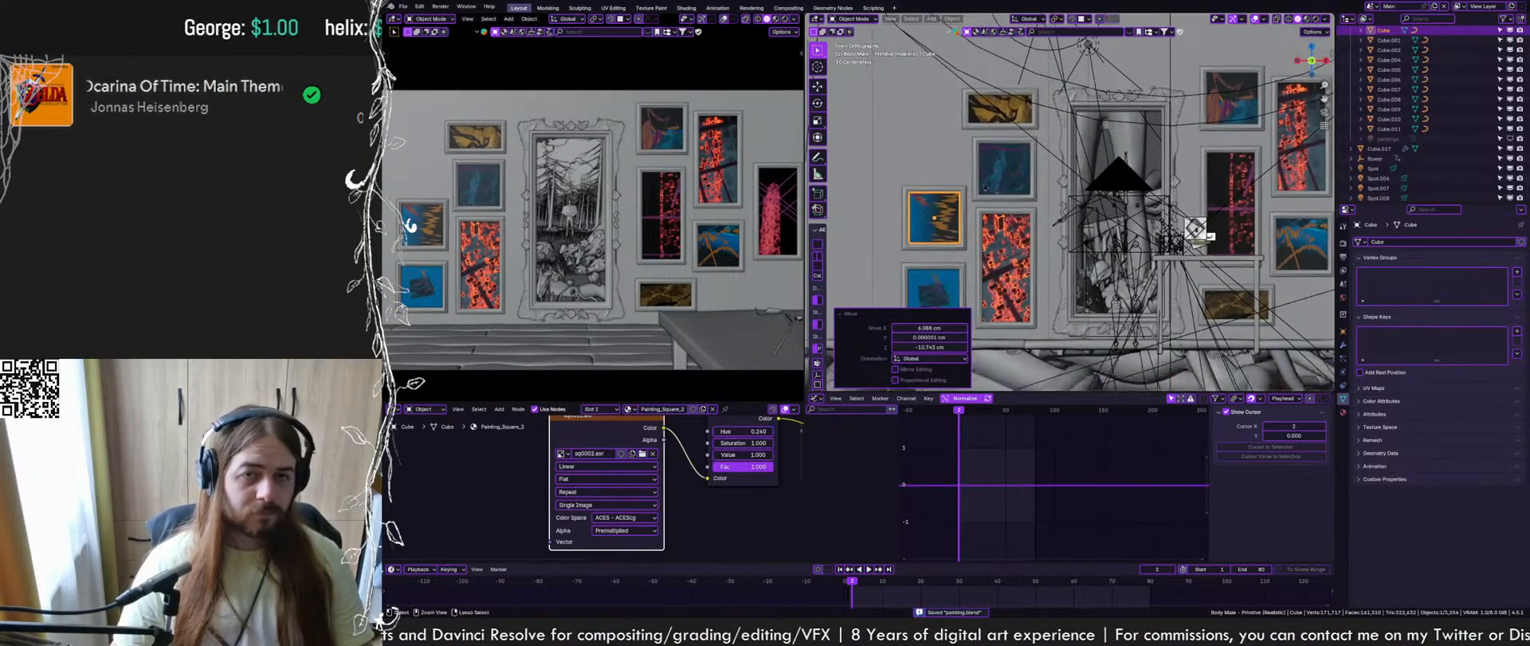
scroll(986, 186, down, 3)
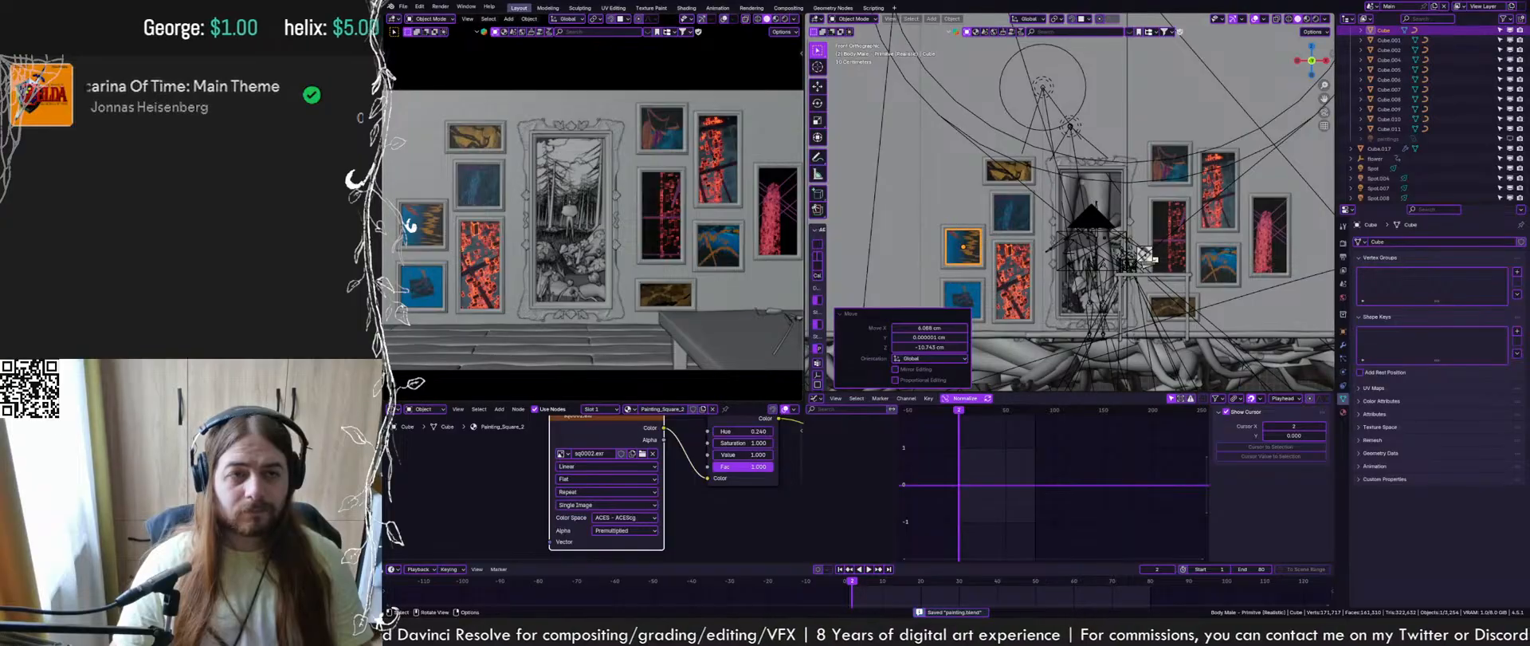
scroll(672, 246, up, 1)
mouse_move(662, 231)
shift+middle_down()
mouse_move(673, 245)
mouse_move(646, 242)
shift+middle_up()
scroll(673, 245, down, 2)
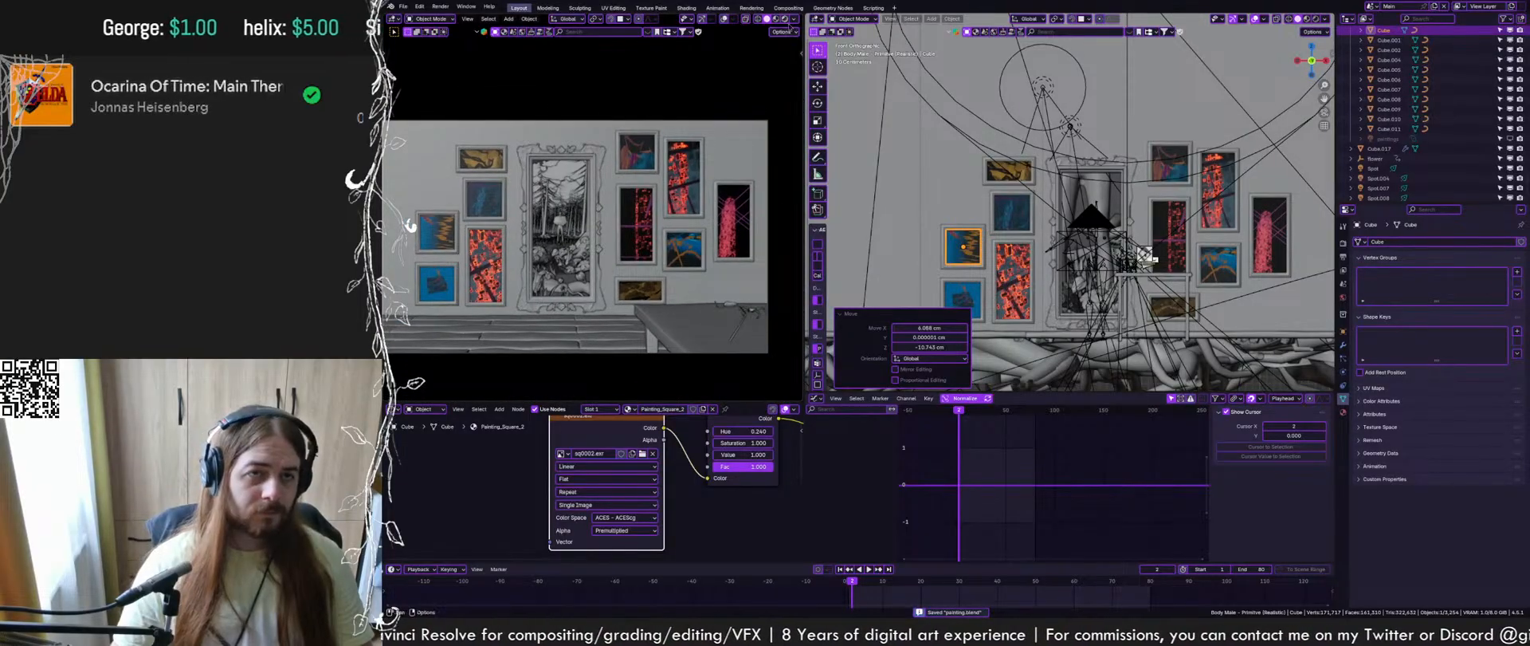
click(785, 19)
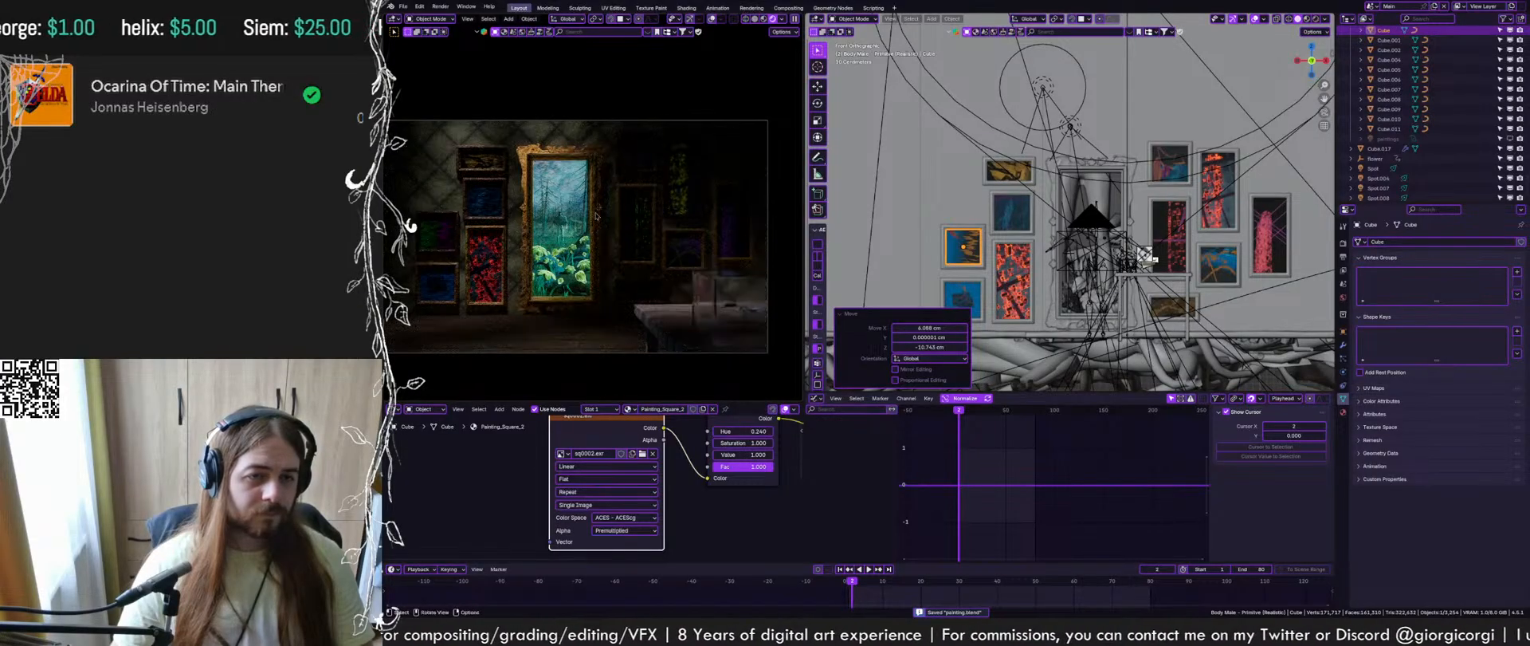
shift+middle_drag(601, 214, 614, 213)
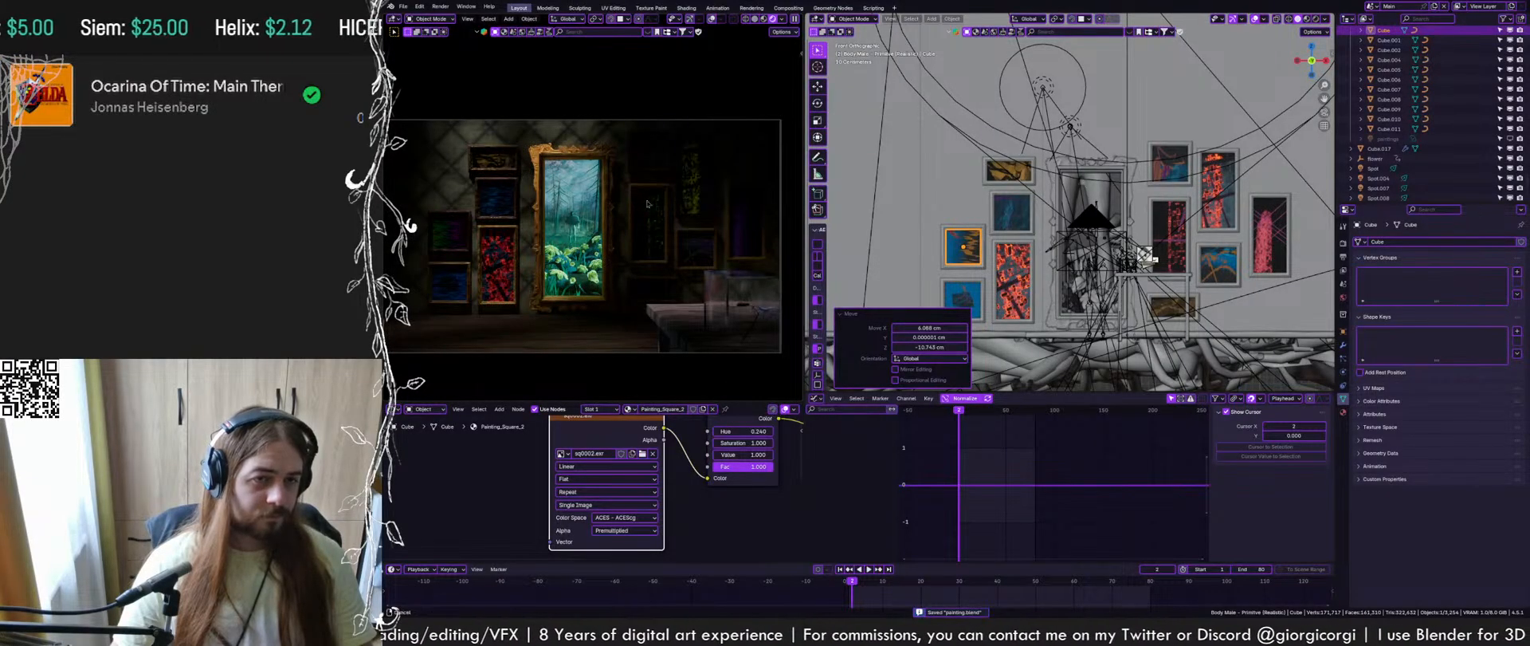
shift+middle_drag(612, 204, 664, 204)
key(ctrl+s)
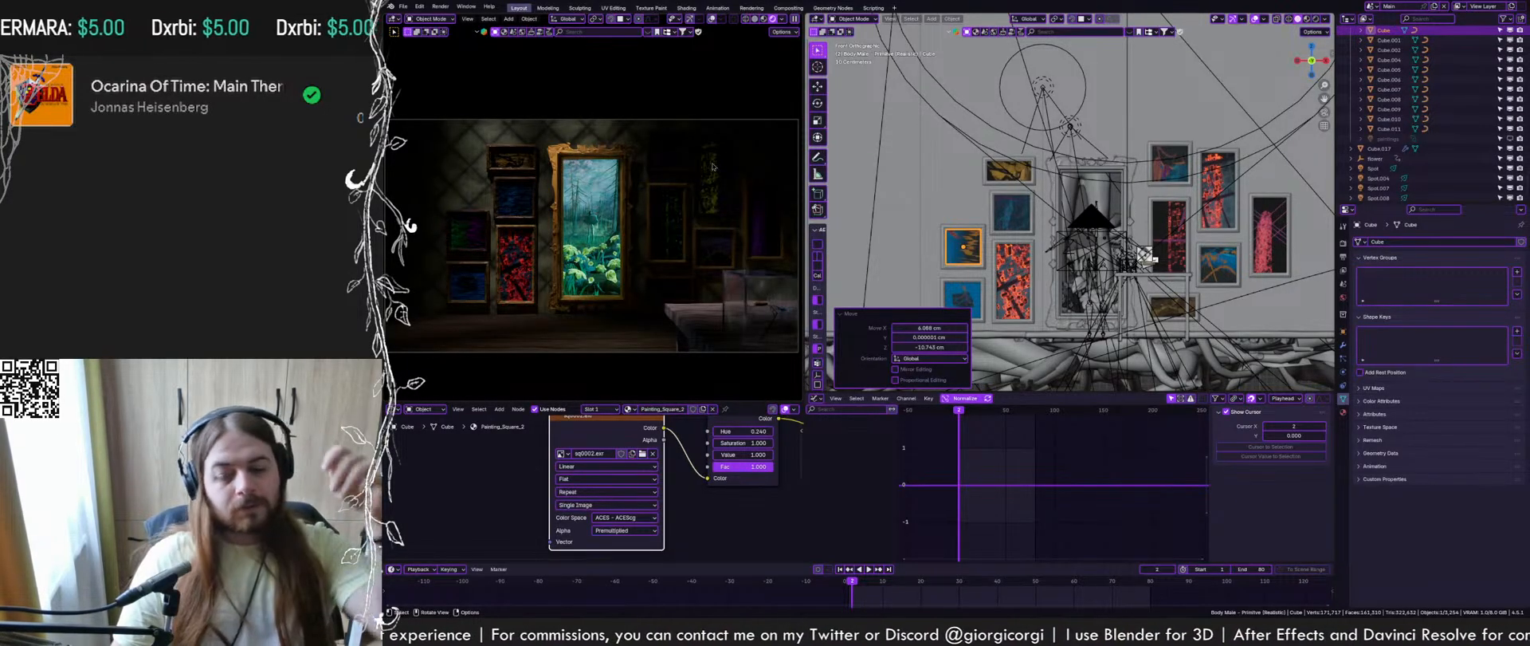
Examine the room around the paintings from several angles, including the floor planks Cube.017, saving the file along the way
mouse_move(1132, 215)
middle_down()
mouse_move(1114, 270)
mouse_move(1125, 226)
middle_up()
key(ctrl+s)
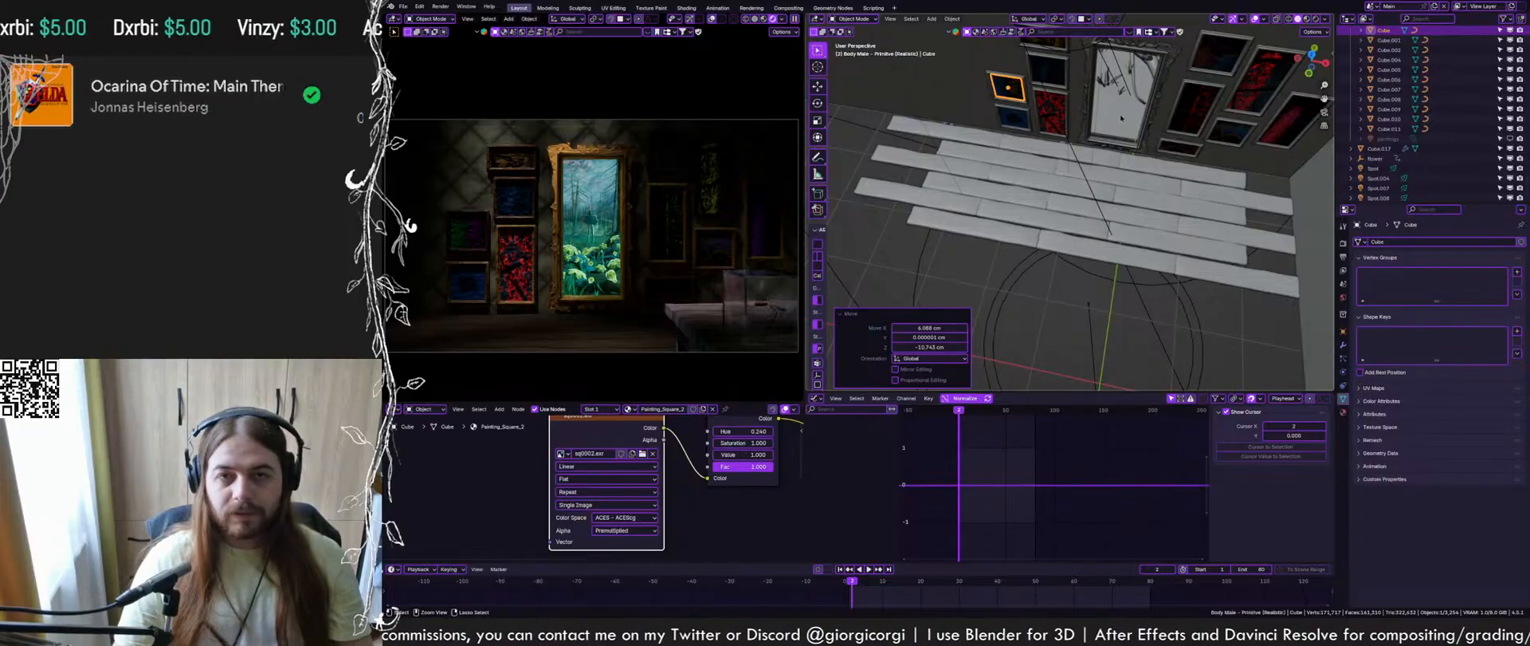
mouse_move(1121, 118)
middle_down()
mouse_move(888, 156)
mouse_move(875, 247)
middle_up()
key(ctrl+s)
scroll(888, 156, down, 2)
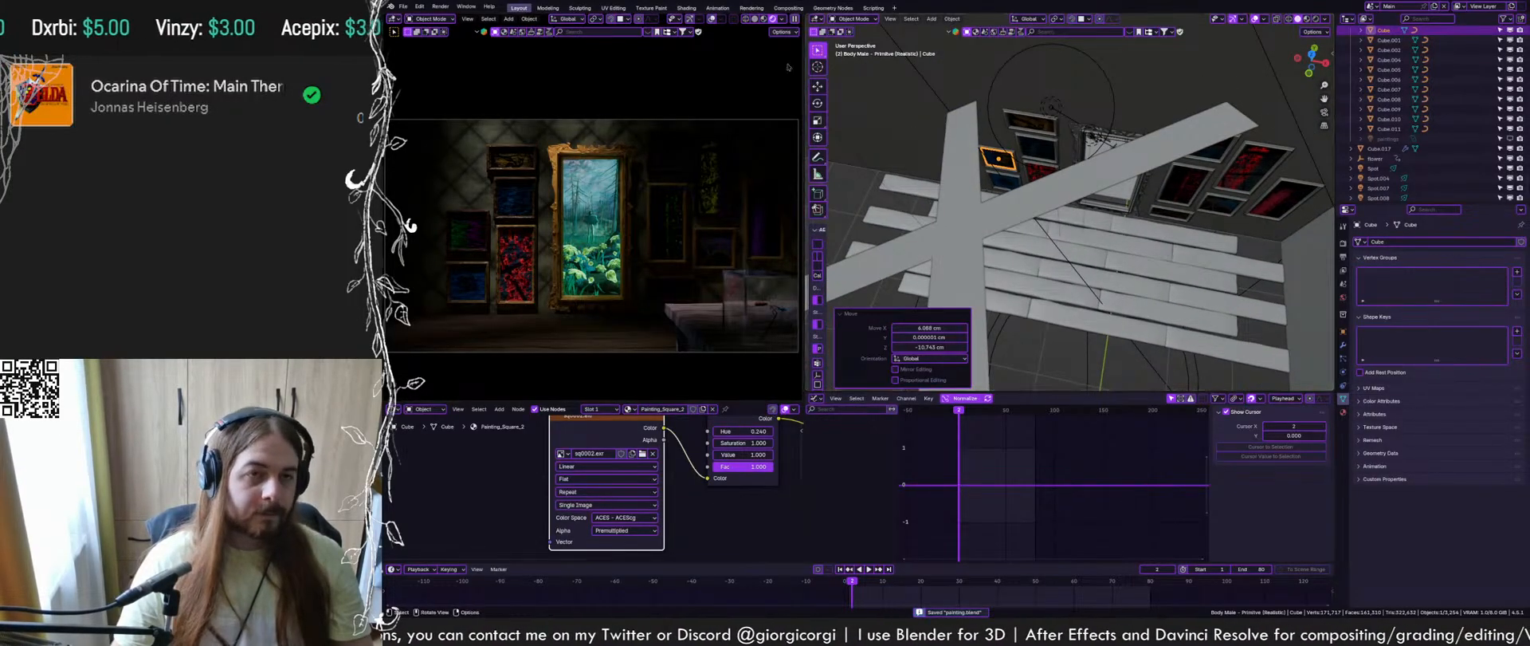
key(ctrl+s)
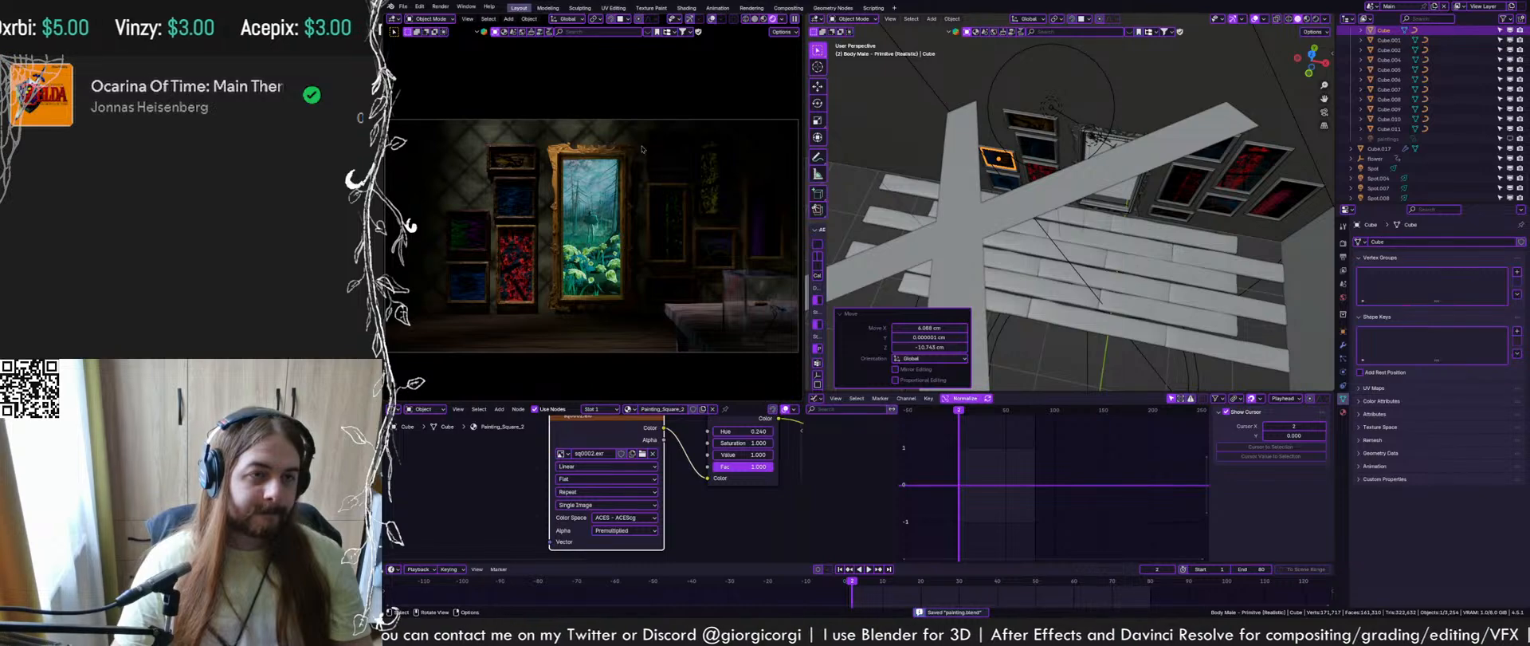
middle_drag(1030, 185, 1060, 127)
key(ctrl+s)
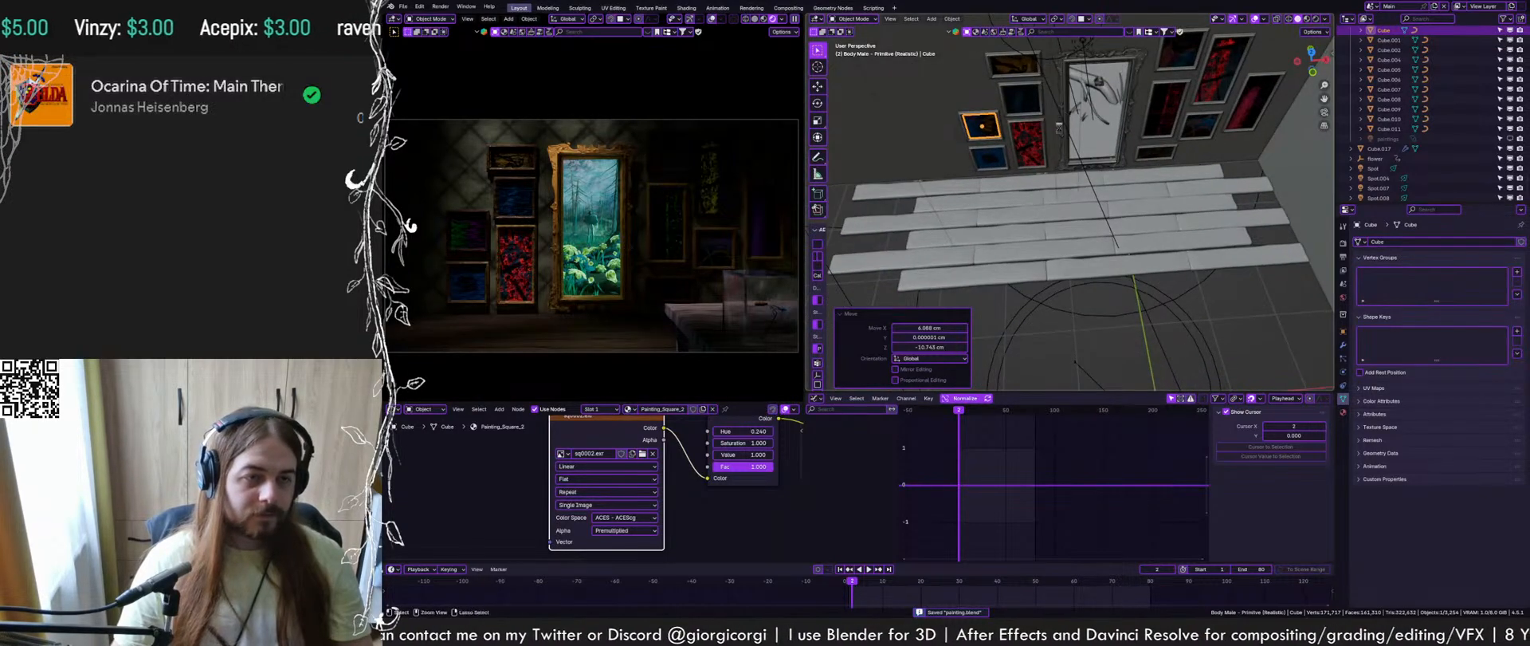
click(1047, 233)
key(ctrl+s)
mouse_move(1023, 225)
middle_down()
mouse_move(1020, 242)
mouse_move(1057, 122)
mouse_move(1050, 175)
middle_up()
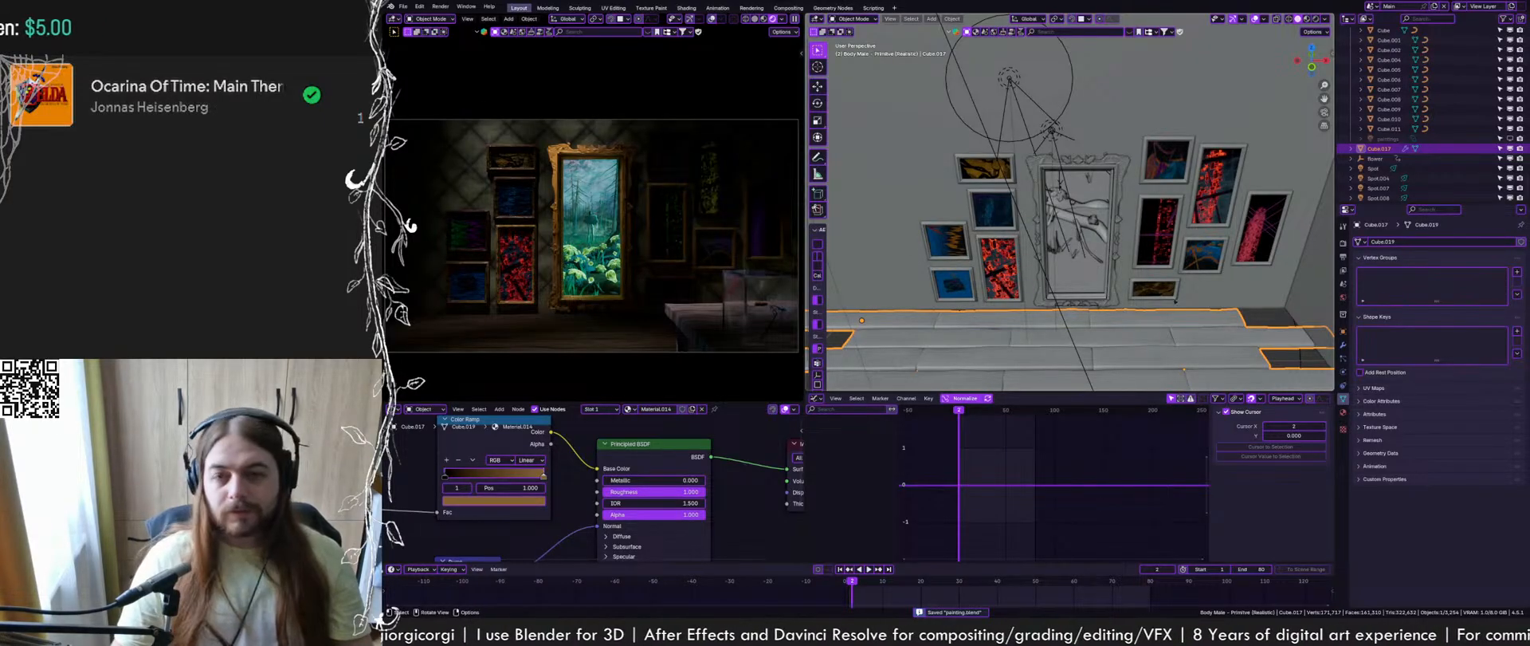
shift+middle_drag(1176, 301, 1108, 164)
scroll(1093, 345, down, 3)
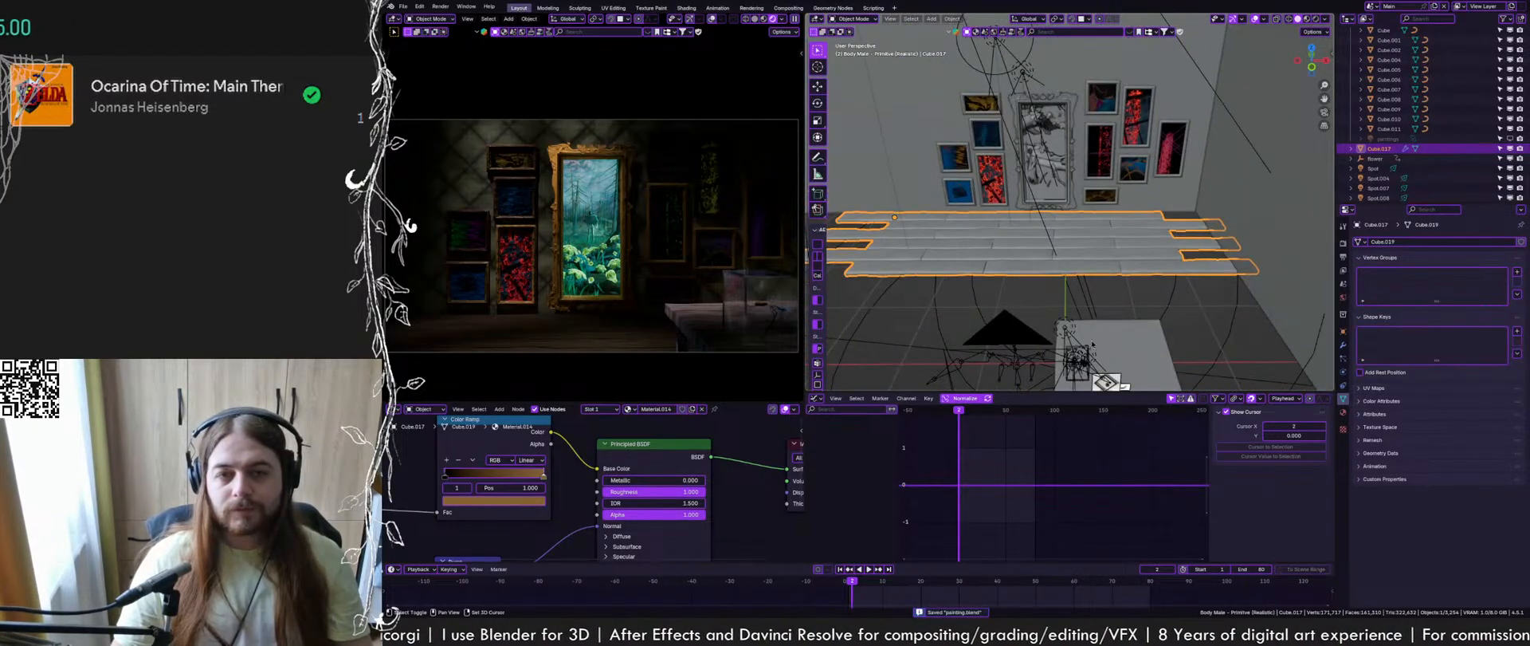
Inspect the glass case Cube.013 on the table and the caterpillar model inside it from several angles
scroll(1124, 188, up, 4)
shift+middle_drag(1092, 344, 1150, 104)
click(1140, 182)
click(1191, 356)
click(1199, 351)
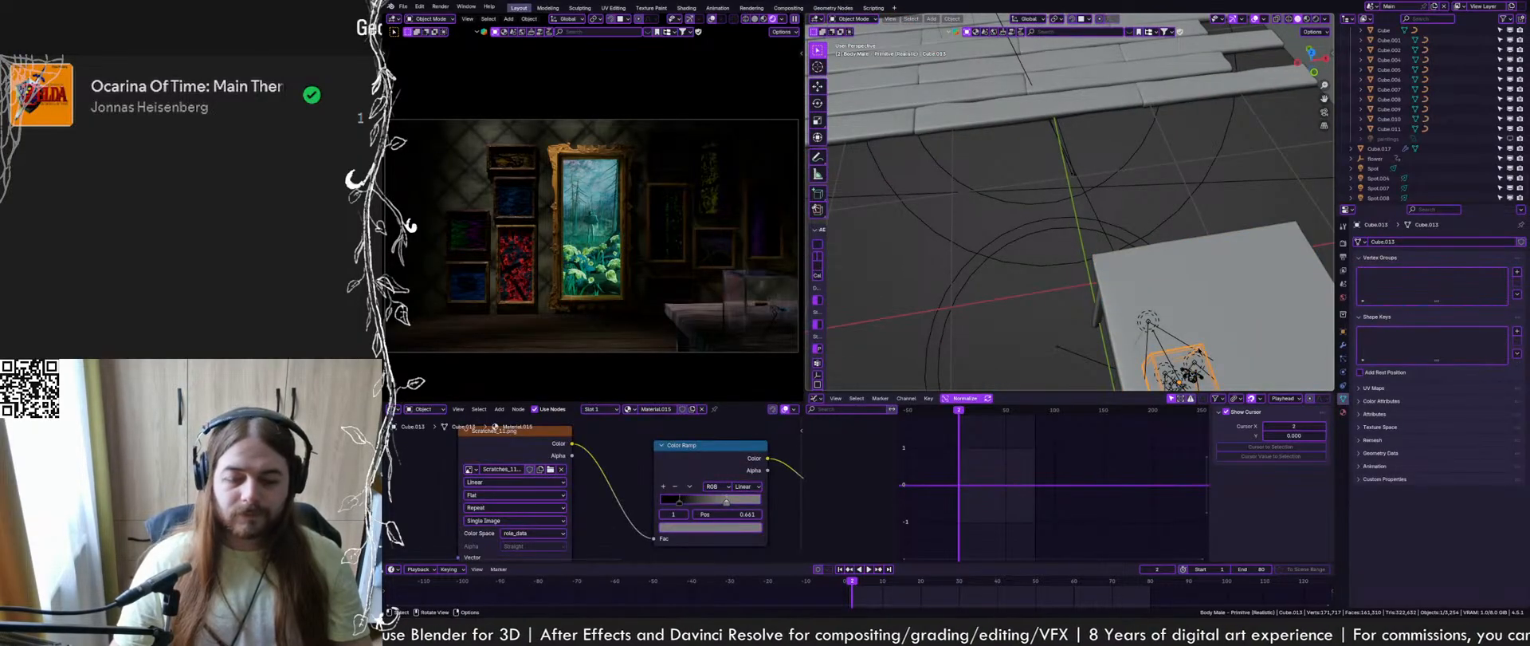
key(KP_Decimal)
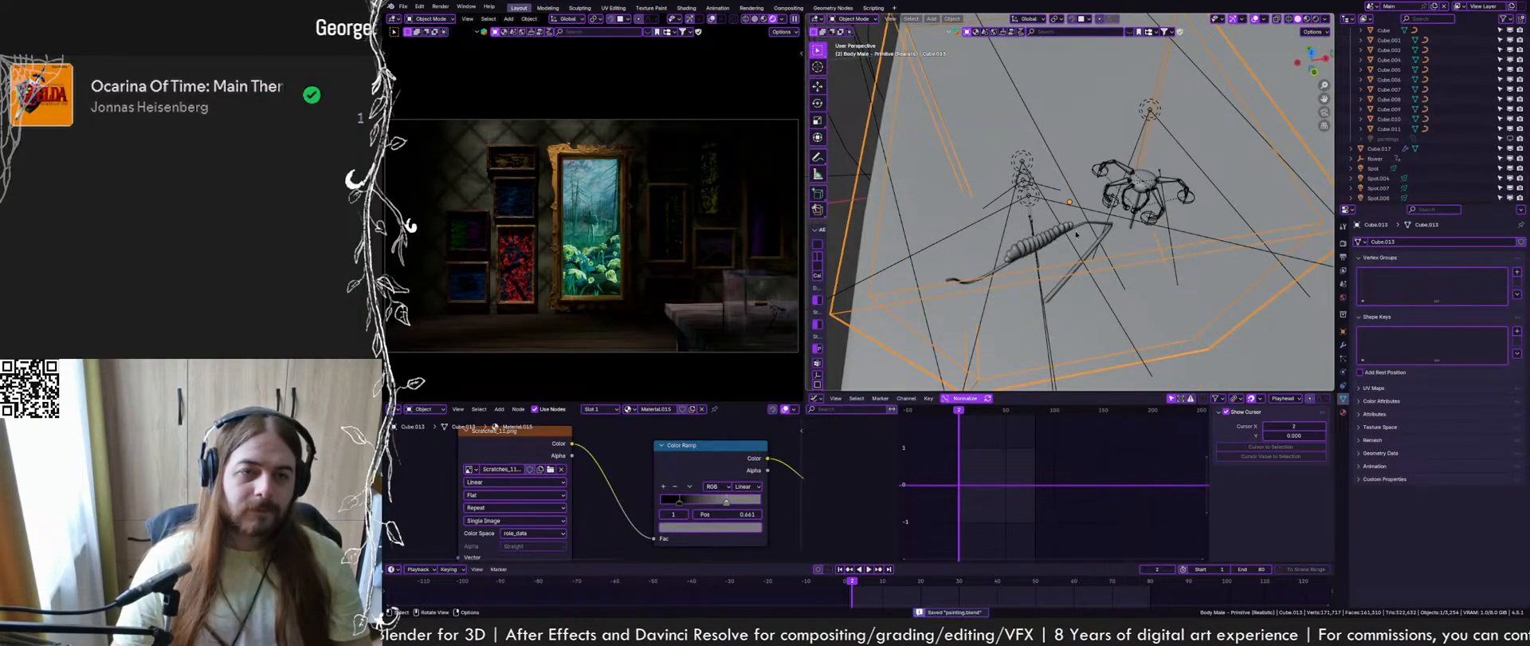
click(1072, 235)
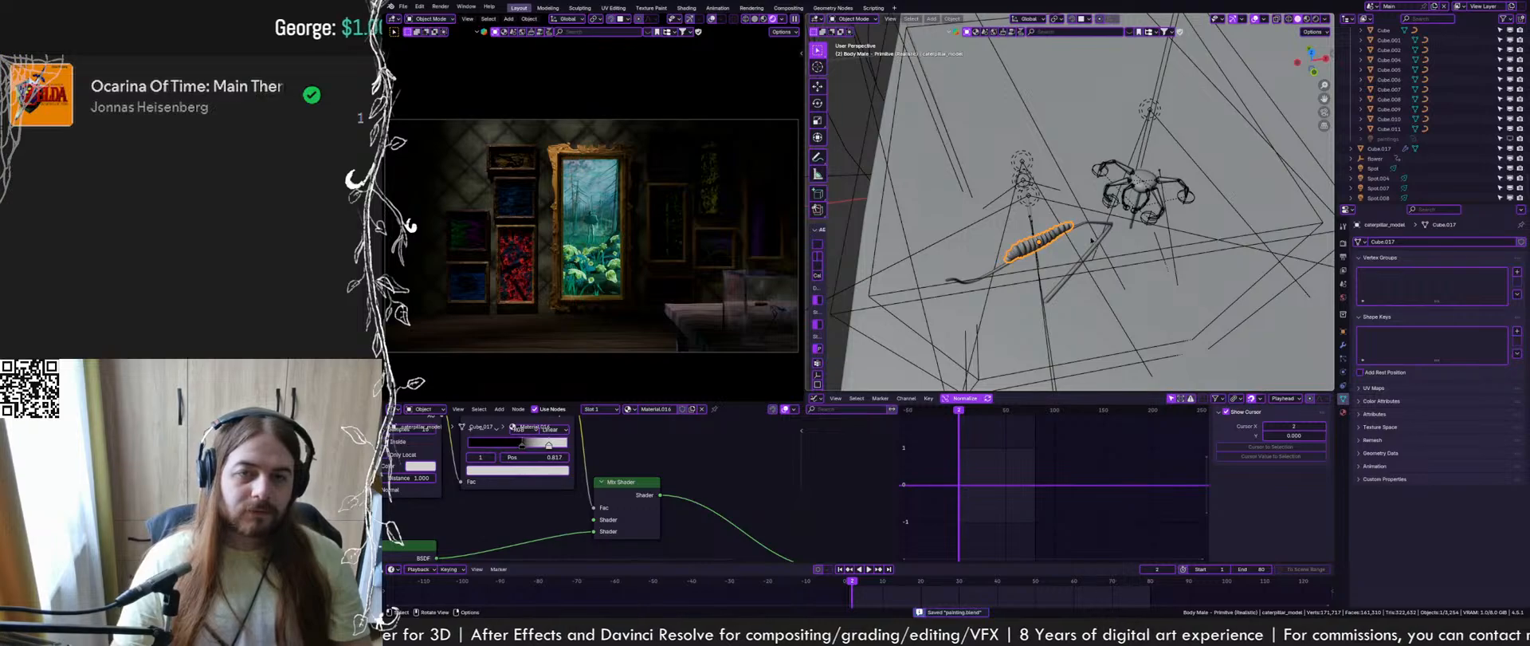
middle_drag(1092, 240, 1187, 248)
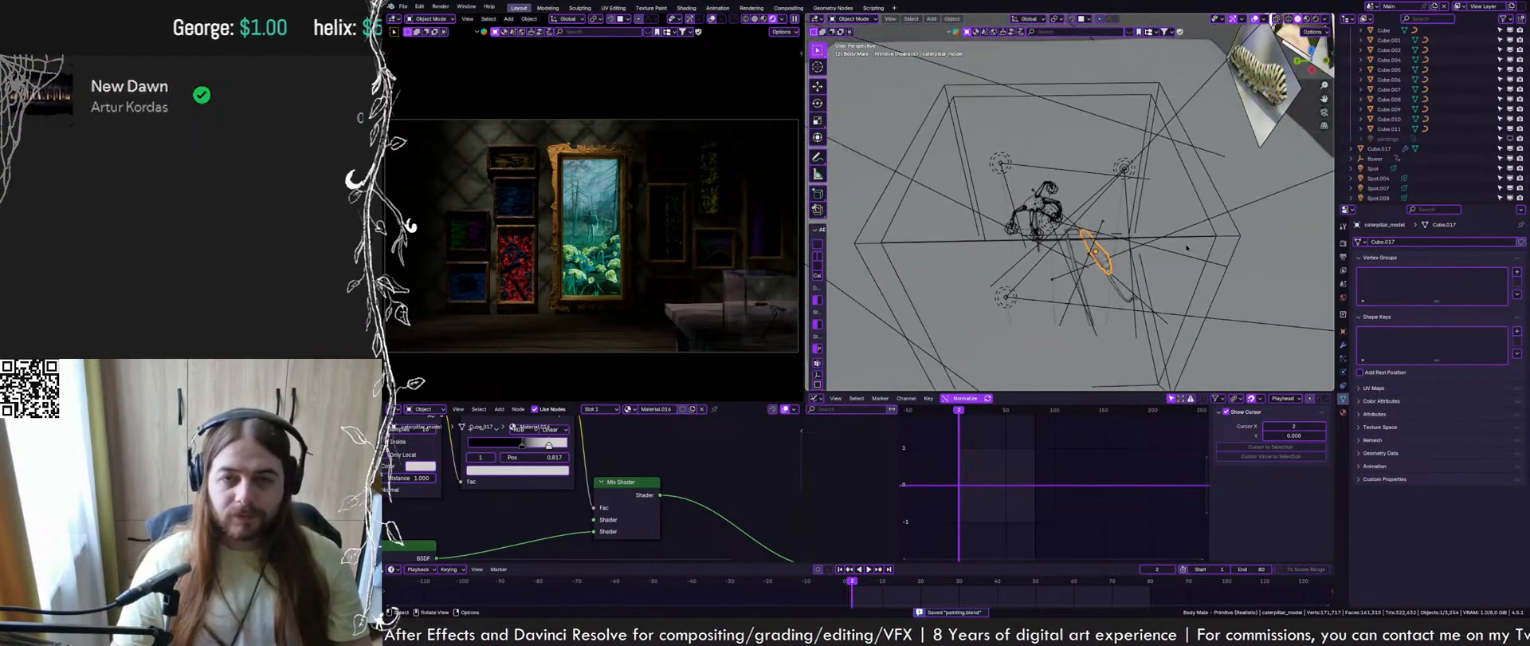
click(1227, 239)
click(1104, 260)
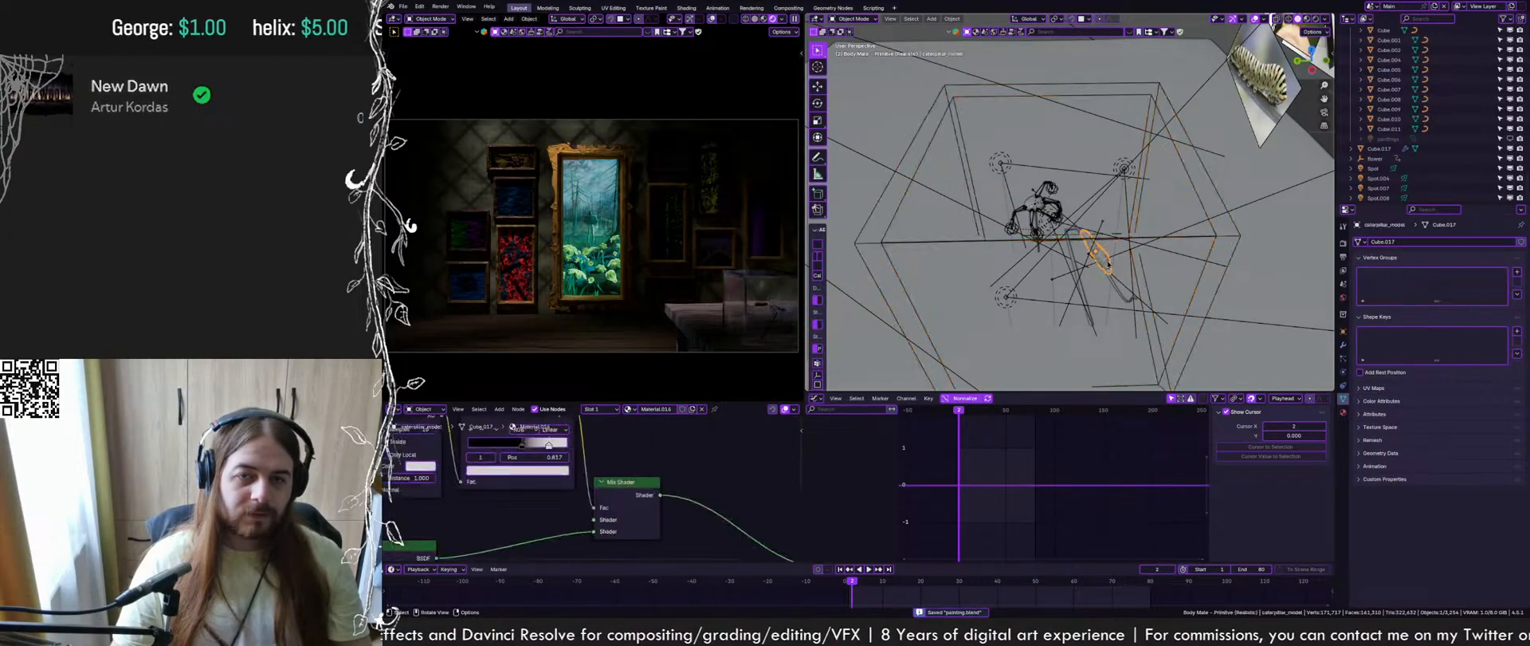
middle_drag(1105, 259, 1031, 244)
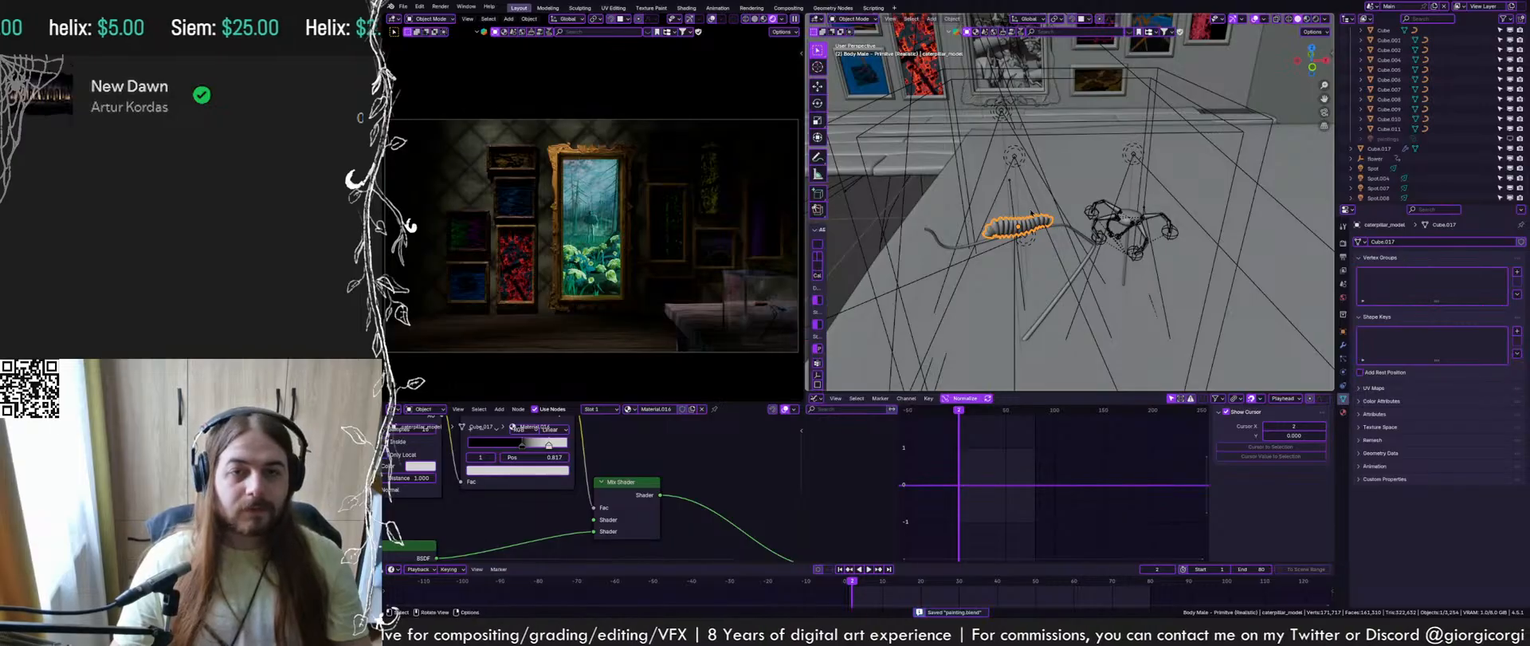
mouse_move(1032, 212)
middle_down()
mouse_move(1056, 259)
mouse_move(1040, 219)
middle_up()
scroll(1040, 219, up, 3)
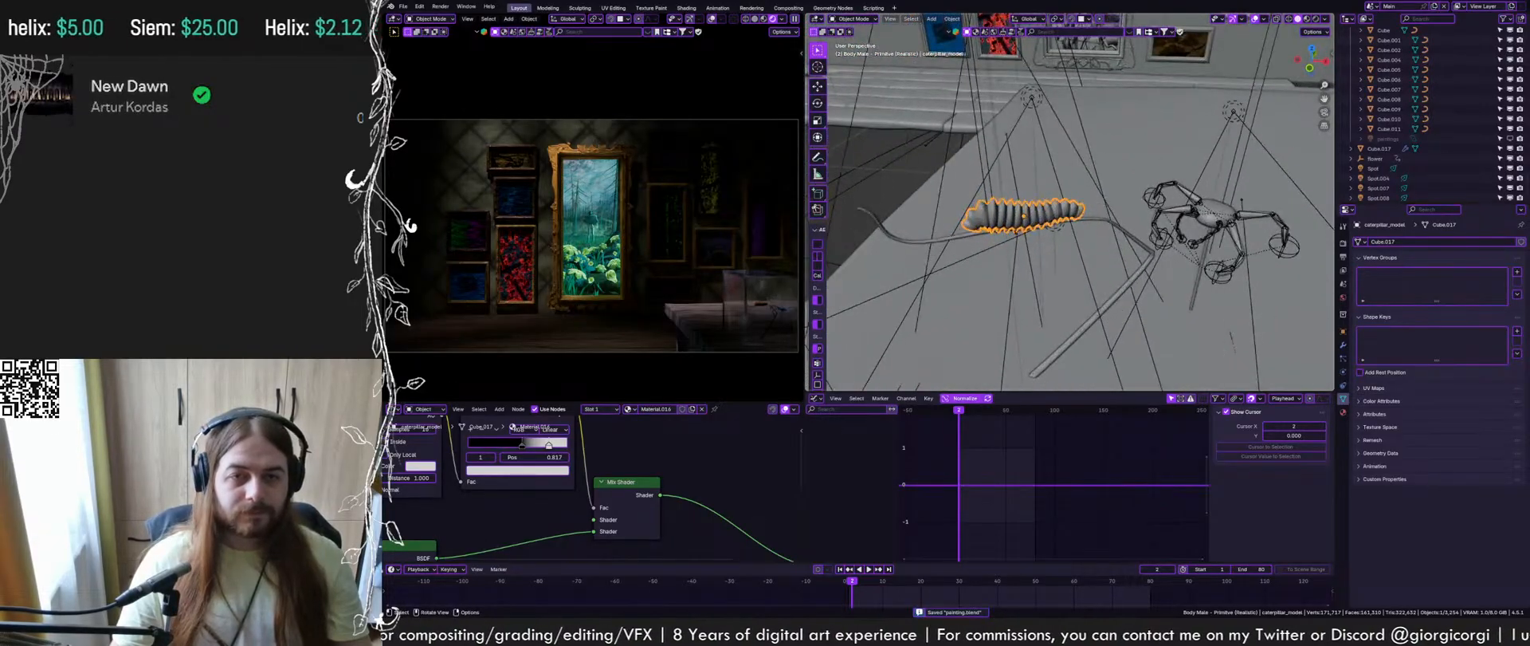
scroll(1040, 208, up, 1)
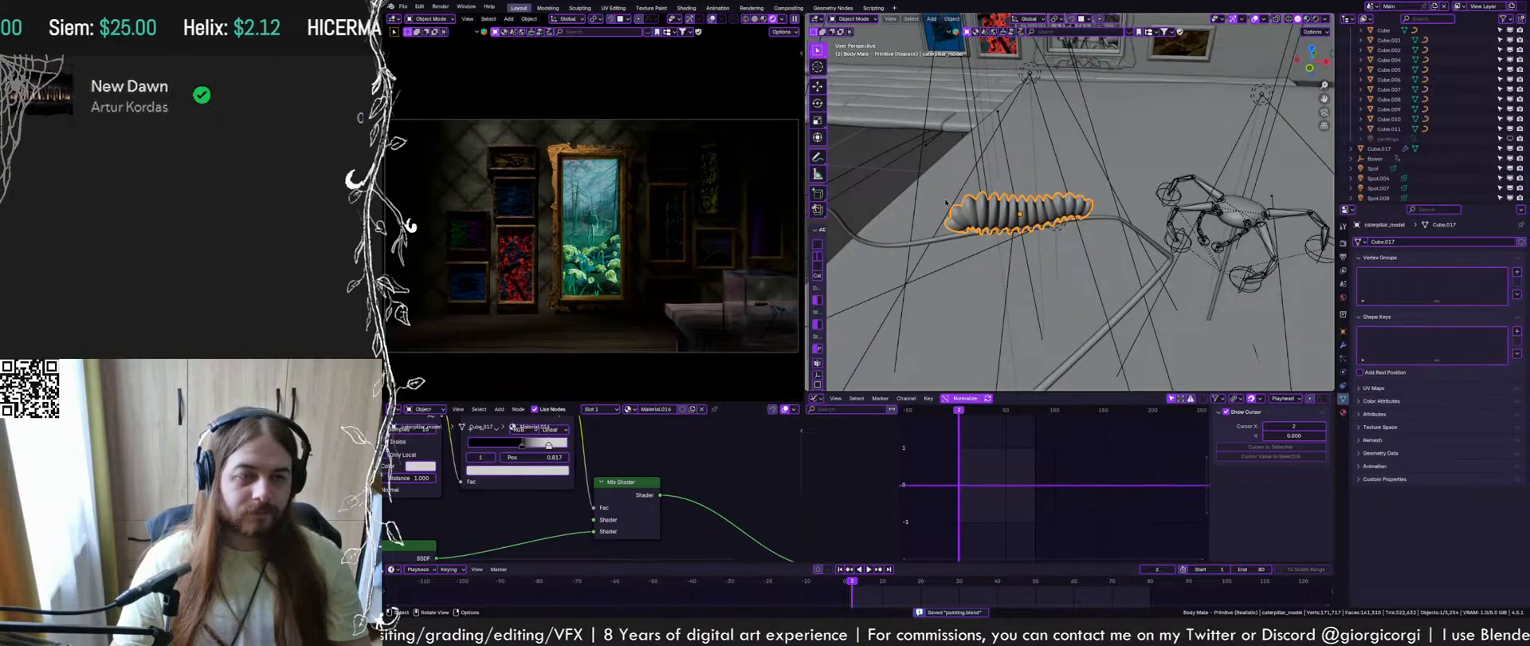
middle_drag(1029, 182, 1041, 210)
scroll(1038, 210, up, 2)
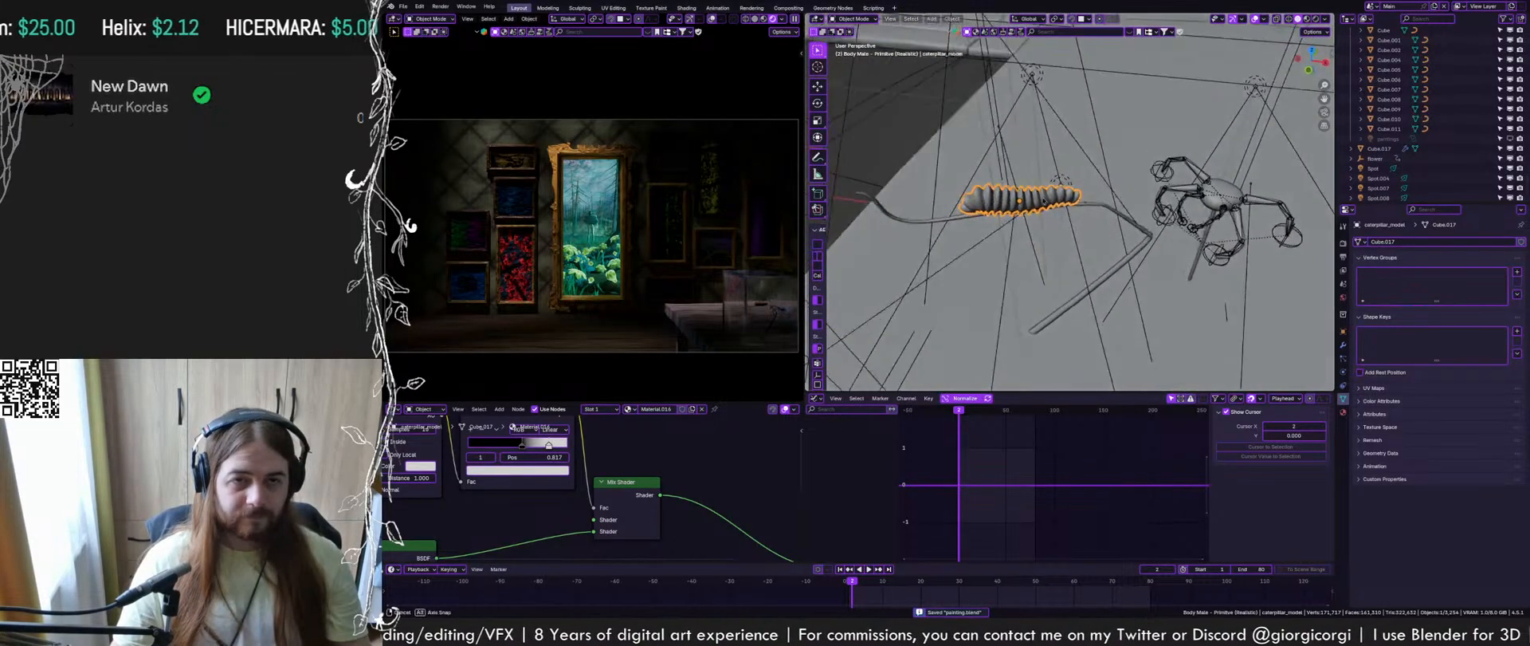
Place the 3D cursor on the floor planks in front of the painting wall
scroll(1036, 204, down, 3)
shift+middle_drag(1009, 112, 1068, 176)
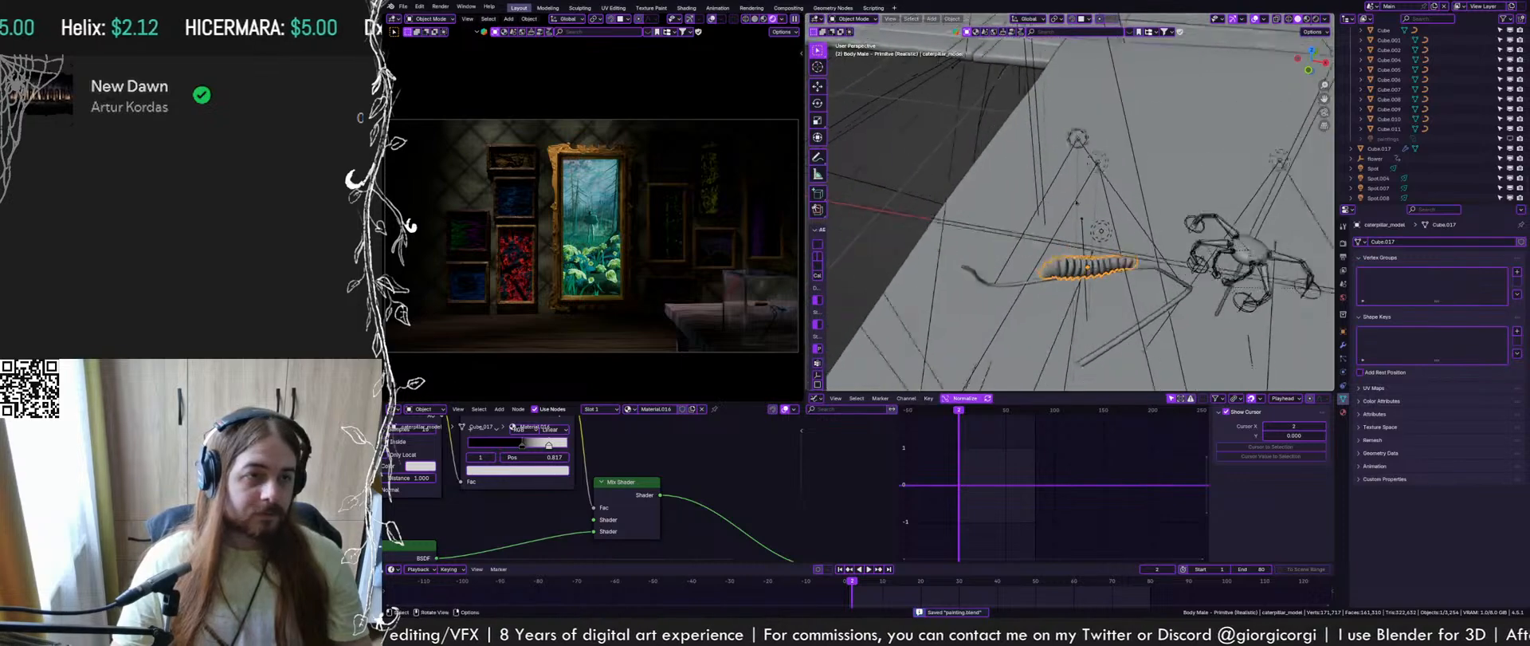
scroll(1064, 164, down, 3)
scroll(1057, 126, down, 4)
shift+middle_drag(1057, 126, 1067, 239)
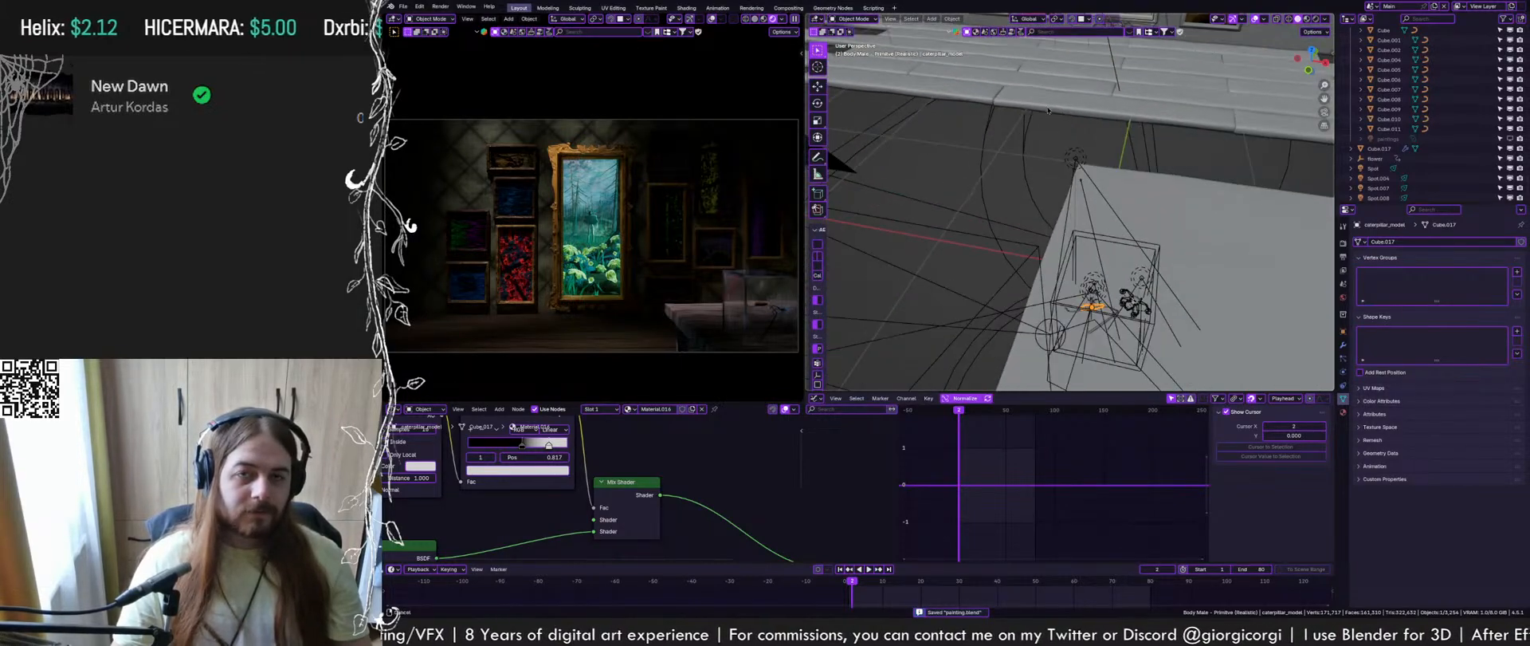
scroll(1066, 231, down, 3)
shift+middle_drag(1065, 167, 1067, 314)
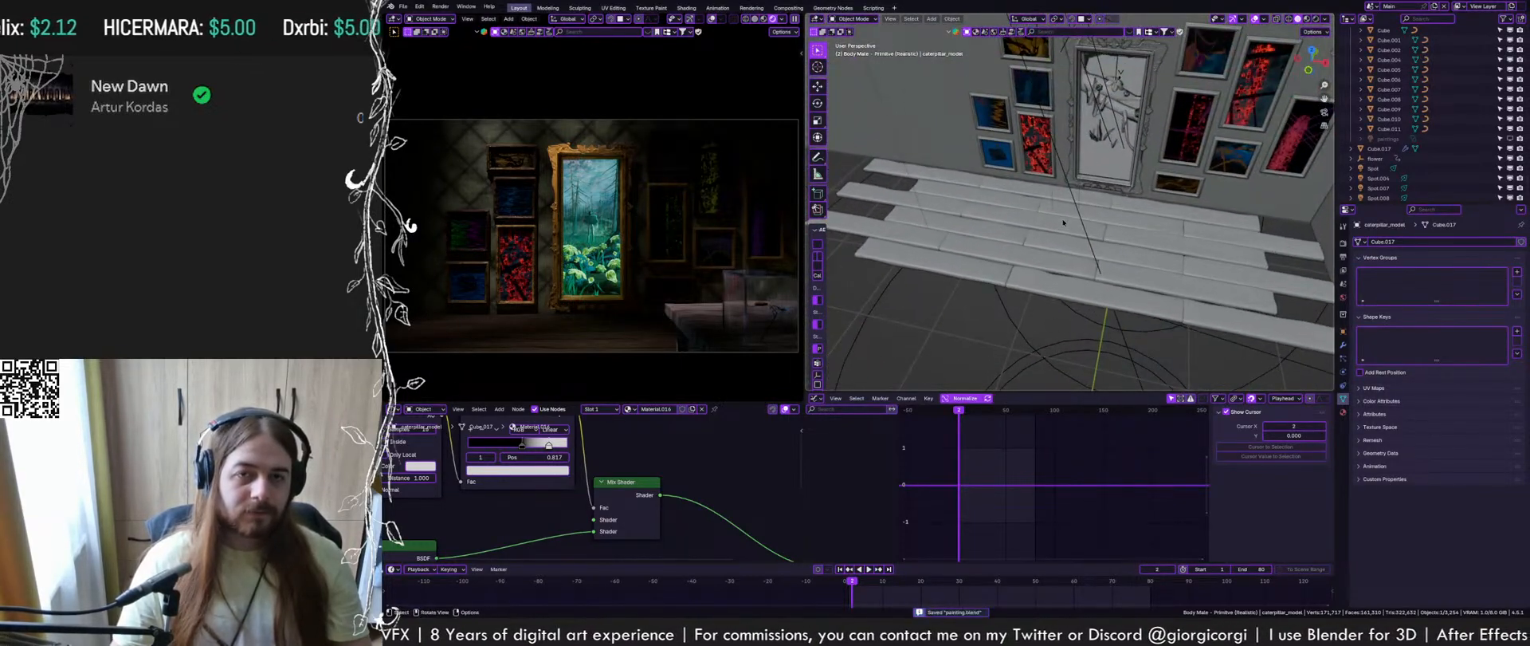
mouse_move(1066, 258)
shift+middle_down()
mouse_move(1068, 316)
mouse_move(1051, 314)
shift+middle_up()
scroll(1068, 315, down, 3)
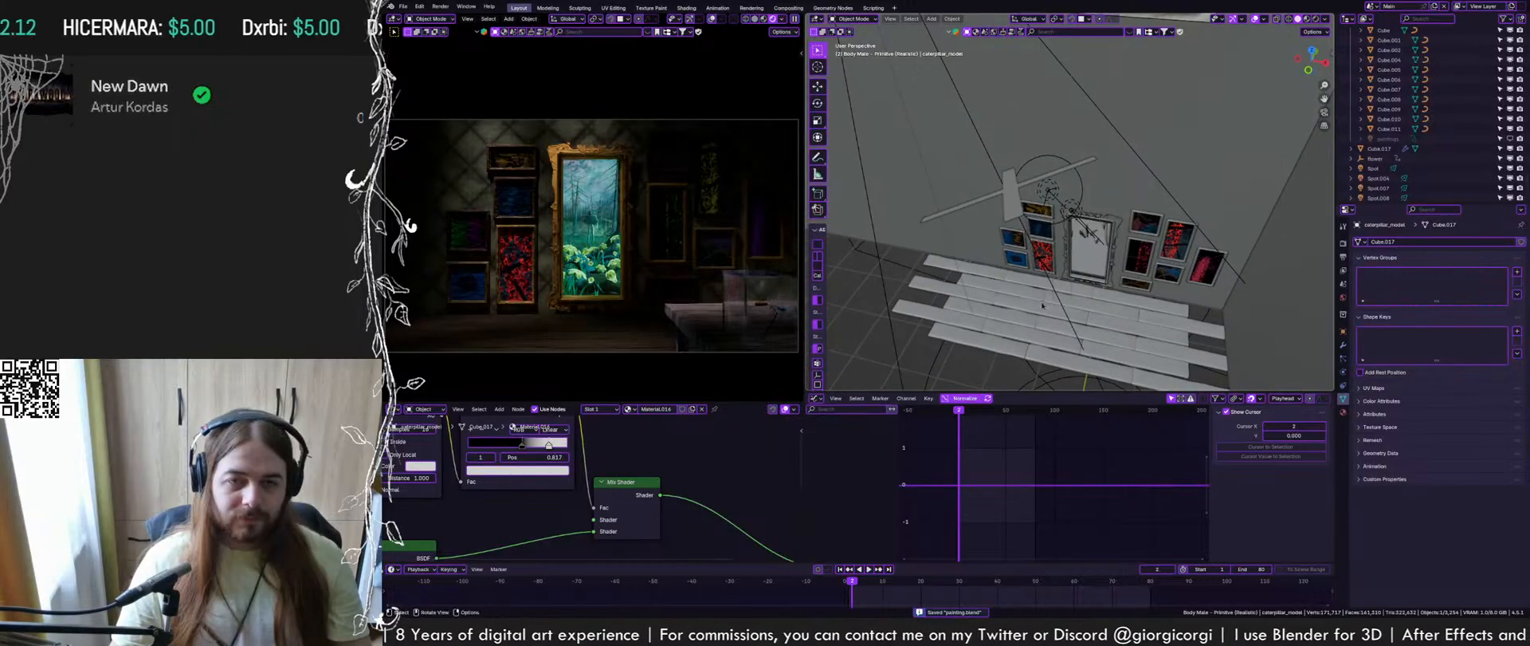
scroll(1038, 314, up, 2)
shift+right_click(1037, 314)
key(shift+a)
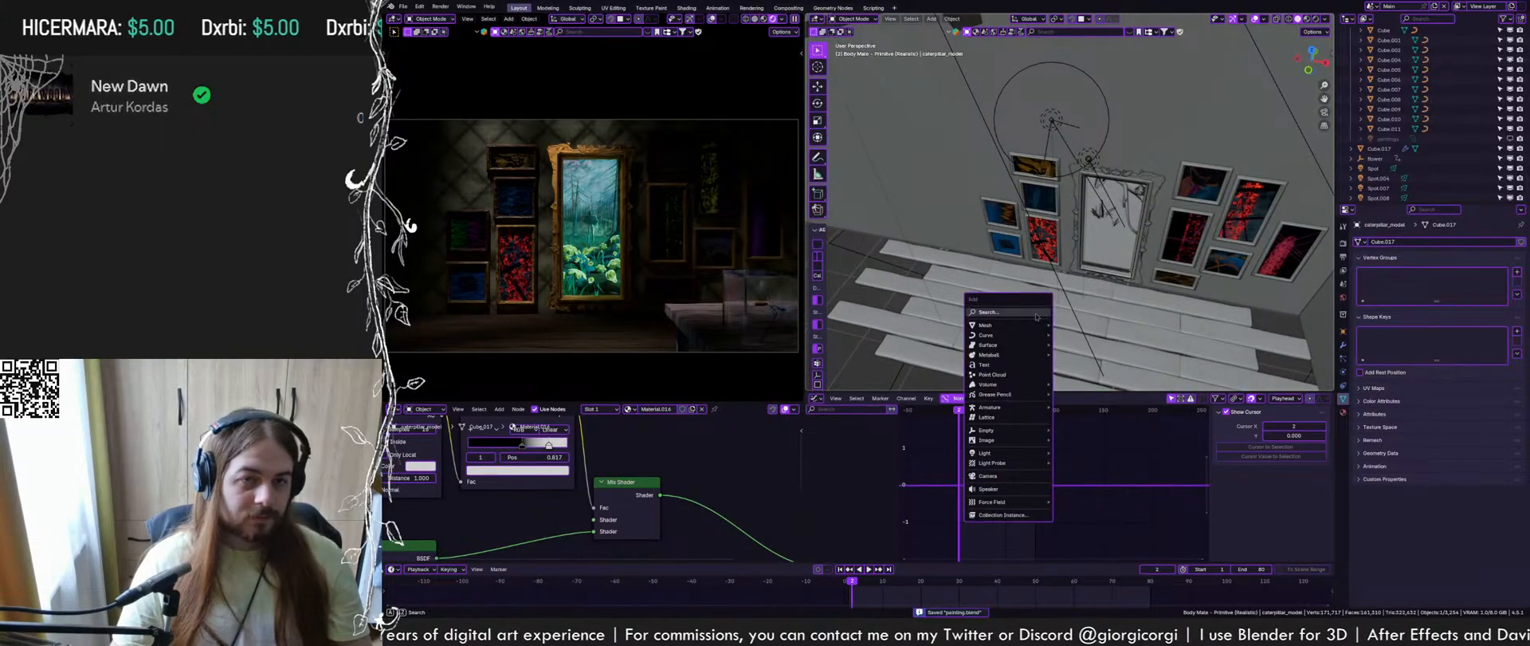
mouse_move(1035, 326)
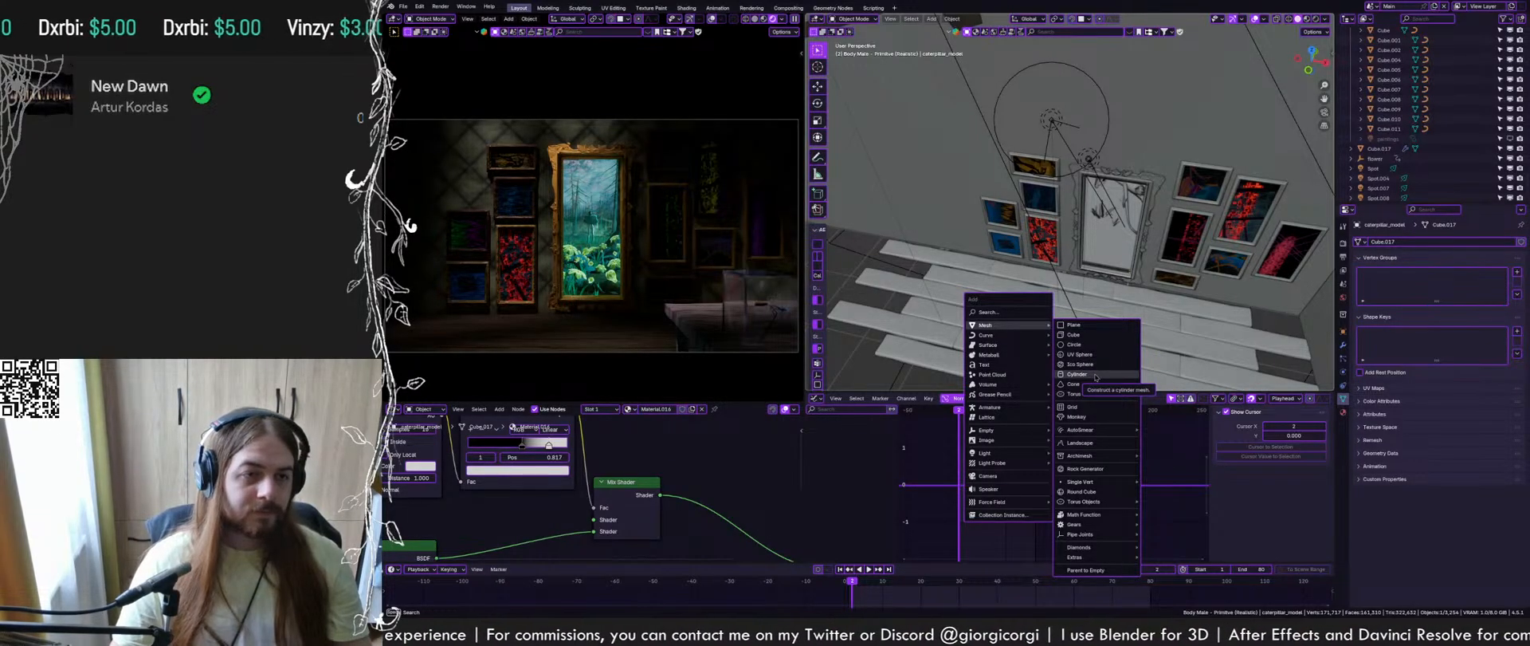
Return the camera viewport to solid shading, save the file, and add a cylinder mesh at the 3D cursor
click(750, 19)
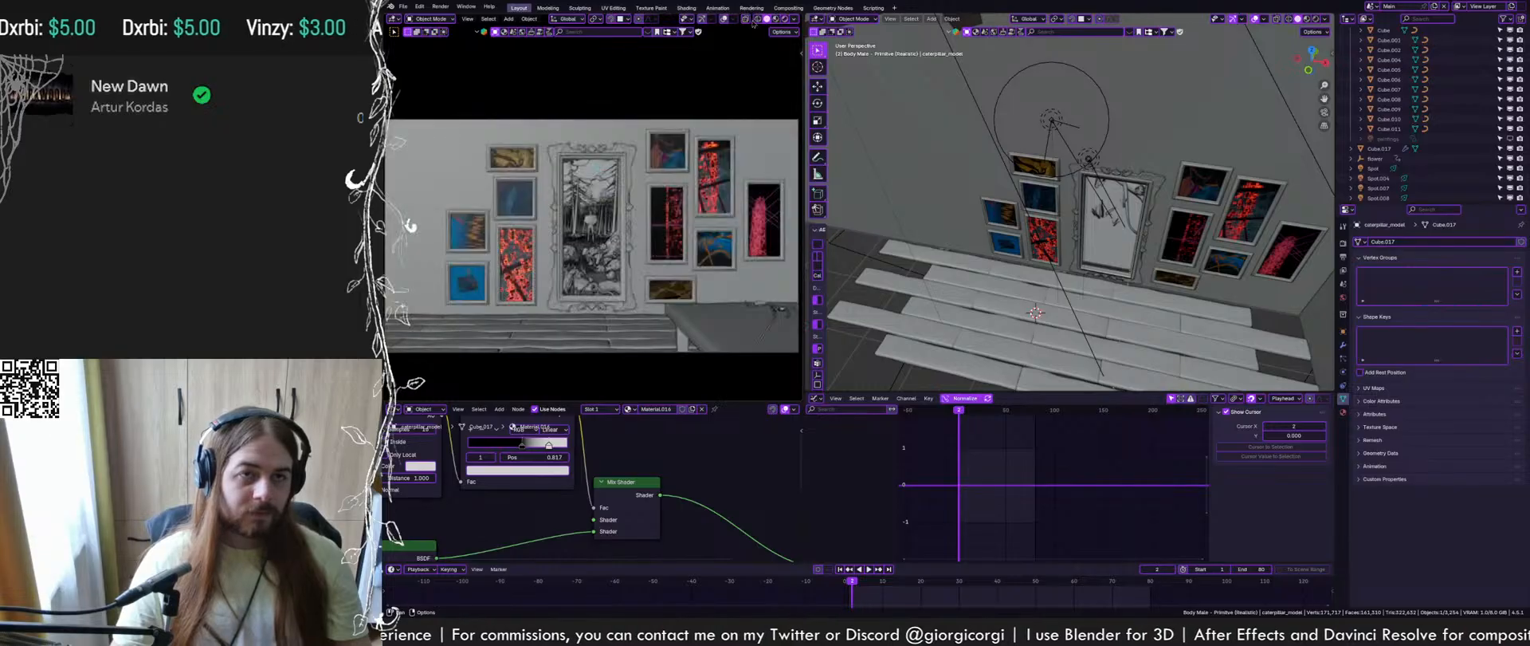
key(ctrl+s)
key(shift+a)
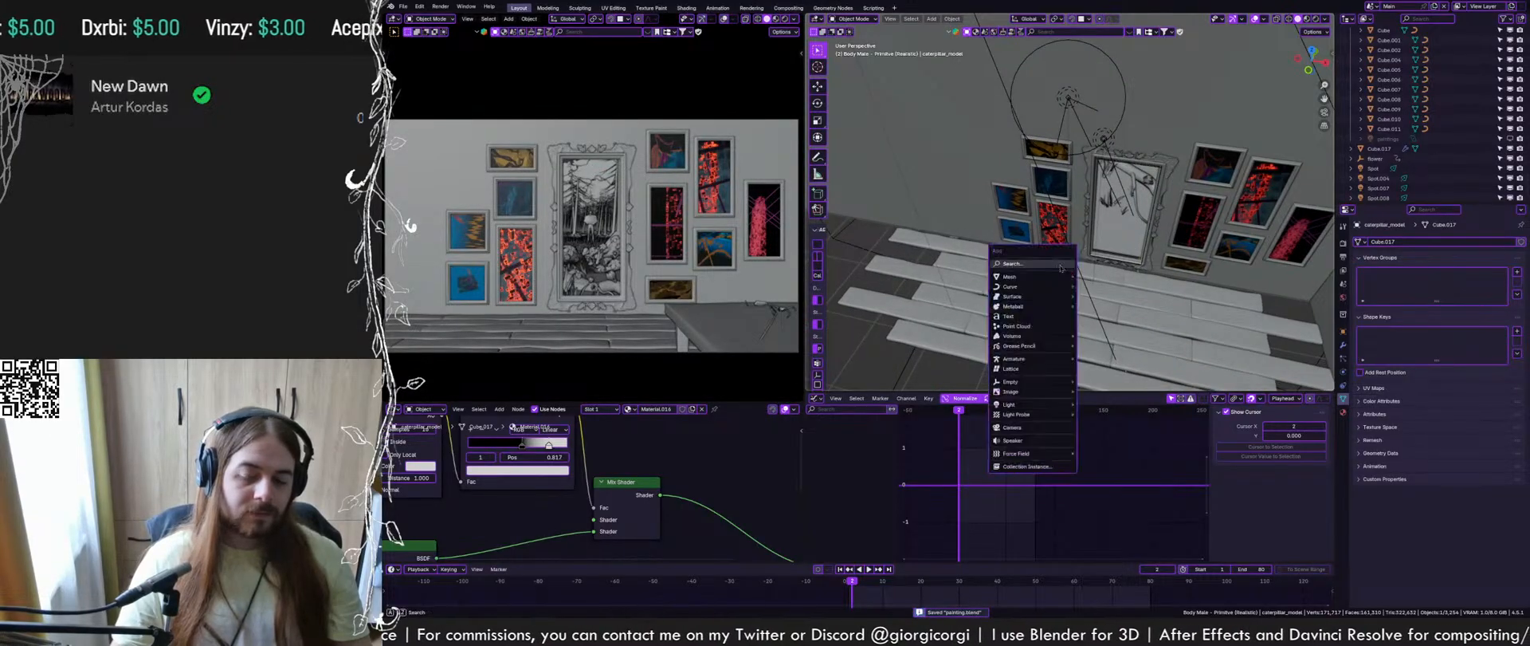
mouse_move(1037, 281)
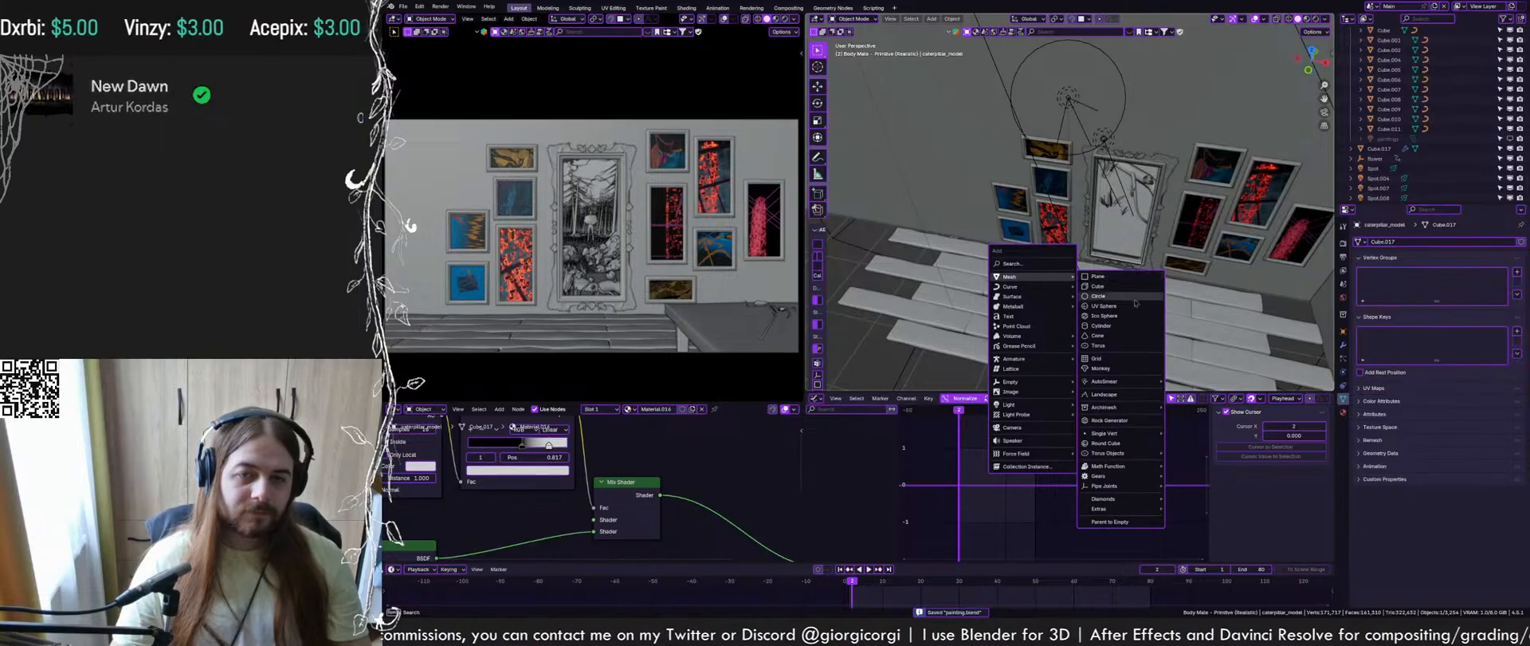
click(1115, 325)
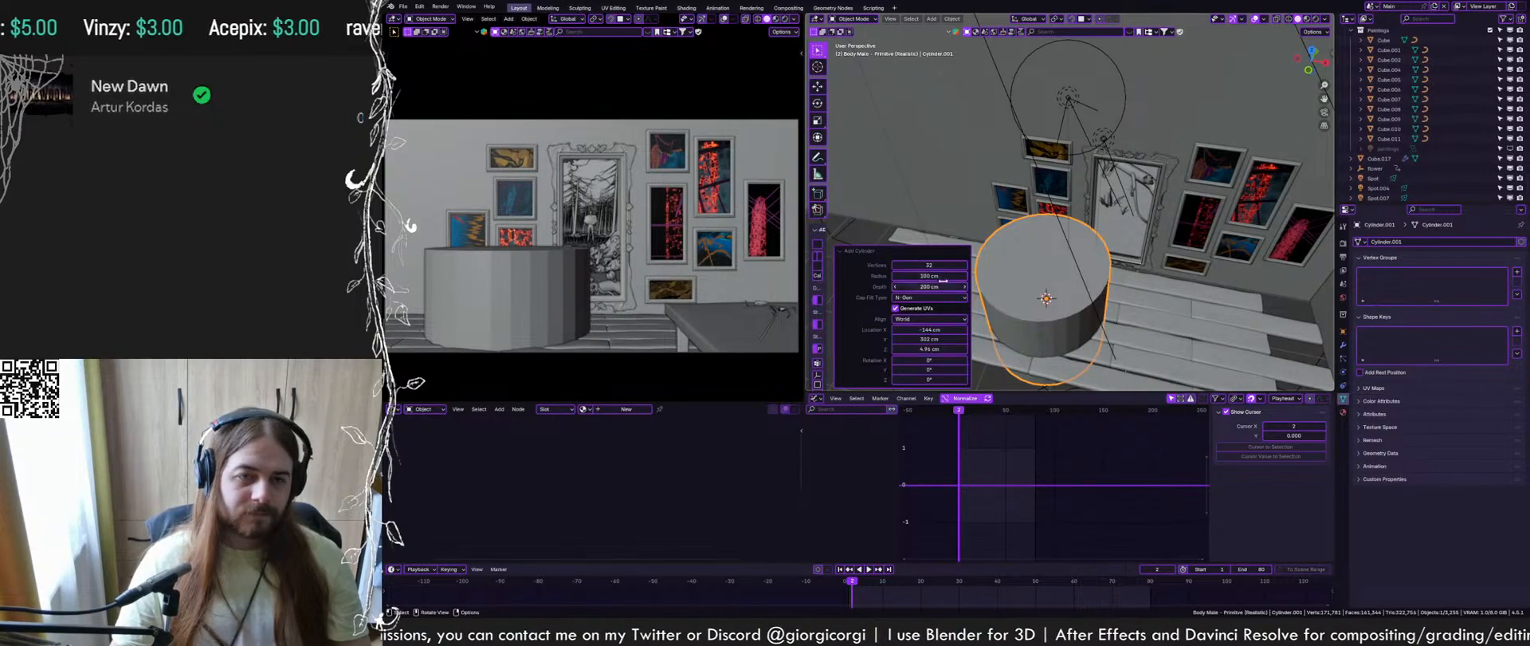
Scale the new cylinder's mesh uniformly to less than half its size in Edit Mode and frame it in the viewport
key(Tab)
key(ctrl+s)
key(s)
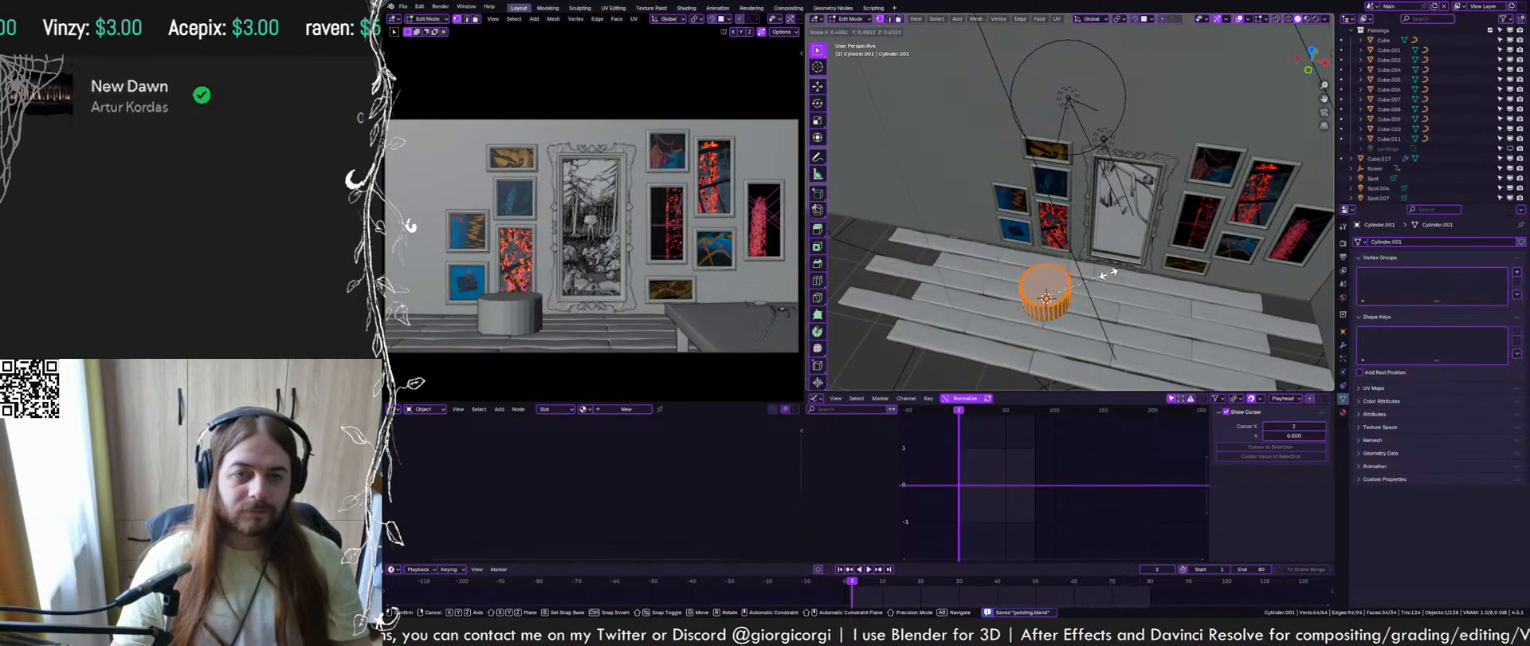
click(1104, 271)
key(Tab)
middle_drag(1082, 362, 1103, 333)
key(KP_Decimal)
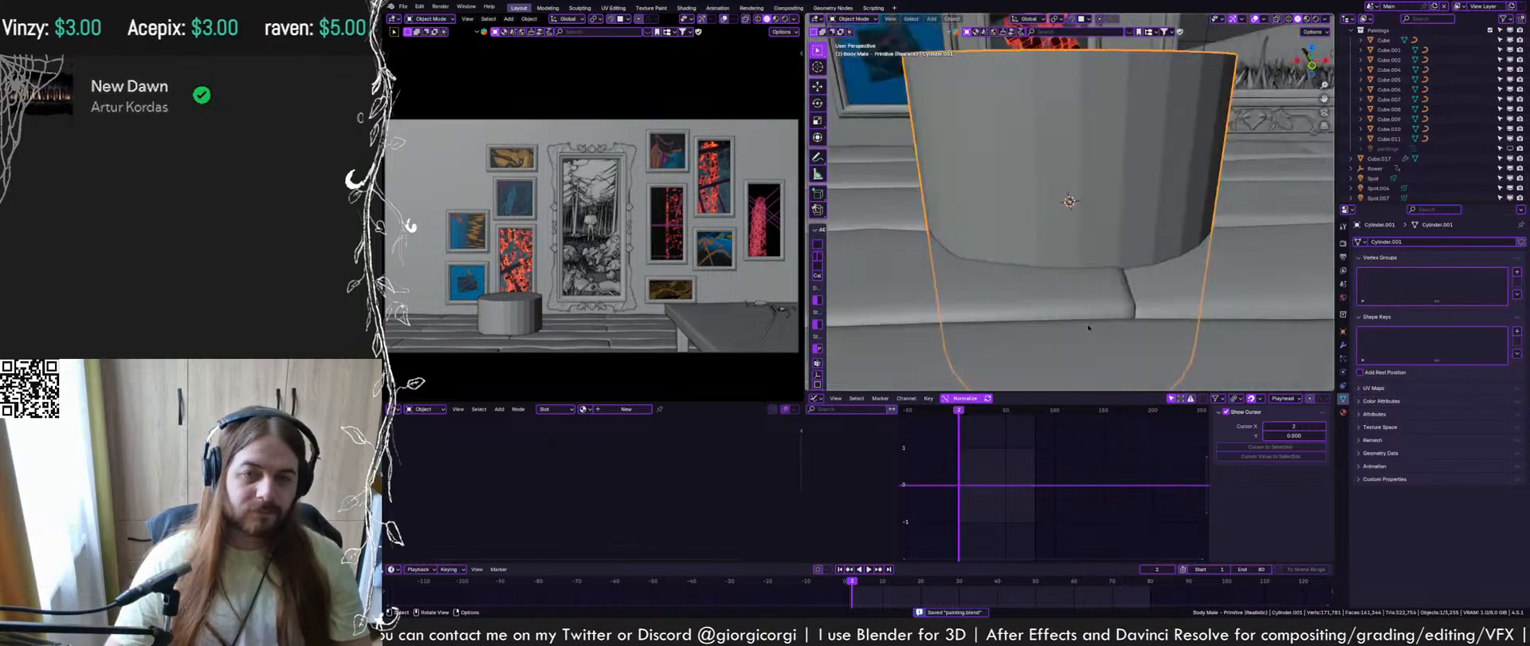
Raise the cylinder along Z so it stands on the floor planks and apply Shade Auto Smooth to it
scroll(1116, 271, down, 4)
key(g)
key(z)
click(1149, 169)
right_click(1120, 167)
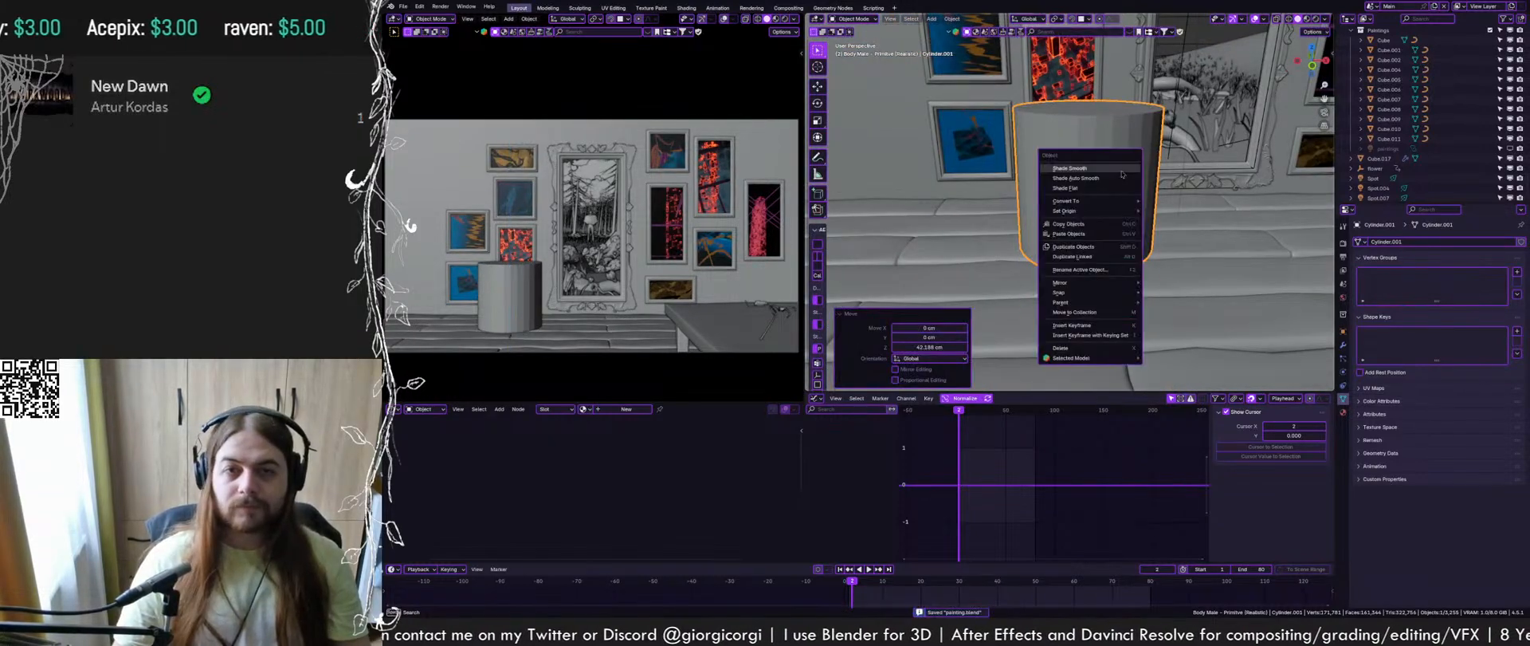
click(1117, 176)
In Edit Mode, select the cylinder's top face and lower it along Z to make the cylinder shorter
key(Tab)
shift+middle_drag(1116, 156, 1085, 237)
key(3)
click(1085, 216)
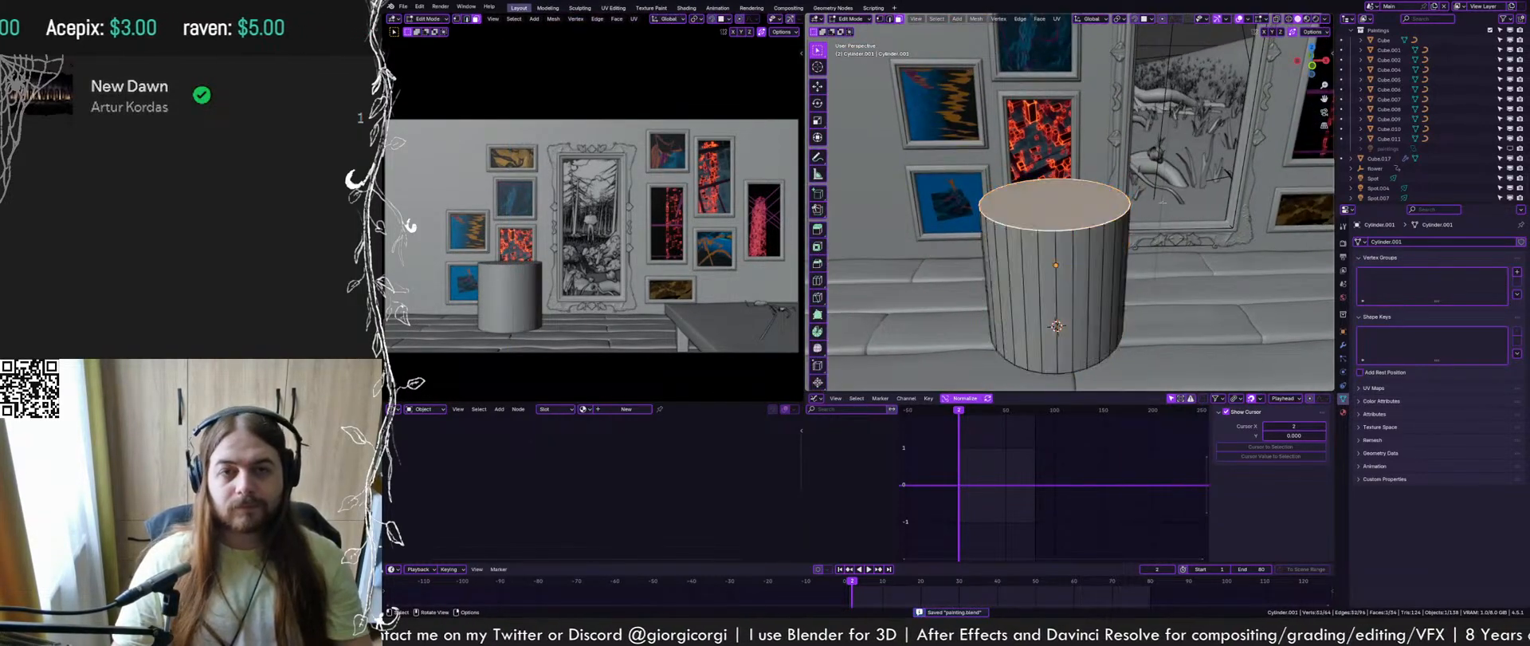
key(g)
key(z)
click(1122, 279)
Isolate the cylinder in Local View and scale its bottom face to about 0.62 to taper it into a pot
middle_drag(1137, 298, 1194, 287)
key(KP_Divide)
click(1129, 248)
scroll(1196, 259, down, 5)
key(s)
click(1207, 275)
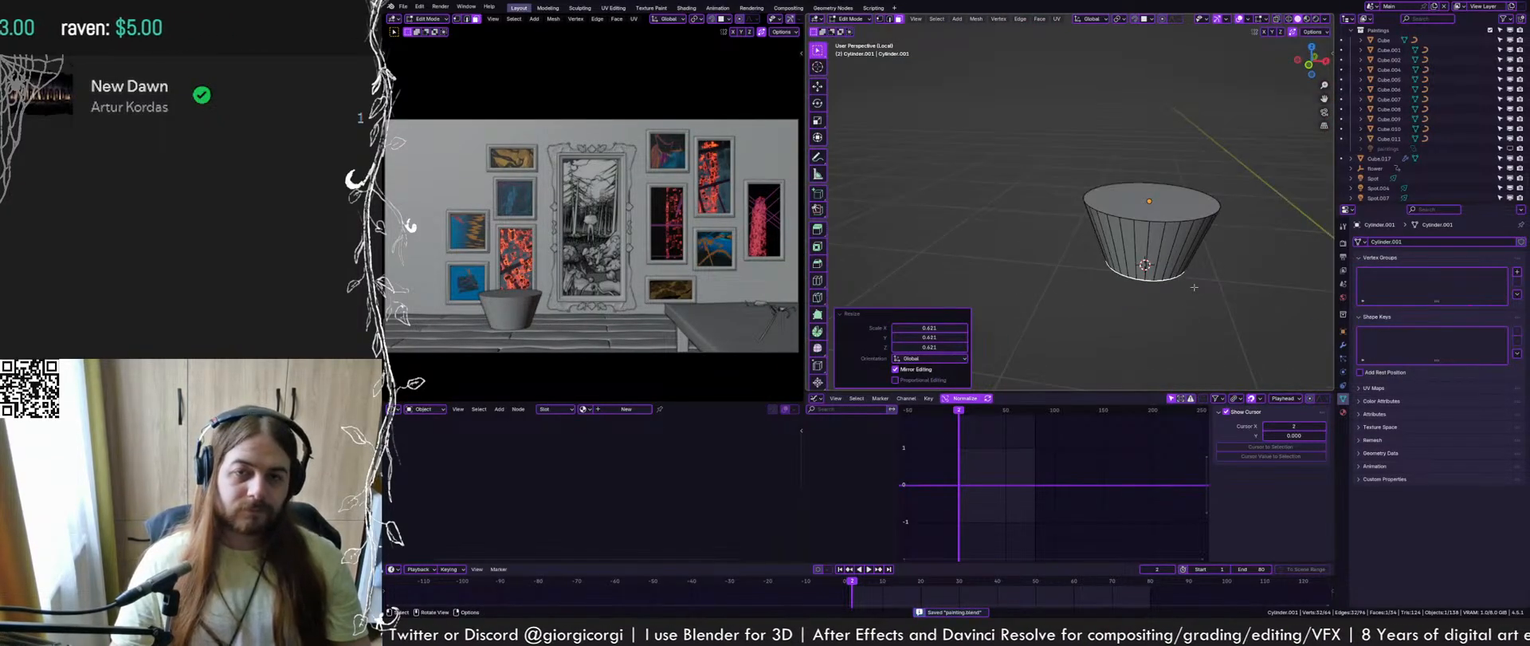
Extrude the pot's bottom face in place and scale it outward to about 1.07
scroll(1194, 287, up, 2)
key(e)
right_click(1196, 284)
key(s)
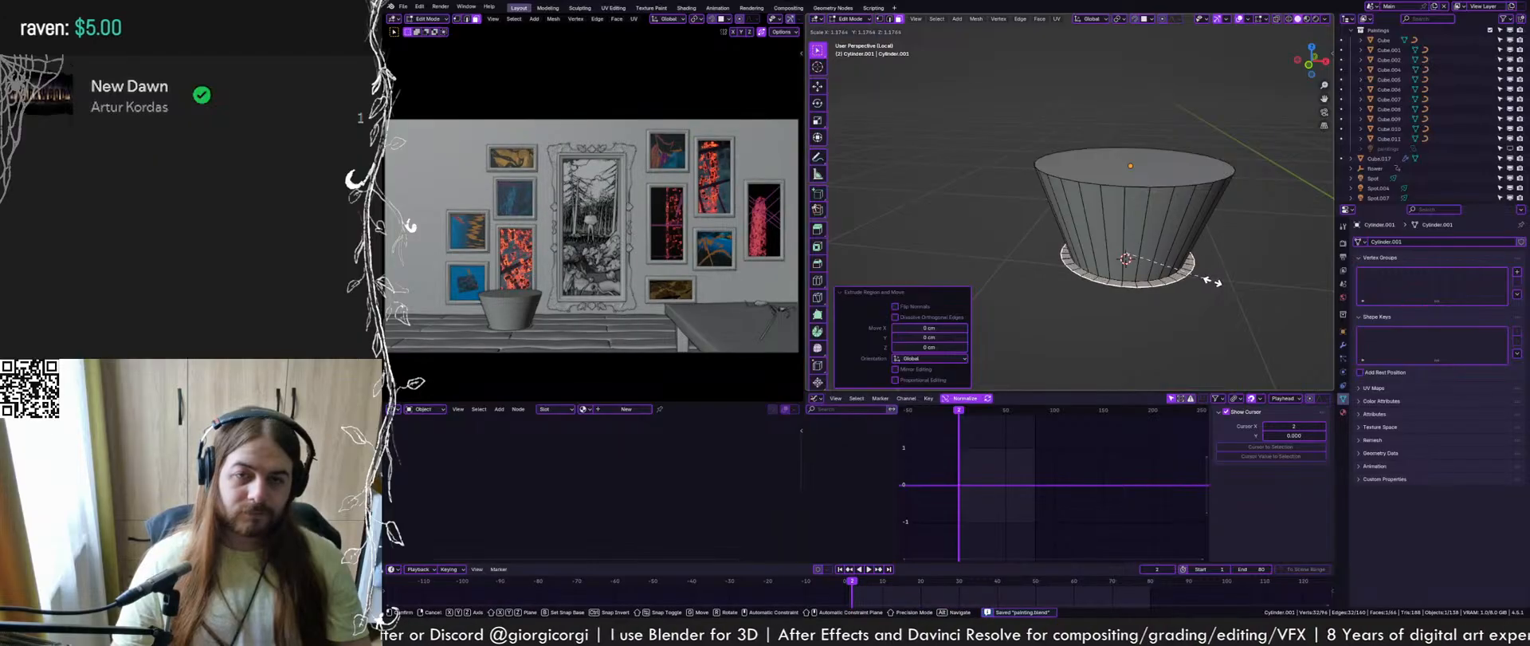
click(1204, 284)
key(g)
key(z)
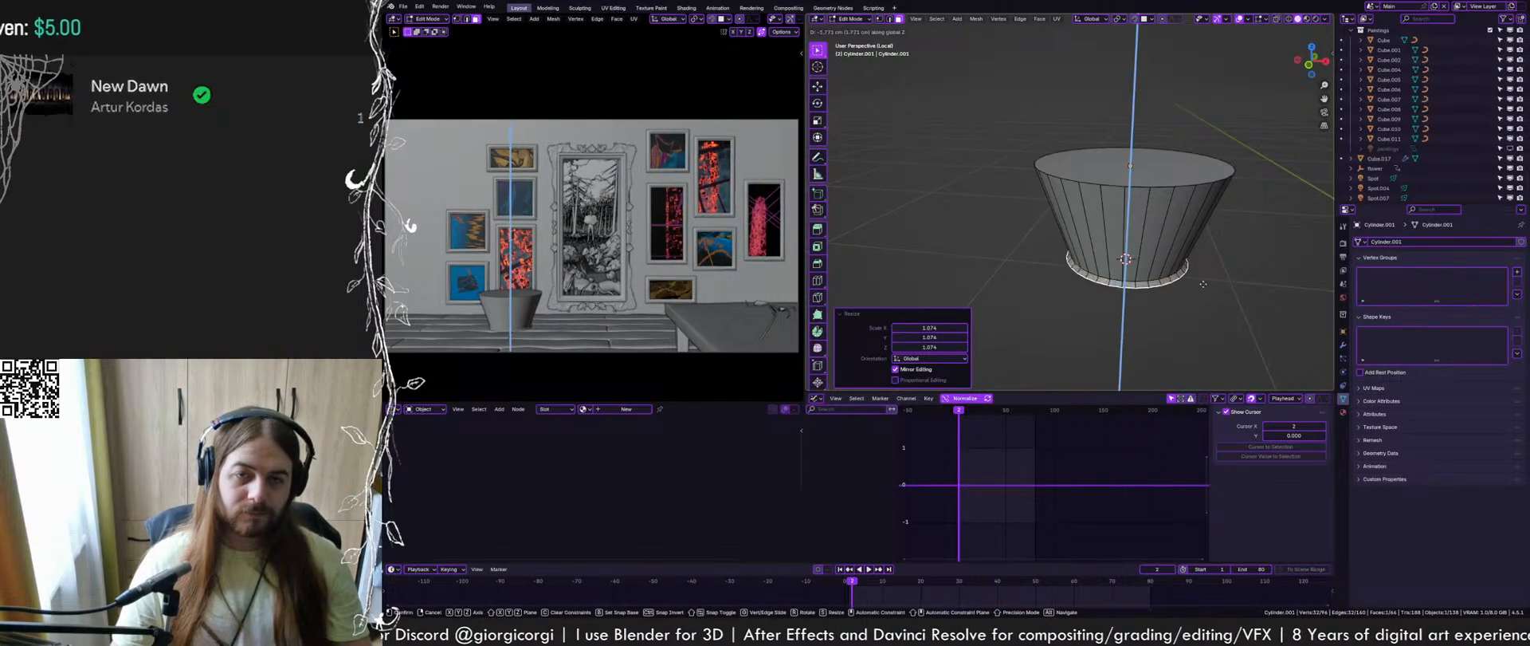
right_click(1204, 284)
Extrude the bottom face again, scale it outward into a wider saucer rim, and raise it slightly along Z
key(e)
right_click(1203, 283)
key(s)
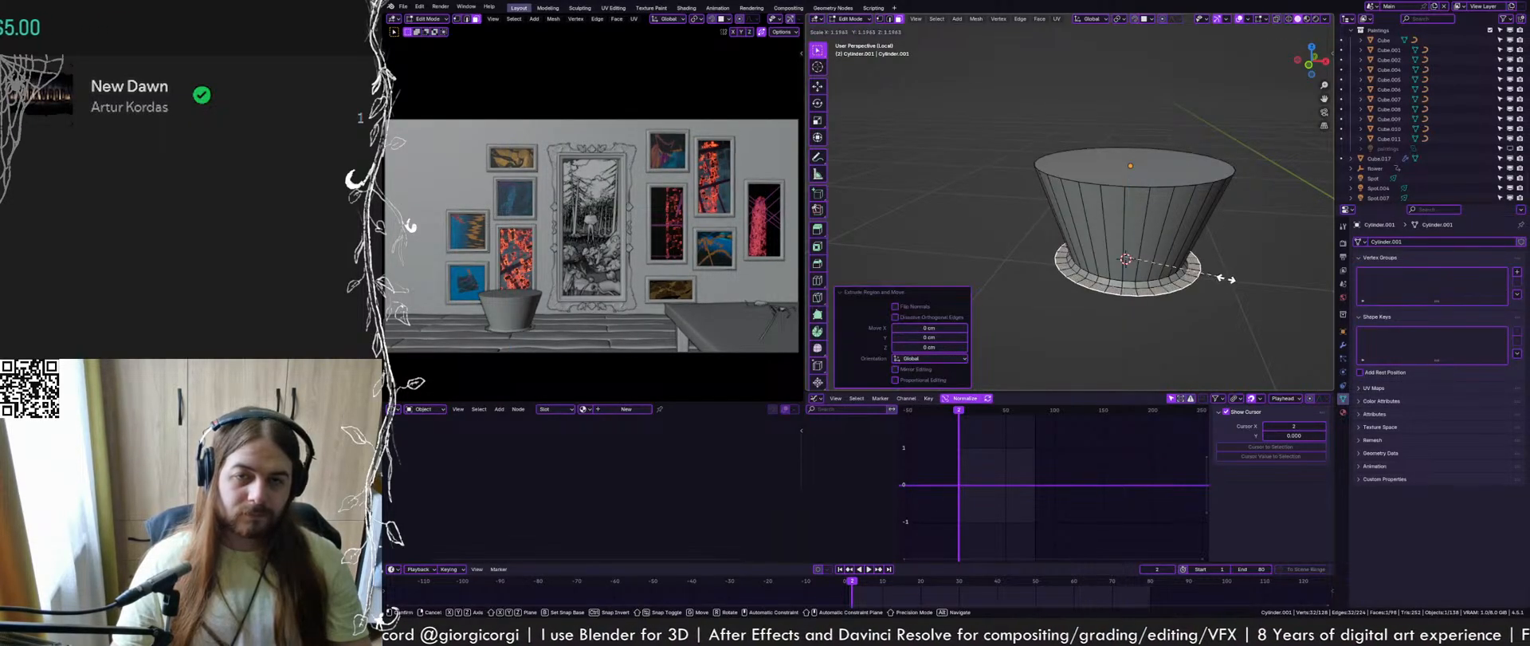
click(1225, 278)
key(g)
key(z)
click(1211, 274)
Delete the large face on the underside of the saucer and save the file
scroll(1211, 273, up, 2)
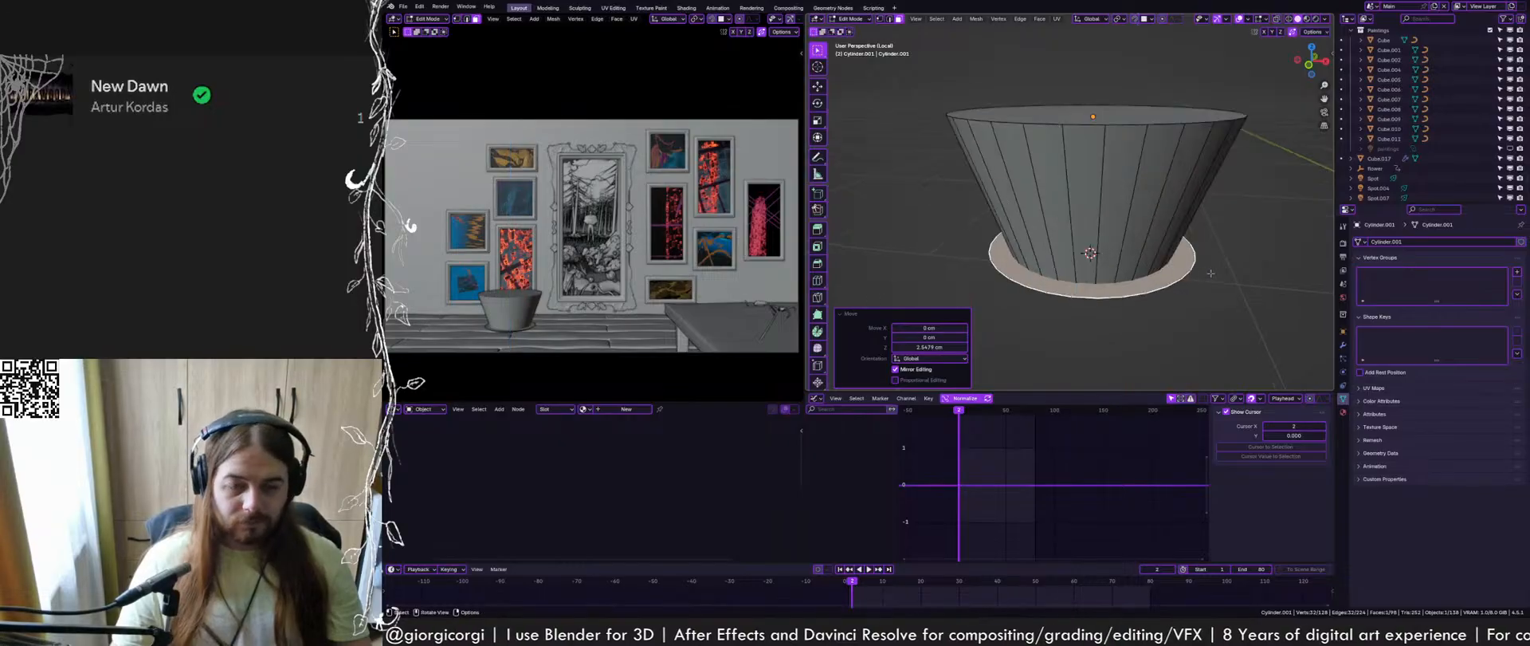
key(x)
click(1148, 286)
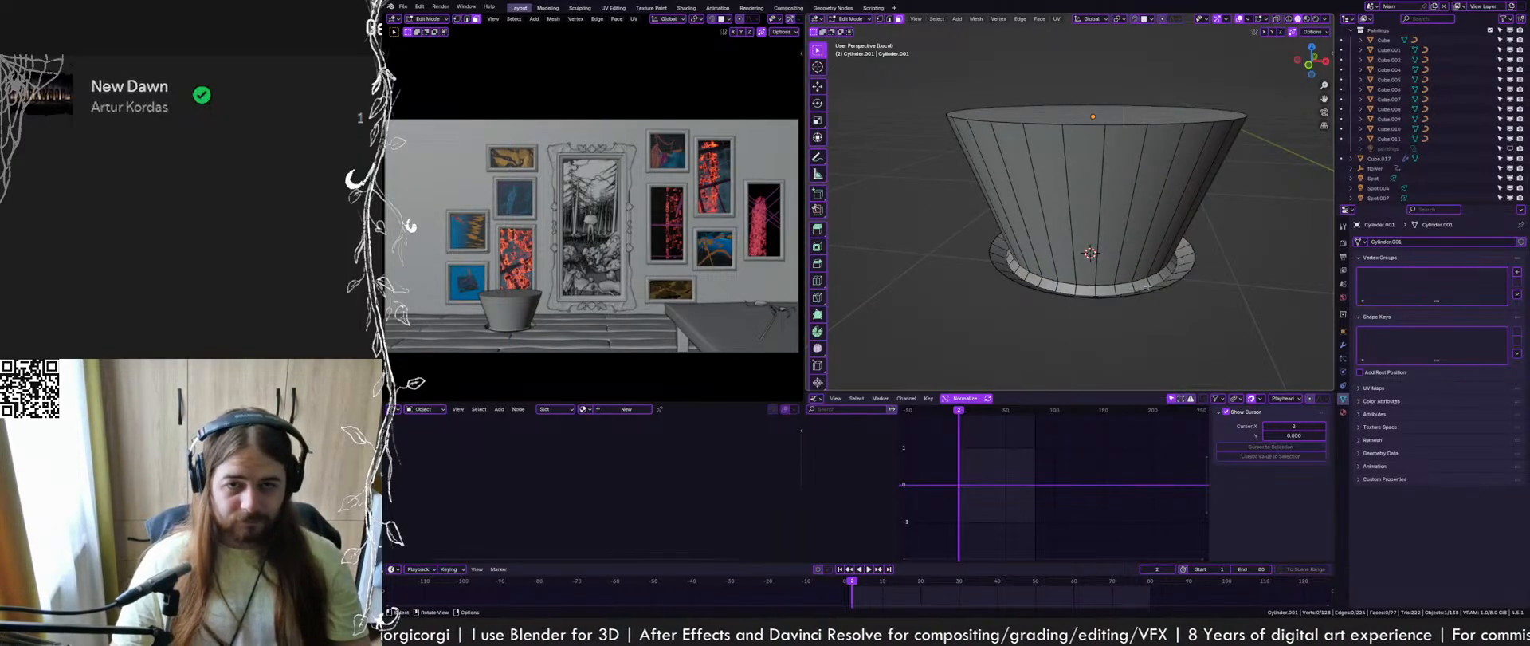
click(1149, 286)
key(ctrl+s)
Delete the pot's top face to open it up and save the file
middle_drag(1178, 283, 1112, 257)
scroll(1184, 262, up, 1)
key(2)
click(1108, 248)
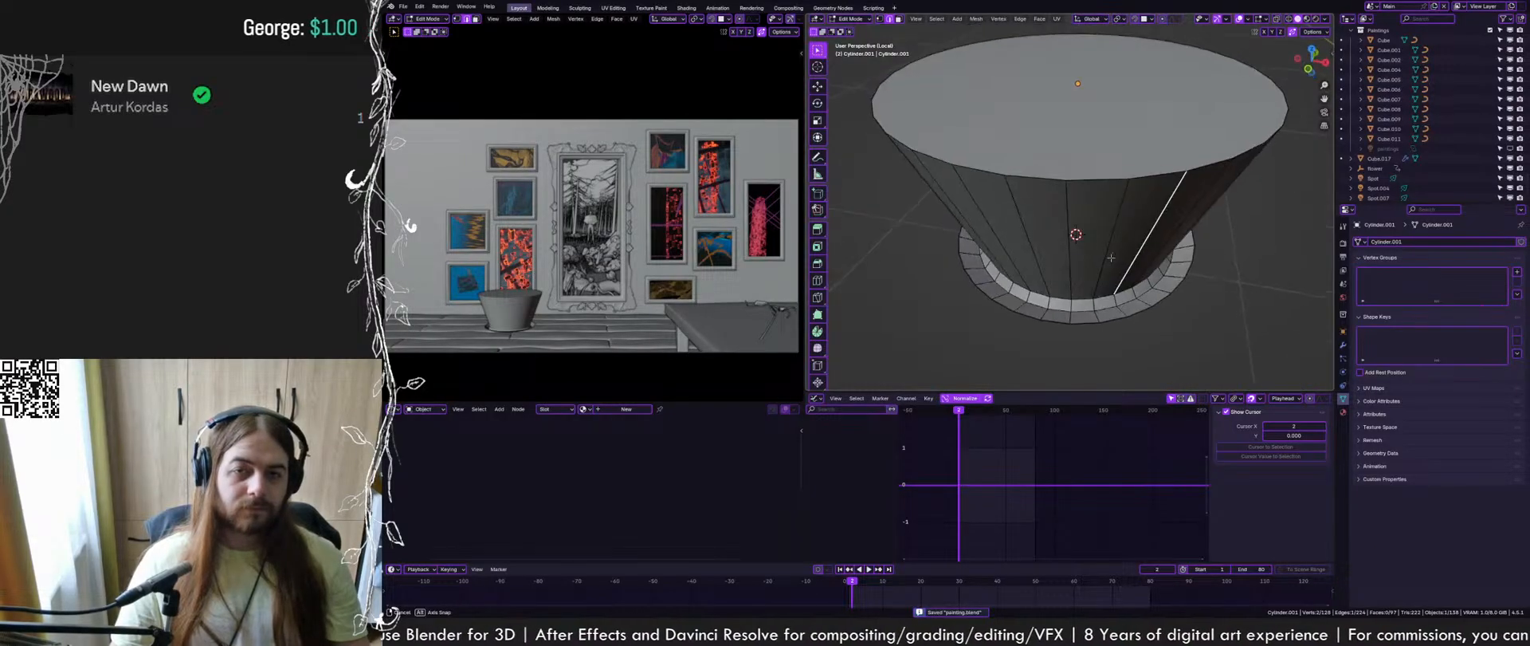
key(3)
click(1086, 128)
key(x)
click(1086, 124)
key(ctrl+s)
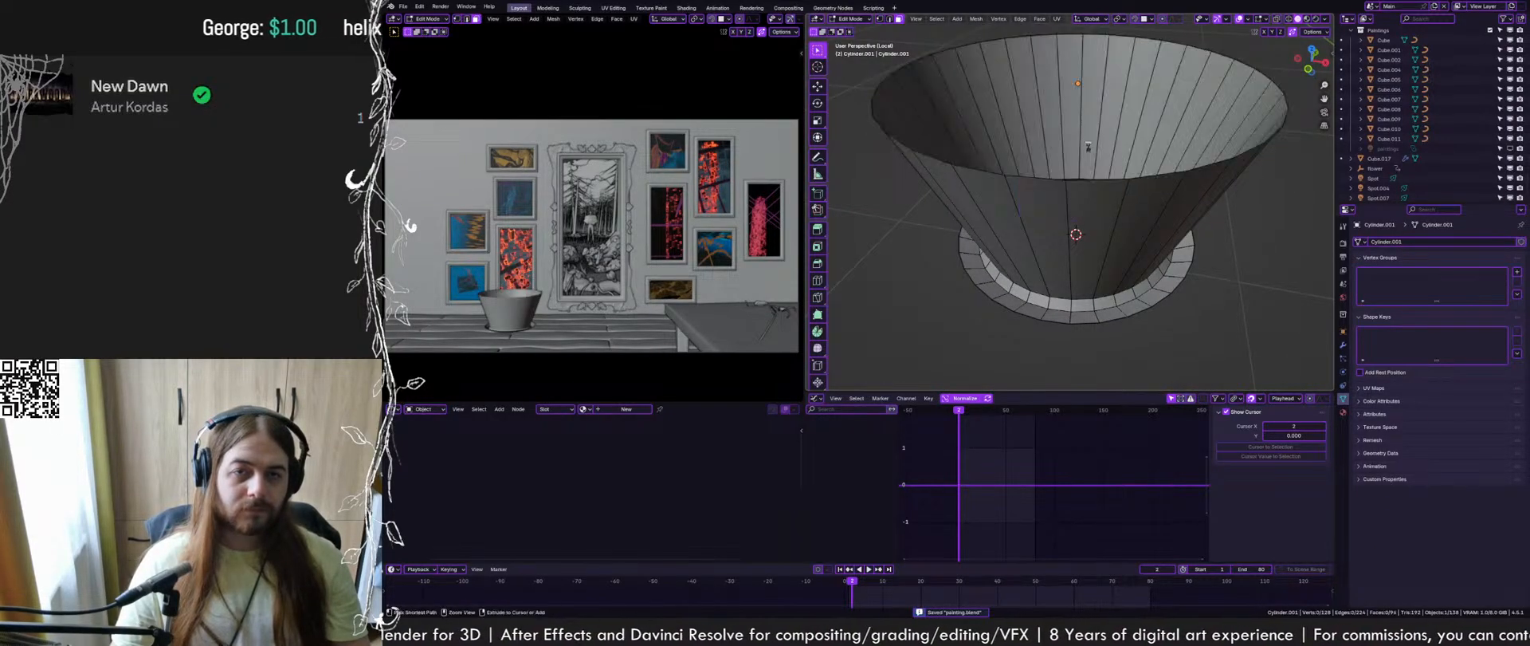
Add the Face Orientation overlay to Quick Favorites and enable it in the viewport
scroll(1088, 147, up, 1)
scroll(1097, 160, down, 2)
middle_drag(1100, 159, 1103, 148)
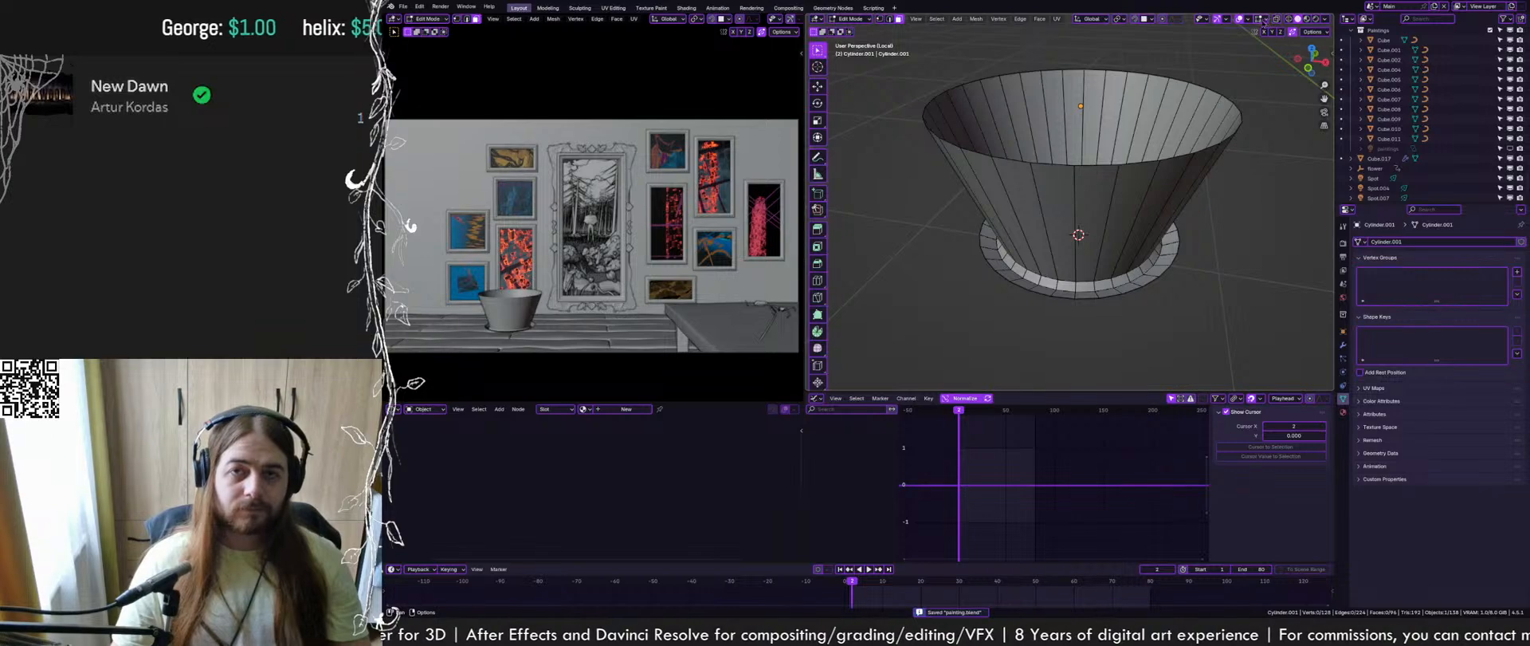
click(1264, 20)
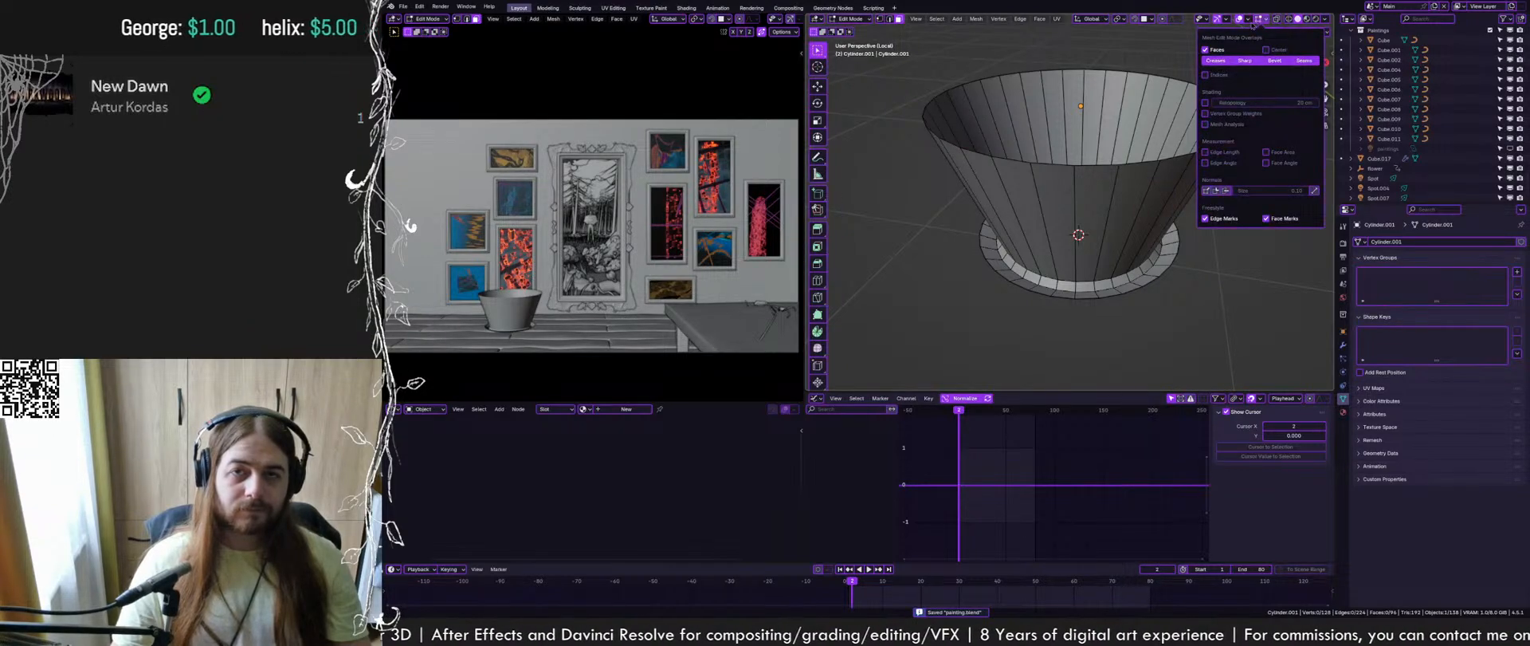
key(q)
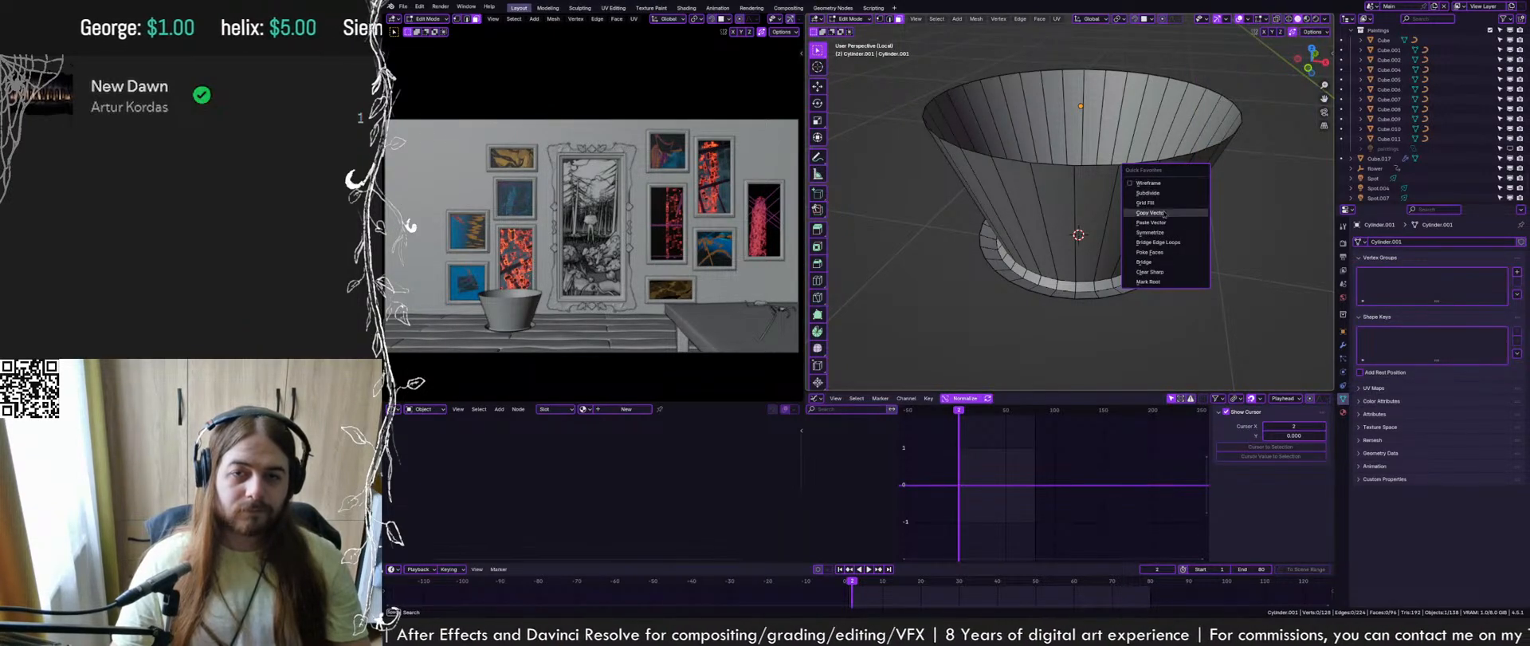
key(ctrl+s)
click(1248, 19)
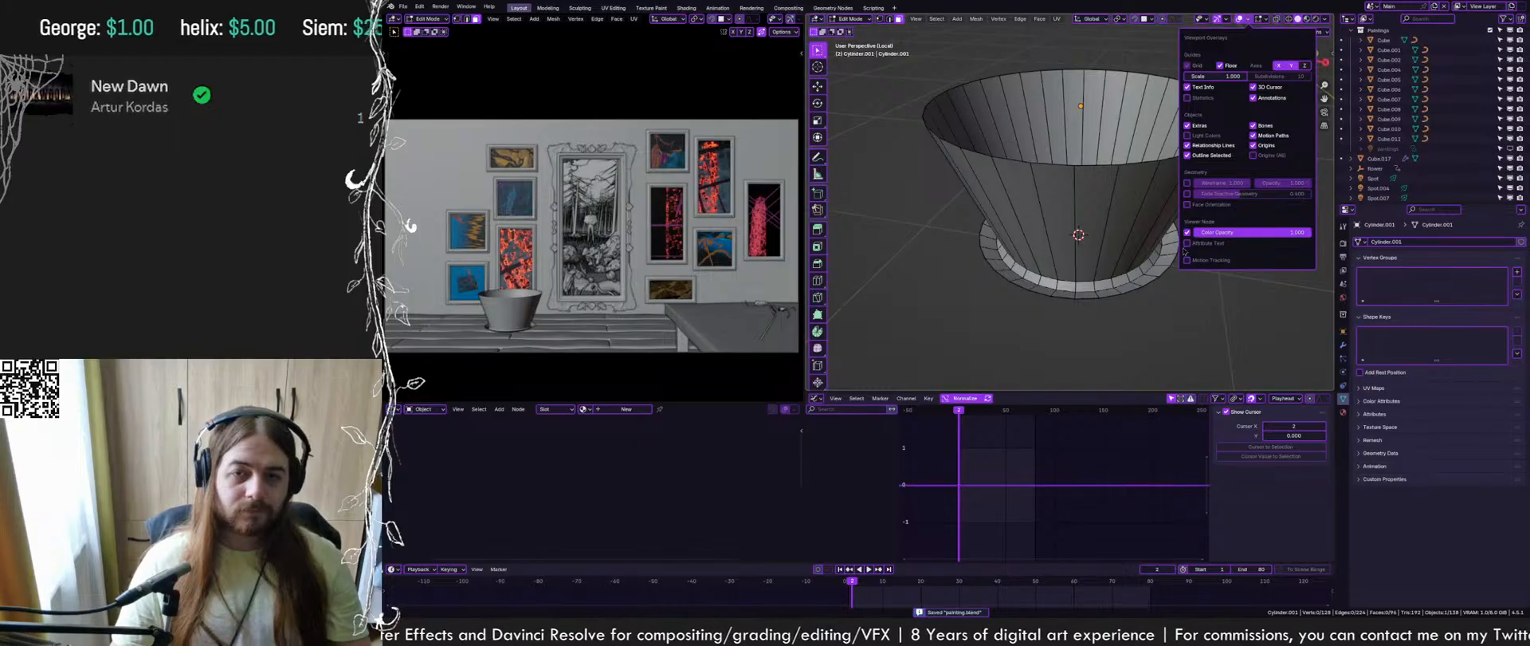
right_click(1186, 206)
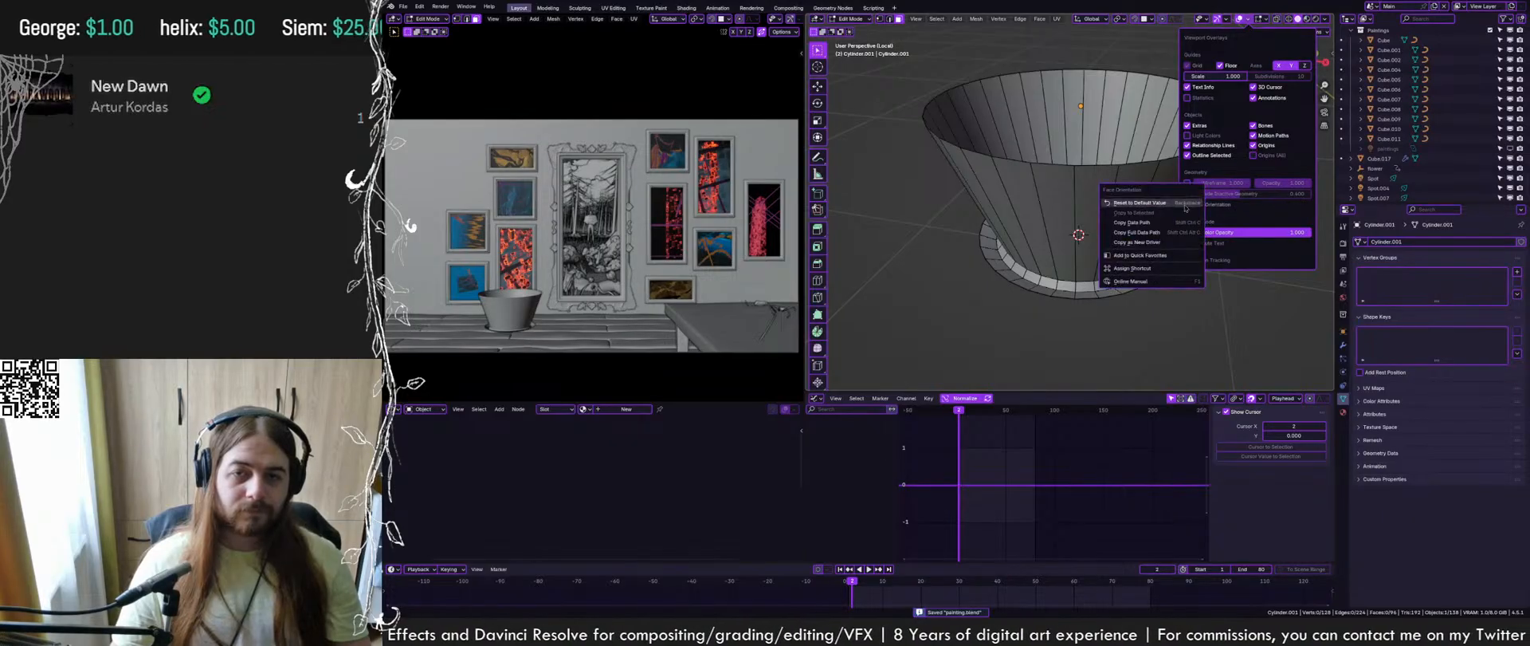
click(1181, 256)
click(1188, 205)
Inspect the pot's face orientation from the side and above, and bring up its modifiers
middle_drag(1100, 215, 1108, 251)
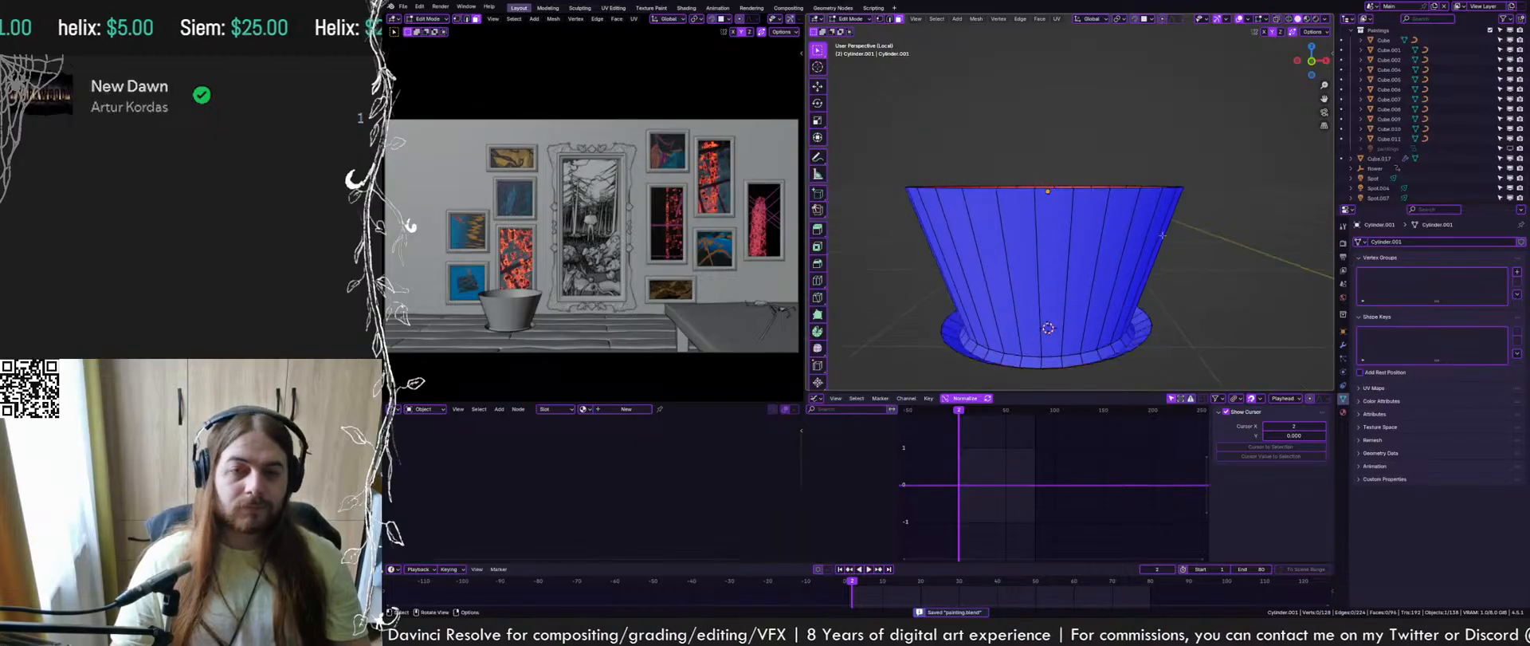
click(1134, 292)
middle_drag(1084, 300, 1084, 238)
key(Tab)
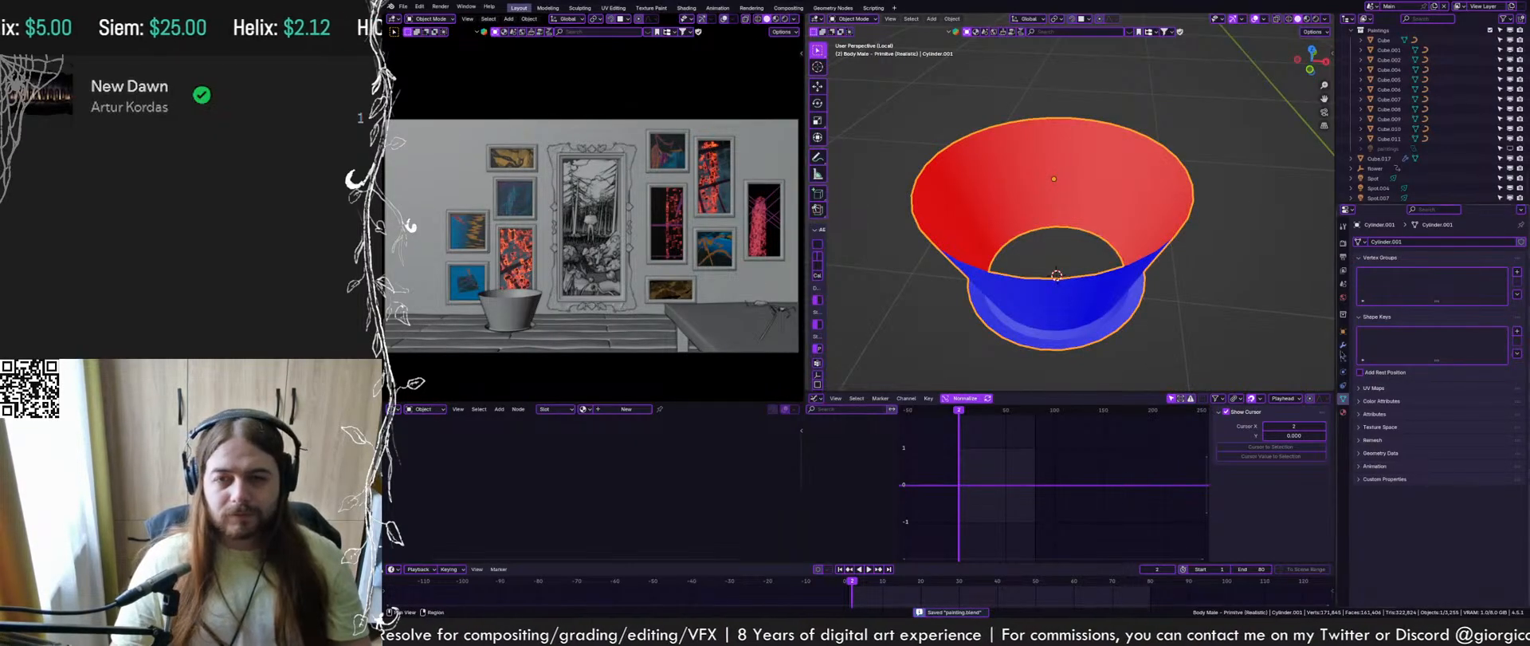
click(1344, 344)
Try to fill the edge loop around the opening at the pot's base with a face
key(Tab)
middle_drag(1084, 263, 1086, 229)
key(2)
alt+click(1107, 217)
key(f)
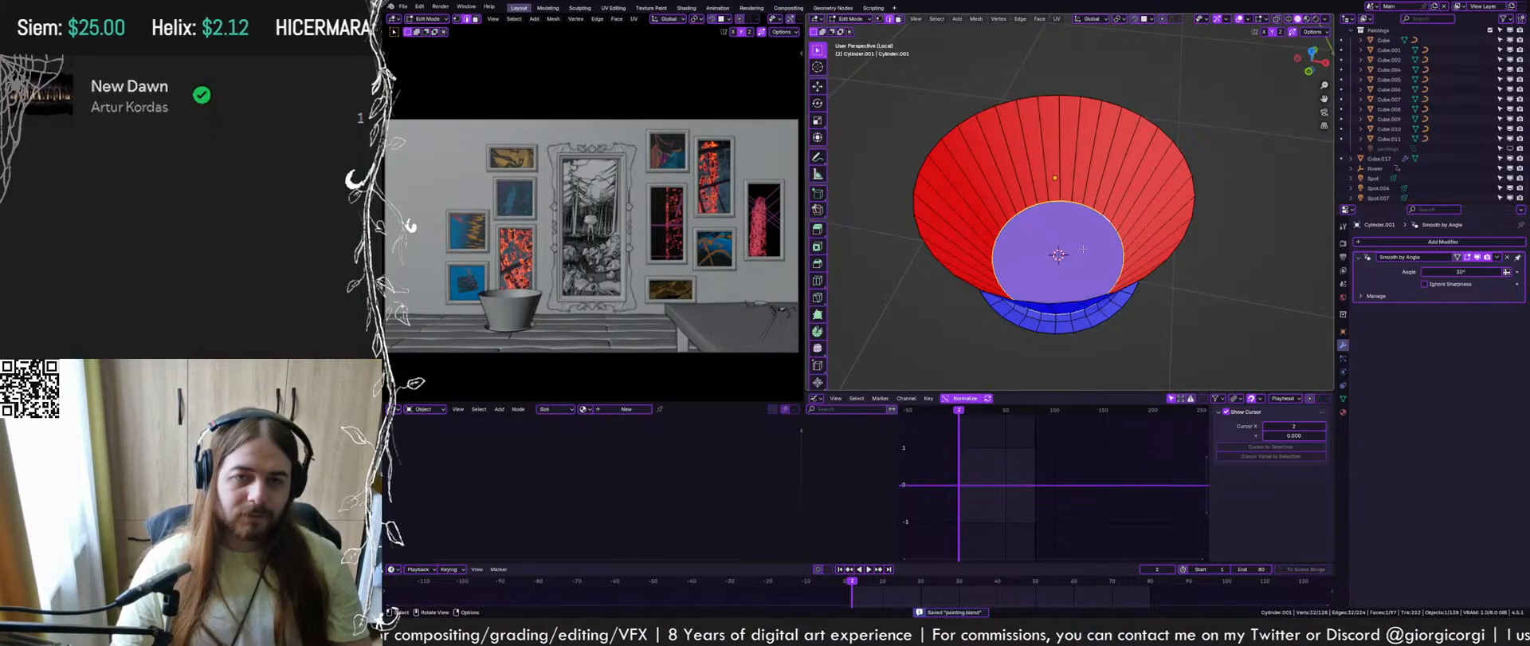
key(ctrl+z)
key(ctrl+f)
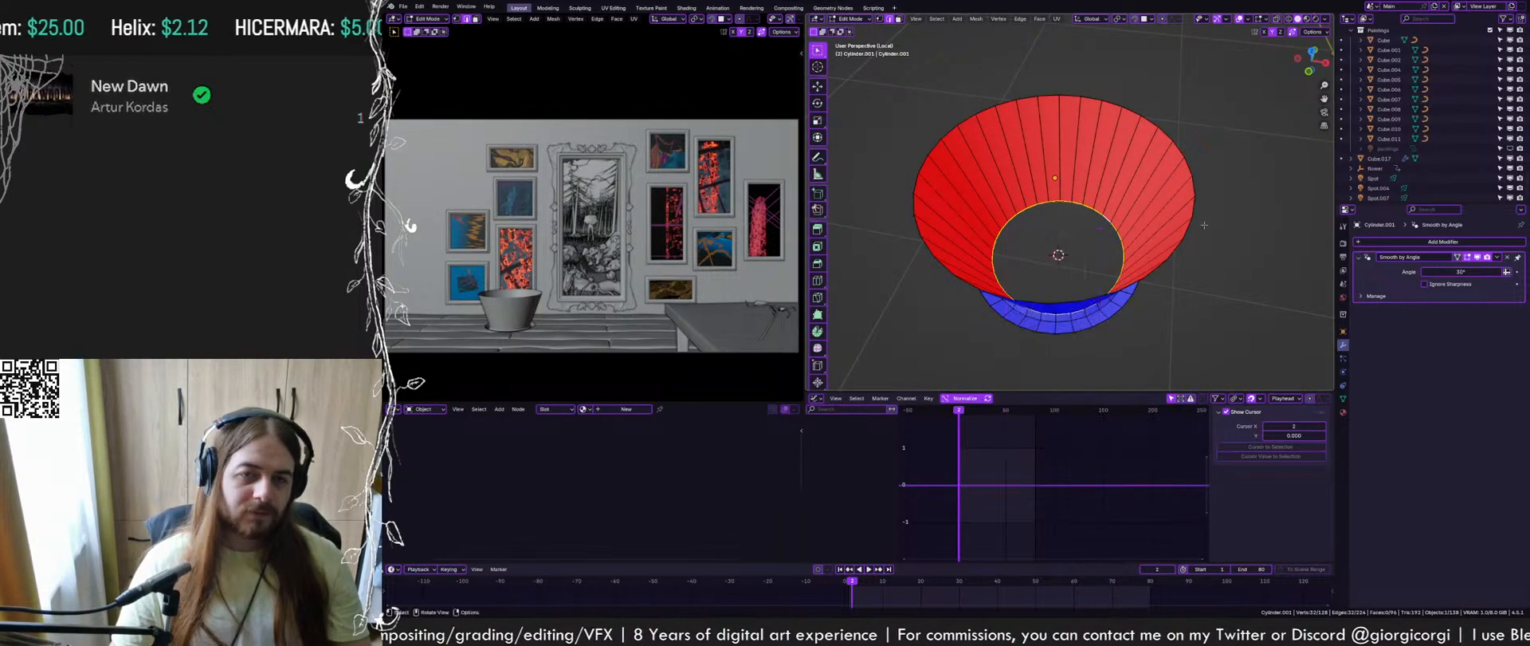
key(f)
mouse_move(1109, 246)
middle_down()
mouse_move(1127, 207)
mouse_move(1106, 255)
middle_up()
key(ctrl+s)
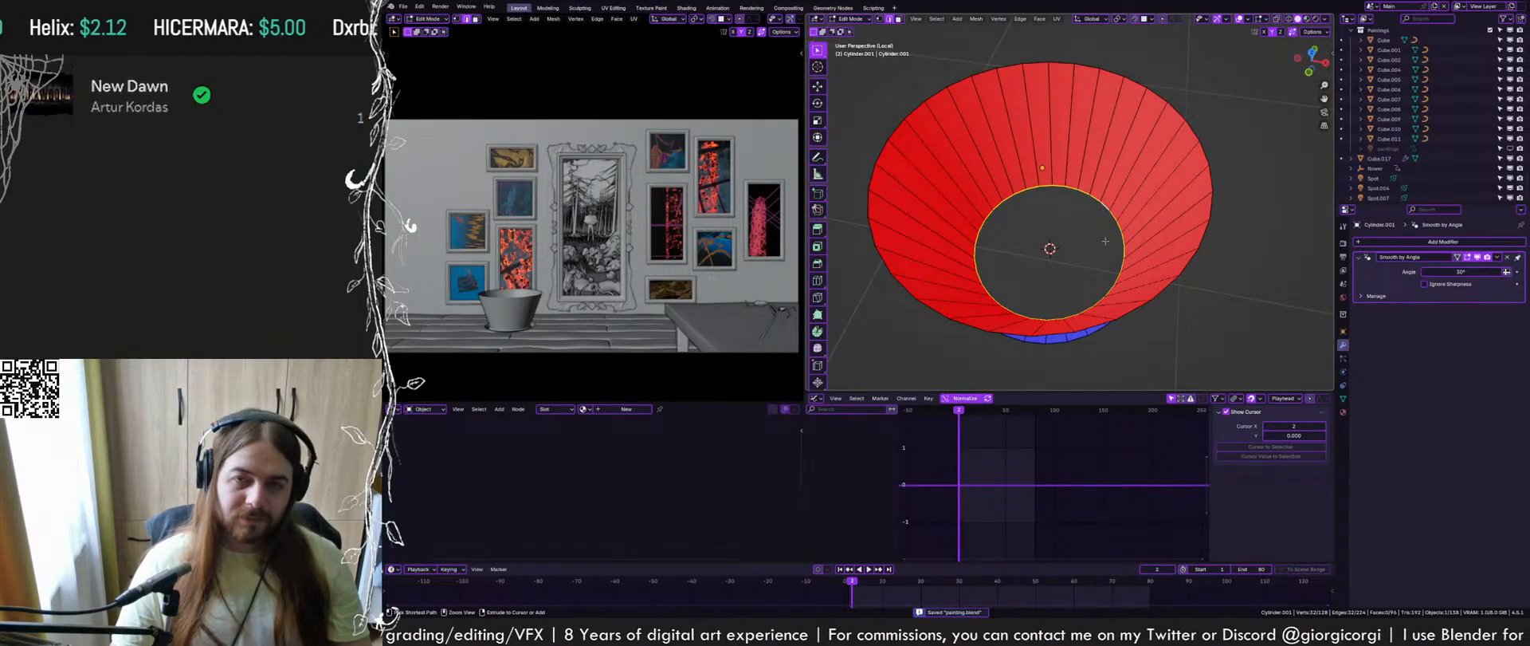
Turn off the Face Orientation overlay in the viewport
middle_drag(1303, 246, 1295, 164)
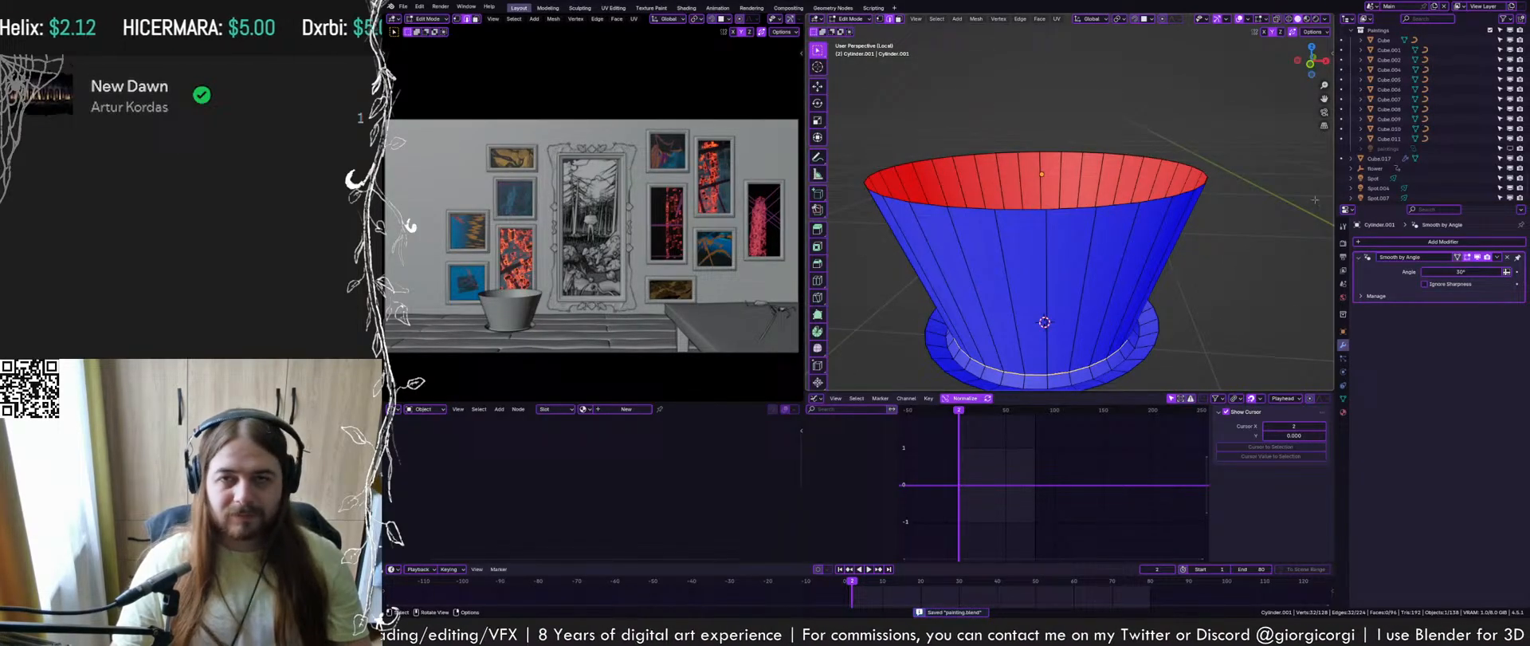
click(1266, 18)
click(1249, 22)
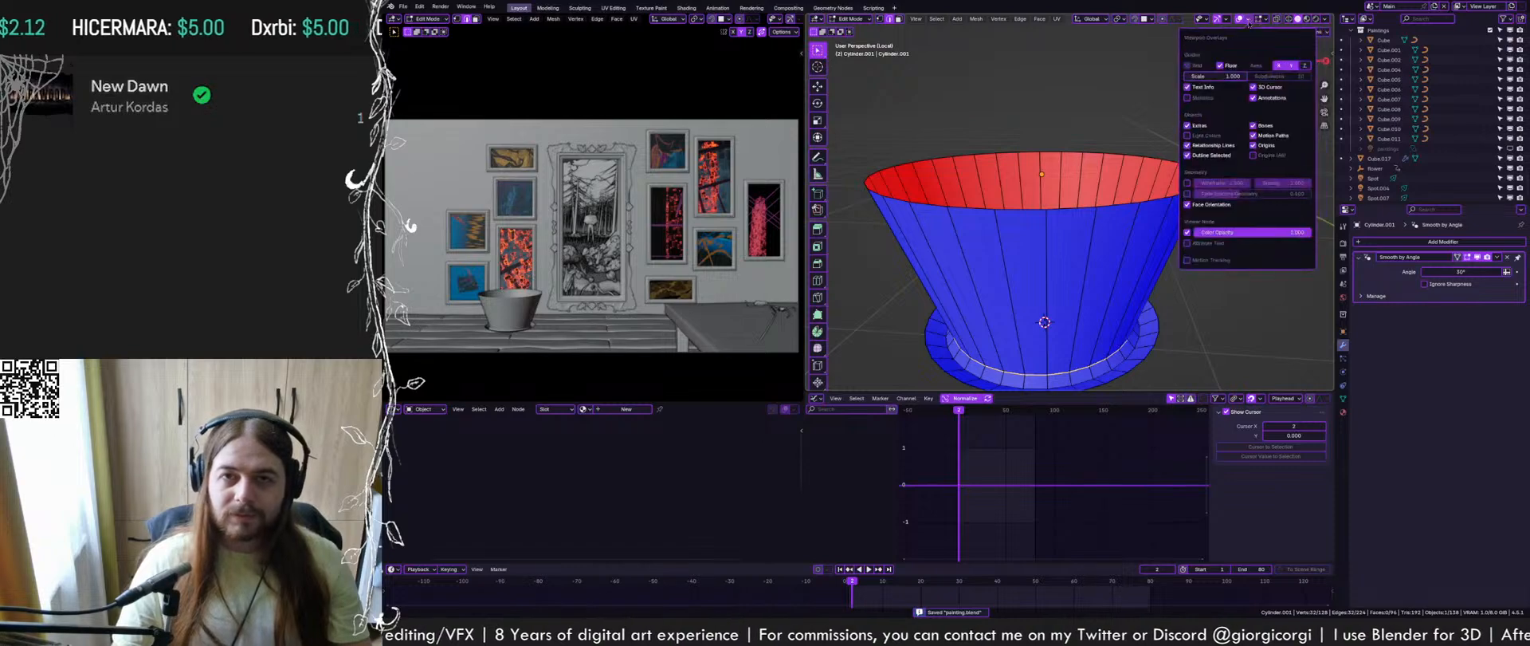
click(1188, 204)
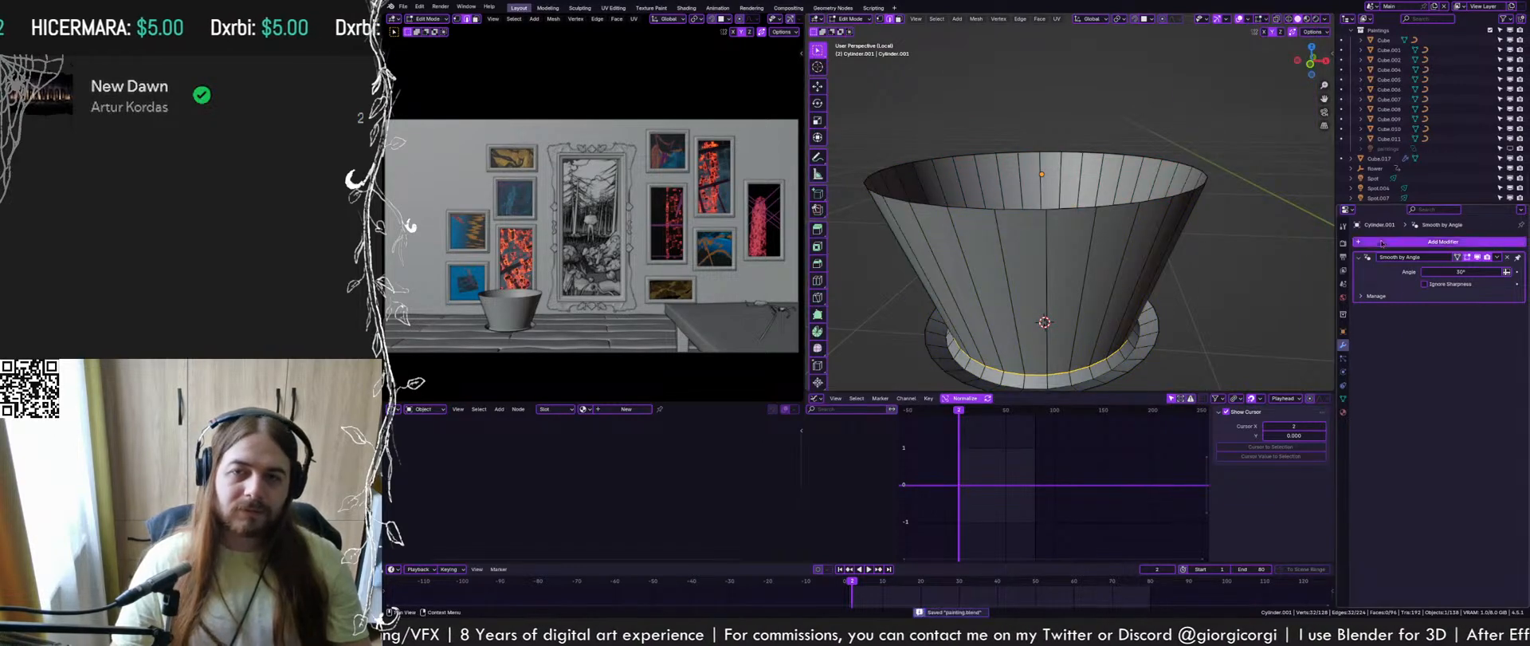
Add a Solidify modifier to the pot, increase its thickness slightly, and return to Object Mode
click(1375, 241)
text(s)
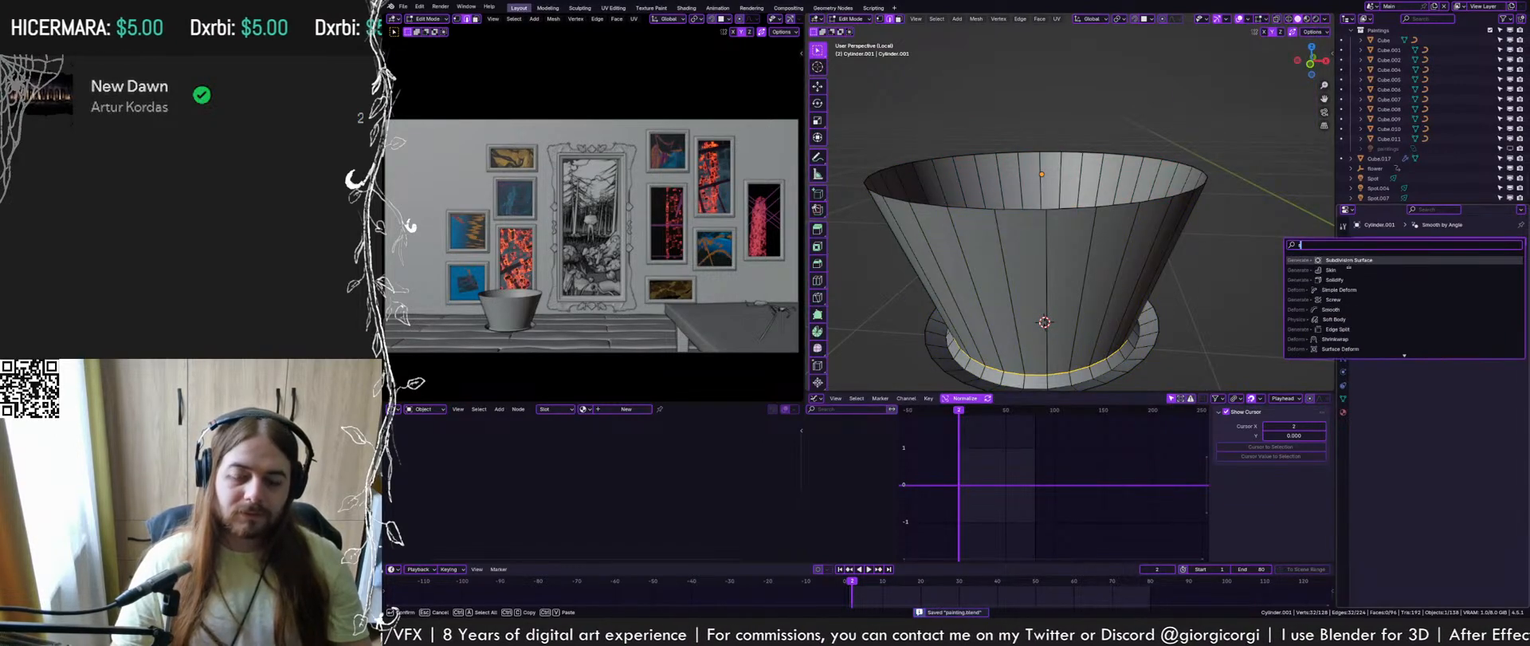
click(1375, 280)
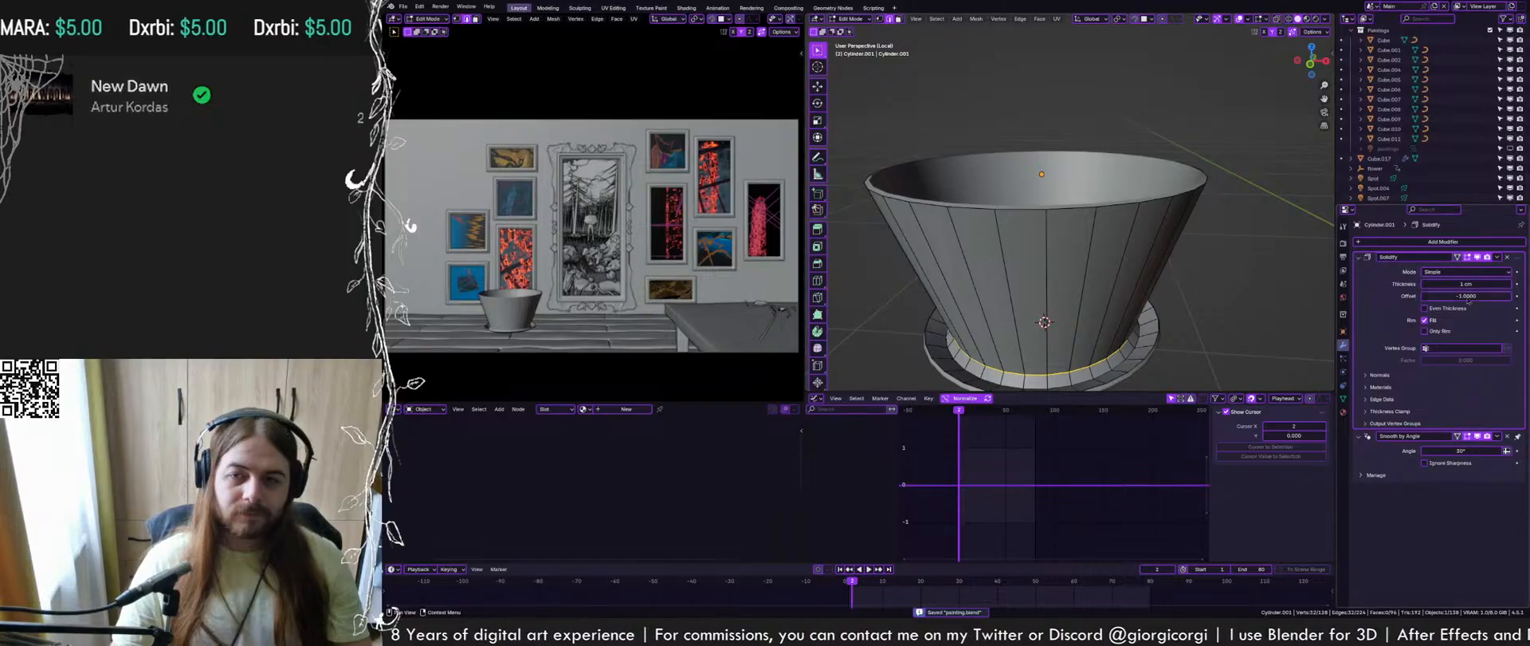
mouse_move(1466, 285)
mouse_down()
mouse_move(1438, 285)
mouse_move(1477, 285)
mouse_up()
scroll(1196, 255, up, 1)
key(Tab)
scroll(1188, 255, down, 2)
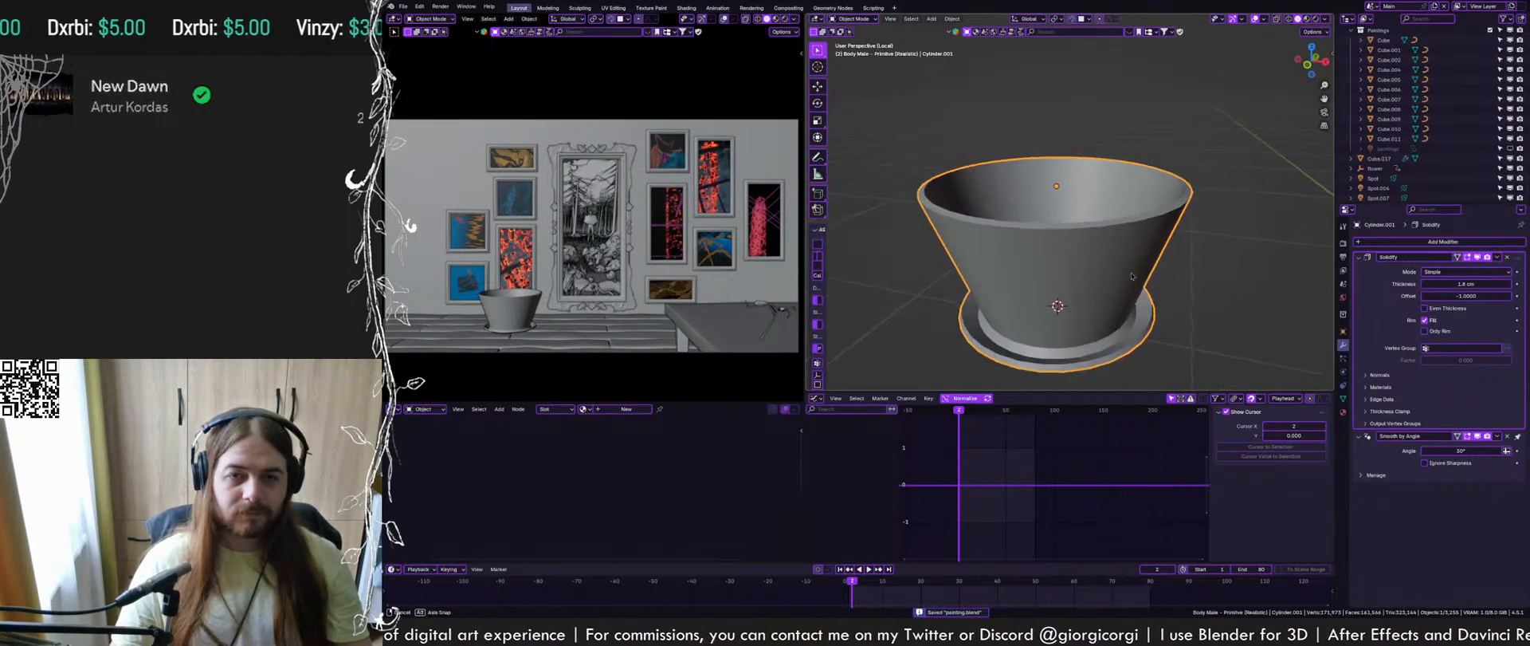
middle_drag(1184, 251, 1086, 231)
Try a level 1 Subdivision Surface on the pot and undo it
key(ctrl+1)
key(ctrl+z)
scroll(1085, 239, down, 5)
scroll(1085, 238, down, 2)
scroll(1084, 230, up, 5)
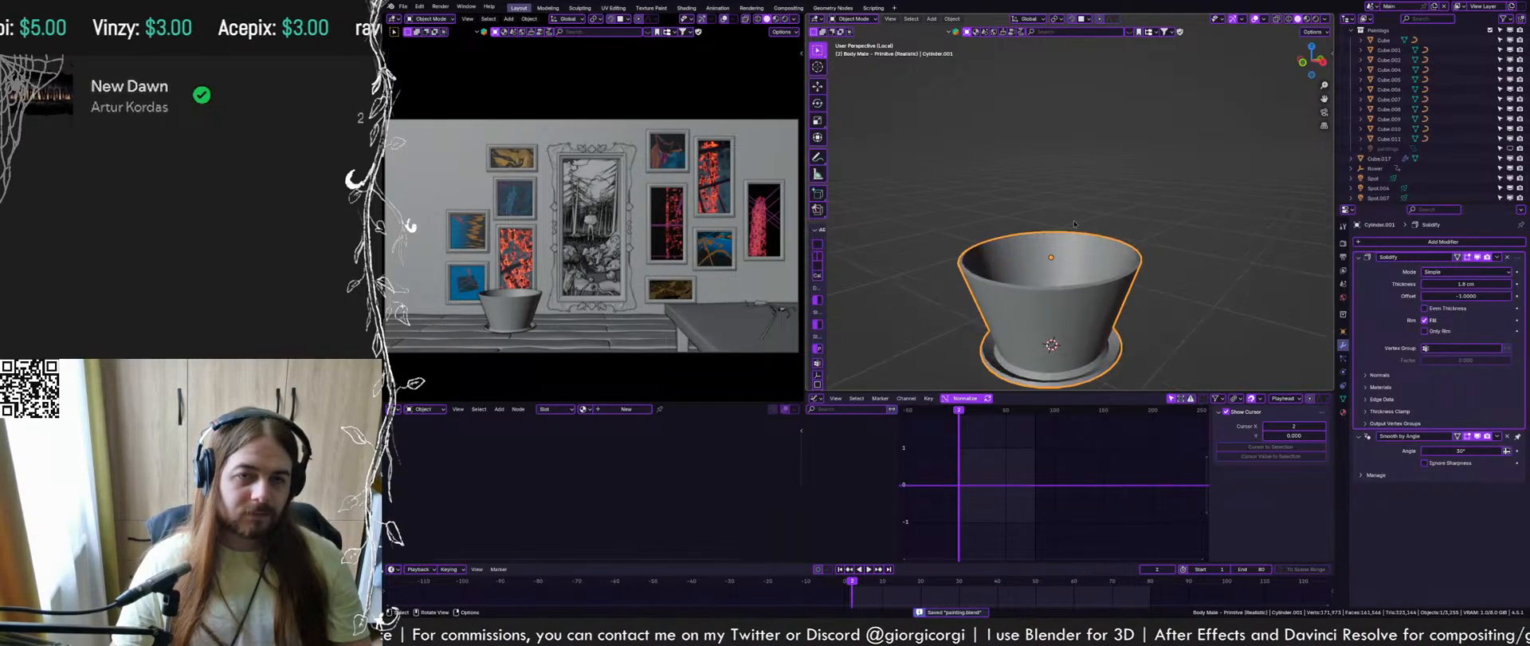
key(shift+a)
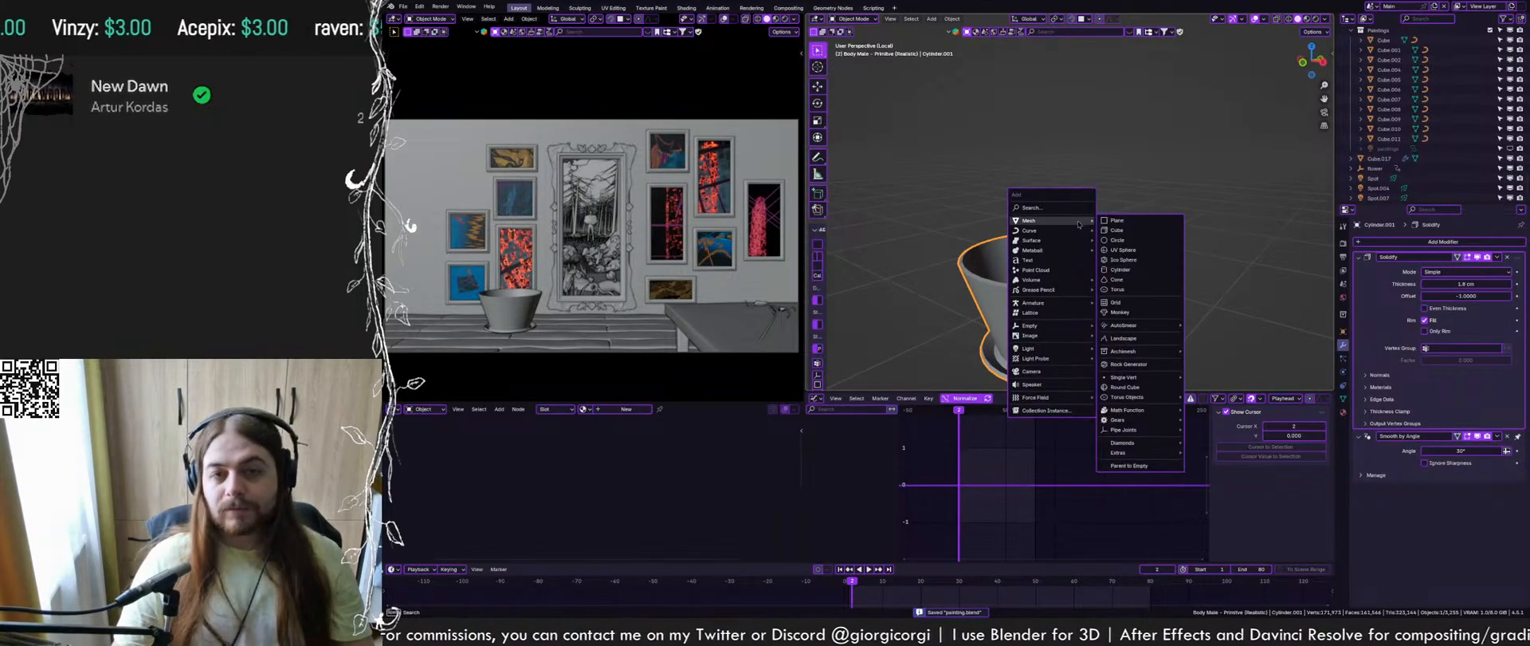
mouse_move(1093, 230)
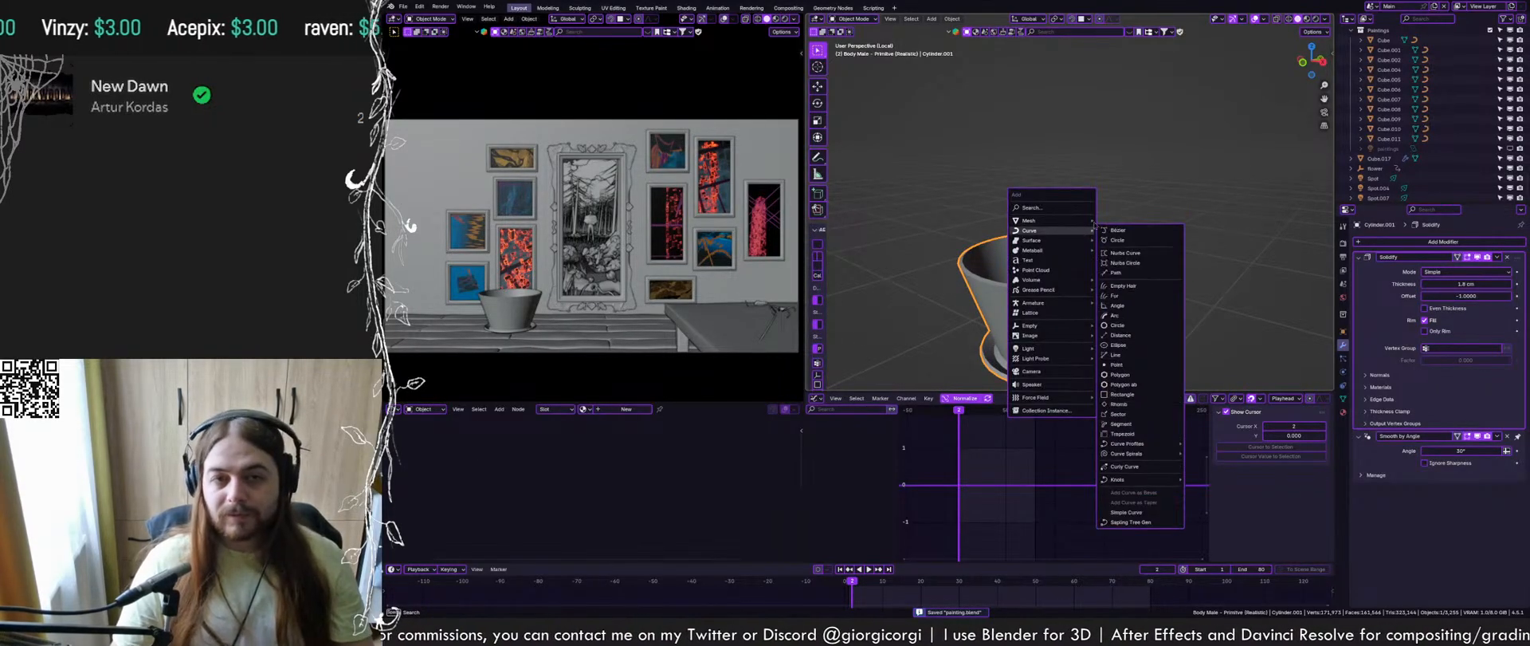
click(1167, 132)
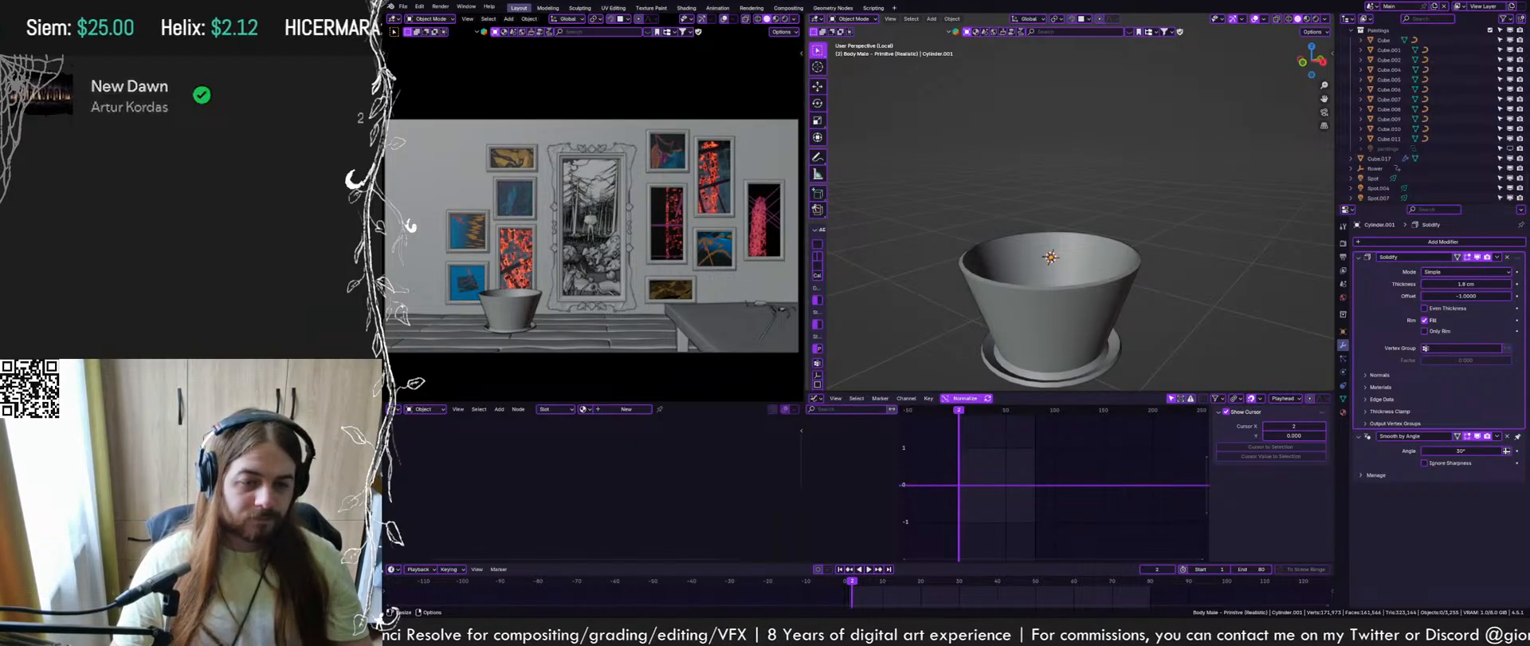
Save the file and add the wilted potted plant photo as an image reference at the 3D cursor
click(1055, 268)
key(ctrl+s)
key(shift+a)
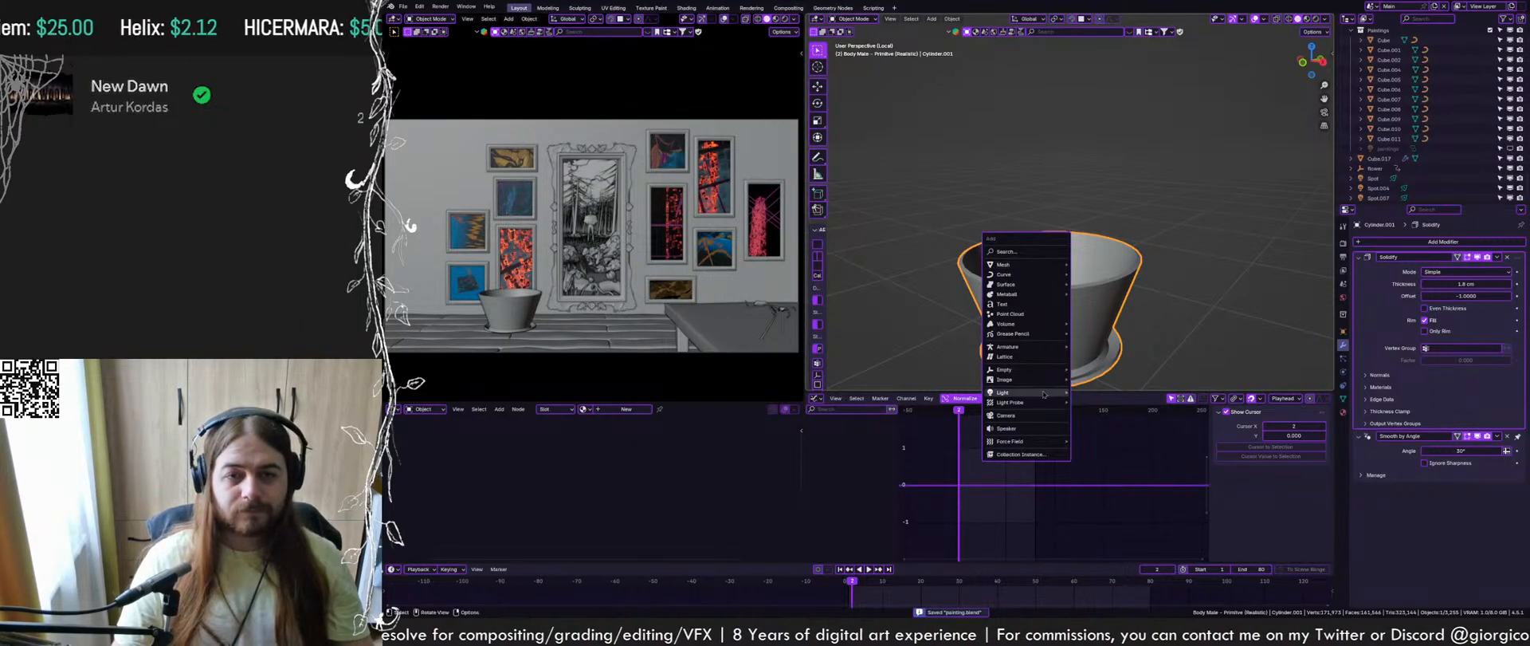
mouse_move(1052, 380)
click(1110, 398)
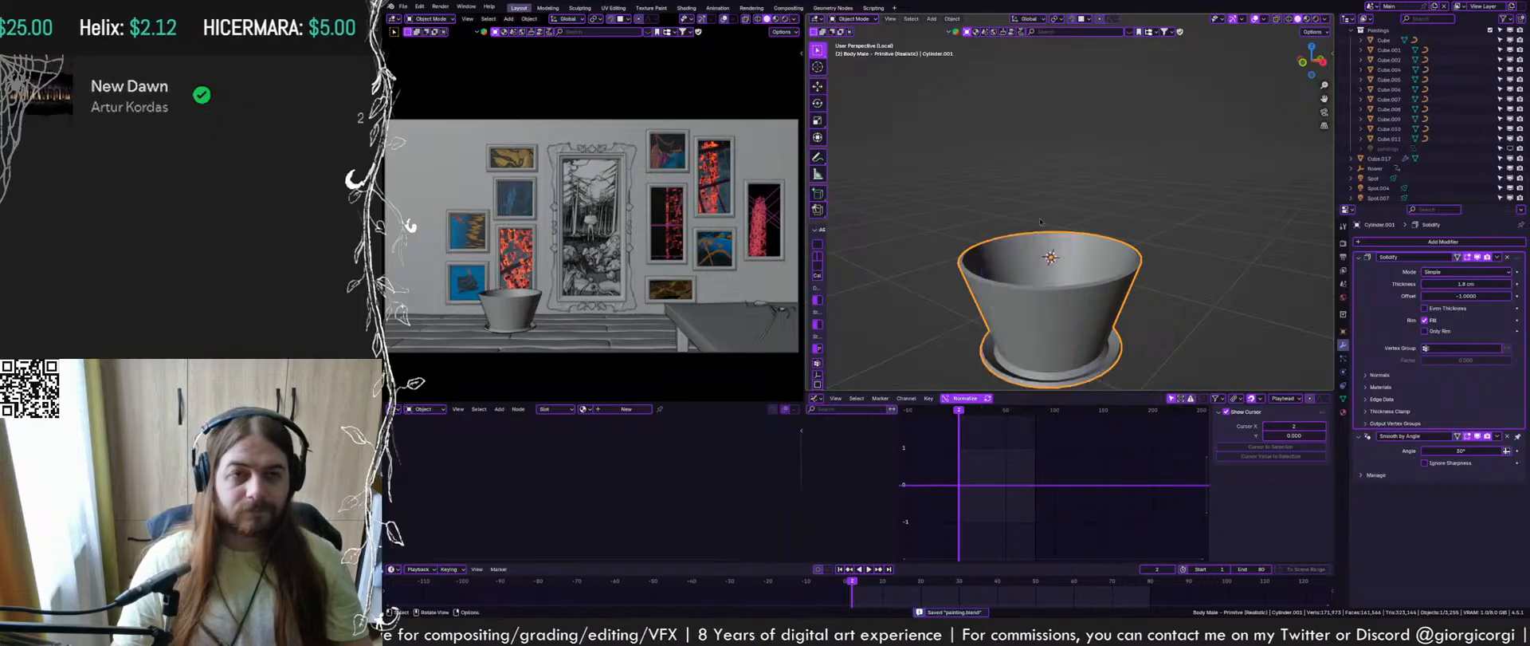
double_click(604, 213)
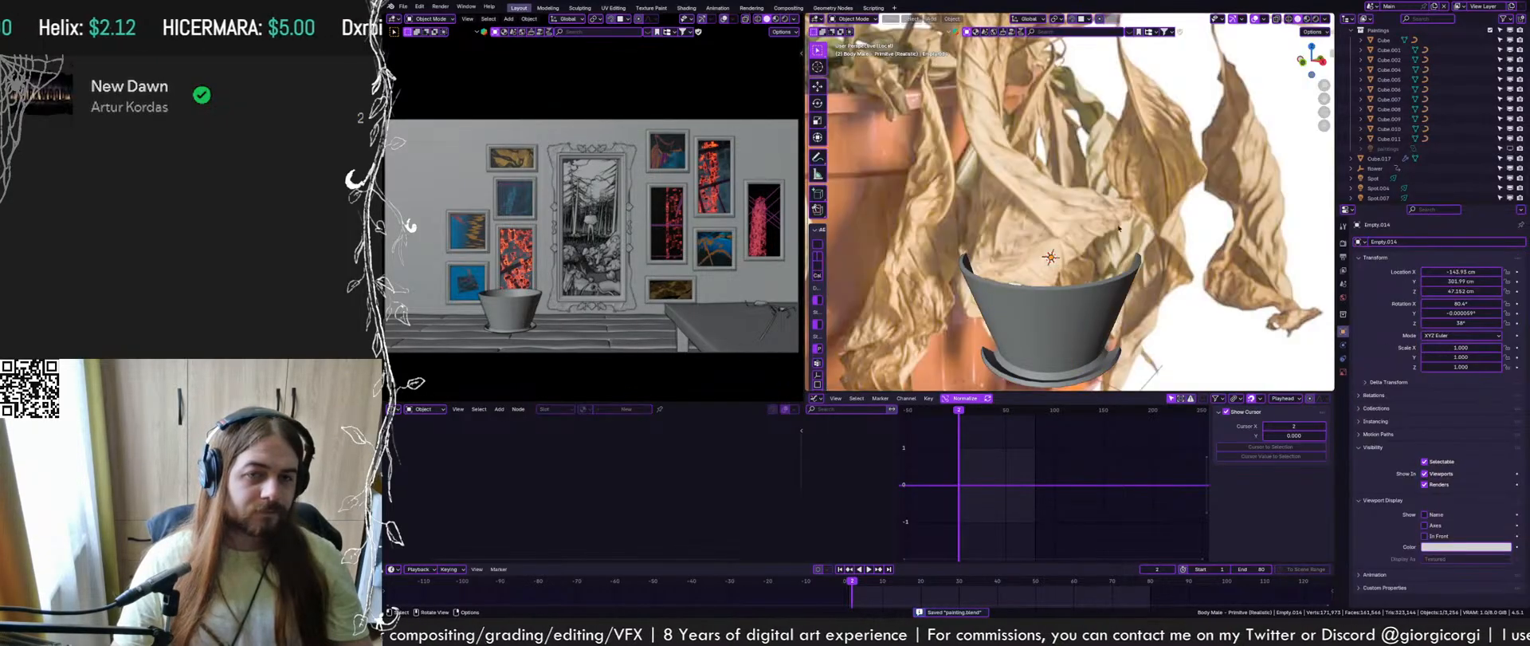
Set the plant reference image's color space to role_matte_paint
scroll(1116, 223, down, 1)
click(1344, 373)
click(1465, 431)
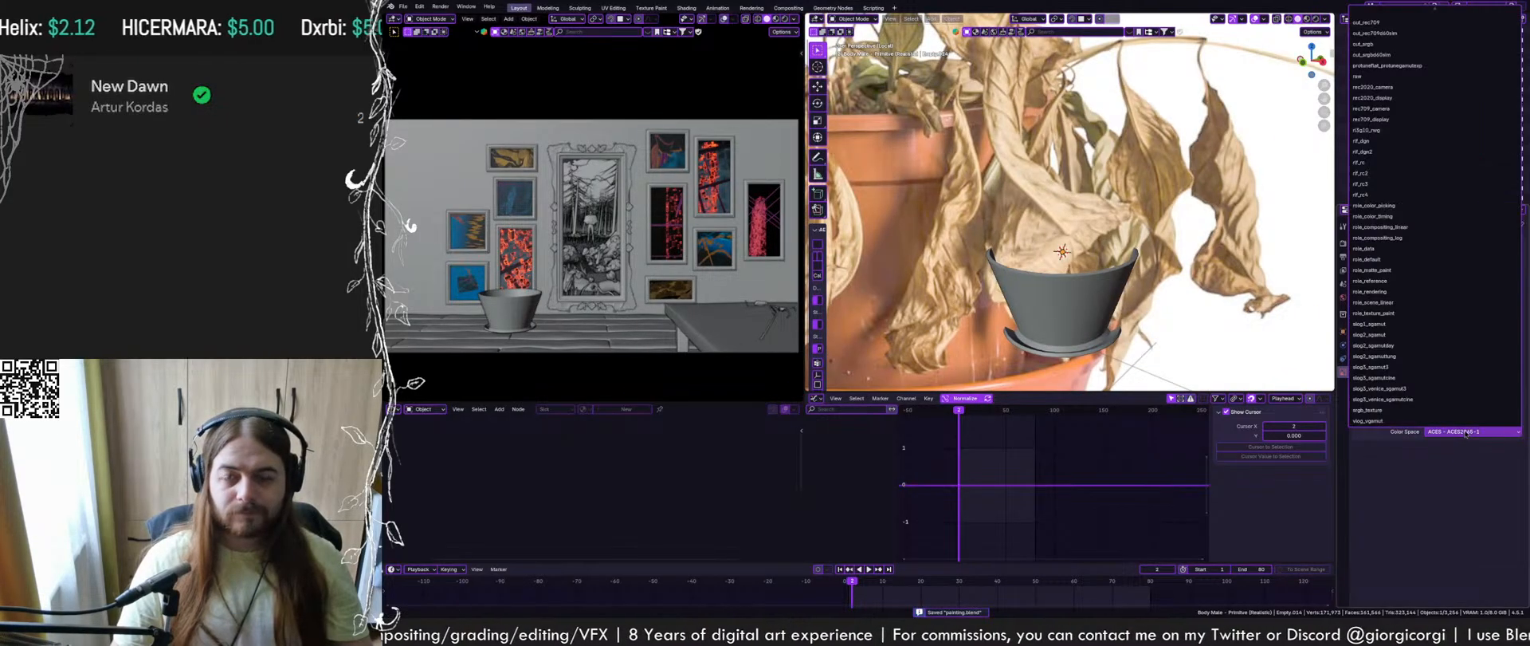
click(1410, 271)
scroll(1175, 232, down, 3)
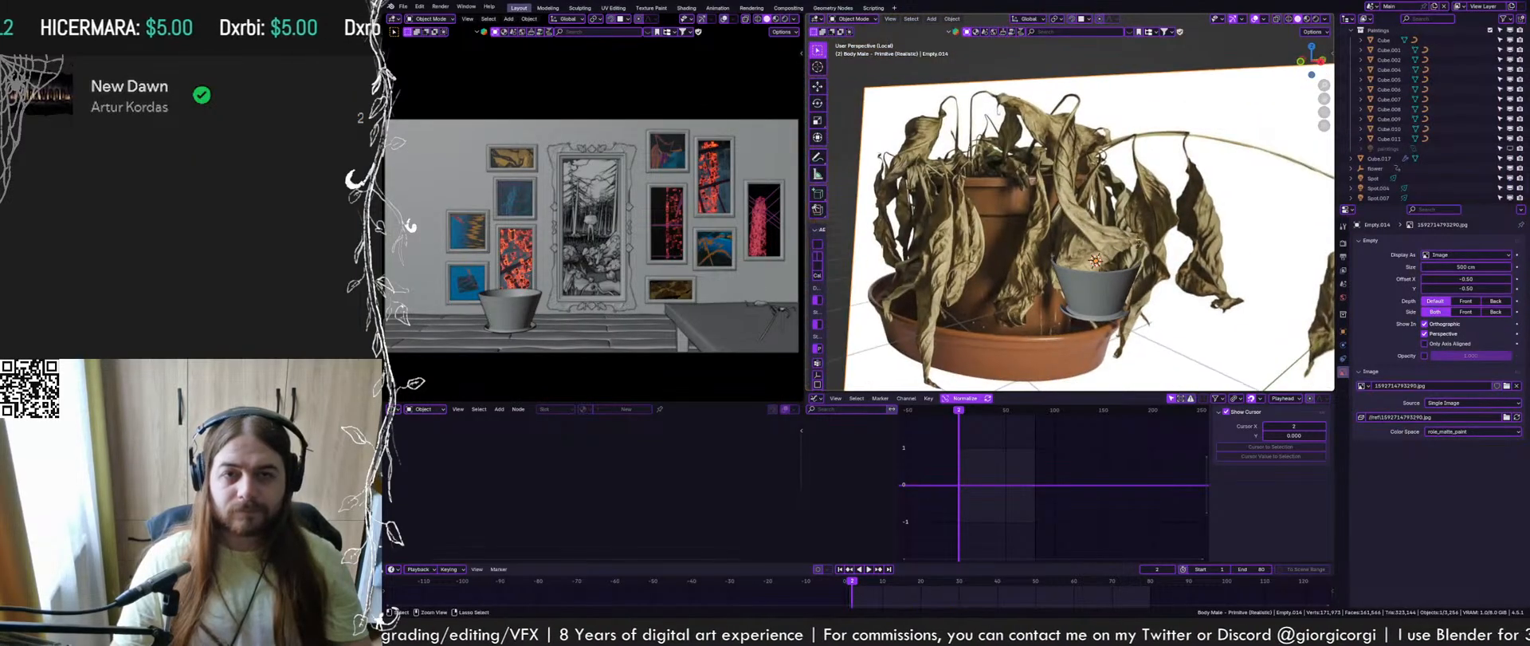
Clear the plant reference image's rotation and stand it upright by rotating it 90° about the X axis
key(alt+r)
text(rx90)
key(Return)
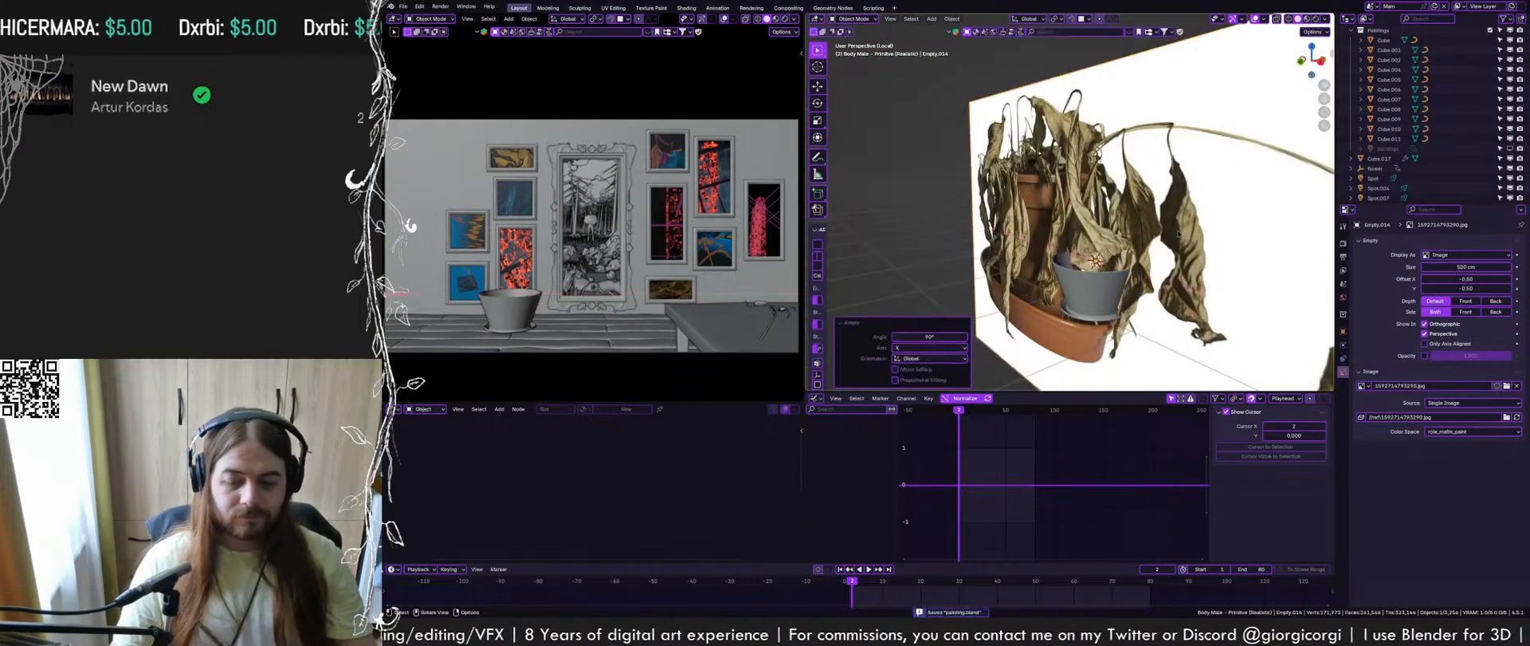
Move the reference image about 137 cm along Y behind the pot and scale it to about 0.525
scroll(1231, 240, up, 3)
middle_drag(1232, 240, 1160, 225)
key(g)
key(y)
click(1243, 221)
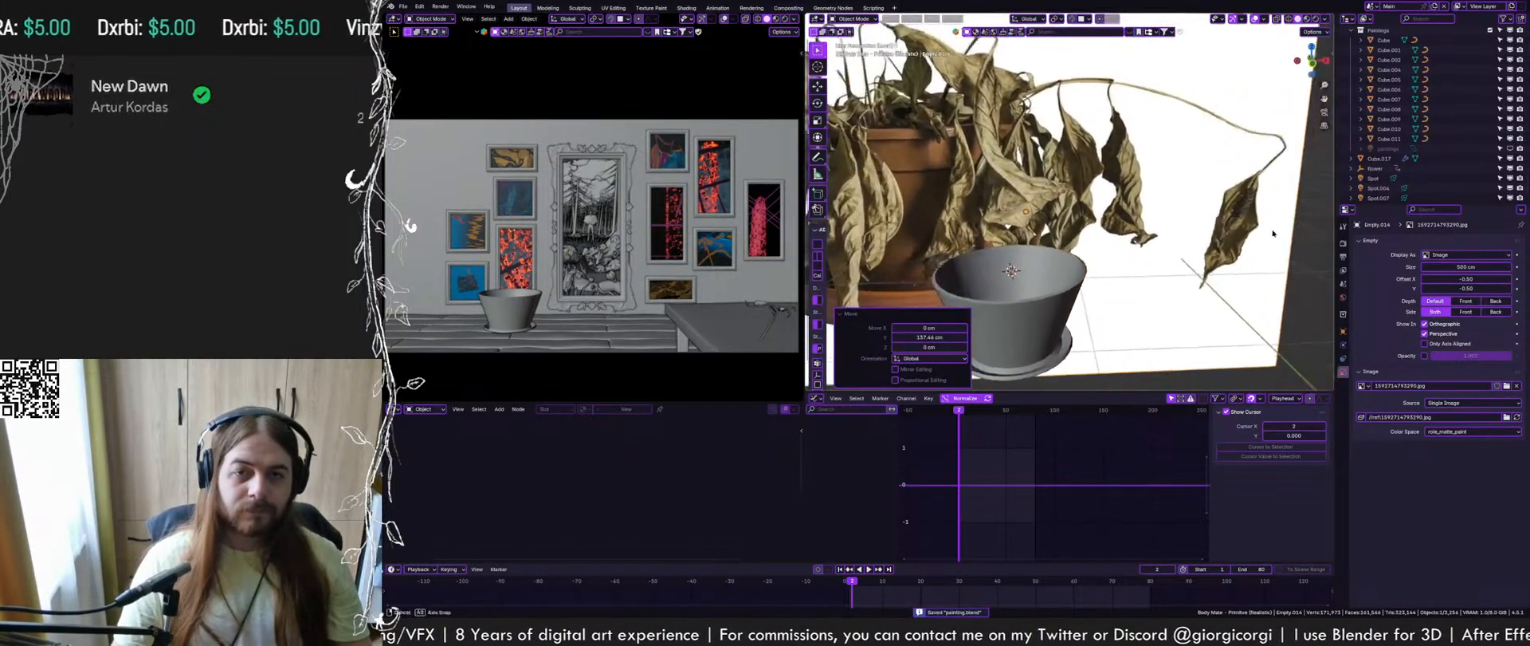
key(s)
click(1151, 215)
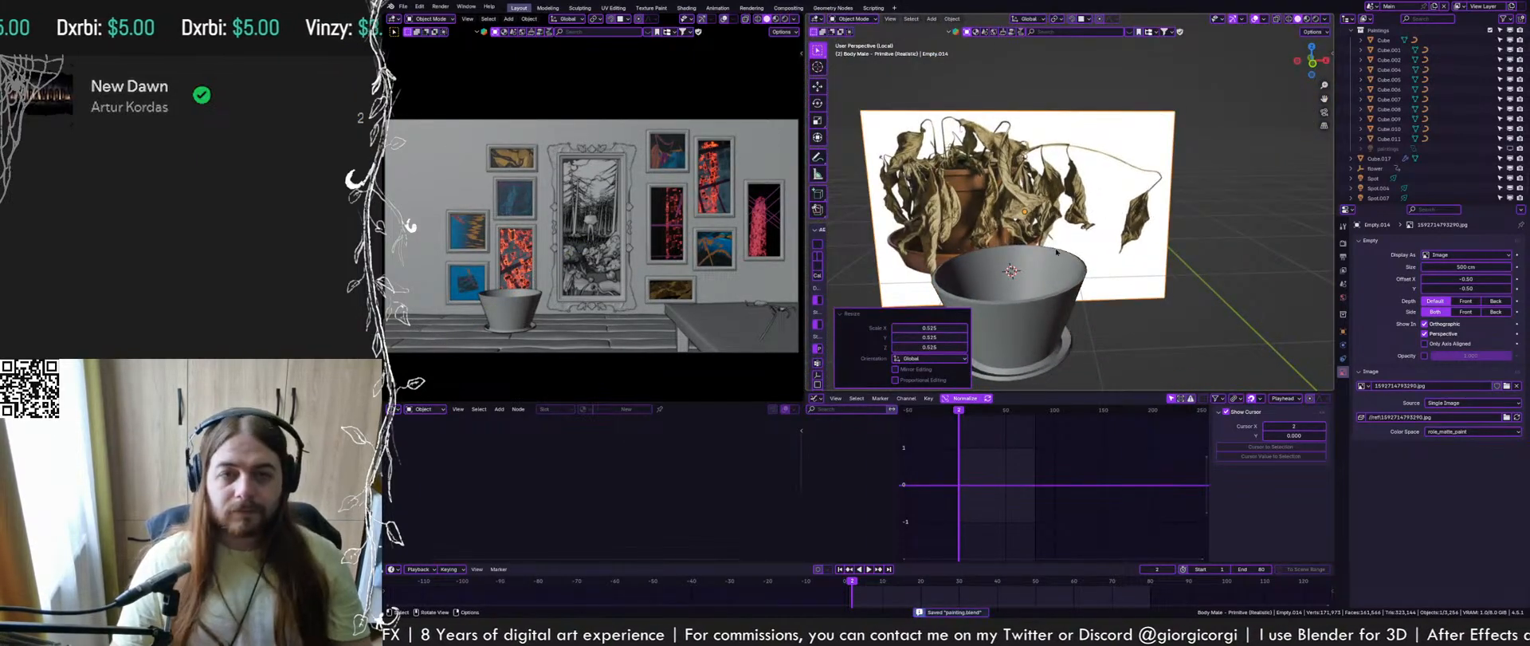
middle_drag(1092, 190, 1072, 201)
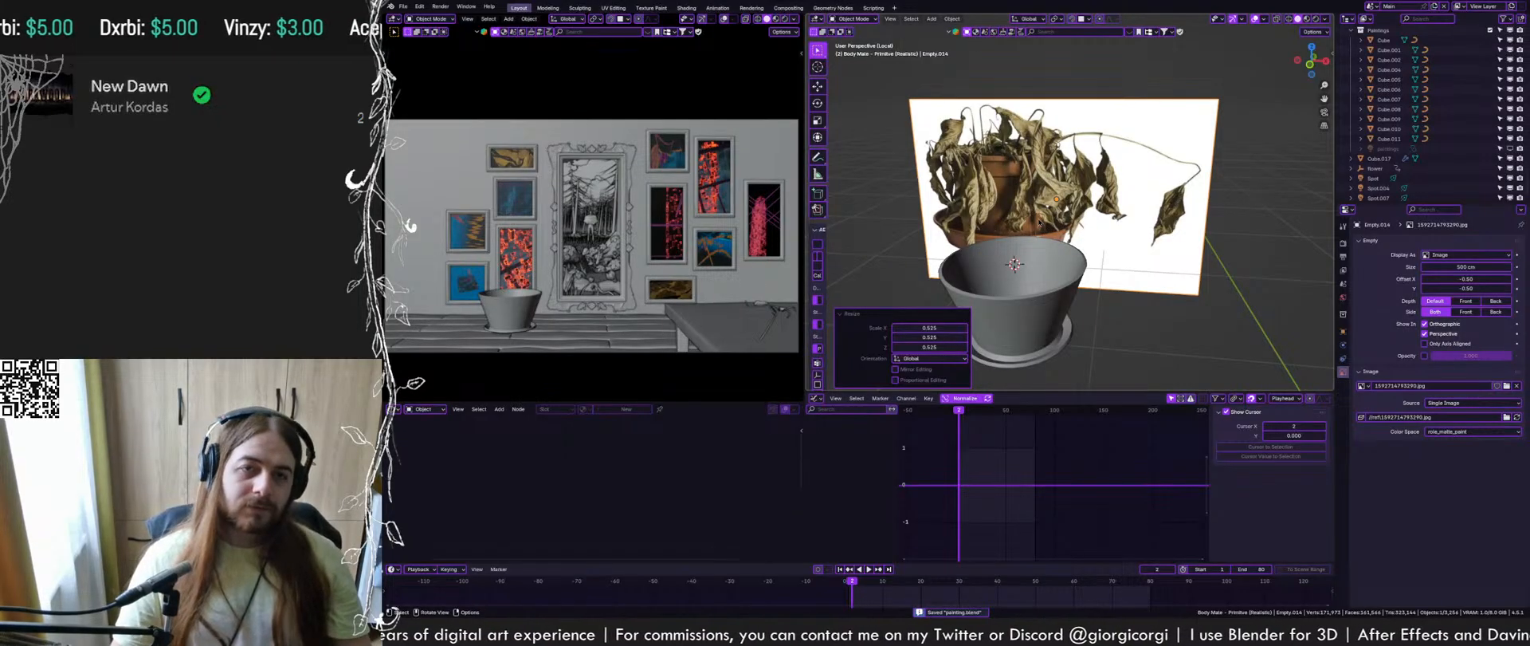
Add a Bézier curve at the pot, enter Edit Mode in front view, and scale its points to about 0.295
key(shift+a)
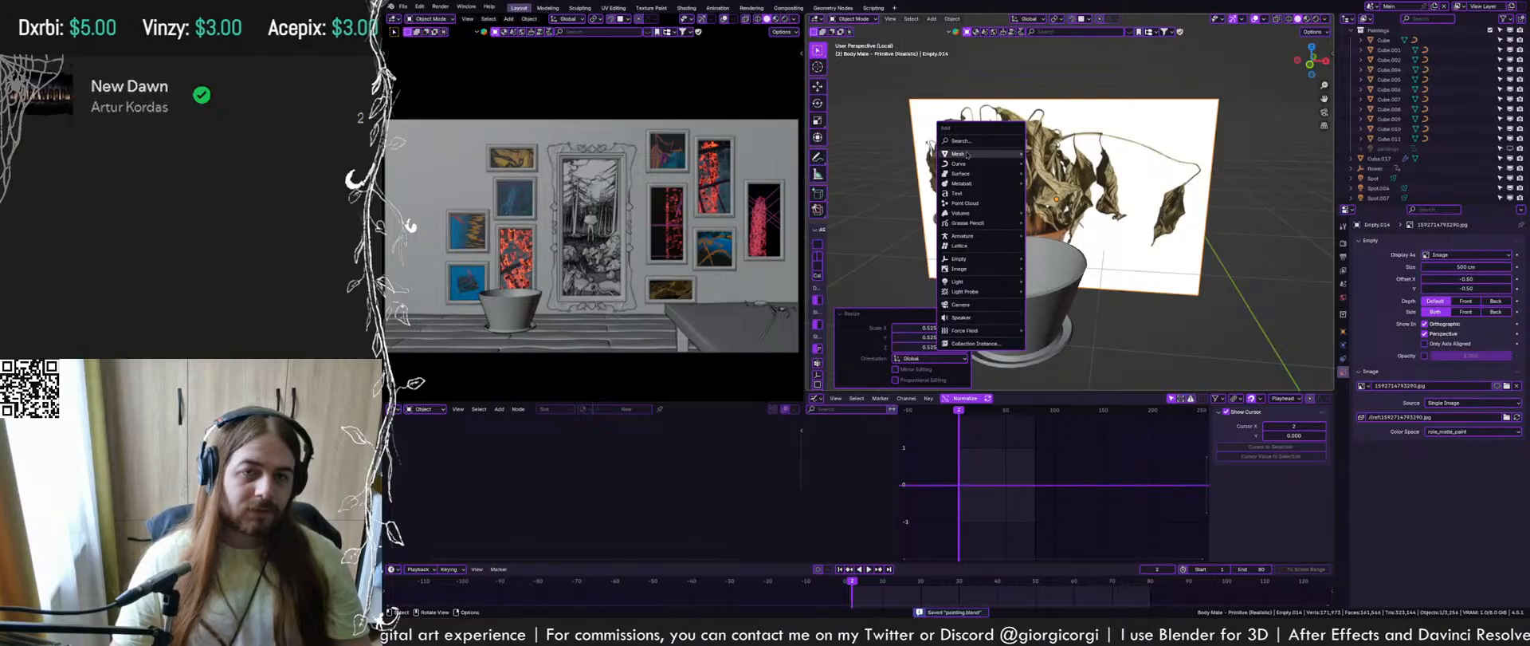
mouse_move(969, 164)
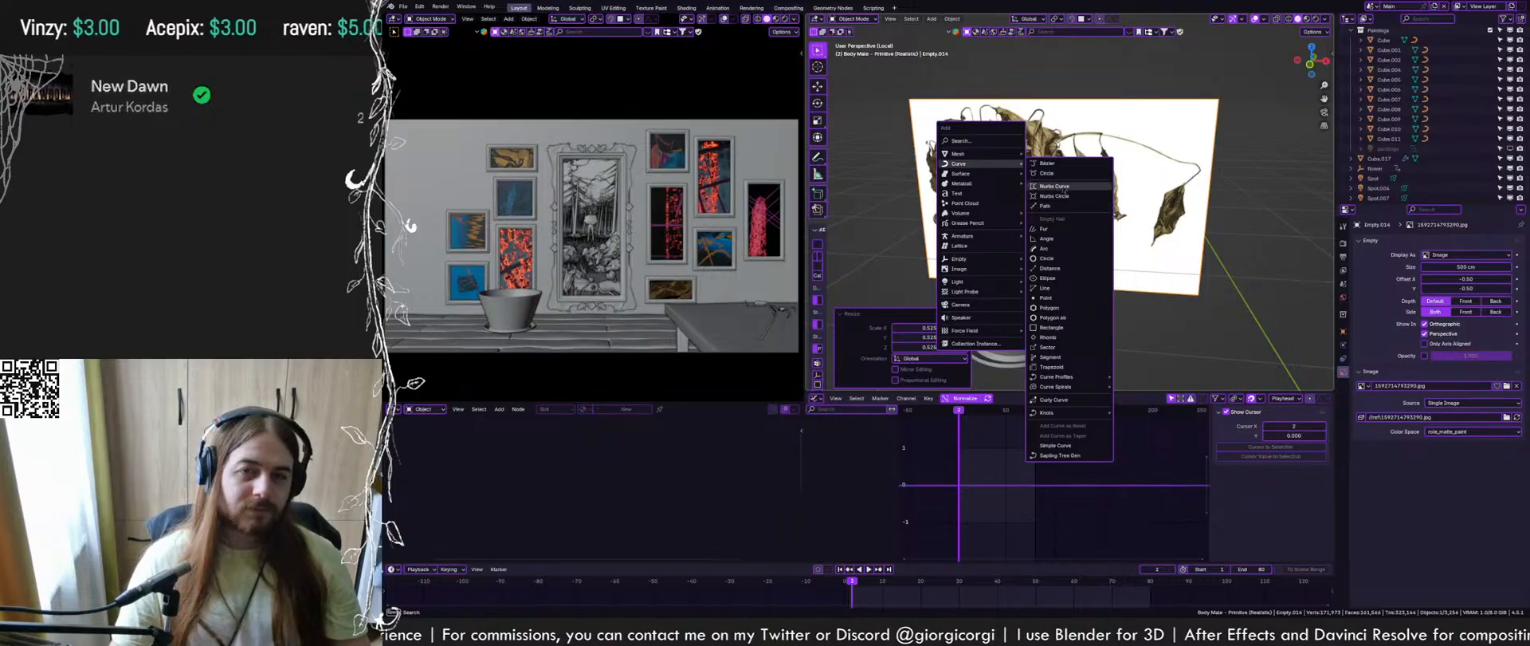
click(1071, 164)
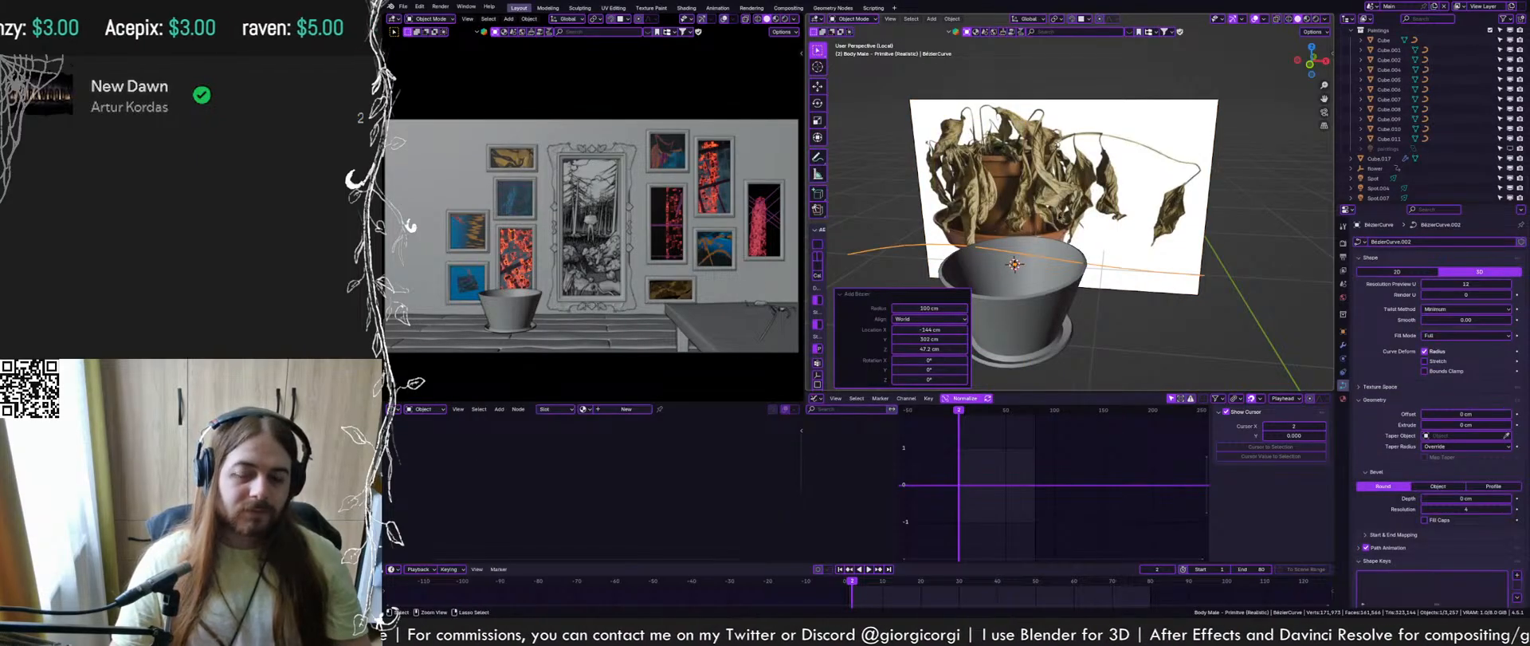
key(Tab)
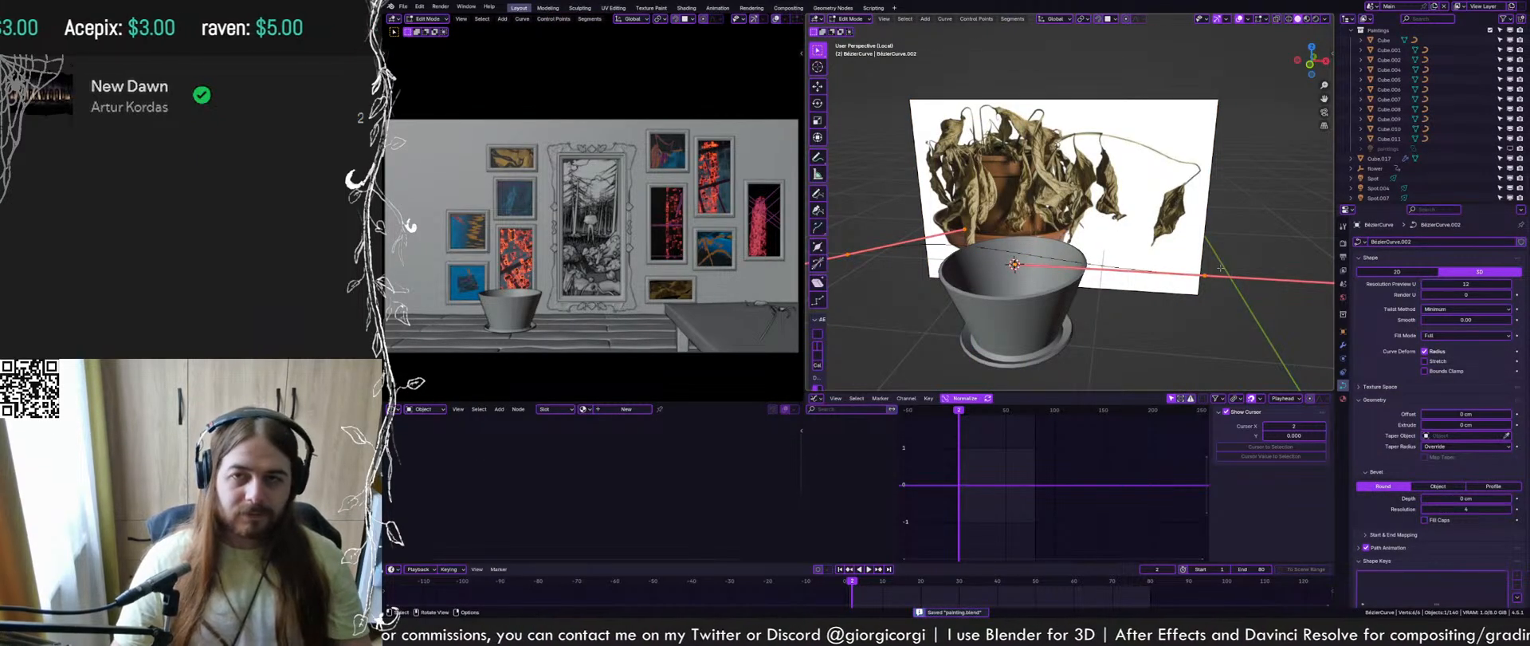
click(1312, 63)
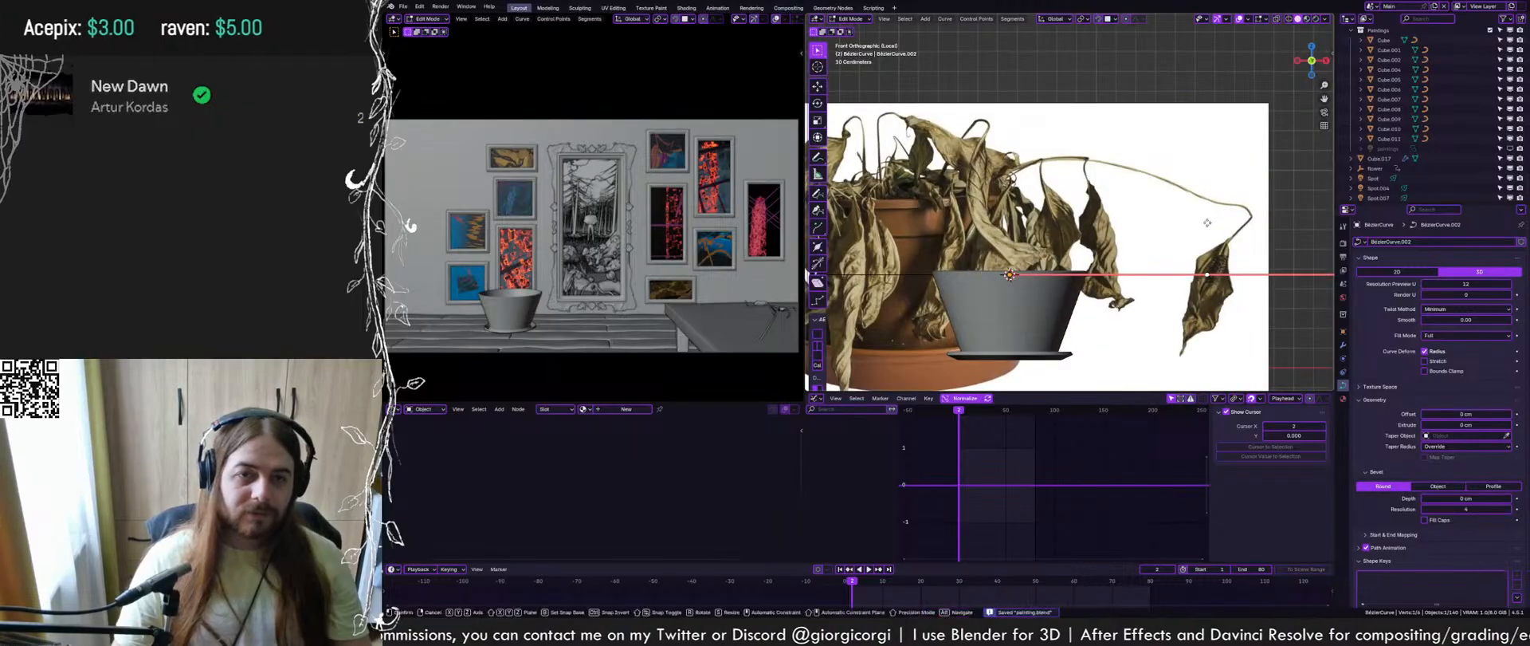
key(g)
click(1004, 218)
key(s)
click(1076, 269)
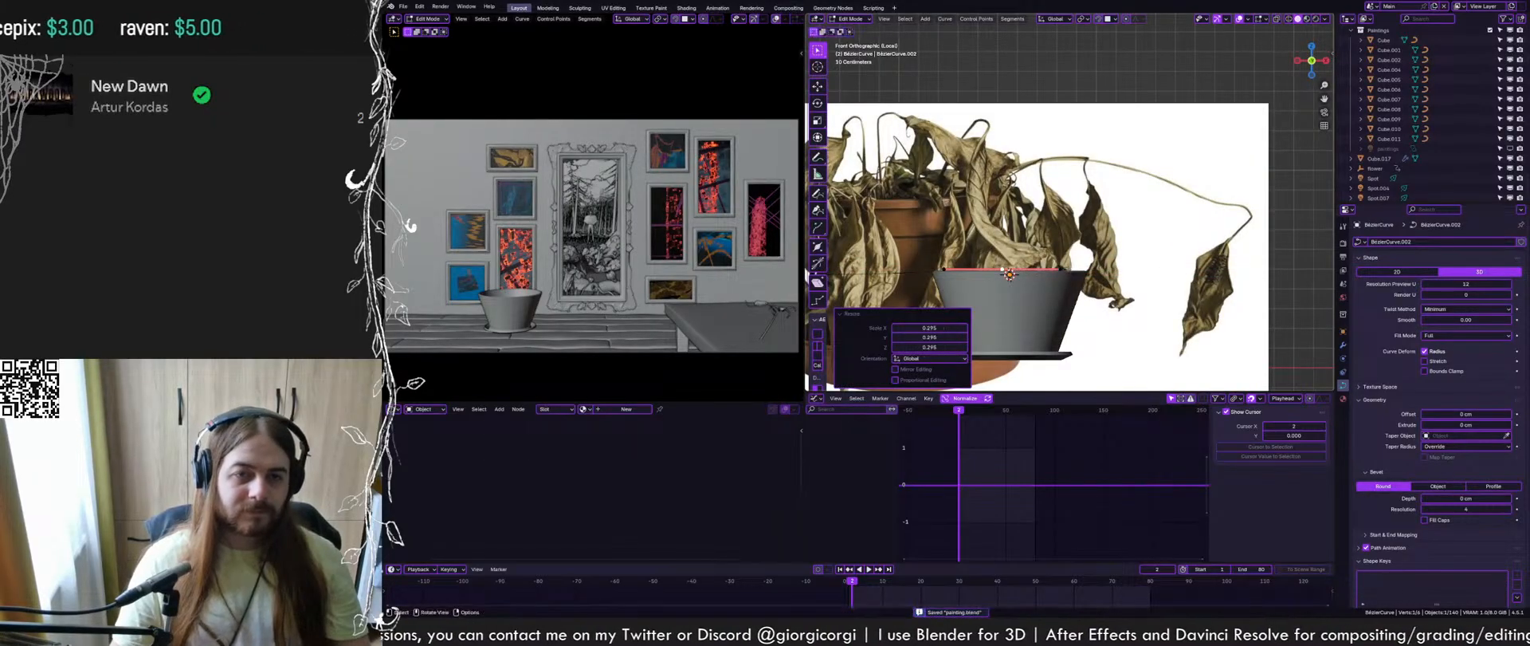
Raise the curve's left control point above the pot rim and save the file
shift+middle_drag(965, 268, 1055, 264)
click(903, 268)
key(g)
click(1007, 183)
key(ctrl+s)
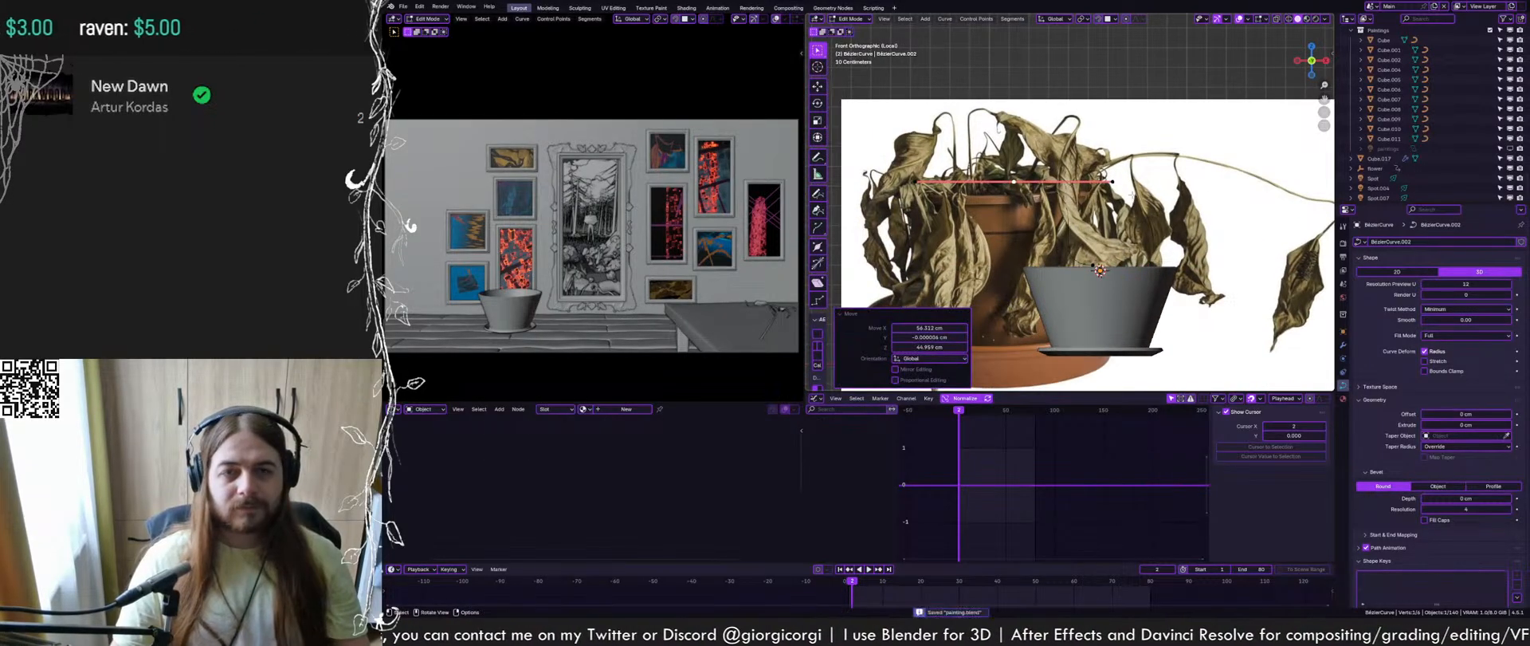
Enable opacity on the plant reference image, lower it, and return to editing the curve
key(Tab)
click(1219, 219)
click(1425, 357)
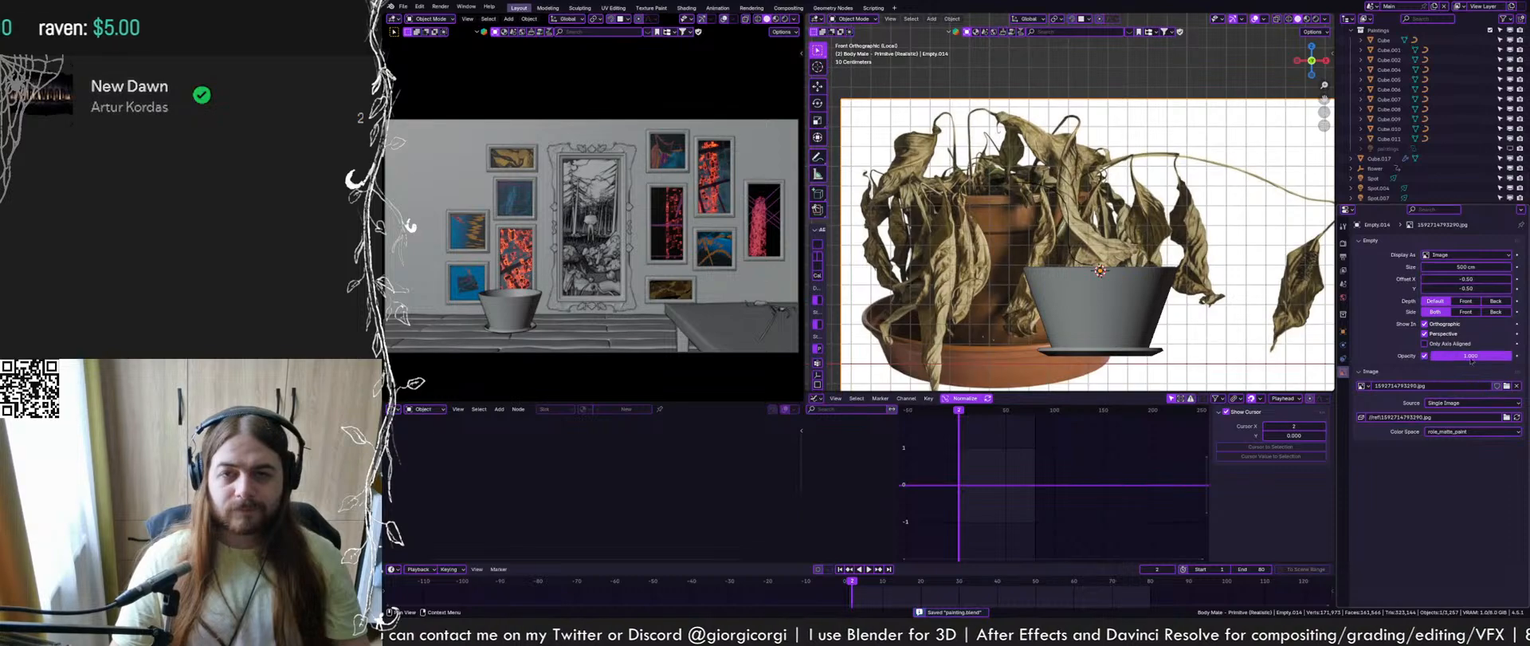
drag(1492, 358, 1452, 357)
click(1071, 236)
key(Tab)
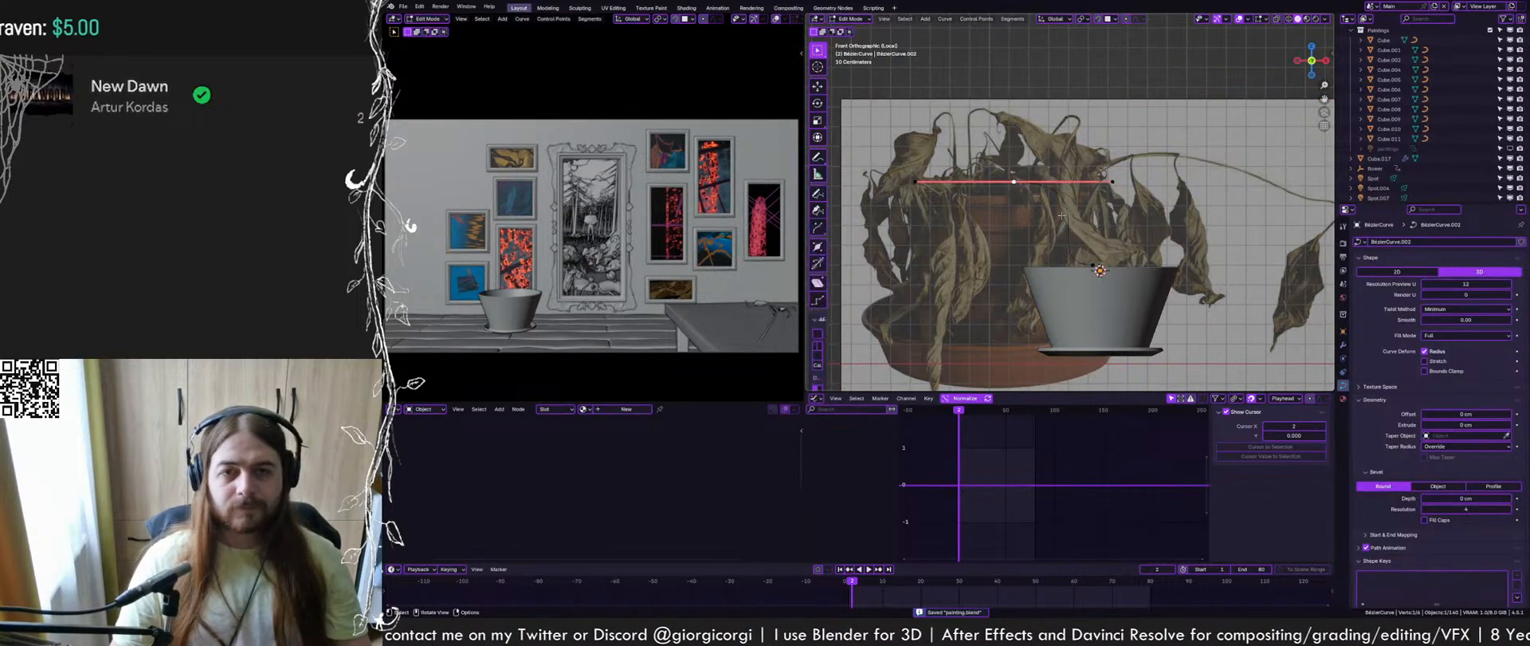
Move the curve's upper point above the pot and rotate the base point about 112° so the stem rises from the soil
key(g)
click(1095, 214)
click(1093, 264)
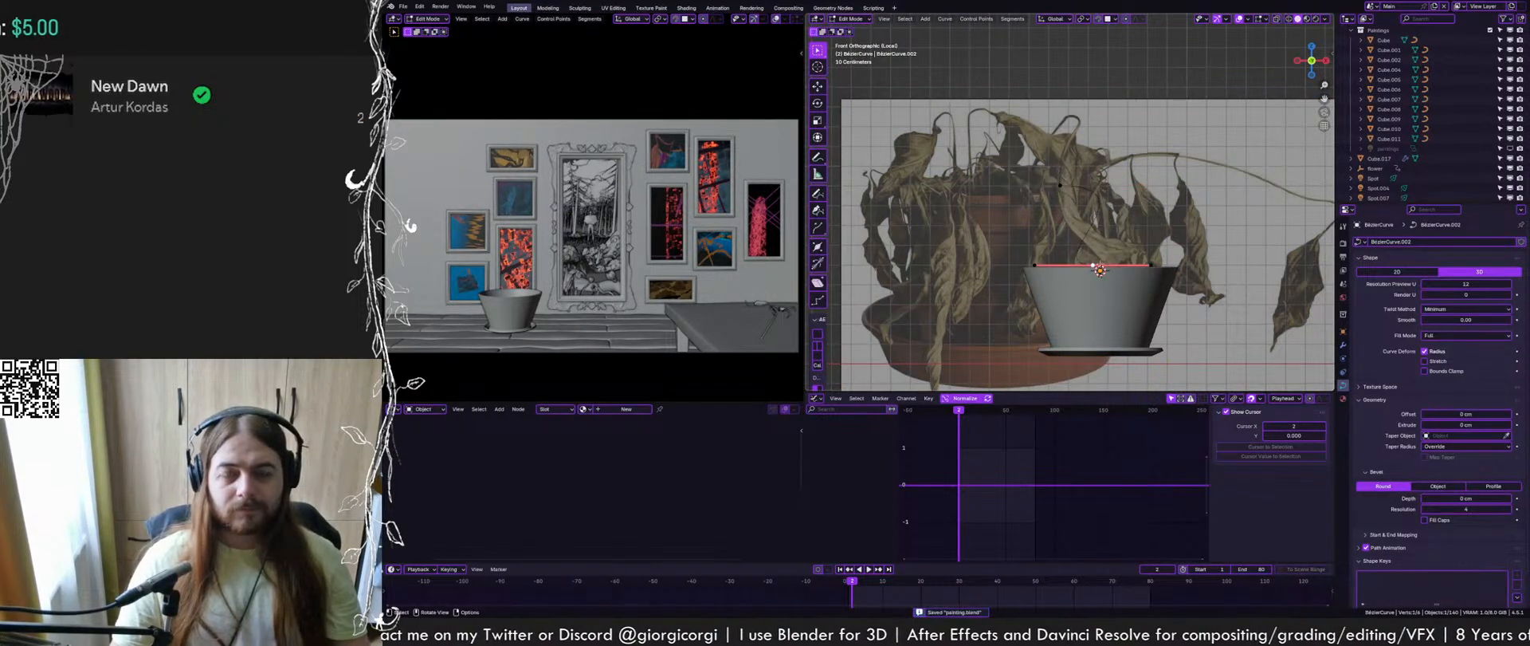
key(g)
click(1096, 277)
key(r)
click(1089, 314)
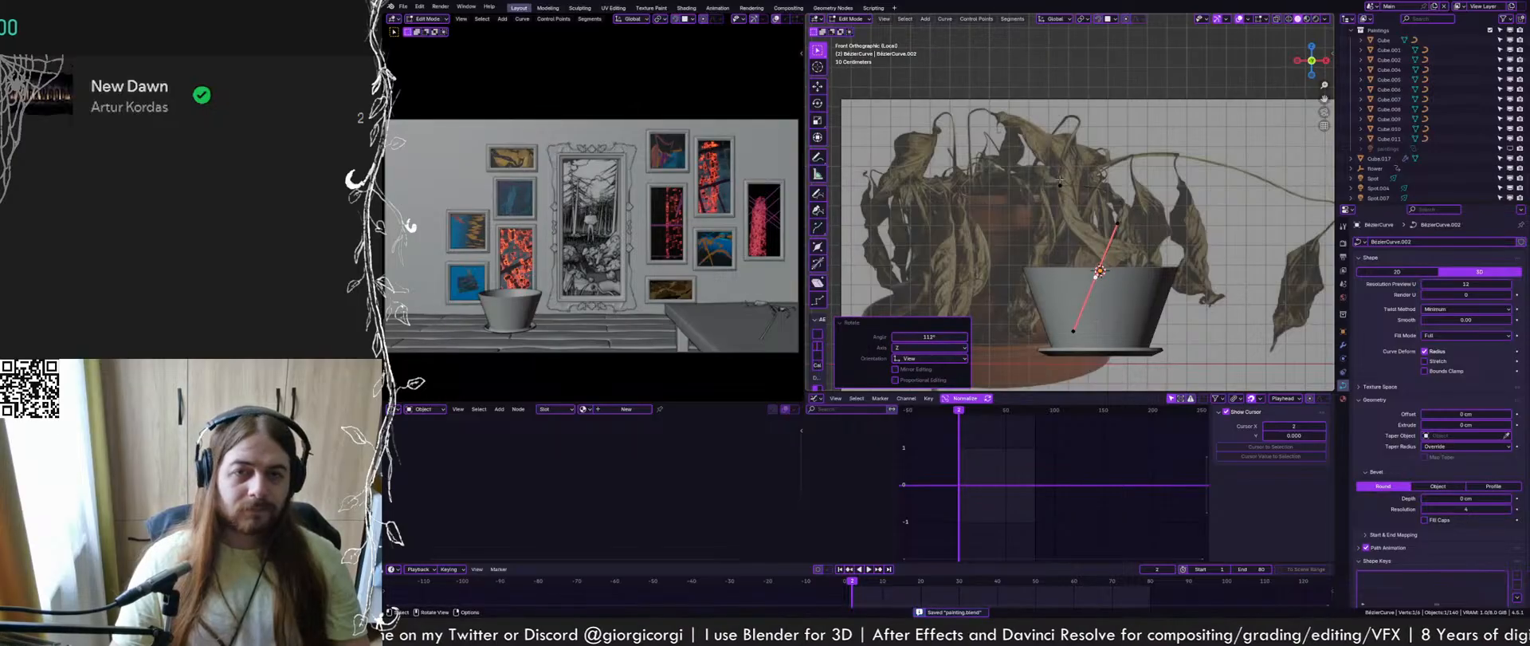
Reposition the stem's upper control point up and to the left of the pot, and save the file
click(1060, 186)
key(g)
click(968, 208)
click(1098, 284)
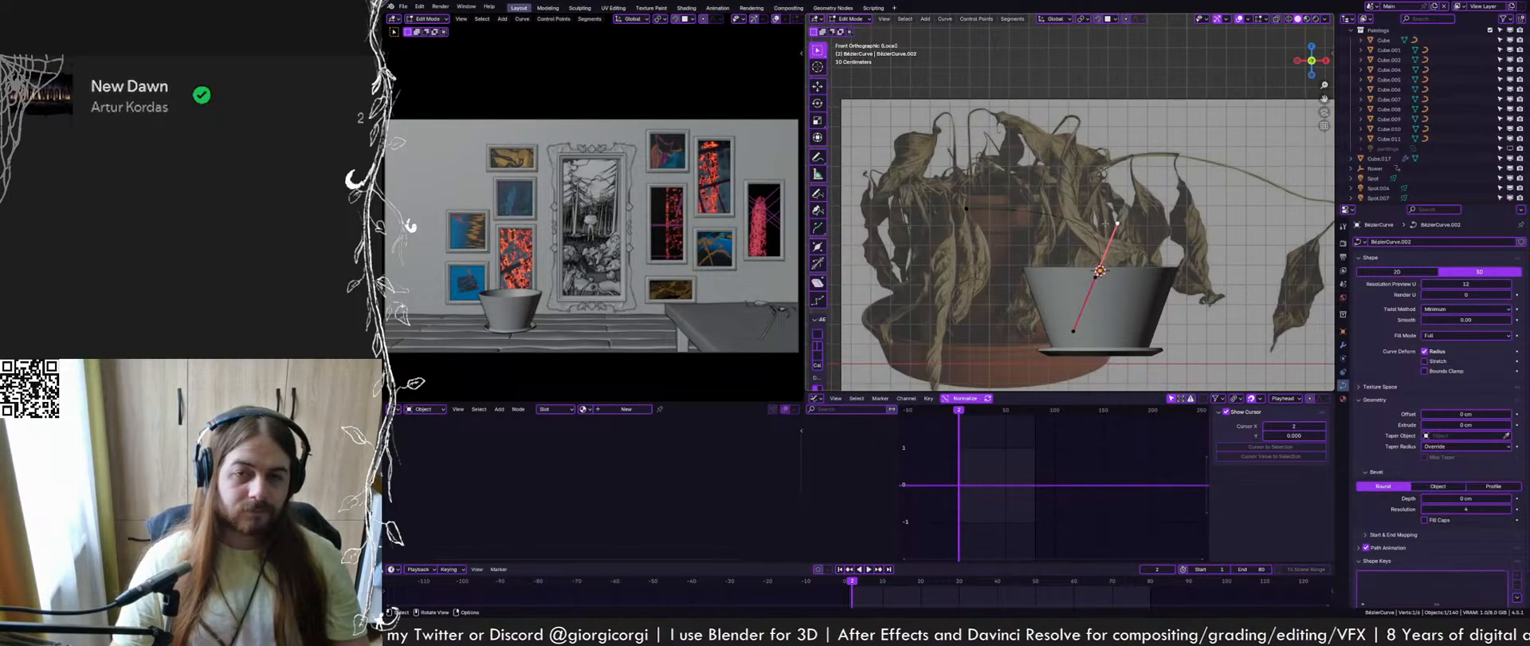
key(g)
click(1077, 226)
click(997, 209)
key(g)
click(1028, 215)
key(ctrl+s)
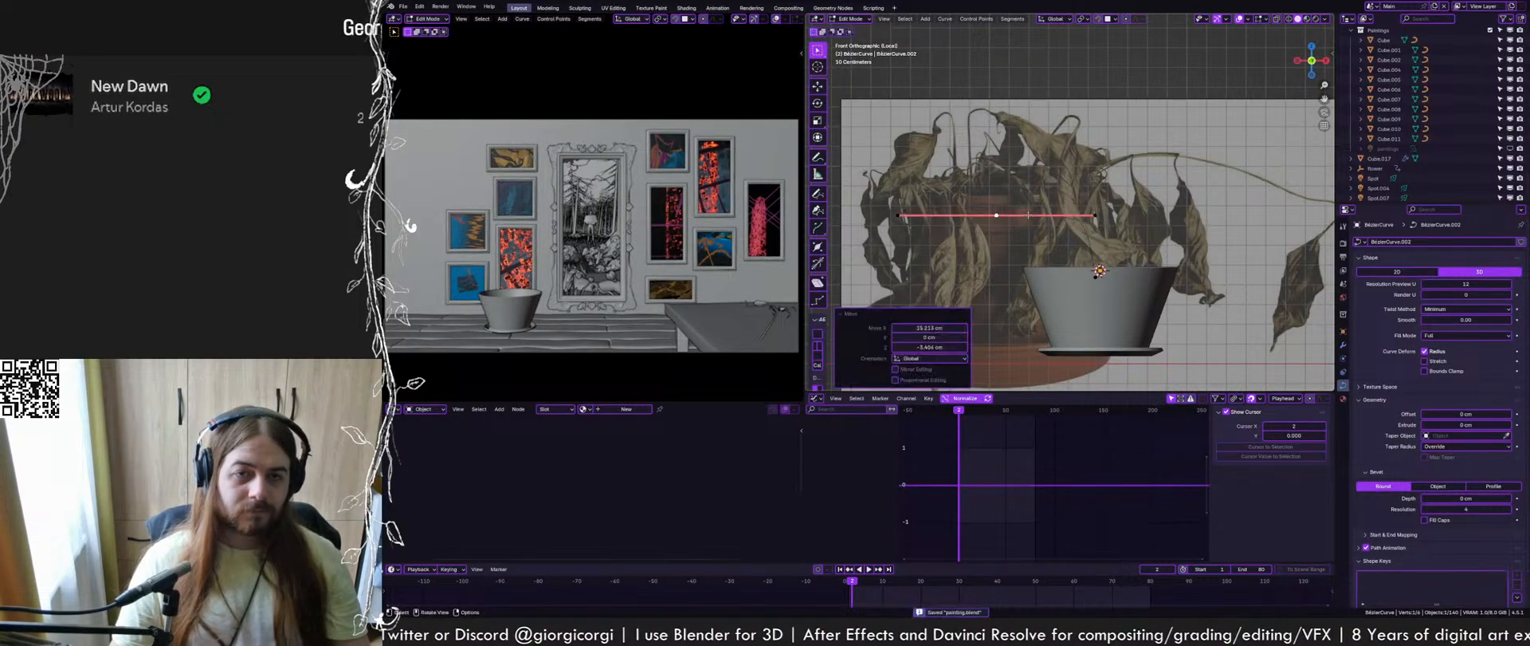
Shift the stem's upper point in the horizontal plane, then adjust its position in front view
middle_drag(1029, 206, 1064, 151)
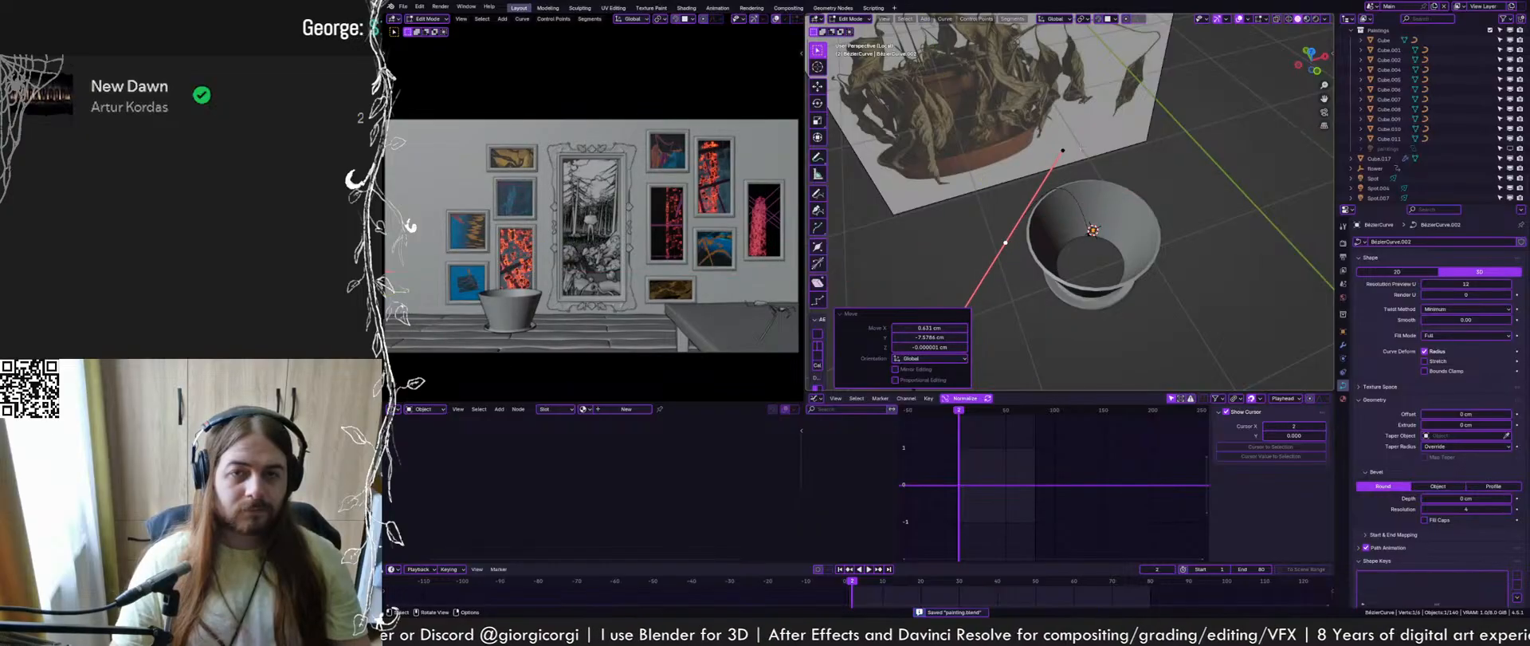
key(g)
key(shift+z)
click(1056, 249)
middle_drag(1056, 250, 1068, 201)
key(KP_1)
key(g)
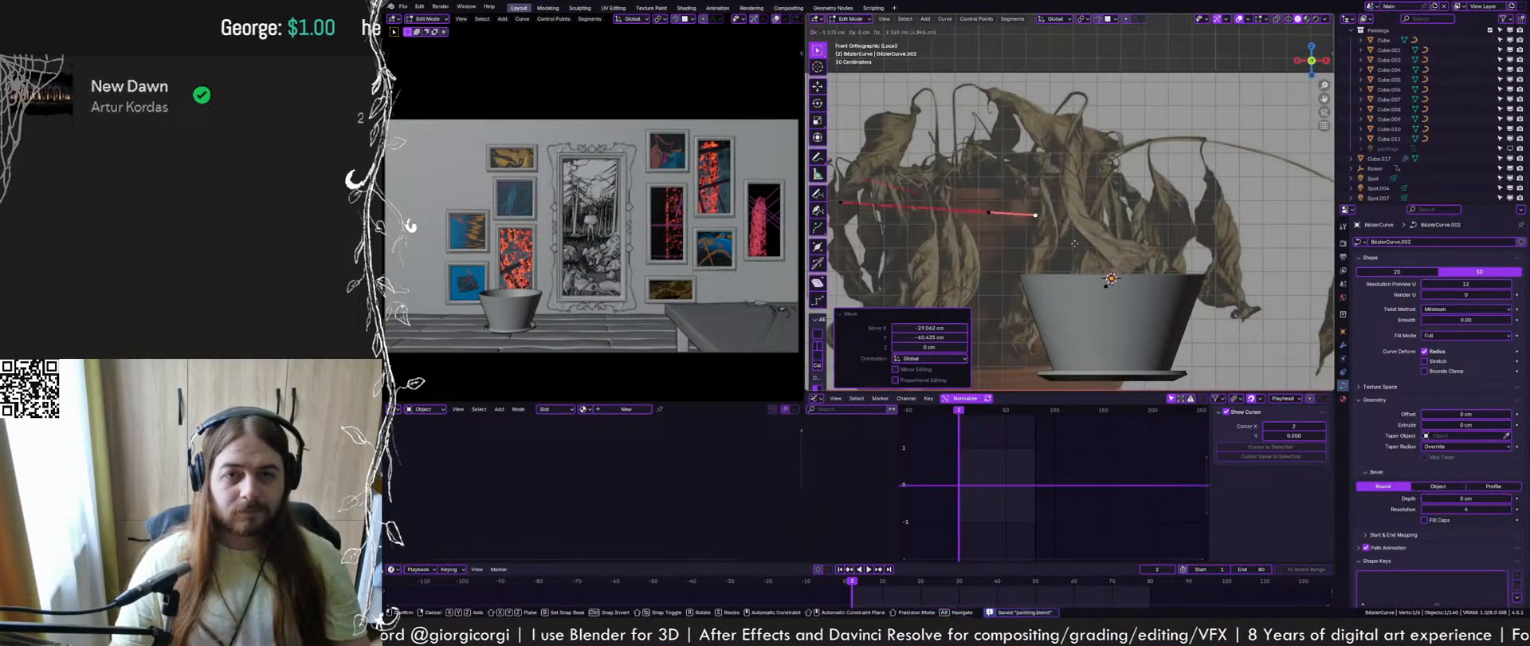
click(1001, 214)
Extrude a drooping end point from the stem curve, shorten its handles to about 0.514, and lower it
key(g)
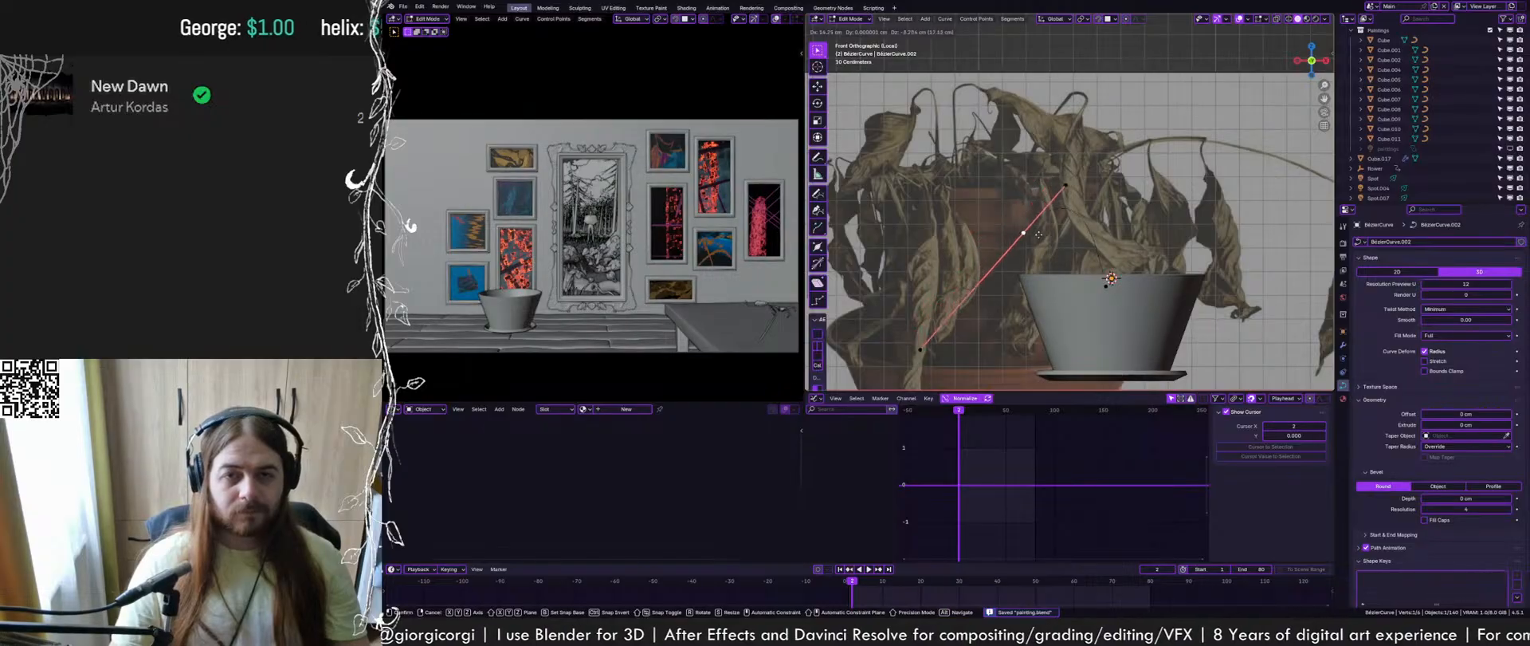
click(1042, 235)
key(g)
click(1074, 222)
key(e)
click(1065, 229)
key(s)
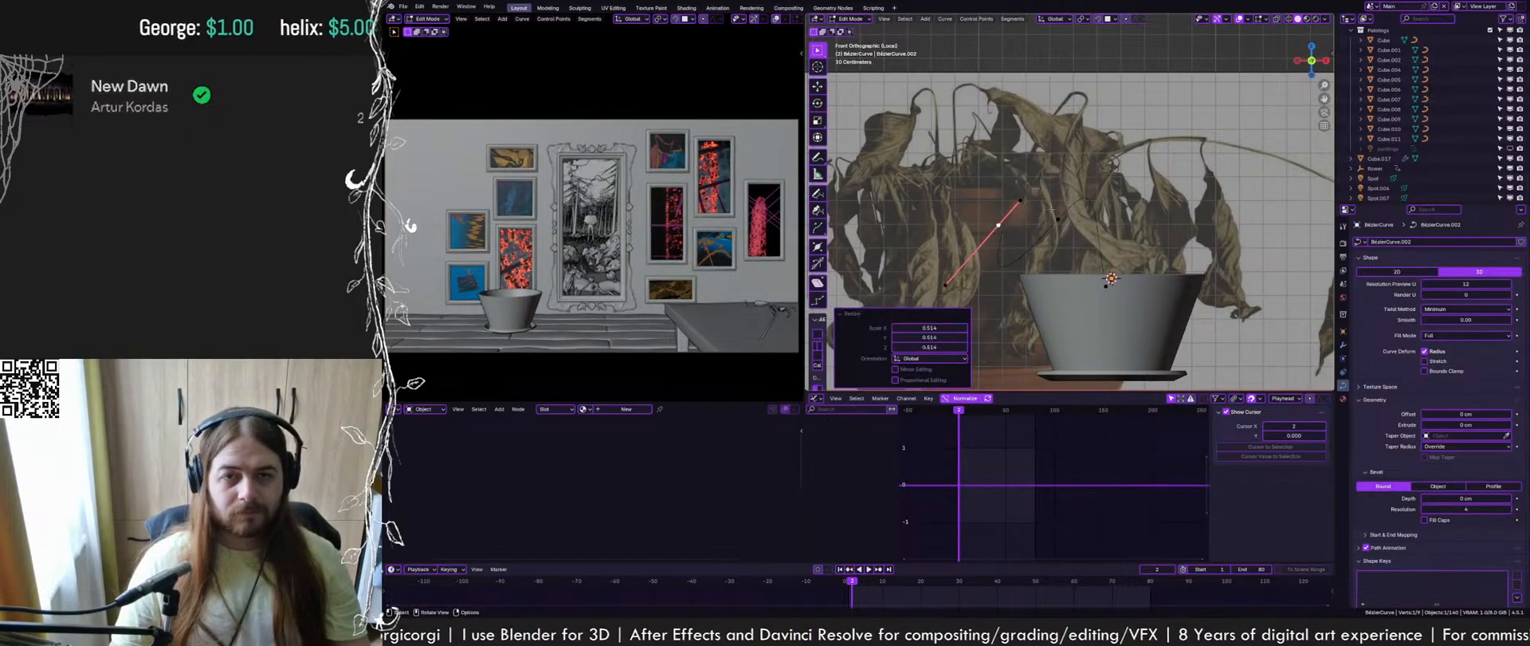
click(1087, 240)
key(g)
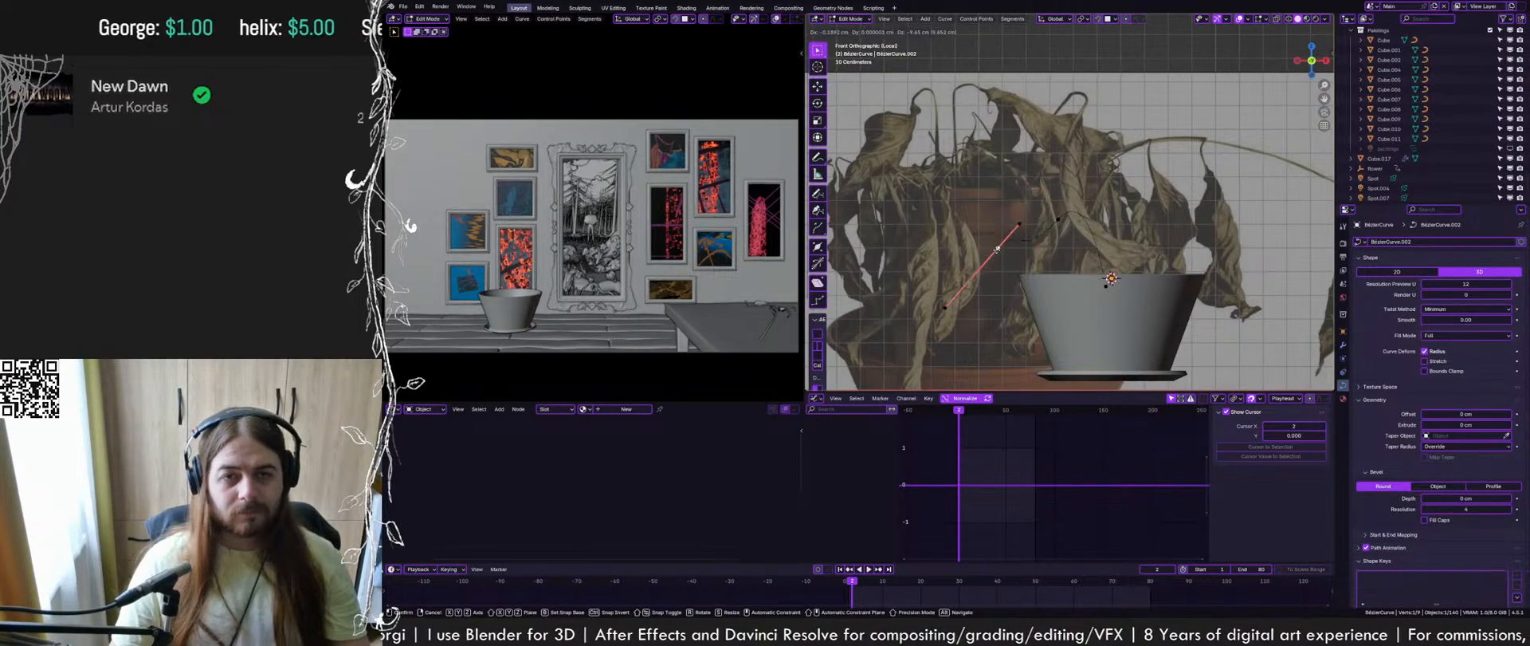
click(1017, 239)
Give the stem curve thickness with a bevel depth of 0.9 cm
click(1106, 283)
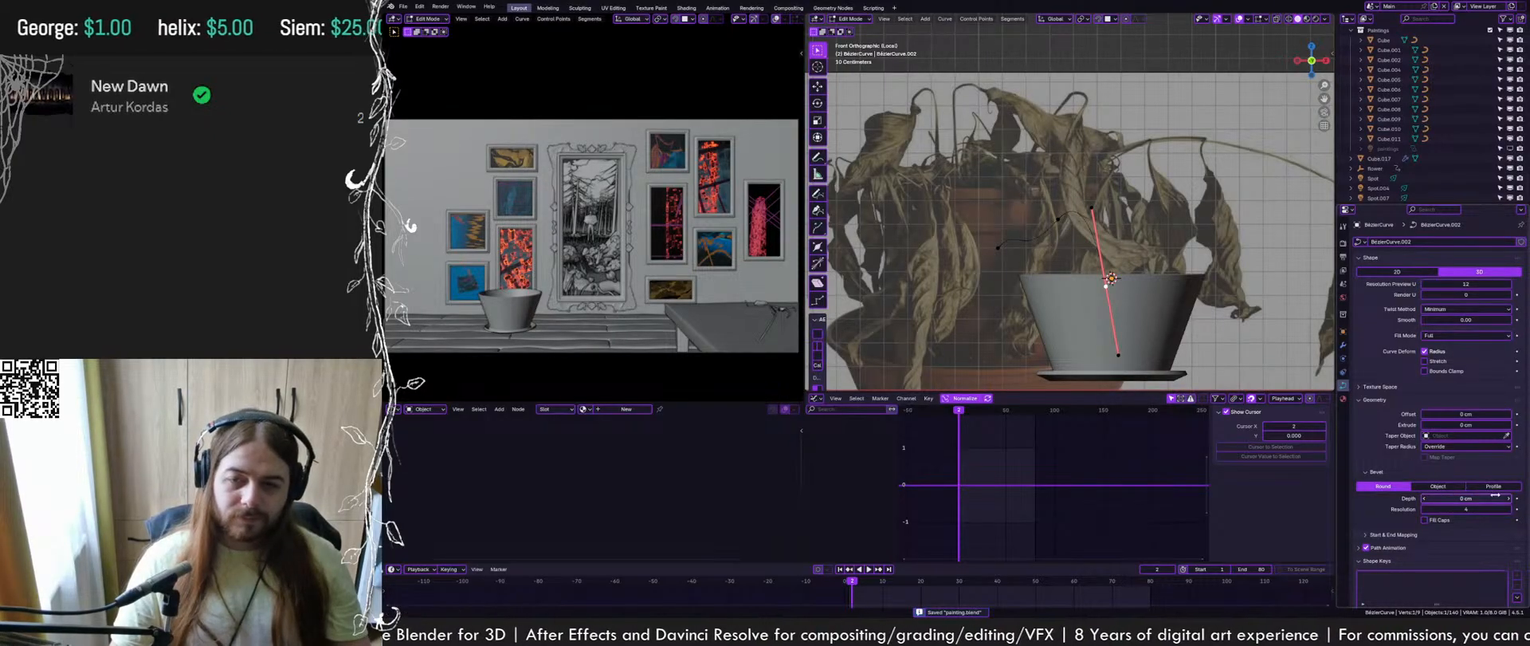
drag(1481, 499, 1492, 499)
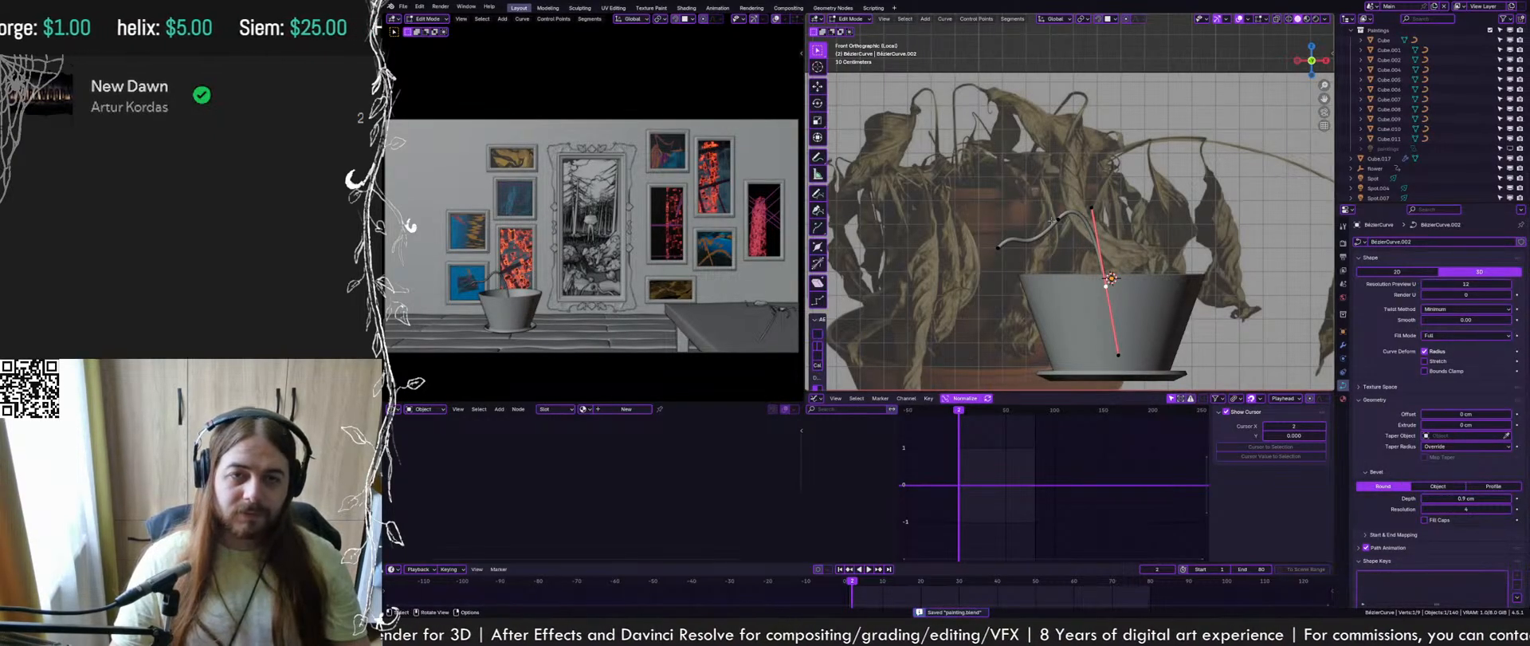
shift+middle_drag(1103, 279, 1069, 326)
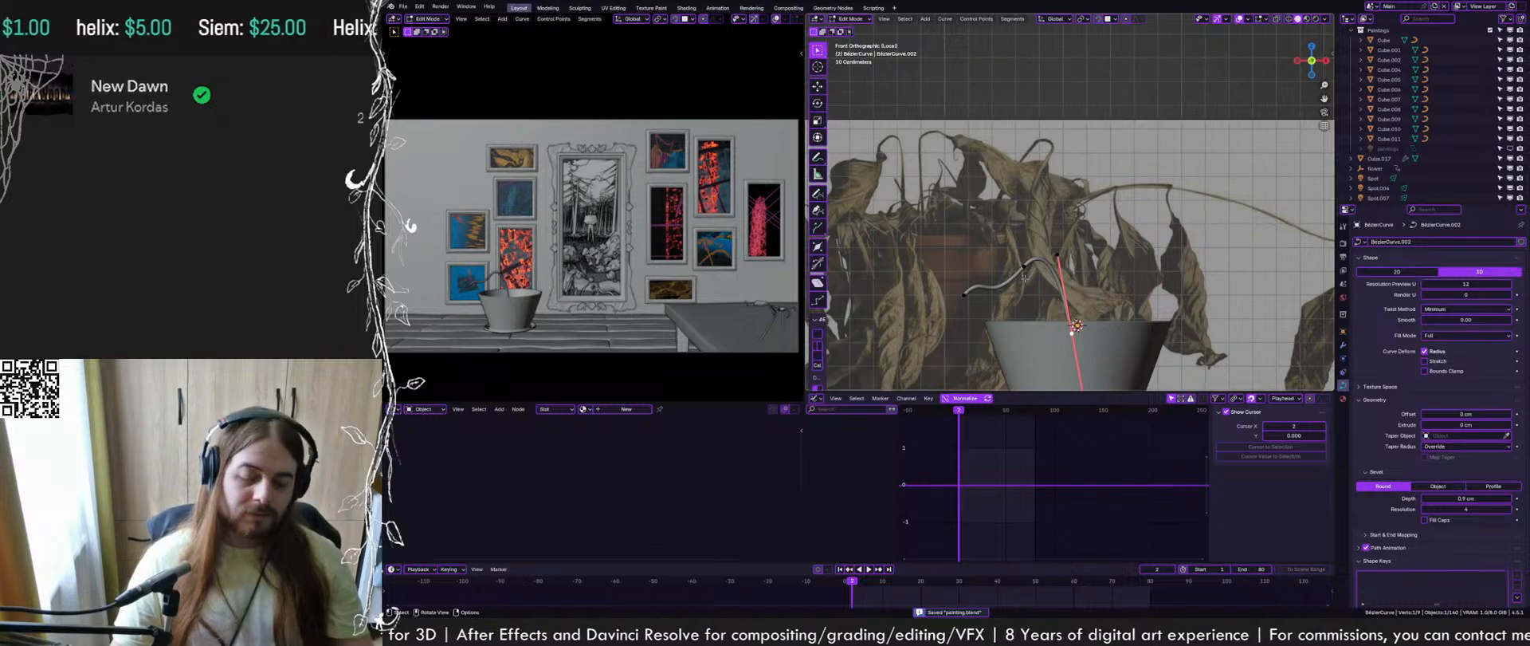
Duplicate the stem, rotate the copy about the Z axis, and move it horizontally to the right side of the pot
key(shift+d)
right_click(1194, 310)
key(r)
key(z)
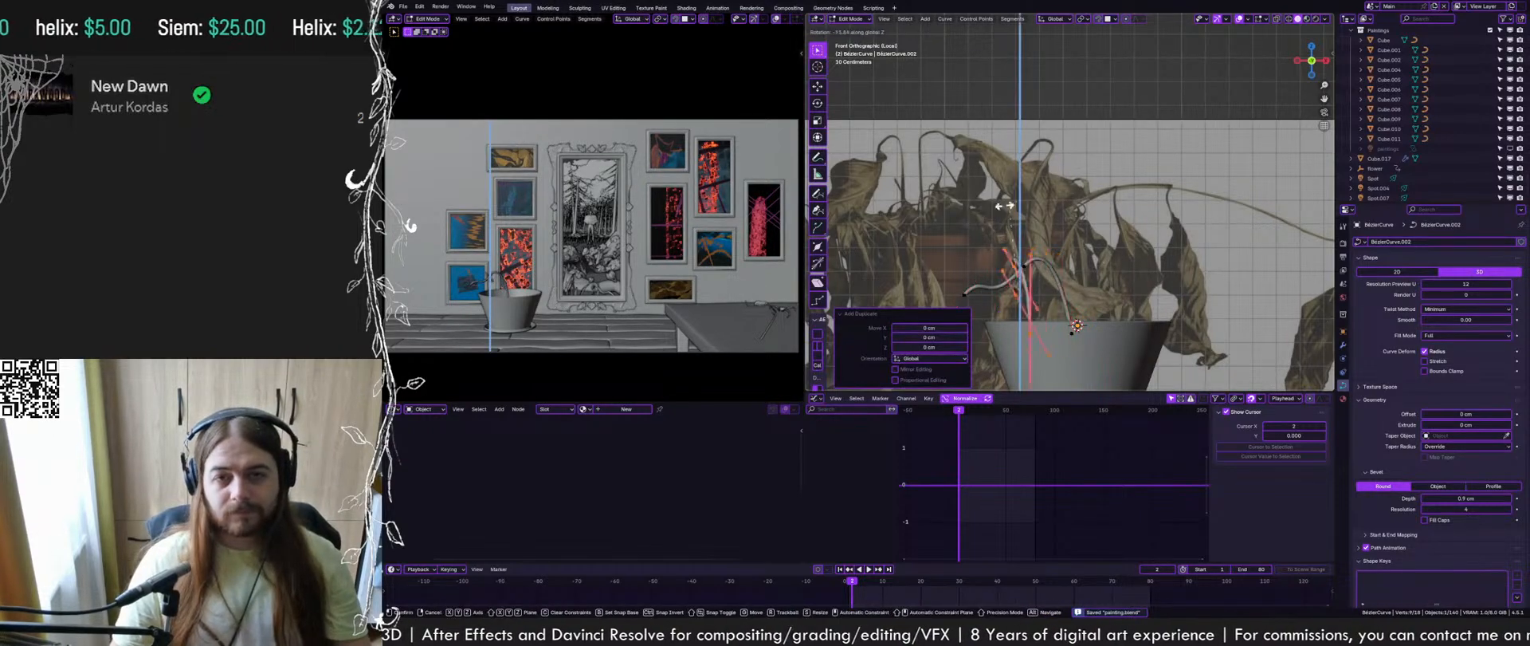
click(996, 255)
key(g)
key(shift+z)
click(1109, 253)
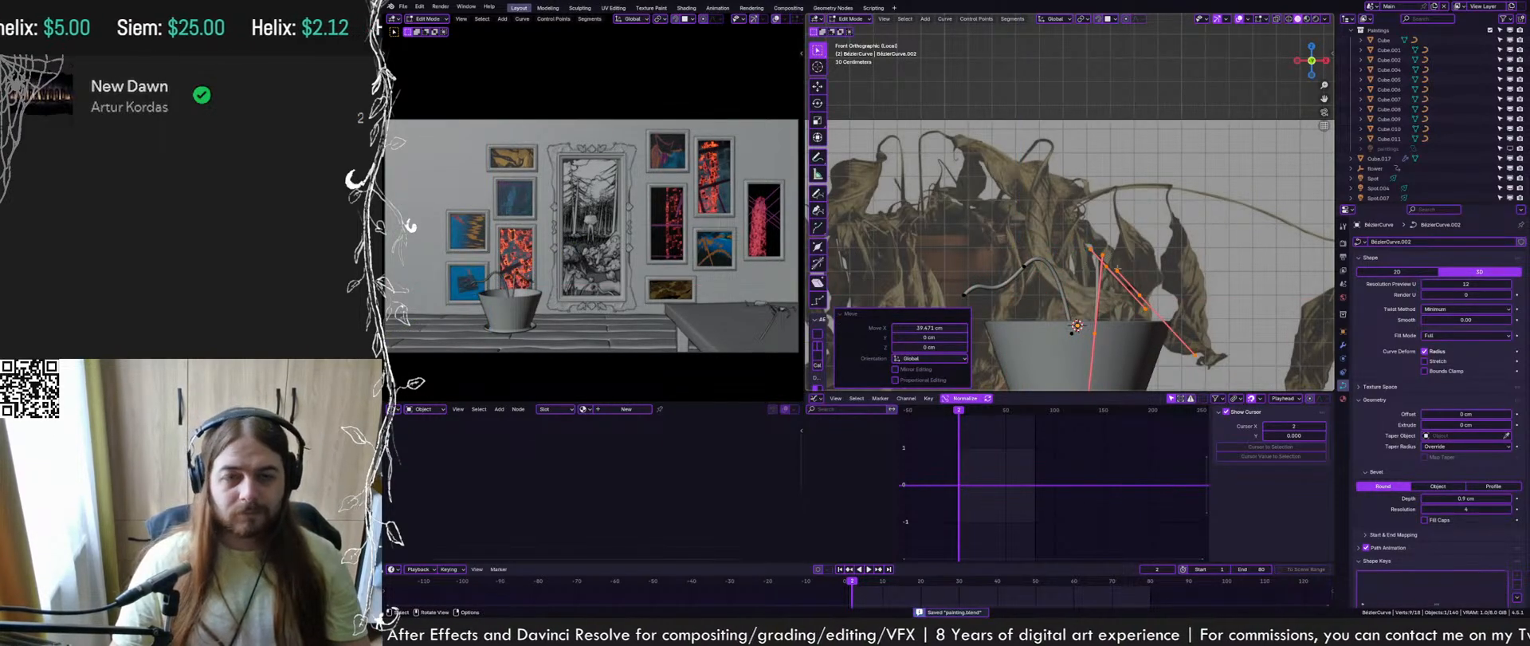
Try moving the duplicated stem across the horizontal plane and undo it
middle_drag(1126, 287, 1112, 259)
key(g)
key(shift+z)
click(1028, 306)
key(ctrl+z)
Adjust the duplicated stem's position, rotate it about Z, and shift its end point horizontally over the pot rim
key(g)
click(1137, 330)
scroll(1066, 288, down, 1)
key(r)
key(z)
click(1045, 309)
click(1095, 277)
key(g)
key(shift+z)
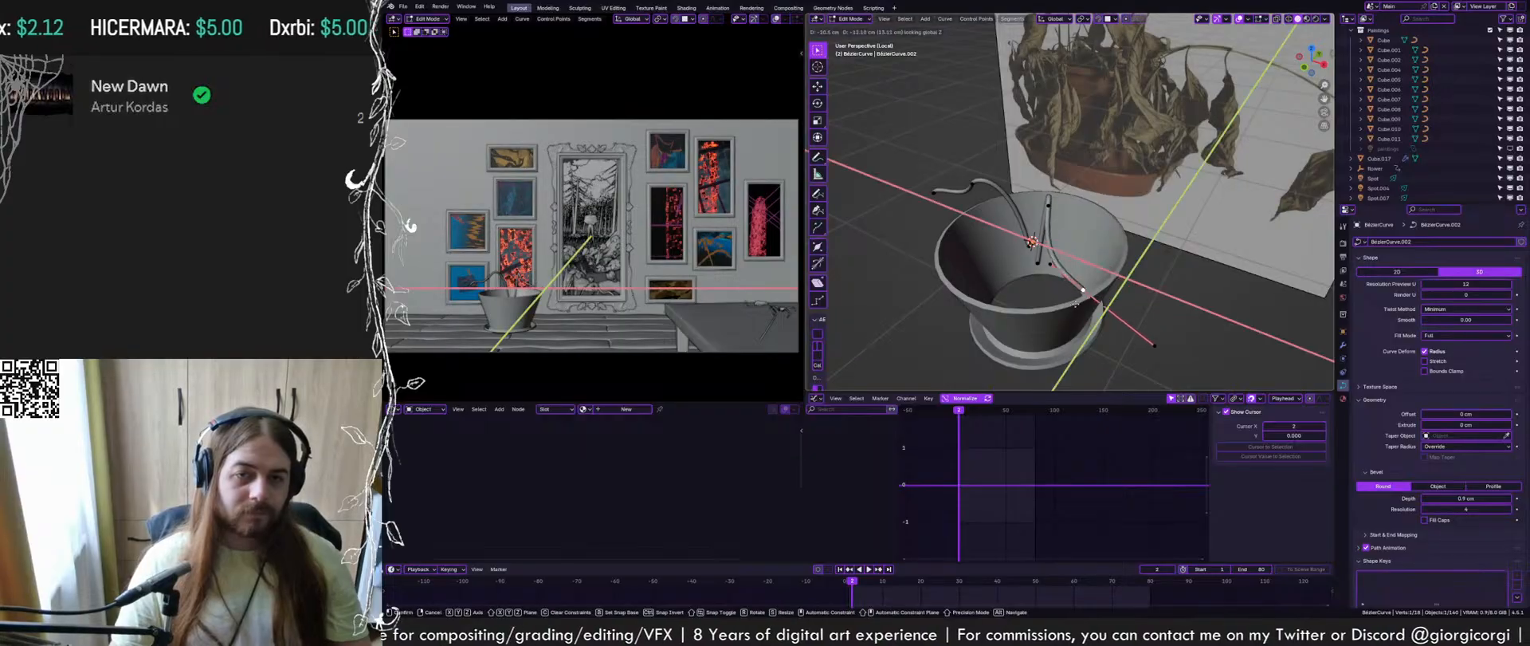
click(1100, 309)
Save the file and thin the stems by setting the curve's bevel depth to 0.6 cm
key(ctrl+s)
middle_drag(1100, 309, 1124, 266)
click(1050, 212)
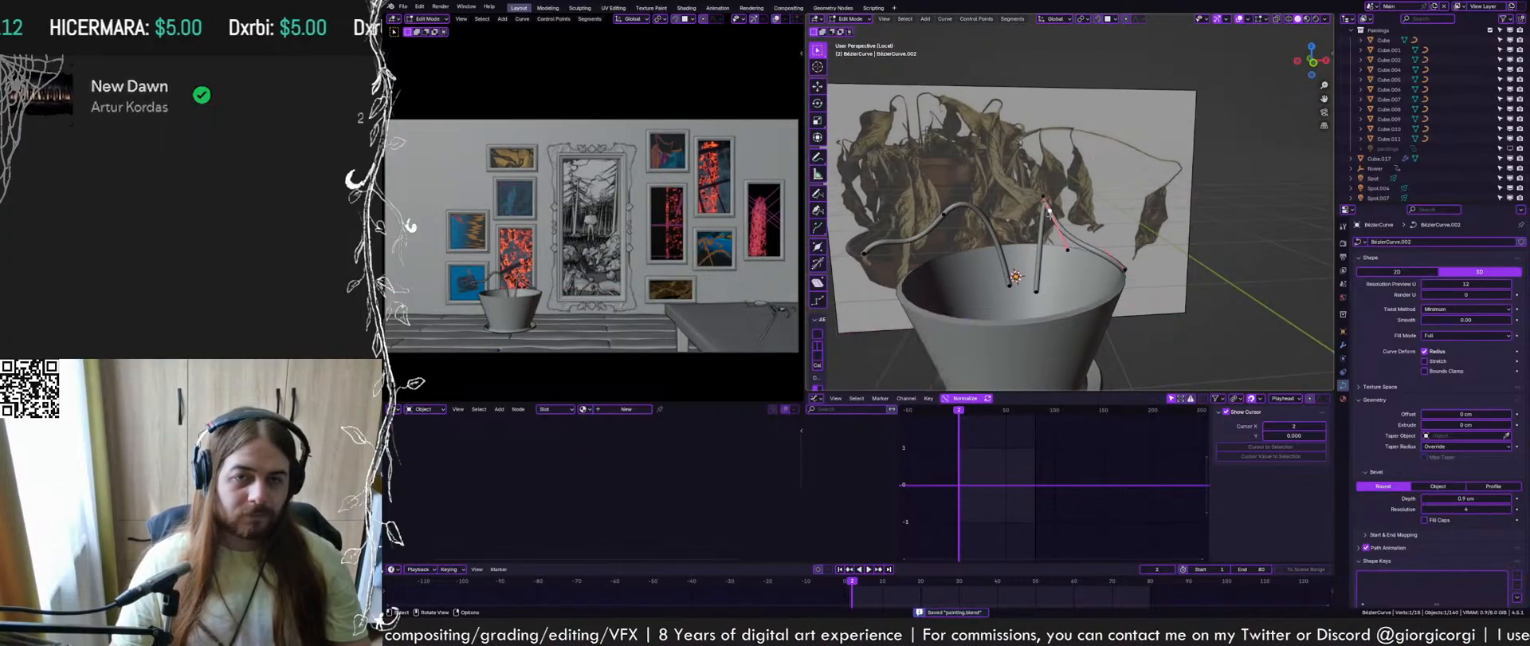
drag(1466, 498, 1455, 498)
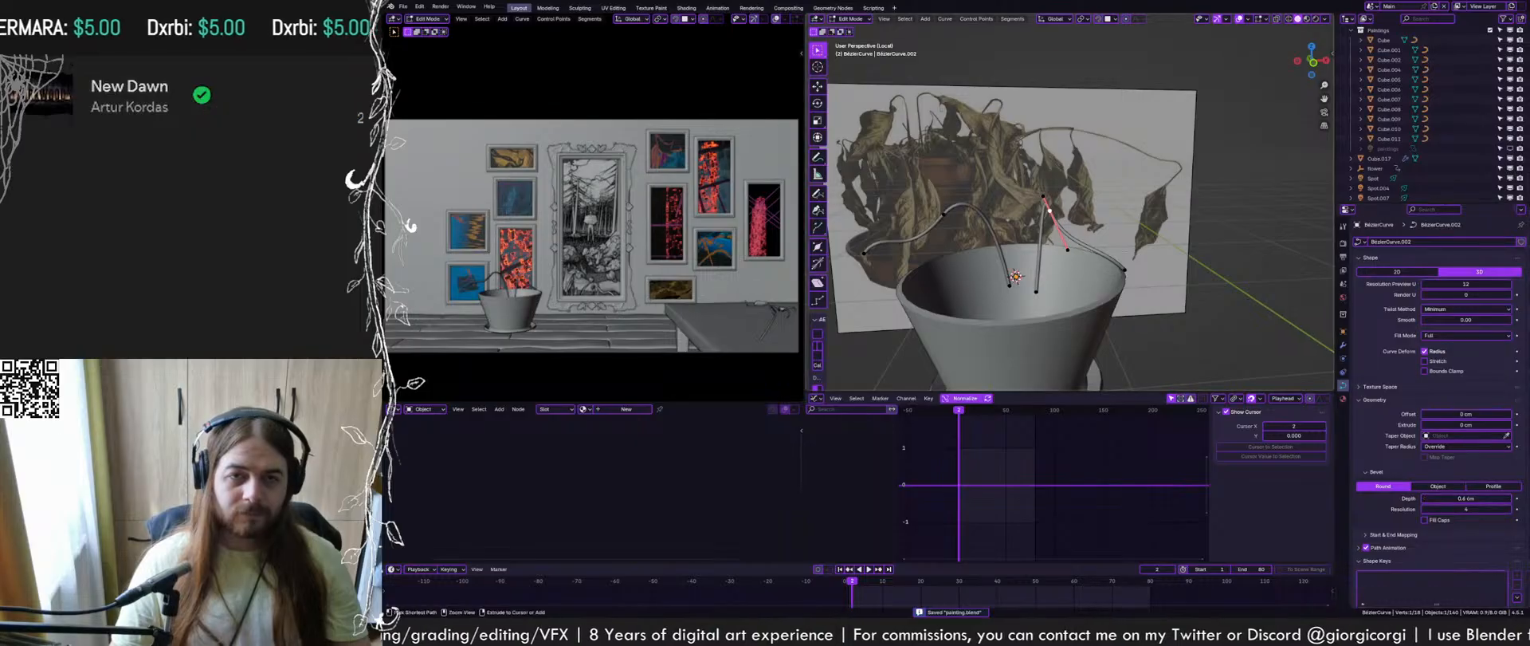
Duplicate the whole second stem and rotate the copy about the Z axis
key(l)
middle_drag(1039, 293, 996, 343)
scroll(997, 343, down, 3)
key(shift+d)
key(r)
right_click(1160, 242)
key(r)
key(z)
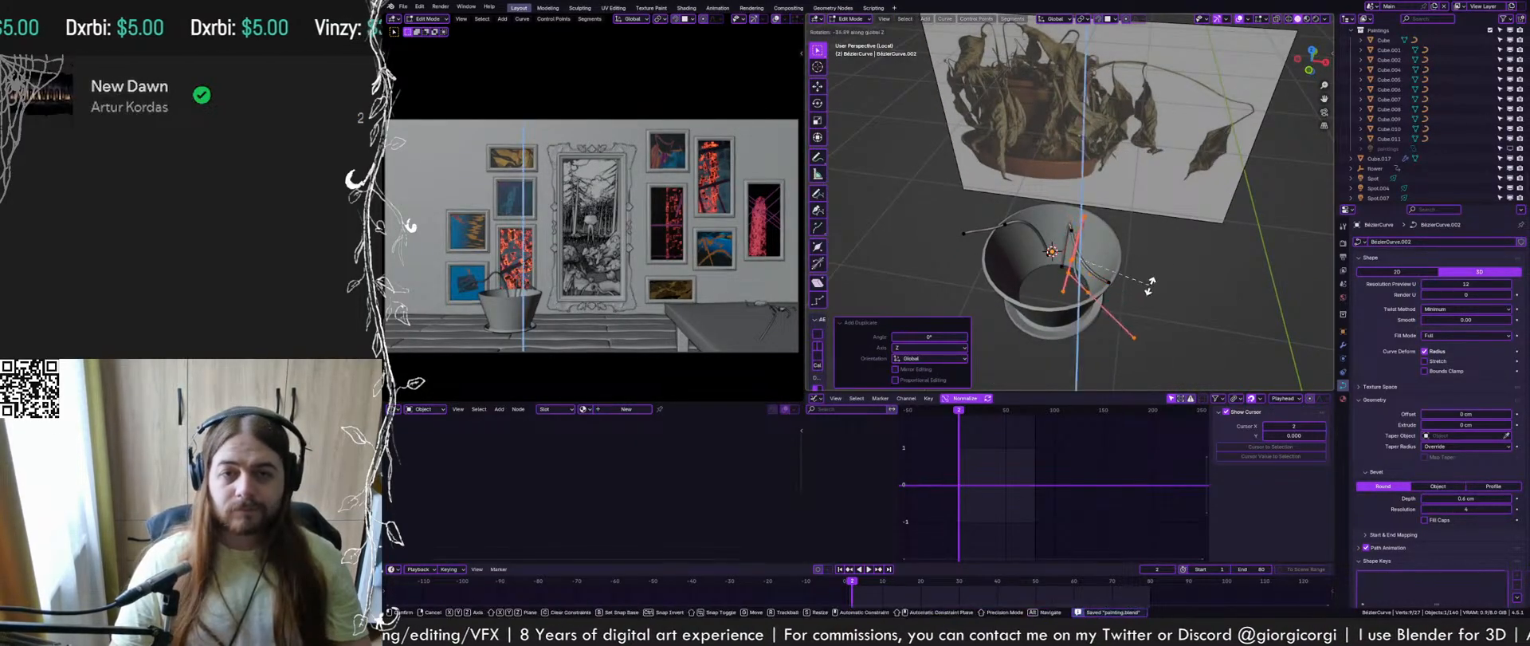
click(1139, 307)
Move the third stem across the horizontal plane so it leans over the pot's front rim, and save the file
key(g)
key(shift+z)
click(1091, 321)
mouse_move(1091, 321)
middle_down()
mouse_move(1113, 284)
mouse_move(1161, 330)
middle_up()
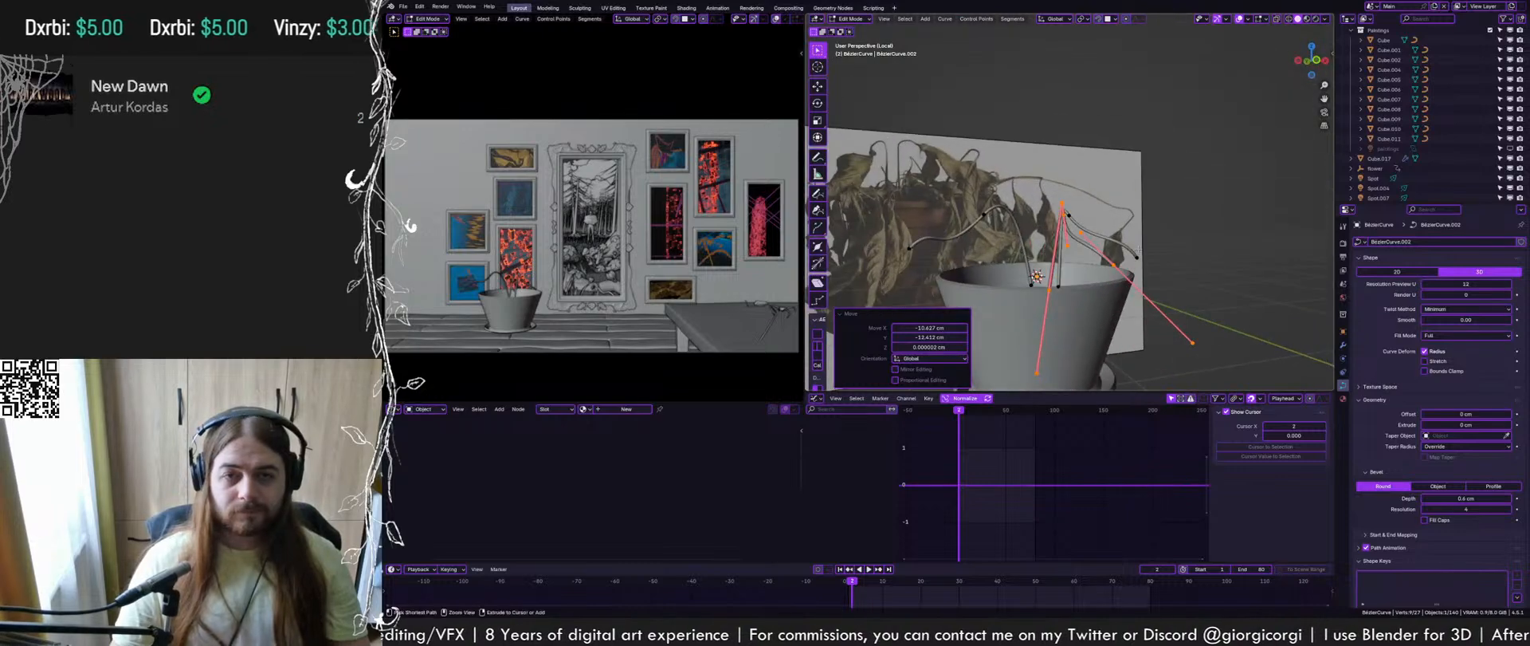
key(ctrl+s)
Move the third stem's end point outward and down beyond the pot rim
middle_drag(1099, 273, 1113, 247)
key(g)
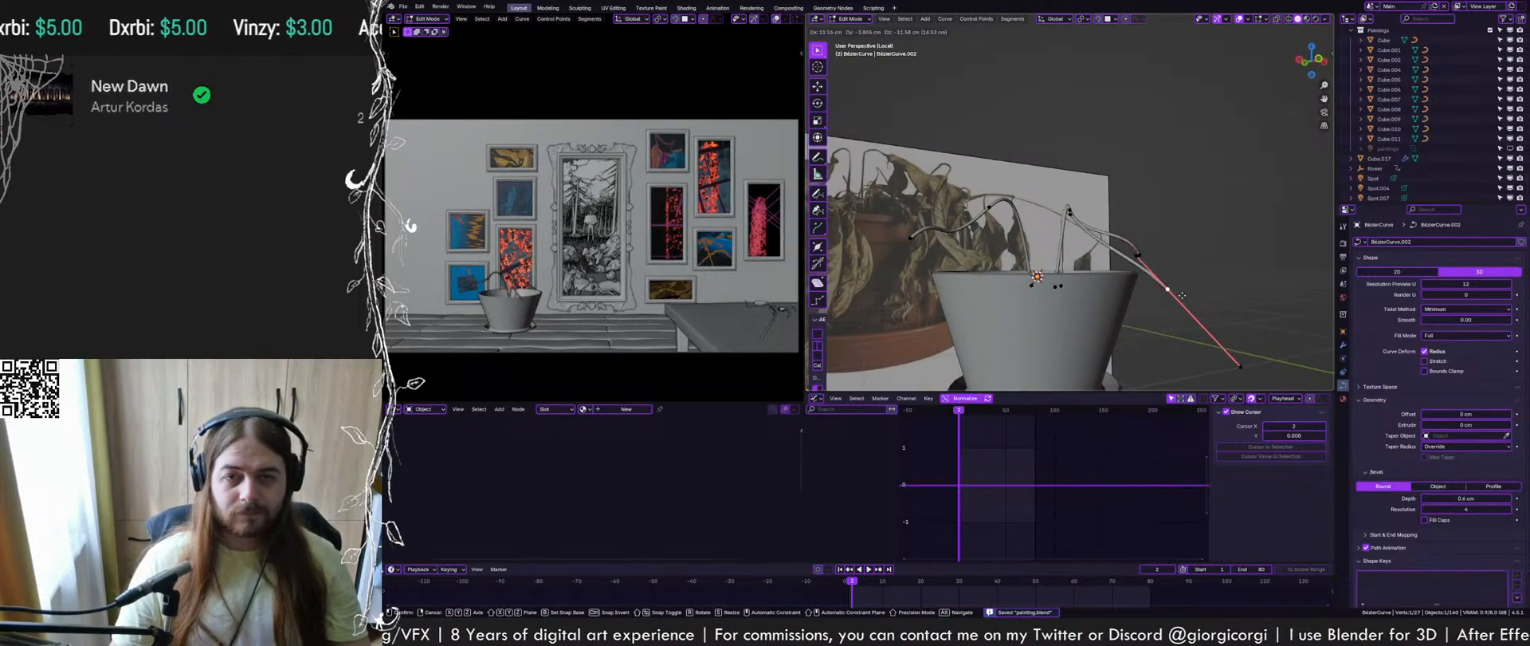
click(1160, 277)
Select the stems' base points and lower them along Z deep into the pot
middle_drag(1216, 267, 1104, 191)
click(1179, 344)
shift+click(1026, 258)
key(g)
key(z)
click(1038, 291)
Reposition the bend point of the left stem and return to Object Mode
middle_drag(1040, 275, 969, 179)
click(1035, 168)
scroll(1022, 177, down, 2)
scroll(889, 199, down, 1)
key(Tab)
key(Tab)
key(g)
click(1048, 177)
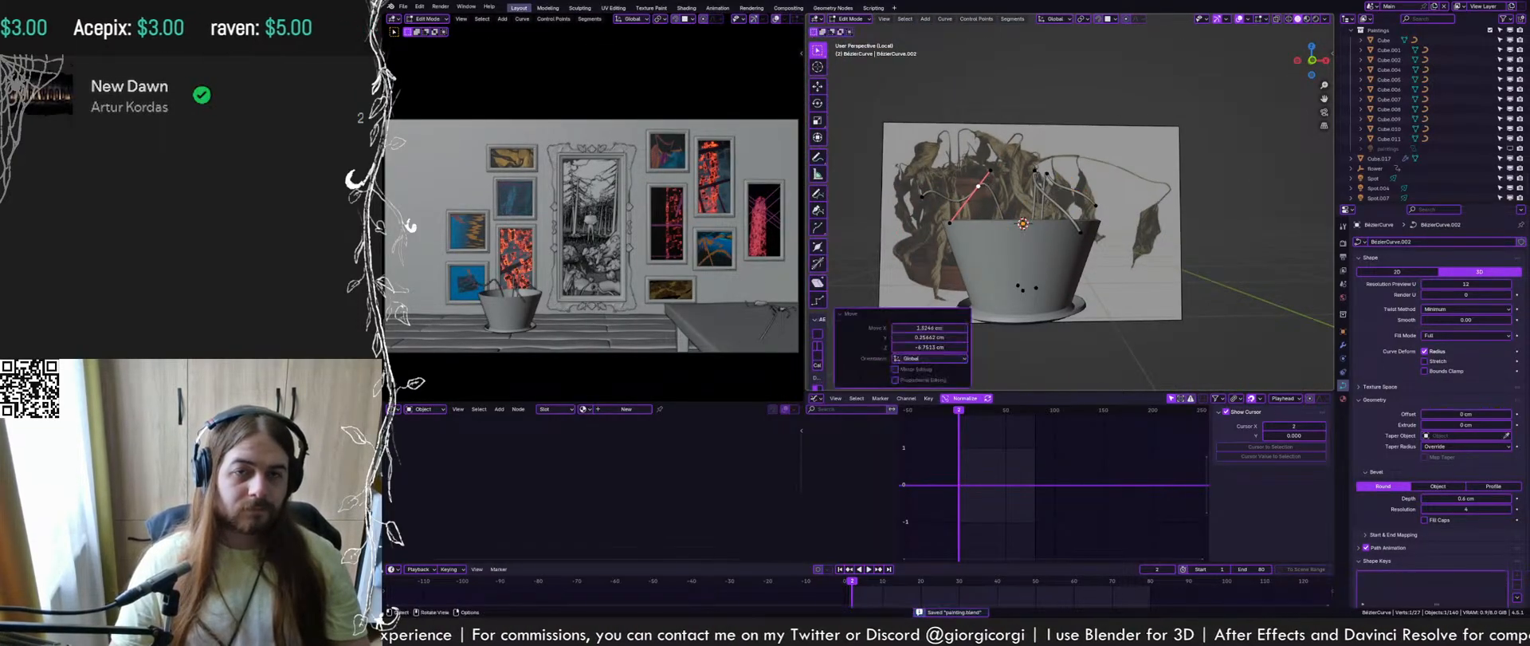
key(Tab)
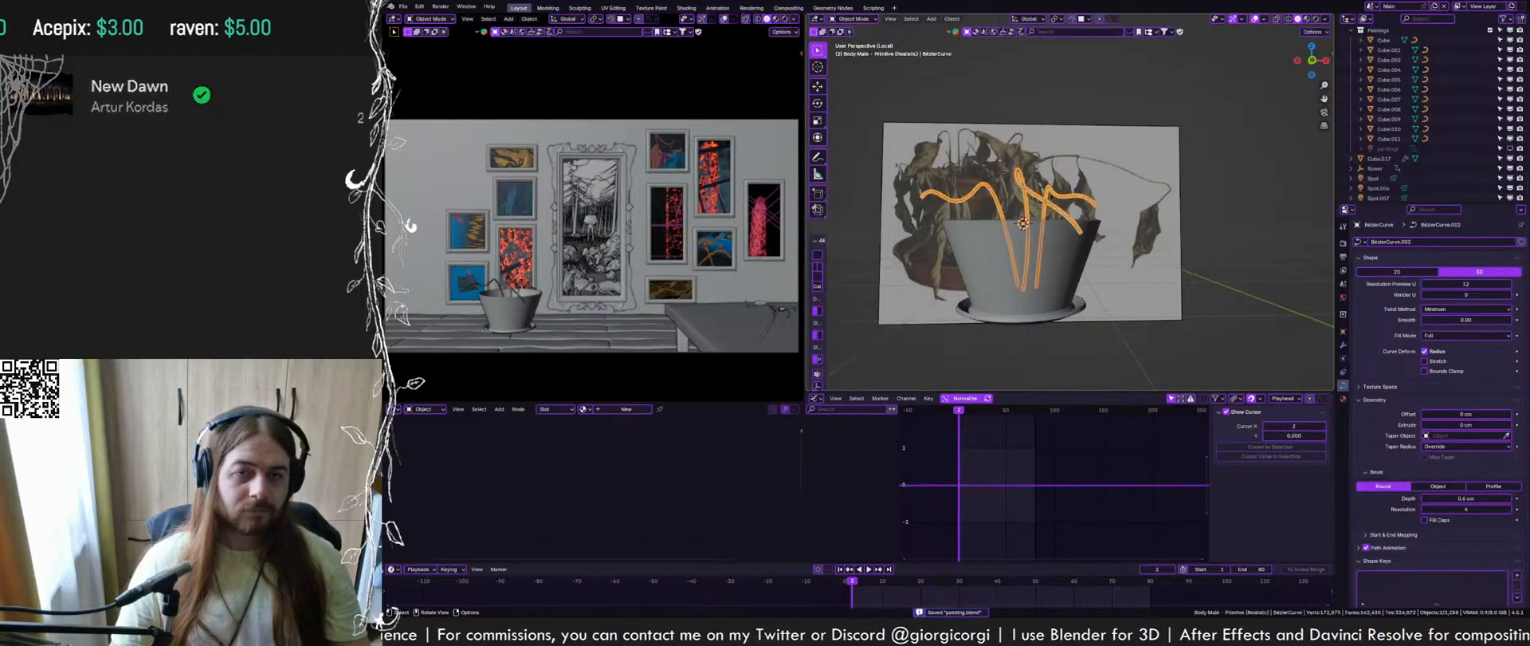
Duplicate all the stems of the curve in Edit Mode and rotate the copies about Z inside the pot
click(1084, 200)
click(1049, 202)
key(Tab)
middle_drag(1051, 202, 1059, 240)
key(a)
key(shift+d)
right_click(1104, 247)
key(r)
key(z)
click(1116, 241)
click(1120, 265)
Adjust the thickness of the duplicated stems with Shrink/Fatten and return to Object Mode
key(Tab)
key(Tab)
key(alt+s)
click(1101, 244)
key(Tab)
Duplicate the stem set again, rotate the copies about Z and shift them horizontally to fill out the plant
click(1034, 181)
key(Tab)
key(shift+d)
key(Escape)
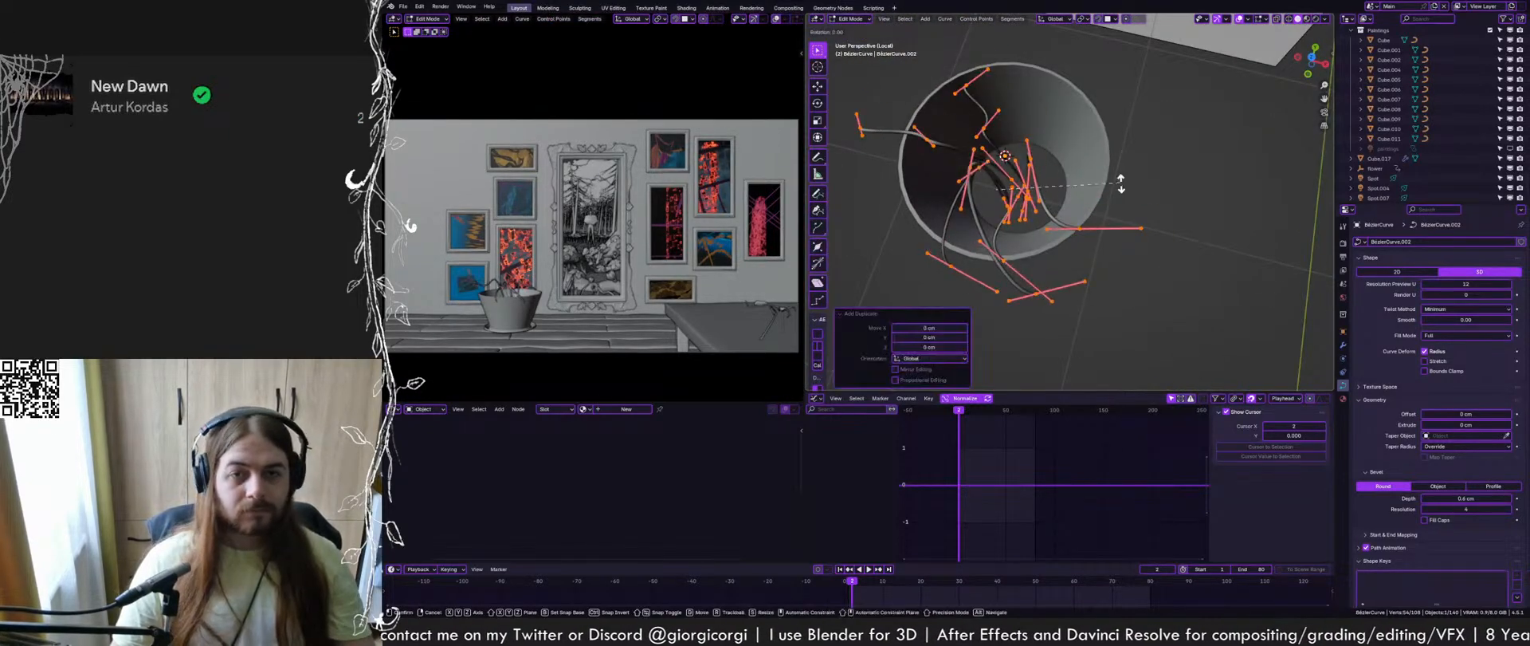
key(r)
key(z)
click(1060, 244)
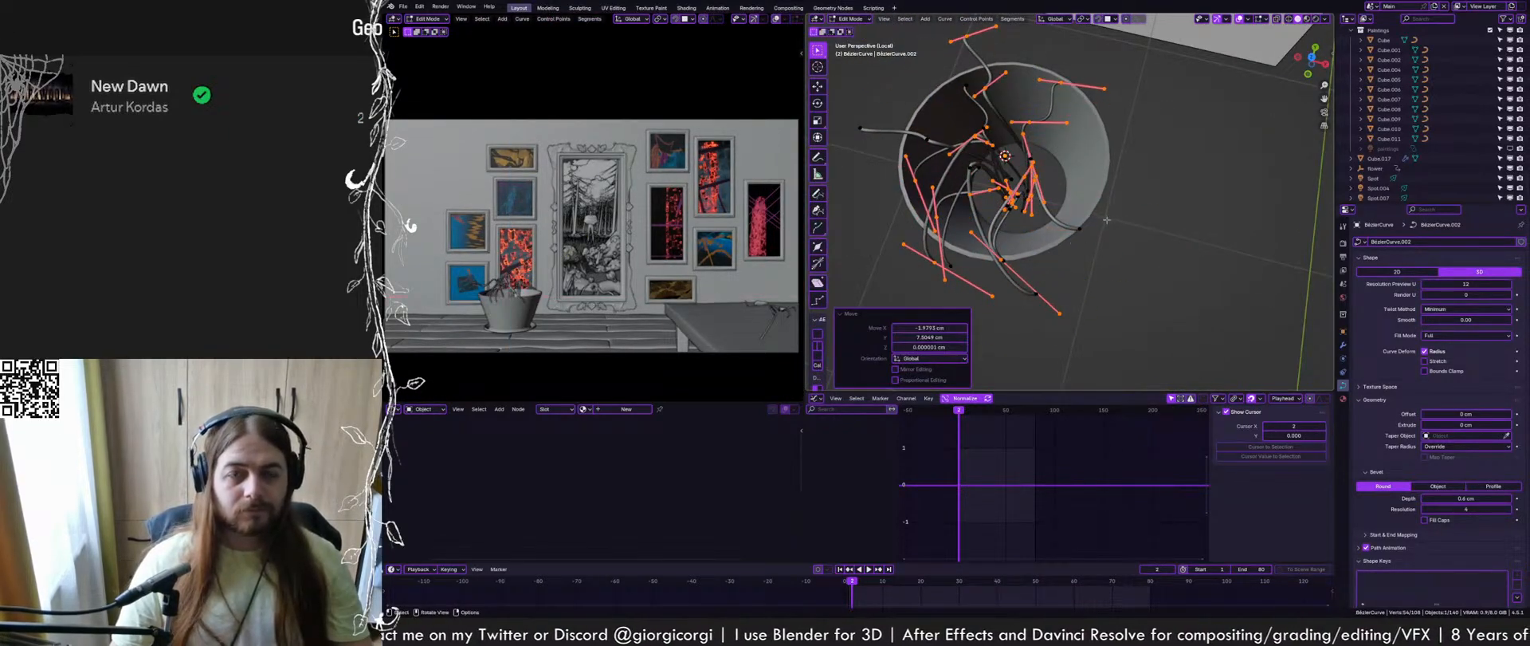
Move the newest stem copies along Z, scale them, shift them along Y and leave Edit Mode
key(g)
key(z)
middle_drag(1106, 219, 1140, 166)
click(1097, 185)
key(s)
click(1121, 192)
key(g)
key(y)
click(1149, 179)
key(Tab)
Inspect the stem cluster from several angles and compare it with the leaves in the reference photo
middle_drag(1148, 254, 1160, 208)
click(1154, 222)
scroll(1161, 208, up, 1)
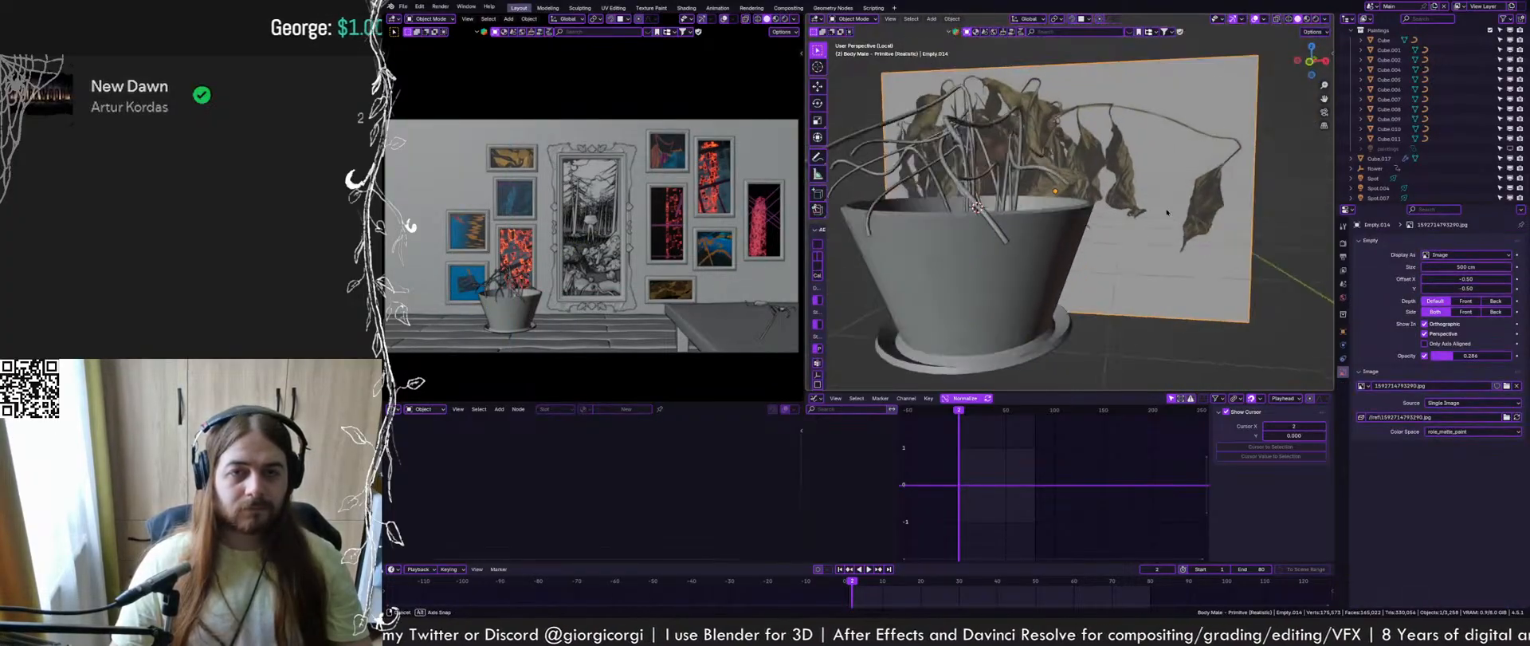
scroll(1156, 206, down, 1)
click(976, 116)
key(Tab)
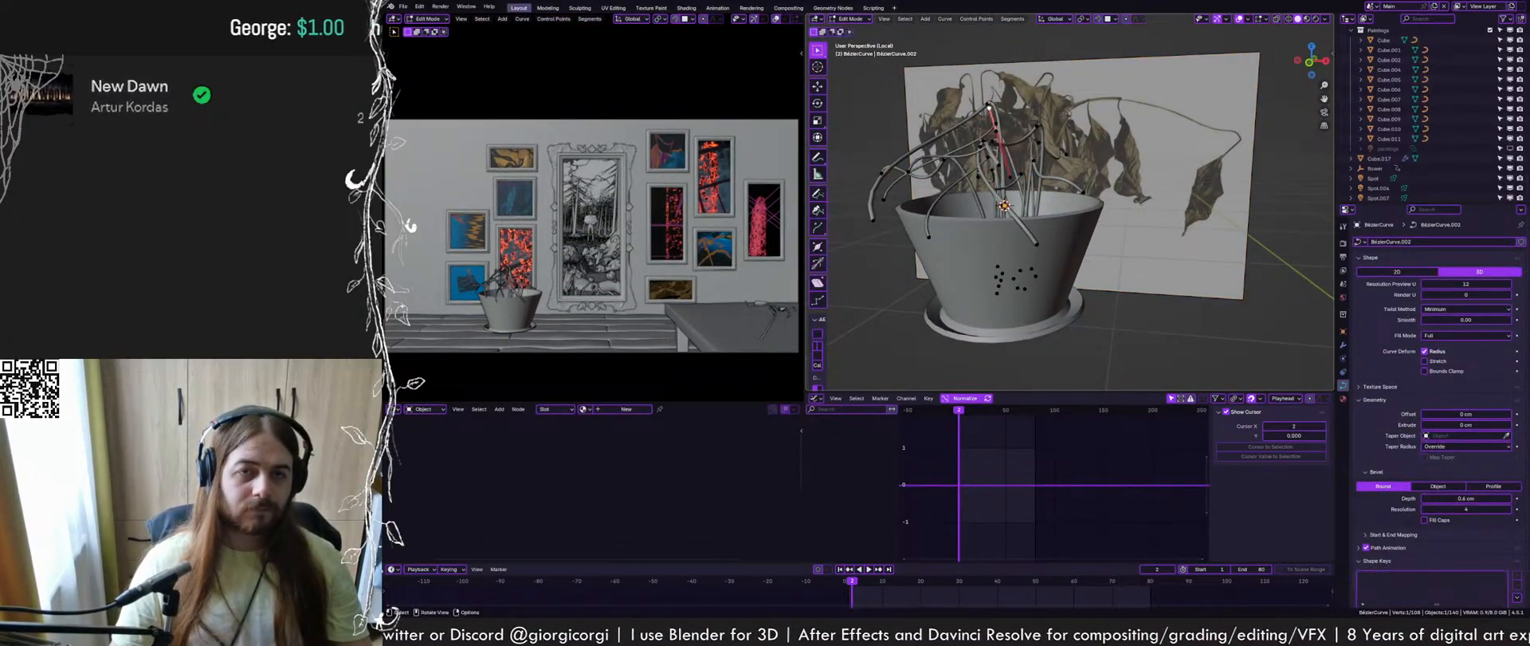
click(971, 147)
middle_drag(971, 147, 1124, 171)
key(Tab)
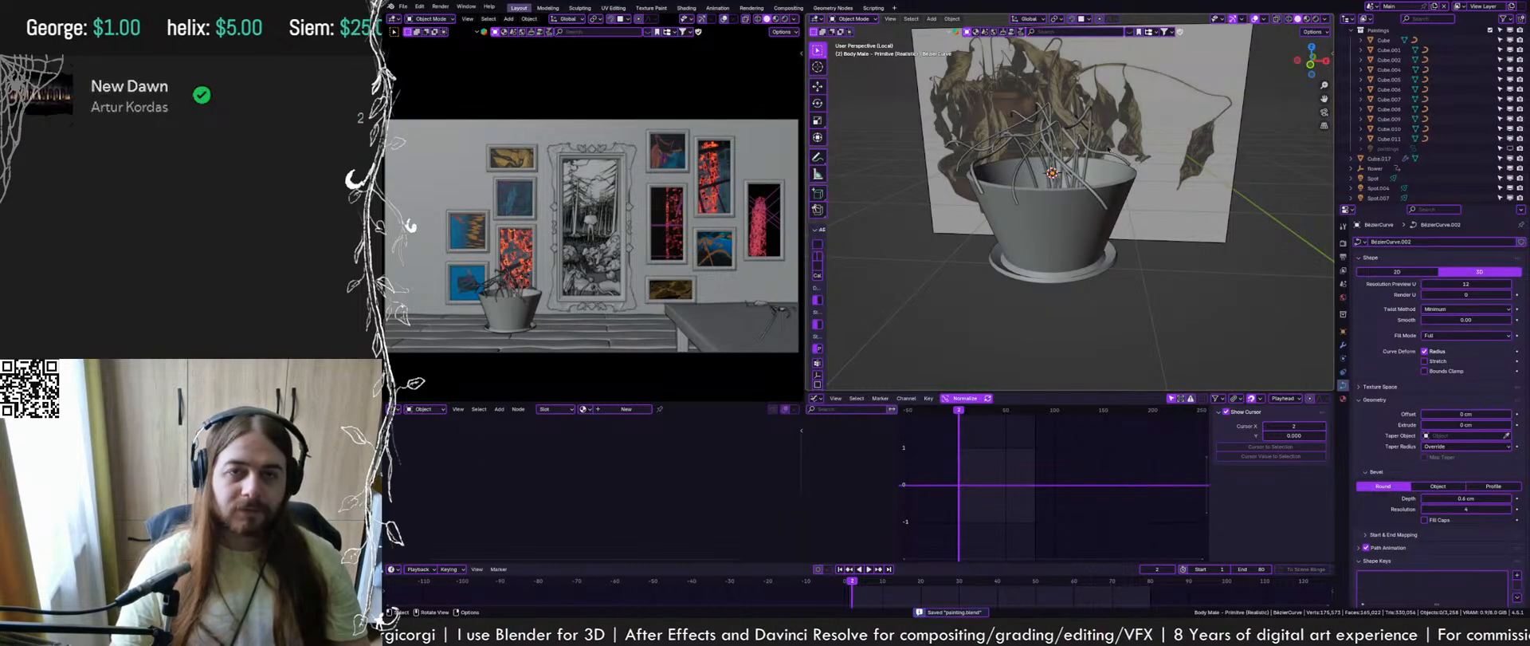
click(1069, 173)
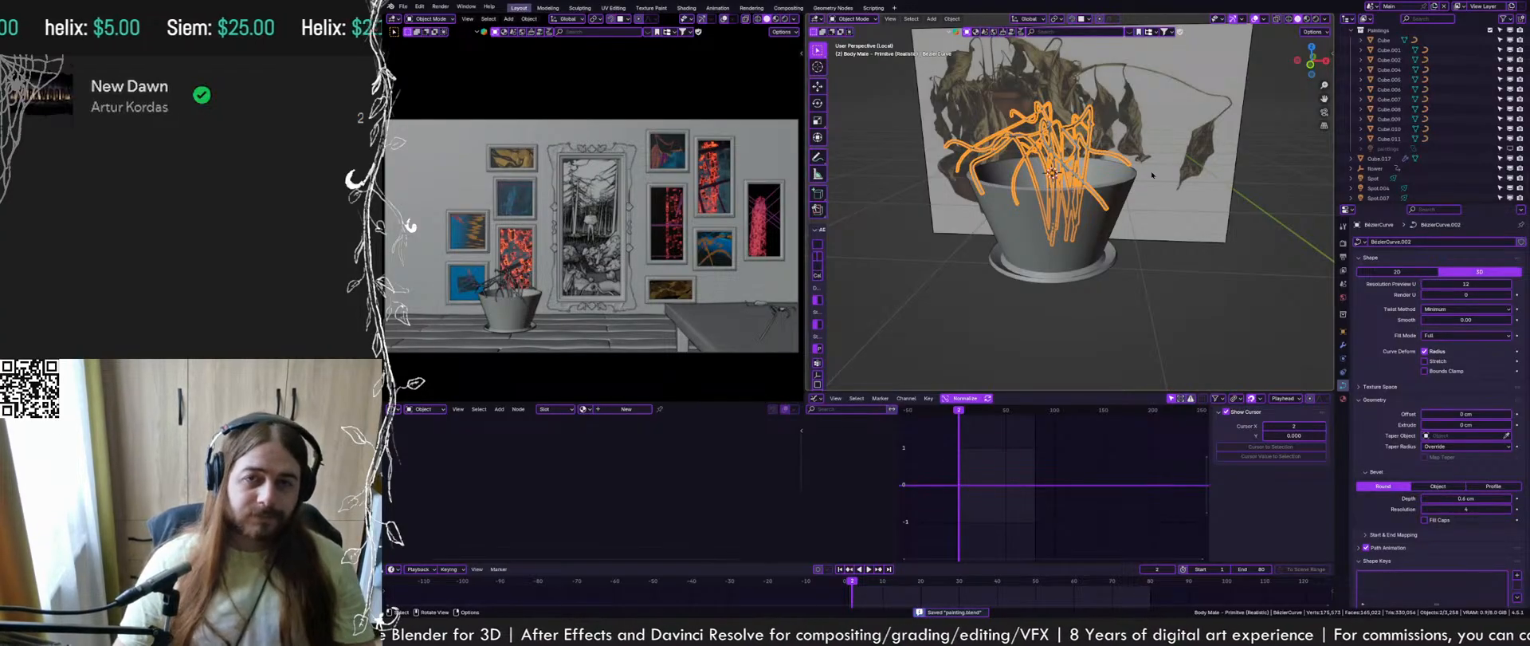
shift+middle_drag(1152, 175, 1057, 293)
click(1123, 253)
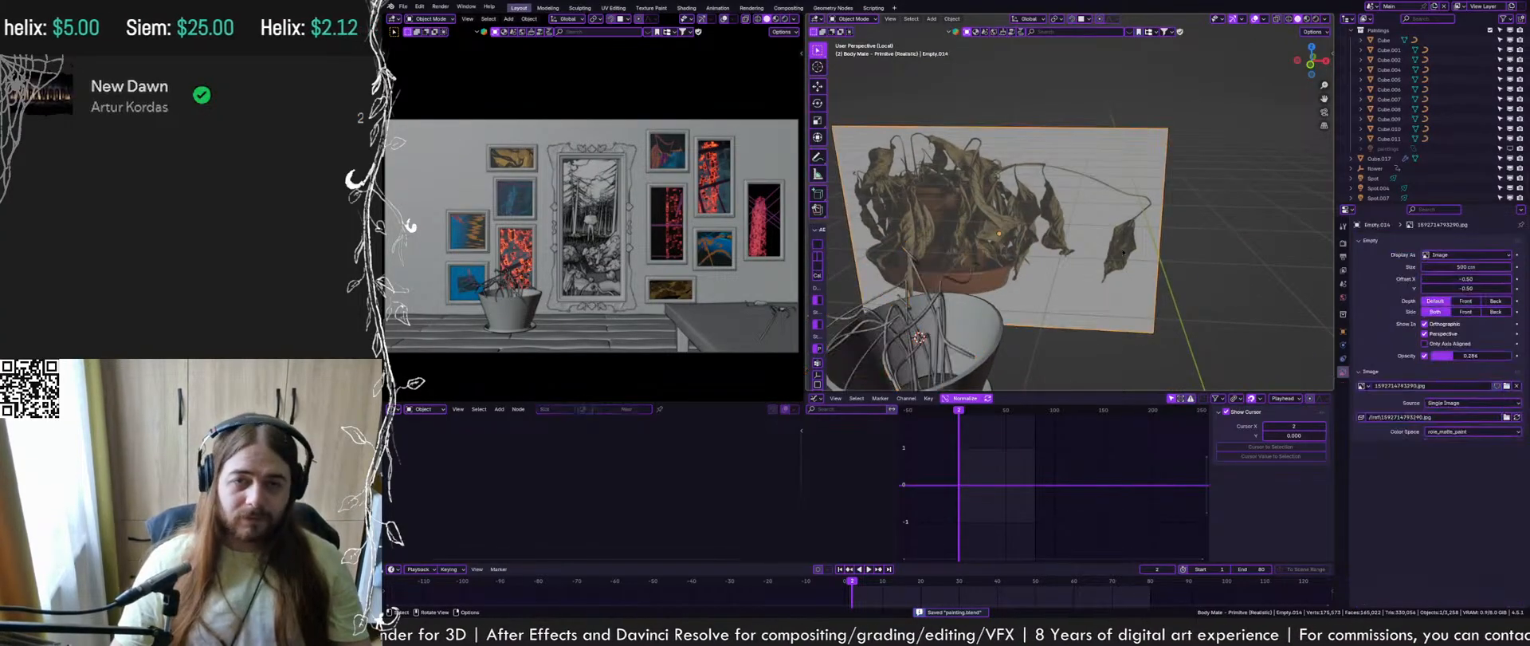
click(1185, 239)
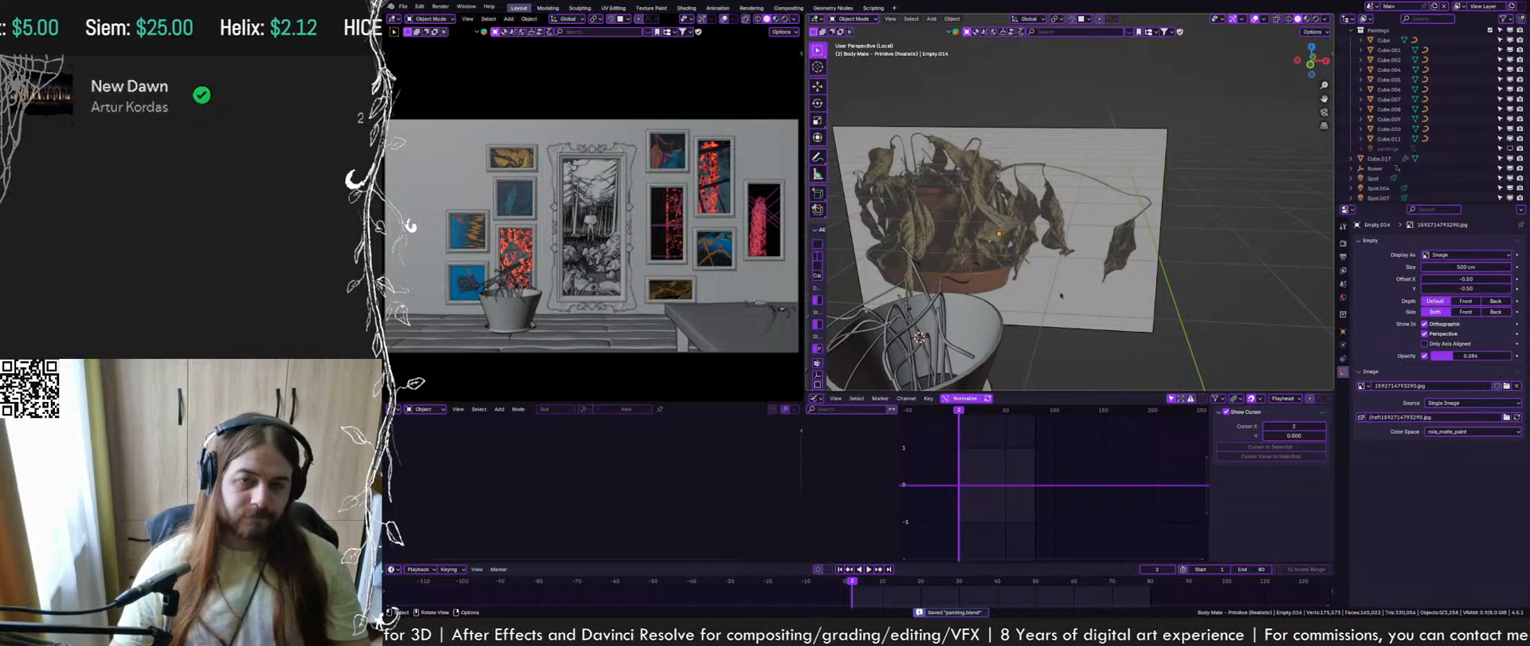
Add a plane mesh beside the pot and scale it down in Edit Mode as the base for a leaf
shift+middle_drag(1053, 352, 1055, 312)
key(shift+a)
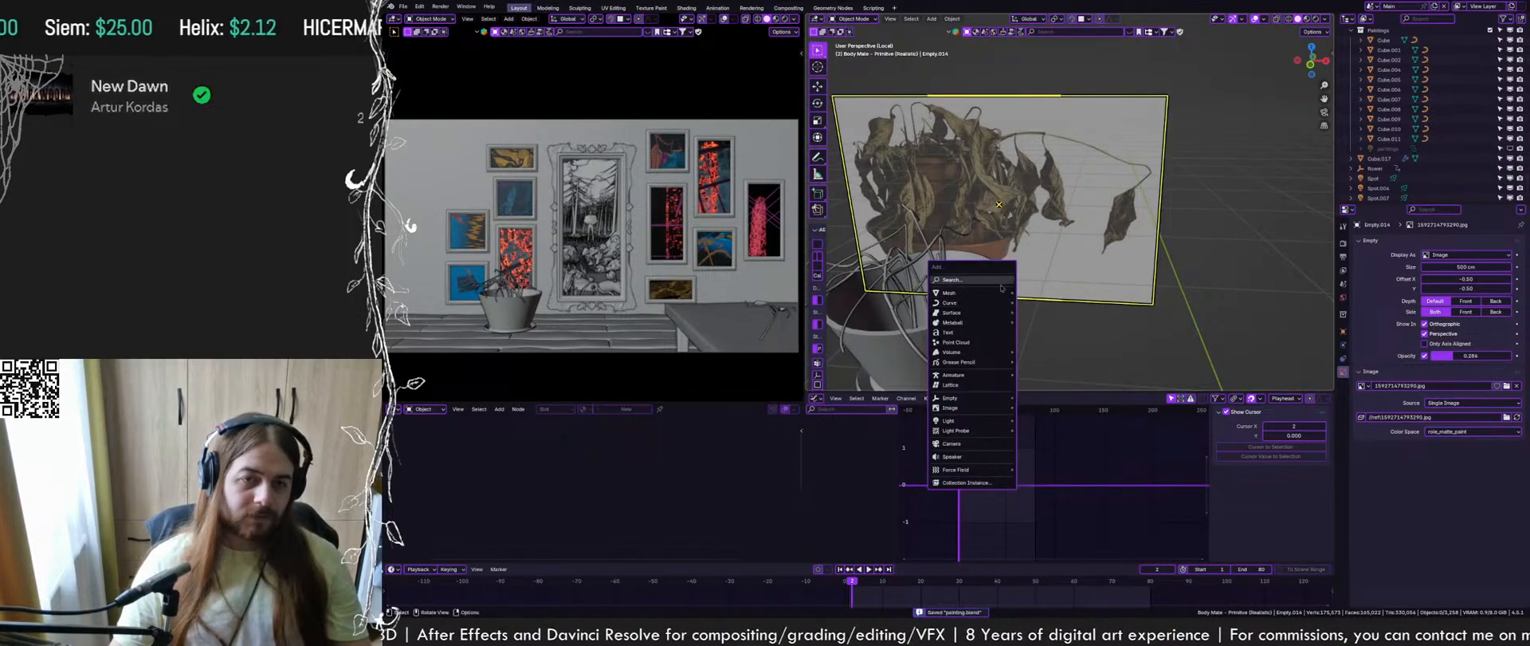
mouse_move(982, 293)
click(1038, 293)
key(Tab)
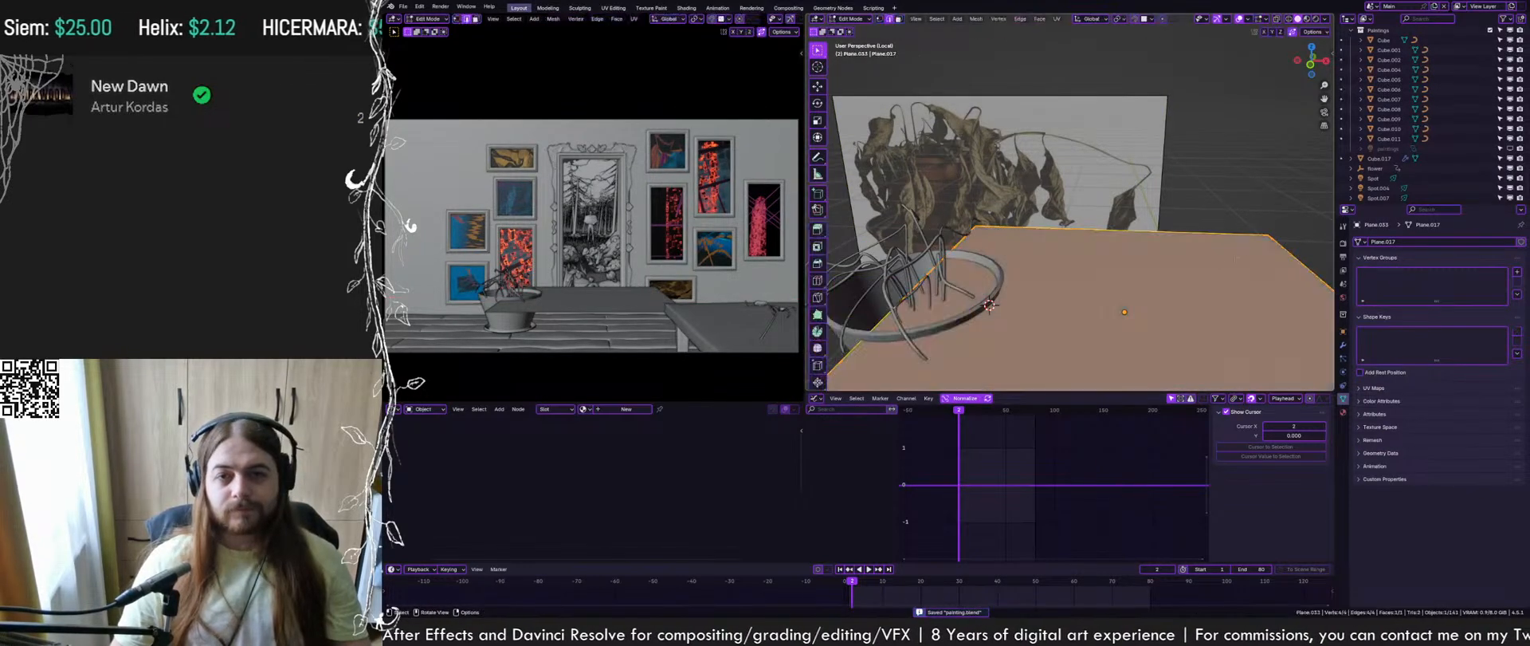
key(s)
click(1178, 268)
key(s)
click(1186, 283)
middle_drag(1188, 281, 1163, 315)
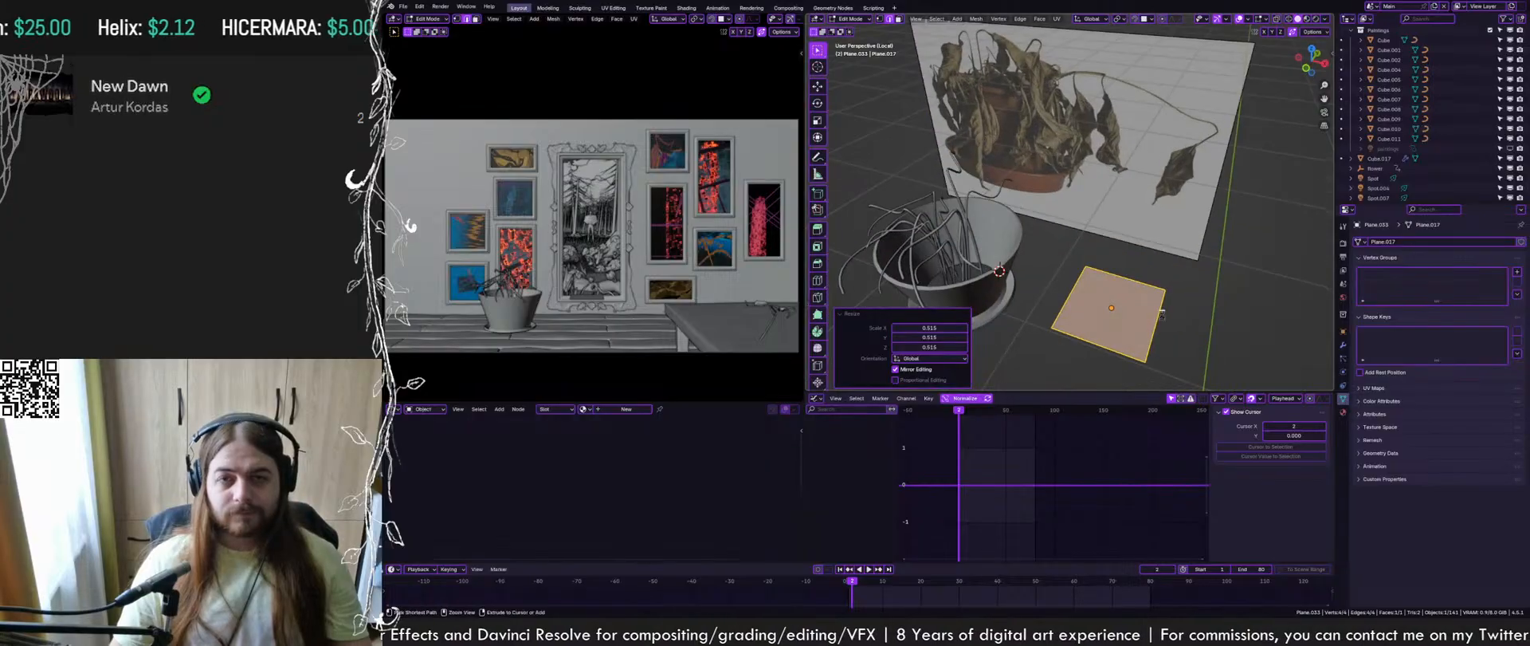
Cut the plane lengthwise down the middle and move its two near corners along Y to form a pointed end
click(1095, 345)
right_click(1095, 345)
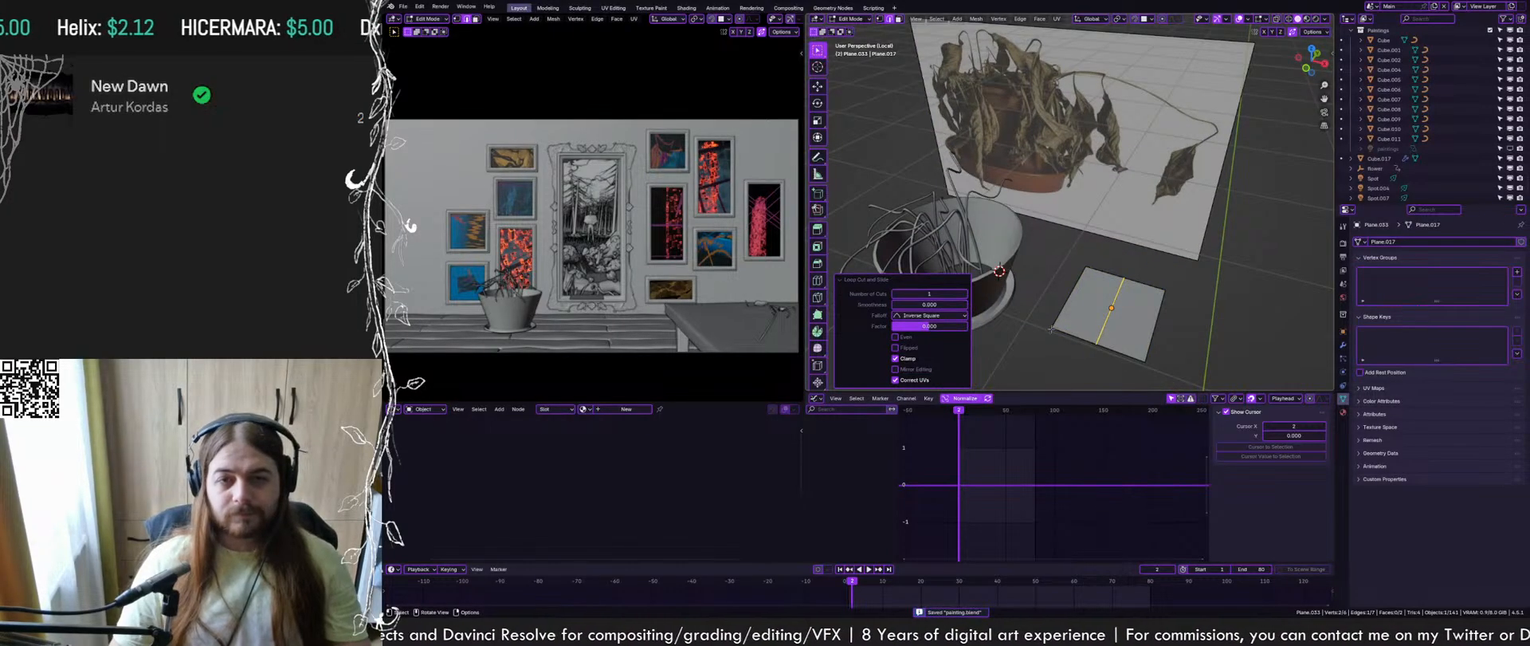
key(1)
click(1052, 324)
shift+click(1146, 362)
key(g)
key(y)
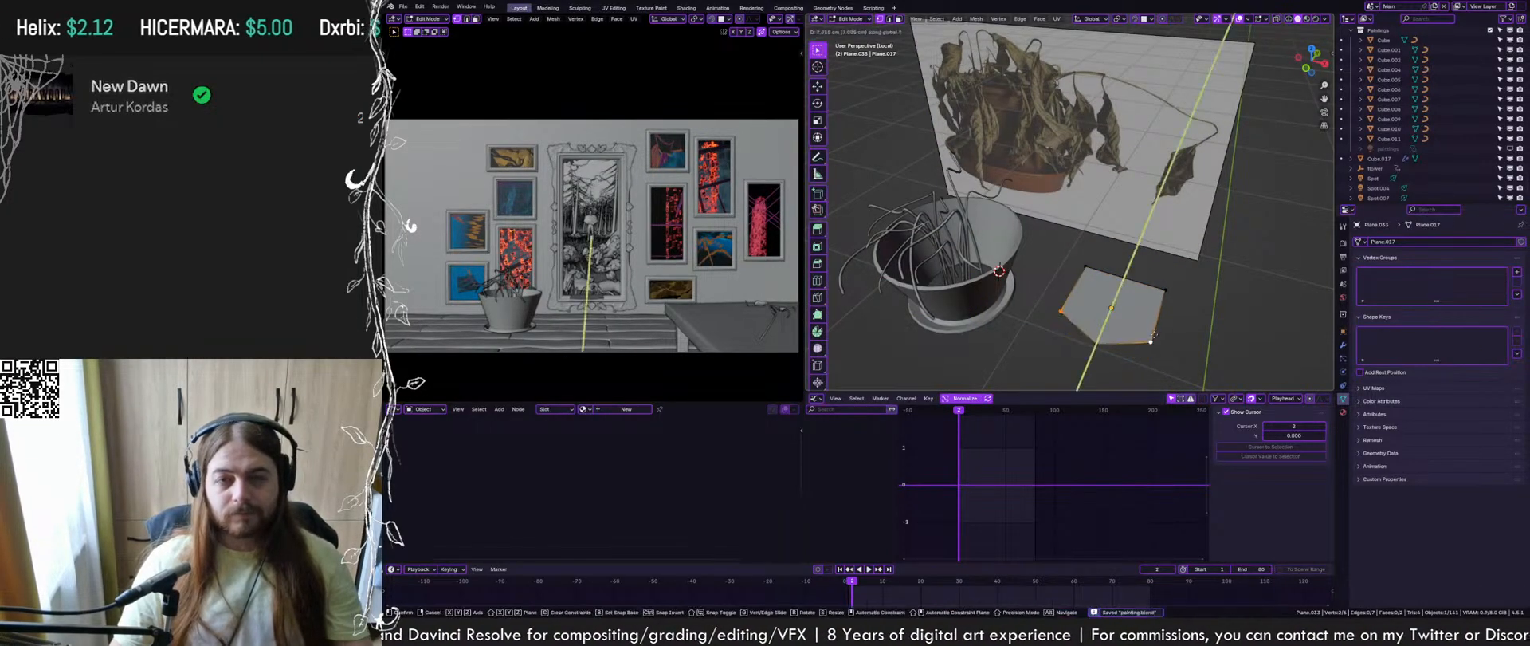
click(1181, 331)
Stretch the leaf's far end along Y into a point and add a Subdivision Surface to round the outline
middle_drag(1158, 280, 1062, 288)
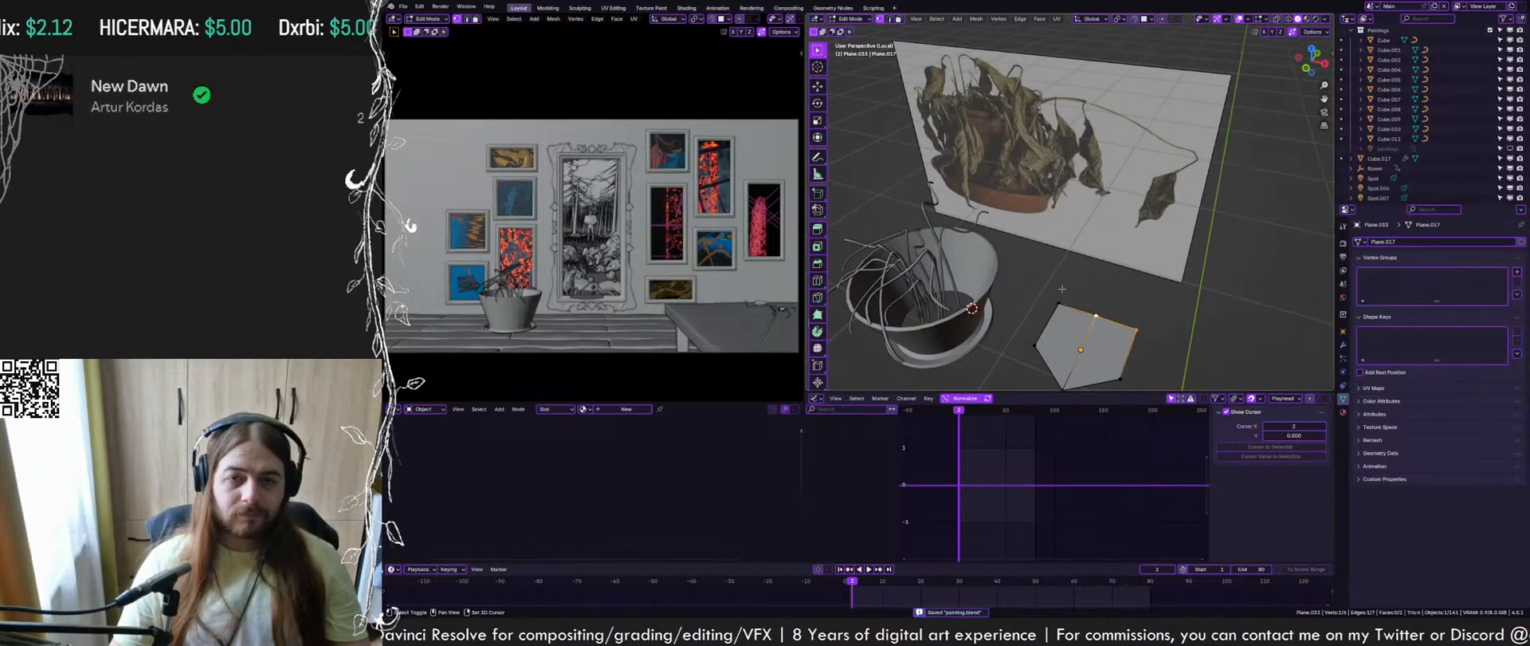
key(ctrl+1)
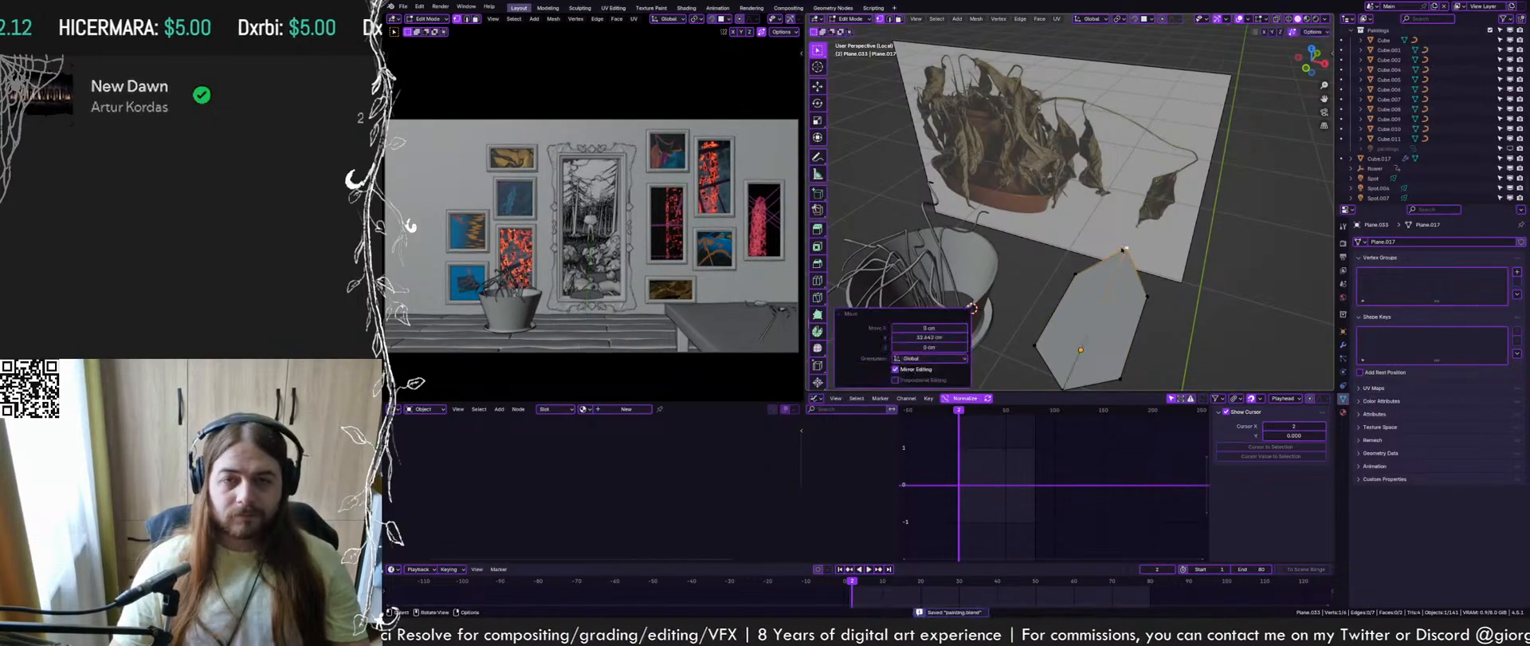
key(Tab)
middle_drag(1143, 320, 1117, 244)
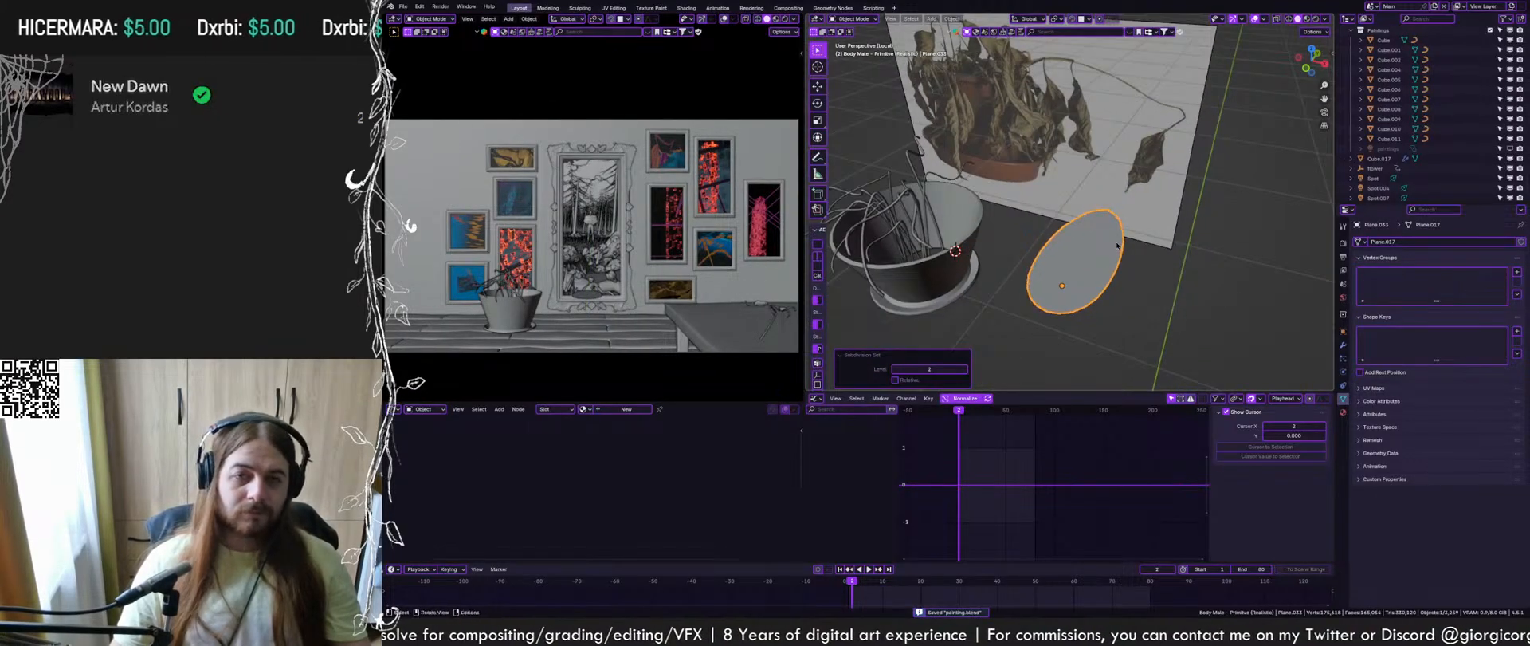
Add a centred loop cut across the width of the leaf
key(Tab)
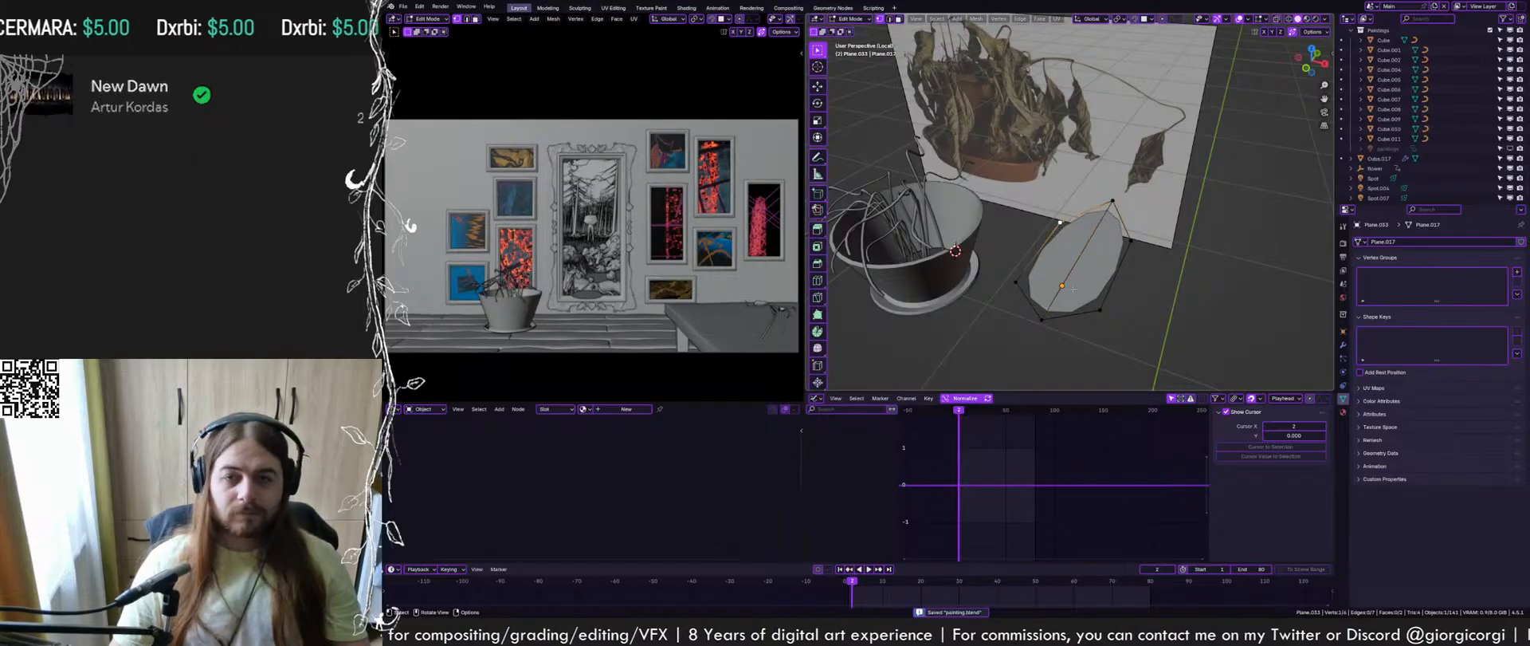
key(ctrl+r)
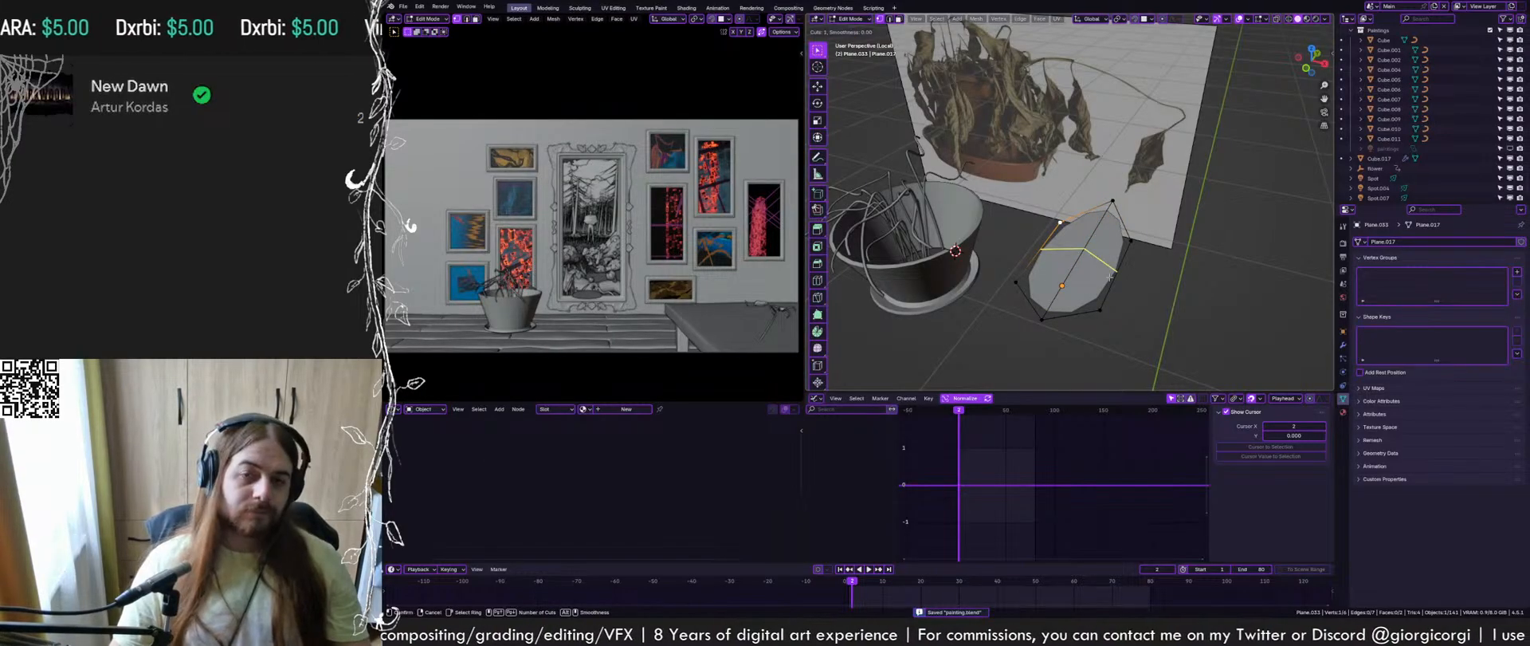
click(1110, 276)
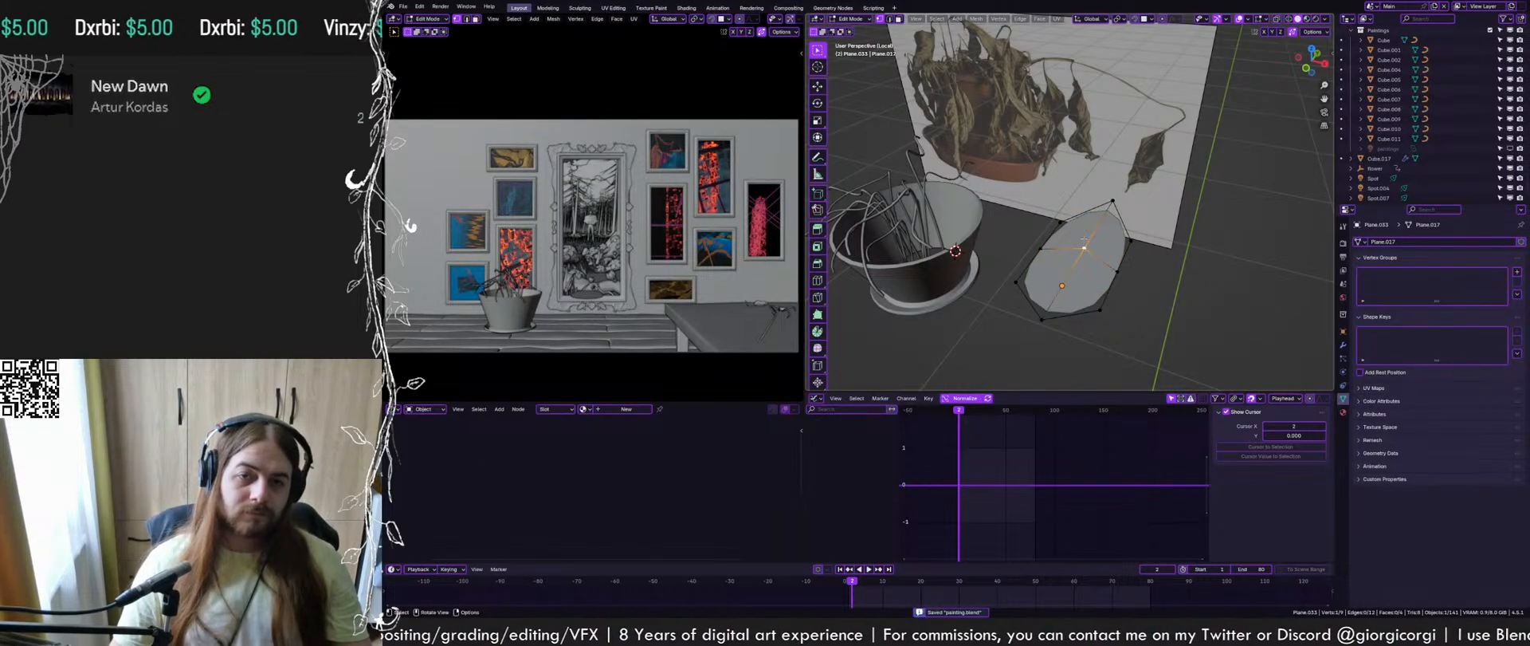
key(ctrl+r)
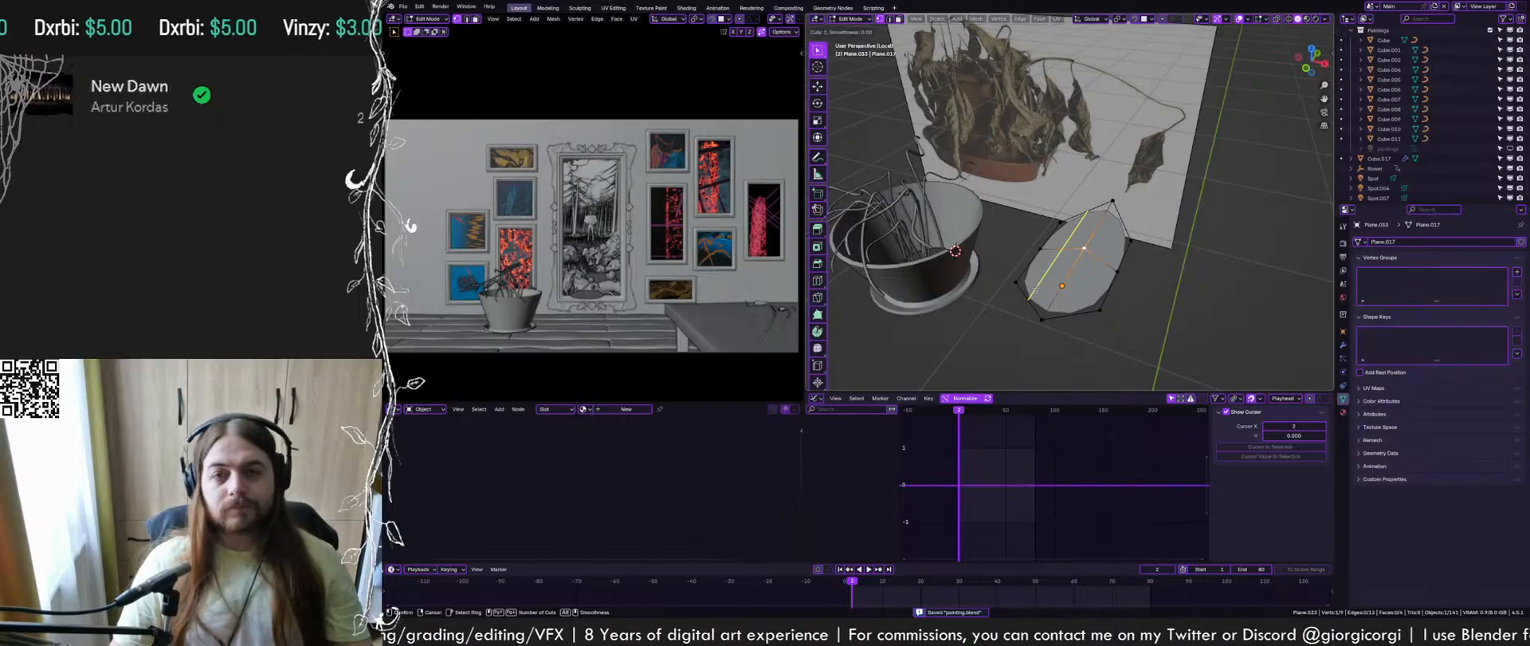
key(Escape)
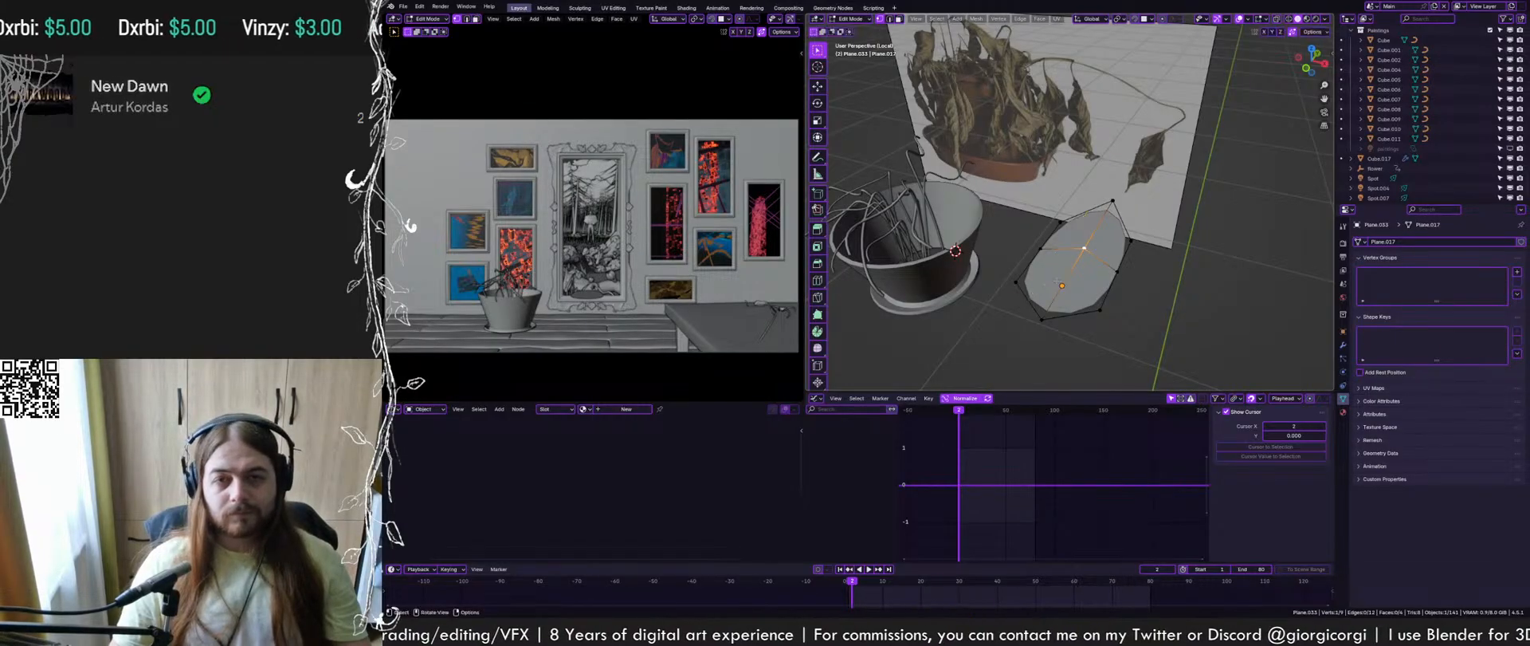
Add another loop cut across the leaf's lower part and one lengthwise loop cut in each half
key(ctrl+r)
click(1073, 265)
key(ctrl+r)
click(1051, 275)
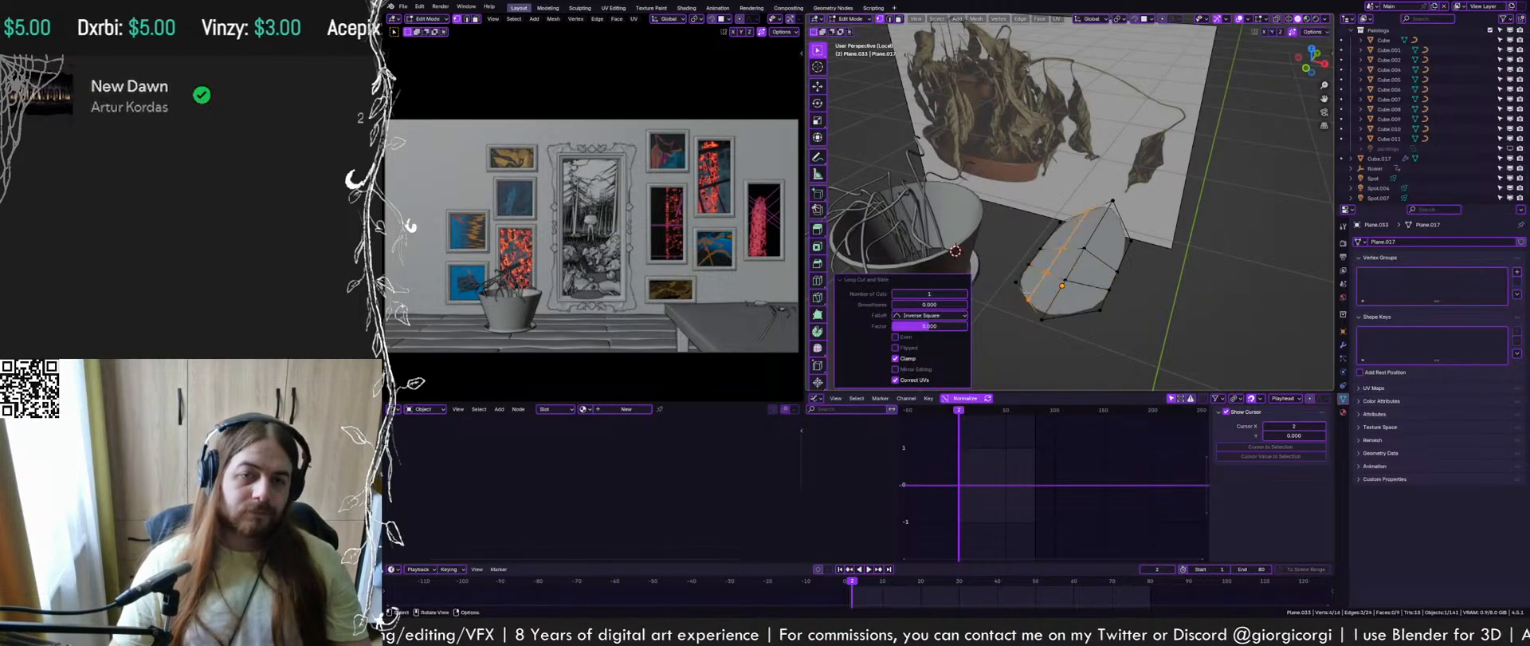
click(1035, 294)
right_click(1036, 302)
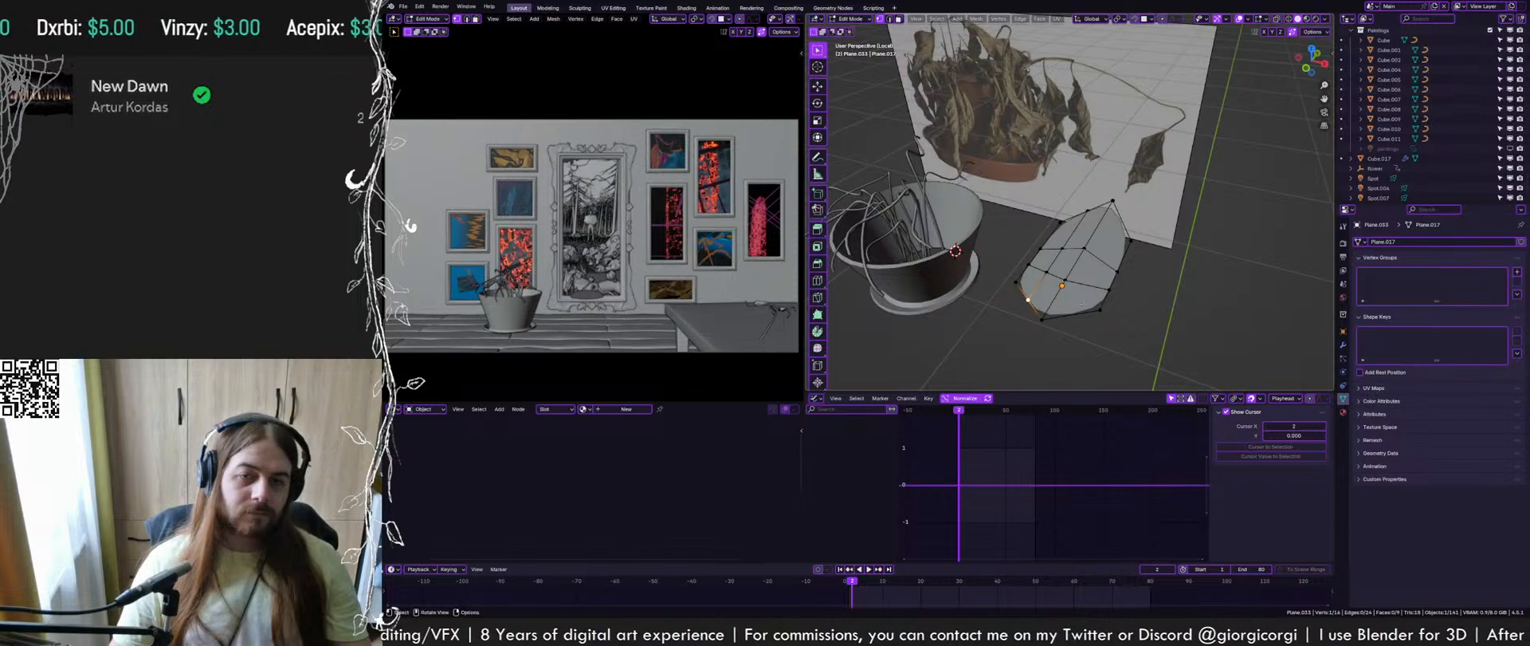
key(ctrl+r)
click(1071, 310)
right_click(1071, 309)
click(1071, 315)
Toggle X mirror editing and slide a vertex near the leaf's base along its edge
middle_drag(1156, 185, 1156, 247)
click(1266, 33)
key(g)
key(g)
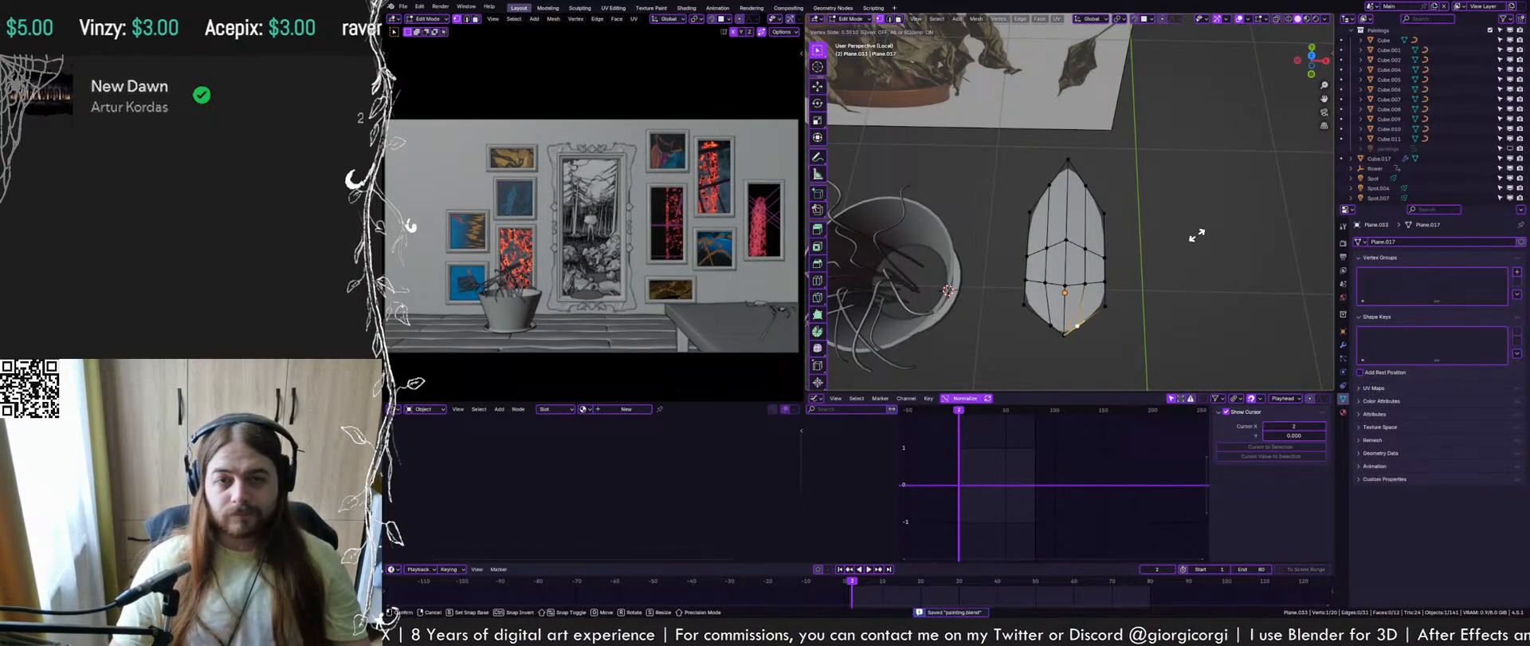
click(1191, 238)
Try to move the inner lengthwise vertices of the leaf along Z to give it relief
click(1028, 257)
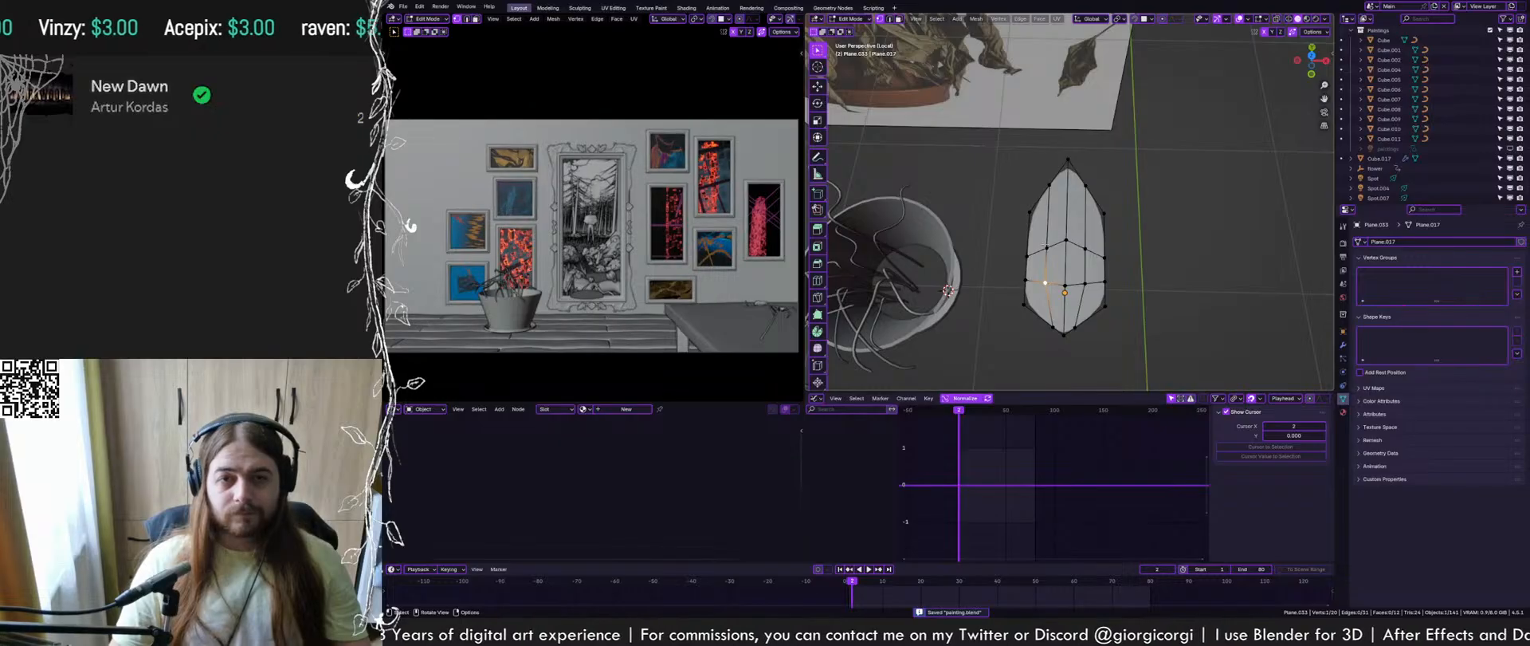
ctrl+click(1046, 246)
middle_drag(1046, 246, 1036, 206)
shift+middle_drag(1037, 205, 1086, 289)
key(g)
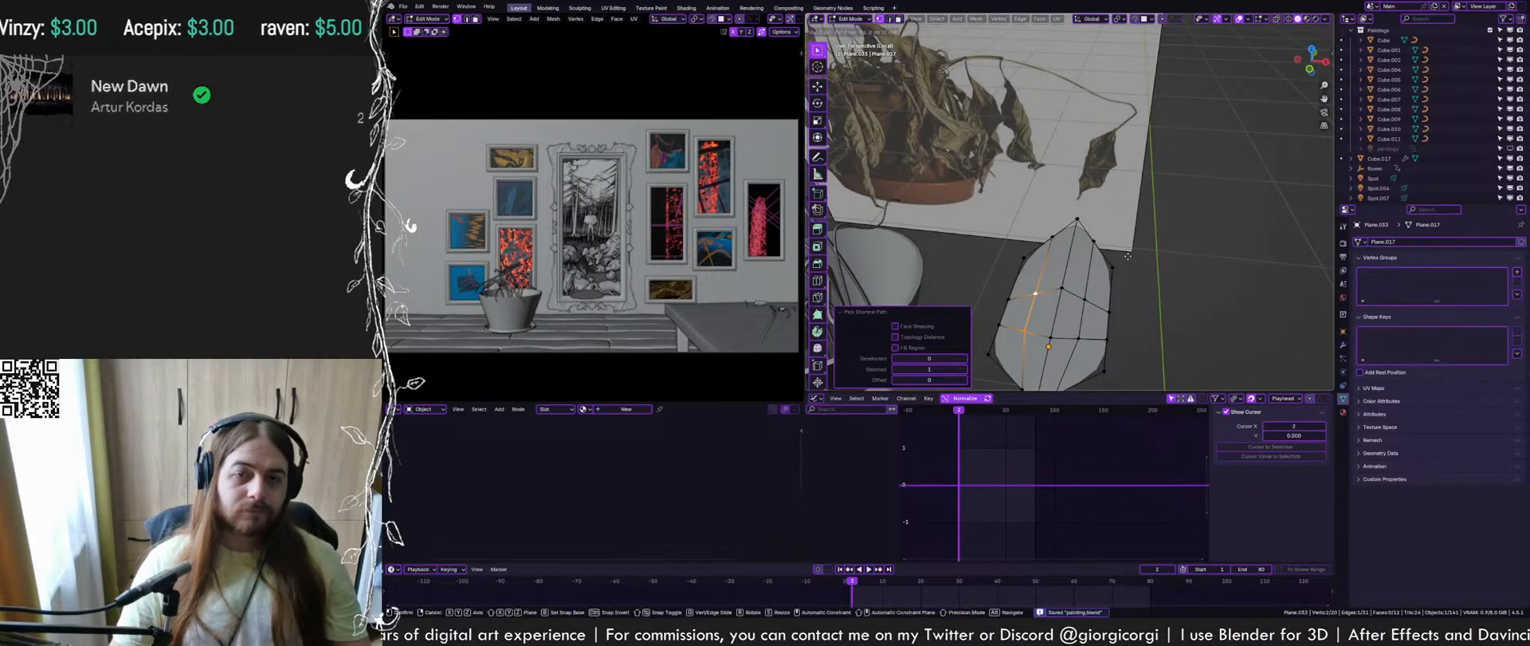
key(z)
right_click(1130, 247)
click(1076, 221)
click(1021, 259)
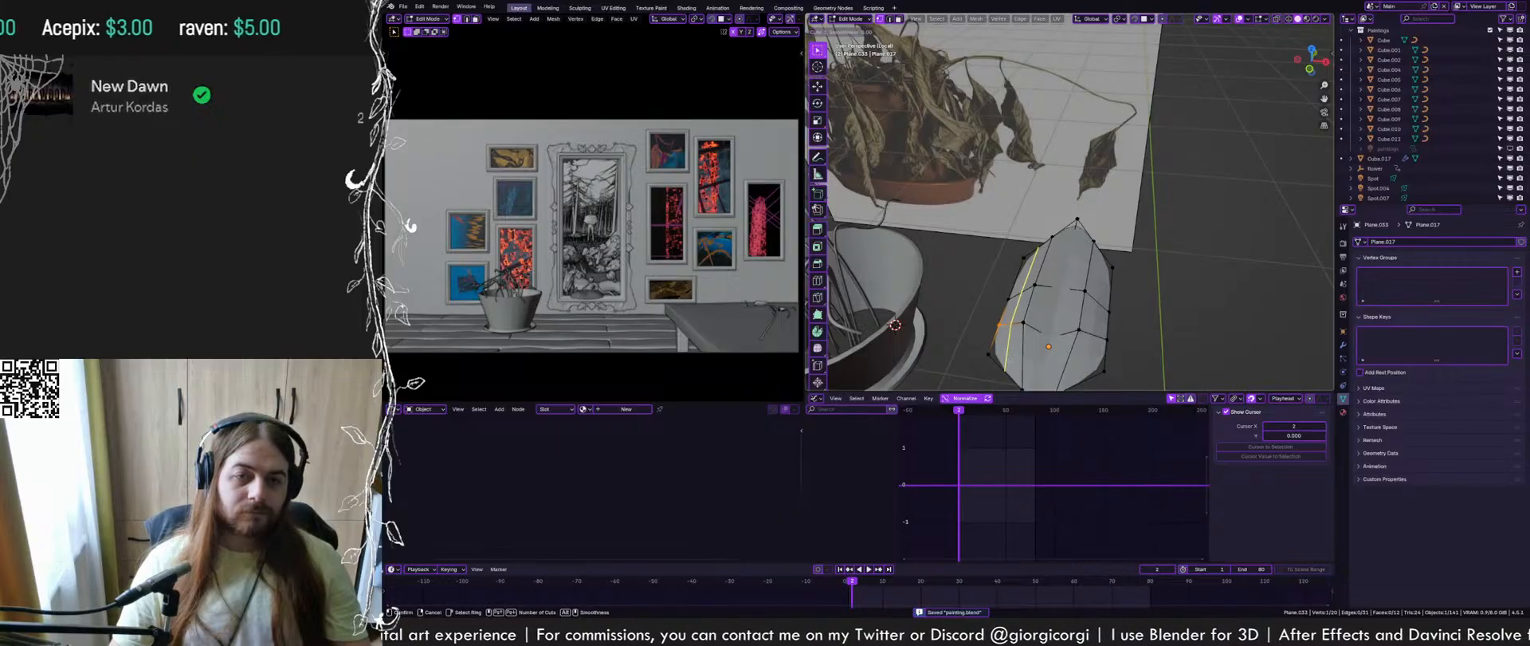
Add two more lengthwise loop cuts to the leaf, one on each side
key(ctrl+r)
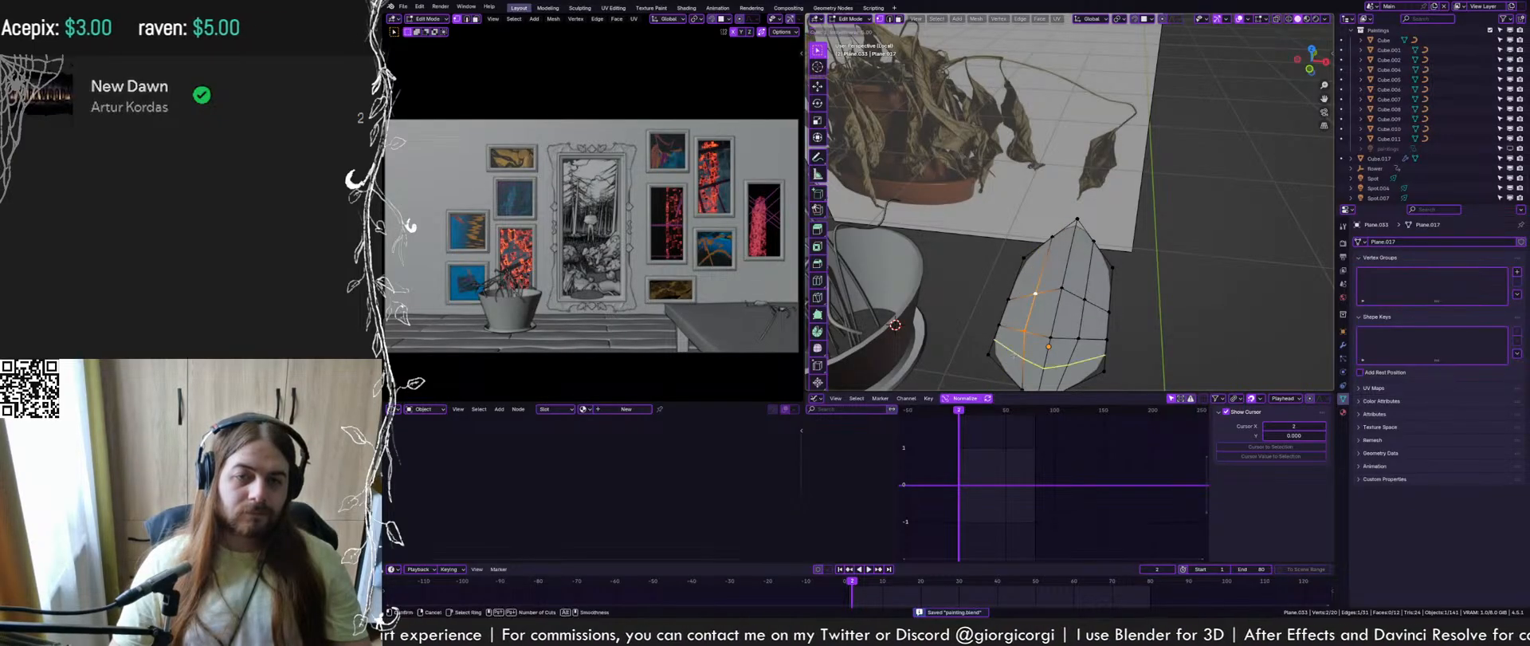
click(1005, 368)
right_click(1005, 368)
key(ctrl+r)
click(1091, 345)
right_click(1091, 345)
Select inner vertices along the leaf's lengthwise rows and move them along Z to crease the surface
click(1092, 340)
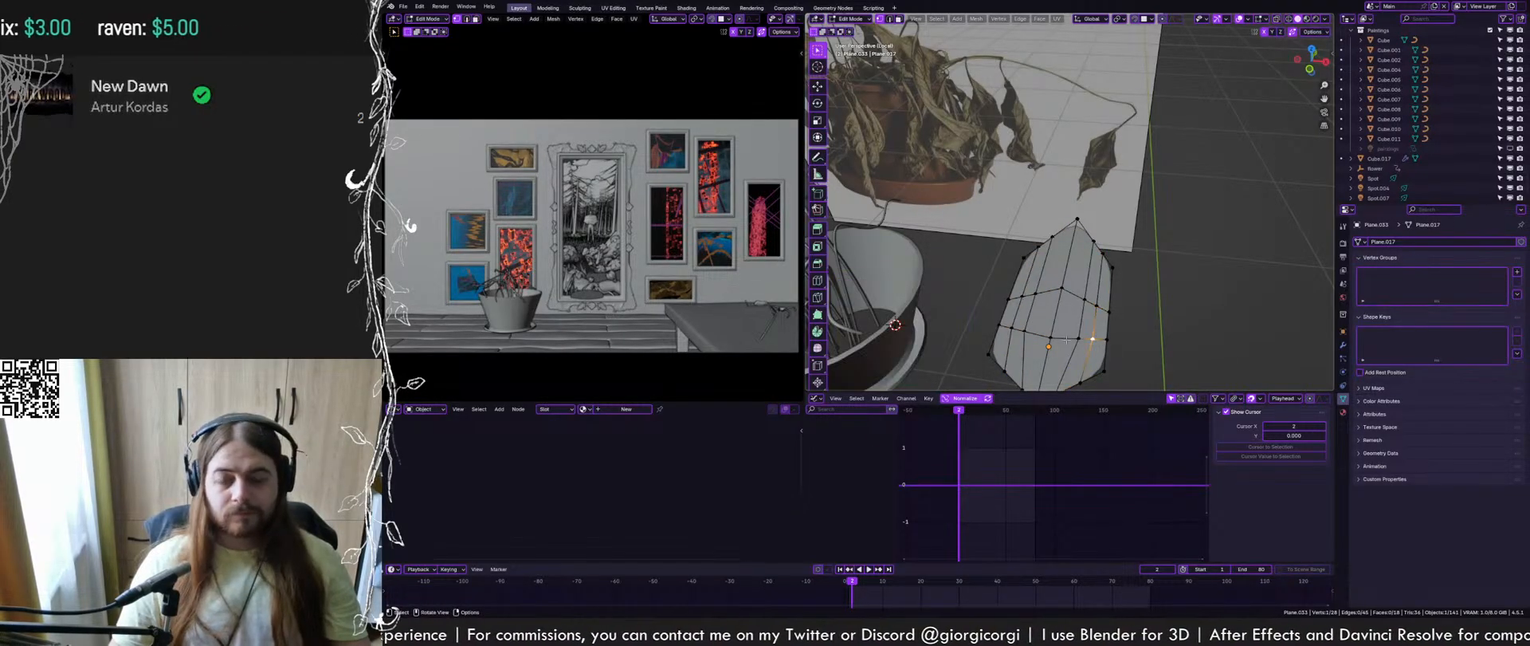
ctrl+click(1084, 300)
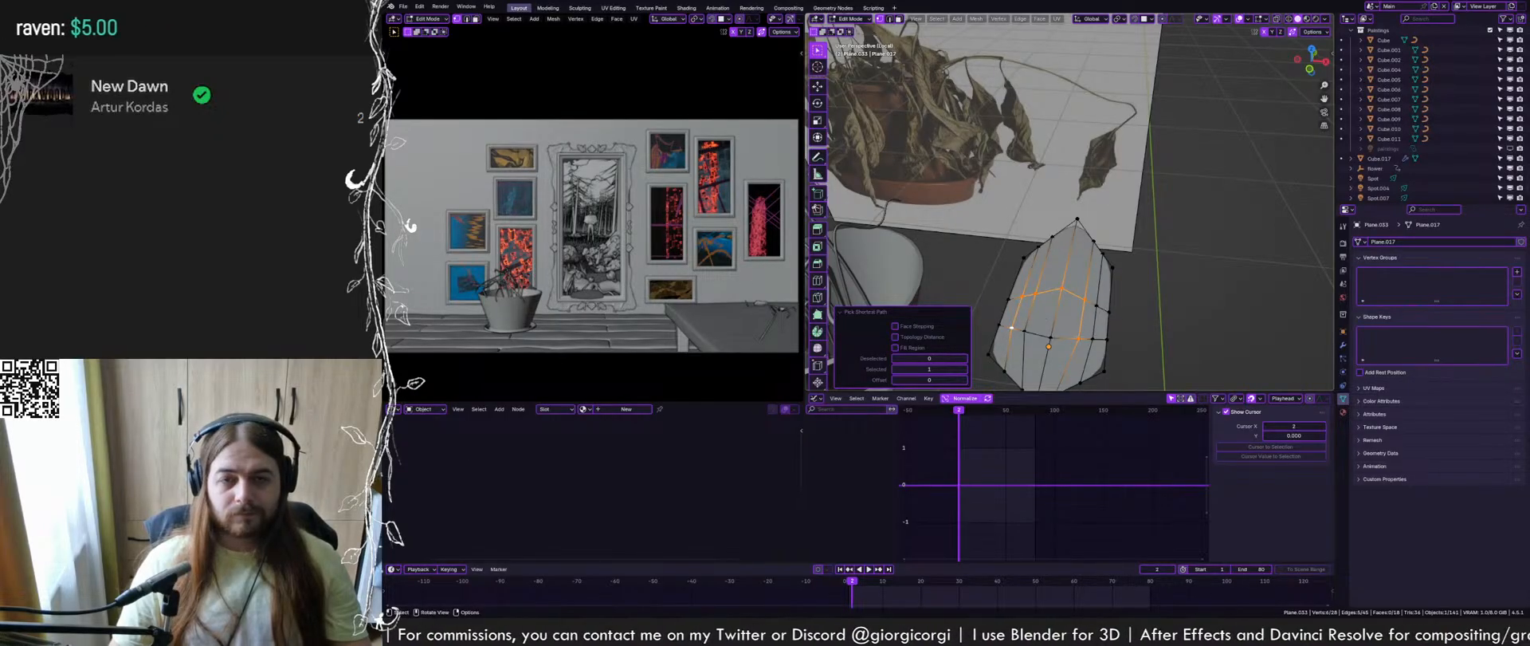
key(g)
key(z)
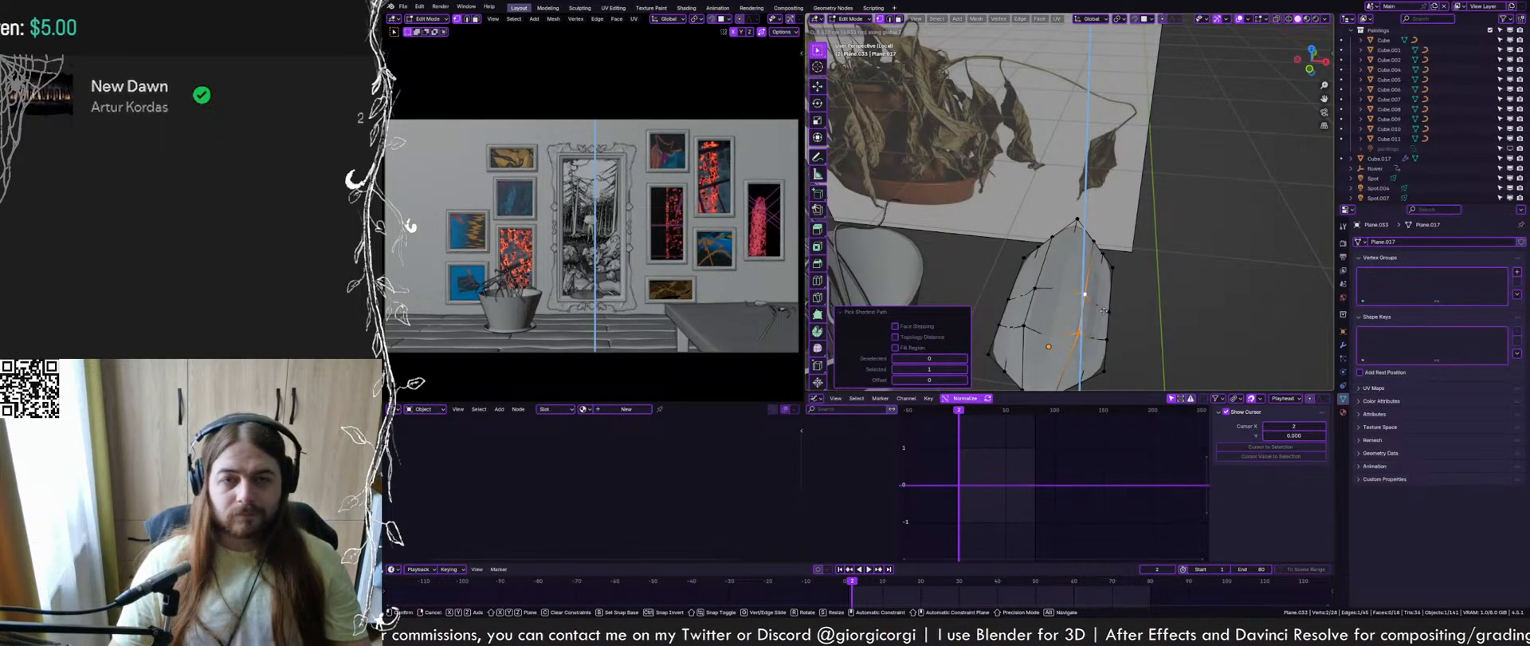
right_click(1104, 311)
Shade the leaf smooth in Object Mode and return to editing its mesh
click(1056, 292)
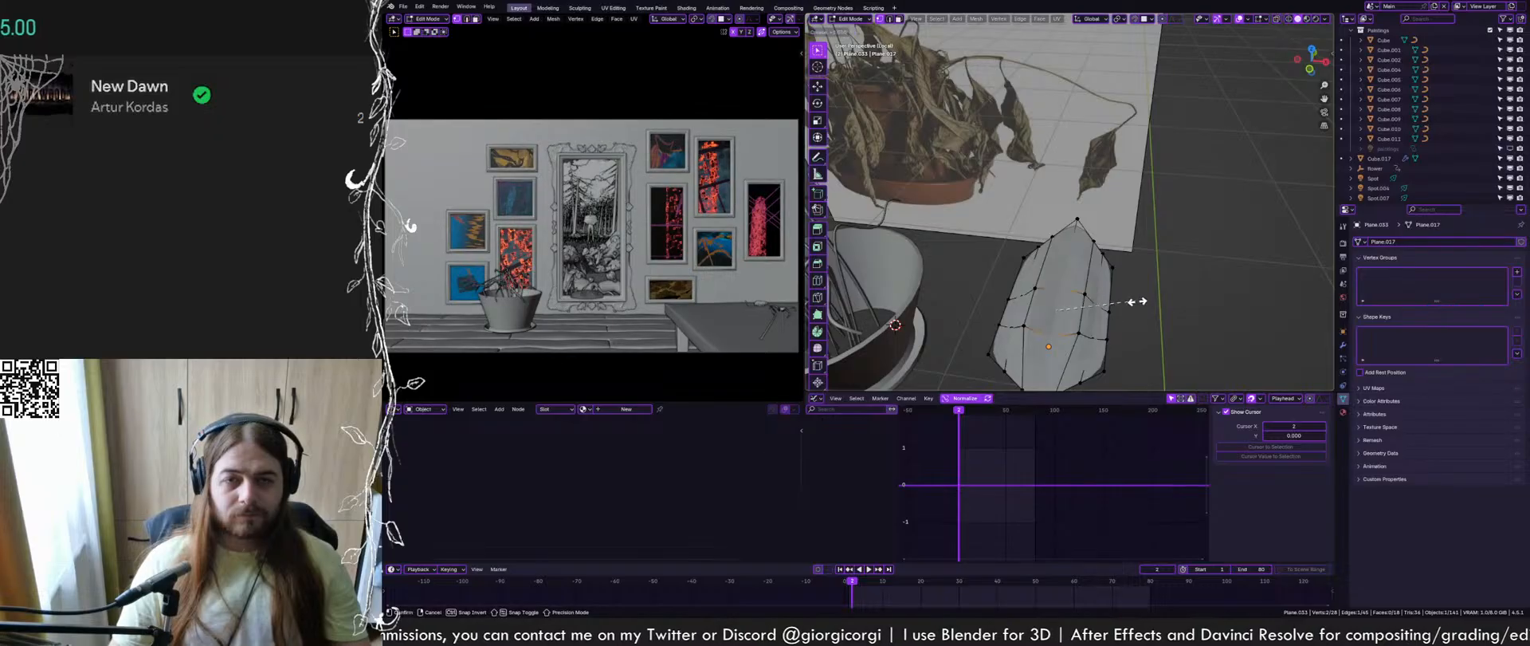
key(Tab)
right_click(1060, 301)
click(1059, 302)
key(Tab)
middle_drag(1059, 303, 1090, 302)
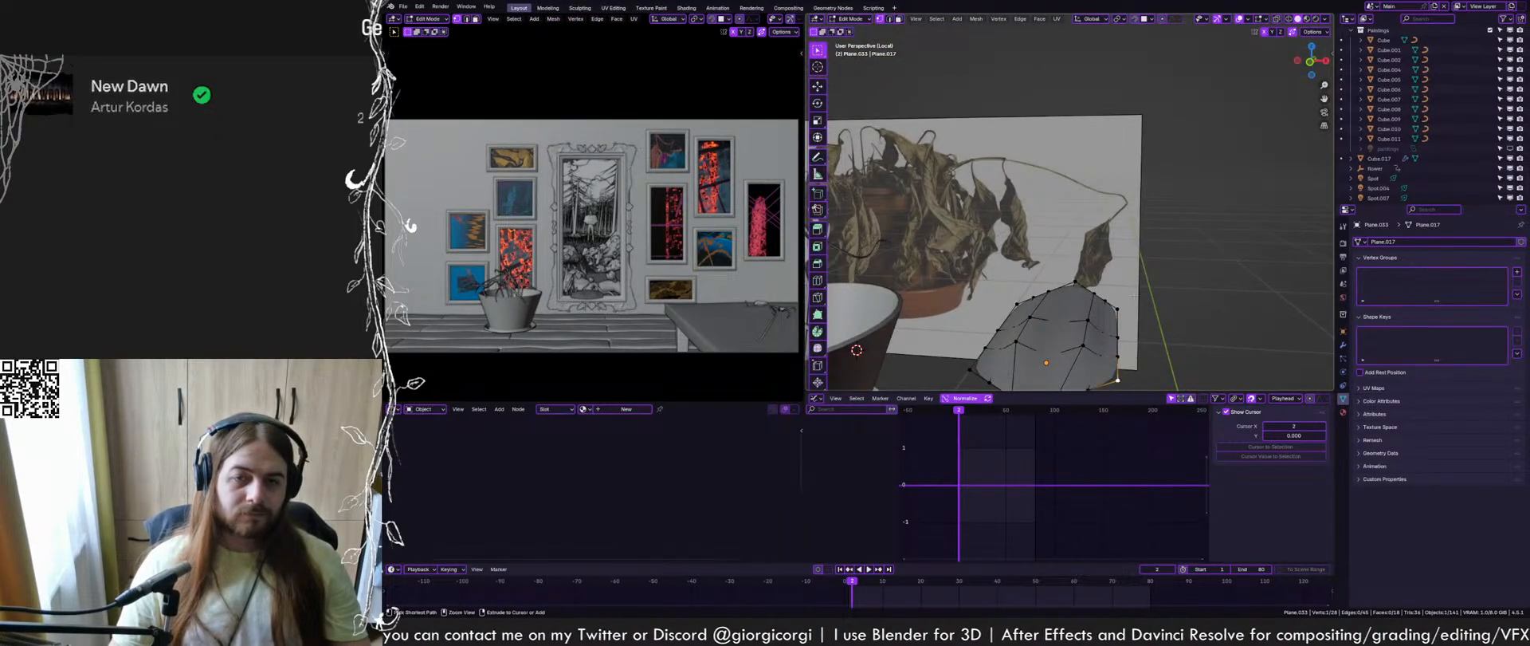
Move the vertices along one side edge of the leaf along Z to curl it, and return to Object Mode
ctrl+click(1117, 334)
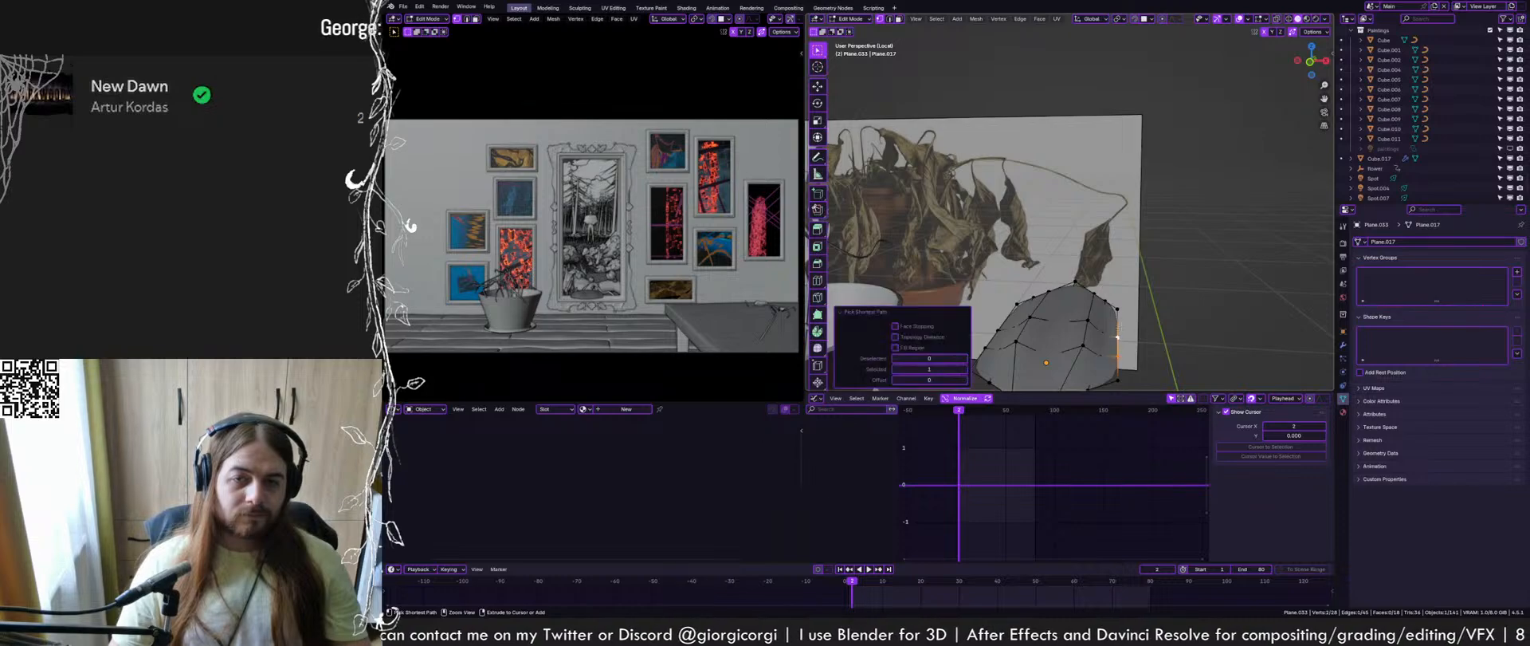
middle_drag(1117, 334, 1235, 259)
key(g)
key(z)
click(1141, 285)
key(Tab)
scroll(1148, 284, down, 3)
key(Tab)
click(1140, 243)
key(Tab)
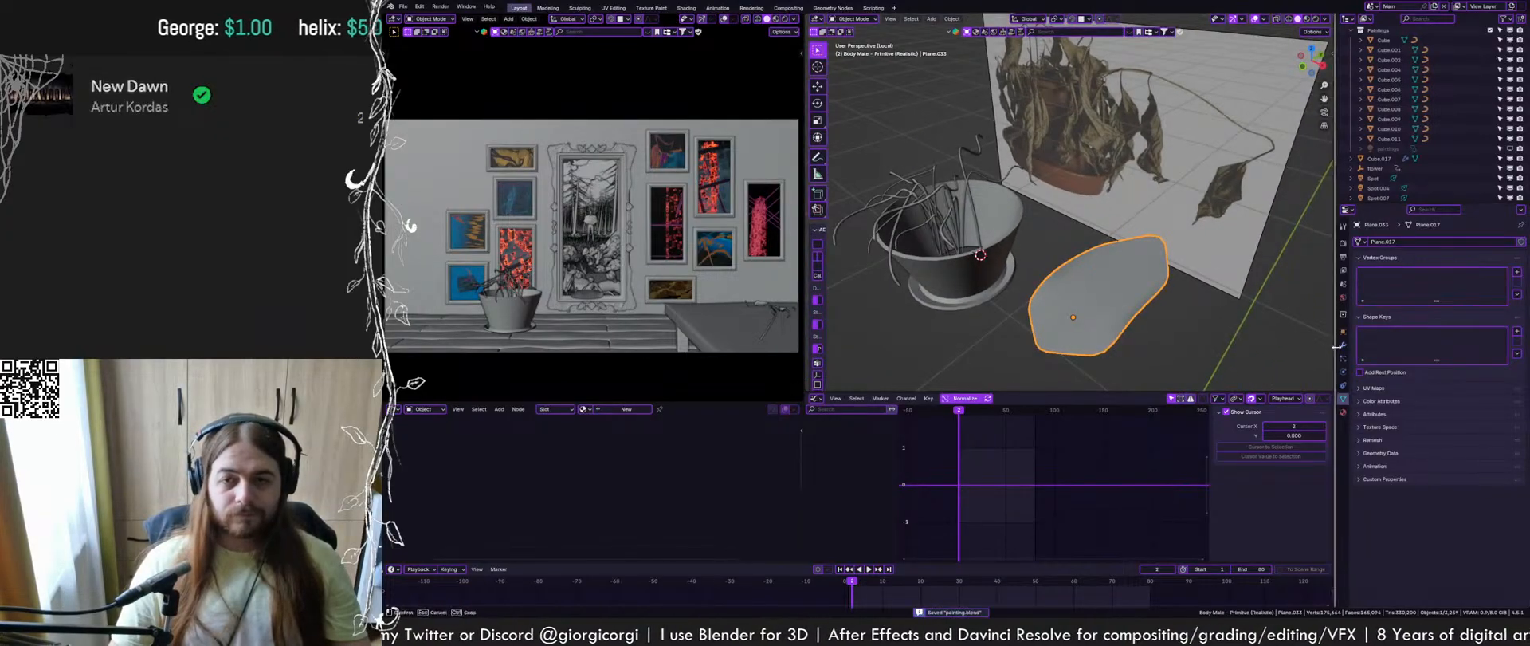
Save the file and add a Displace modifier to the leaf
click(1344, 344)
key(ctrl+s)
click(1452, 245)
text(disp)
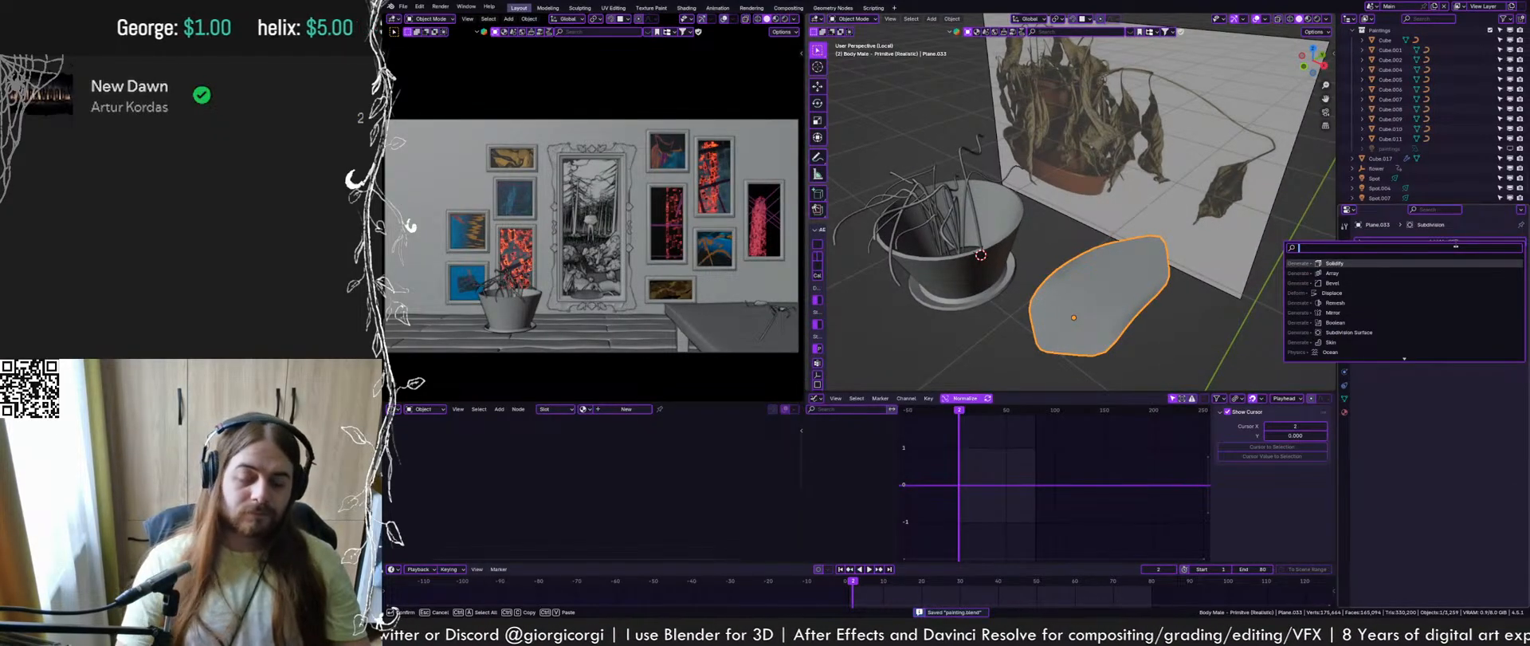
key(Return)
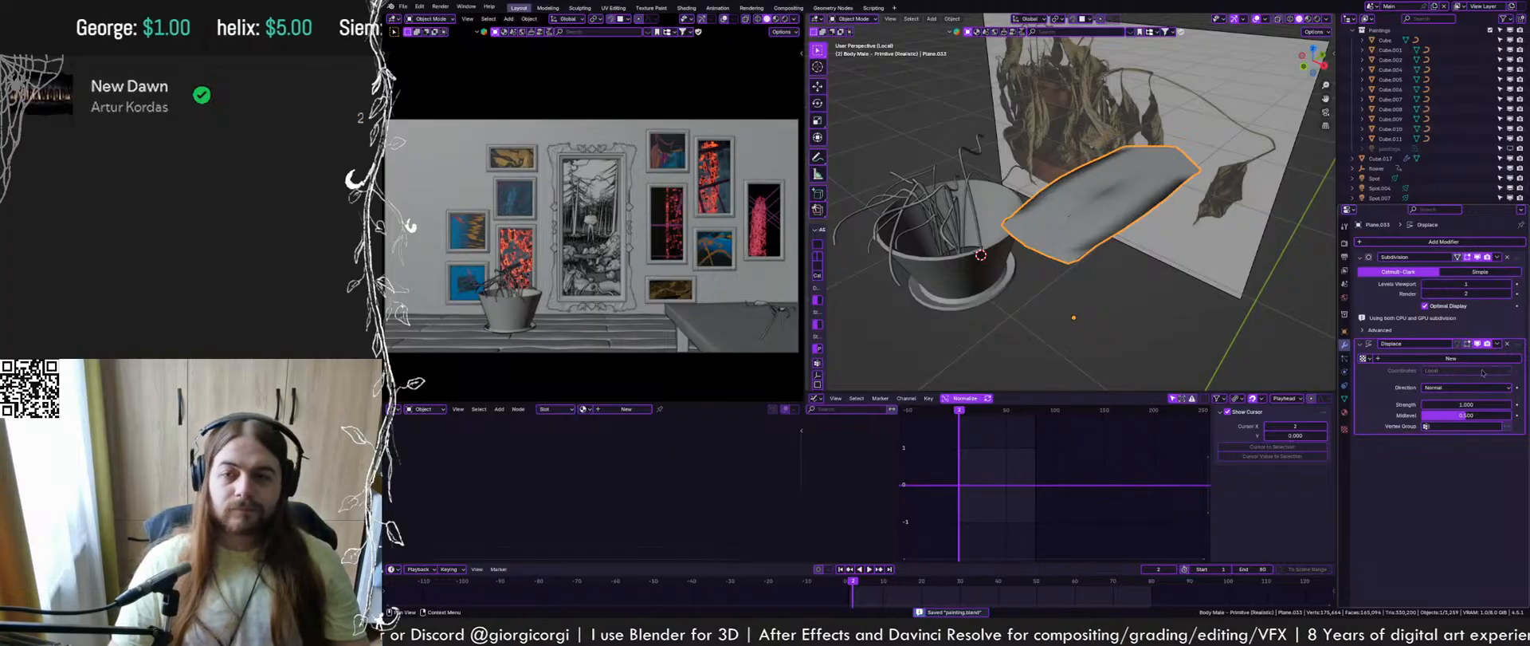
Give the leaf's Displace modifier a new Clouds texture and reduce its strength to 0.310
click(1452, 358)
click(1516, 347)
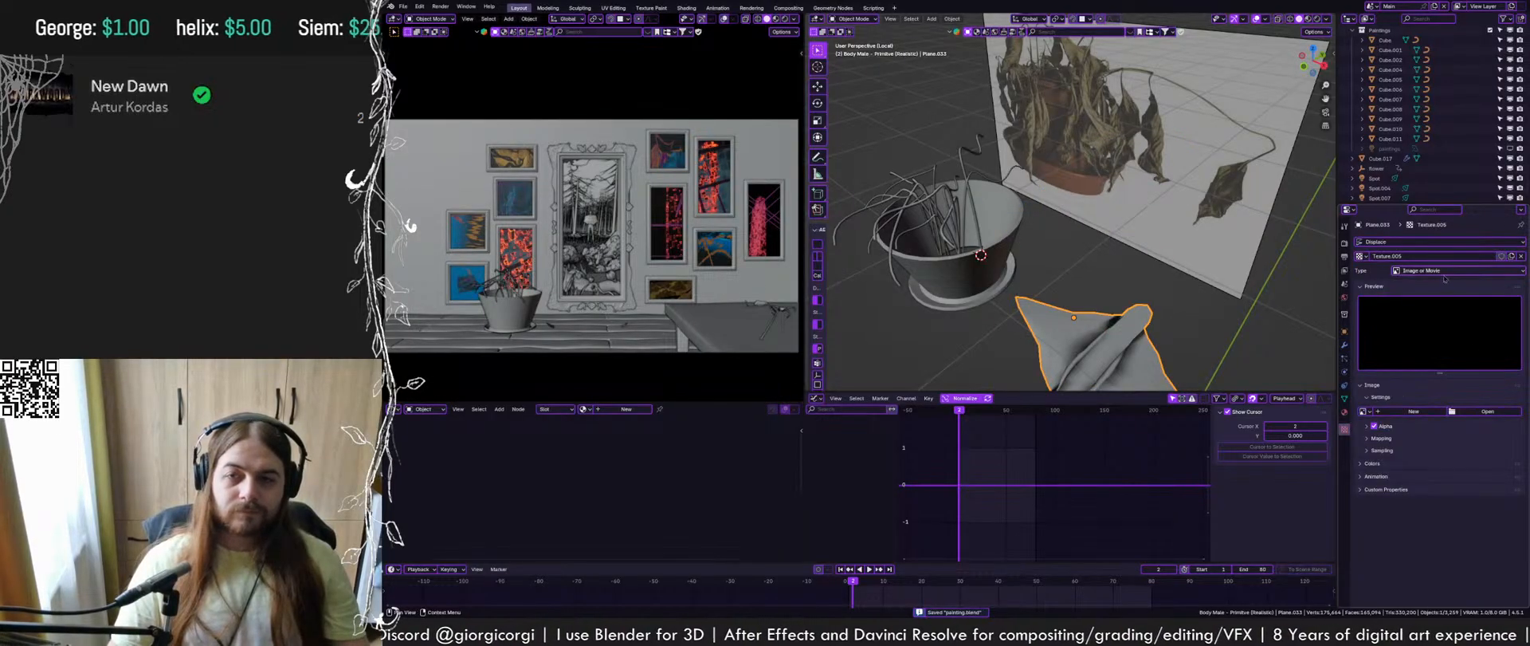
click(1444, 271)
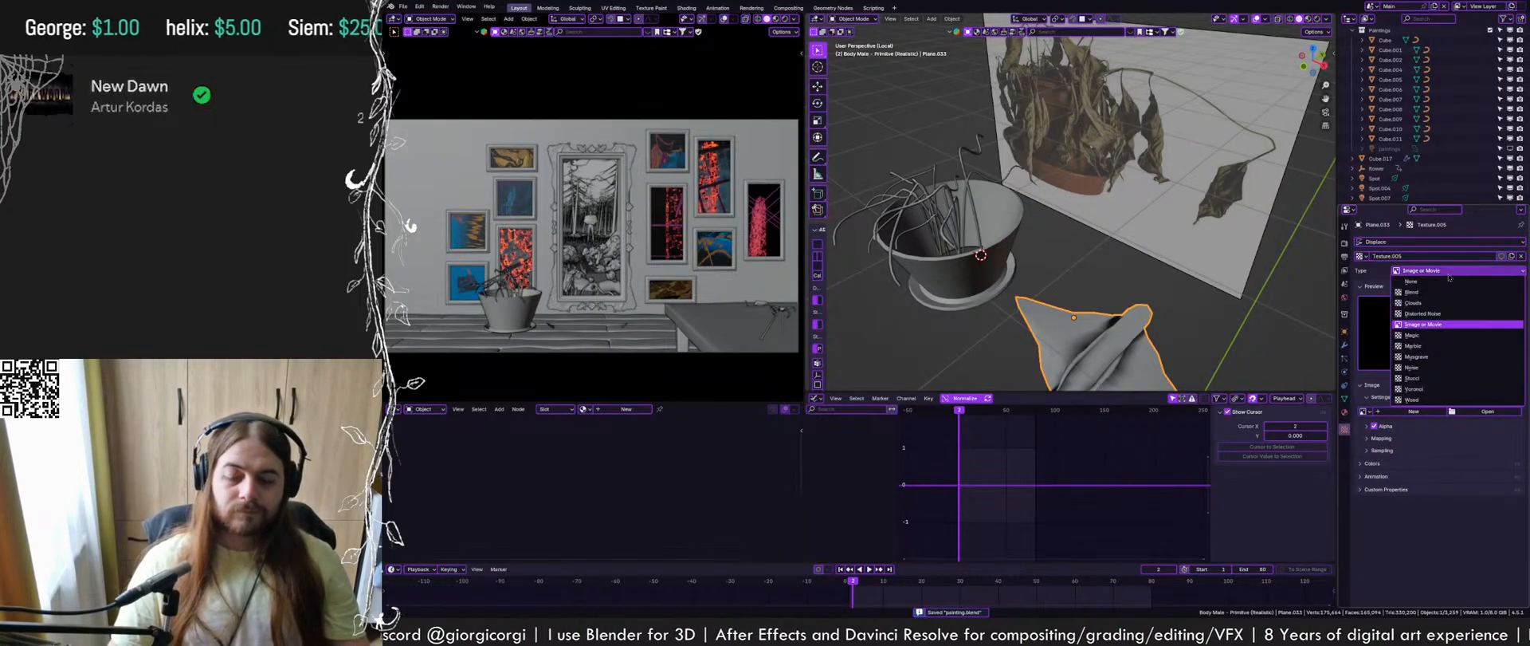
click(1418, 303)
click(1345, 346)
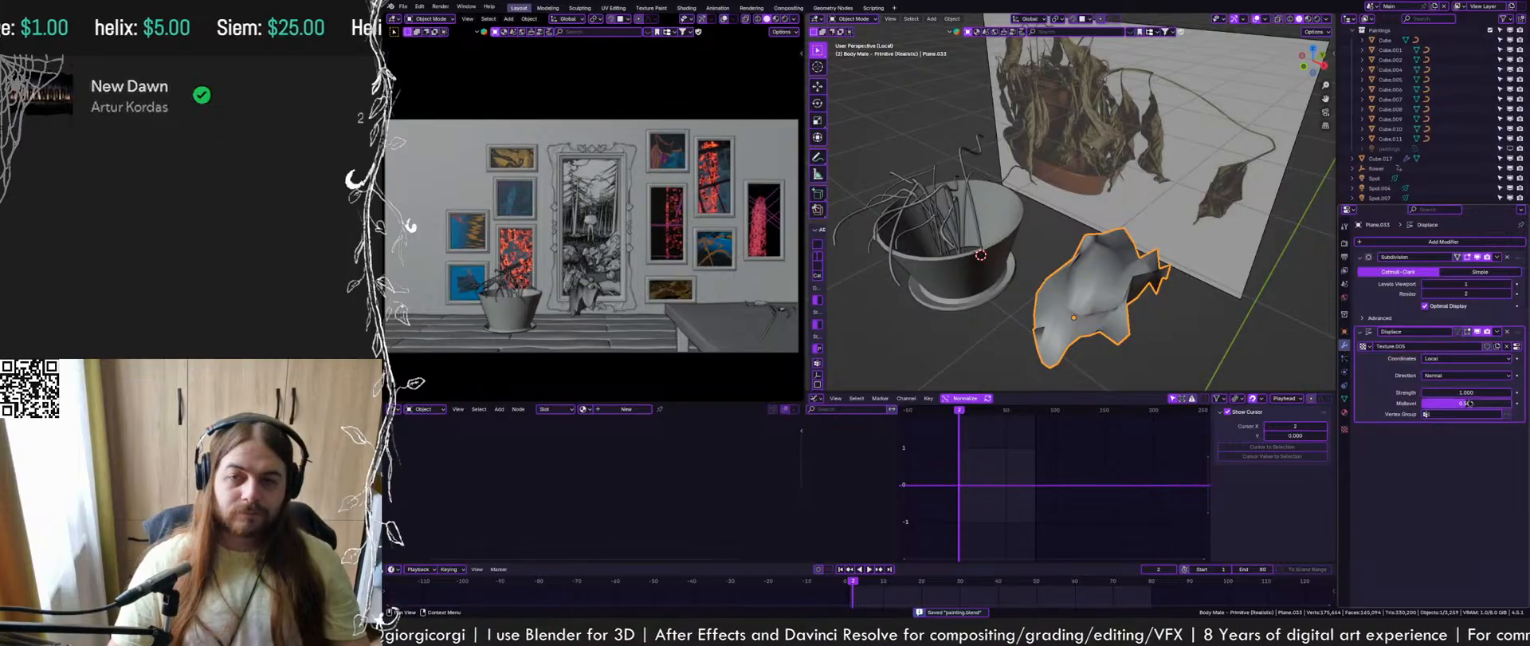
drag(1467, 392, 1415, 392)
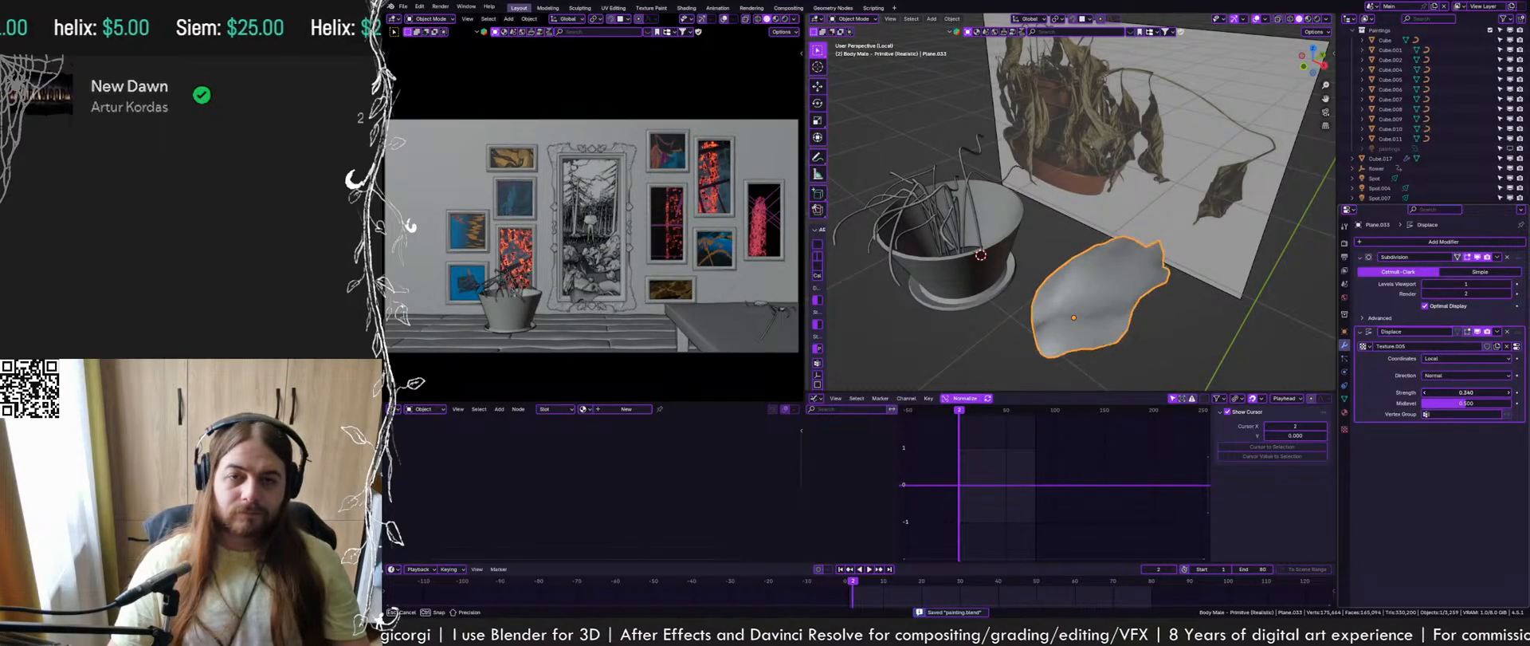
Examine the displaced leaf from several angles and compare it with its underlying mesh
scroll(1147, 239, up, 2)
middle_drag(1147, 231, 1188, 231)
key(Tab)
key(a)
scroll(1188, 232, up, 1)
key(alt+a)
key(2)
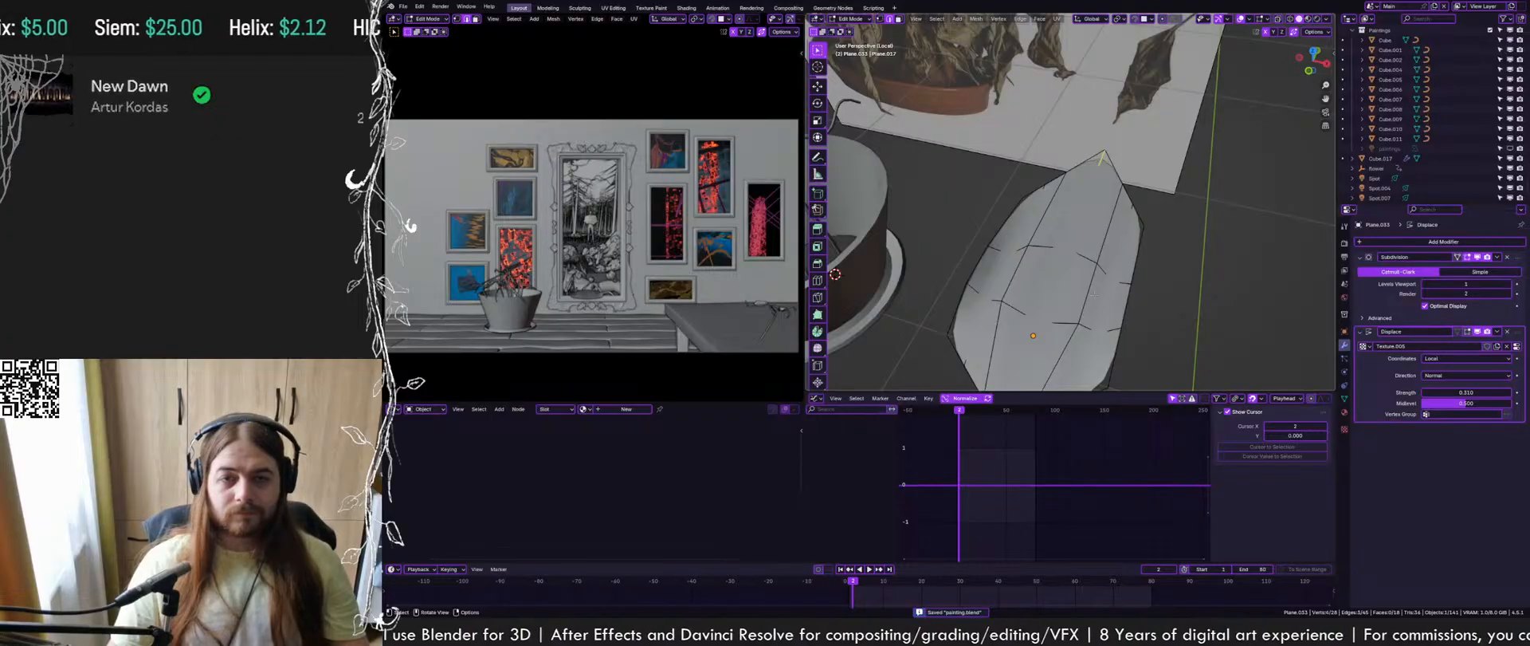
key(Tab)
middle_drag(1186, 232, 1096, 319)
scroll(1108, 307, up, 1)
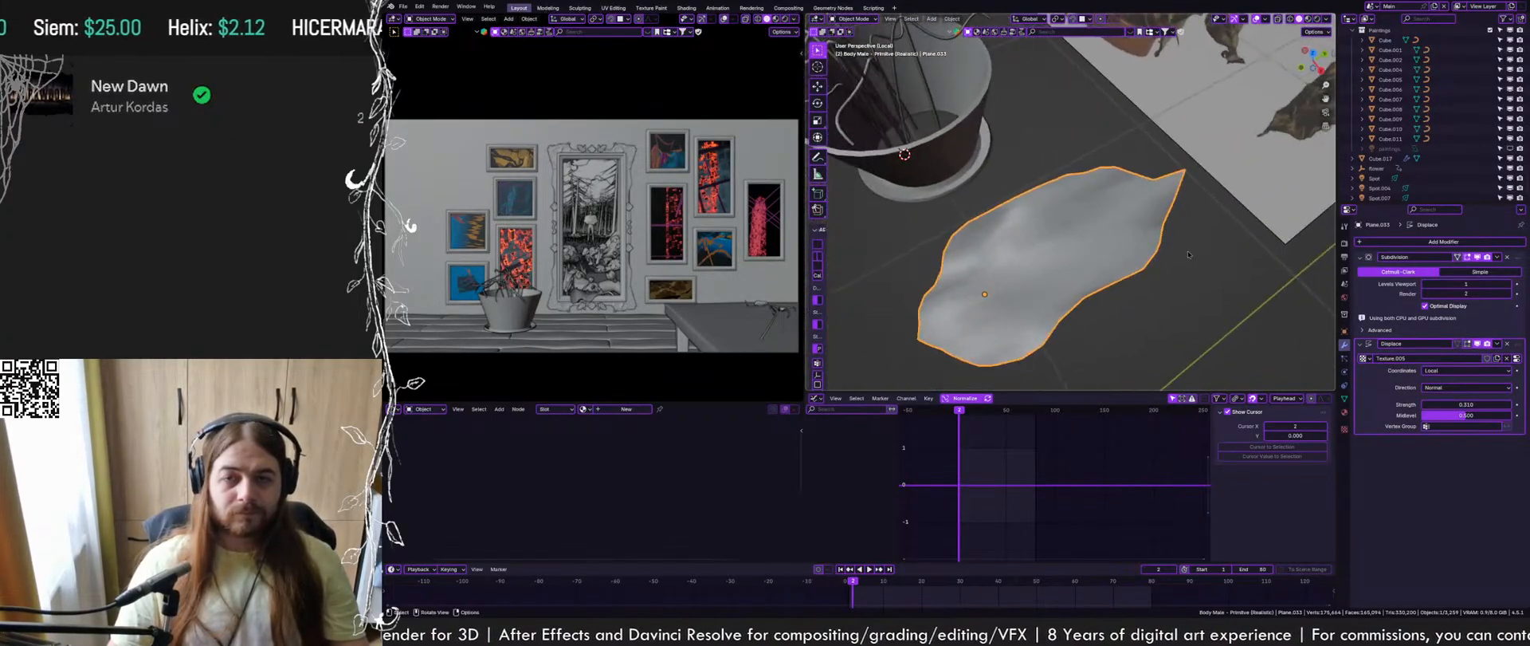
Add a second Subdivision Surface modifier after the leaf's Displace modifier and check the smoothed shape
click(1396, 241)
text(s)
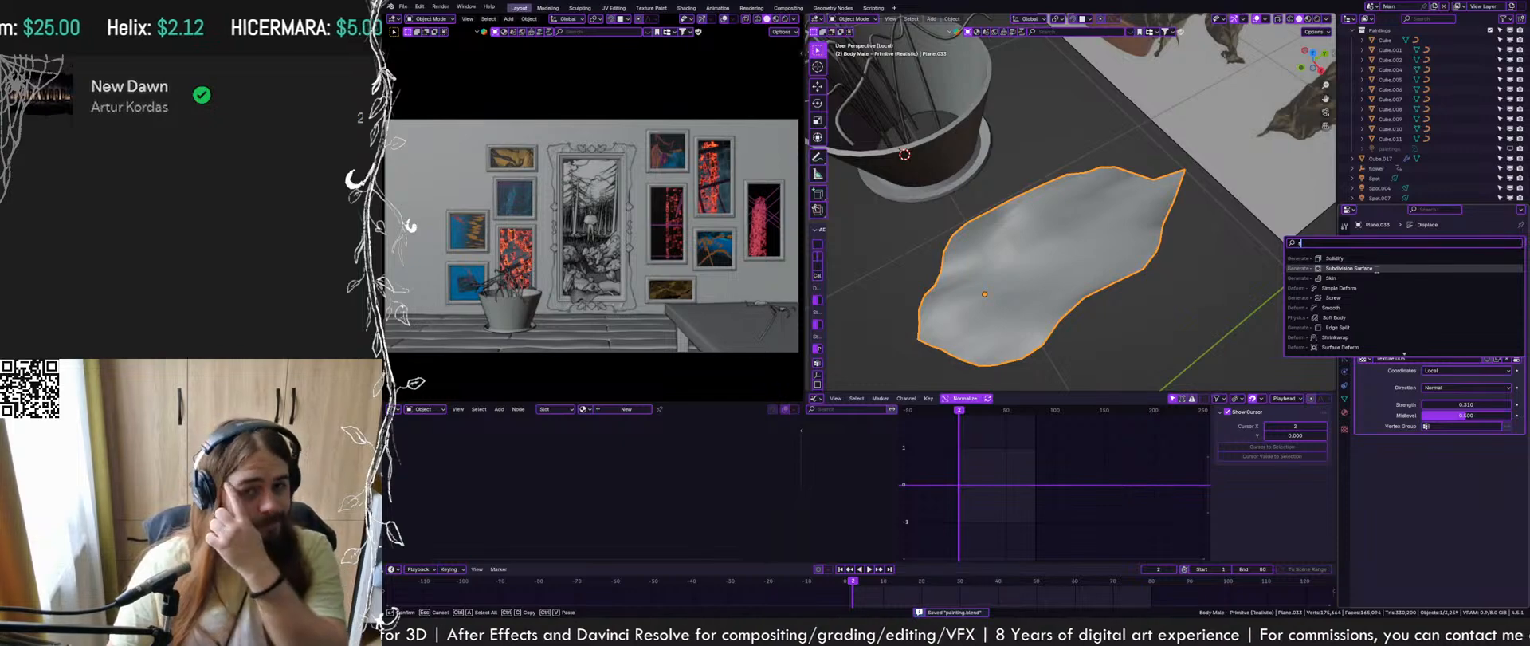
click(1377, 269)
middle_drag(1132, 247, 1151, 216)
scroll(1039, 252, up, 2)
key(Tab)
key(Tab)
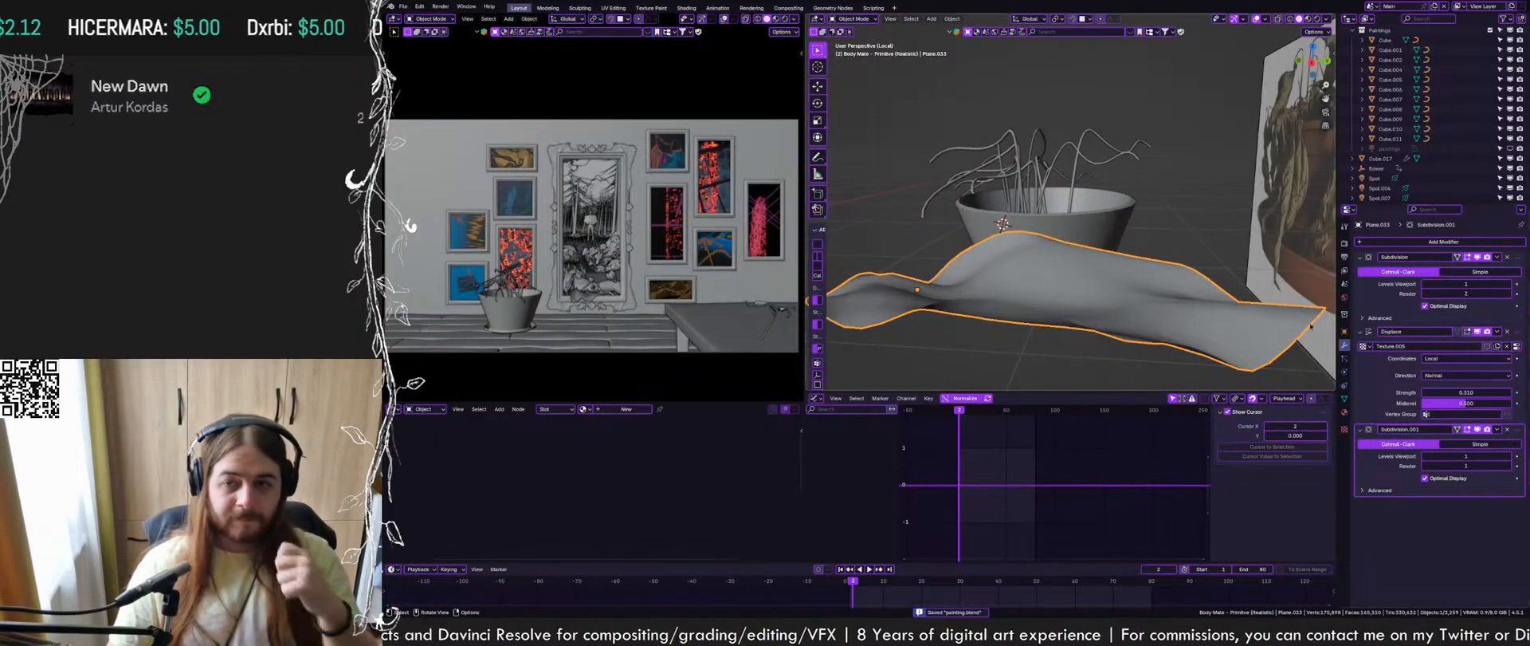
Set the size of the leaf's Clouds displacement texture to 0.11
click(1517, 347)
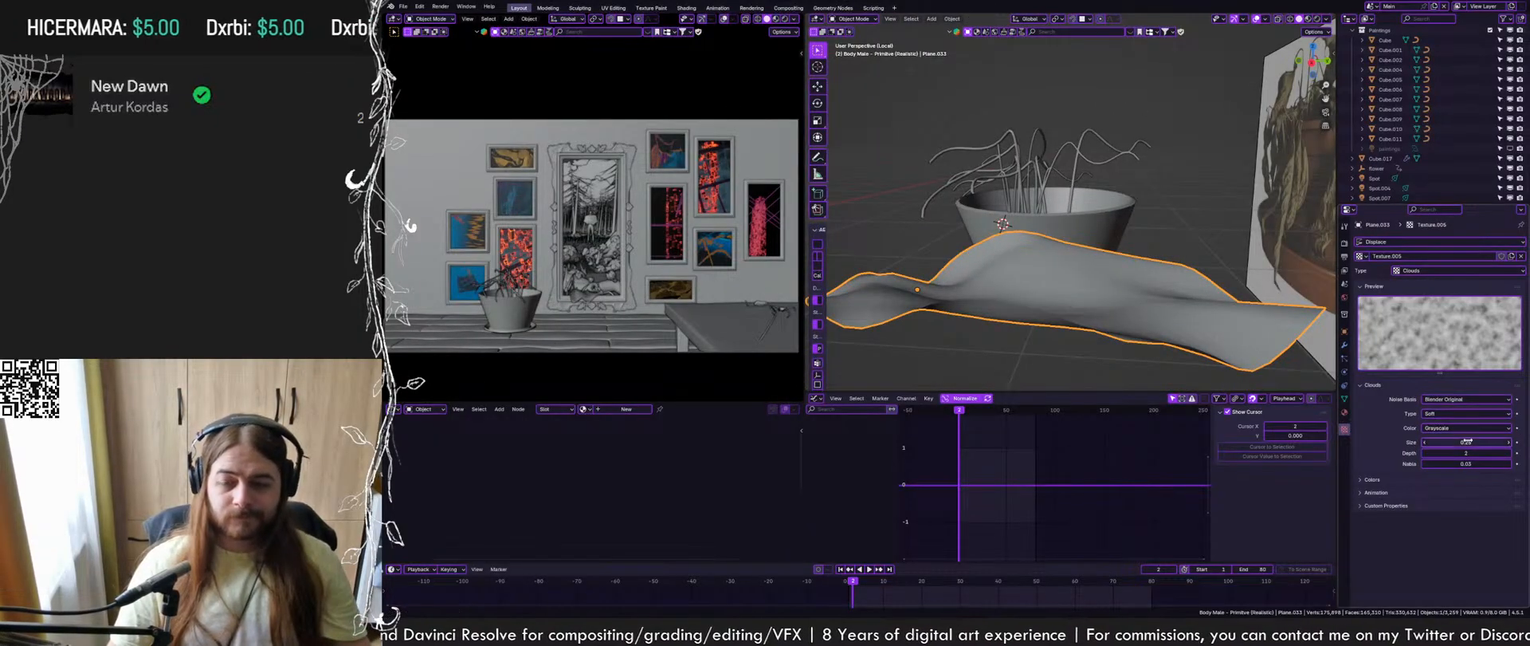
drag(1466, 442, 1424, 442)
middle_drag(1037, 263, 1212, 263)
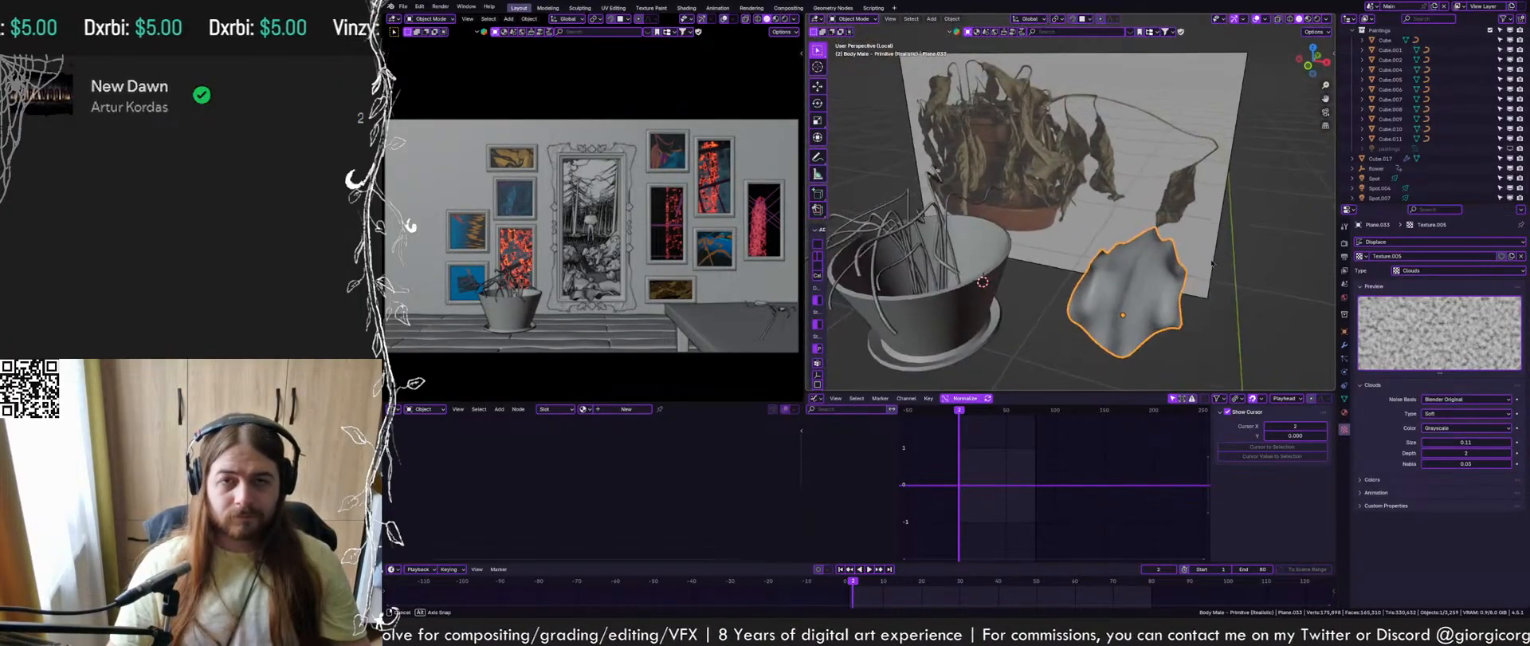
Select the edges along the leaf's side in Edit Mode and bend them upward in front view
key(Tab)
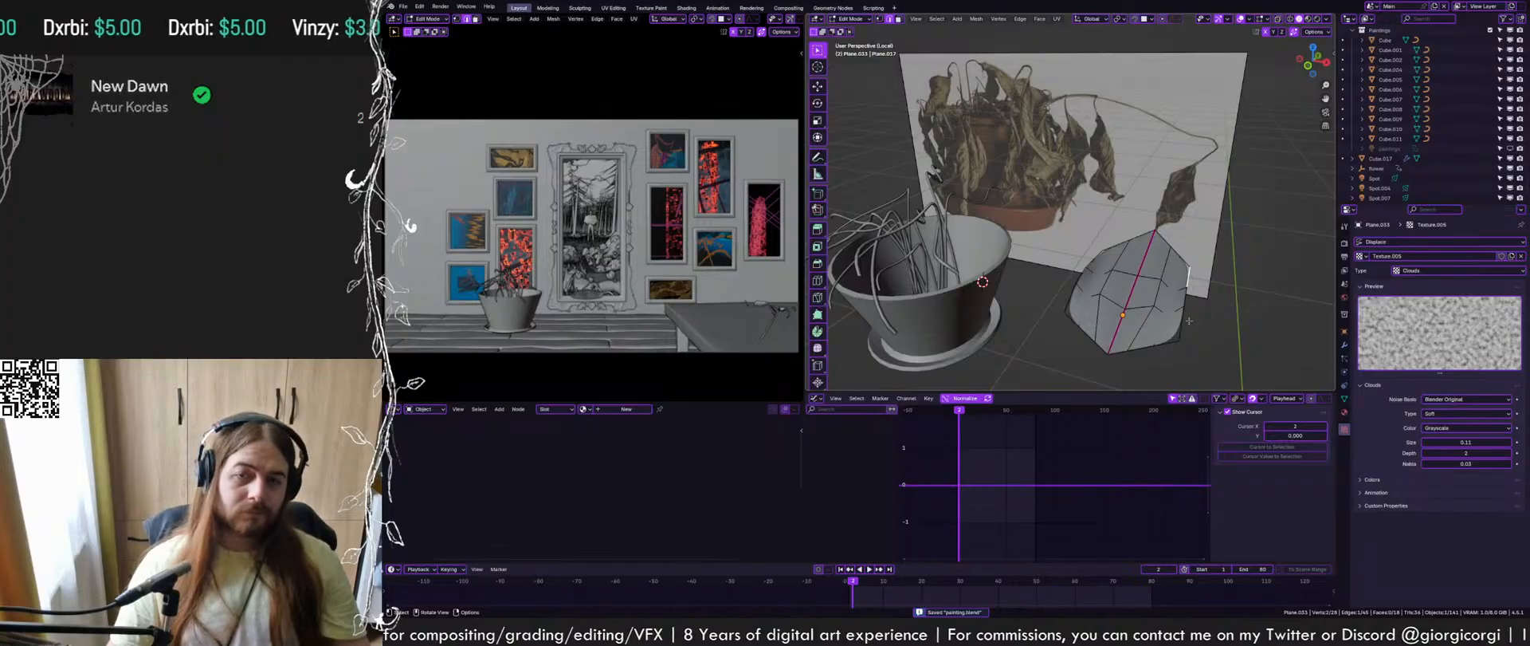
ctrl+click(1194, 306)
click(1315, 74)
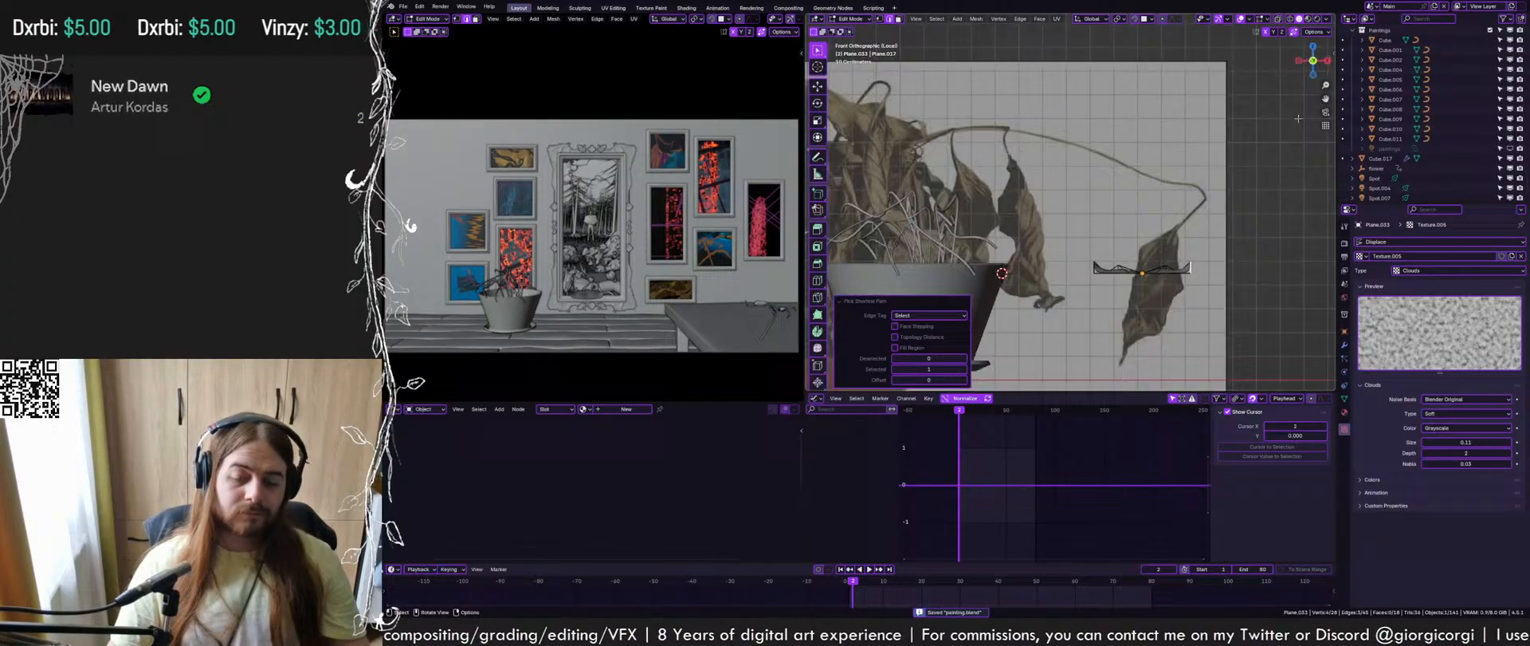
click(1277, 185)
key(r)
click(1229, 161)
key(Tab)
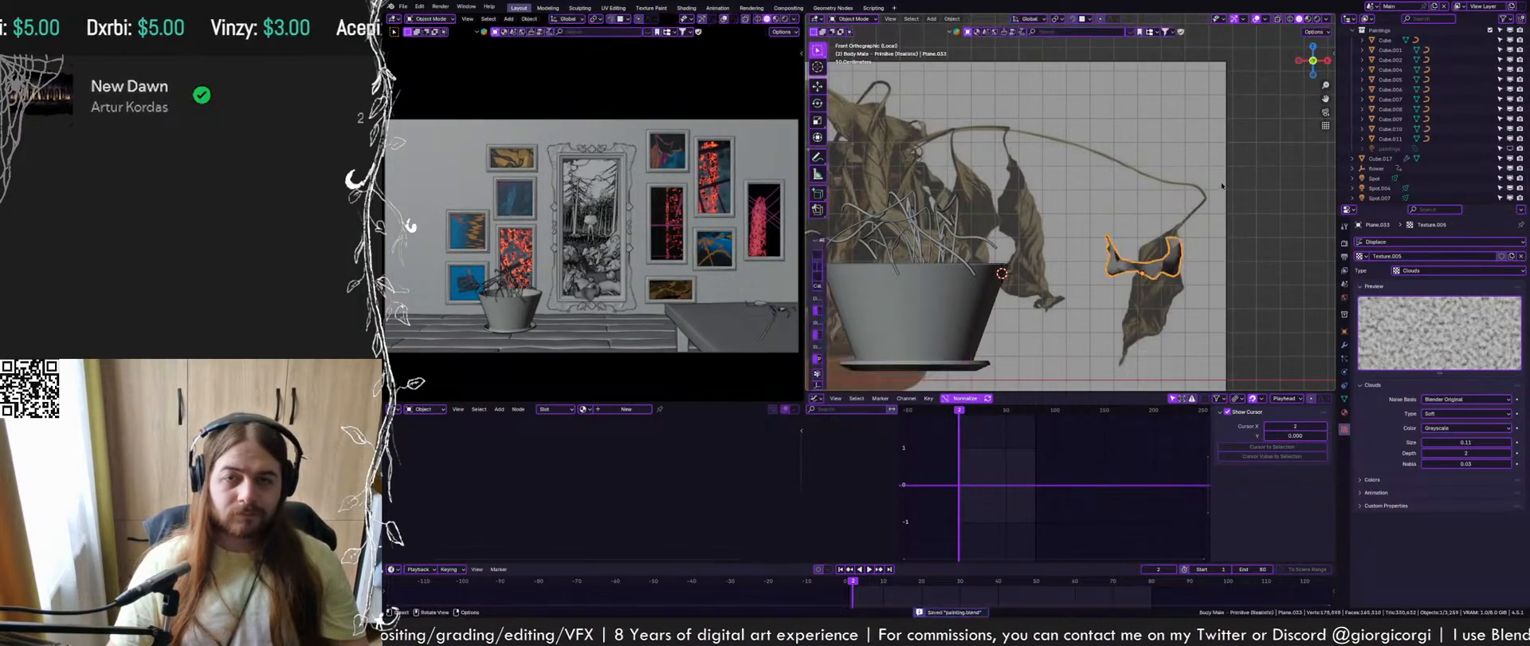
Move a vertex on the leaf's raised side near the tip horizontally, keeping its Z height
middle_drag(1229, 163, 1192, 203)
key(Tab)
scroll(1186, 232, up, 2)
key(Tab)
key(Tab)
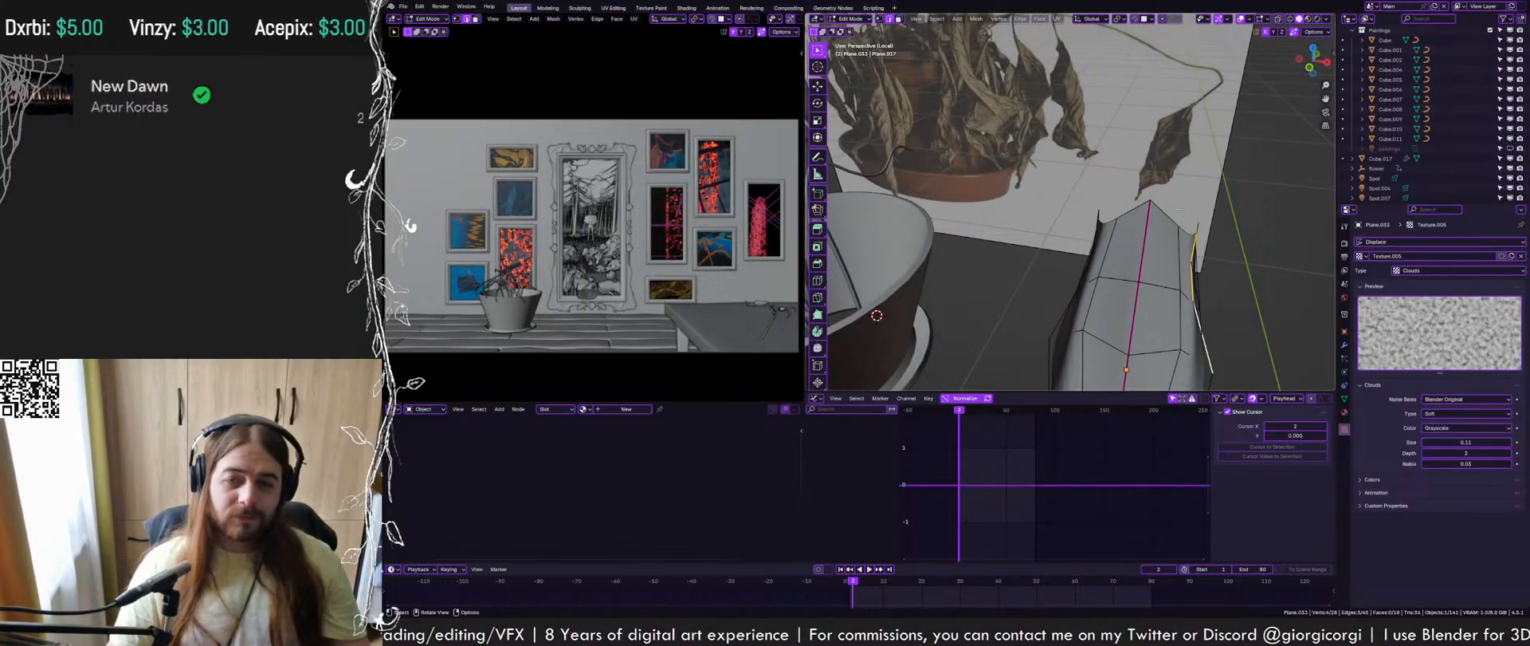
click(1313, 69)
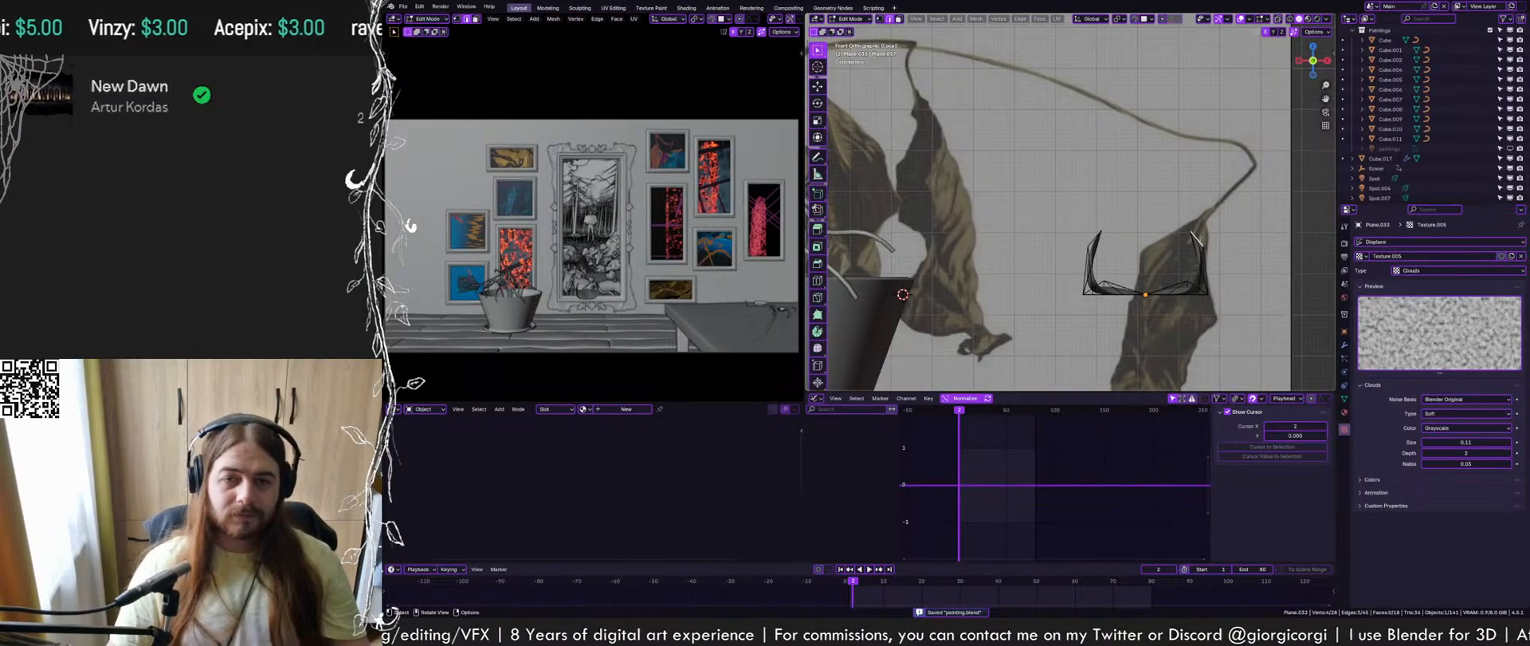
middle_drag(1196, 237, 1211, 199)
key(g)
key(shift+z)
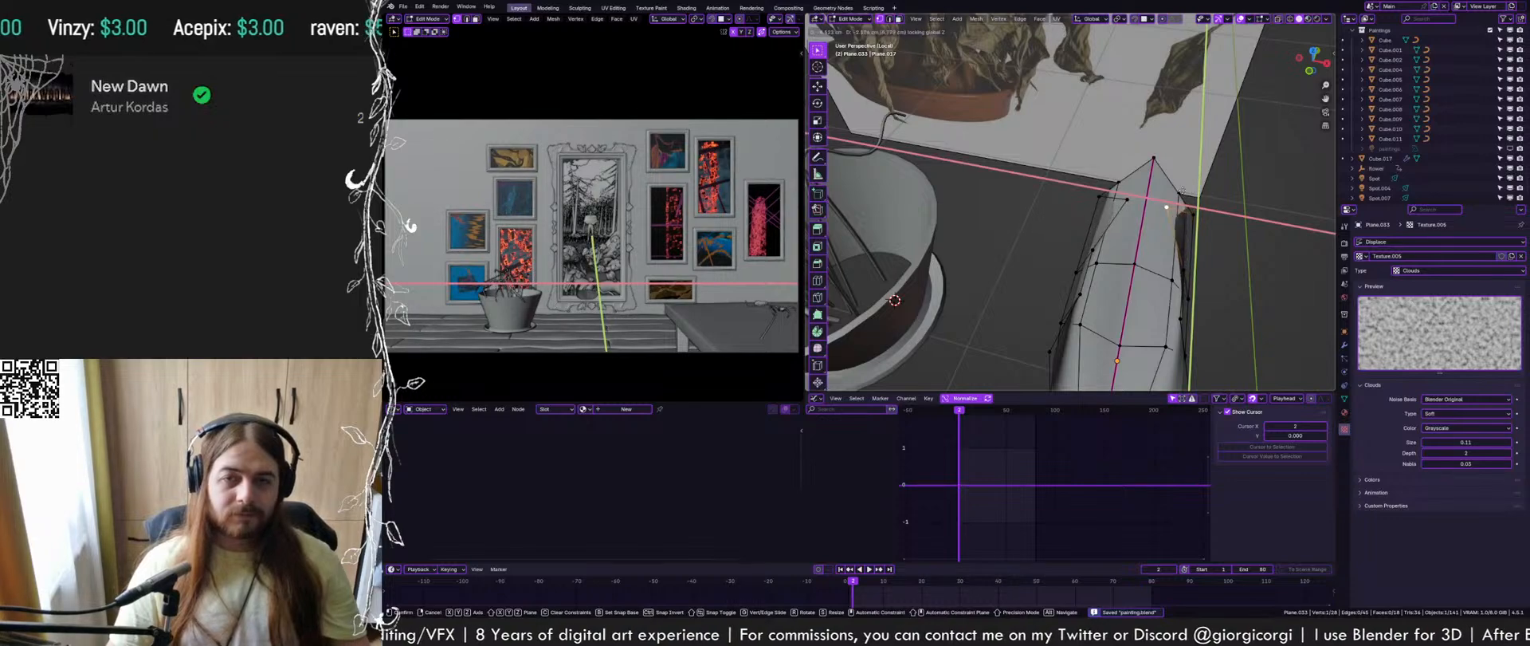
click(1183, 193)
Move leaf vertices along Z in two adjustments to deform the curled edge, and save the file
middle_drag(1128, 174, 1103, 261)
key(g)
key(z)
click(1220, 151)
key(g)
key(z)
click(1112, 269)
key(ctrl+s)
Examine the curled leaf up close, comparing its edit mesh with the smoothed, displaced surface
key(alt+z)
click(1173, 229)
key(Tab)
click(1278, 20)
middle_drag(1268, 40, 1200, 232)
key(Tab)
key(Tab)
key(Tab)
key(Tab)
key(Tab)
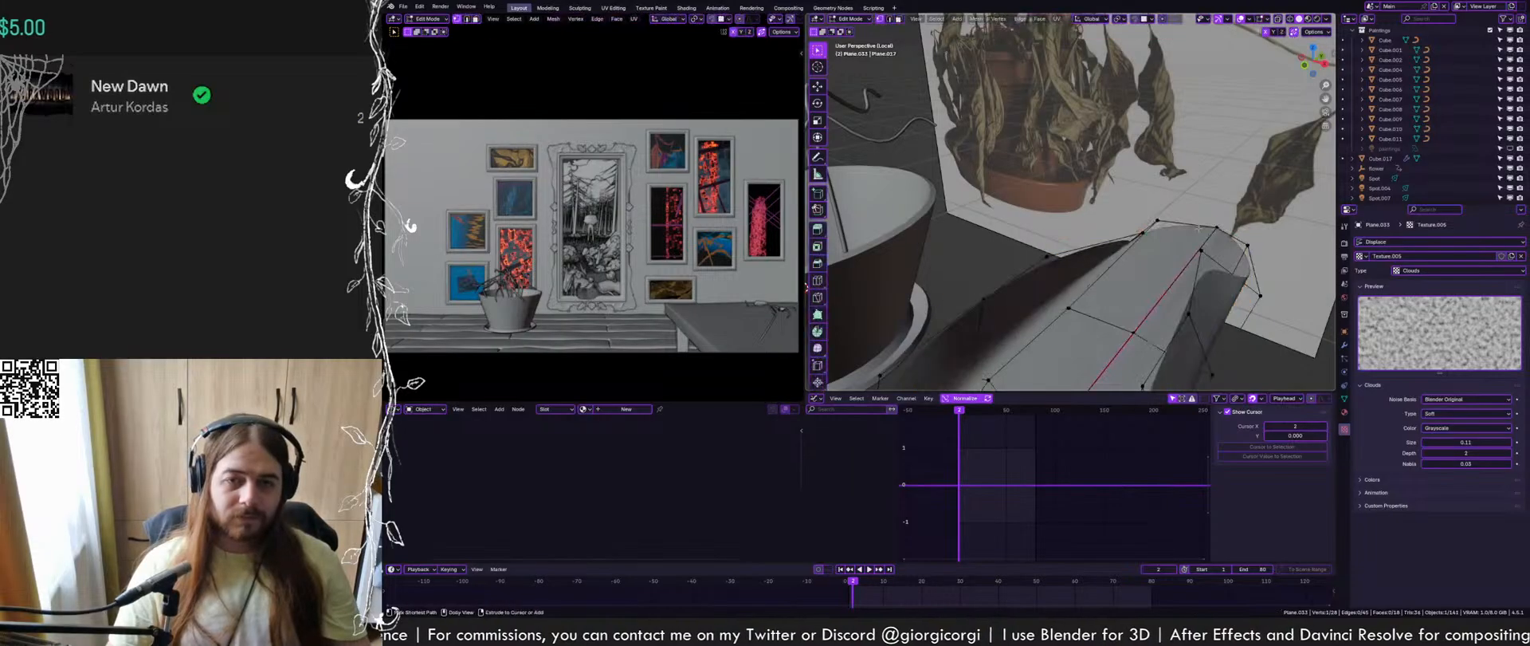
key(Tab)
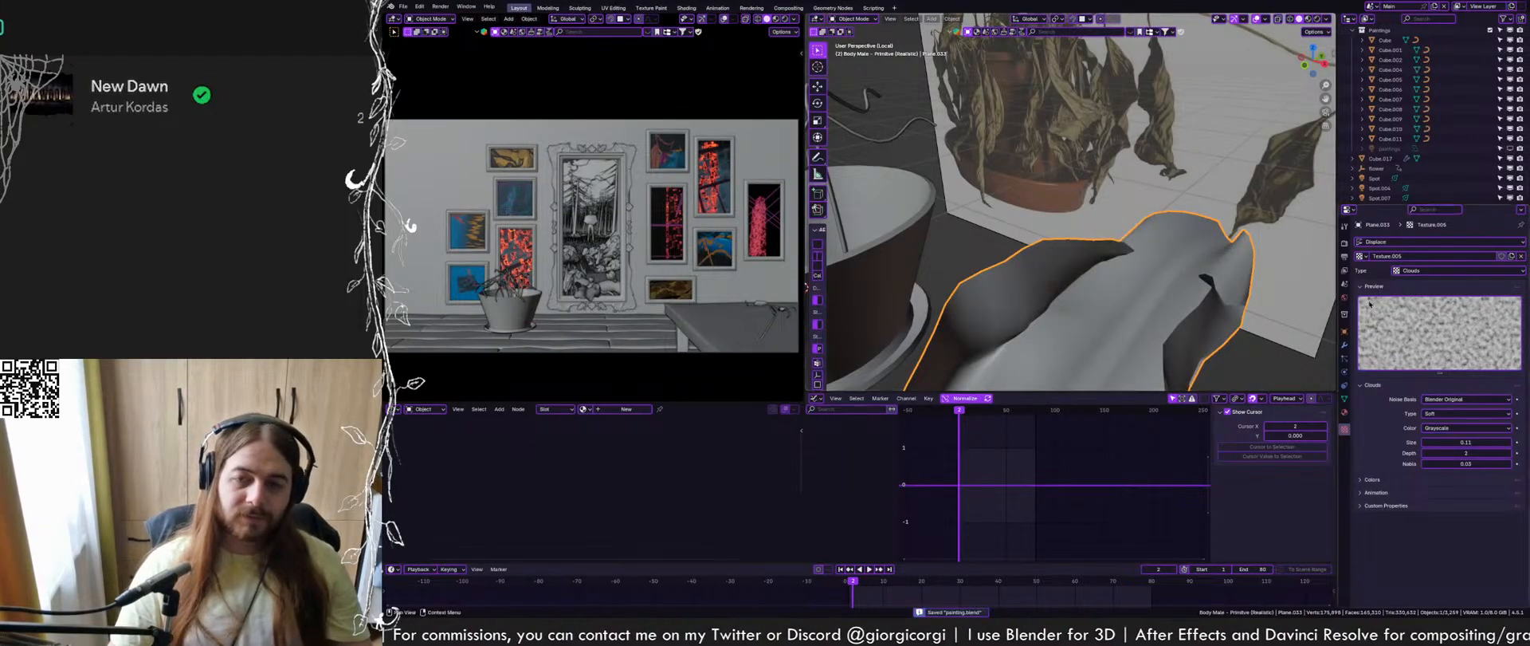
Raise the Displace modifier's midlevel, save the file and set the displacement strength to 0.190
click(1347, 347)
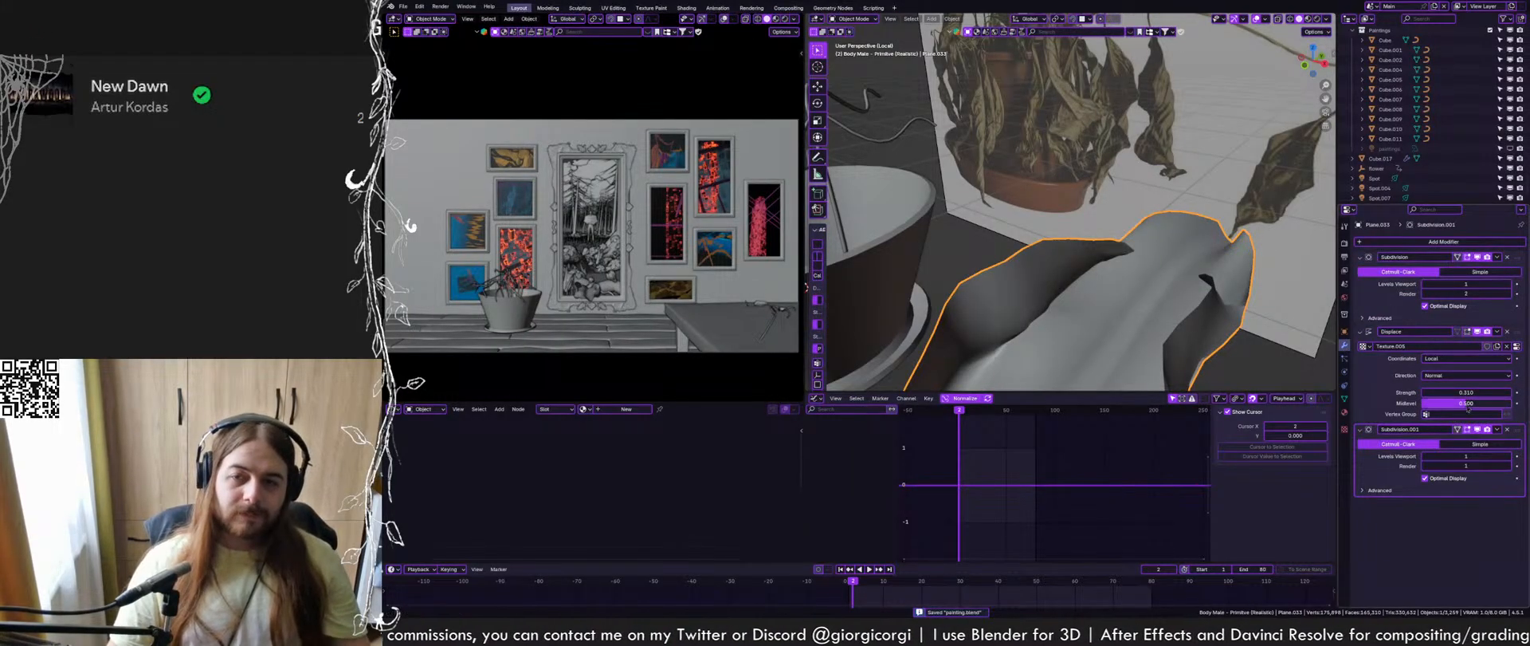
drag(1468, 407, 1477, 407)
mouse_move(1096, 288)
middle_down()
mouse_move(1146, 256)
mouse_move(1144, 305)
mouse_move(1141, 259)
mouse_move(1148, 279)
middle_up()
key(ctrl+s)
mouse_move(1468, 393)
mouse_down()
mouse_move(1430, 392)
mouse_move(1474, 391)
mouse_up()
Reduce the Clouds texture's size for finer wrinkles on the leaf, save the file and return to the modifiers
click(1516, 347)
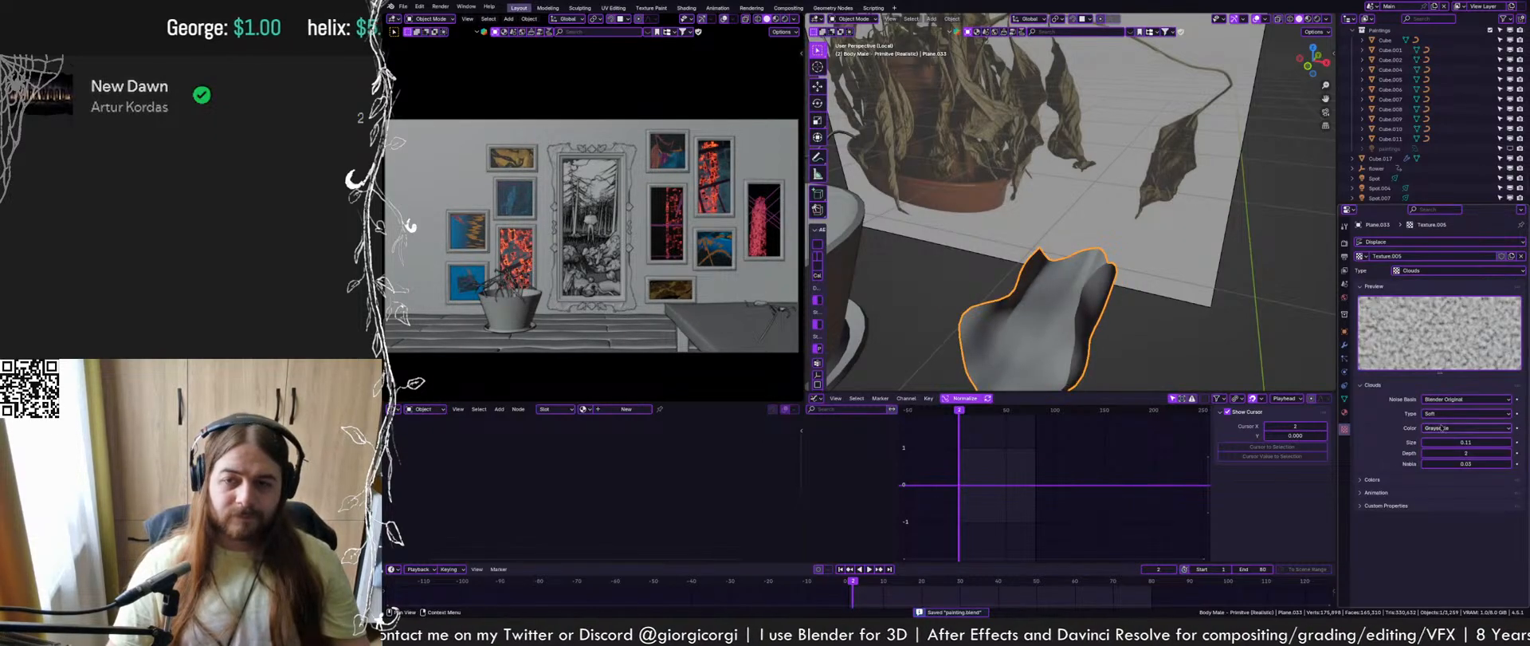
drag(1466, 442, 1431, 441)
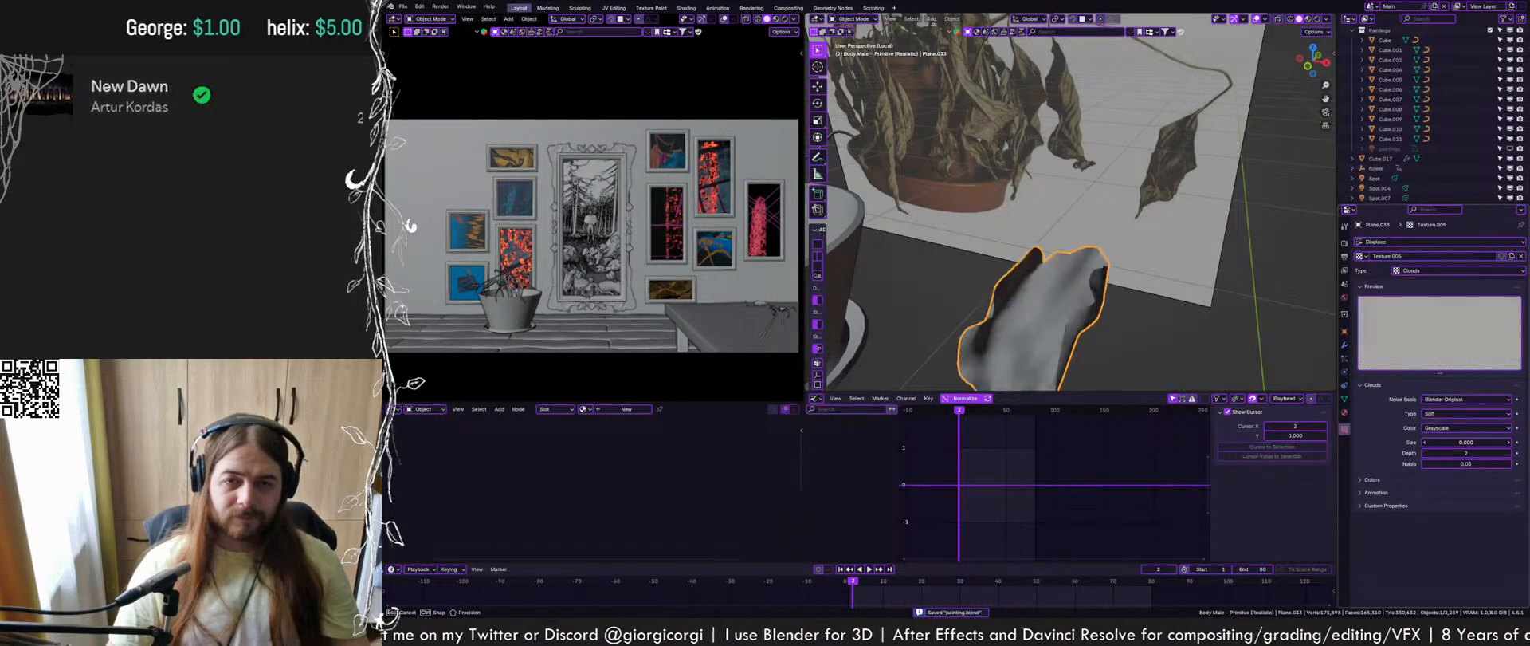
scroll(1115, 279, down, 4)
scroll(1116, 279, up, 4)
mouse_move(1116, 279)
middle_down()
mouse_move(1144, 319)
mouse_move(1164, 268)
mouse_move(1218, 324)
mouse_move(1113, 239)
middle_up()
key(ctrl+s)
click(1345, 345)
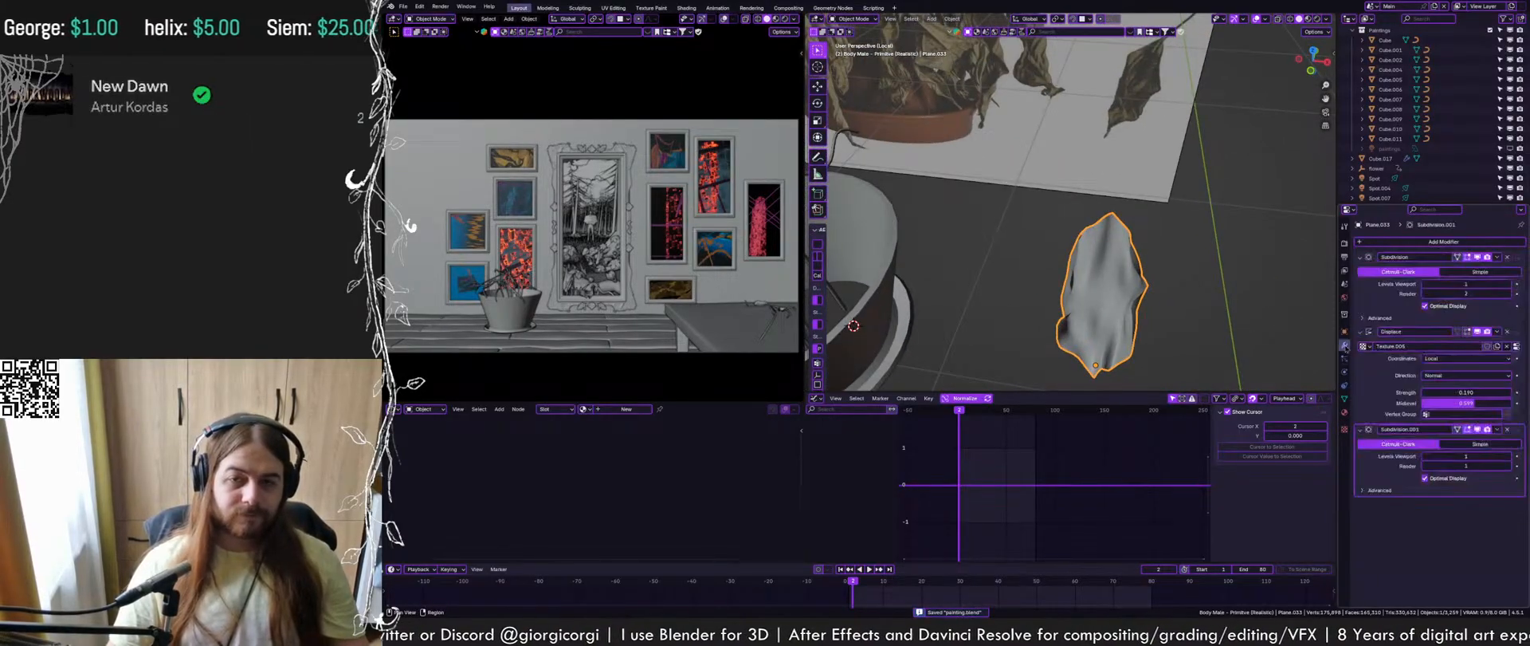
Switch the Displace modifier's coordinates to Global and move the leaf to vary its wrinkles
middle_drag(1204, 275, 1068, 275)
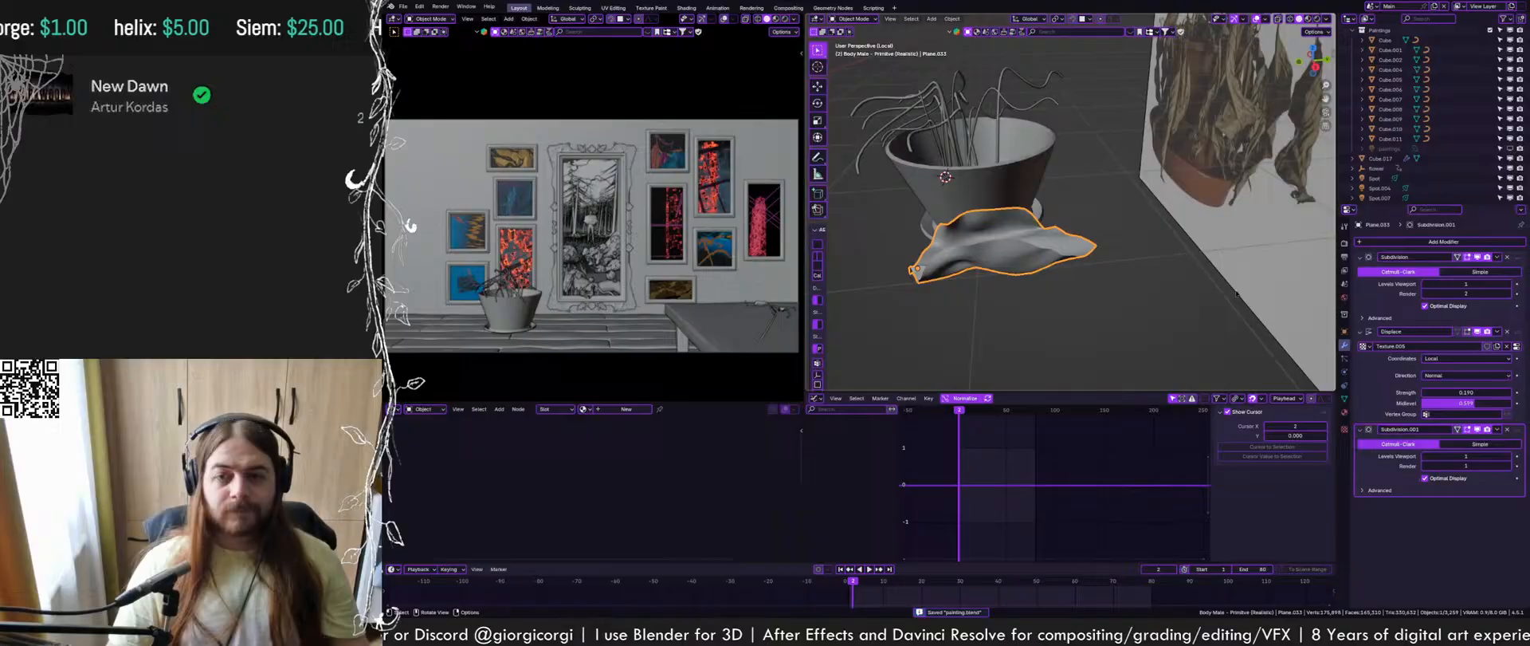
click(1447, 359)
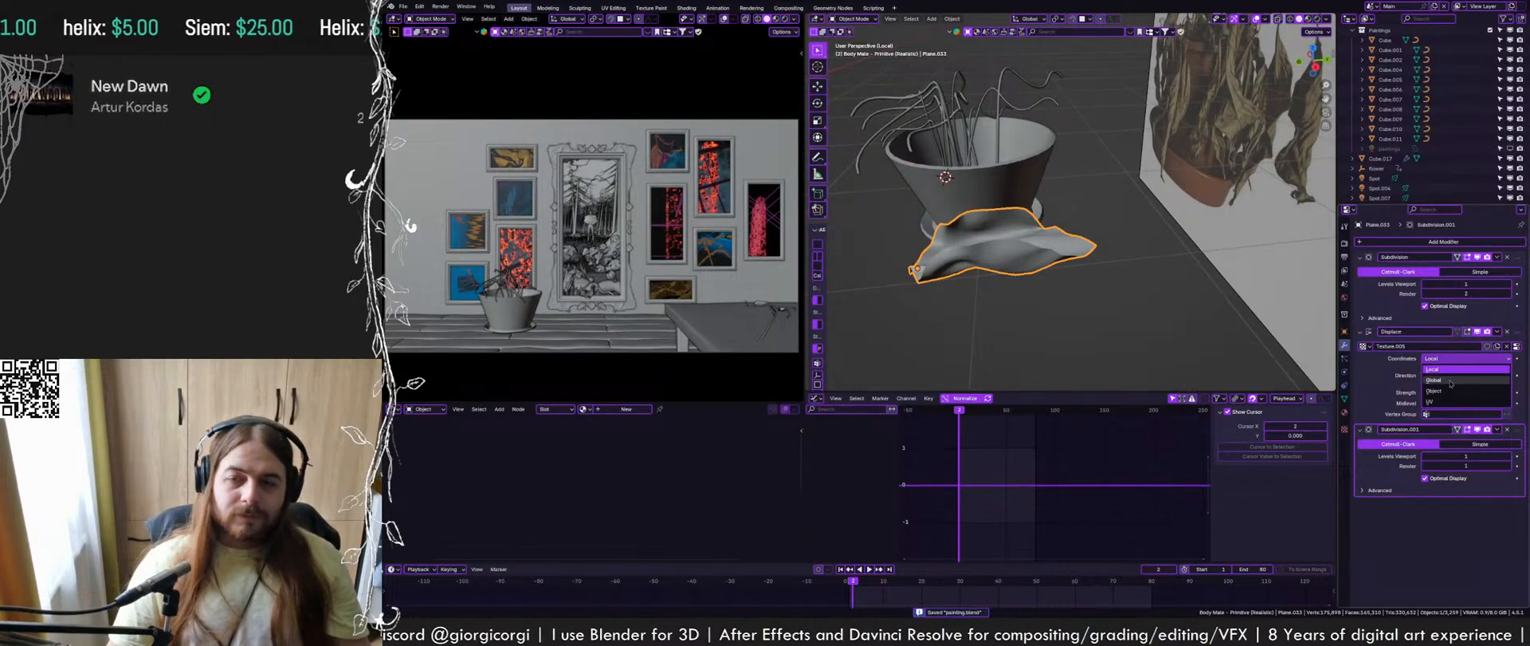
click(1450, 381)
key(g)
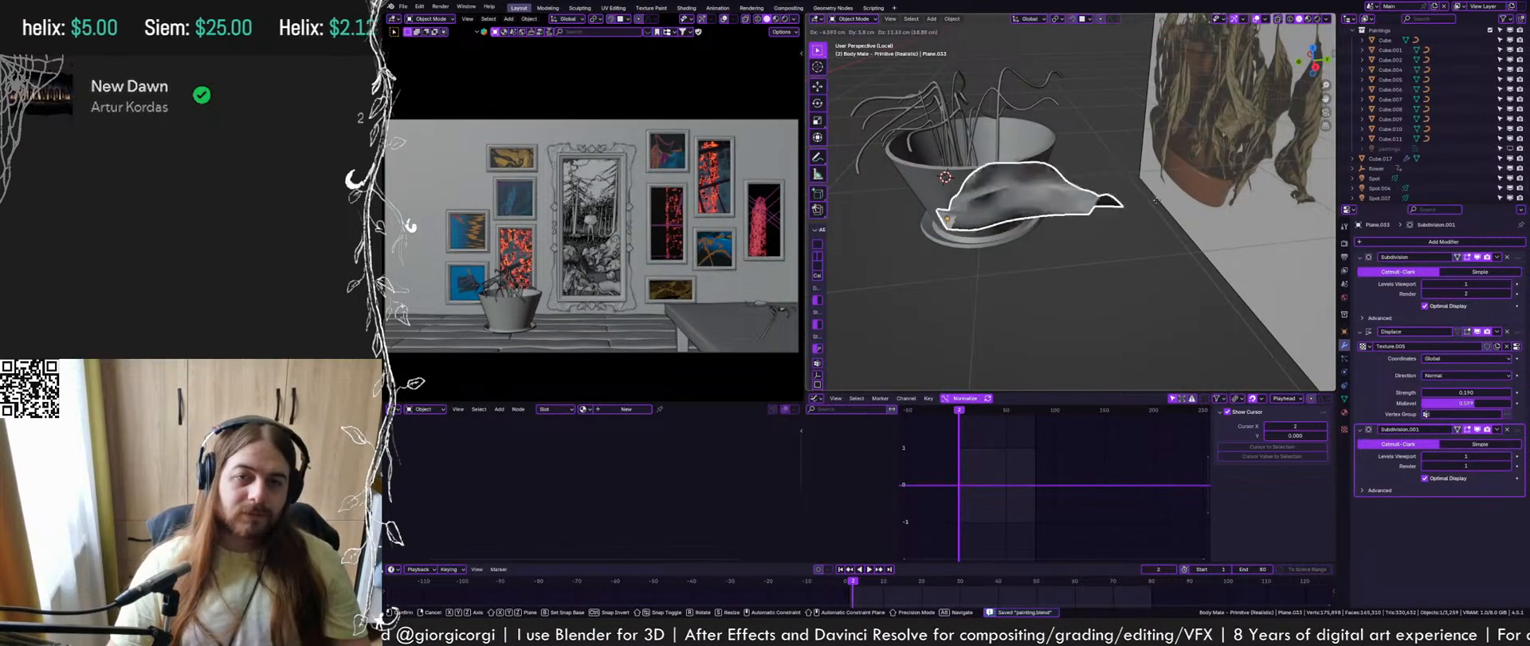
click(1118, 243)
middle_drag(1118, 243, 1200, 299)
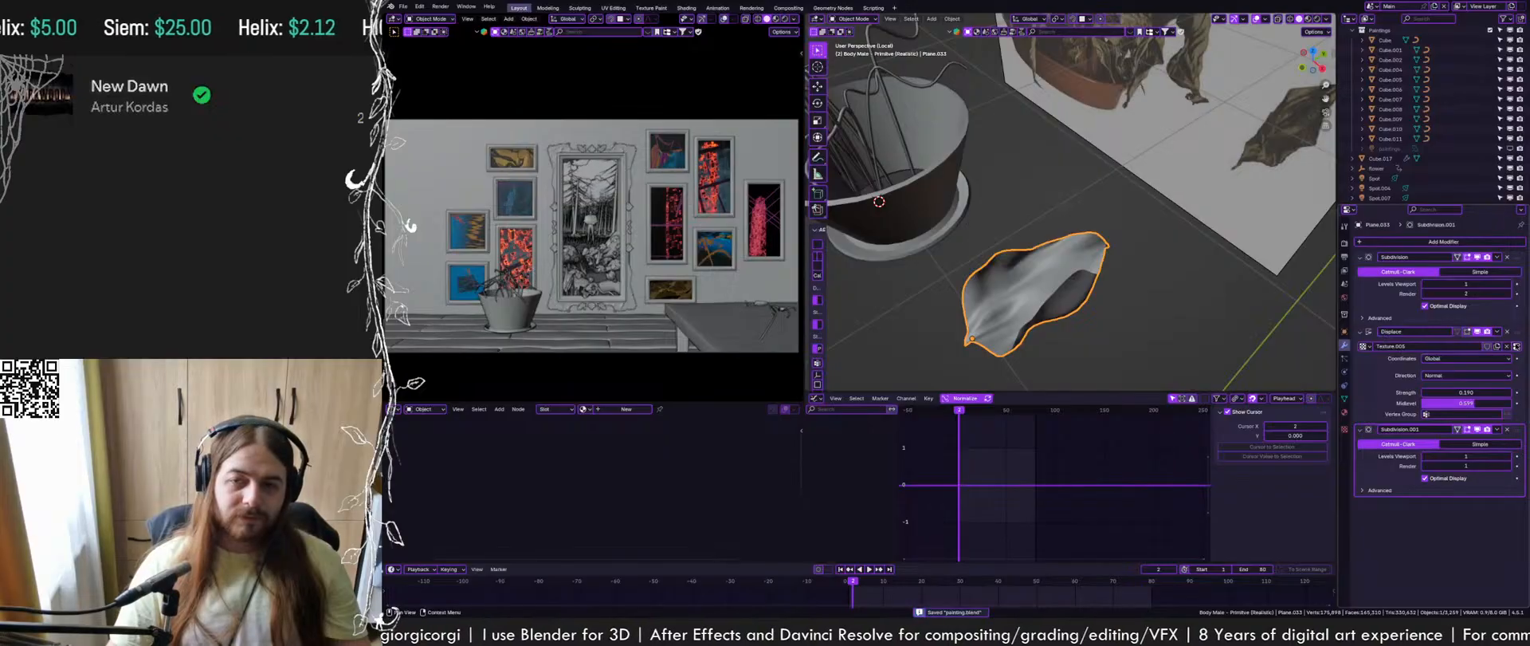
Set the Clouds texture's size to 0.02 and reposition the leaf to get a different wrinkle pattern
click(1516, 346)
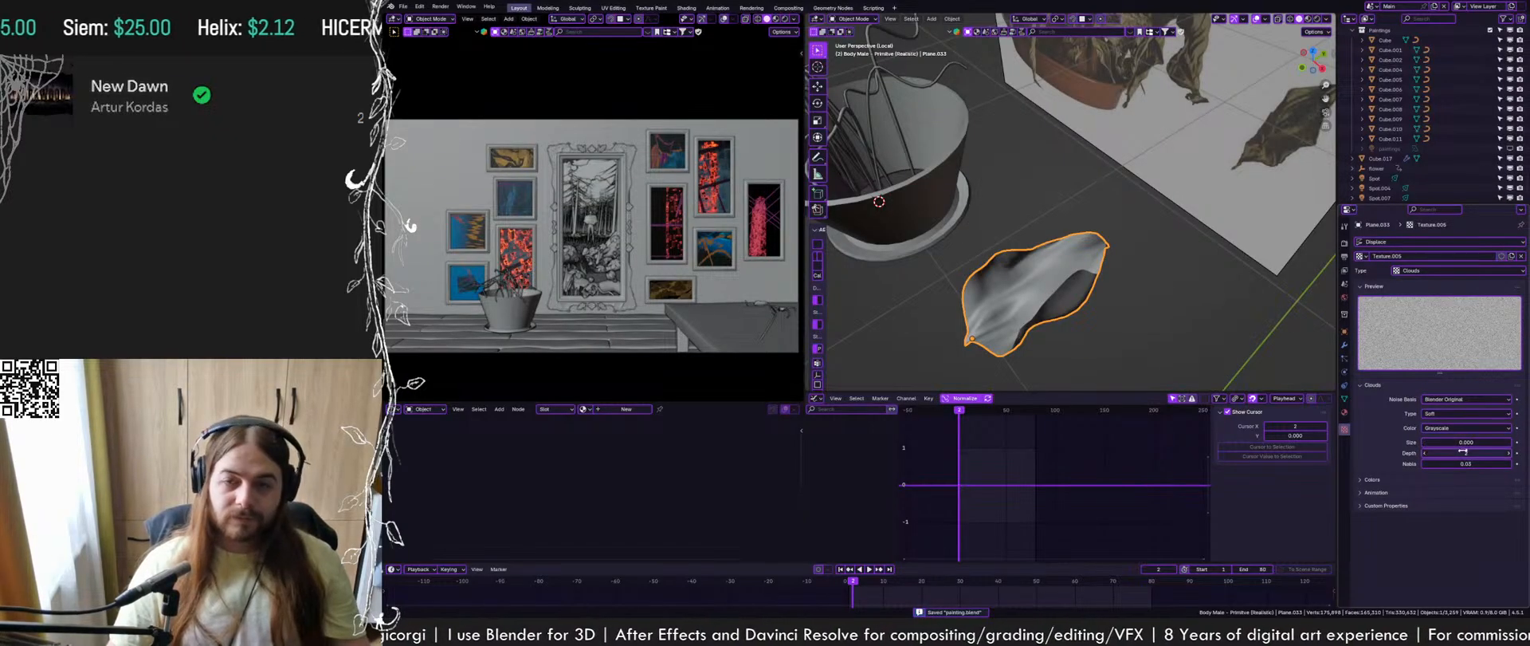
key(g)
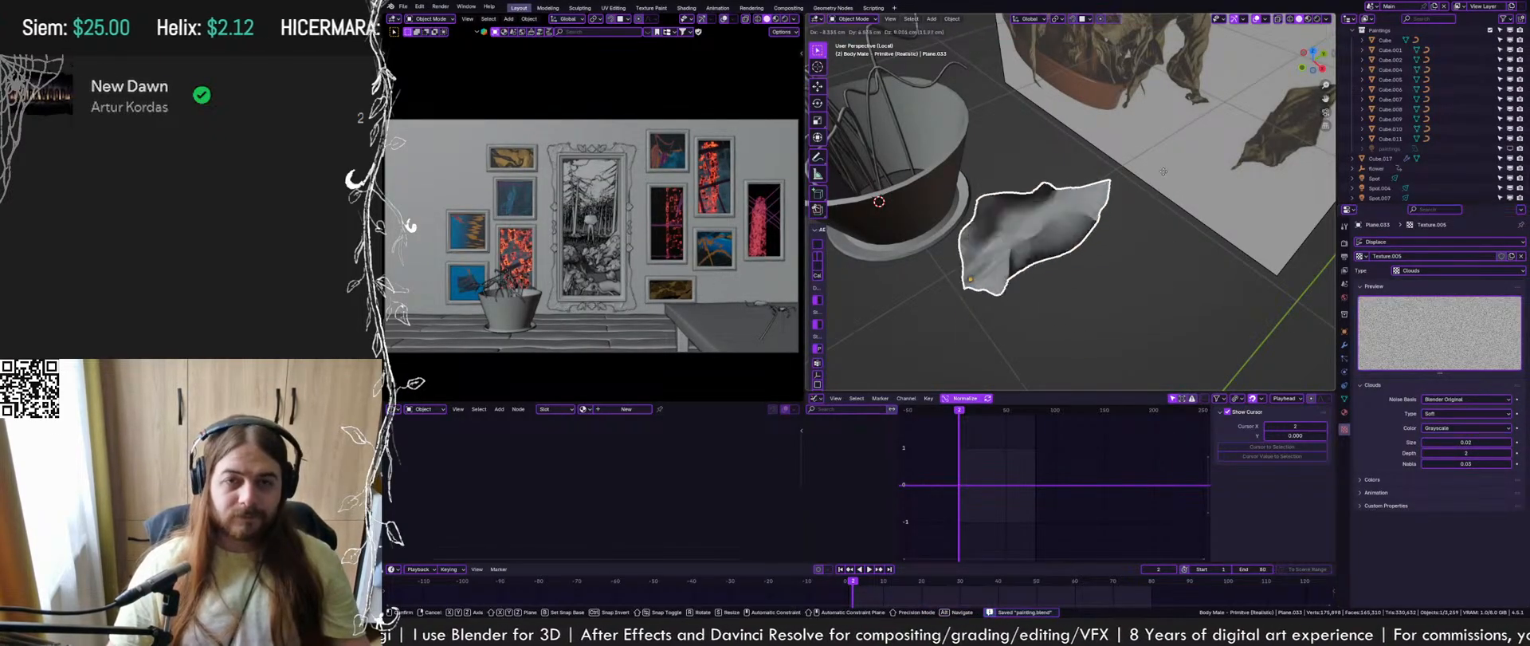
click(1164, 171)
middle_drag(1163, 172, 1164, 206)
Select a vertex of the leaf in Edit Mode and move it horizontally in two passes, keeping its Z height
scroll(1108, 252, up, 3)
scroll(1116, 232, up, 4)
mouse_move(1233, 110)
middle_down()
mouse_move(1244, 62)
mouse_move(1245, 94)
middle_up()
key(Tab)
click(1159, 273)
mouse_move(1161, 273)
middle_down()
mouse_move(1143, 286)
mouse_move(1178, 229)
mouse_move(1210, 278)
mouse_move(1155, 268)
mouse_move(1134, 300)
mouse_move(1115, 259)
mouse_move(1156, 275)
mouse_move(1176, 259)
mouse_move(1092, 239)
mouse_move(1065, 243)
mouse_move(1051, 275)
middle_up()
key(g)
key(shift+z)
click(1119, 259)
key(Tab)
key(Tab)
key(g)
key(shift+z)
click(1169, 257)
key(Tab)
Move another leaf vertex along Z in Edit Mode, return to Object Mode and save the file
key(Tab)
click(1044, 233)
mouse_move(1044, 232)
middle_down()
mouse_move(1072, 209)
mouse_move(1187, 206)
mouse_move(1116, 247)
middle_up()
key(g)
key(z)
click(1100, 209)
key(Tab)
key(ctrl+s)
Move the whole leaf to another spot to change its global displacement, and save the file
key(g)
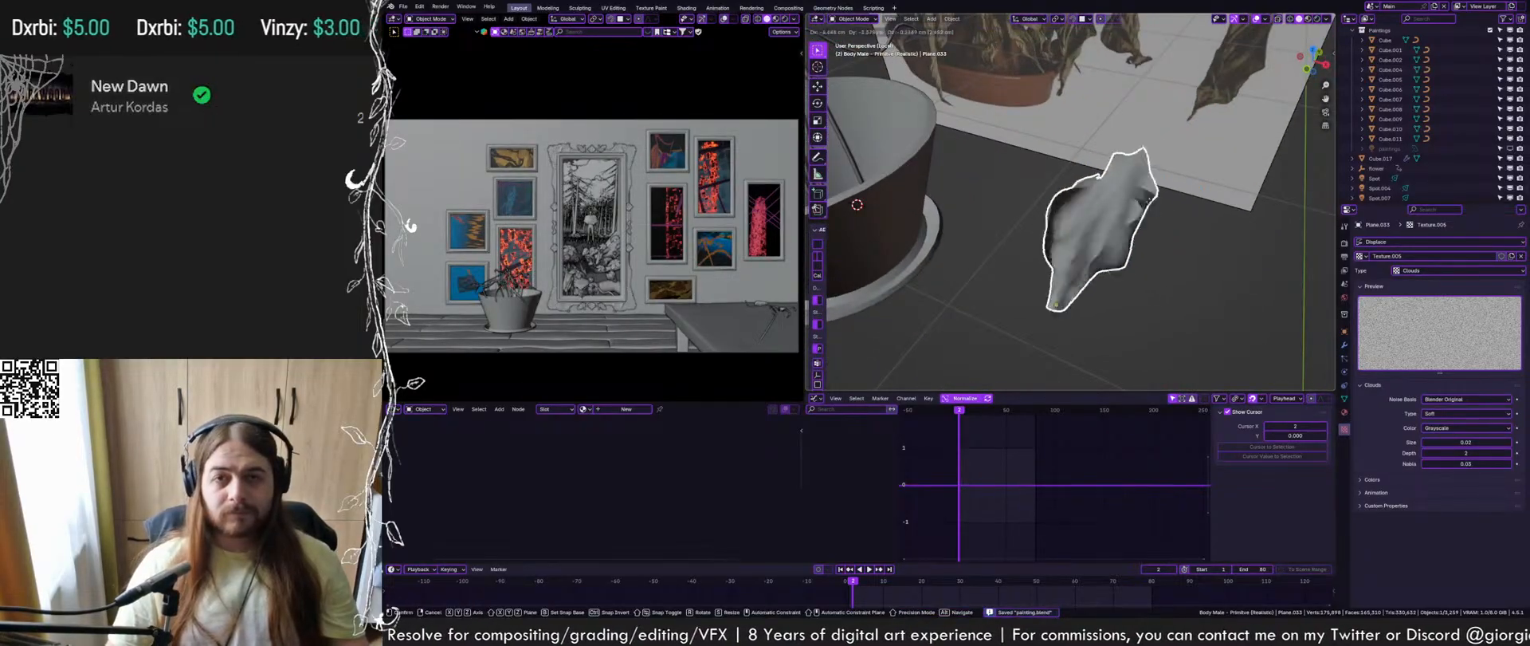
click(1095, 216)
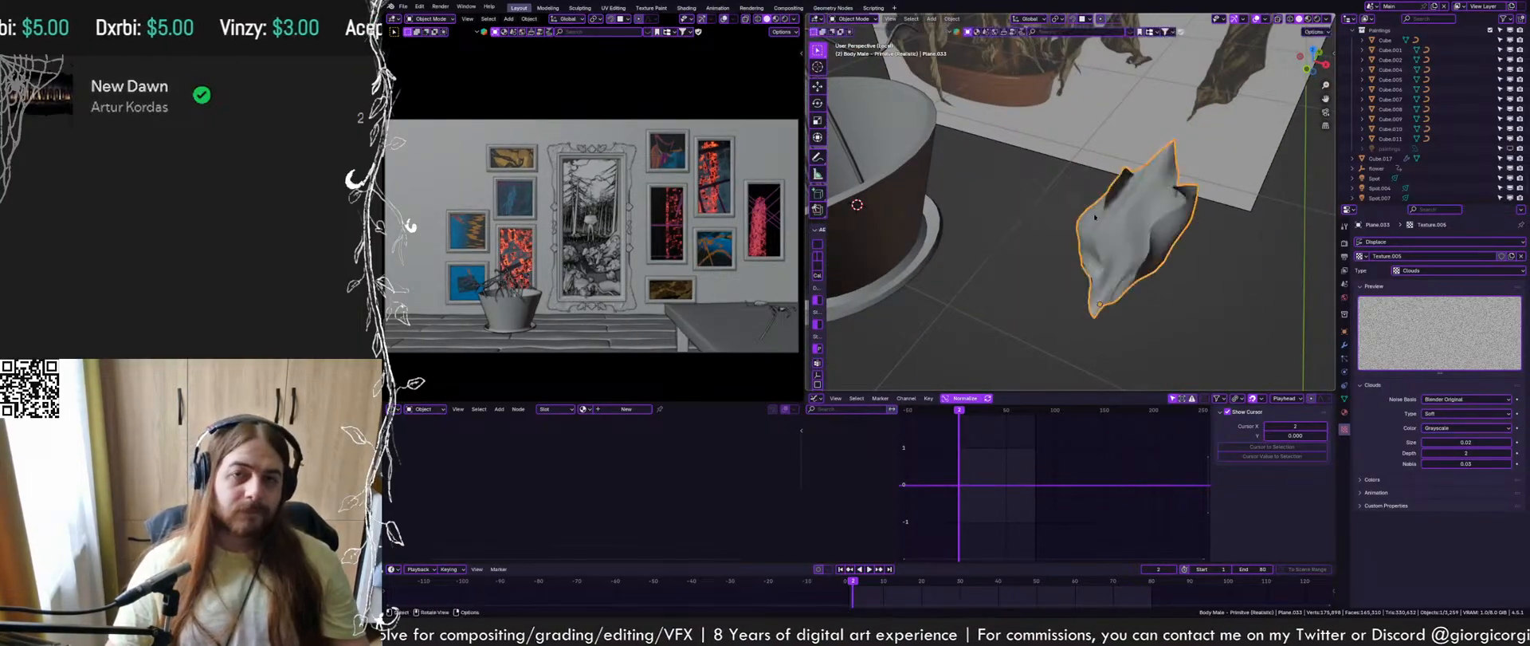
mouse_move(1095, 216)
middle_down()
mouse_move(1123, 176)
mouse_move(1159, 187)
mouse_move(1144, 209)
mouse_move(1170, 249)
middle_up()
key(ctrl+s)
Scale the selected leaf geometry in Edit Mode and check the result in Object Mode
key(Tab)
key(s)
click(989, 249)
key(Tab)
scroll(1189, 231, up, 3)
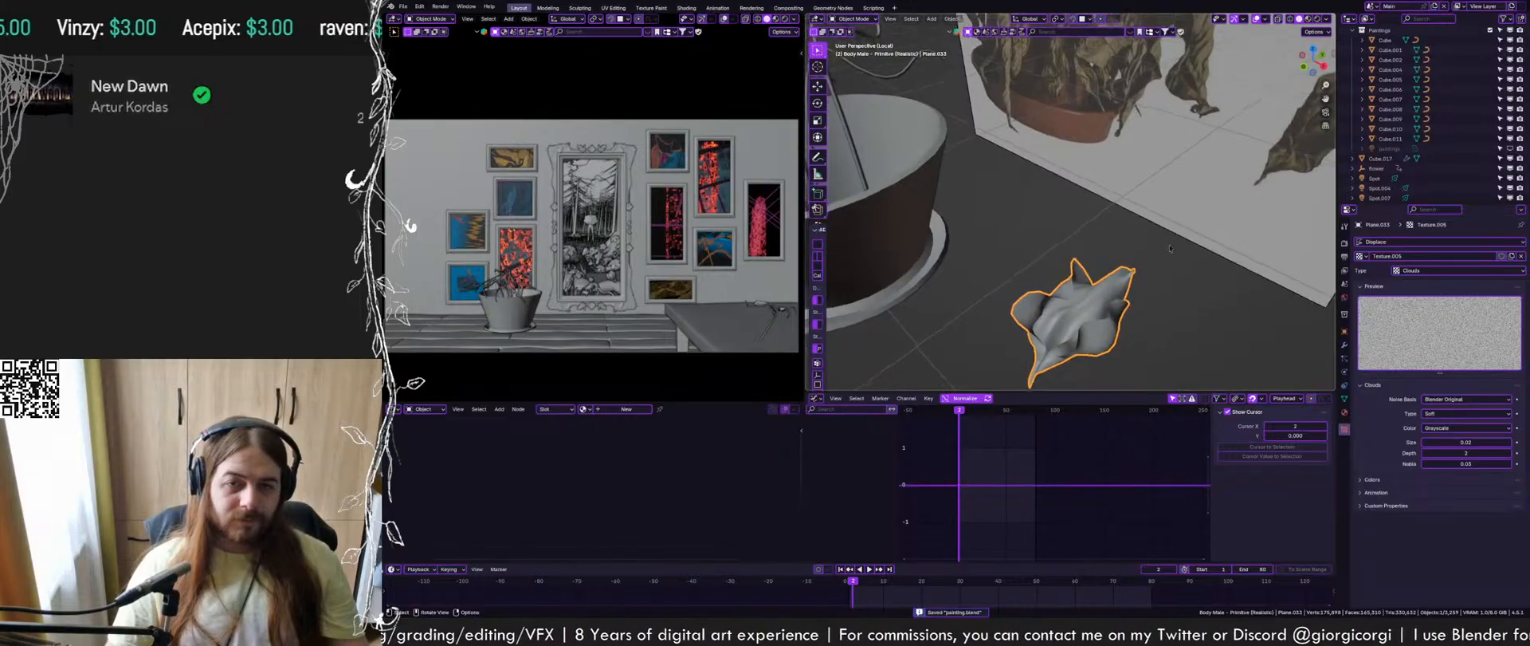
key(Tab)
key(Tab)
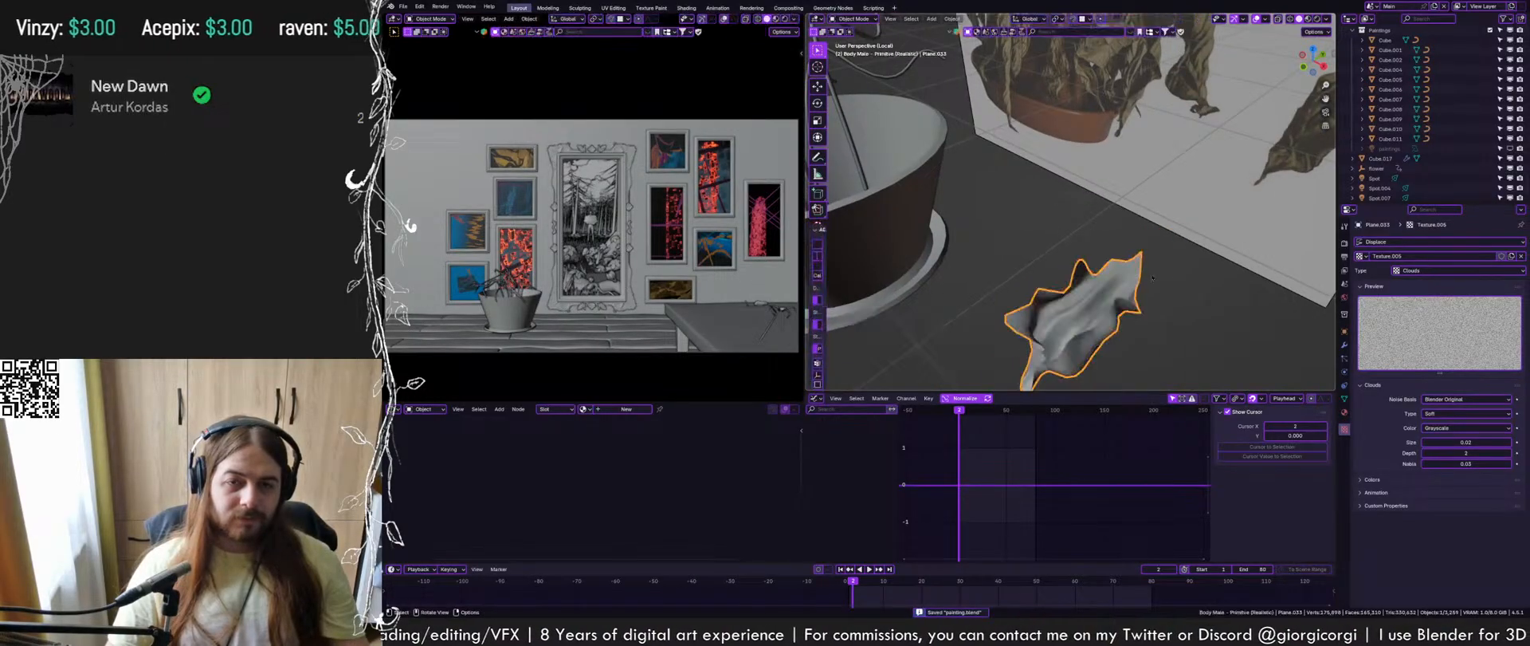
Adjust the strength of the leaf's Displace modifier to about 0.09 and save the file
click(1345, 345)
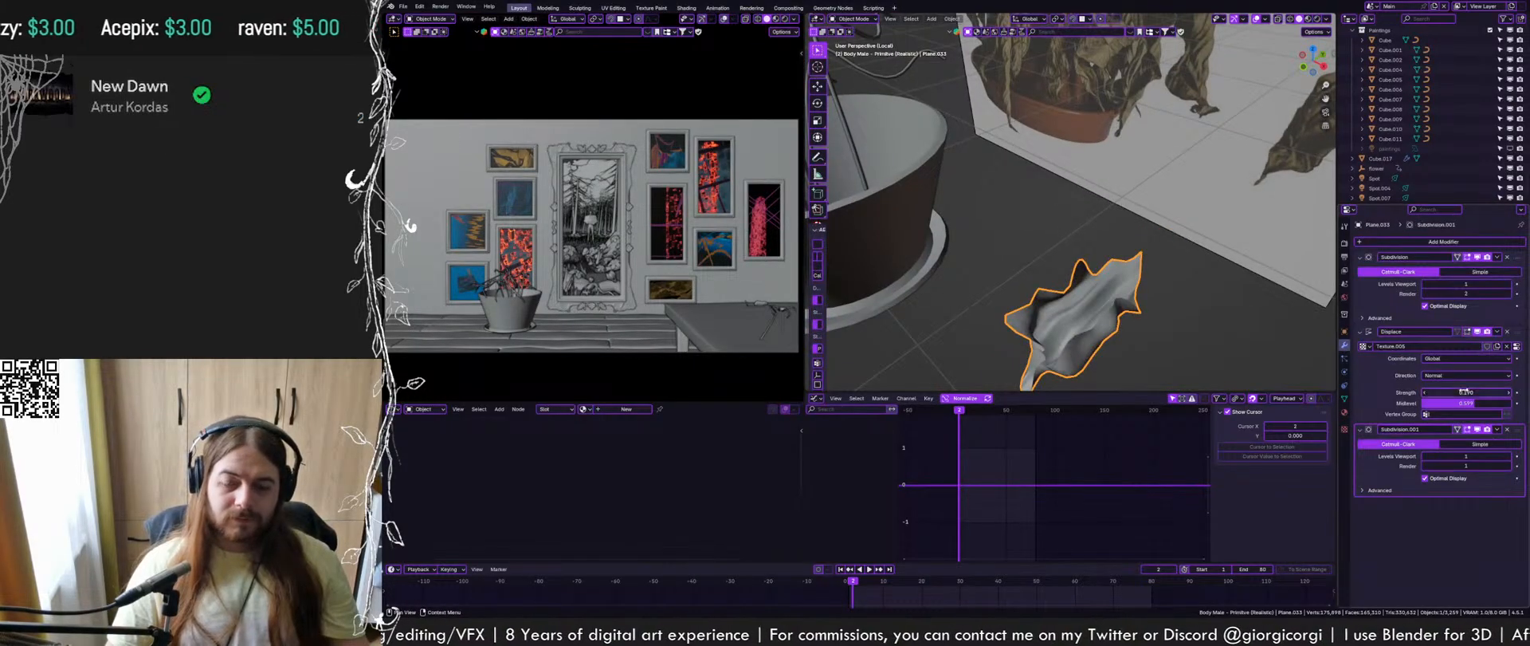
mouse_move(1469, 393)
mouse_down()
mouse_move(1451, 393)
mouse_move(1468, 393)
mouse_up()
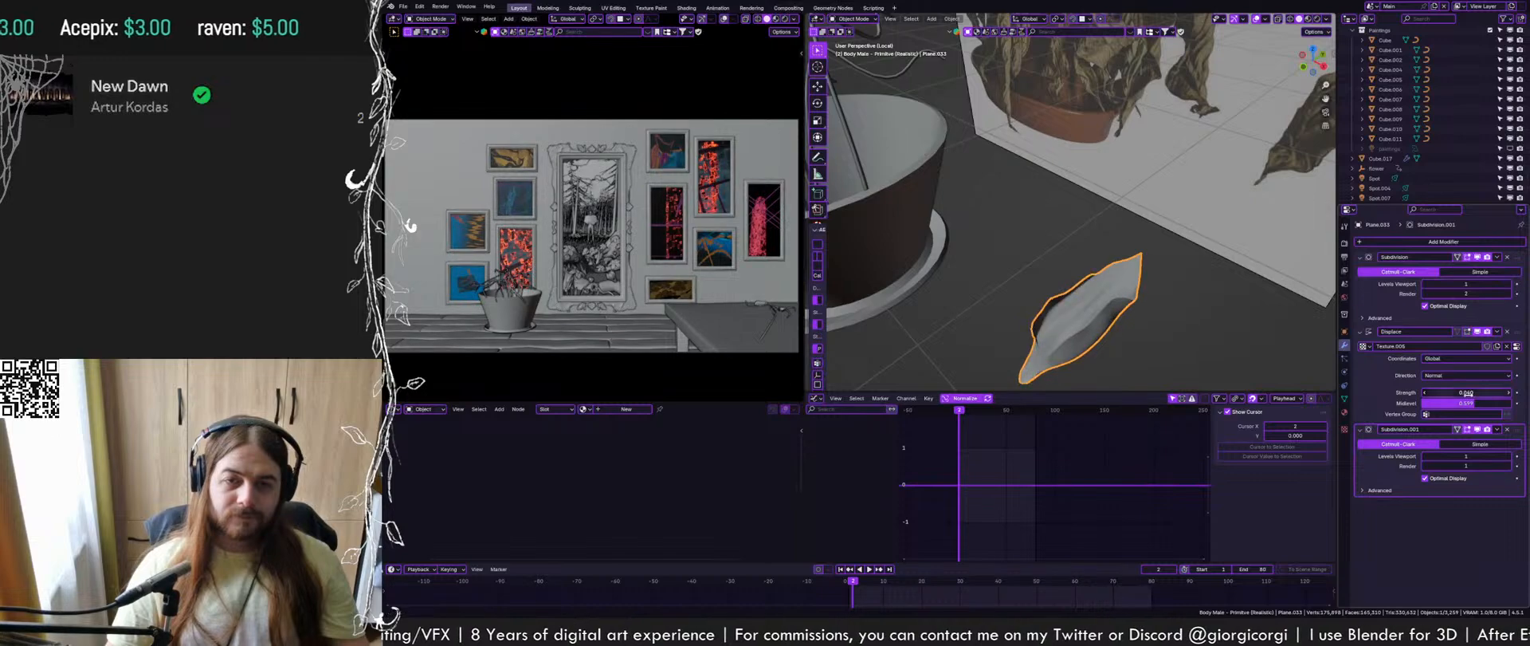
scroll(1168, 275, down, 2)
middle_drag(1168, 275, 1185, 285)
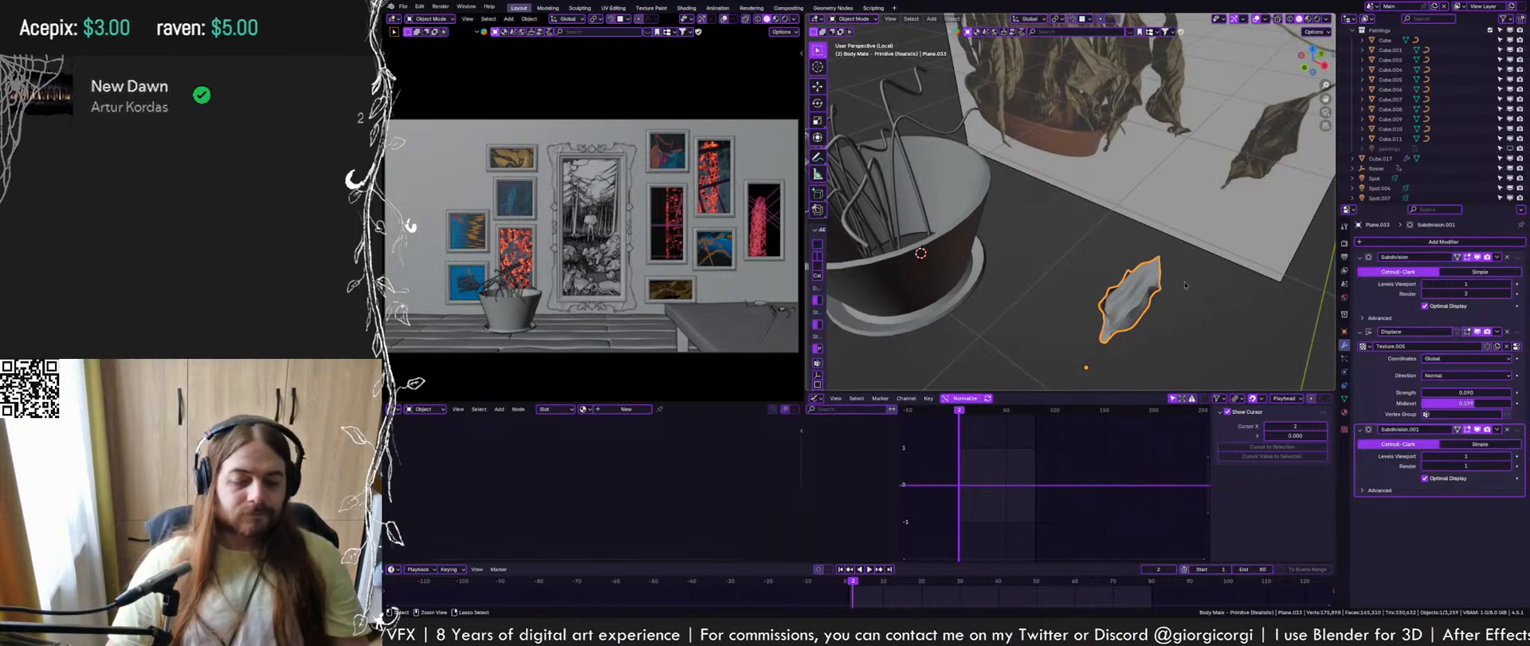
middle_drag(1172, 240, 994, 264)
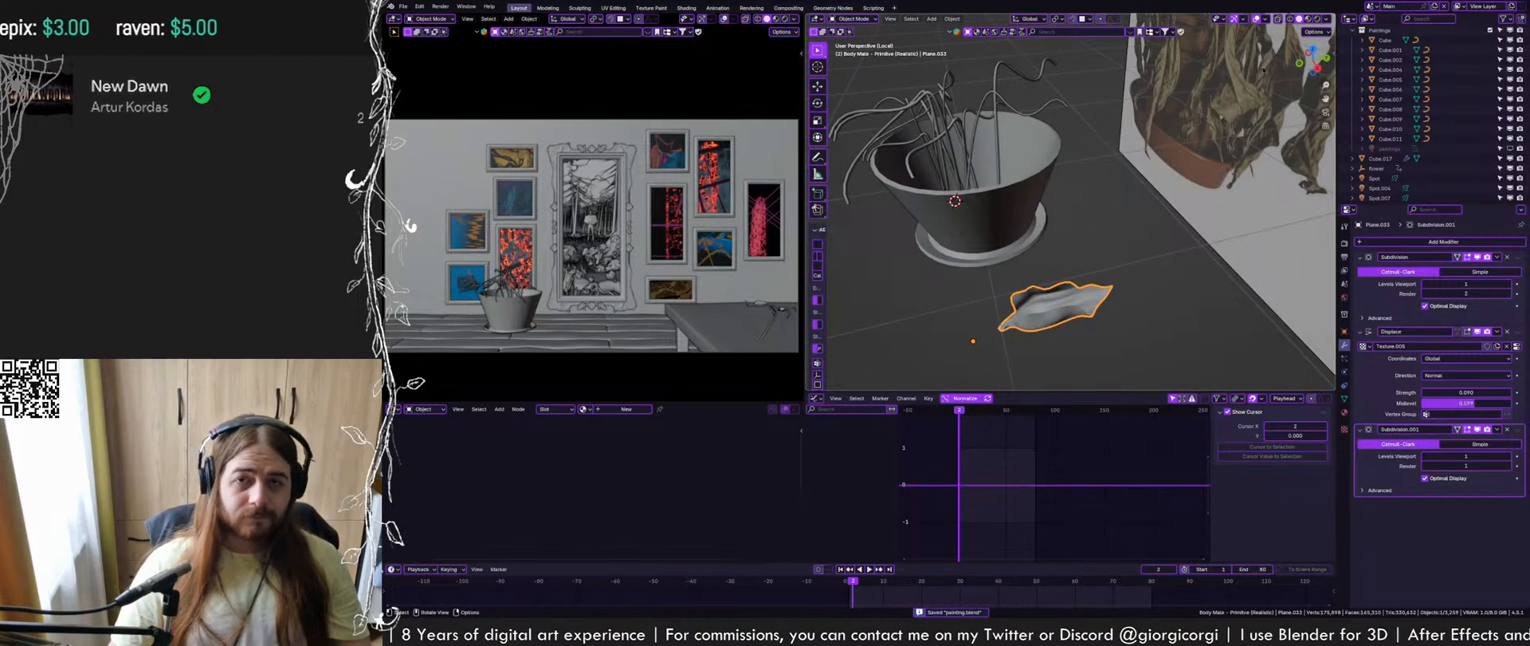
Move the leaf's origin to its stem-end tip using the 3D cursor, and turn off Affect Only Origins
key(Tab)
key(Tab)
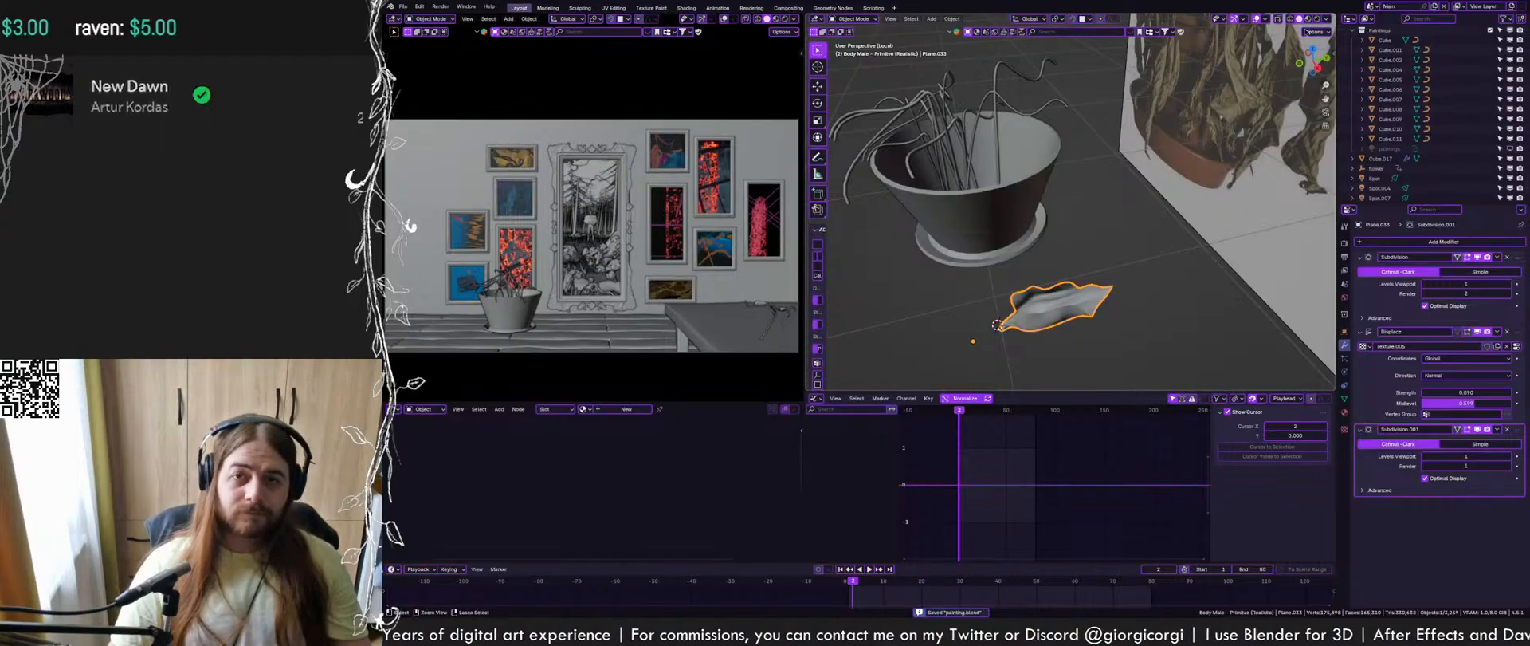
key(shift+s)
click(979, 191)
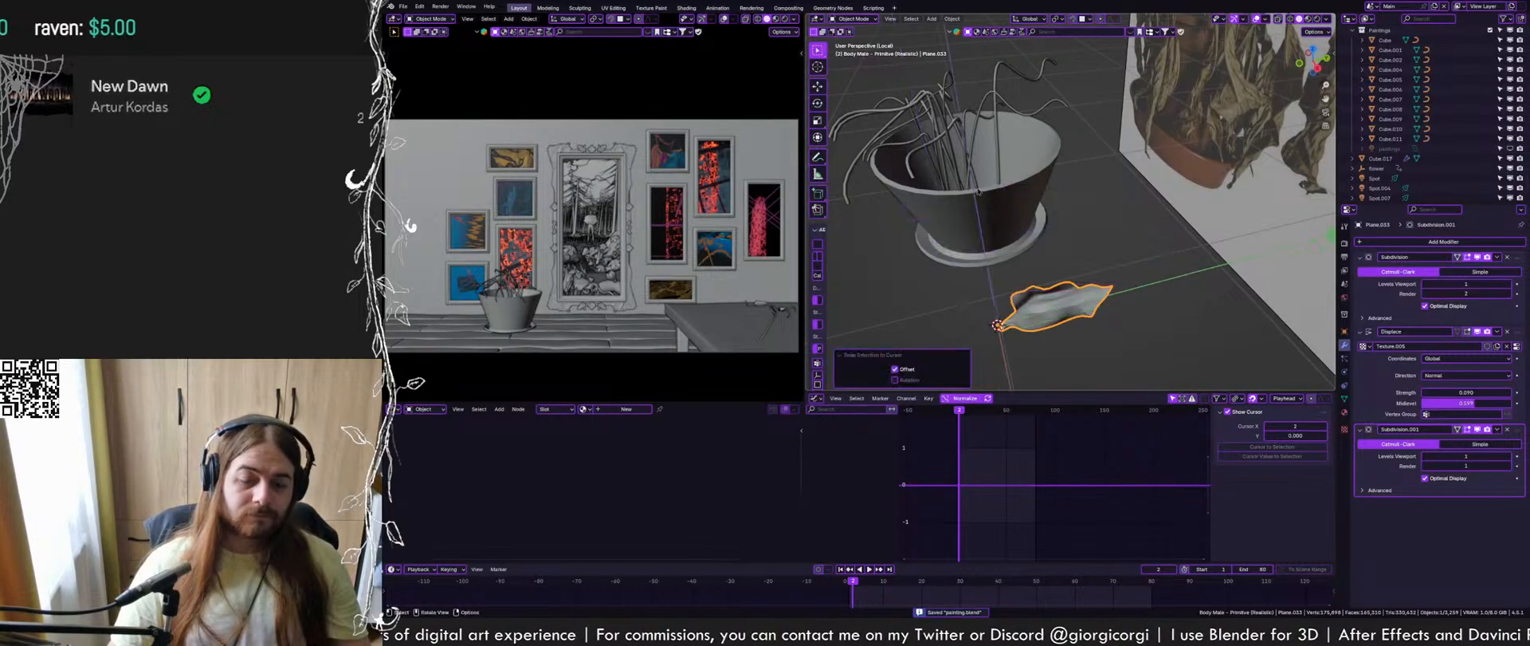
middle_drag(1124, 163, 1127, 184)
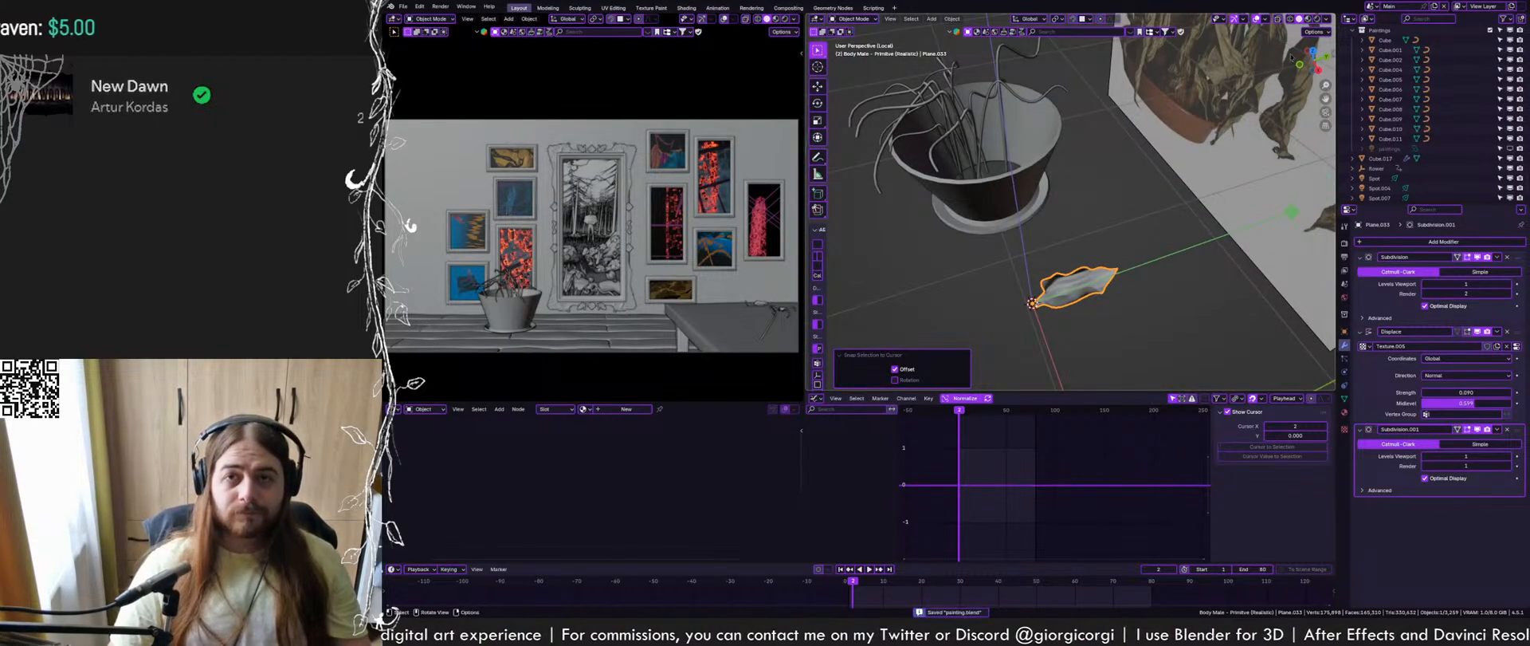
middle_drag(1115, 233, 1098, 153)
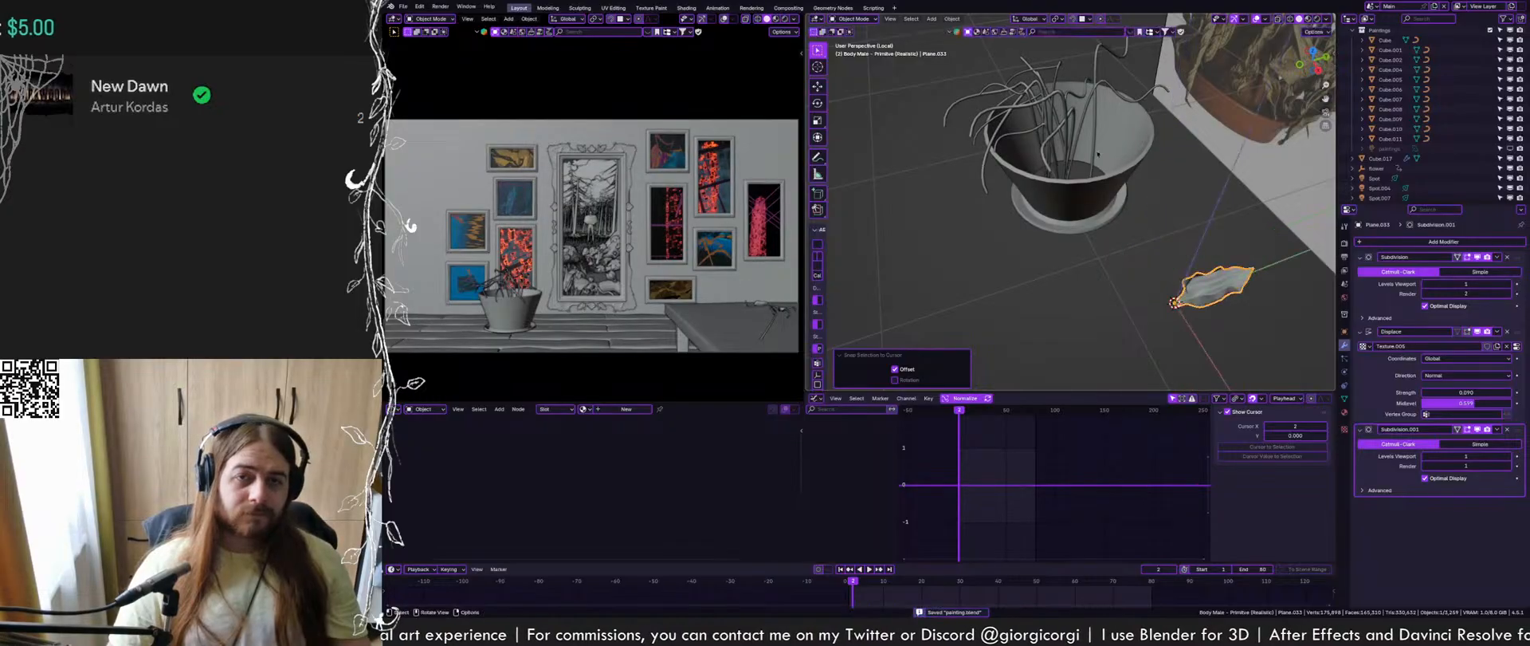
click(1314, 32)
click(1317, 58)
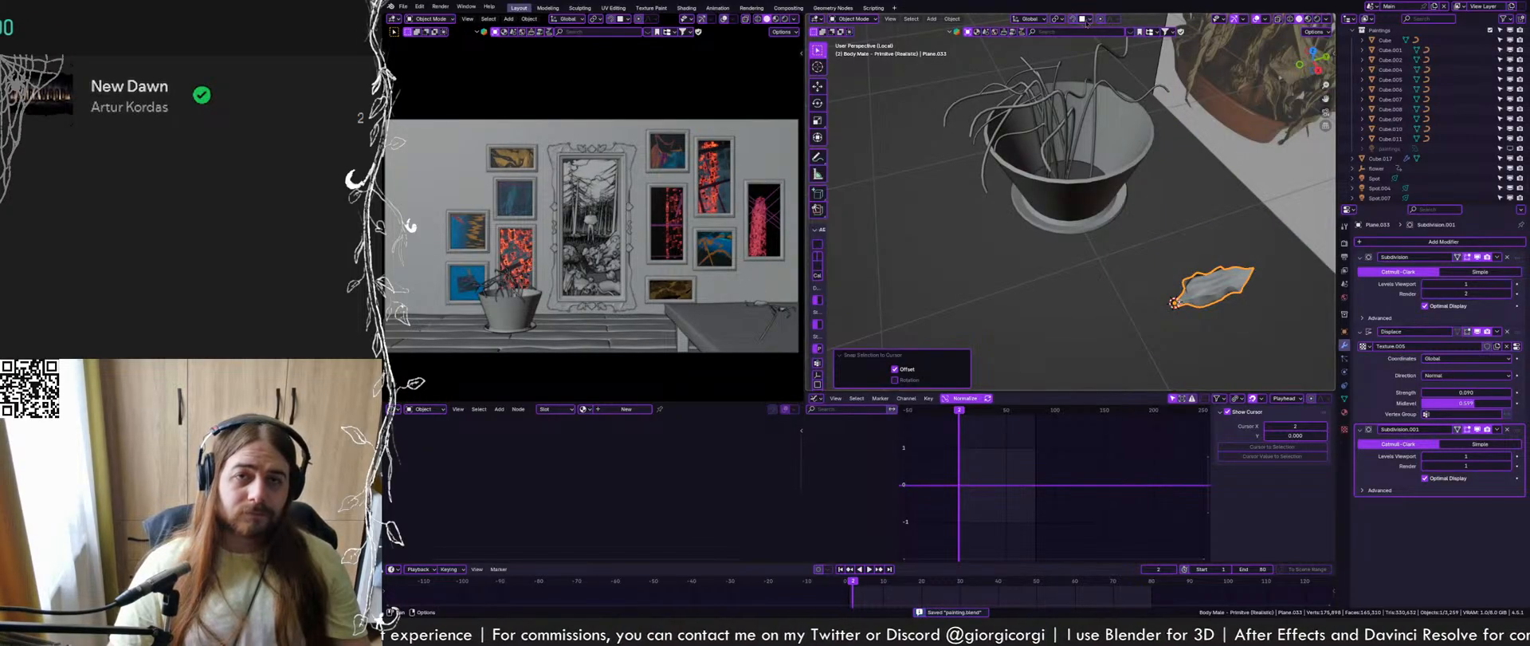
Move the leaf from the floor up to the pot's rim in two passes, checking it from different angles
key(g)
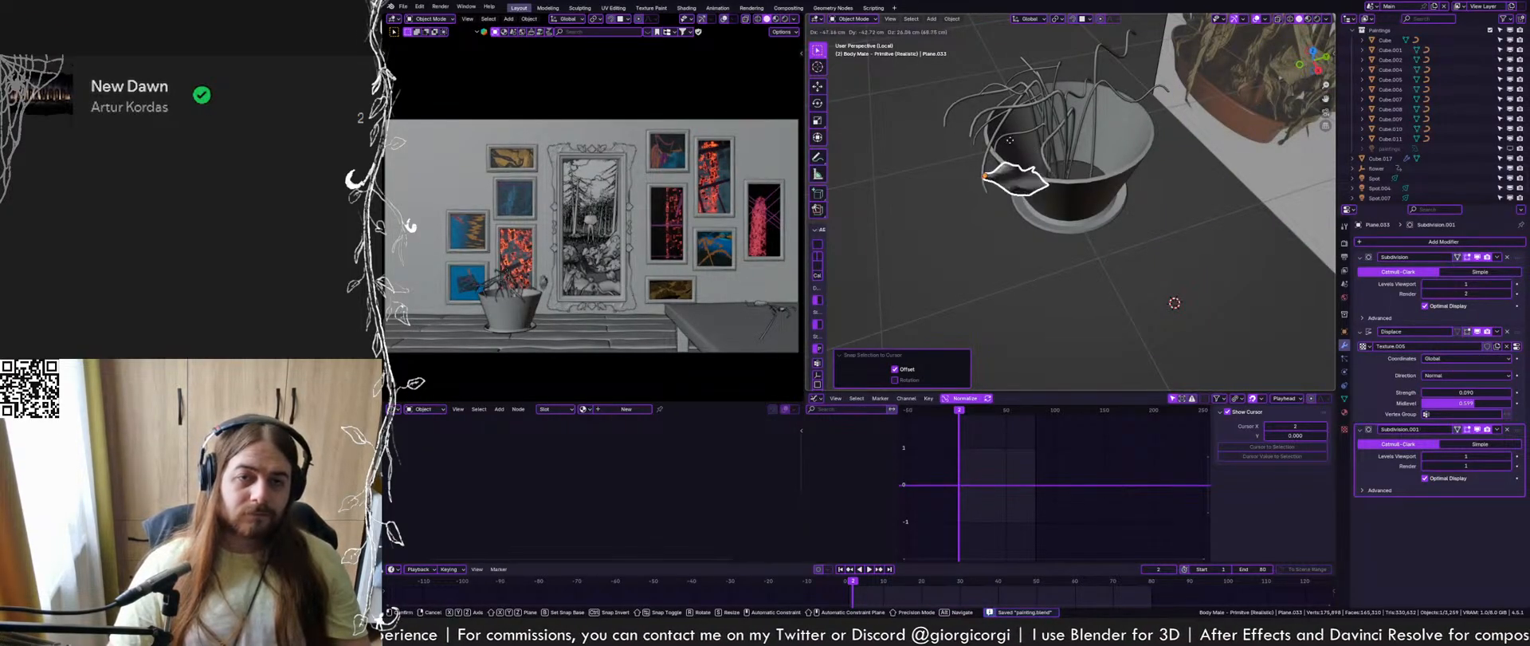
click(1007, 141)
middle_drag(1006, 141, 1157, 251)
key(g)
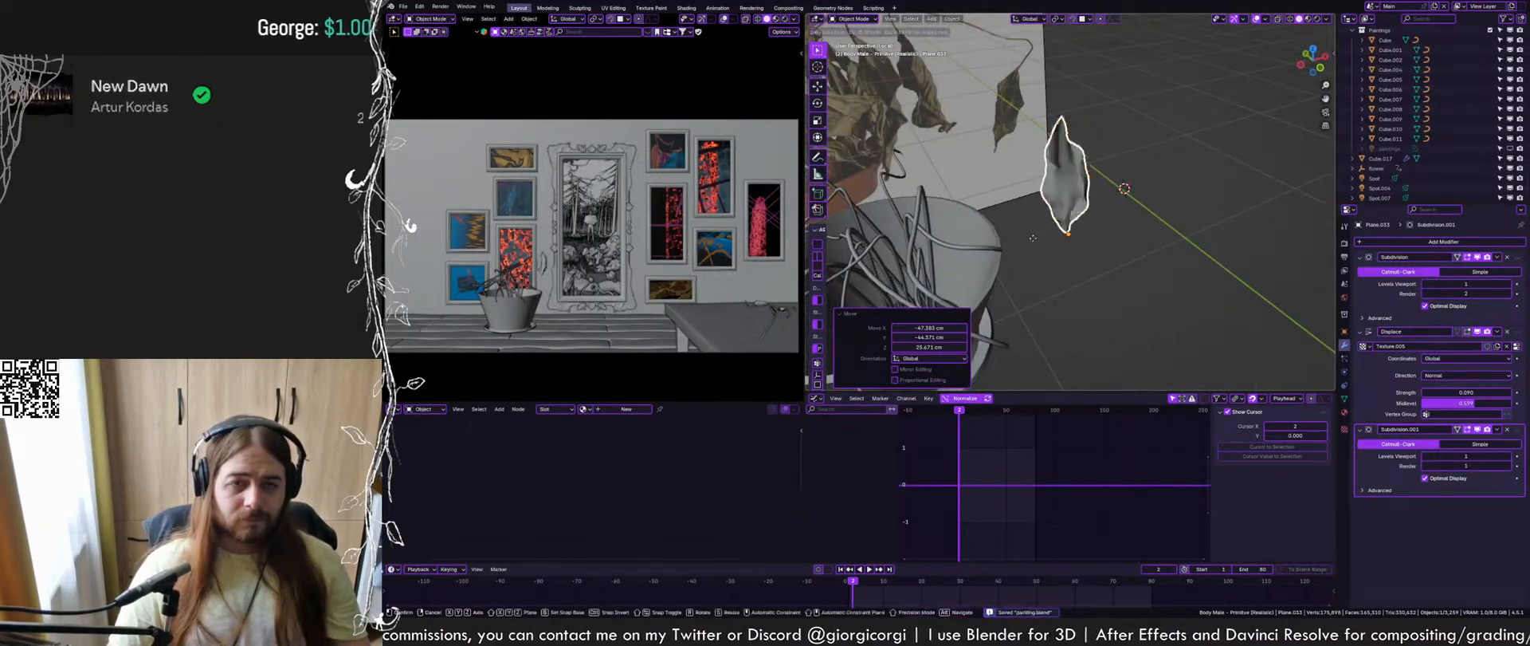
click(964, 251)
middle_drag(965, 251, 1095, 263)
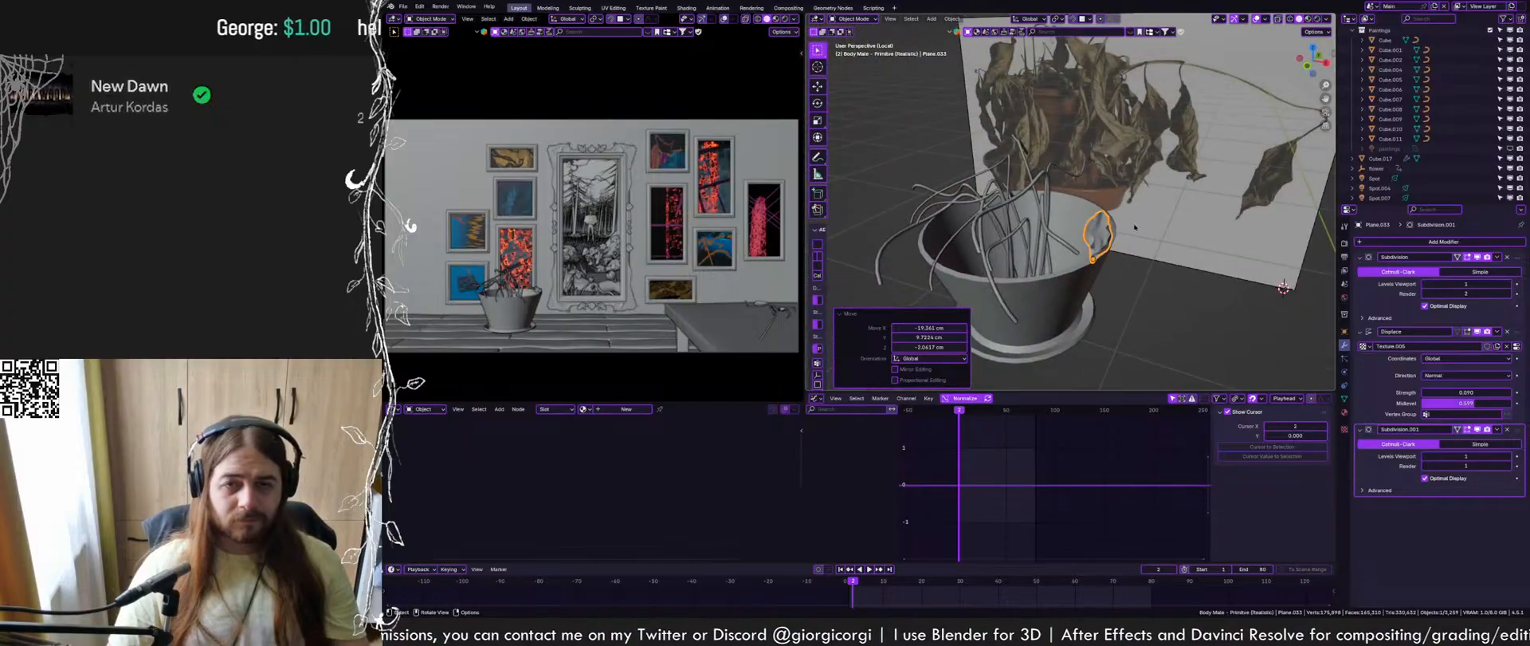
Rotate the leaf freely with trackball rotation in two passes beside the pot
key(r)
key(r)
click(1104, 279)
scroll(1104, 279, up, 2)
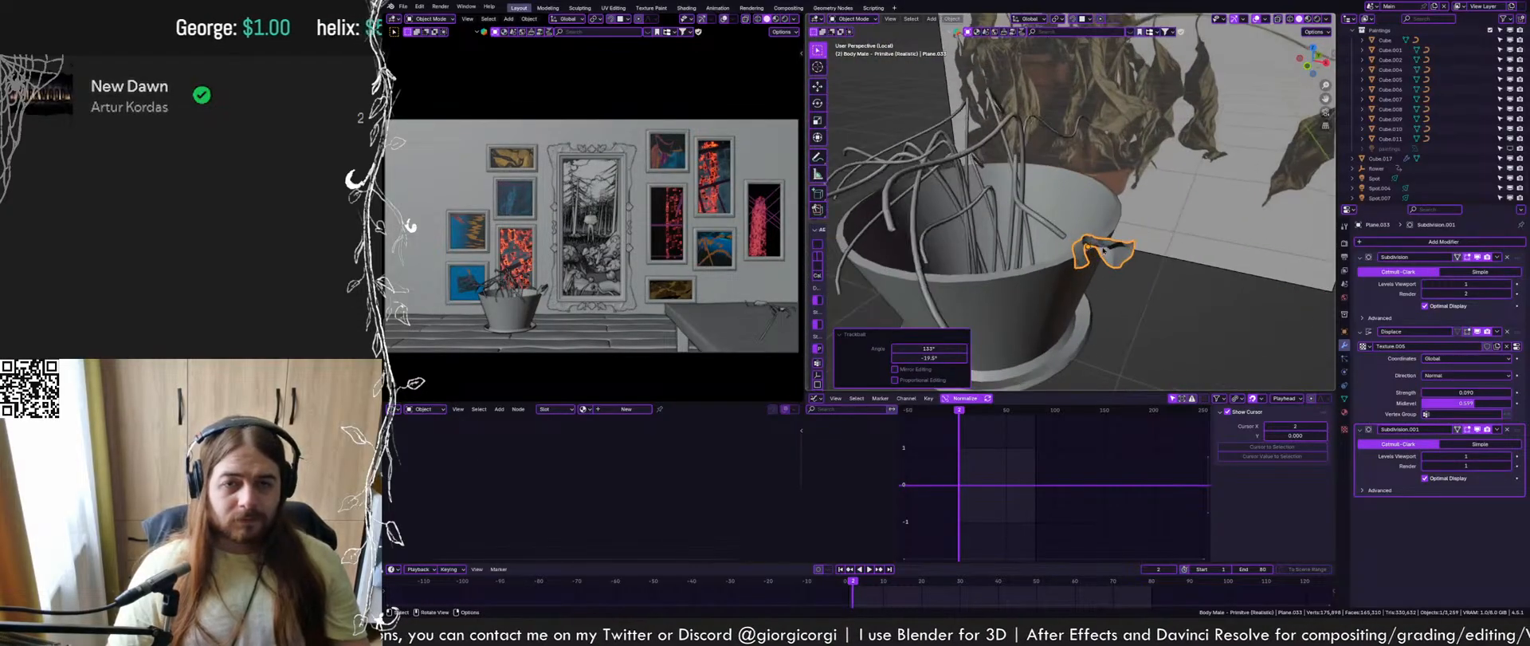
key(r)
key(r)
click(1117, 318)
middle_drag(1124, 316, 1092, 302)
Place the leaf near the tip of a drooping stem, rotate it about 147° in the view and save the file
key(g)
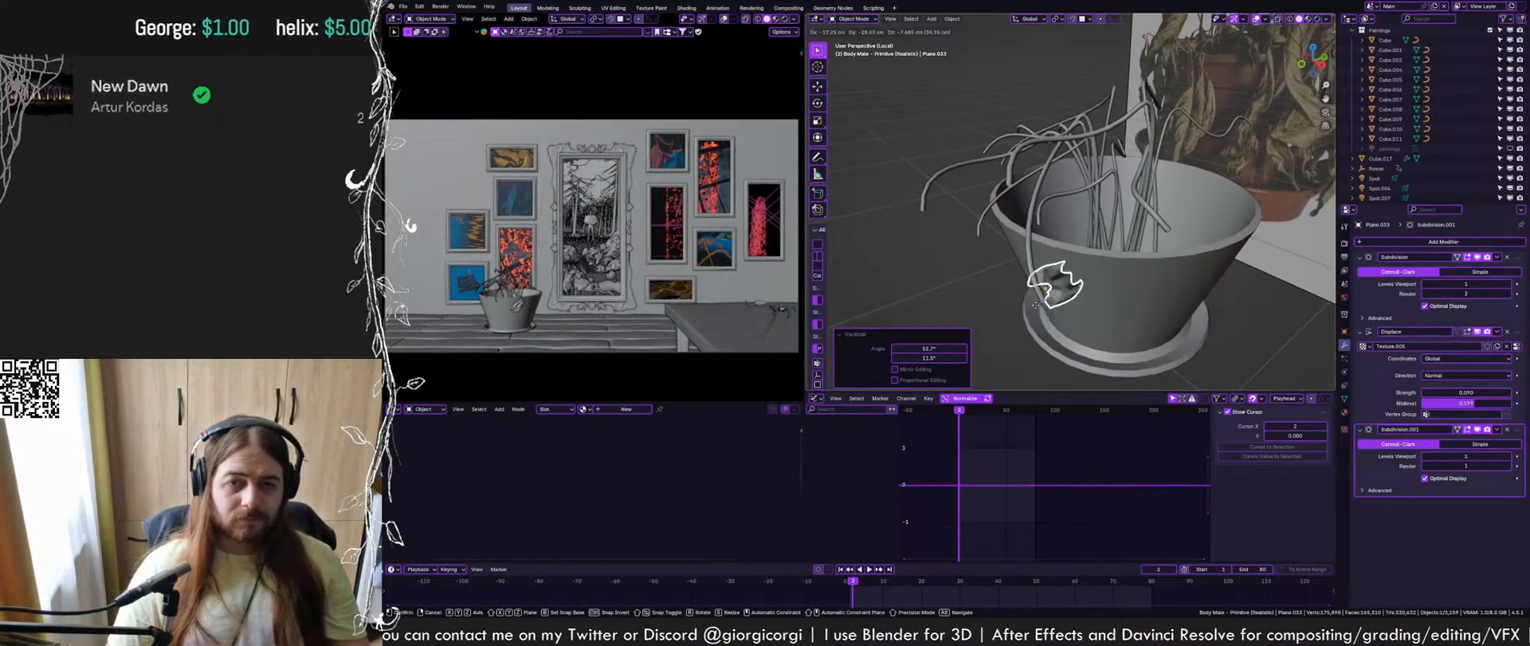
click(1035, 303)
key(r)
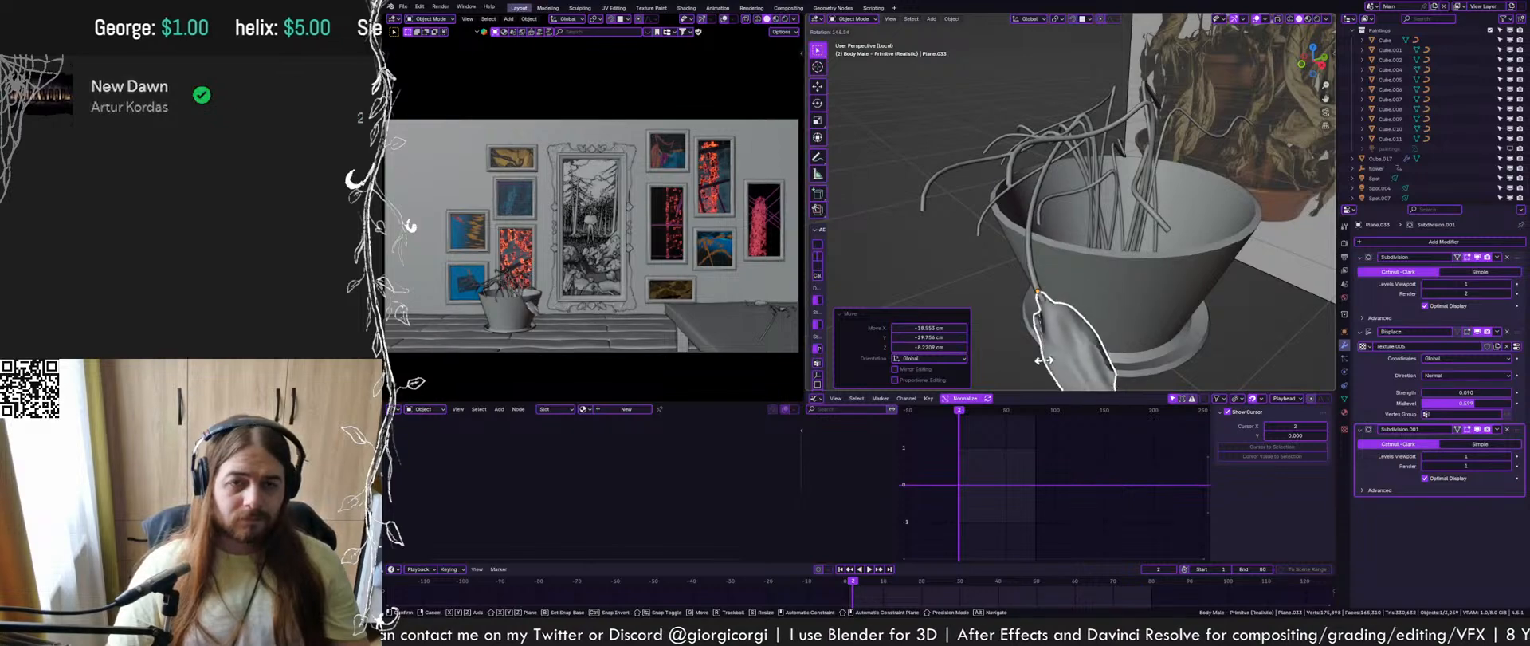
click(1016, 247)
middle_drag(1013, 259, 1092, 239)
scroll(506, 320, up, 3)
scroll(506, 320, up, 3)
middle_drag(1232, 131, 1307, 88)
scroll(1311, 72, up, 4)
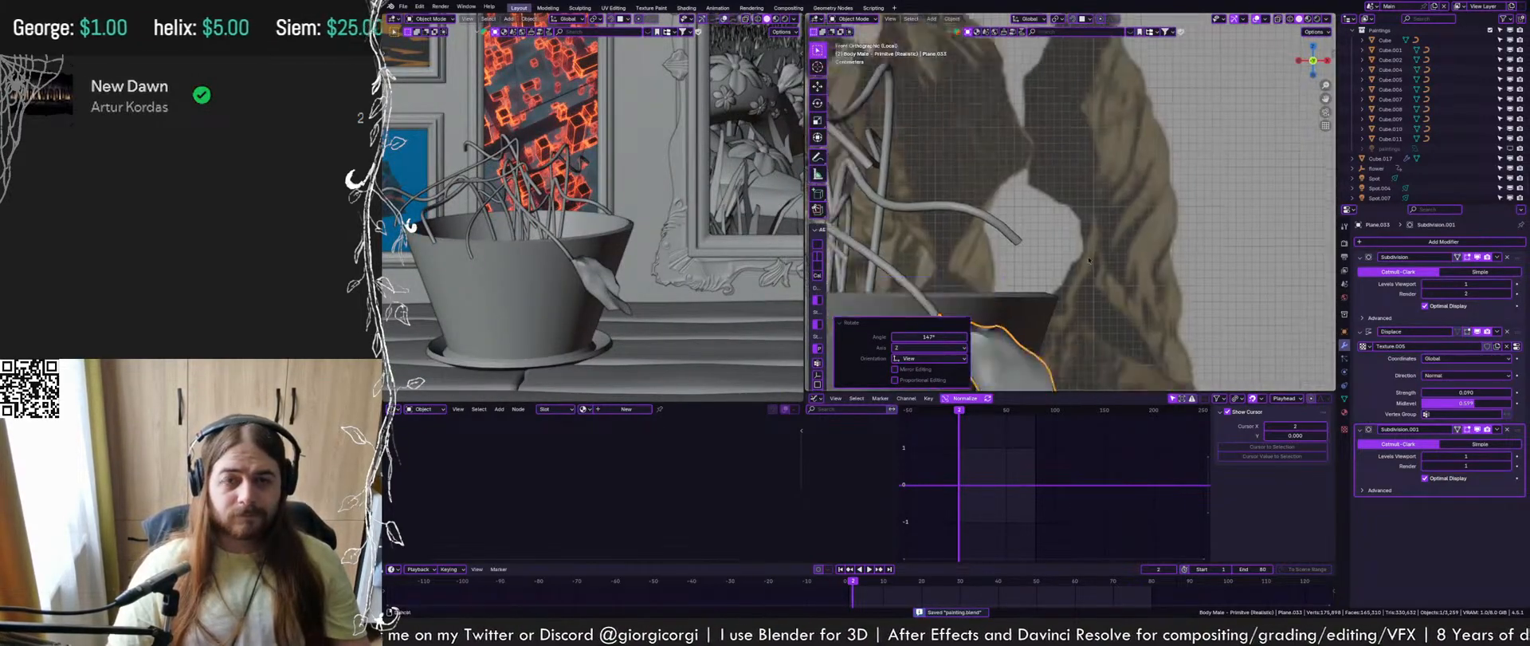
Align the leaf's base with the stem tip and rotate the leaf so it hangs down along the pot
shift+middle_drag(1100, 279, 1172, 263)
key(g)
click(1122, 201)
key(r)
click(1129, 256)
scroll(1118, 231, down, 2)
scroll(1172, 263, up, 3)
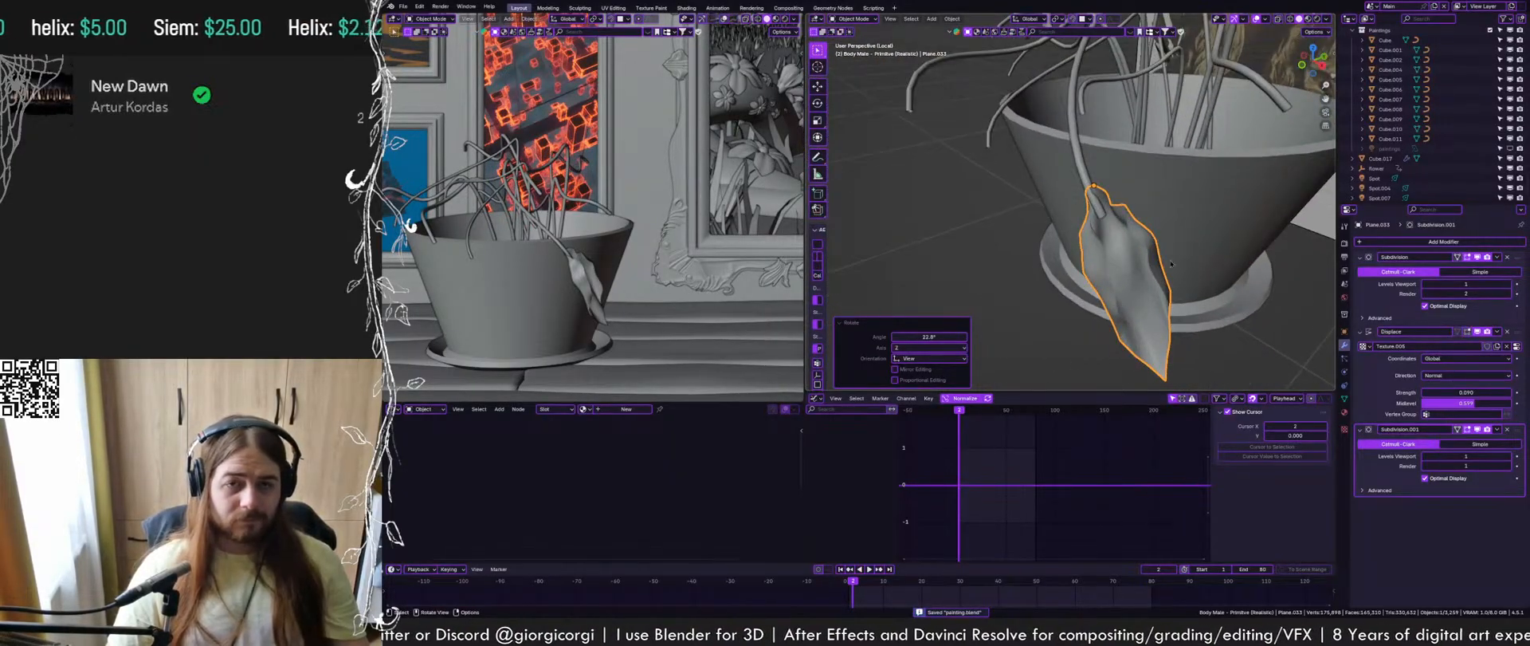
scroll(606, 228, up, 3)
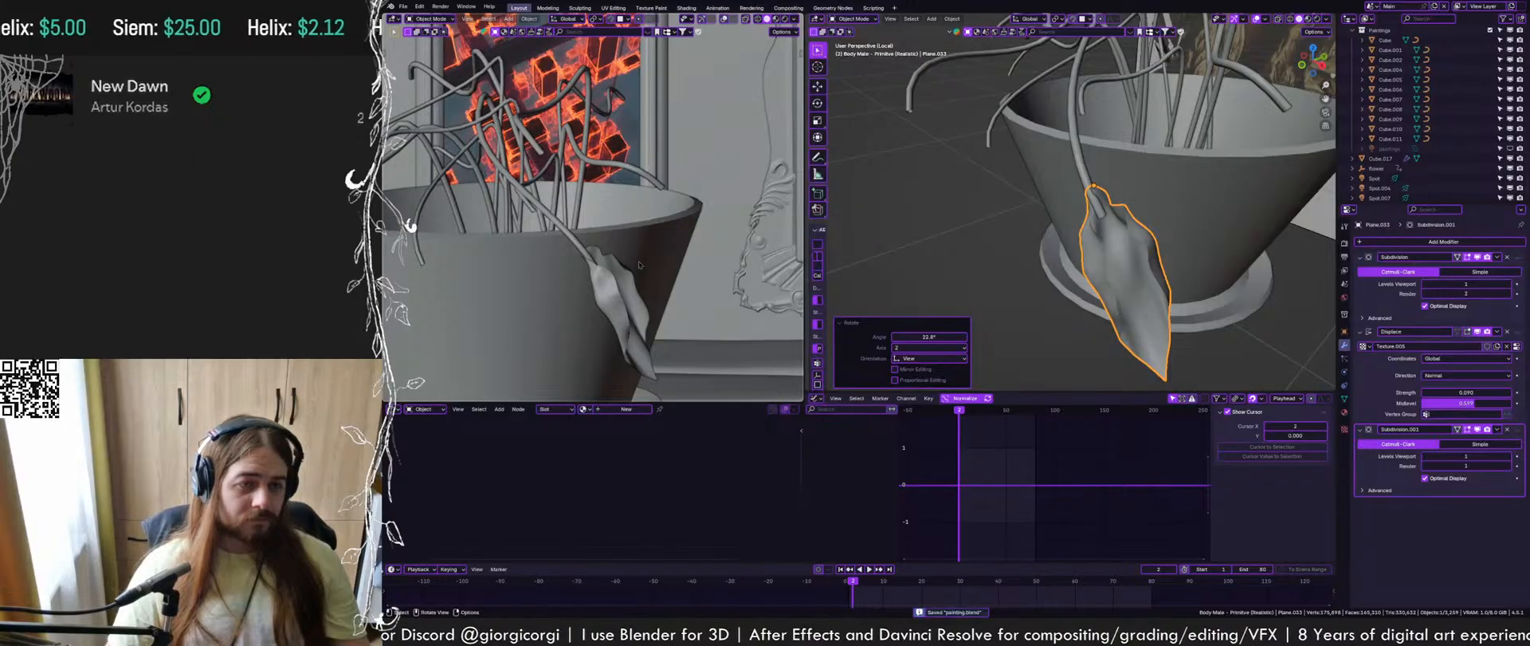
Select the stem curves and reduce their round bevel depth to make the stems thinner
click(577, 229)
click(1345, 385)
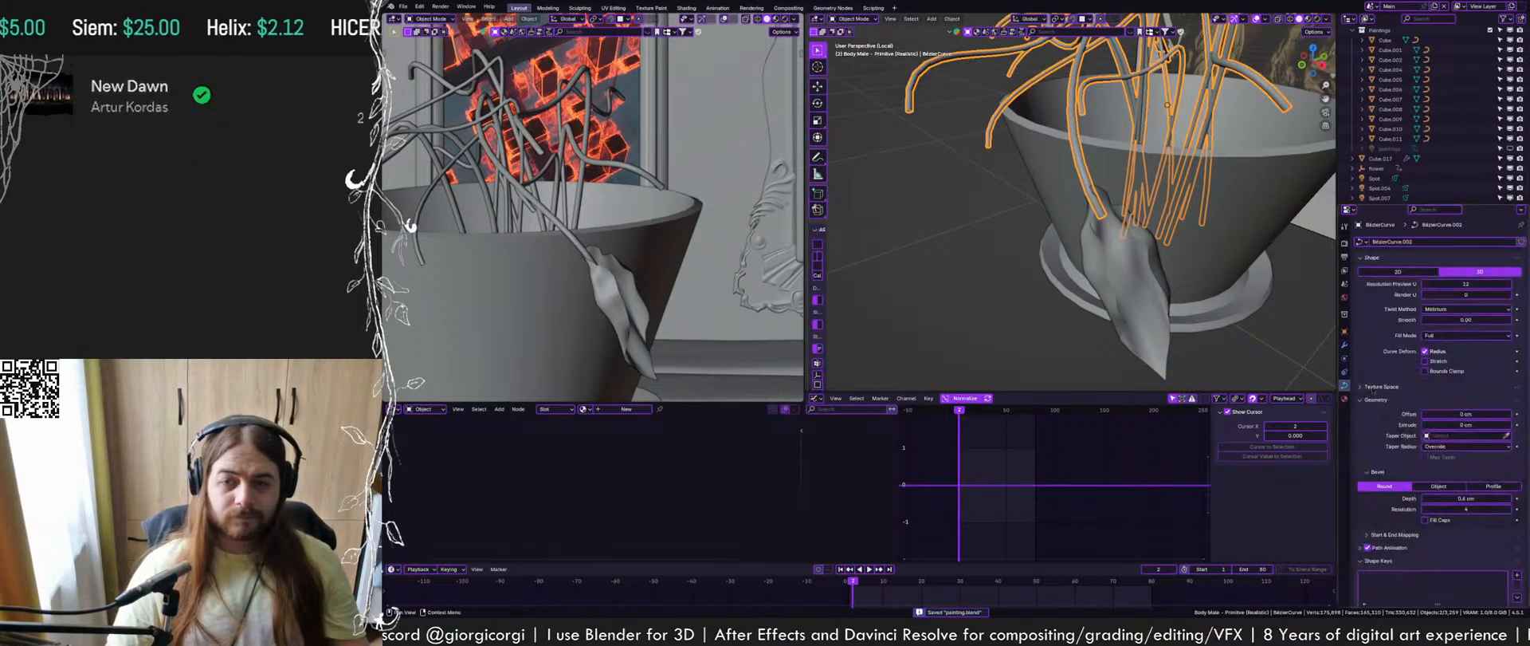
drag(1477, 499, 1454, 499)
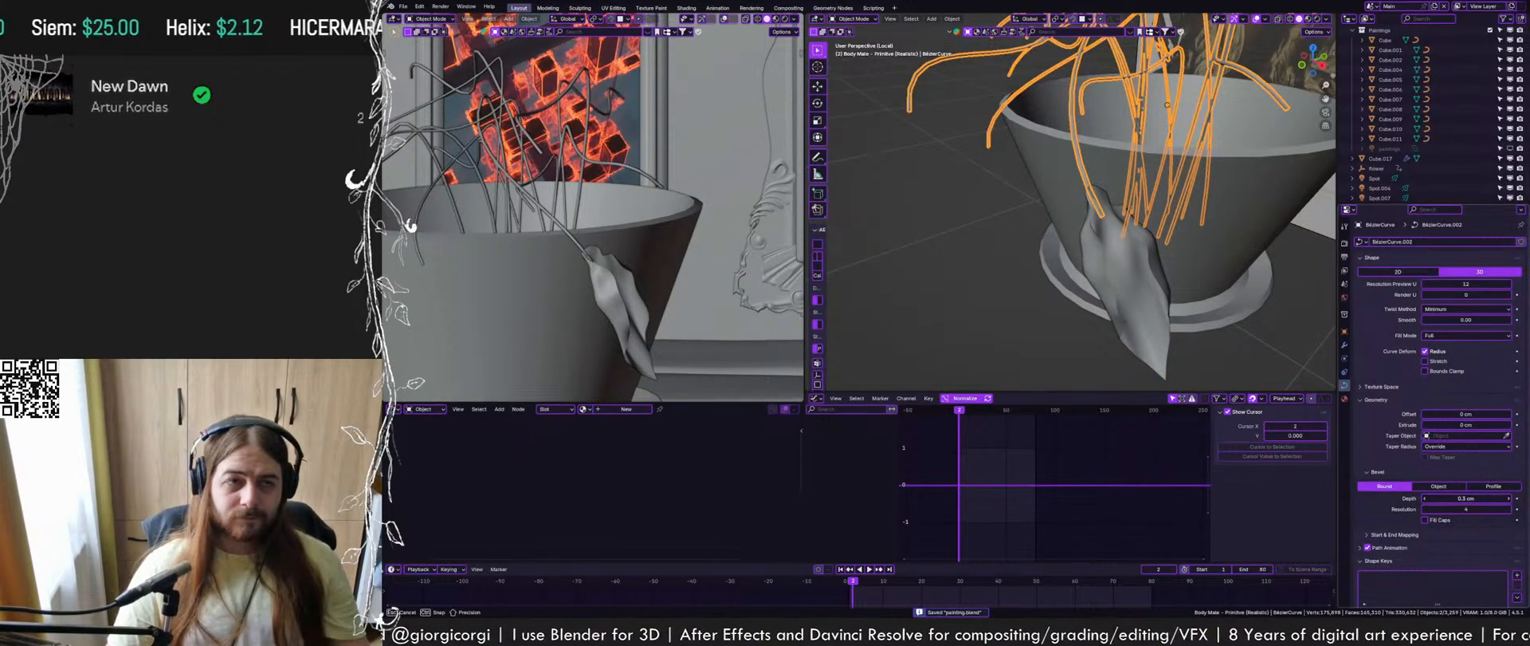
scroll(636, 153, down, 2)
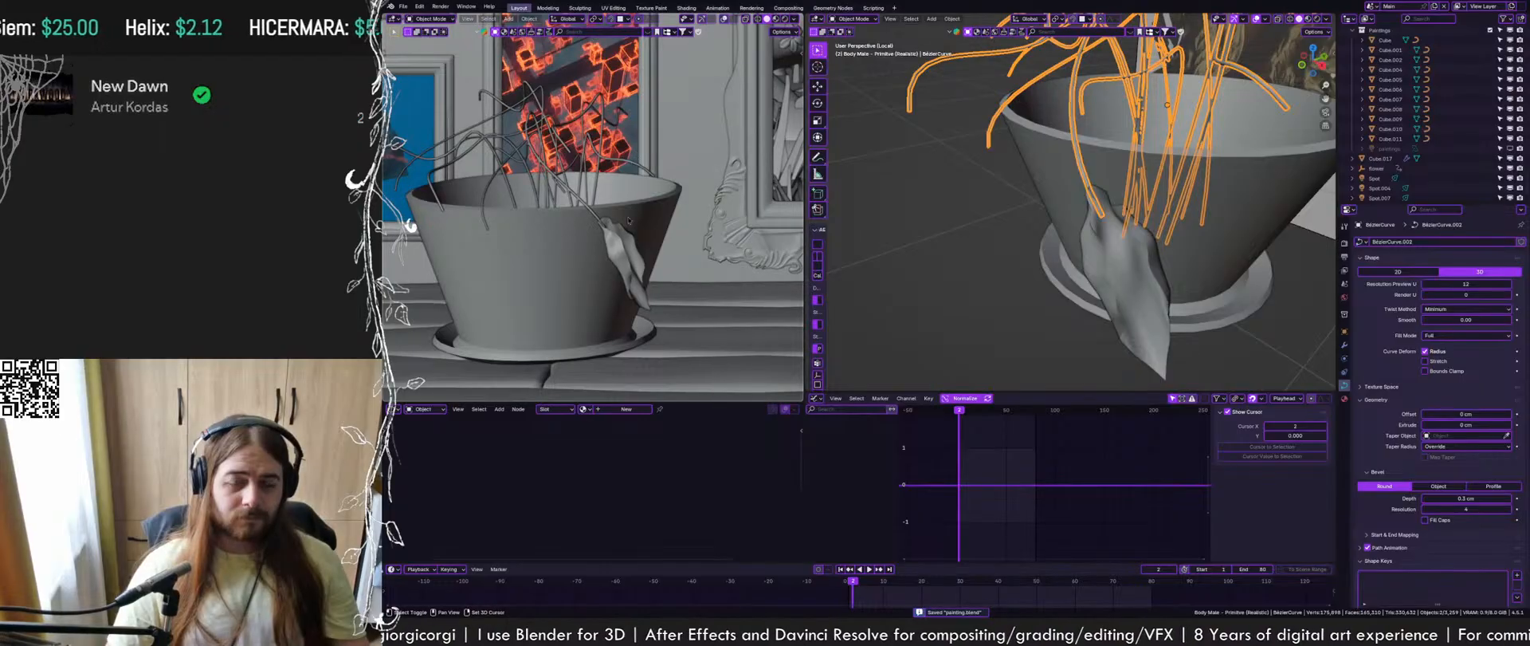
shift+middle_drag(628, 221, 637, 254)
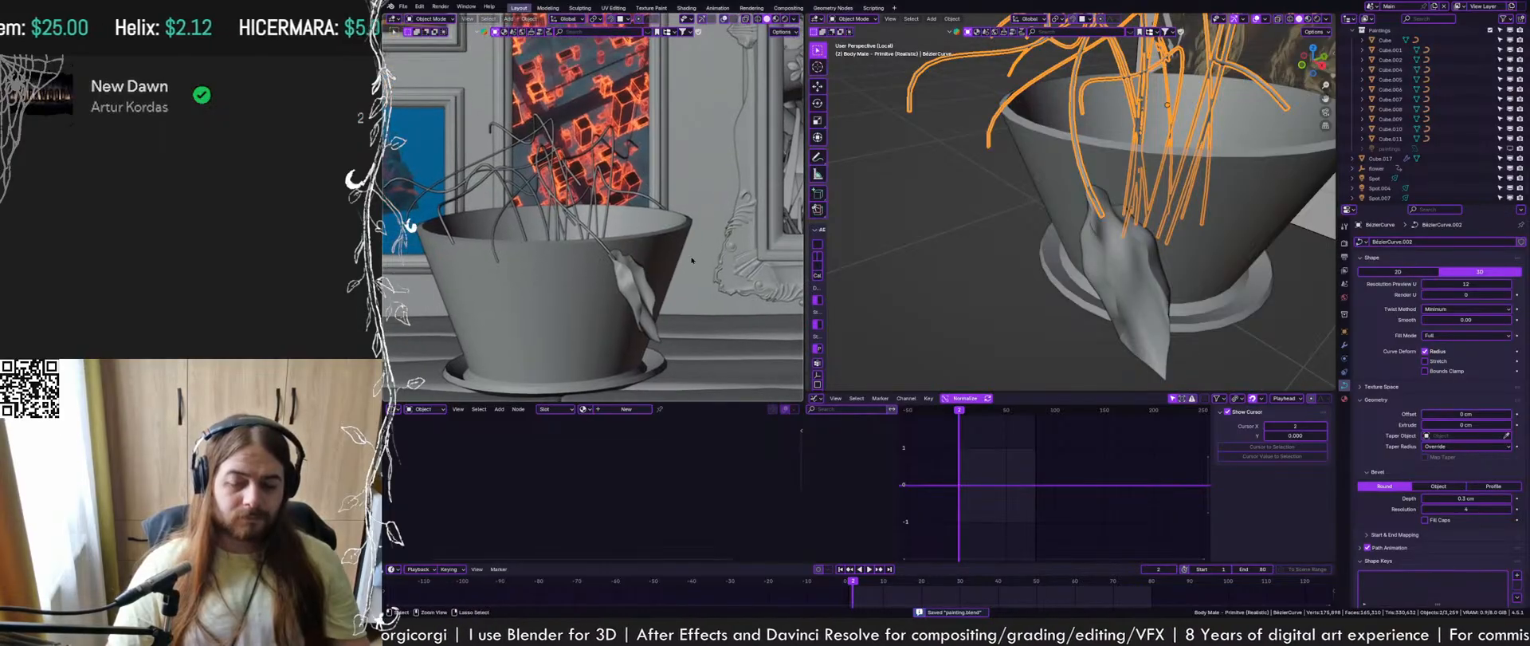
click(1345, 345)
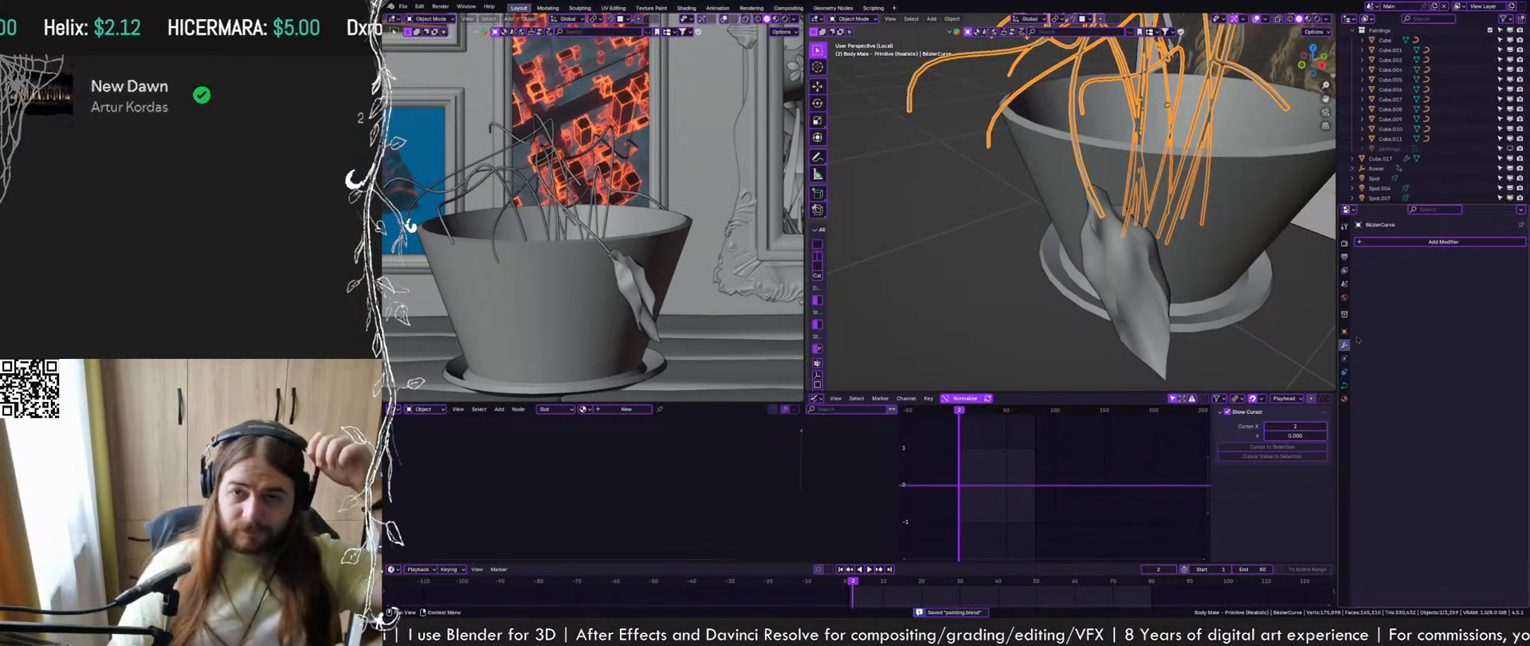
click(1424, 242)
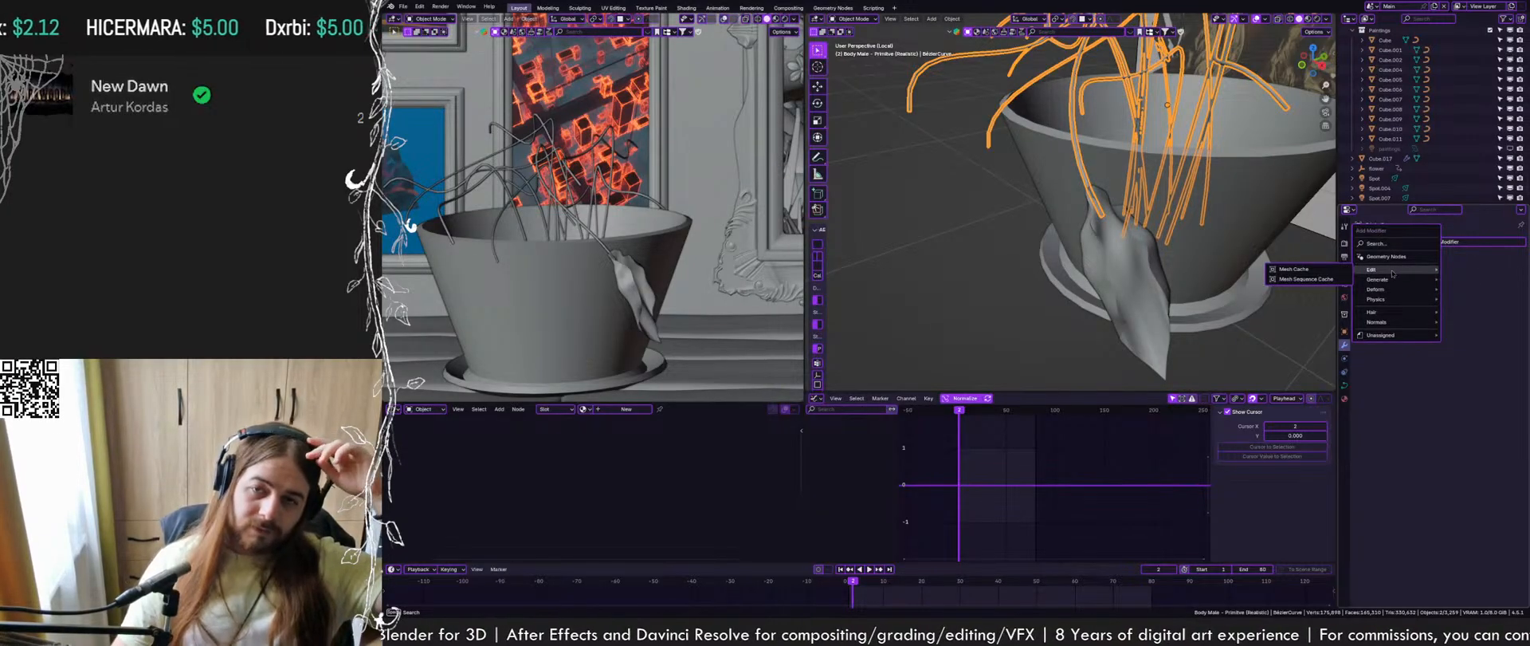
mouse_move(1402, 281)
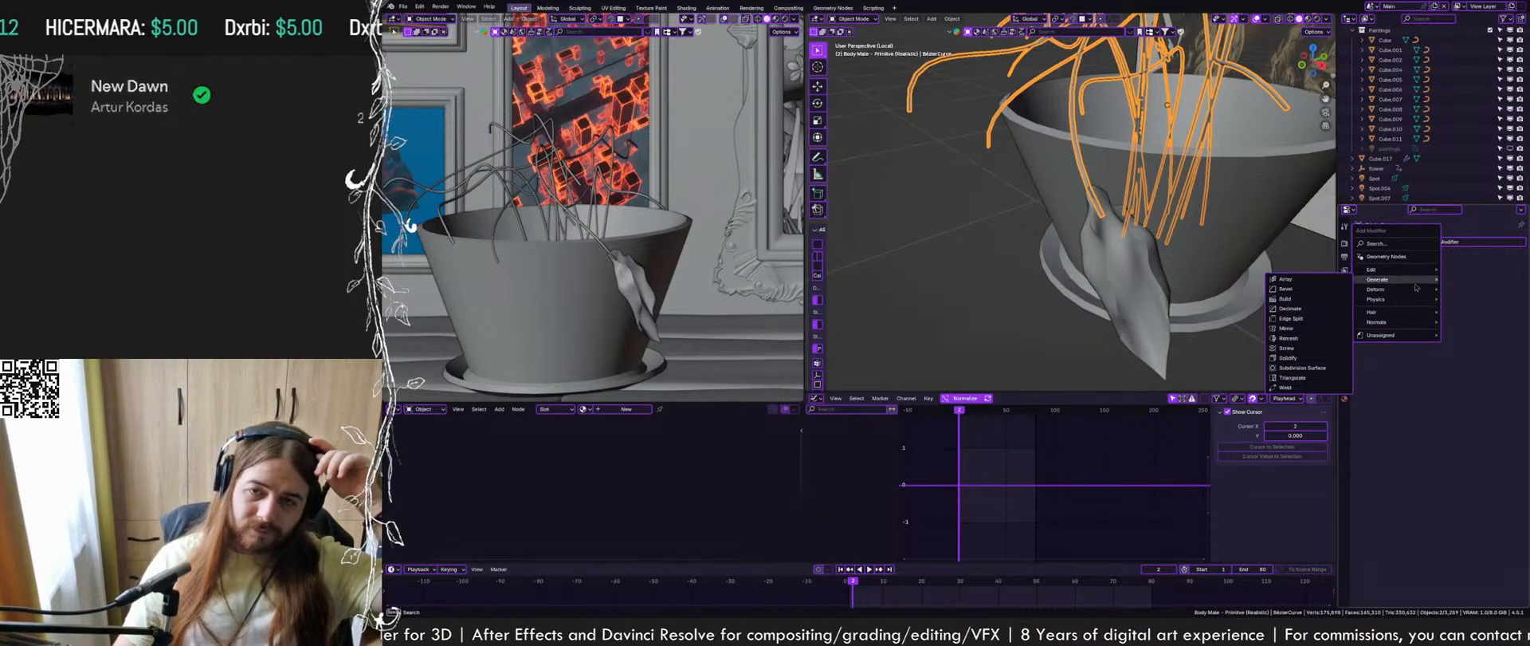
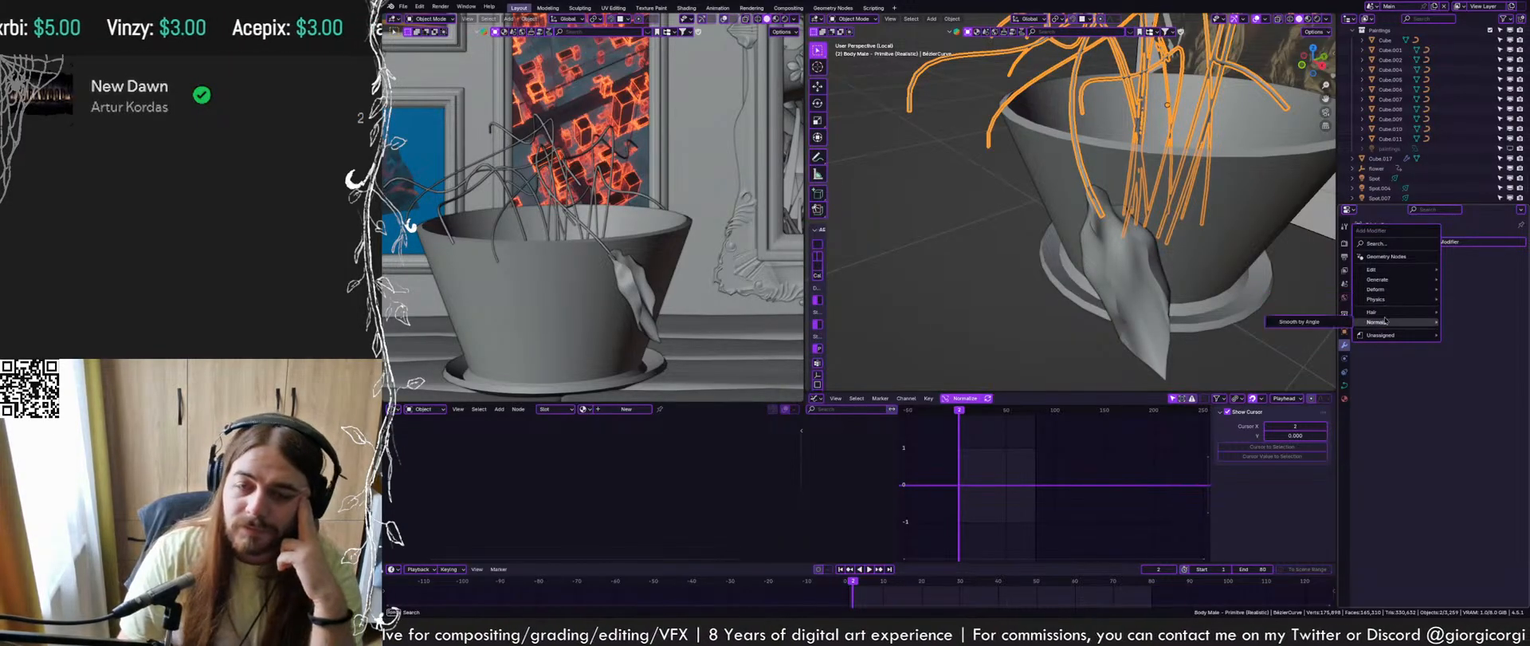
mouse_move(1379, 290)
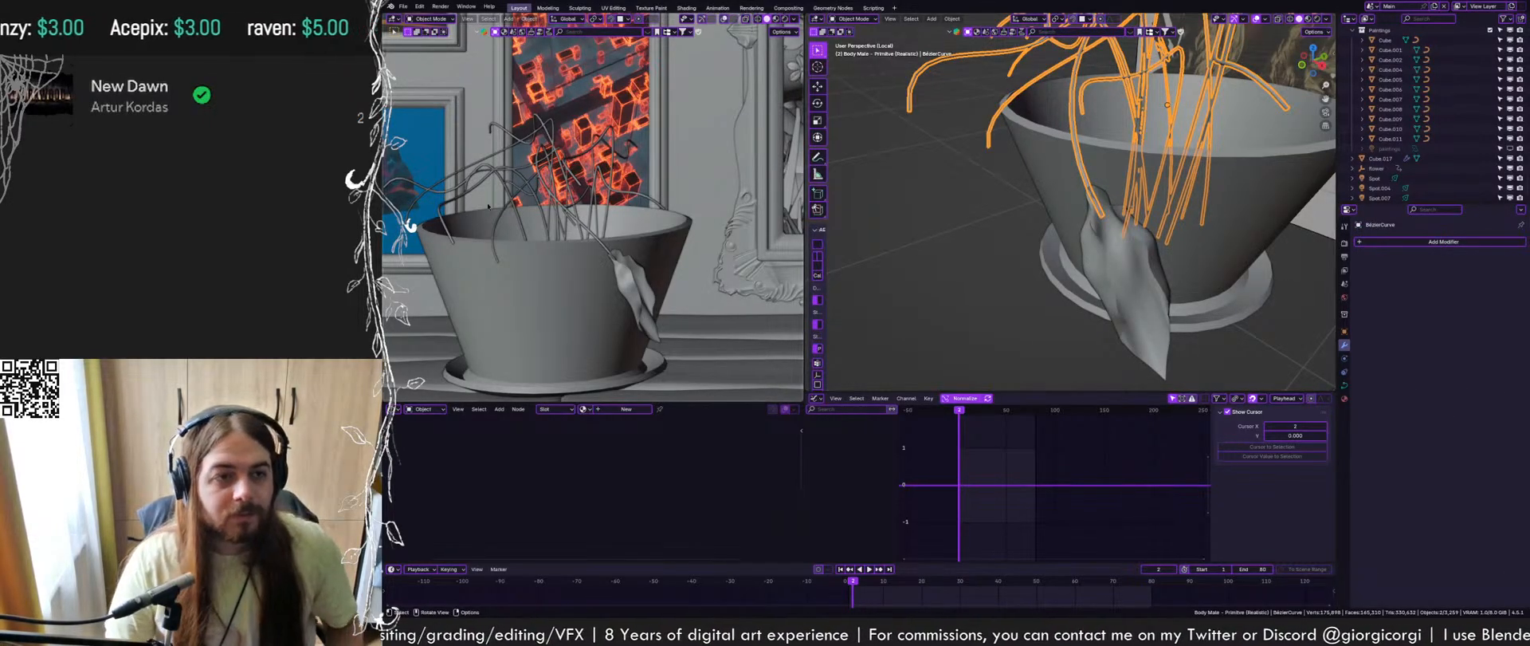
Inspect the joint between the stem and the hanging leaf, and save the file
middle_drag(1125, 144, 1124, 186)
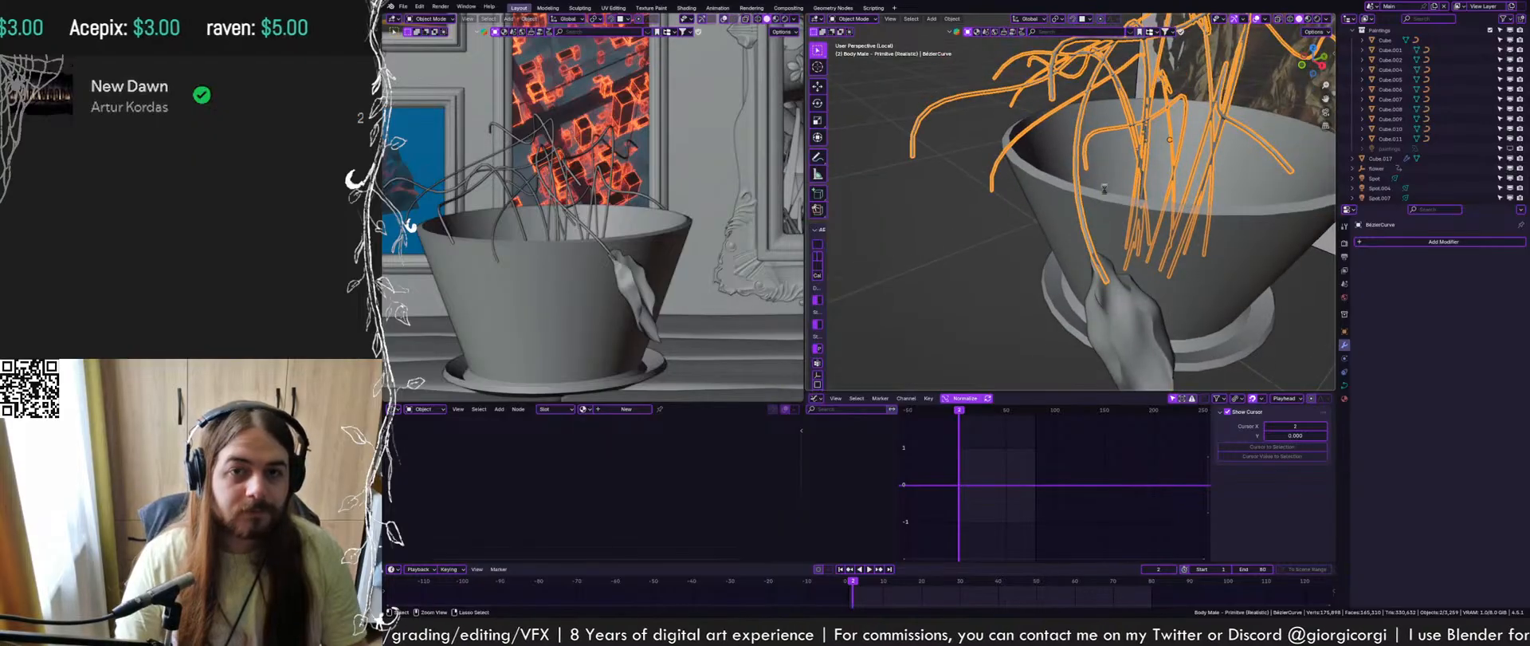
click(1111, 282)
click(1111, 281)
key(ctrl+s)
scroll(1111, 281, down, 3)
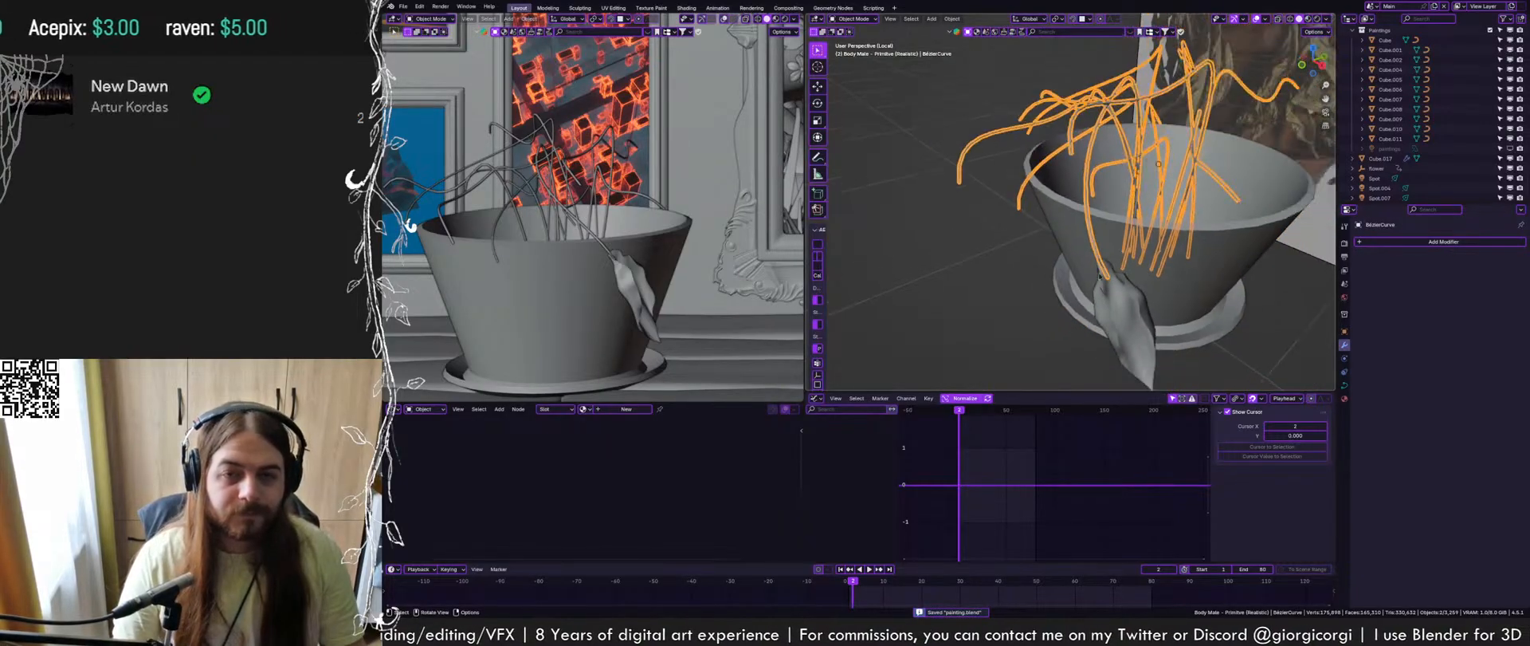
Move the hanging leaf, the stem curves, the pot and the reference image into a new collection named "plant" and save the file
click(1119, 305)
middle_drag(1119, 305, 1192, 290)
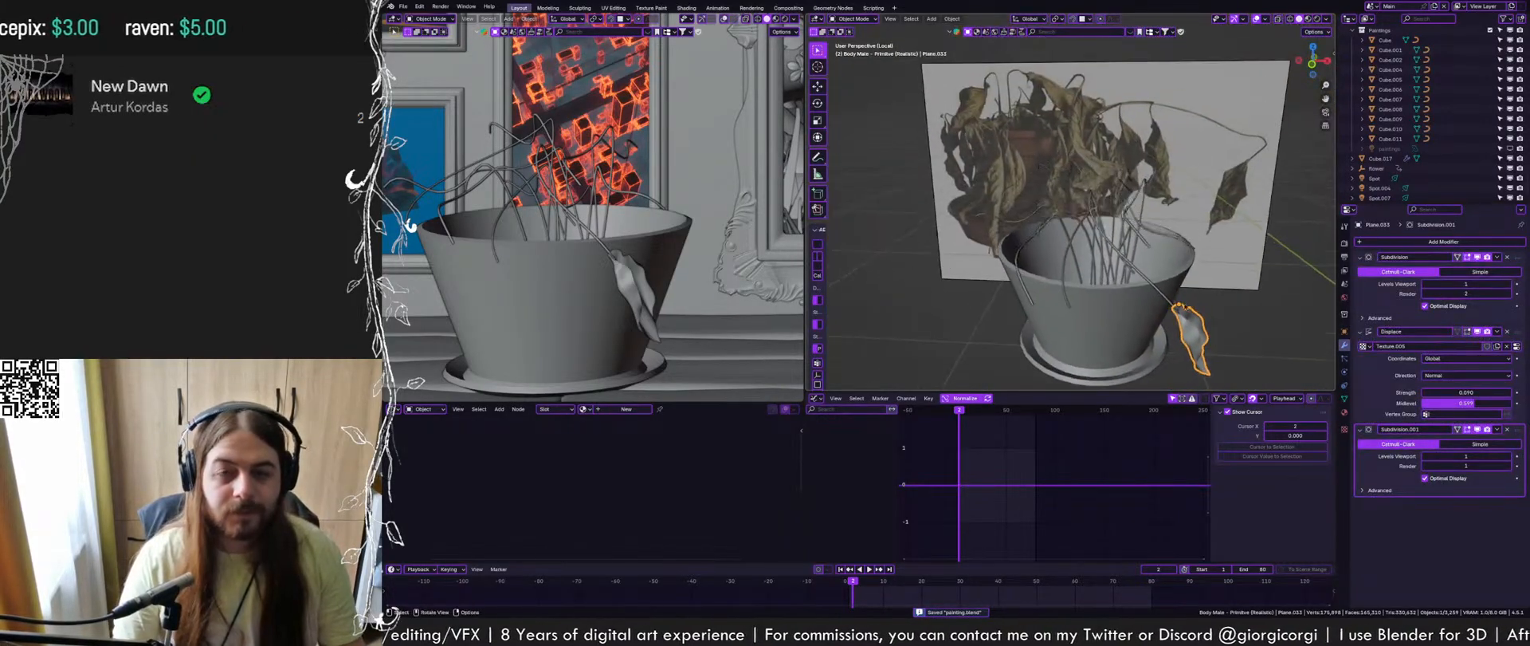
click(1189, 301)
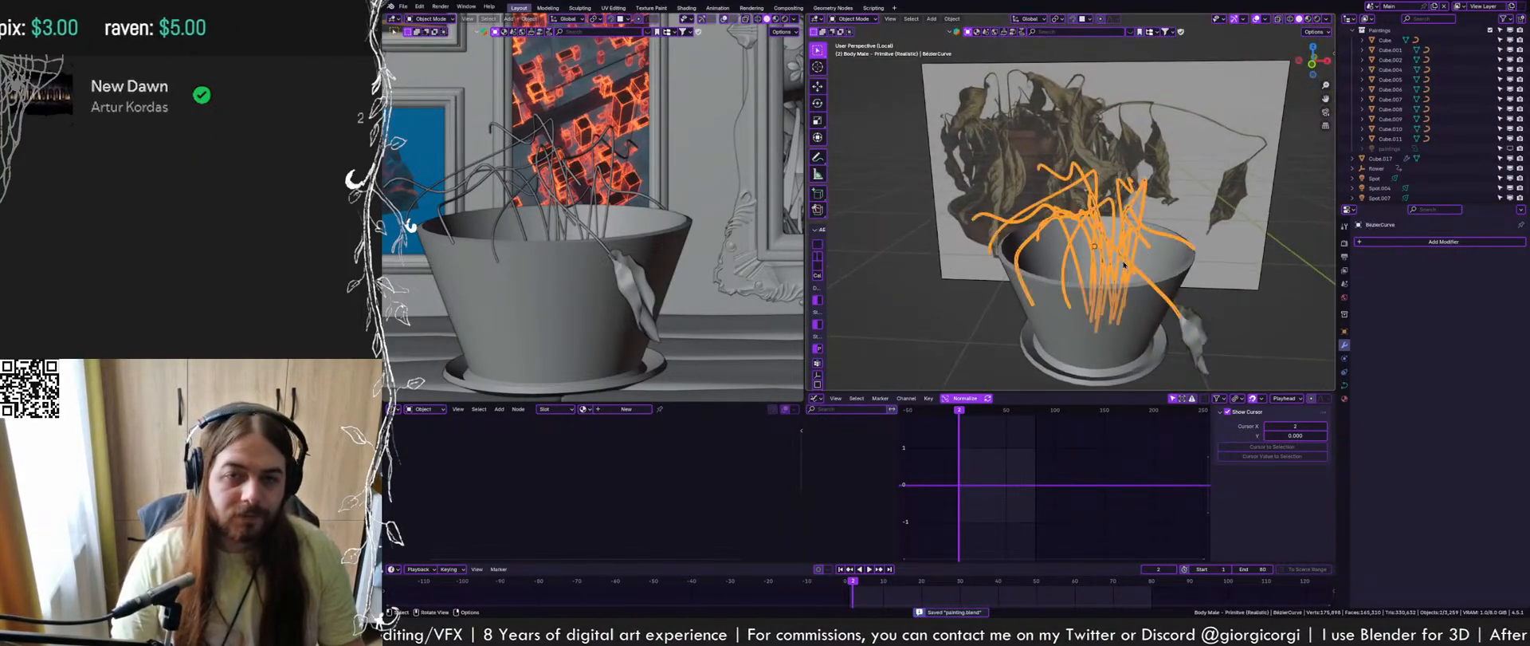
click(1190, 315)
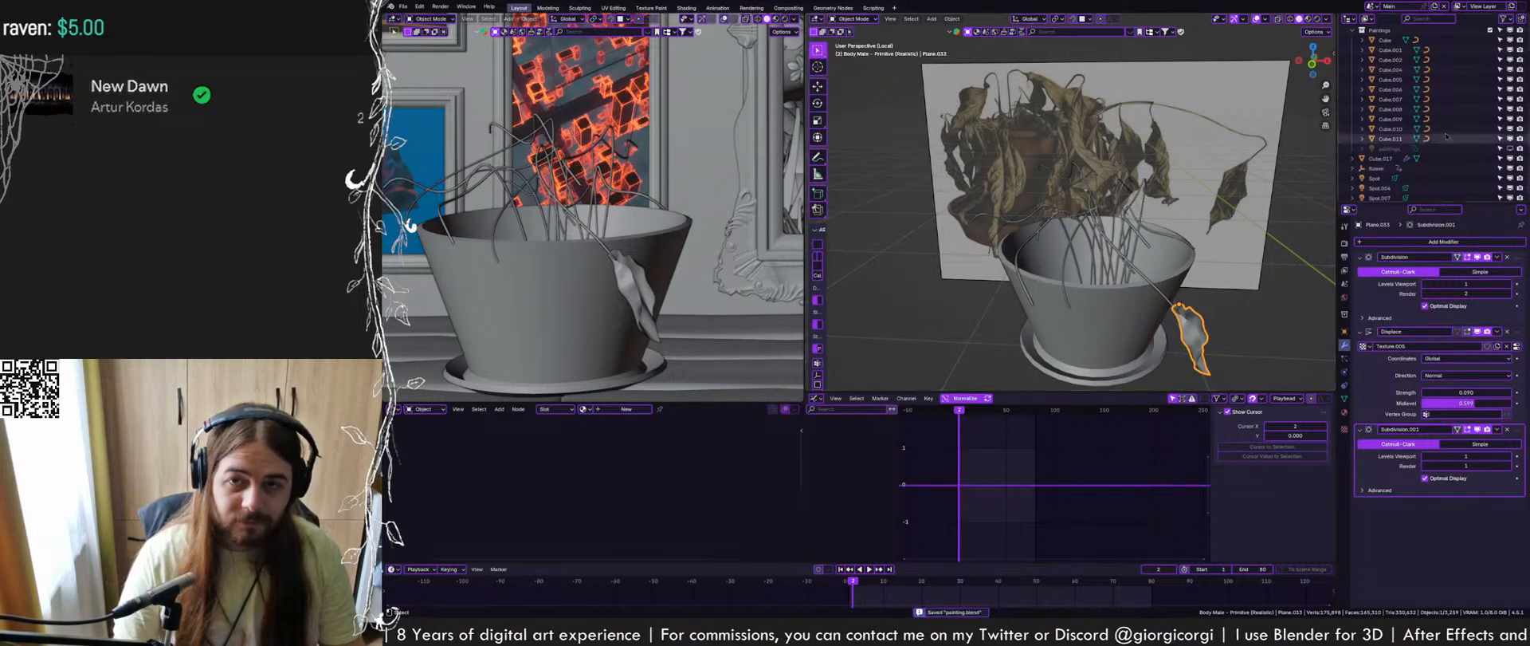
scroll(1411, 142, up, 15)
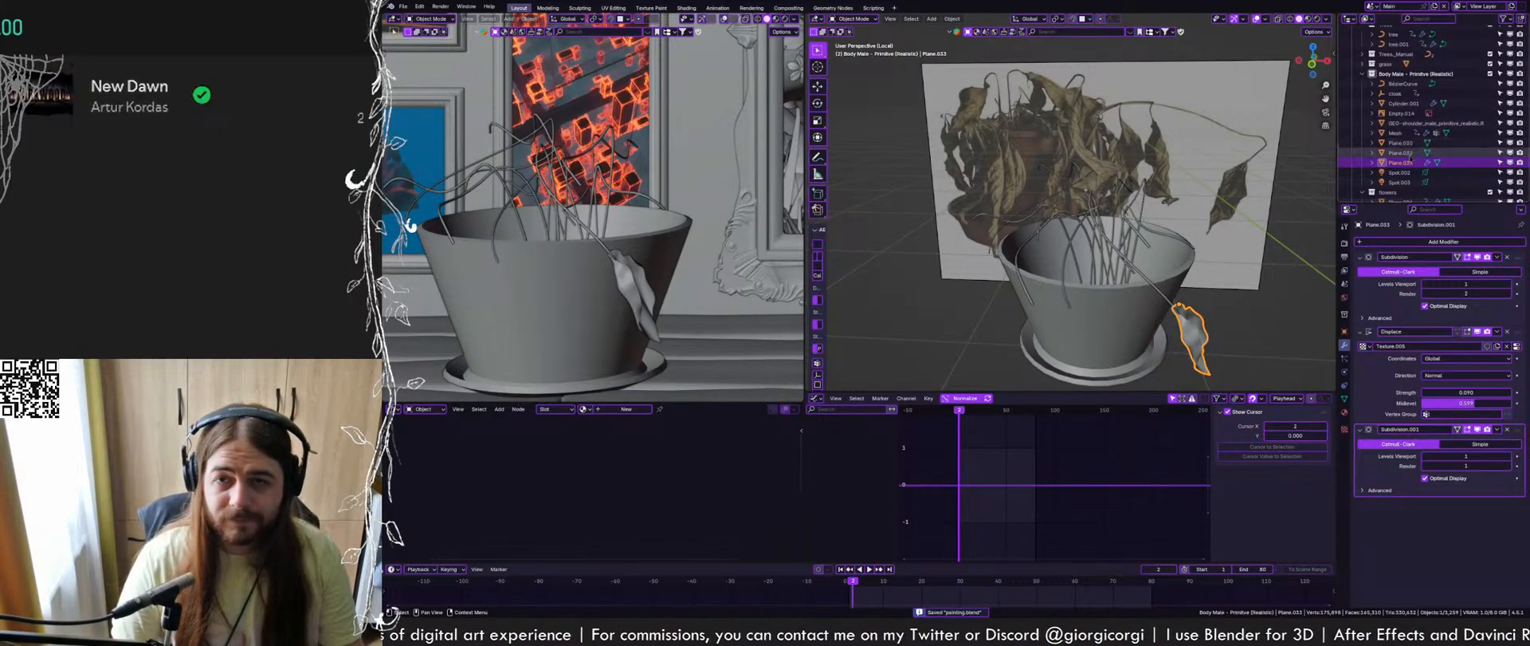
shift+click(1122, 271)
shift+click(1122, 296)
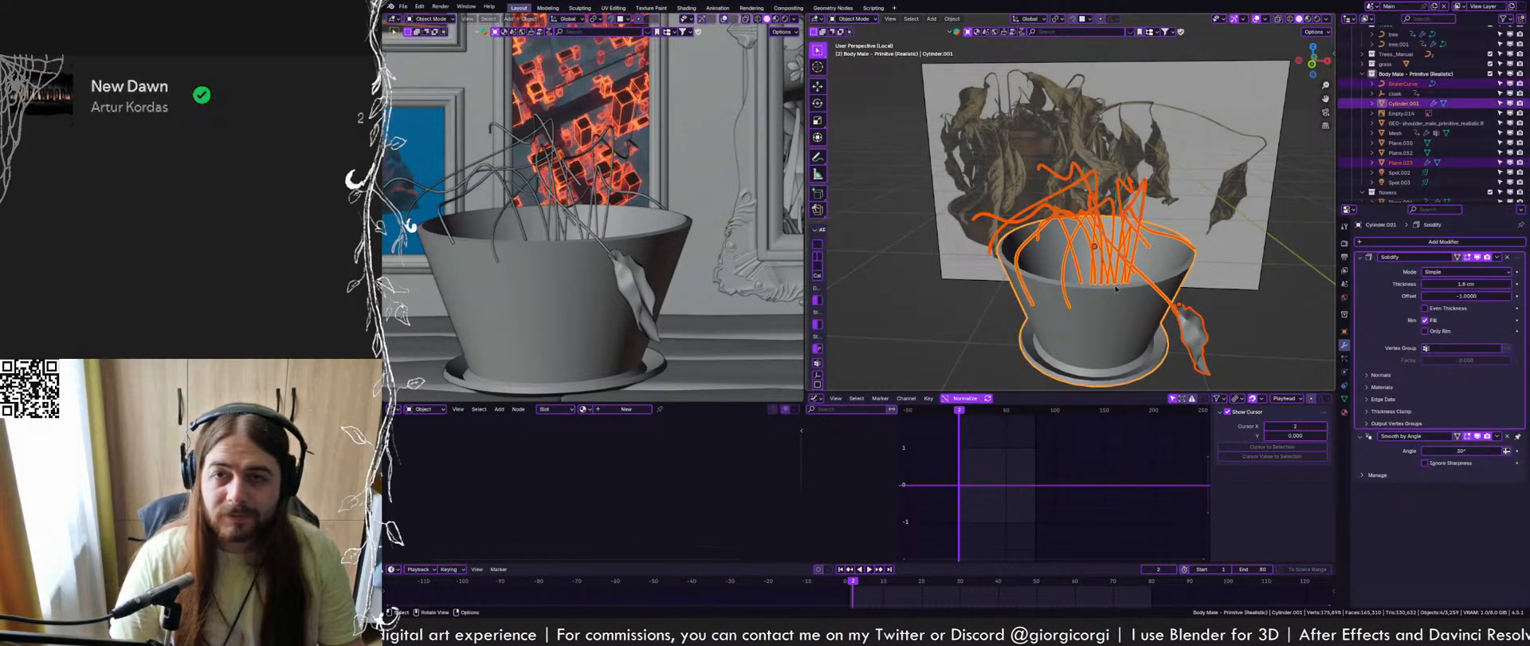
shift+click(1128, 205)
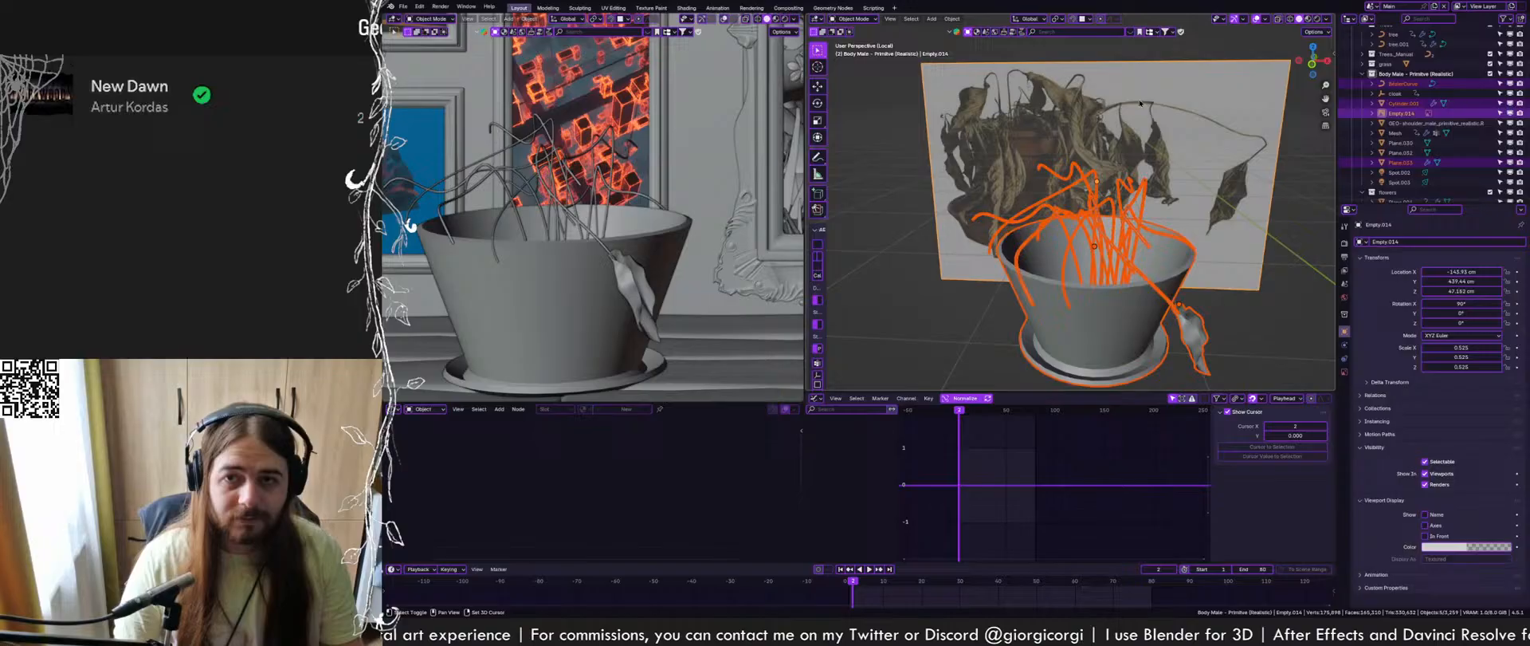
key(m)
click(1090, 209)
text(plant)
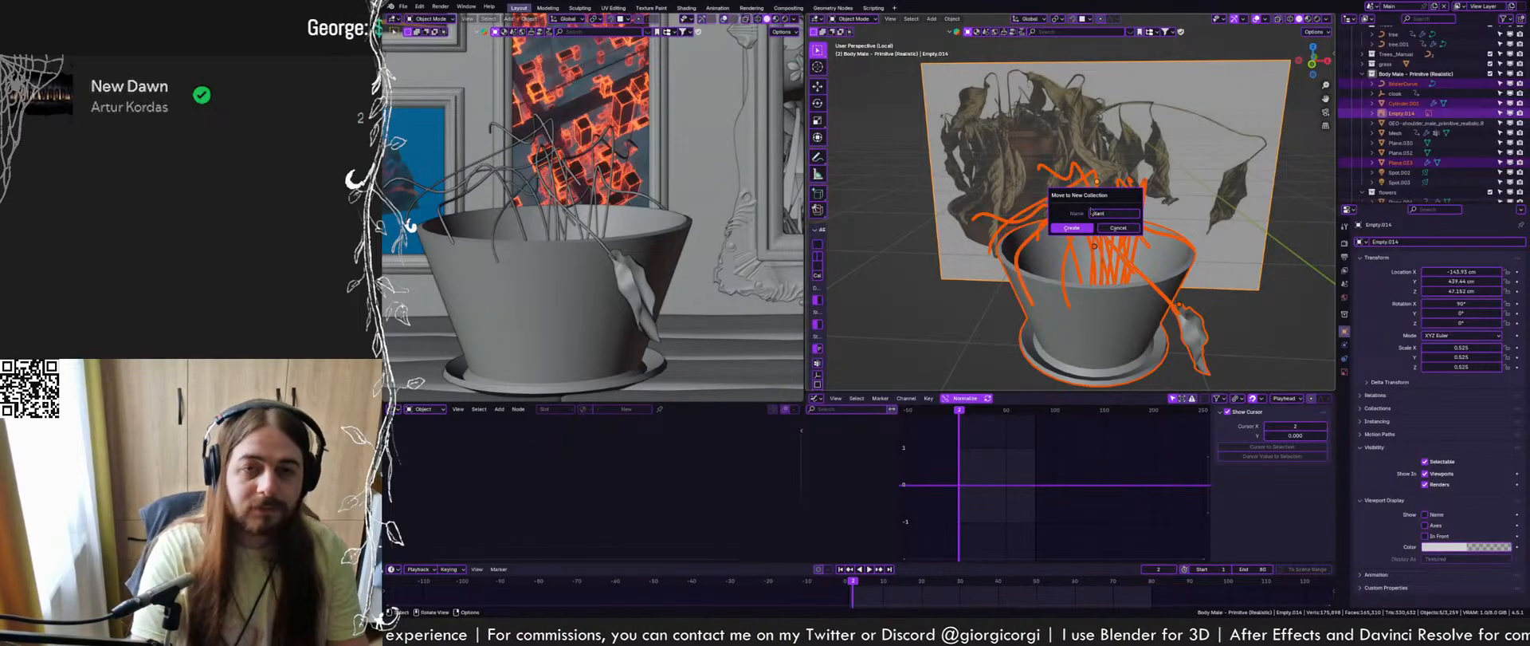
key(Return)
key(ctrl+s)
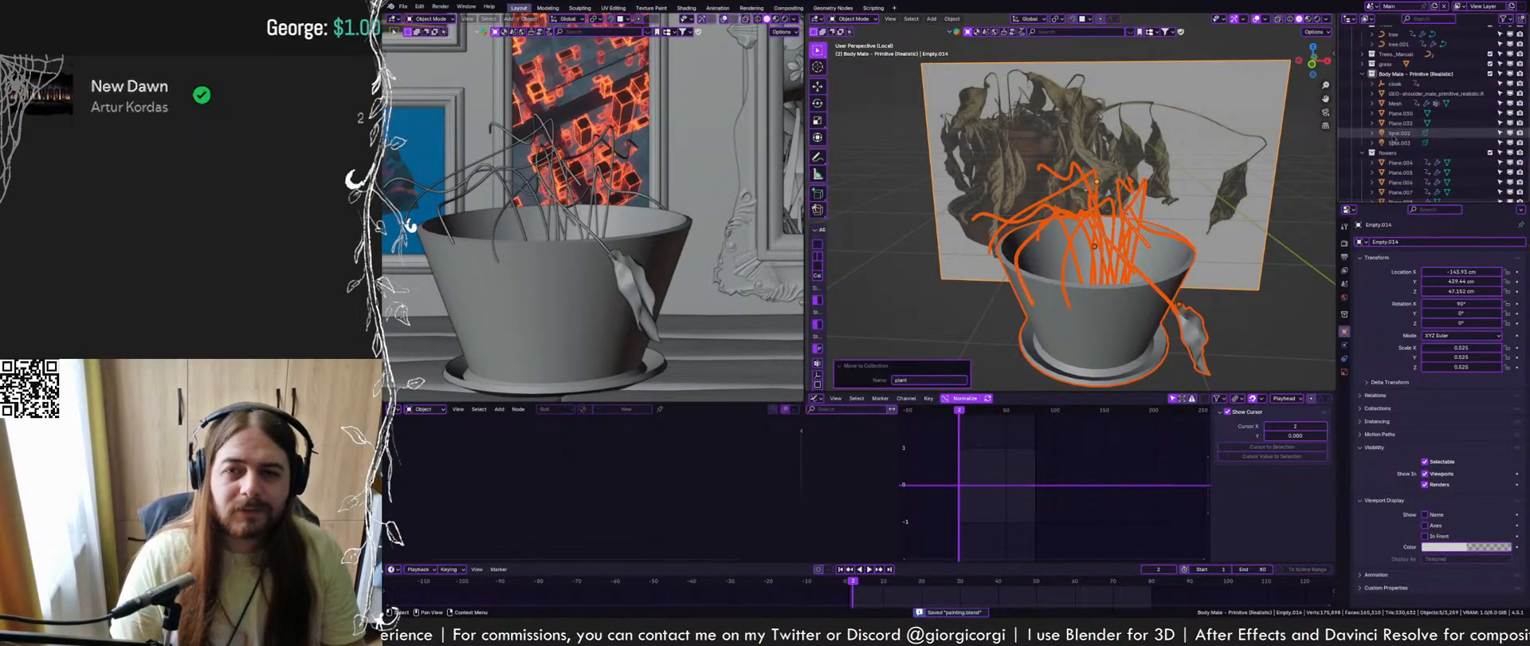
Rename the hanging leaf object as "dead plant"
middle_drag(1086, 190, 1051, 204)
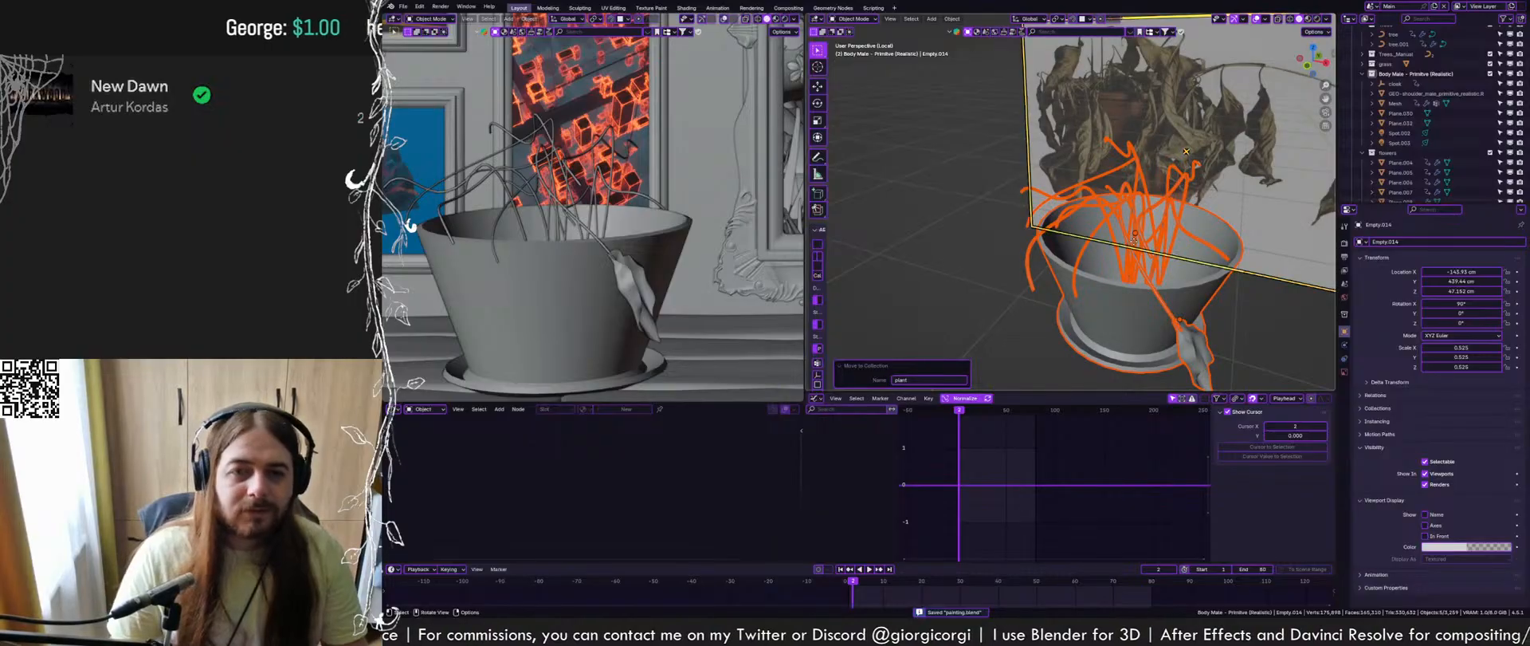
click(1136, 280)
middle_drag(1136, 280, 1145, 277)
click(1192, 352)
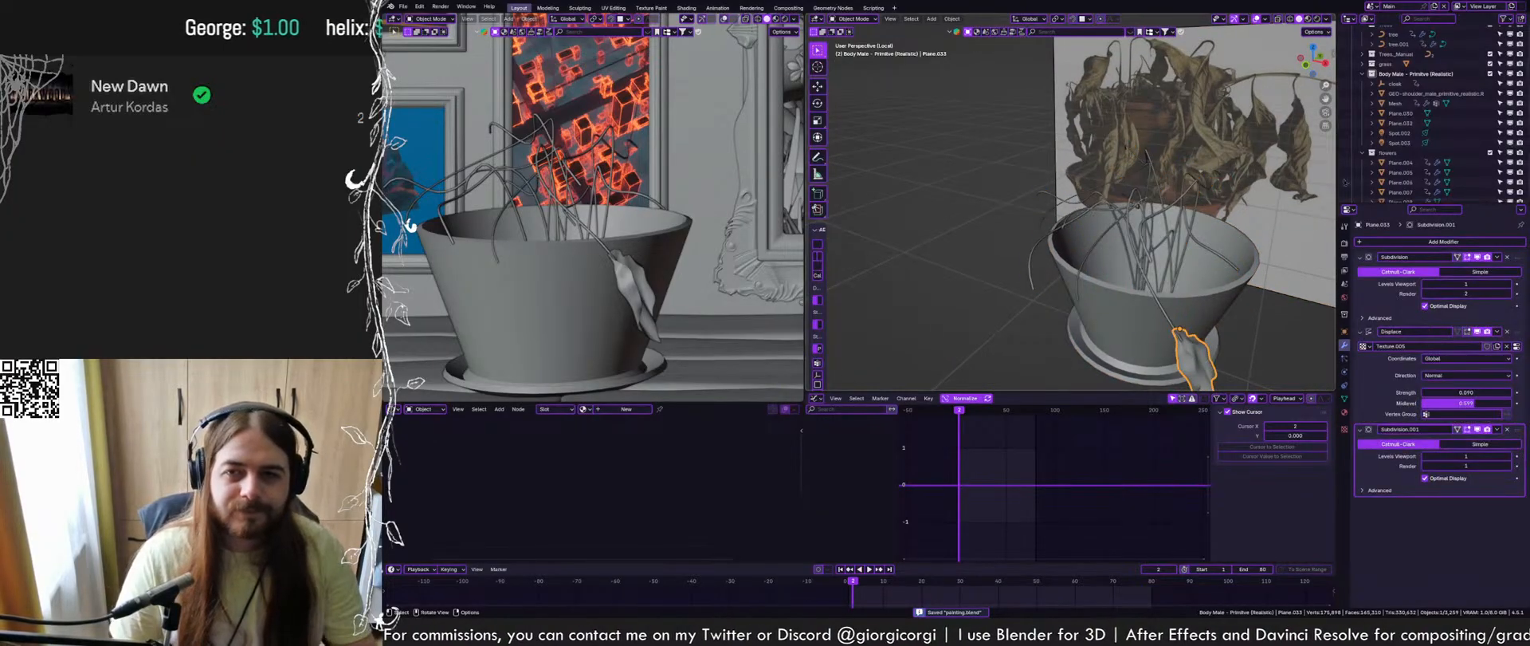
key(KP_Decimal)
key(F2)
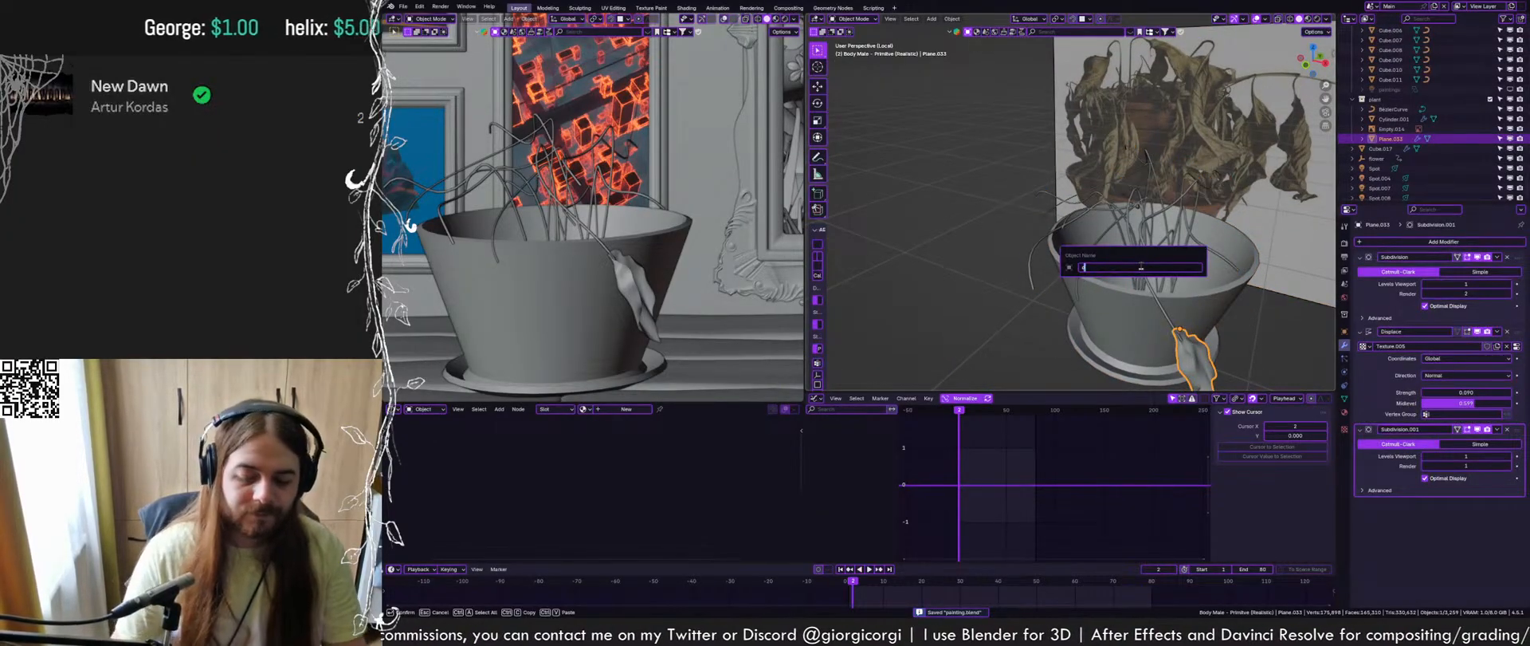
text(dead plant)
key(Return)
Move the leaf horizontally away from the pot into open space beside the reference image, keeping its height locked
scroll(1040, 253, down, 4)
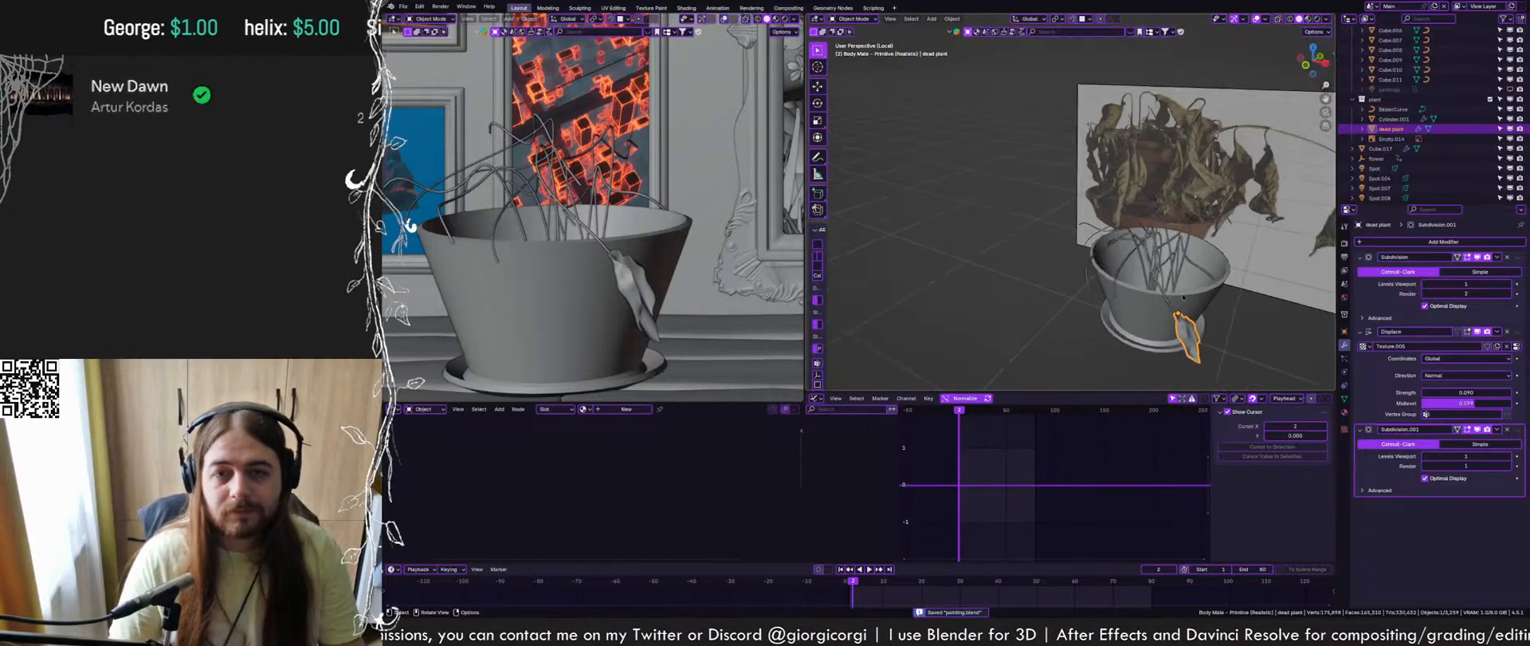
key(g)
key(shift+z)
click(1227, 294)
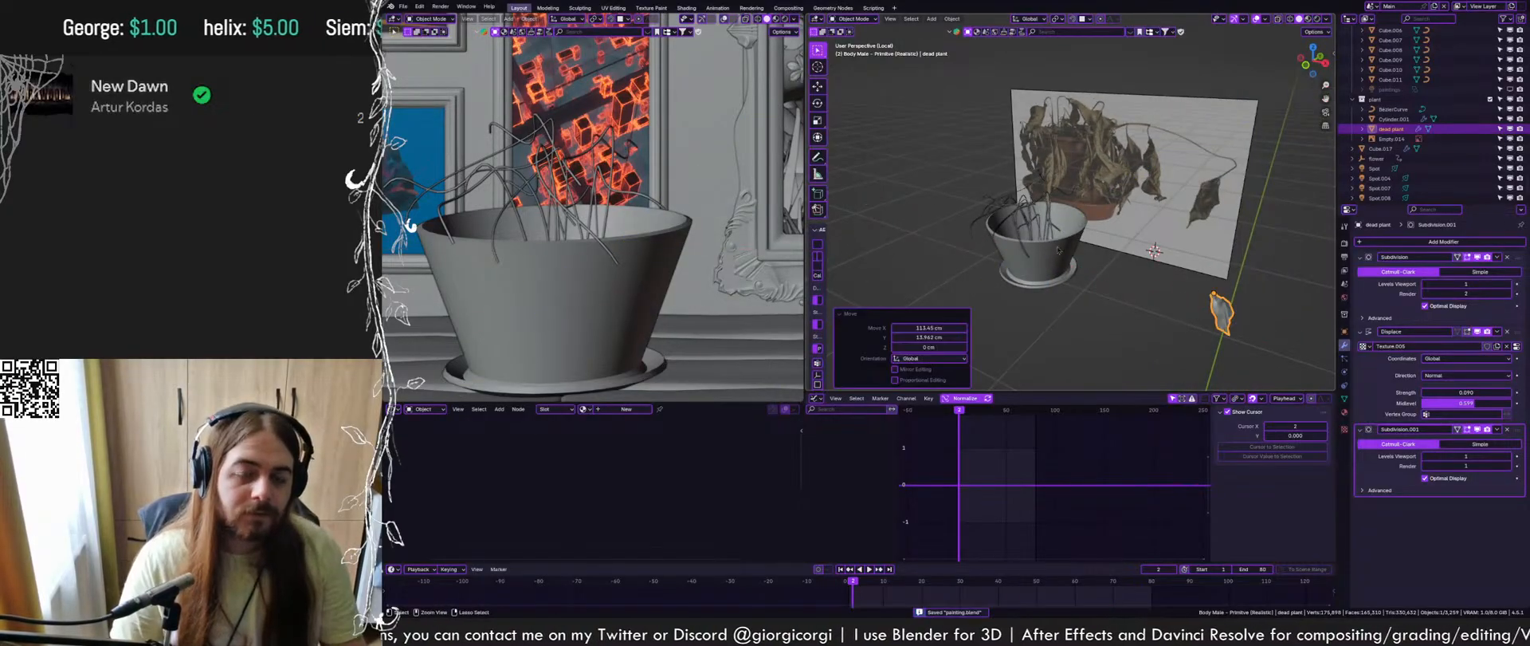
Switch the node area to the Geometry Node Editor and create a new geometry node tree on the stem curves
click(1025, 230)
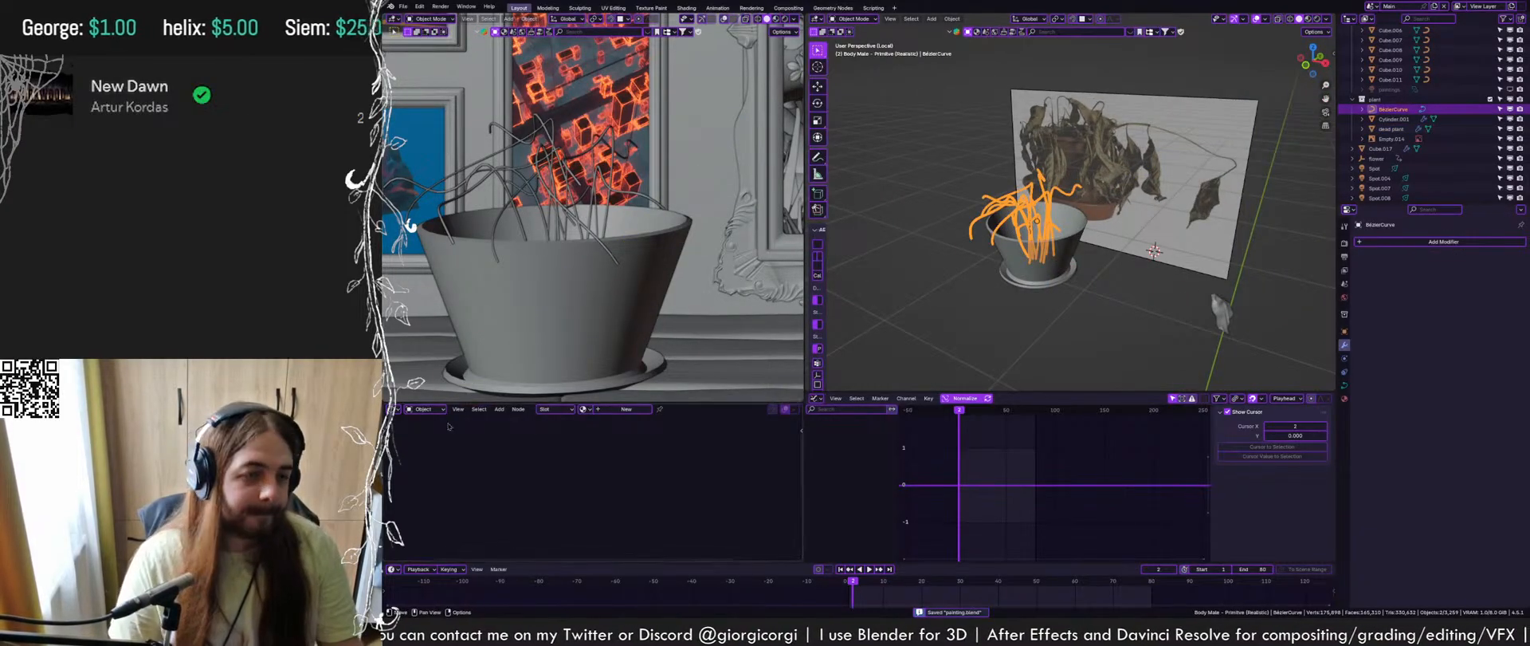
click(427, 409)
click(393, 409)
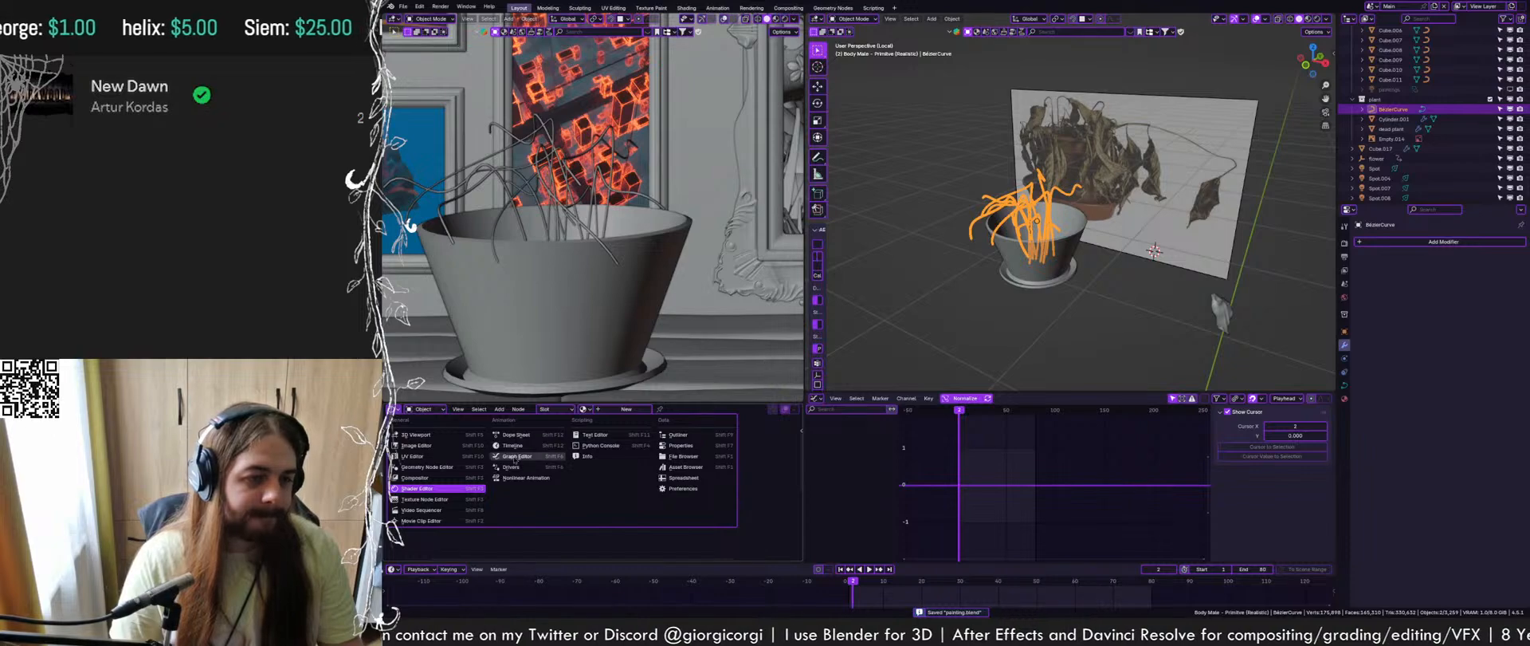
click(437, 466)
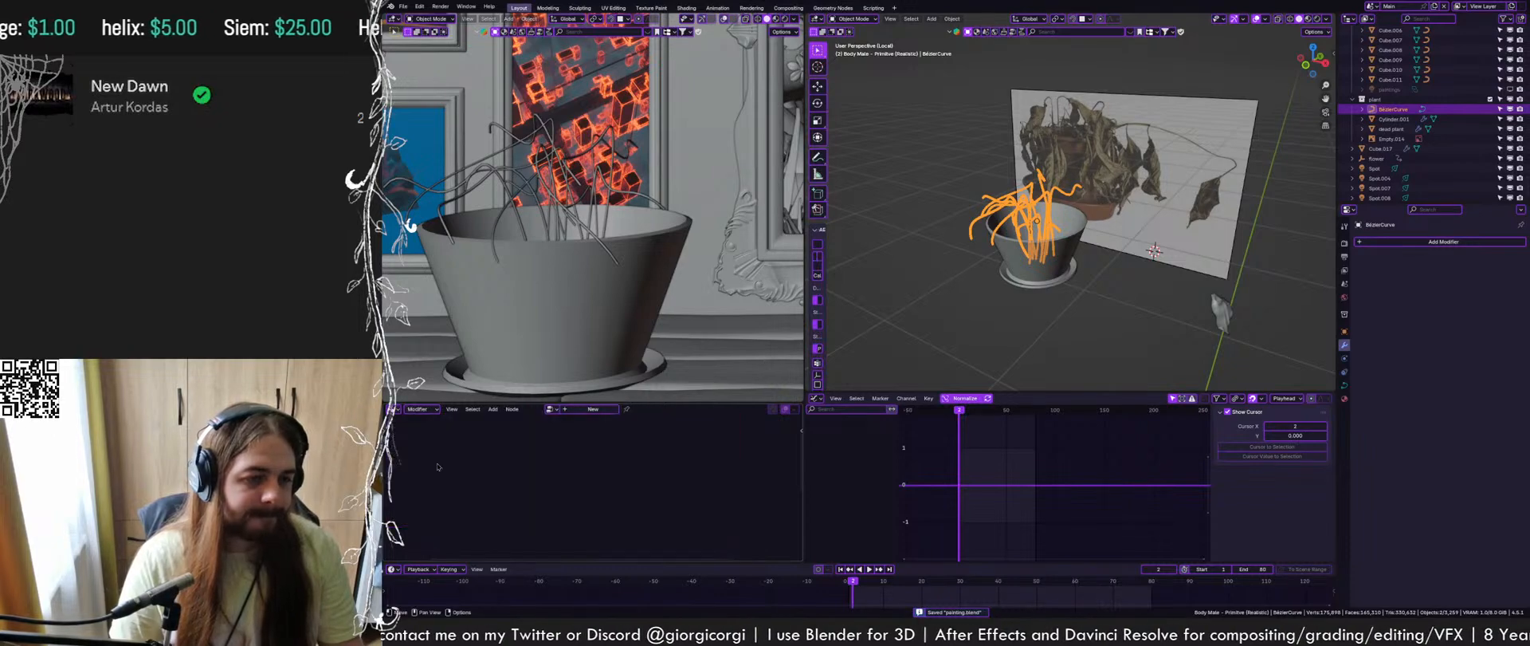
click(593, 409)
middle_drag(462, 478, 584, 464)
scroll(585, 467, up, 2)
drag(585, 478, 441, 465)
scroll(610, 473, down, 3)
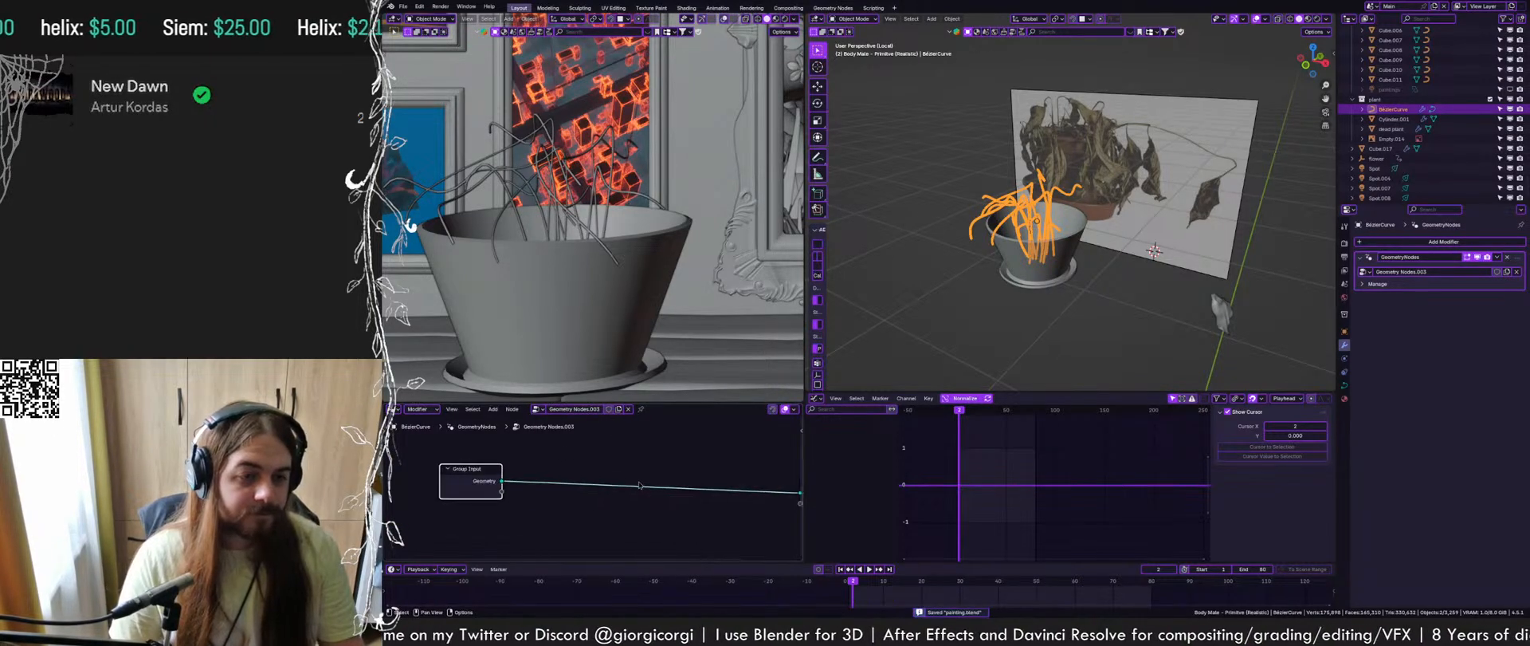
Add an Instance on Points node and connect the Group Input geometry to its Points input
middle_drag(654, 474, 608, 473)
key(shift+a)
mouse_move(608, 473)
text(instance)
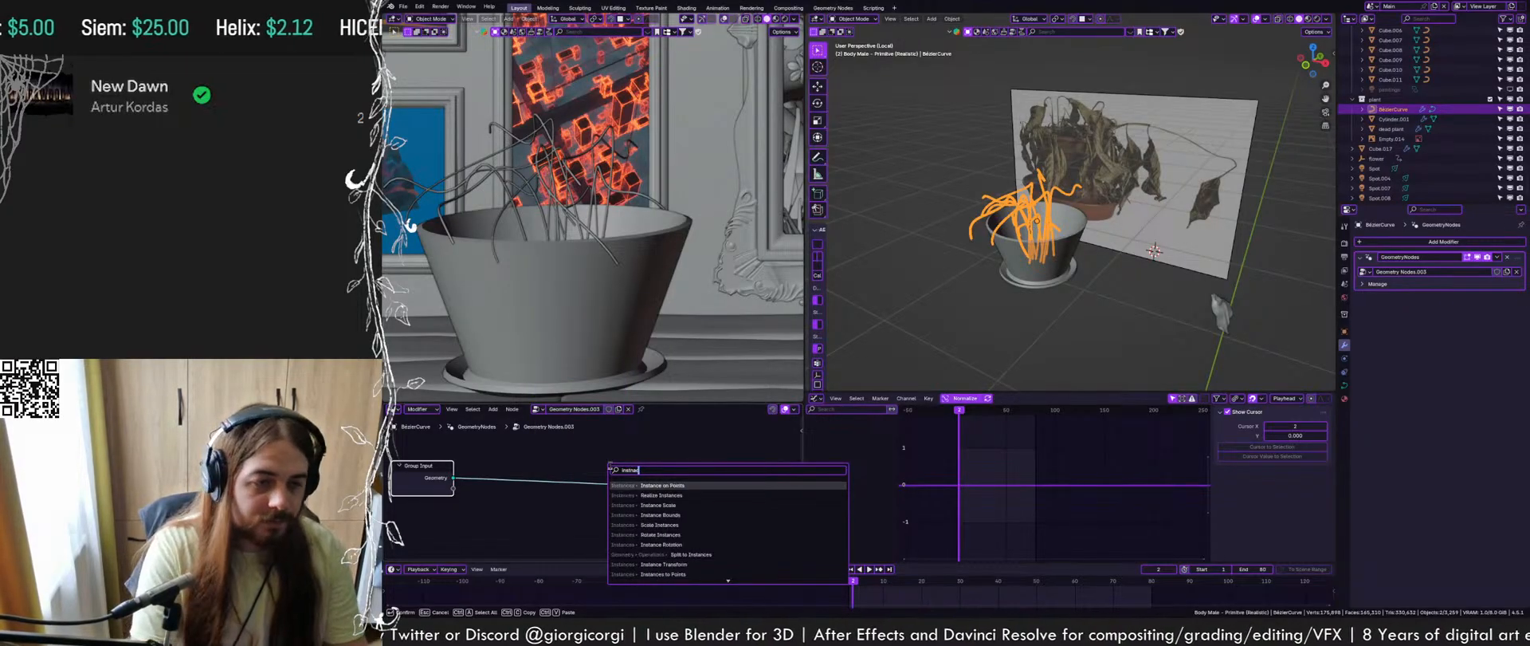
click(662, 545)
click(540, 495)
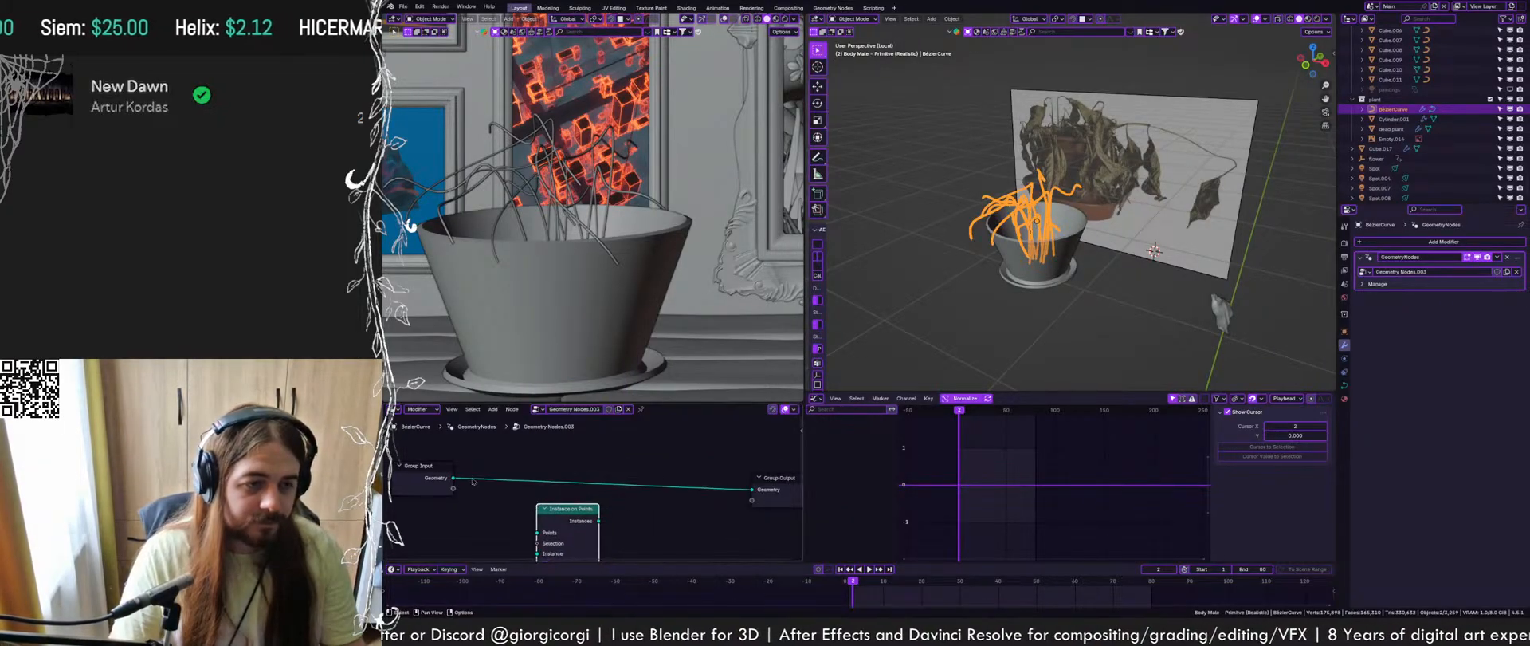
drag(453, 478, 539, 515)
middle_drag(539, 515, 576, 477)
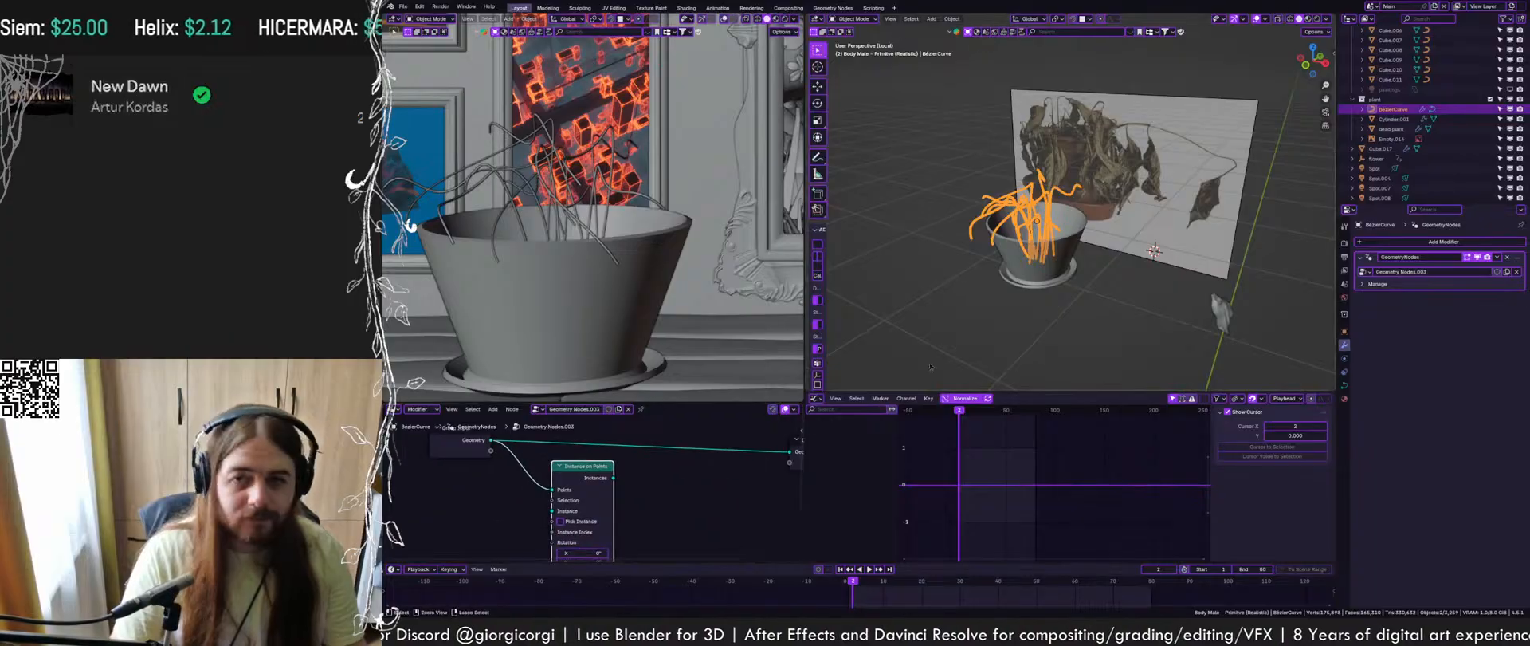
Save the file, bring the dead plant object in as an Object Info node and connect its Geometry to the Instance input
key(ctrl+s)
drag(1392, 129, 471, 533)
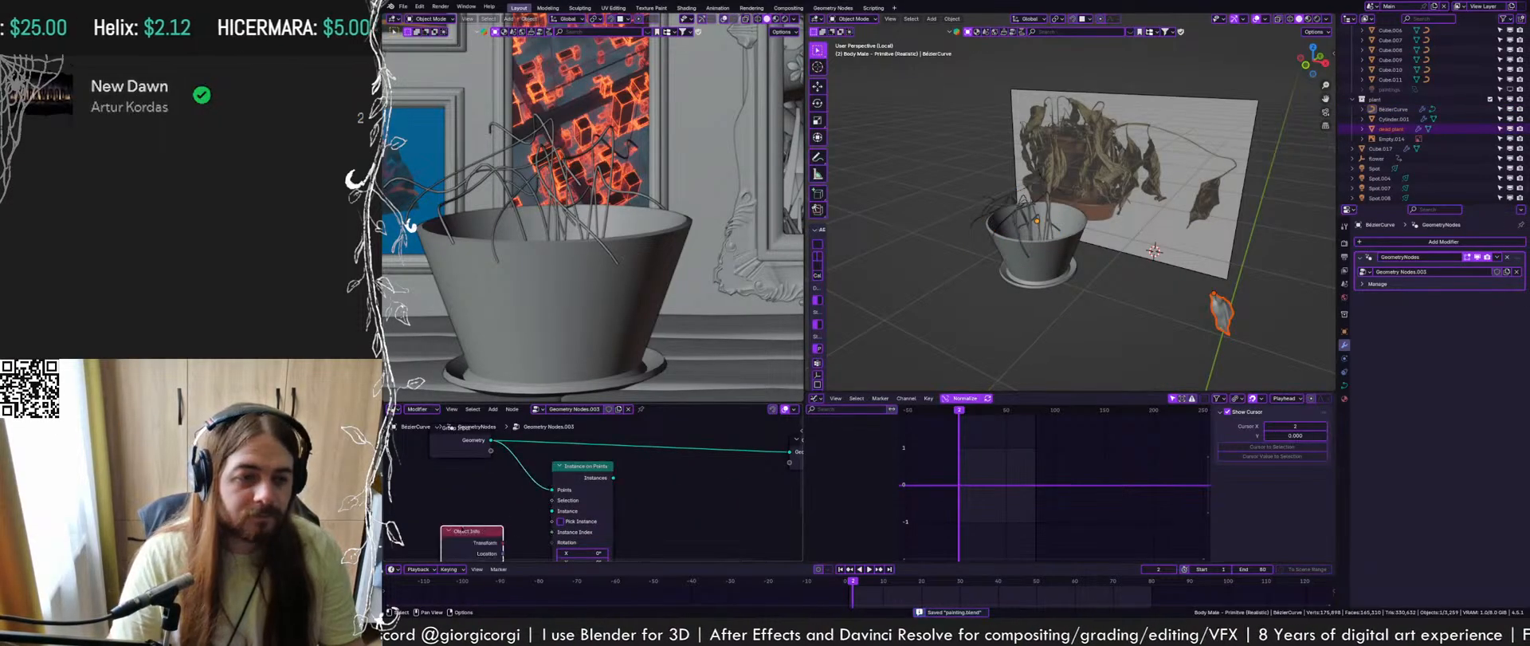
middle_drag(578, 490, 653, 429)
drag(578, 523, 628, 450)
scroll(655, 461, up, 1)
middle_drag(657, 462, 623, 513)
key(Home)
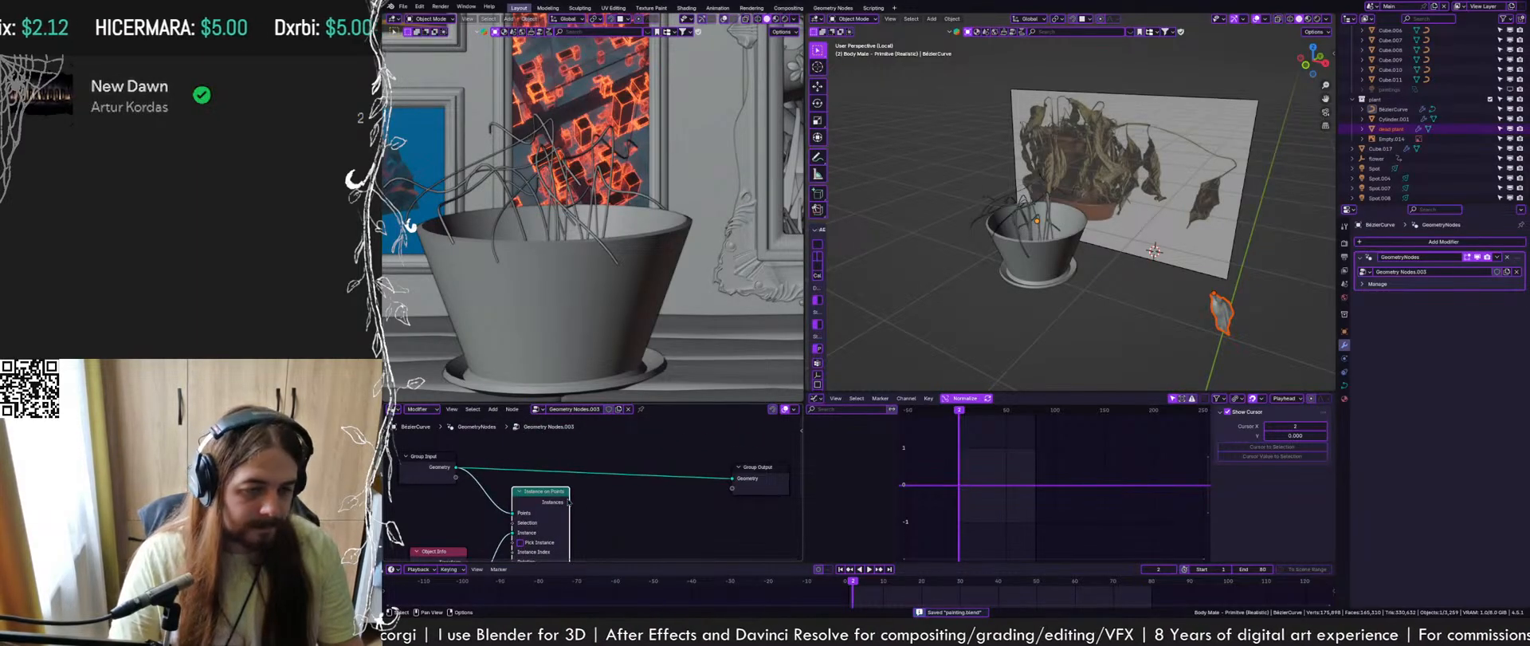
Preview the Instance on Points output through a Viewer node and inspect the leaf instances along the stems
ctrl+shift+click(568, 501)
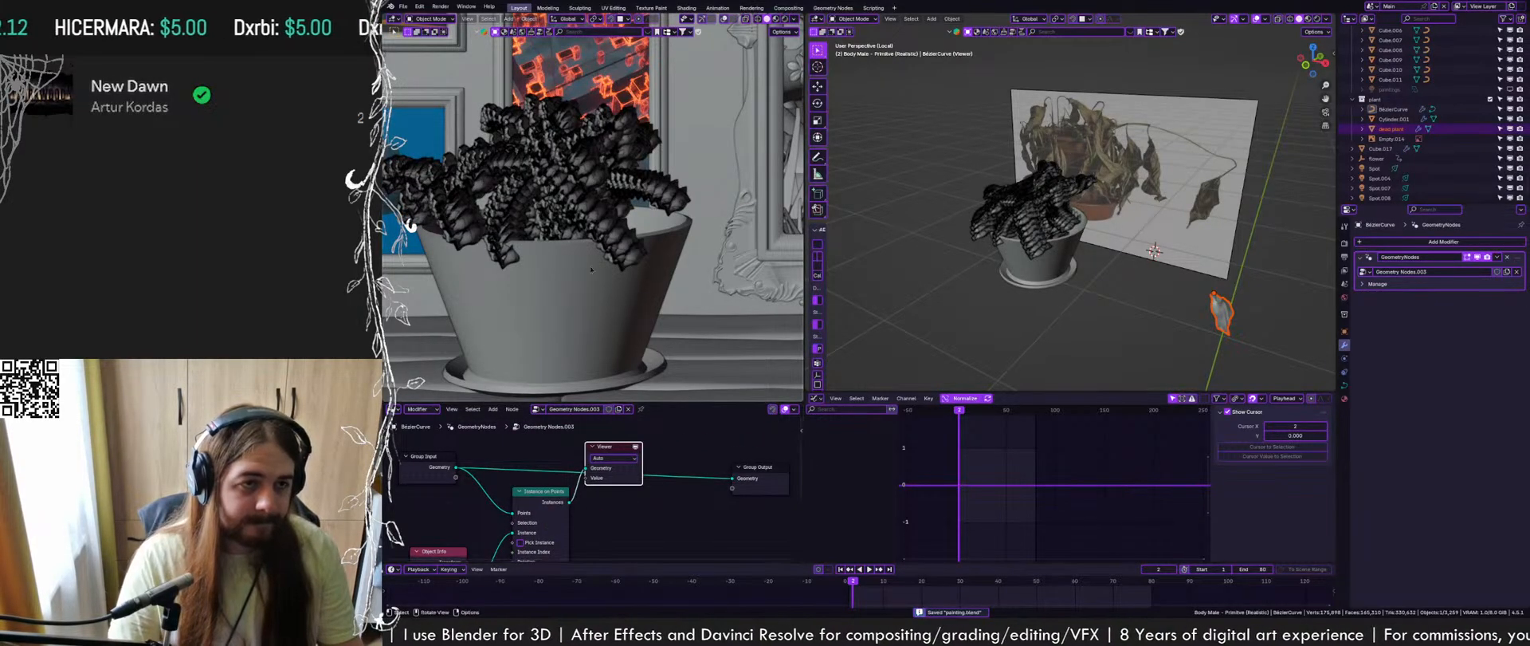
scroll(567, 164, up, 3)
scroll(567, 165, up, 4)
scroll(566, 165, down, 3)
scroll(570, 551, up, 2)
middle_drag(570, 551, 622, 506)
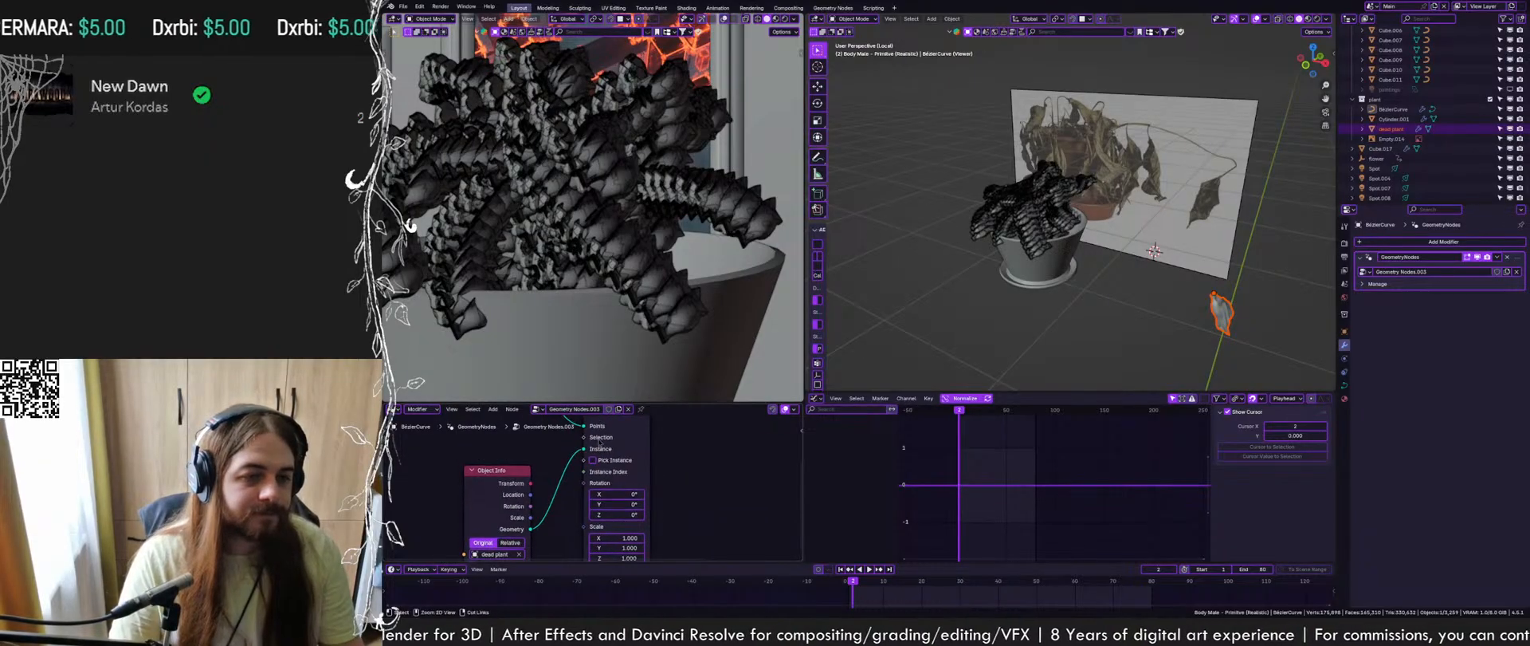
Add a Resample Curve node to the stems' geometry node tree
scroll(568, 424, down, 1)
middle_drag(566, 420, 597, 456)
scroll(598, 456, down, 3)
key(shift+a)
text(res)
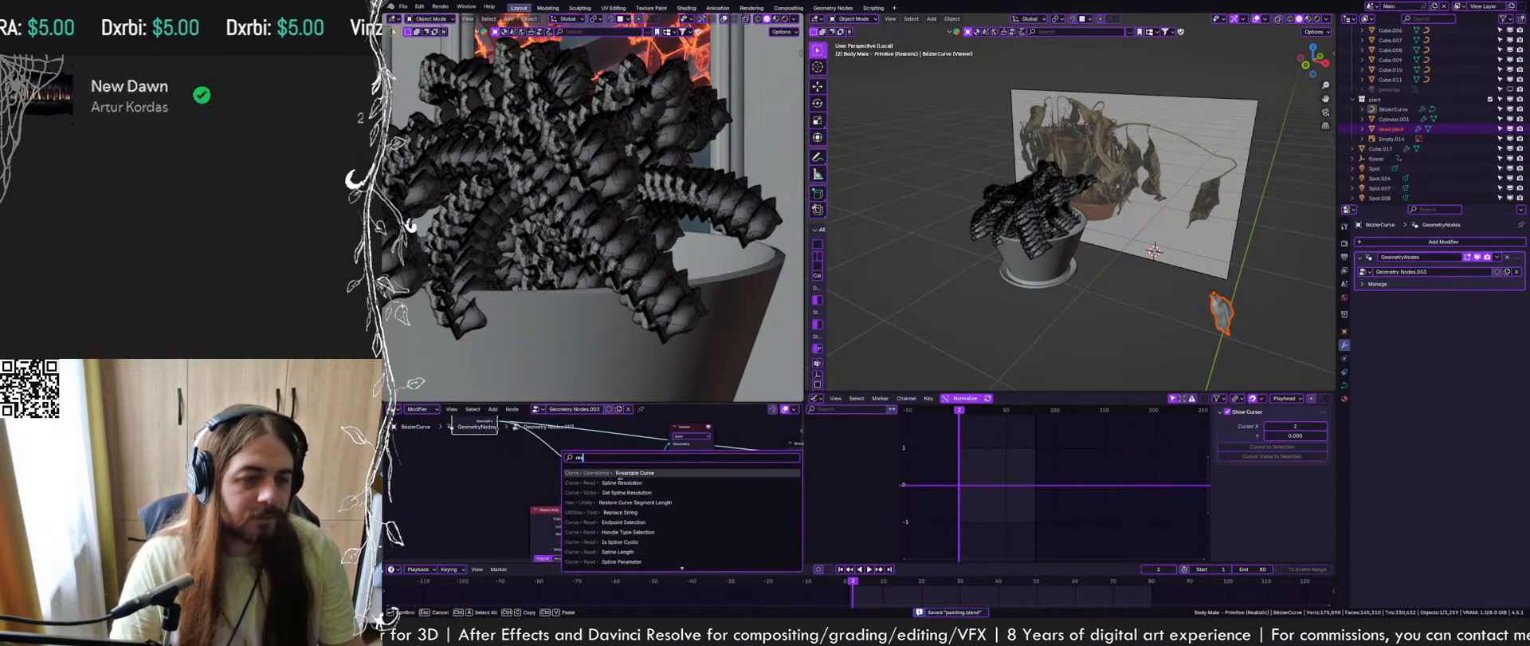
click(619, 473)
click(495, 482)
scroll(493, 490, up, 3)
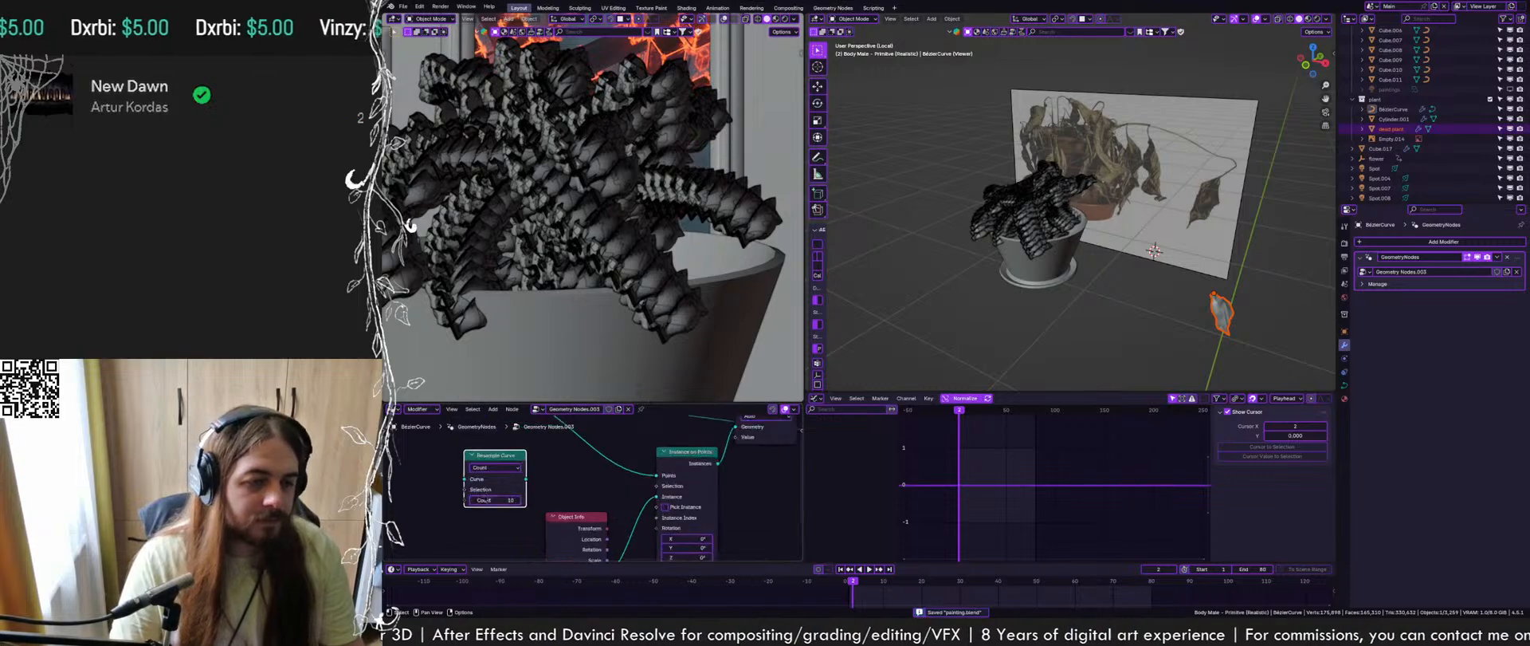
Rearrange the nodes and insert Resample Curve between the Group Input and Instance on Points
drag(704, 495, 706, 473)
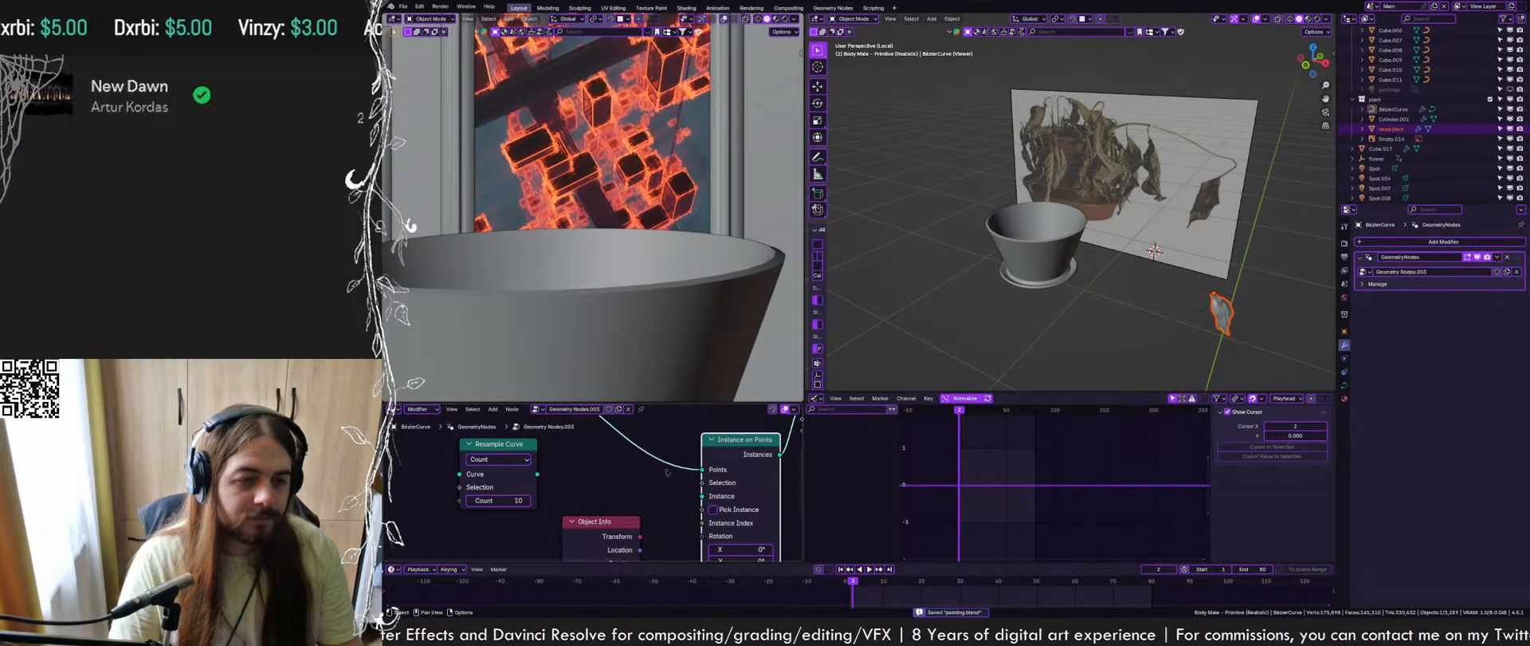
scroll(667, 472, down, 3)
middle_drag(733, 457, 586, 505)
drag(660, 446, 730, 512)
middle_drag(506, 496, 564, 488)
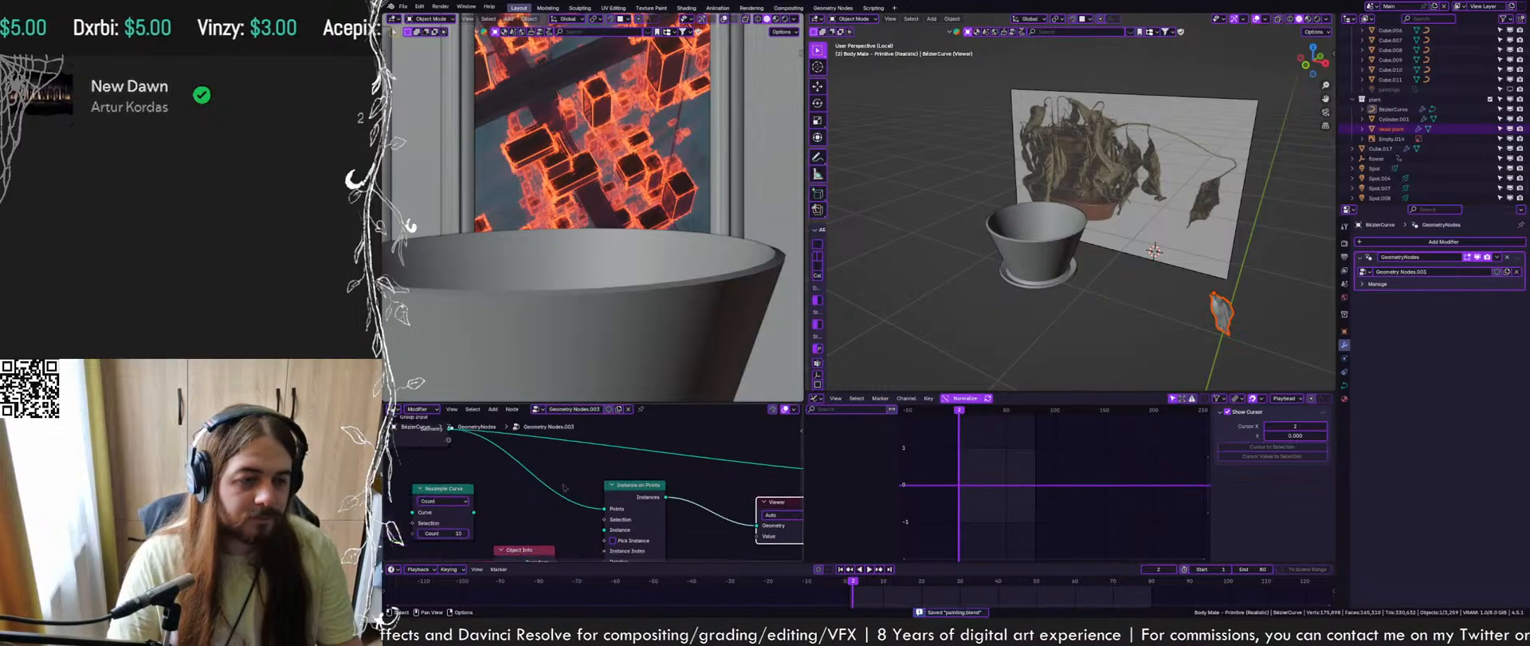
drag(442, 488, 530, 466)
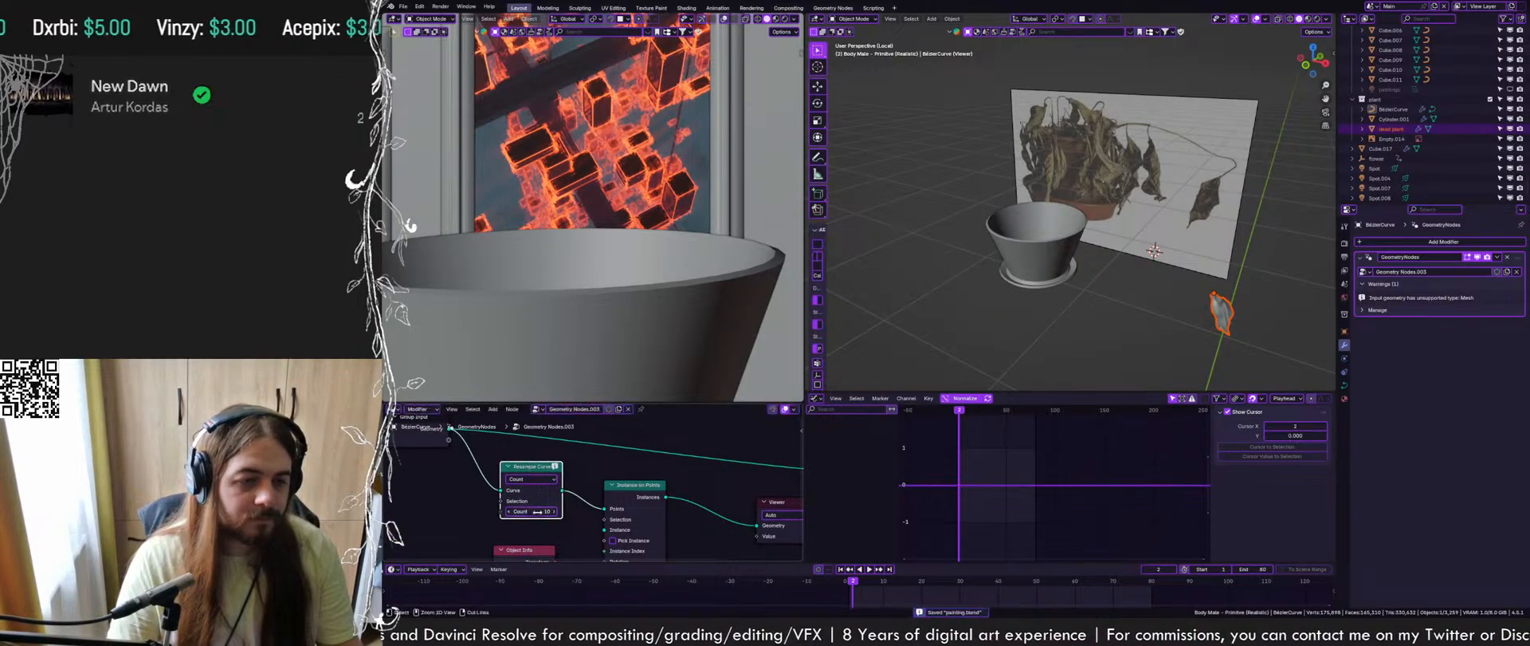
Reconnect the Object Info geometry to the Instance input and lower the Resample Curve count
scroll(532, 511, up, 2)
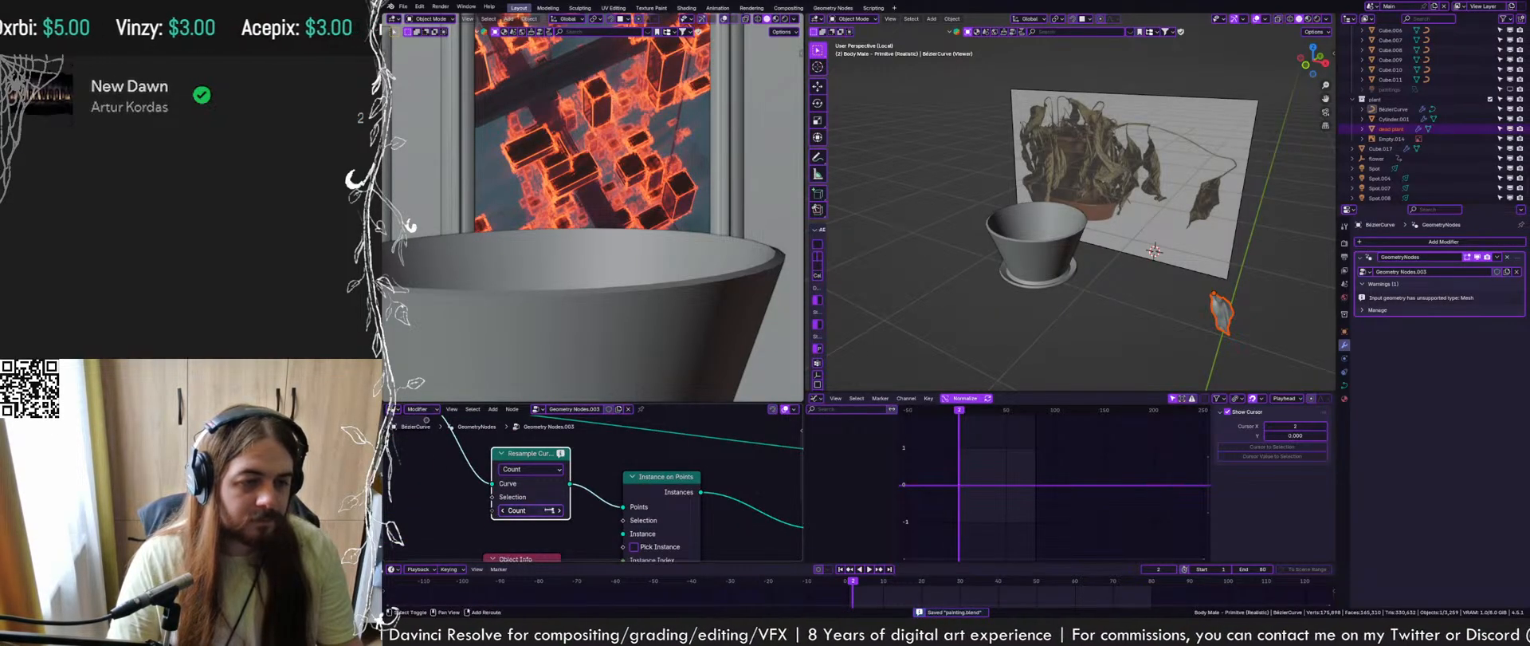
scroll(655, 487, down, 2)
middle_drag(638, 526, 628, 440)
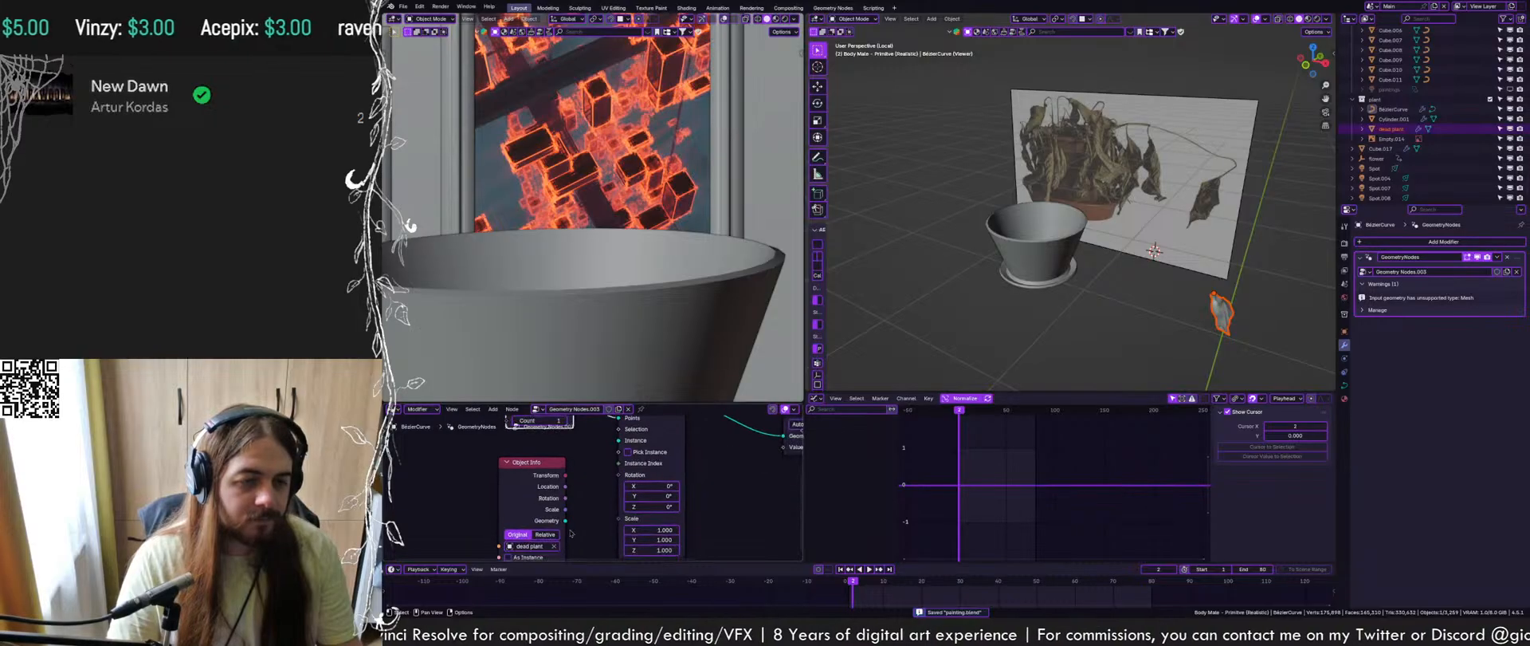
drag(565, 520, 618, 440)
middle_drag(614, 434, 612, 494)
click(519, 489)
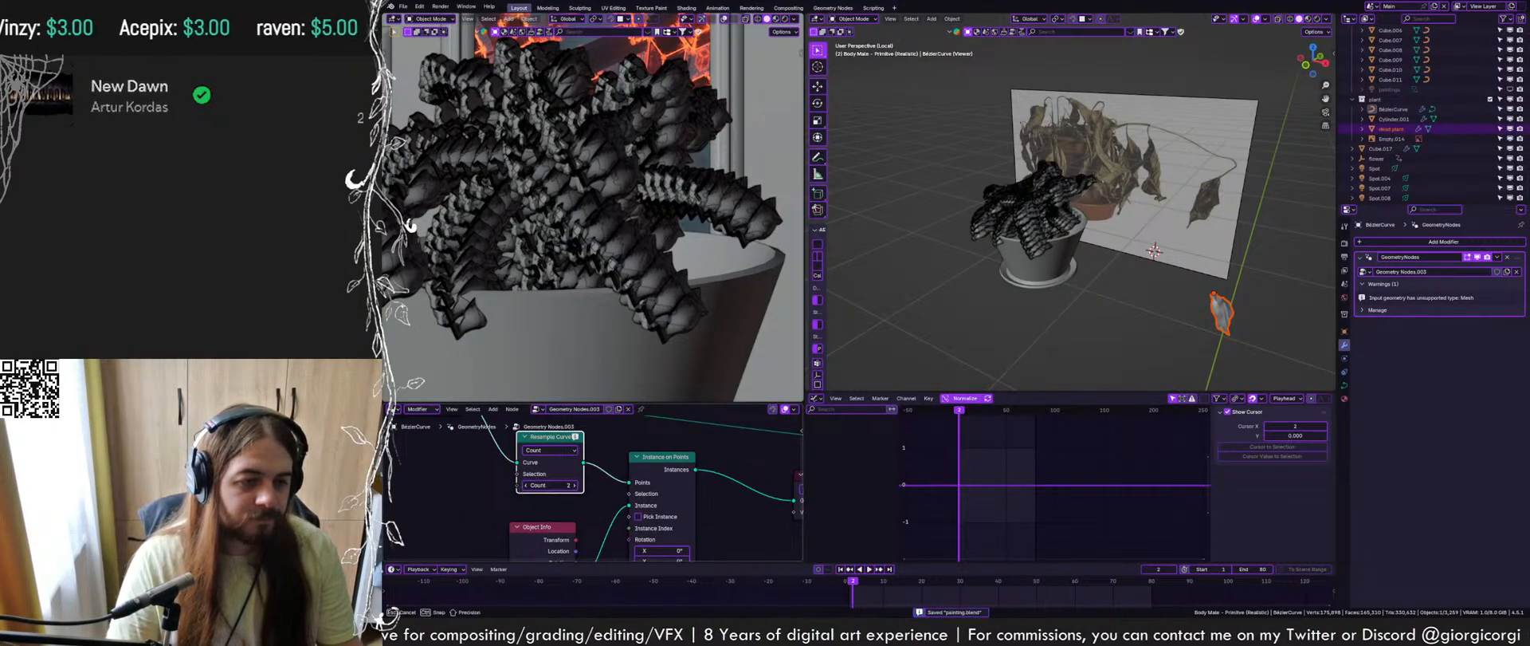
Remove the Resample Curve node while keeping the Group Input linked to Instance on Points
key(ctrl+x)
middle_drag(598, 470, 598, 494)
click(654, 494)
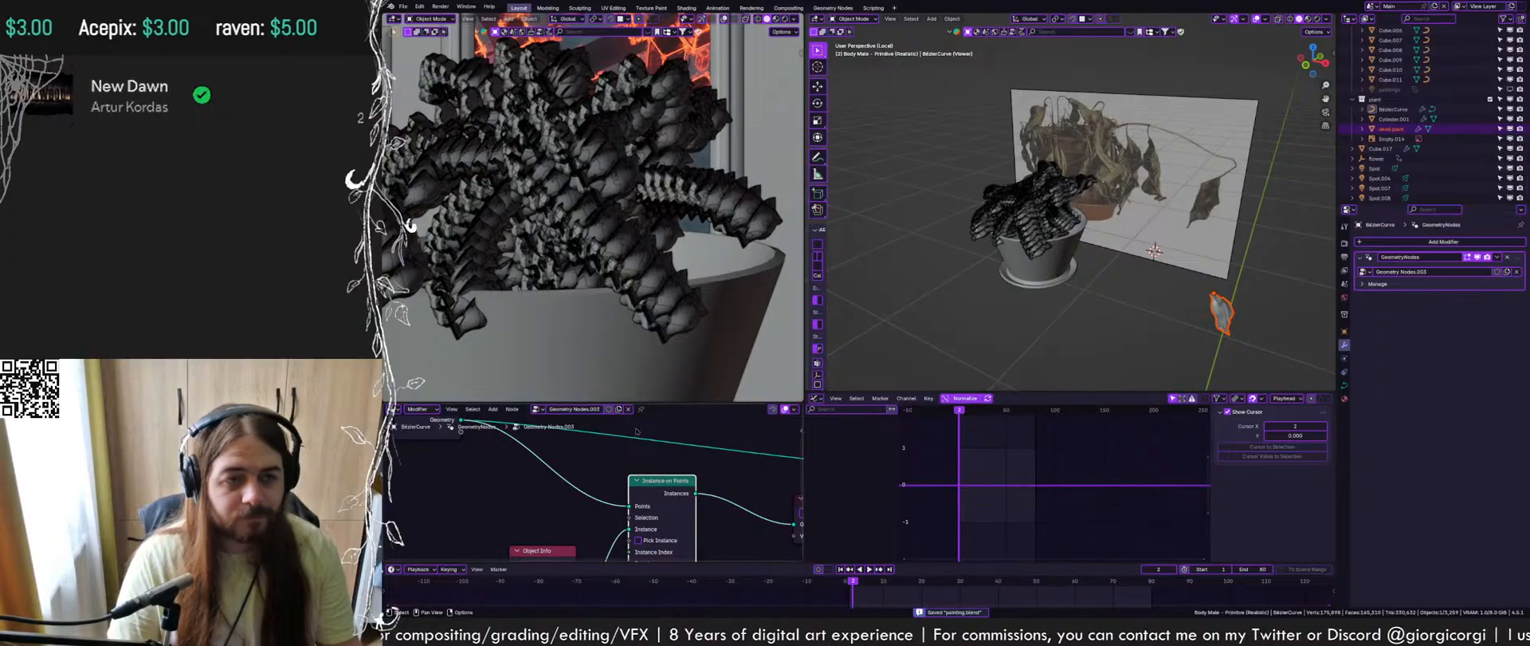
Select the stem curves with their leaf instances, check them up close and save the file
key(Tab)
key(Tab)
scroll(1060, 223, up, 2)
click(1052, 219)
middle_drag(1052, 220, 1123, 287)
scroll(1123, 287, up, 2)
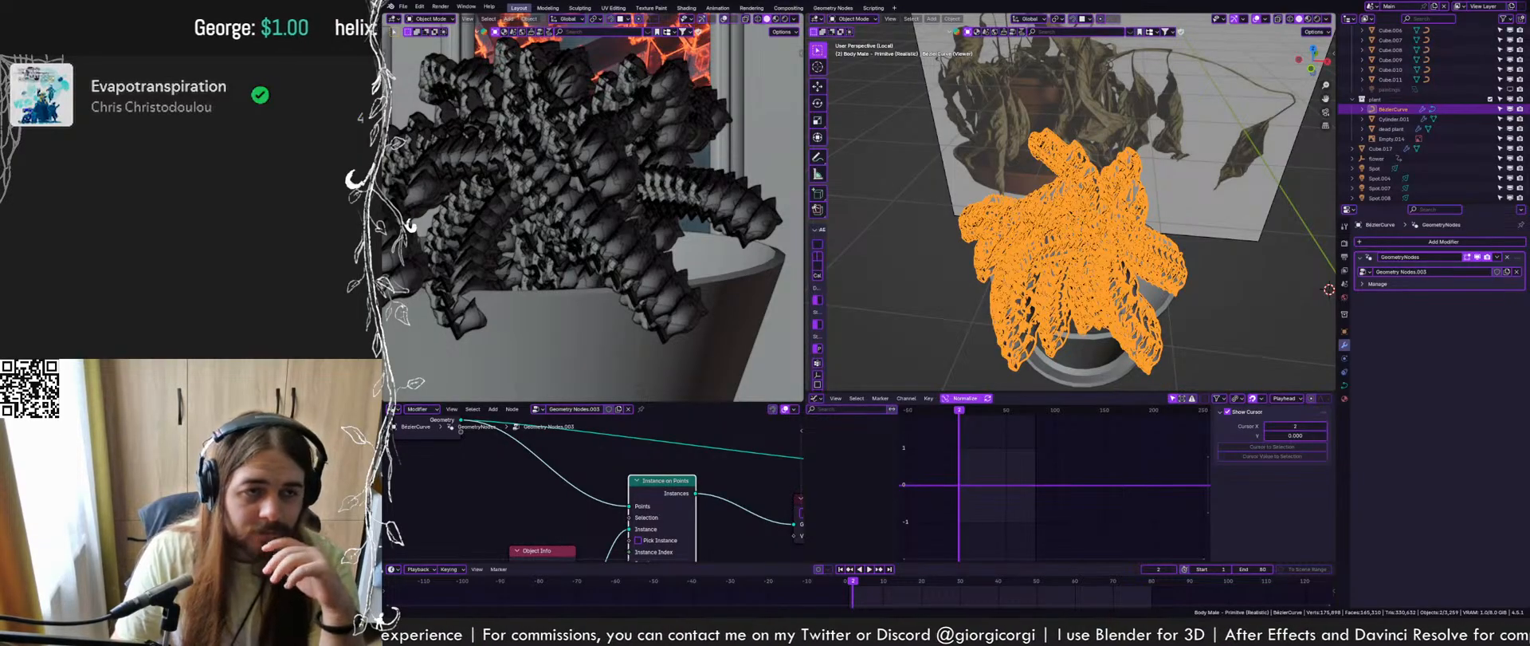
key(ctrl+s)
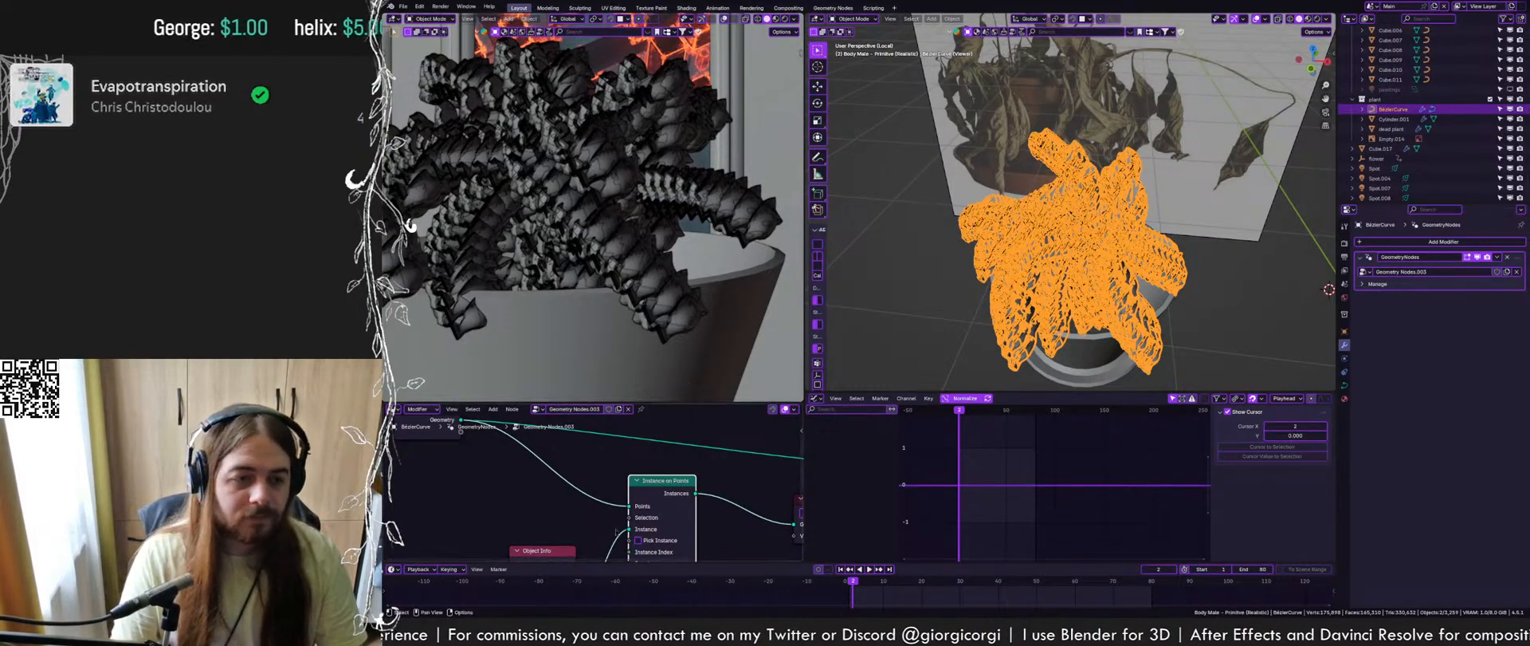
Add a Resample Curve node and a Delete Geometry node beside Instance on Points and save the file
key(shift+a)
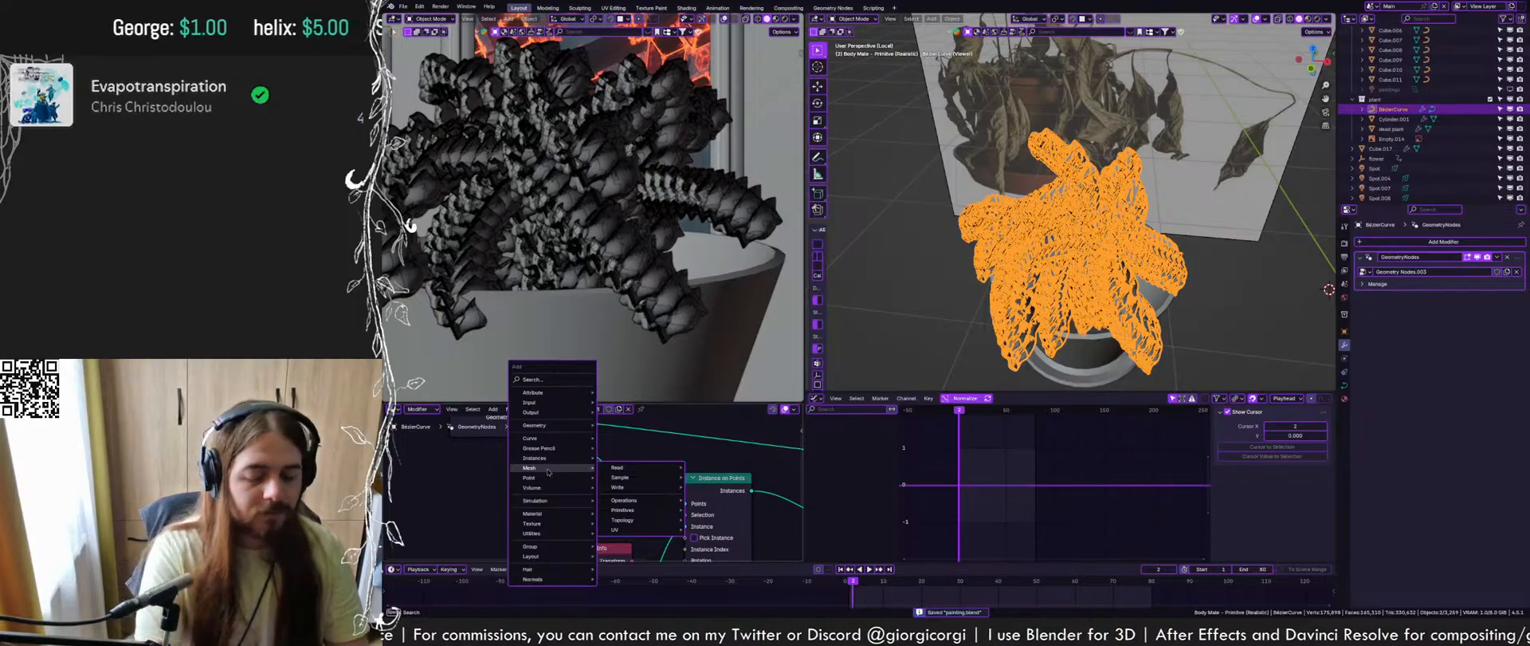
text(resam)
key(Return)
click(472, 510)
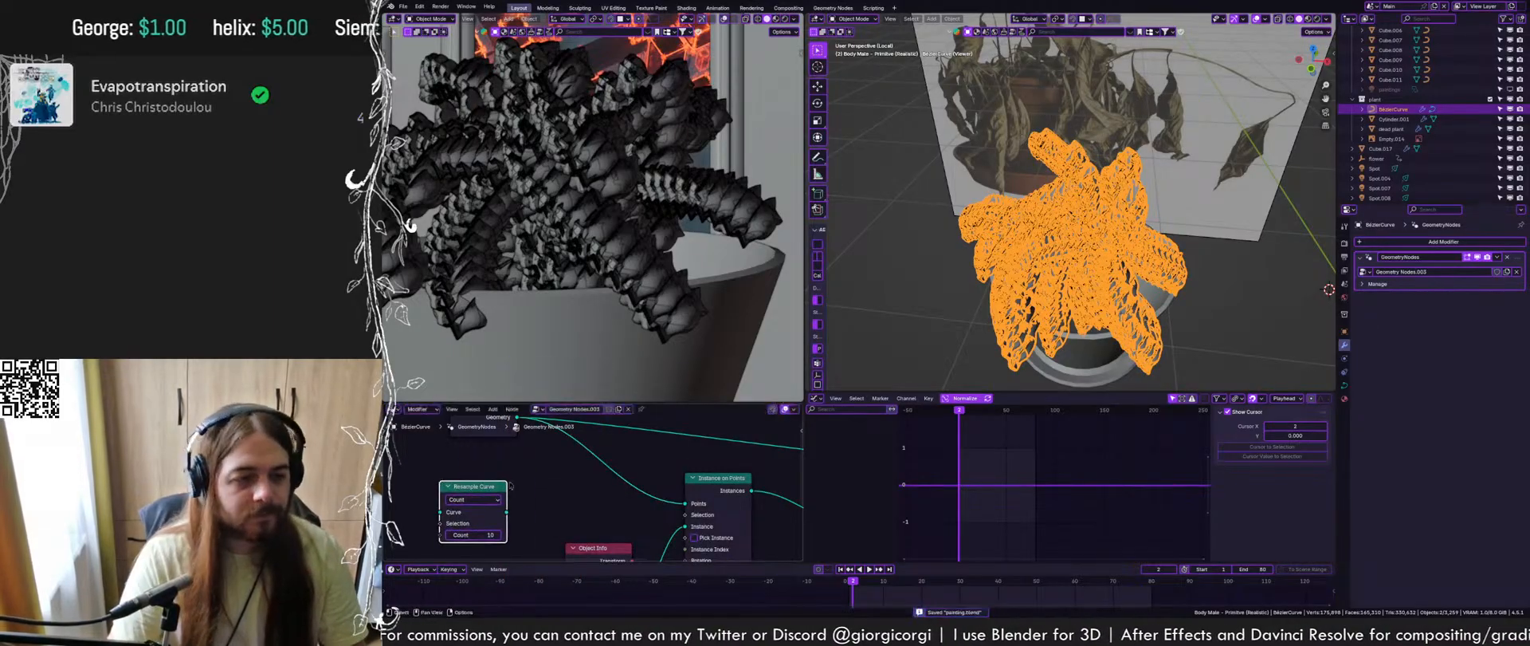
key(shift+a)
text(dele)
key(Return)
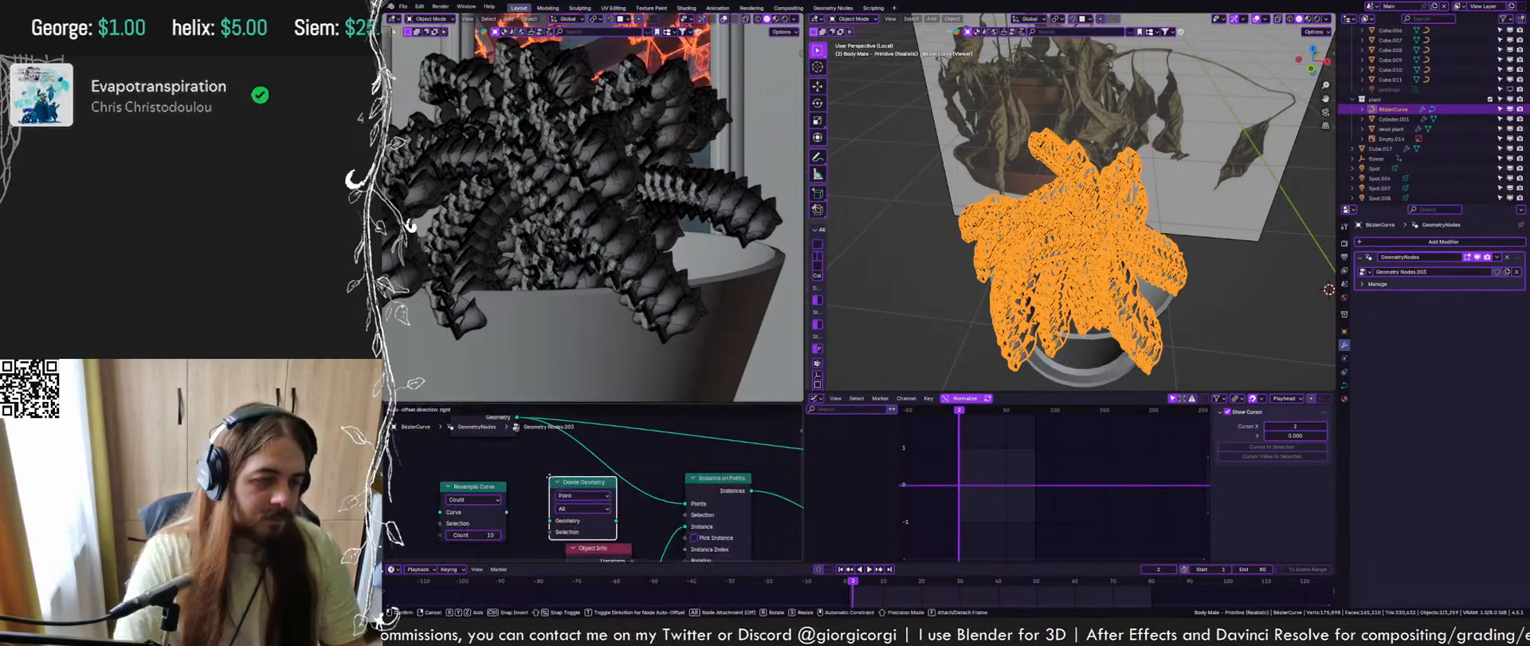
click(513, 476)
mouse_move(513, 476)
middle_down()
mouse_move(501, 506)
mouse_move(512, 479)
middle_up()
scroll(512, 480, down, 1)
key(ctrl+s)
Spread the nodes apart and link the Group Input through Resample Curve to Delete Geometry and the Instance on Points input
drag(480, 439, 384, 435)
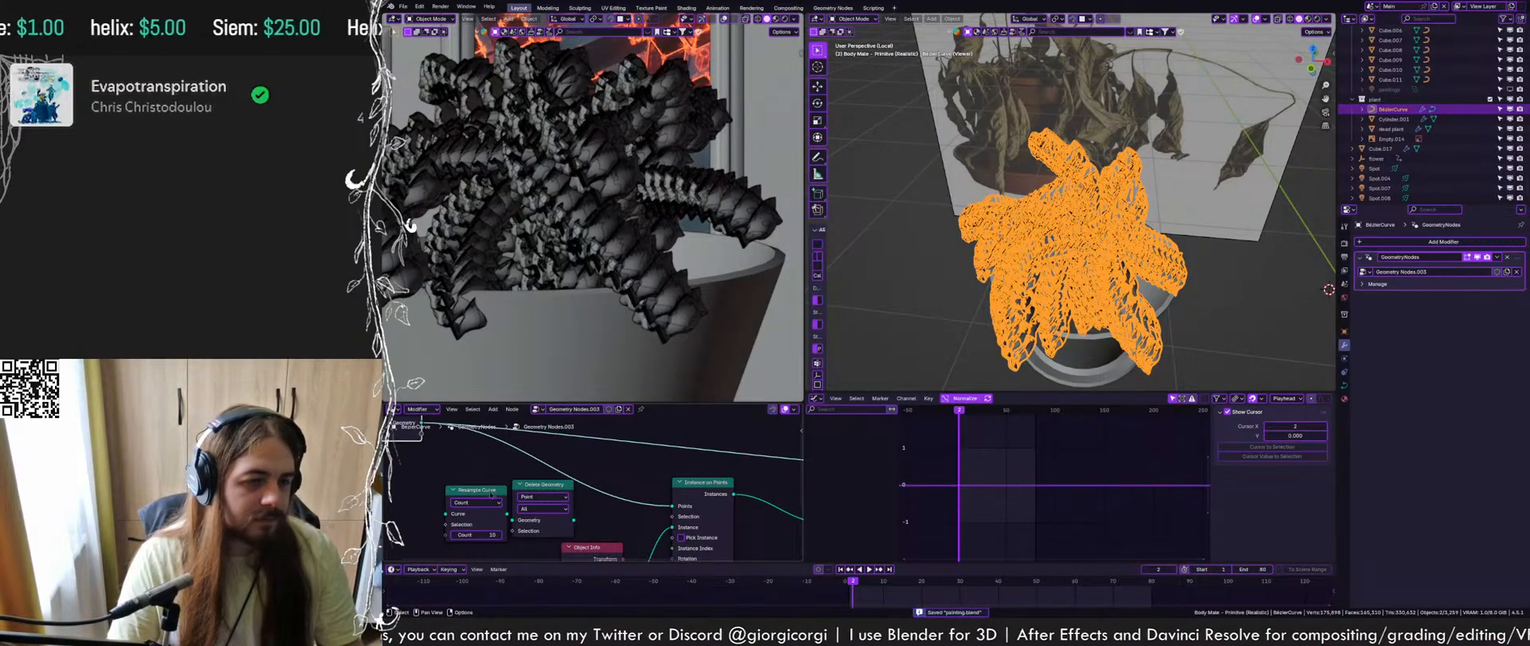
drag(475, 490, 453, 470)
middle_drag(539, 483, 637, 511)
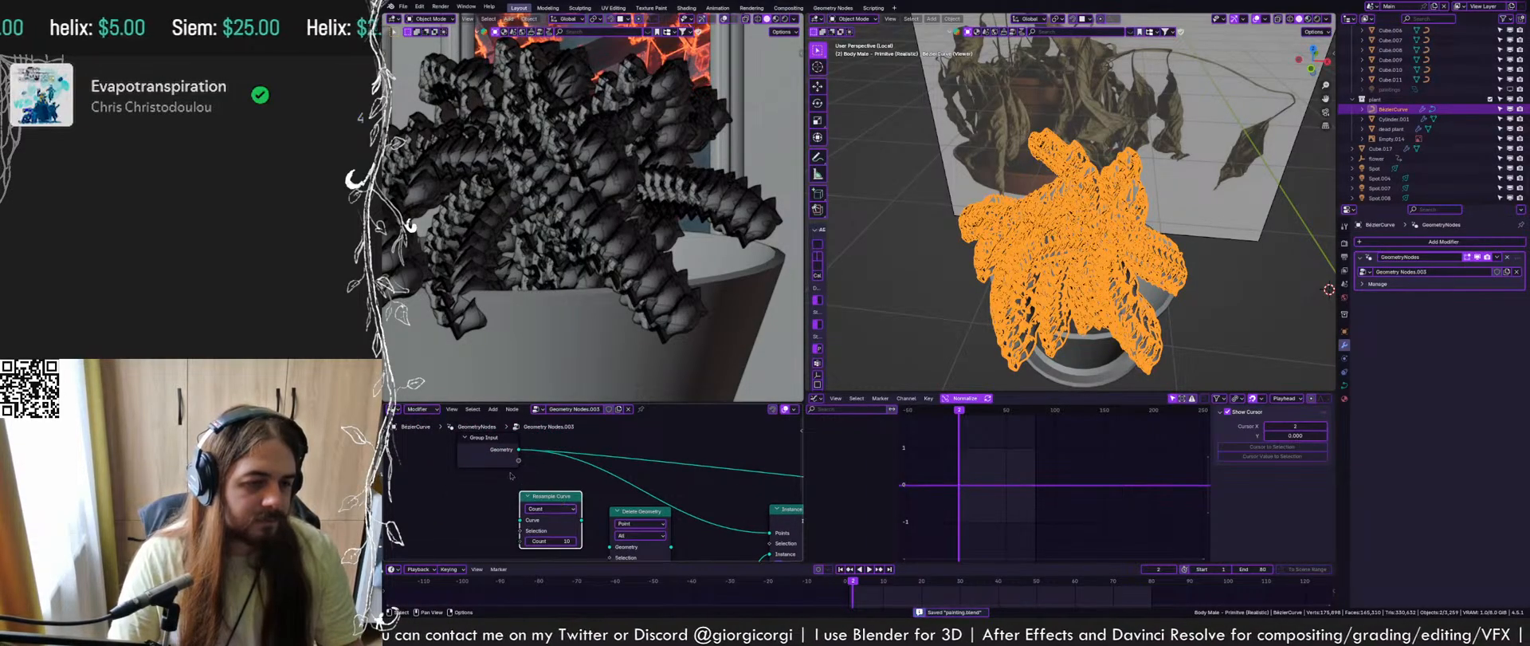
drag(519, 451, 610, 546)
middle_drag(610, 546, 573, 495)
drag(635, 495, 733, 481)
drag(620, 461, 662, 453)
scroll(570, 455, up, 3)
drag(522, 488, 679, 518)
scroll(580, 499, down, 2)
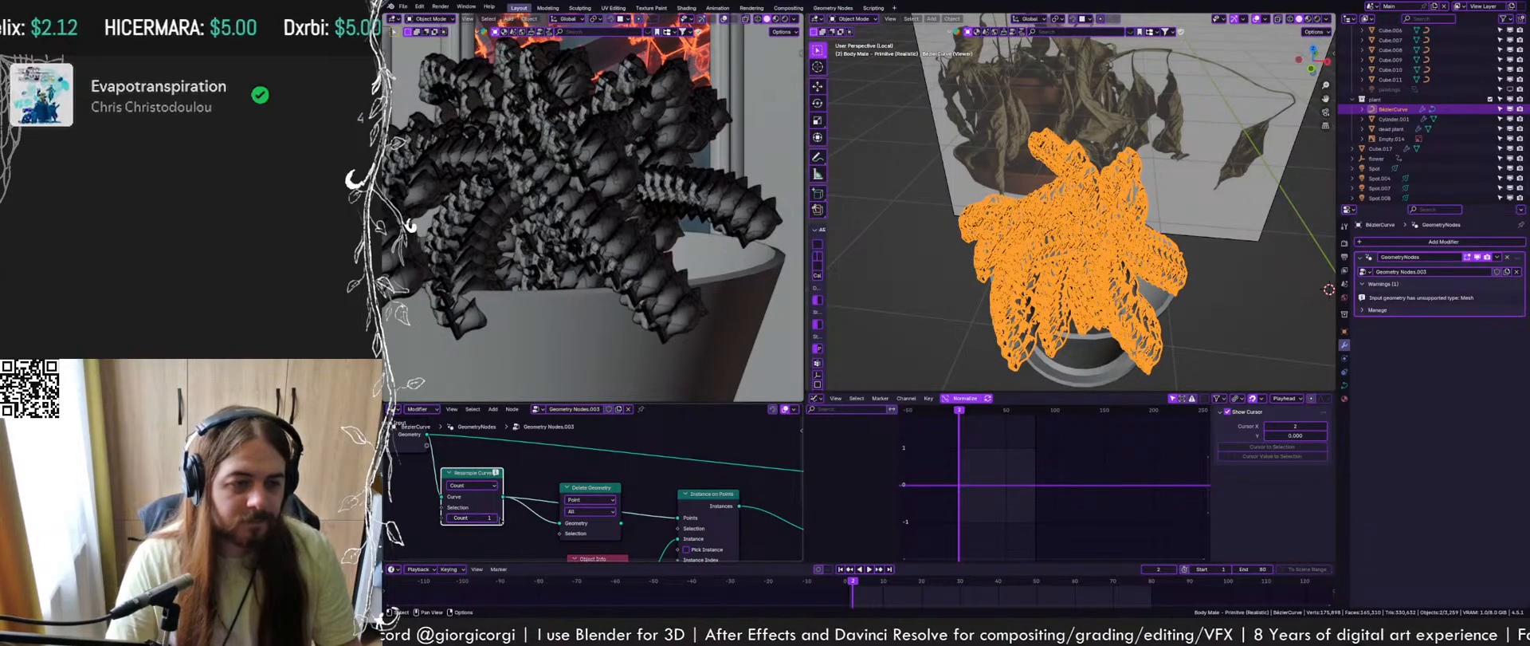
Set the Resample Curve count to 2 and save the file
click(500, 518)
key(ctrl+s)
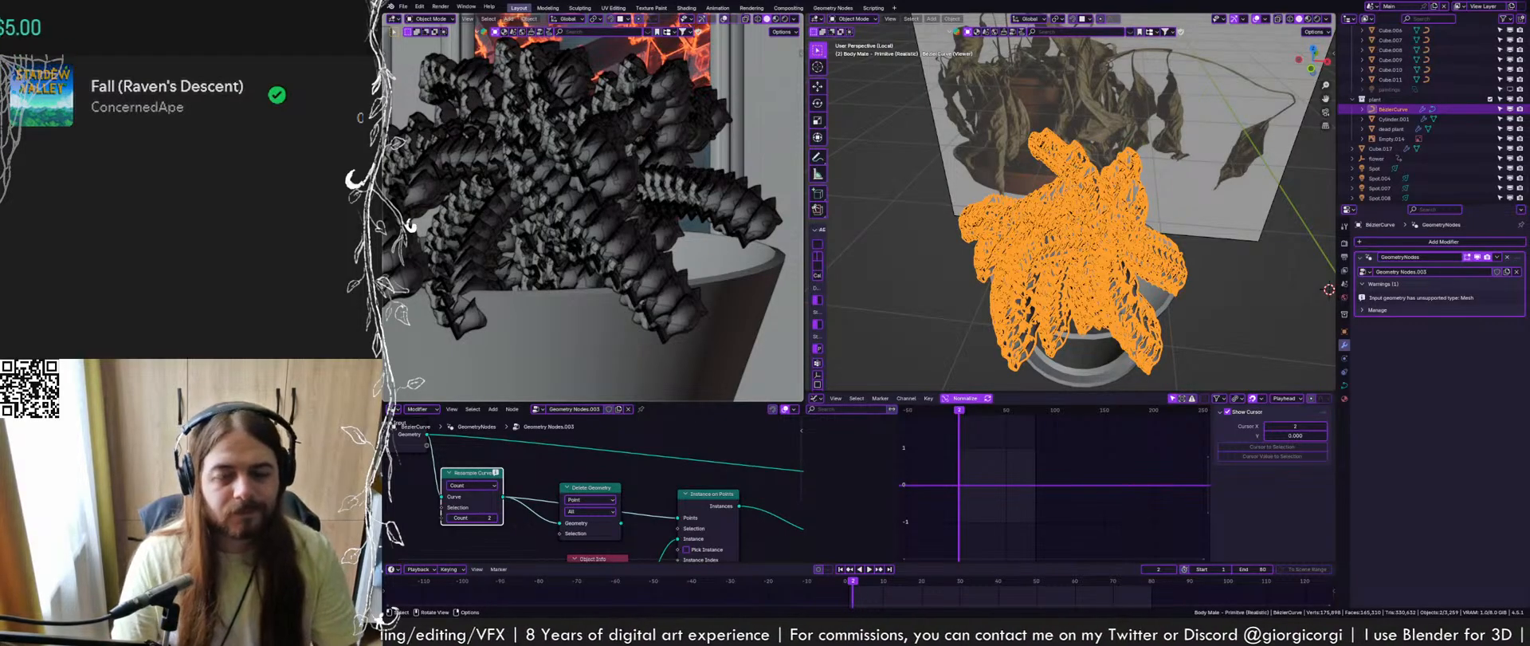
click(468, 458)
key(ctrl+s)
Remove the Delete Geometry node, keeping Resample Curve linked to Instance on Points, and save the file
scroll(469, 458, down, 2)
mouse_move(448, 489)
mouse_down()
mouse_move(508, 490)
mouse_move(521, 514)
mouse_up()
scroll(510, 493, up, 3)
click(579, 494)
key(x)
key(ctrl+s)
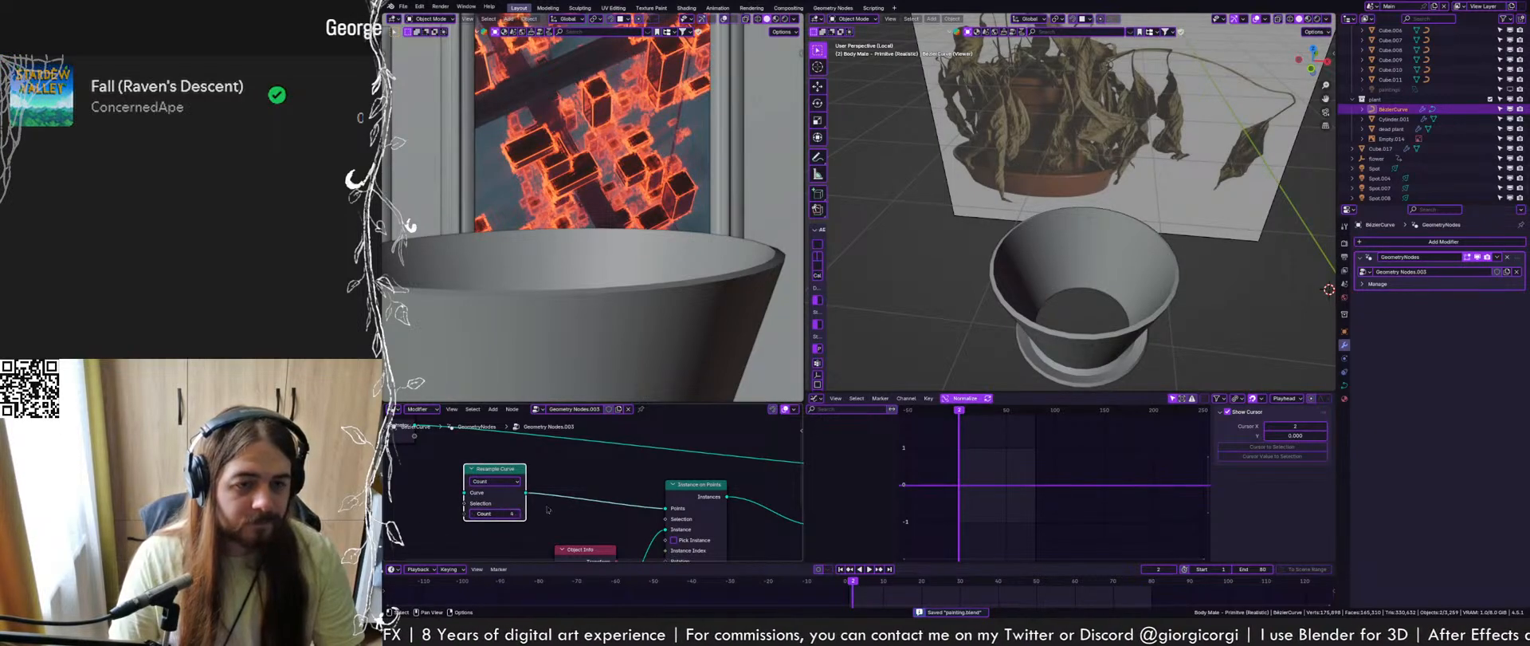
Add a Mesh to Curve node between the Group Input and Resample Curve and save the file
scroll(505, 513, down, 1)
middle_drag(434, 459, 526, 506)
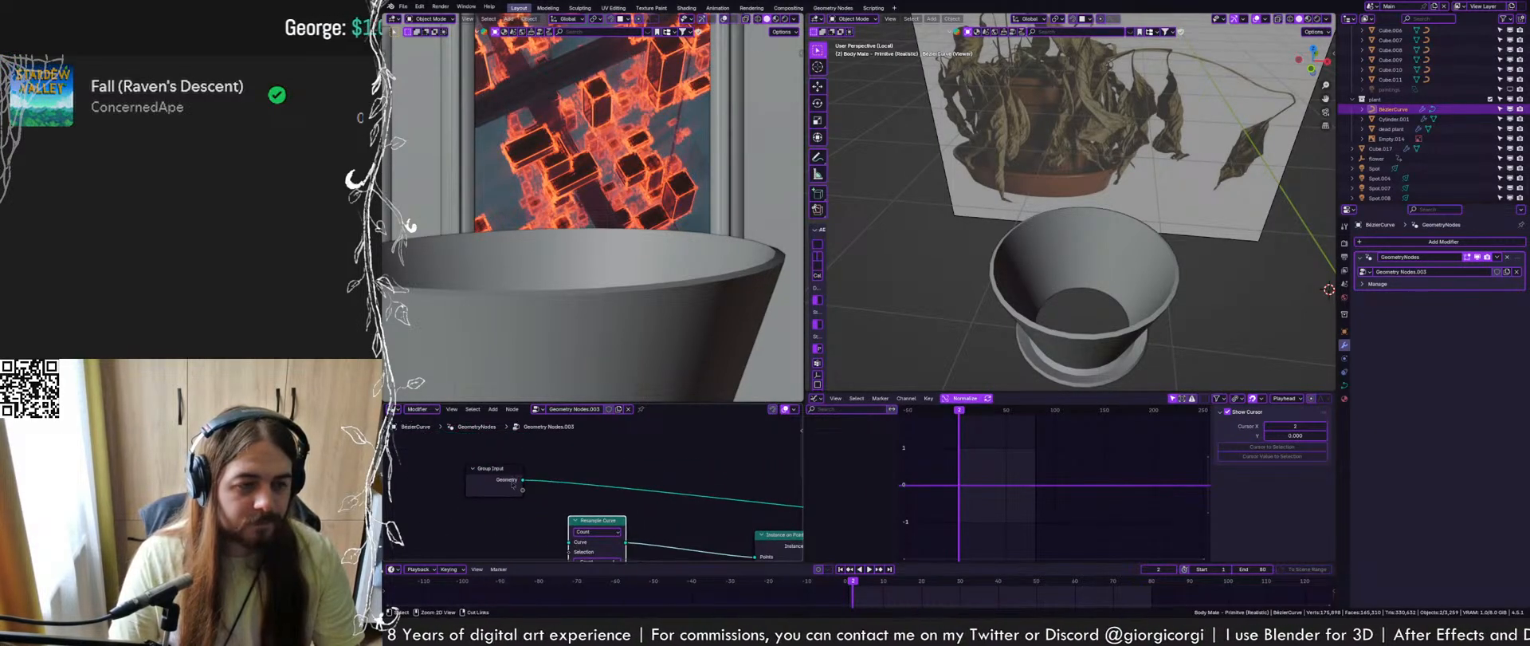
drag(495, 475, 454, 460)
key(shift+a)
mouse_move(509, 493)
text(mesh cu)
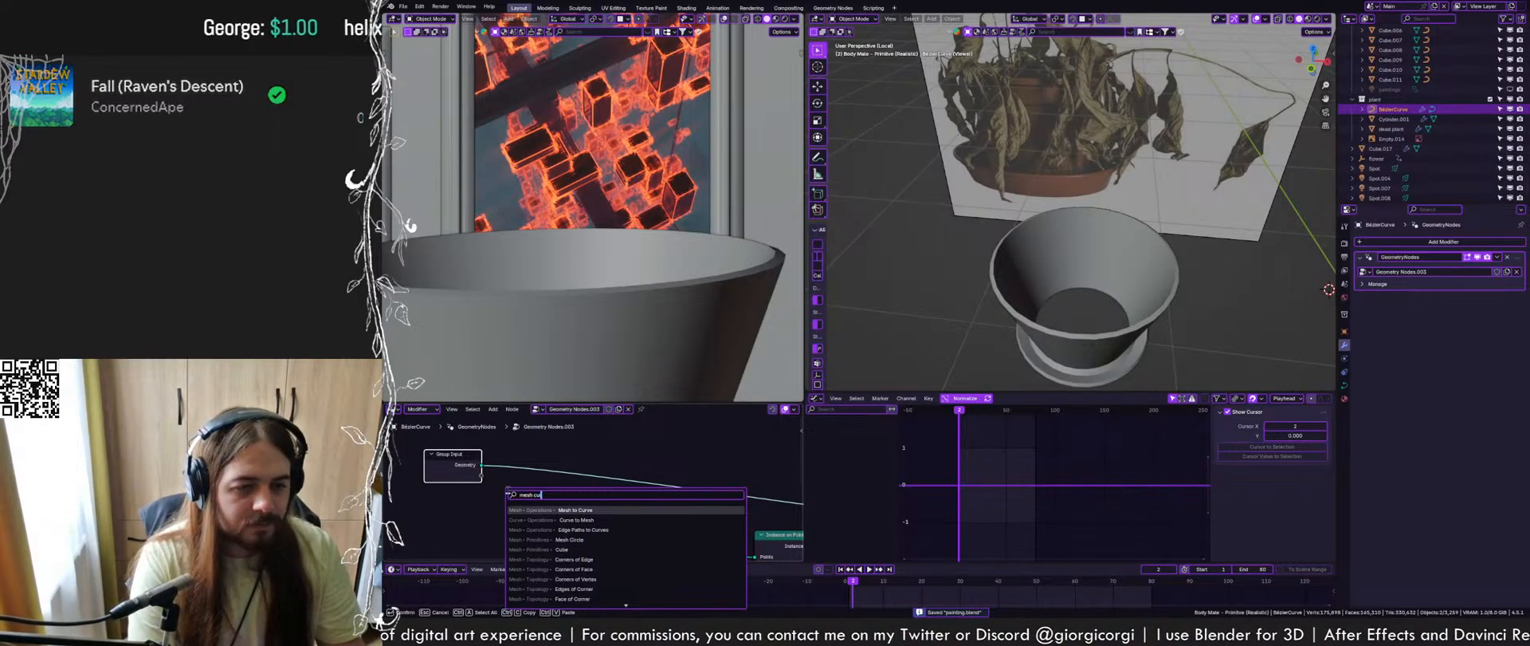
key(Return)
click(479, 497)
drag(460, 467, 568, 542)
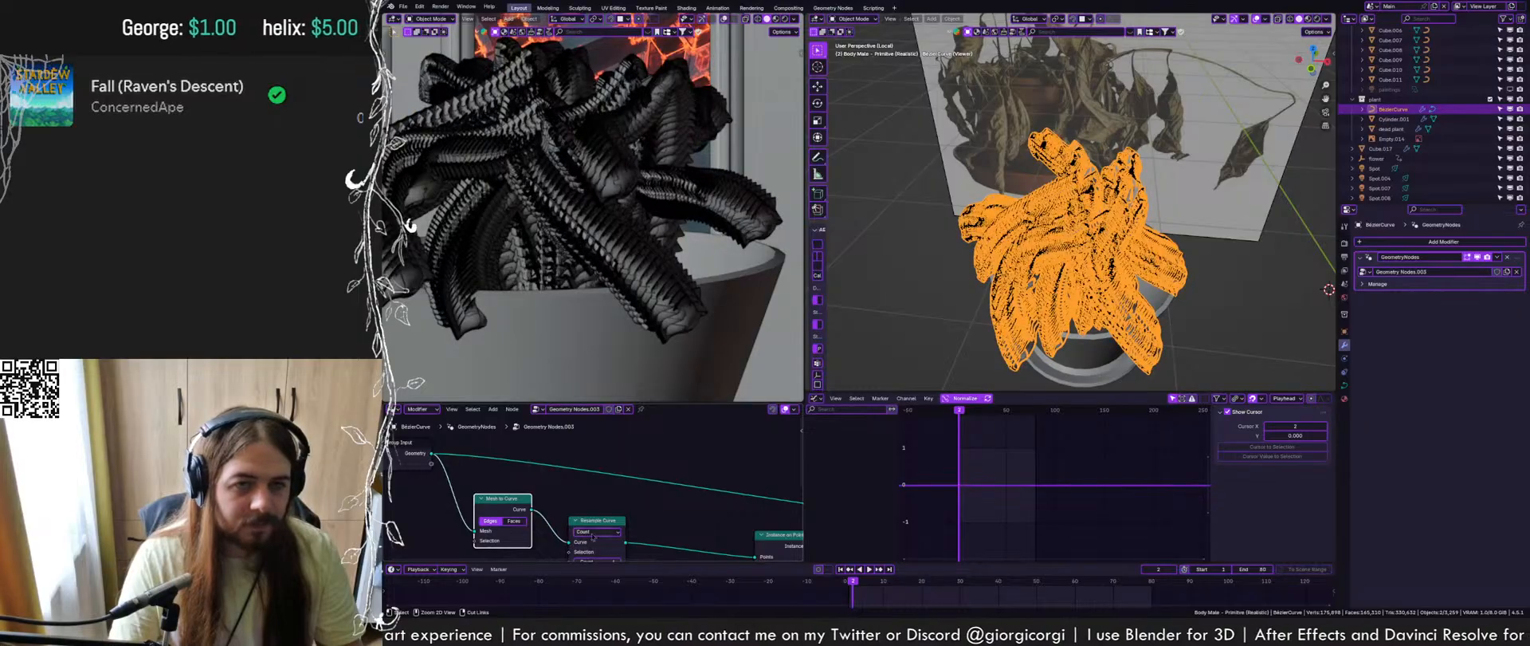
key(ctrl+s)
Lower the Resample Curve count to 2
middle_drag(592, 536, 601, 504)
scroll(600, 503, up, 5)
click(579, 541)
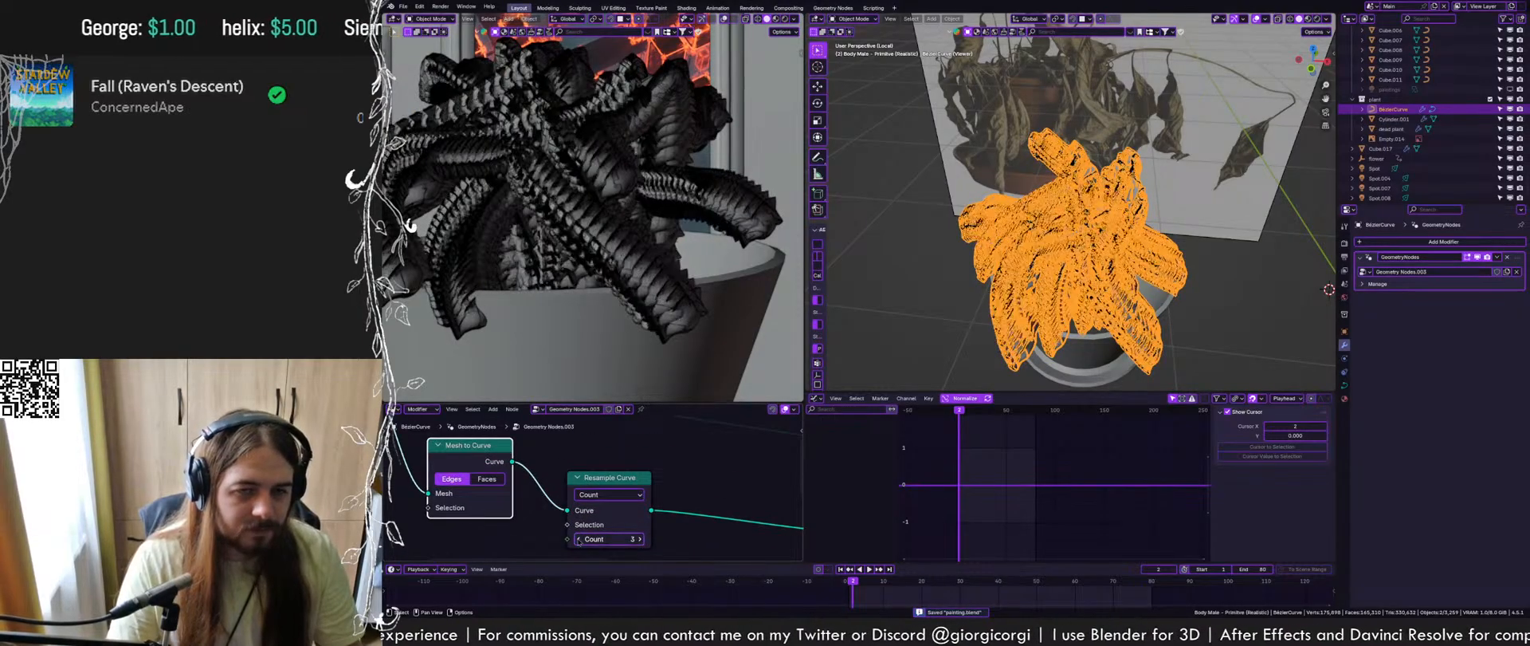
click(579, 542)
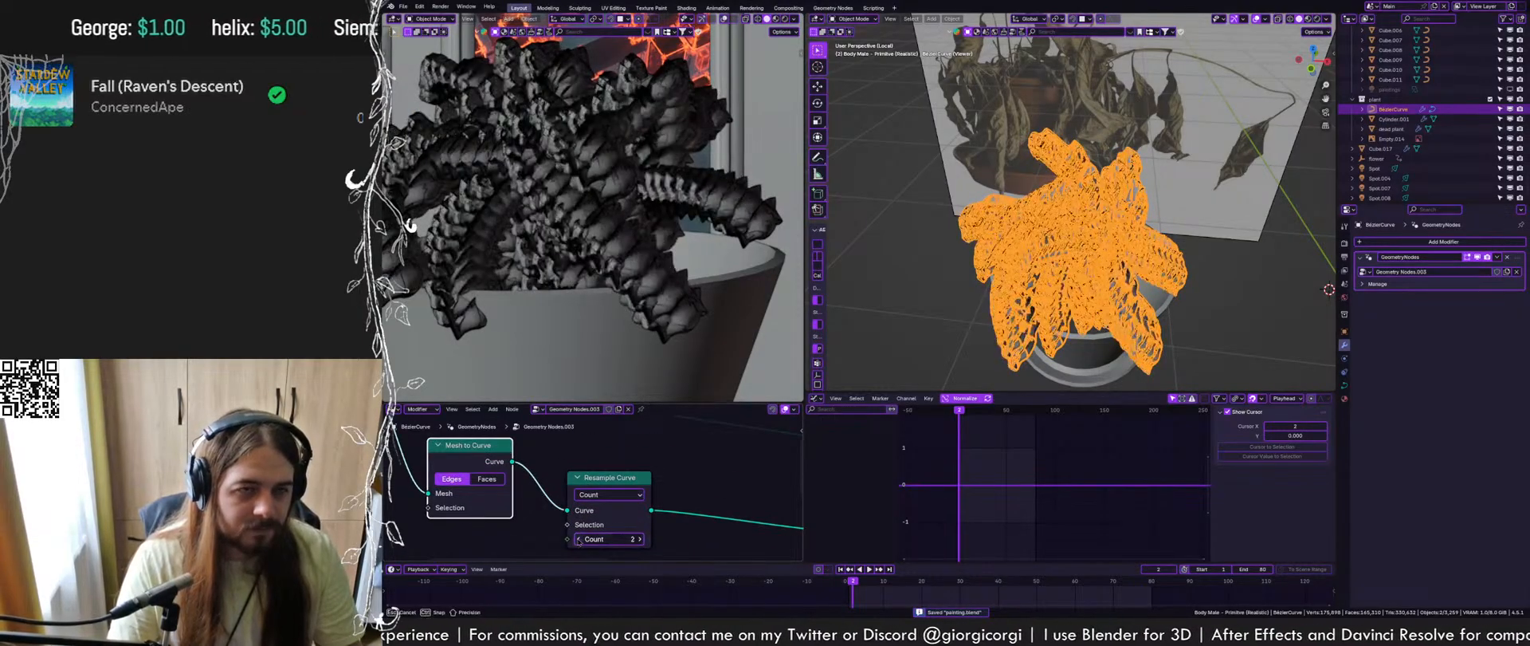
Try the Evaluated and Length modes on the Resample Curve node and return it to Count
click(603, 495)
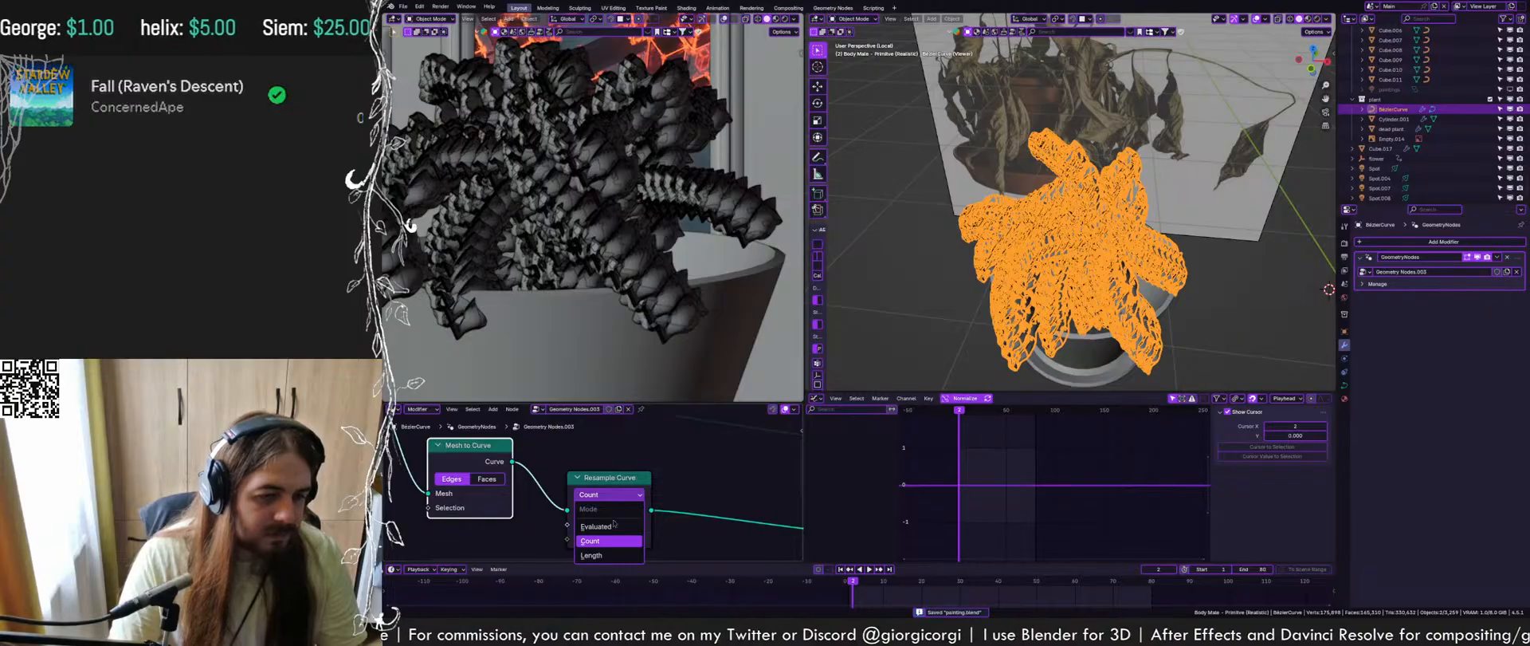
click(613, 526)
click(607, 495)
click(595, 554)
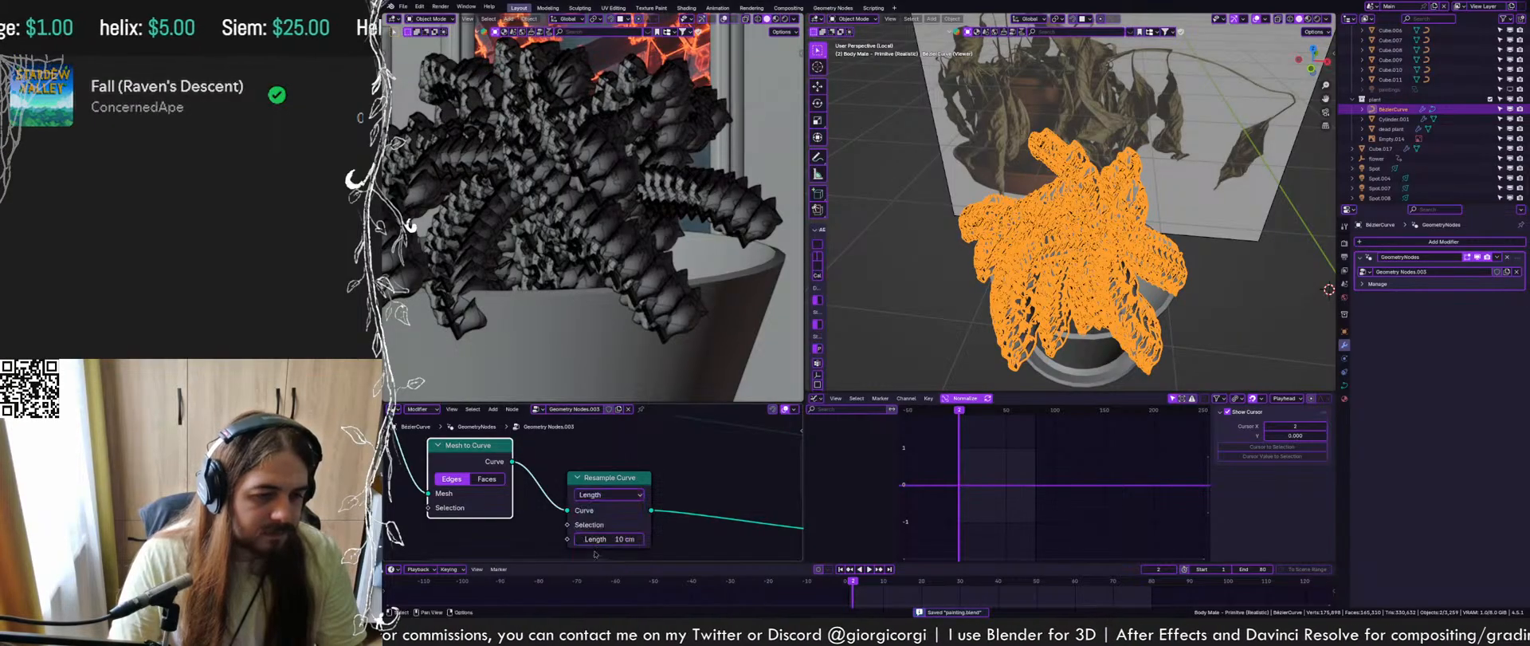
mouse_move(610, 538)
mouse_down()
mouse_move(582, 539)
mouse_move(638, 539)
mouse_up()
click(608, 494)
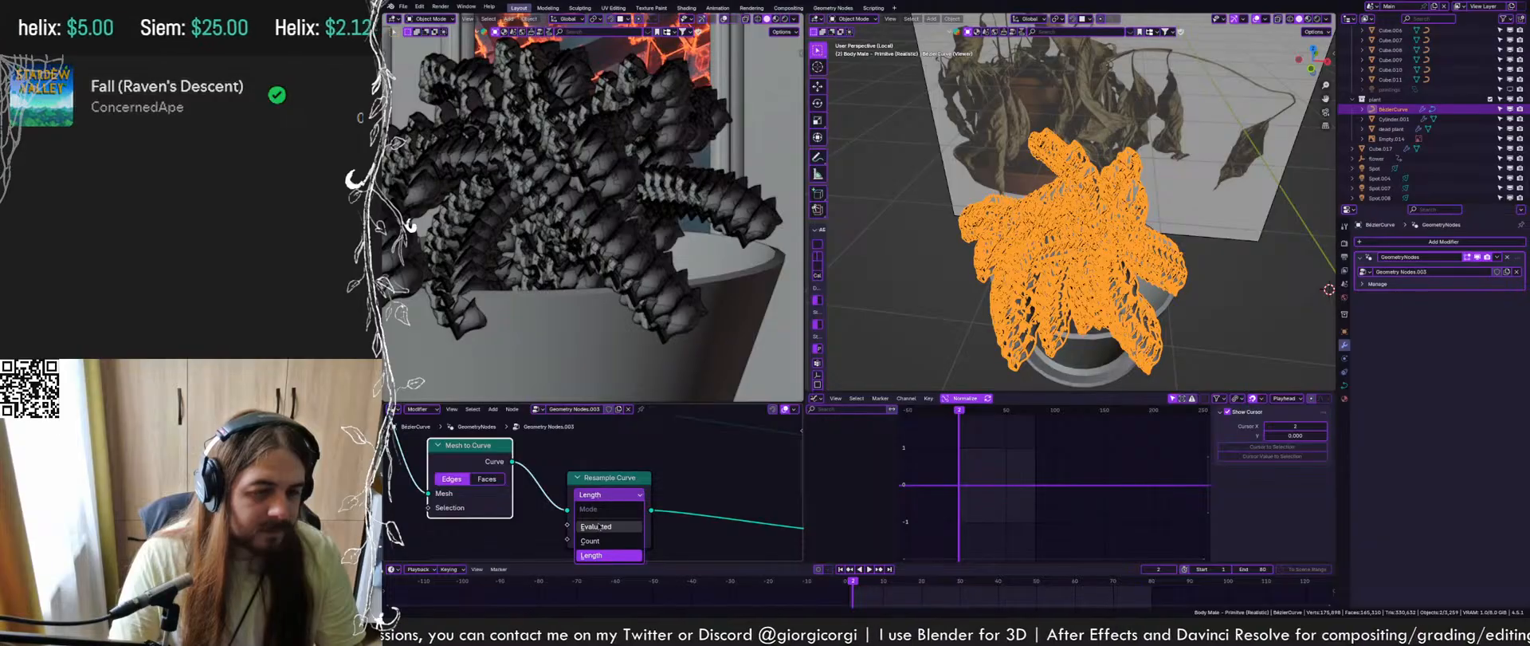
click(598, 540)
Save the file and remove the Mesh to Curve node from the node tree
scroll(535, 497, down, 1)
scroll(535, 490, down, 2)
key(ctrl+s)
key(b)
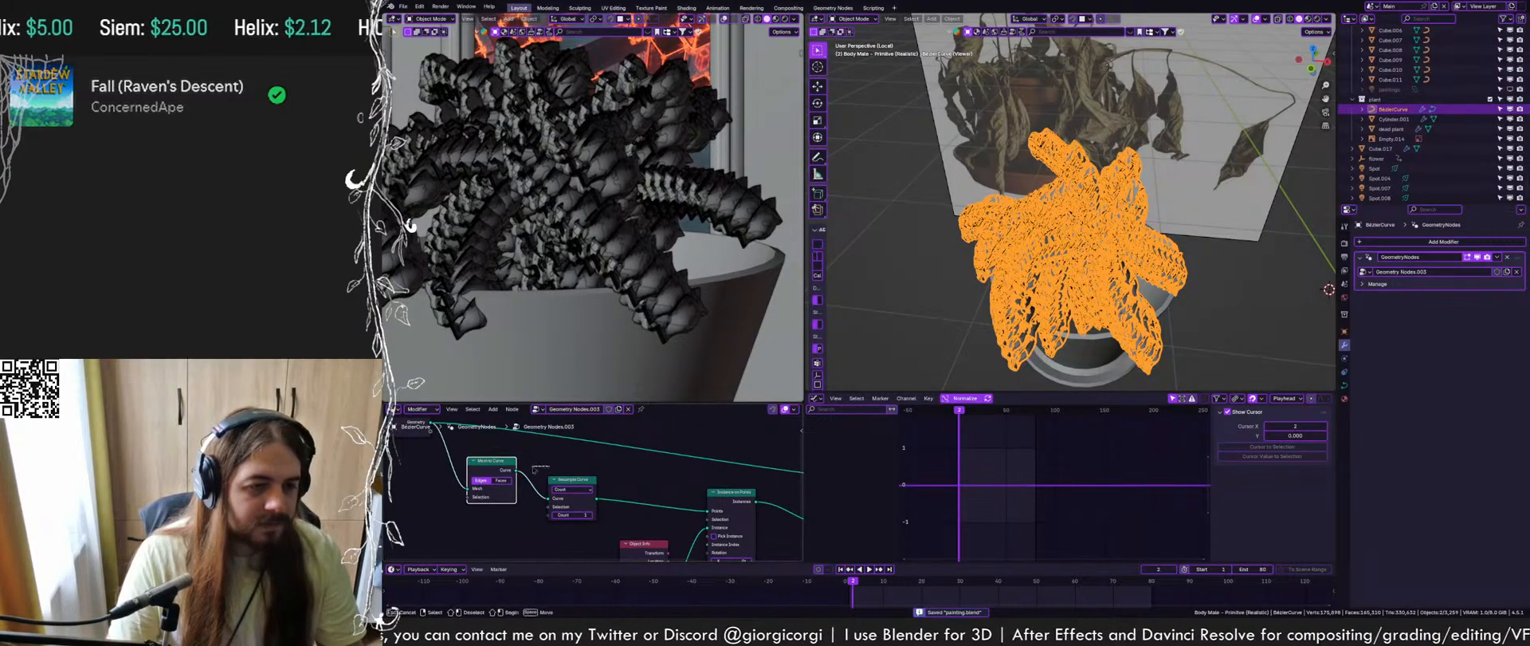
key(x)
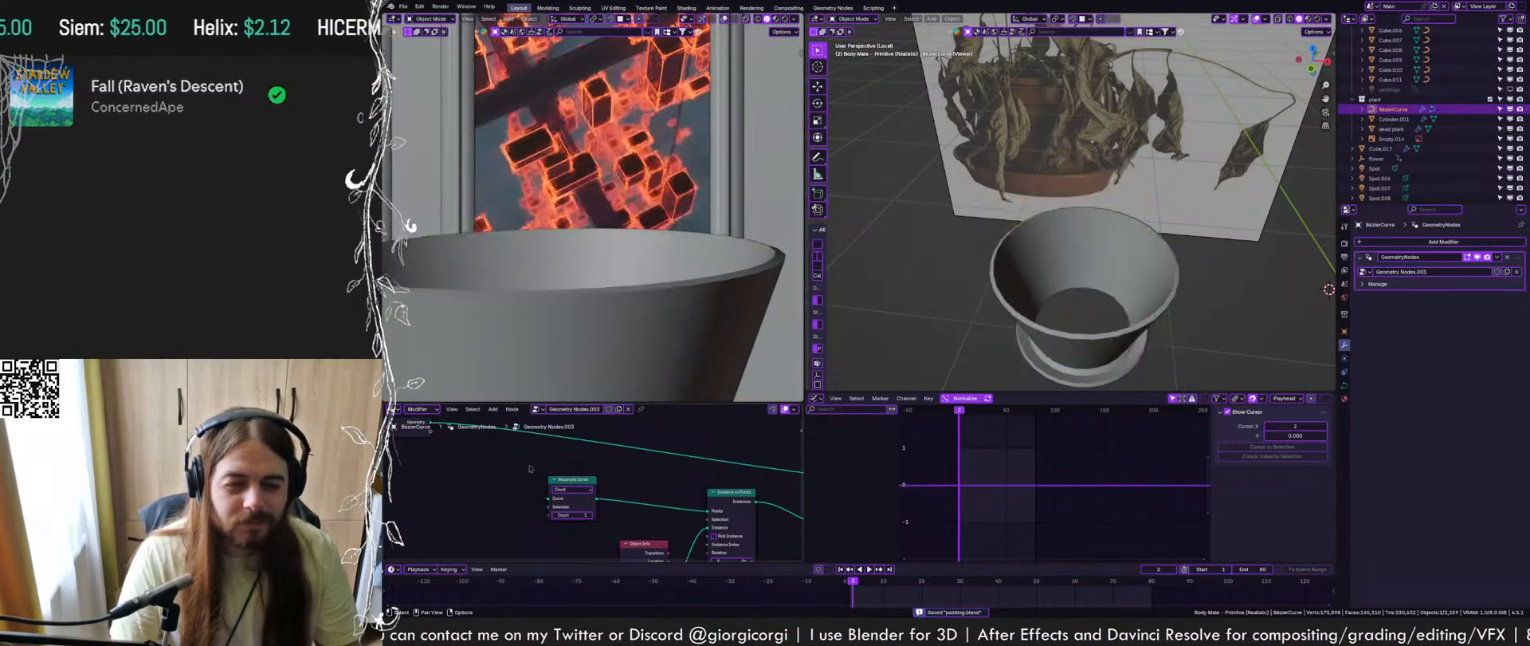
Preview the Group Input's curve geometry through the Viewer node and show the curve's data properties
click(569, 481)
middle_drag(443, 432, 485, 481)
scroll(485, 481, down, 2)
drag(462, 472, 475, 478)
middle_drag(657, 500, 513, 458)
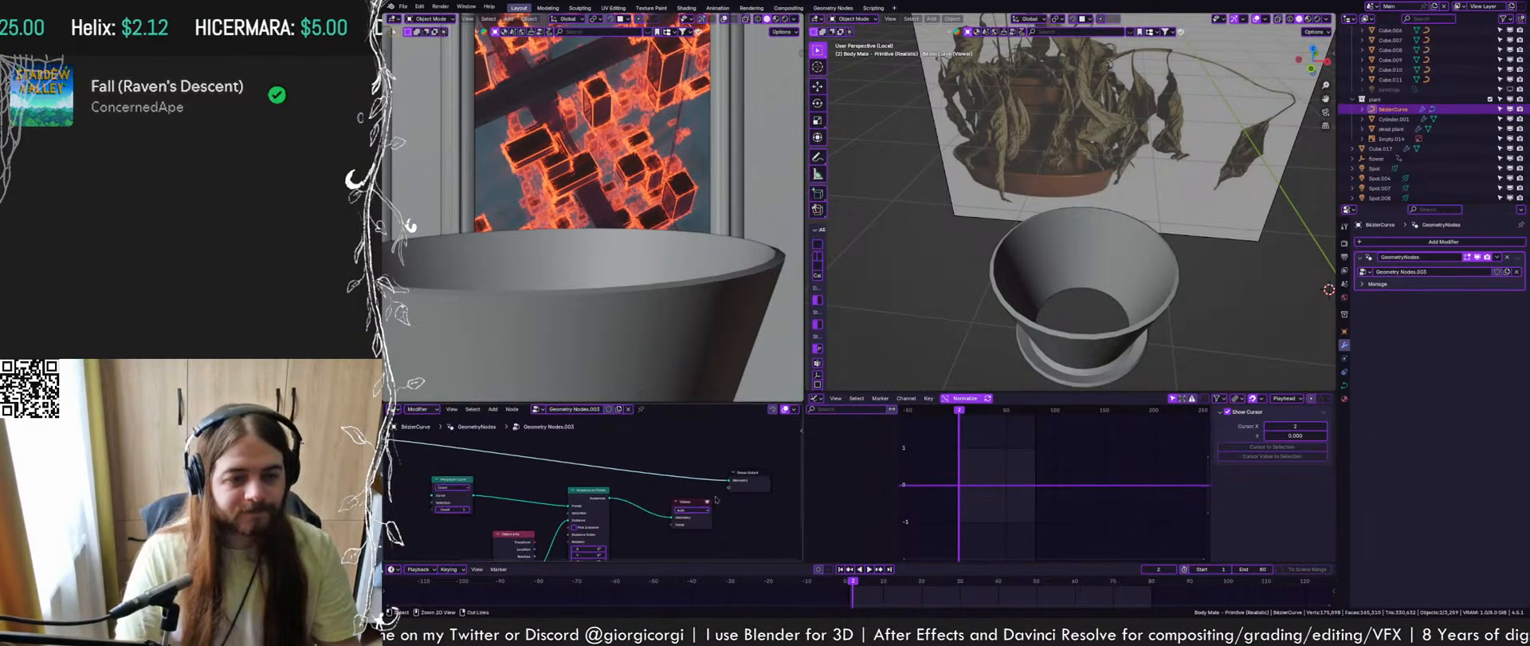
scroll(607, 501, down, 2)
middle_drag(602, 499, 684, 499)
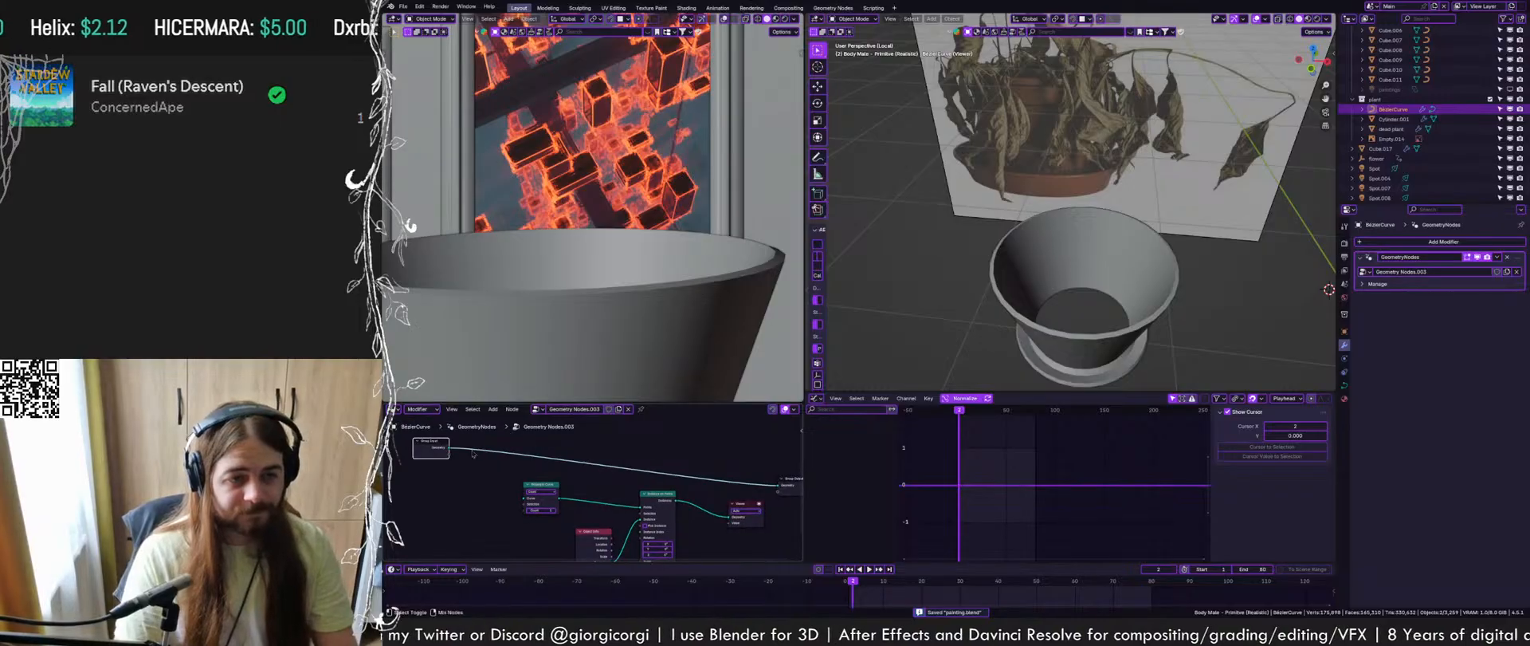
drag(442, 451, 643, 506)
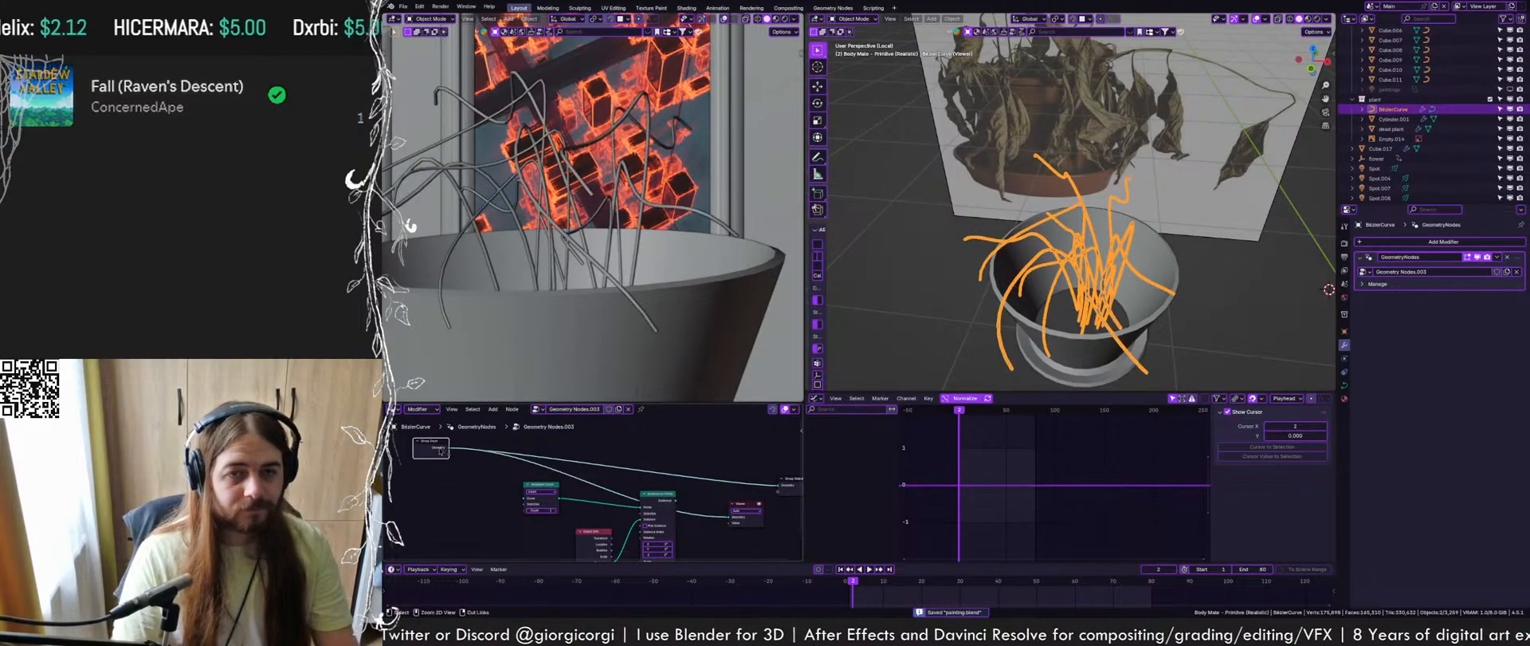
click(1345, 385)
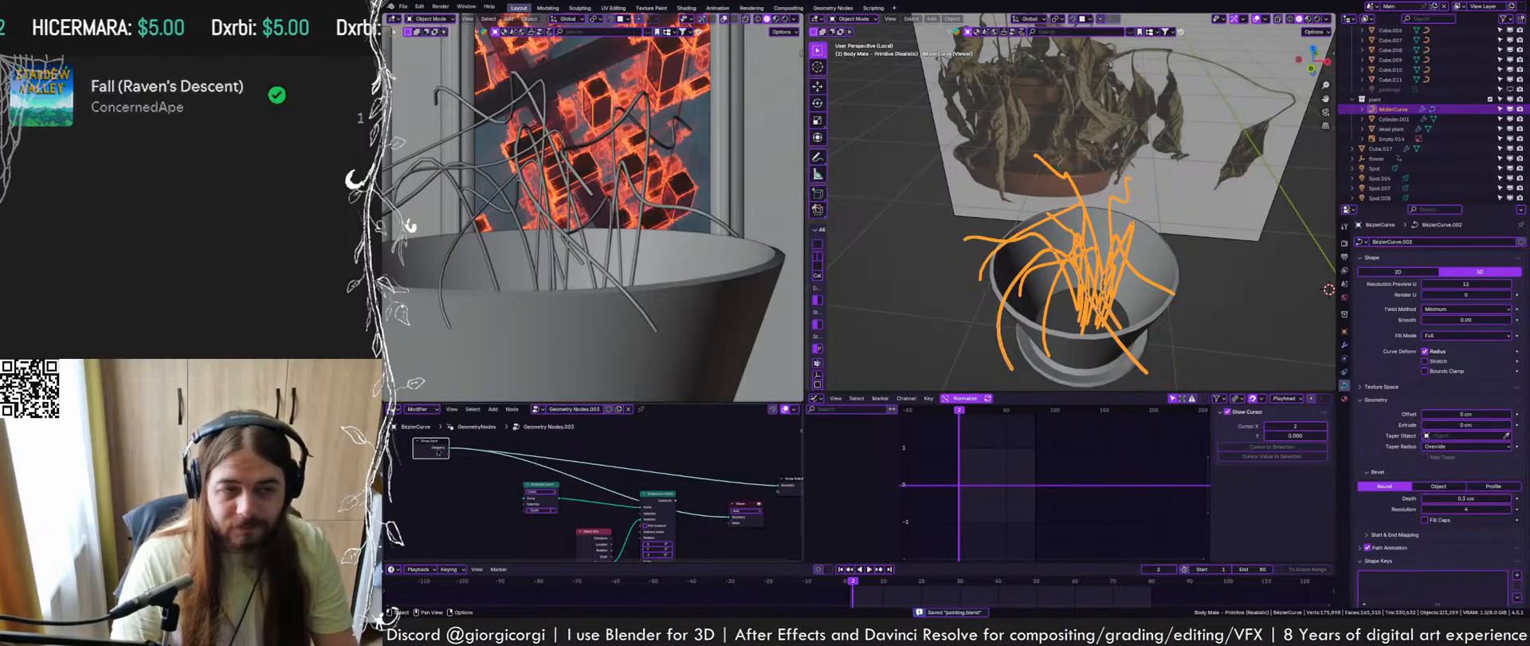
Feed the Group Input's curve directly into Instance on Points, preview the instances, and reduce the curve's preview resolution
drag(533, 482, 640, 507)
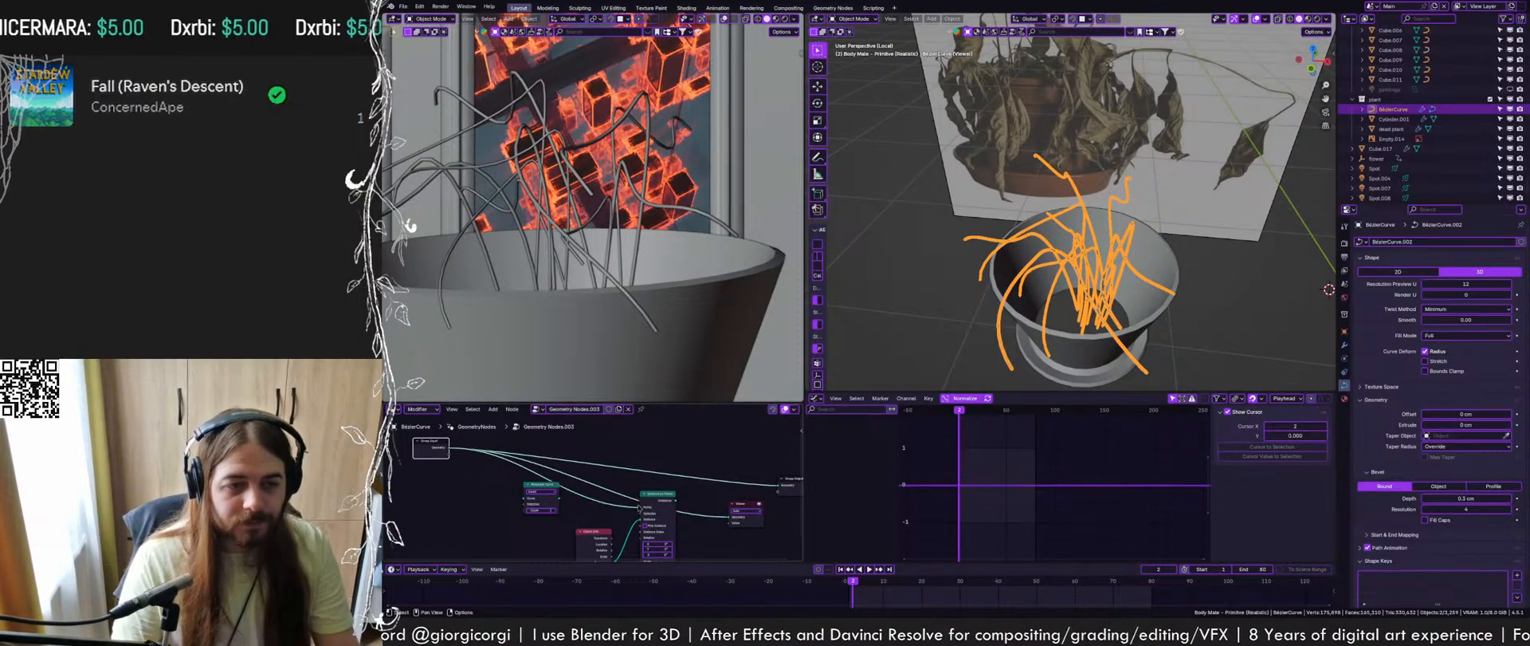
ctrl+shift+click(664, 504)
key(ctrl+s)
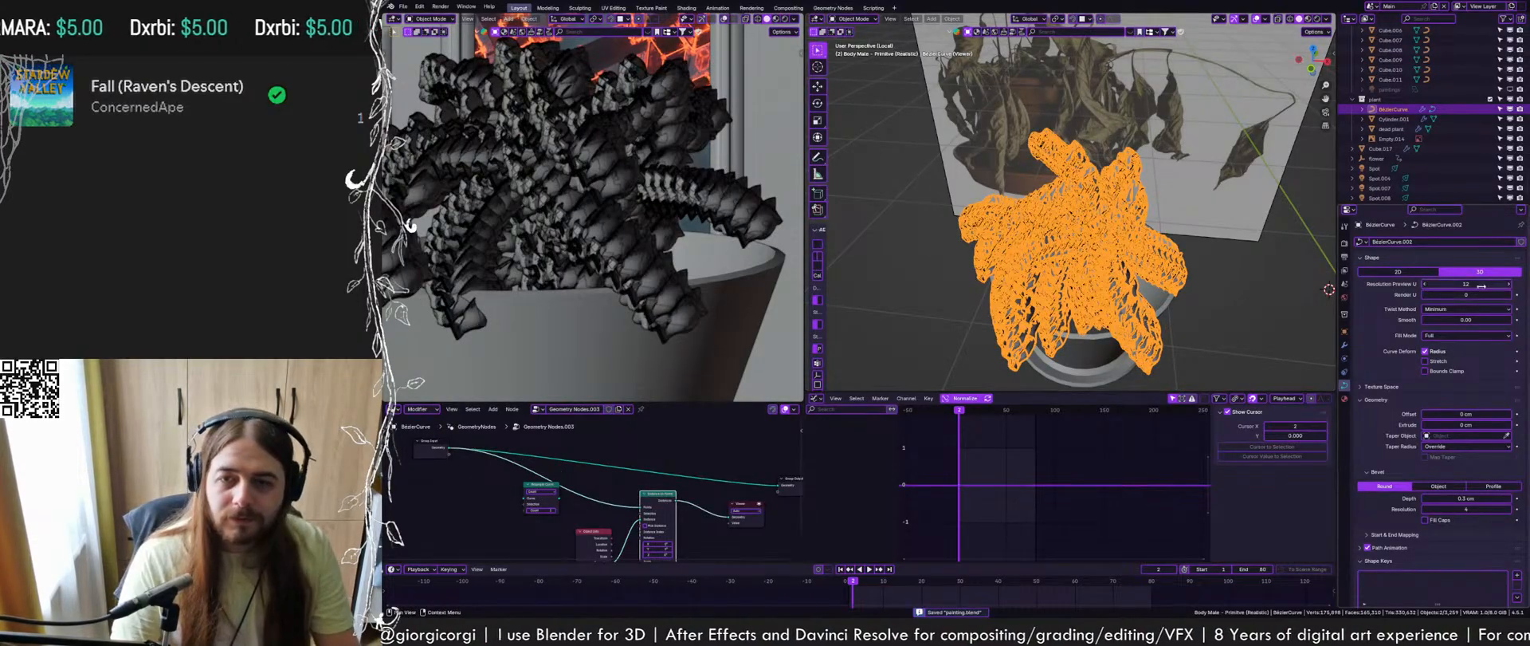
drag(1429, 284, 1379, 284)
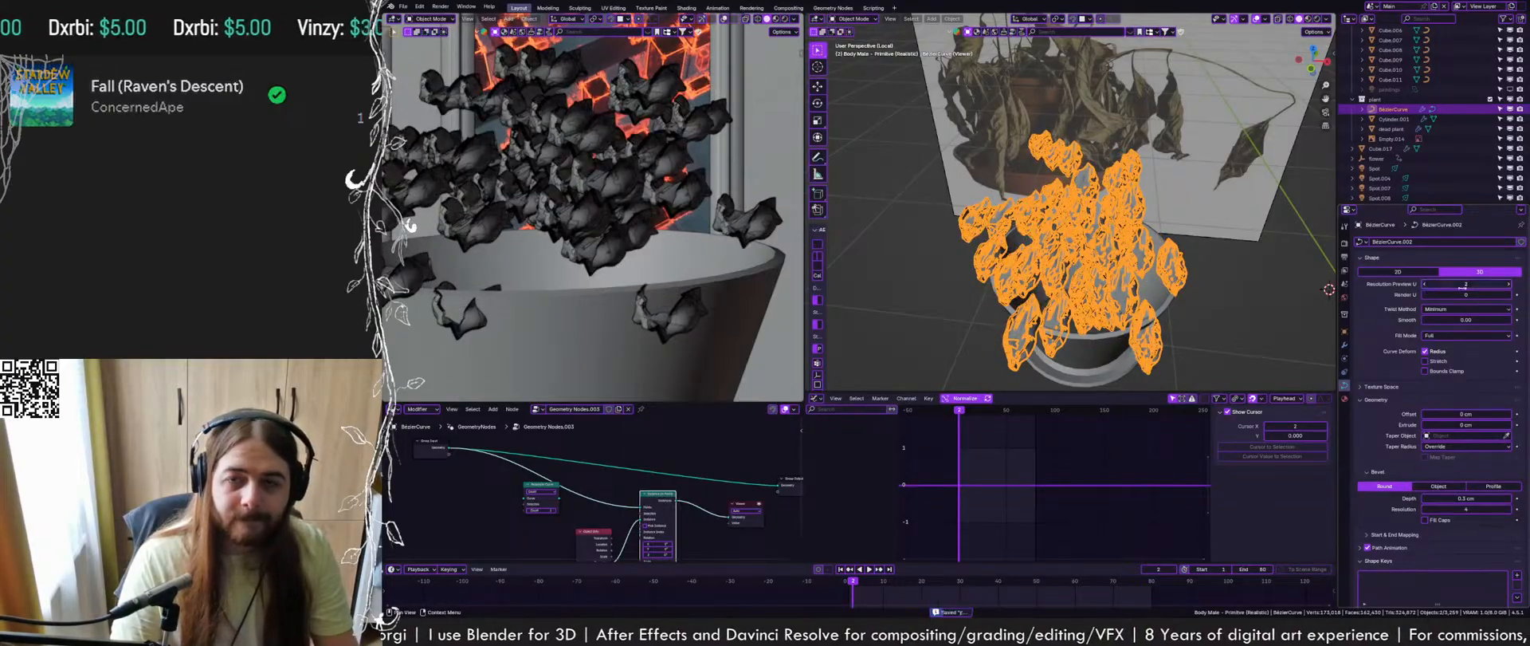
click(1509, 285)
Add a Join Geometry node before the Group Output and link the Instance on Points output into it
click(746, 458)
key(shift+a)
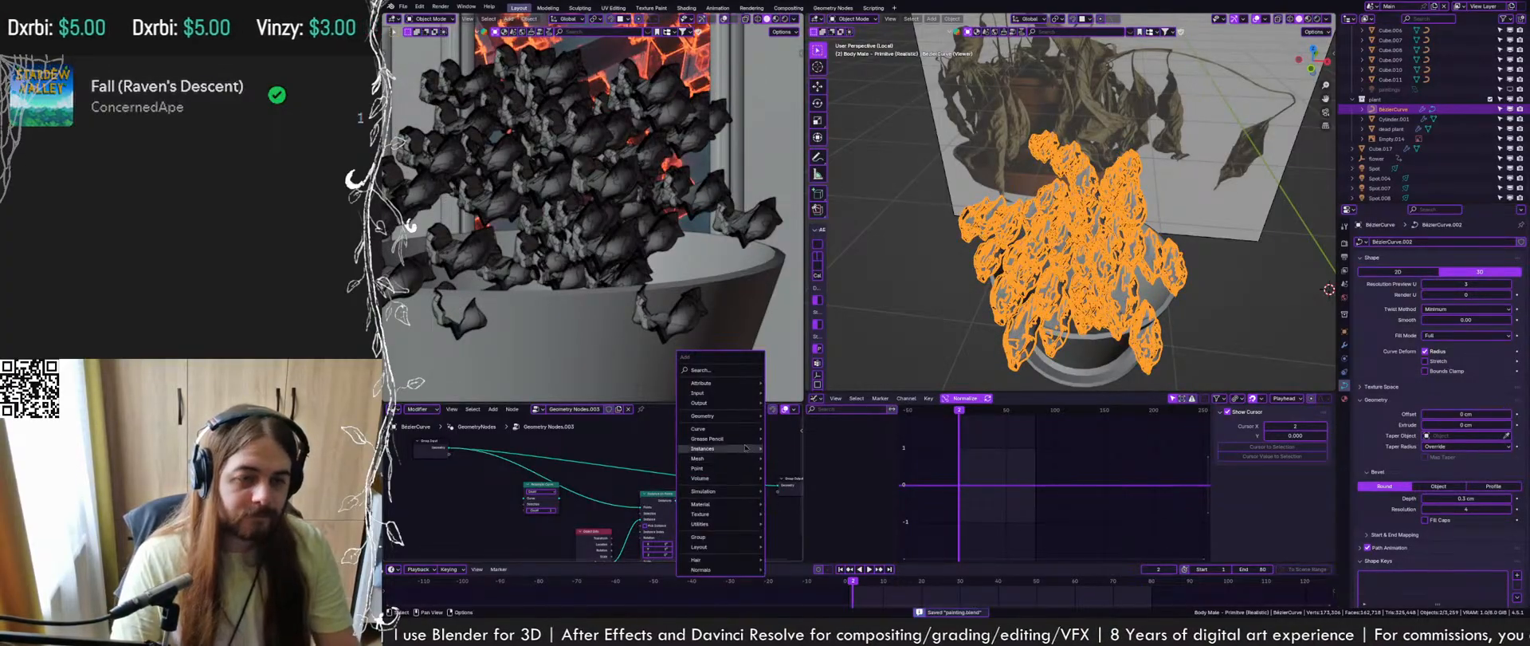
click(745, 371)
text(join)
key(Return)
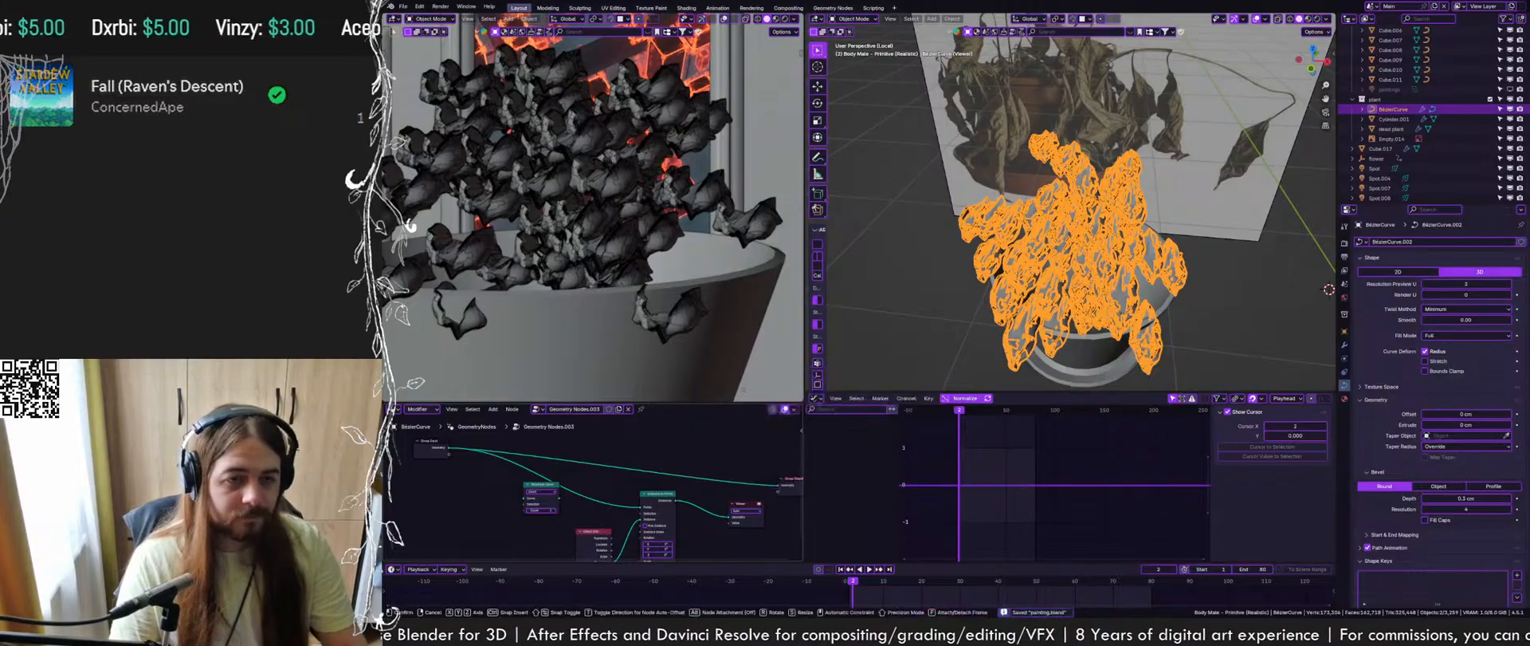
click(734, 475)
drag(676, 501, 738, 480)
Move the Resample Curve and Object Info nodes away from Instance on Points to make room beside it
scroll(588, 234, up, 2)
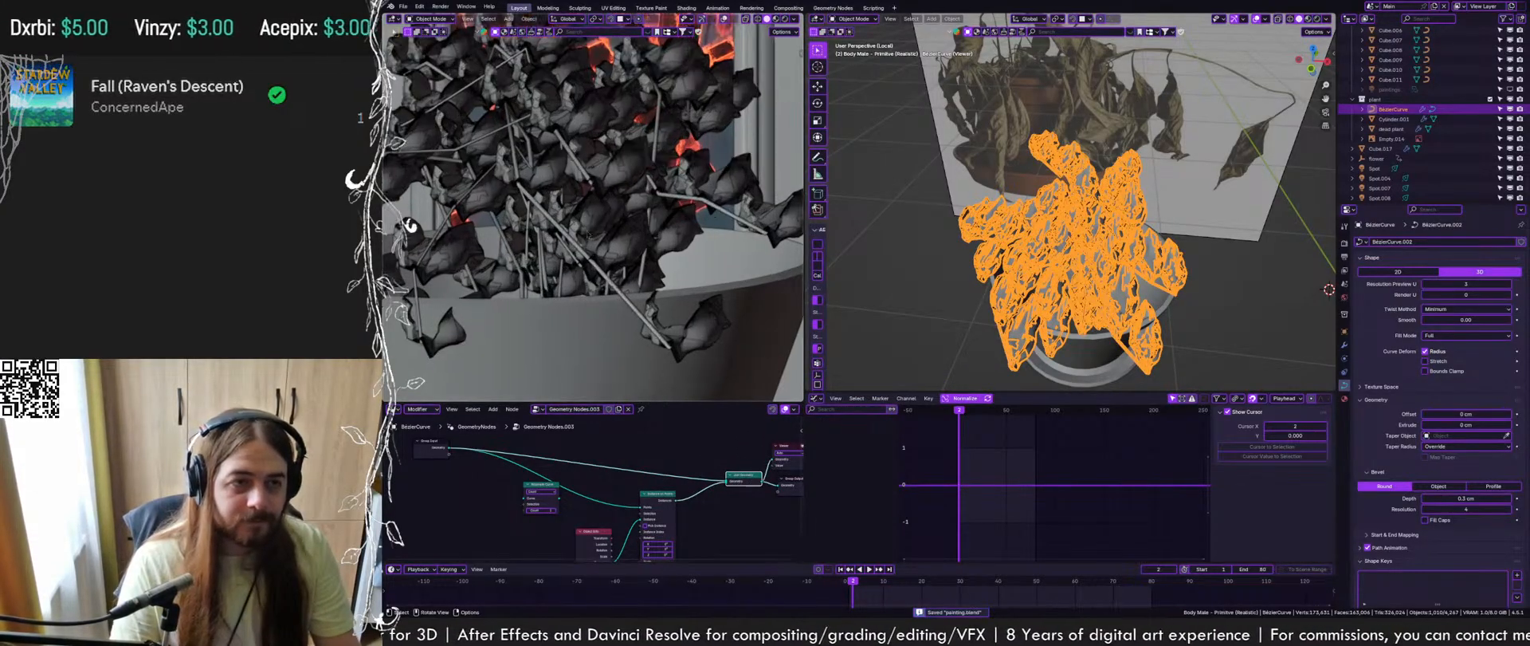
scroll(526, 232, down, 3)
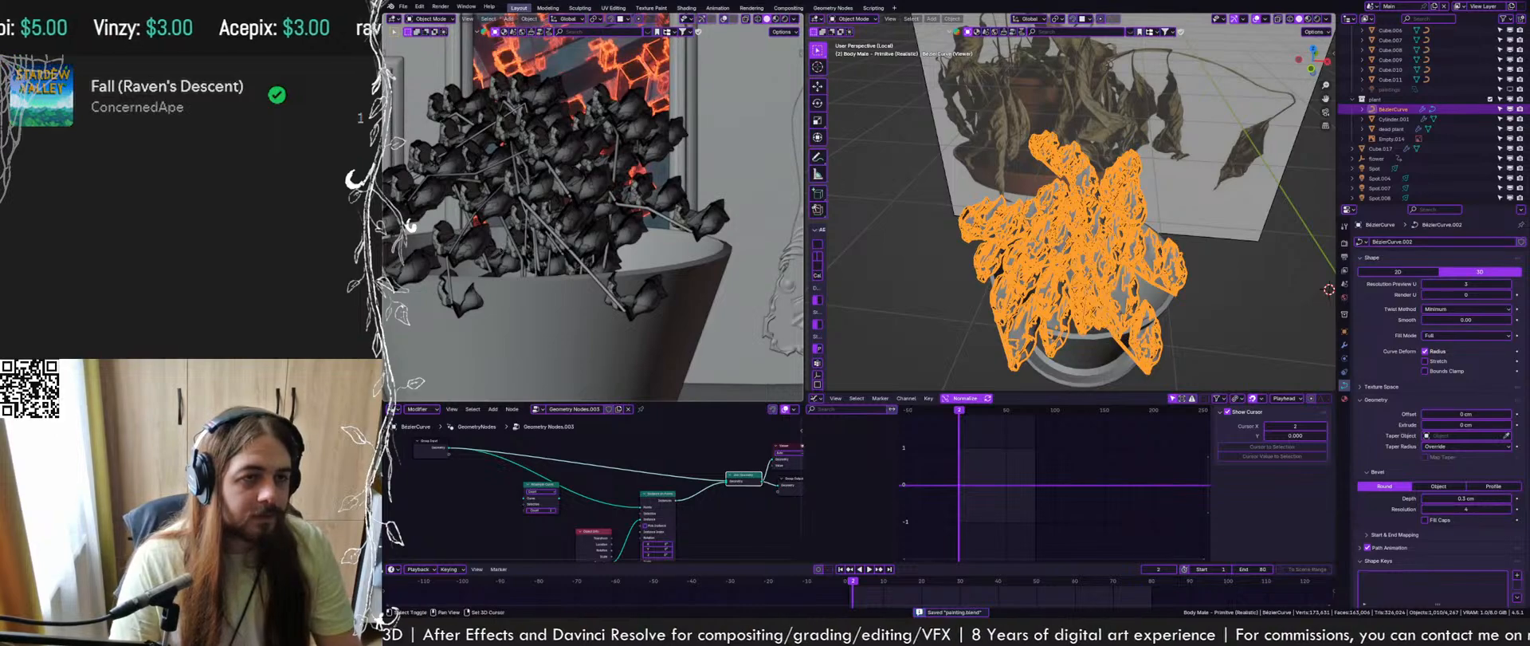
shift+middle_drag(452, 176, 521, 209)
scroll(520, 209, up, 4)
scroll(520, 209, down, 3)
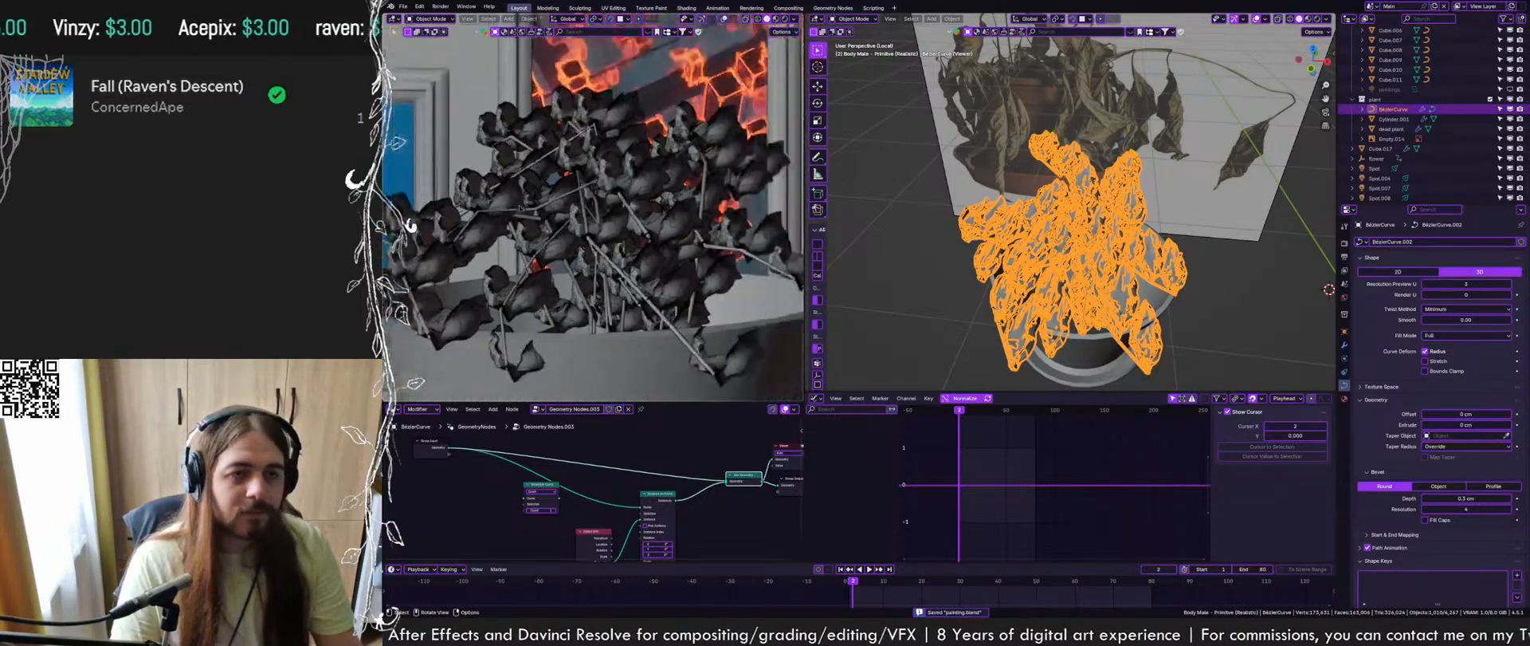
scroll(521, 209, down, 1)
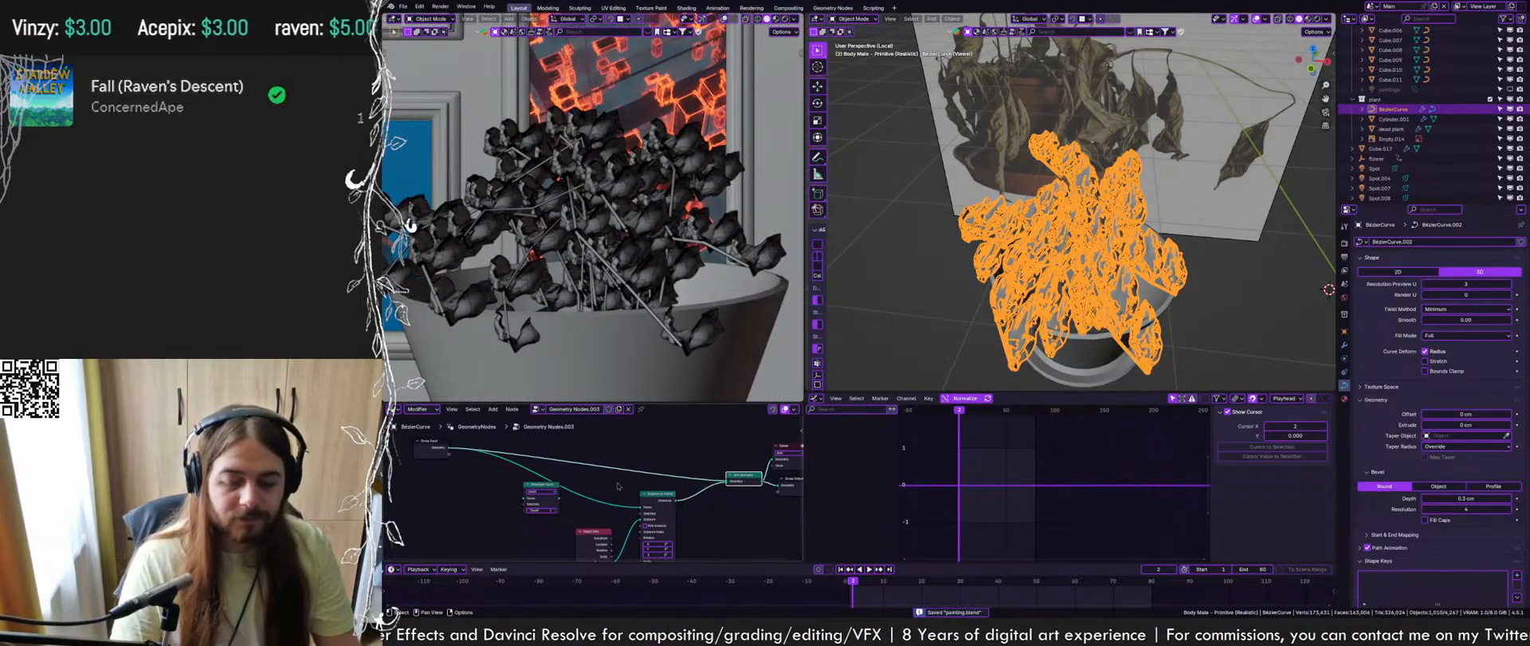
drag(543, 485, 471, 491)
drag(593, 531, 528, 487)
Add a Random Value node below the Object Info node, next to Instance on Points
scroll(607, 503, up, 3)
key(shift+a)
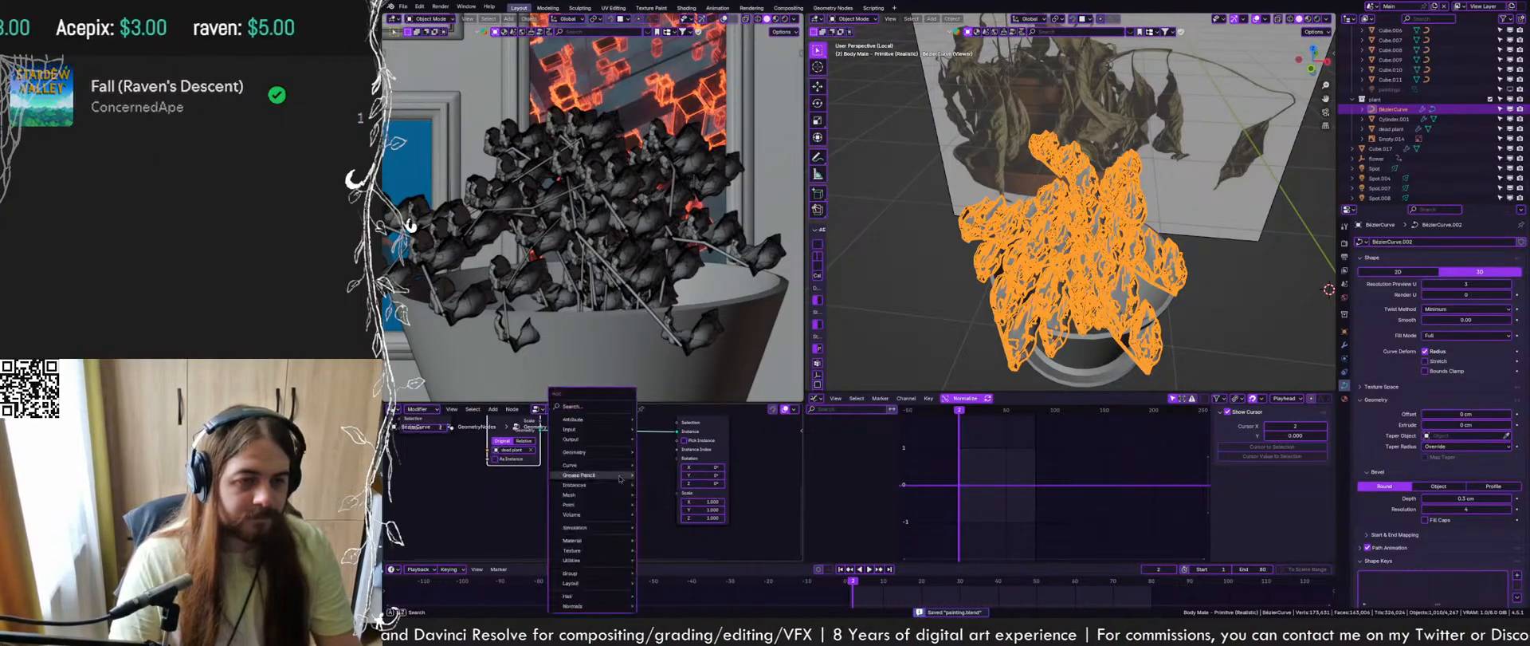
click(585, 406)
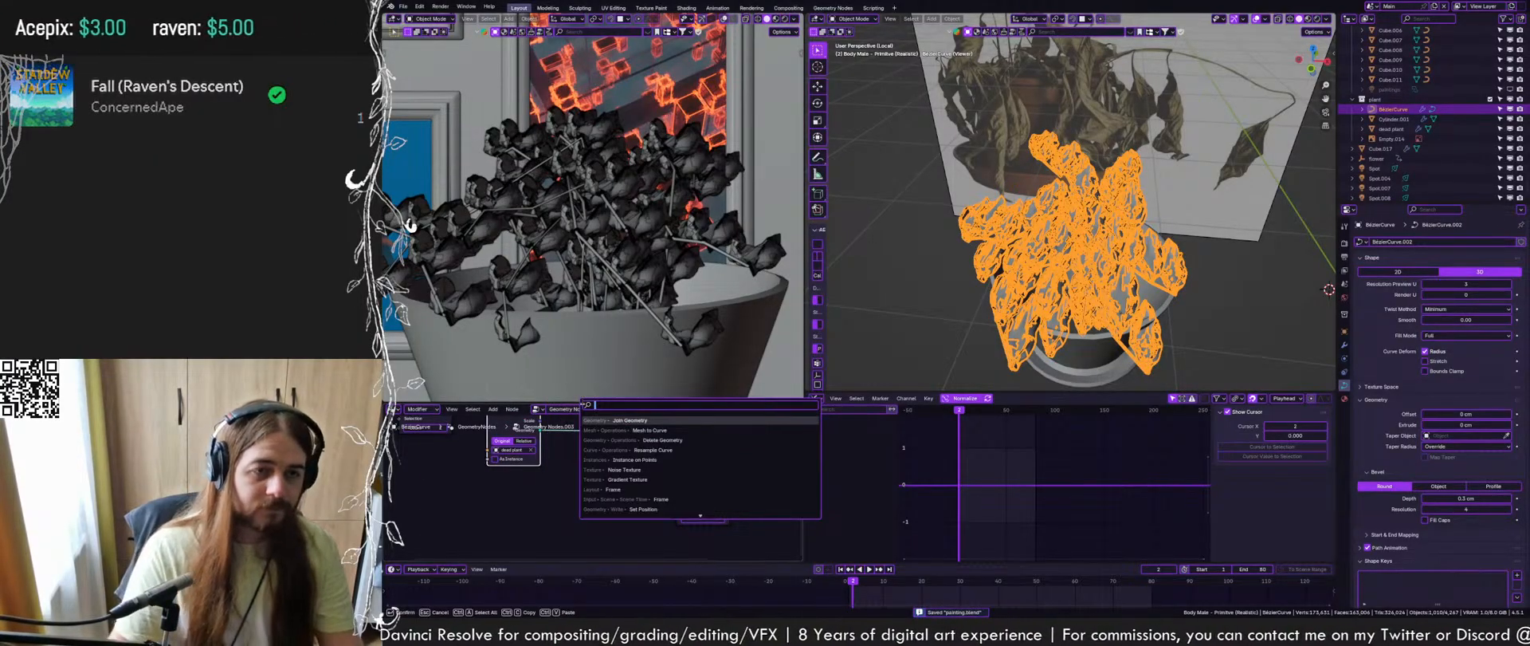
text(rand)
key(Return)
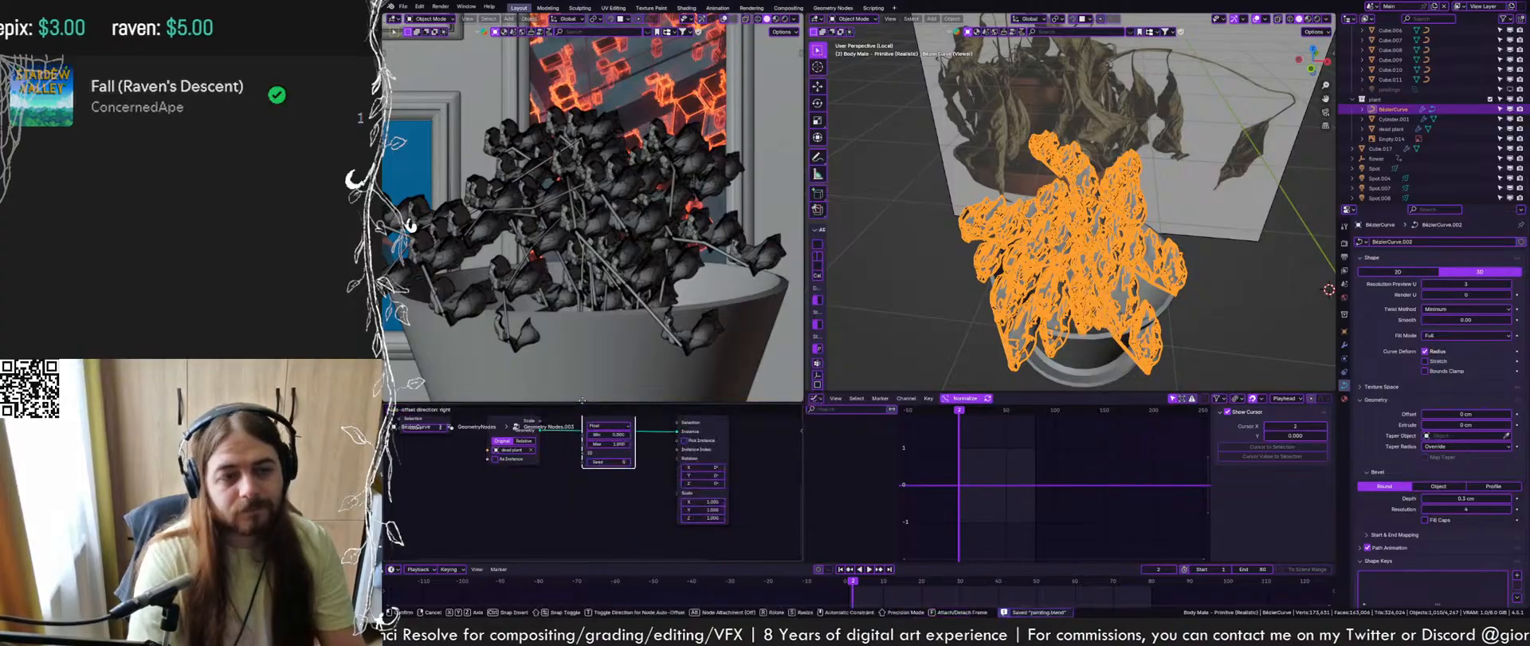
click(584, 485)
Set the Random Value node to Vector and connect its value to the Rotation of Instance on Points
scroll(596, 482, up, 2)
click(609, 517)
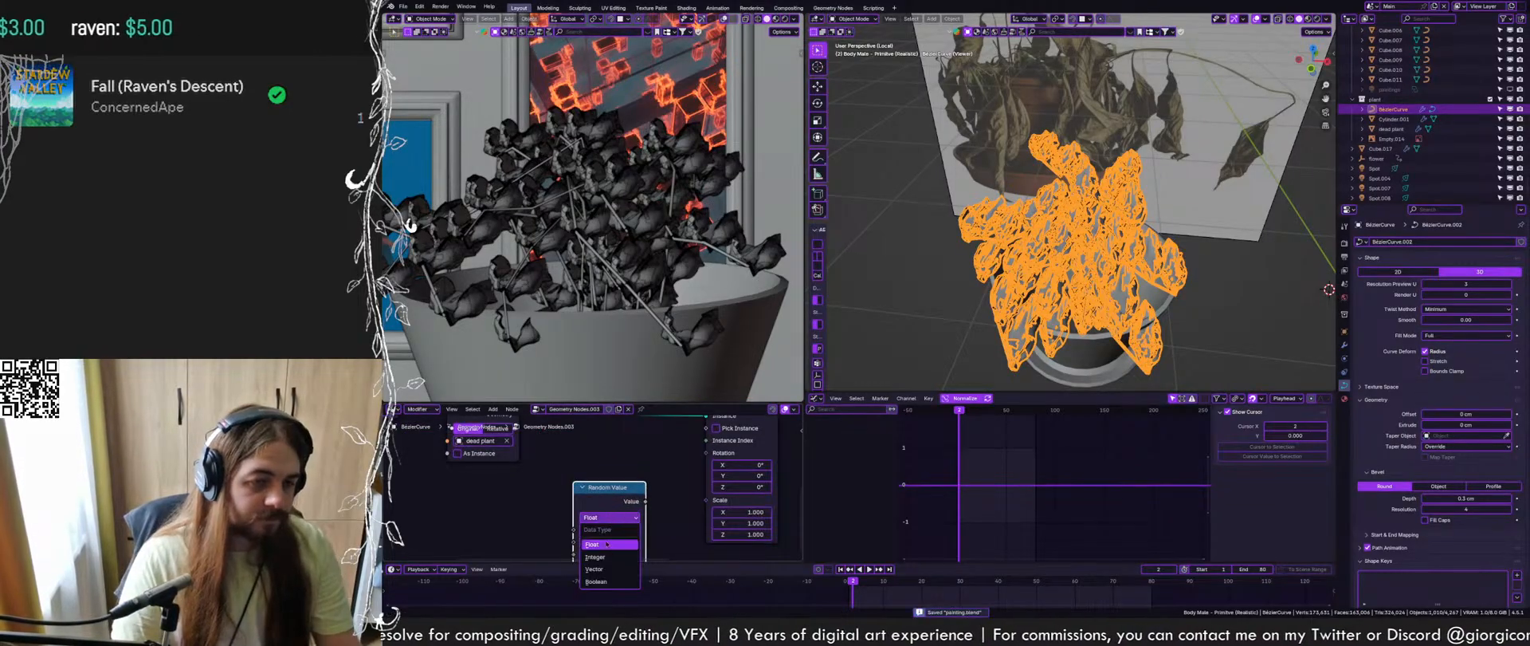
click(609, 561)
key(ctrl+s)
drag(646, 501, 613, 453)
Raise the Random Value node's maximum X and Y to vary the rotation of the leaf instances
middle_drag(621, 521, 626, 460)
scroll(627, 460, down, 1)
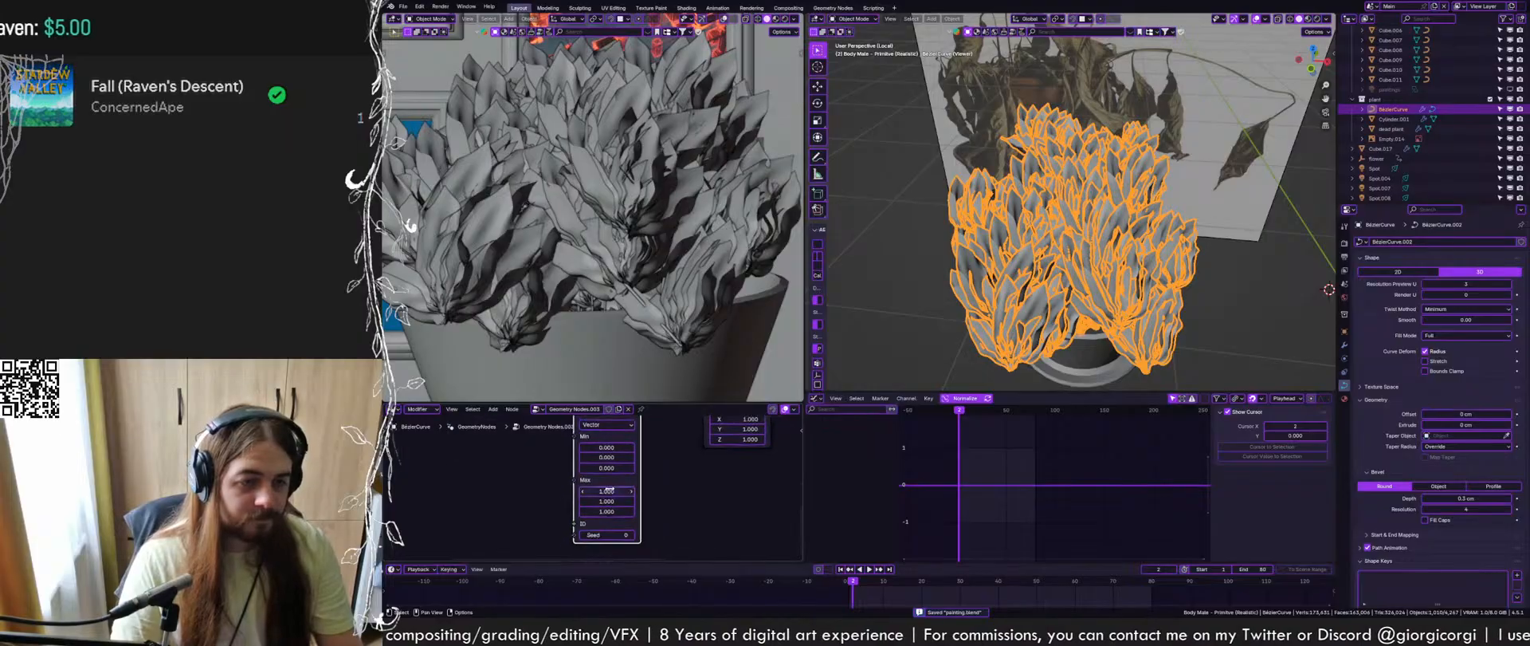
drag(609, 491, 810, 491)
drag(608, 502, 665, 502)
Scale the leaf instances down uniformly on all three axes to about 0.33 and save the file
middle_drag(697, 464, 654, 503)
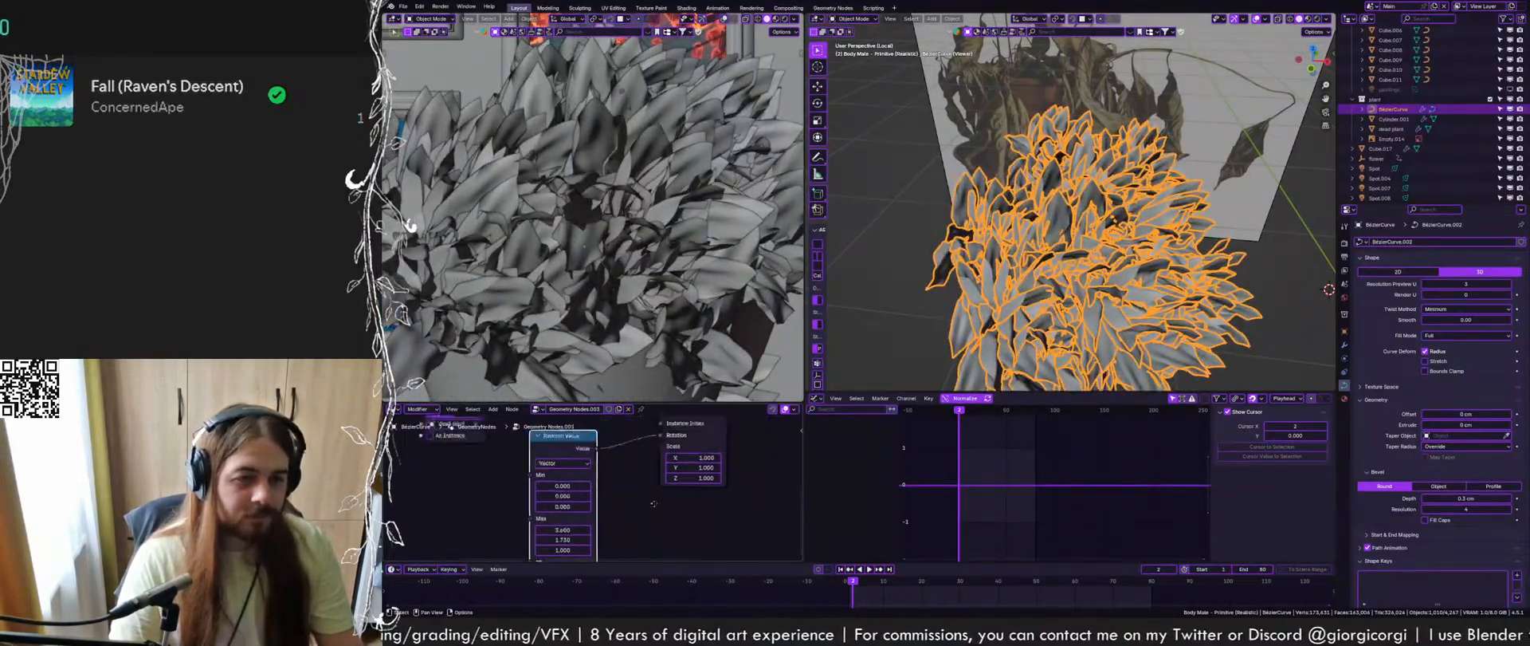
drag(695, 458, 643, 478)
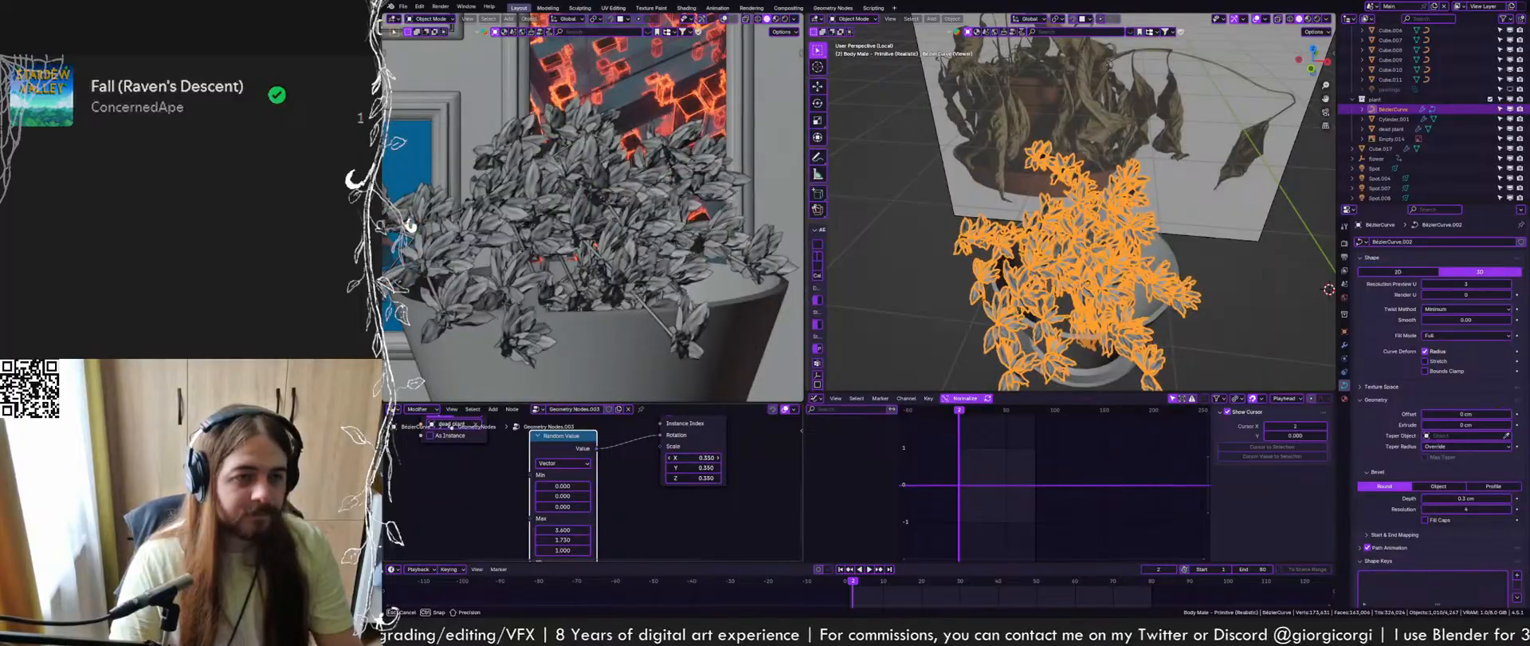
mouse_move(680, 481)
middle_down()
mouse_move(687, 450)
mouse_move(650, 488)
mouse_move(655, 528)
mouse_move(643, 463)
middle_up()
key(ctrl+s)
scroll(693, 342, up, 5)
scroll(687, 344, down, 3)
Fine-tune the maximum random rotation of the leaf instances while checking them up close
click(643, 489)
scroll(1036, 378, up, 3)
shift+middle_drag(1036, 381, 896, 297)
scroll(1075, 343, up, 2)
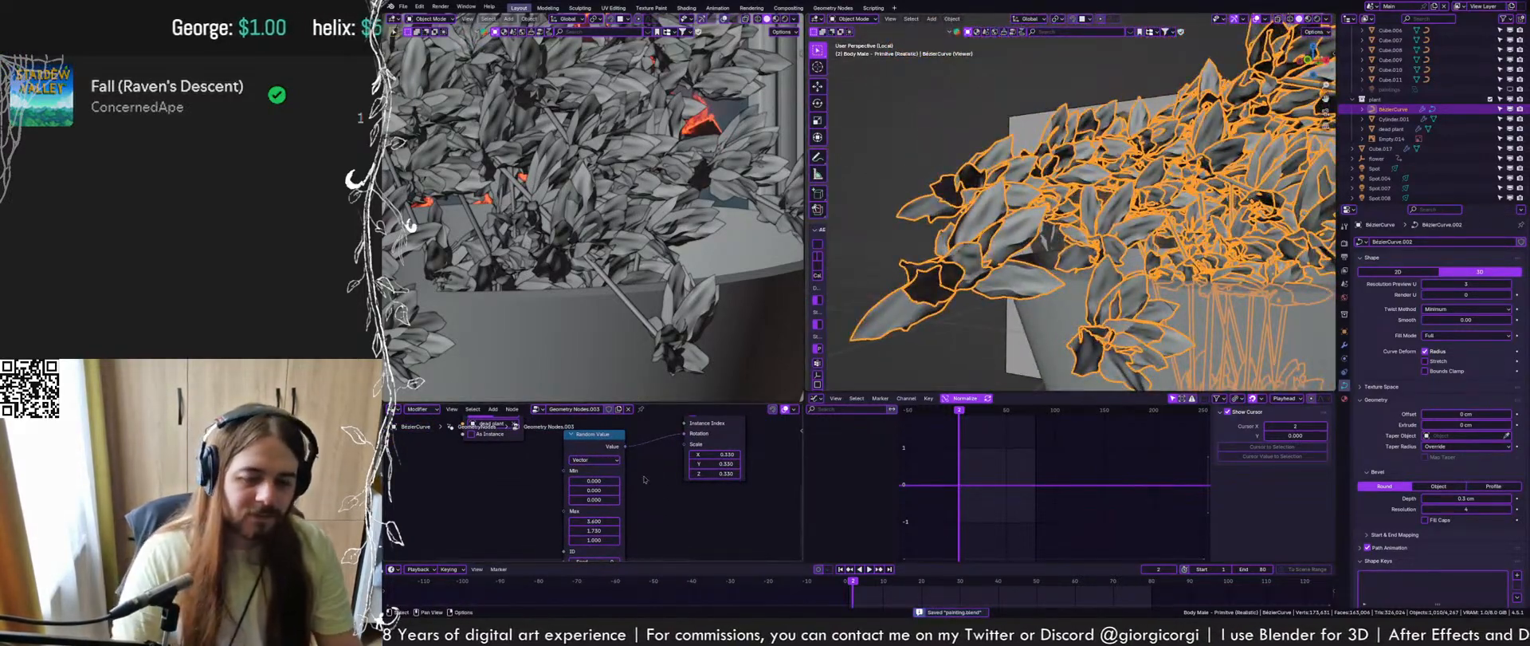
scroll(645, 480, down, 4)
scroll(615, 498, up, 6)
drag(609, 534, 653, 534)
scroll(594, 478, down, 1)
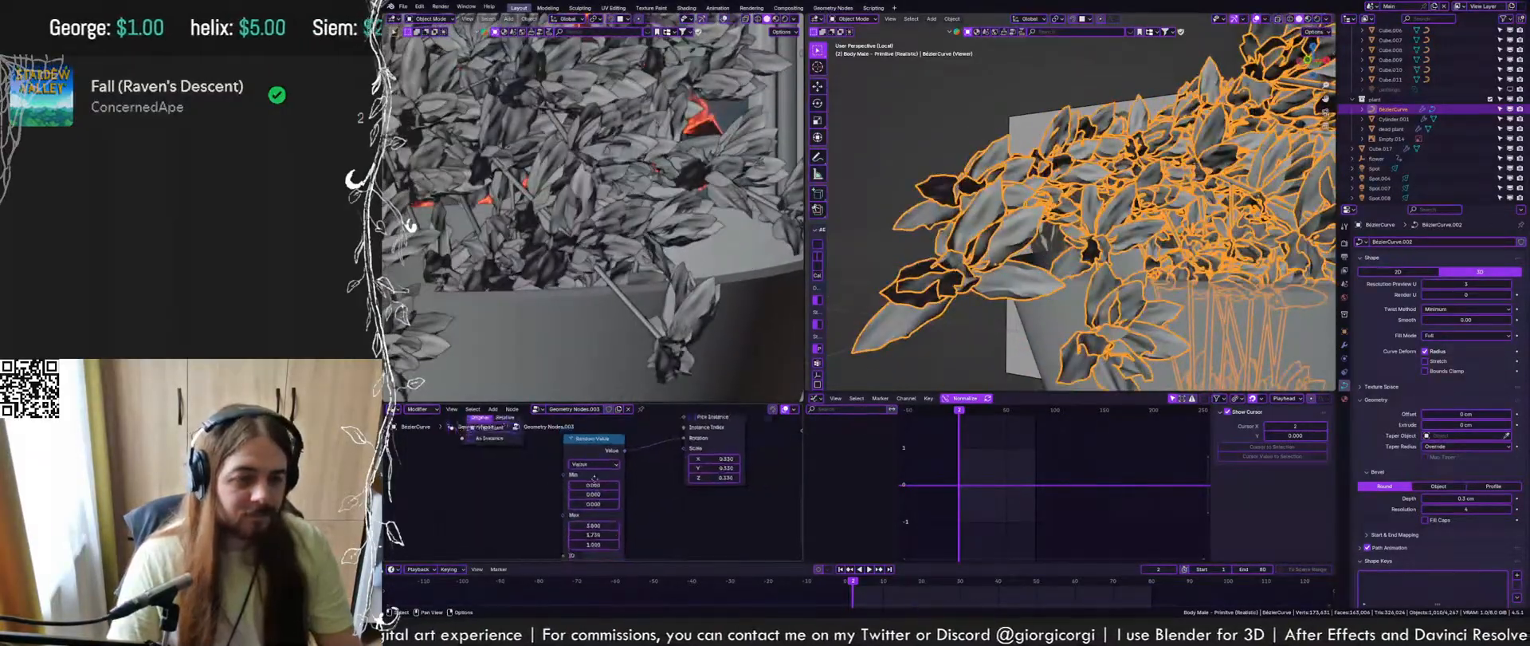
Save the file and reposition the Object Info node to tidy the node tree around Instance on Points
middle_drag(594, 478, 668, 558)
middle_drag(647, 427, 625, 492)
scroll(624, 492, down, 2)
key(ctrl+s)
drag(503, 457, 621, 471)
middle_drag(720, 498, 636, 462)
drag(520, 482, 518, 488)
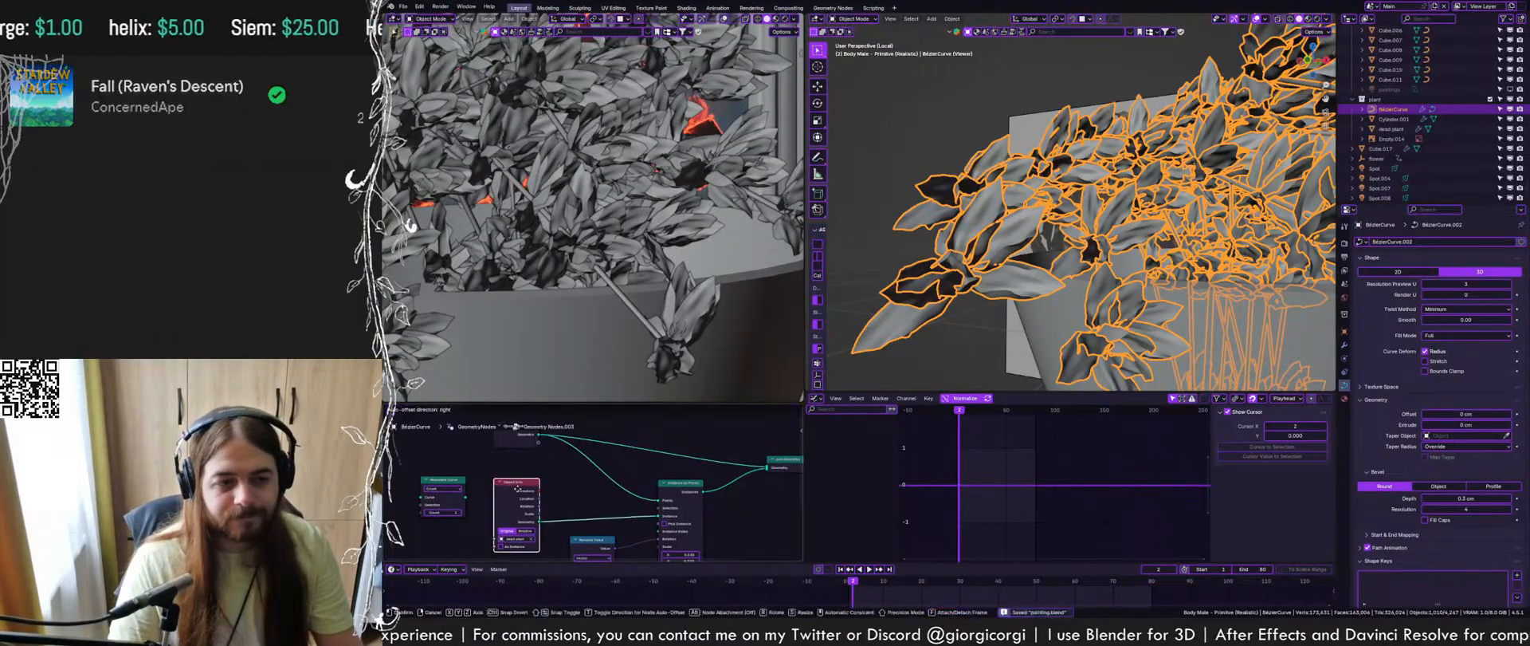
Delete the Viewer node beside the Group Output
scroll(1028, 208, down, 5)
middle_drag(1029, 208, 1140, 275)
key(Tab)
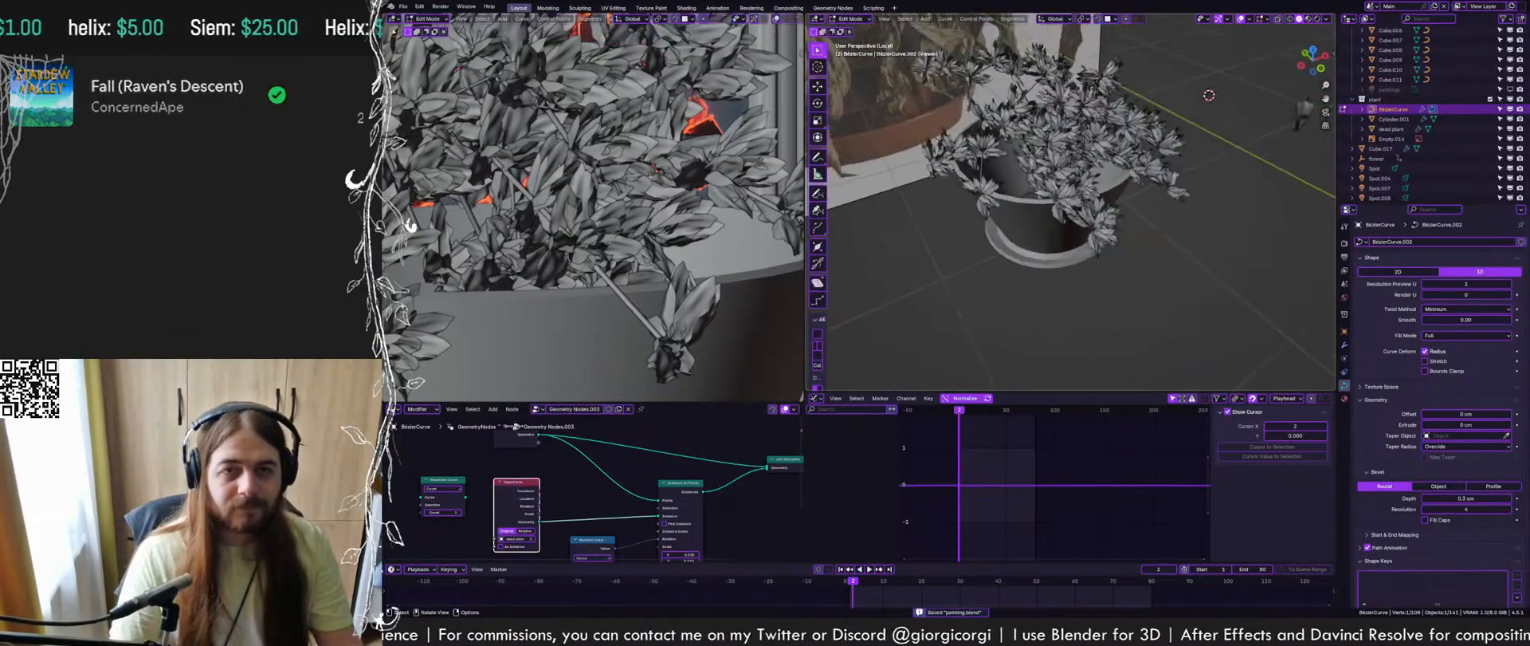
shift+middle_drag(1076, 207, 1108, 291)
key(Tab)
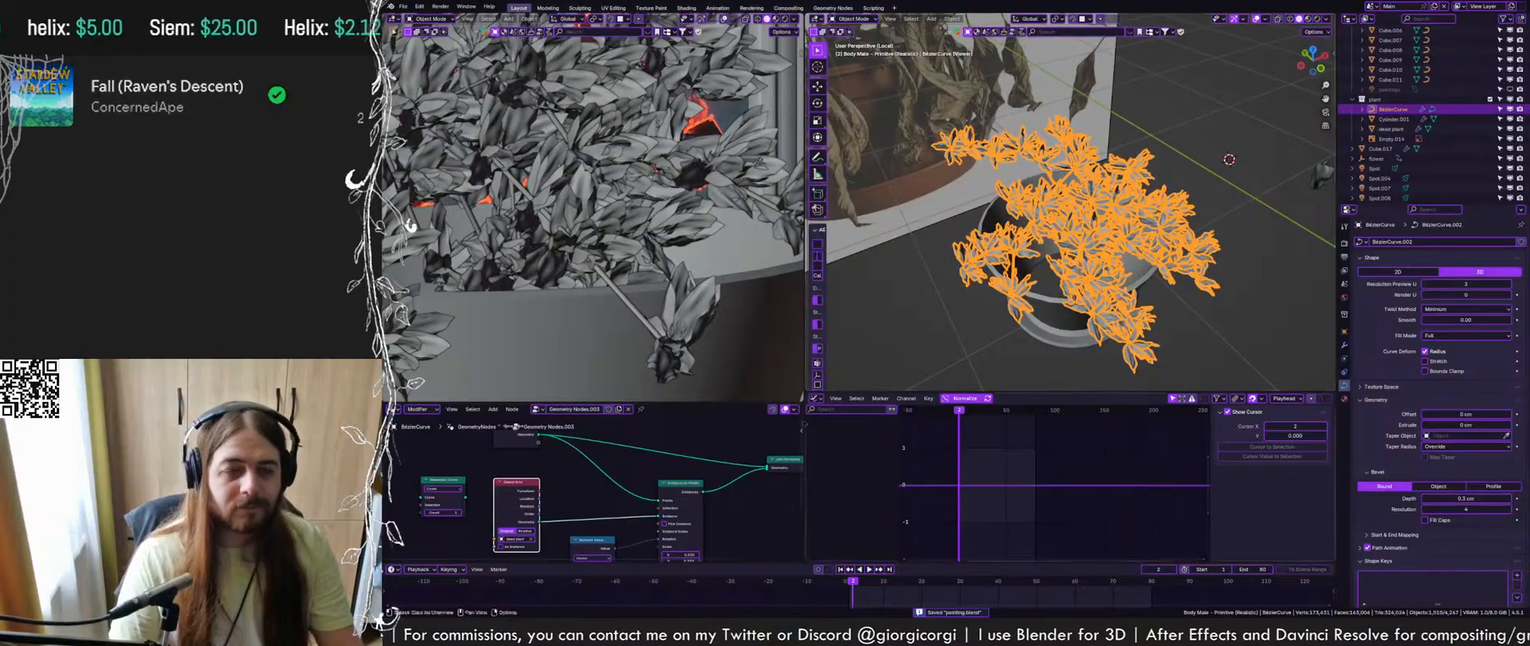
middle_drag(803, 428, 612, 474)
click(683, 471)
key(x)
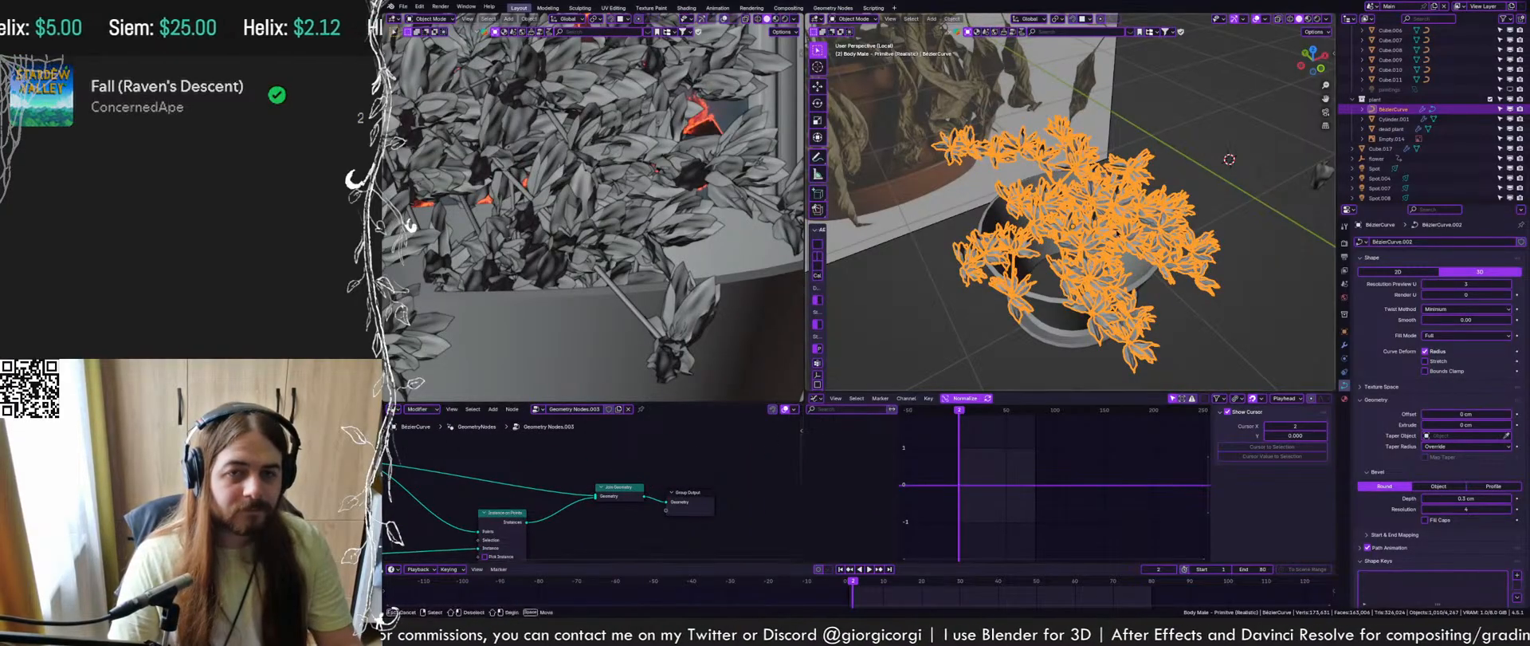
key(Tab)
middle_drag(1116, 272, 1068, 239)
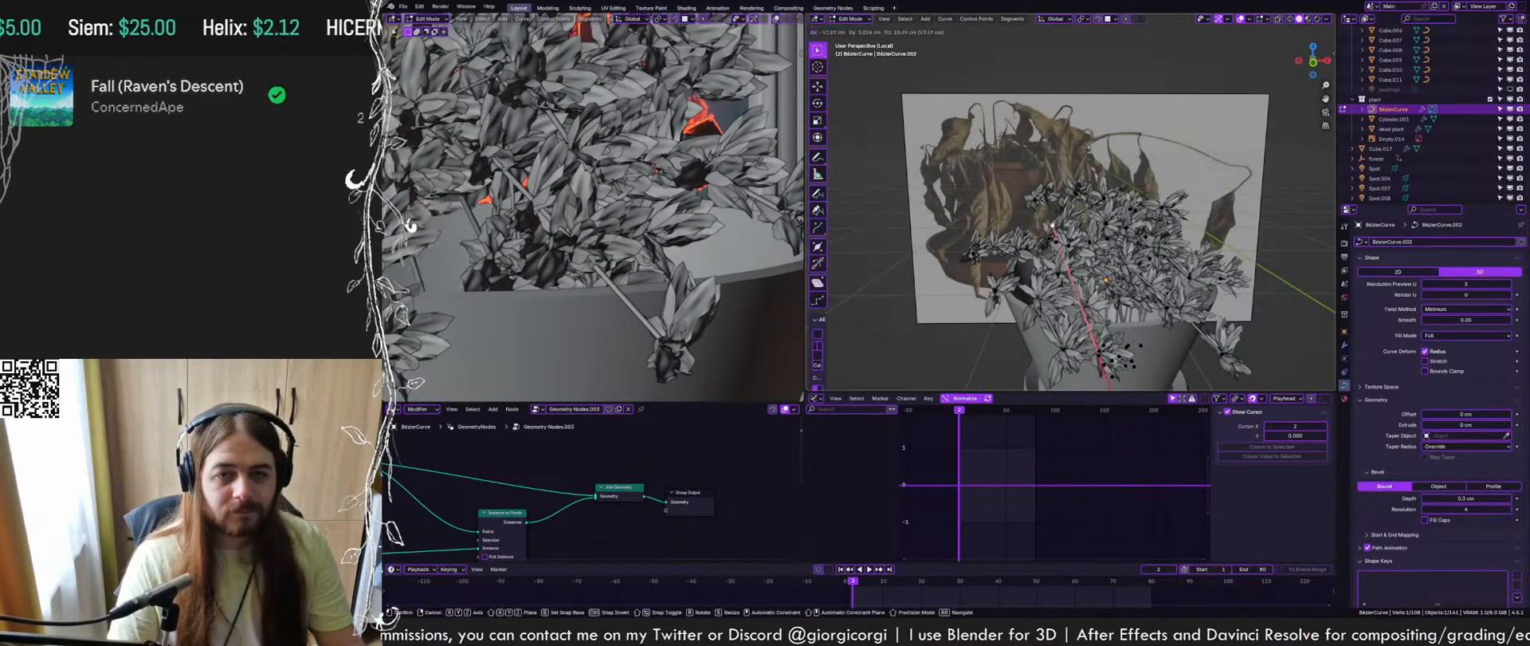
click(995, 292)
key(g)
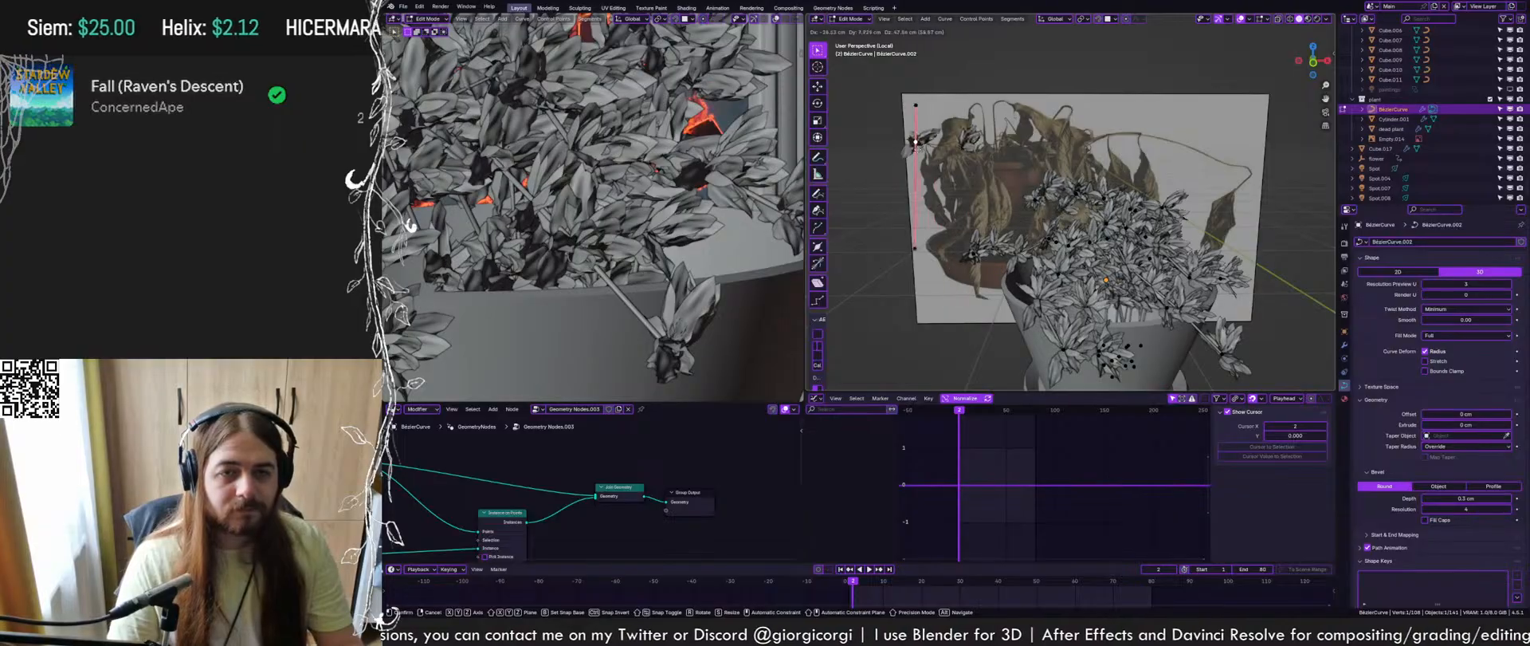
right_click(916, 133)
scroll(601, 209, down, 4)
scroll(601, 209, down, 3)
key(Tab)
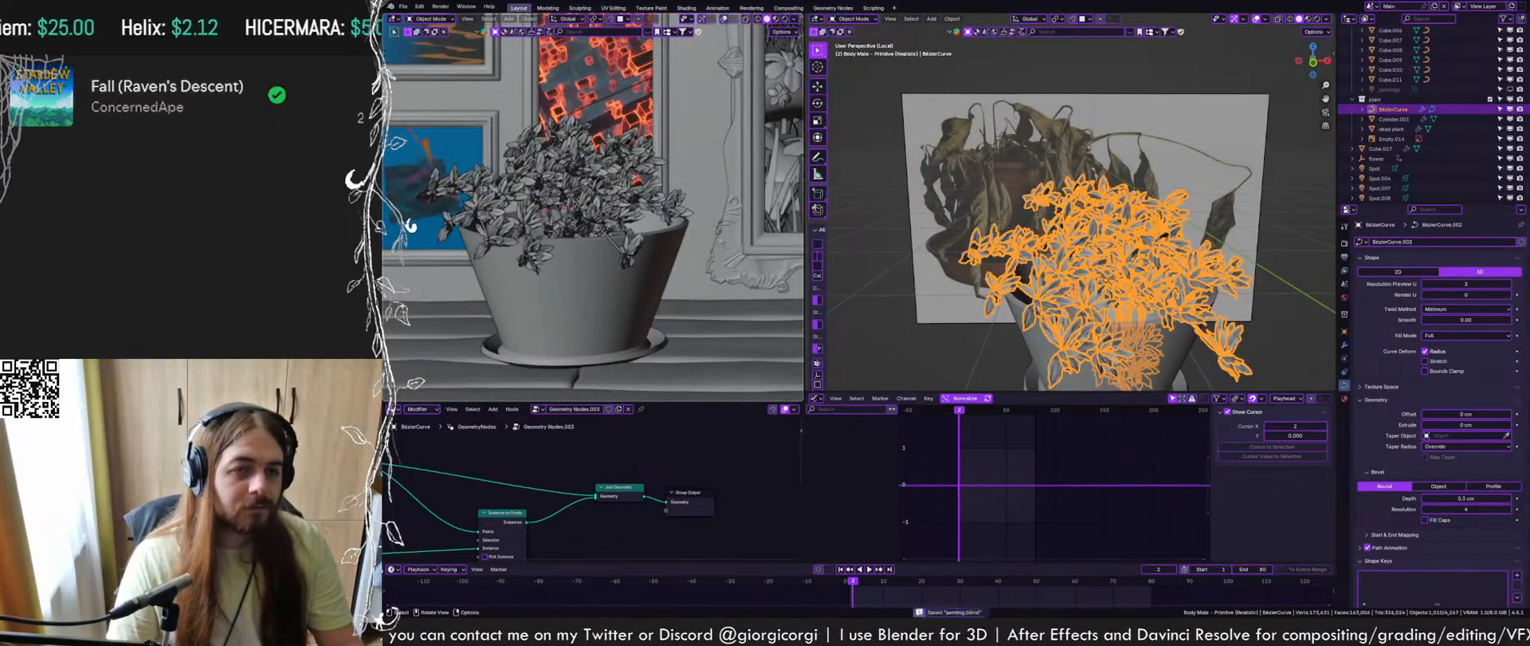
Move the Join Geometry node slightly higher in the node tree and save the file
middle_drag(558, 500, 588, 482)
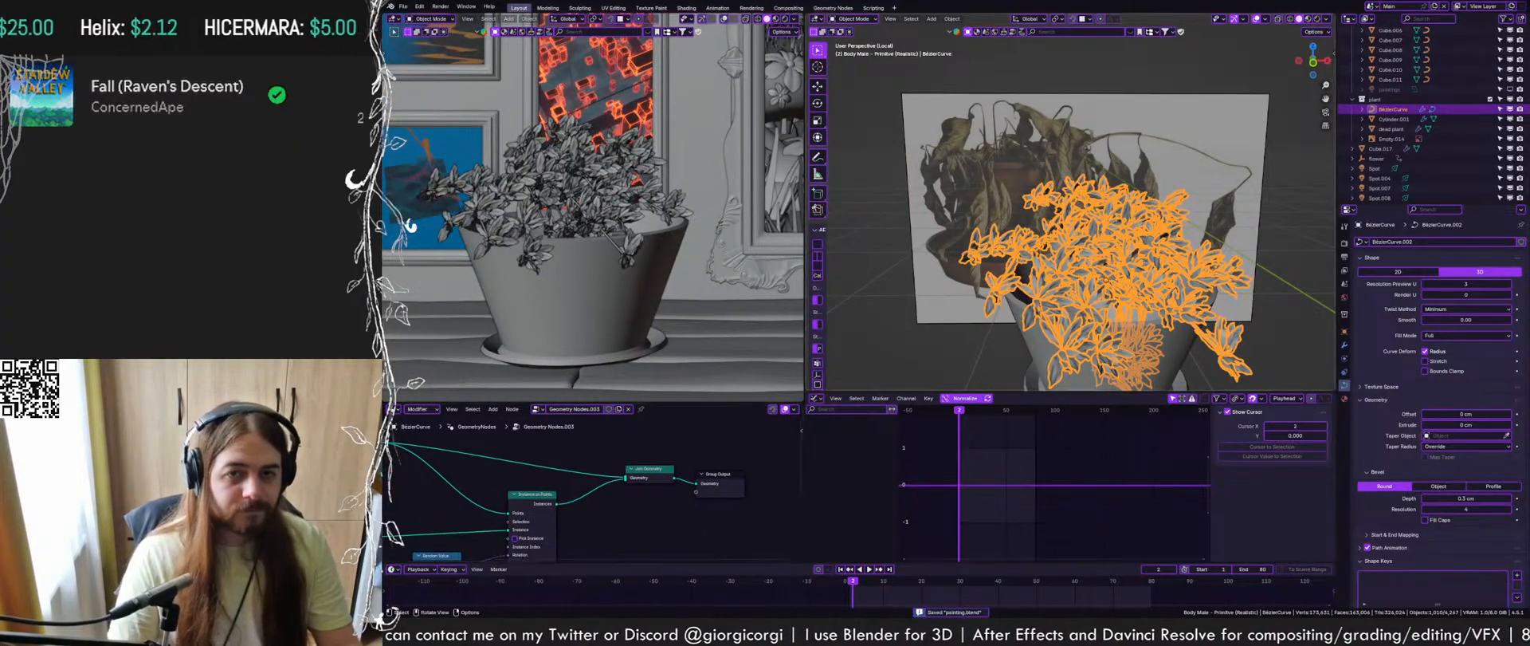
scroll(1108, 239, down, 3)
shift+middle_drag(1108, 239, 1098, 226)
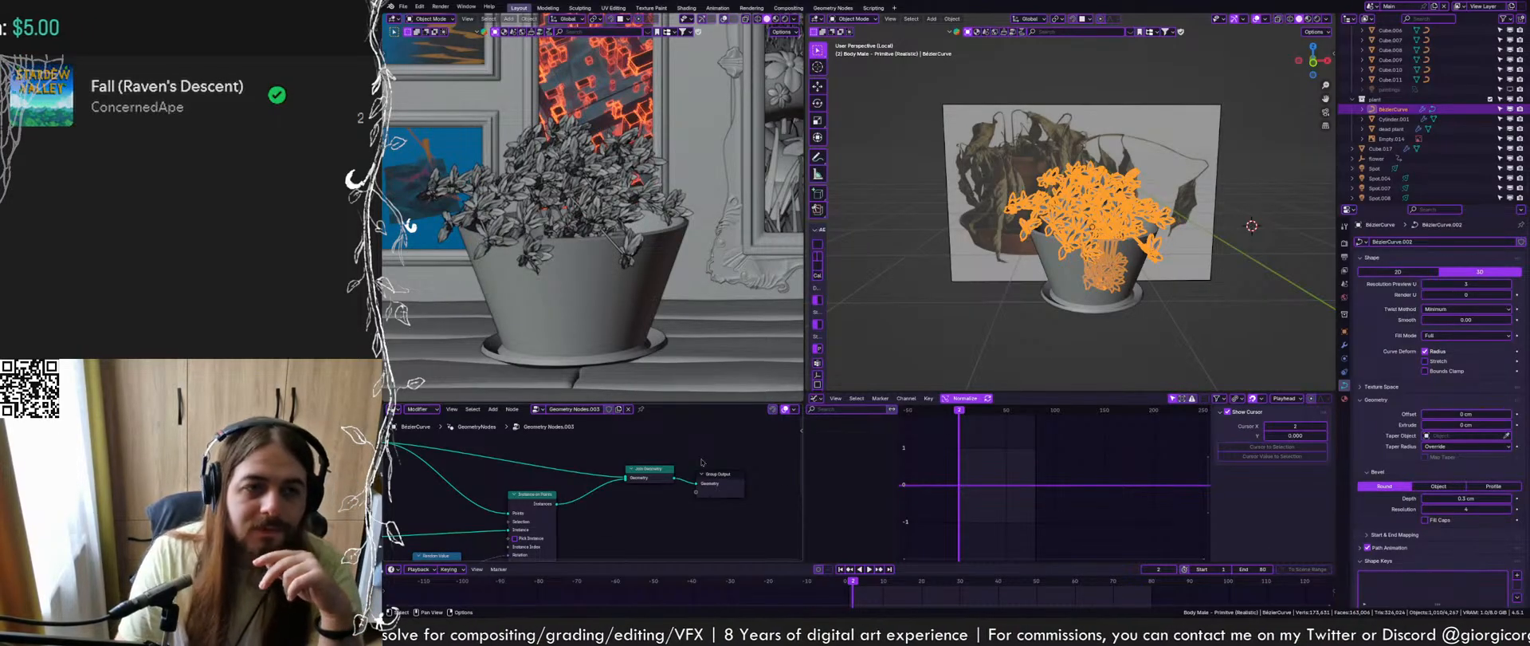
middle_drag(702, 462, 791, 516)
drag(738, 527, 740, 508)
key(ctrl+s)
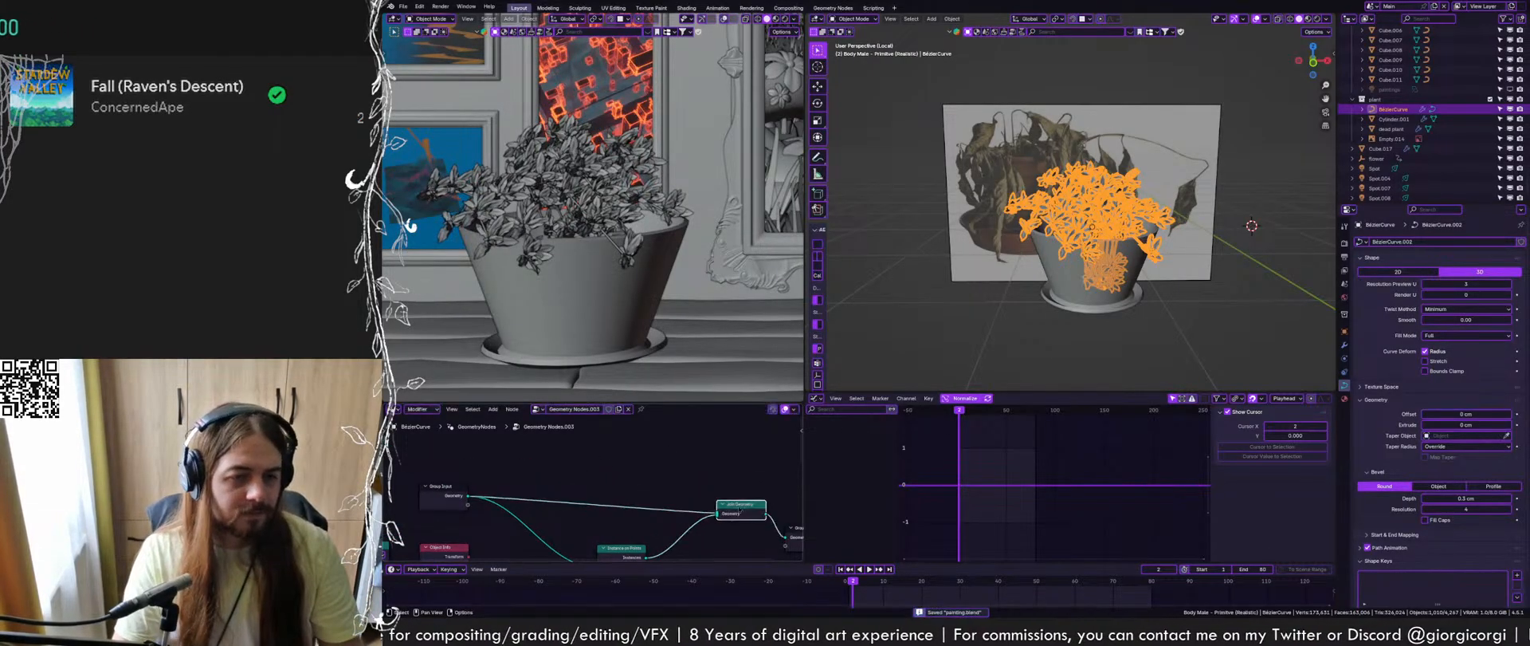
Insert a Resample Curve node between the Group Input and Join Geometry, and shift the Group Input to make room
key(shift+a)
text(res)
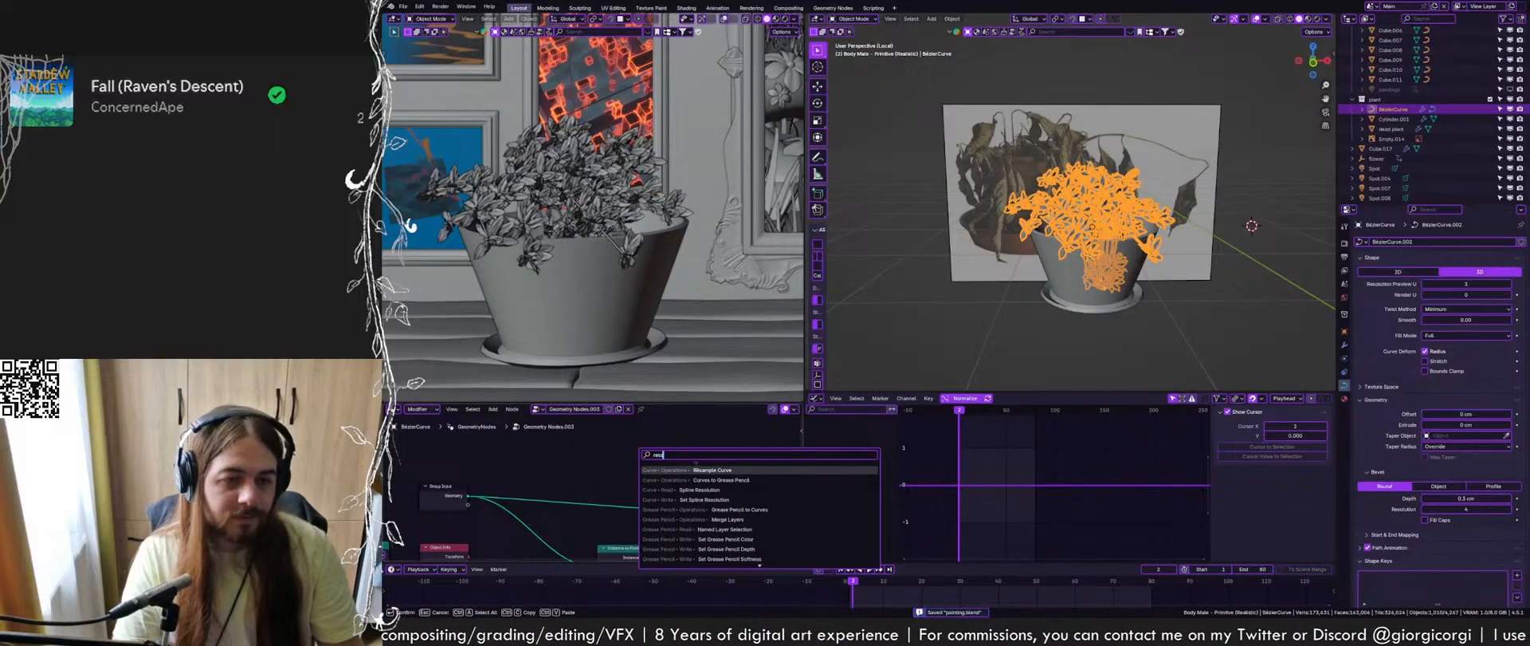
key(Return)
click(622, 479)
drag(650, 485, 618, 483)
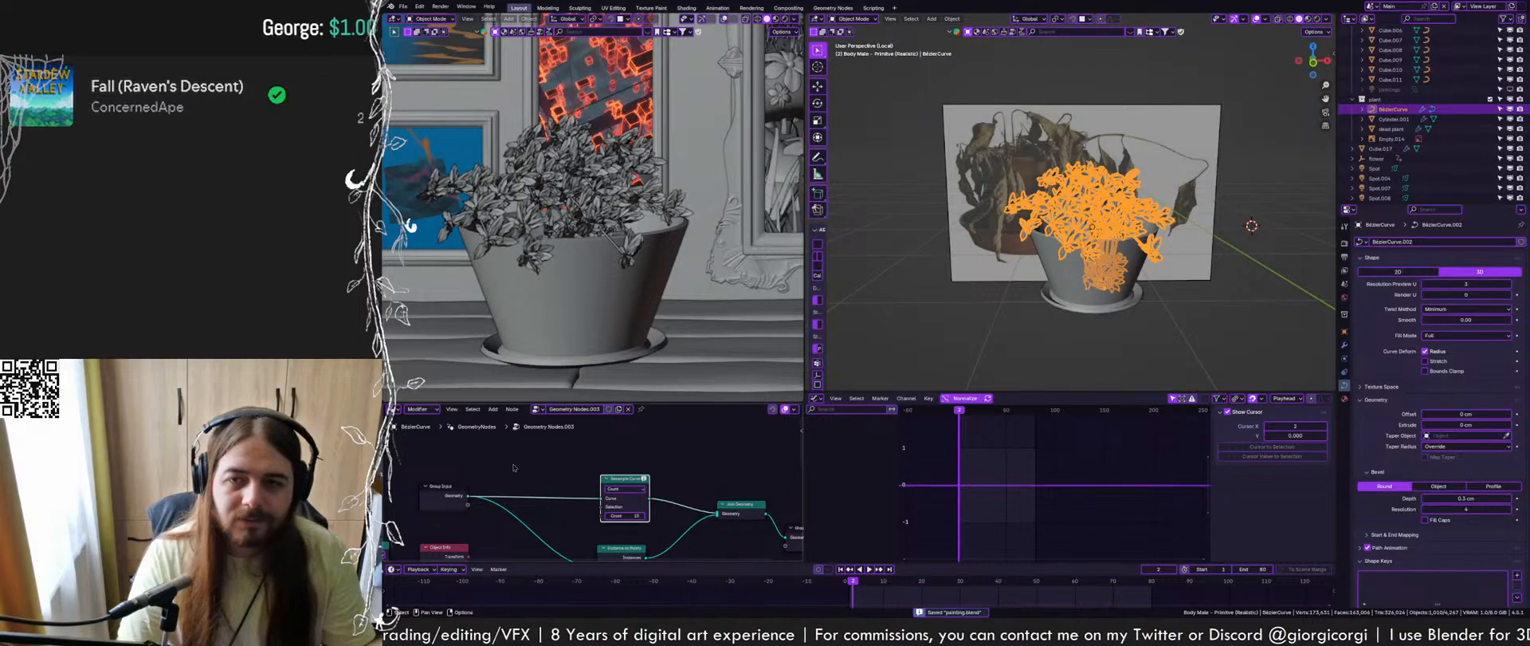
drag(448, 485, 430, 484)
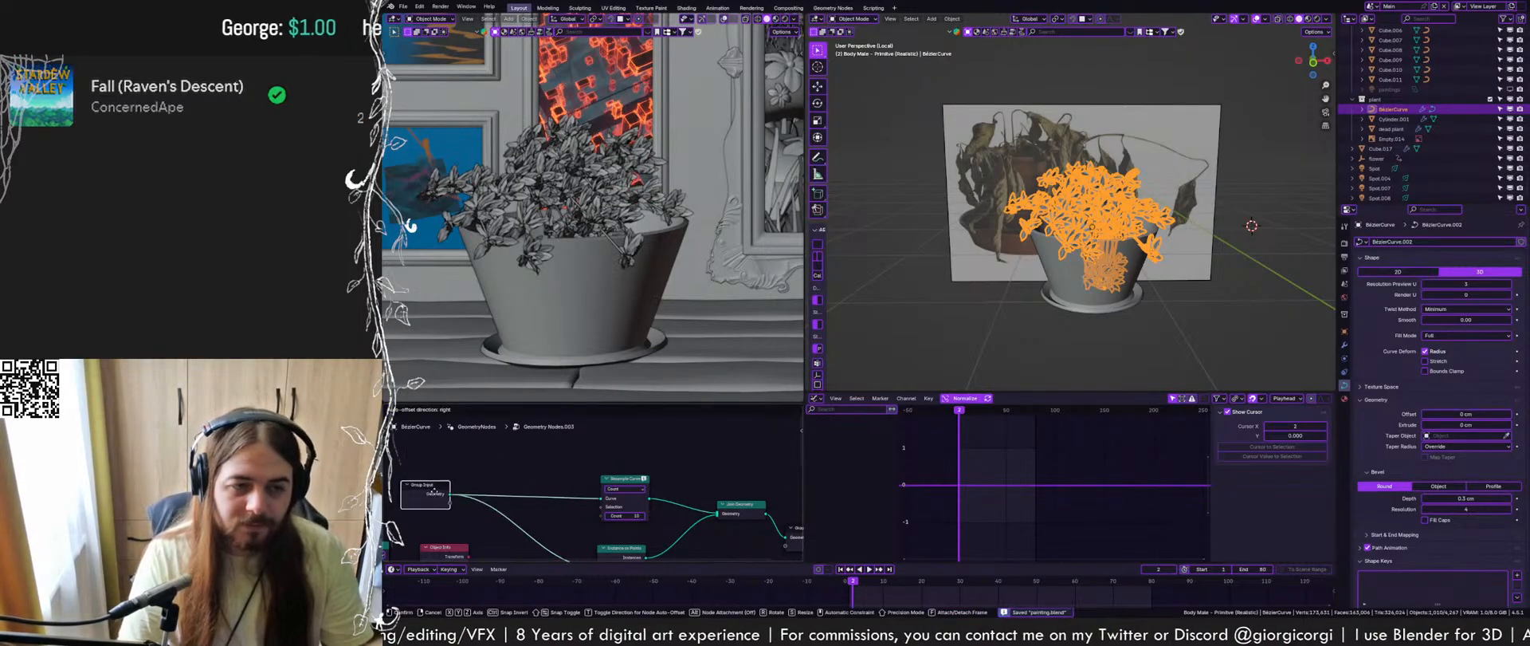
Preview the Resample Curve output in a Viewer and try inserting a Curve to Mesh node ahead of it
scroll(537, 481, up, 2)
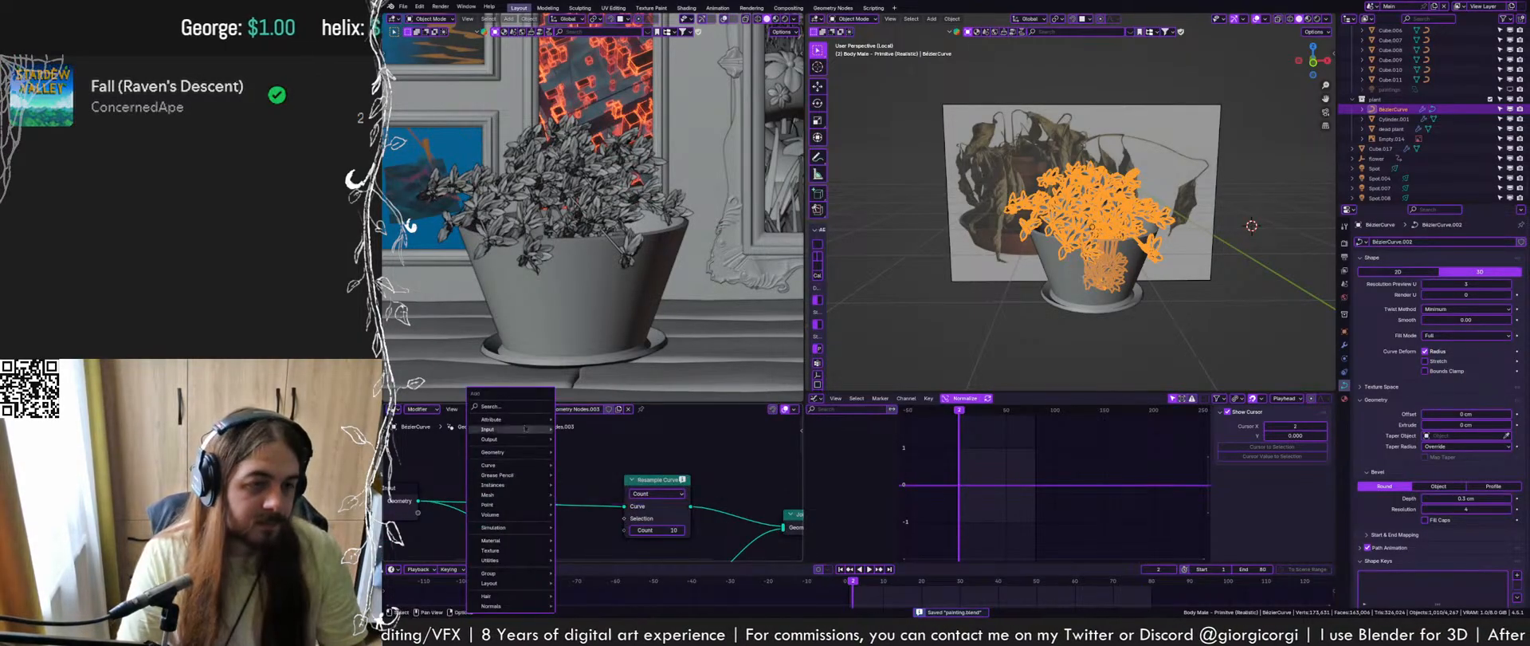
ctrl+shift+click(668, 480)
key(shift+a)
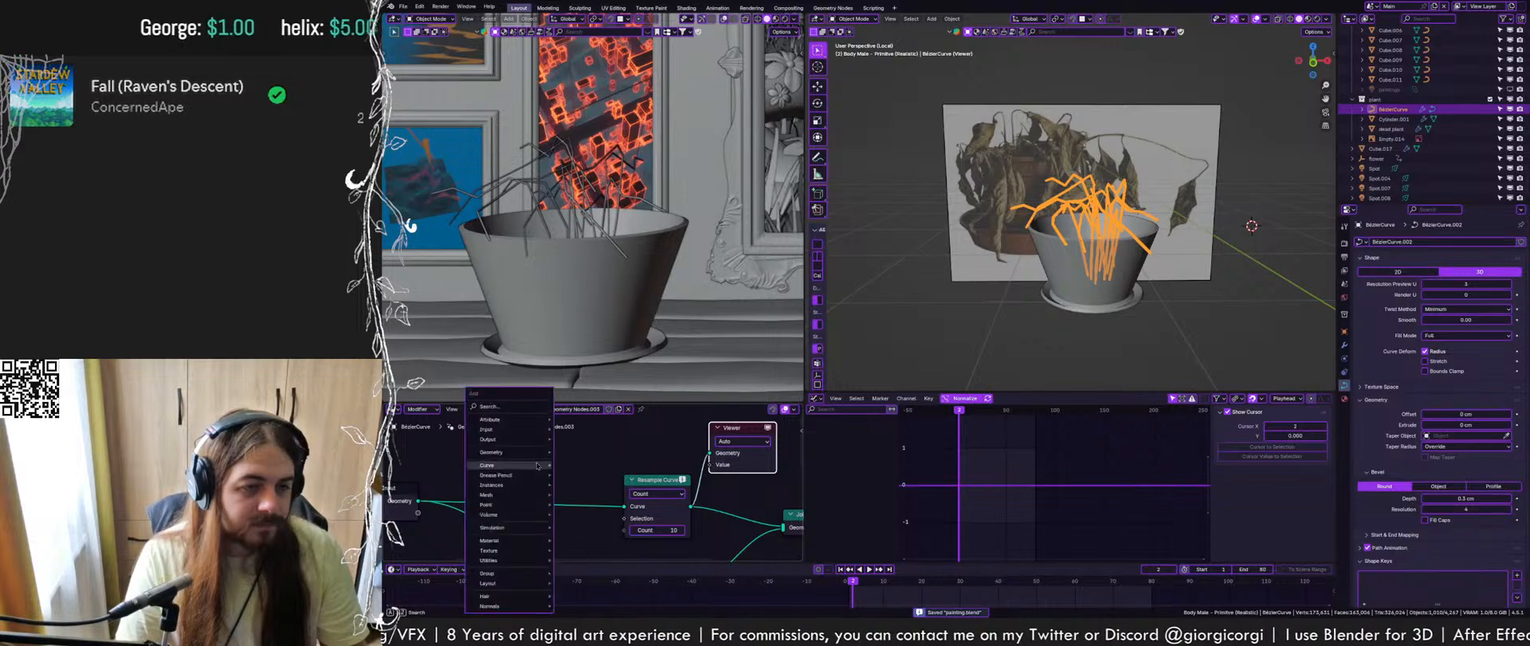
text(m)
key(BackSpace)
text(curve)
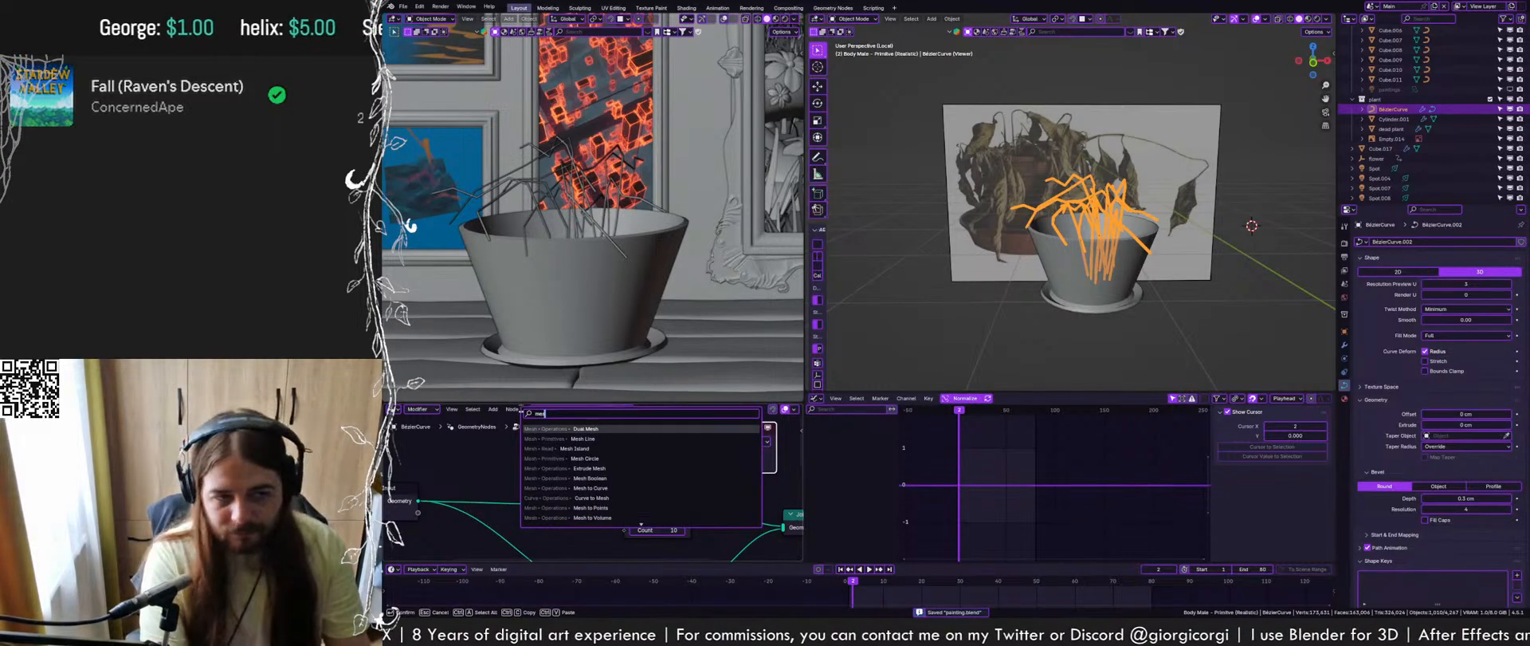
text( to)
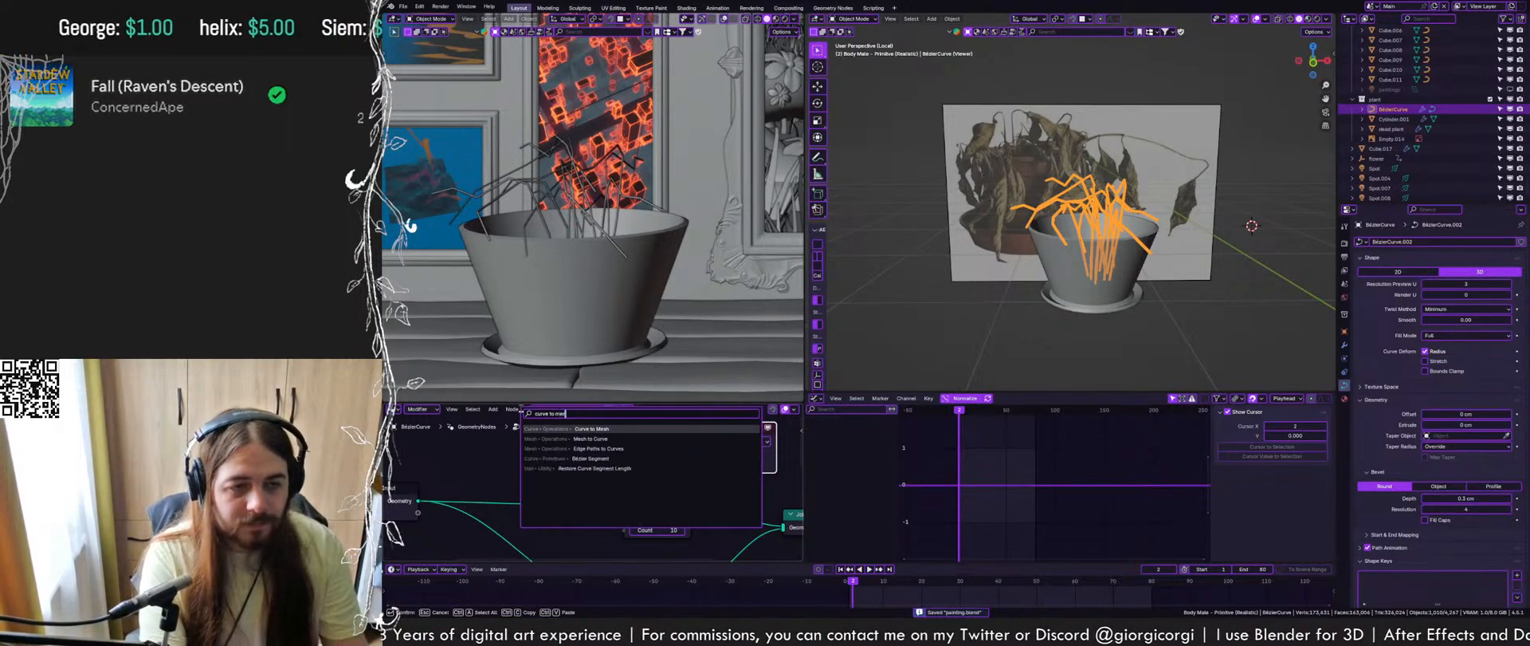
key(Return)
click(535, 461)
scroll(542, 471, up, 3)
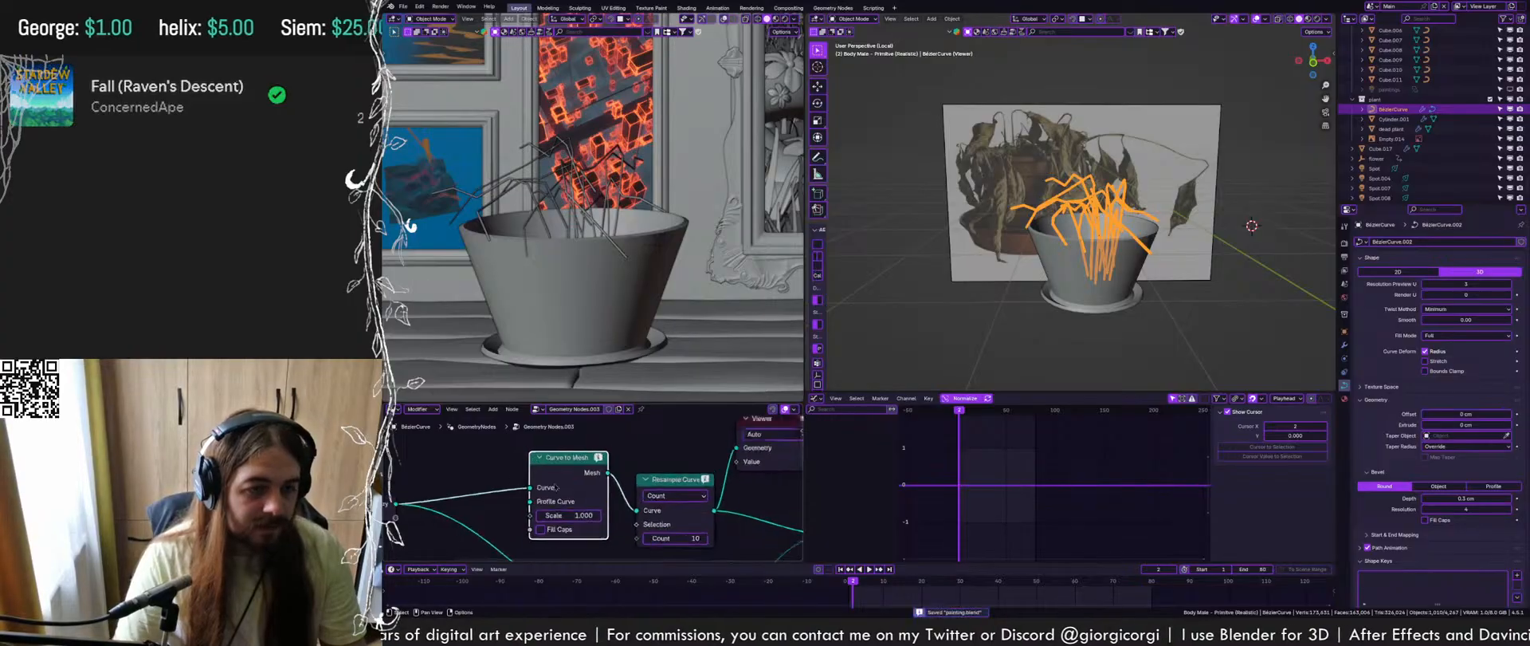
Insert a Mesh to Curve node between the Group Input and Resample Curve
key(ctrl+s)
key(shift+a)
mouse_move(567, 467)
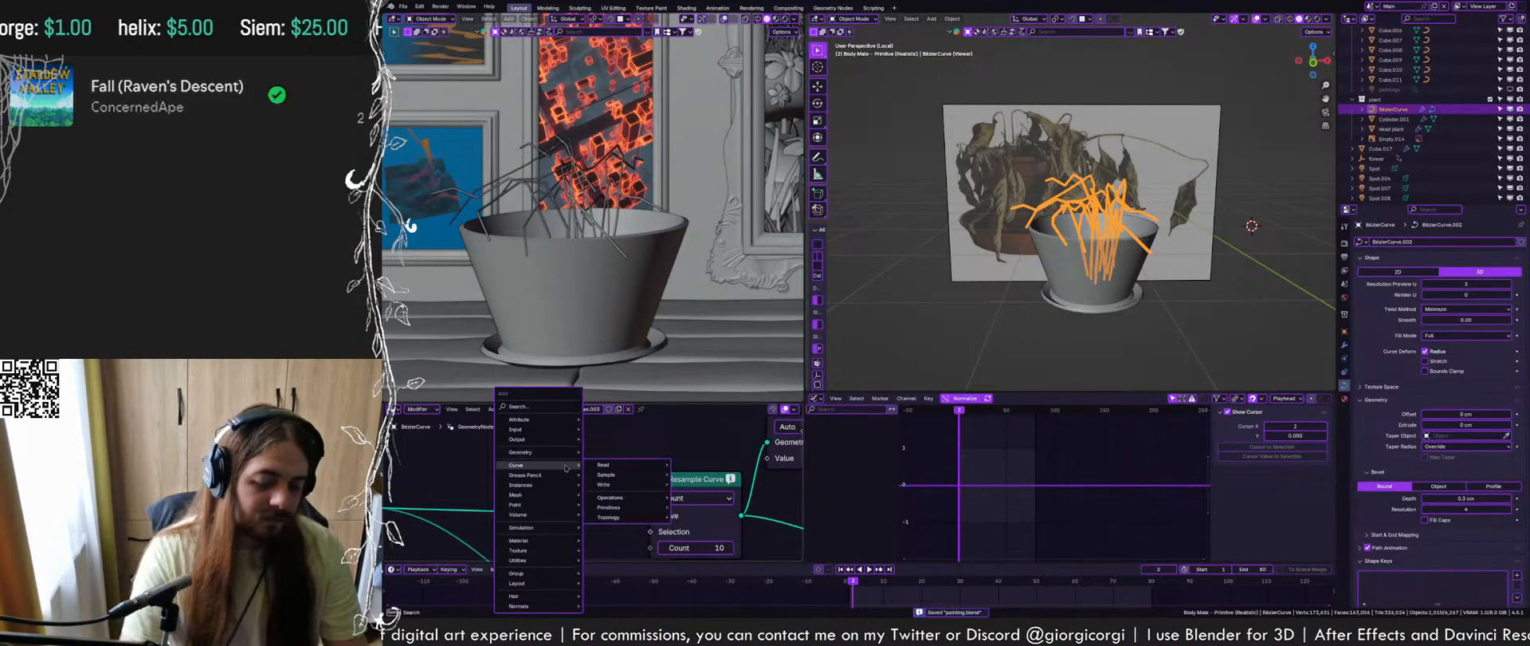
text(mesh t)
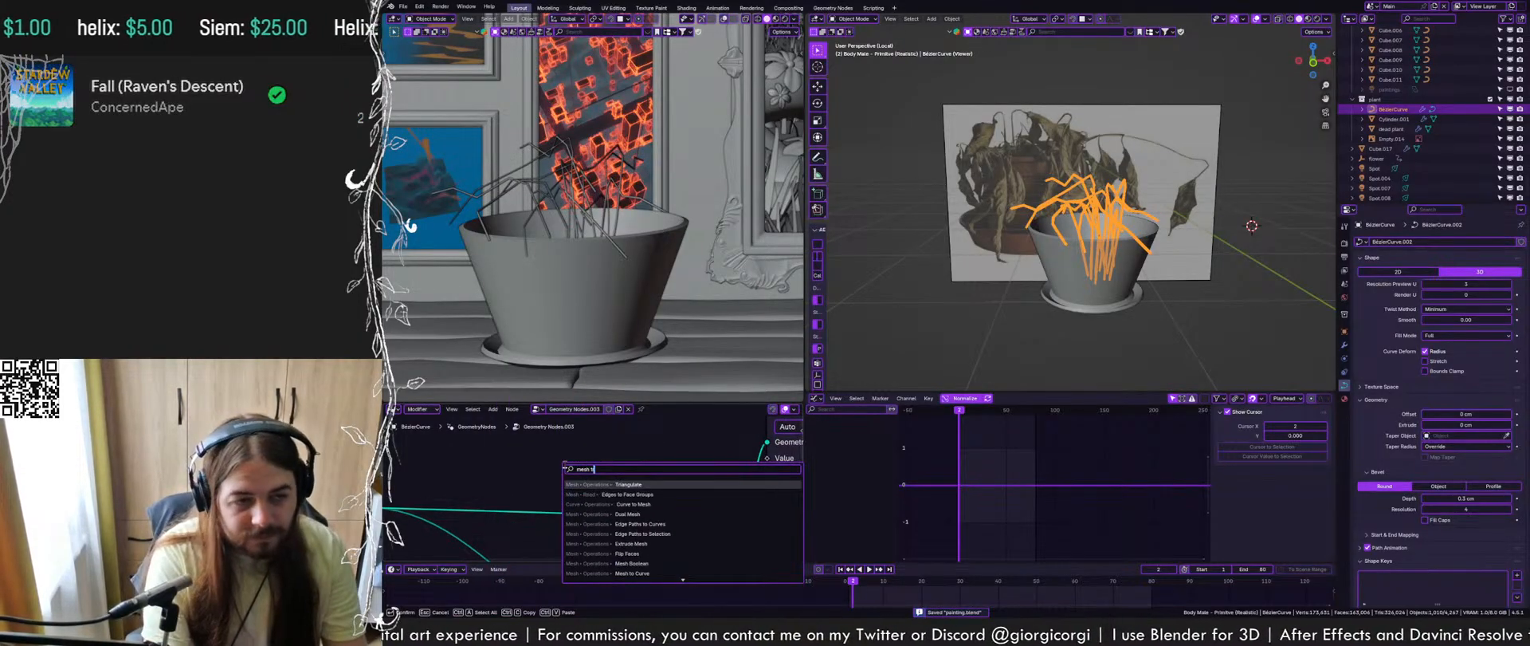
text(o cu)
key(Return)
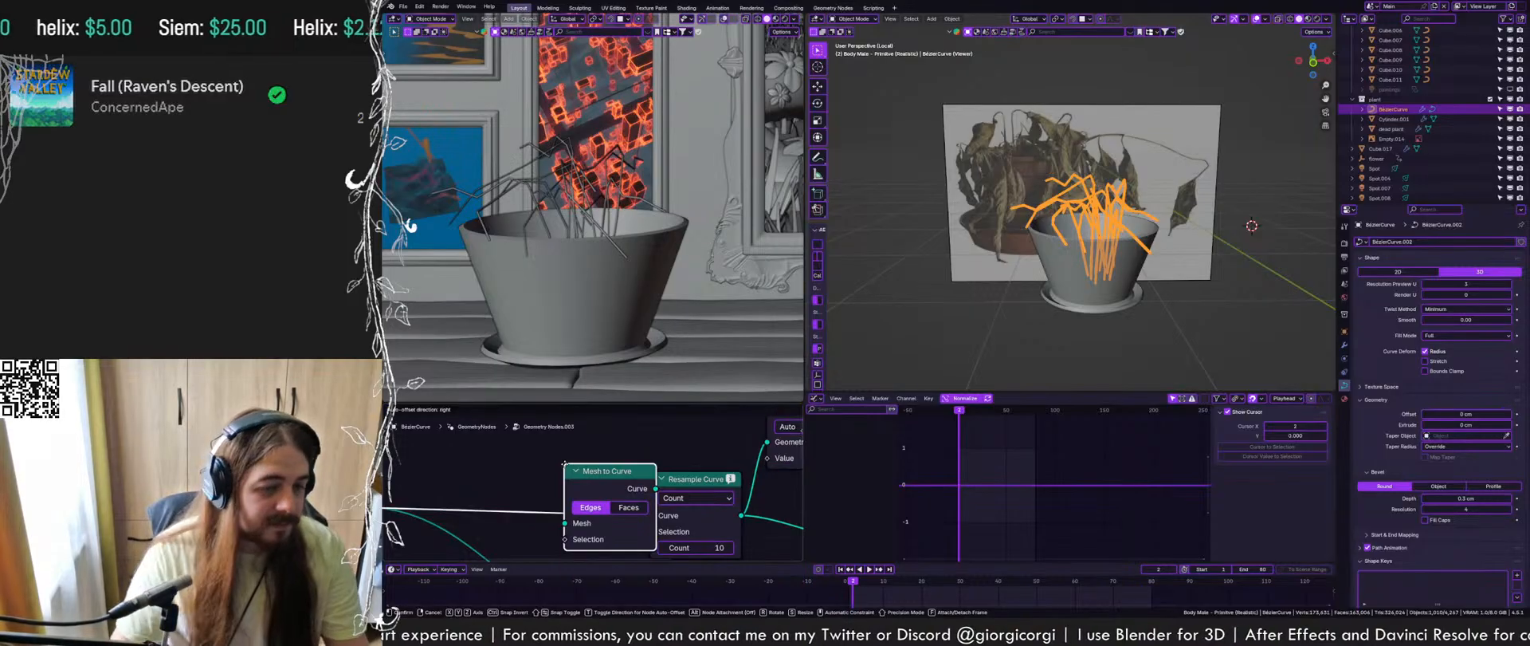
click(535, 459)
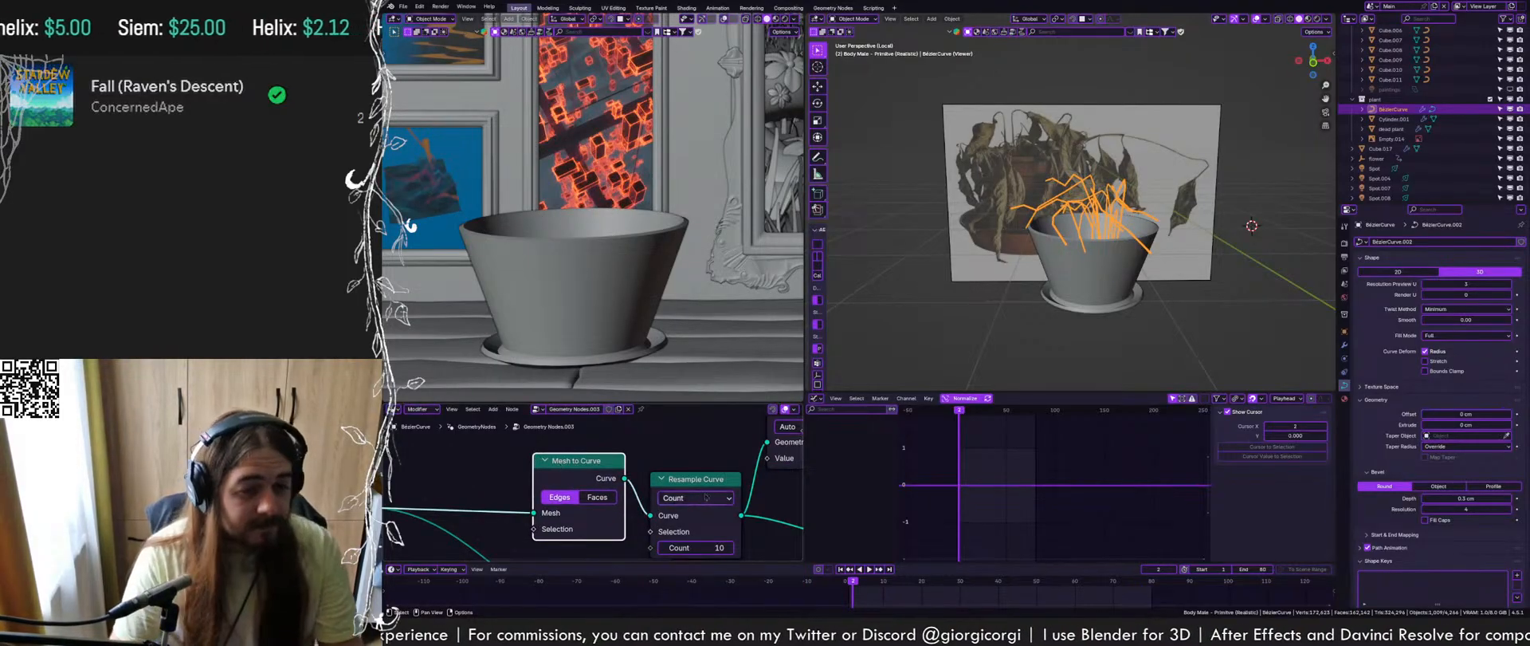
Set the Resample Curve count to 2, inspect the stems in the viewport, and save the file
drag(701, 547, 675, 547)
scroll(1133, 287, up, 7)
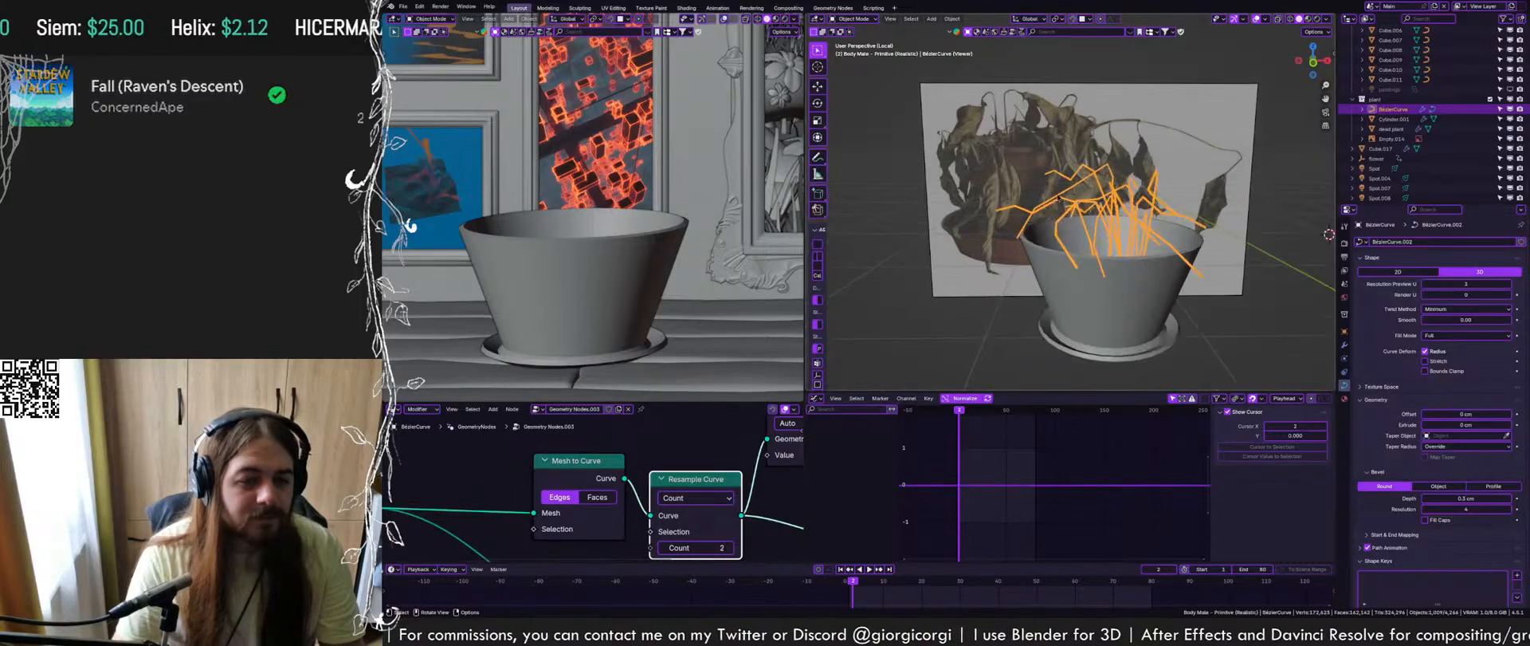
scroll(1133, 287, up, 2)
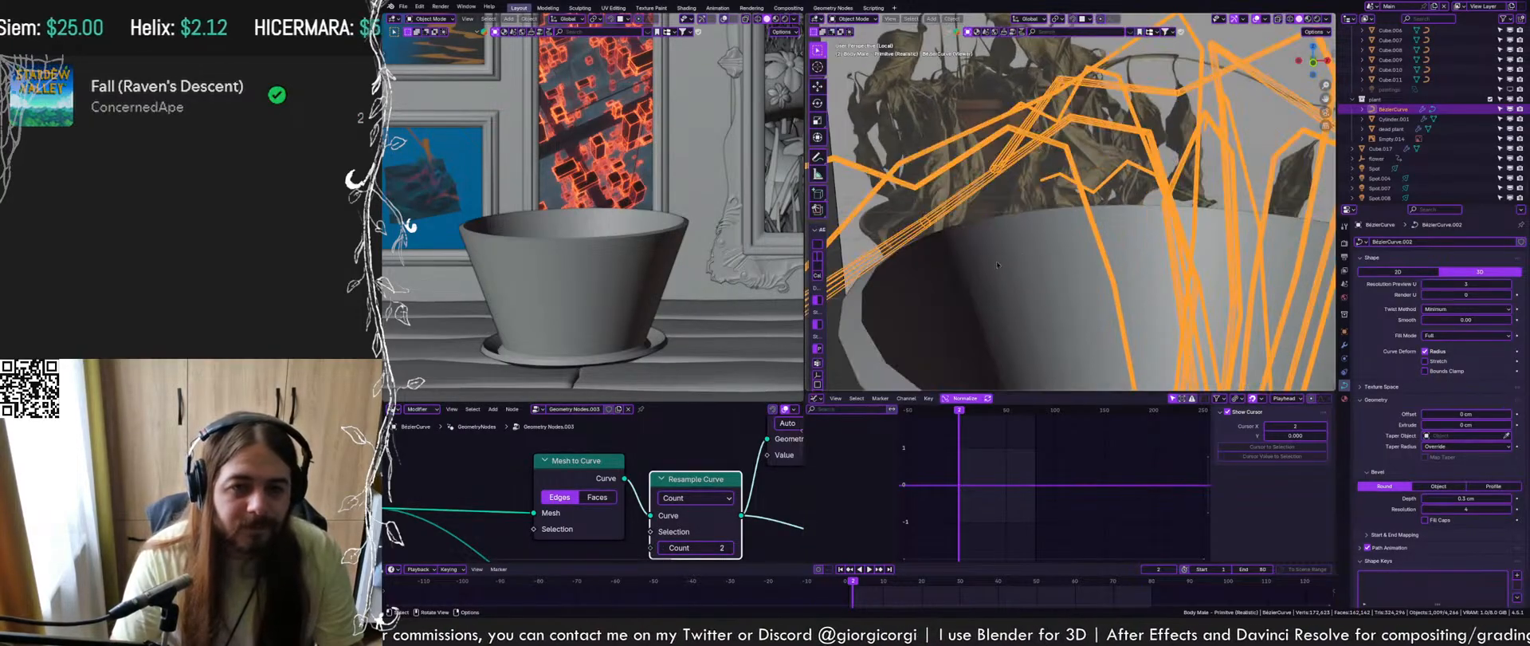
middle_drag(1133, 287, 1140, 274)
mouse_move(722, 548)
mouse_down()
mouse_move(702, 548)
mouse_move(735, 548)
mouse_up()
scroll(716, 492, down, 2)
scroll(713, 474, up, 3)
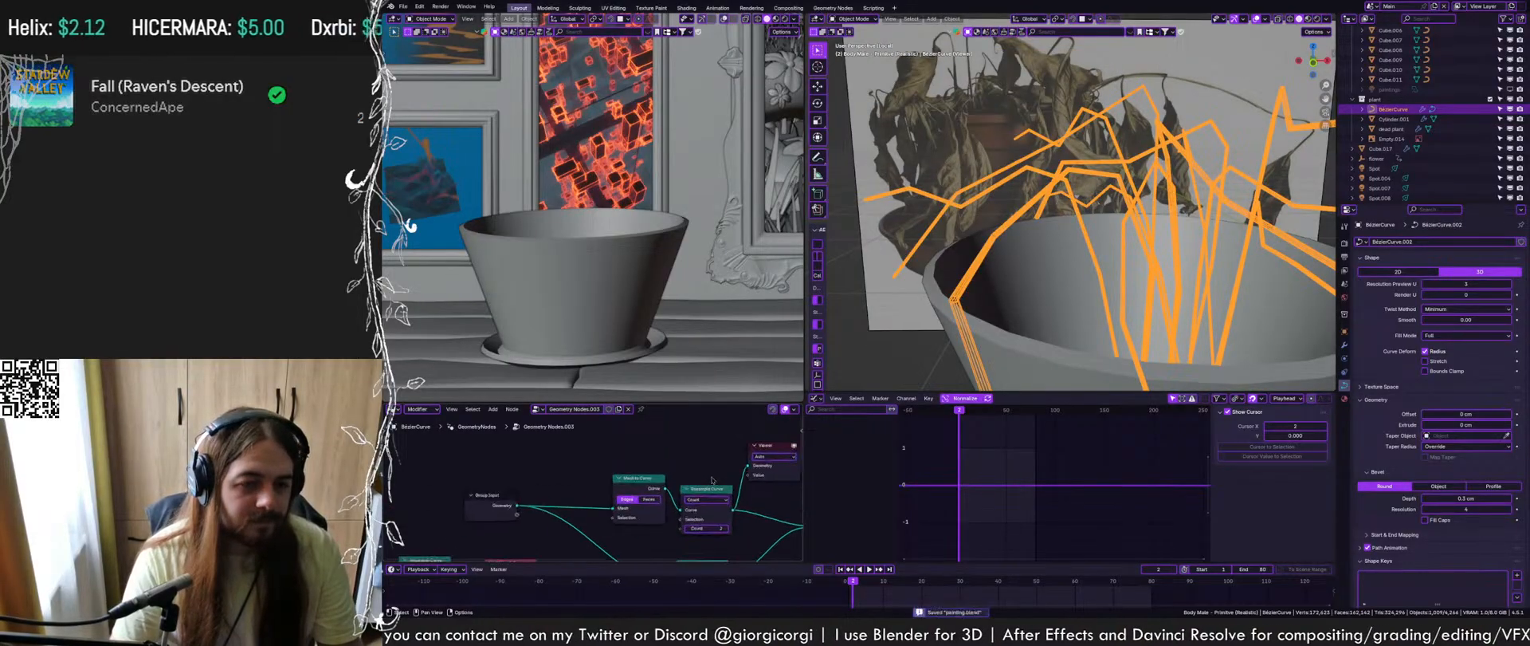
key(ctrl+s)
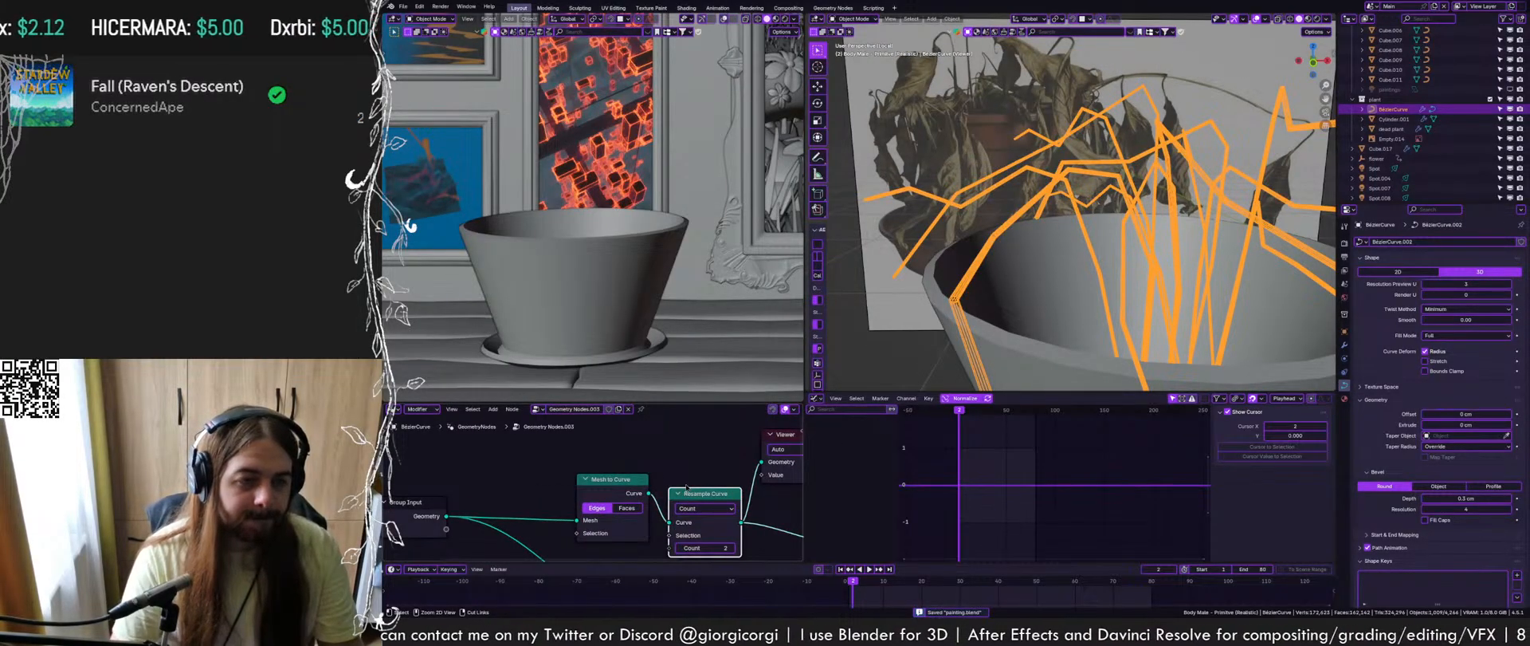
Delete the Resample Curve and Mesh to Curve nodes while keeping the links, shift the Viewer node slightly, and save the file
key(ctrl+x)
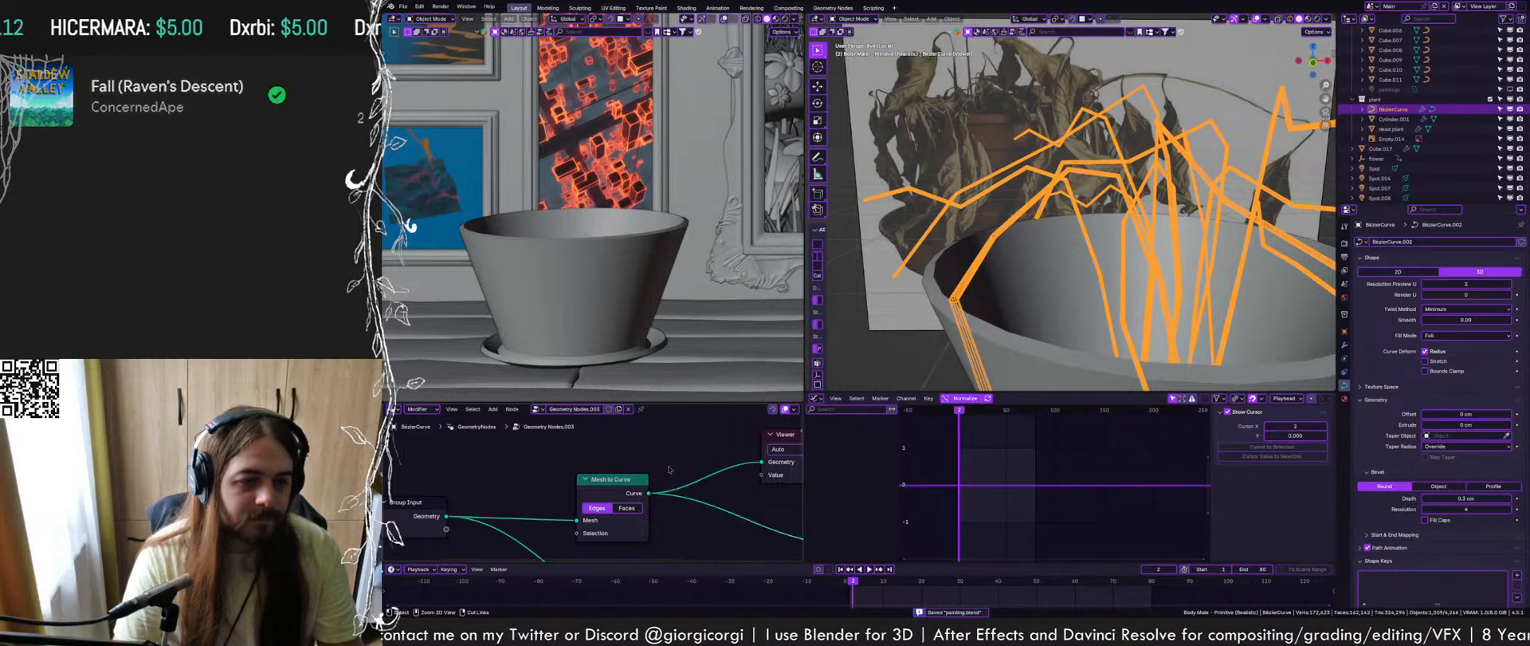
click(616, 480)
key(ctrl+x)
mouse_move(786, 494)
middle_down()
mouse_move(638, 447)
mouse_move(625, 481)
middle_up()
scroll(648, 447, down, 1)
key(ctrl+s)
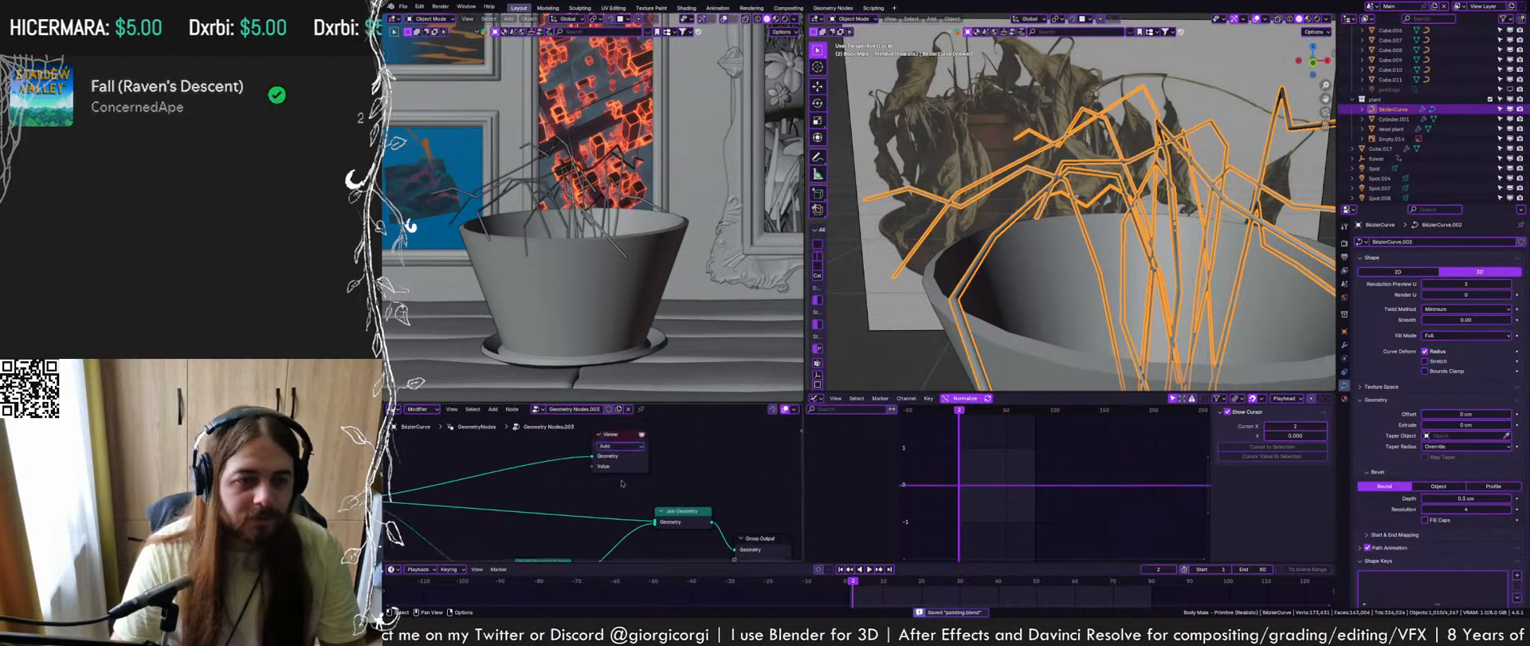
drag(620, 436, 646, 443)
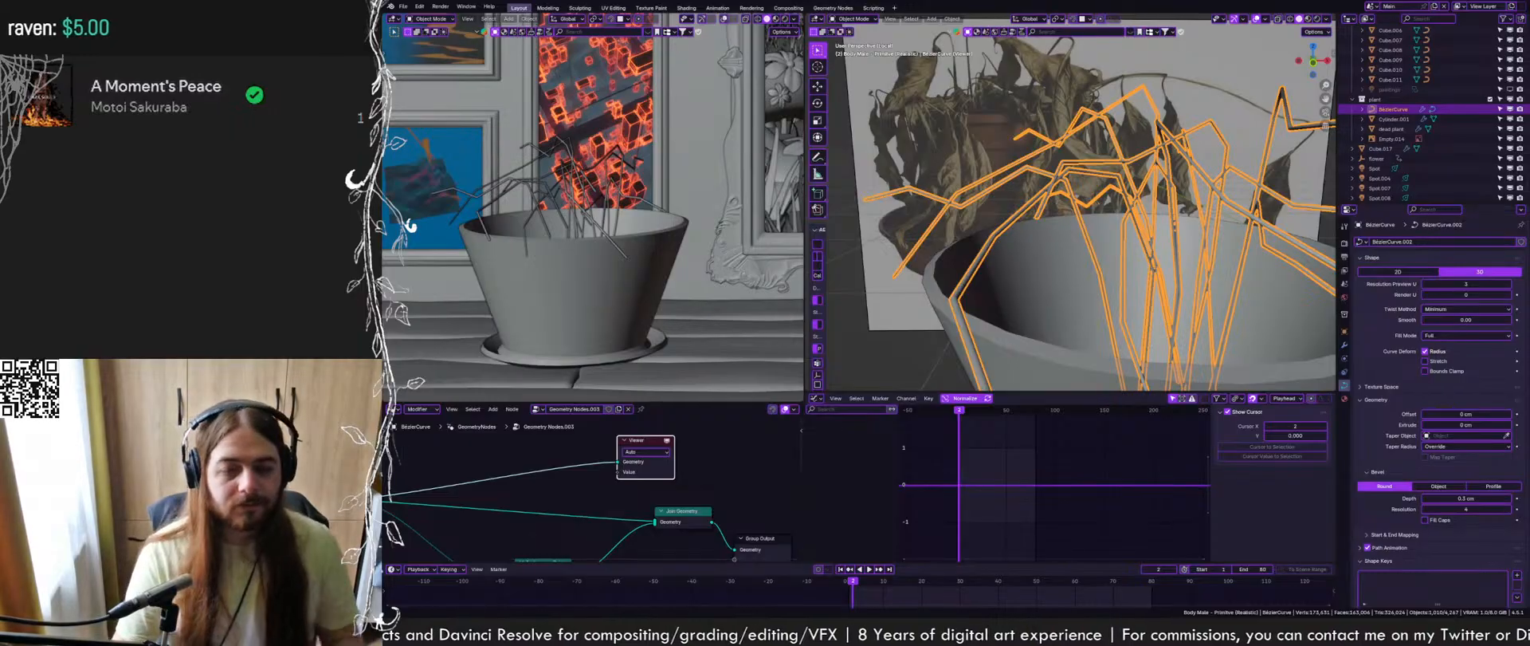
scroll(623, 261, down, 3)
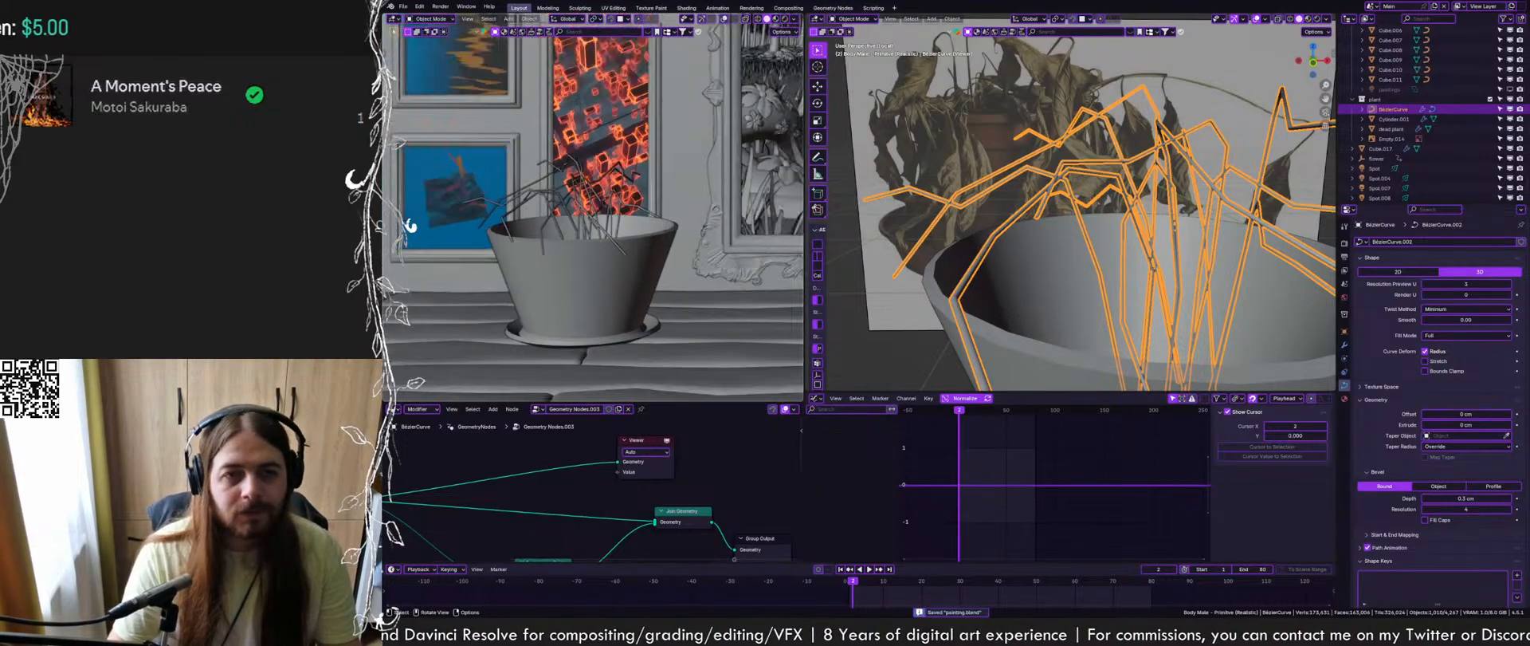
key(ctrl+s)
Preview the Instance on Points output and the Join Geometry output in the Viewer, examining the leaves around the pot
middle_drag(590, 522, 616, 433)
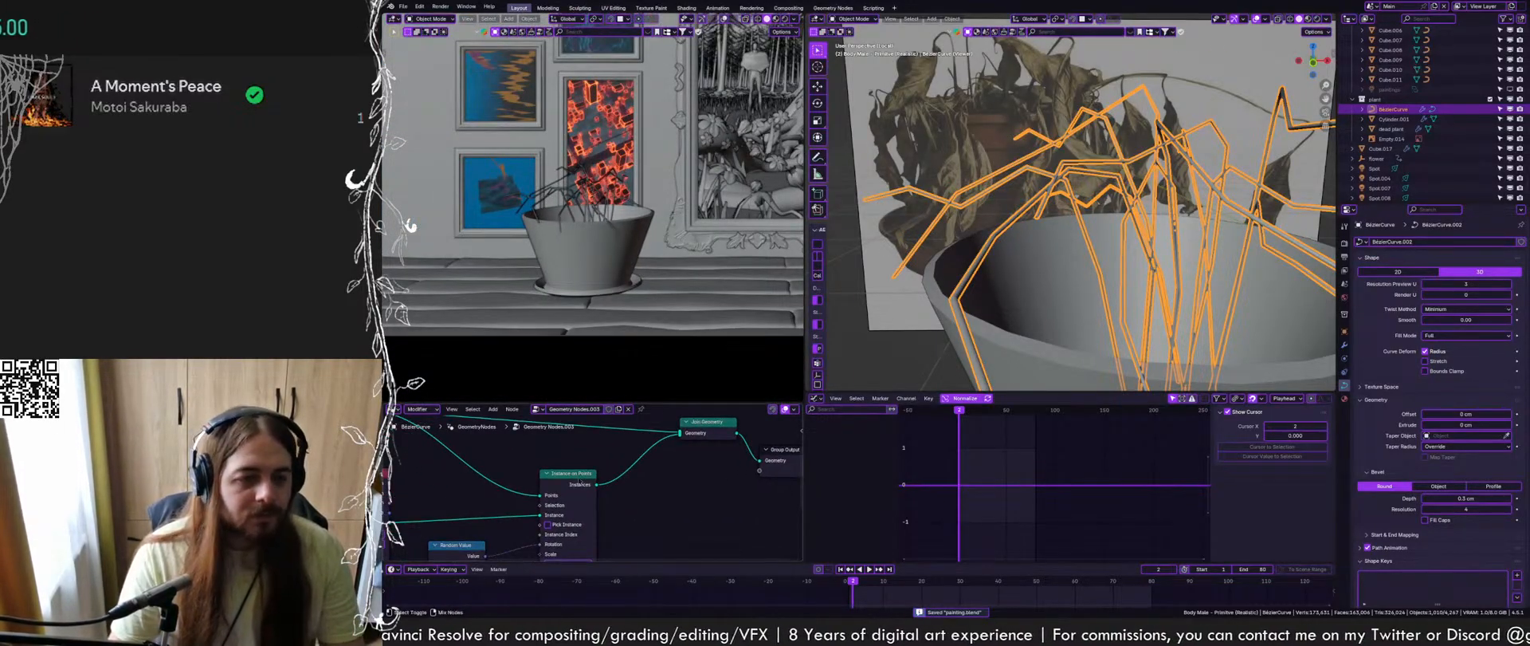
ctrl+shift+click(582, 475)
middle_drag(1061, 237, 1218, 154)
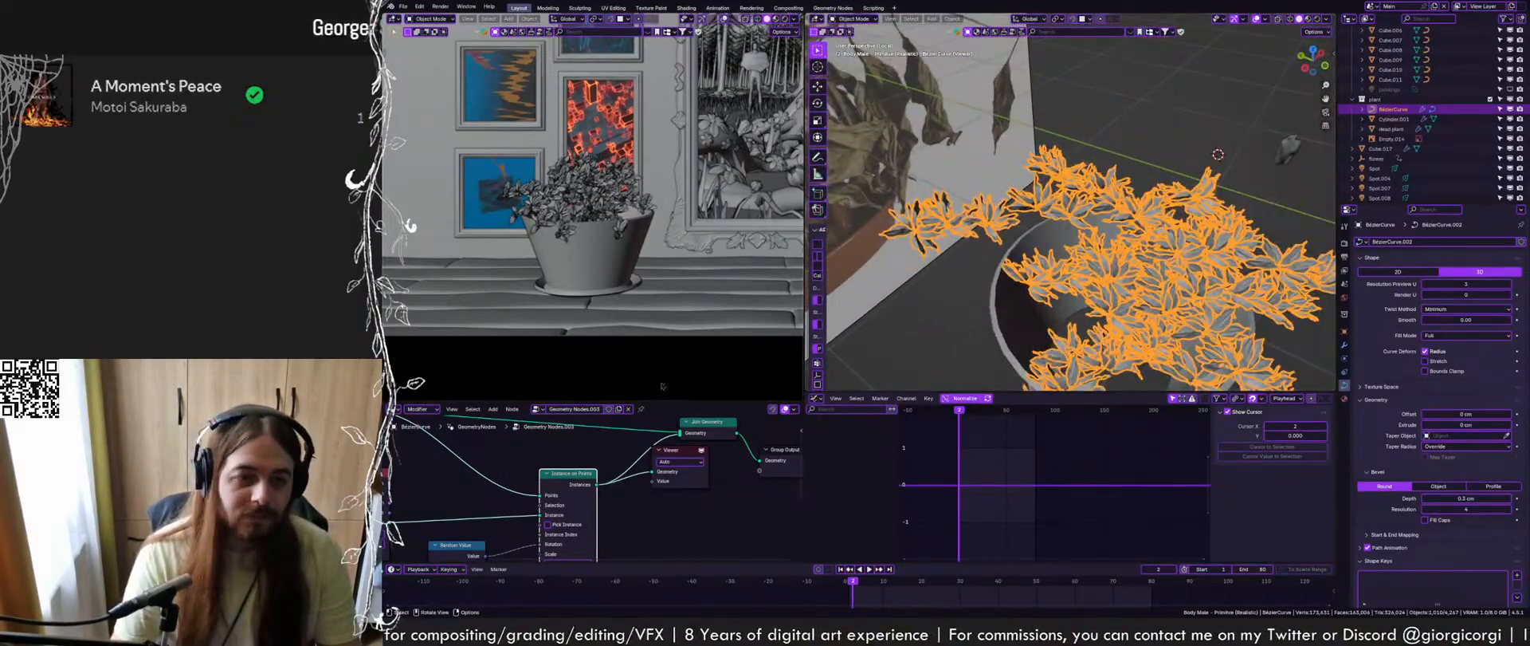
middle_drag(606, 486, 564, 513)
ctrl+shift+click(670, 460)
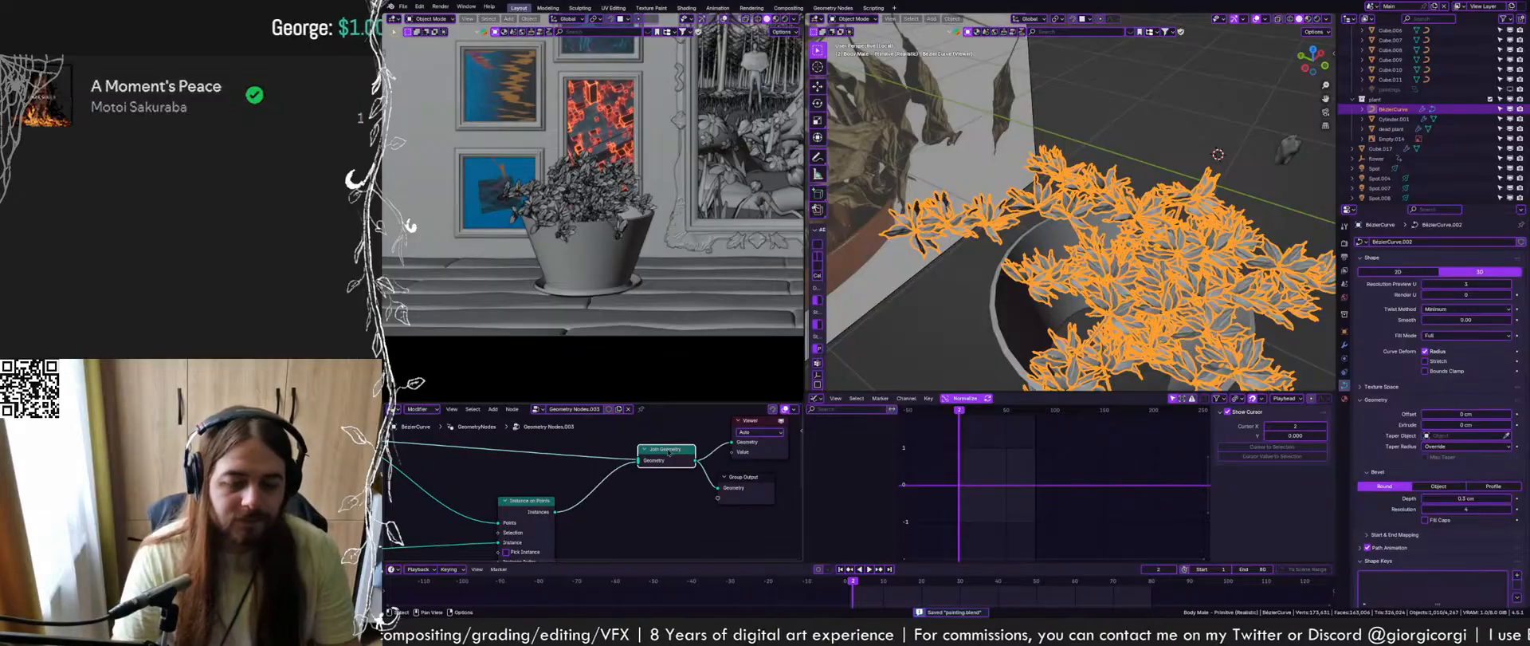
middle_drag(1218, 154, 1206, 164)
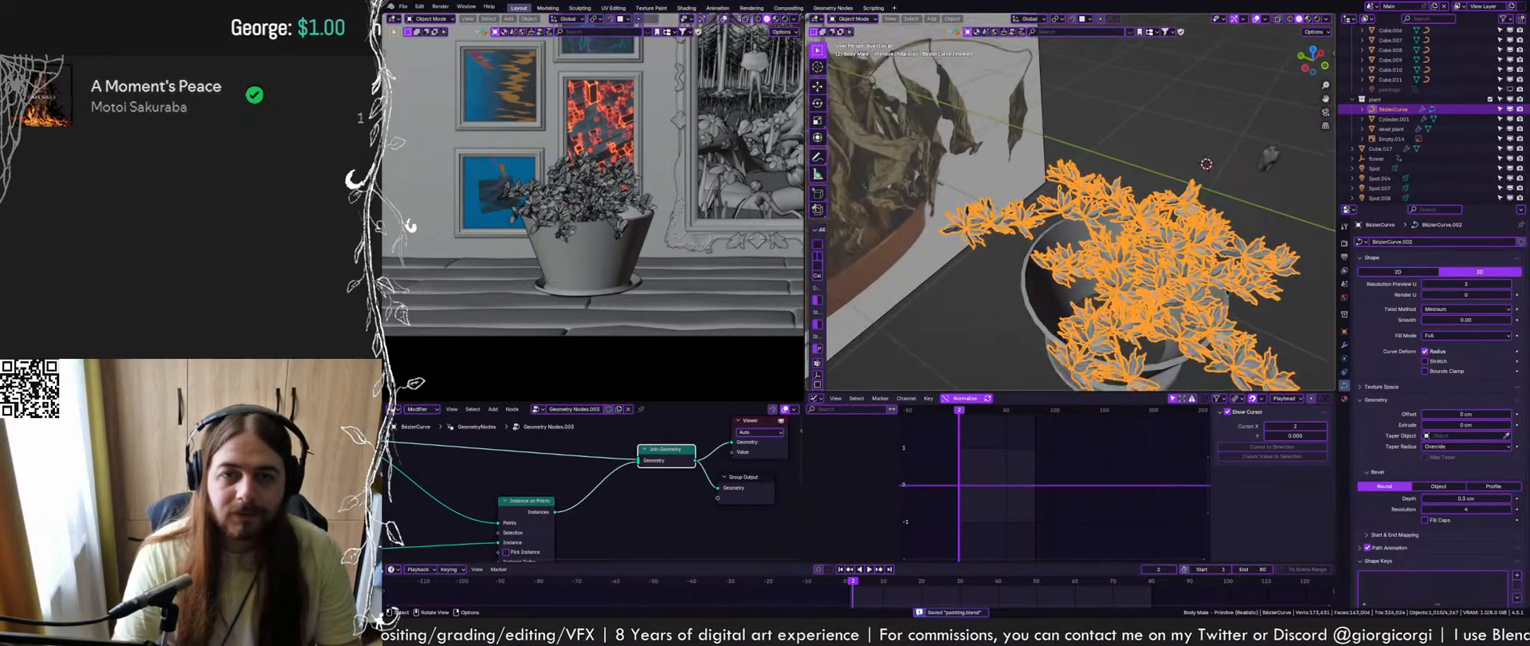
key(KP_Decimal)
middle_drag(1224, 288, 1076, 267)
mouse_move(1076, 267)
ctrl+middle_down()
mouse_move(1062, 210)
mouse_move(1066, 275)
mouse_move(1116, 319)
ctrl+middle_up()
key(ctrl+s)
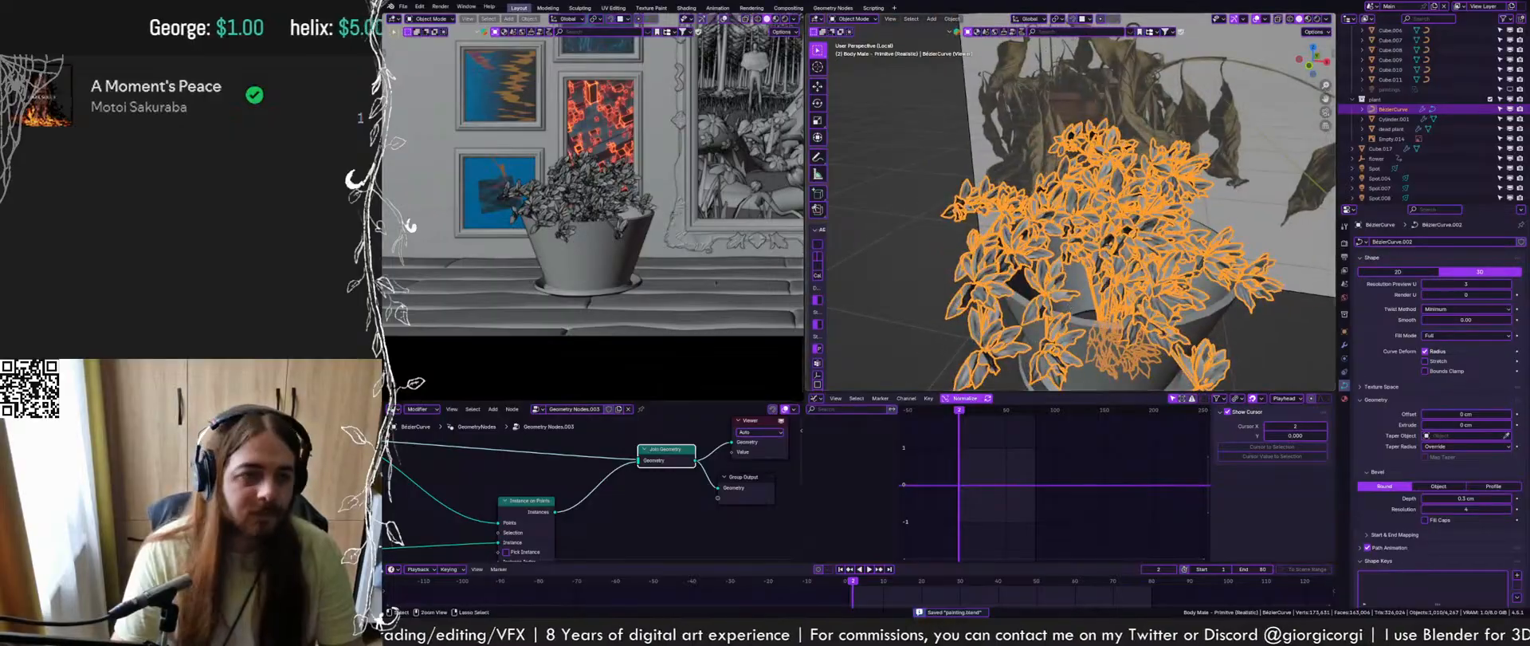
Set the stem curve's bevel depth to 0 cm and check the leaf distribution from several angles
scroll(531, 177, up, 3)
scroll(550, 195, up, 6)
key(Tab)
key(Tab)
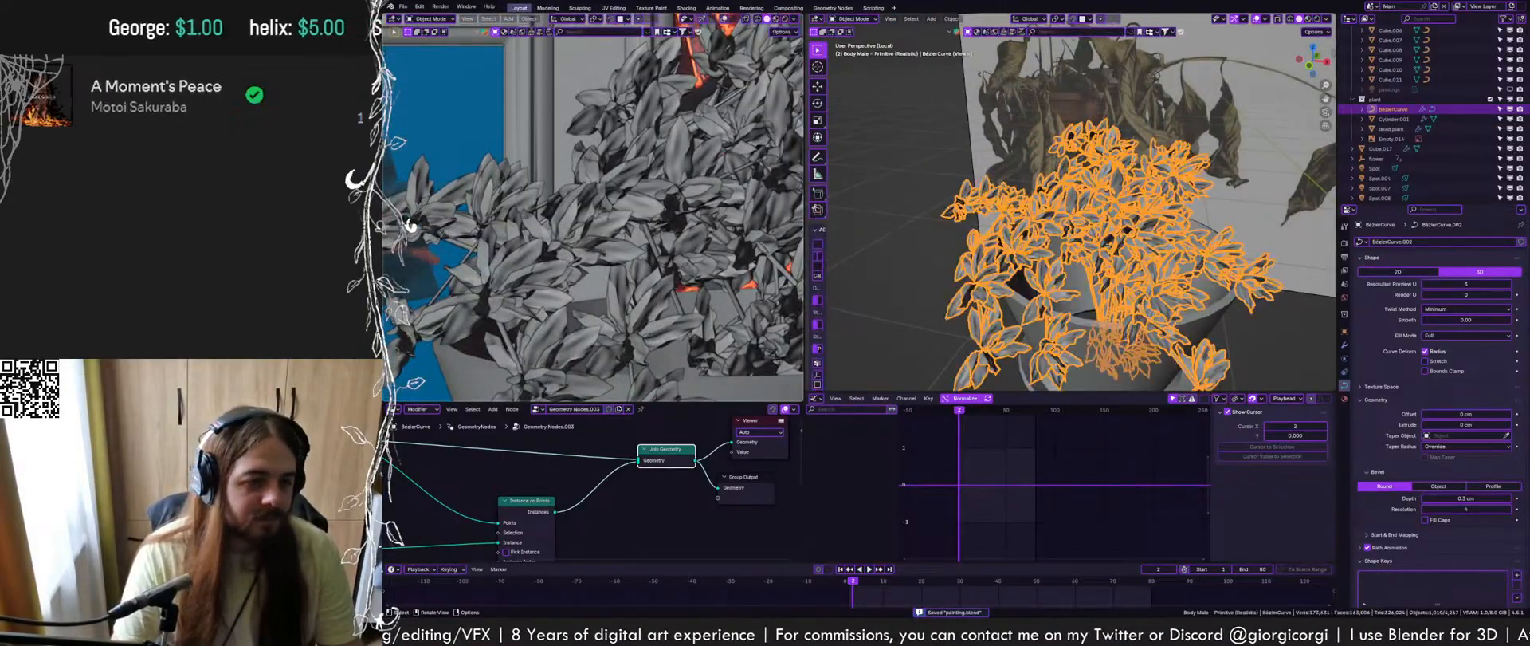
scroll(548, 497, up, 1)
middle_drag(548, 497, 661, 429)
scroll(660, 429, up, 1)
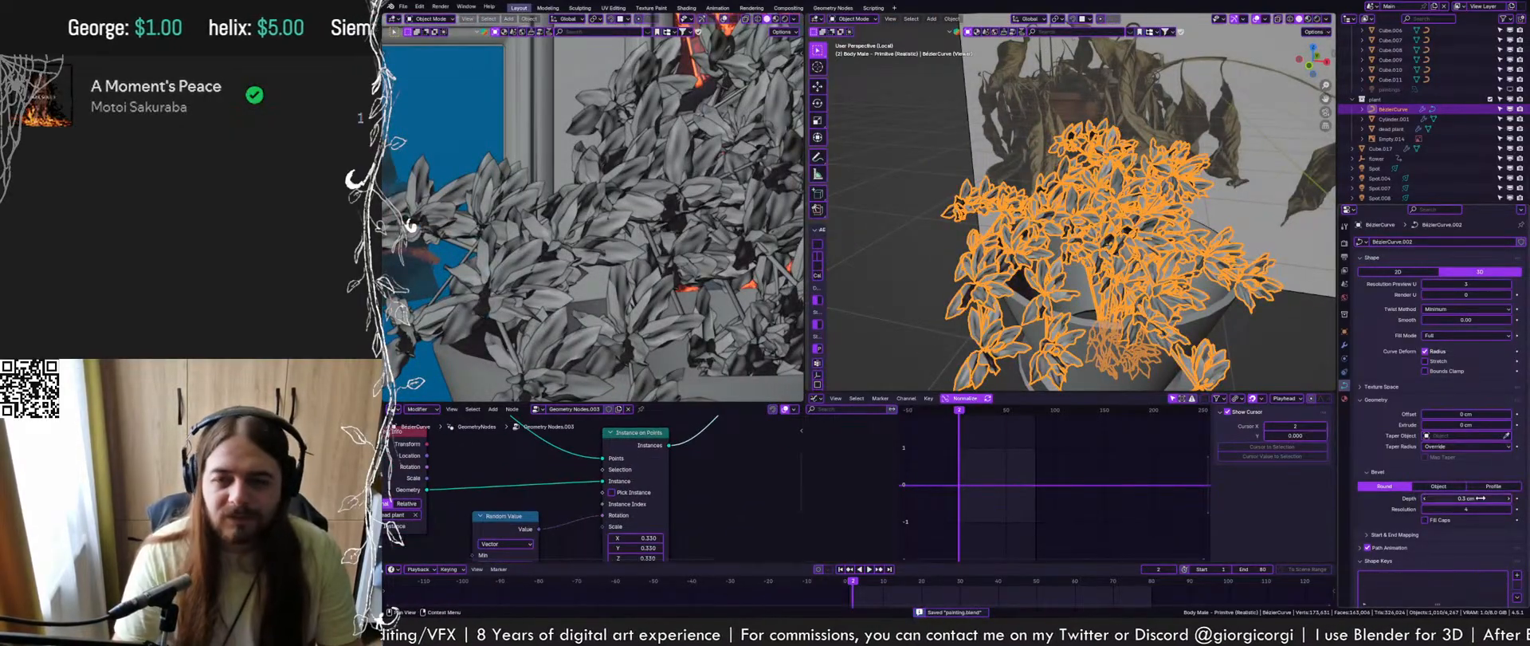
drag(1468, 498, 1431, 498)
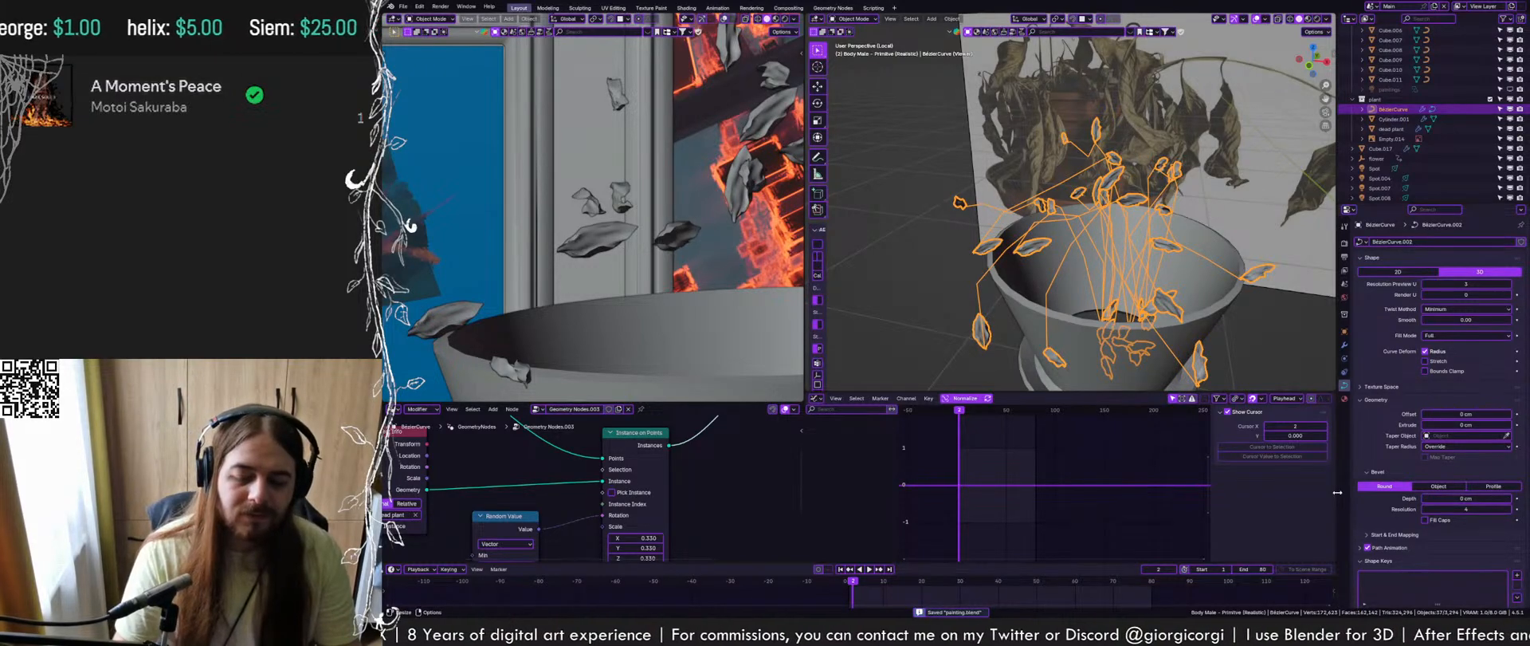
middle_drag(1116, 208, 1123, 291)
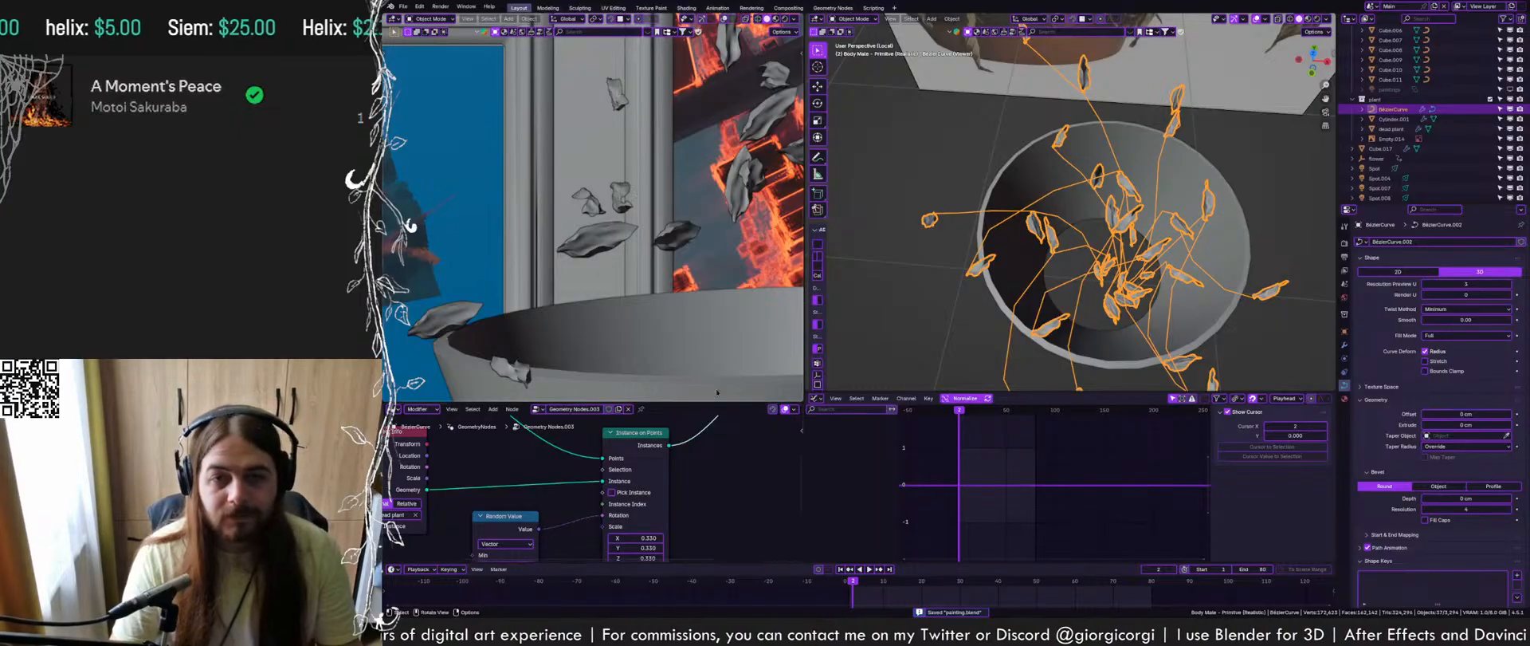
middle_drag(960, 320, 1106, 159)
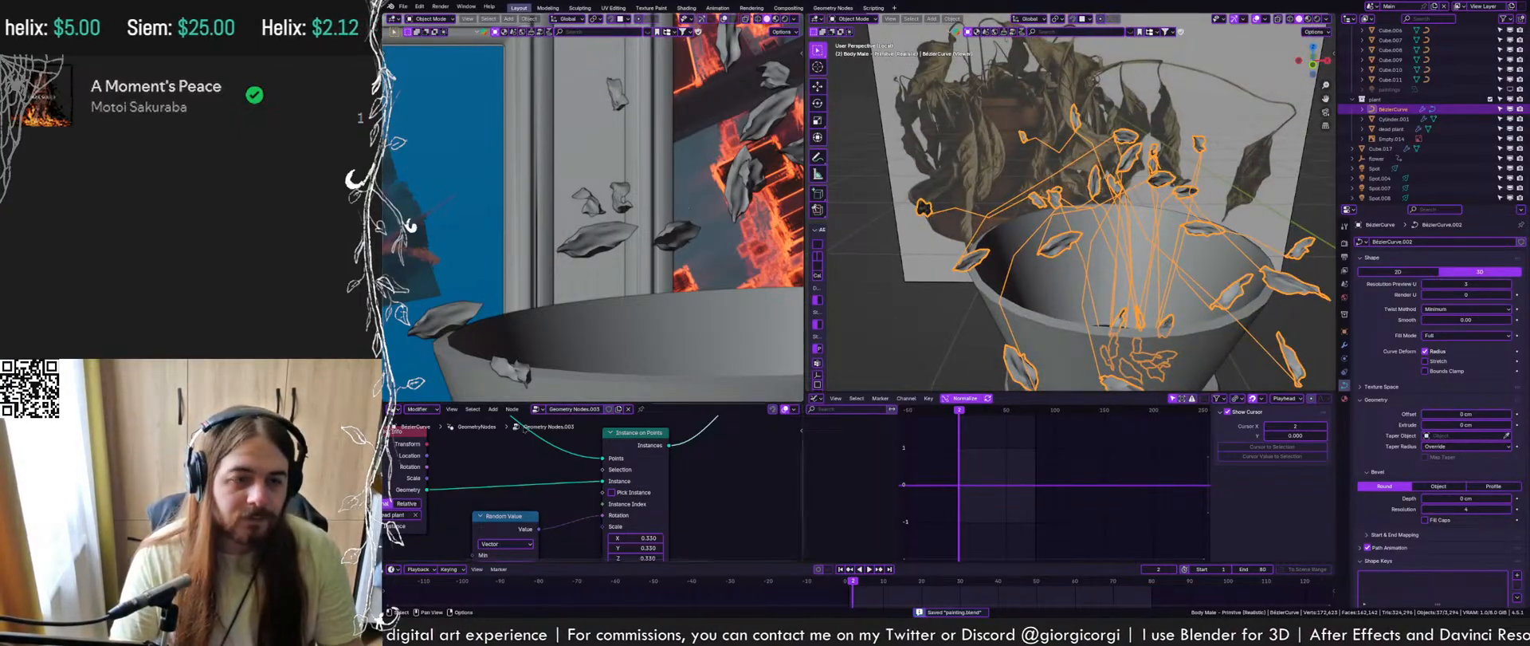
scroll(627, 422, down, 3)
middle_drag(626, 416, 595, 522)
click(680, 471)
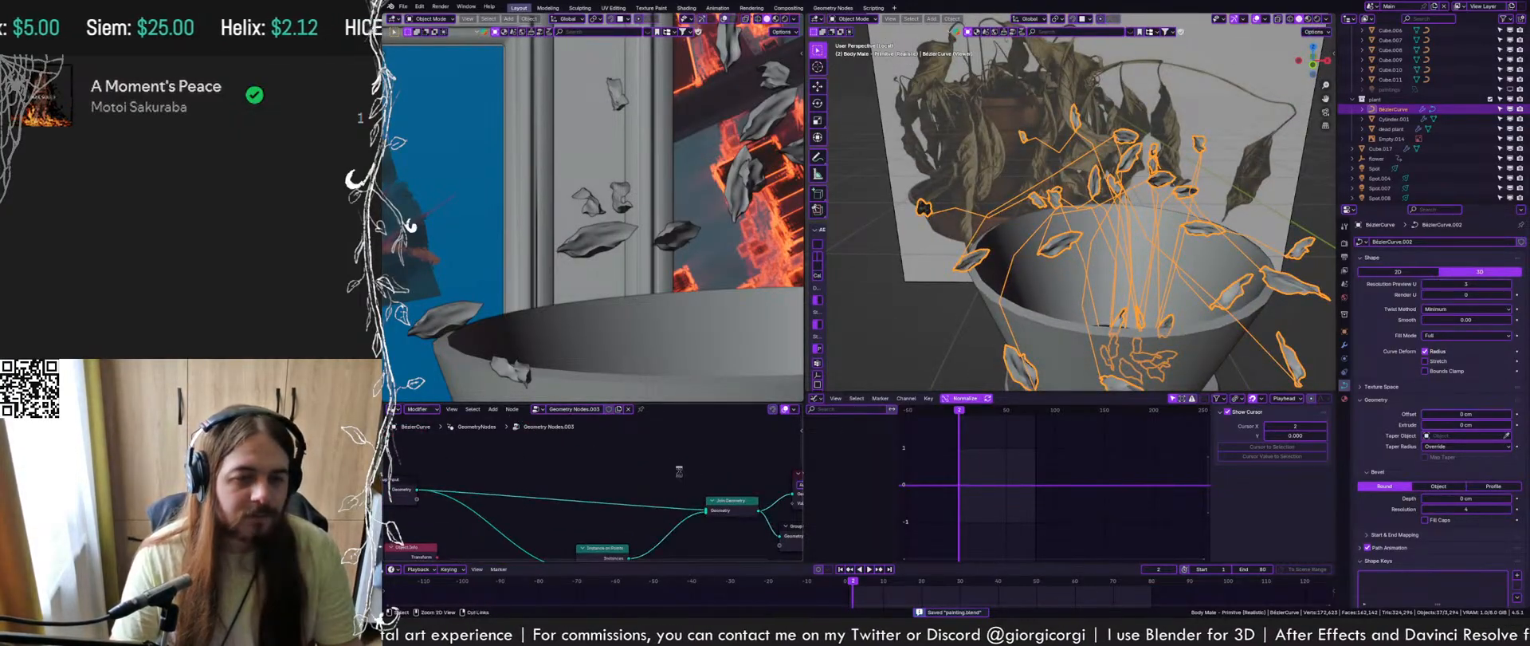
scroll(646, 456, up, 1)
middle_drag(642, 452, 632, 424)
key(shift+a)
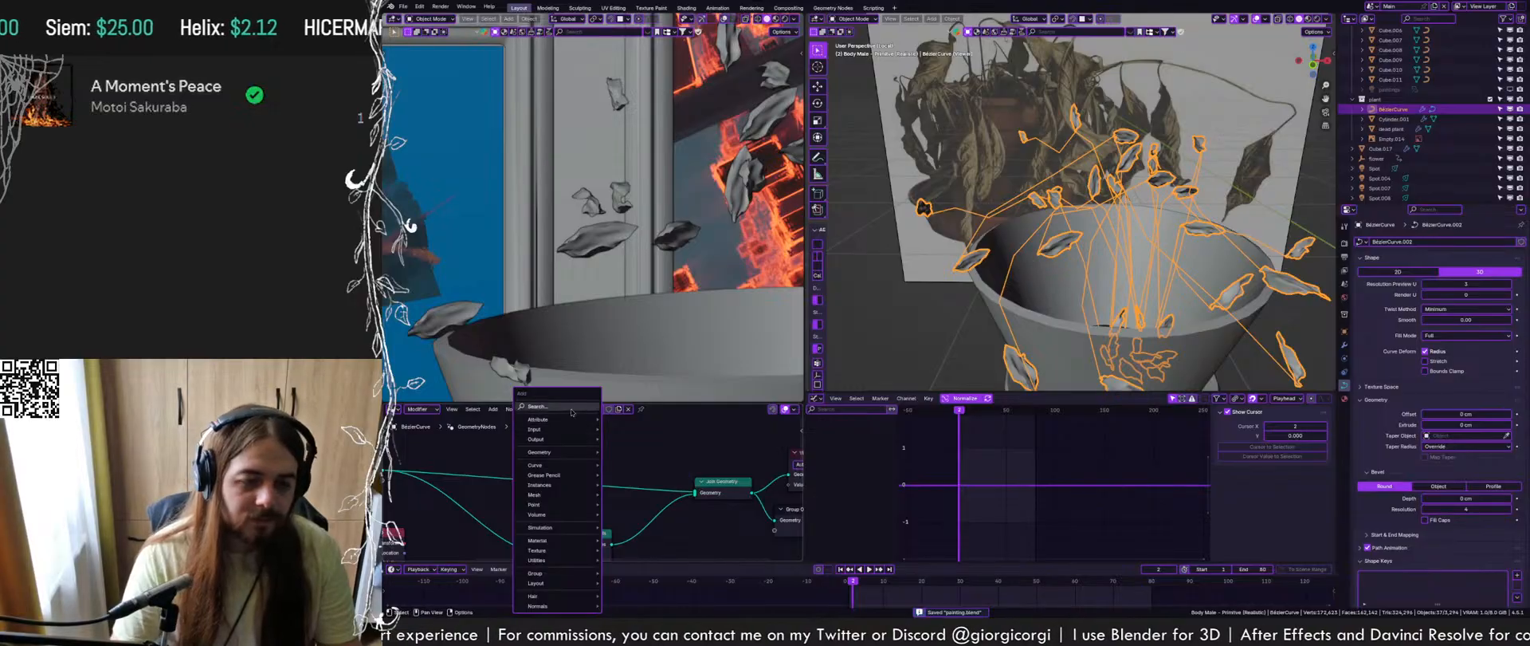
click(577, 413)
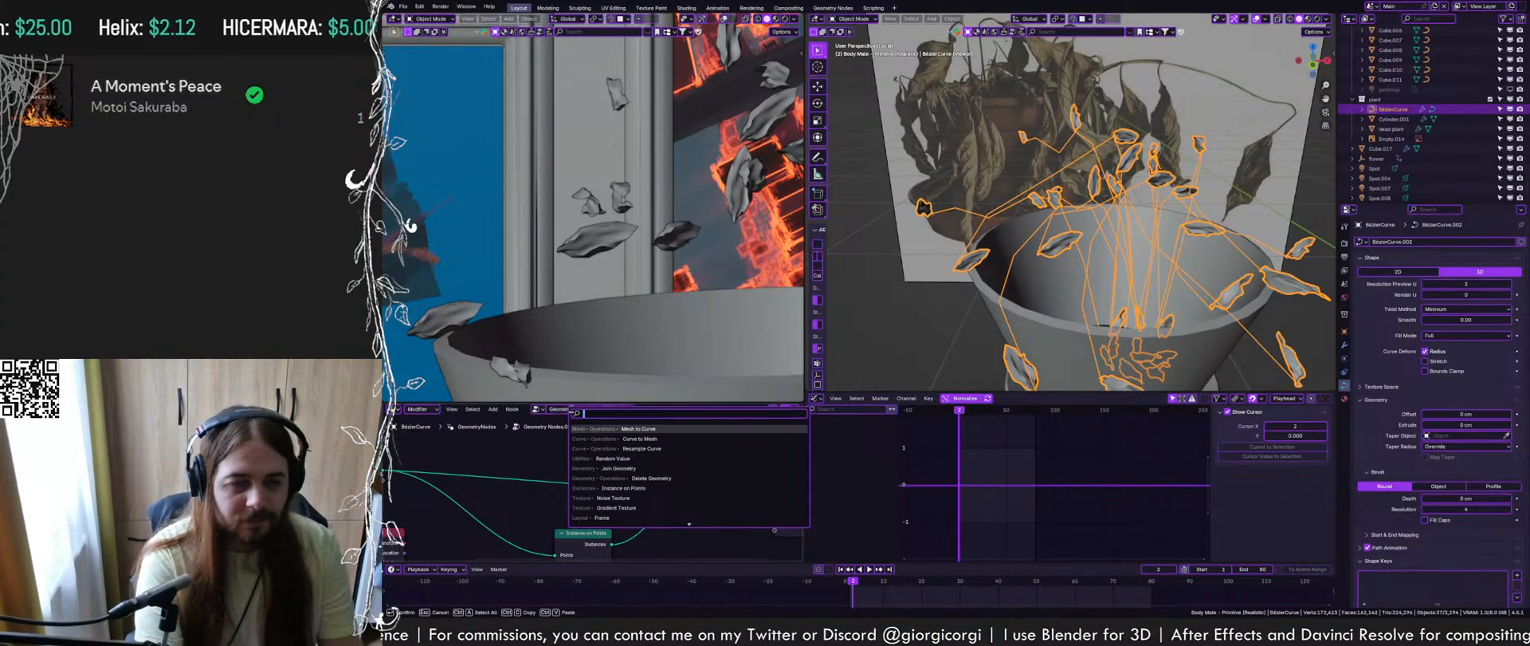
text(simple)
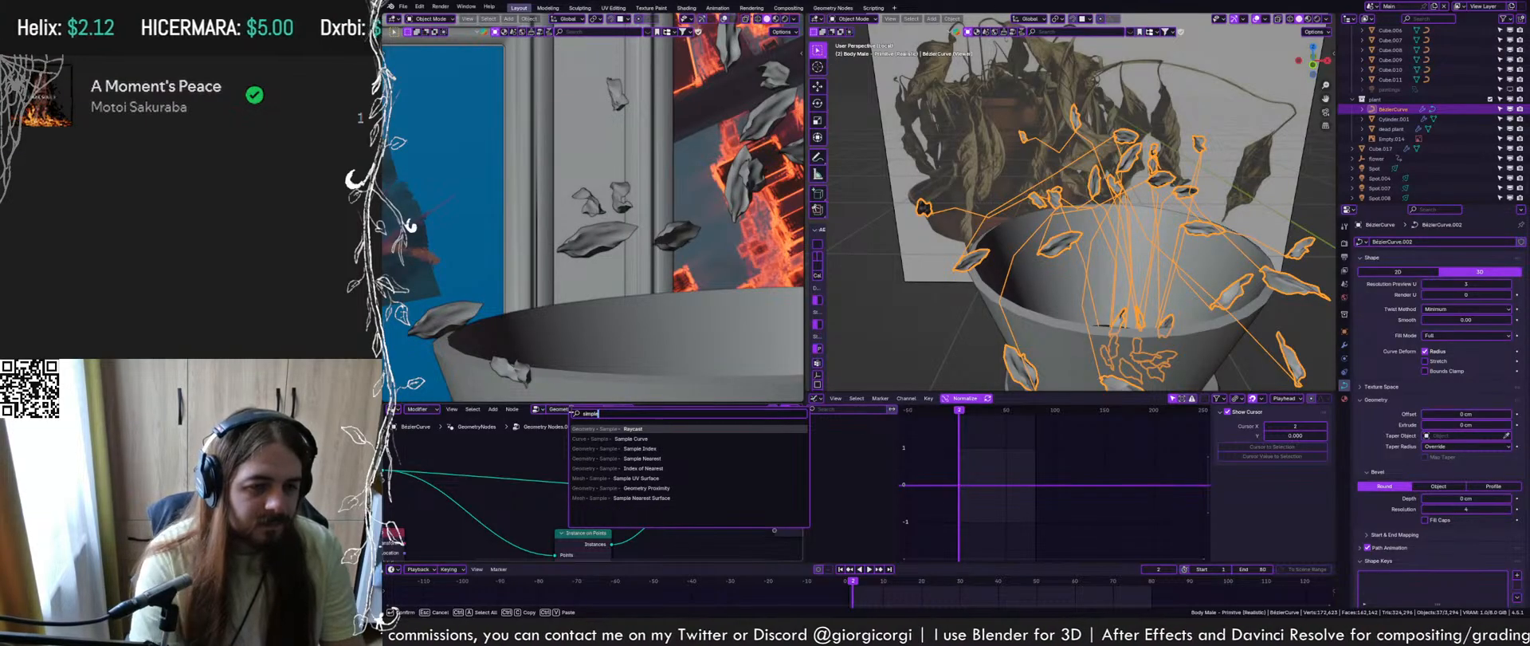
key(Down)
key(Return)
click(571, 408)
Add a Curve Circle node and place it in the free space above the link between the Group Input and Join Geometry
key(shift+a)
mouse_move(579, 429)
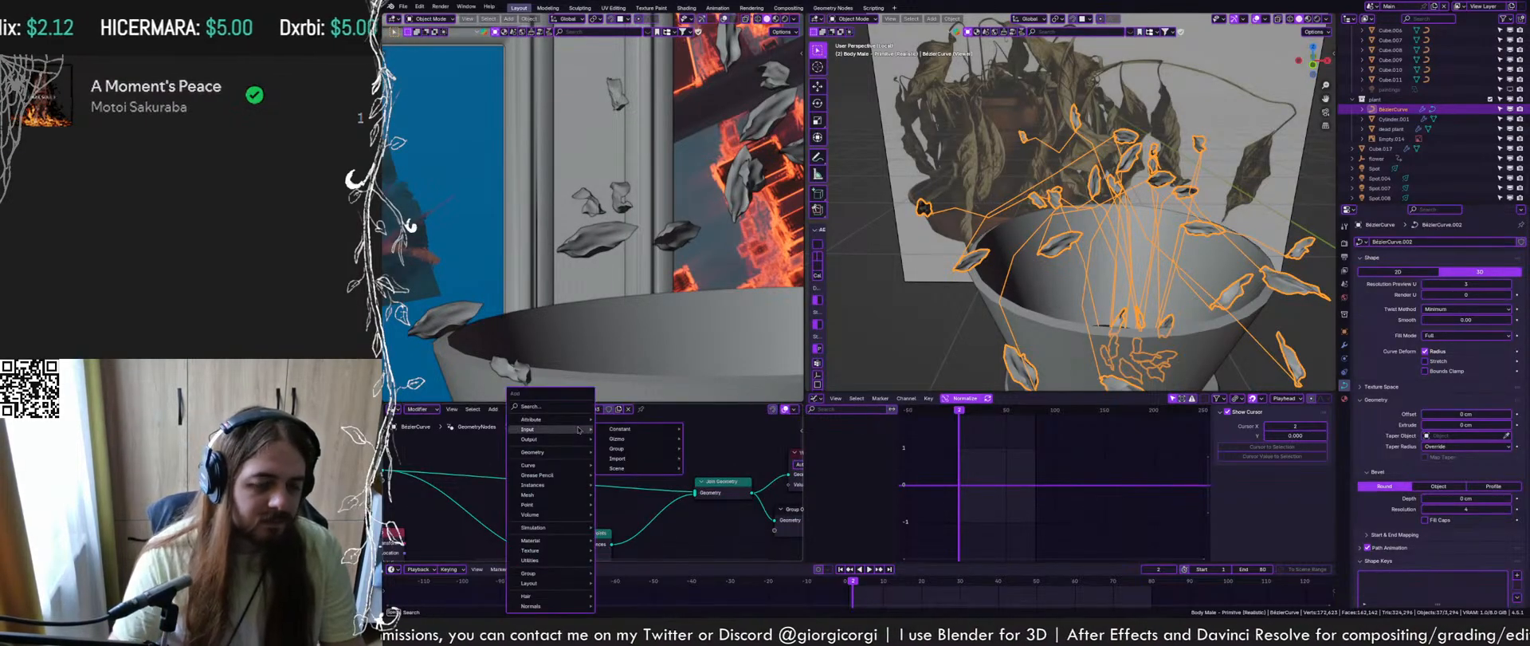
text(circle)
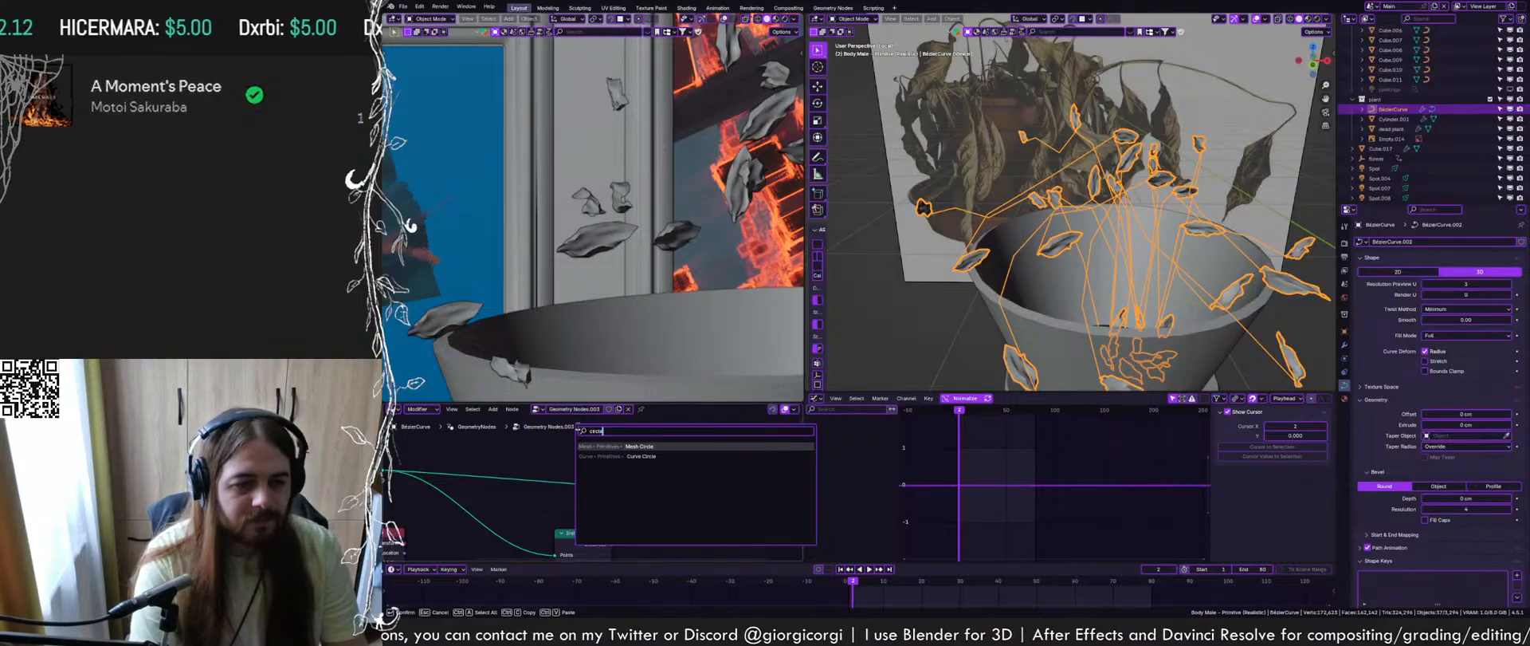
key(Down)
key(Return)
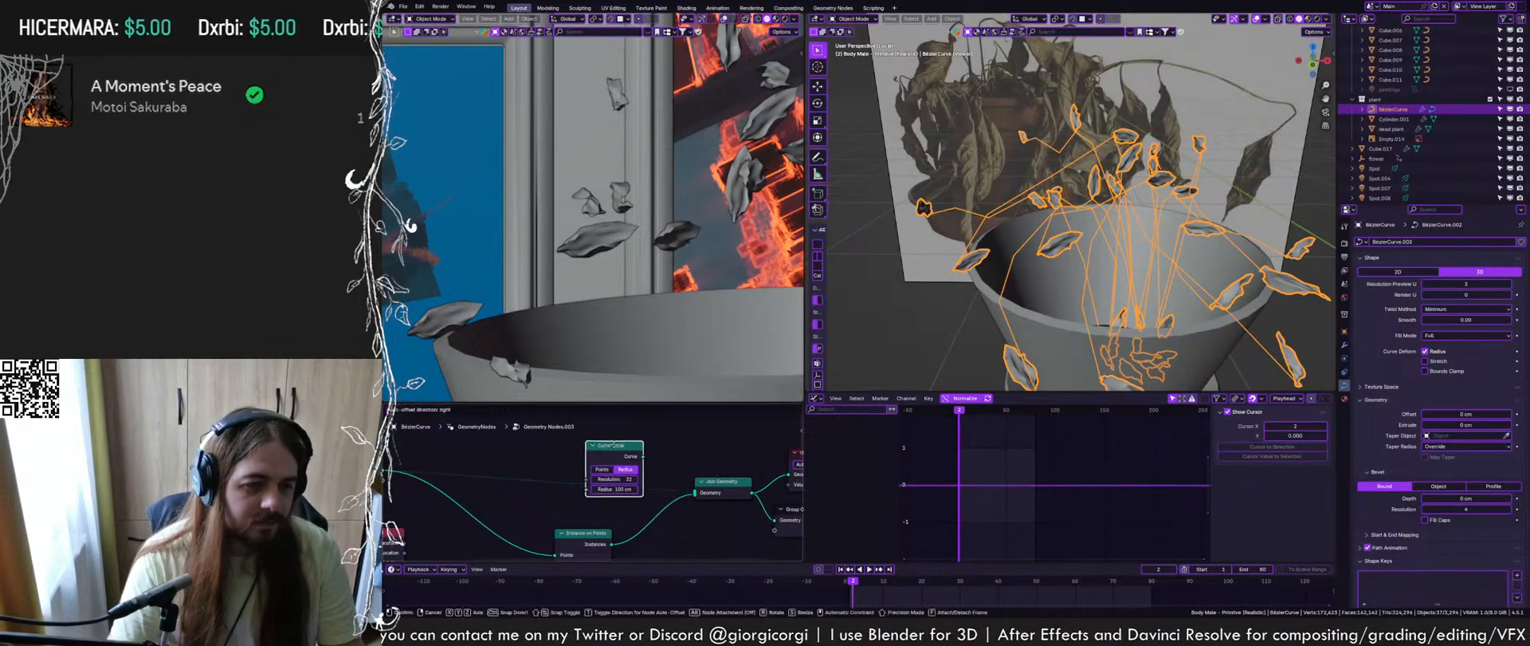
click(621, 444)
drag(621, 443, 564, 462)
middle_drag(642, 497, 625, 470)
scroll(625, 470, down, 2)
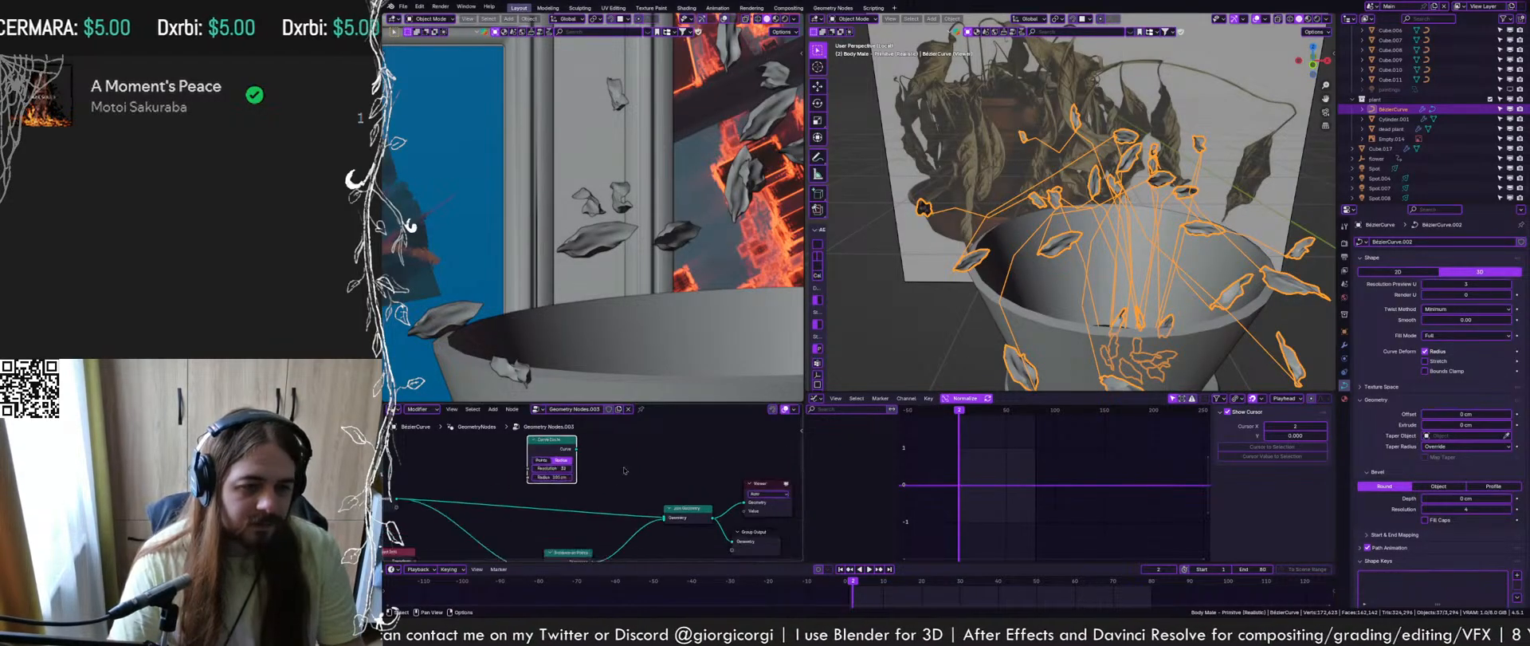
Search the available nodes for "curve" and look through the list for one suited to thickening the stems
key(shift+a)
mouse_move(624, 462)
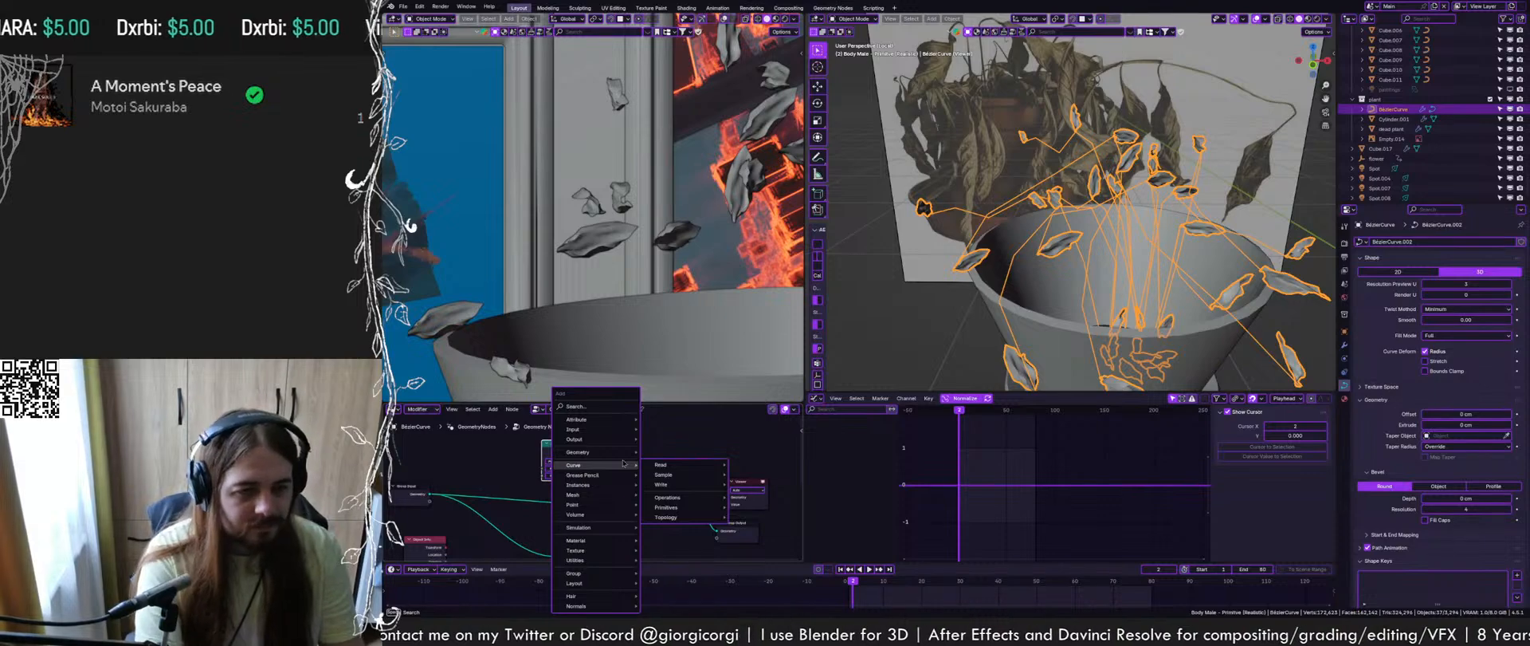
text(curve)
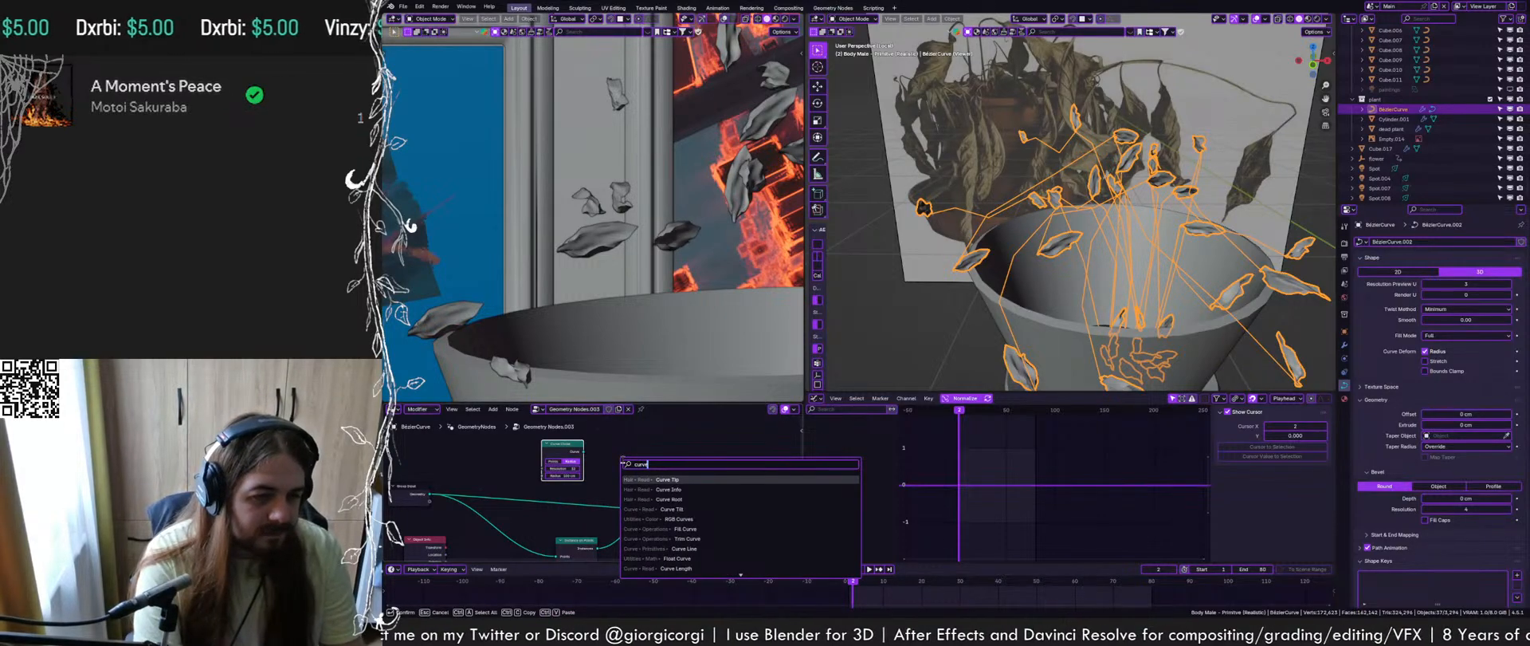
key(Down)
key(Down)
key(Down)
key(Down)
key(Down)
key(Down)
key(Down)
key(Down)
key(Down)
key(Down)
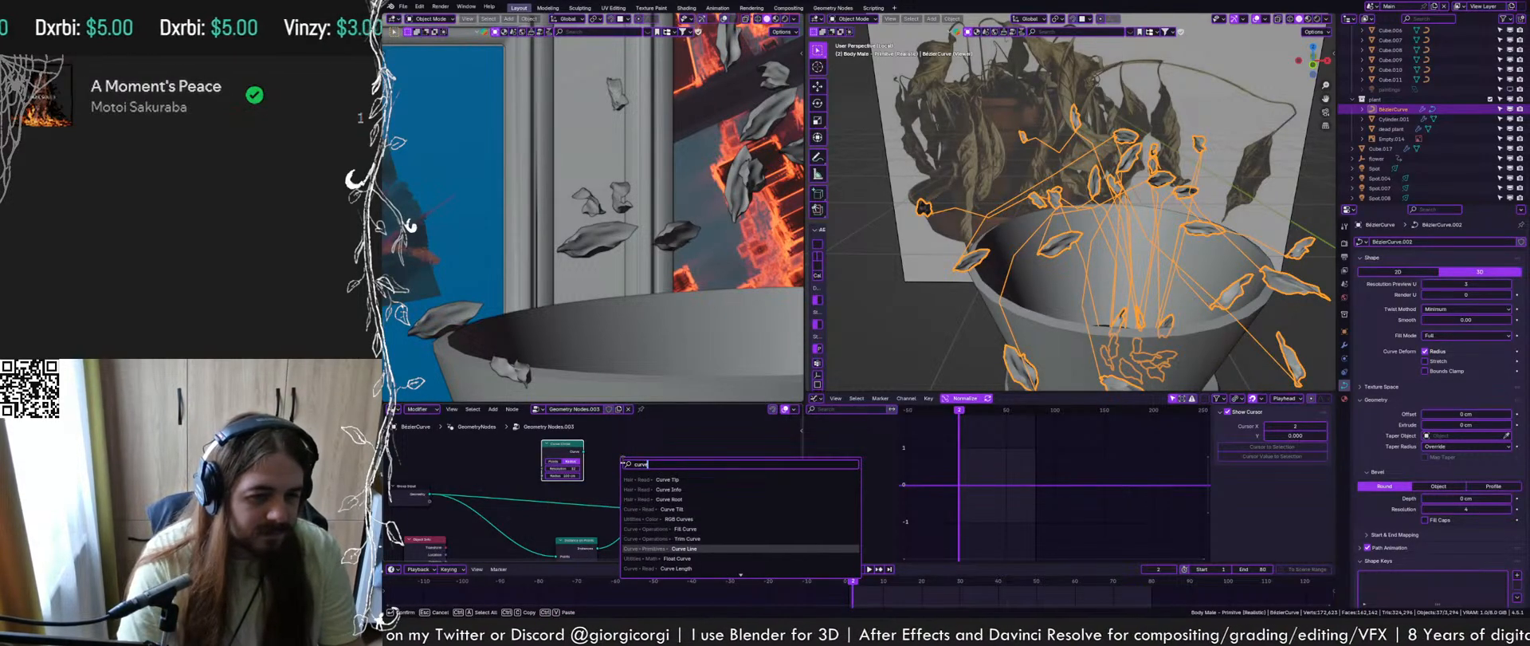
key(Down)
key(Down)
key(Up)
key(Up)
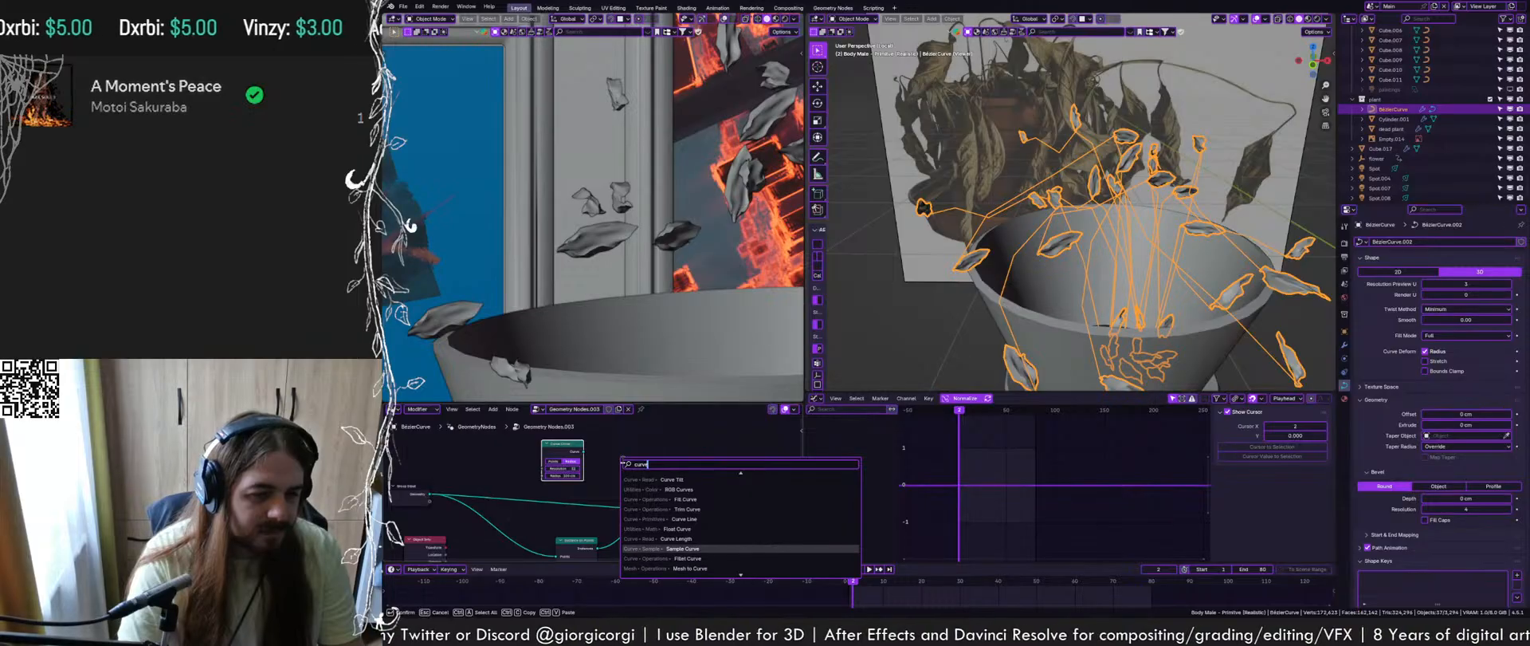
key(Return)
click(623, 459)
key(shift+a)
mouse_move(615, 458)
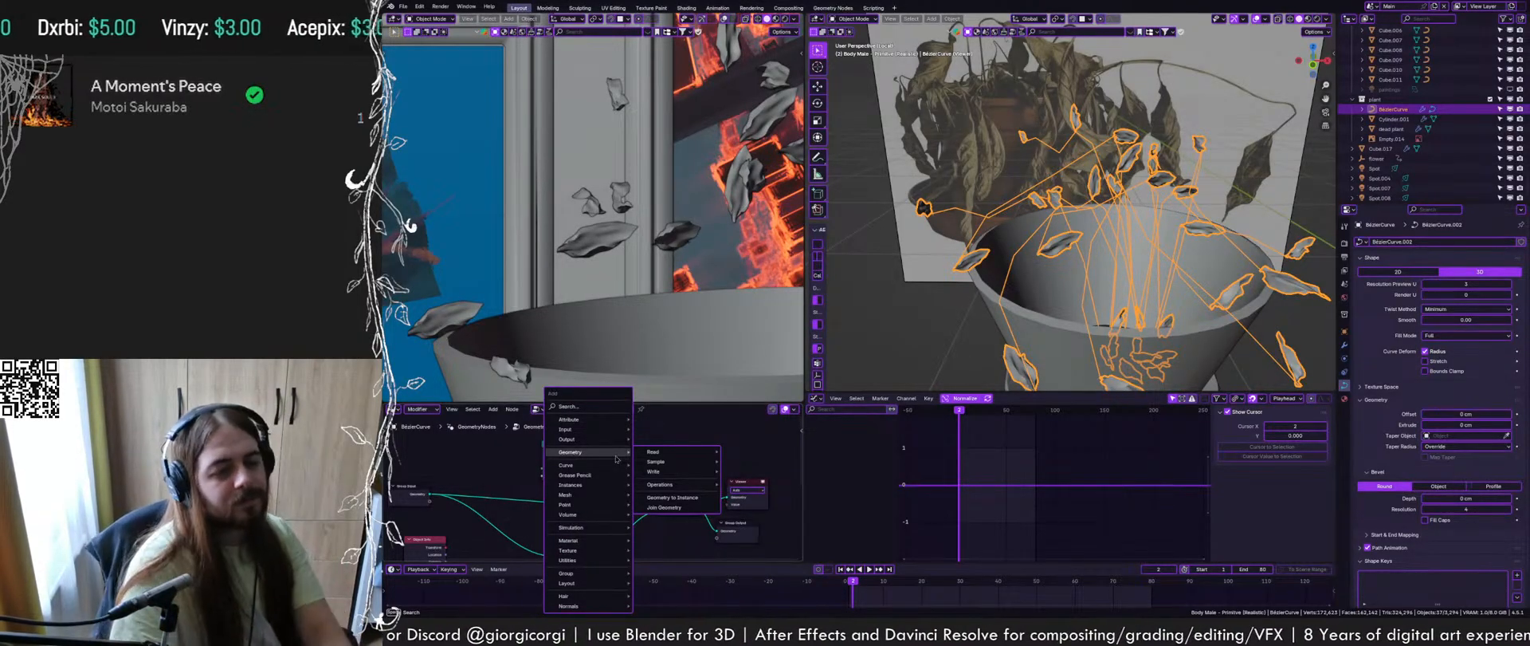
text(curve)
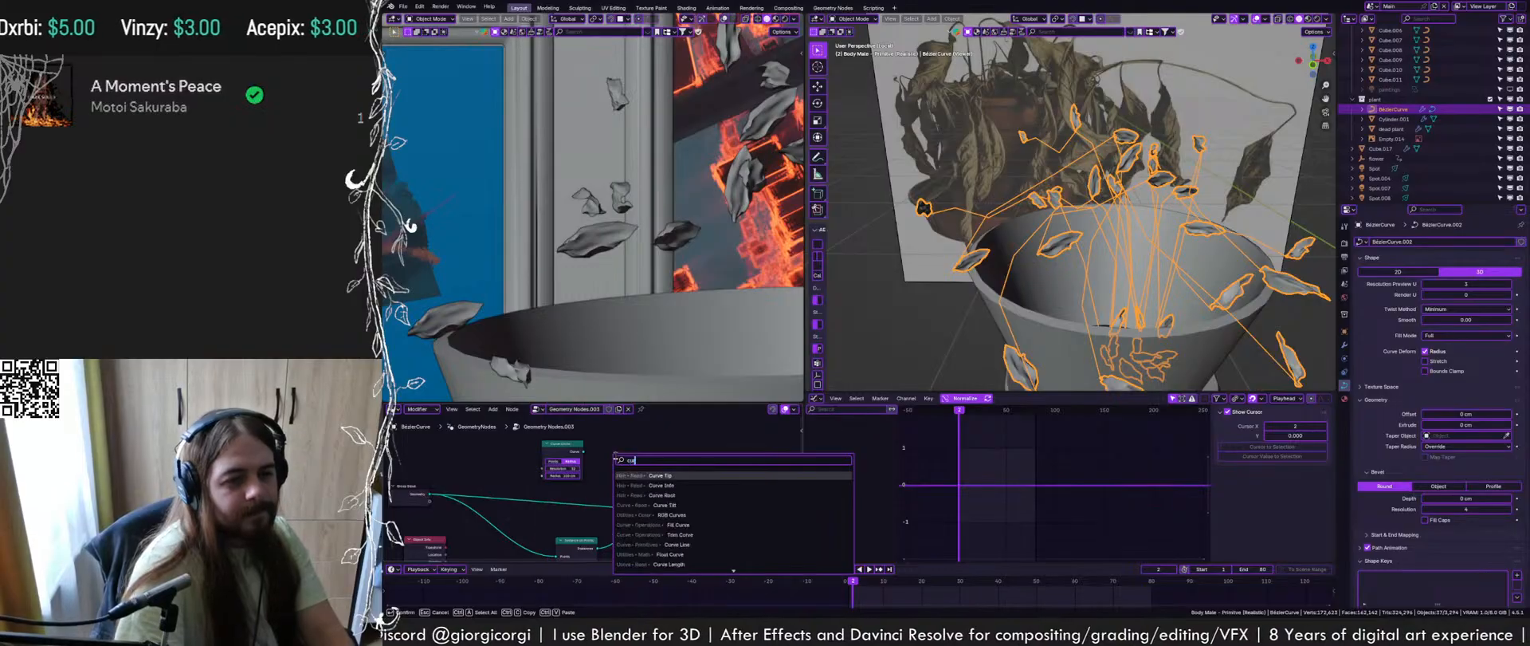
key(Down)
key(Down)
key(Down)
key(Down)
key(Down)
key(Down)
key(Down)
key(Down)
key(Down)
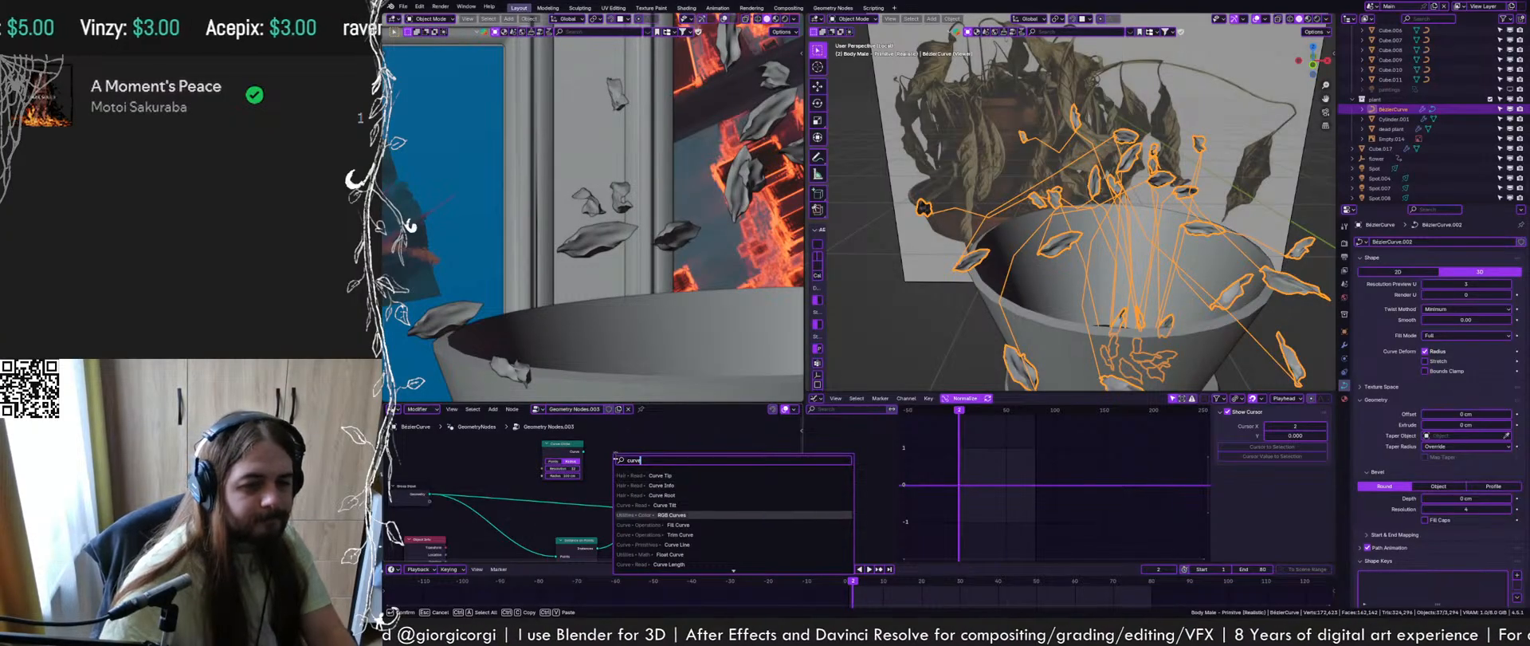
key(Down)
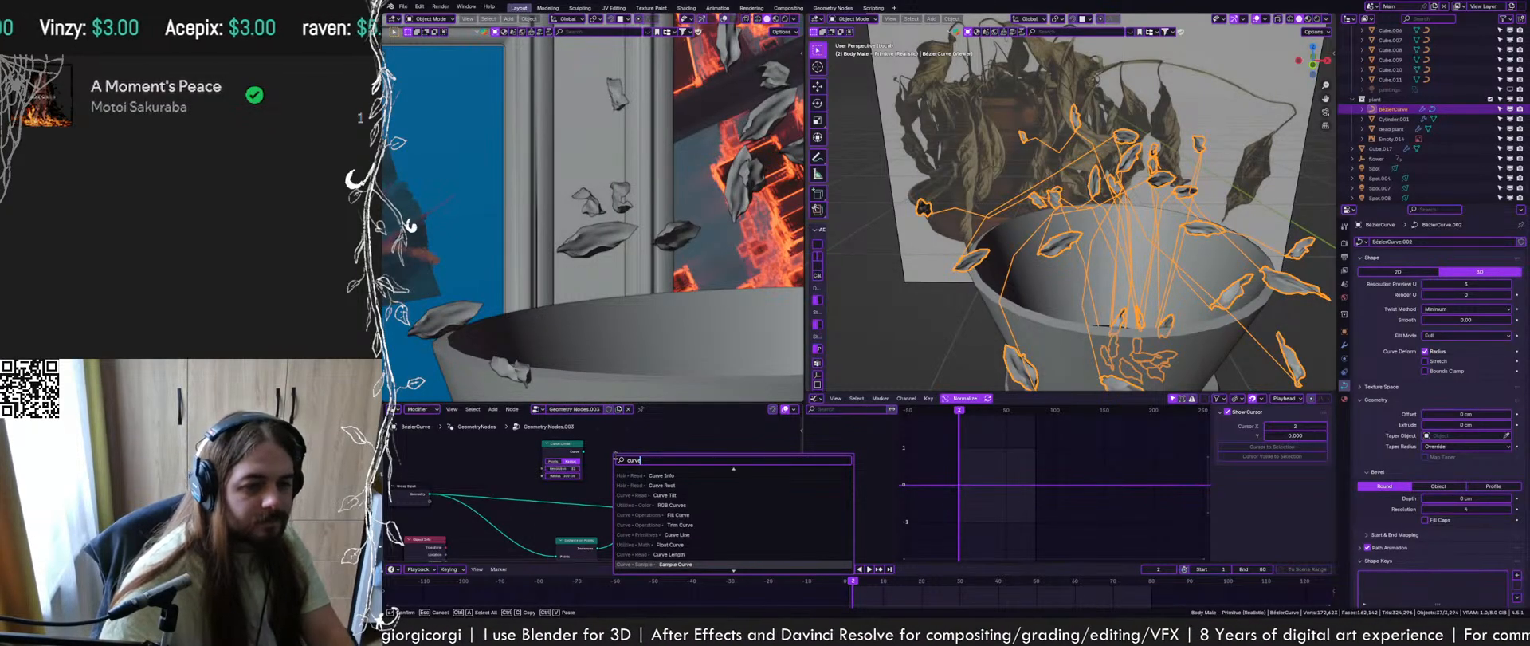
key(Down)
key(Down)
key(Down)
key(Down)
key(Down)
key(Down)
key(Down)
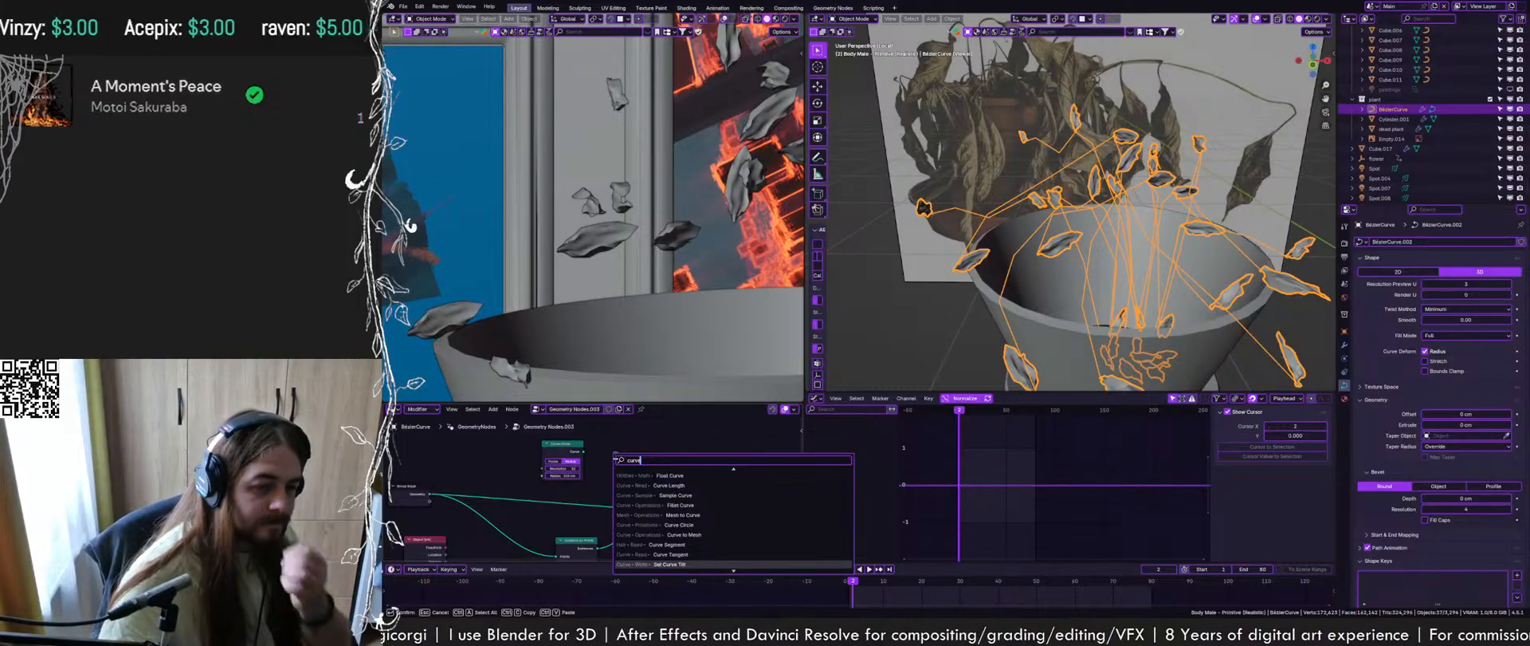
key(Down)
key(Down)
key(Down)
key(Down)
key(Down)
key(Down)
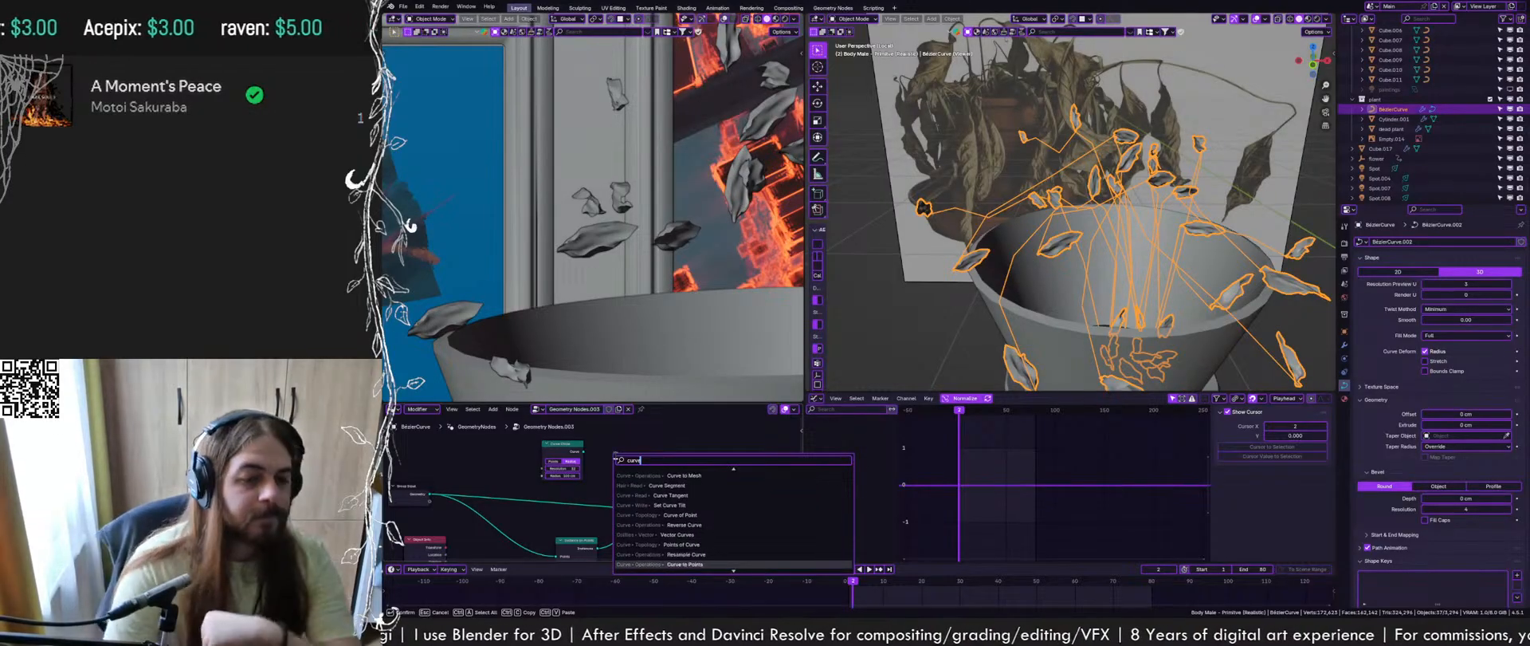
key(Down)
key(Down)
key(Down)
key(Down)
key(Down)
key(Down)
key(Down)
key(Down)
key(Down)
key(Down)
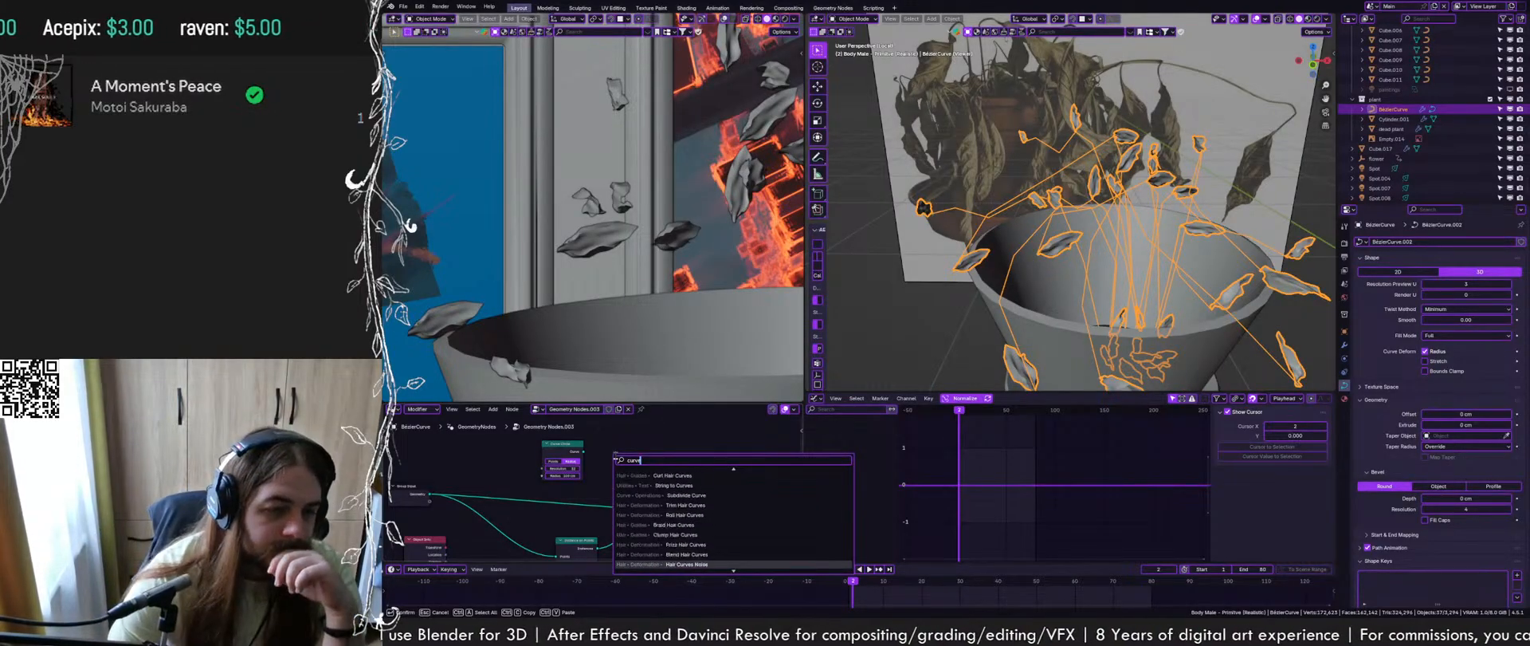
key(Down)
key(Down)
key(Down)
key(Down)
key(Down)
key(Down)
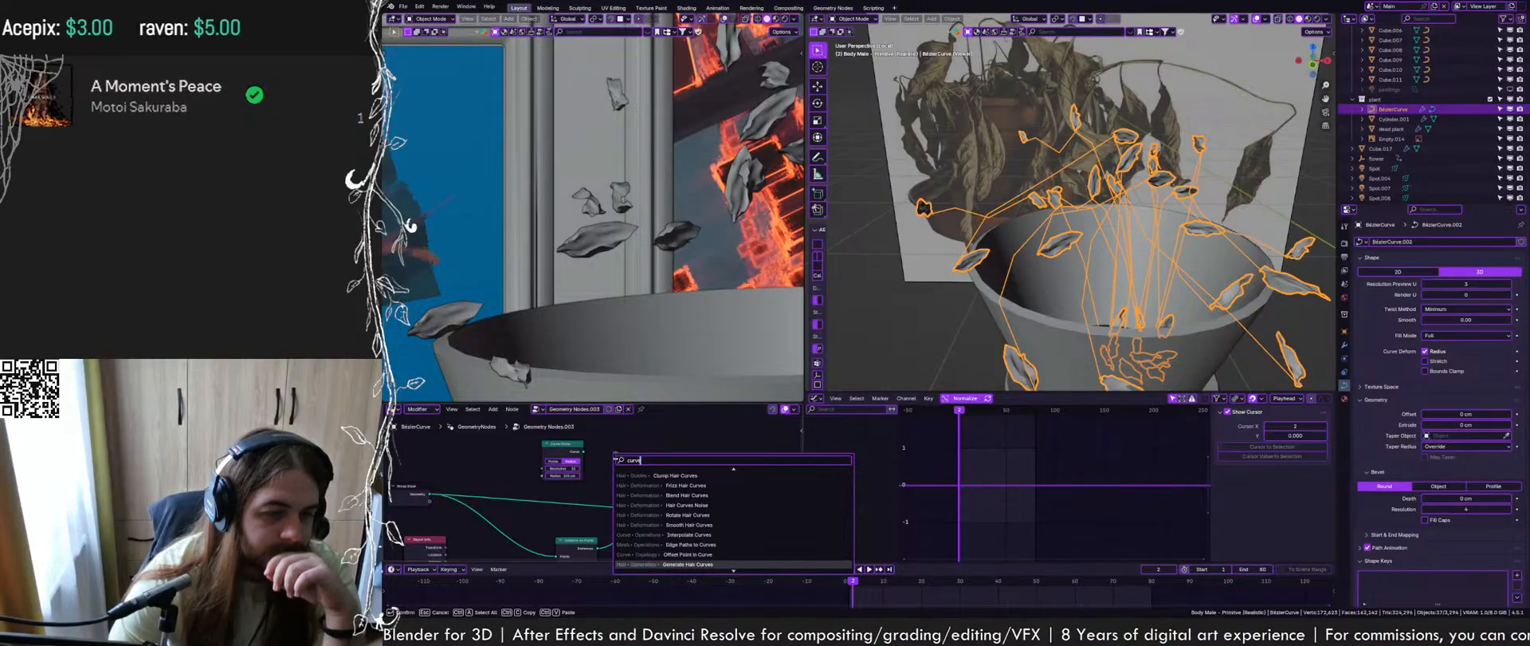
key(Down)
key(Down)
key(Down)
key(Down)
key(Down)
key(Down)
key(Down)
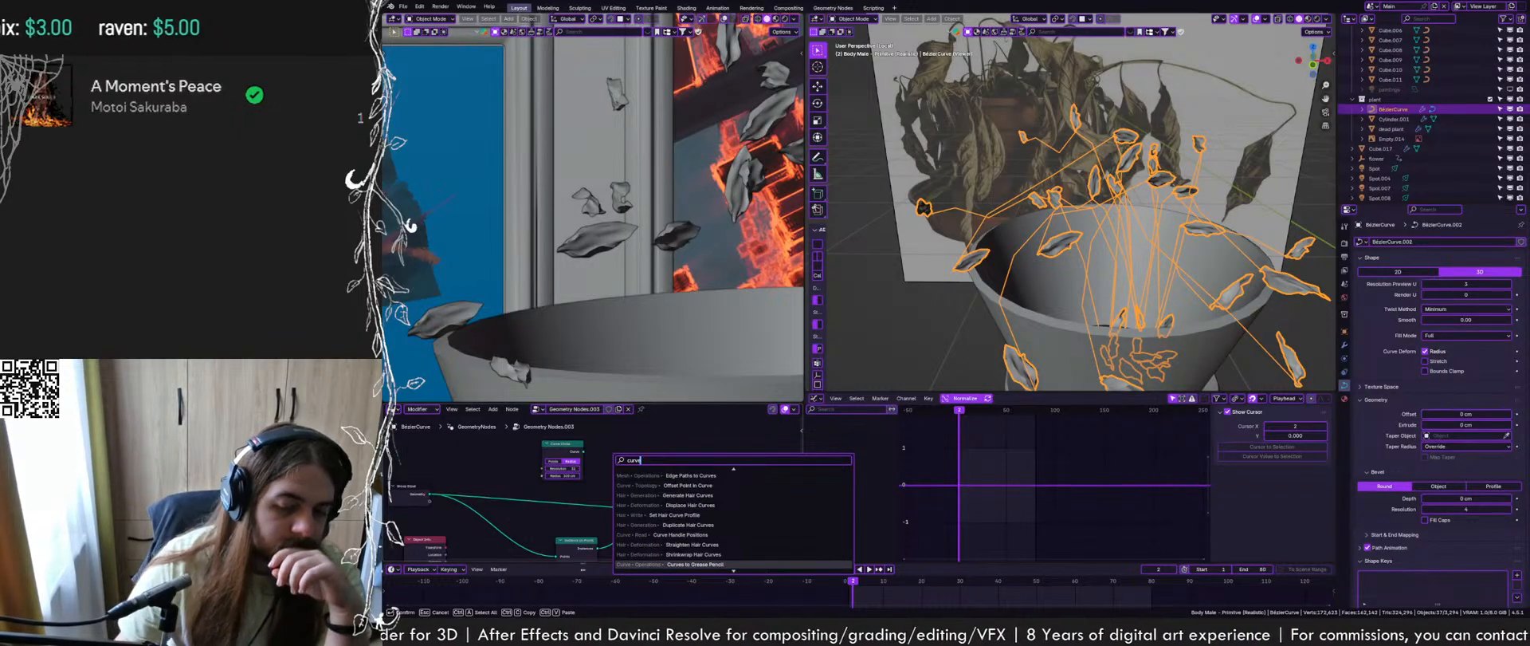
key(Escape)
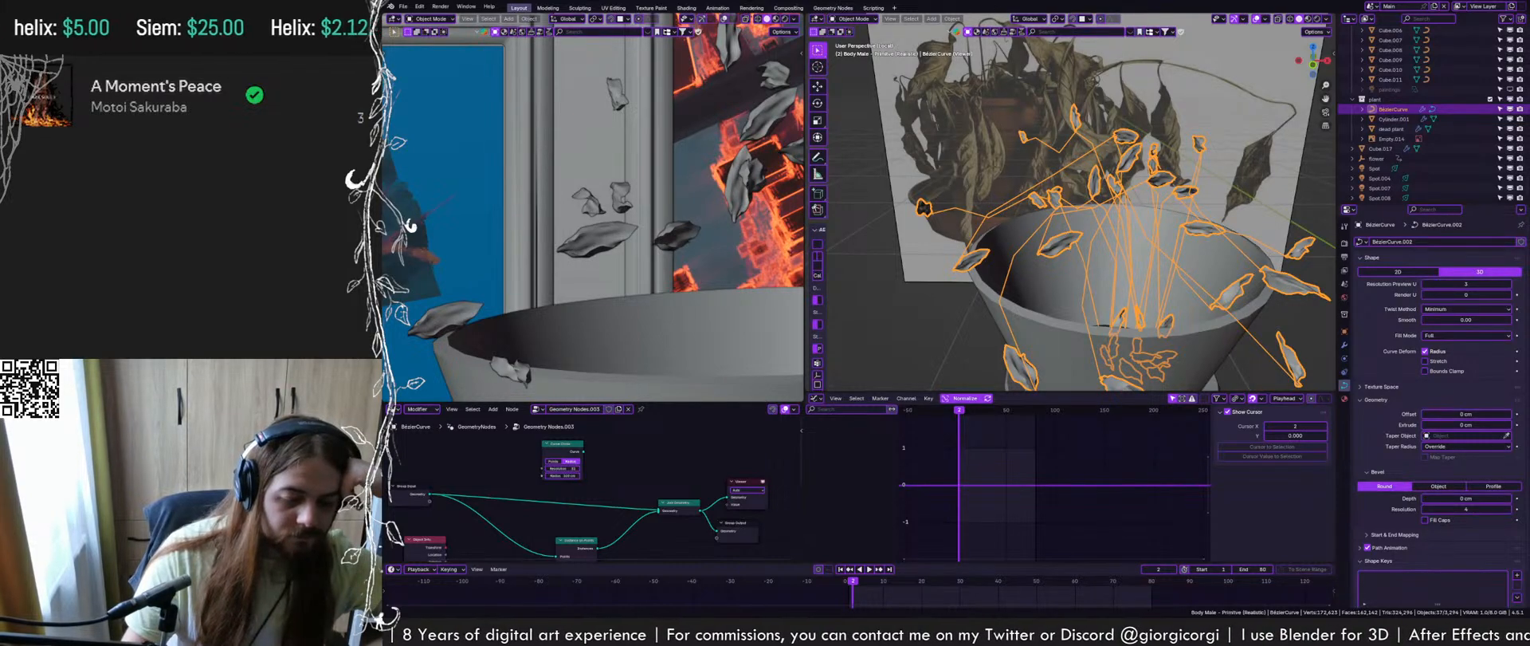
Switch to the YouTube tutorial on scaling a curve's radius and skim to the geometry nodes setup, pausing on the Curve Circle node
key(alt+Tab)
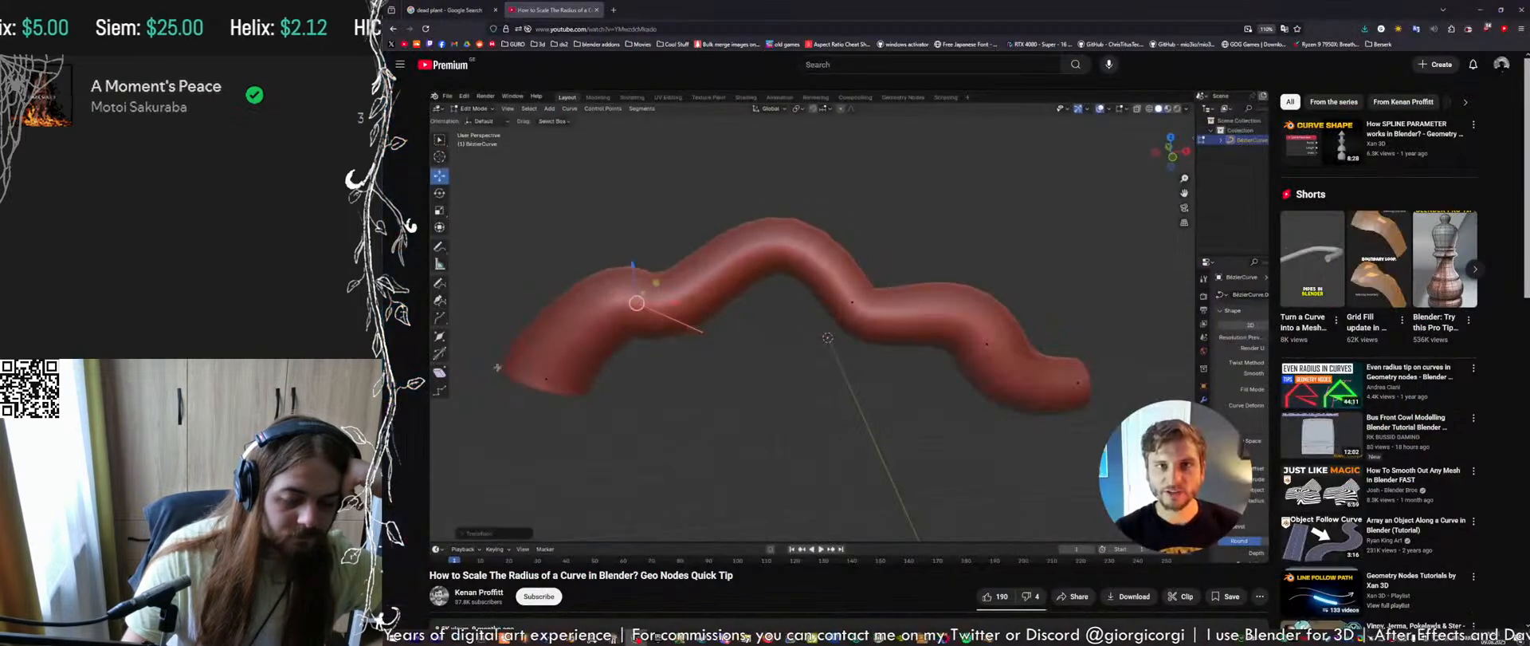
mouse_move(480, 545)
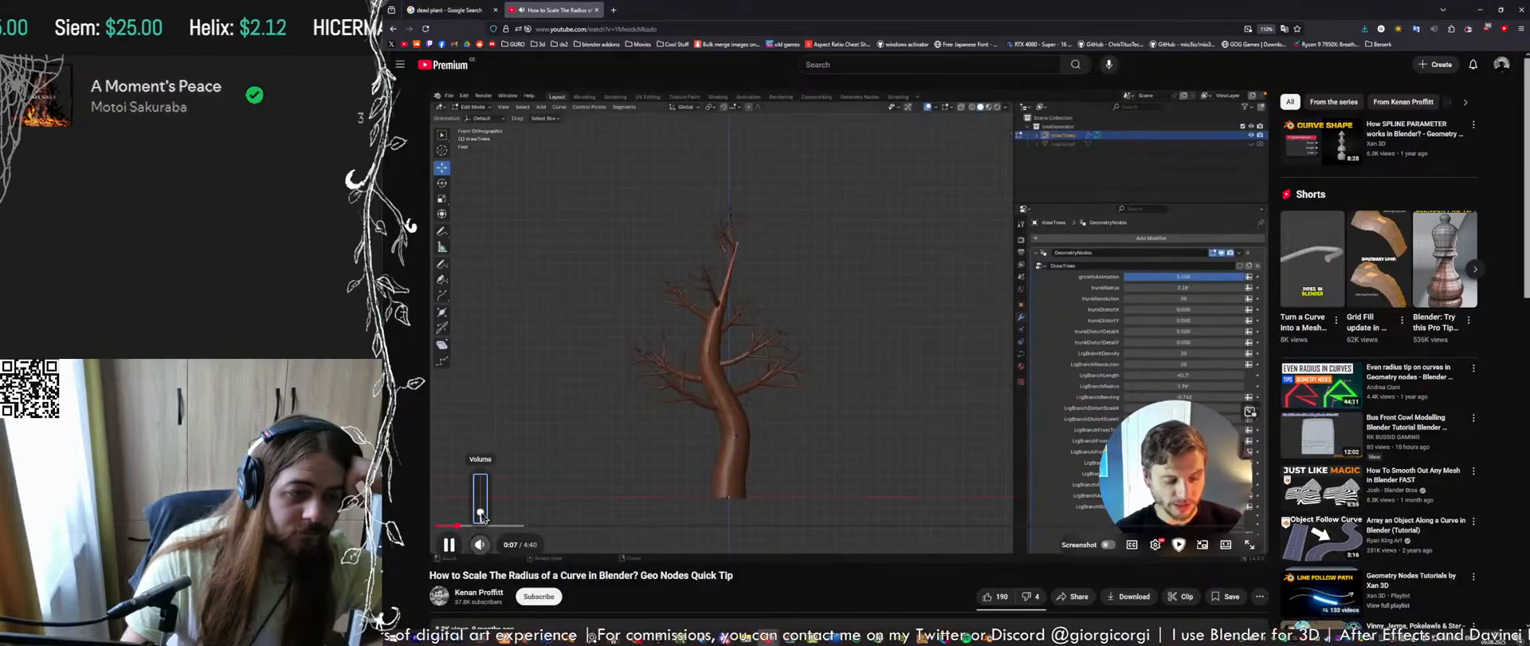
drag(481, 518, 481, 509)
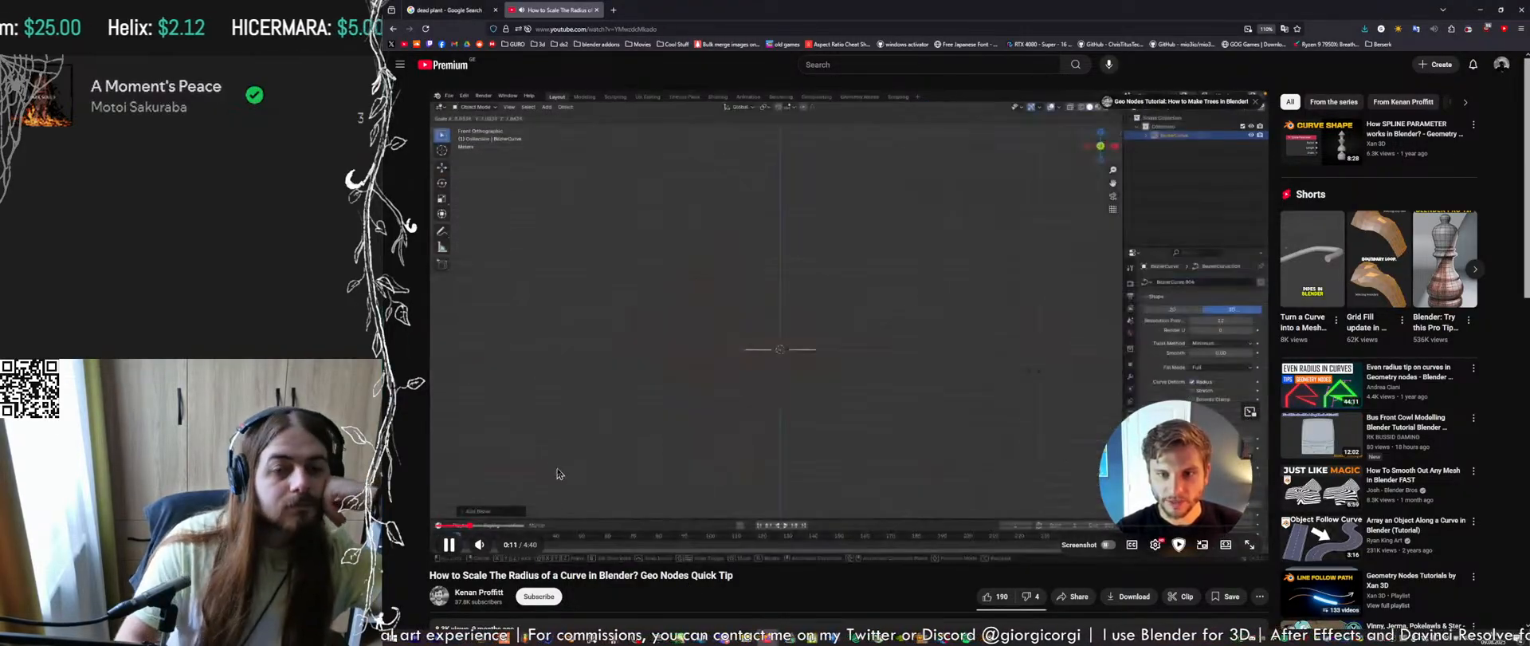
drag(504, 524, 540, 526)
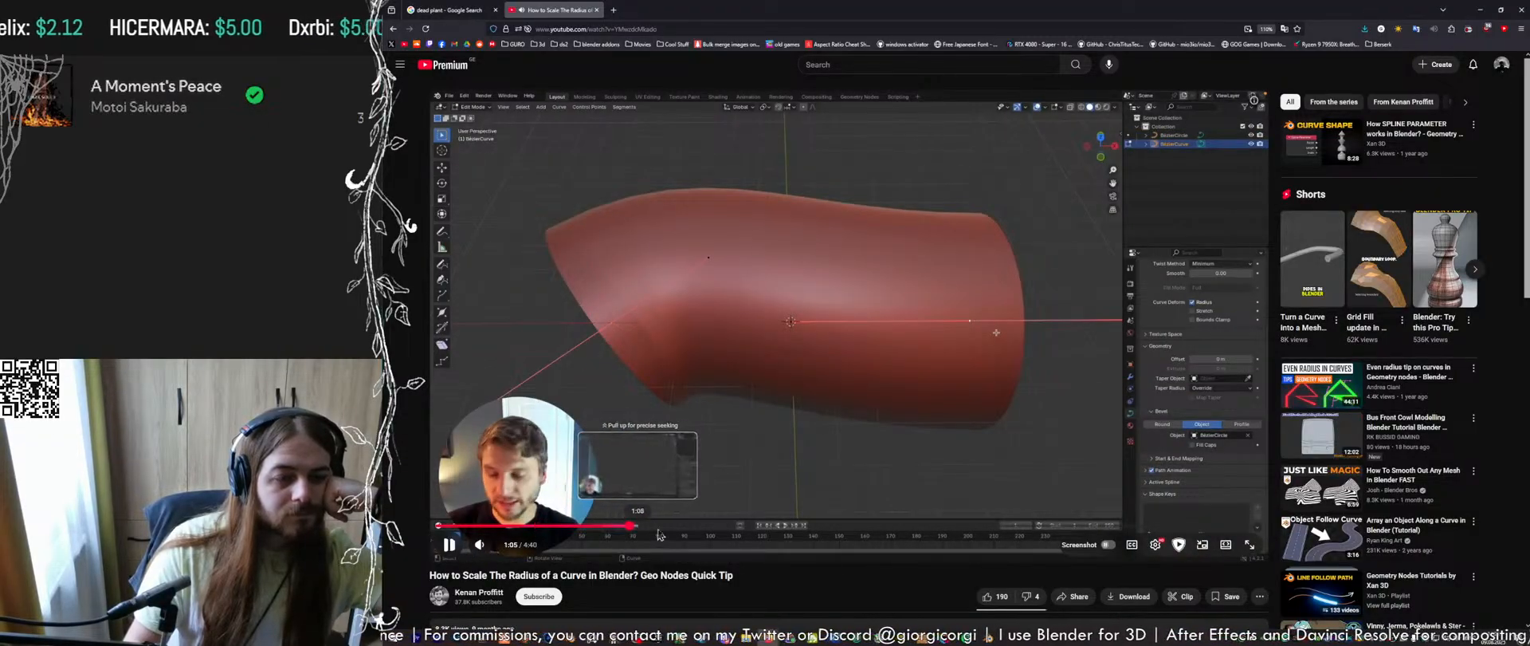
click(629, 525)
drag(681, 528, 683, 527)
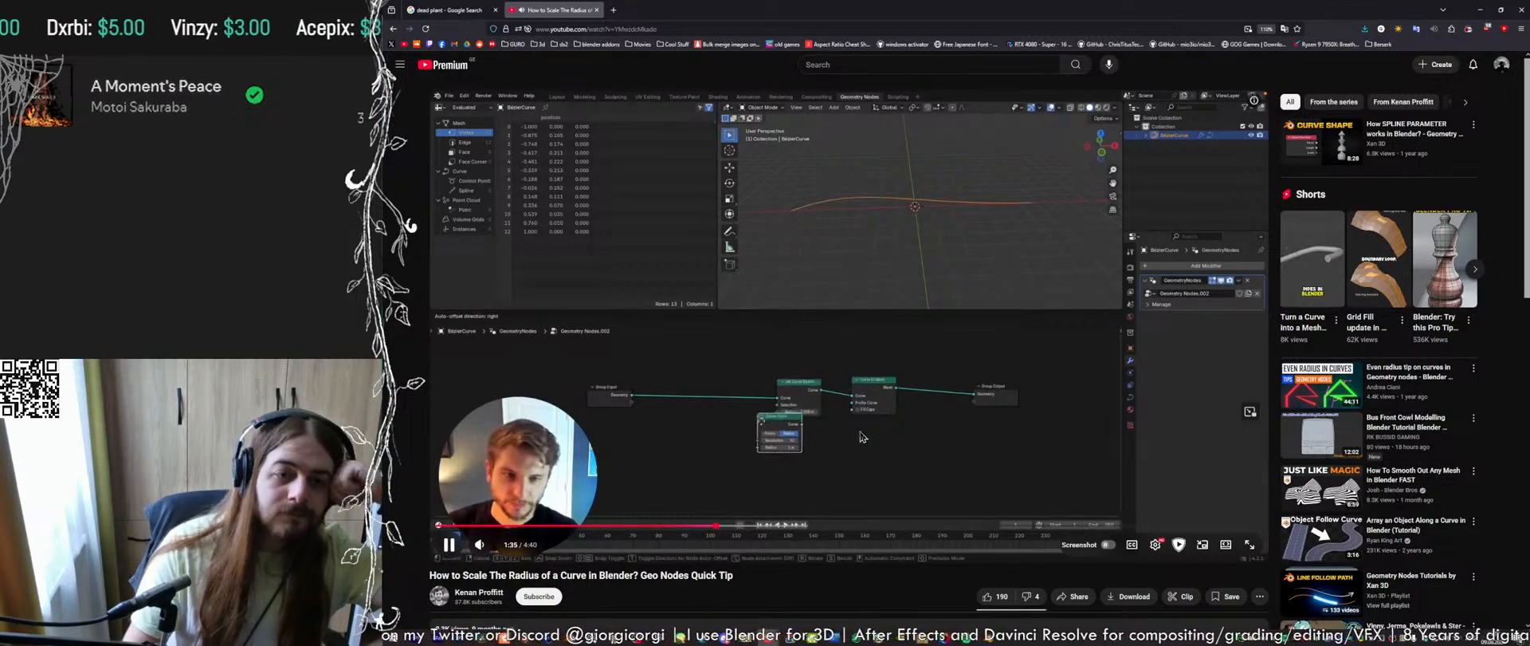
key(space)
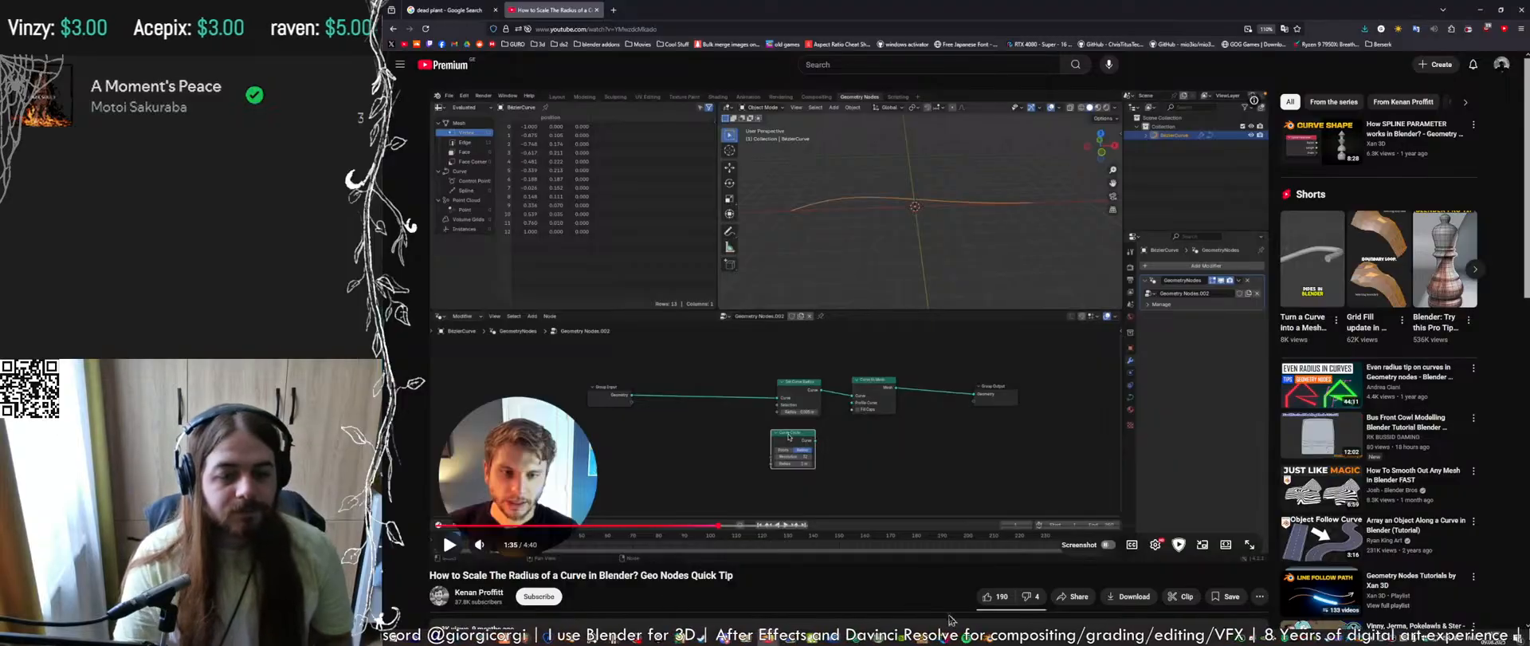
Return to Blender, shift the Curve Circle node aside, and insert a Set Curve Radius node on the link from Group Input to Join Geometry
key(alt+Tab)
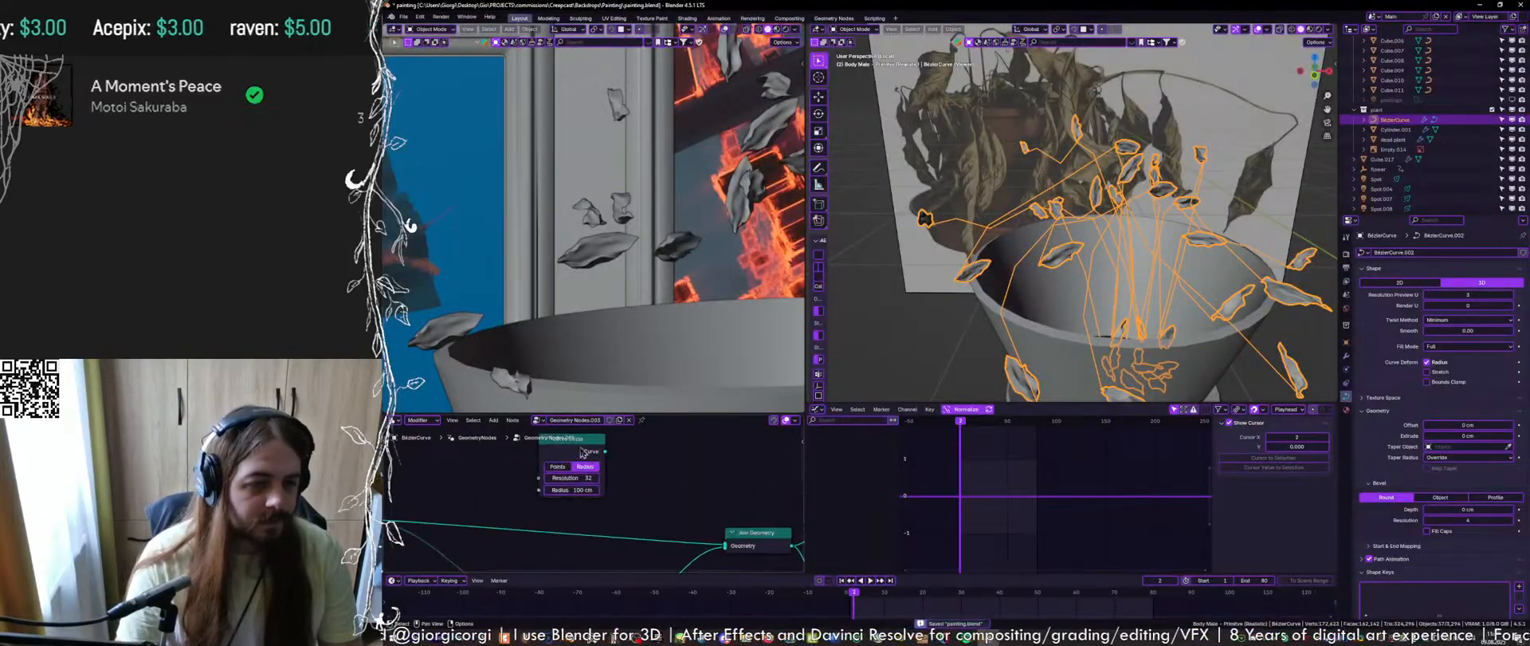
drag(534, 471, 519, 456)
text(et)
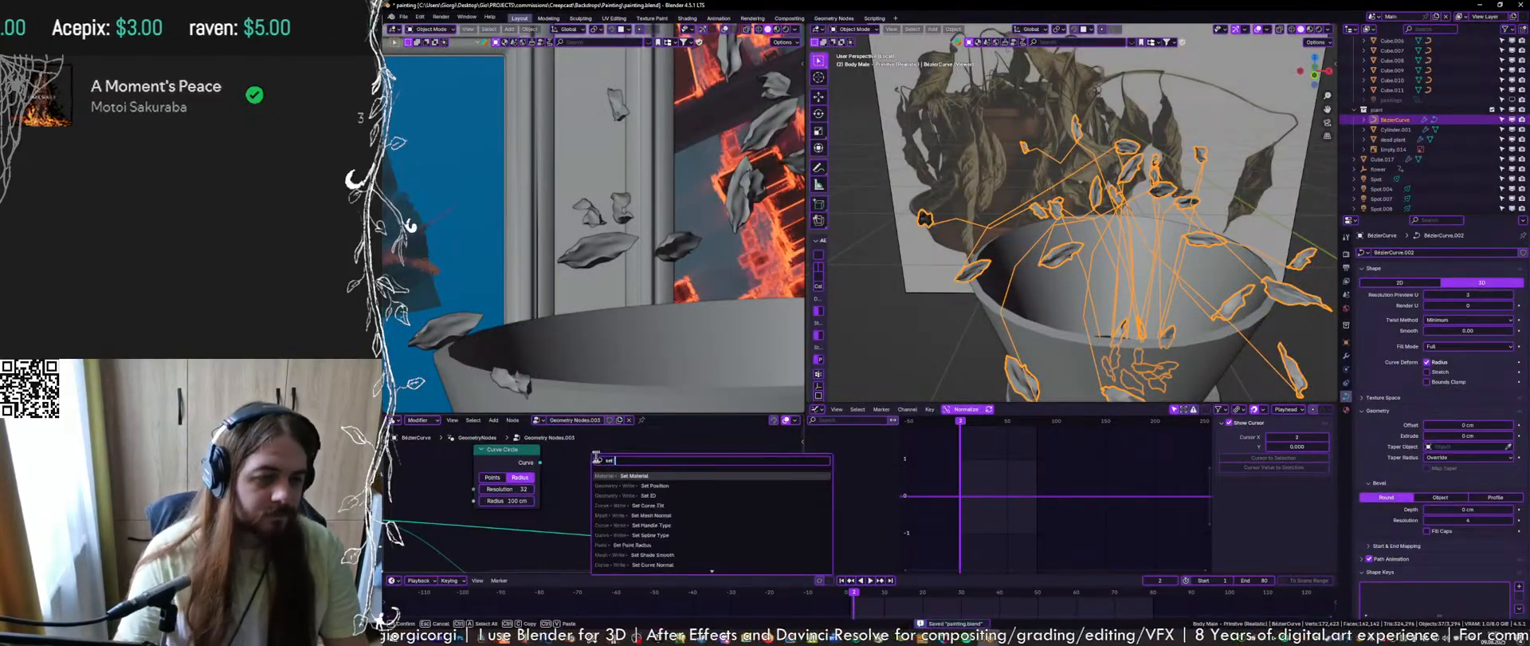
text( curve ra)
key(Return)
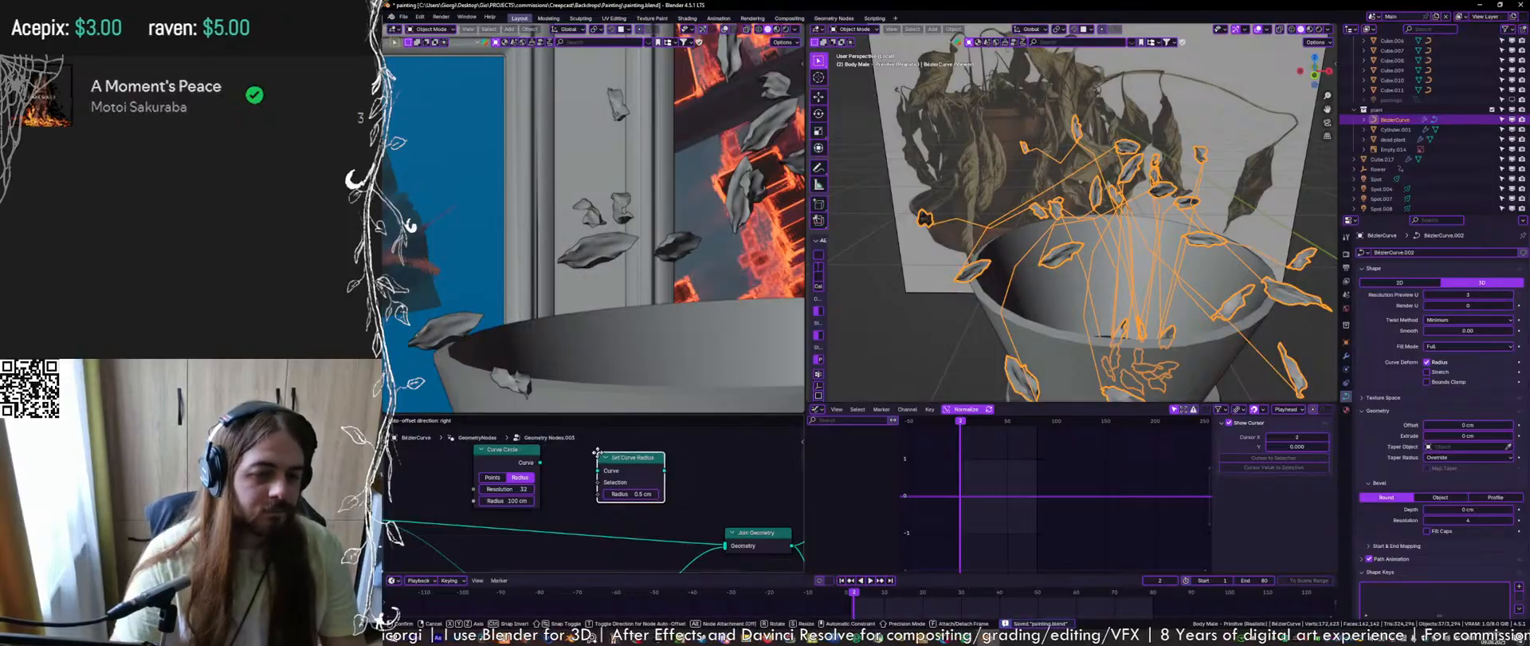
click(518, 514)
Insert a Curve to Mesh node between Set Curve Radius and Join Geometry and feed the Curve Circle into its Profile Curve
key(shift+a)
text(c)
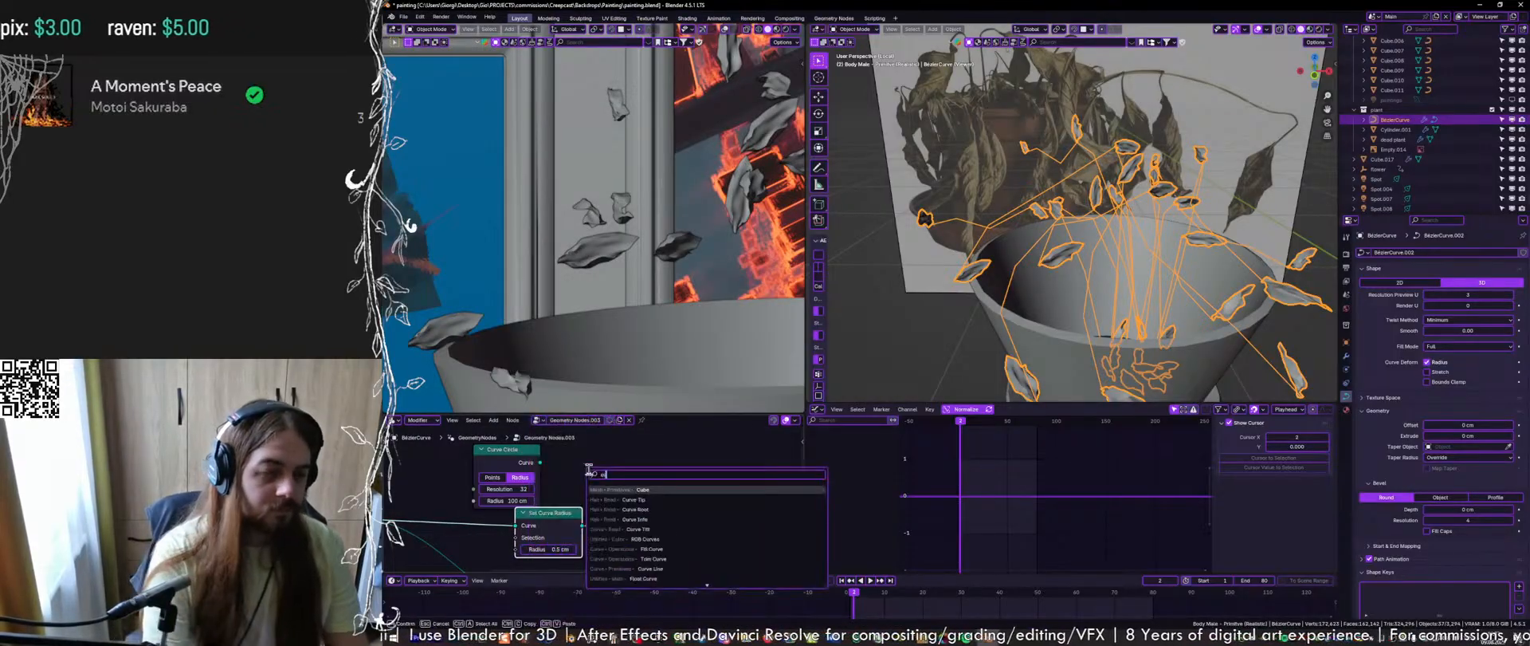
text(urve to)
key(Return)
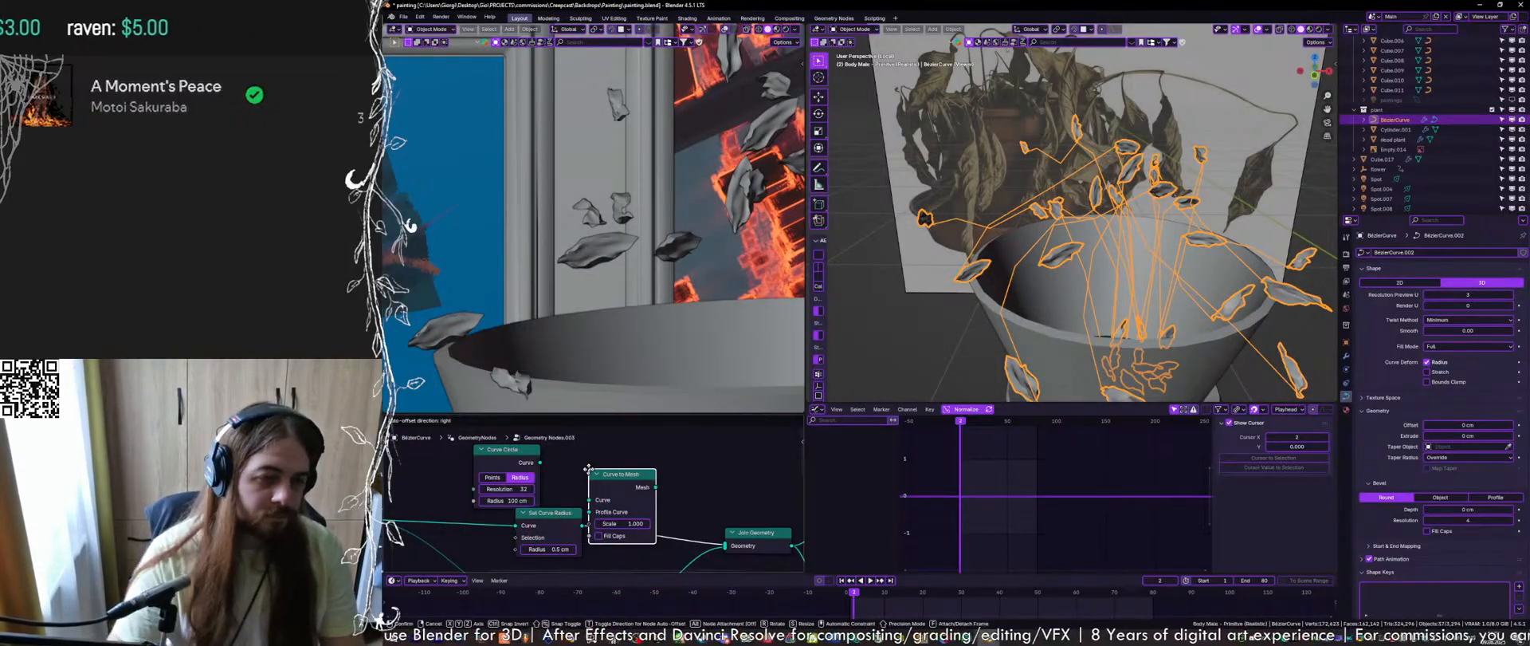
click(590, 476)
drag(538, 462, 602, 518)
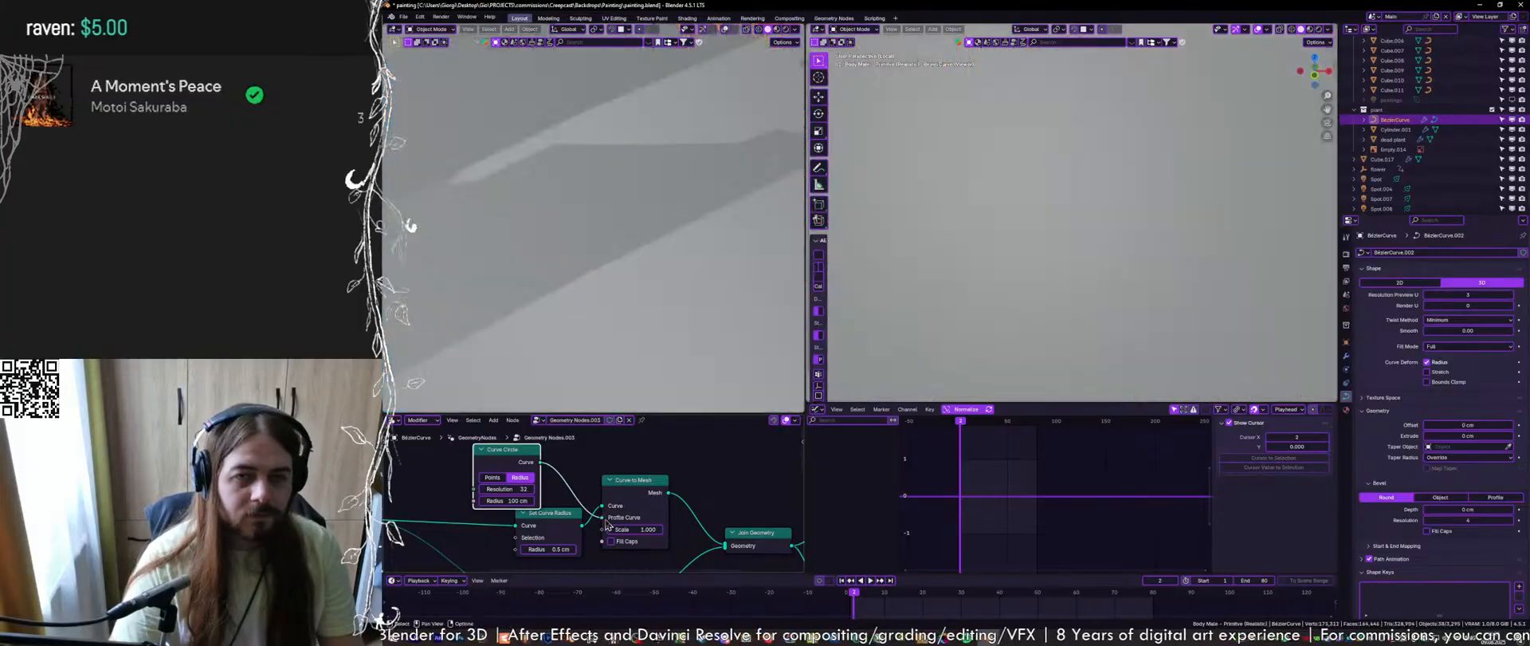
Set the Curve Circle's radius to 0.2 cm and save the file
drag(504, 490, 483, 500)
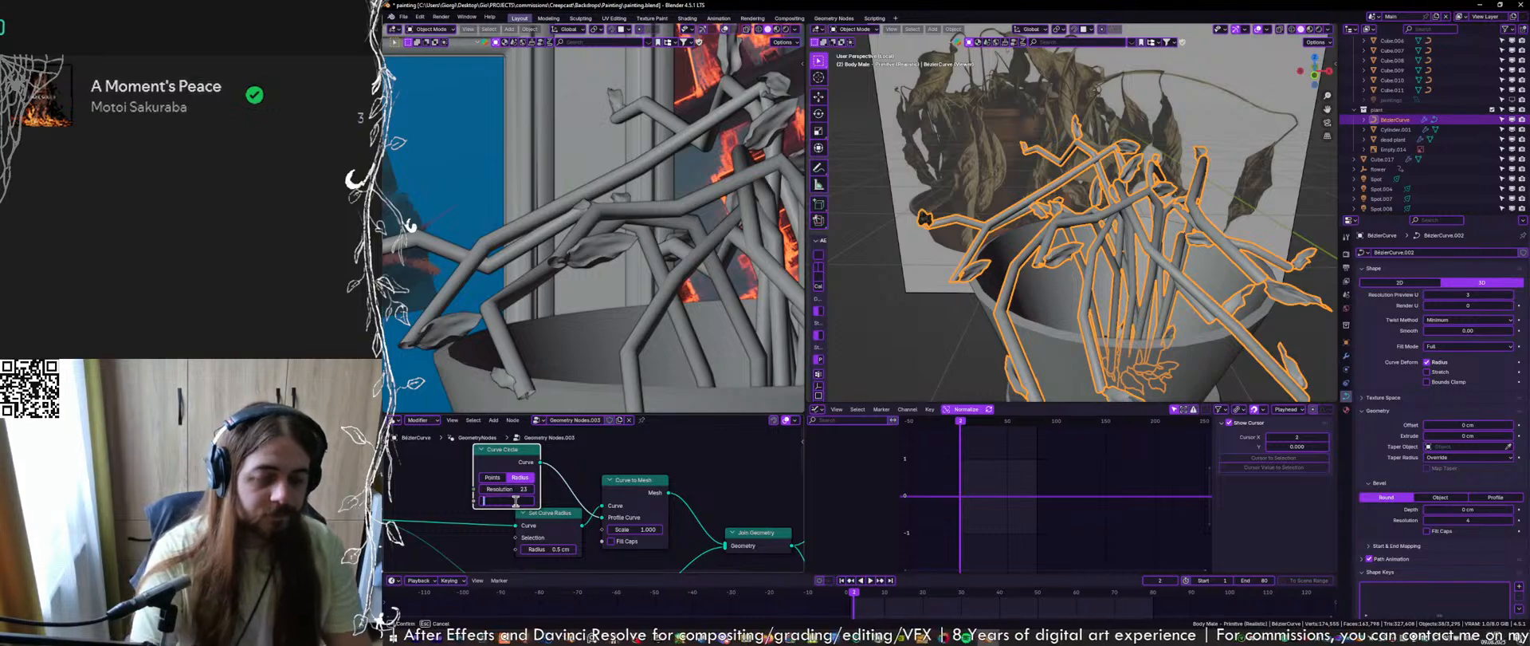
text(.2)
key(Return)
scroll(526, 506, down, 2)
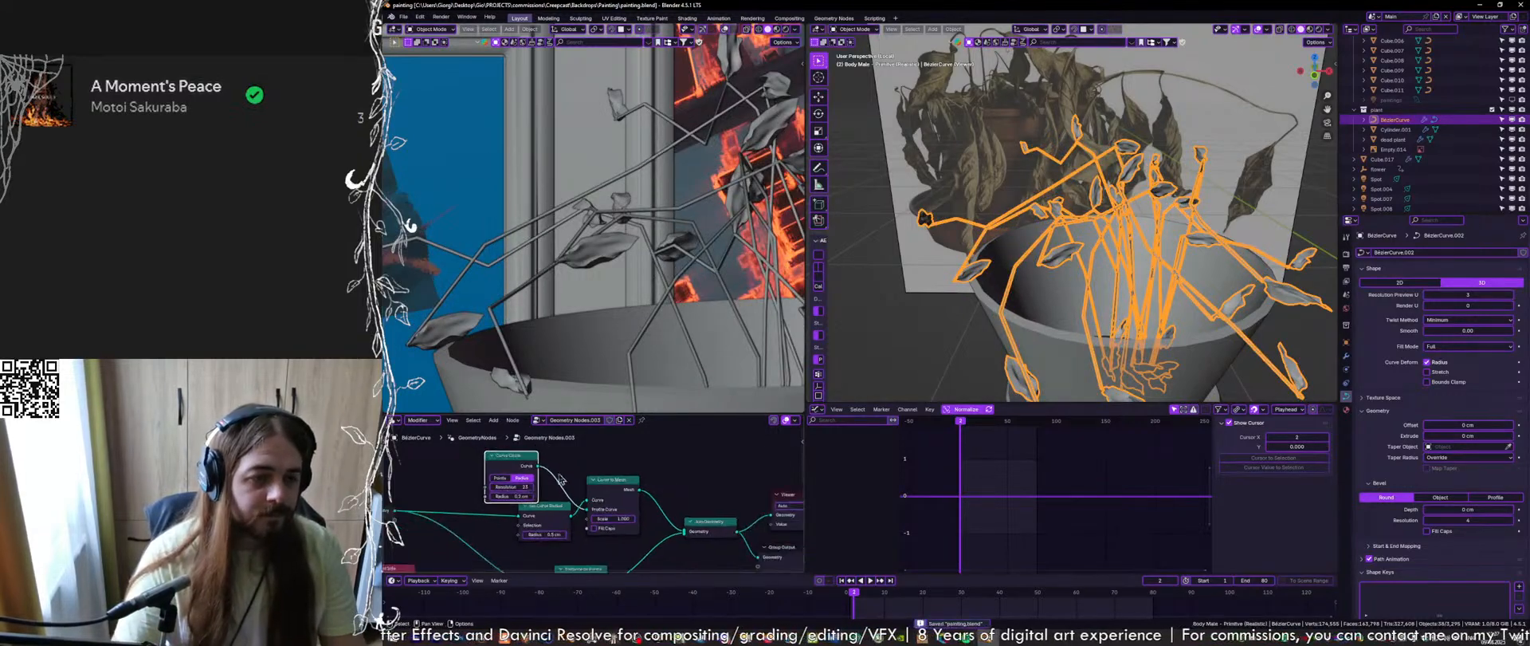
key(ctrl+s)
Lower the Curve Circle's resolution and arrange the node below Set Curve Radius, beside Curve to Mesh
scroll(558, 513, up, 1)
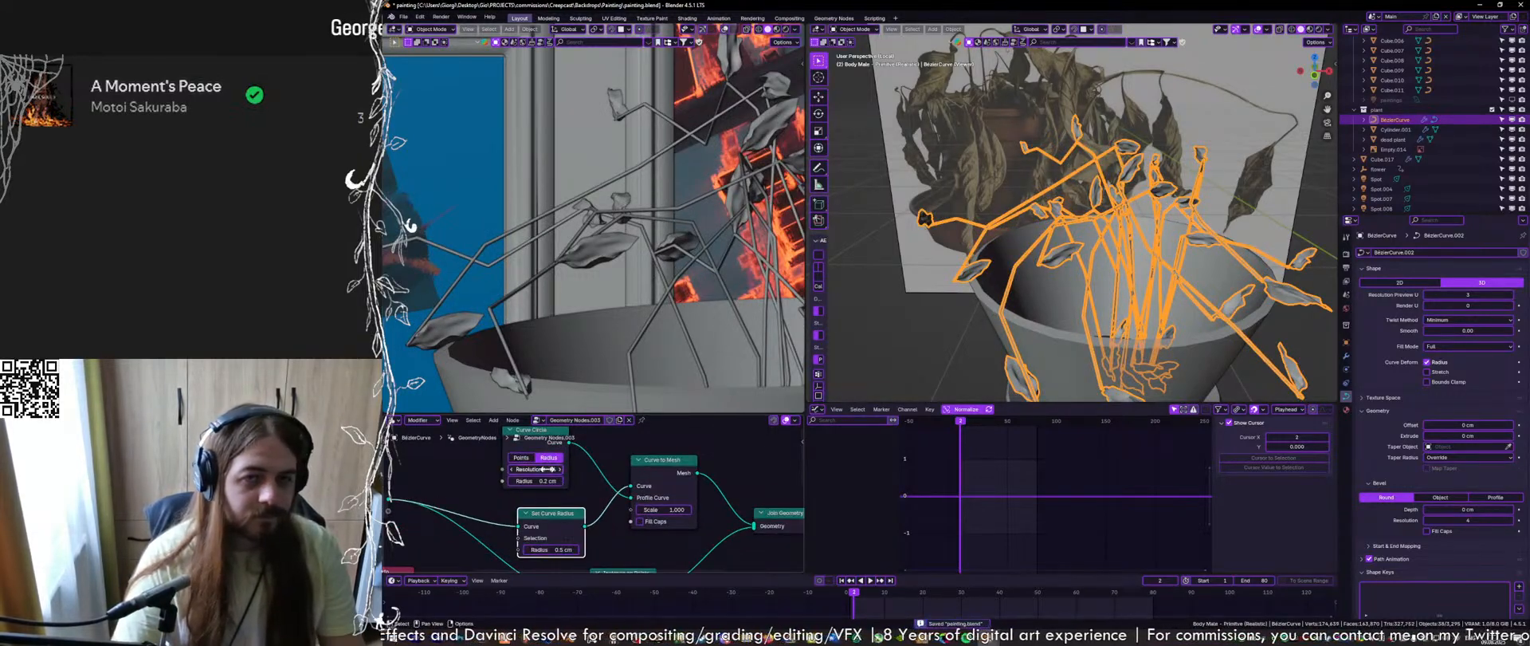
scroll(550, 470, down, 3)
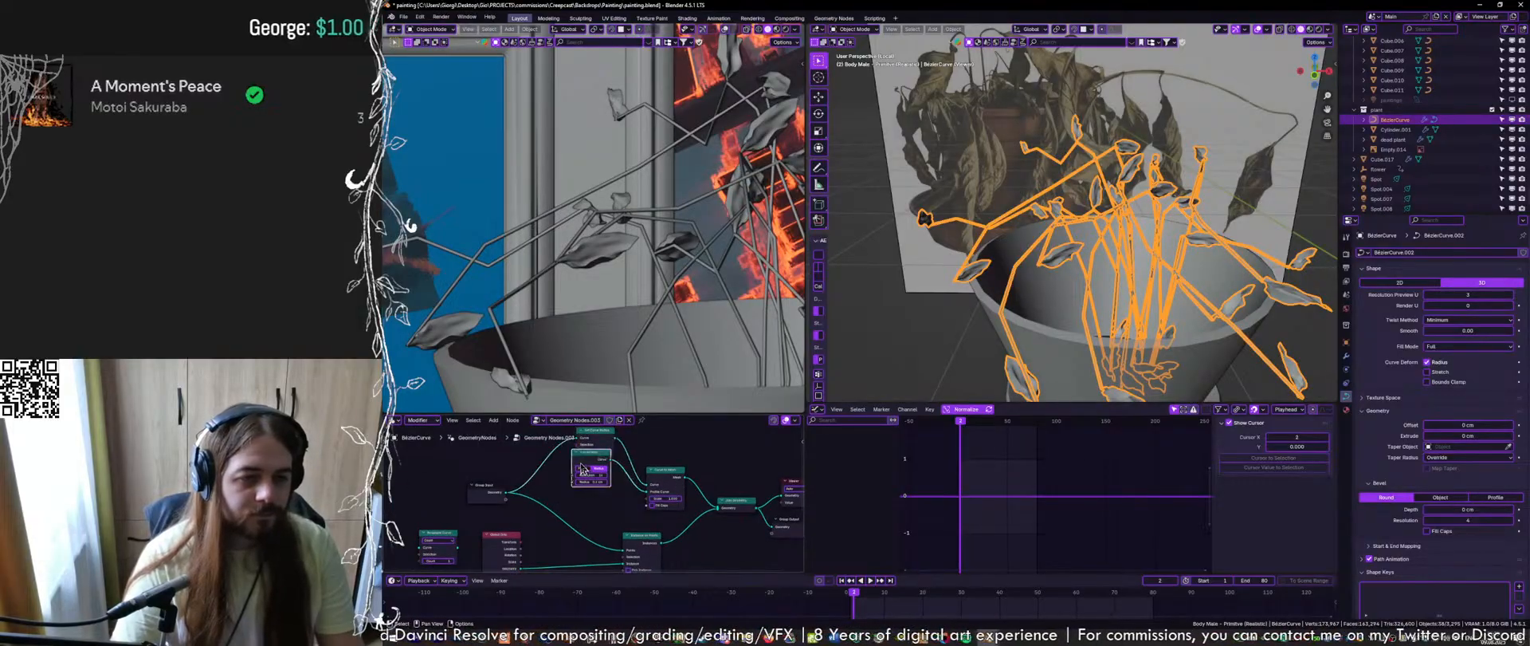
drag(581, 464, 586, 492)
middle_drag(709, 493, 664, 490)
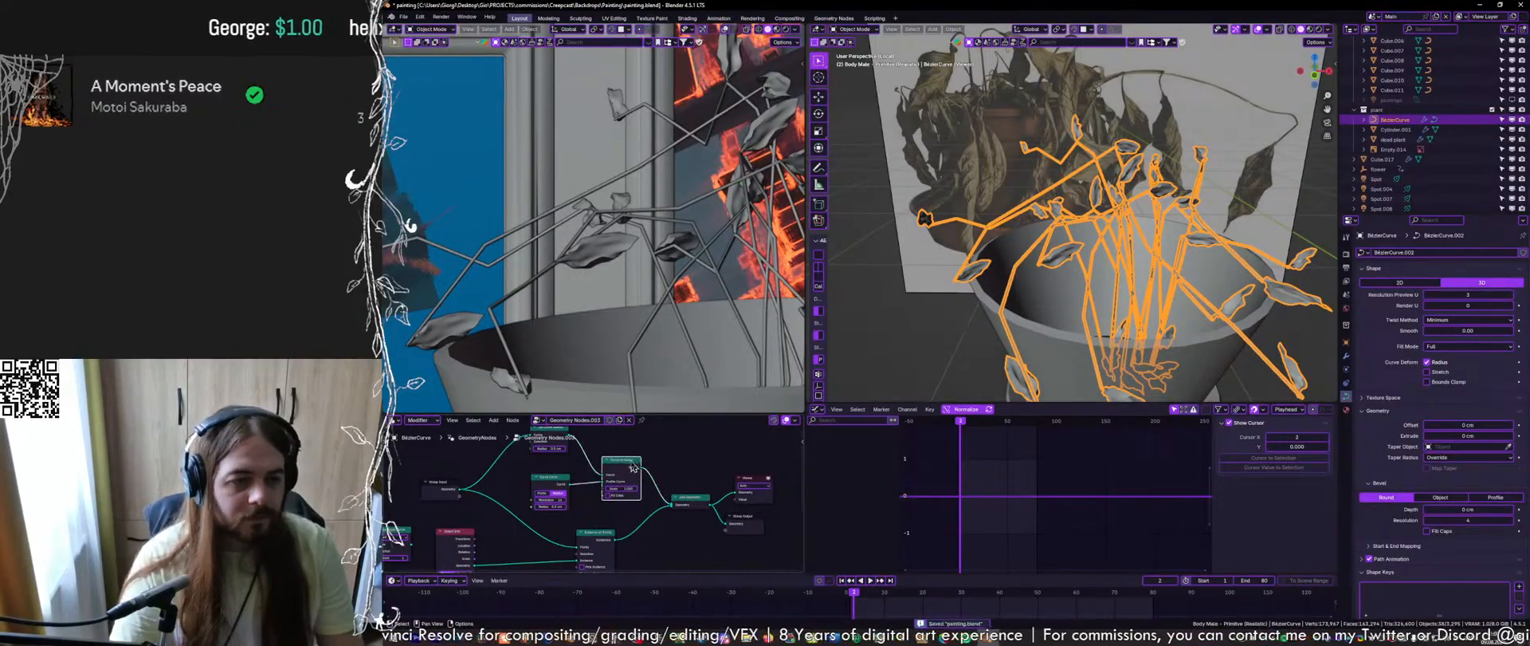
Insert a Resample Curve node in Count mode on the link between Group Input and Set Curve Radius
scroll(590, 482, up, 3)
middle_drag(610, 510, 588, 474)
key(shift+a)
text(re)
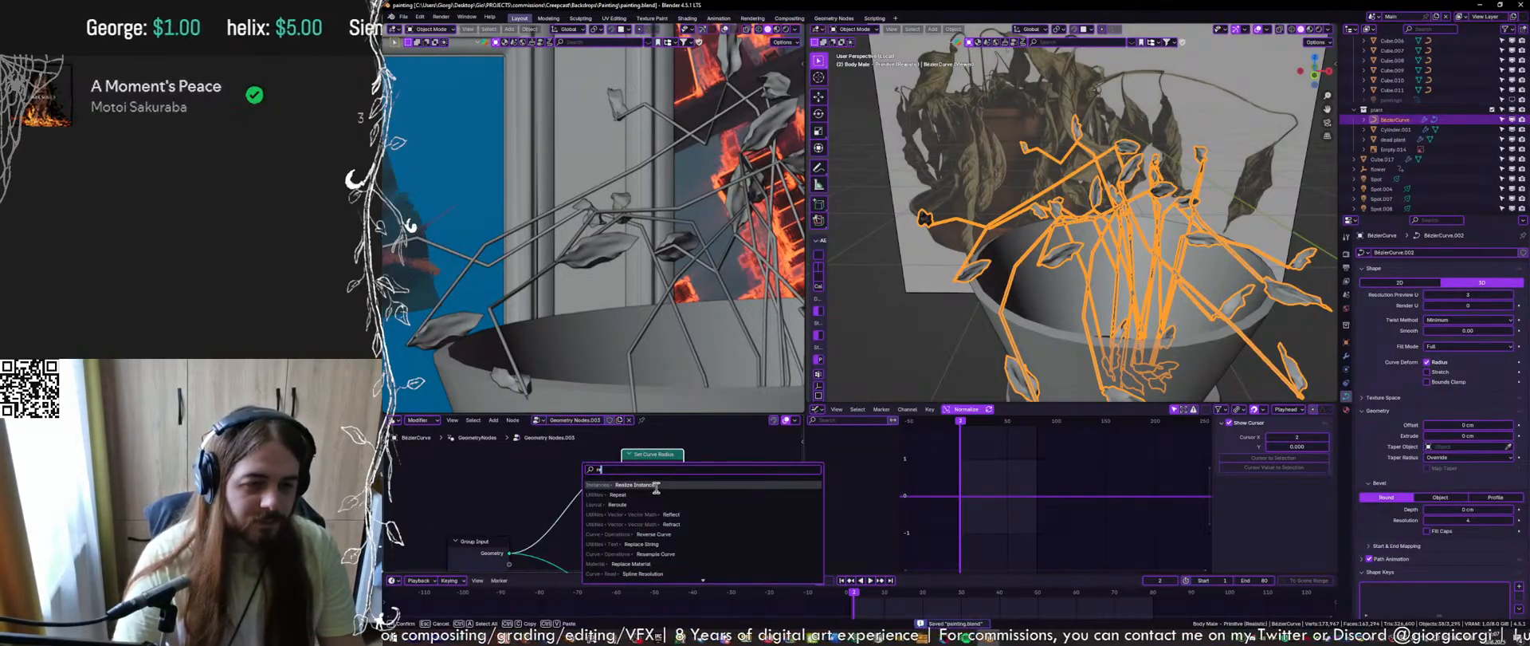
text(sampl)
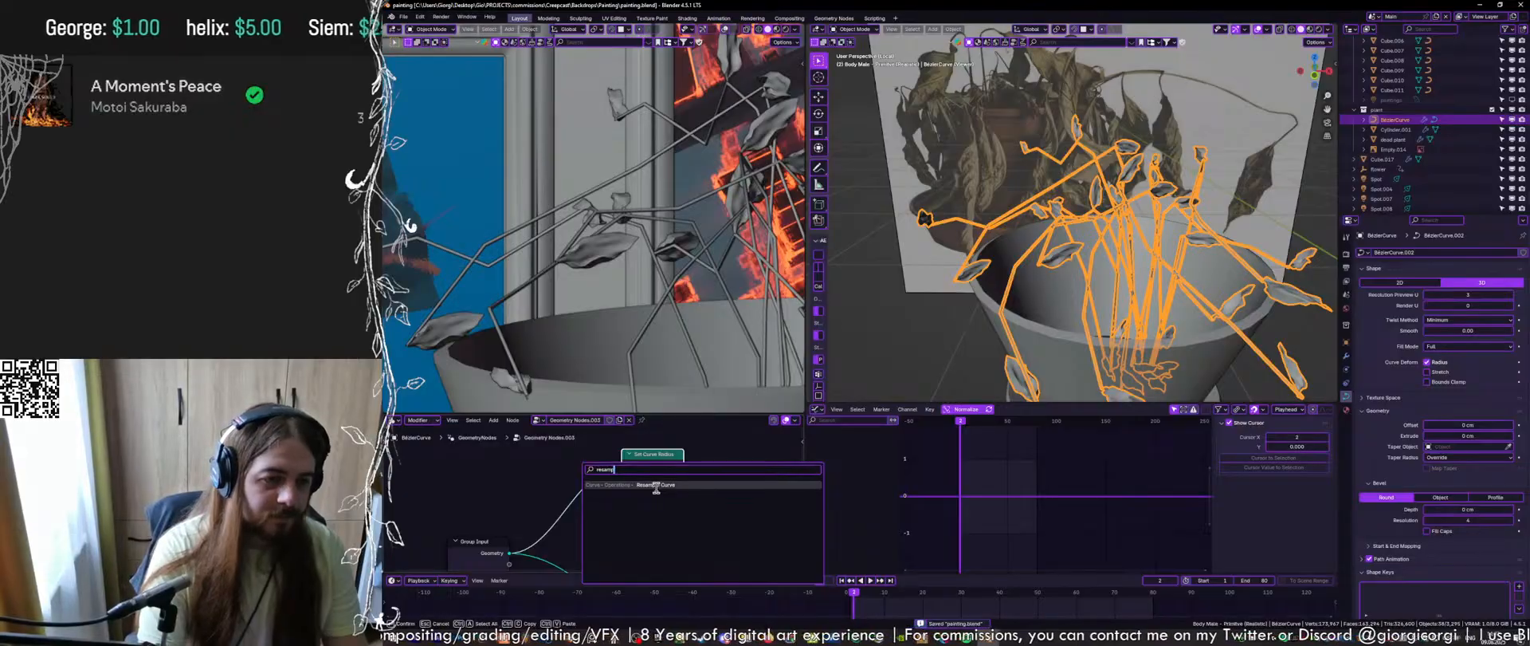
click(656, 485)
click(586, 470)
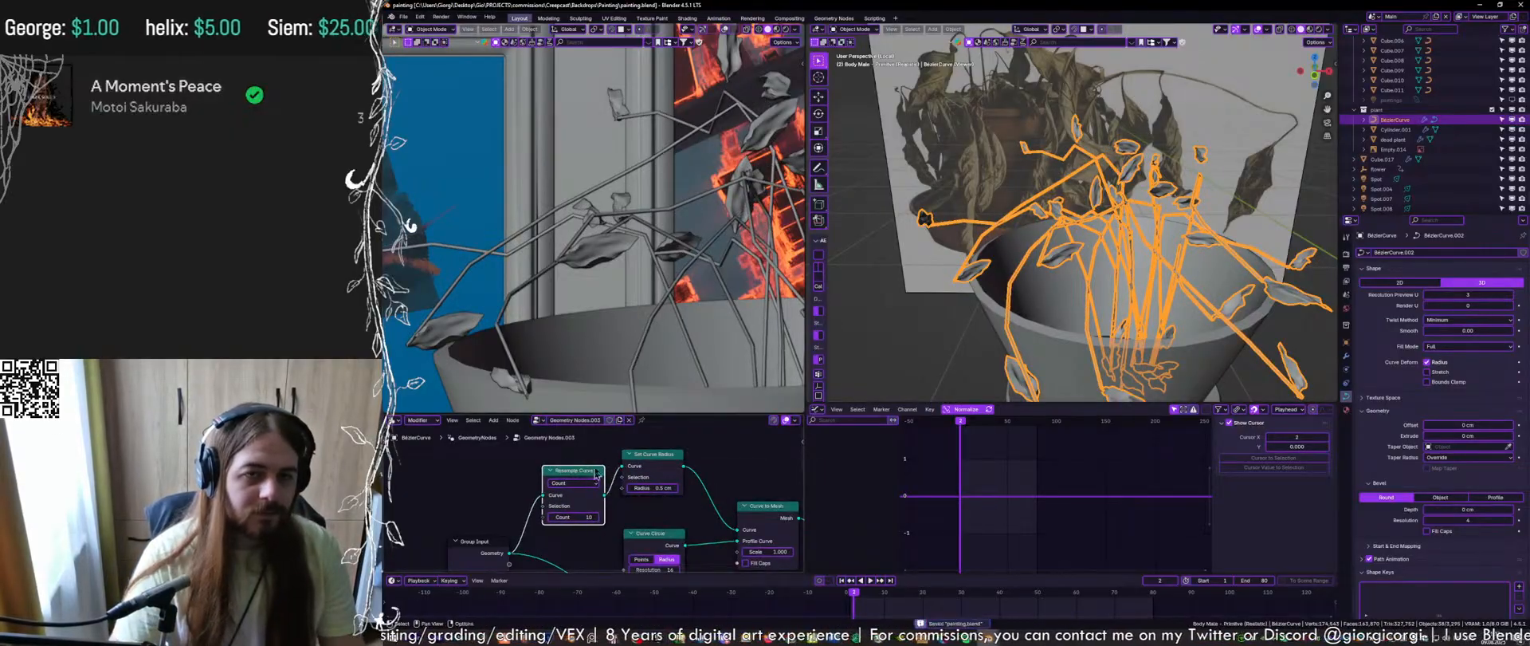
scroll(595, 517, up, 1)
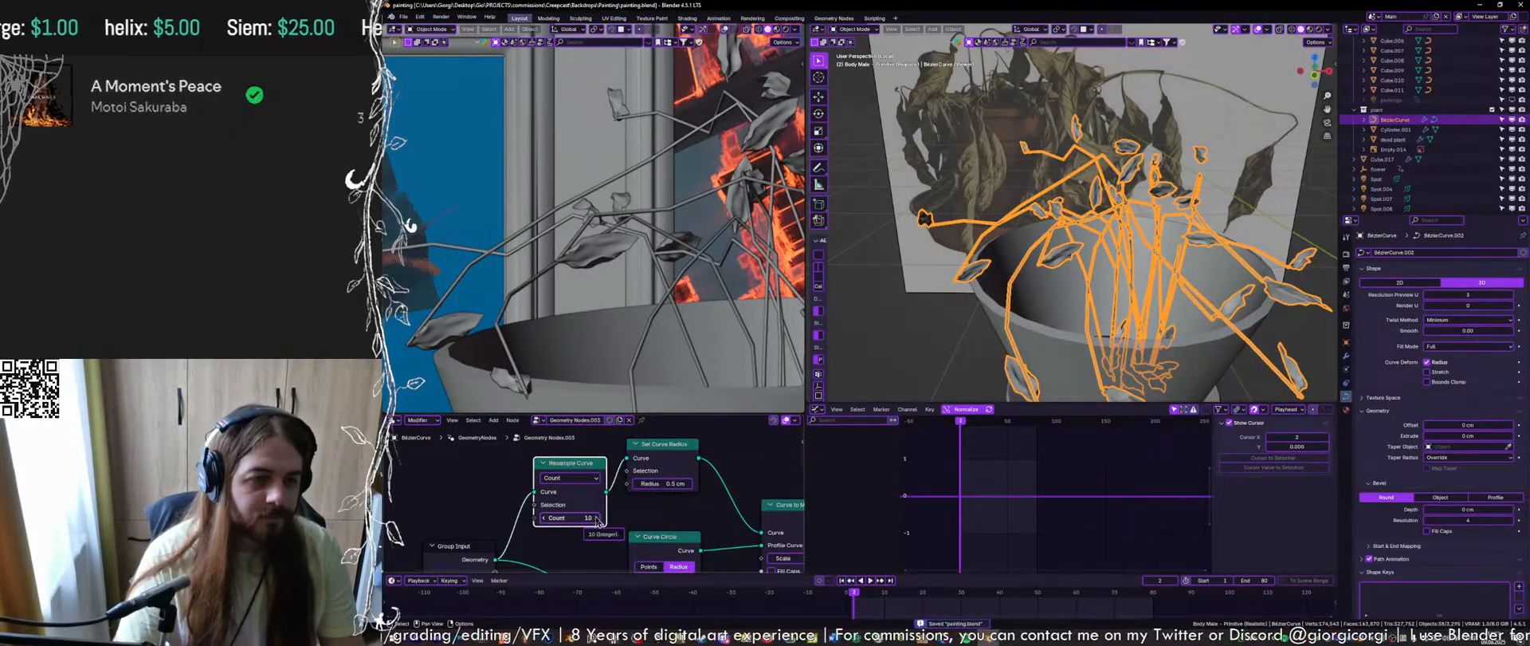
Raise the Resample Curve count to 11 and check the stems against the pot in the scene view
click(597, 518)
scroll(628, 239, down, 2)
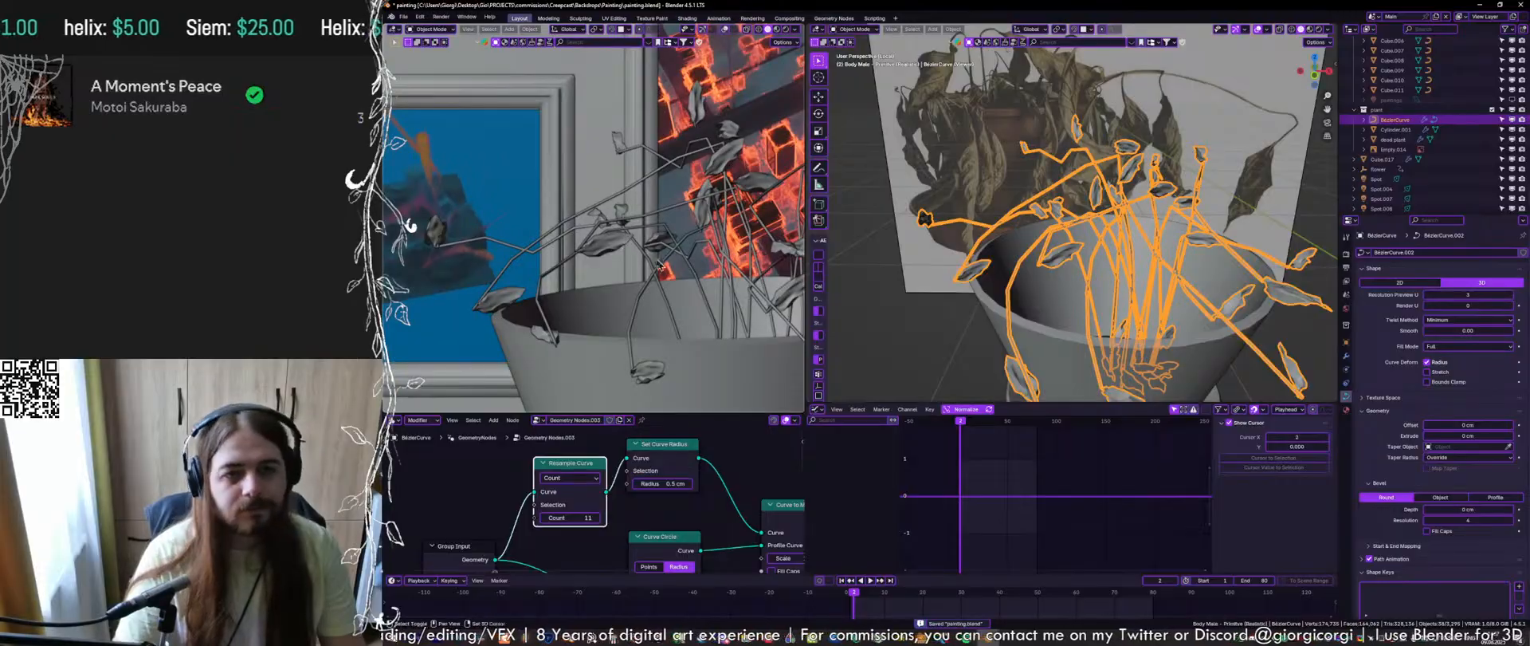
shift+middle_drag(660, 265, 591, 272)
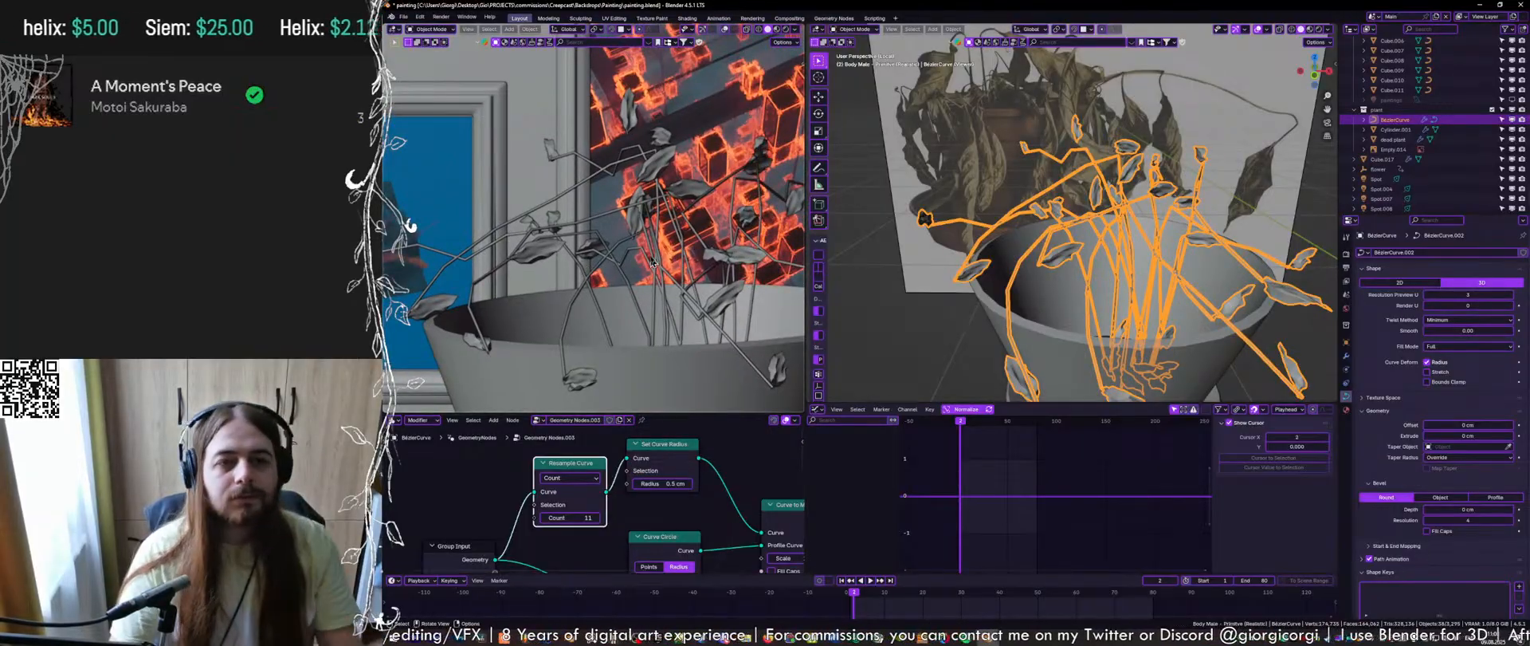
scroll(679, 229, down, 2)
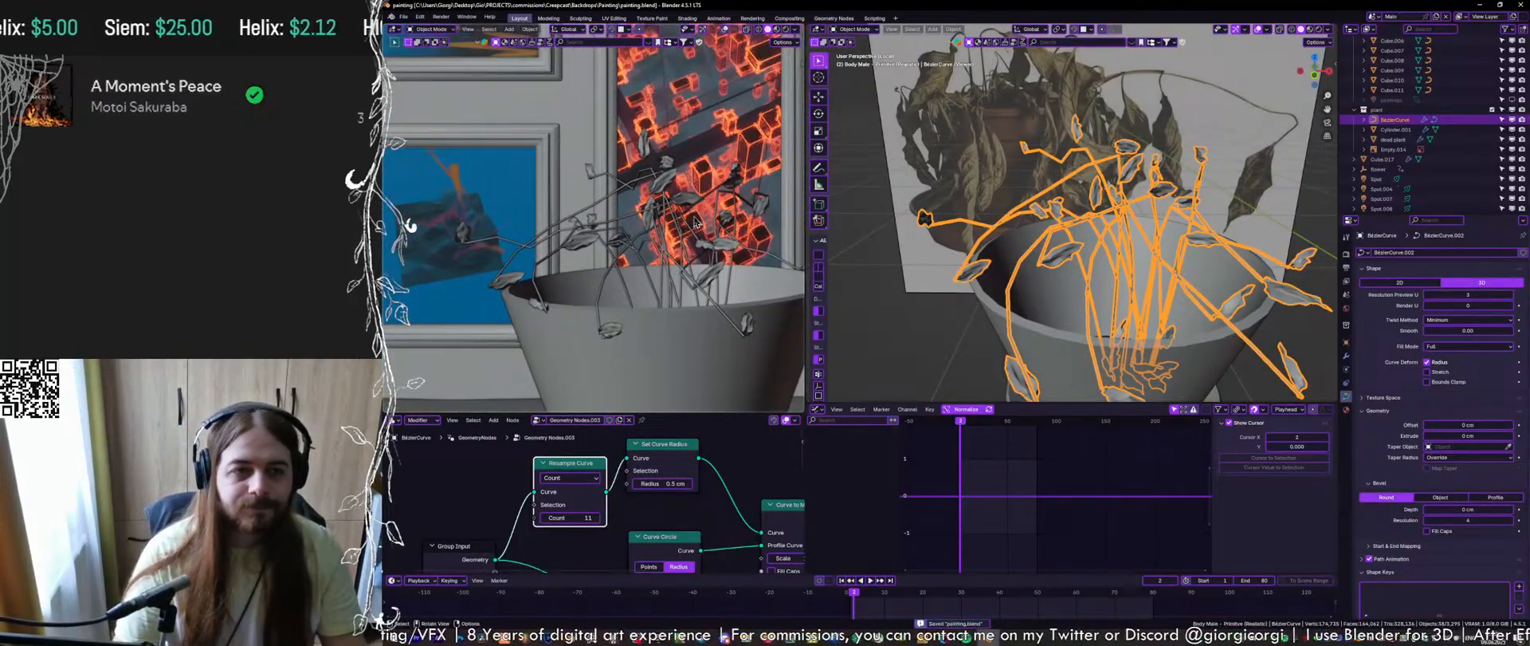
Detach Resample Curve from the stem branch and reinsert it right after Group Input so it feeds both the stem and leaf branches
middle_drag(711, 529, 666, 451)
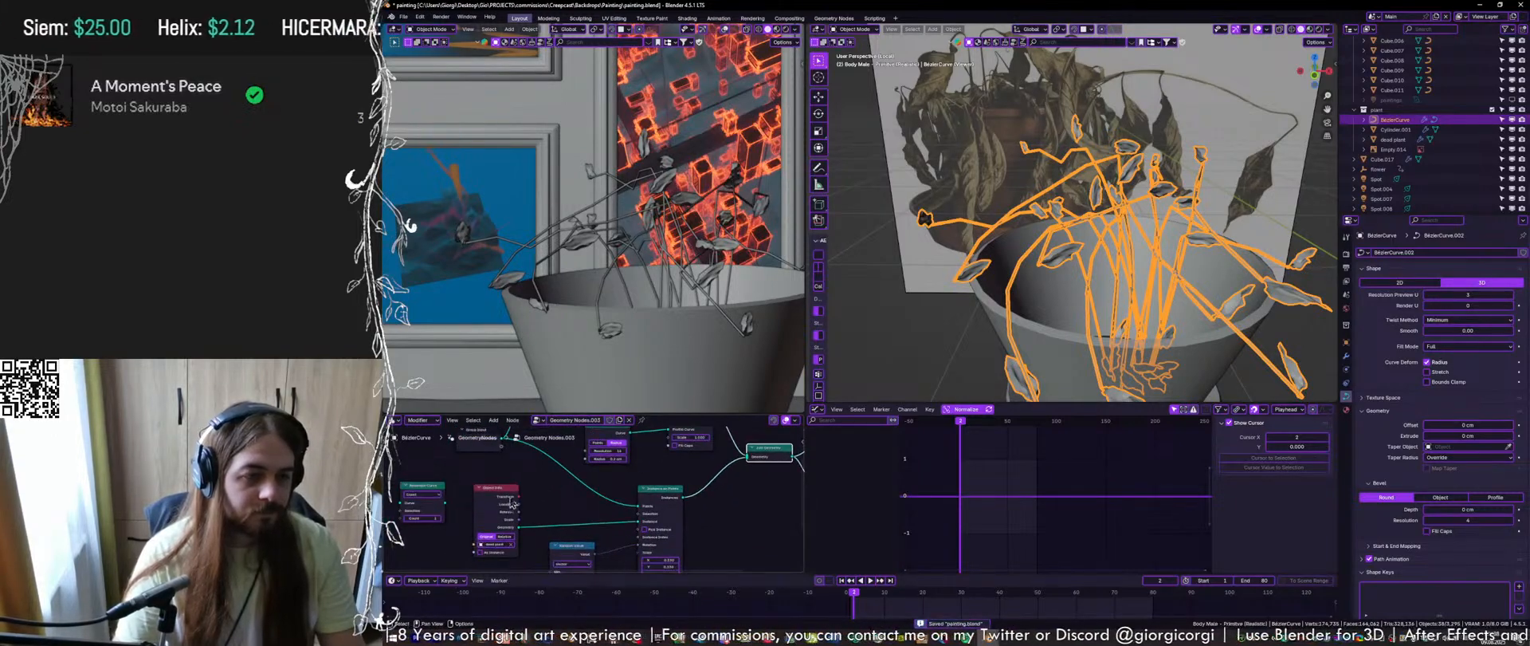
middle_drag(514, 502, 556, 528)
drag(481, 497, 438, 492)
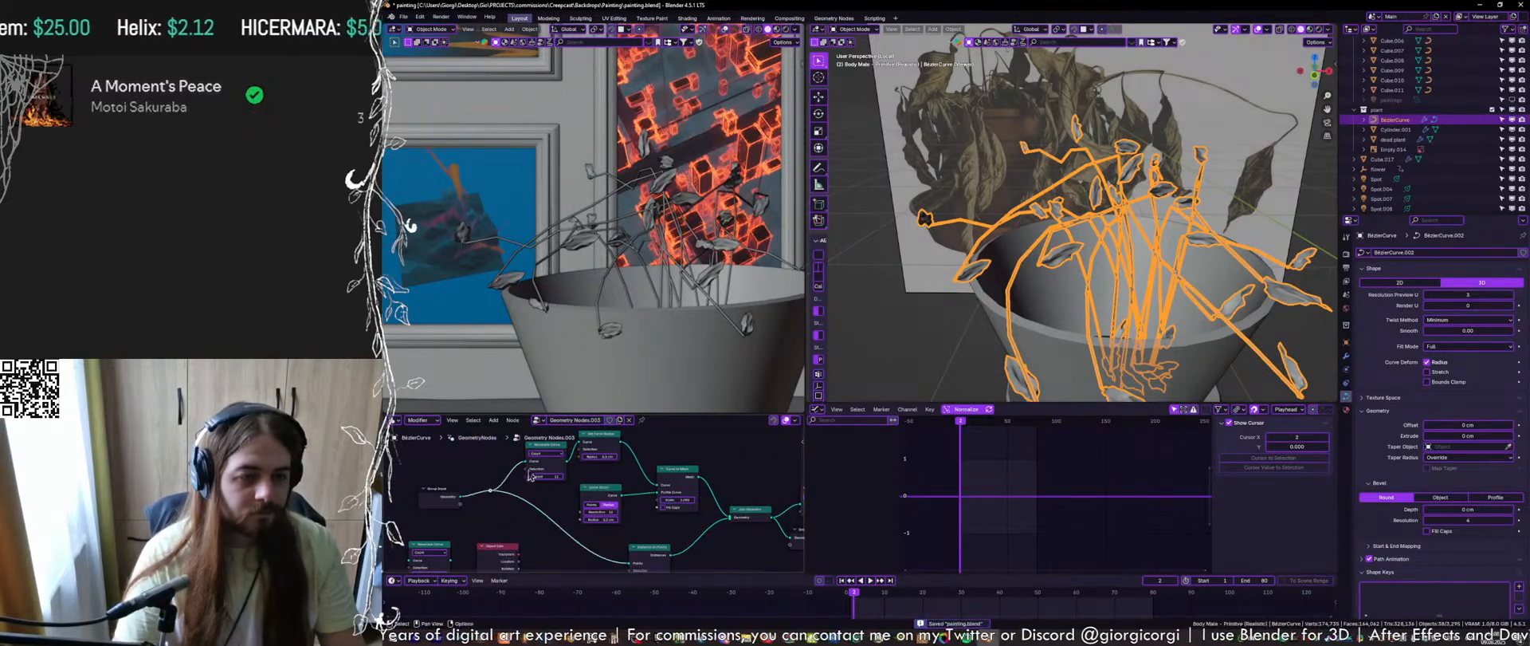
middle_drag(531, 476, 511, 490)
drag(473, 510, 482, 517)
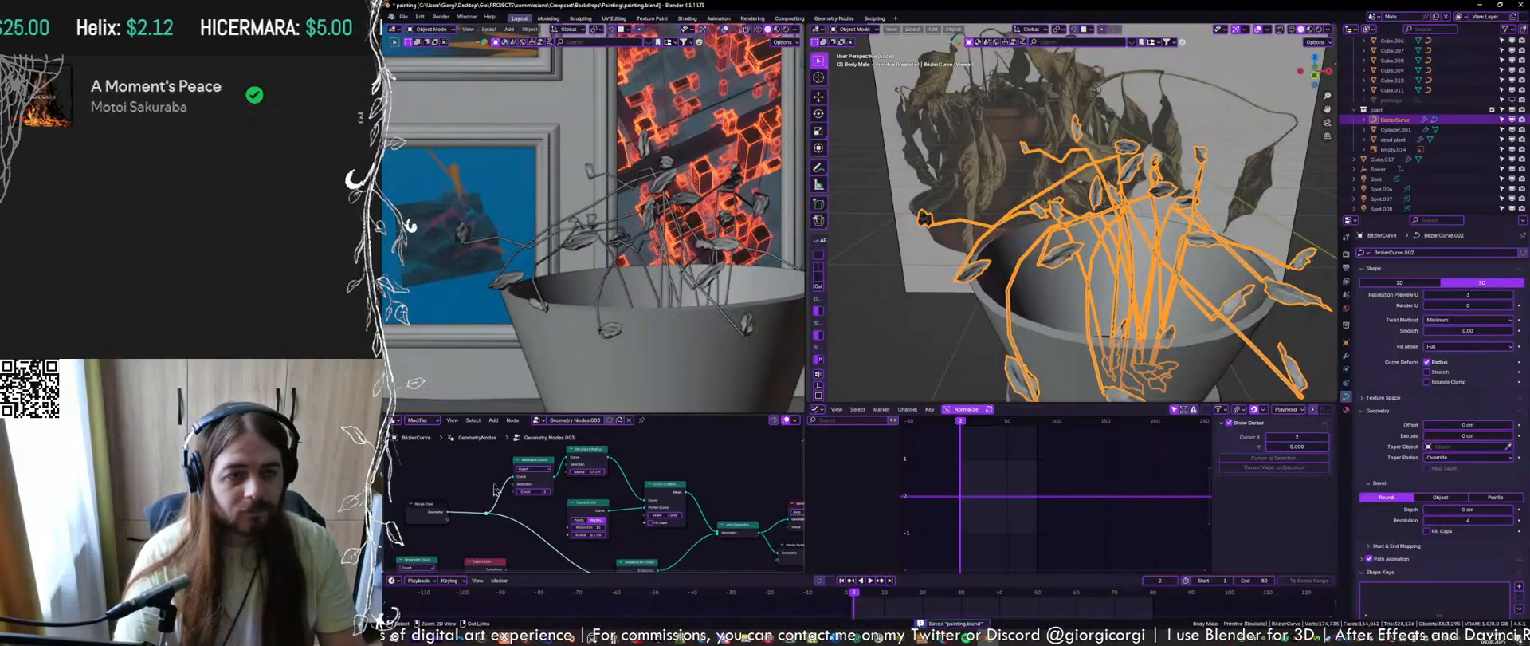
scroll(526, 468, up, 1)
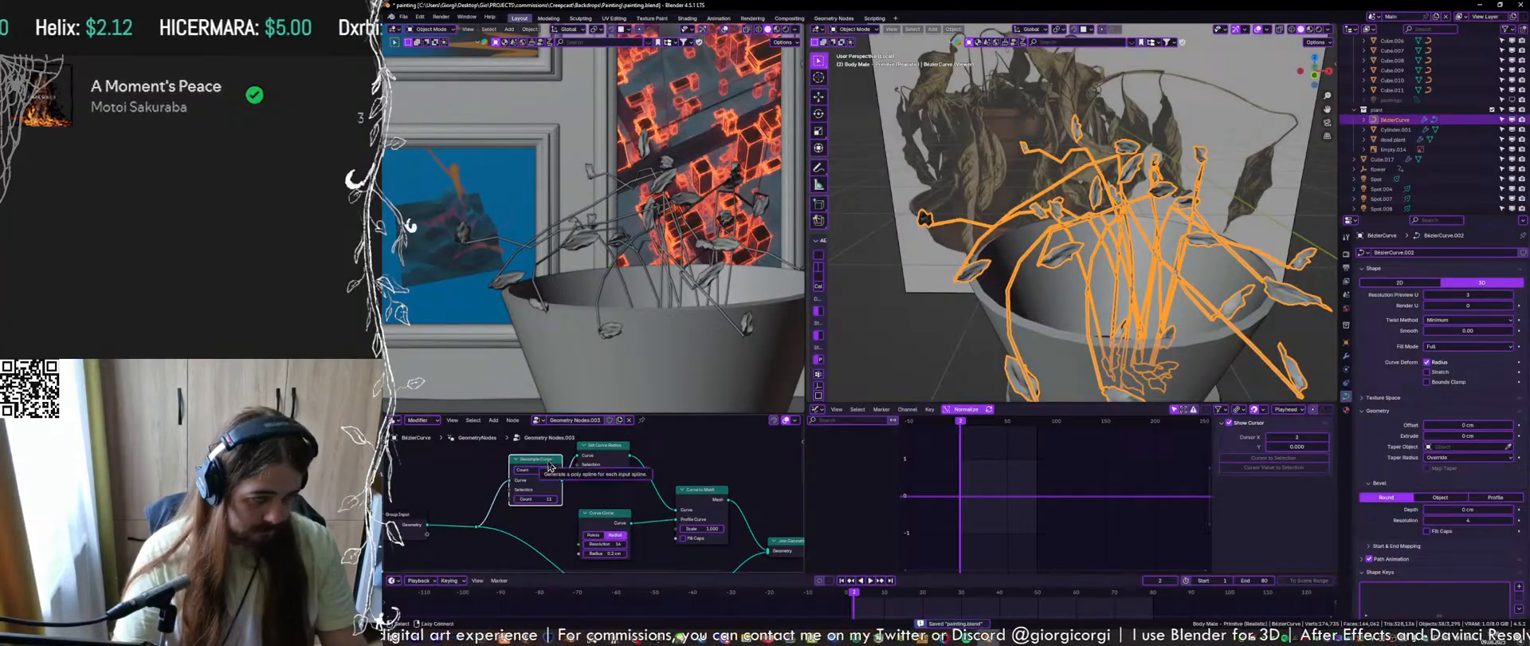
alt+drag(549, 465, 460, 504)
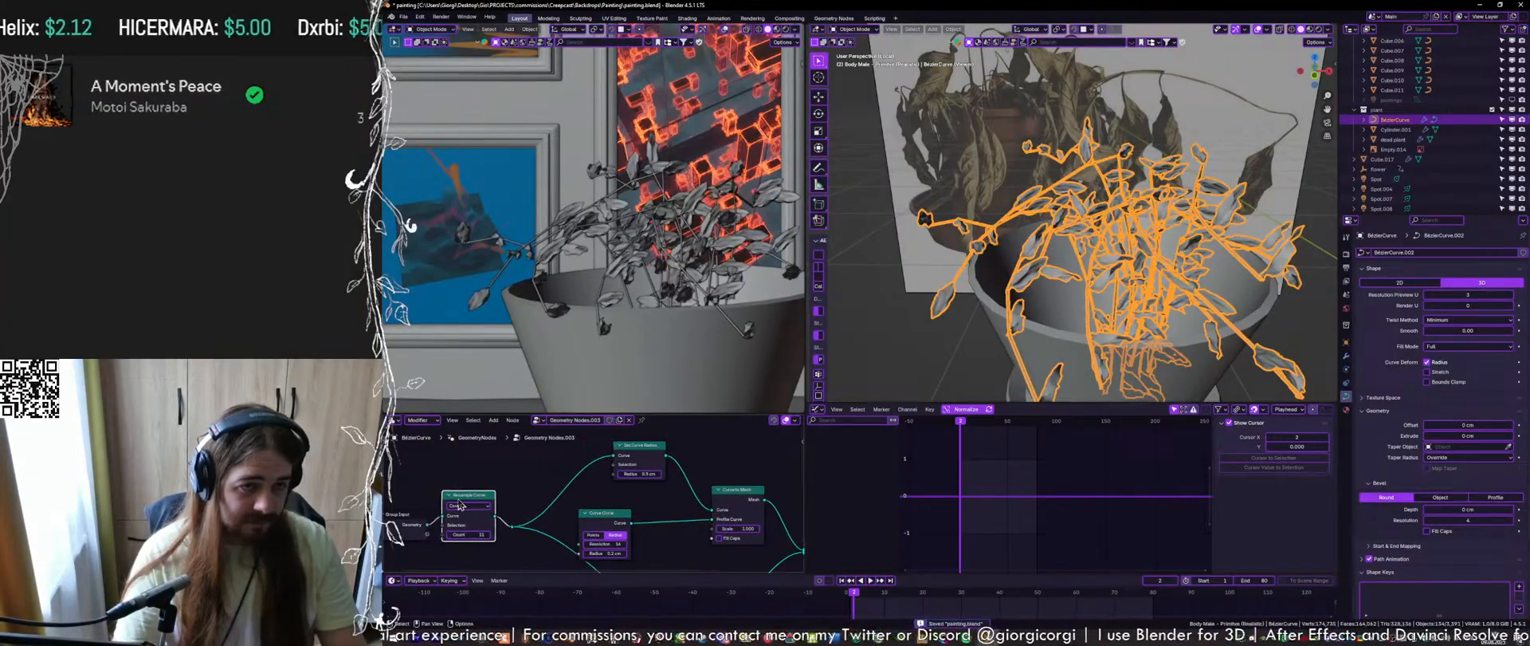
middle_drag(446, 504, 517, 480)
scroll(517, 480, up, 1)
drag(478, 497, 451, 497)
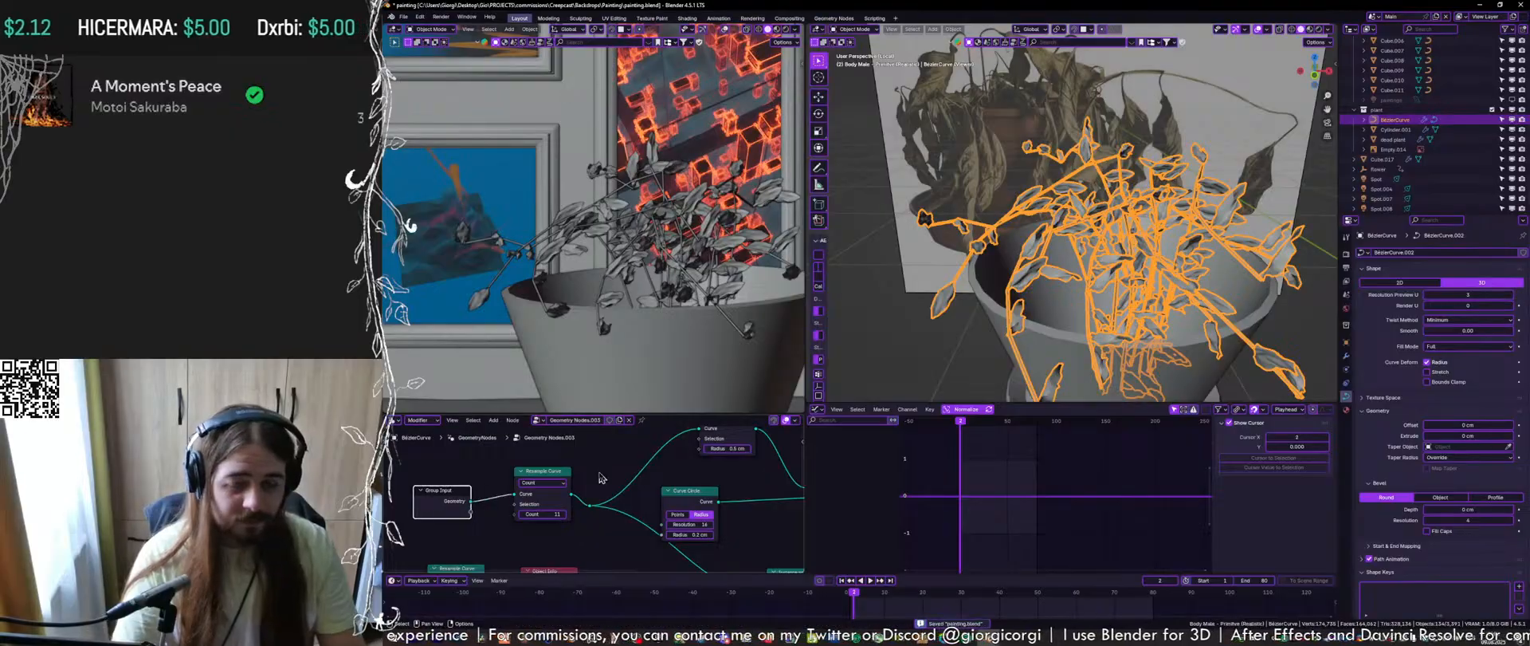
Set the X, Y and Z scale of Instance on Points to 0.520 and save the file
middle_drag(694, 501, 501, 493)
middle_drag(760, 564, 764, 481)
middle_drag(633, 502, 605, 434)
scroll(586, 488, up, 5)
middle_drag(555, 518, 631, 509)
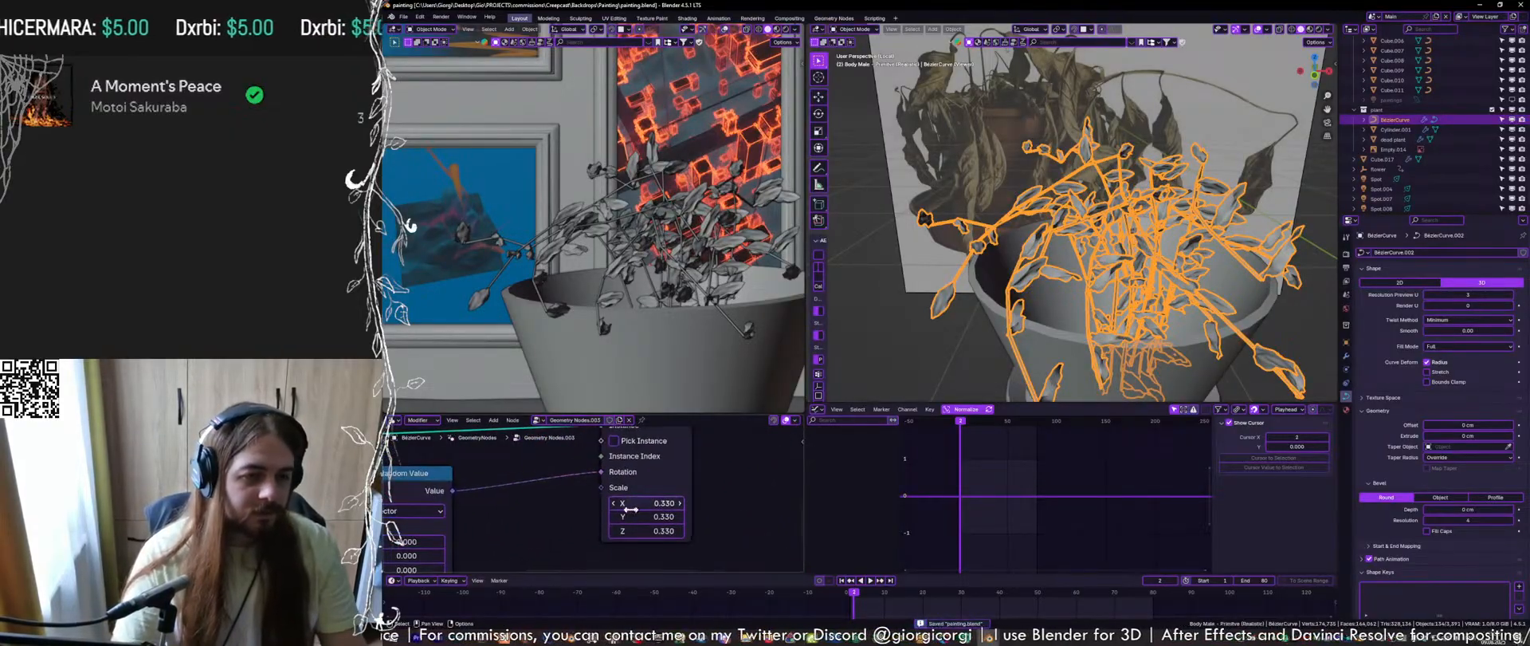
drag(647, 503, 665, 530)
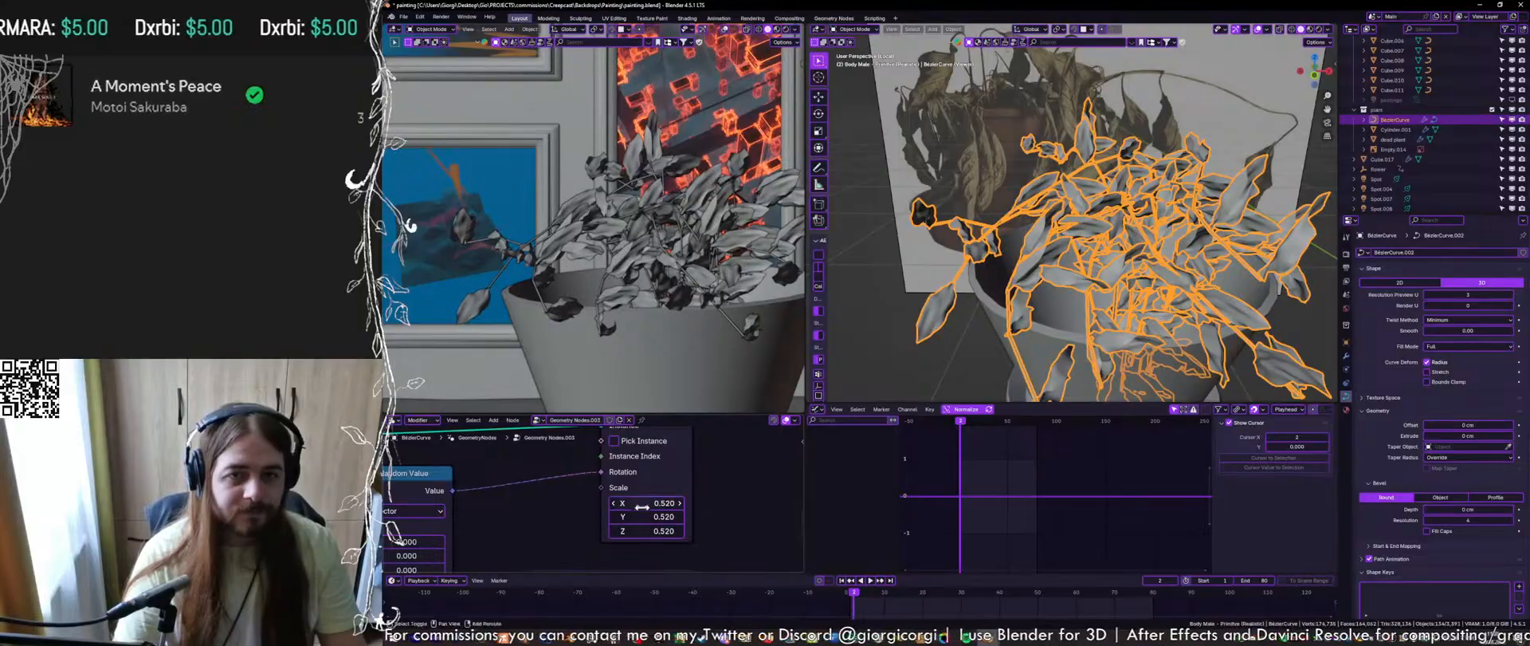
scroll(673, 318, down, 5)
shift+middle_drag(686, 314, 630, 299)
key(ctrl+s)
Adjust the Max values of the Random Value node driving leaf rotation, with X at 5.000, and save the file
middle_drag(666, 465, 645, 482)
middle_drag(615, 519, 675, 501)
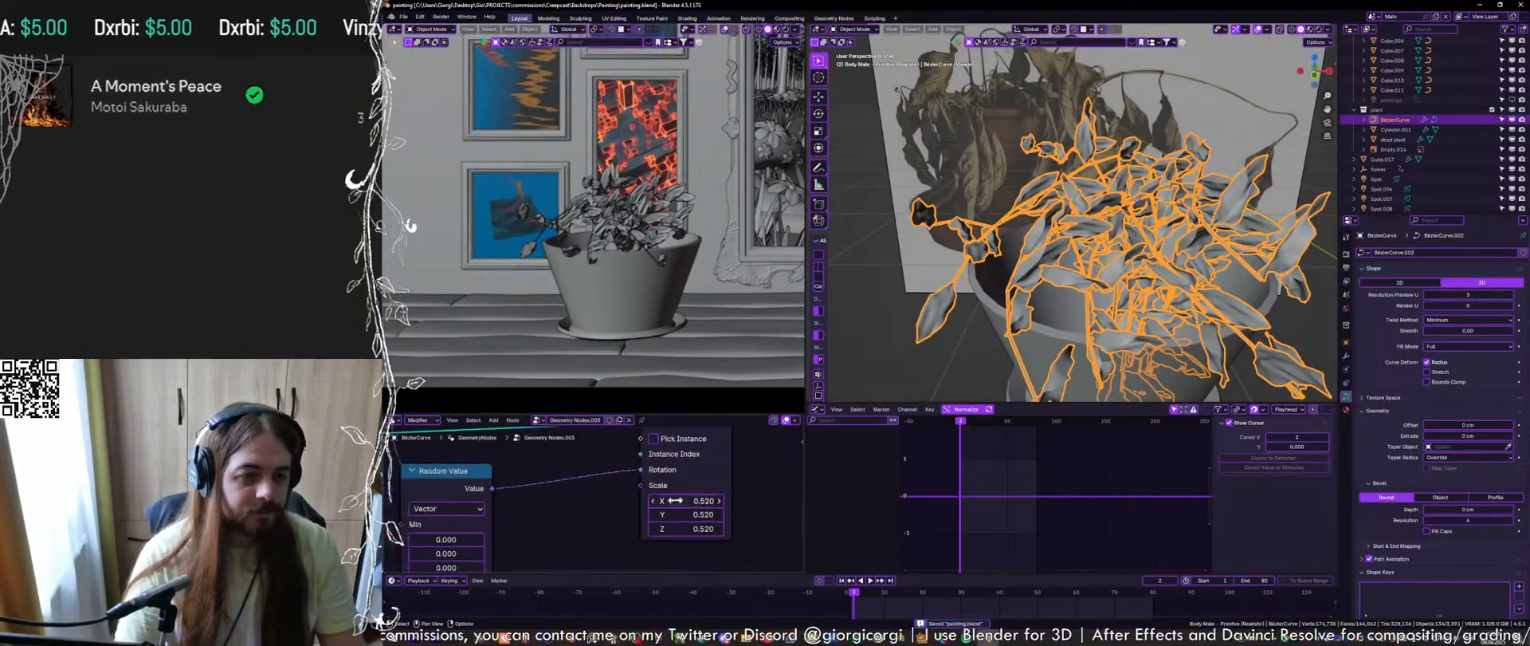
middle_drag(562, 556, 567, 482)
scroll(550, 486, down, 2)
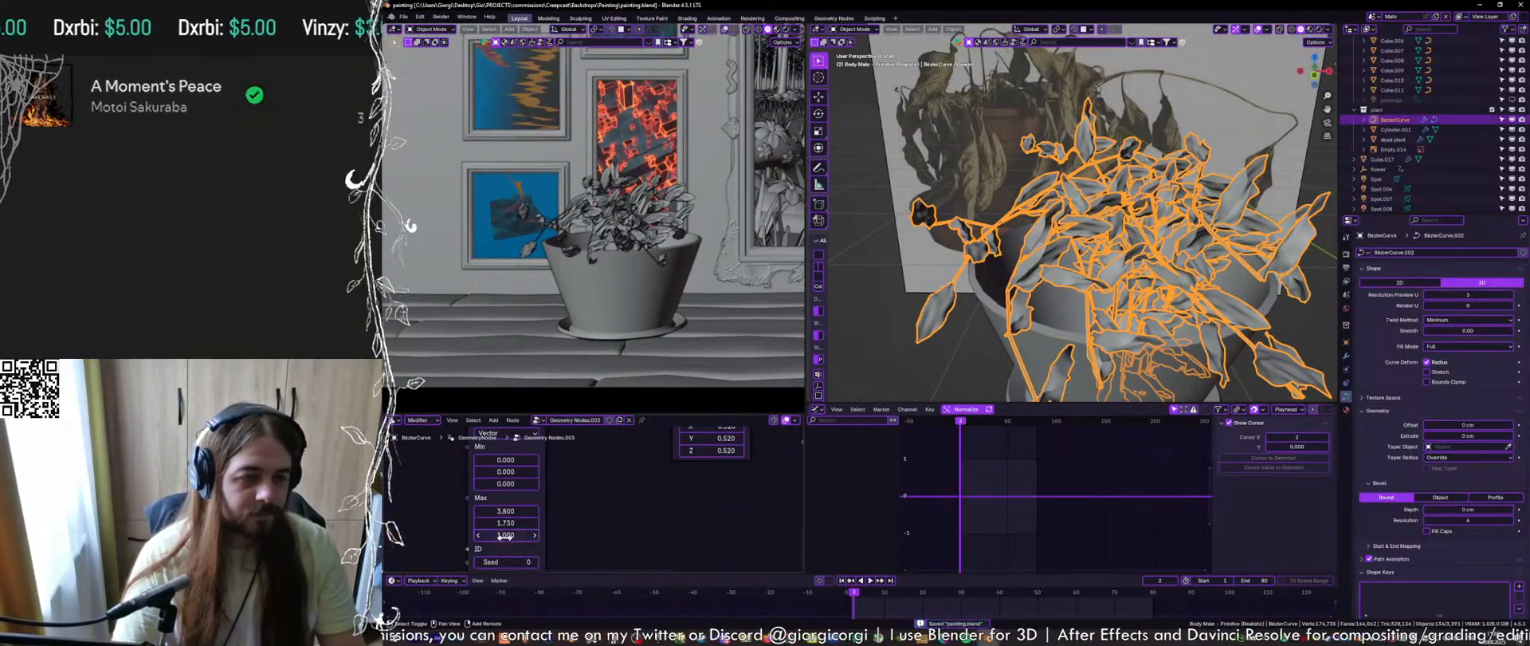
mouse_move(505, 535)
mouse_down()
mouse_move(640, 511)
mouse_move(577, 511)
mouse_up()
key(ctrl+s)
mouse_move(623, 428)
shift+middle_down()
mouse_move(575, 478)
mouse_move(615, 484)
shift+middle_up()
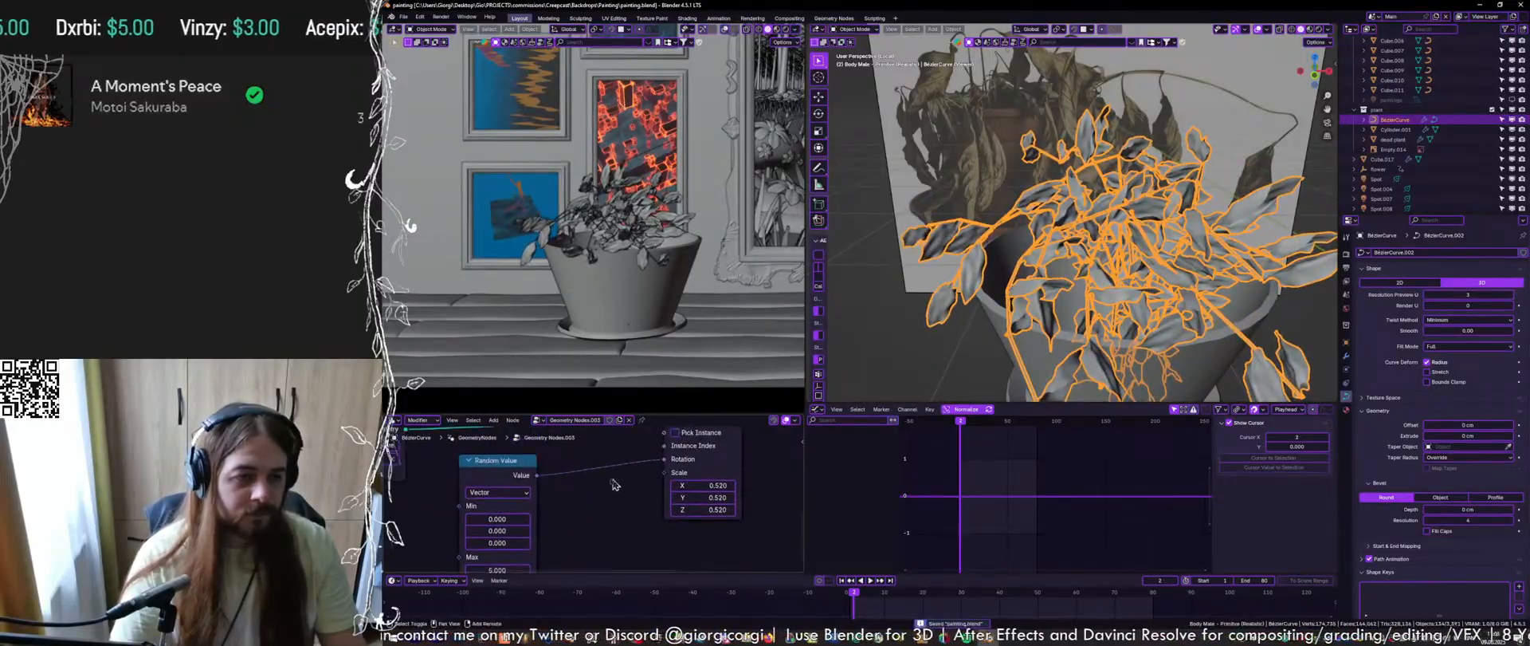
Duplicate the Random Value node, switch the copy to Float, and connect it to the Scale of Instance on Points
drag(521, 482, 484, 482)
key(shift+a)
key(shift+d)
click(593, 524)
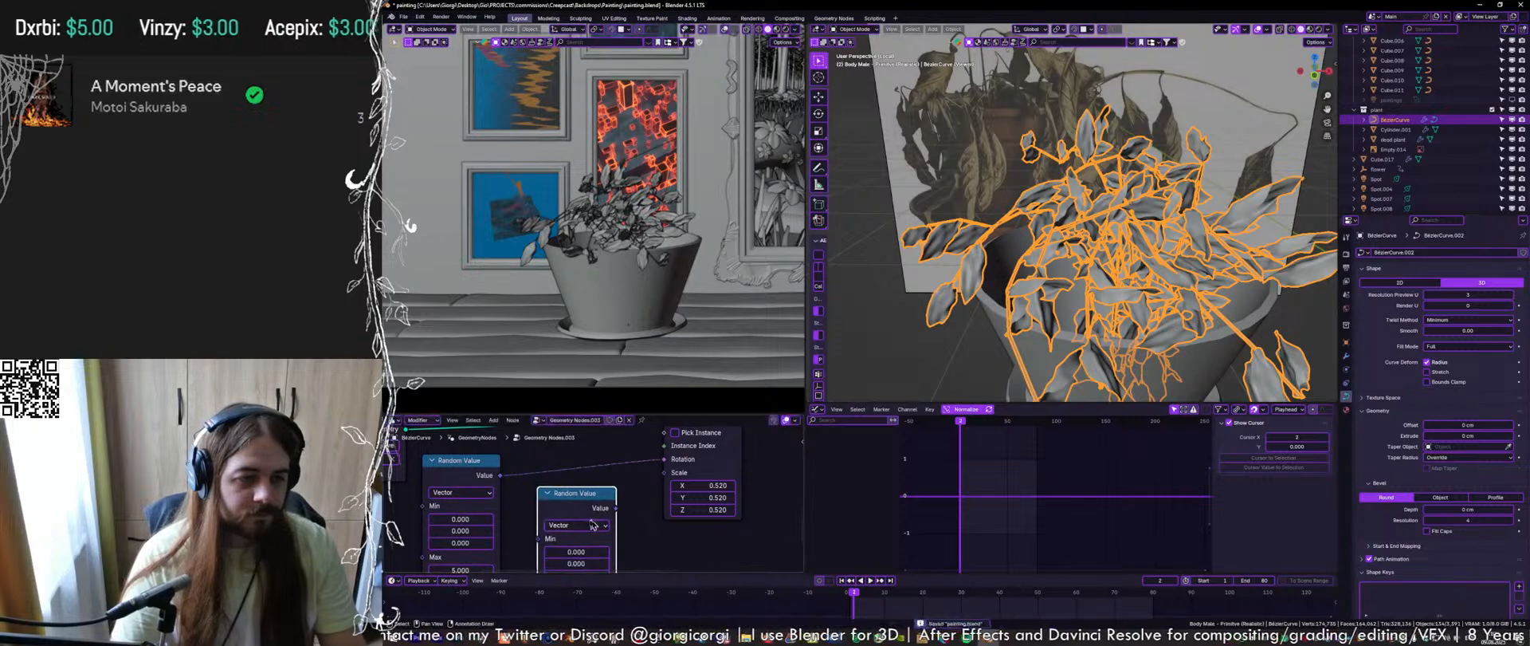
click(593, 524)
click(569, 557)
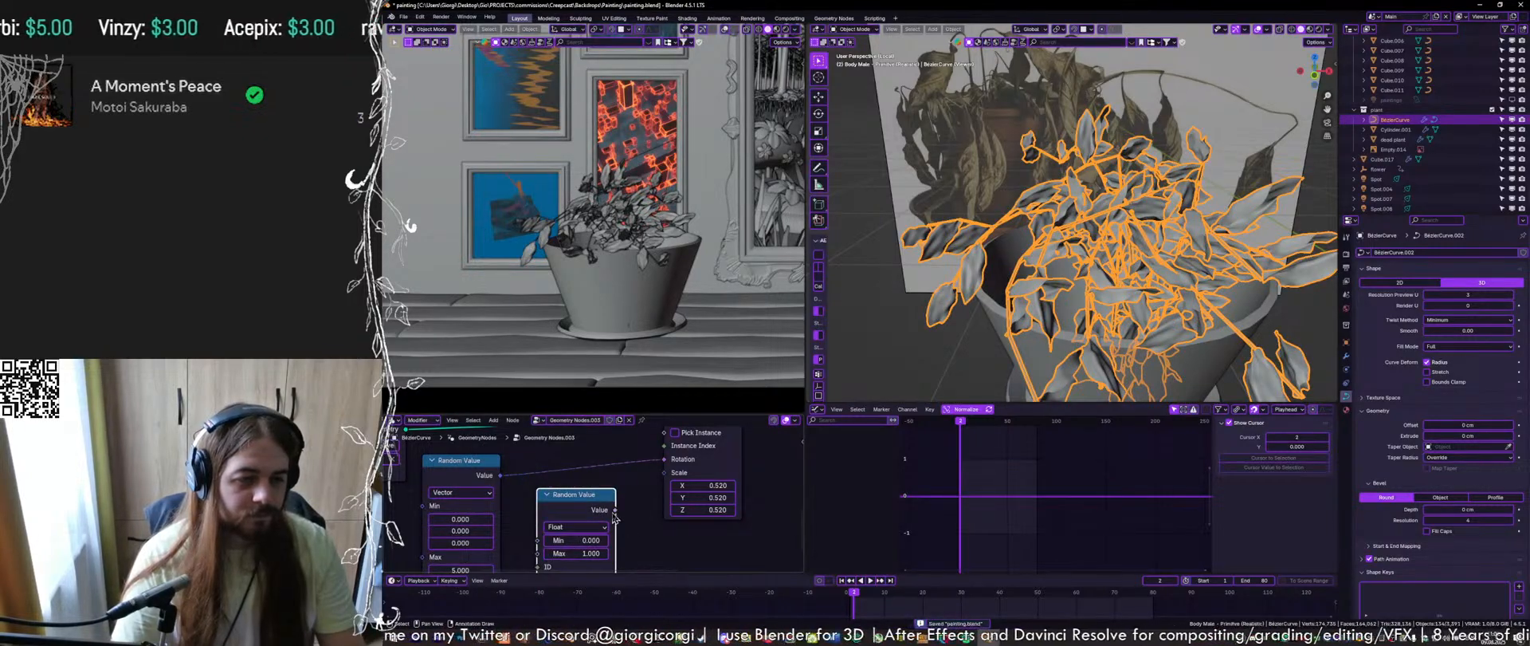
drag(661, 489, 663, 477)
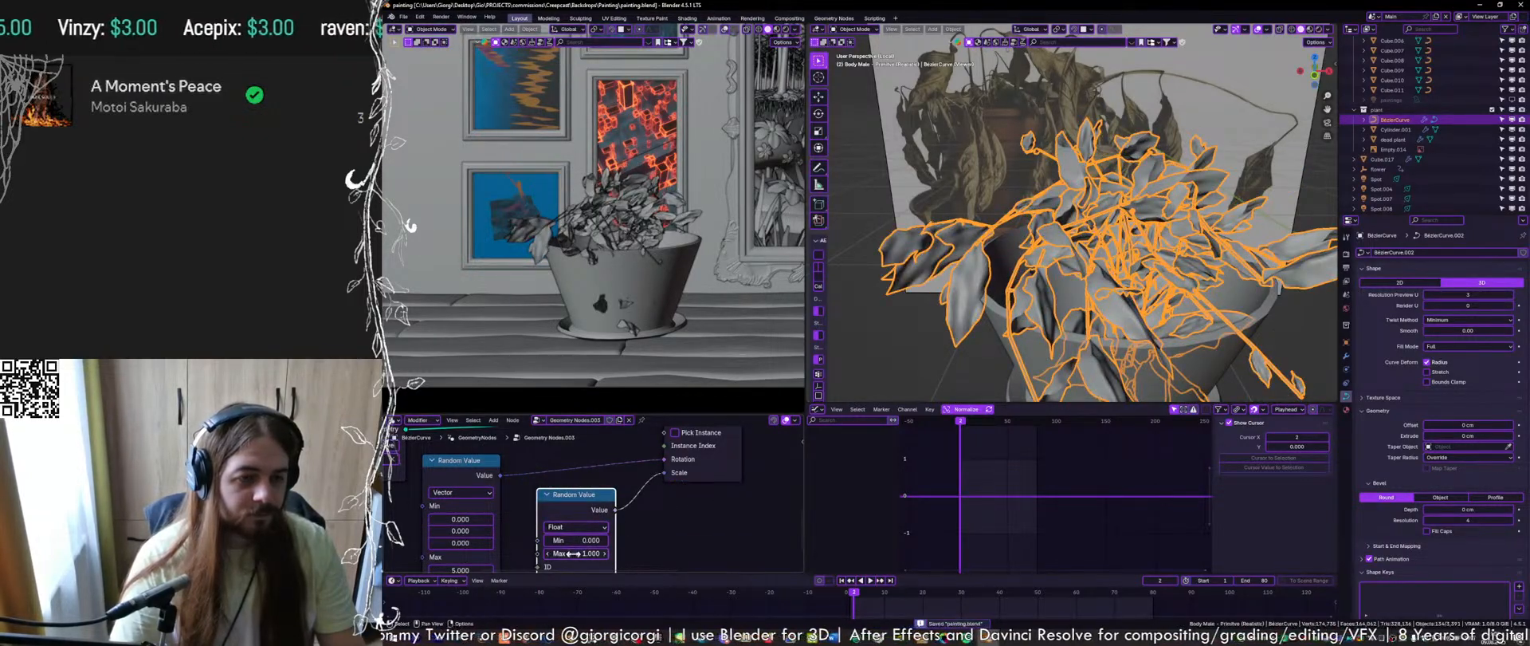
Set the Float Random Value's Max to 0.800 and Min to 0.230, and inspect the leaves inside the pot
drag(572, 553, 551, 554)
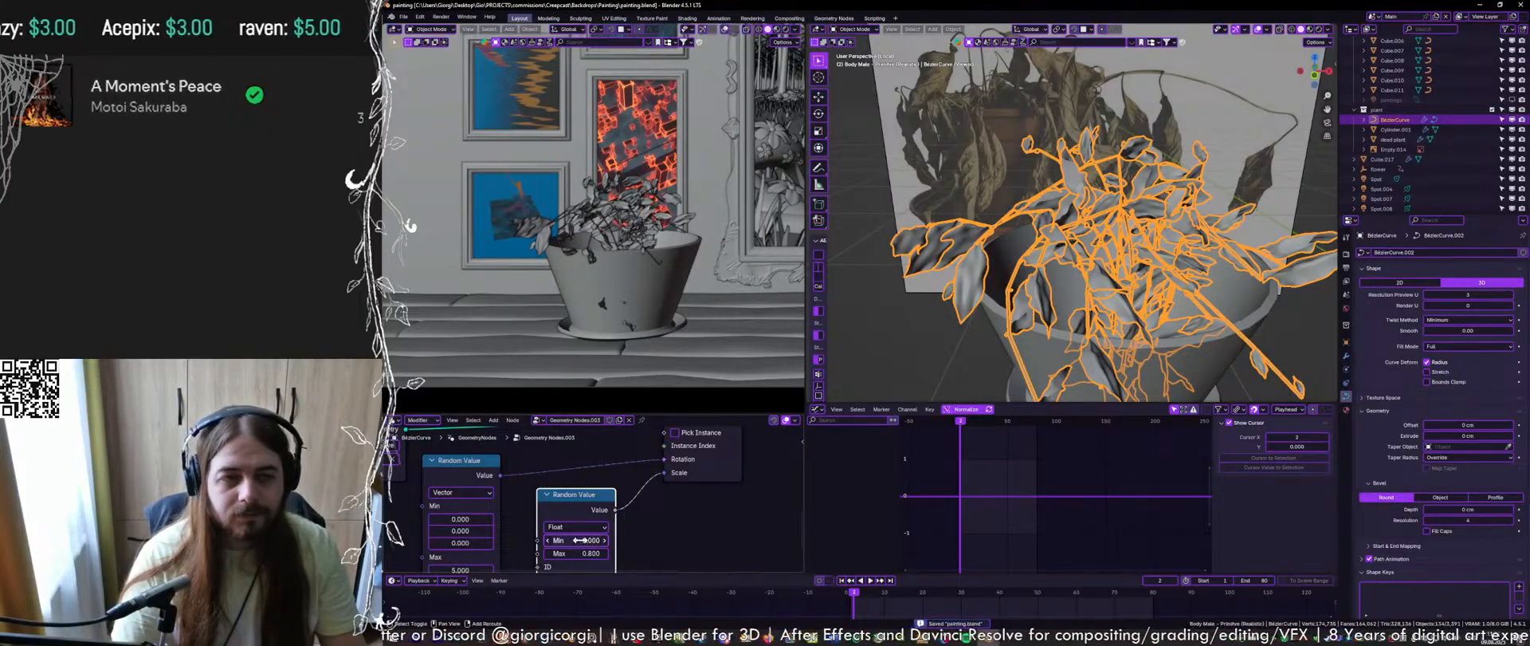
drag(583, 540, 606, 540)
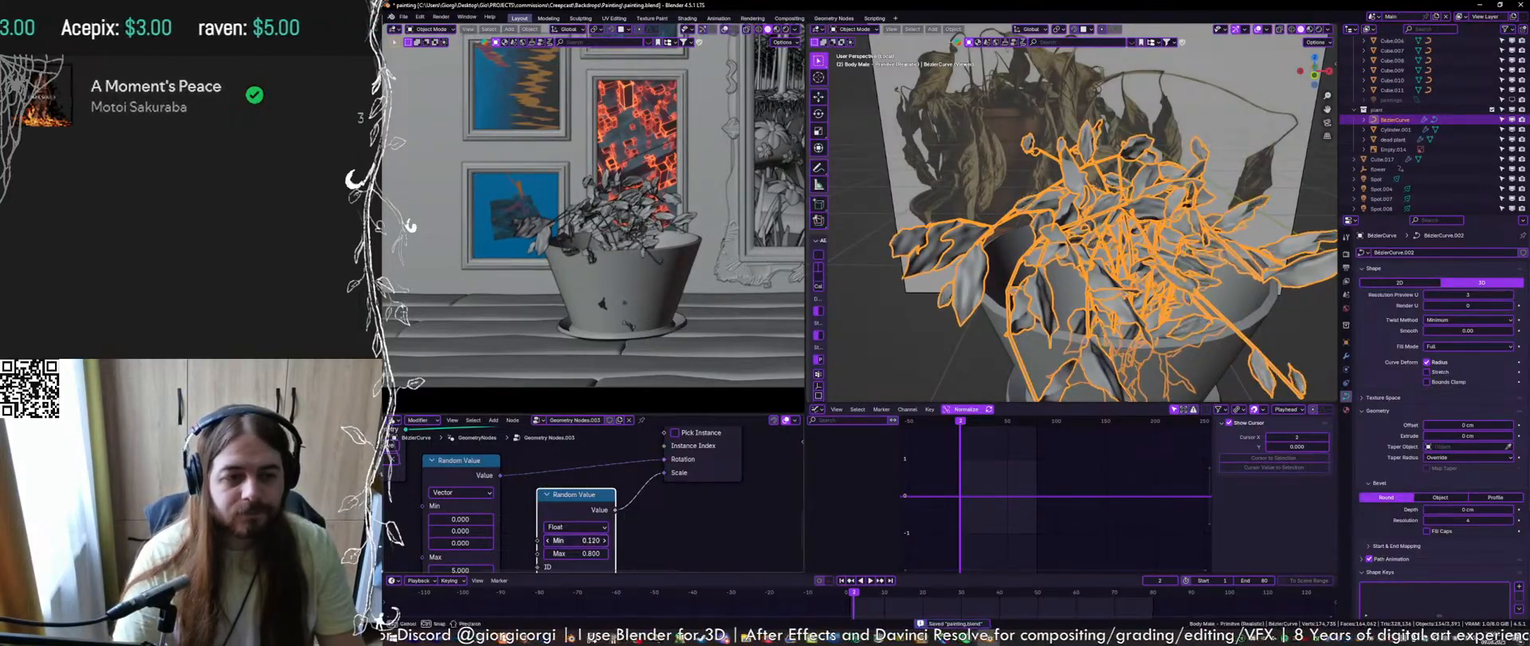
shift+middle_drag(1150, 311, 1074, 243)
scroll(1125, 234, up, 2)
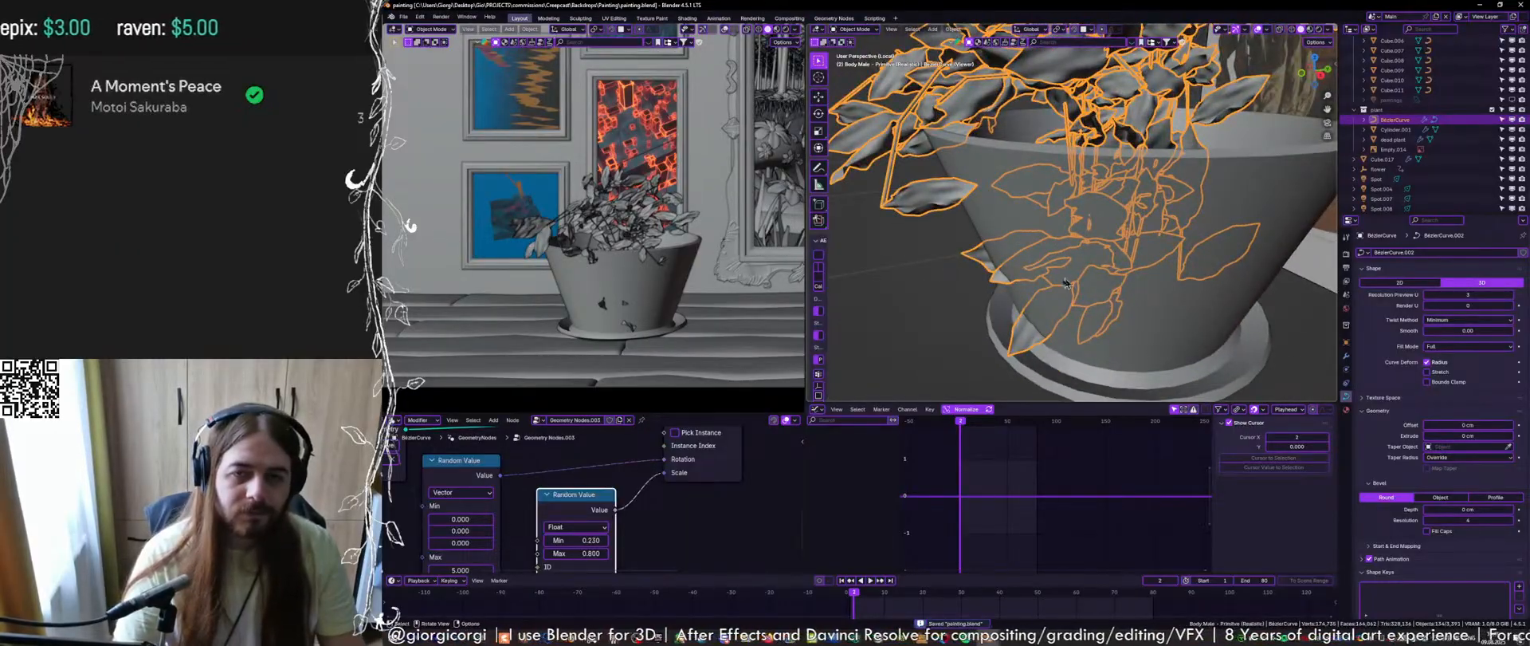
Add a Trim Curve node on the link leading into the Points input of Instance on Points
scroll(586, 510, down, 6)
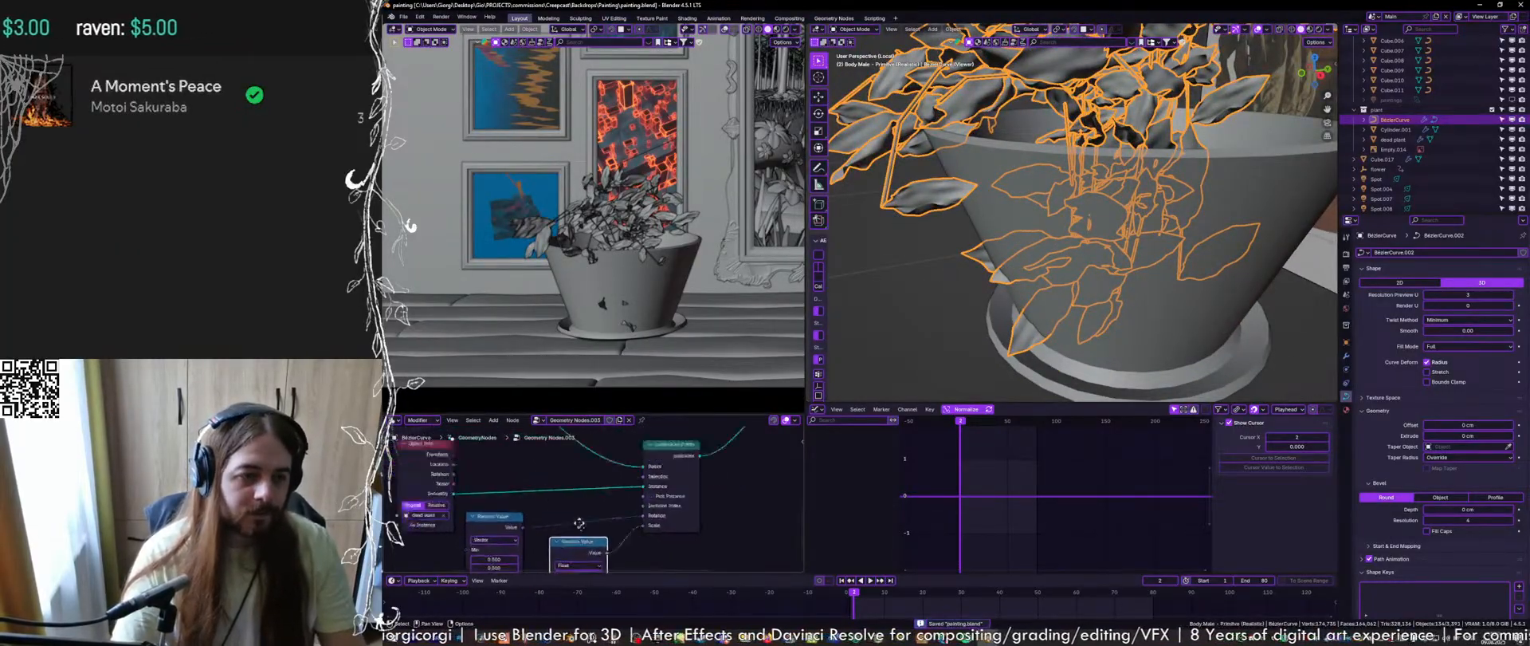
middle_drag(520, 434, 582, 466)
key(shift+a)
mouse_move(586, 500)
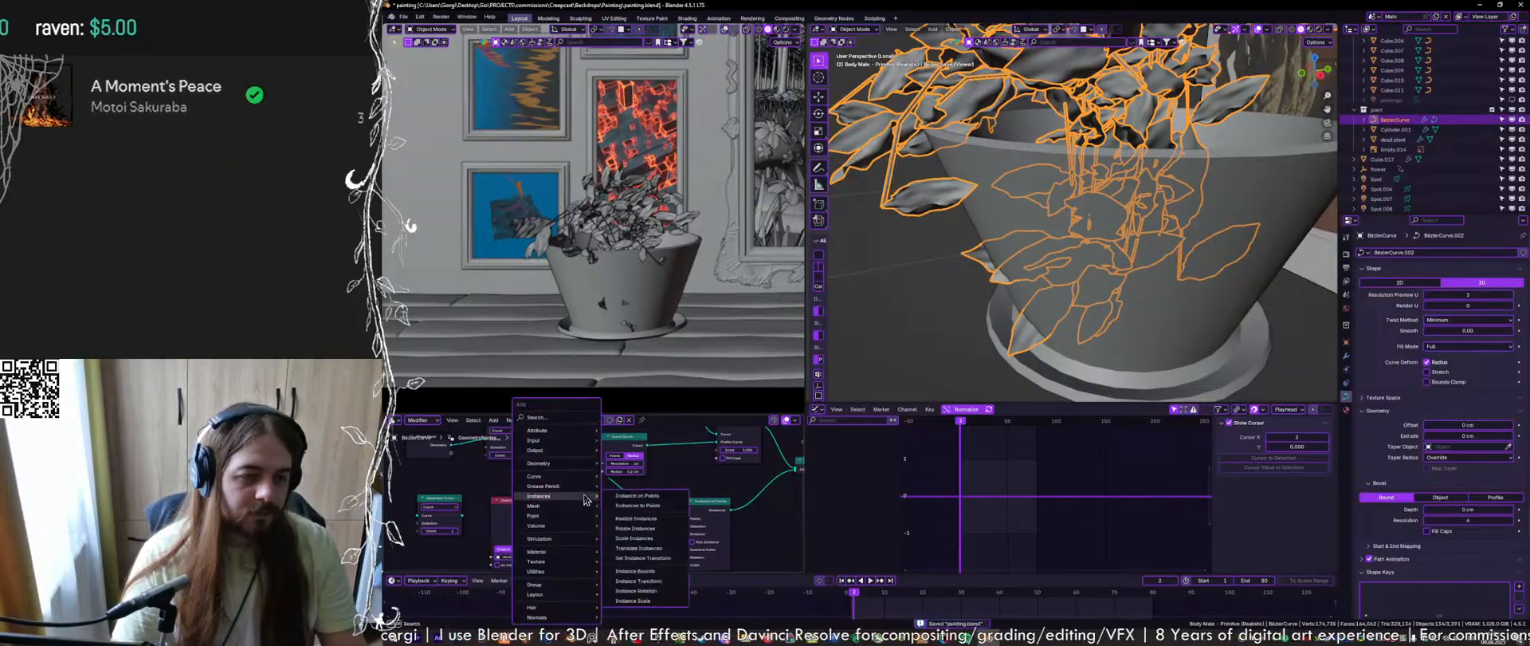
text(trim)
key(Return)
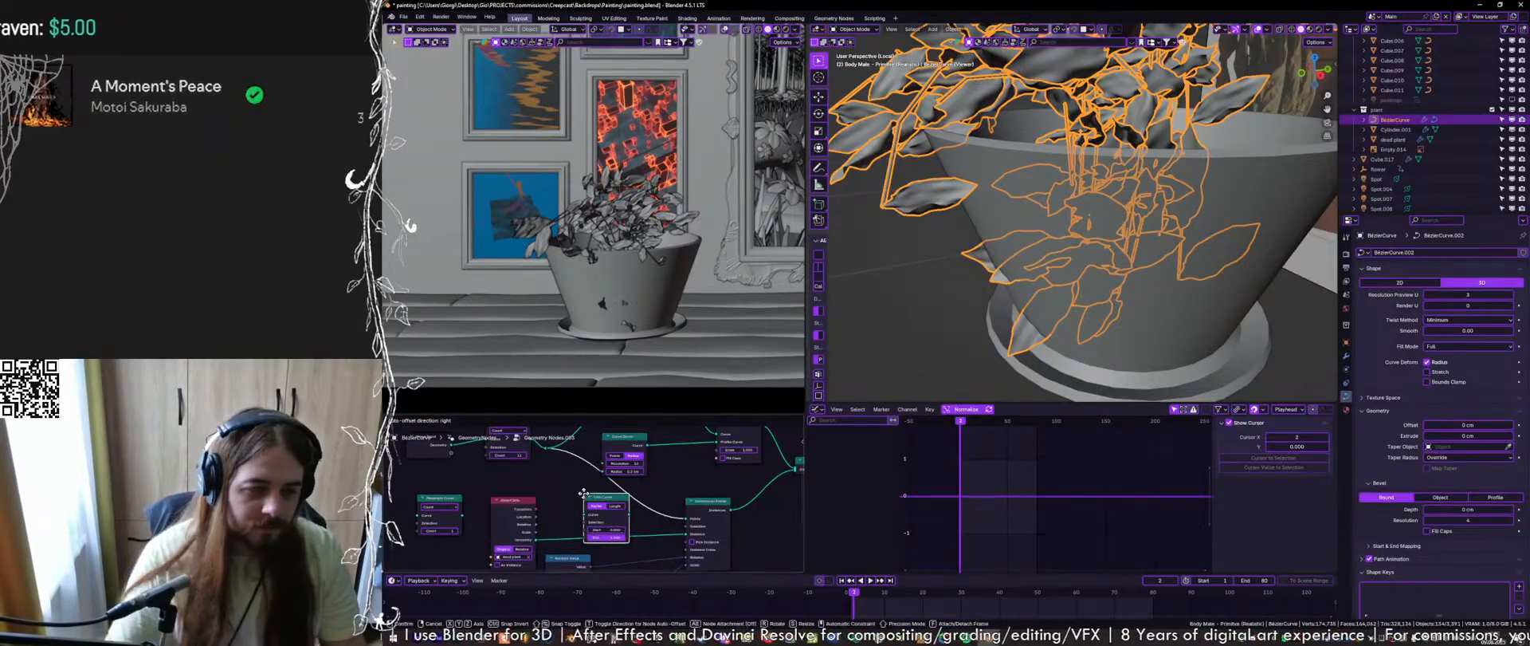
click(570, 488)
scroll(567, 489, up, 1)
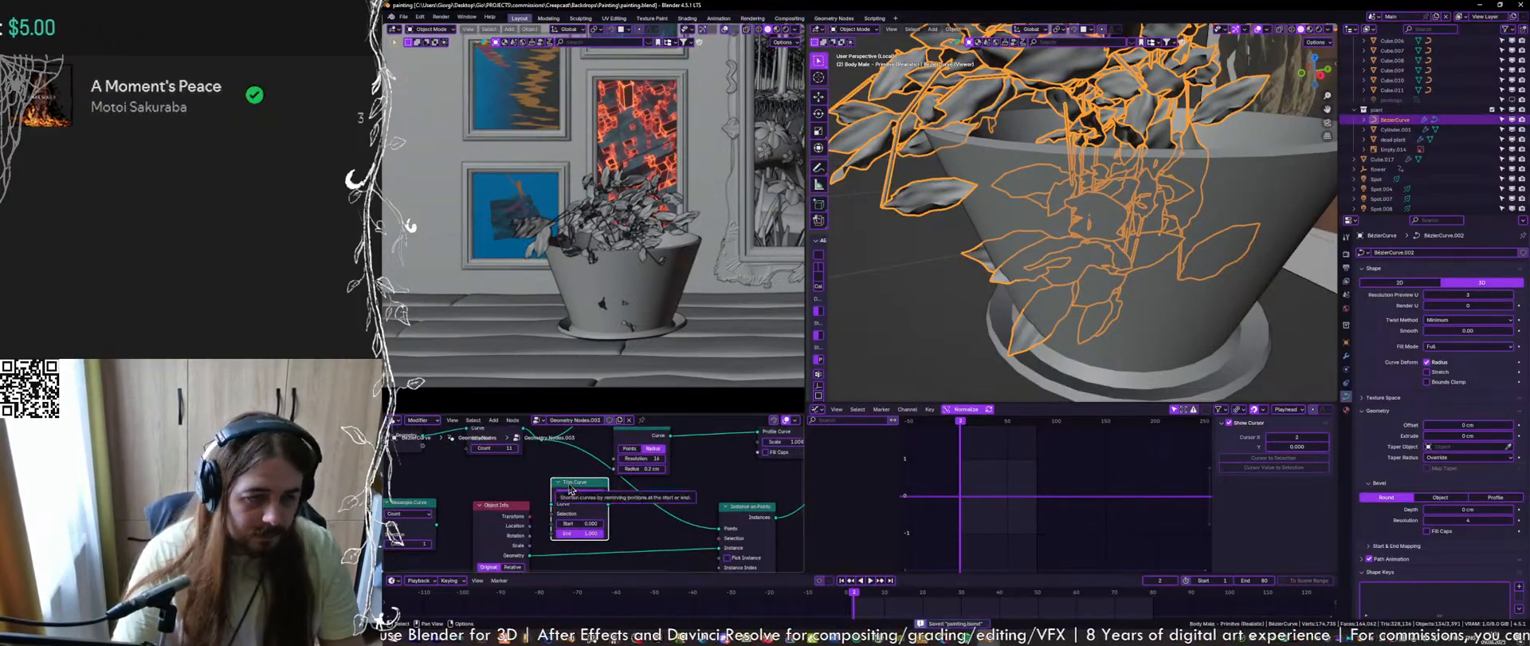
scroll(654, 538, up, 2)
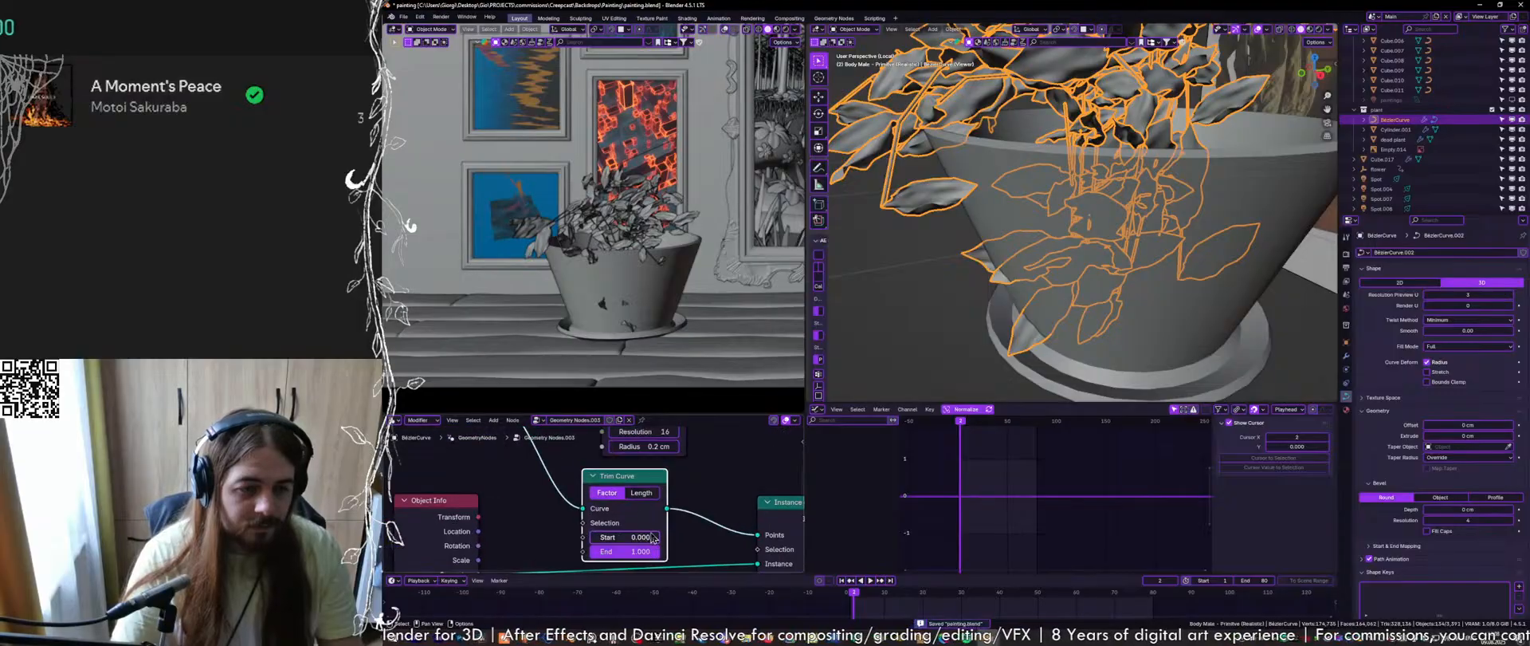
Set the Trim Curve End factor to 0.653 so leaves stay off the lower stems inside the pot
middle_drag(654, 538, 629, 508)
drag(606, 528, 582, 526)
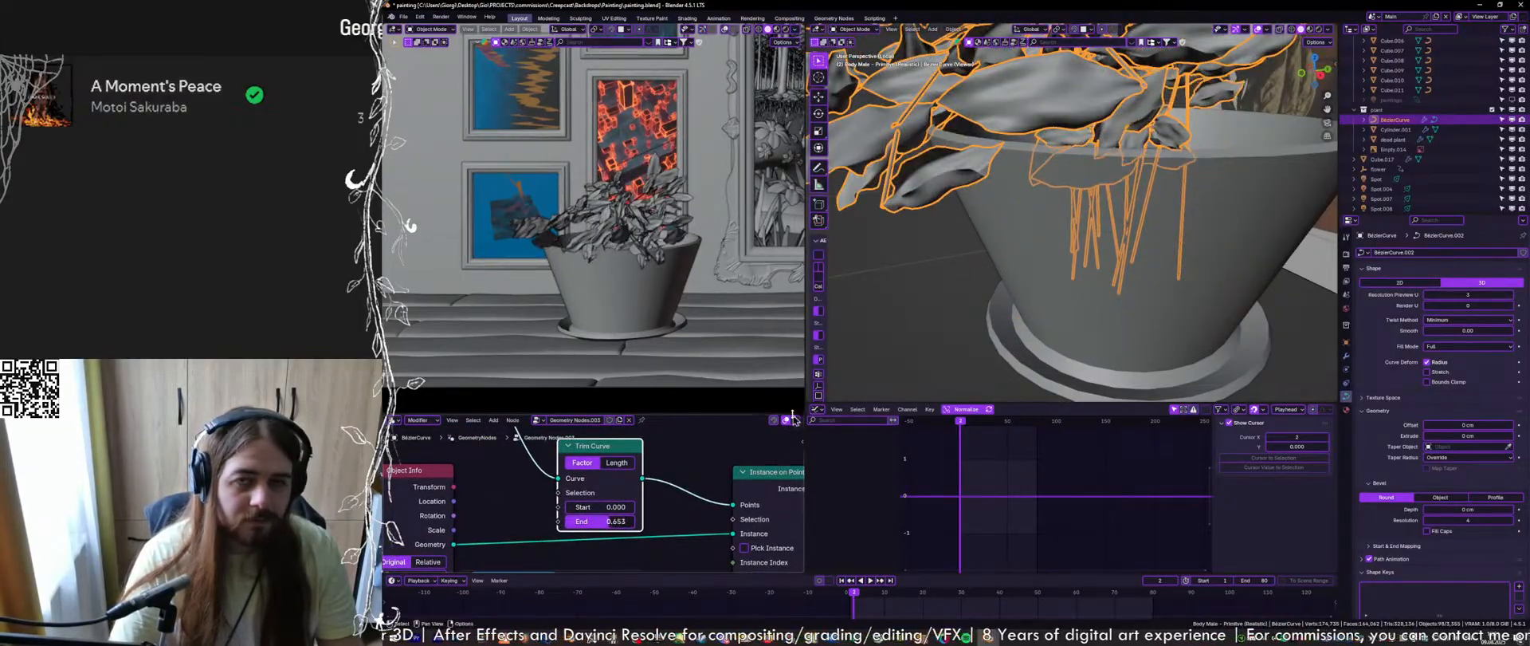
middle_drag(1196, 185, 1100, 335)
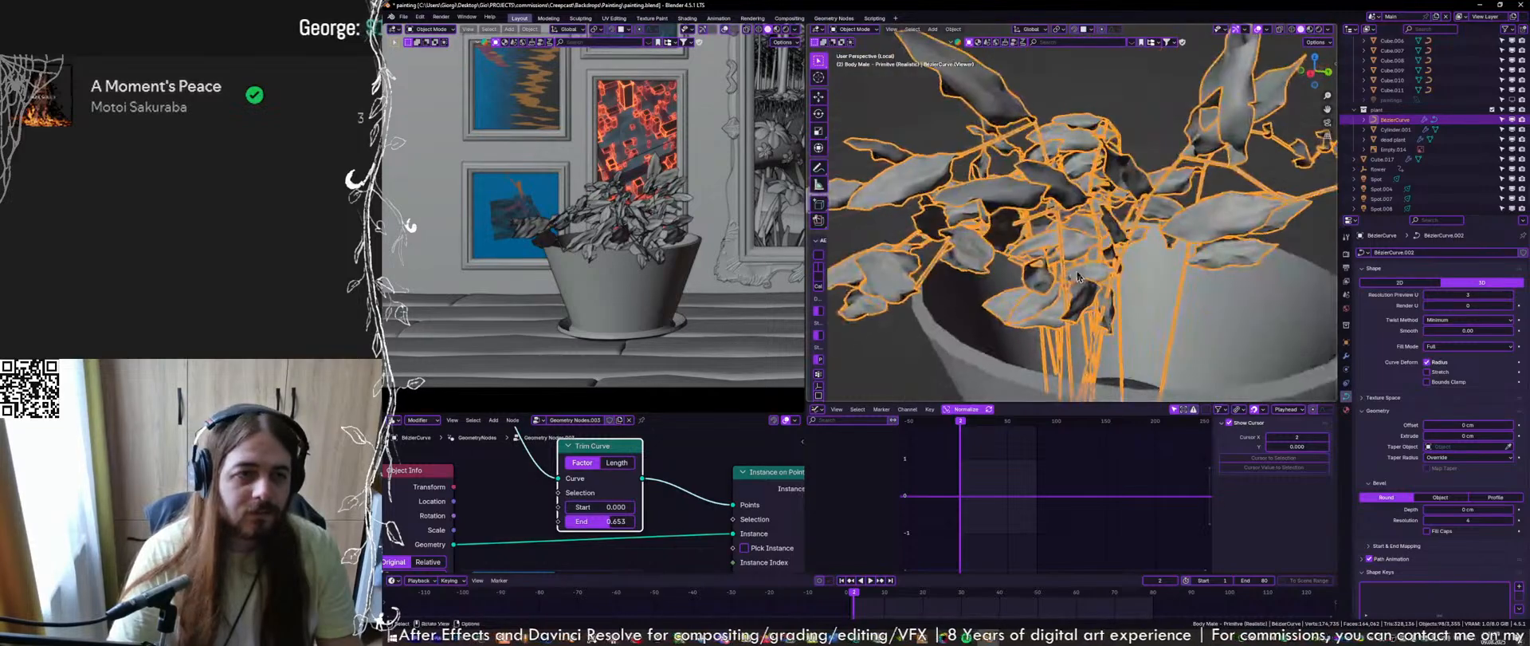
middle_drag(881, 281, 881, 254)
scroll(882, 254, down, 5)
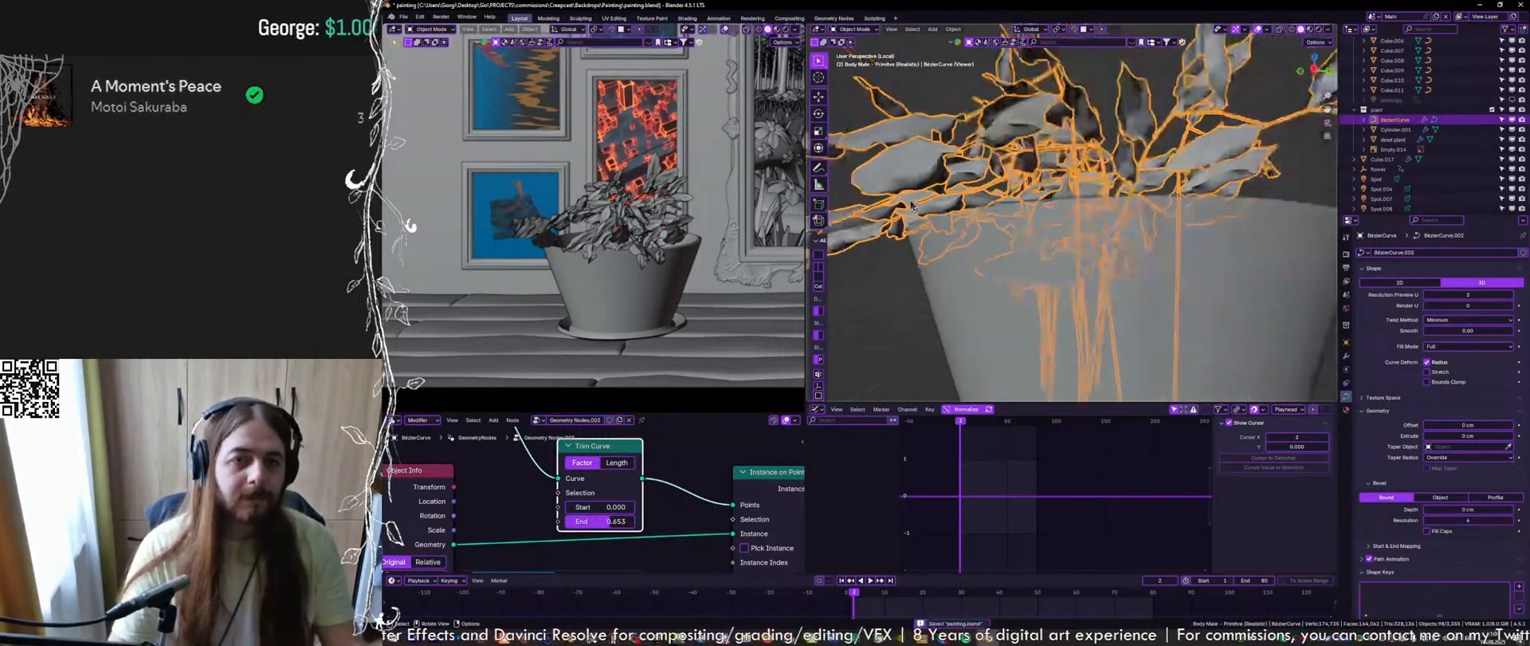
Remove the Viewer node beside Group Output, enter Edit Mode on the stem curve, and save the file
key(Tab)
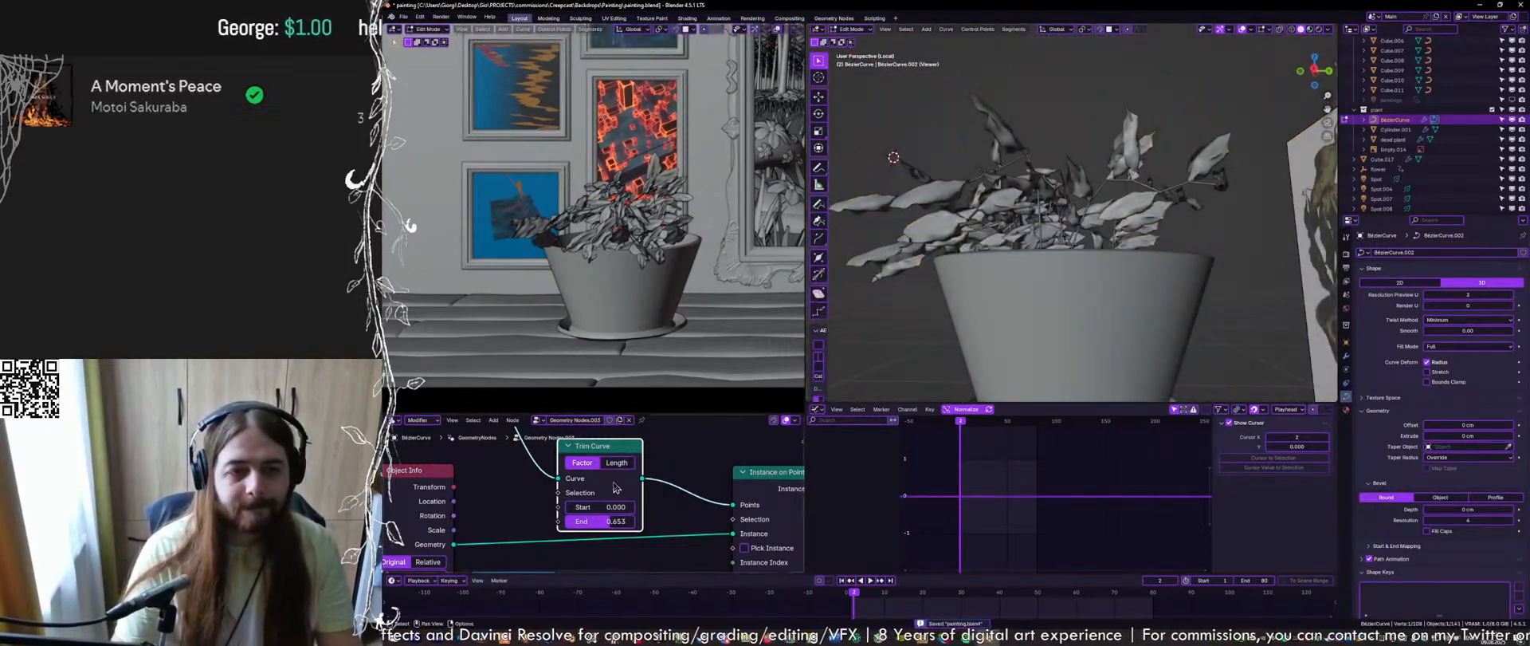
scroll(575, 521, down, 7)
middle_drag(702, 487, 560, 532)
key(Tab)
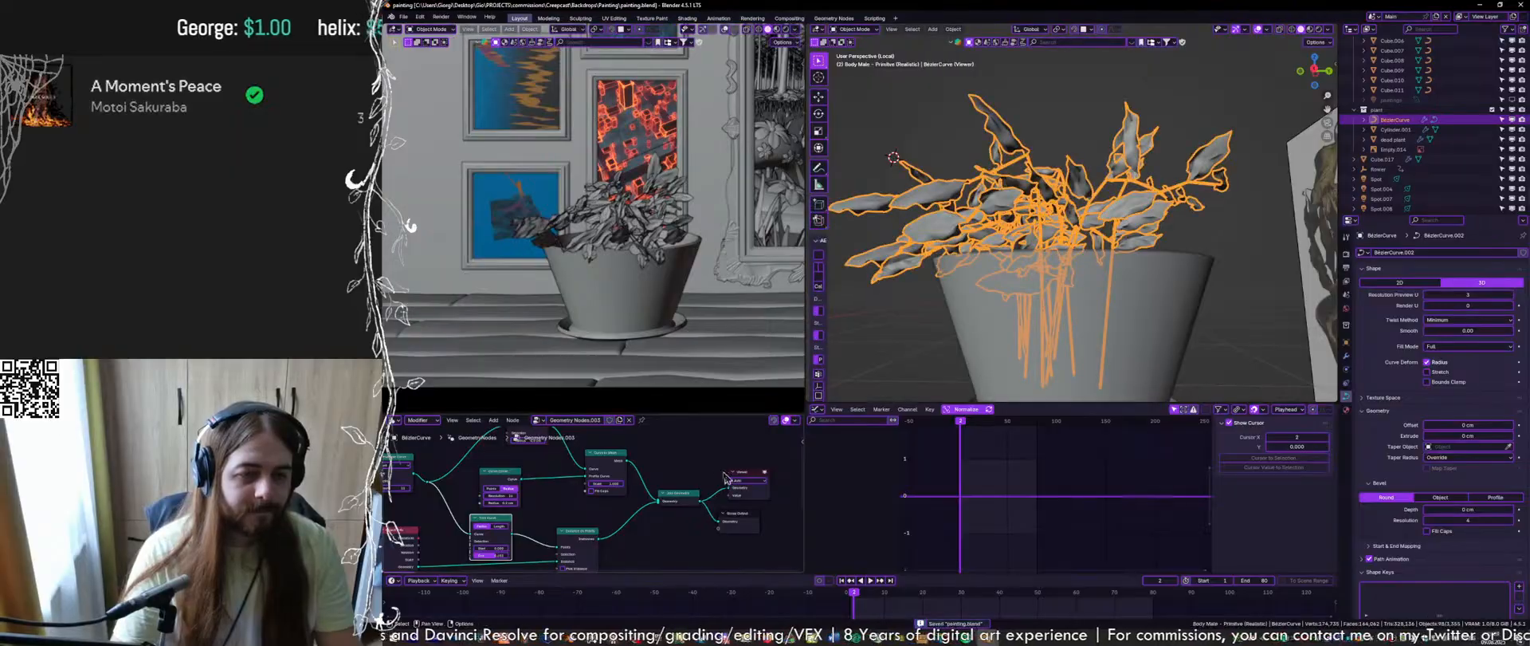
middle_drag(772, 482, 625, 479)
key(Tab)
shift+middle_drag(857, 250, 1000, 244)
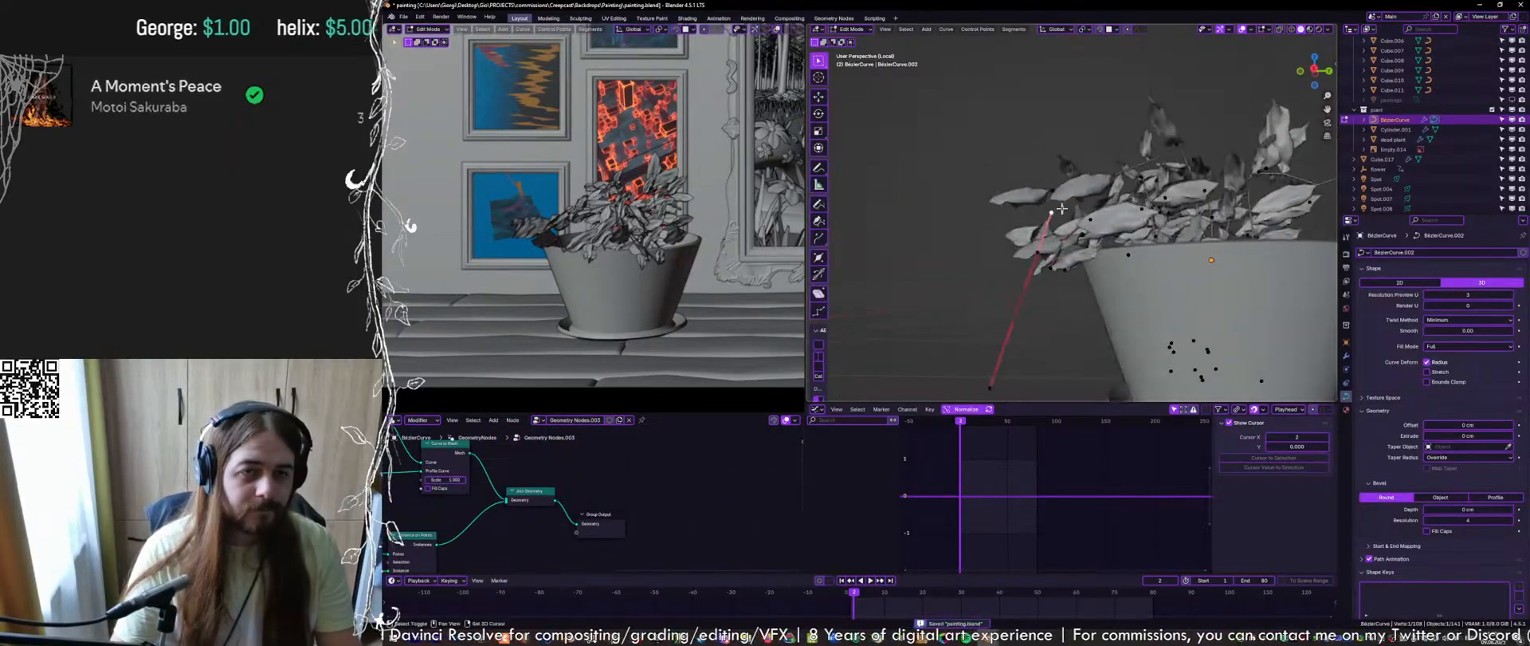
key(ctrl+s)
Move the selected stem point outward and down beside the pot, about -19.9 cm in Y and -18.5 cm in Z
scroll(627, 227, up, 3)
shift+middle_drag(763, 259, 765, 218)
scroll(819, 208, down, 1)
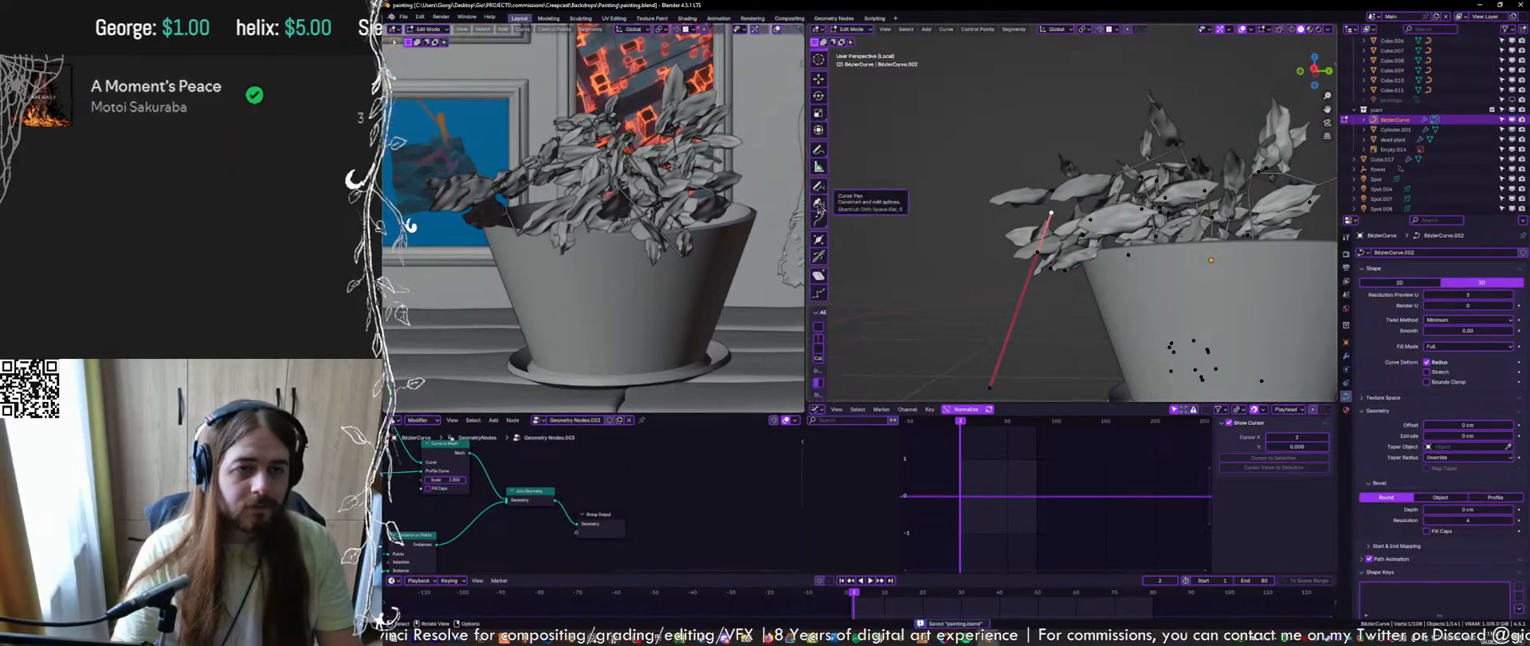
scroll(1043, 240, down, 1)
key(g)
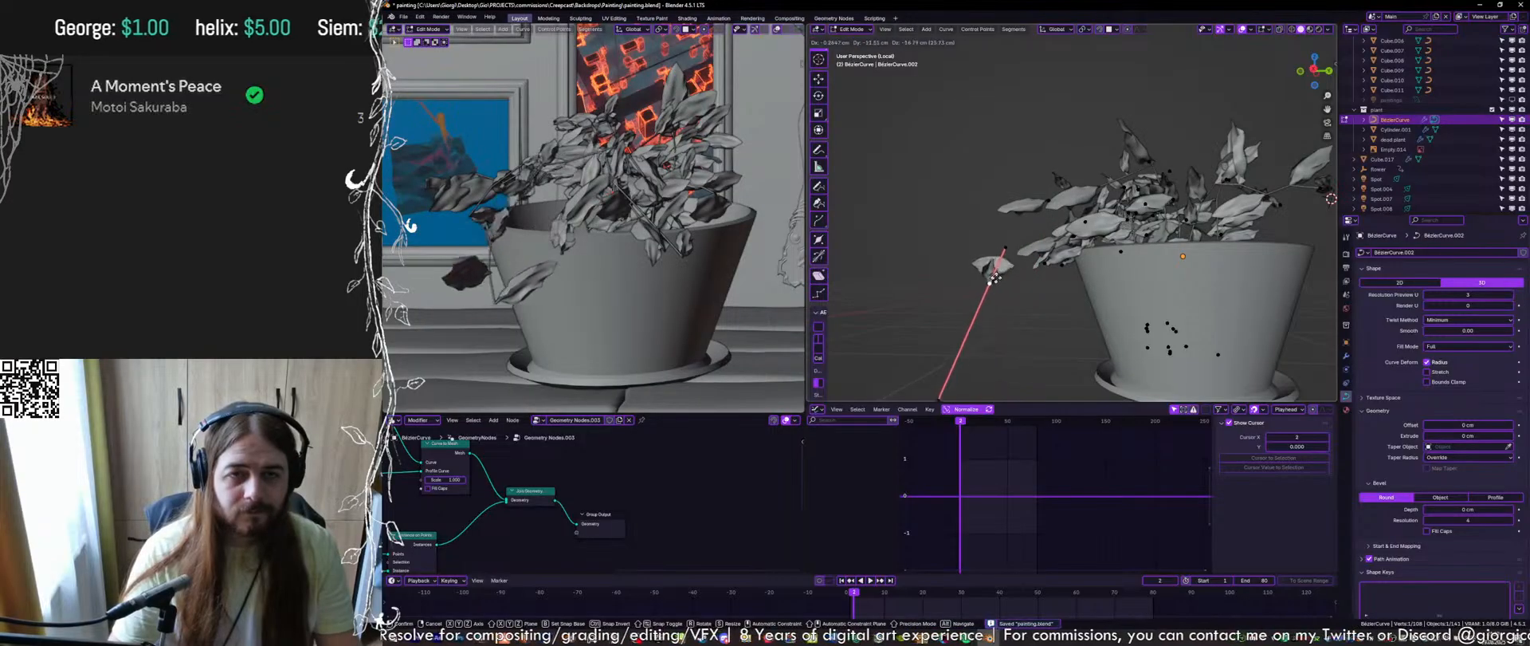
click(1000, 288)
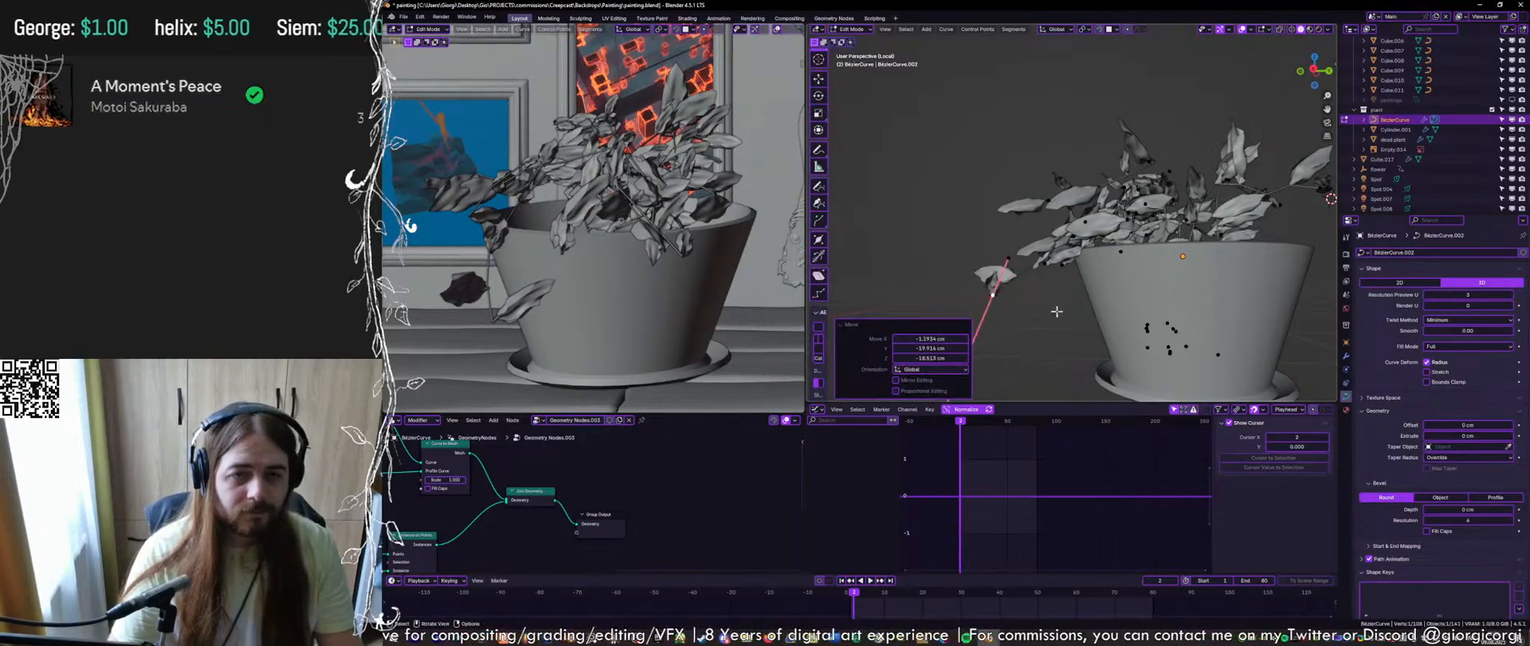
Rotate the end point of the hanging stem freely to redirect its handles, and save the file
key(ctrl+t)
right_click(1026, 285)
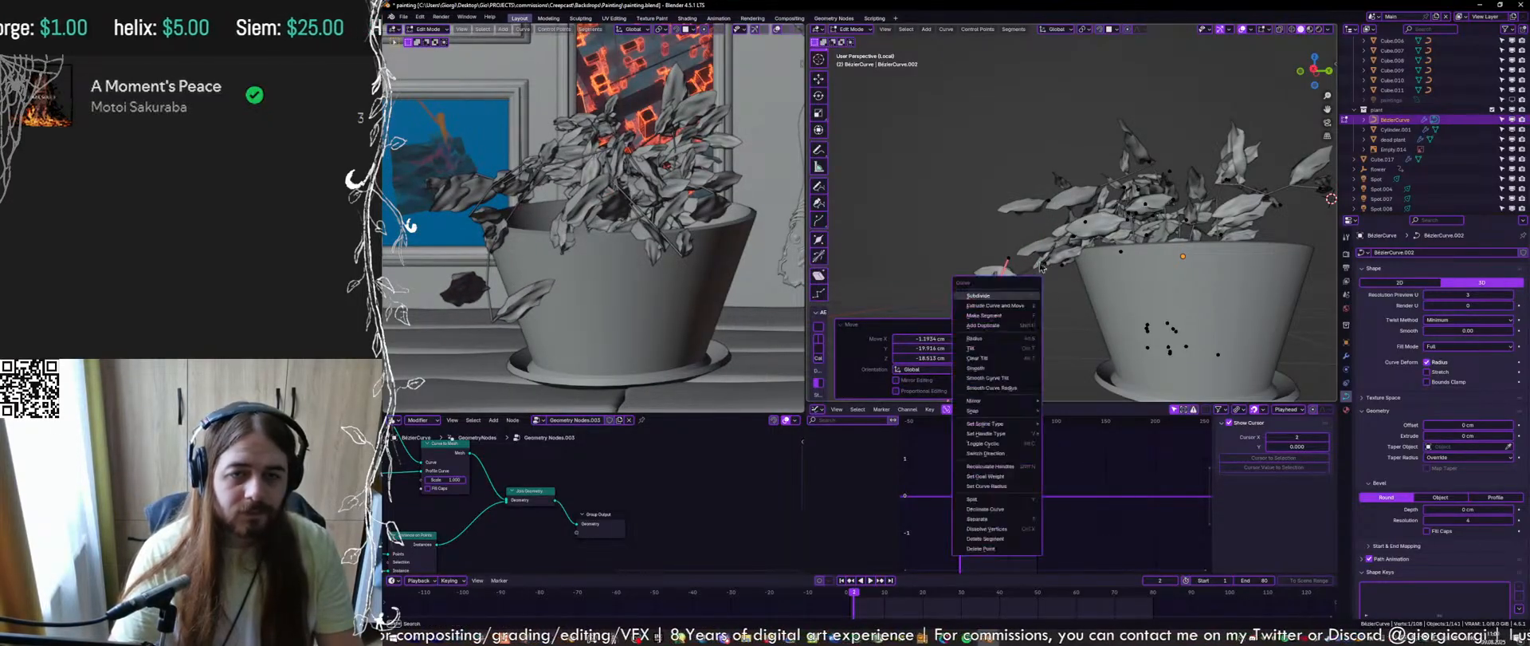
click(996, 294)
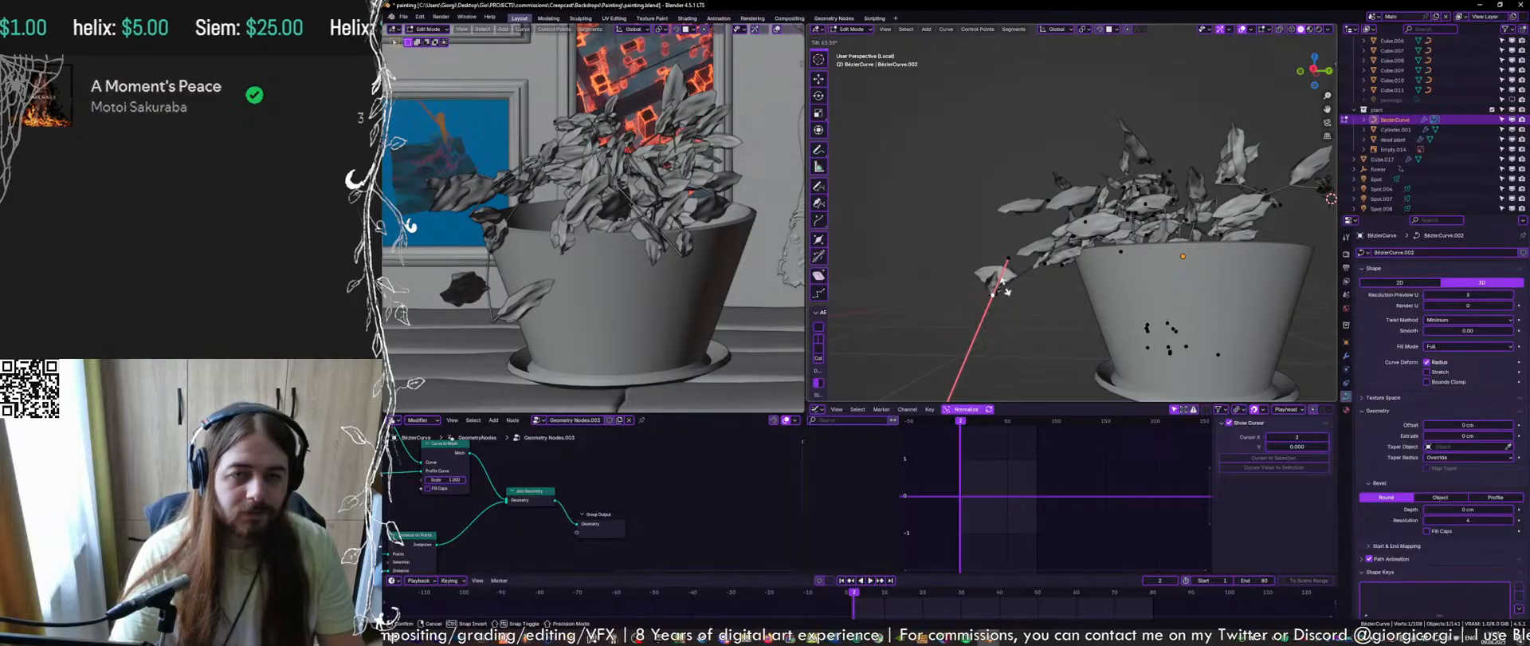
key(ctrl+s)
middle_drag(1019, 222, 1046, 226)
key(r)
key(r)
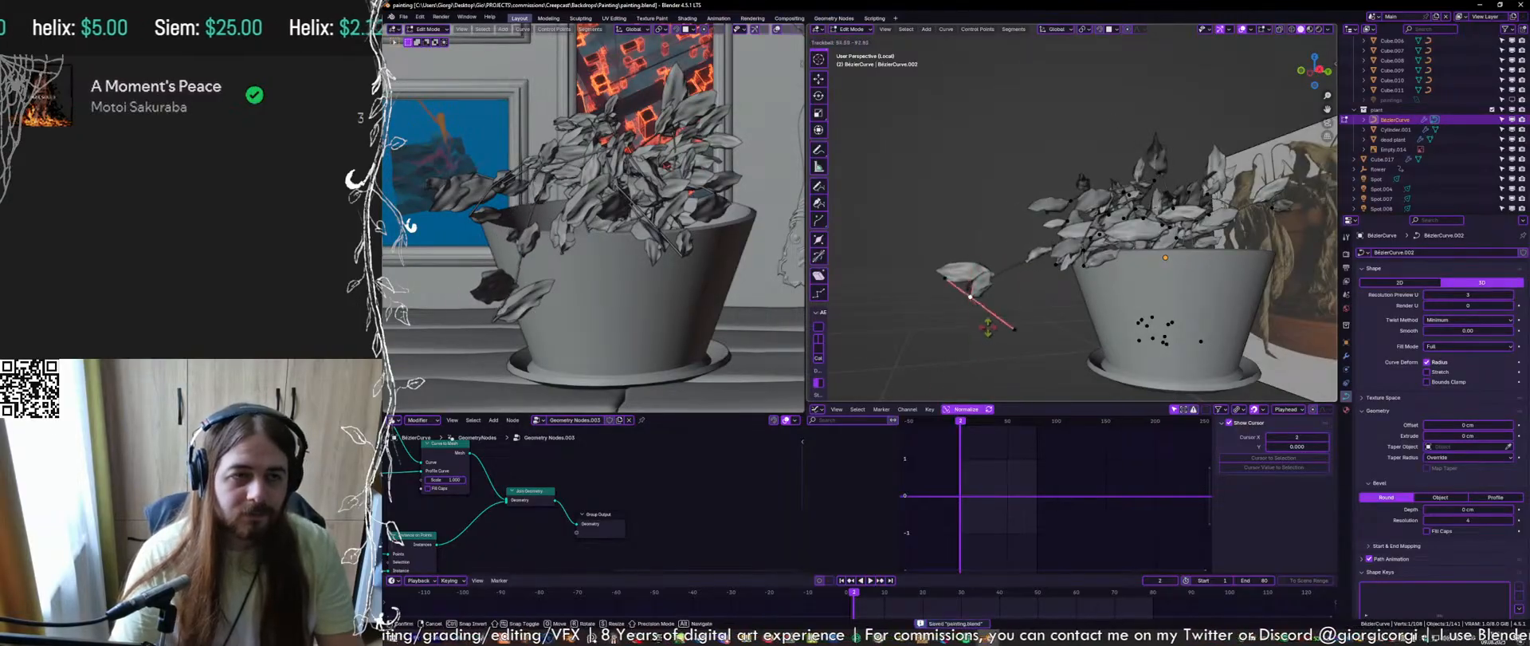
click(1017, 286)
Reposition the points of the stem hanging beside the pot from several view angles, and save the file
middle_drag(1017, 285, 997, 243)
key(g)
click(1051, 239)
click(1002, 298)
key(g)
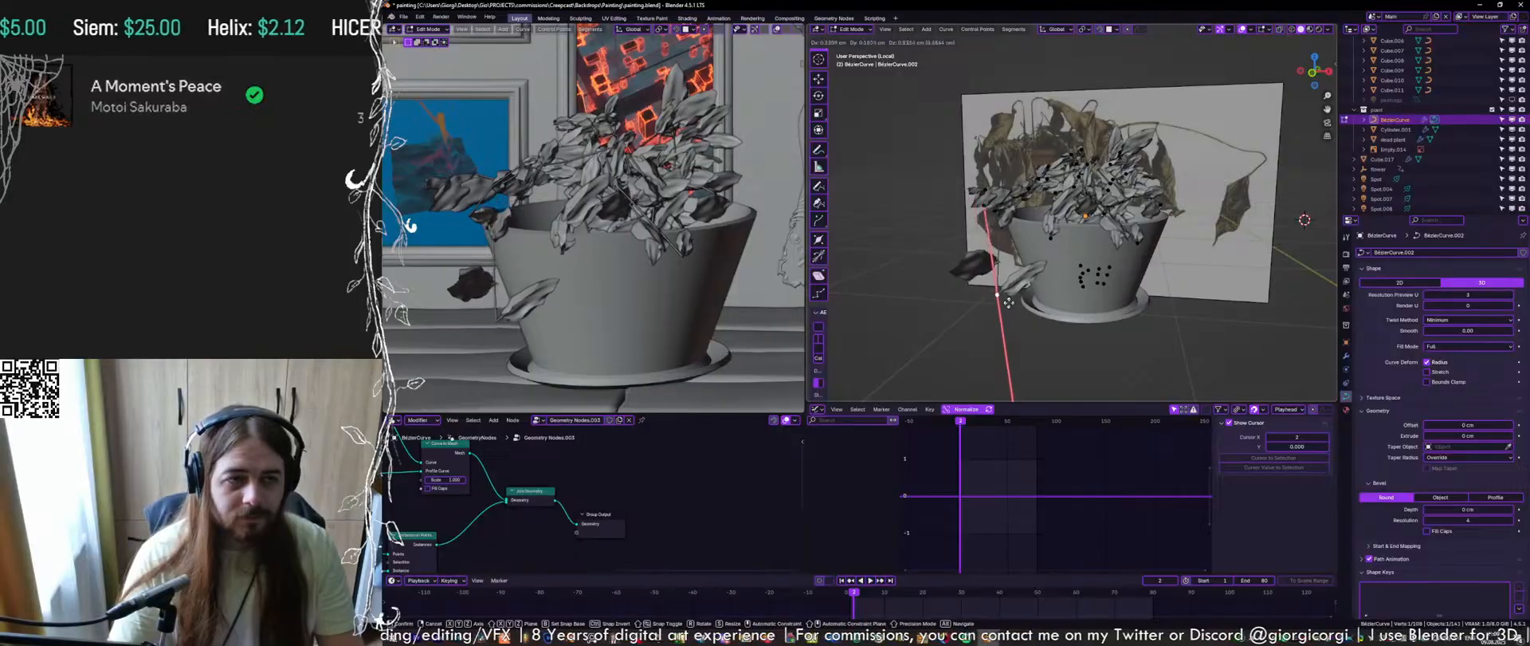
click(1016, 303)
mouse_move(1017, 304)
middle_down()
mouse_move(1032, 237)
mouse_move(1052, 236)
mouse_move(1028, 265)
mouse_move(1092, 282)
mouse_move(1007, 266)
middle_up()
key(ctrl+s)
Fine-tune the hanging stem's bend with two more small moves of its end point
scroll(1028, 265, up, 3)
key(g)
click(1123, 285)
key(g)
click(1091, 240)
Extrude the hanging stem twice, down toward the table and outward, and rotate the new end point freely to lie almost flat
key(e)
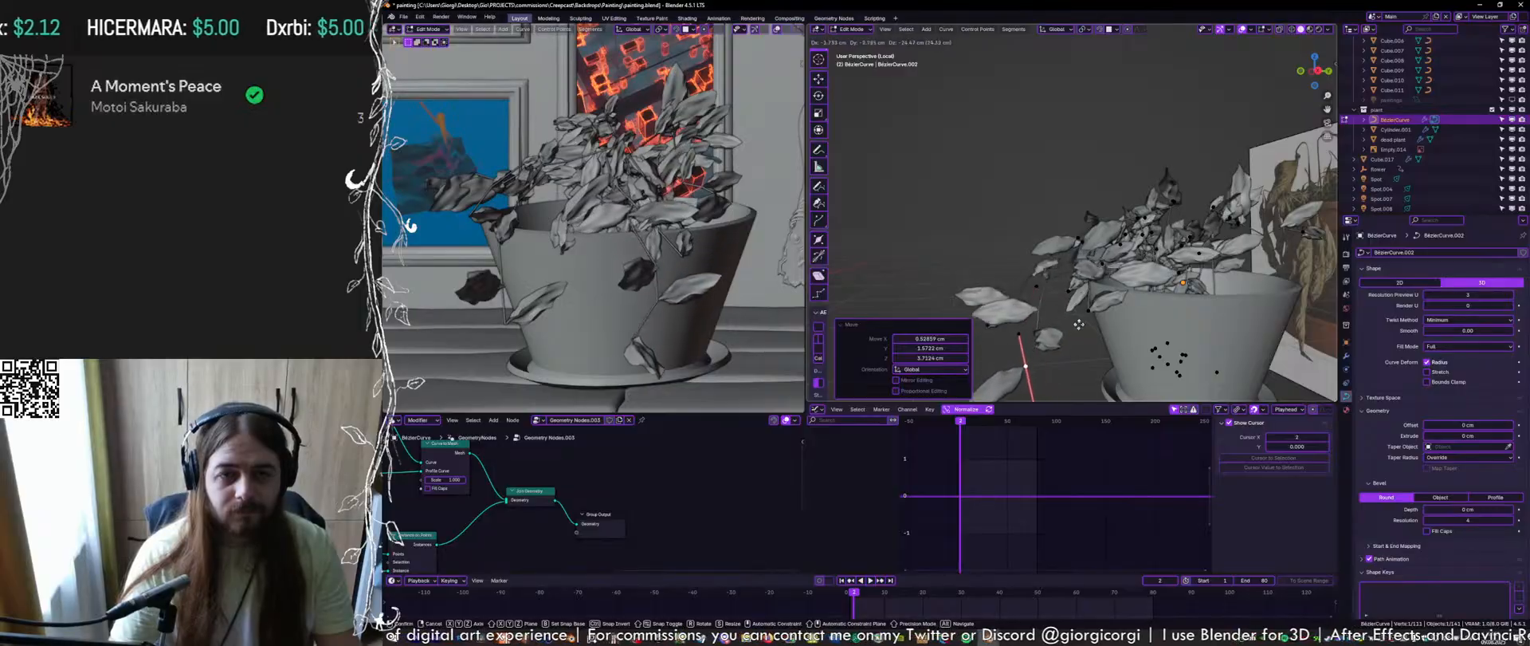
click(1081, 327)
scroll(1081, 328, down, 1)
shift+middle_drag(1079, 328, 1115, 229)
key(e)
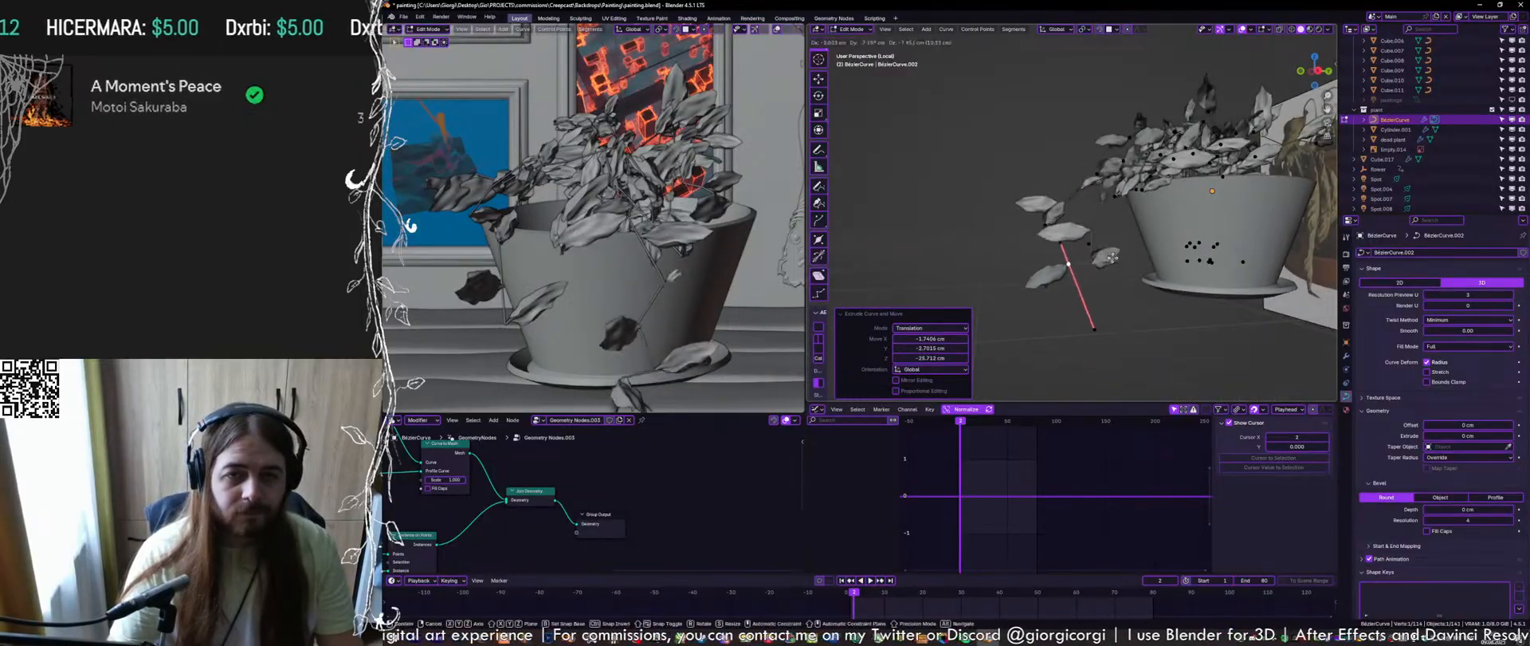
click(1040, 257)
key(r)
key(r)
click(1015, 317)
Adjust the extruded end point so the stem trails along the table beside the saucer, leave Edit Mode, and save the file
scroll(686, 307, down, 2)
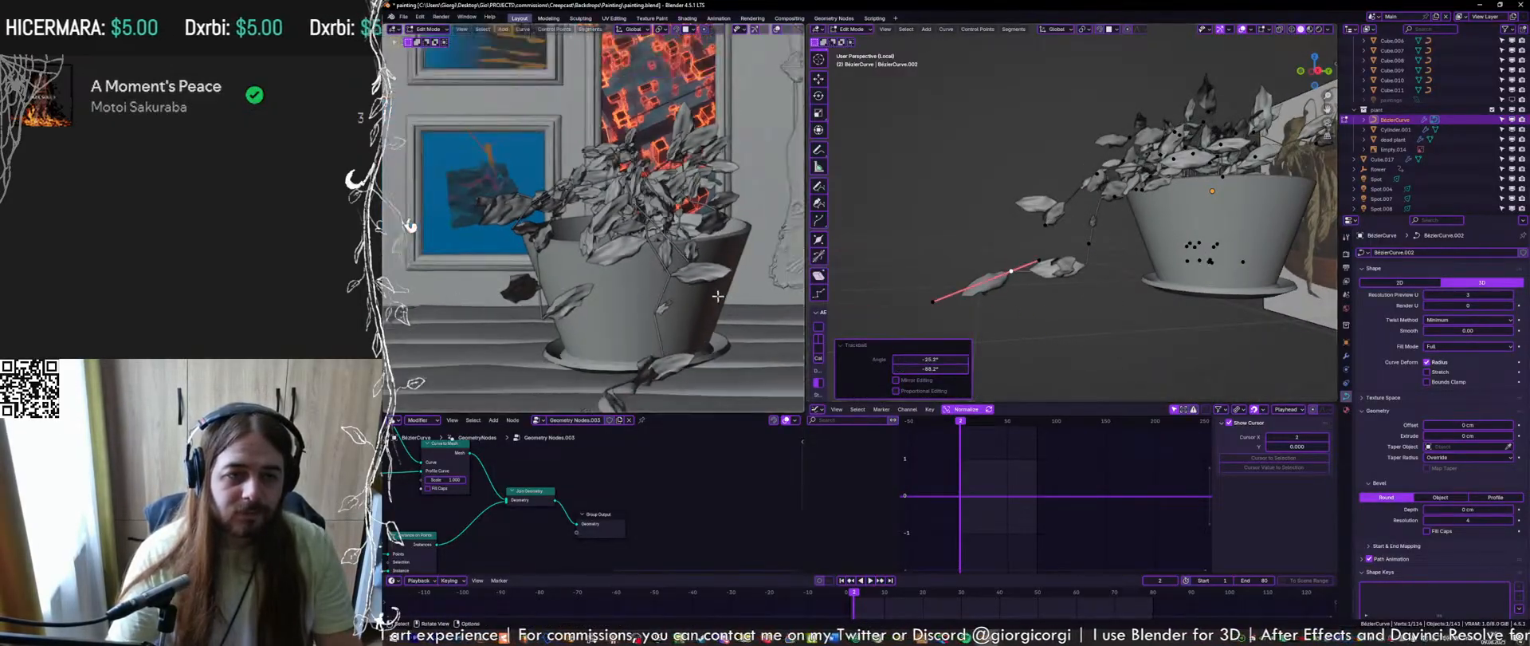
shift+middle_drag(681, 307, 686, 266)
middle_drag(1108, 271, 1066, 308)
key(g)
click(1014, 296)
key(g)
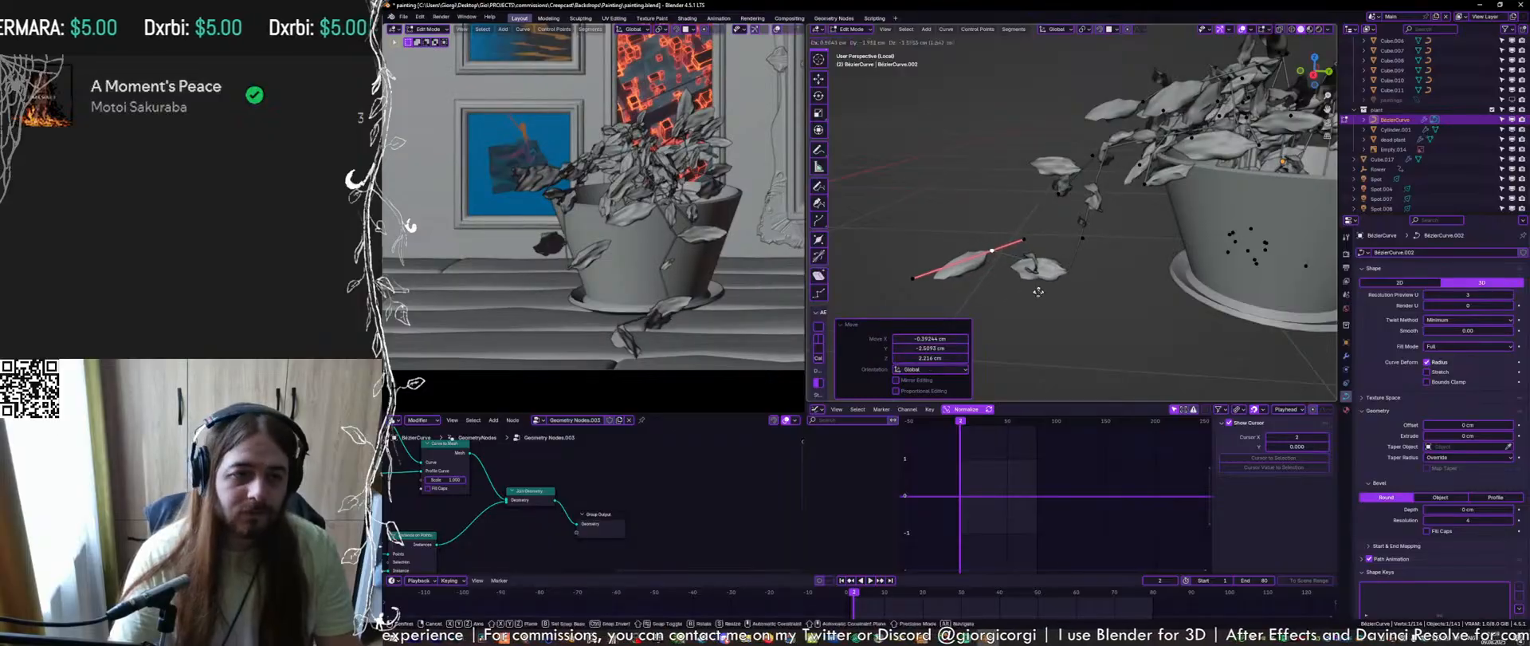
key(g)
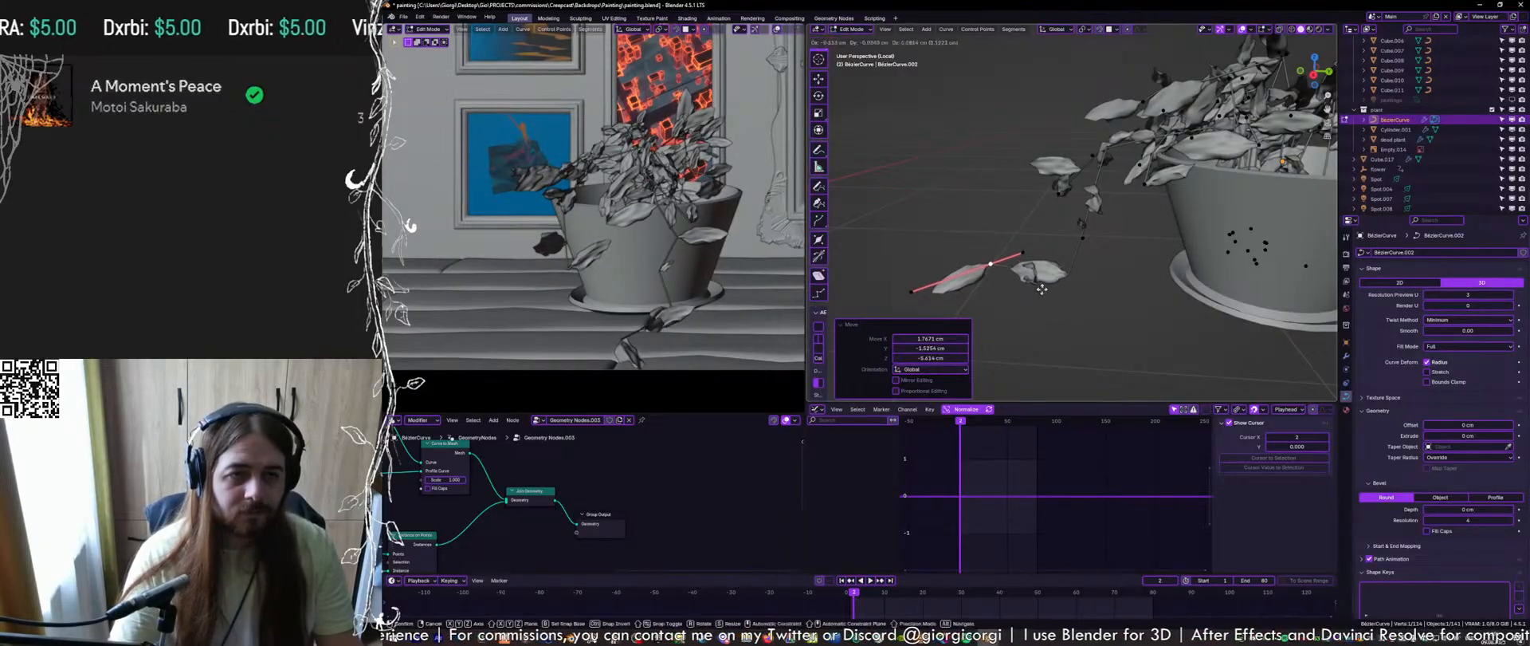
click(1038, 299)
key(Tab)
scroll(649, 249, up, 3)
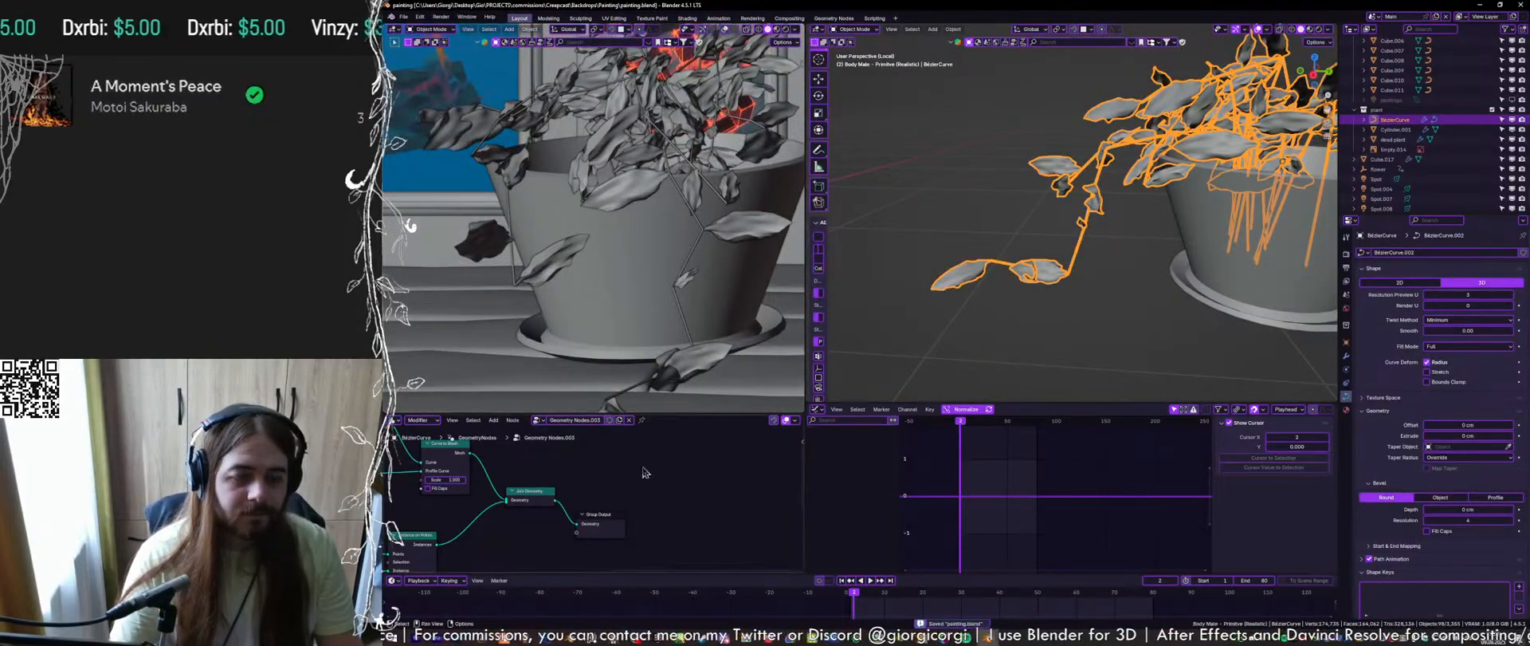
middle_drag(640, 458, 670, 485)
key(ctrl+s)
Try a Resolution Preview U of 4 on the stem curve, restore 3, and inspect the lower bend in Edit Mode
click(1509, 295)
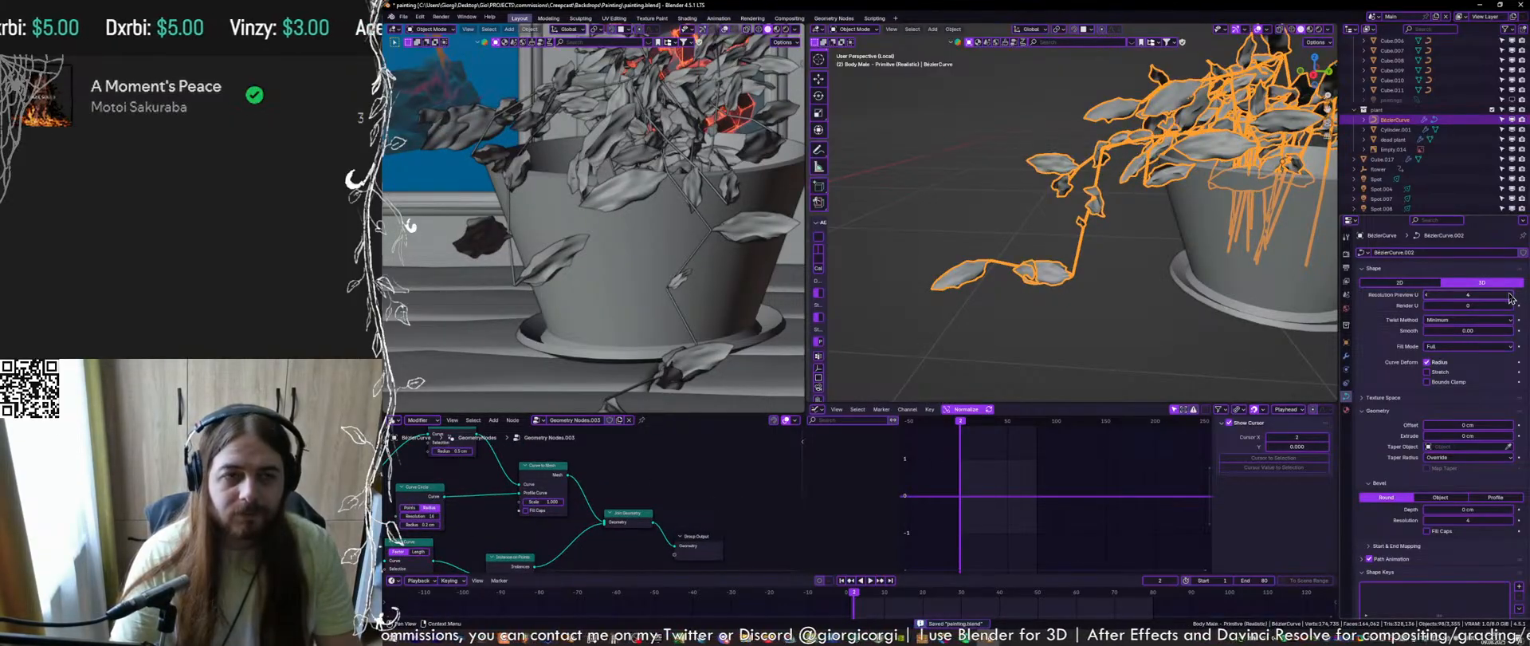
click(1426, 295)
key(Tab)
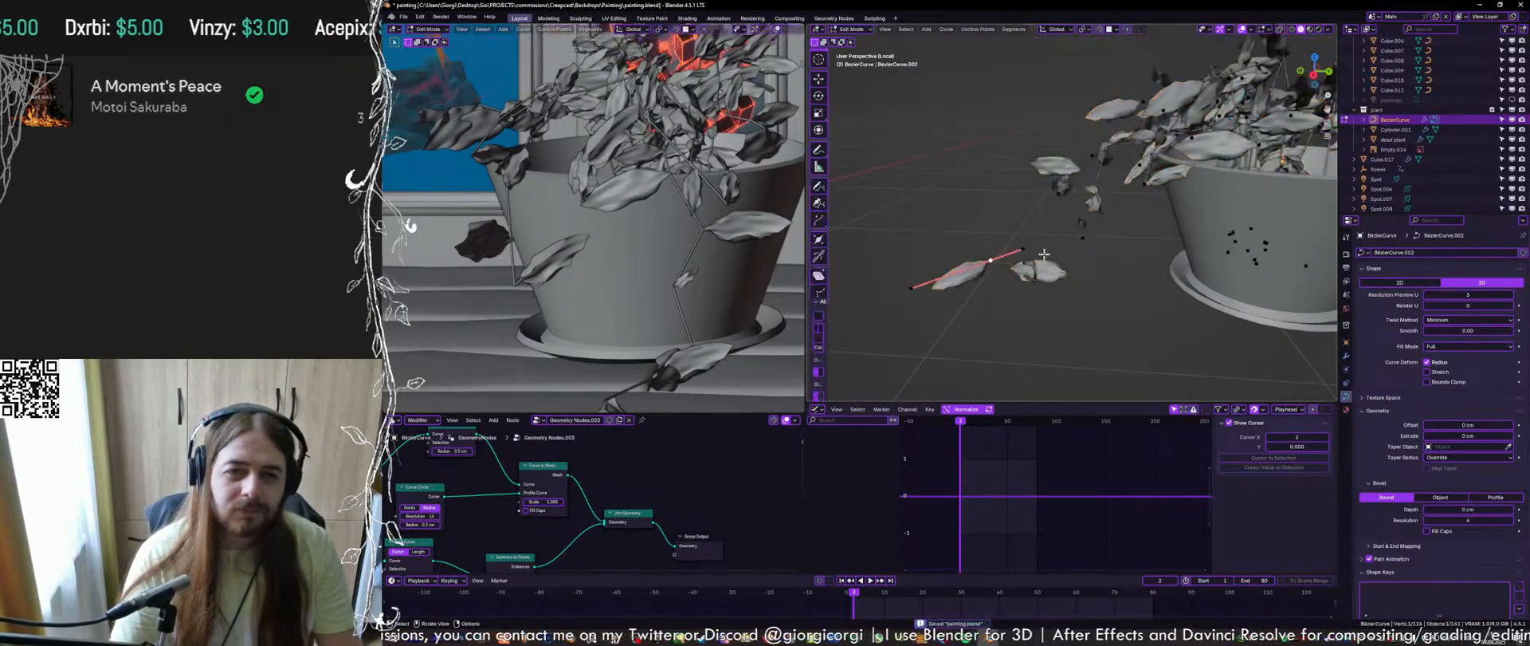
click(1080, 239)
middle_drag(1080, 241, 1075, 299)
middle_drag(783, 487, 977, 475)
key(Tab)
Raise the Count of the Resample Curve node after Group Input to 19
scroll(488, 493, up, 3)
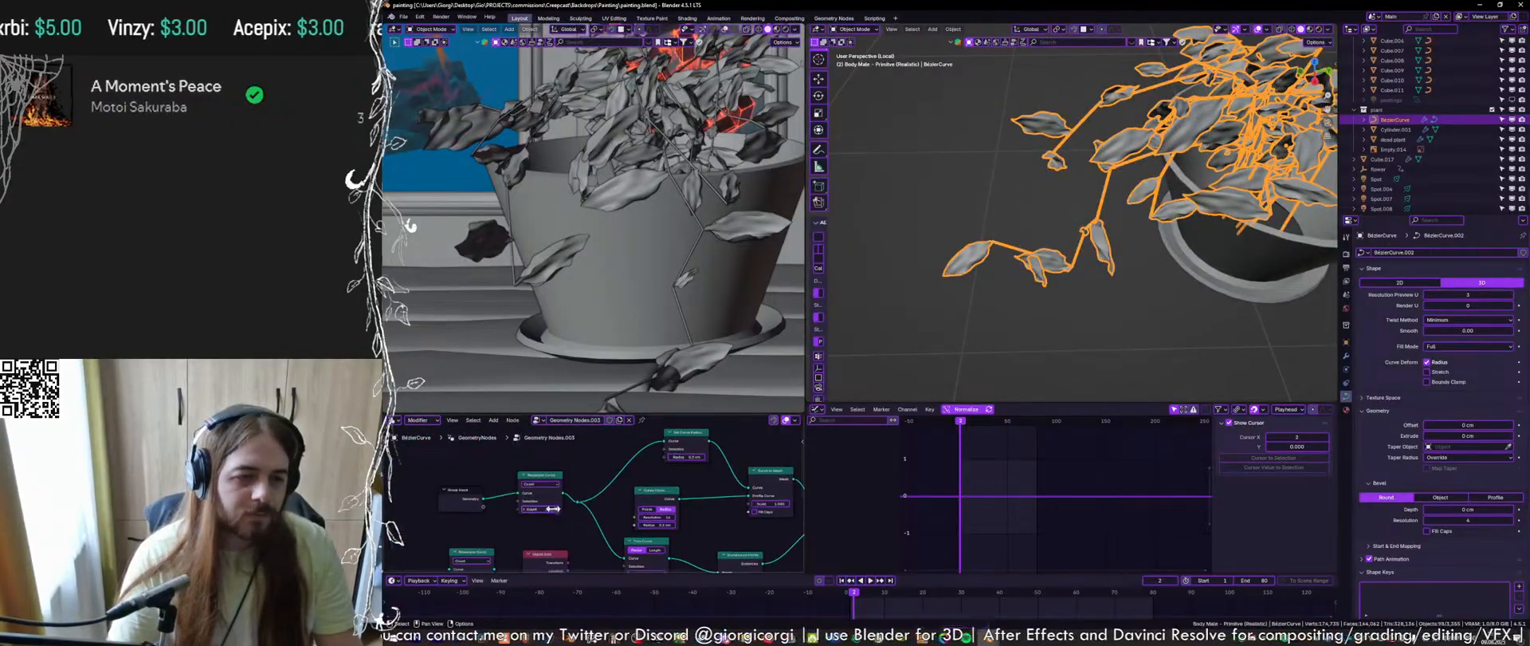
click(565, 507)
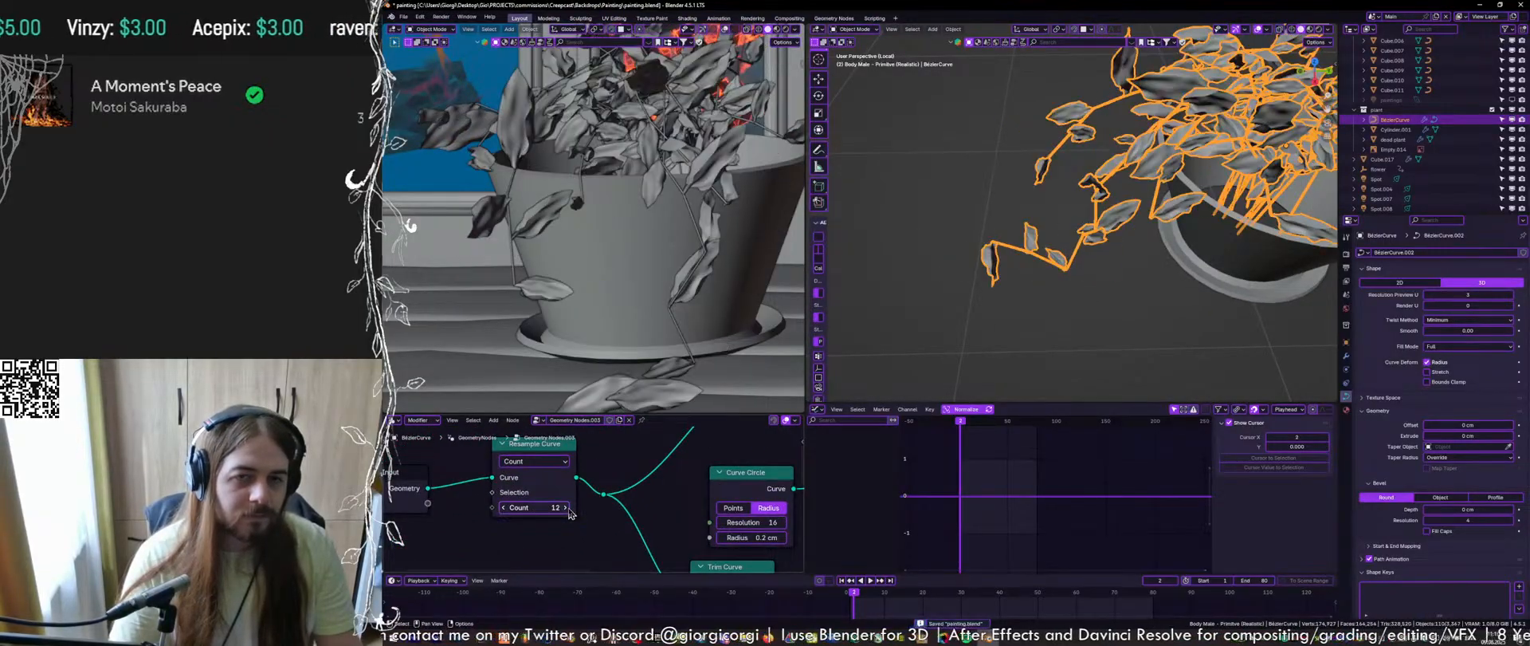
click(565, 507)
click(566, 507)
click(566, 507)
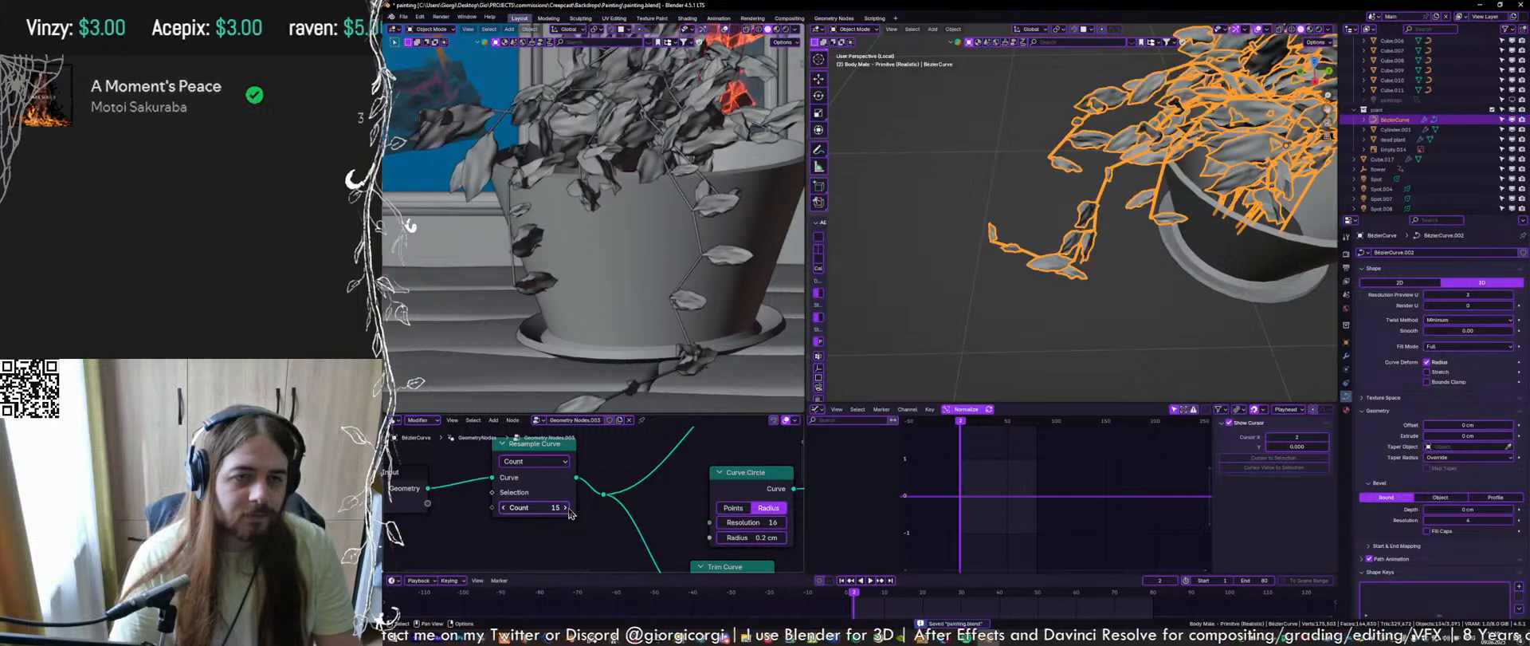
click(566, 507)
click(566, 507)
click(566, 507)
click(566, 507)
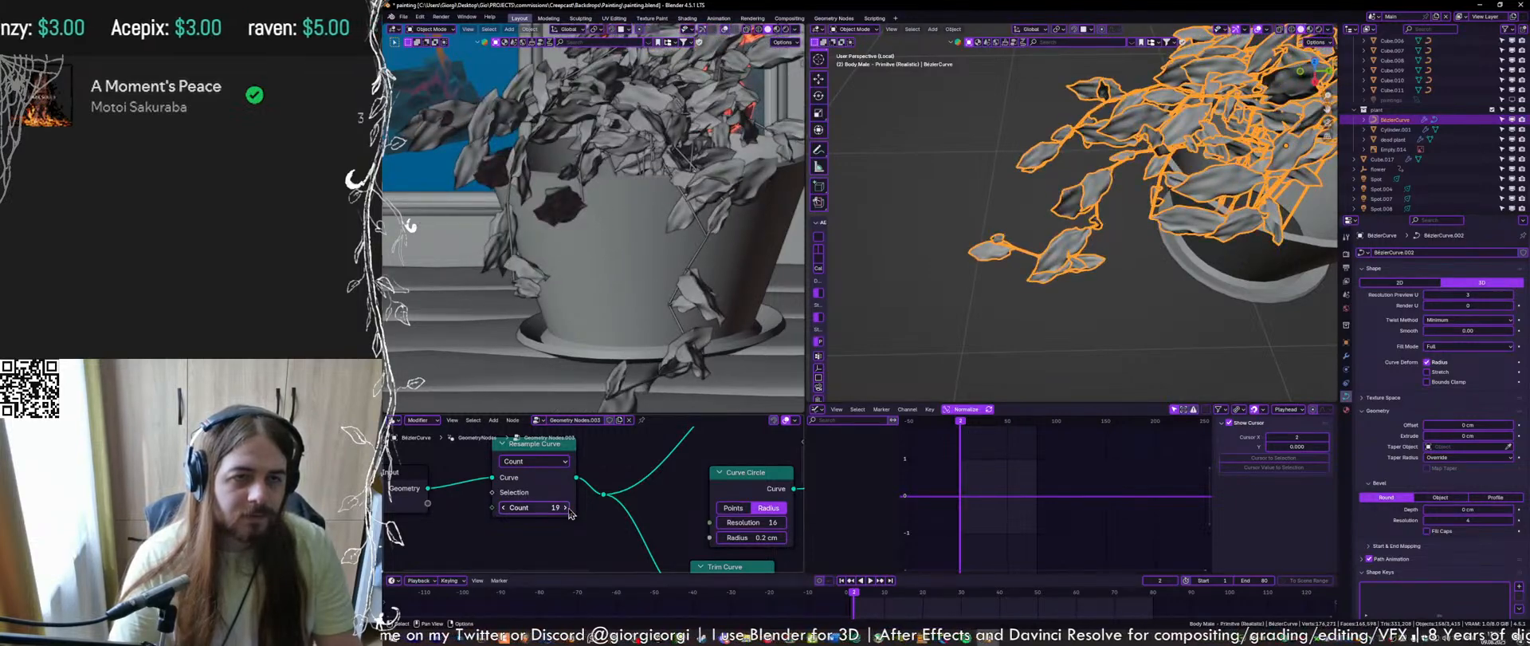
Move the Resample Curve node onto the stem-thickness branch only, set its Count to 31, and save the file
scroll(539, 507, down, 5)
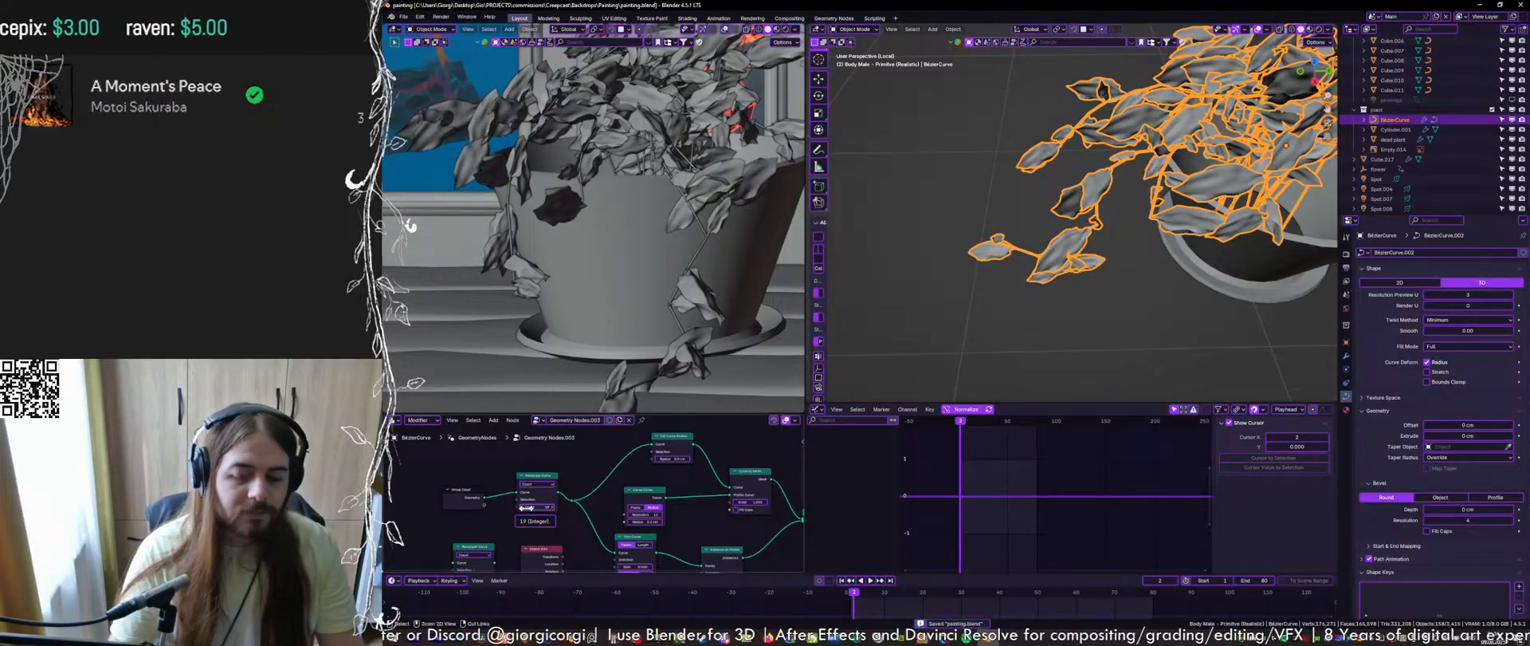
scroll(529, 510, up, 3)
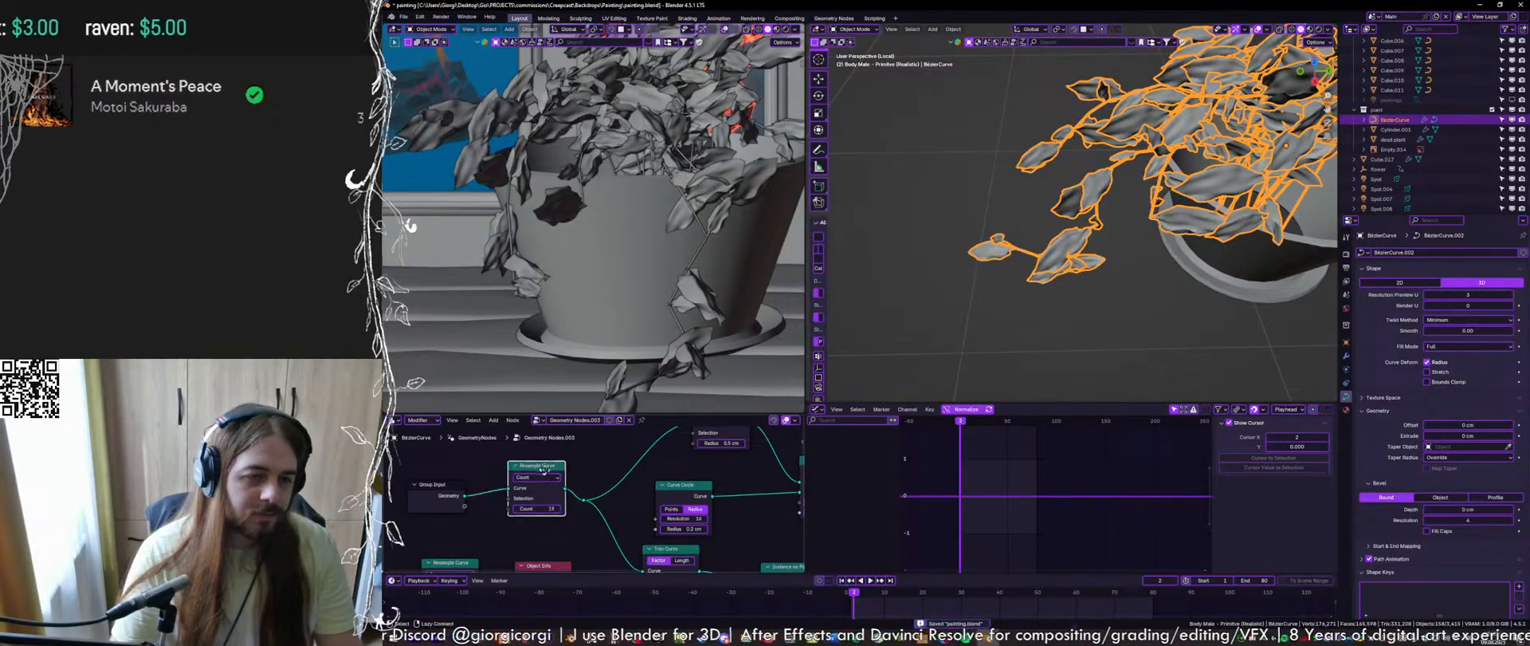
drag(543, 470, 644, 443)
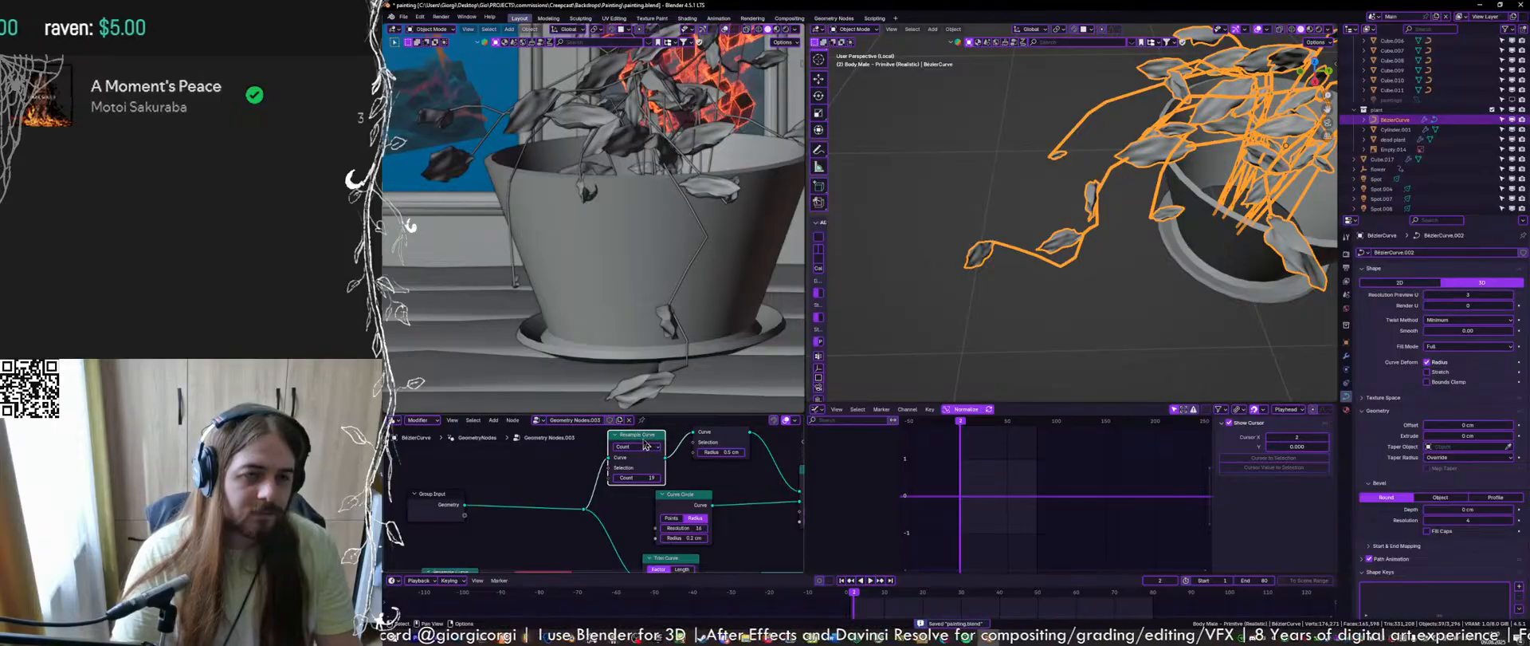
scroll(640, 443, up, 2)
mouse_move(626, 495)
mouse_down()
mouse_move(594, 495)
mouse_move(645, 495)
mouse_up()
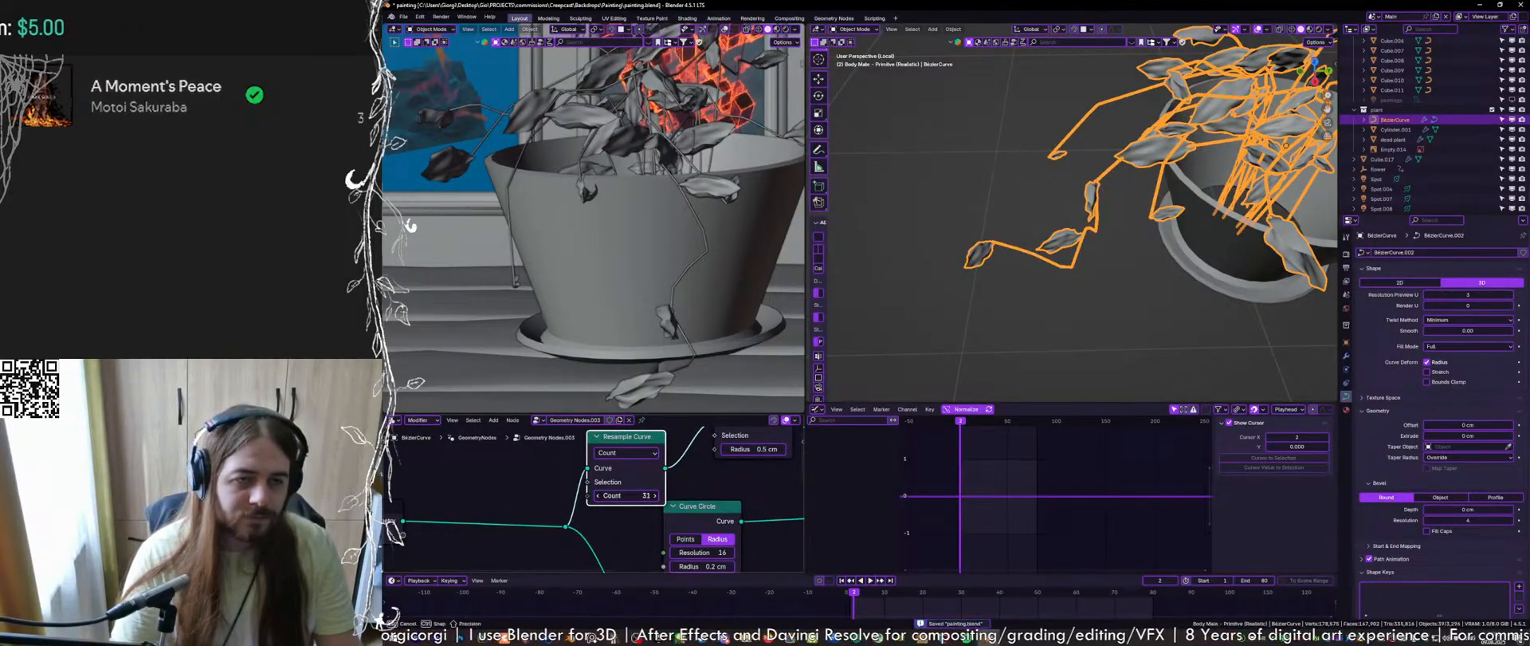
key(ctrl+s)
scroll(624, 452, down, 2)
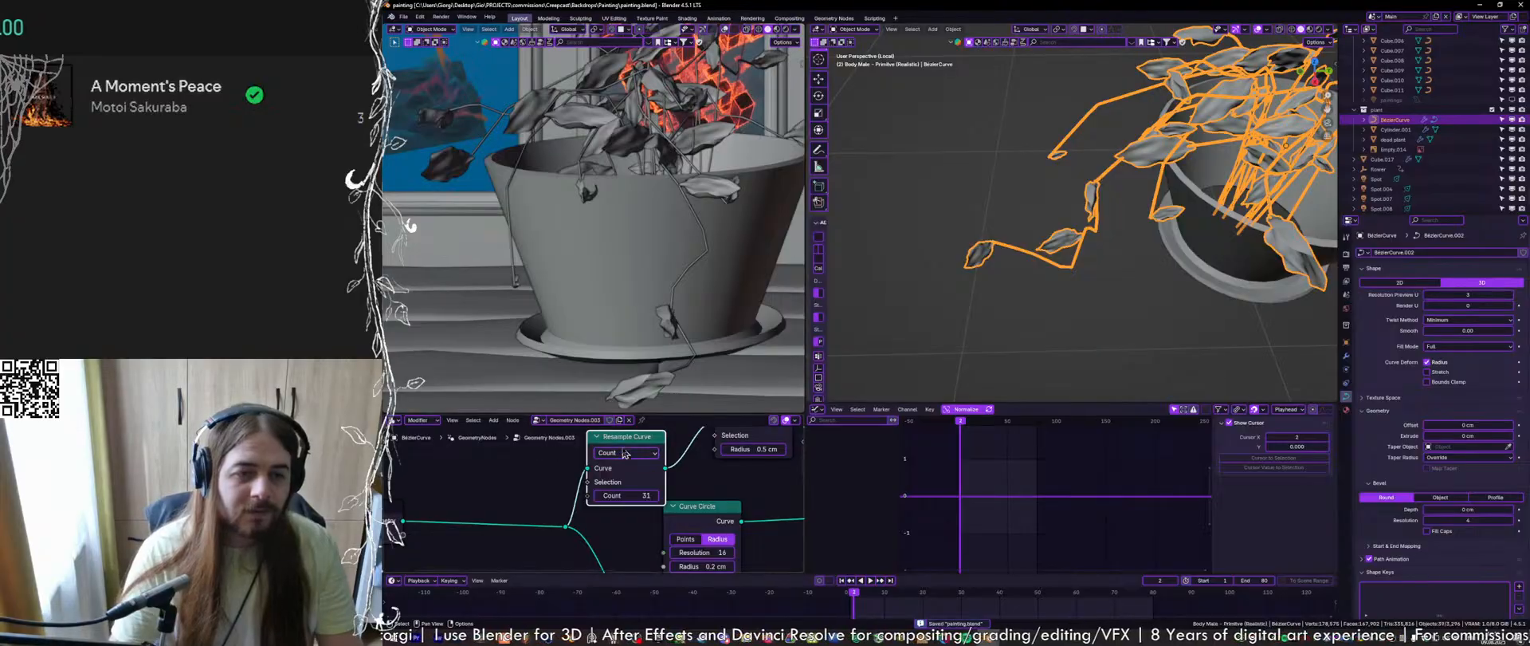
Shift the reroute point toward Group Input, duplicate Resample Curve onto the Trim Curve branch with a Count of 13, and save
drag(586, 496, 527, 489)
key(ctrl+z)
key(ctrl+s)
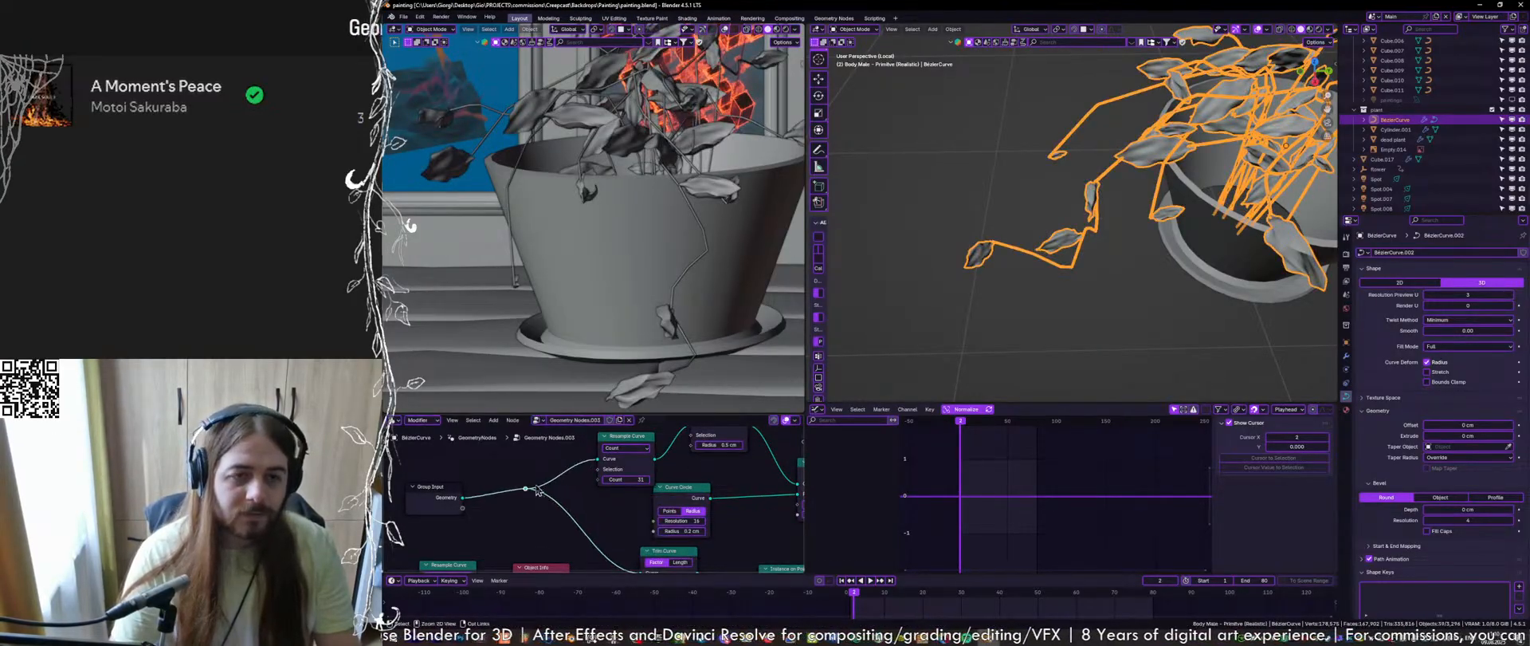
click(633, 444)
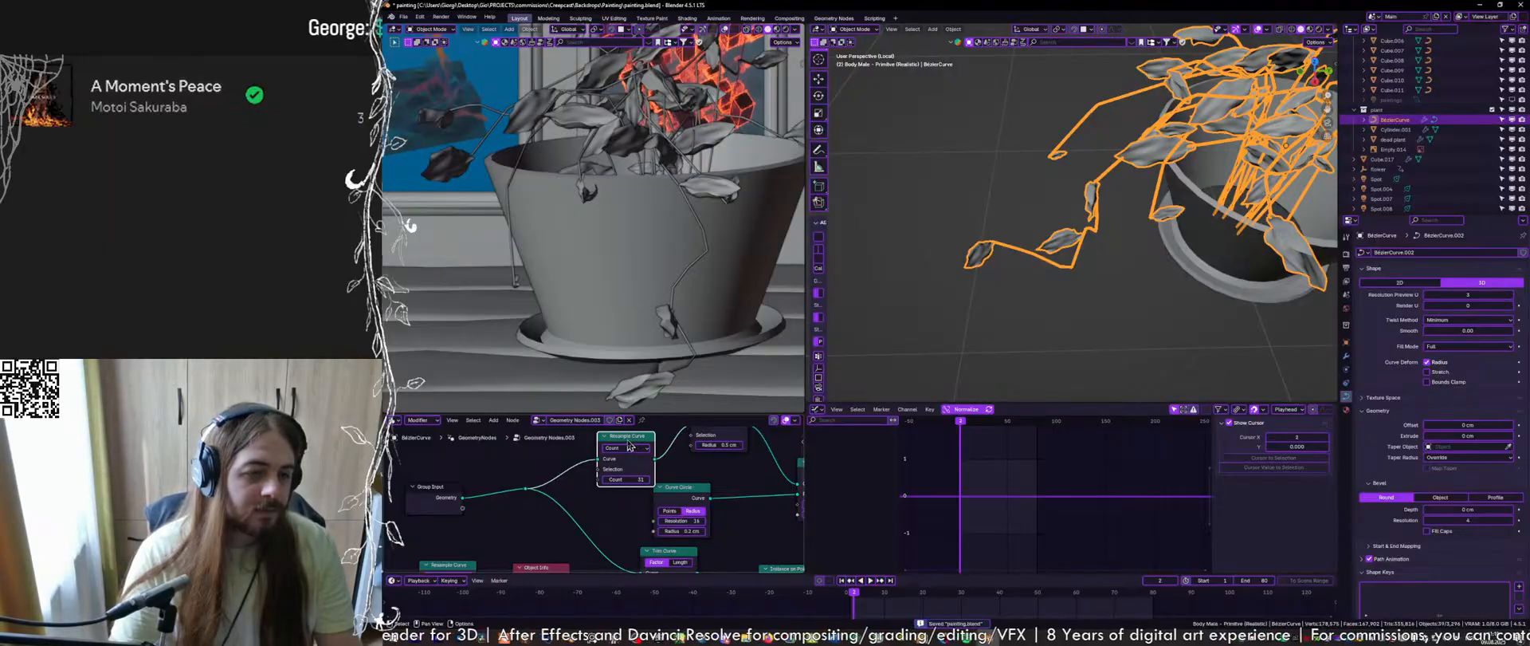
key(shift+d)
click(584, 509)
scroll(593, 530, up, 3)
drag(574, 542, 526, 542)
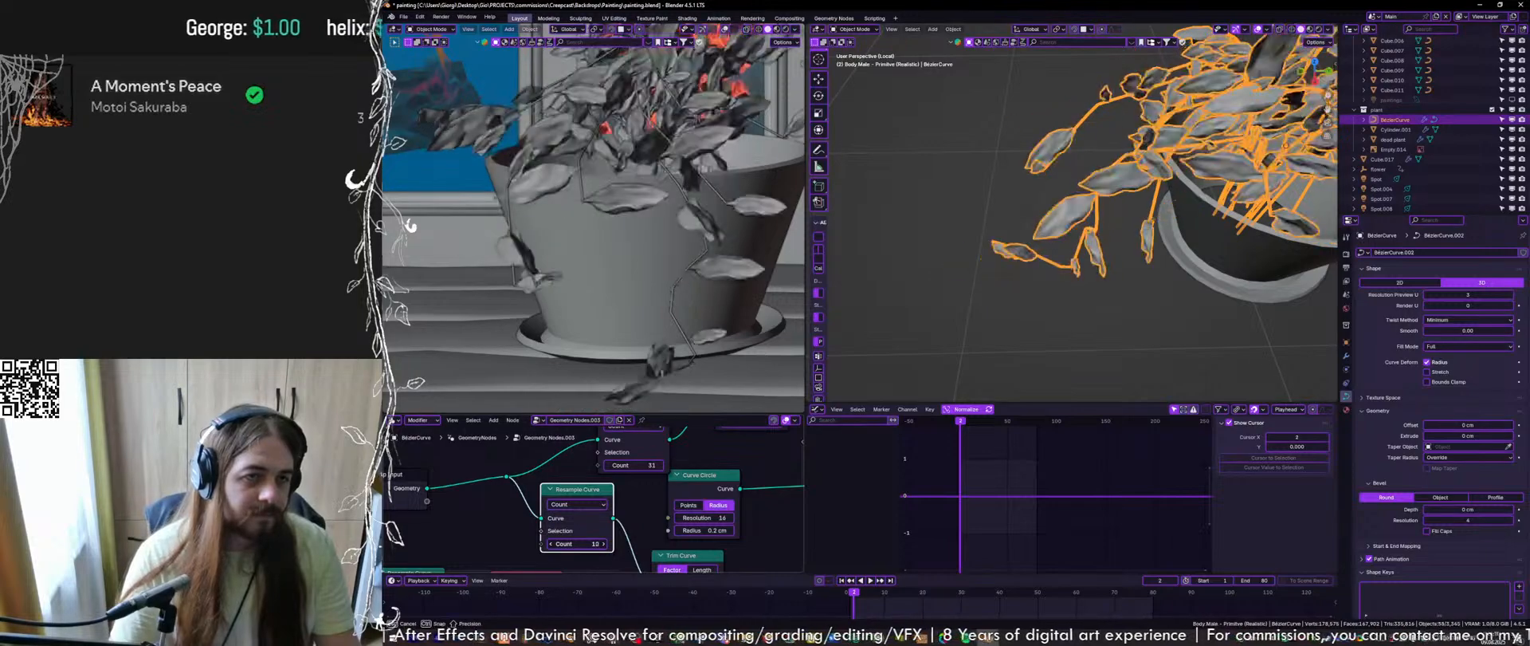
key(ctrl+s)
scroll(642, 180, down, 4)
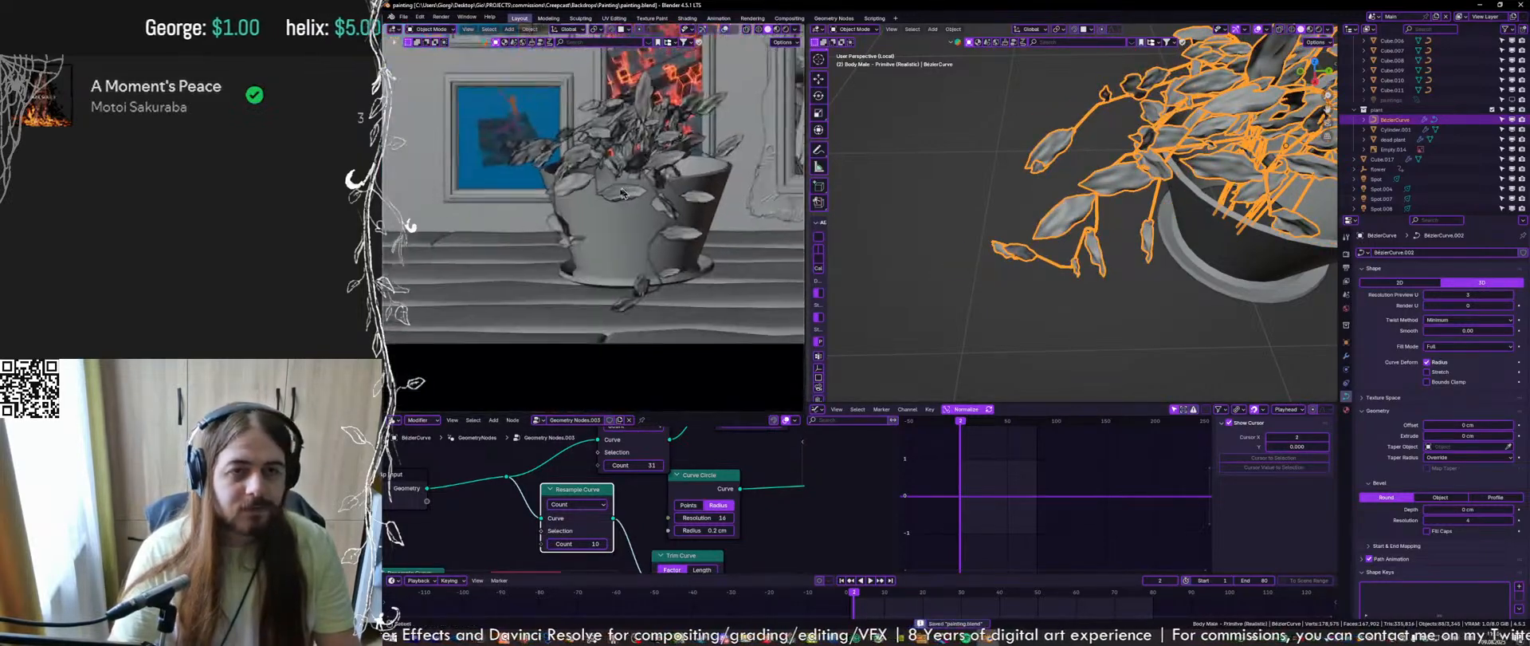
Set the leaf rotation Random Value node's Max vector to 5.550, 1.990 and 1.640, and save the file
scroll(591, 212, up, 2)
shift+middle_drag(642, 180, 572, 224)
scroll(591, 212, down, 1)
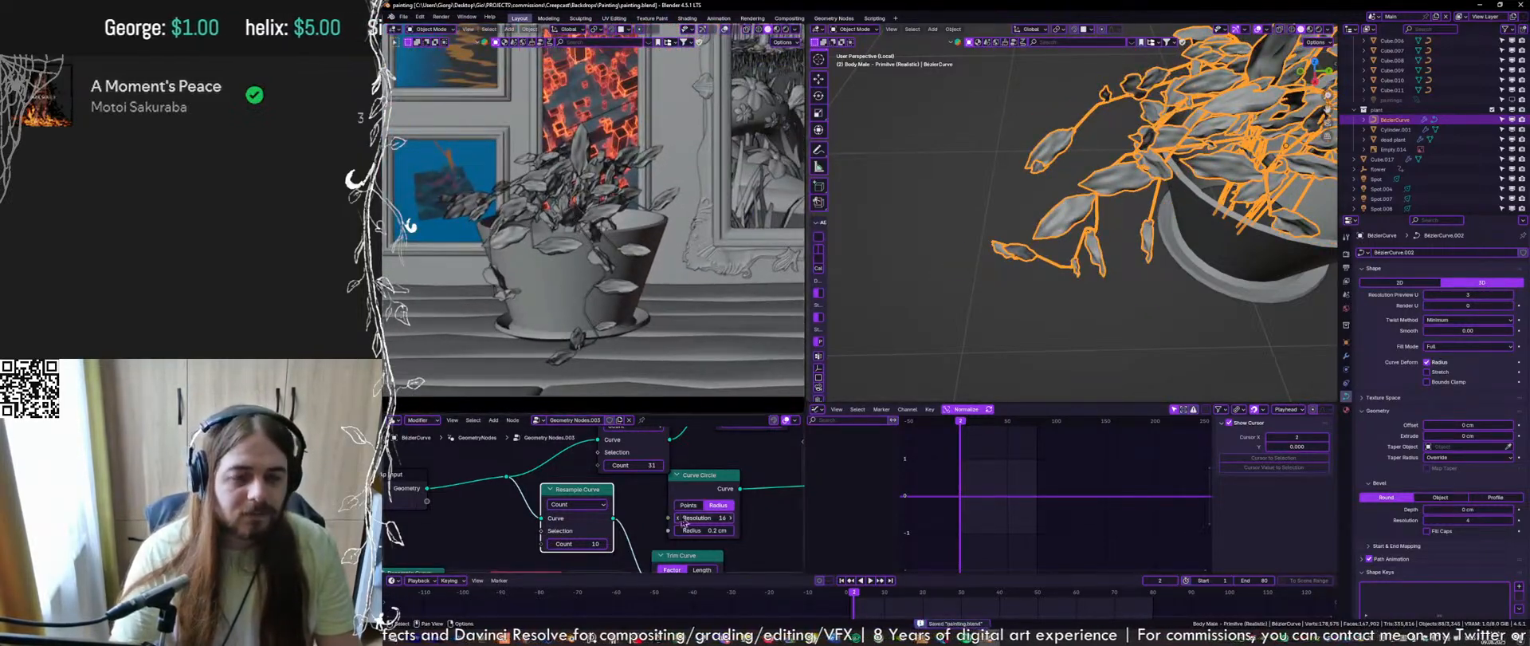
middle_drag(681, 517, 597, 411)
middle_drag(674, 452, 685, 412)
middle_drag(590, 558, 603, 528)
scroll(551, 546, up, 1)
scroll(551, 546, up, 2)
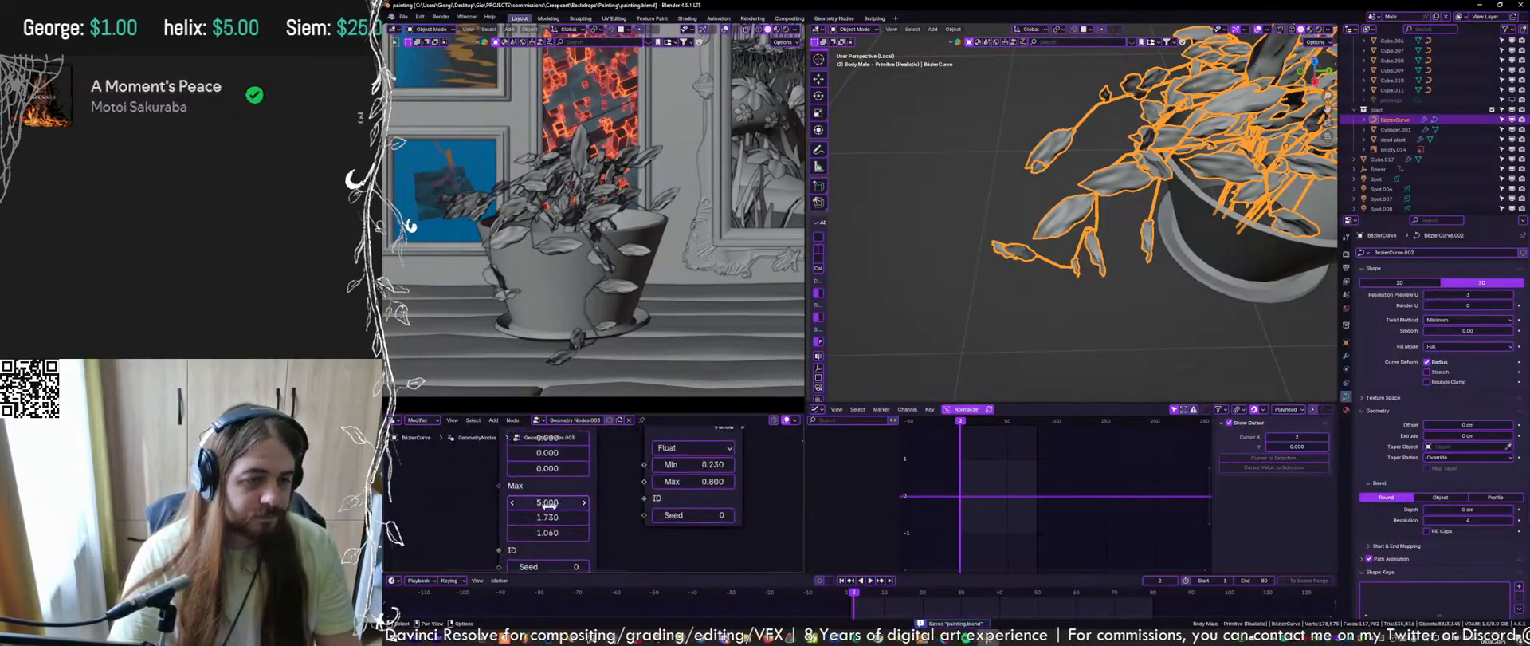
drag(548, 502, 558, 532)
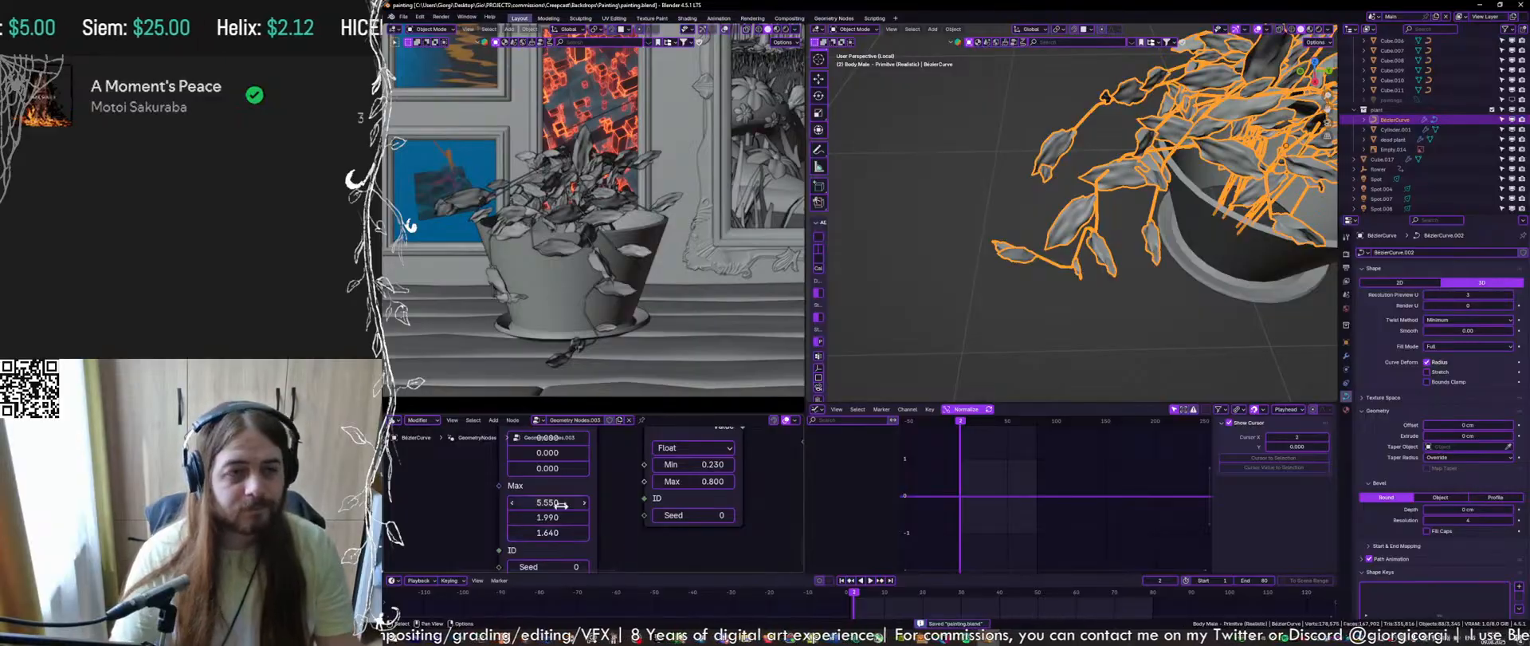
scroll(1176, 203, down, 2)
shift+middle_drag(1175, 203, 1082, 249)
key(ctrl+s)
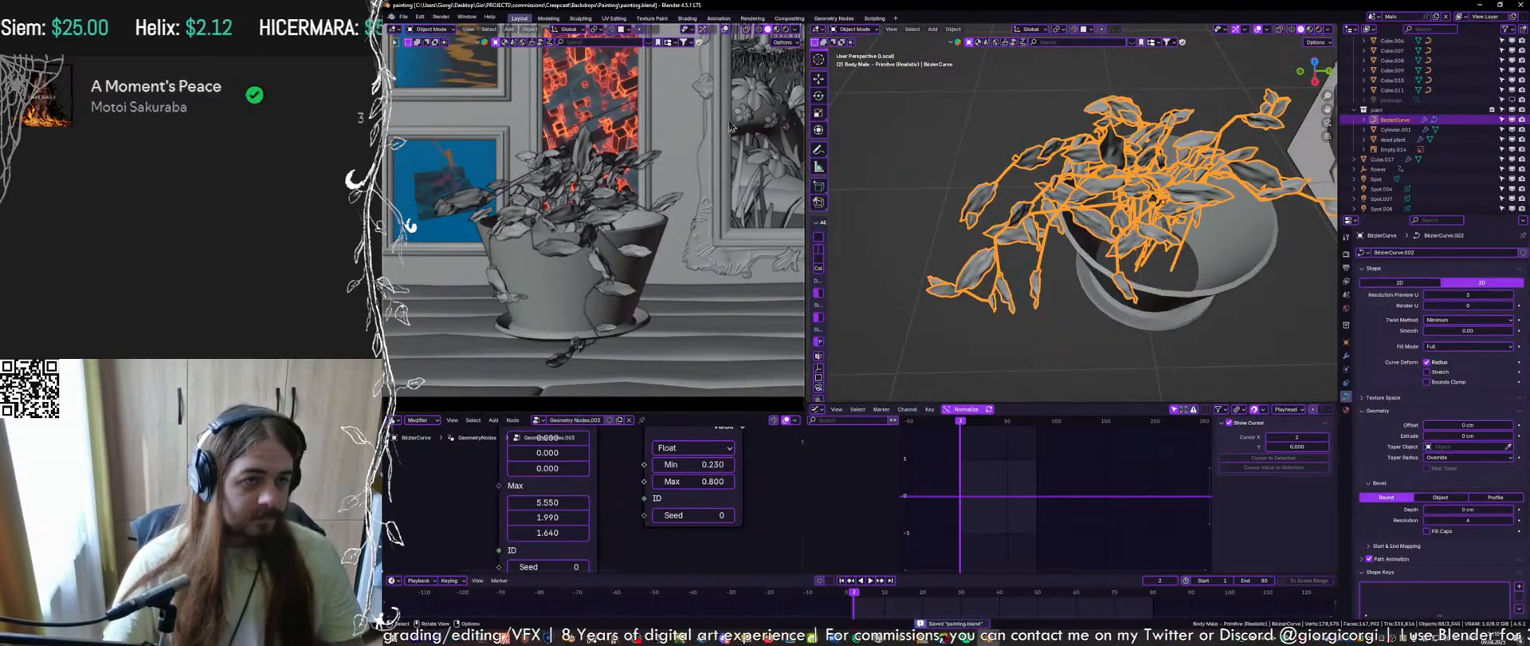
In Edit Mode, move the far stem's end point outward and down, about 14.8 cm in Y and -13.6 cm in Z, and save
key(Tab)
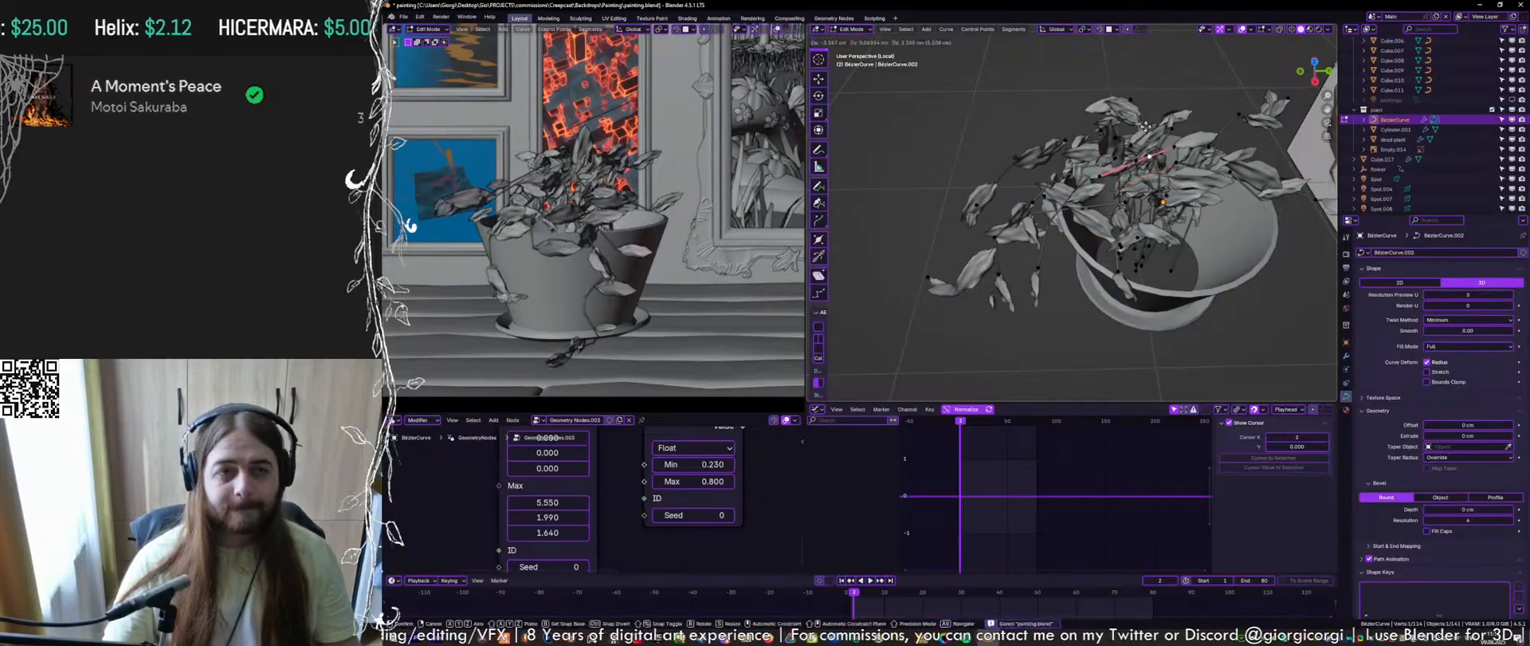
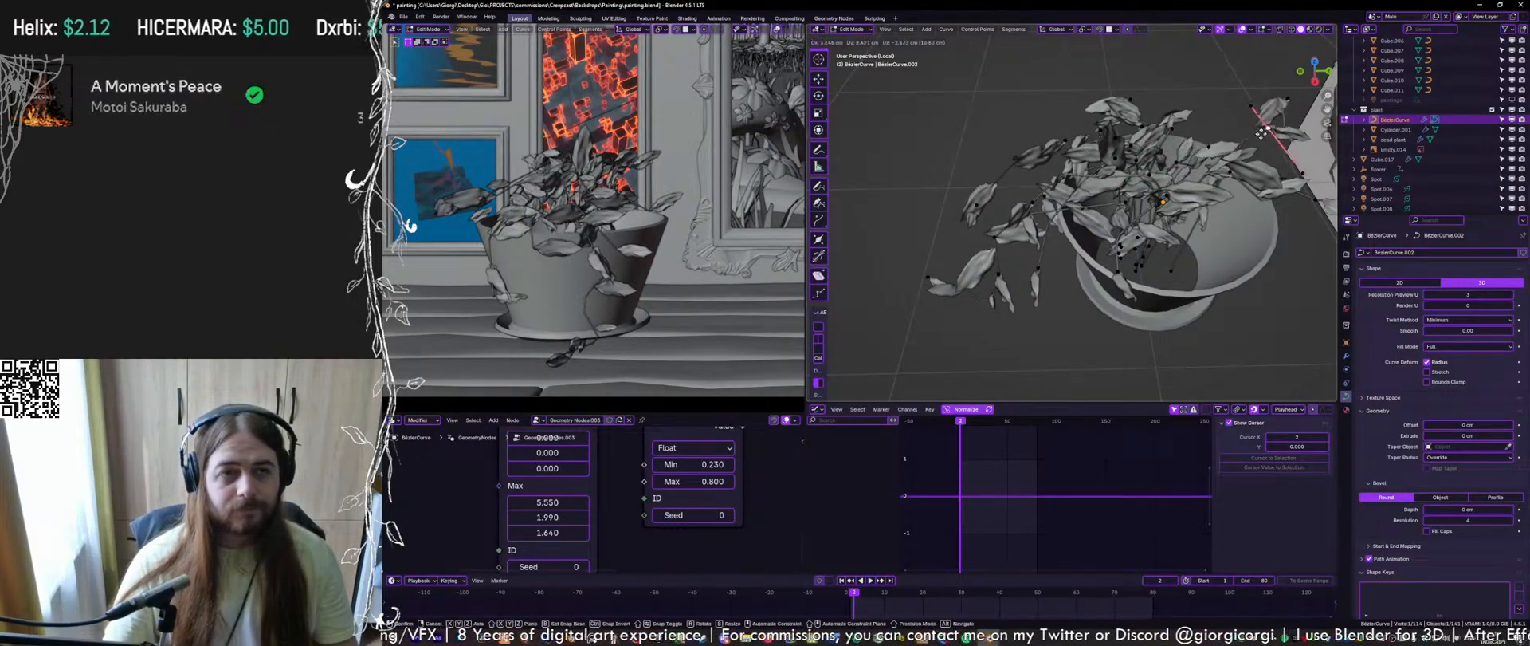
middle_drag(1196, 142, 1153, 157)
click(1246, 224)
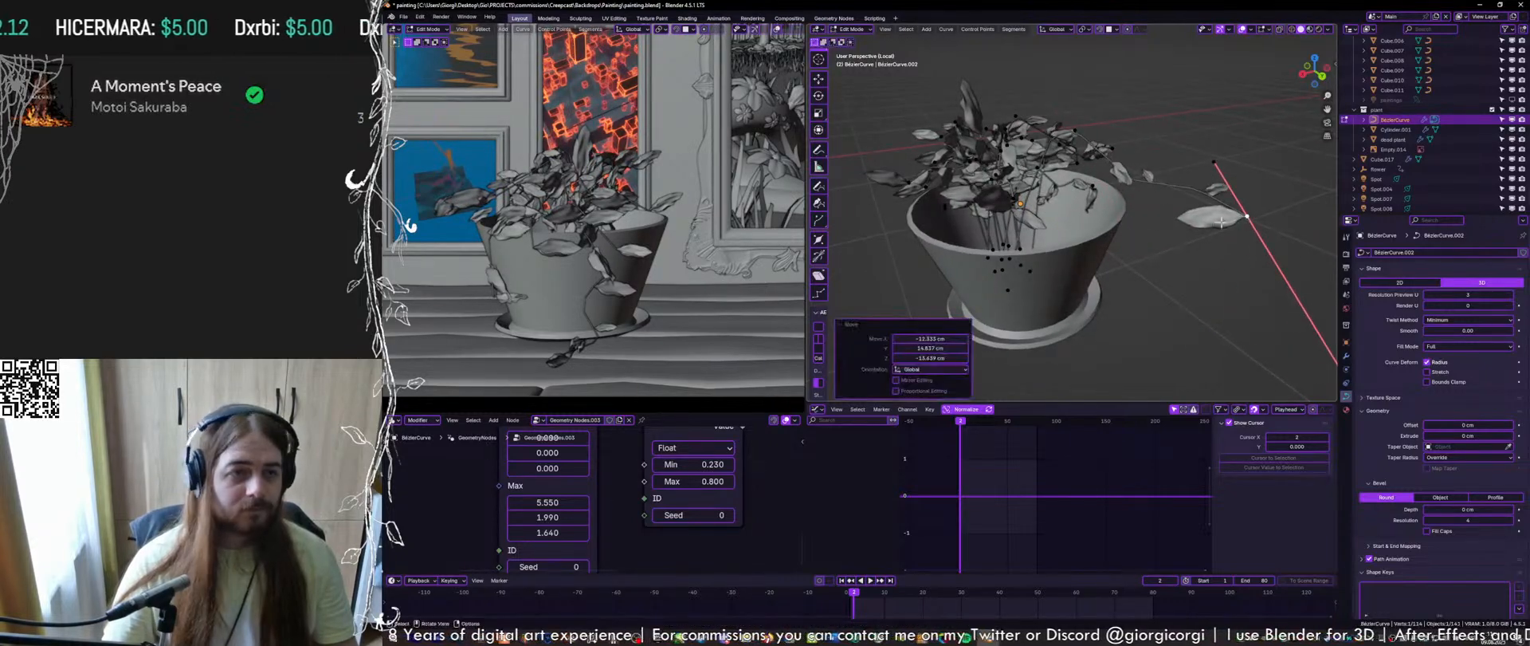
click(1020, 248)
scroll(967, 254, up, 1)
mouse_move(967, 254)
middle_down()
mouse_move(1013, 206)
mouse_move(1011, 225)
mouse_move(1096, 216)
mouse_move(1098, 238)
mouse_move(1192, 273)
middle_up()
key(ctrl+s)
Move another stem's point from the pot rim down in front of the pot and rotate its handles freely
right_click(966, 255)
click(1027, 187)
key(g)
click(1156, 305)
key(r)
key(r)
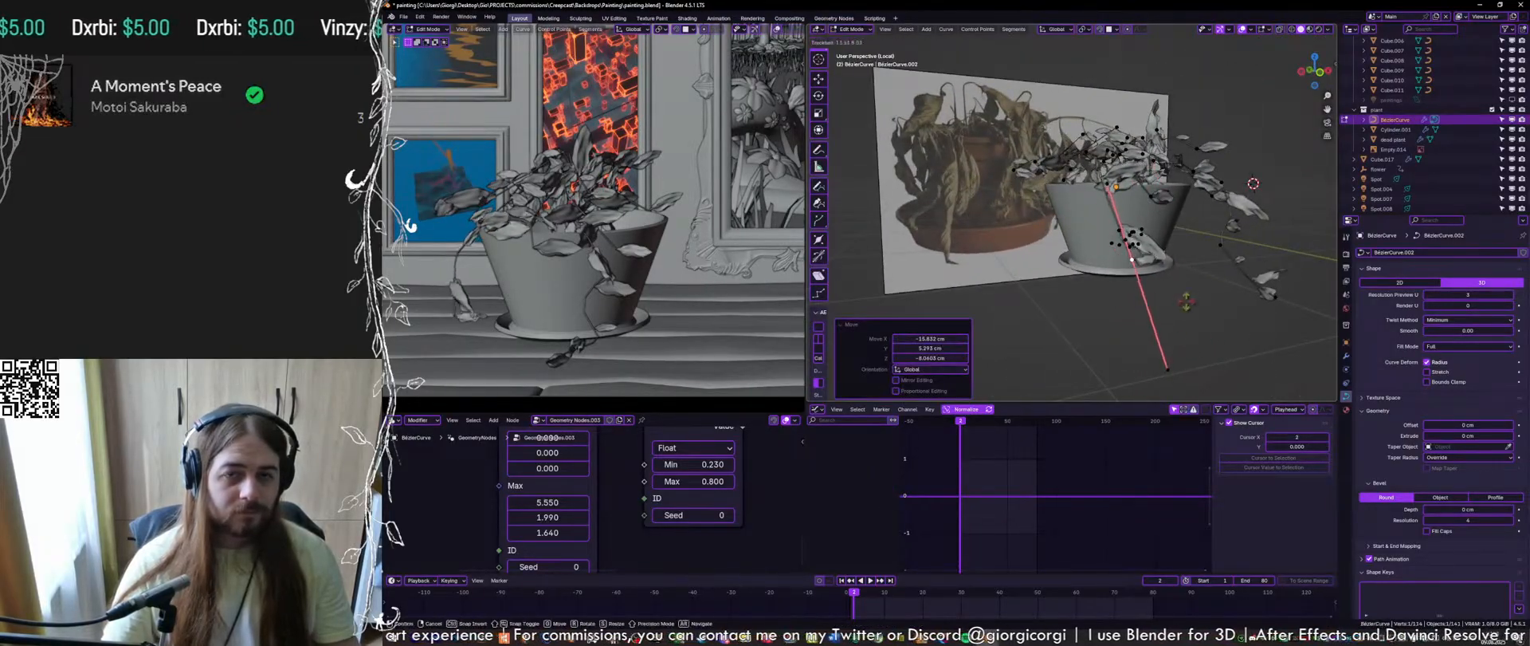
click(1084, 252)
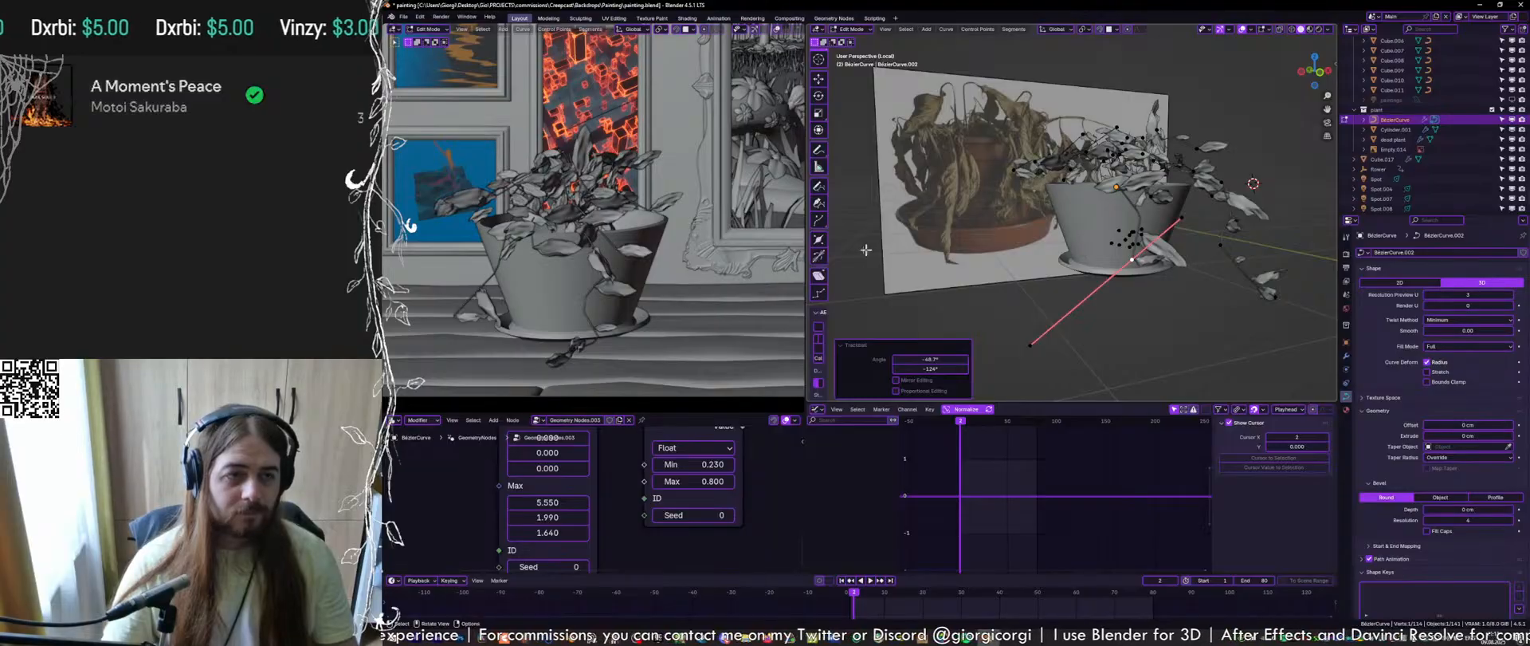
shift+middle_drag(1133, 203, 1044, 235)
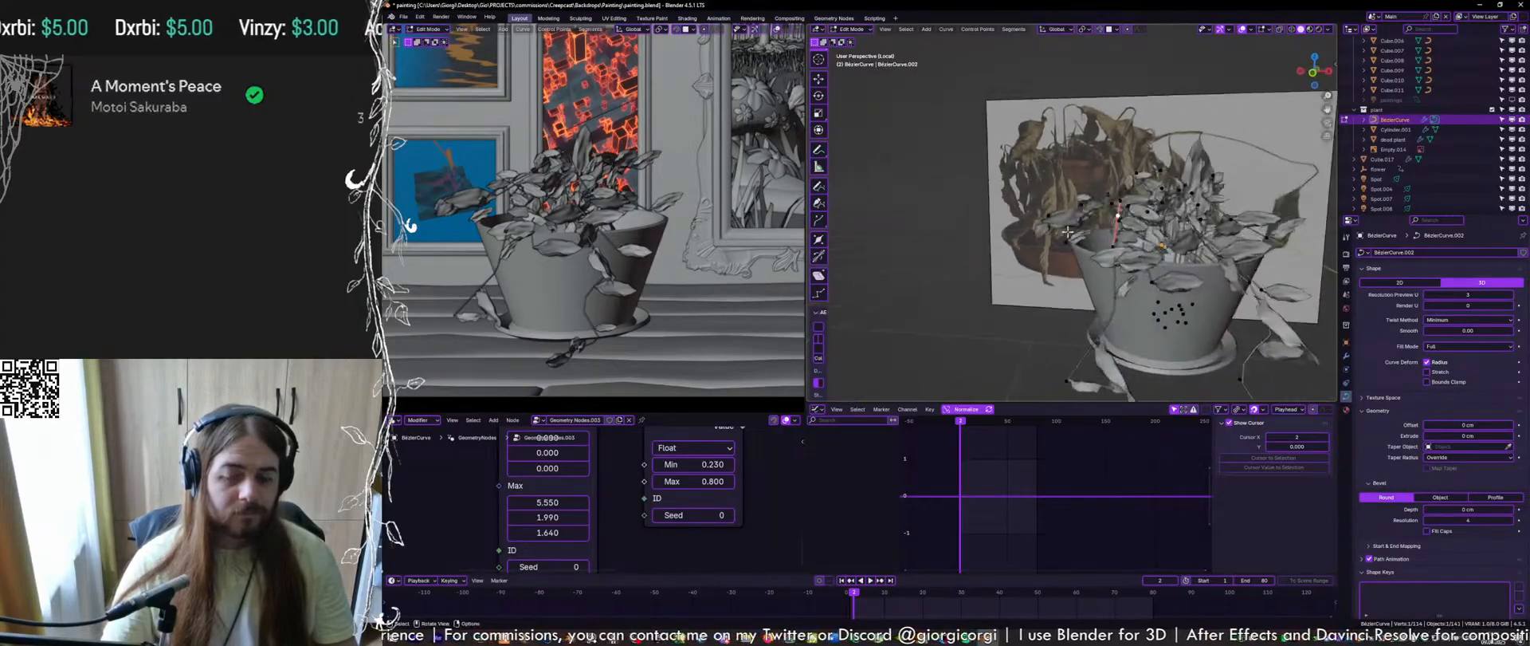
Extrude a stem's end point outward and down beside the pot, and adjust the point above it
scroll(1052, 232, up, 4)
click(1069, 228)
key(g)
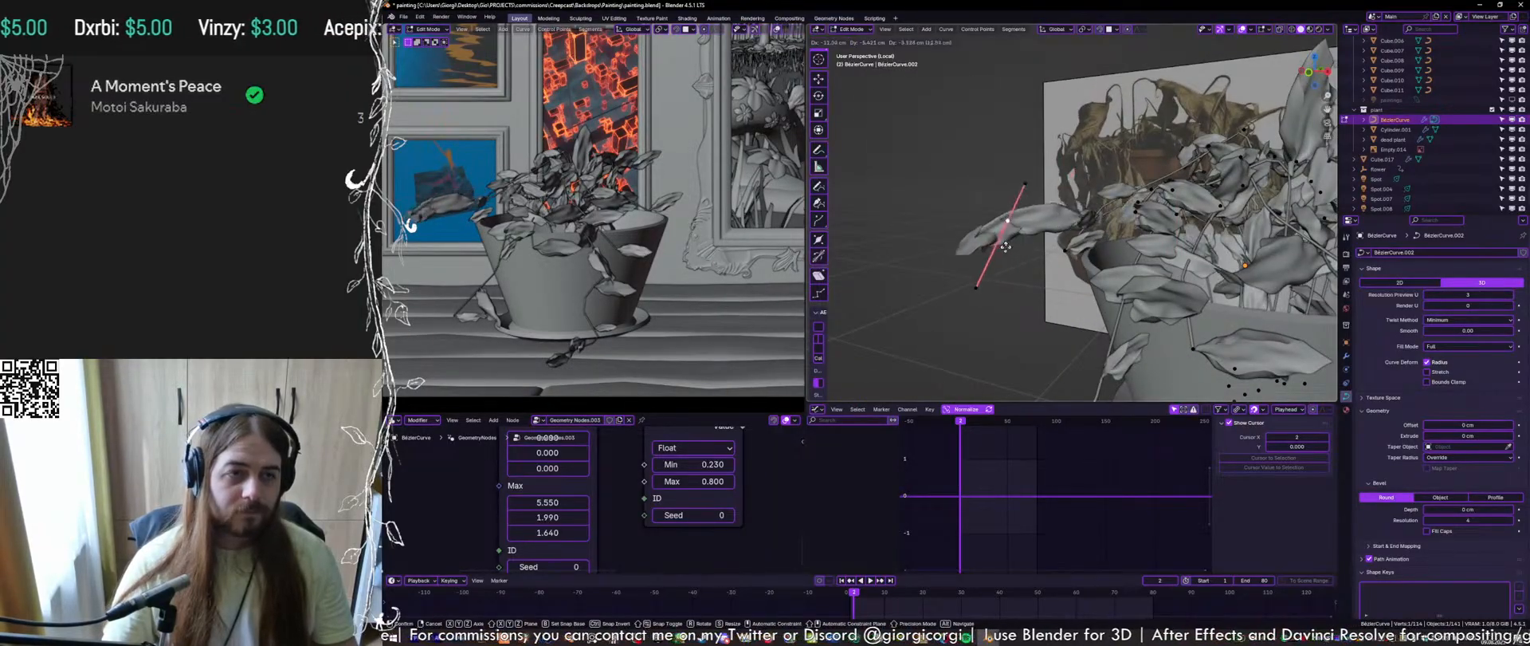
click(991, 350)
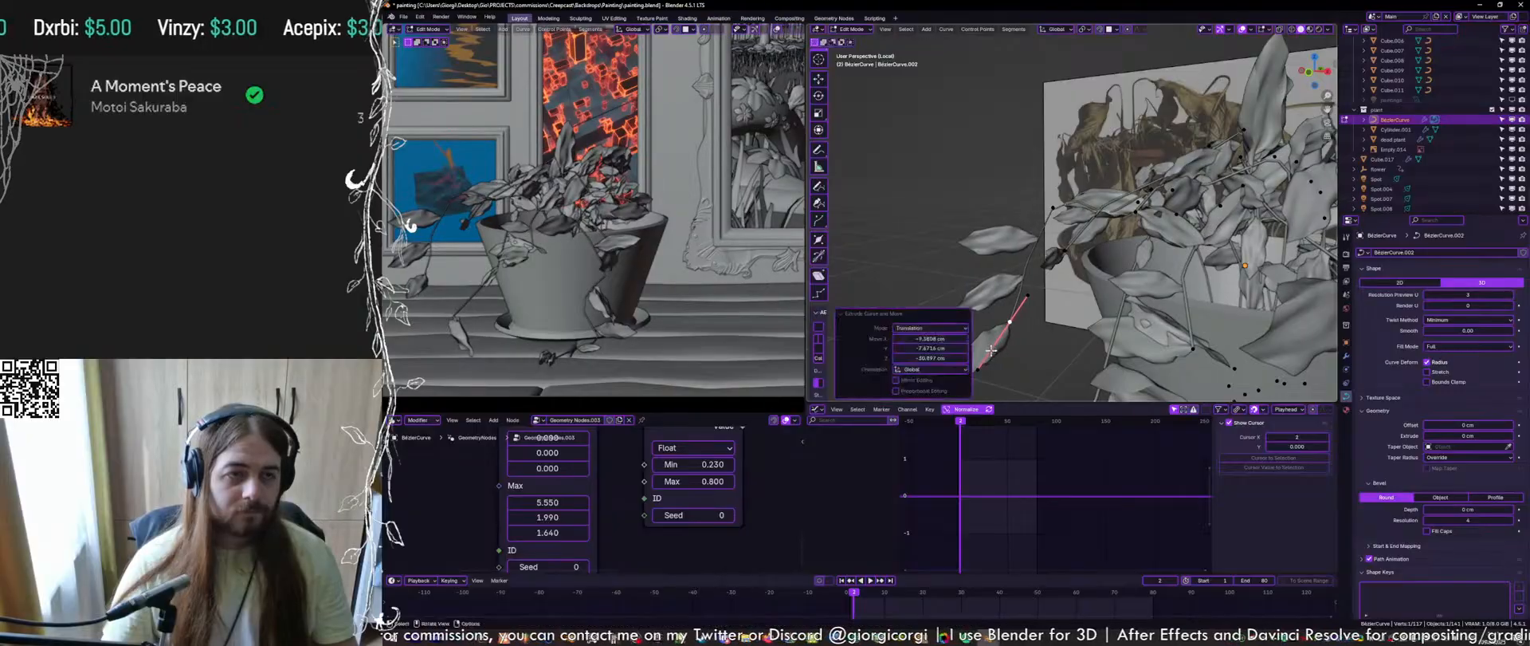
key(e)
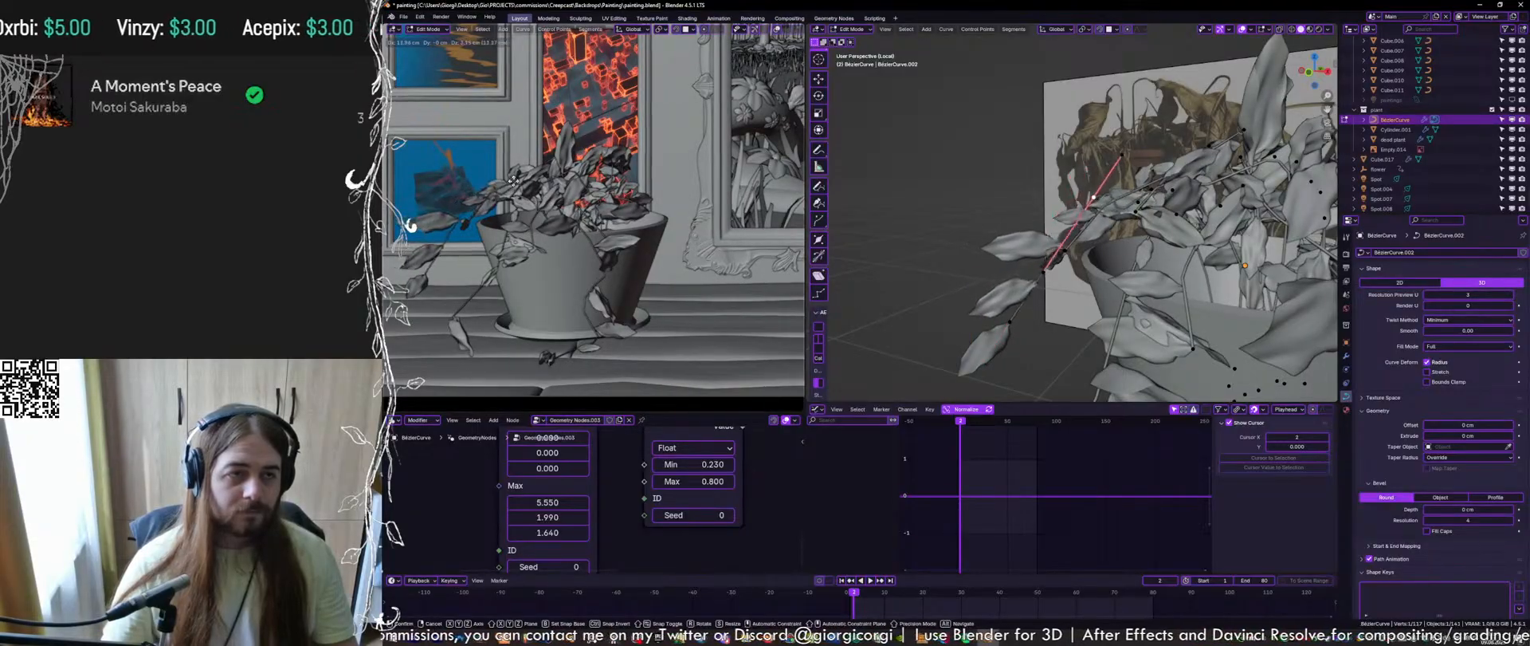
Move the hanging stem's lowest point closer to the pot, judging it against the camera view, and save
click(502, 194)
shift+middle_drag(479, 214, 528, 192)
click(479, 245)
key(g)
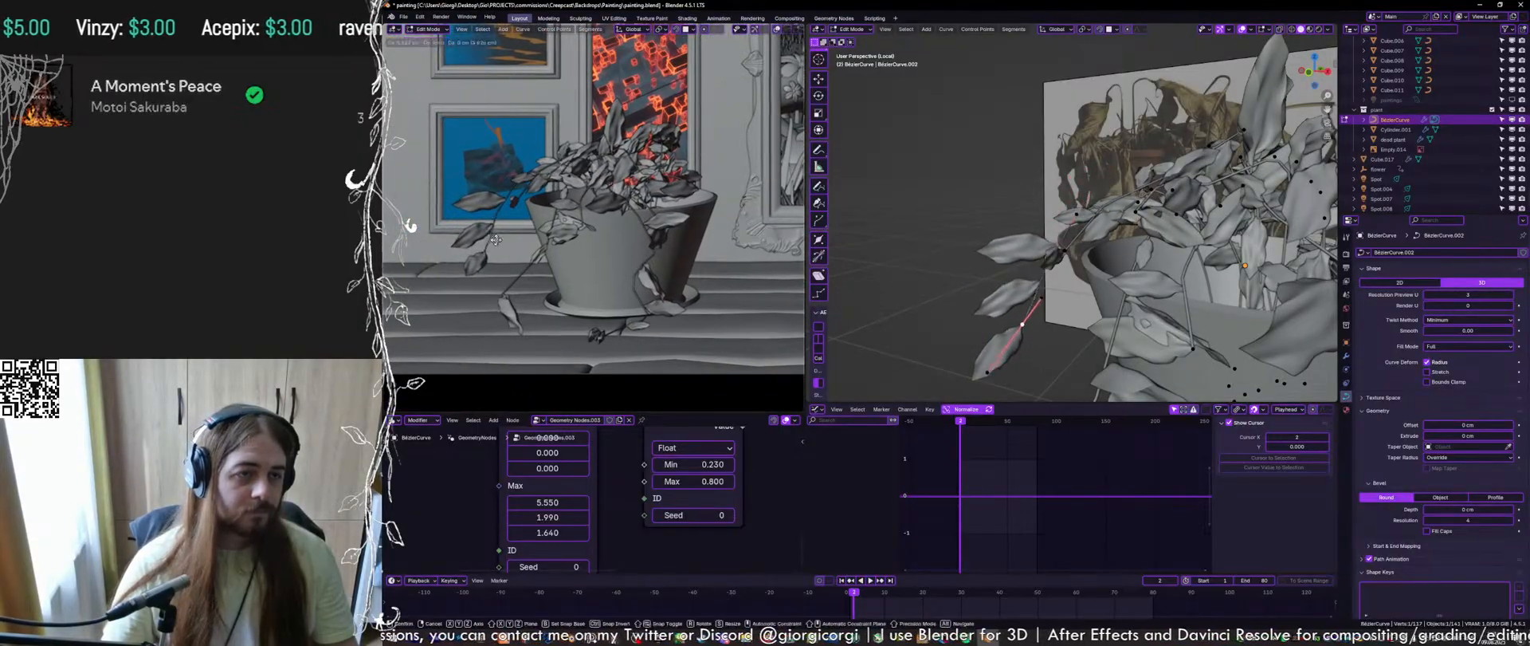
click(540, 251)
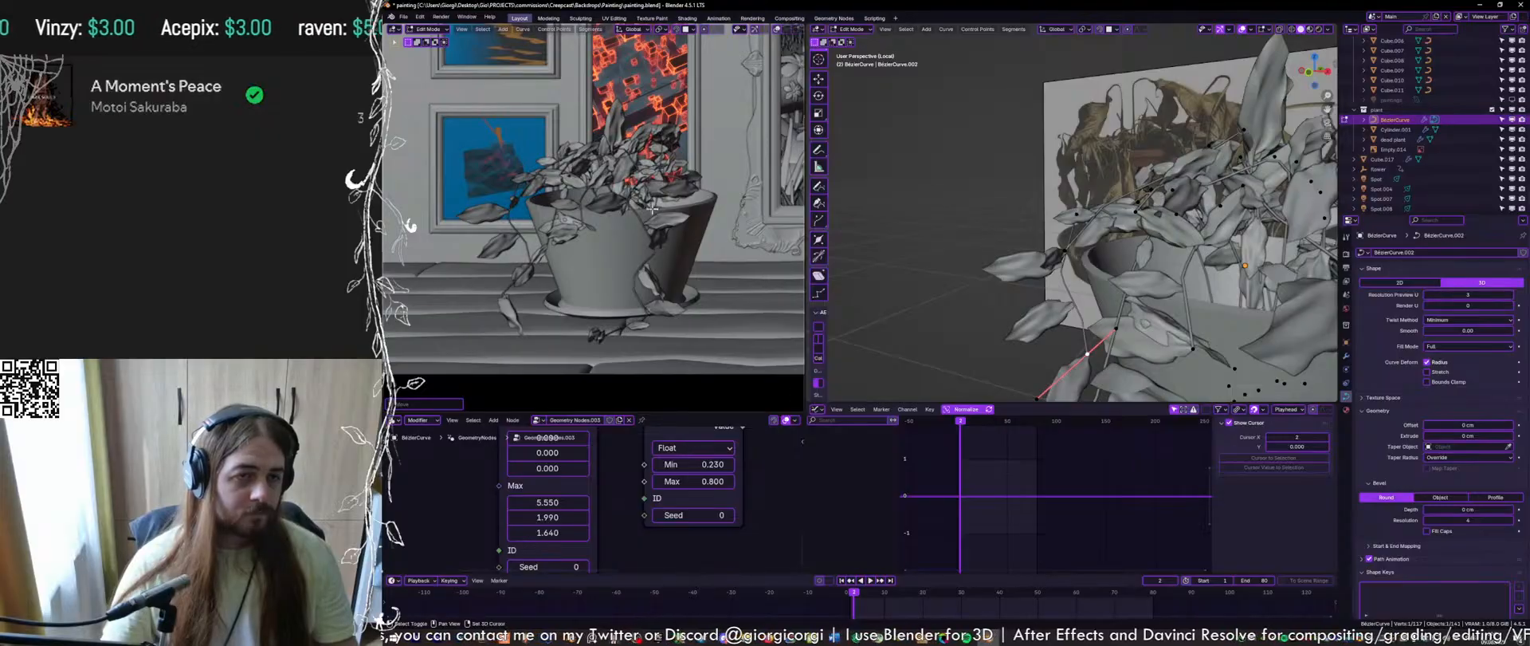
shift+middle_drag(653, 210, 607, 214)
key(ctrl+s)
Extend another stem past the opposite rim of the pot, rotating its end handles so it droops downward
mouse_move(1028, 259)
middle_down()
mouse_move(1183, 244)
mouse_move(1185, 226)
middle_up()
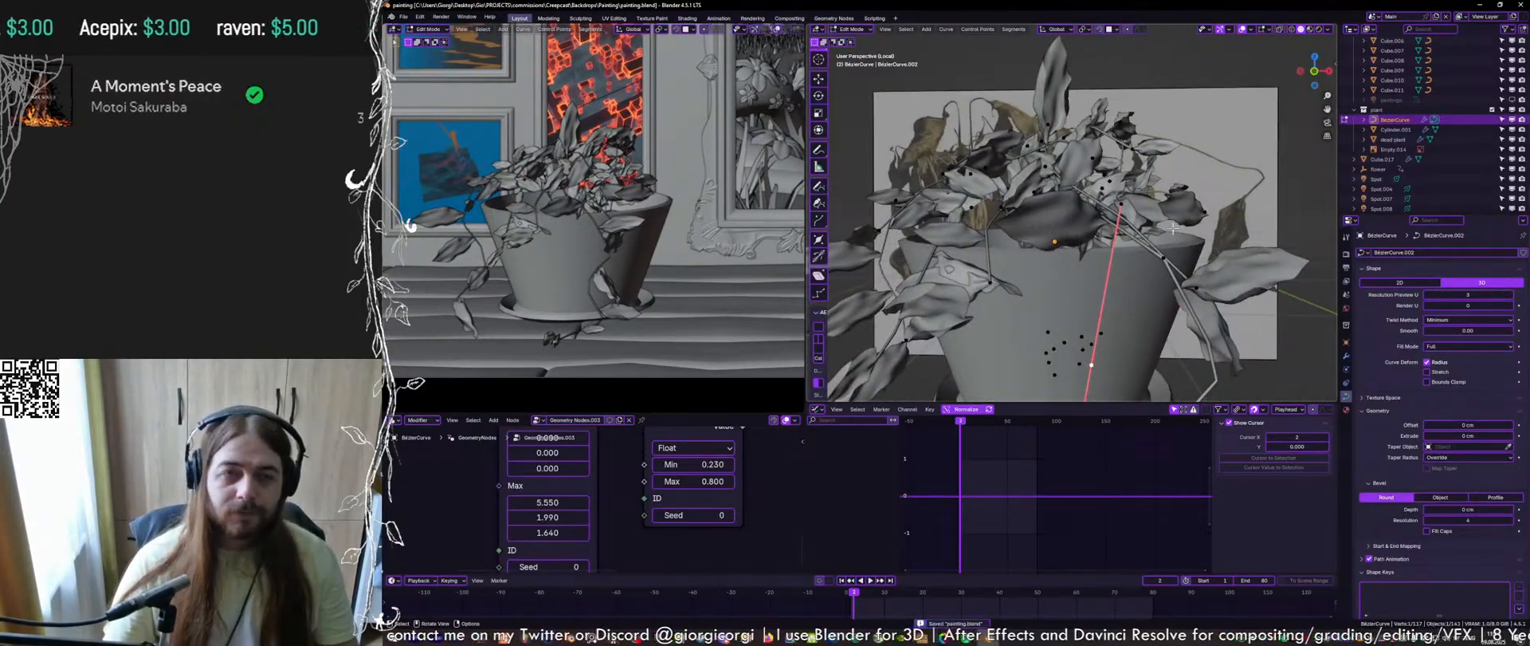
middle_drag(1135, 268, 1072, 263)
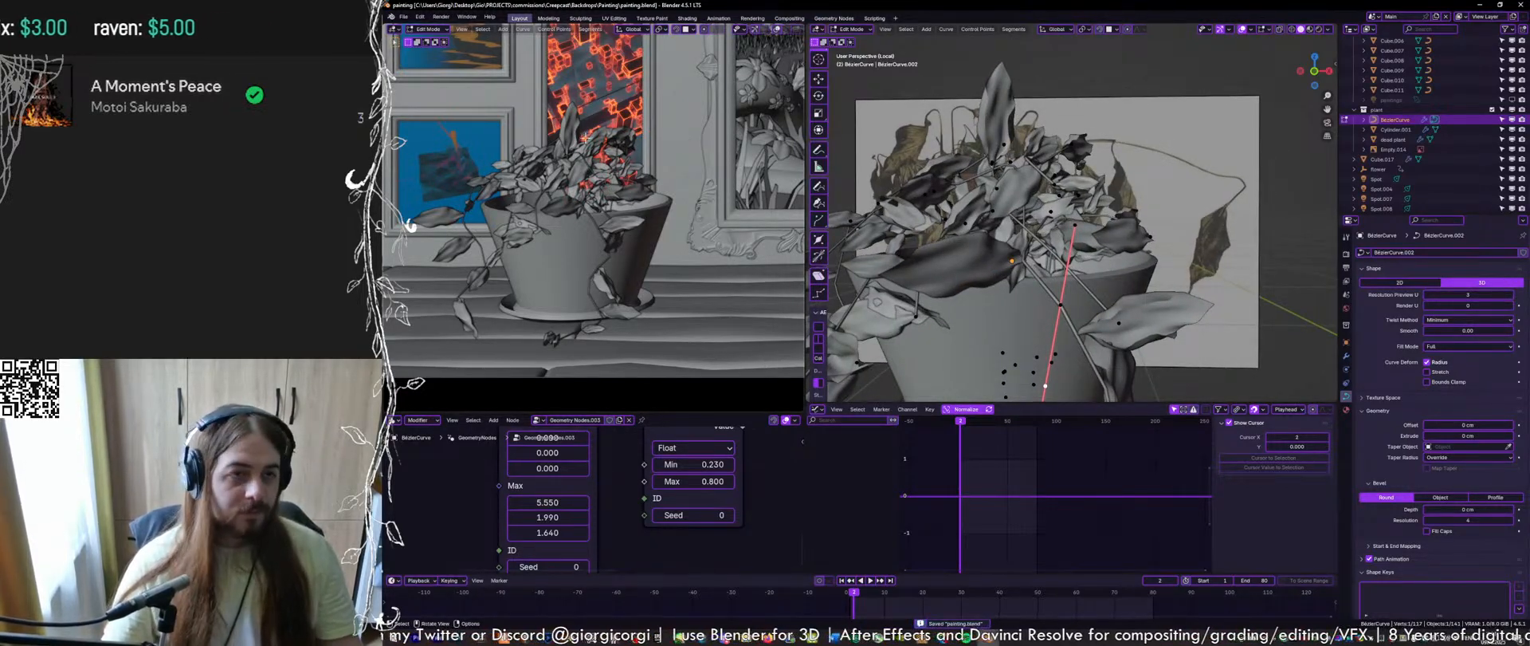
scroll(1110, 243, up, 2)
scroll(1133, 275, down, 3)
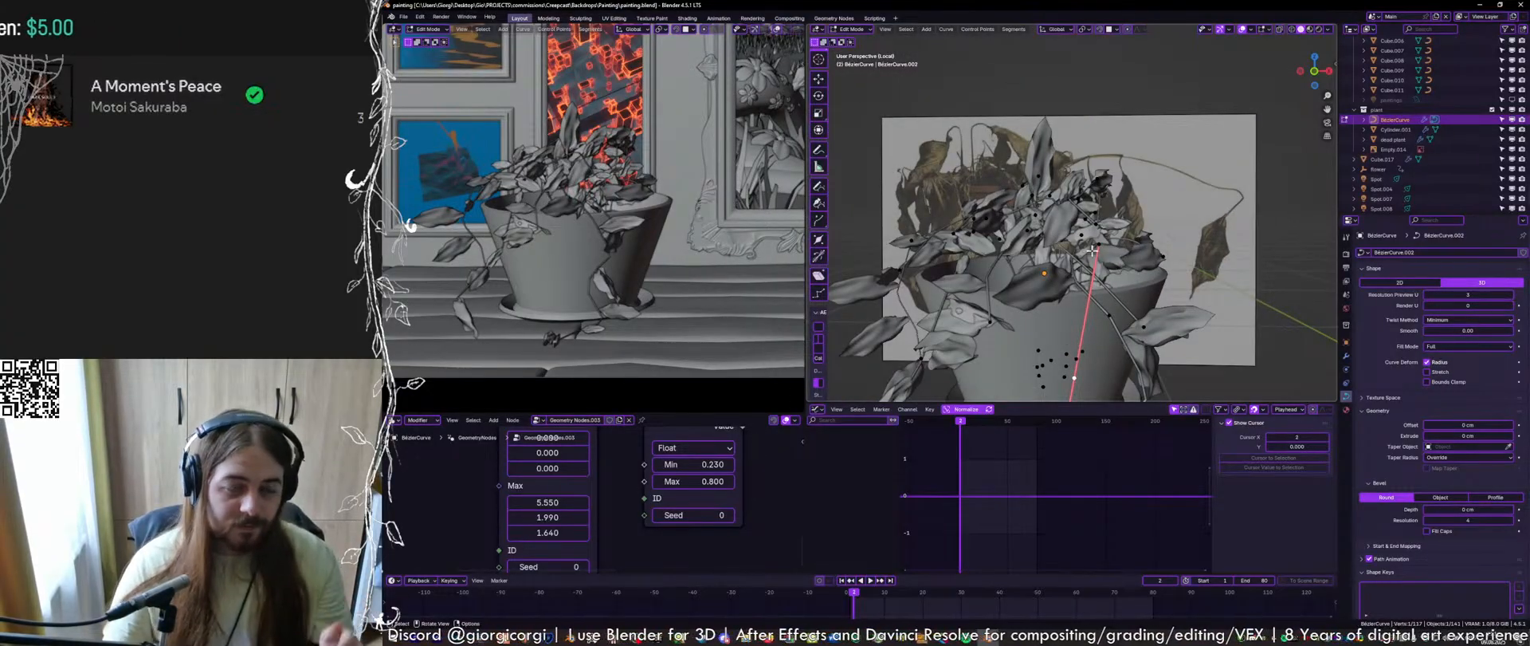
middle_drag(1079, 244, 1070, 263)
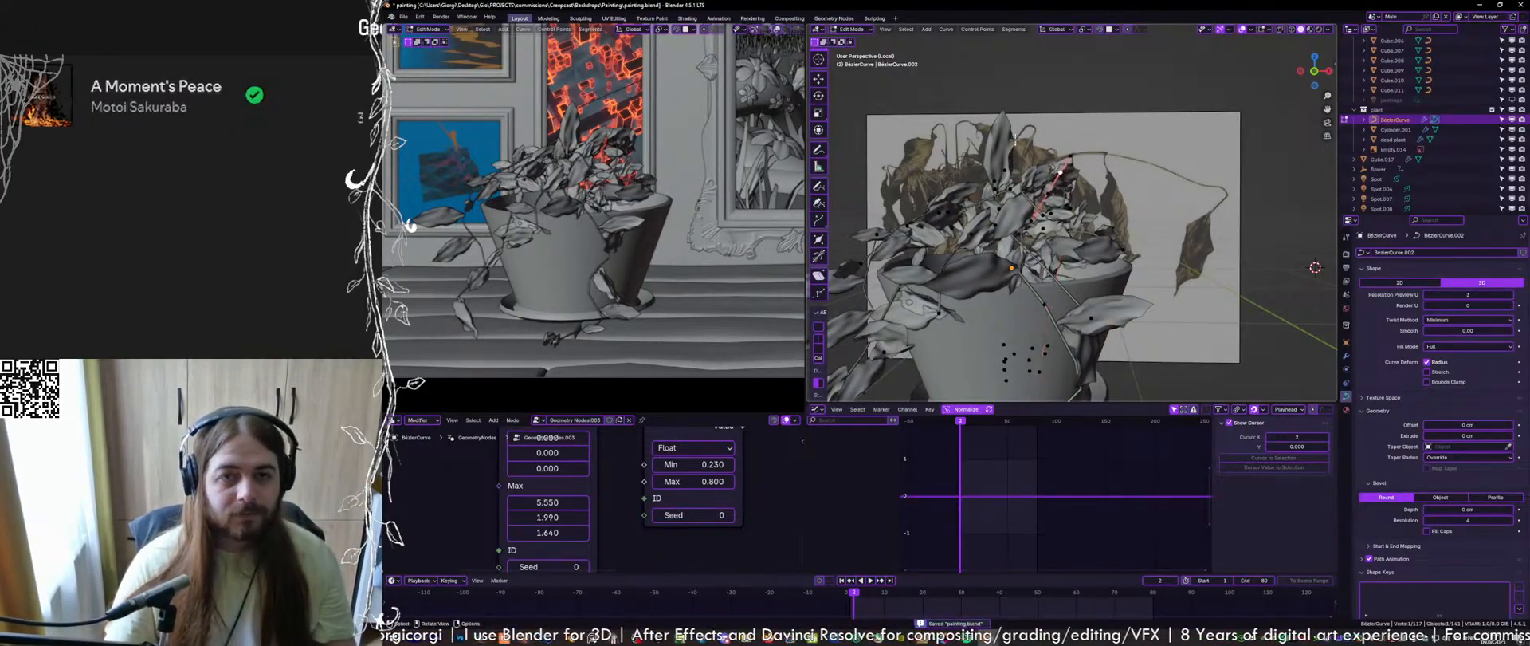
scroll(1015, 139, down, 1)
key(g)
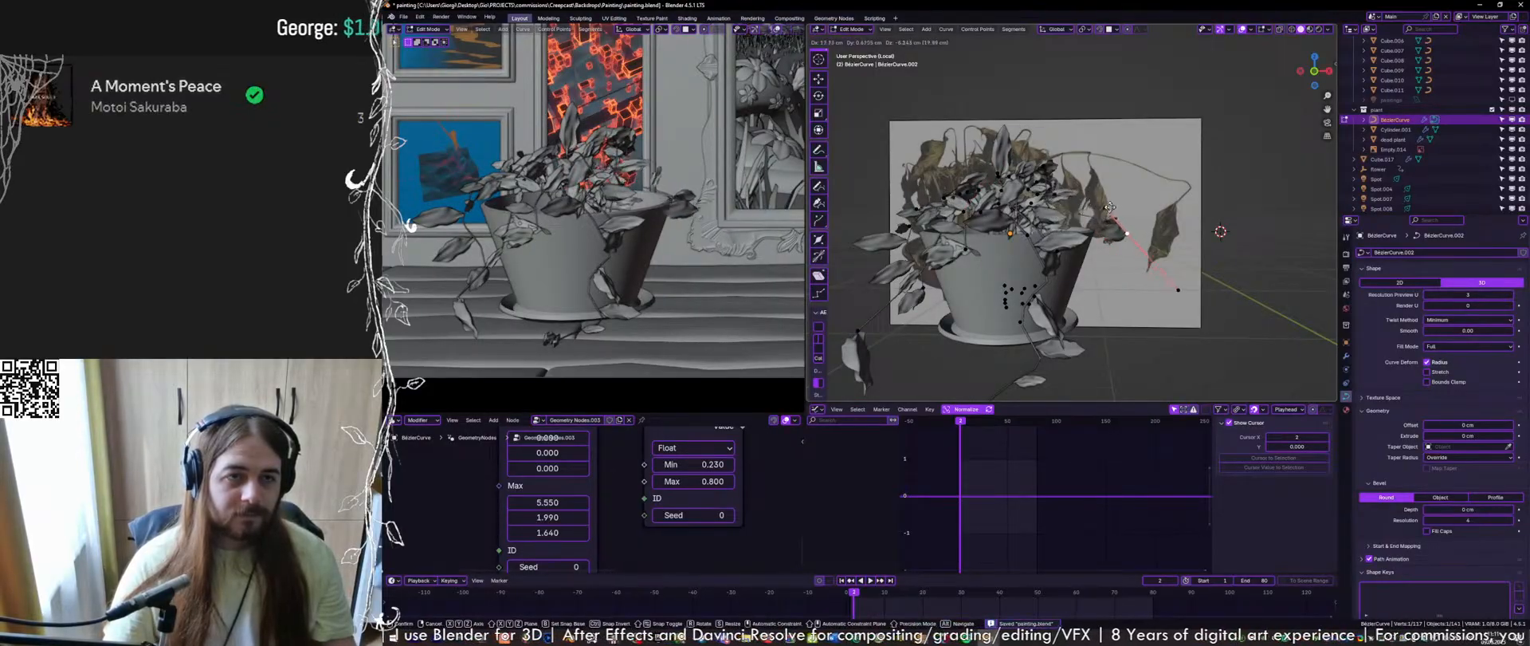
click(1133, 239)
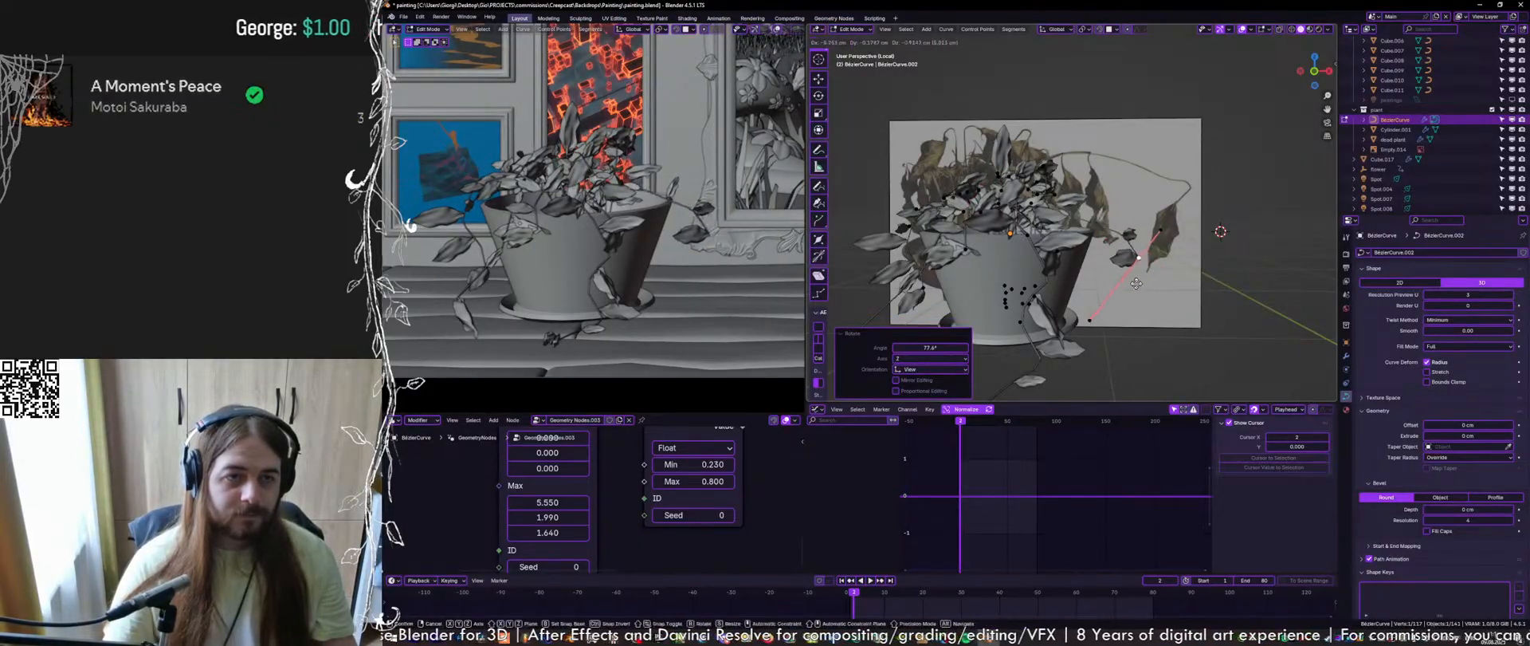
Extrude the drooping stem's tip horizontally, about -4.67 cm in X and -55 cm in Y, and save the file
middle_drag(1084, 297, 992, 301)
key(g)
key(shift+z)
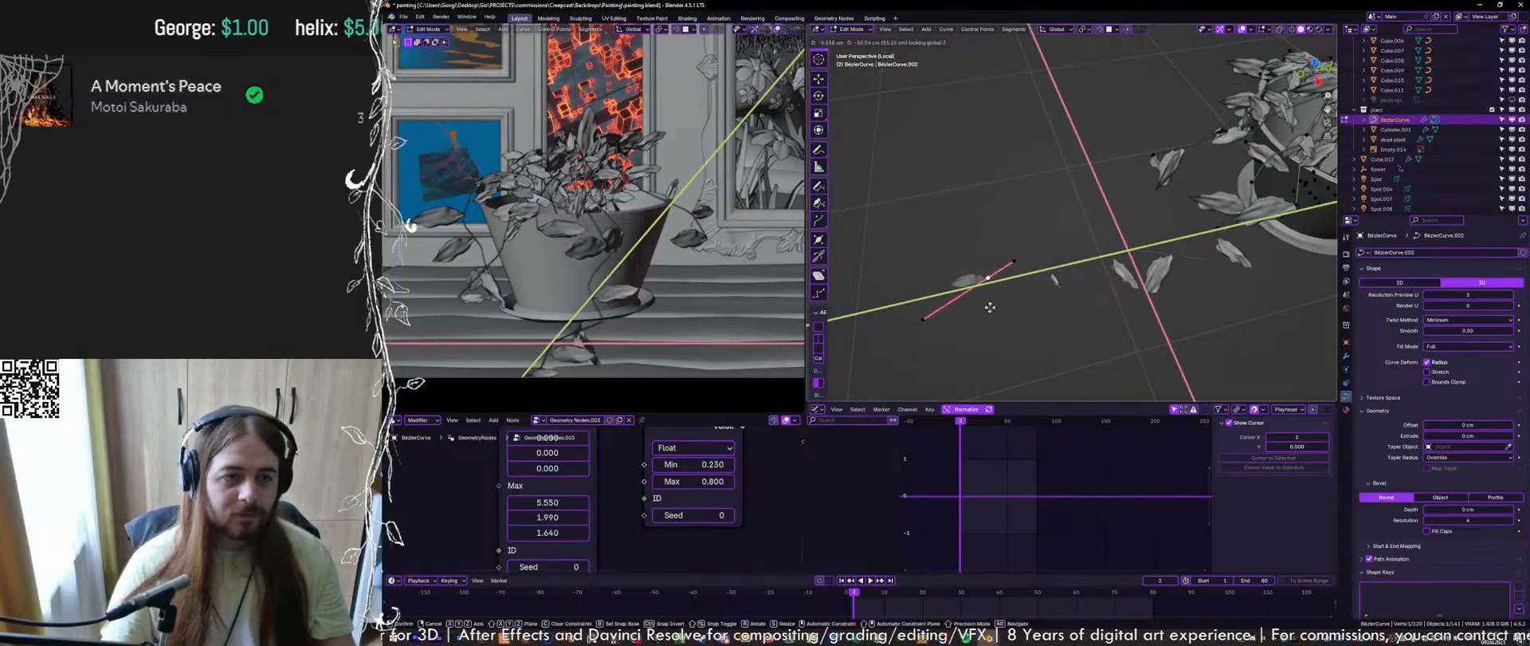
click(988, 302)
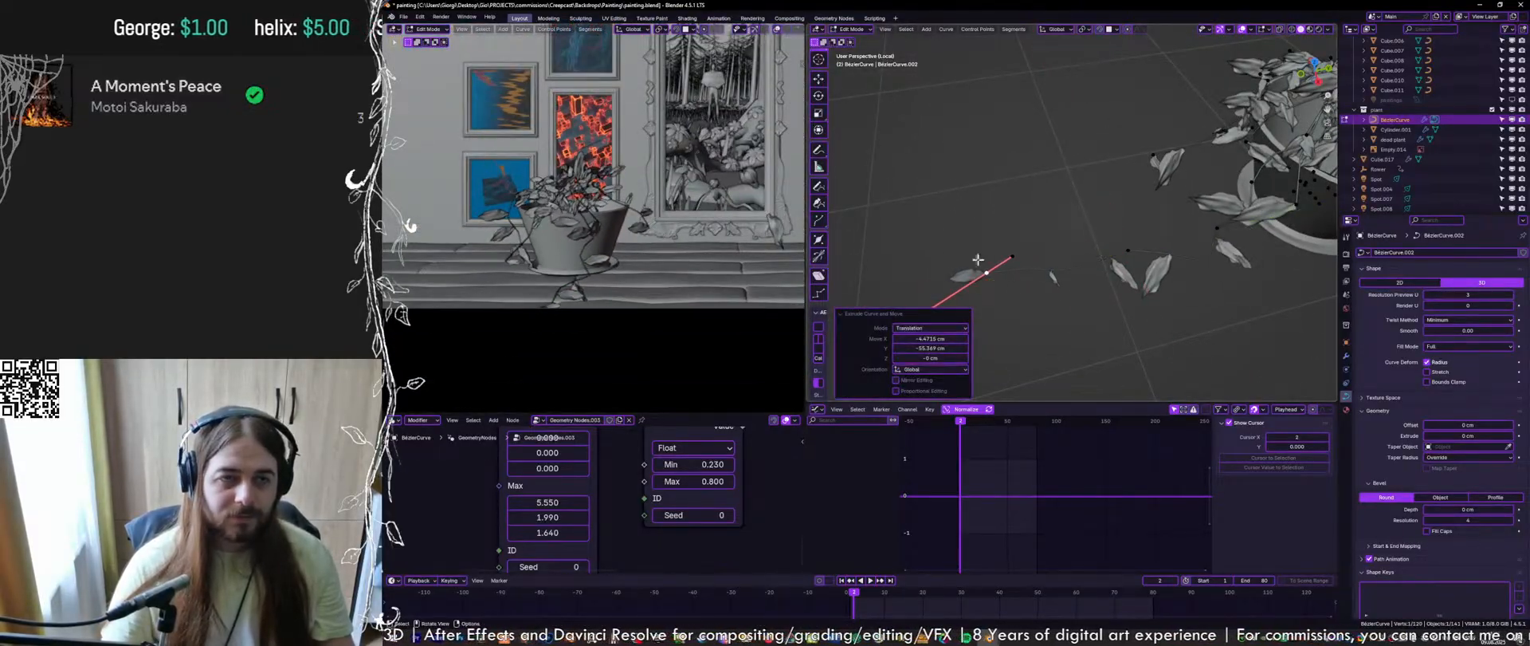
middle_drag(1155, 226, 1177, 232)
scroll(737, 191, down, 2)
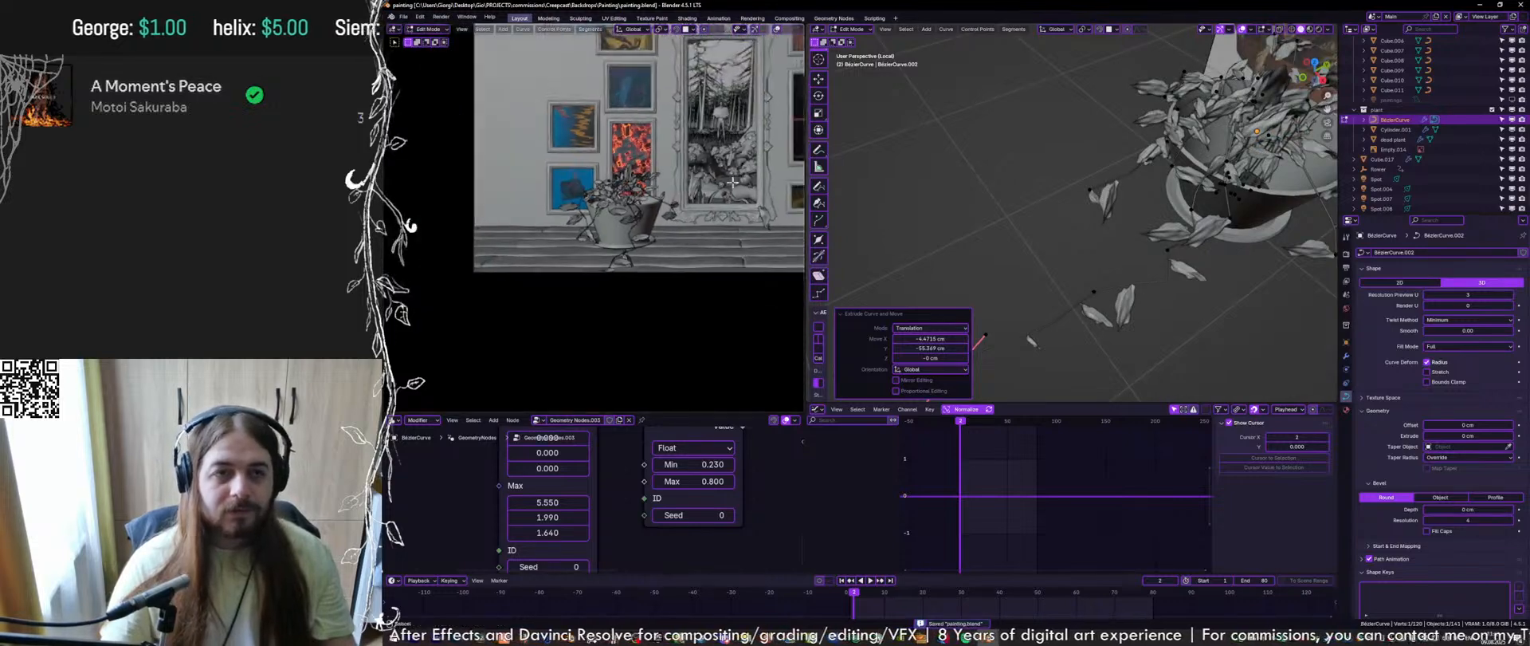
shift+middle_drag(724, 185, 640, 239)
key(ctrl+s)
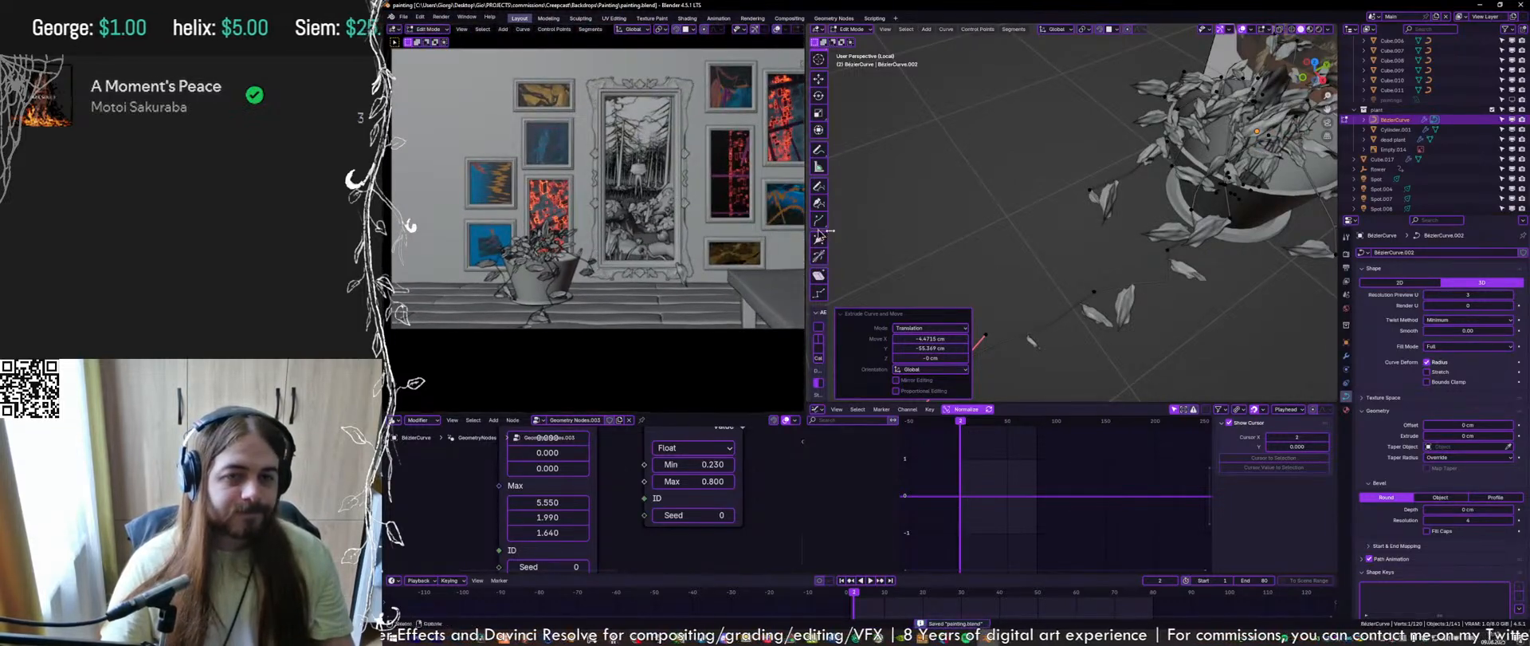
Lower the extruded stem tip along Z by about 1.8 cm
scroll(993, 309, up, 3)
shift+middle_drag(1060, 354, 1116, 287)
scroll(1084, 295, down, 2)
click(1028, 316)
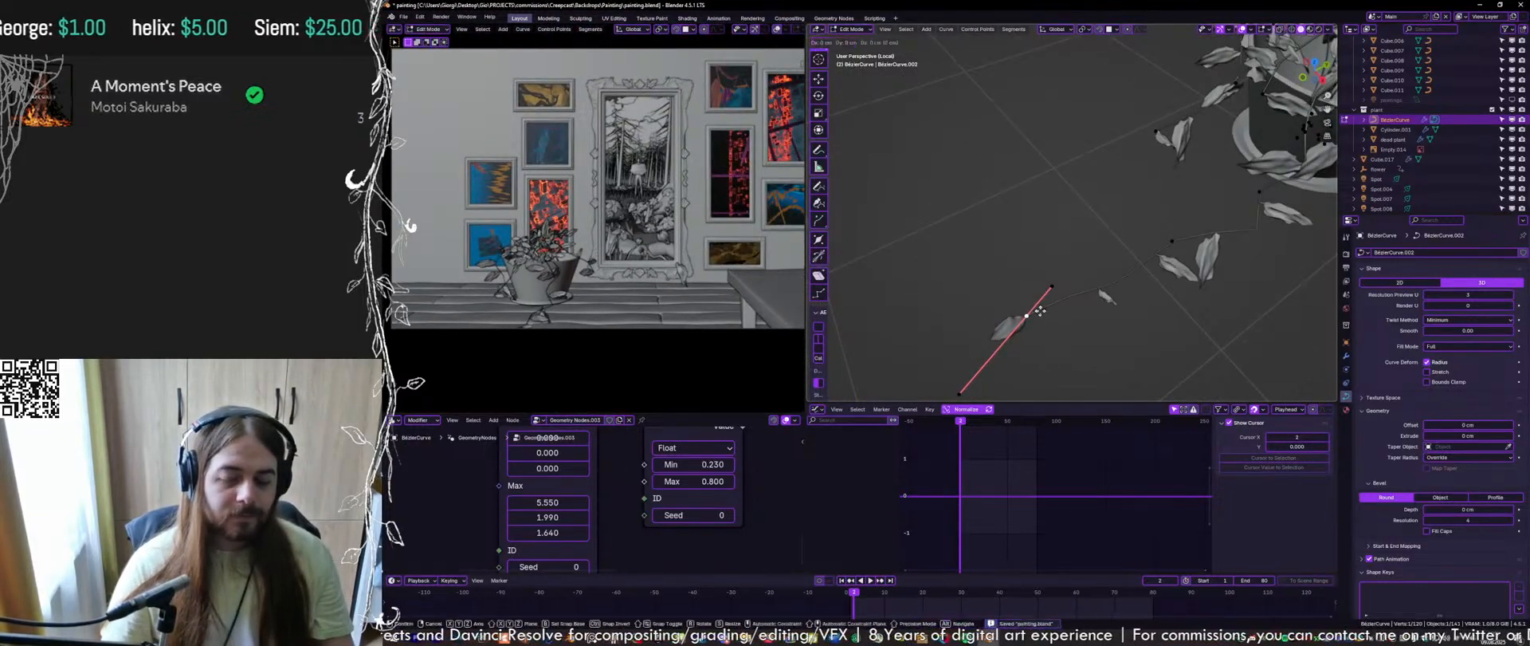
key(z)
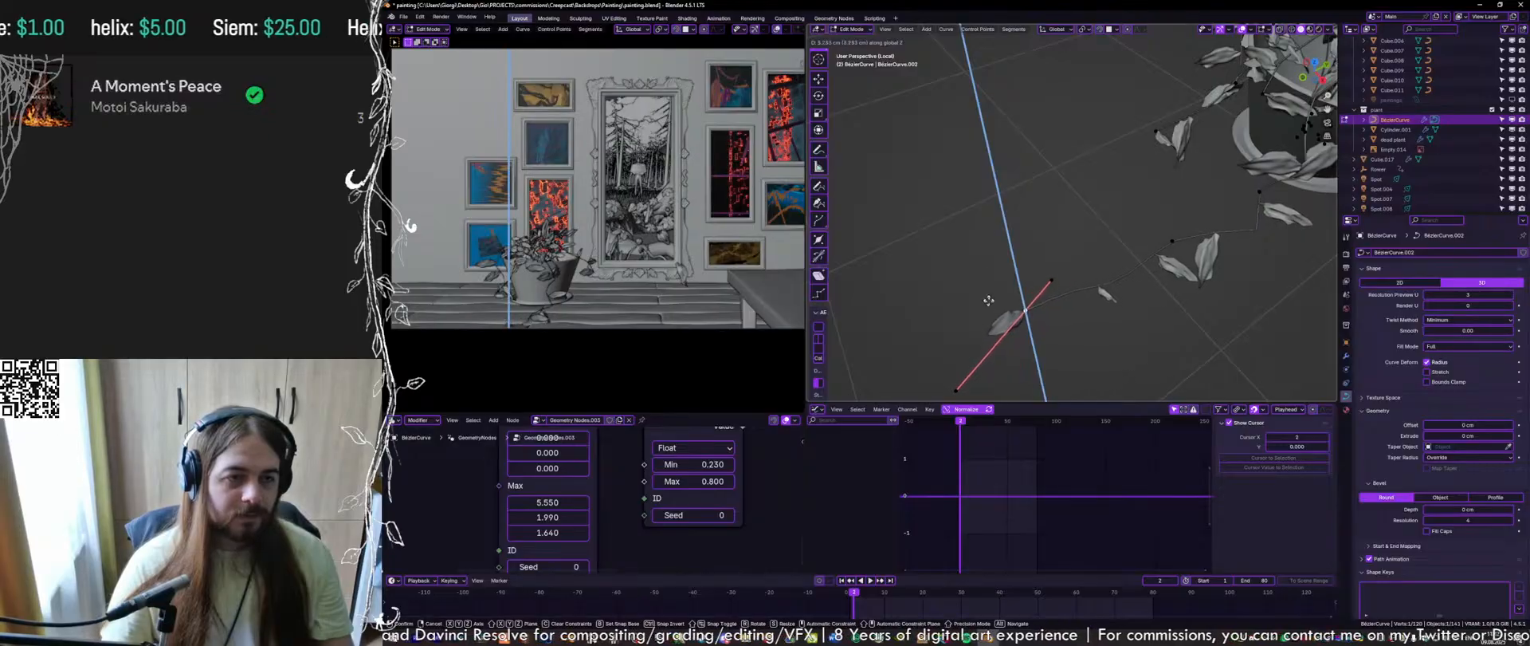
click(986, 380)
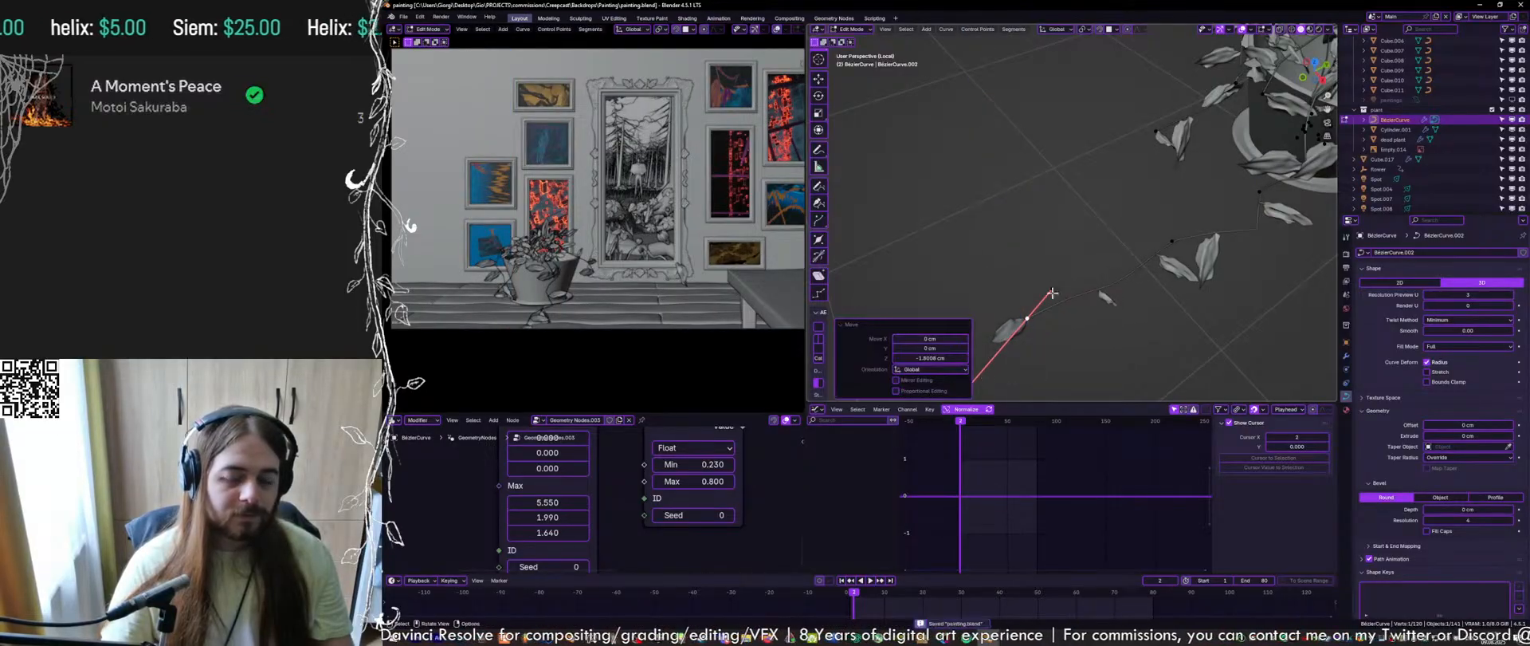
Leave local view, move the trailing stem point about -15 cm in Y and 5.8 cm in Z over the table, and save
key(KP_Divide)
mouse_move(1083, 269)
middle_down()
mouse_move(1108, 307)
mouse_move(1010, 201)
mouse_move(961, 218)
middle_up()
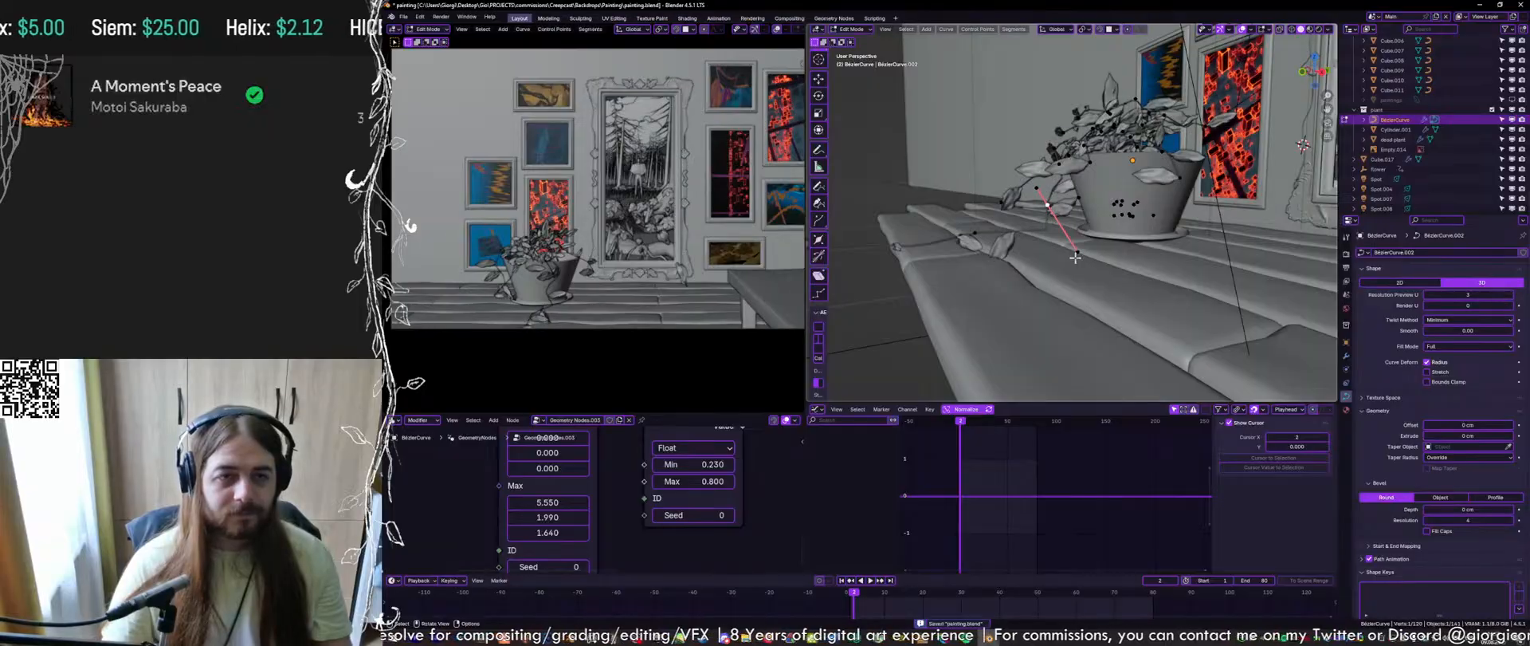
click(1019, 245)
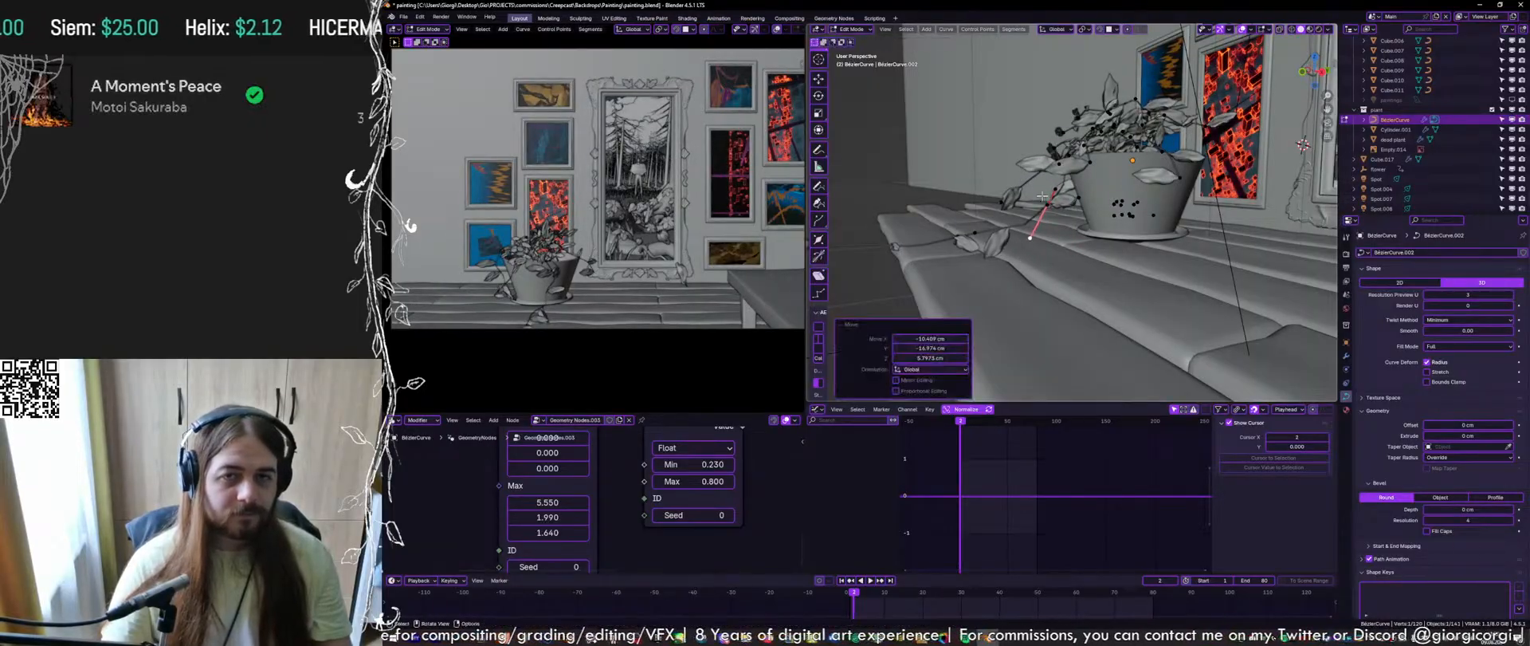
scroll(1021, 239, up, 4)
middle_drag(1021, 223, 1172, 228)
key(ctrl+s)
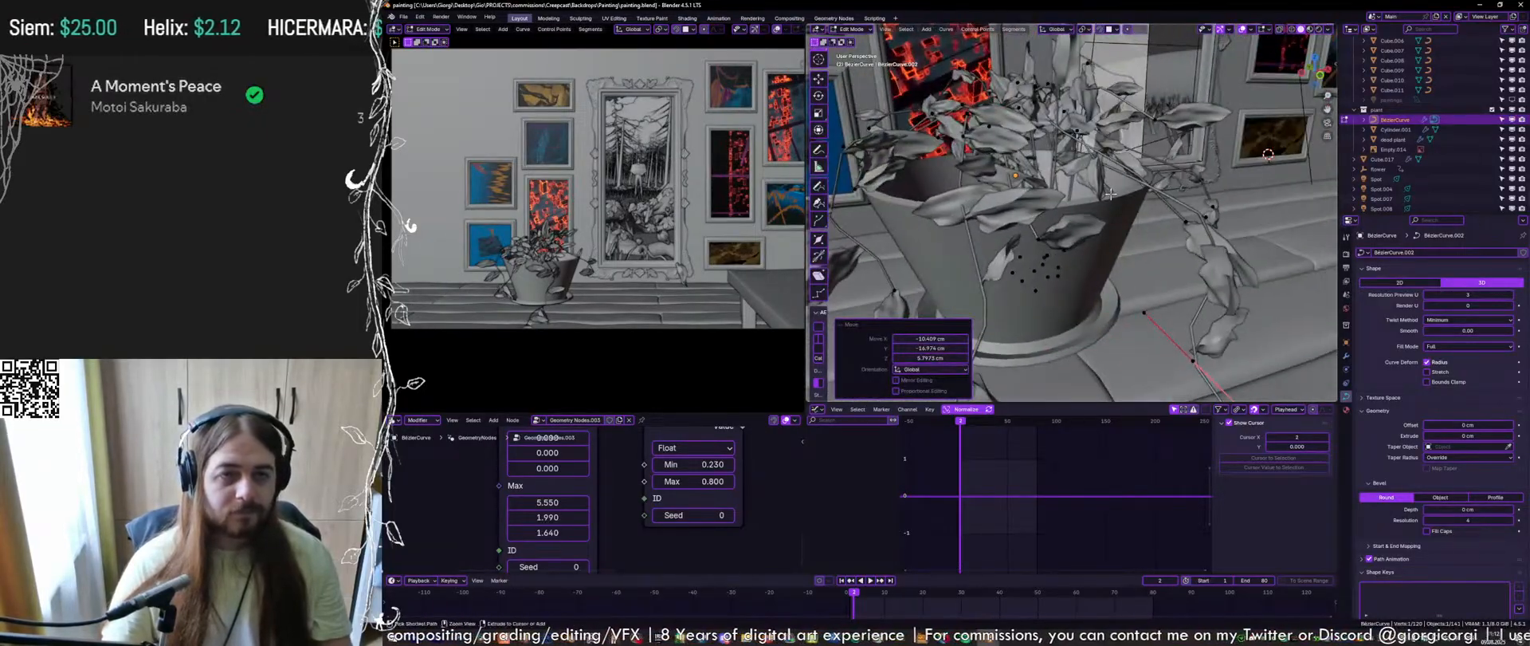
Select a control point on an upright stem in the pot and inspect the foliage from above
scroll(1156, 231, up, 3)
scroll(555, 246, up, 6)
scroll(555, 247, down, 2)
click(989, 147)
scroll(997, 160, down, 4)
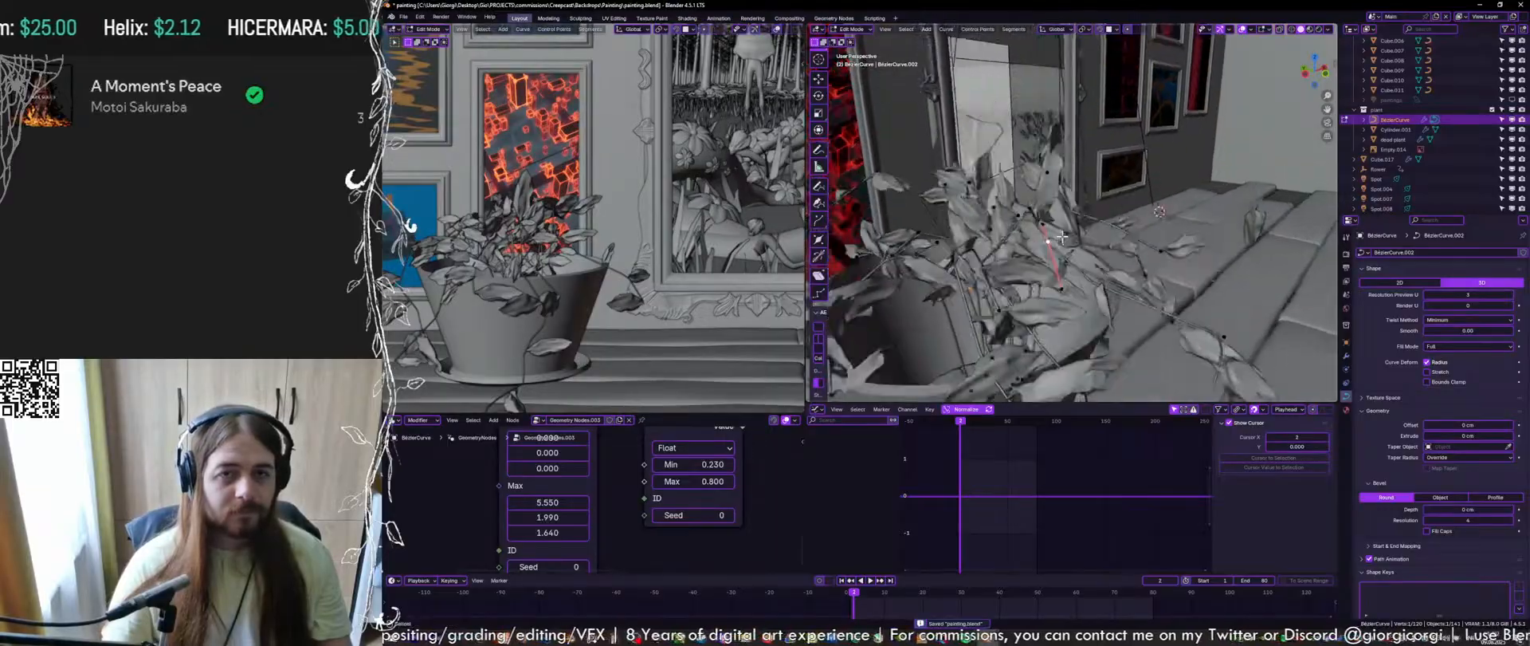
middle_drag(1089, 203, 1026, 229)
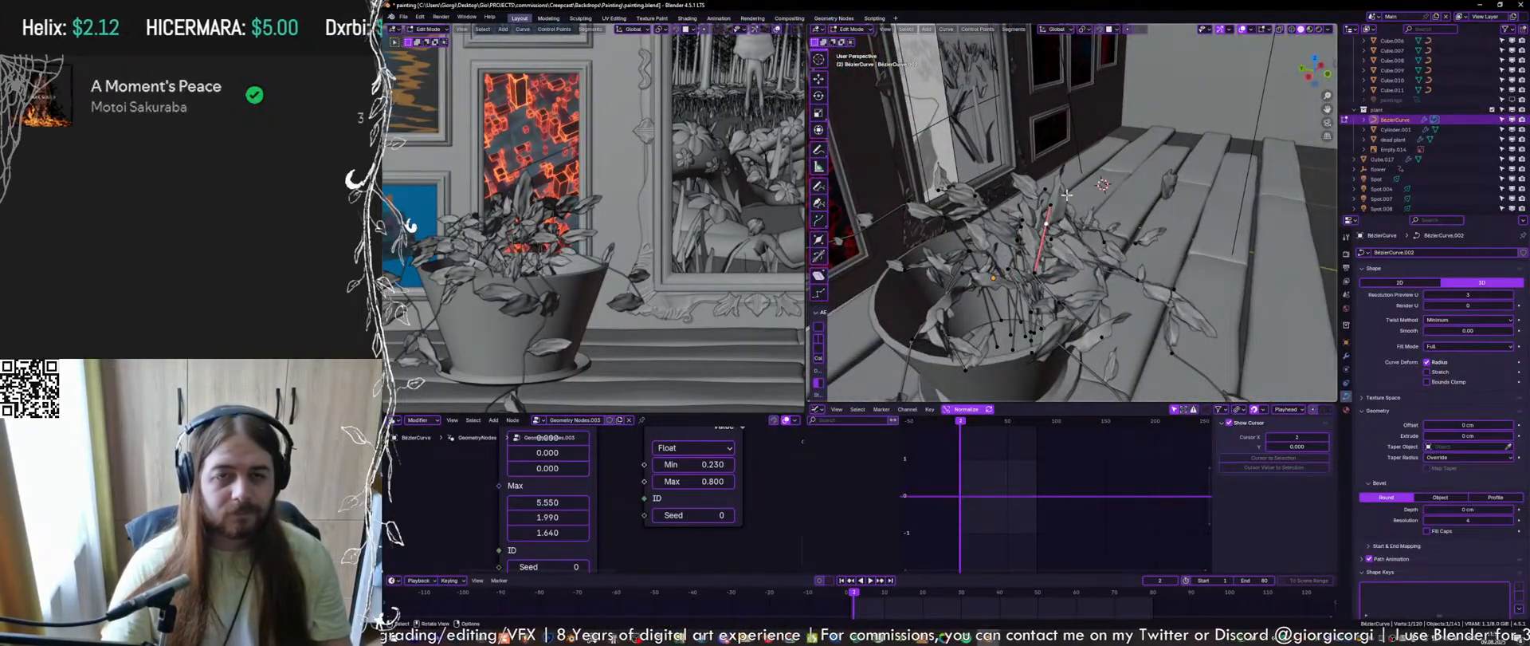
Insert a Vector Math Add node between the leaf rotation Random Value node and the Rotation input, and save
scroll(677, 438, down, 5)
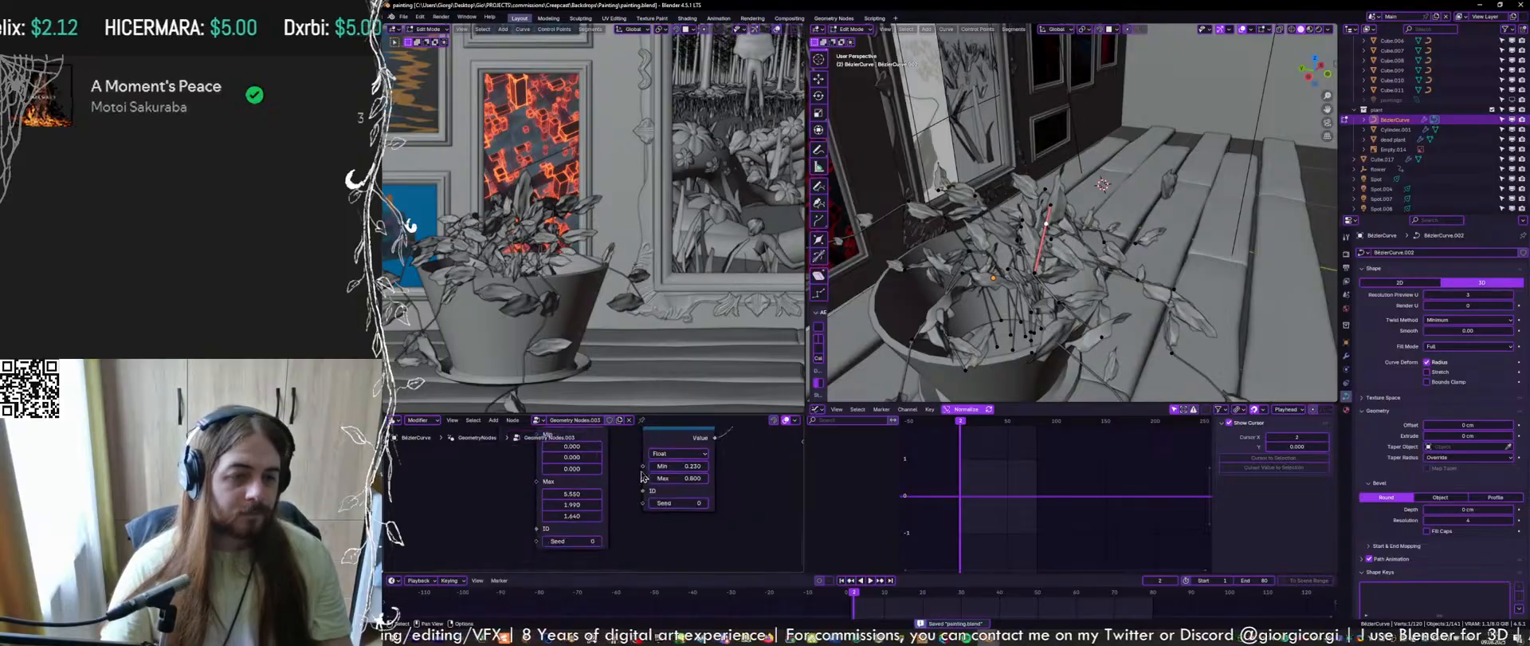
middle_drag(682, 435, 647, 496)
key(ctrl+s)
drag(647, 496, 647, 513)
middle_drag(646, 511, 701, 488)
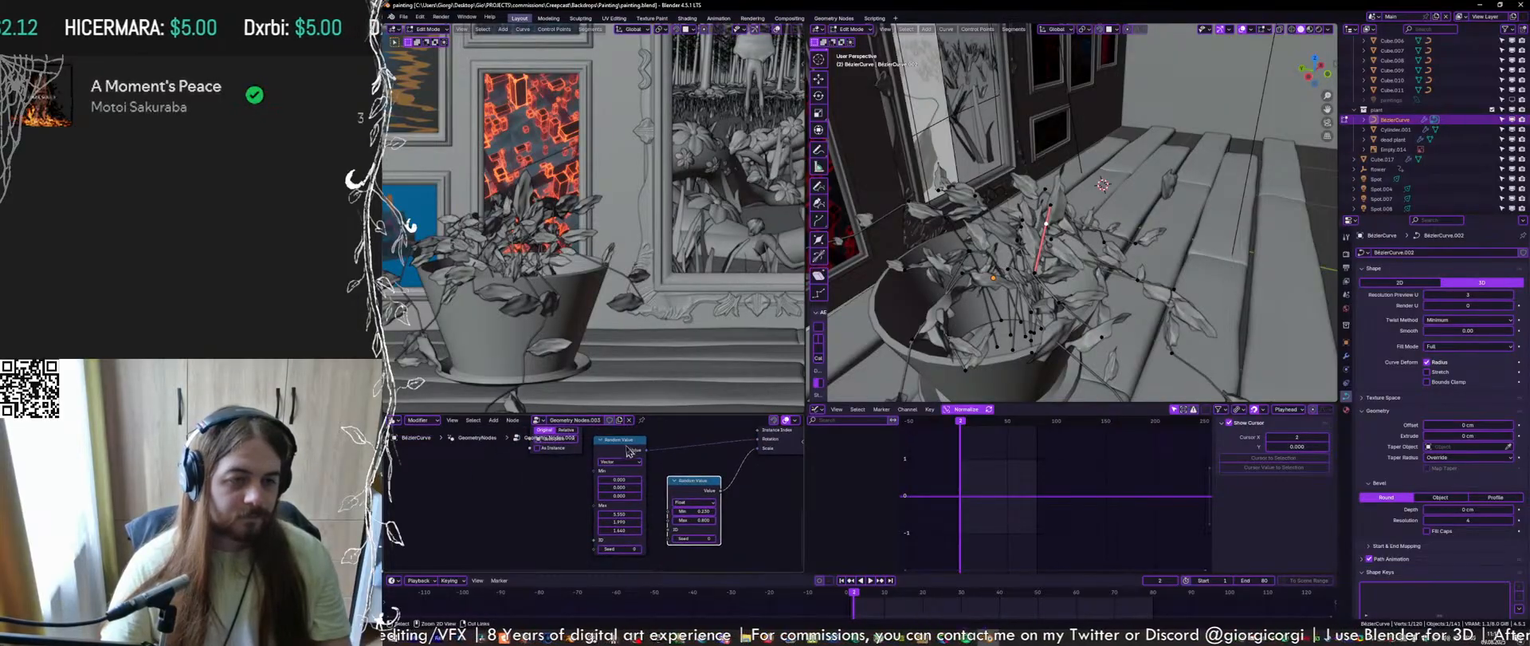
drag(621, 444, 527, 472)
key(shift+a)
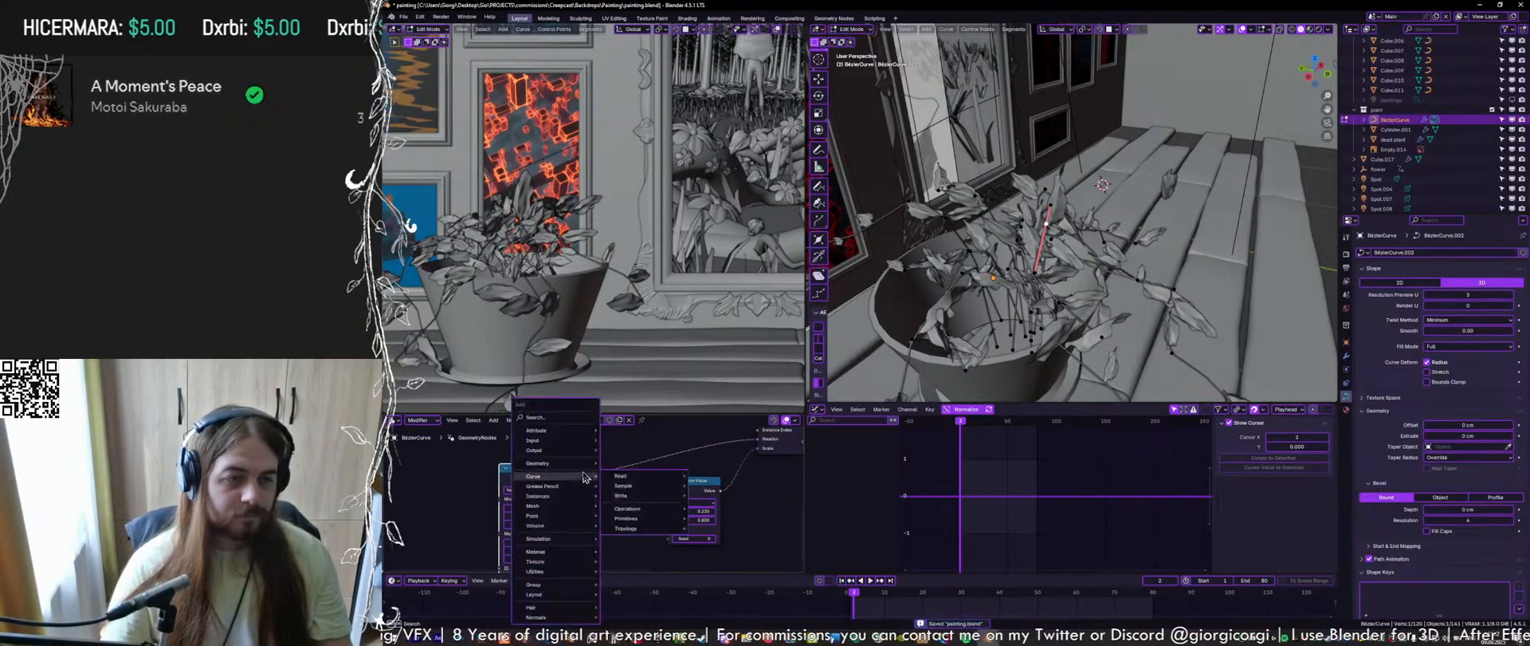
text(vec)
click(641, 511)
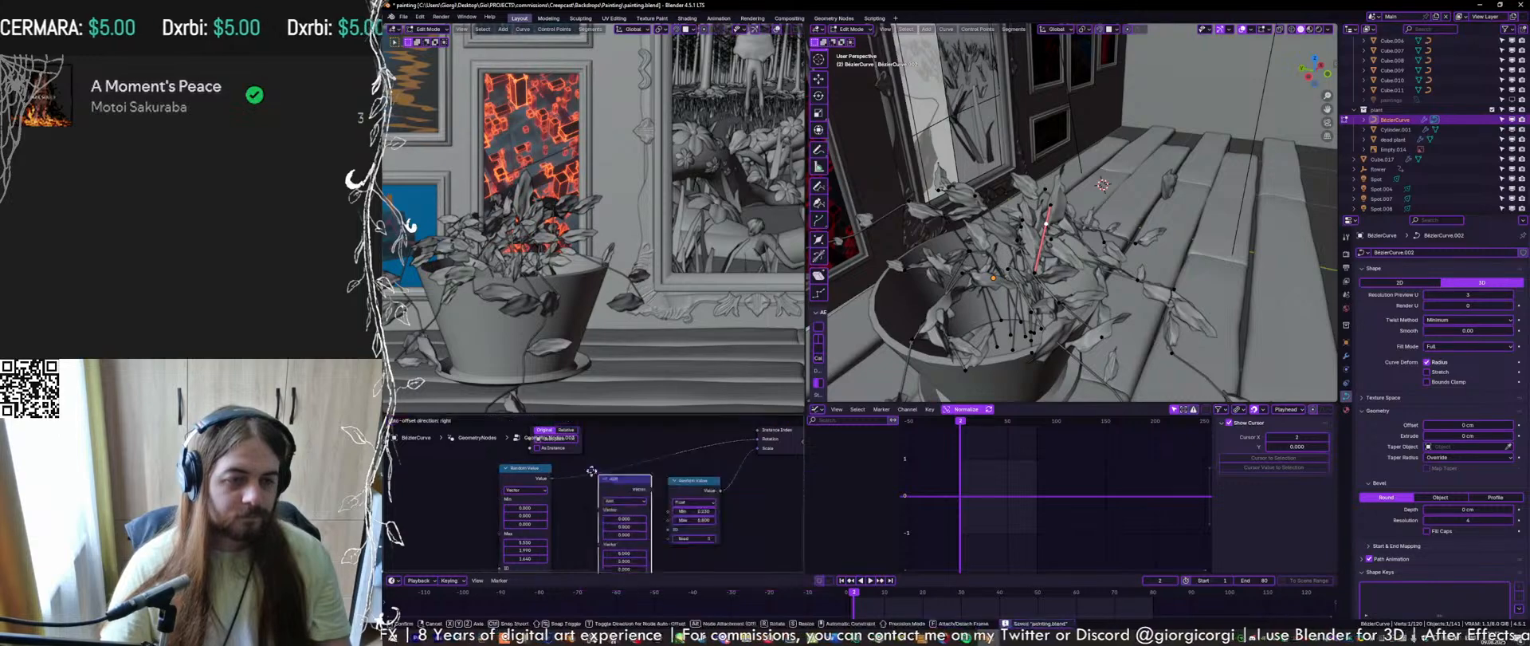
click(601, 457)
key(ctrl+s)
Set the Add node's second vector to -1.070, 0.600 and -0.240, and save the file
scroll(612, 477, up, 3)
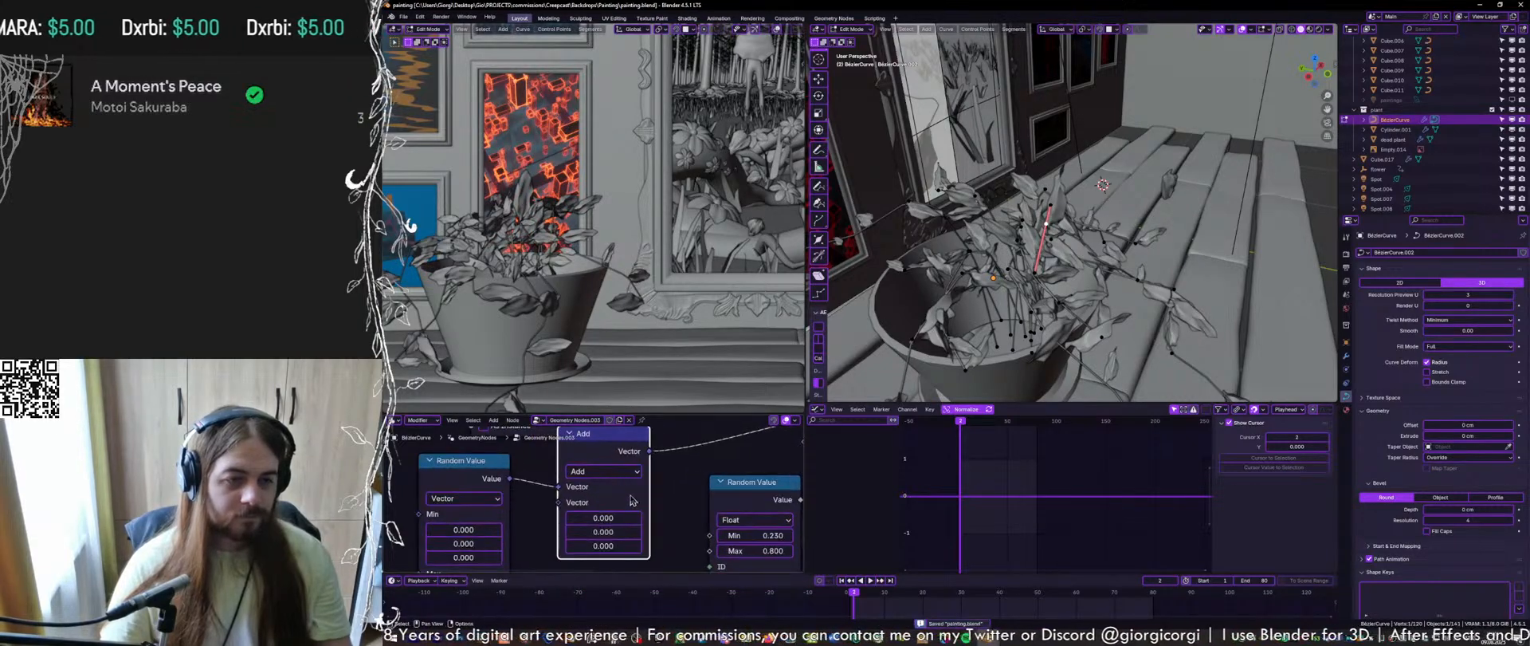
click(600, 471)
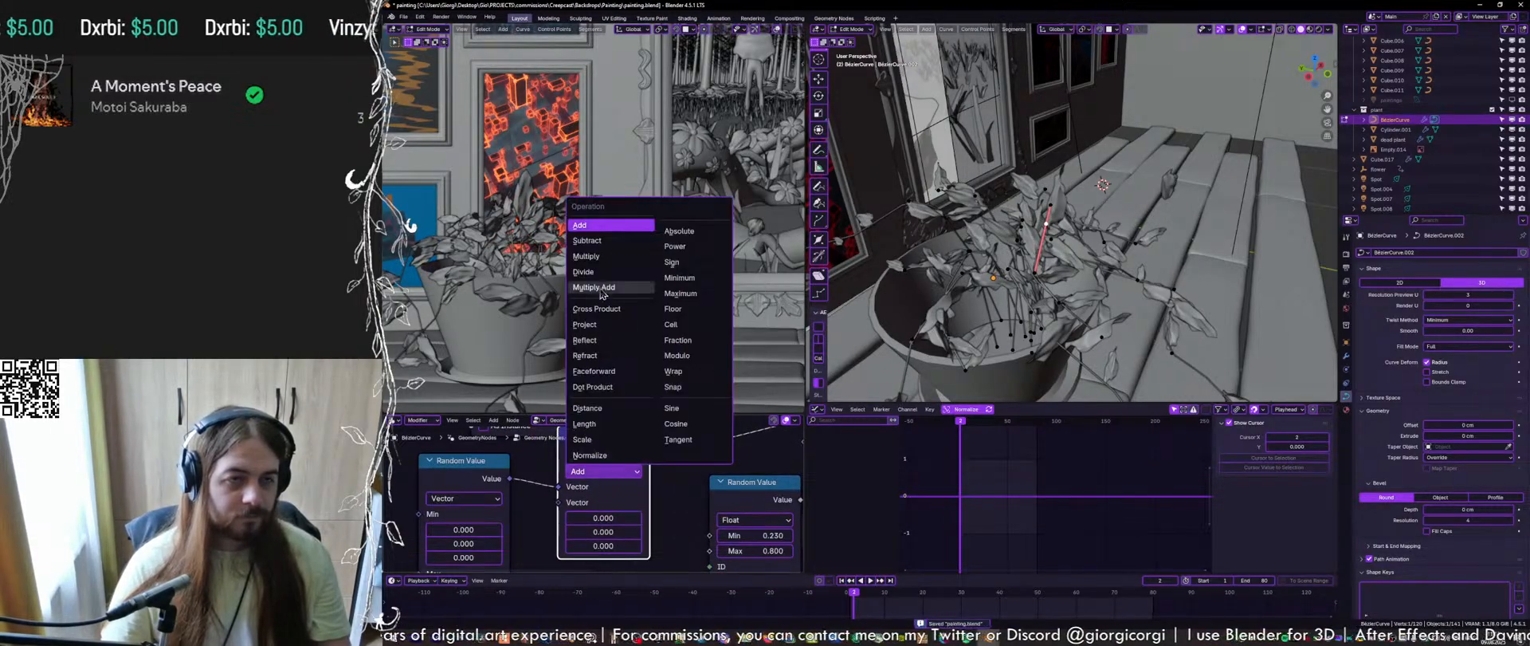
mouse_move(603, 532)
mouse_down()
mouse_move(650, 532)
mouse_move(577, 520)
mouse_move(601, 521)
mouse_move(584, 546)
mouse_move(569, 518)
mouse_move(547, 518)
mouse_move(603, 518)
mouse_up()
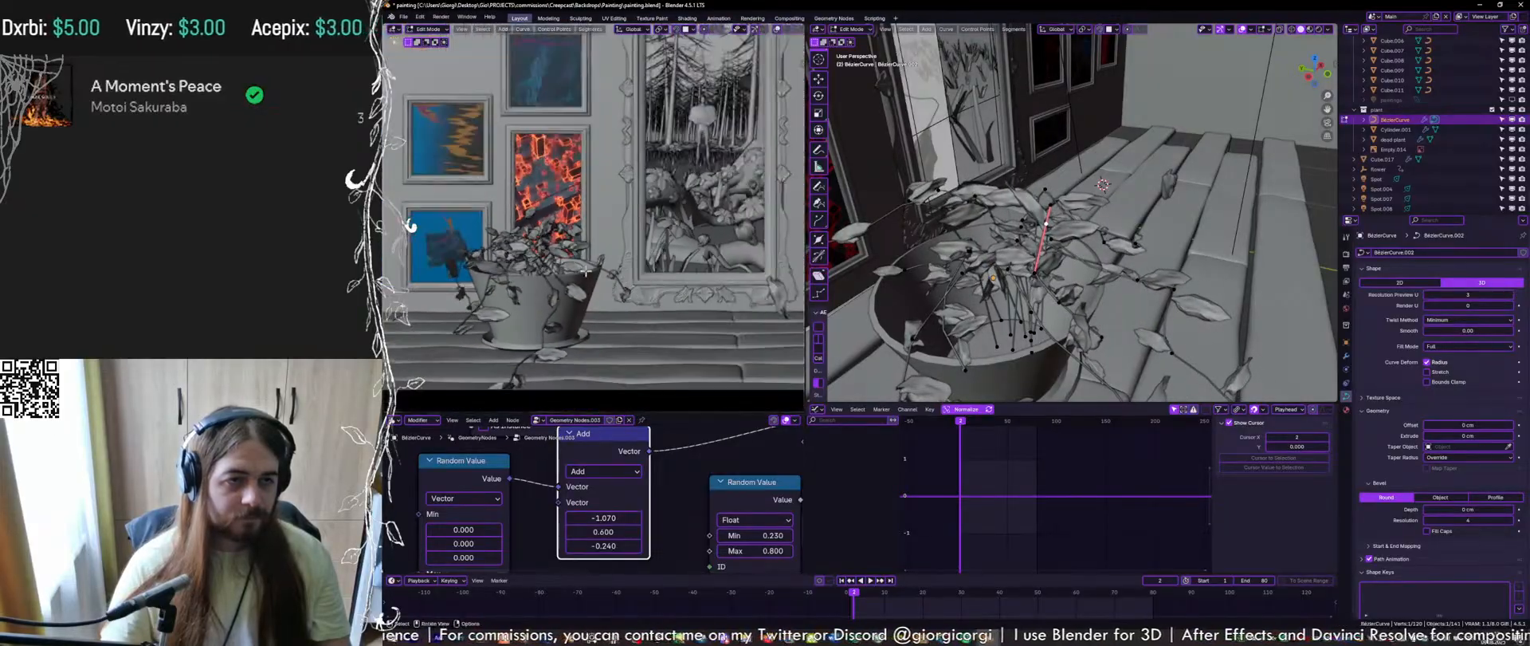
key(ctrl+s)
Switch the Vector Math operation to Multiply, reset its second vector to zero, and set its Y component to -0.070
click(608, 472)
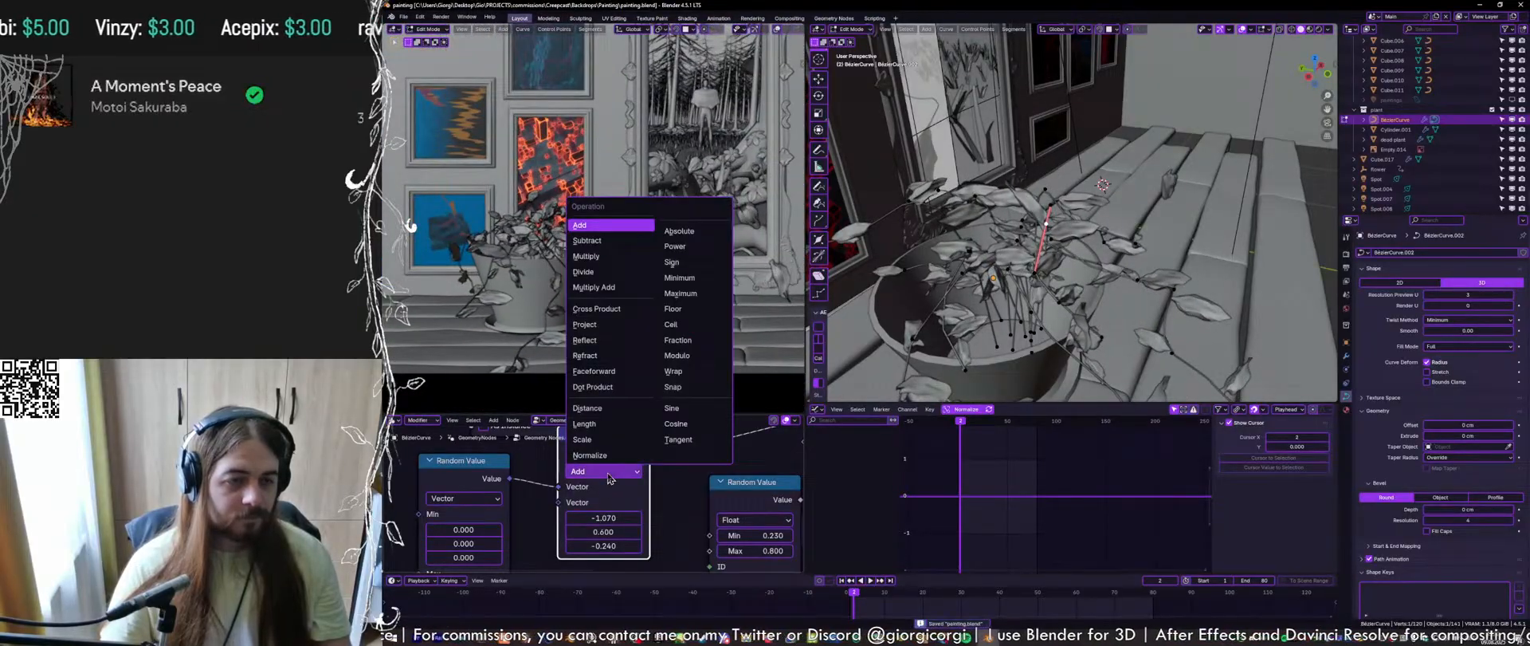
click(590, 256)
key(BackSpace)
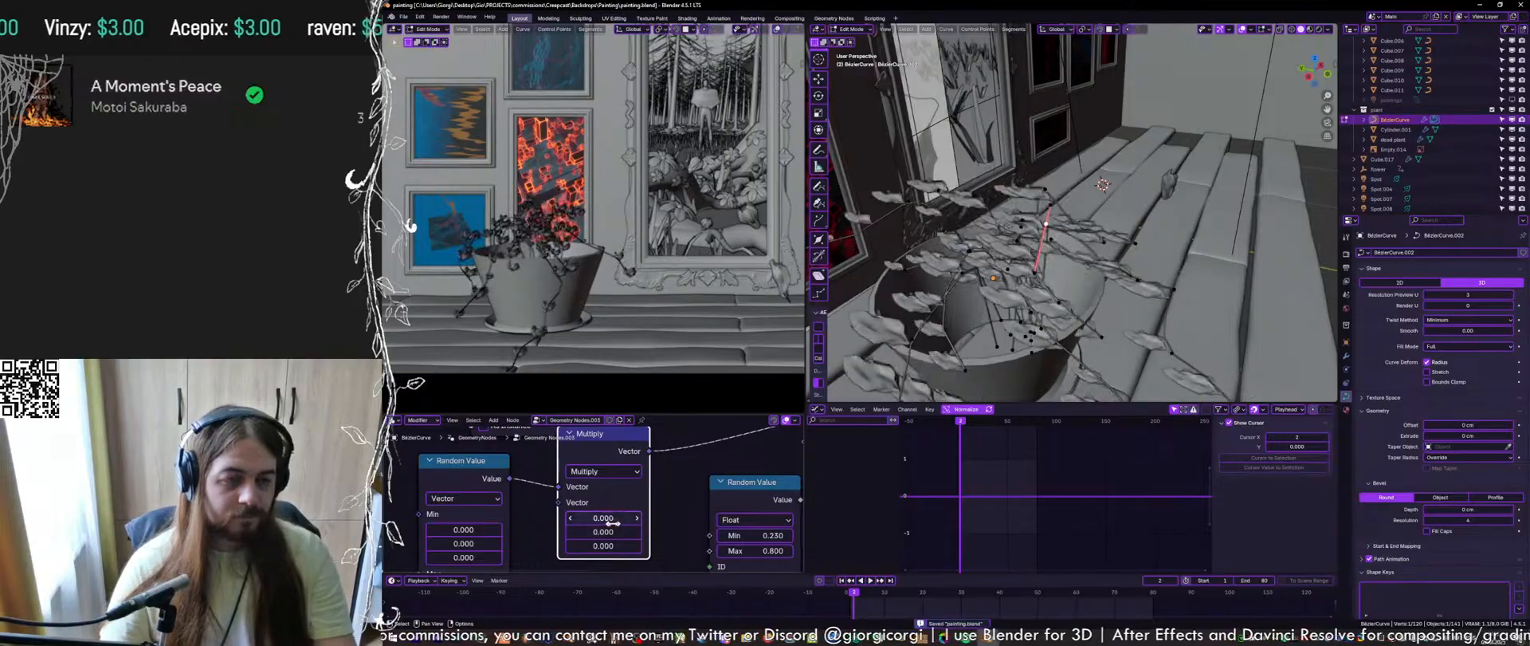
scroll(604, 521, up, 3)
shift+drag(600, 529, 558, 529)
scroll(610, 526, down, 2)
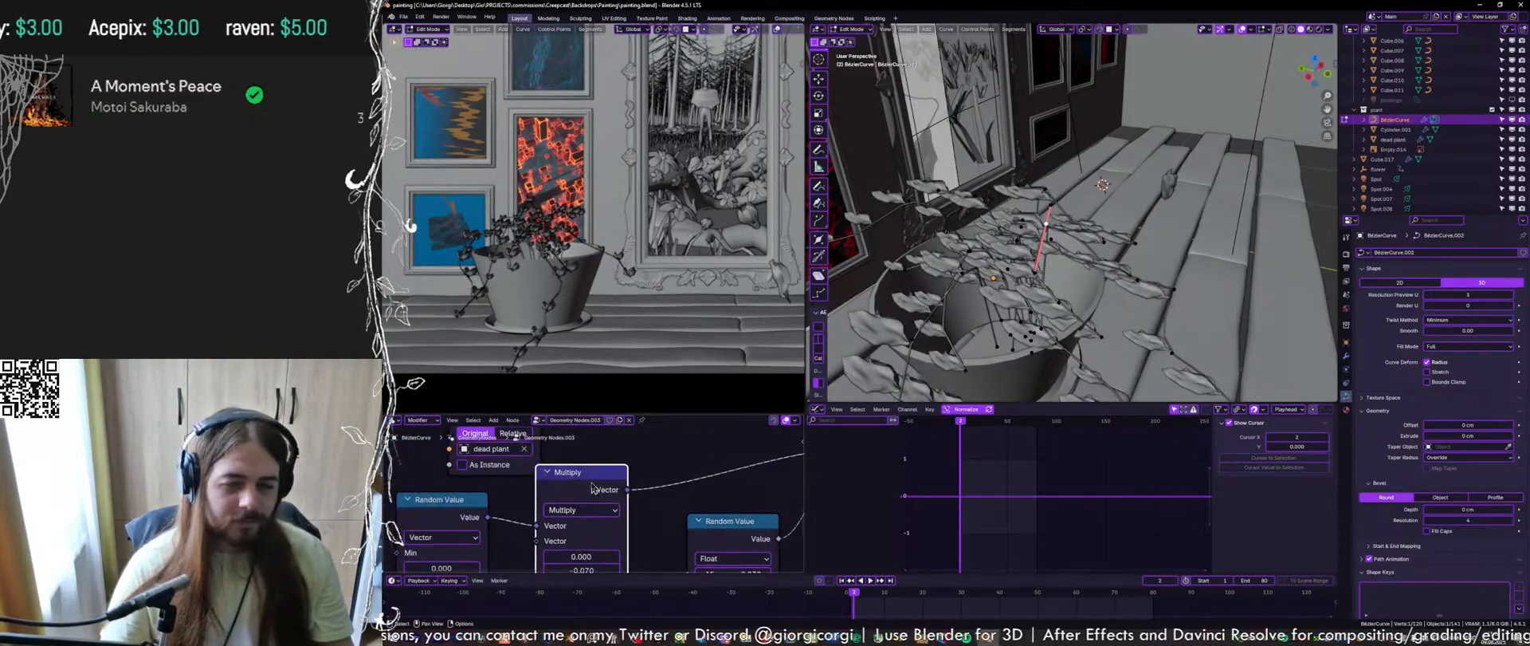
Remove the Multiply node while keeping its link, save, and return the stem curve to Object Mode
key(ctrl+x)
key(ctrl+s)
middle_drag(1116, 359, 1048, 320)
key(Tab)
Reposition the rotation and scale Random Value nodes closer to the instancing inputs, and save the file
drag(445, 518, 630, 452)
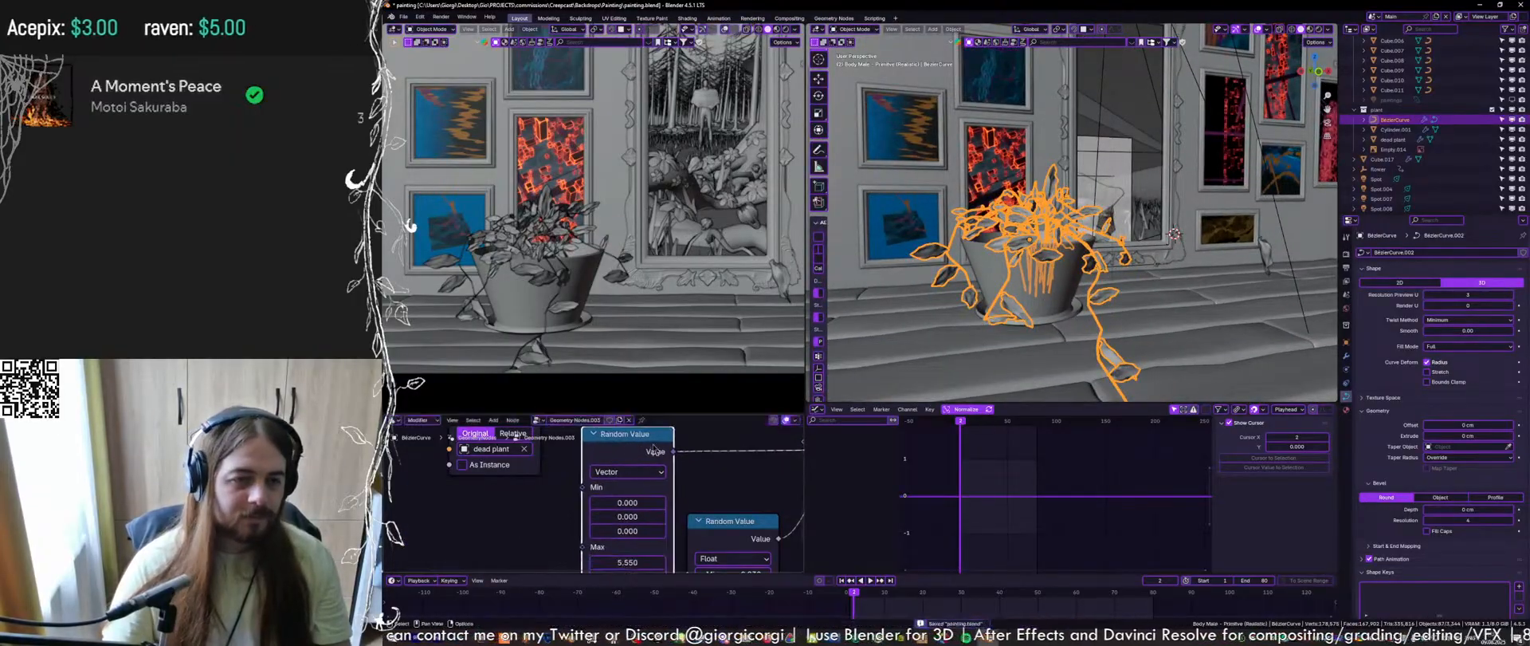
middle_drag(708, 504, 652, 480)
drag(661, 508, 693, 455)
middle_drag(692, 455, 660, 487)
key(ctrl+s)
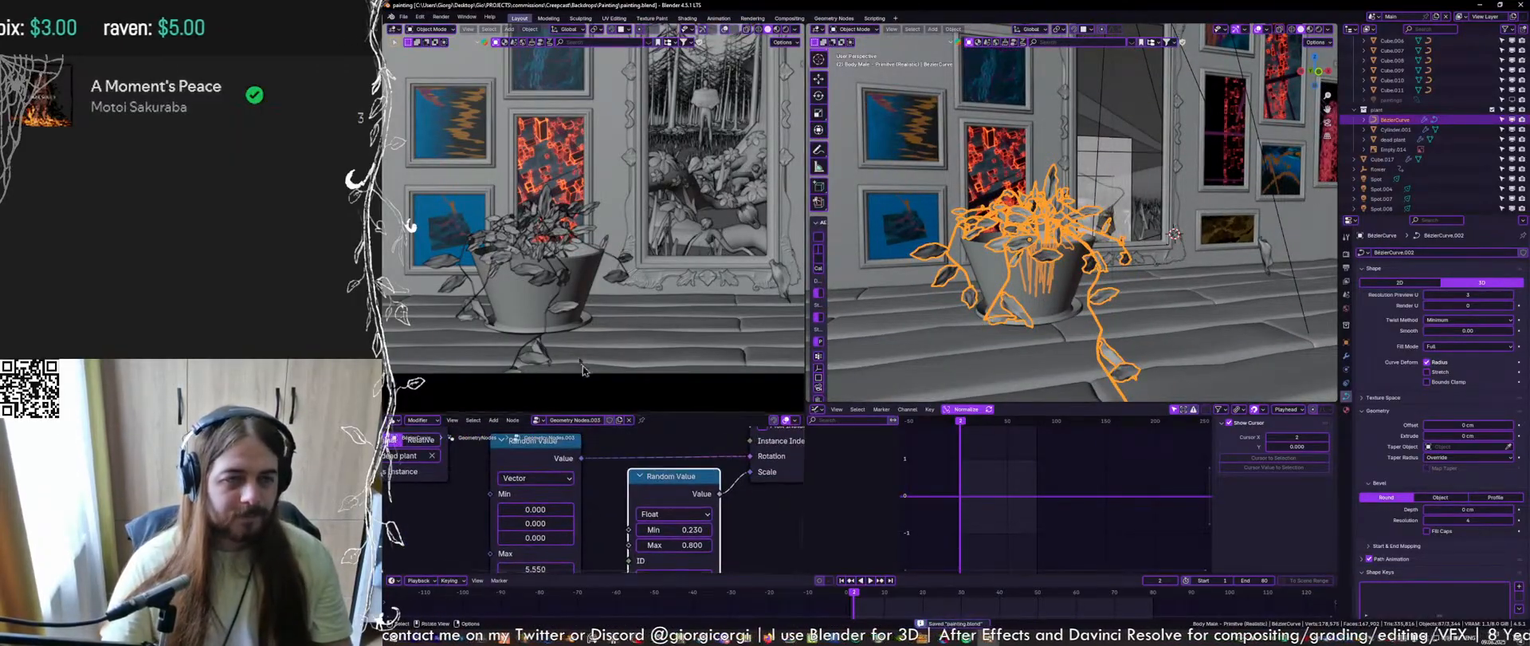
Save the file, and parent the plant's stem curve to the pot using the Object option
scroll(544, 252, up, 1)
scroll(544, 251, down, 1)
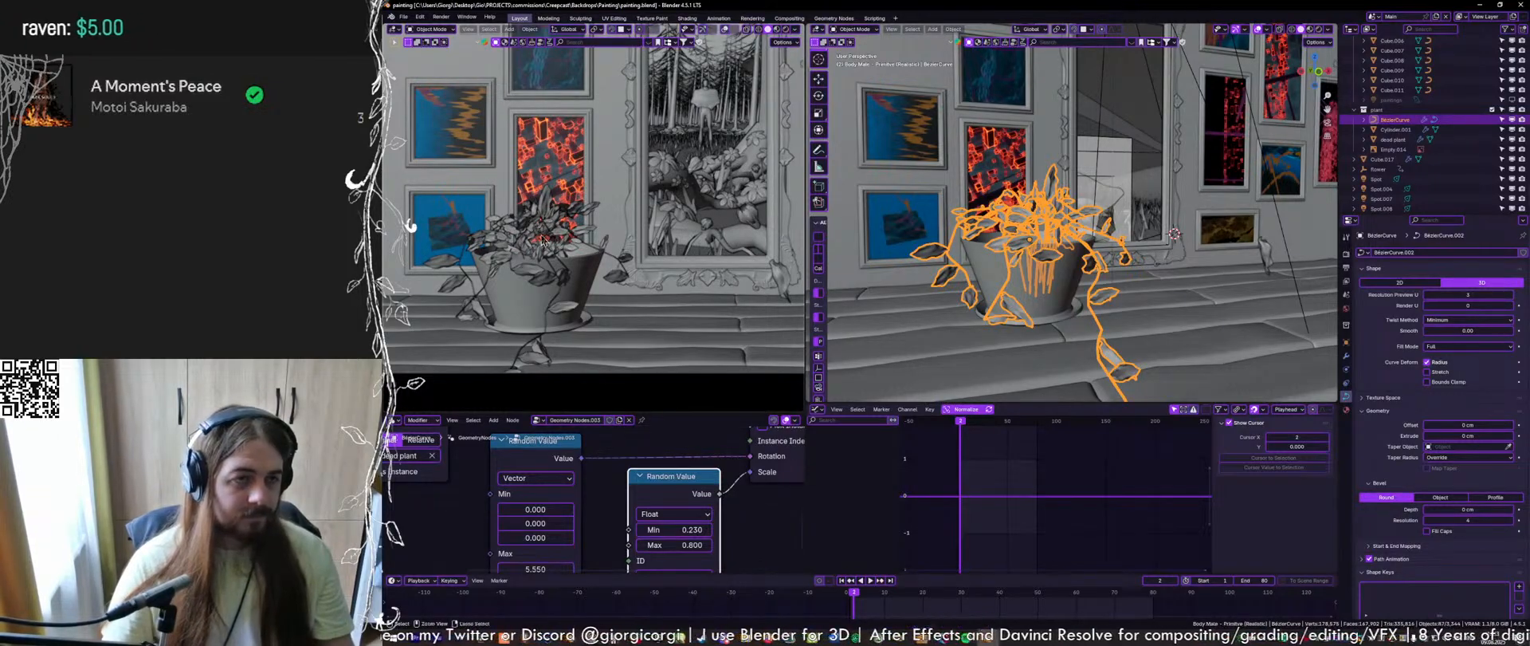
scroll(543, 239, down, 1)
mouse_move(1012, 280)
middle_down()
mouse_move(1024, 335)
mouse_move(1011, 317)
mouse_move(1048, 237)
middle_up()
key(ctrl+s)
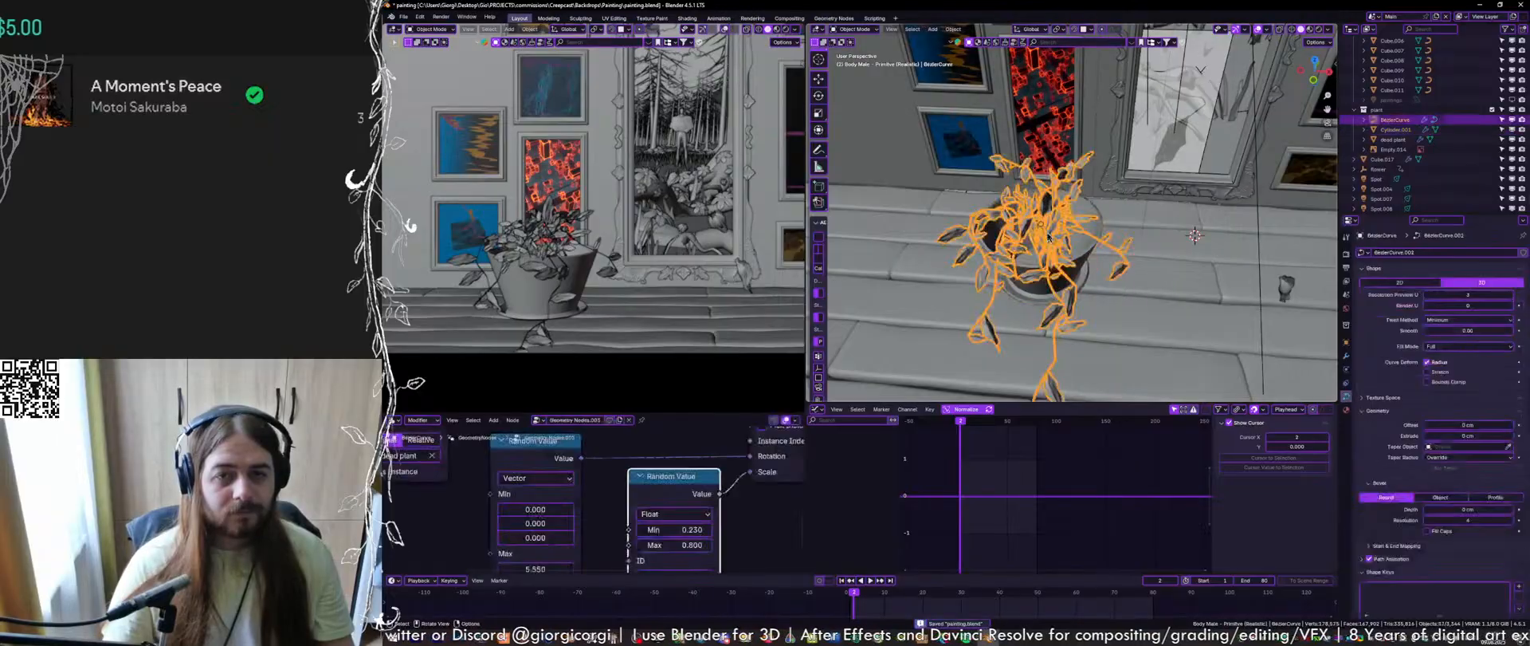
shift+click(1033, 290)
key(ctrl+p)
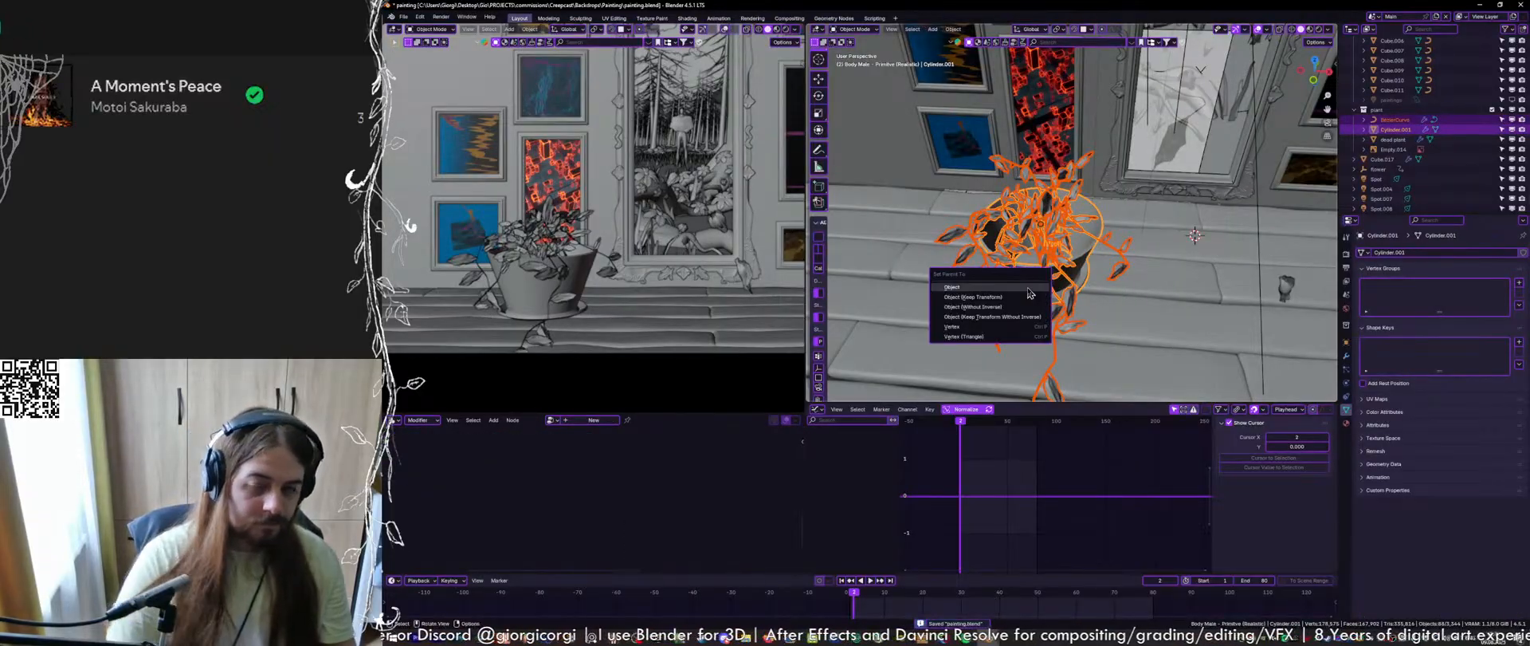
click(1026, 292)
Move the pot with its plant horizontally toward the camera and the room's left side, keeping its height, and save the file
click(1029, 292)
key(g)
key(shift+z)
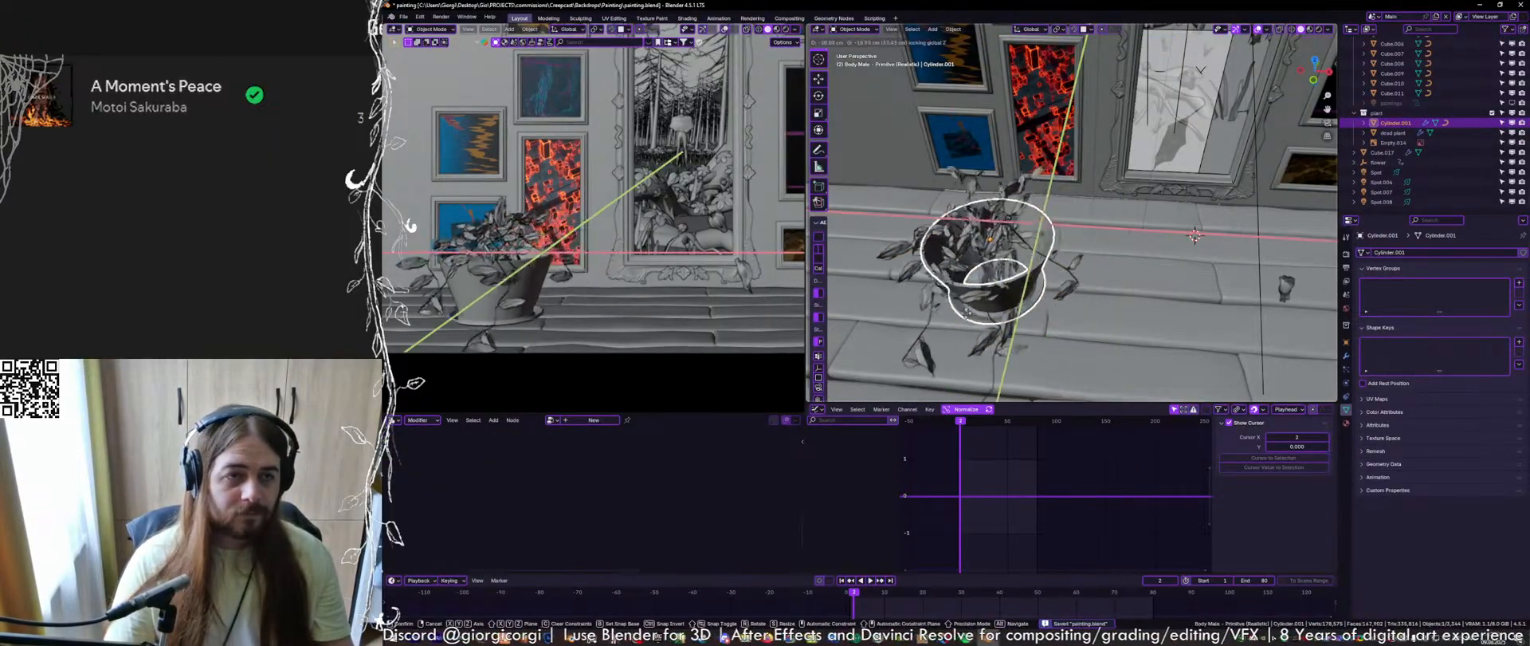
click(1000, 247)
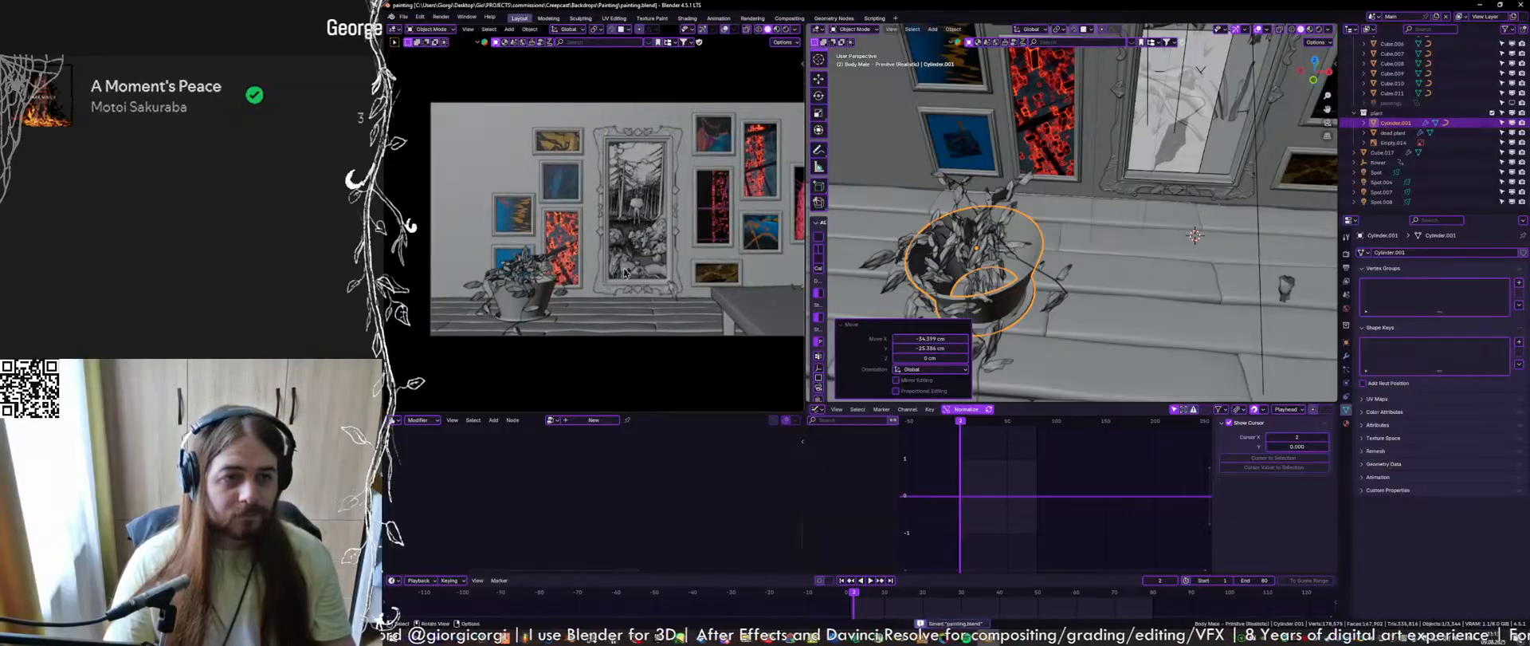
click(973, 278)
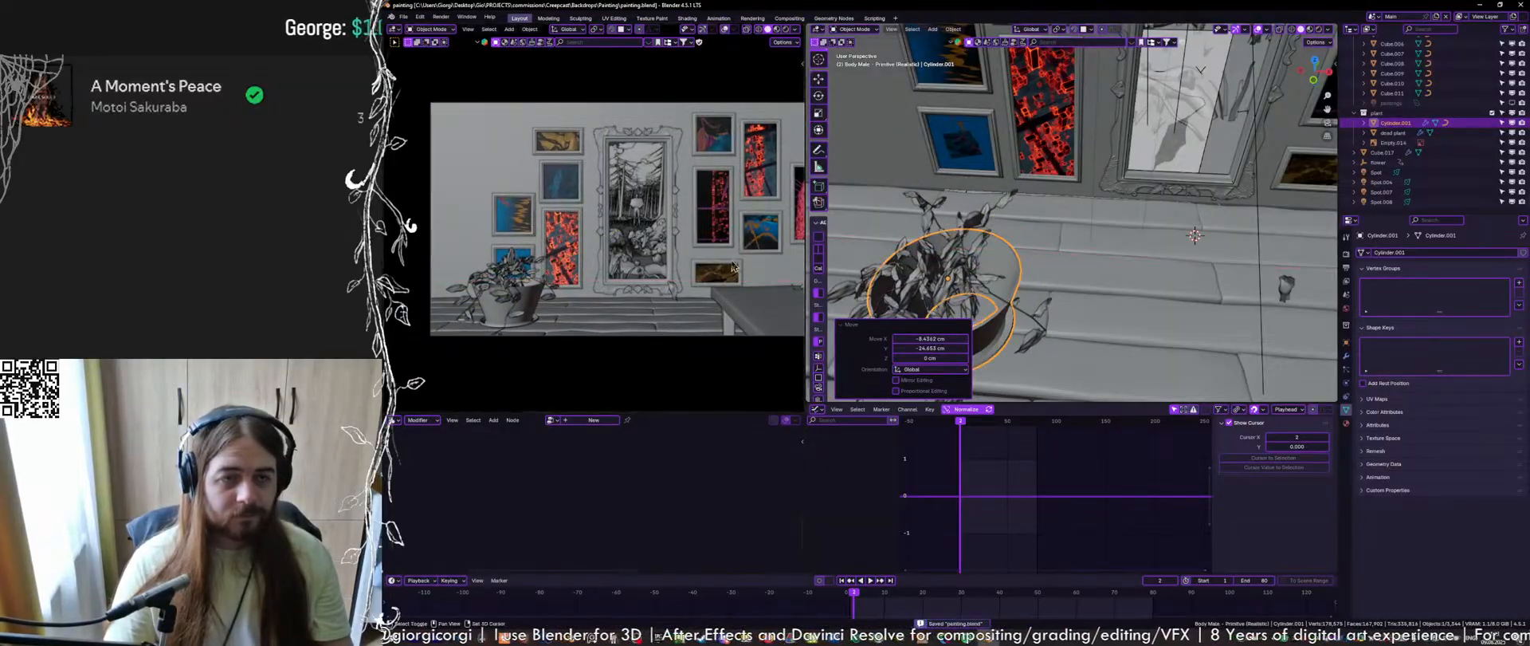
shift+middle_drag(728, 278, 650, 274)
key(ctrl+s)
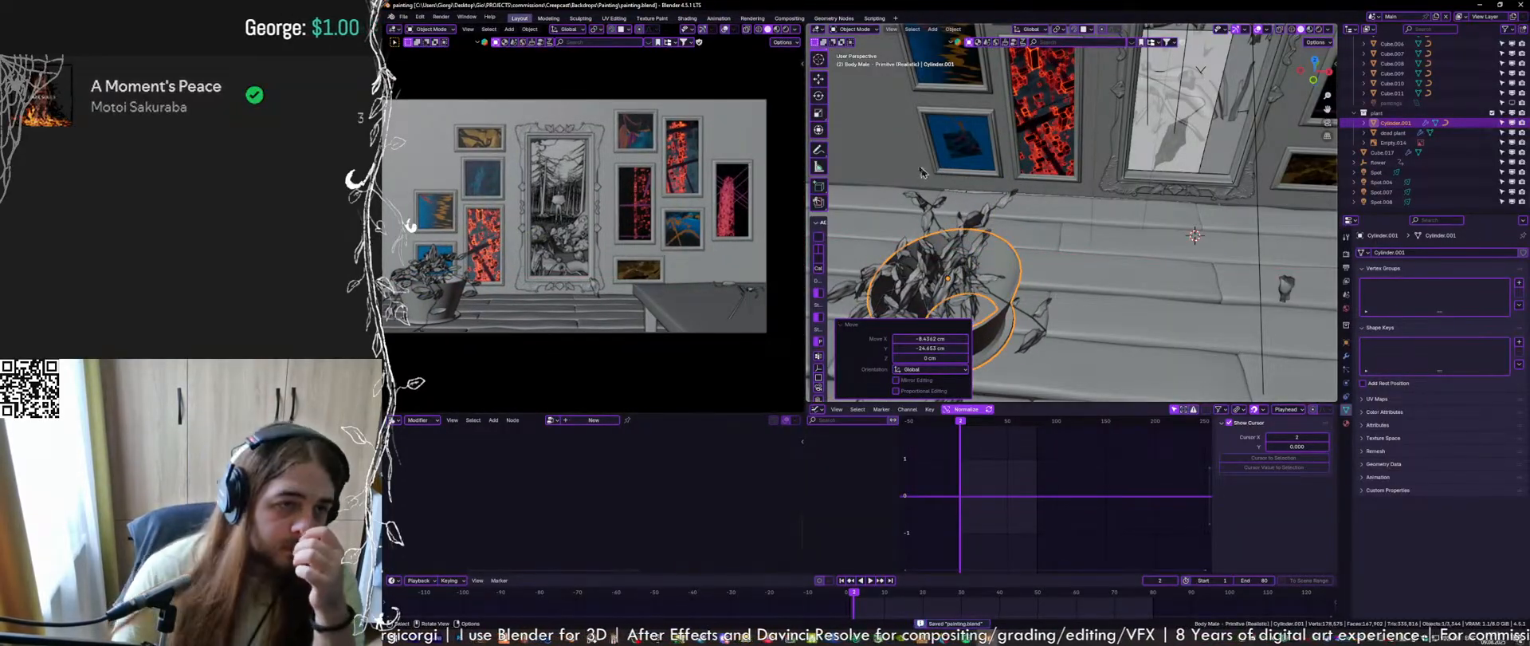
Select the stem curve, switch to Firefox, and search Google Images for "ivy" in a new tab
click(1013, 239)
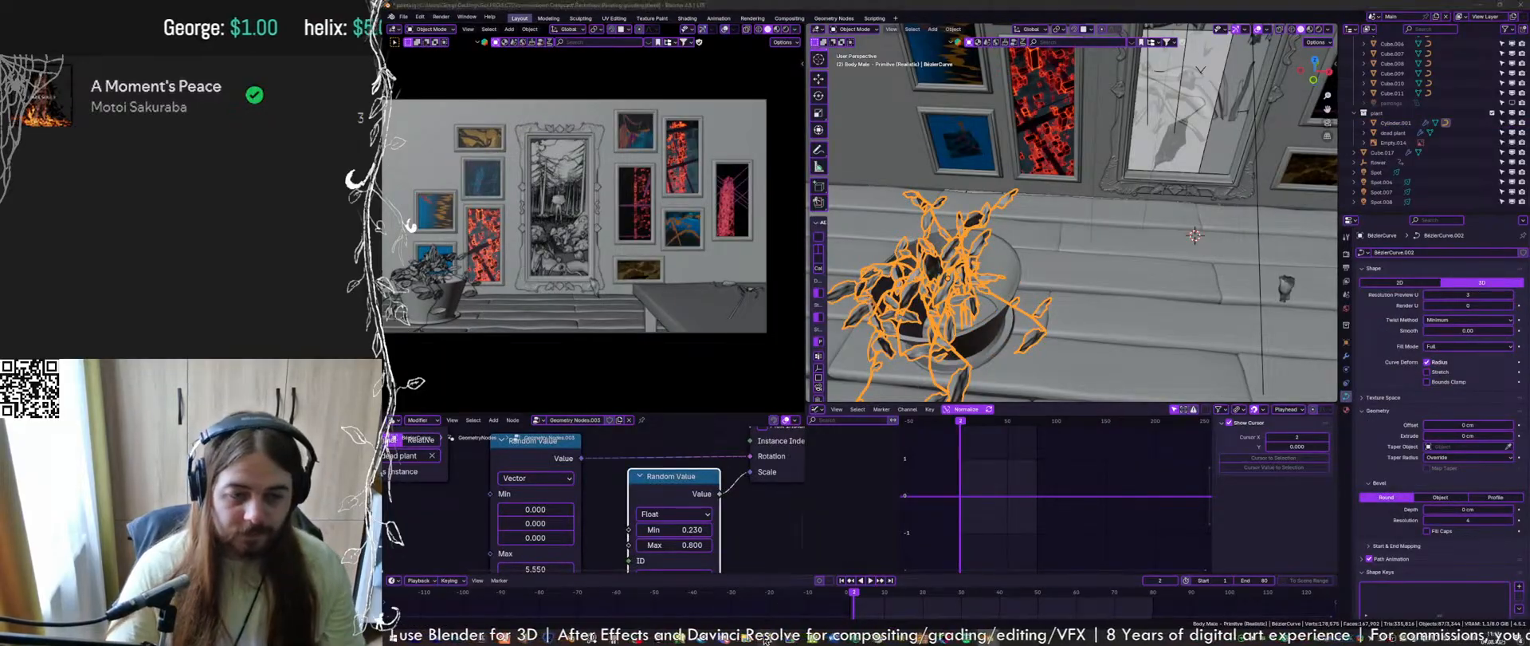
key(alt+Tab)
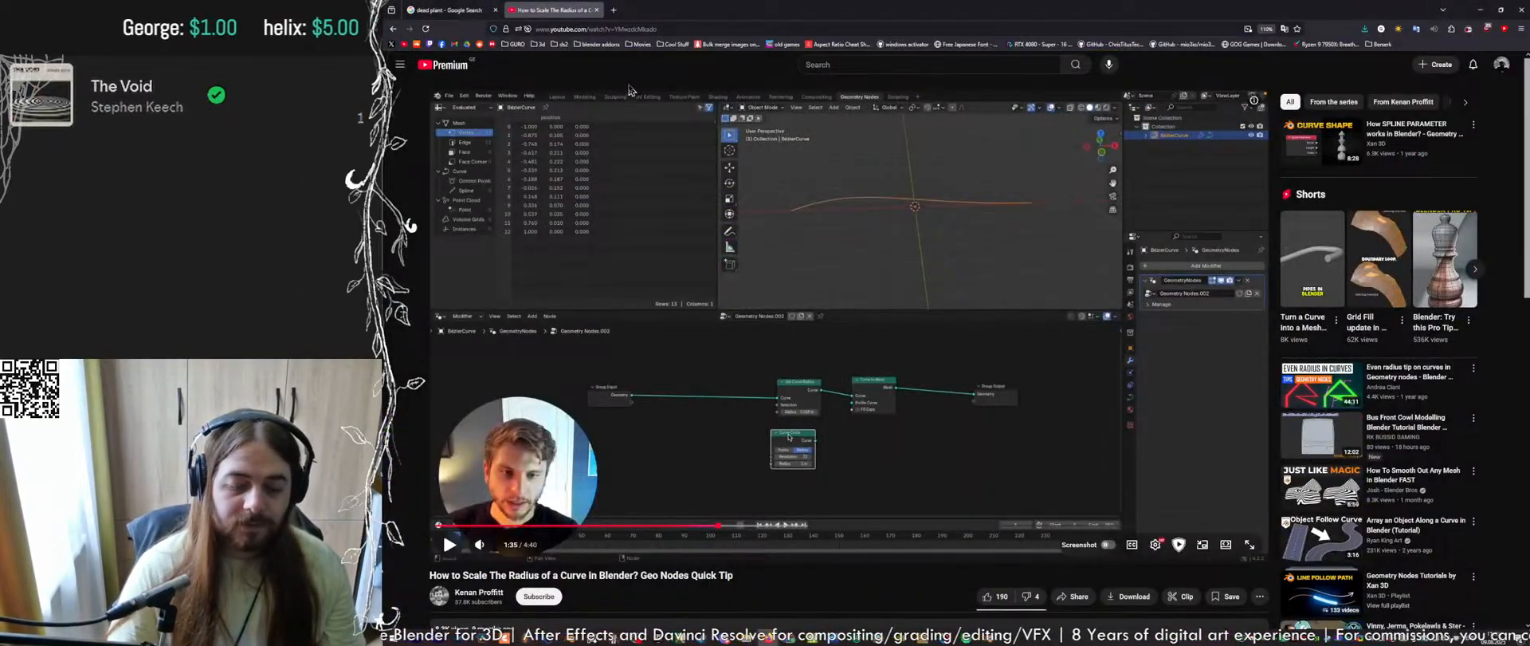
click(621, 9)
text(ivy)
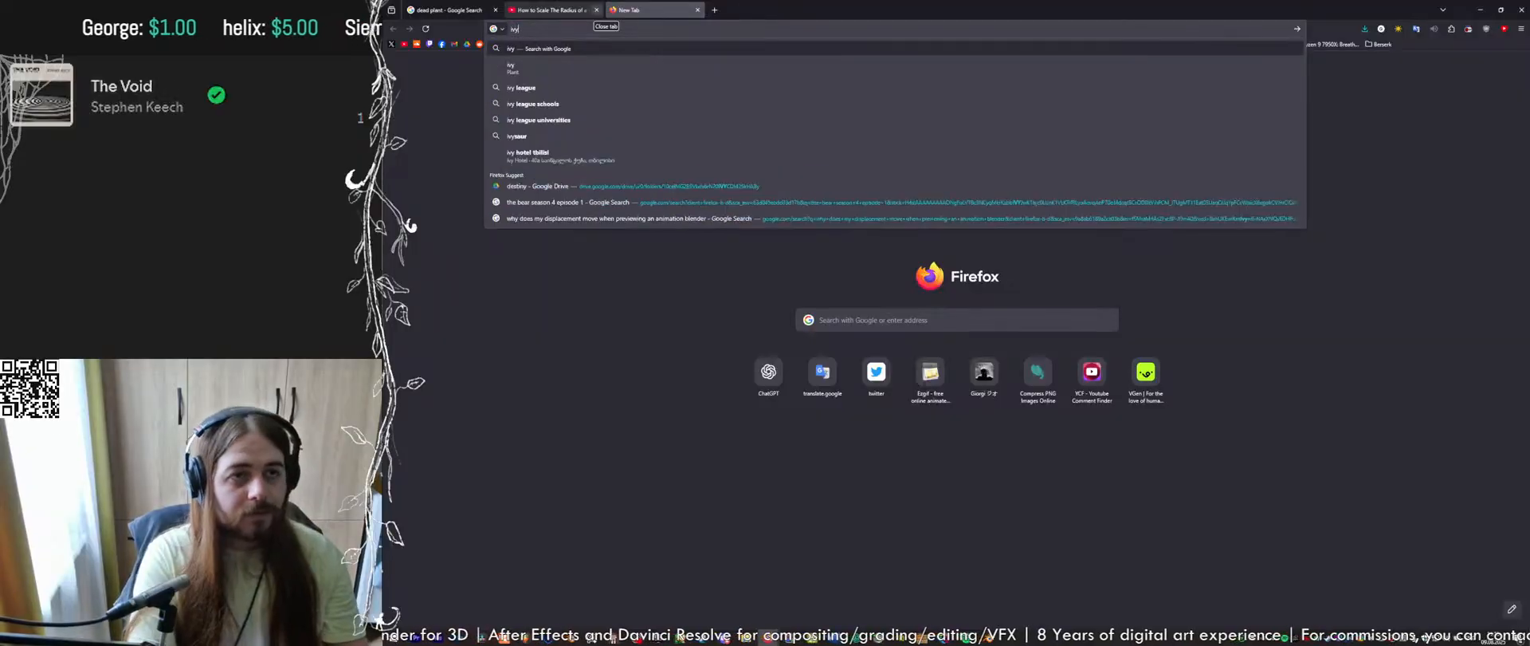
key(Return)
click(584, 126)
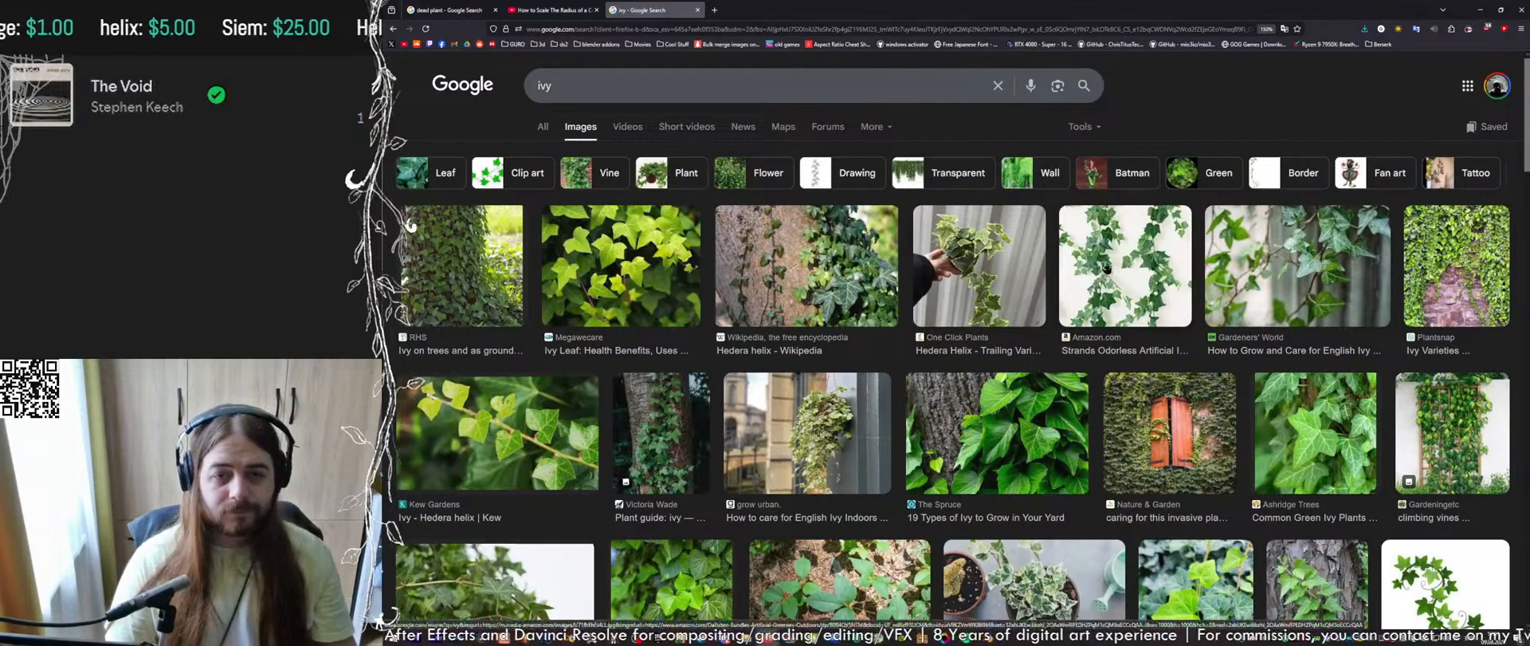
Open the One Click Plants trailing ivy image and the Amazon.com ivy strands image in separate new tabs
click(1000, 264)
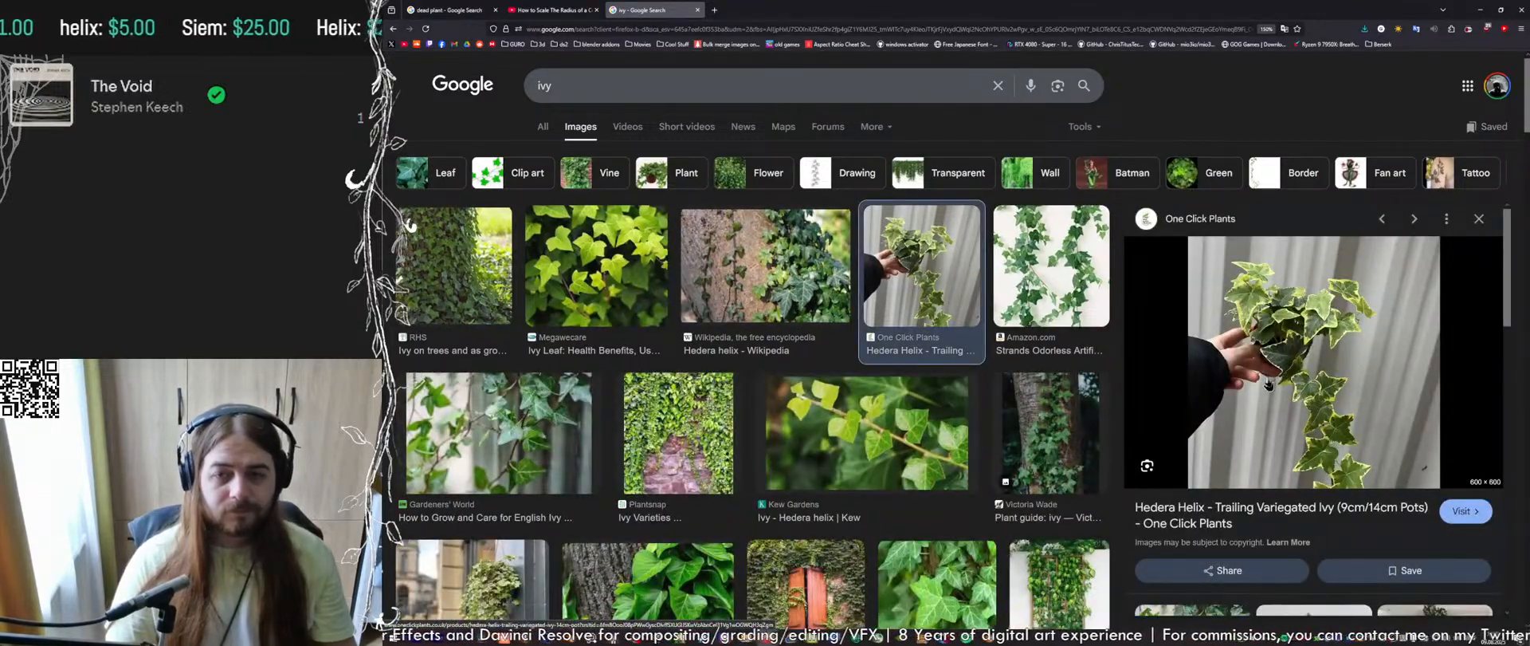
right_click(1270, 386)
click(1280, 489)
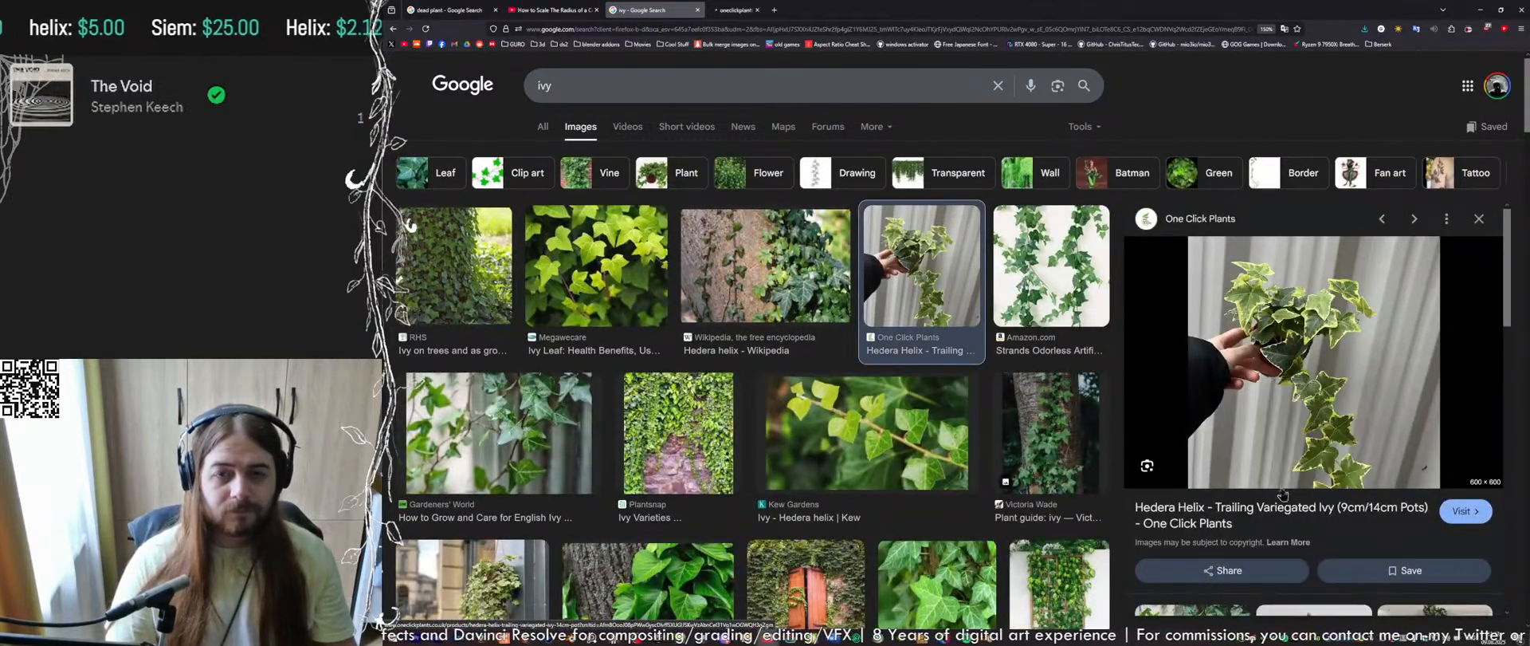
click(1028, 231)
right_click(1306, 374)
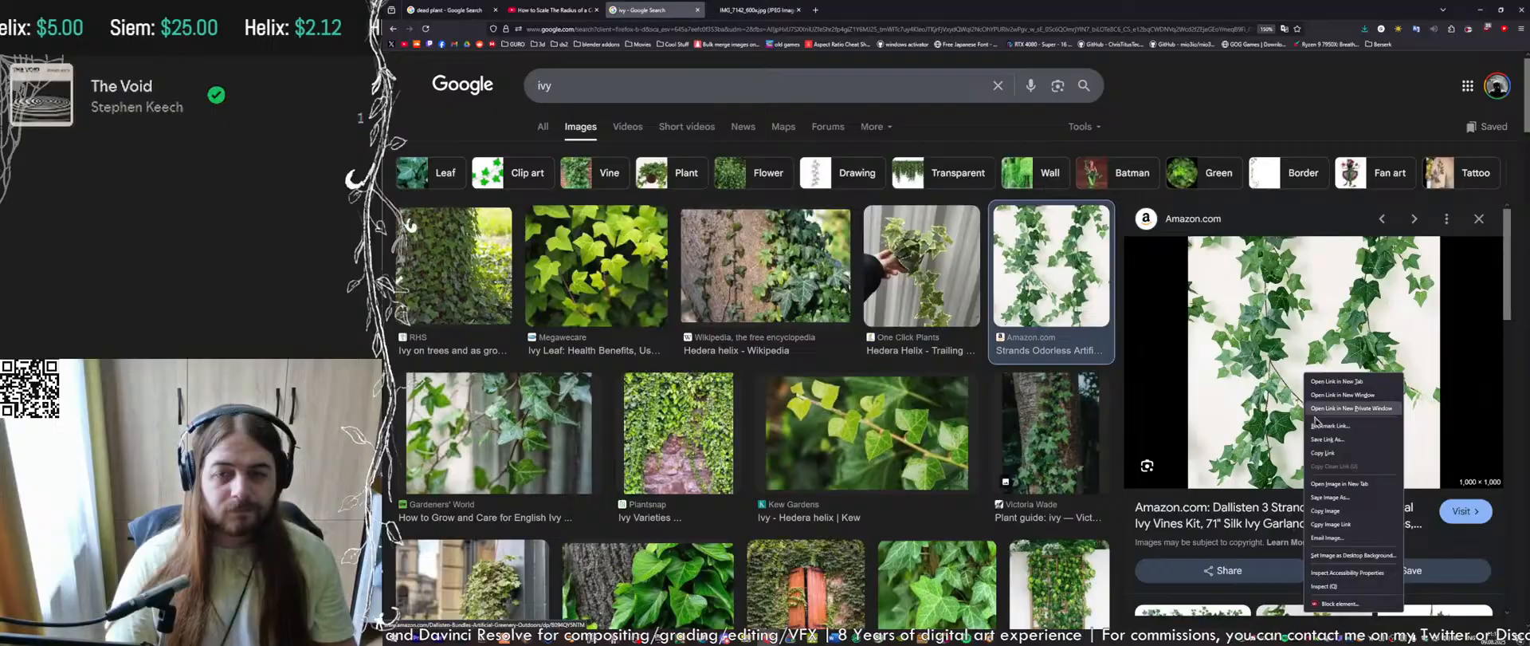
click(1336, 484)
Change the image search to "dead ivy"
click(606, 80)
text(d)
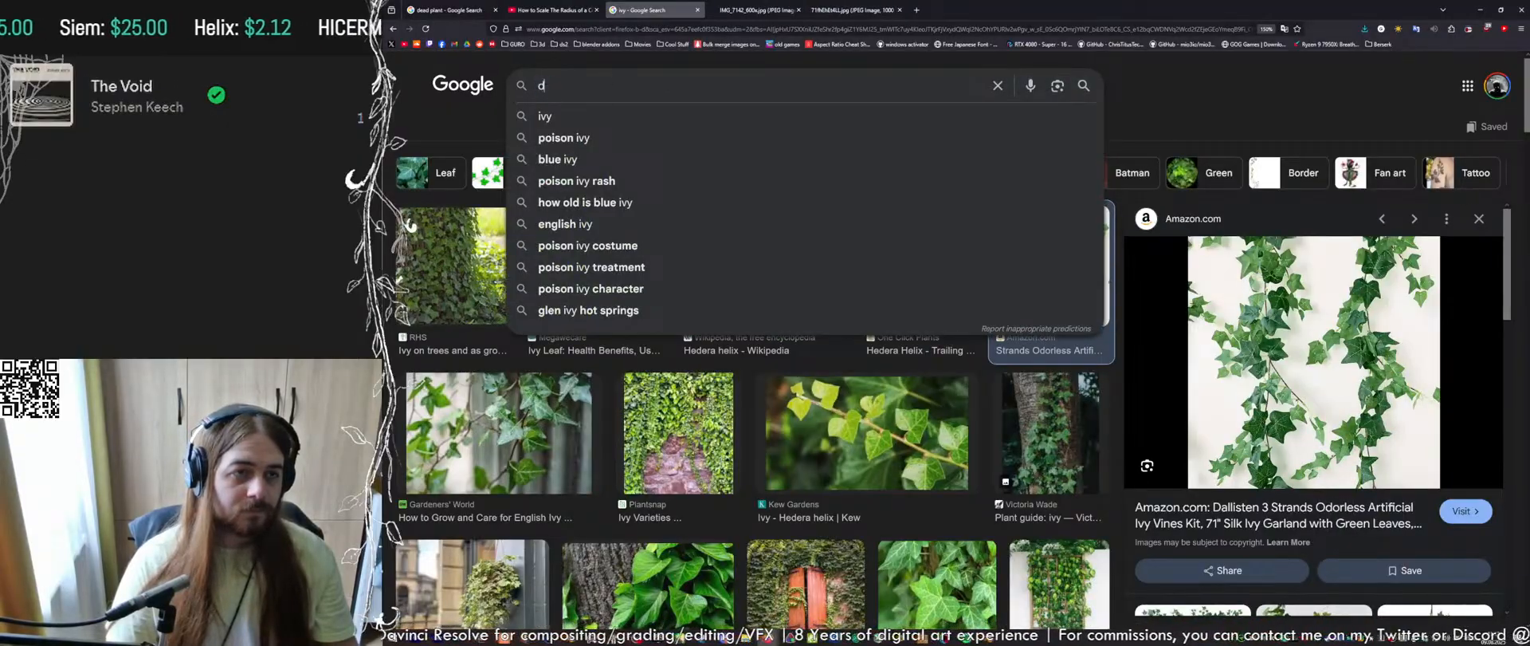
text(ead ivy)
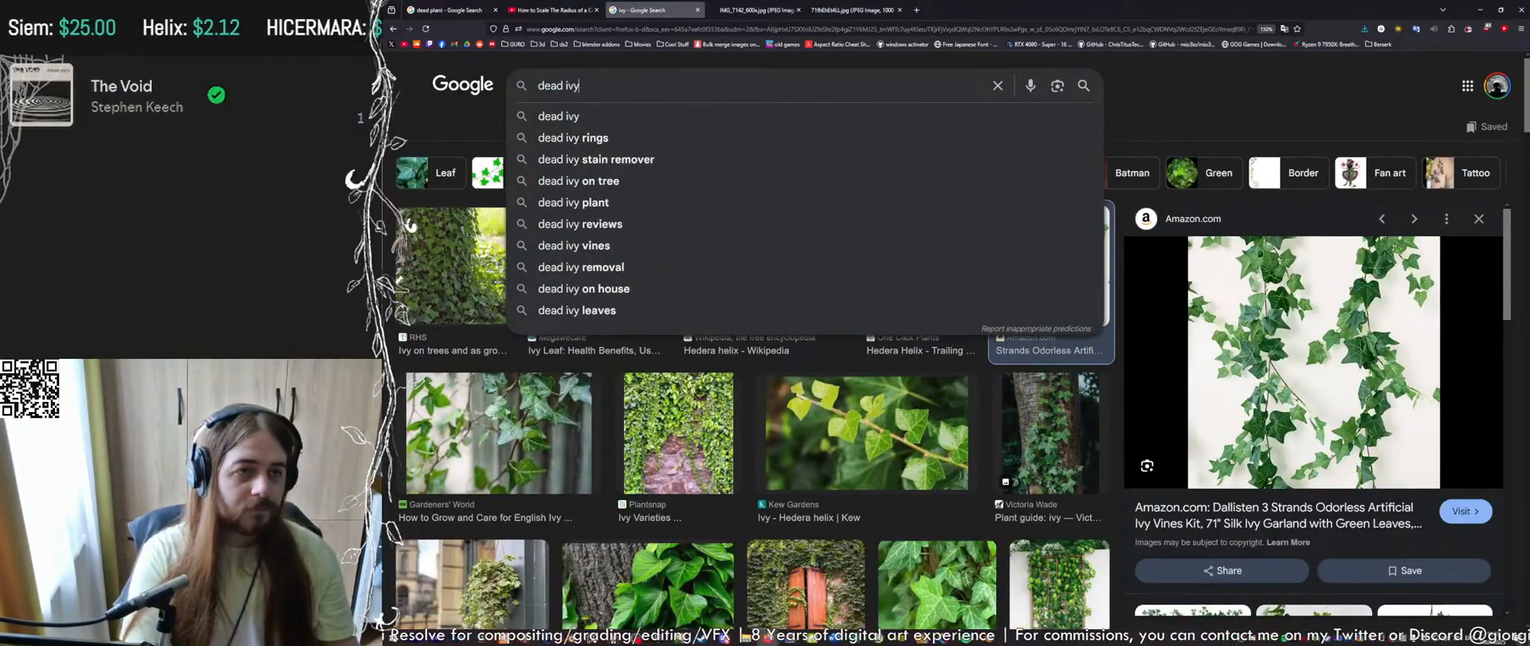
key(Return)
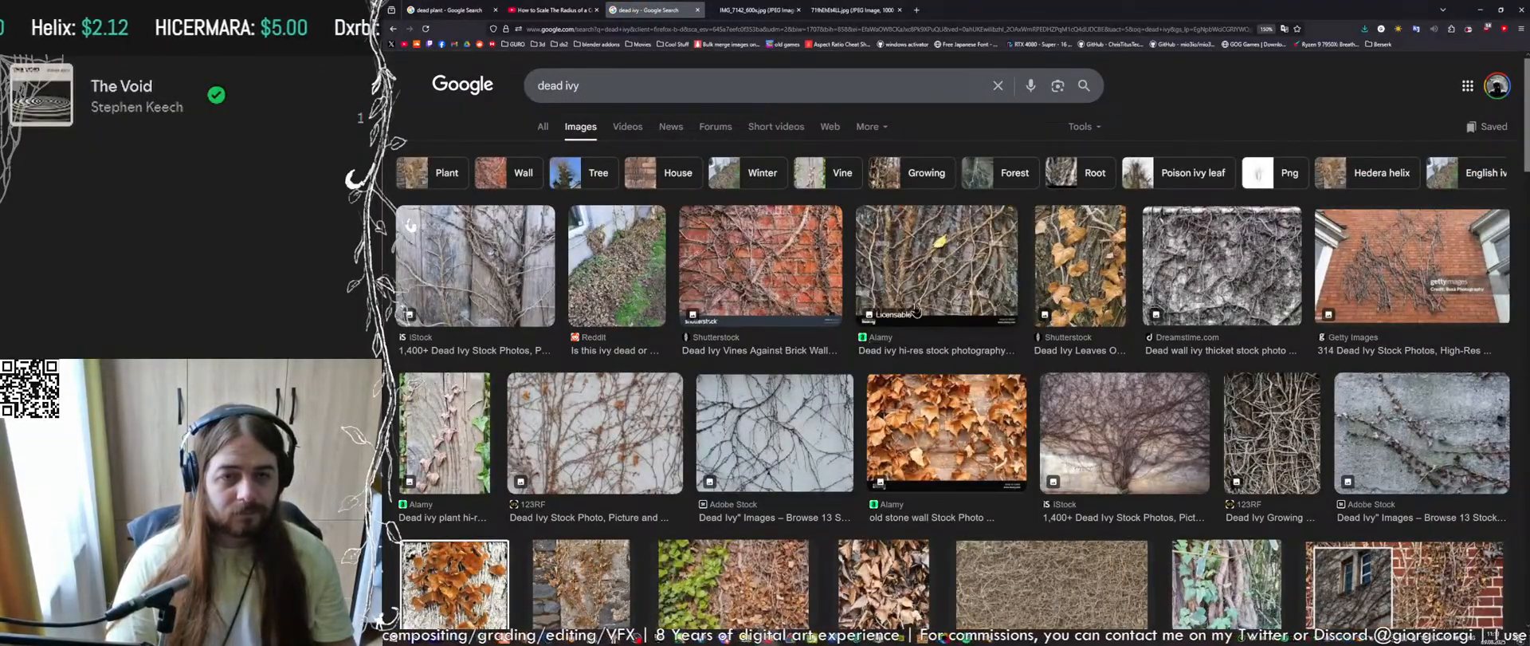
Open the 123RF dead ivy photo and the Adobe Stock photo of bare branching vines in separate new tabs
click(502, 263)
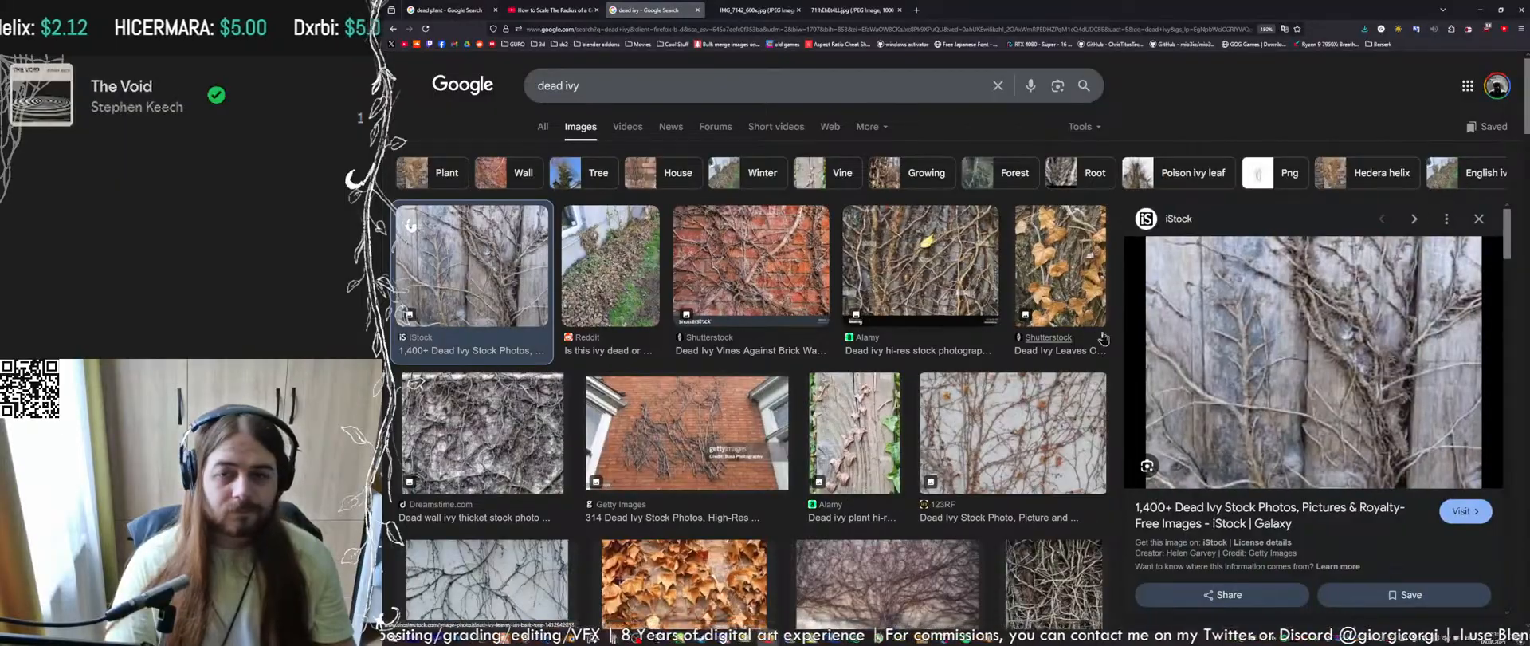
click(1084, 398)
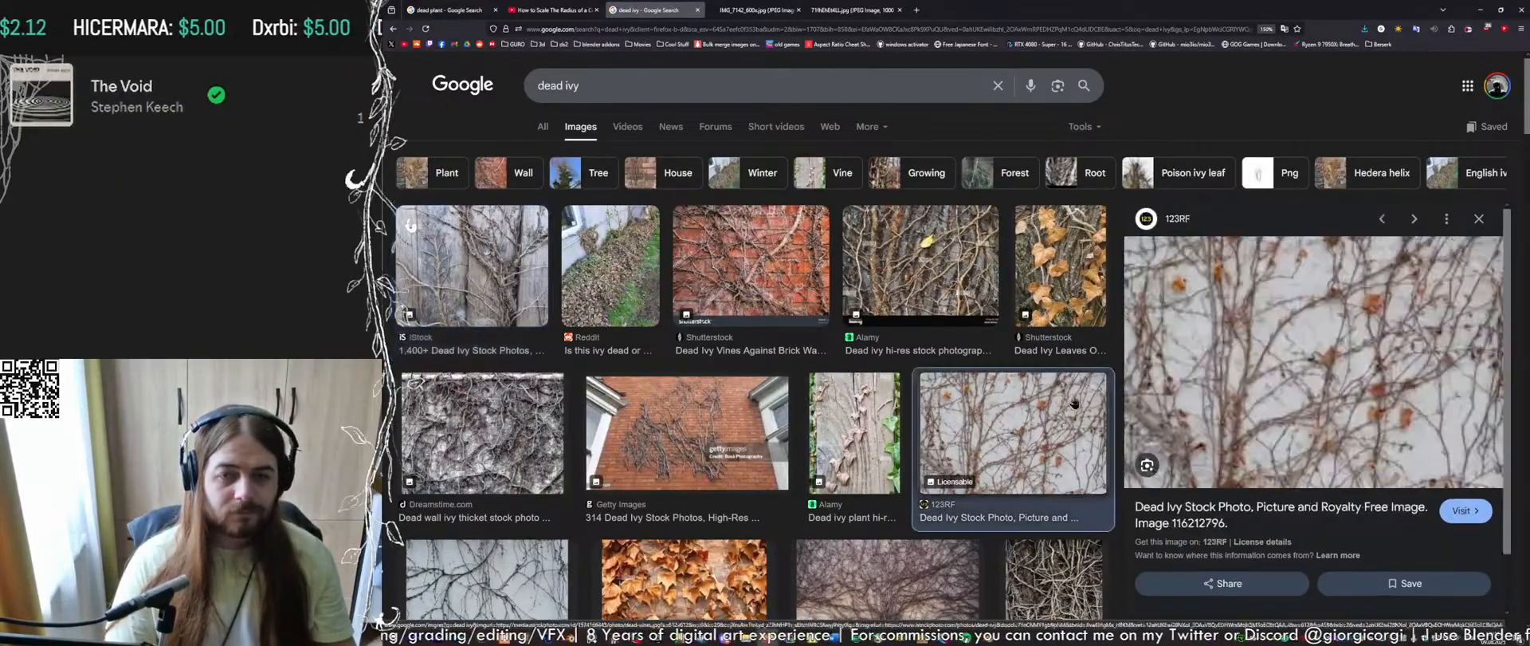
right_click(1318, 378)
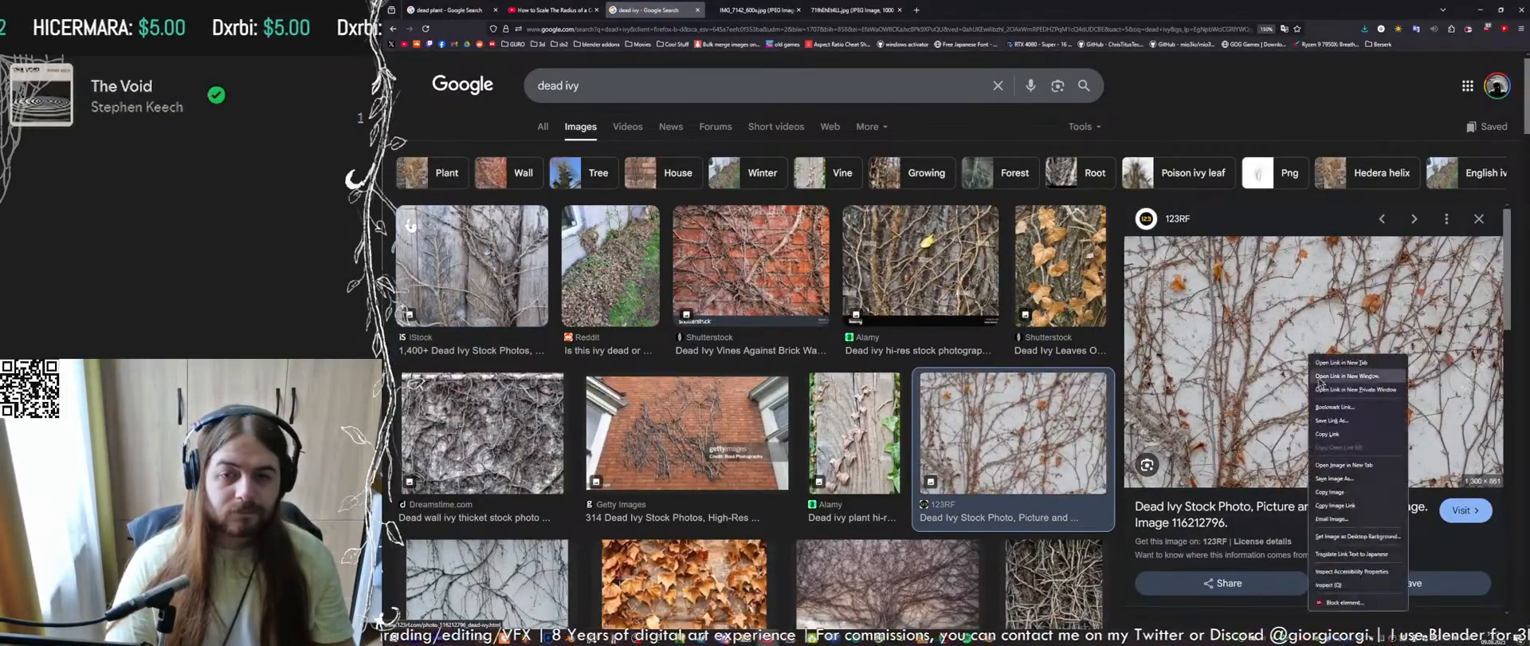
click(1355, 468)
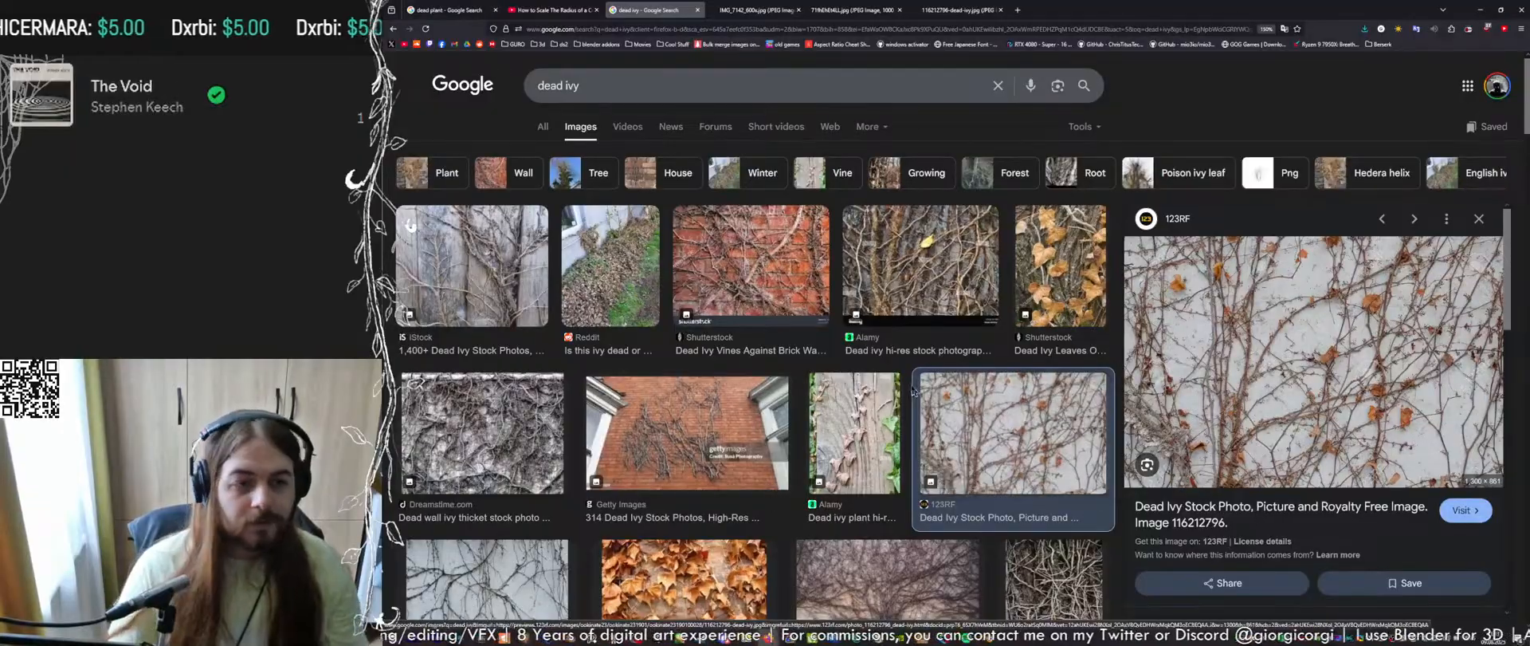
scroll(712, 420, down, 1)
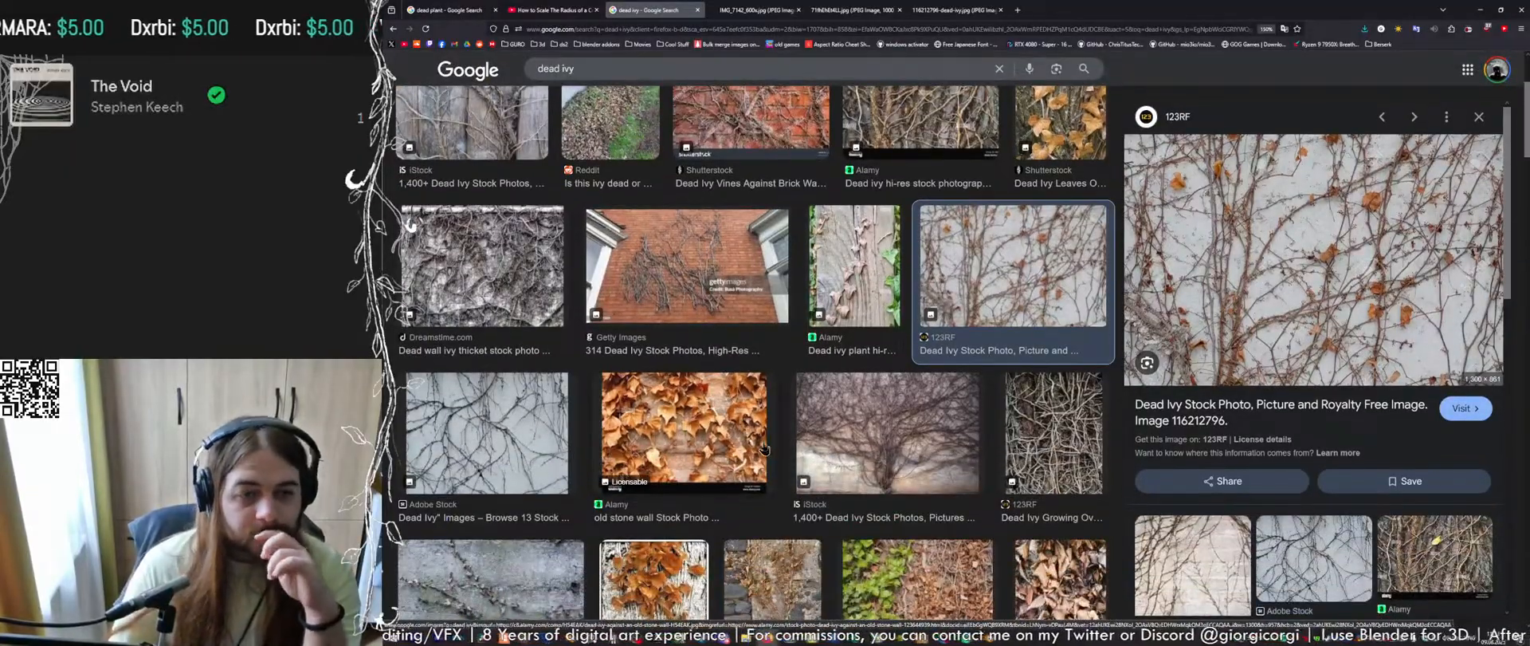
click(482, 434)
right_click(1235, 323)
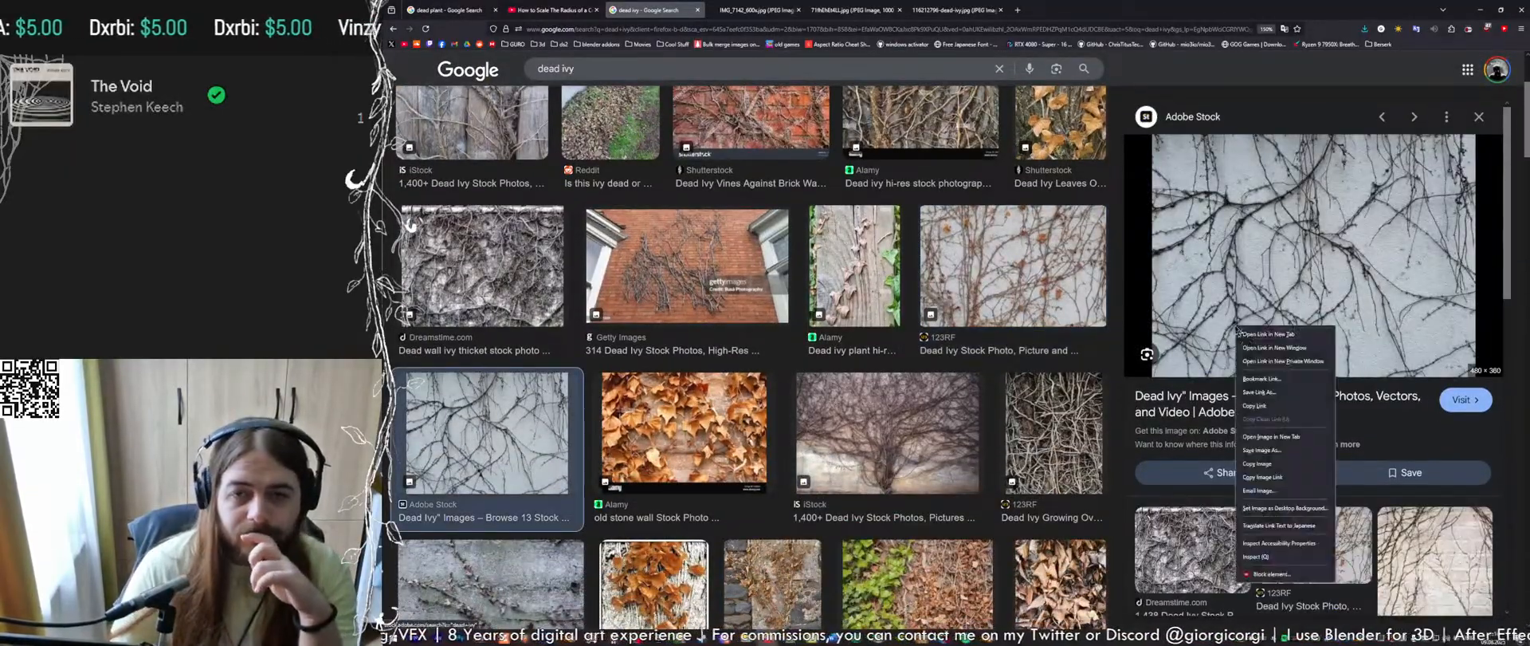
click(1264, 436)
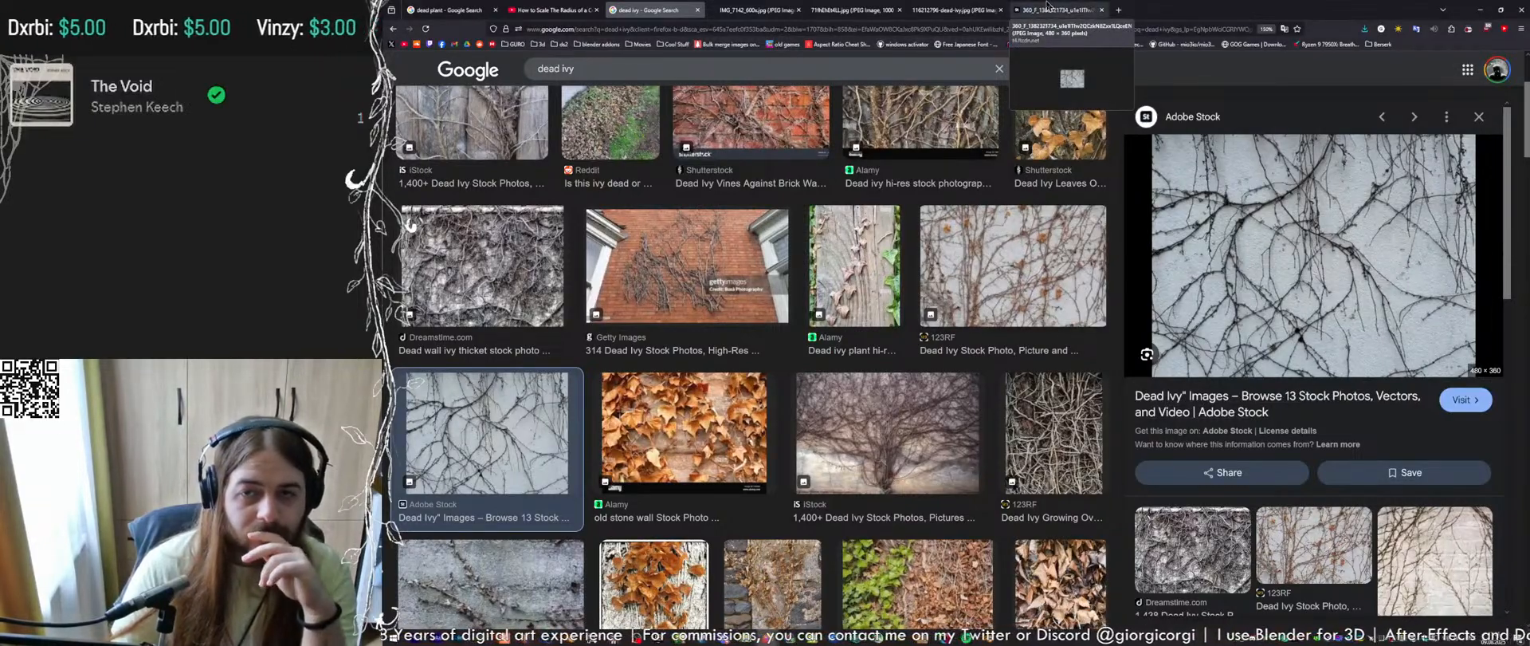
Review the opened ivy reference images one after another in their tabs
click(1048, 8)
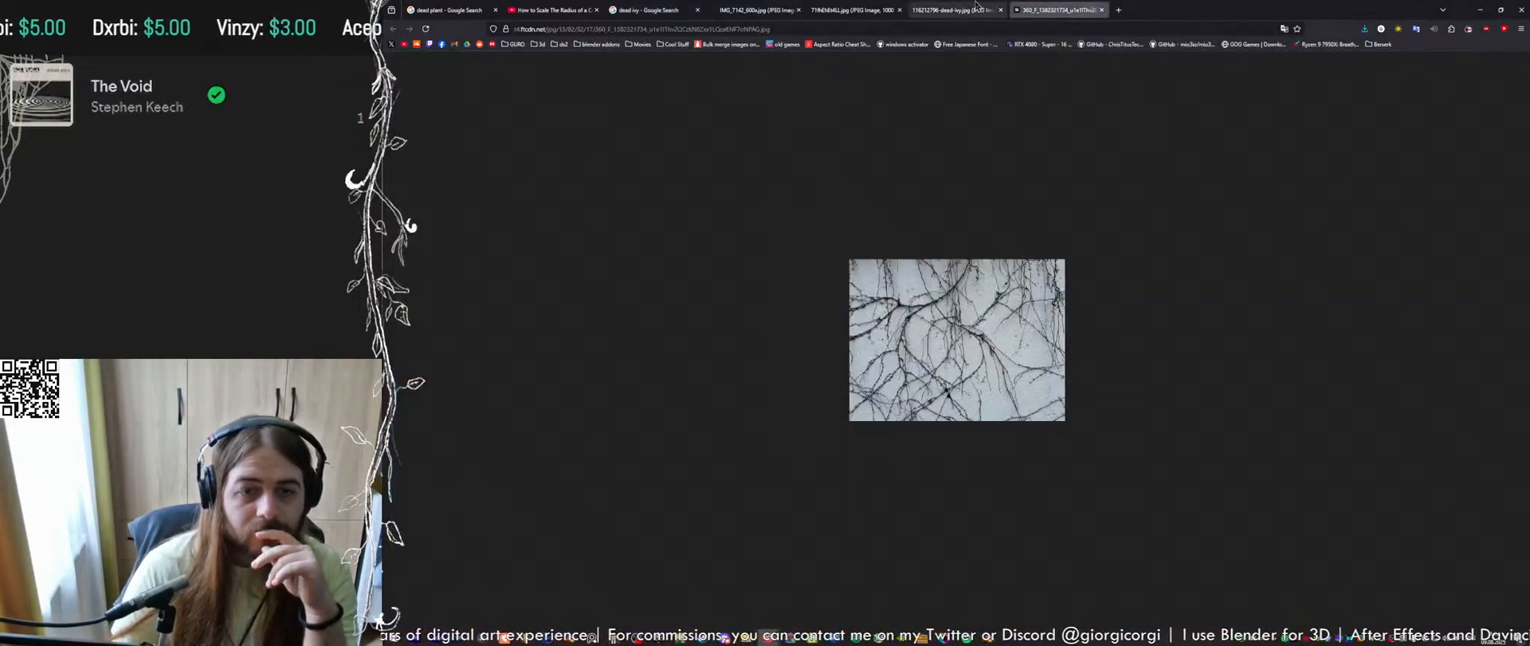
click(971, 8)
right_click(871, 235)
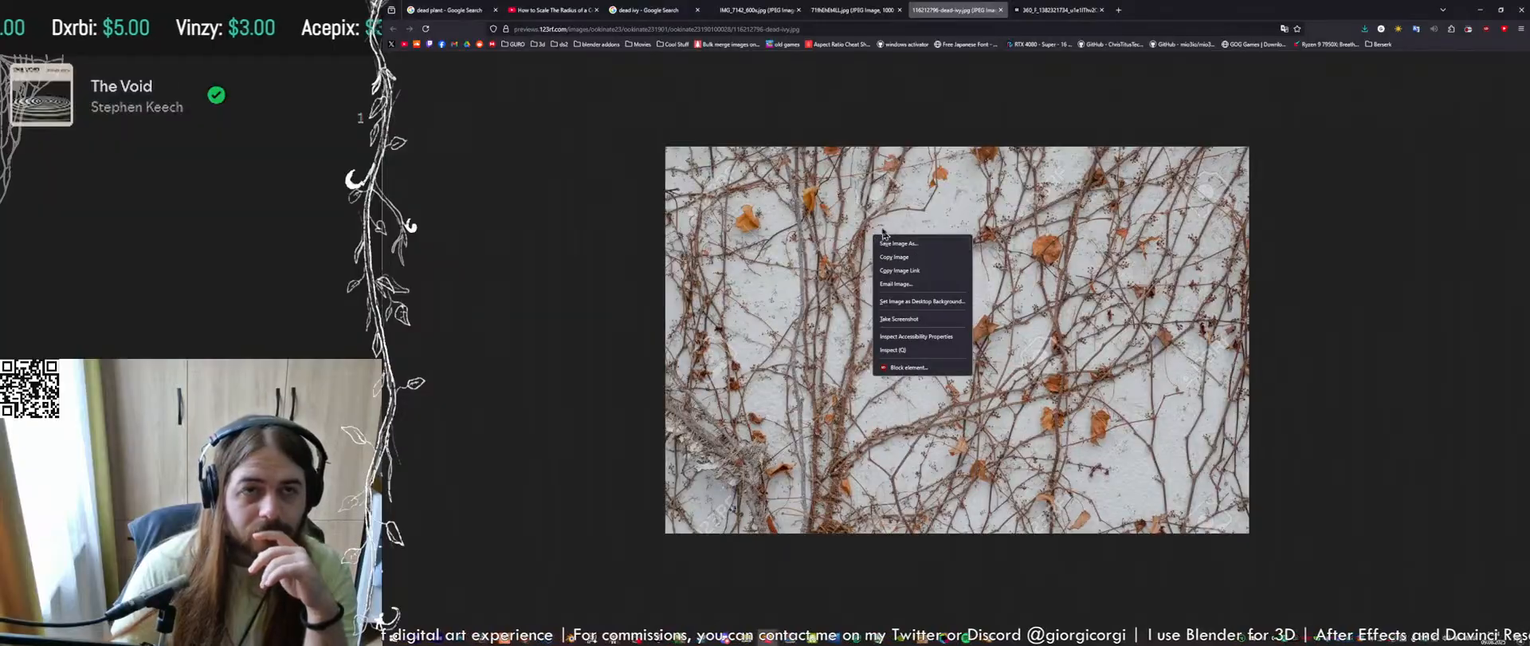
click(821, 10)
click(753, 8)
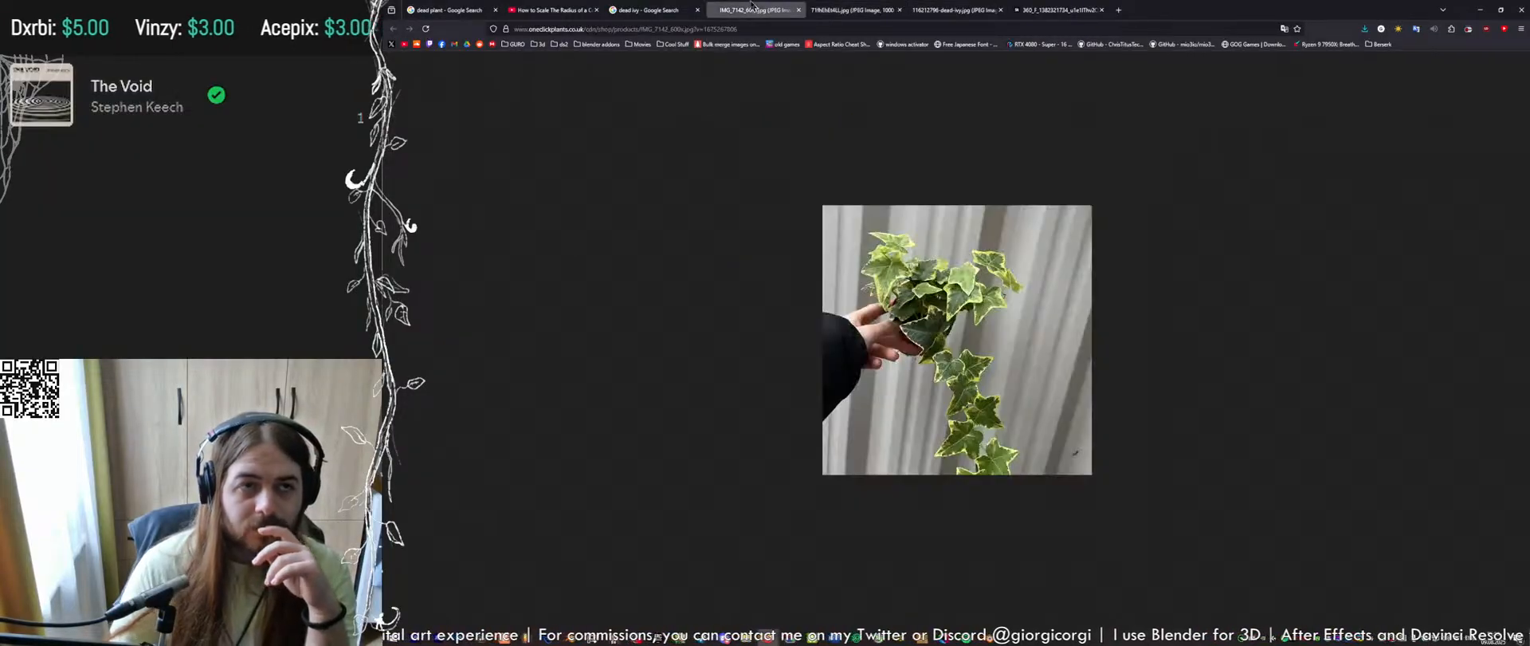
Return to the dead ivy image results and examine them for more vine and leaf references
click(670, 10)
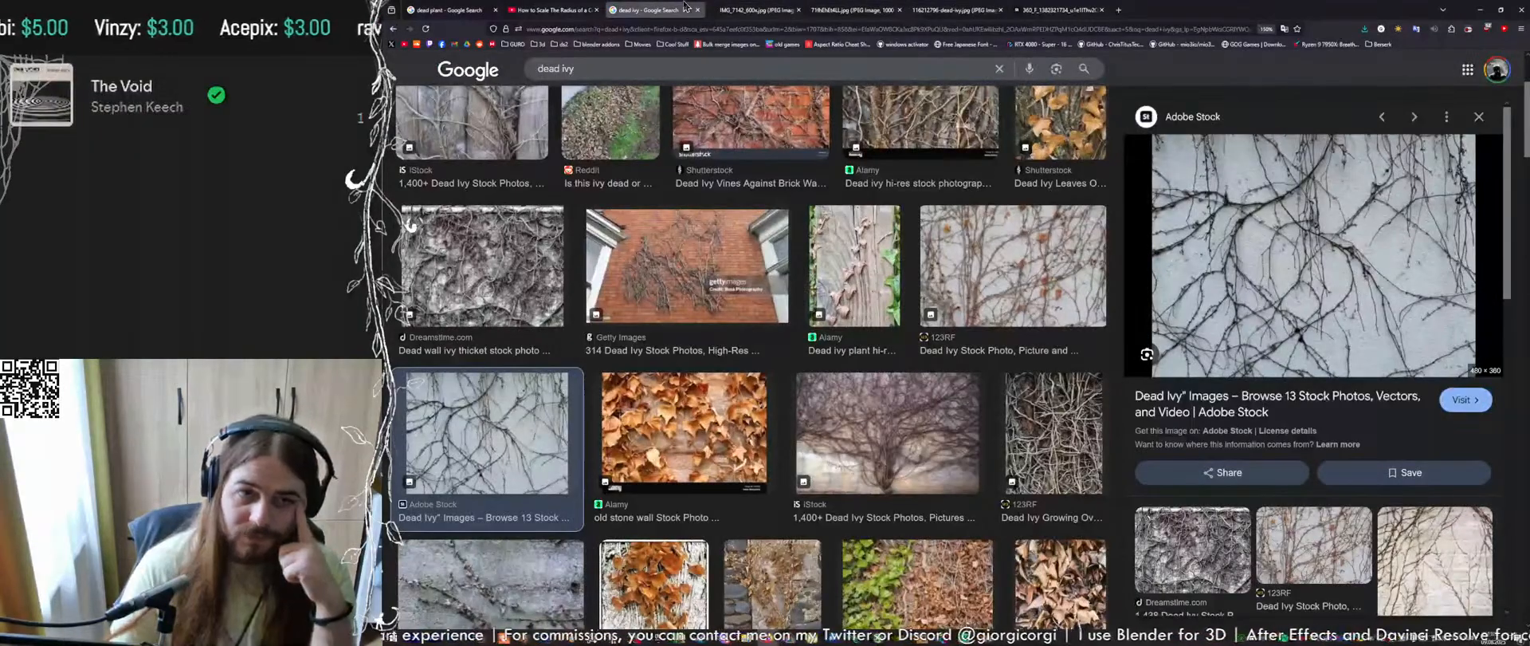
scroll(897, 284, down, 1)
scroll(896, 283, down, 1)
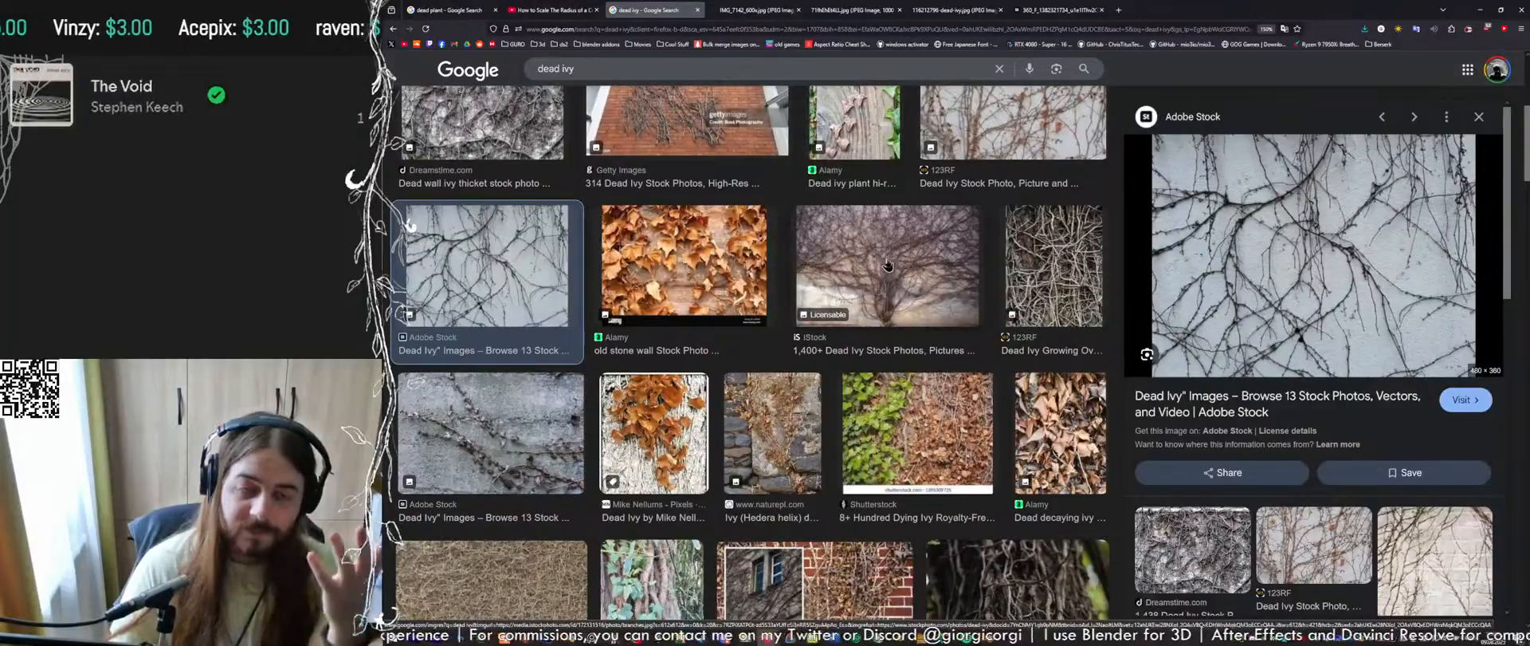
scroll(887, 263, up, 1)
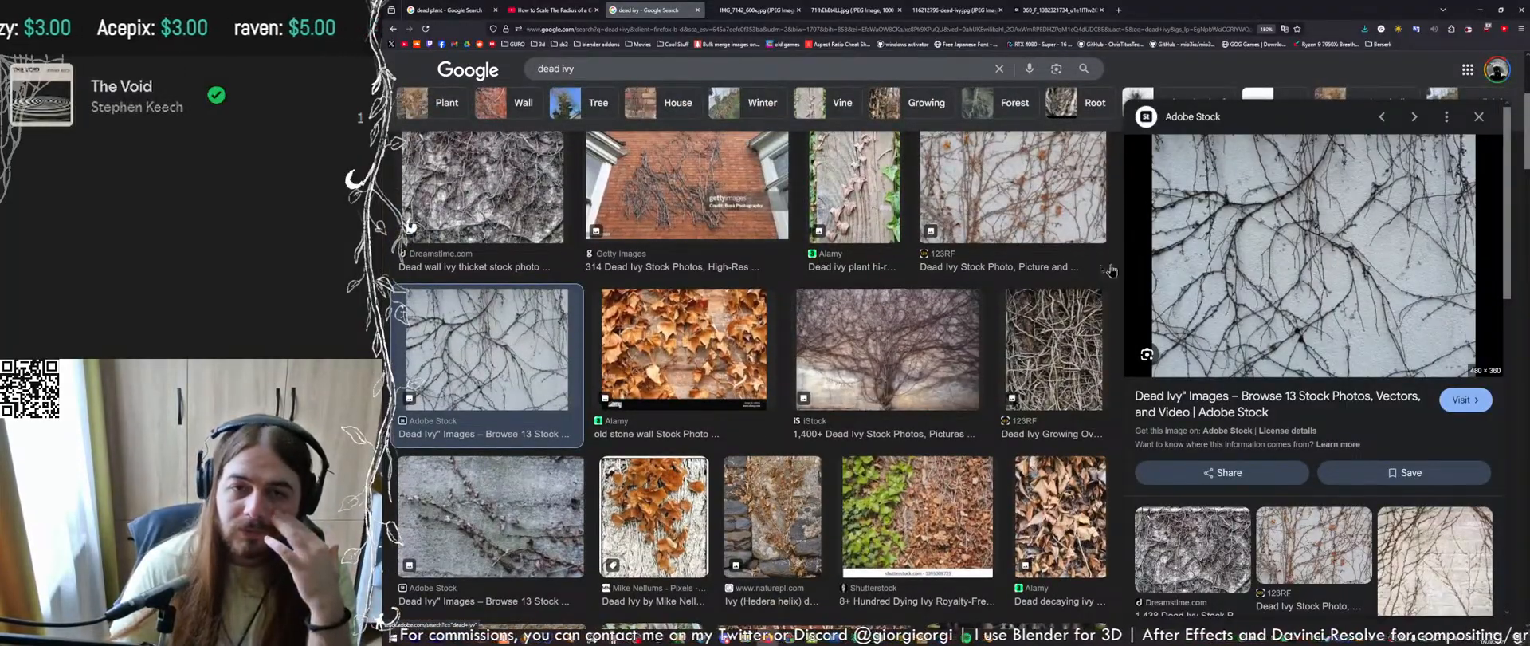
scroll(792, 257, up, 2)
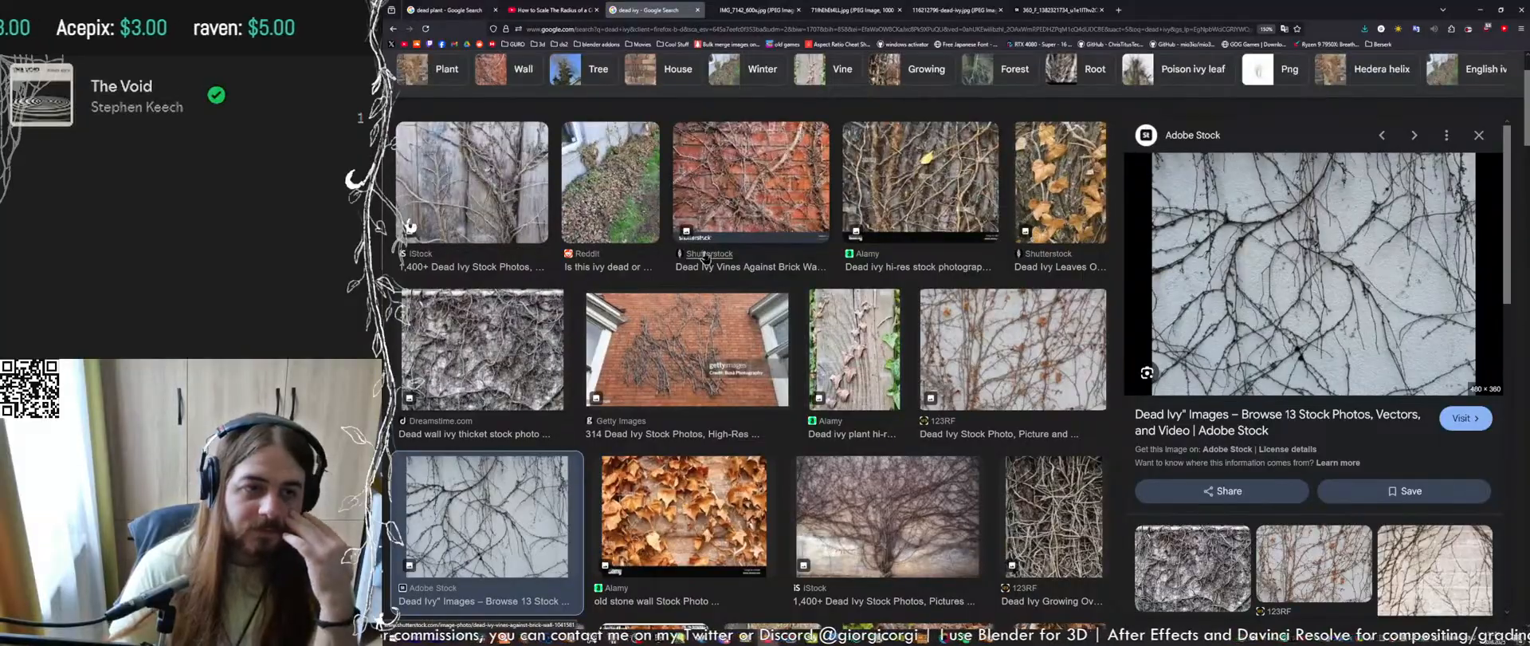
scroll(704, 255, up, 1)
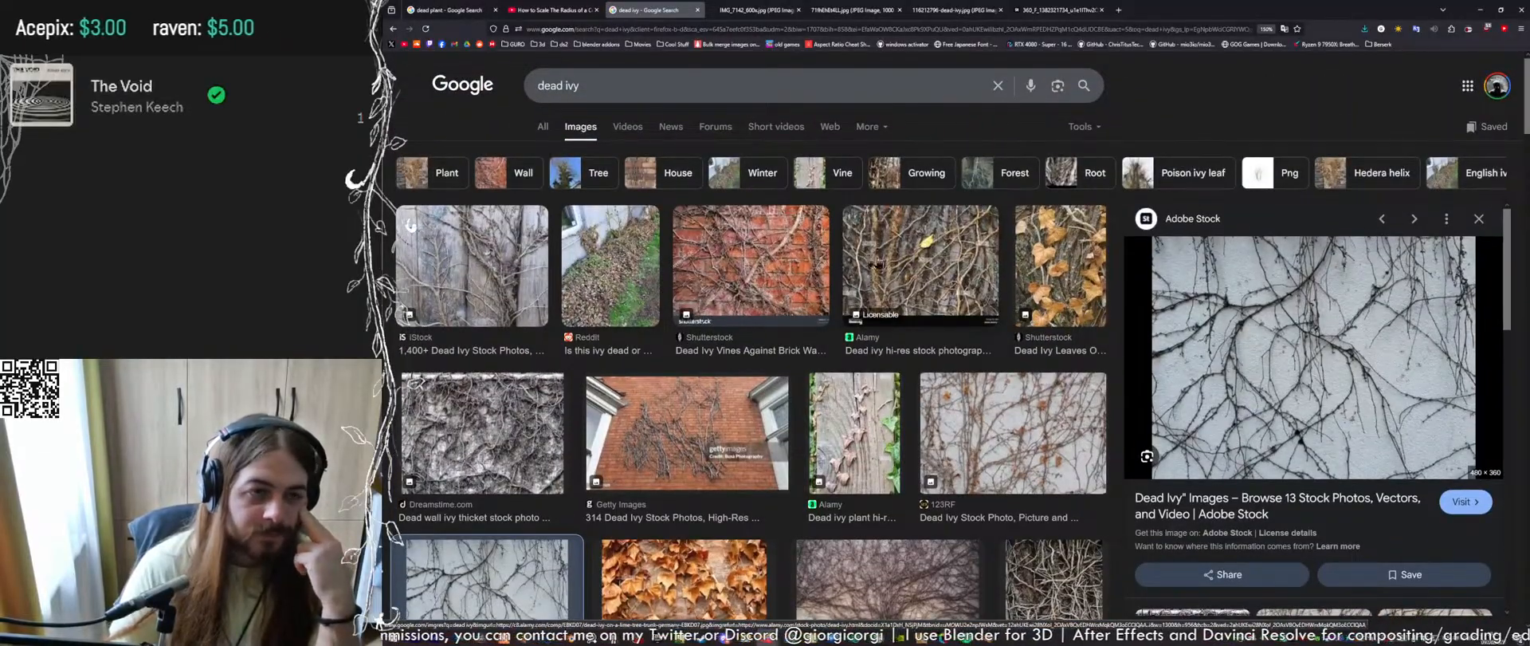
scroll(877, 263, down, 7)
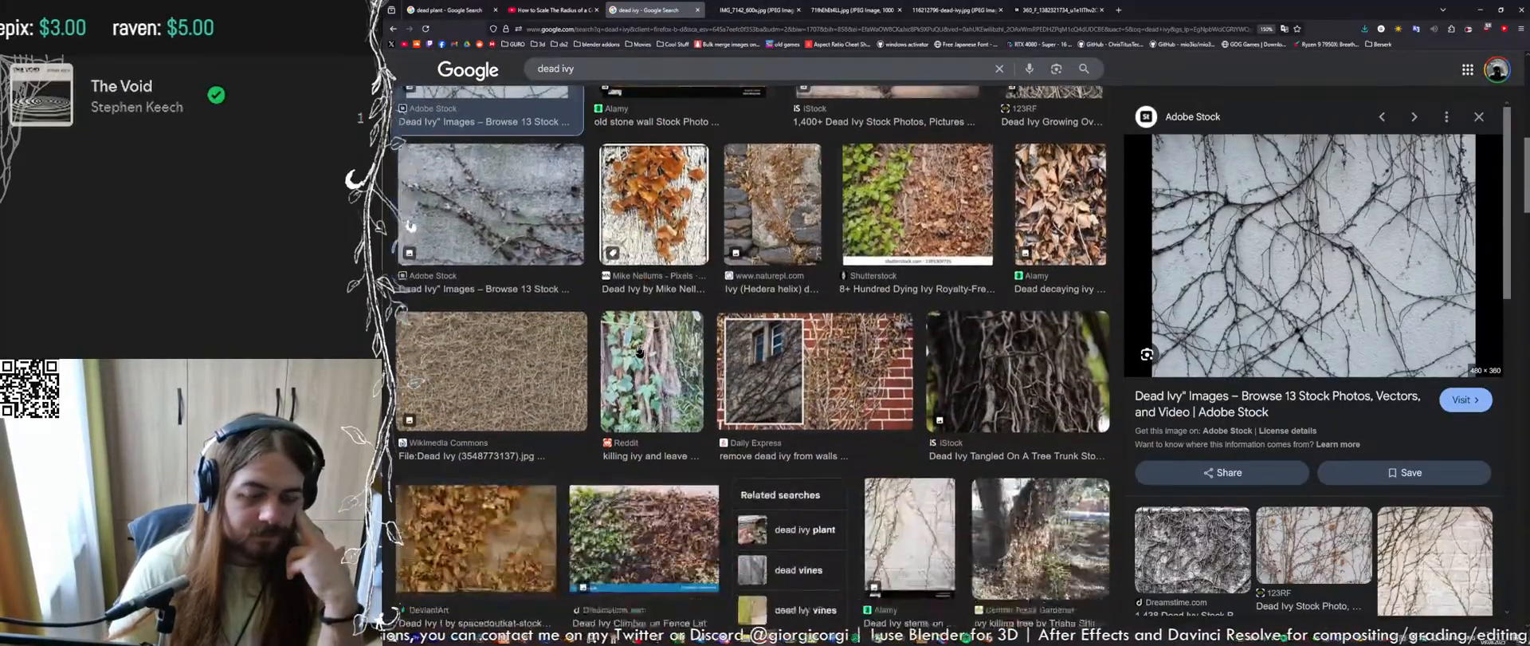
scroll(709, 285, up, 3)
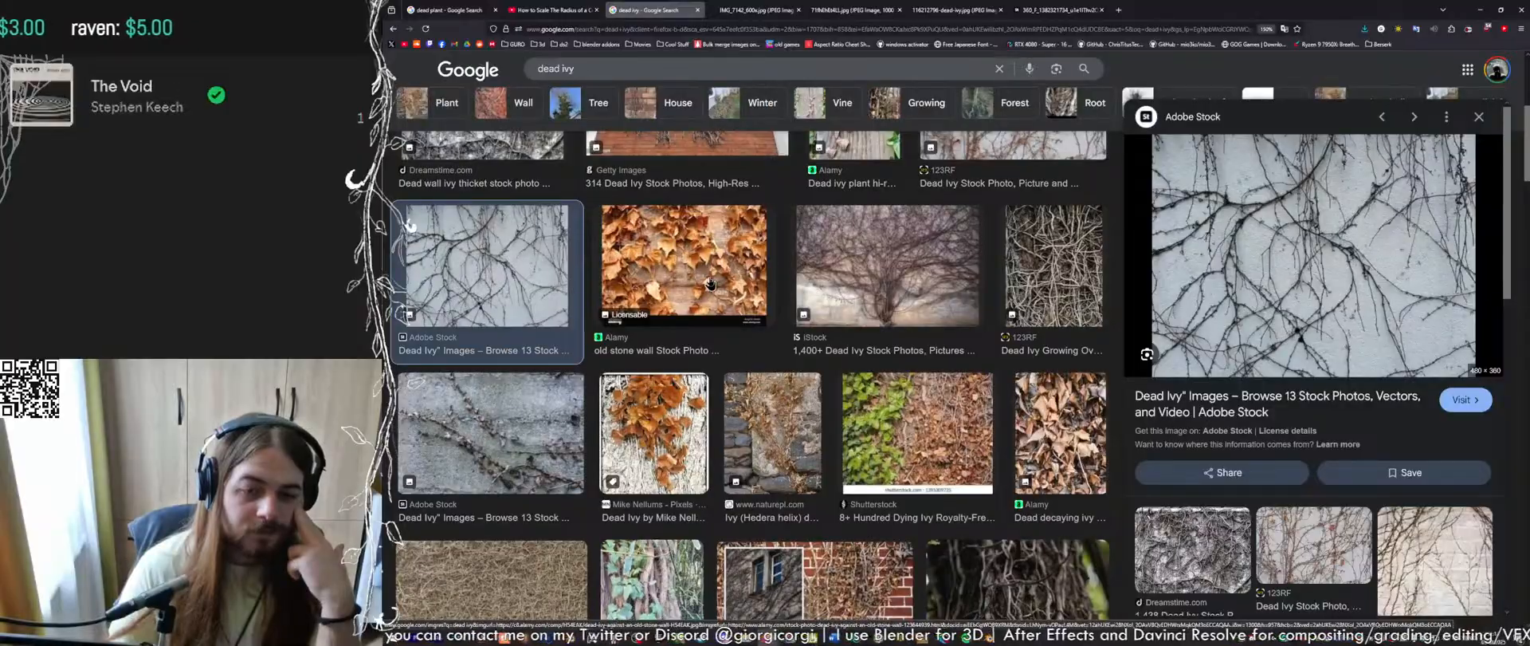
scroll(709, 283, down, 3)
scroll(711, 283, down, 1)
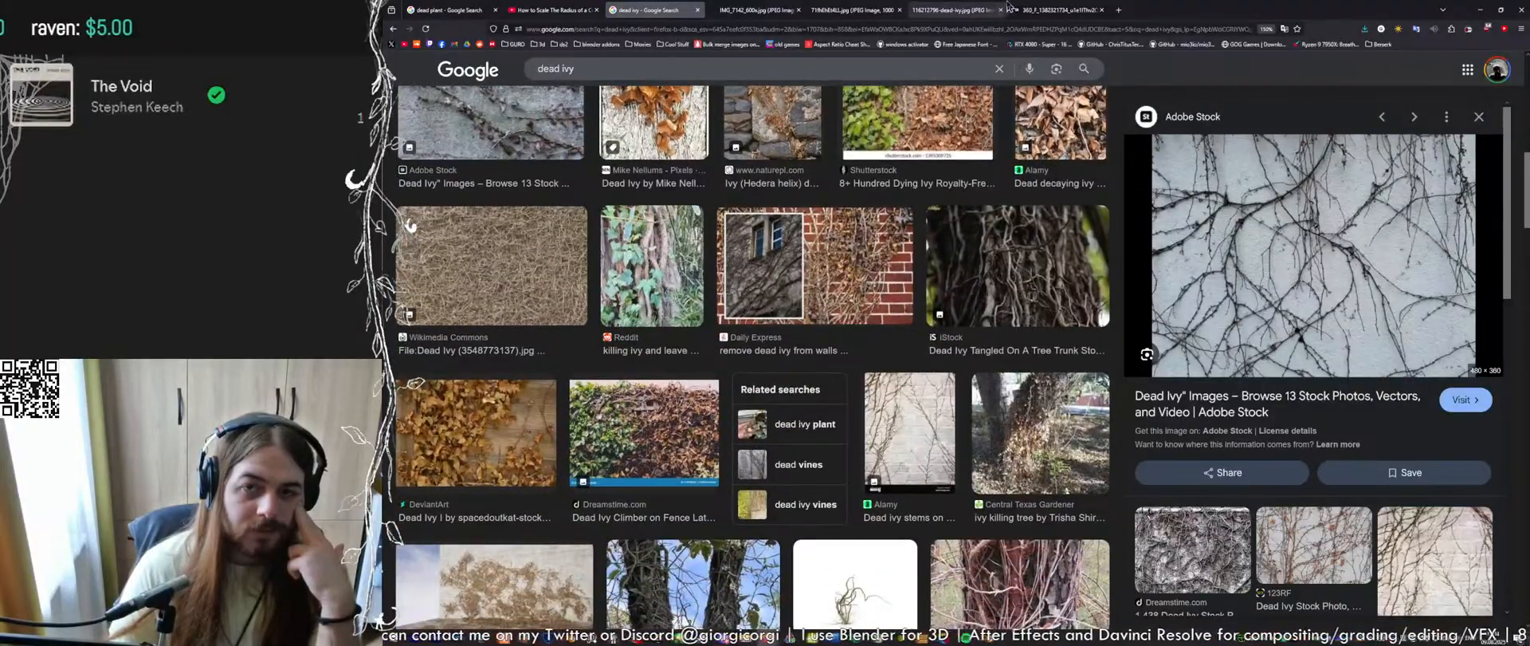
Save the 123RF dead ivy photo as a JPEG in the Painting project's ref folder
click(1056, 9)
click(1006, 8)
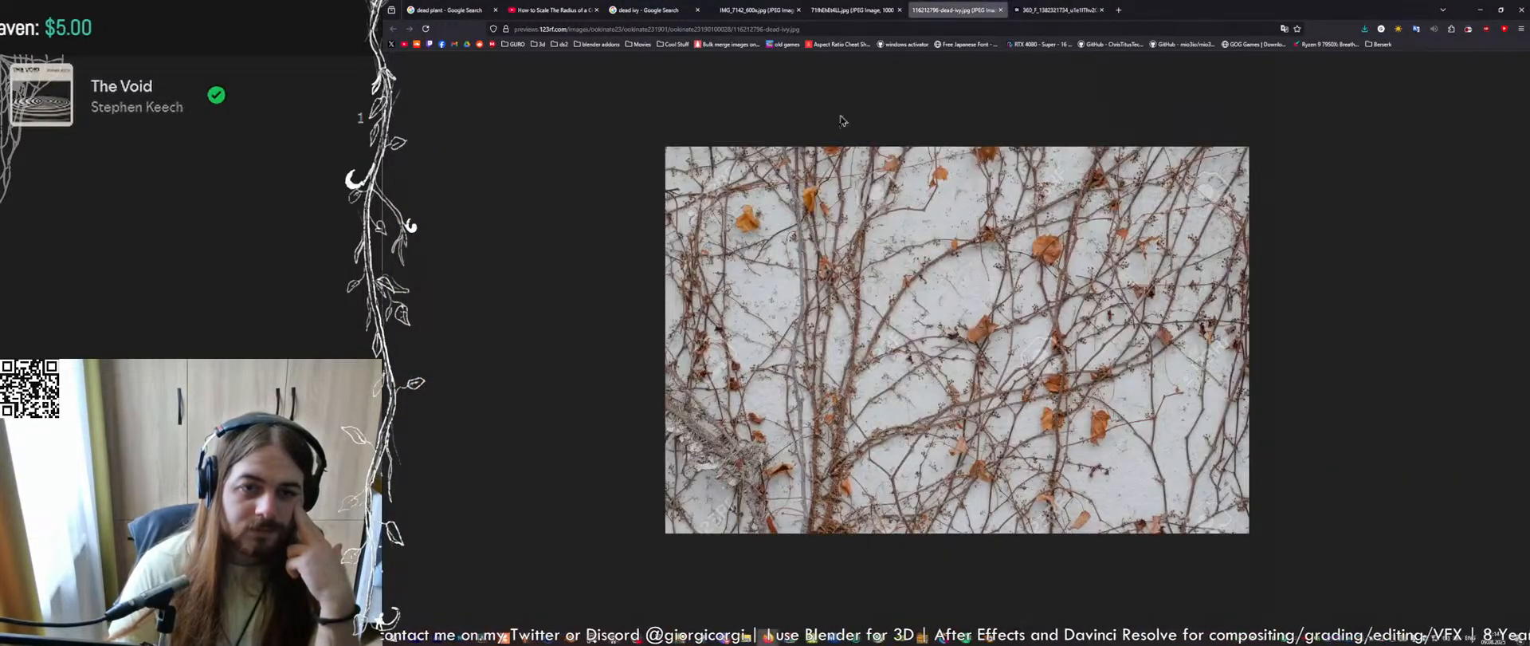
right_click(893, 245)
click(917, 274)
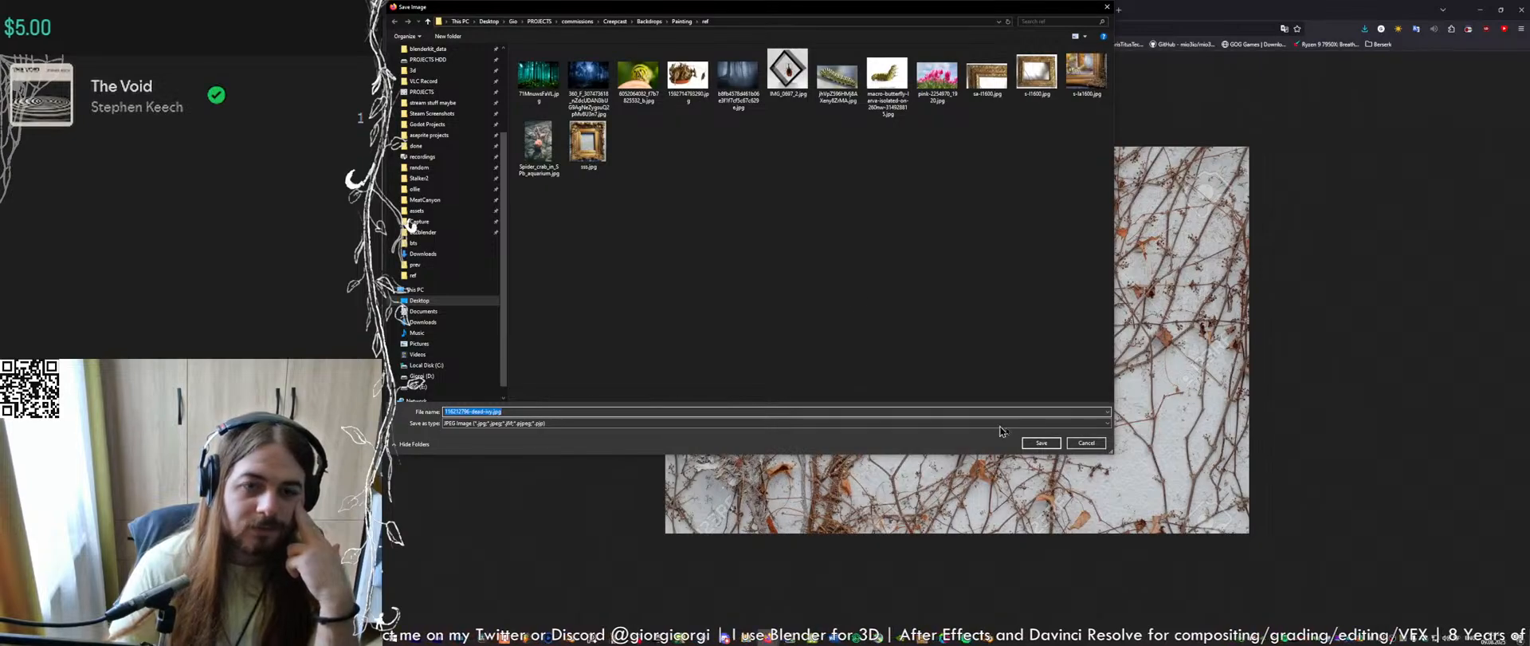
click(1041, 442)
Save the Adobe Stock photo of bare branching vines in the ref folder under Creepcast, Backdrops, Painting
click(1054, 10)
right_click(961, 301)
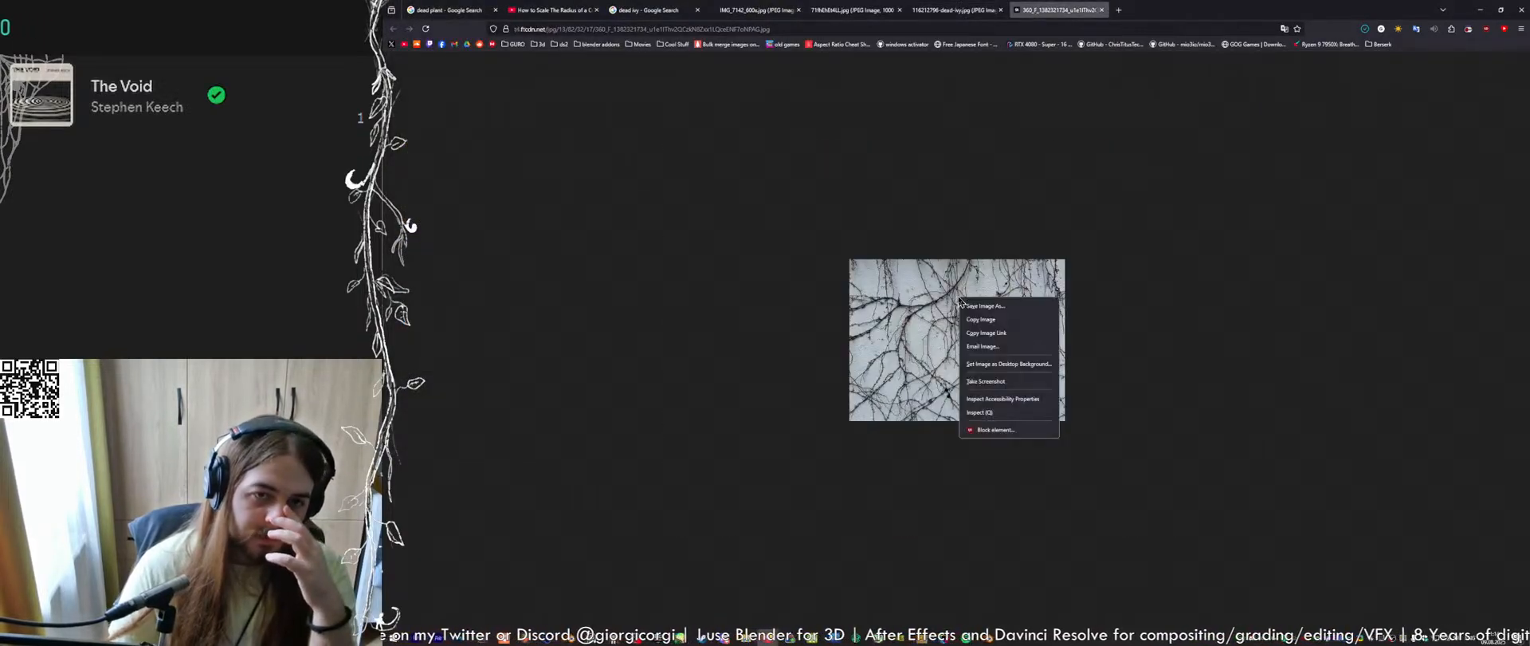
click(971, 305)
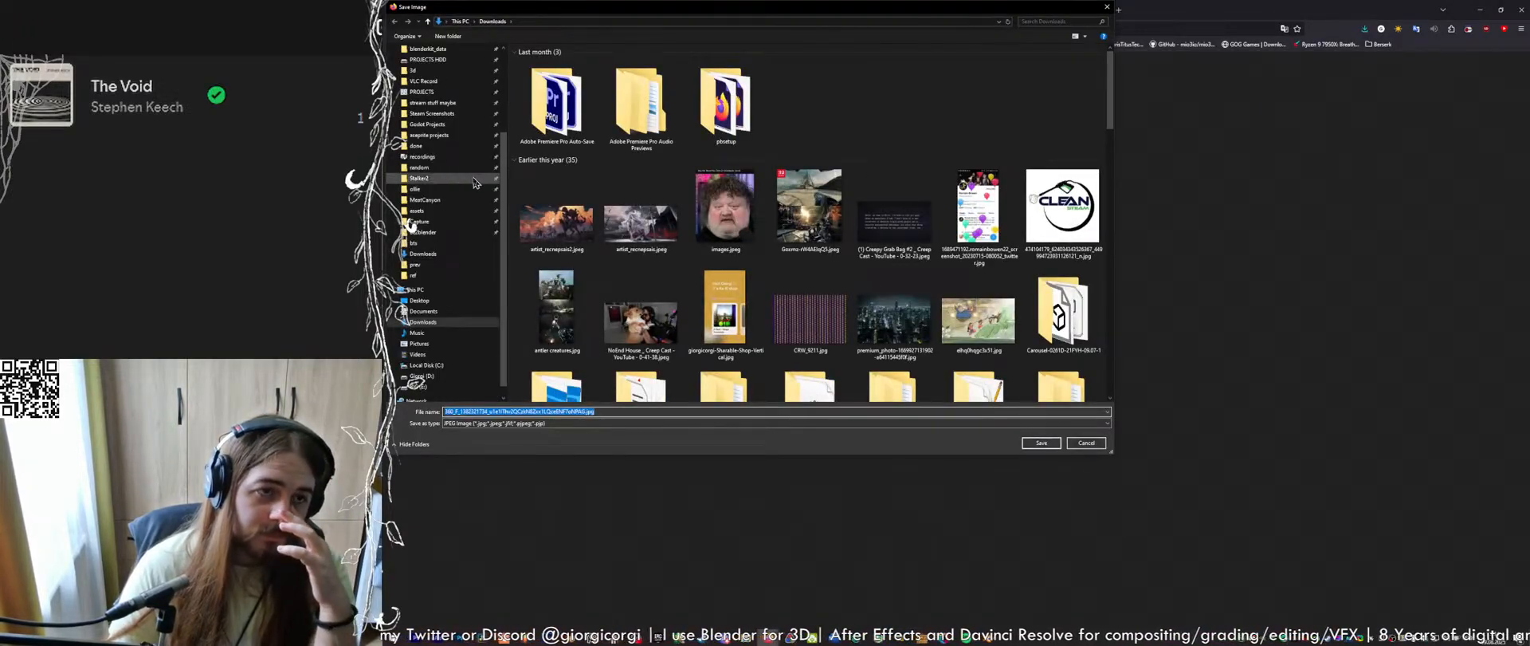
scroll(474, 183, up, 3)
click(421, 88)
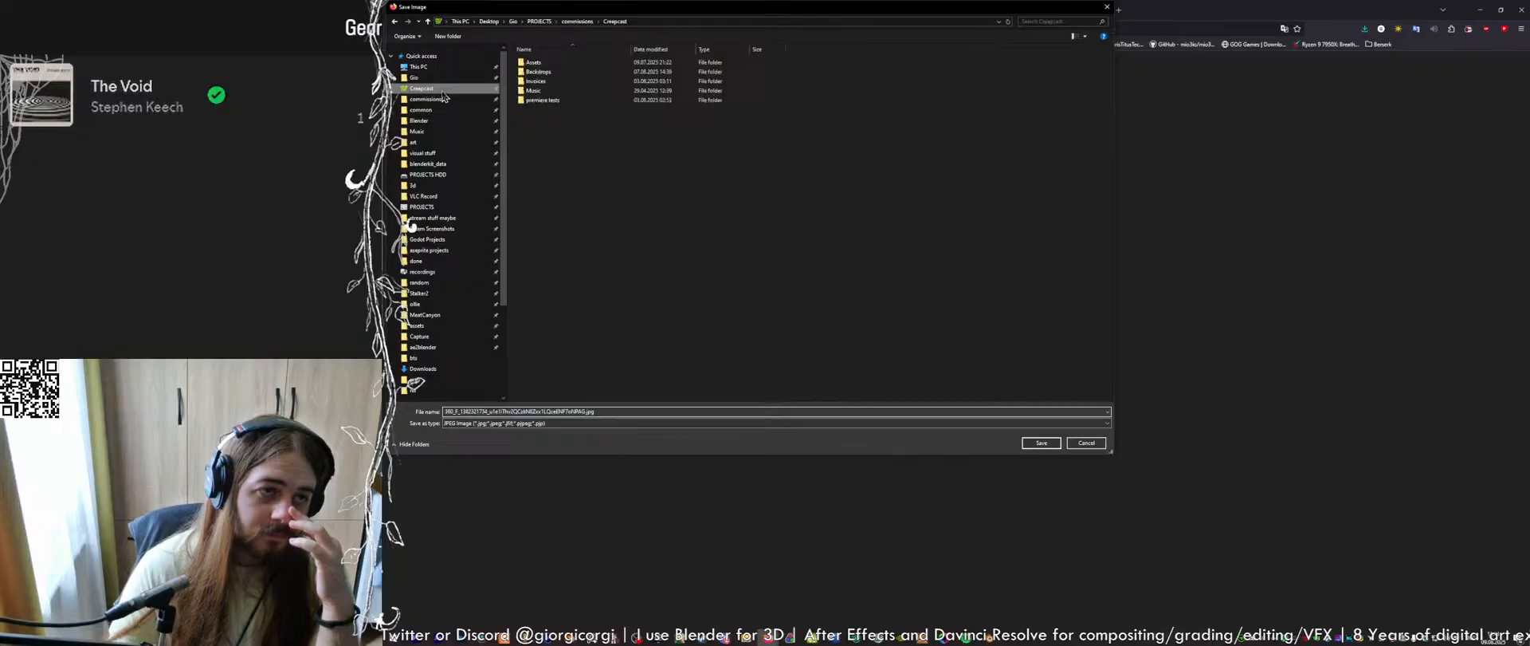
double_click(558, 72)
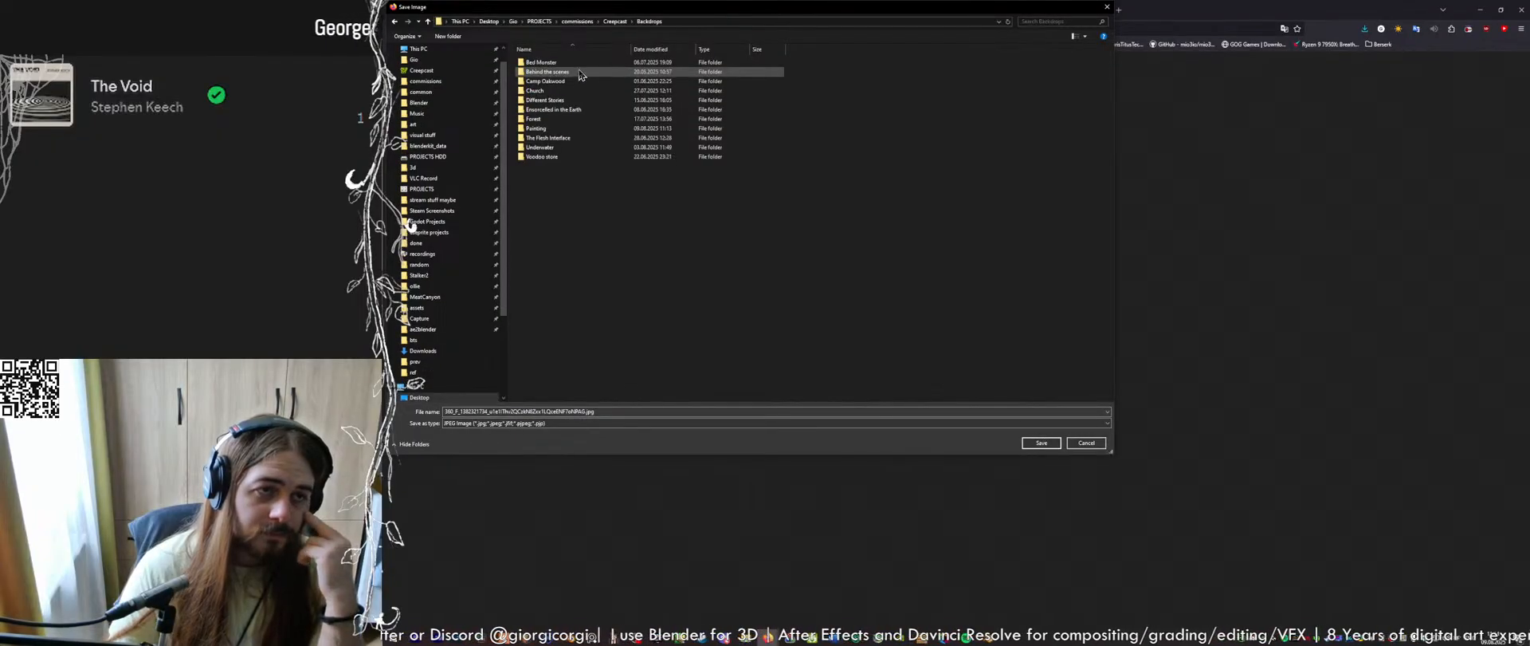
double_click(547, 130)
click(545, 83)
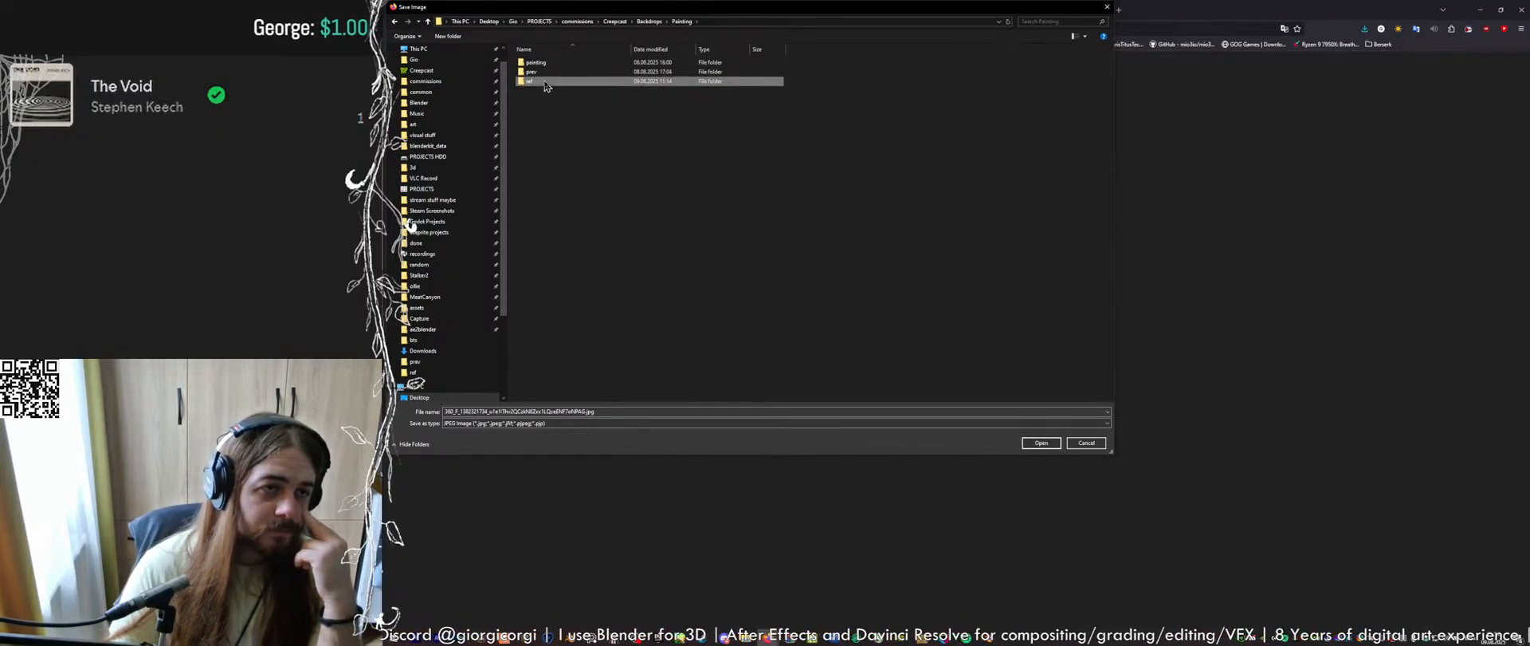
double_click(547, 83)
click(547, 83)
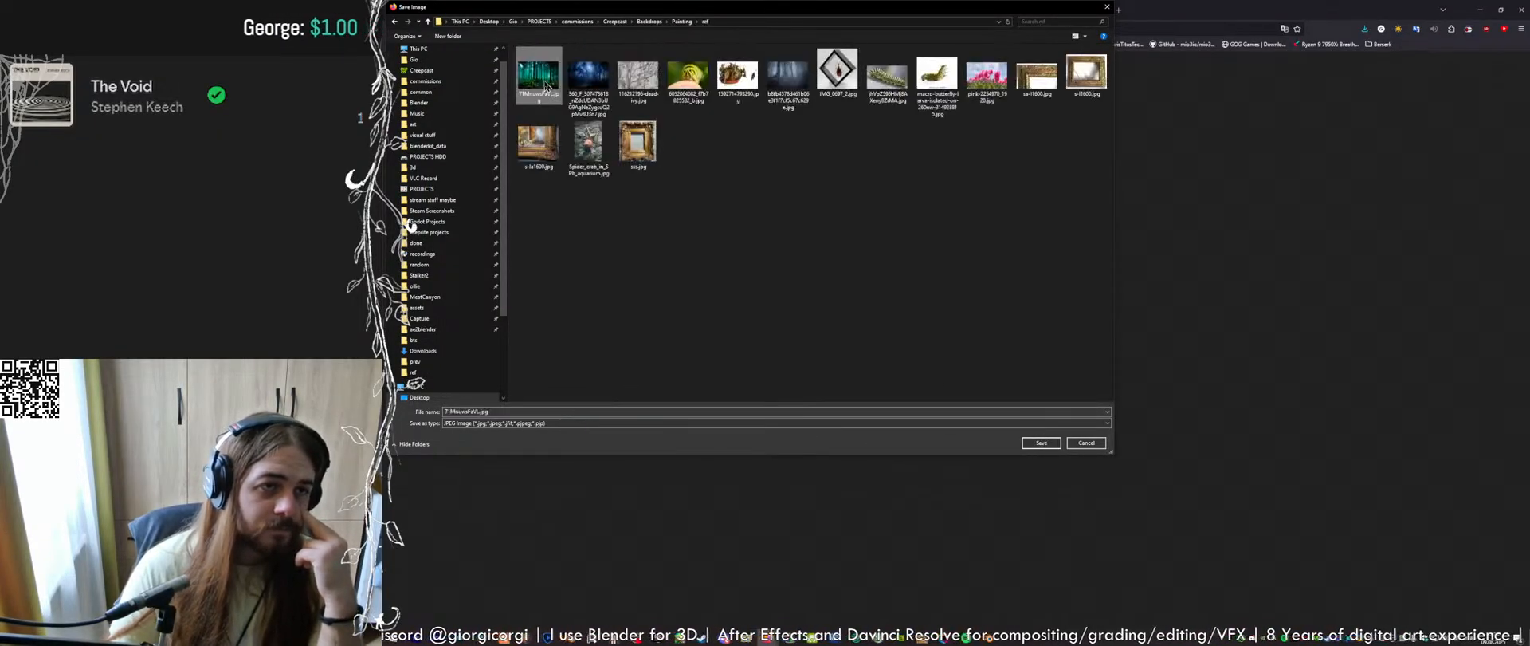
double_click(576, 411)
click(1042, 442)
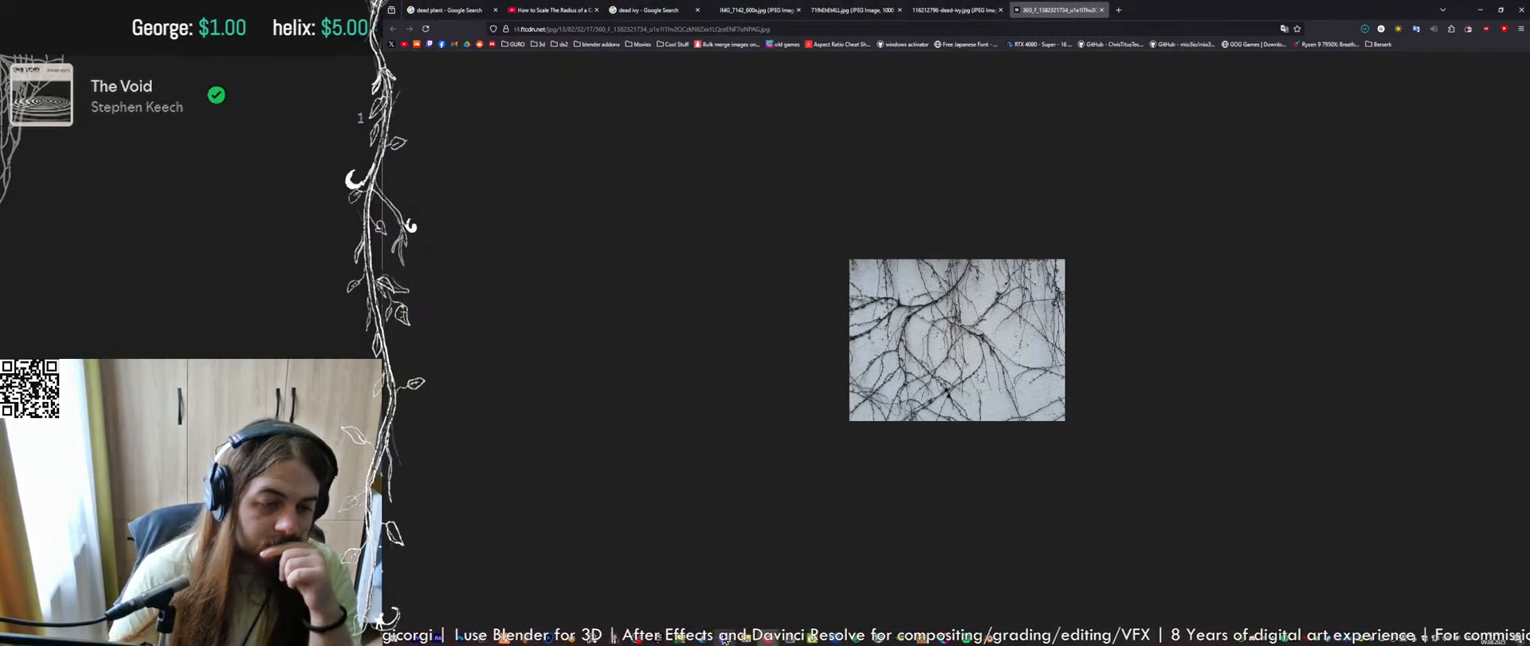
Switch to Blender, bring the wall of pictures into view and save the file
click(725, 638)
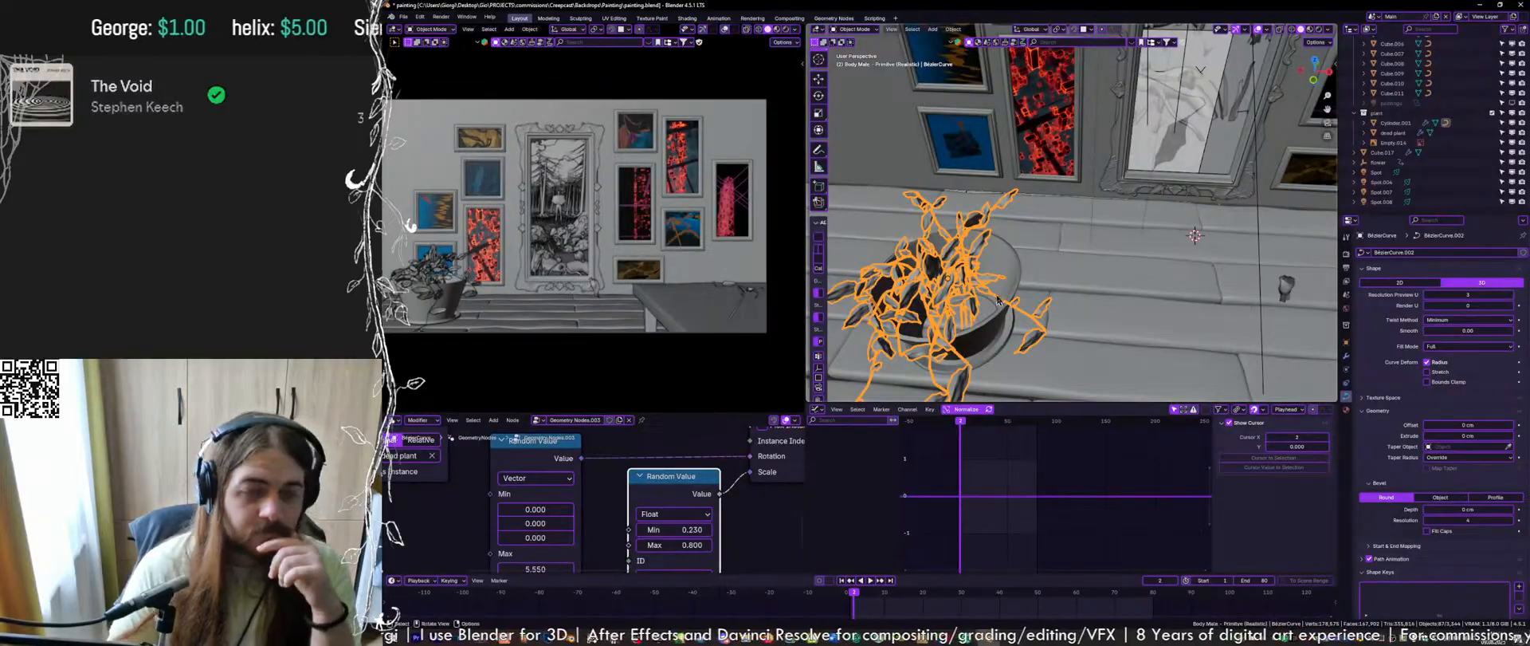
middle_drag(998, 300, 1029, 247)
scroll(1008, 271, down, 3)
key(ctrl+s)
Place the 3D cursor on the wall above the framed paintings and add a Bezier curve there
click(1037, 251)
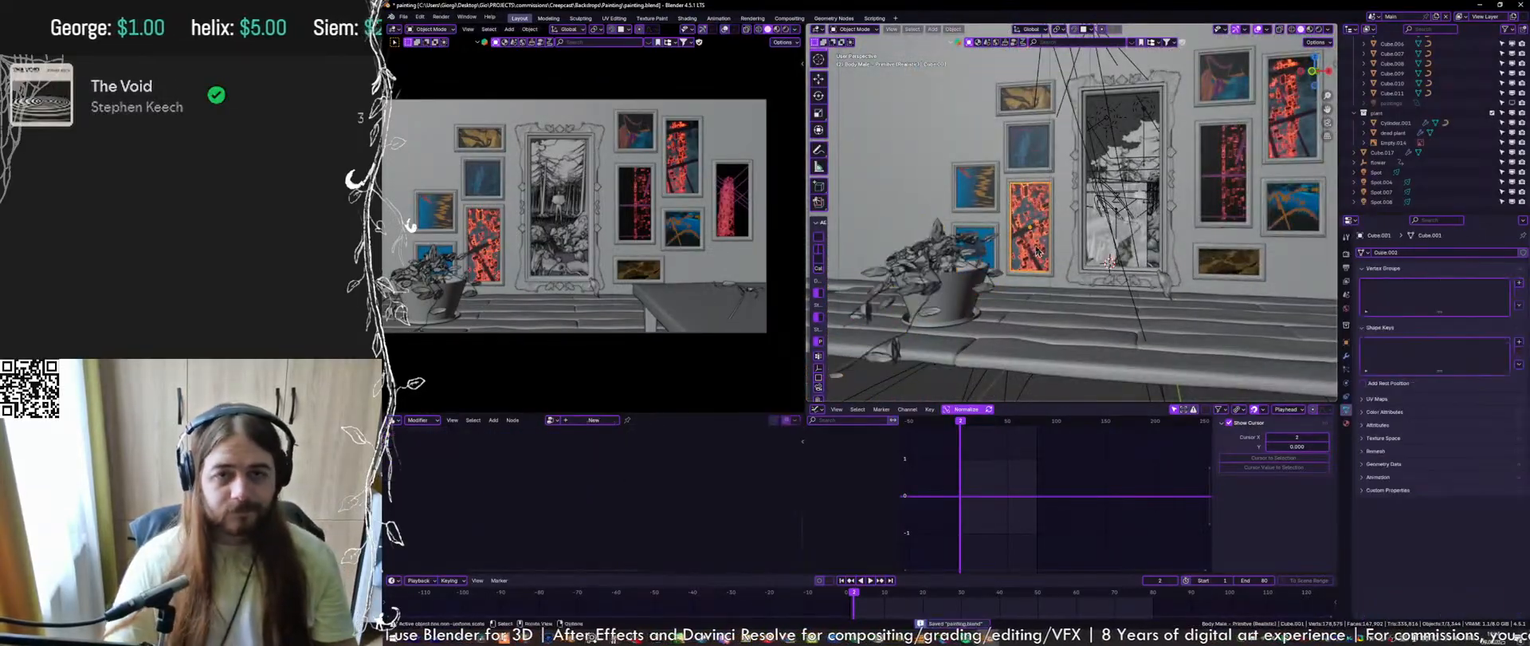
scroll(1037, 251, down, 6)
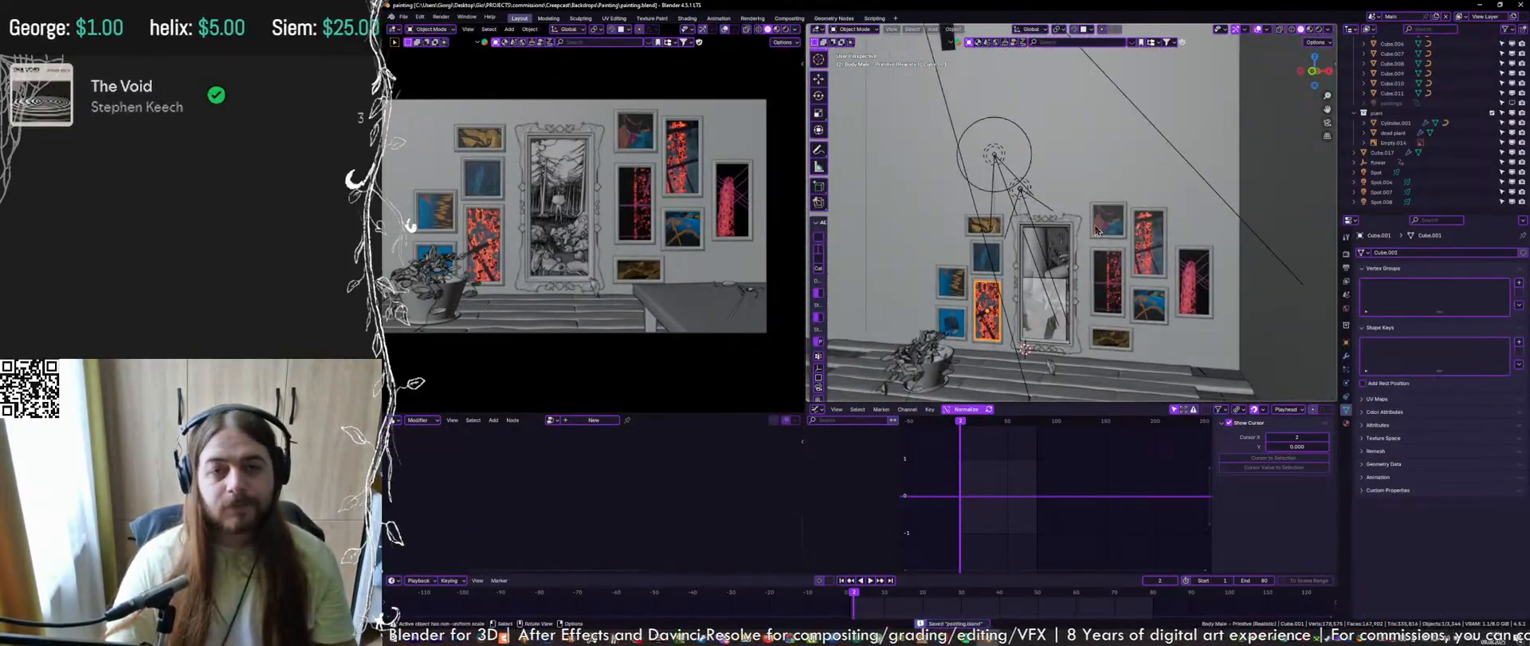
shift+right_click(1109, 135)
shift+middle_drag(1108, 135, 1105, 219)
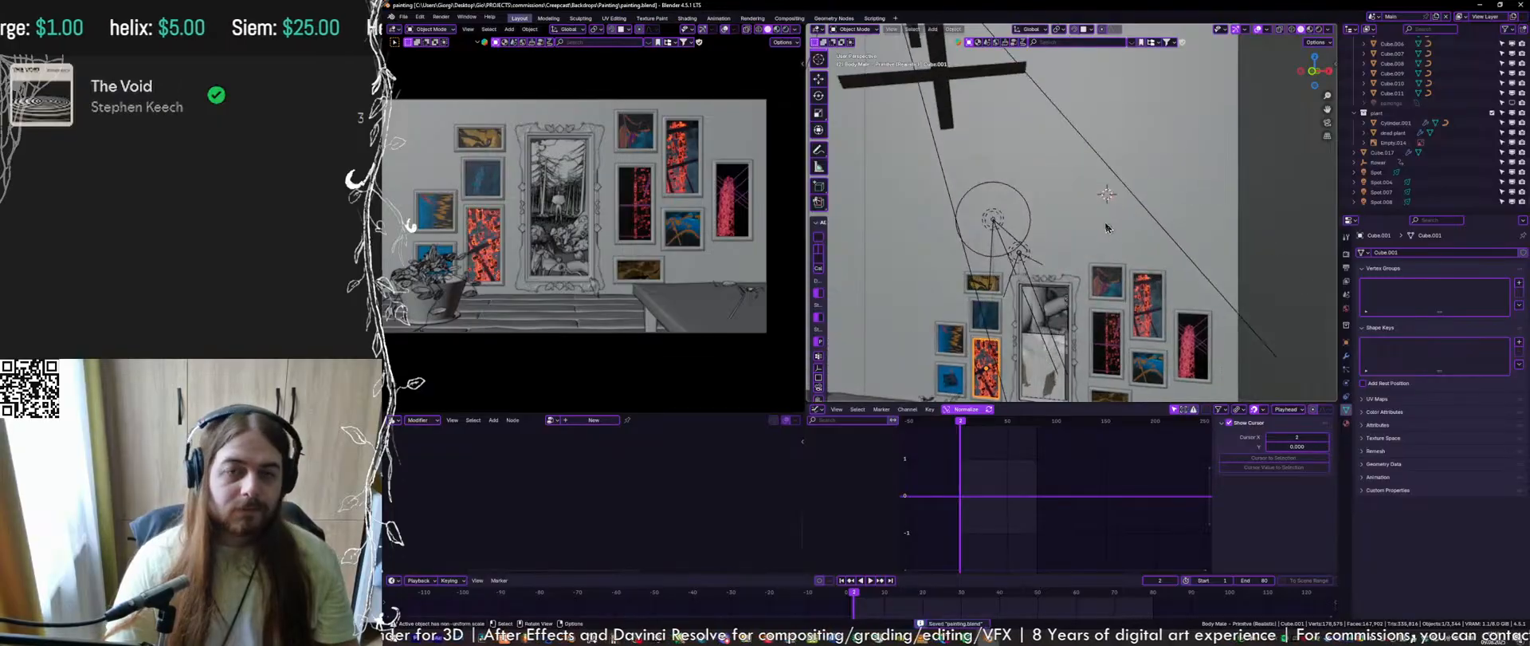
key(shift+a)
mouse_move(1062, 241)
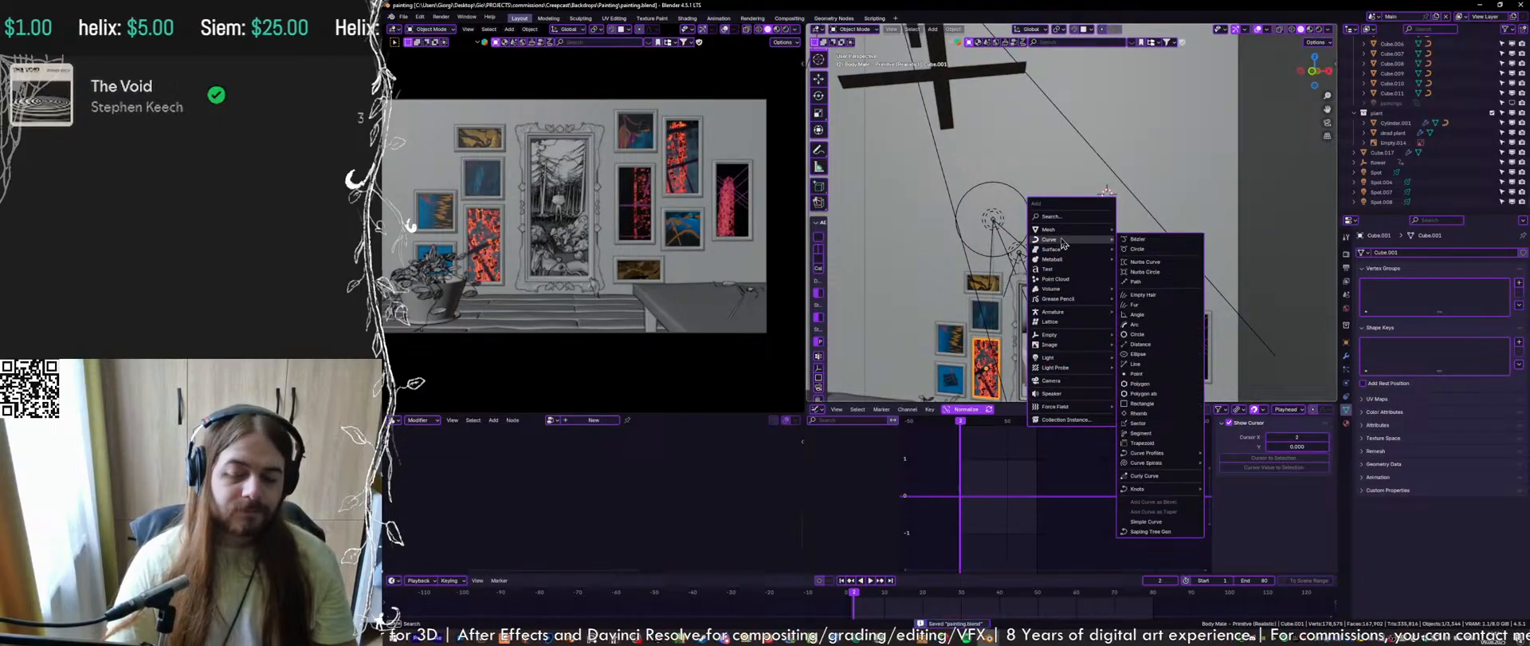
click(1149, 240)
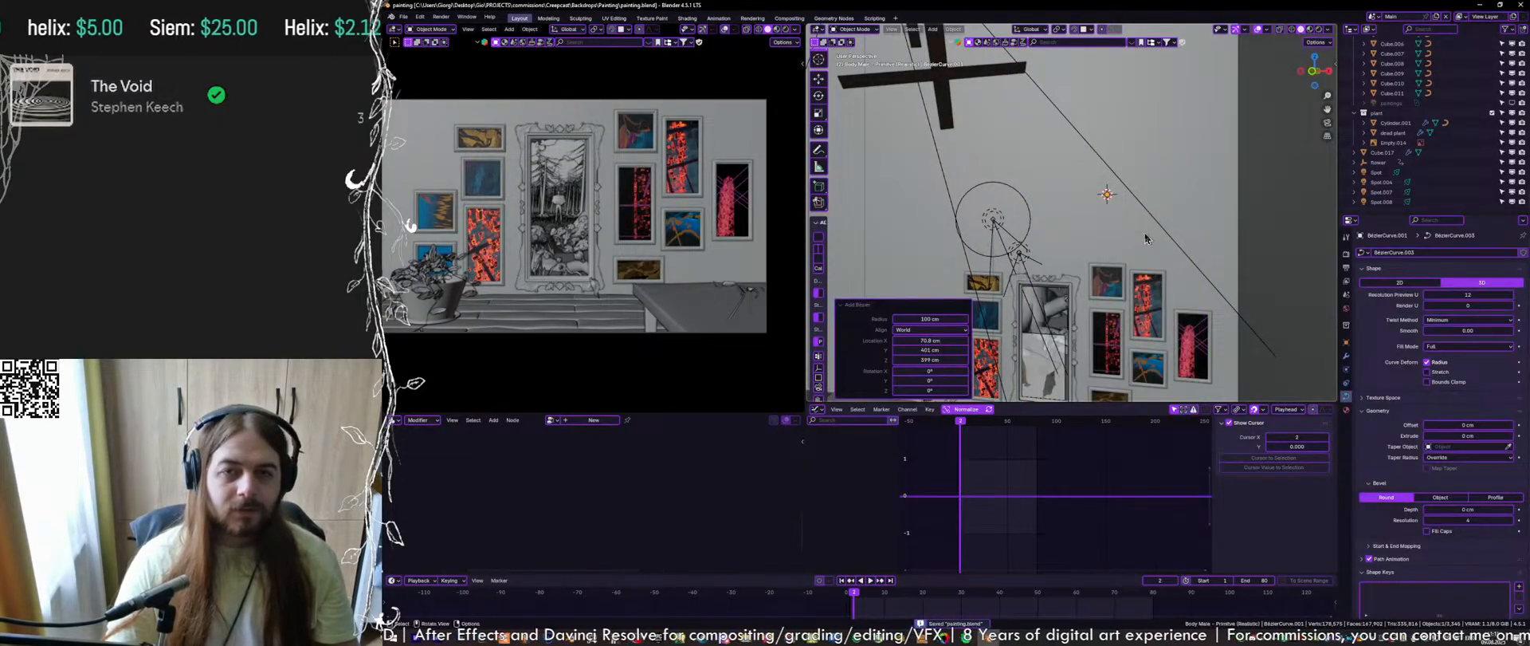
Delete all default control points of the new Bezier curve in Edit Mode
key(Tab)
middle_drag(1144, 233, 1064, 213)
key(x)
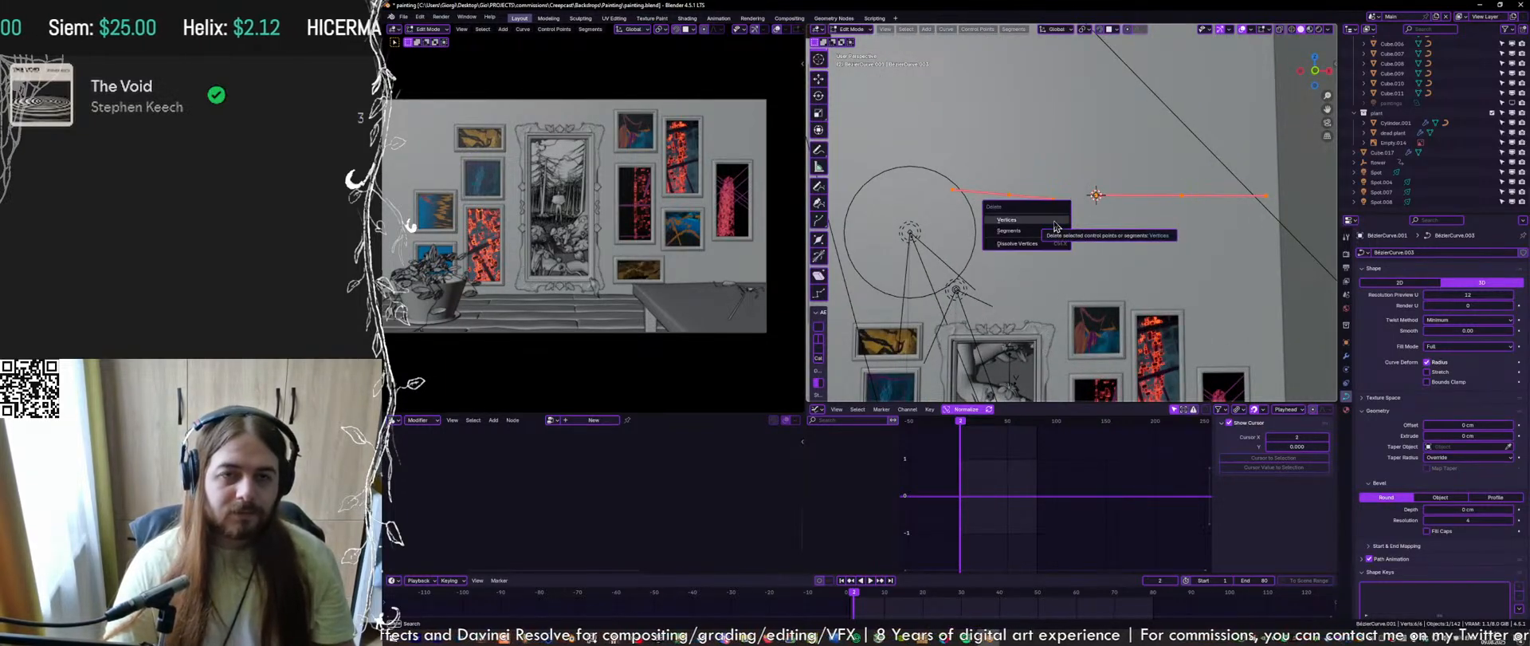
click(1054, 223)
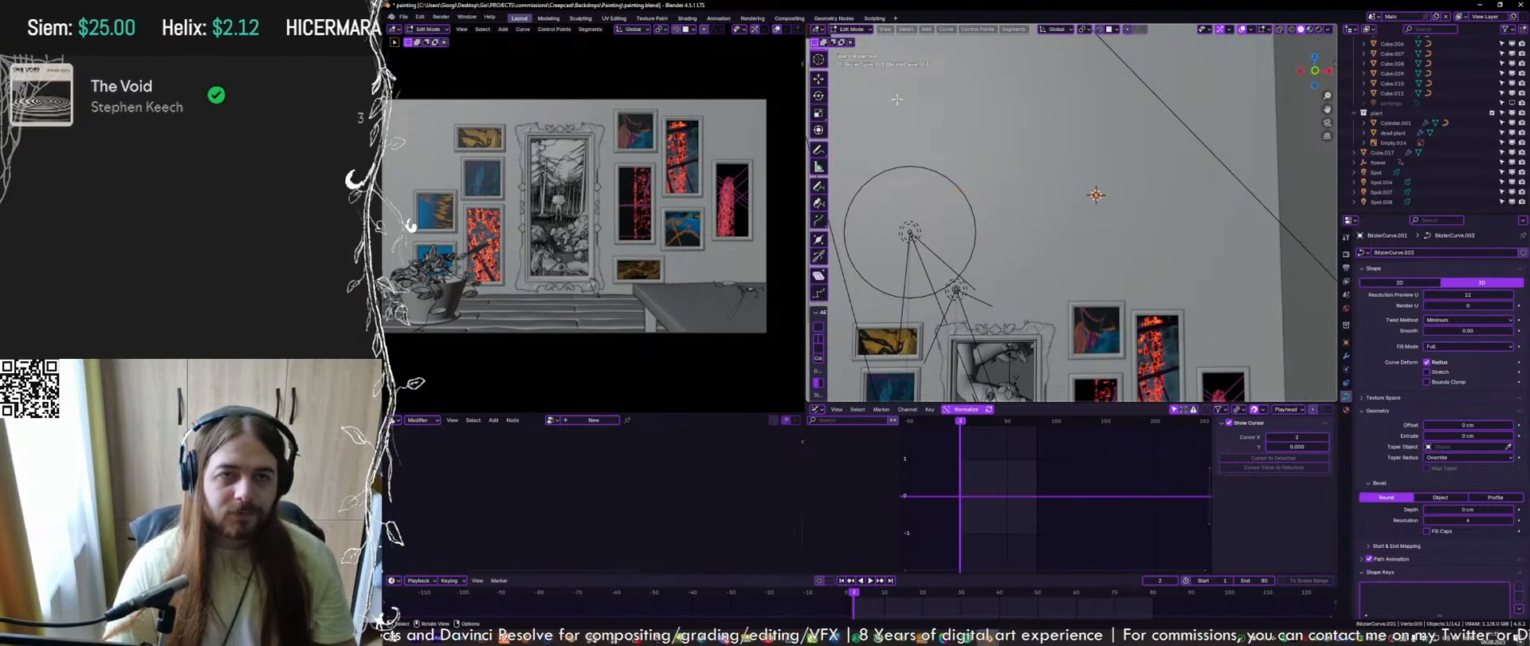
Try laying out a vine path on the wall with the Curve Pen tool
click(819, 186)
key(ctrl+s)
click(820, 202)
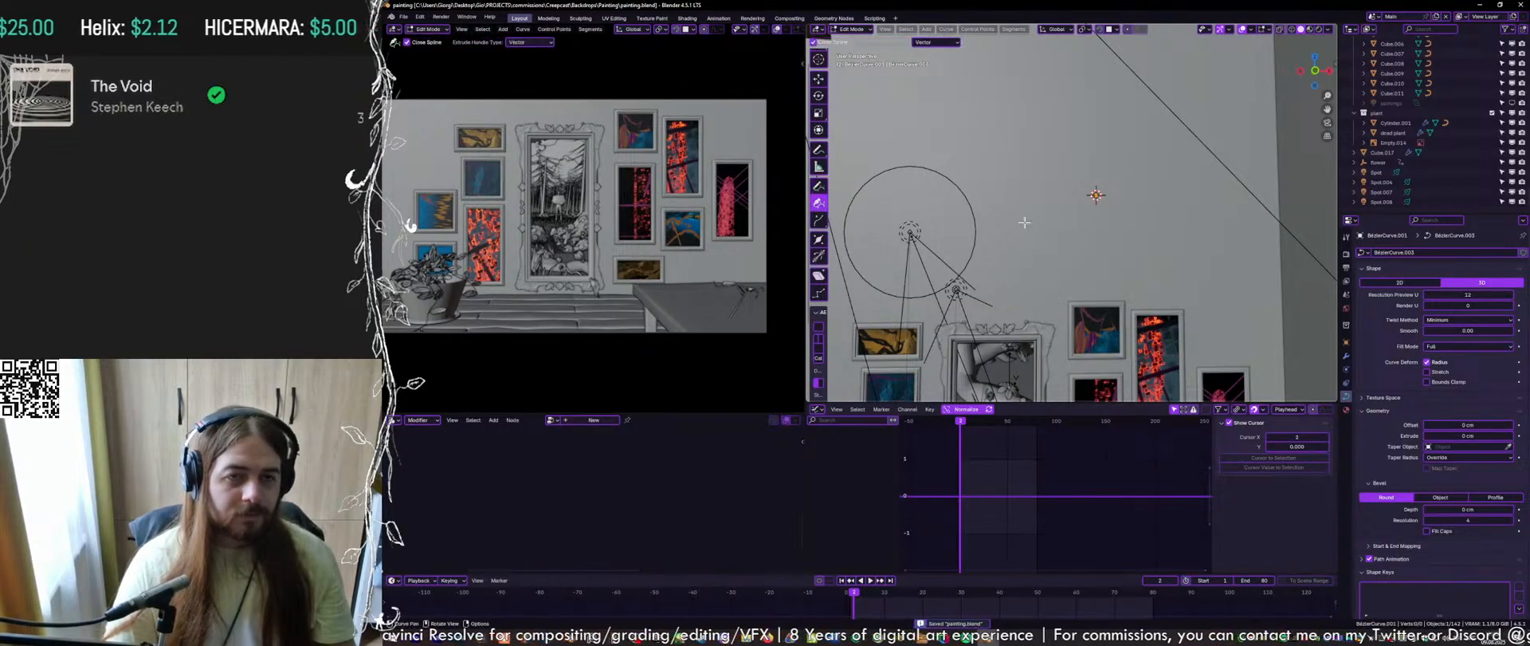
middle_drag(1211, 117, 1198, 123)
scroll(1254, 107, up, 2)
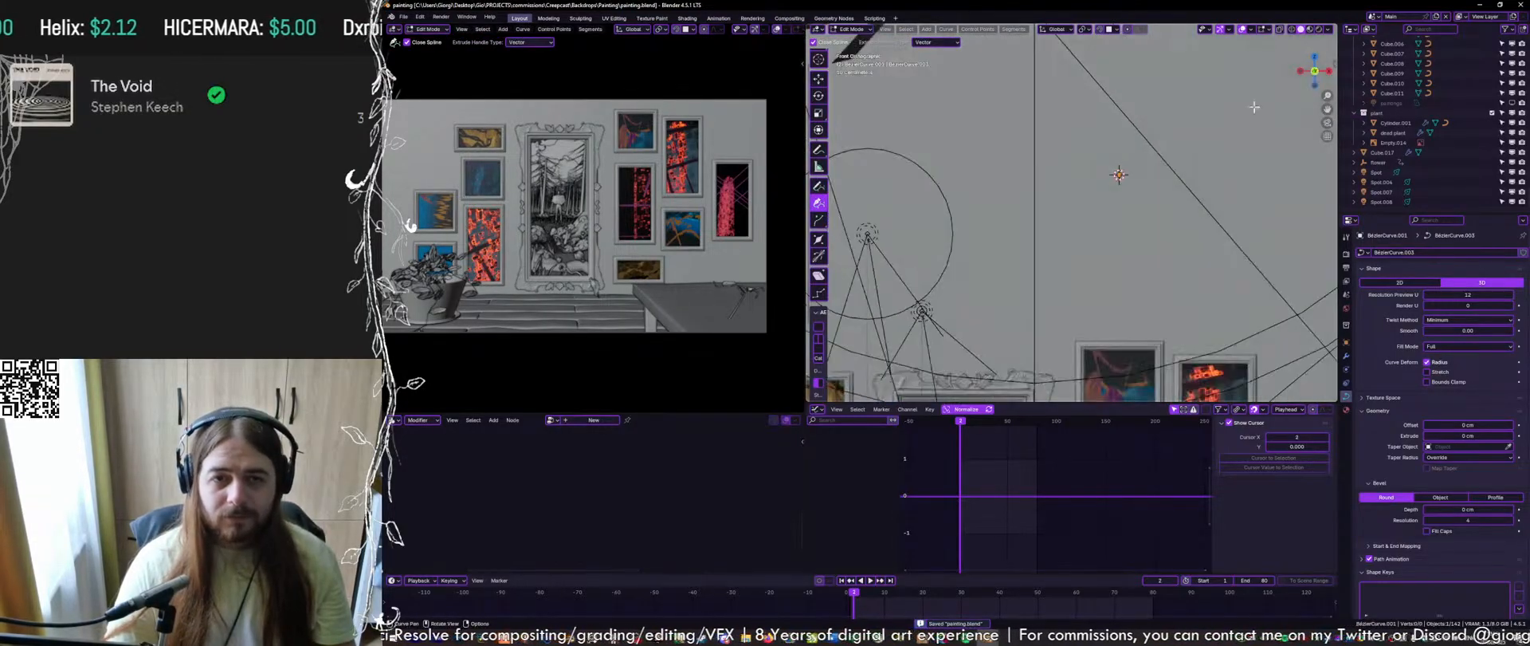
drag(1253, 107, 1169, 138)
scroll(1160, 147, down, 3)
mouse_move(1148, 159)
middle_down()
mouse_move(1109, 202)
mouse_move(1113, 183)
middle_up()
drag(1145, 120, 1059, 193)
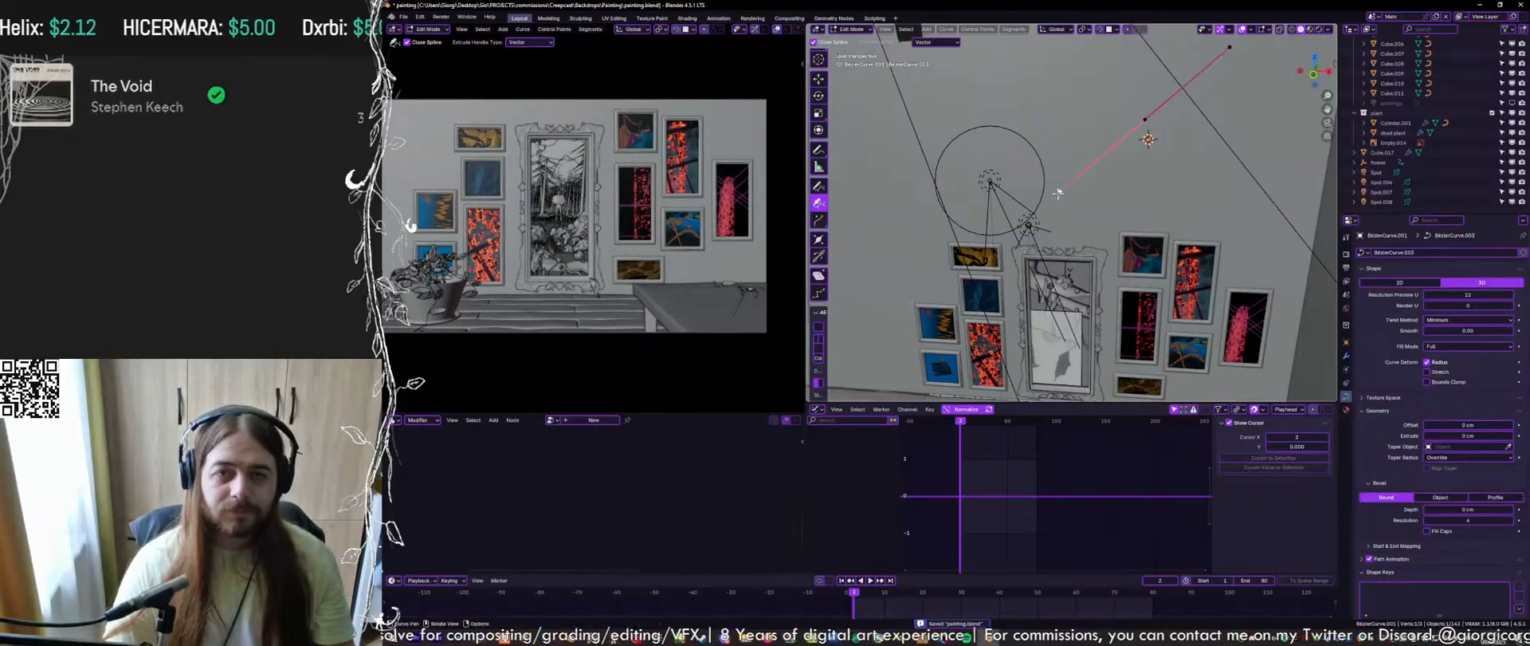
Draw a freehand curve stroke from the 3D cursor down toward the central frame using Cursor depth
click(822, 190)
drag(1154, 154, 1036, 216)
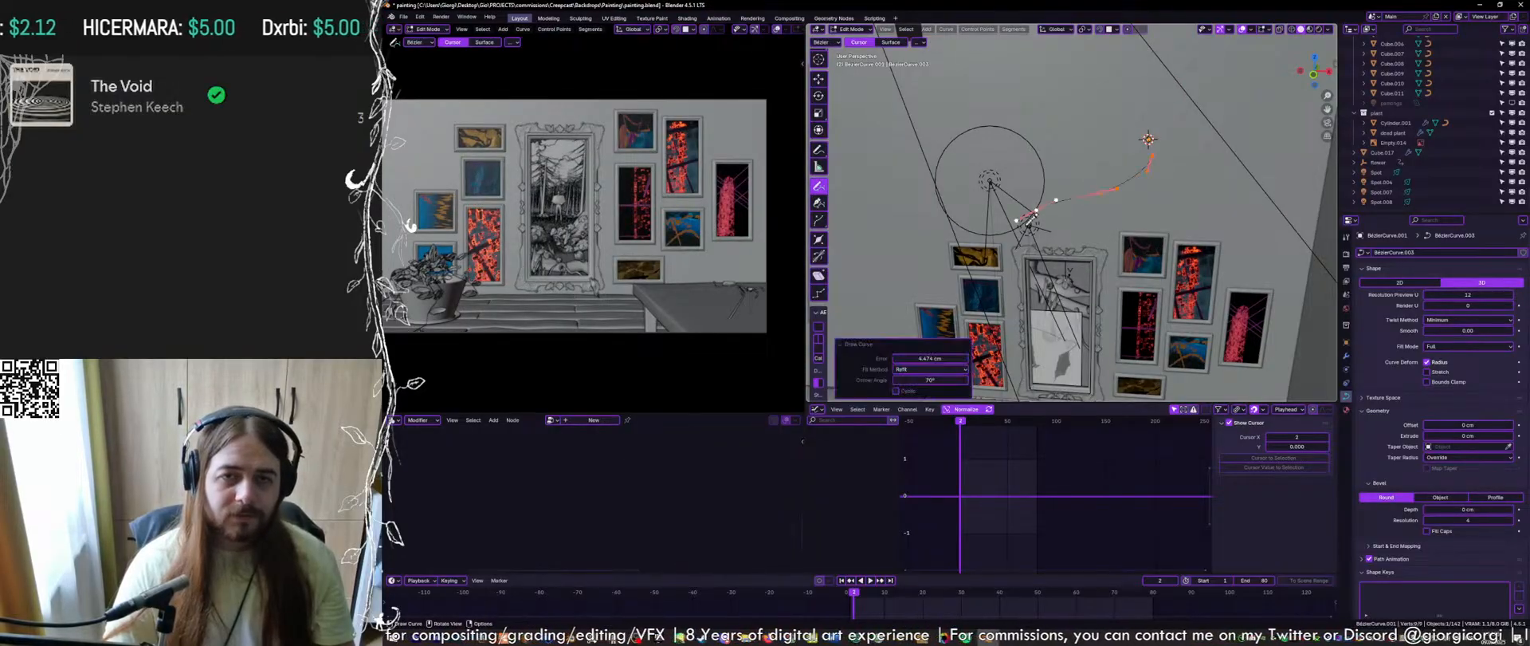
mouse_move(1057, 215)
middle_down()
mouse_move(1103, 177)
mouse_move(1084, 314)
mouse_move(1127, 240)
middle_up()
key(Tab)
Isolate the ROOM object and the curve in Local View, select only the curve and save the file
click(1128, 231)
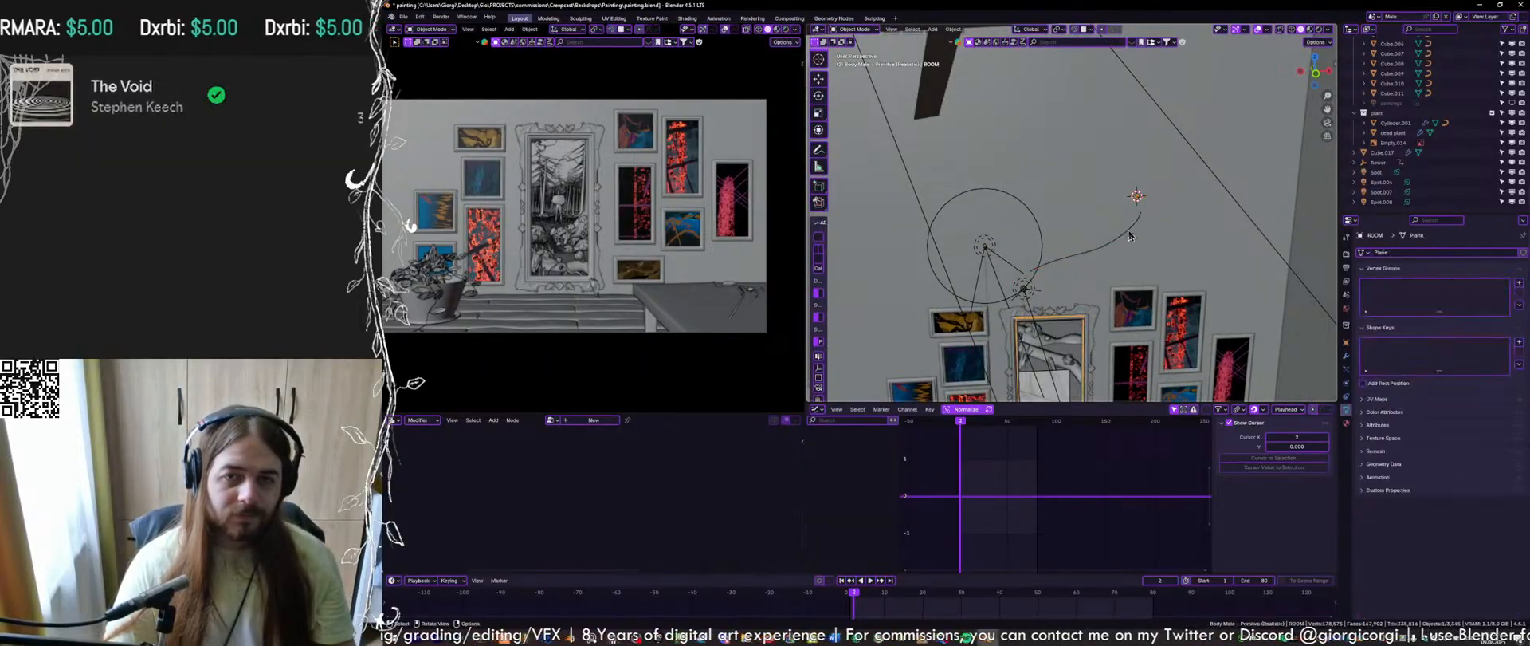
click(1128, 232)
shift+click(1099, 198)
key(KP_Divide)
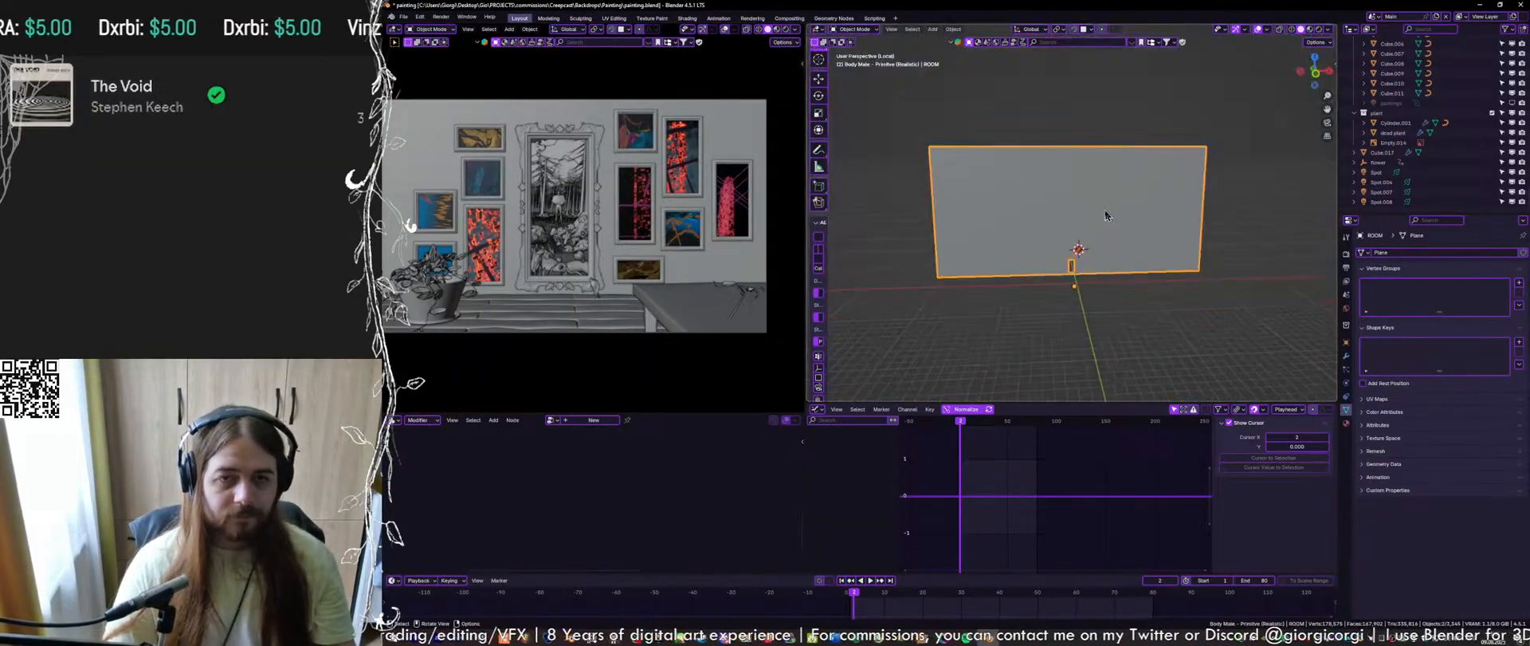
scroll(1104, 212, up, 6)
click(1092, 248)
key(ctrl+s)
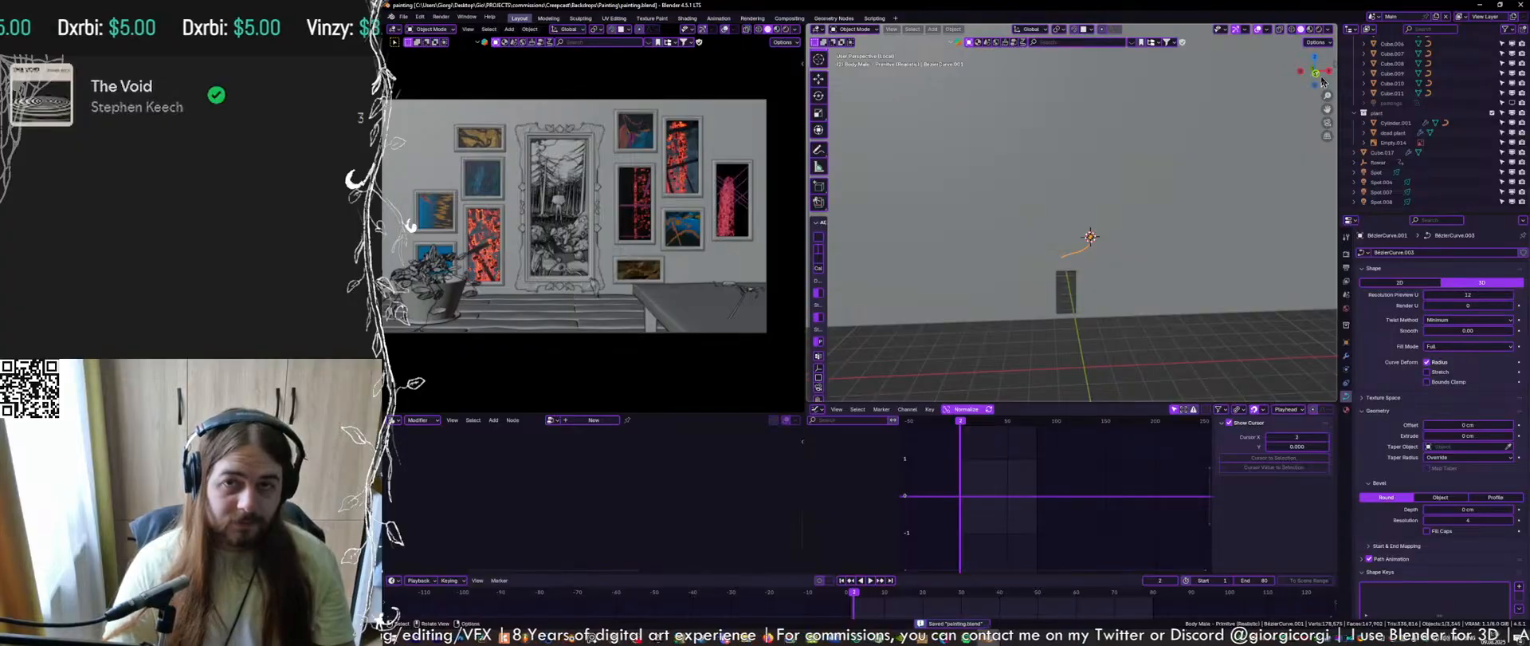
Edit the curve from an axis-aligned view facing the wall and delete the drawn stroke's points
click(1317, 74)
key(Tab)
scroll(1103, 229, up, 4)
shift+middle_drag(1058, 293, 1124, 163)
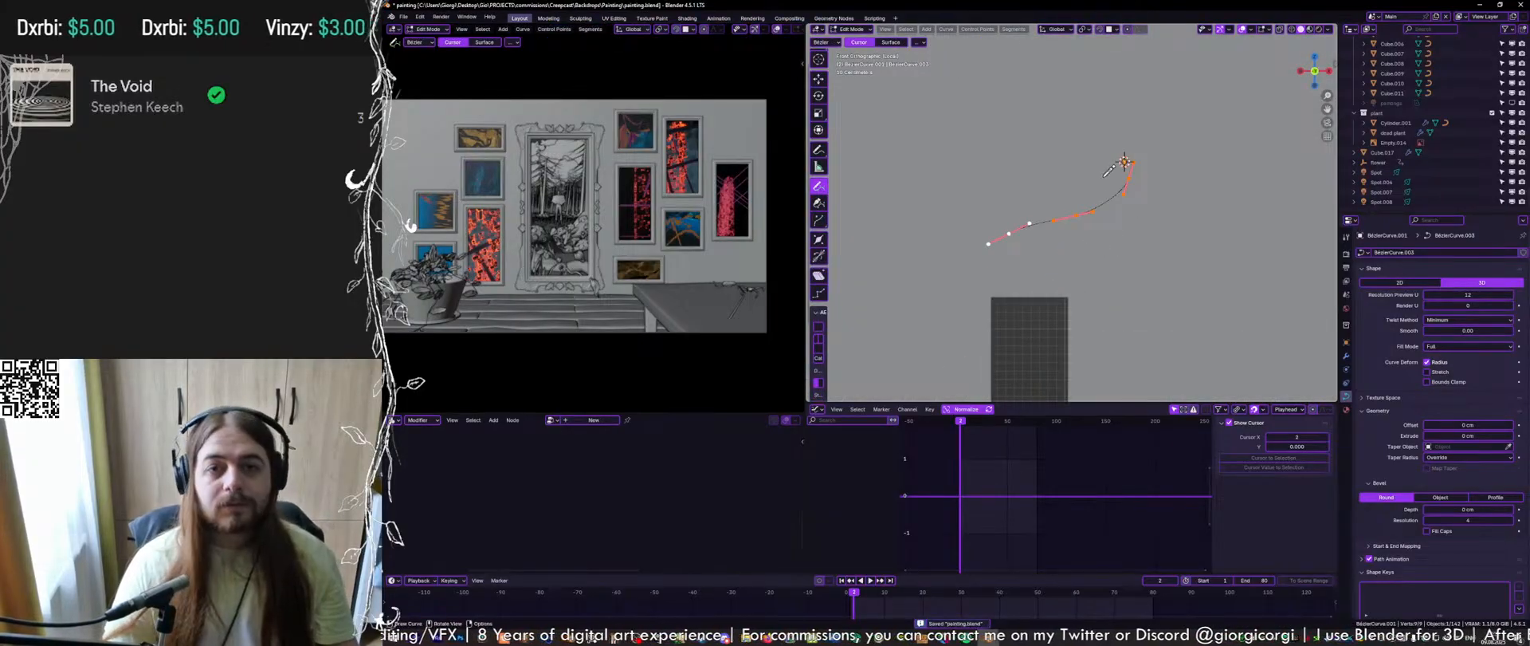
key(x)
click(1073, 182)
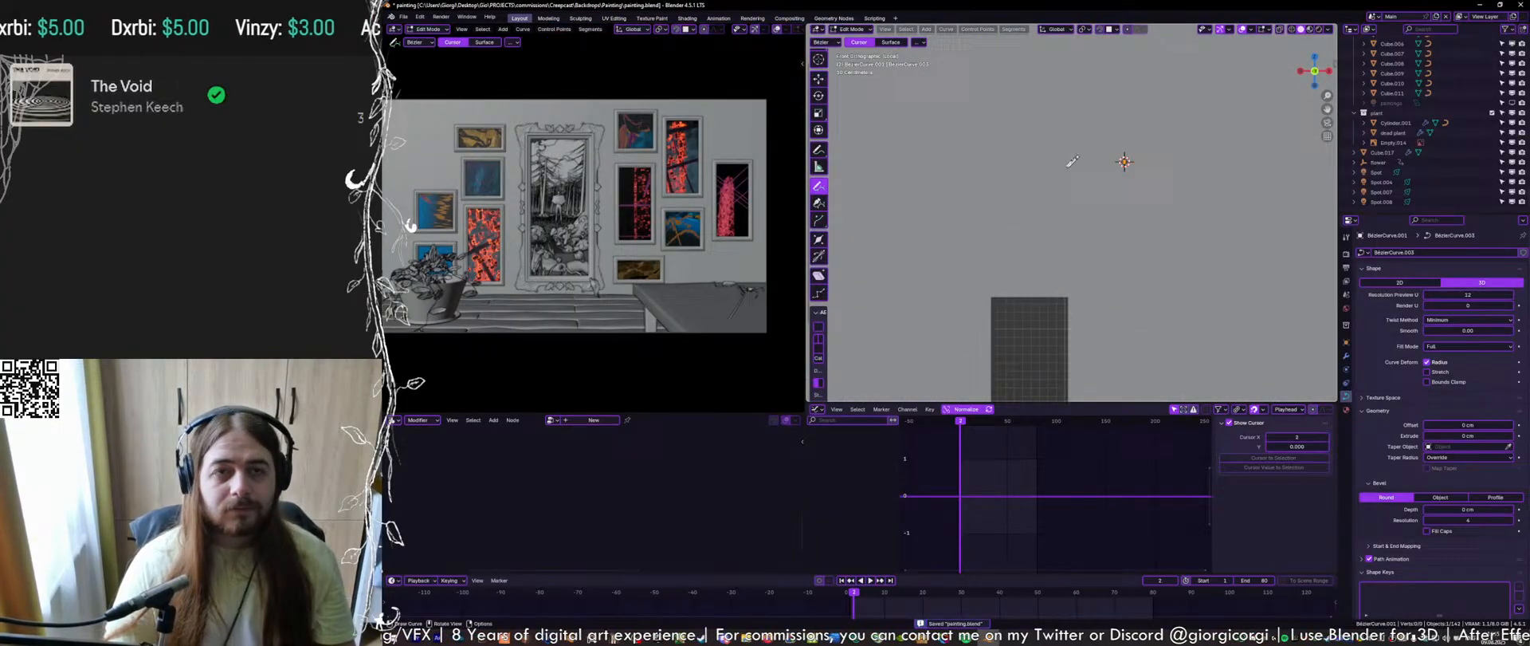
Set the Draw tool's depth to Surface, draw a diagonal vine stroke on the wall above the opening, and save
click(892, 43)
drag(1173, 110, 1124, 161)
mouse_move(1074, 210)
middle_down()
mouse_move(1052, 264)
mouse_move(1055, 236)
mouse_move(1125, 176)
middle_up()
key(ctrl+s)
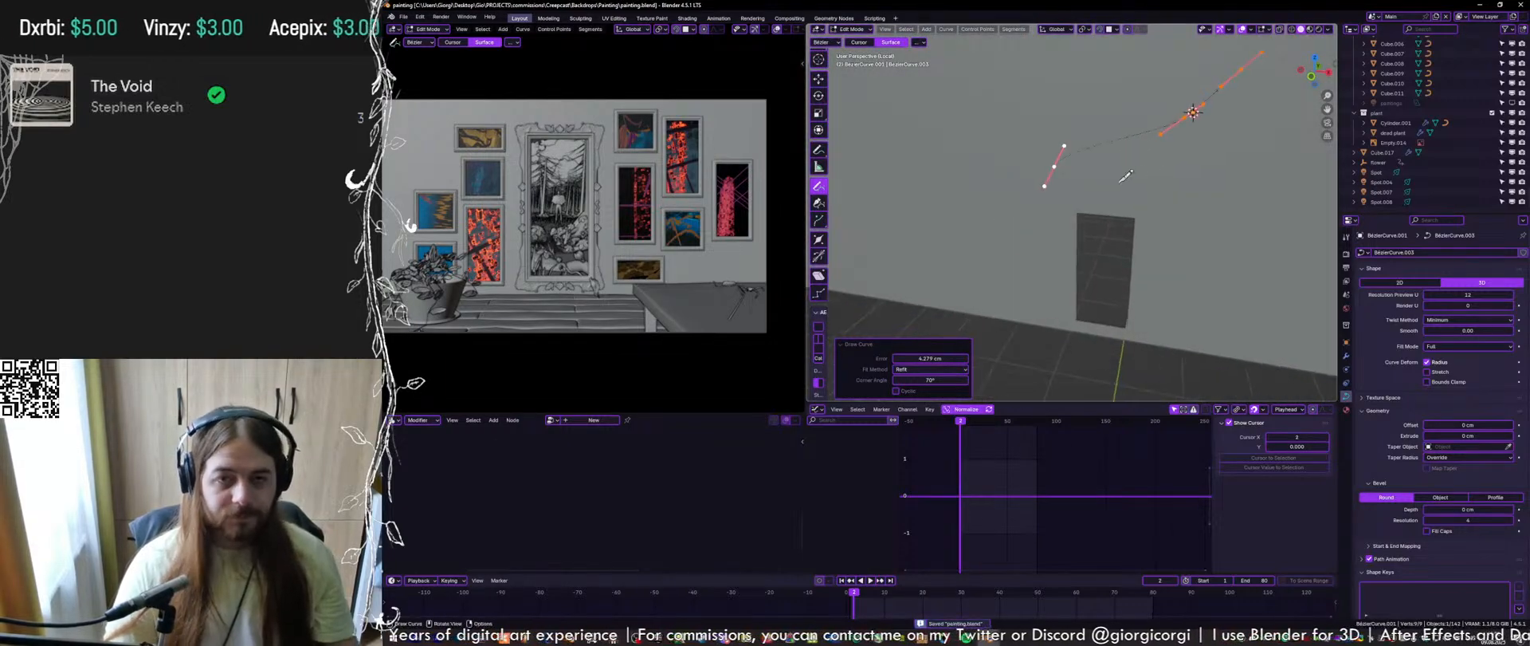
key(KP_1)
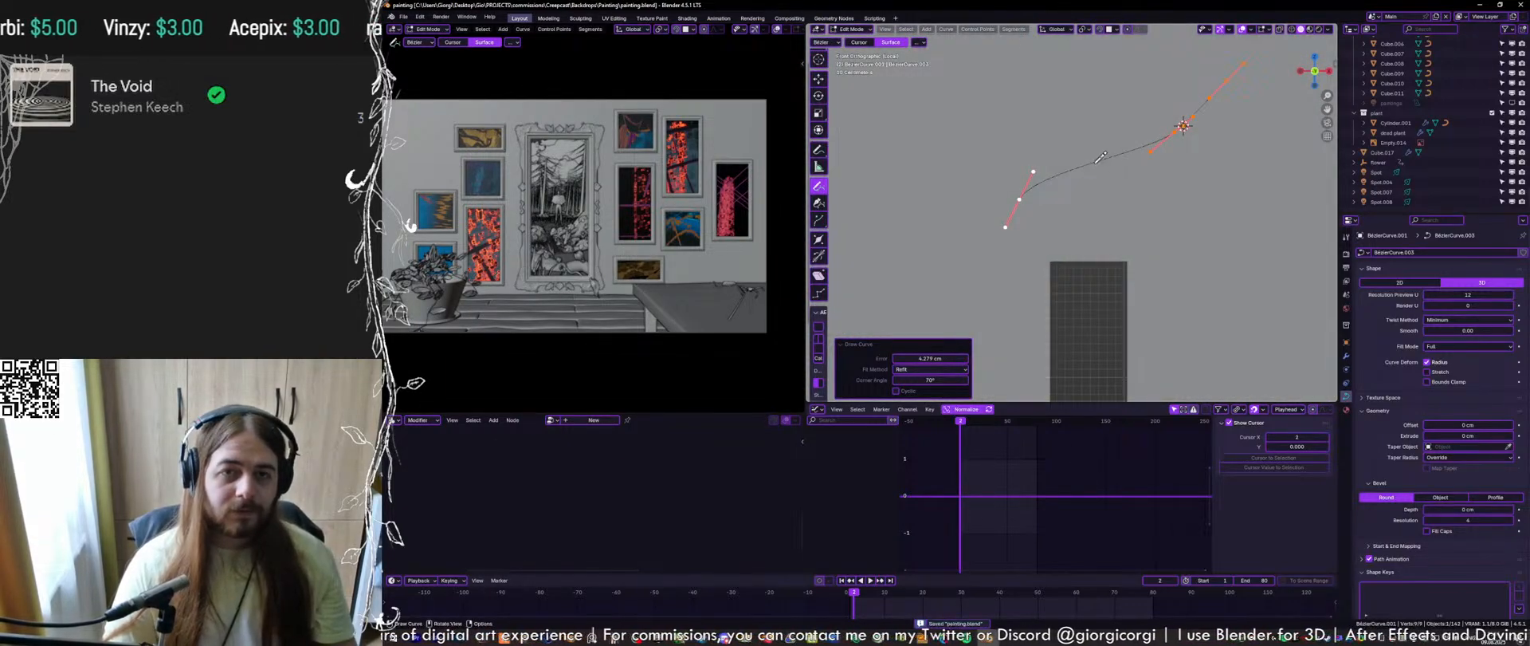
scroll(1083, 162, down, 3)
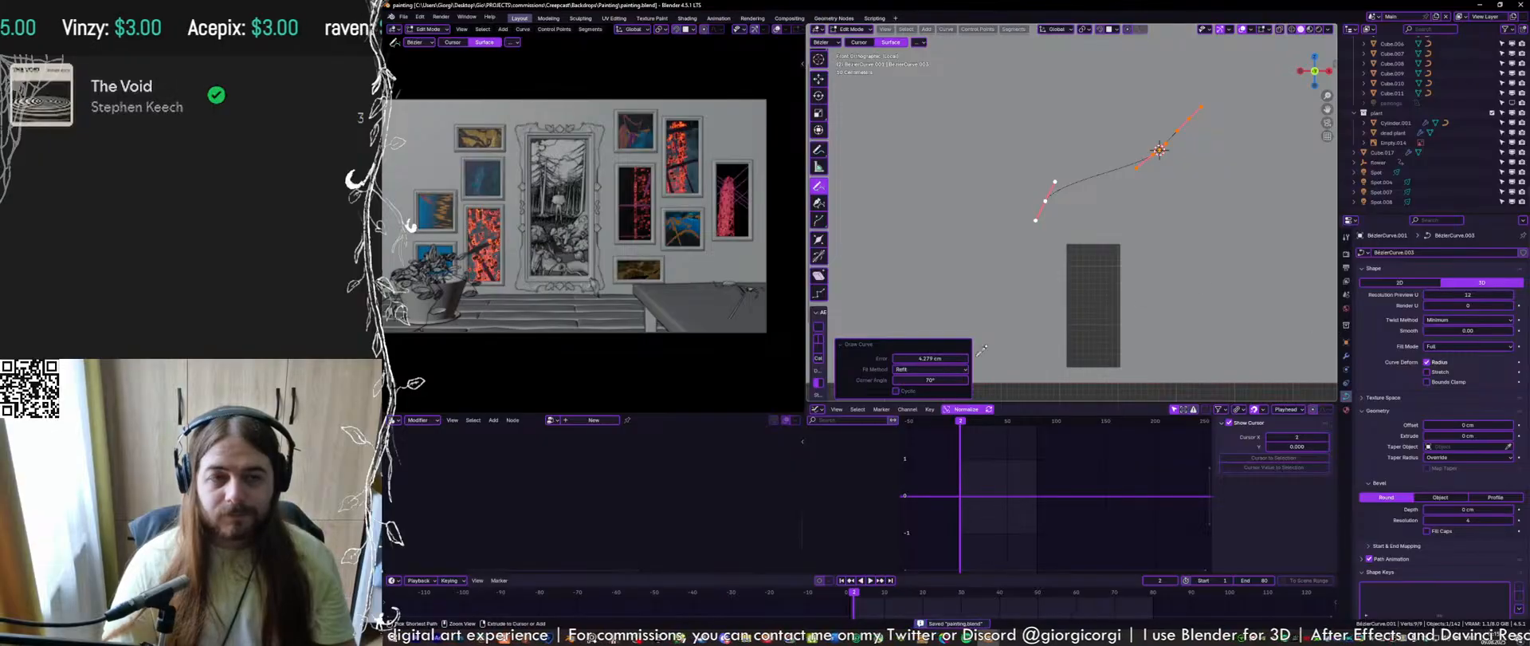
Create a new geometry node tree for the curve and insert a Set Position node after Group Input, spacing the nodes apart
click(594, 419)
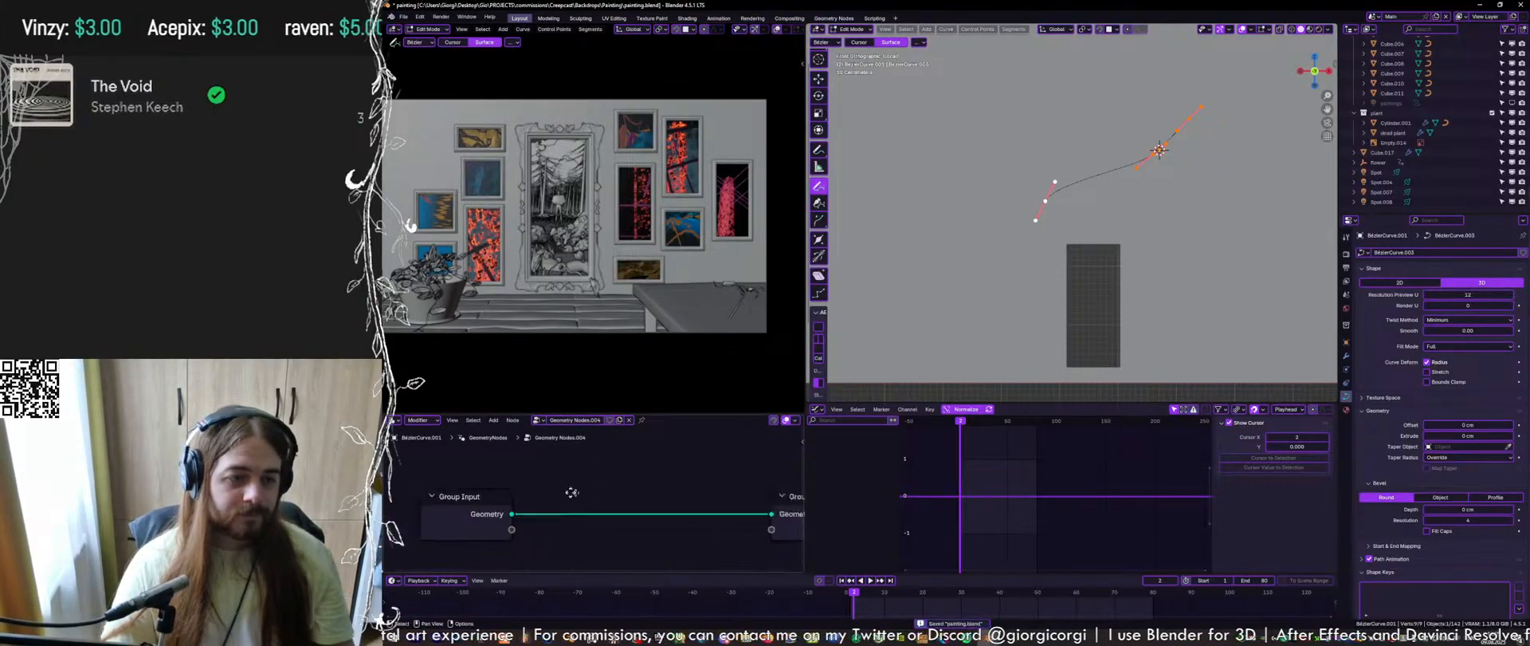
mouse_move(571, 493)
middle_down()
mouse_move(622, 489)
mouse_move(544, 488)
middle_up()
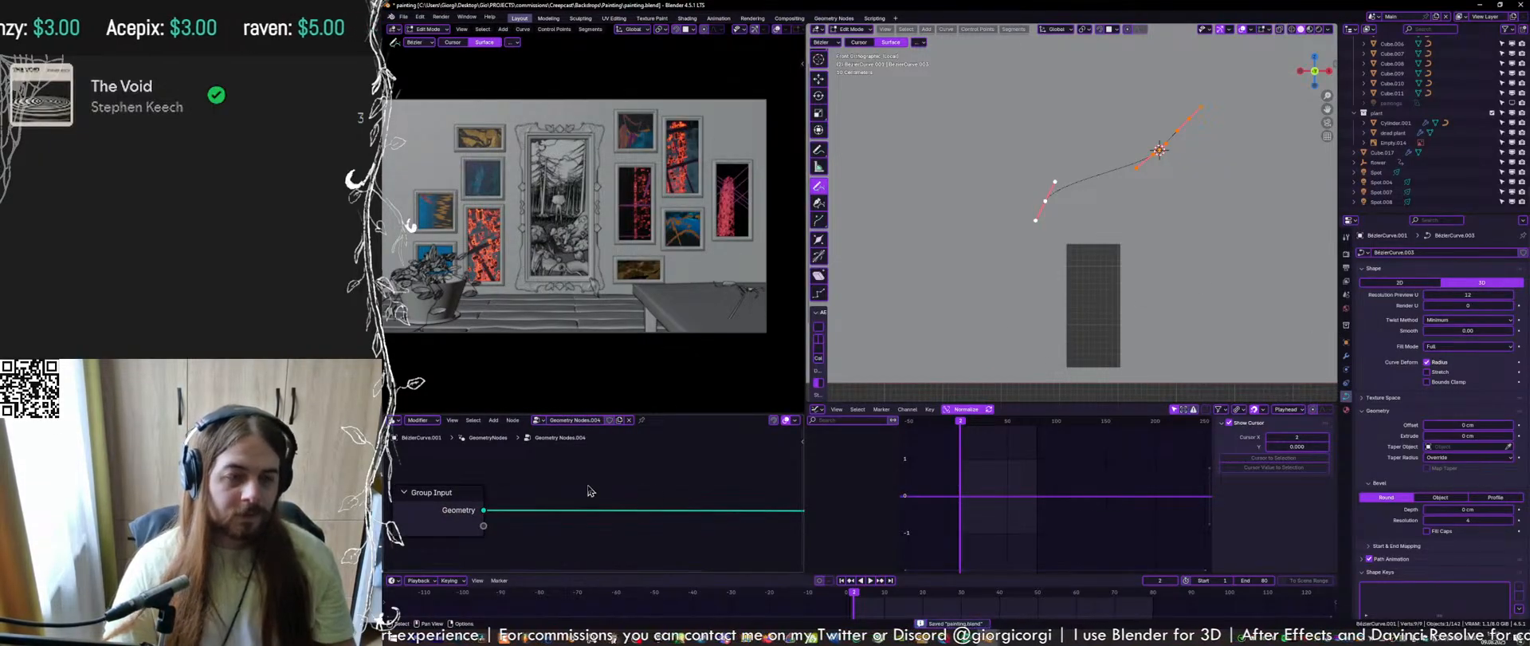
key(shift+a)
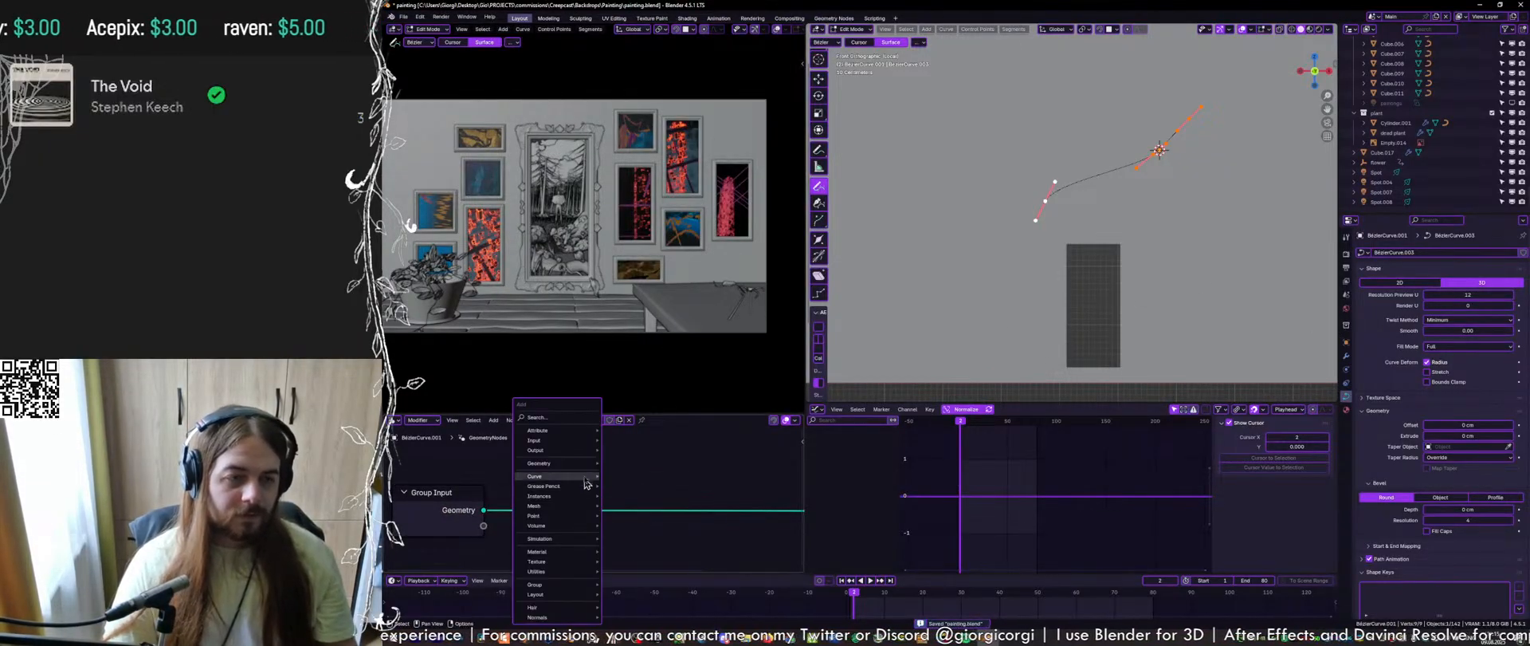
click(563, 419)
text(set)
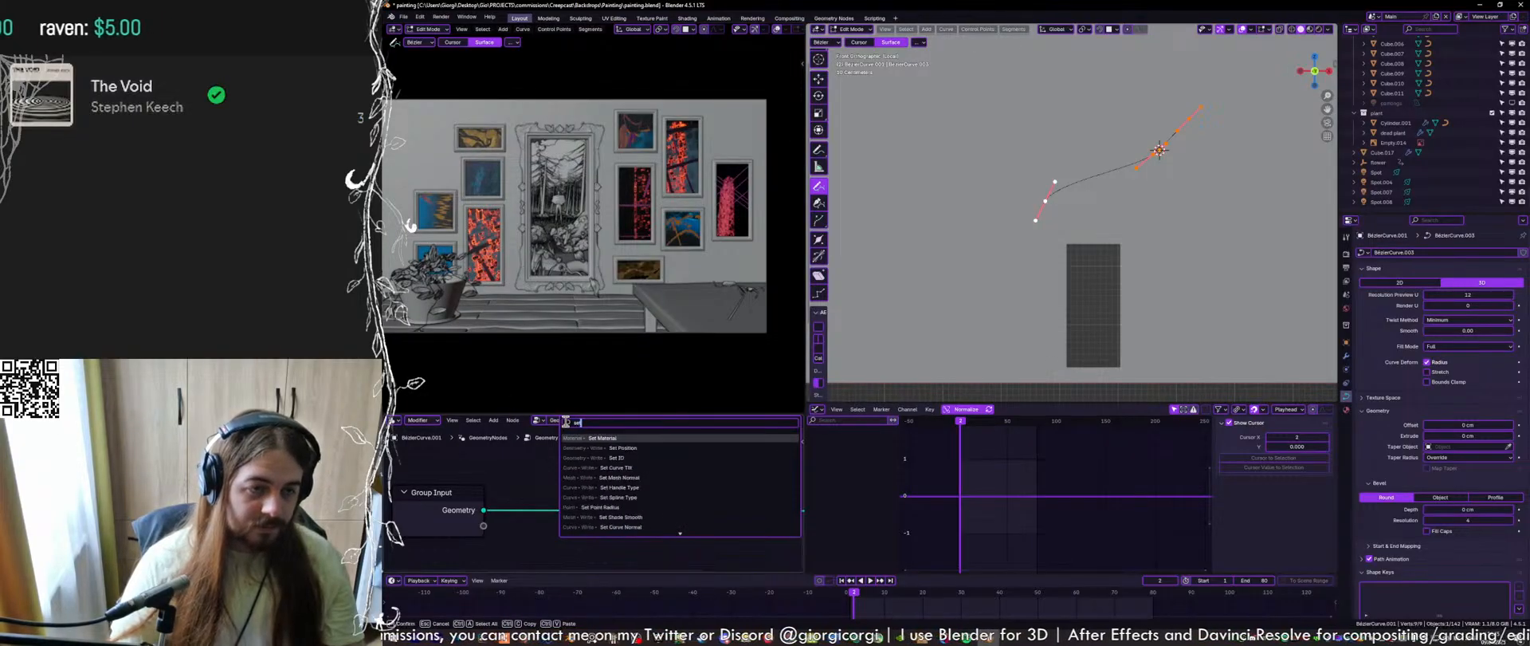
click(643, 447)
click(719, 456)
scroll(703, 445, down, 4)
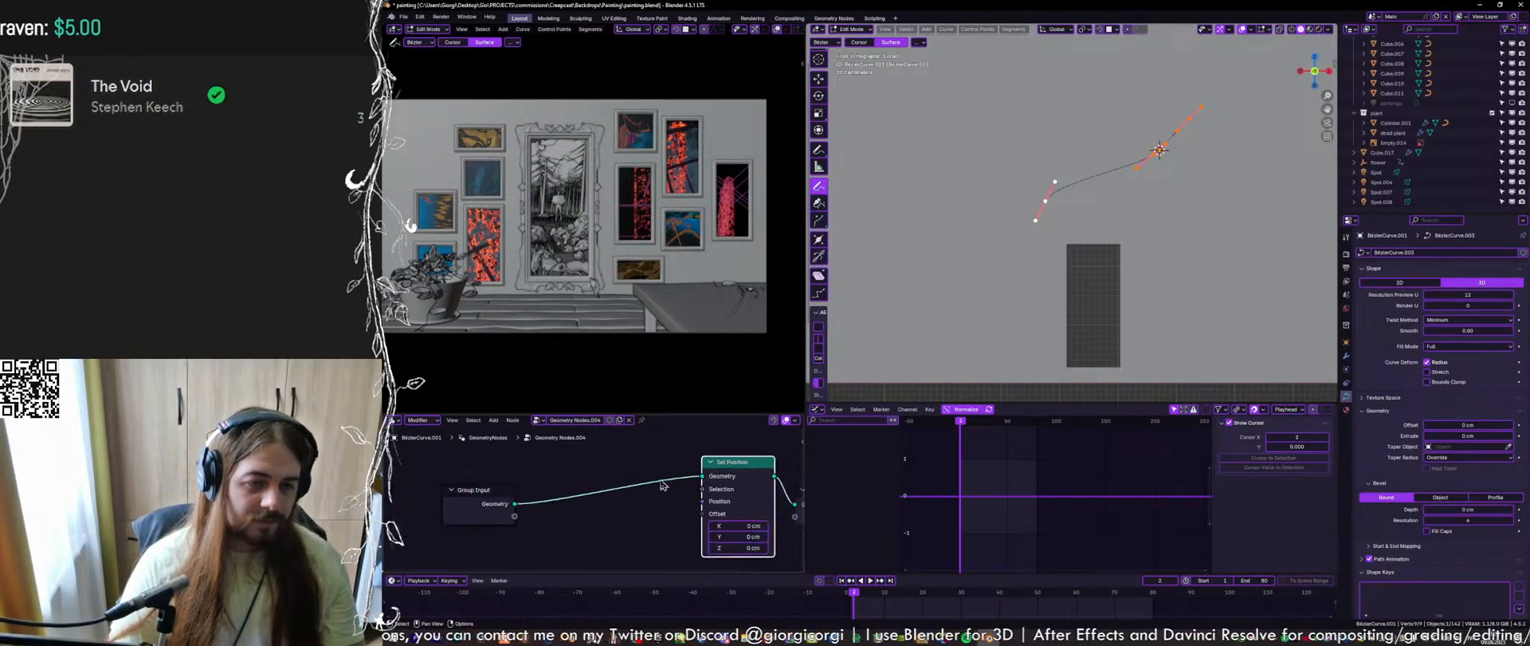
drag(510, 486, 466, 458)
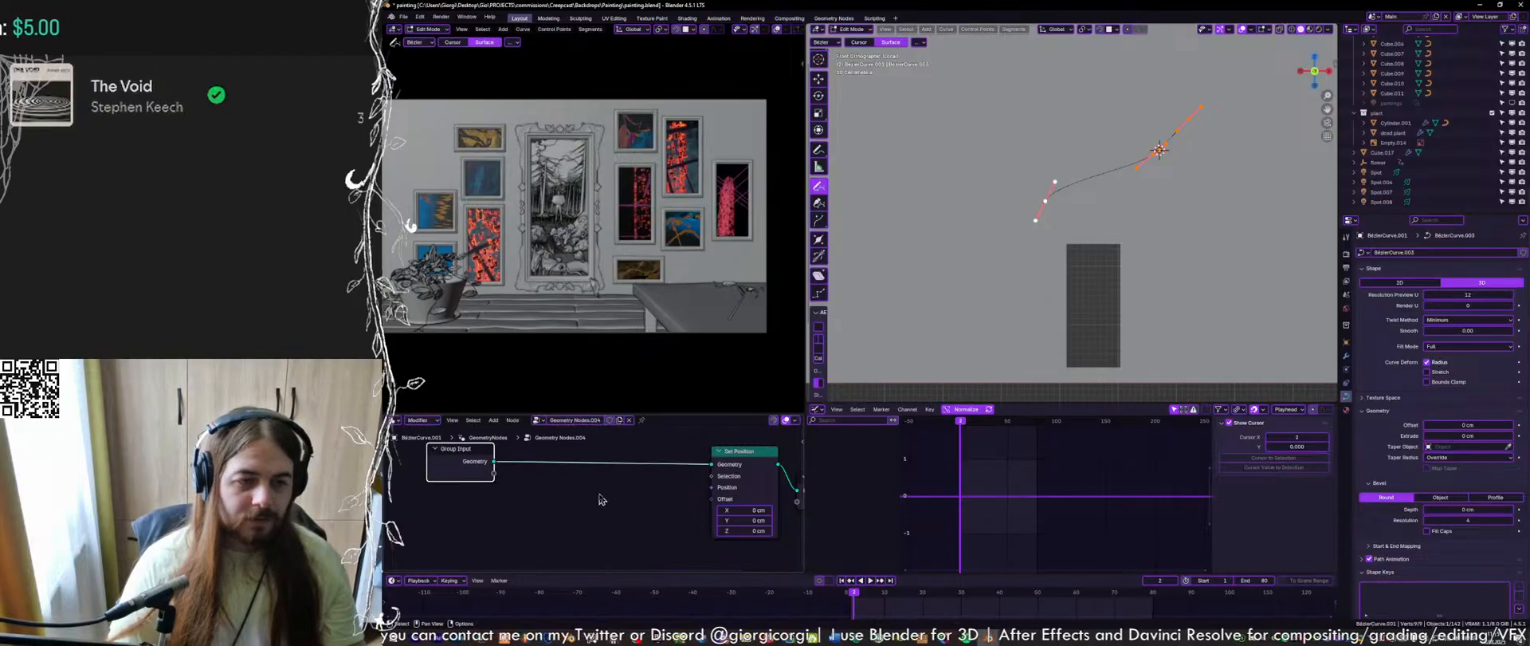
Add a Noise Texture node below Set Position and connect its Color output to the Offset input
key(ctrl+s)
key(shift+a)
mouse_move(618, 507)
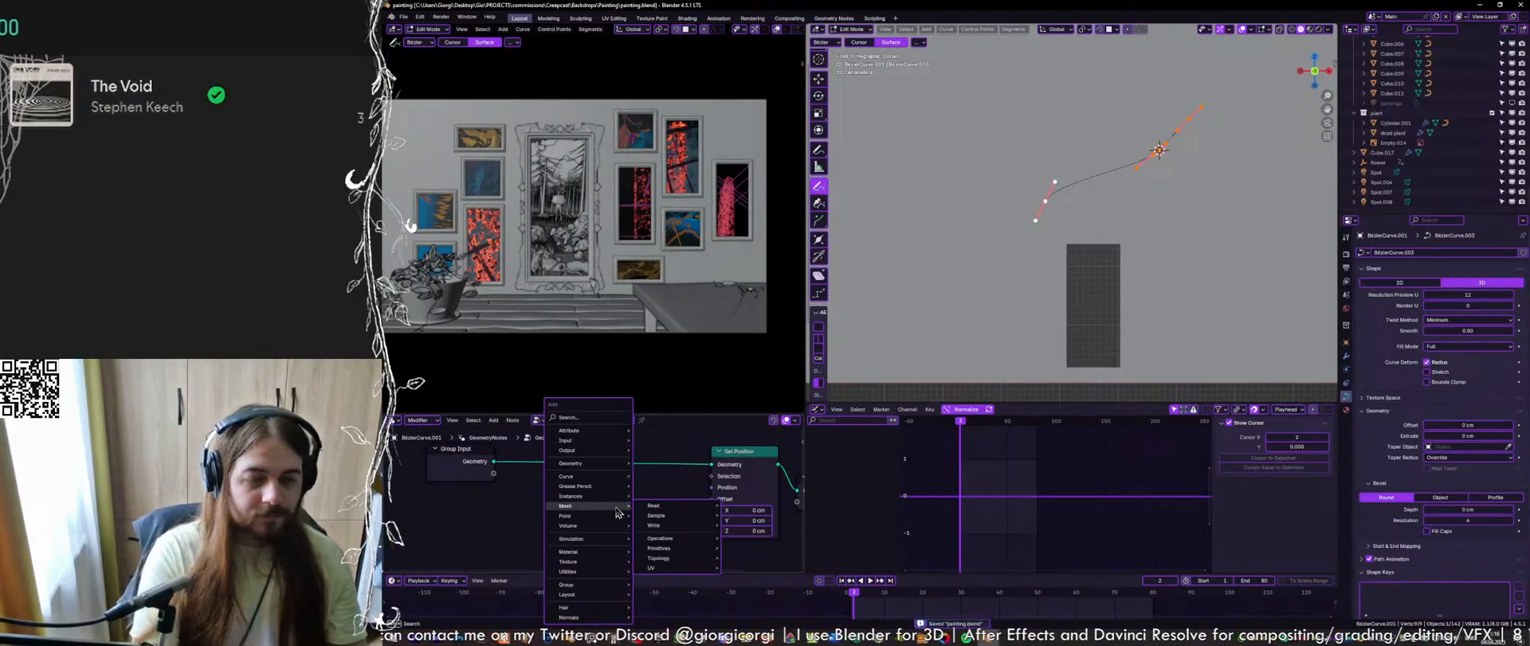
text(nois)
key(Return)
click(618, 508)
scroll(670, 510, up, 3)
middle_drag(695, 536, 659, 503)
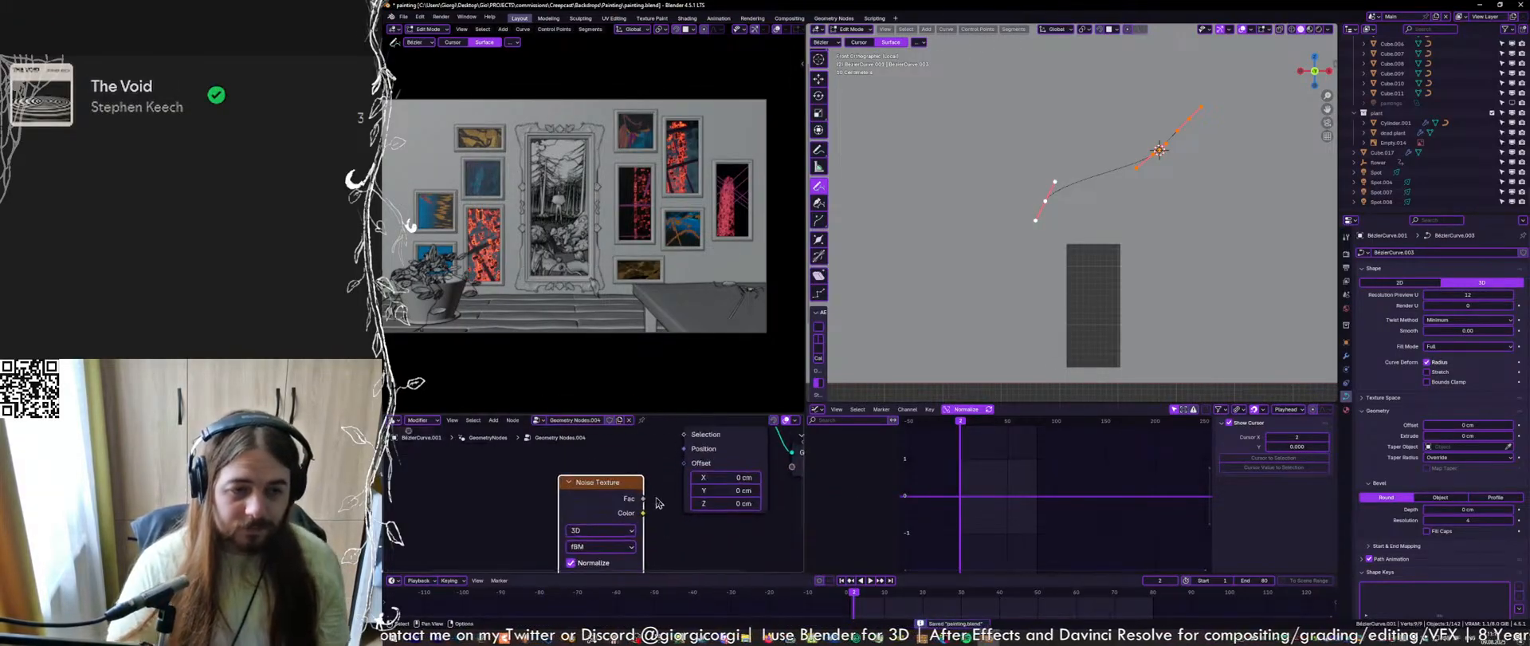
scroll(659, 503, up, 1)
drag(640, 517, 691, 454)
scroll(1120, 194, up, 2)
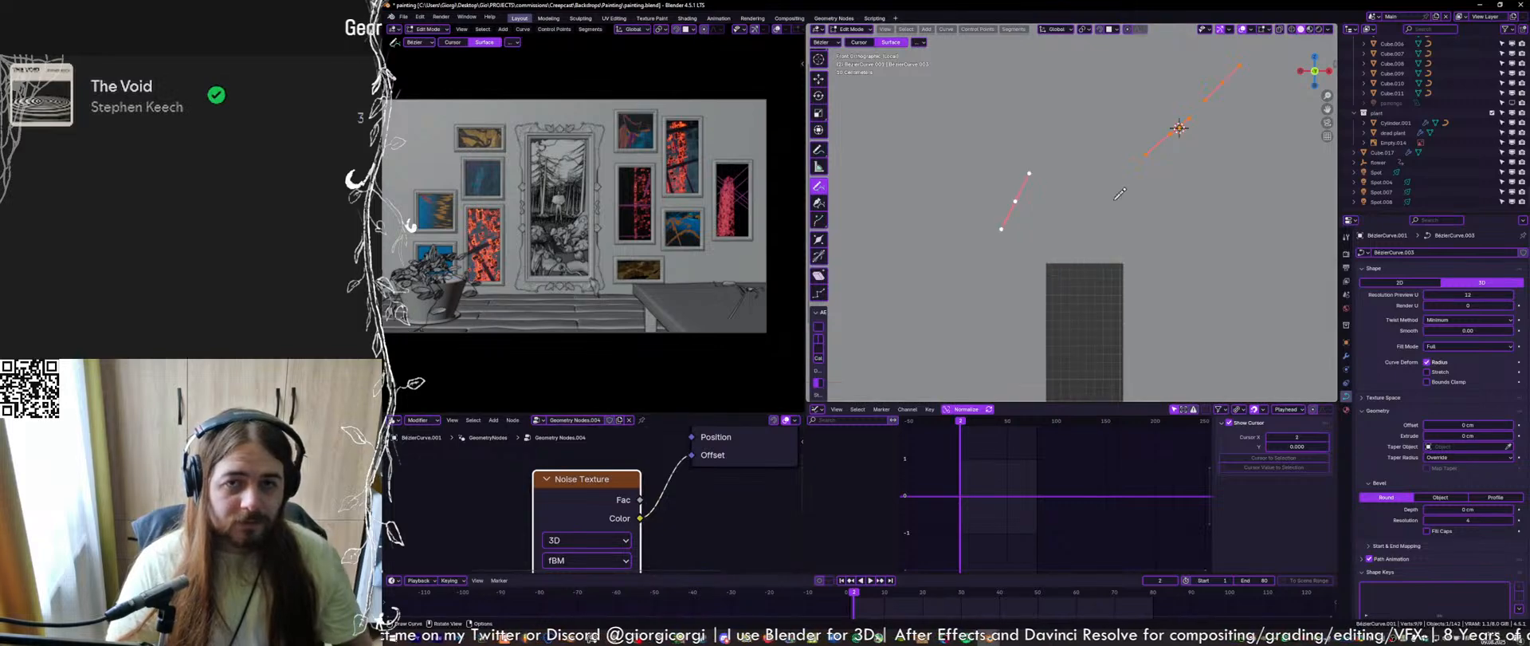
Preview the Set Position node's output through a Viewer node
scroll(1104, 197, down, 2)
middle_drag(777, 430, 678, 496)
scroll(678, 496, down, 4)
ctrl+shift+click(651, 470)
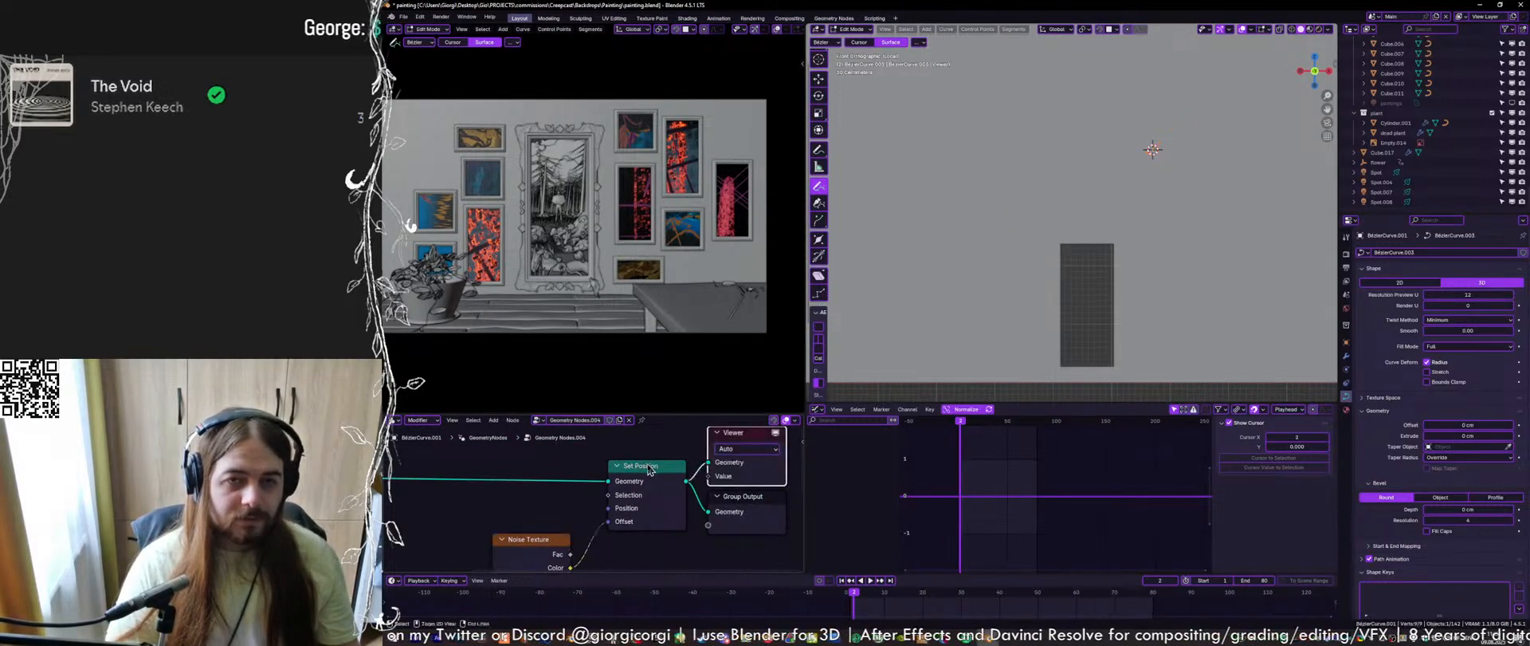
drag(651, 470, 635, 479)
Move the Noise Texture and Set Position nodes closer to Group Input and save the file
middle_drag(534, 536, 591, 510)
click(558, 515)
click(559, 515)
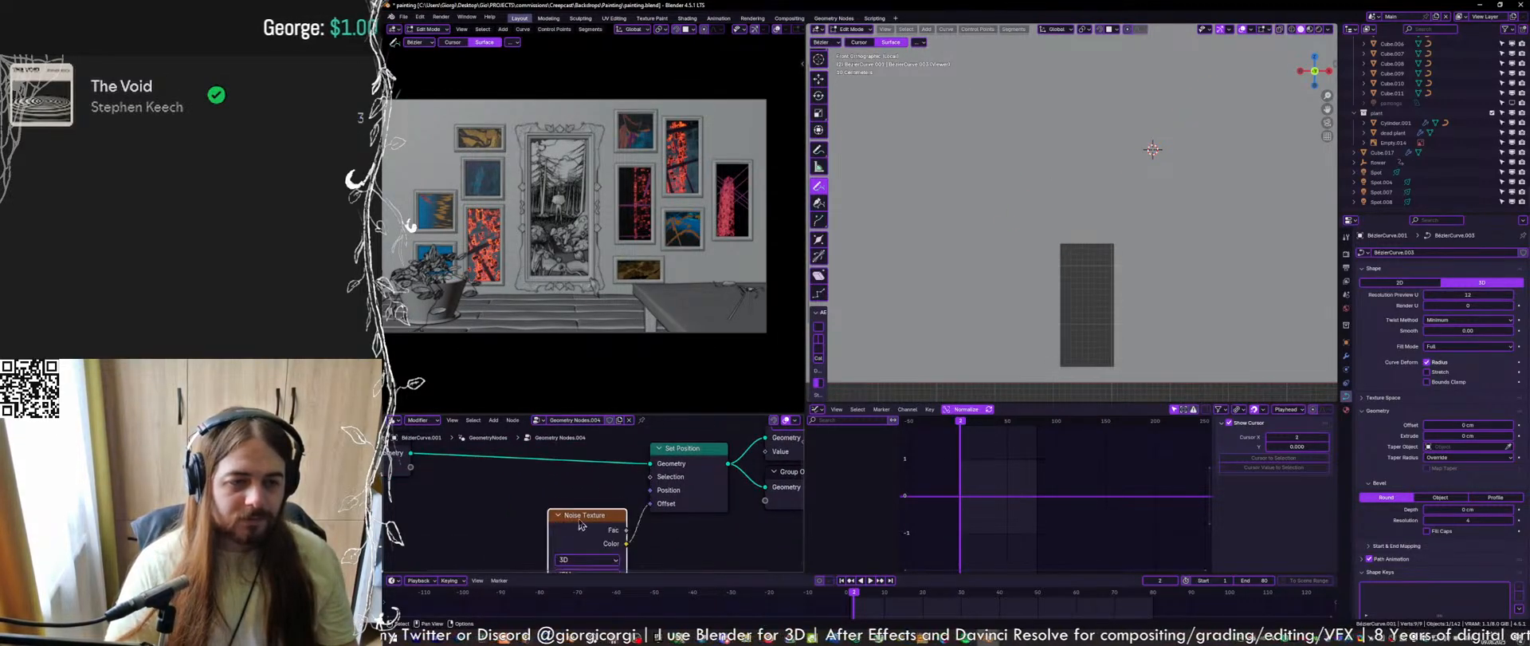
drag(588, 516, 495, 524)
drag(686, 450, 628, 451)
scroll(411, 466, up, 1)
middle_drag(411, 467, 471, 466)
key(ctrl+s)
Preview the Group Input geometry, move the Viewer node above the chain, and widen the gap between Group Input and Set Position
ctrl+shift+click(454, 463)
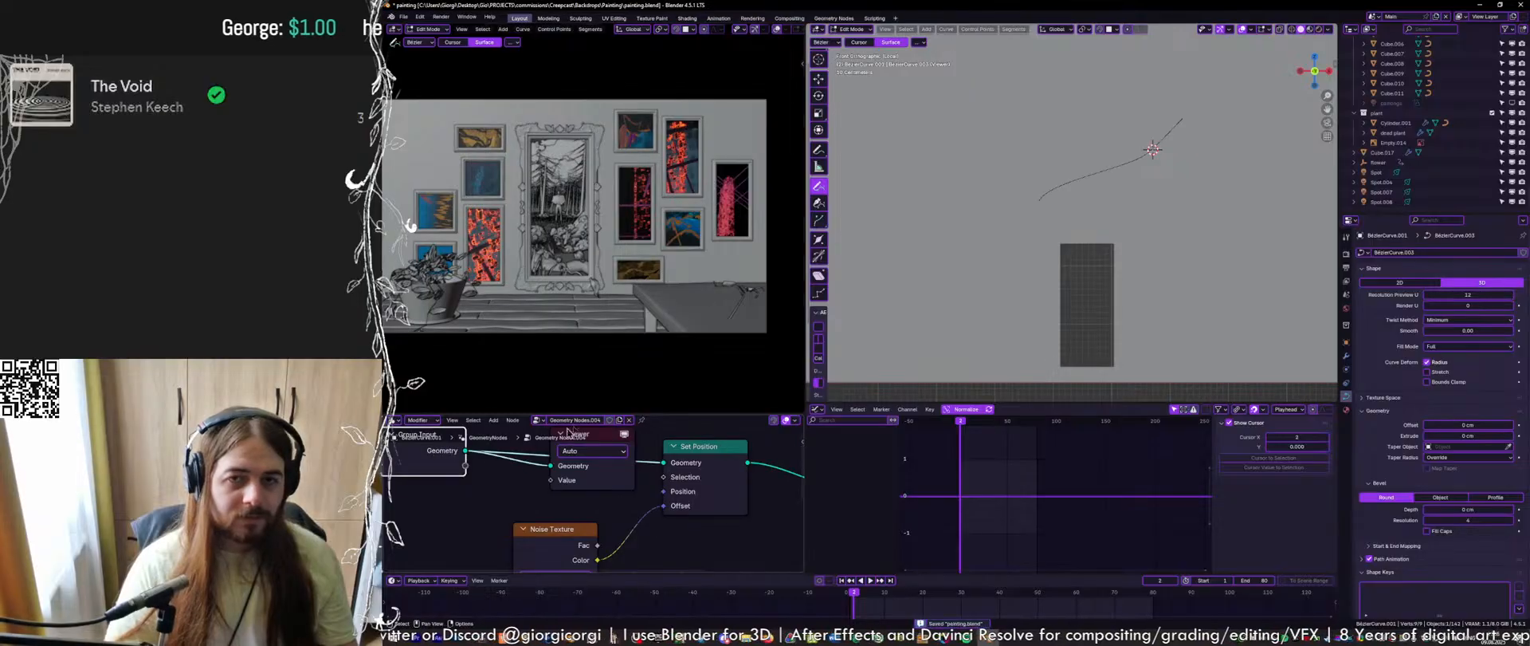
scroll(1100, 159, up, 5)
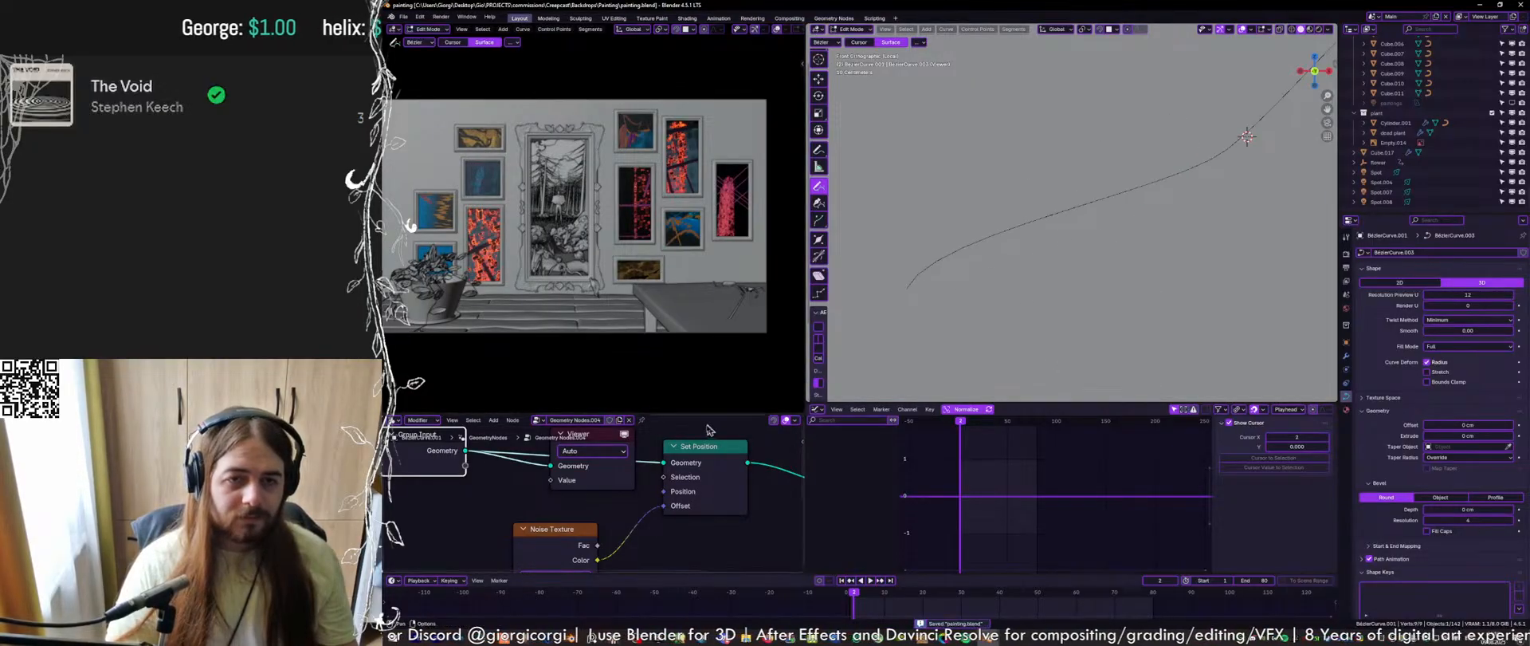
scroll(598, 460, down, 2)
middle_drag(598, 460, 578, 506)
drag(569, 482, 604, 416)
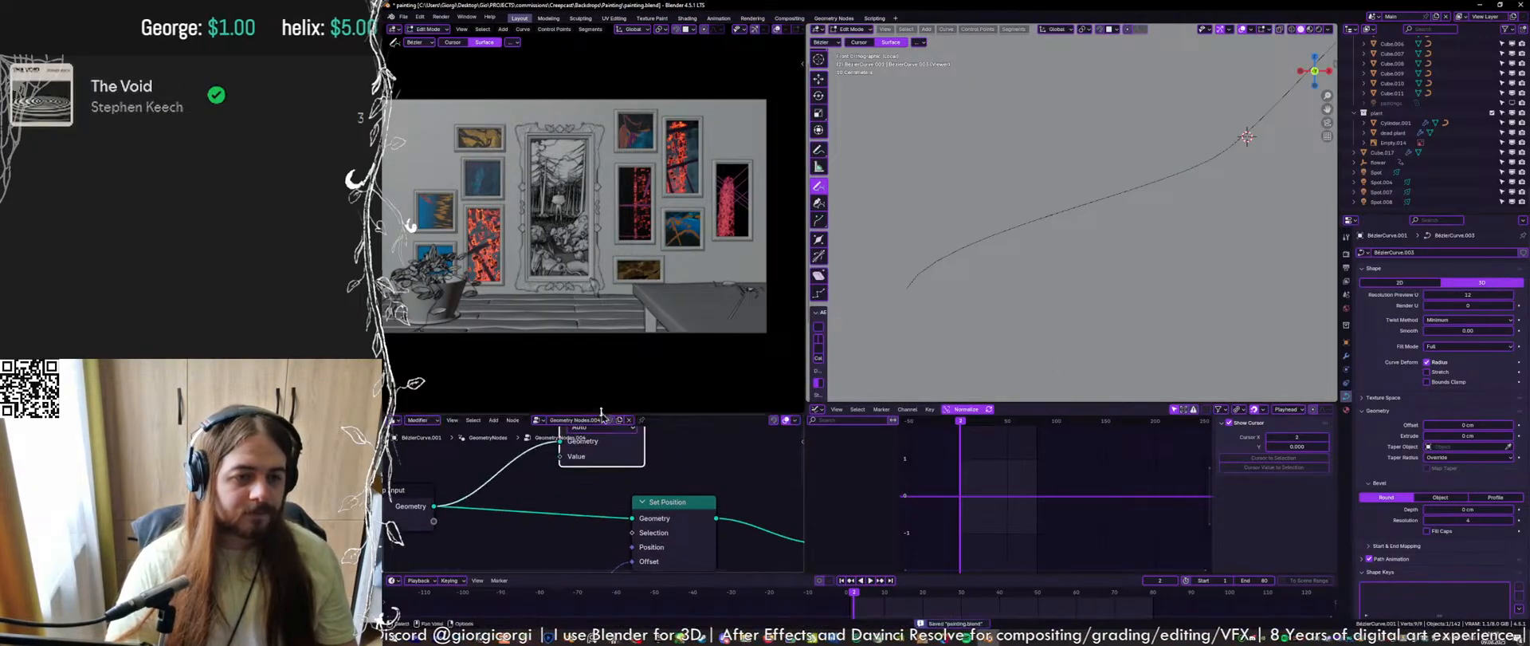
middle_drag(570, 487, 567, 465)
drag(668, 483, 678, 474)
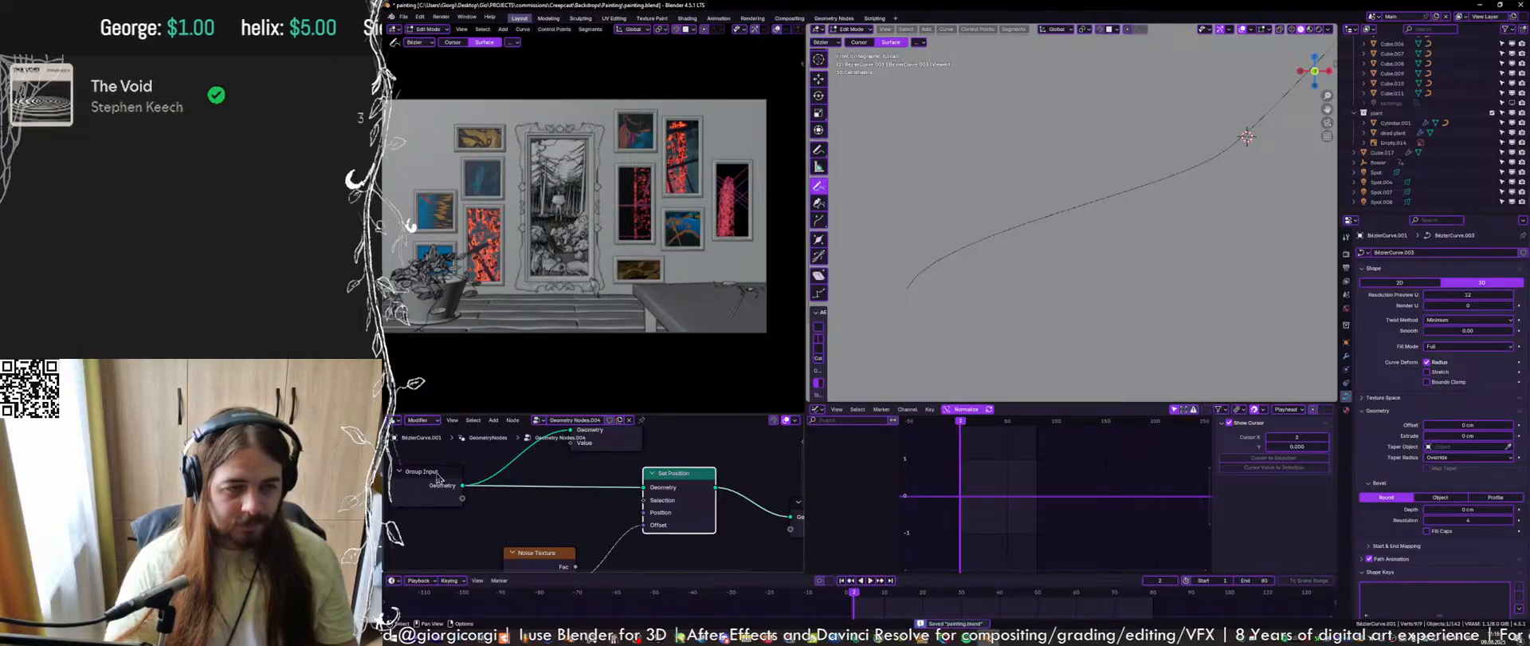
drag(442, 477, 396, 485)
Insert a Curve to Mesh node between Group Input and Set Position
key(shift+a)
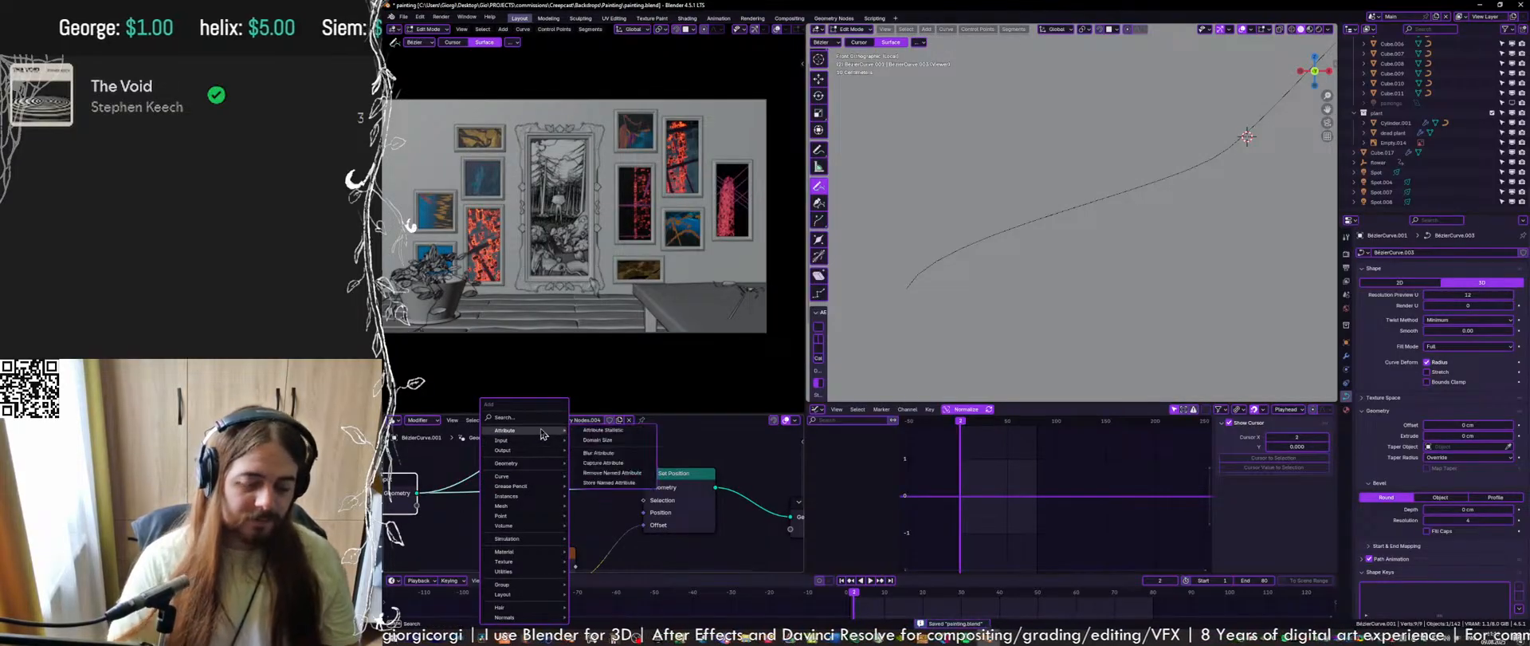
text(conv)
key(BackSpace)
key(BackSpace)
key(BackSpace)
key(BackSpace)
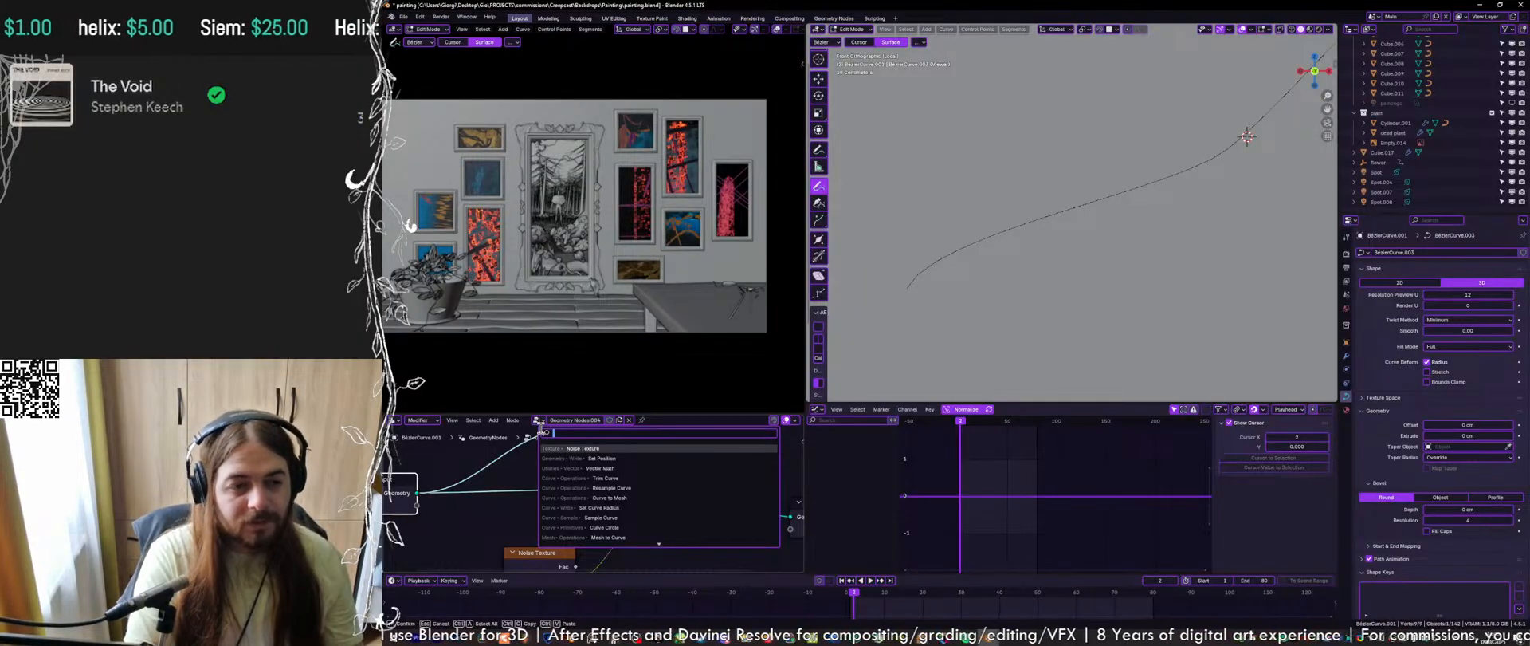
text(curve to mes)
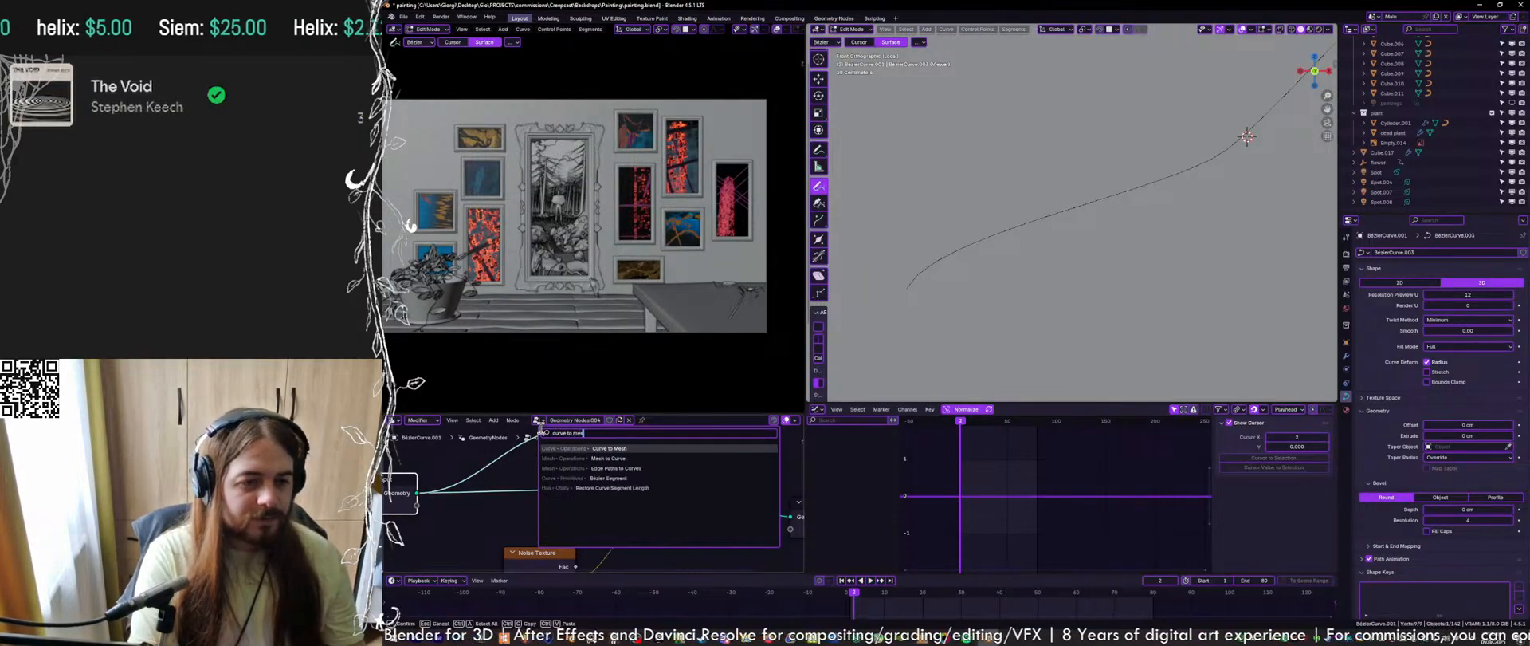
key(Return)
click(520, 469)
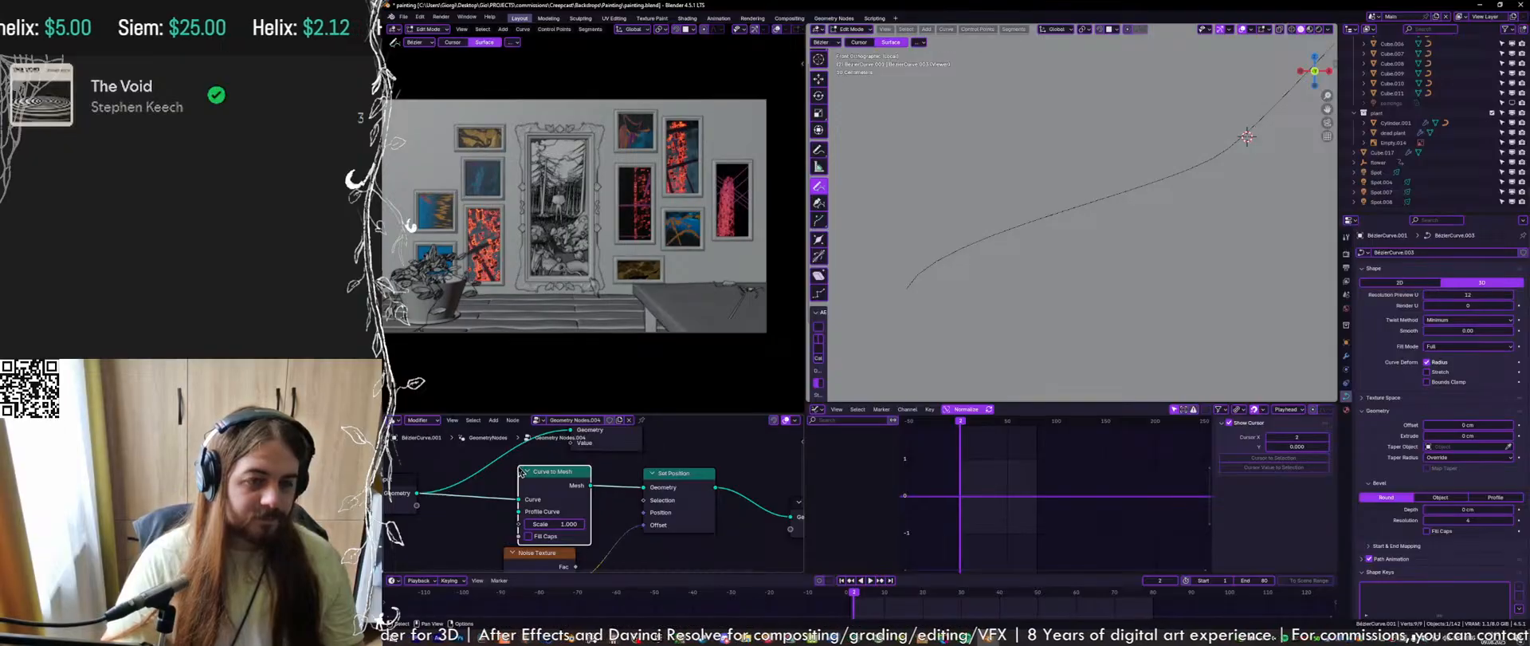
Preview the Set Position output, delete the Noise Texture node, and save the file
ctrl+shift+click(689, 481)
scroll(660, 477, down, 4)
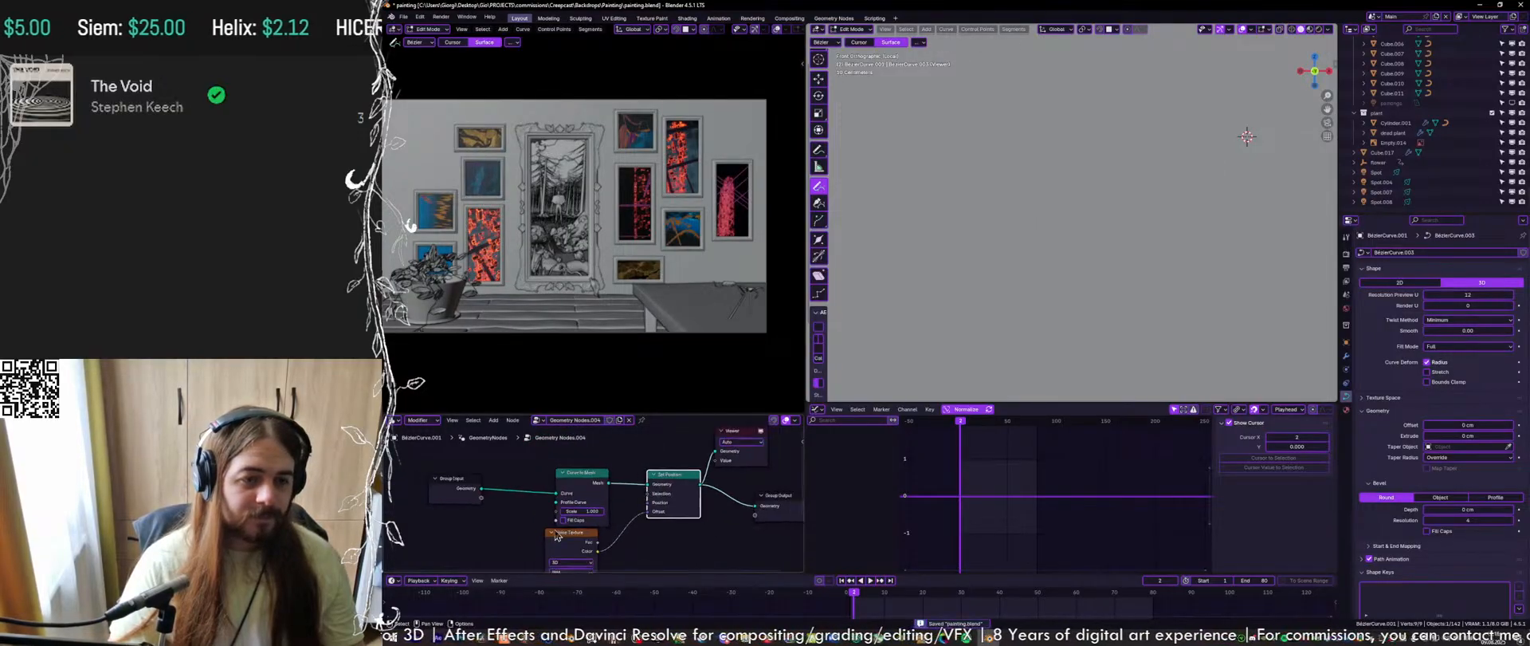
mouse_move(598, 550)
mouse_down()
mouse_move(582, 539)
mouse_move(602, 529)
mouse_up()
click(607, 540)
scroll(1092, 199, down, 8)
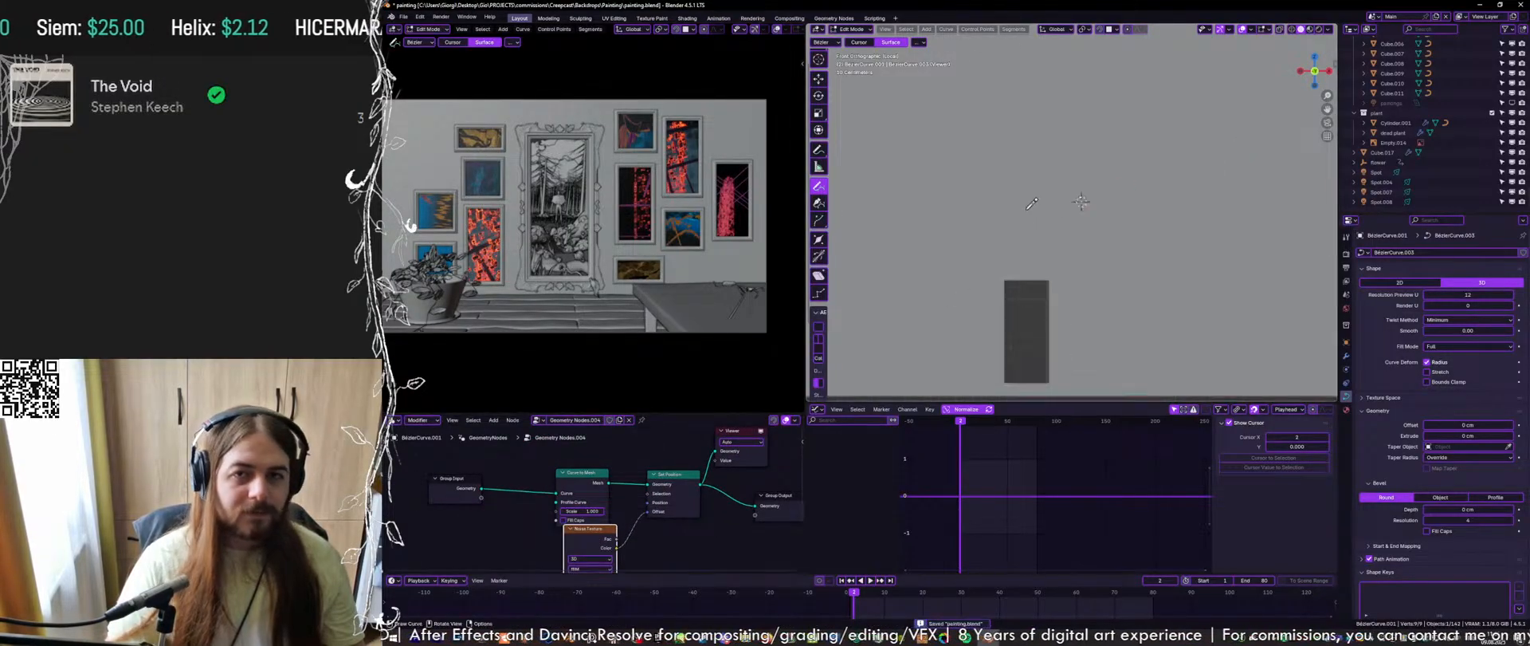
mouse_move(1080, 203)
shift+middle_down()
mouse_move(1043, 338)
mouse_move(1081, 215)
shift+middle_up()
scroll(610, 539, up, 4)
middle_drag(610, 540, 629, 473)
key(x)
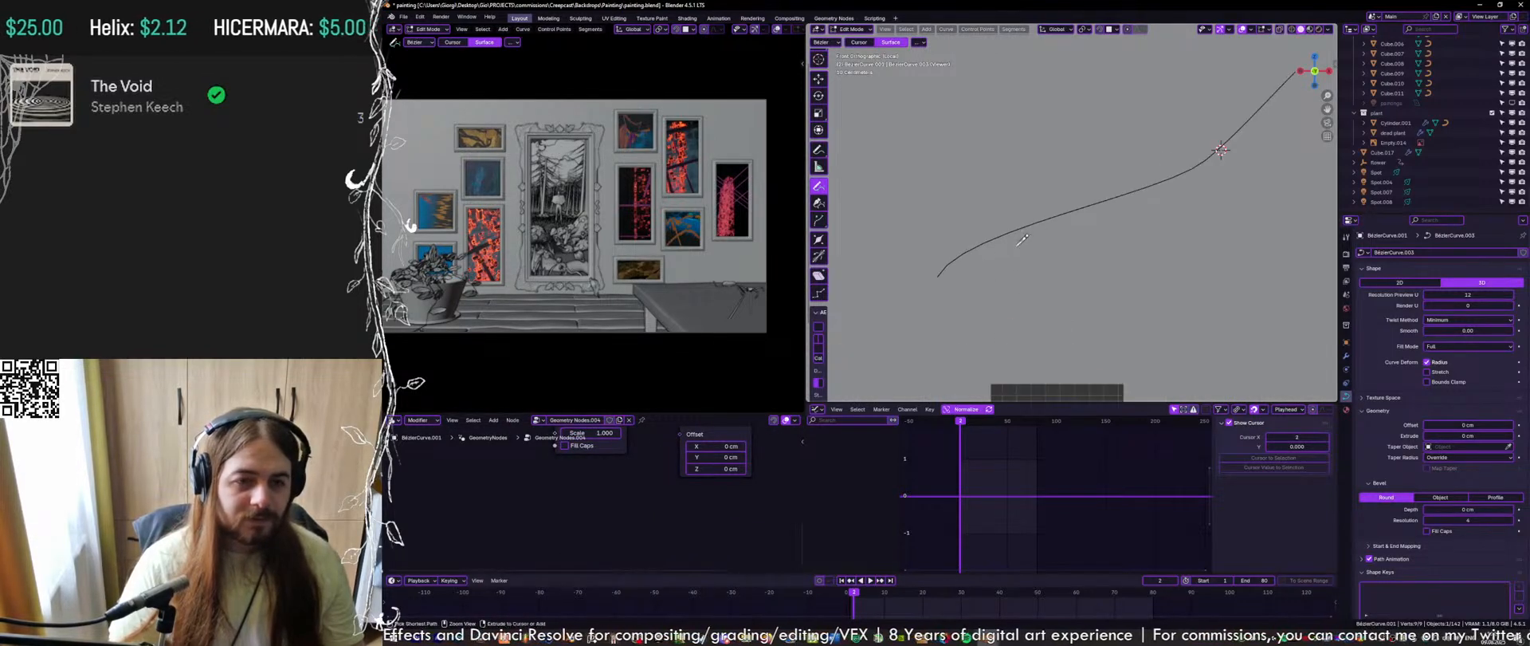
key(Home)
key(ctrl+s)
Add a new Noise Texture node below the Curve to Mesh node, leaving room beside it for another node
key(shift+a)
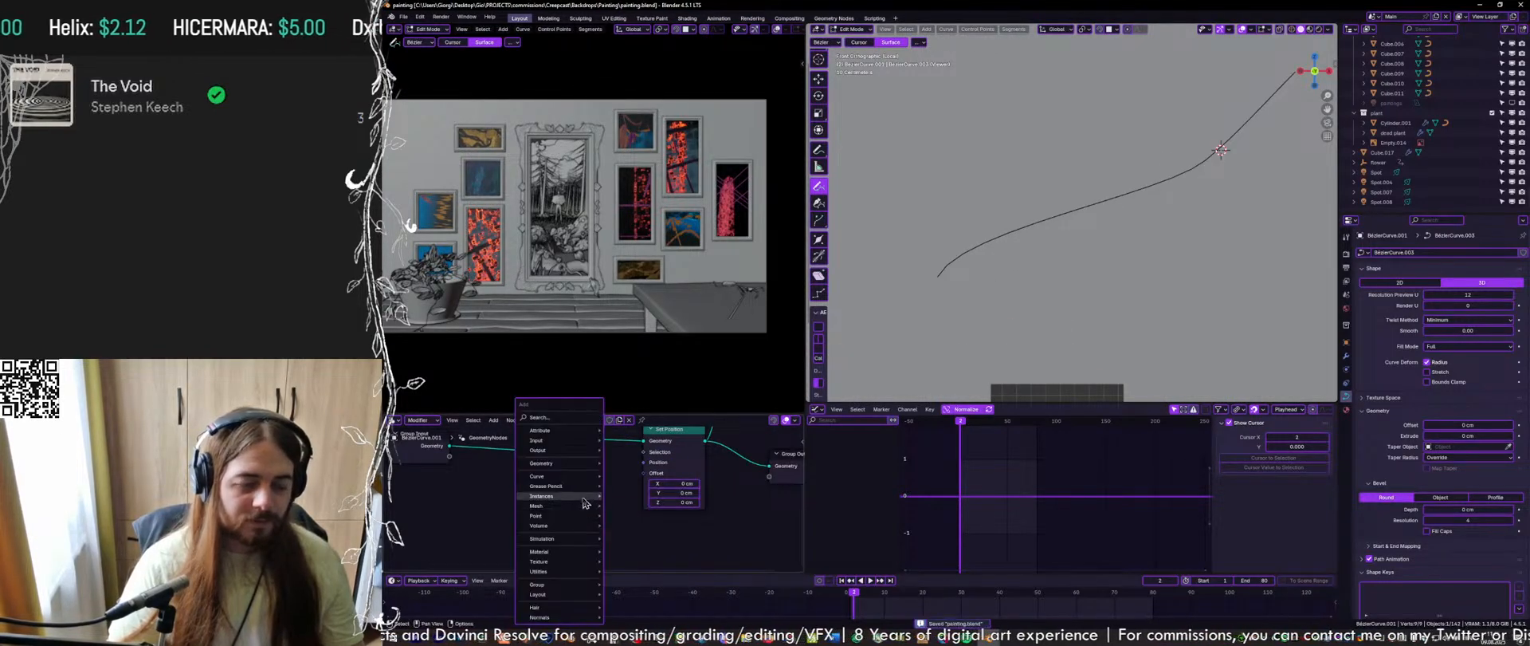
click(566, 418)
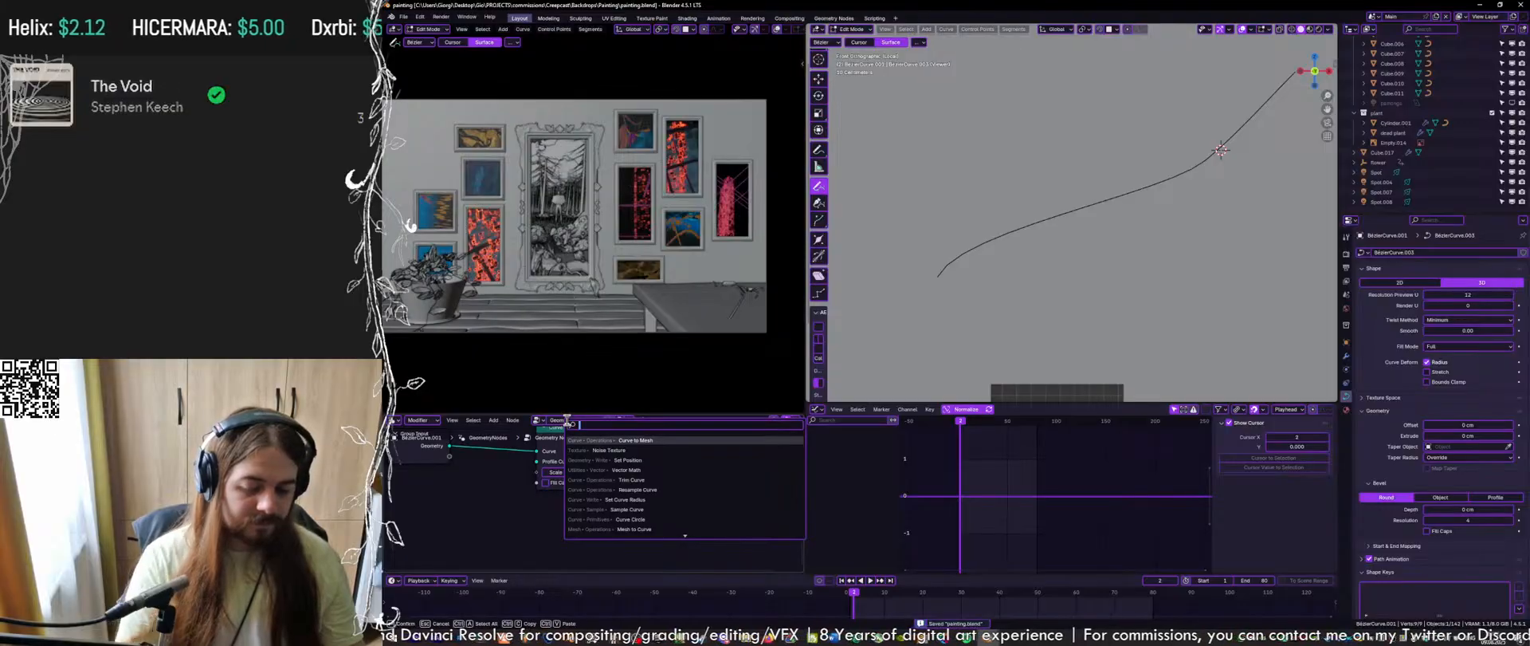
text(noise)
key(Return)
click(535, 521)
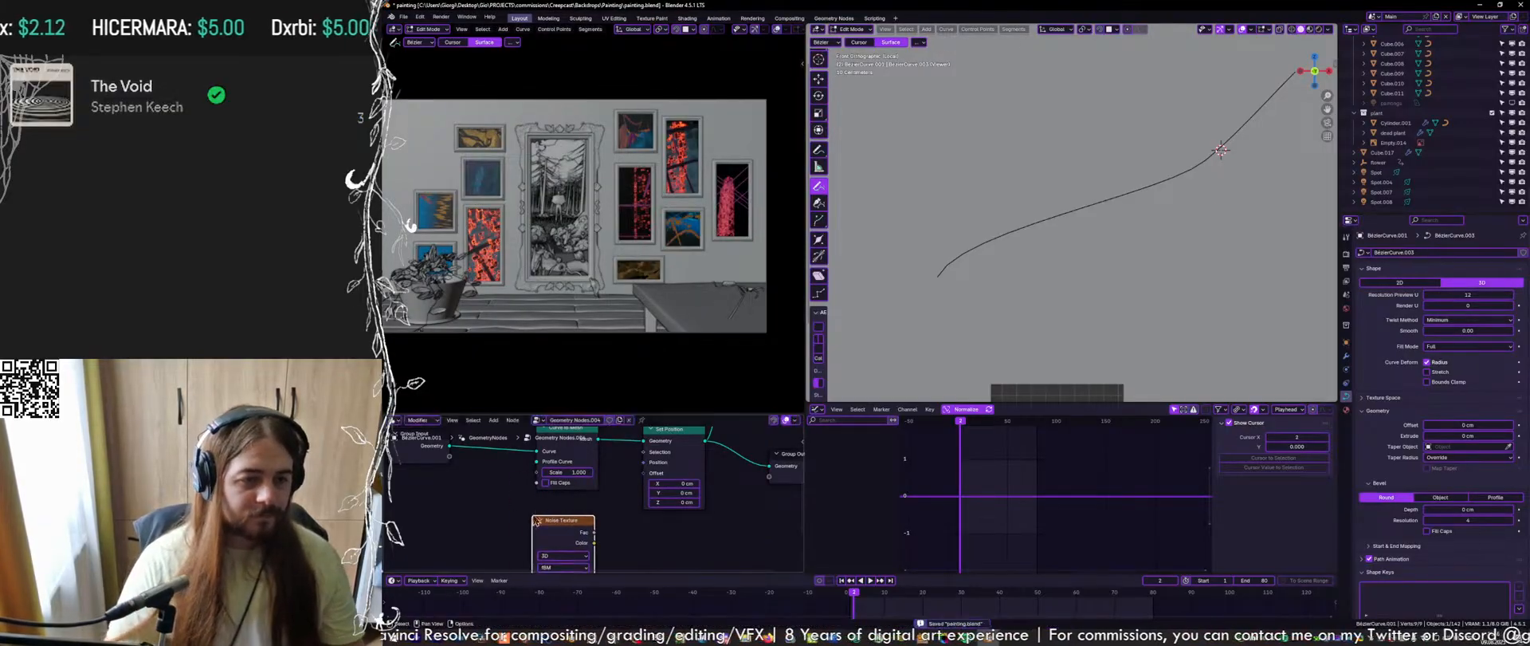
scroll(563, 456, down, 1)
middle_drag(563, 456, 565, 476)
drag(564, 472, 550, 440)
middle_drag(560, 557, 561, 512)
drag(561, 511, 525, 478)
Add a Math node beside the Noise Texture, set its operation to Multiply, and save the file
key(shift+a)
text(math)
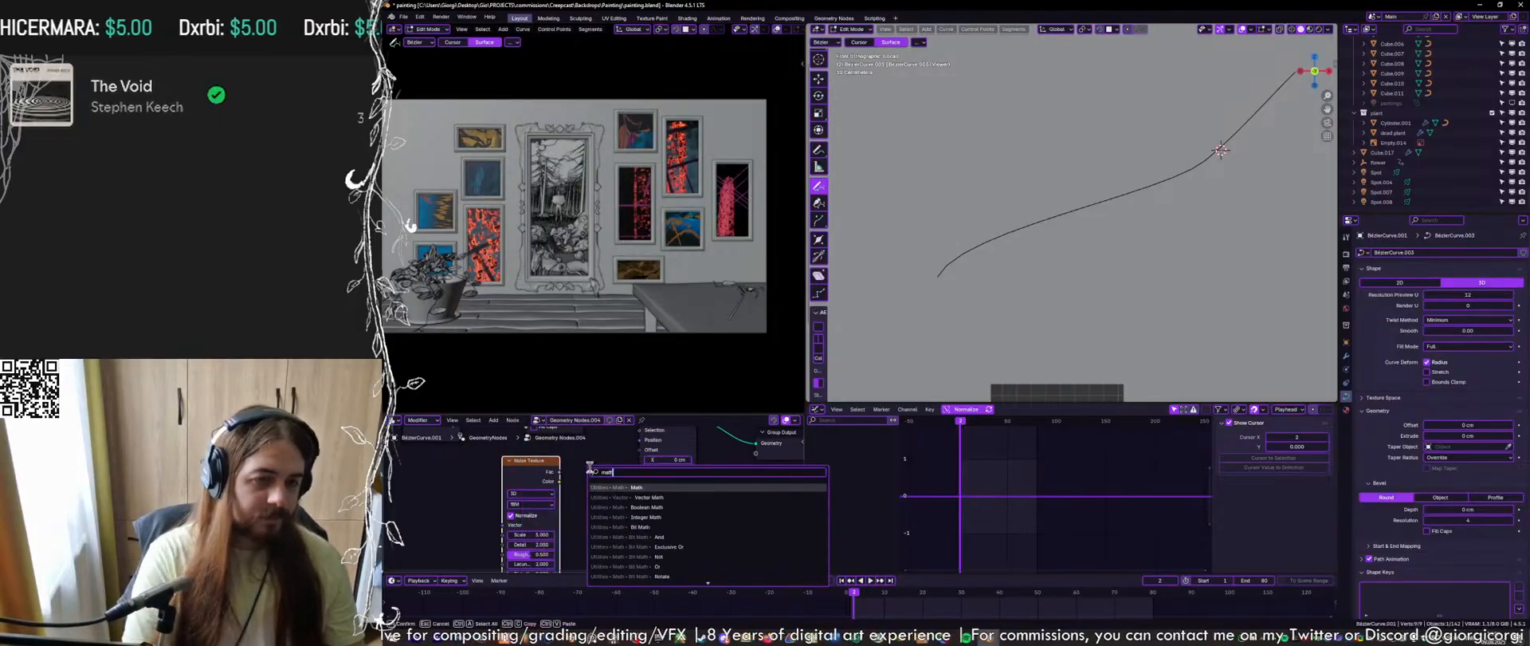
key(Return)
click(580, 477)
scroll(569, 476, up, 2)
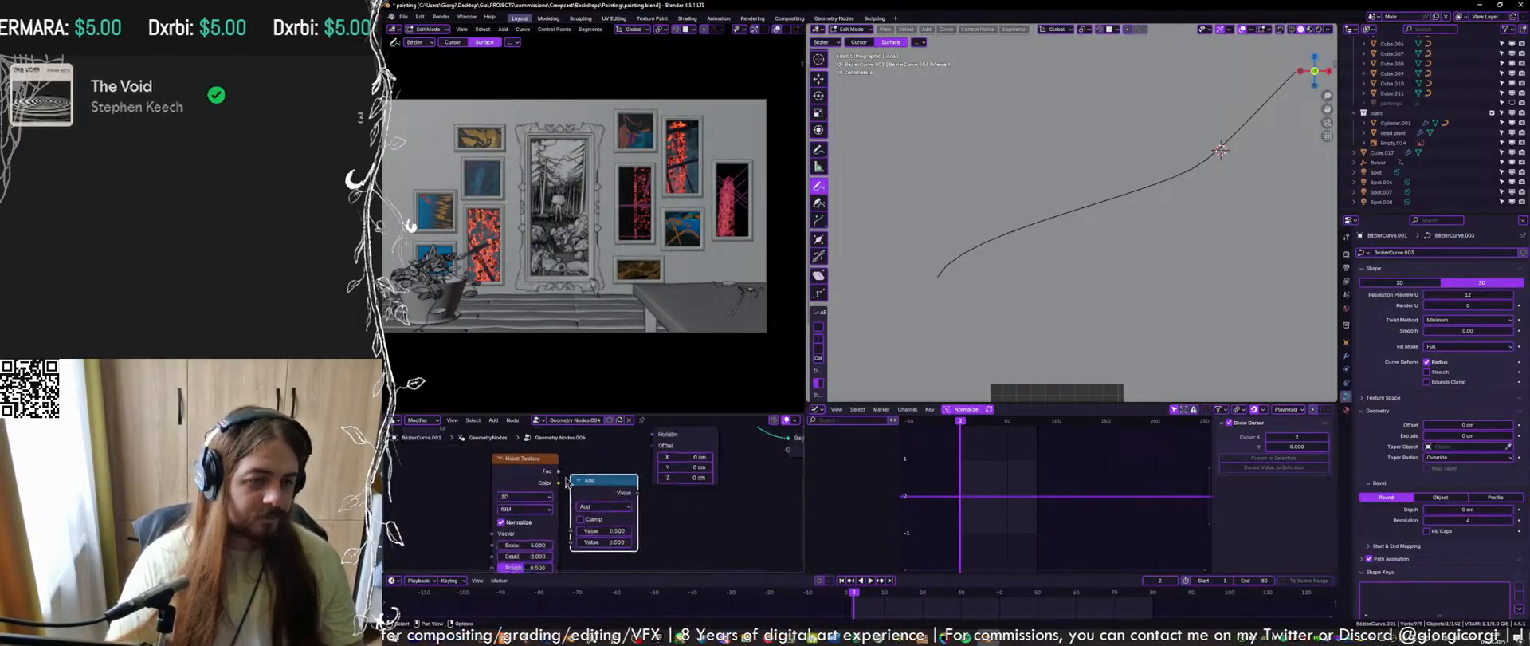
click(600, 512)
click(605, 389)
key(ctrl+s)
Route the noise through Multiply into Set Position's Offset, set the multiplier to -0.180, and save the file
drag(558, 471, 558, 481)
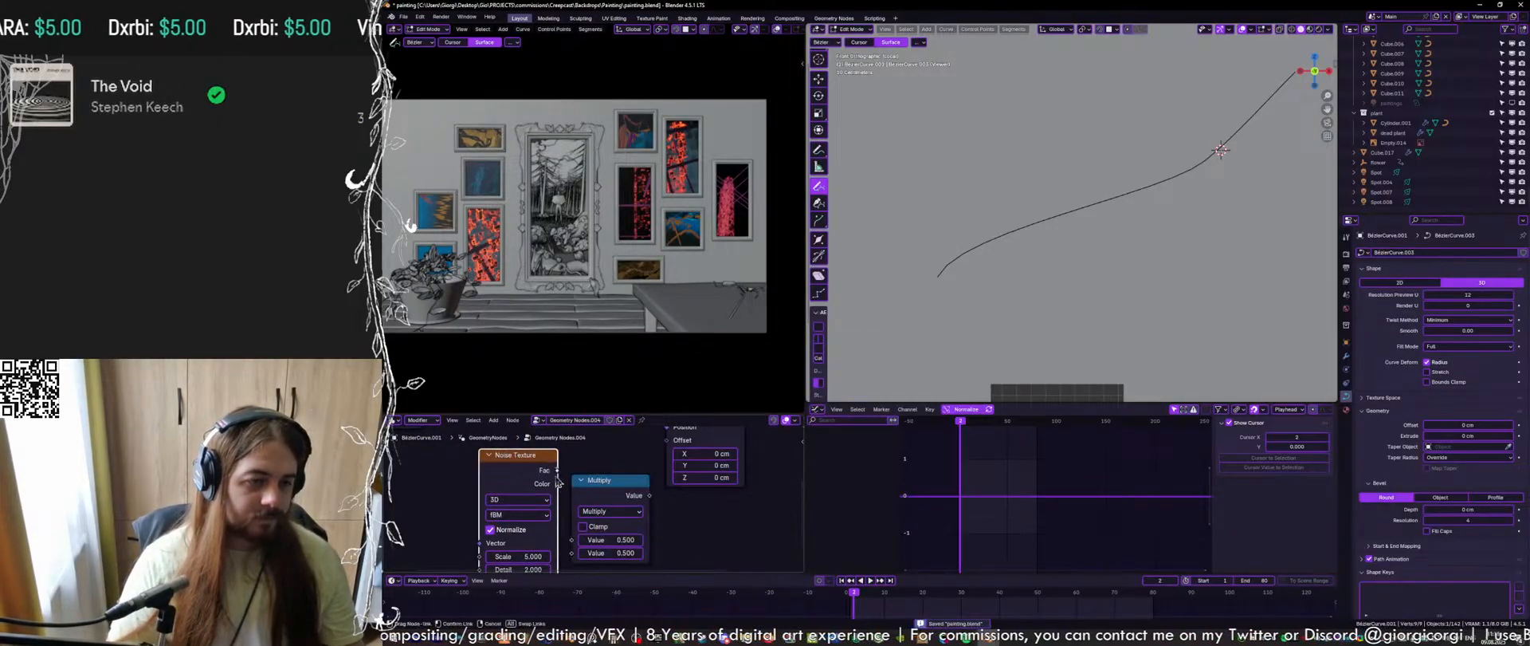
drag(578, 541, 576, 540)
drag(650, 495, 666, 440)
mouse_move(616, 556)
mouse_down()
mouse_move(578, 555)
mouse_move(606, 556)
mouse_move(591, 553)
mouse_up()
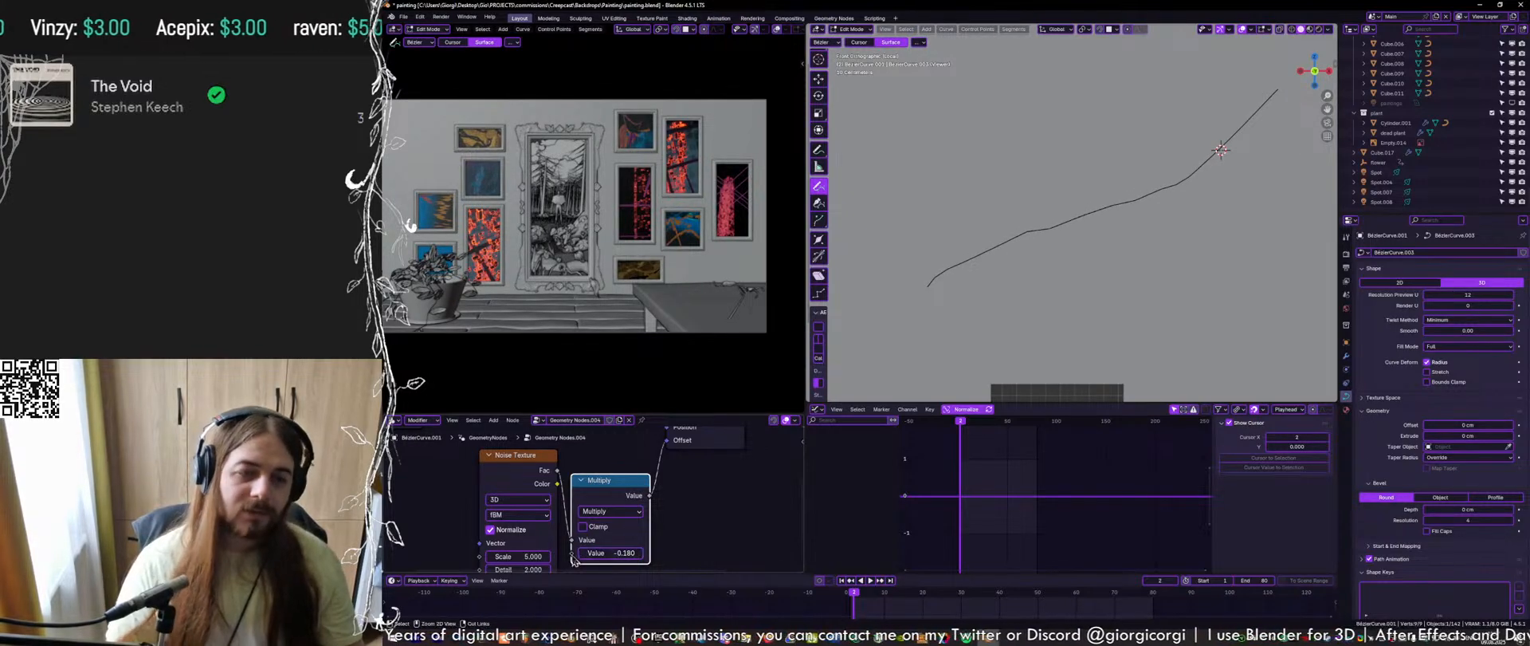
key(ctrl+s)
Try the noise's Color output with a multiplier of -0.260, and test Multiply with Clamp enabled
drag(558, 484, 560, 520)
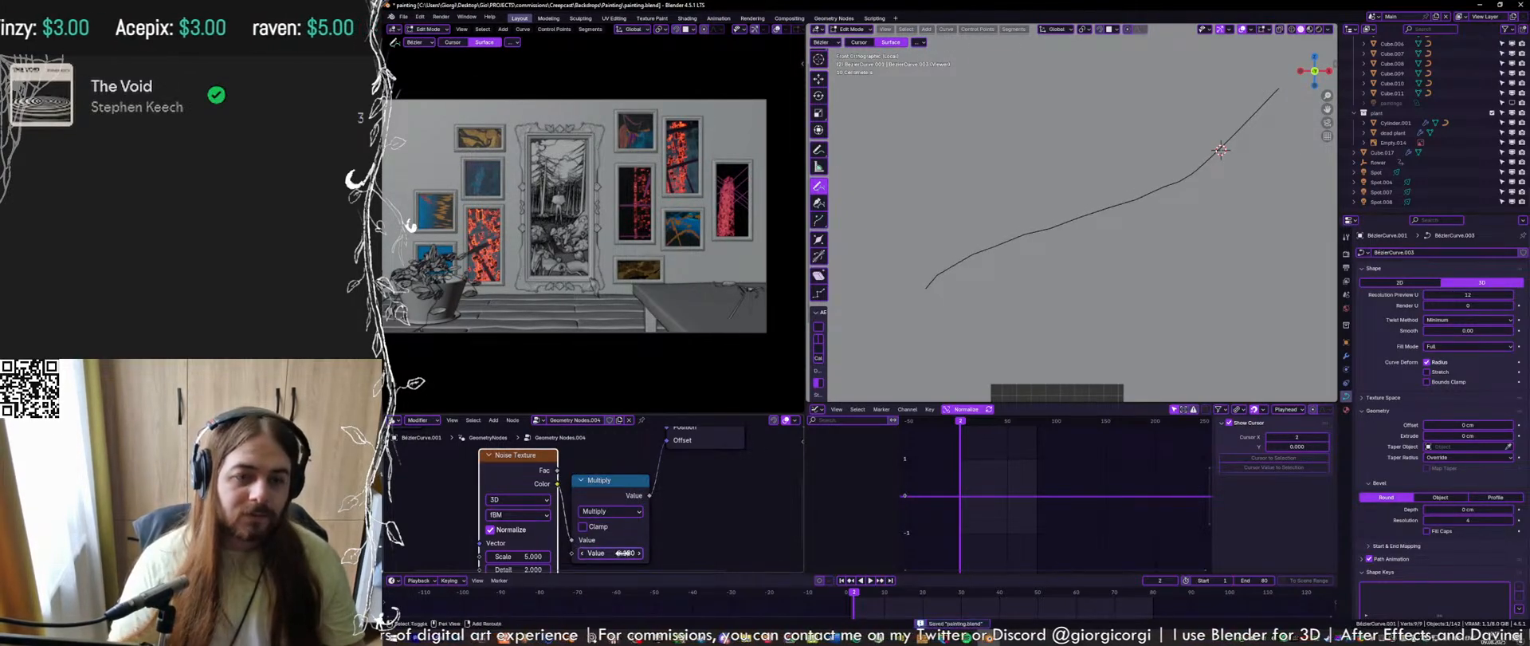
drag(623, 552, 613, 553)
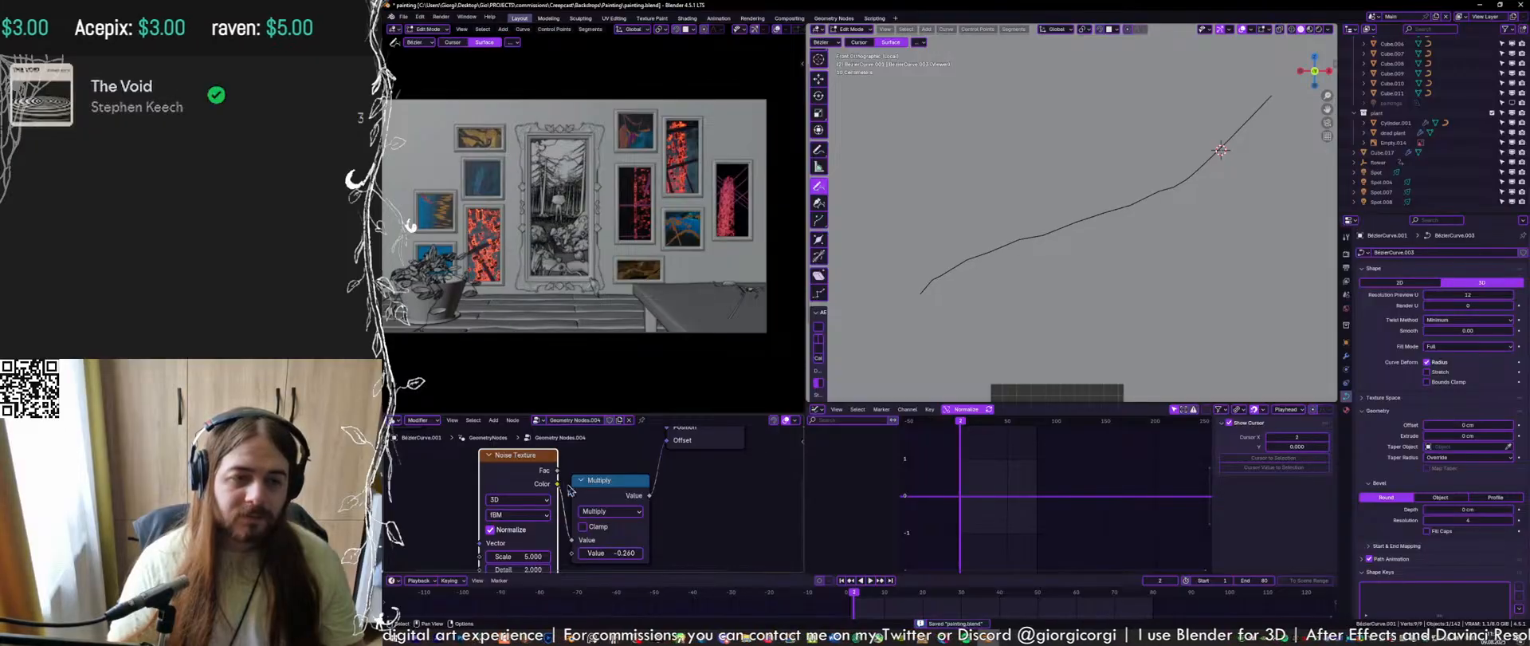
click(584, 527)
drag(602, 552, 610, 552)
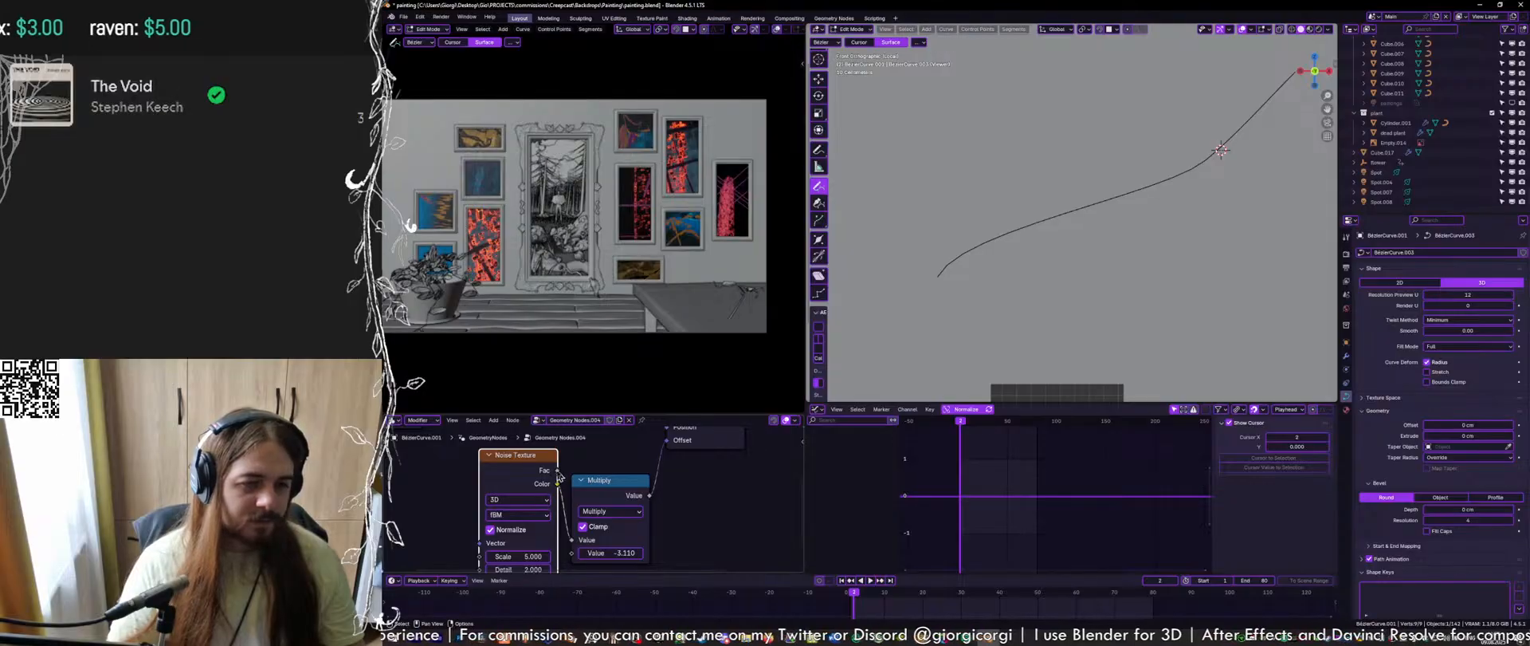
key(ctrl+s)
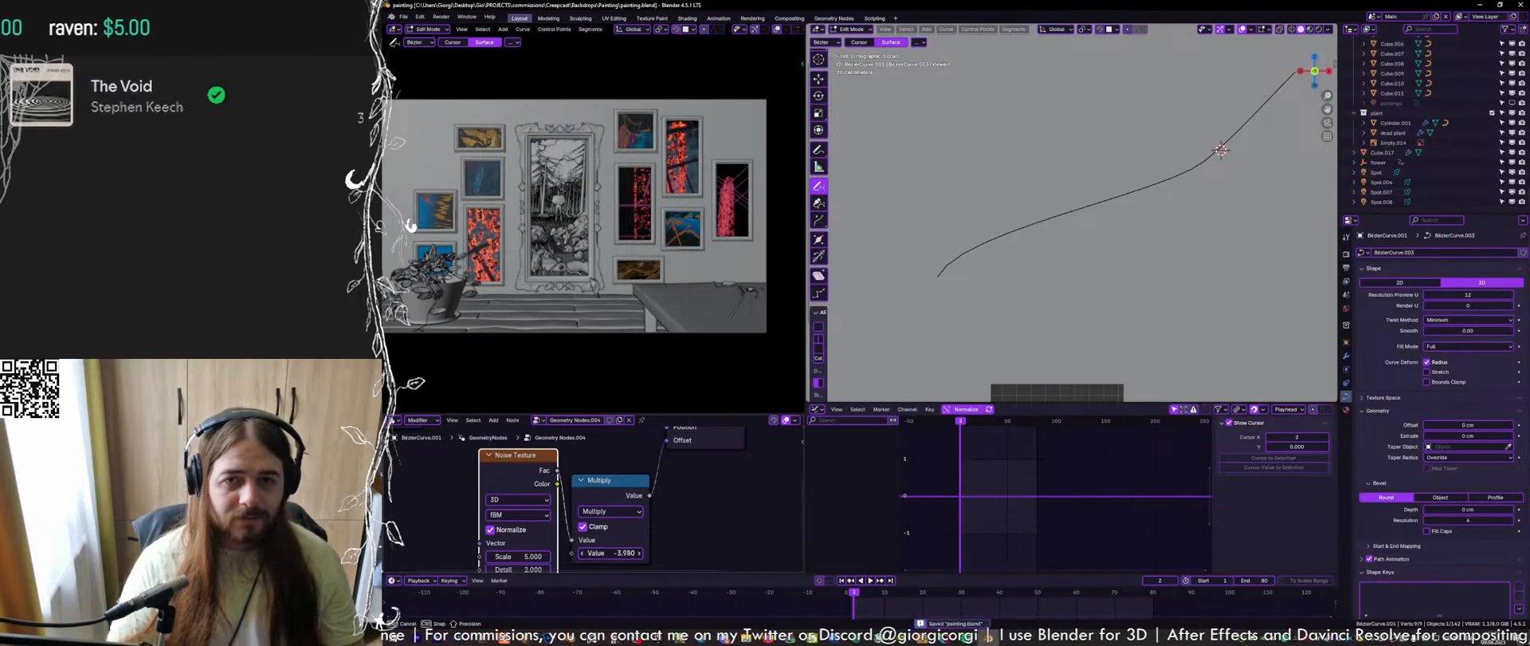
Disable Clamp on the Multiply node, set its multiplier to -0.270, and save the file
scroll(532, 489, down, 1)
drag(528, 488, 463, 520)
click(589, 525)
mouse_move(598, 549)
mouse_down()
mouse_move(641, 549)
mouse_move(606, 549)
mouse_up()
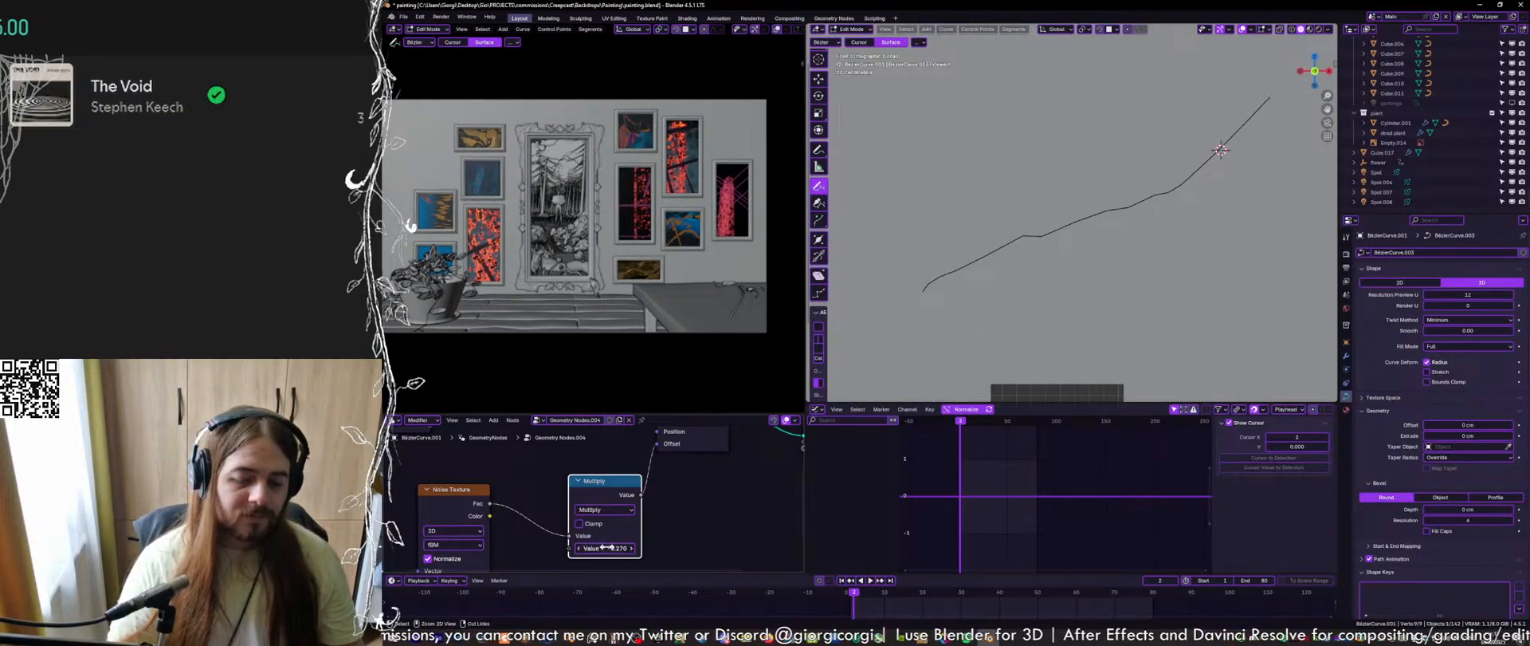
key(ctrl+s)
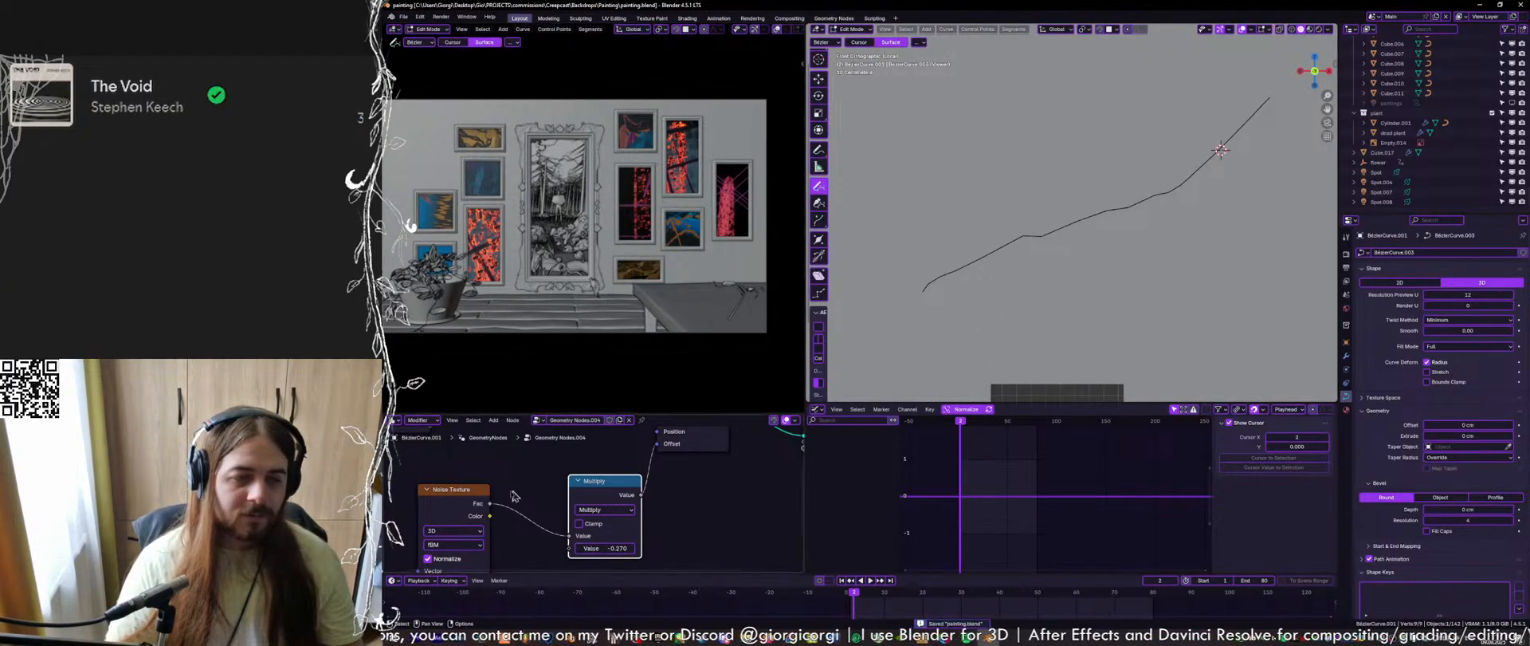
Insert a Resample Curve node in Count mode between Group Input and Curve to Mesh, spacing the nodes apart
middle_drag(568, 445, 593, 527)
scroll(580, 494, down, 3)
drag(588, 452, 620, 448)
middle_drag(556, 455, 590, 452)
key(shift+a)
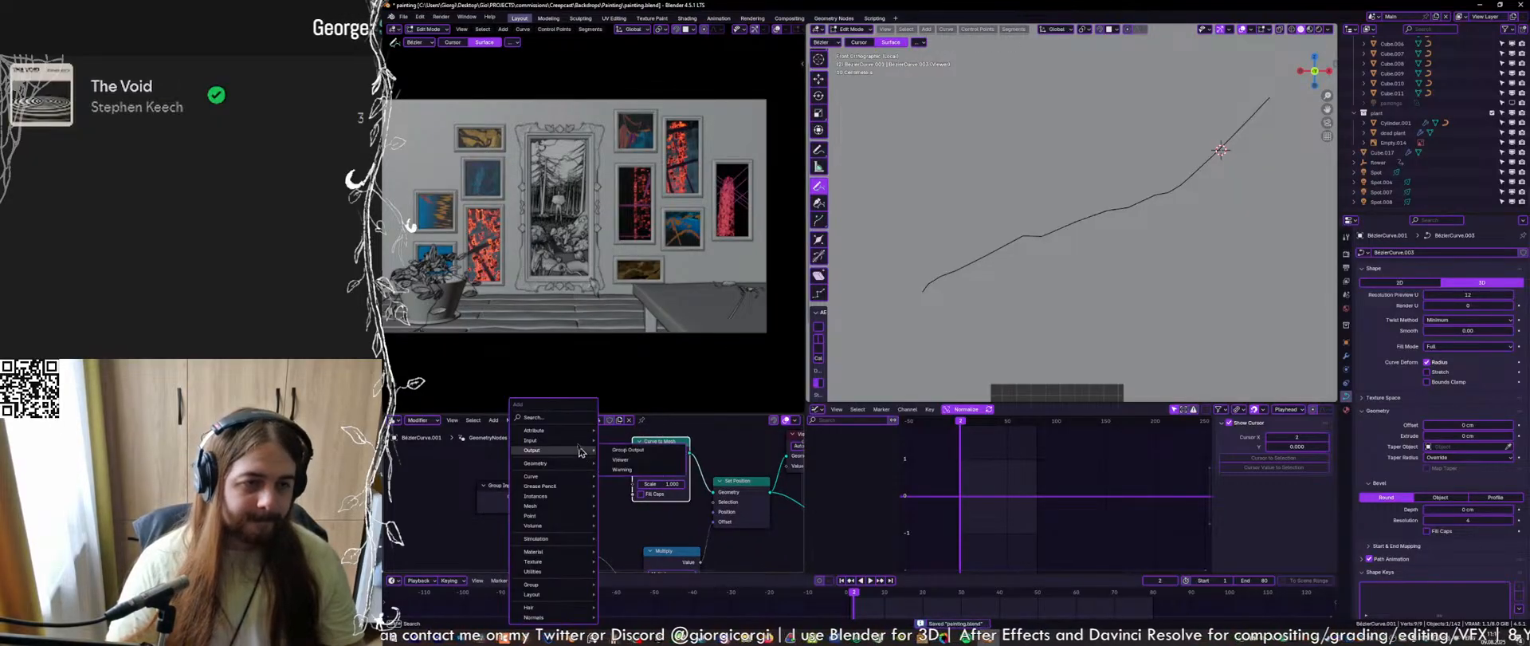
text(res)
click(657, 437)
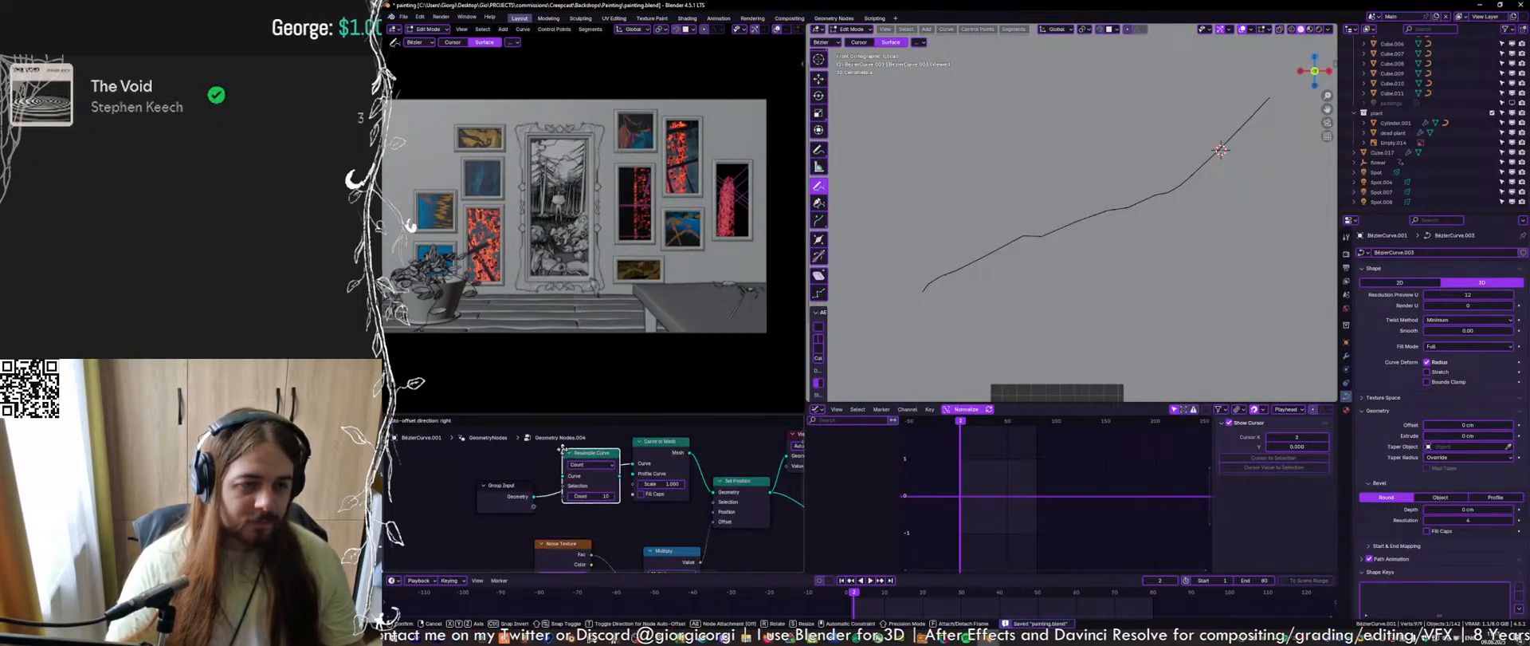
click(535, 478)
drag(515, 482, 409, 469)
drag(587, 456, 554, 462)
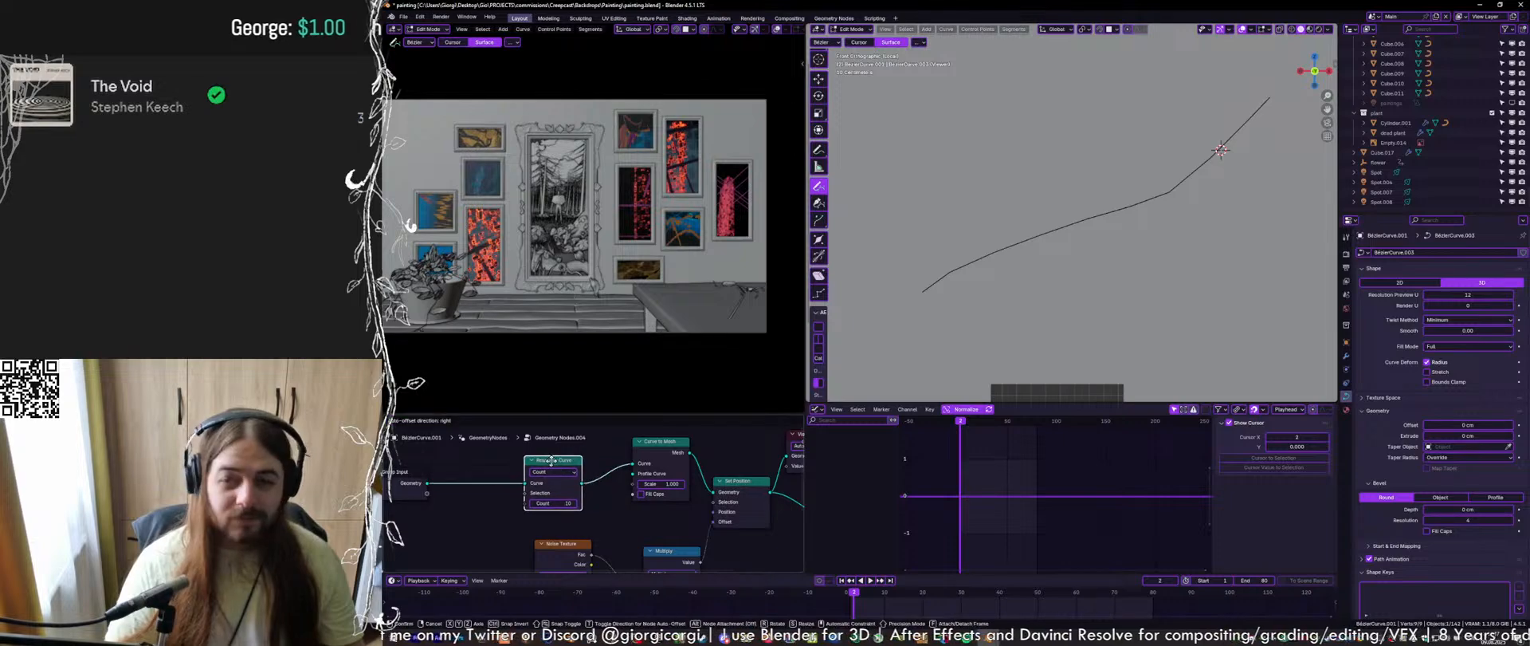
Replace the Resample Curve node with a direct link to Curve to Mesh and raise the curve's Resolution Preview U
key(x)
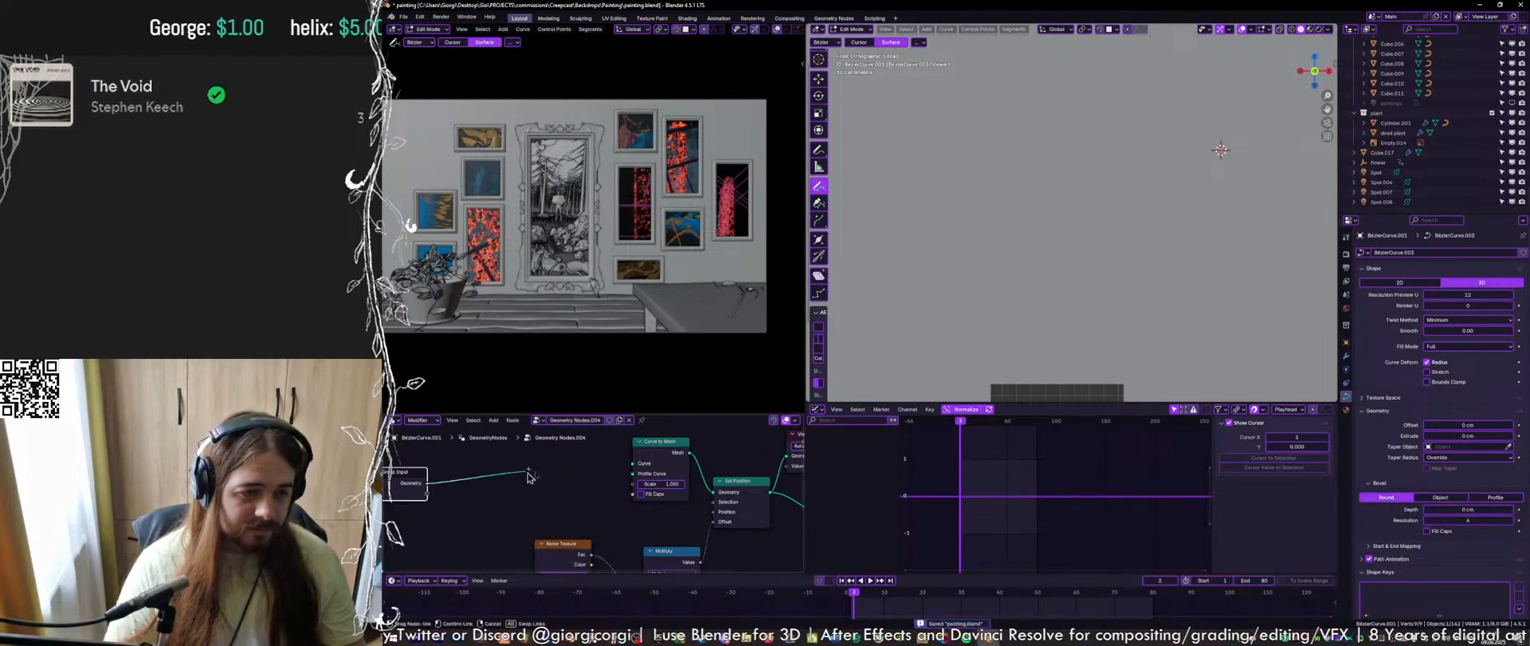
click(1510, 295)
click(1510, 295)
click(1510, 295)
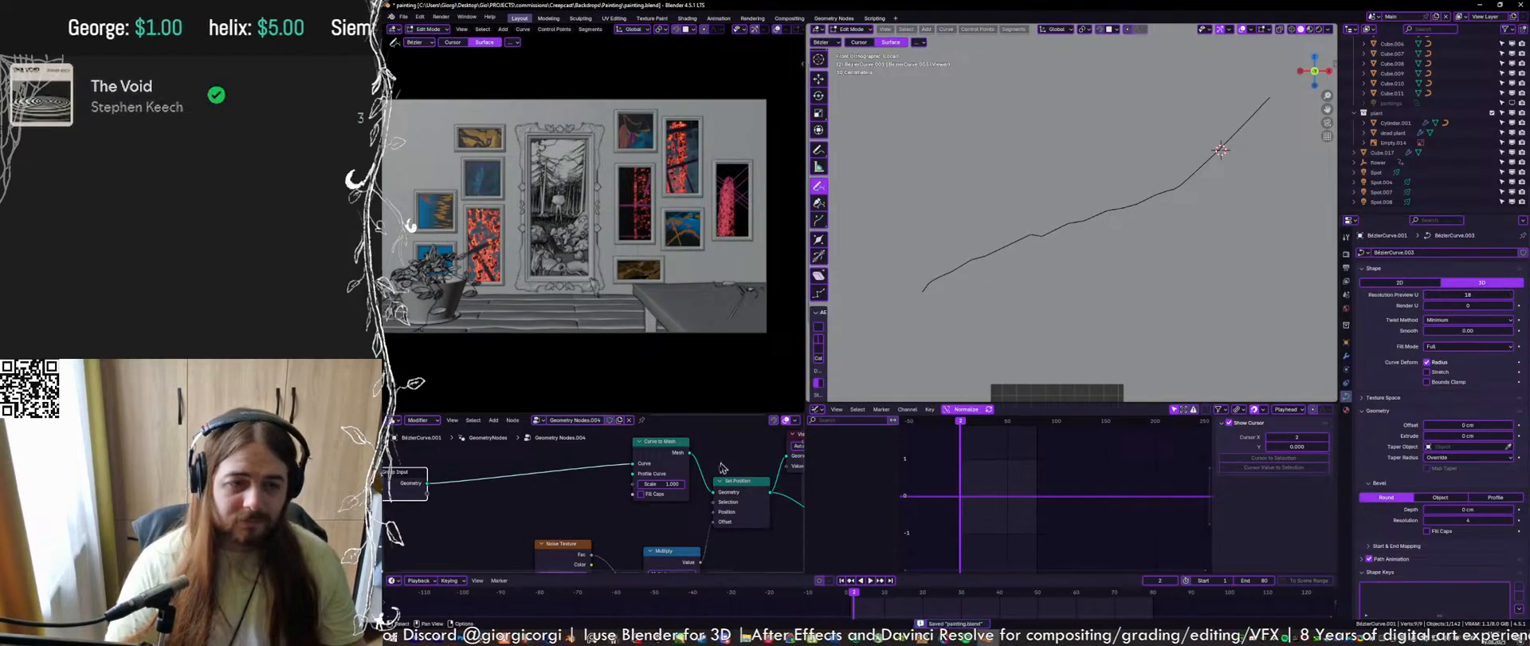
scroll(654, 526, up, 3)
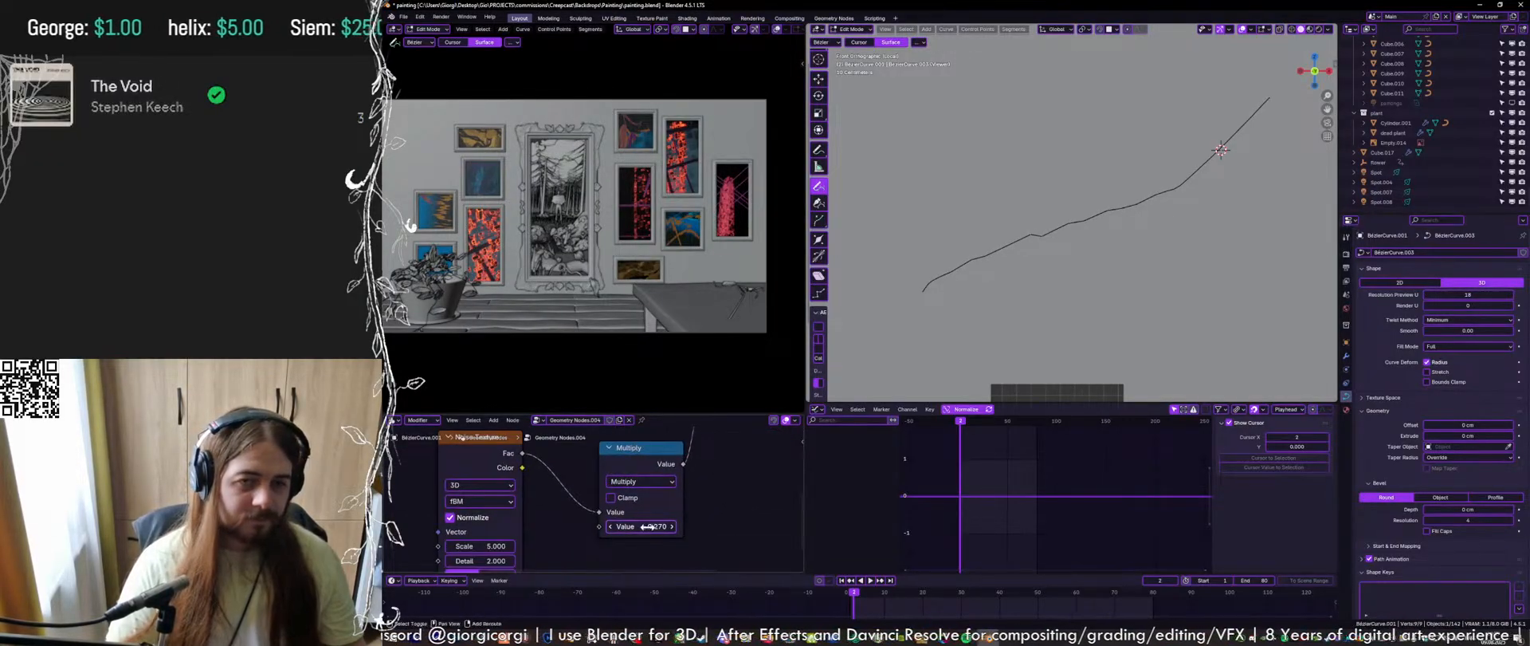
Set the Multiply node's value to -0.400, view the distorted curve from another angle, and save the file
drag(641, 526, 633, 526)
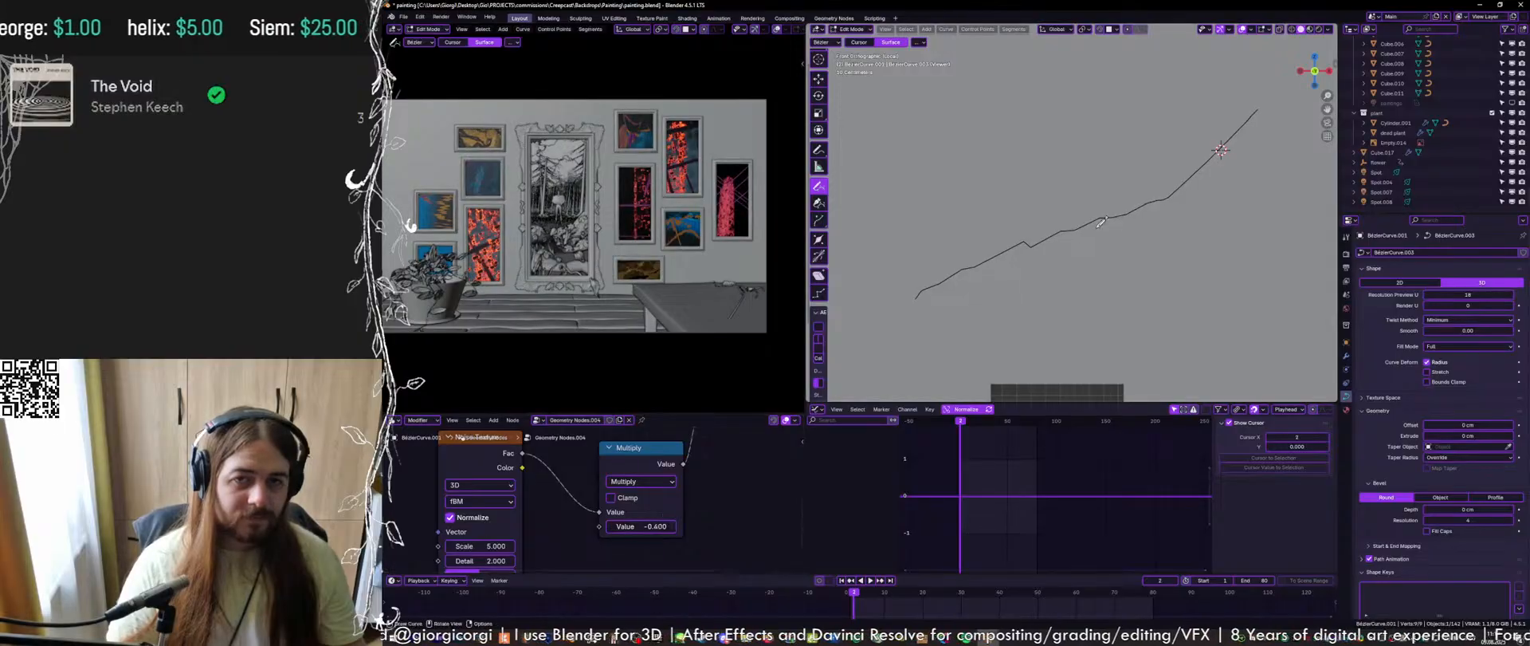
middle_drag(1133, 191, 1088, 256)
key(ctrl+s)
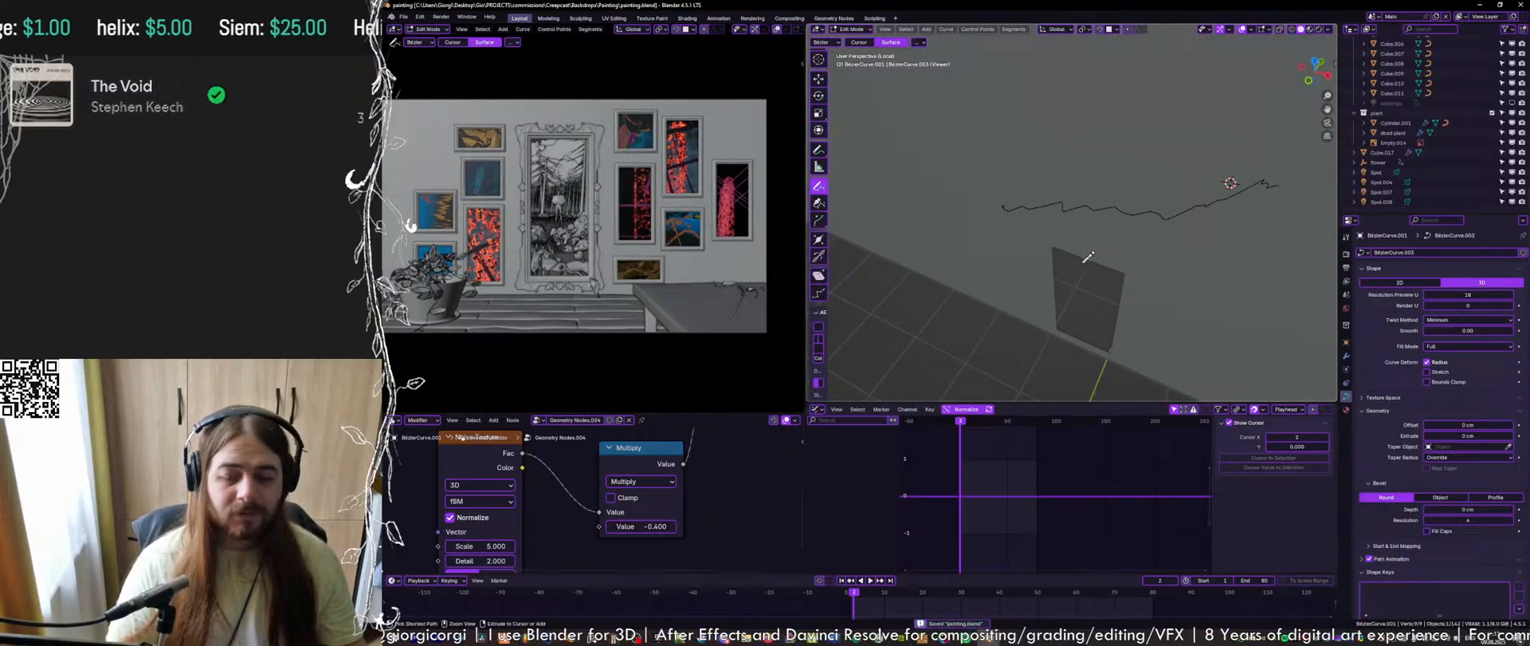
Switch to File Explorer and open the dead ivy reference photo from the Painting project's ref folder
click(751, 627)
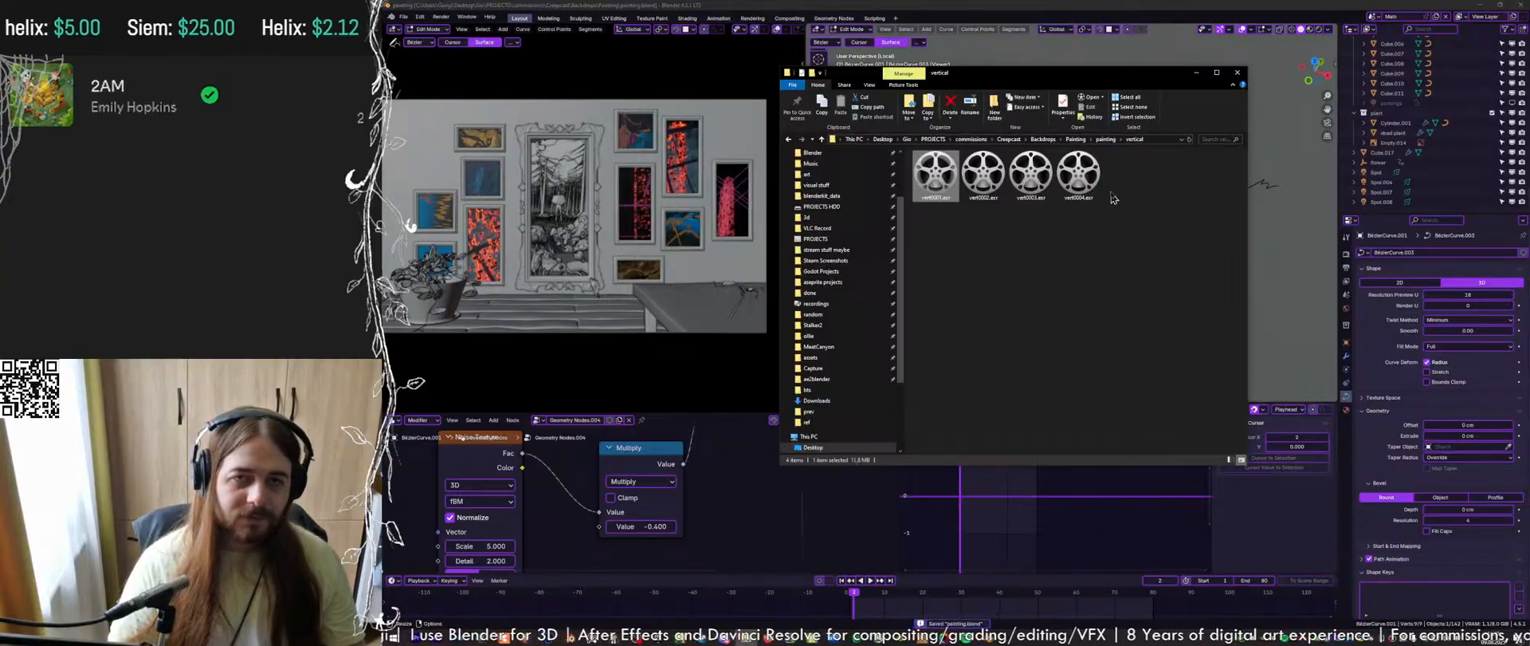
click(1105, 140)
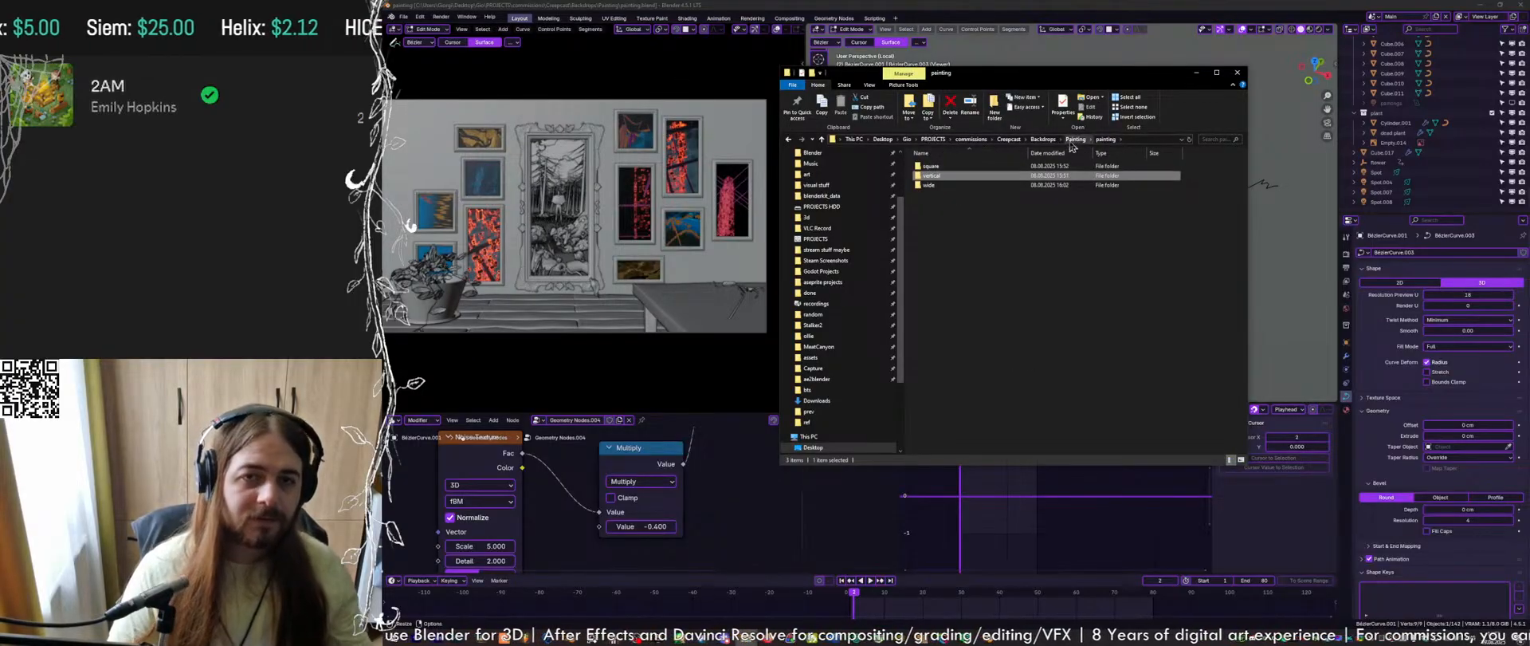
click(1075, 140)
double_click(995, 185)
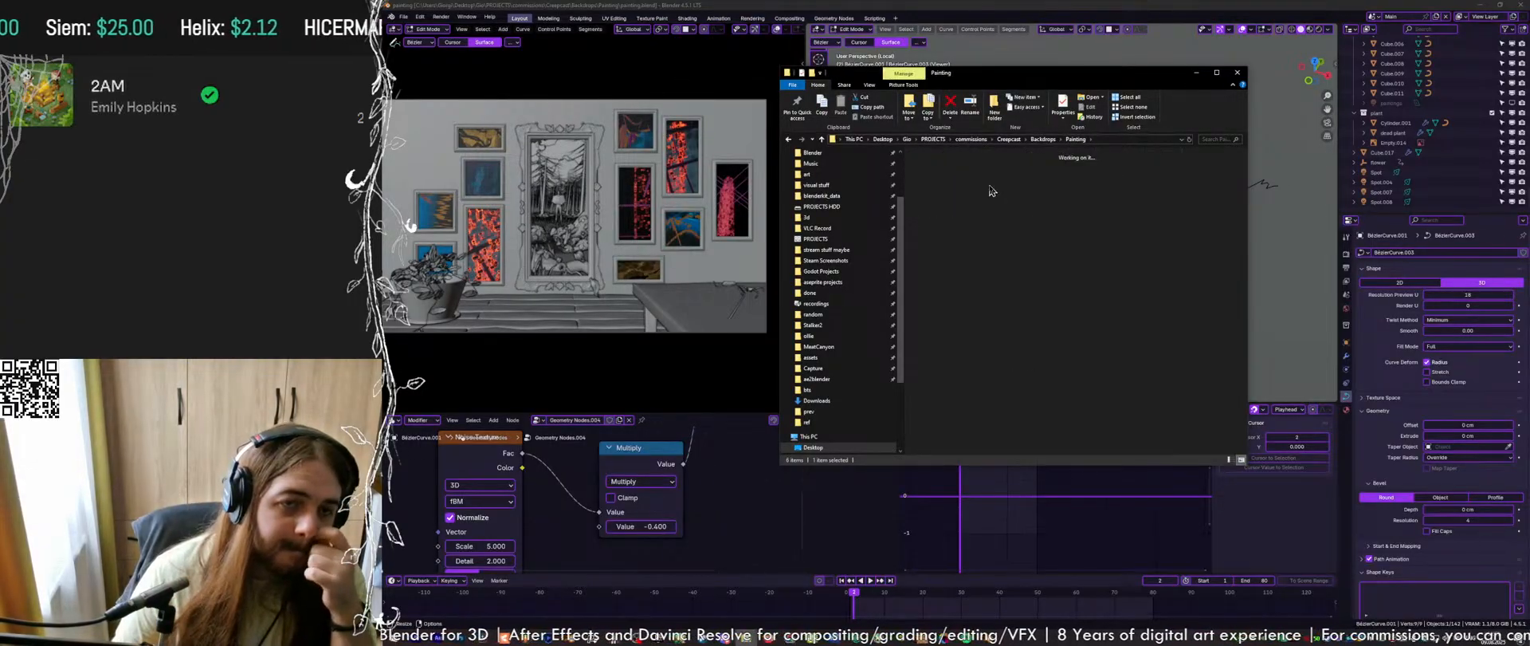
click(1164, 185)
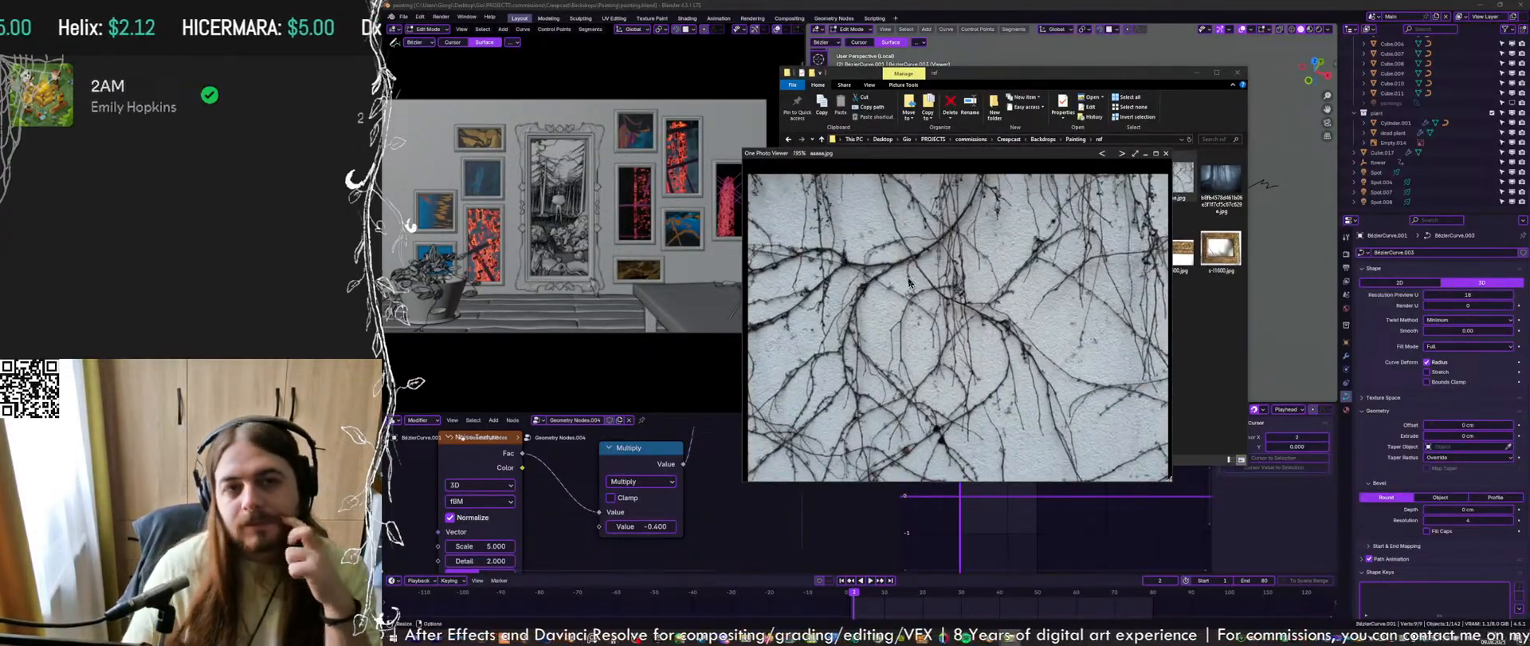
Examine the branching and small kinks of the dead ivy vines in the reference photo, and return to Blender
scroll(909, 283, up, 4)
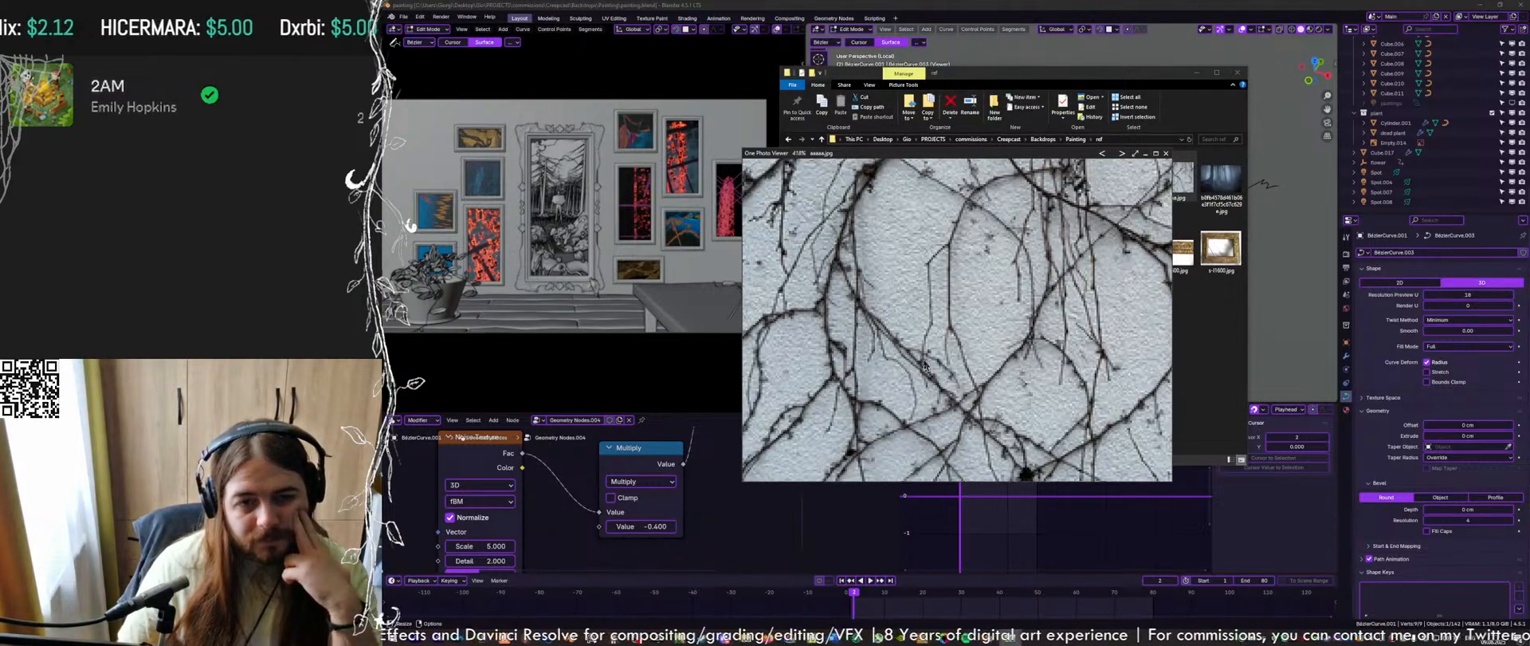
drag(1021, 339, 912, 316)
scroll(917, 316, down, 3)
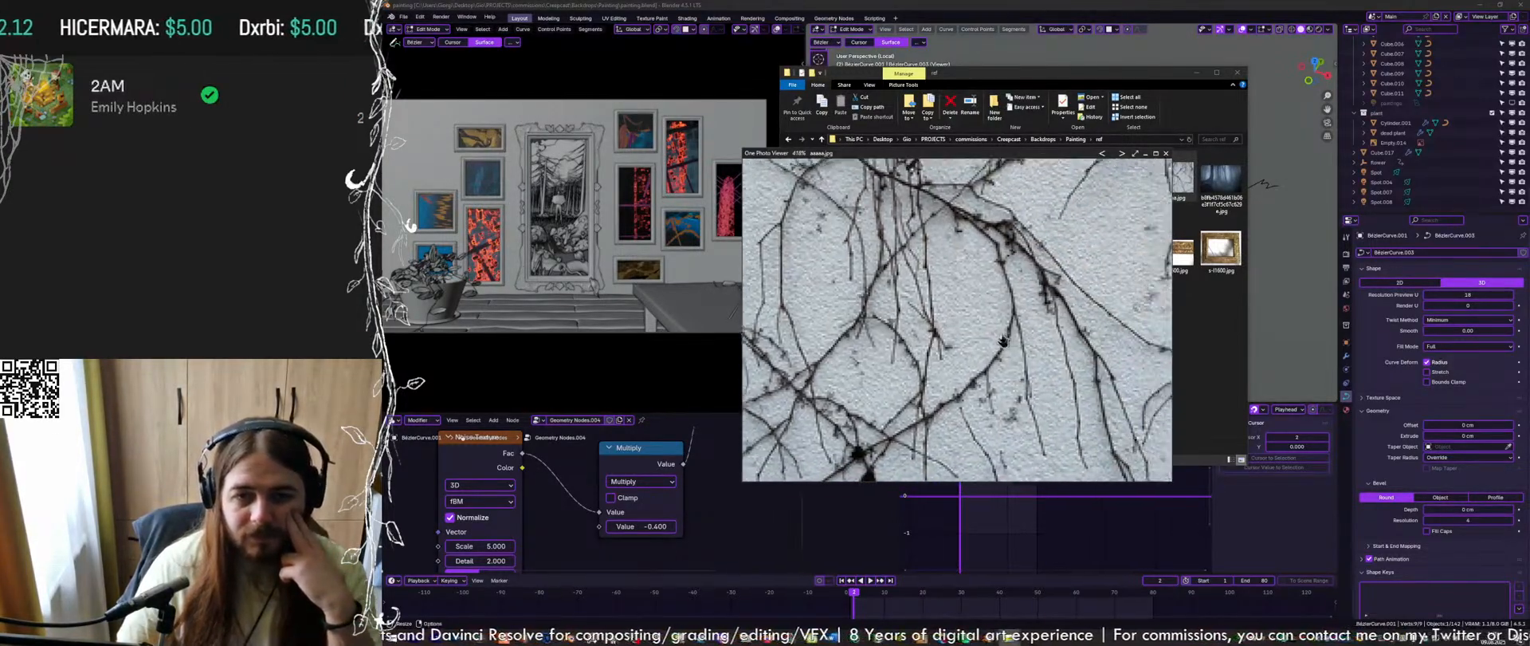
drag(1056, 275, 972, 341)
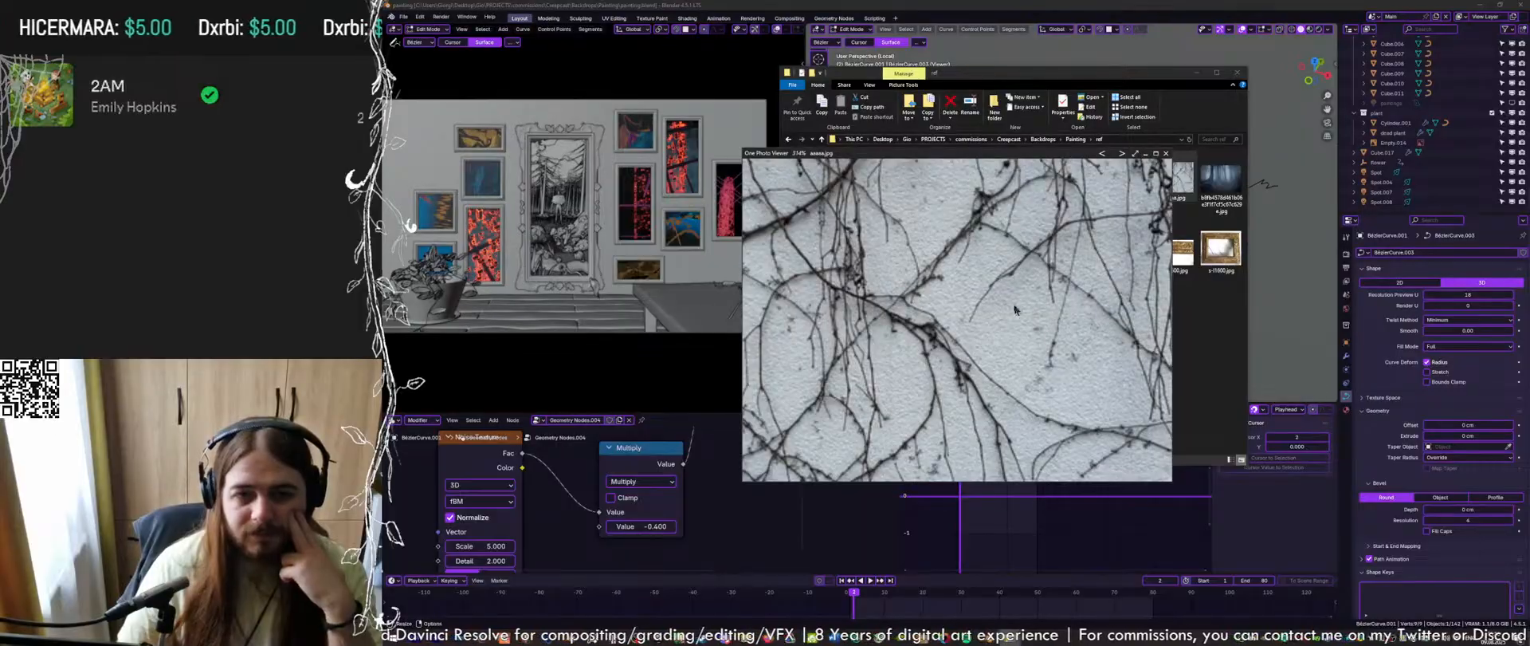
drag(1020, 271, 1054, 302)
scroll(1054, 302, up, 6)
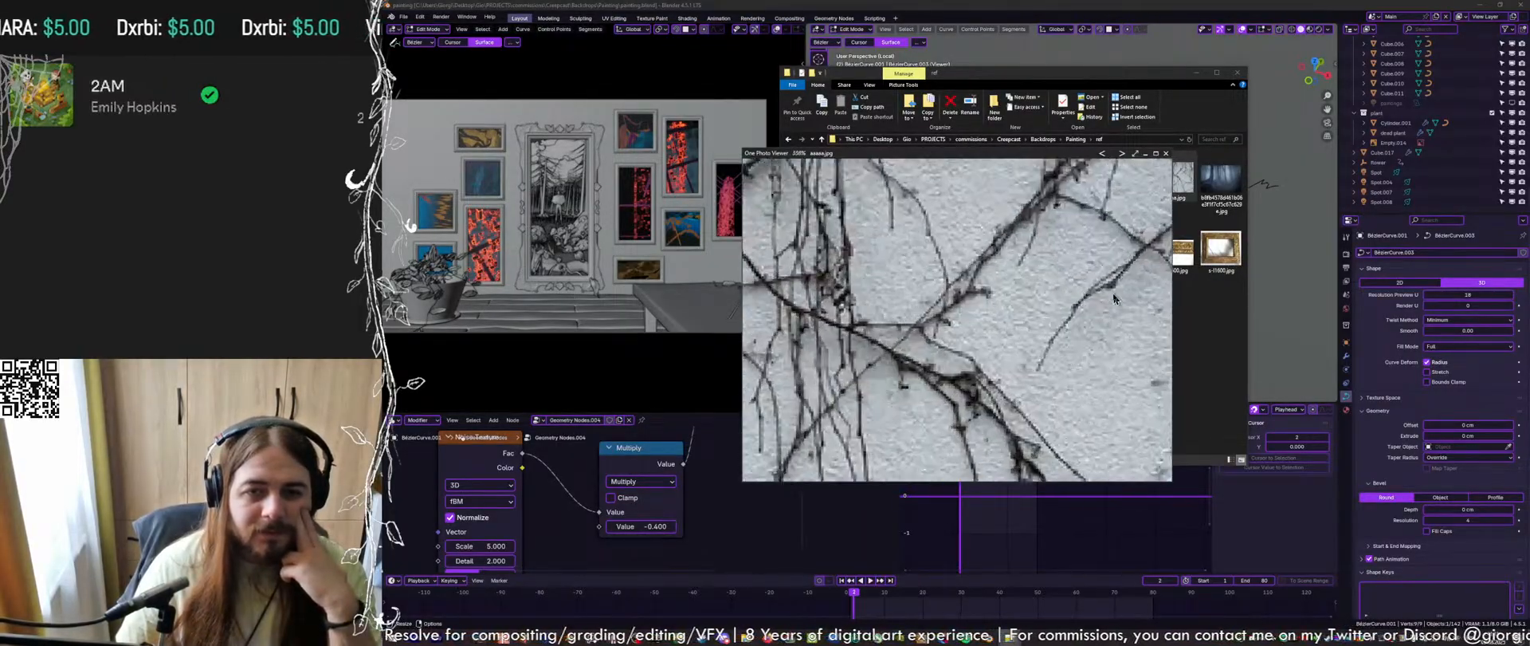
scroll(1114, 298, up, 1)
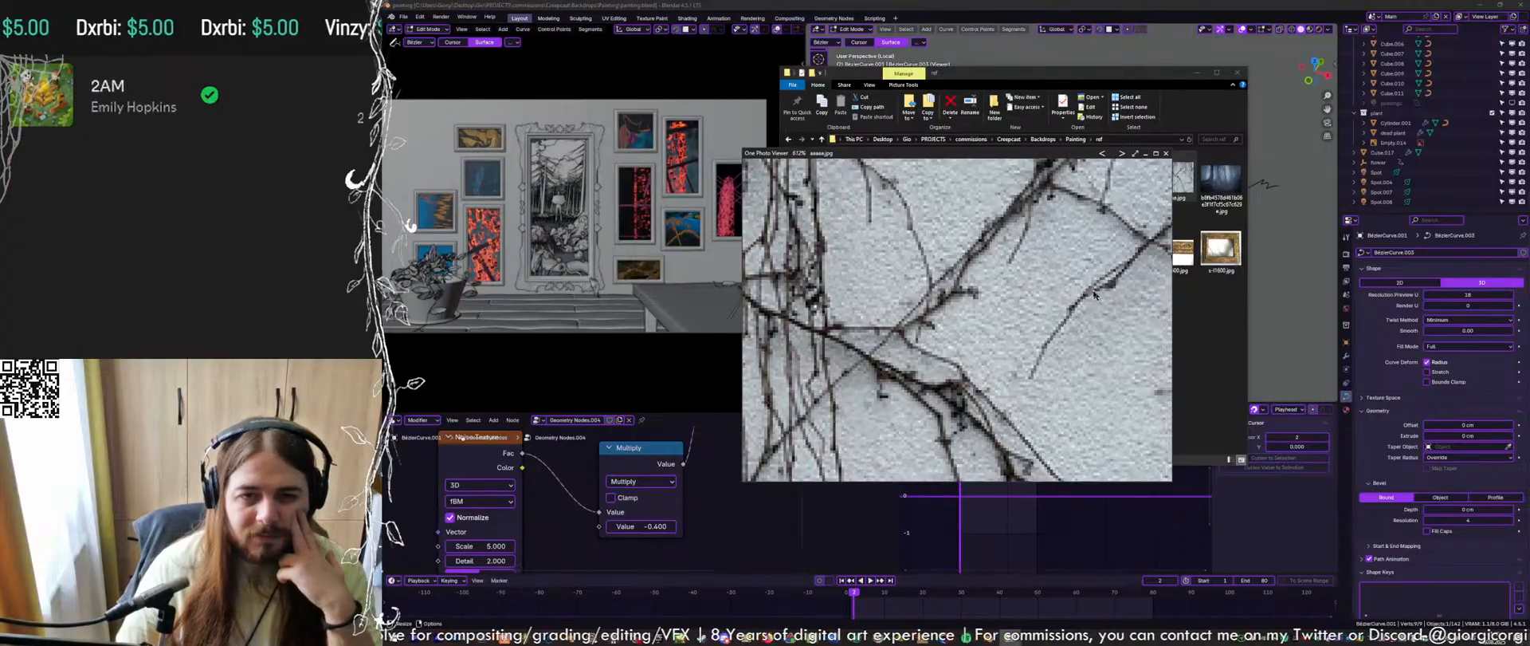
drag(988, 339, 1132, 205)
drag(894, 461, 939, 369)
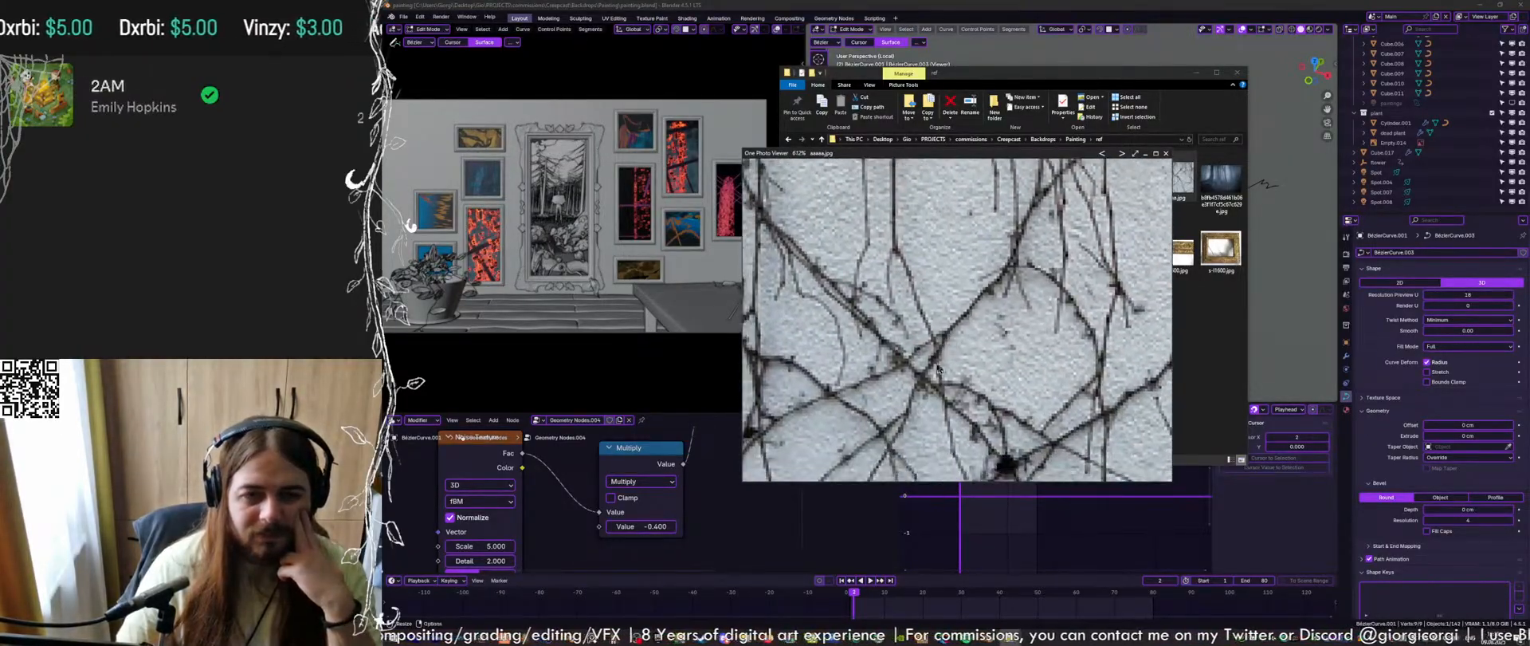
scroll(933, 343, down, 5)
drag(813, 248, 844, 318)
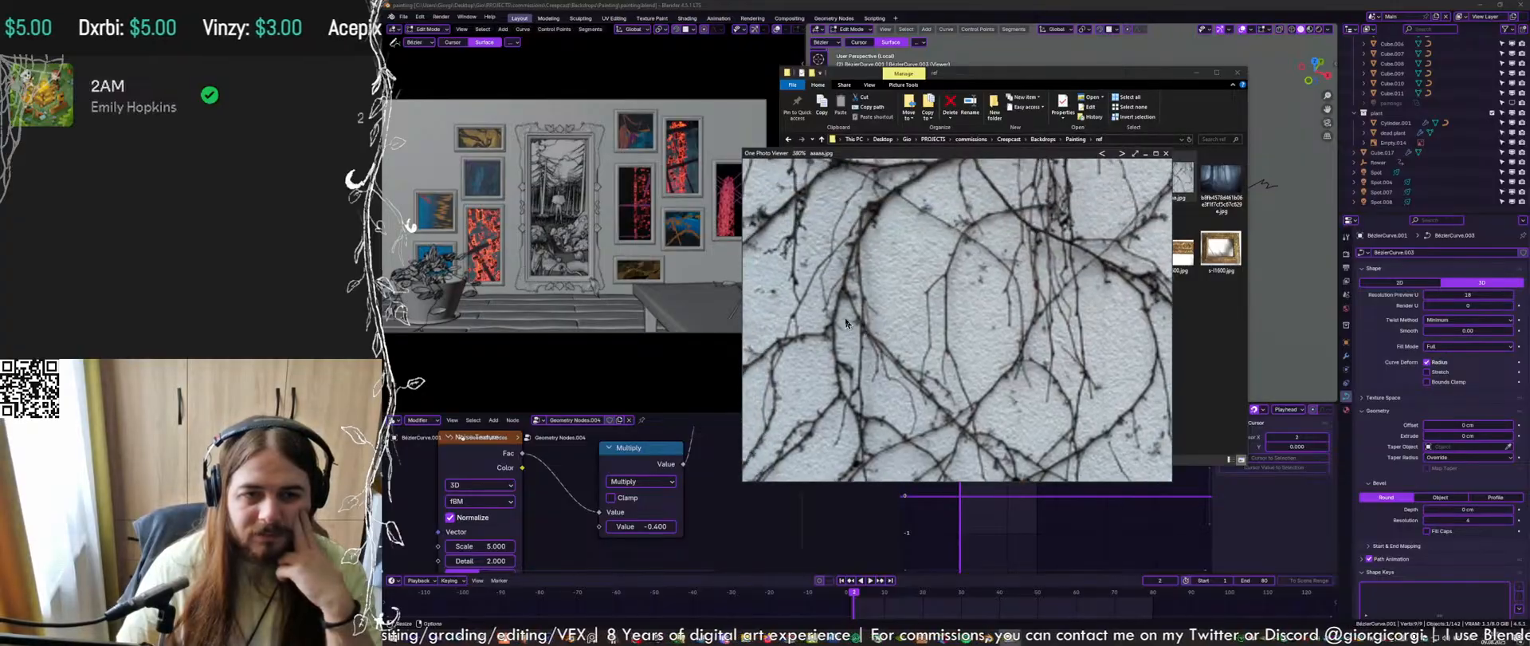
drag(842, 399, 875, 349)
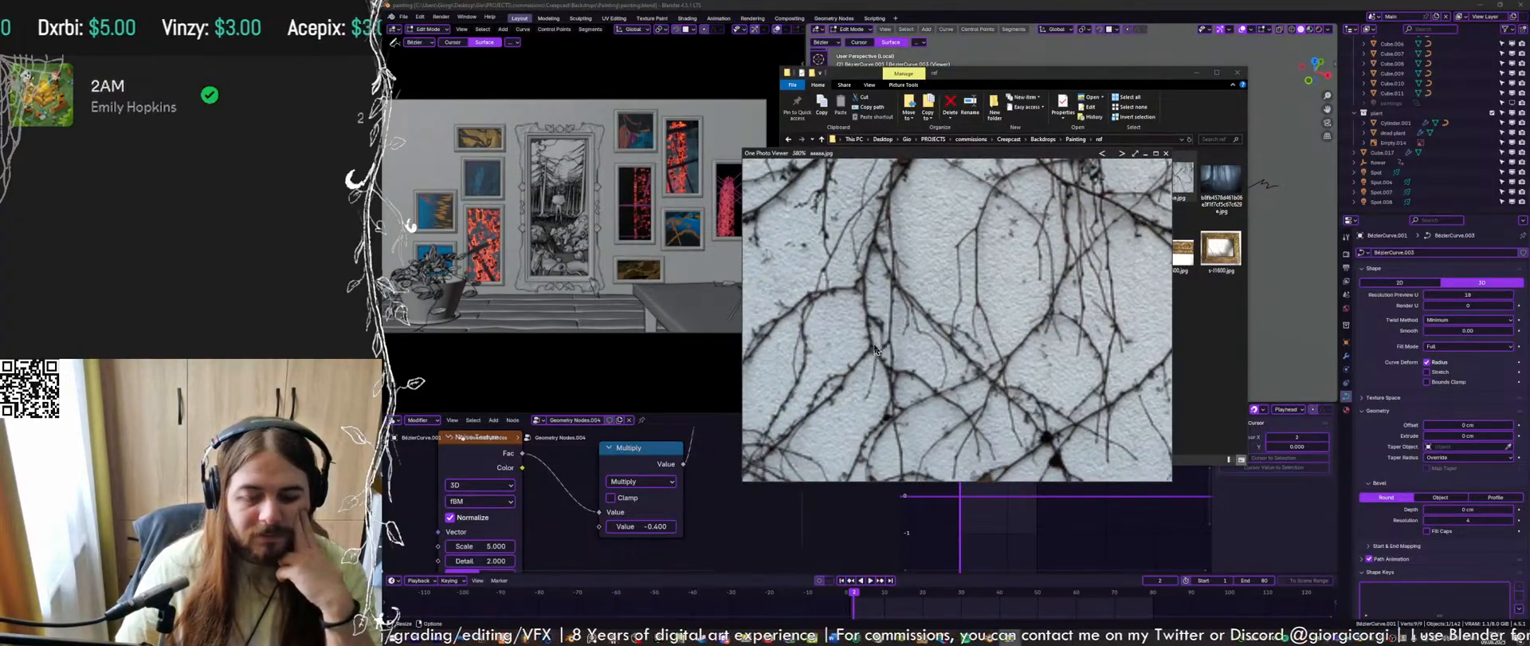
click(1166, 154)
key(alt+Tab)
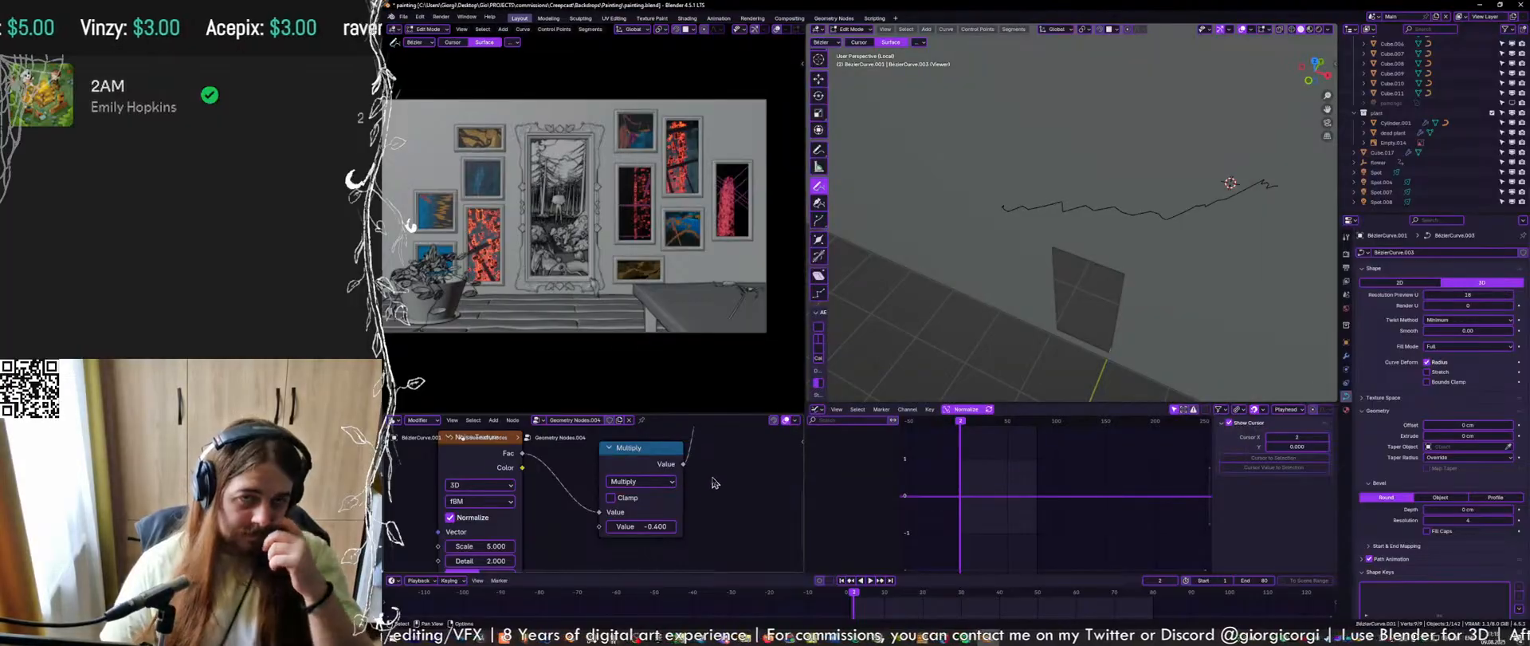
Set the Multiply node's value to -0.280 and check the vine's shape against the wall
scroll(695, 464, down, 3)
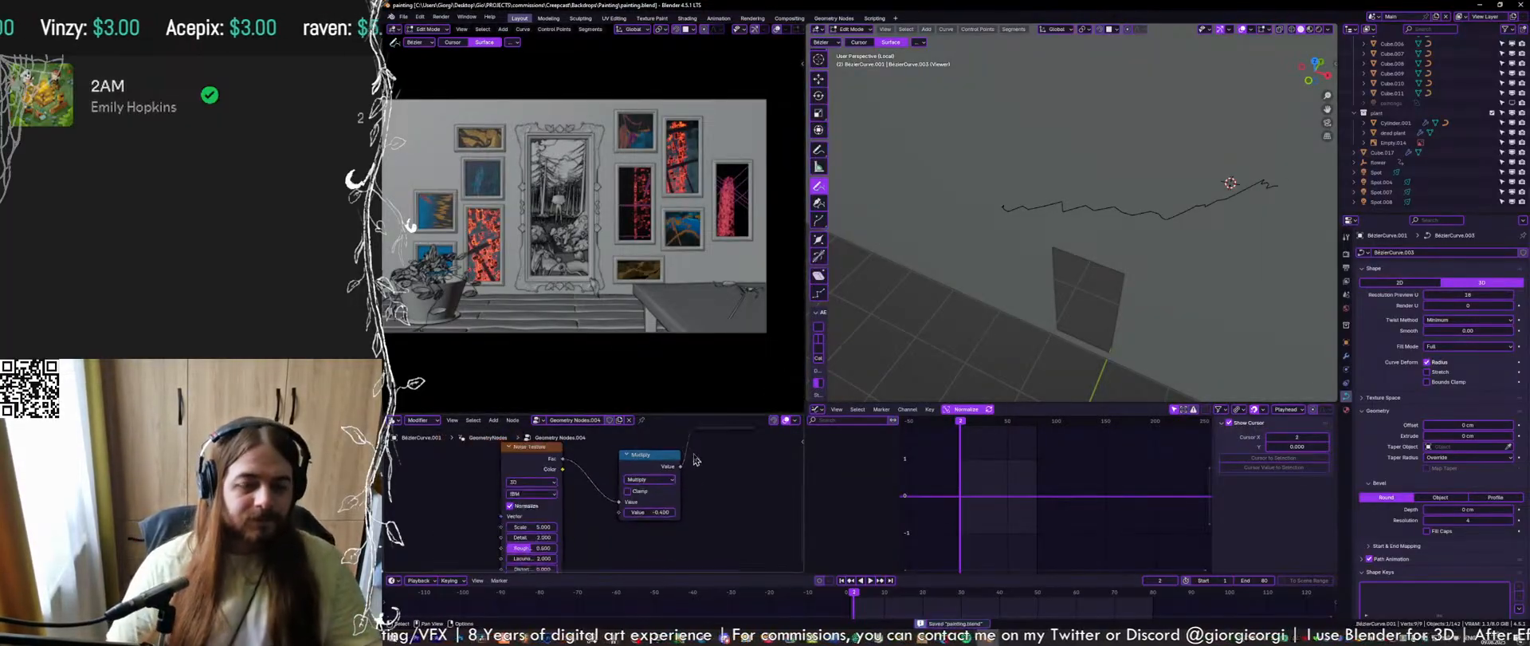
middle_drag(703, 448, 634, 514)
scroll(605, 469, up, 1)
scroll(621, 470, up, 4)
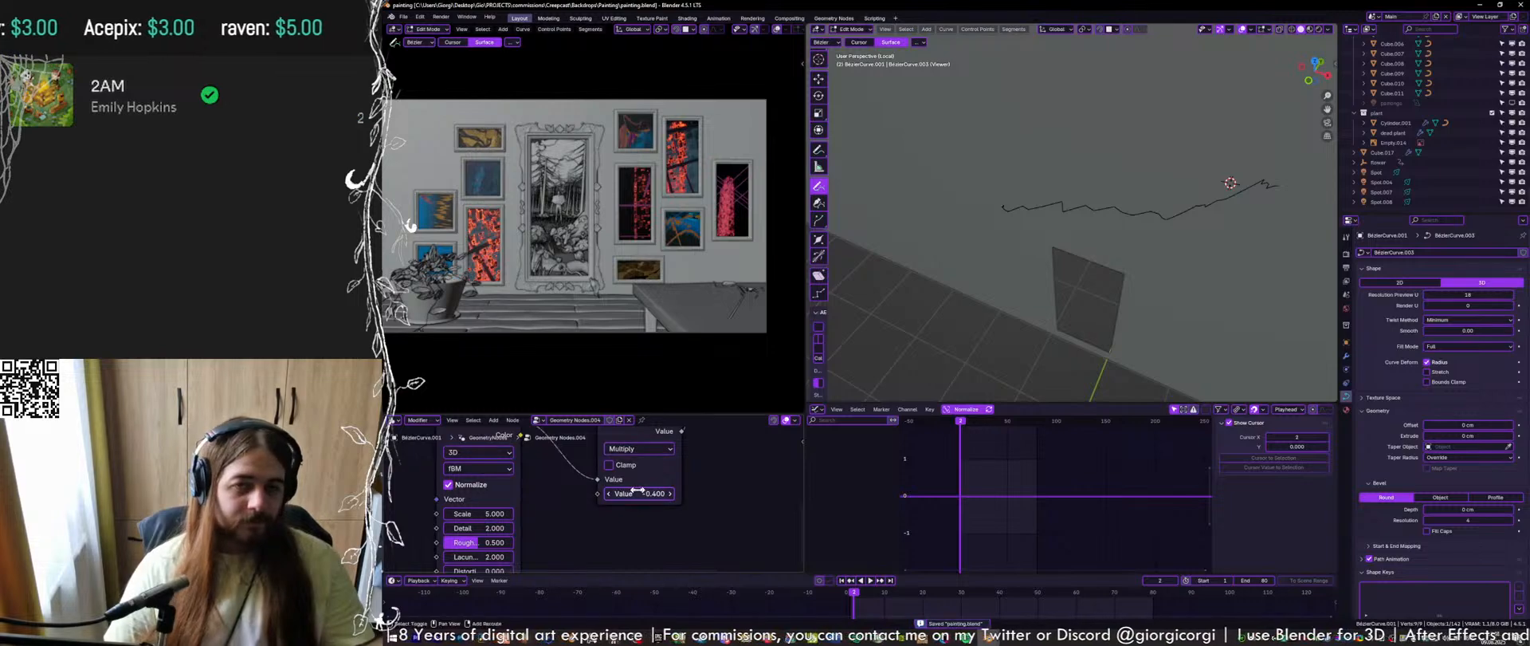
drag(638, 492, 614, 493)
middle_drag(1156, 200, 1110, 186)
scroll(703, 505, down, 5)
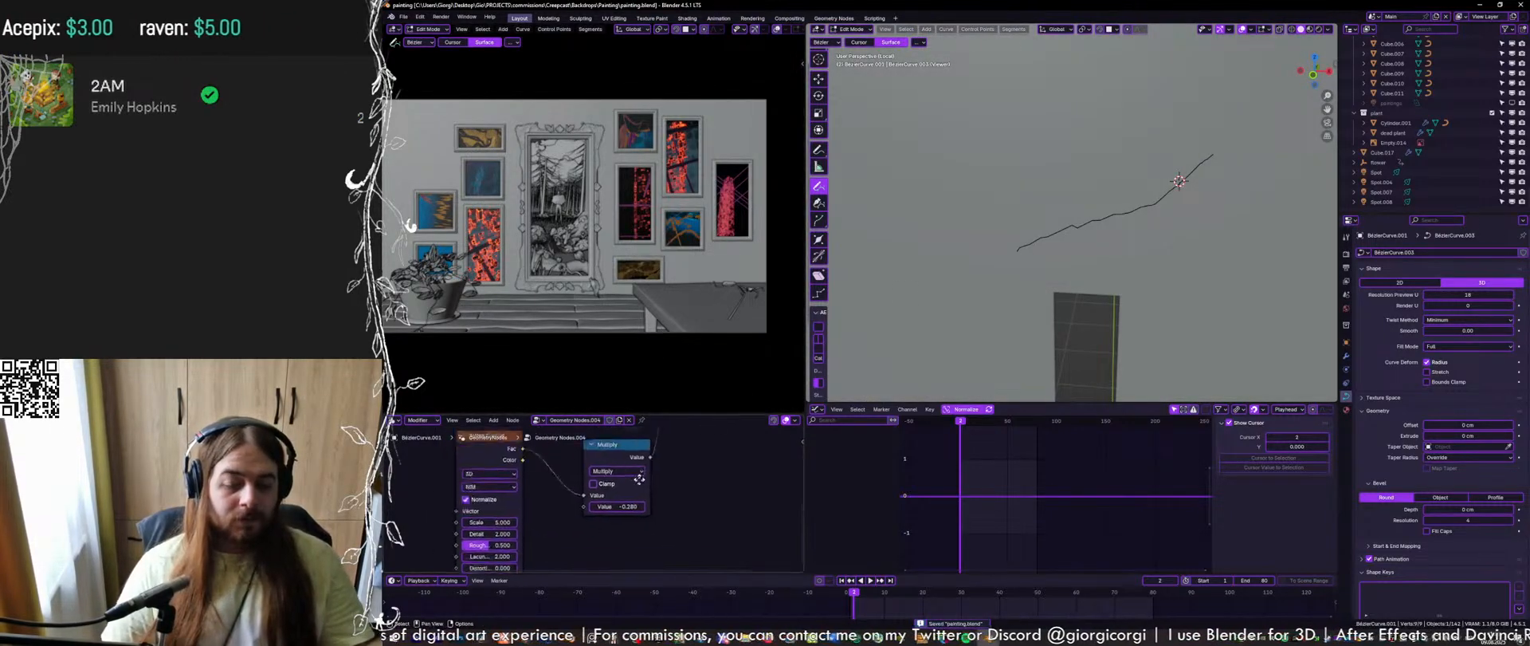
Space out the Curve to Mesh, Group Output and Viewer nodes around Set Position, and save the file
scroll(640, 524, down, 2)
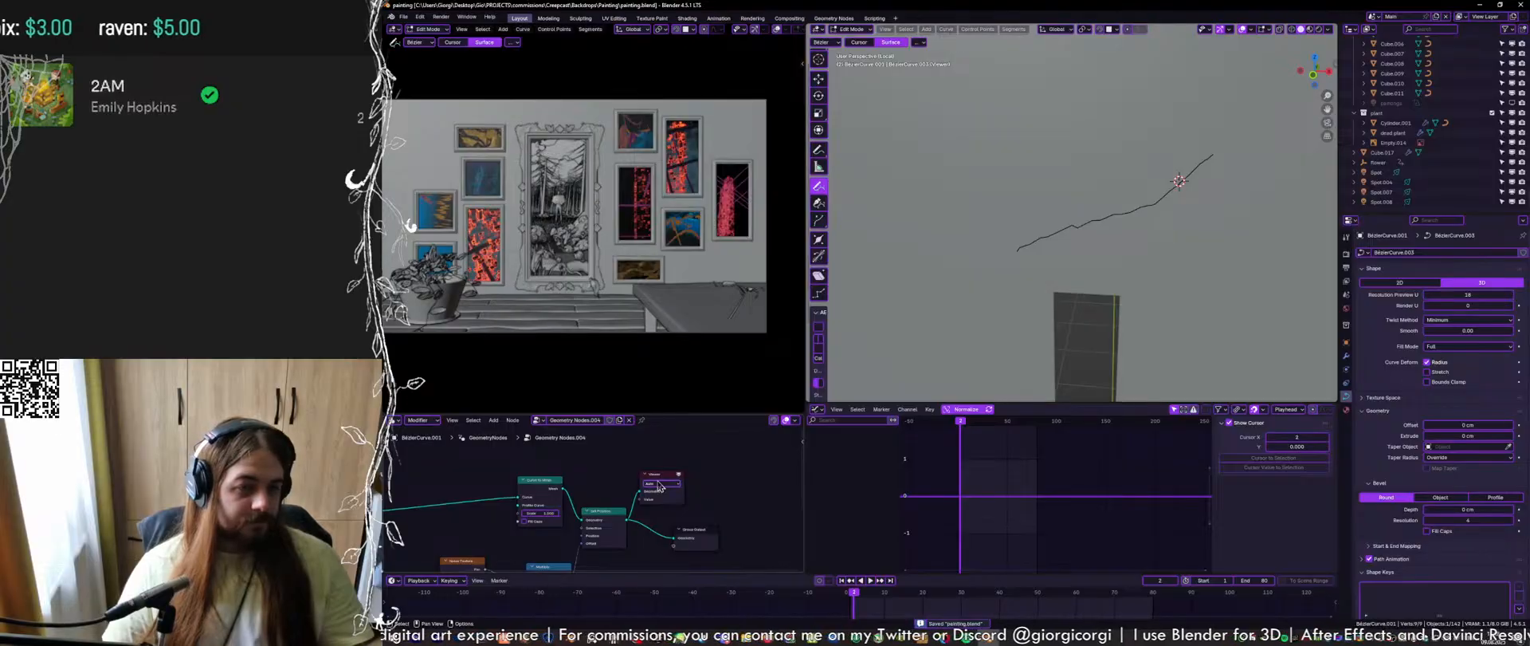
scroll(601, 507, up, 3)
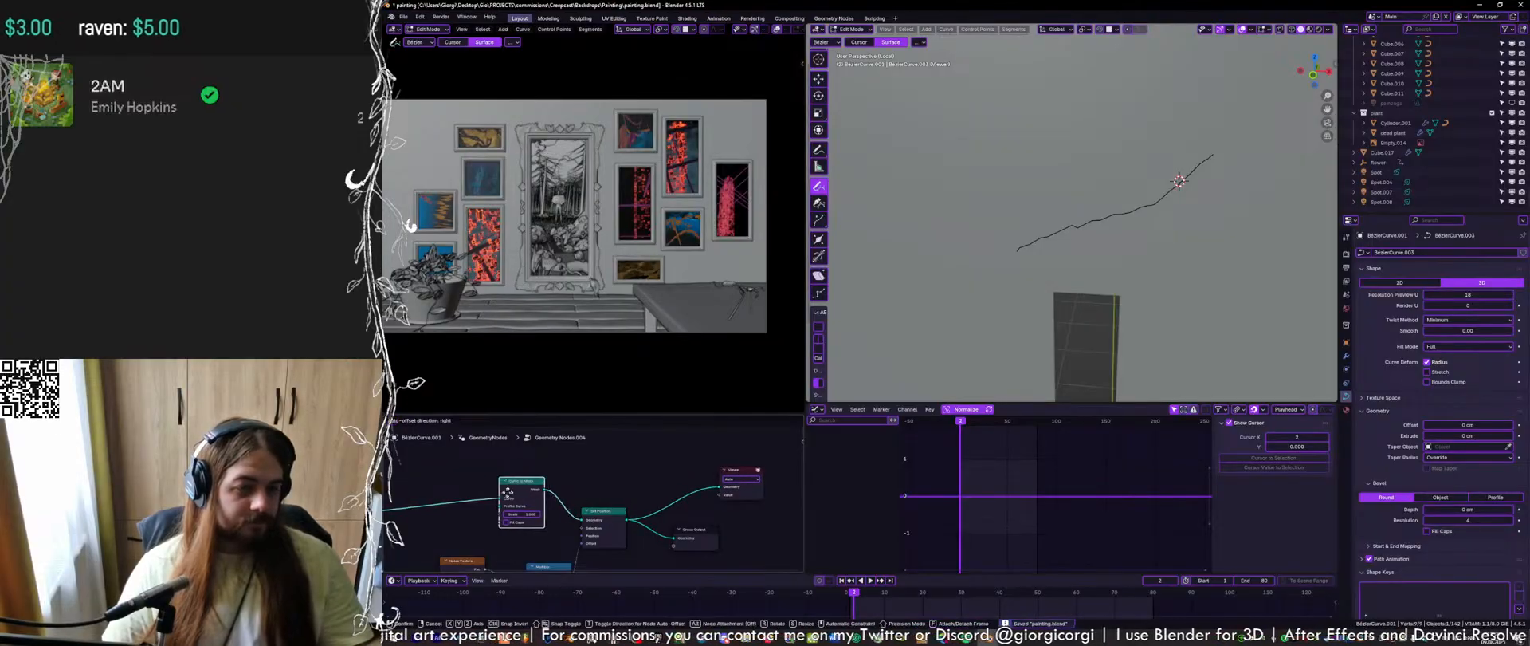
click(606, 519)
scroll(613, 510, down, 1)
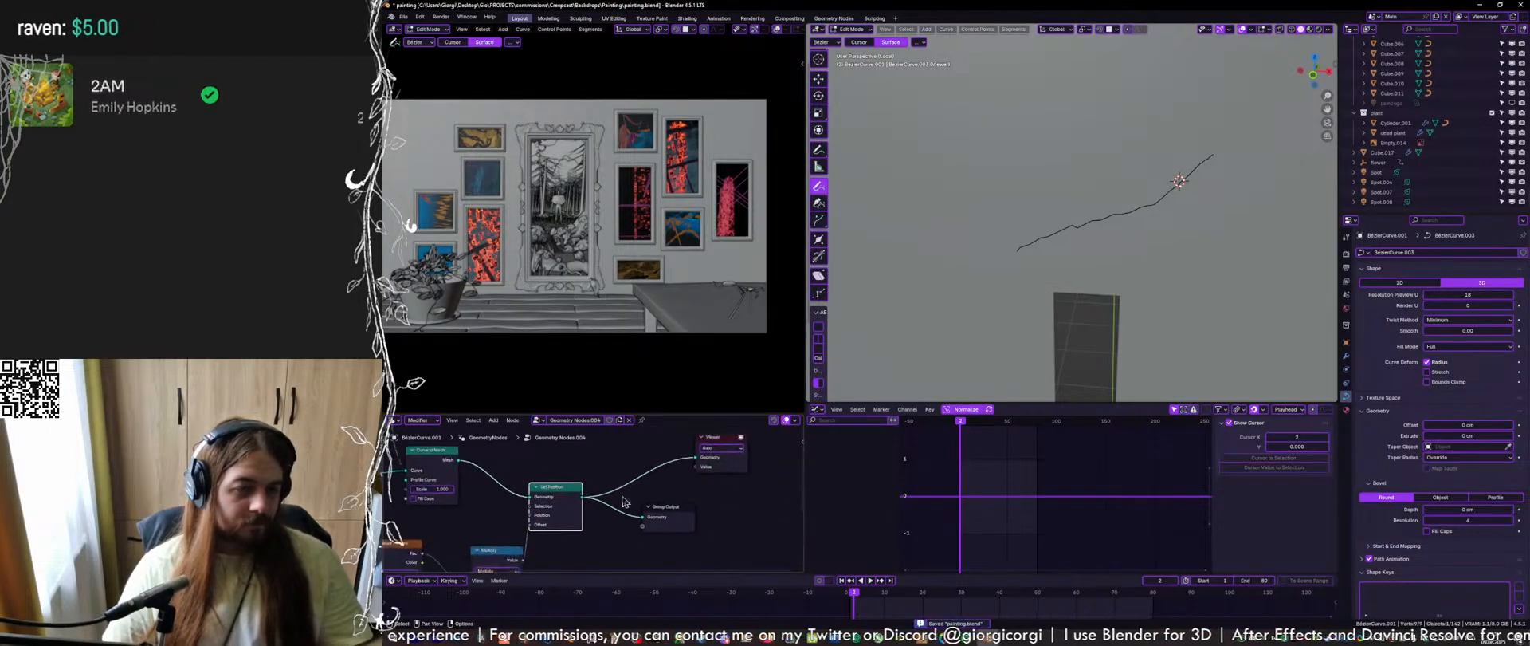
drag(668, 507, 732, 513)
drag(717, 439, 757, 438)
middle_drag(568, 445, 625, 475)
key(ctrl+s)
Insert a Mesh to Curve node between Set Position and the Viewer, move the Viewer farther along, and save the file
scroll(624, 469, up, 1)
key(shift+a)
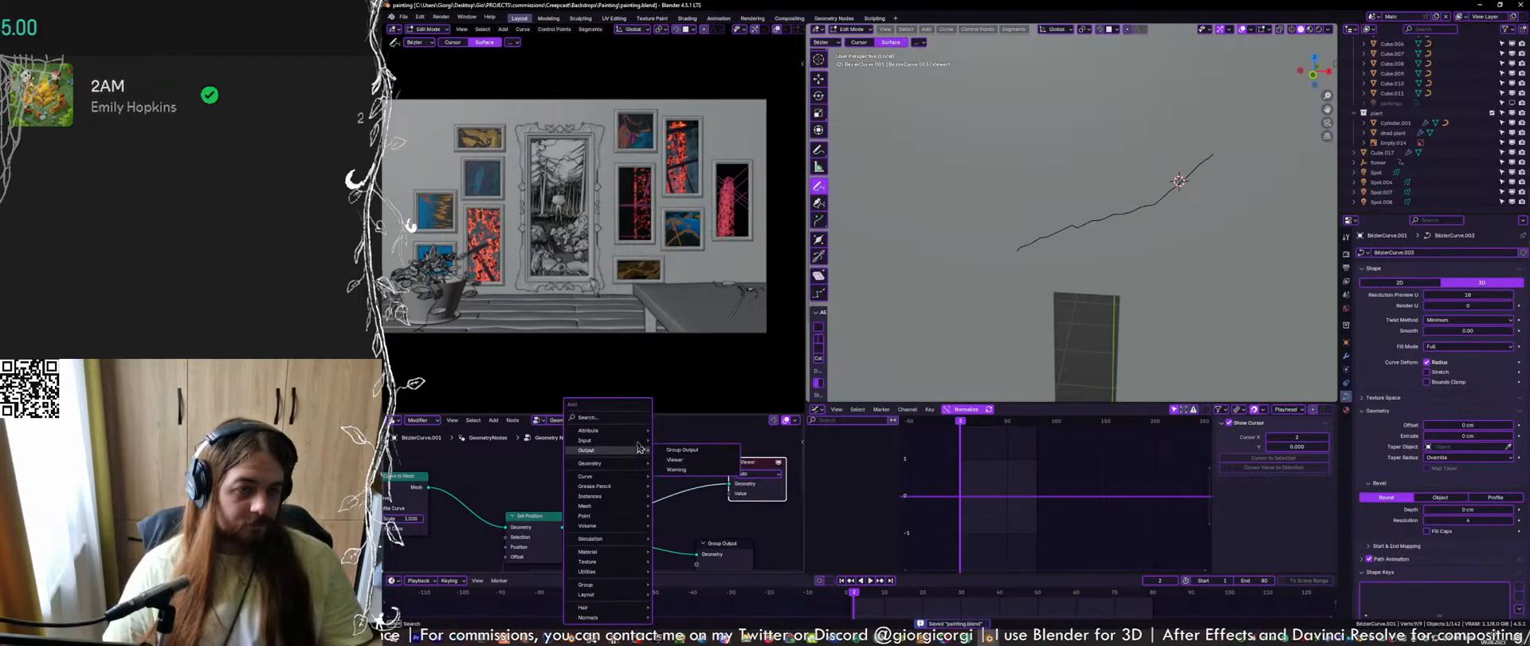
click(615, 417)
text(mesh t)
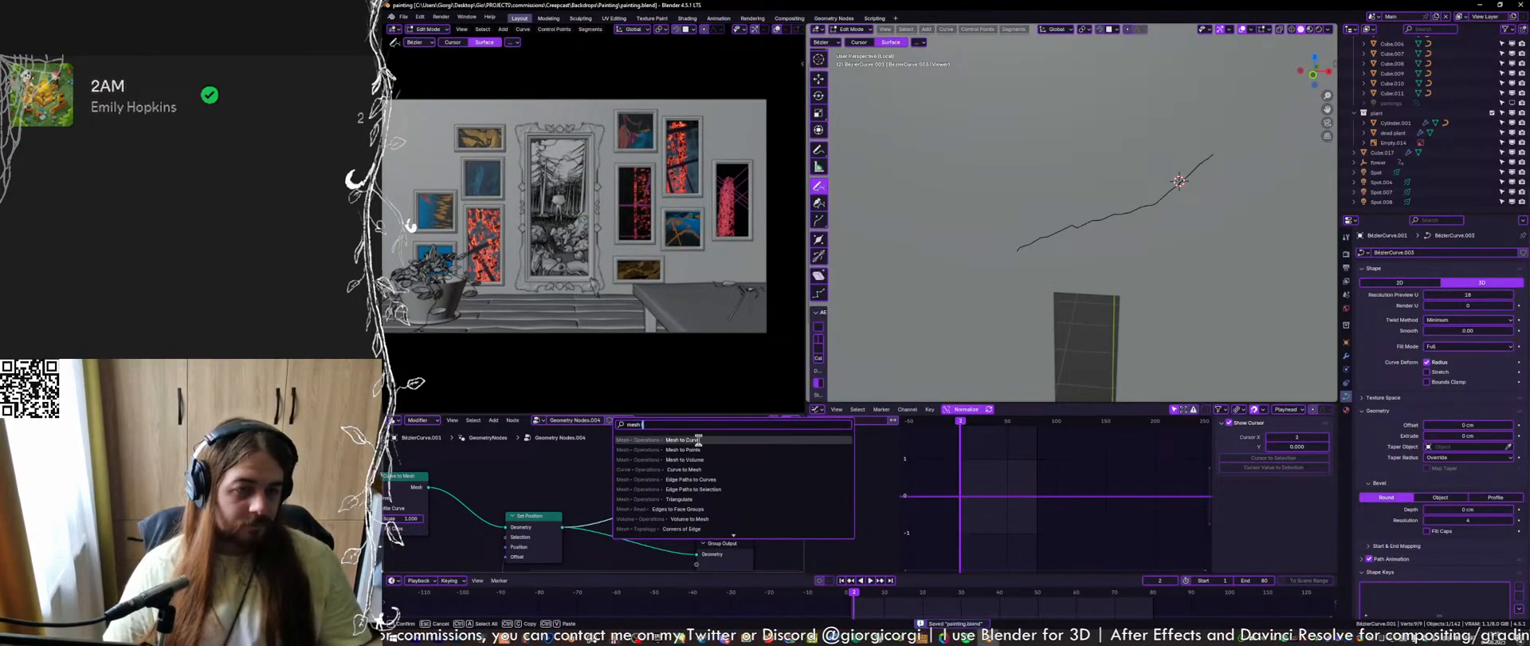
click(698, 441)
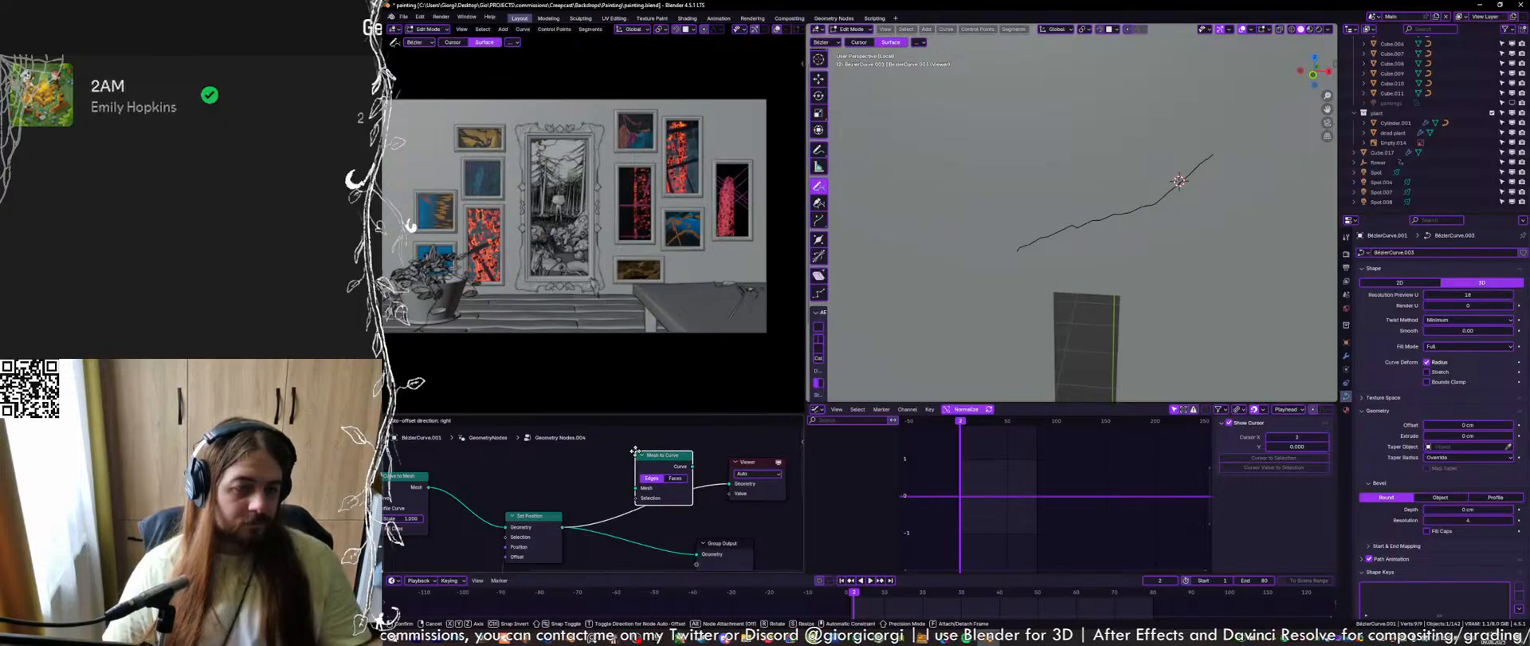
click(637, 460)
middle_drag(638, 460, 494, 470)
key(ctrl+s)
drag(616, 475, 730, 480)
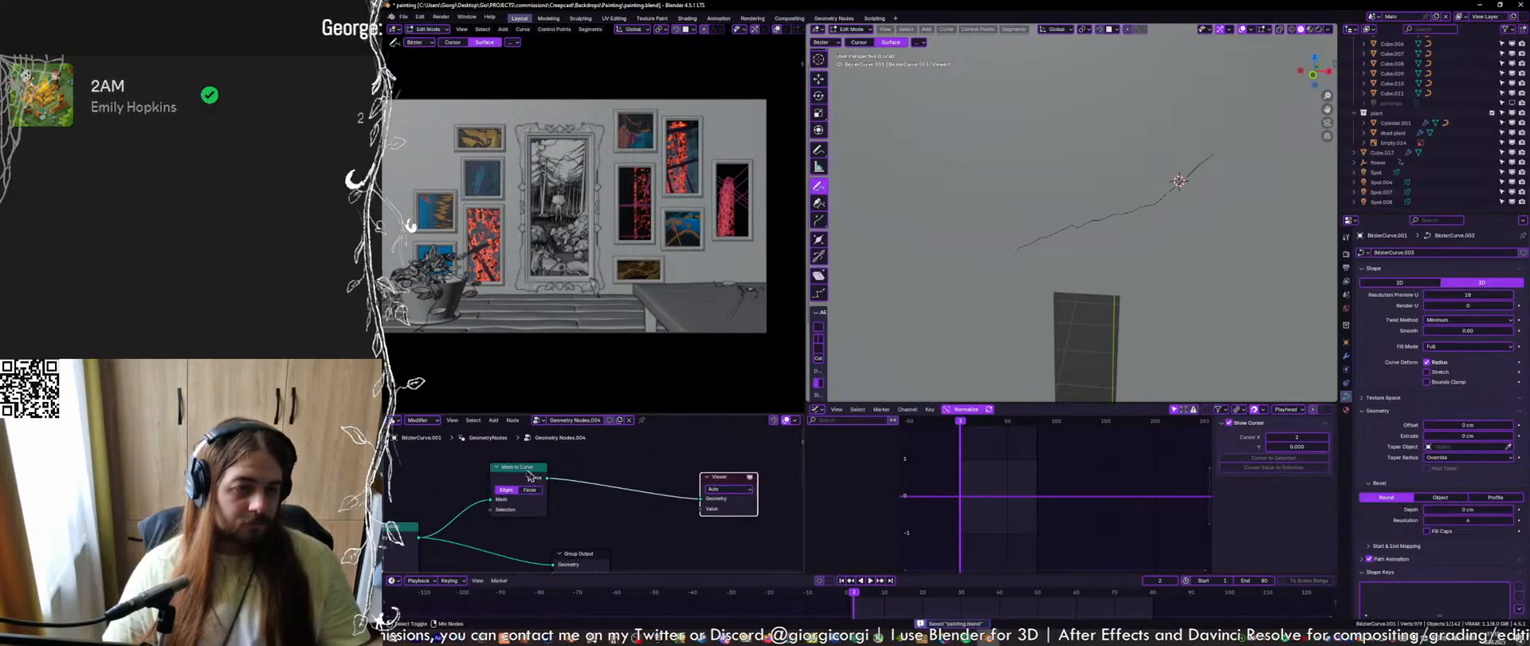
Insert a Set Curve Radius node between Mesh to Curve and the Viewer, spacing the nodes apart
click(531, 476)
key(shift+a)
text(se)
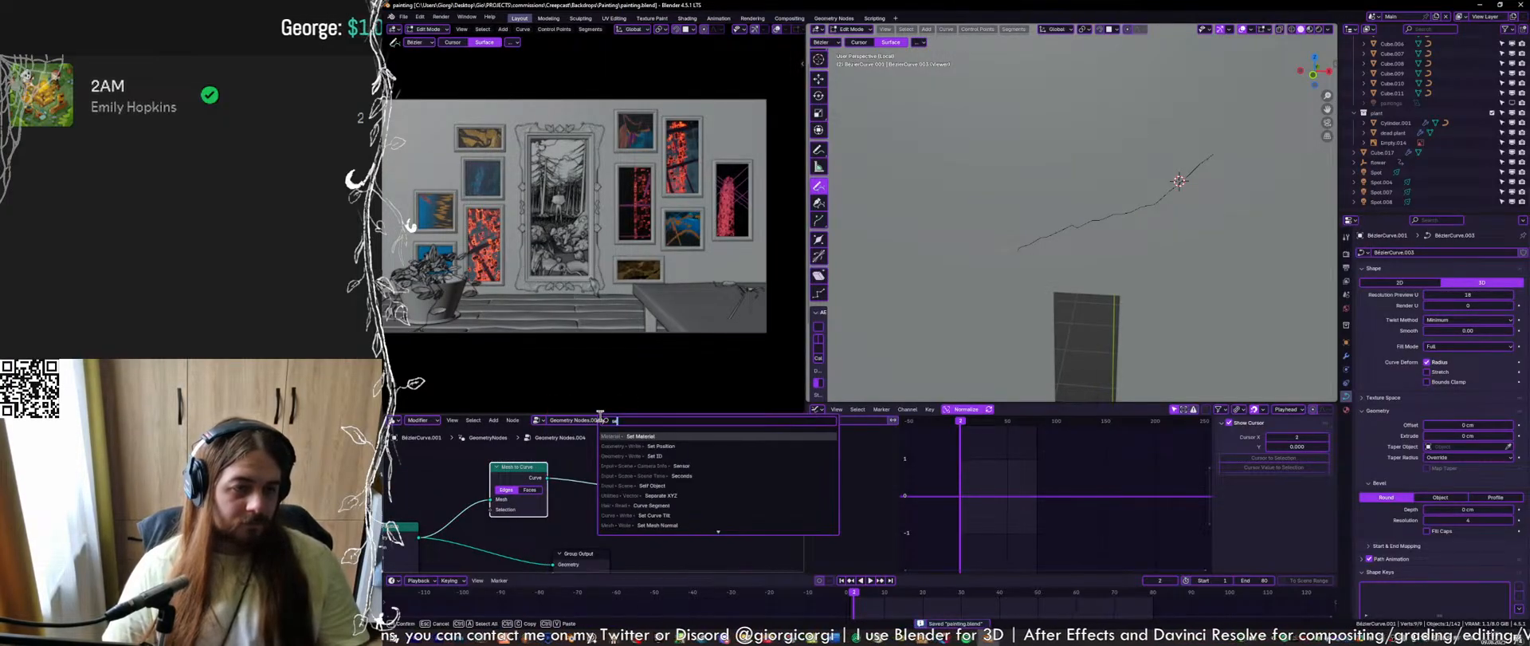
text(t c)
click(658, 455)
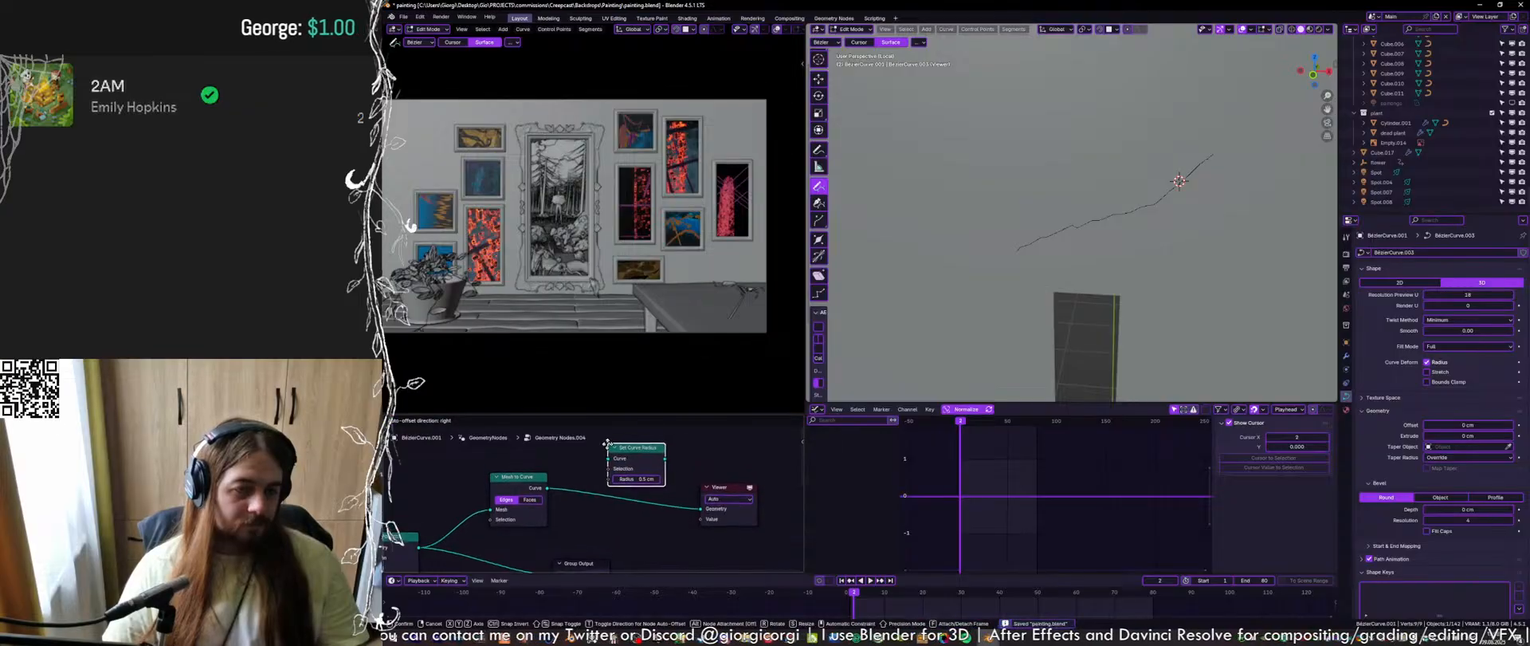
click(636, 476)
drag(646, 473, 630, 470)
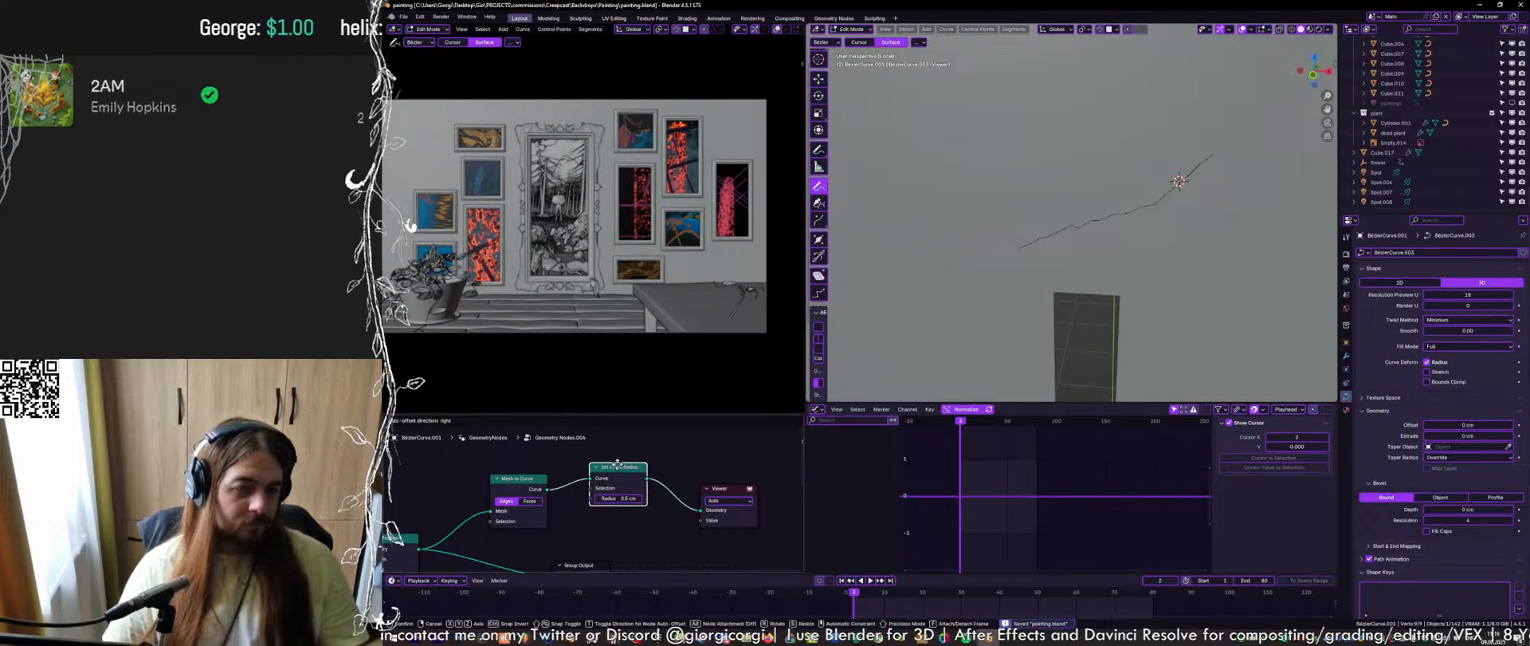
drag(724, 495, 787, 495)
drag(618, 468, 628, 454)
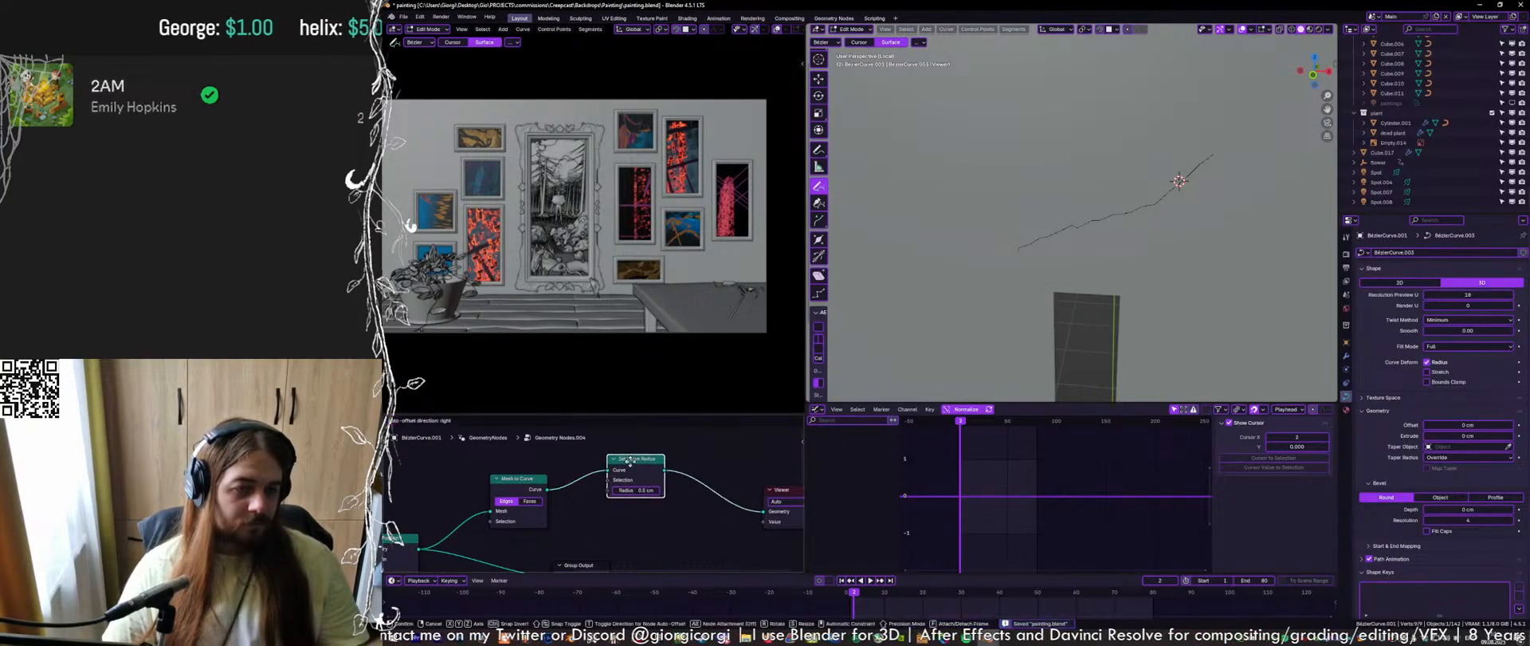
key(shift+a)
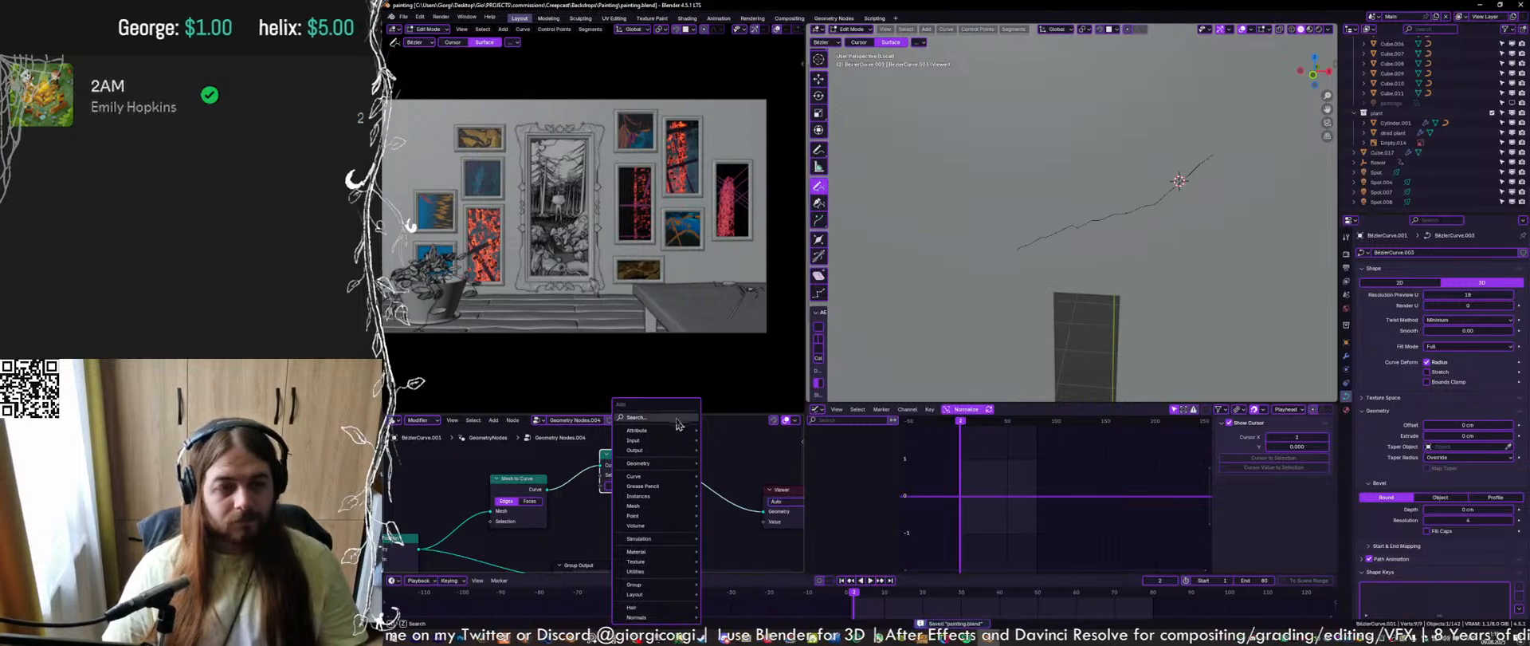
key(shift+a)
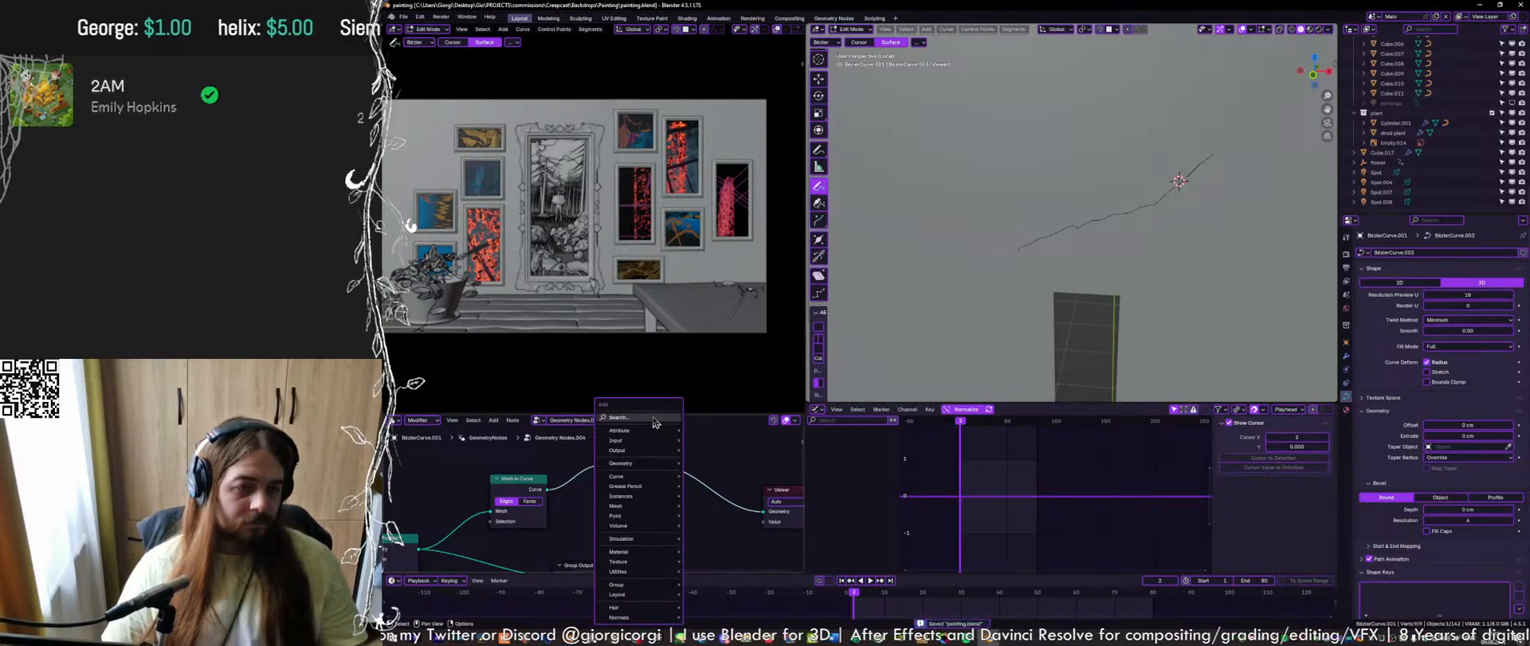
text(profi)
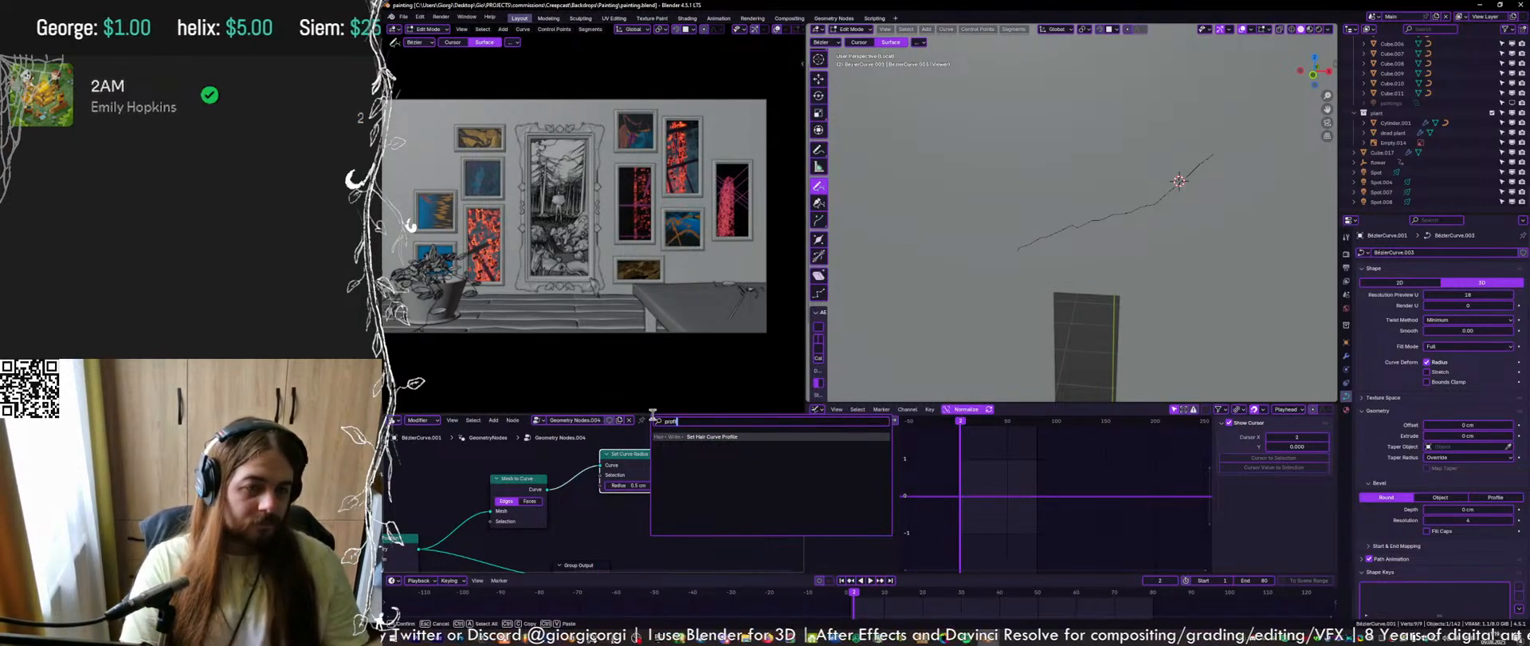
key(Escape)
Save the file, leave curve editing, and examine how the potted plant curve's nodes connect Set Curve Radius, Curve Circle and Curve to Mesh
key(ctrl+s)
key(Tab)
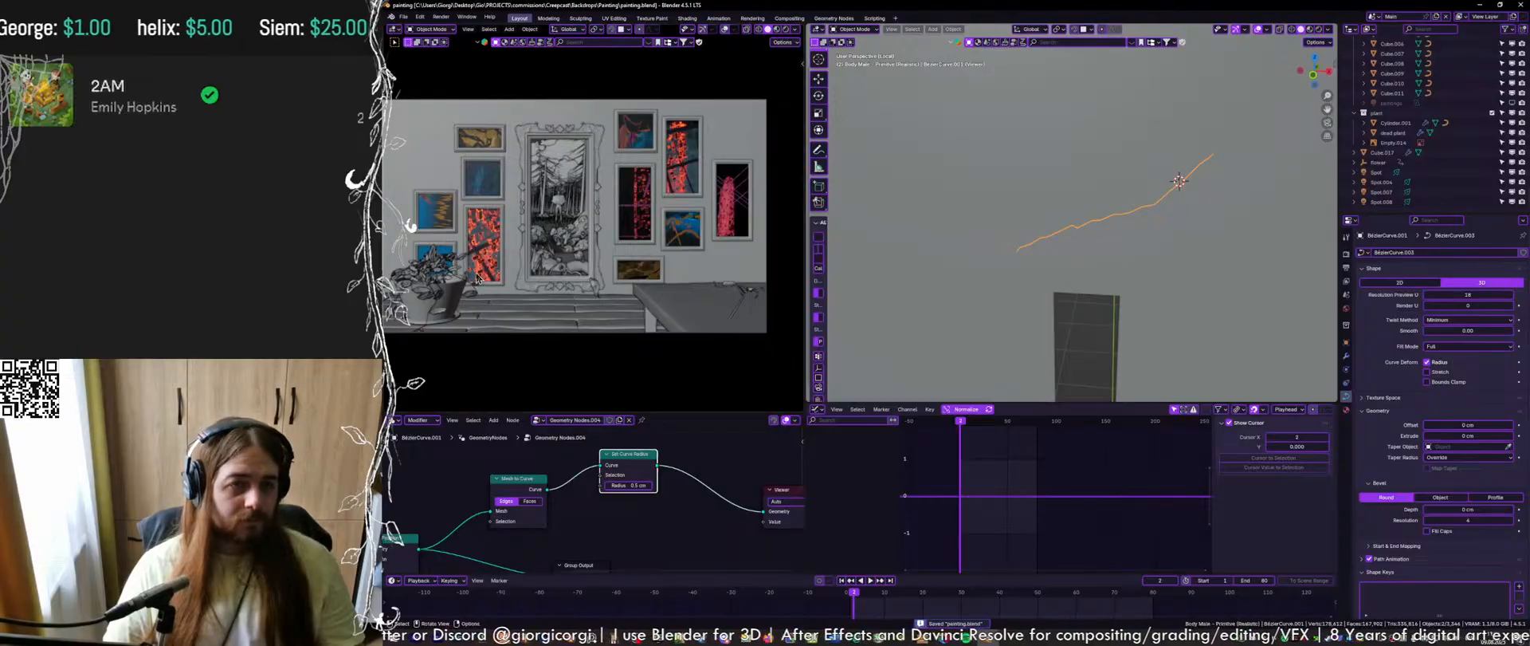
click(477, 278)
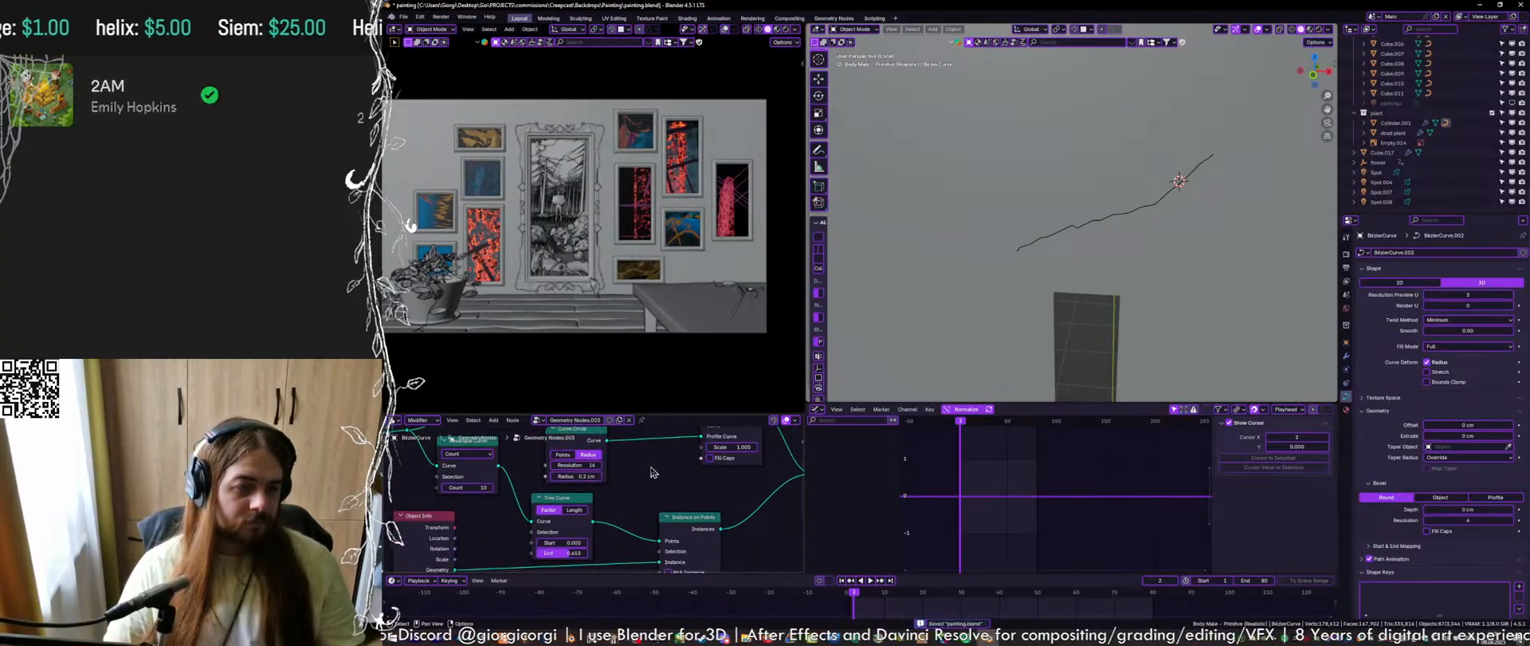
middle_drag(654, 473, 618, 548)
scroll(618, 548, down, 3)
drag(551, 519, 585, 513)
scroll(647, 518, up, 2)
click(717, 503)
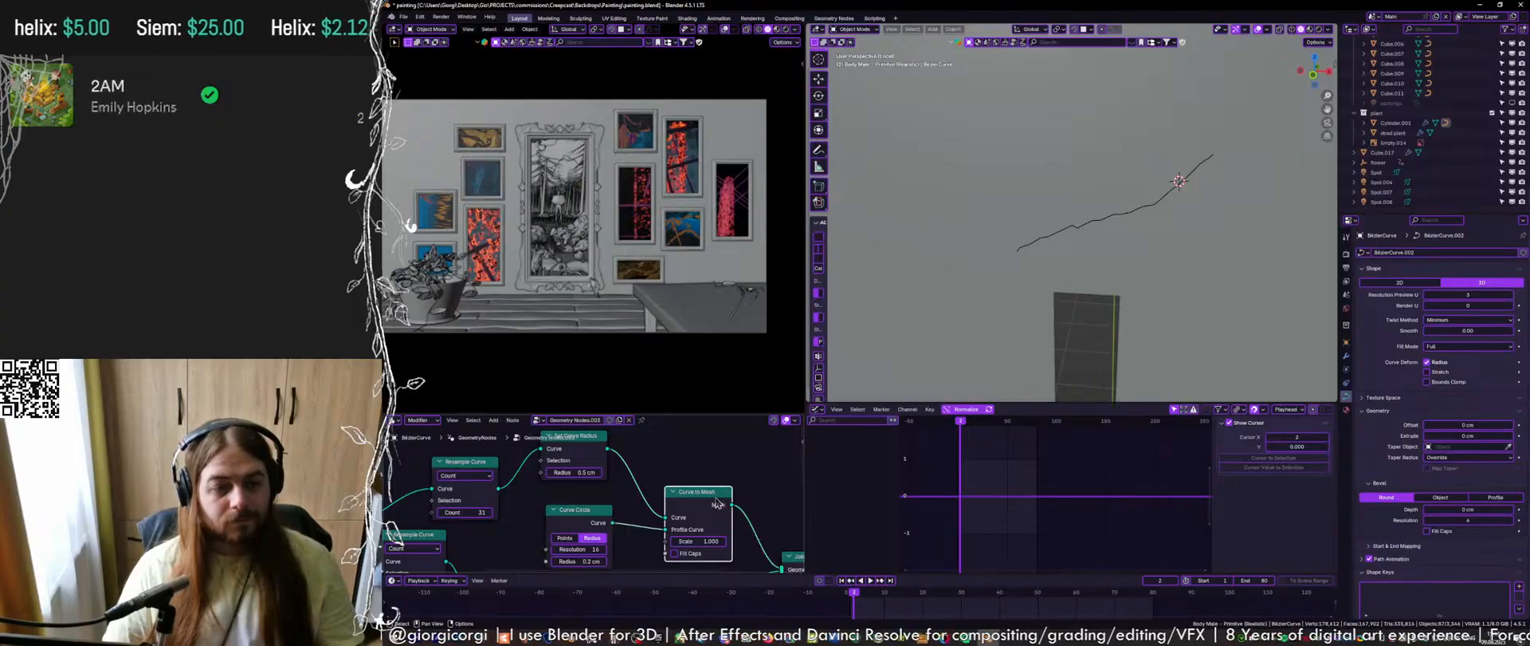
Reselect the wall vine, remove its Mesh to Curve and Set Curve Radius nodes while keeping the link intact, and save the file
click(1079, 227)
drag(521, 471, 547, 456)
drag(658, 447, 678, 457)
scroll(680, 457, down, 2)
middle_drag(680, 457, 717, 457)
click(697, 460)
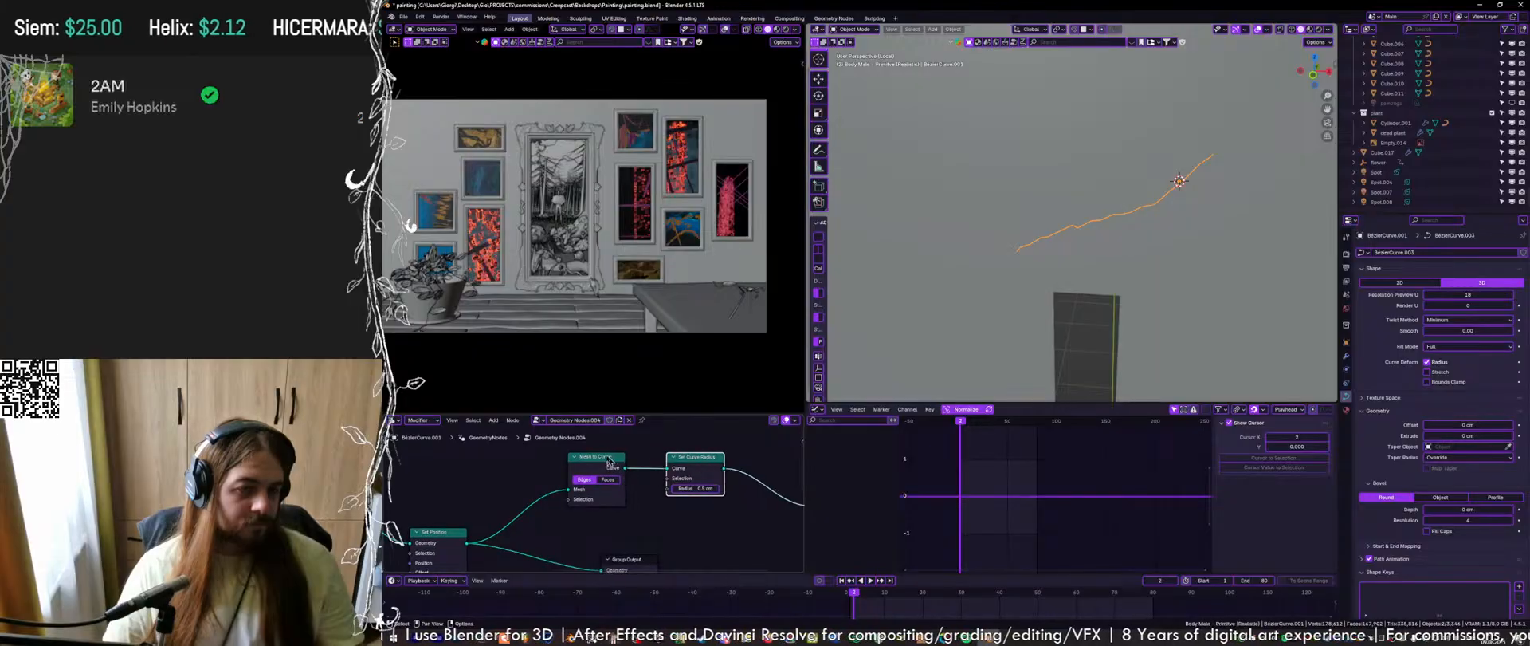
click(611, 463)
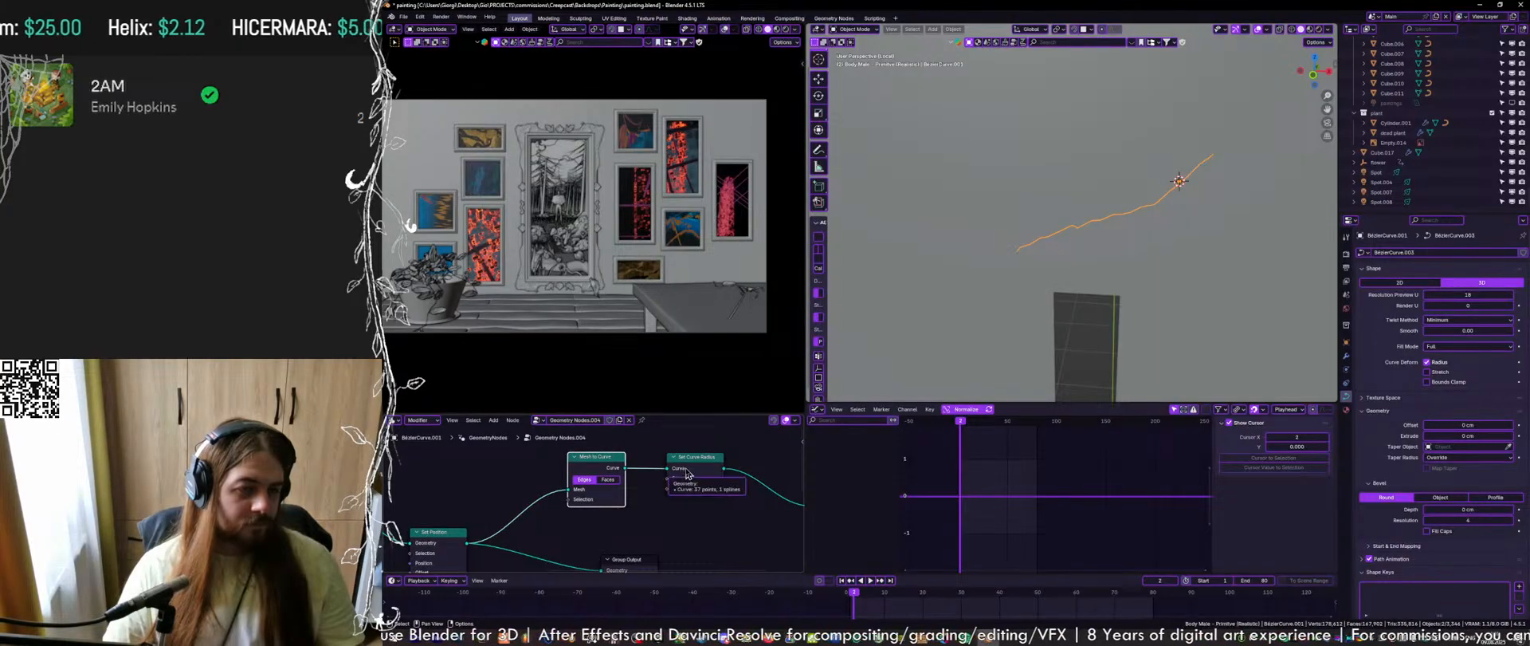
key(ctrl+x)
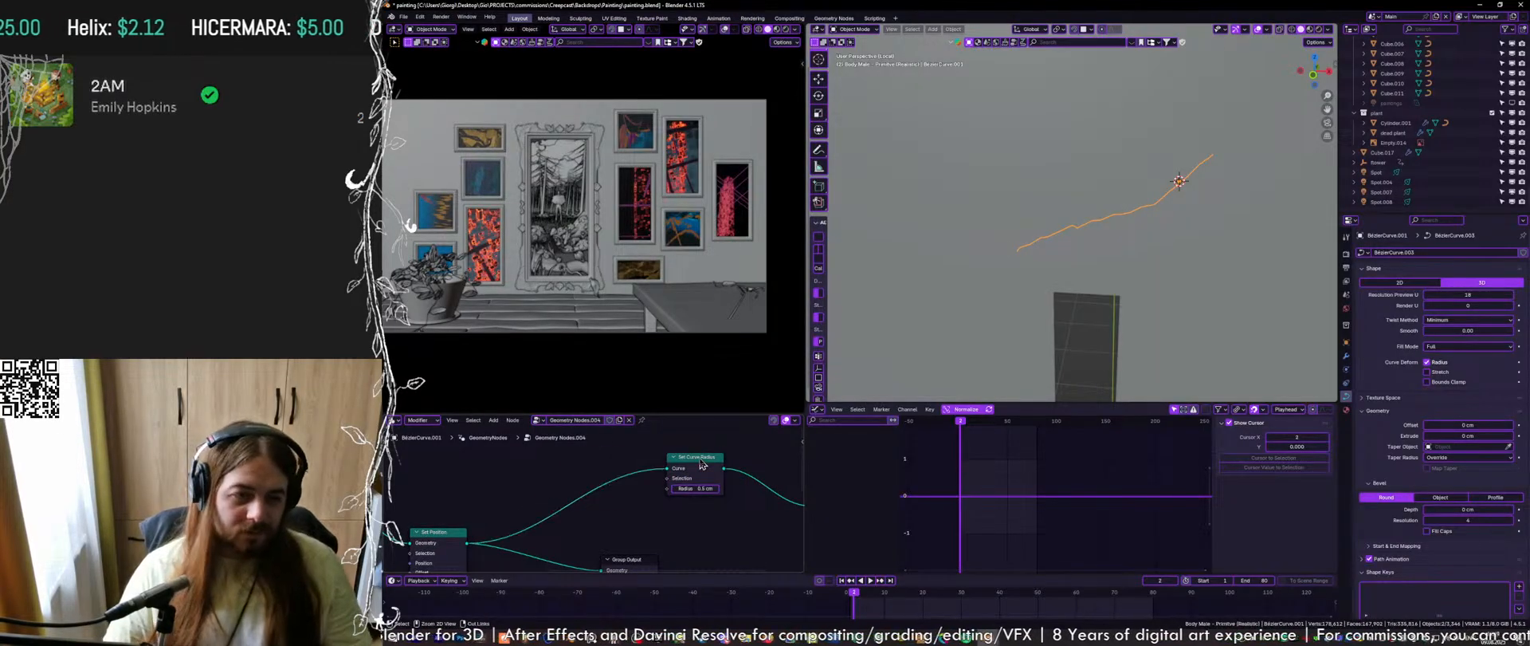
click(693, 461)
key(ctrl+x)
key(ctrl+s)
Move the vine's Set Position node farther from Curve to Mesh to widen the gap between them
middle_drag(463, 506, 637, 477)
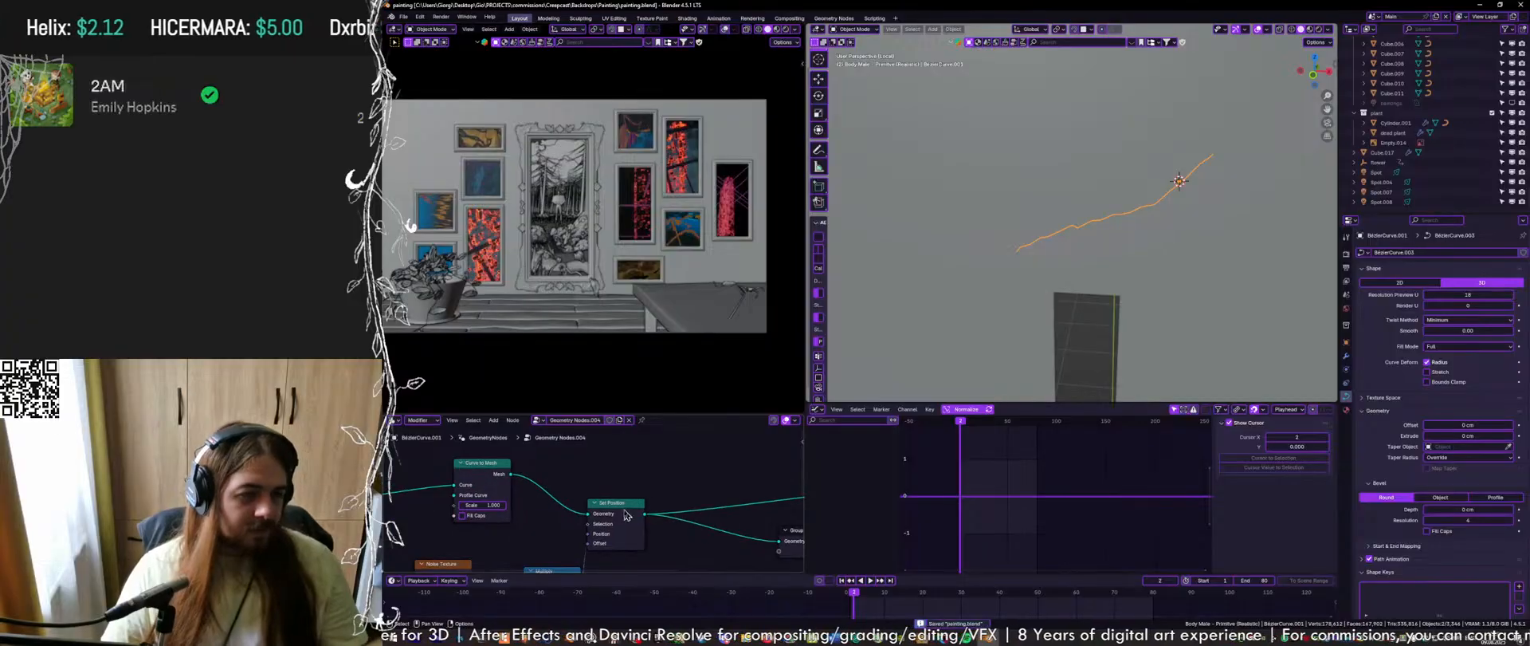
drag(625, 511, 662, 506)
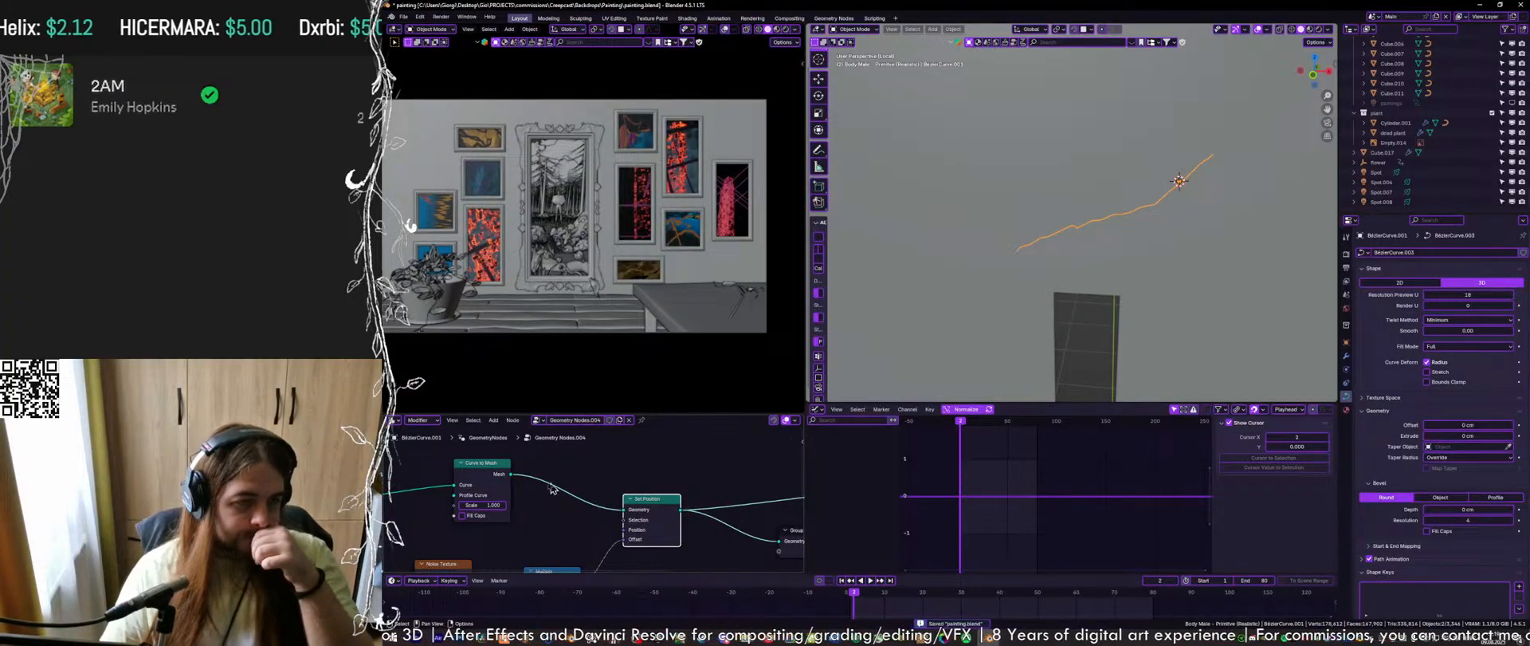
click(476, 467)
scroll(531, 476, up, 1)
middle_drag(532, 475, 555, 469)
middle_drag(412, 492, 476, 484)
scroll(476, 484, down, 2)
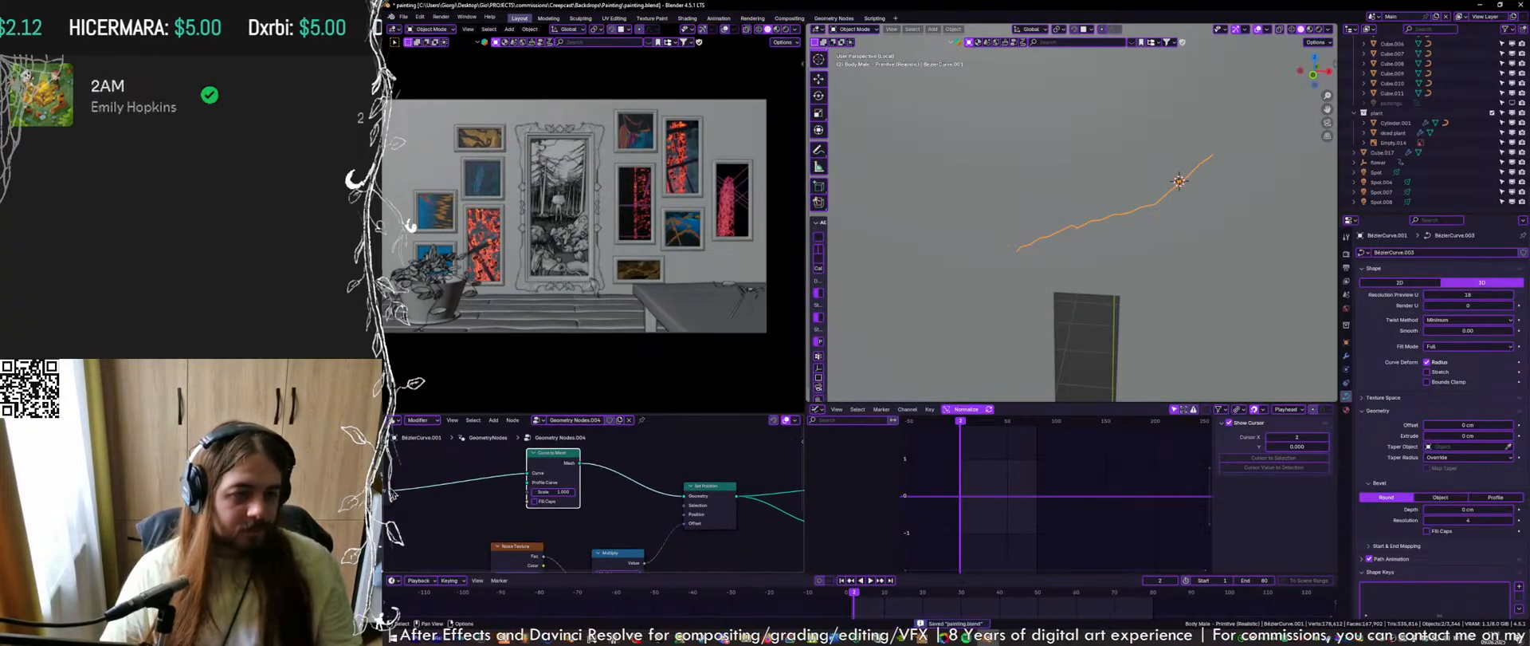
drag(666, 495, 683, 495)
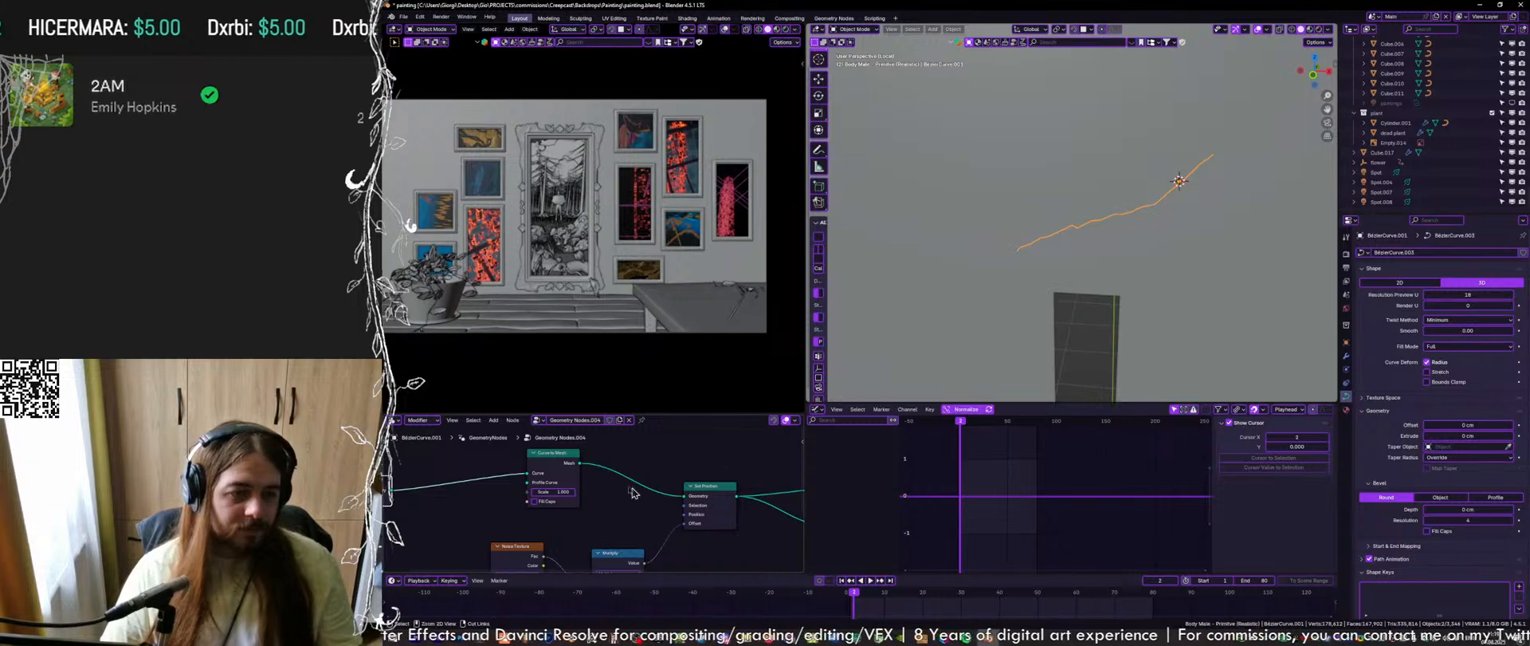
Try a duplicate of the Curve to Mesh node between the Set Position and Viewer nodes
key(ctrl+s)
middle_drag(634, 493, 502, 502)
click(424, 476)
key(shift+d)
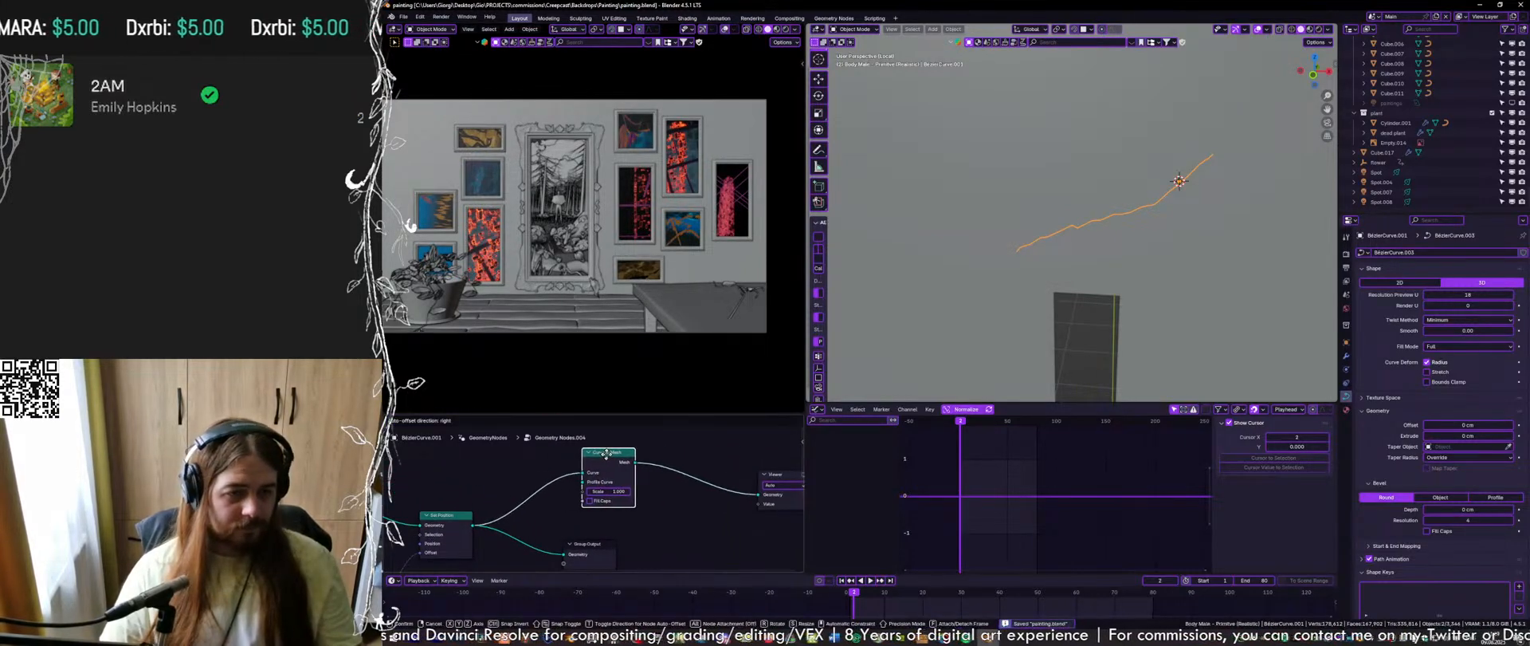
click(607, 453)
middle_drag(578, 474, 647, 474)
key(x)
middle_drag(518, 488, 608, 478)
key(ctrl+s)
Move the Group Input node upward to clear space before the Curve to Mesh node
scroll(558, 486, up, 3)
scroll(553, 485, up, 2)
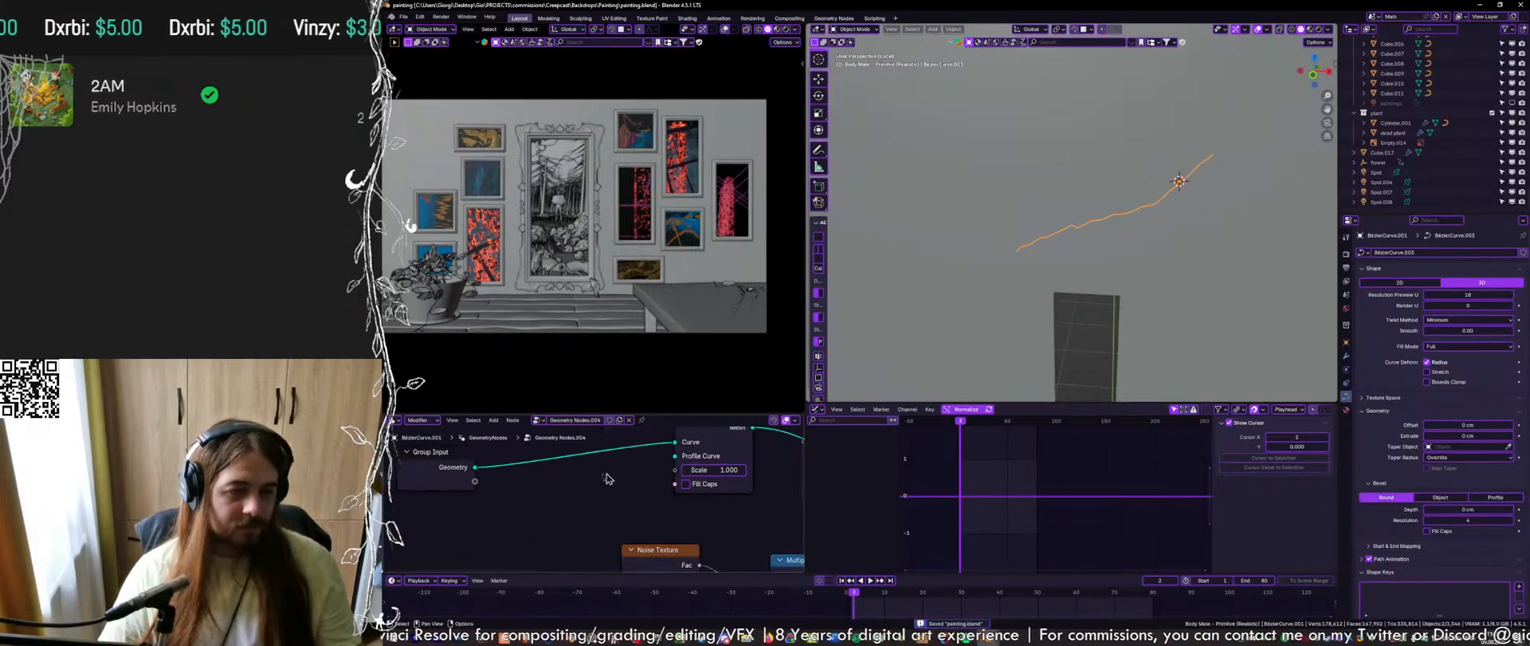
scroll(495, 488, down, 4)
drag(444, 478, 451, 420)
middle_drag(514, 469, 492, 501)
scroll(492, 502, down, 2)
Try a Mesh Circle node as the profile curve of the Curve to Mesh node
key(shift+a)
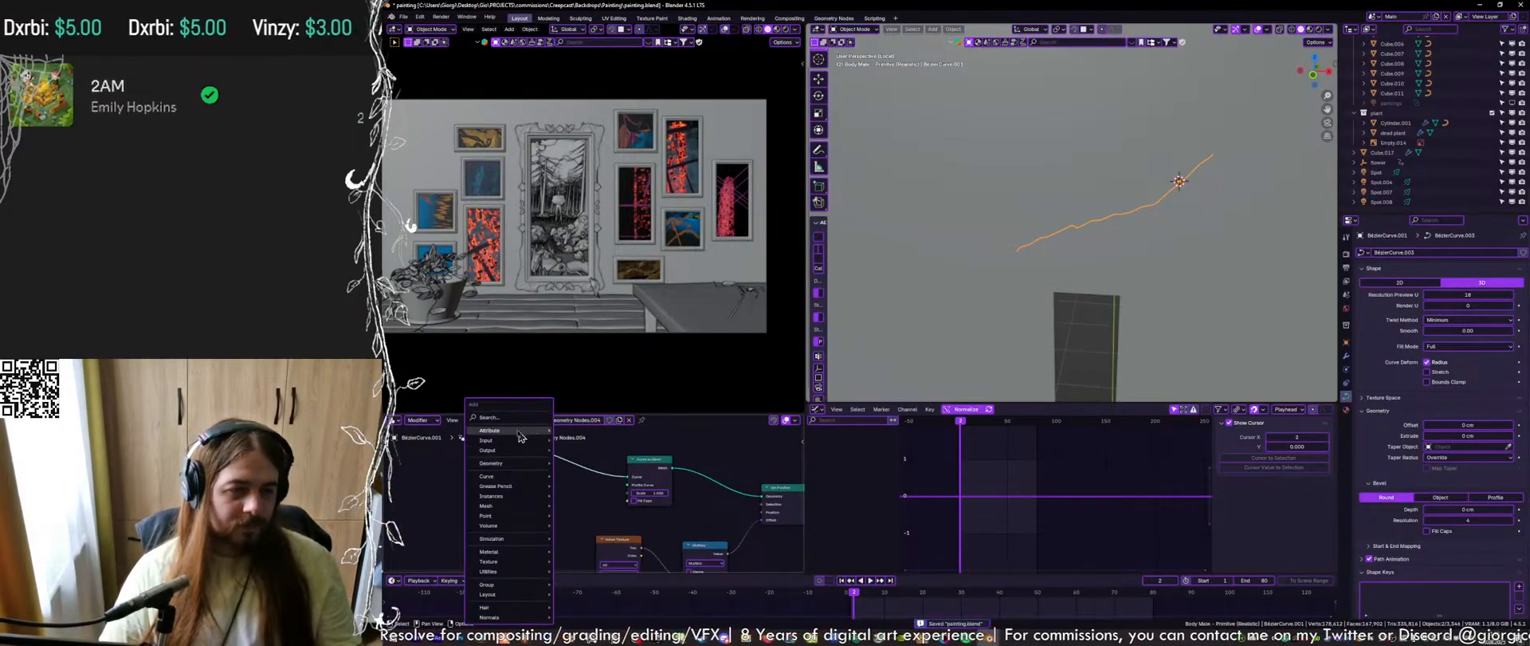
click(512, 418)
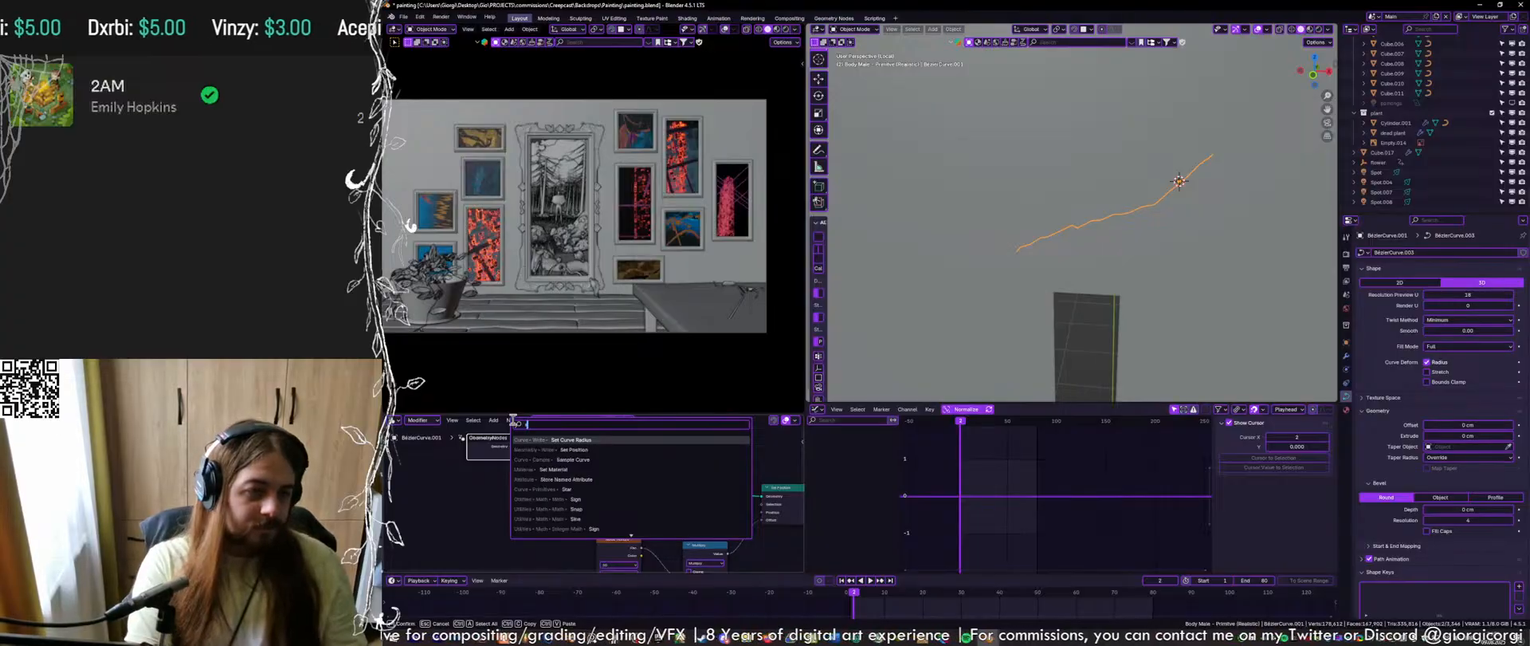
text(sample)
key(BackSpace)
key(BackSpace)
key(BackSpace)
key(BackSpace)
key(BackSpace)
key(BackSpace)
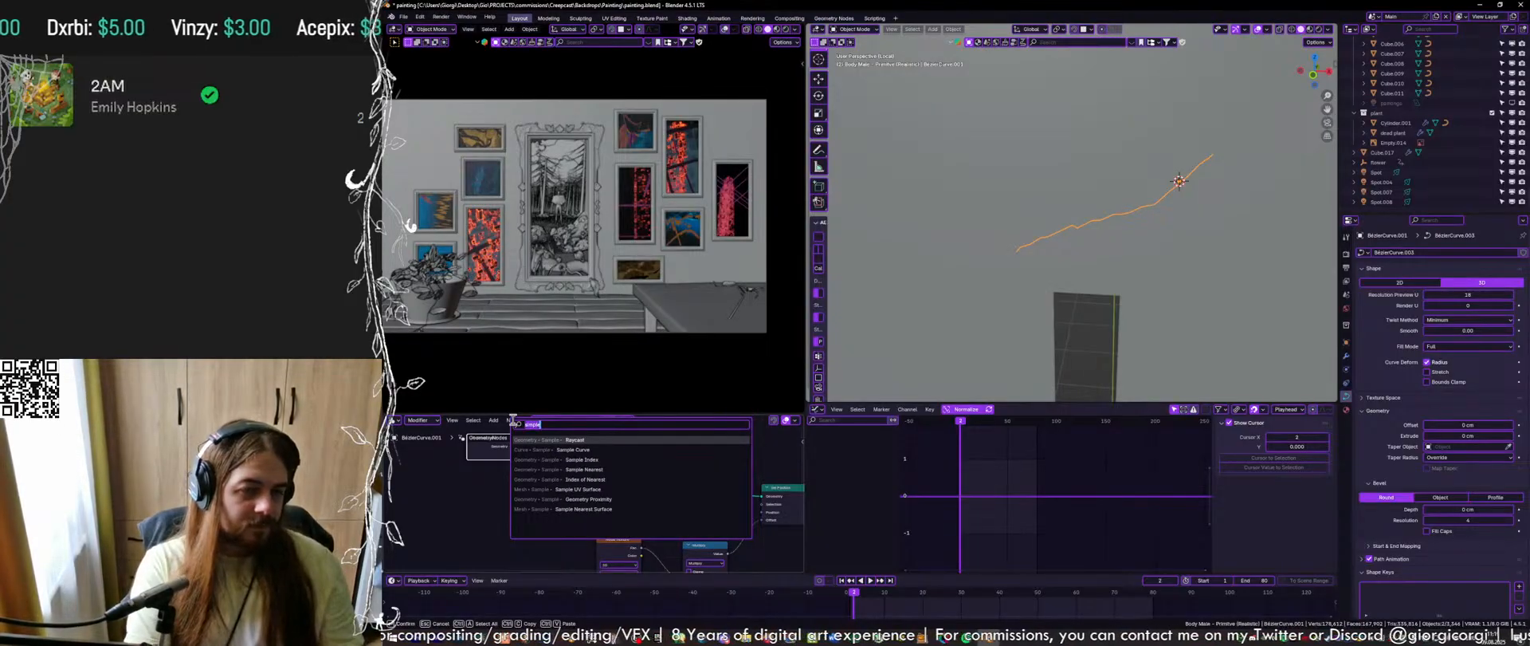
text(circle)
key(Return)
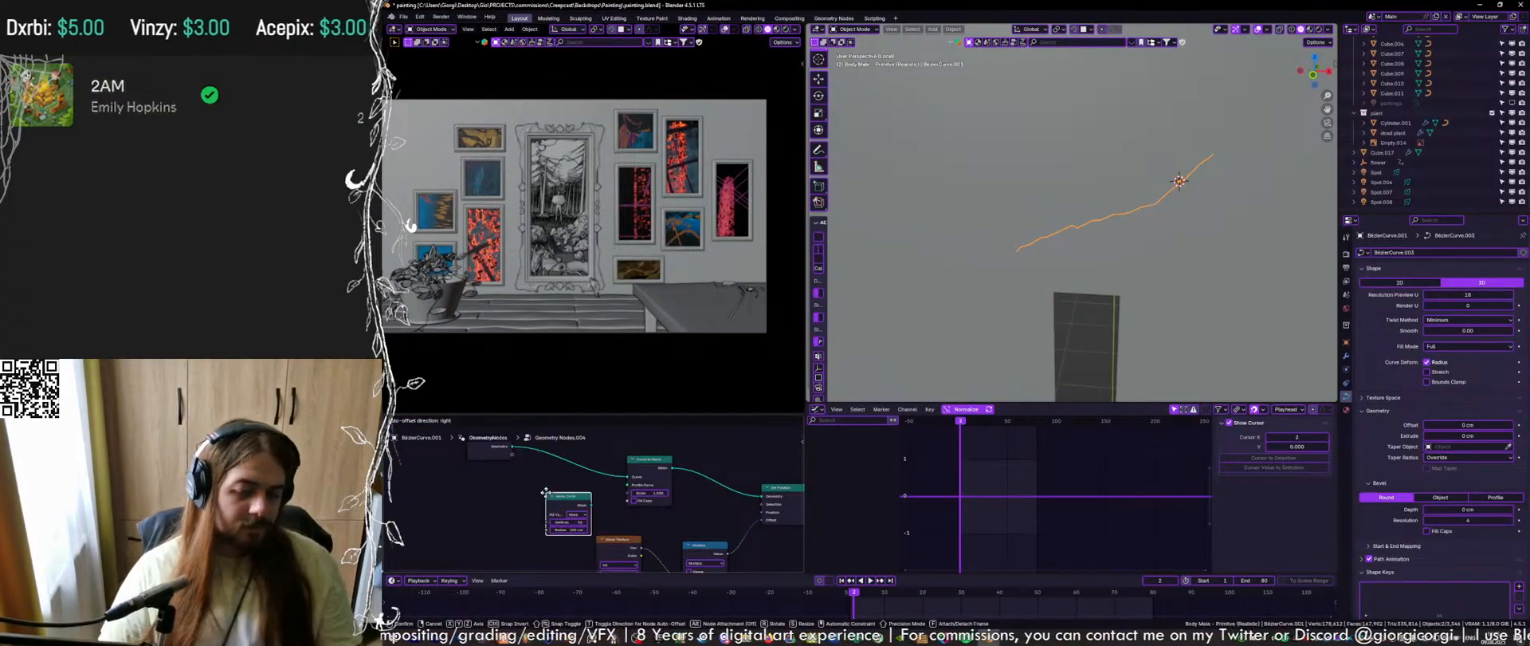
click(579, 500)
scroll(580, 499, up, 2)
scroll(582, 502, up, 1)
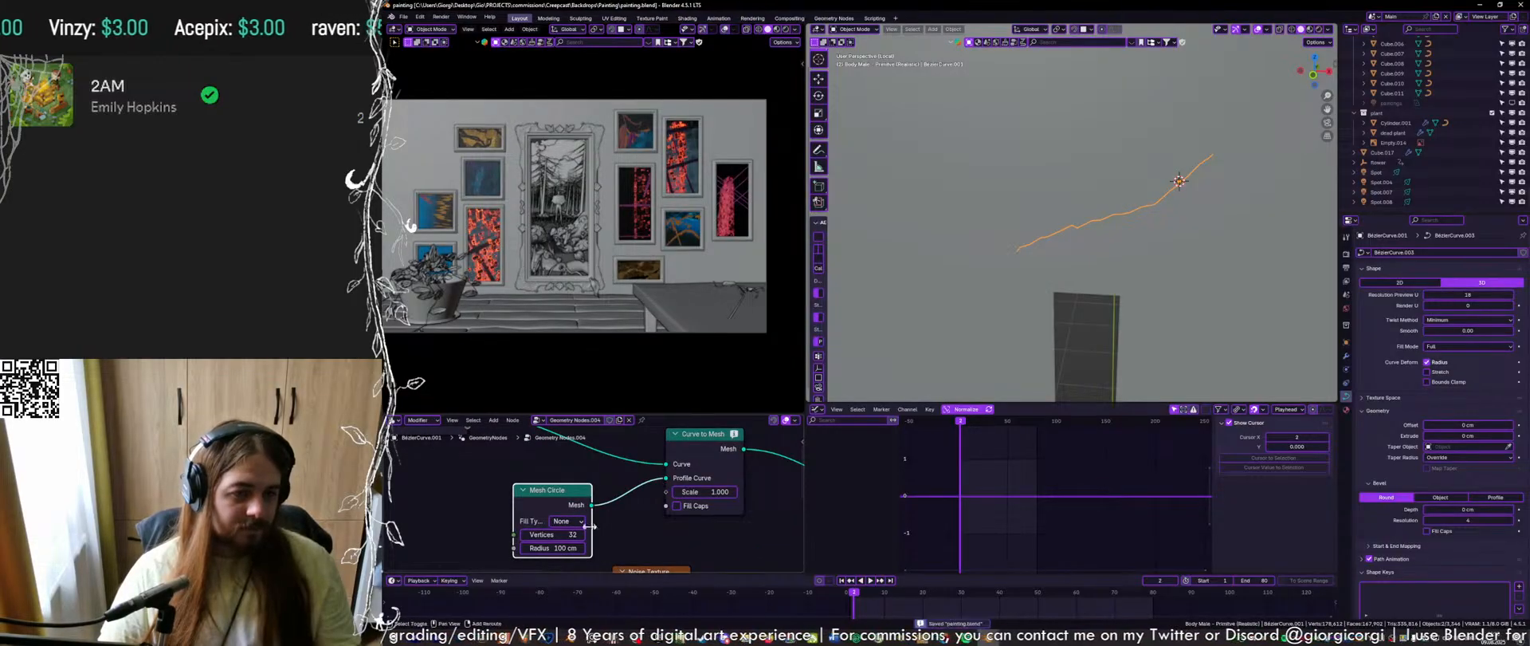
key(x)
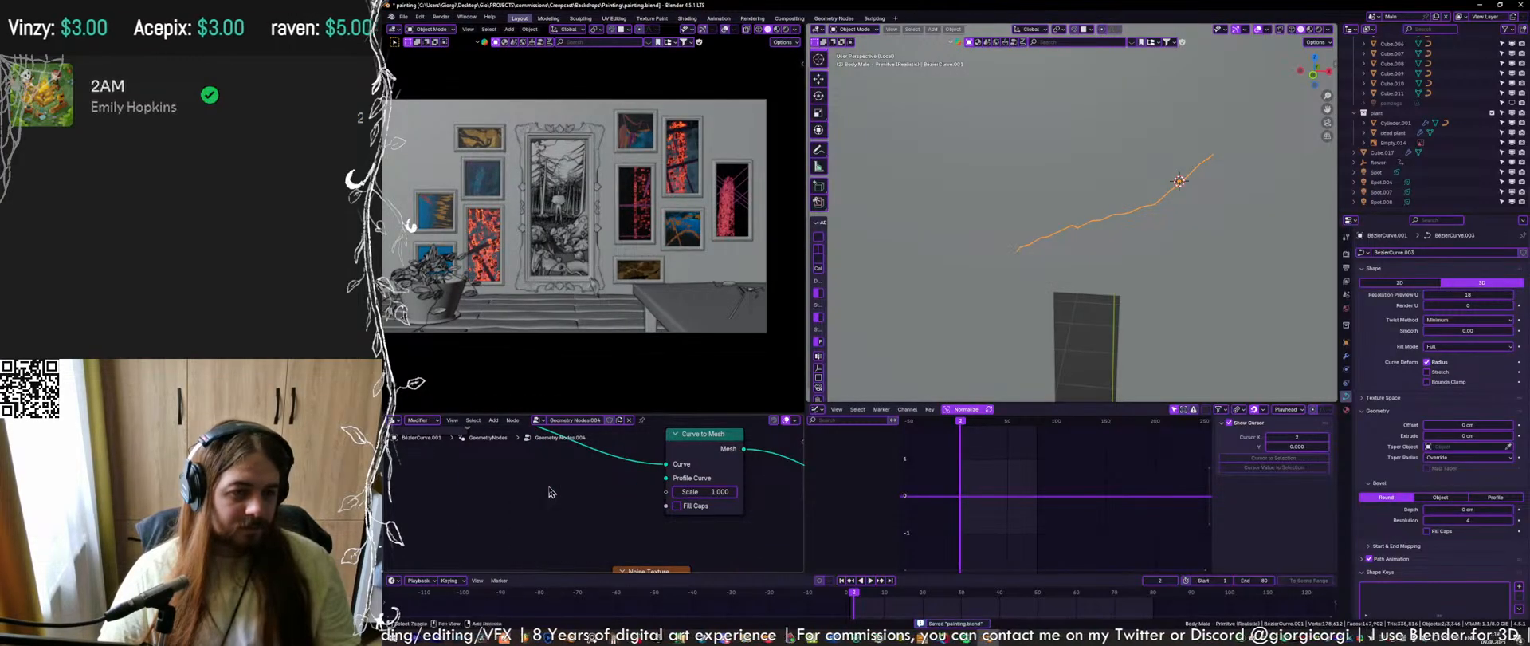
Add a Curve Circle node, link it to the Profile Curve of the Curve to Mesh node, and save the file
key(shift+a)
text(curve circle)
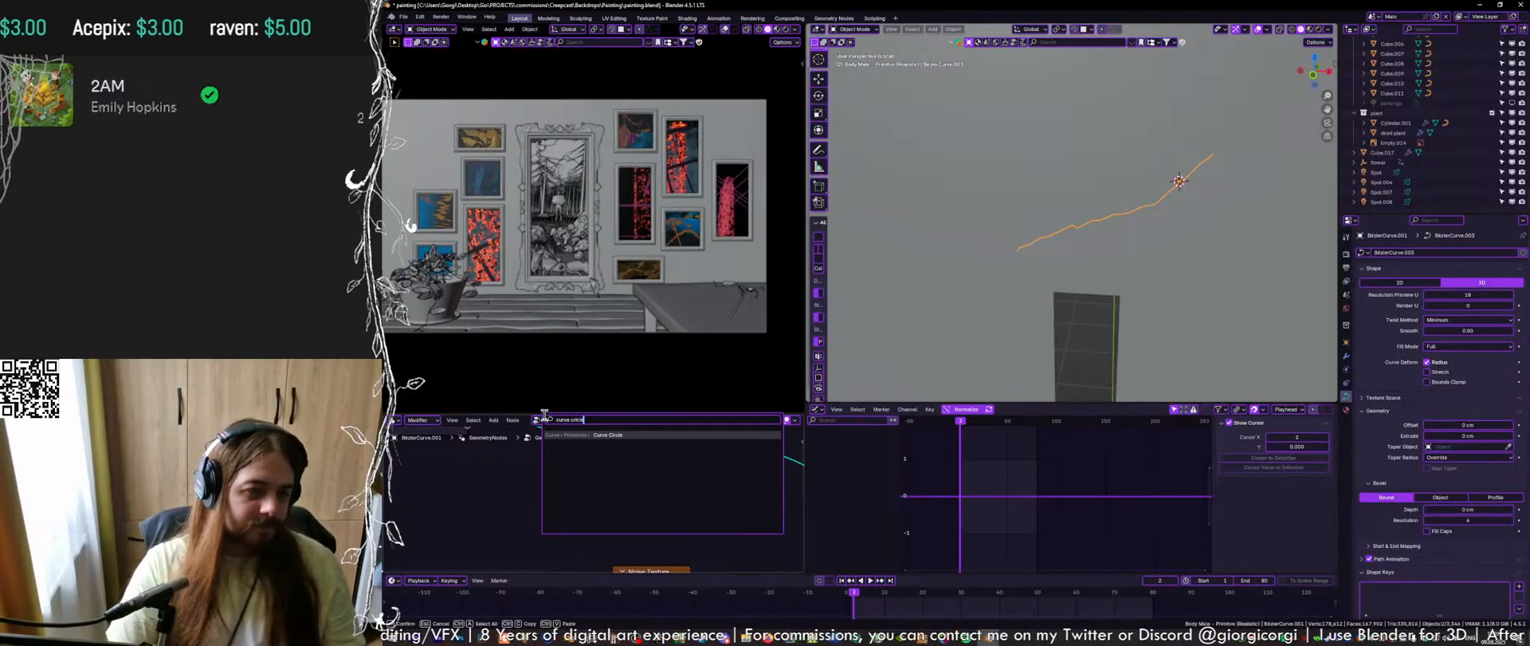
key(Return)
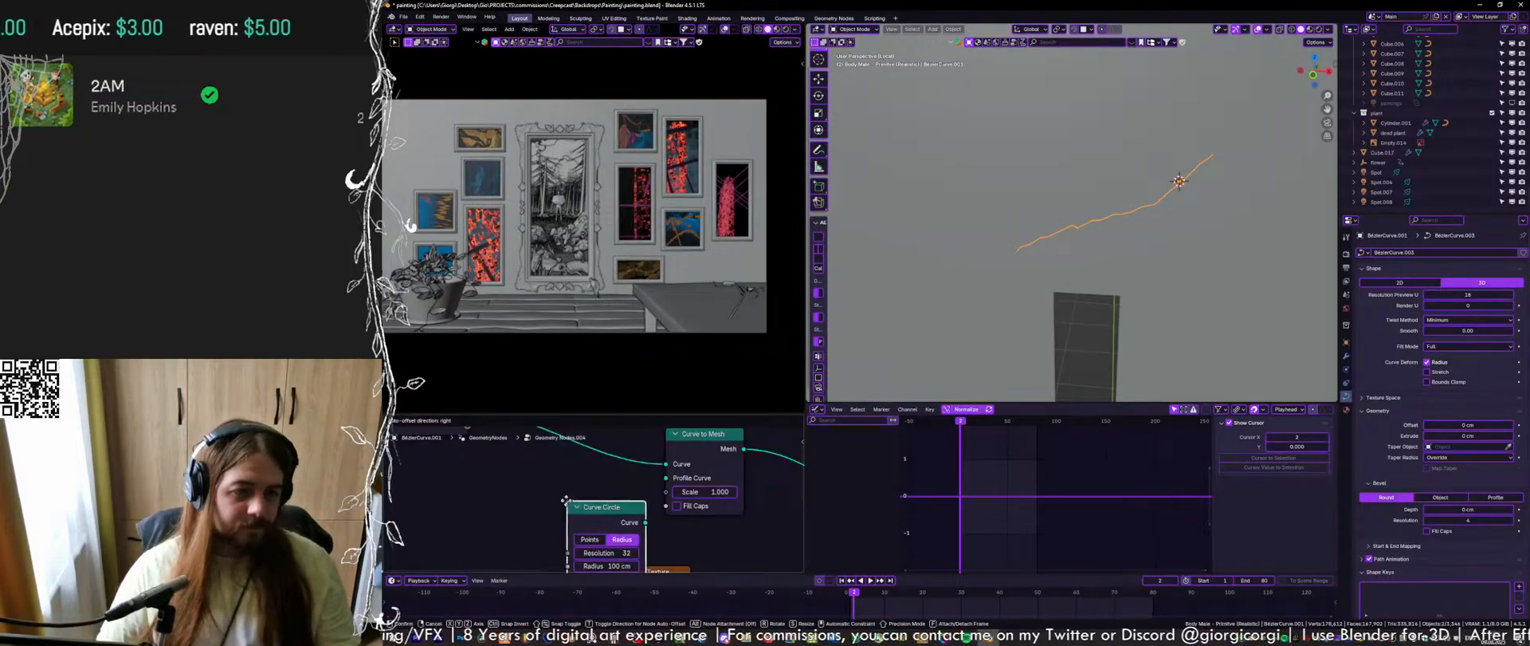
click(511, 461)
key(ctrl+s)
drag(595, 486, 665, 479)
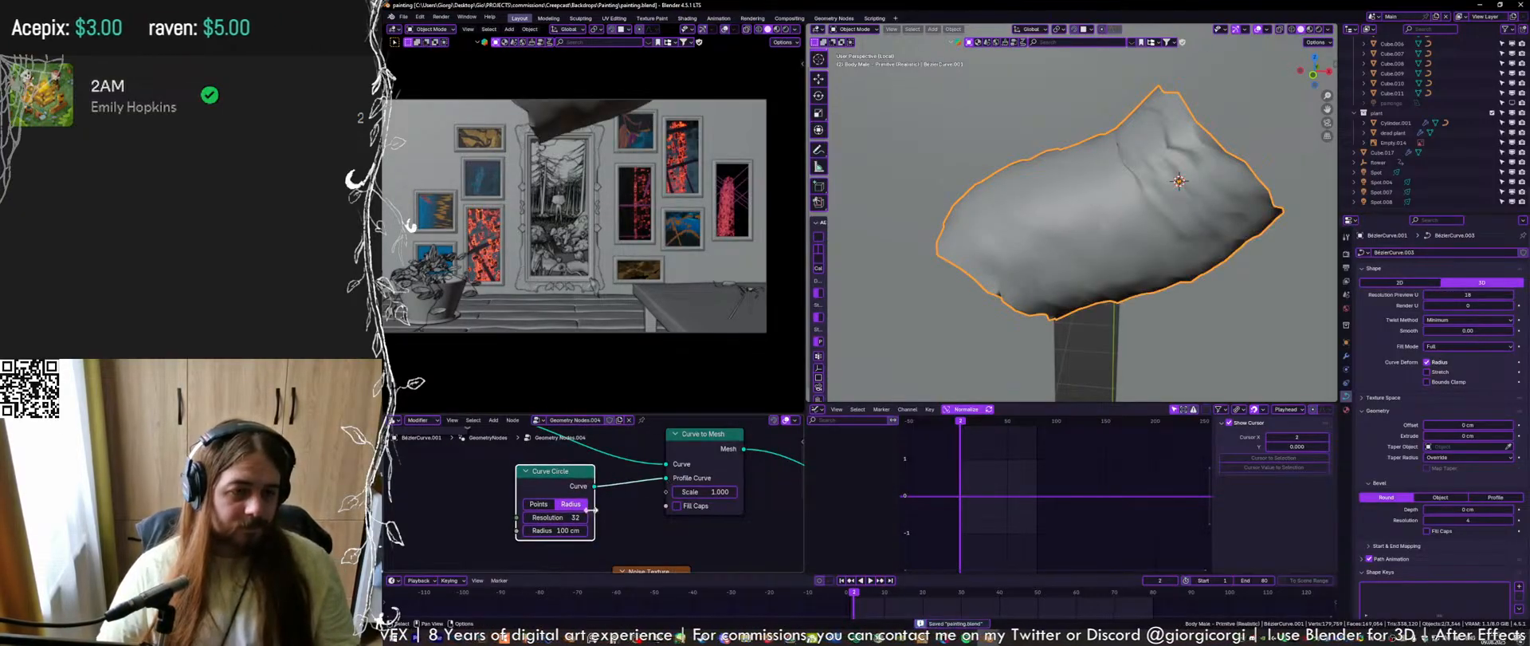
Set the Curve Circle radius to 3 cm
drag(546, 534, 488, 535)
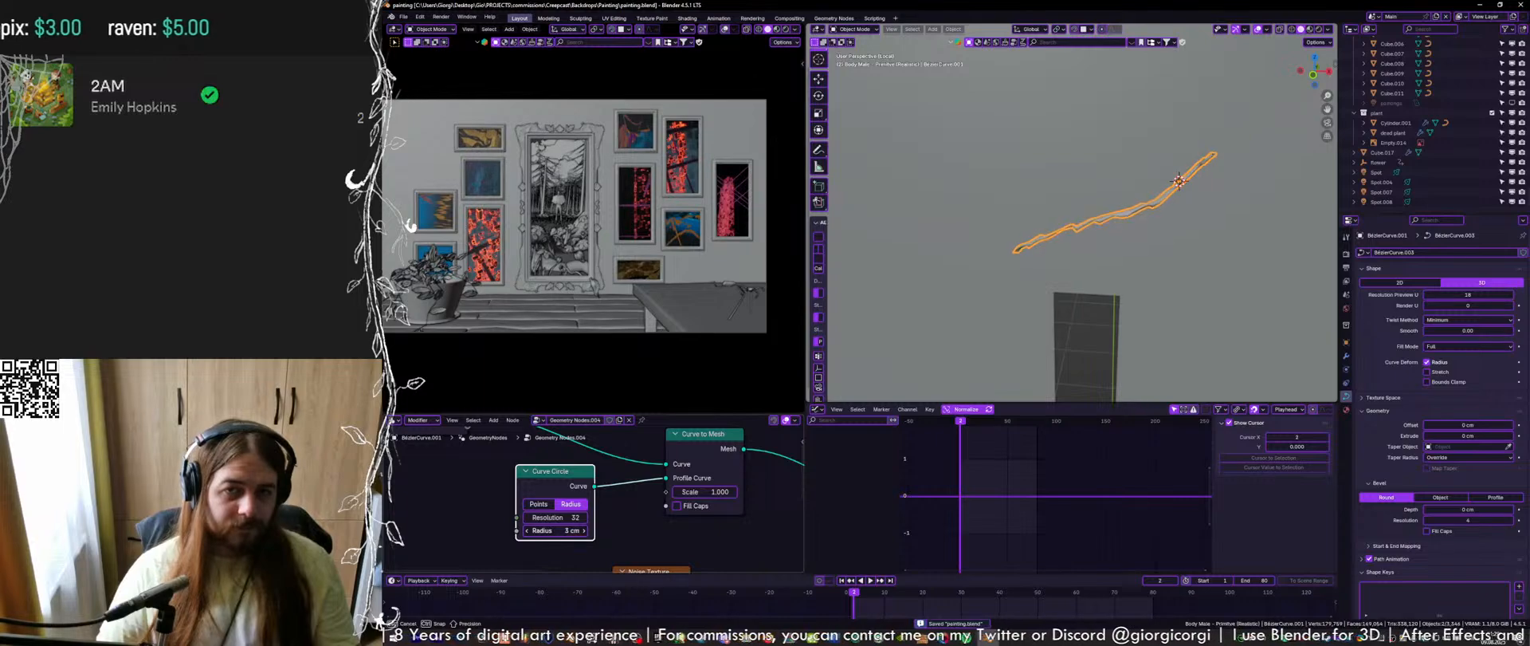
scroll(1261, 193, up, 2)
middle_drag(1107, 205, 1111, 203)
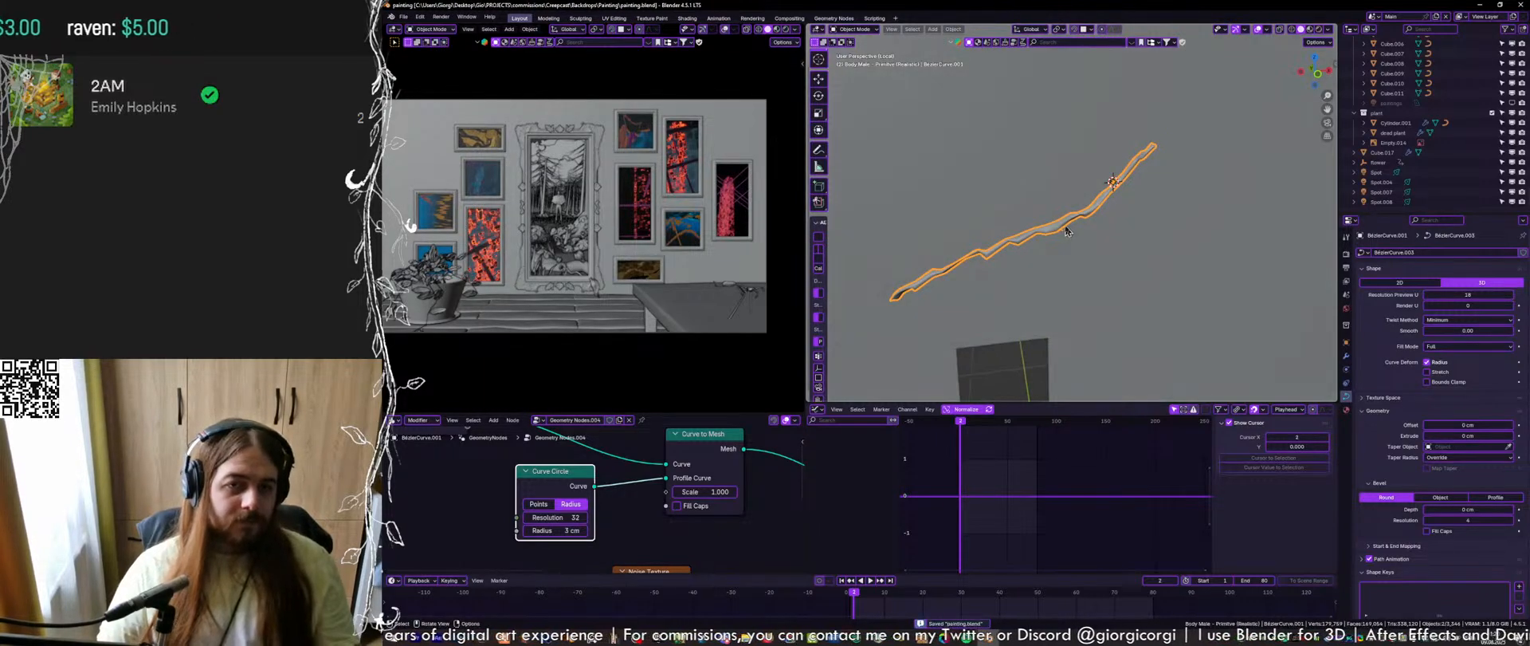
shift+middle_drag(929, 364, 955, 363)
Adjust the Multiply node's second value to soften the noise displacement along the branch
middle_drag(759, 562, 631, 486)
scroll(637, 565, up, 1)
drag(630, 554, 649, 554)
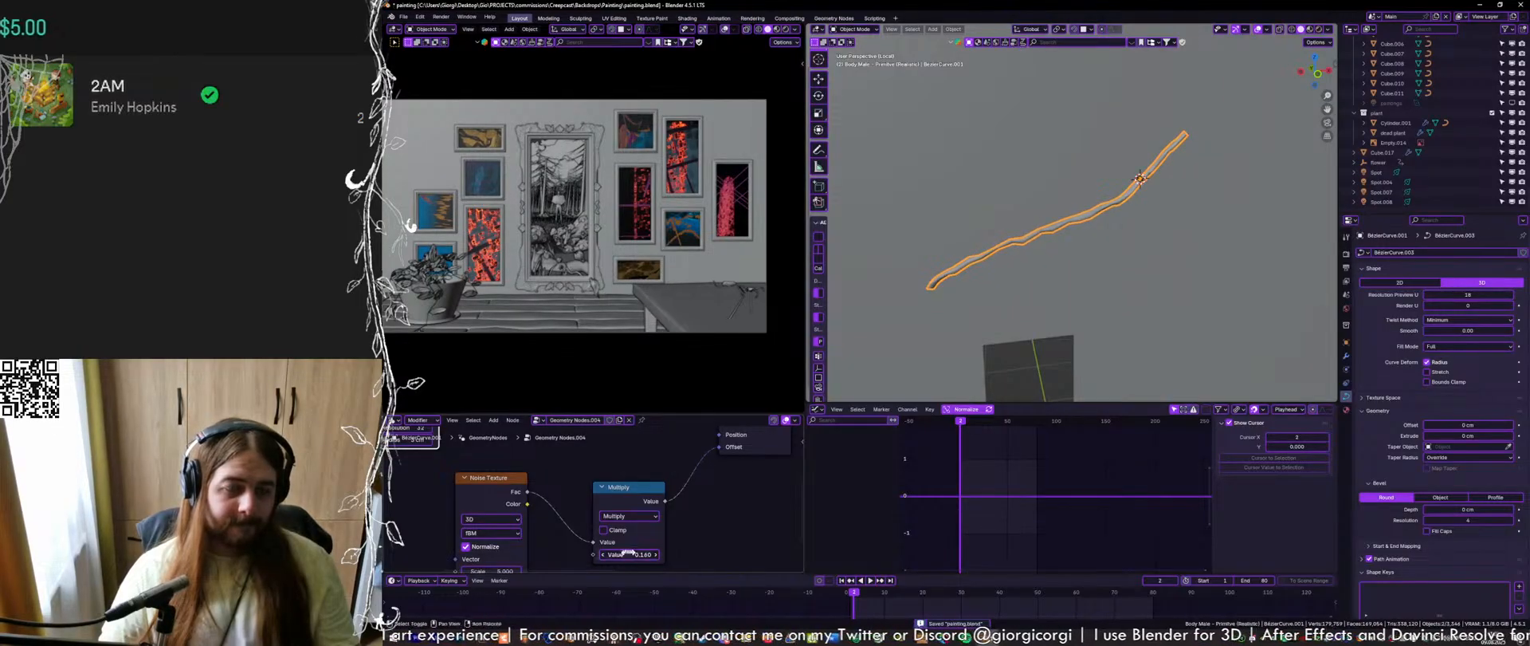
scroll(496, 469, up, 1)
Set the Curve Circle radius to 0.5 cm and save the file
middle_drag(495, 469, 580, 532)
drag(496, 503, 487, 503)
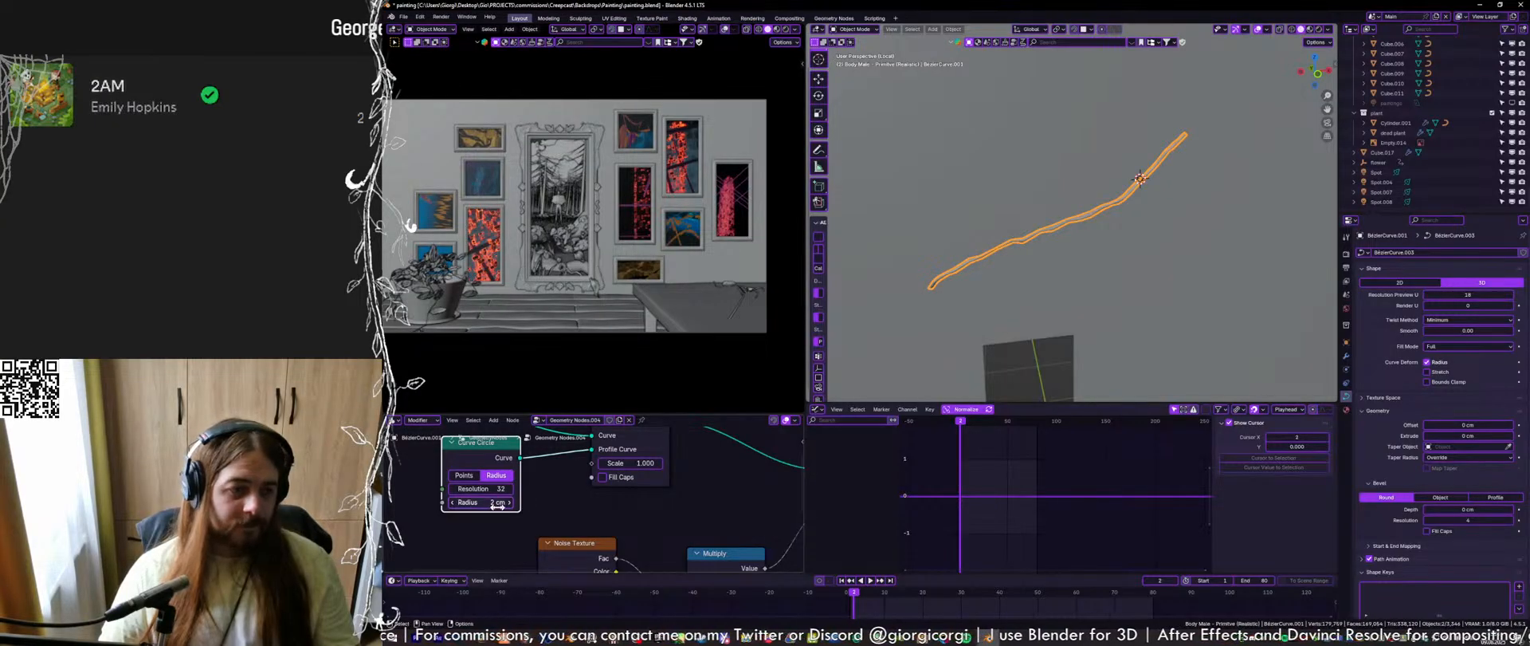
key(Return)
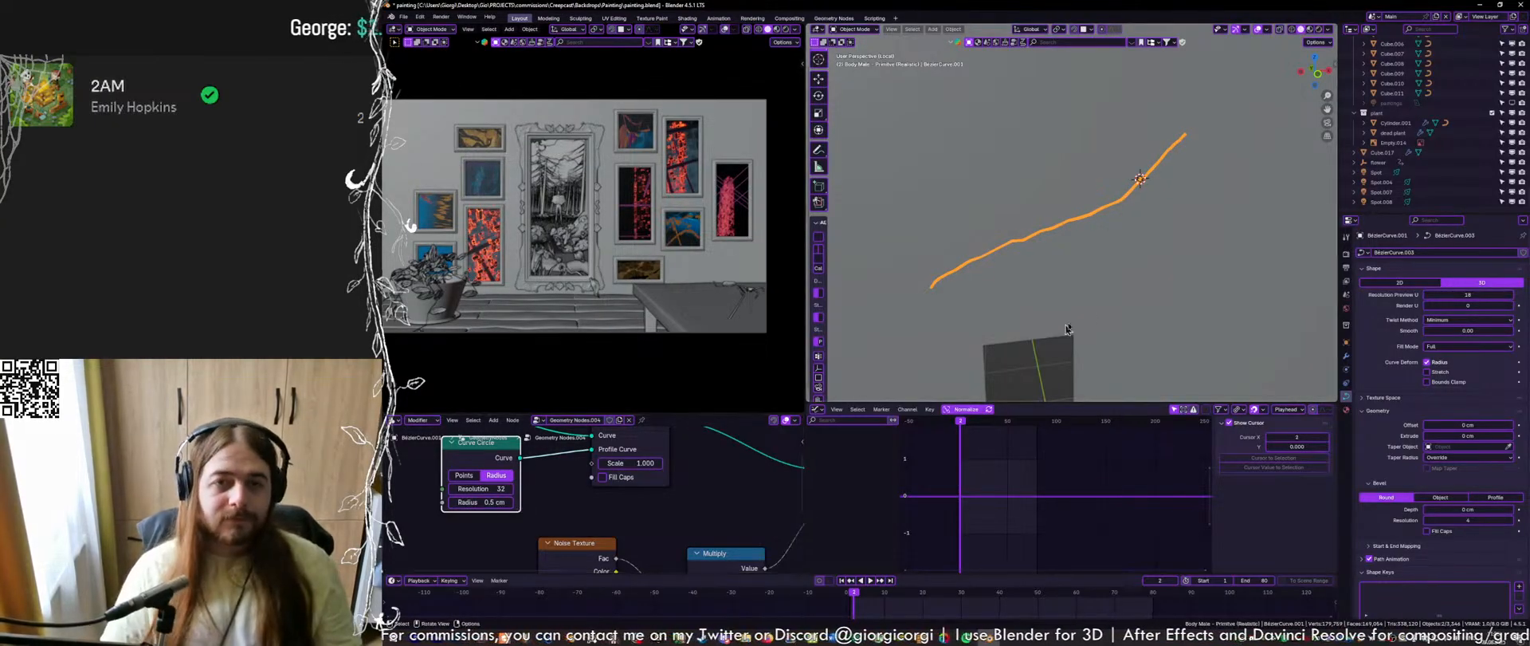
click(1130, 272)
key(ctrl+s)
Draw a second curved branch stroke on the wall below the first one in the curve's Edit Mode
middle_drag(1131, 273, 1088, 262)
click(1103, 253)
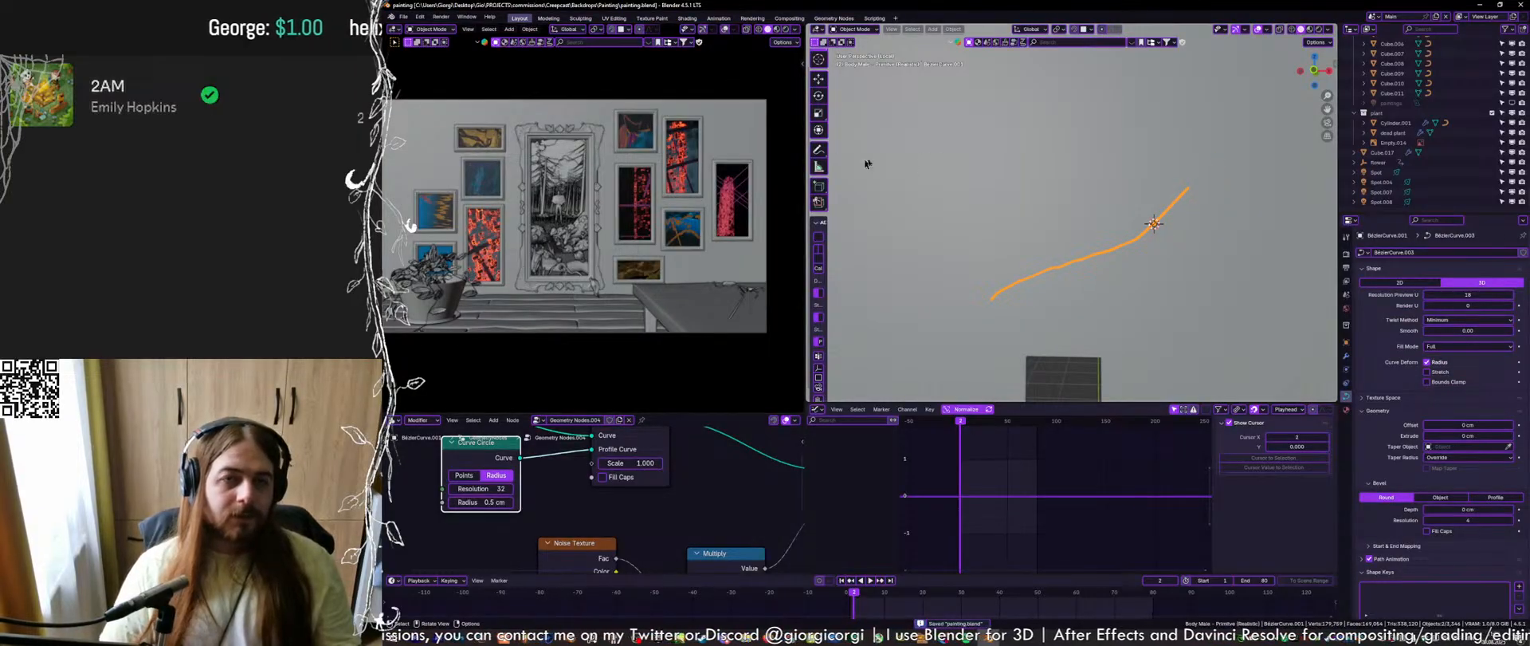
middle_drag(1102, 204, 1307, 140)
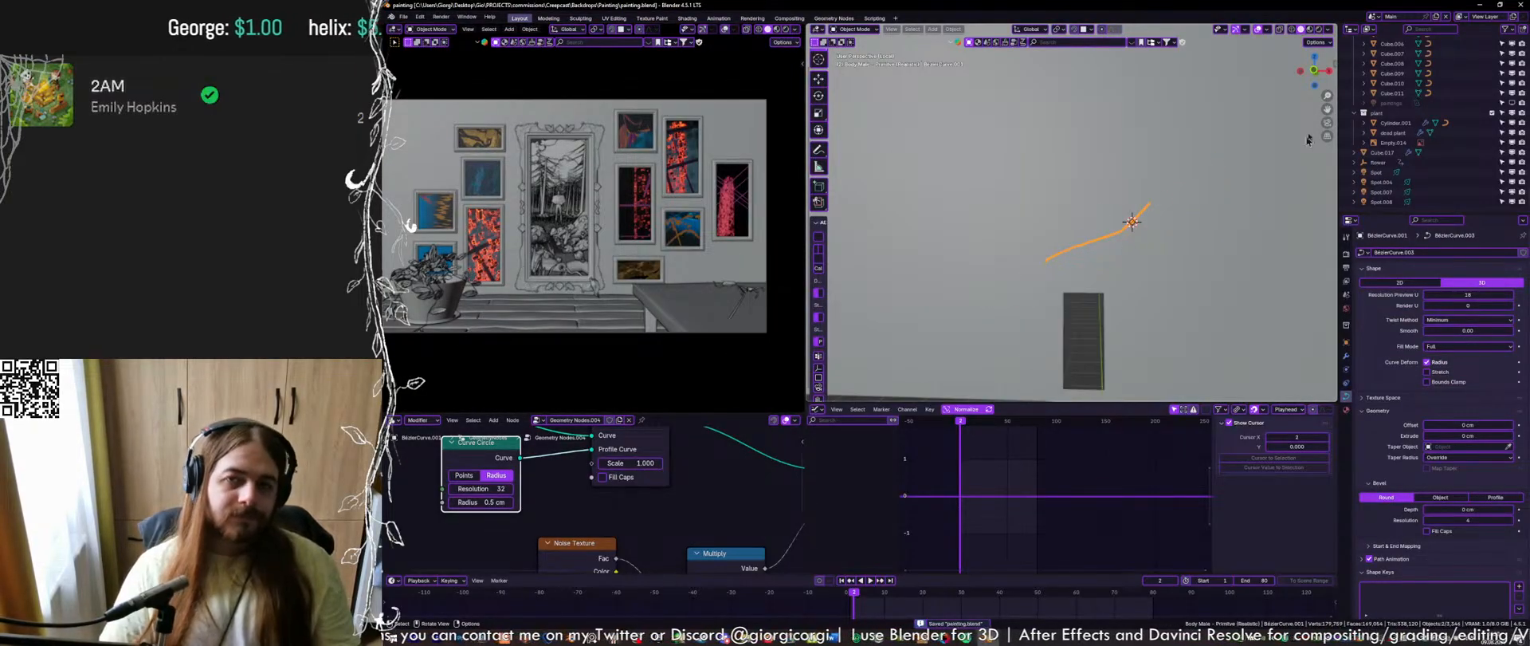
click(1317, 74)
key(Tab)
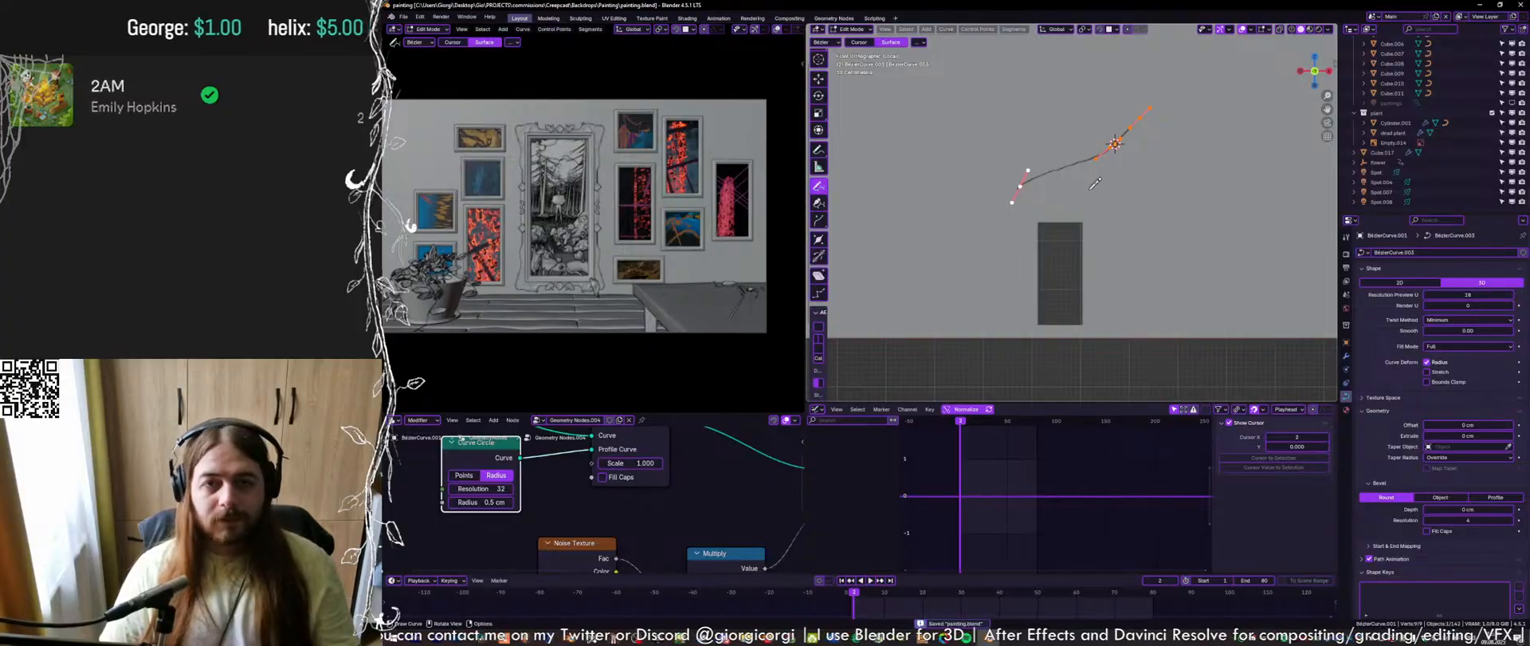
scroll(1095, 184, up, 3)
mouse_move(1116, 163)
mouse_down()
mouse_move(1037, 217)
mouse_move(917, 256)
mouse_up()
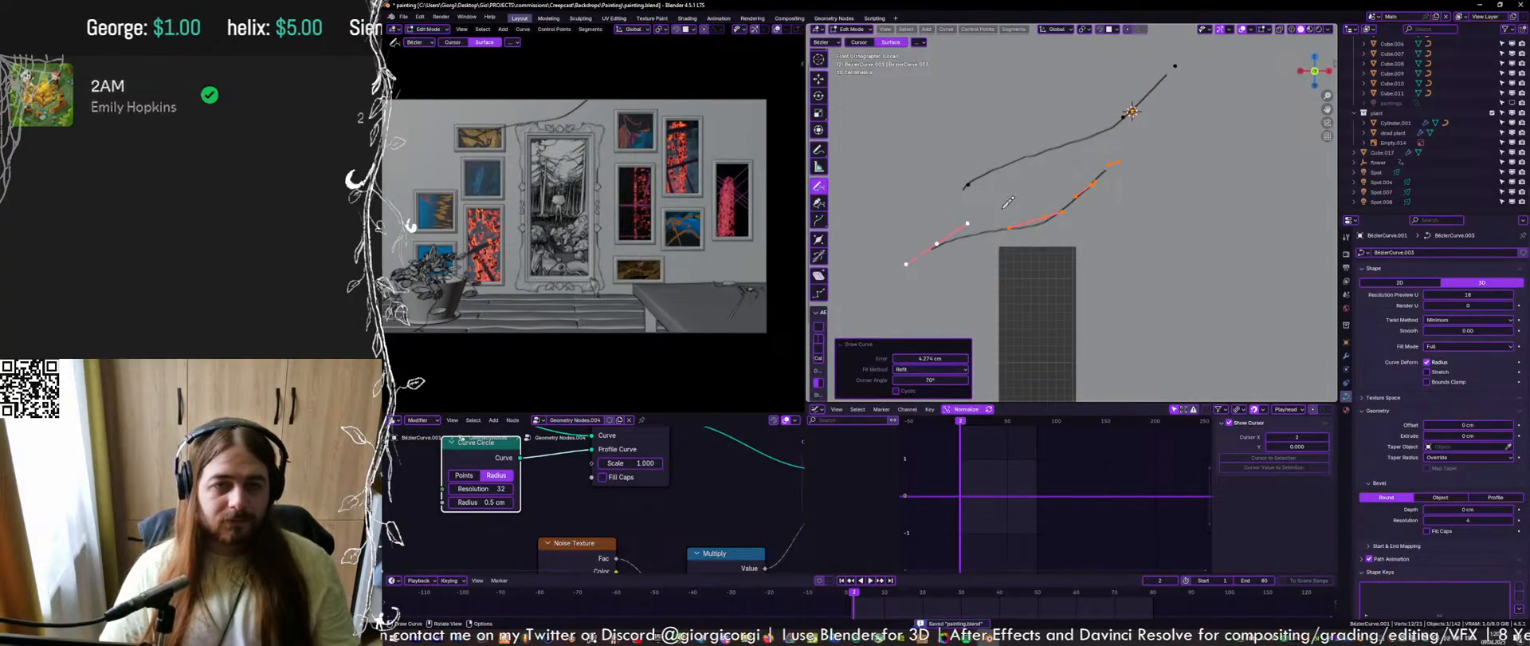
Leave Edit Mode and examine the drawn branches against the wall and picture frames
middle_drag(998, 218, 1028, 253)
scroll(515, 129, up, 3)
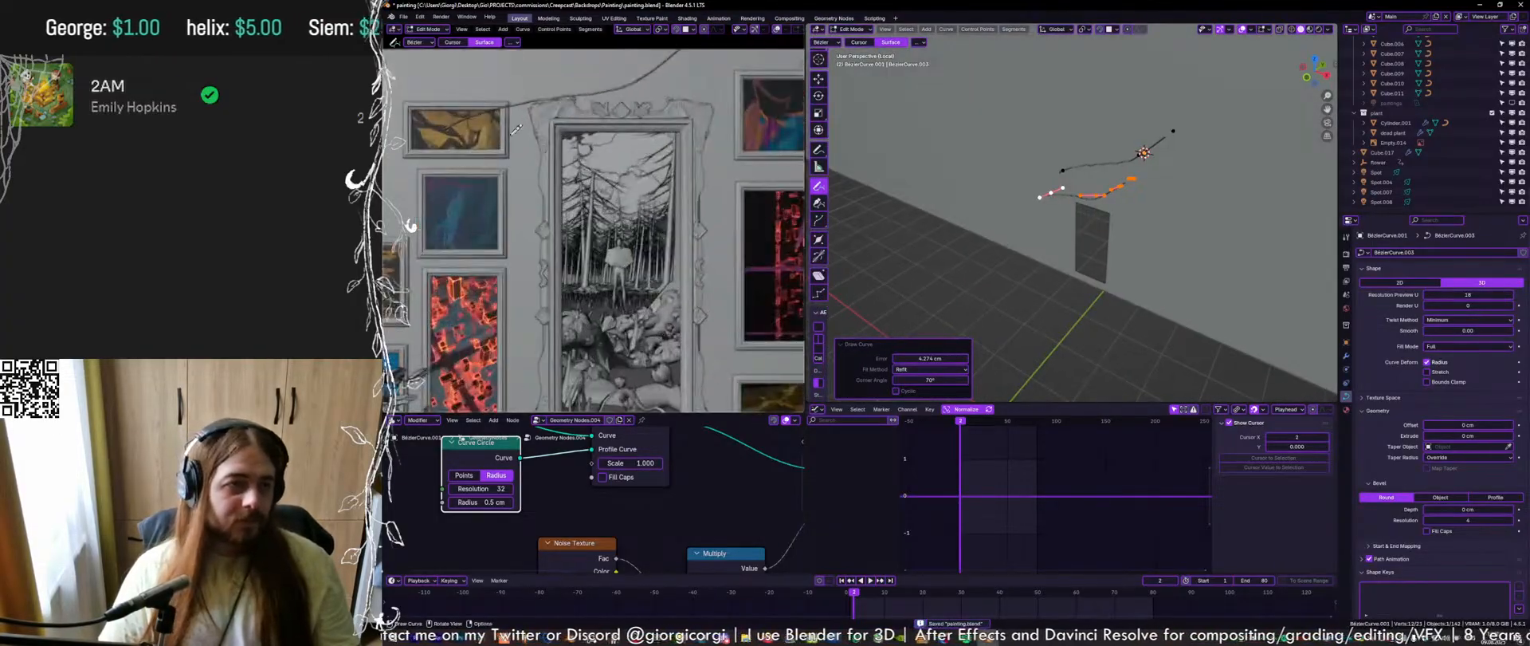
scroll(516, 130, up, 2)
scroll(456, 98, up, 2)
scroll(527, 166, up, 2)
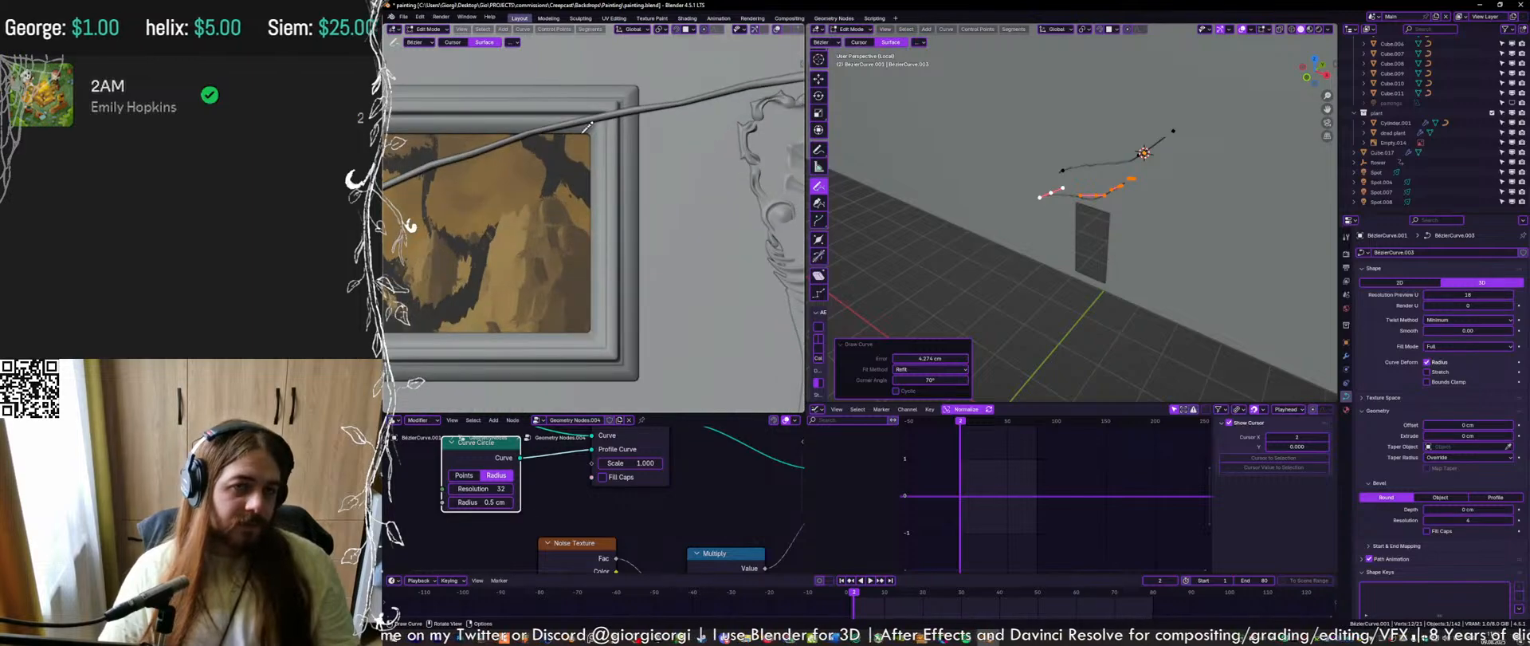
scroll(571, 133, down, 3)
scroll(582, 137, down, 3)
middle_drag(988, 177, 1111, 217)
key(Tab)
scroll(1049, 196, up, 4)
right_click(1078, 239)
click(1078, 239)
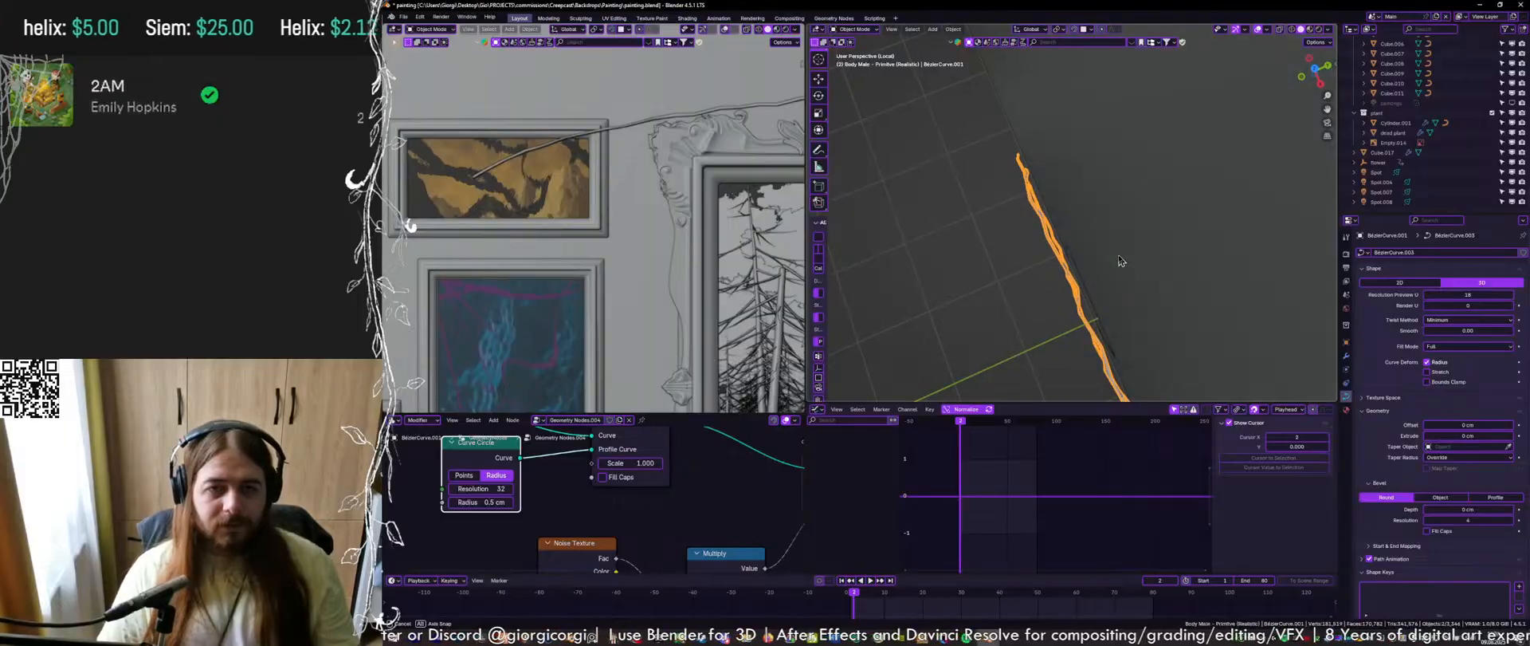
middle_drag(1119, 256, 1086, 254)
Select the ROOM wall, inspect its mesh in Edit Mode, and save the file
click(1127, 237)
key(Tab)
middle_drag(1141, 199, 1123, 193)
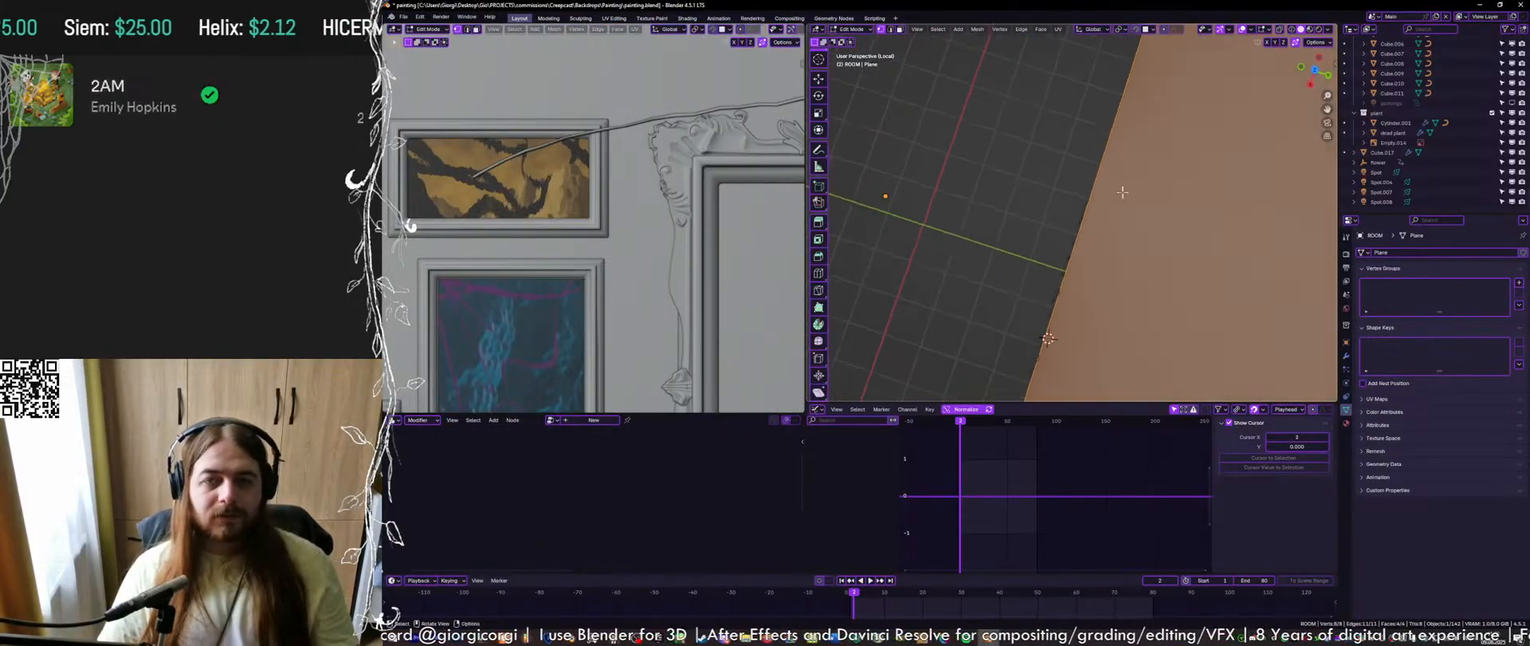
drag(1316, 75, 1078, 229)
middle_drag(1078, 229, 1028, 232)
key(Tab)
key(ctrl+s)
Check the ROOM wall with the Face Orientation overlay and inspect it edge-on from the side
click(1268, 30)
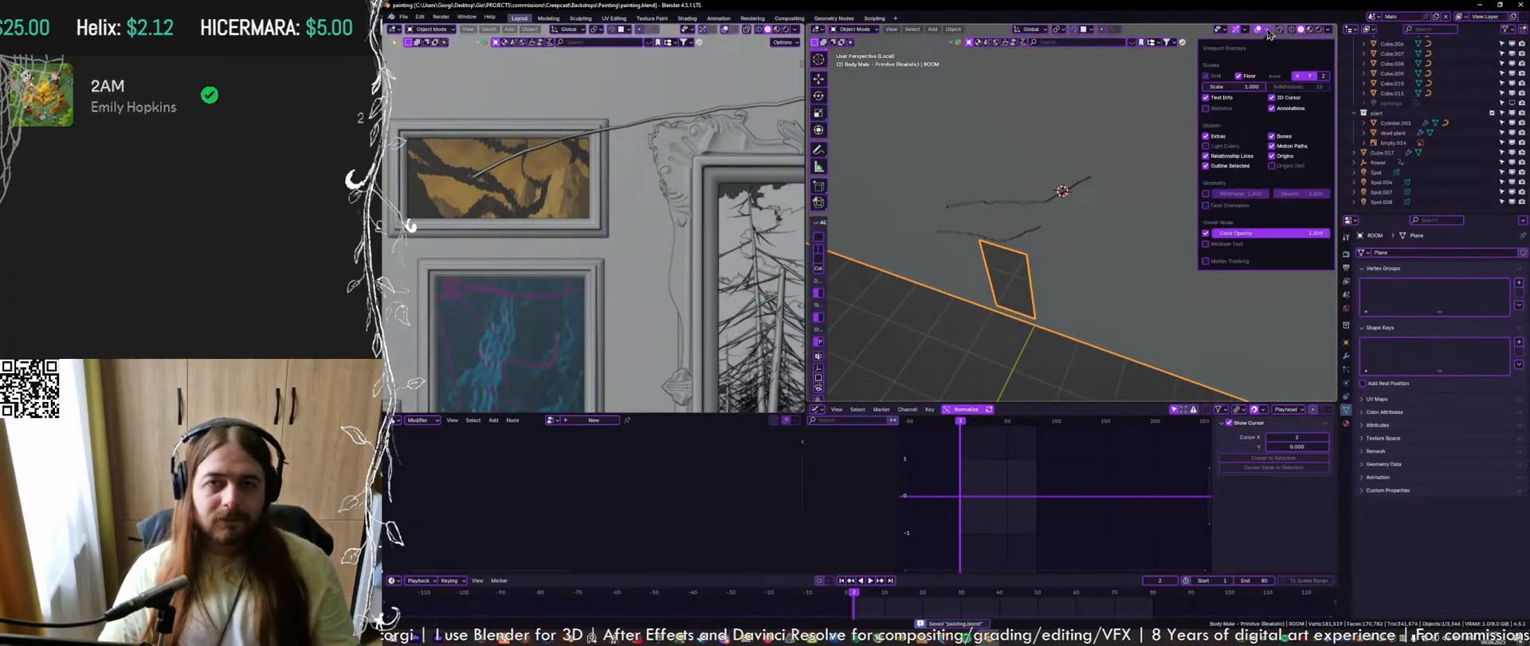
click(1206, 205)
click(1206, 205)
middle_drag(980, 226, 929, 254)
click(1308, 63)
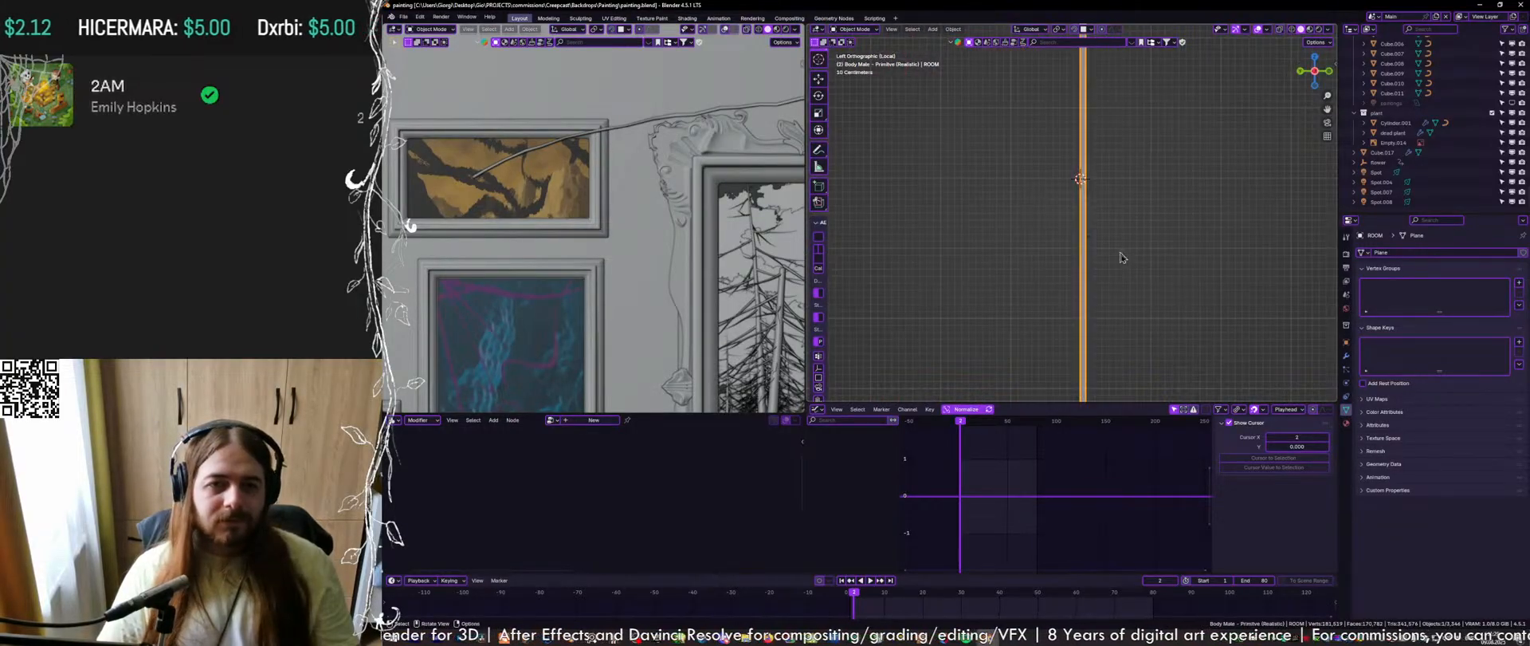
middle_drag(1121, 257, 1033, 199)
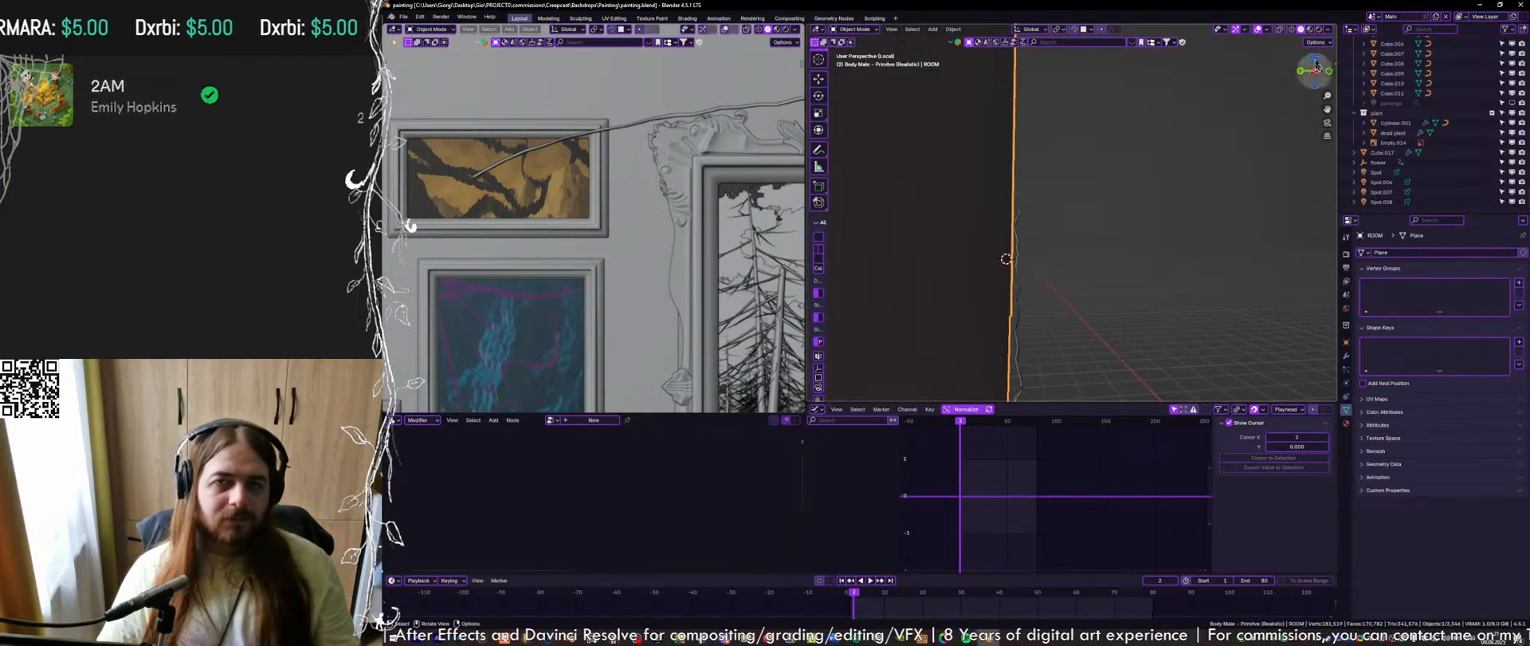
Toggle the Cavity option in the viewport shading and inspect the ROOM wall edge-on
click(1328, 31)
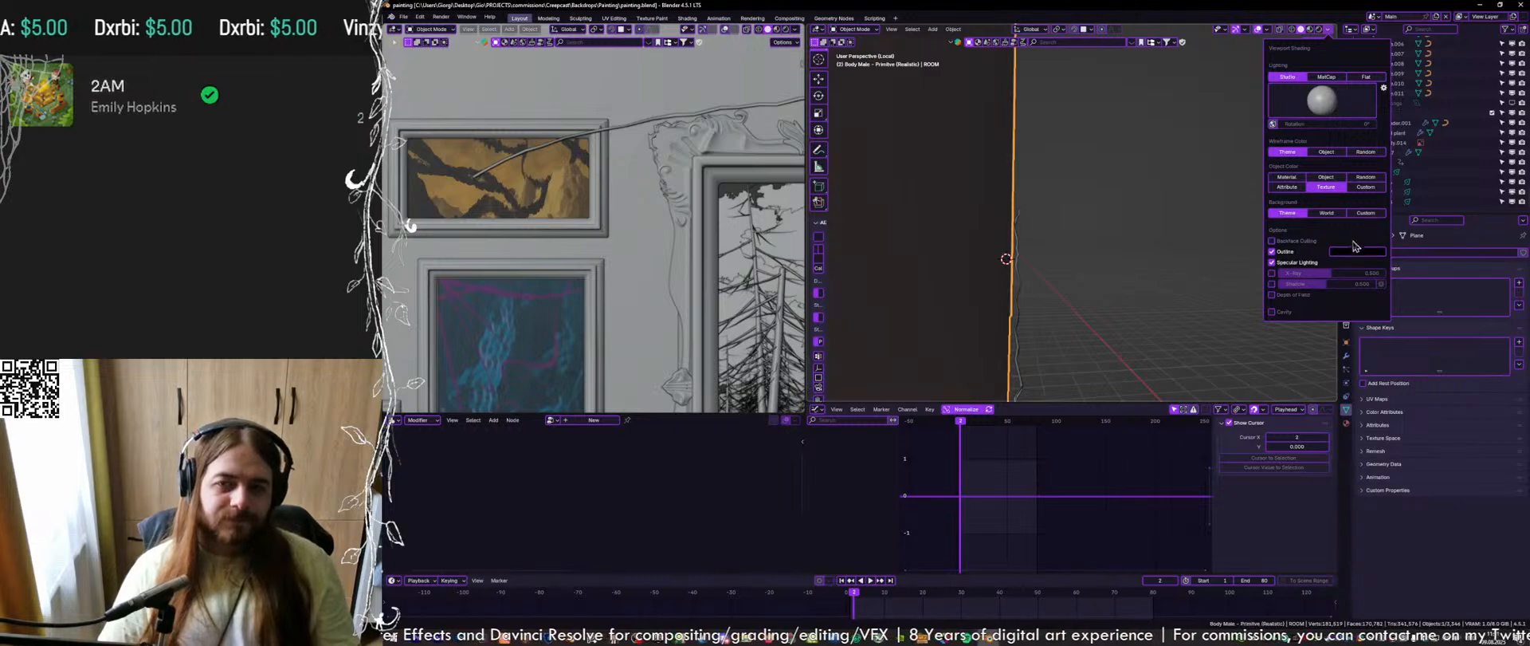
click(1272, 313)
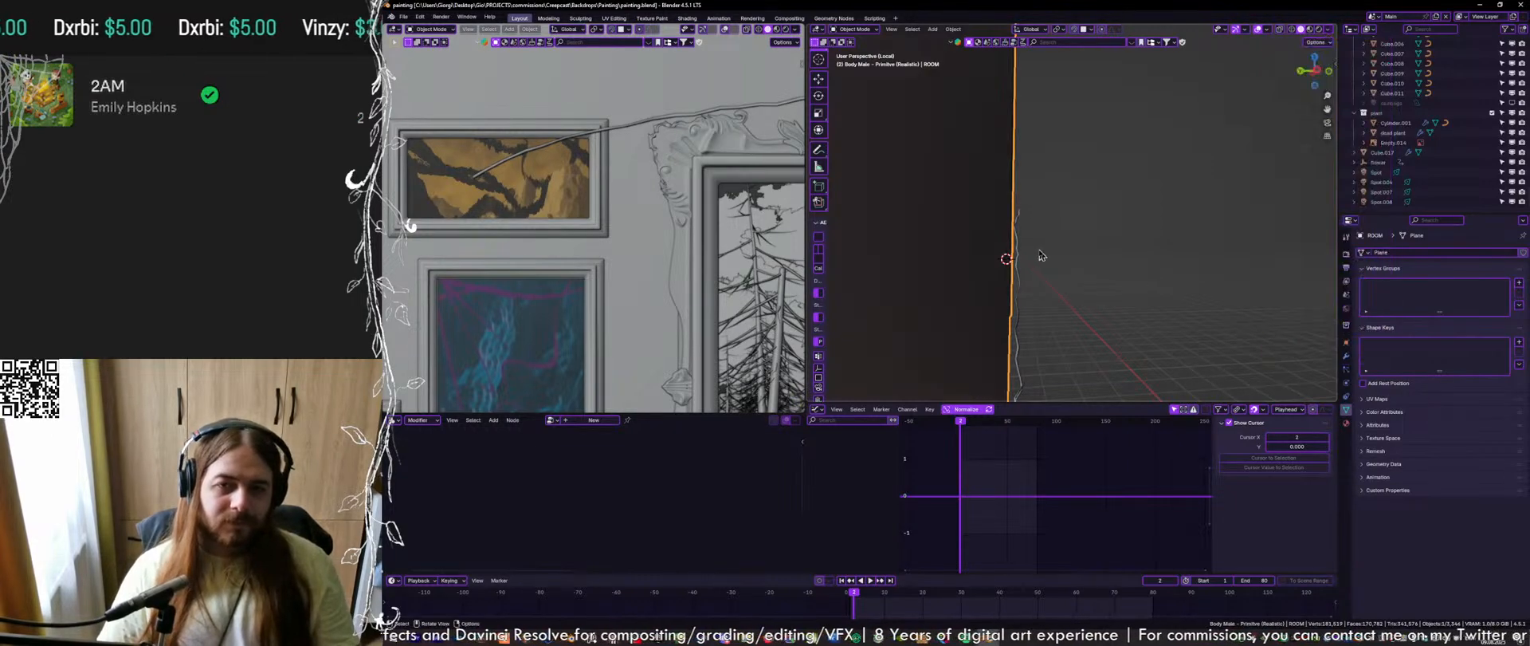
mouse_move(958, 174)
middle_down()
mouse_move(1005, 232)
mouse_move(1070, 230)
mouse_move(1083, 145)
middle_up()
key(Tab)
key(Tab)
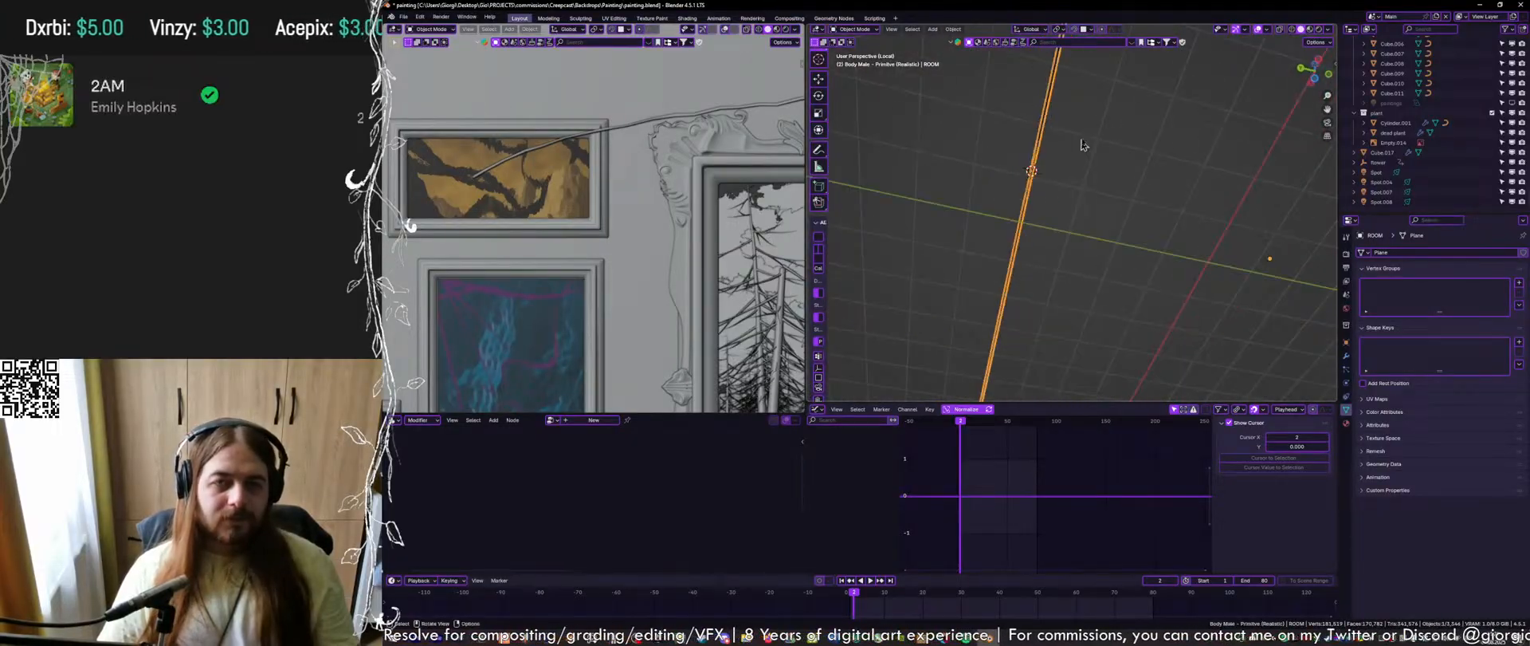
click(1316, 82)
middle_drag(1039, 246, 1092, 327)
Exit local view, inspect the ROOM wall's mesh within the full scene, and undo the last change
key(KP_Divide)
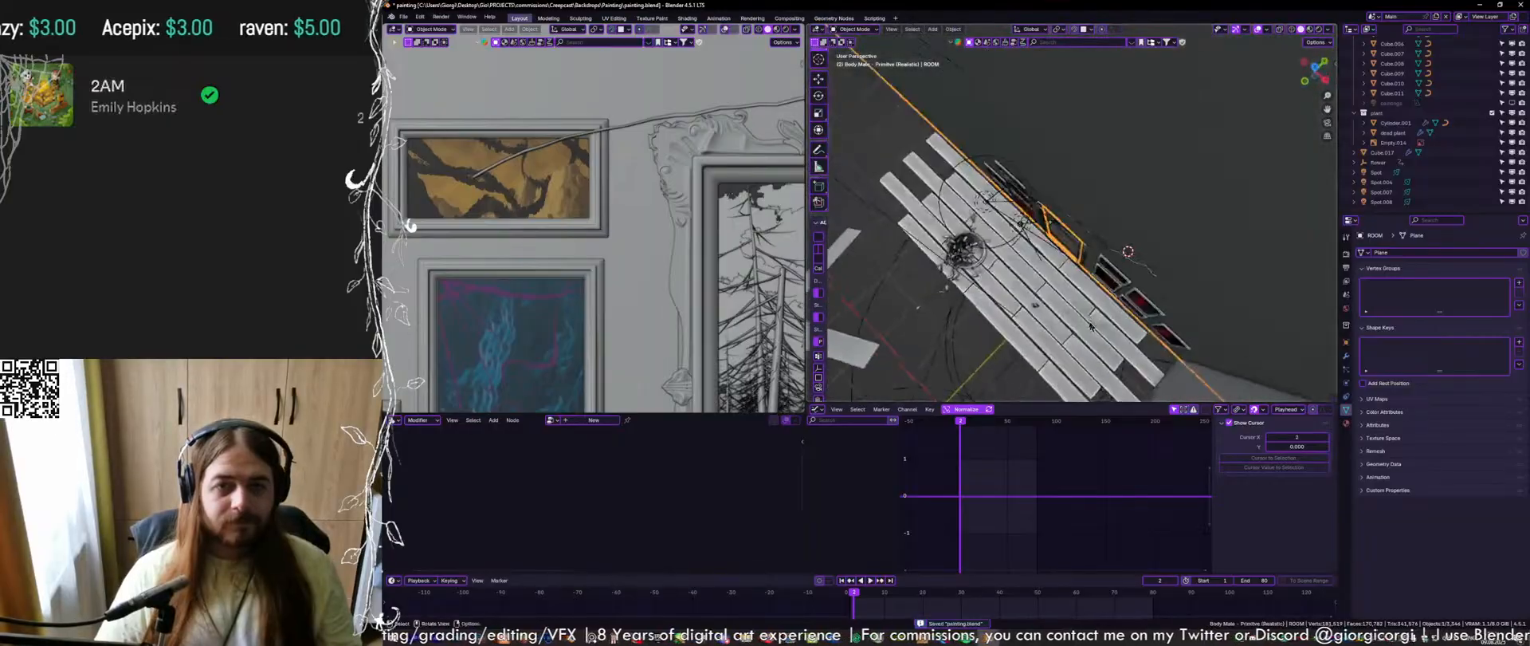
middle_drag(1094, 209, 1070, 276)
scroll(1071, 276, down, 3)
key(Tab)
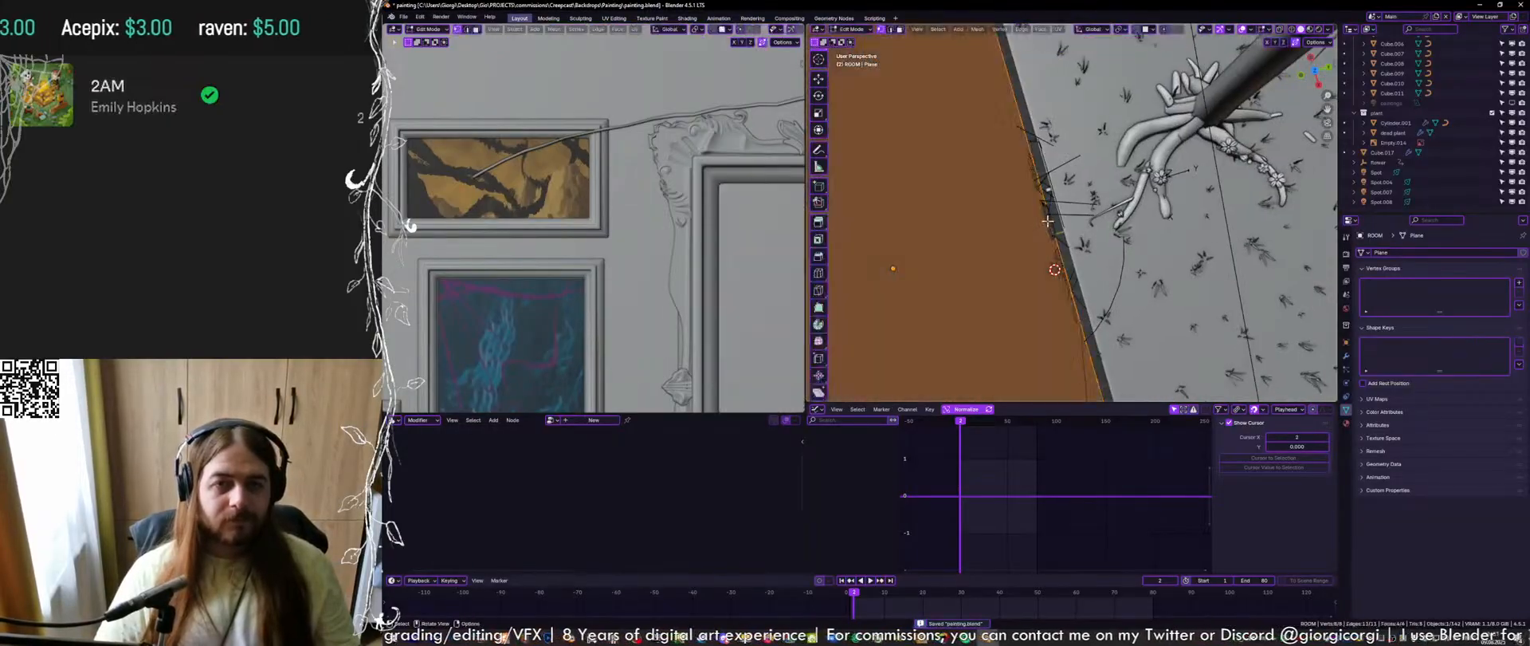
scroll(1070, 276, down, 4)
scroll(1070, 274, down, 6)
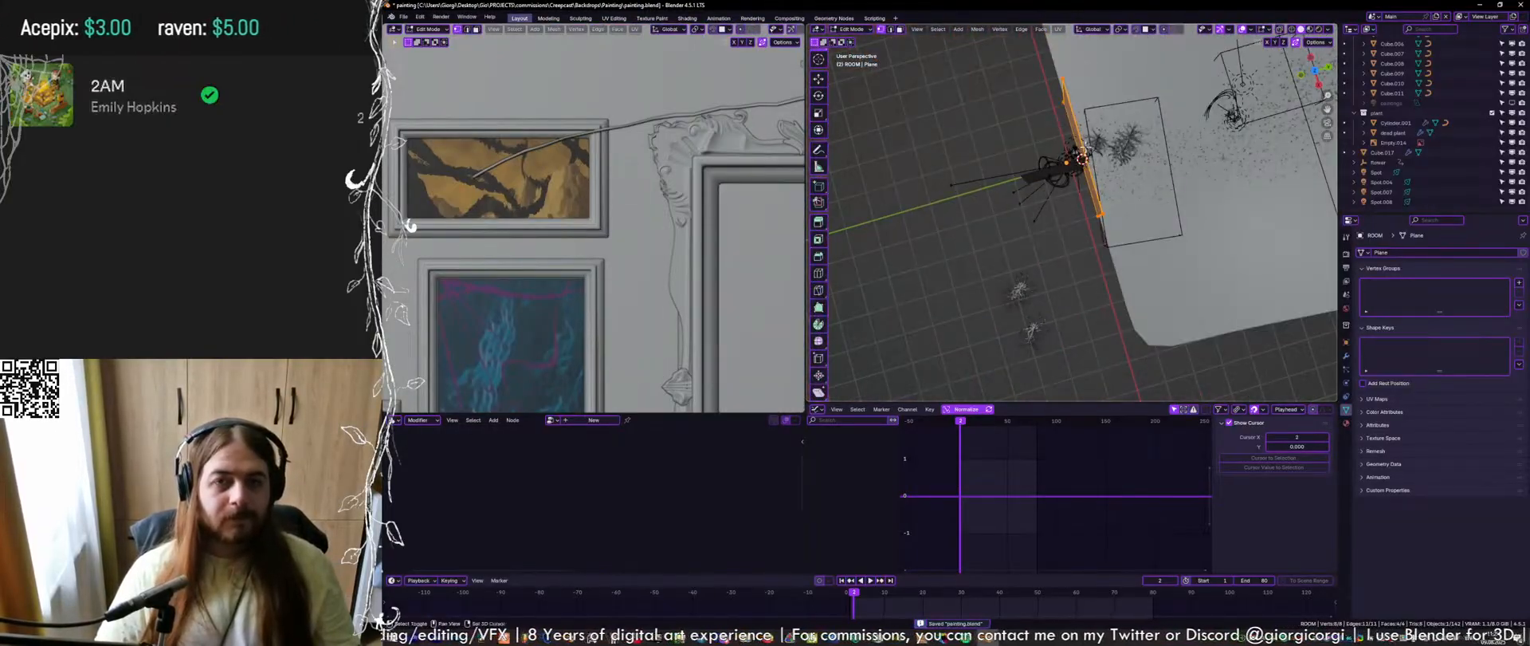
mouse_move(1058, 236)
middle_down()
mouse_move(1069, 169)
mouse_move(1126, 155)
mouse_move(1047, 216)
mouse_move(1073, 164)
mouse_move(1136, 175)
middle_up()
key(ctrl+z)
key(Tab)
Shift the ROOM wall slightly along the Y axis in Object Mode
shift+middle_drag(1206, 306, 1155, 179)
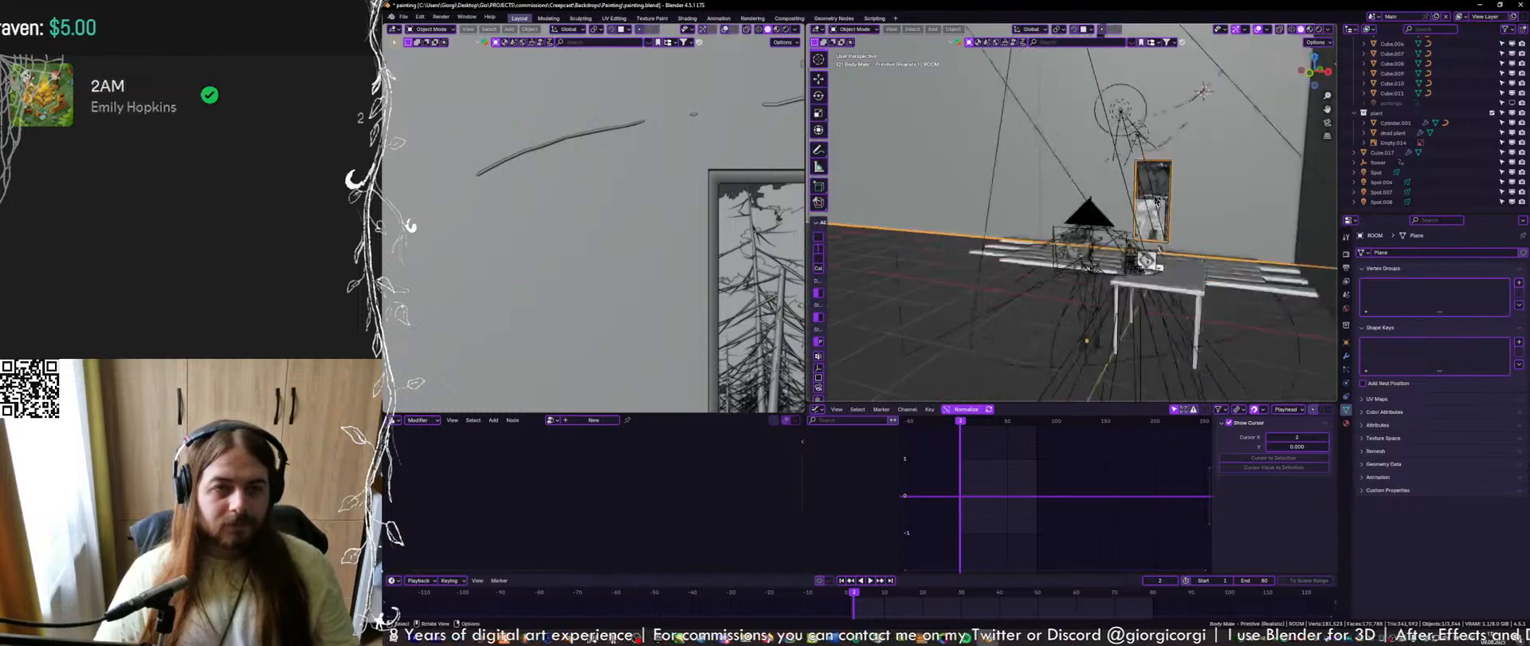
scroll(1141, 253, up, 5)
middle_drag(1141, 253, 1134, 208)
scroll(1132, 197, down, 2)
key(g)
key(y)
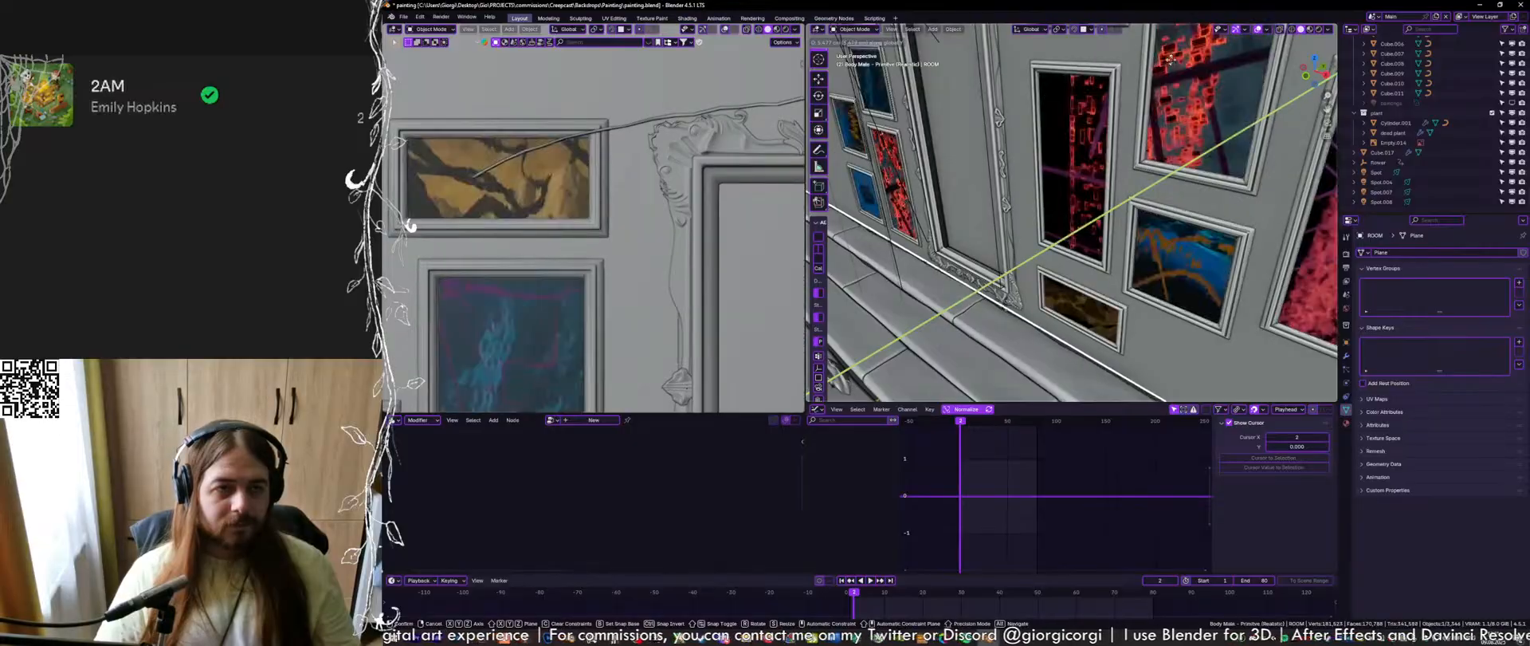
click(1129, 61)
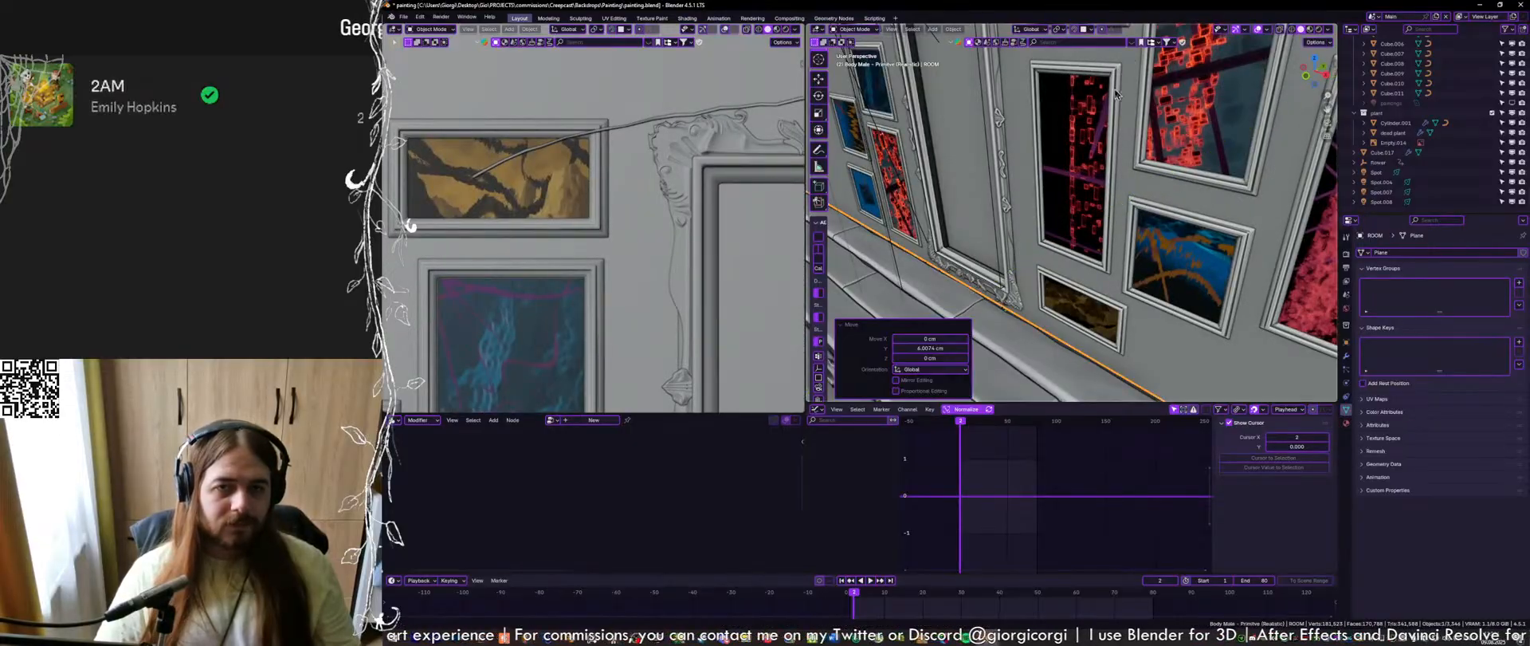
Examine the moved ROOM wall edge-on and check the blank central frame against the forest scene behind it
scroll(1076, 135, down, 6)
middle_drag(1049, 154, 1032, 189)
scroll(1044, 192, up, 8)
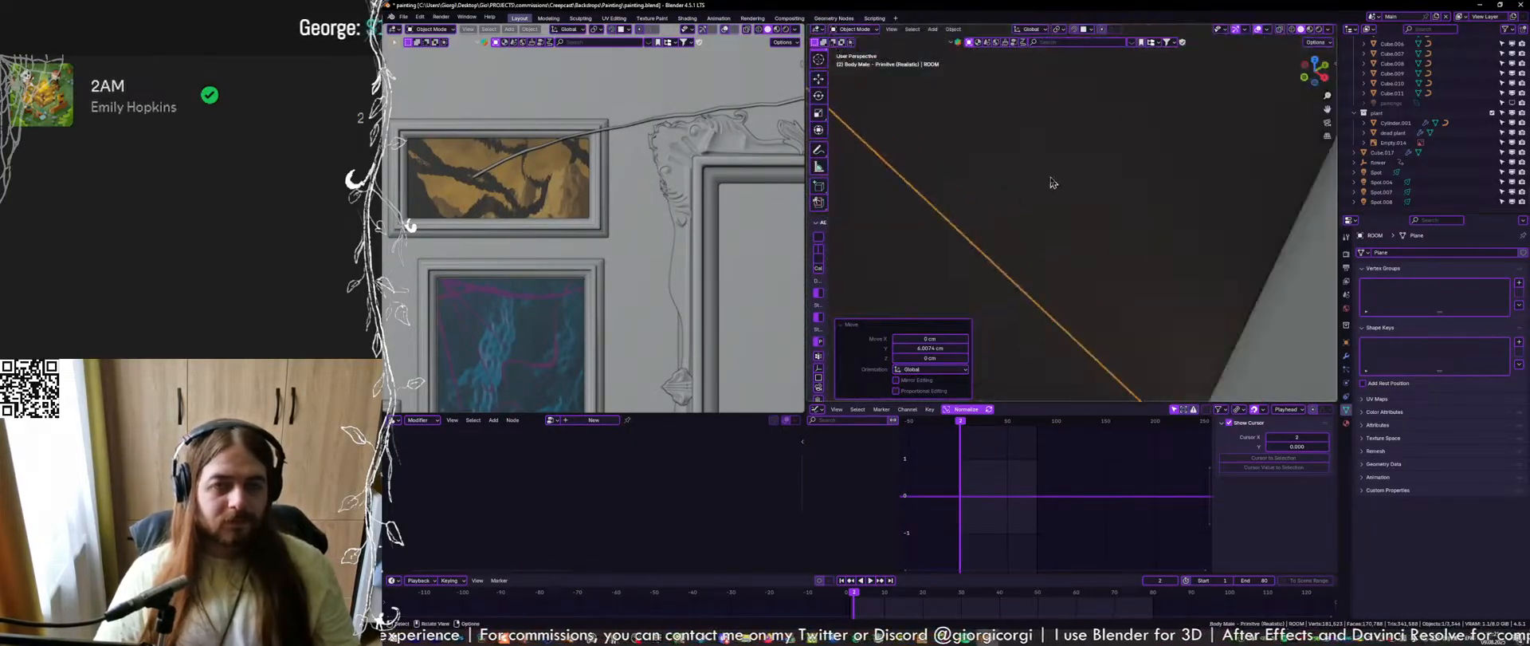
scroll(1024, 215, down, 2)
scroll(648, 199, down, 4)
mouse_move(649, 199)
shift+middle_down()
mouse_move(534, 151)
mouse_move(594, 172)
shift+middle_up()
scroll(593, 172, up, 1)
scroll(1028, 212, down, 7)
middle_drag(1028, 212, 1050, 214)
scroll(1049, 213, up, 6)
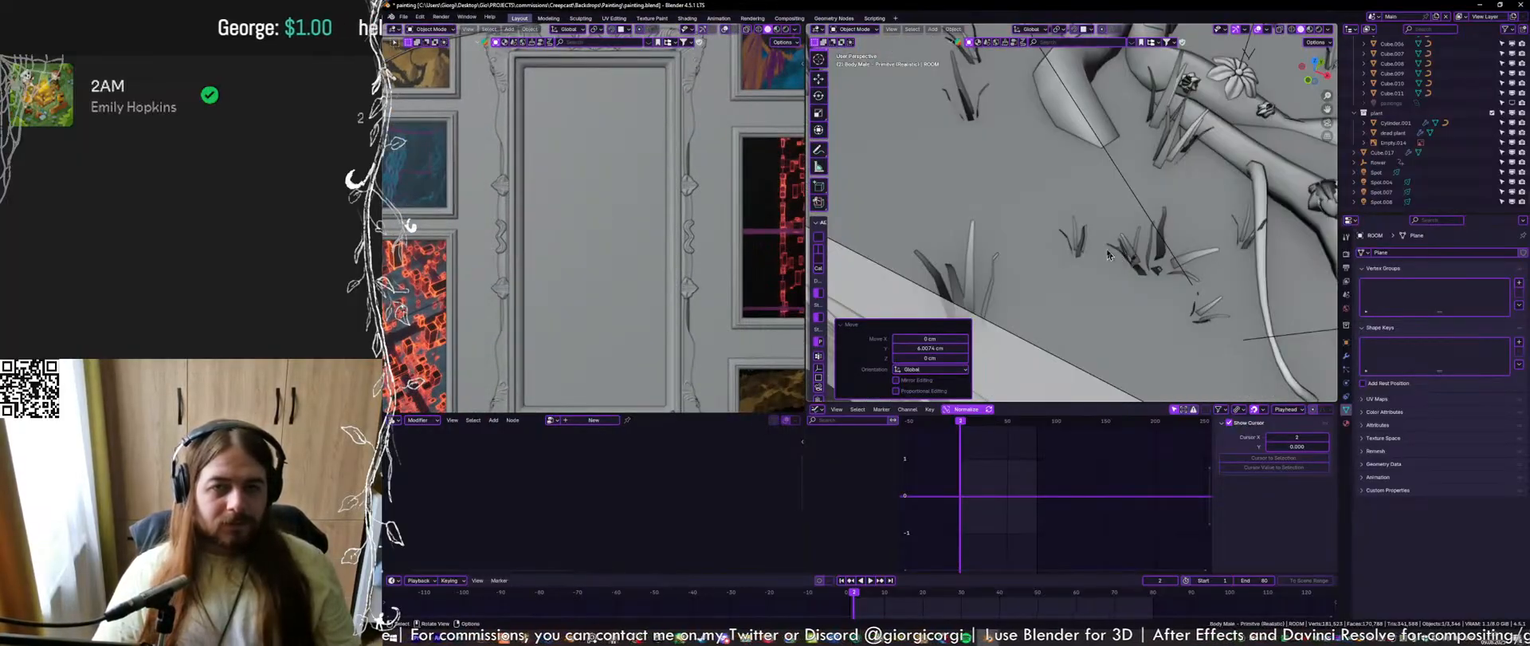
scroll(1099, 232, down, 2)
Select the Cube.003 box in the central frame and move its mesh along Y to reopen the cutout in the wall
click(986, 124)
scroll(987, 125, down, 6)
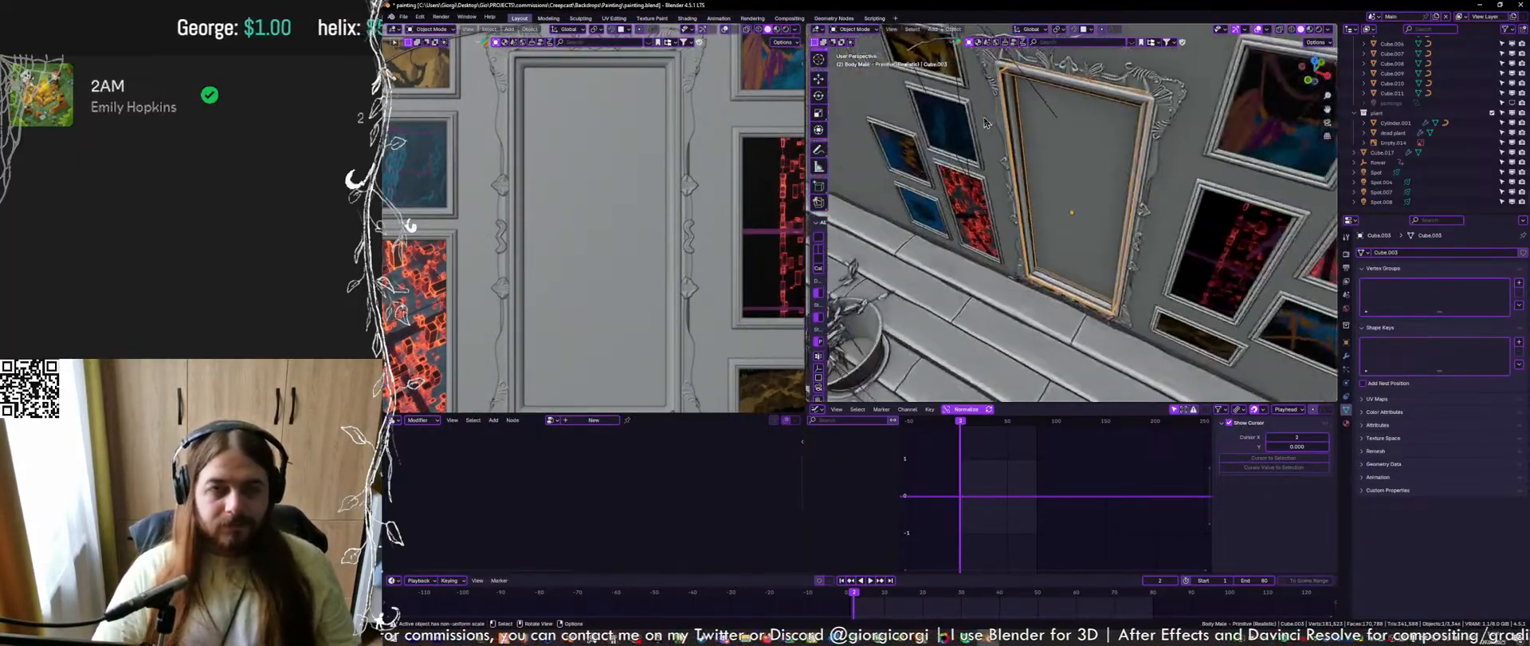
mouse_move(987, 124)
middle_down()
mouse_move(1036, 179)
mouse_move(1081, 152)
mouse_move(1115, 175)
mouse_move(1138, 163)
mouse_move(1119, 179)
middle_up()
key(Tab)
key(g)
key(y)
click(1094, 169)
key(Tab)
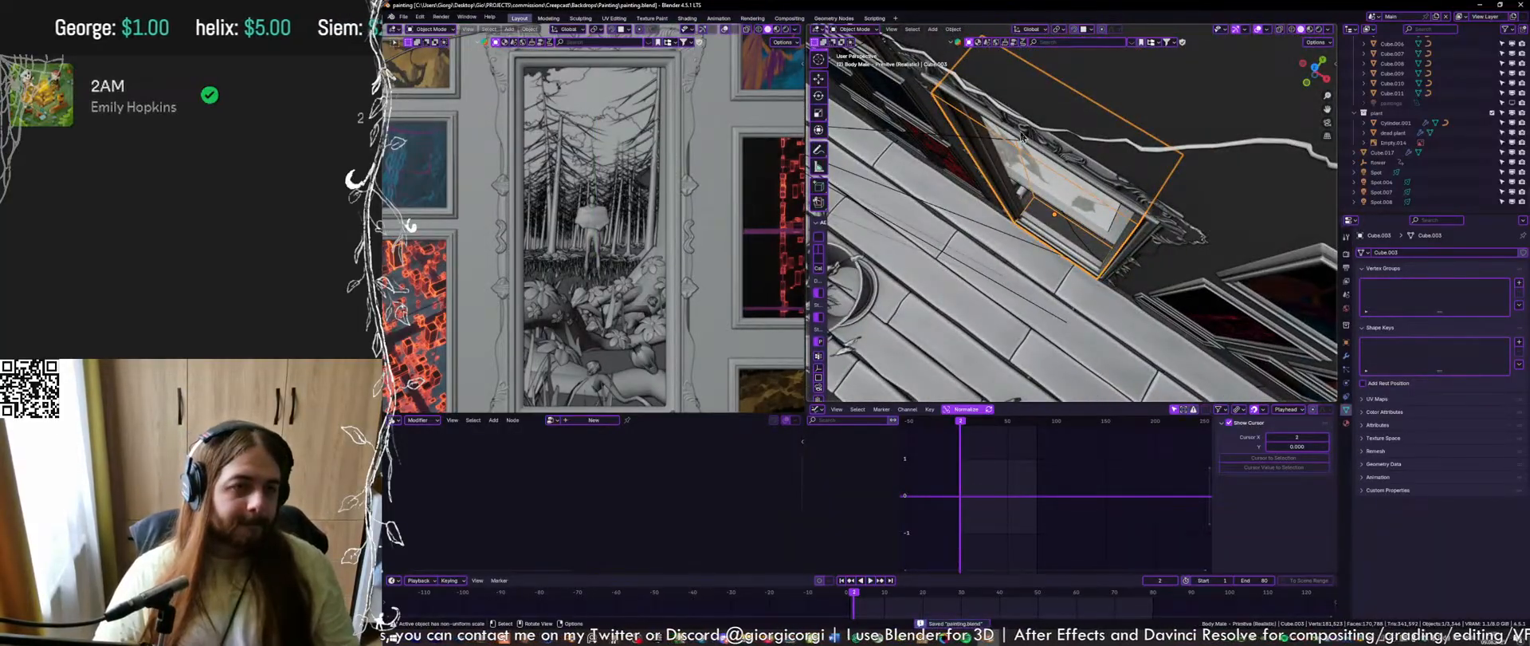
scroll(710, 162, down, 1)
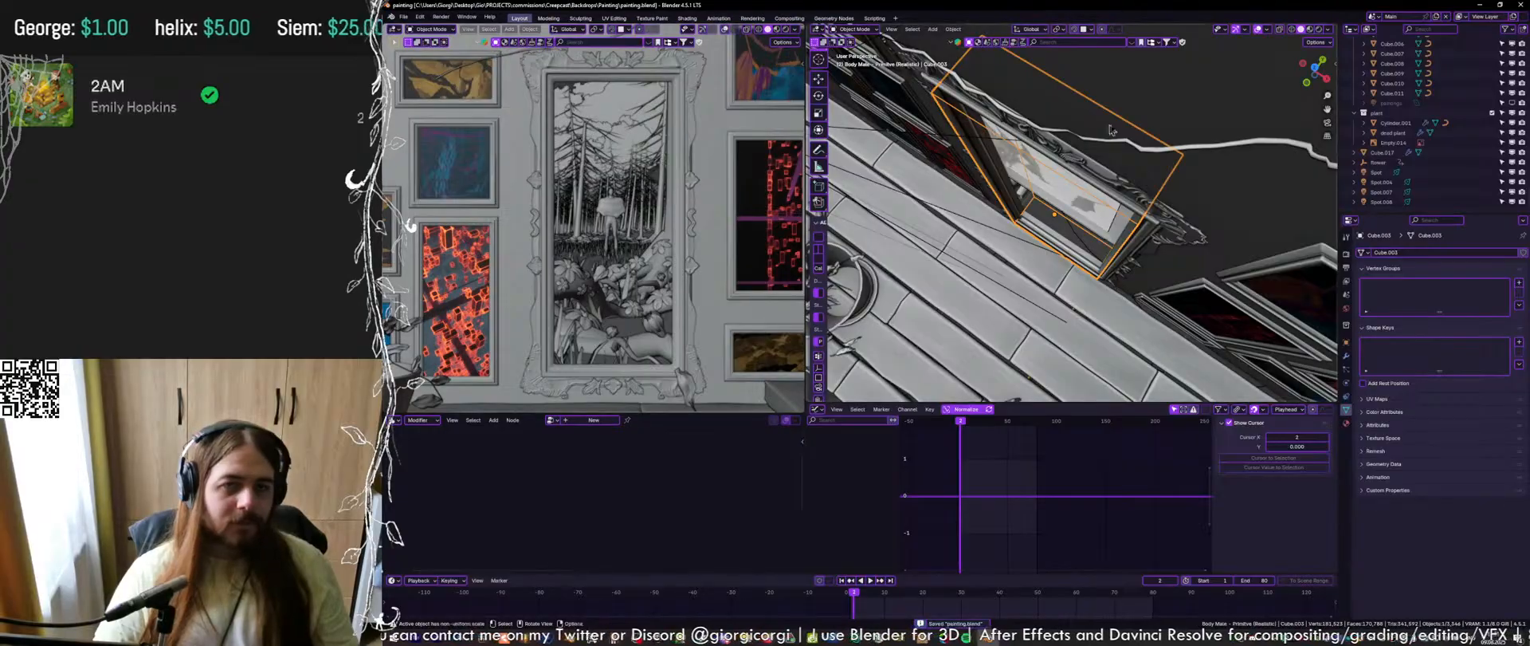
Select the ROOM wall together with the branch curves and isolate them in local view
mouse_move(1112, 130)
middle_down()
mouse_move(1028, 163)
mouse_move(1045, 214)
middle_up()
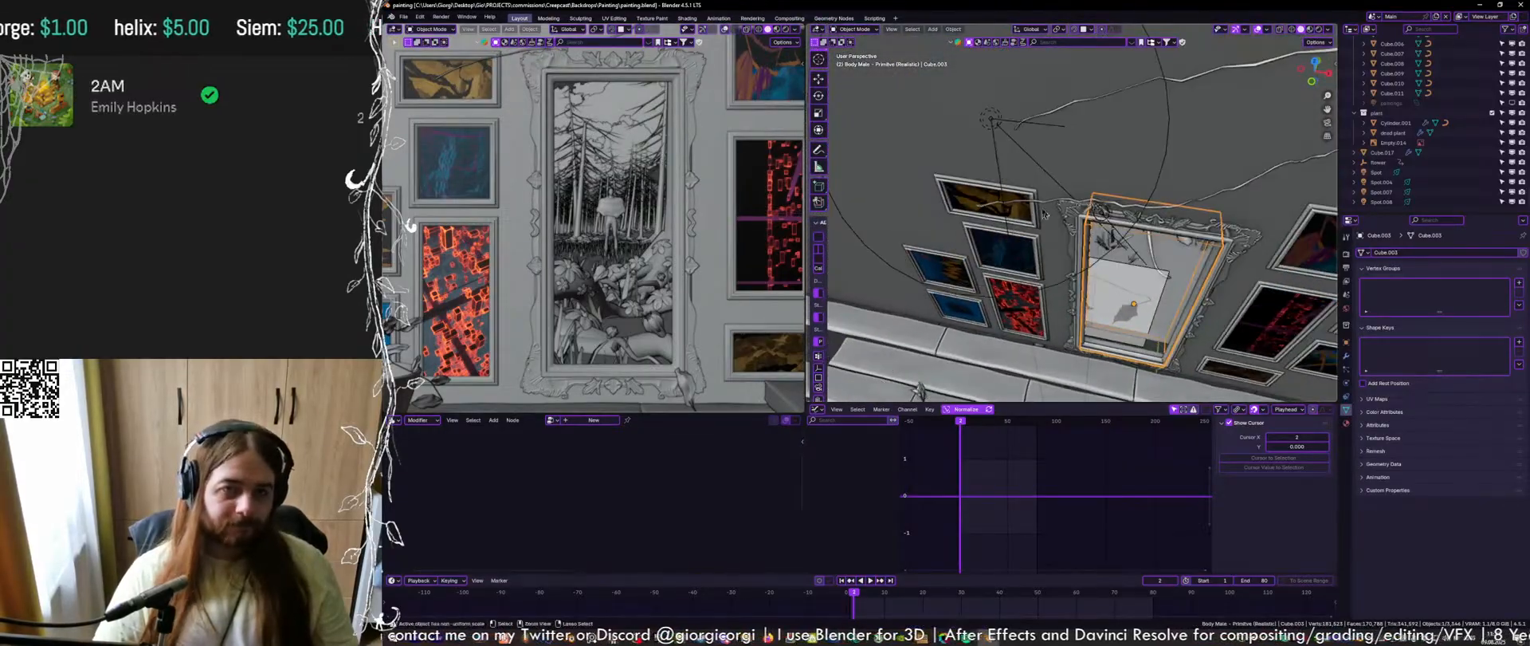
click(1045, 209)
click(1087, 171)
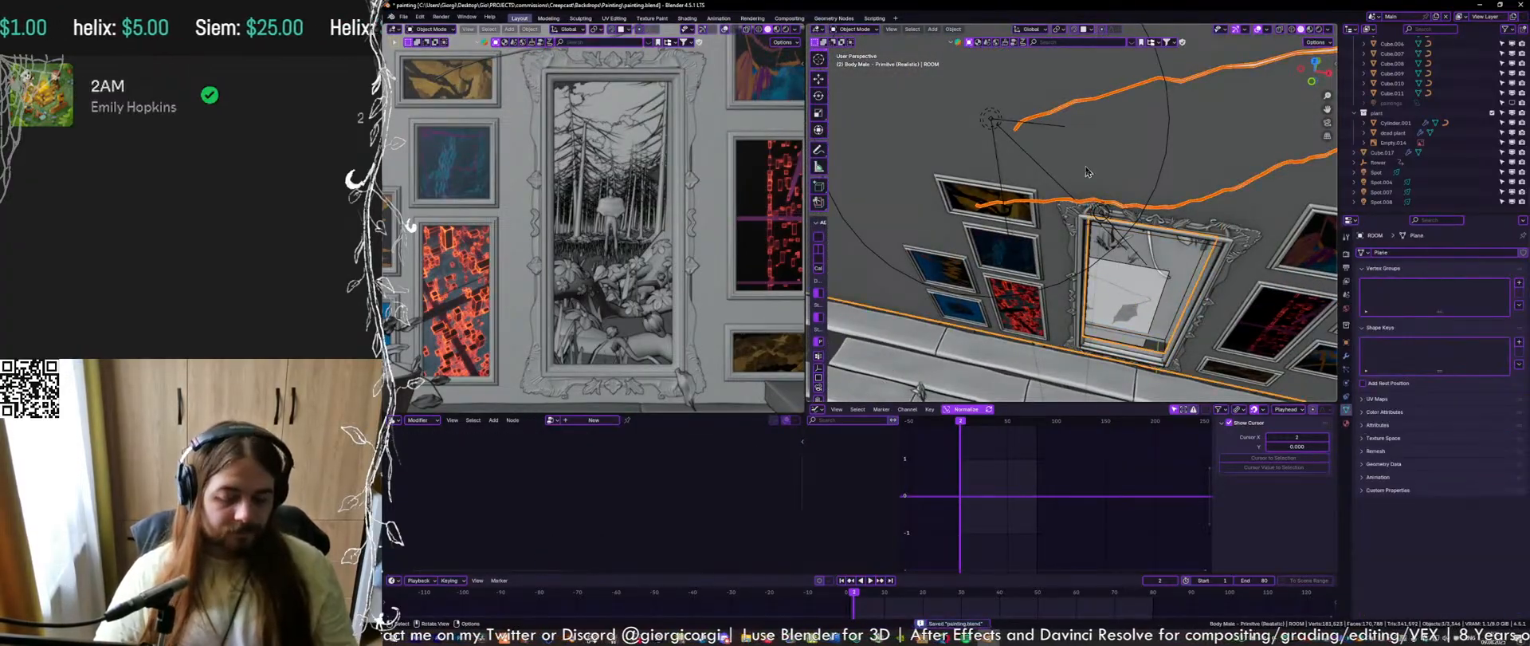
key(KP_Divide)
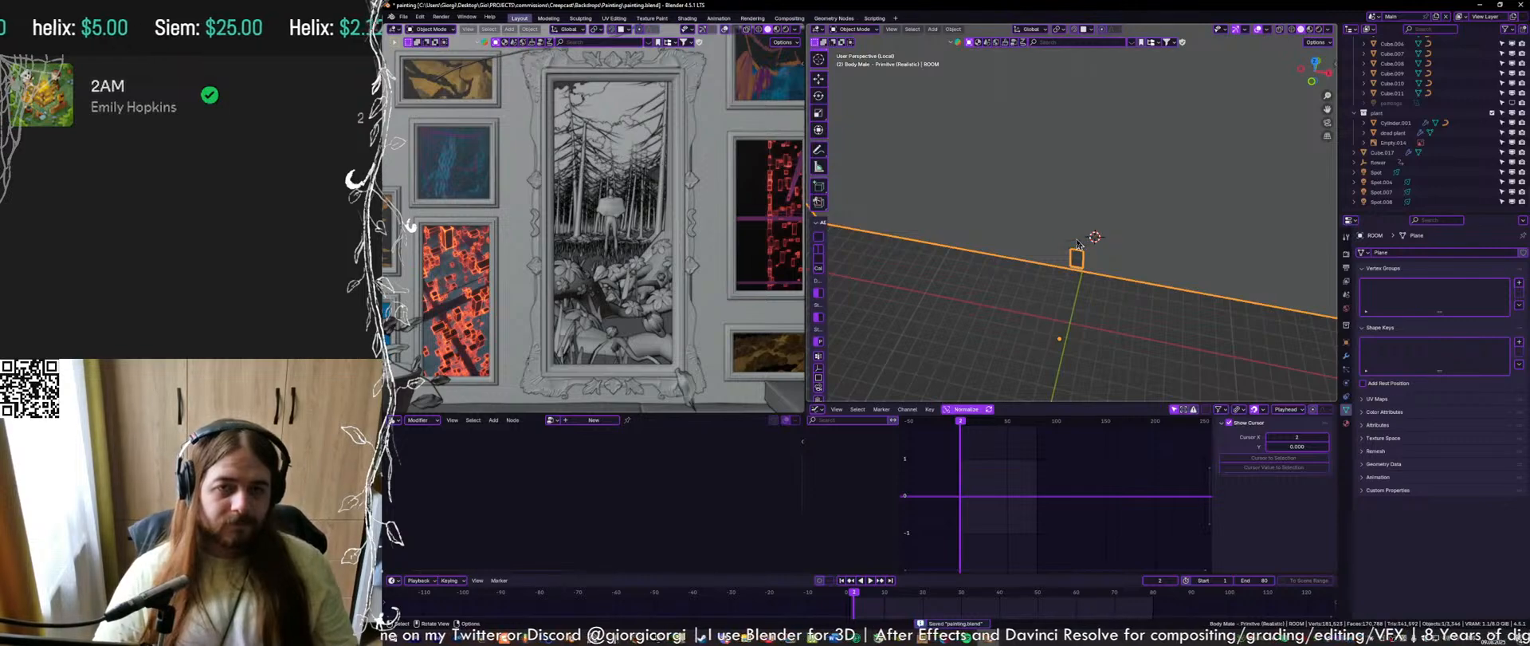
Select the branch curve object, align the view straight onto the wall, and enter Edit Mode
click(1076, 243)
click(1313, 82)
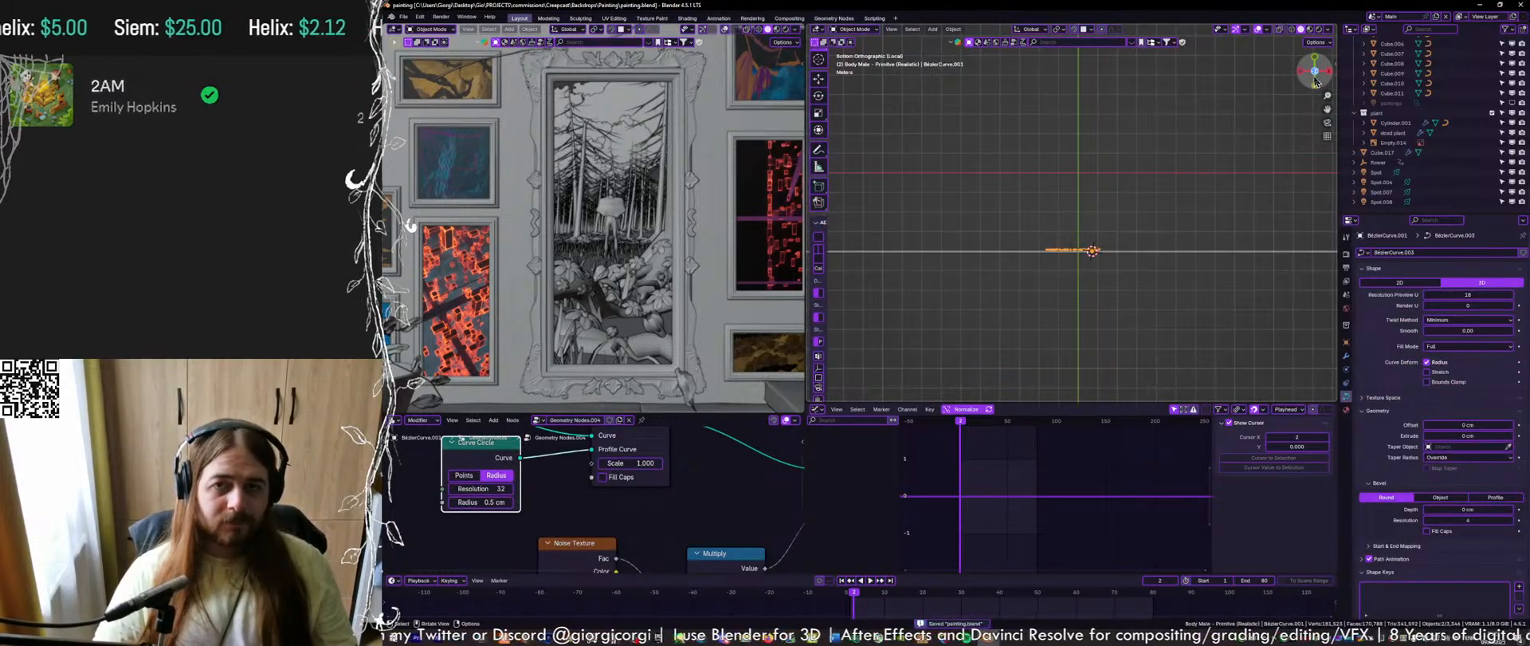
drag(1316, 82, 1150, 219)
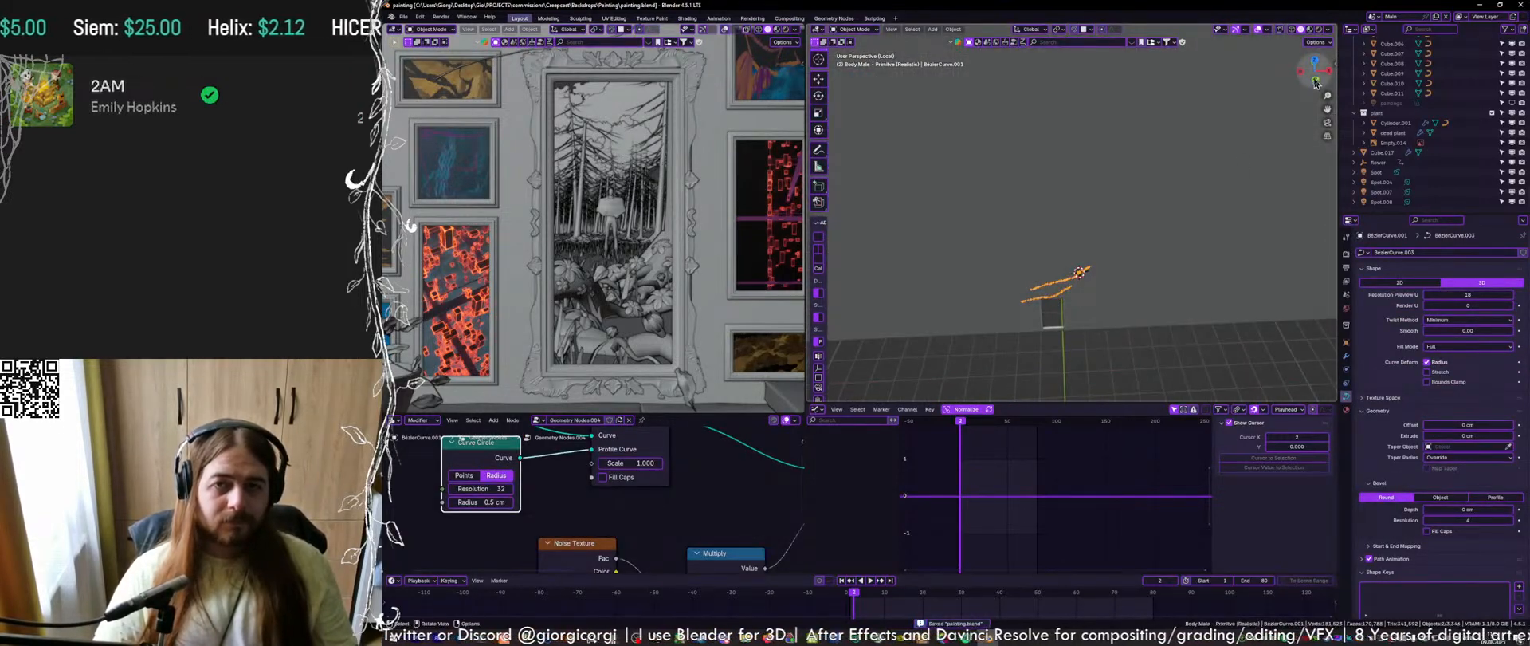
click(1316, 83)
scroll(1114, 170, up, 5)
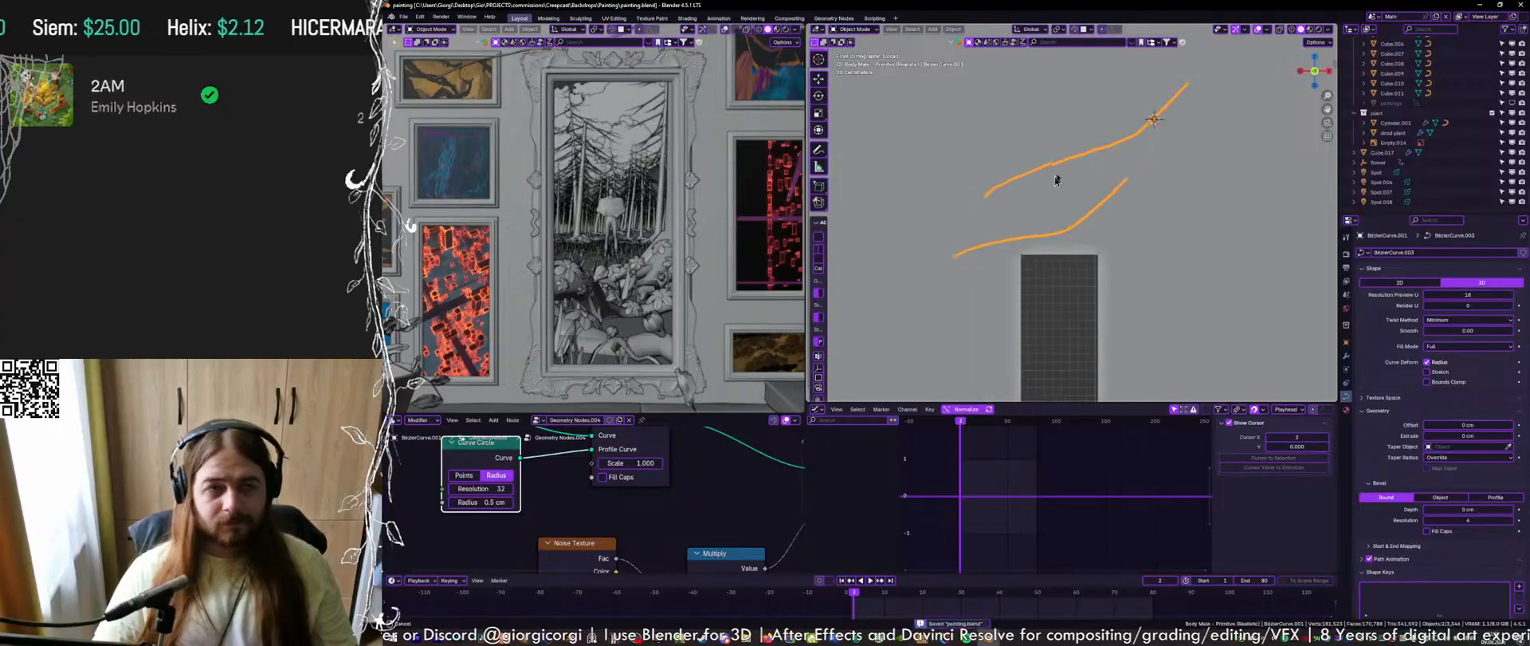
key(Tab)
scroll(1075, 168, up, 2)
shift+middle_drag(1057, 180, 1119, 137)
scroll(562, 87, down, 3)
shift+middle_drag(561, 67, 620, 149)
scroll(620, 149, up, 3)
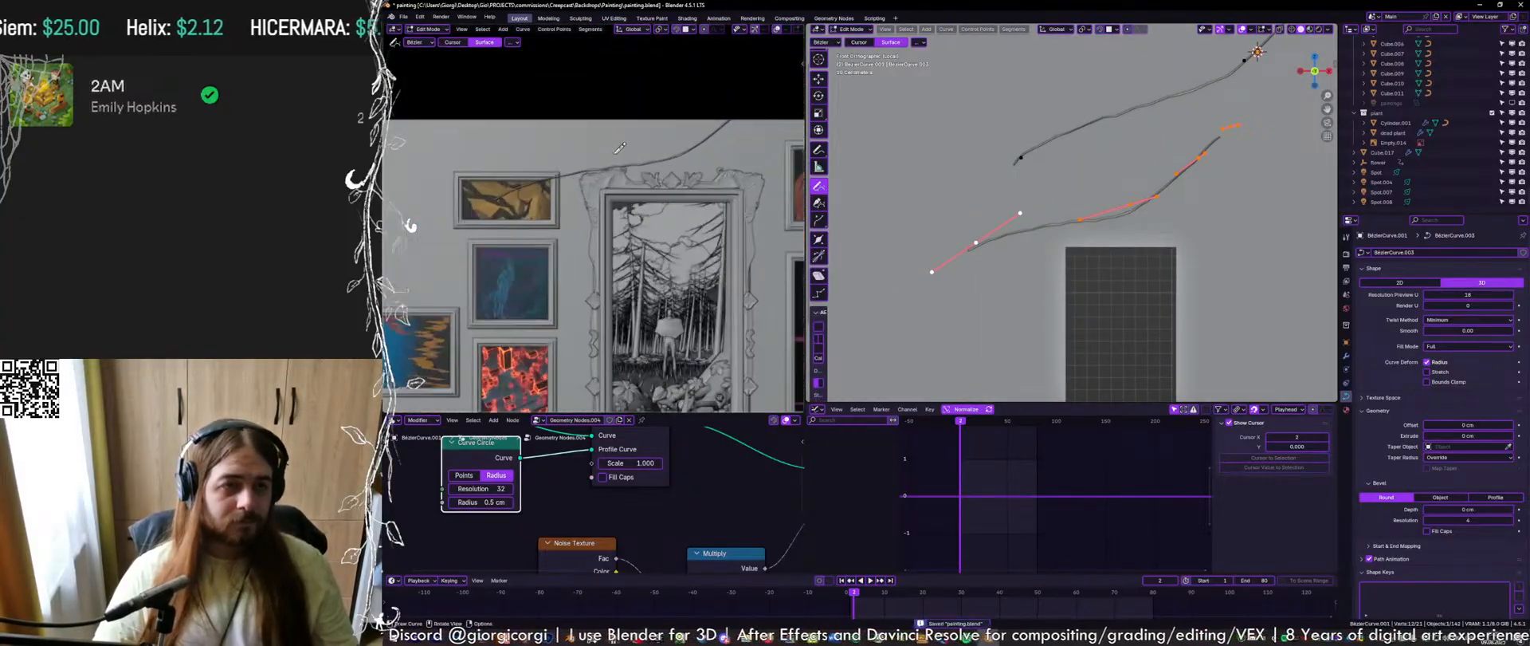
scroll(590, 167, up, 2)
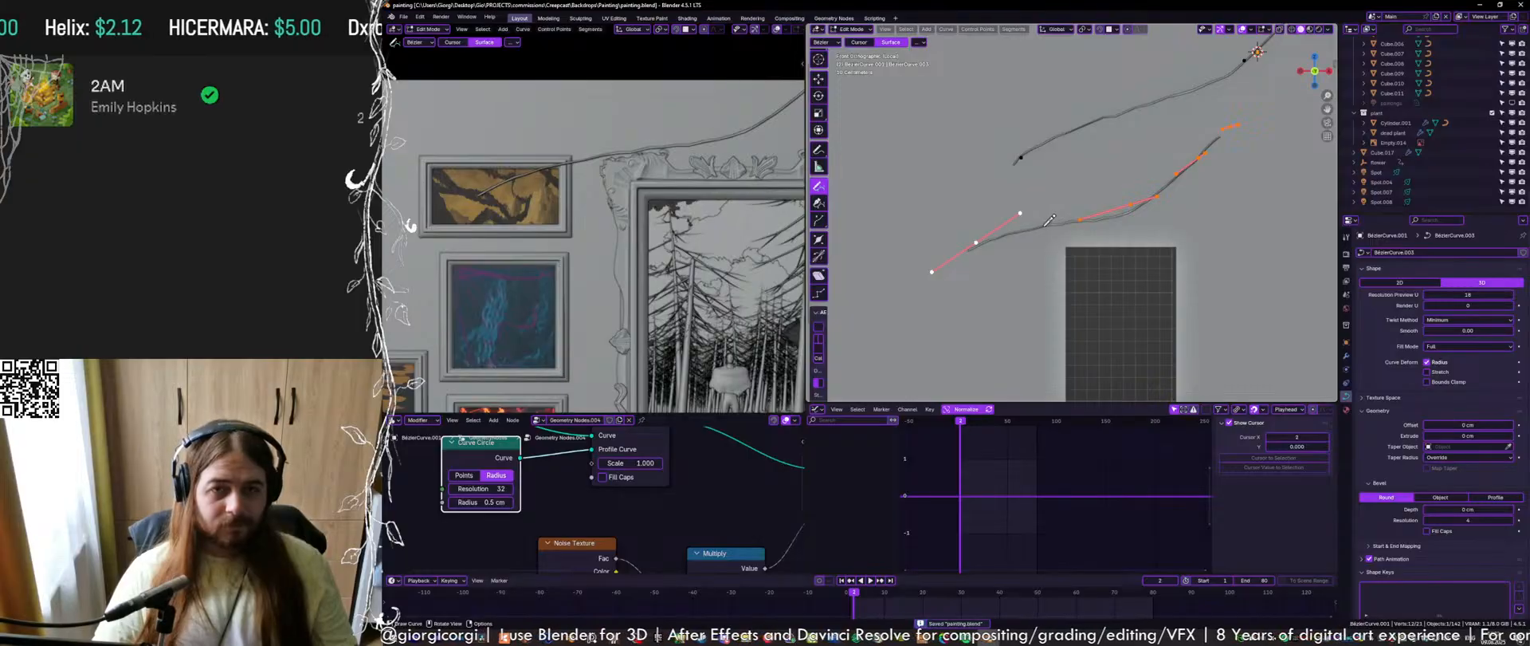
Try drawing short side twigs off the lower branch curve, undoing each stroke
drag(1009, 306, 993, 325)
key(ctrl+z)
drag(1052, 226, 1023, 294)
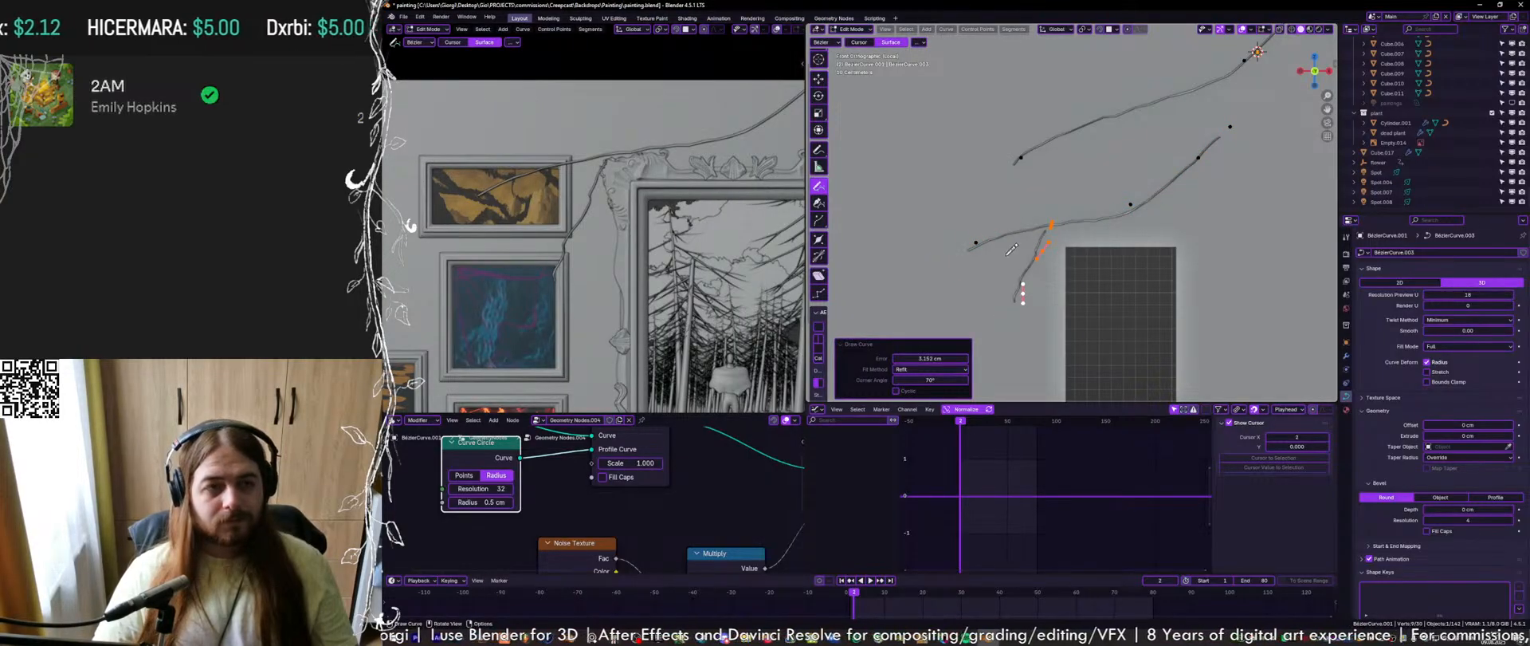
key(ctrl+z)
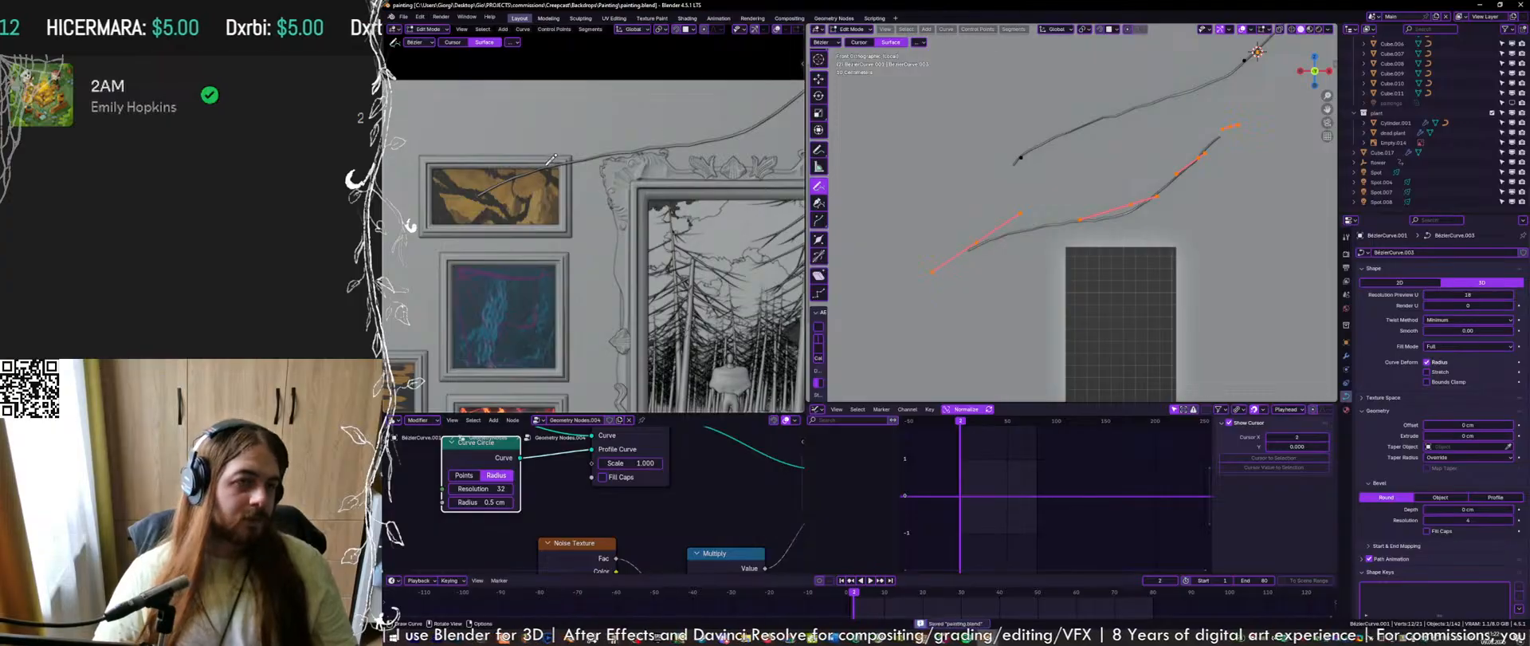
scroll(552, 159, up, 3)
drag(485, 96, 486, 97)
scroll(537, 105, down, 2)
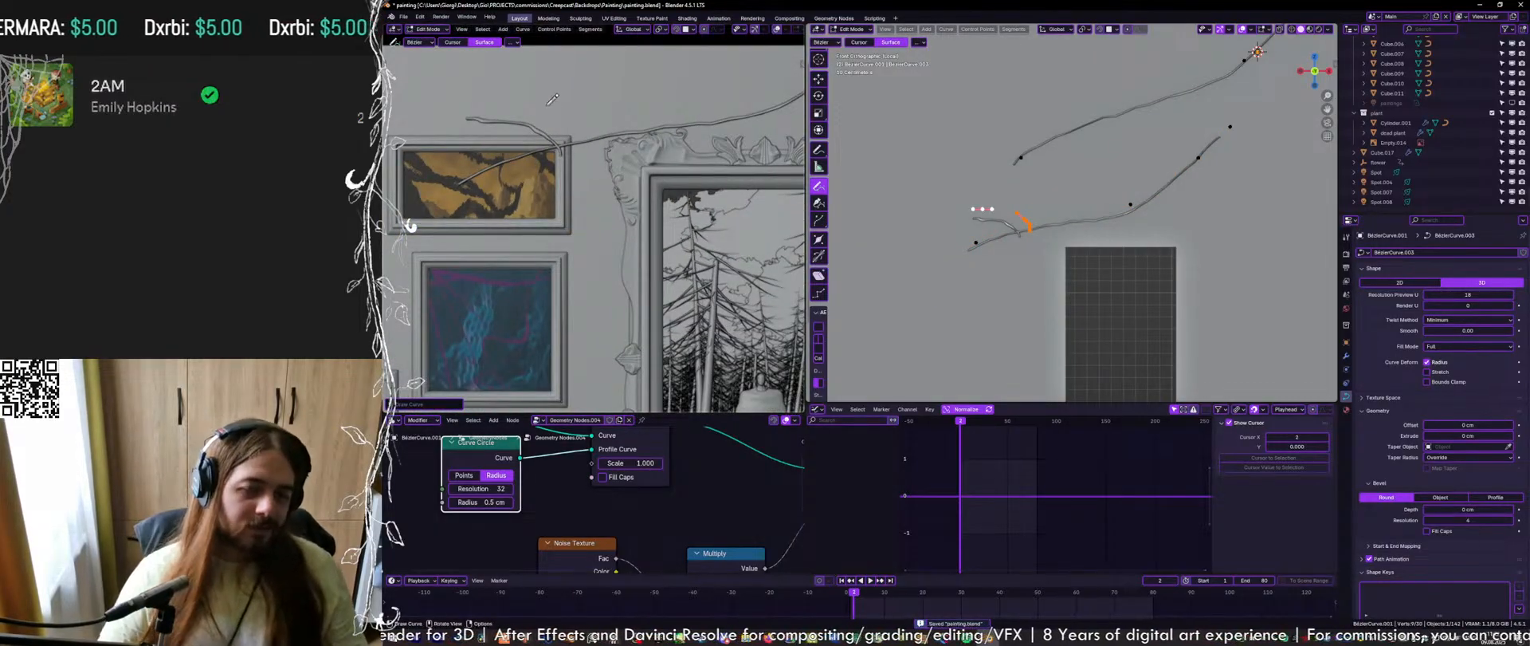
key(ctrl+z)
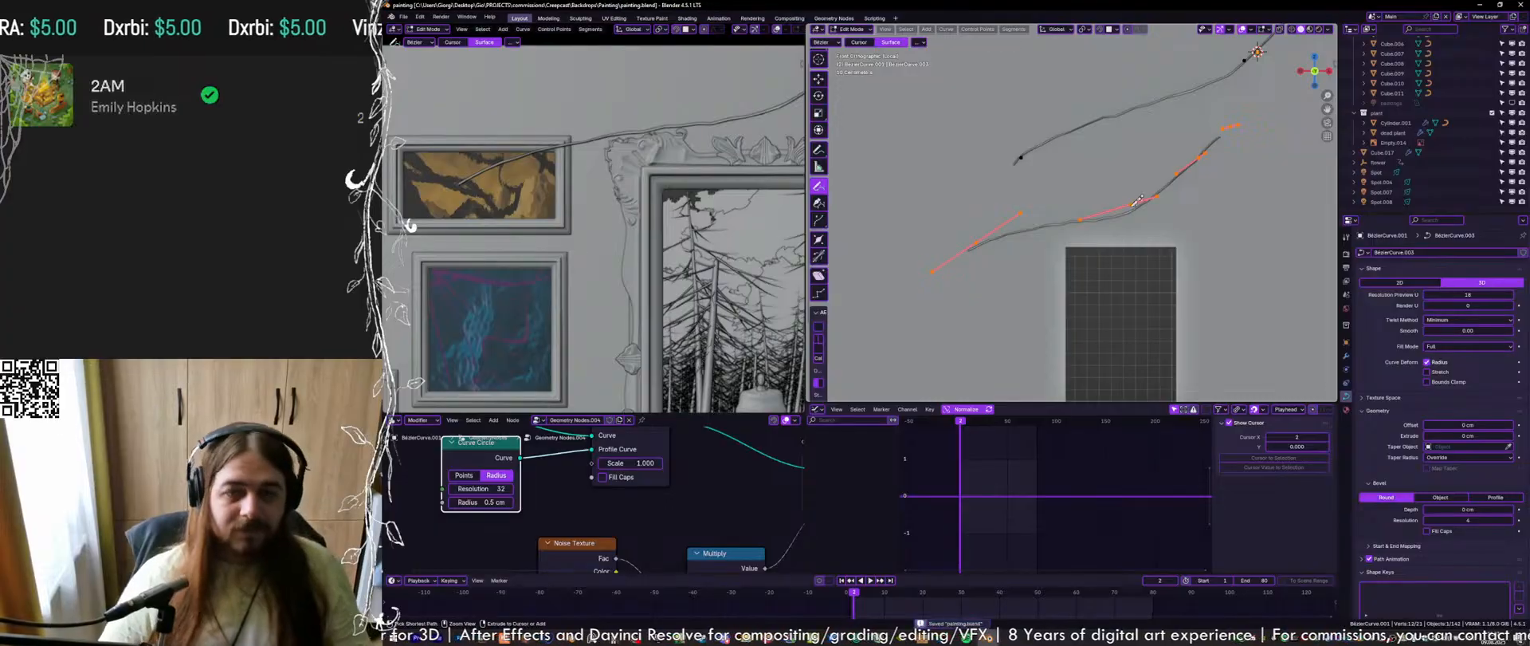
Draw a side branch rising away from the middle of the lower branch, and return to Object Mode
key(ctrl+Tab)
drag(1036, 213, 928, 163)
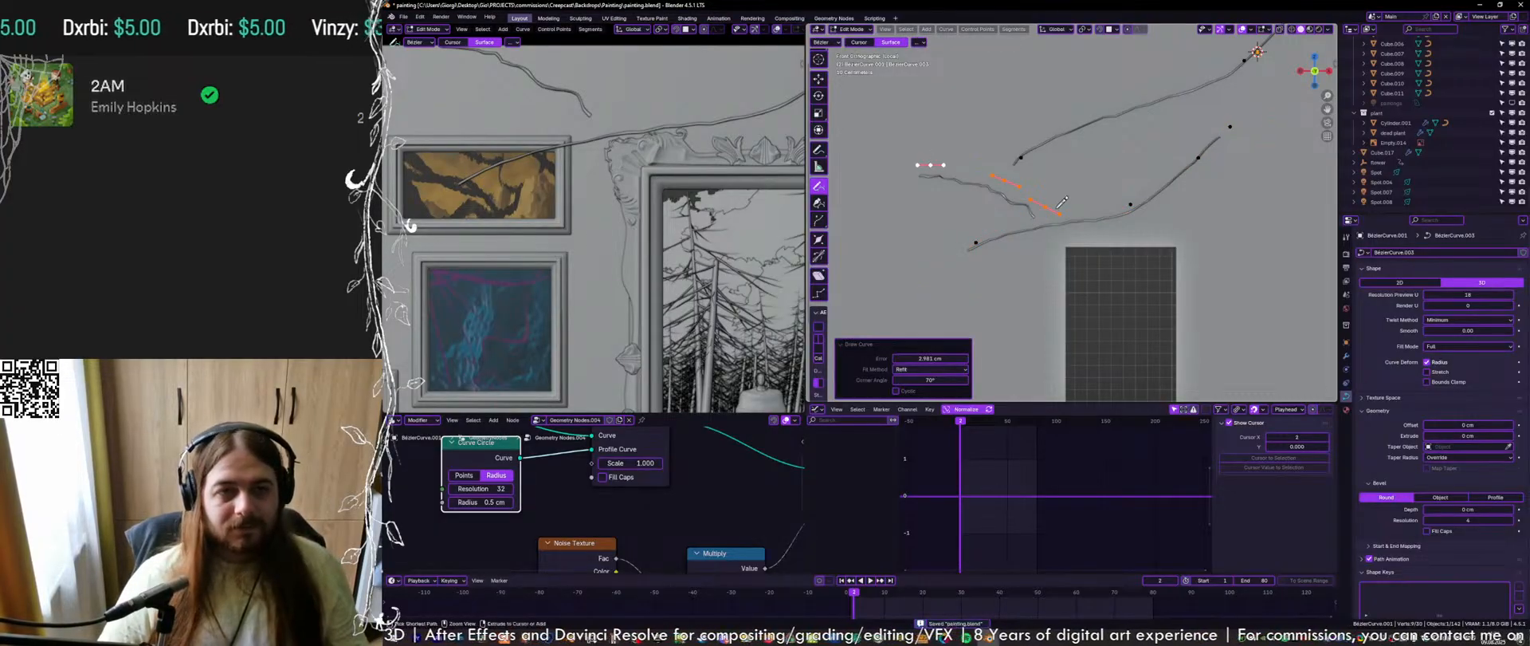
key(Tab)
Feed the Noise Texture's Color output into the Multiply node's Value input and save the file
middle_drag(559, 477, 546, 533)
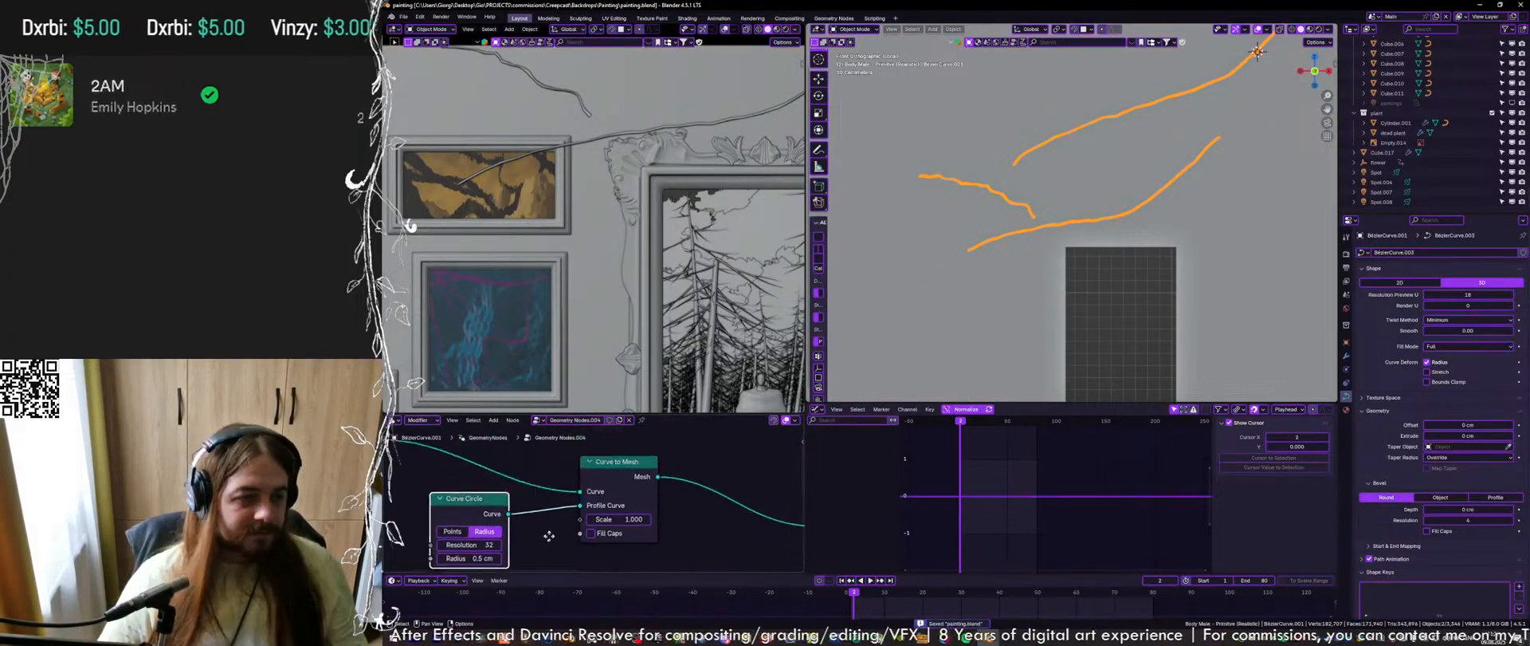
middle_drag(747, 495, 617, 493)
scroll(607, 501, up, 1)
click(617, 494)
click(617, 493)
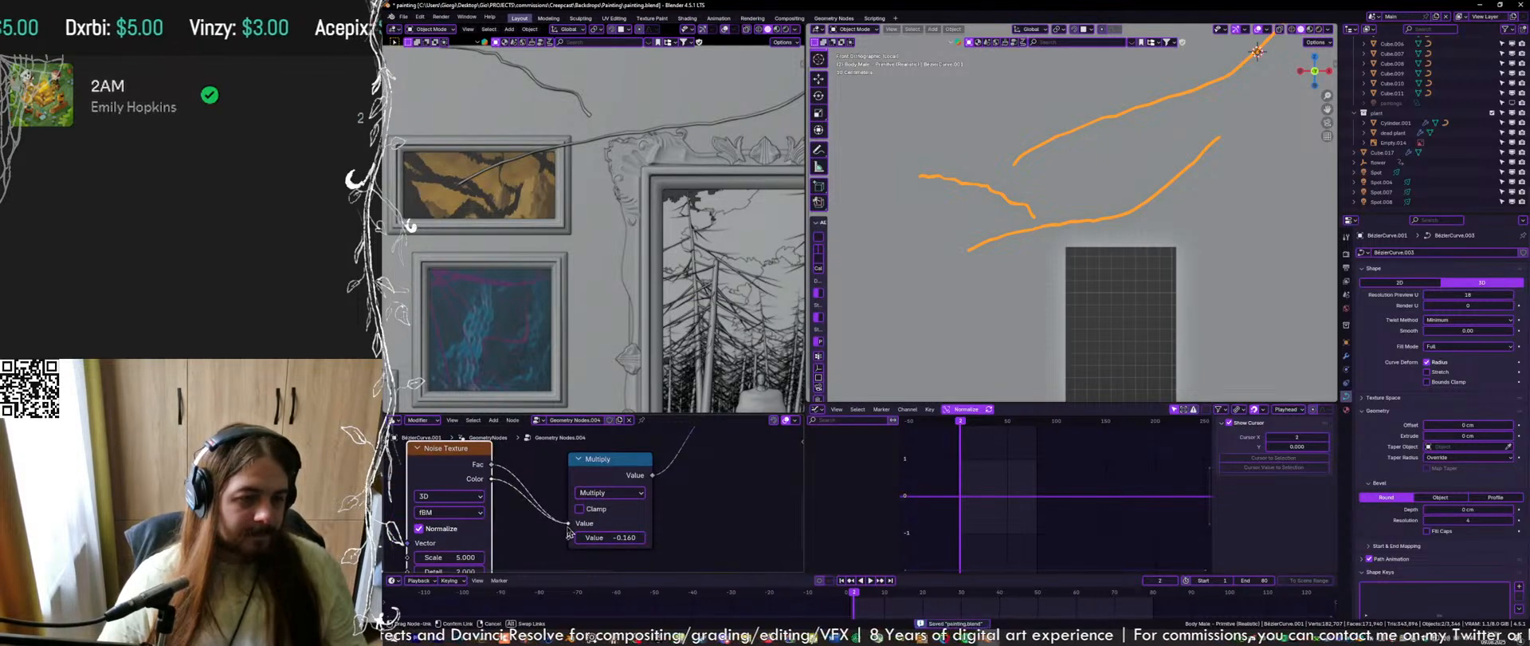
mouse_move(621, 530)
mouse_down()
mouse_move(652, 530)
mouse_move(605, 538)
mouse_up()
key(ctrl+s)
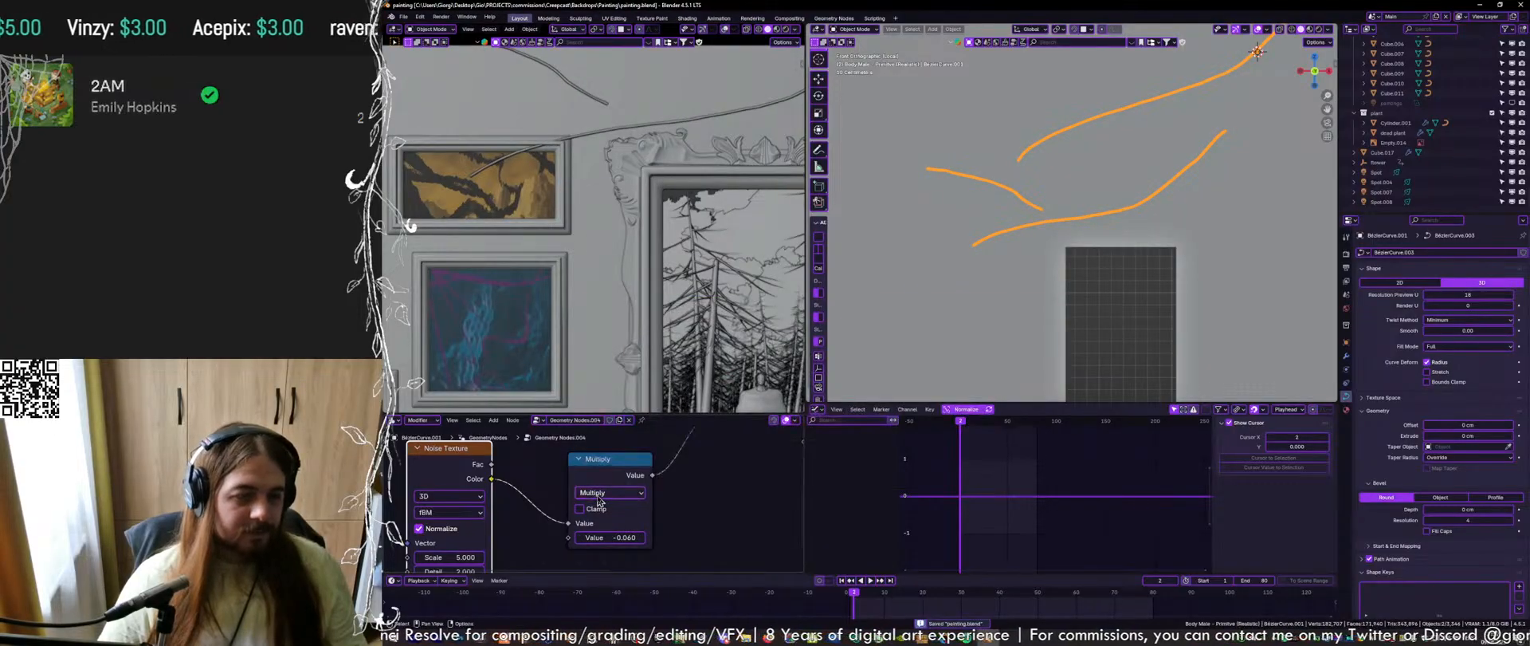
Try routing the Multiply output into Set Position's Position input with a different factor, and undo both changes
middle_drag(597, 492, 640, 507)
drag(640, 507, 633, 500)
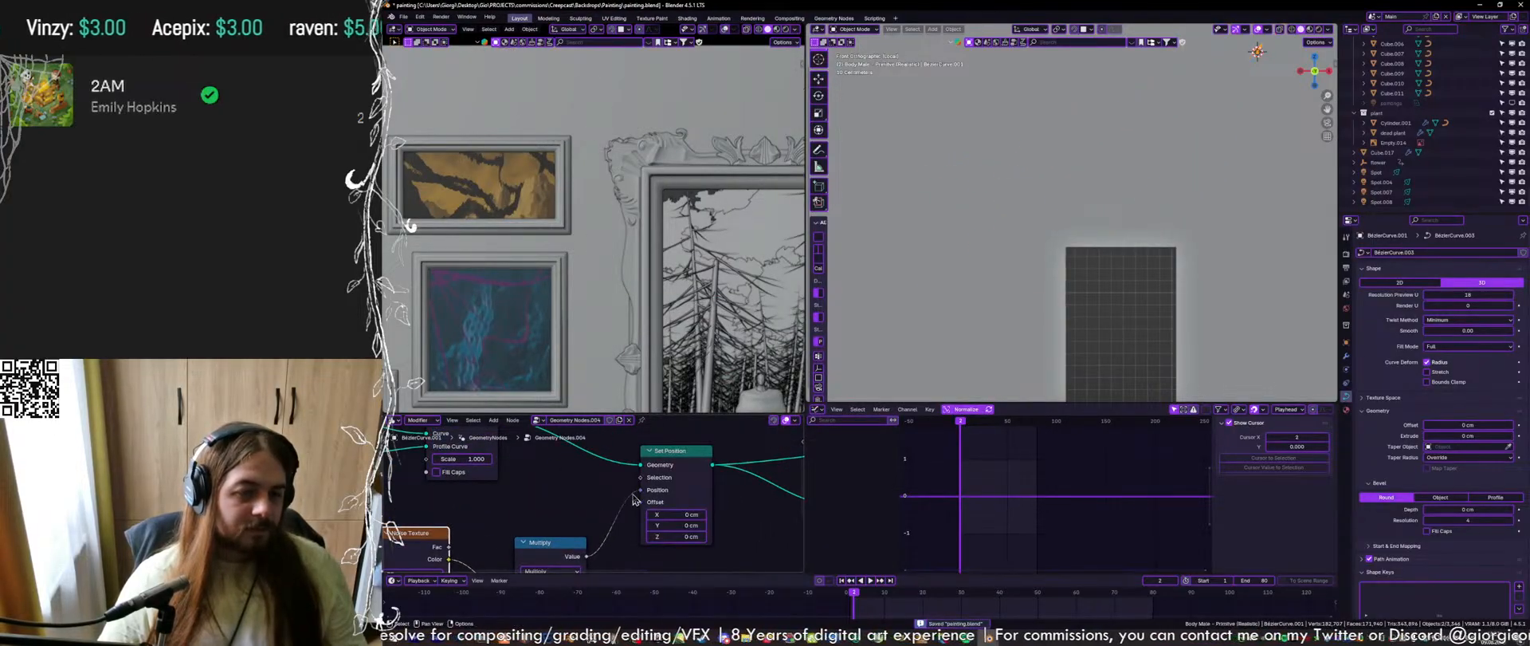
middle_drag(626, 506, 656, 426)
scroll(592, 536, up, 2)
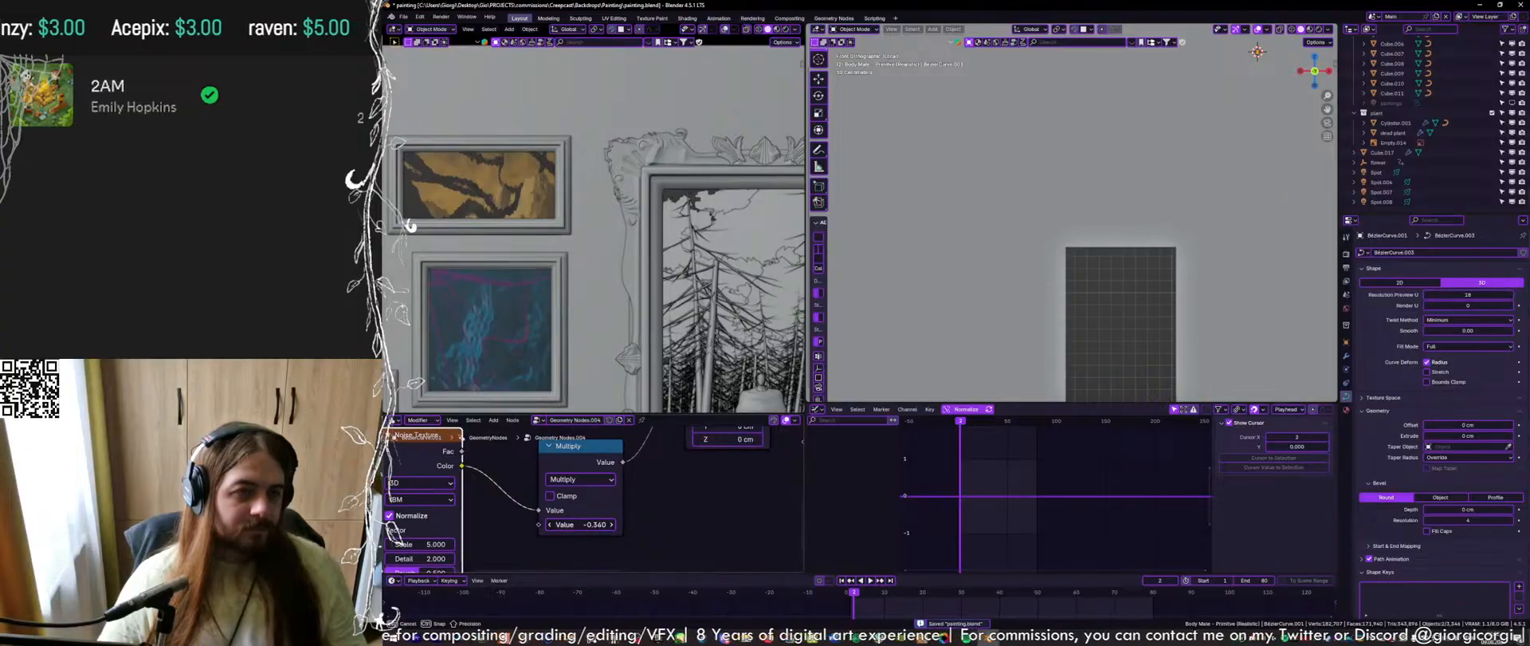
middle_drag(657, 473, 611, 533)
key(ctrl+z)
key(ctrl+z)
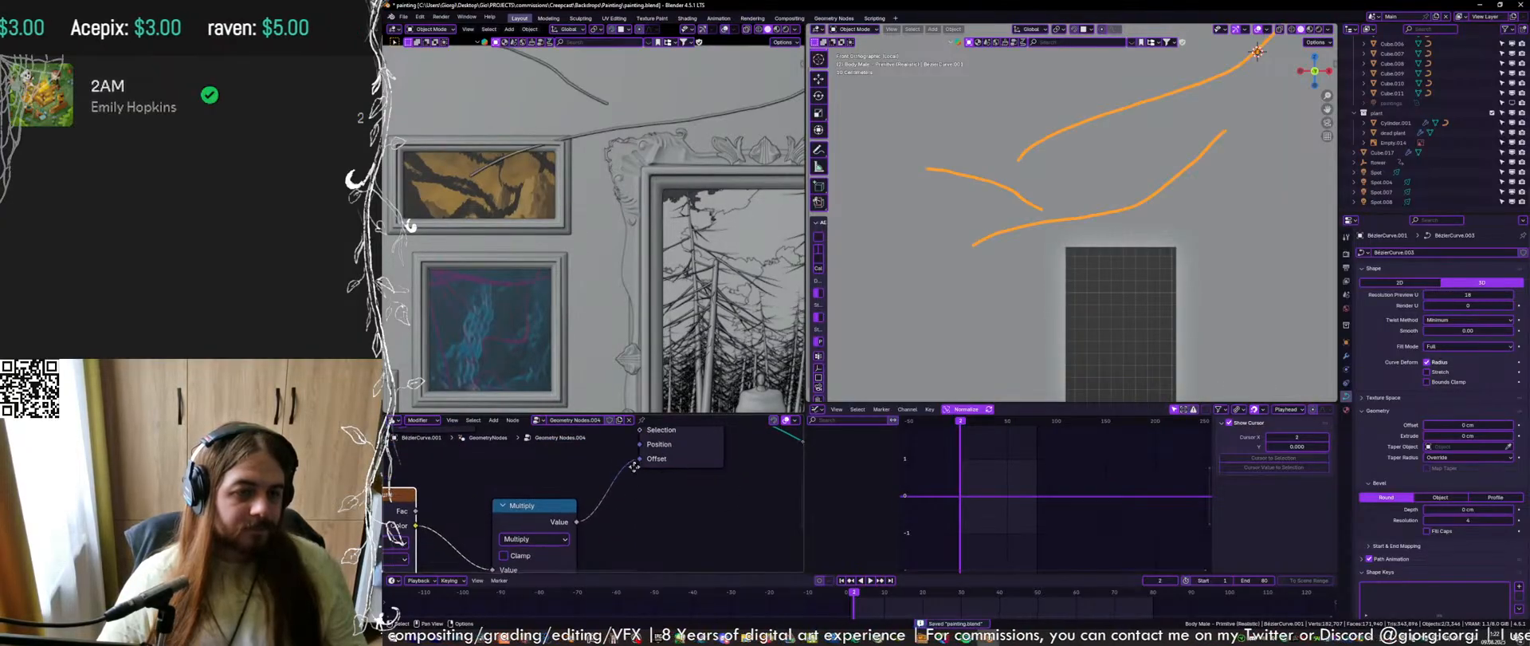
Save the file, connect the Noise Texture's Color directly to Set Position's Offset, and move the bypassed Multiply node aside
middle_drag(508, 459, 489, 502)
key(ctrl+s)
middle_drag(537, 545, 676, 457)
scroll(610, 492, down, 3)
middle_drag(574, 494, 511, 536)
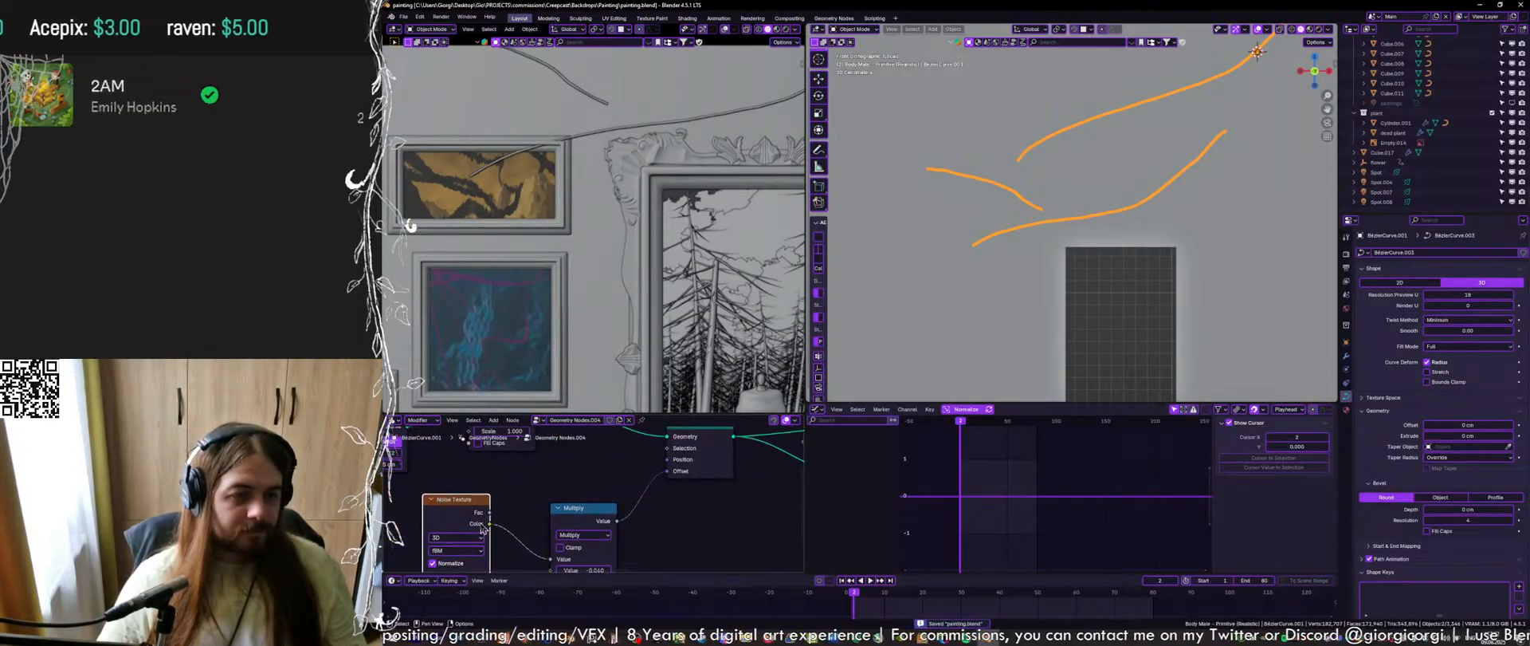
drag(673, 481, 678, 476)
scroll(973, 285, down, 1)
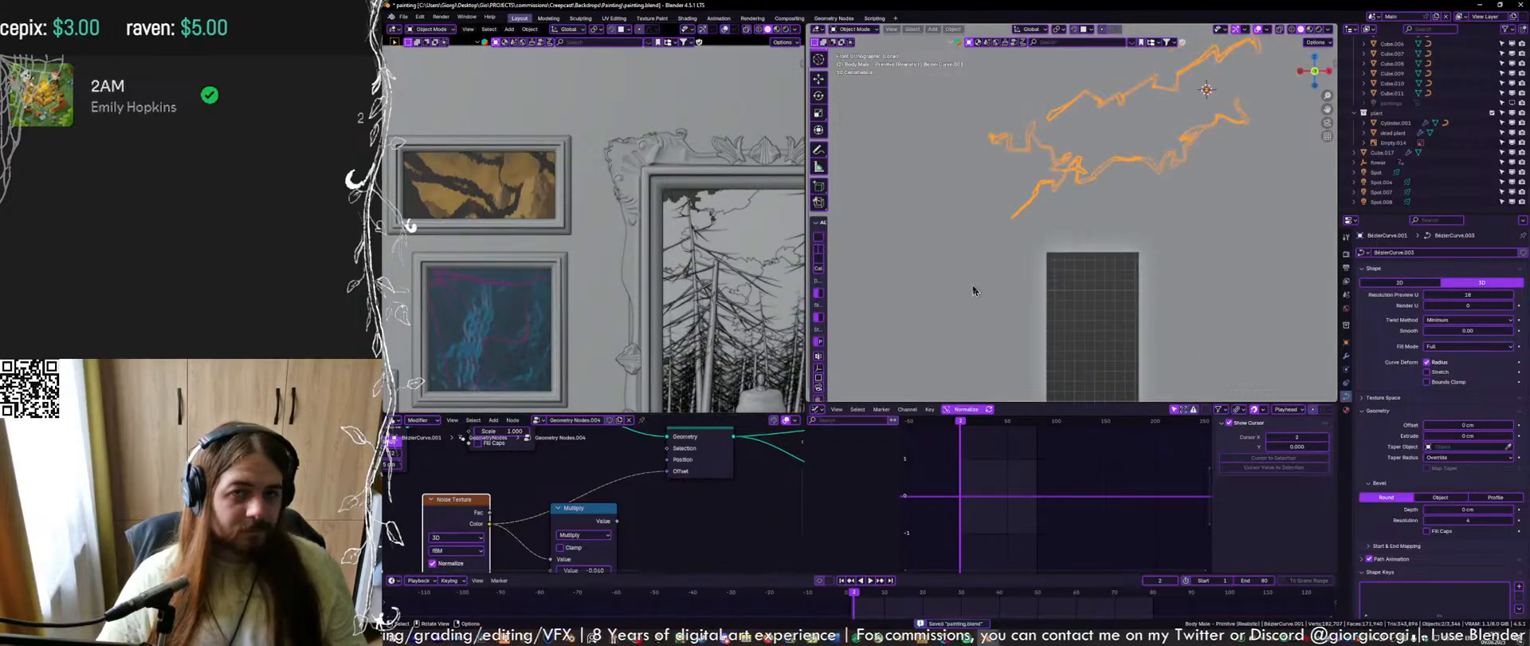
shift+middle_drag(973, 285, 937, 334)
drag(568, 520, 586, 556)
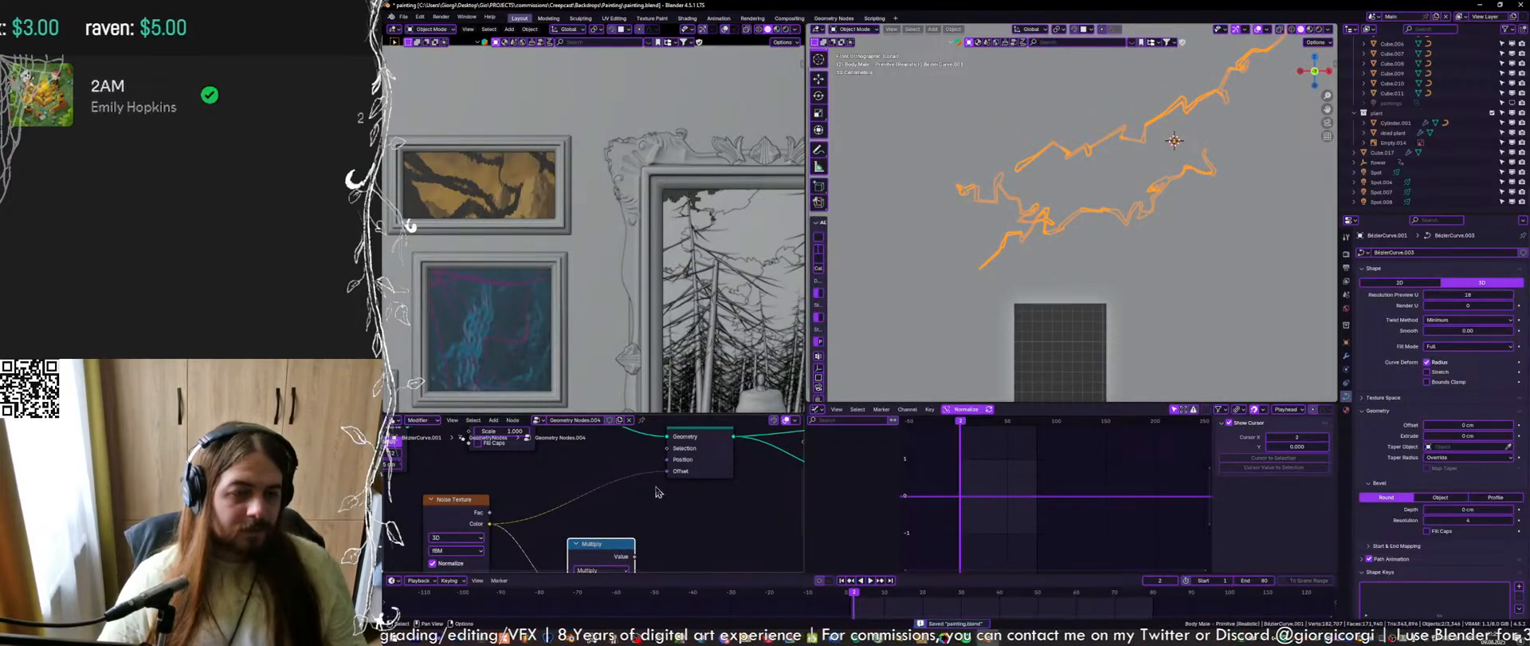
Insert a Color Ramp node on the link between the Noise Texture's Color and Set Position's Offset
middle_drag(499, 508, 528, 485)
key(shift+a)
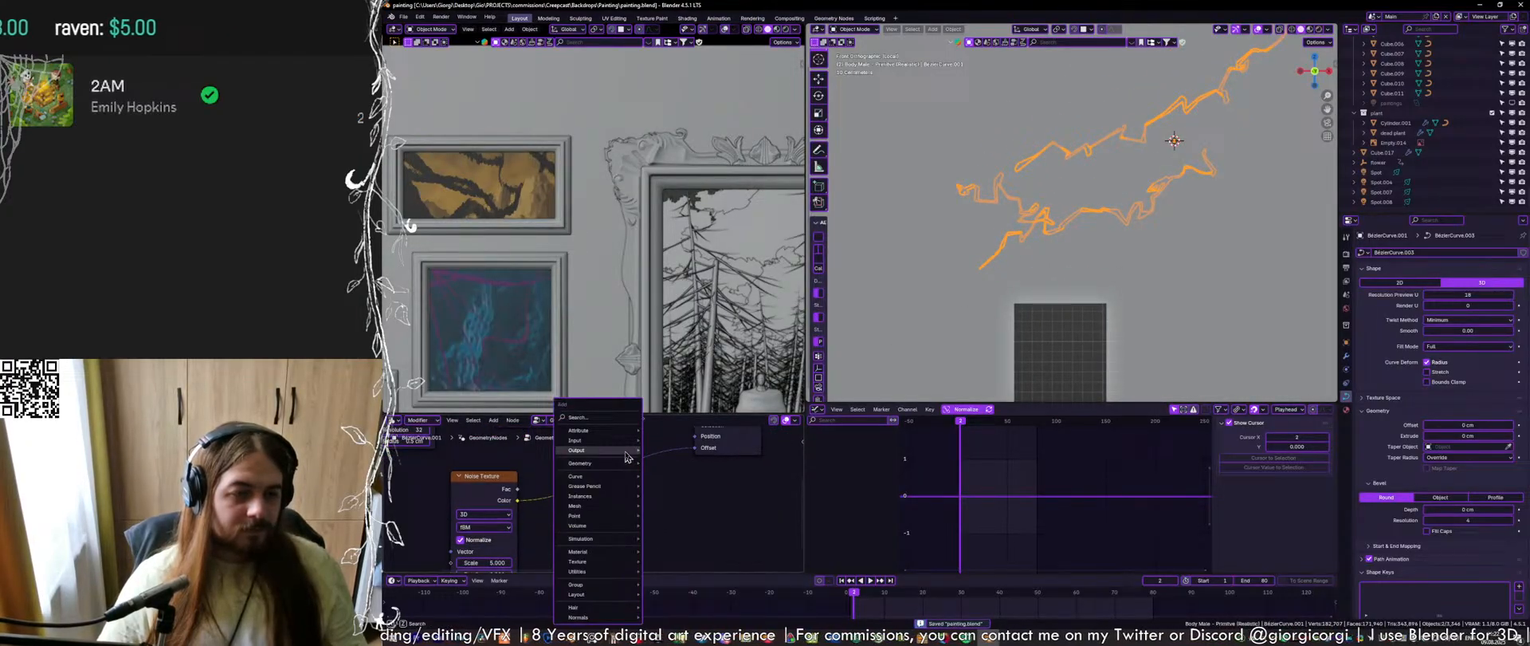
click(603, 417)
text(color ramp)
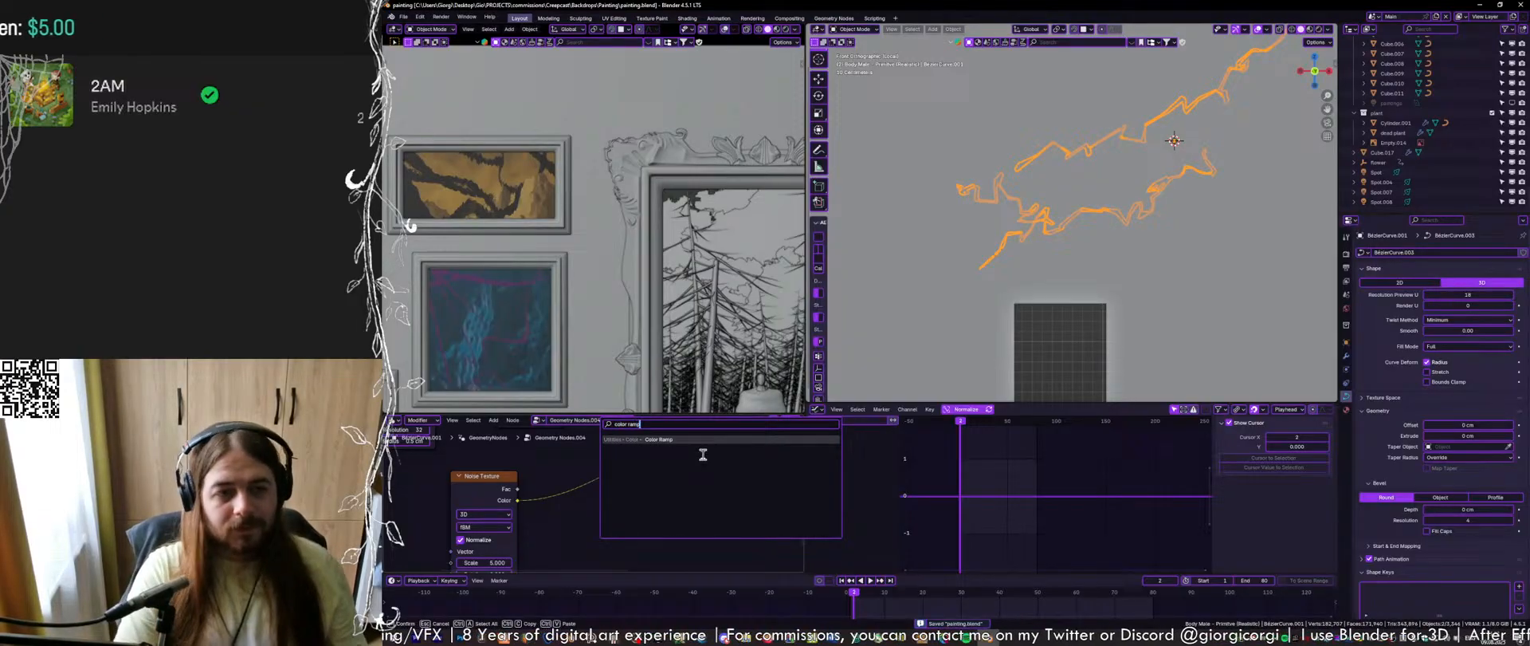
click(702, 469)
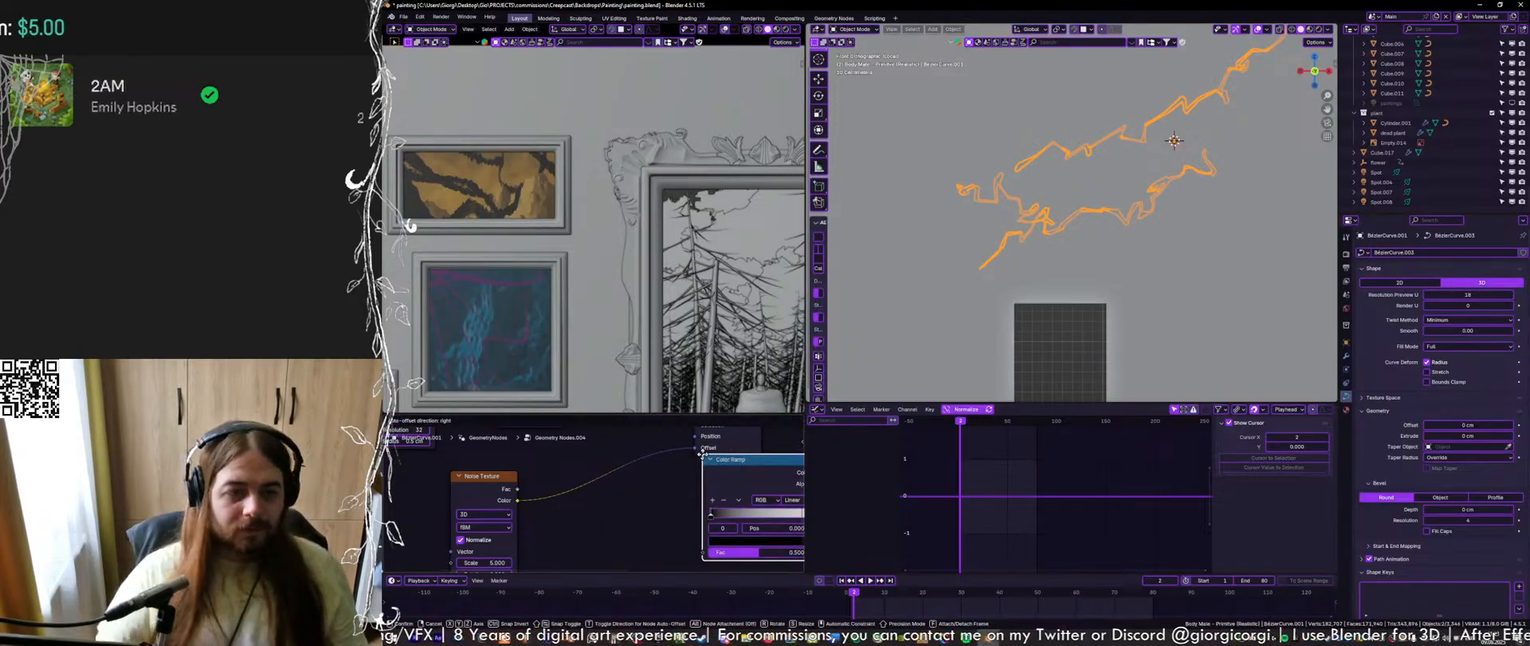
click(569, 454)
Change the color of the Color Ramp's stop at position 1.000 to blue
scroll(664, 518, up, 1)
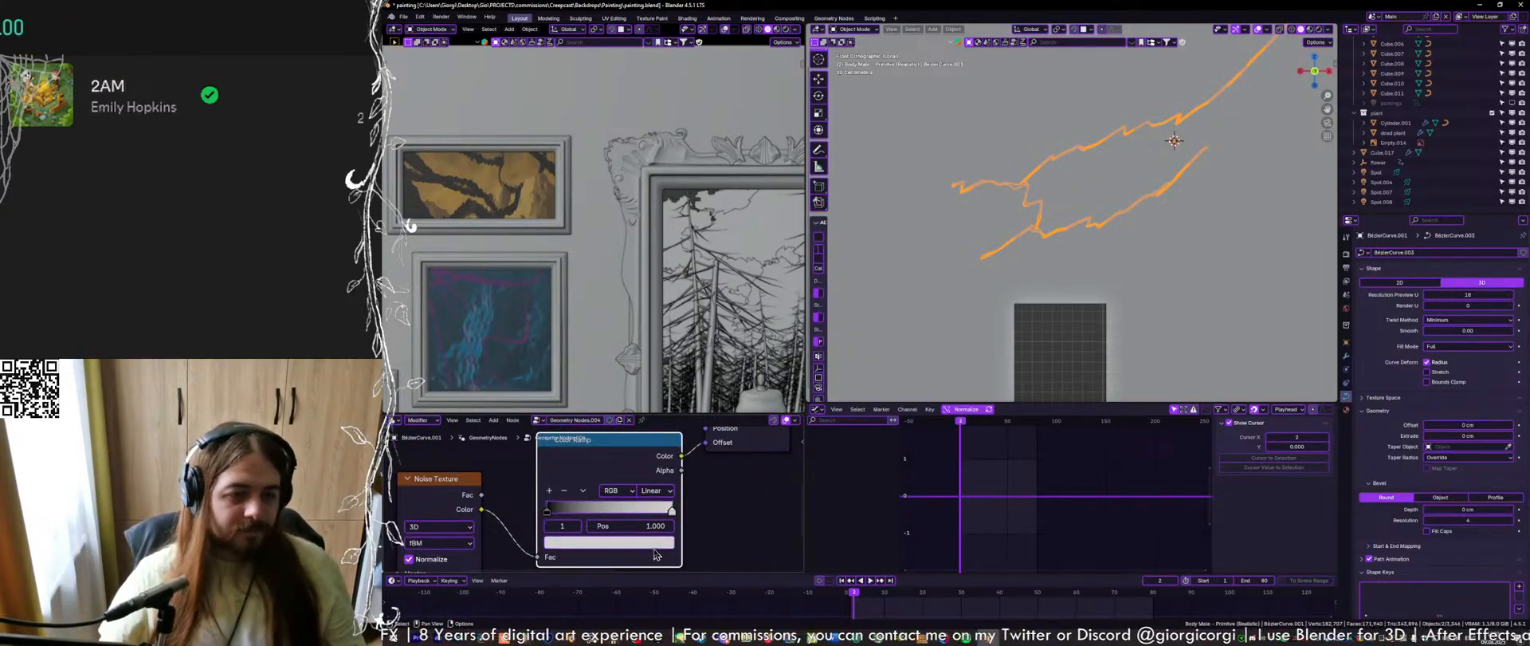
click(655, 547)
mouse_move(653, 358)
mouse_down()
mouse_move(653, 393)
mouse_move(653, 363)
mouse_move(636, 361)
mouse_move(653, 362)
mouse_up()
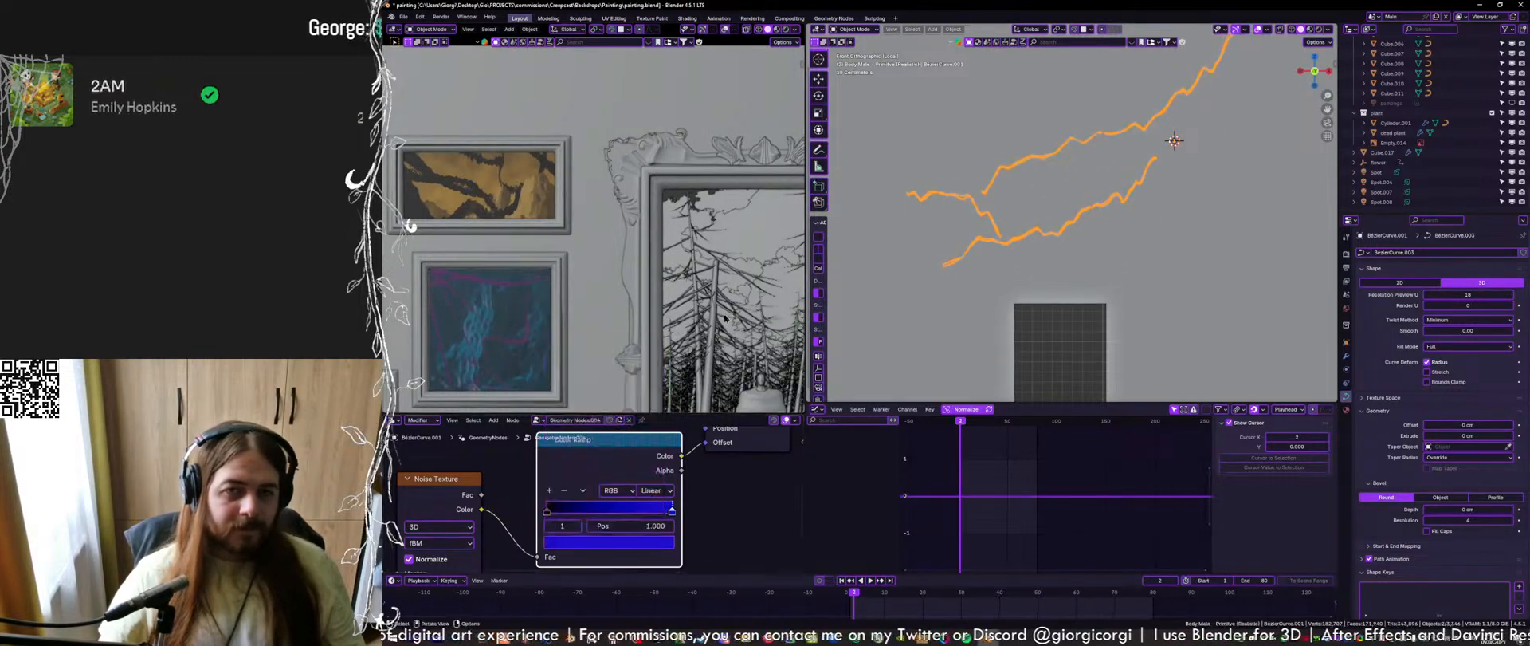
Change the color of the Color Ramp's stop at position 1.000 to a neutral gray
key(Tab)
key(Tab)
key(Tab)
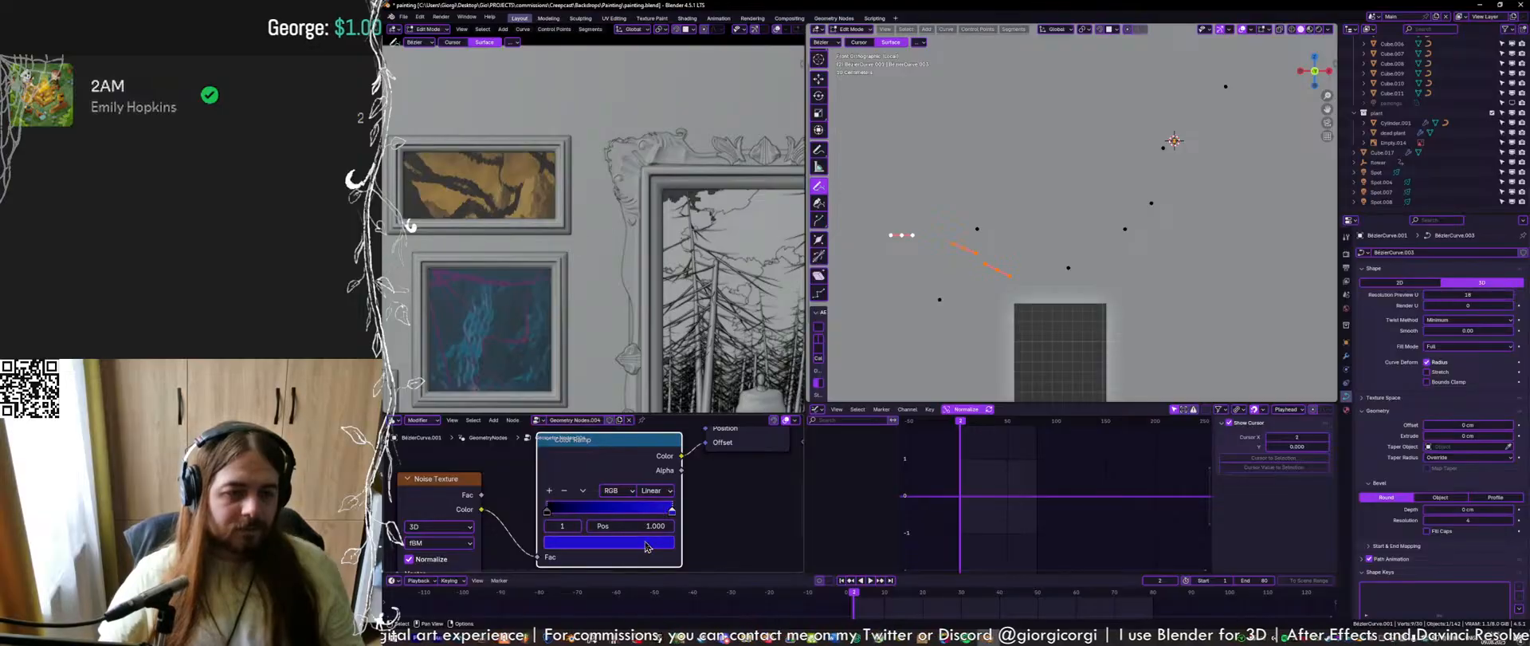
click(614, 546)
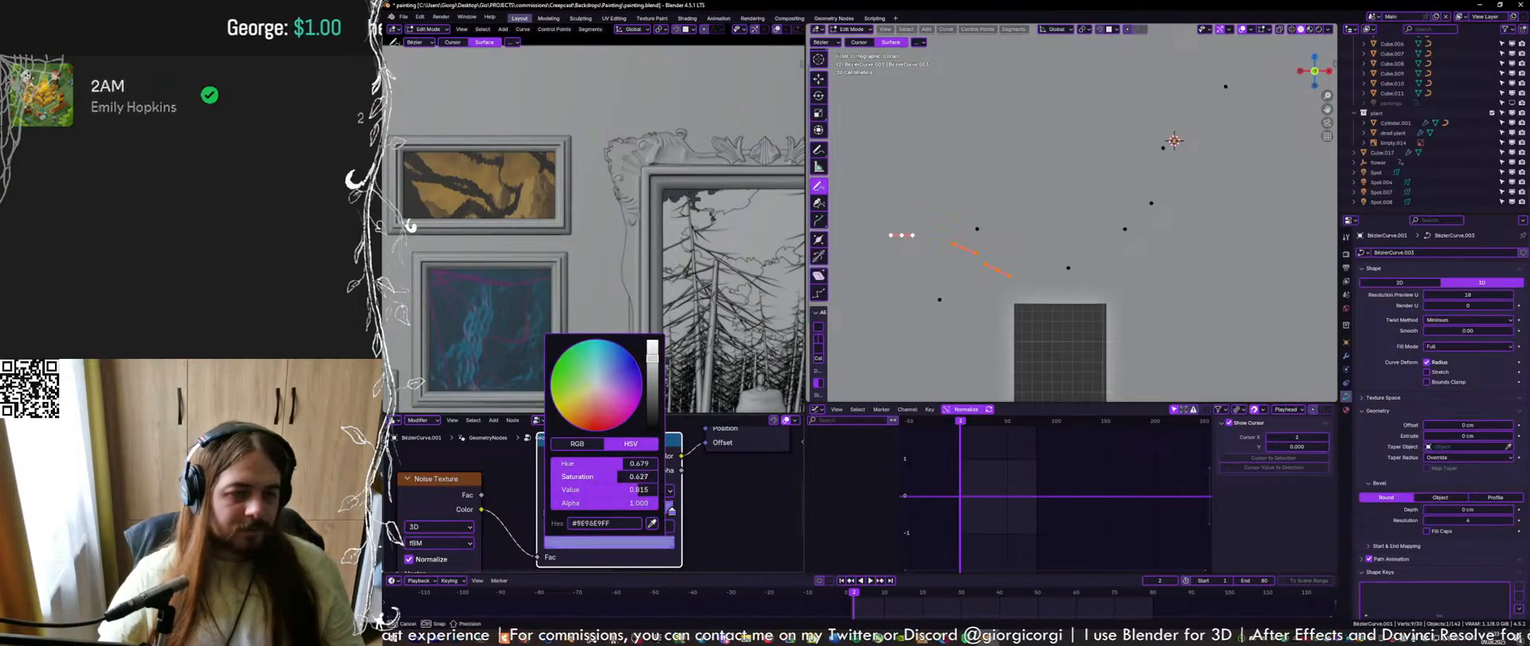
key(Tab)
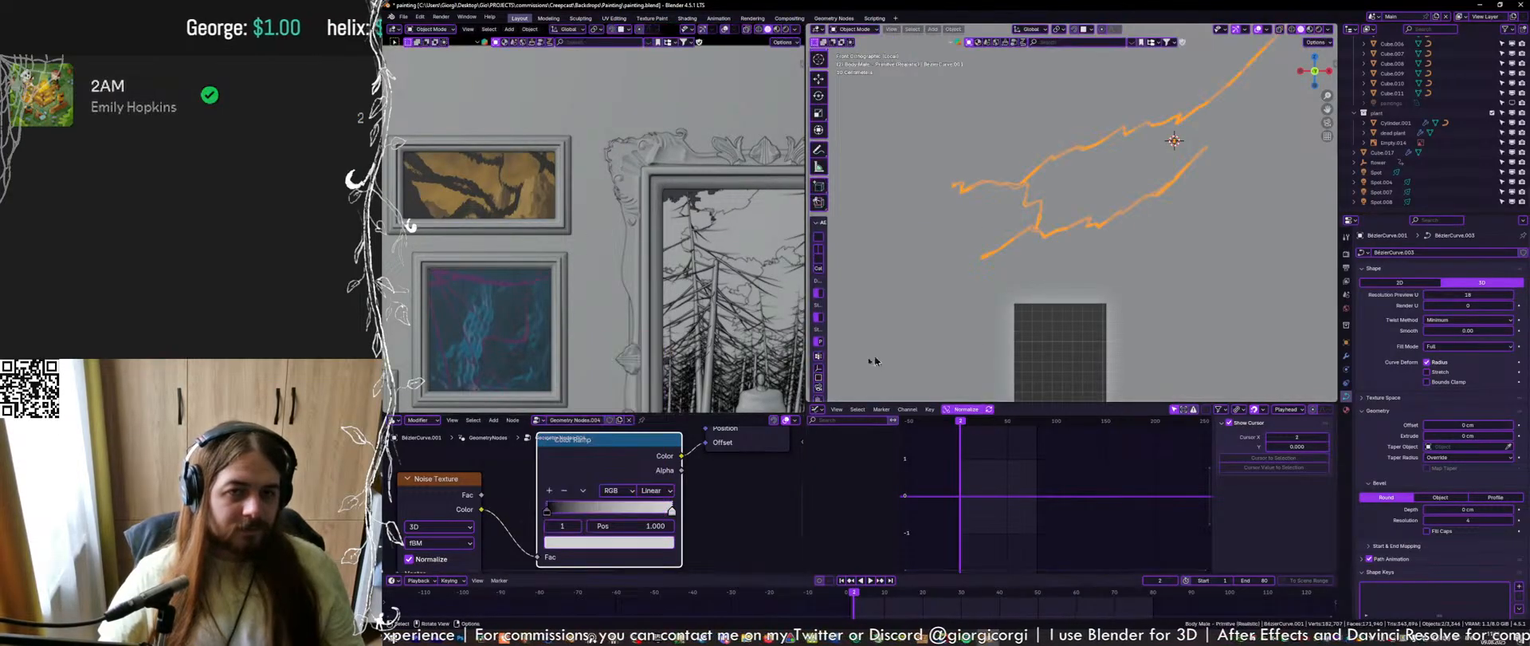
click(642, 543)
mouse_move(652, 345)
mouse_down()
mouse_move(652, 429)
mouse_move(652, 345)
mouse_up()
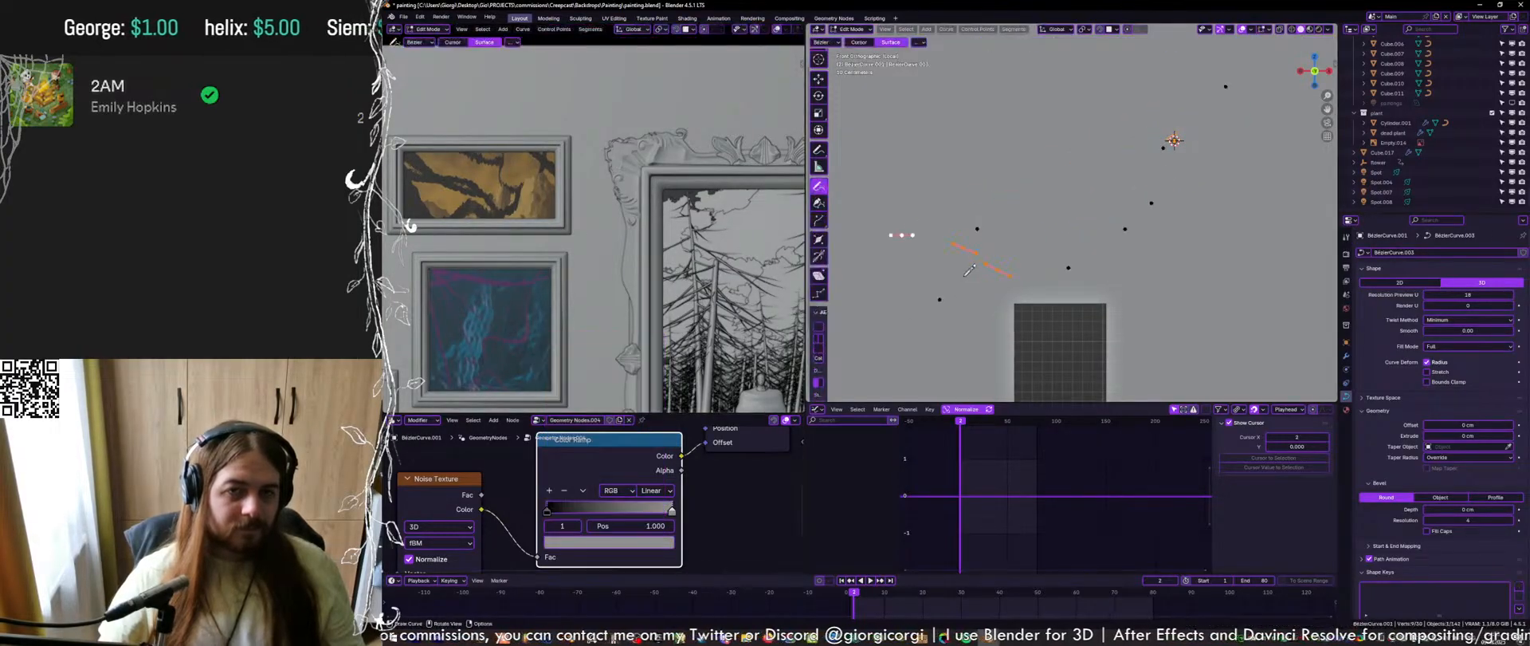
key(Tab)
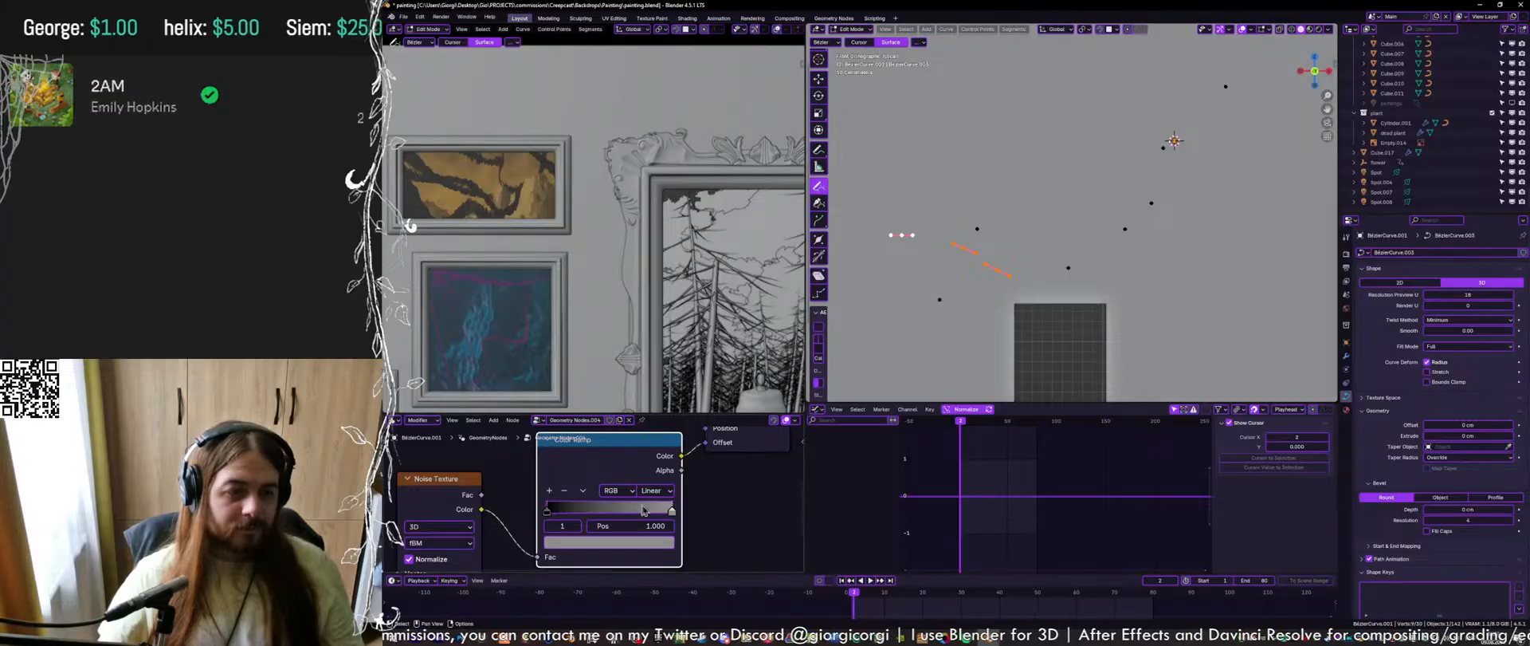
Darken the Color Ramp's gray end stop to weaken the curve displacement, and save the file
click(648, 542)
mouse_move(607, 494)
mouse_down()
mouse_move(582, 493)
mouse_move(598, 494)
mouse_up()
key(Tab)
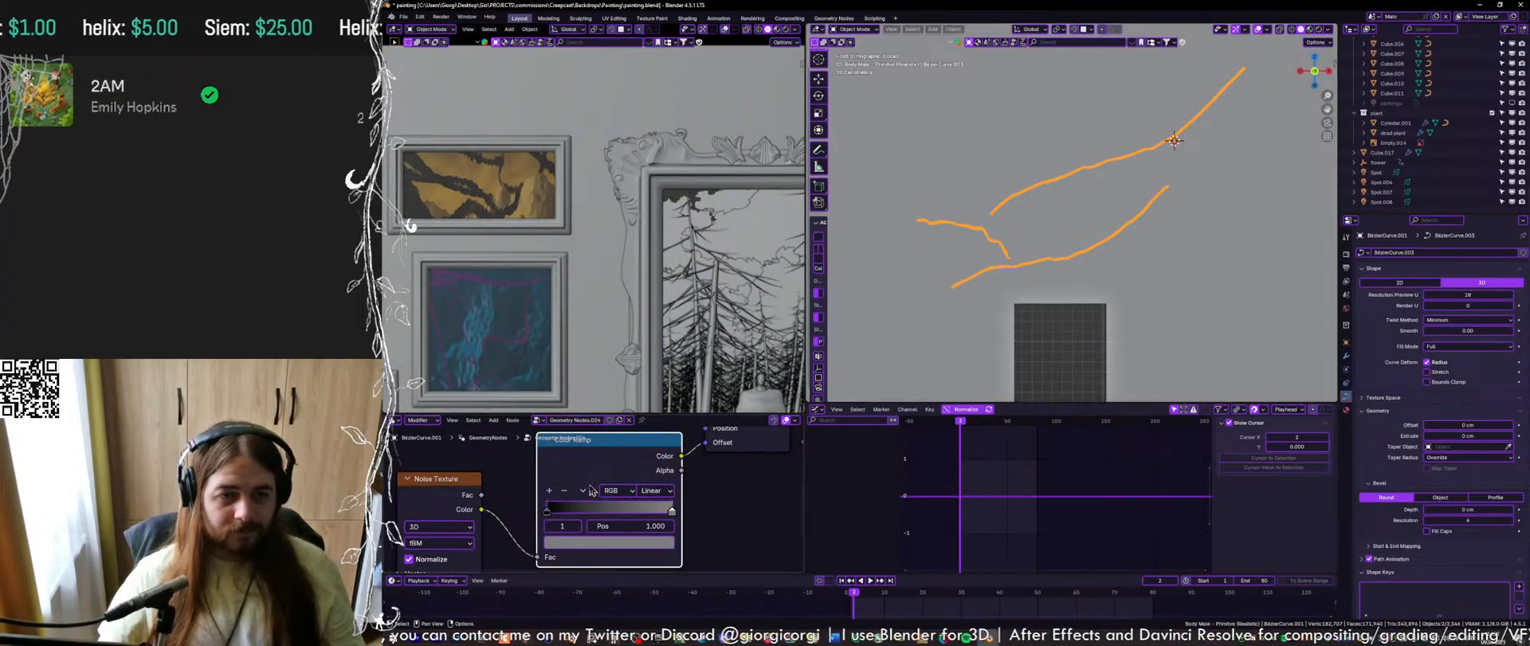
key(Tab)
key(Tab)
key(ctrl+s)
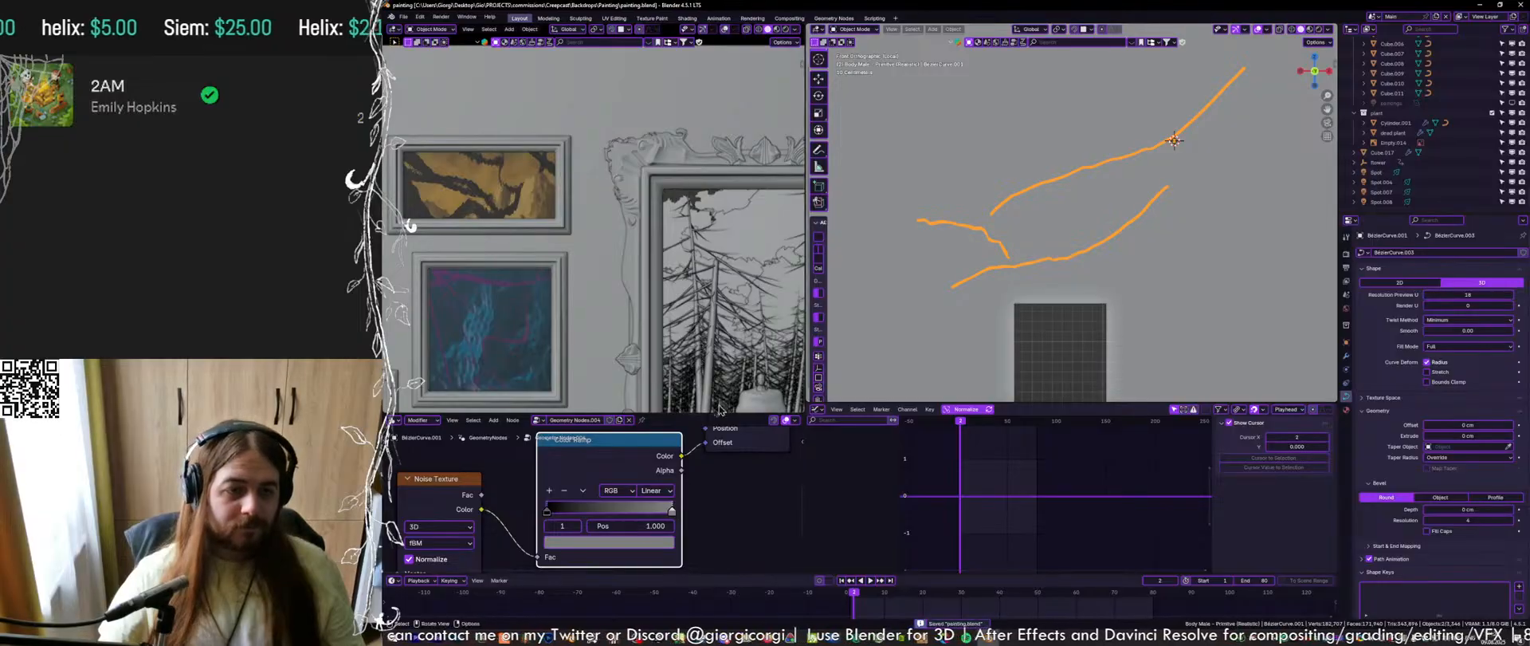
Examine the displaced branch curves from the side to see how they sit against the wall
scroll(653, 486, down, 3)
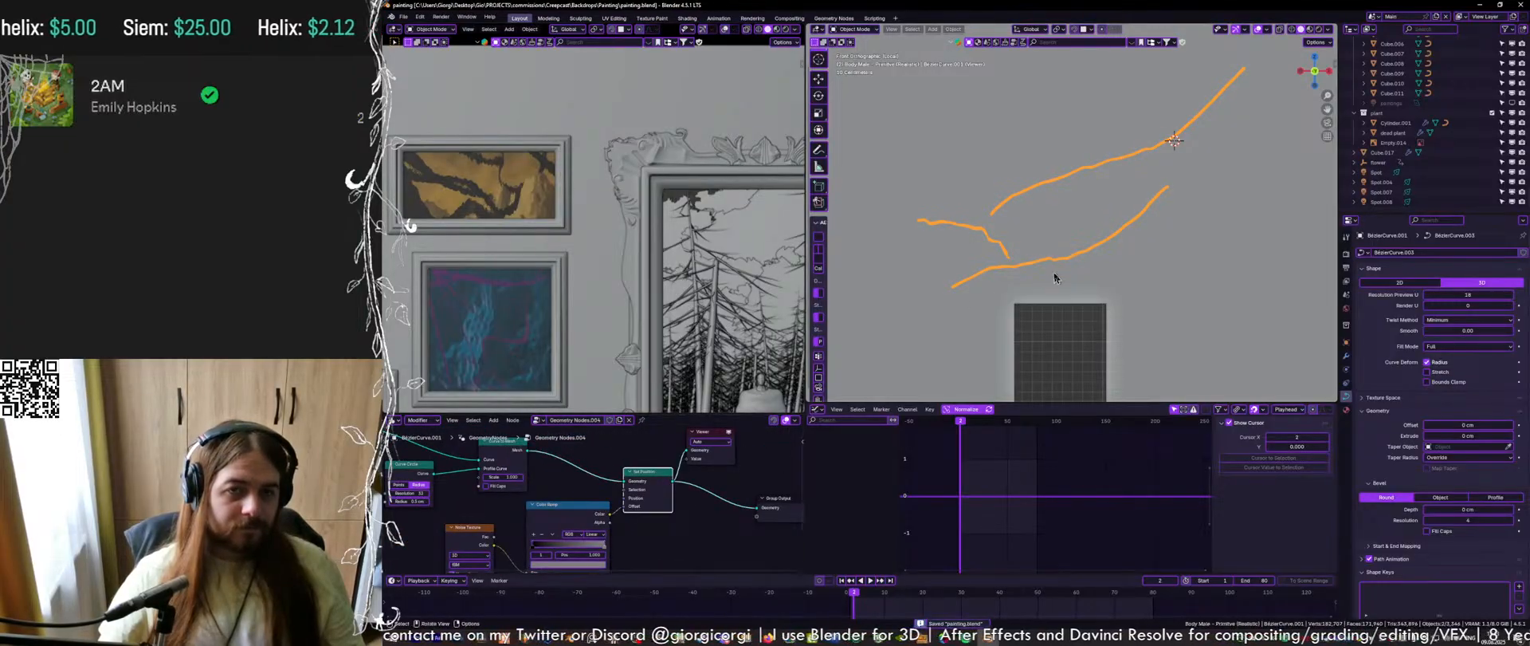
key(Tab)
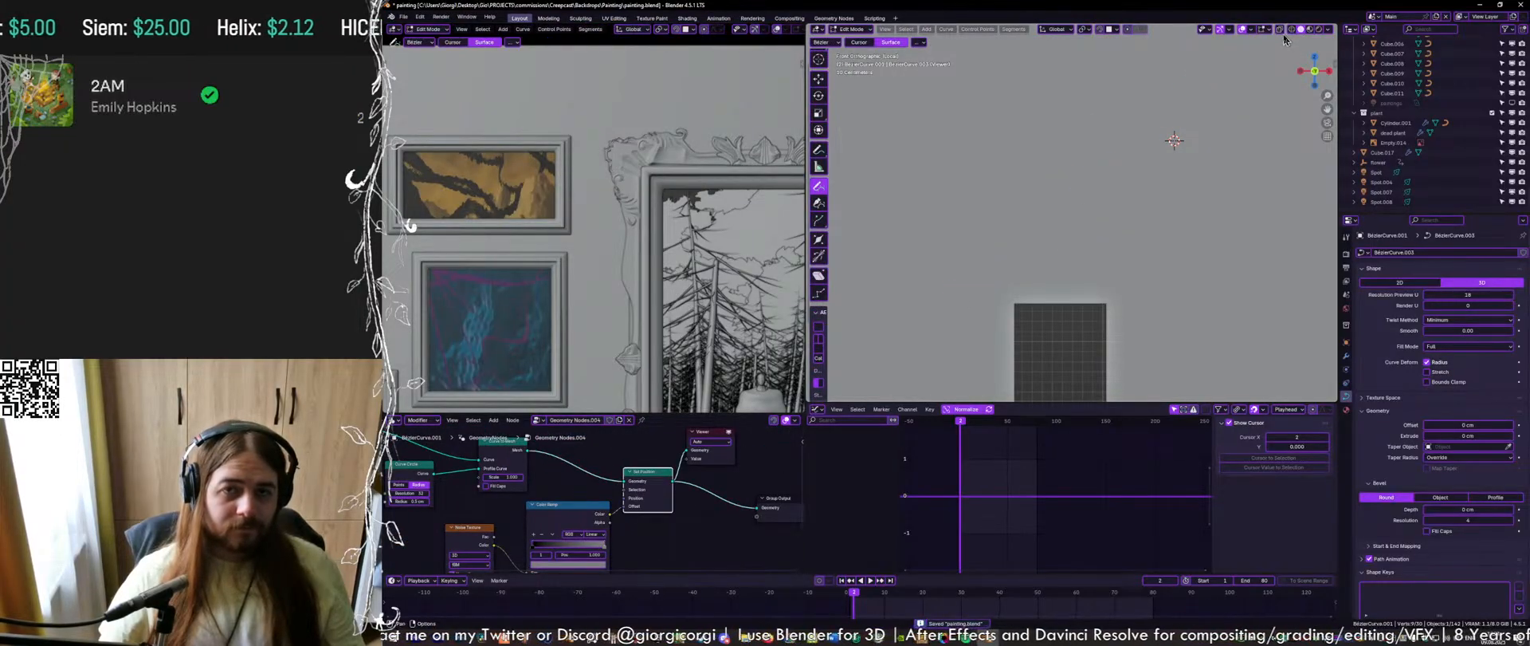
key(Tab)
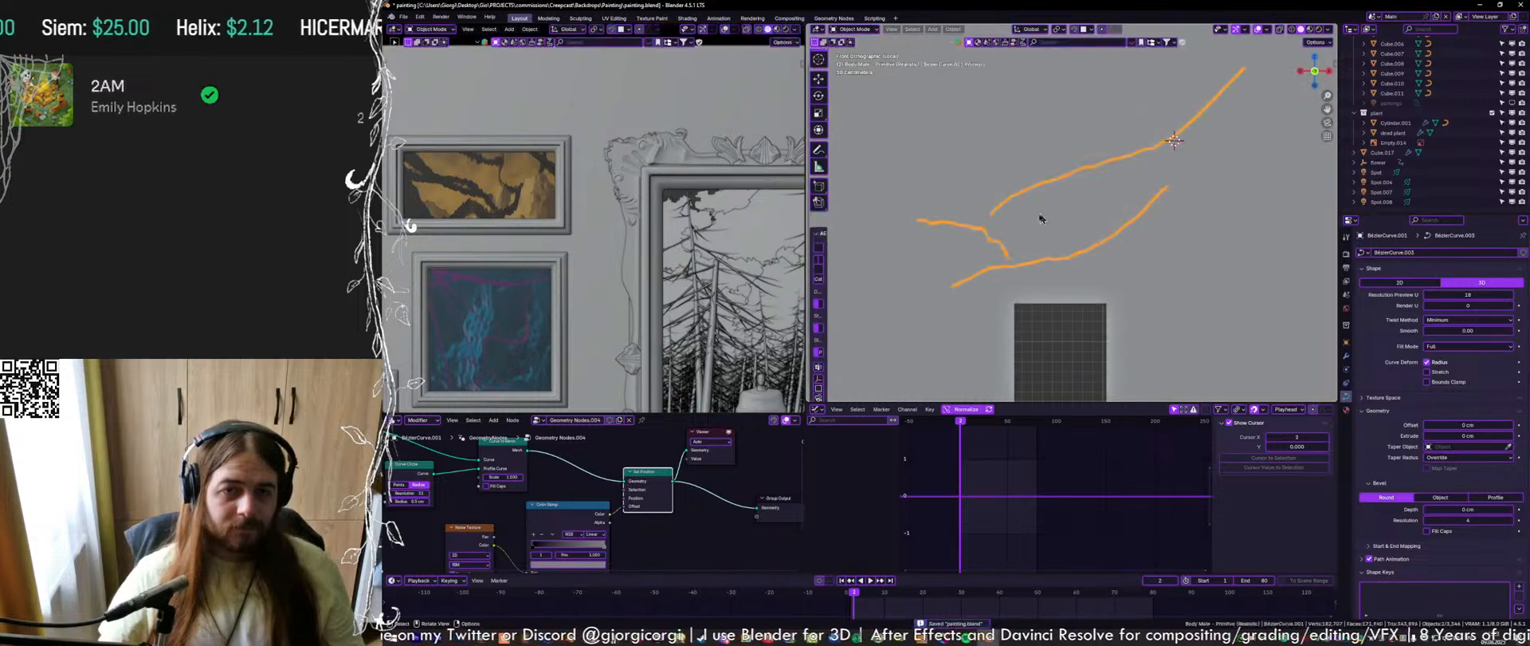
scroll(714, 451, down, 1)
key(x)
key(Tab)
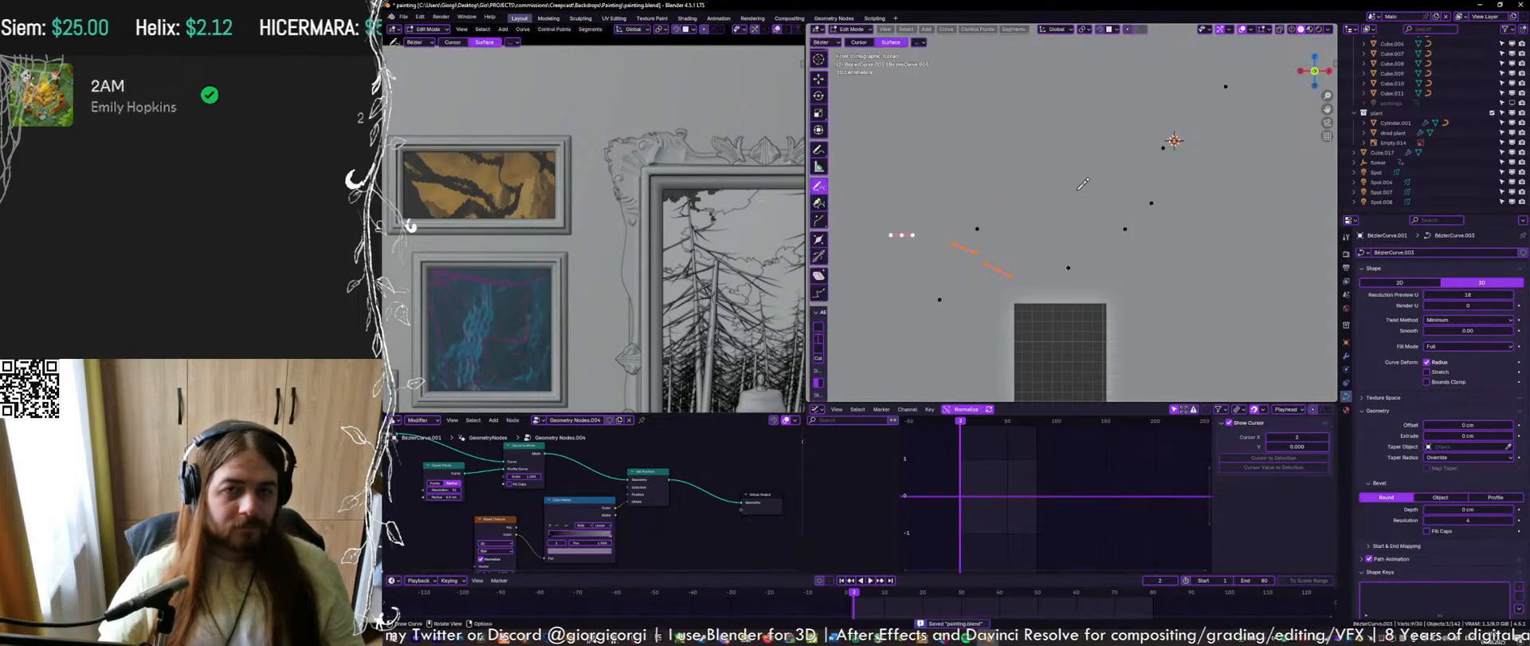
middle_drag(1007, 227, 1187, 235)
key(Tab)
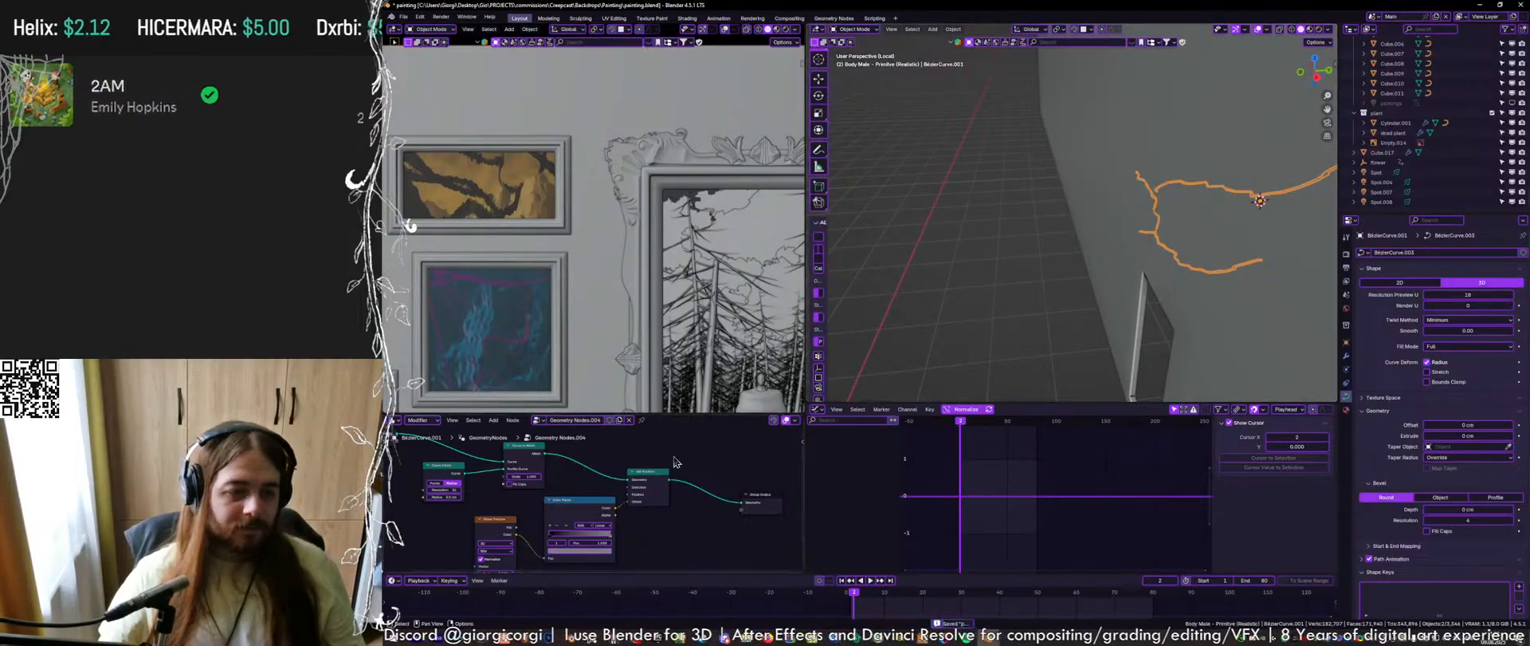
Remove the Color Ramp node while keeping the Noise Texture's Color linked to Set Position's Offset
scroll(593, 511, up, 6)
middle_drag(593, 510, 625, 479)
scroll(621, 466, down, 2)
click(621, 464)
key(x)
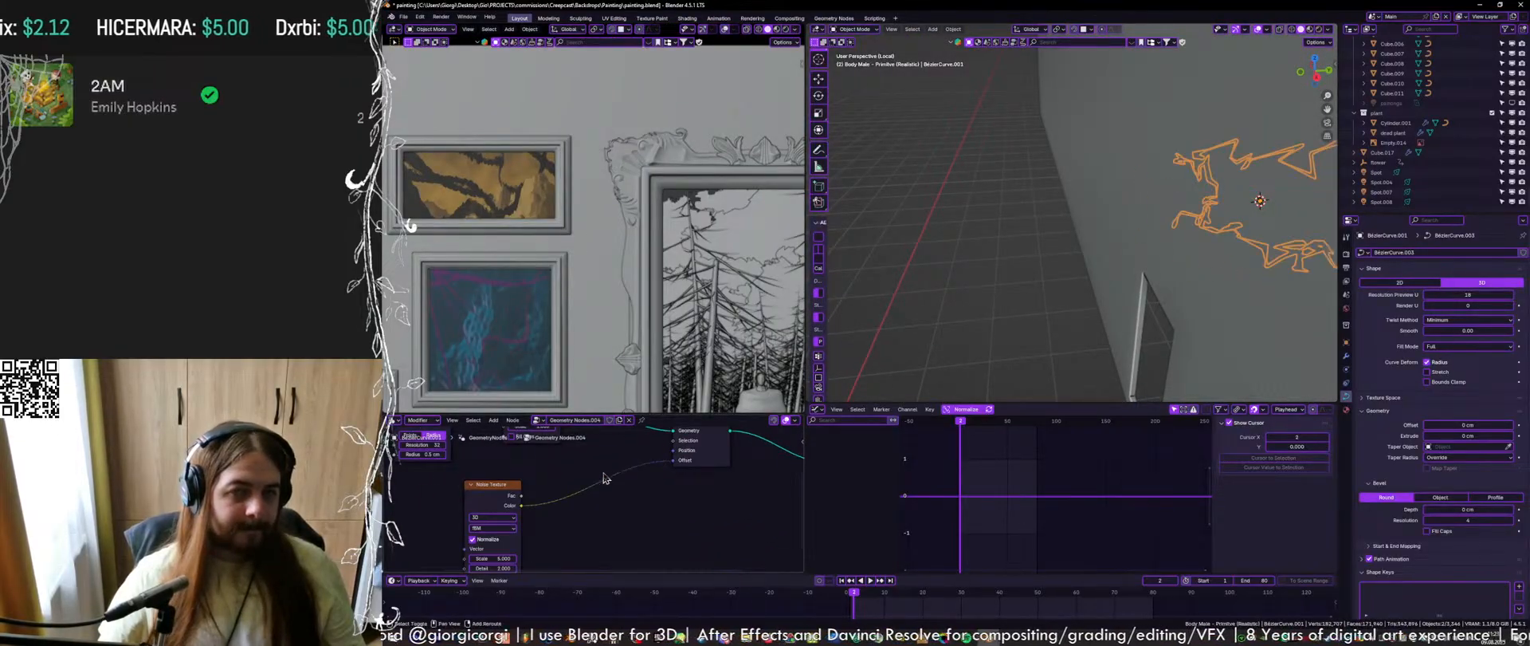
Insert a Vector Math node set to Multiply between the Noise Texture's Color and Set Position's Offset
key(shift+a)
text(vec)
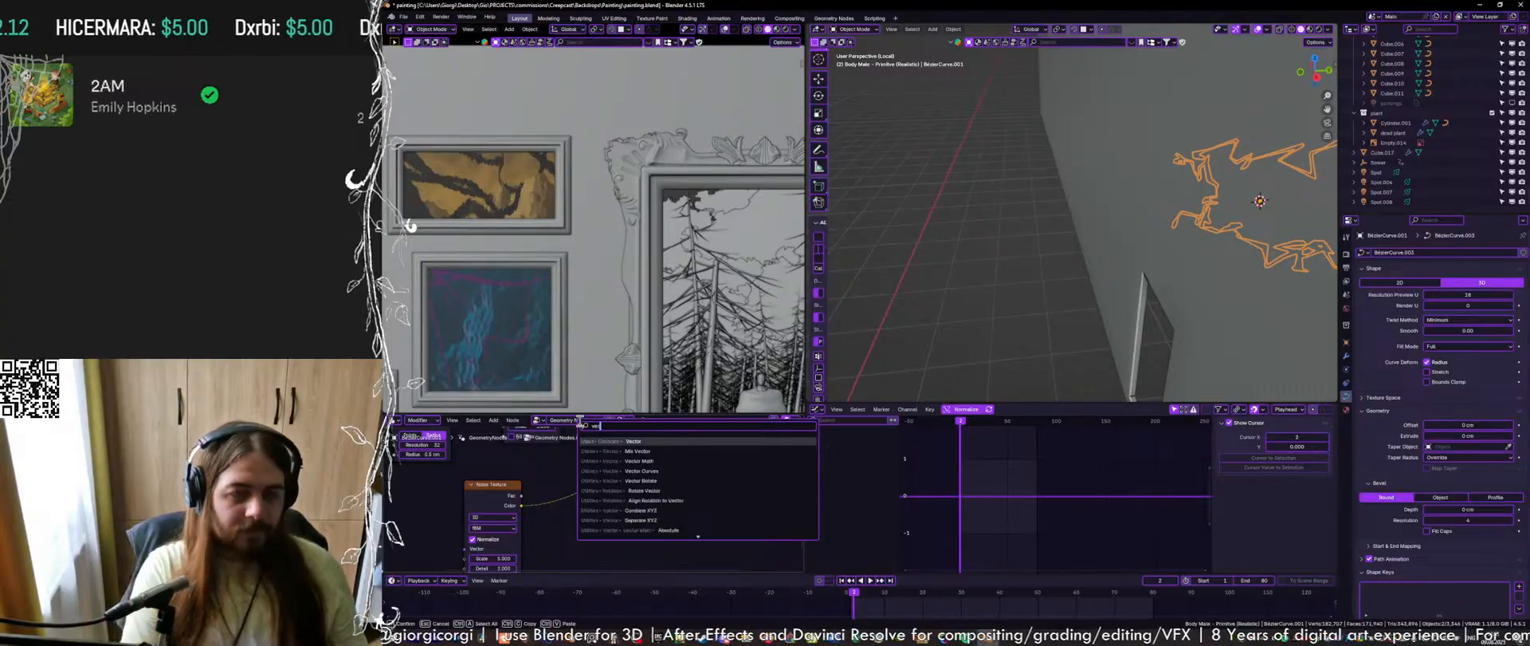
text(tor mat)
key(Return)
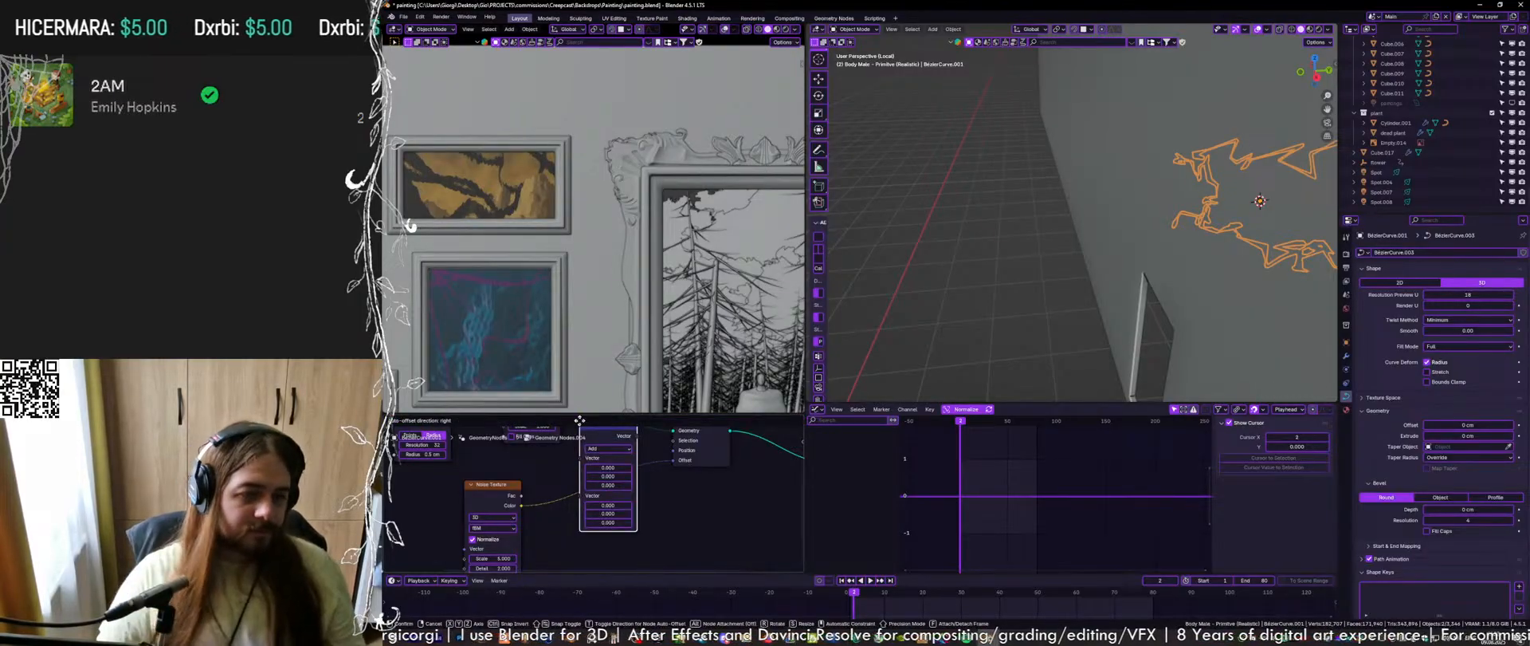
click(573, 466)
click(599, 487)
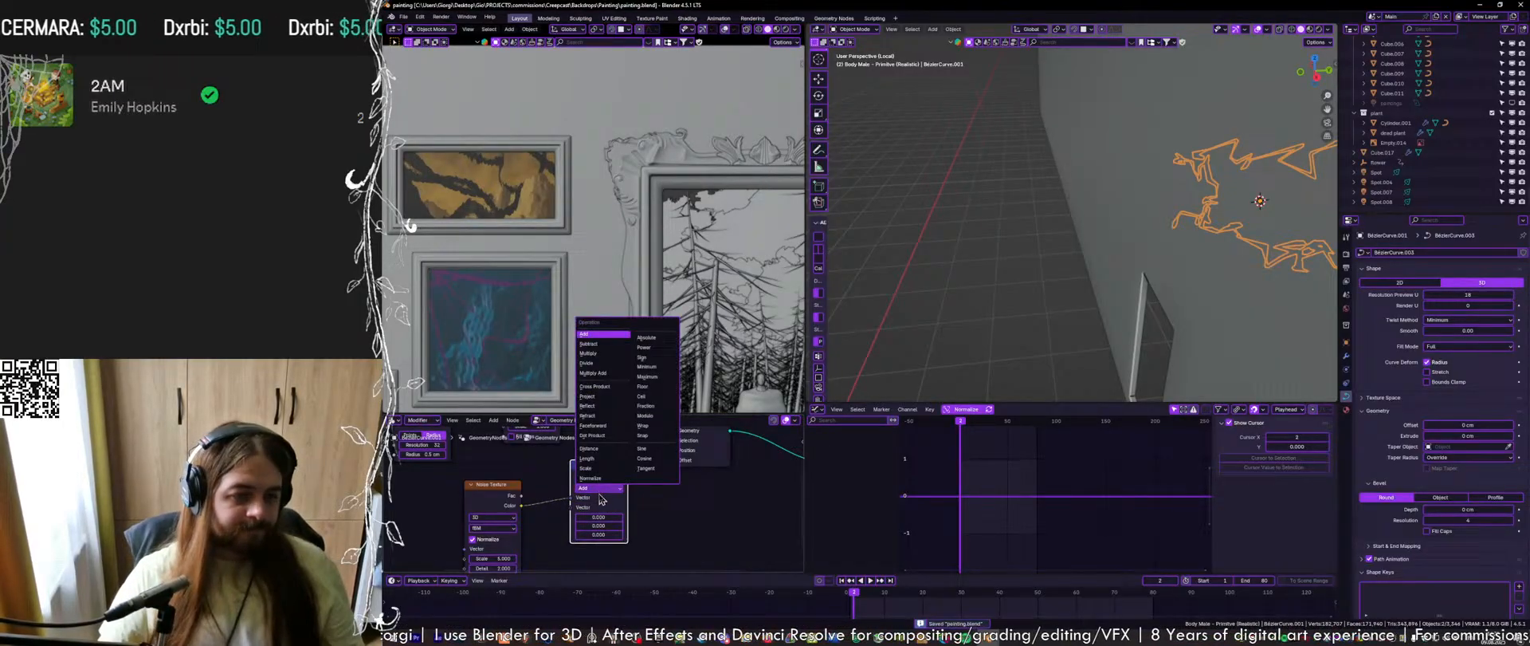
click(604, 354)
Set the Multiply node's X factor to 0.200 and save the file
scroll(599, 510, up, 2)
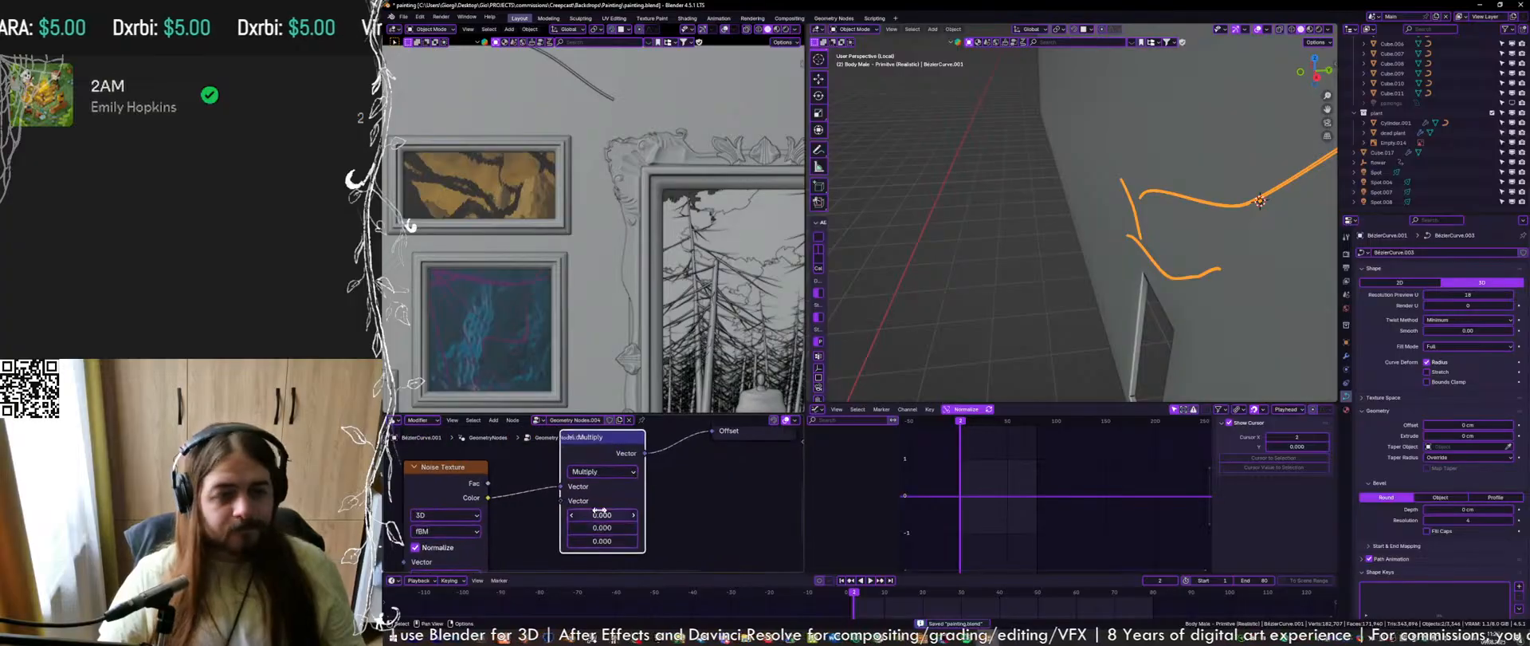
drag(606, 511, 602, 541)
scroll(632, 239, down, 2)
key(ctrl+s)
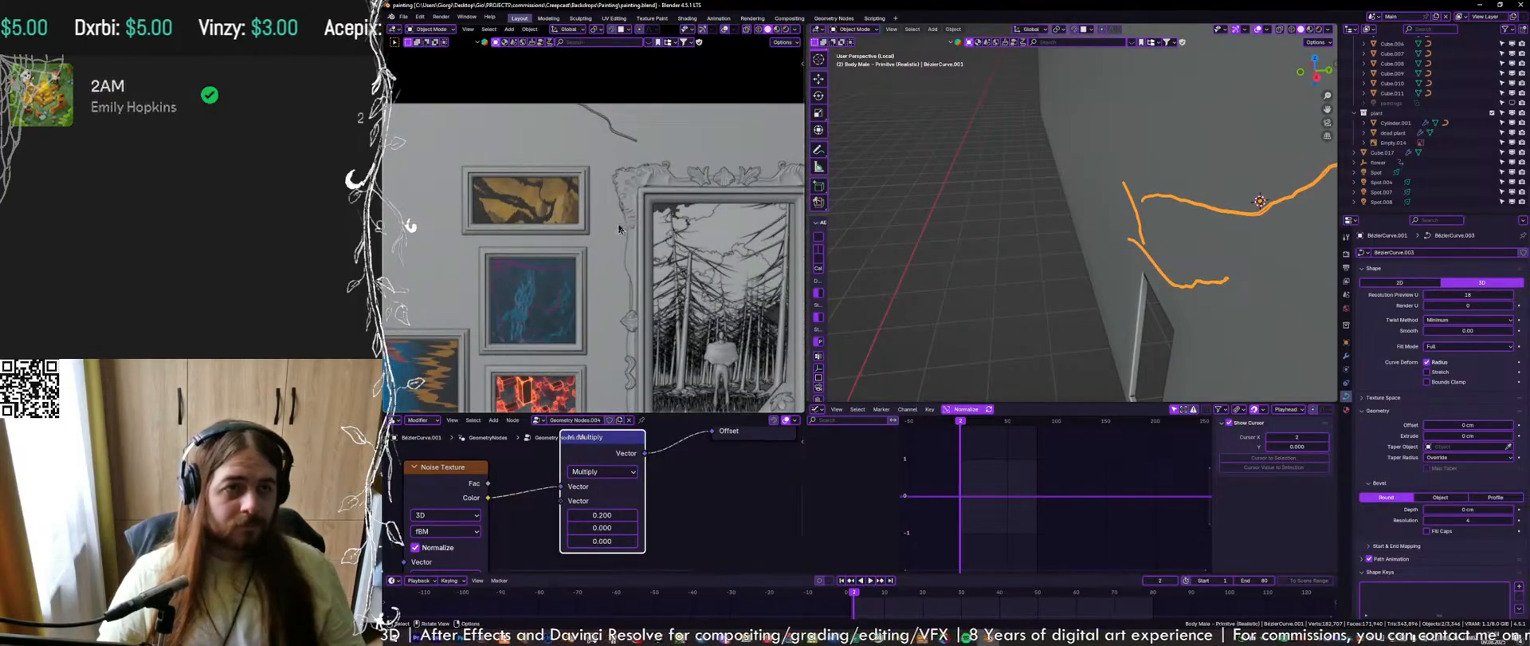
Move the branch curve object along the Y axis so it sits close to the gallery wall
key(Tab)
middle_drag(953, 208, 1120, 260)
key(Tab)
key(Tab)
scroll(1095, 247, up, 2)
scroll(1094, 247, down, 2)
key(Tab)
key(g)
key(y)
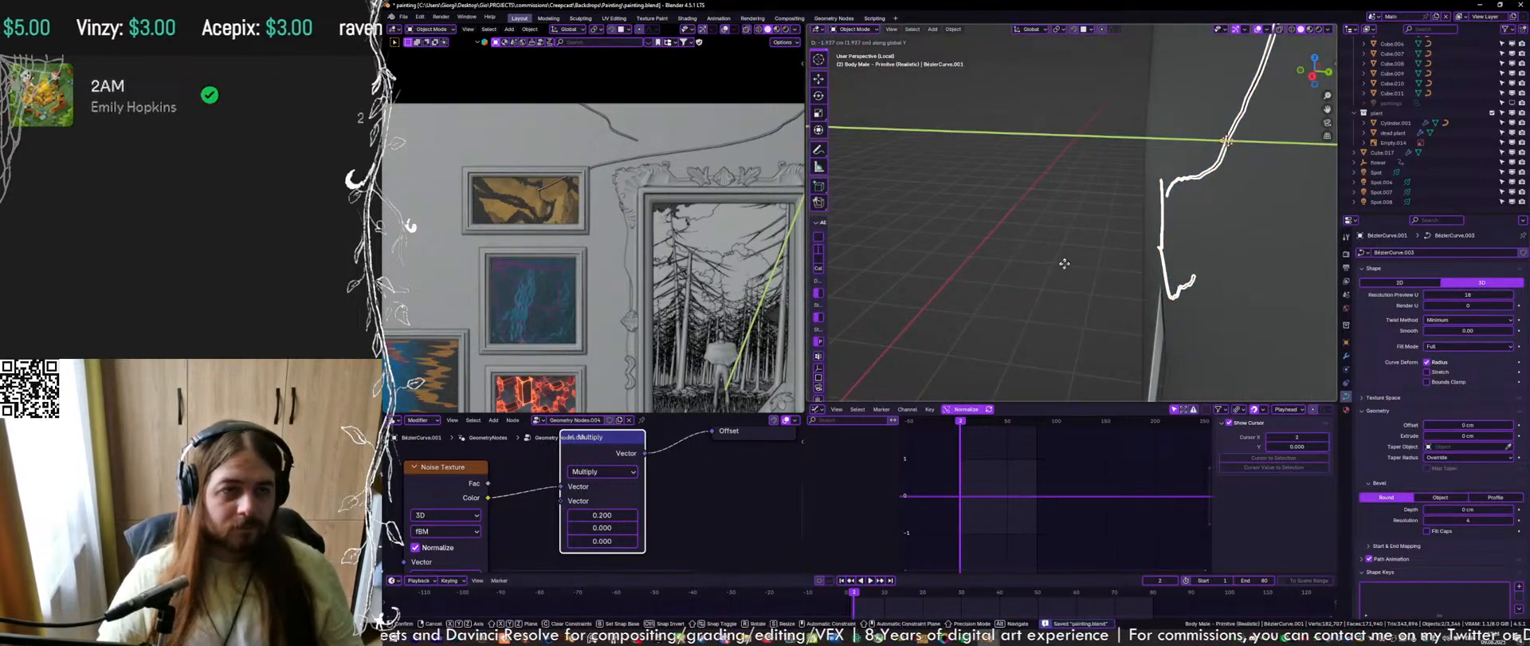
click(1060, 265)
scroll(697, 155, up, 3)
key(Tab)
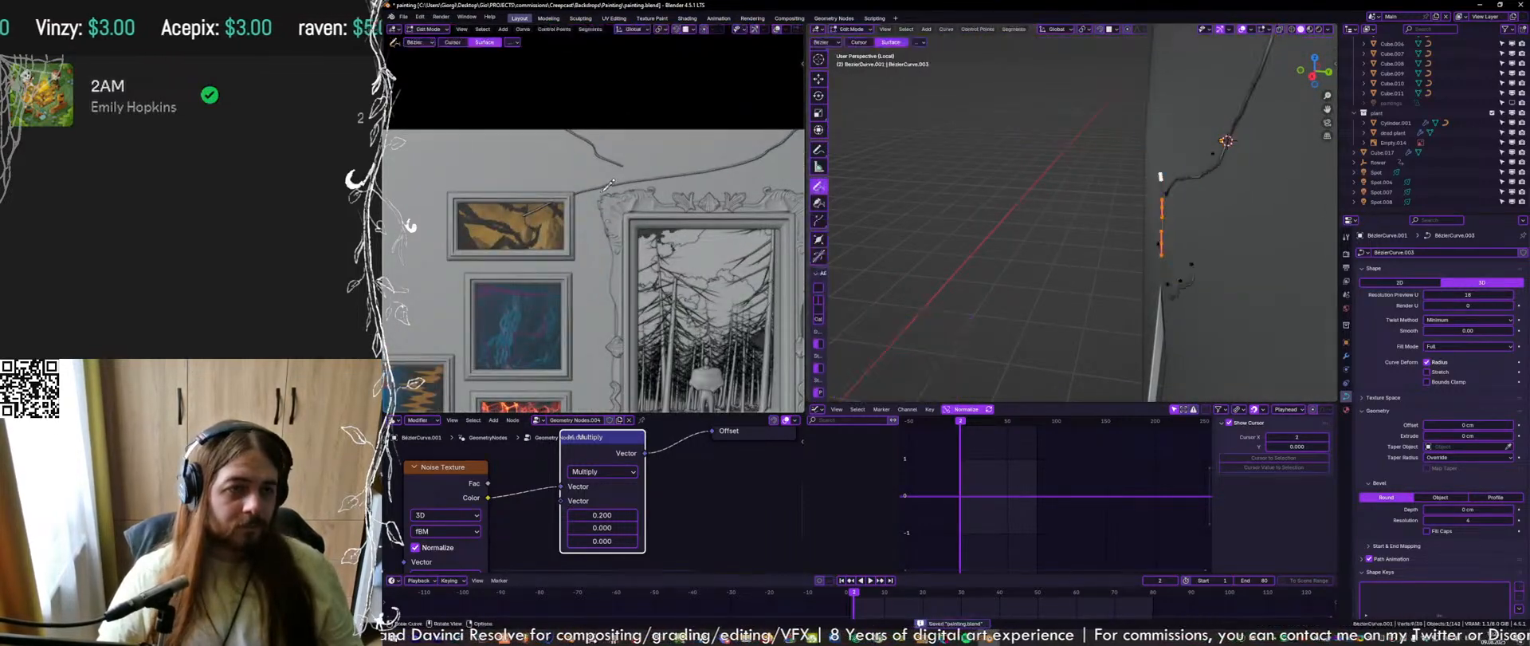
key(Tab)
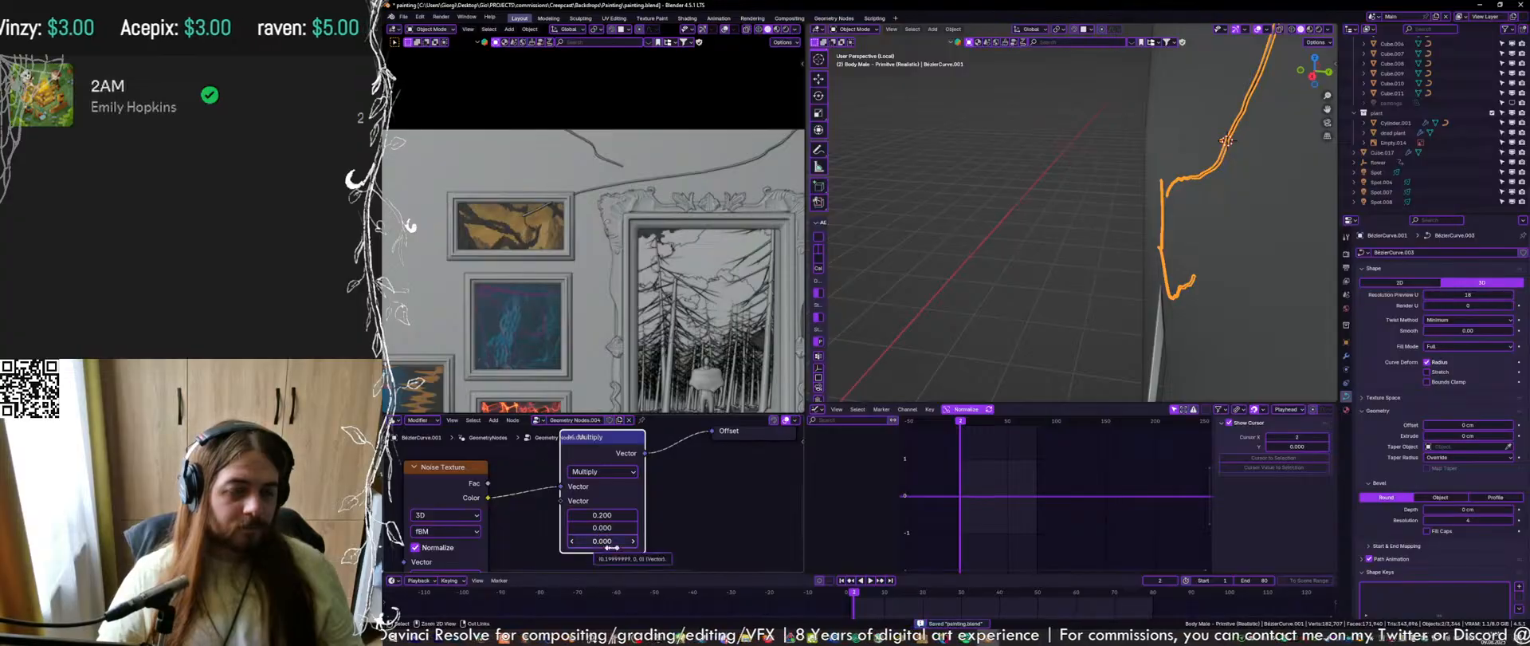
Set the Noise Texture's Scale to 9.780, save the file, and set the Multiply node's Z factor to 0.100
scroll(591, 541, up, 2)
middle_drag(438, 564, 556, 490)
drag(554, 504, 587, 504)
key(ctrl+s)
middle_drag(739, 464, 685, 514)
drag(675, 517, 711, 517)
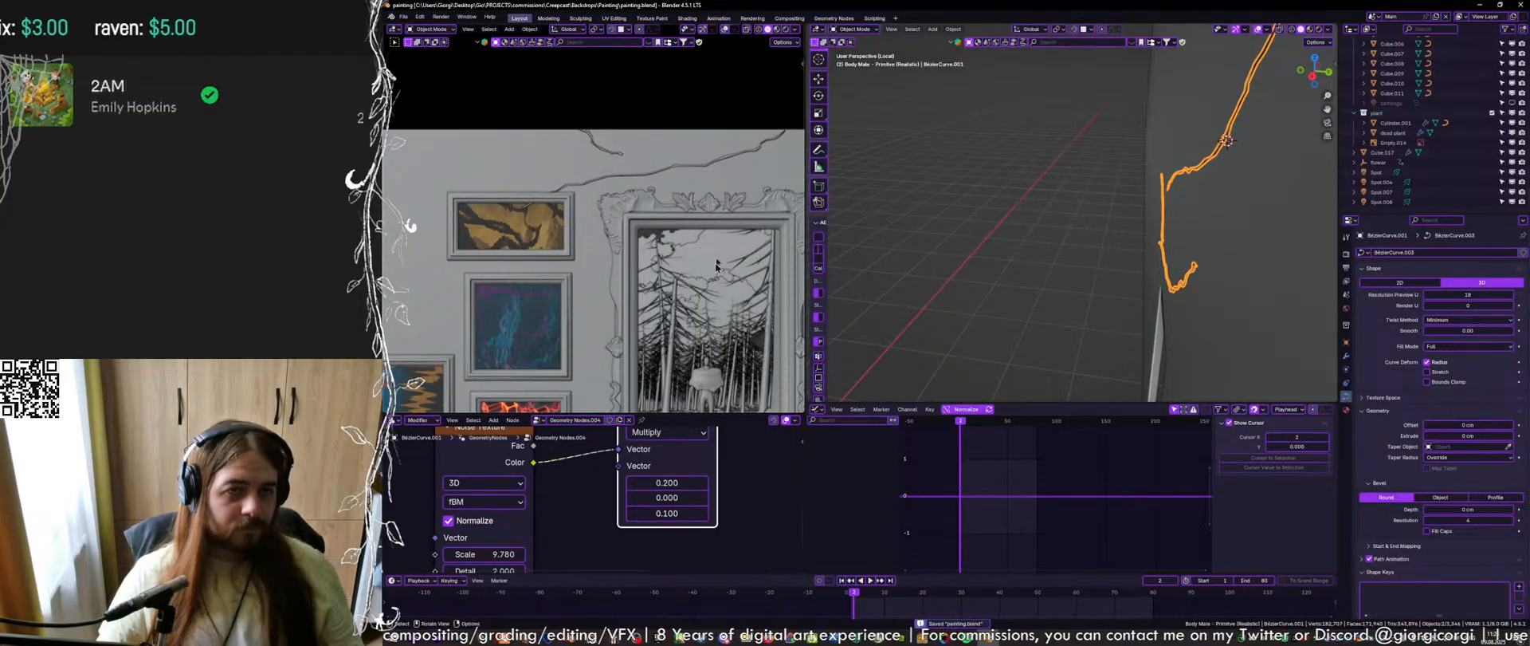
Draw side branches on the wall above the gold-and-black painting, extending down past its outer side and undoing misplaced strokes
key(Tab)
middle_drag(1179, 192, 1115, 194)
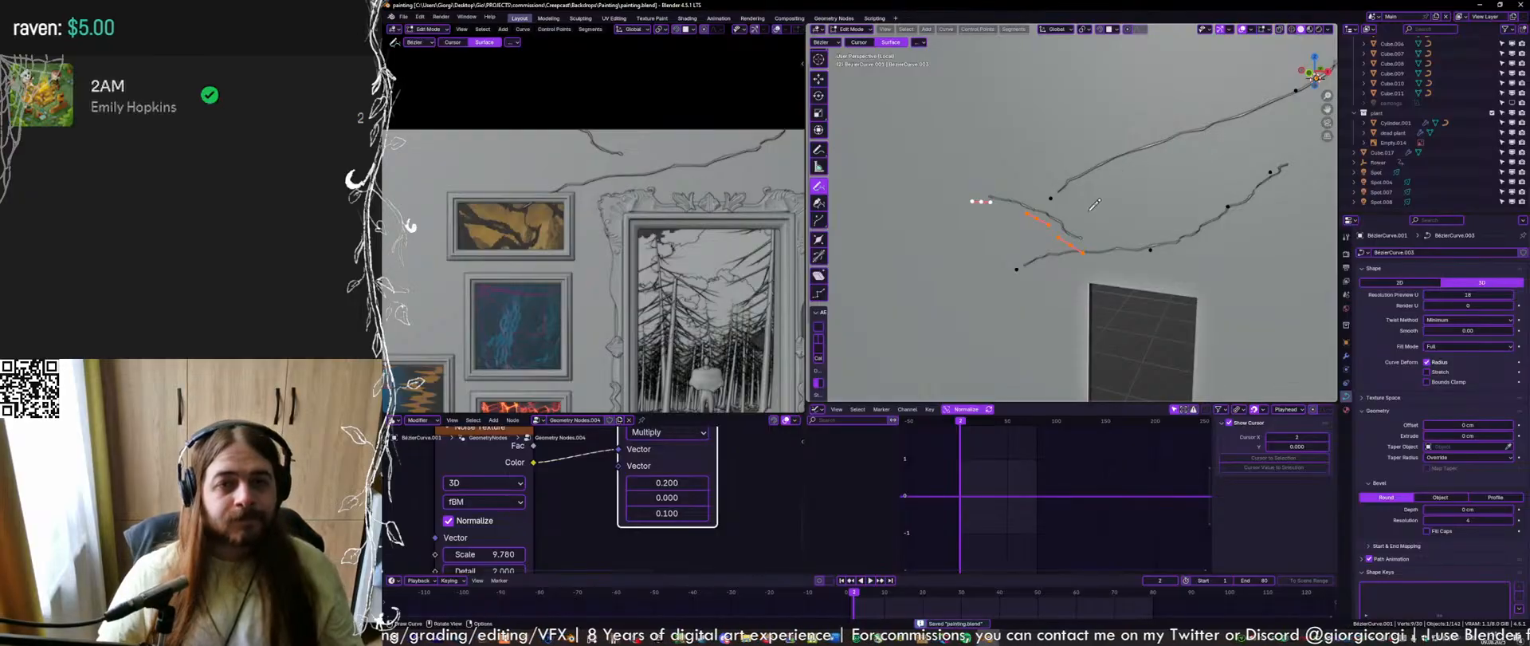
drag(603, 175, 476, 149)
key(ctrl+z)
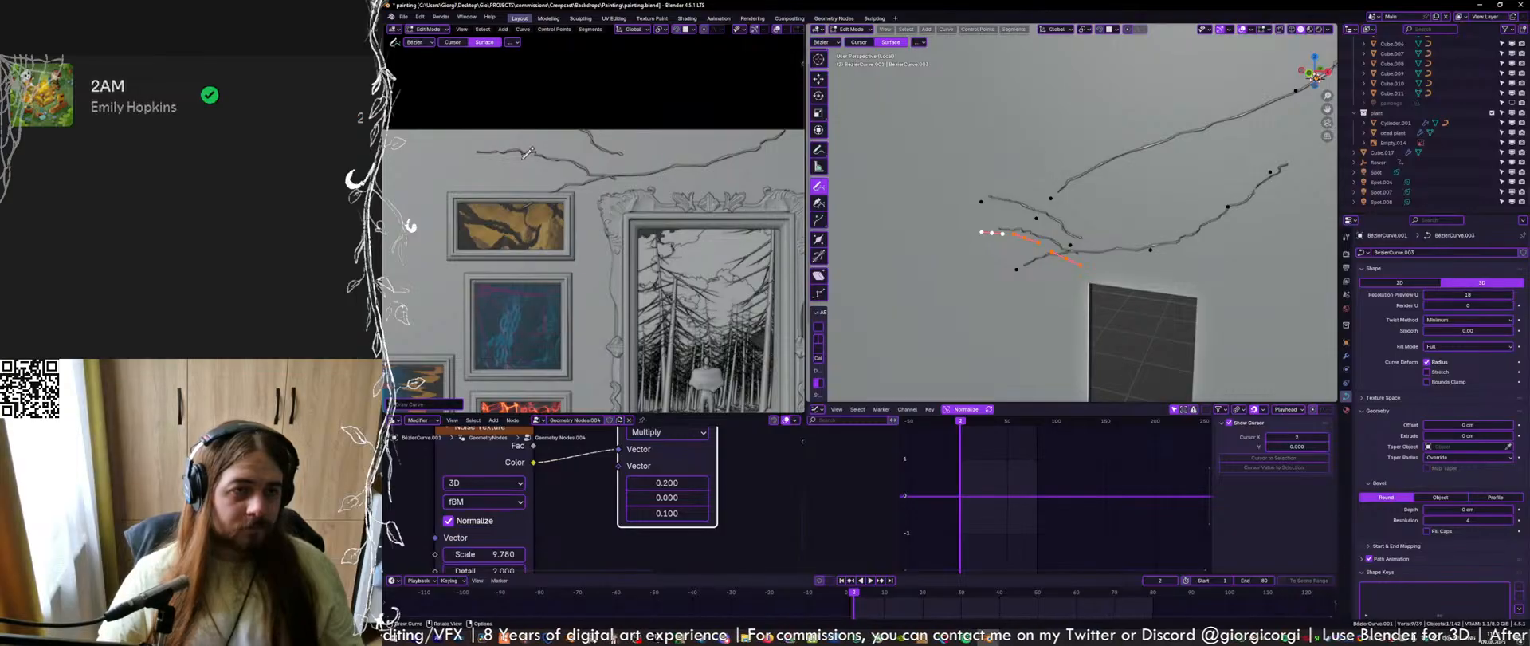
drag(387, 209, 385, 211)
shift+middle_drag(443, 191, 560, 180)
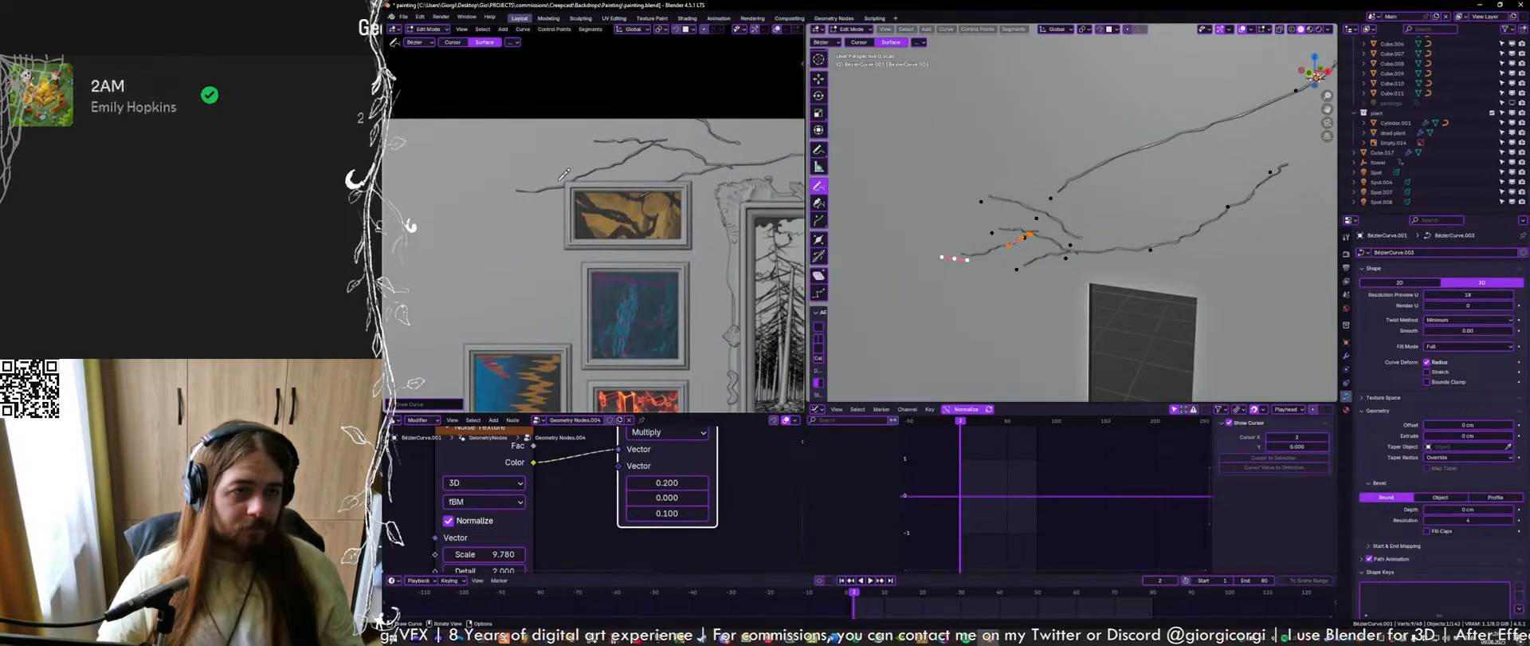
key(ctrl+z)
drag(560, 194, 451, 257)
scroll(508, 240, down, 1)
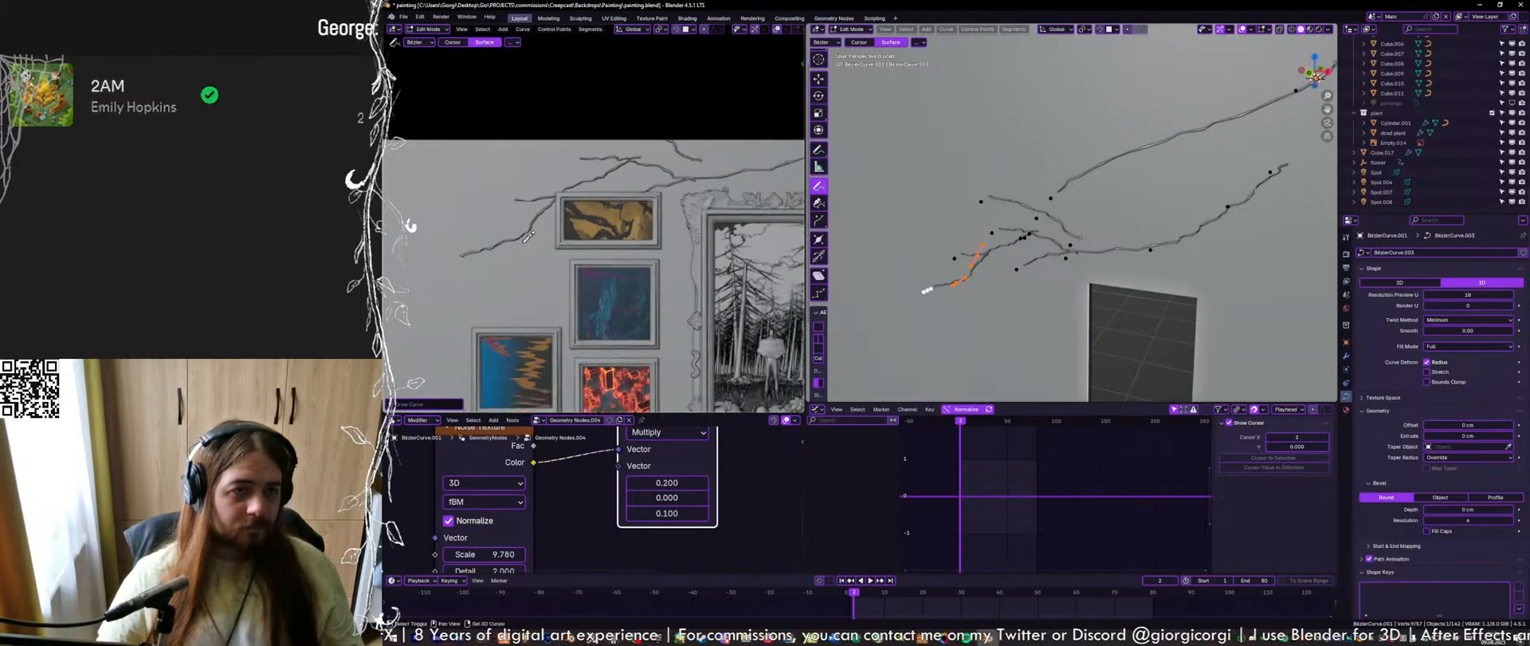
Draw forked branch tips across the empty wall above the blue-and-orange painting, redrawing the end twig
shift+middle_drag(555, 224, 639, 197)
drag(561, 222, 452, 316)
drag(550, 259, 410, 259)
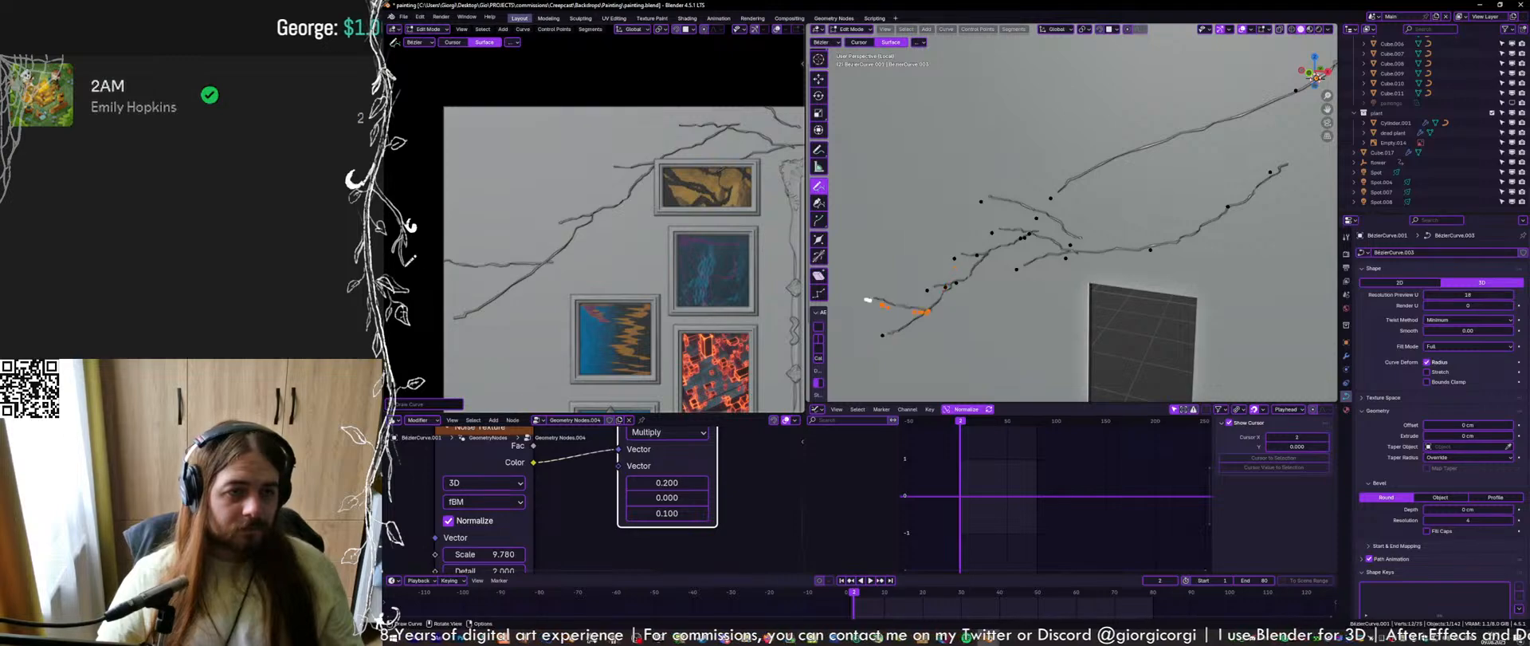
shift+middle_drag(700, 185, 530, 285)
drag(483, 320, 550, 244)
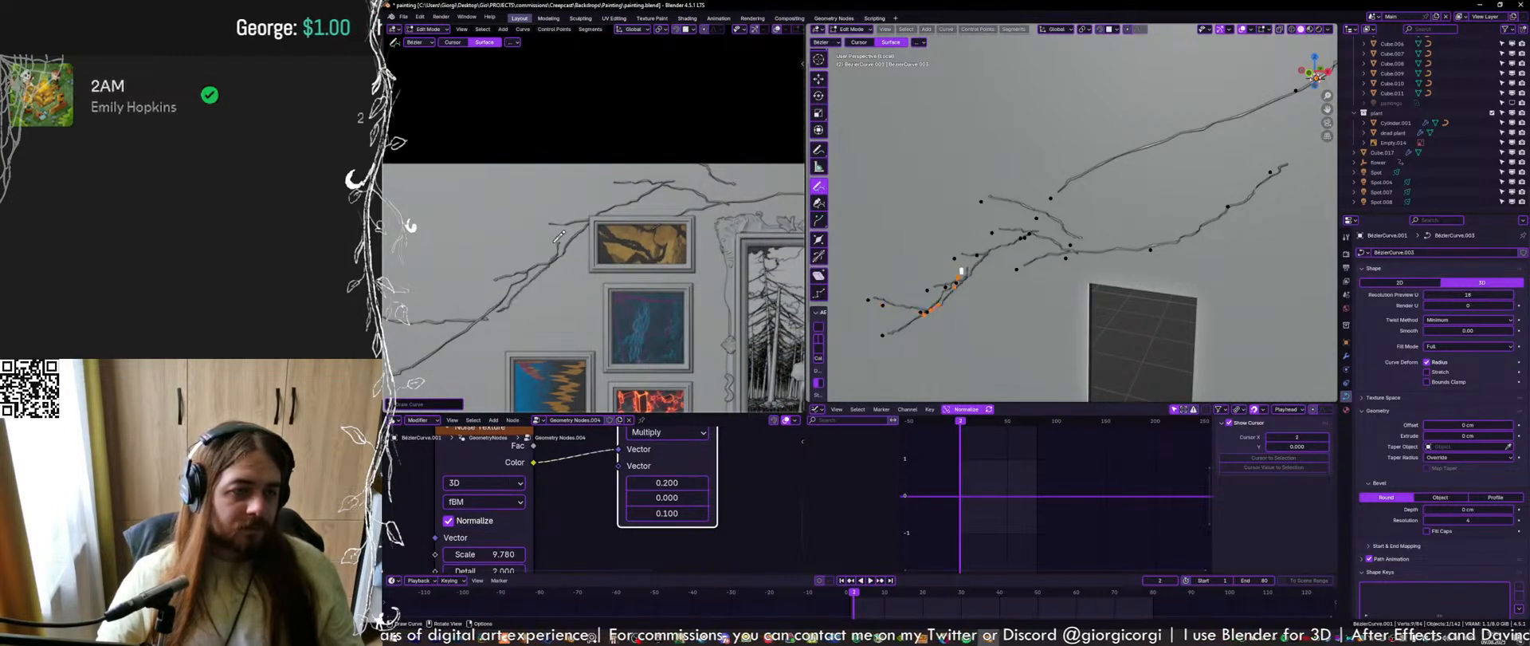
key(ctrl+z)
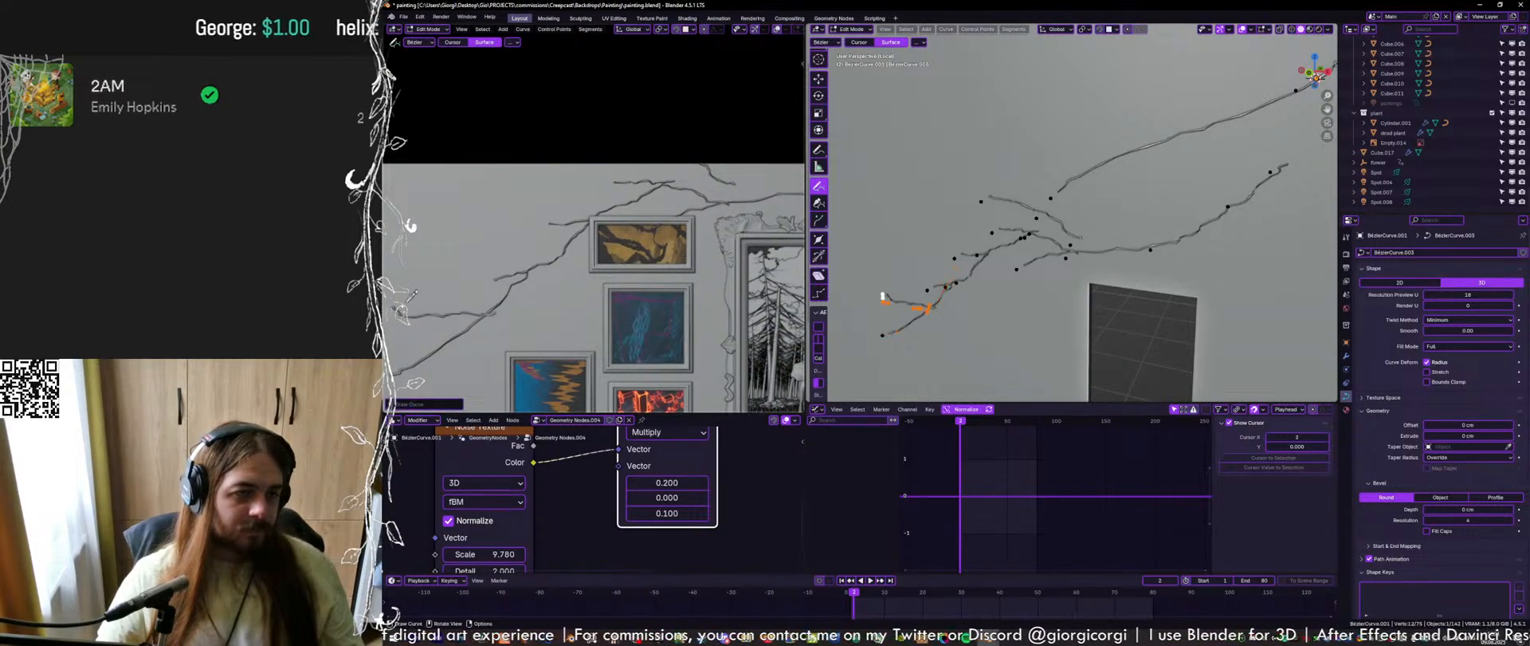
drag(455, 306, 412, 283)
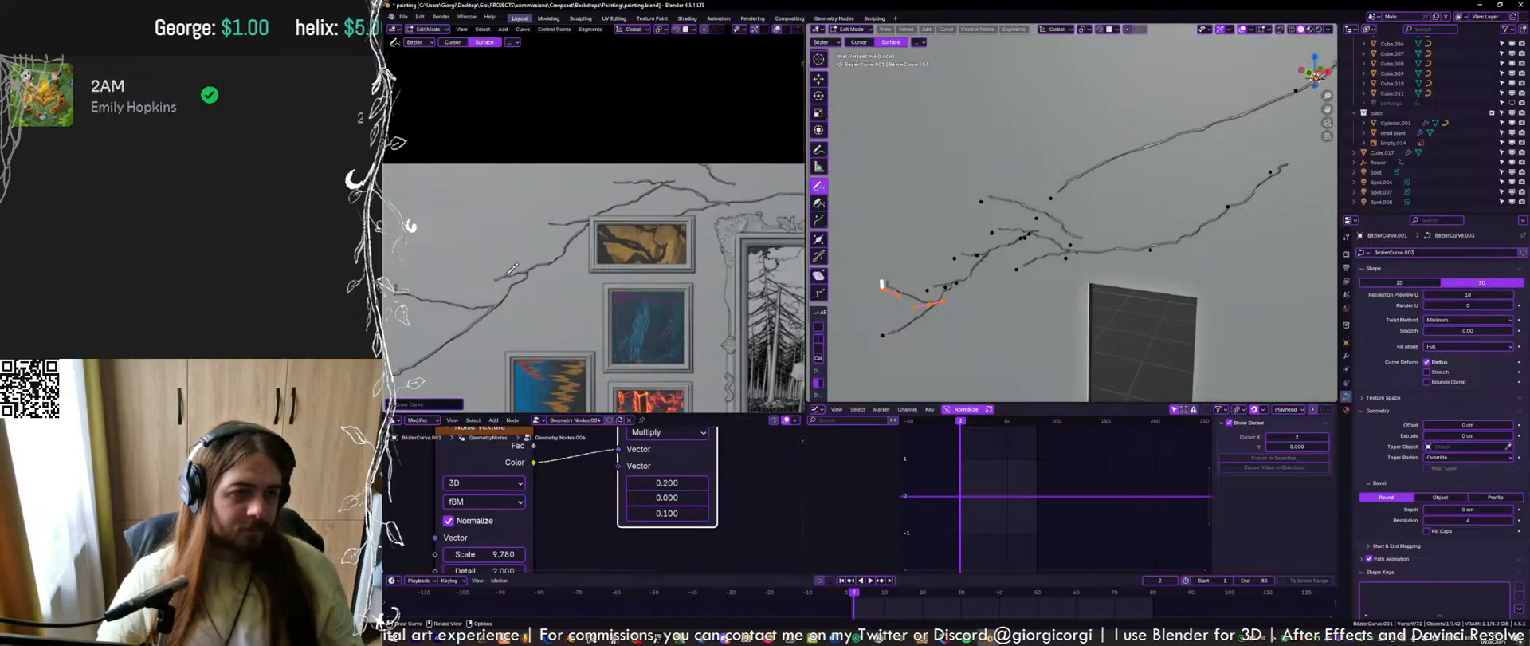
Draw a short twig off the branch above the ornate central frame, undoing misplaced strokes and saving the file between attempts
scroll(514, 263, down, 3)
scroll(516, 168, up, 5)
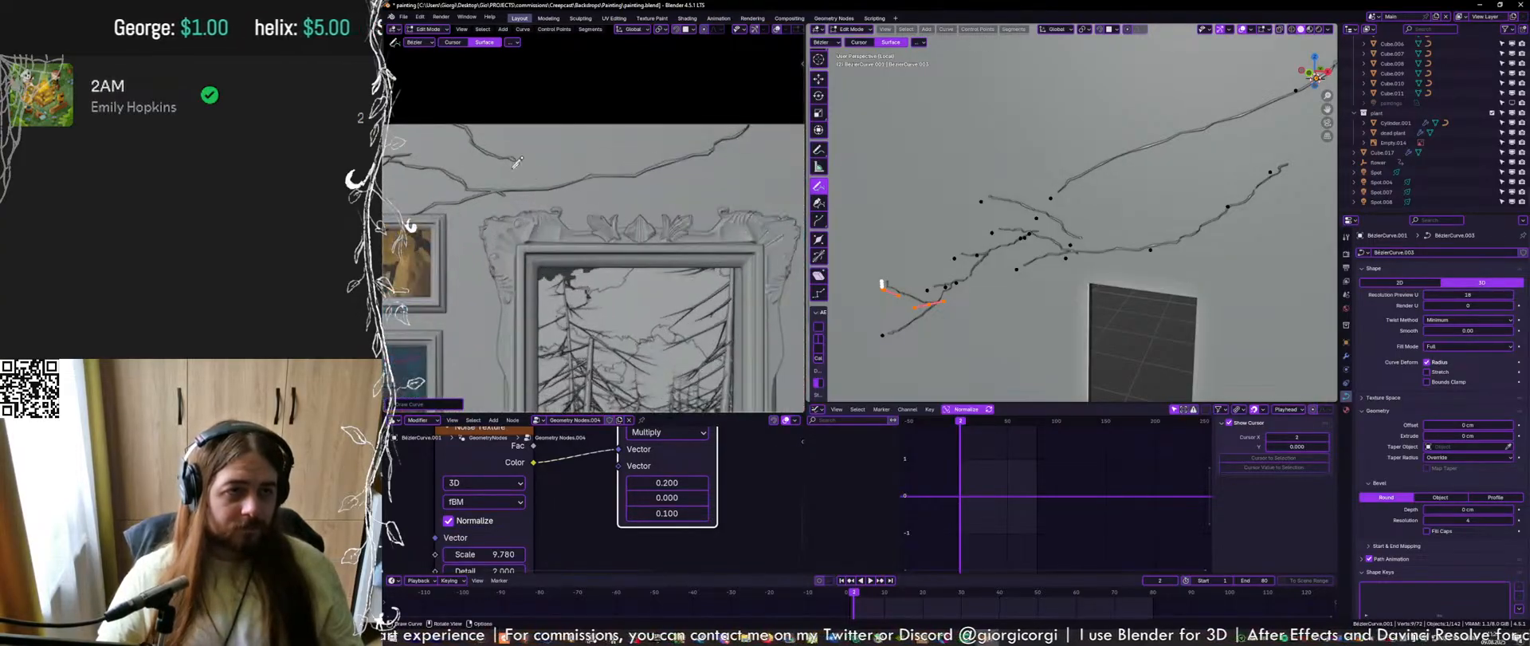
drag(550, 179, 508, 150)
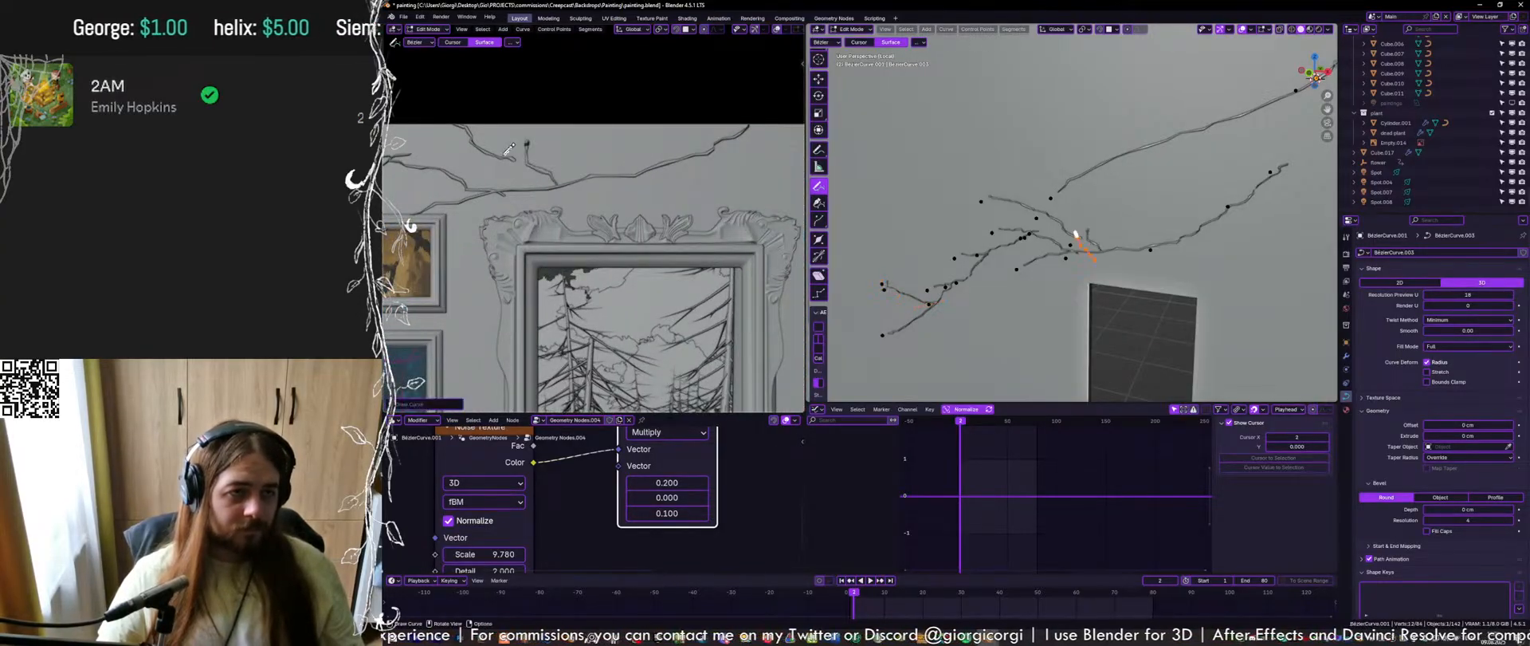
key(ctrl+z)
key(ctrl+z)
key(ctrl+s)
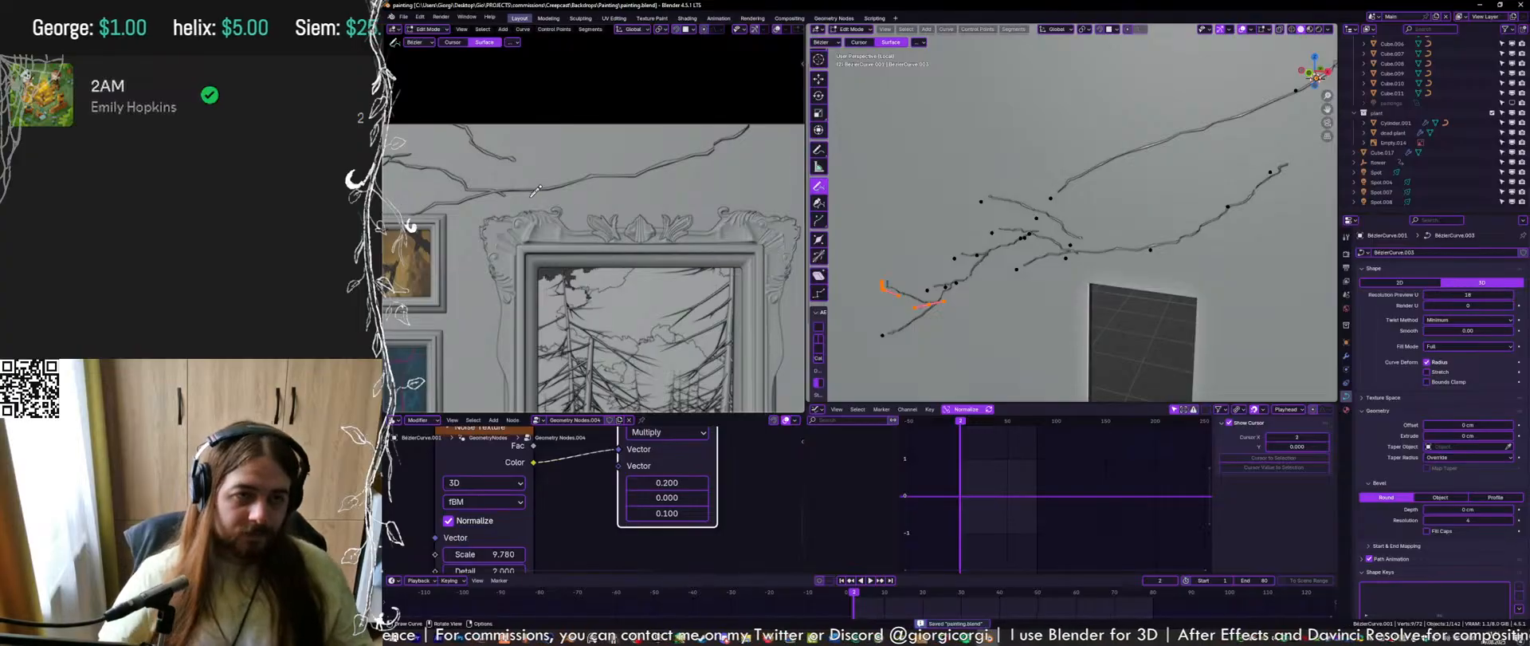
drag(541, 187, 509, 160)
key(ctrl+z)
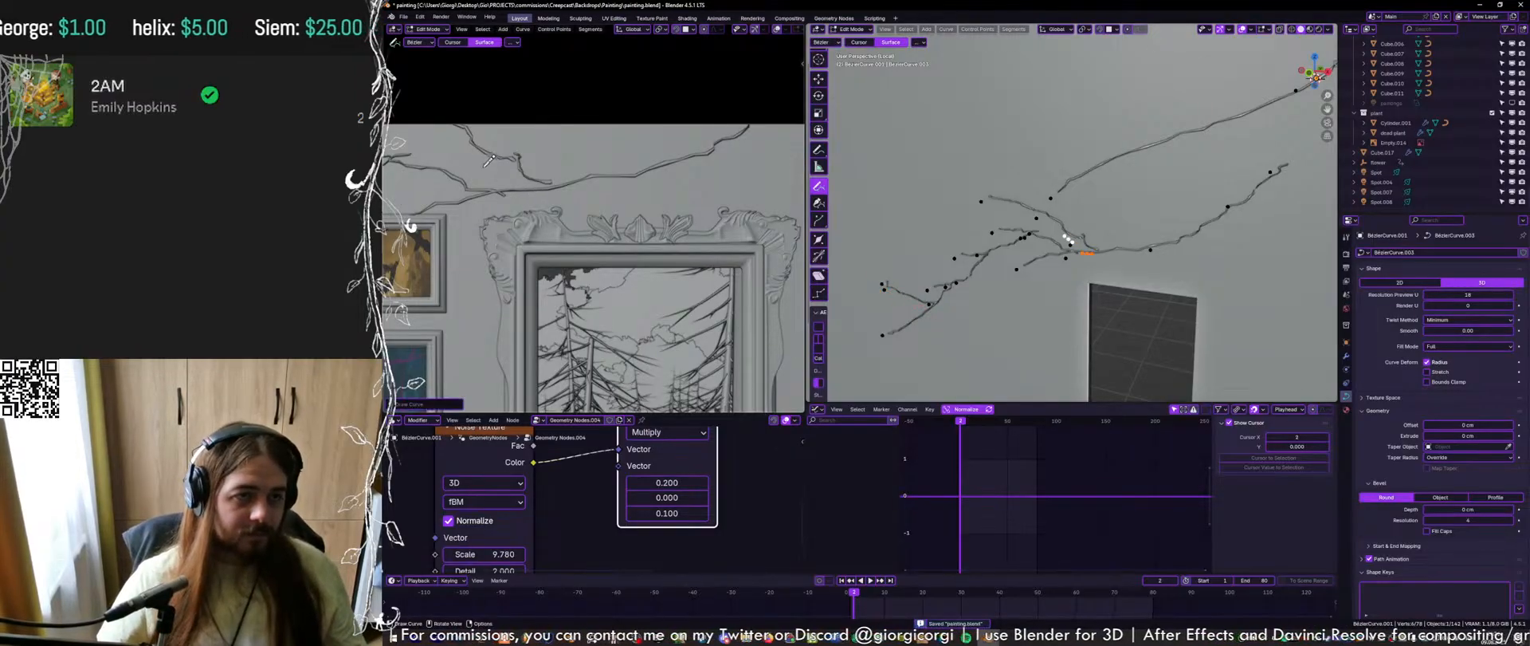
Draw another short upward twig farther along the branch above the ornate frame, undoing misplaced strokes
scroll(514, 165, down, 1)
shift+middle_drag(530, 170, 622, 182)
scroll(635, 190, down, 1)
mouse_move(637, 190)
mouse_down()
mouse_move(712, 172)
mouse_move(640, 128)
mouse_move(623, 145)
mouse_up()
key(ctrl+z)
key(ctrl+z)
scroll(686, 175, down, 4)
shift+middle_drag(672, 241, 686, 207)
scroll(684, 209, down, 1)
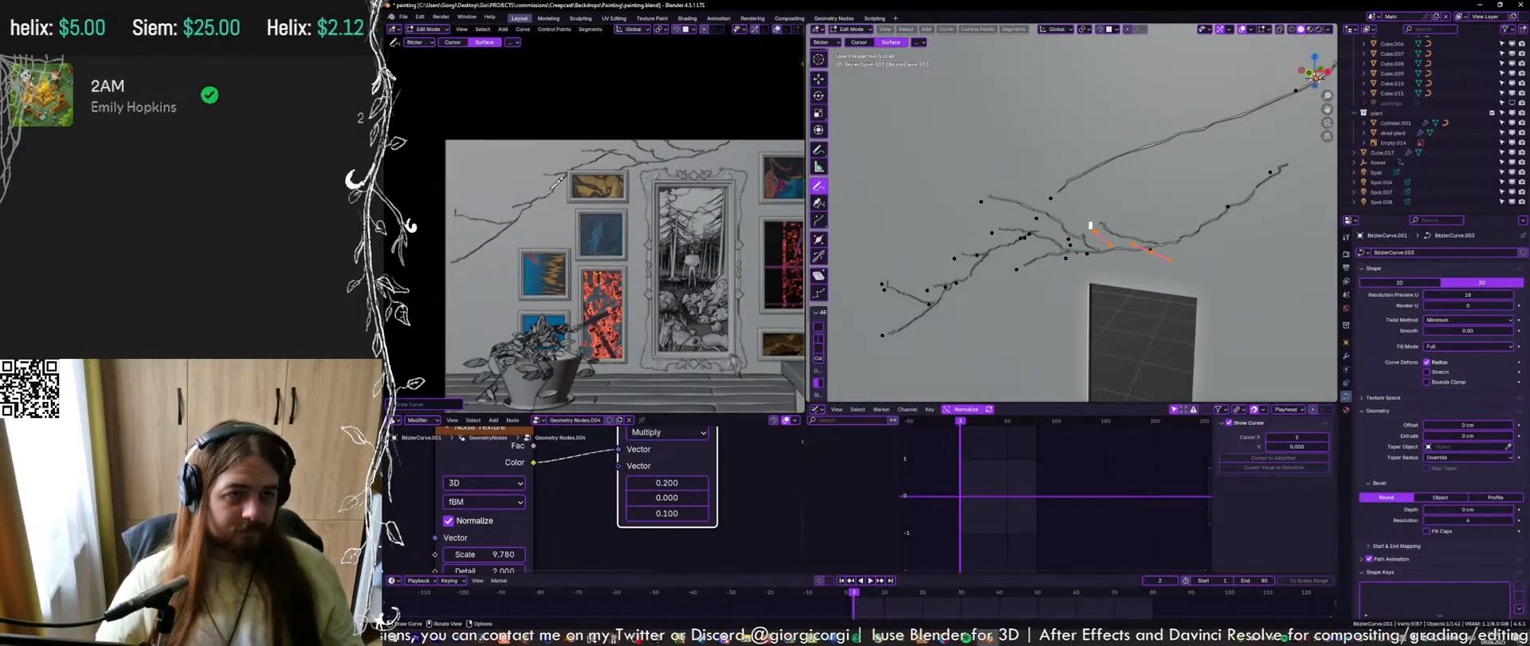
Draw a lower side branch descending across the wall on the outer side of the blue-and-orange painting, and save the file
scroll(558, 182, up, 2)
mouse_move(561, 194)
mouse_down()
mouse_move(532, 261)
mouse_move(422, 311)
mouse_move(392, 348)
mouse_up()
scroll(546, 229, down, 2)
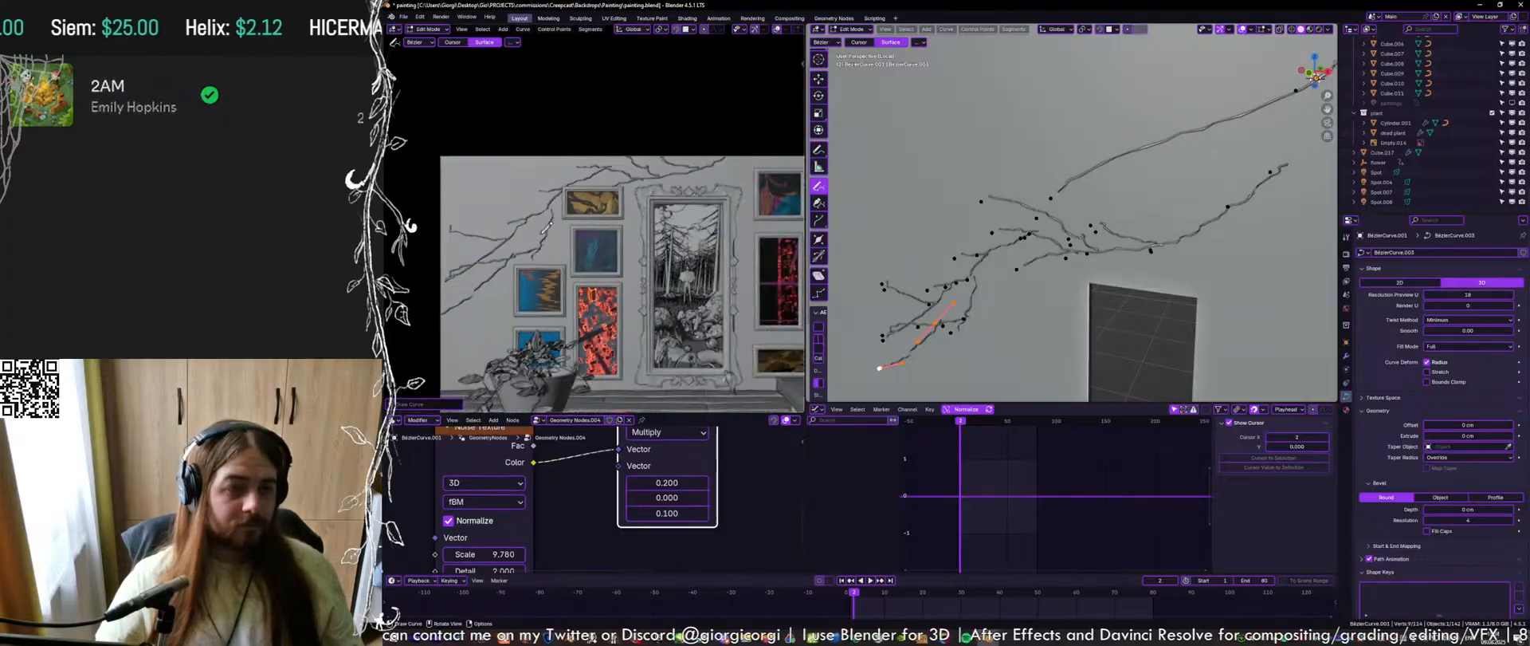
key(ctrl+s)
shift+middle_drag(761, 299, 715, 292)
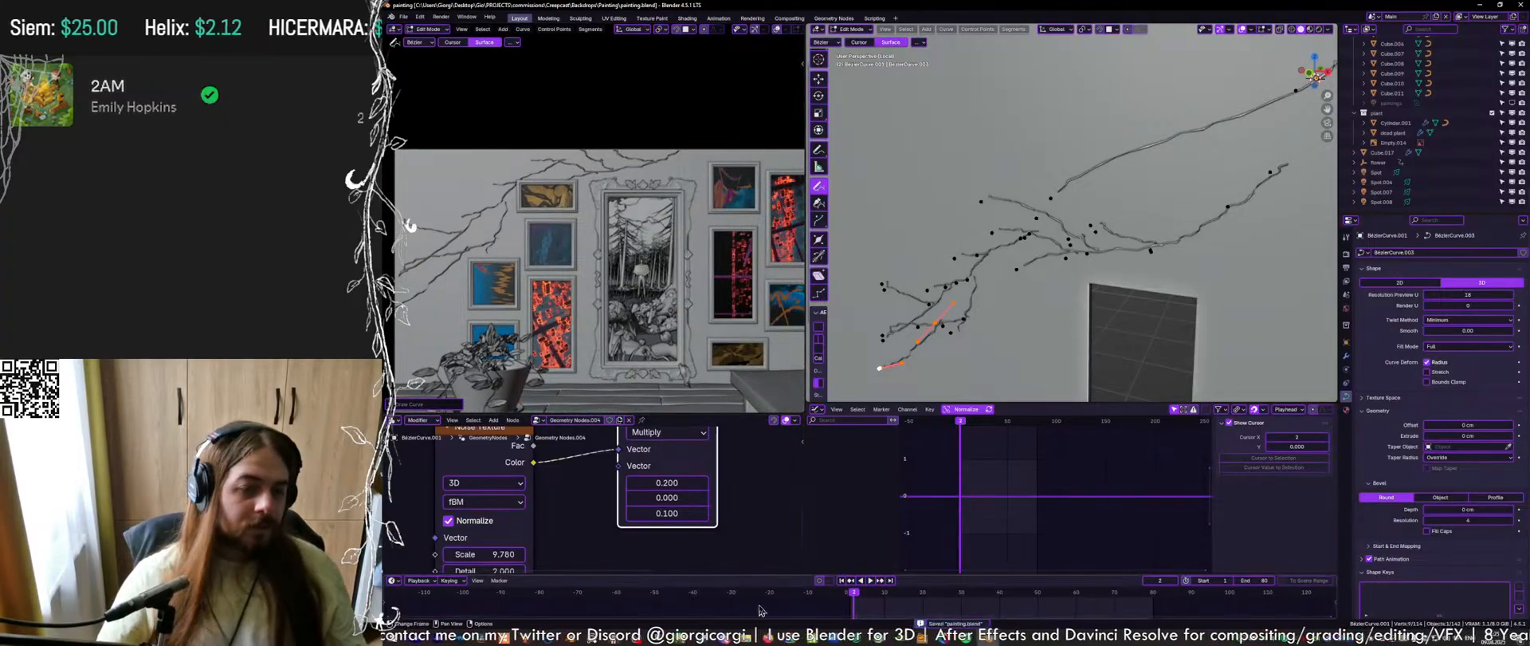
Switch to the web browser, search for "distot curve geometry nodes" and look through the results
key(alt+Tab)
click(852, 32)
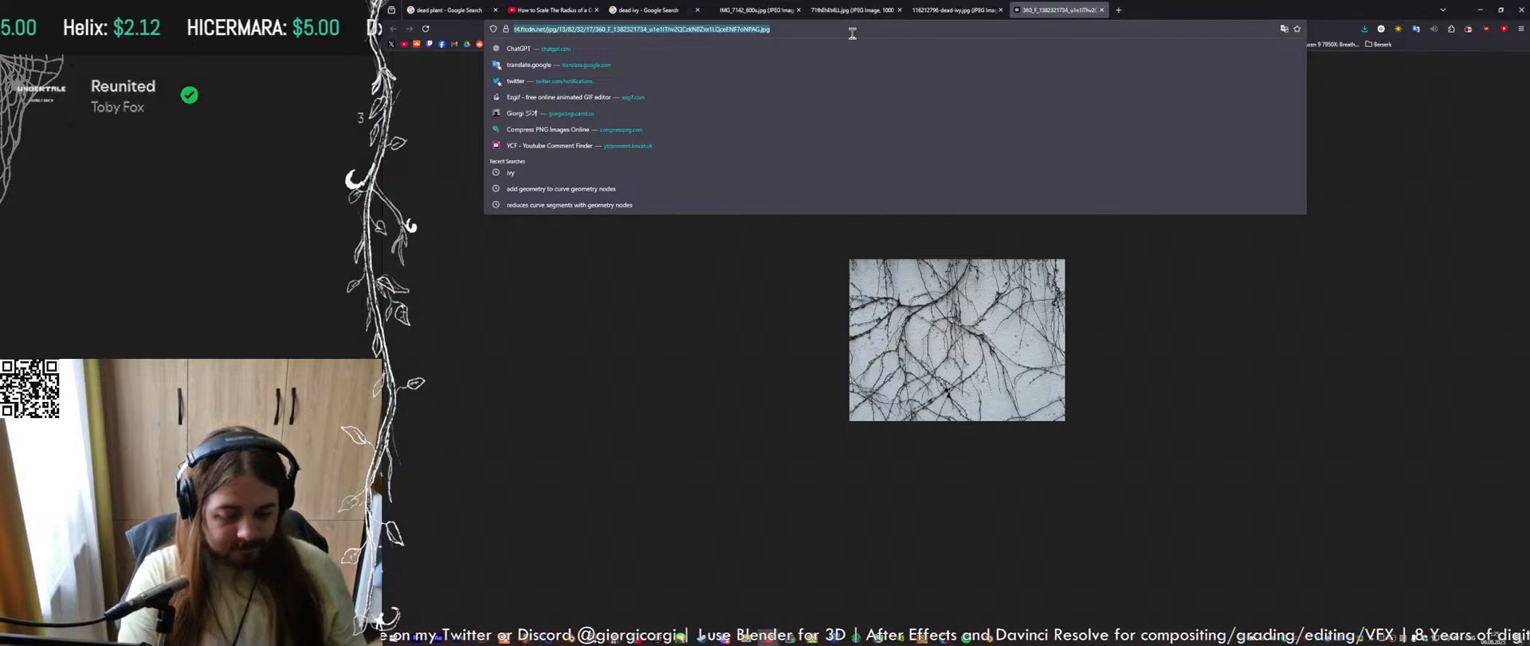
text(distot c)
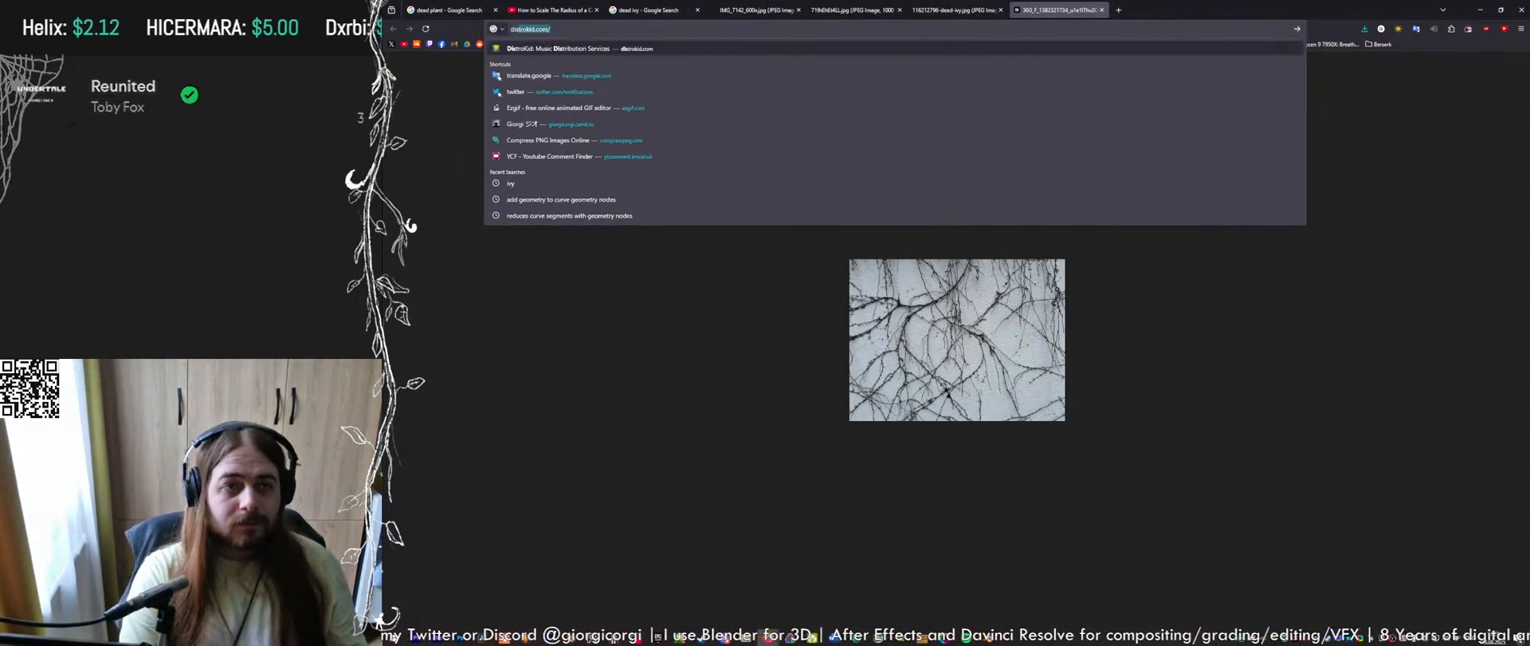
text(urve geometry nodes)
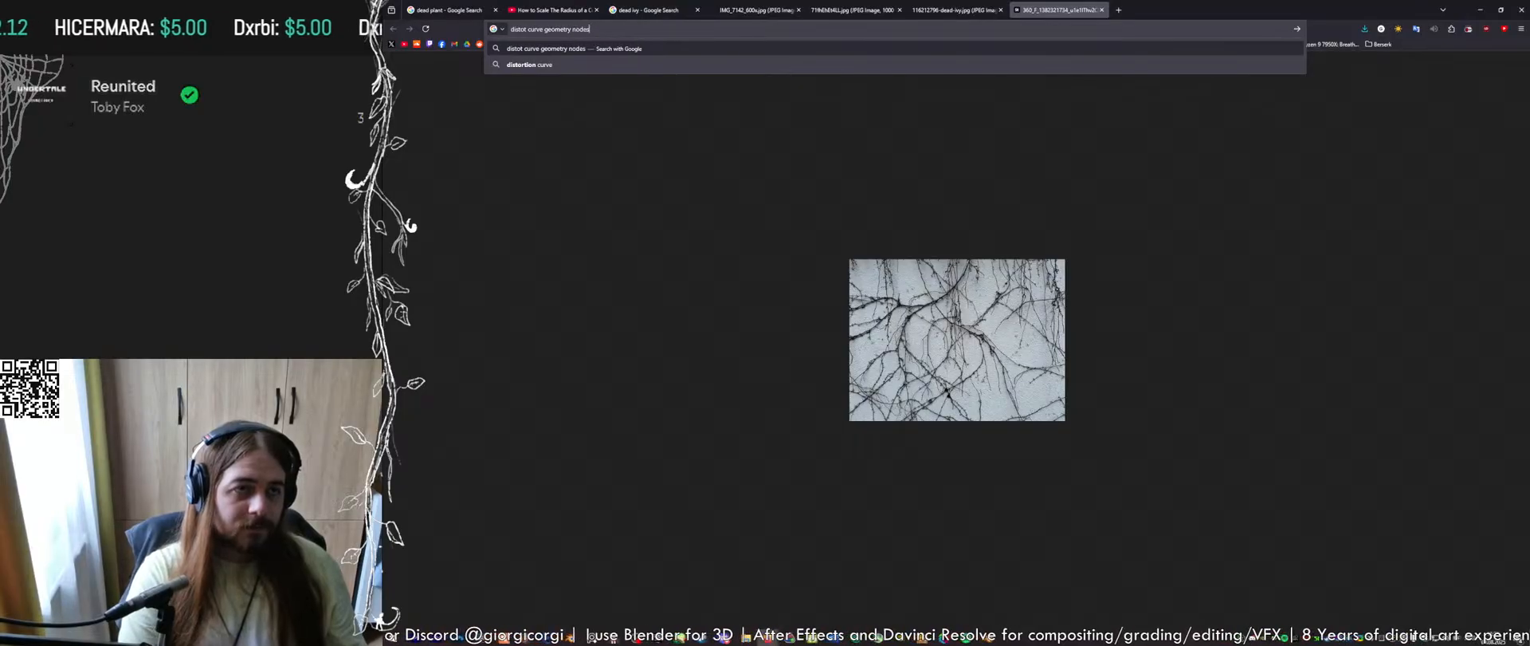
key(Return)
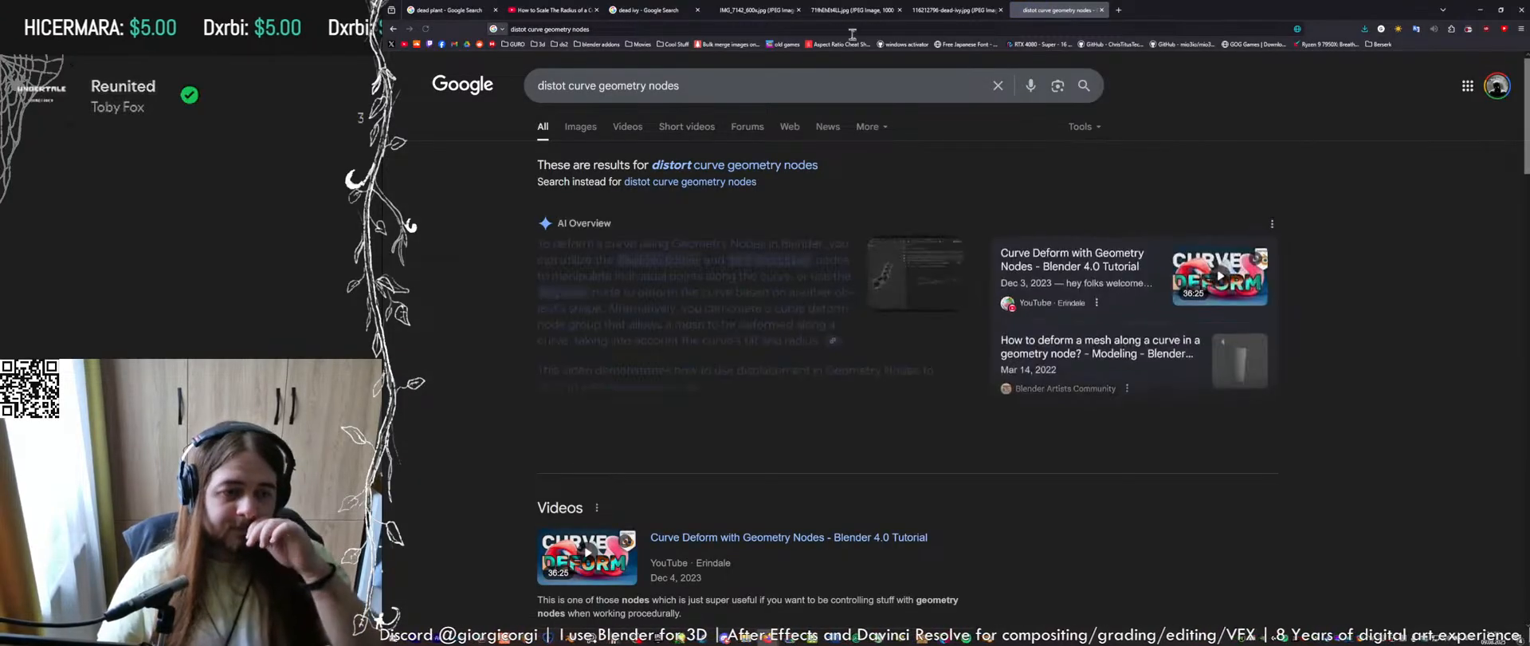
scroll(936, 336, down, 5)
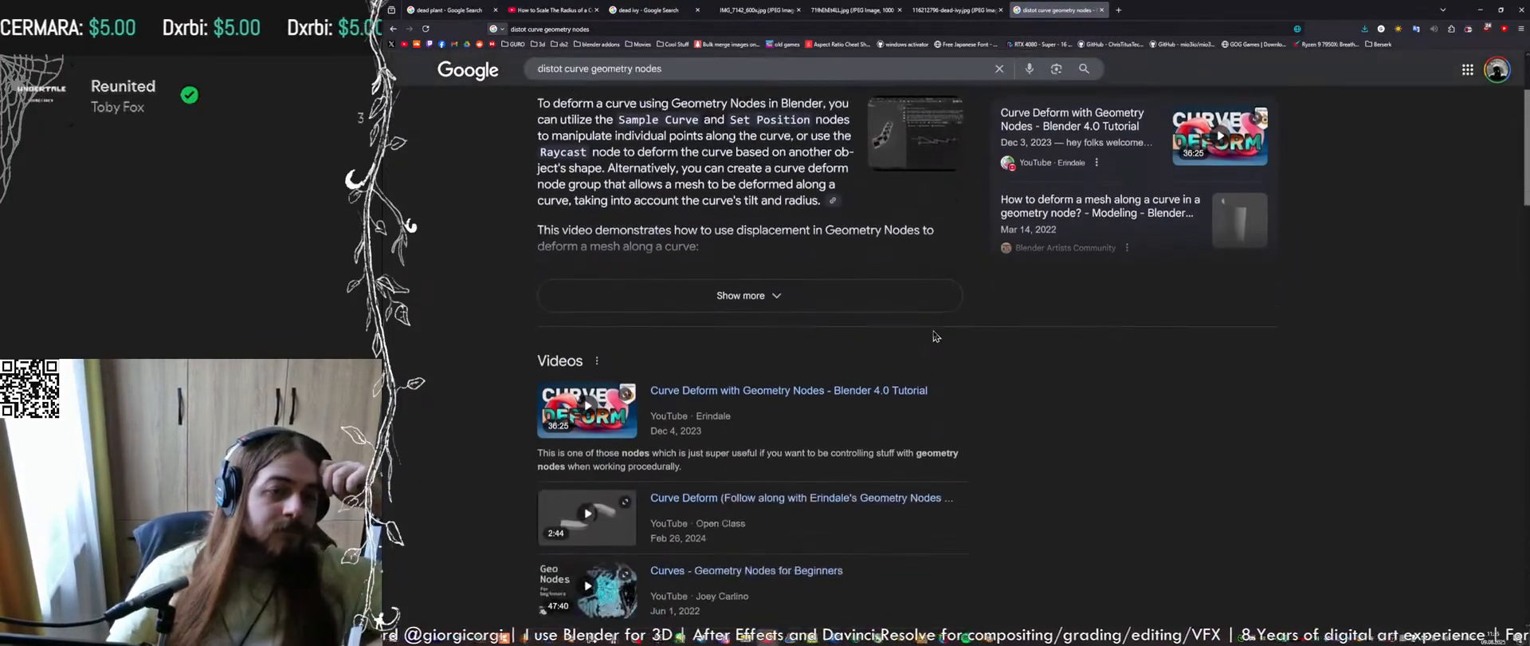
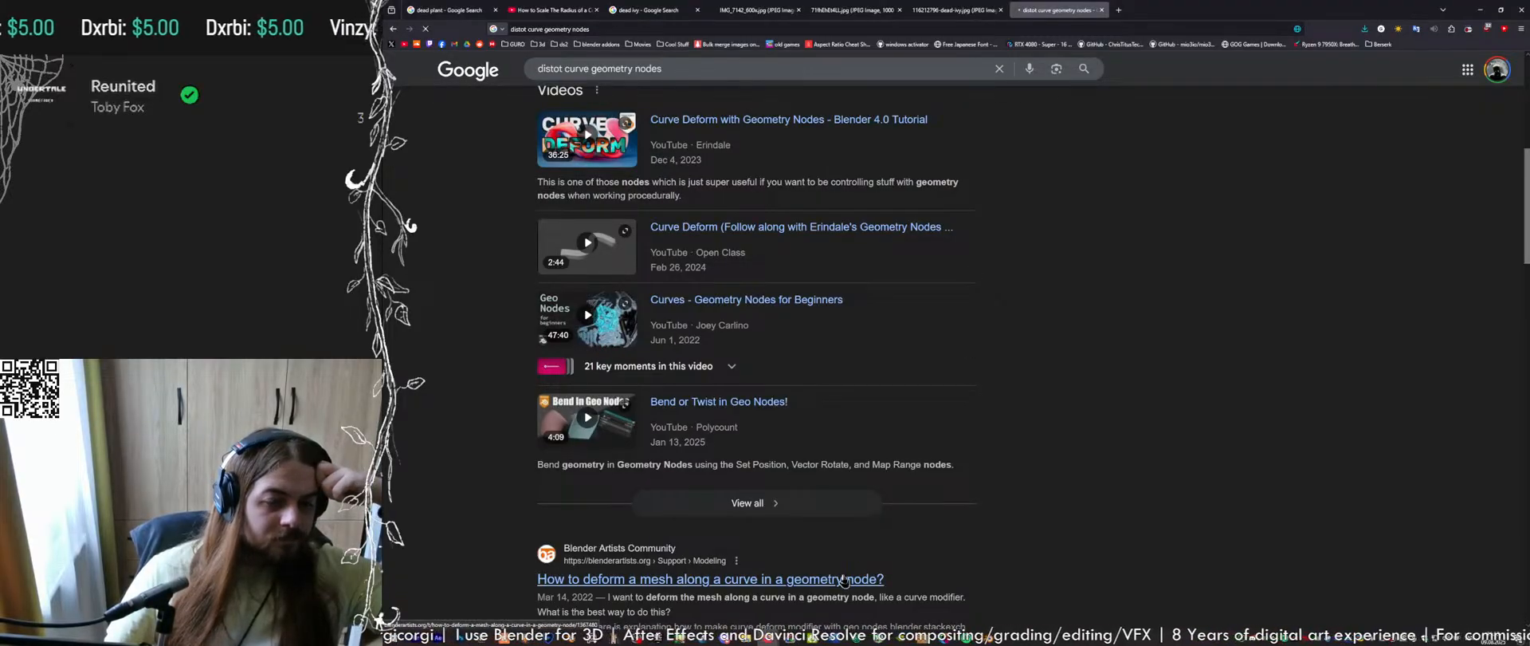
key(alt+Left)
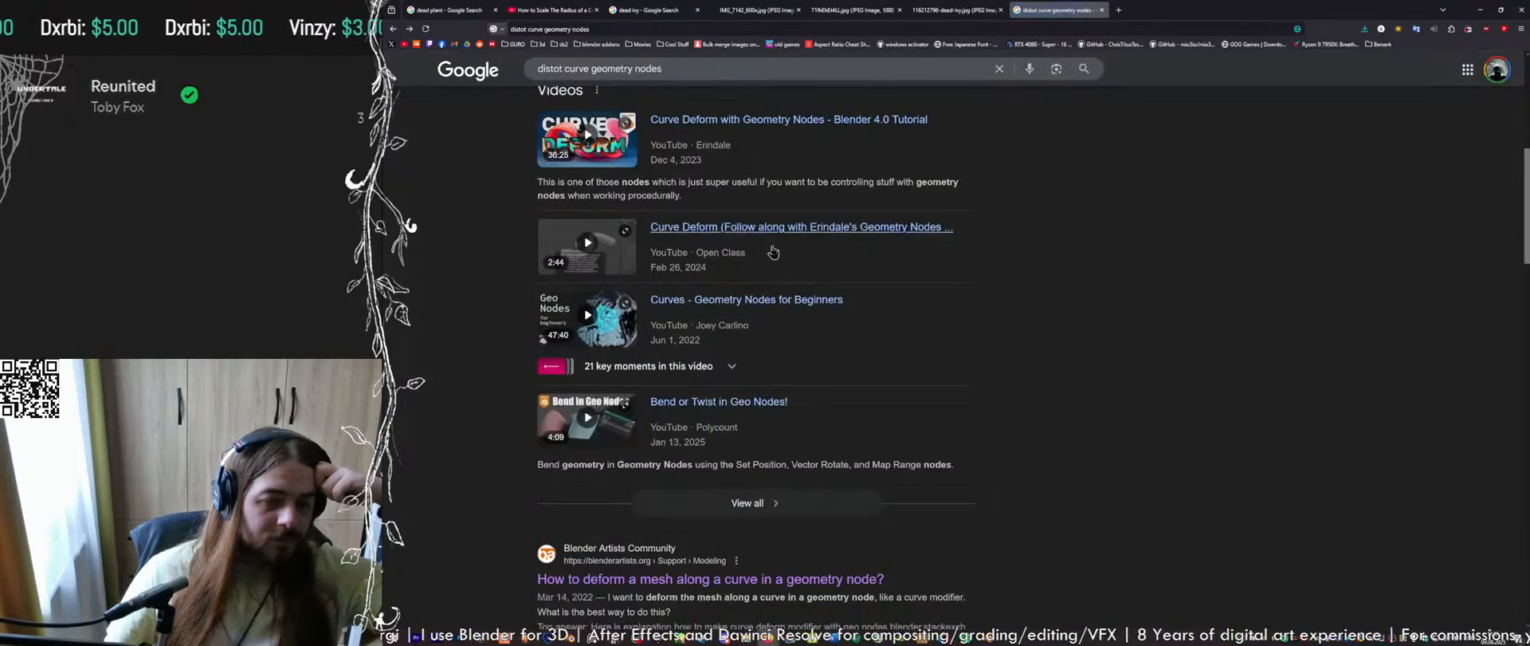
scroll(772, 252, down, 5)
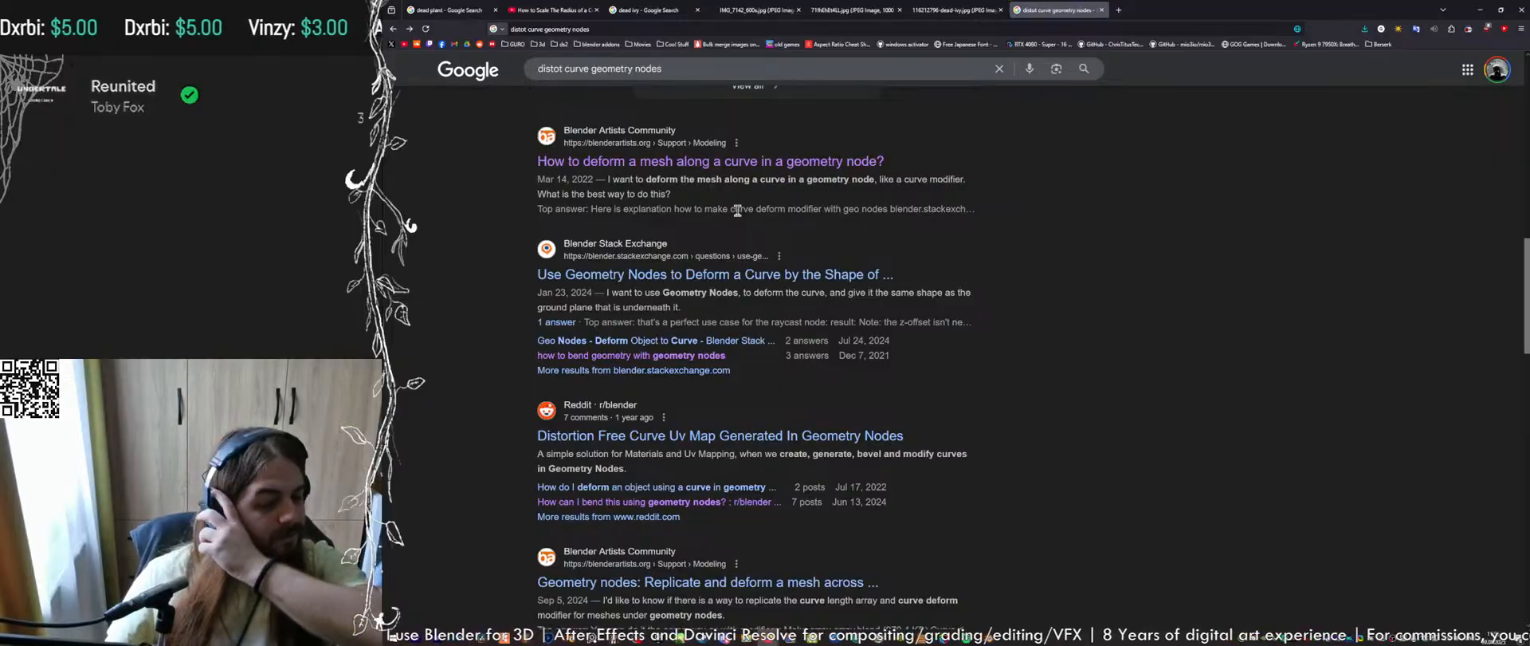
Replace the web search with "add noise to curve blender geometry nodes"
scroll(738, 209, up, 1)
click(752, 70)
triple_click(753, 73)
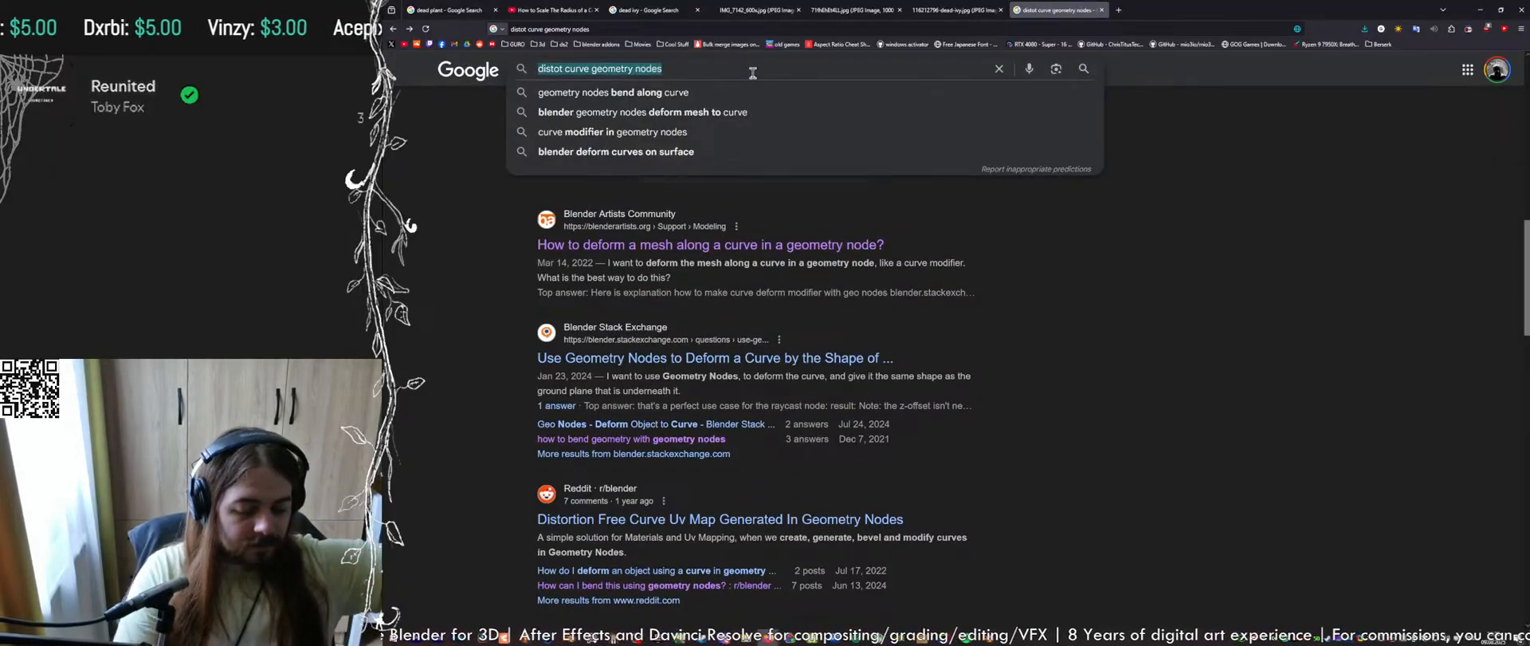
text(add noise to )
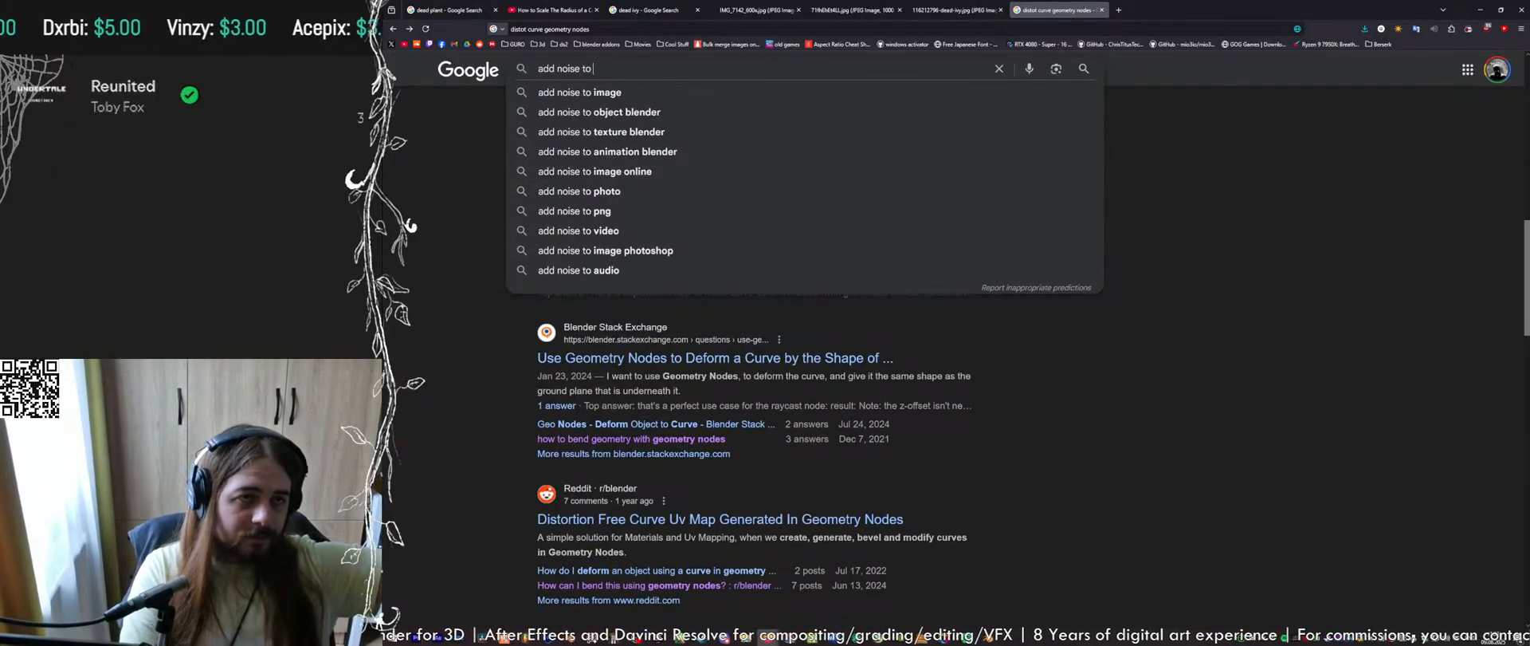
text(curve)
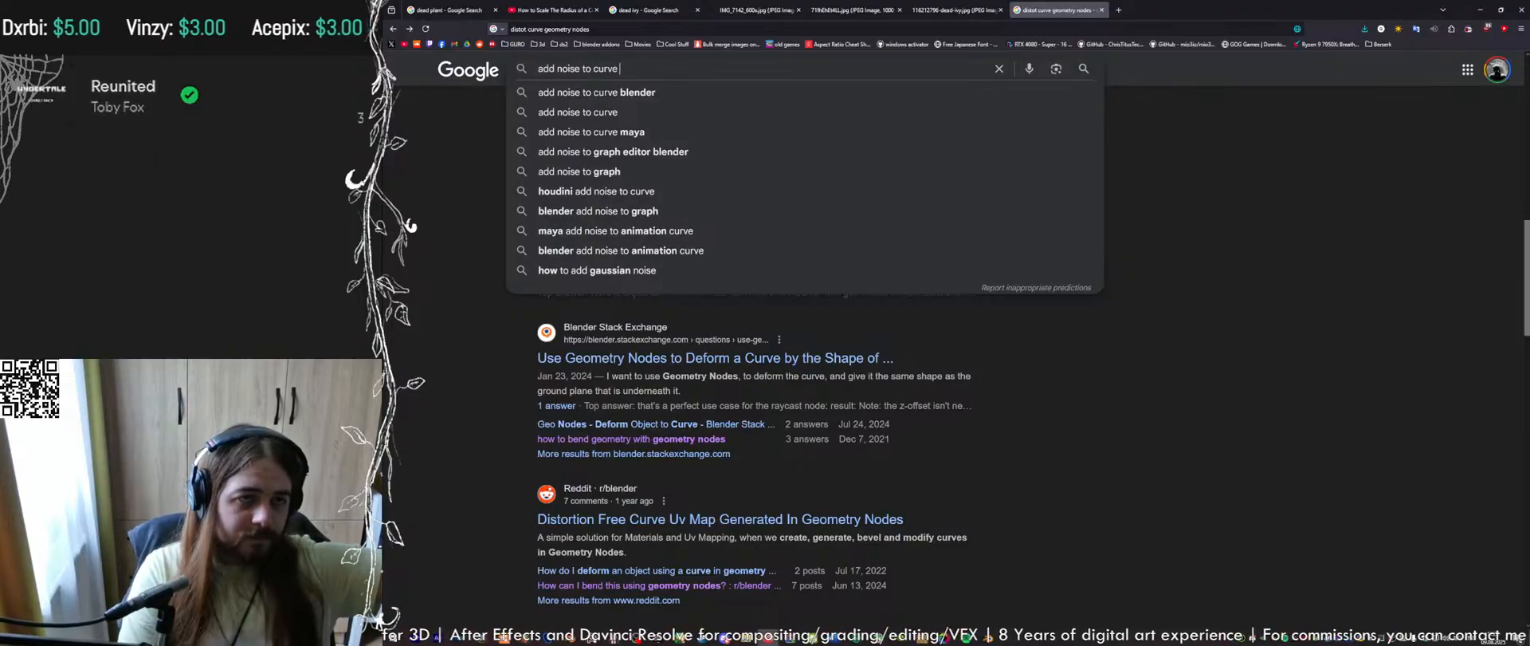
text( blender geometry)
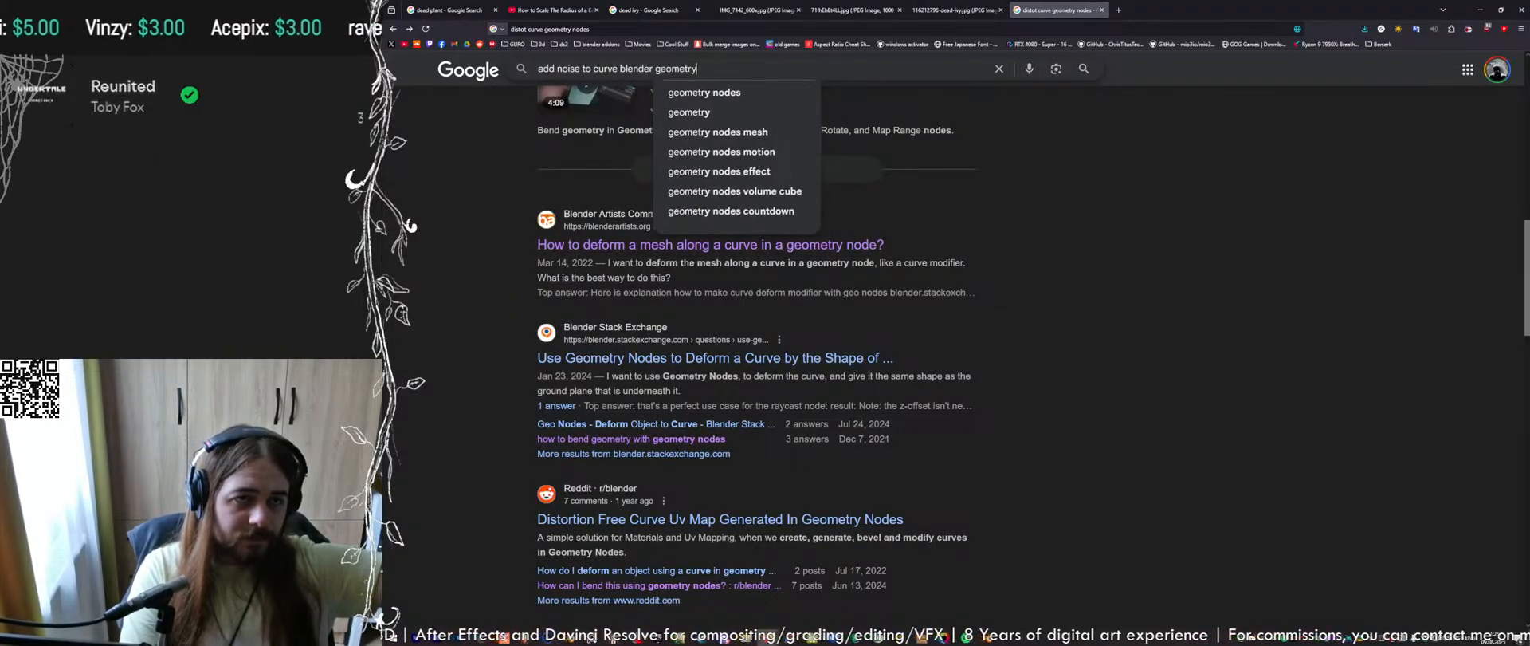
text( nodes)
key(Return)
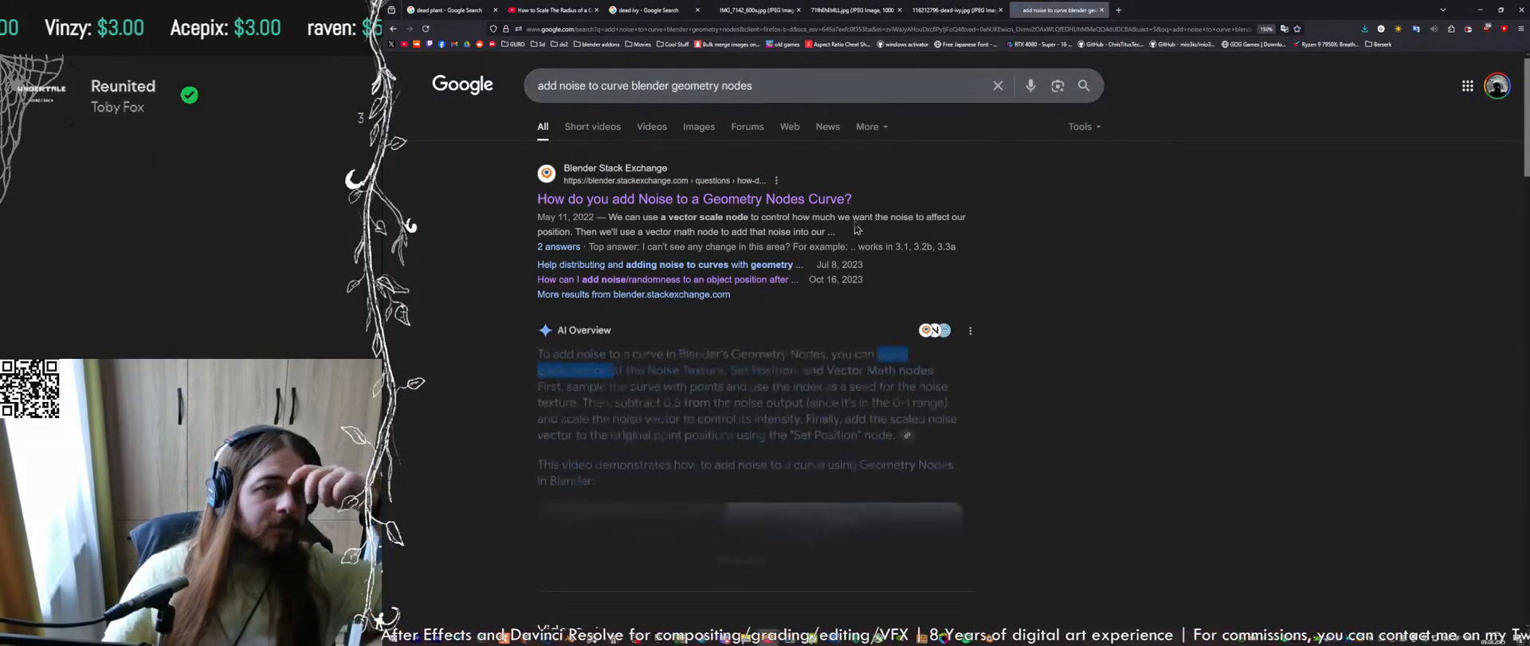
Open the Blender Stack Exchange question on adding noise to a curve and examine the answer's node setup image enlarged
click(813, 201)
scroll(829, 323, down, 5)
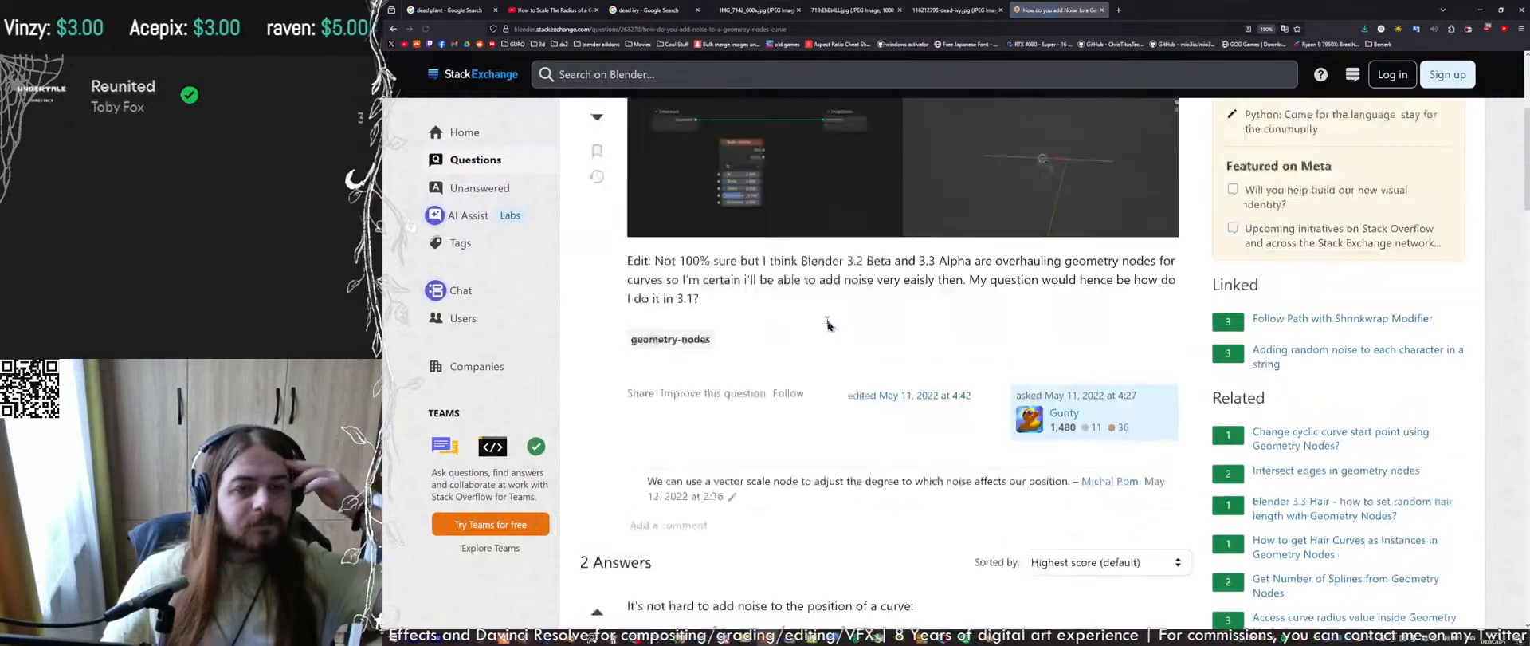
scroll(827, 319, up, 3)
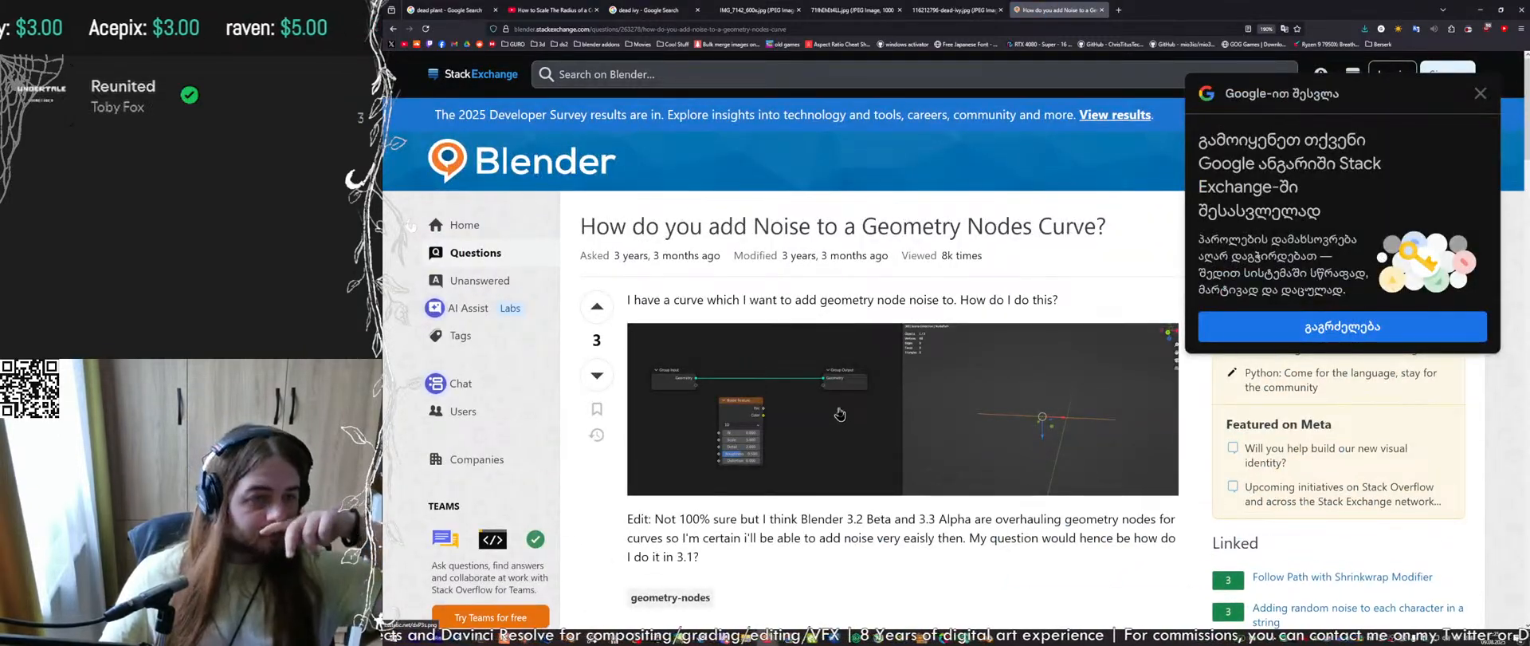
scroll(840, 413, down, 10)
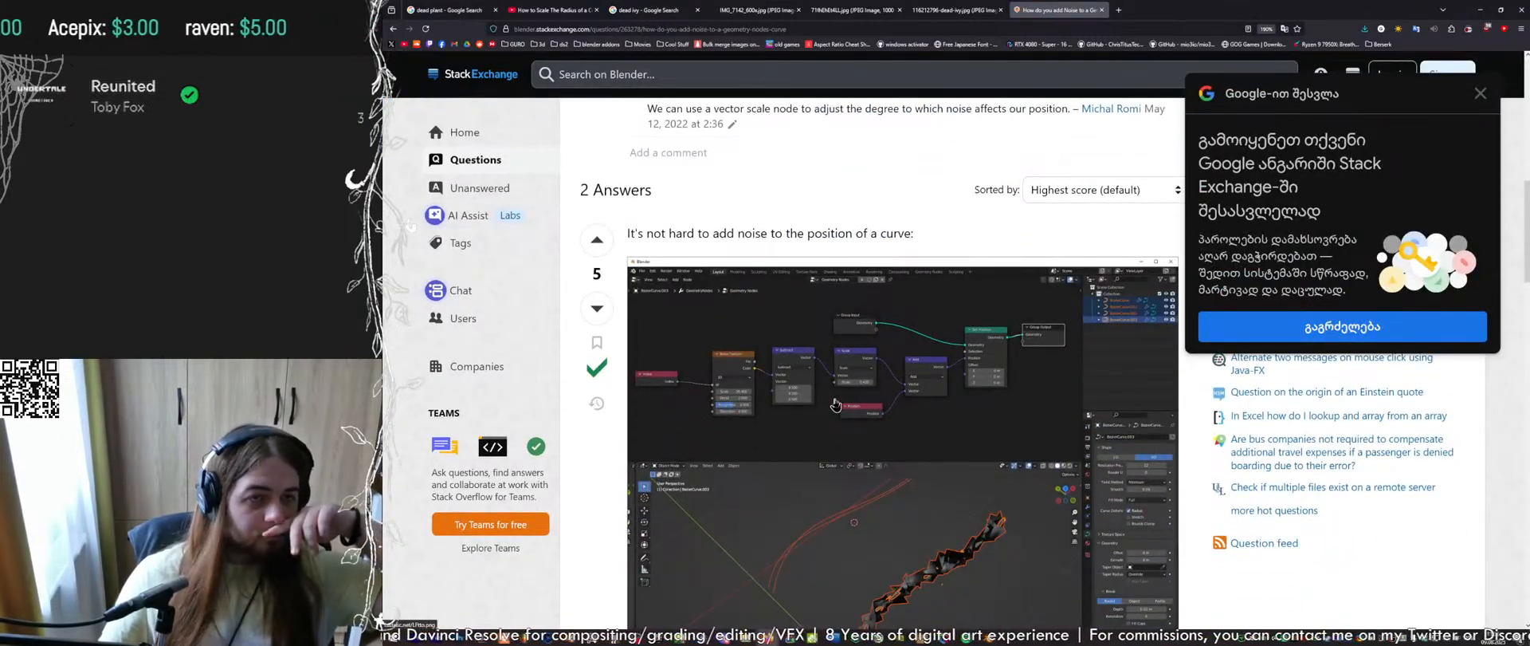
scroll(836, 405, down, 2)
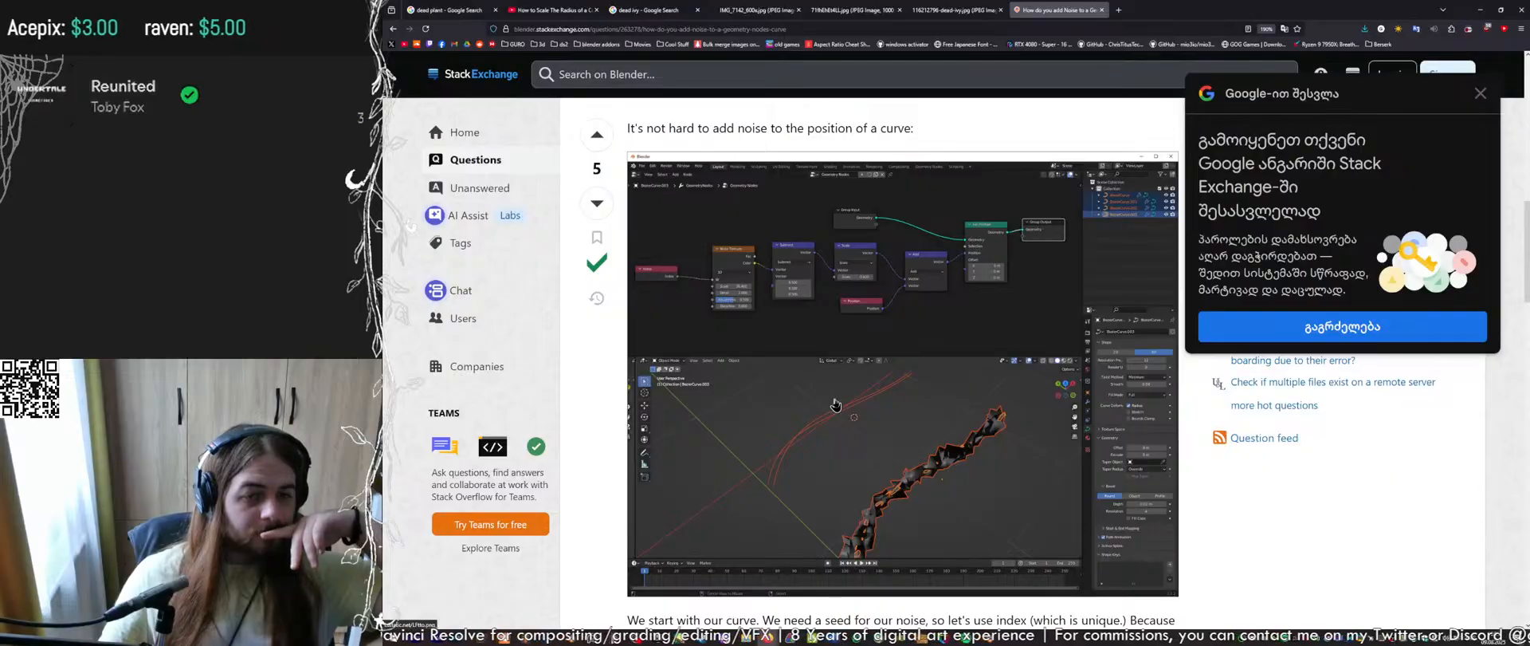
scroll(829, 394, up, 2)
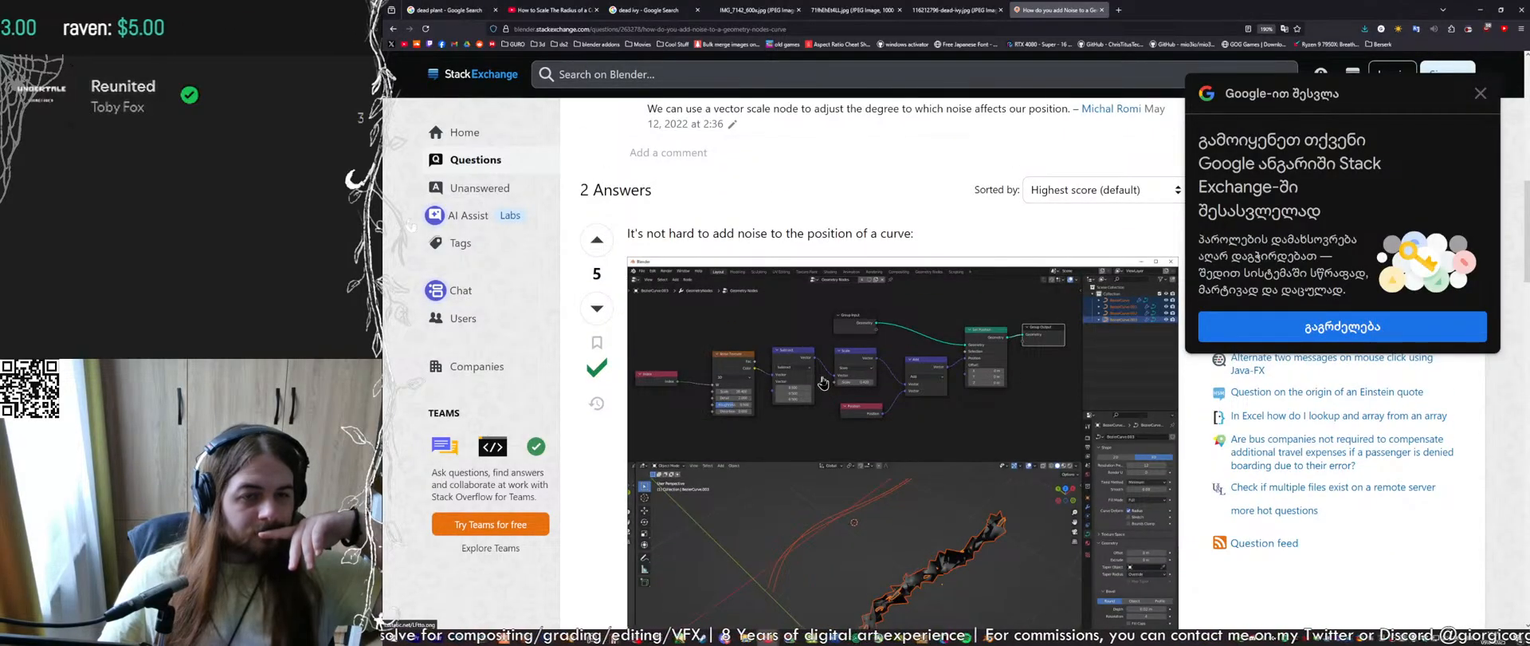
click(822, 383)
click(754, 199)
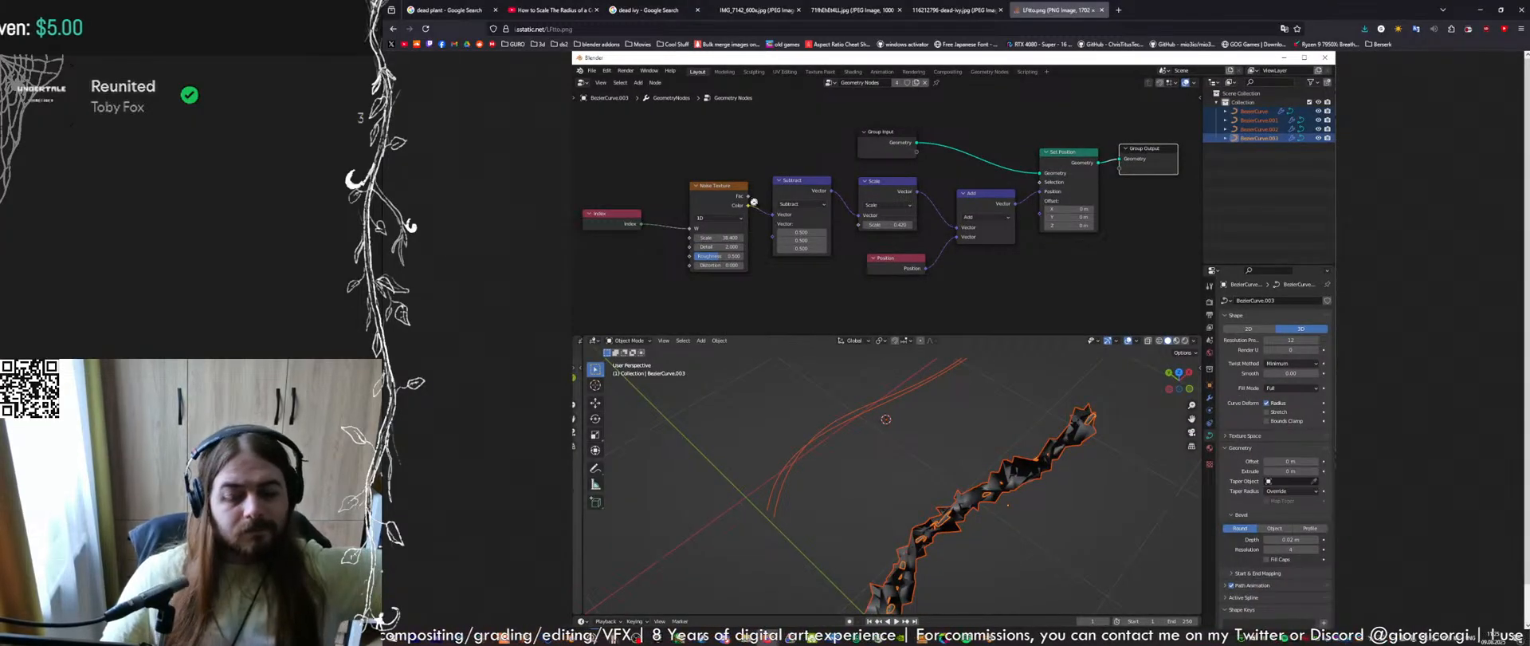
ctrl+scroll(754, 200, up, 2)
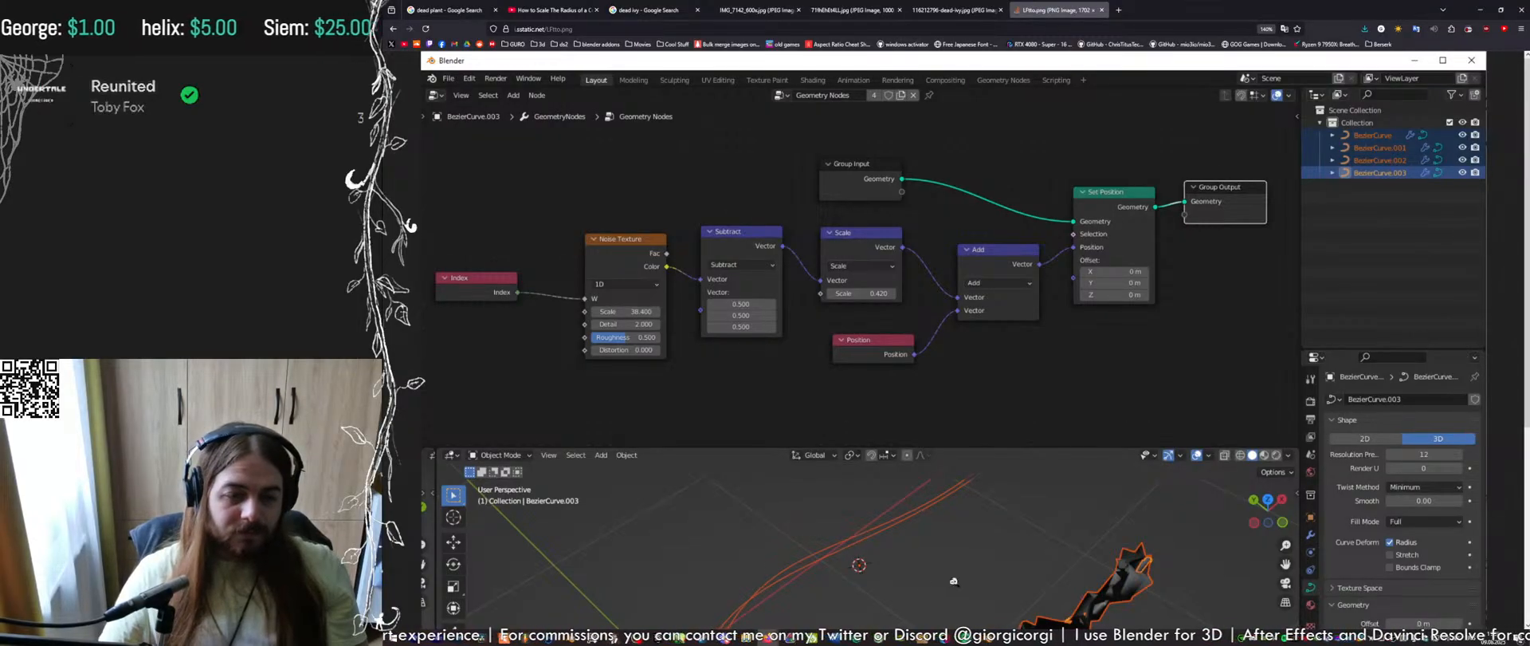
Switch back to Blender, move the Multiply node next to the Noise Texture node, and save the file
click(993, 640)
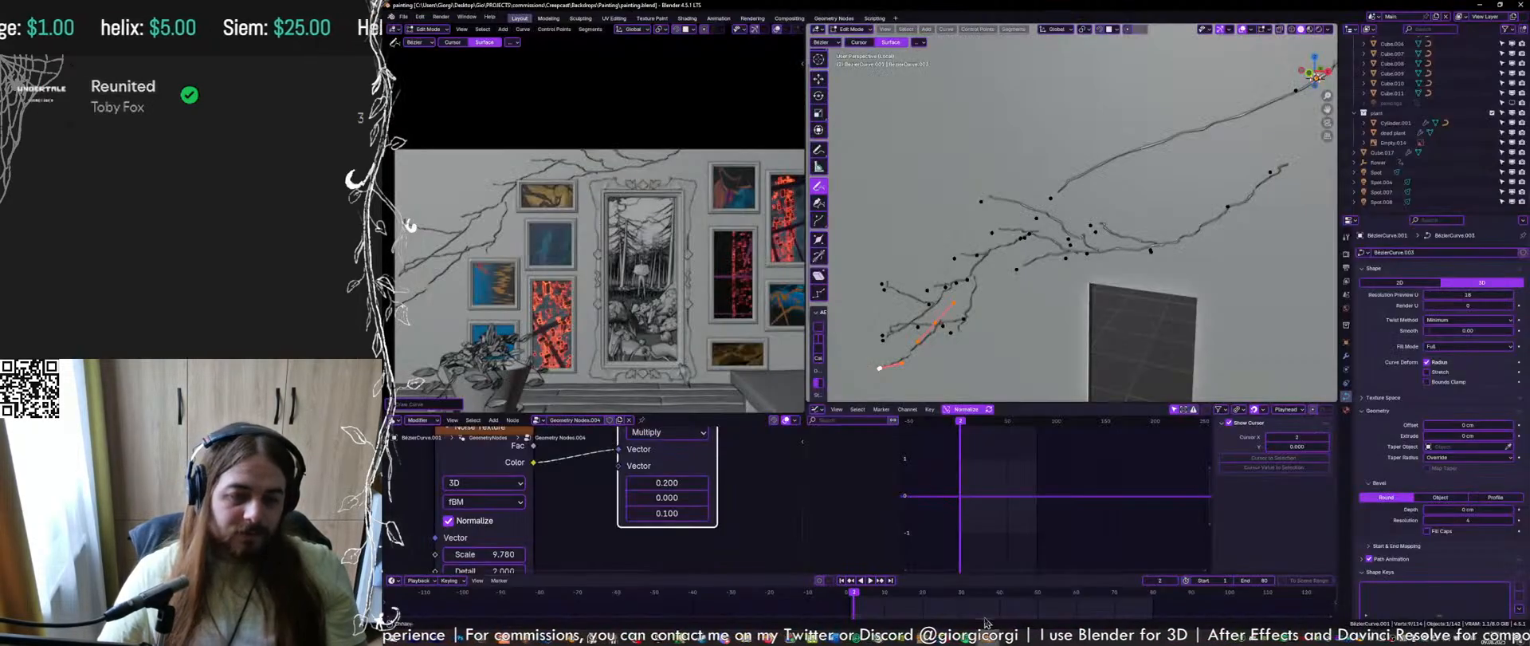
click(731, 483)
scroll(735, 481, down, 2)
middle_drag(735, 480, 644, 526)
scroll(616, 528, down, 2)
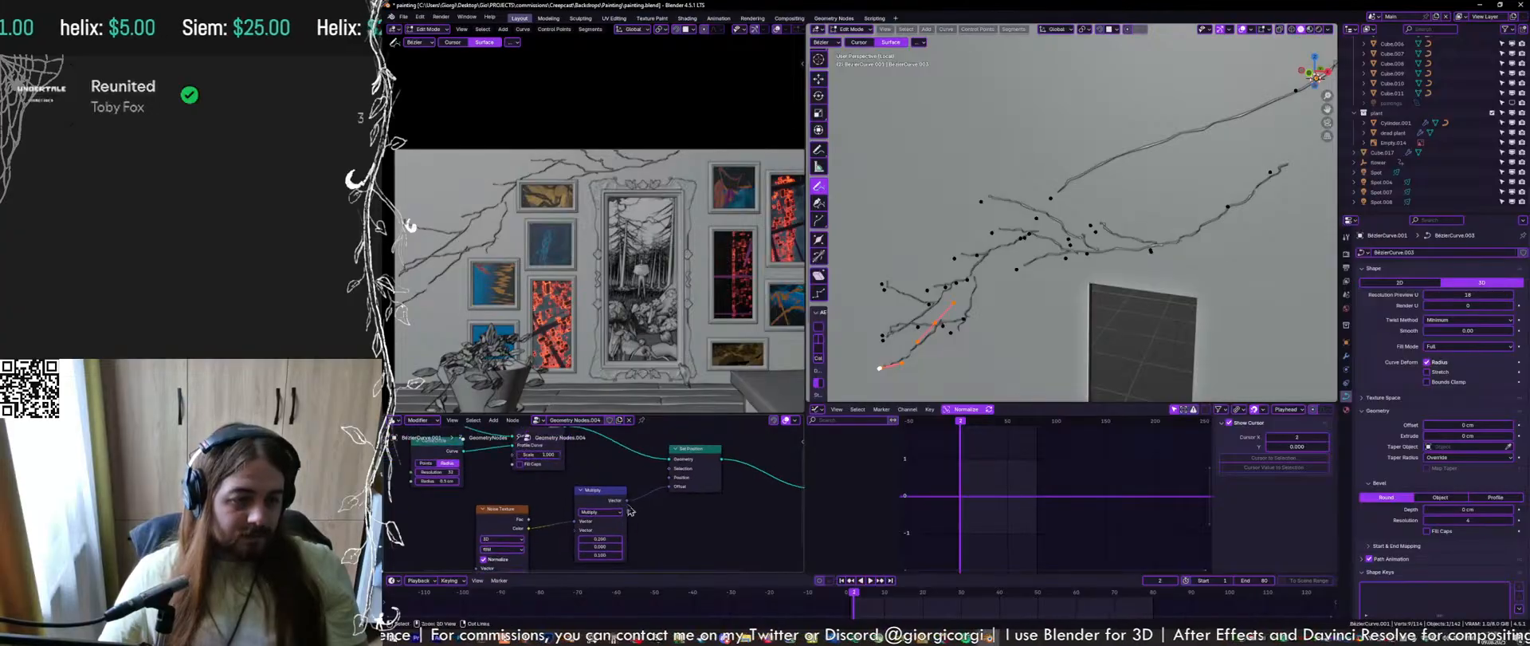
drag(602, 497, 563, 518)
key(ctrl+s)
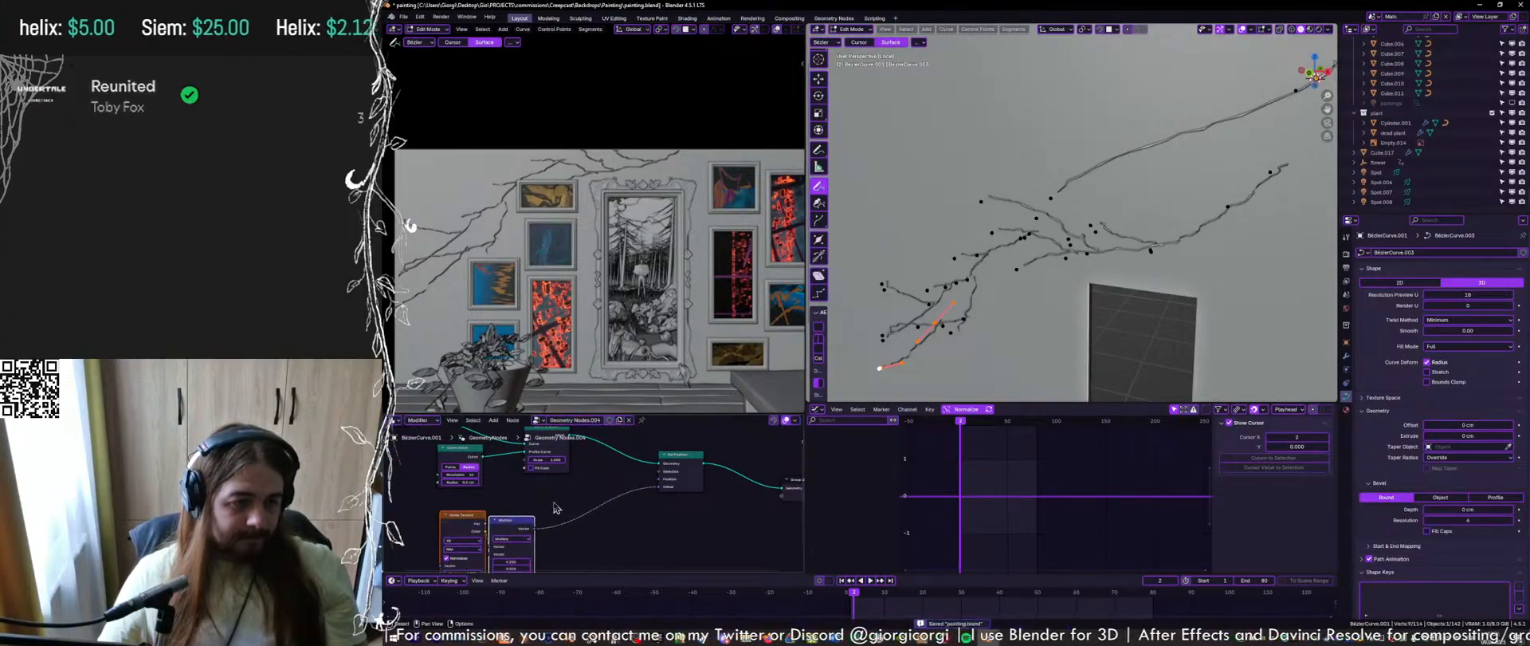
Recheck the reference node setup in the browser and add a Position node below Set Position in Blender's node tree
key(alt+Tab)
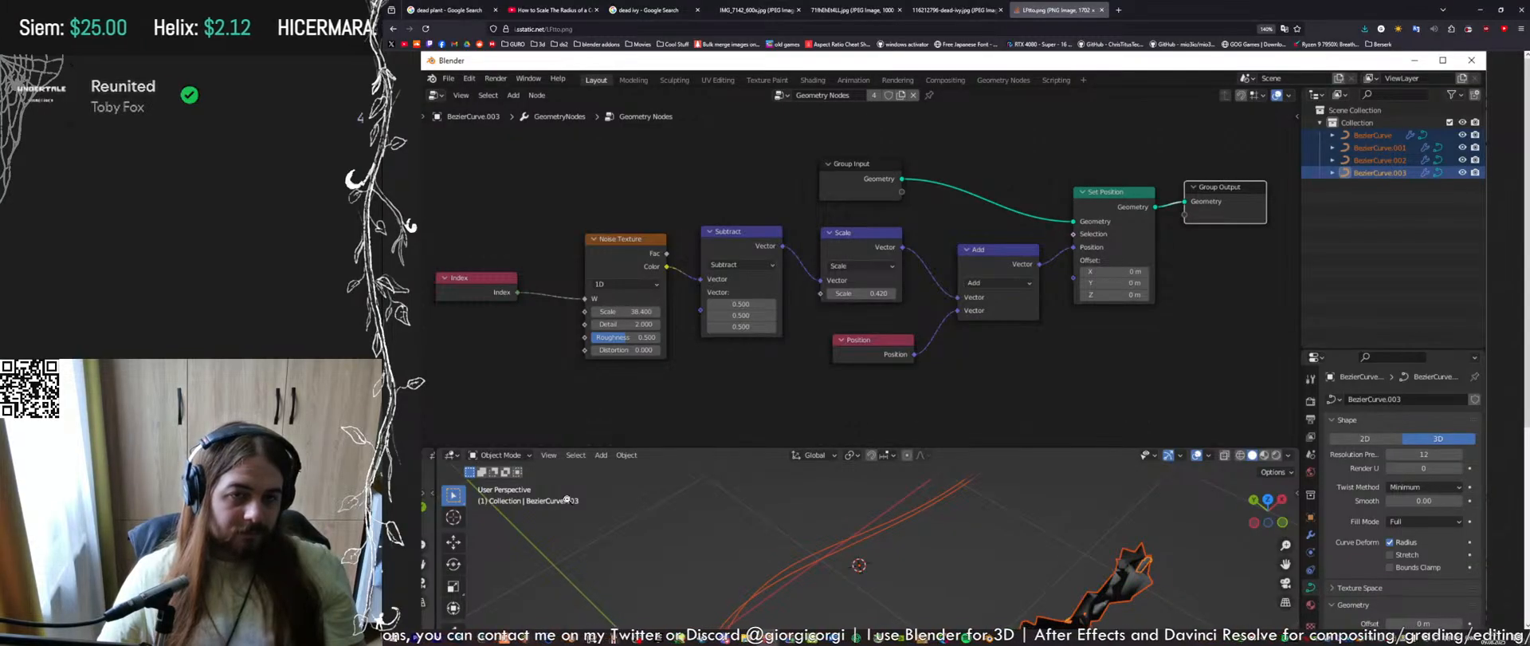
key(alt+Tab)
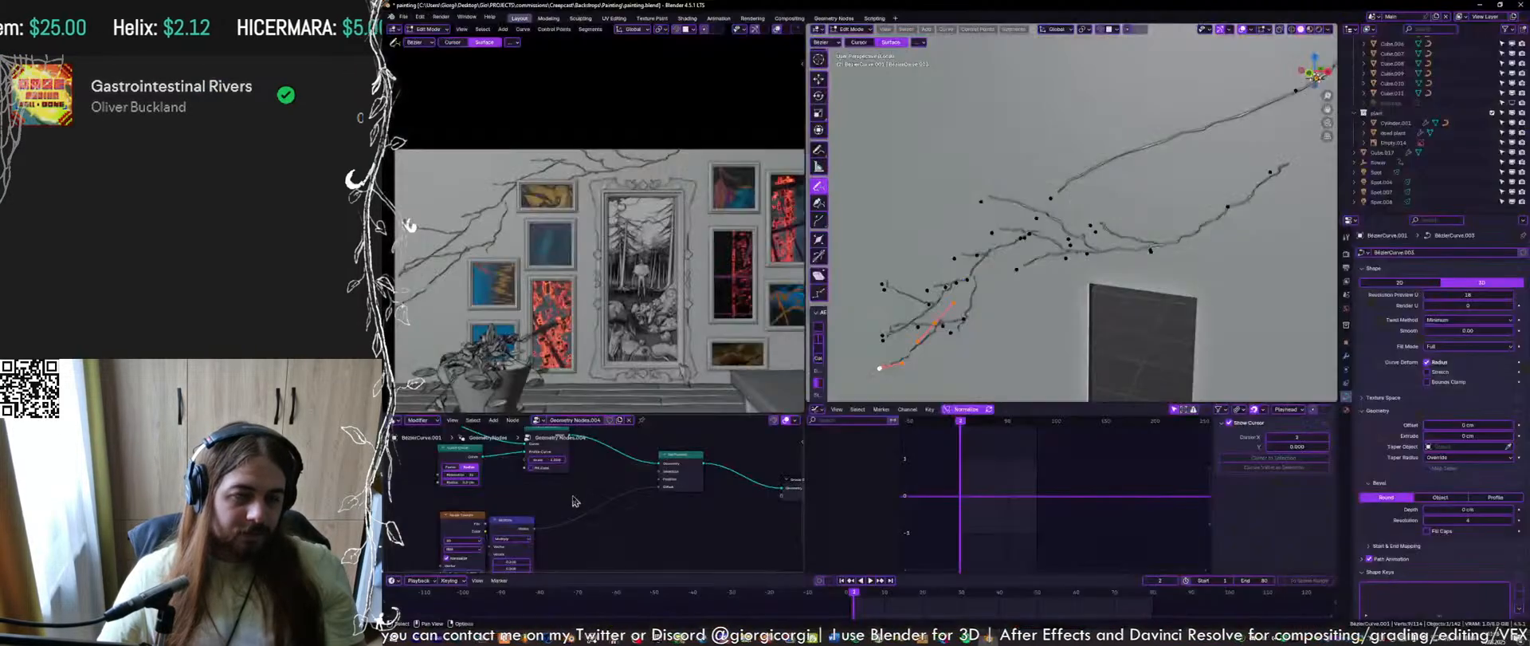
scroll(581, 500, up, 2)
key(shift+a)
mouse_move(600, 498)
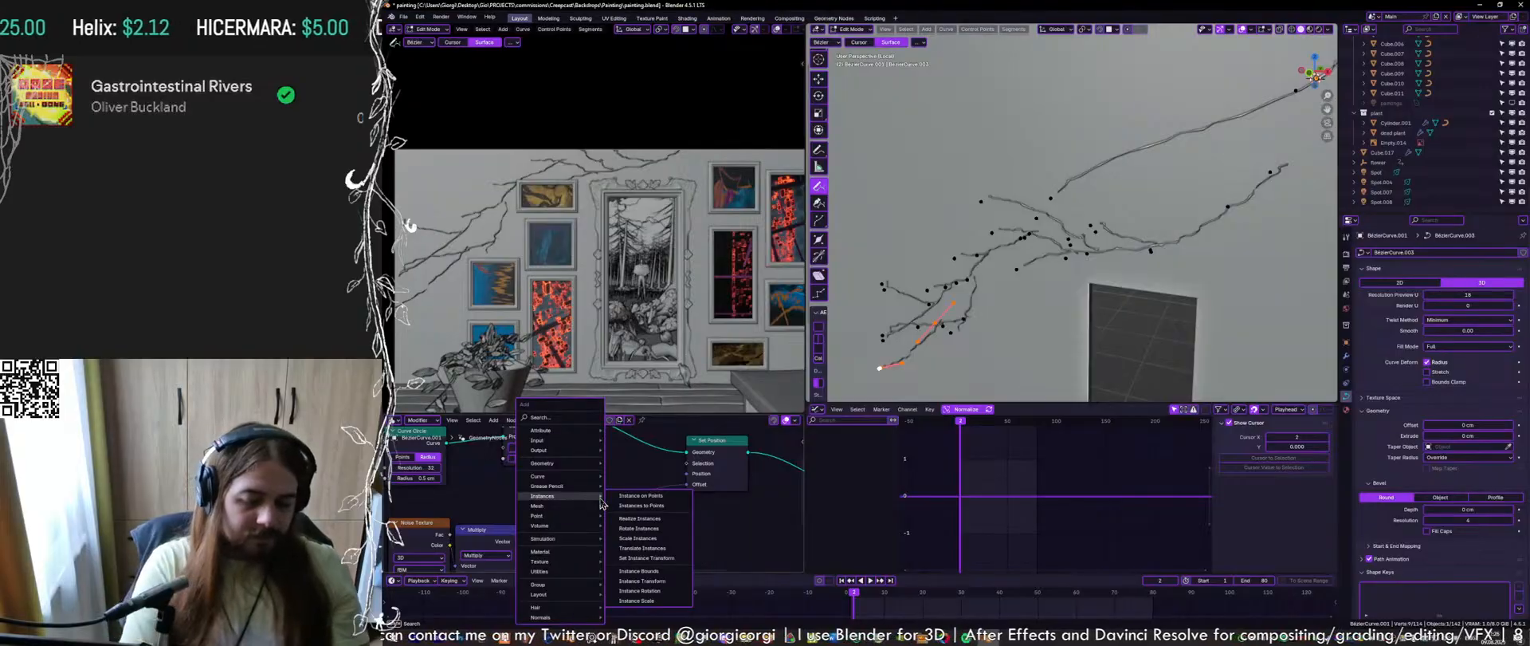
text(pos)
key(Return)
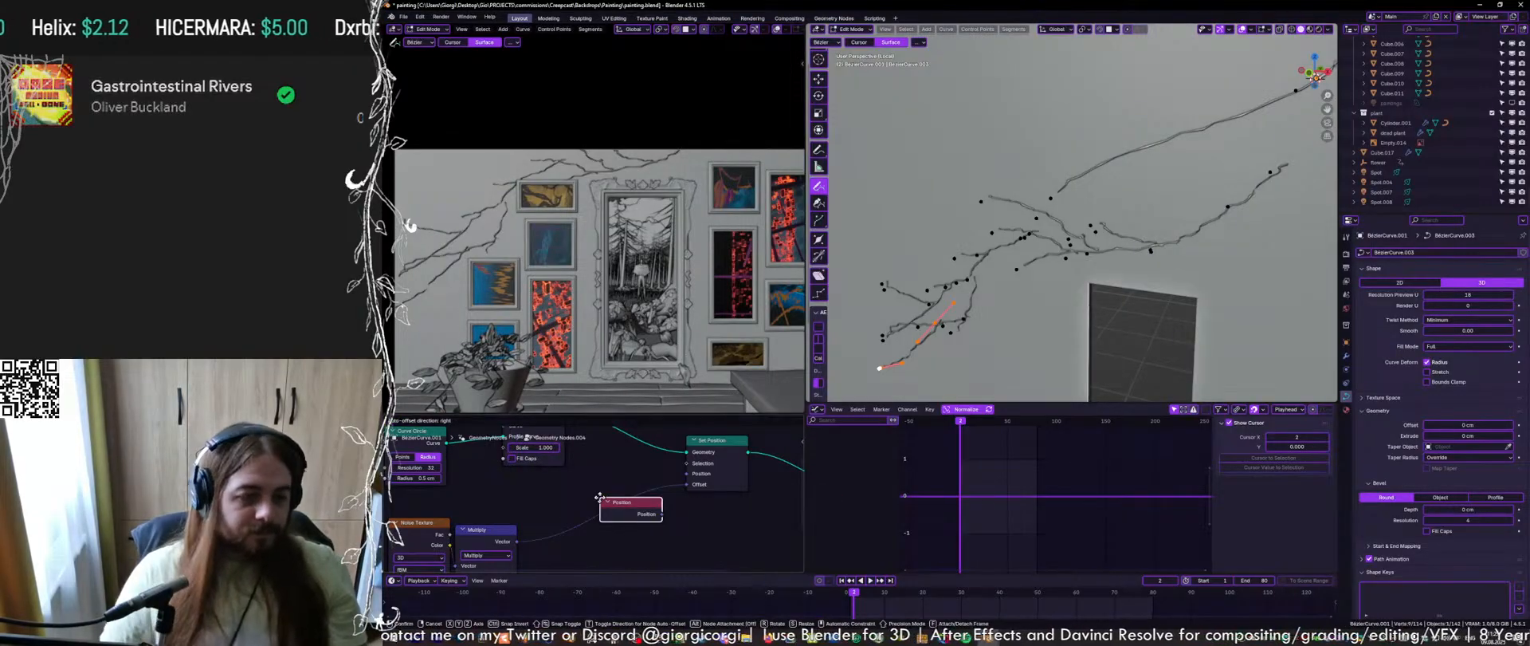
click(557, 541)
Duplicate the Multiply node, set the copy's operation to Add, and insert it into the link leading to Set Position
click(487, 538)
key(shift+d)
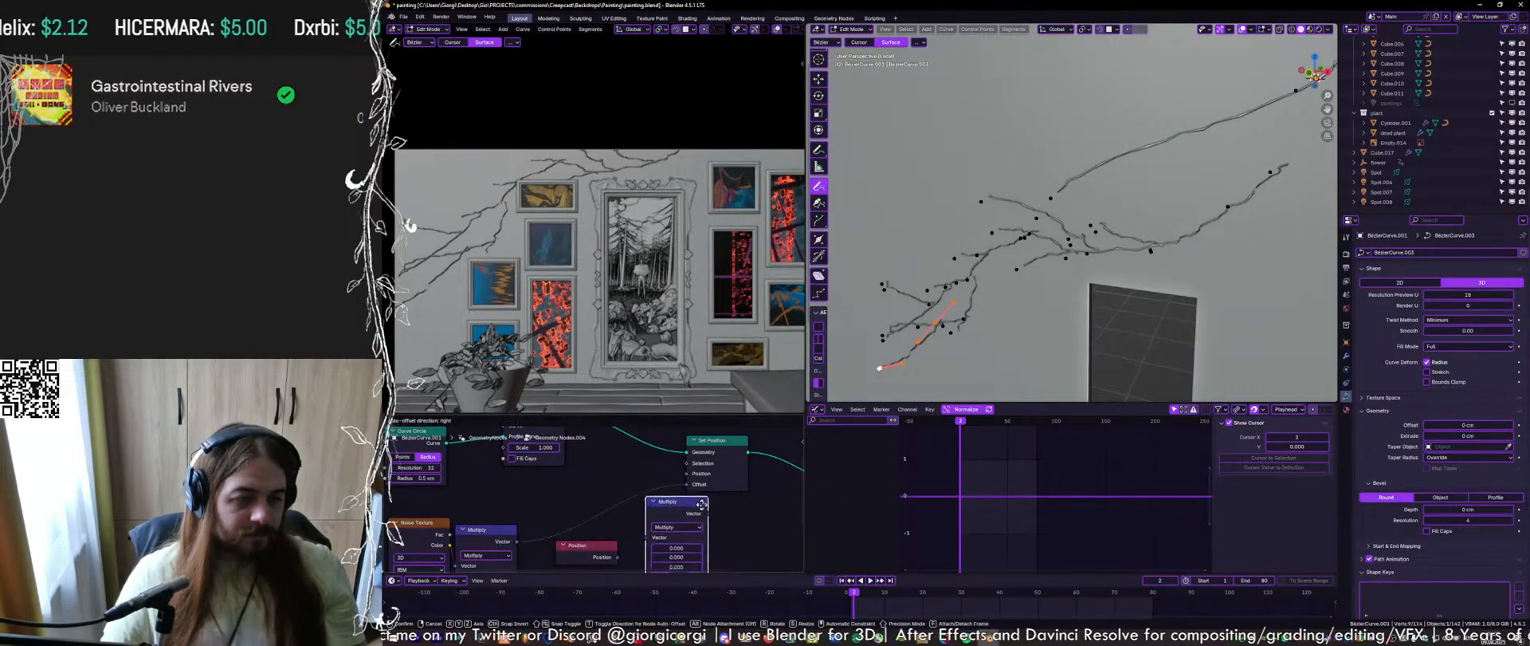
click(679, 523)
click(672, 539)
click(682, 373)
drag(677, 515, 650, 477)
drag(650, 477, 605, 453)
Link the Position node to Add's second vector and Add's output to Set Position's Position input, then save the file
drag(589, 561, 546, 566)
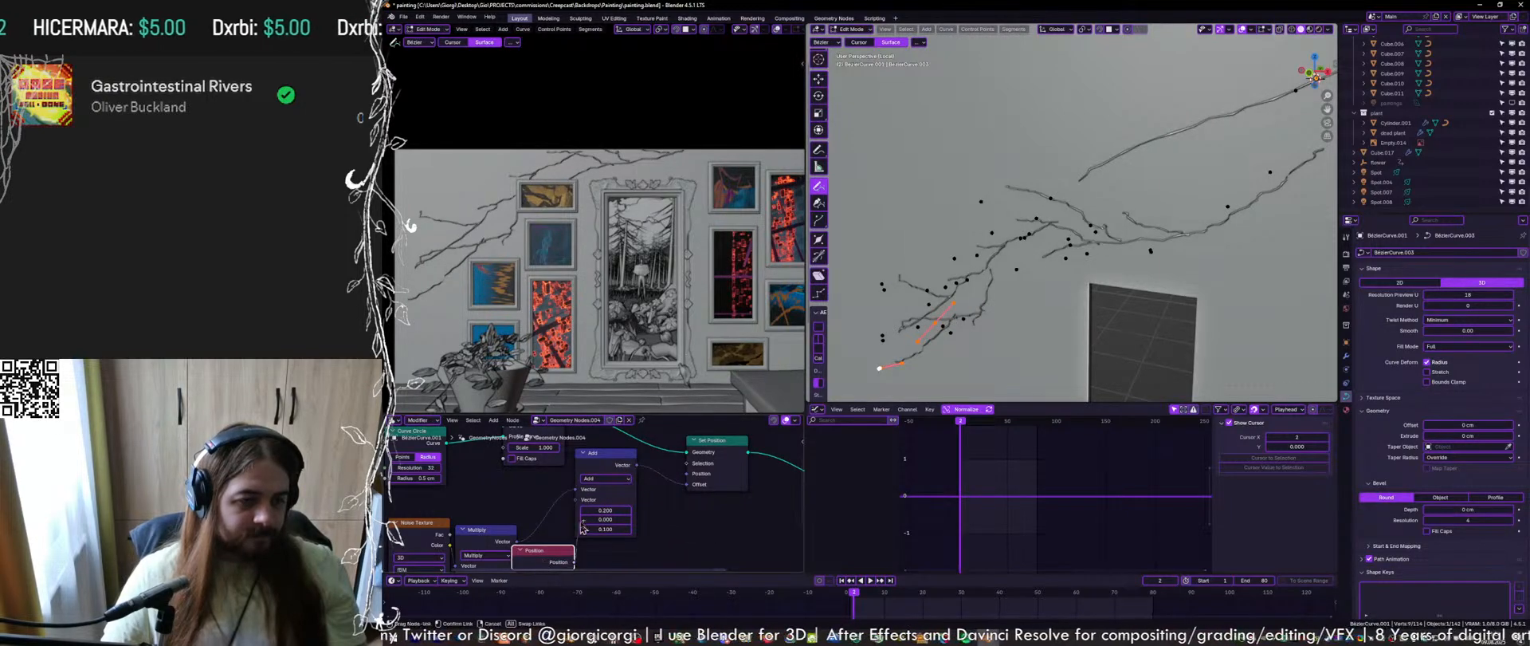
mouse_move(583, 527)
mouse_down()
mouse_move(577, 499)
mouse_move(649, 482)
mouse_up()
scroll(650, 488, up, 2)
key(ctrl+s)
scroll(648, 187, up, 2)
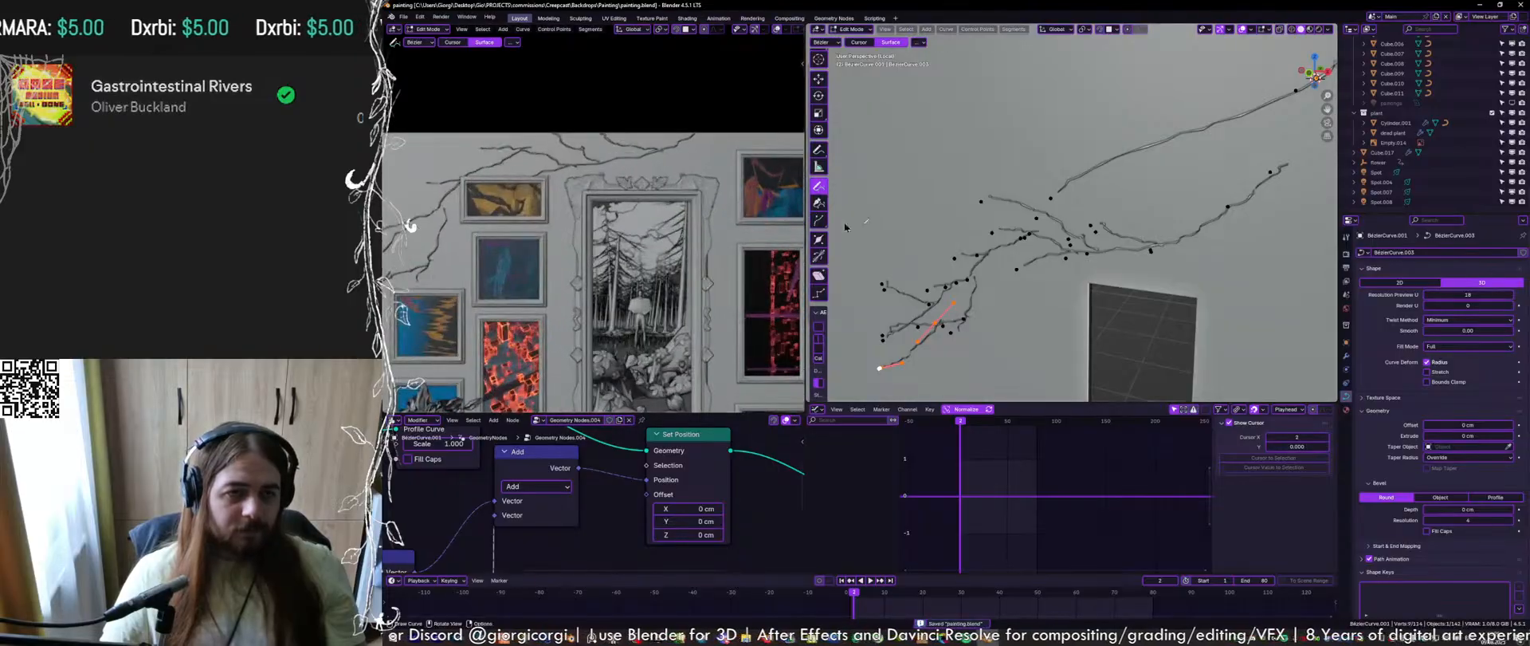
Draw a trial branch stroke on the wall beside the upper branch and undo it
middle_drag(1094, 207, 1058, 225)
drag(1099, 193, 1024, 216)
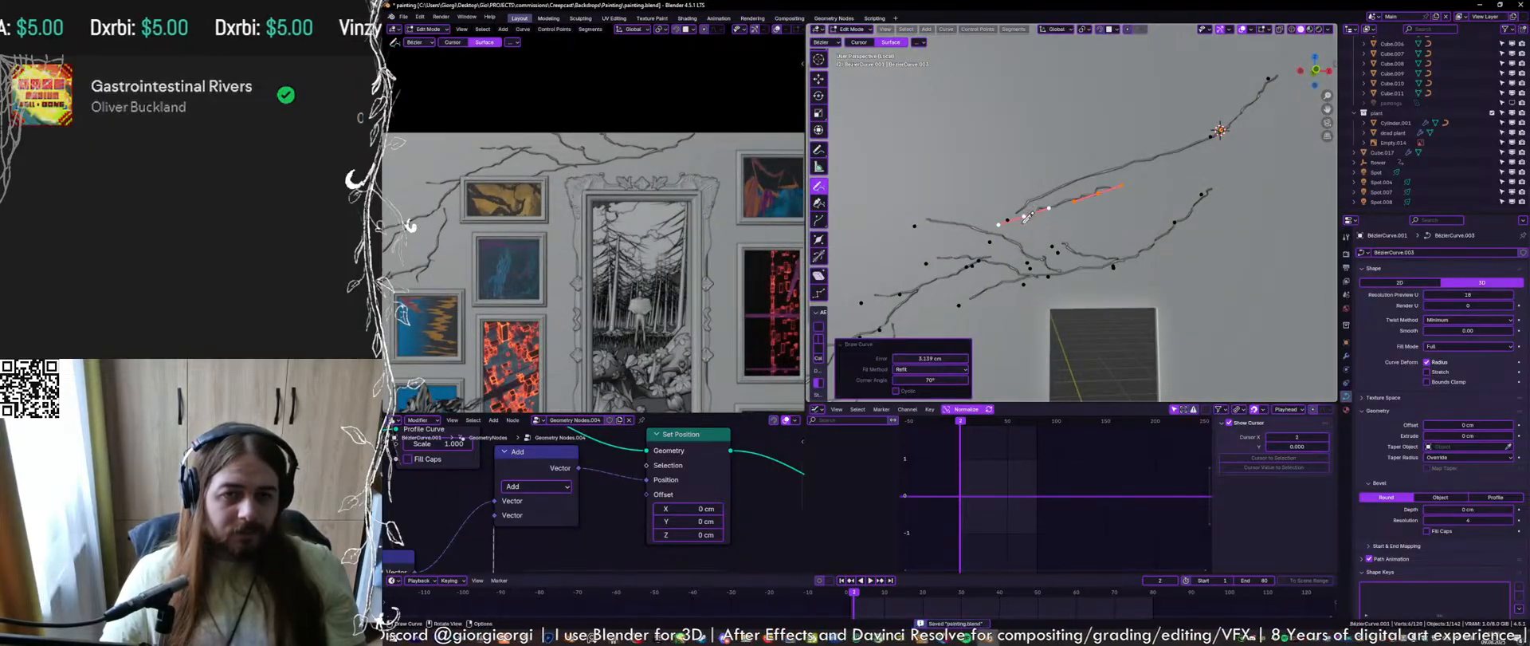
key(ctrl+z)
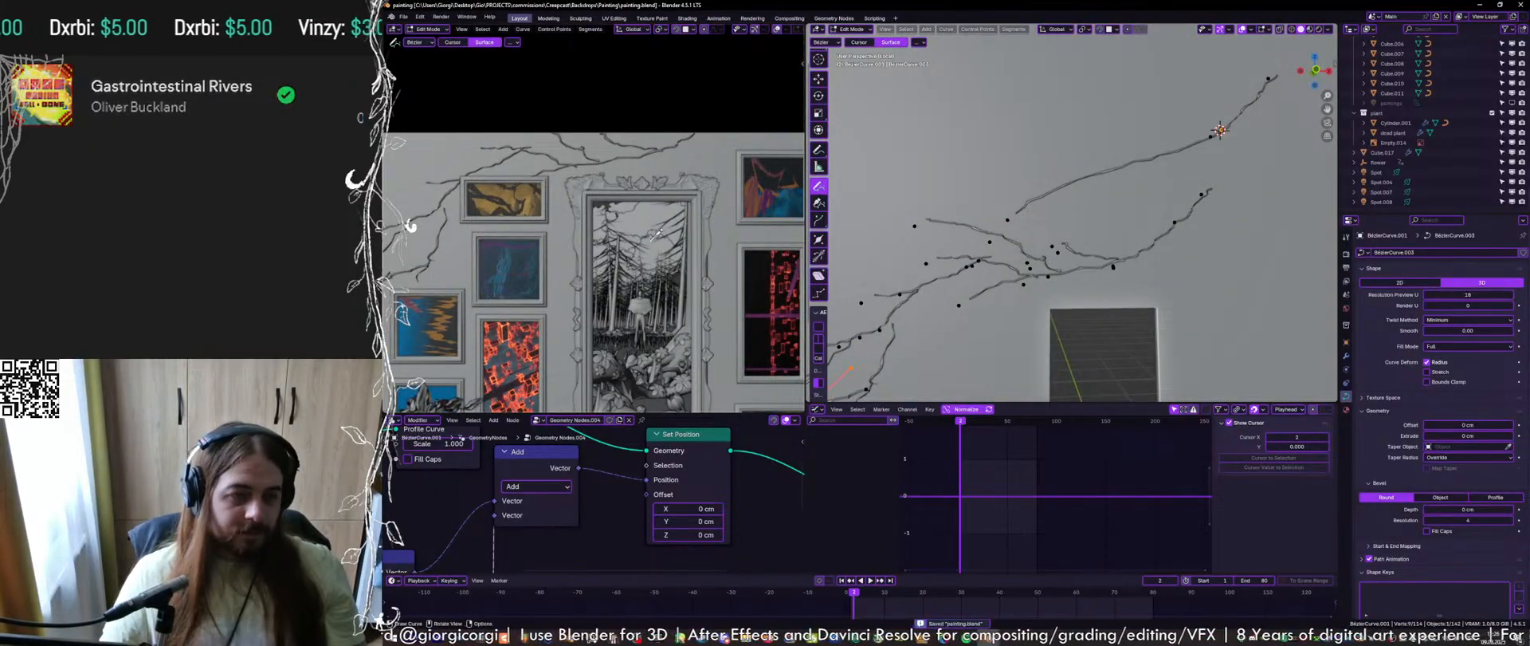
Reposition the Add node between the Position and Set Position nodes
scroll(506, 548, down, 3)
middle_drag(505, 544, 472, 513)
drag(503, 443, 528, 465)
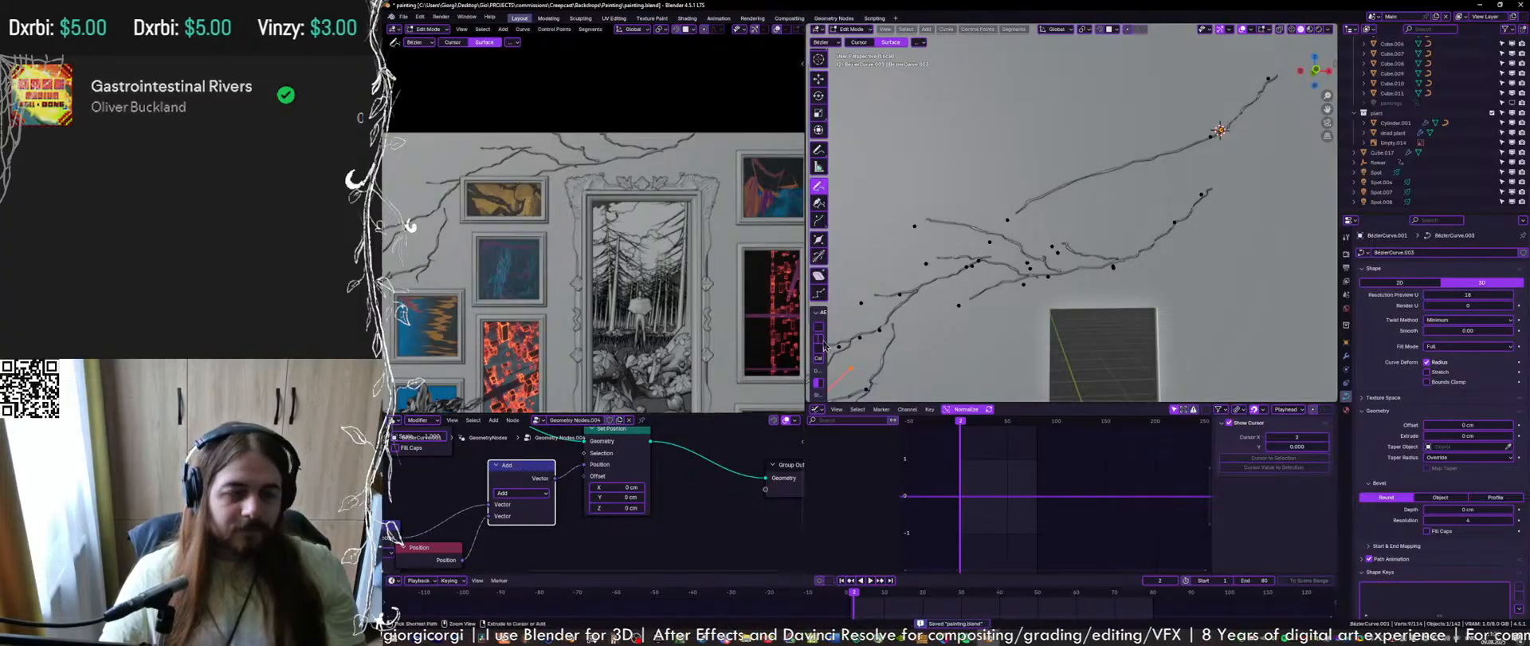
Try drawing a branch stroke hanging from the upper branch beside the ornate frame three times, undoing each attempt
shift+middle_drag(1024, 244, 1067, 244)
shift+middle_drag(556, 179, 665, 206)
scroll(665, 206, up, 4)
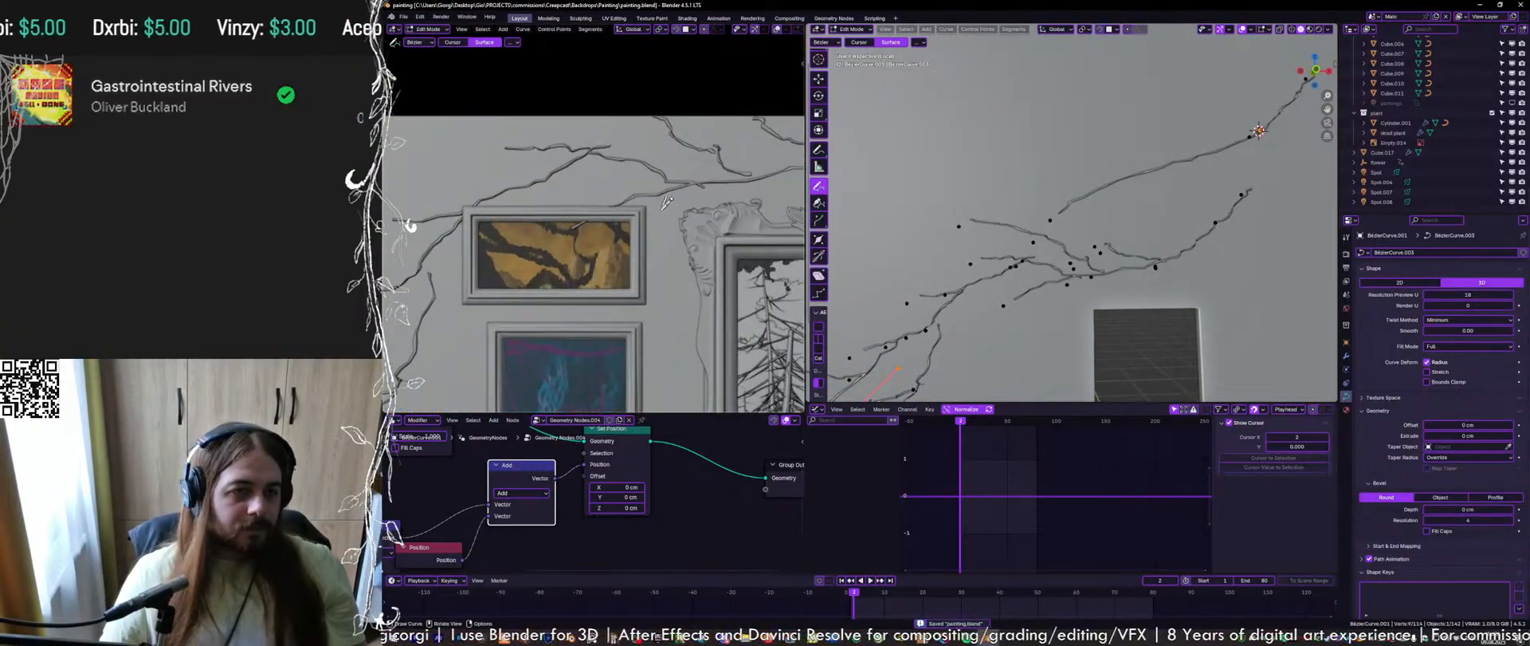
drag(663, 209, 657, 289)
key(ctrl+z)
drag(673, 198, 644, 304)
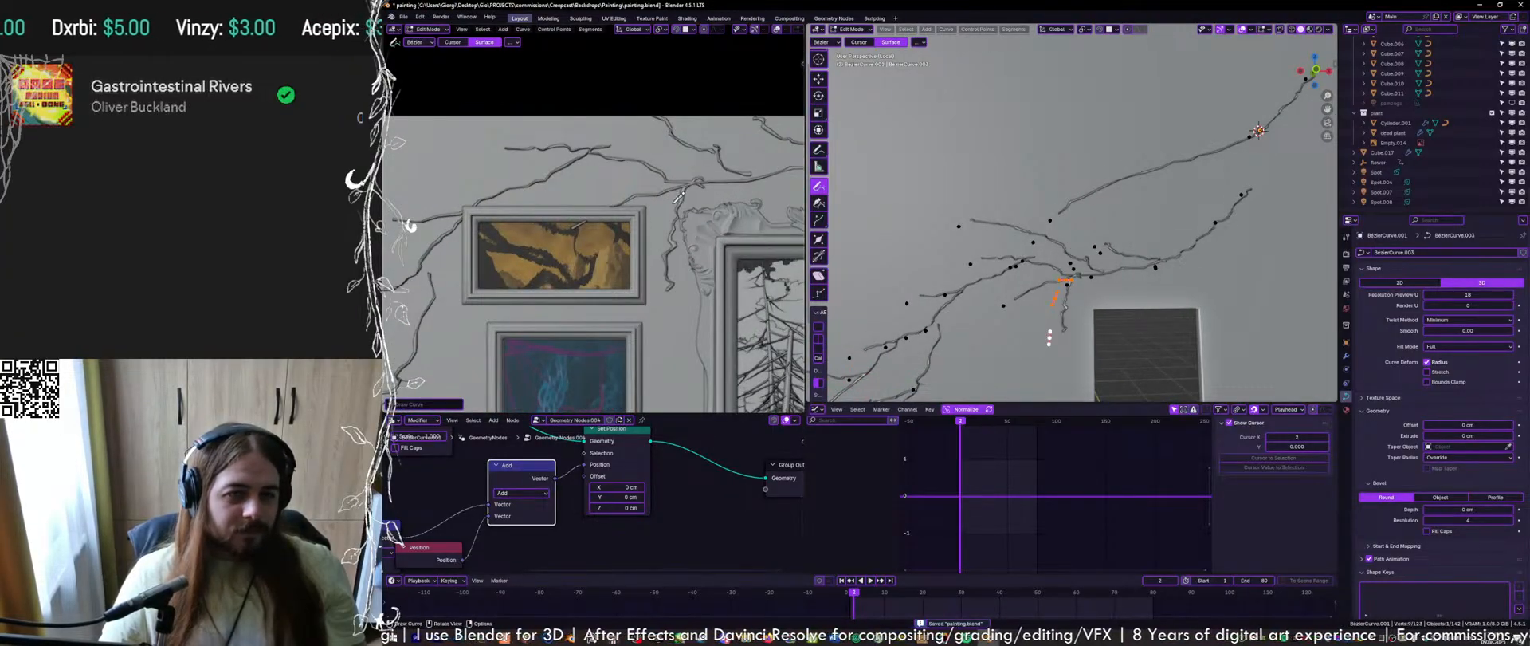
key(ctrl+z)
drag(677, 194, 648, 348)
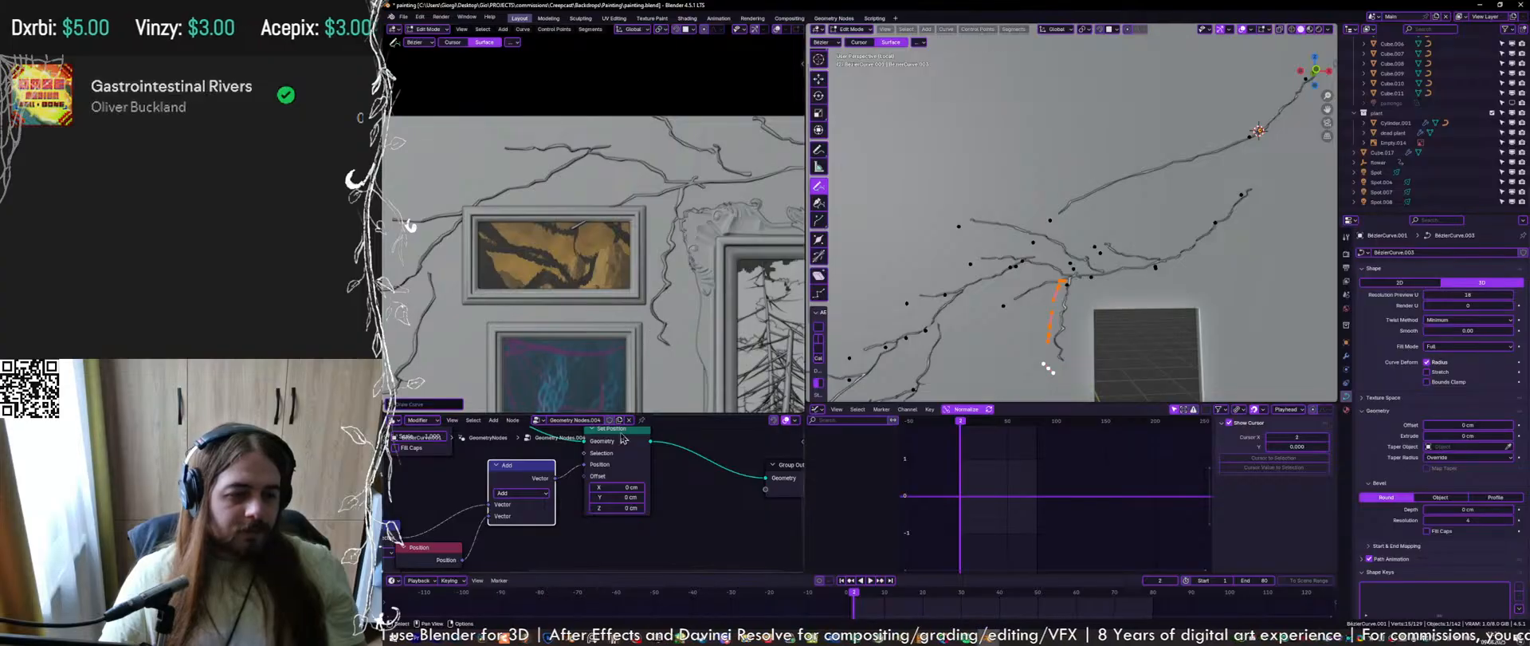
key(ctrl+z)
Spread out the Noise Texture and Multiply nodes to widen the gap before the Add node, and save the file
middle_drag(483, 544, 578, 494)
scroll(570, 496, down, 4)
mouse_move(502, 487)
mouse_down()
mouse_move(508, 457)
mouse_move(532, 487)
mouse_up()
scroll(507, 460, up, 2)
key(ctrl+s)
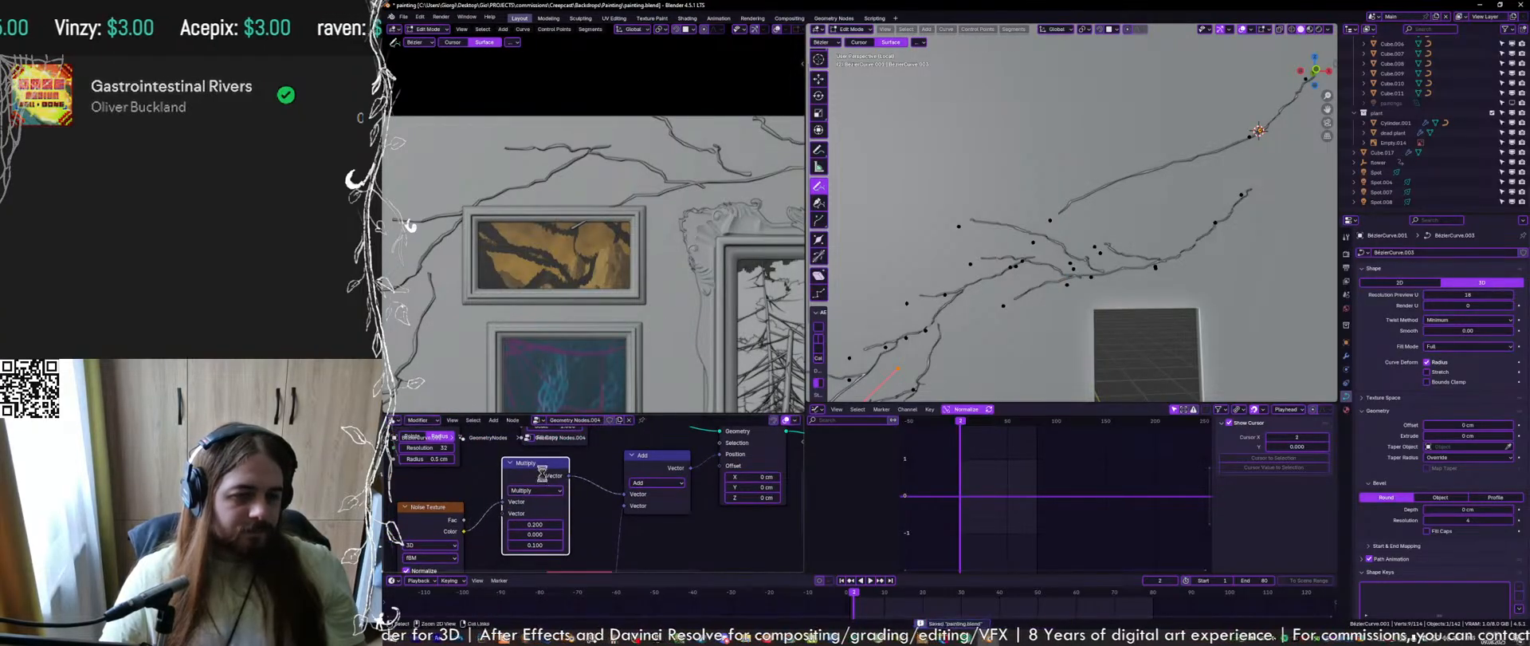
scroll(532, 490, up, 1)
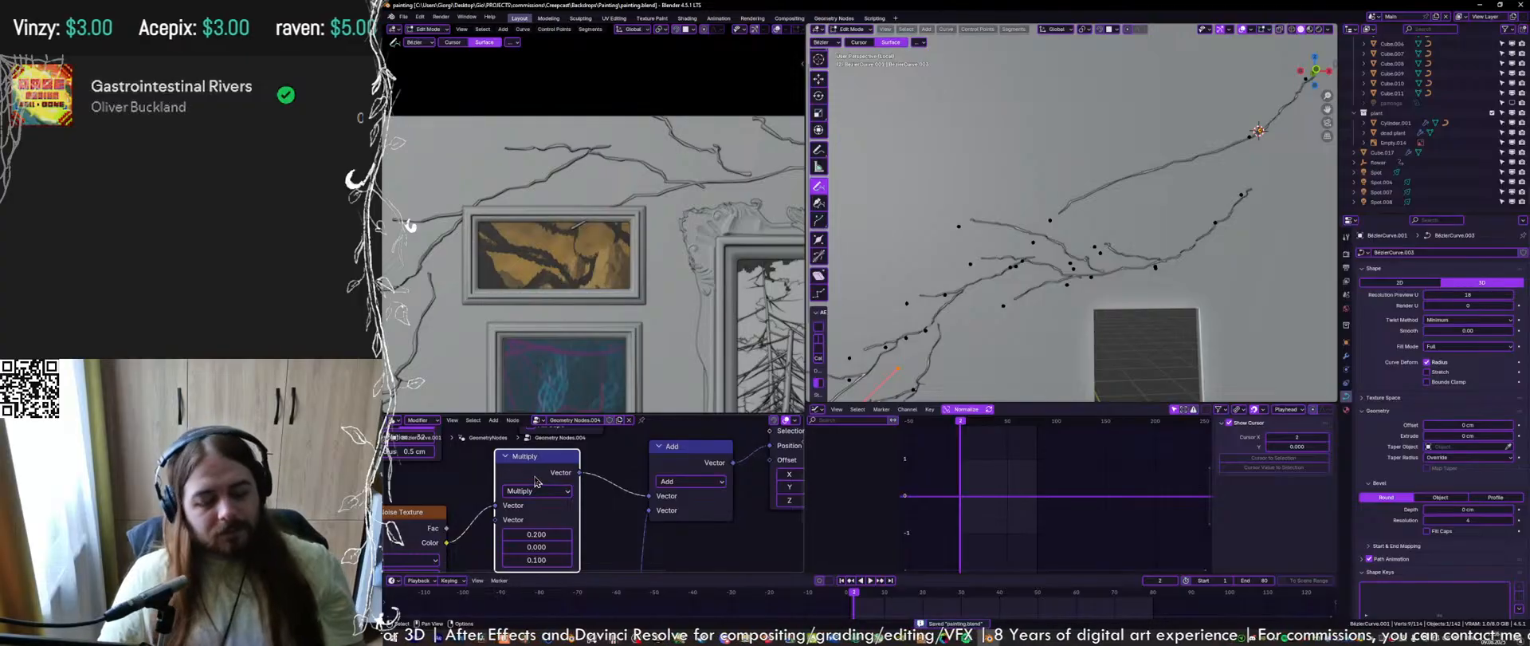
scroll(533, 490, down, 2)
middle_drag(533, 490, 595, 468)
drag(510, 487, 393, 476)
drag(607, 454, 495, 477)
Mute the Multiply node, duplicate it, and insert the copy into the link between Multiply and Add
key(m)
key(shift+d)
click(597, 484)
scroll(598, 483, up, 1)
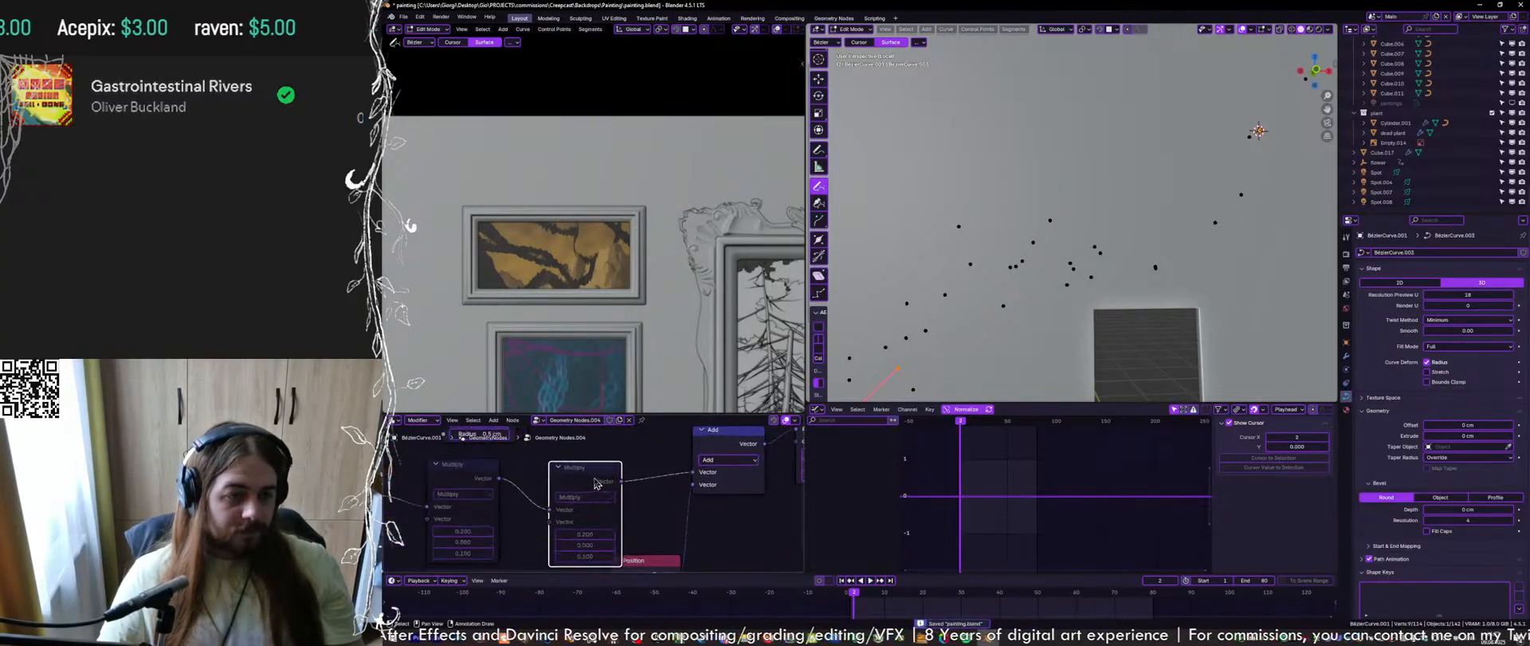
drag(598, 484, 594, 464)
scroll(590, 465, up, 1)
Set the copied node to Subtract with 0.5 in all three vector values, unmute it, and save the file
click(576, 485)
click(567, 253)
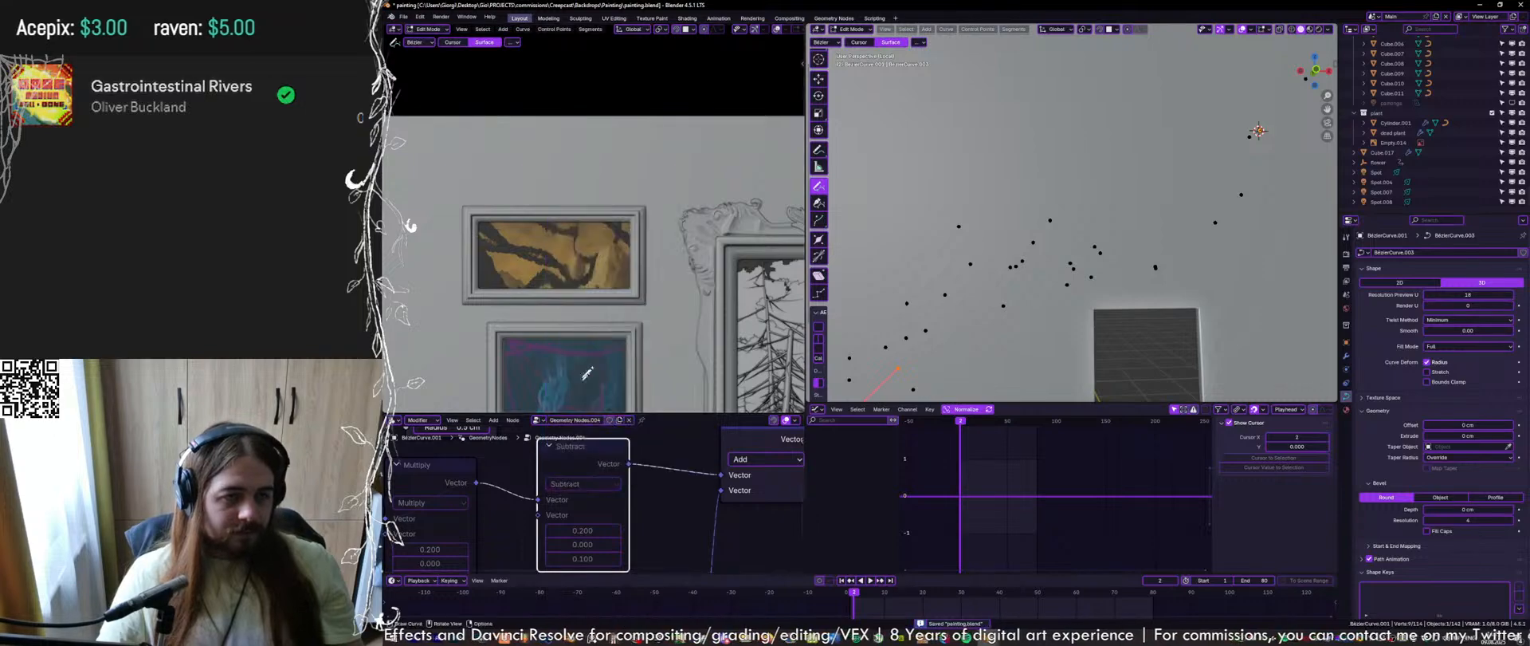
key(BackSpace)
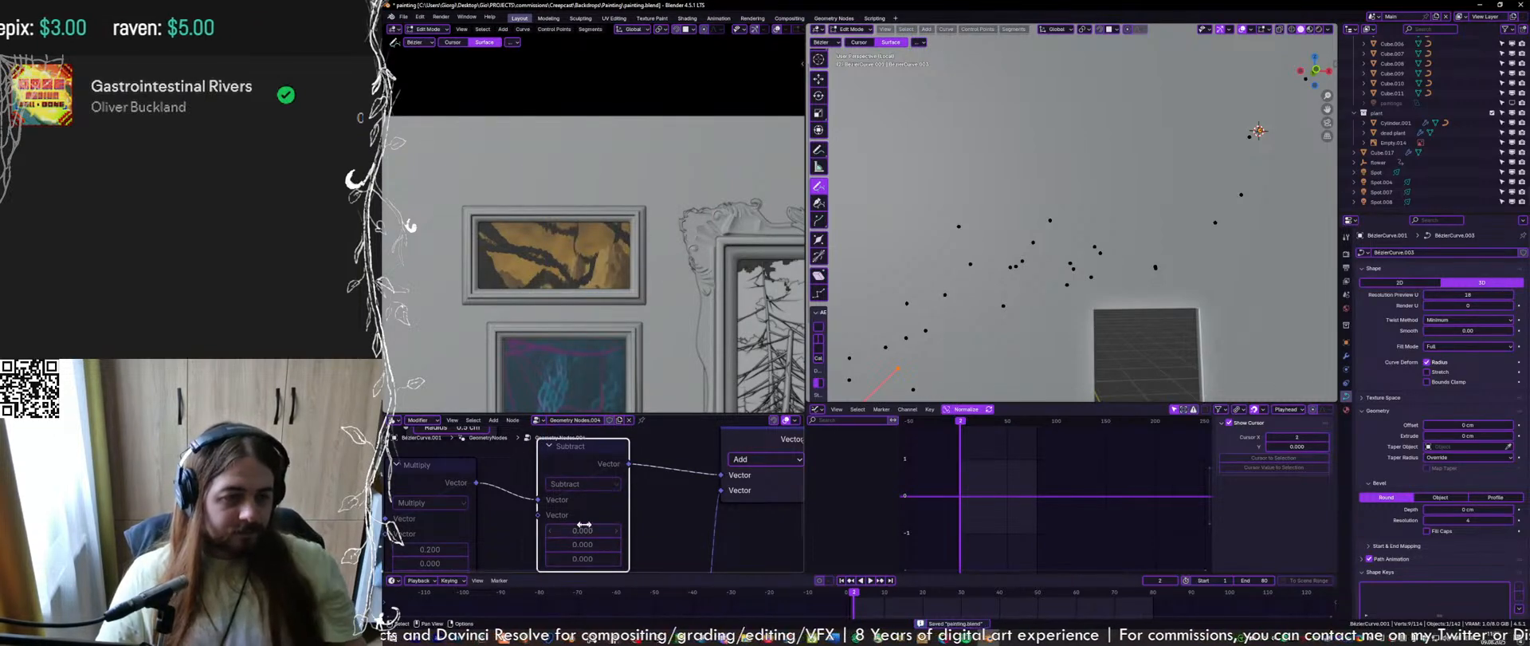
drag(582, 531, 582, 559)
text(.5)
key(Return)
key(ctrl+s)
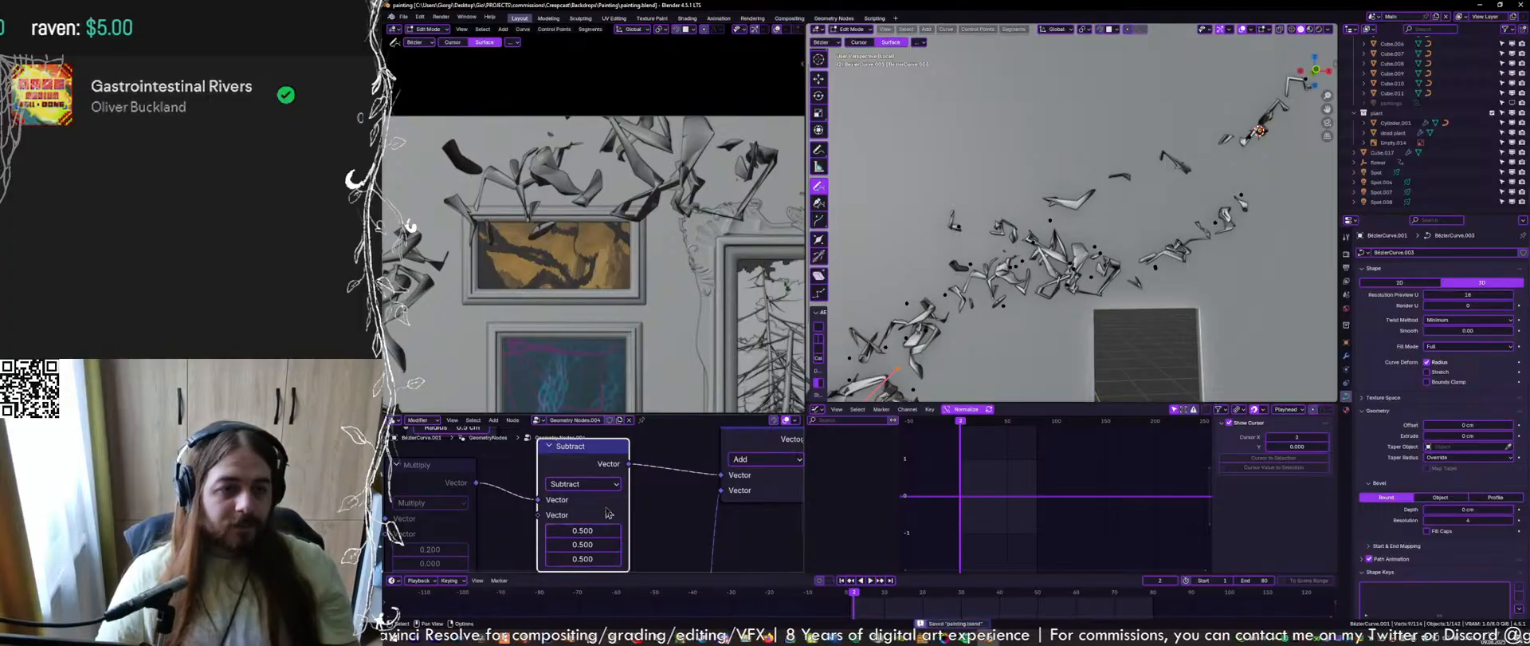
Delete the Subtract node while keeping its link, unmute Multiply and move it closer to Add, and save the file
scroll(582, 528, down, 2)
mouse_move(566, 527)
mouse_down()
mouse_move(549, 528)
mouse_move(566, 528)
mouse_up()
scroll(577, 467, down, 2)
key(ctrl+x)
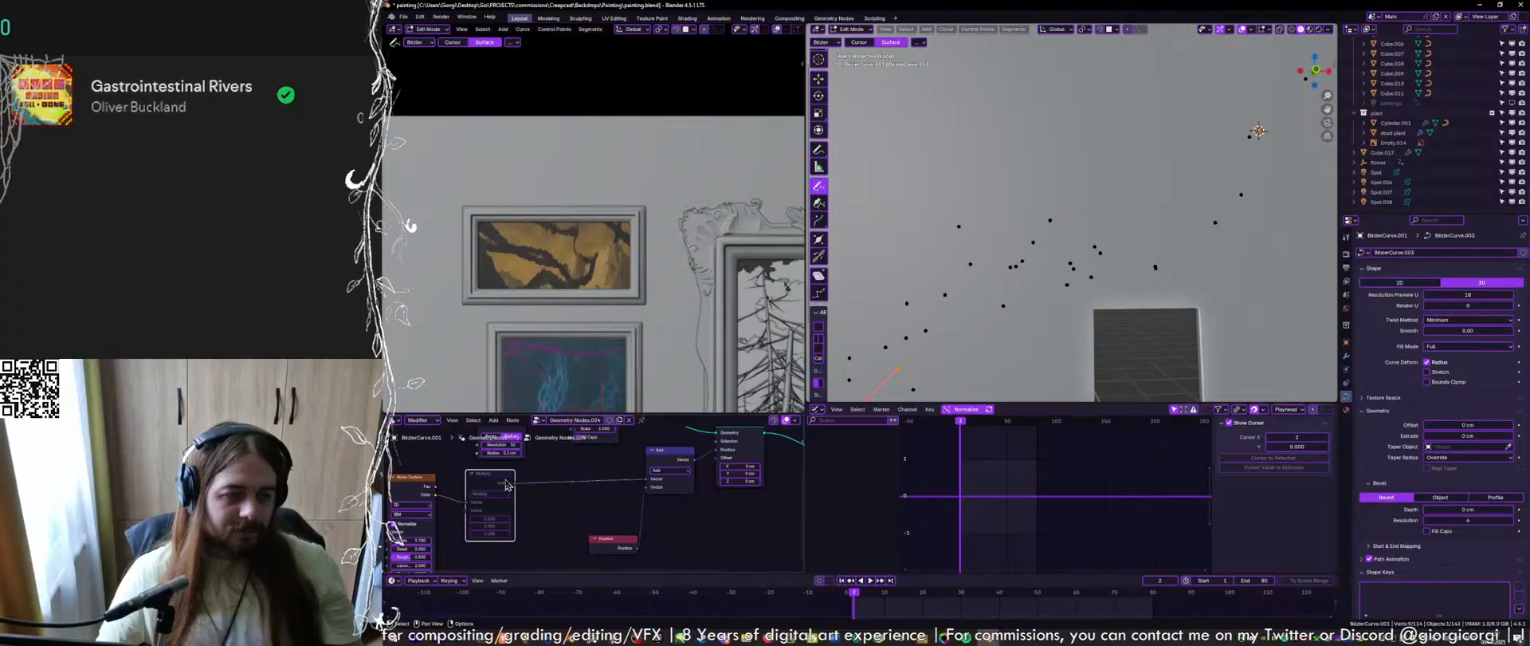
key(m)
drag(506, 483, 556, 481)
key(ctrl+s)
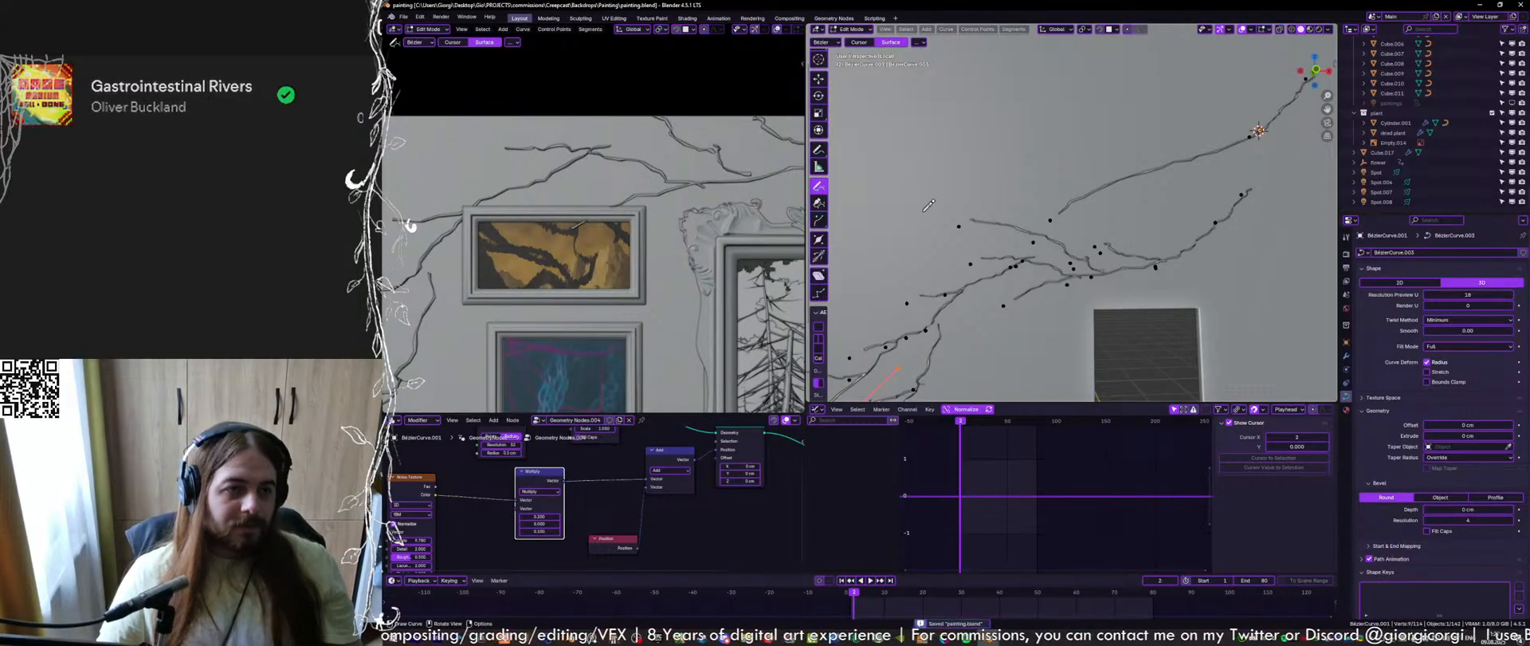
Draw a thin branch hanging from the upper branch down the wall between the left-hand paintings and the ornate frame
key(ctrl+z)
drag(678, 185, 641, 334)
shift+middle_drag(668, 333, 678, 207)
scroll(677, 207, down, 3)
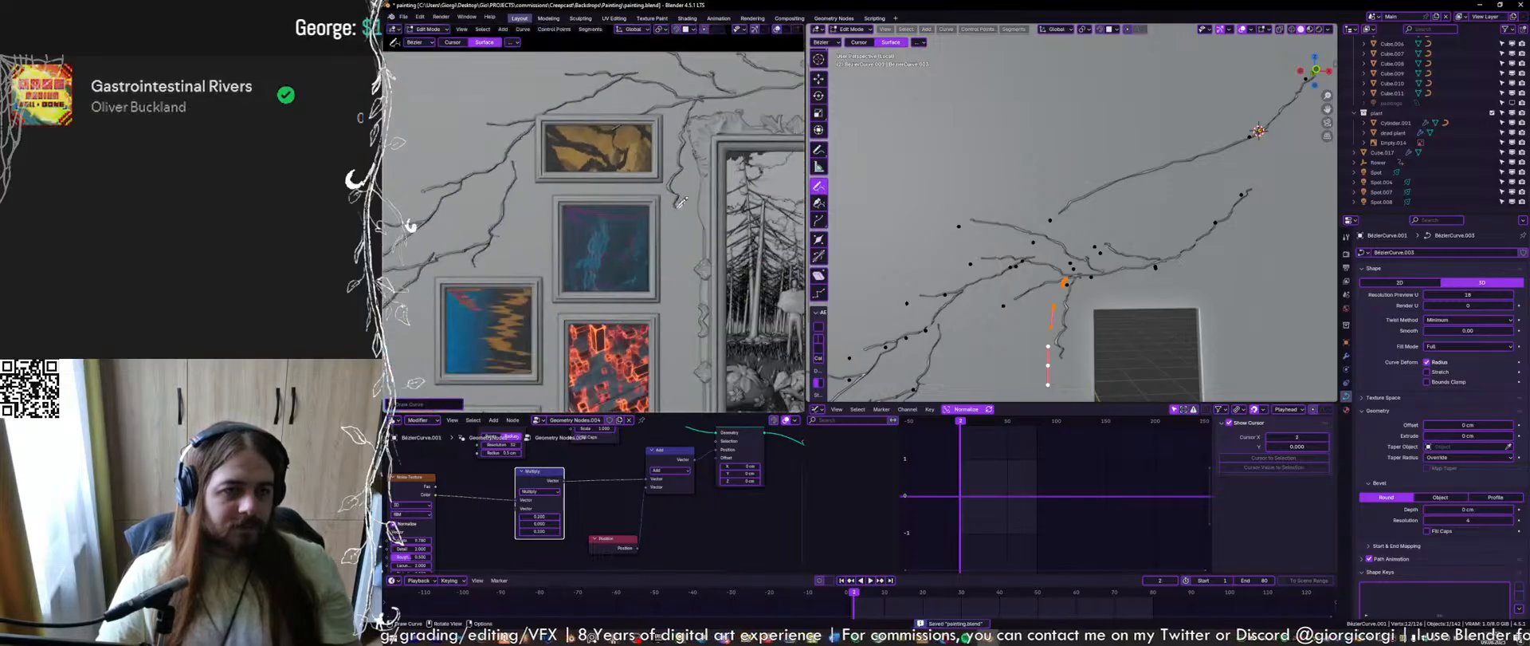
key(ctrl+z)
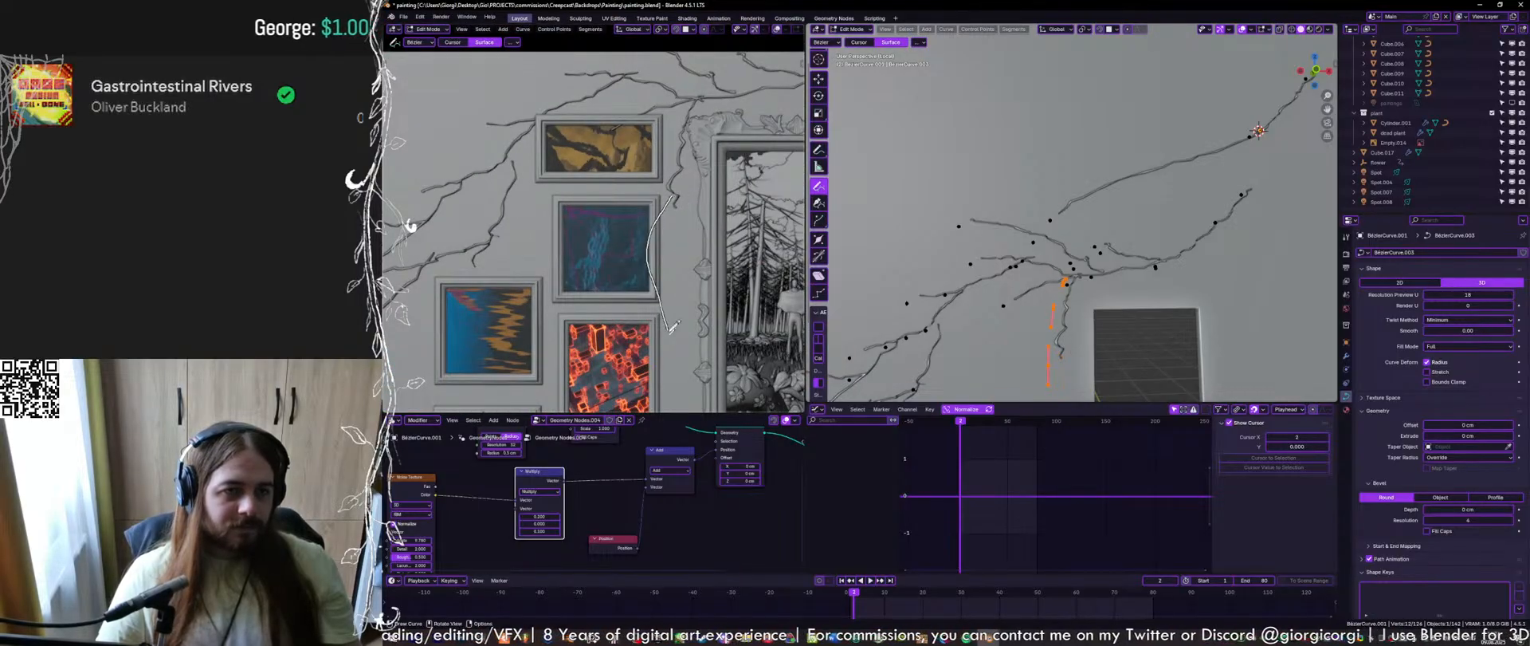
drag(673, 327, 668, 347)
shift+middle_drag(699, 336, 666, 209)
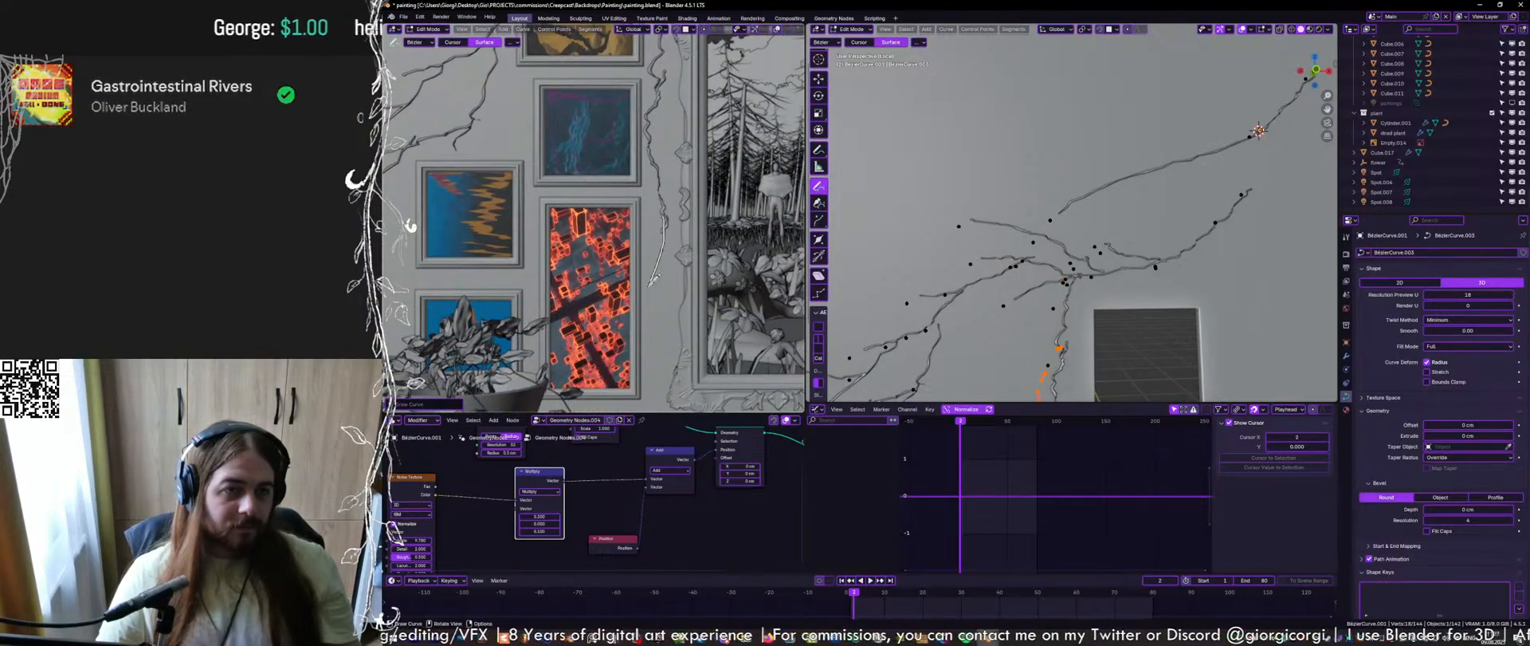
Extend the hanging branch downward beside the red cube painting, undoing and redrawing unsatisfactory strokes
key(ctrl+z)
drag(667, 223, 639, 361)
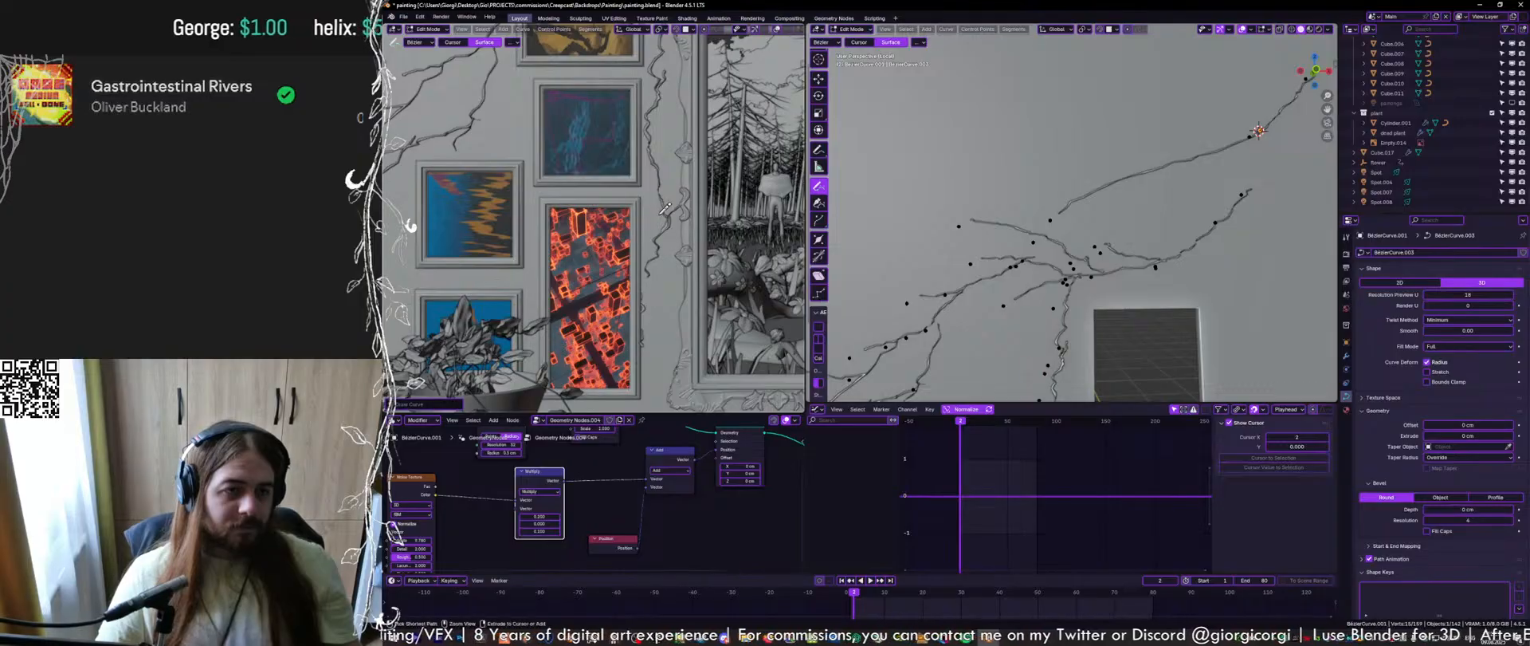
key(ctrl+z)
mouse_move(663, 219)
mouse_down()
mouse_move(637, 354)
mouse_move(649, 375)
mouse_up()
key(ctrl+z)
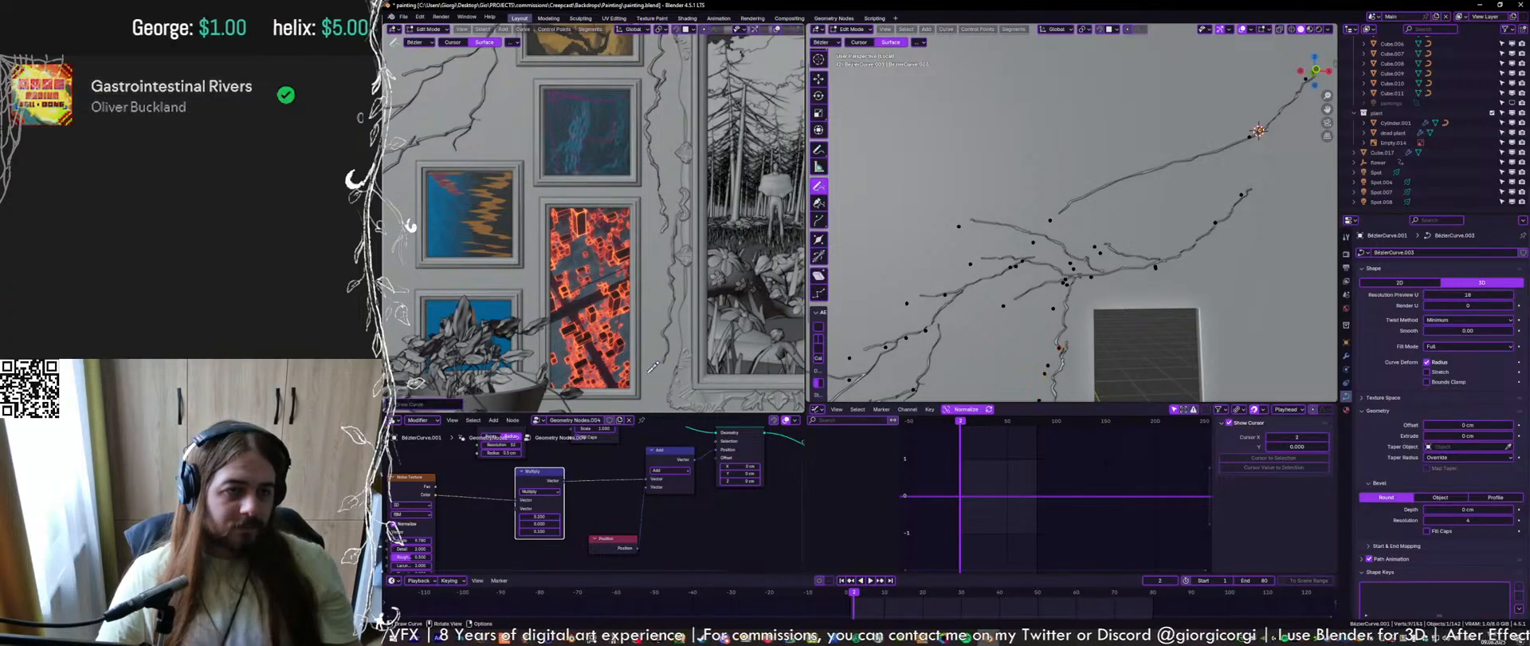
scroll(665, 311, down, 2)
scroll(665, 239, up, 2)
key(ctrl+z)
drag(638, 333, 637, 335)
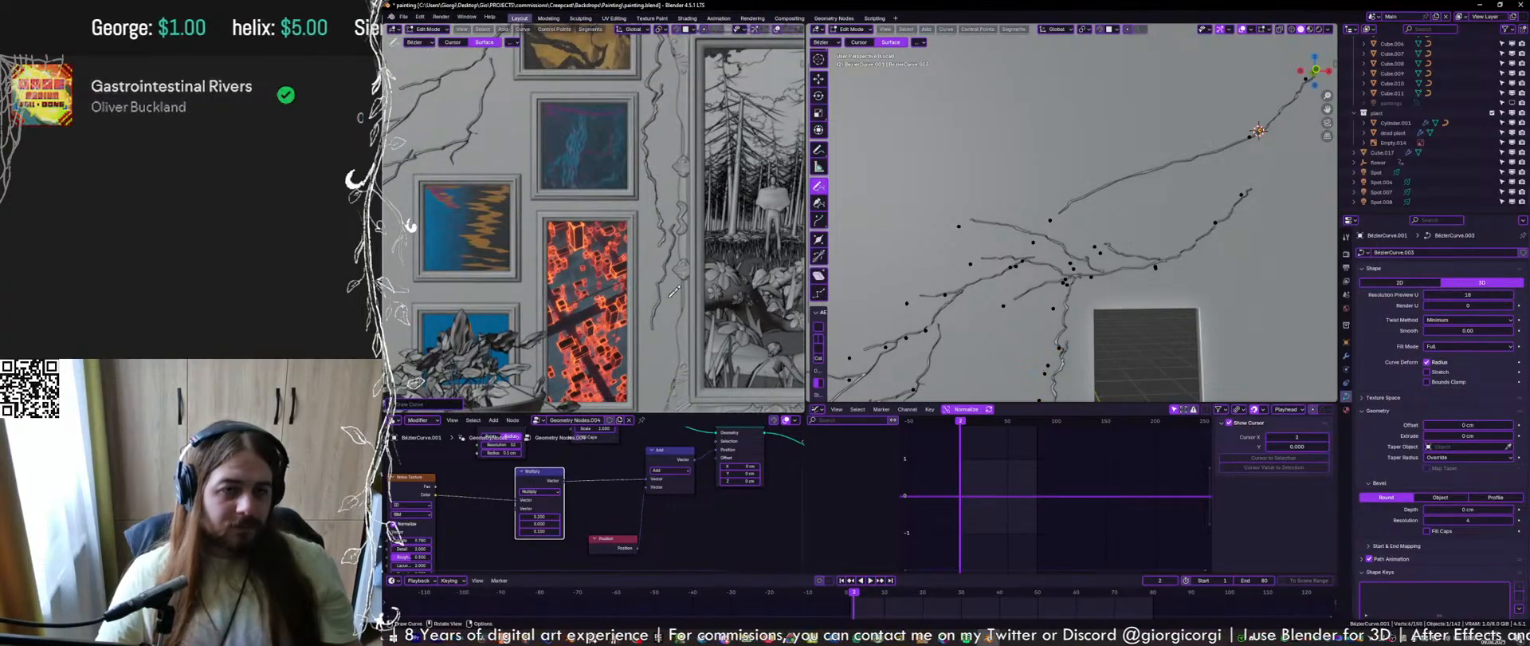
Continue the hanging branch toward the floor beside the ornate frame, redrawing strokes as needed, and save the file
shift+middle_drag(660, 298, 674, 175)
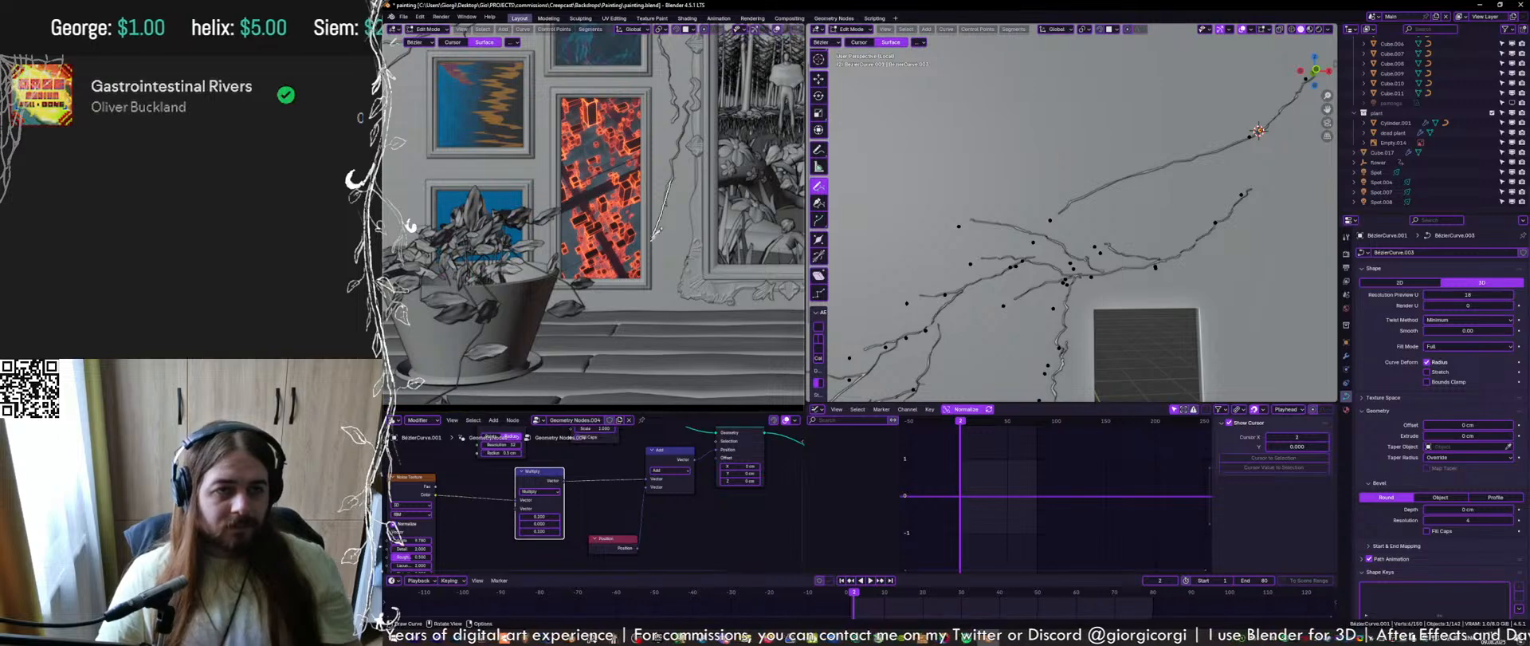
scroll(677, 171, up, 3)
drag(665, 274, 663, 309)
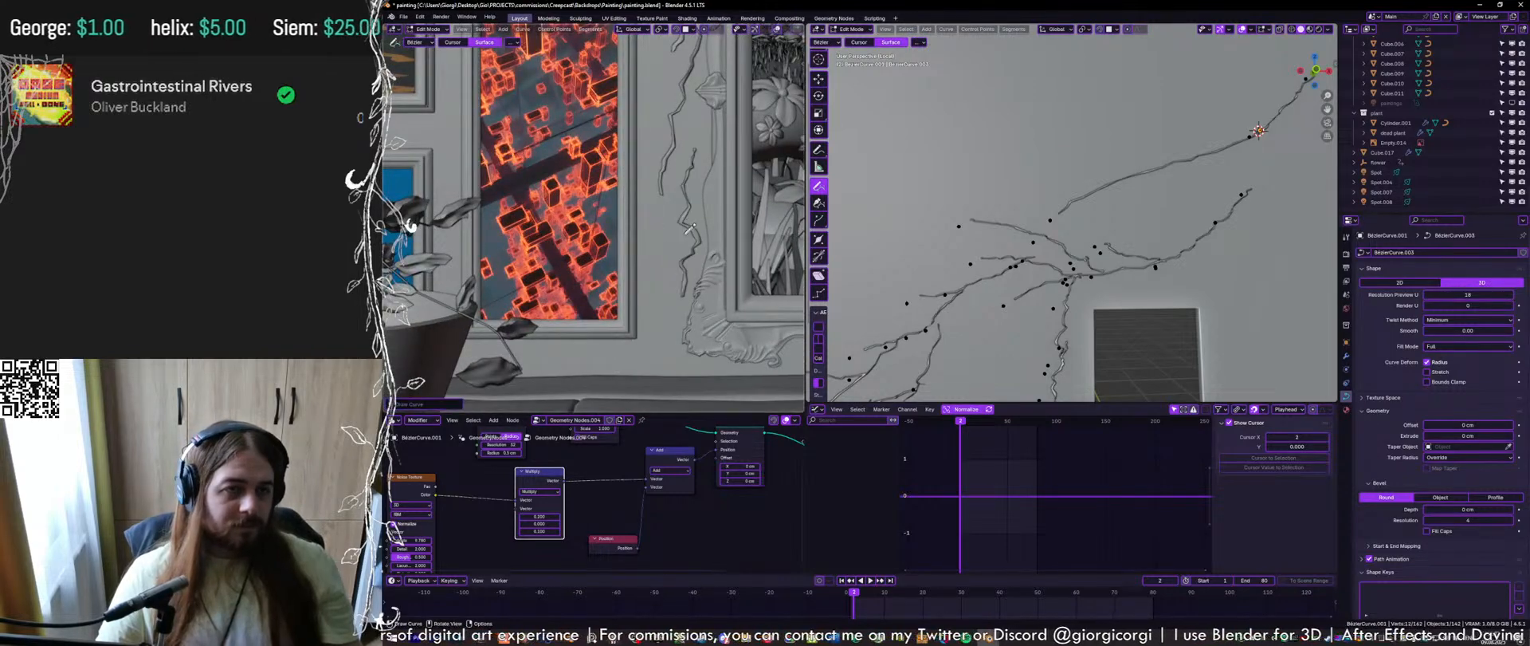
key(ctrl+z)
drag(638, 160, 640, 344)
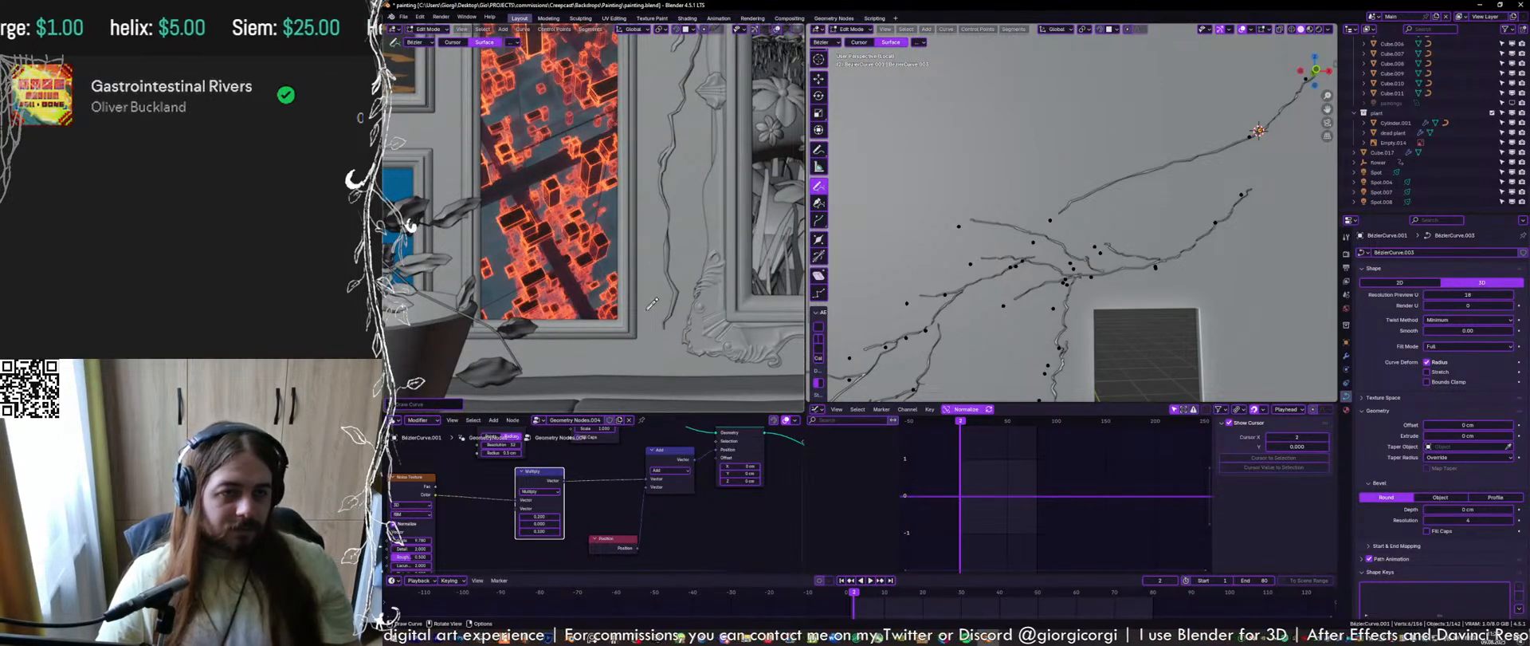
key(ctrl+z)
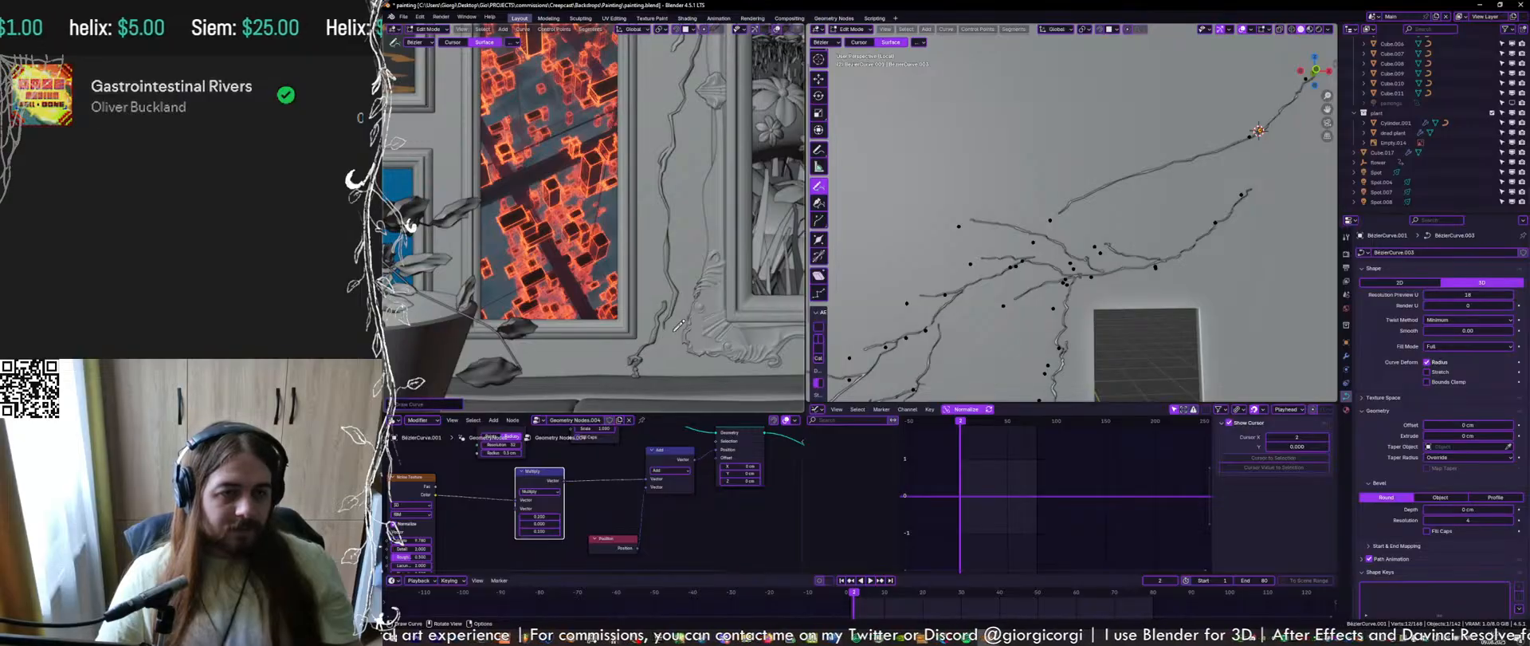
scroll(686, 286, down, 2)
scroll(691, 255, up, 2)
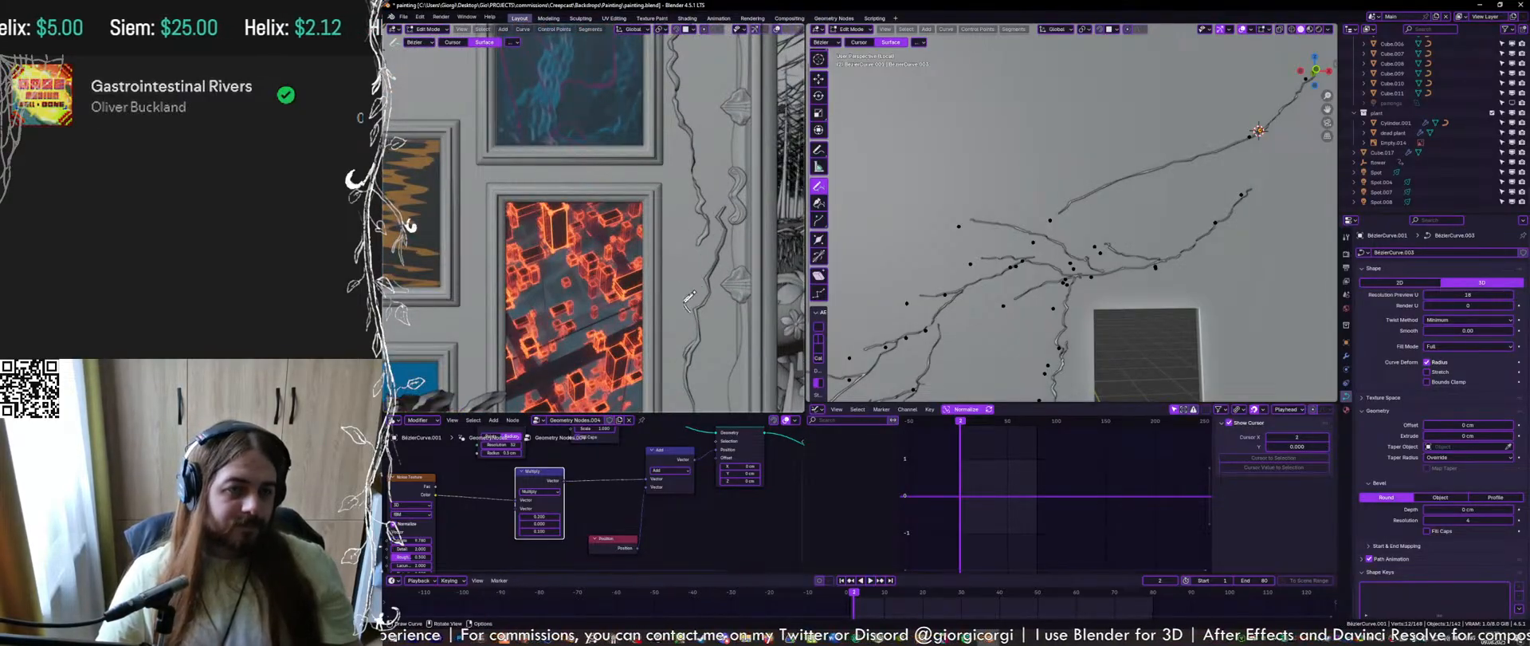
scroll(673, 195, down, 4)
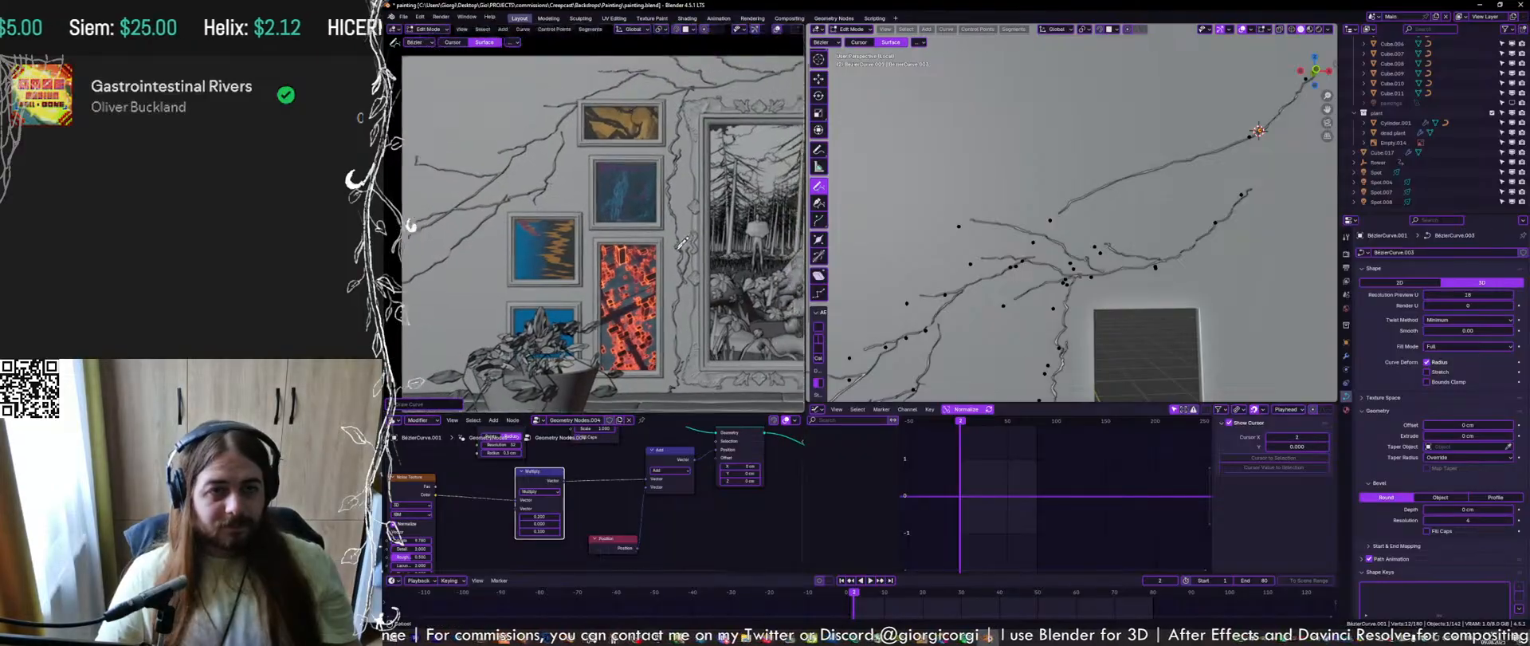
key(ctrl+s)
Draw a branch down the wall beside the blue-and-orange painting above the potted plant, and save the file
scroll(580, 177, up, 3)
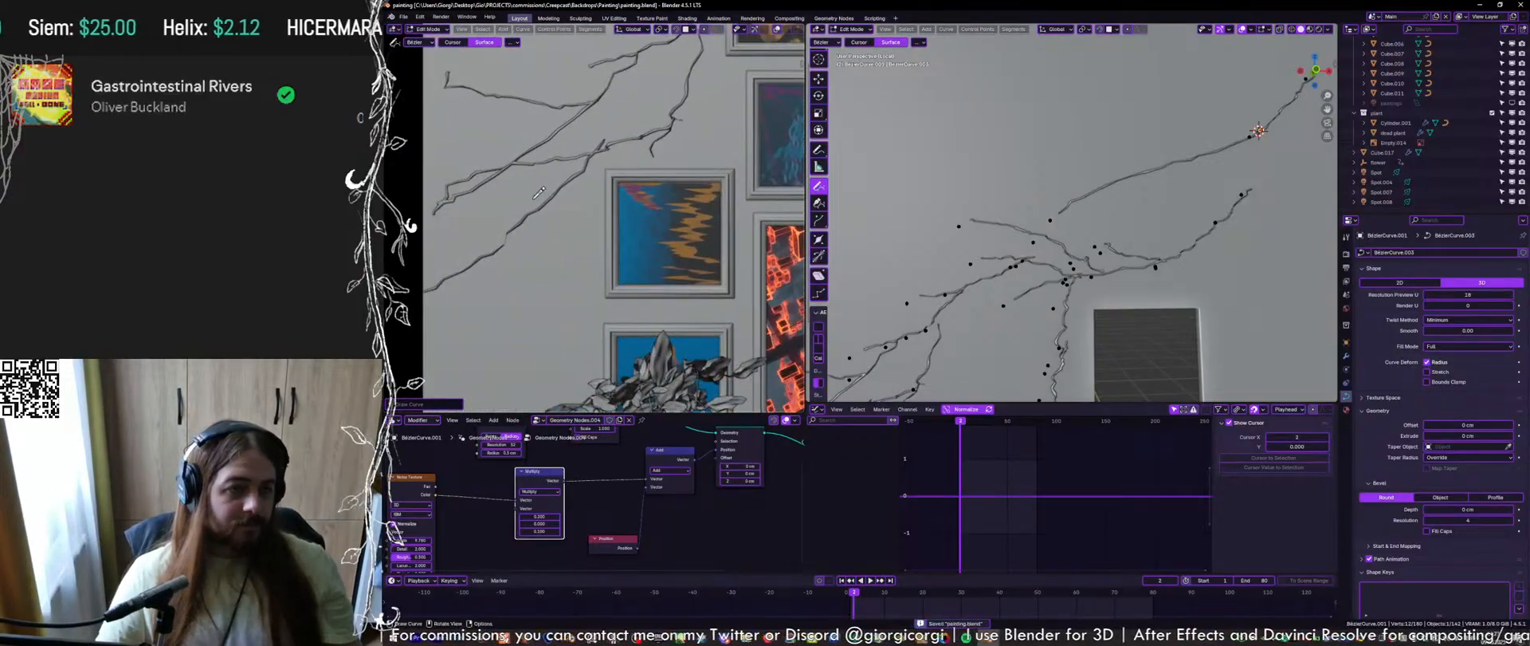
drag(522, 296, 521, 307)
key(KP_0)
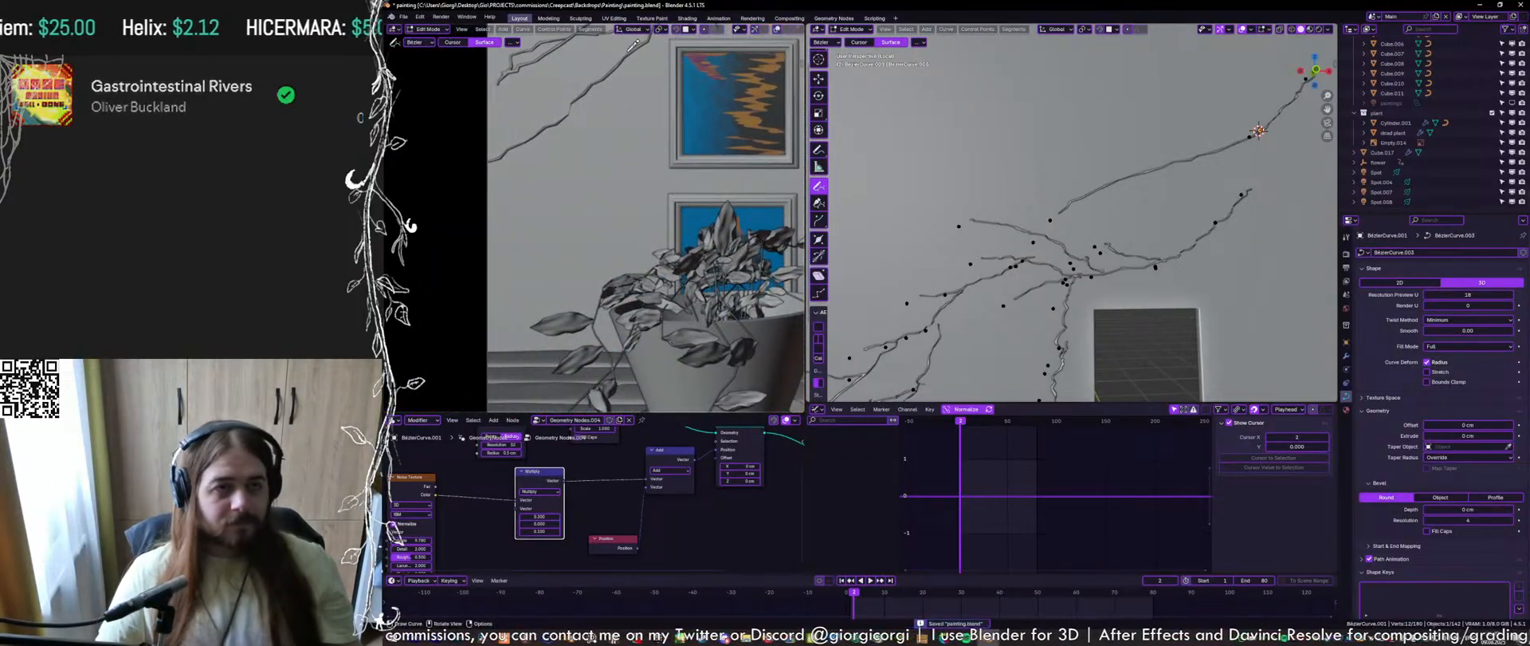
scroll(633, 179, down, 5)
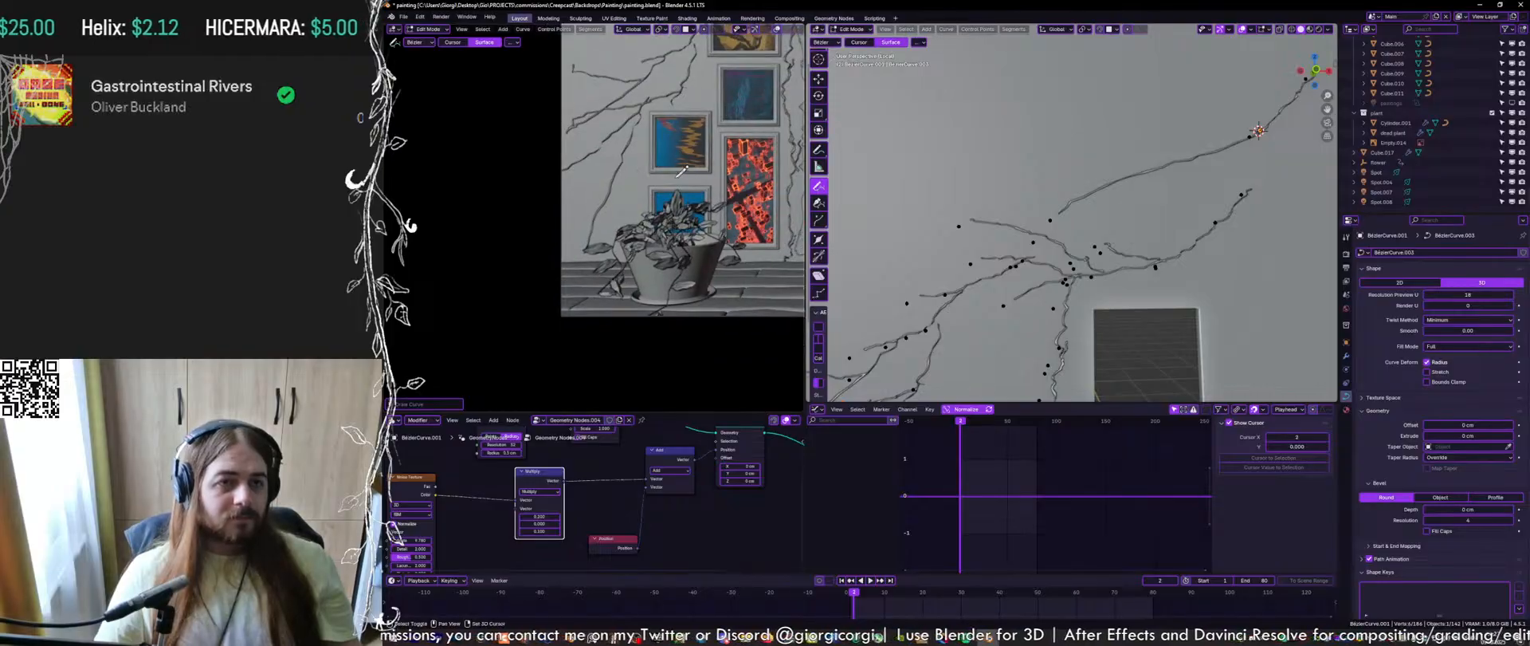
shift+middle_drag(785, 156, 545, 264)
key(ctrl+s)
Draw an offshoot from the upper branch across the wall above the right-hand paintings
scroll(604, 183, up, 4)
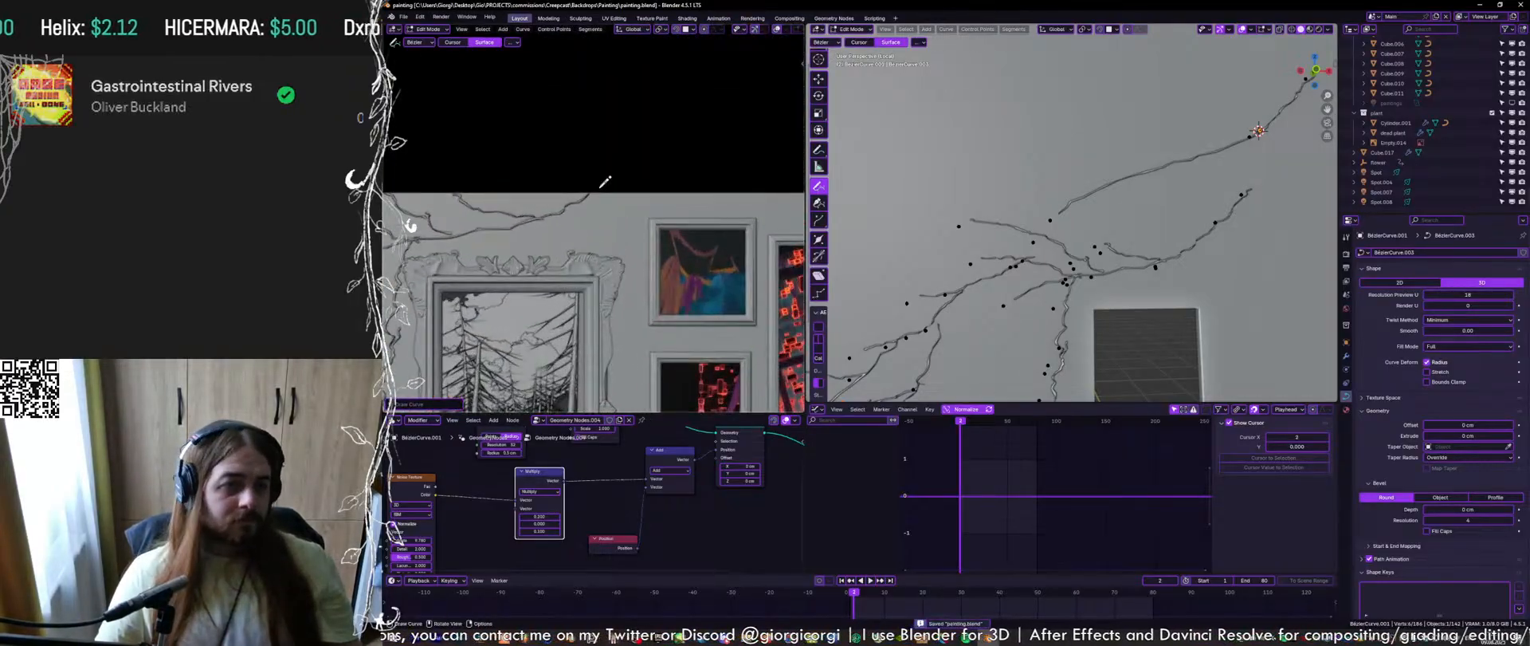
drag(696, 173, 698, 171)
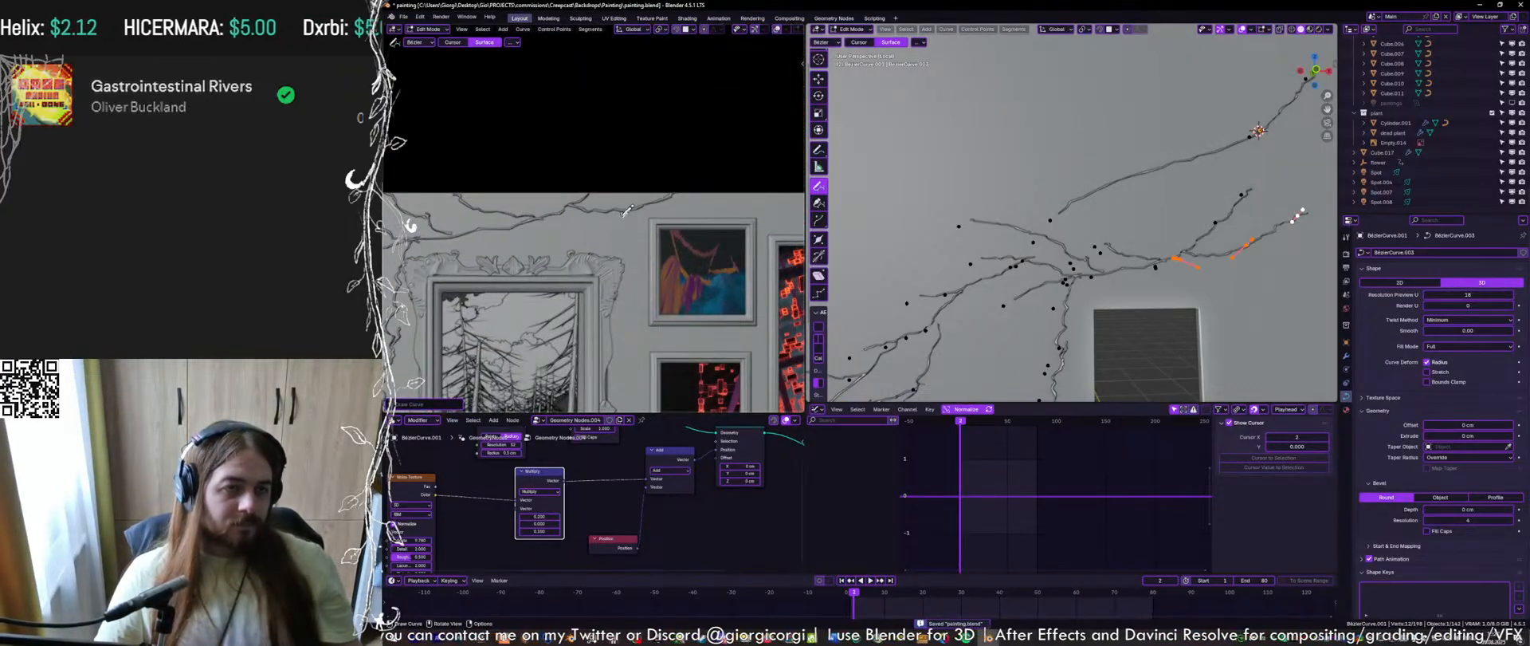
shift+middle_drag(628, 211, 642, 77)
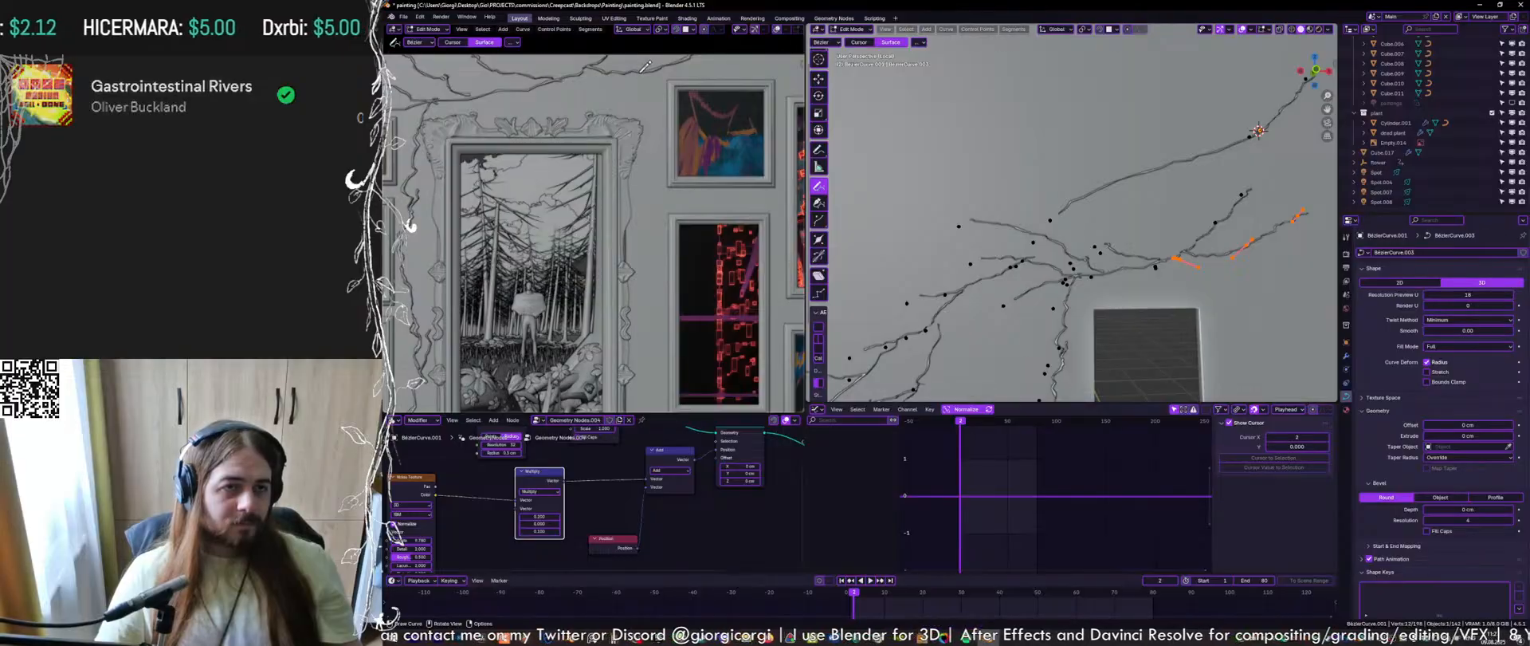
Draw a branch hanging from the new offshoot down past the upper right painting, undoing the first attempt
drag(646, 66, 672, 313)
key(ctrl+z)
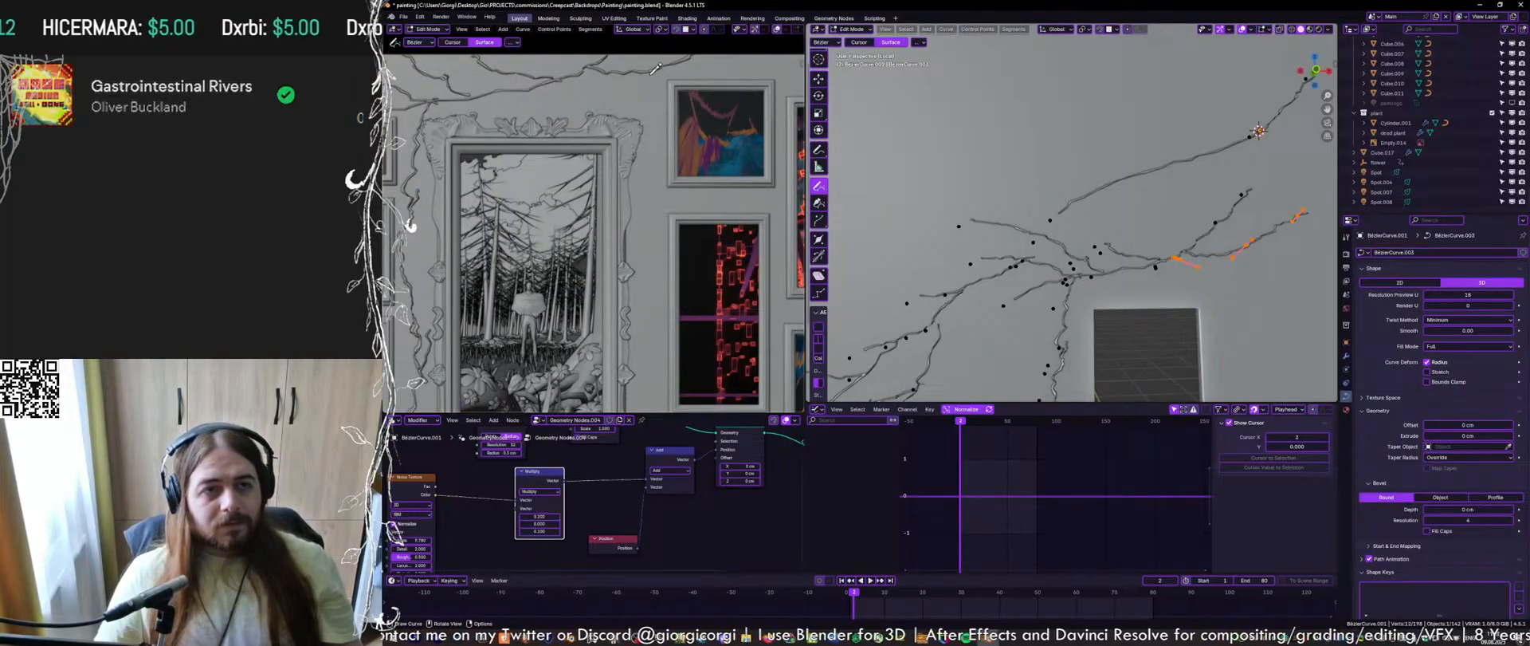
drag(654, 76, 715, 252)
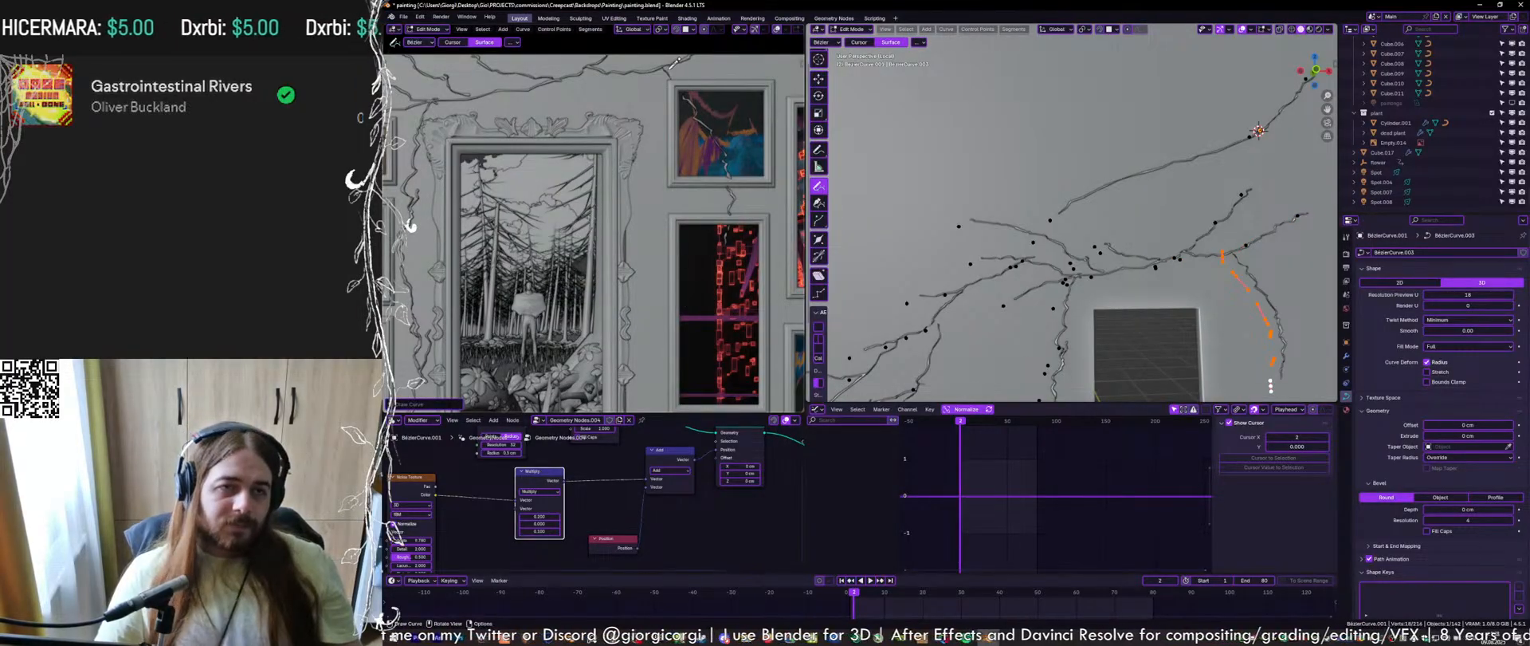
Draw a long branch from the upper right painting diagonally down across the lower right paintings
shift+middle_drag(706, 228, 644, 163)
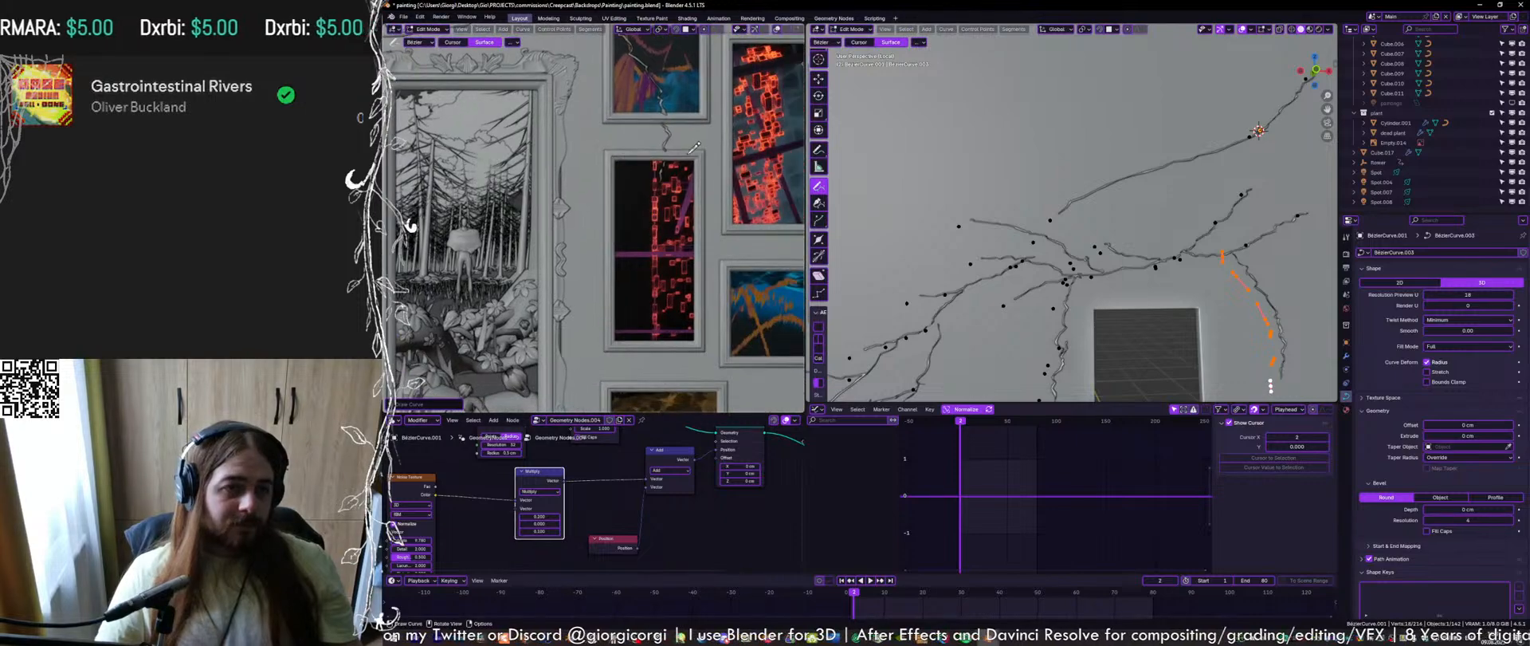
shift+middle_drag(985, 177, 886, 172)
scroll(650, 170, down, 3)
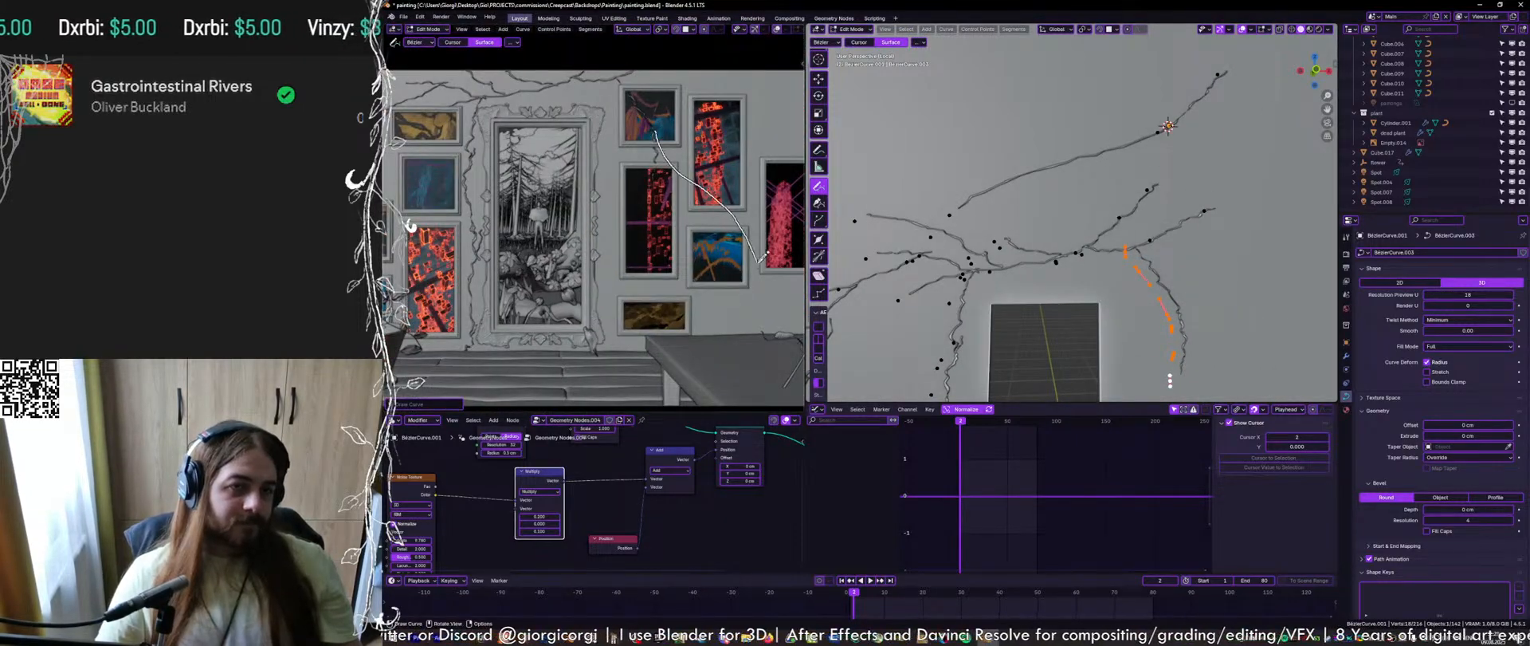
drag(763, 256, 761, 259)
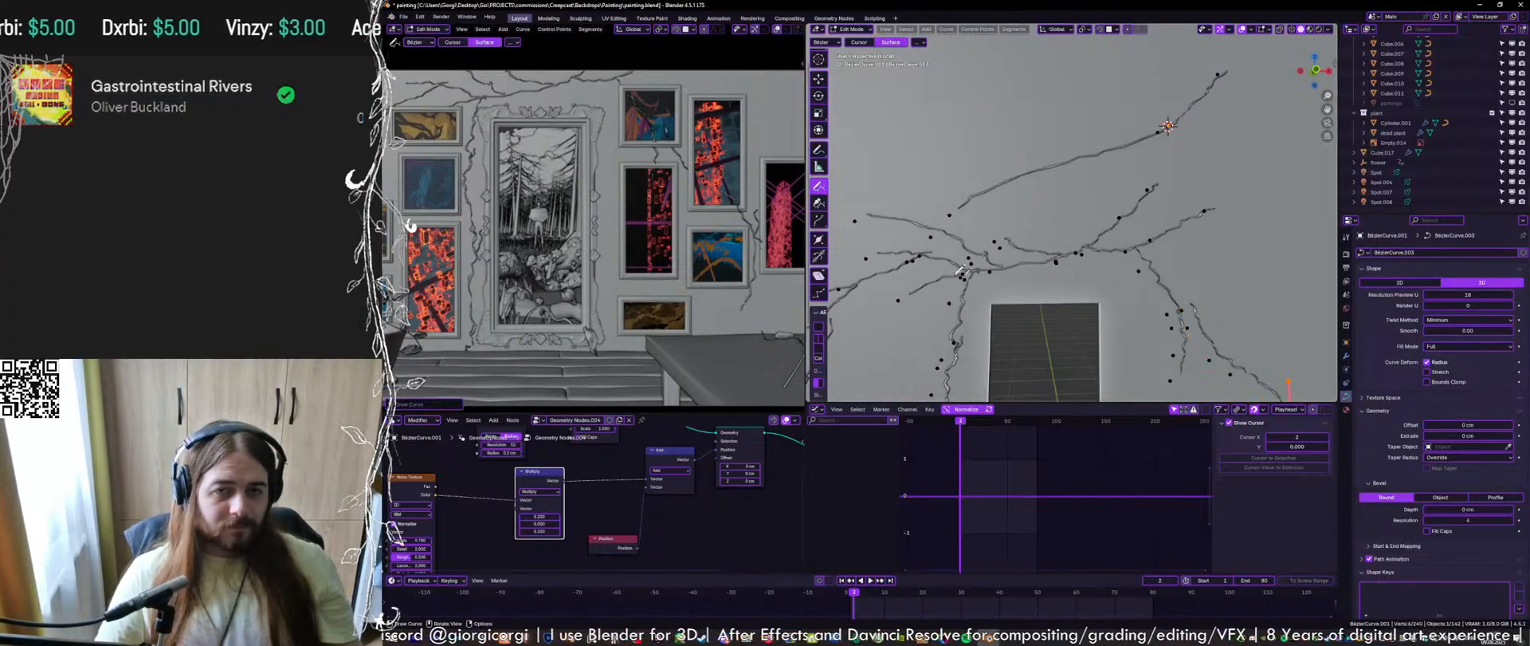
Check the branches from an angled view, save the file, and switch to Object Mode
mouse_move(1100, 271)
middle_down()
mouse_move(1135, 259)
mouse_move(1093, 279)
middle_up()
key(ctrl+s)
scroll(678, 135, up, 3)
shift+middle_drag(641, 79, 679, 197)
key(Tab)
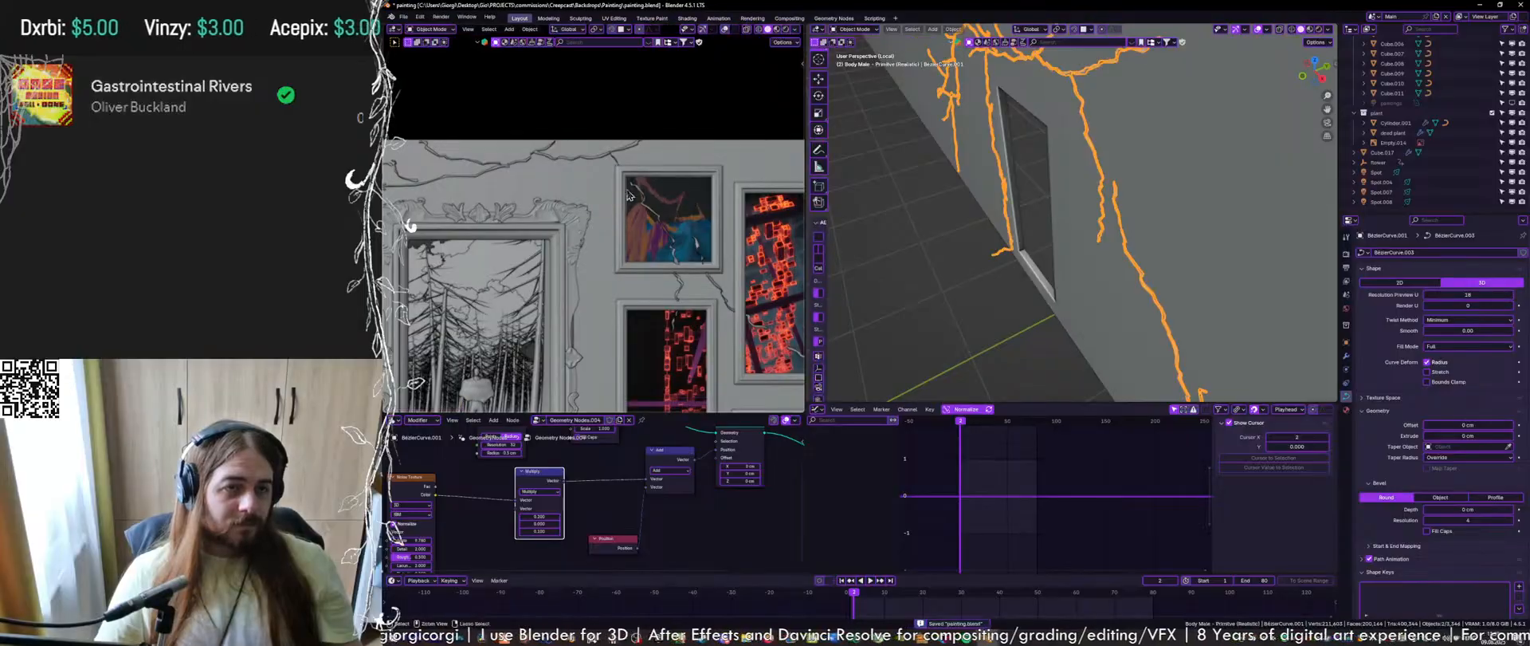
Enter Edit Mode on the branch curve and switch to the selection tool, undoing the stray stroke
key(Tab)
click(1092, 177)
key(ctrl+z)
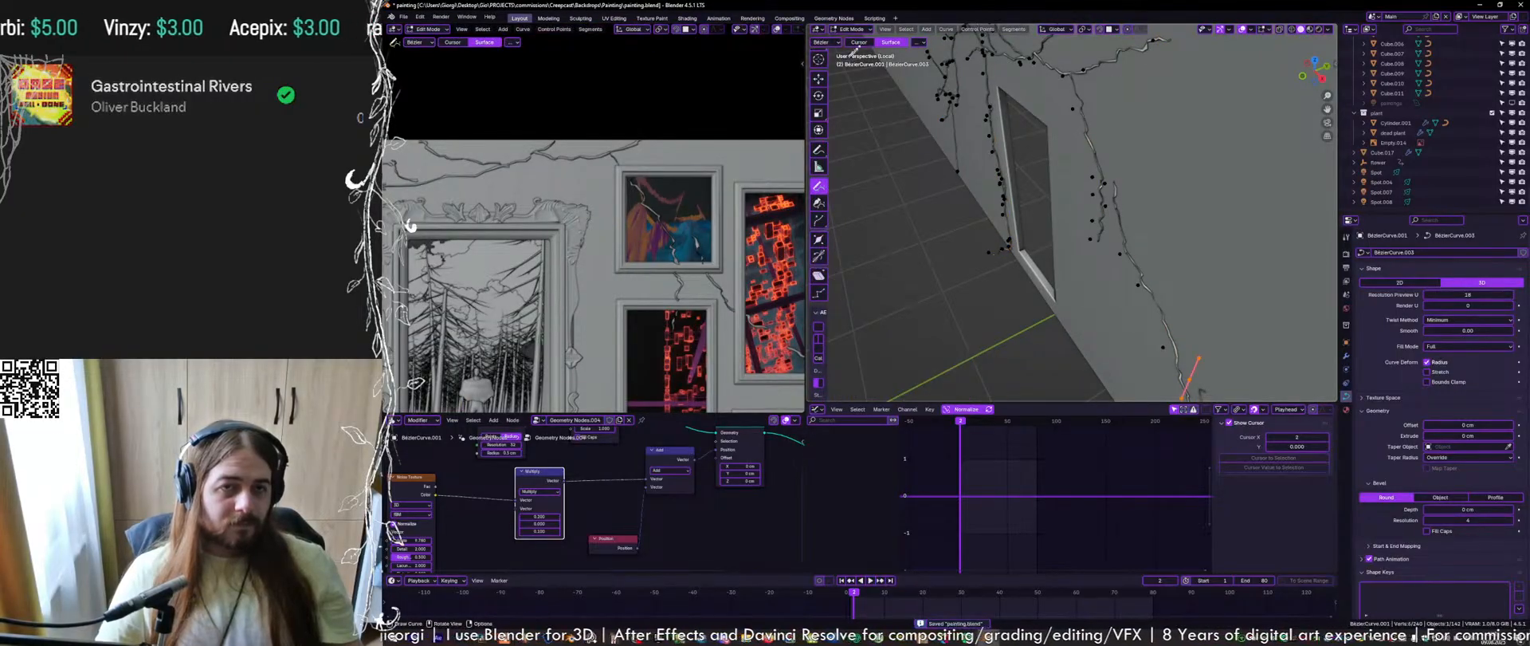
key(w)
key(w)
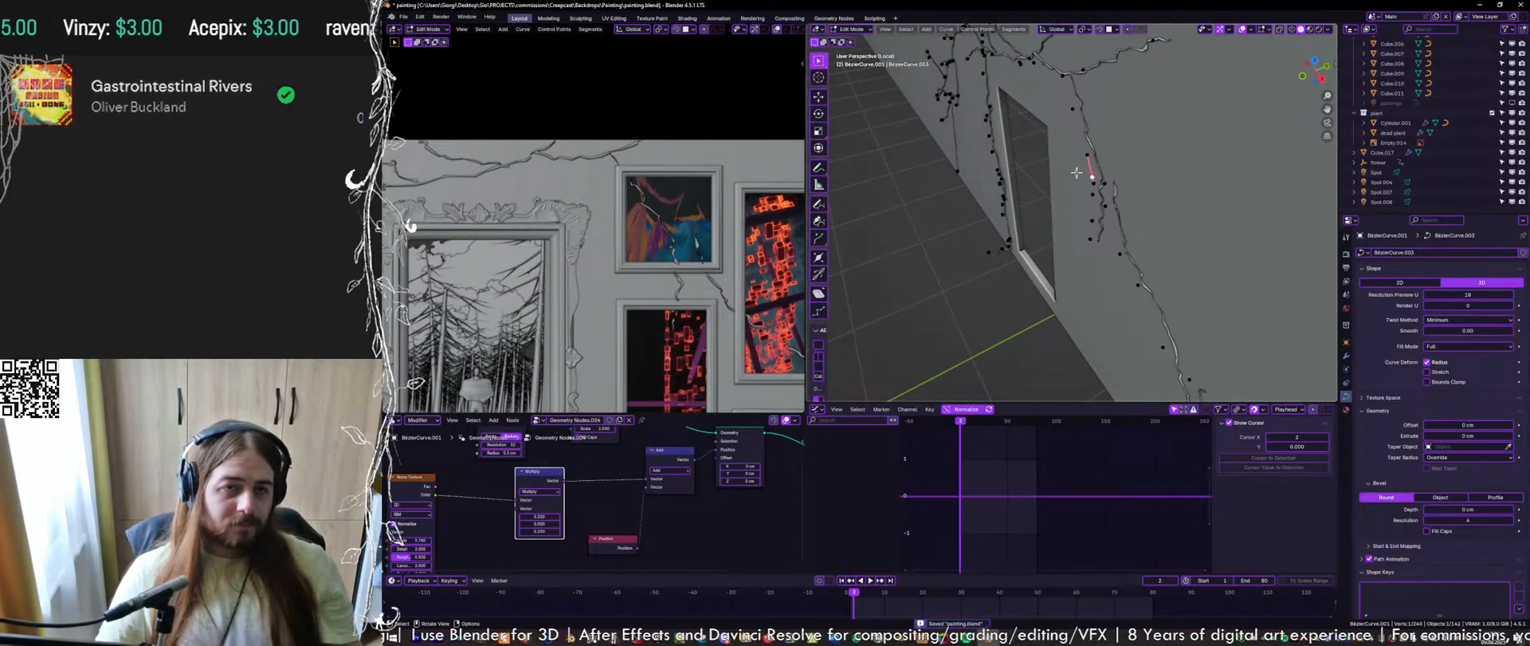
Move the hanging branch's control point at the upper right painting's corner along Y, out in front of the frame
key(KP_Divide)
mouse_move(1072, 175)
middle_down()
mouse_move(1147, 192)
mouse_move(1109, 213)
middle_up()
scroll(1108, 213, up, 2)
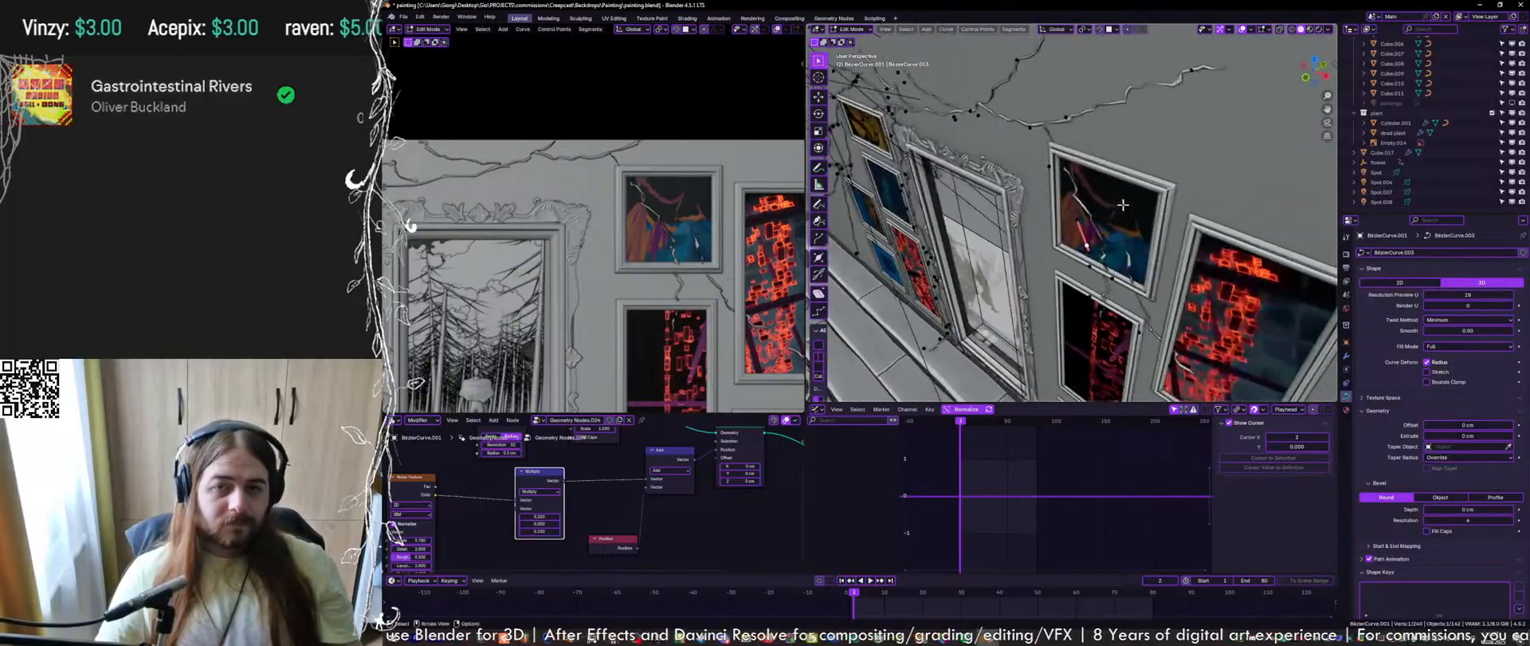
key(g)
key(y)
click(1055, 172)
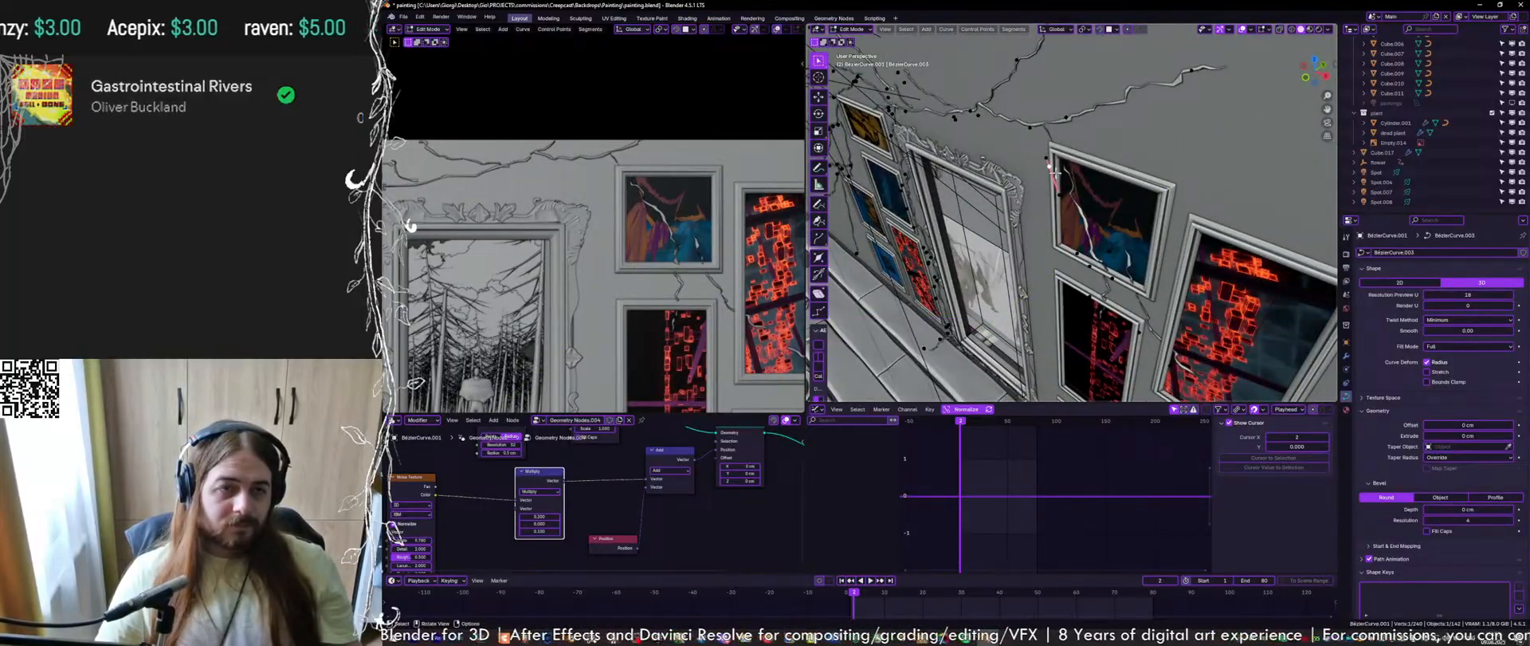
key(g)
key(y)
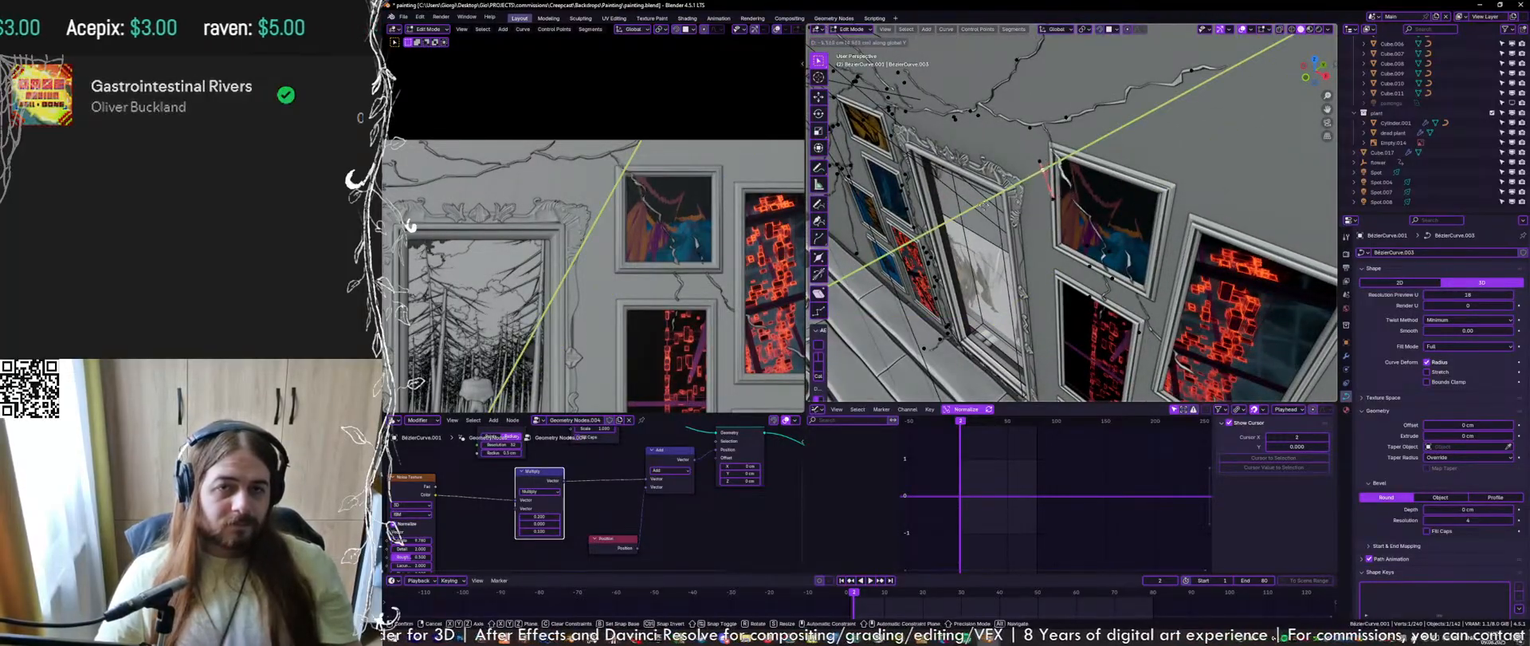
click(945, 215)
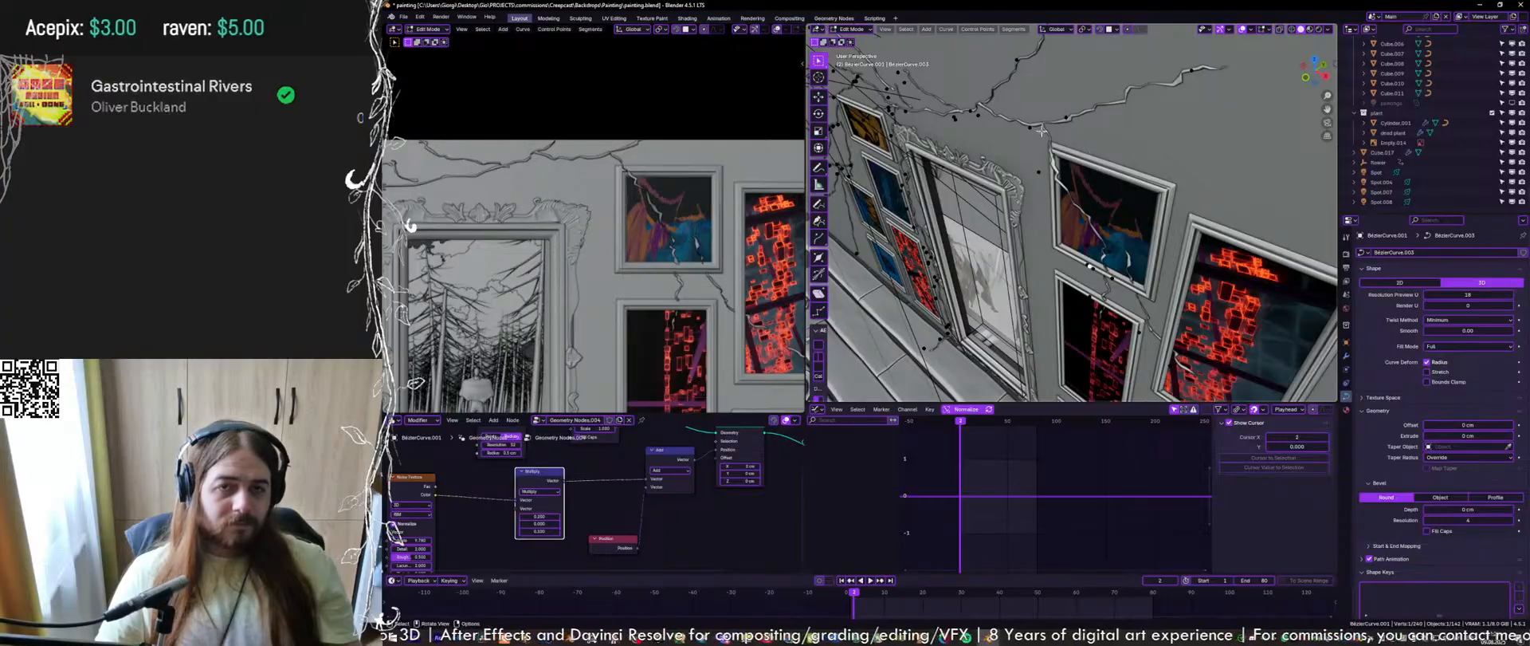
Reposition the branch's control point over the lower part of the upper right painting
mouse_move(1140, 229)
middle_down()
mouse_move(1154, 183)
mouse_move(1155, 234)
mouse_move(1130, 226)
middle_up()
key(KP_Decimal)
scroll(1155, 184, down, 10)
scroll(1172, 226, down, 6)
key(g)
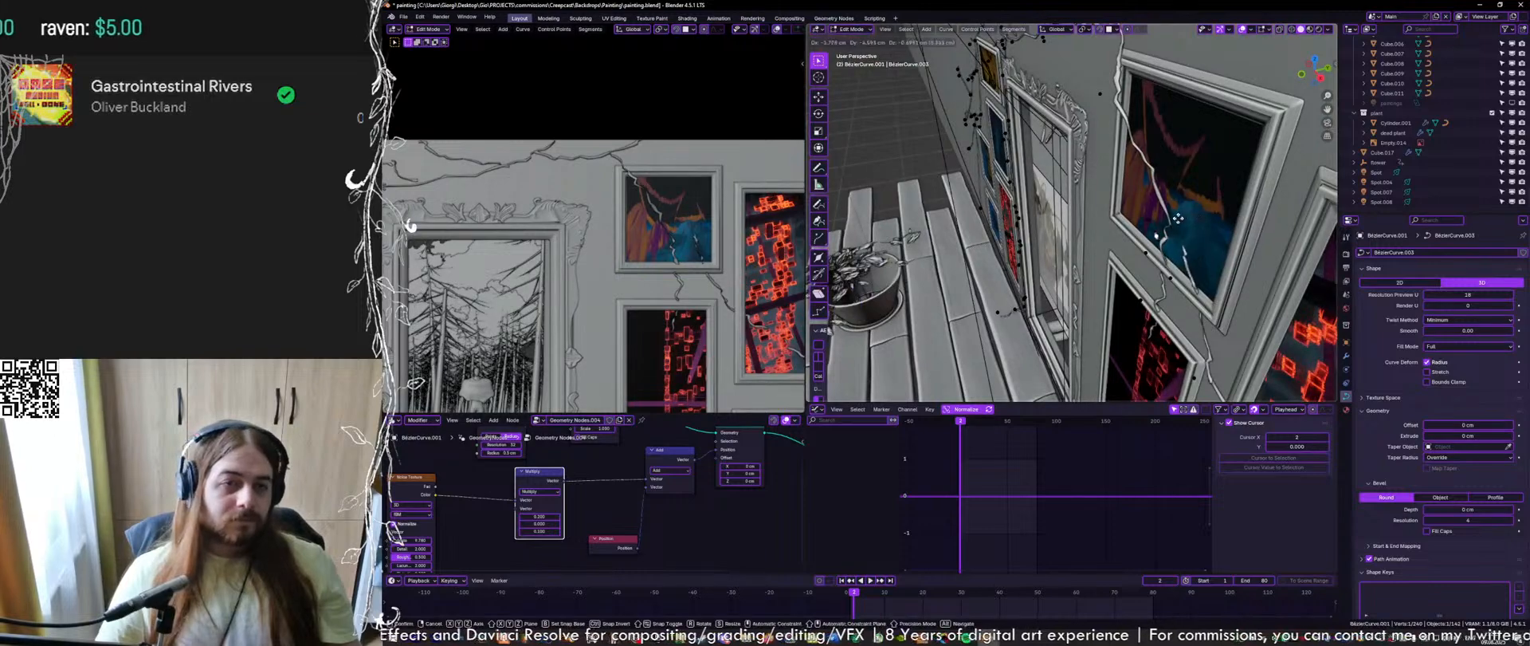
click(1179, 208)
middle_drag(1145, 146, 1140, 190)
middle_drag(1170, 258, 1210, 253)
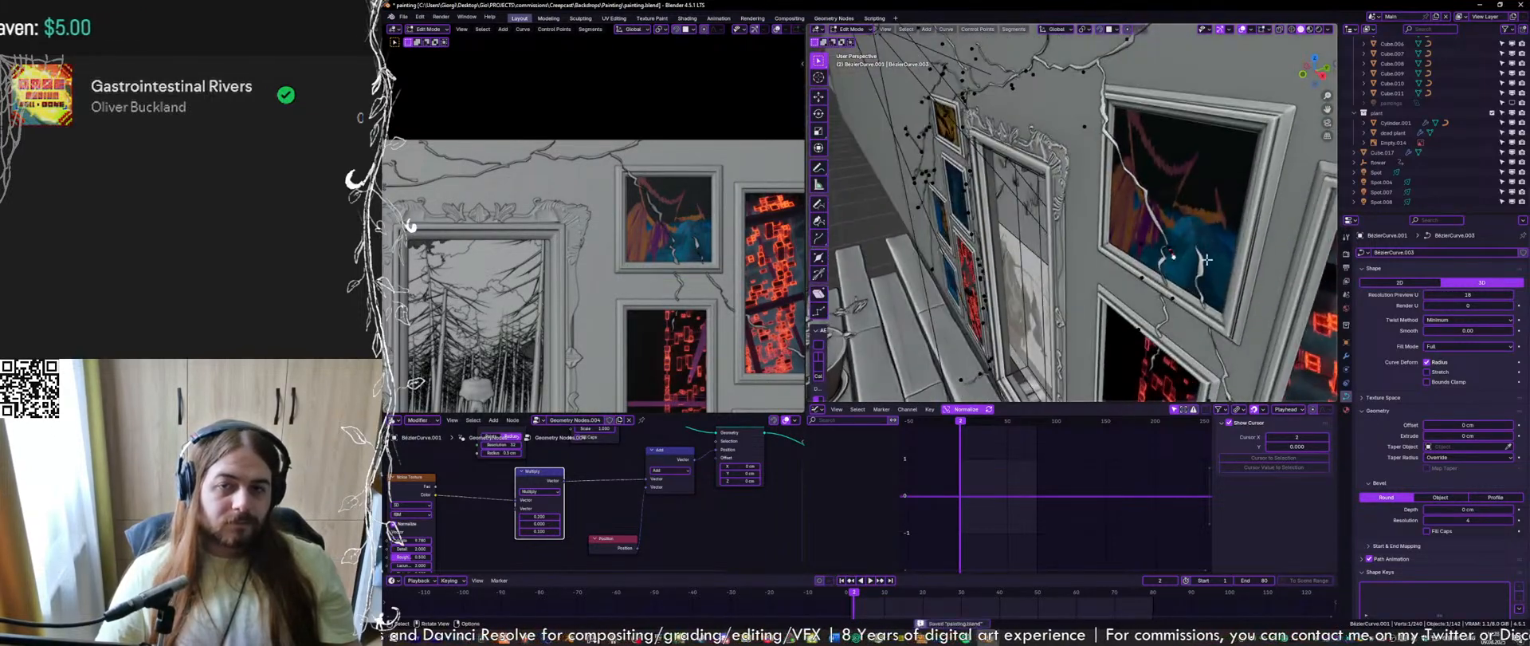
Examine the branch's control points around the upper right painting using X-ray display and the close-up camera view
click(1280, 30)
scroll(1193, 259, up, 5)
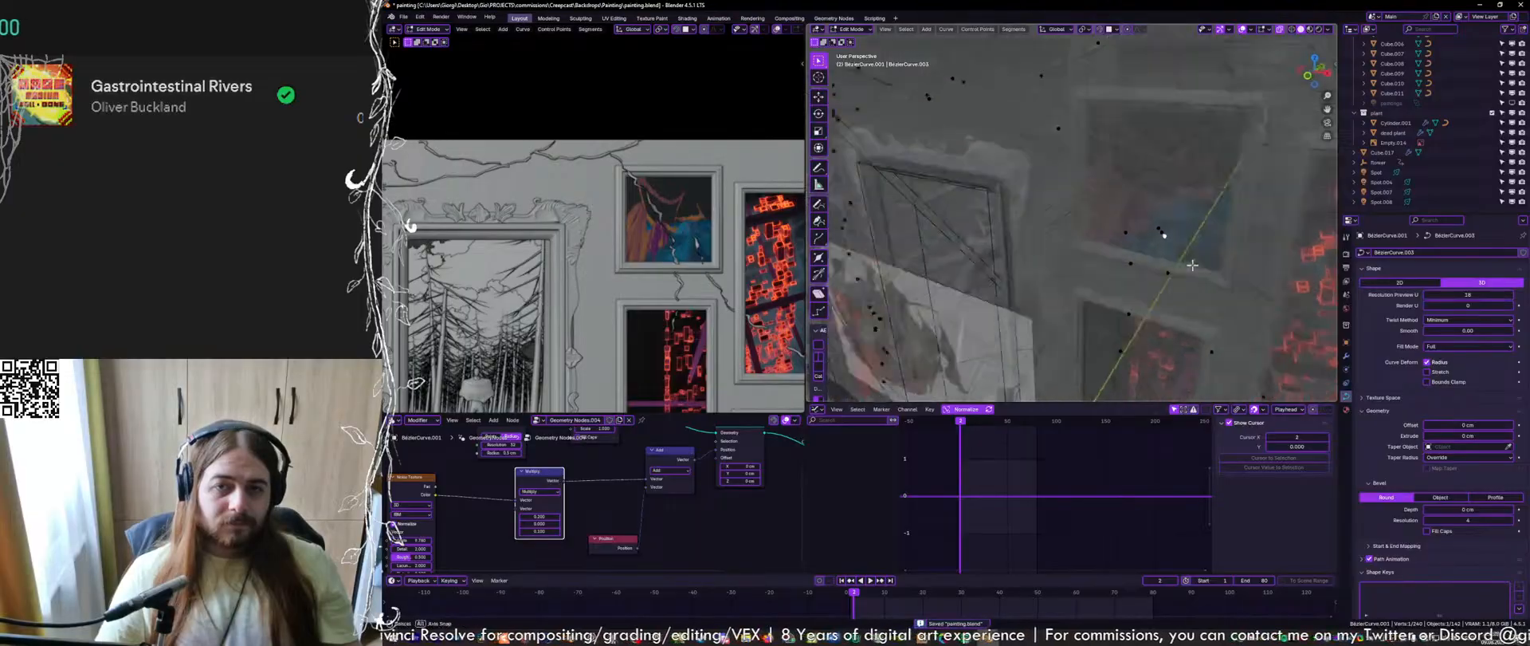
middle_drag(1192, 264, 1157, 251)
scroll(656, 206, up, 6)
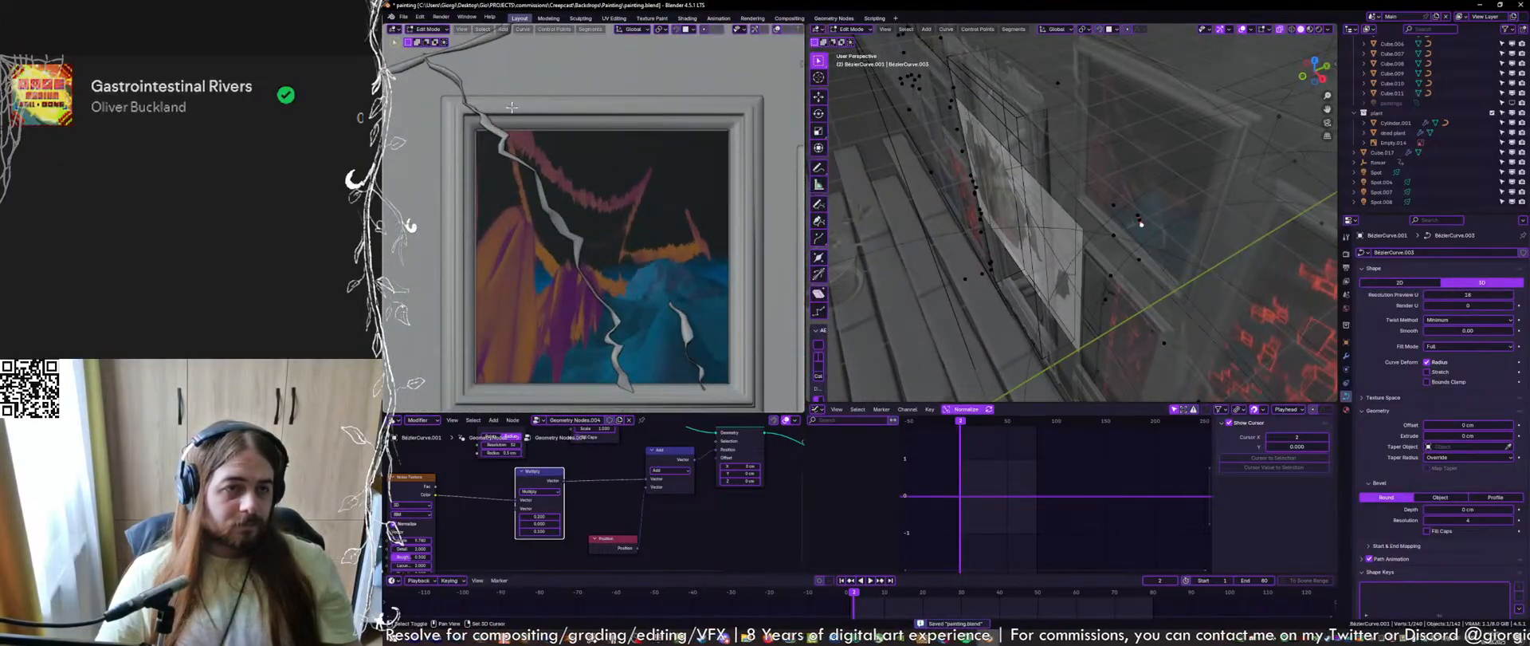
scroll(769, 35, down, 3)
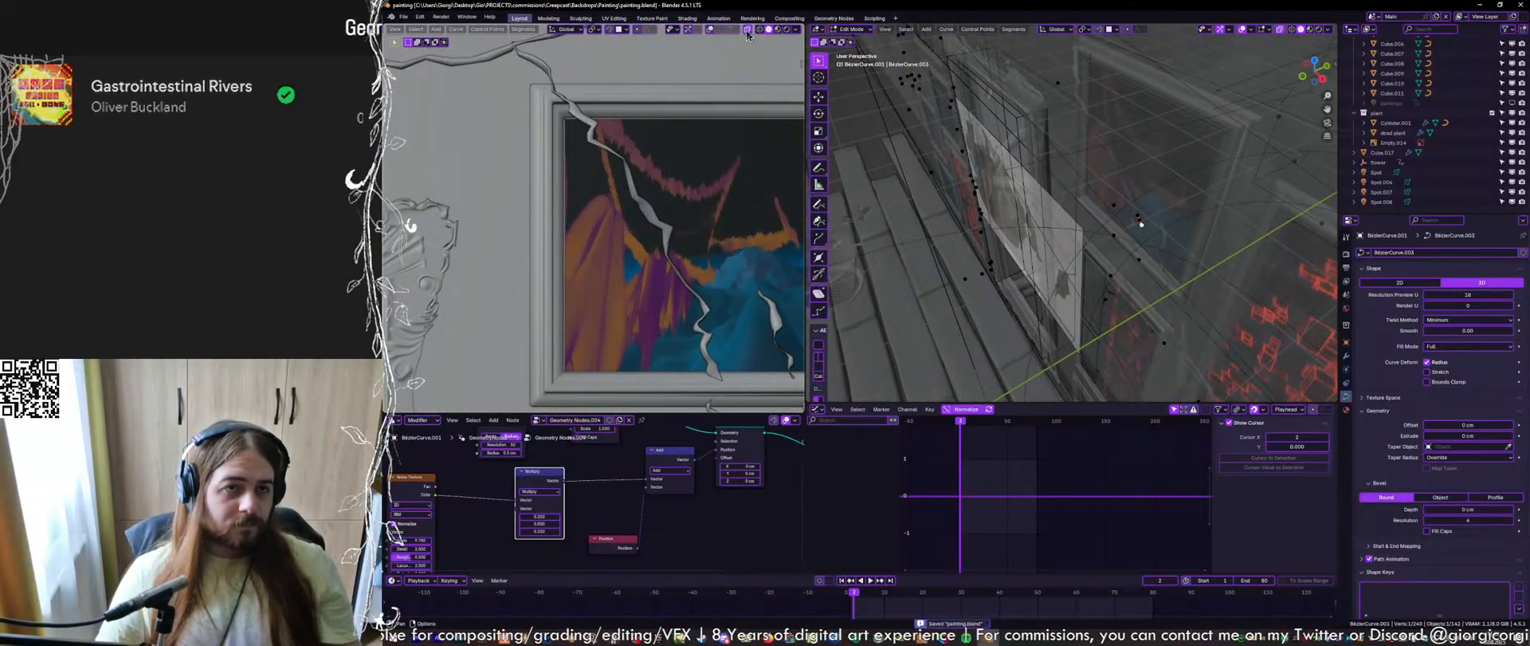
click(747, 30)
click(747, 30)
middle_drag(1116, 223, 1148, 209)
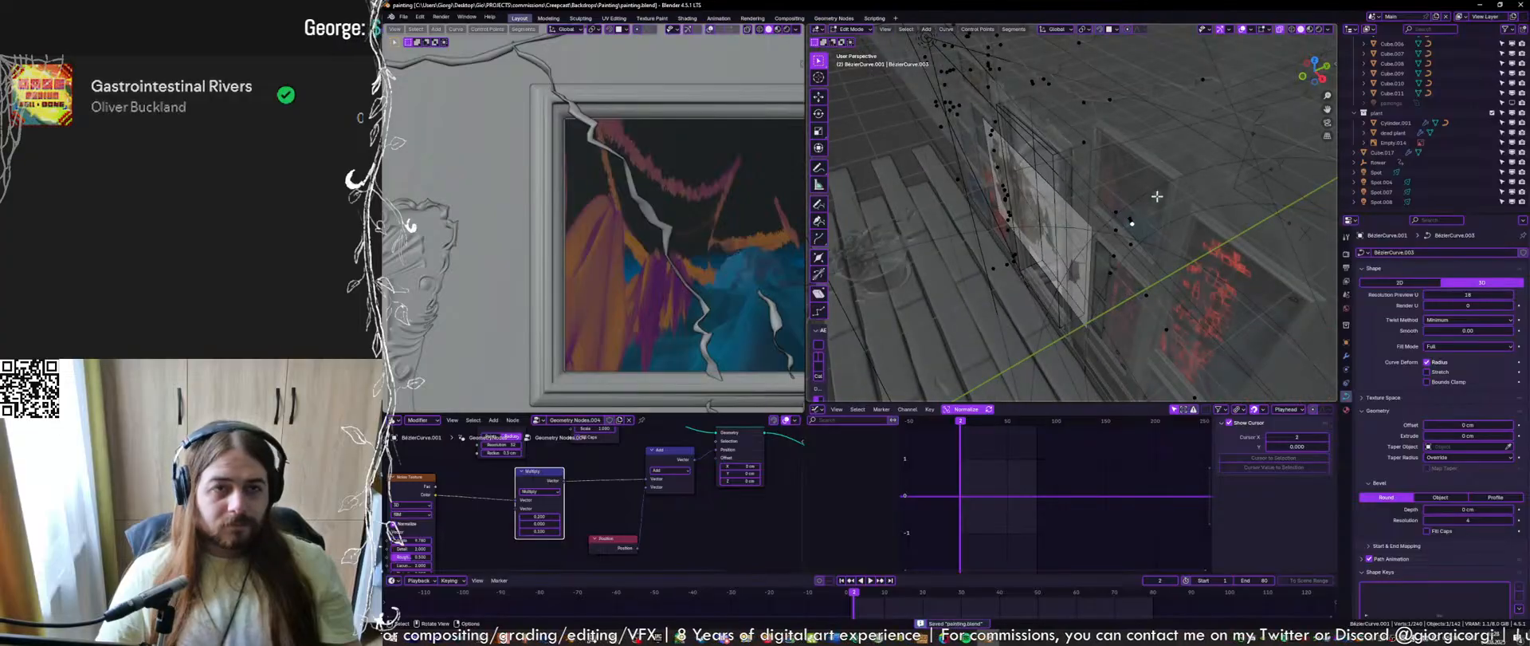
click(1278, 31)
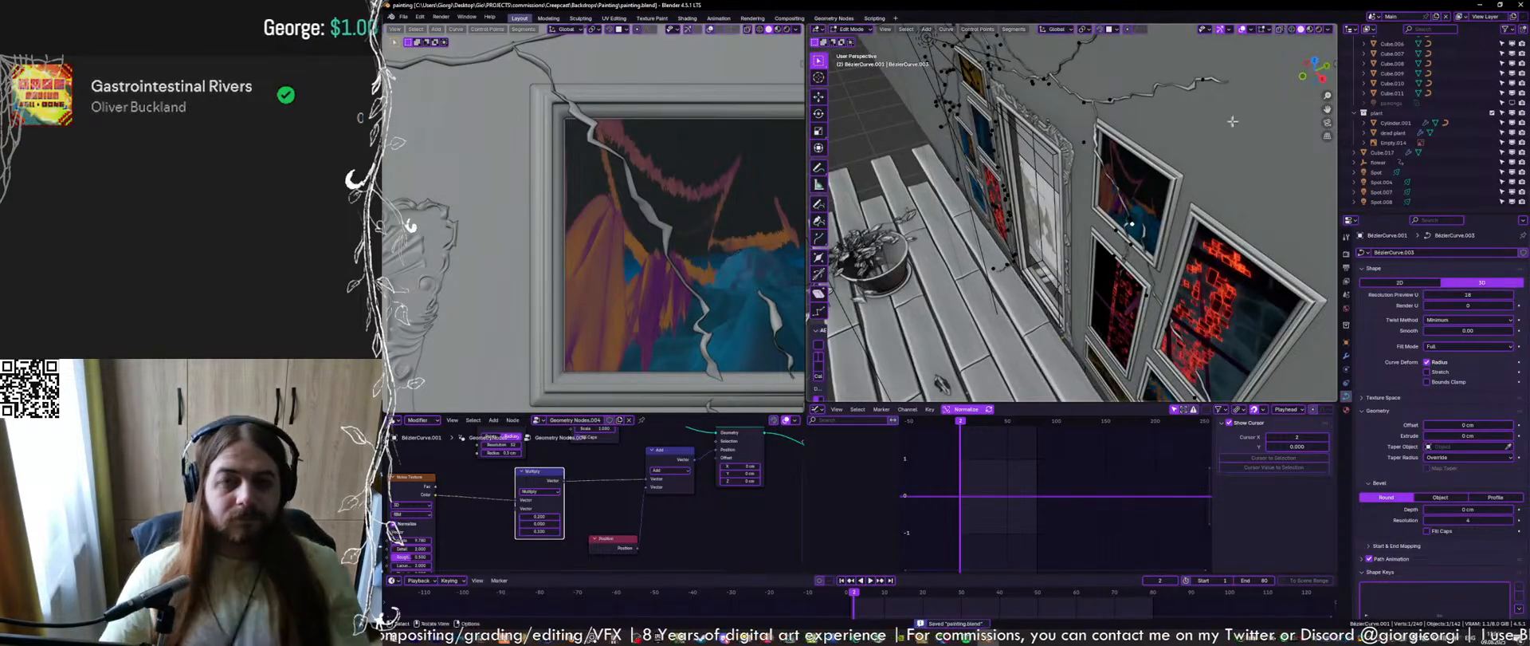
Move the control points below the upper right painting so the hanging branch passes in front of the frame's lower edge
scroll(708, 206, down, 3)
shift+middle_drag(717, 308, 624, 246)
scroll(624, 246, up, 2)
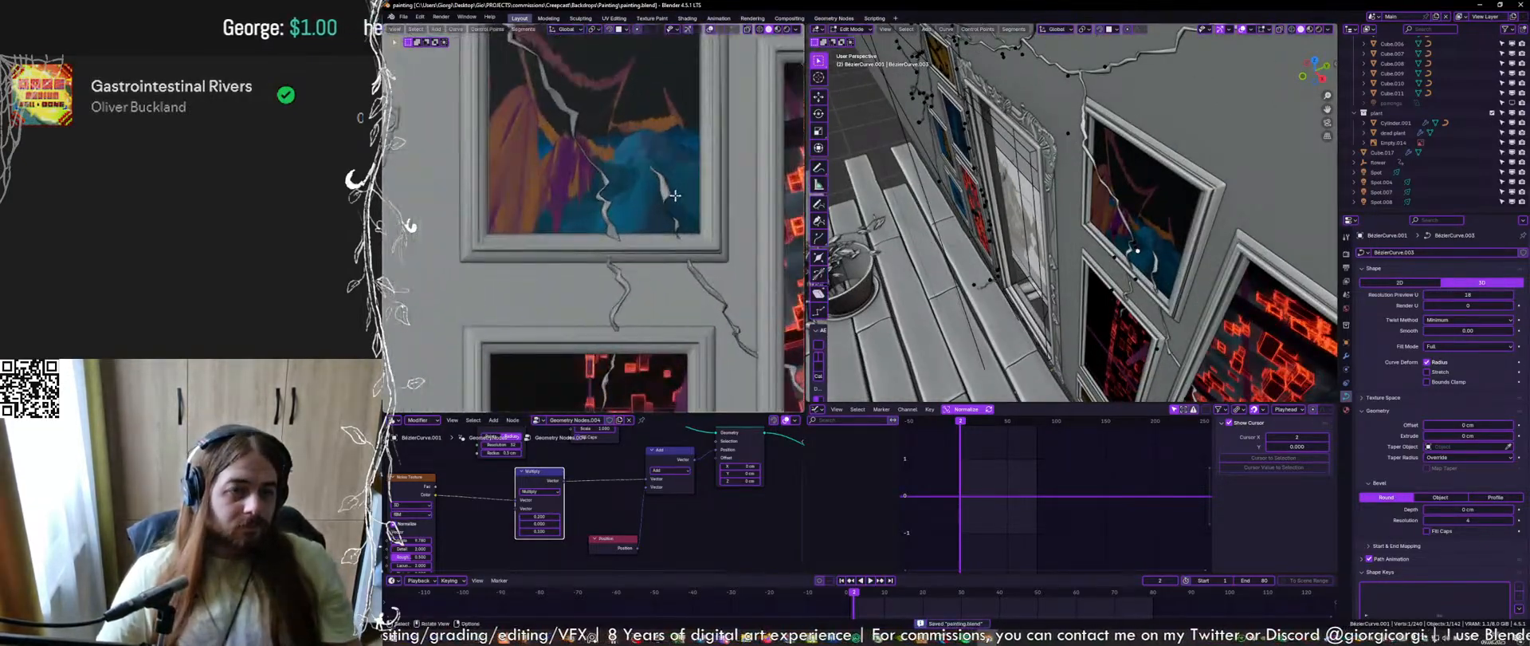
click(624, 246)
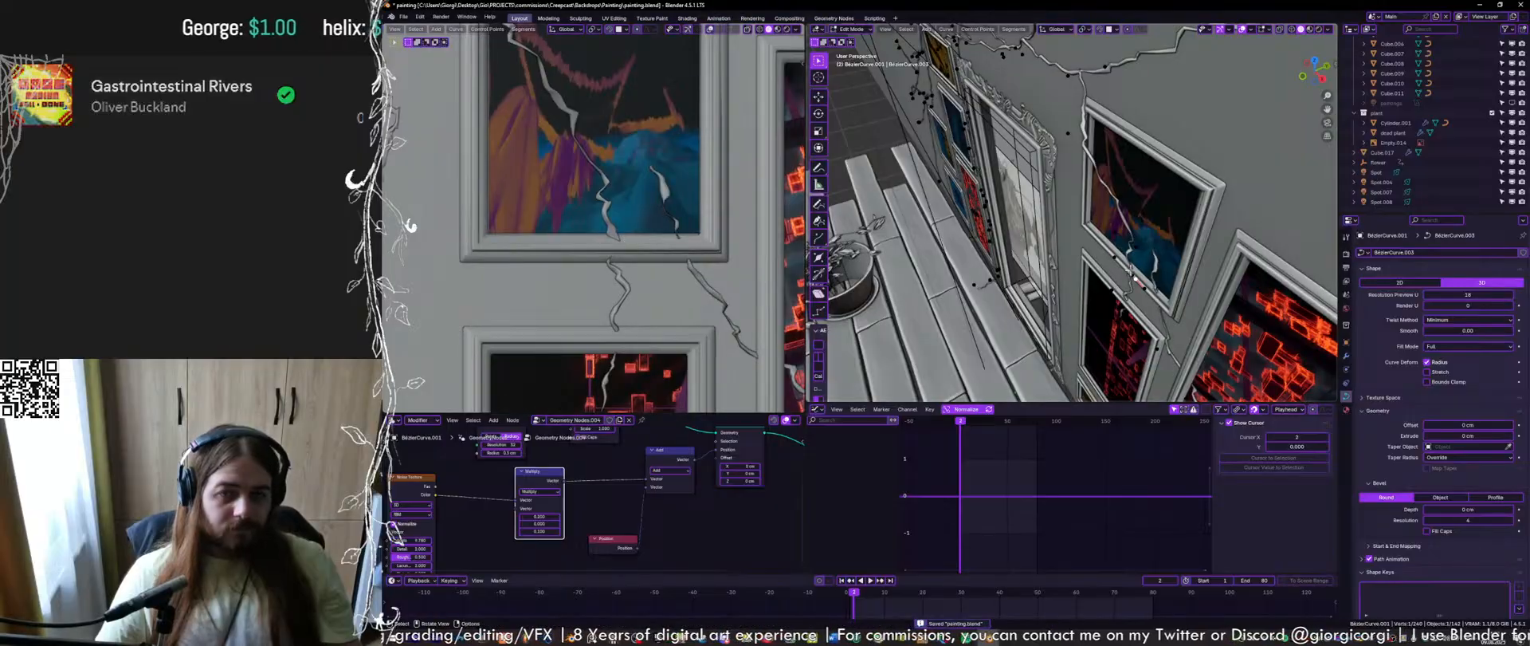
scroll(1117, 272, up, 3)
key(g)
key(x)
click(1124, 271)
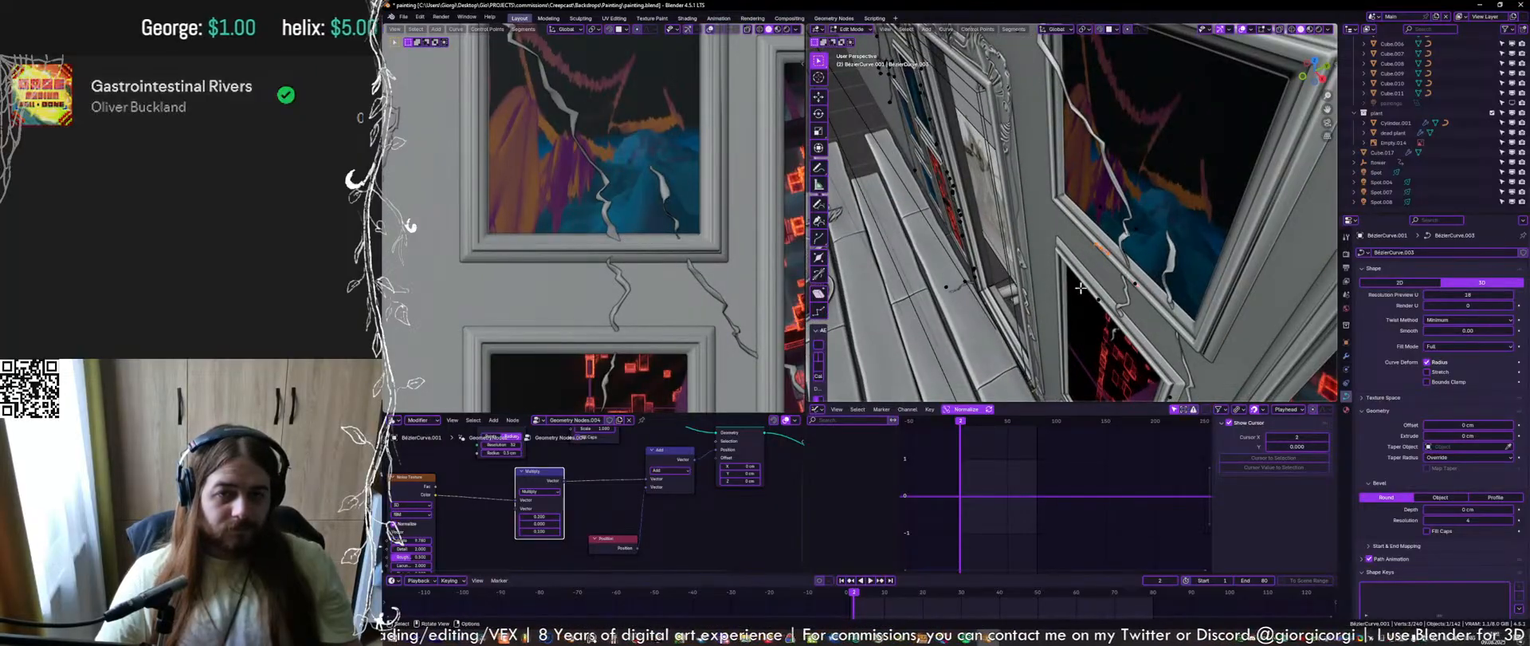
key(g)
click(1164, 269)
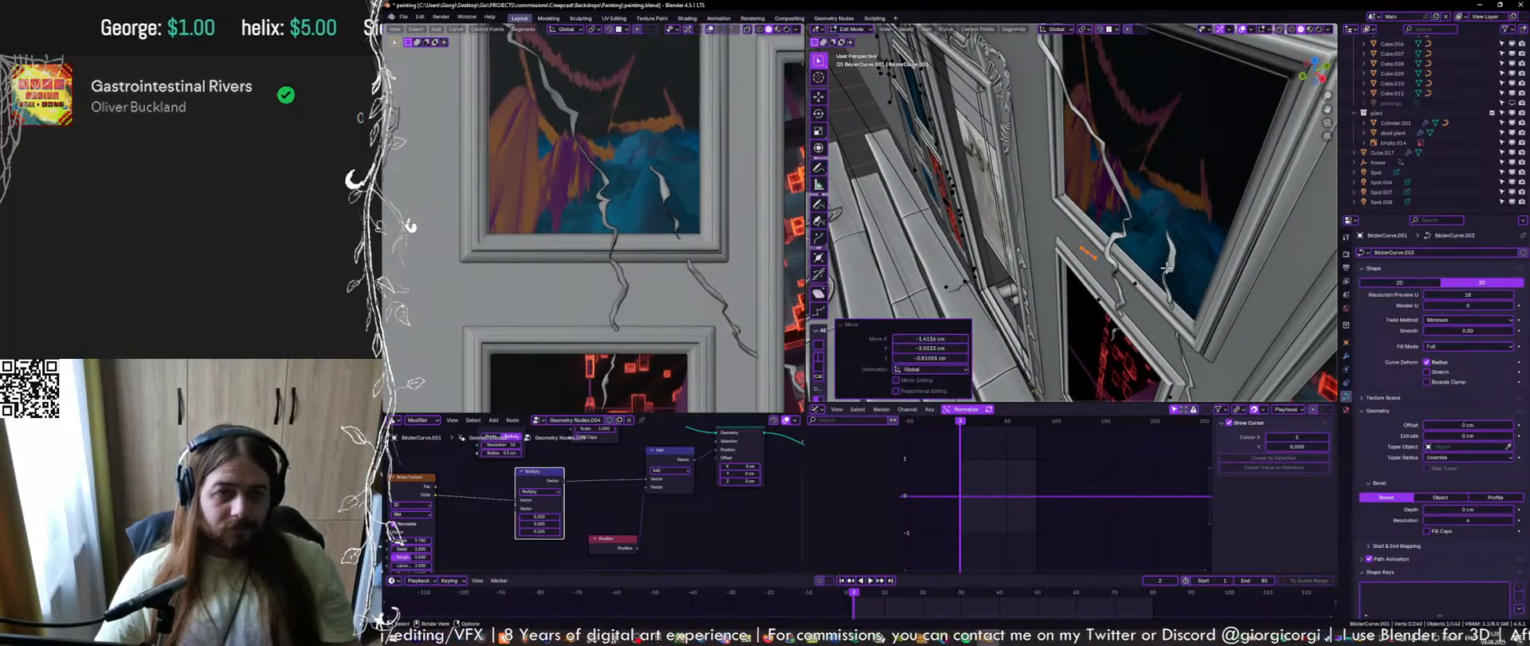
Pull the second branch's upper control points forward over the upper right painting and its lower frame edge
key(g)
click(1160, 227)
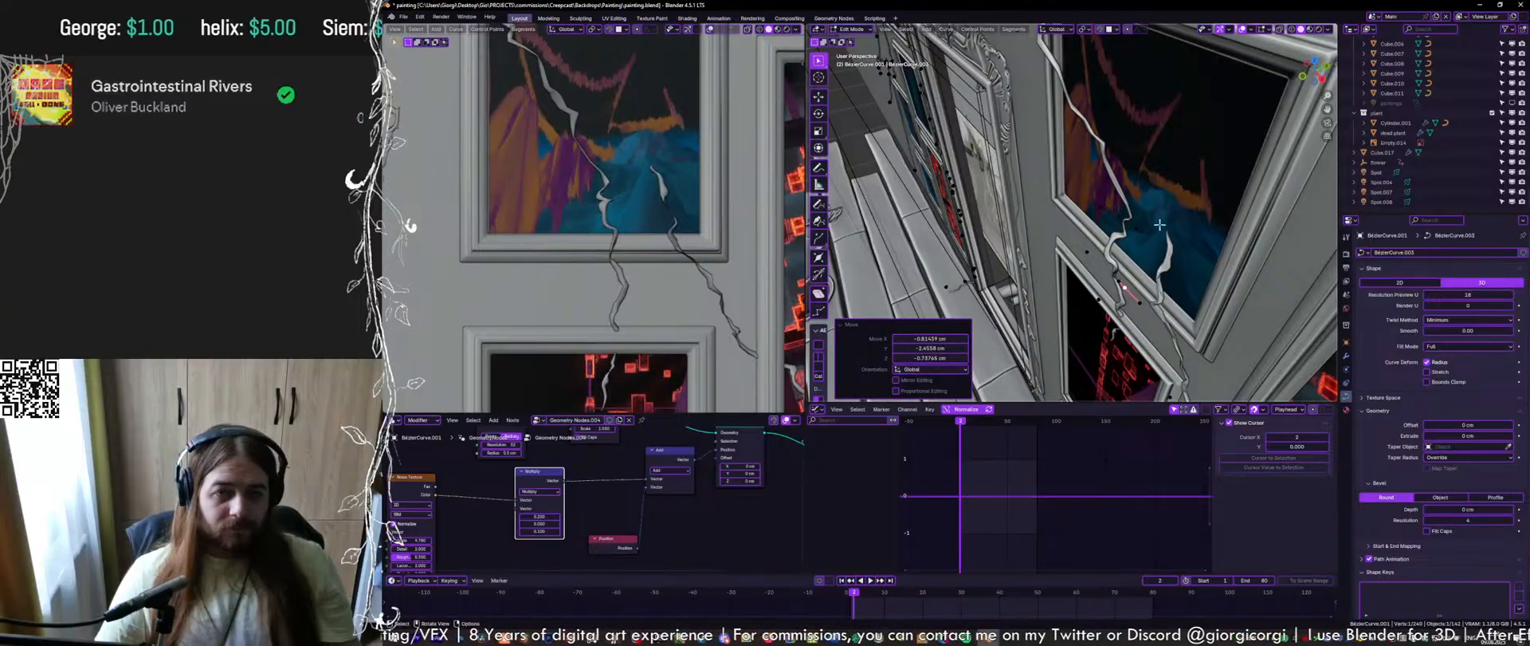
click(1183, 209)
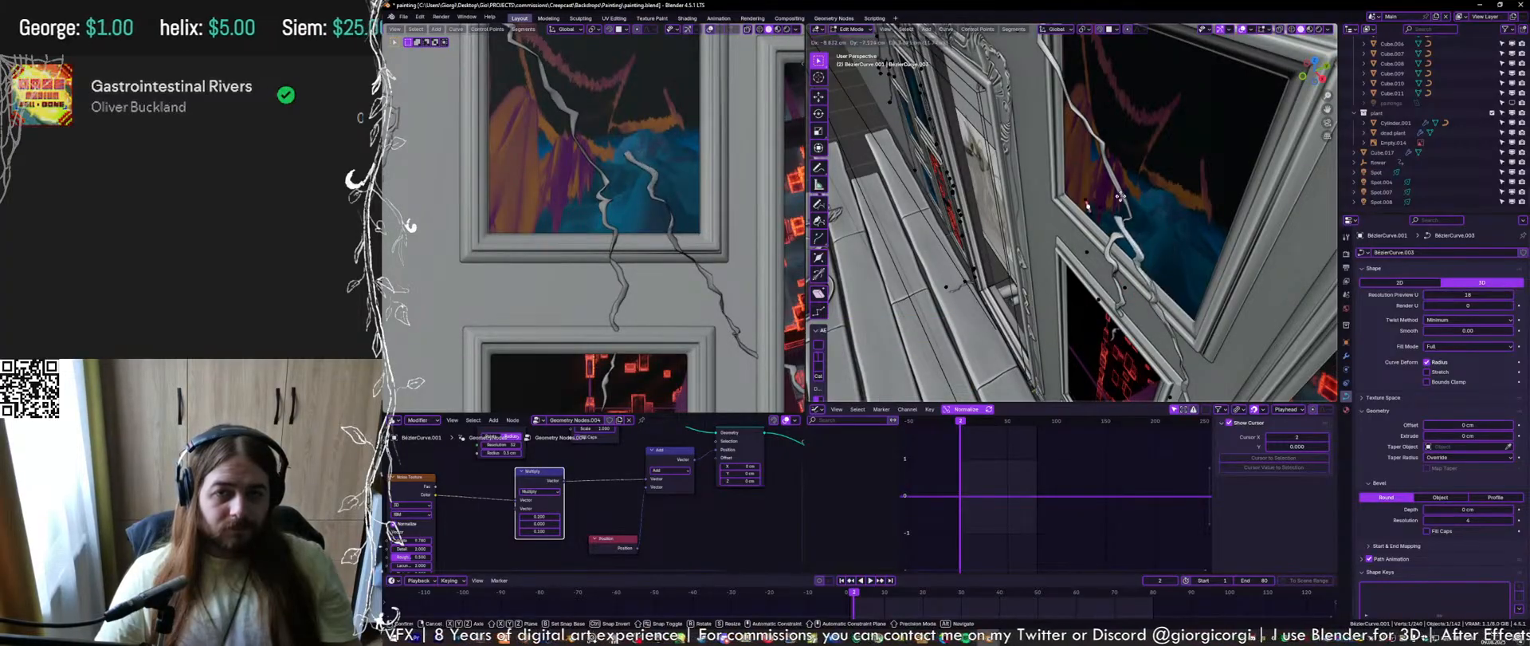
click(1152, 222)
Adjust the second branch's start so it joins the main branch over the upper right painting, and save the file
middle_drag(1152, 221, 1064, 196)
key(g)
click(1179, 154)
key(g)
click(1140, 163)
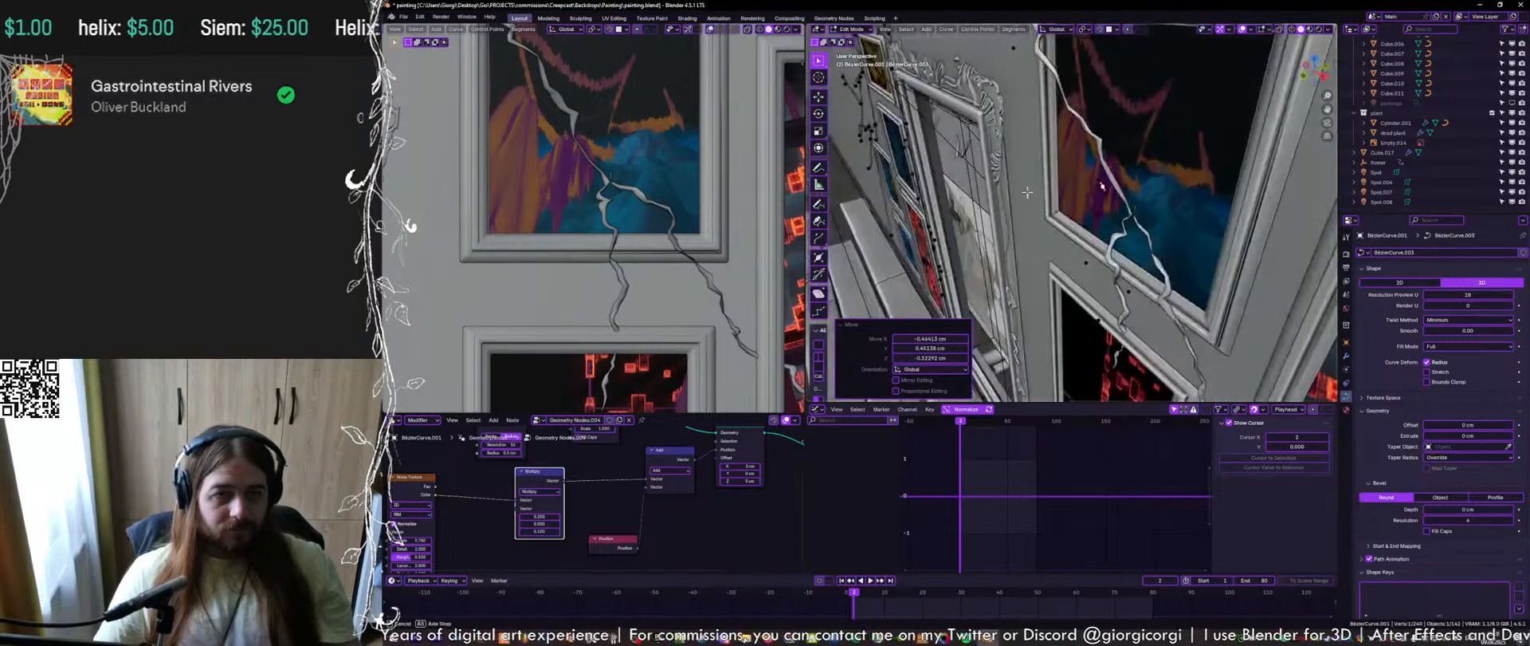
key(g)
click(1056, 198)
scroll(698, 206, down, 6)
scroll(700, 212, up, 3)
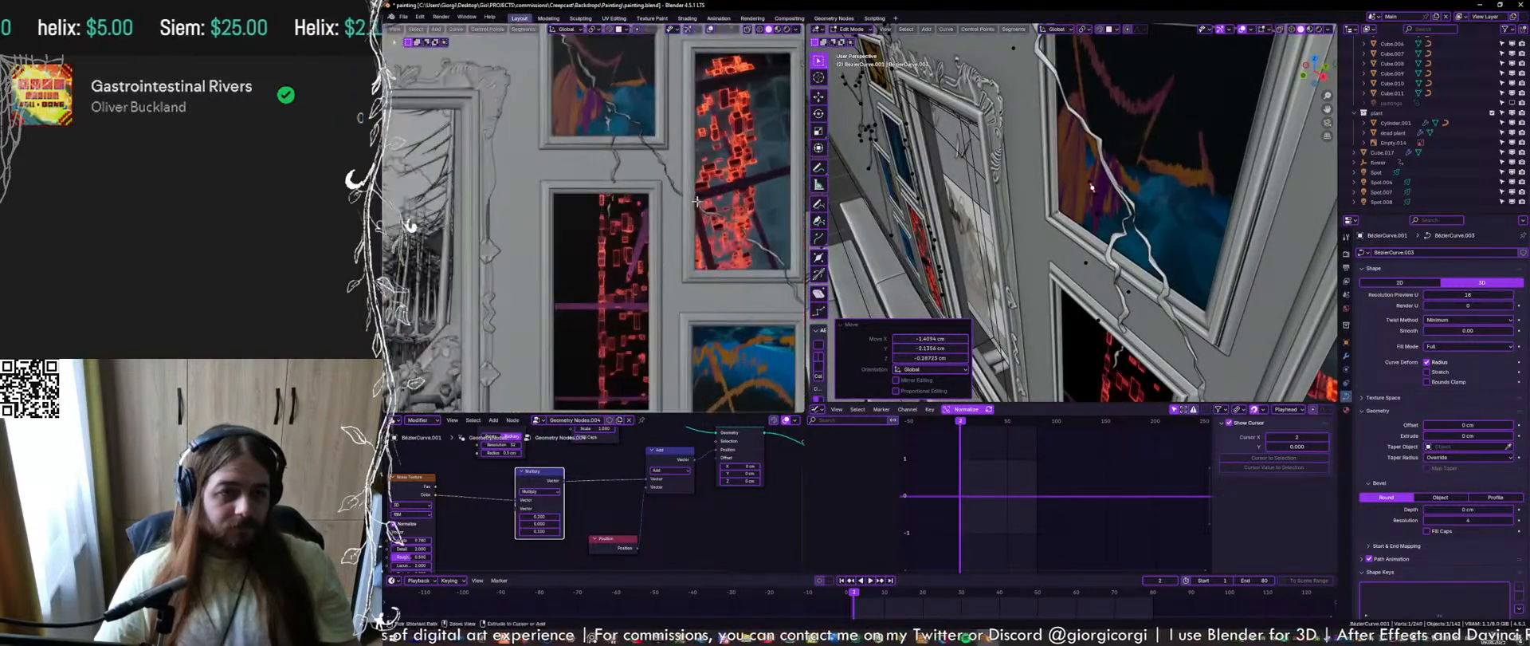
key(ctrl+s)
Move the long branch's control point forward at the tall red painting's frame edge, and save the file
middle_drag(1100, 216, 1174, 230)
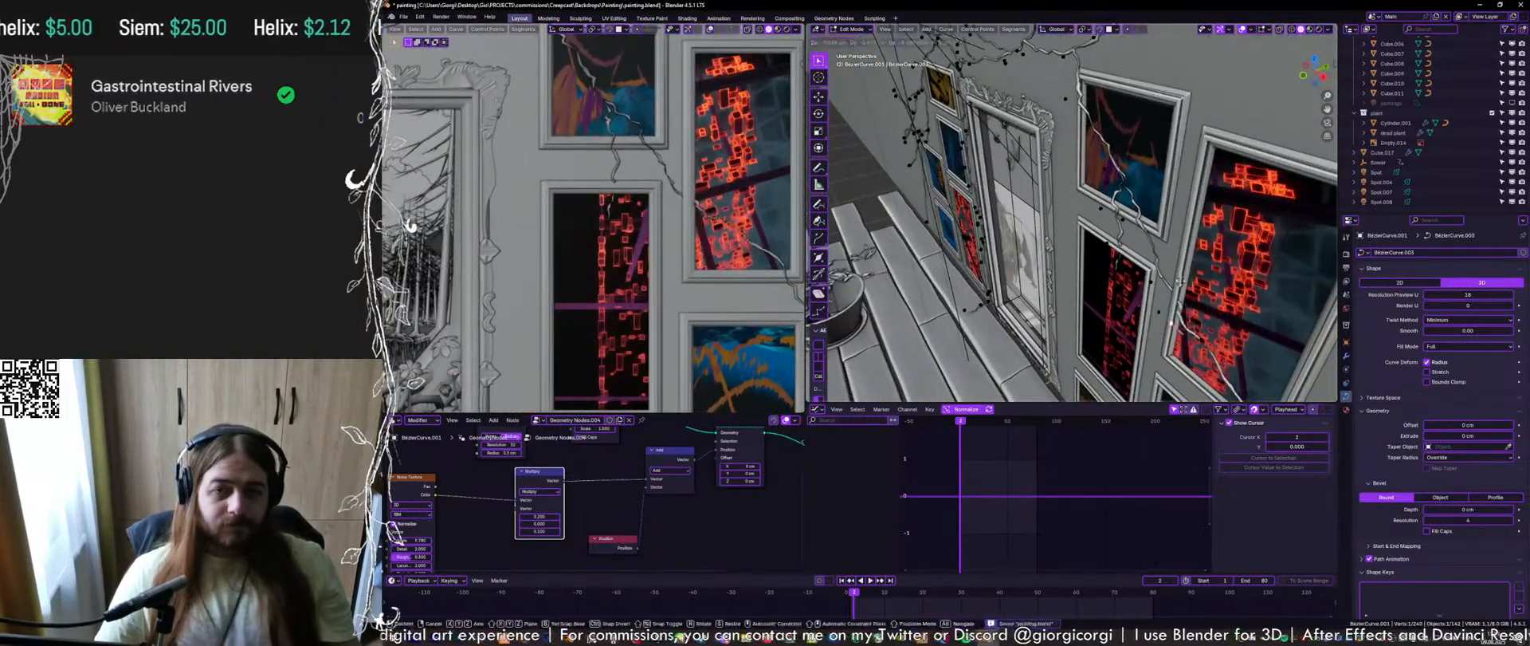
mouse_move(1184, 323)
middle_down()
mouse_move(1150, 274)
mouse_move(1157, 213)
middle_up()
click(1168, 281)
click(1160, 275)
key(g)
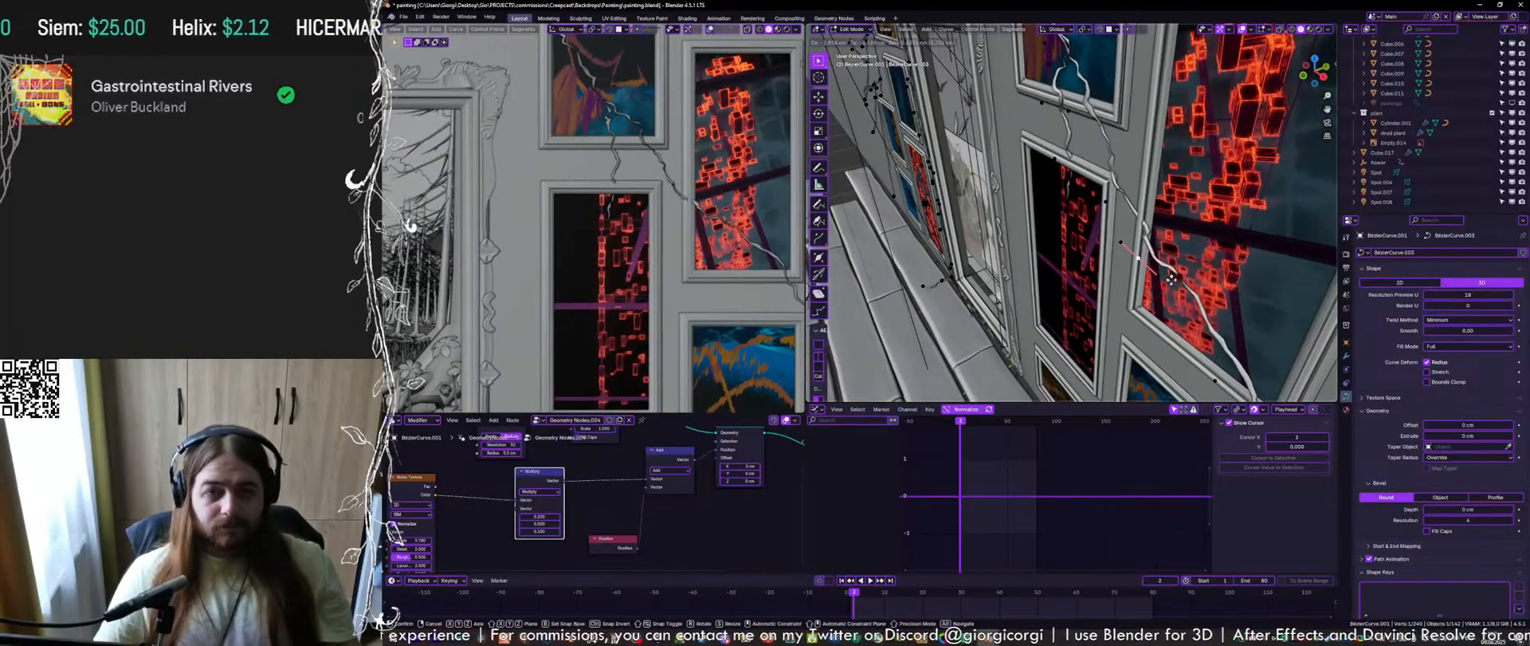
click(1158, 280)
scroll(701, 239, down, 3)
shift+middle_drag(740, 255, 678, 217)
scroll(705, 221, up, 5)
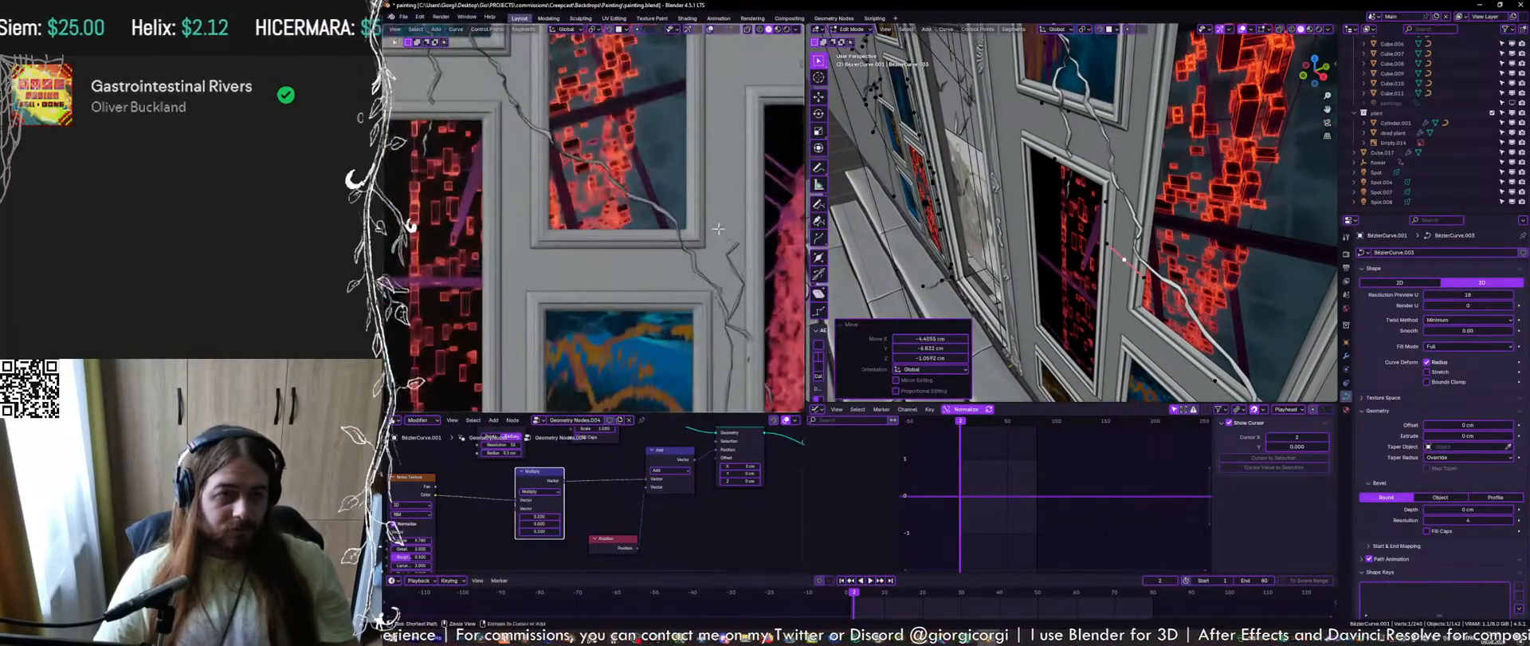
key(ctrl+s)
Move the long branch's control point near the blue and orange painting out in front of the frame
shift+middle_drag(765, 351, 684, 219)
scroll(695, 225, down, 2)
click(663, 280)
scroll(1164, 251, down, 4)
mouse_move(1162, 249)
middle_down()
mouse_move(1186, 274)
mouse_move(1161, 258)
middle_up()
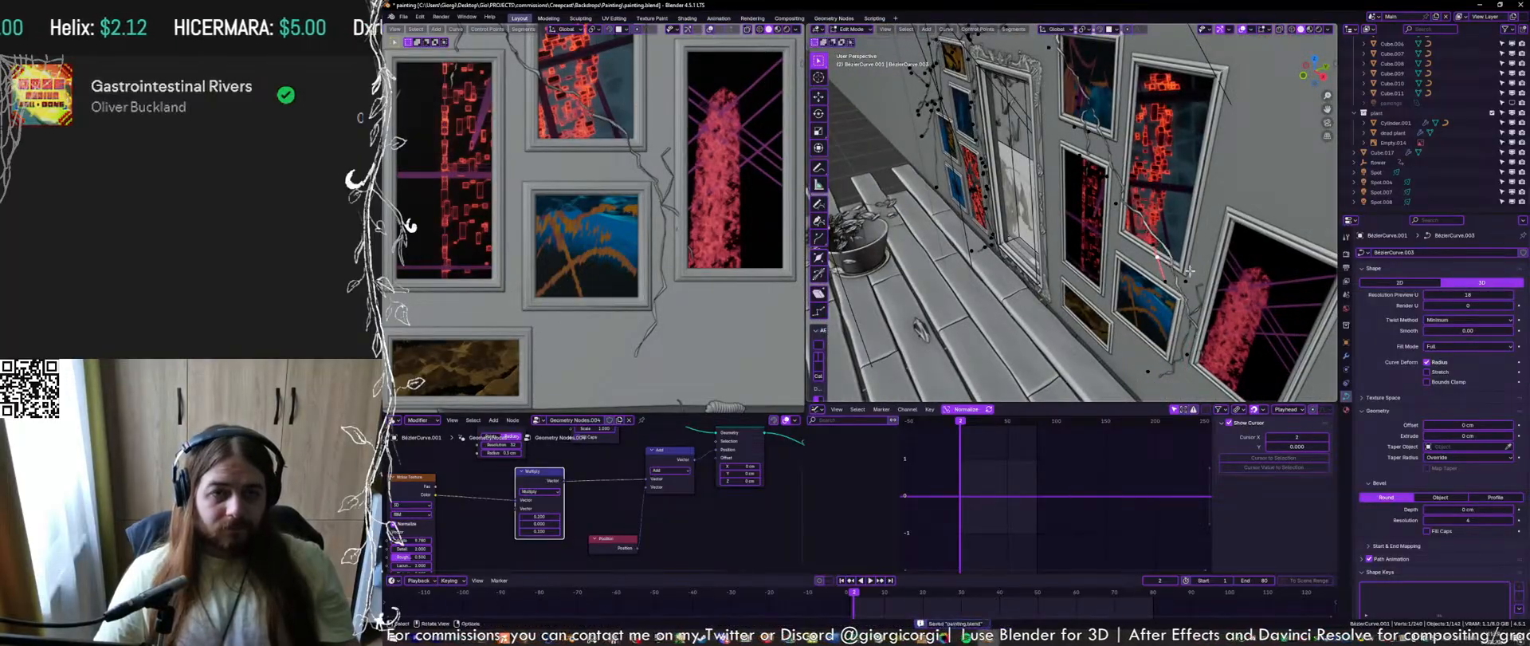
key(g)
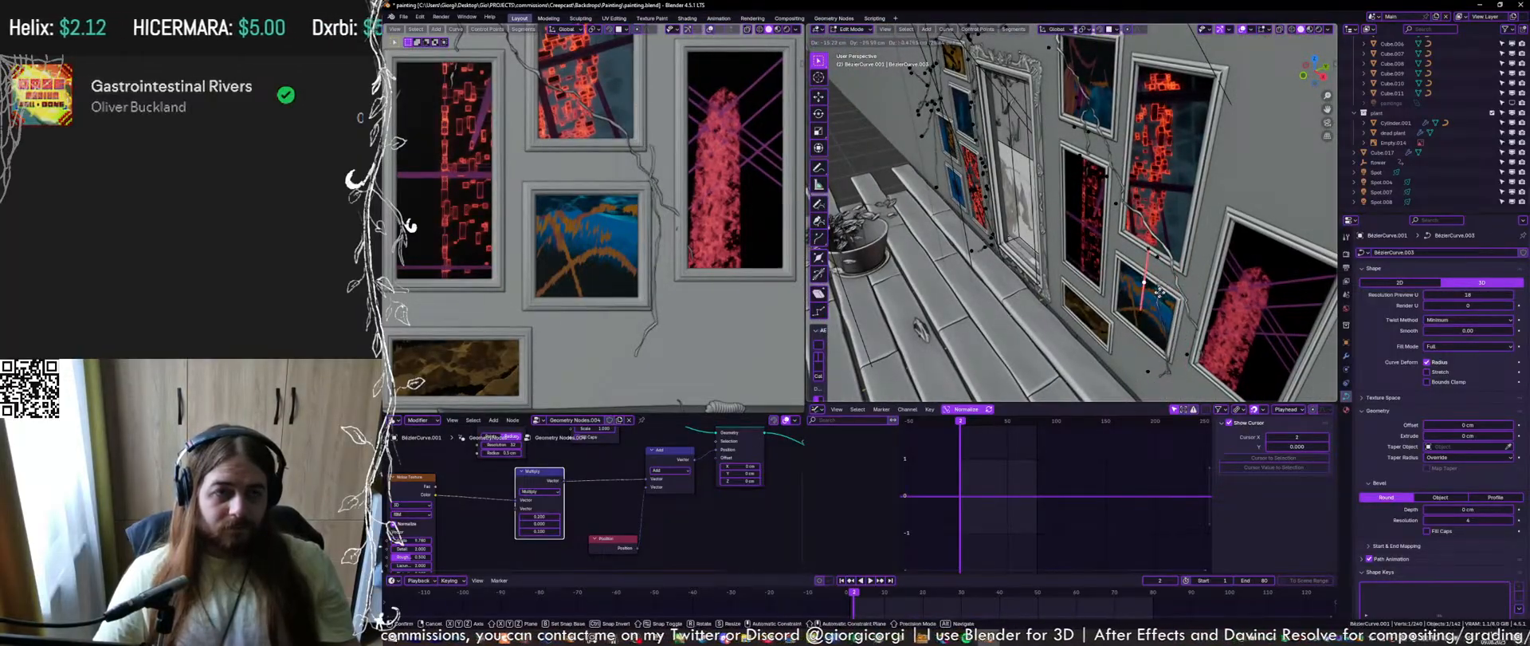
click(1136, 292)
Reposition the branch control points between the blue and orange painting and the pink painting in front of the wall
mouse_move(1136, 293)
middle_down()
mouse_move(1128, 274)
mouse_move(1219, 239)
mouse_move(1155, 228)
mouse_move(1175, 187)
mouse_move(1145, 305)
middle_up()
key(g)
click(1148, 268)
key(g)
click(1191, 217)
key(g)
click(1146, 173)
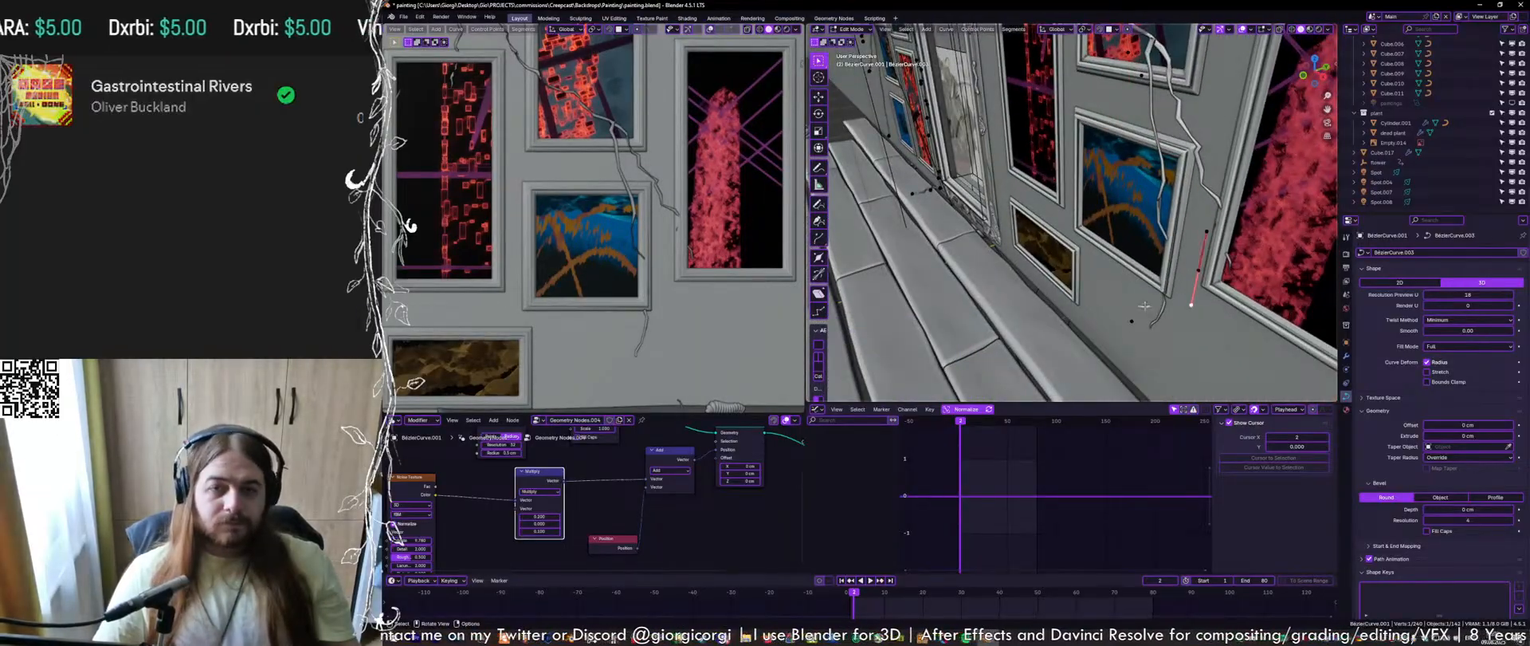
Move the control point near the branch's lower end beside the pink painting's frame, and save the file
click(1181, 263)
ctrl+middle_drag(717, 144, 715, 176)
key(ctrl+s)
click(1198, 269)
middle_drag(1198, 269, 1217, 242)
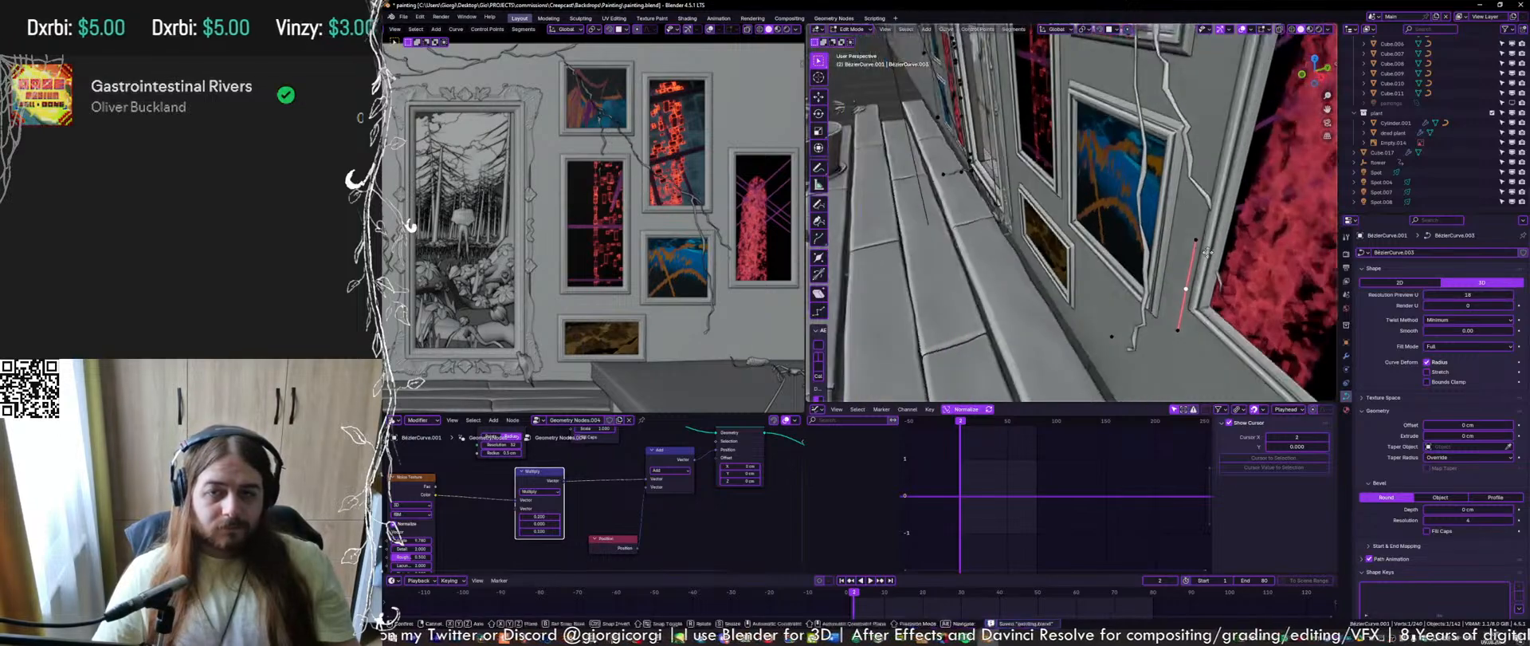
key(g)
click(1199, 263)
key(ctrl+s)
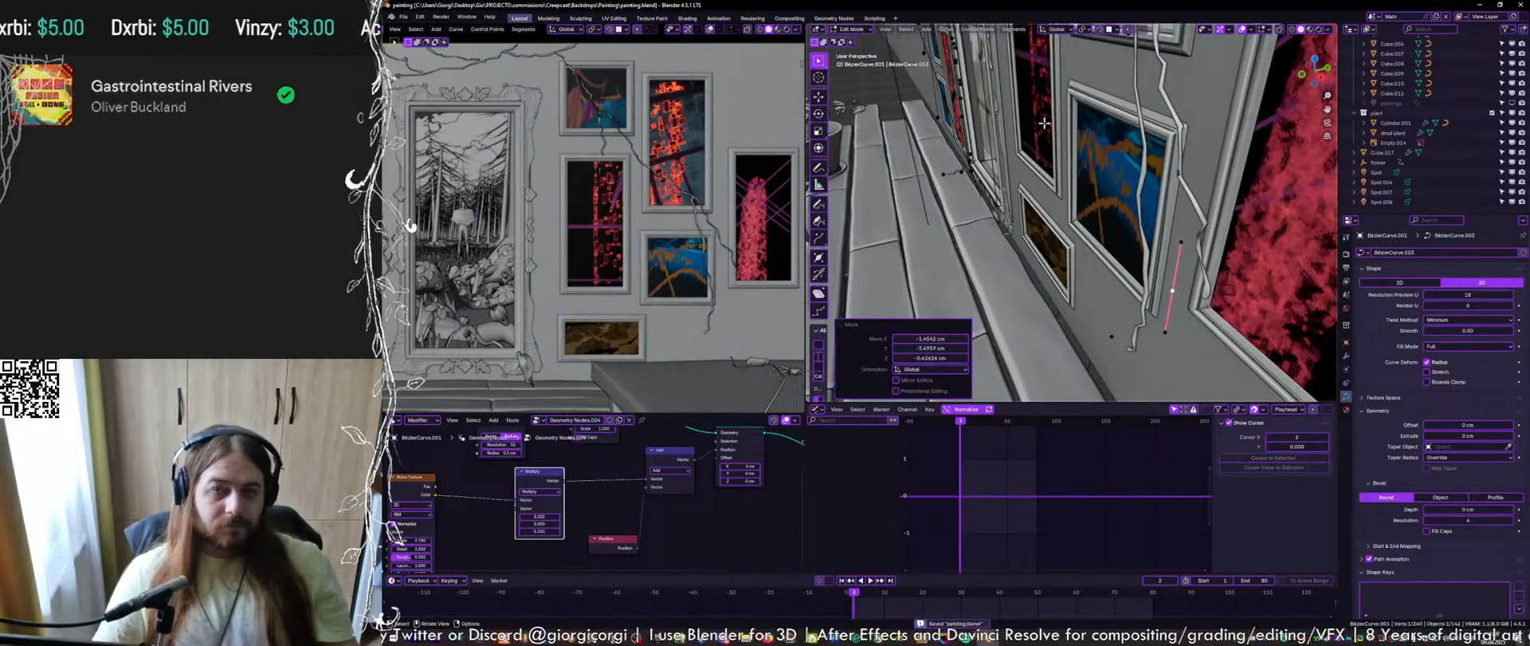
Move the branch tip over the upper left yellow painting along Y by about -2.6 cm, and save the file
ctrl+middle_drag(711, 204, 709, 263)
ctrl+middle_drag(522, 212, 534, 124)
mouse_move(535, 123)
shift+middle_down()
mouse_move(622, 172)
mouse_move(676, 175)
mouse_move(684, 211)
shift+middle_up()
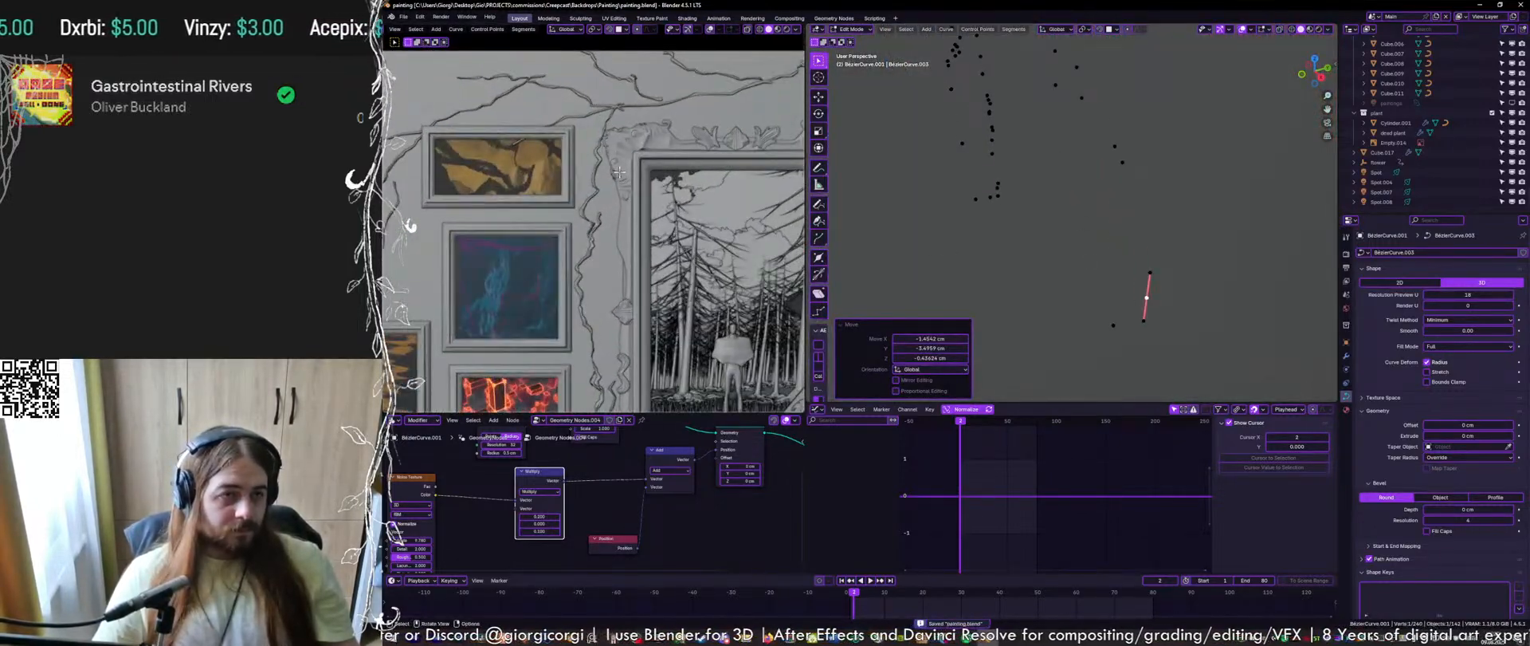
ctrl+middle_drag(684, 211, 614, 175)
click(615, 174)
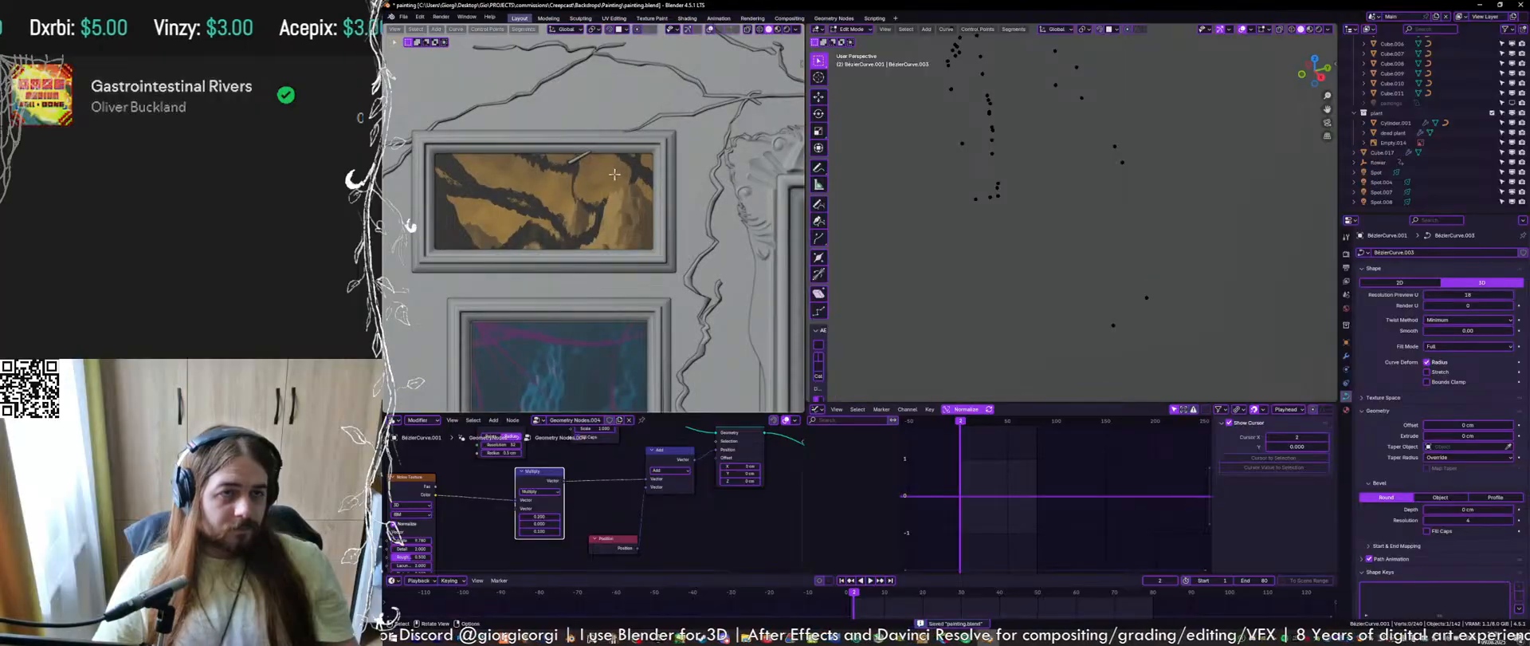
middle_drag(1268, 193, 981, 180)
key(g)
key(y)
right_click(648, 199)
key(g)
key(y)
click(979, 177)
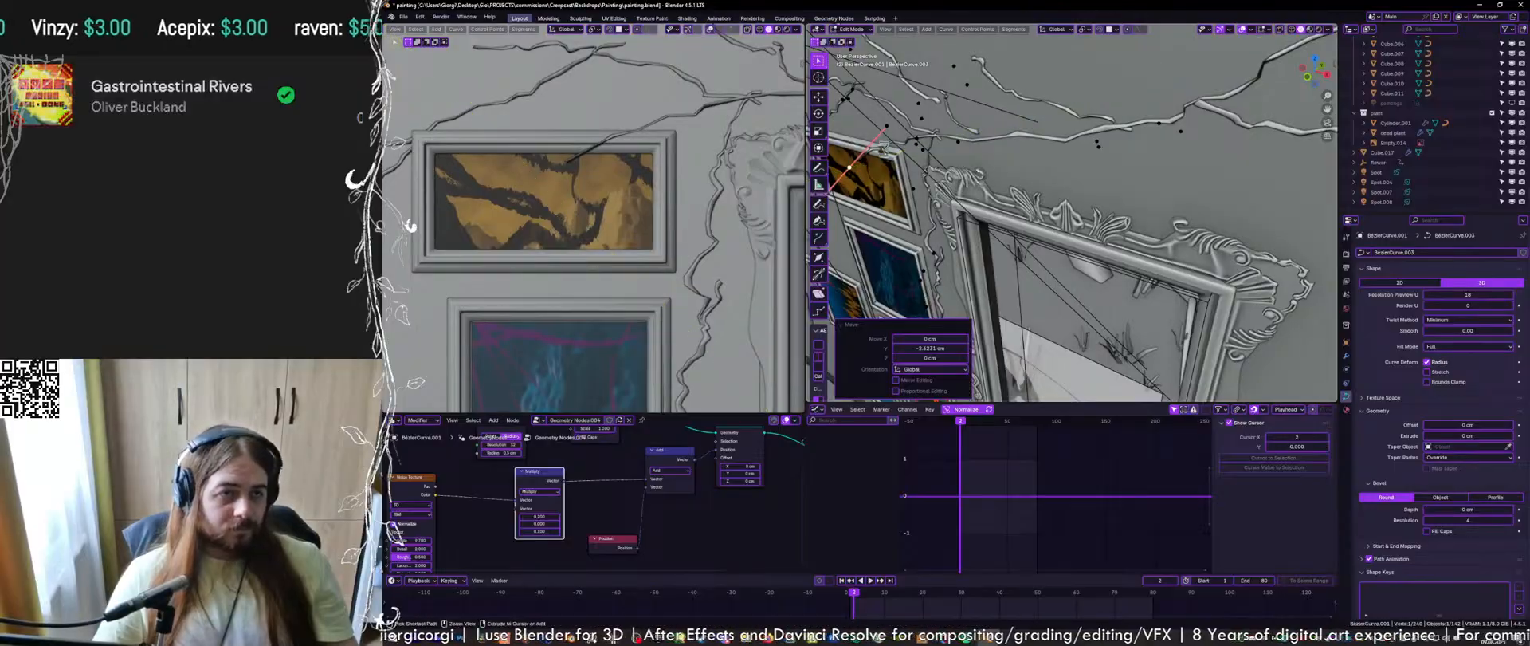
scroll(576, 141, down, 4)
key(ctrl+s)
Return to Object Mode and change the camera view's viewport shading to preview the whole backdrop
scroll(650, 170, down, 3)
key(Tab)
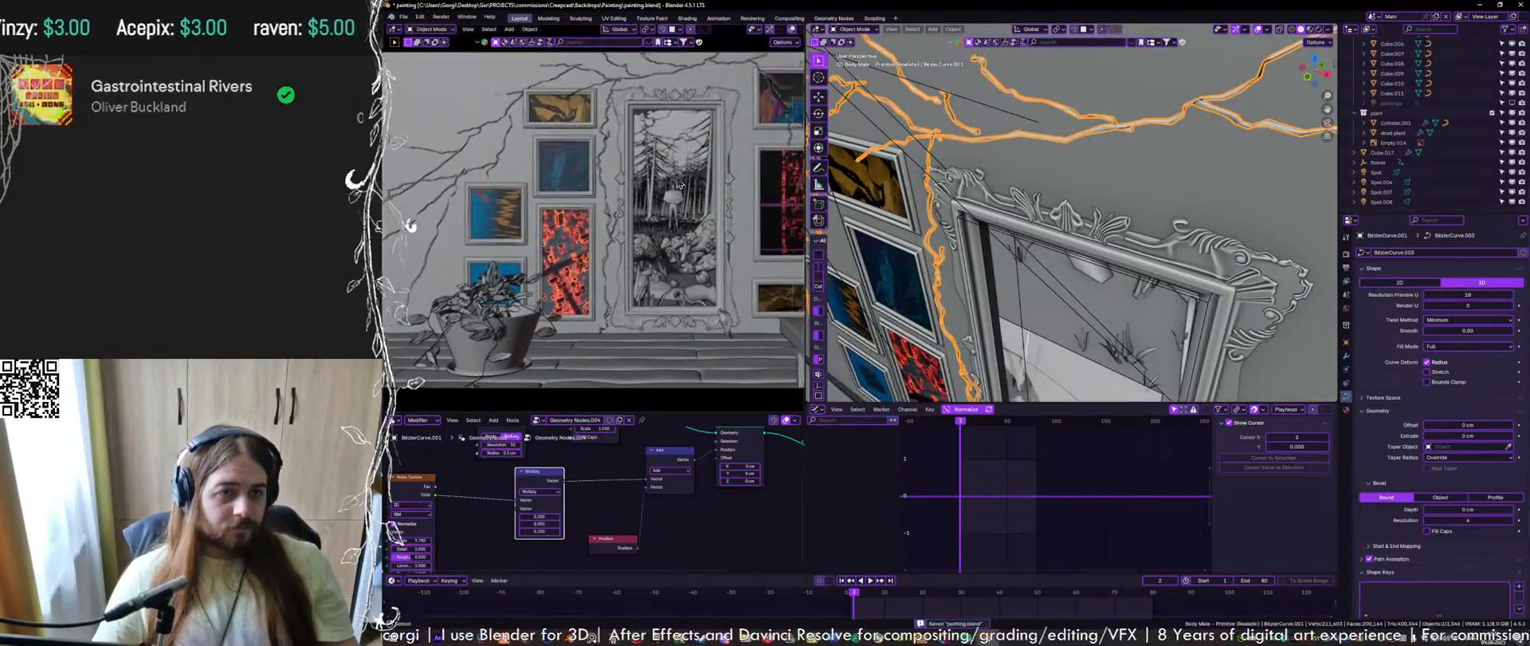
scroll(641, 195, down, 3)
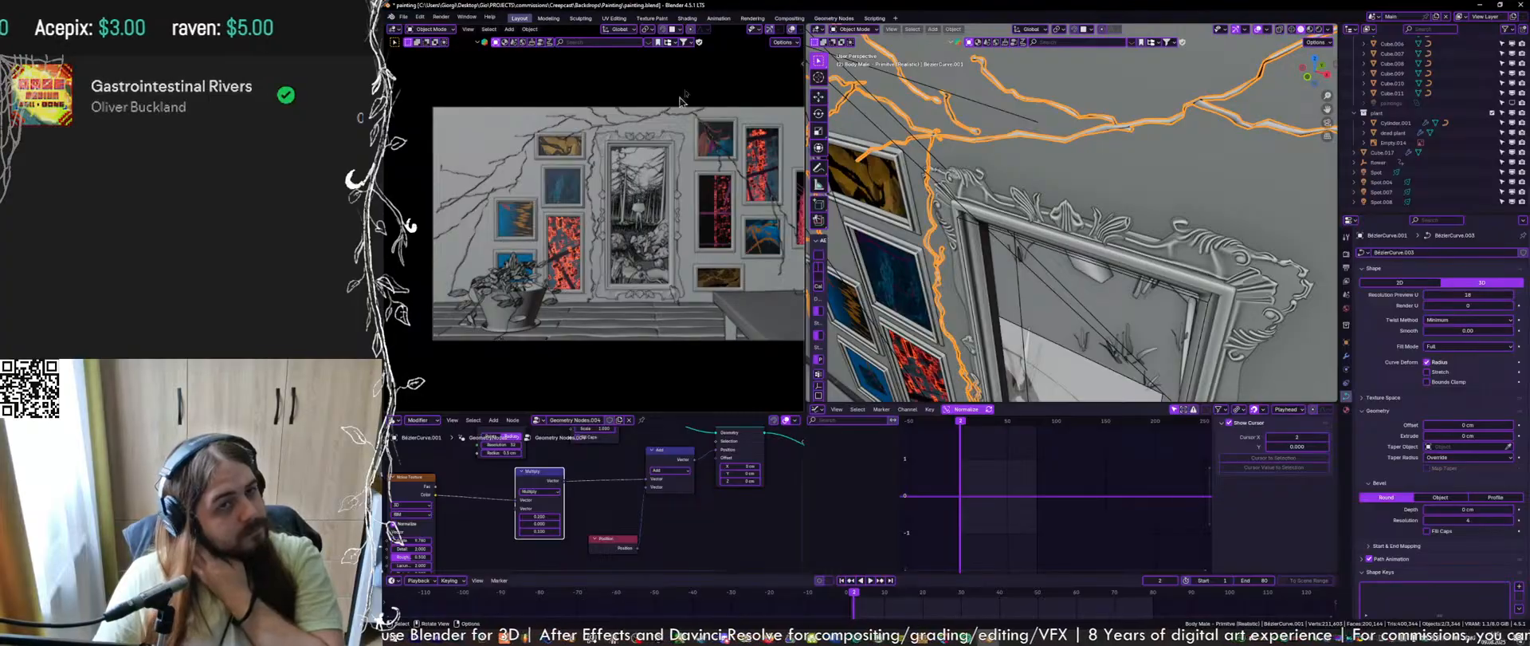
click(774, 29)
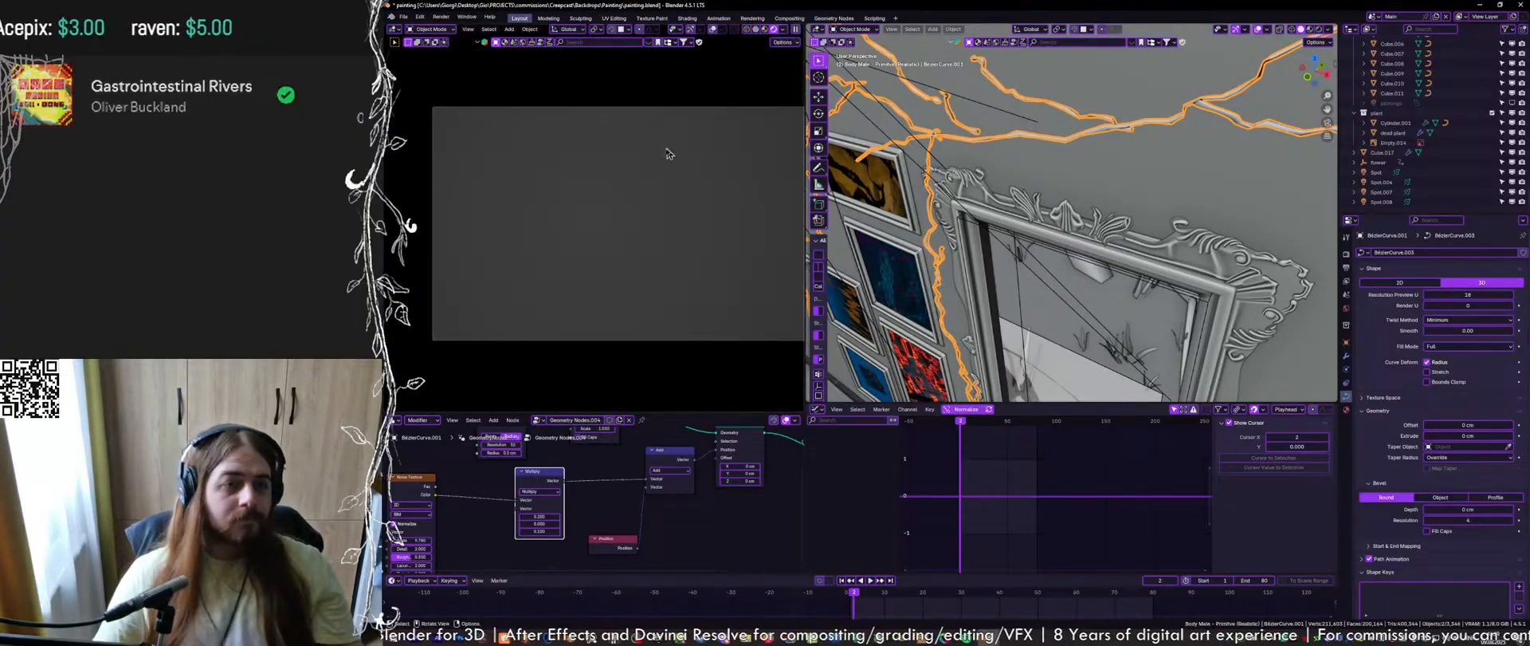
Save the file and show the room wall's material nodes in the Shader Editor
key(ctrl+s)
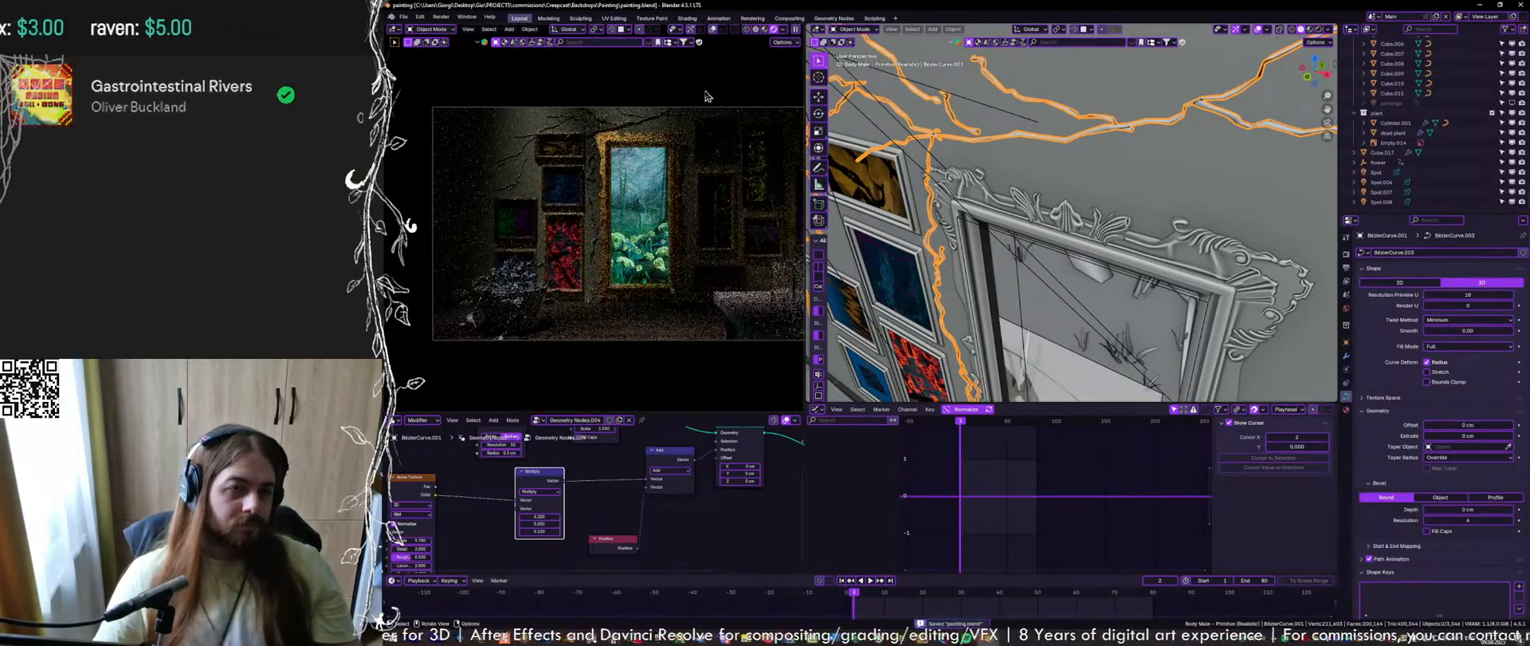
scroll(1191, 135, down, 4)
click(1190, 138)
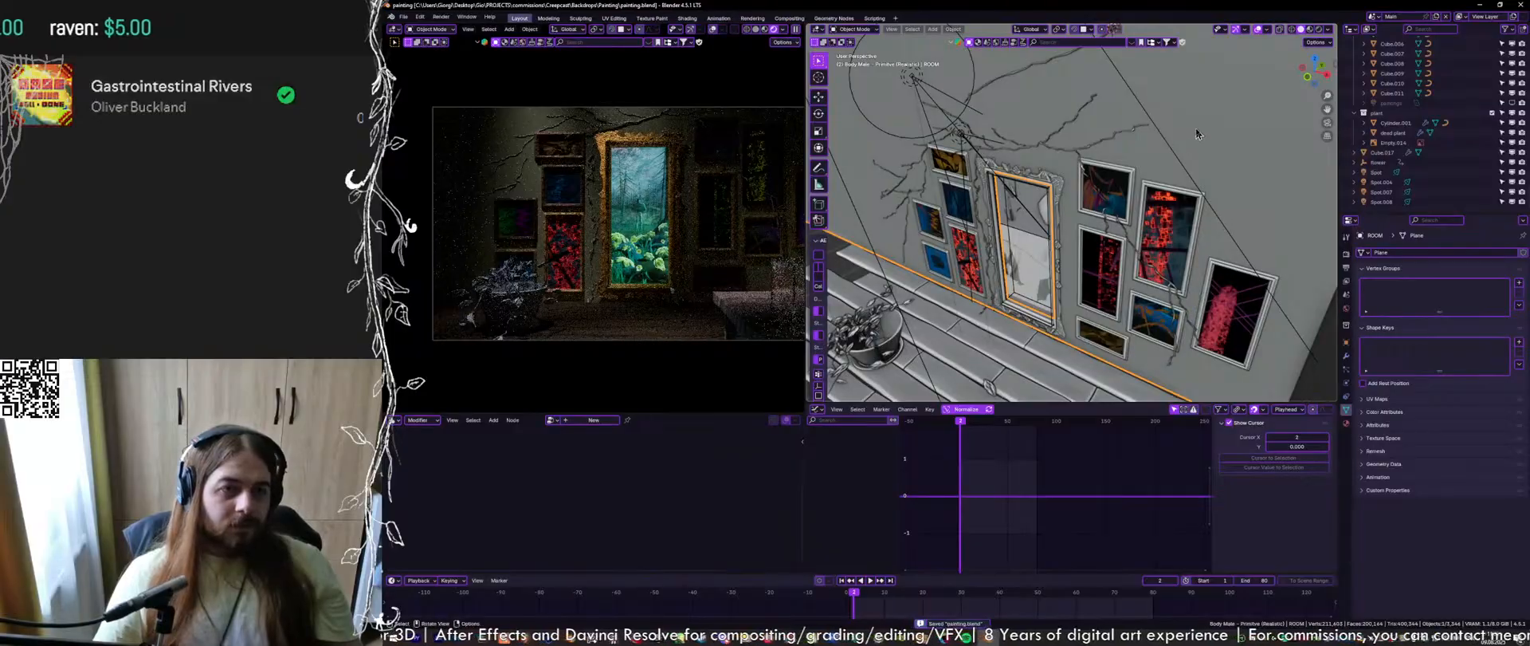
shift+middle_drag(777, 182, 717, 193)
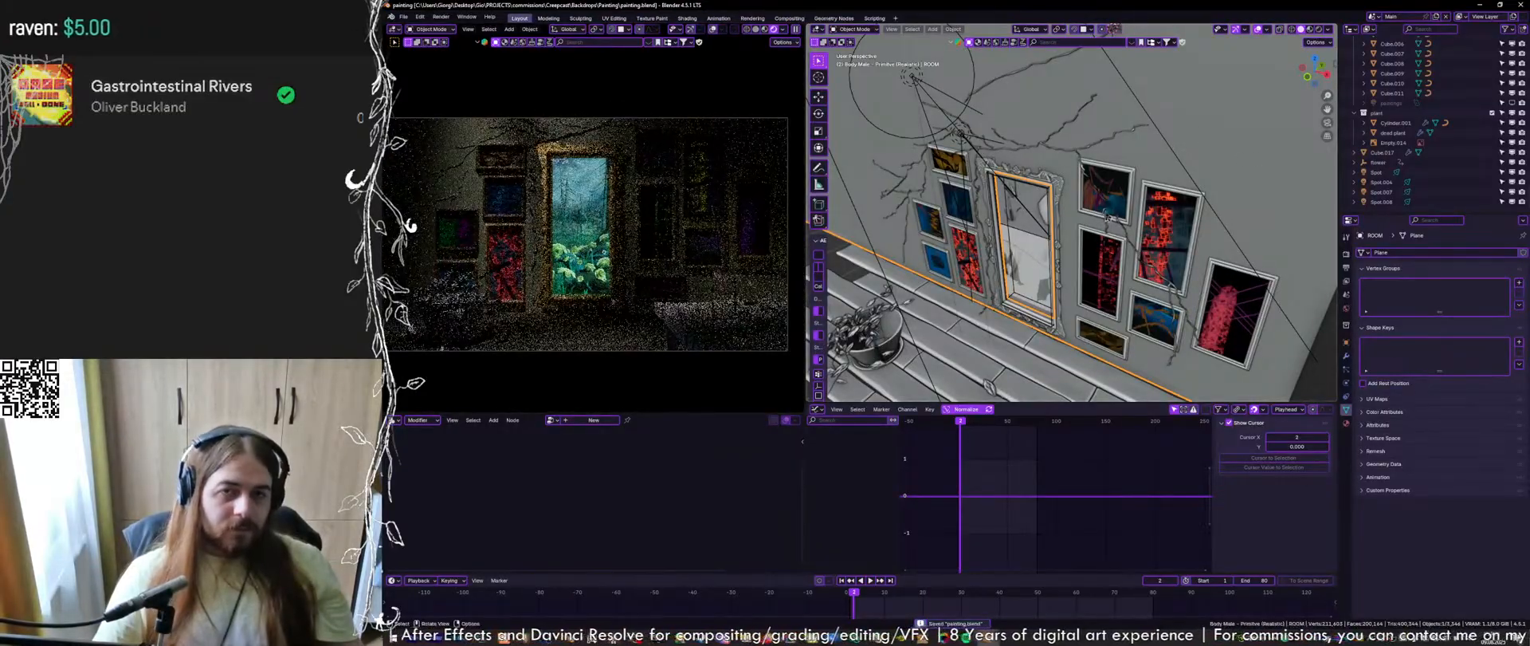
middle_drag(1108, 216, 1132, 216)
click(395, 420)
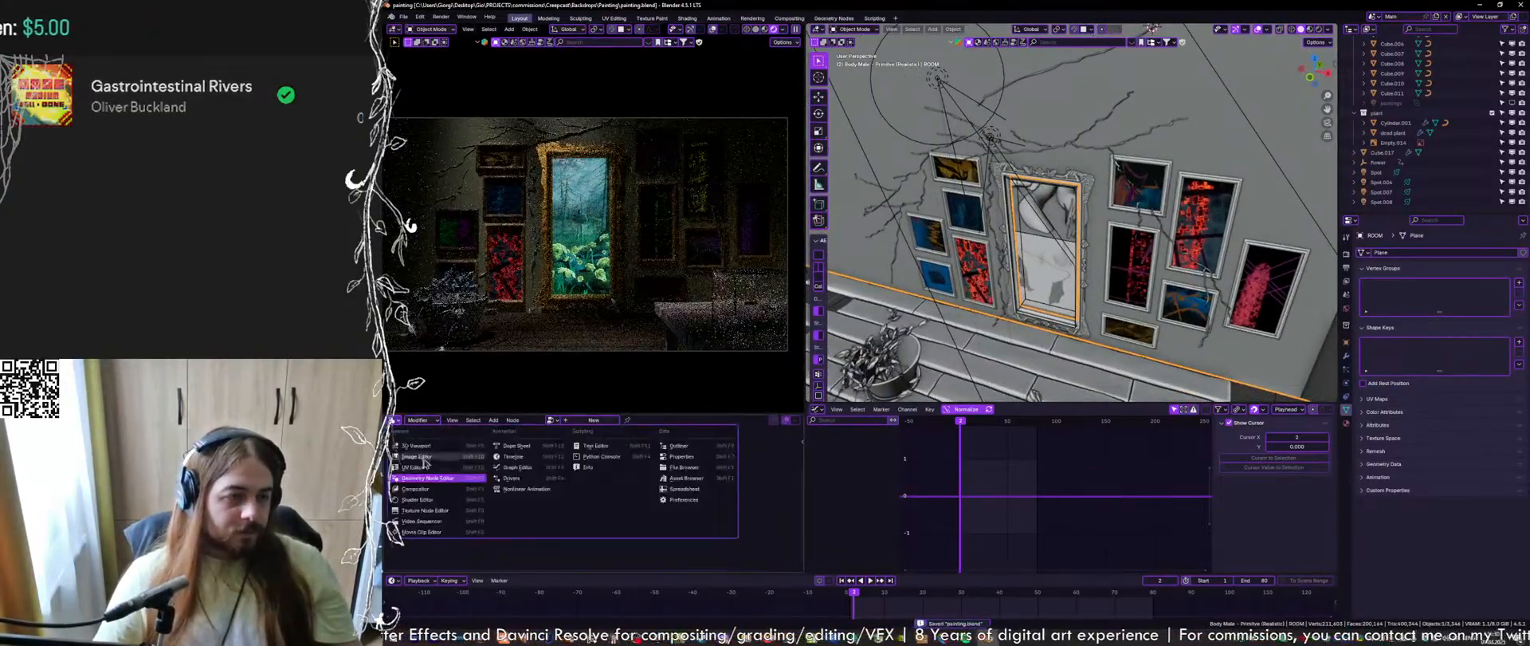
click(426, 506)
scroll(496, 471, down, 2)
scroll(497, 471, down, 2)
middle_drag(498, 470, 598, 472)
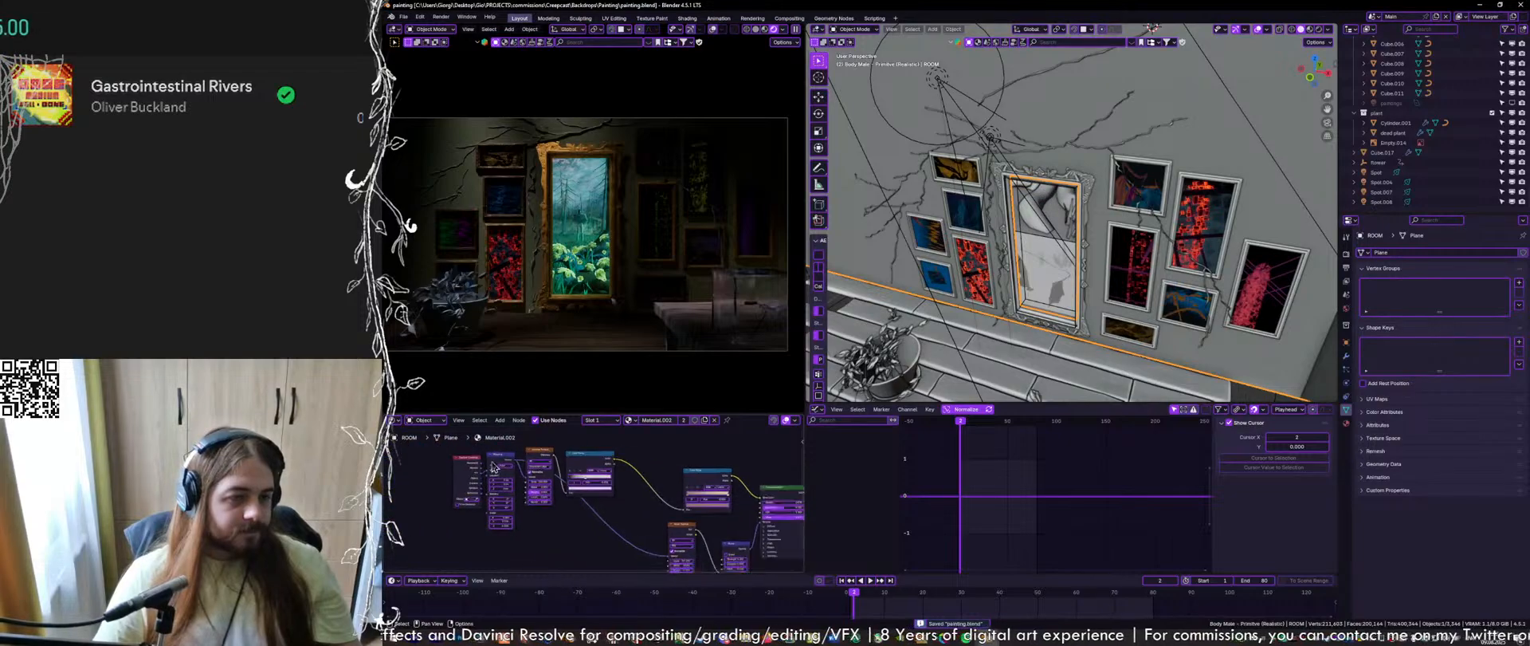
scroll(495, 468, up, 5)
click(443, 468)
Unwrap the room wall's faces with Cube Projection and return to Object Mode
key(Tab)
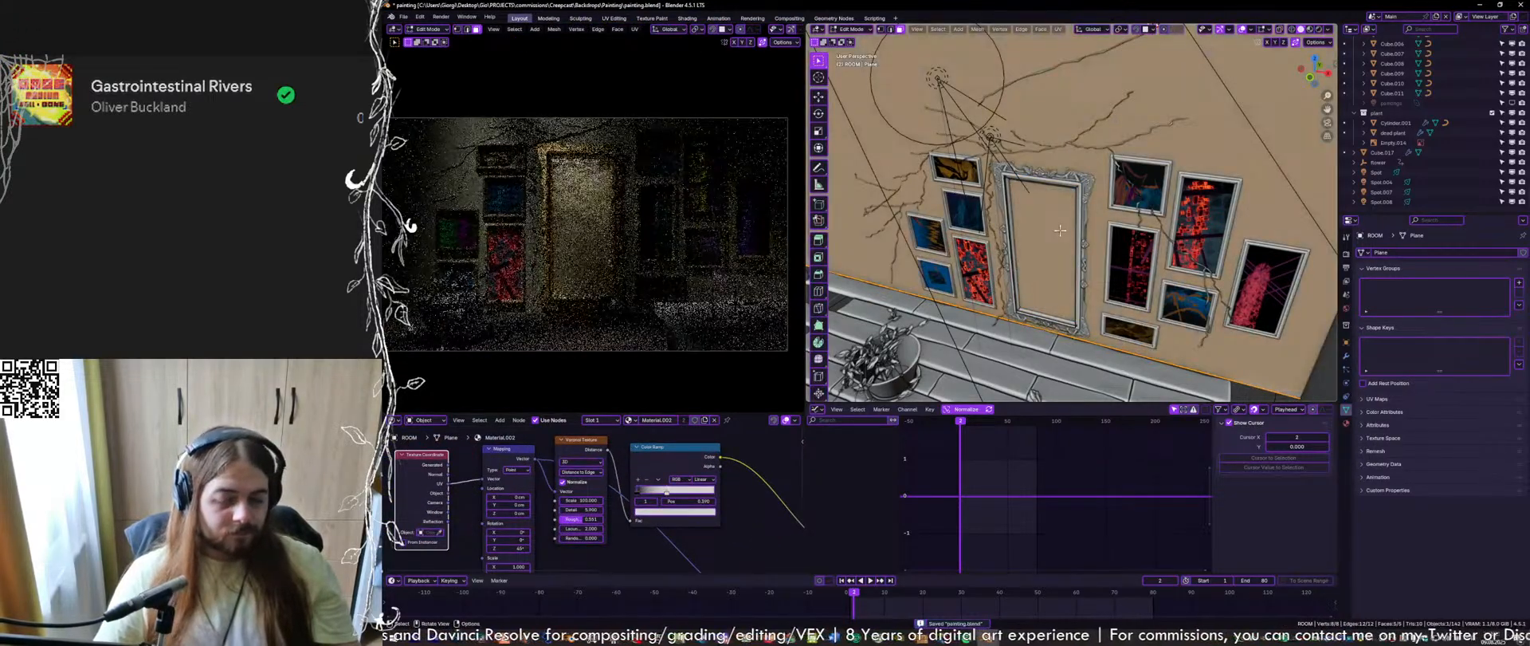
key(u)
click(1049, 297)
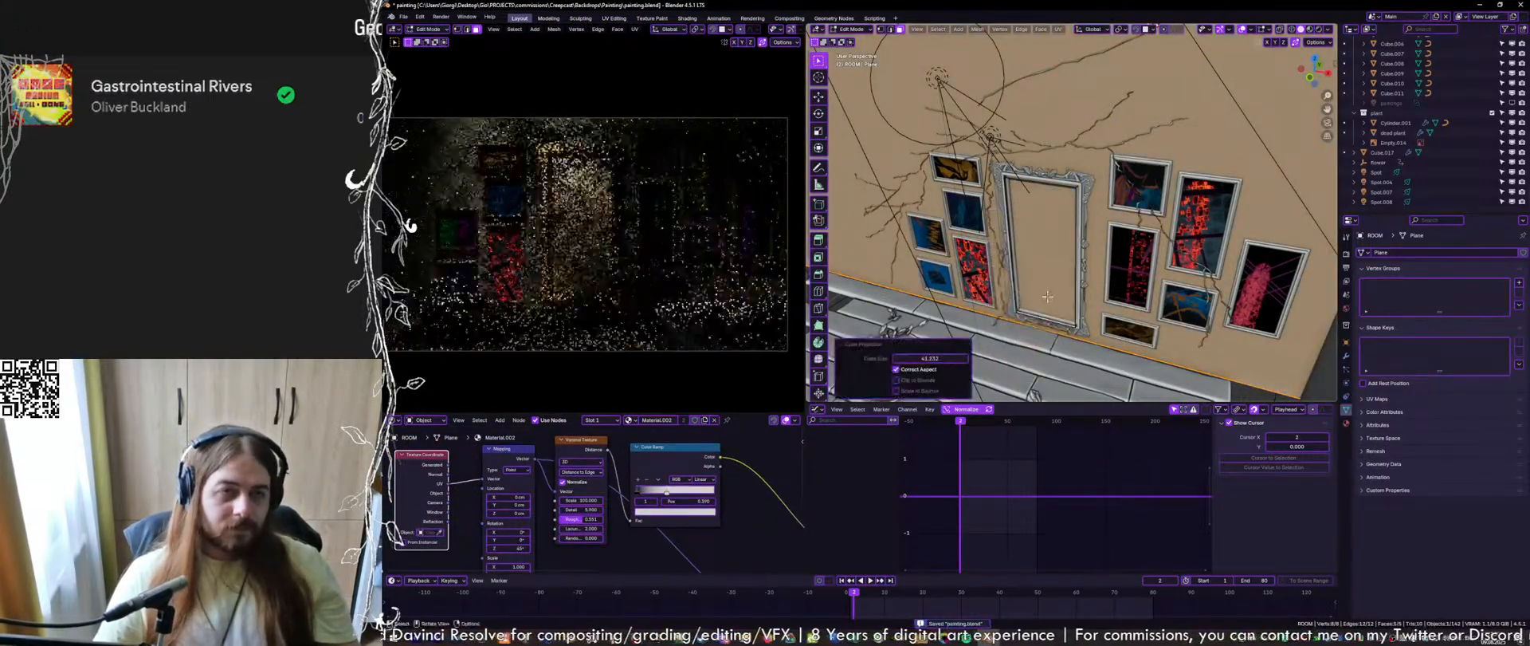
key(Tab)
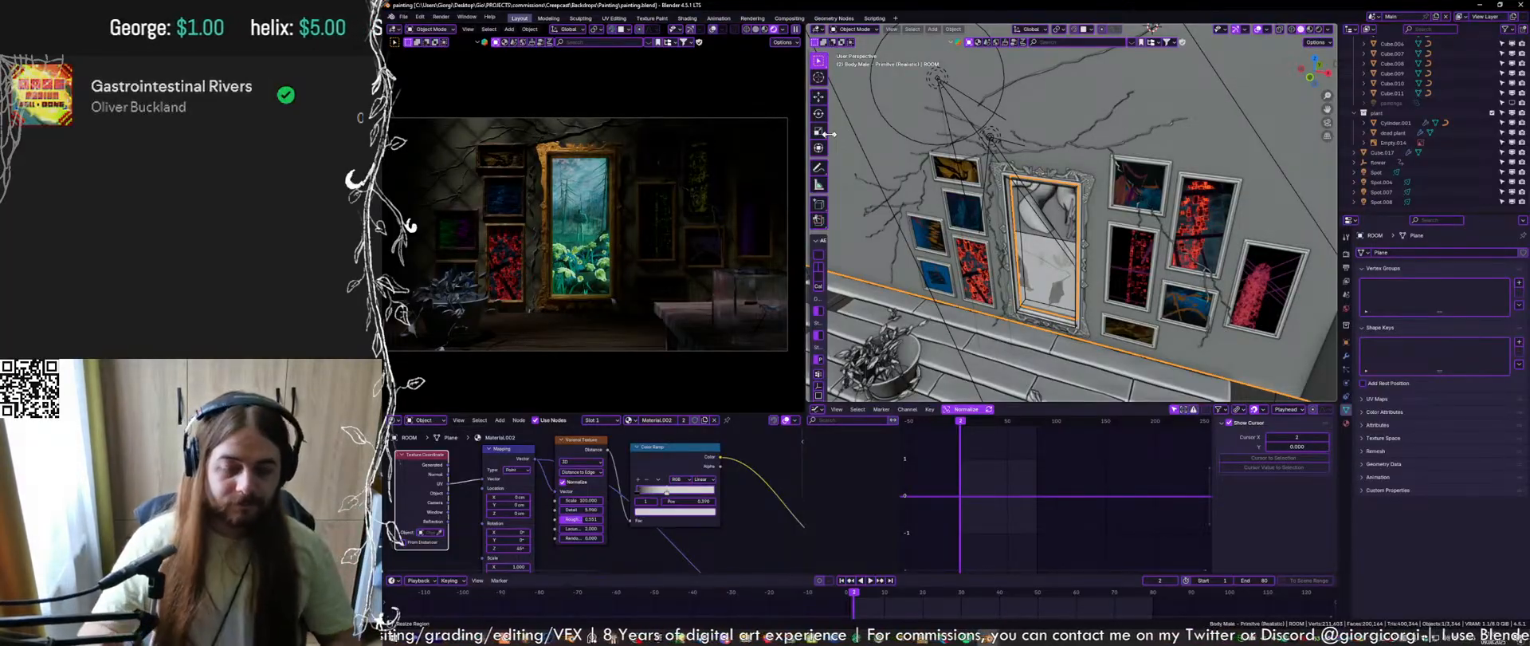
Give the branch curve on the gallery wall a new material with a dark base color
click(903, 331)
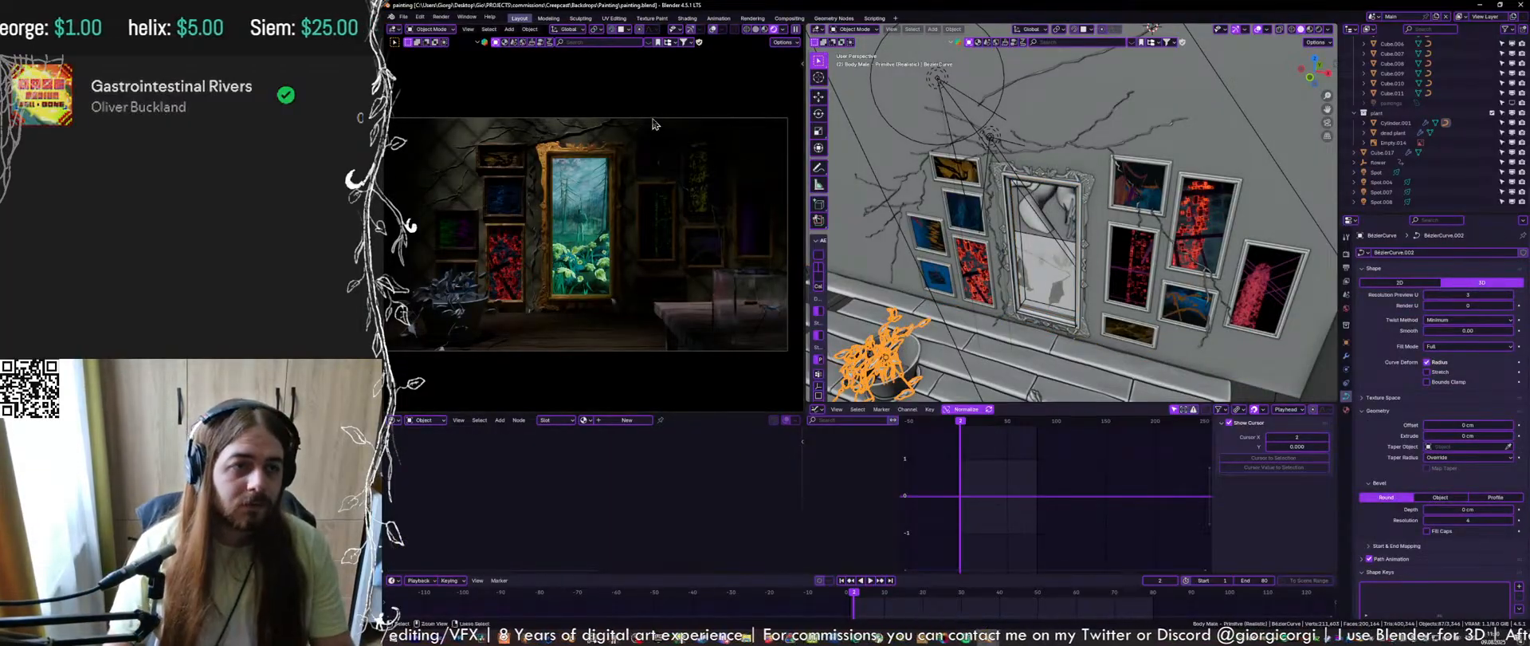
click(1023, 159)
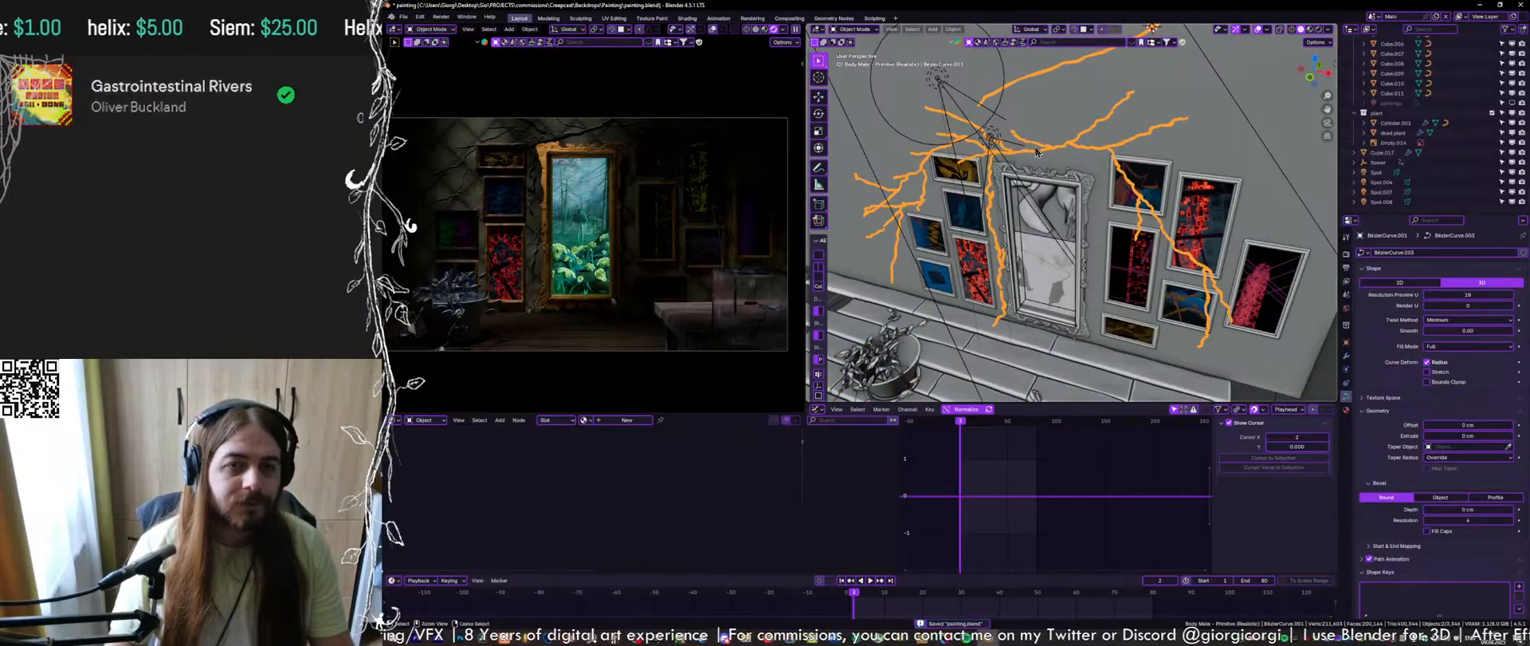
click(626, 420)
click(594, 483)
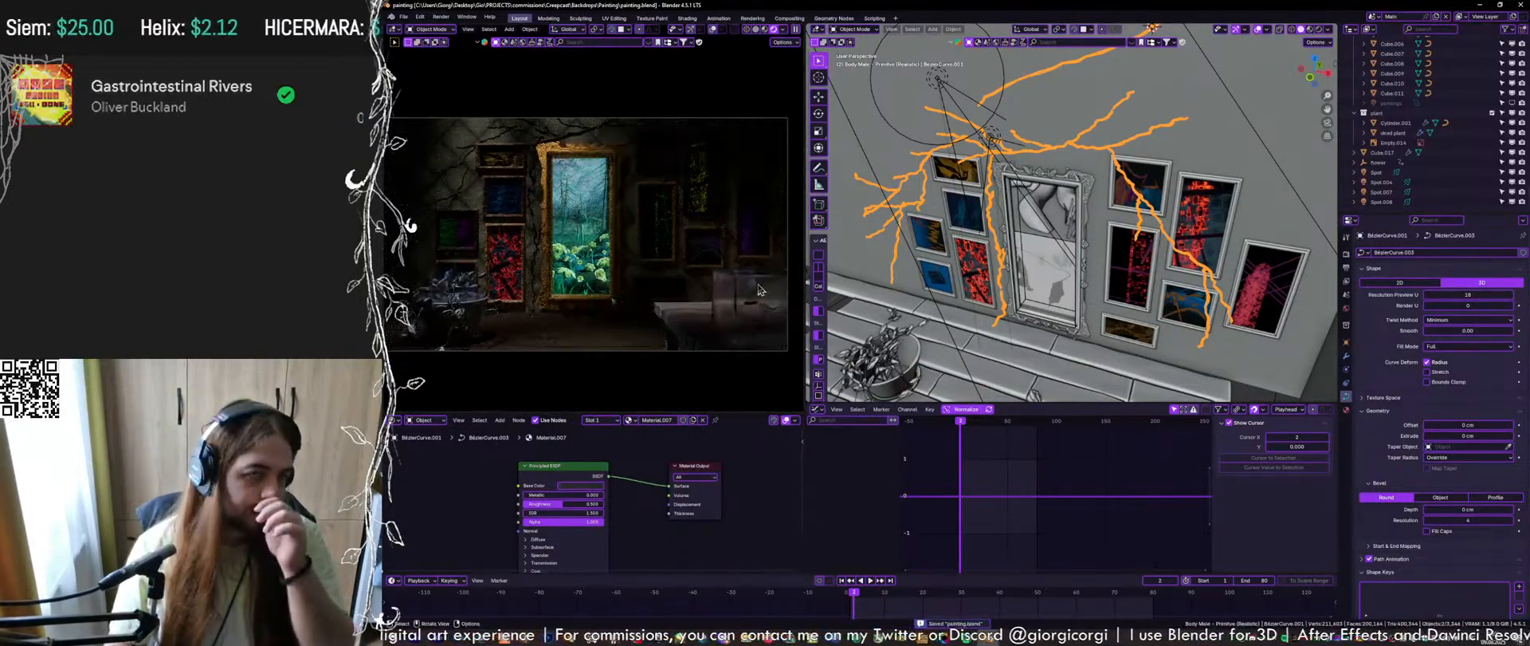
Inspect the potted plant's vines, locate the wall branch curve in the Outliner, and save the file
click(883, 353)
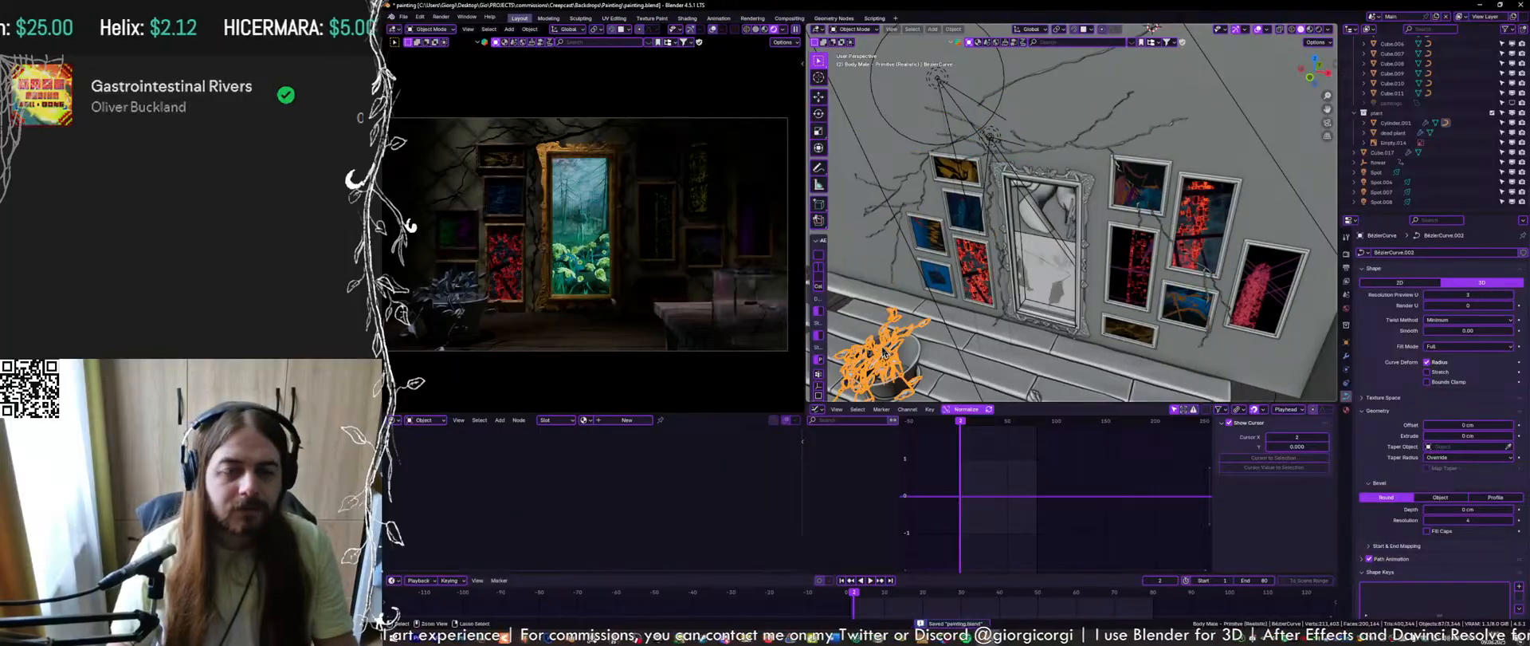
key(KP_Decimal)
scroll(1106, 209, up, 3)
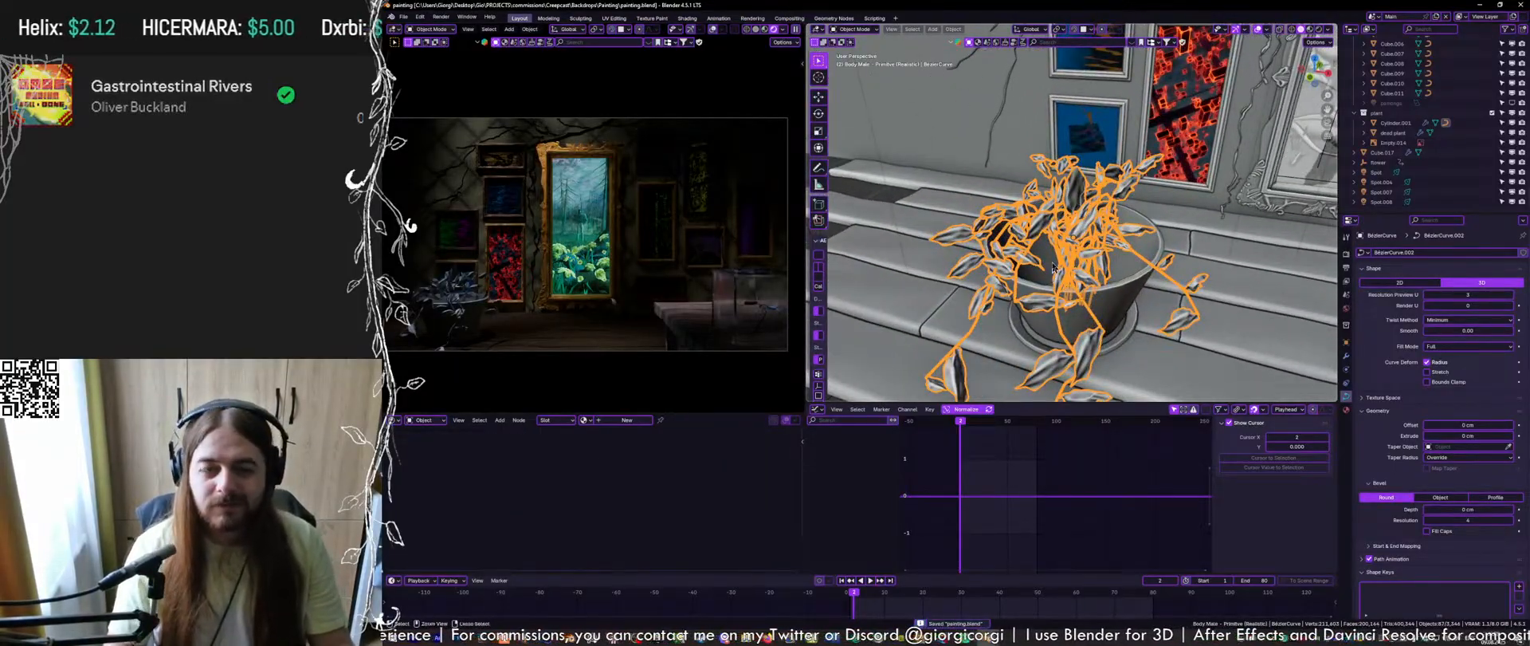
scroll(1406, 146, up, 5)
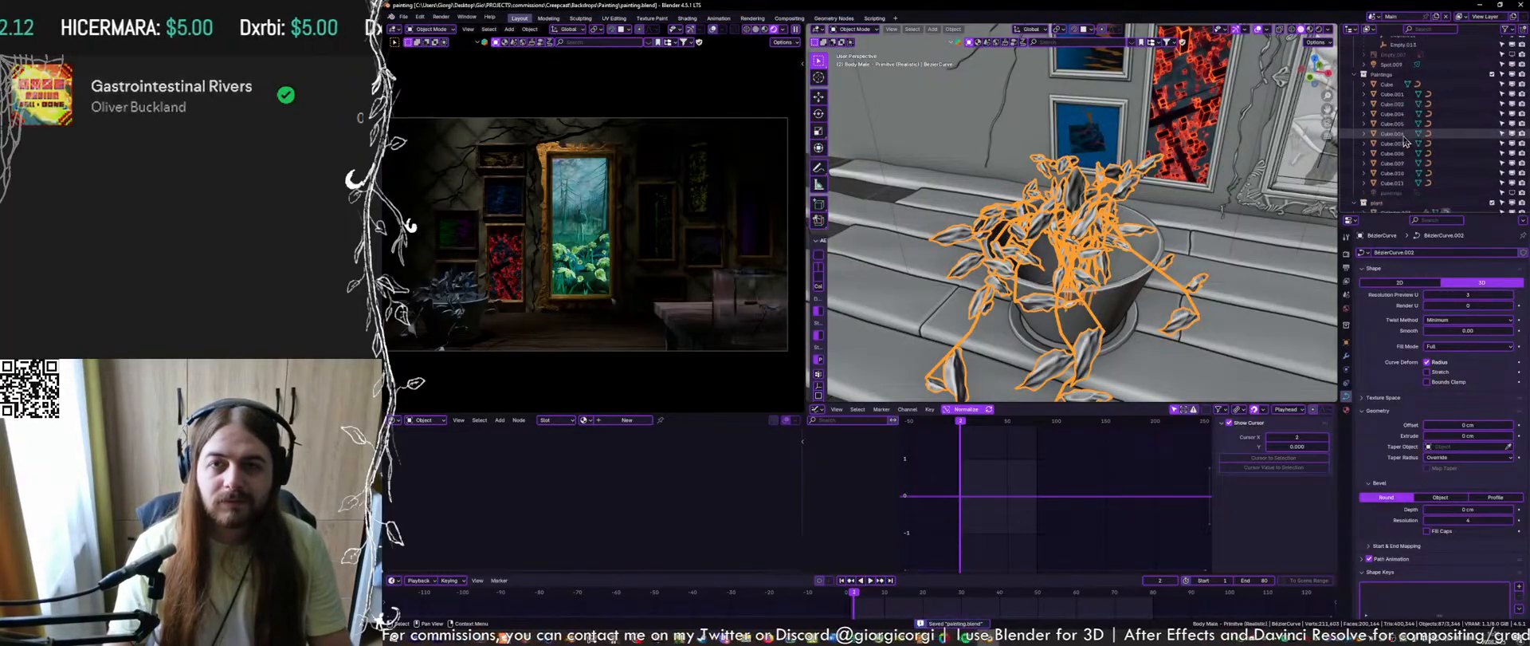
scroll(1406, 144, down, 3)
scroll(1075, 73, down, 5)
click(1075, 73)
shift+middle_drag(1076, 73, 1030, 138)
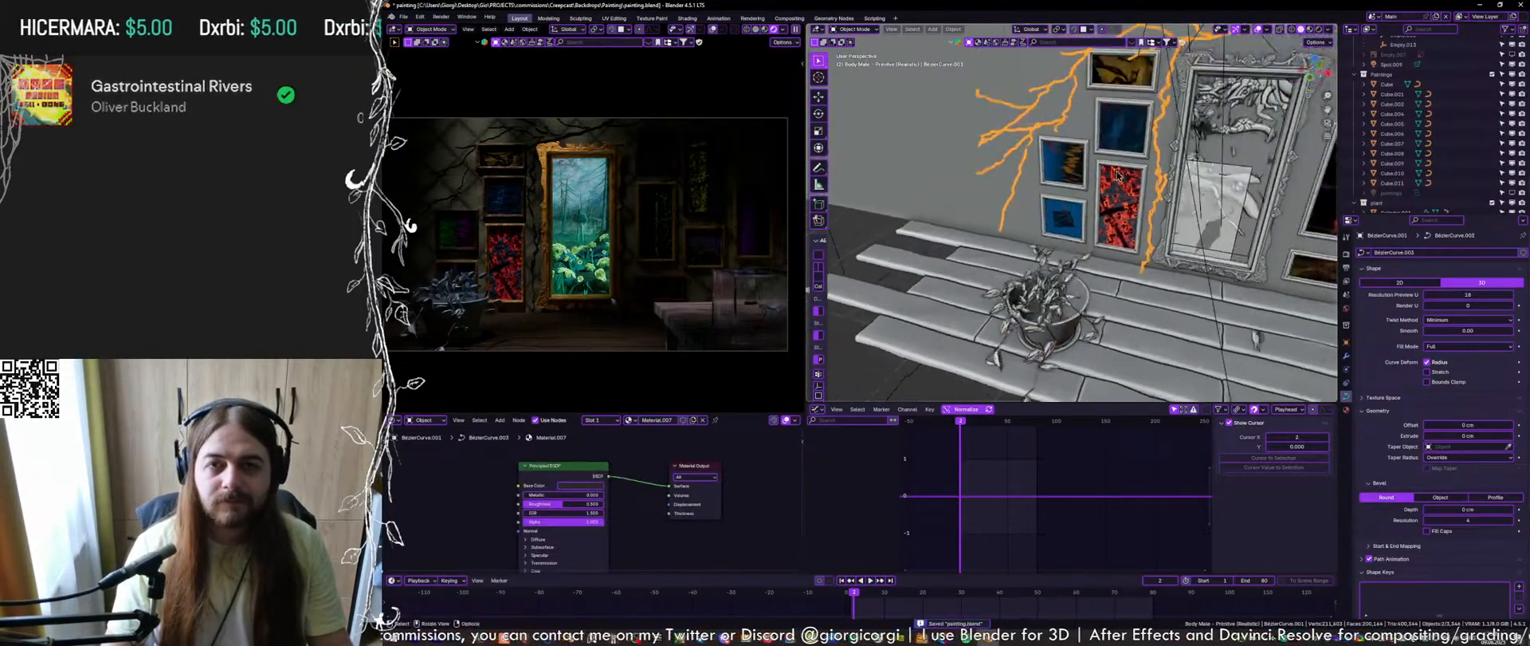
key(KP_Decimal)
key(ctrl+s)
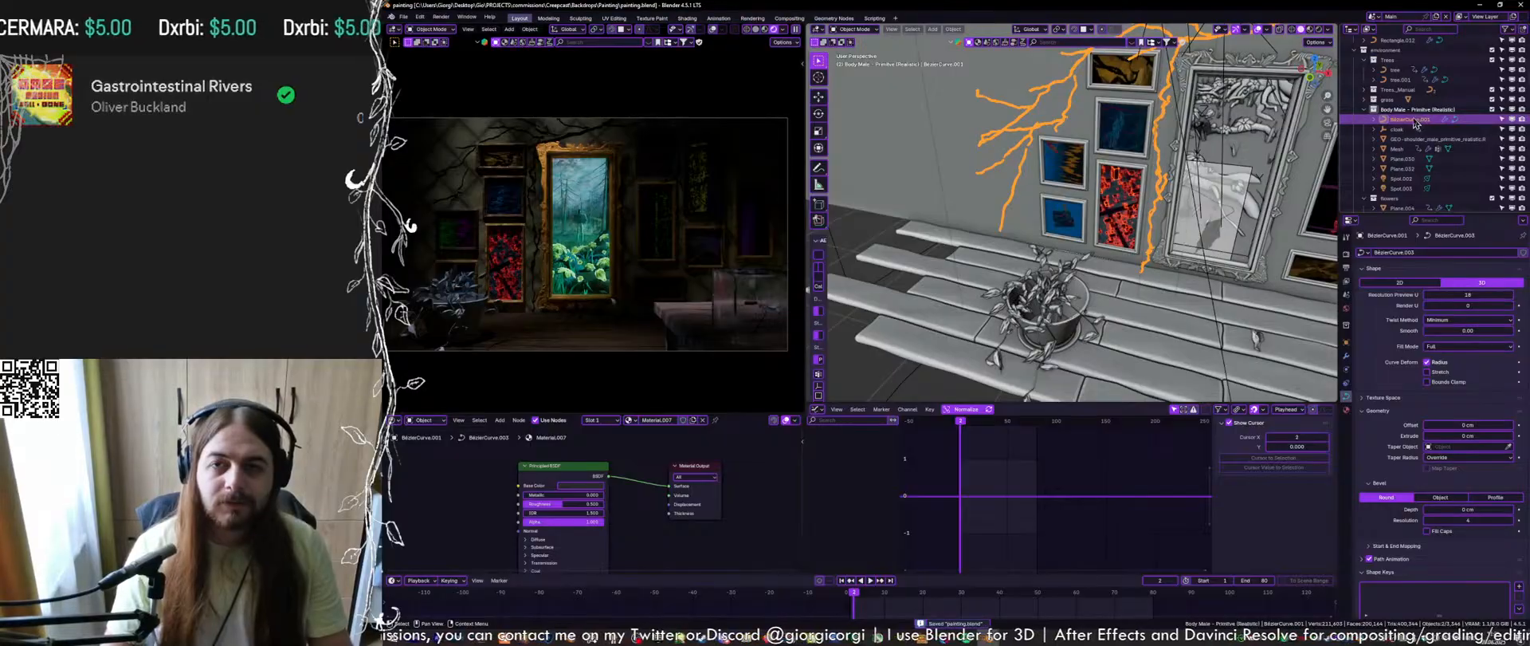
Move the wall branch curve into the plant collection and save the file
scroll(1080, 247, down, 5)
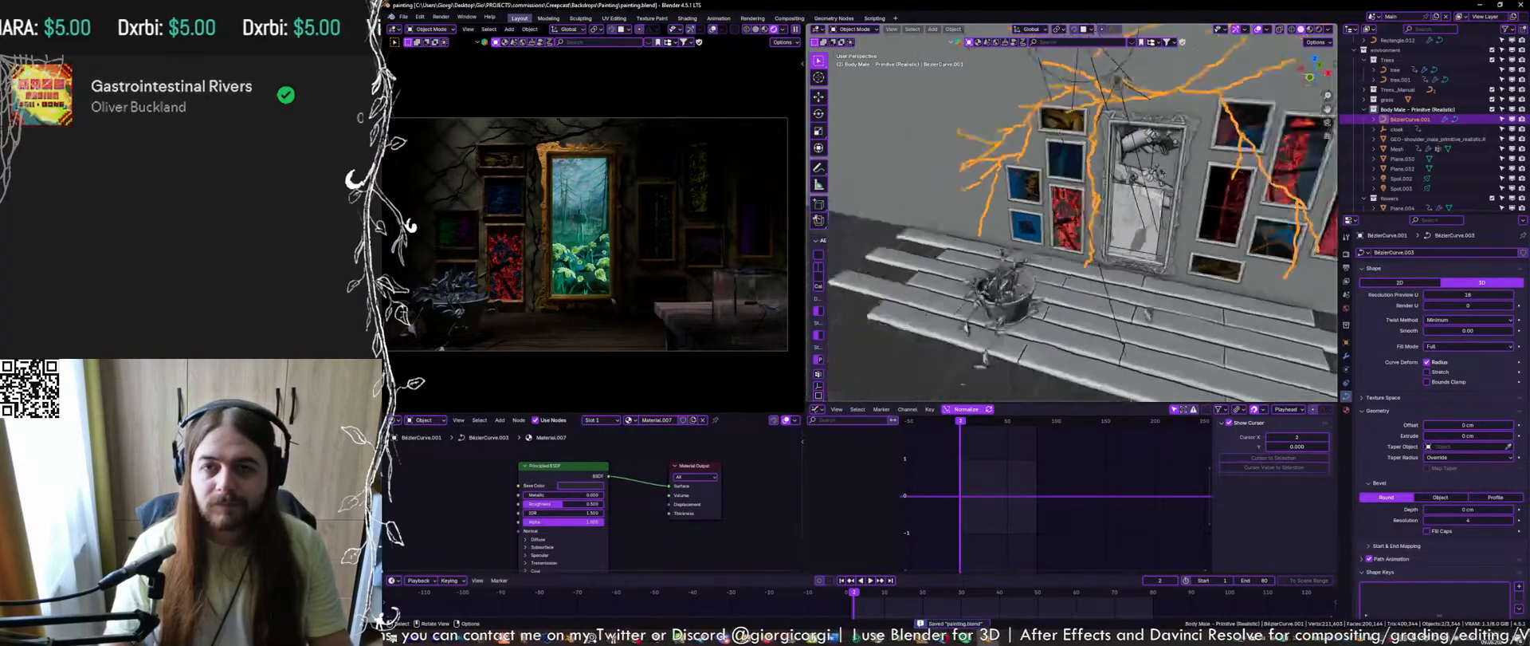
shift+middle_drag(1099, 243, 1033, 264)
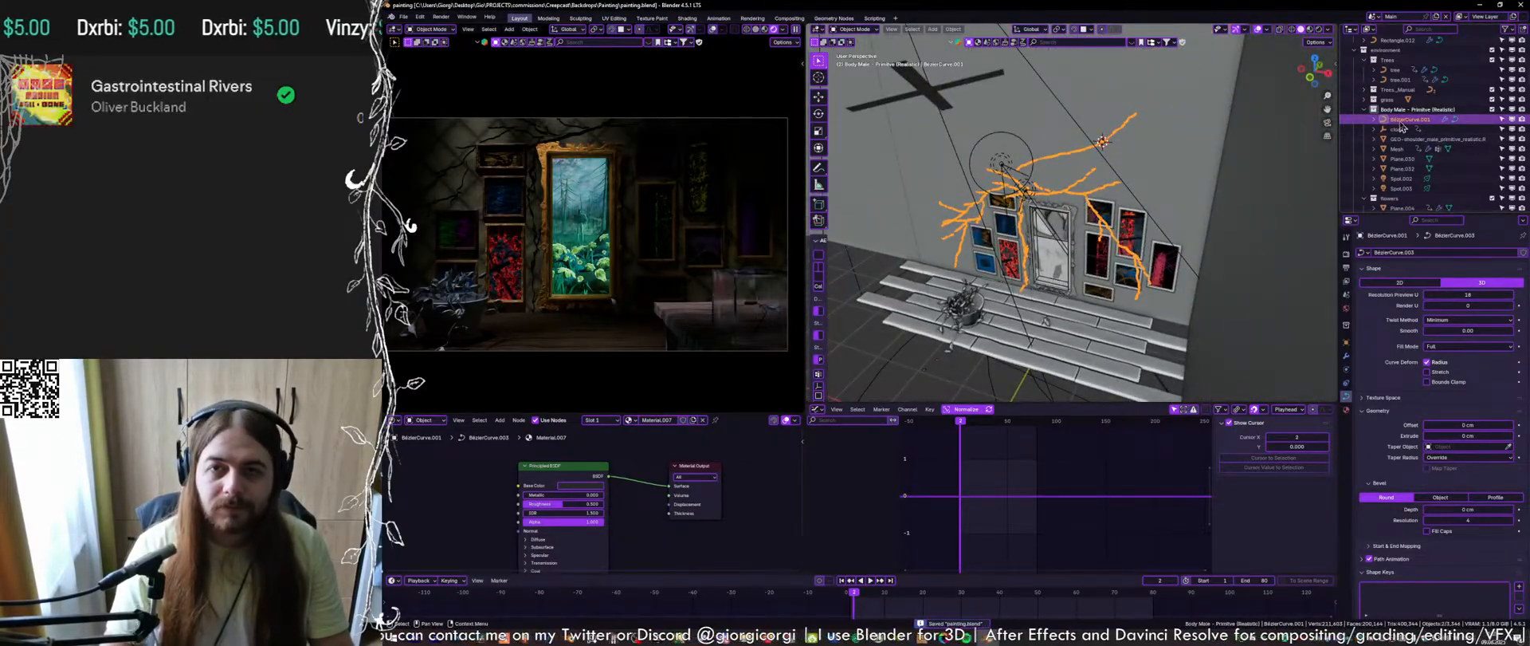
click(1401, 137)
click(1399, 119)
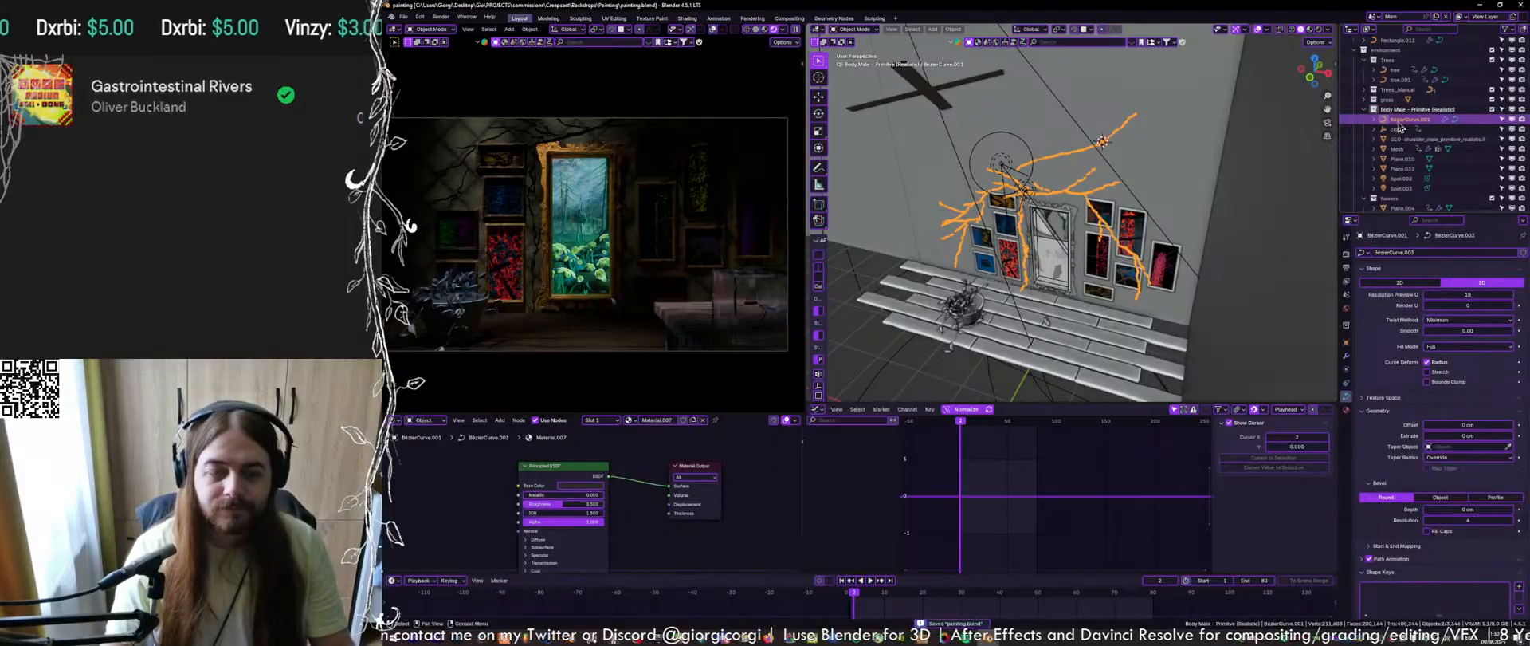
key(m)
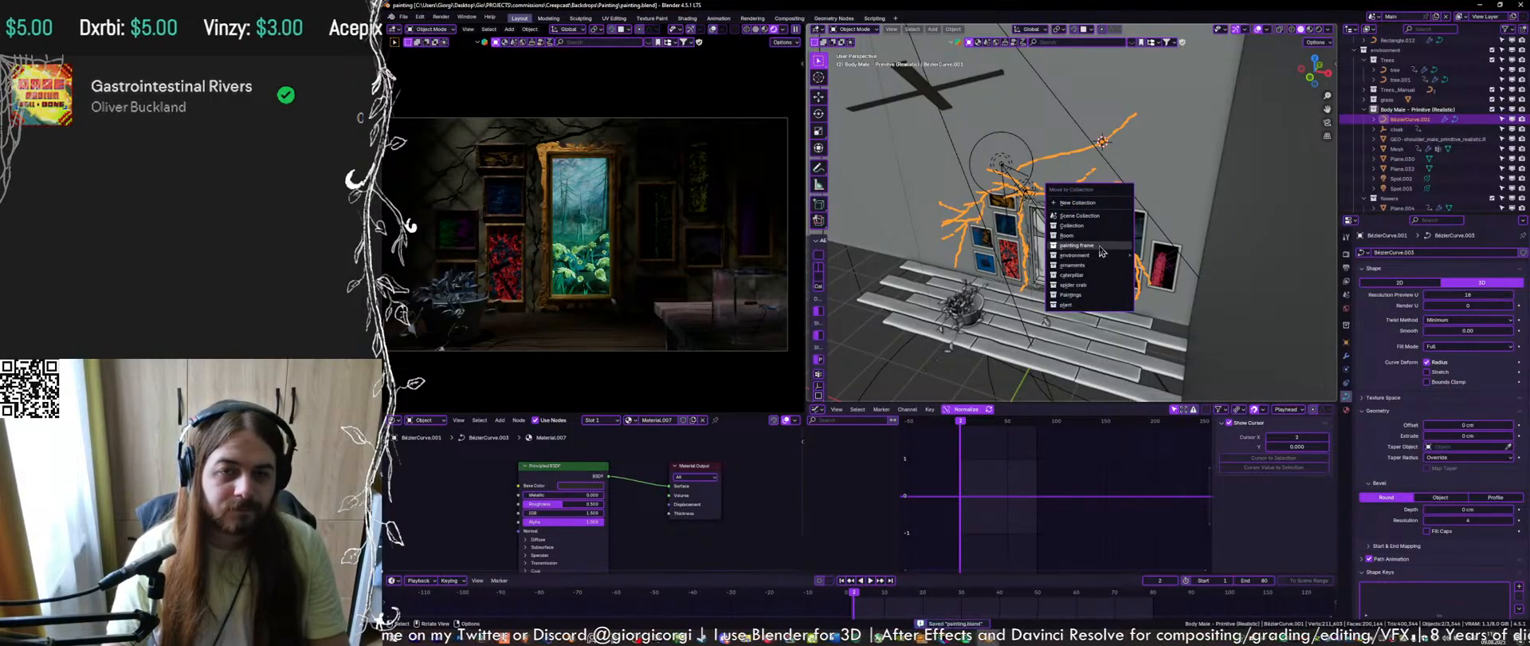
click(1072, 304)
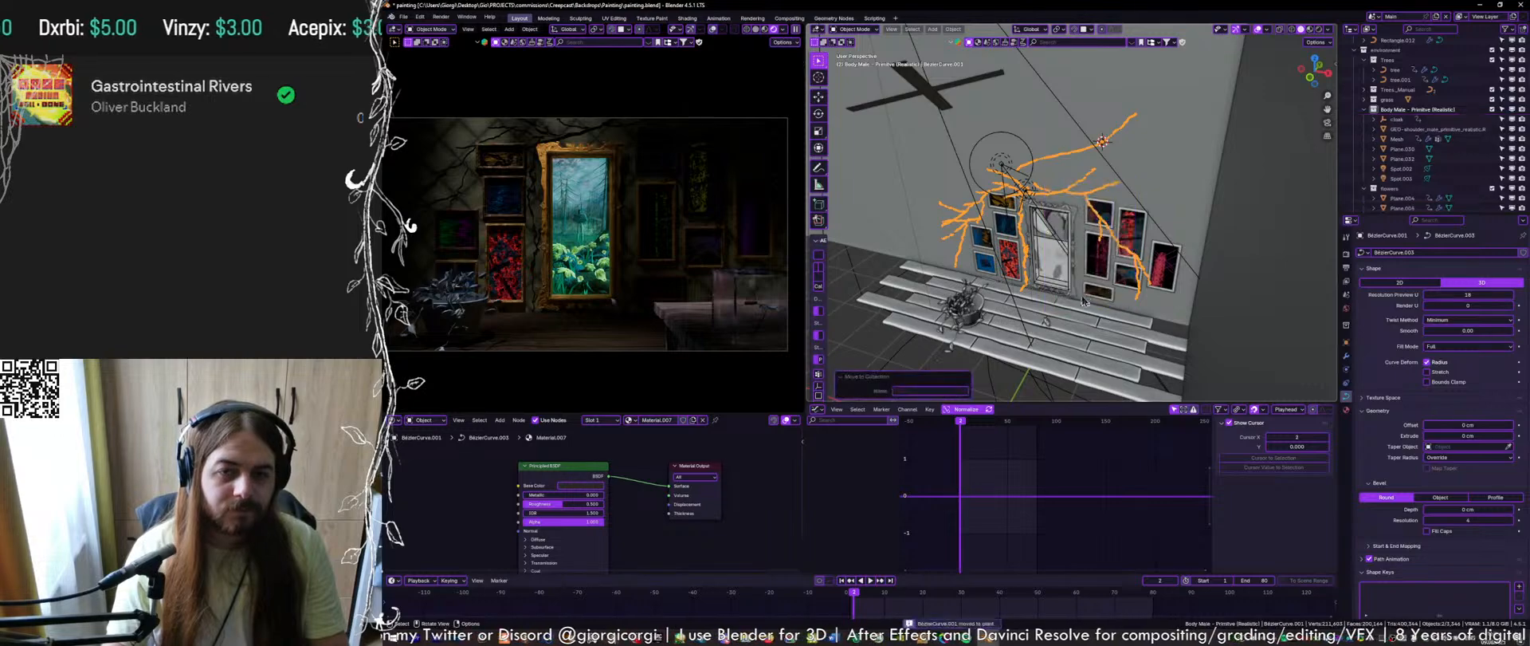
scroll(1356, 135, up, 8)
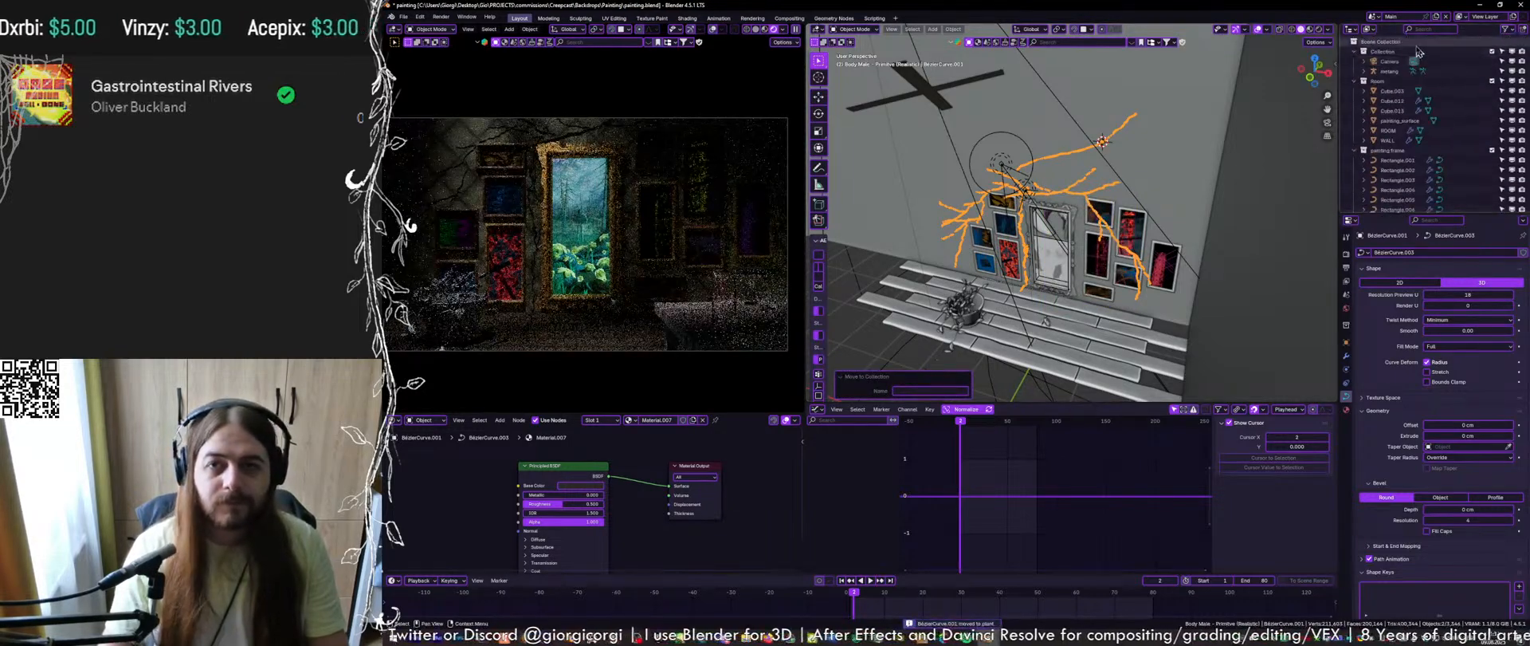
click(1375, 43)
scroll(1402, 88, down, 15)
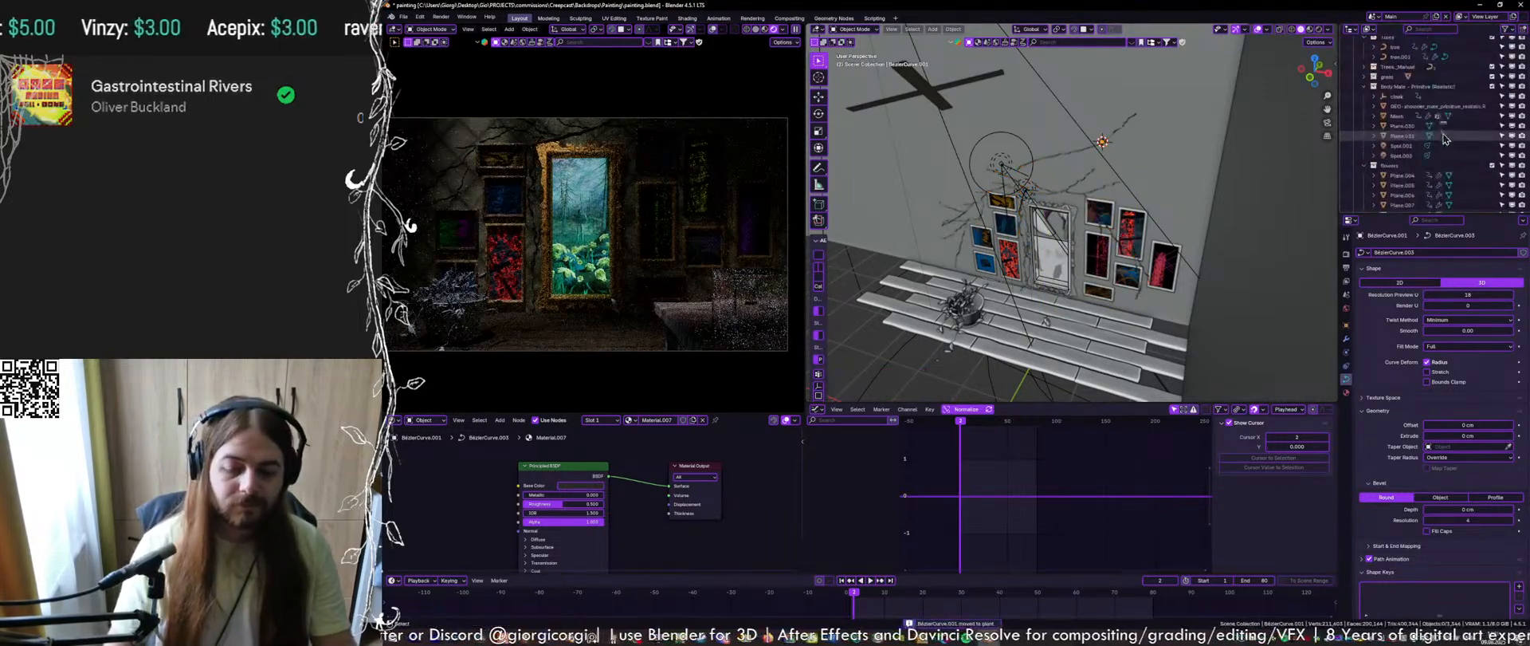
key(ctrl+s)
scroll(1444, 134, down, 5)
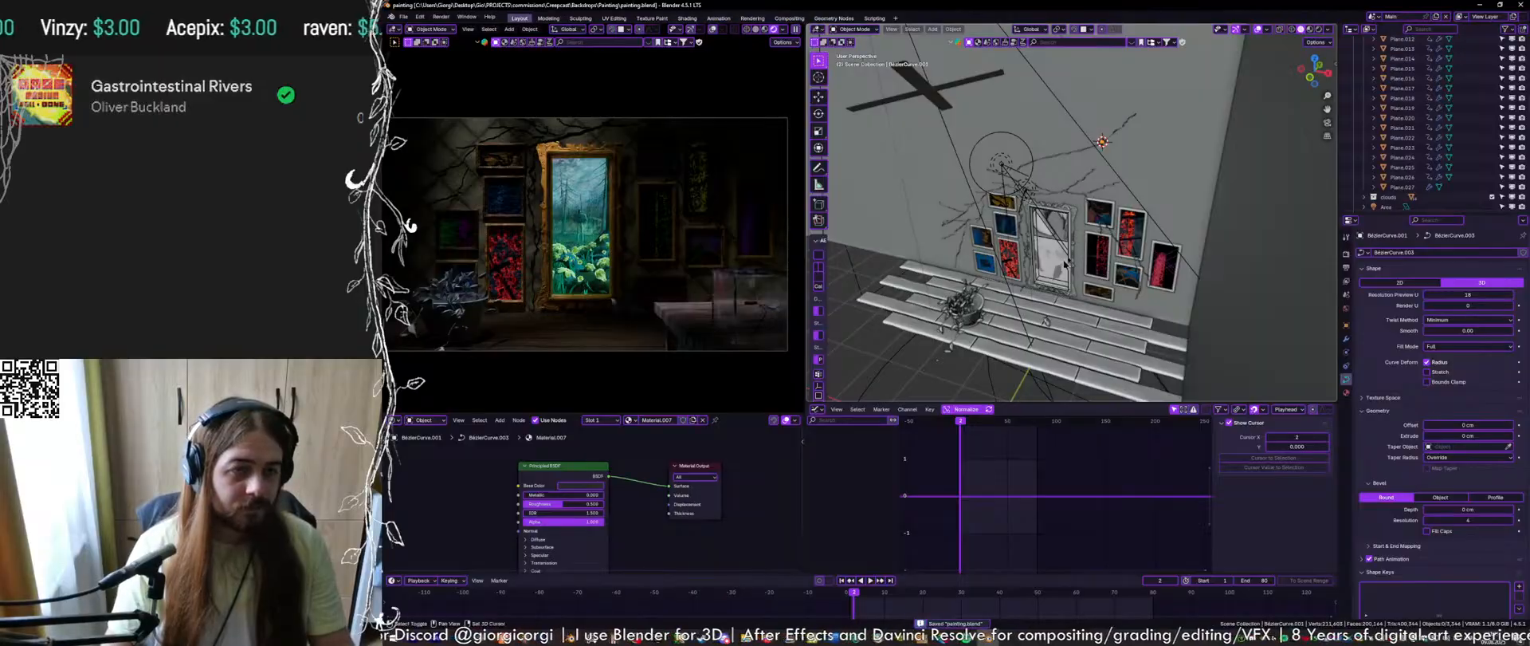
Select the dead plant leaf object in the plant collection and frame it in the viewport
shift+middle_drag(965, 307, 1065, 298)
scroll(1065, 298, up, 3)
scroll(1065, 271, up, 2)
click(1065, 259)
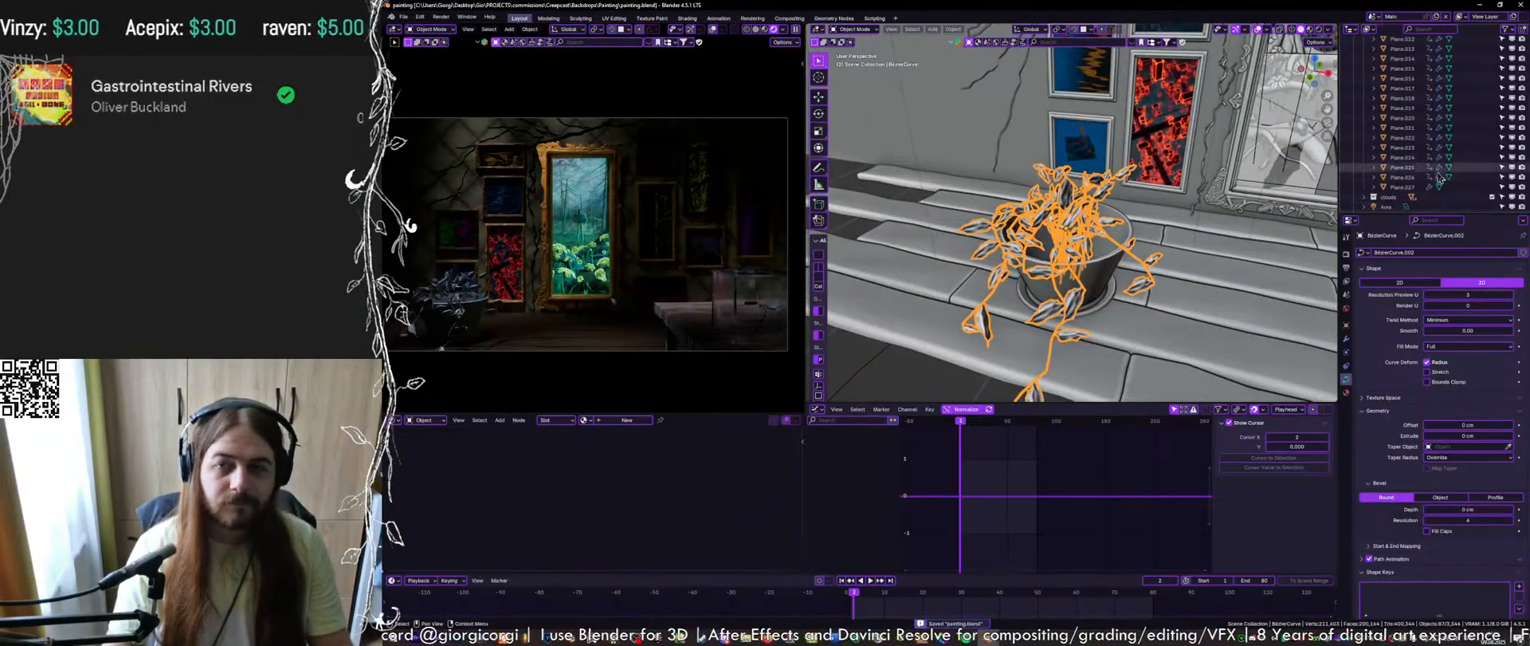
scroll(1439, 179, down, 5)
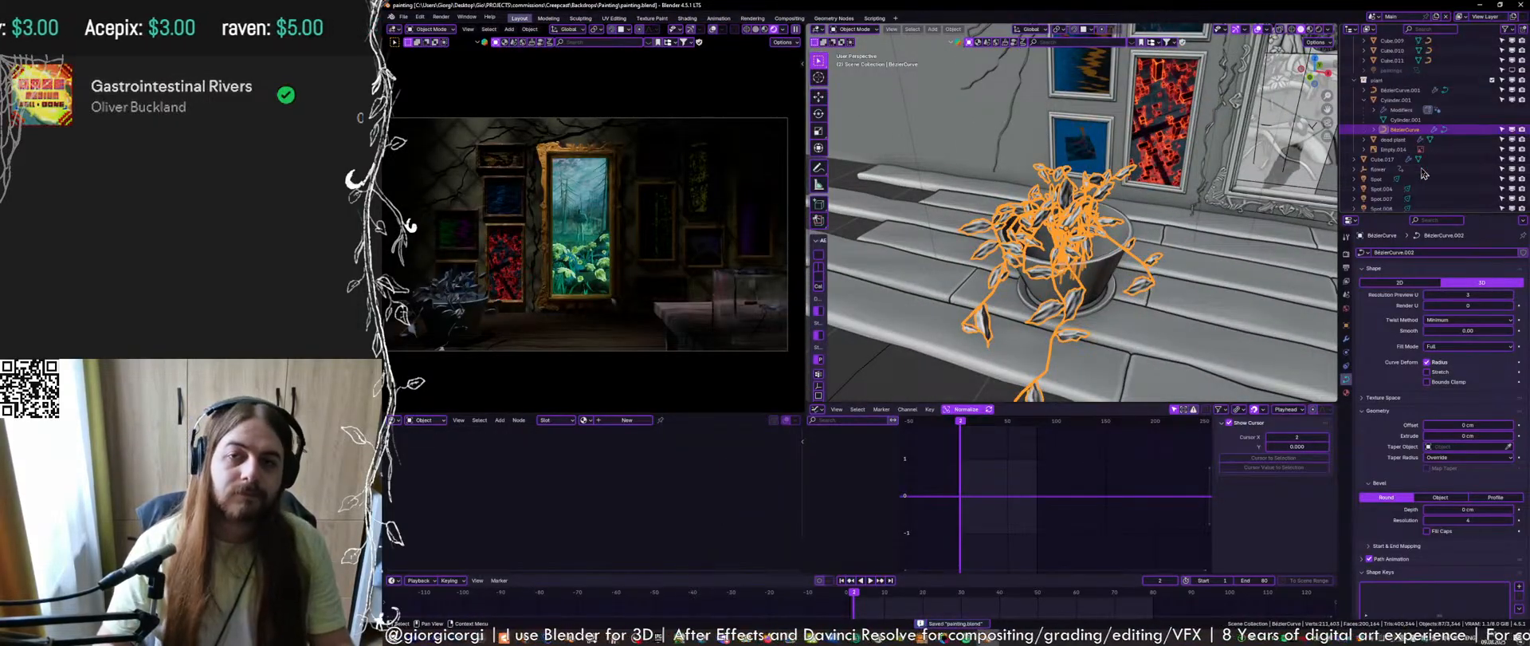
click(1035, 266)
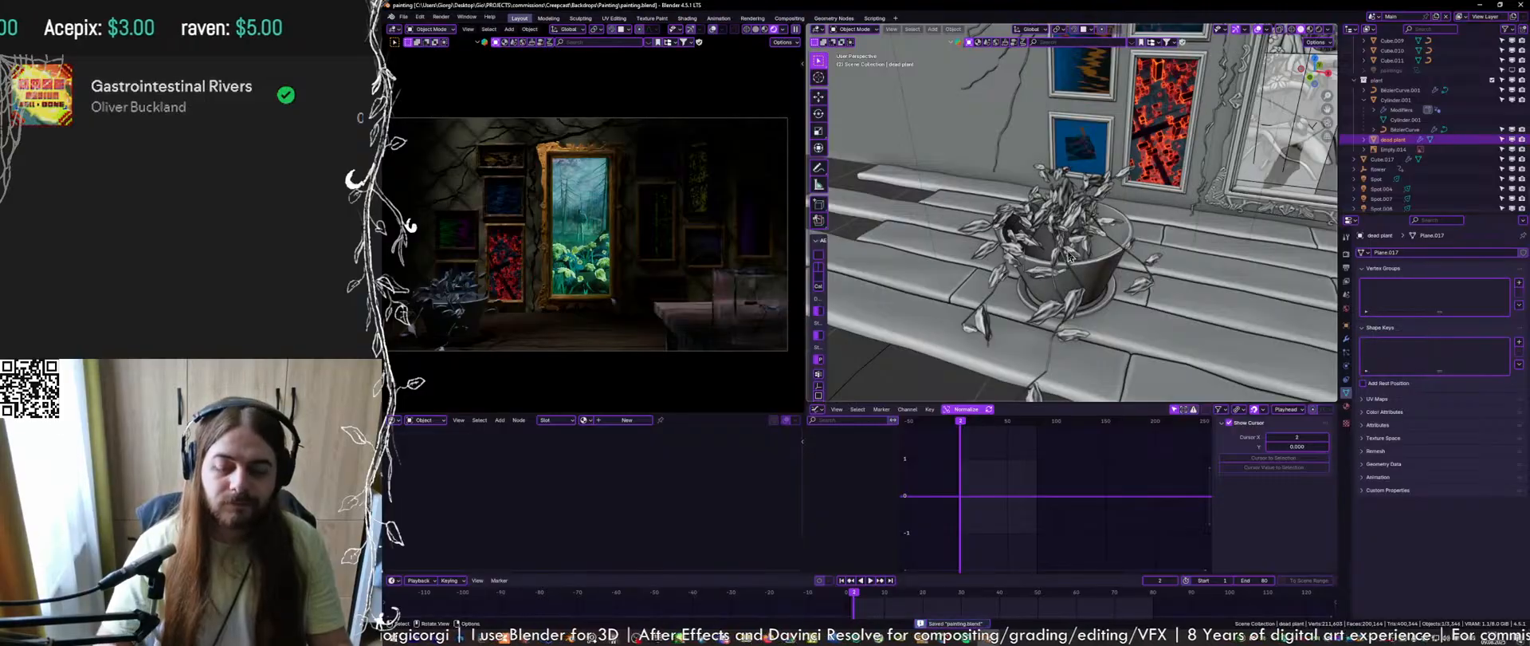
key(KP_Decimal)
Move the dead plant leaf below the steps by about -71 cm in X, -17 cm in Y and -162 cm in Z
scroll(1081, 213, down, 6)
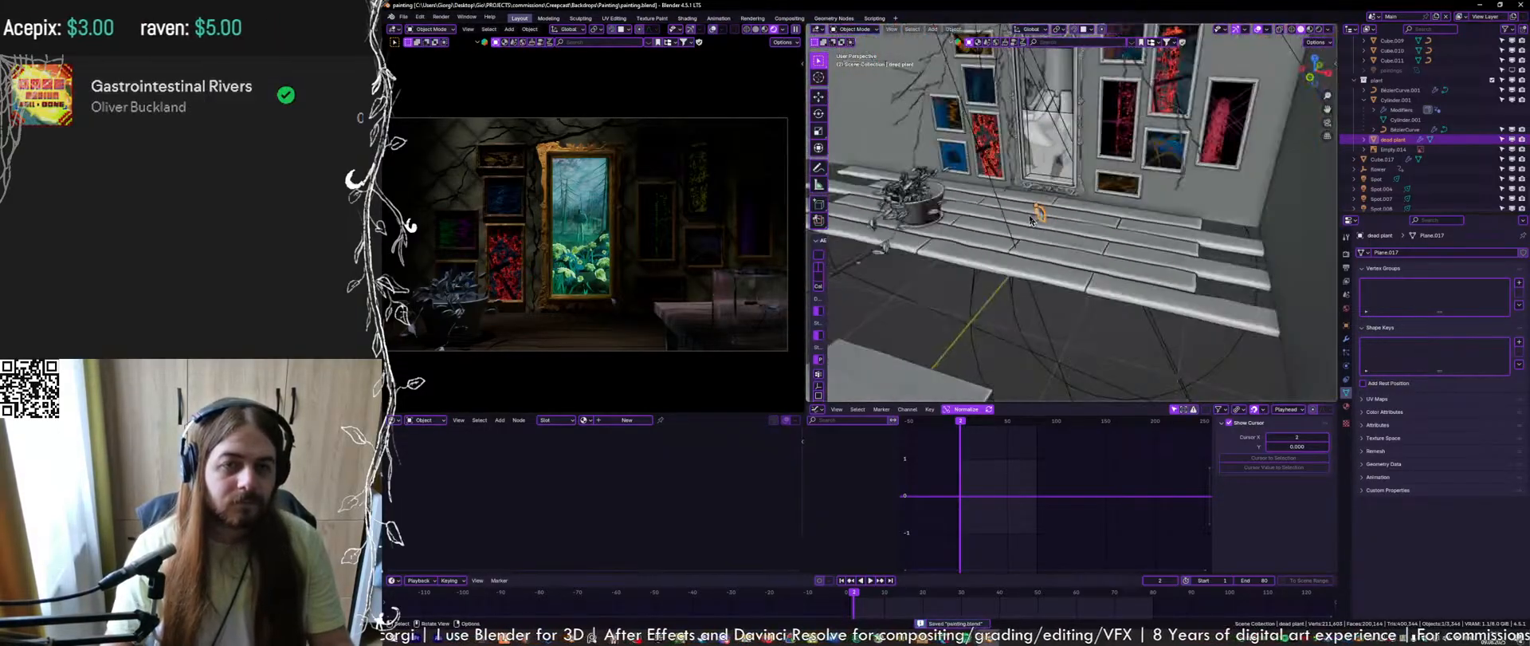
scroll(1031, 221, down, 5)
middle_drag(1032, 221, 1072, 203)
key(g)
click(1004, 309)
scroll(1004, 309, up, 5)
middle_drag(1000, 310, 946, 248)
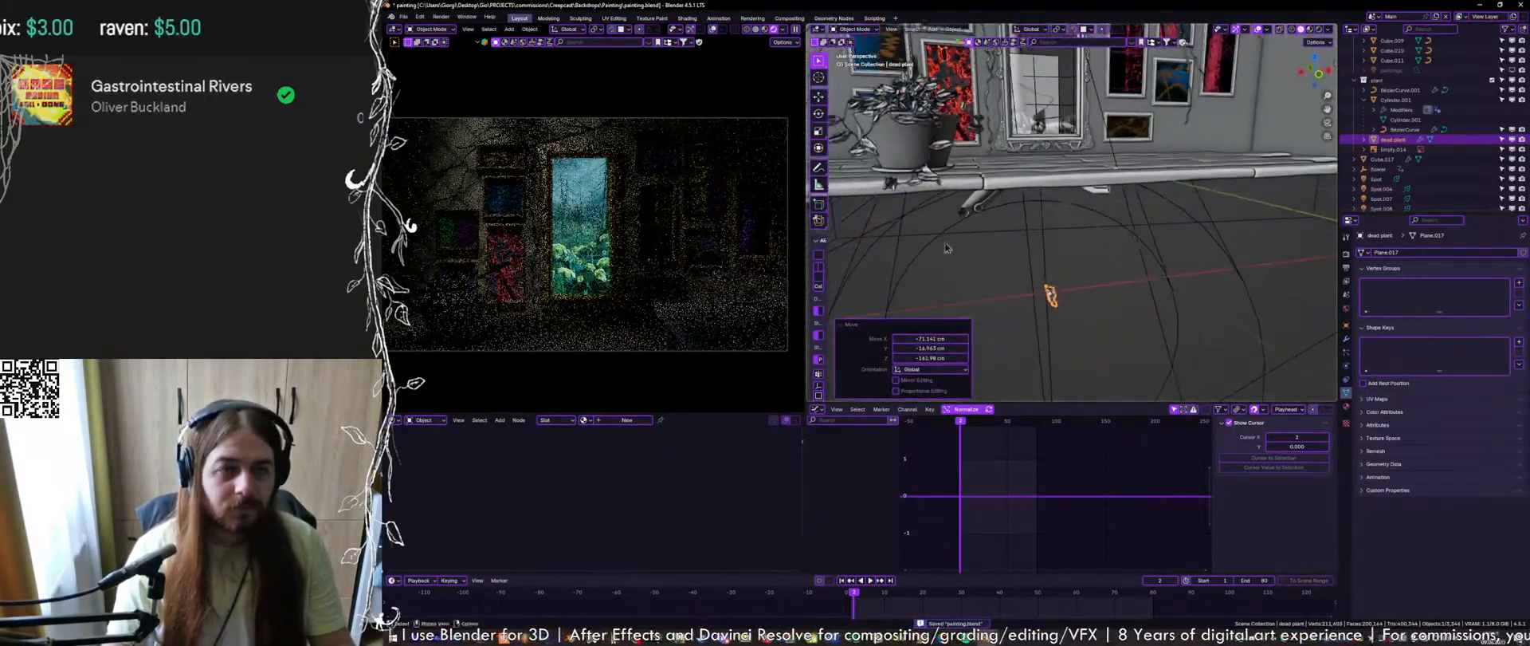
Switch the camera view to solid shading and give the dead plant leaf a new material
click(756, 30)
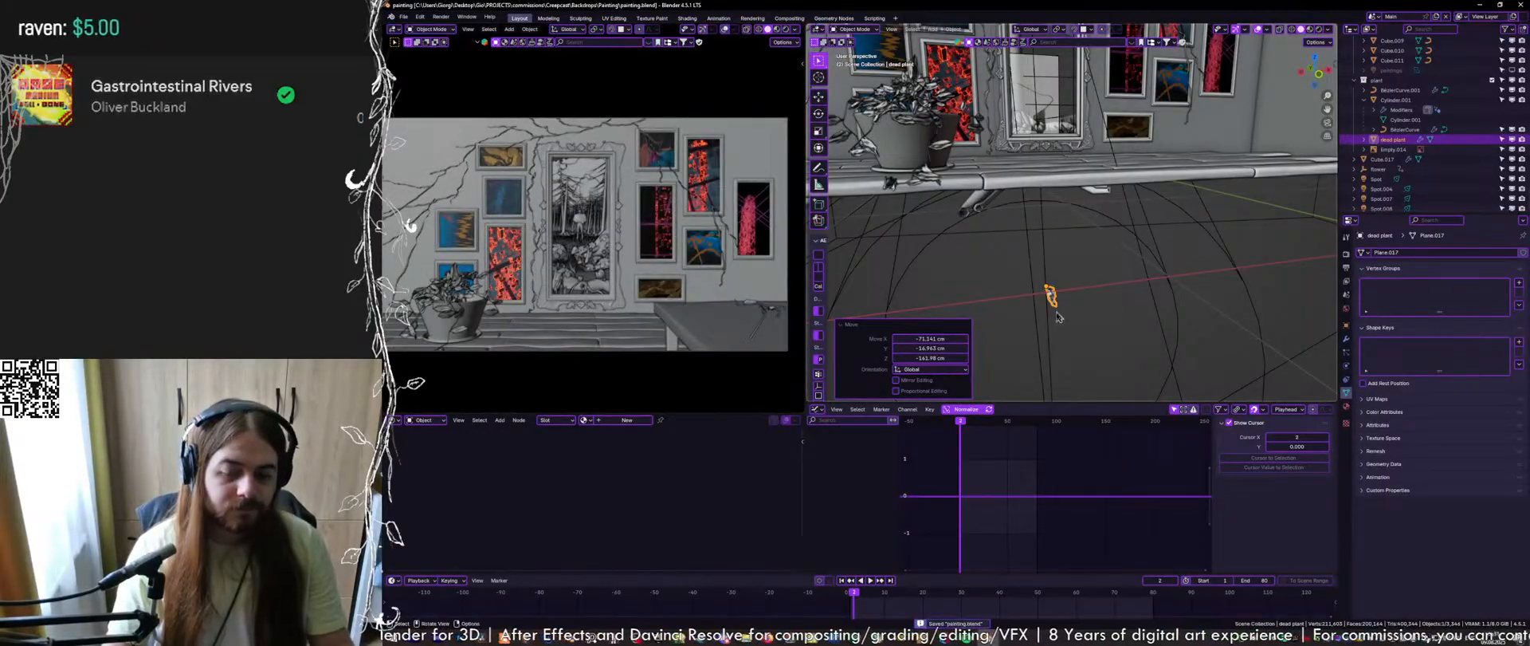
click(618, 420)
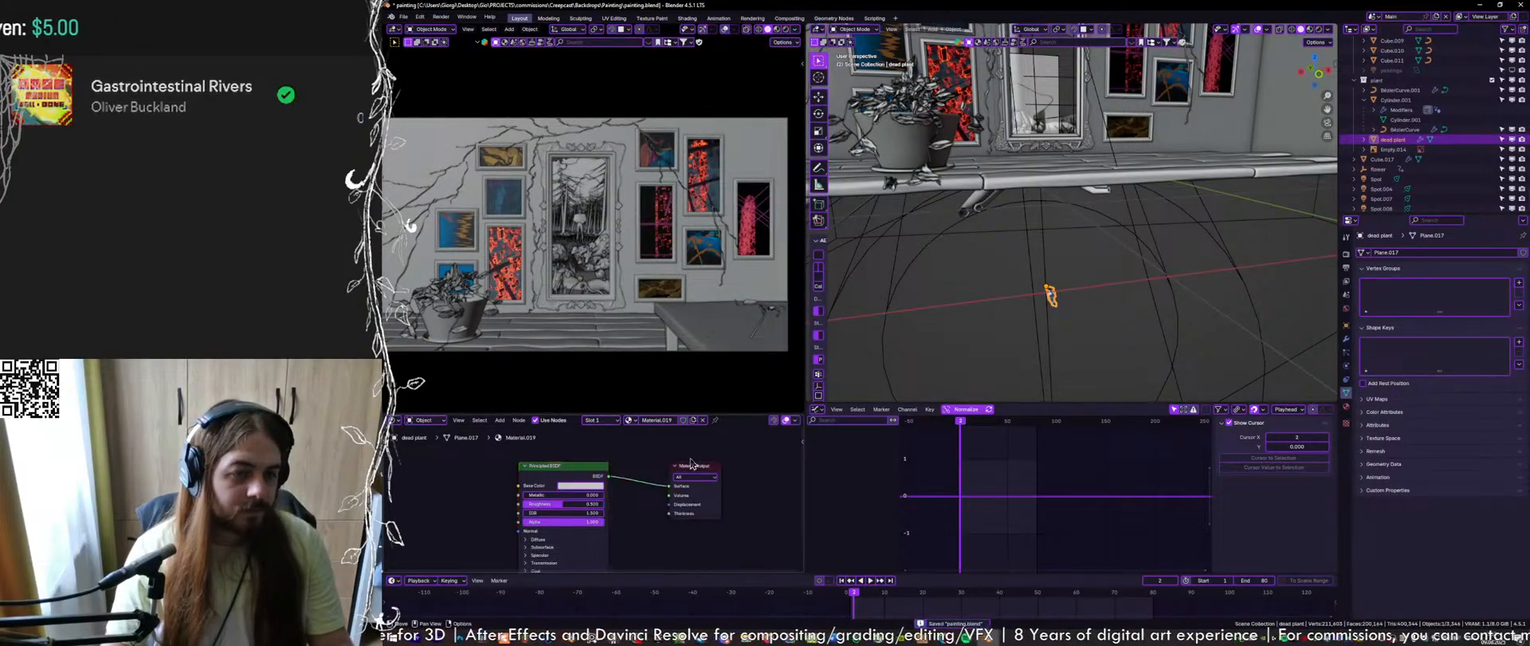
Isolate the dead plant leaf in local view with rendered shading and the scene world turned off, and save the file
key(KP_Divide)
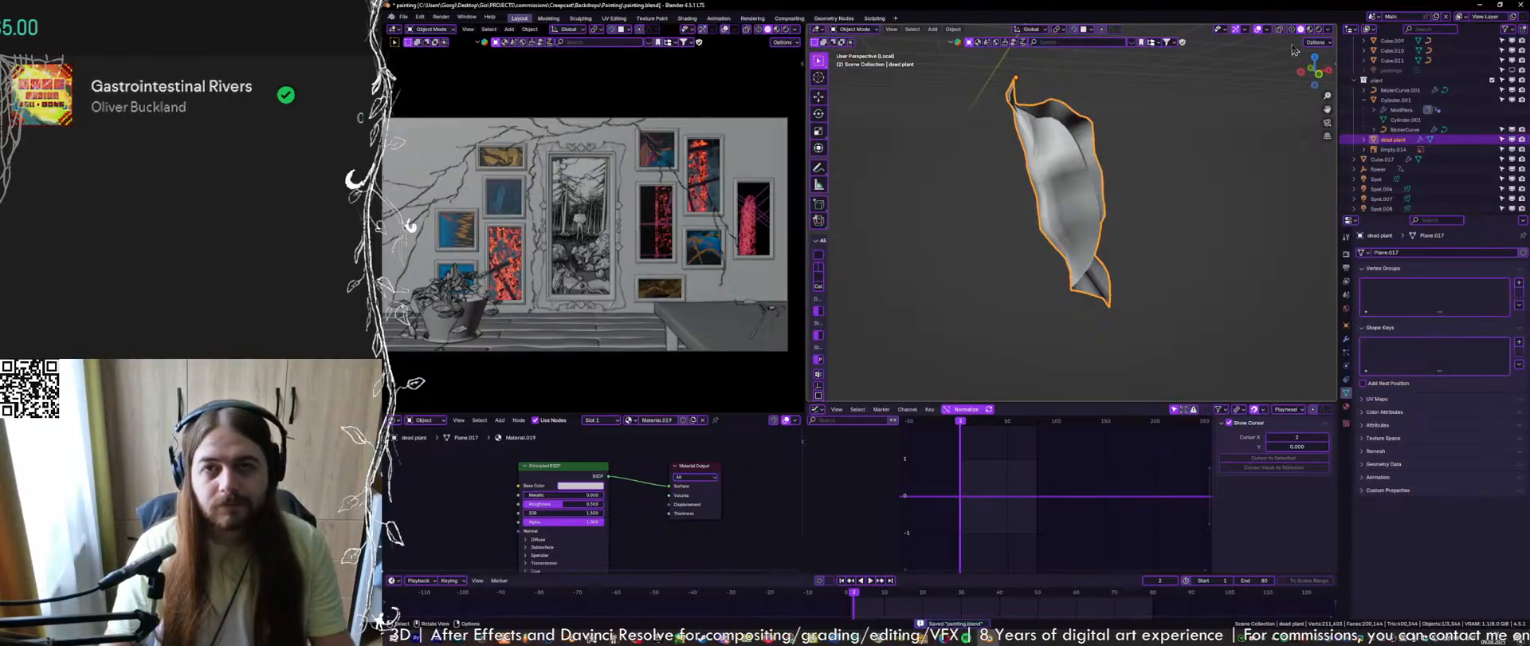
key(z)
middle_drag(1196, 134, 1126, 224)
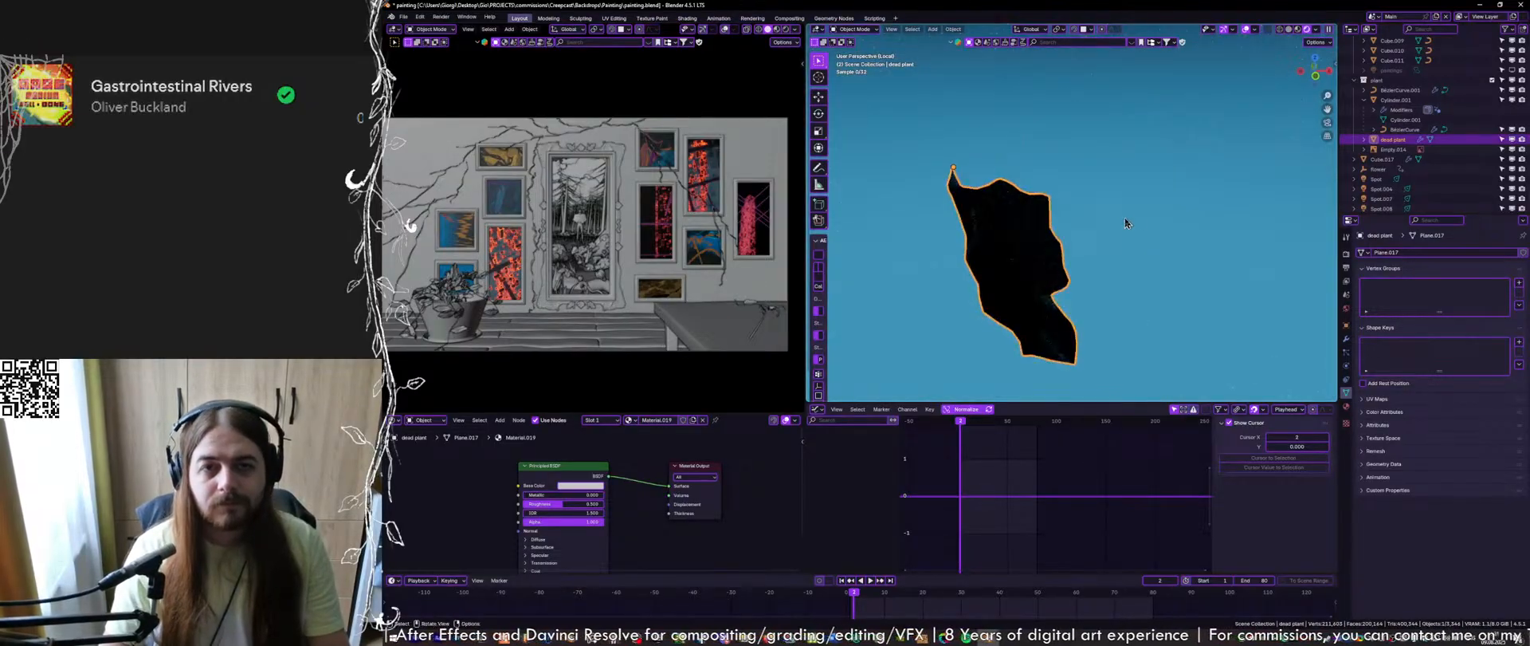
key(ctrl+s)
click(1316, 29)
click(1274, 123)
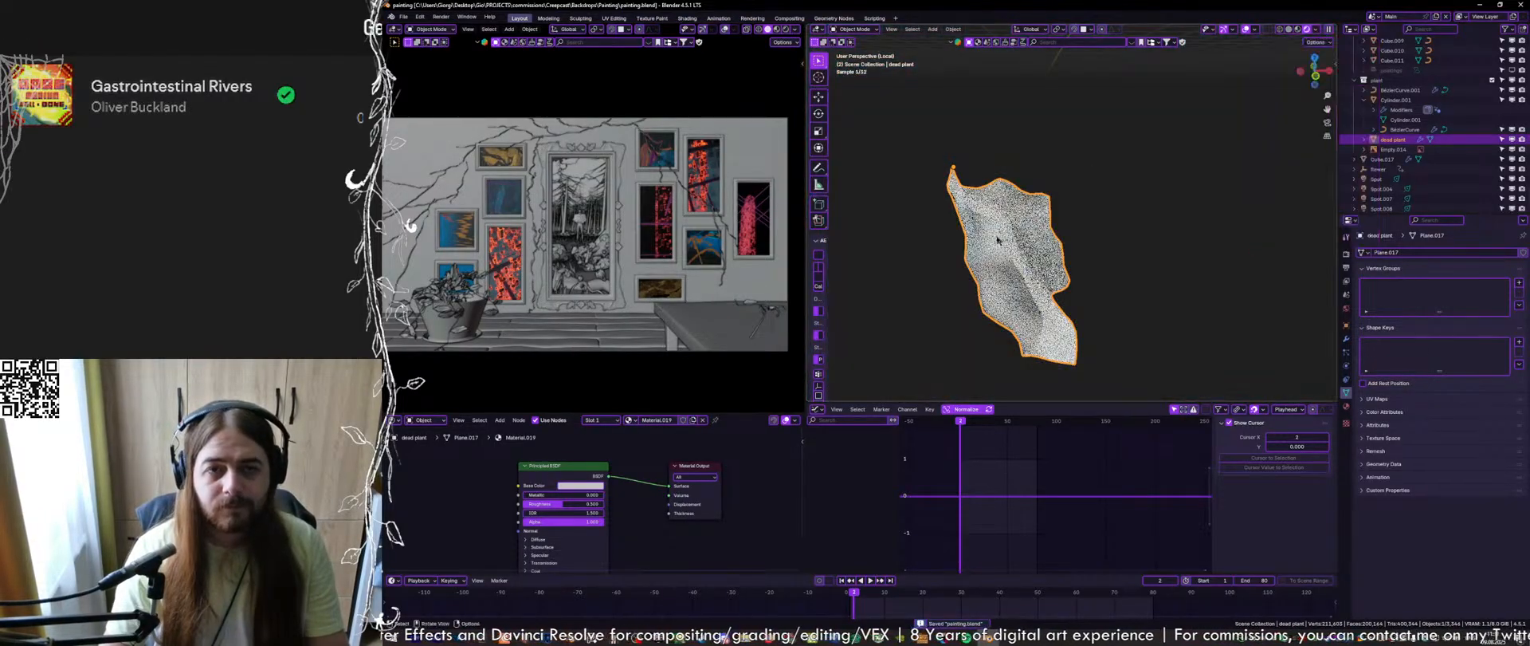
middle_drag(413, 470, 561, 476)
key(shift+a)
click(550, 472)
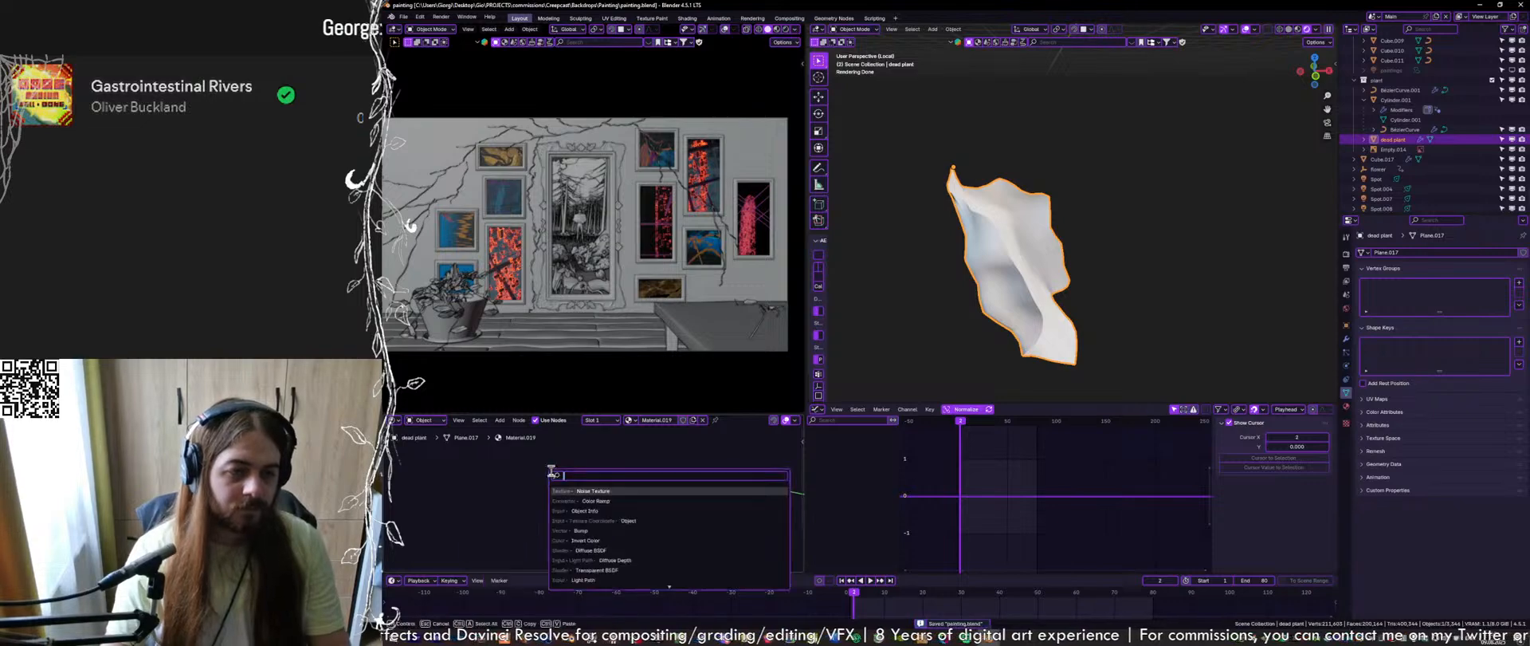
key(Escape)
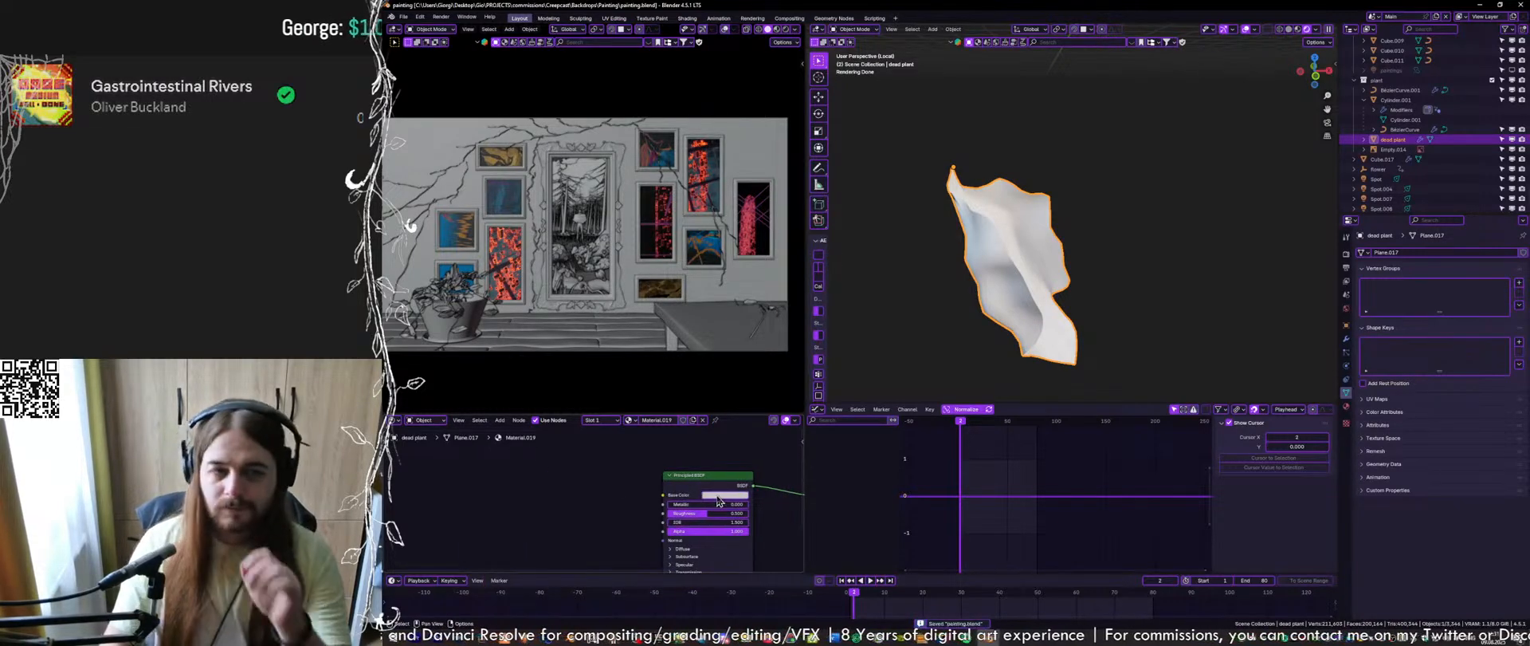
Darken the leaf material's base colour to a muted grey-green
click(725, 494)
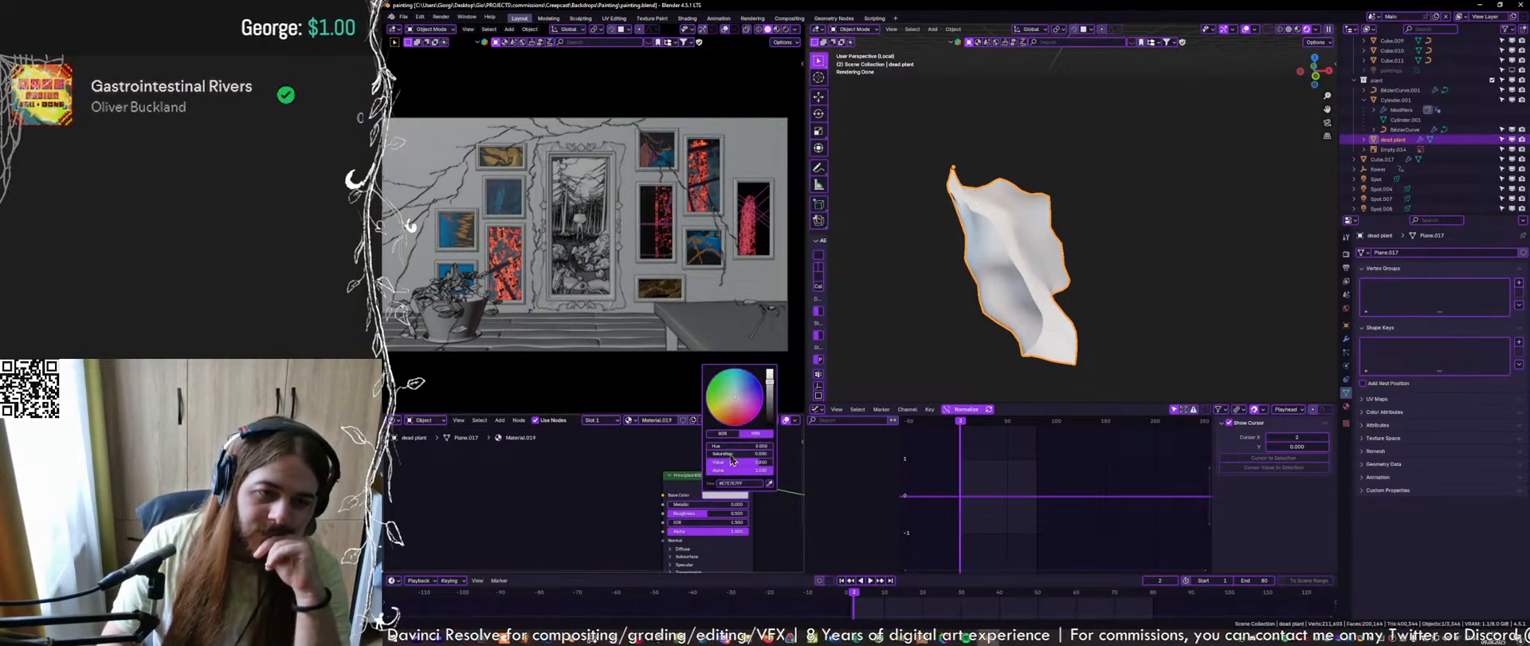
mouse_move(731, 455)
mouse_down()
mouse_move(745, 448)
mouse_move(721, 468)
mouse_move(748, 458)
mouse_move(731, 447)
mouse_move(726, 464)
mouse_up()
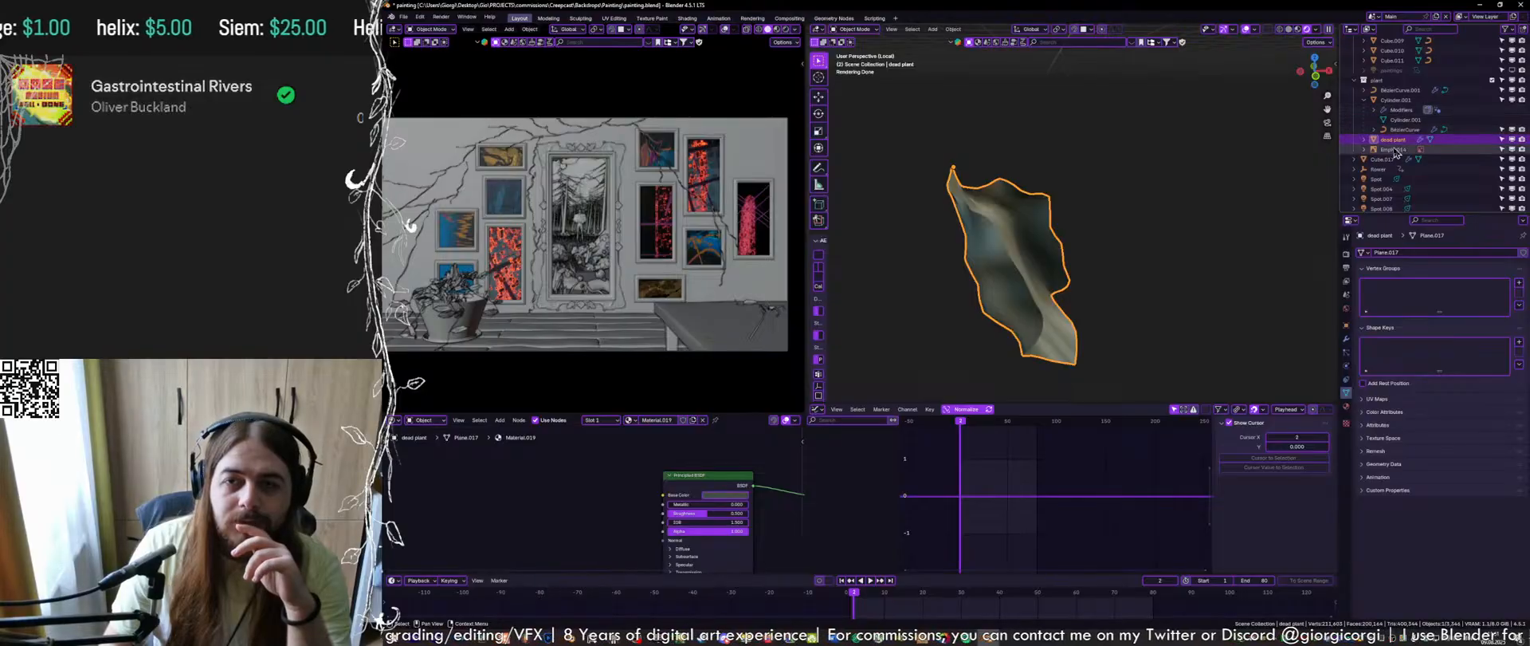
Place the 3D cursor on the dead leaf's origin, snap the plant reference image to the cursor, and save the file
click(1291, 187)
click(1016, 246)
key(shift+s)
click(1015, 295)
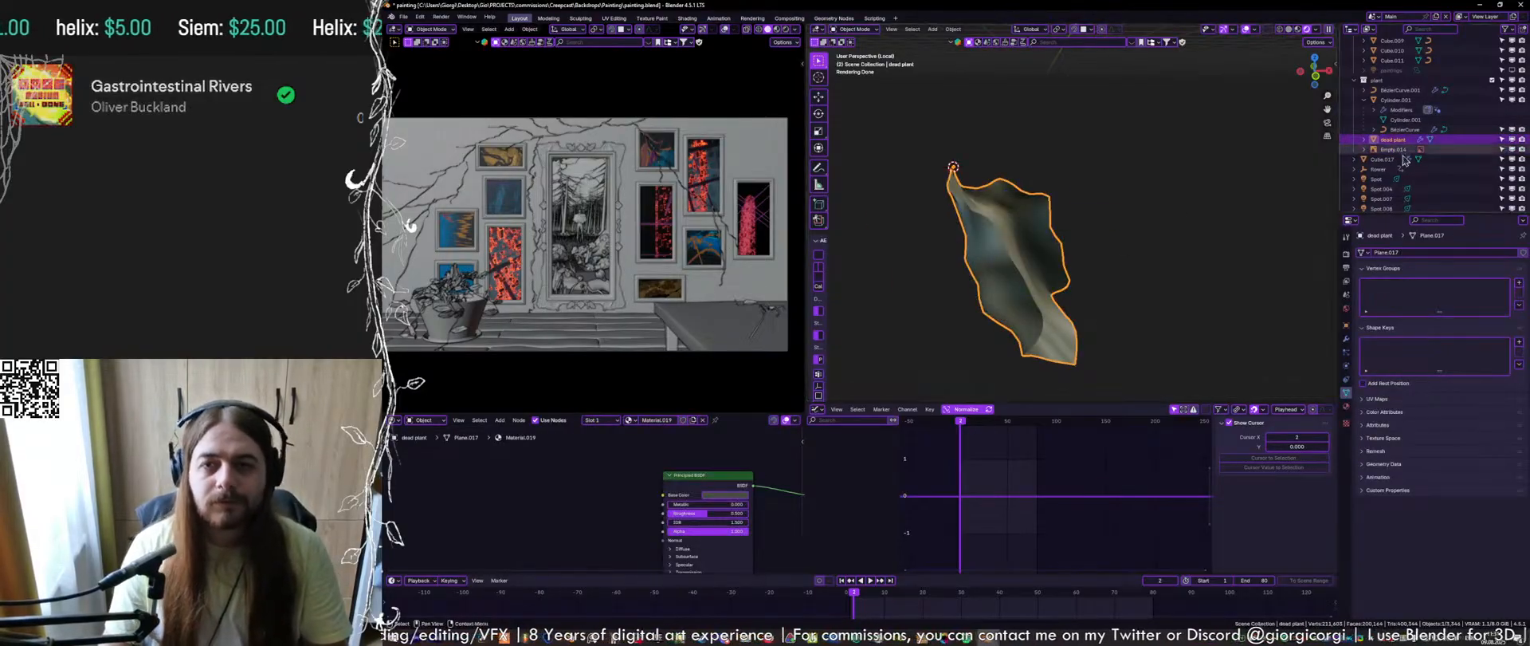
click(1397, 152)
key(shift+s)
click(946, 173)
key(ctrl+s)
Leave local view in solid shading and snap the reference image to the 3D cursor, keeping the offset
scroll(949, 172, down, 6)
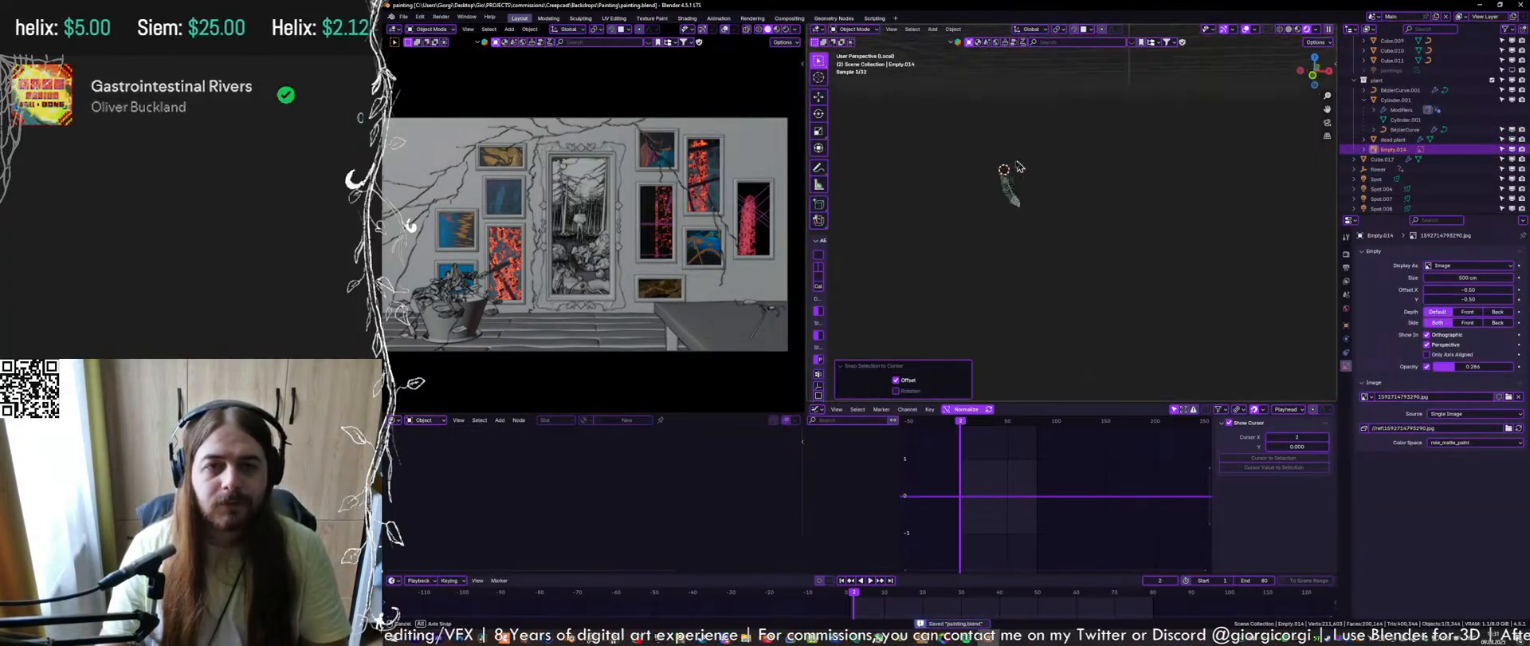
click(1247, 31)
click(1246, 30)
click(1289, 31)
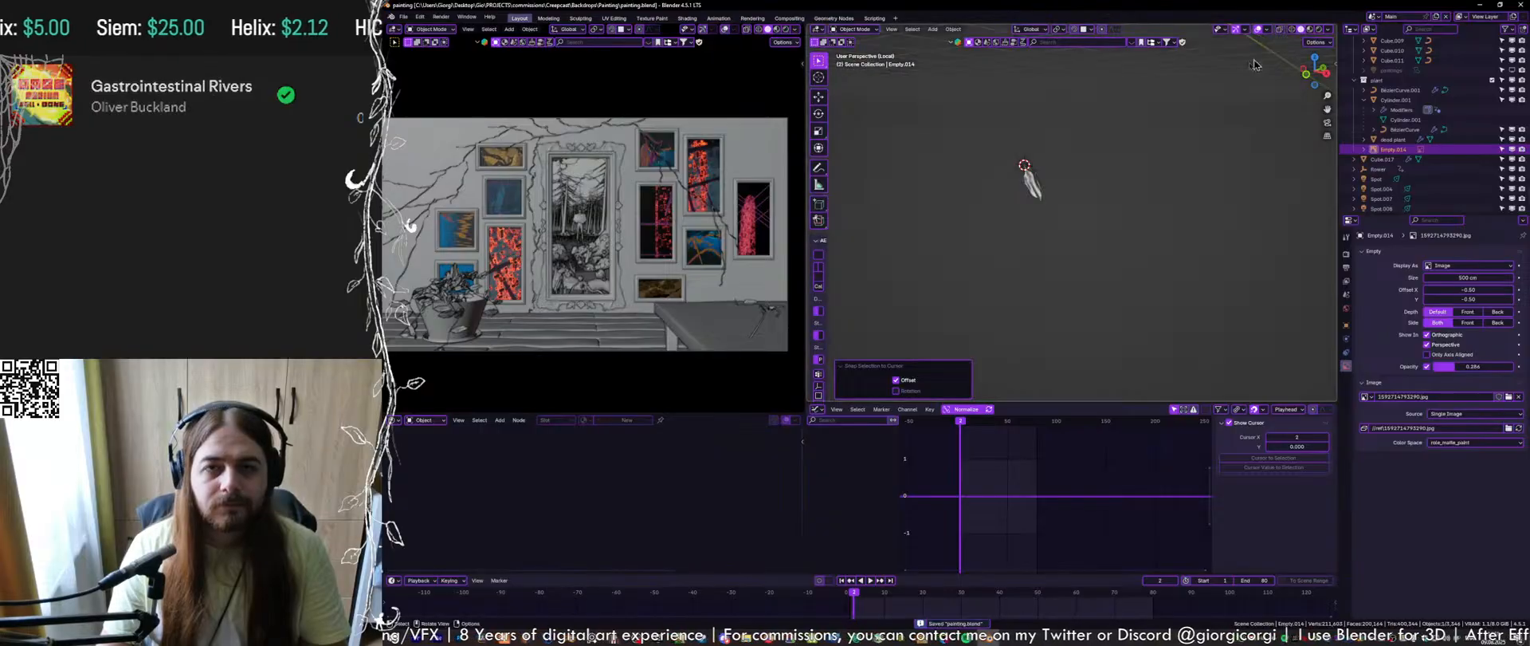
mouse_move(1246, 60)
middle_down()
mouse_move(1148, 119)
mouse_move(1180, 138)
middle_up()
shift+middle_drag(1181, 138, 1166, 275)
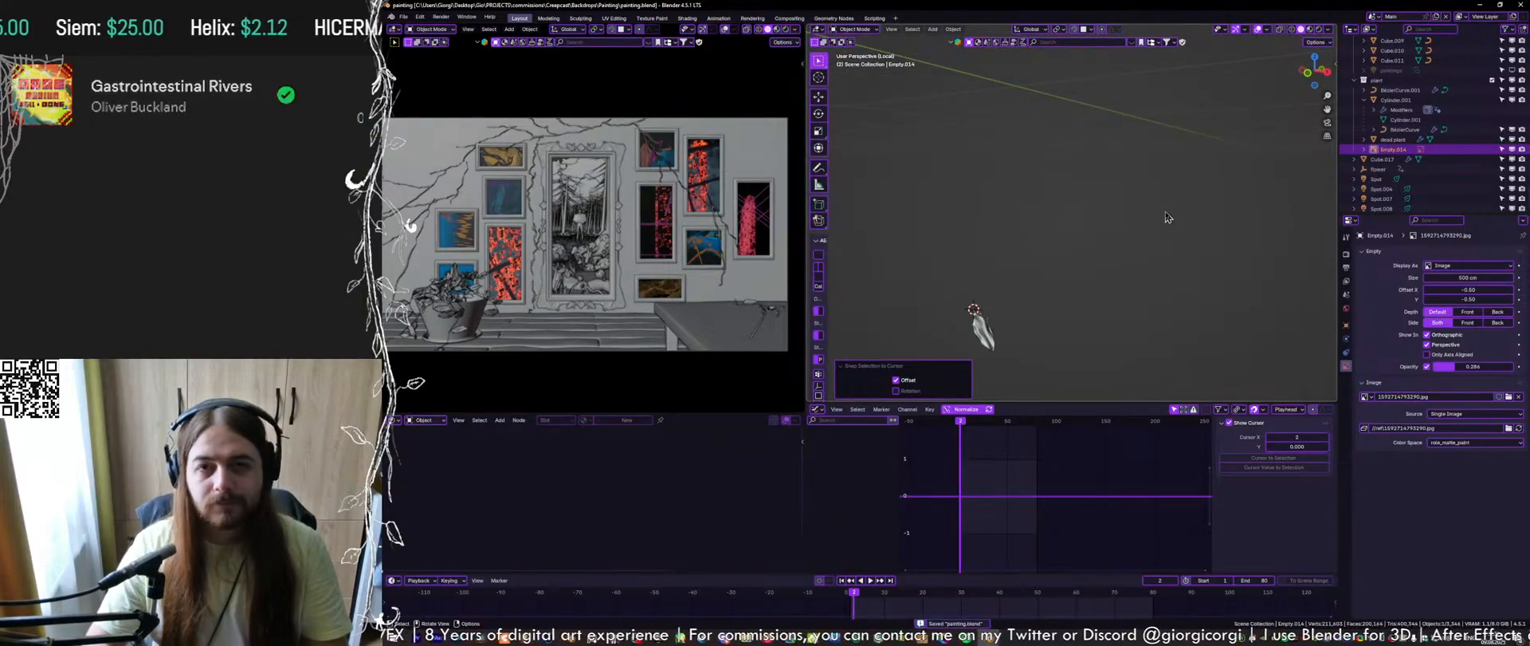
key(KP_Divide)
key(shift+s)
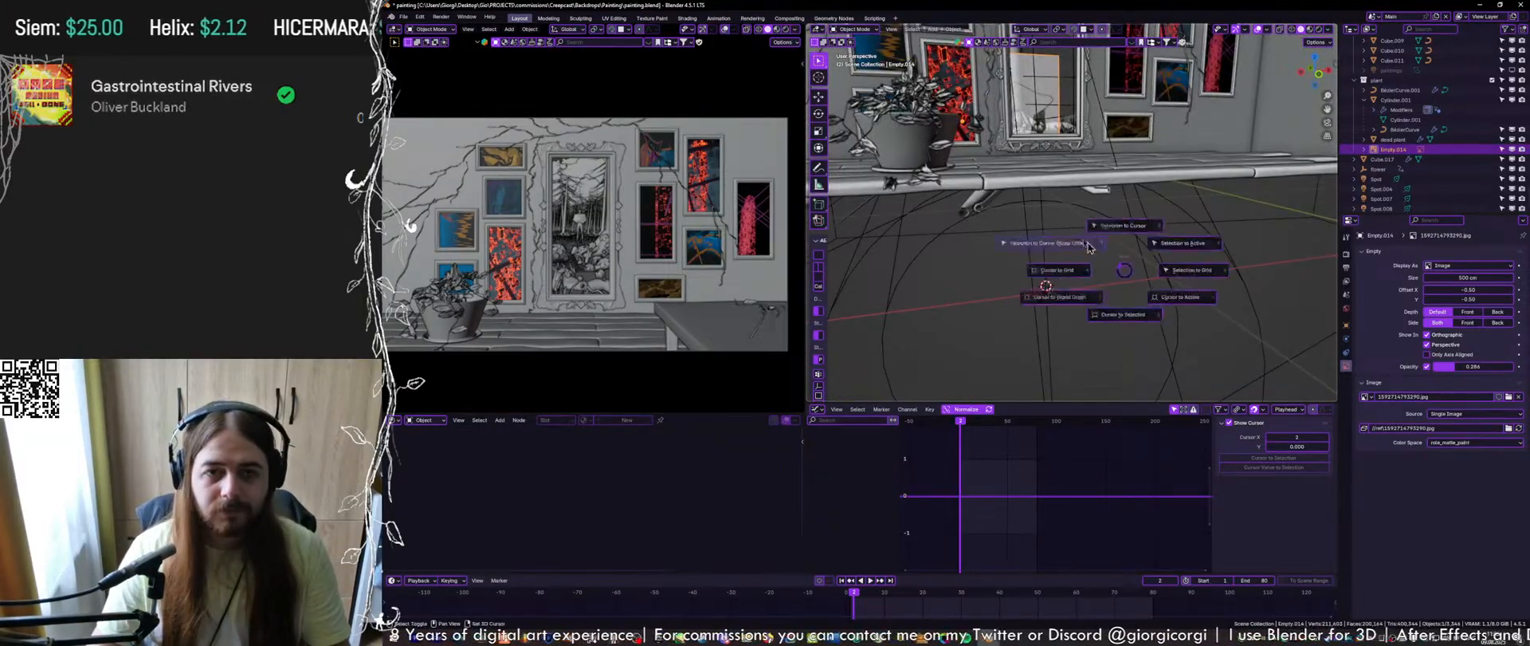
click(1063, 231)
Move the reference image along Y and freely so it stands just behind the dead leaf, and save the file
scroll(1063, 231, up, 3)
mouse_move(1062, 231)
middle_down()
mouse_move(1036, 228)
mouse_move(1115, 271)
mouse_move(1064, 275)
middle_up()
key(g)
key(y)
click(1072, 239)
scroll(1072, 239, up, 3)
key(ctrl+s)
key(g)
click(1116, 303)
scroll(1116, 303, up, 3)
key(ctrl+s)
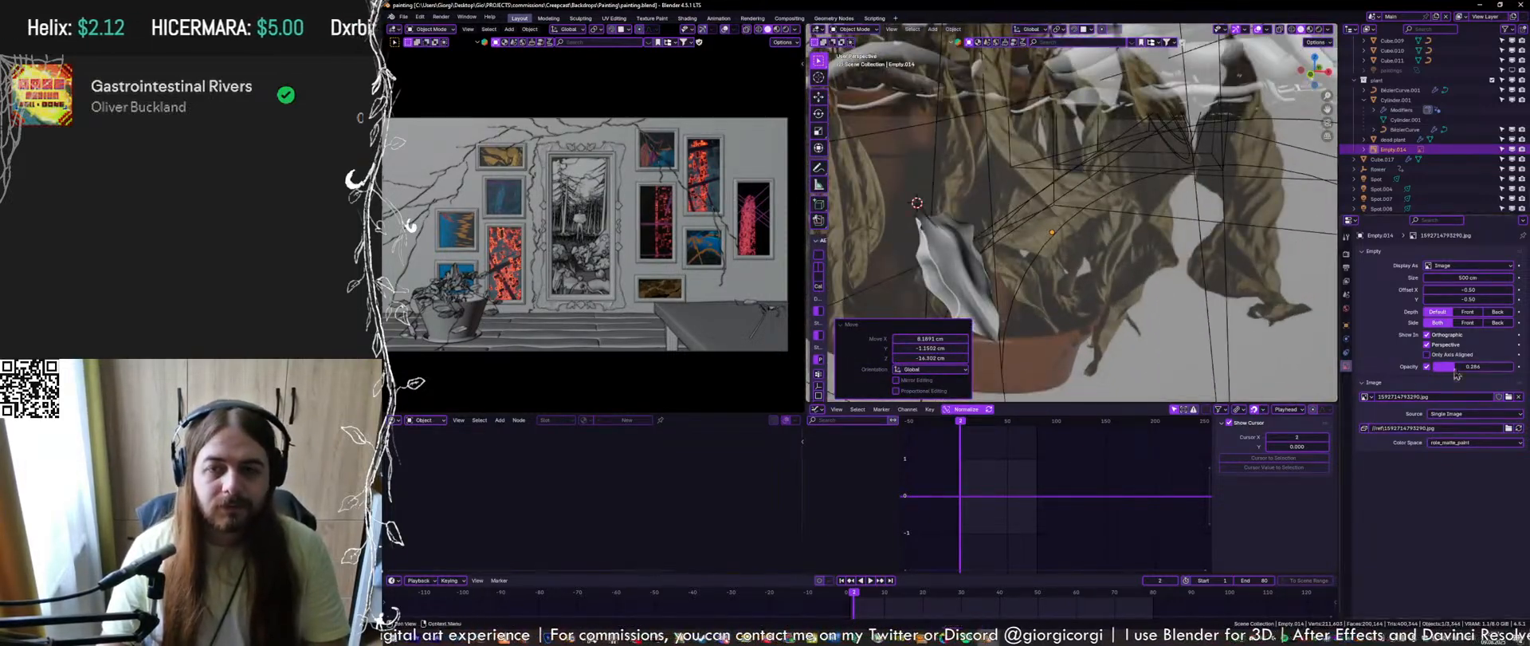
Raise the reference image's opacity to full and, in rendered shading, set the dead leaf material's roughness to 1
drag(1455, 370, 1521, 370)
click(951, 277)
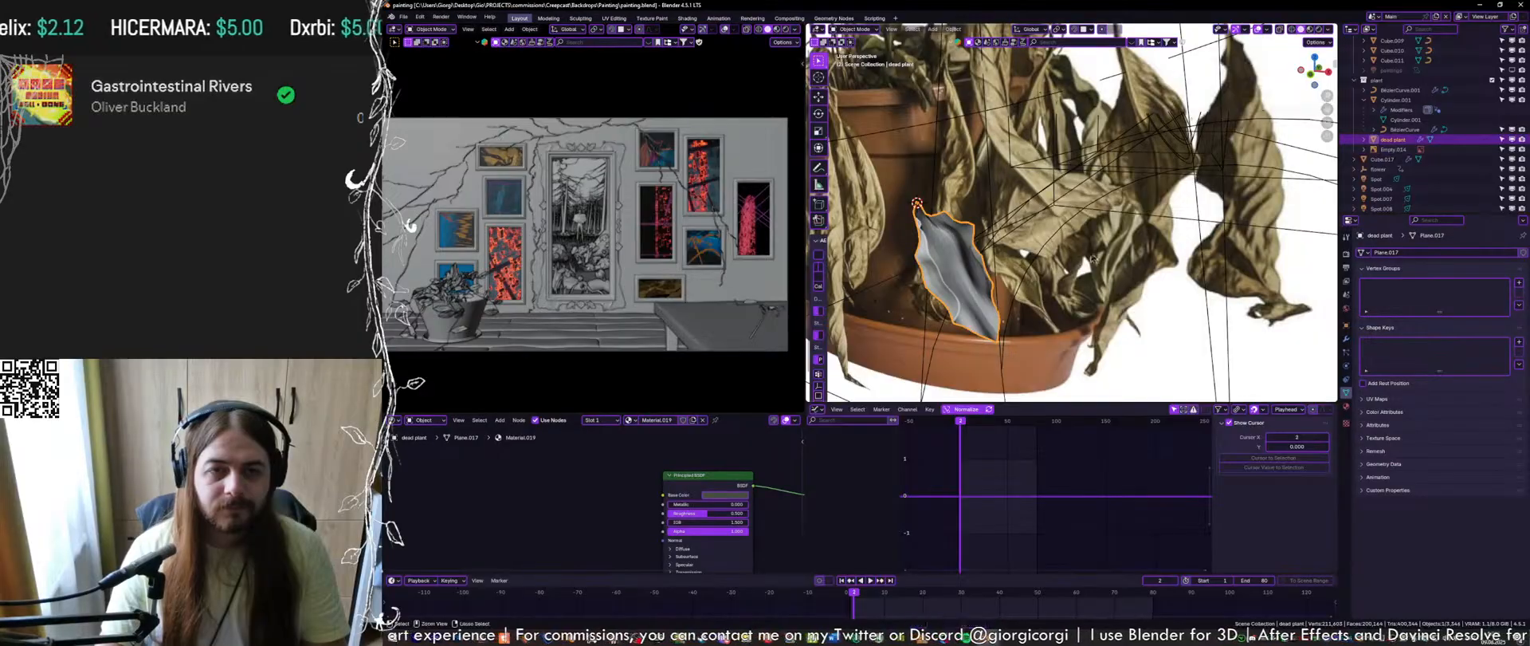
click(1319, 30)
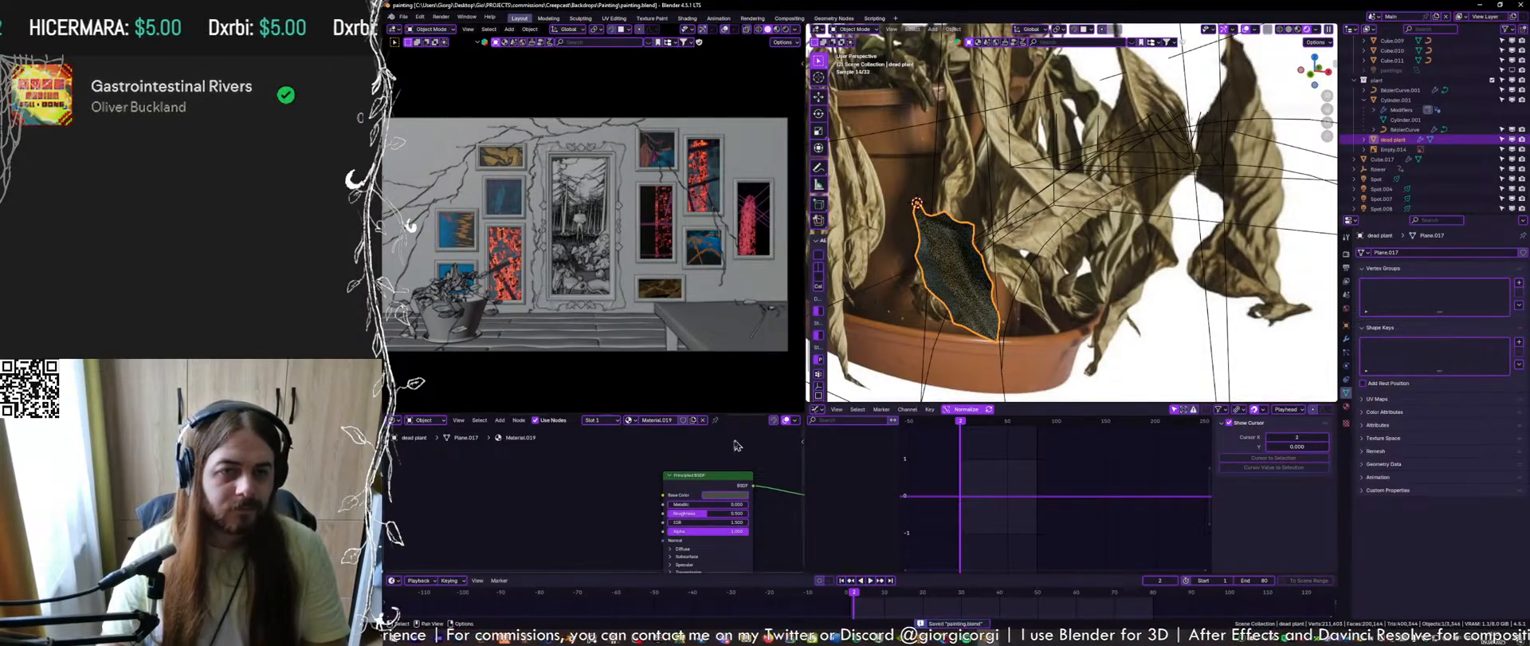
scroll(693, 510, up, 2)
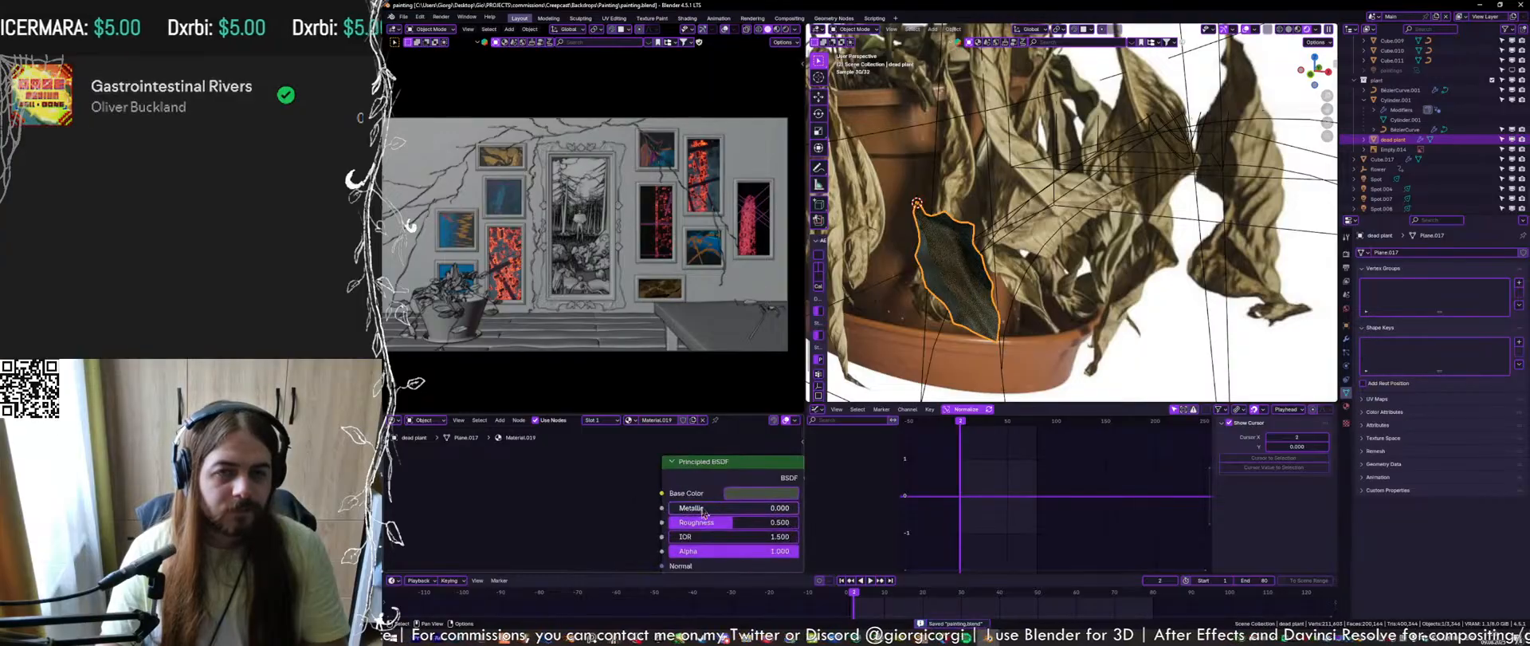
drag(728, 526, 797, 525)
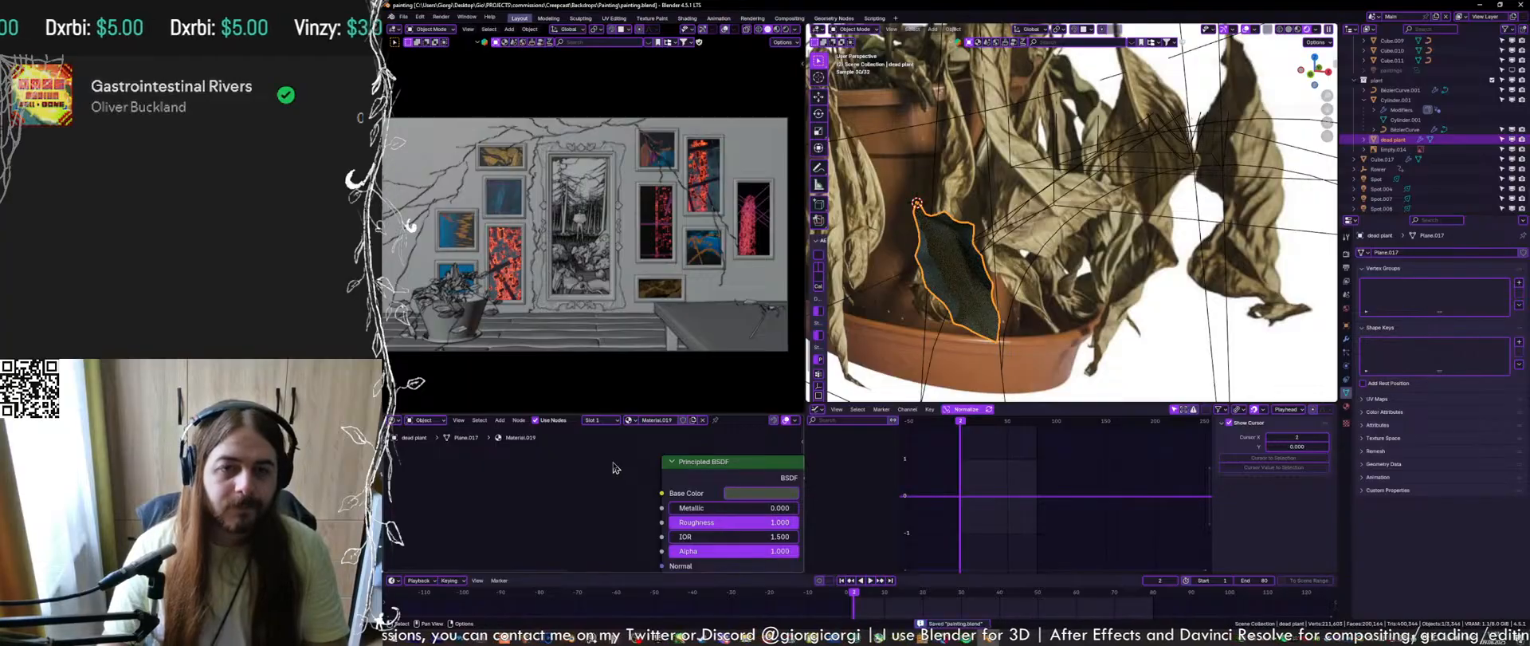
Add a Noise Texture node to the leaf material and preview it on the leaf
key(shift+a)
text(n)
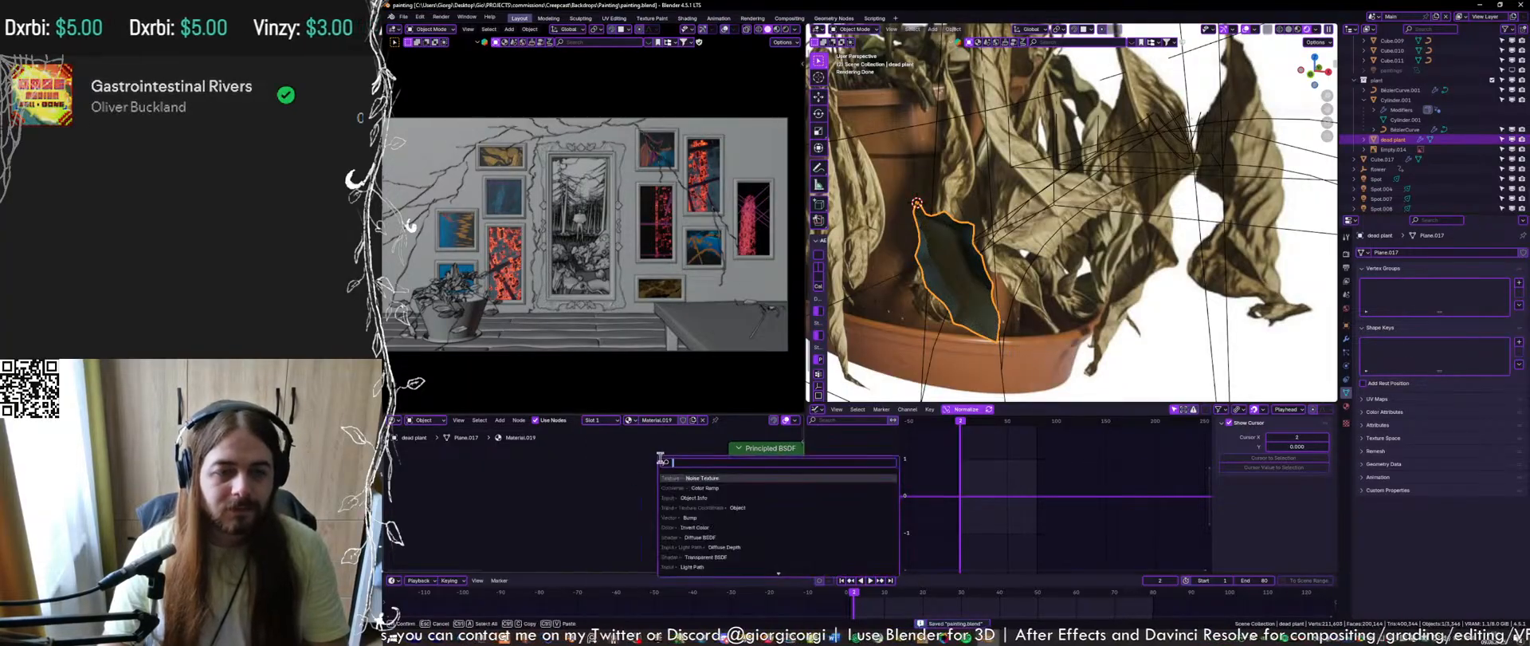
text(oi)
click(685, 478)
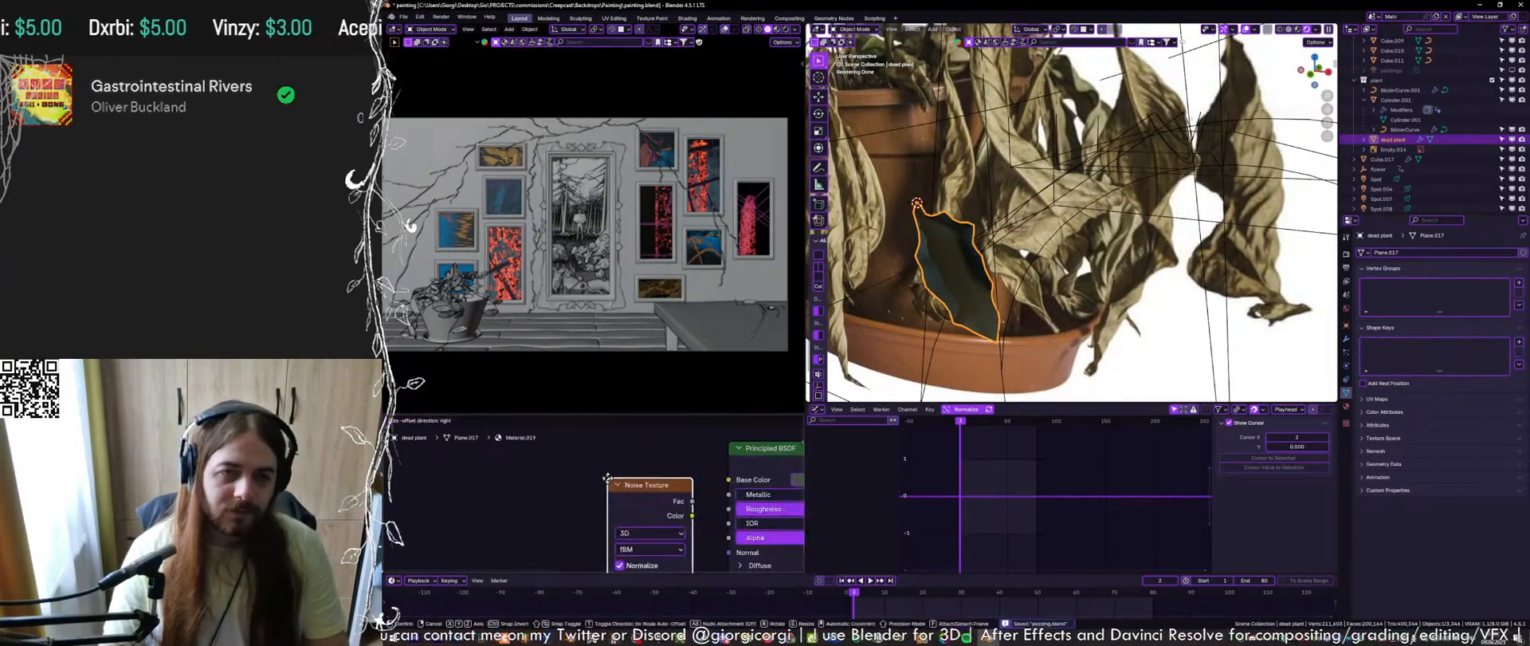
click(639, 485)
Set the noise texture's scale to 1.6, detail to 4.7, roughness to 0.678 and distortion to 0.9, and save the file
scroll(616, 531, up, 3)
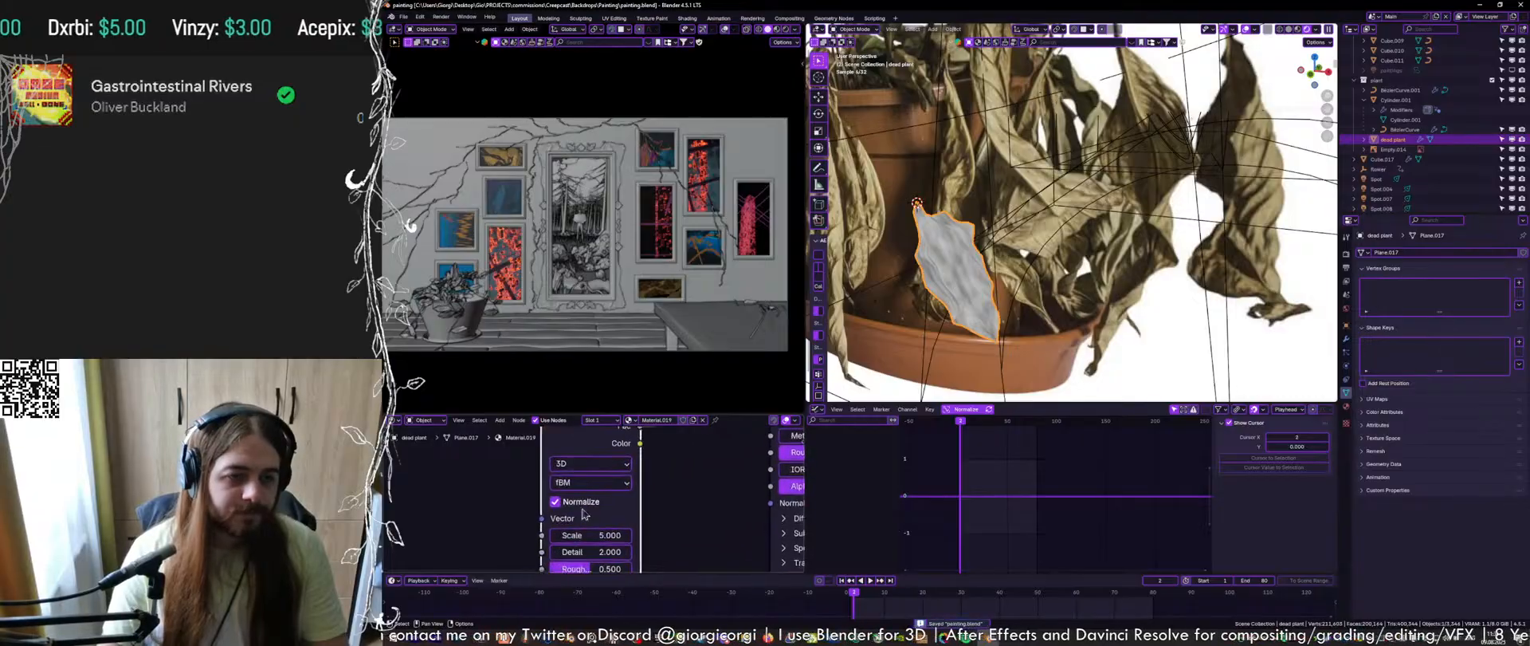
middle_drag(616, 531, 606, 505)
drag(586, 464, 566, 463)
drag(598, 537, 583, 536)
drag(571, 464, 542, 464)
key(ctrl+s)
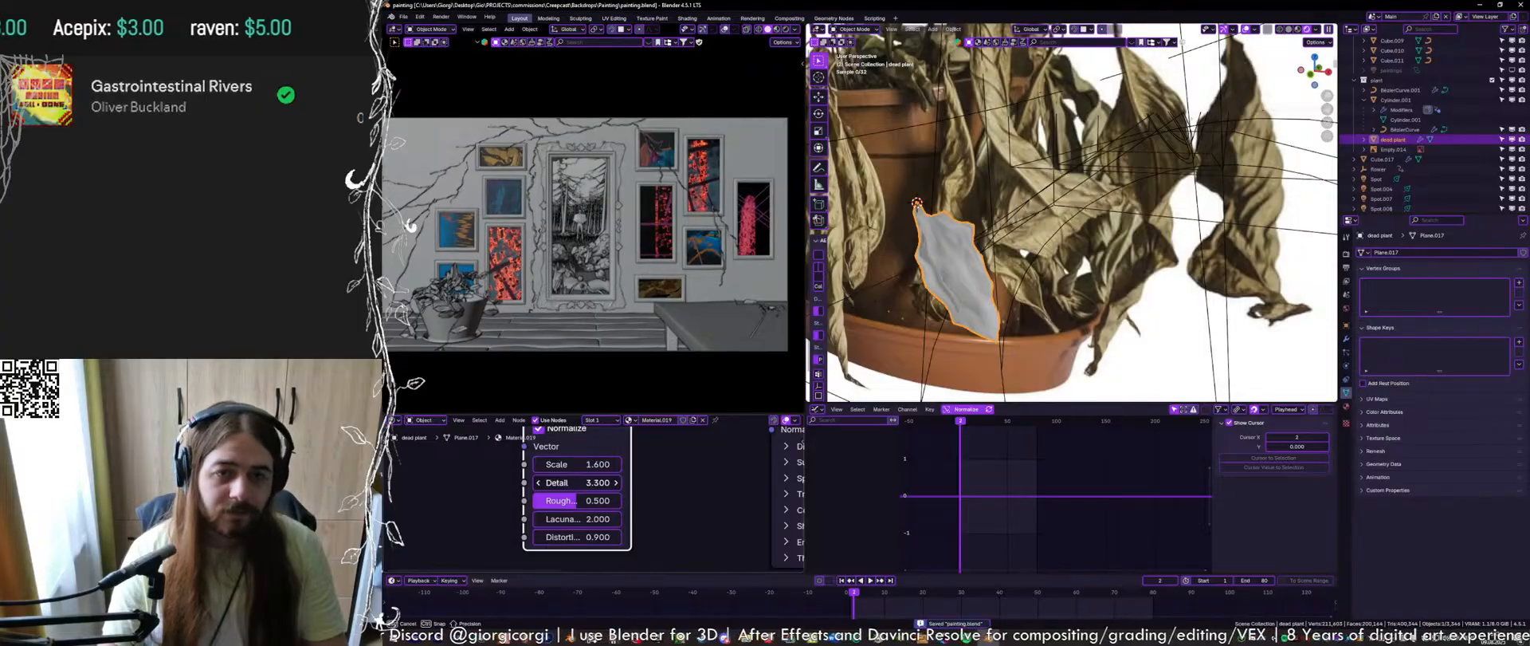
drag(592, 482, 593, 484)
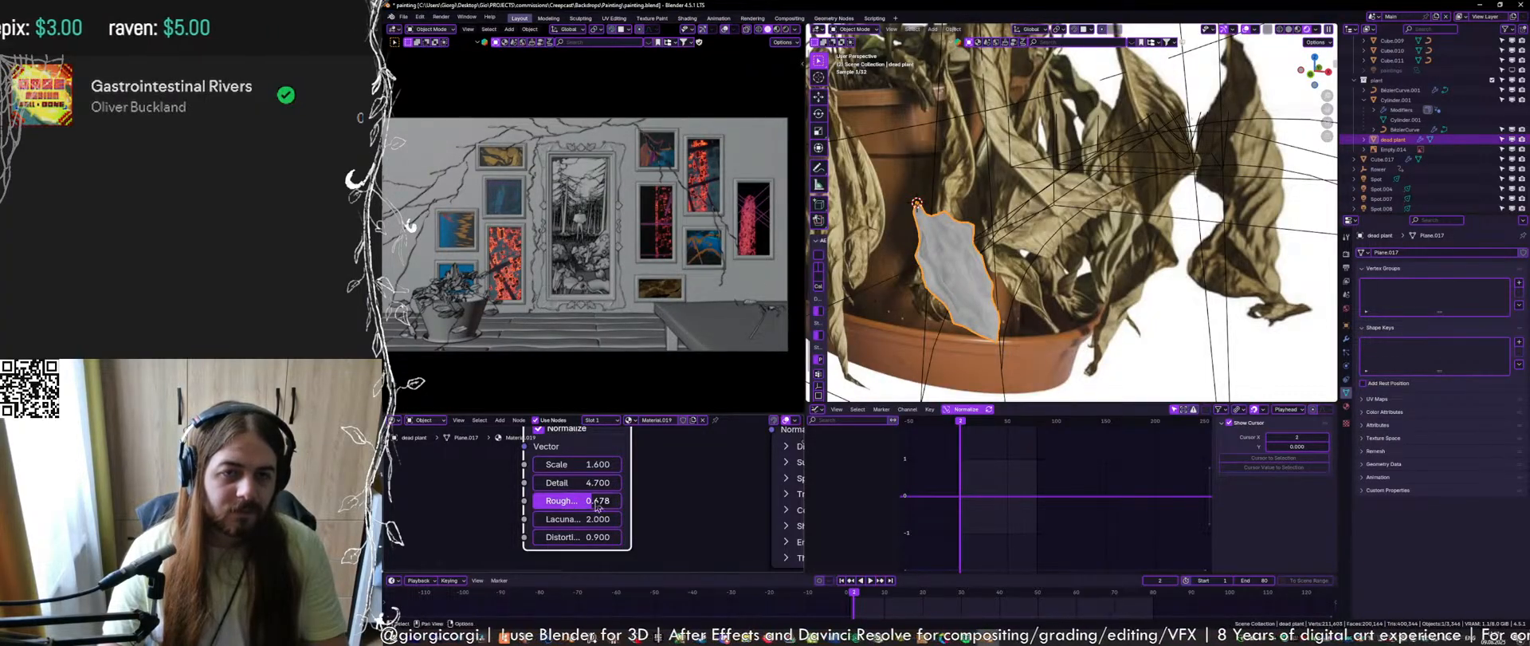
key(ctrl+s)
scroll(656, 460, down, 1)
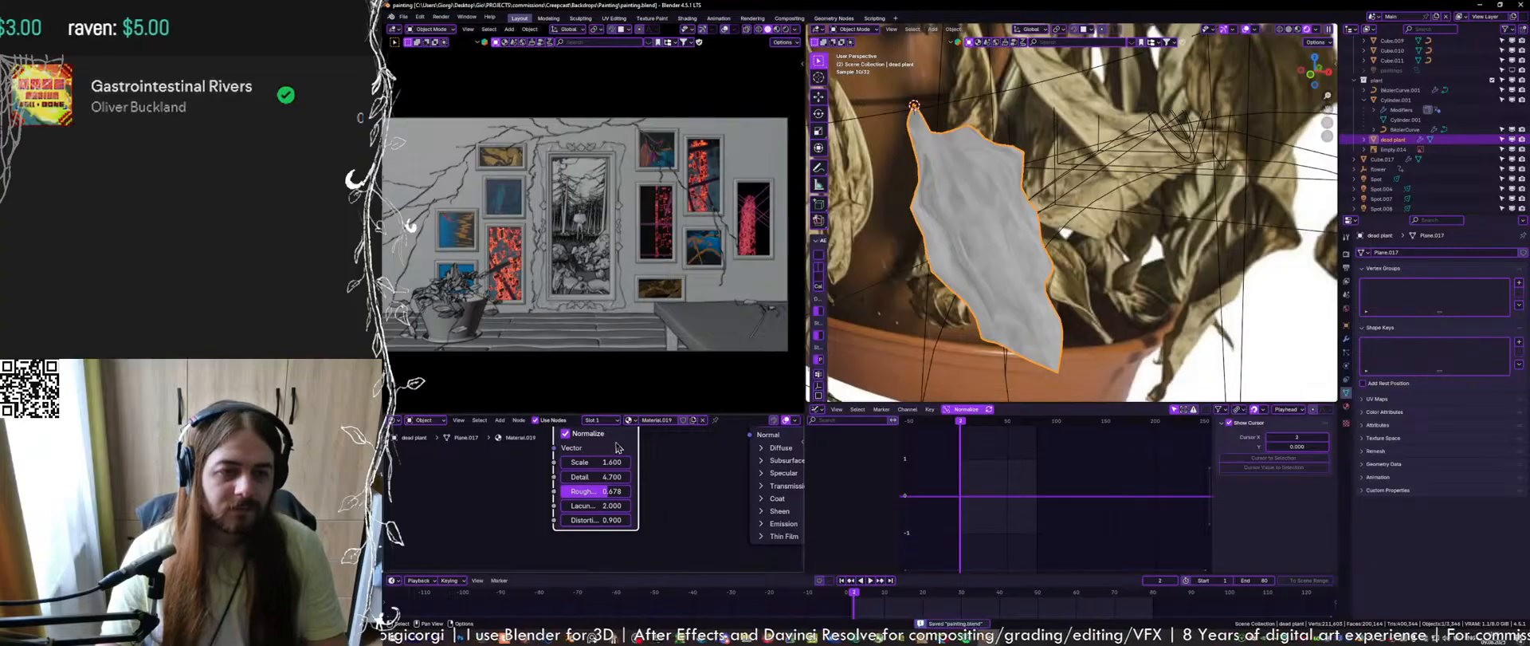
Add a Bump node between the noise texture and the Principled BSDF and feed the noise into its height
drag(619, 448, 481, 470)
click(594, 478)
key(shift+a)
text(bu)
key(Return)
click(630, 484)
middle_drag(595, 475, 583, 493)
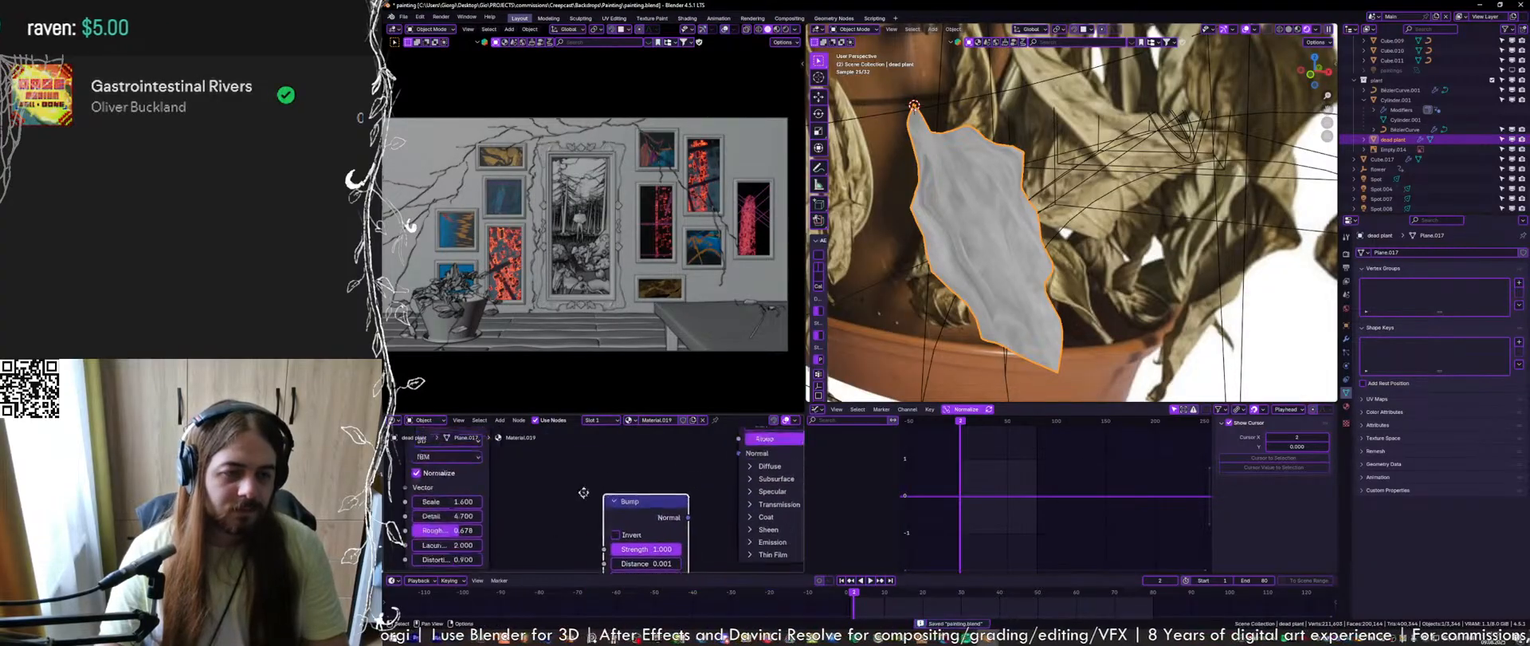
scroll(584, 492, down, 2)
drag(502, 436, 594, 540)
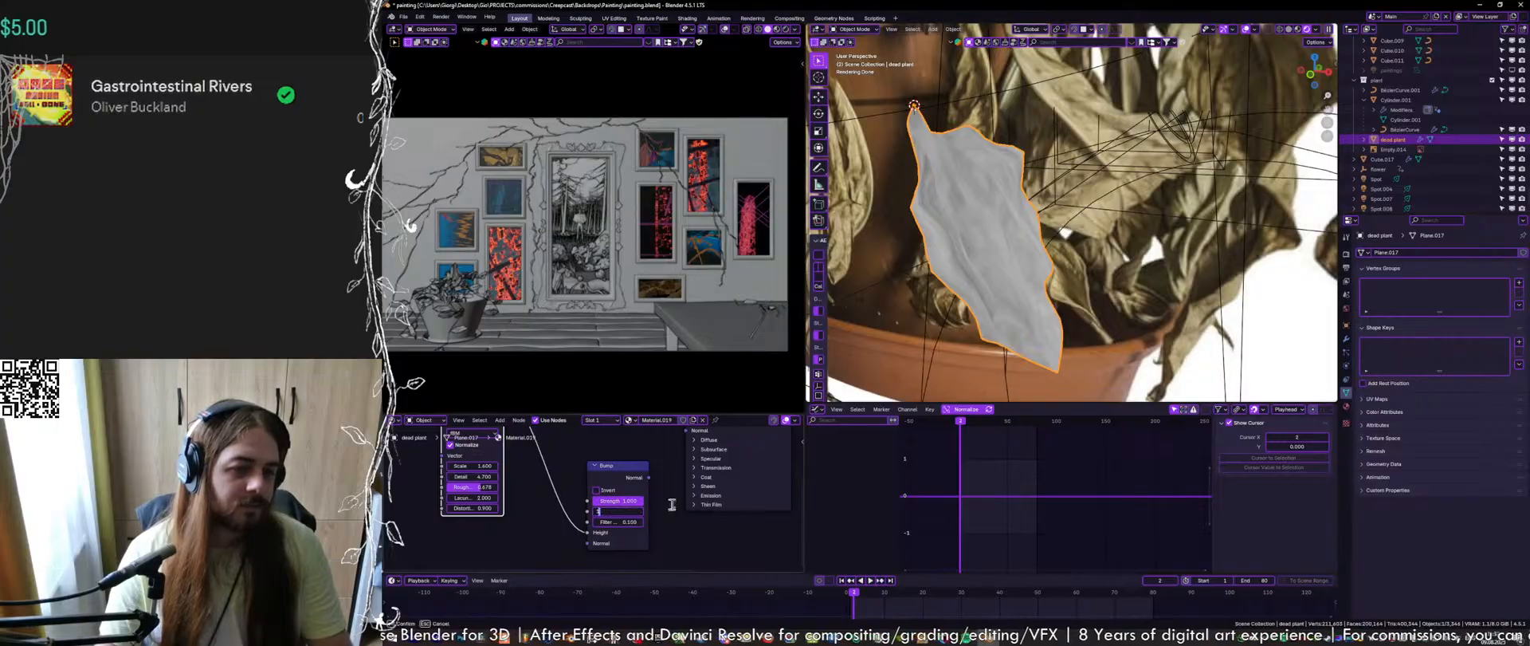
Set the bump distance to 1, connect its normal to the Principled BSDF, and show that shader on the leaf
key(Return)
middle_drag(672, 505, 629, 562)
drag(603, 536, 642, 483)
scroll(662, 468, up, 1)
mouse_move(665, 467)
middle_down()
mouse_move(614, 538)
mouse_move(664, 450)
middle_up()
ctrl+shift+click(631, 488)
key(ctrl+s)
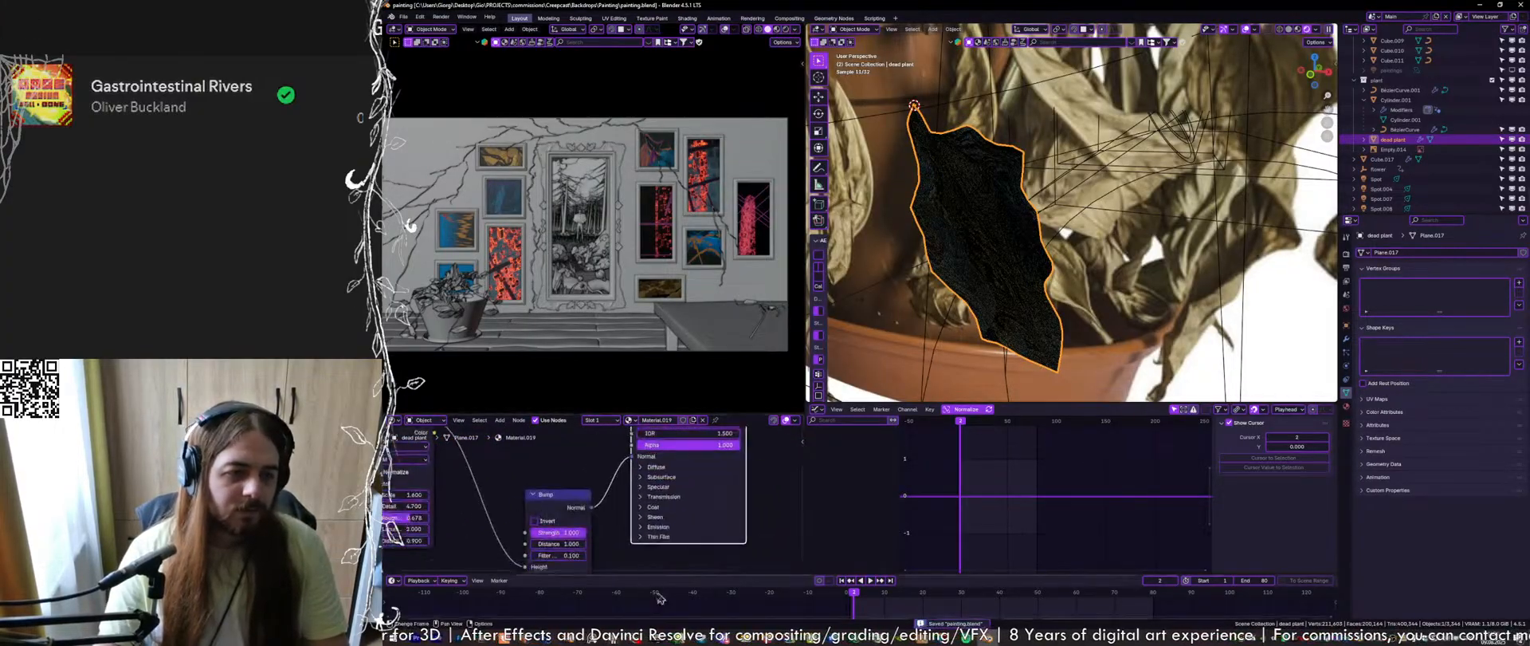
Reduce the bump strength to about 0.52 and lighten the leaf material's base colour, checking the leaf from several angles
drag(559, 532, 519, 532)
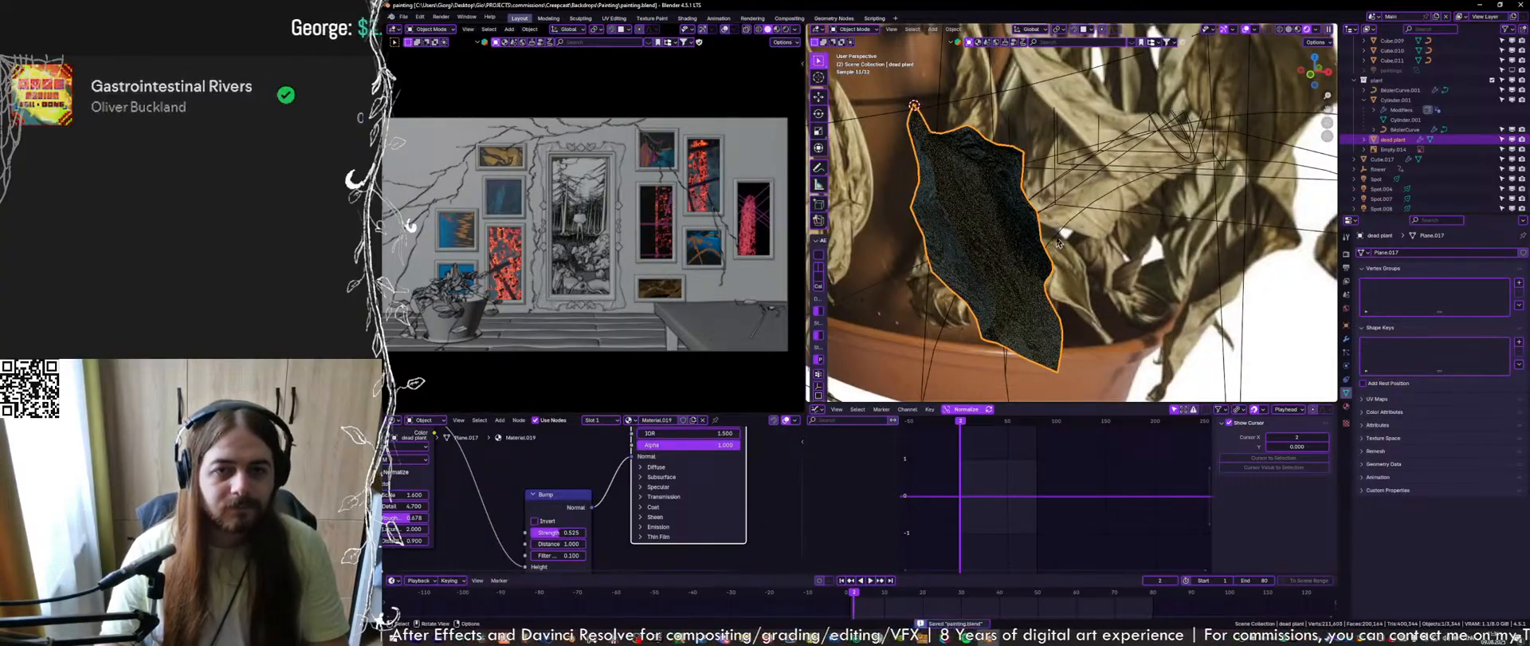
middle_drag(1058, 243, 996, 251)
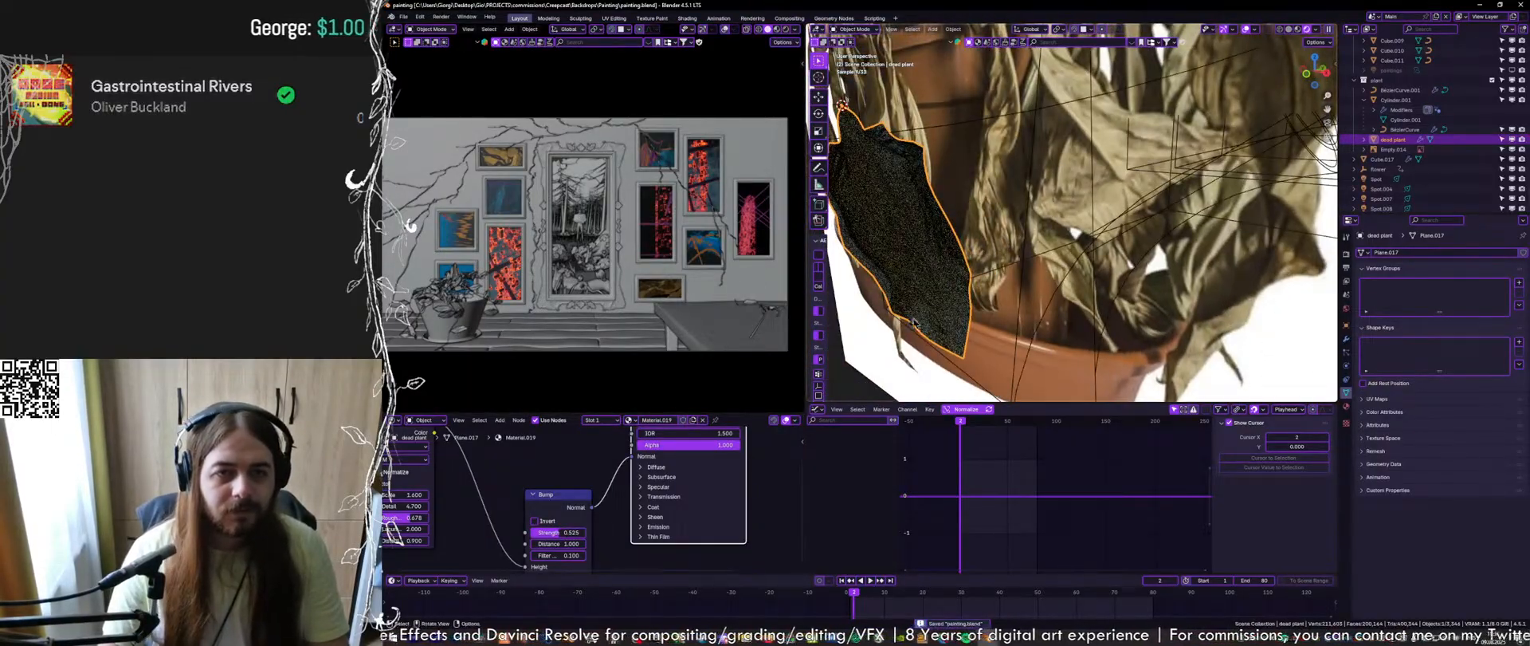
middle_drag(699, 430, 674, 476)
click(671, 476)
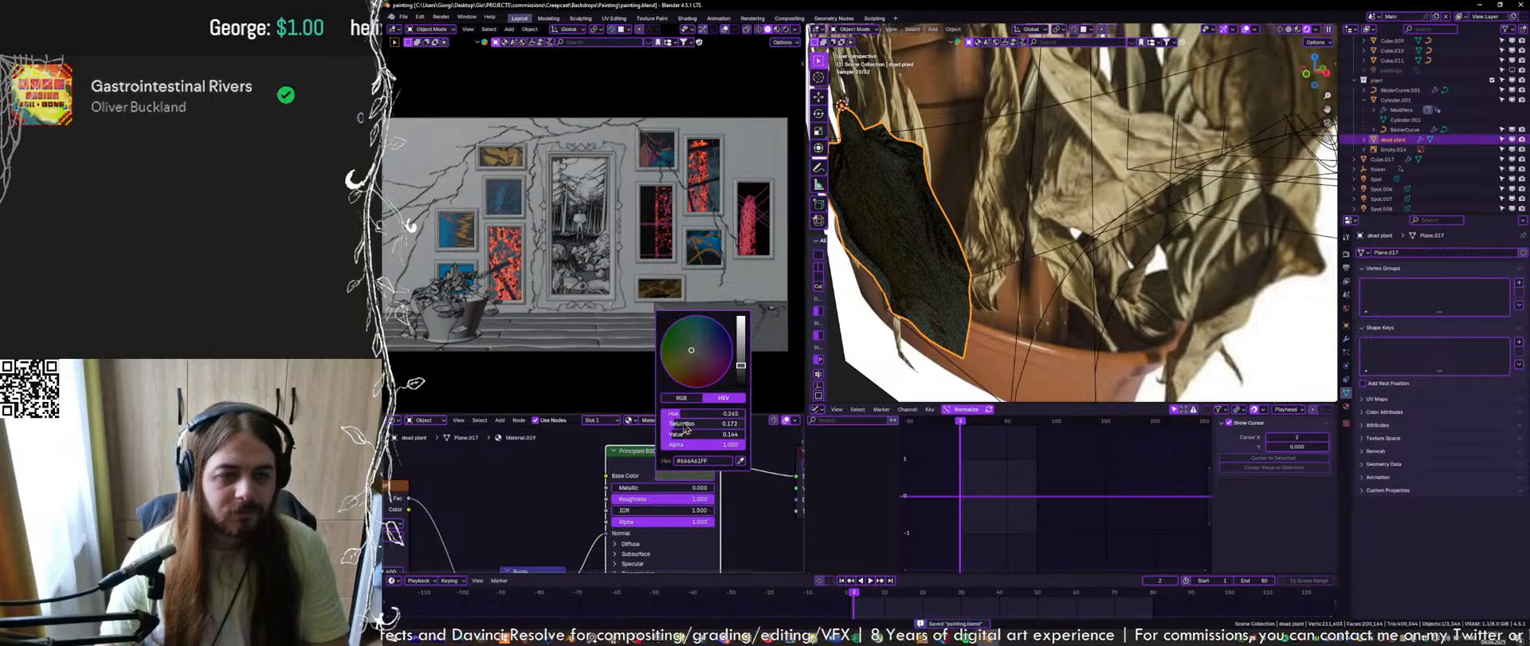
drag(688, 434, 704, 435)
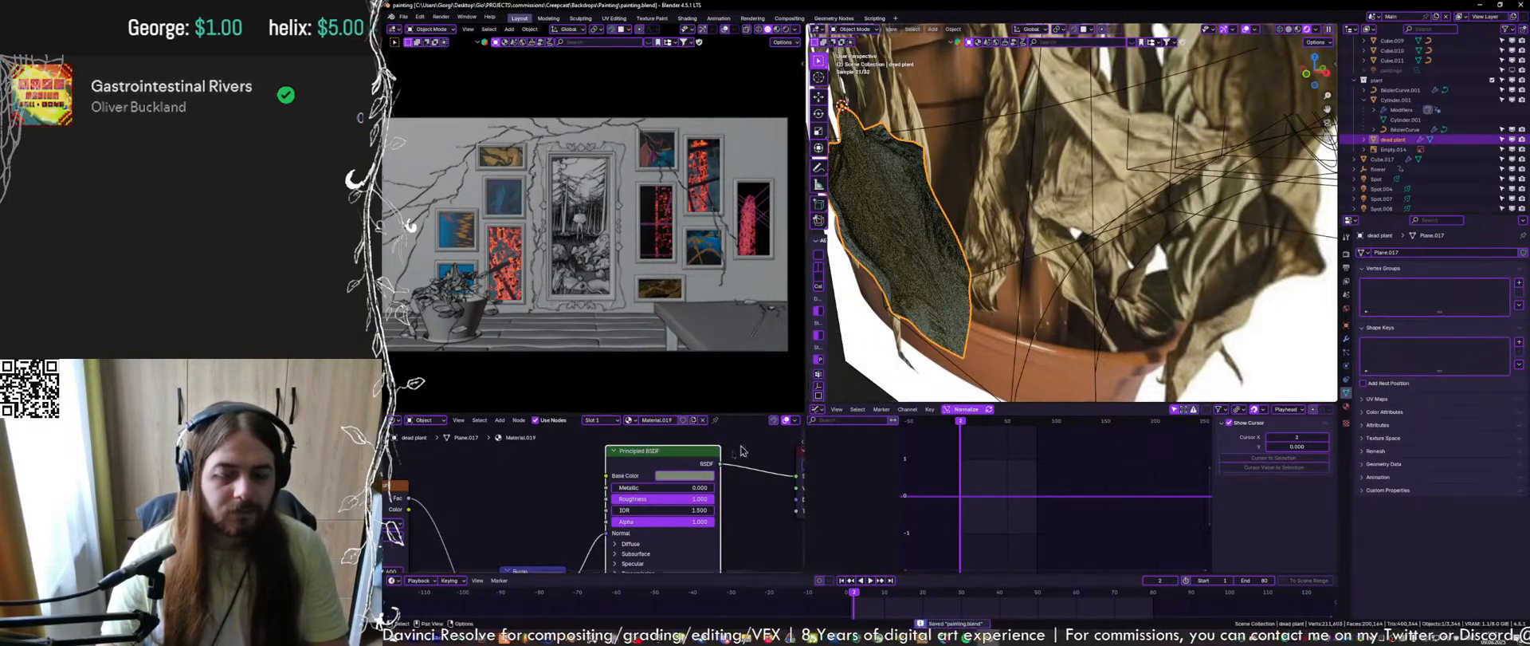
middle_drag(608, 476, 644, 472)
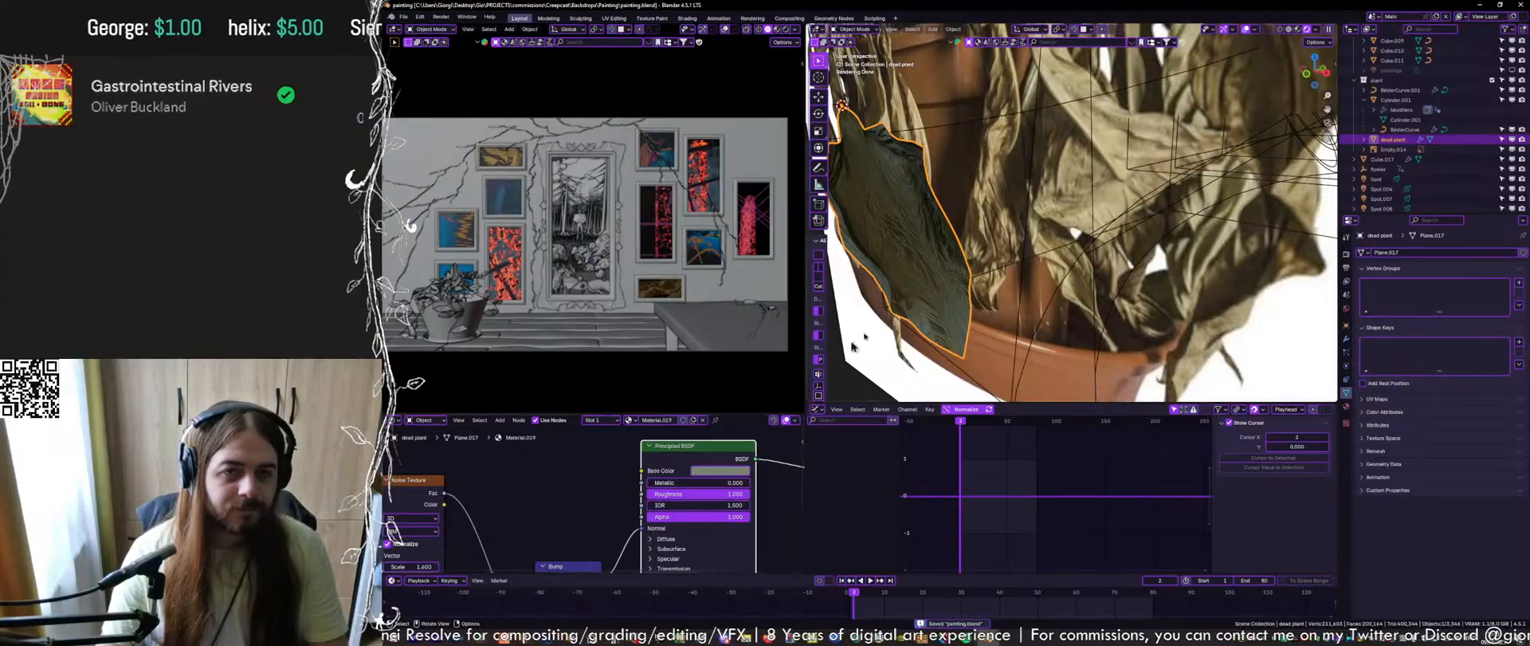
middle_drag(934, 300, 1008, 273)
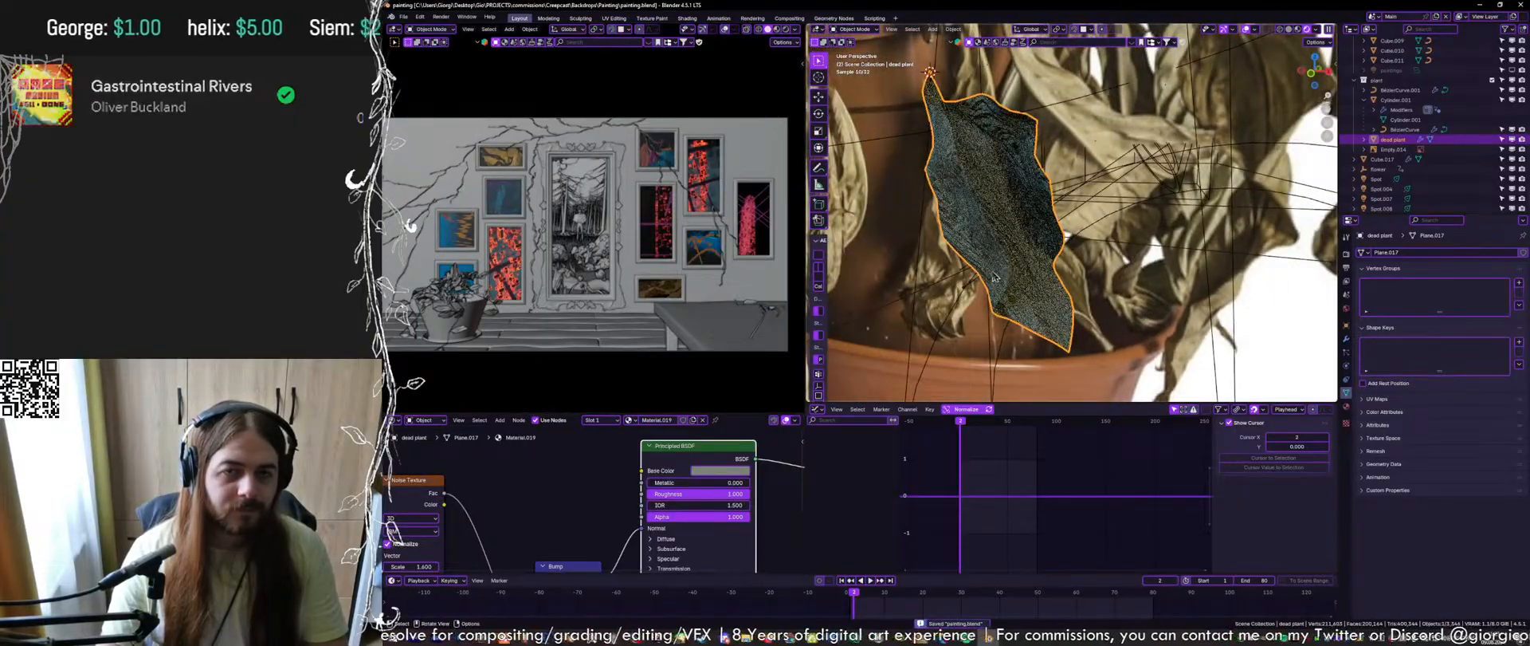
click(1317, 30)
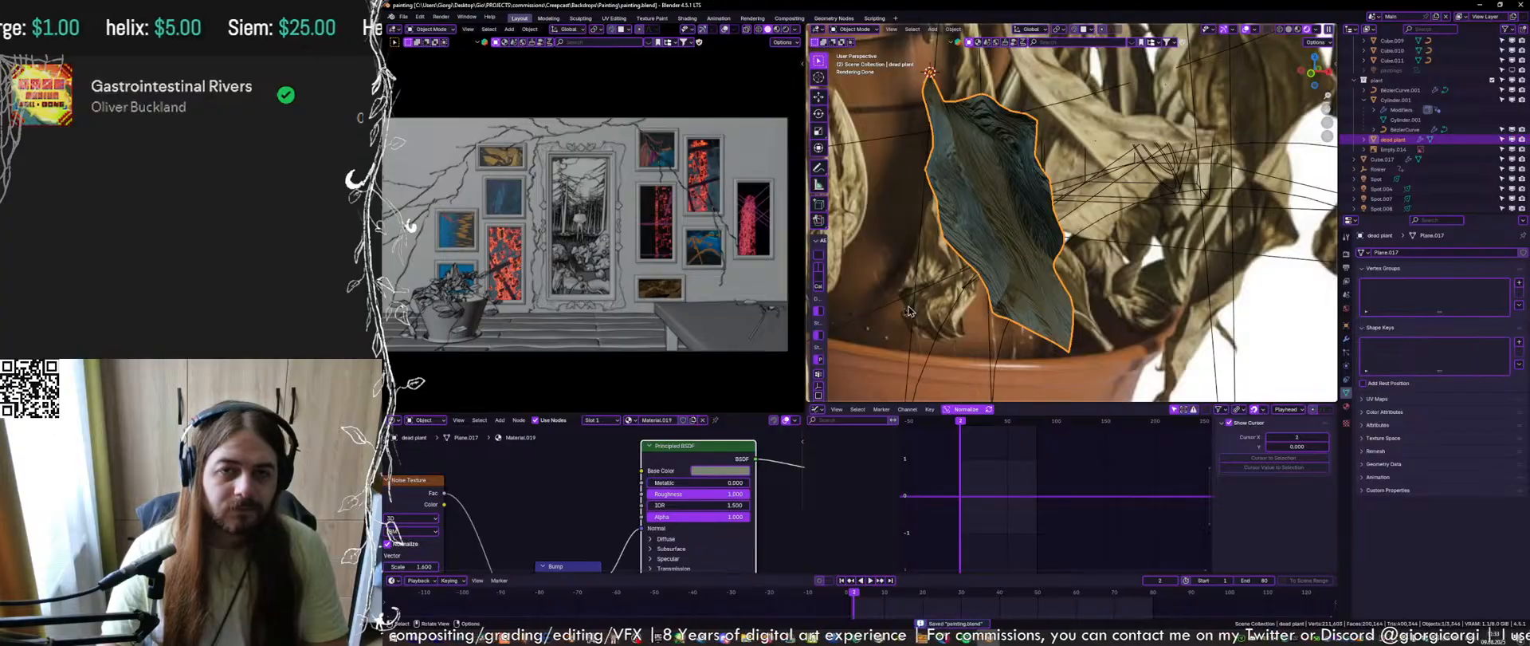
Set the noise texture's scale to 0.38 and detail to 6.2, save the file, and switch the viewport to solid shading
middle_drag(638, 496, 800, 475)
scroll(577, 522, up, 5)
drag(581, 510, 539, 510)
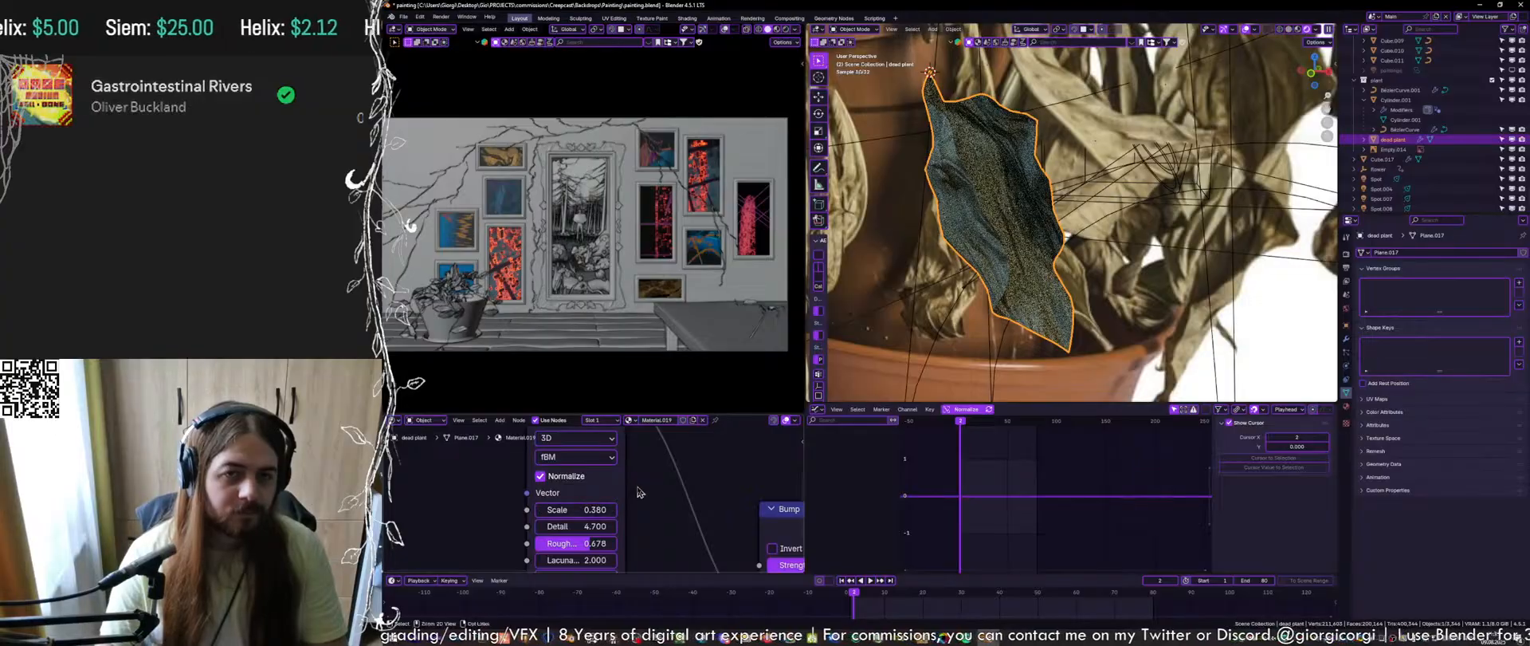
key(ctrl+s)
mouse_move(707, 515)
middle_down()
mouse_move(702, 489)
mouse_move(630, 507)
middle_up()
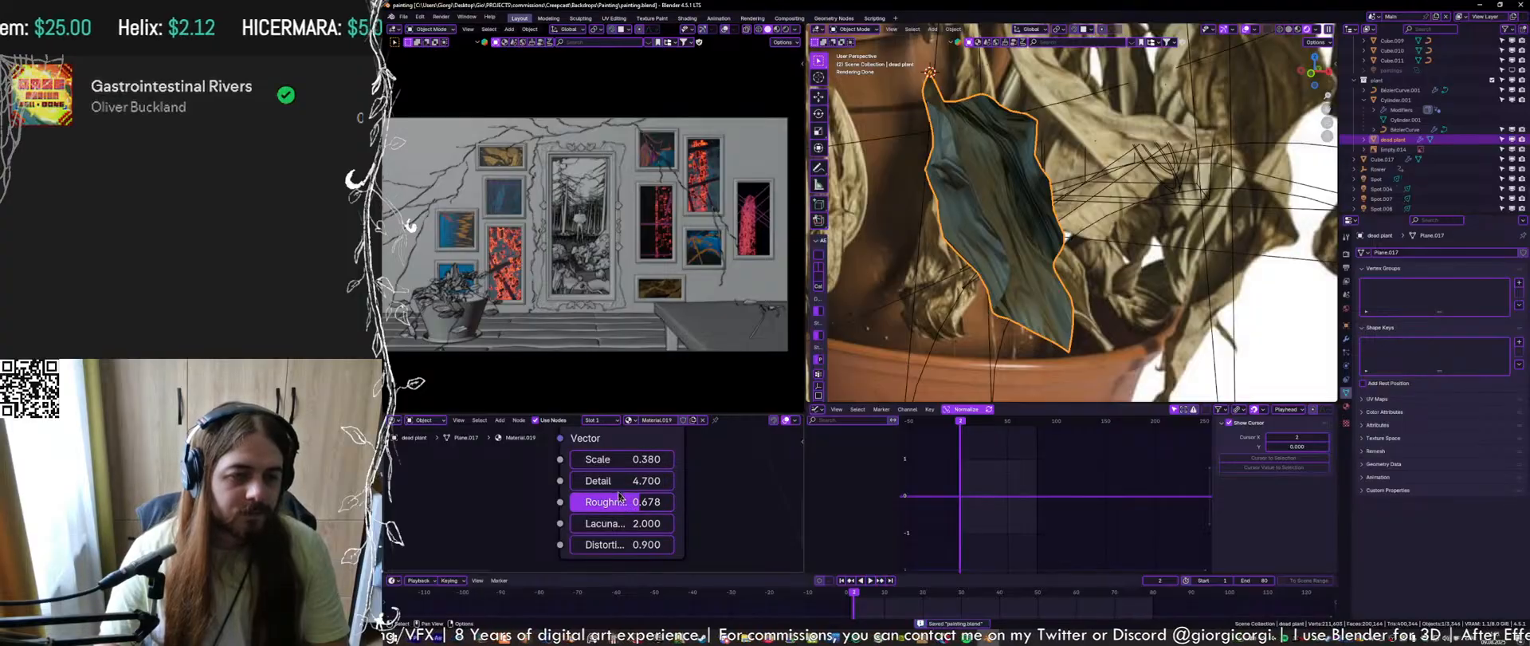
drag(620, 480, 662, 480)
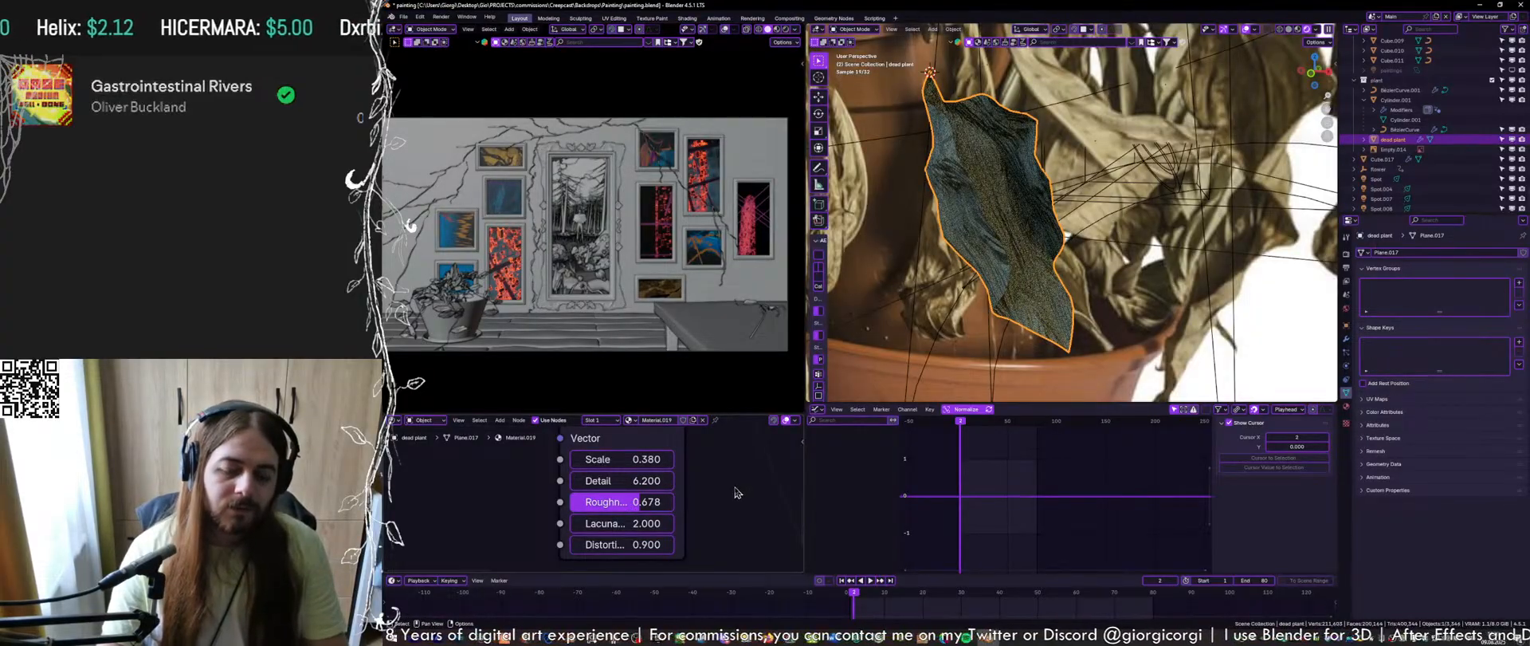
key(ctrl+s)
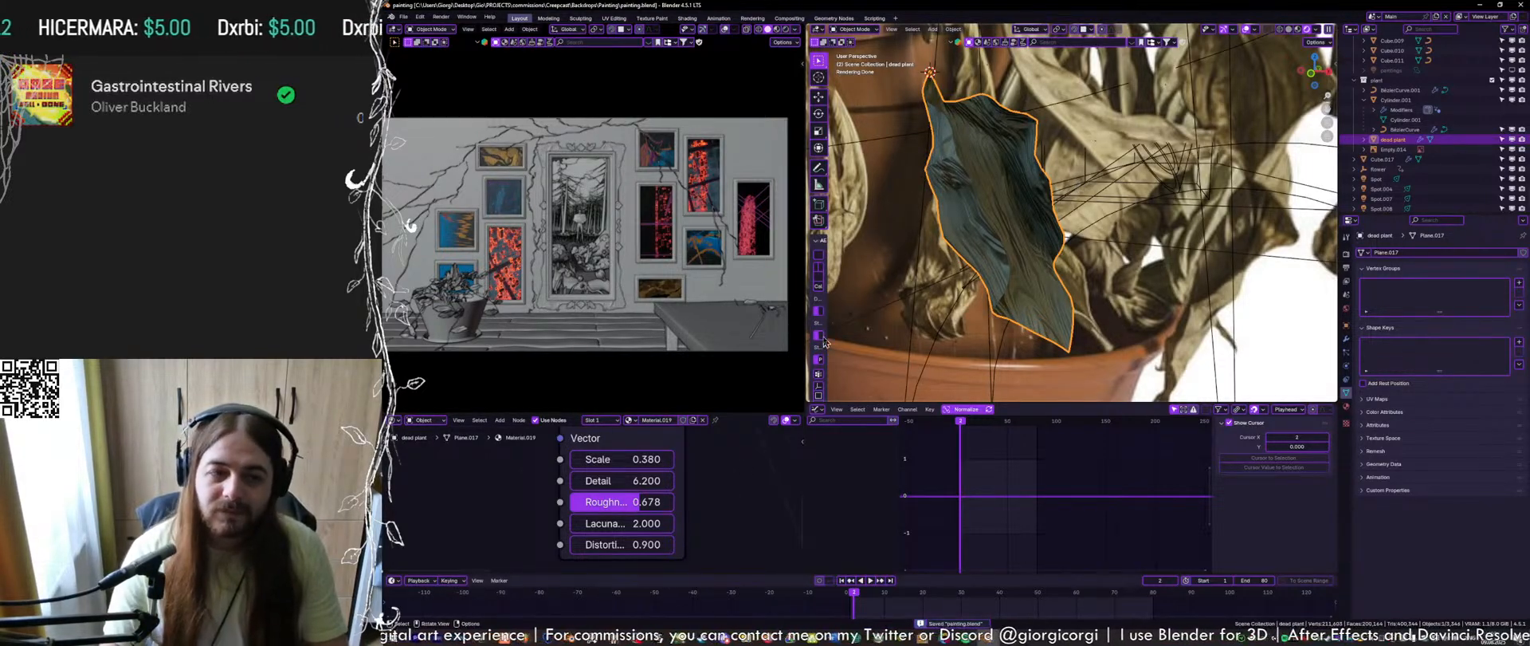
click(1286, 35)
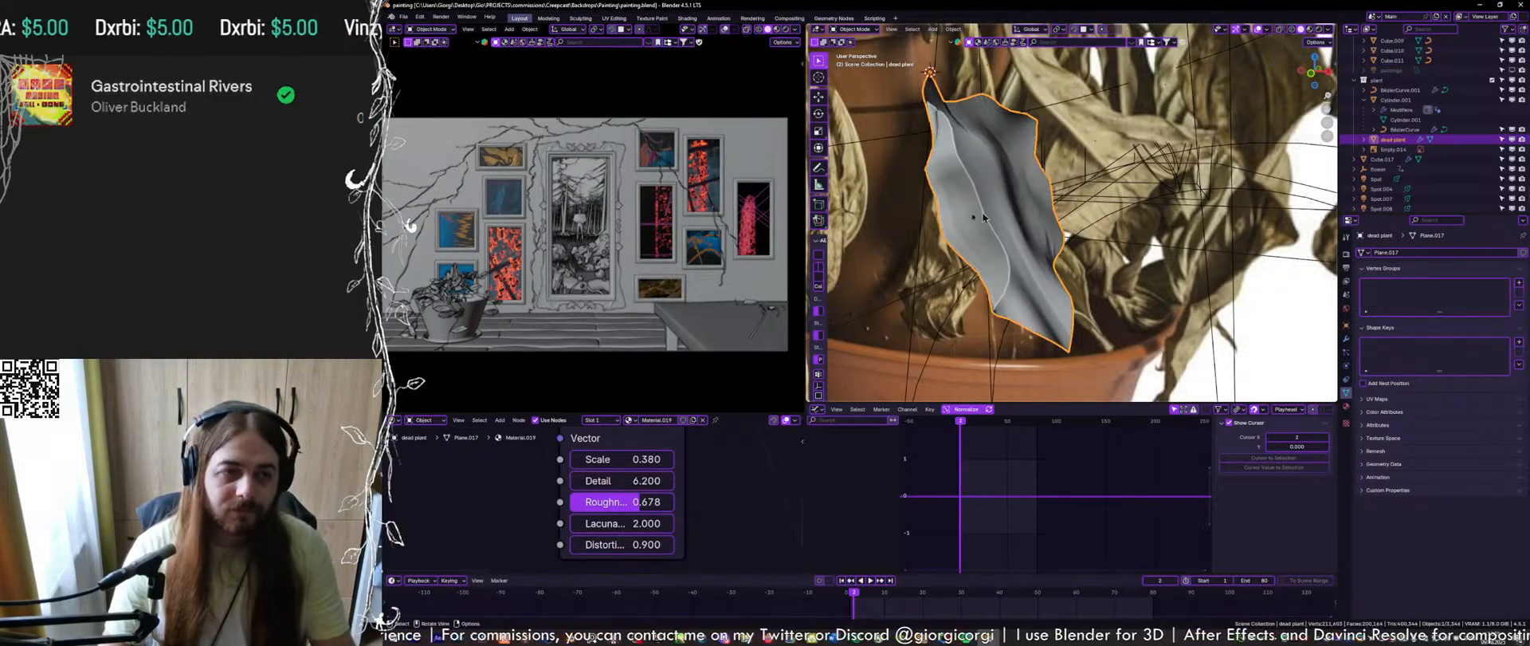
Save the file, switch the camera view to rendered shading, and limit its render region to the area around the potted plant
key(ctrl+s)
scroll(618, 167, up, 3)
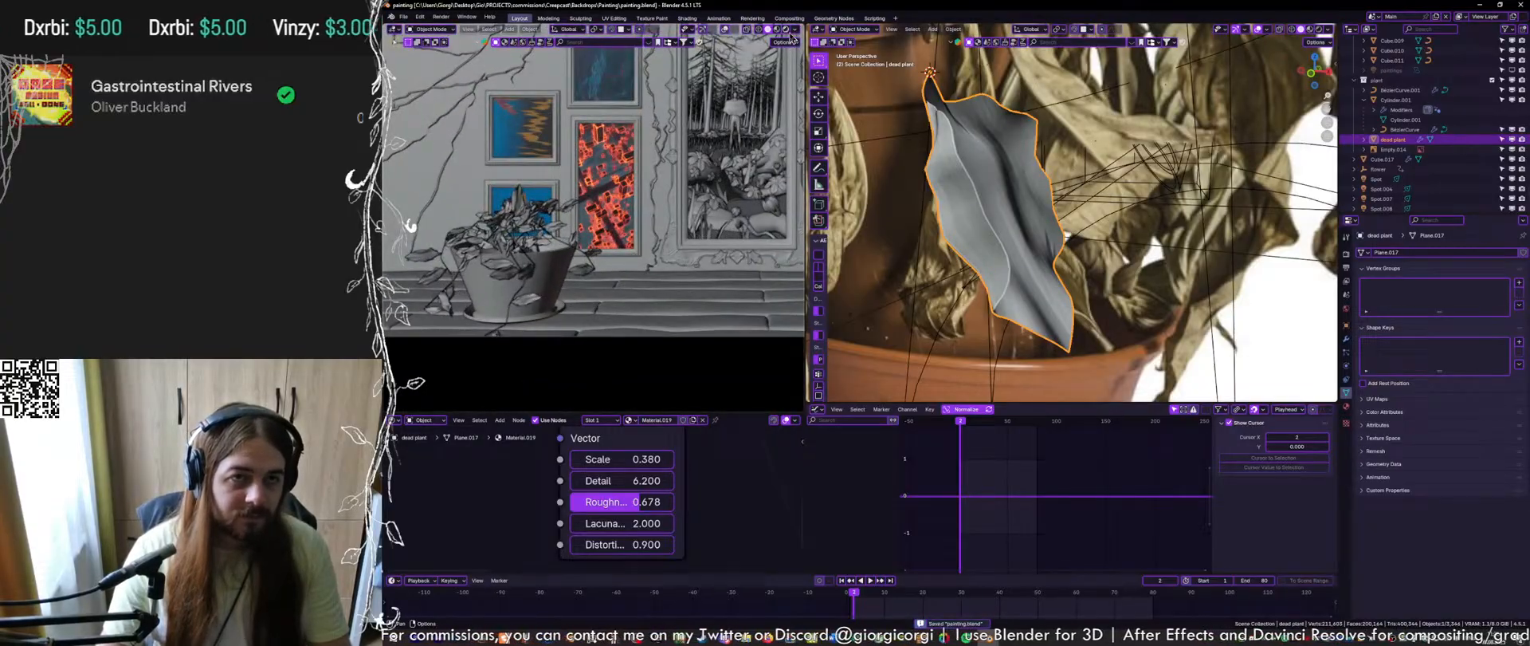
click(786, 30)
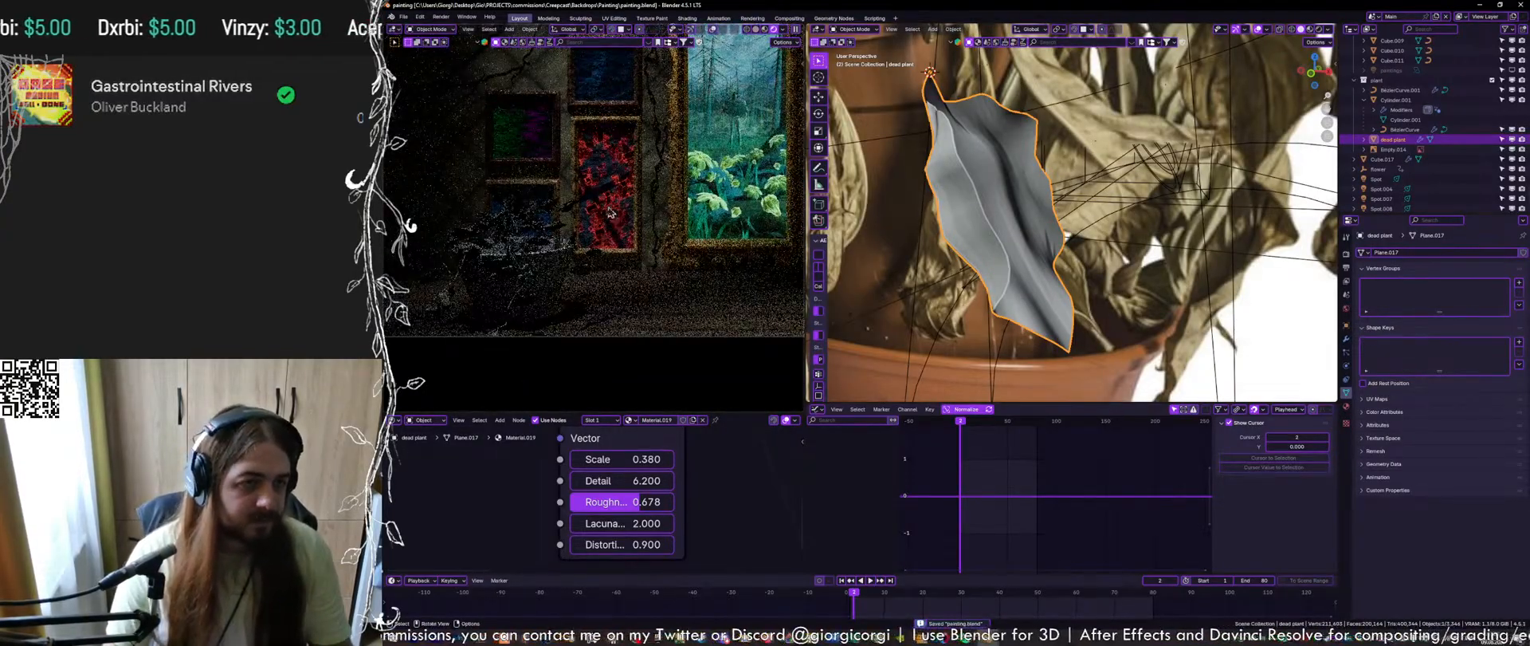
key(ctrl+b)
drag(629, 172, 398, 335)
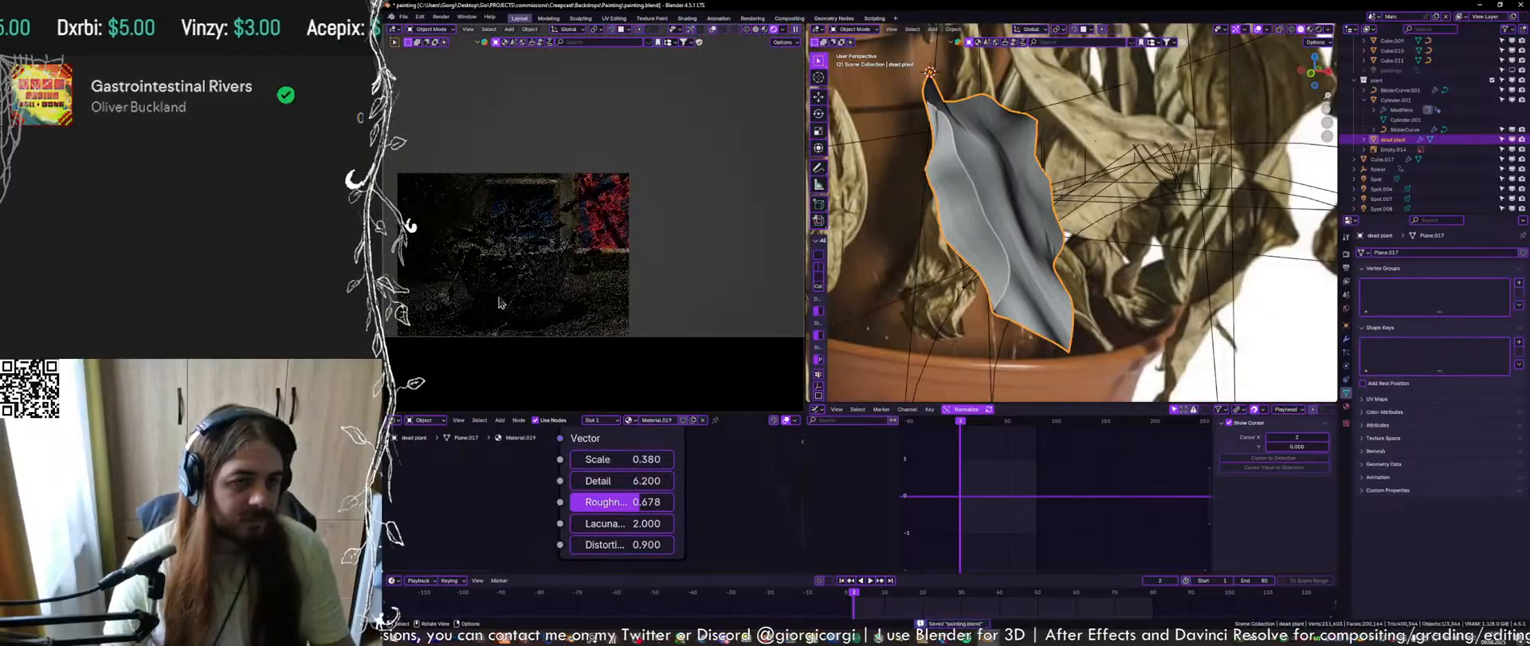
Give the plant pot a new material with an orange-brown terracotta base colour and save the file
click(547, 279)
scroll(1047, 151, down, 14)
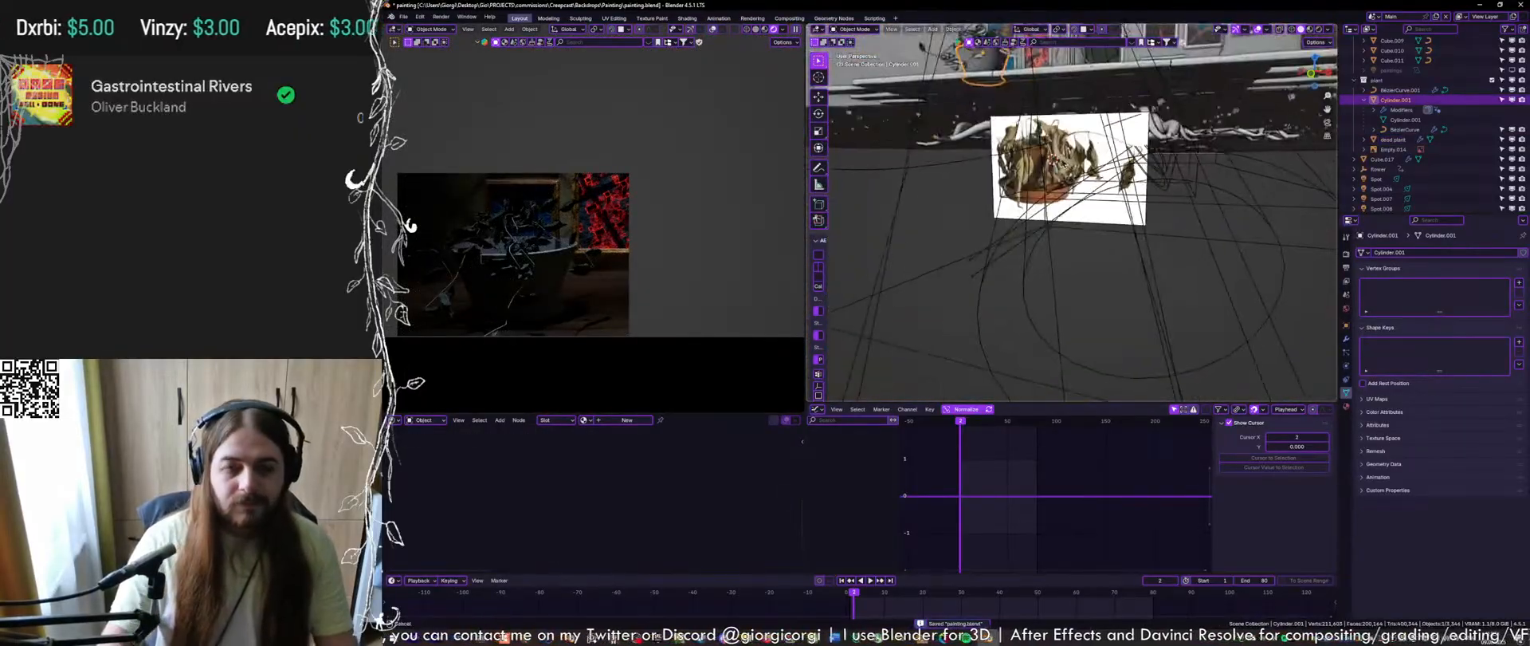
shift+middle_drag(1047, 152, 1092, 271)
key(KP_Decimal)
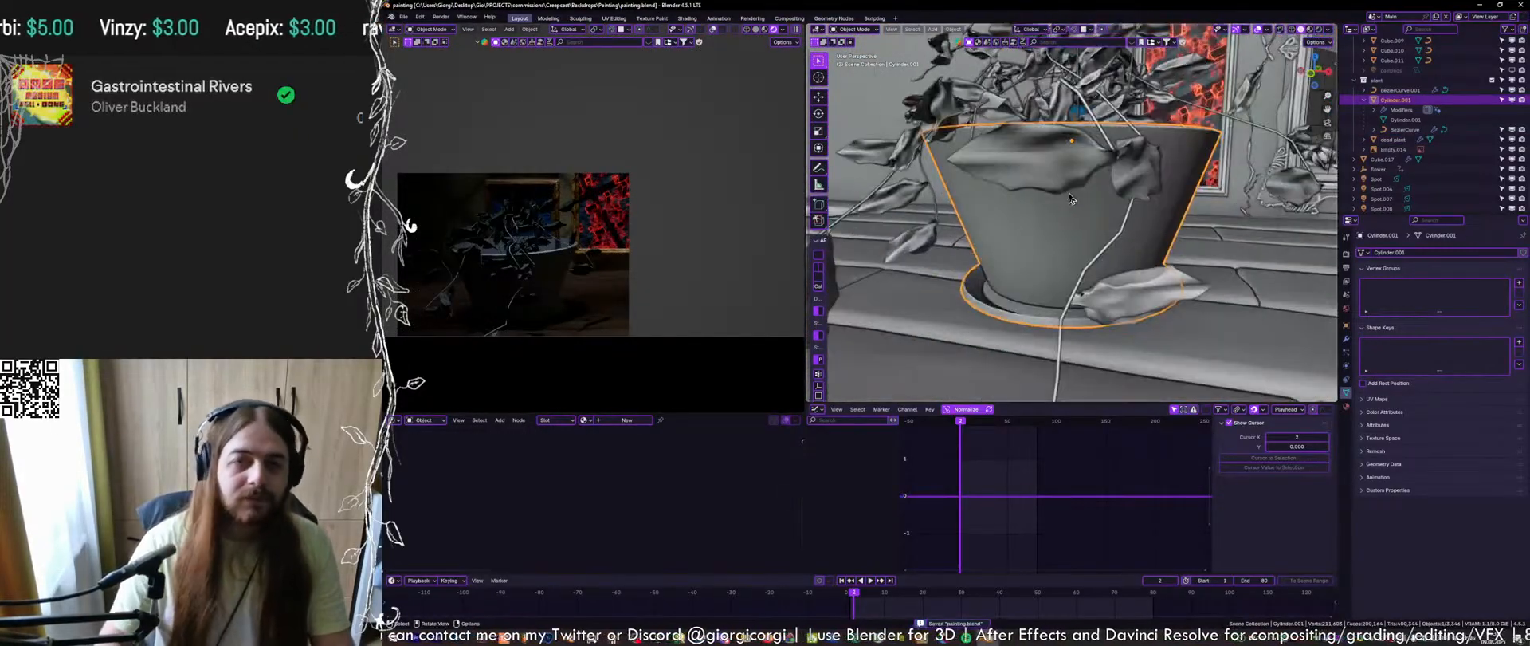
click(627, 420)
click(589, 462)
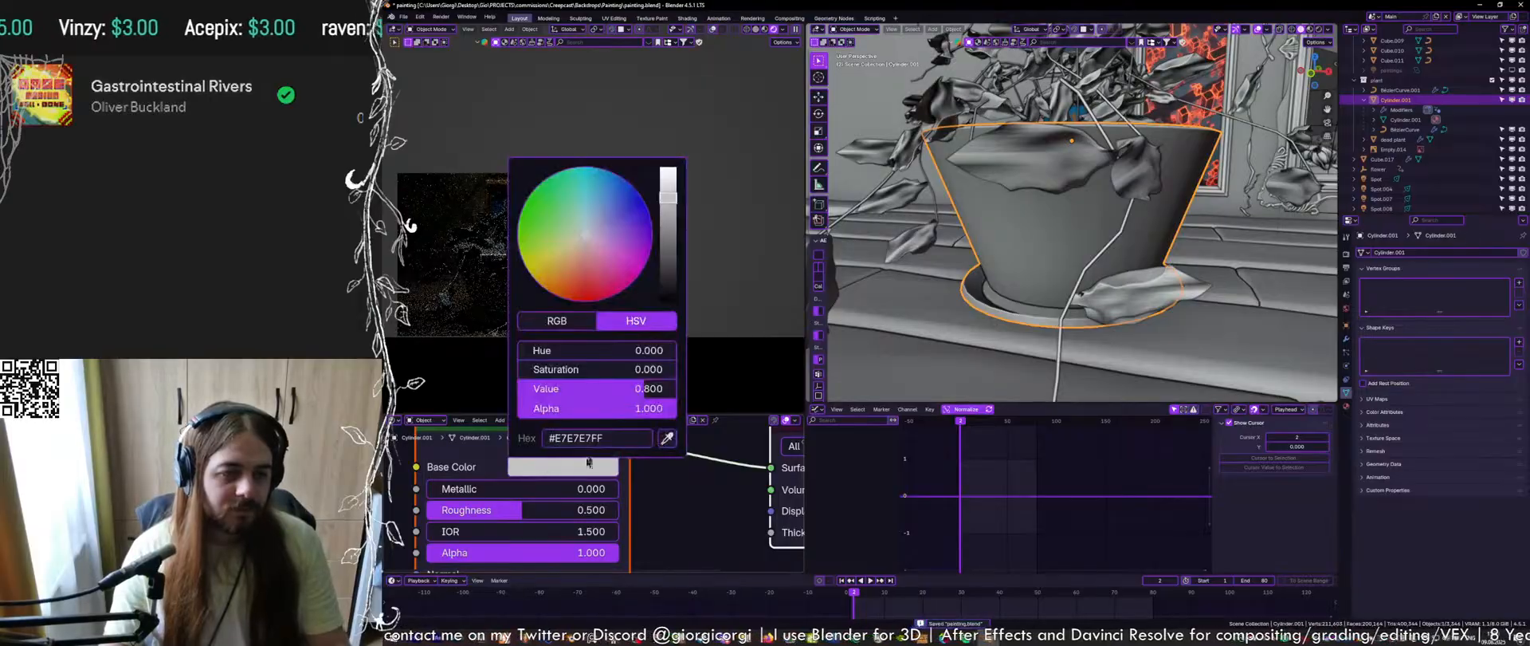
drag(550, 366, 568, 368)
drag(600, 369, 560, 389)
key(ctrl+s)
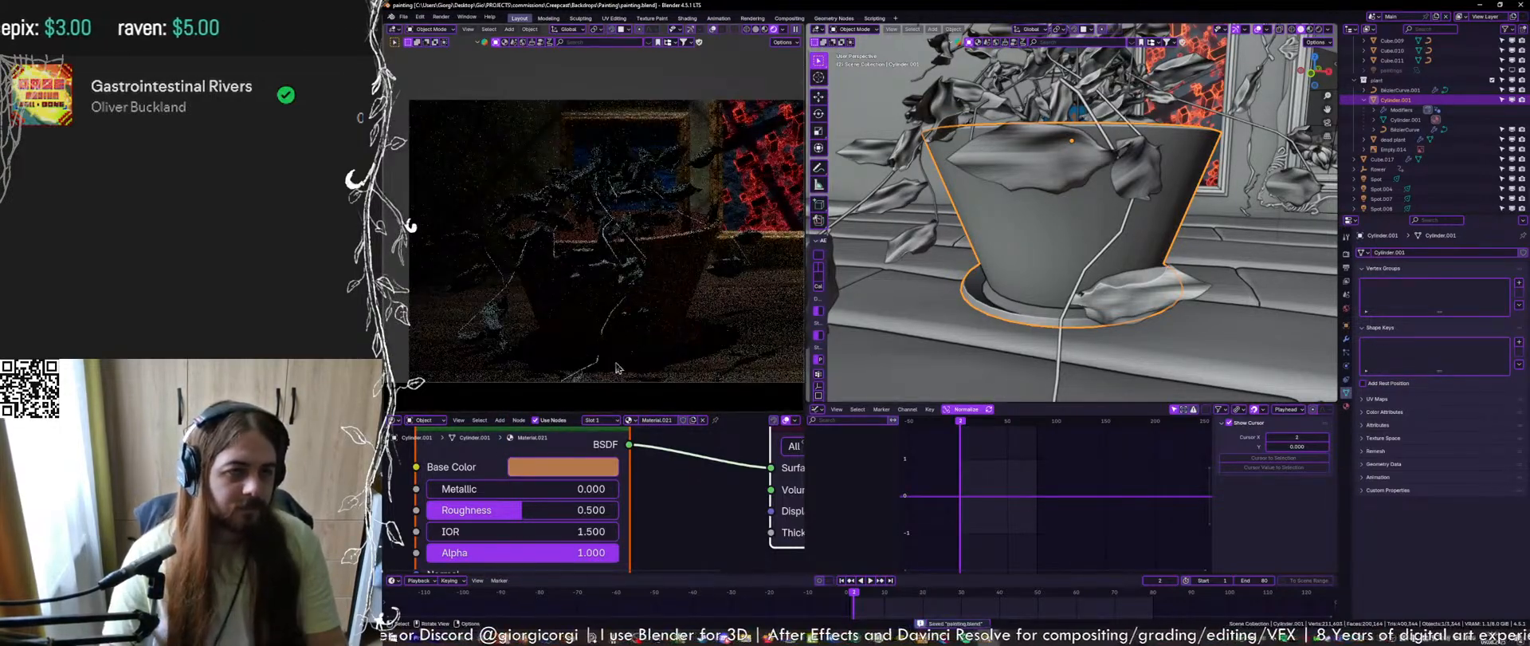
Extend the shader editor across the graph editor's space, recheck the pot's base colour, and save the file
click(571, 467)
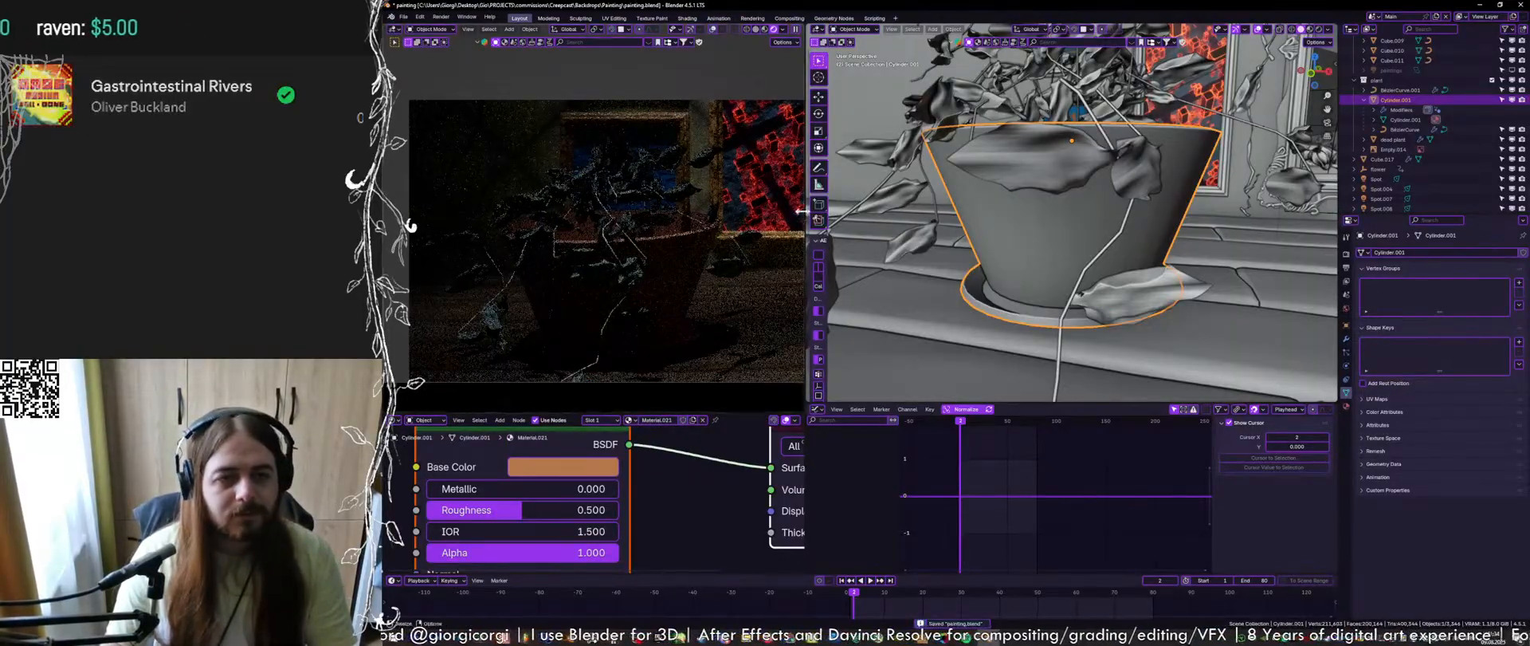
drag(807, 414, 833, 419)
middle_drag(535, 470, 1112, 472)
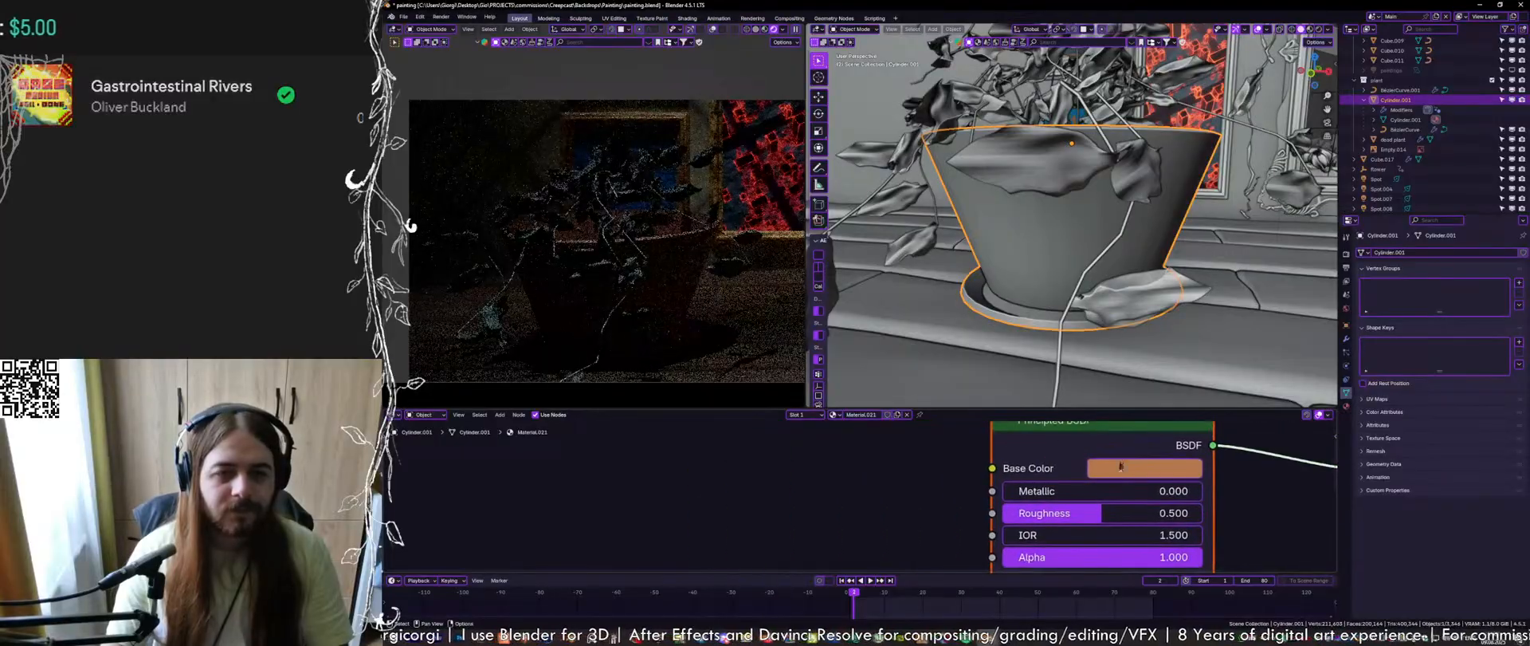
click(1112, 472)
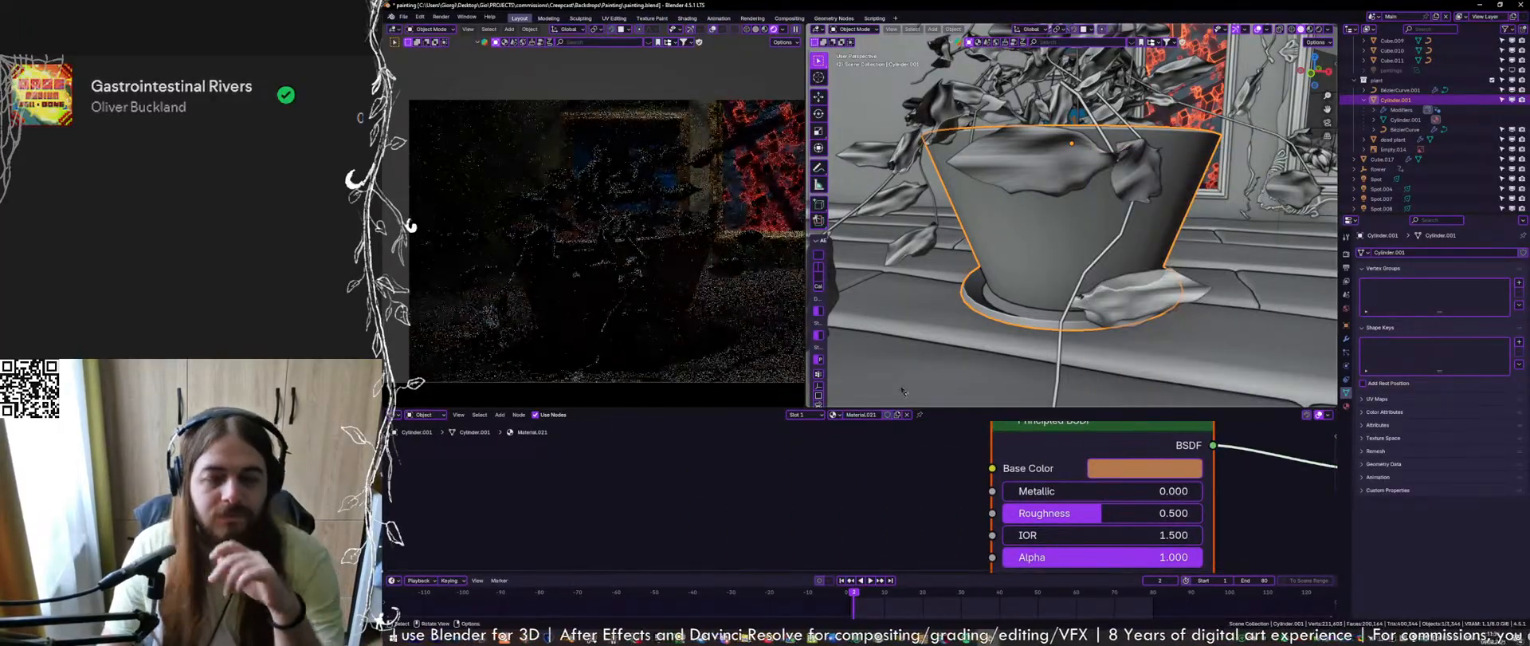
click(811, 484)
key(ctrl+s)
Add a spot light to the plant collection, raise it straight up above the pot, and save the file
scroll(1078, 152, down, 2)
middle_drag(1080, 152, 1100, 219)
scroll(1048, 230, down, 2)
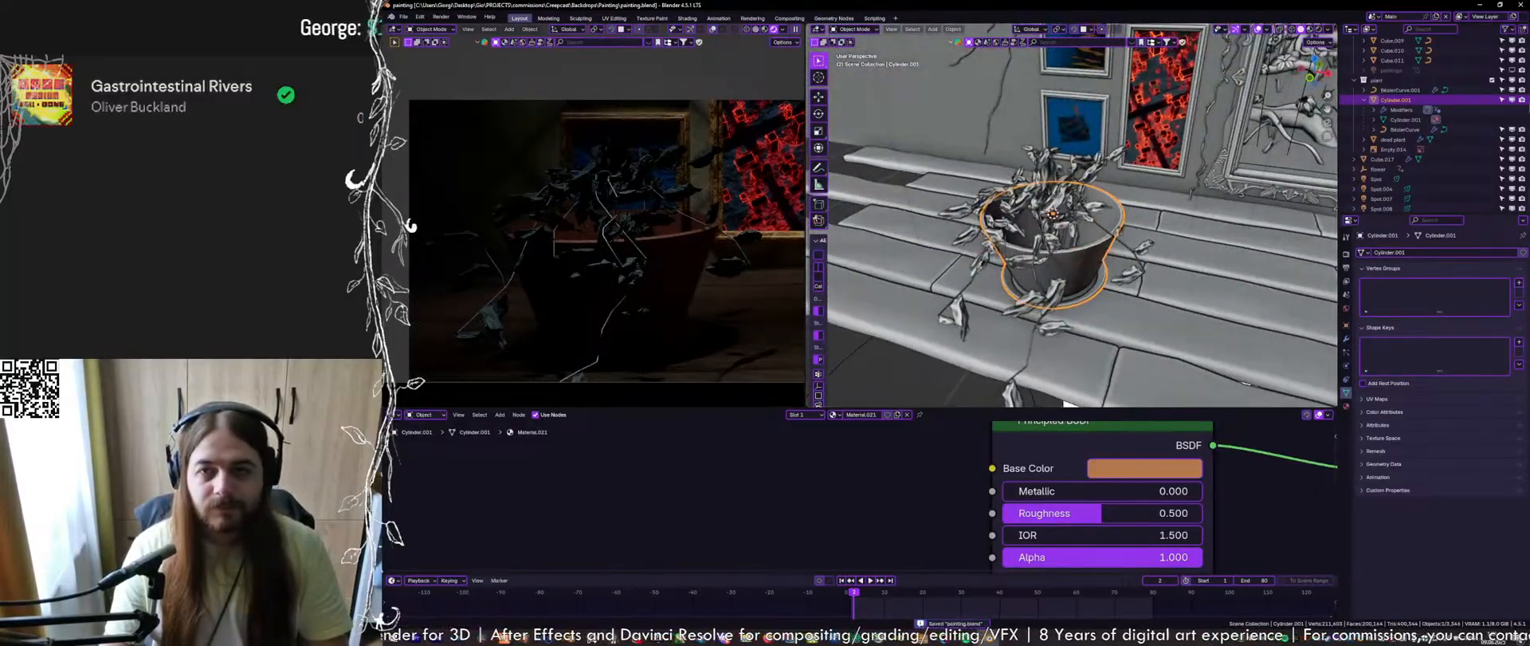
click(1377, 79)
key(shift+a)
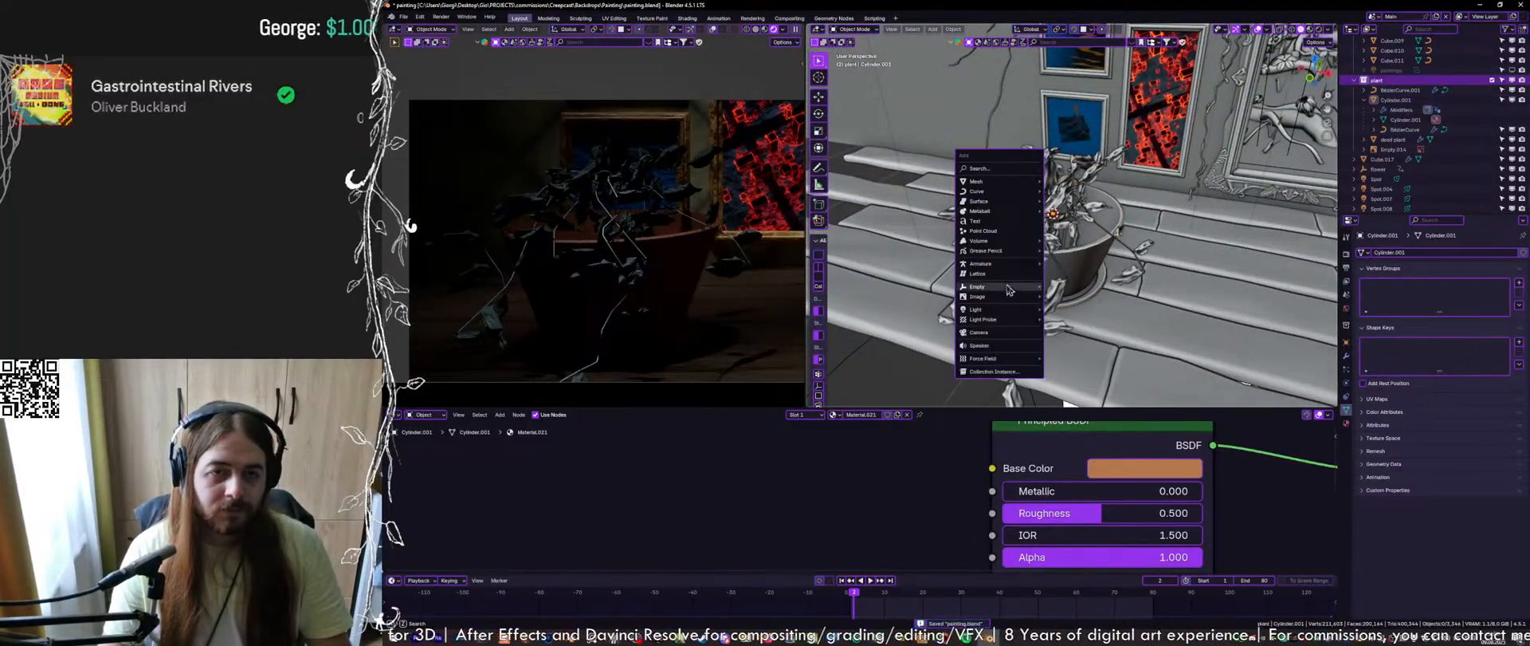
mouse_move(1003, 311)
click(1116, 330)
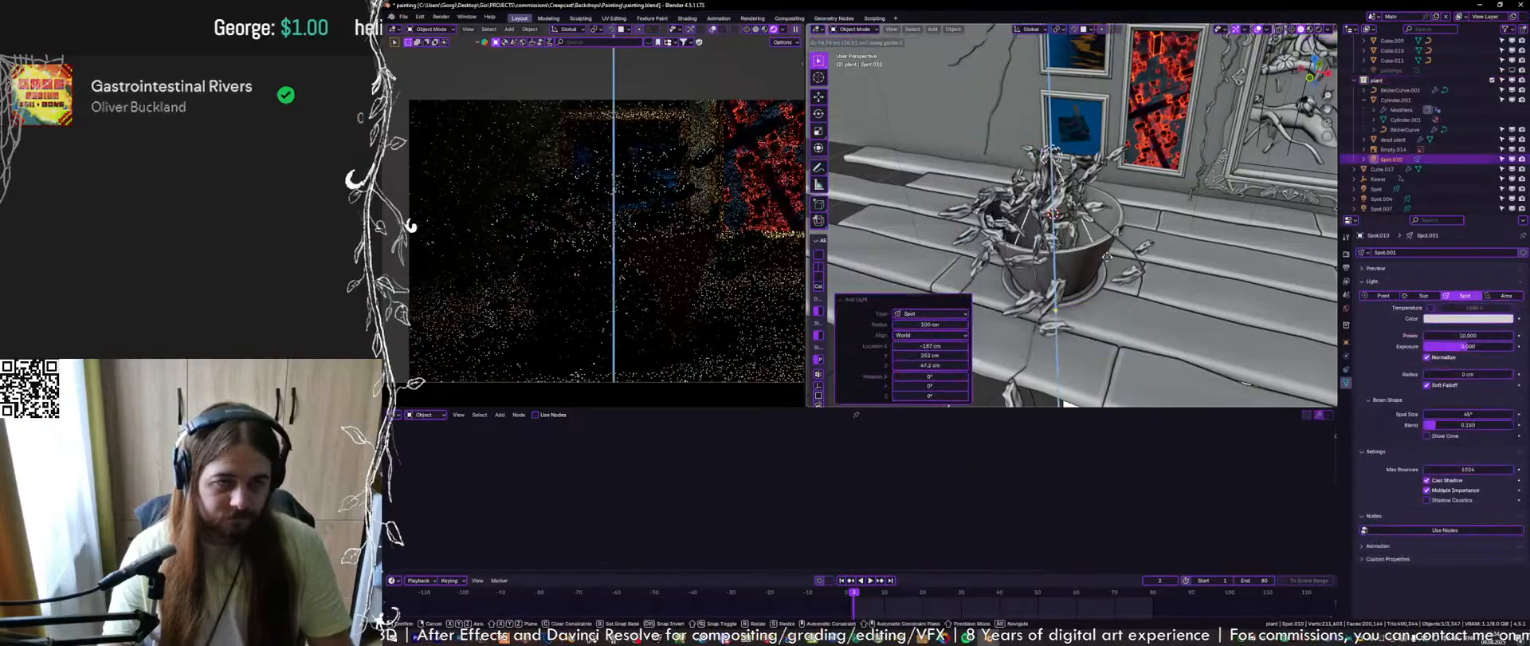
key(g)
key(z)
click(1128, 121)
key(ctrl+s)
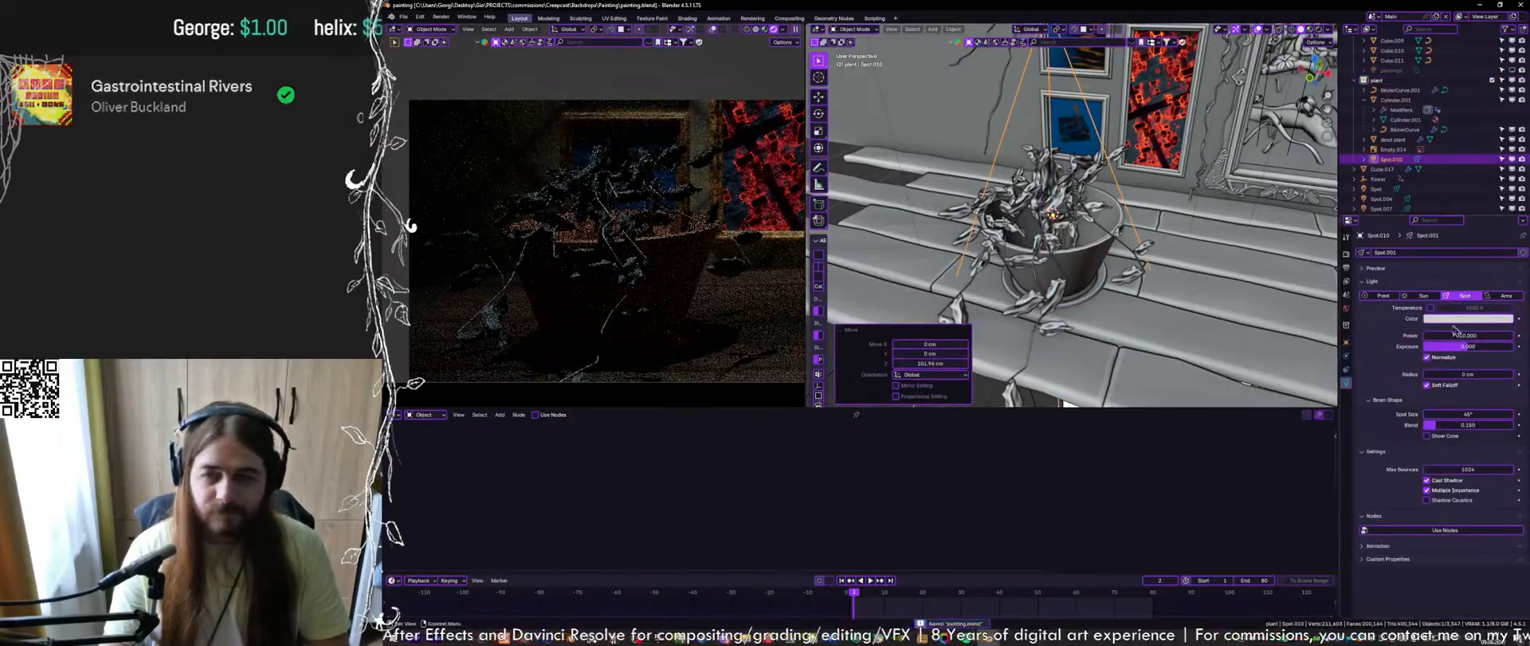
Move the spot light about 47 cm along negative Y, adjust its power to a dim level, and save the file
drag(1459, 335, 1518, 335)
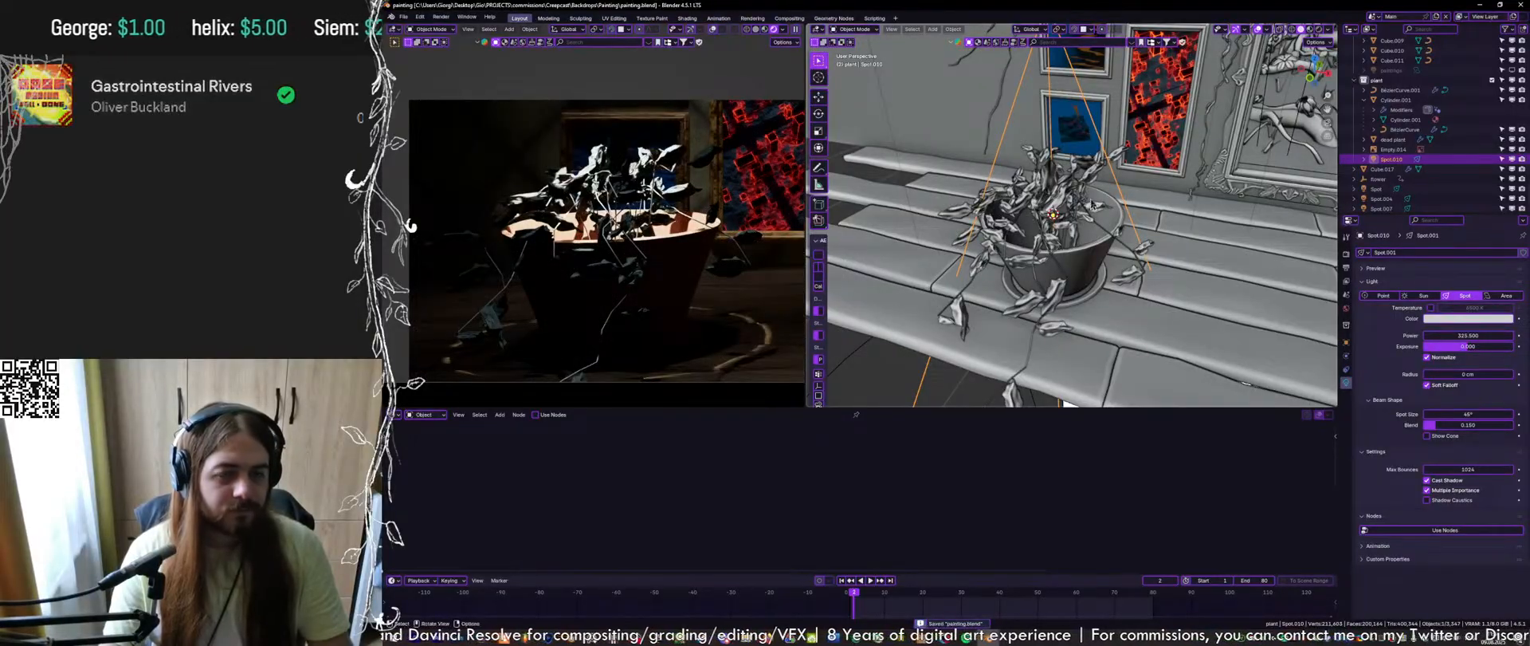
key(g)
key(y)
click(1045, 225)
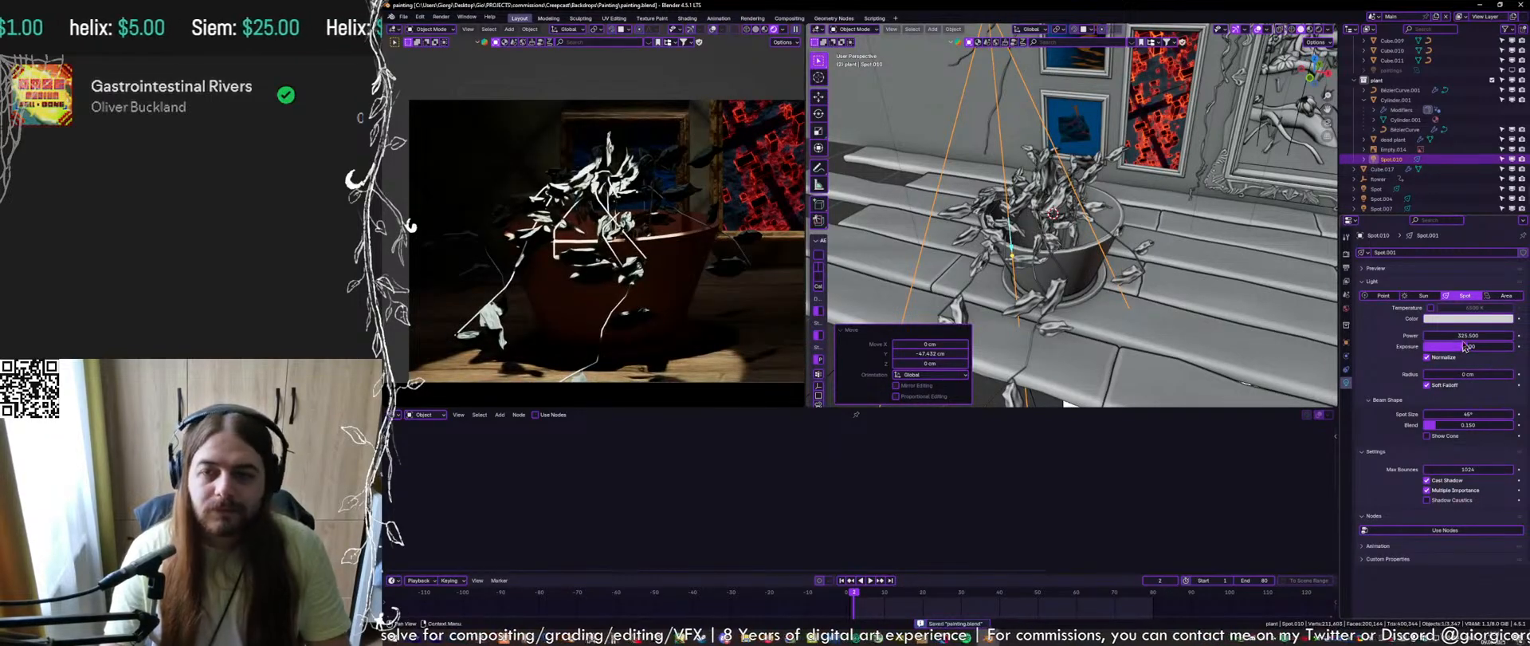
drag(1468, 336, 1433, 335)
key(ctrl+s)
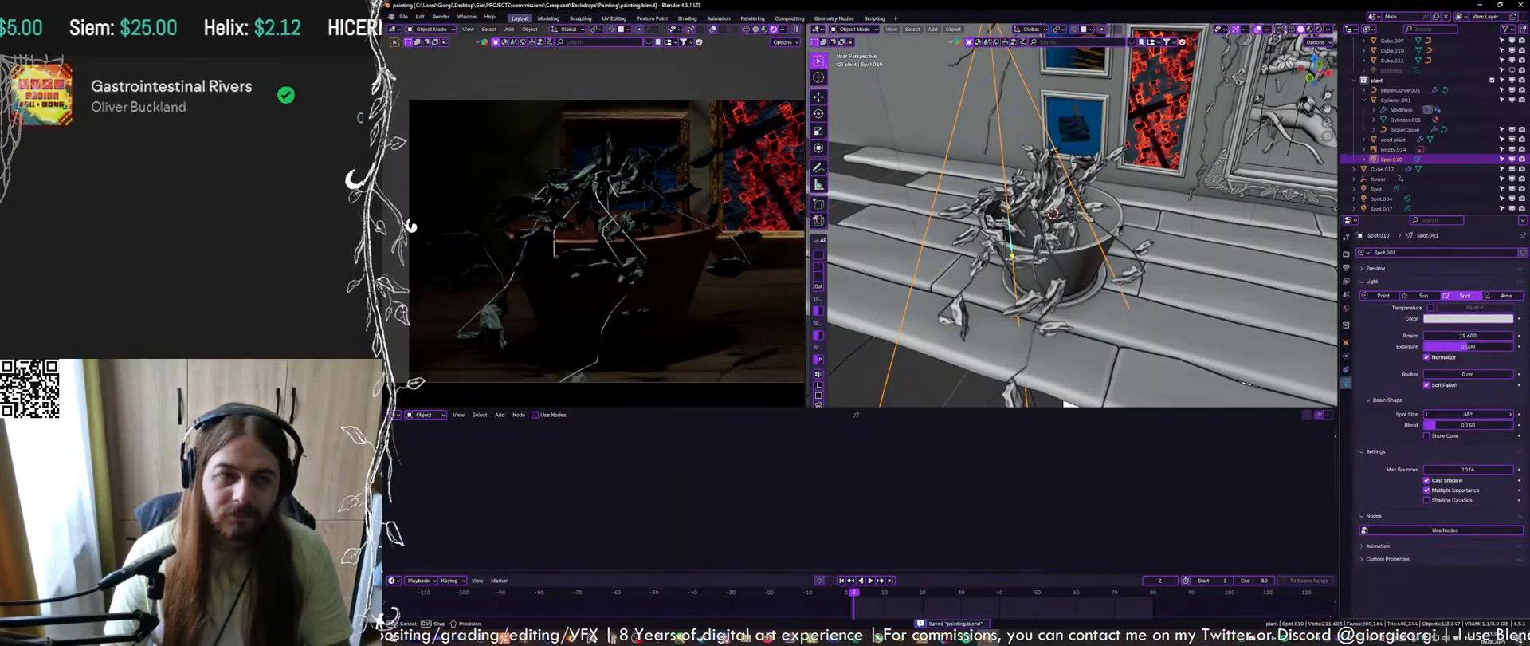
Widen the spot light's cone to about 72°, raise its power slightly, and save the file
drag(1468, 413, 1507, 414)
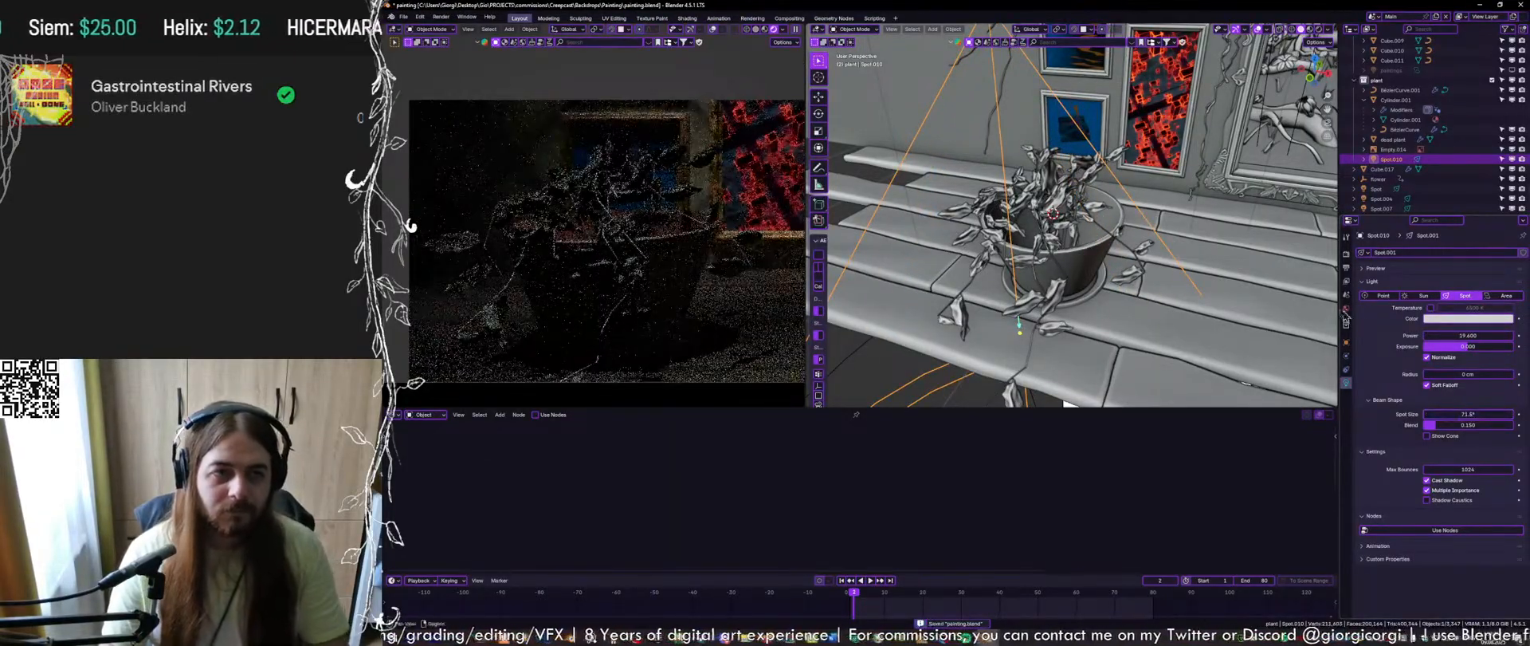
drag(1445, 334, 1474, 334)
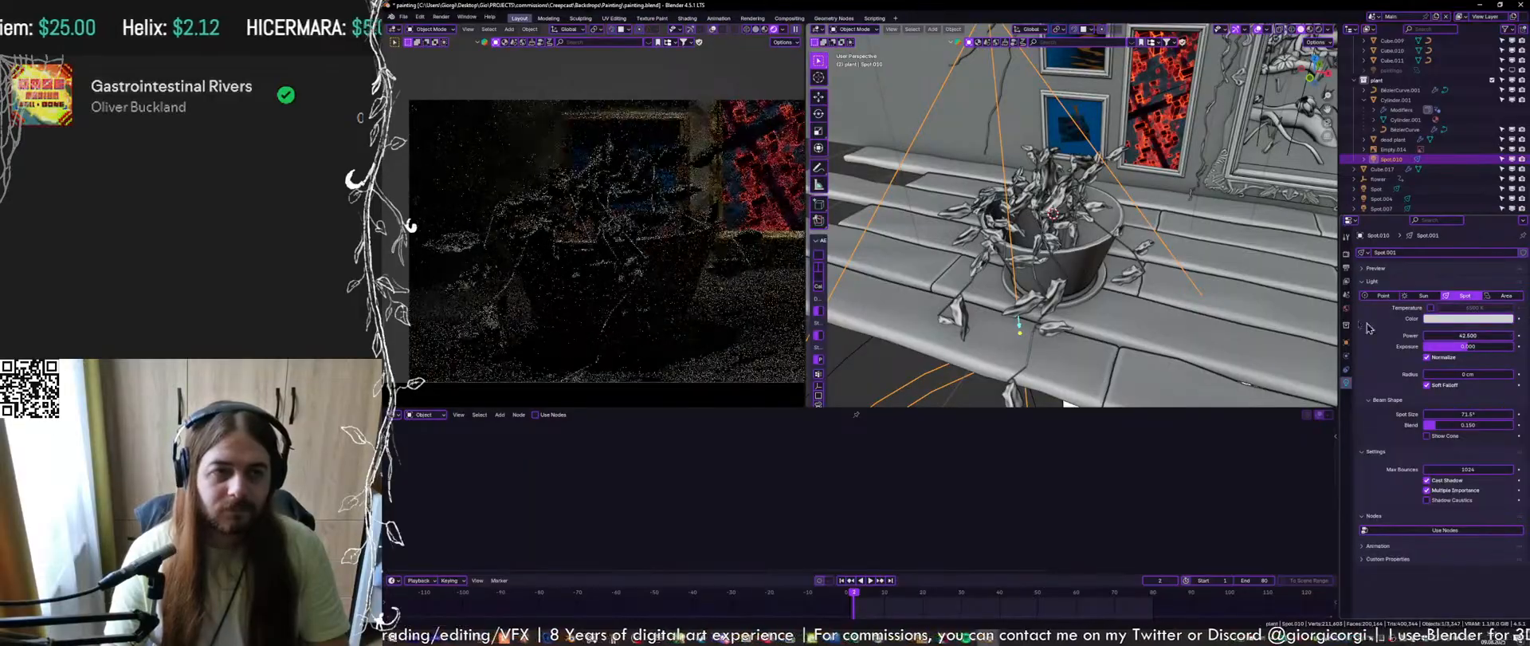
key(ctrl+s)
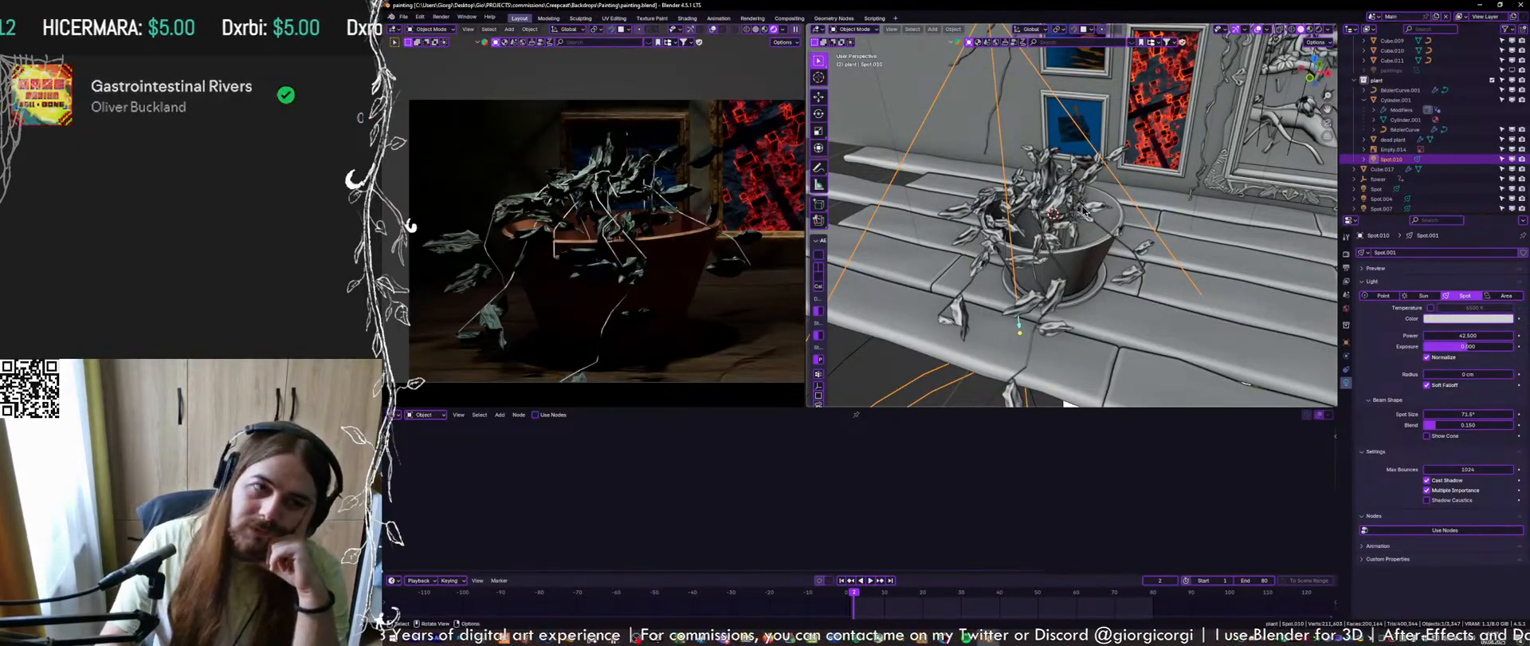
Shift the hue of the dead plant leaf material's base colour from green towards a brownish tone
click(1395, 139)
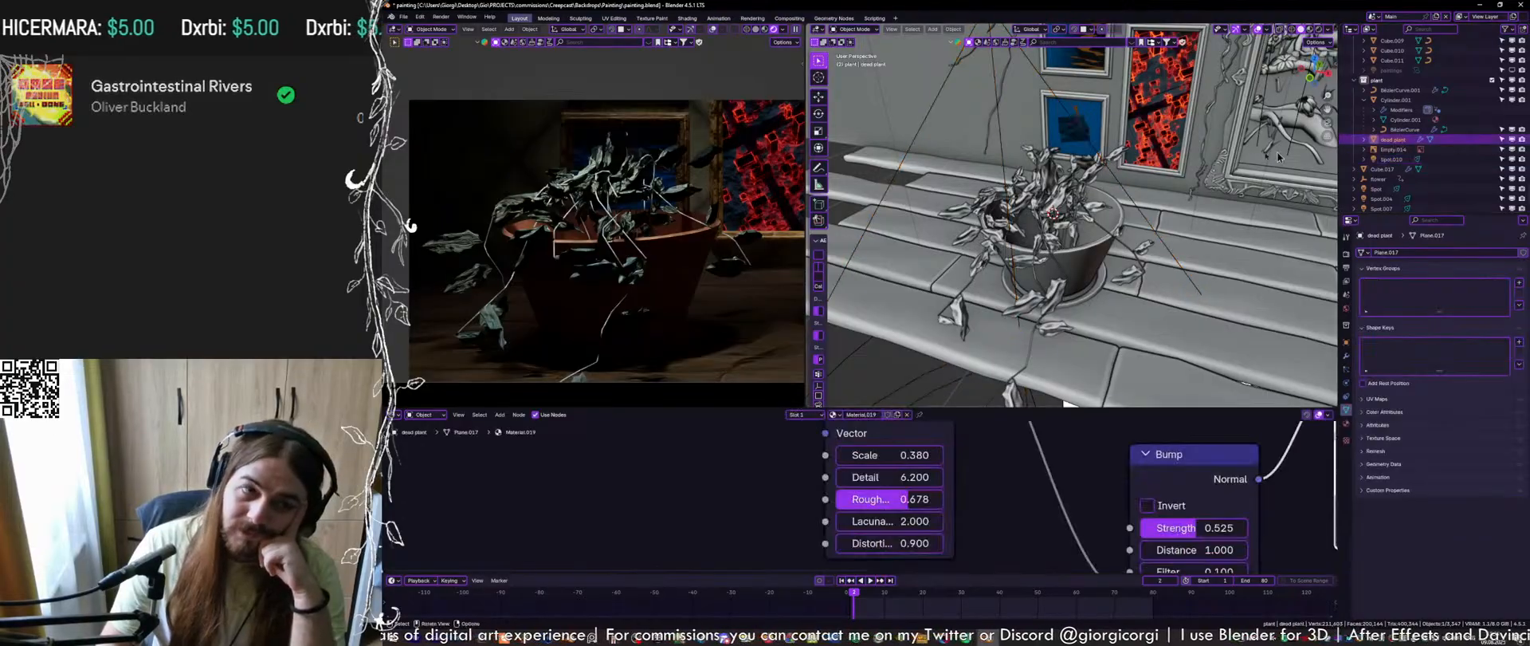
middle_drag(1153, 495, 1021, 545)
scroll(1020, 543, down, 5)
middle_drag(1058, 487, 955, 530)
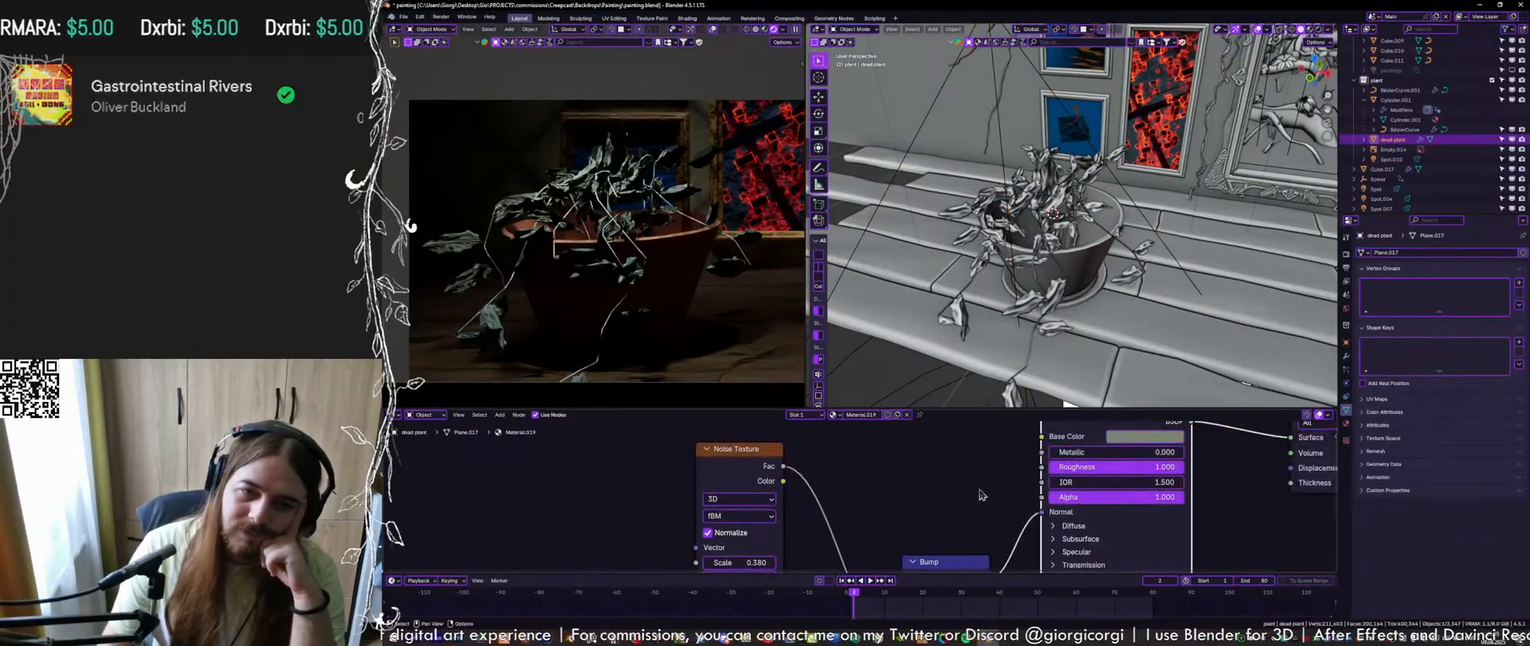
middle_drag(1094, 449, 996, 495)
click(1036, 482)
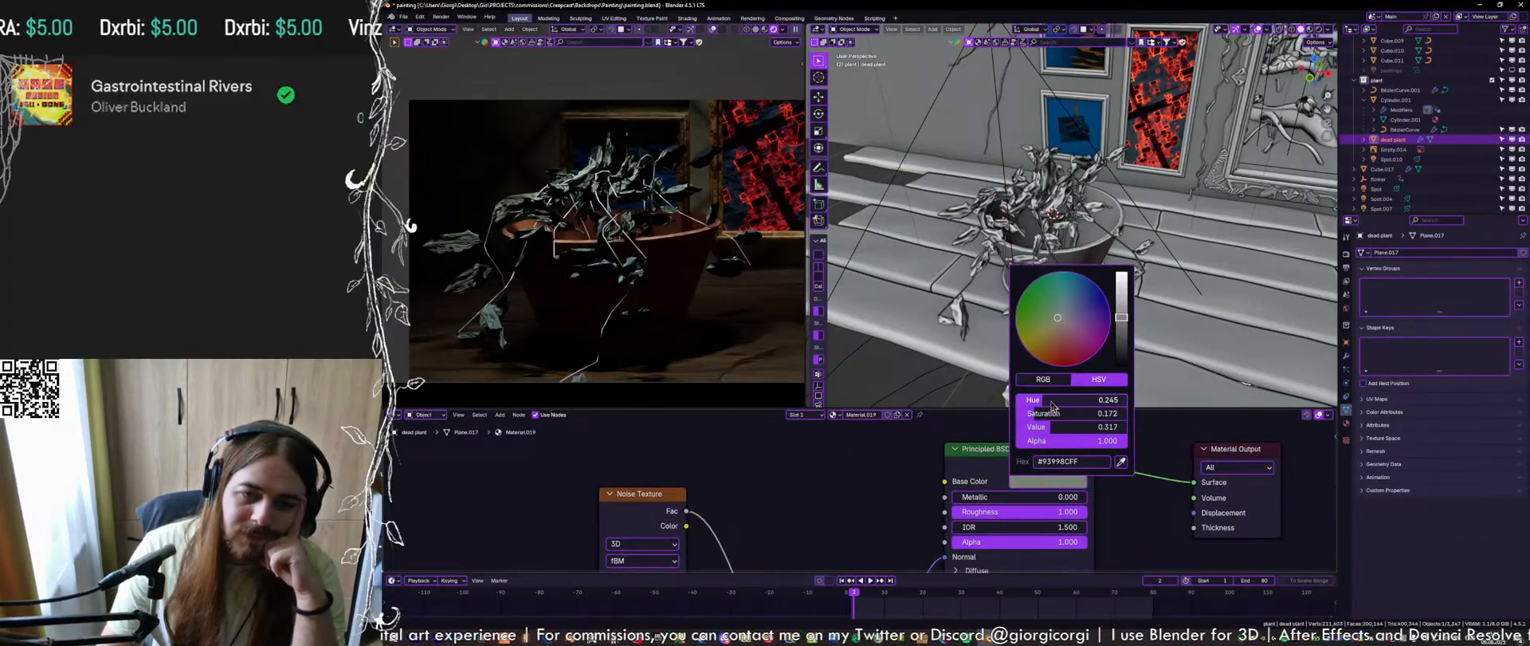
drag(1052, 405, 1036, 405)
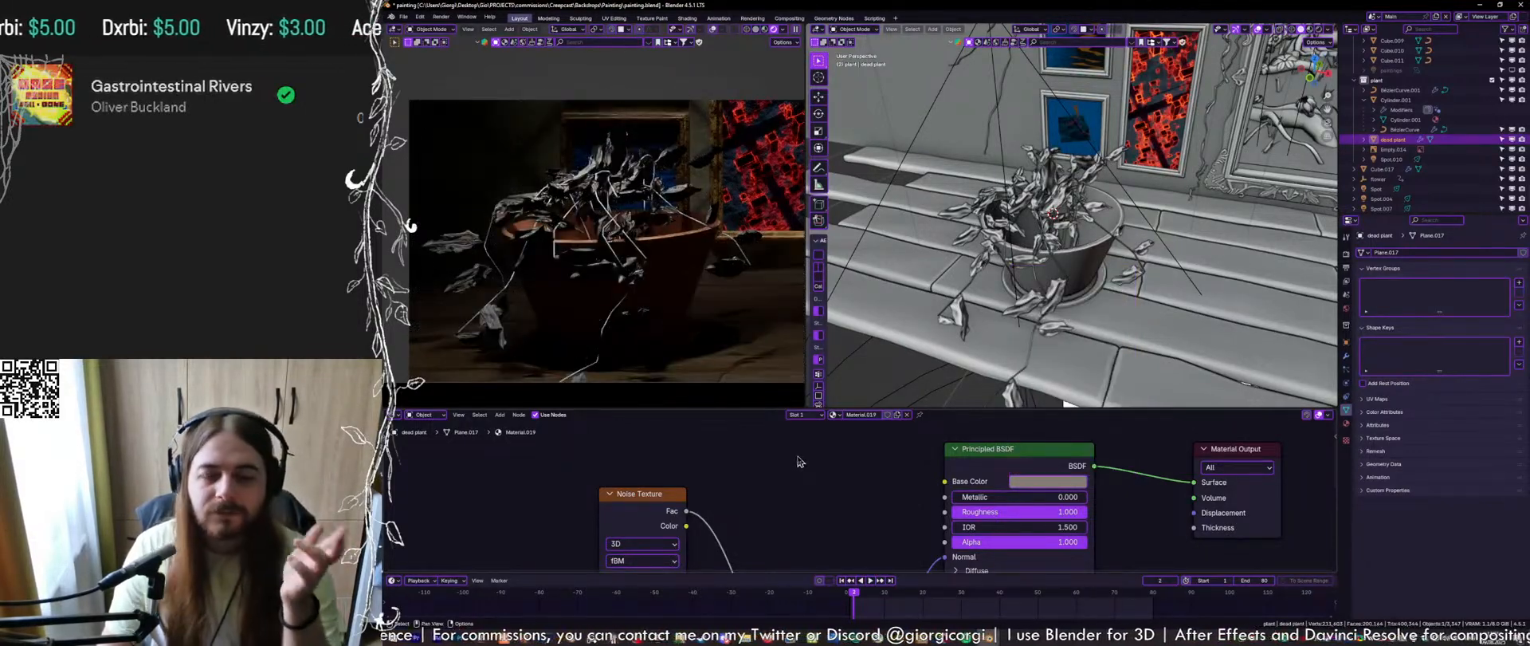
Give the plant's stem curve a new material with a dark brownish-grey base colour and a roughness of 1
click(1057, 260)
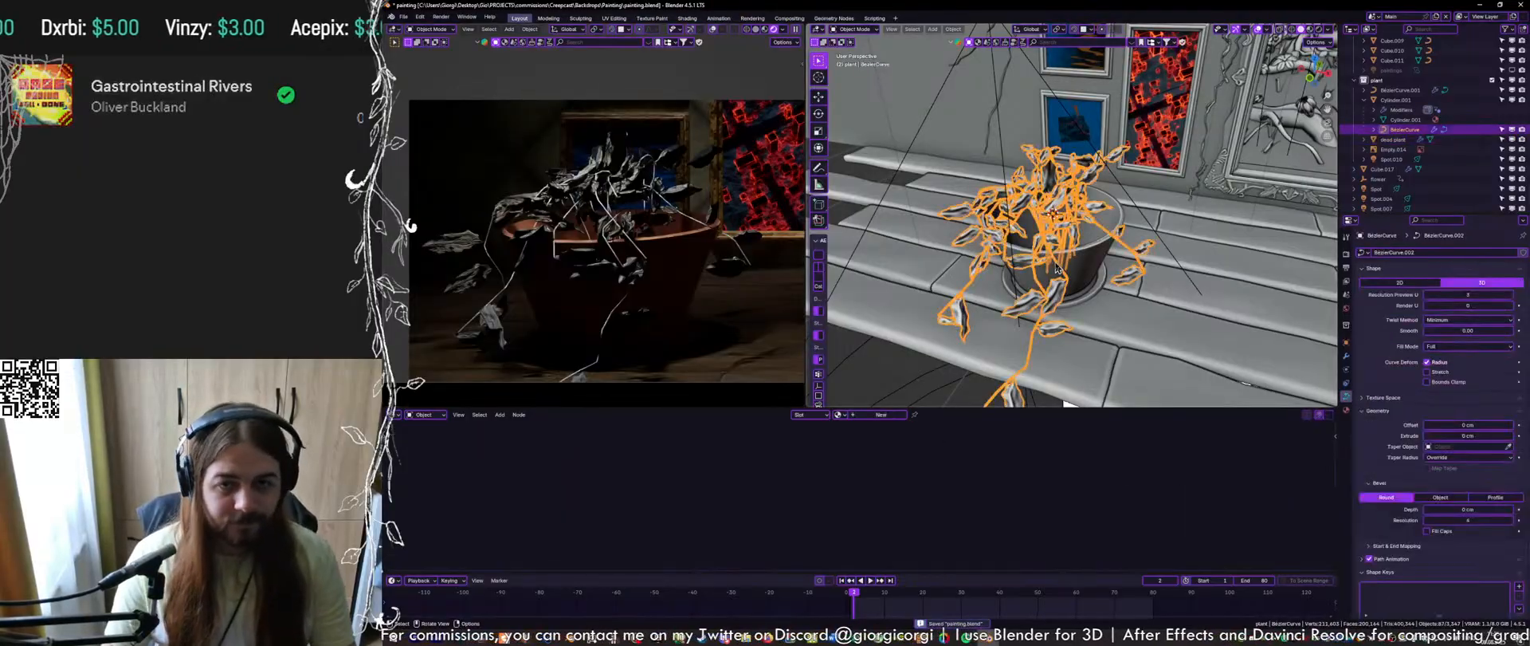
click(895, 420)
click(827, 473)
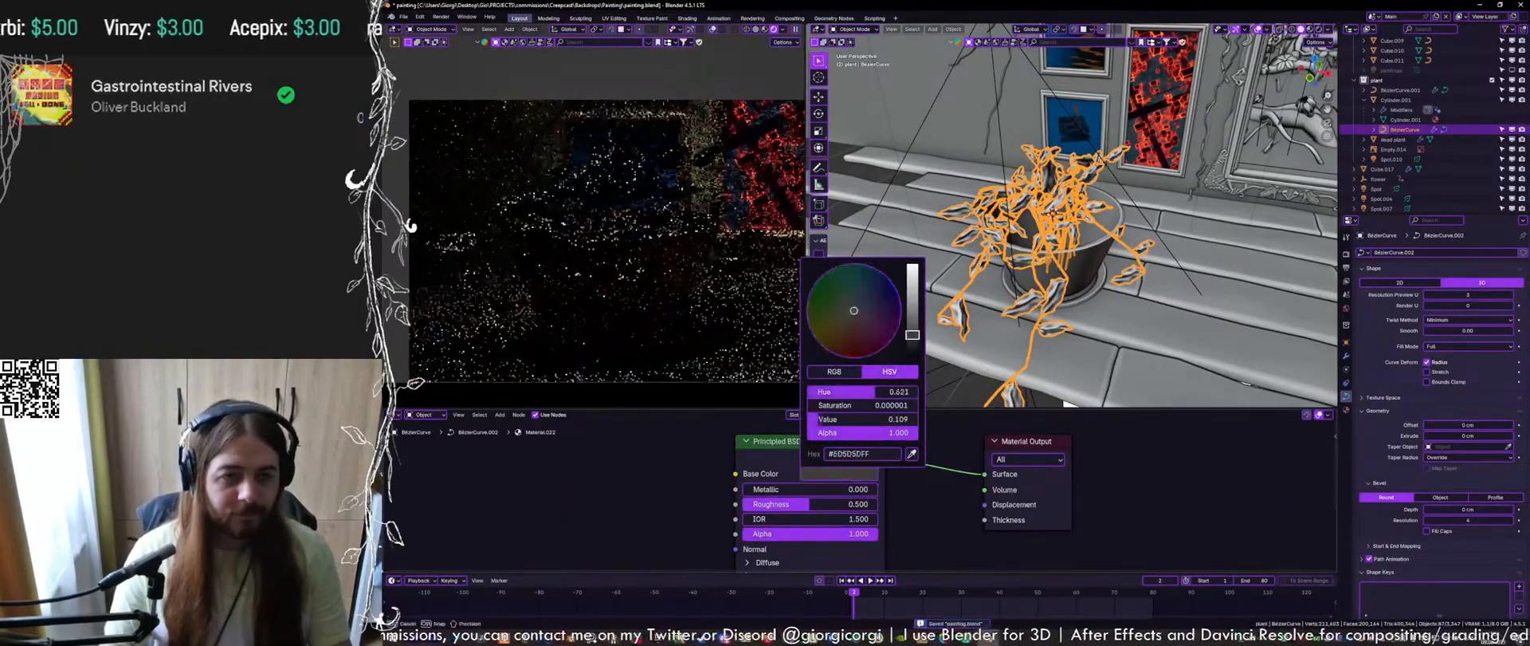
drag(913, 357, 913, 330)
click(843, 475)
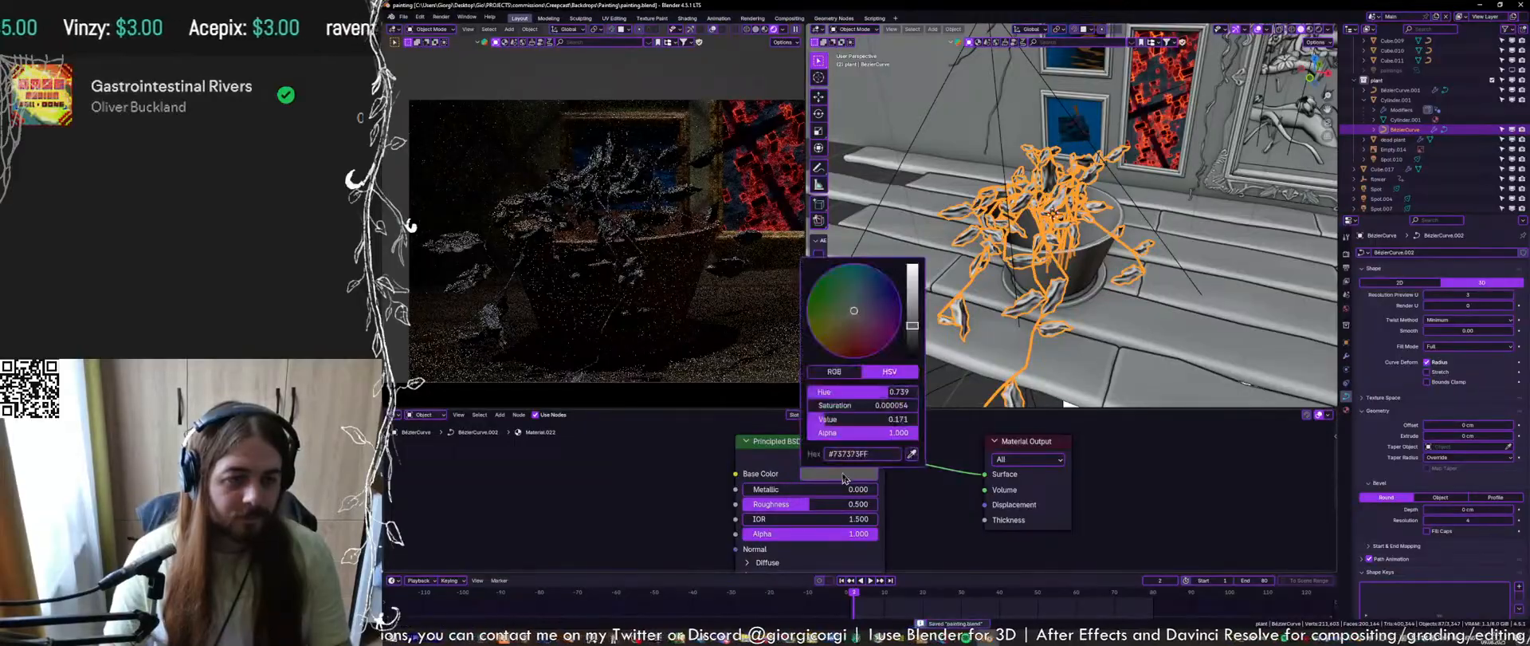
click(852, 323)
drag(810, 504, 884, 495)
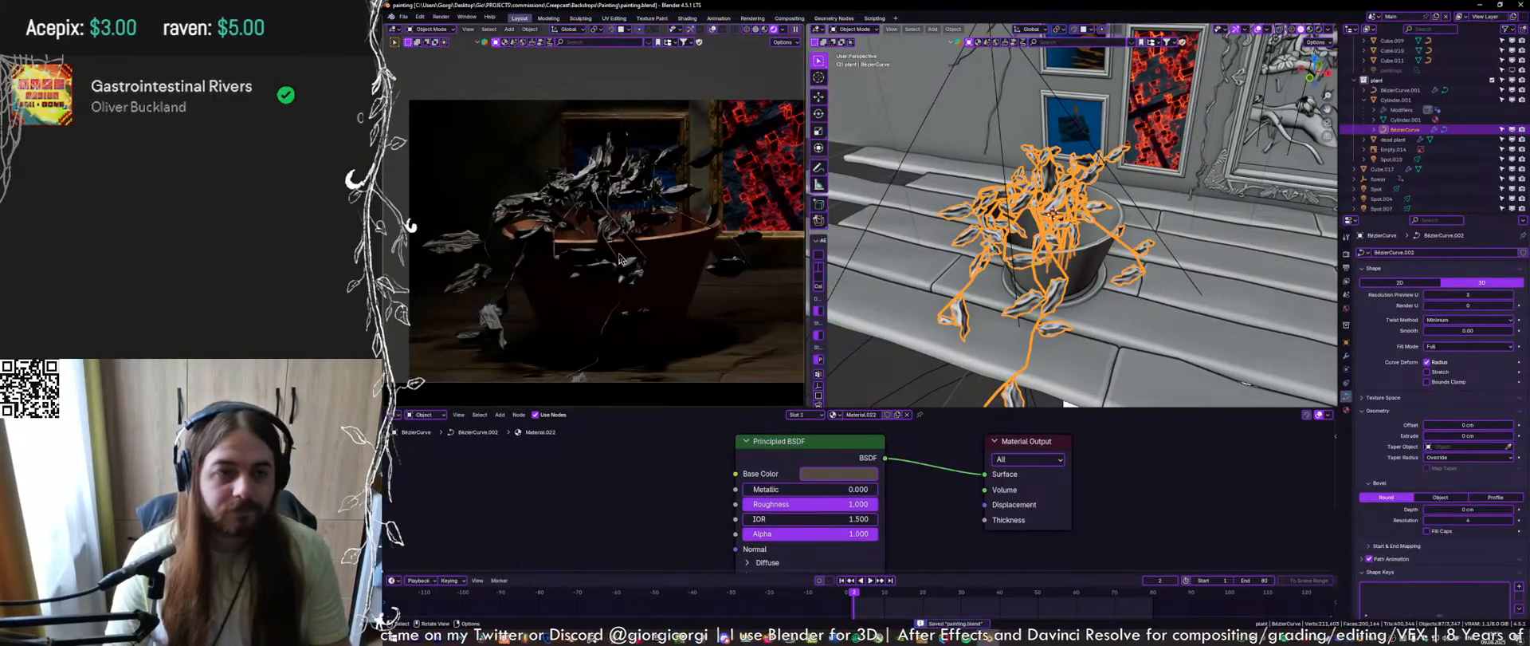
Expand the render region to the full camera frame and examine how the lit plant sits in the whole scene
click(668, 252)
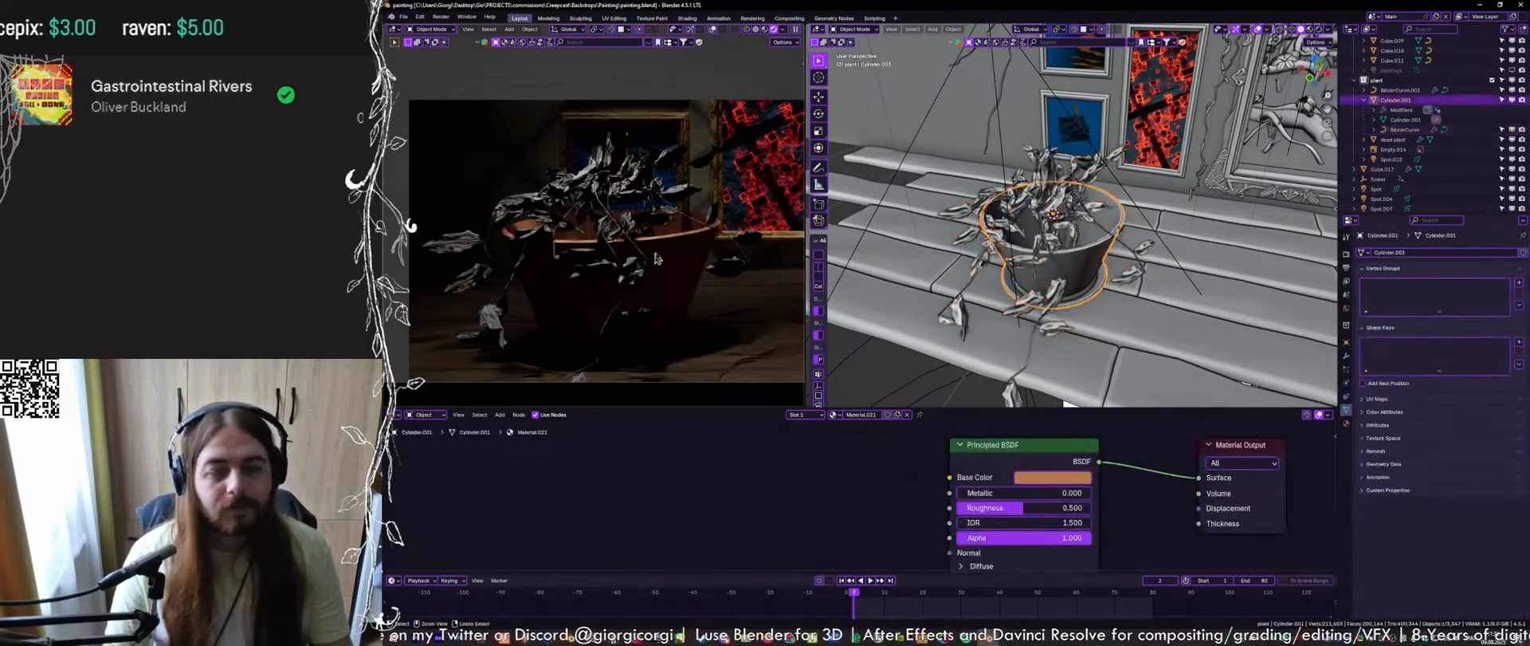
scroll(670, 252, down, 9)
shift+middle_drag(602, 234, 576, 240)
key(ctrl+b)
drag(437, 130, 800, 339)
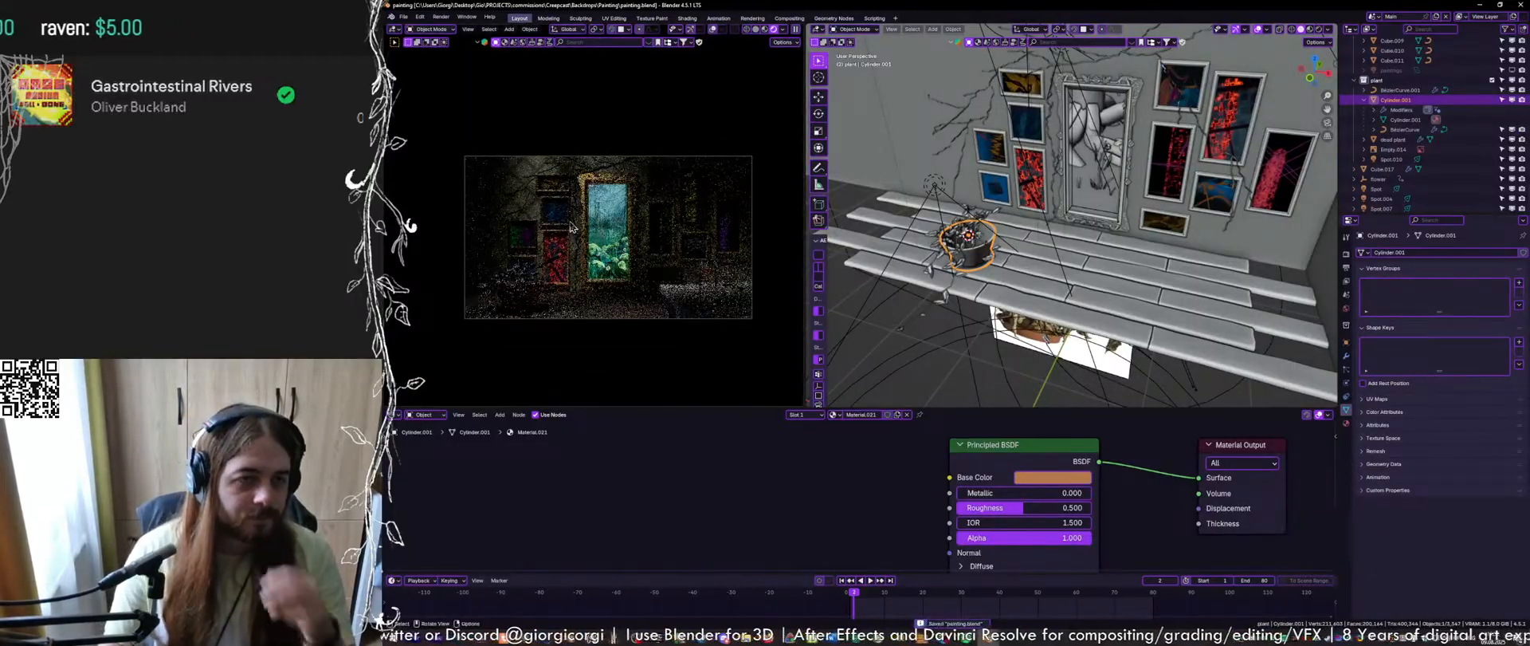
scroll(574, 227, up, 1)
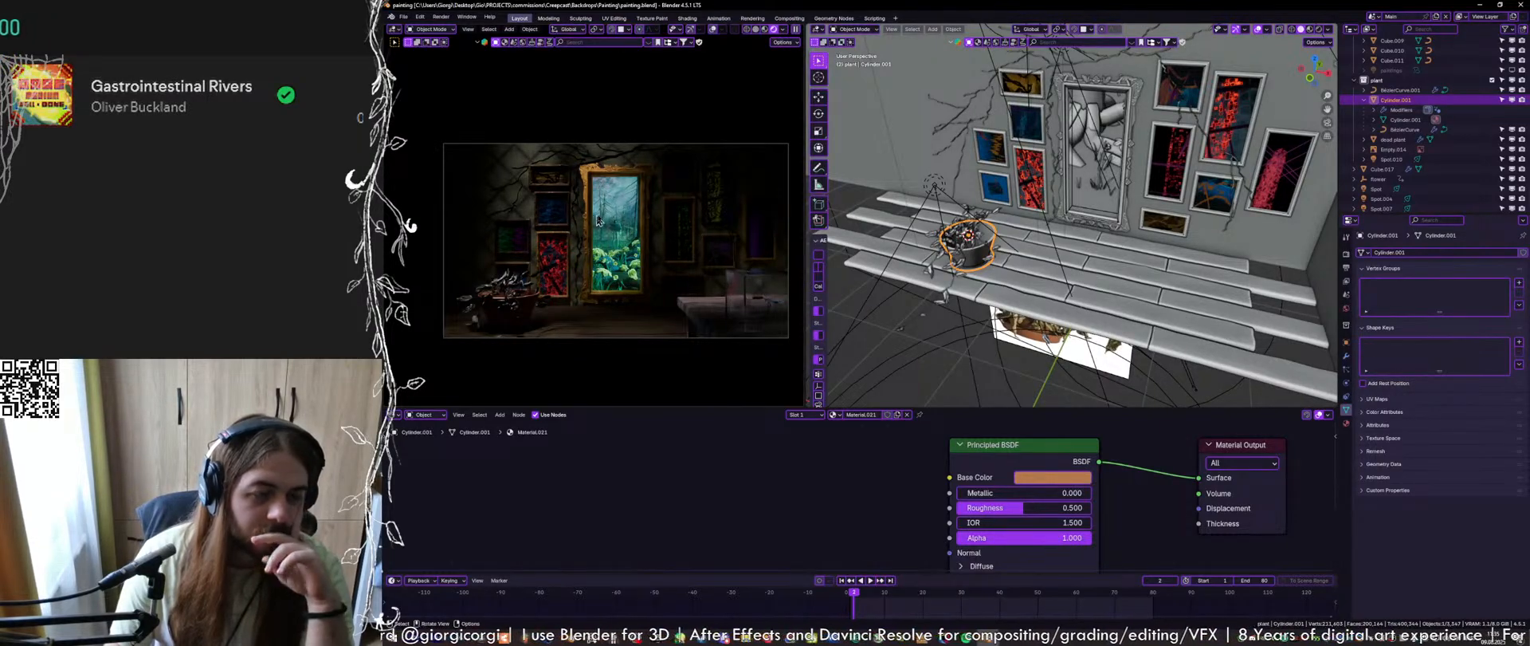
Reposition the plant's spot light in front view to the side of the pot, save the file, and set its radius to about 4.4 cm
click(935, 185)
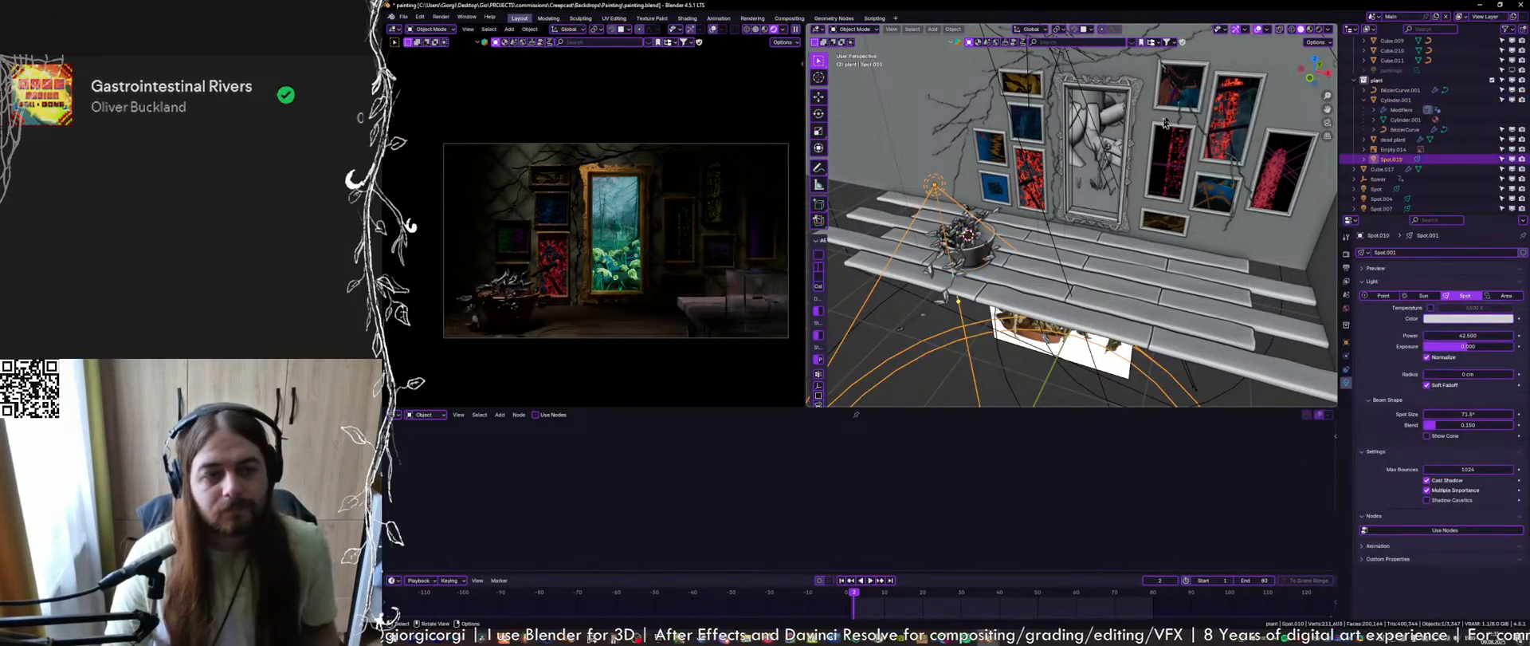
click(1309, 79)
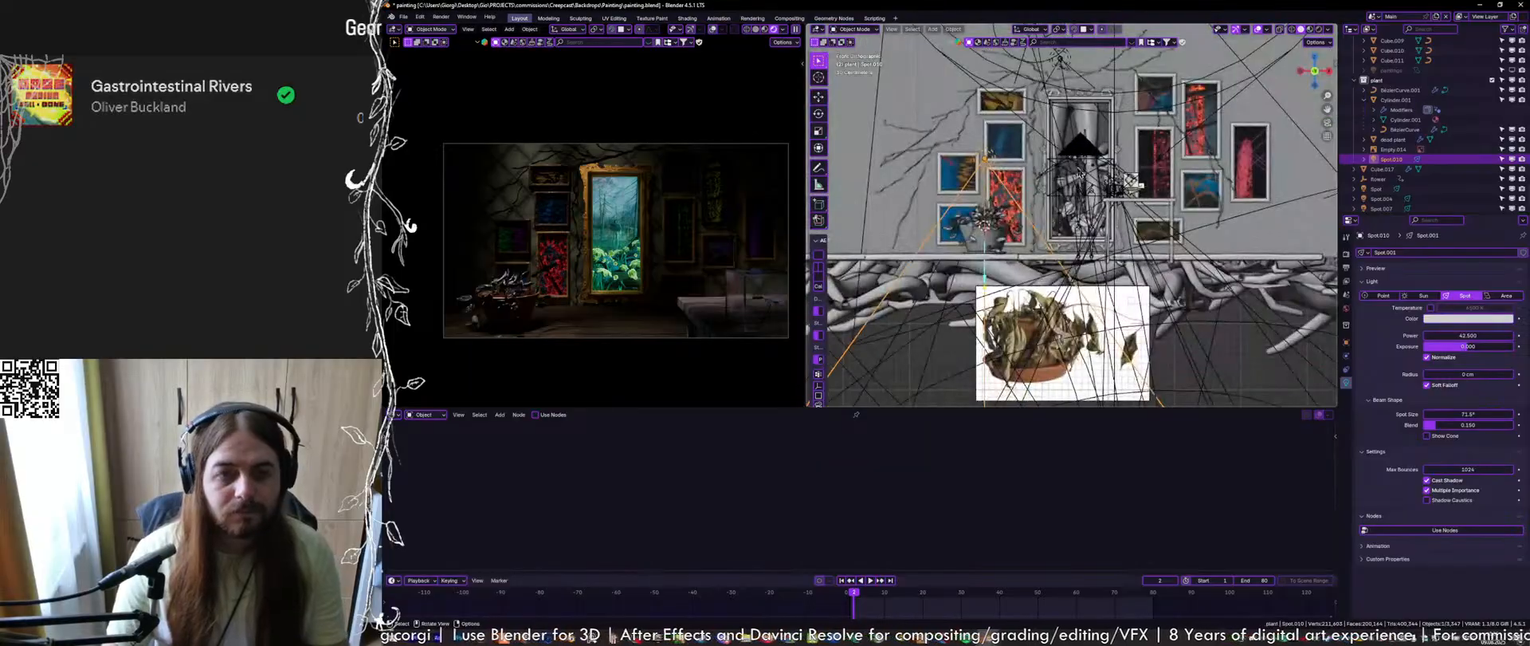
key(g)
click(996, 192)
mouse_move(1003, 222)
middle_down()
mouse_move(1036, 242)
mouse_move(1050, 180)
middle_up()
key(ctrl+s)
drag(1018, 295, 1046, 241)
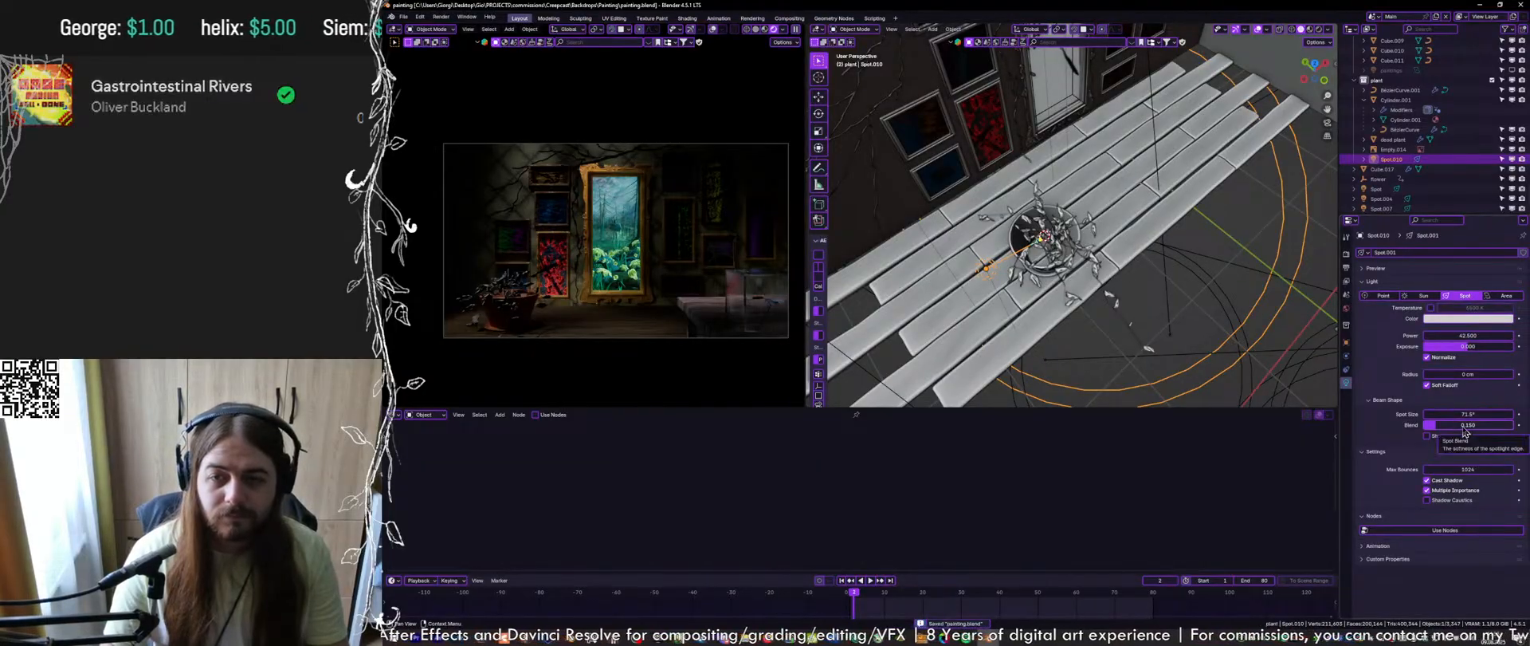
drag(1468, 374, 1494, 374)
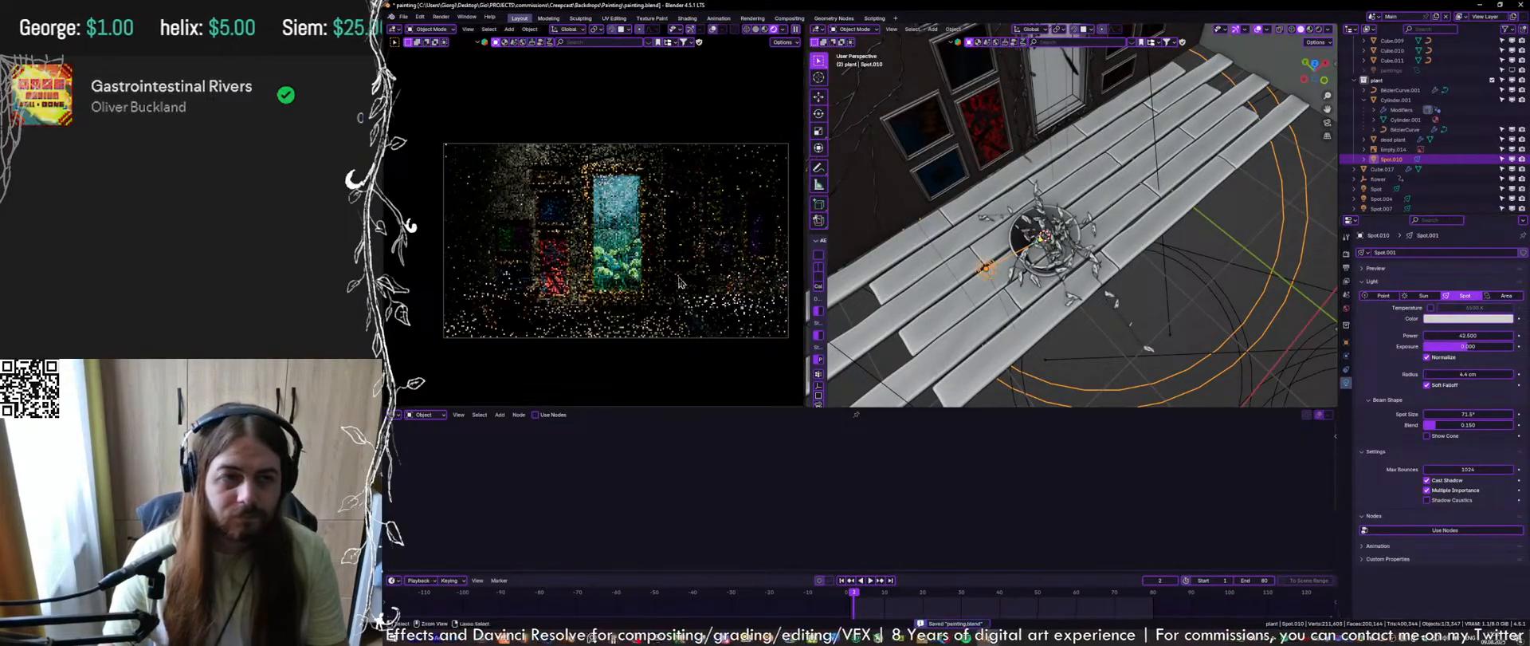
Restrict the render region to the potted plant, save the file, and increase the radius of the plant's spot light
key(ctrl+b)
drag(546, 245, 457, 348)
scroll(483, 325, up, 6)
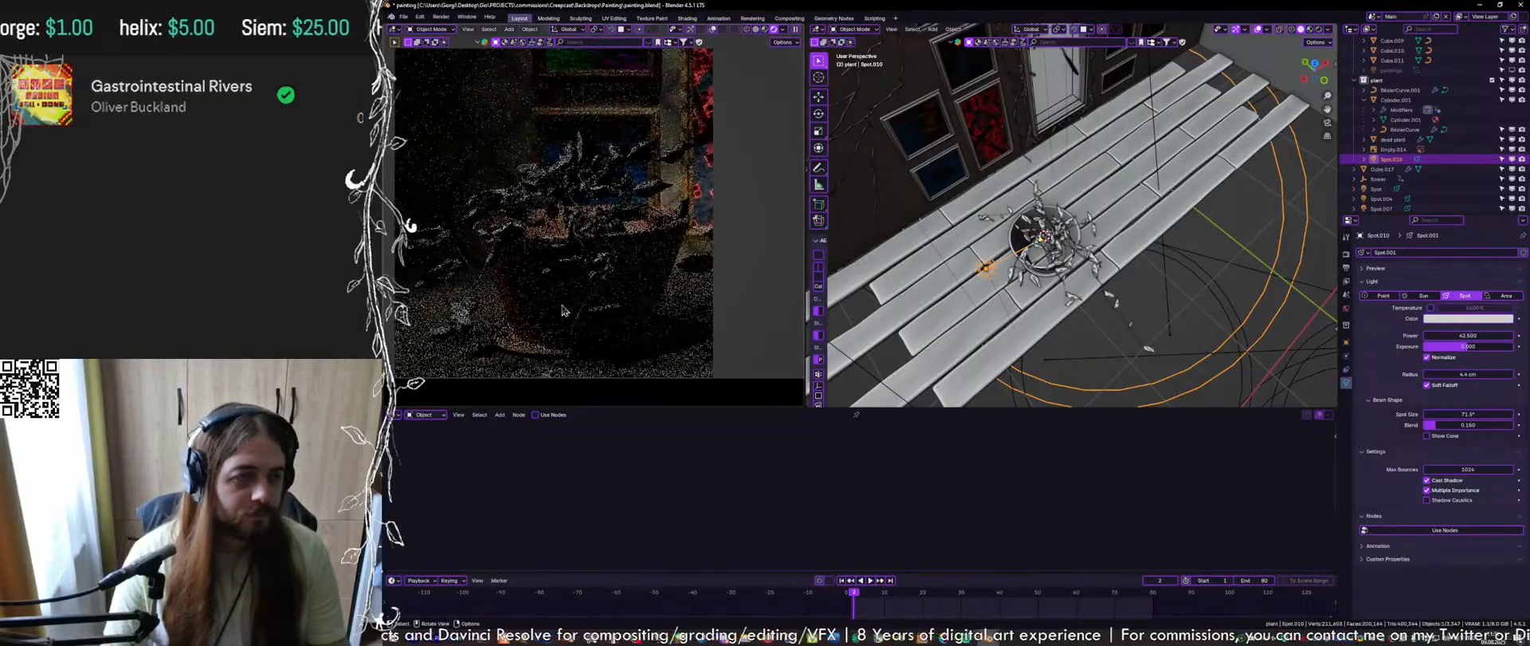
key(ctrl+s)
drag(777, 153, 383, 405)
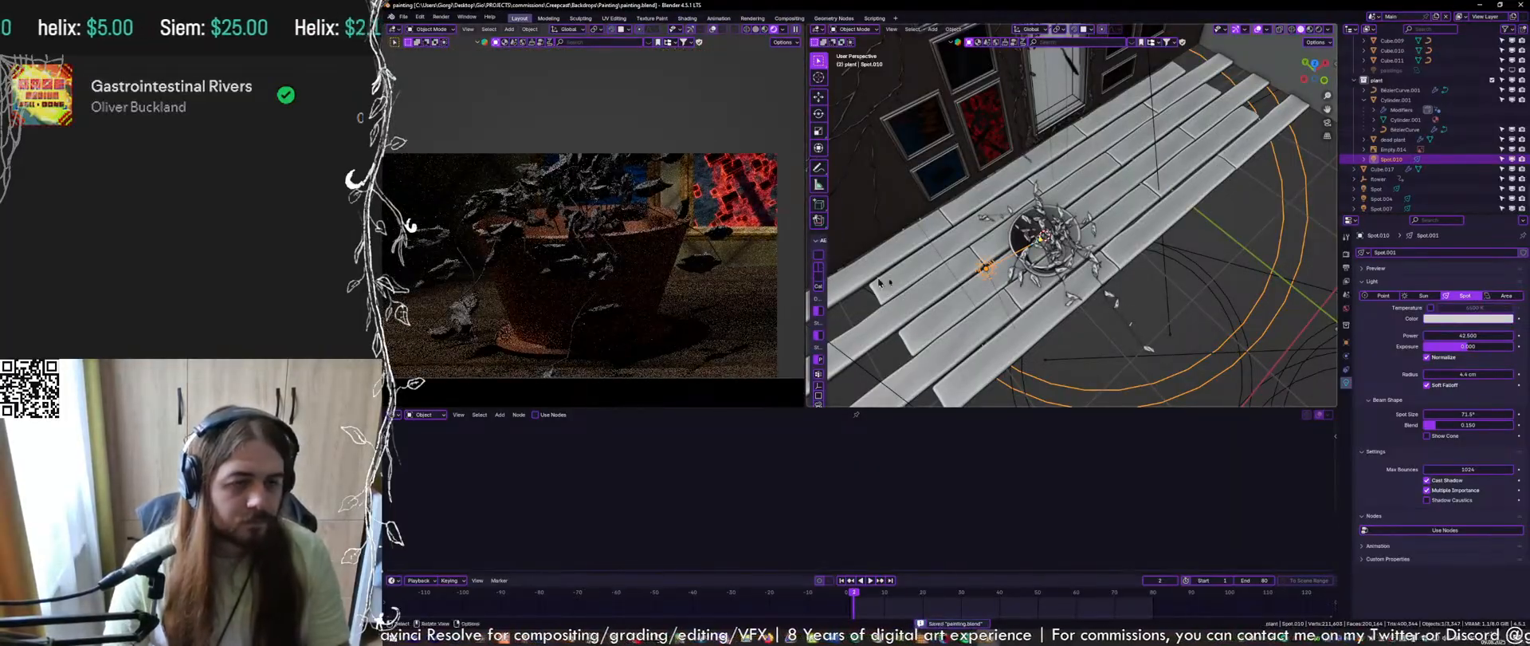
mouse_move(1469, 374)
mouse_down()
mouse_move(1514, 374)
mouse_move(1476, 373)
mouse_up()
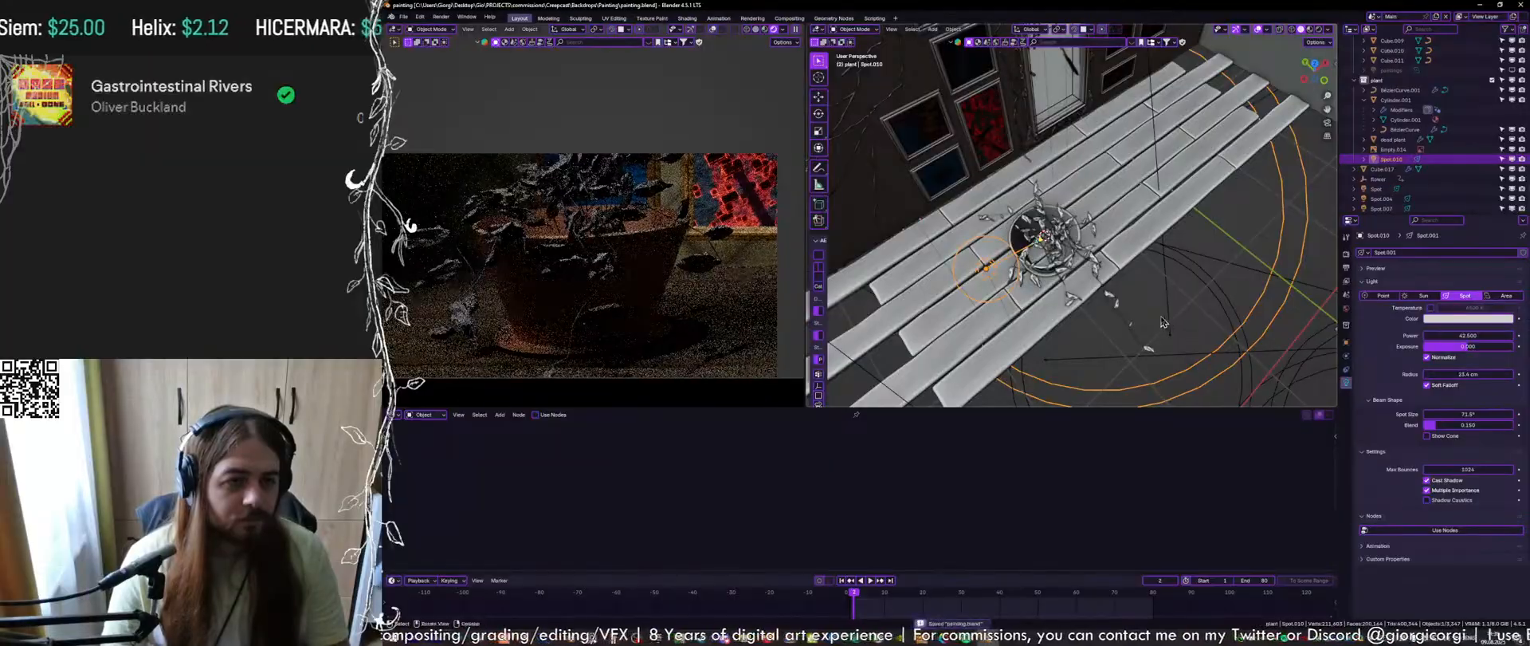
Try a much larger radius on the main room spot light, expand the render region to the whole camera frame, and save
middle_drag(1152, 291, 1101, 162)
click(1378, 189)
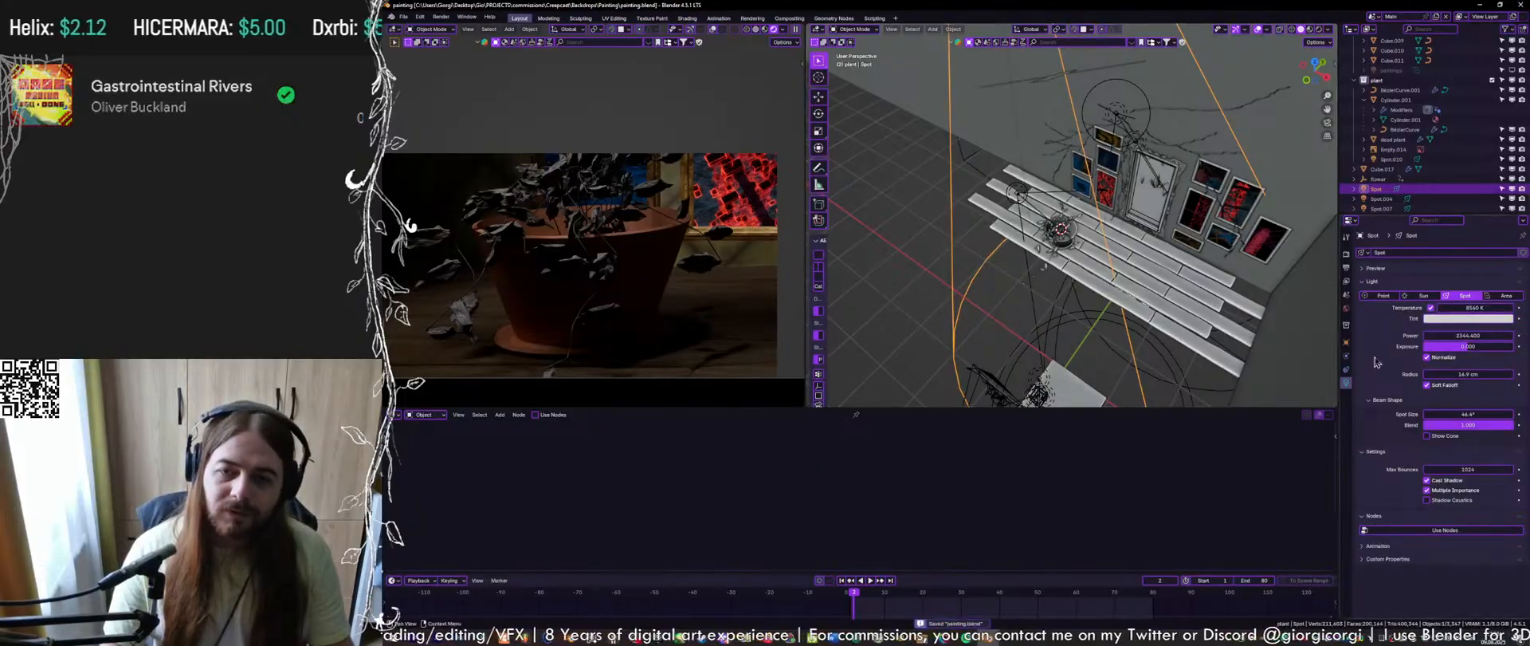
mouse_move(1466, 373)
mouse_down()
mouse_move(1514, 373)
mouse_move(1481, 373)
mouse_up()
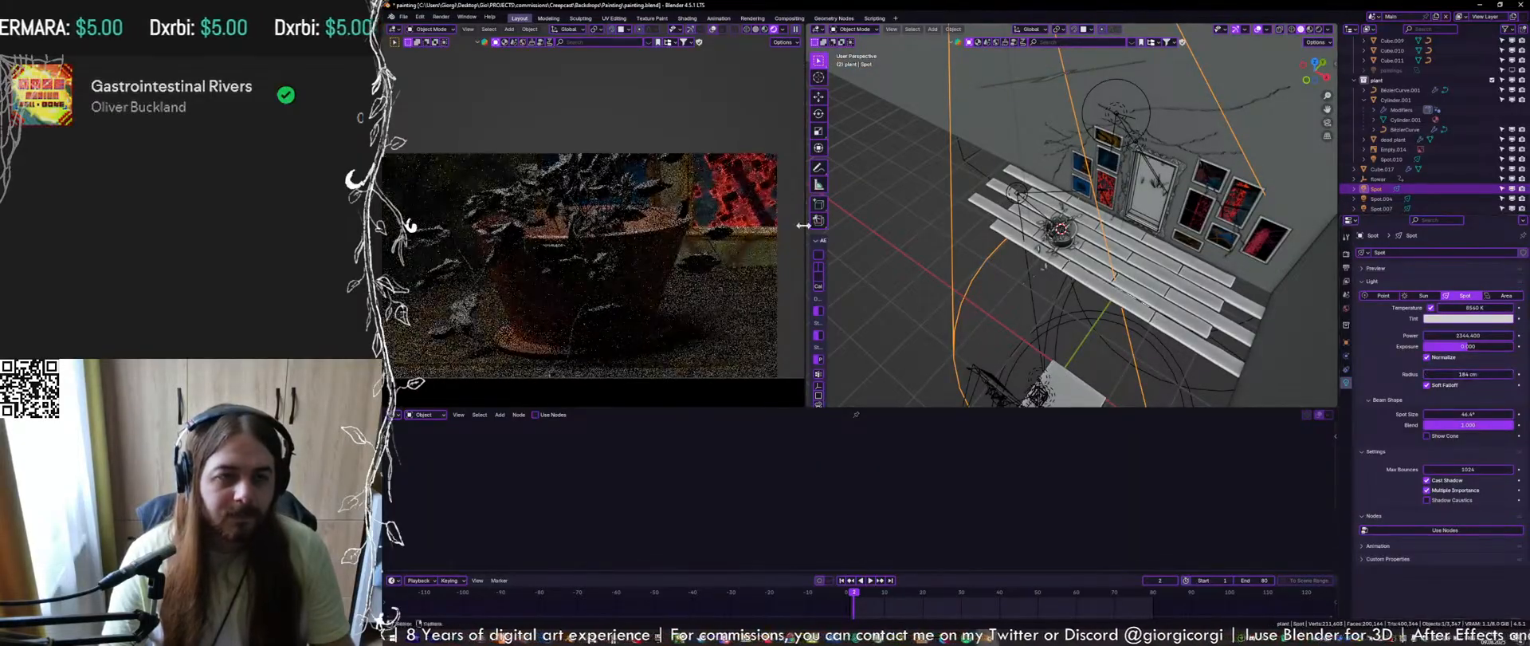
key(KP_0)
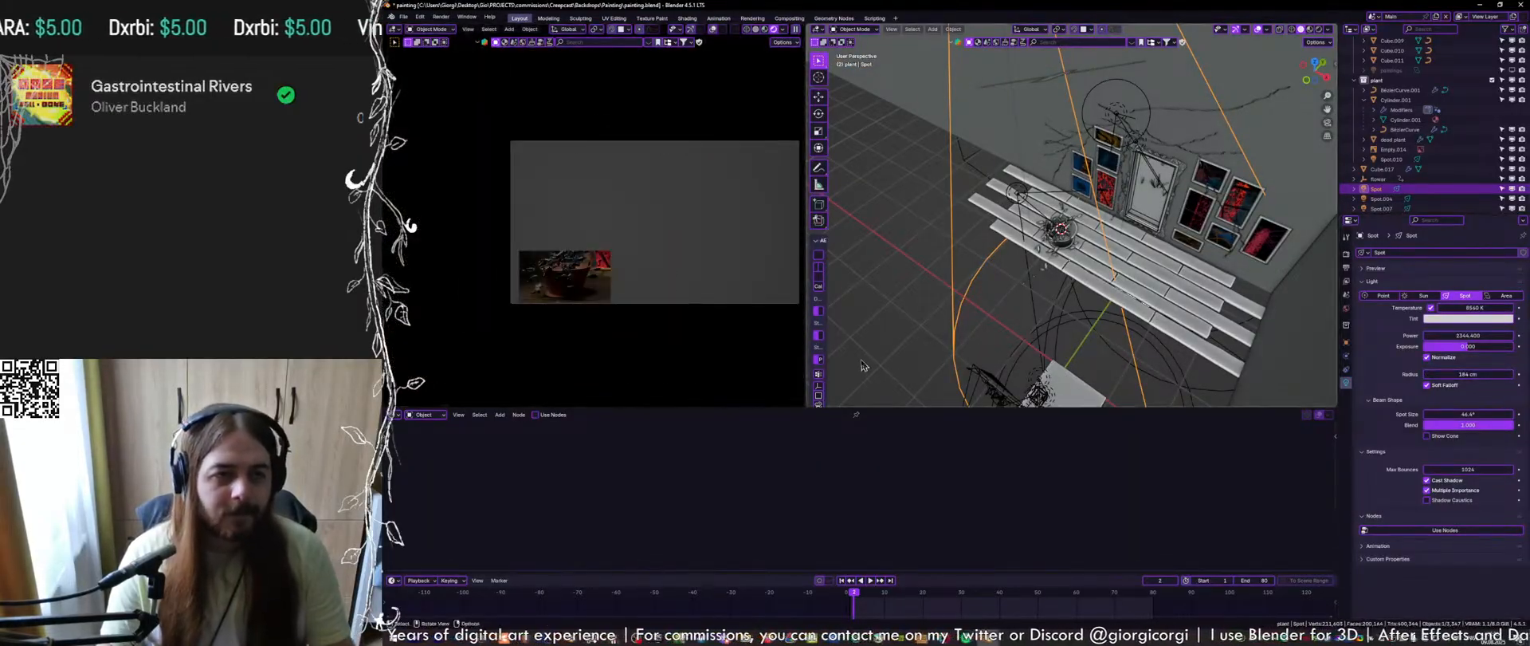
key(ctrl+s)
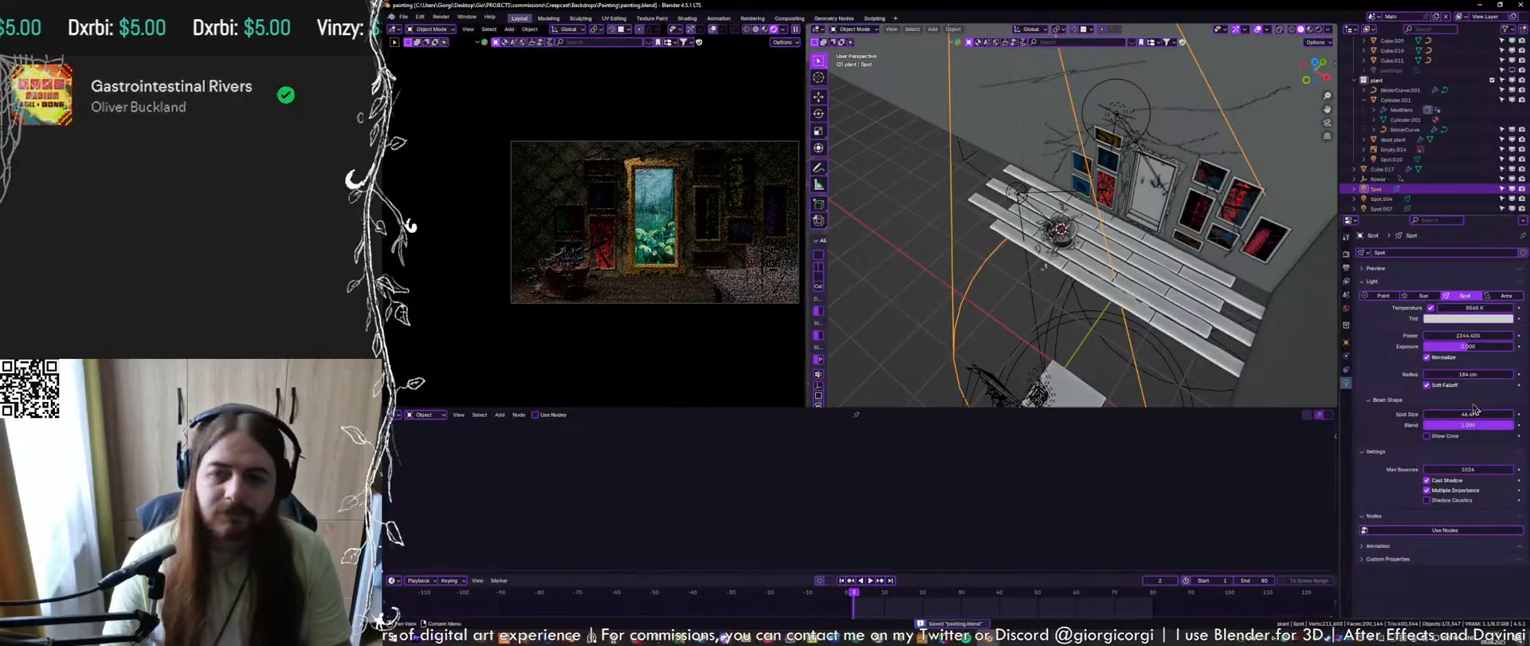
Reduce the main room spot light's radius to a small value, fine-tune it slightly upward, and save the file
drag(1485, 375, 1447, 375)
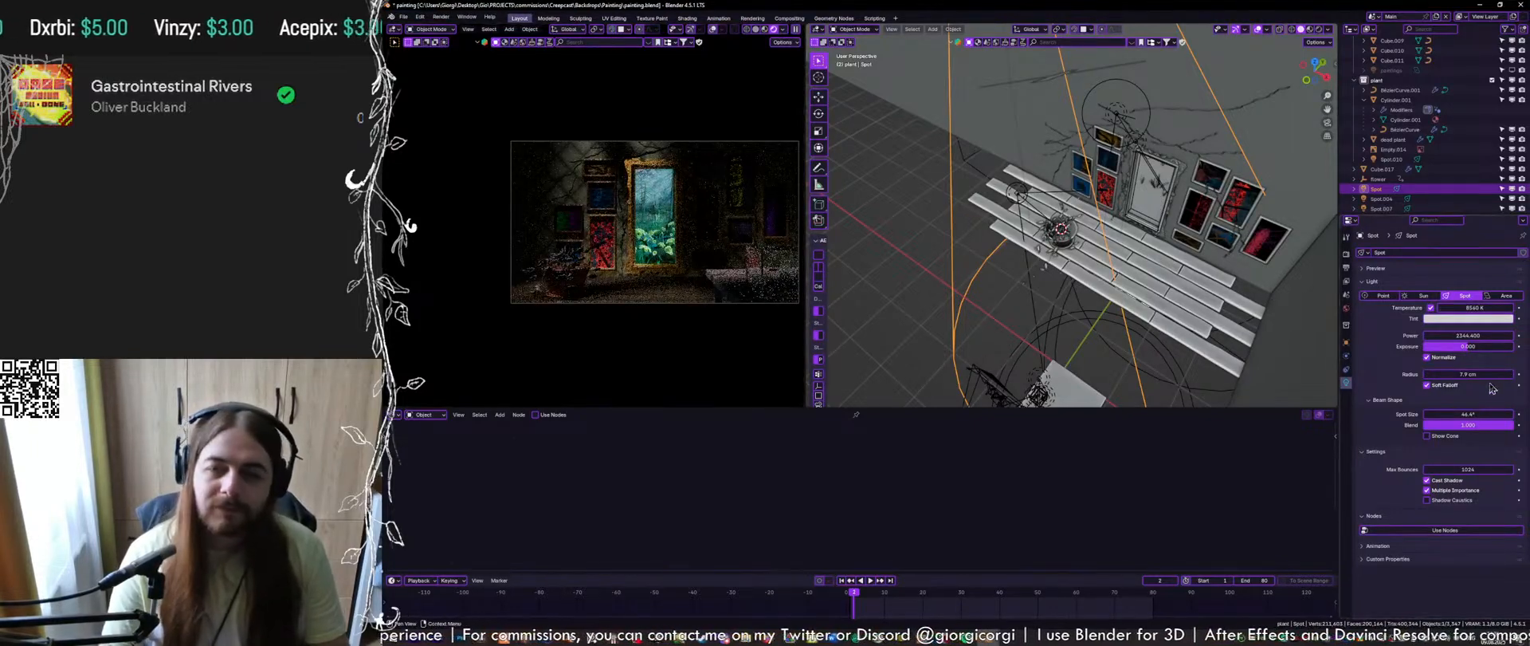
drag(1466, 374, 1474, 374)
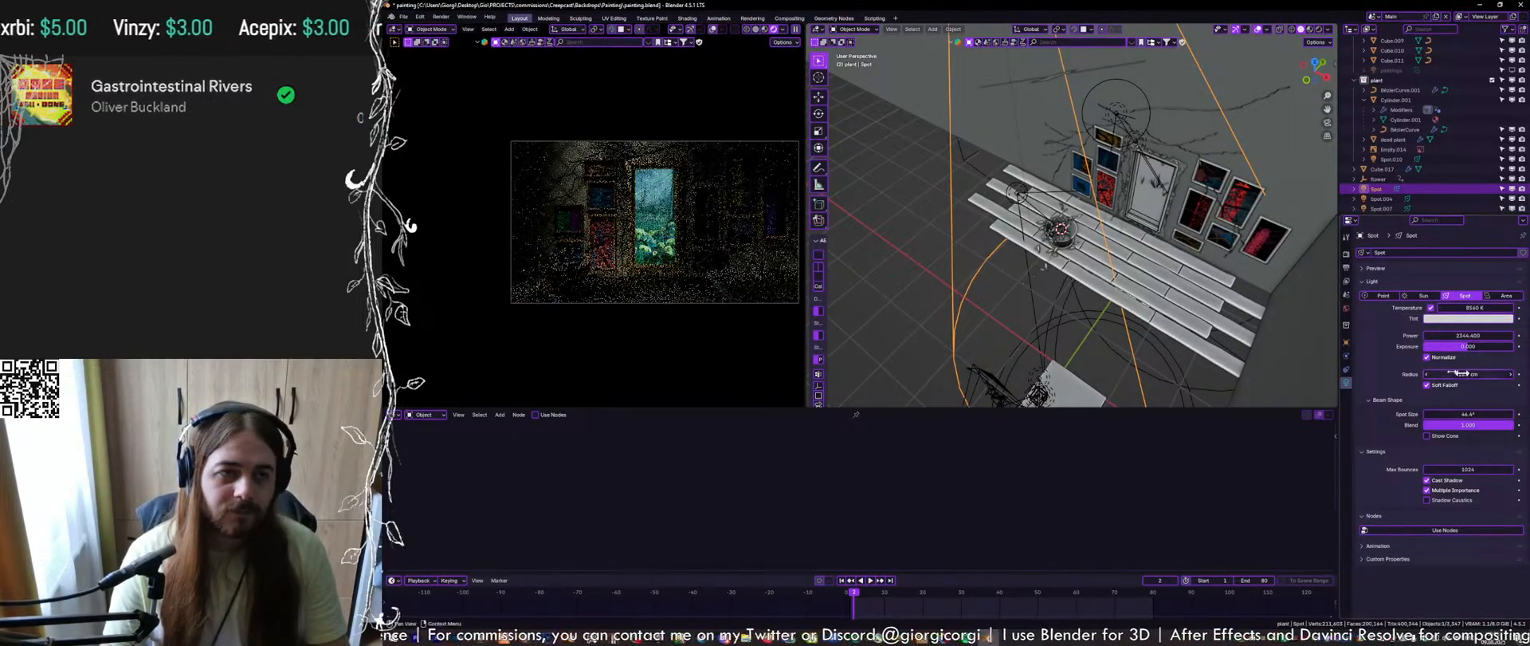
shift+middle_drag(707, 210, 636, 237)
scroll(636, 236, up, 1)
key(ctrl+s)
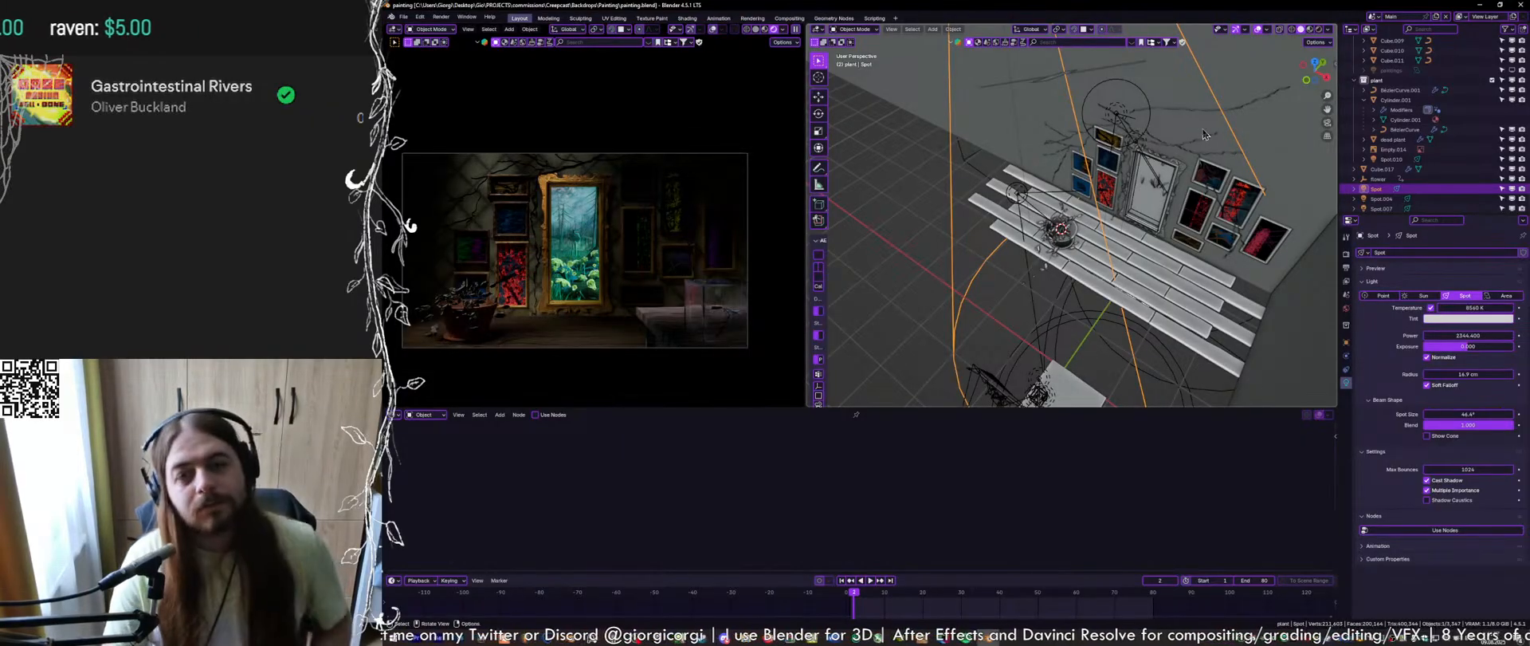
Switch the camera view to solid shading, select the wall branch curve, and save the file
click(755, 30)
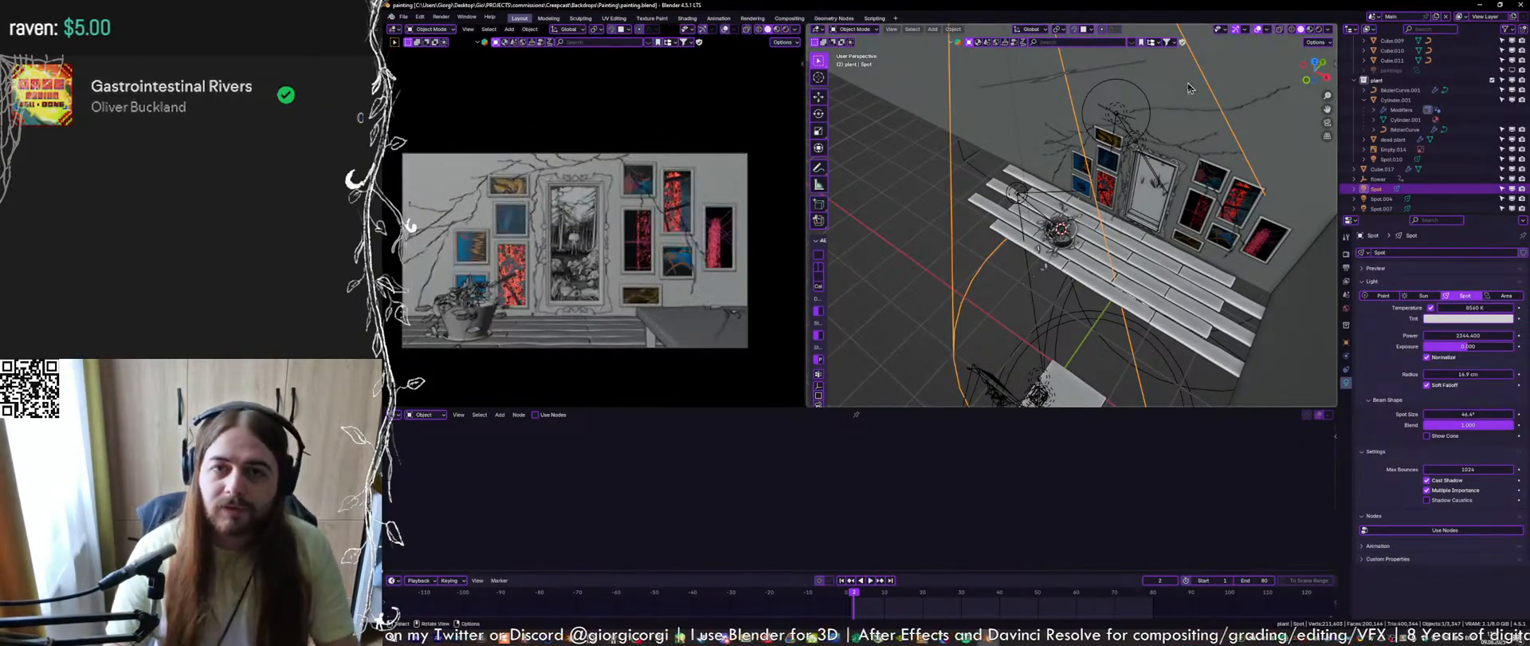
click(1162, 148)
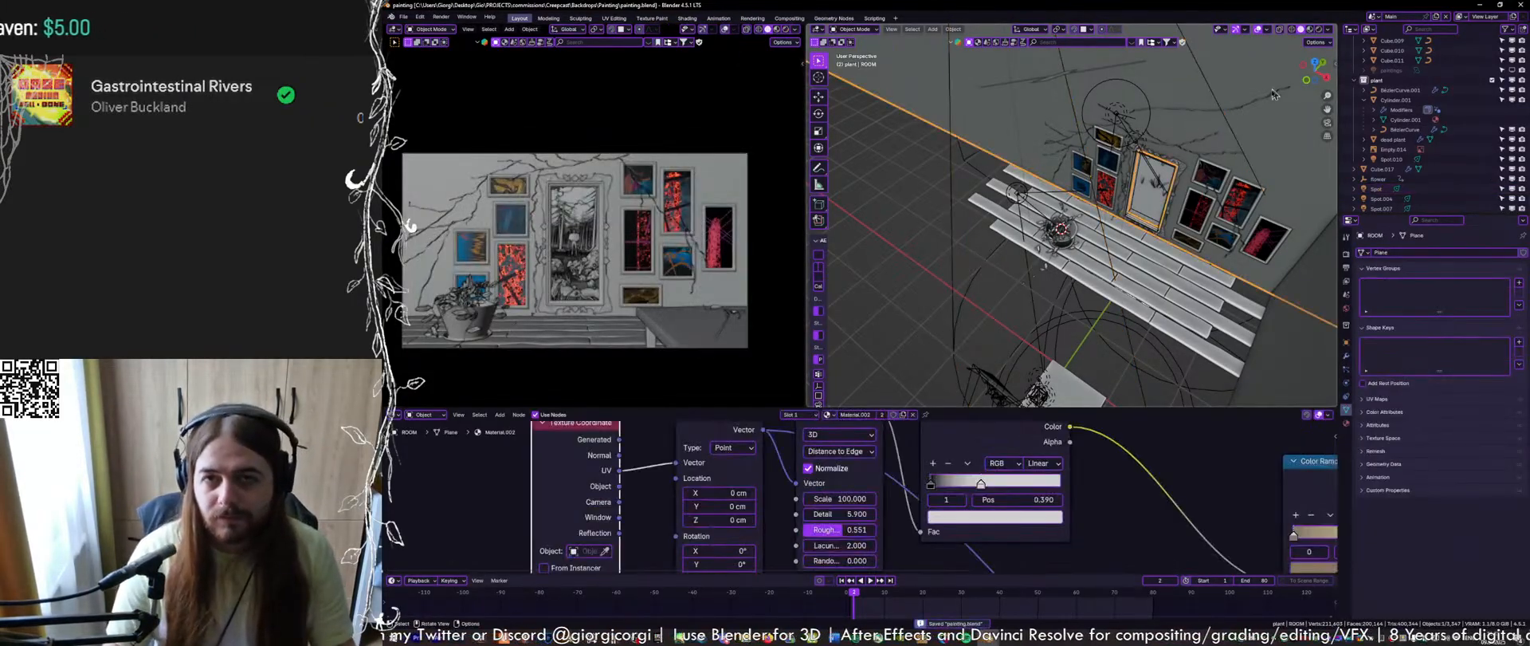
click(1169, 150)
middle_drag(1169, 150, 1209, 157)
key(ctrl+s)
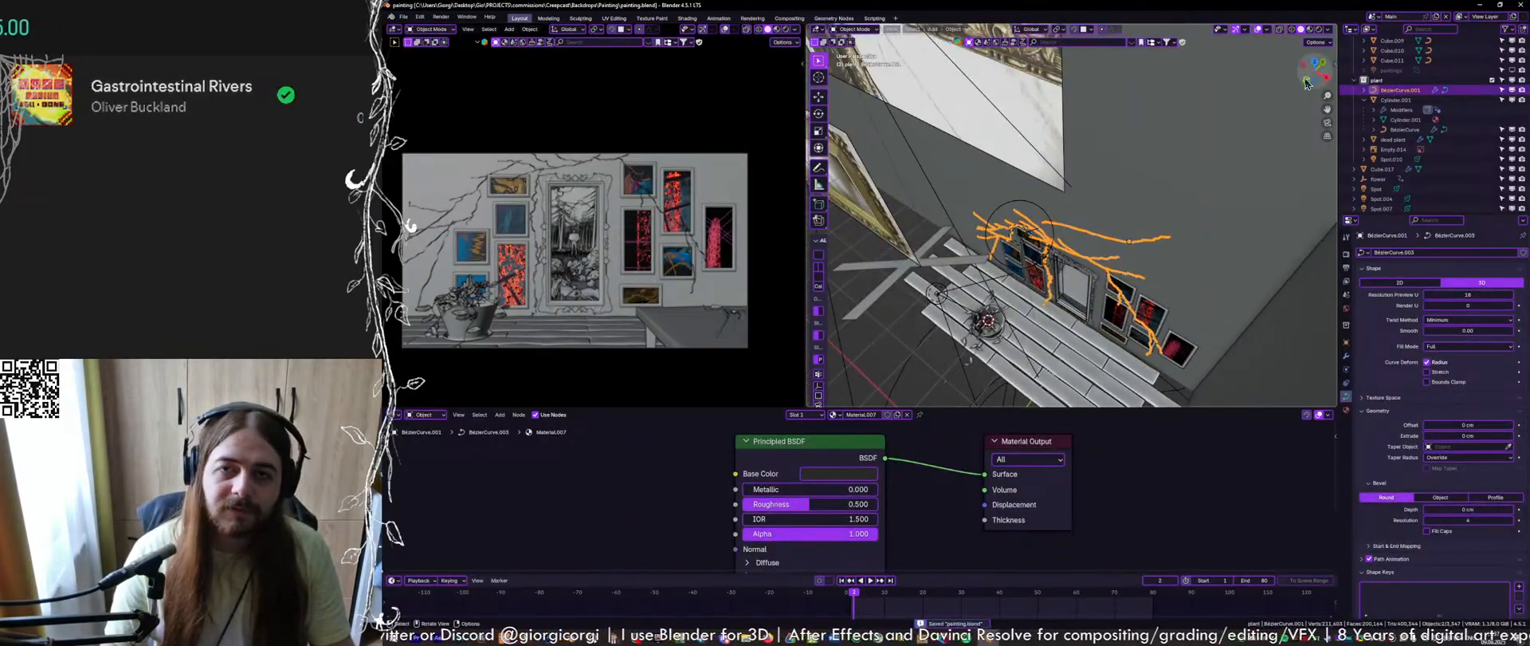
Isolate the wall branch curve together with the room wall in front view, leaving only the curve selected
key(KP_1)
scroll(1103, 217, up, 2)
shift+middle_drag(1148, 127, 1082, 220)
scroll(1082, 209, up, 2)
scroll(1091, 207, up, 3)
scroll(1082, 221, down, 3)
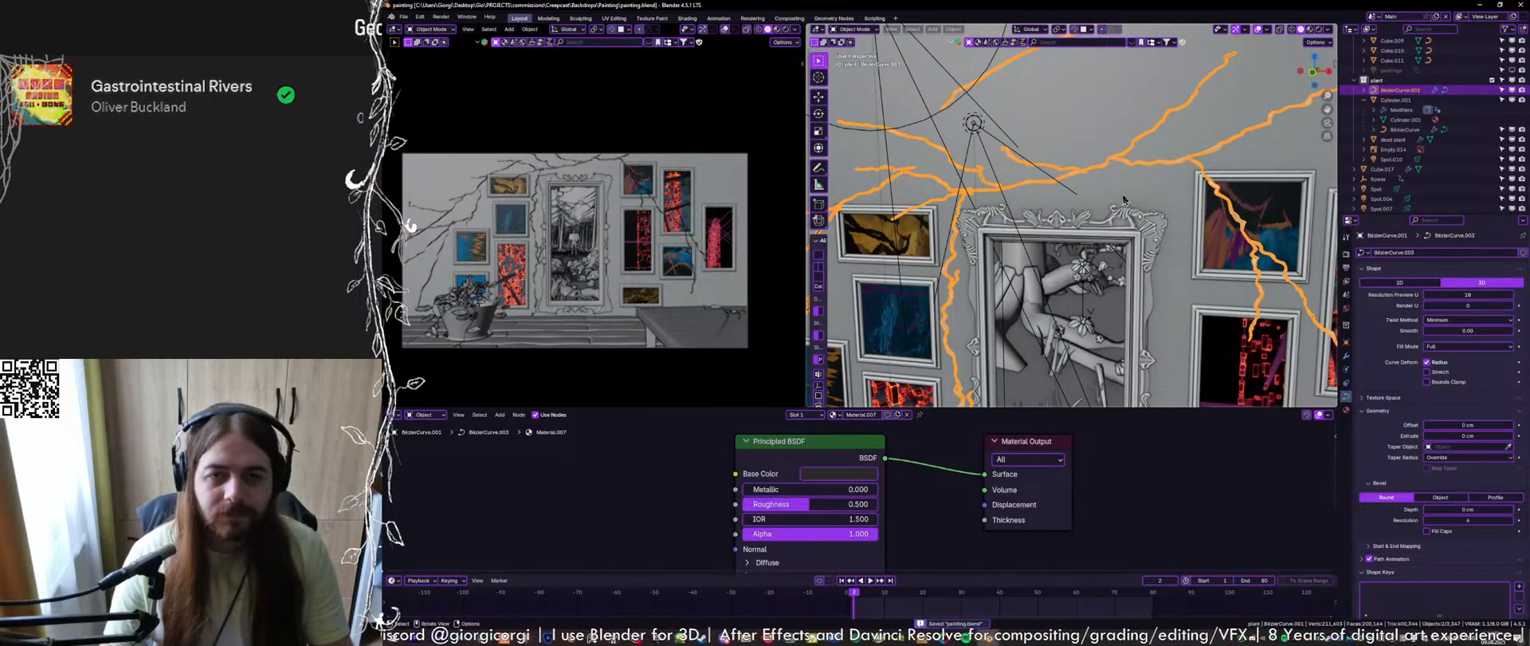
shift+click(1110, 200)
key(KP_Divide)
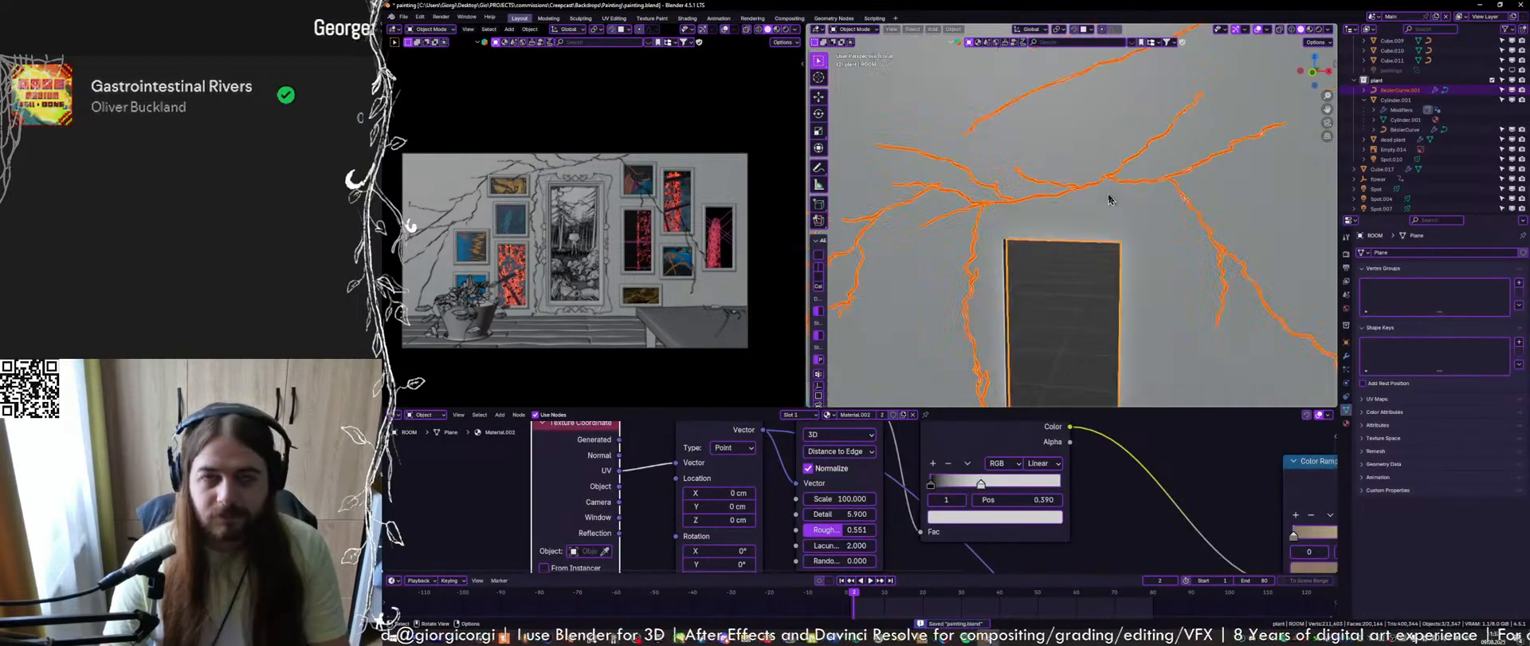
click(1078, 275)
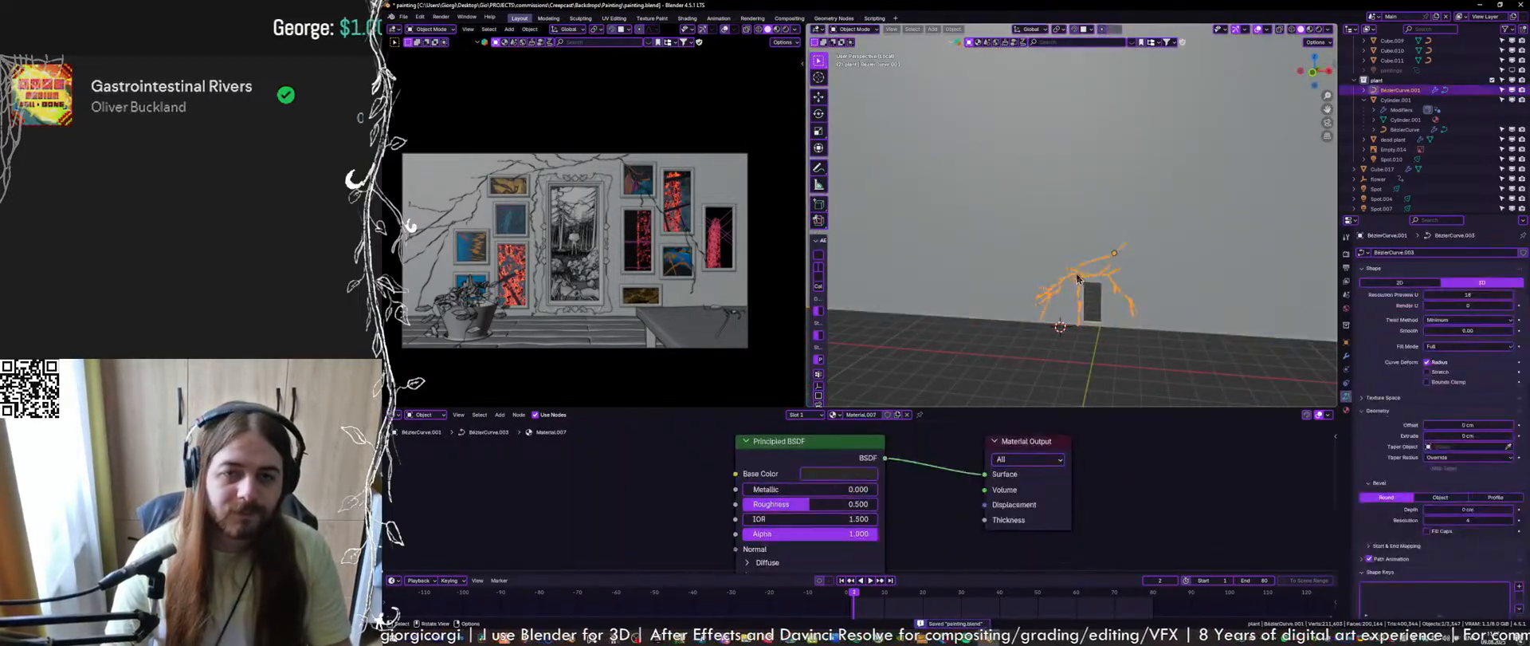
key(KP_1)
scroll(1072, 296, up, 2)
scroll(1072, 296, up, 4)
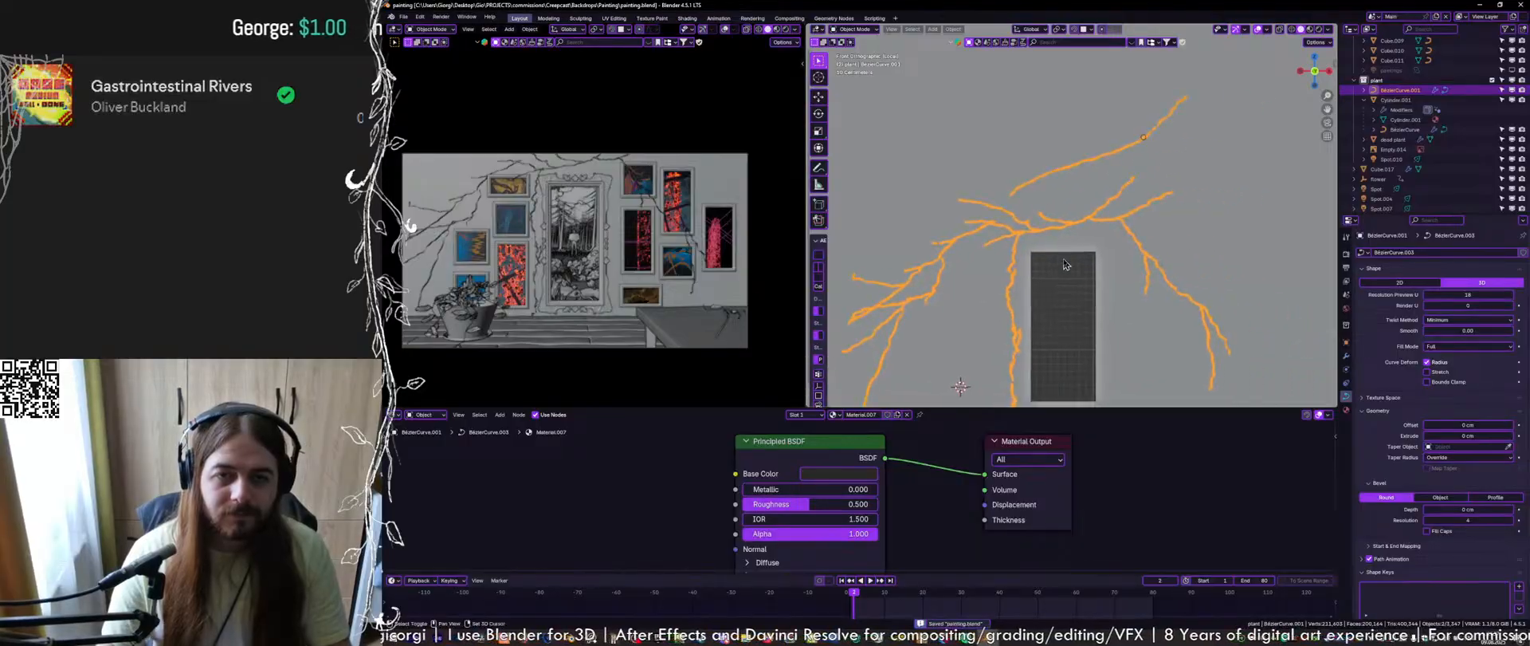
Draw extra branch strokes on the curve at cursor depth, hanging from the main branch down across the doorway opening
key(shift+a)
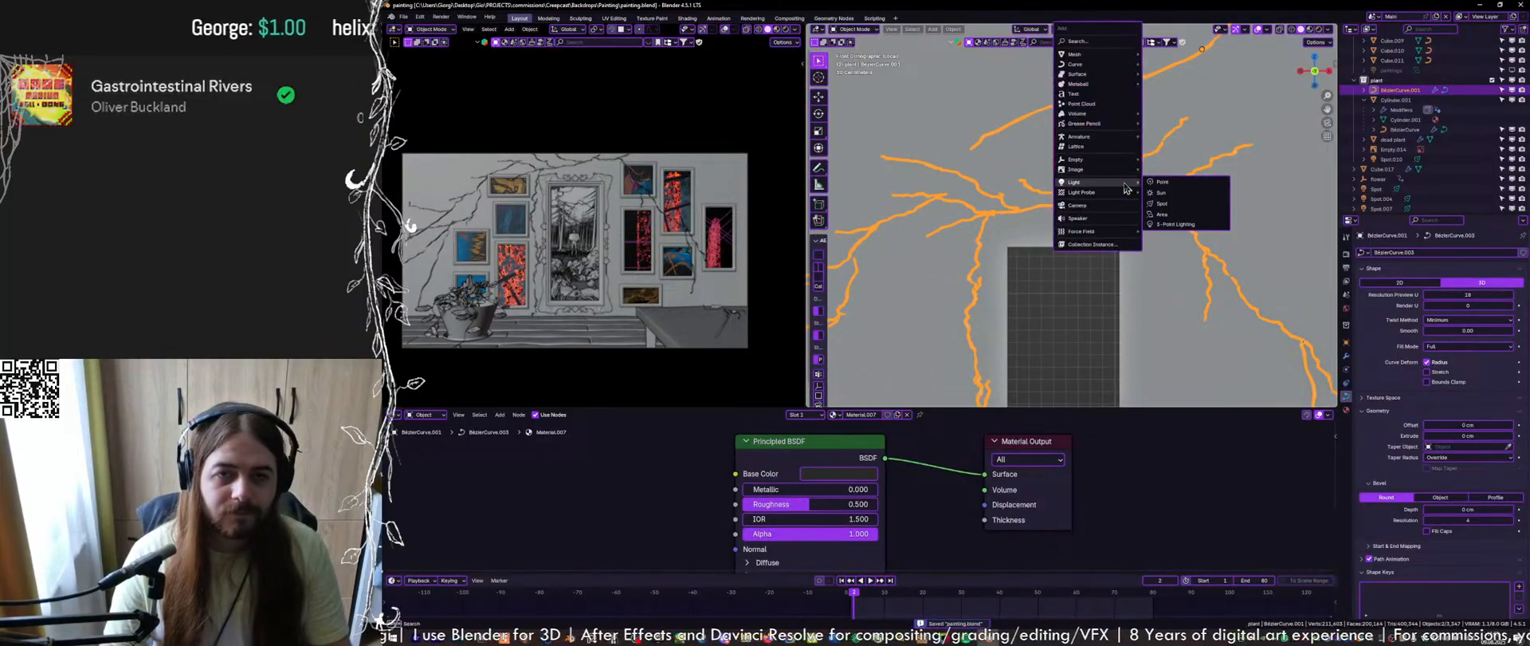
key(Escape)
key(Tab)
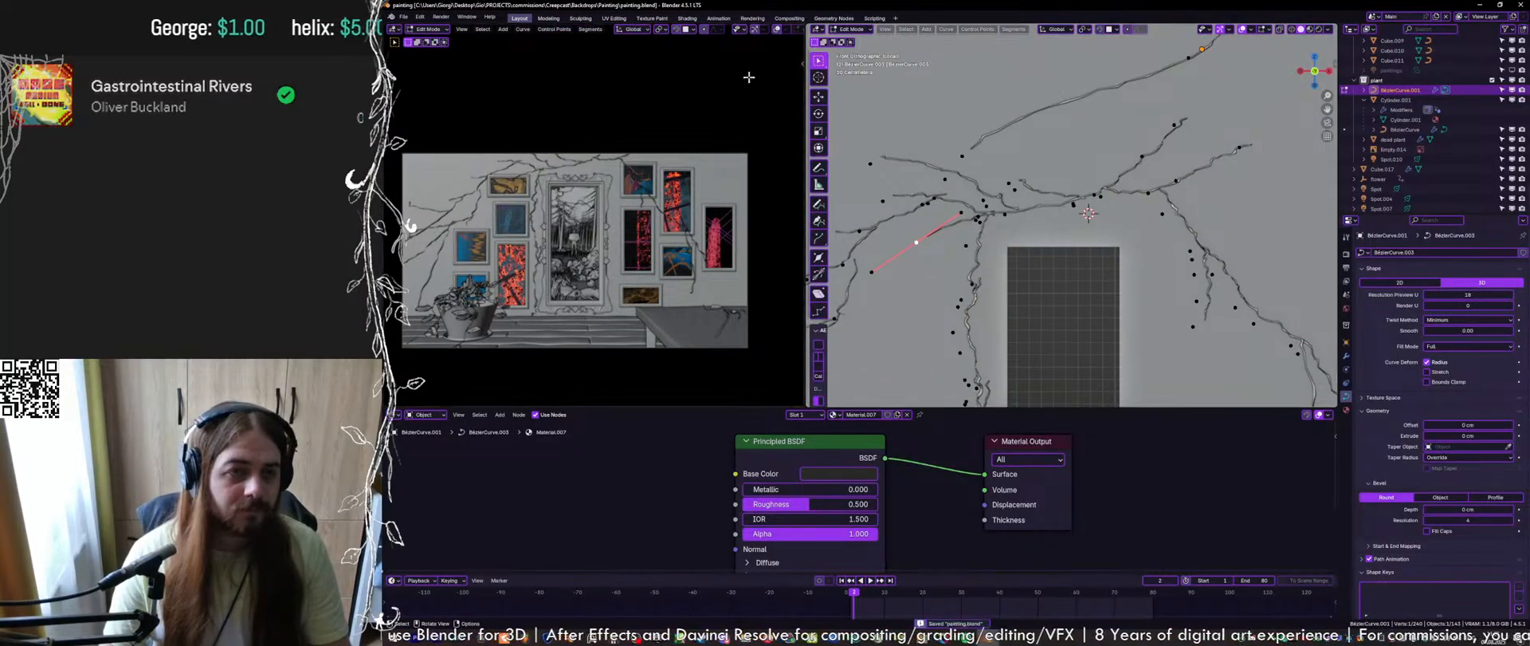
click(819, 206)
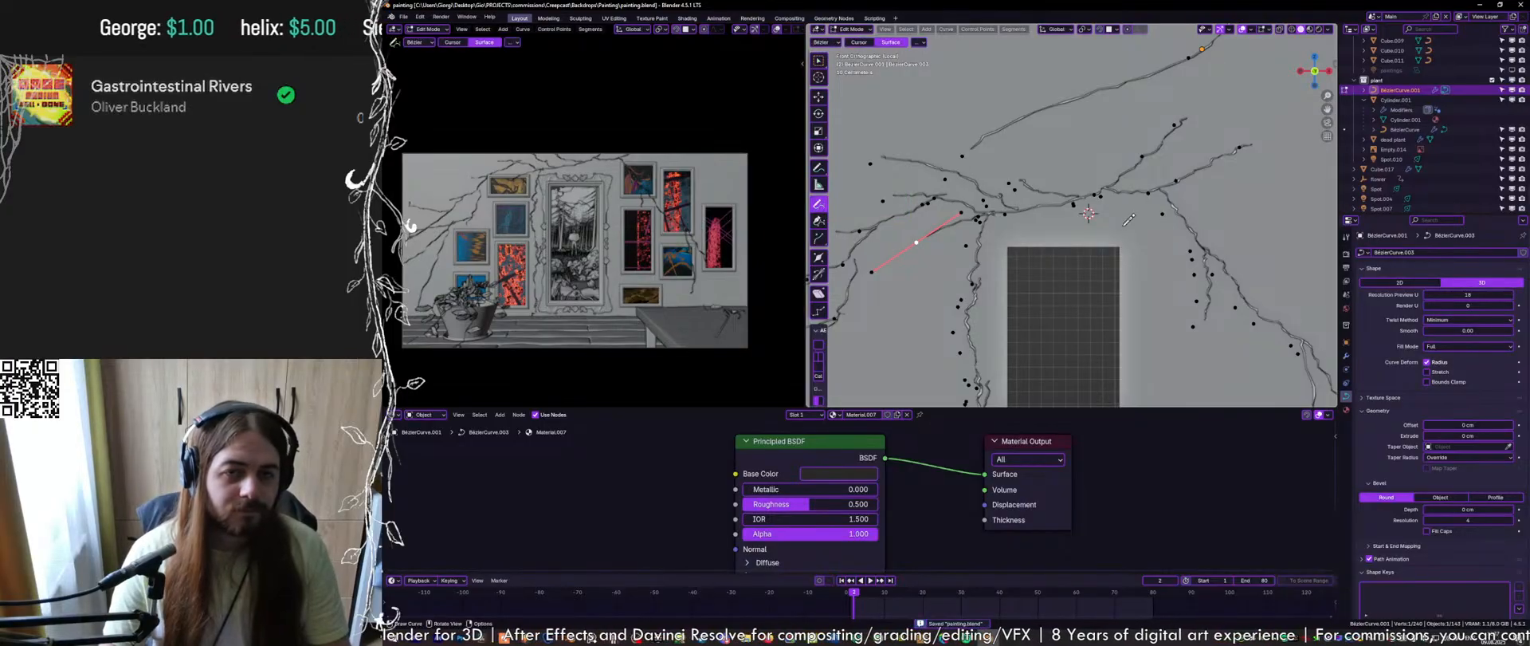
click(855, 43)
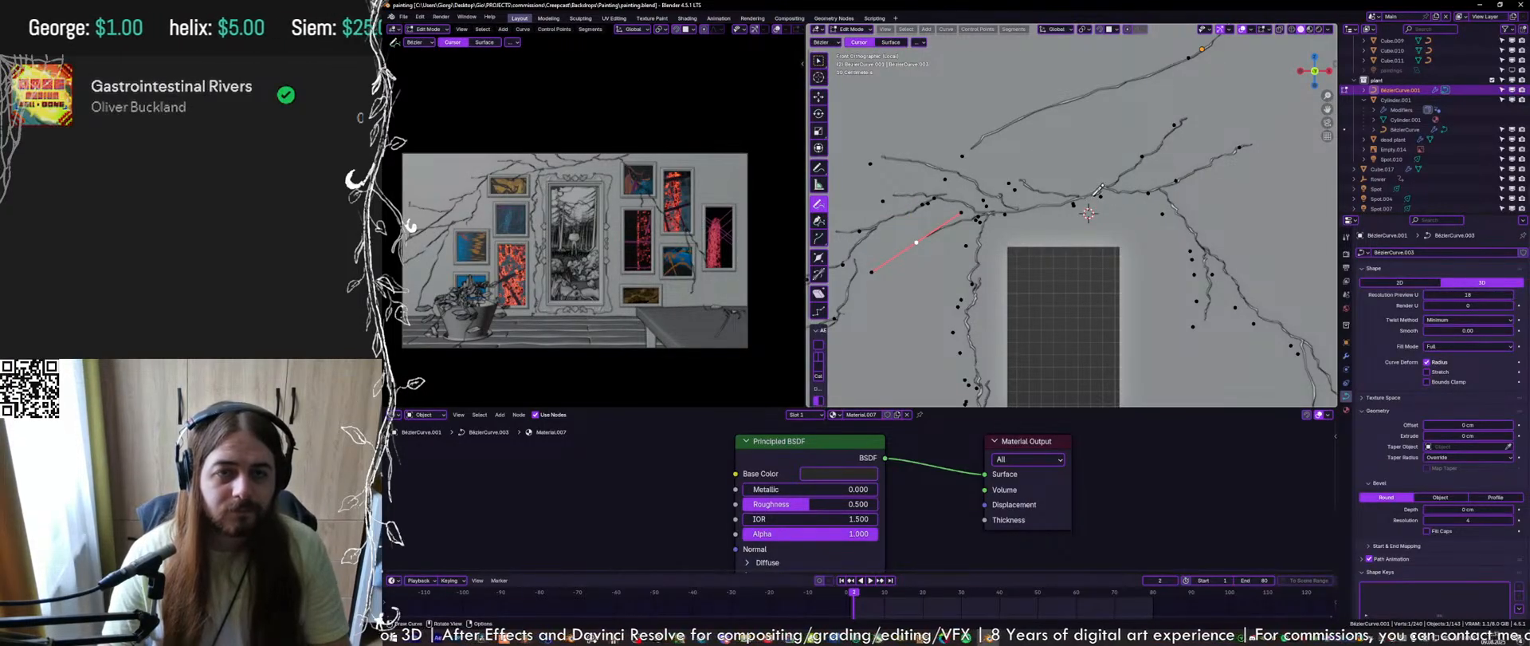
drag(1088, 214, 1088, 213)
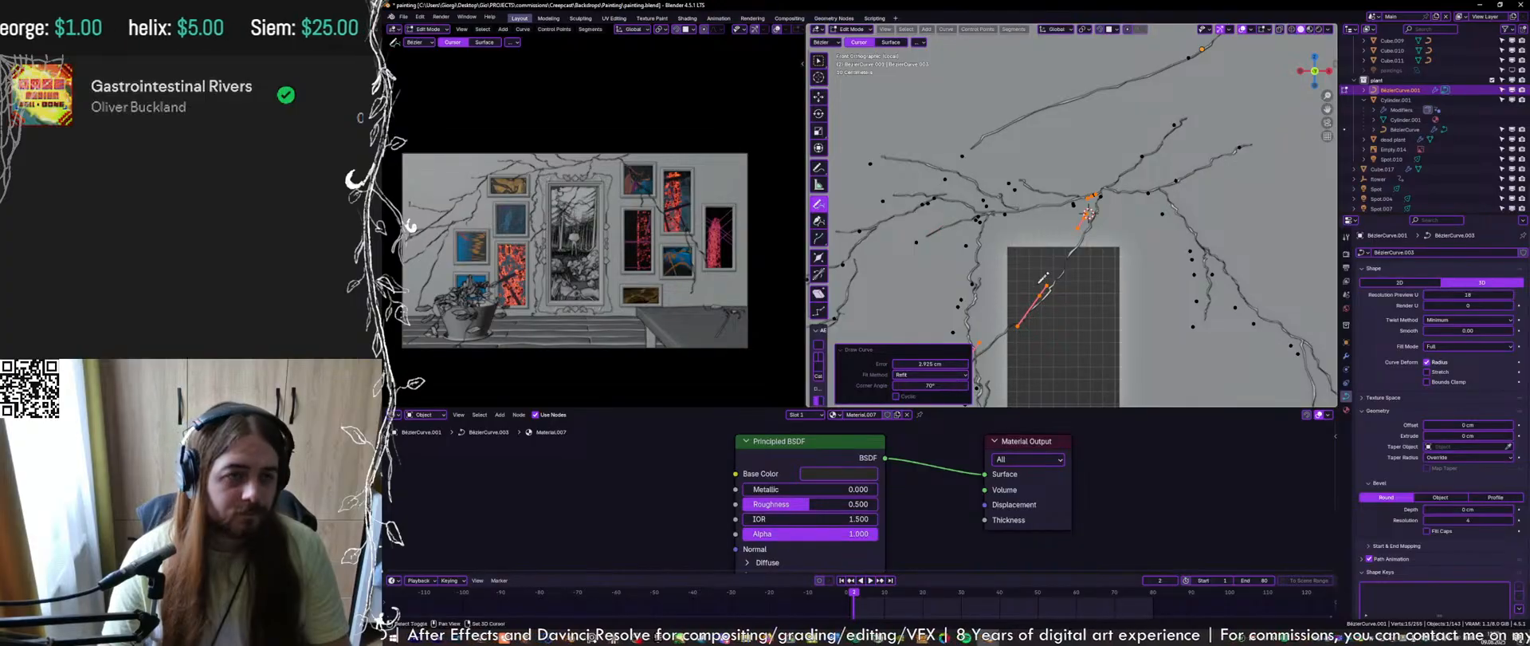
scroll(614, 171, up, 5)
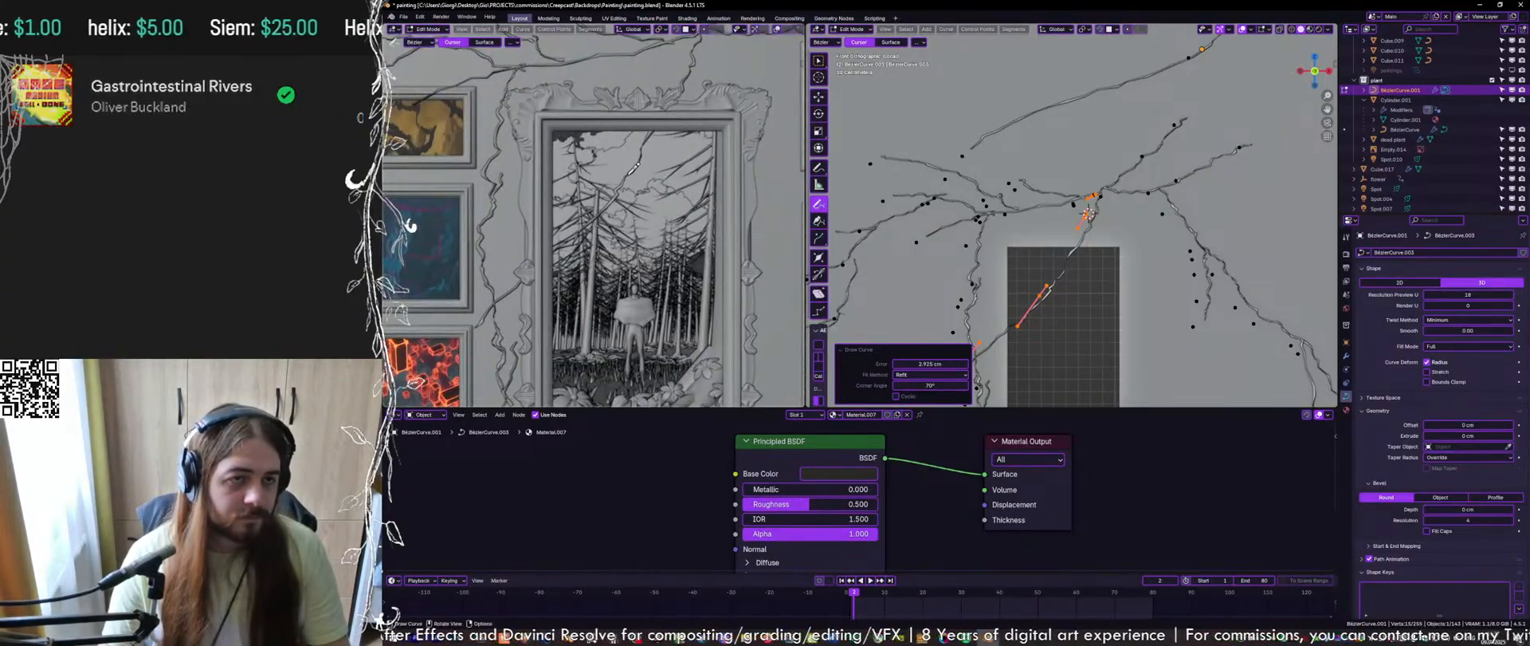
shift+middle_drag(1045, 290, 1029, 211)
mouse_move(1024, 217)
mouse_down()
mouse_move(1105, 295)
mouse_move(1123, 352)
mouse_up()
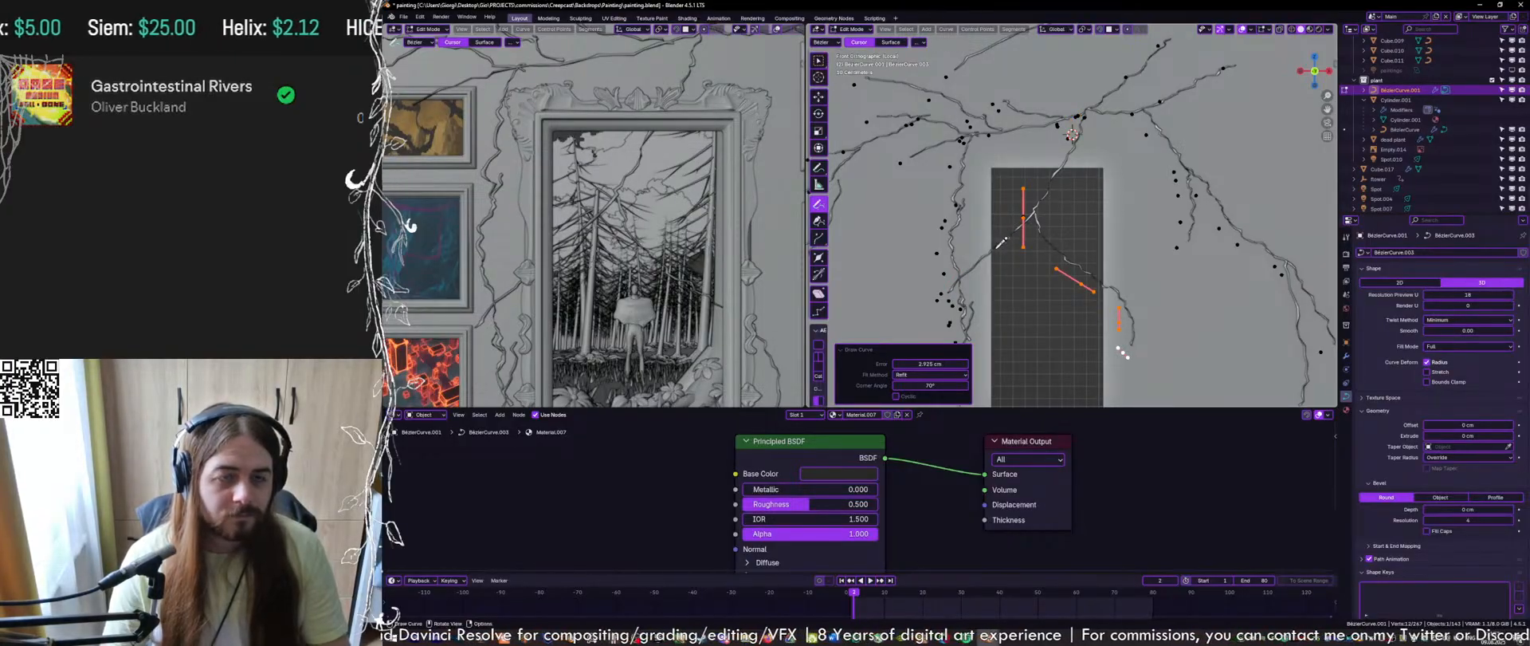
Save the file, return to the selection tool, and bring the rest of the scene back around the branch curve
key(ctrl+s)
key(Tab)
key(Tab)
middle_drag(1057, 208, 1051, 219)
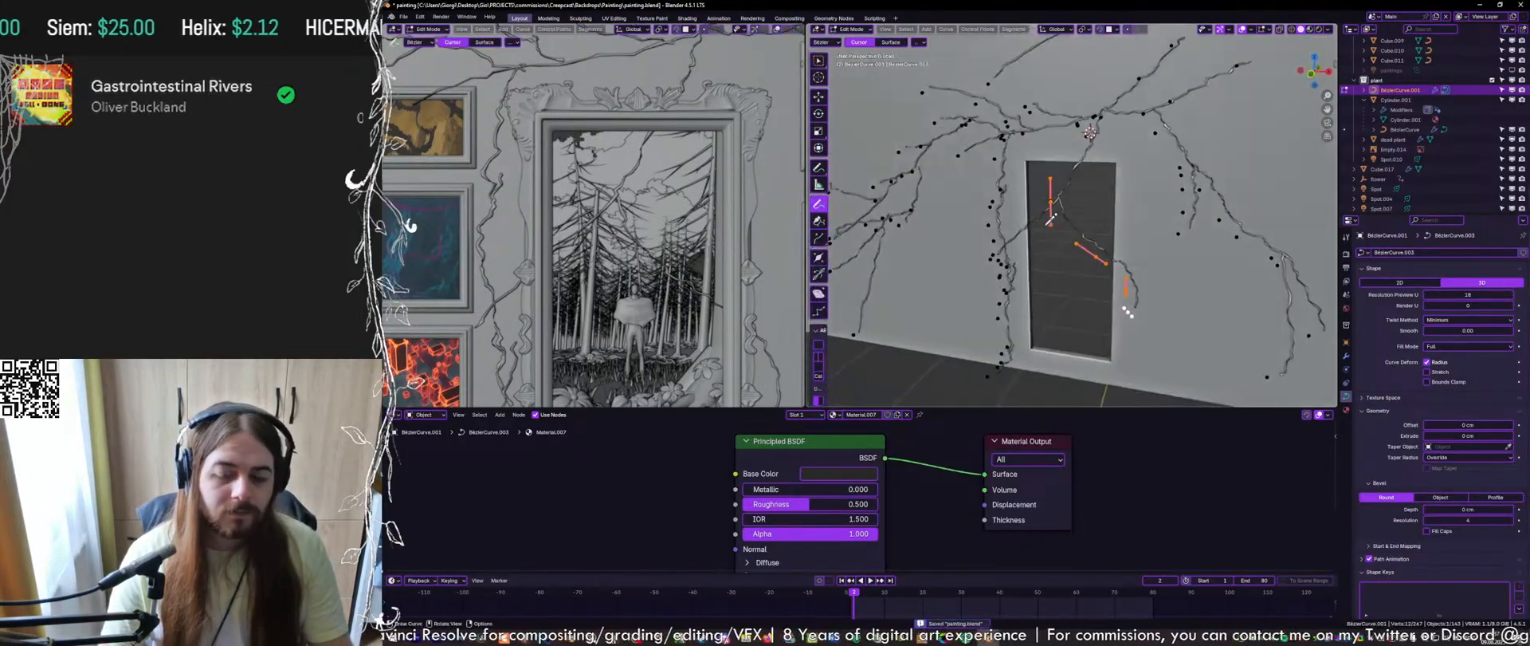
key(w)
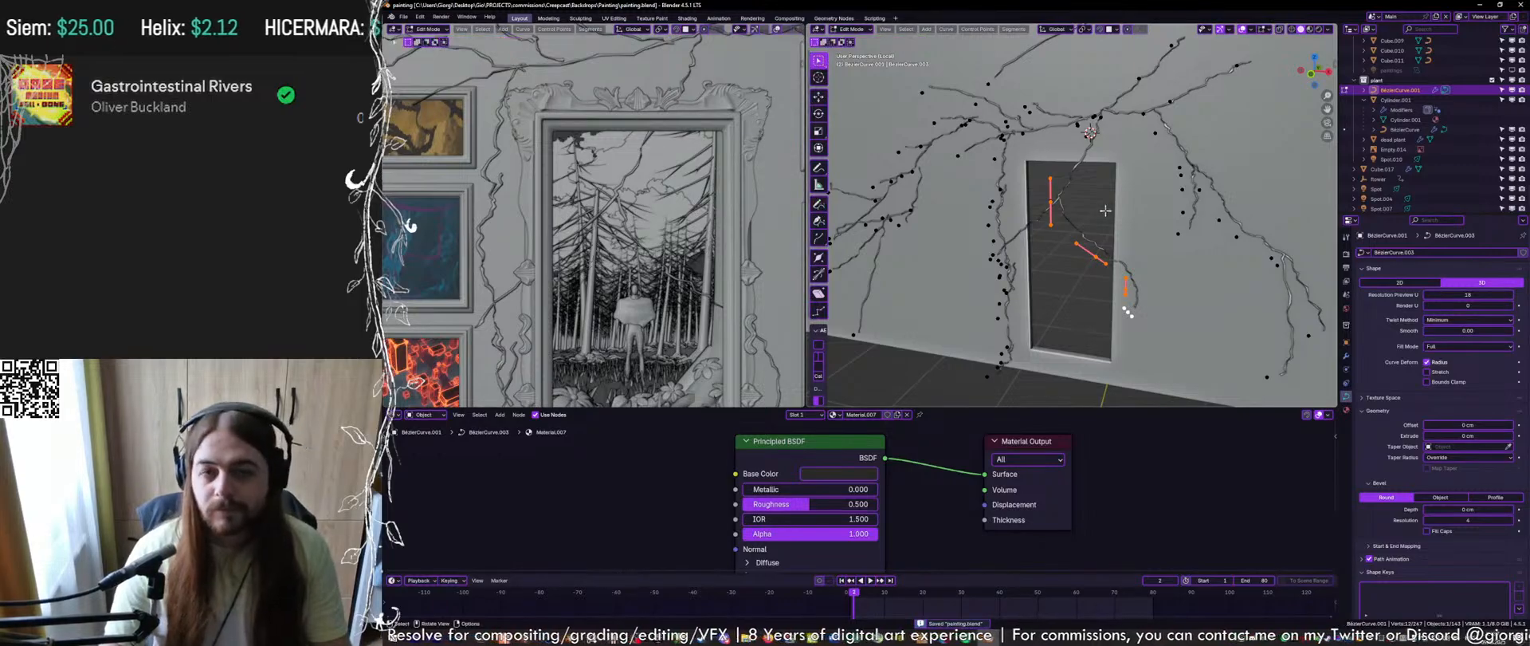
key(KP_Divide)
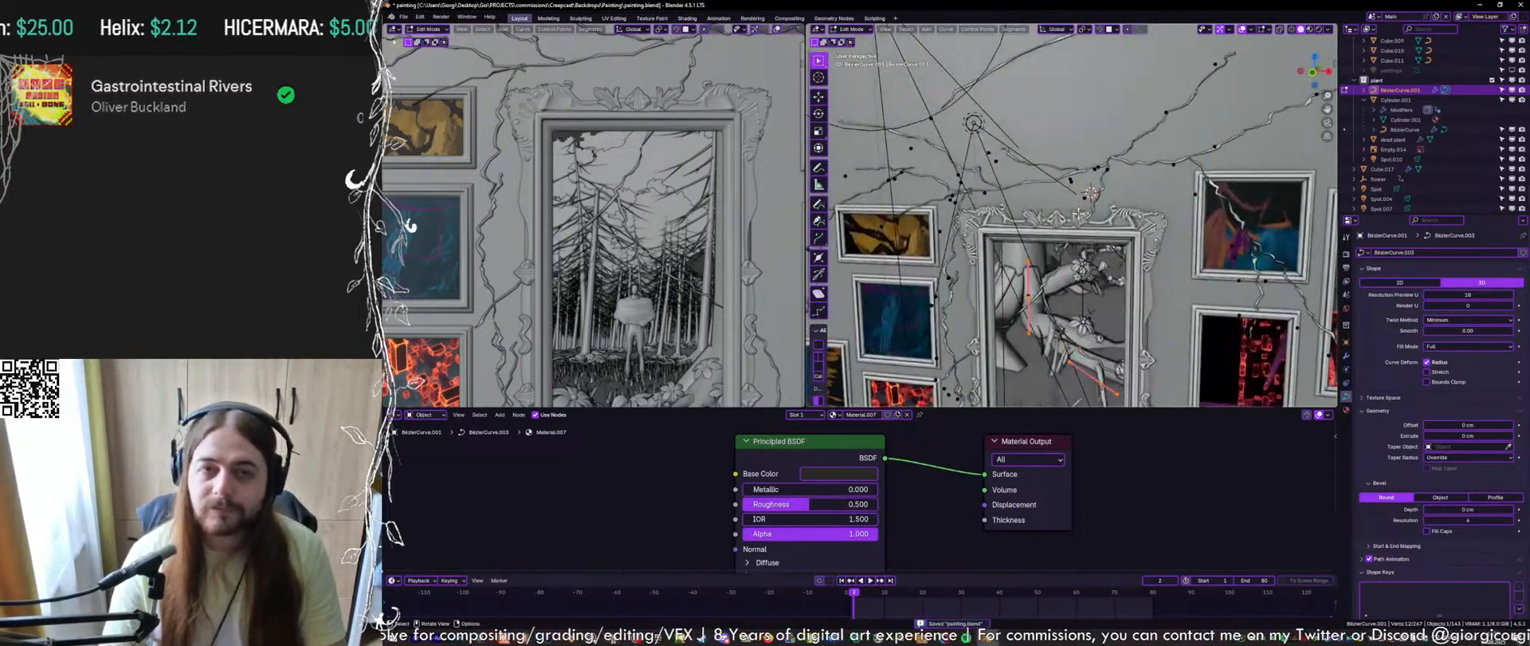
Move a control point of the new branch in front of the central frame along the Y axis
mouse_move(1079, 213)
middle_down()
mouse_move(1054, 245)
mouse_move(1038, 226)
middle_up()
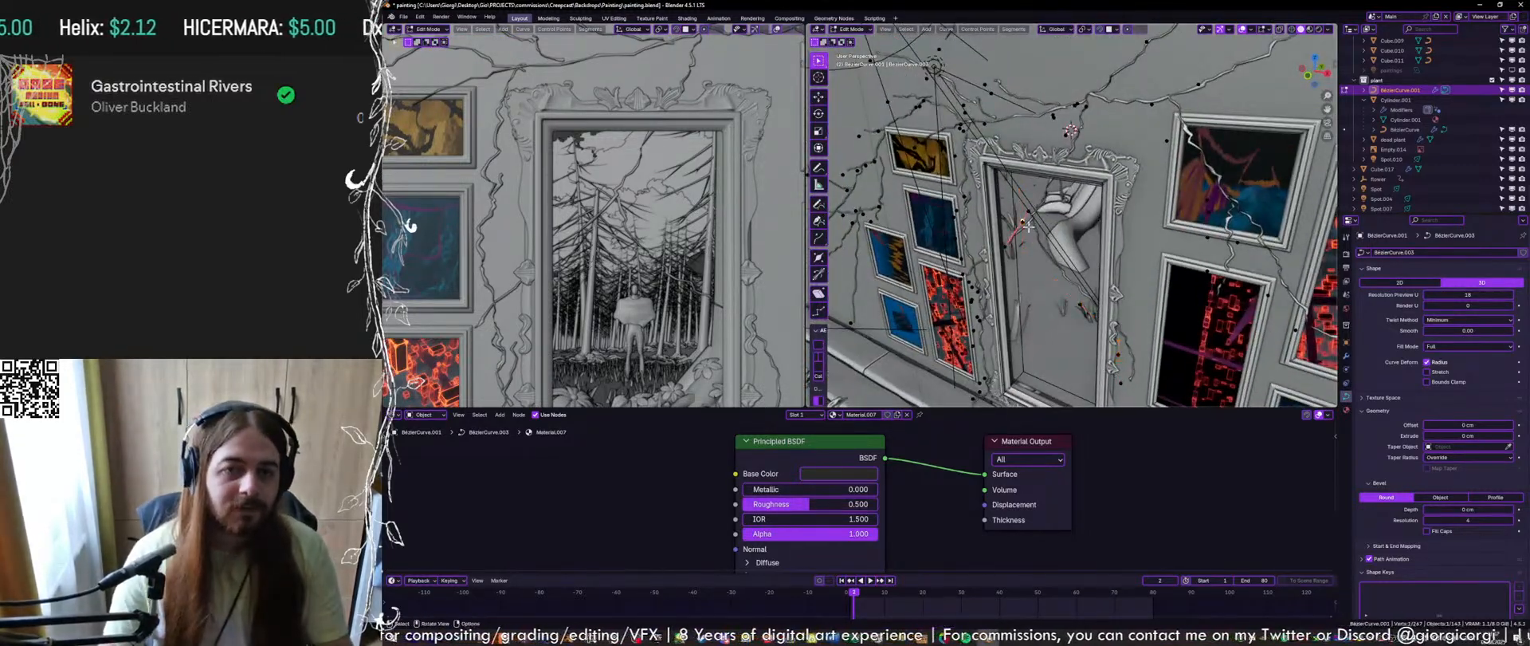
scroll(1033, 231, up, 3)
key(g)
key(y)
right_click(1004, 242)
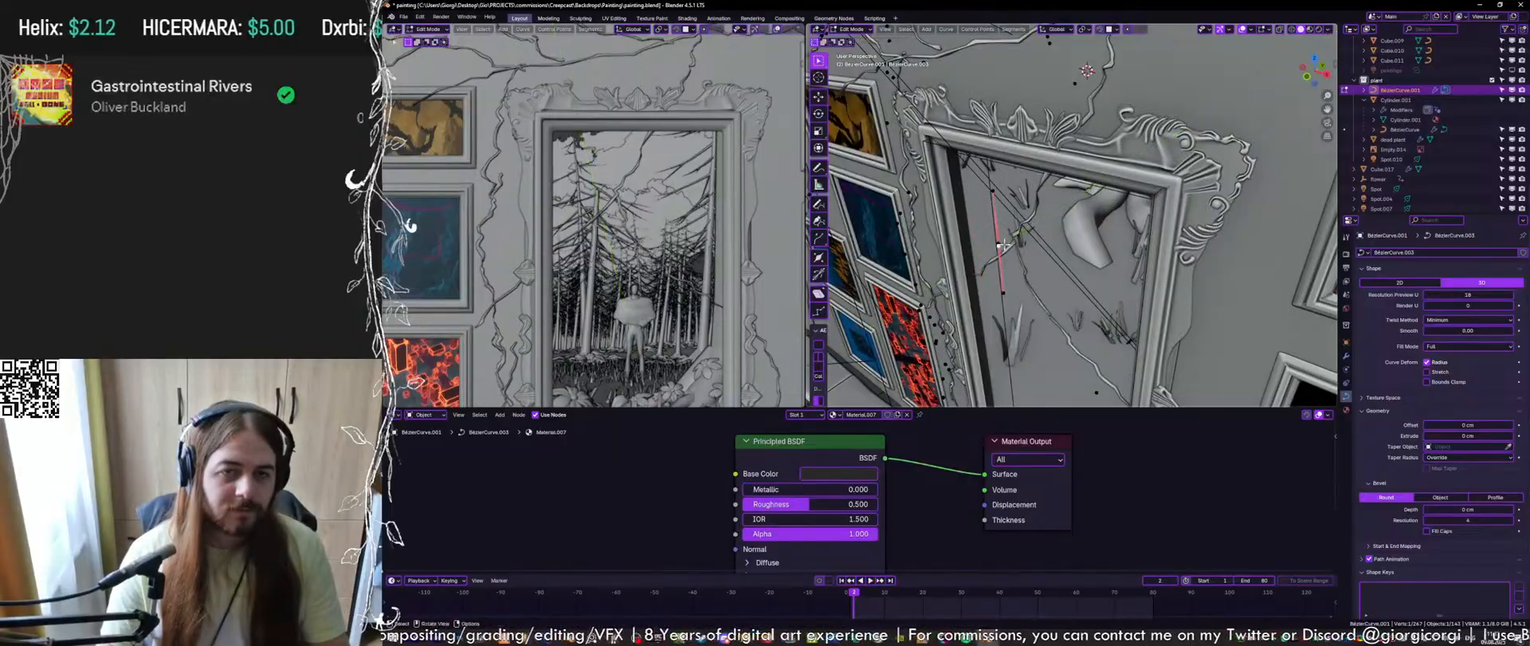
shift+click(1001, 247)
key(g)
key(y)
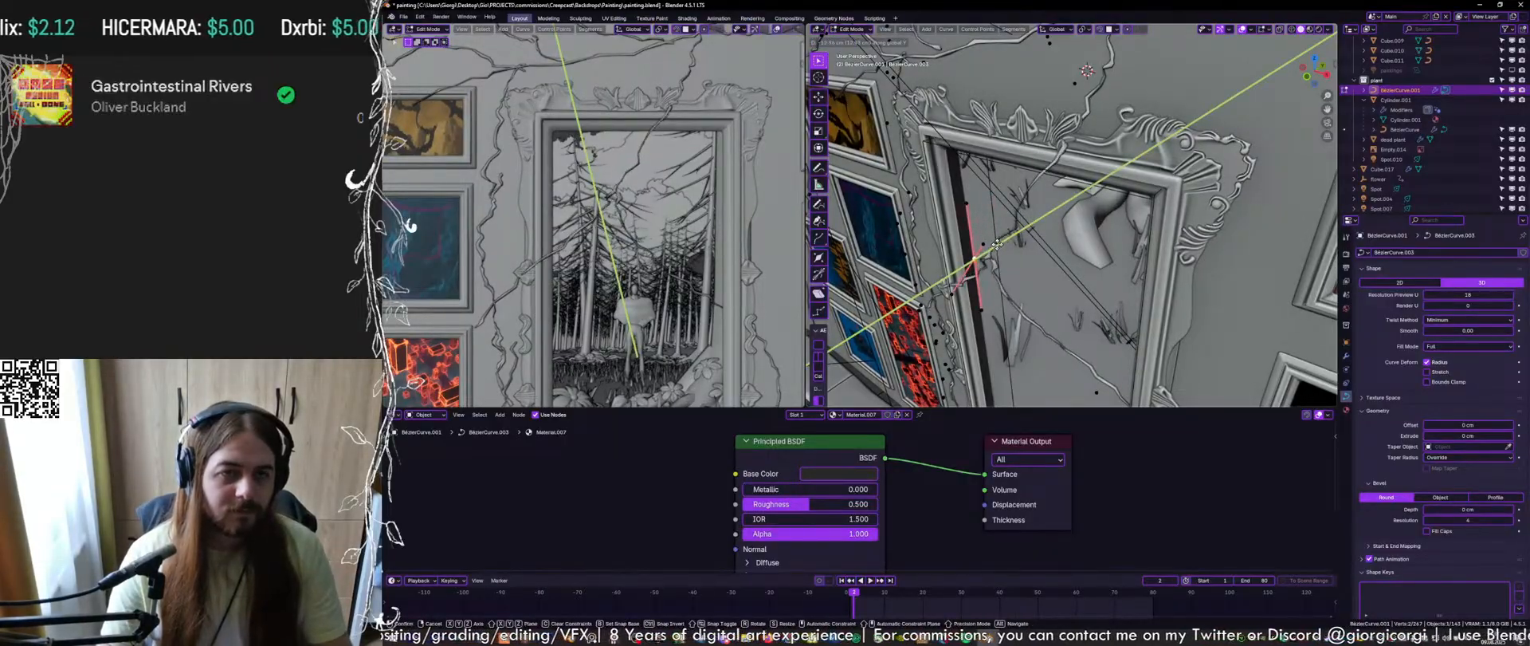
click(1001, 243)
Reposition another control point of the new branch near the central frame and save the file
middle_drag(1100, 116, 1006, 191)
middle_drag(973, 273, 1102, 114)
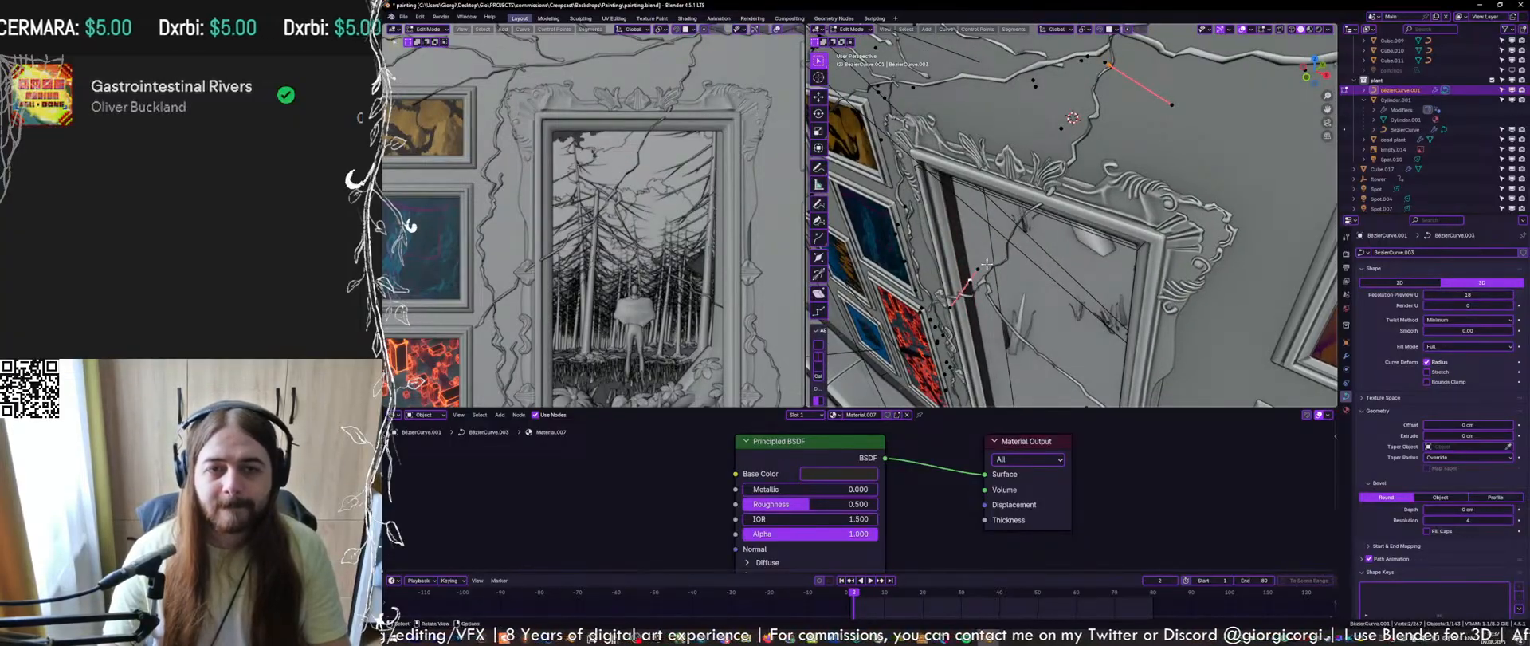
middle_drag(987, 264, 1140, 169)
key(g)
click(1076, 209)
scroll(1139, 169, down, 2)
key(ctrl+s)
Isolate the branch curve, subdivide the new hanging branch's upper segment, move the added point along Y, and finish editing the curve
key(KP_Divide)
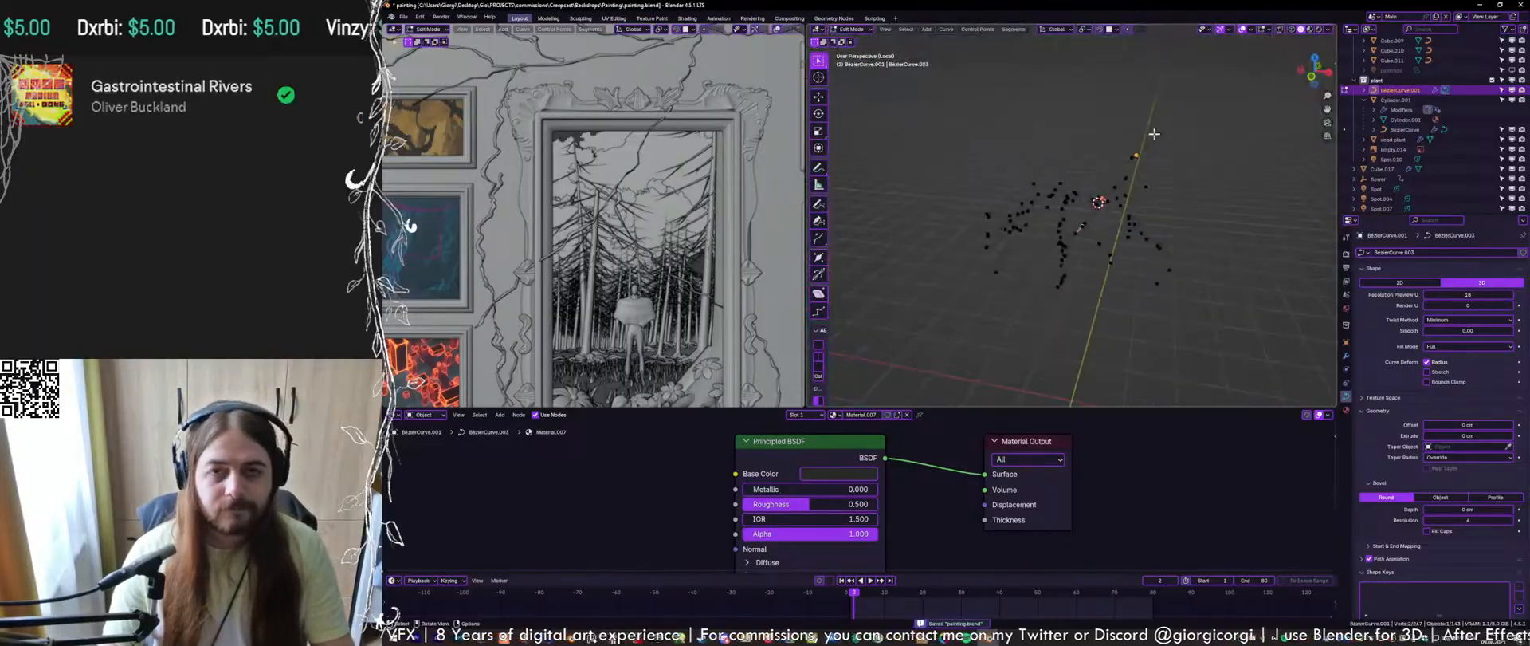
scroll(1154, 134, up, 4)
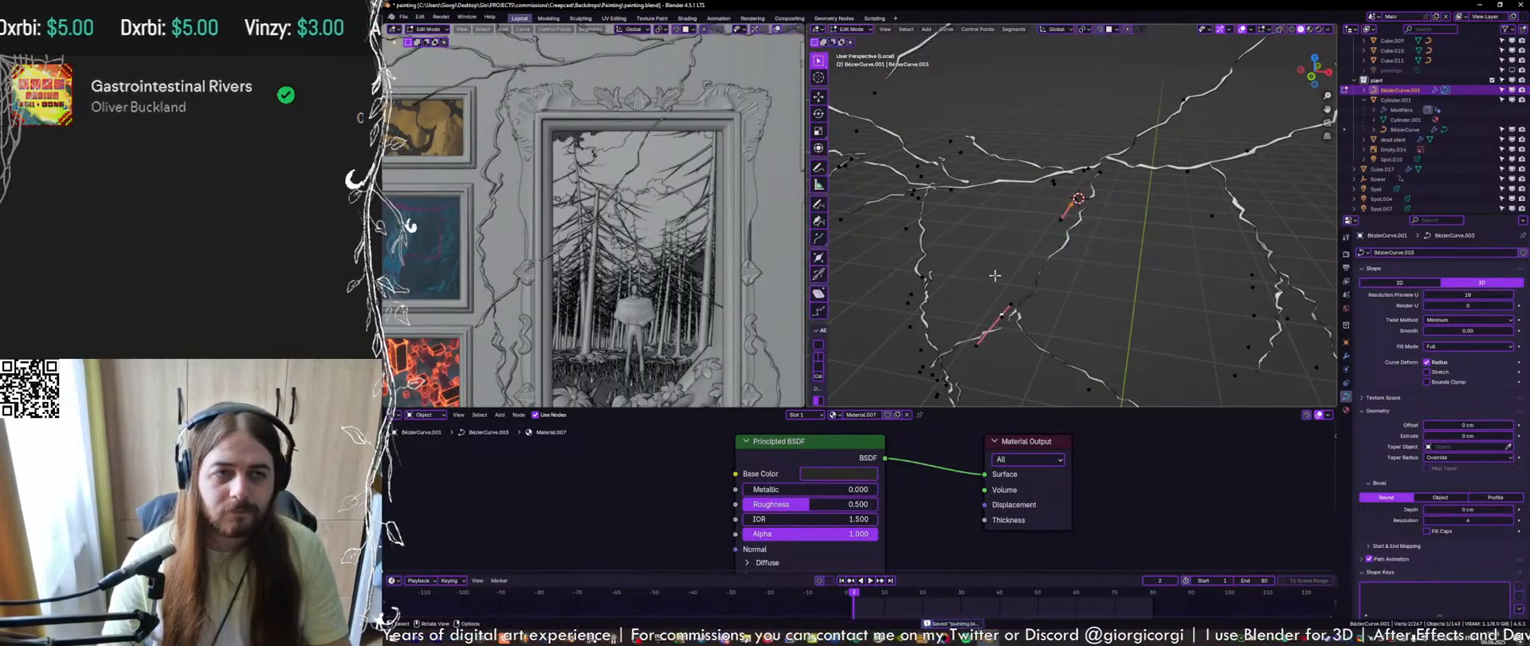
right_click(981, 256)
click(990, 269)
click(1038, 257)
middle_drag(1038, 257, 1014, 265)
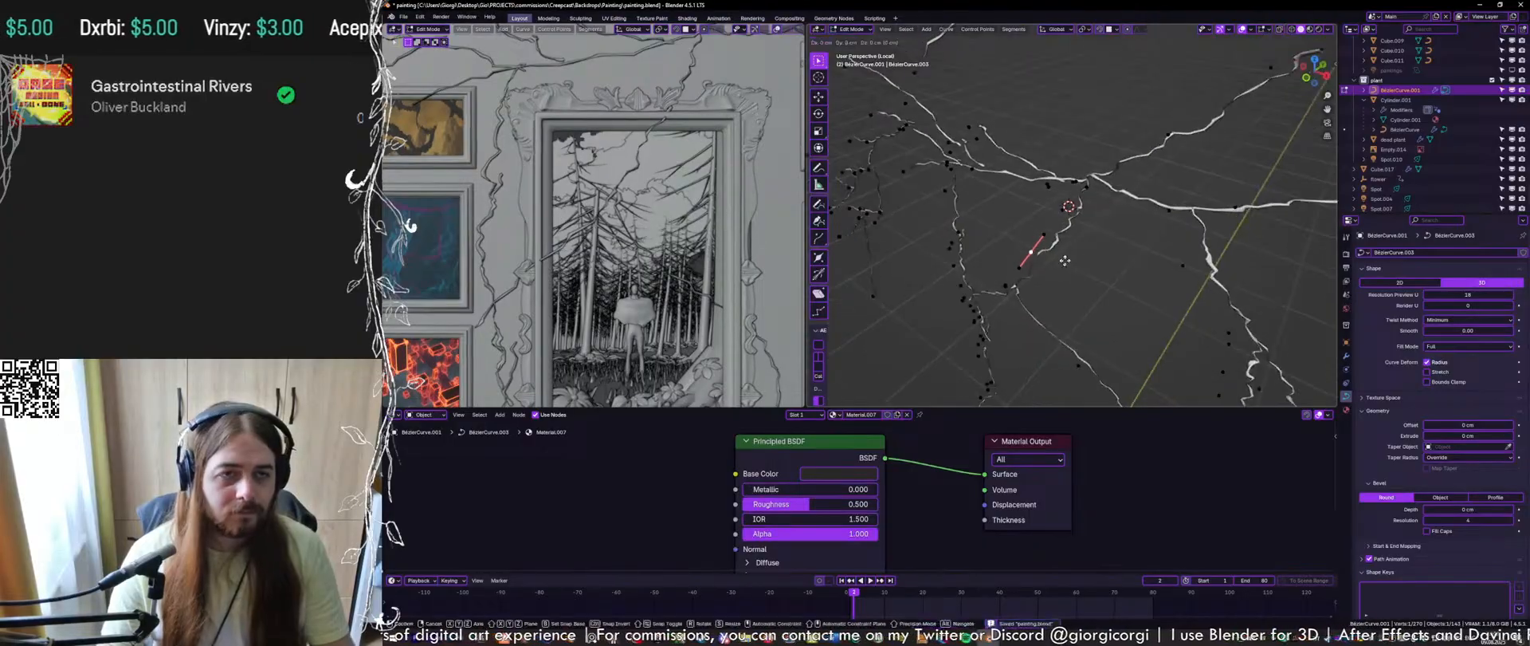
key(g)
key(y)
click(1008, 259)
key(Tab)
scroll(647, 214, up, 4)
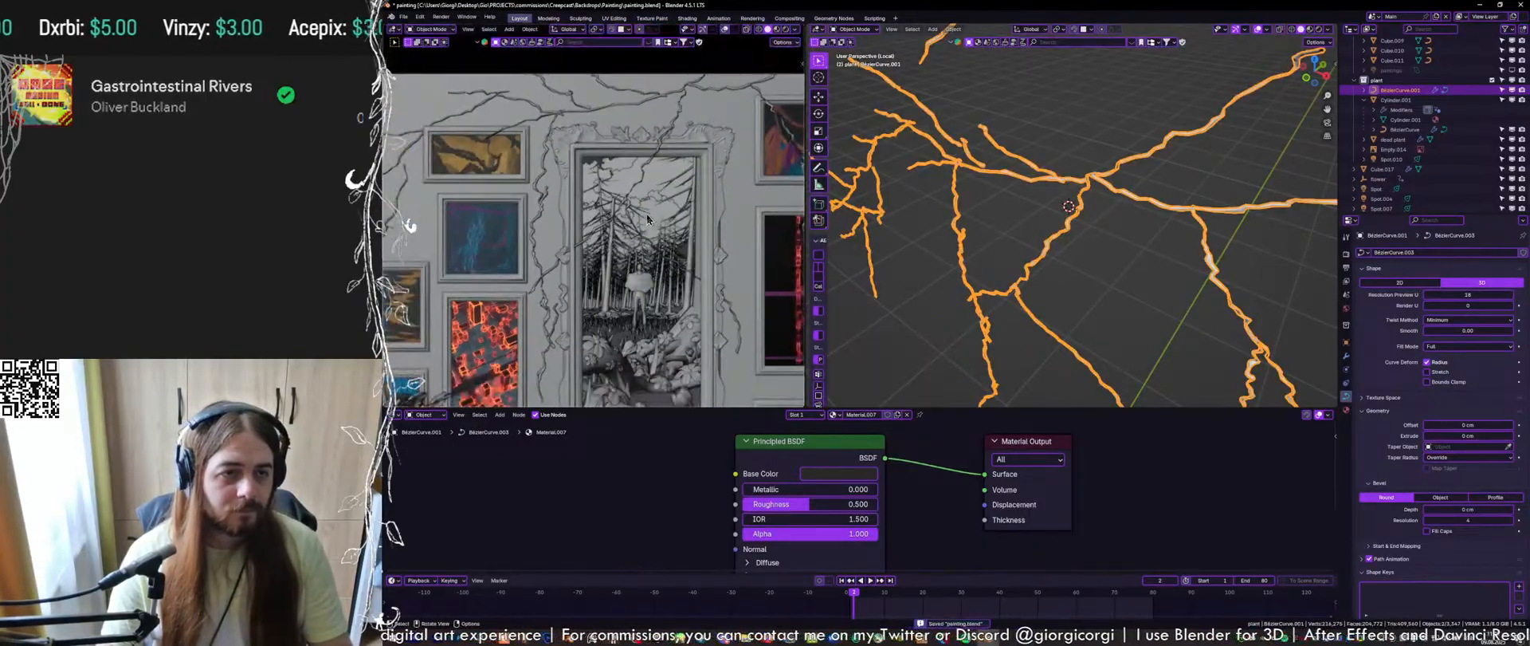
Enter edit mode on the branch curve and reposition a control point of the hanging branch's middle section
scroll(551, 250, up, 1)
key(Tab)
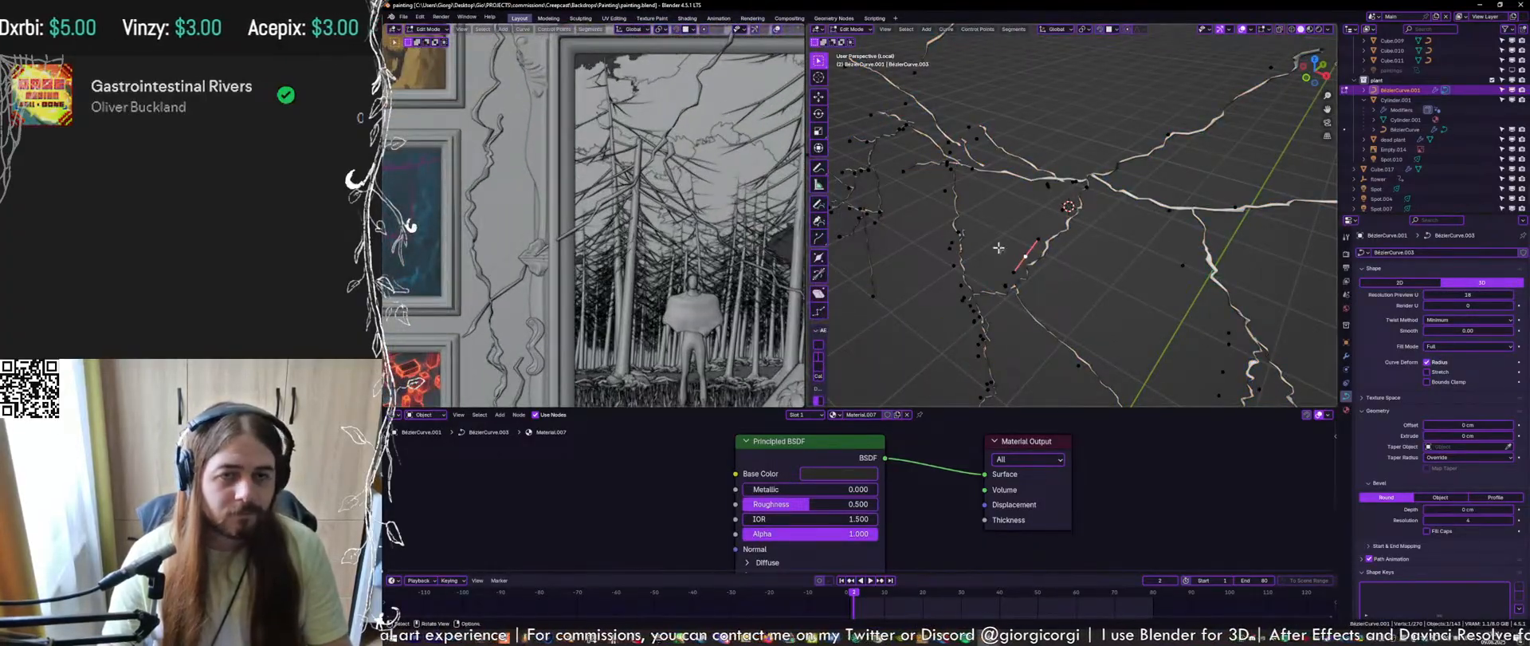
scroll(1012, 281, up, 4)
click(1007, 281)
scroll(1014, 278, up, 1)
middle_drag(1014, 278, 945, 343)
key(g)
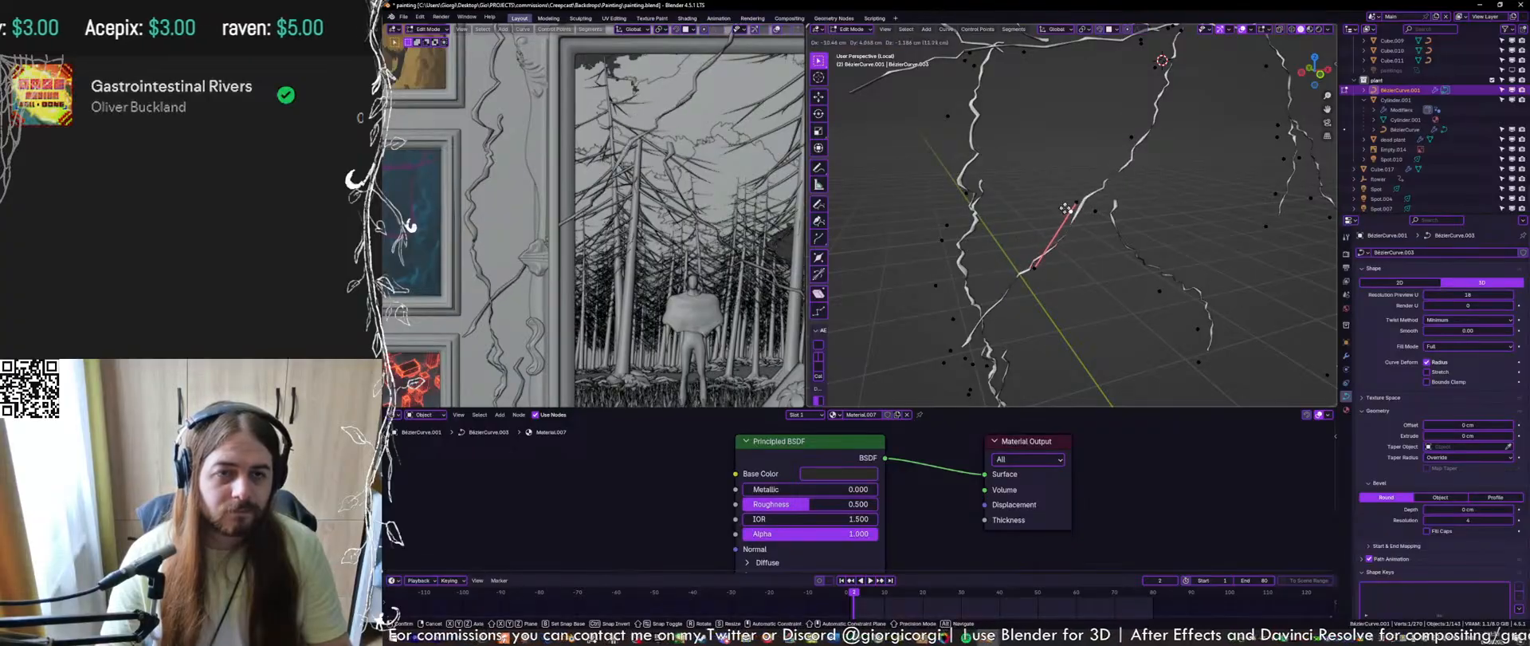
click(1080, 209)
Subdivide the selected section of the hanging branch to add control points and save the file
middle_drag(1080, 208, 1030, 286)
right_click(1024, 291)
click(1026, 295)
key(ctrl+s)
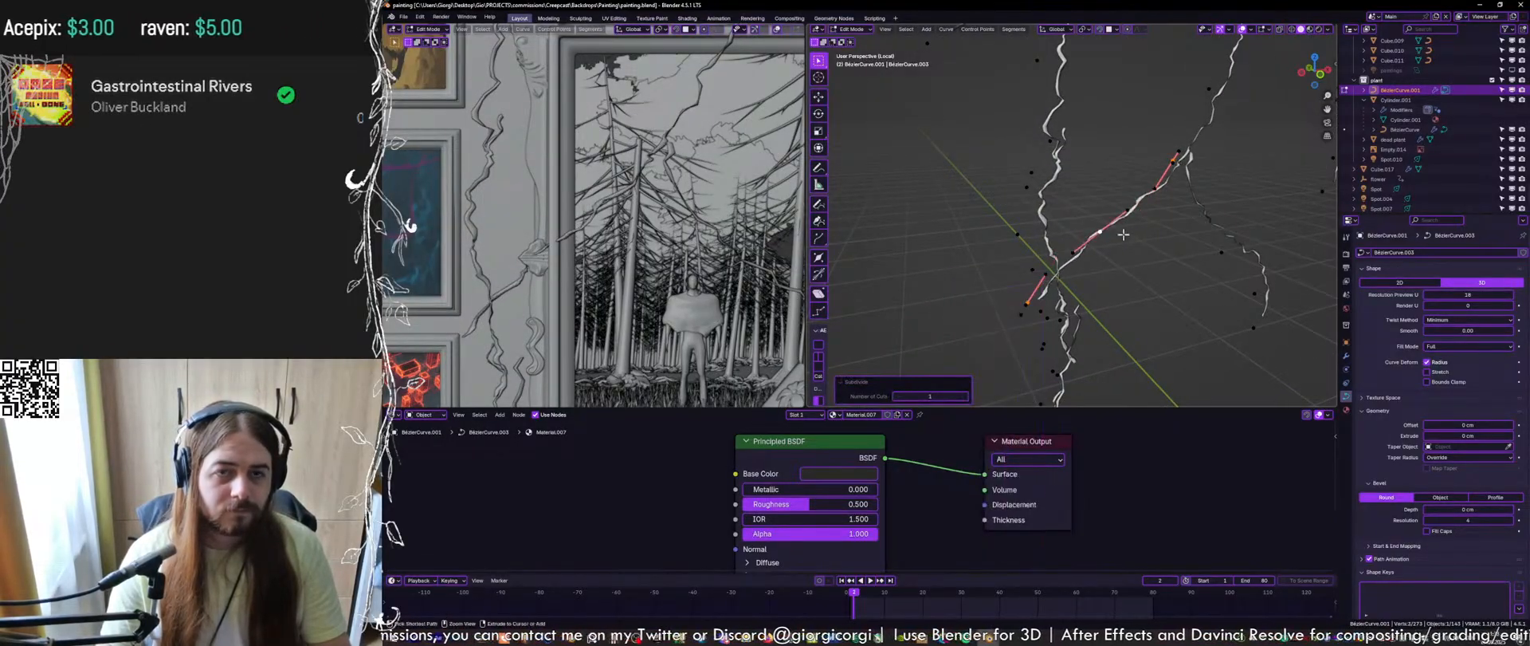
Move the added middle control point of the subdivided section about -2.8 cm along the Y axis
click(1106, 233)
middle_drag(1106, 233, 1064, 254)
key(g)
key(y)
click(1102, 249)
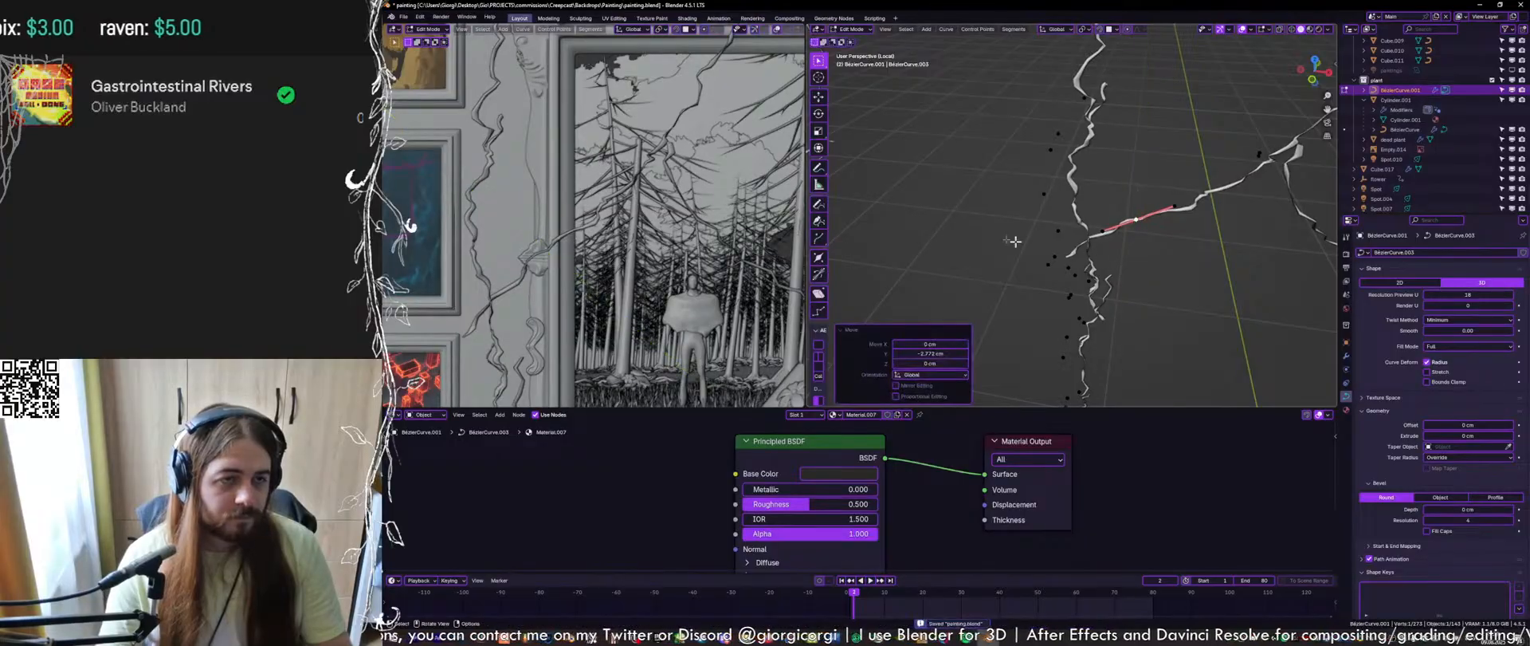
Reposition the control point near the hanging branch's fork against the central frame view, save the file, and finish editing the curve
scroll(614, 177, down, 3)
scroll(614, 176, up, 5)
click(621, 178)
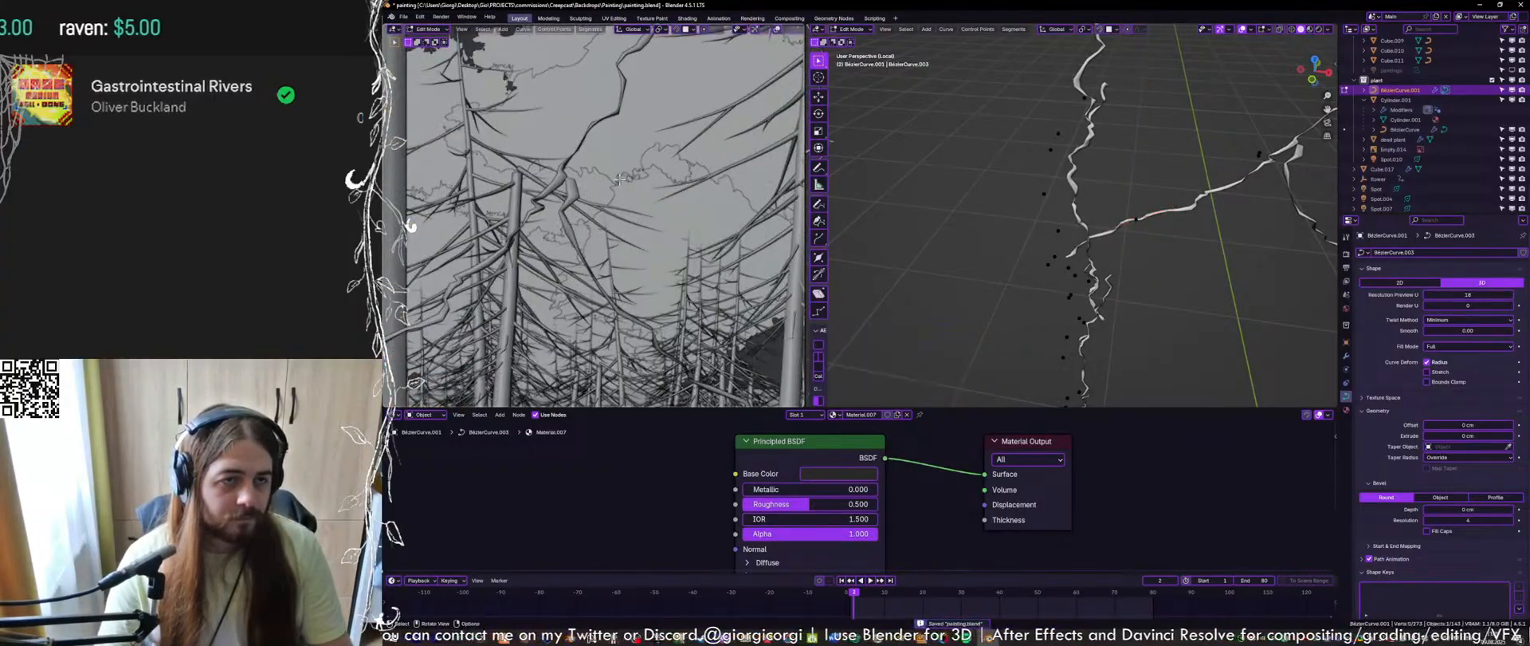
click(1259, 154)
shift+middle_drag(1258, 157, 1157, 198)
key(g)
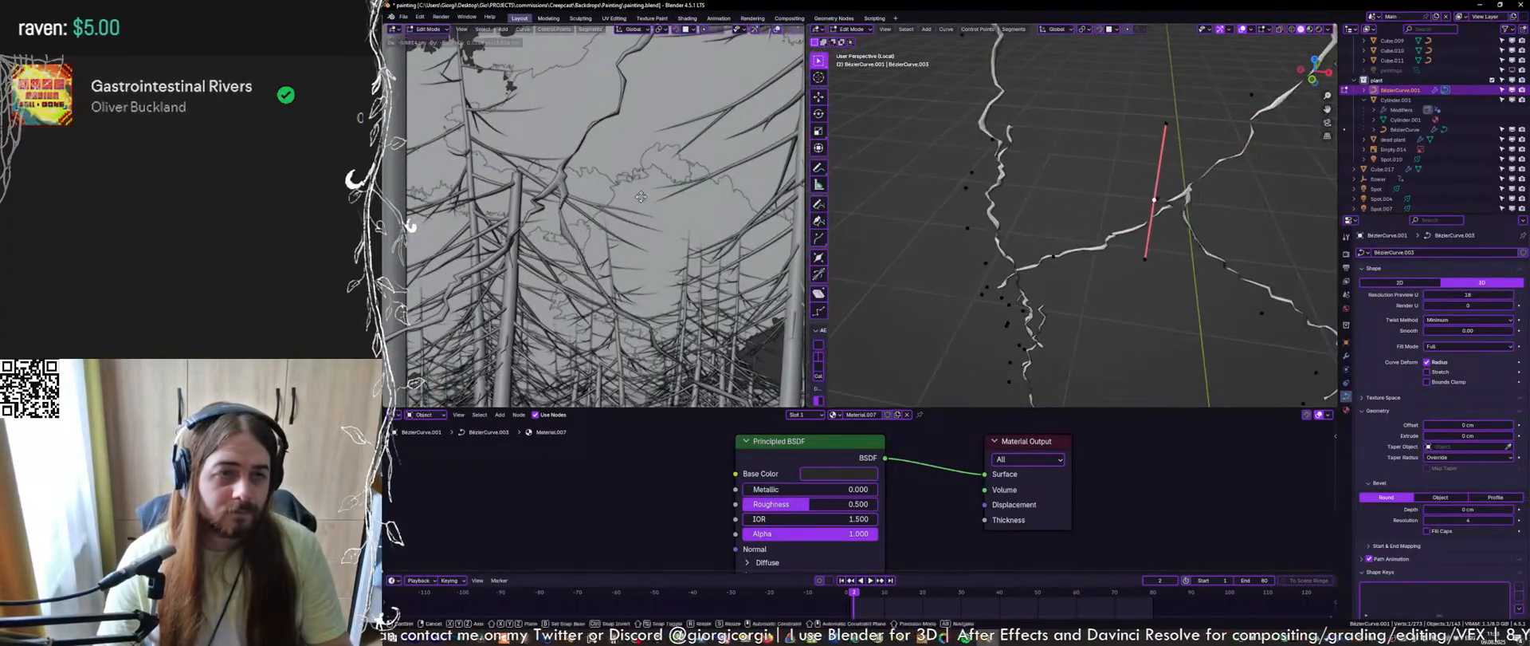
click(641, 193)
key(ctrl+s)
scroll(643, 190, down, 6)
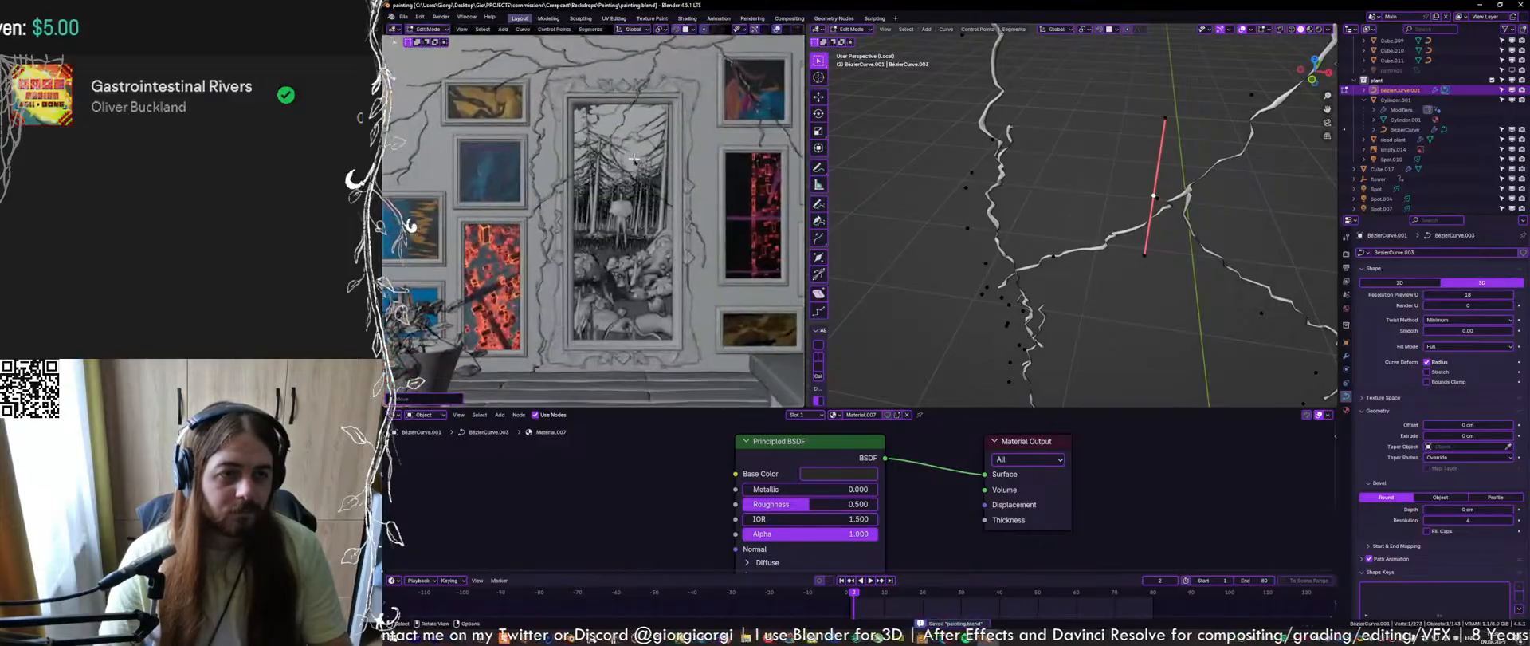
key(Tab)
Resume editing the branch curve and move a control point midway along the fork's side twig along the Y axis
scroll(652, 174, up, 2)
scroll(652, 174, down, 4)
key(Tab)
scroll(677, 209, up, 5)
click(704, 240)
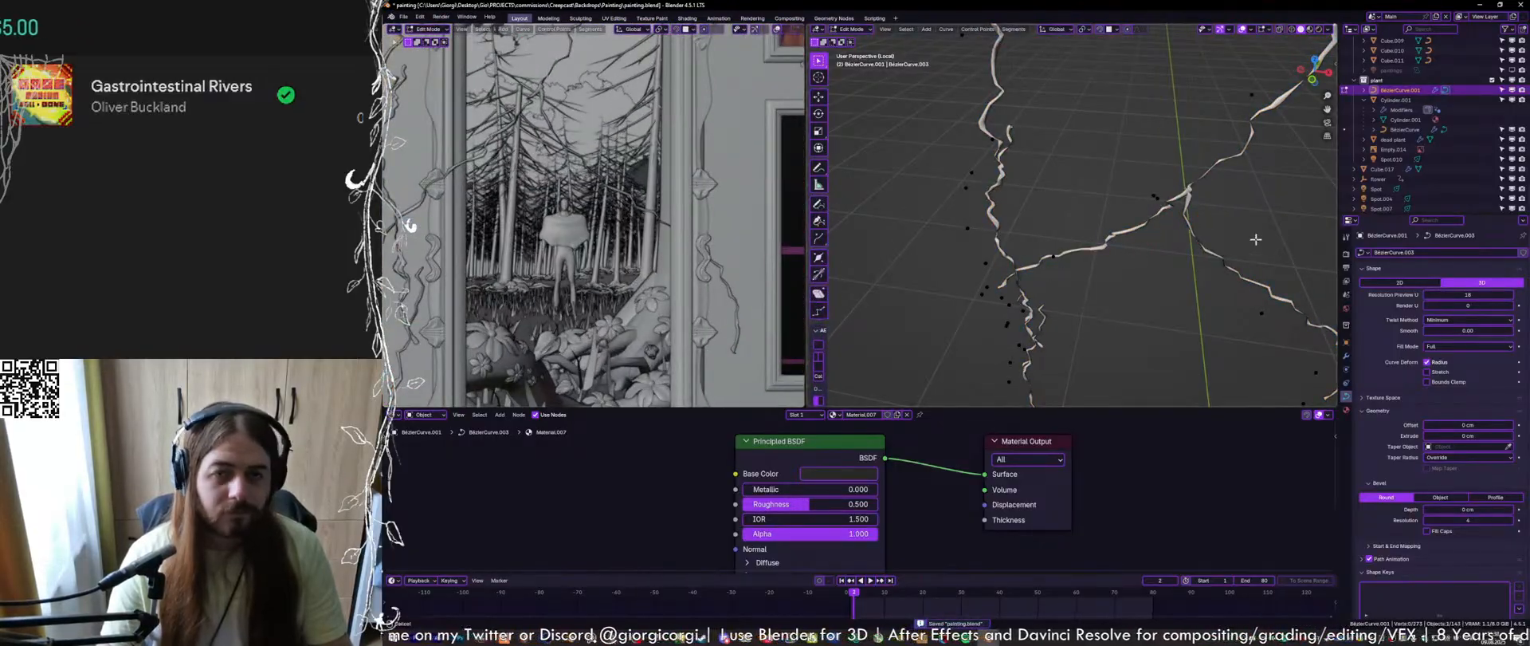
shift+middle_drag(1257, 239, 1088, 185)
click(1132, 268)
key(g)
key(y)
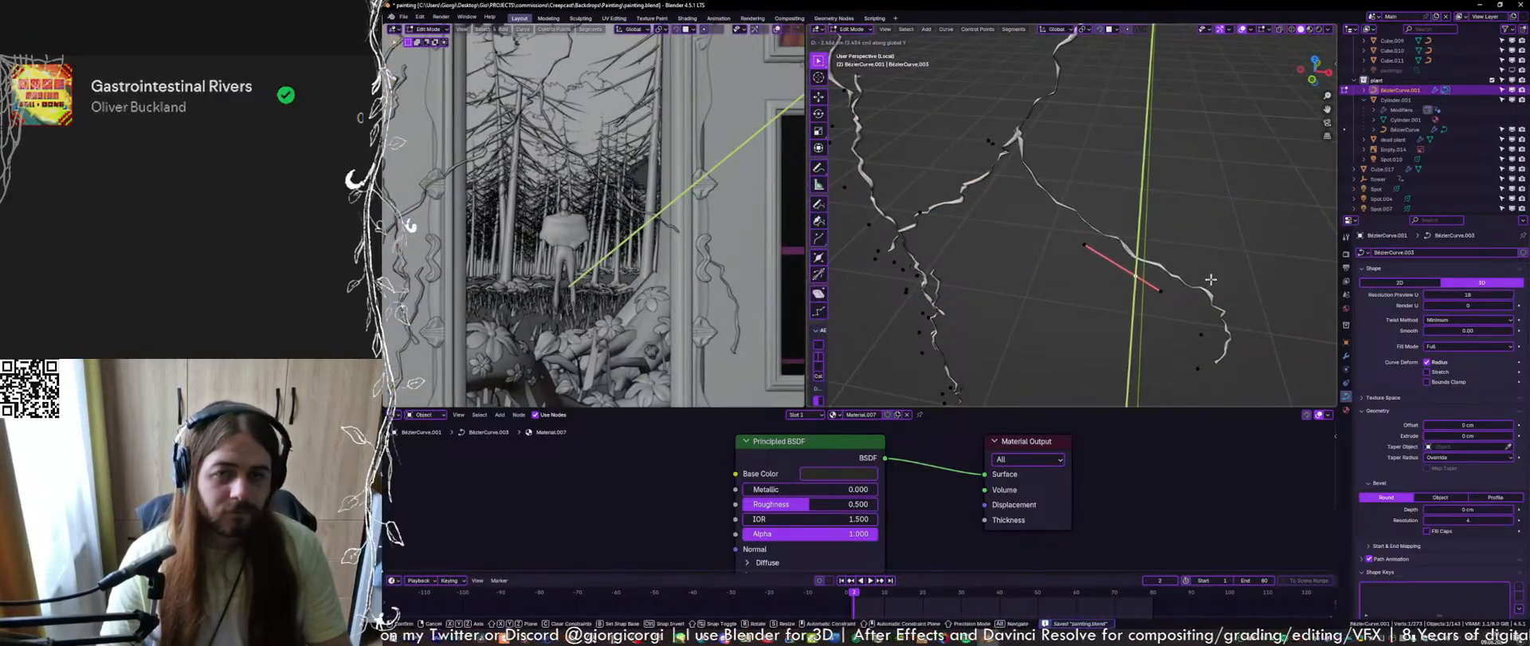
Place the grabbed vine control point along the global Y axis and save the file
click(1127, 30)
shift+middle_drag(1224, 393, 1098, 190)
key(ctrl+s)
Show the whole scene again and examine how the vines hang over the framed paintings
click(1144, 270)
key(KP_Divide)
scroll(1164, 263, down, 5)
scroll(1099, 189, up, 3)
key(Tab)
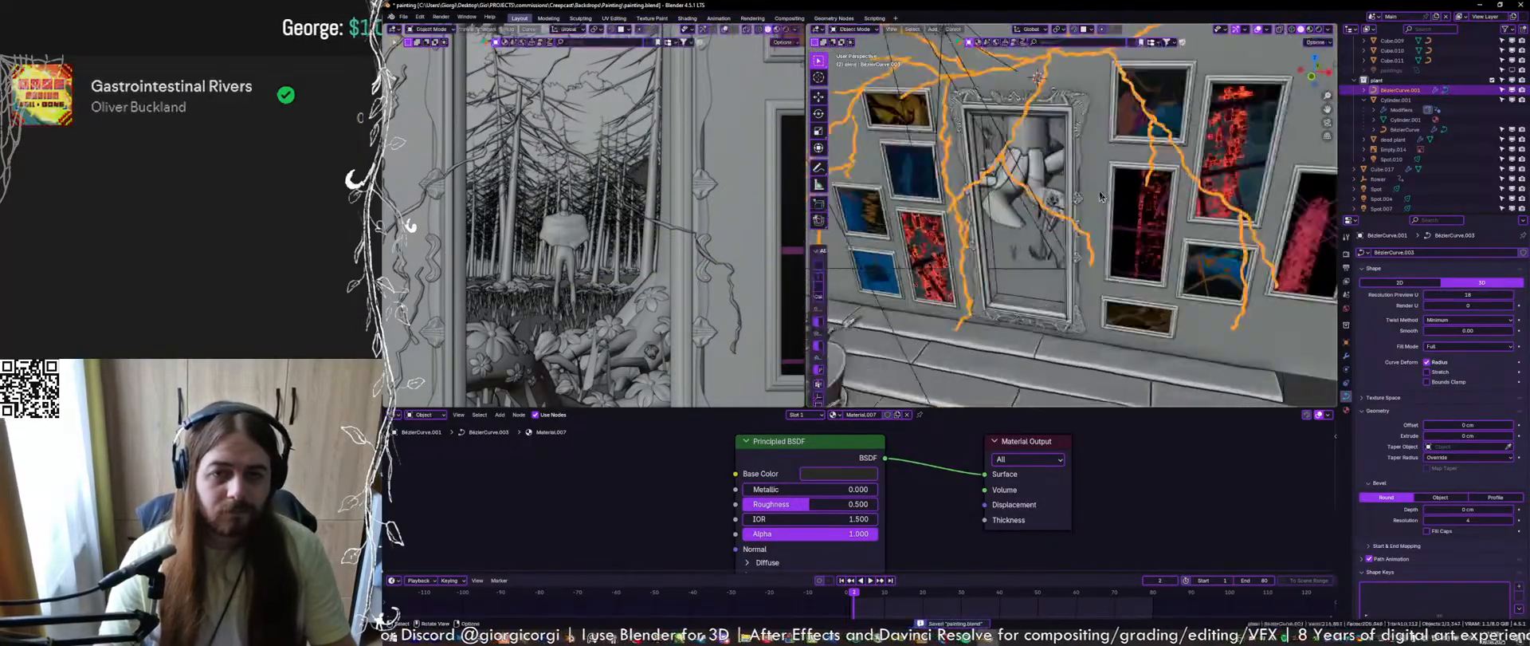
scroll(1098, 189, up, 2)
scroll(662, 155, down, 5)
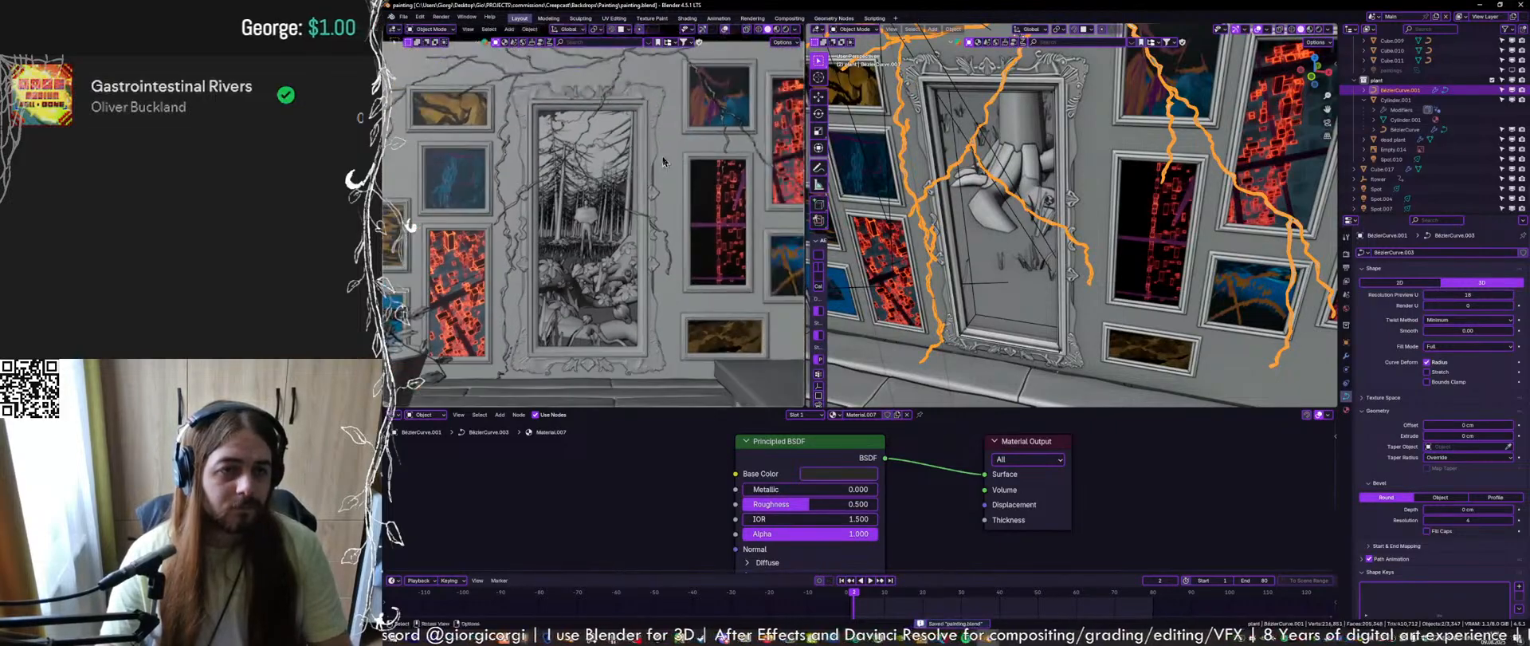
scroll(664, 161, down, 1)
key(Tab)
middle_drag(1205, 190, 1237, 162)
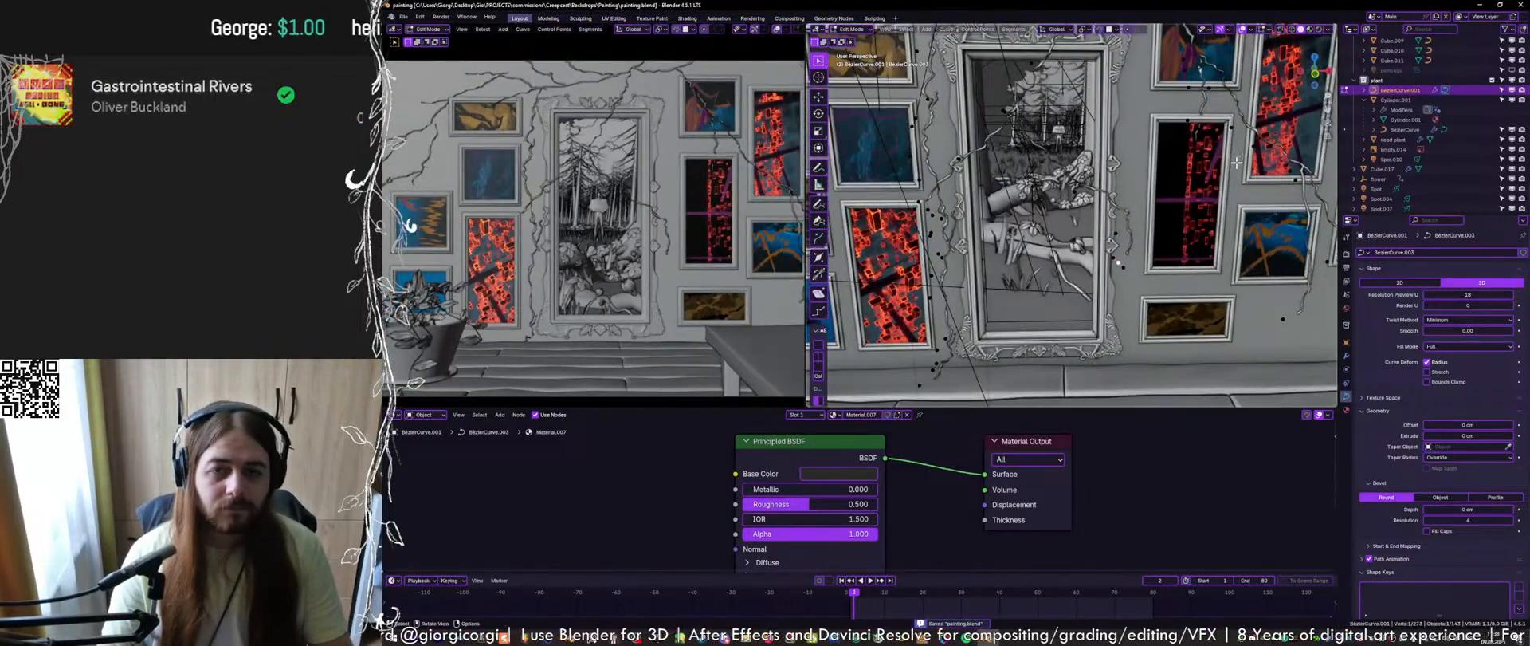
Isolate the vine curve together with the wall behind it in local view
click(1315, 74)
scroll(1117, 214, up, 6)
key(Tab)
middle_drag(1115, 214, 1111, 231)
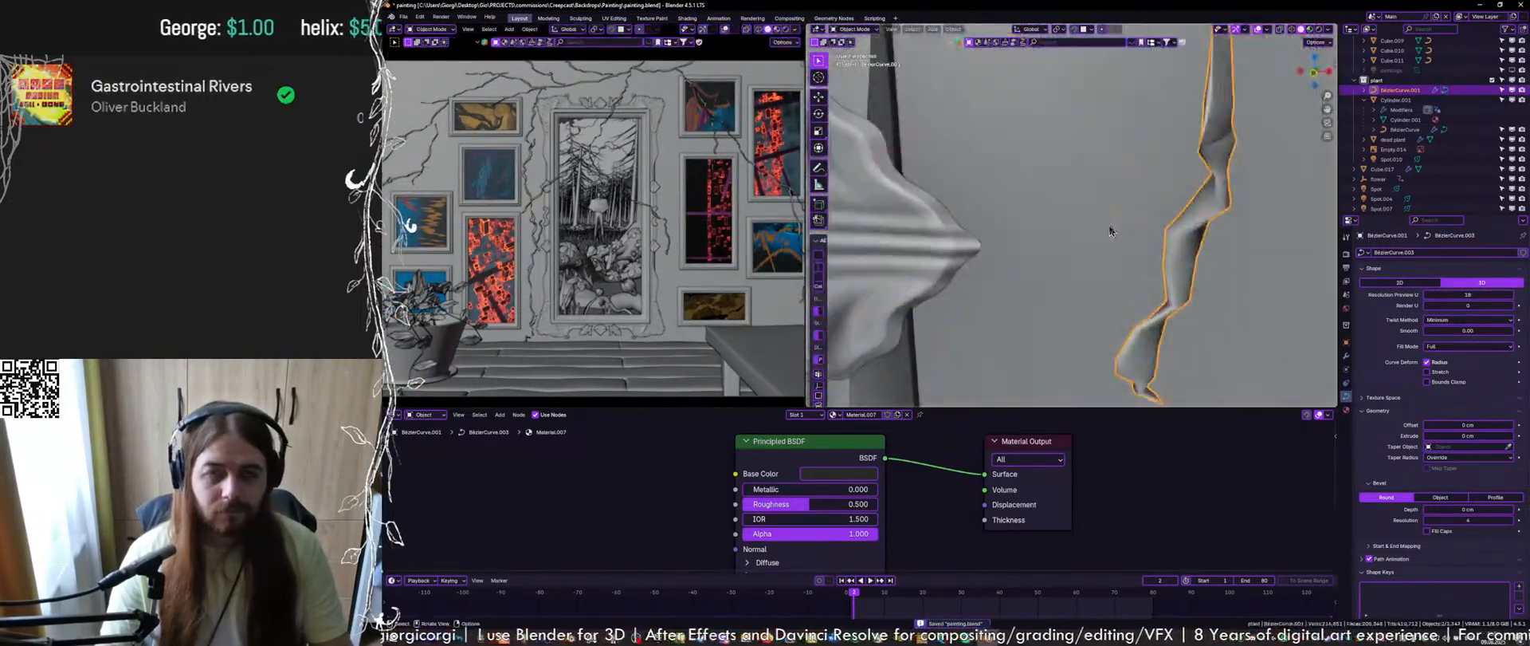
shift+click(1109, 227)
key(KP_Divide)
Open the vine curve for editing, save the file, and frame the doorway area in front orthographic view
scroll(1092, 256, up, 4)
click(1046, 282)
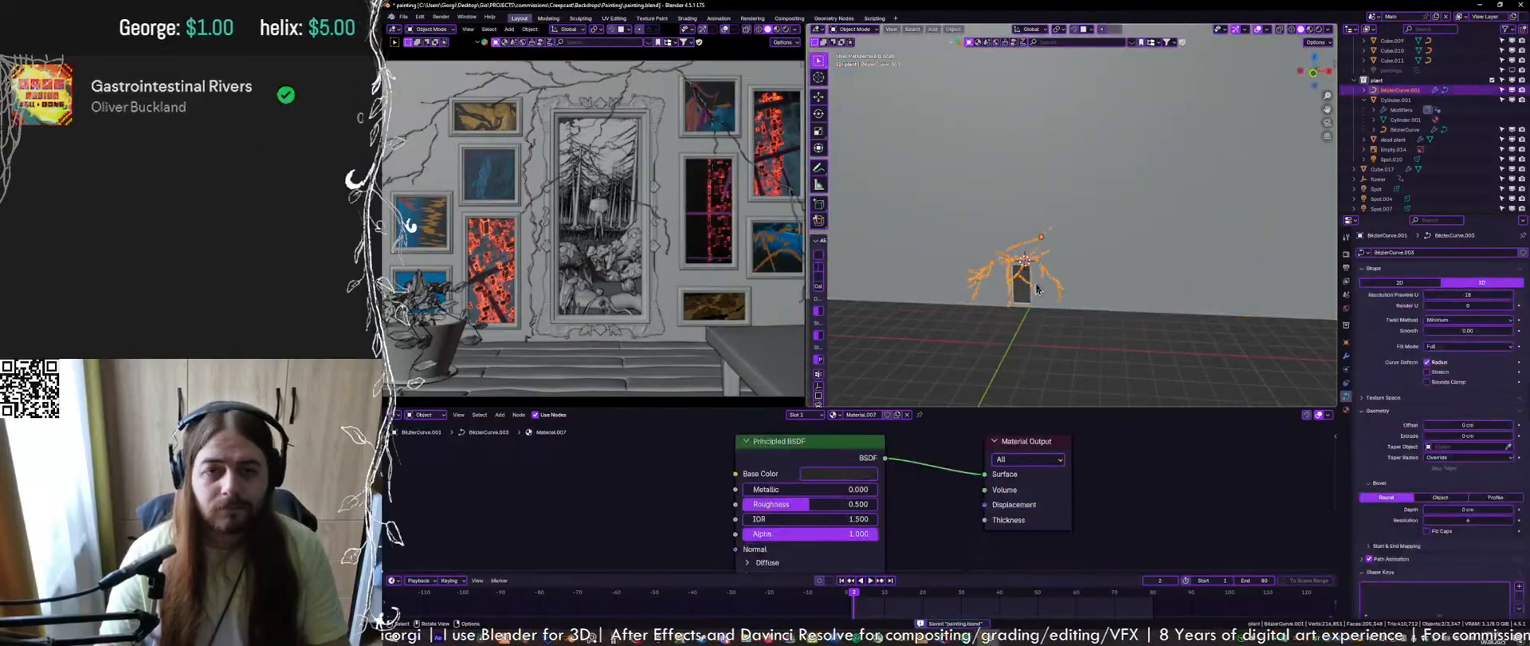
click(1034, 288)
click(1034, 289)
key(Tab)
key(ctrl+s)
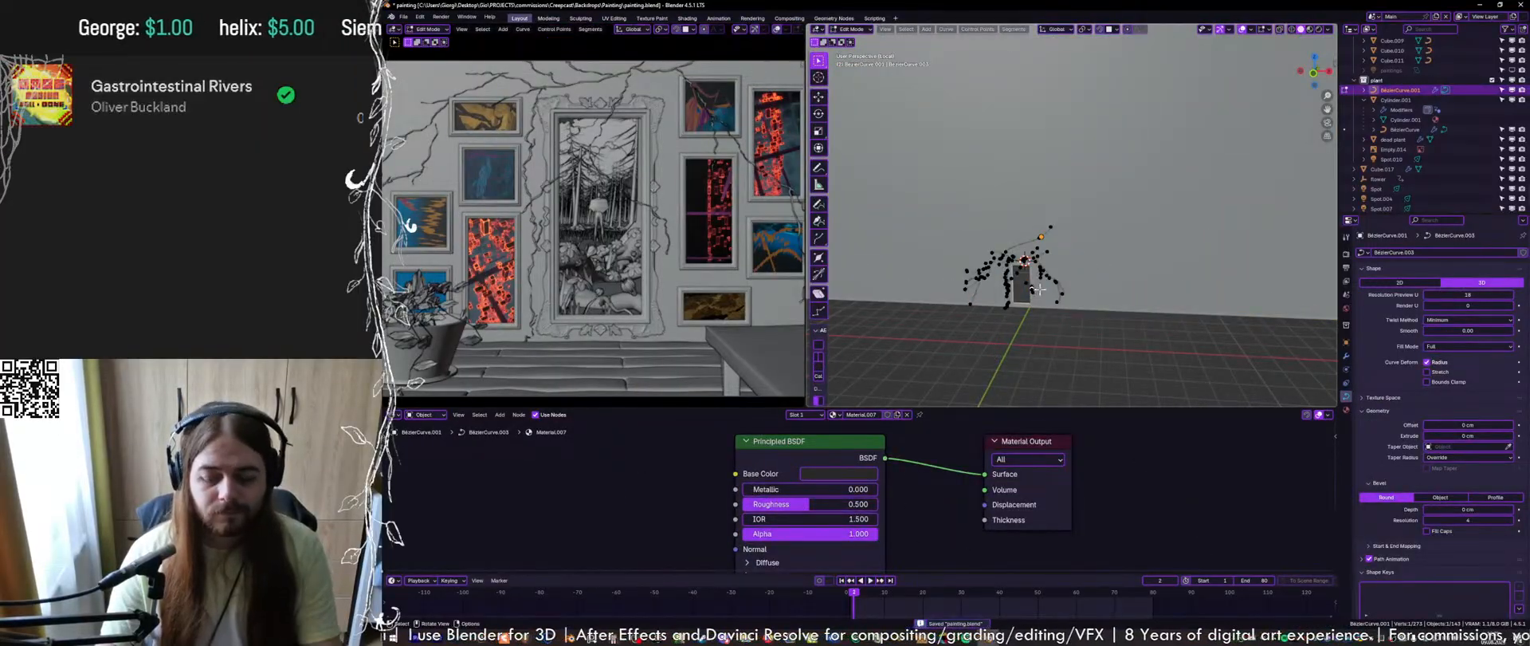
key(KP_Decimal)
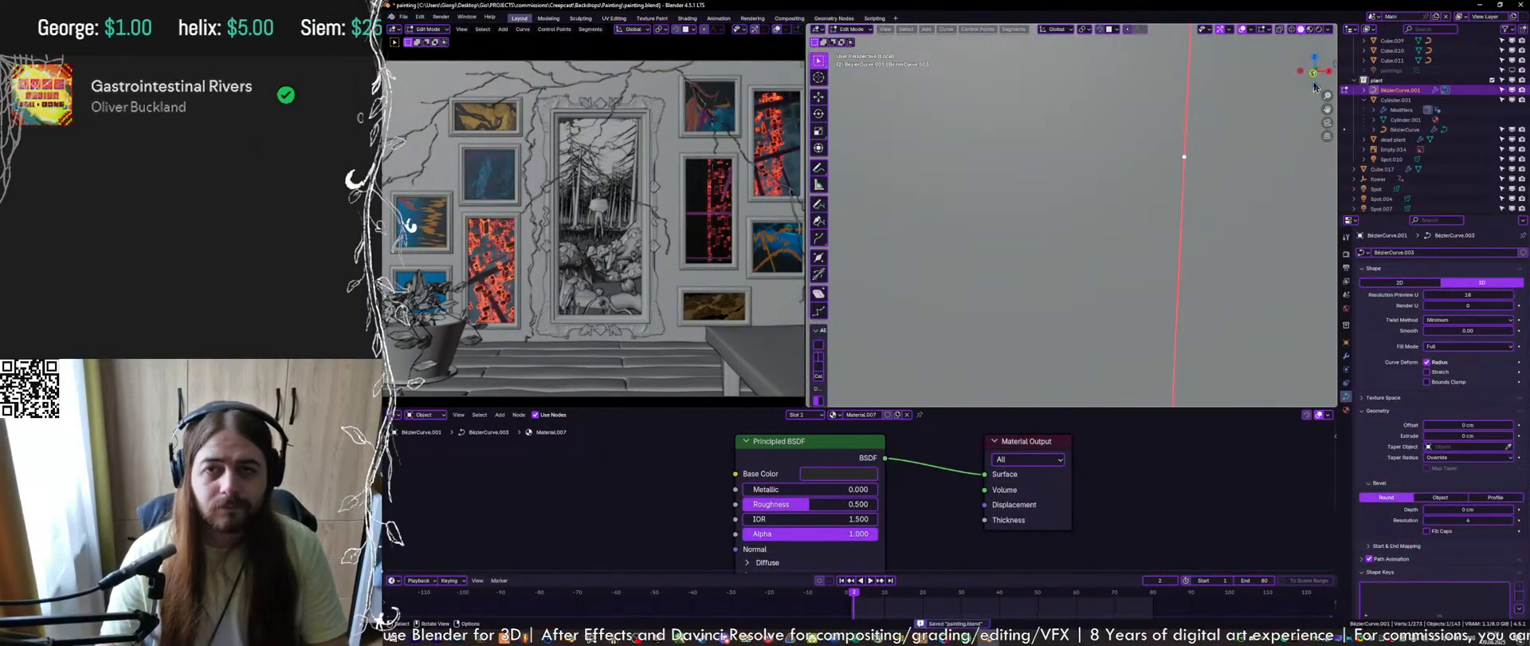
click(1314, 73)
scroll(1148, 196, down, 14)
shift+middle_drag(1178, 220, 1138, 213)
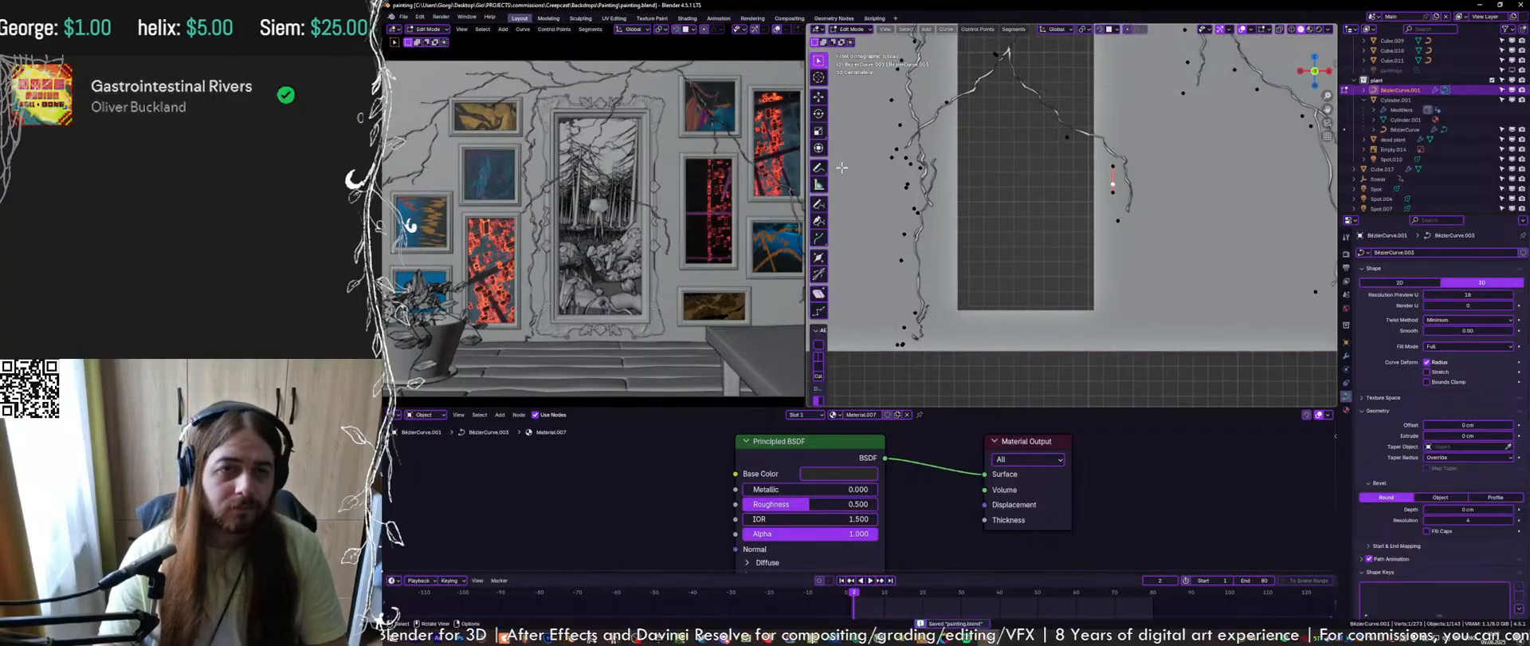
Draw two freehand curve branches hanging from the lower end of the vine beside the doorway
click(819, 204)
scroll(1172, 208, up, 2)
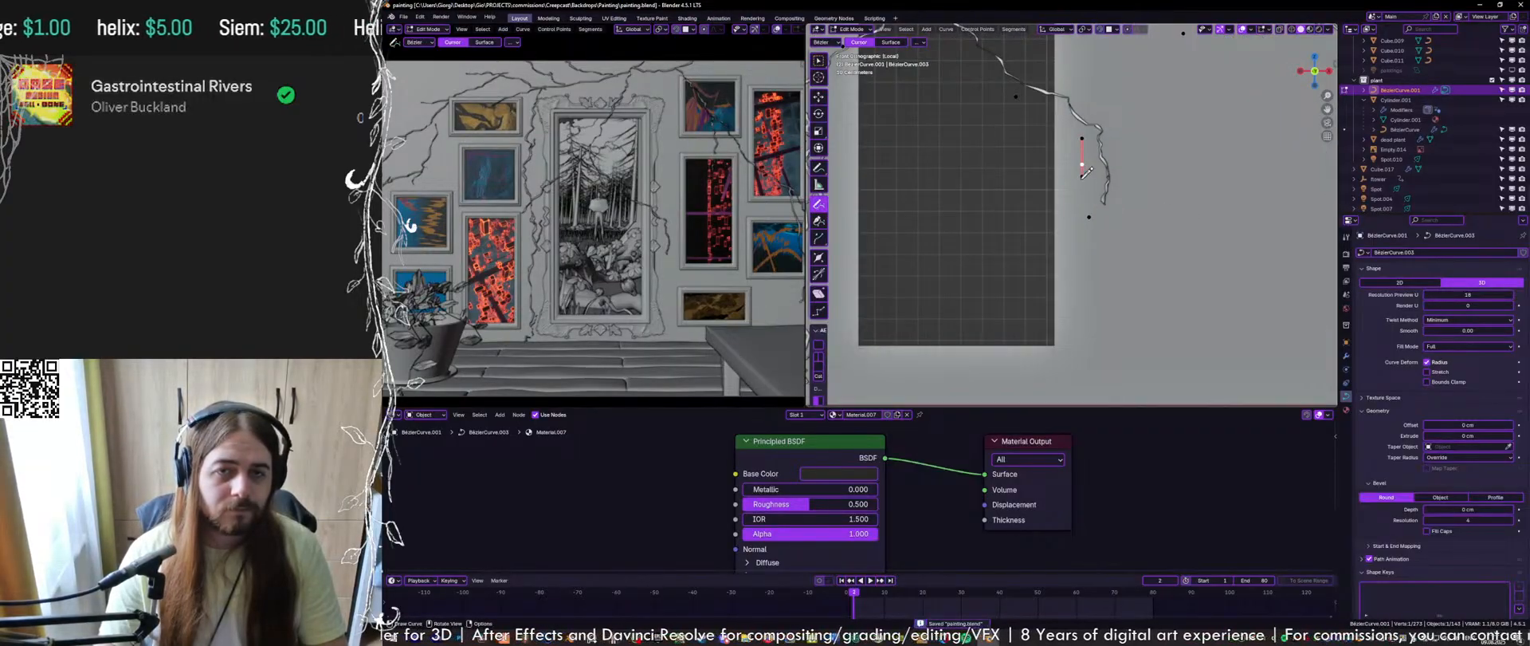
drag(1078, 248, 1064, 296)
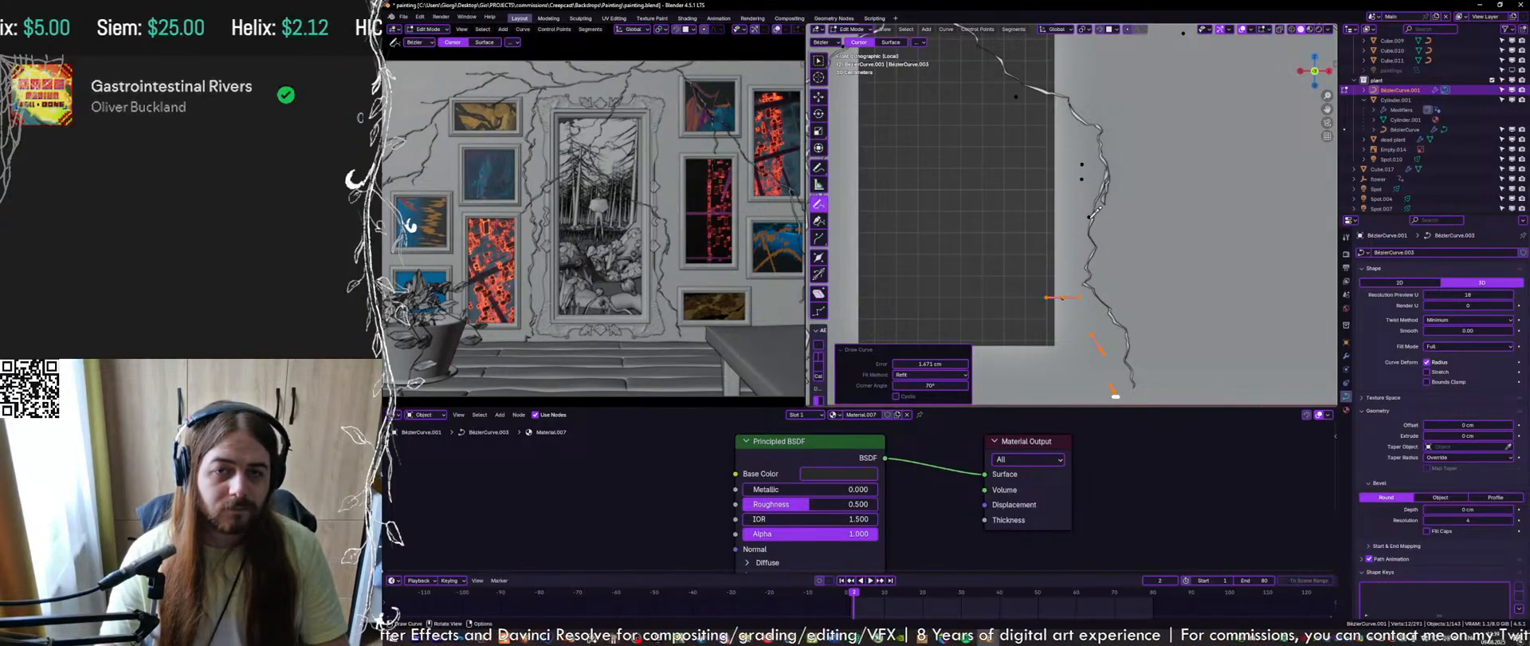
drag(1090, 217, 1157, 286)
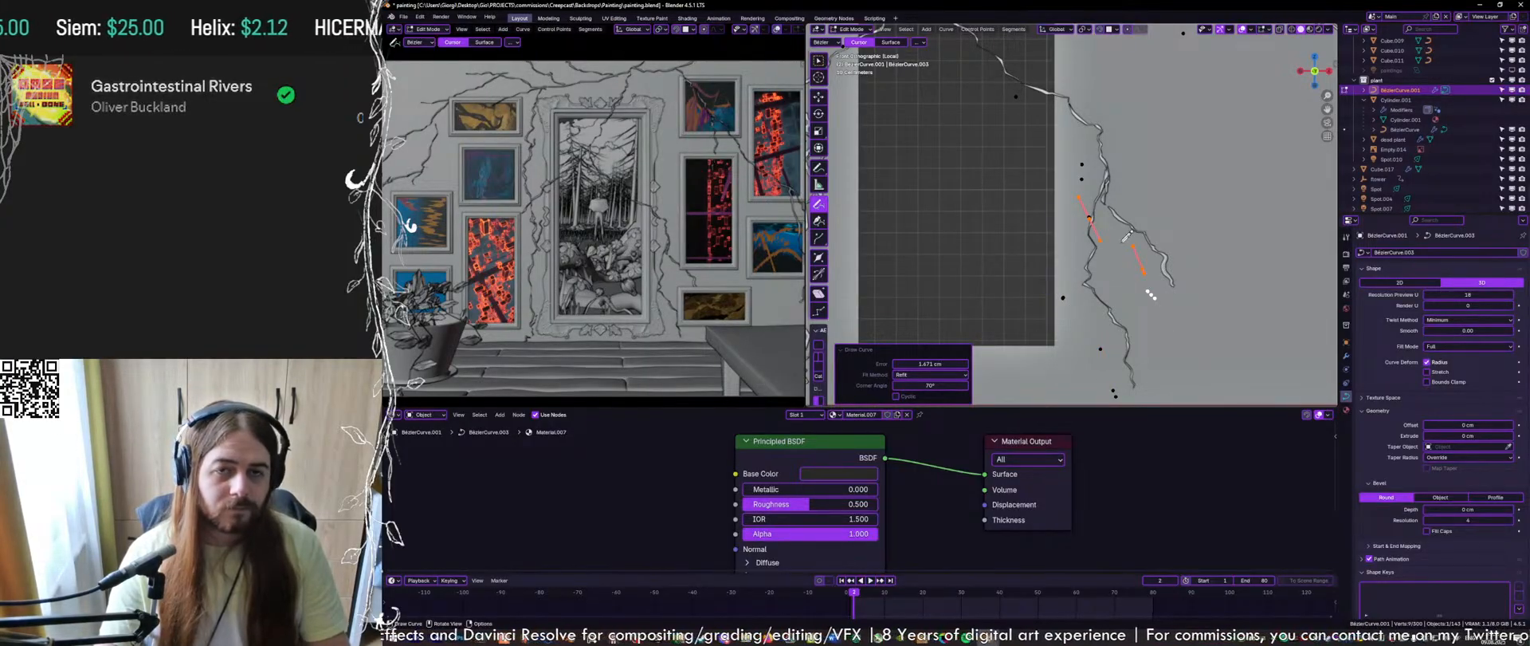
Draw the branch onward with an offshoot along the wall's lower edge and save the file
shift+middle_drag(1160, 274, 1070, 246)
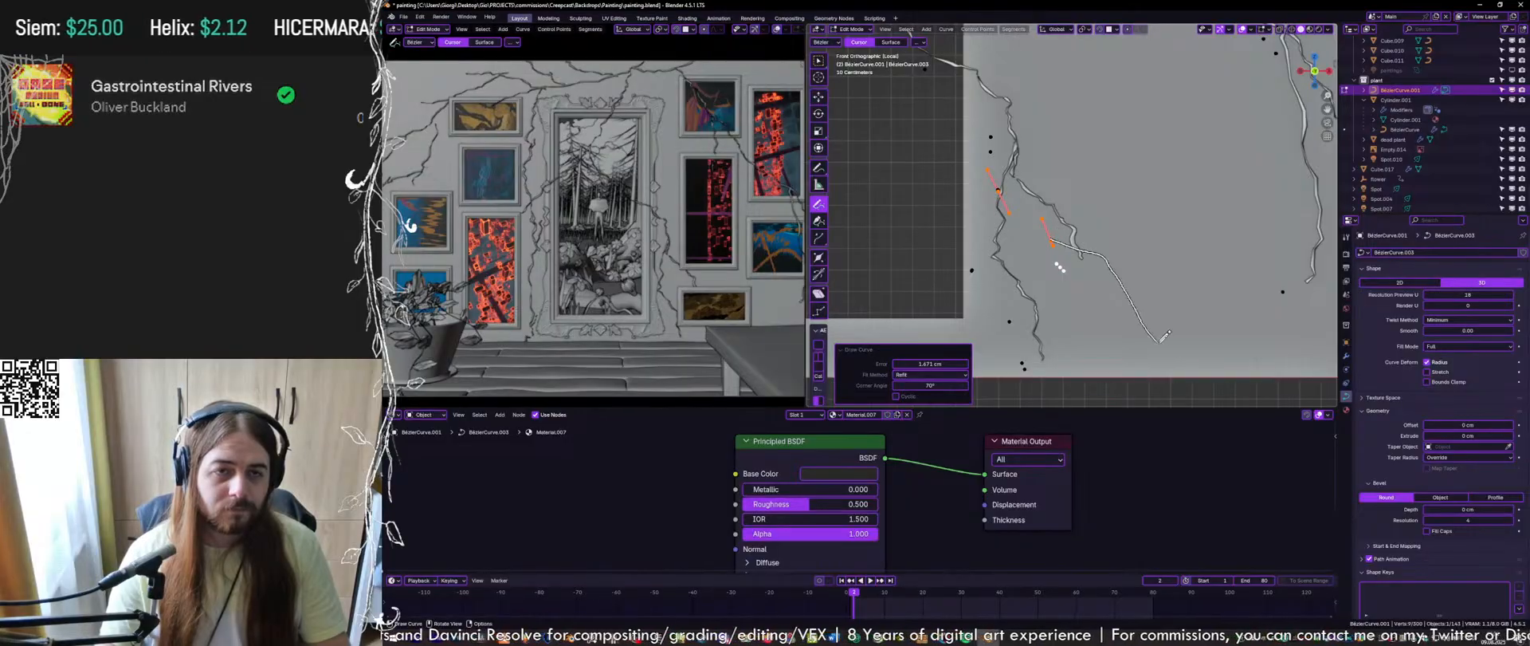
drag(1165, 335, 1207, 332)
ctrl+middle_drag(730, 288, 733, 349)
mouse_move(732, 349)
shift+middle_down()
mouse_move(651, 323)
mouse_move(651, 244)
mouse_move(695, 278)
shift+middle_up()
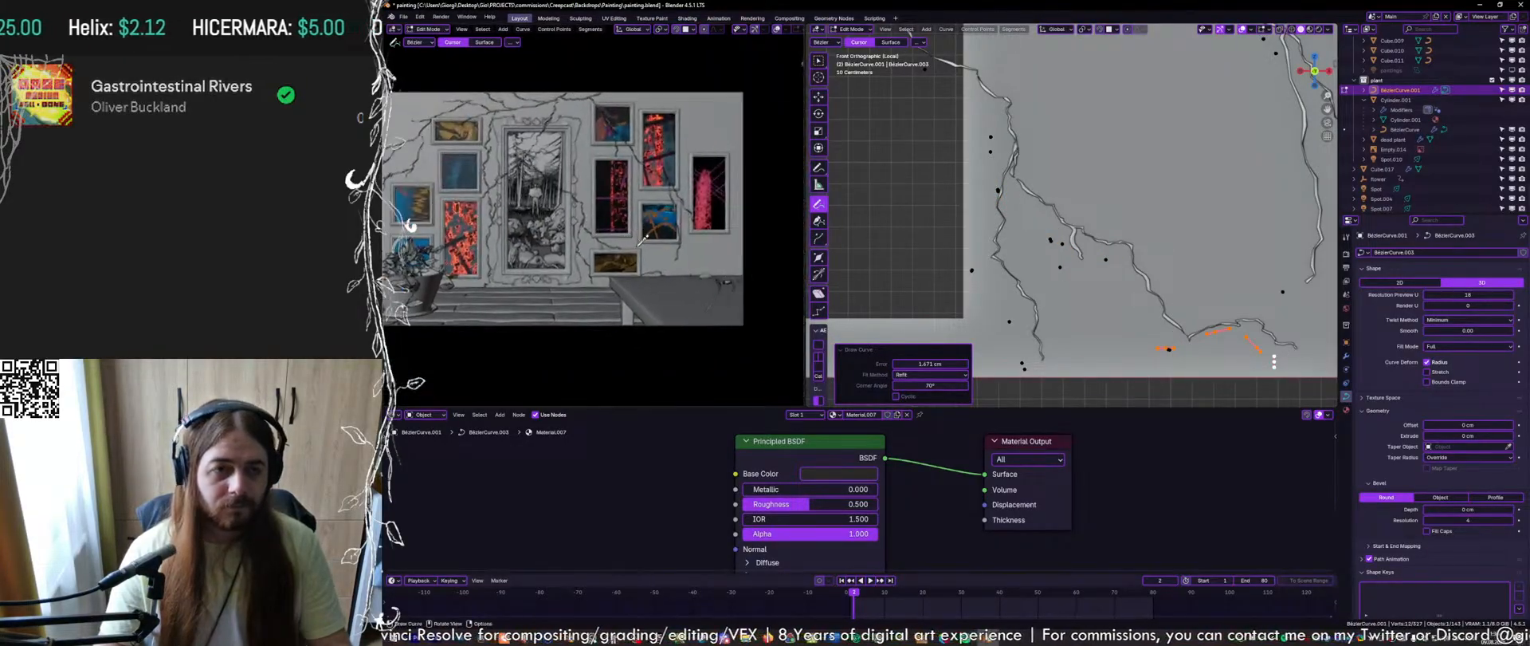
scroll(629, 248, down, 4)
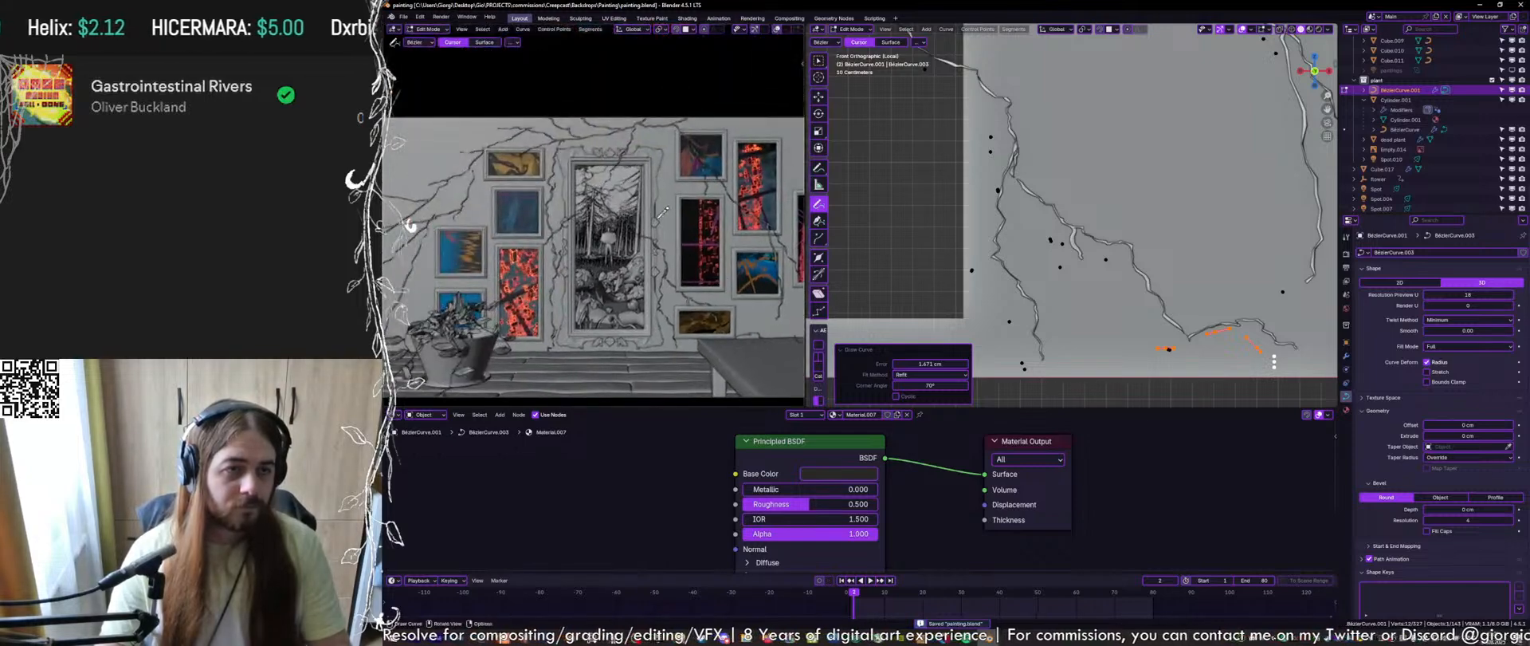
mouse_move(657, 206)
ctrl+middle_down()
mouse_move(667, 132)
mouse_move(663, 195)
ctrl+middle_up()
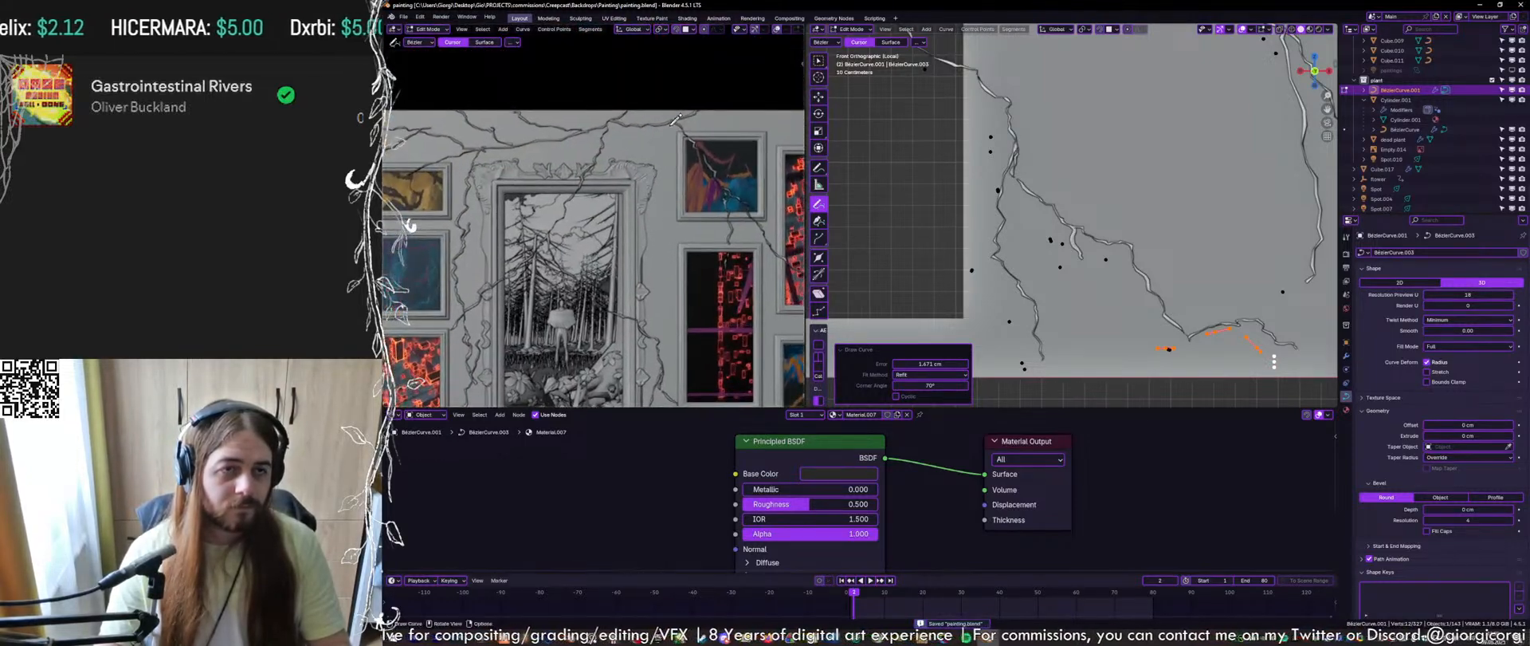
Try to draw a longer strand down from the short hanging branch of the outer vine
mouse_move(1095, 170)
shift+middle_down()
mouse_move(1101, 271)
mouse_move(1095, 257)
shift+middle_up()
shift+middle_drag(1061, 195, 1077, 266)
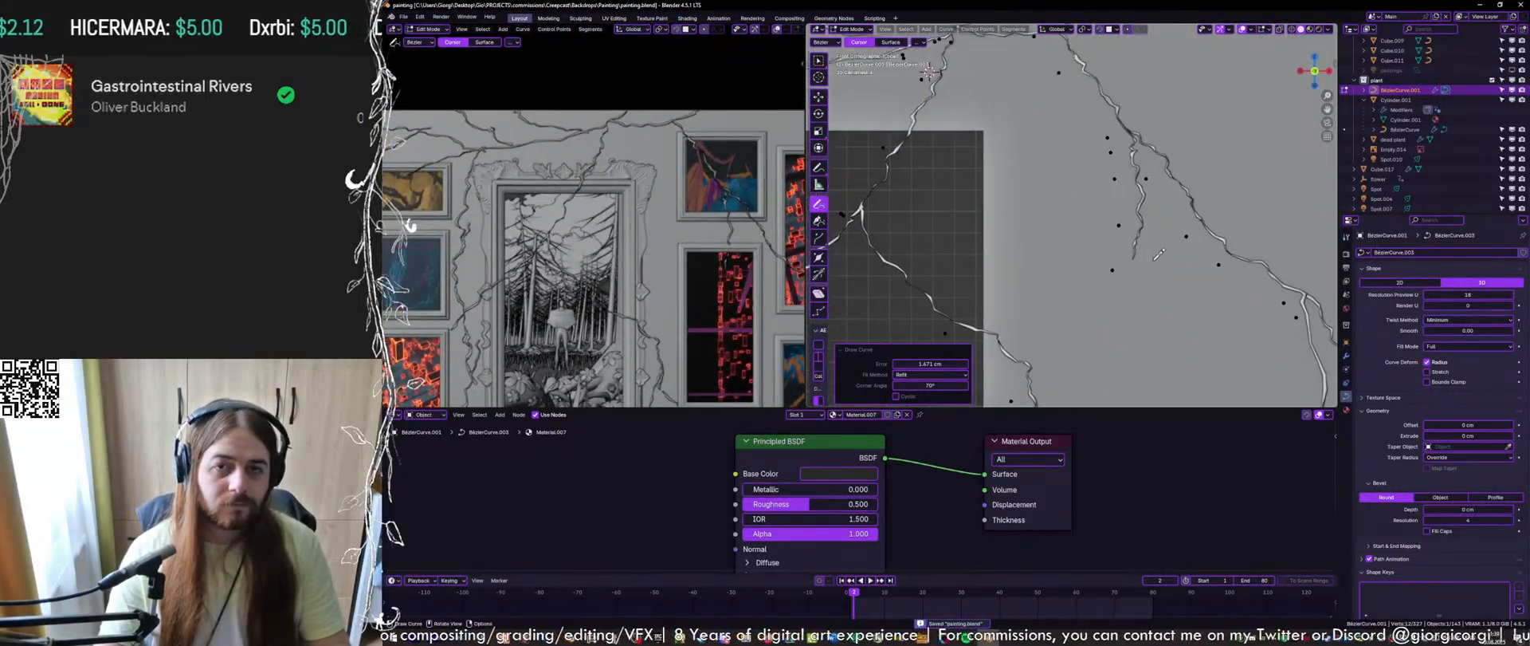
drag(1113, 270, 1141, 380)
shift+middle_drag(1102, 279, 1005, 157)
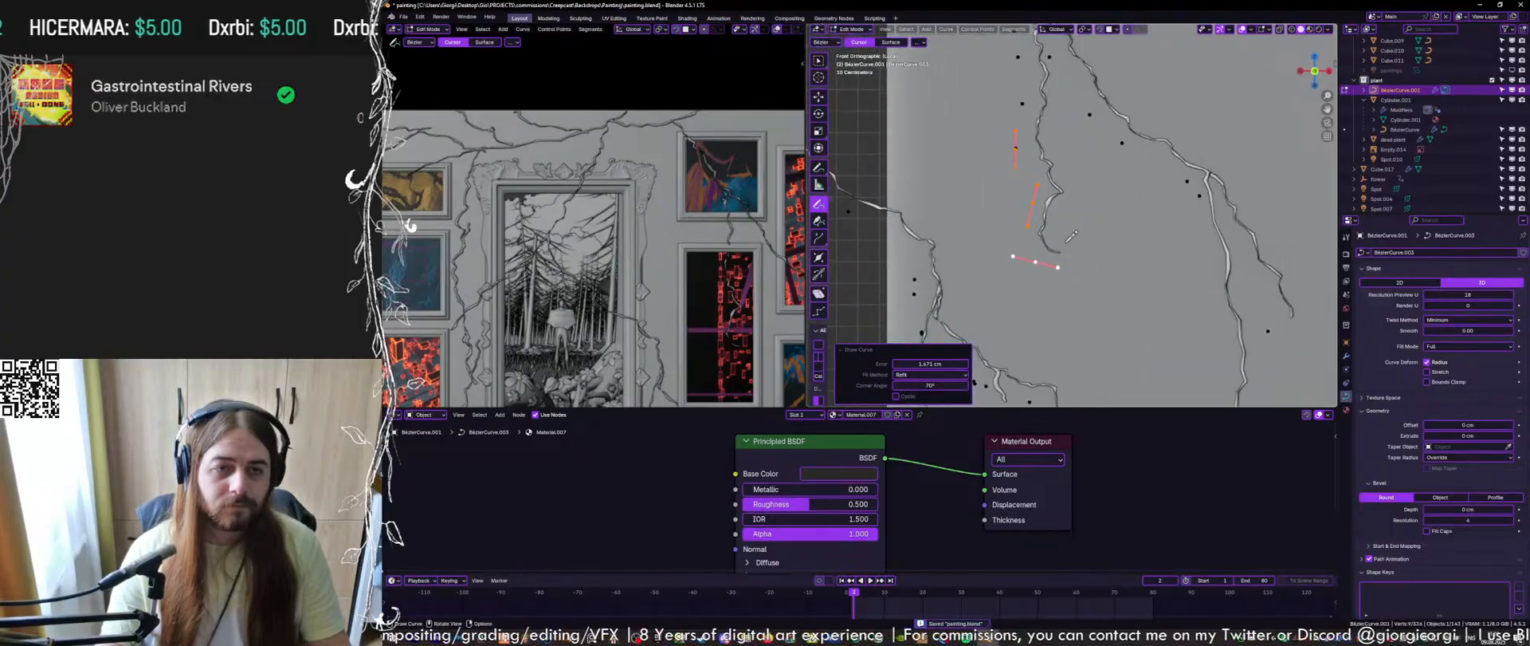
key(ctrl+z)
Return to the selection tool in the vine curve's edit mode and save the file
shift+middle_drag(1095, 274, 1004, 219)
key(ctrl+Tab)
click(1060, 247)
shift+middle_drag(1142, 267, 1130, 199)
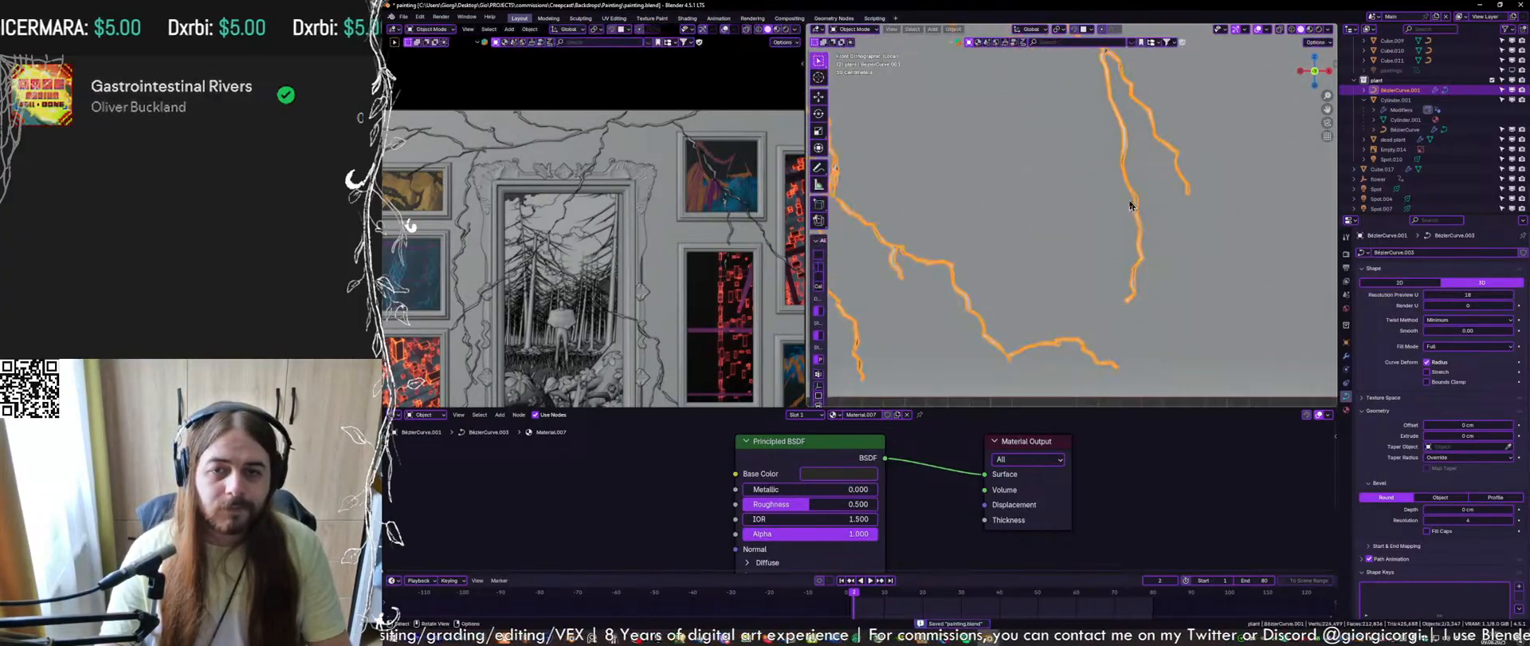
key(Tab)
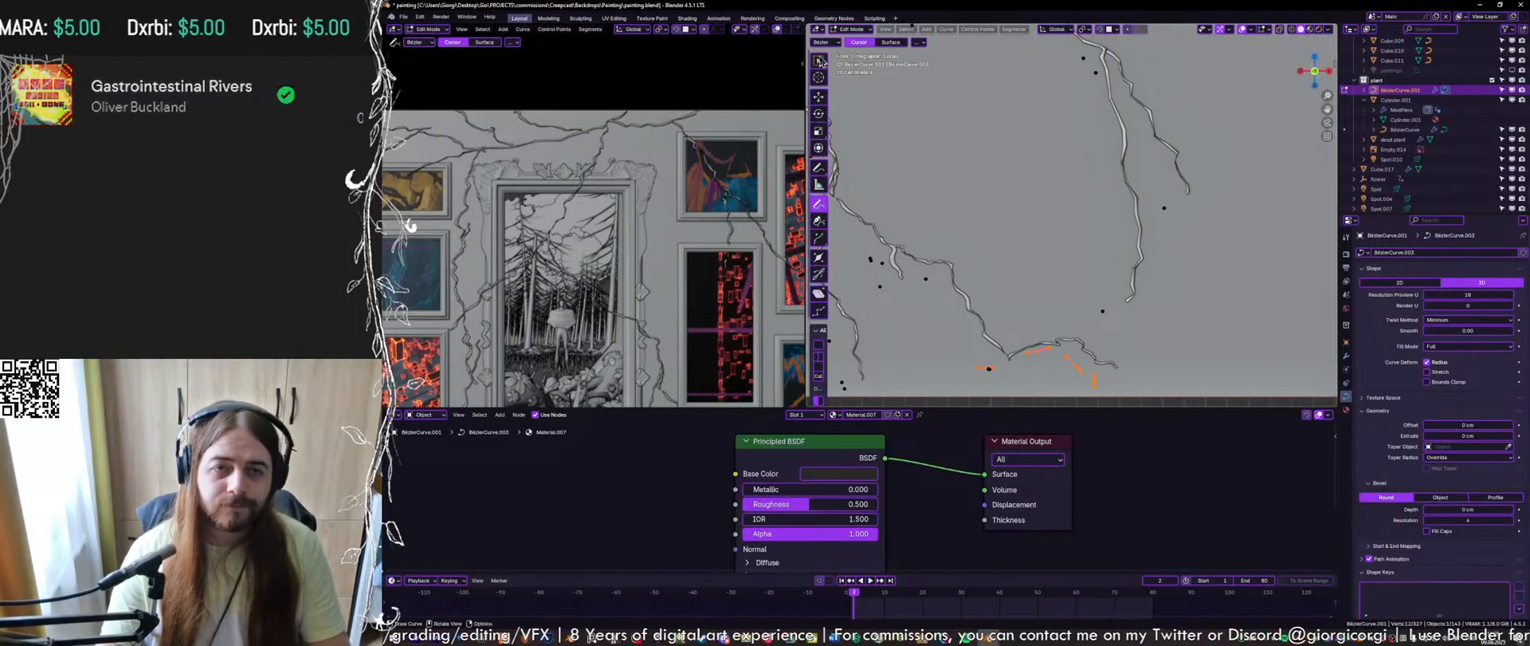
click(819, 62)
key(ctrl+z)
key(ctrl+z)
key(ctrl+s)
click(1103, 312)
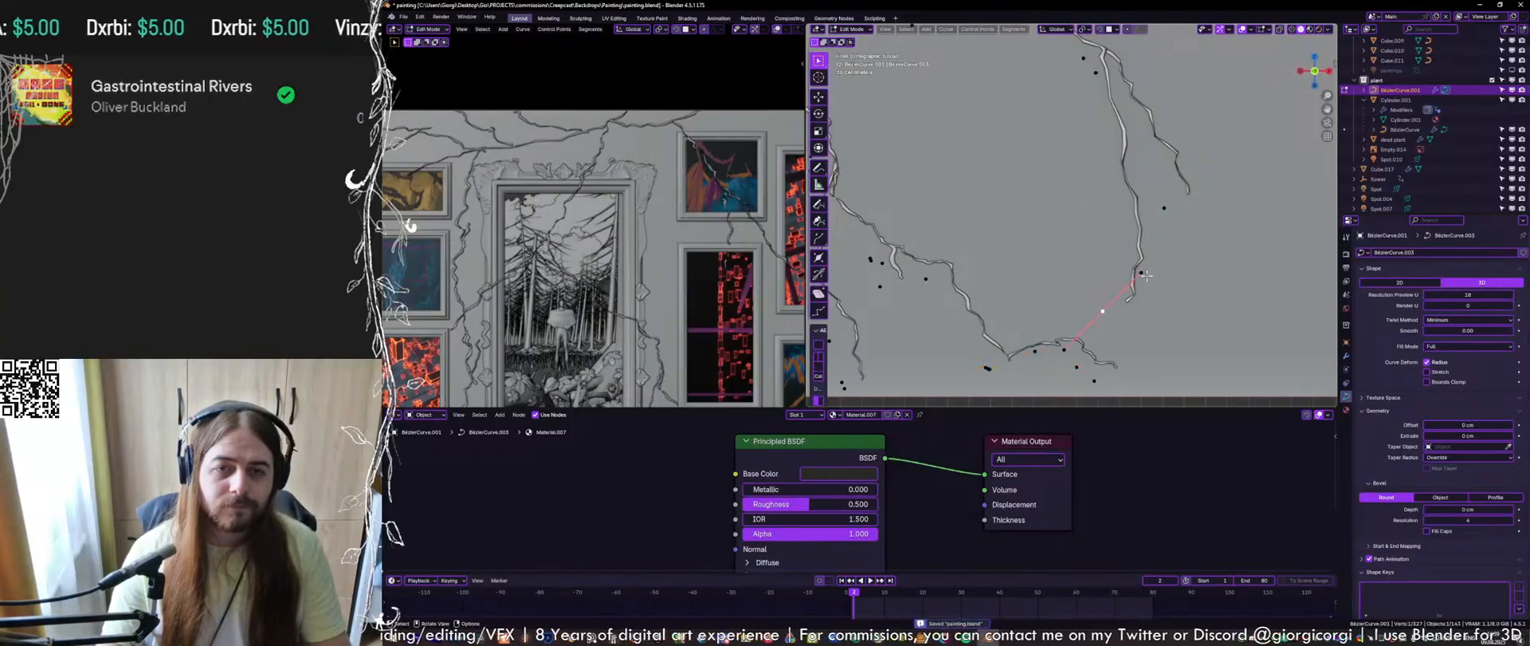
Move the upper control point of the outer vine's short branch along the global Y axis
middle_drag(1180, 275, 1140, 317)
shift+middle_drag(741, 239, 687, 258)
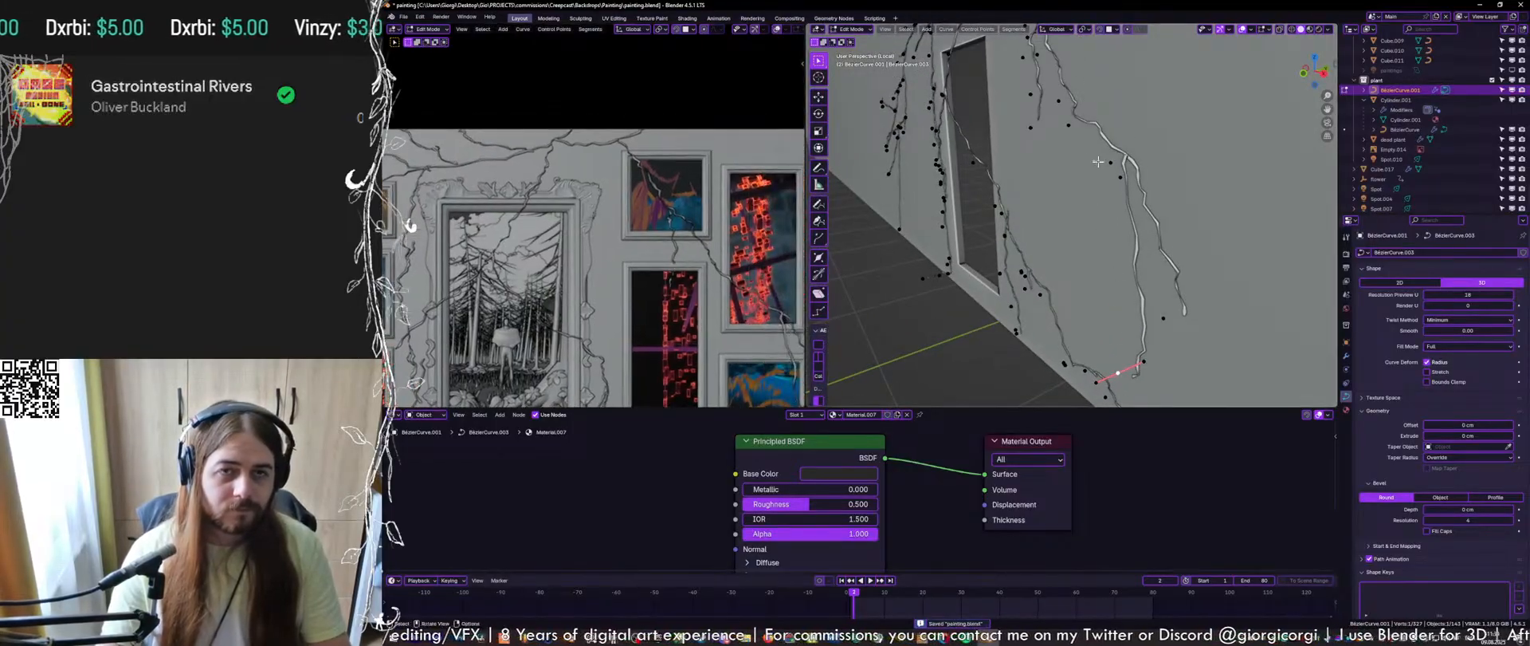
shift+middle_drag(1044, 147, 1067, 223)
scroll(1072, 203, up, 2)
shift+middle_drag(1083, 185, 1072, 220)
click(1072, 223)
scroll(1074, 224, up, 1)
key(g)
key(y)
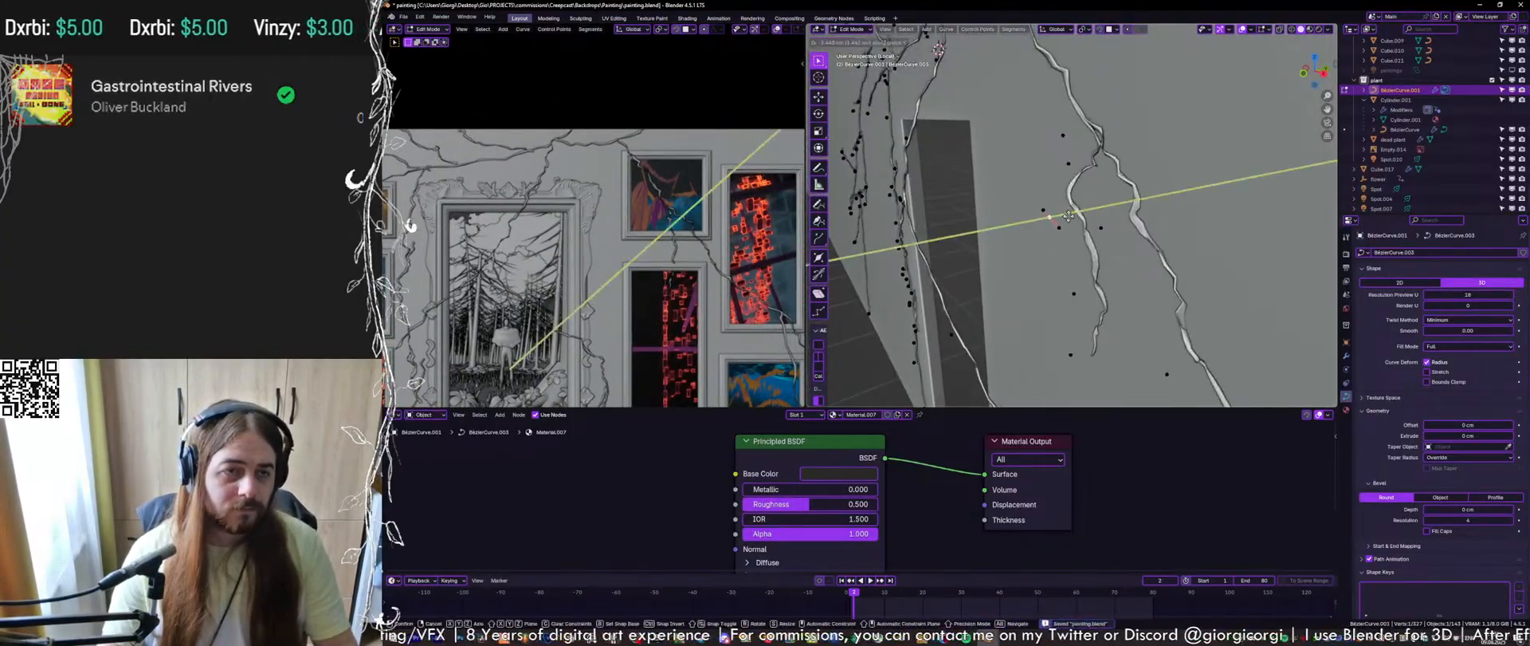
click(1047, 239)
Move the next control point down the short branch along the Y axis and save the file
click(1066, 285)
key(g)
key(y)
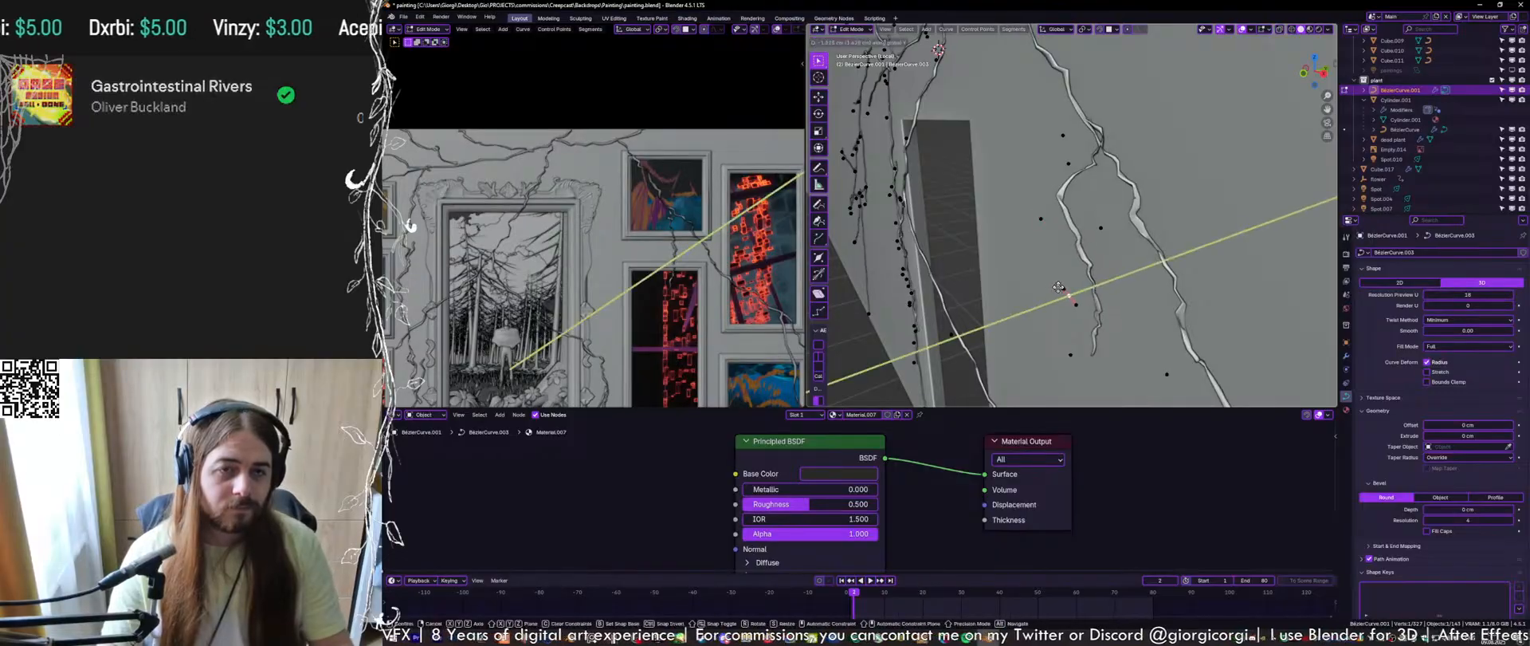
click(977, 294)
key(ctrl+s)
Move the control point at the short branch's lower tip about 3 cm along negative Y
middle_drag(1070, 316, 1108, 321)
click(1037, 331)
key(y)
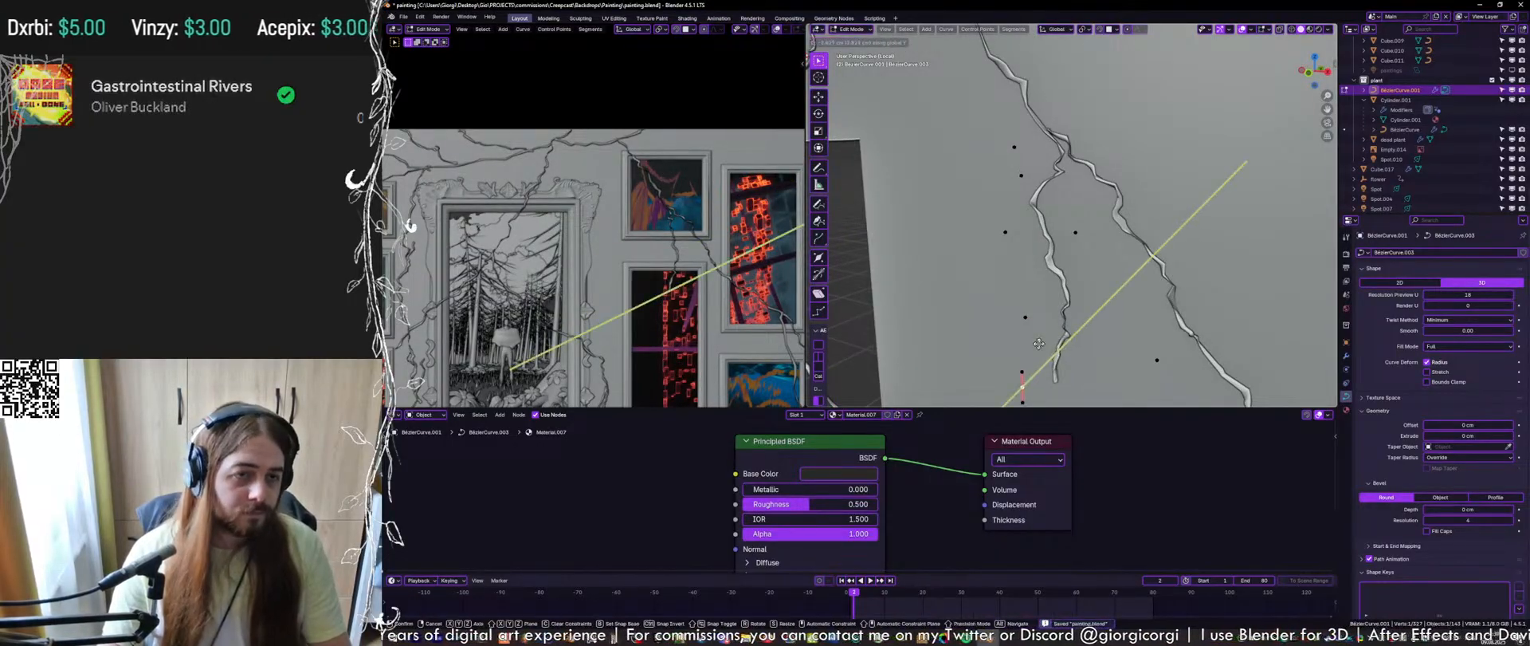
click(1041, 345)
scroll(649, 318, up, 3)
scroll(678, 279, down, 3)
shift+middle_drag(741, 350, 688, 209)
scroll(686, 223, down, 4)
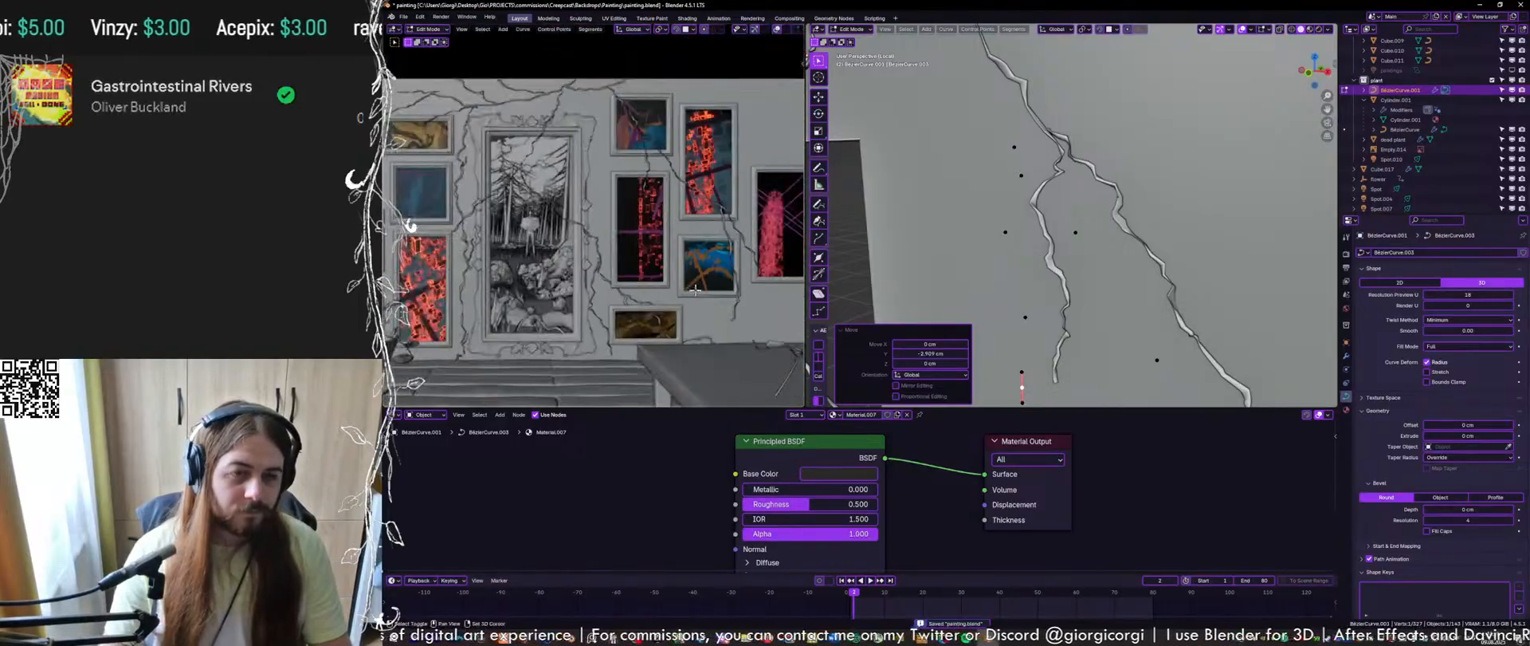
scroll(682, 251, up, 6)
Move a control point midway along the newly drawn lower branch along the Y axis and save the file
click(1160, 291)
scroll(1162, 295, down, 3)
shift+middle_drag(1174, 316, 1144, 267)
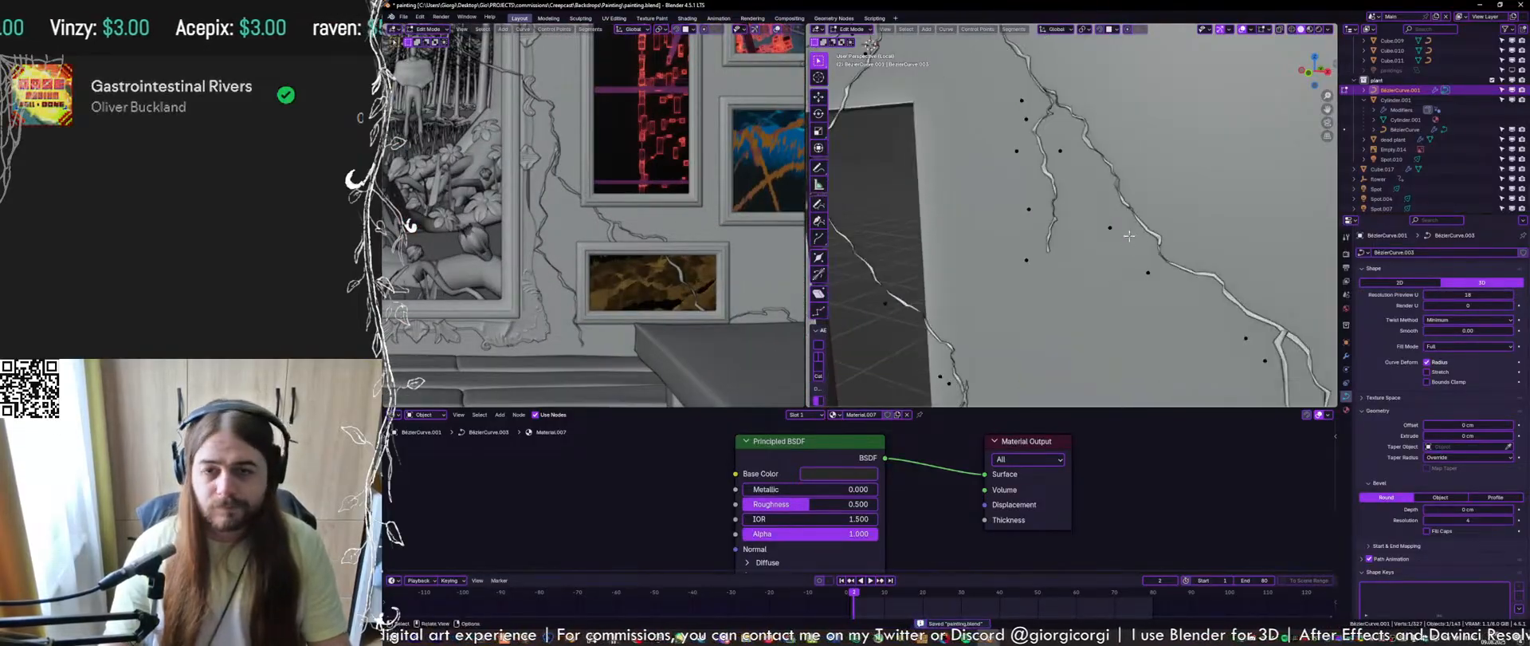
scroll(1145, 276, down, 4)
click(1059, 295)
scroll(1058, 294, up, 4)
key(g)
key(y)
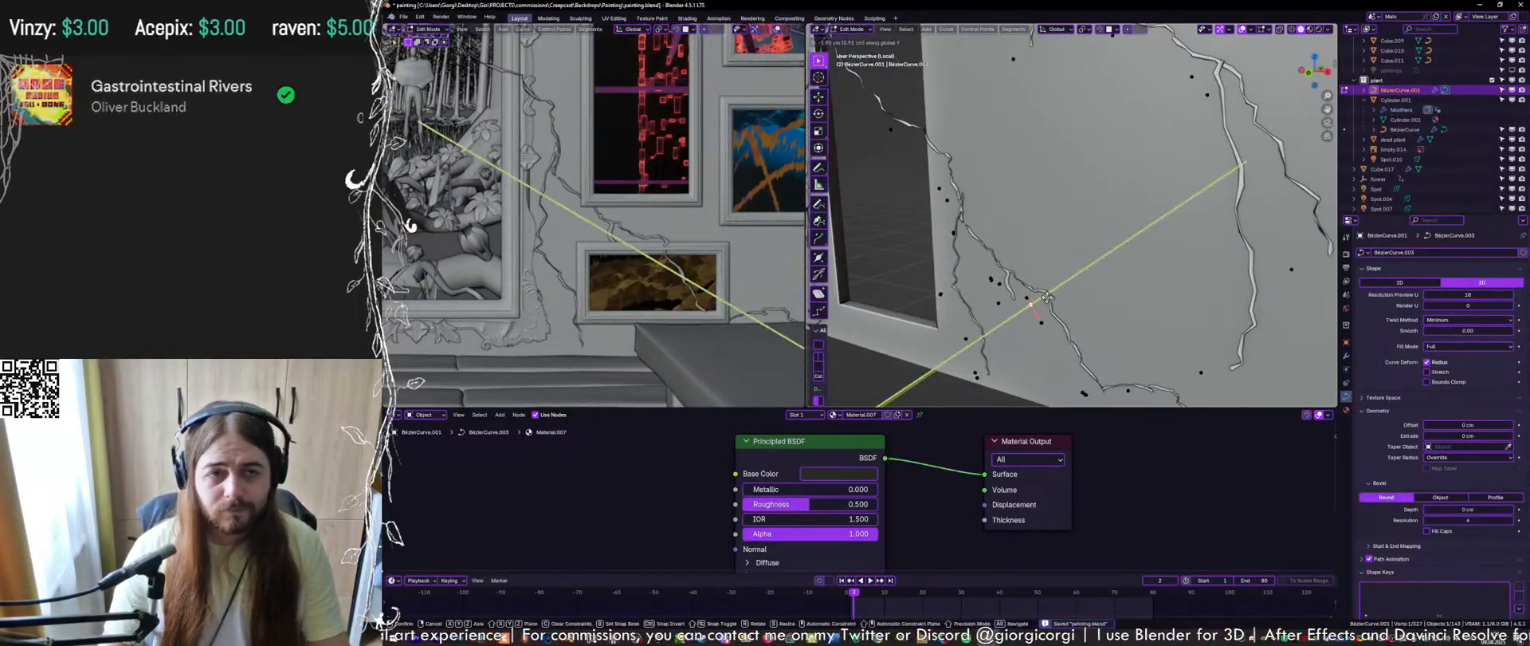
click(1056, 309)
key(ctrl+s)
Adjust the control points at the lower branch's bottom bend along the Y axis and save the file
shift+middle_drag(1139, 339, 1119, 300)
click(1067, 354)
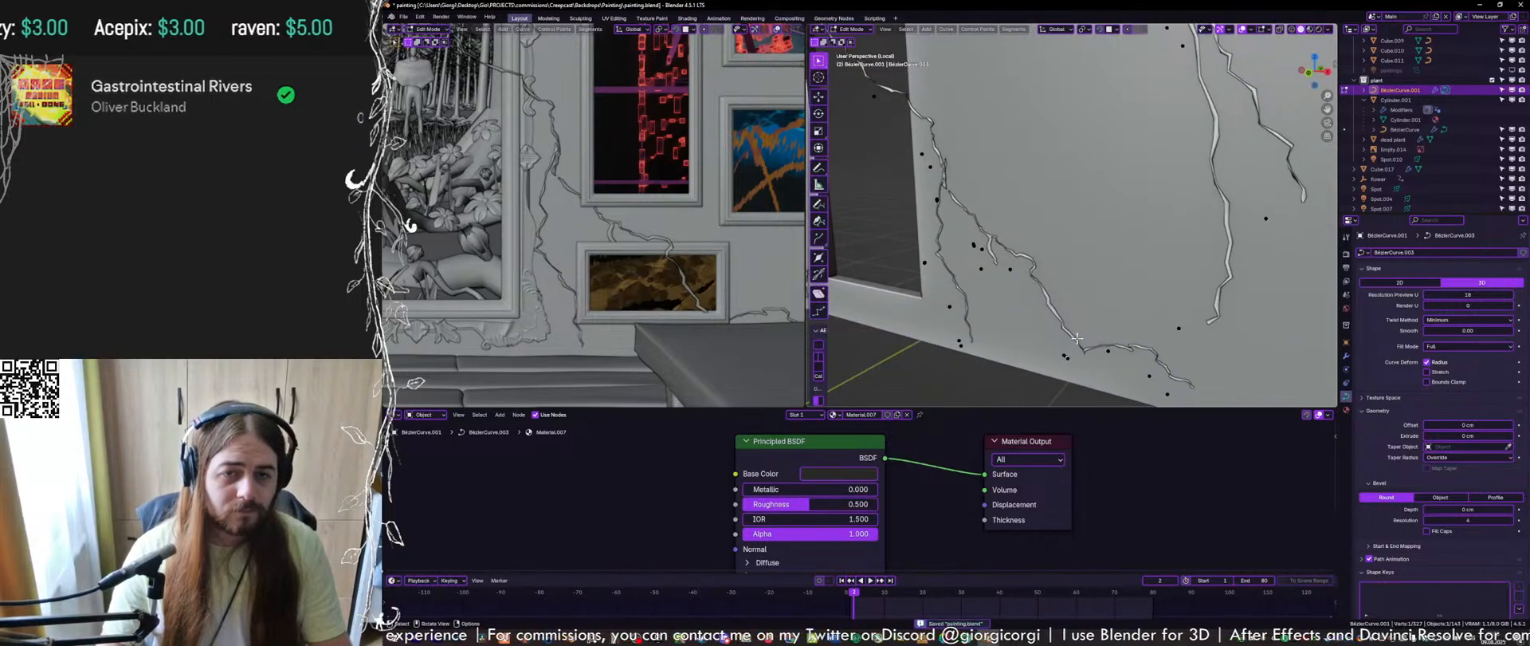
key(g)
key(y)
click(1013, 365)
scroll(1068, 349, up, 3)
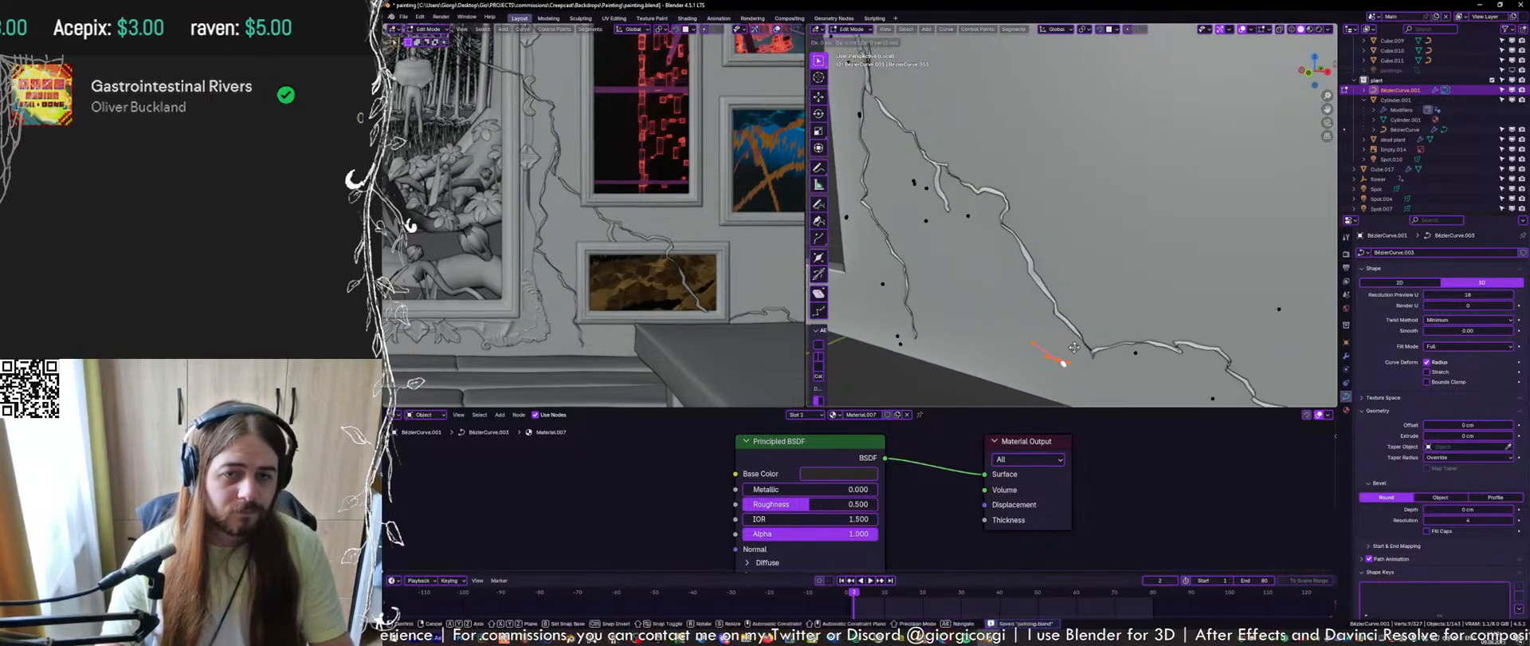
key(y)
click(1060, 359)
key(ctrl+s)
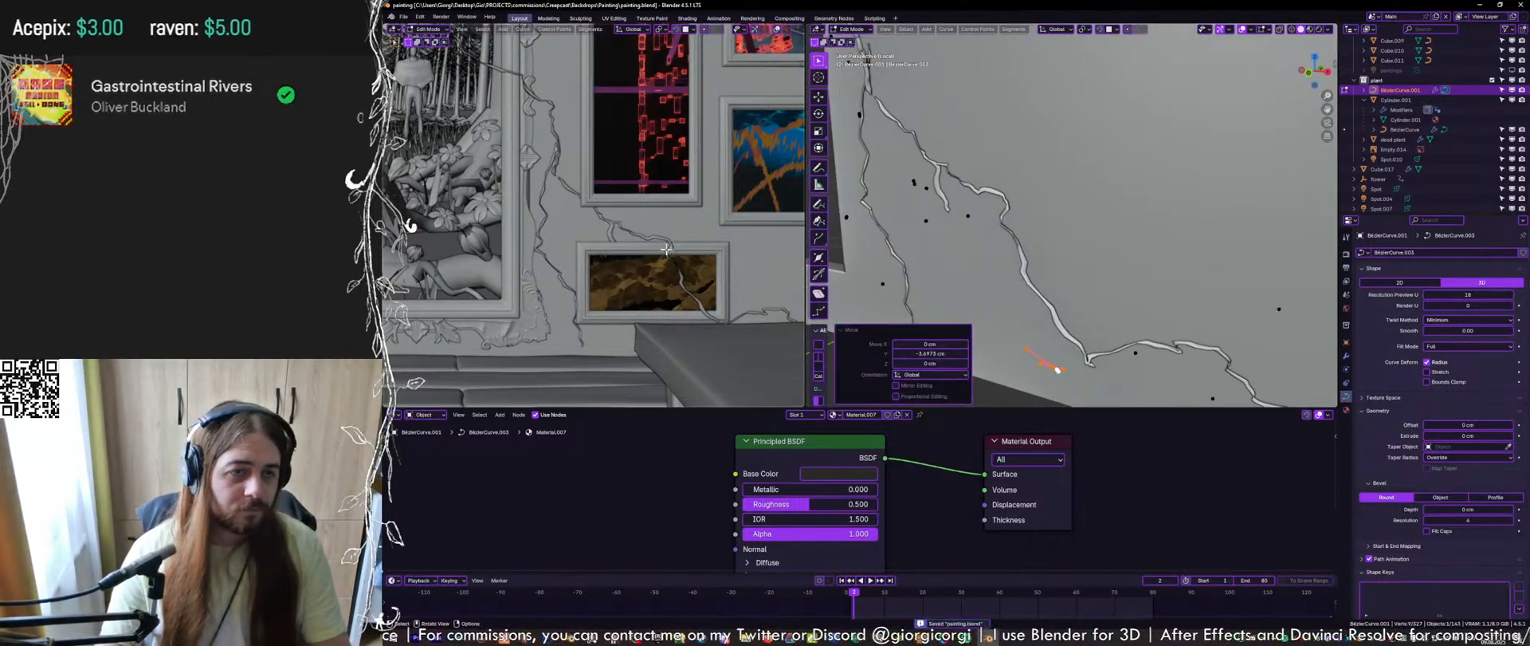
Move the control point near the small side branch about 4.1 cm along negative Y
shift+middle_drag(924, 224, 962, 252)
click(964, 251)
key(g)
key(y)
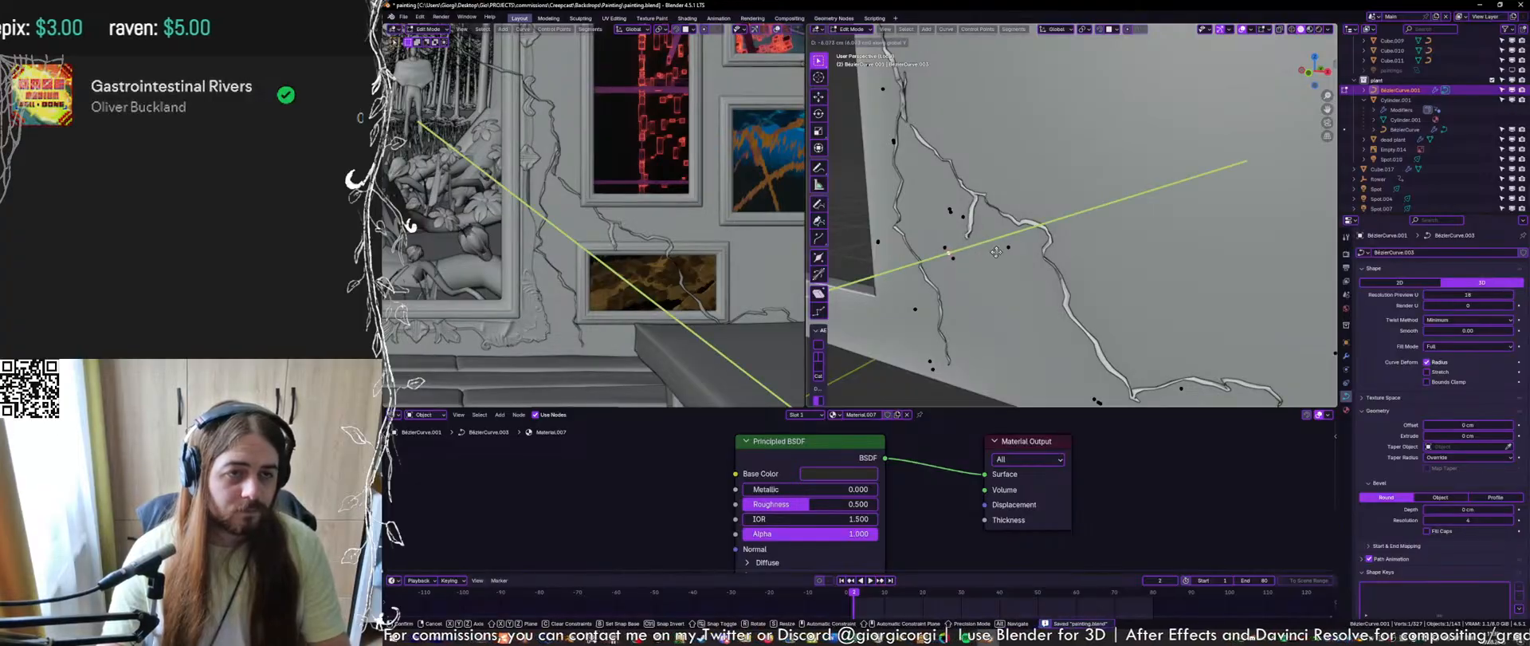
click(996, 253)
Examine the vines across the painting wall up close and in the full camera view, leaving edit mode
scroll(701, 231, down, 4)
scroll(689, 255, up, 7)
shift+middle_drag(690, 264, 706, 187)
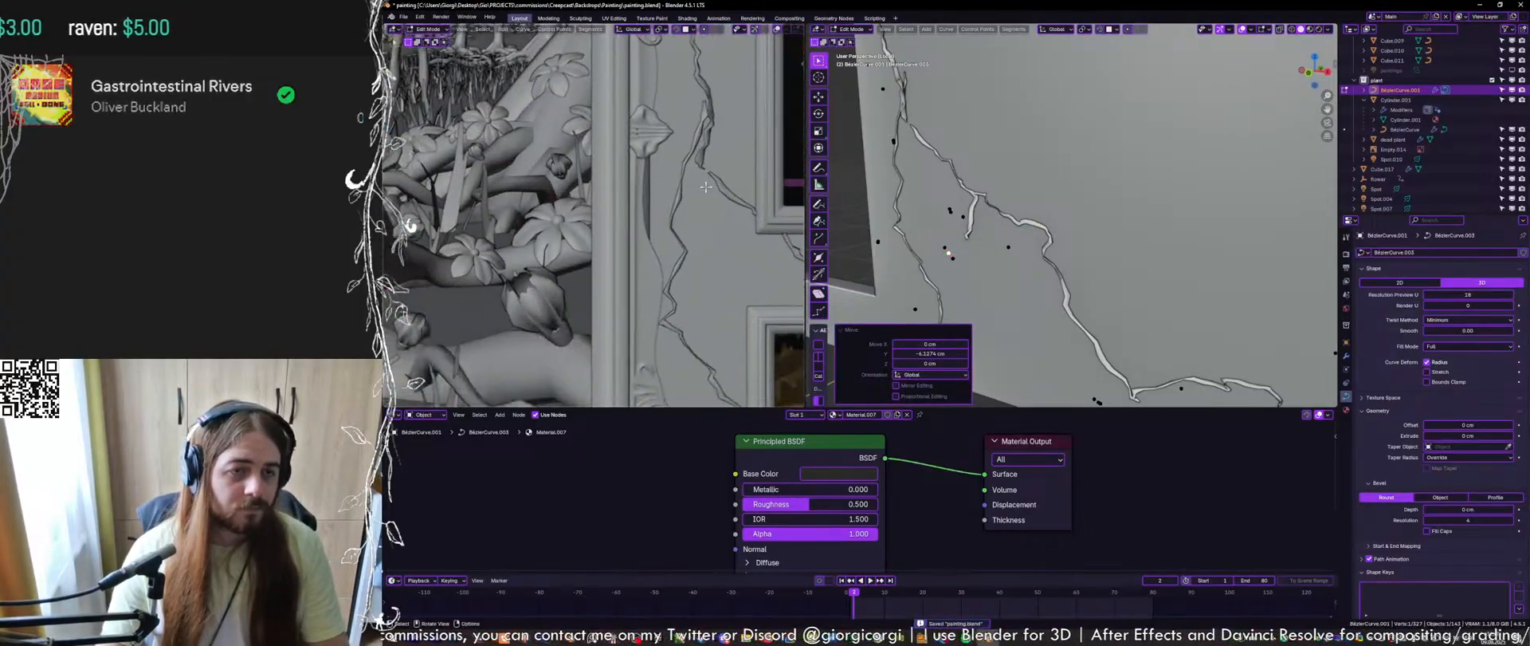
scroll(705, 187, down, 6)
scroll(642, 224, up, 4)
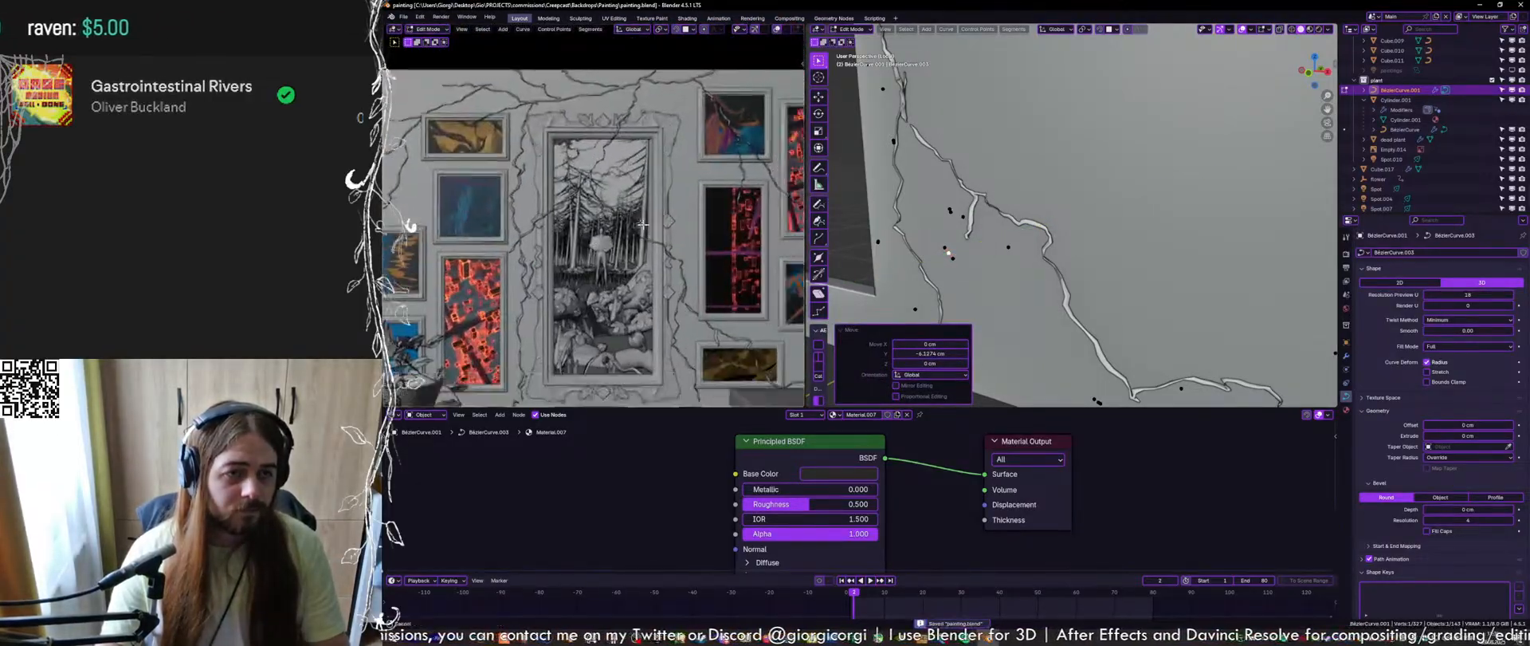
mouse_move(642, 224)
shift+middle_down()
mouse_move(518, 124)
mouse_move(442, 172)
shift+middle_up()
scroll(692, 269, up, 3)
scroll(657, 249, down, 5)
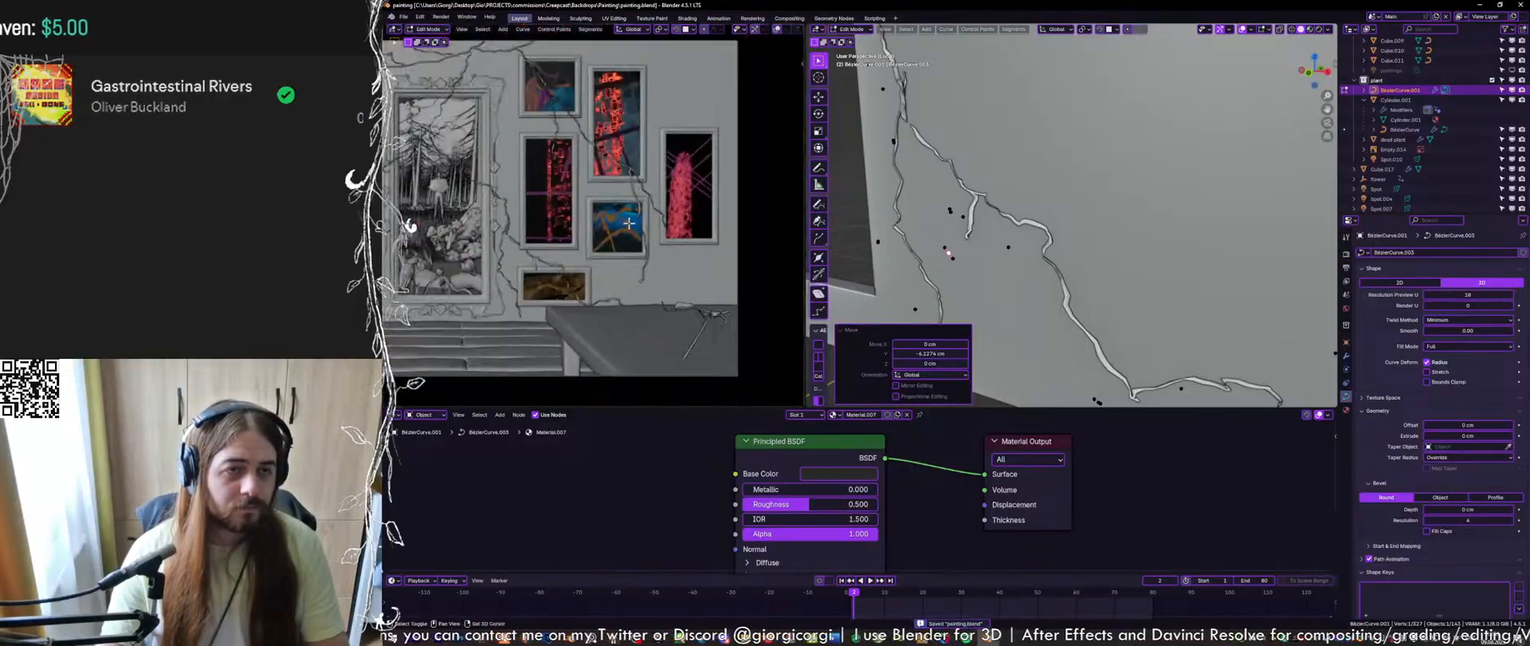
key(Tab)
key(KP_0)
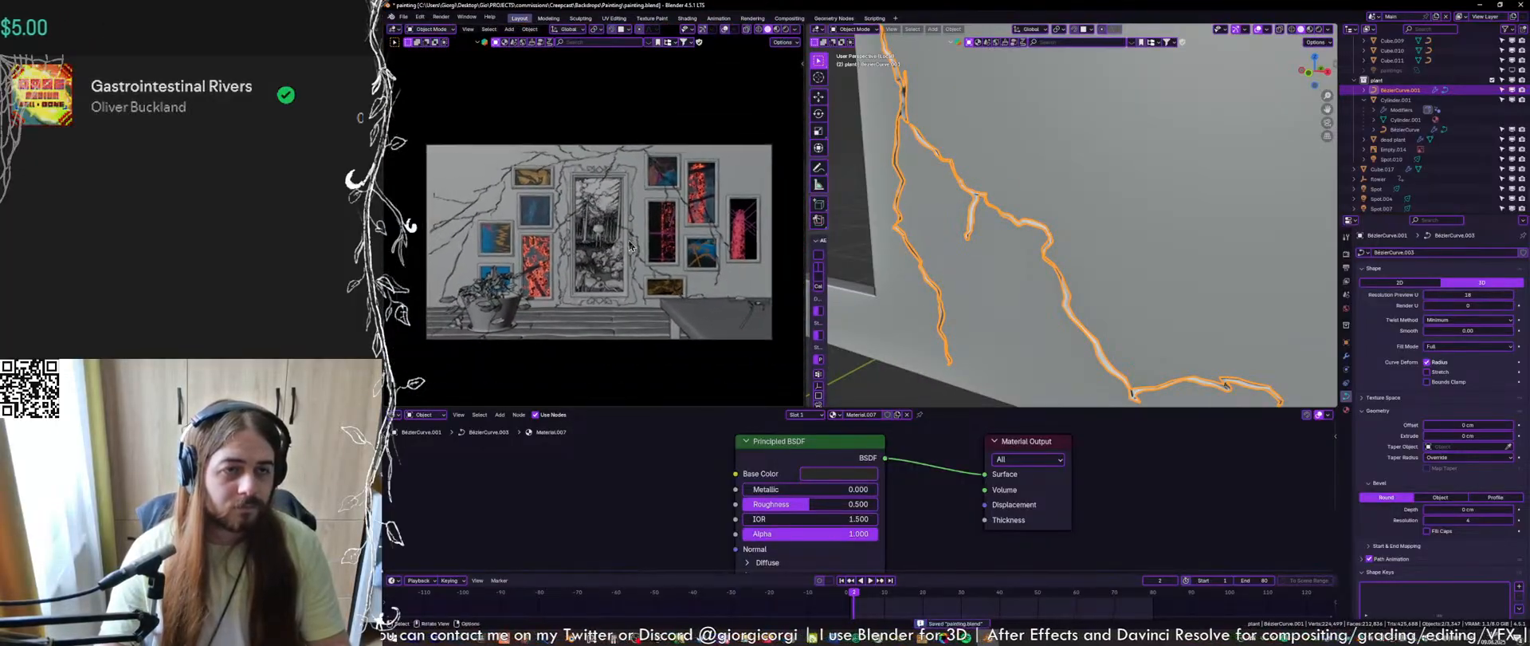
Display the camera view in rendered shading, bring the whole scene back from the isolated vine view and save the file
click(787, 29)
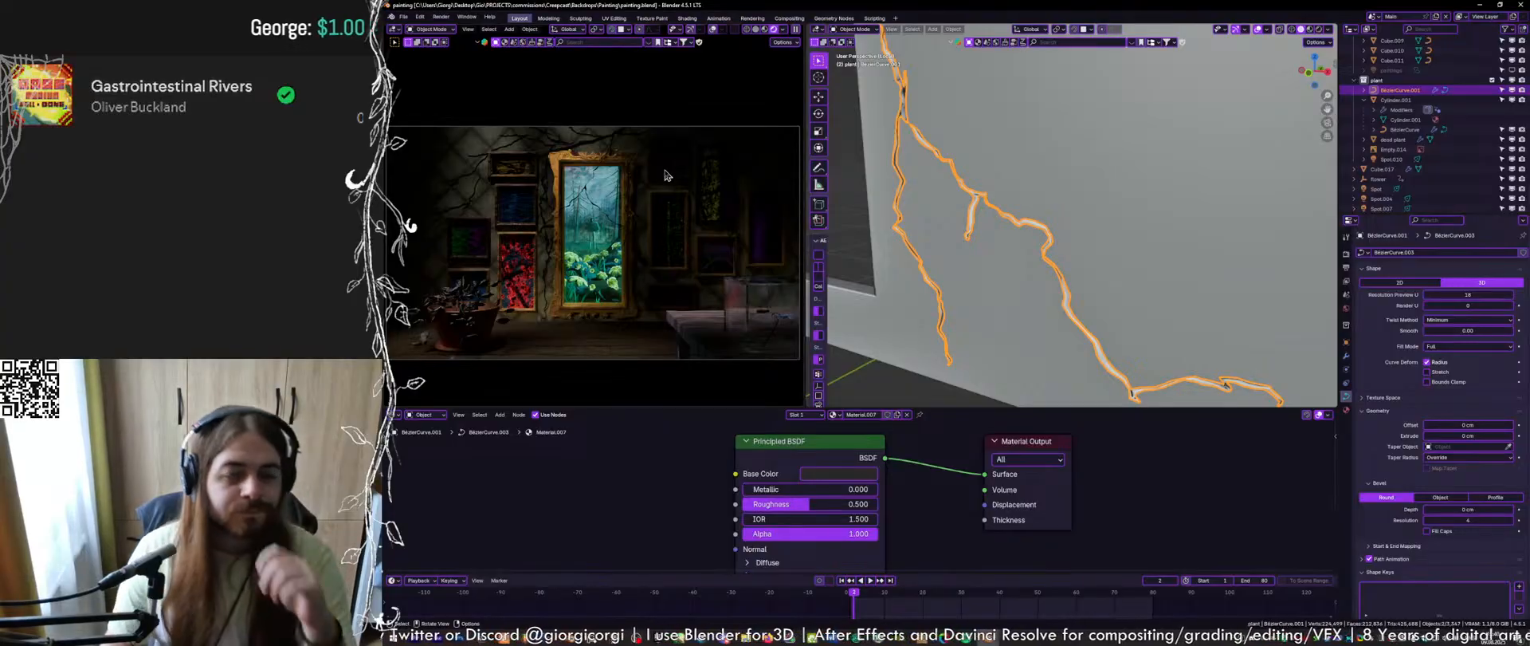
scroll(1152, 185, down, 2)
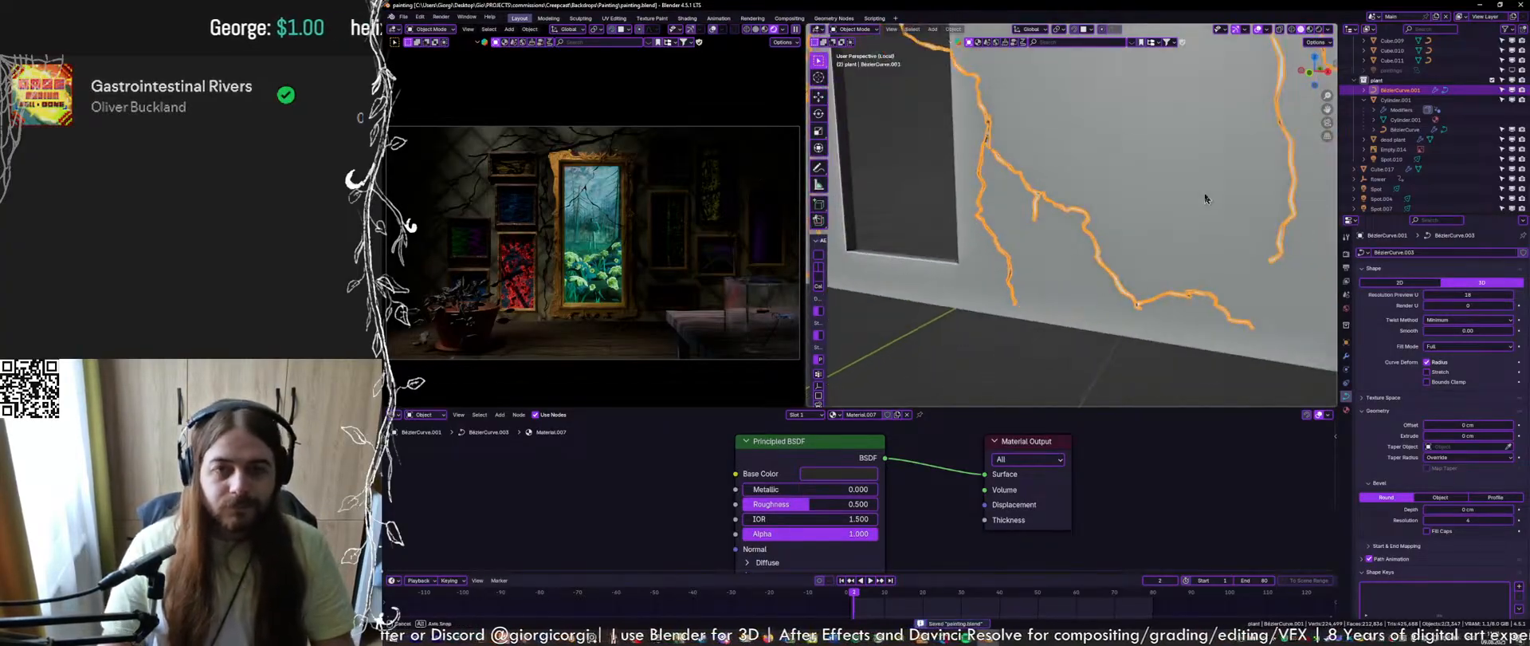
mouse_move(1203, 193)
middle_down()
mouse_move(1118, 237)
mouse_move(1104, 281)
middle_up()
key(KP_Divide)
scroll(1158, 219, down, 9)
key(ctrl+s)
scroll(1104, 281, down, 3)
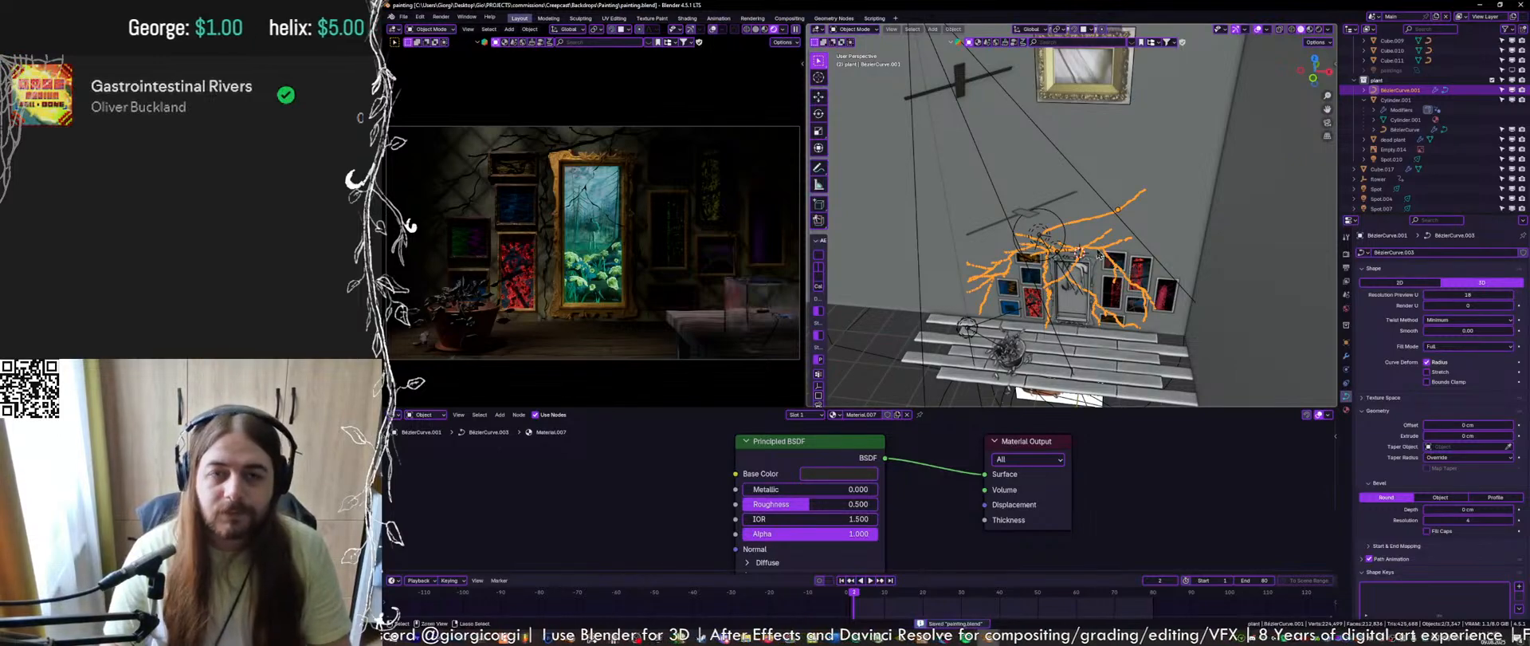
Add an area light to the scene, raise it along Z and shift it along Y in front of the painting wall
scroll(1035, 202, down, 4)
middle_drag(1035, 202, 1031, 226)
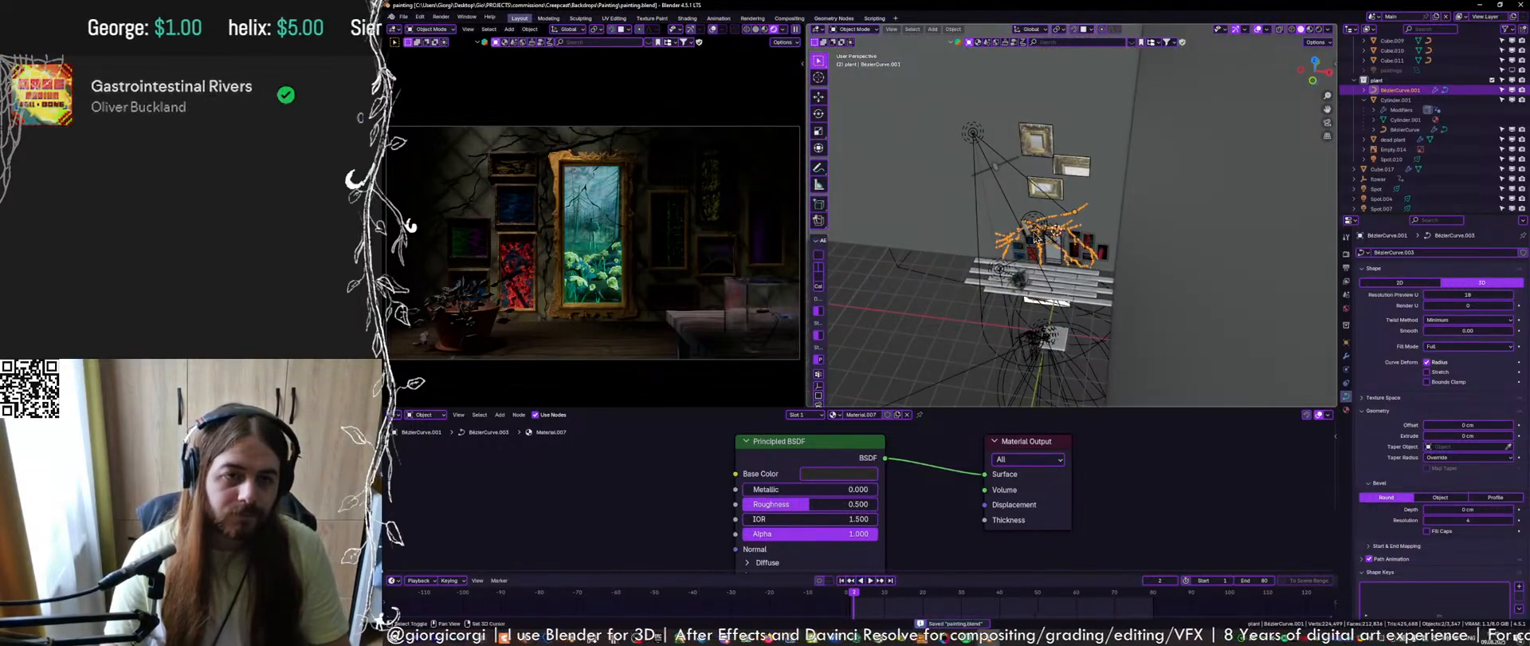
key(shift+a)
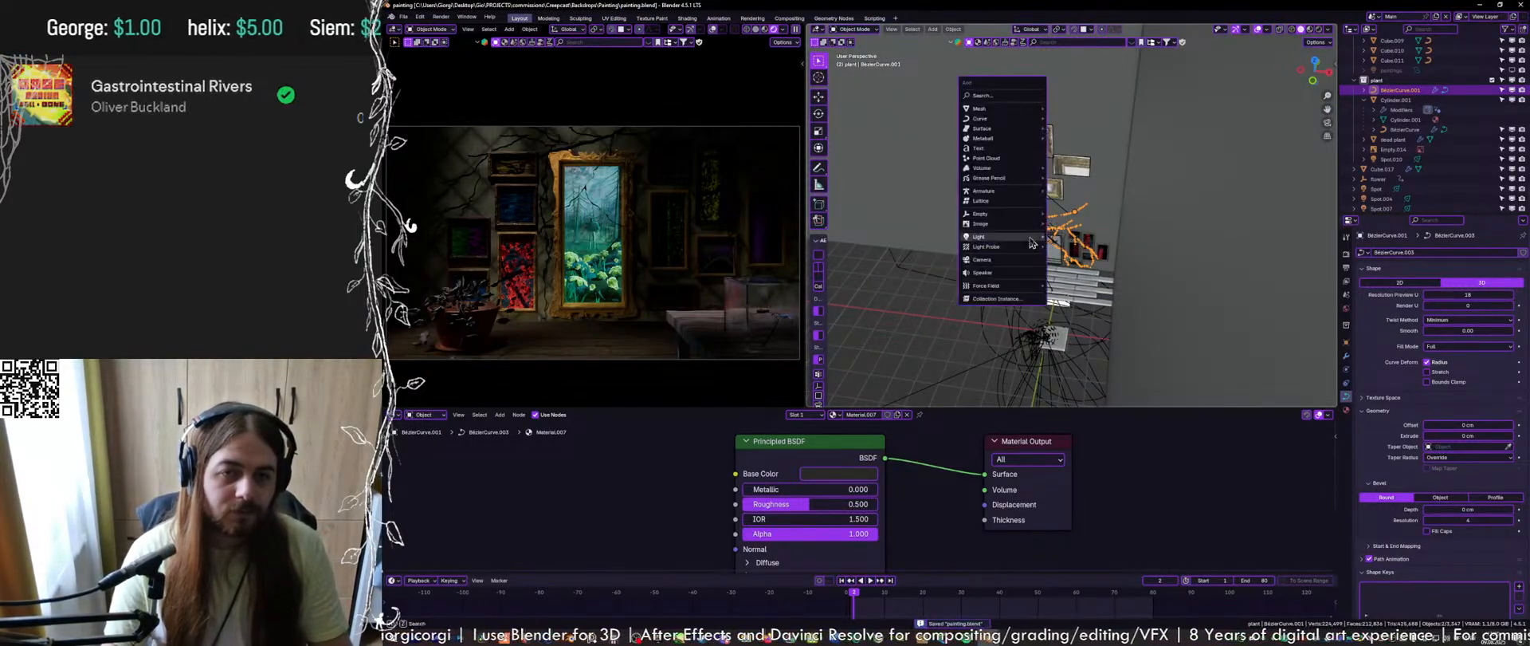
mouse_move(1036, 237)
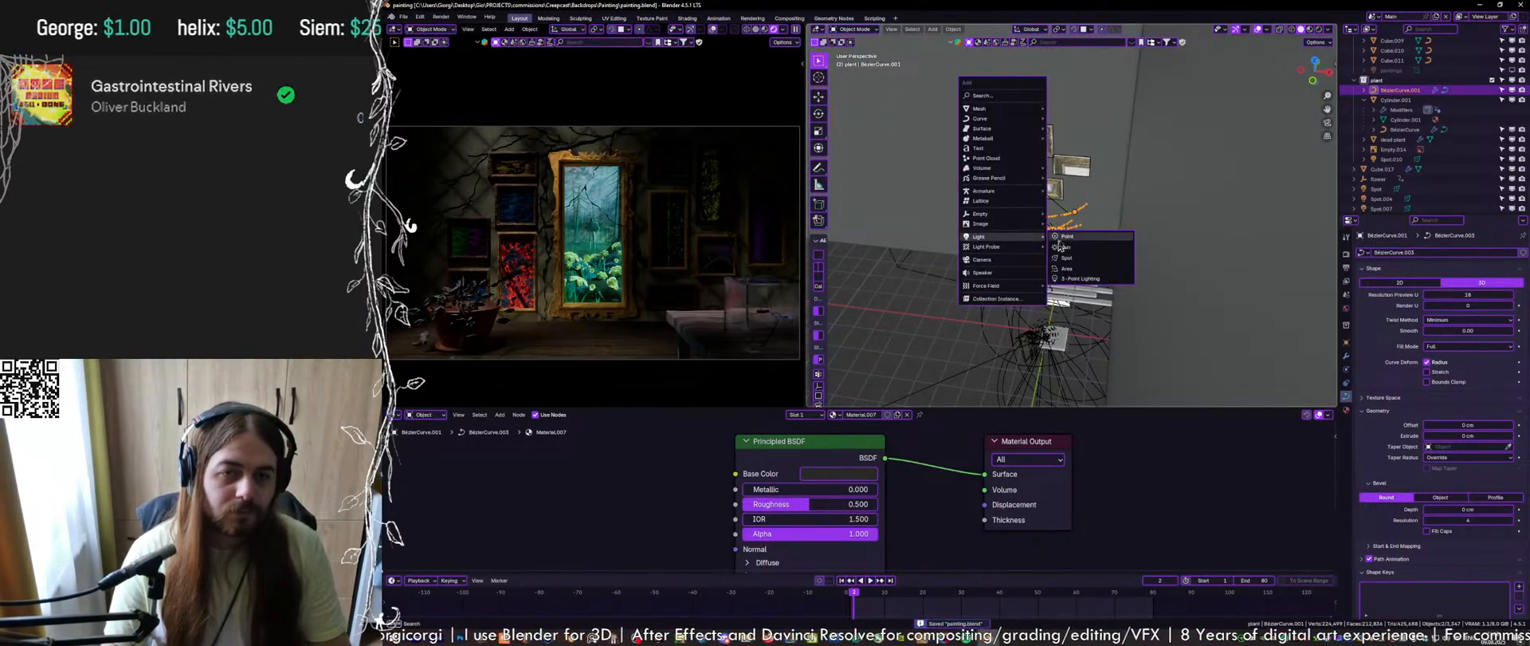
click(1088, 271)
key(g)
key(z)
click(1073, 153)
key(g)
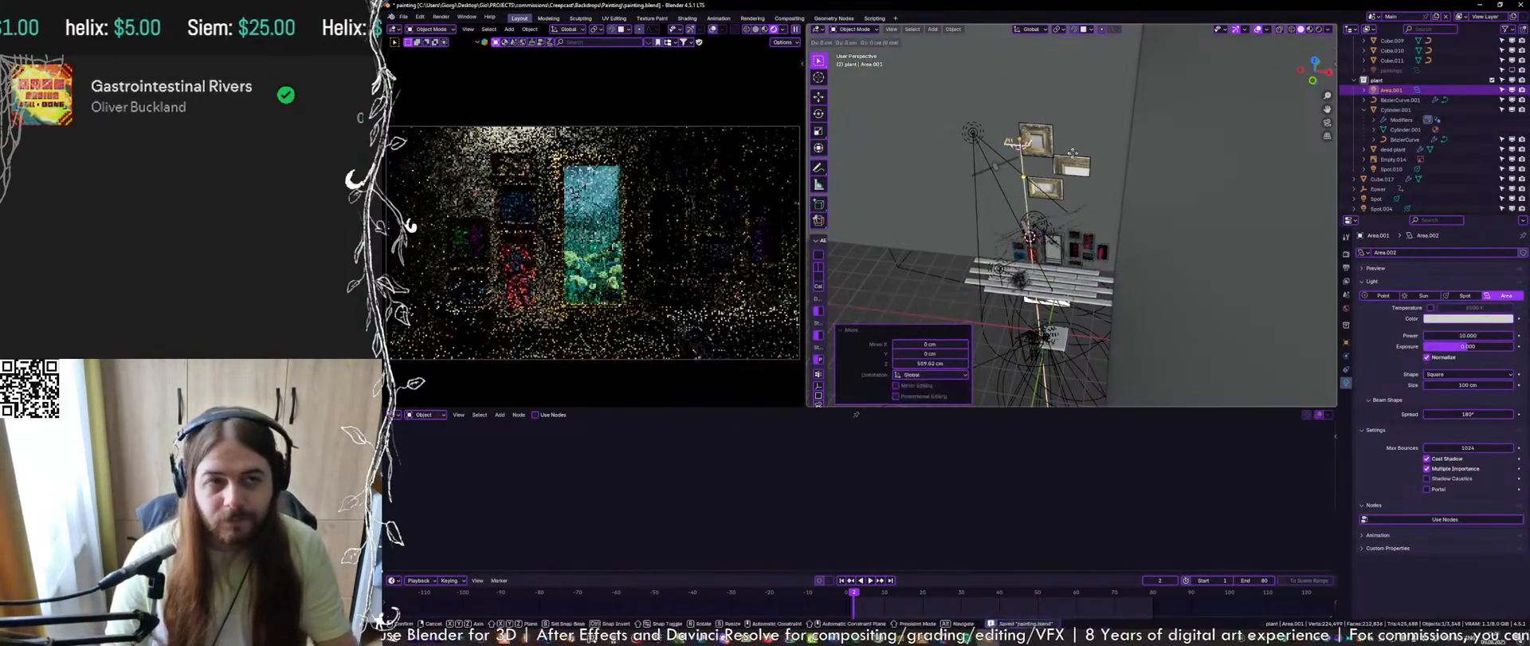
key(y)
click(1051, 233)
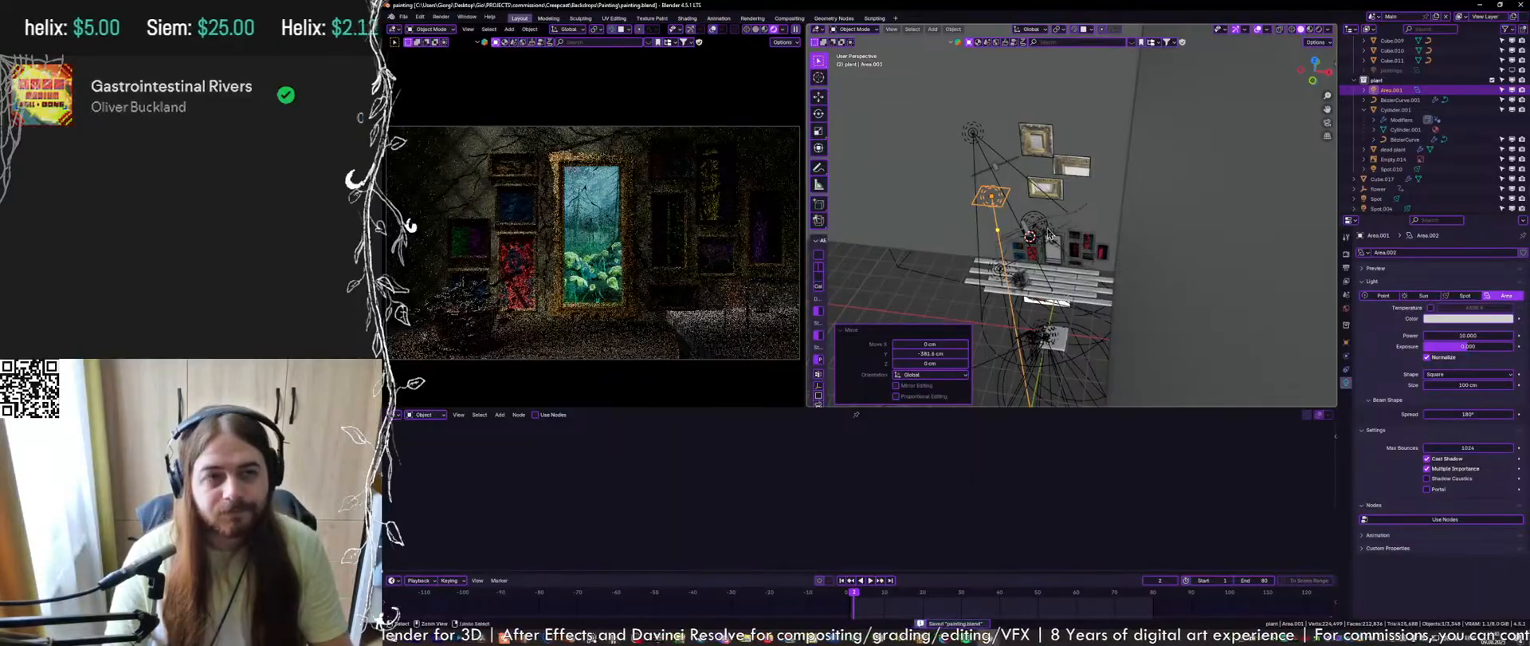
Reposition the area light horizontally in front of the painting wall and raise it along Z
middle_drag(1050, 232, 1067, 228)
key(g)
key(shift+z)
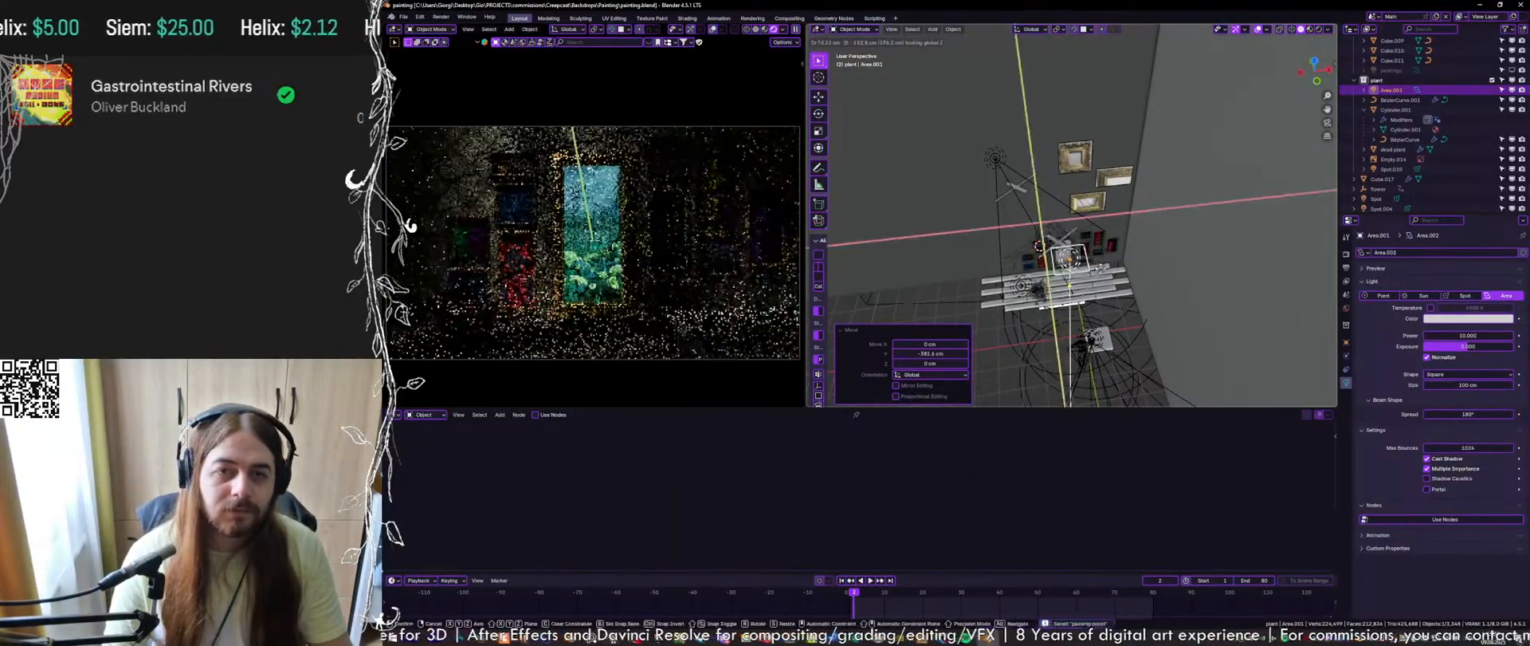
click(1073, 272)
key(g)
key(z)
click(1072, 231)
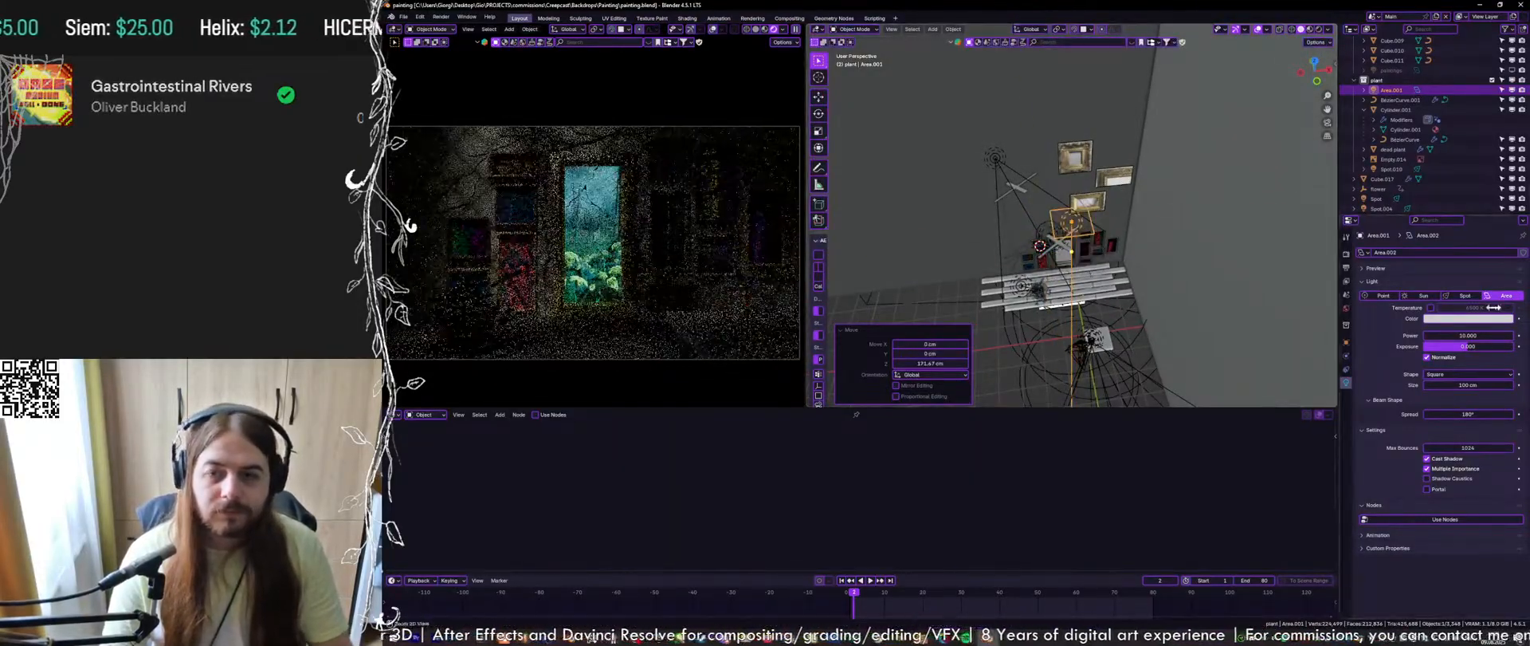
Enlarge the area light to 414 cm, raise its power to about 35.7 and save the file
drag(1457, 383, 1511, 384)
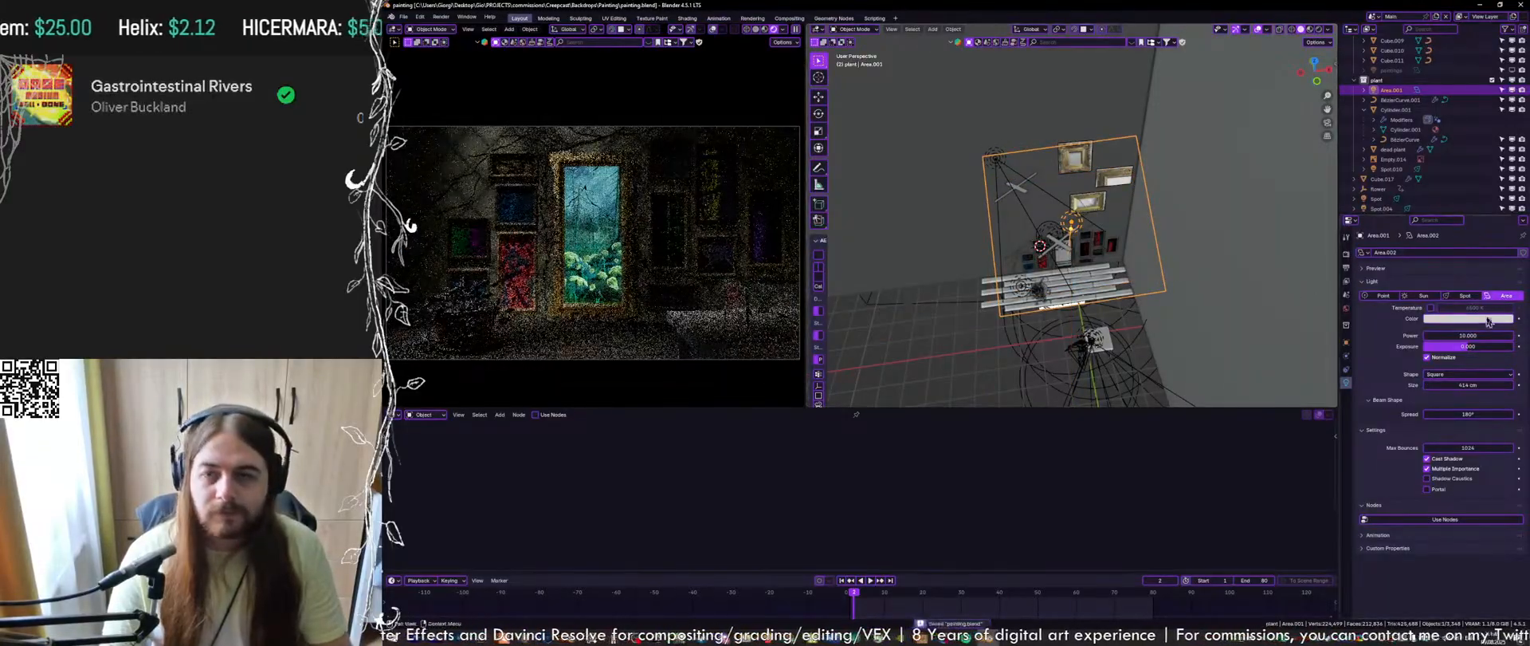
drag(1476, 330, 1499, 330)
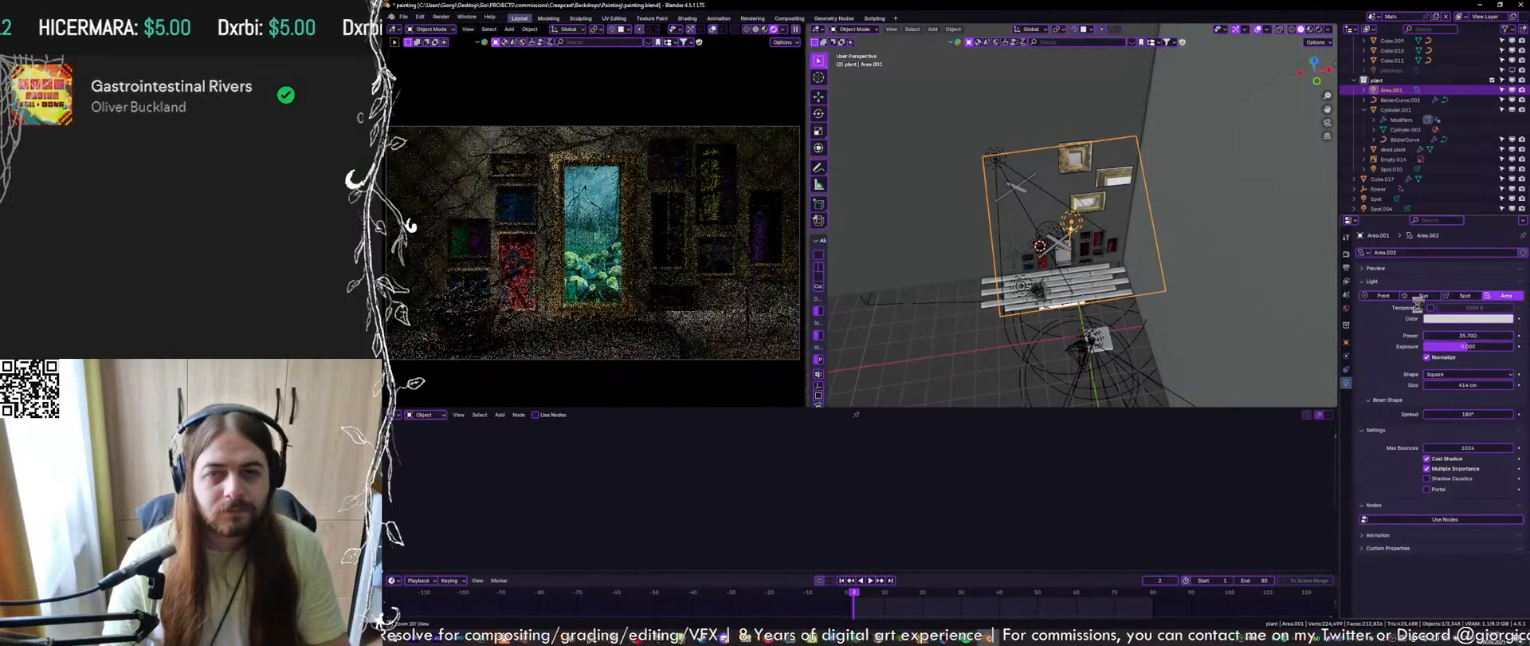
key(ctrl+s)
Try green, light blue, red, yellow and purple for the area light, ending on saturated blue with a higher power
click(1447, 319)
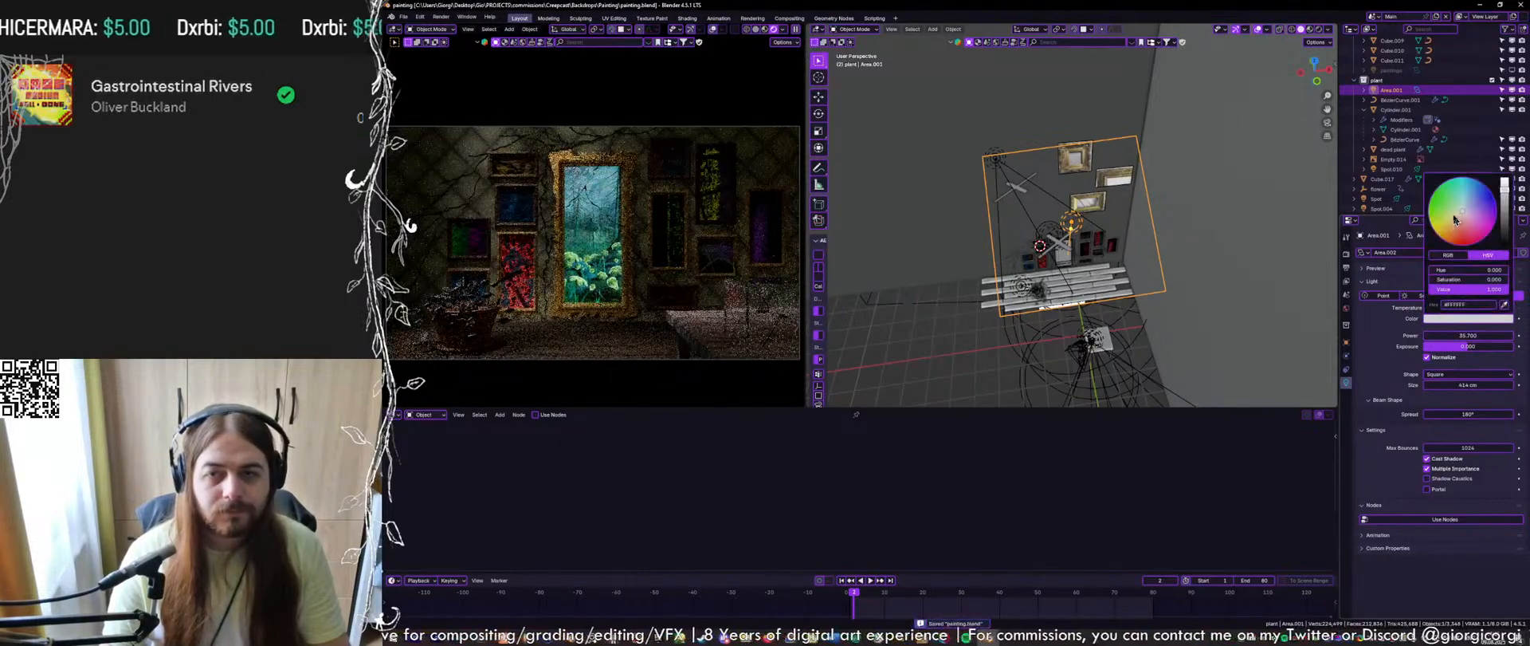
click(1458, 205)
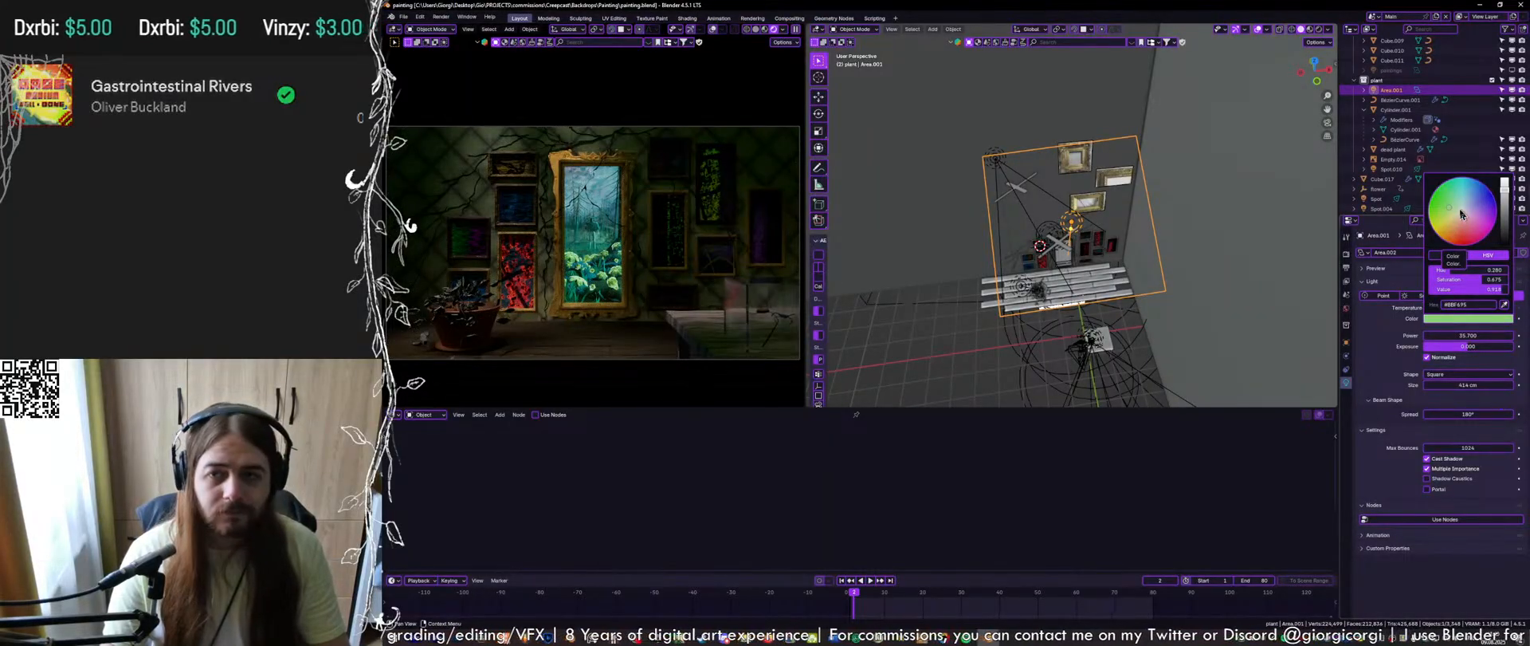
click(1475, 212)
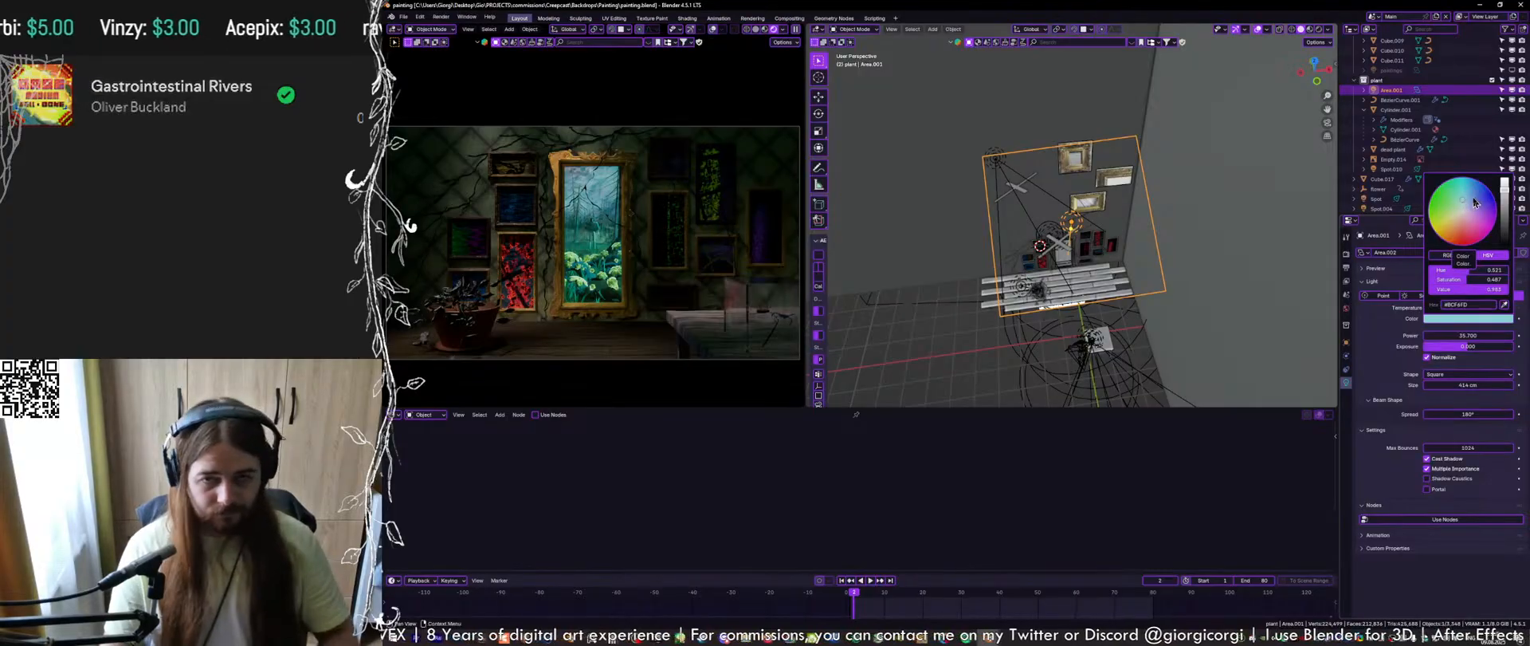
click(1464, 231)
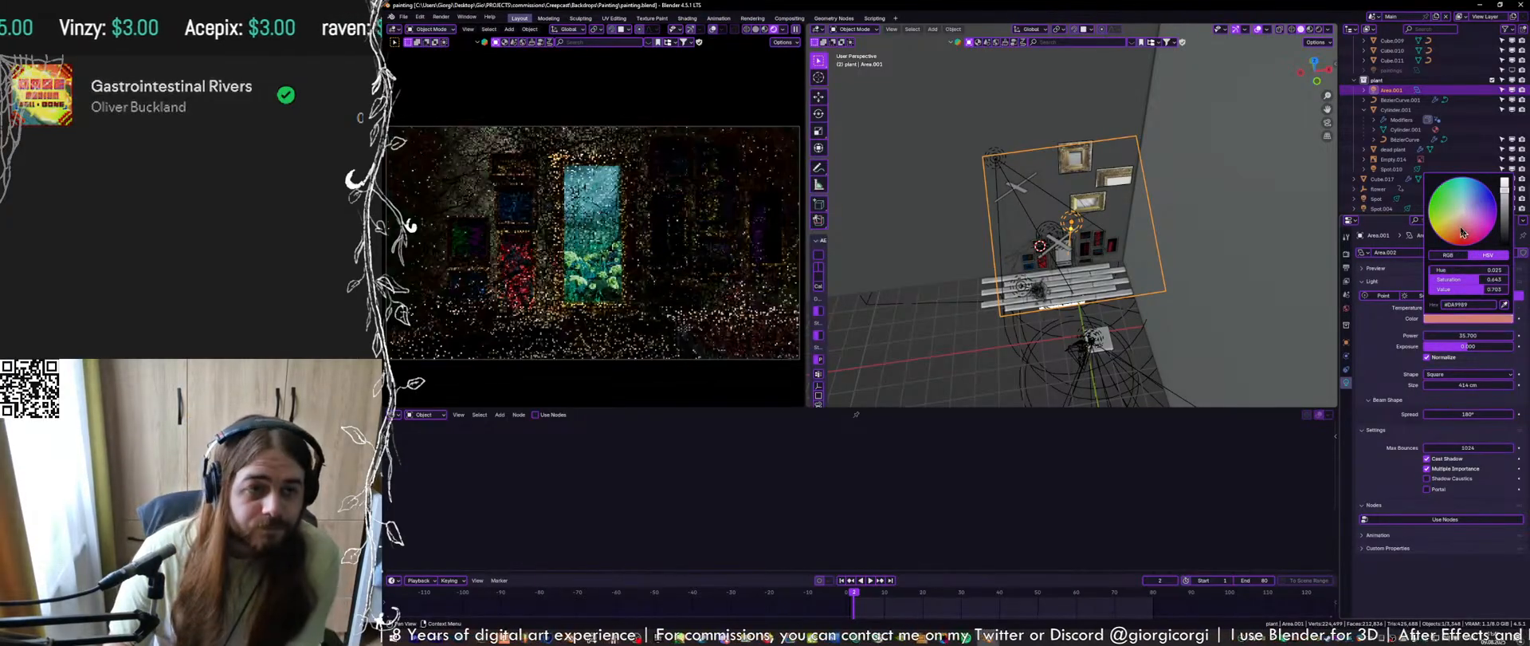
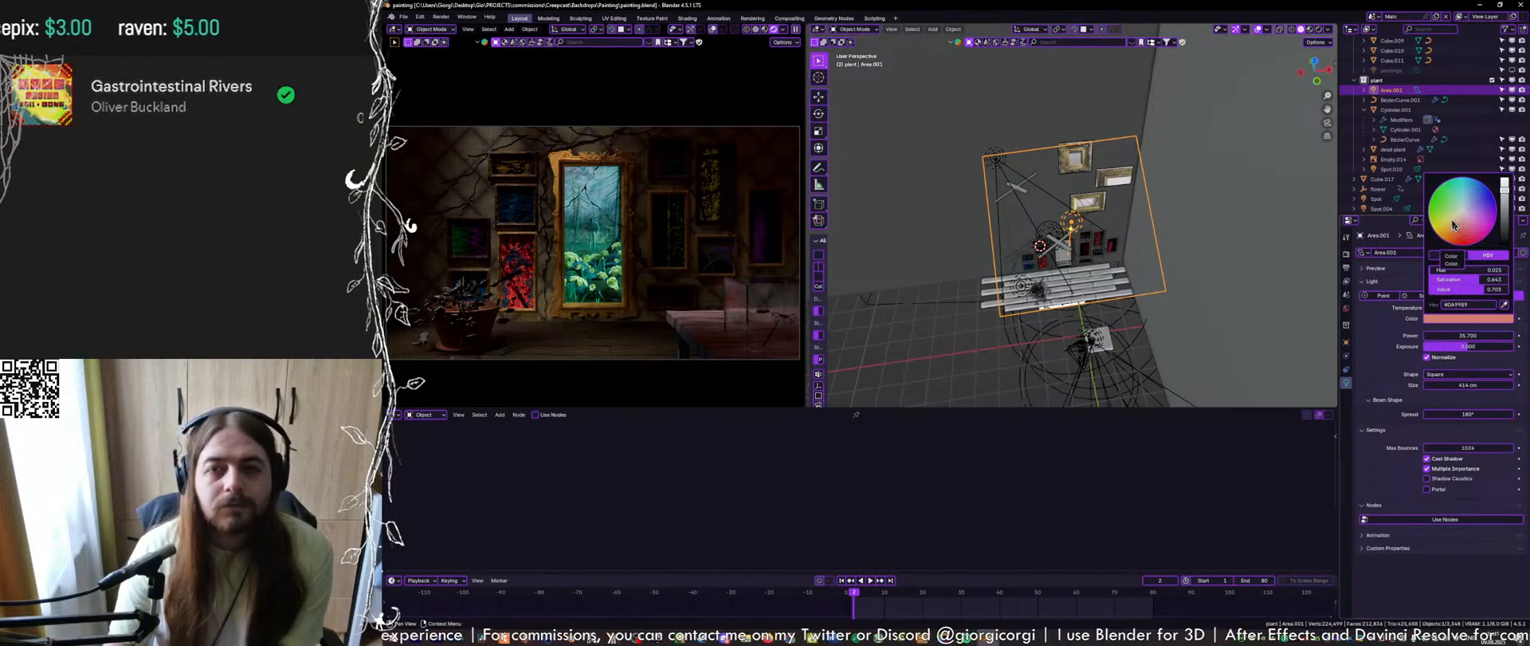
click(1449, 222)
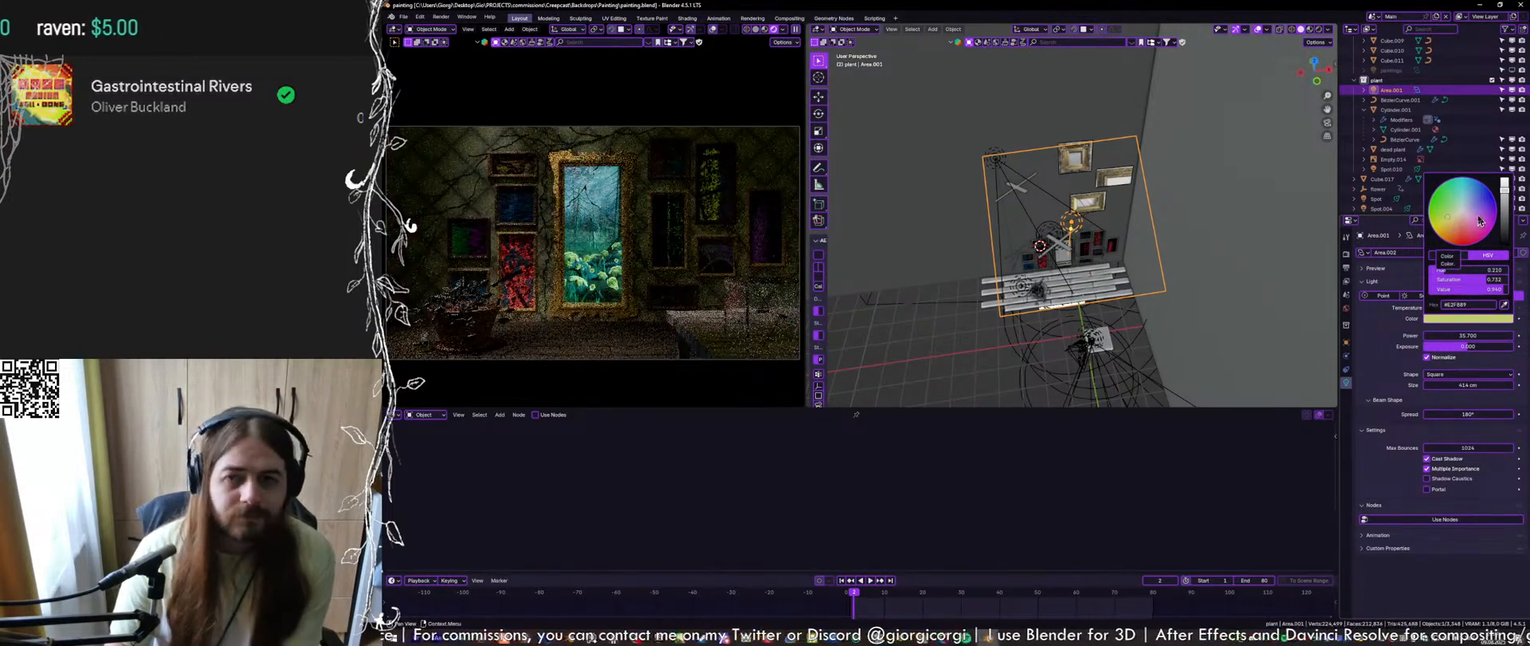
click(1479, 220)
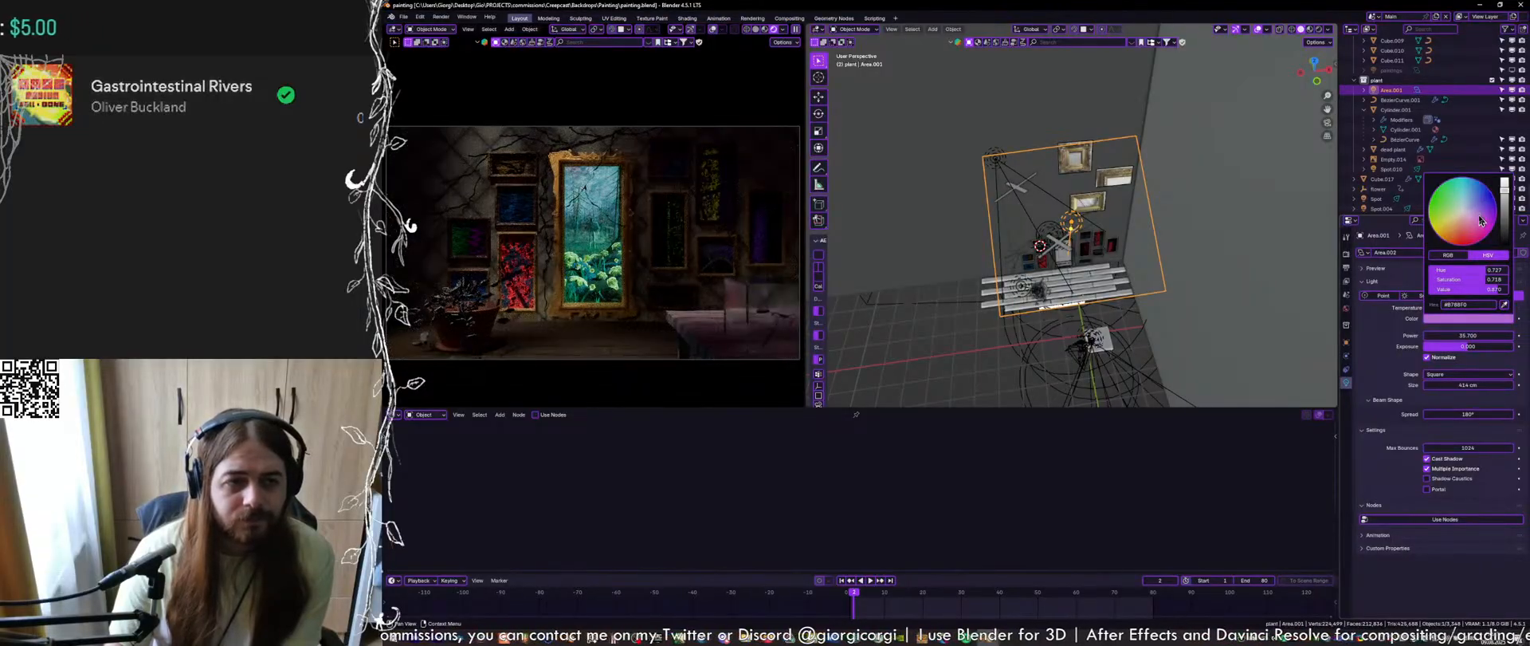
click(1480, 206)
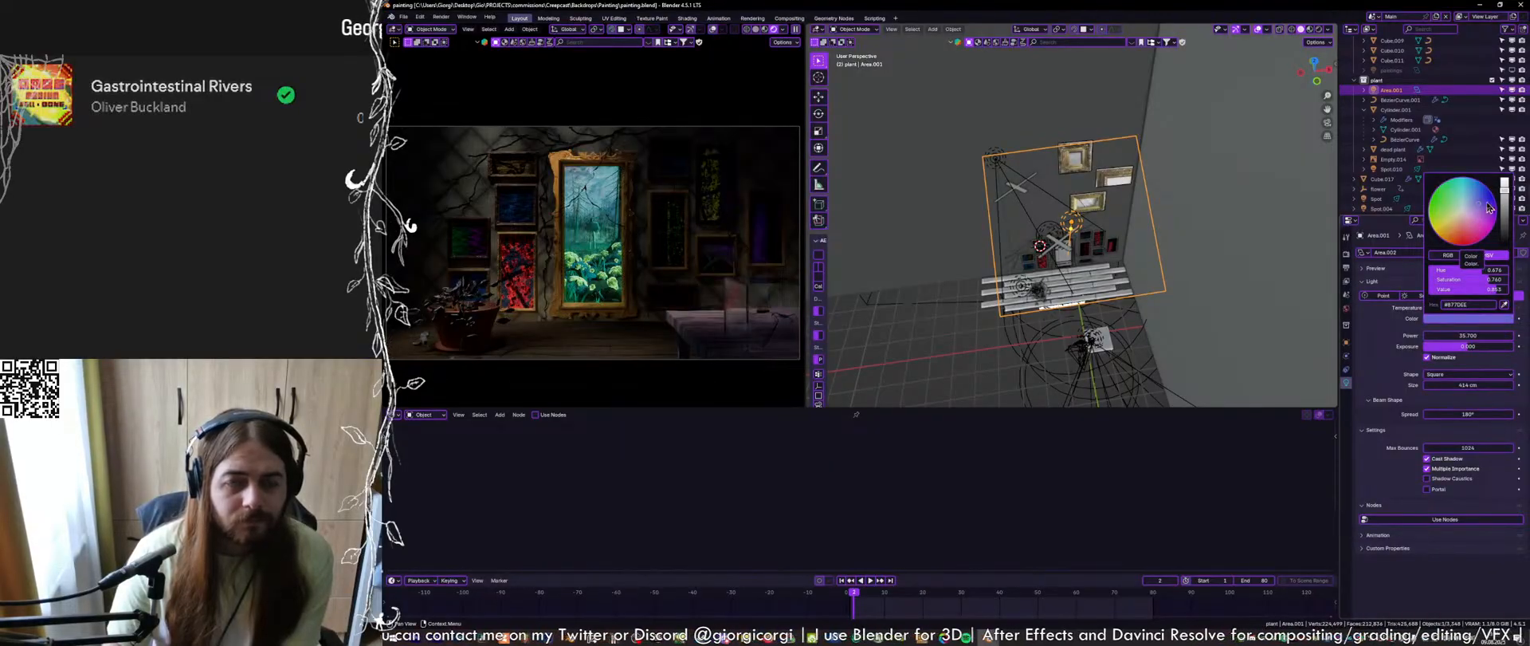
click(1490, 202)
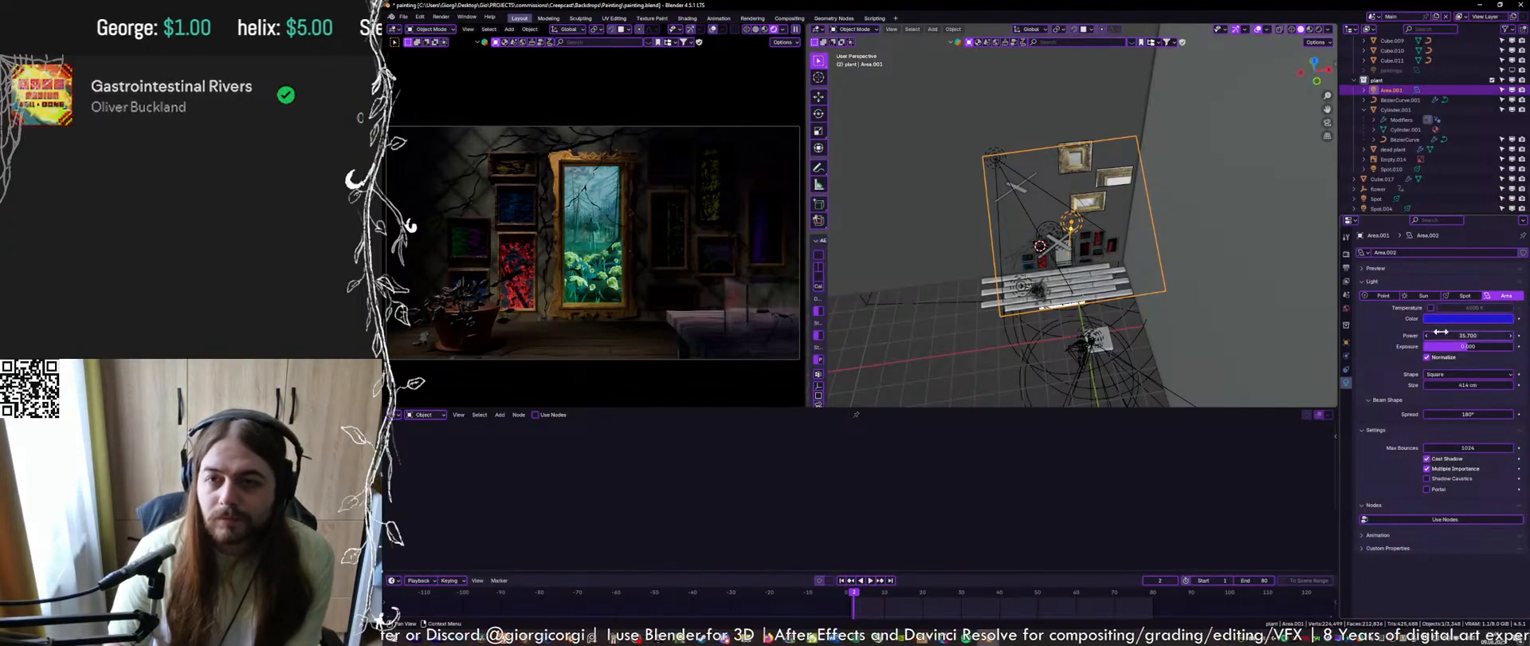
drag(1467, 334, 1469, 334)
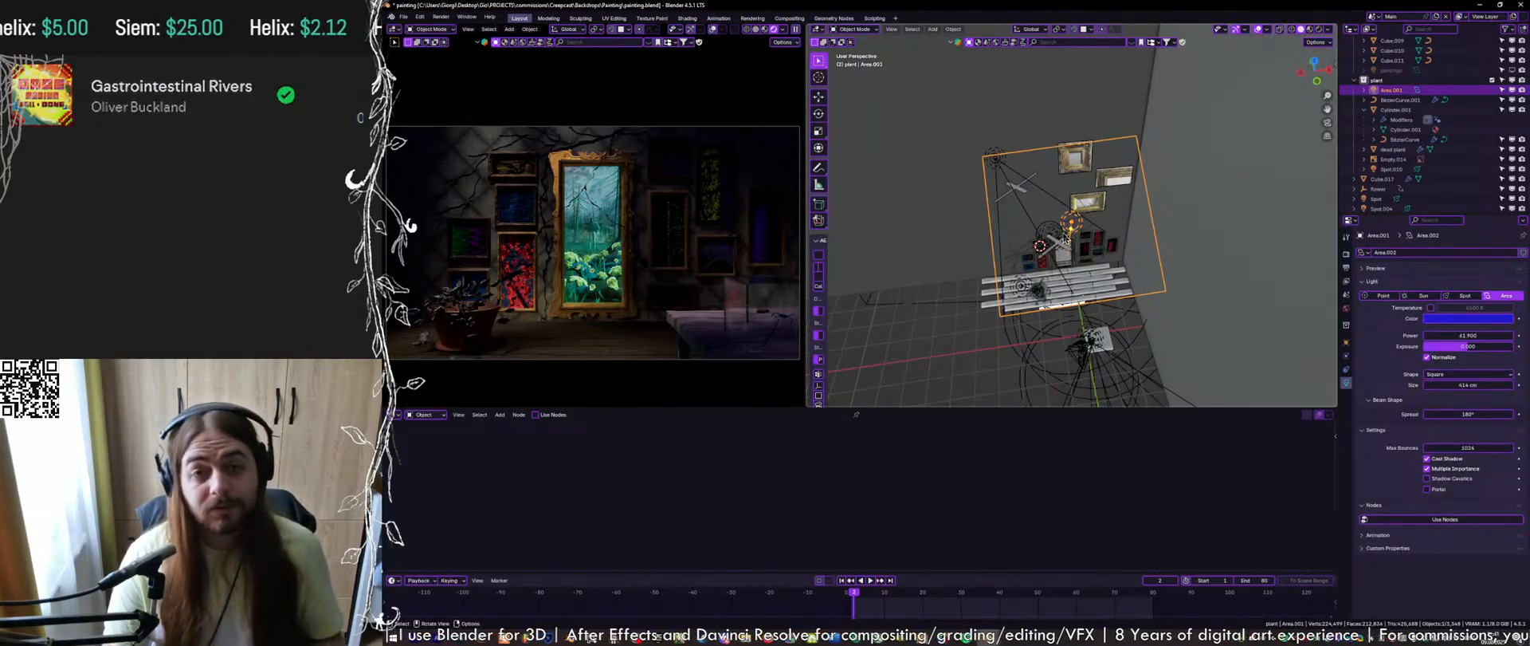
Delete the area light and save the file
key(x)
click(1041, 245)
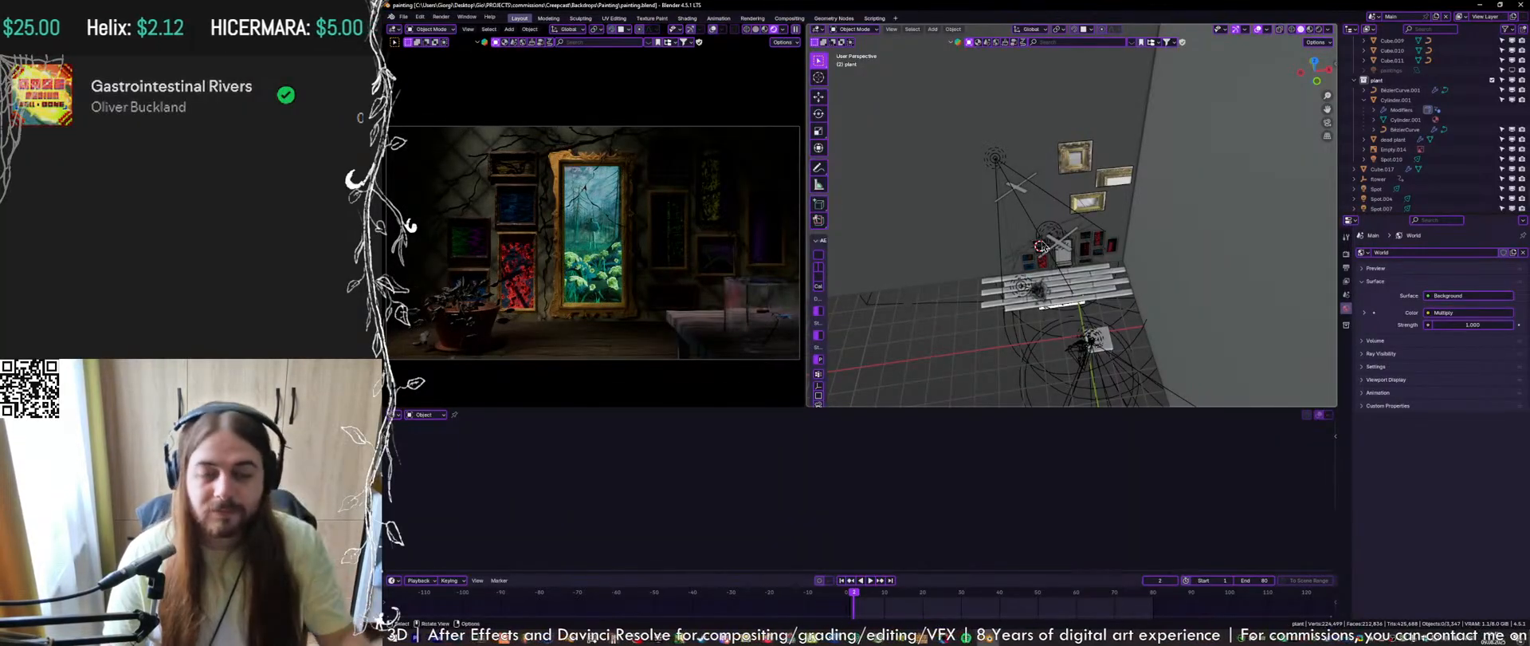
key(ctrl+s)
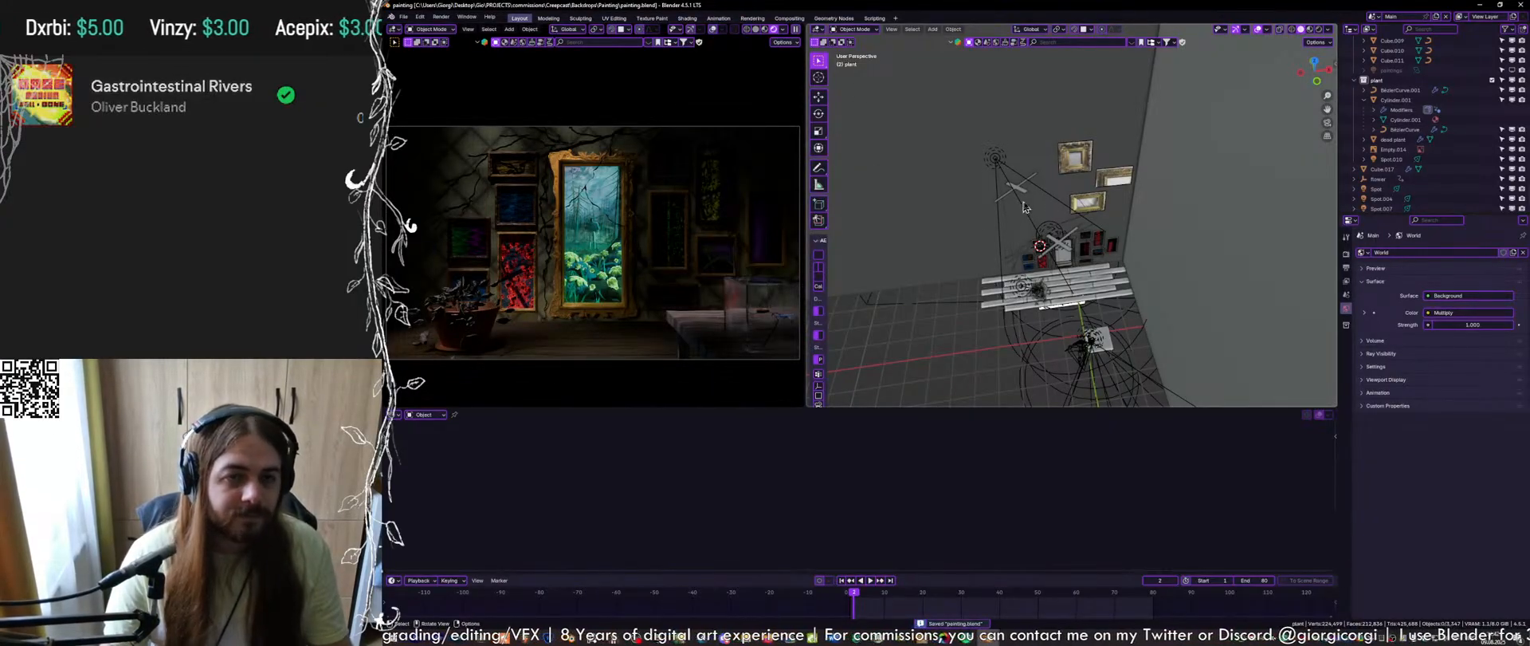
Inspect the colour temperature and tint settings of the high spot light and the spot light near the central frame
shift+middle_drag(1066, 201, 1047, 216)
click(978, 177)
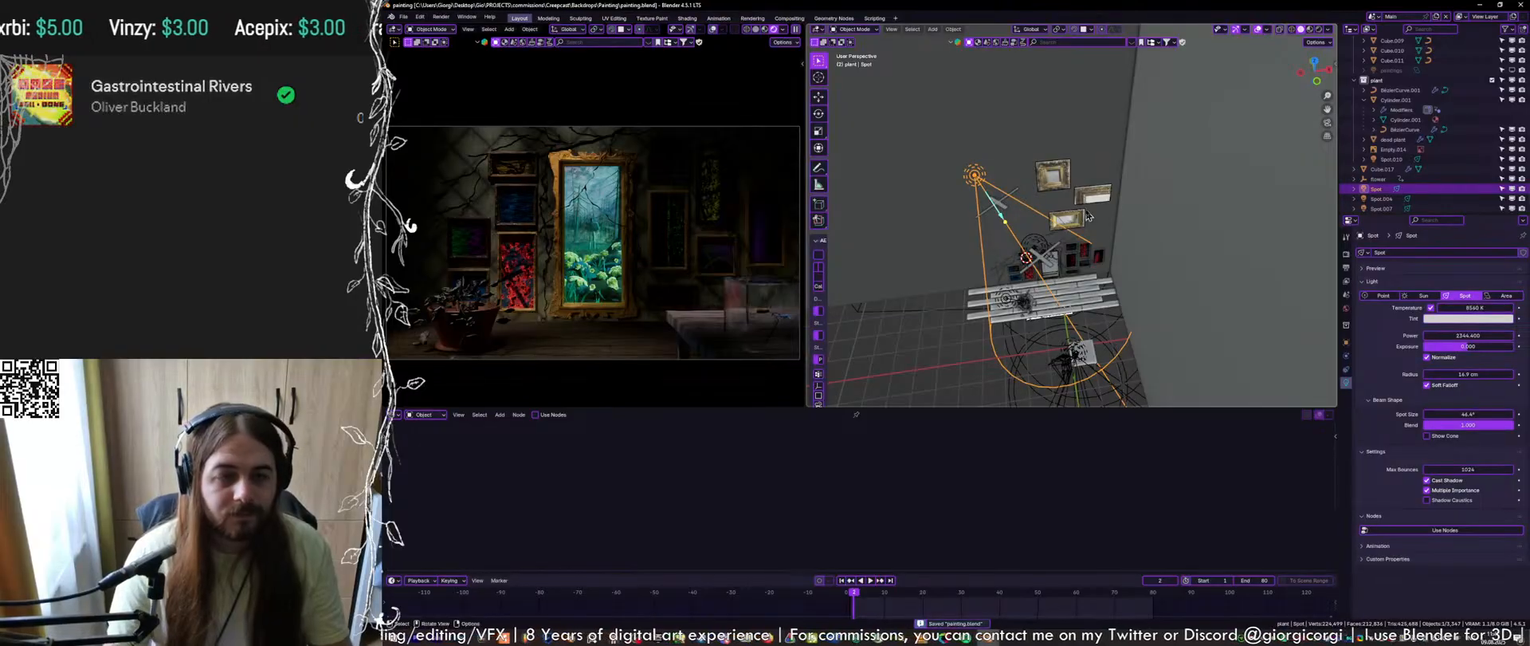
click(1481, 323)
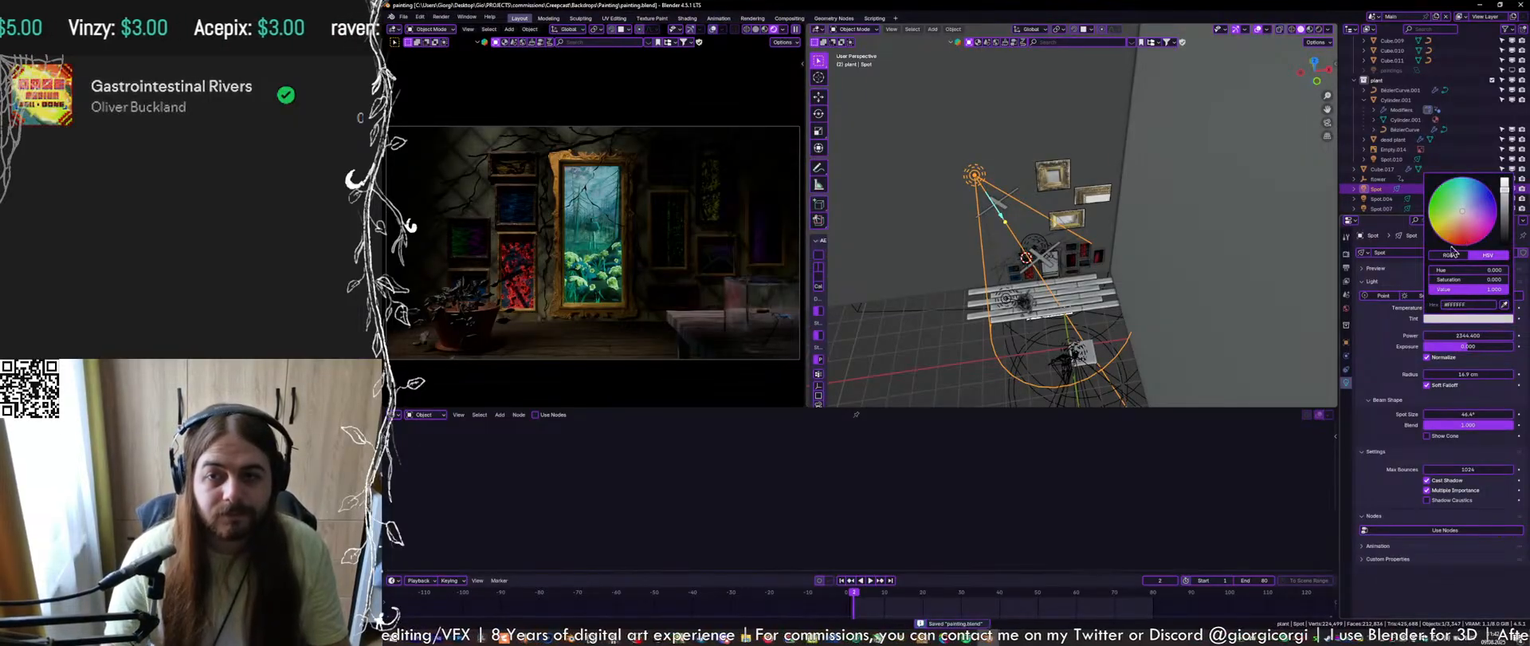
click(1030, 249)
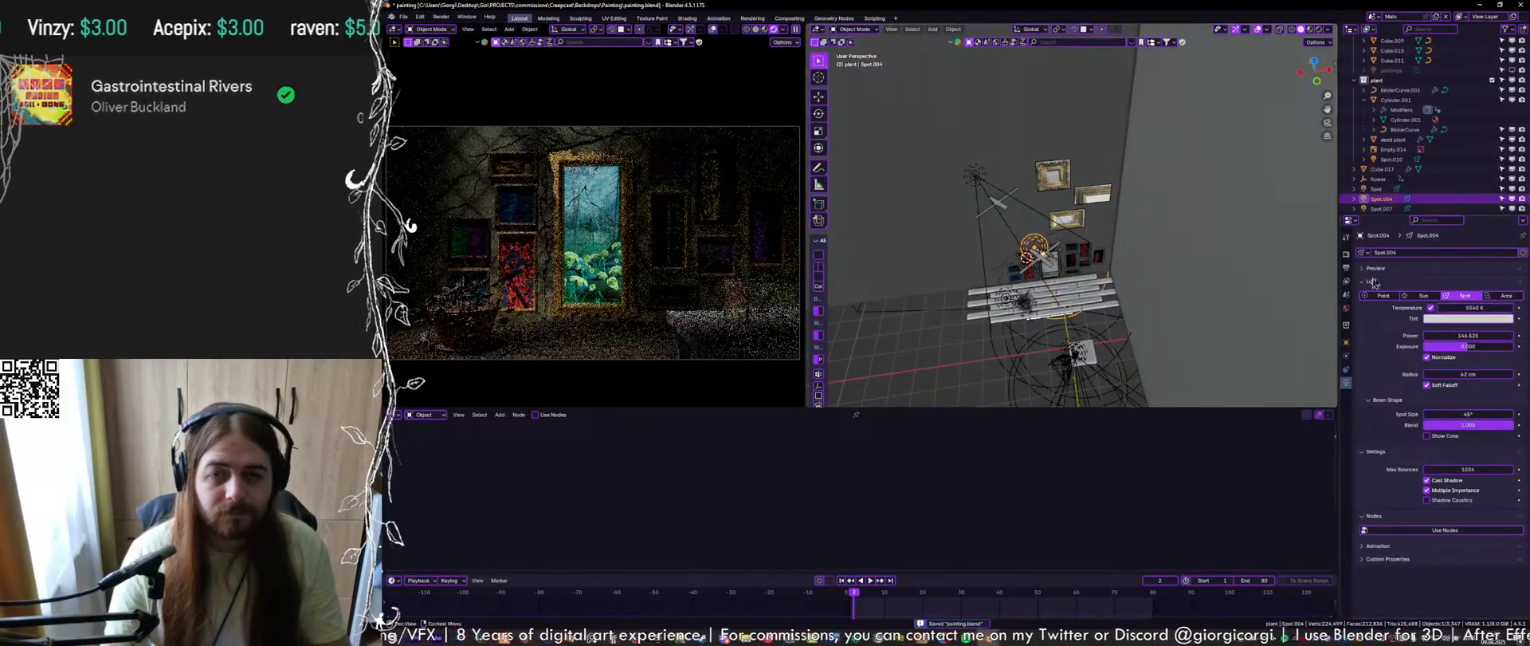
click(975, 176)
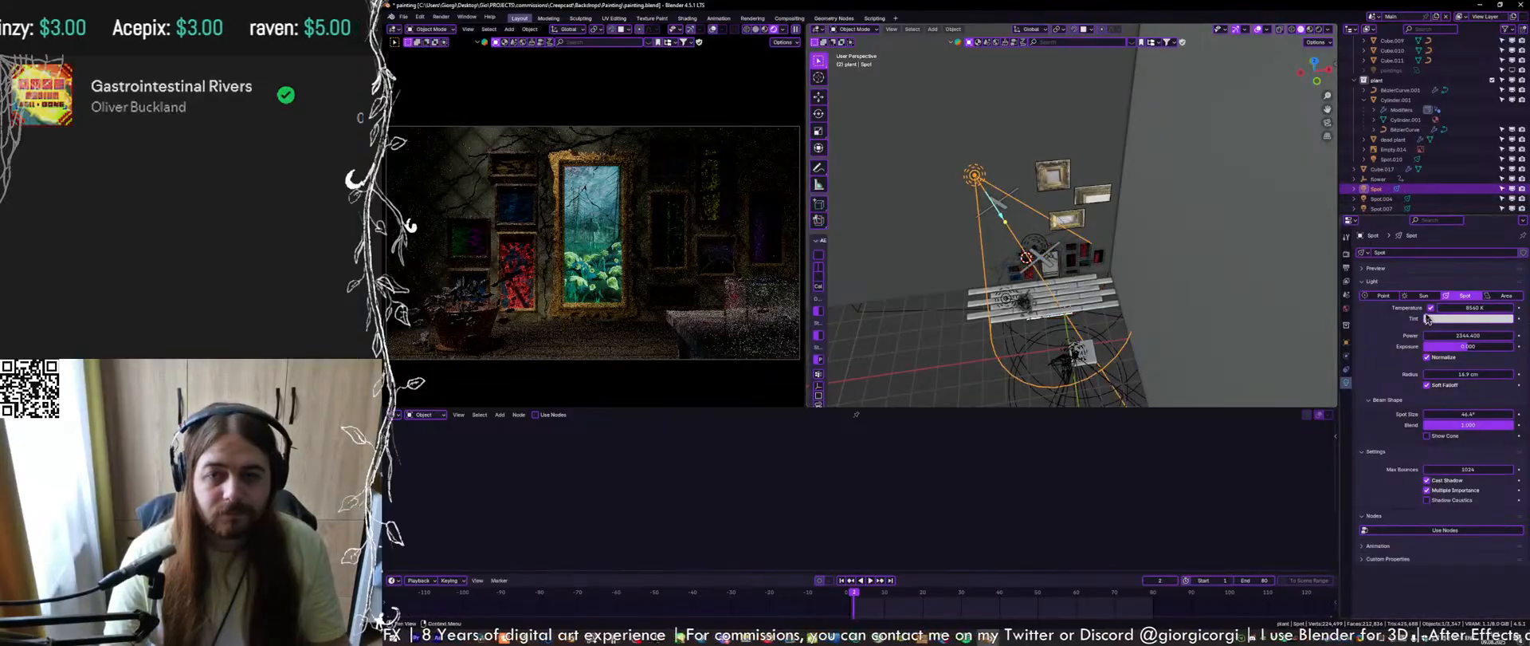
Enable colour temperature on the spot light beside the potted plant, lower it to about 5540 K and save the file
click(1007, 300)
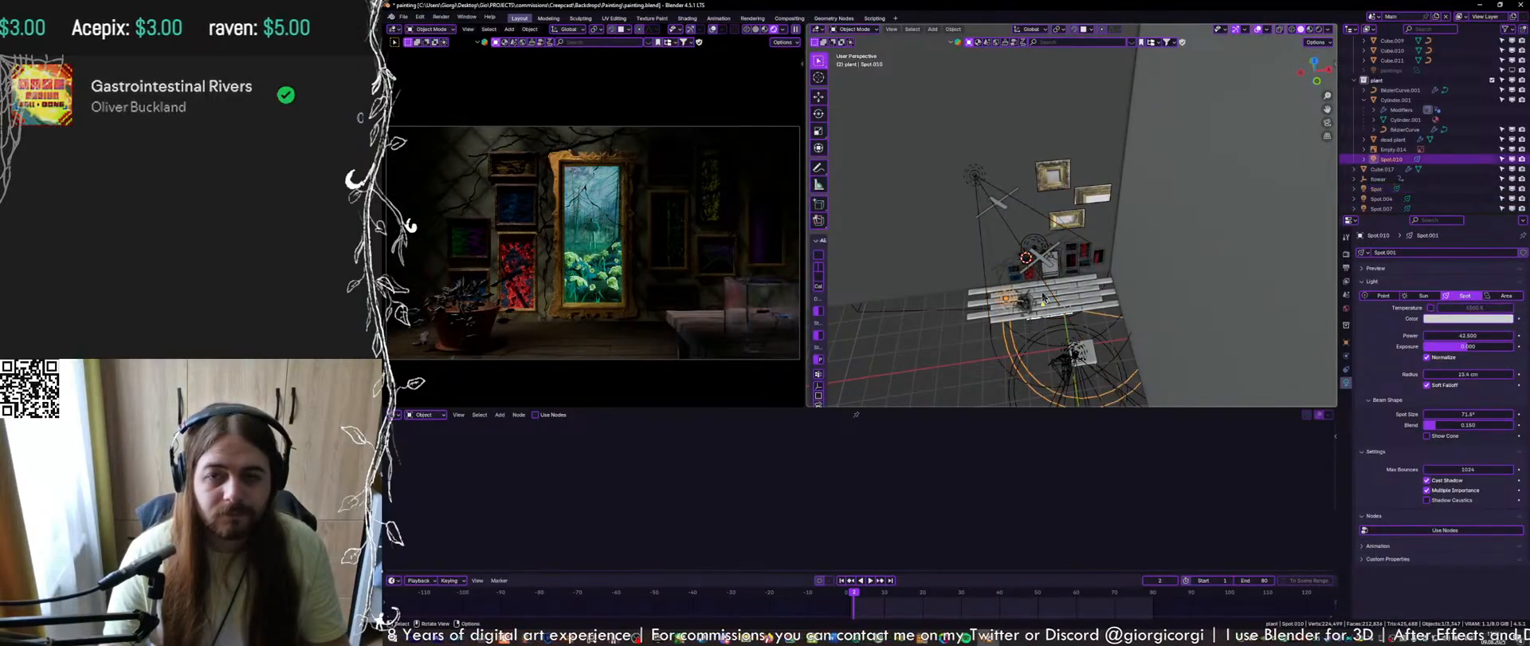
mouse_move(1007, 300)
middle_down()
mouse_move(1011, 239)
mouse_move(1056, 271)
middle_up()
scroll(1060, 273, up, 4)
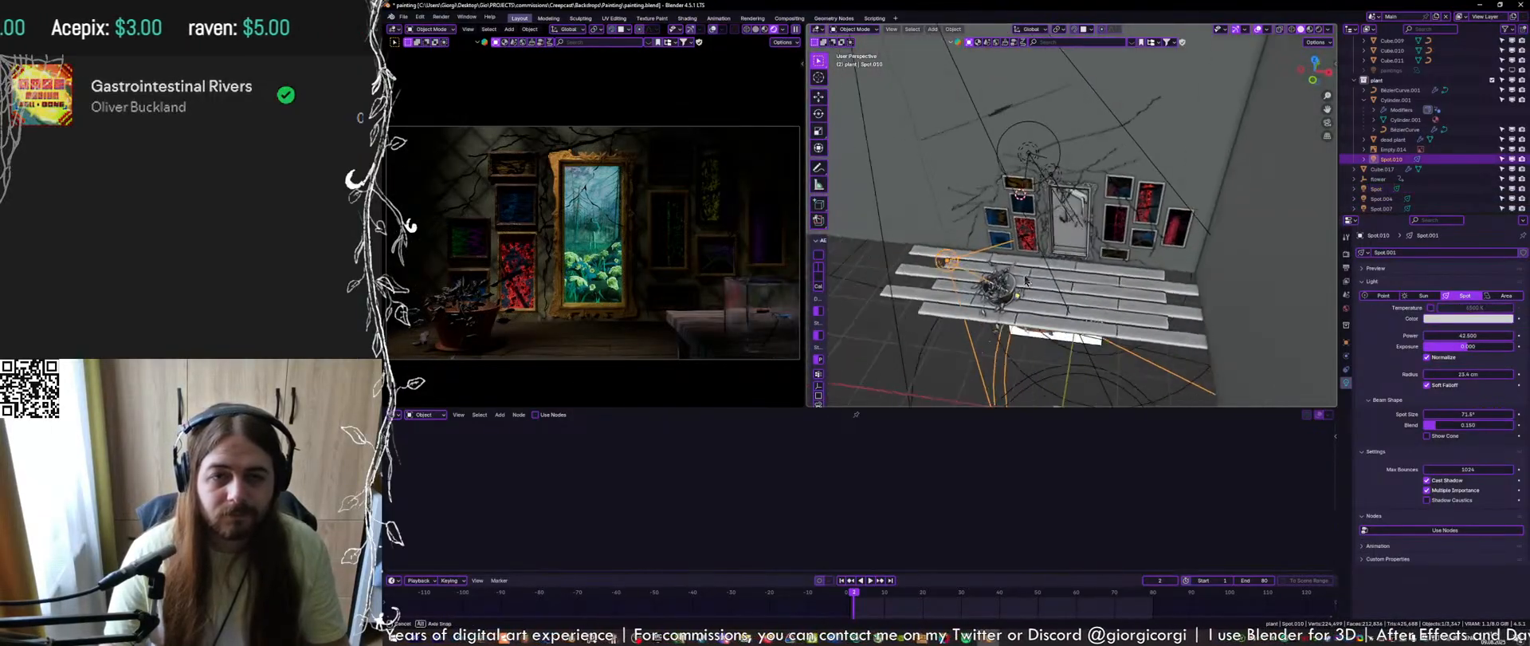
click(1431, 308)
drag(1475, 308, 1447, 308)
key(ctrl+s)
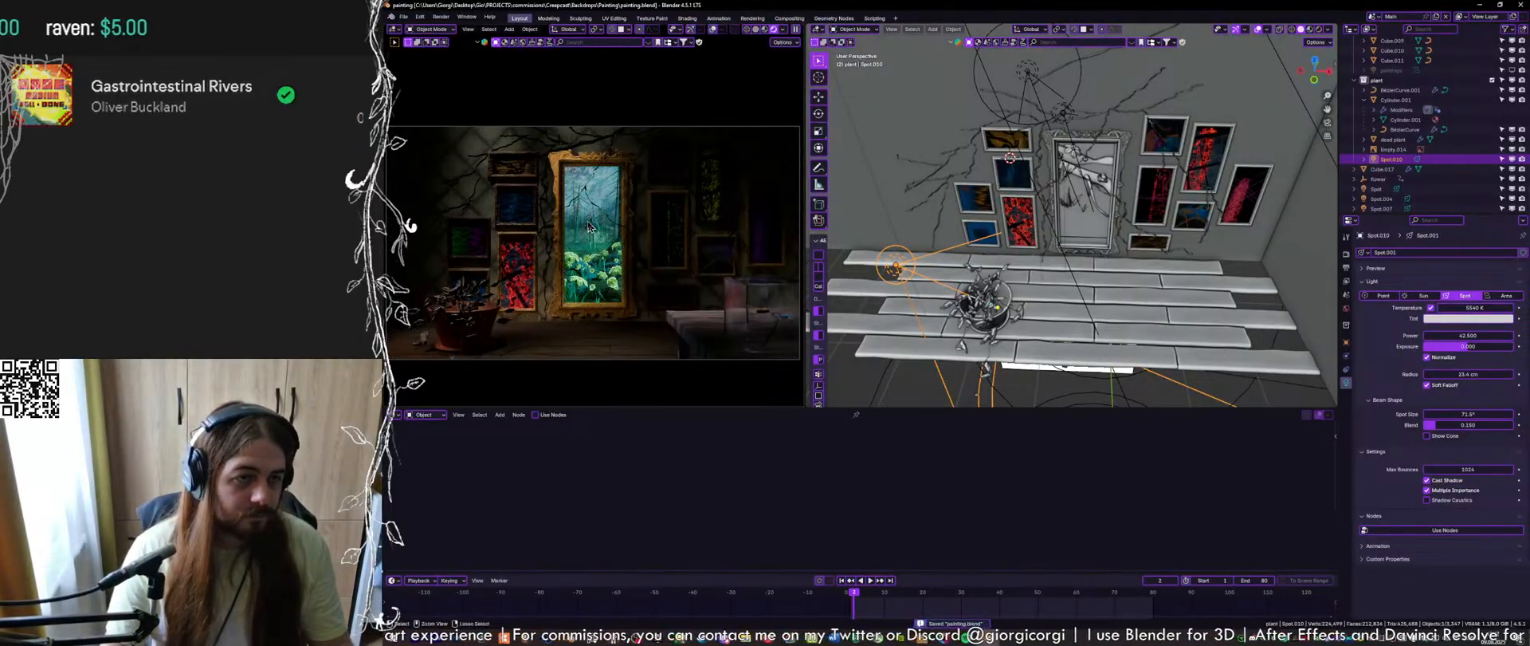
Check the rendered vines around the central frame up close, select the branching vine curve and save the file
scroll(576, 231, up, 4)
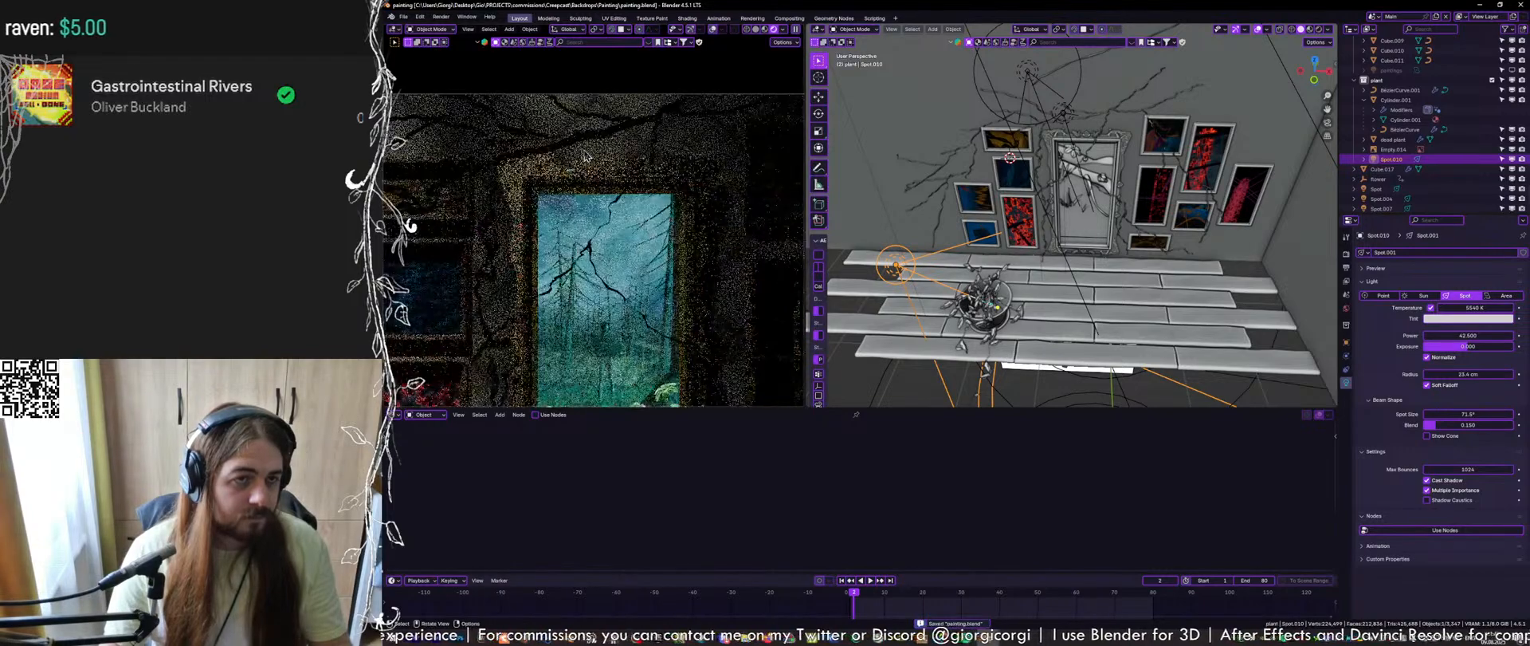
scroll(601, 238, up, 2)
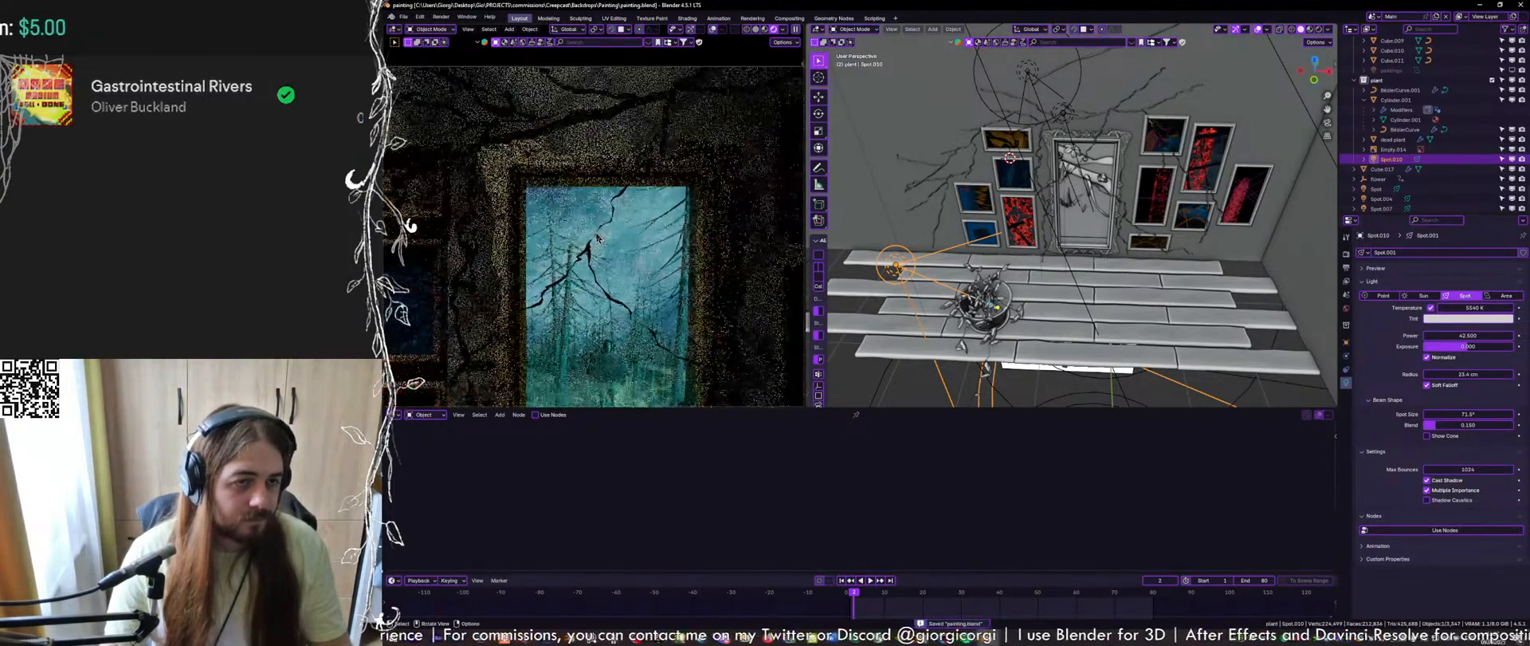
click(1040, 196)
scroll(1032, 232, up, 4)
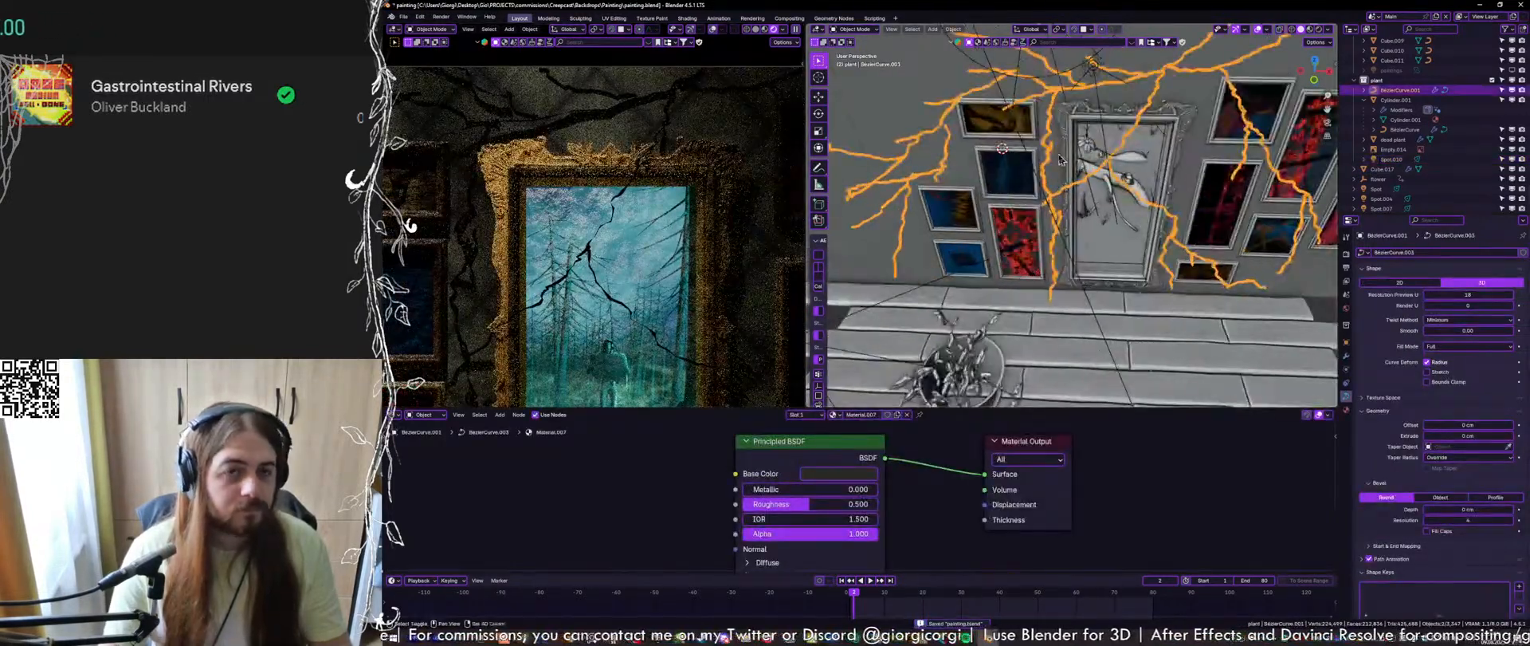
key(ctrl+s)
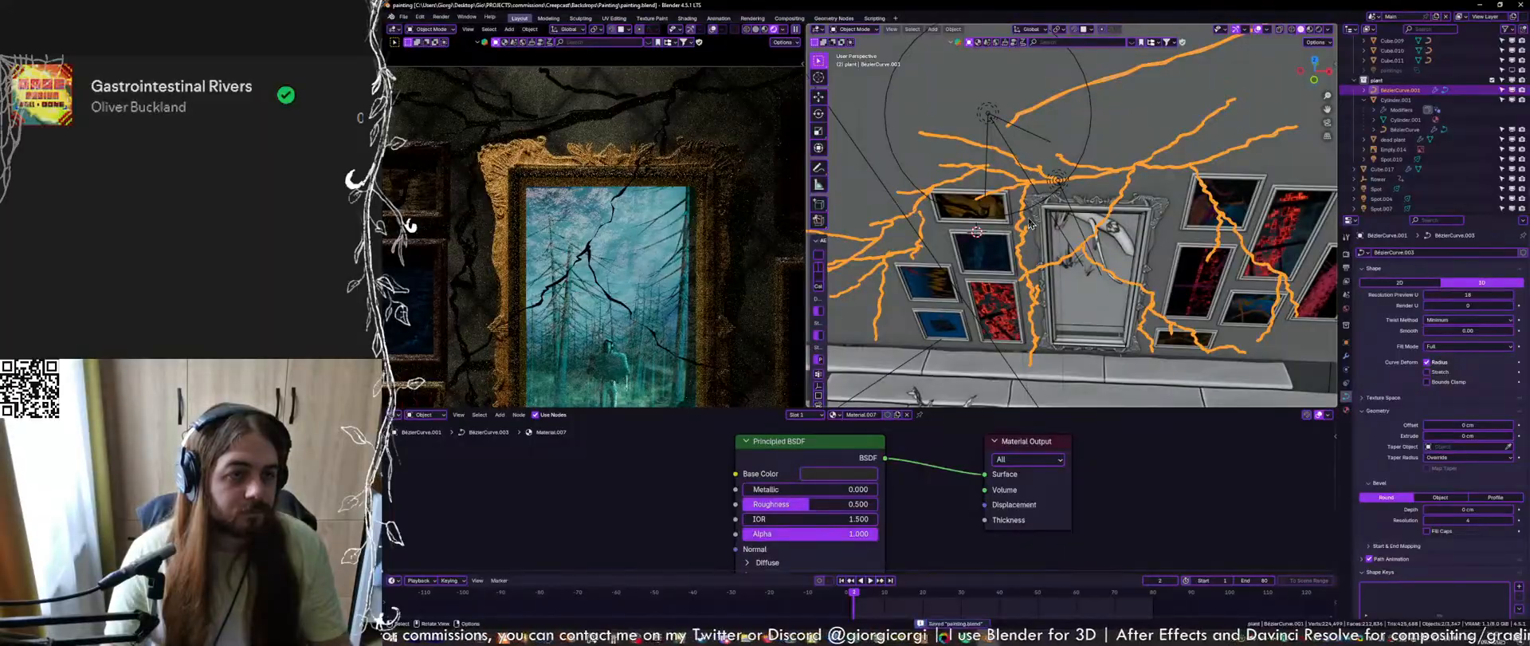
Lighten the base color of the vine curve's Principled BSDF material to a light tan
key(ctrl+v)
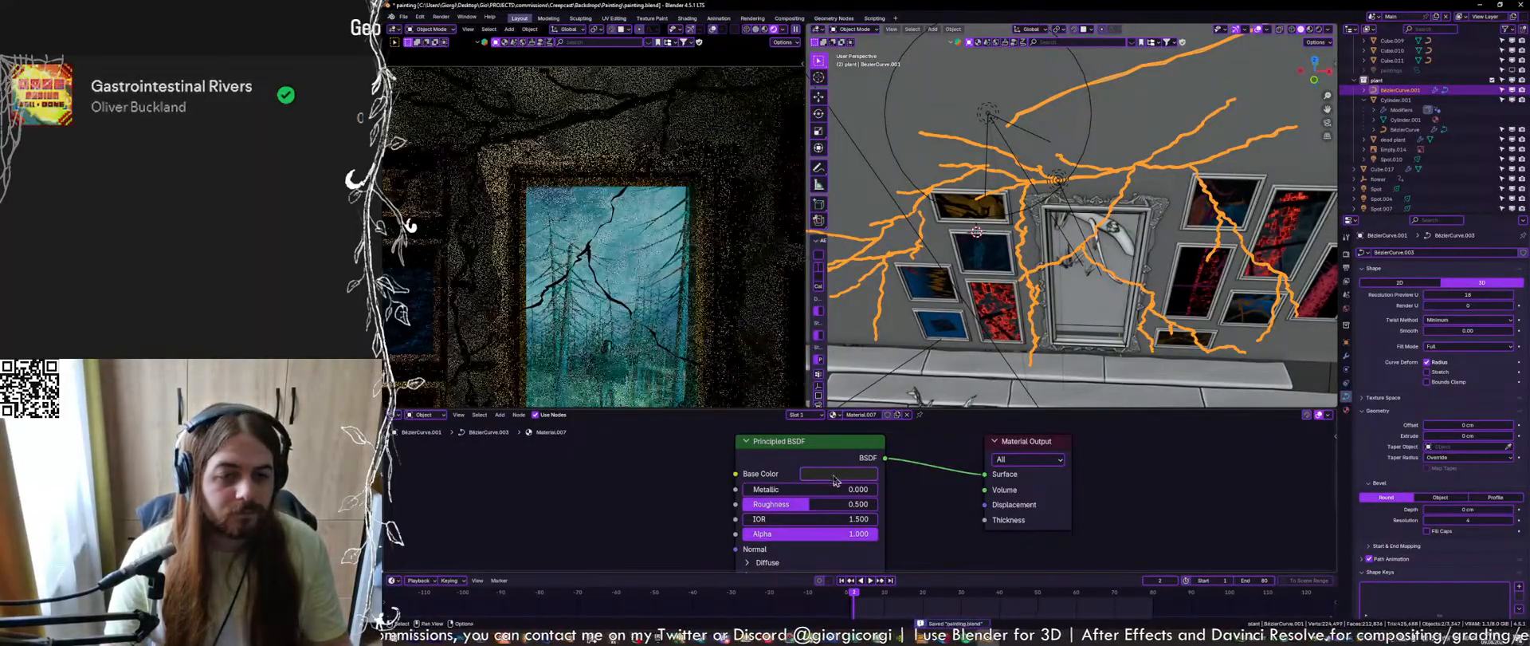
click(835, 476)
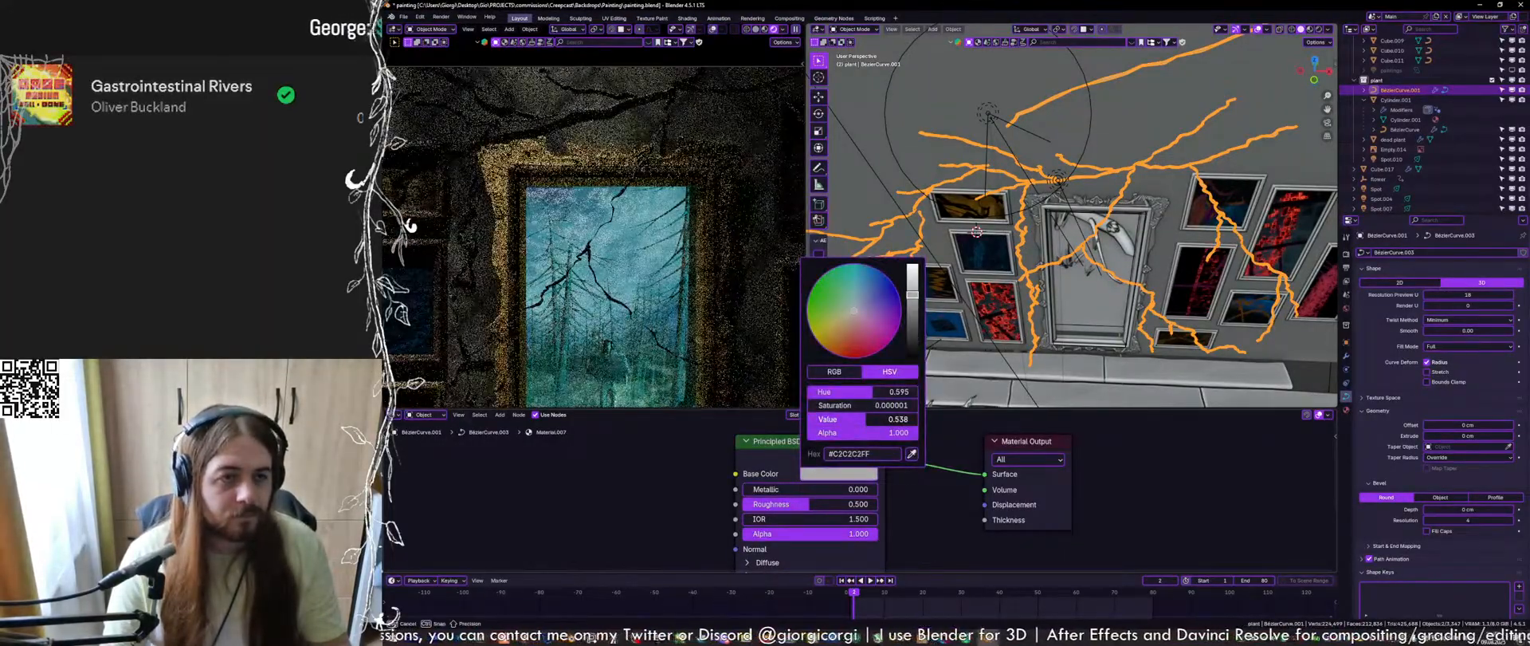
click(837, 475)
drag(843, 407, 804, 392)
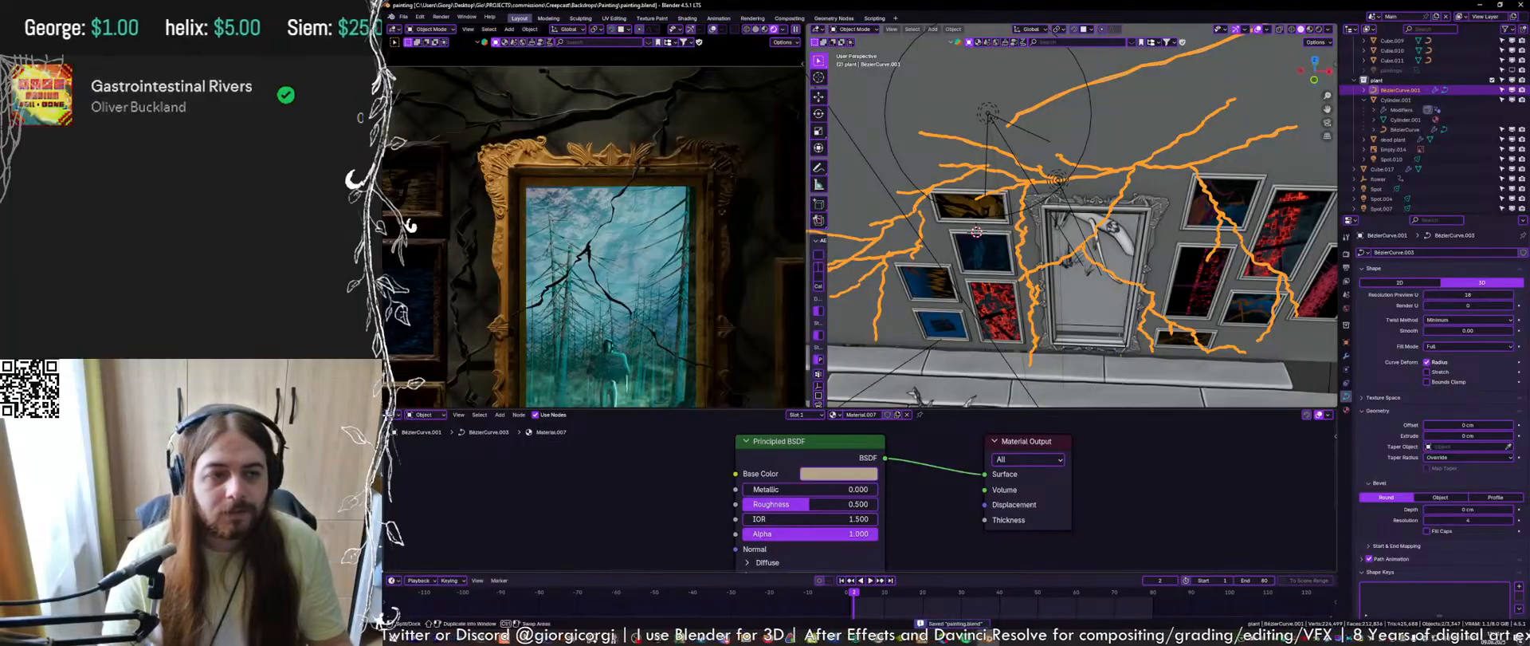
Split the shader editor area into two side-by-side editors and make one of them a Geometry Node Editor
click(392, 415)
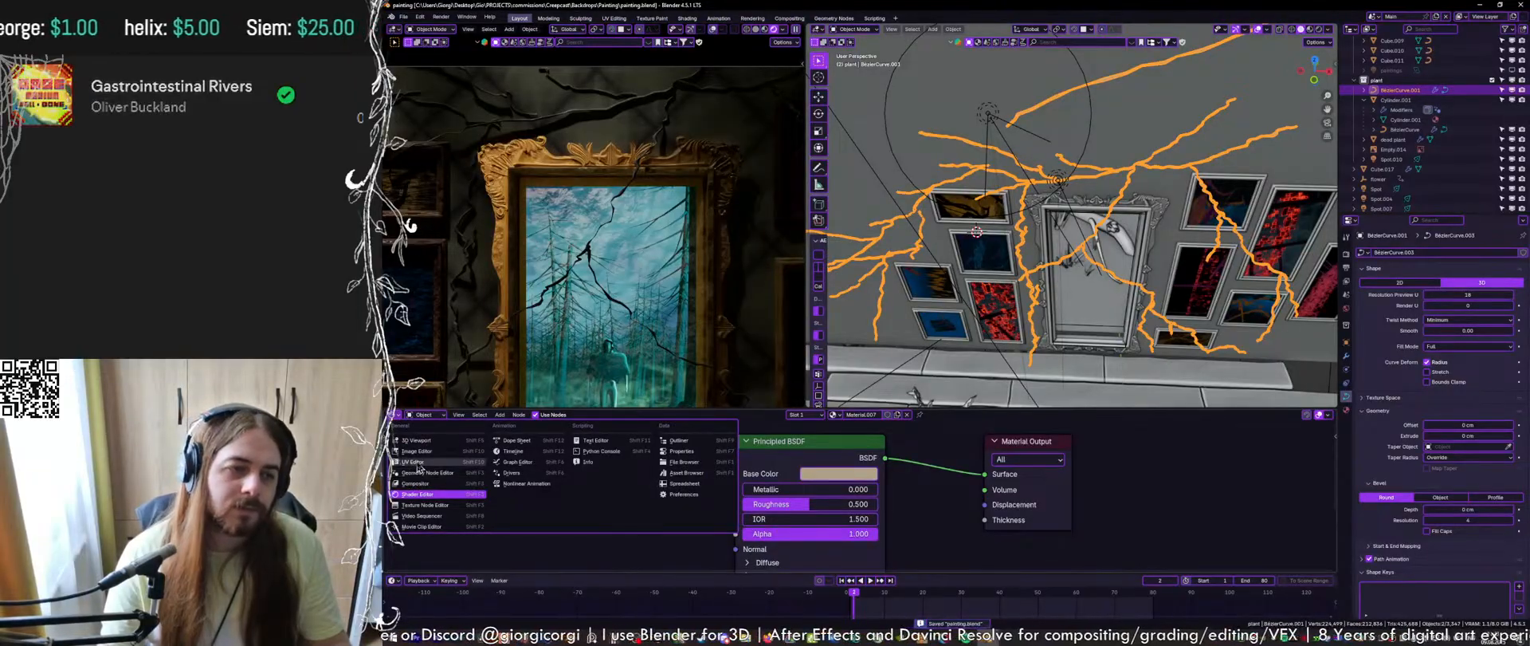
drag(392, 414, 802, 428)
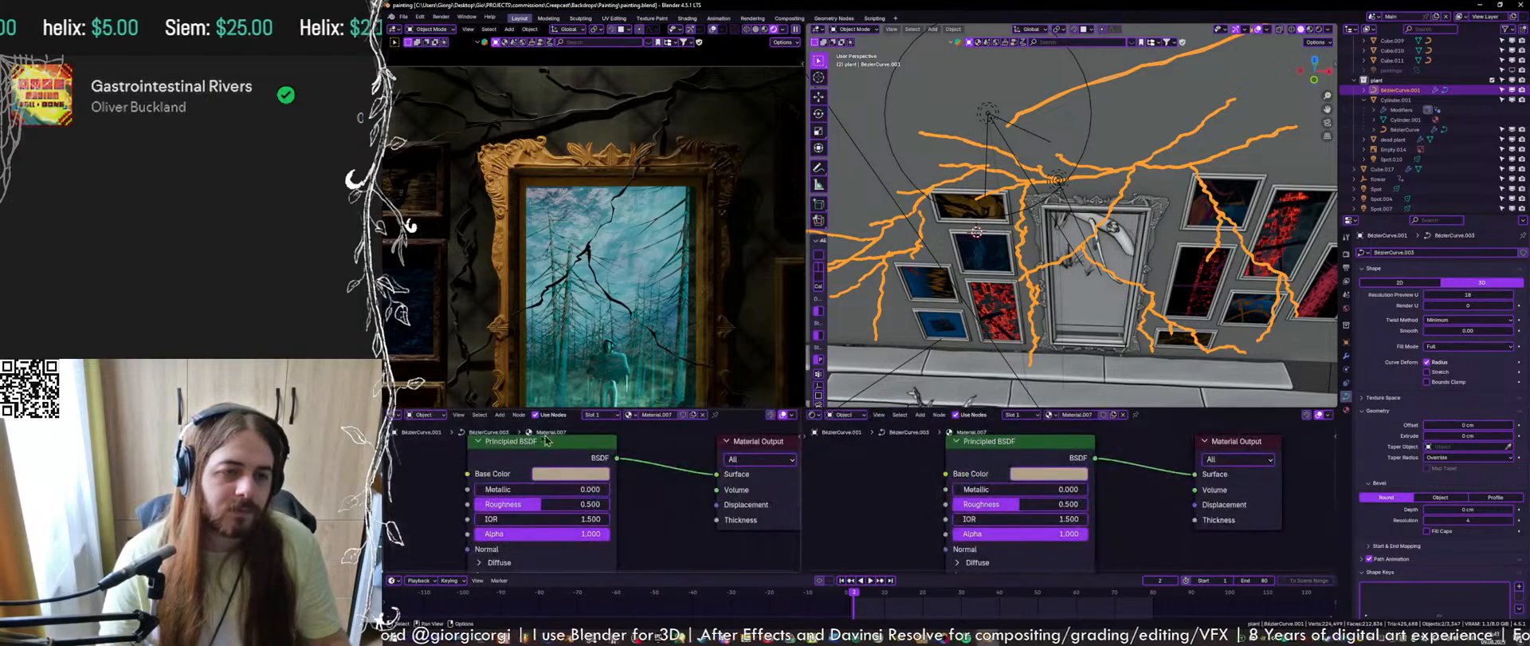
click(394, 415)
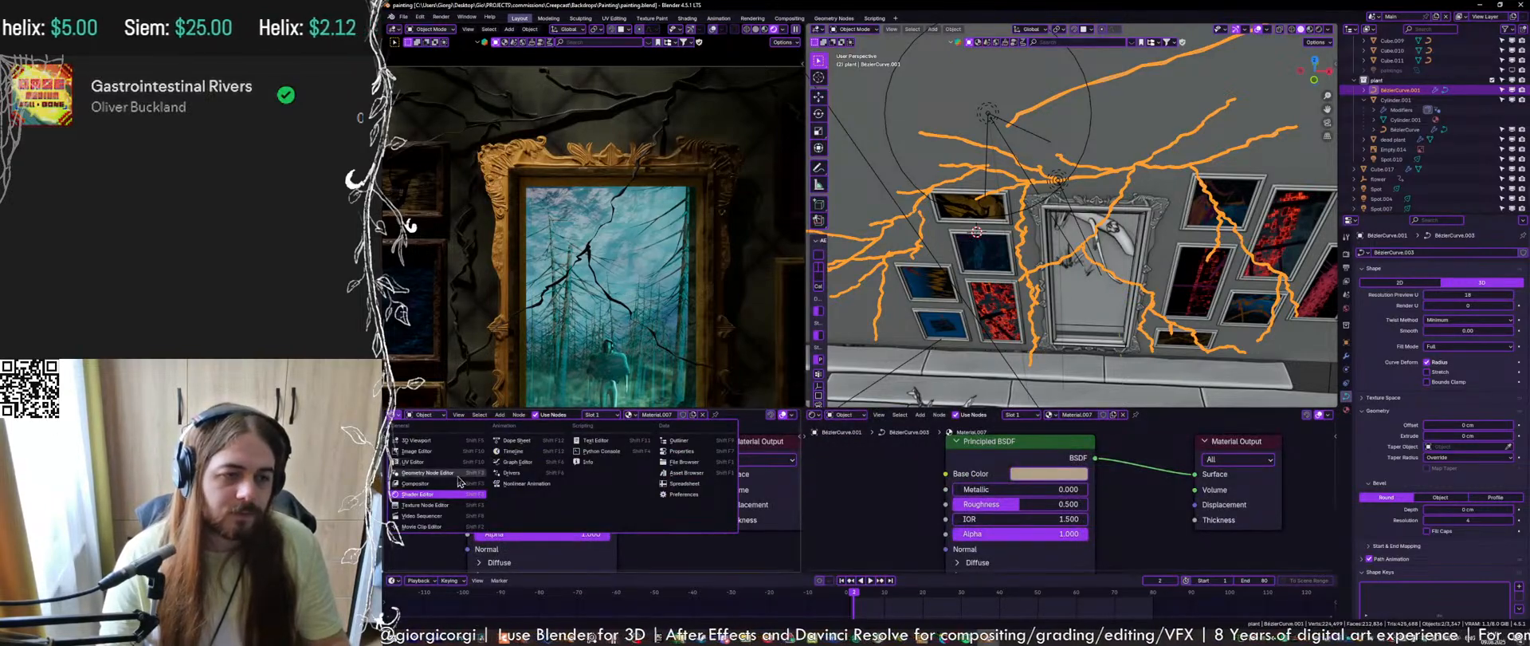
click(478, 473)
Set the radius of the vines' profile curve circle to 0.8 cm in the geometry nodes
middle_drag(536, 503, 641, 493)
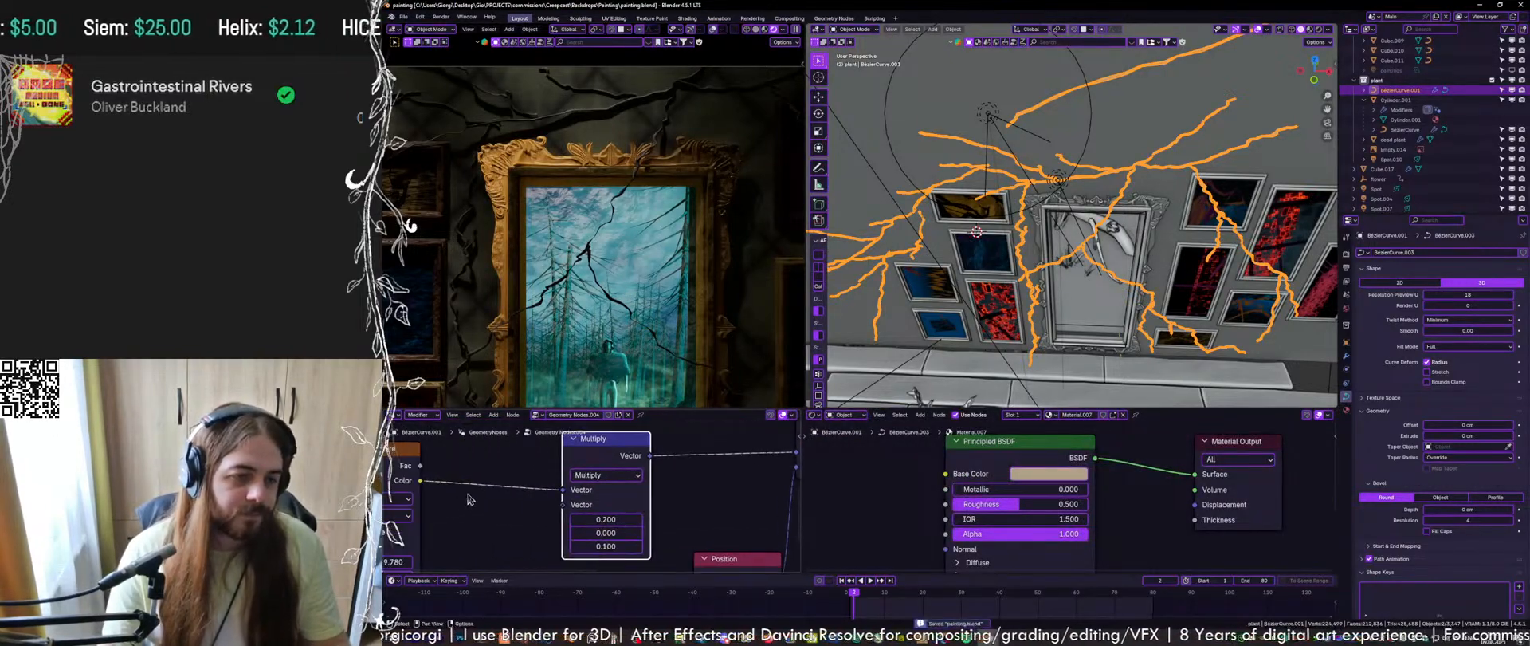
middle_drag(468, 494, 580, 507)
scroll(586, 502, down, 4)
key(ctrl+s)
middle_drag(620, 450, 573, 511)
scroll(572, 511, up, 2)
scroll(571, 511, up, 2)
click(569, 510)
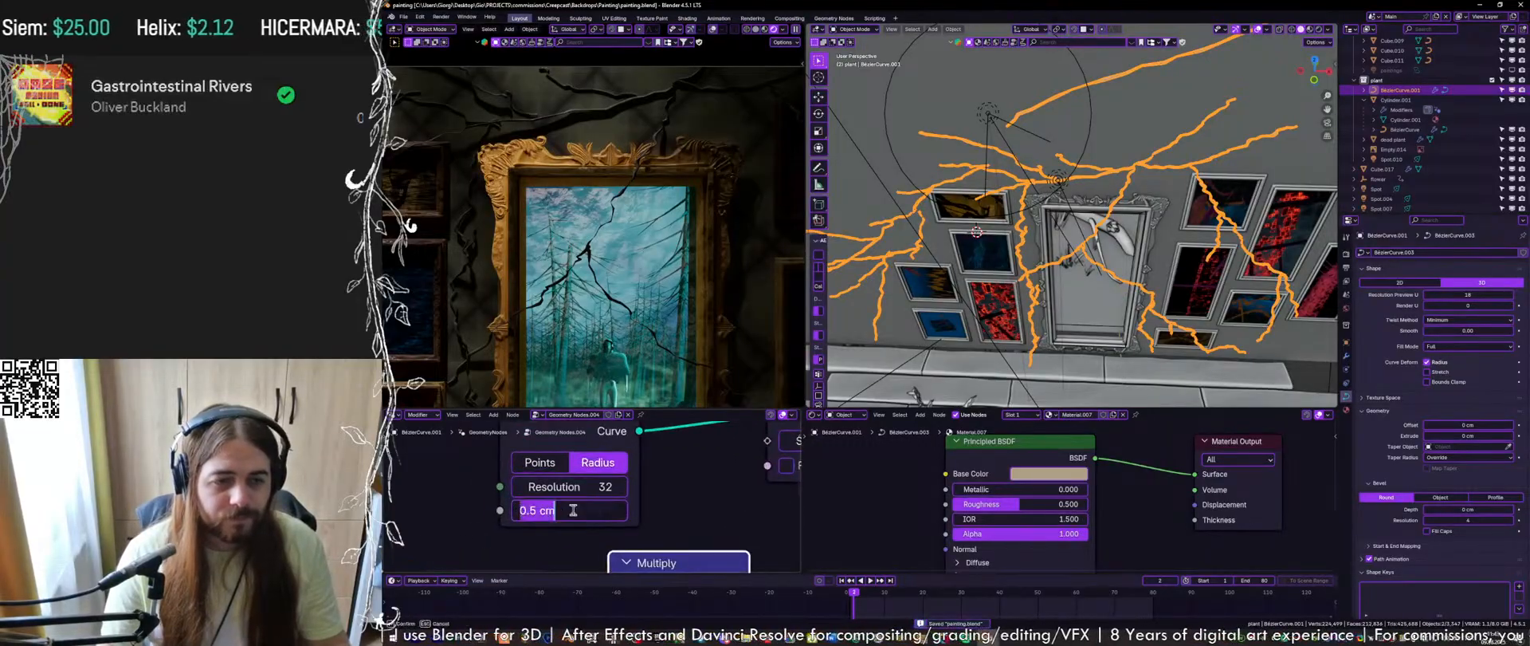
key(BackSpace)
key(BackSpace)
key(BackSpace)
key(BackSpace)
text(8)
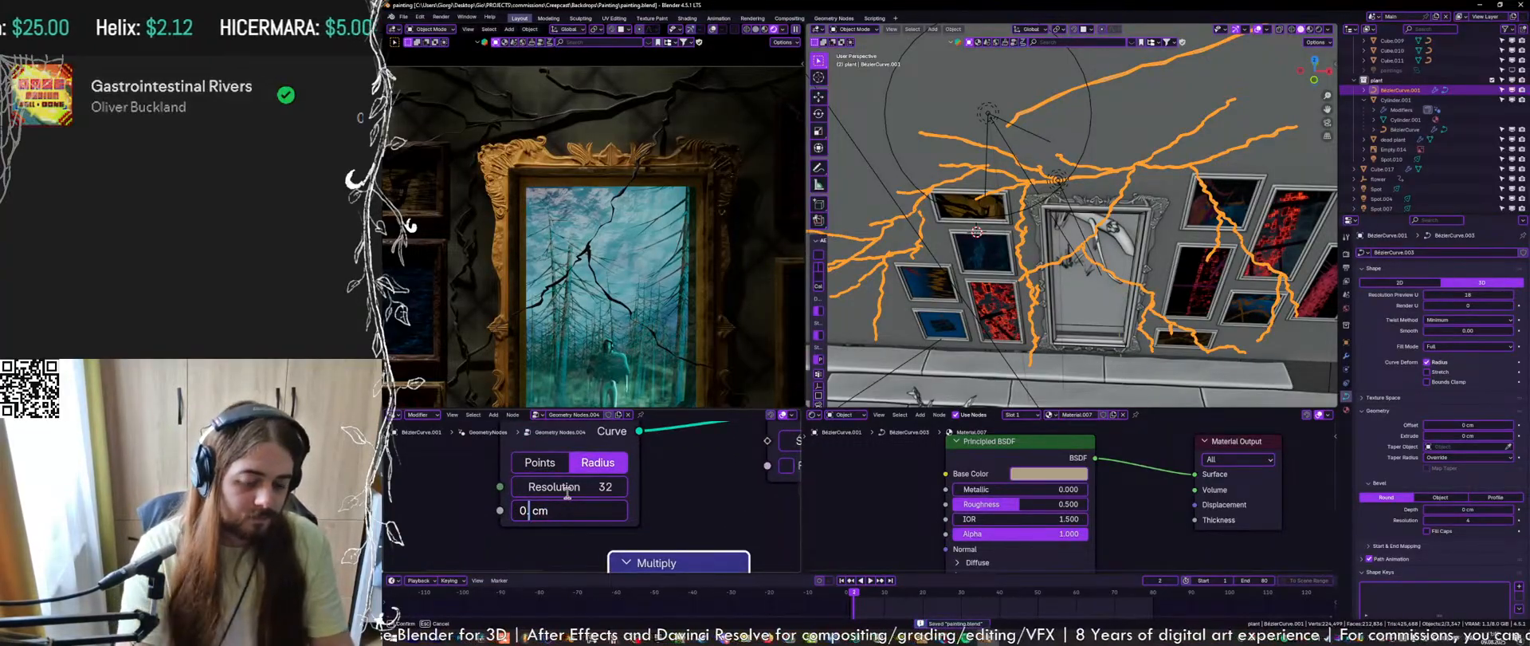
key(Return)
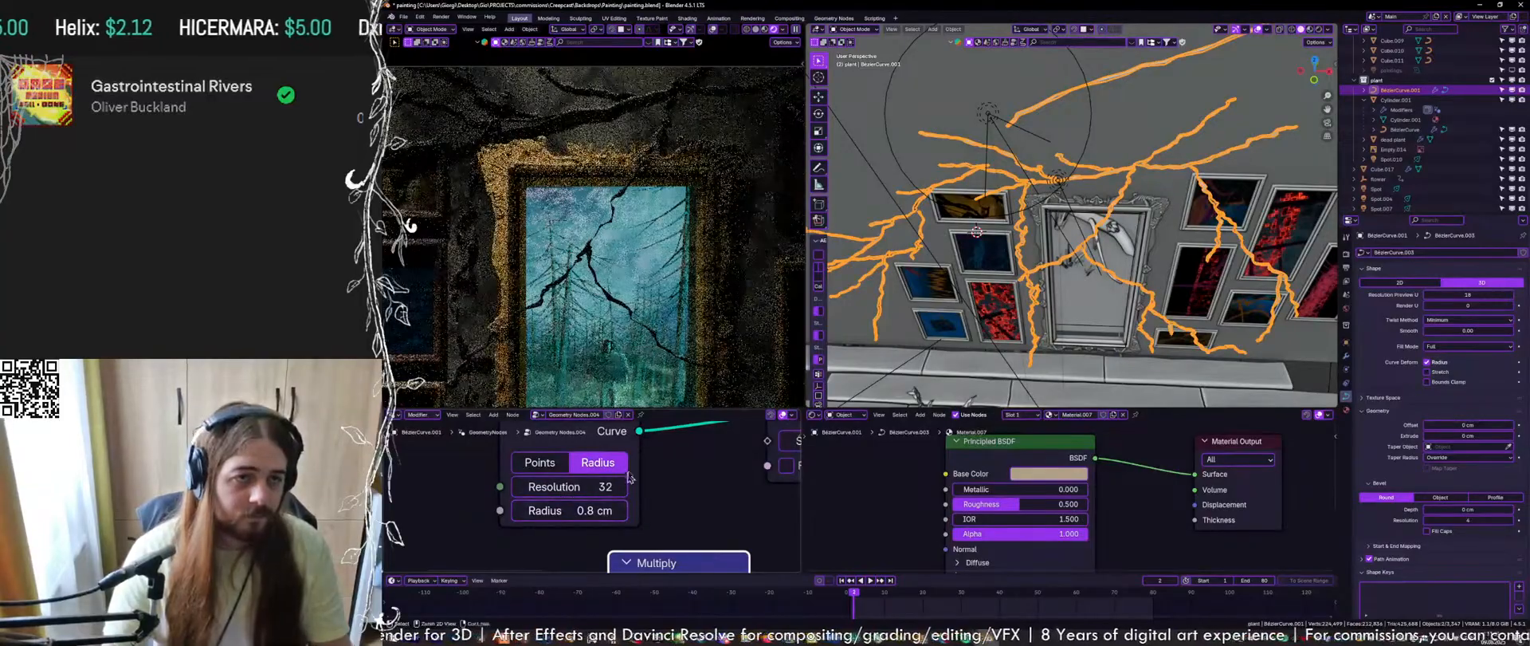
Lower the X value of the Multiply node fed by the noise texture to 0.140 and save the file
scroll(611, 474, down, 2)
middle_drag(611, 474, 598, 478)
middle_drag(717, 472, 530, 515)
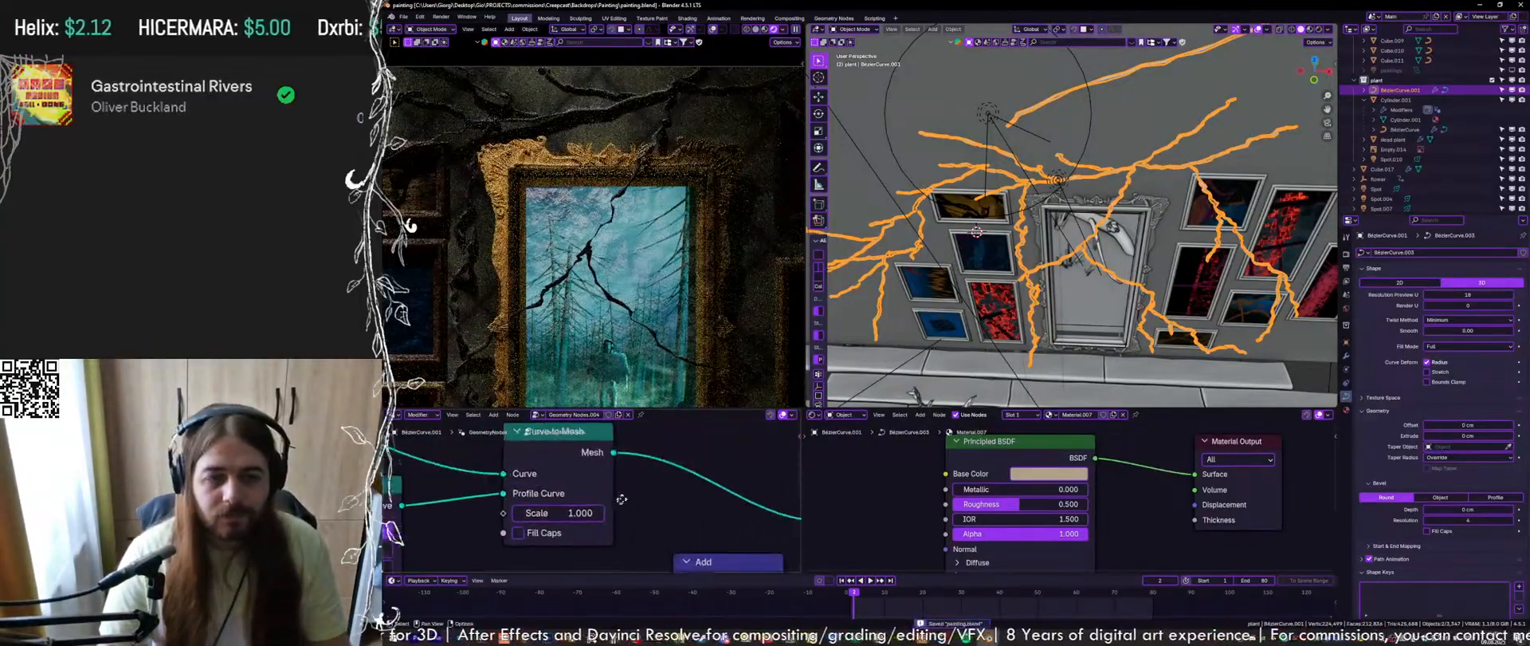
scroll(587, 474, down, 1)
middle_drag(665, 495, 761, 476)
scroll(676, 508, up, 2)
middle_drag(430, 552, 677, 446)
scroll(601, 476, down, 5)
middle_drag(599, 476, 630, 507)
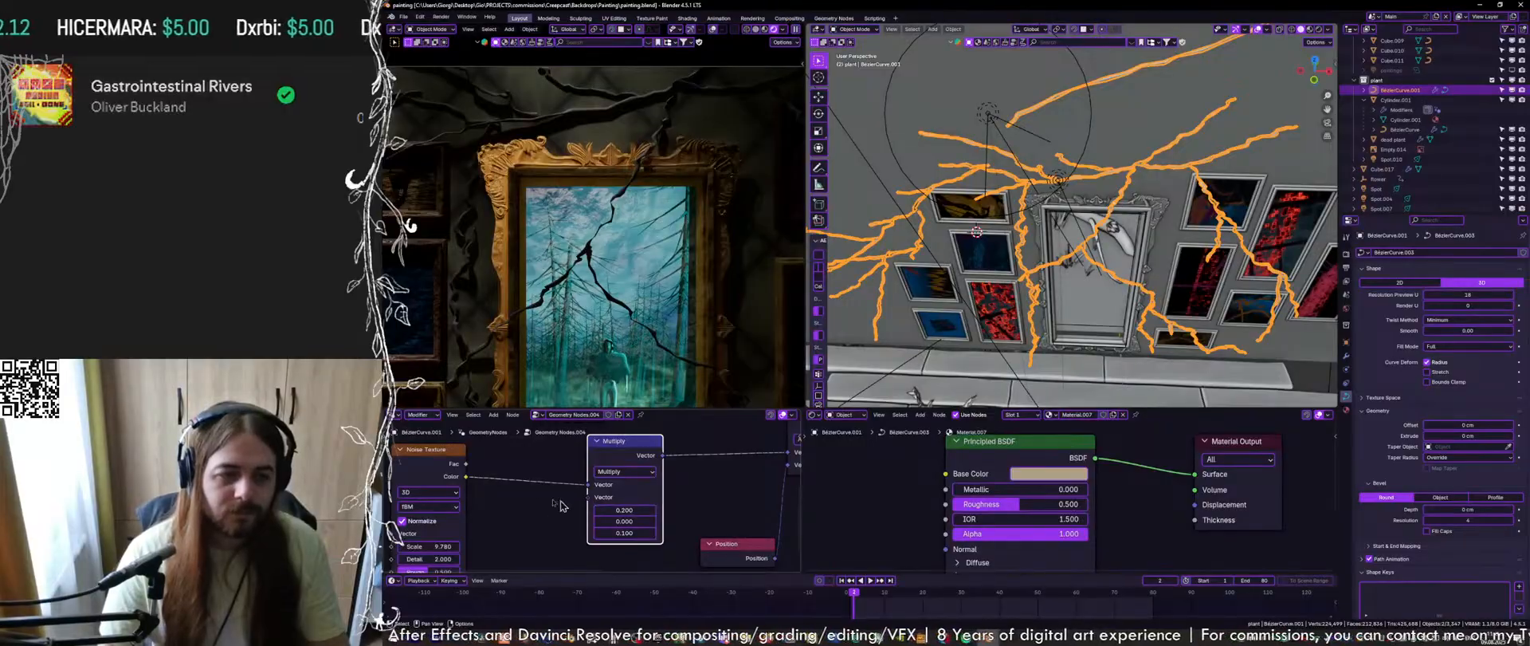
scroll(626, 510, up, 2)
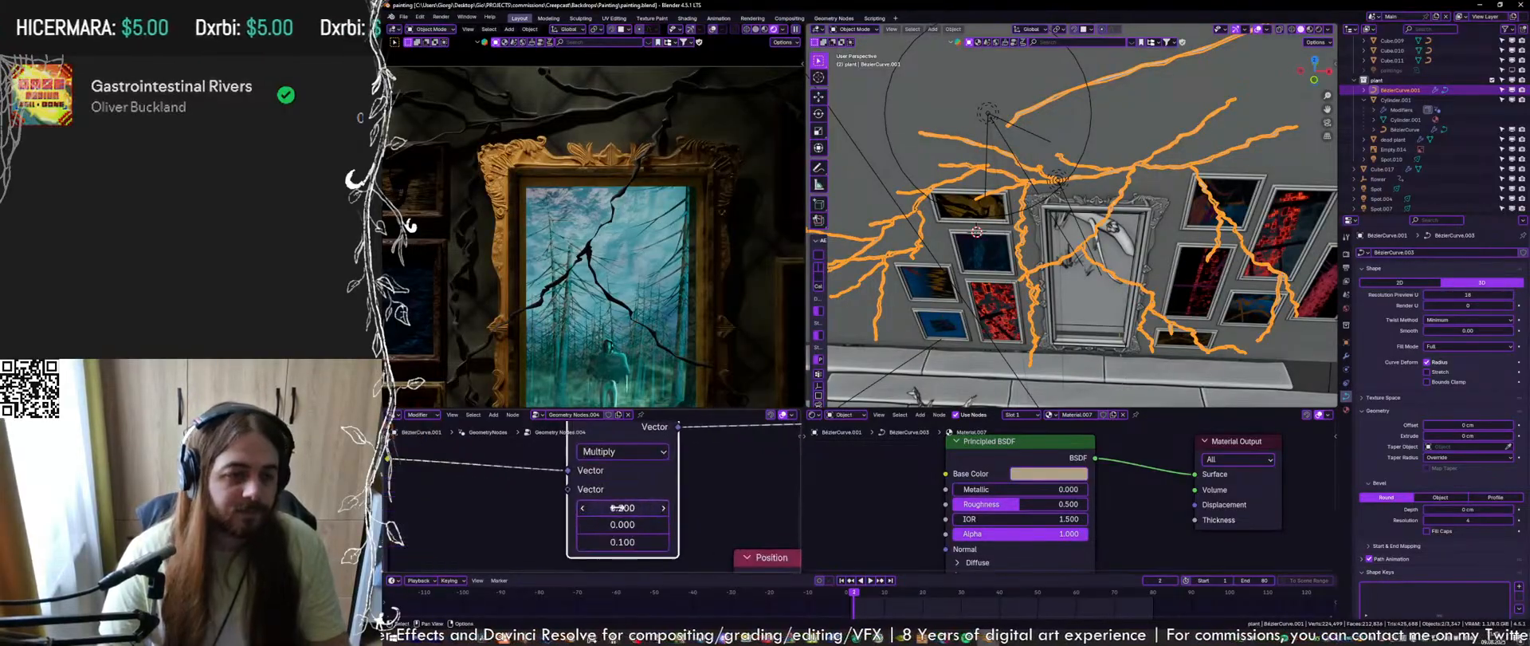
drag(622, 507, 574, 508)
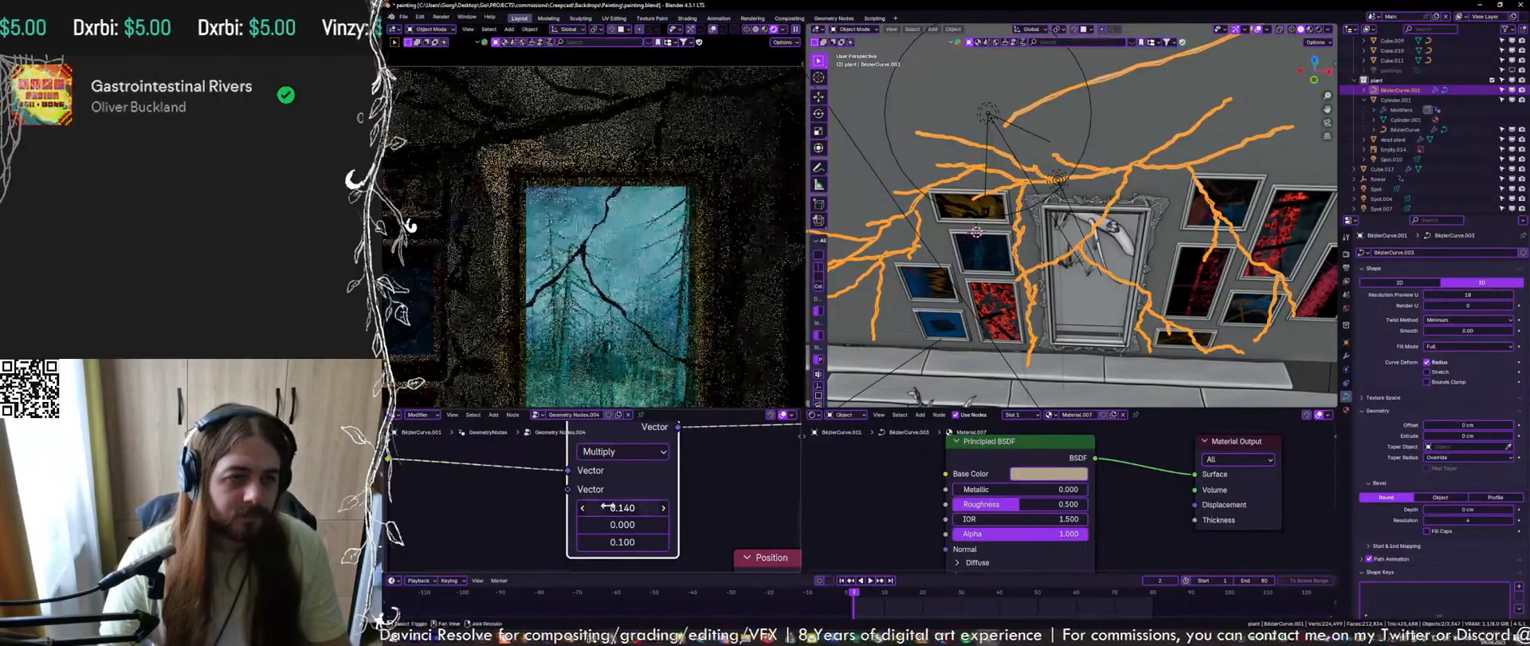
key(ctrl+s)
Examine the vines in the full camera render and the layout of the whole room, and save the file
scroll(603, 268, down, 4)
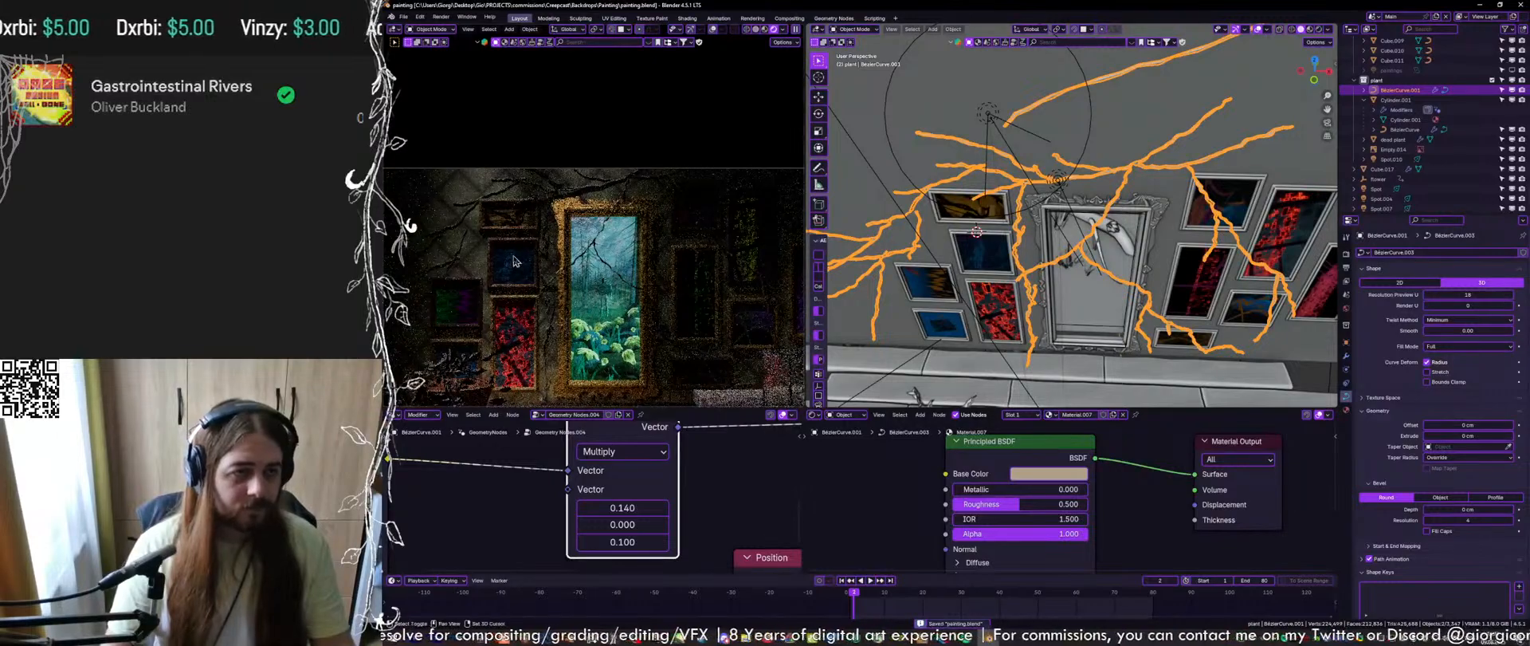
scroll(518, 261, down, 2)
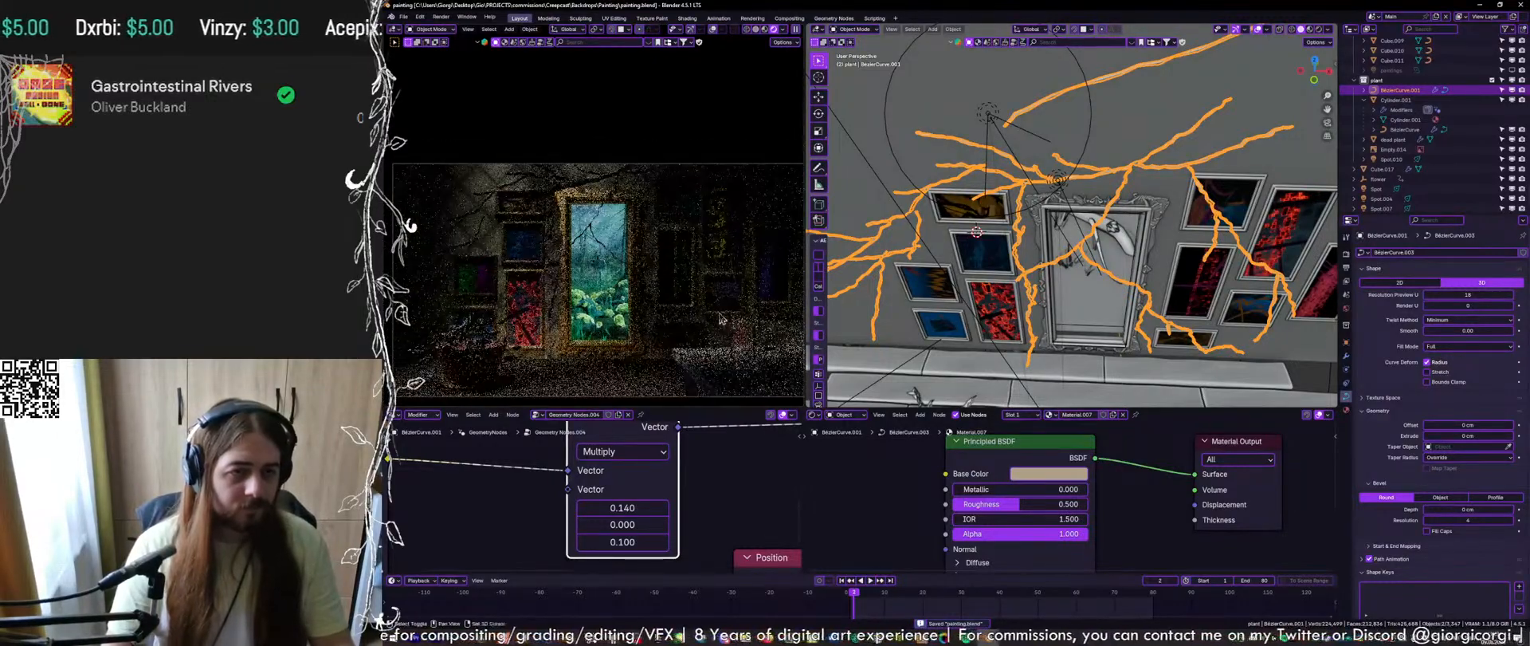
shift+middle_drag(682, 333, 671, 323)
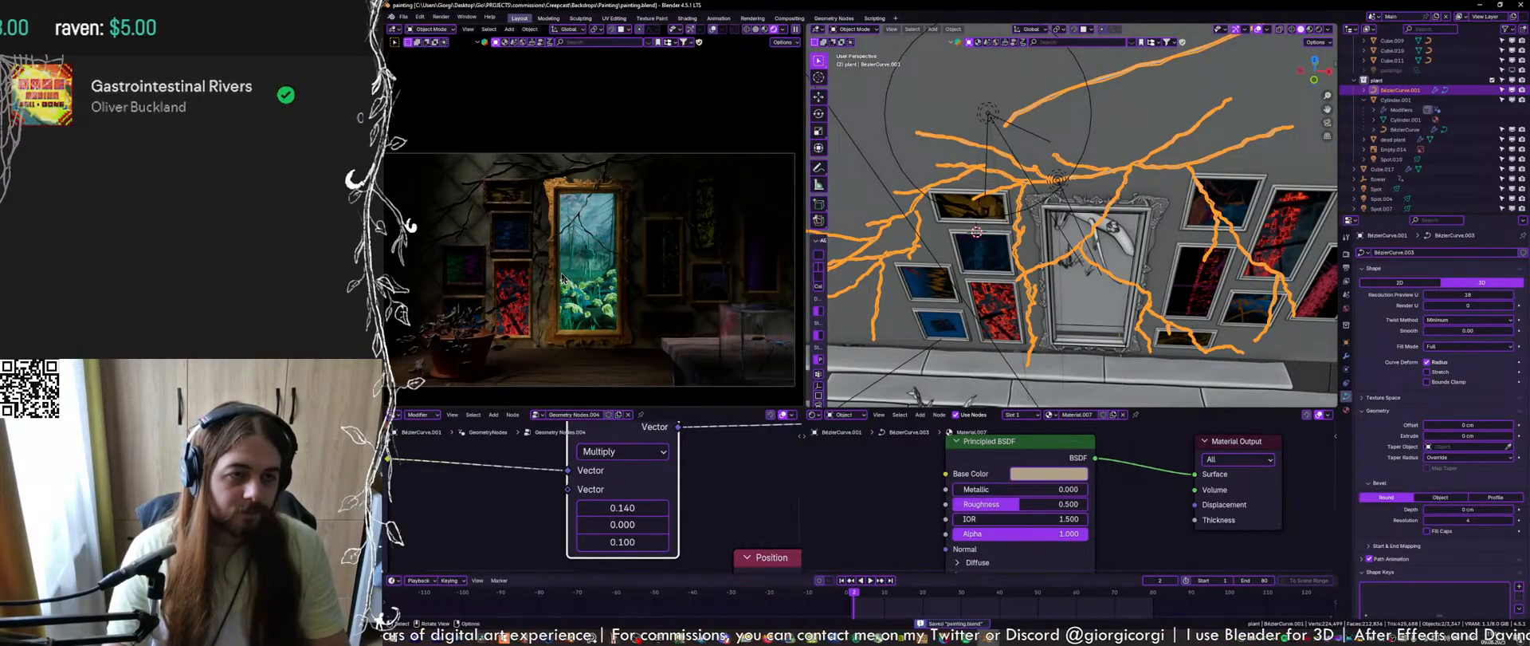
scroll(1157, 233, down, 1)
scroll(1164, 226, down, 7)
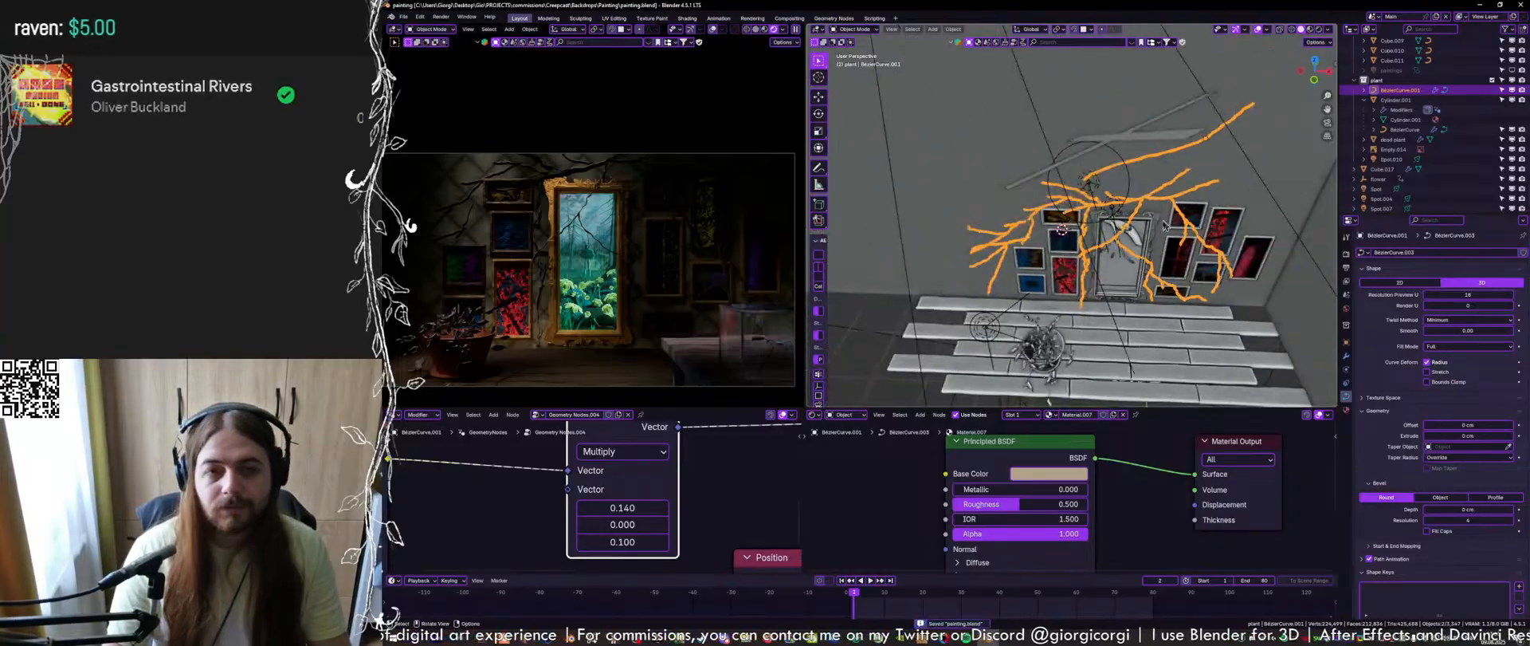
shift+middle_drag(1148, 242, 1066, 317)
key(ctrl+s)
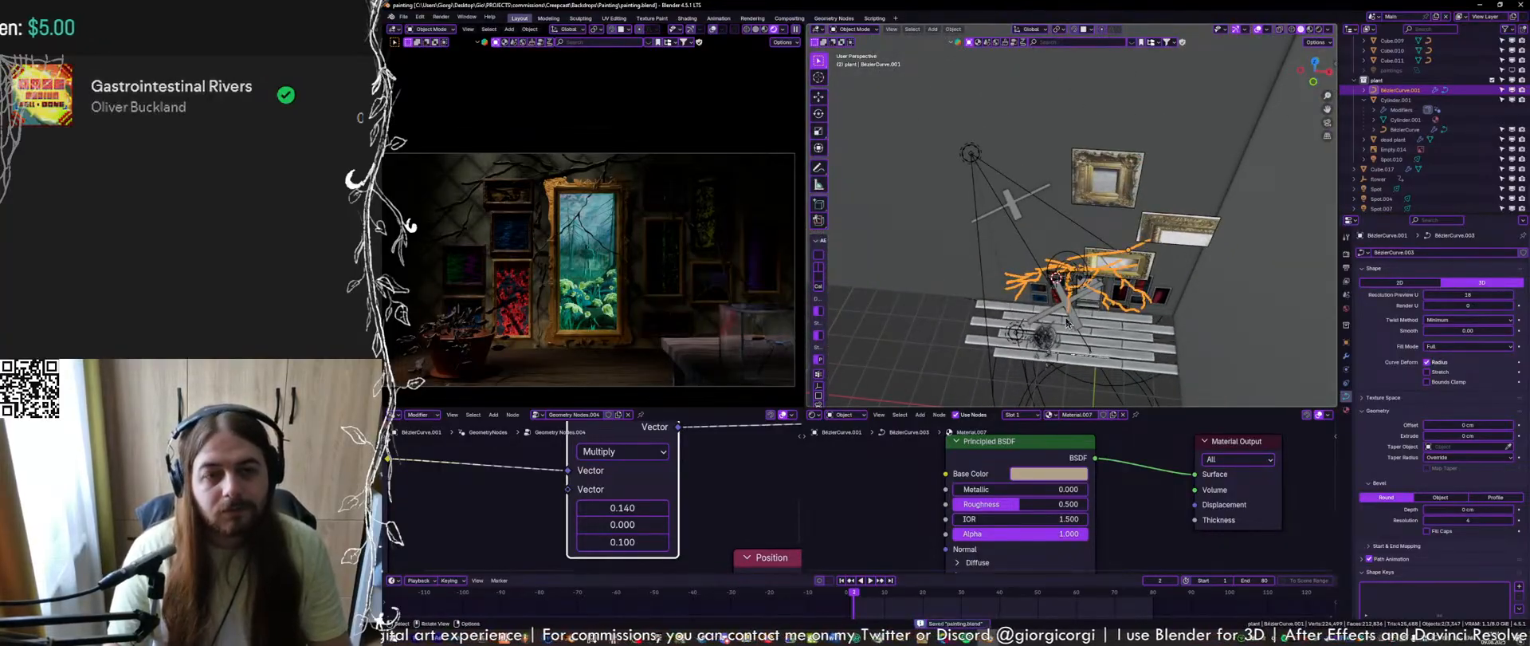
Switch to File Explorer and look through the gobo flora pack in the visual stuff folder for a branch image
click(742, 640)
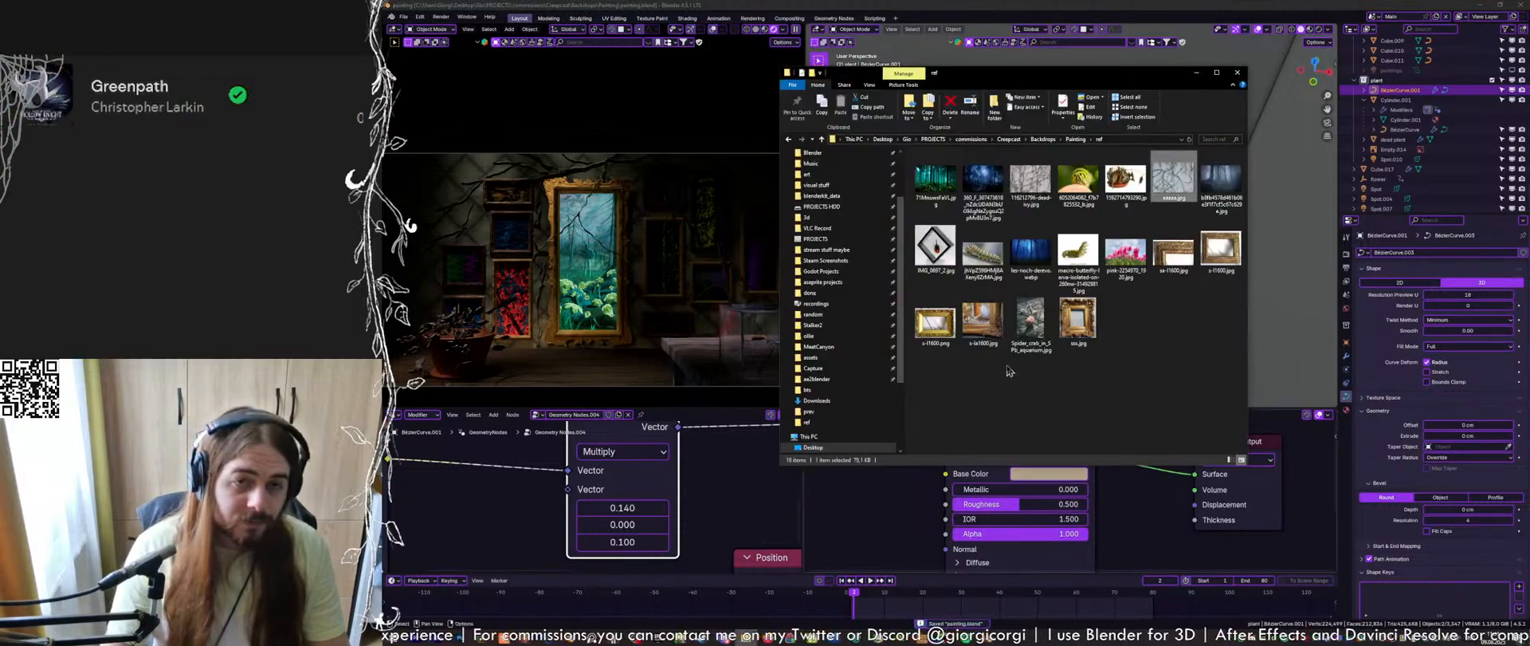
click(816, 184)
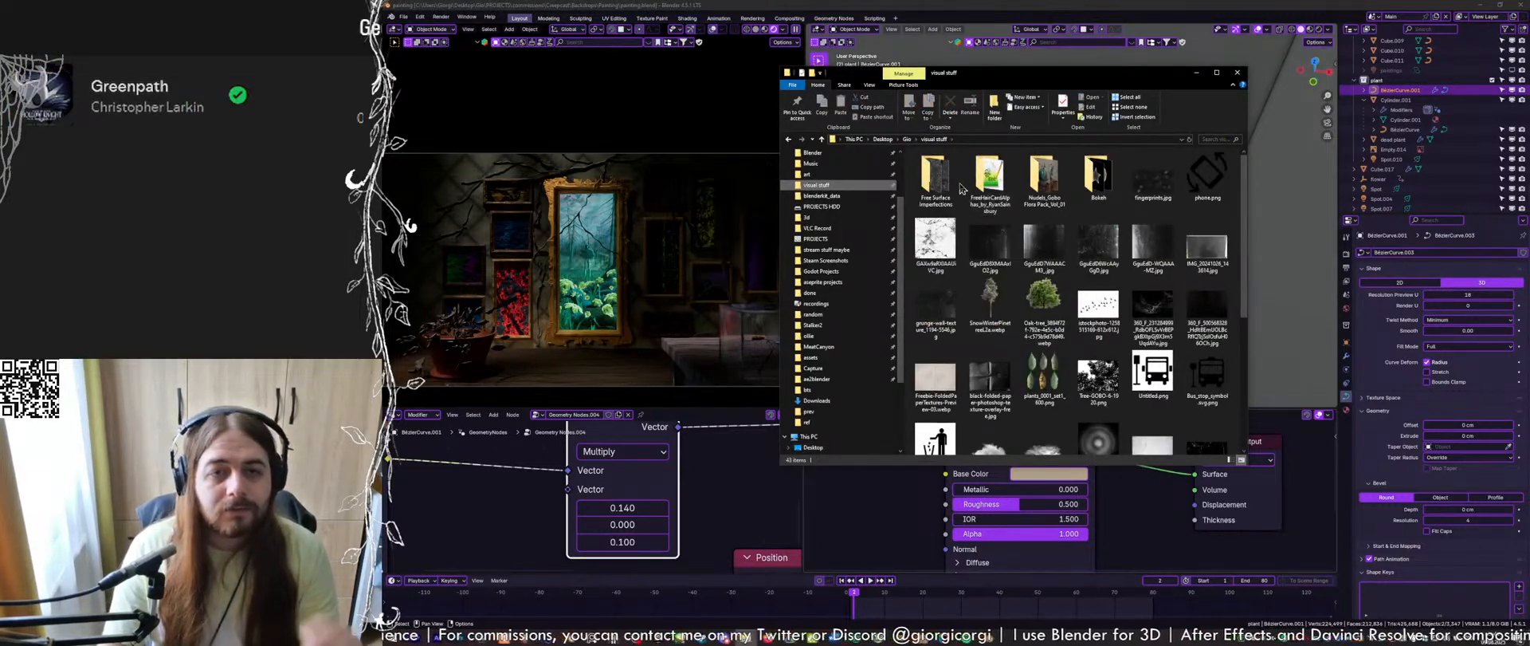
double_click(1044, 177)
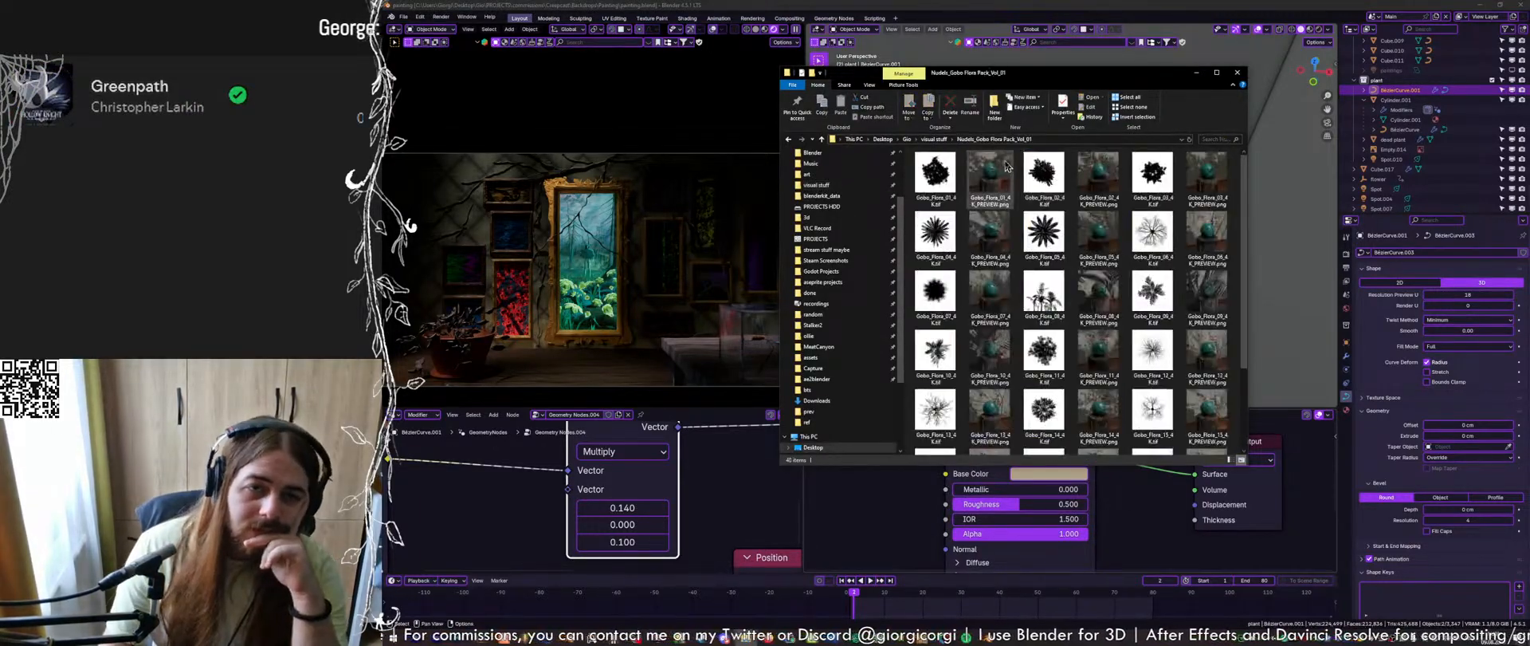
scroll(1080, 184, down, 2)
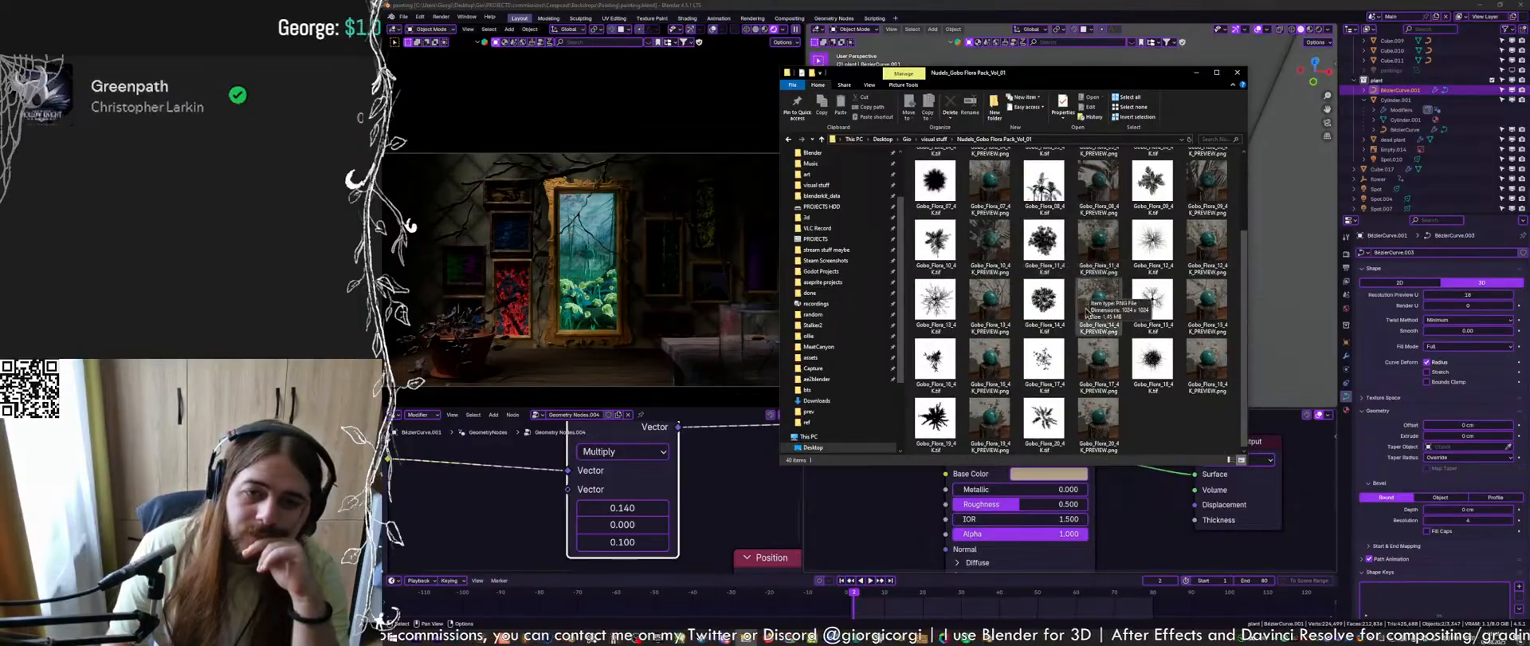
click(939, 301)
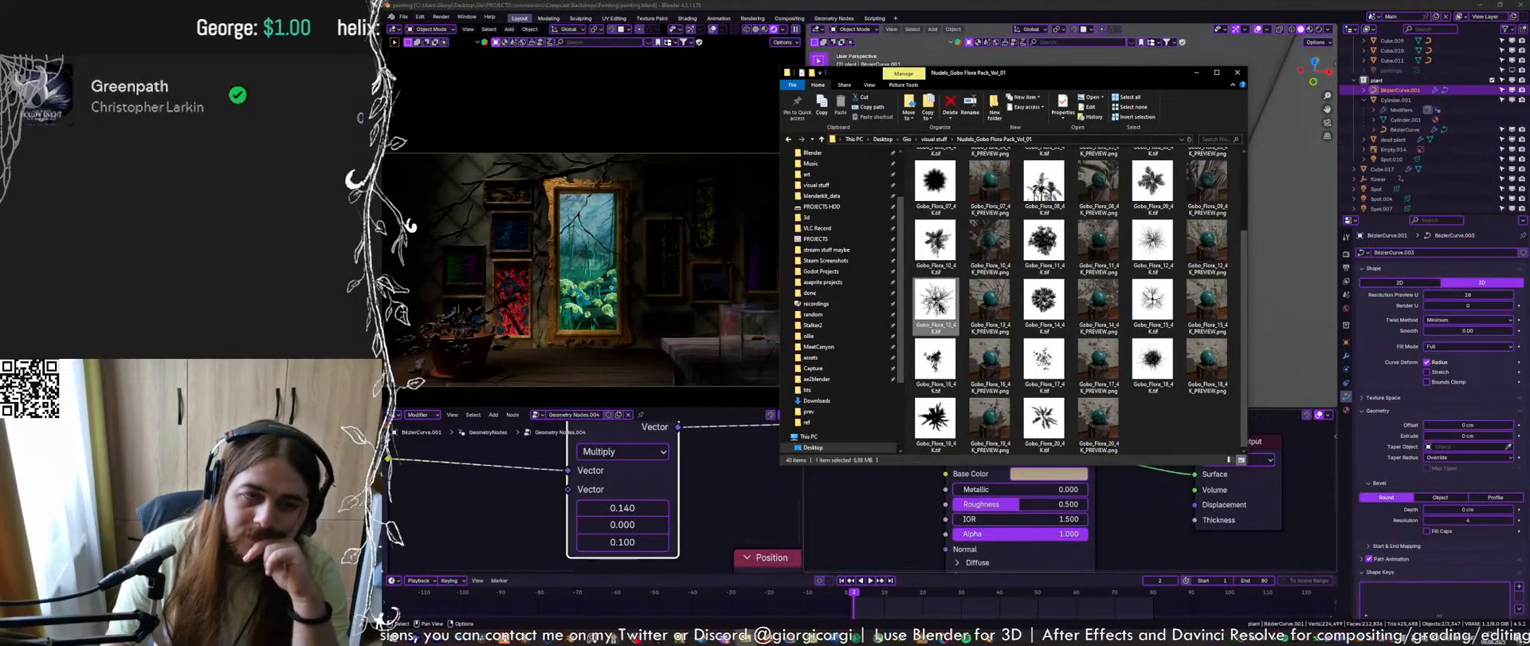
click(1197, 72)
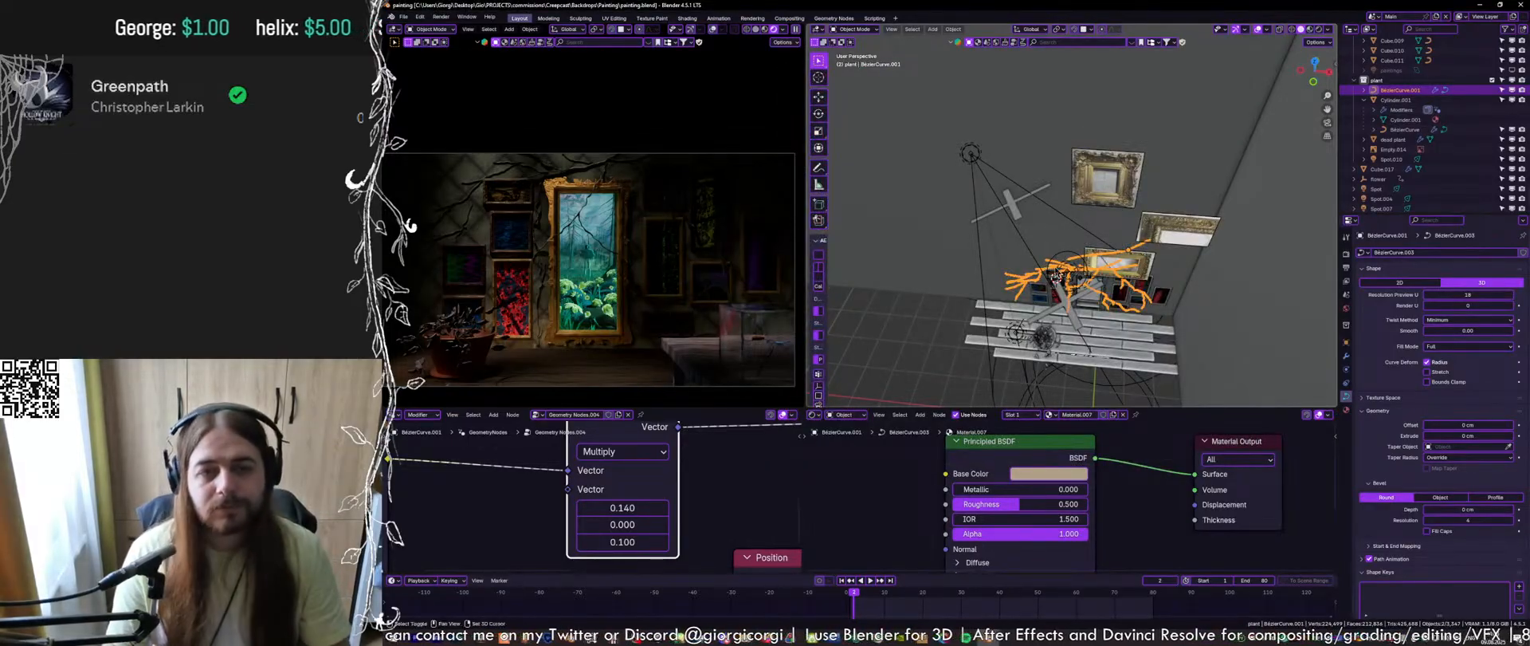
Import the Gobo_Flora_12_4K image from the gobo flora pack as a mesh plane
key(shift+a)
mouse_move(1056, 272)
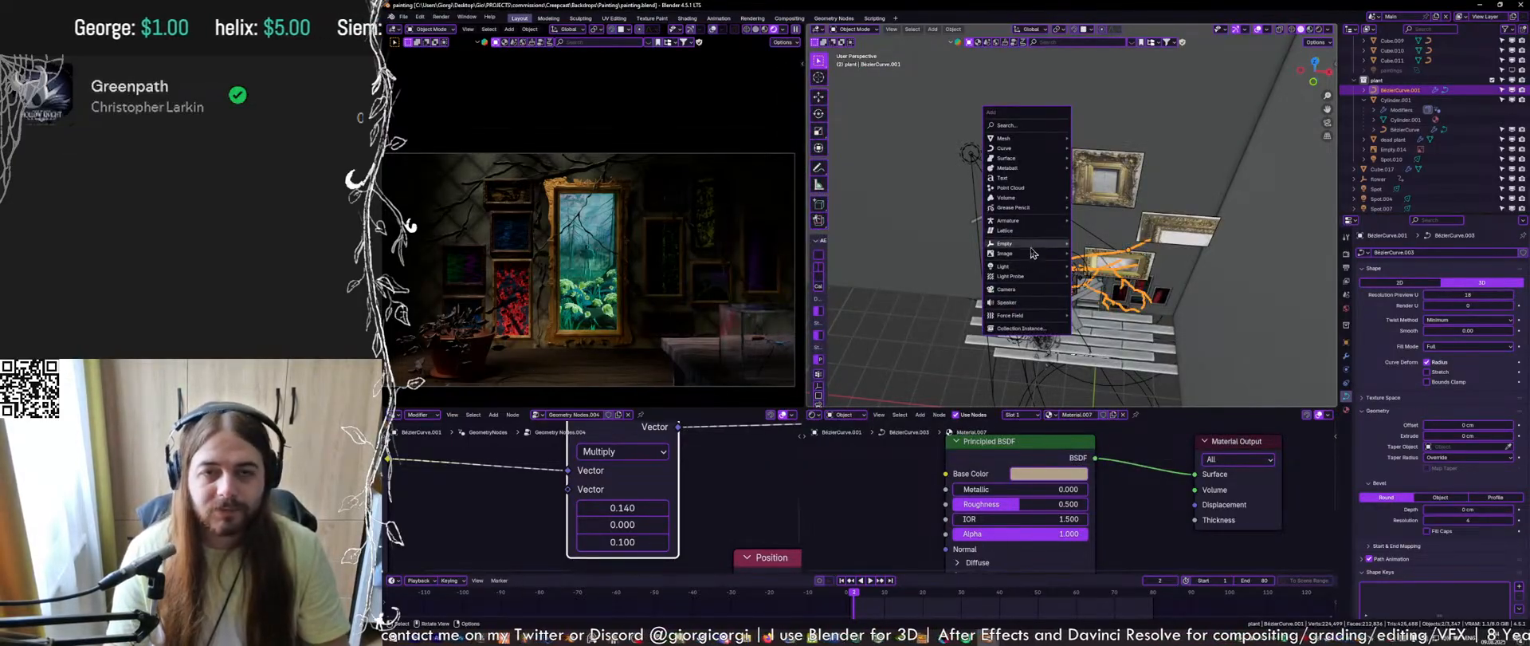
mouse_move(1016, 253)
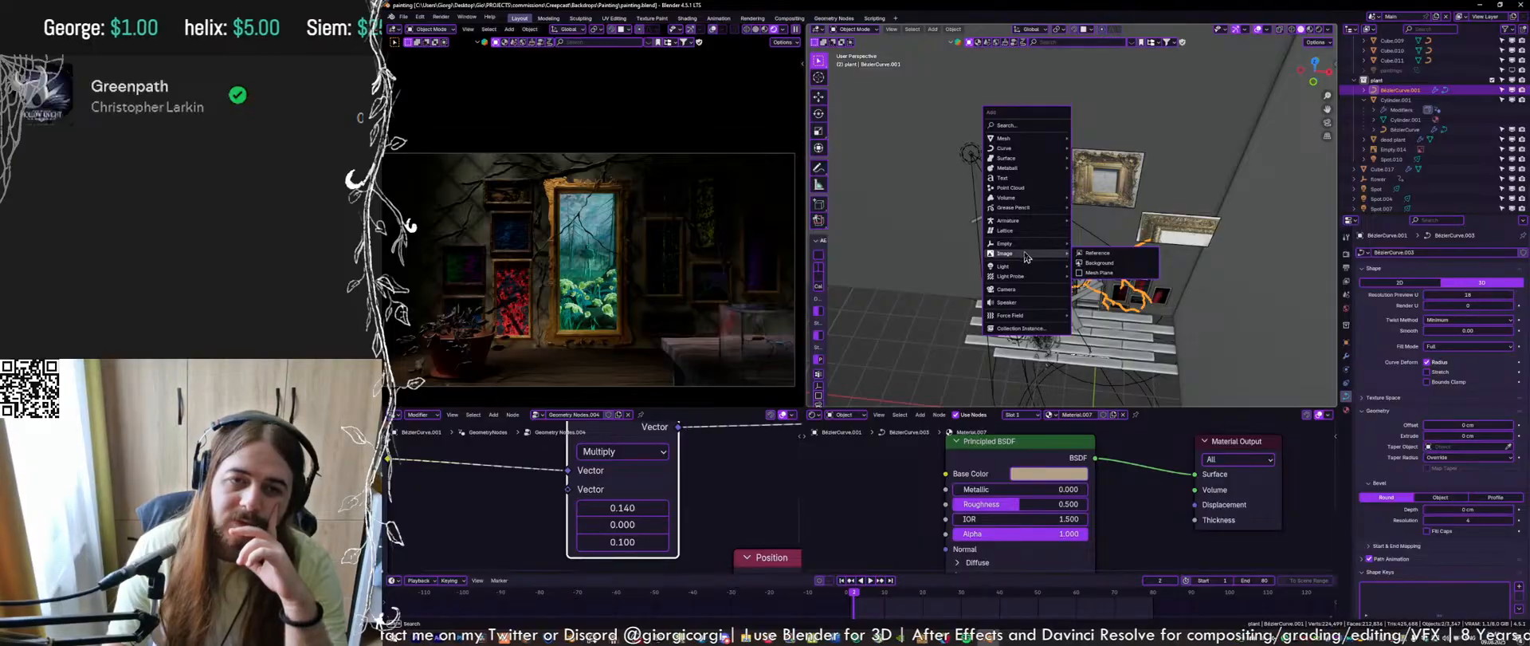
click(1104, 274)
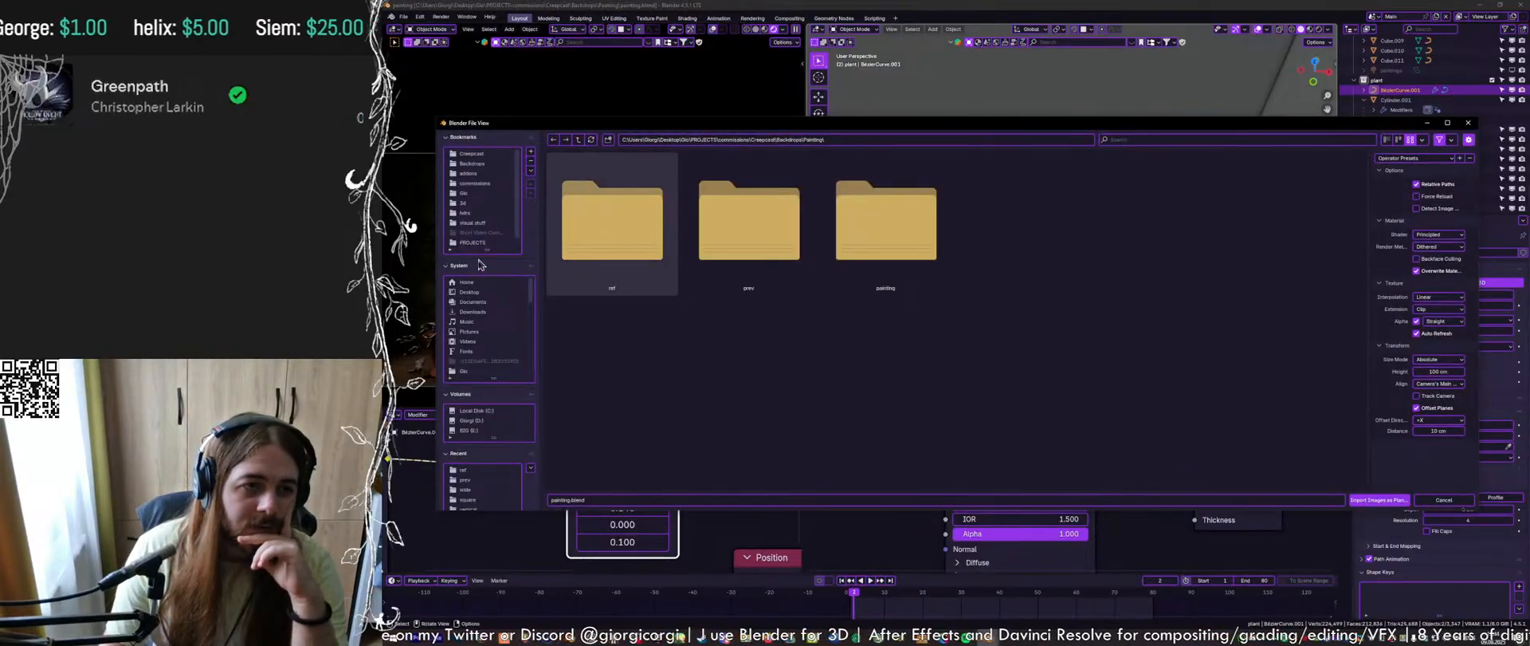
click(486, 223)
double_click(850, 229)
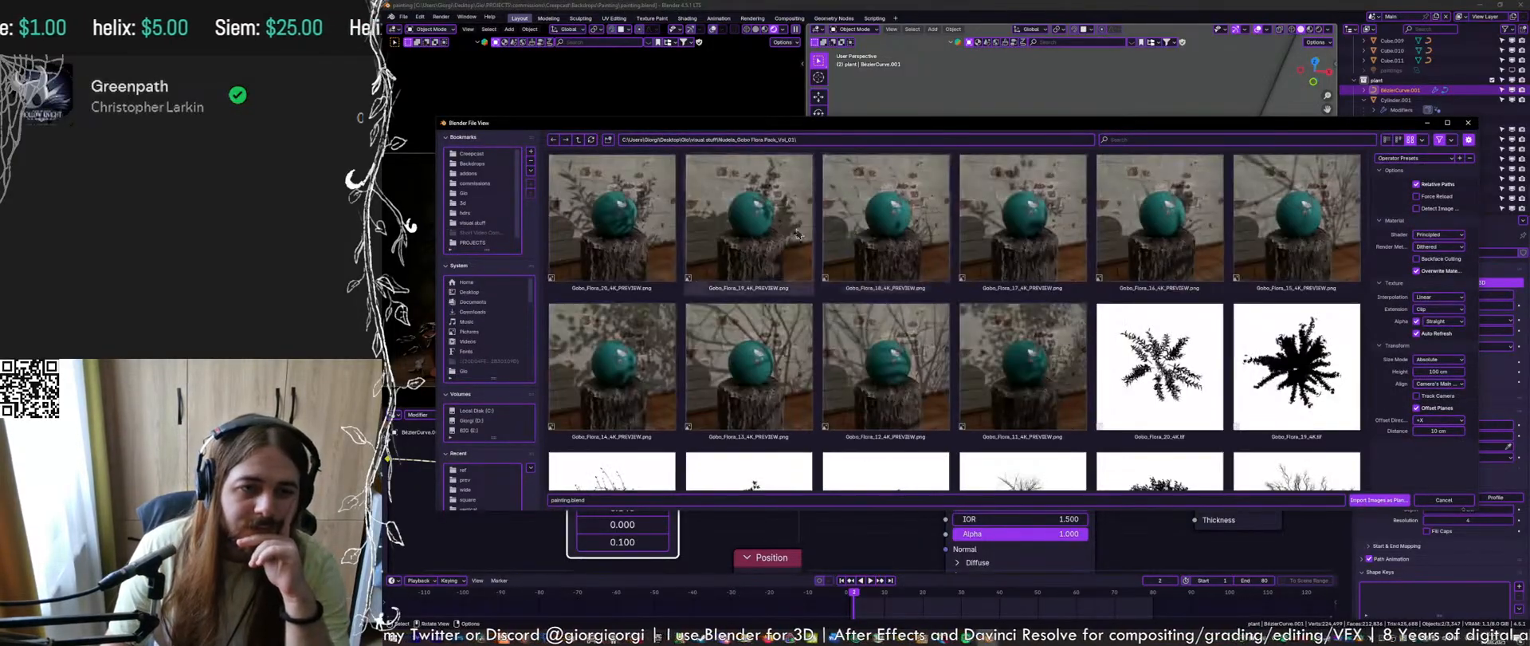
scroll(798, 235, down, 5)
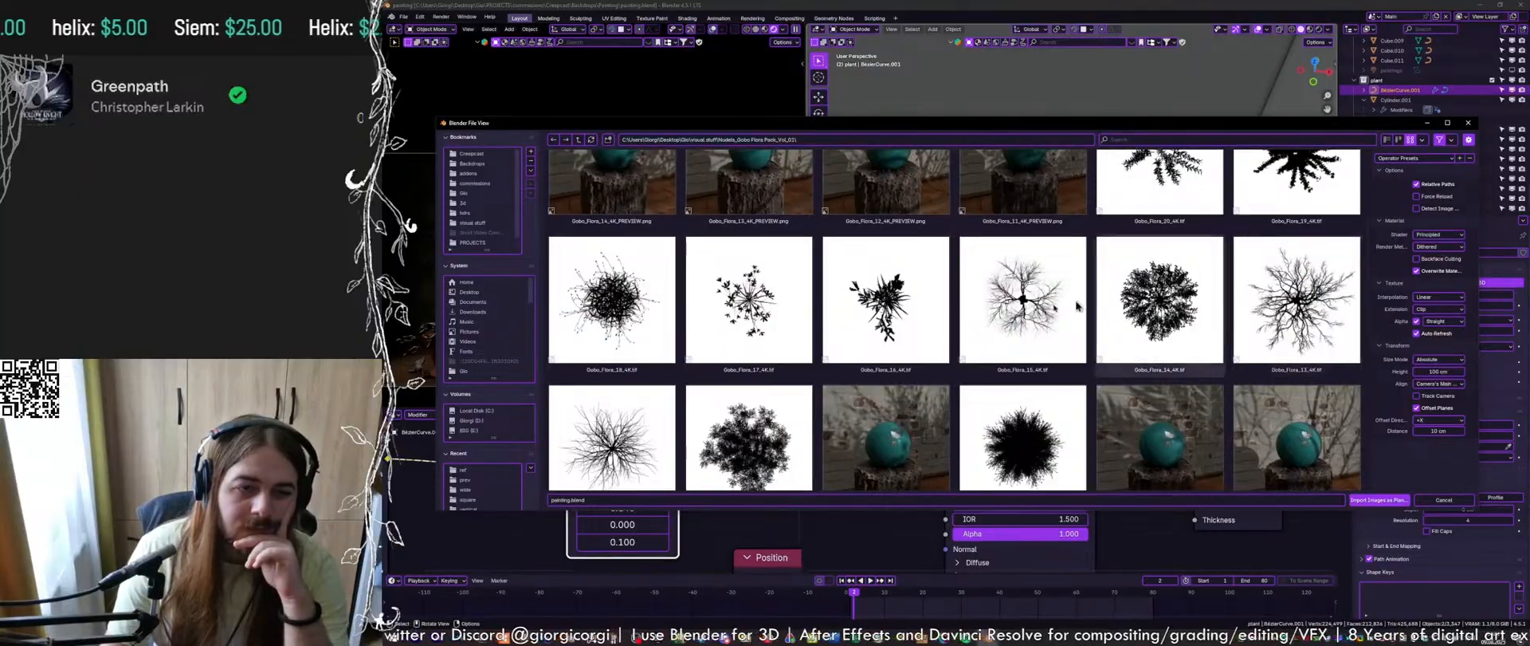
scroll(670, 379, down, 5)
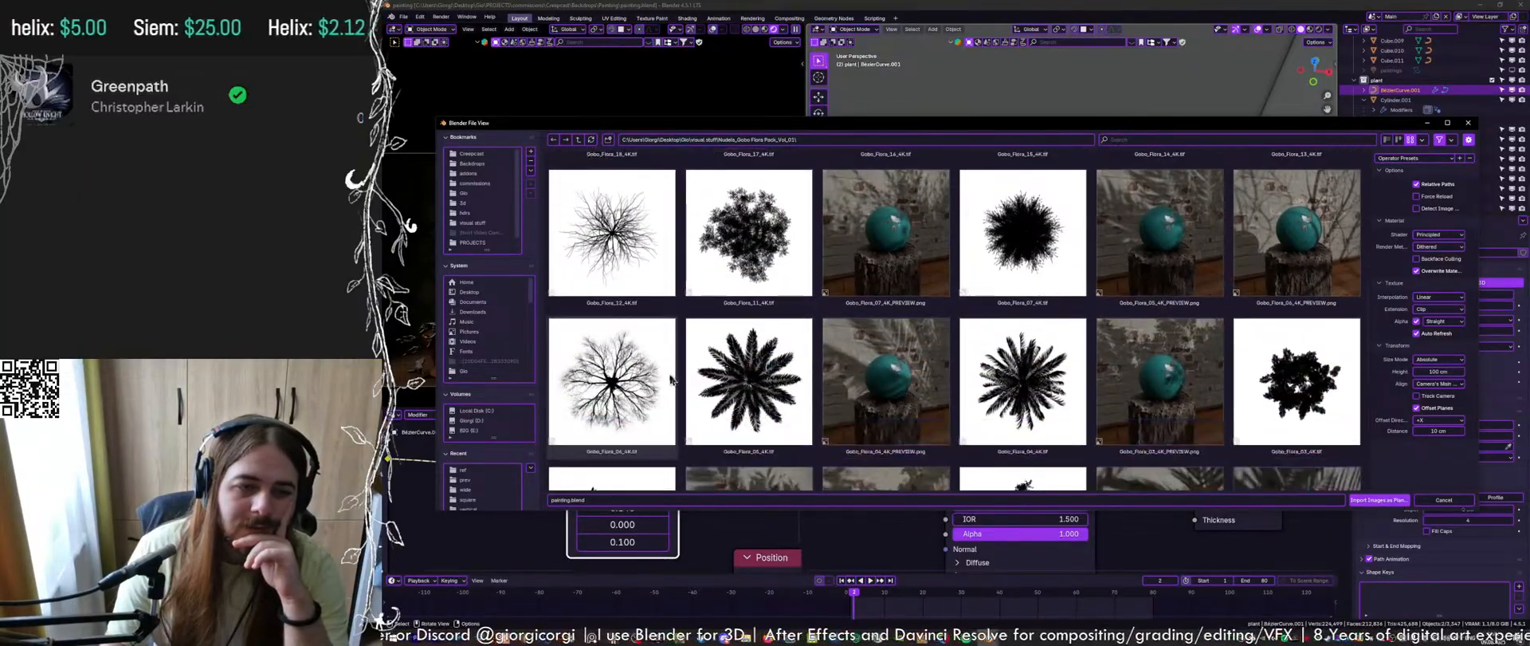
scroll(685, 335, down, 5)
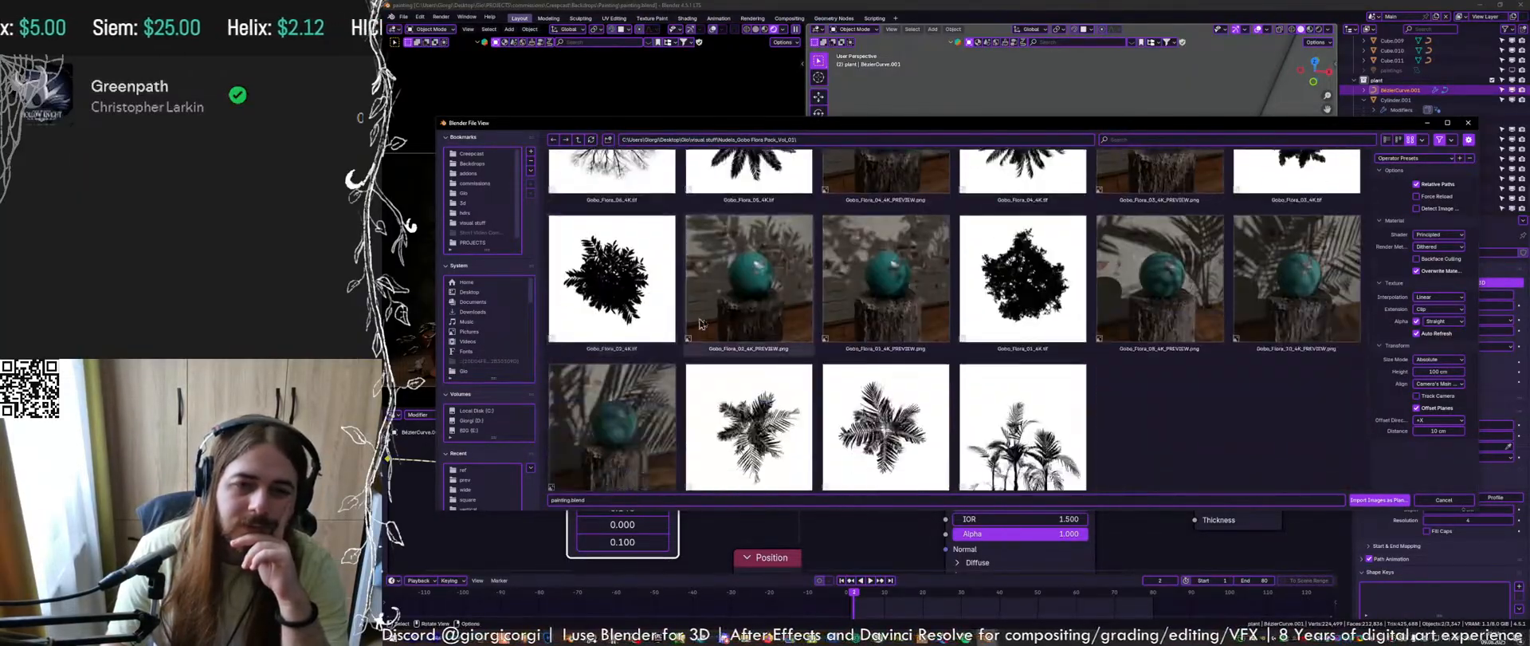
scroll(686, 303, up, 5)
key(Escape)
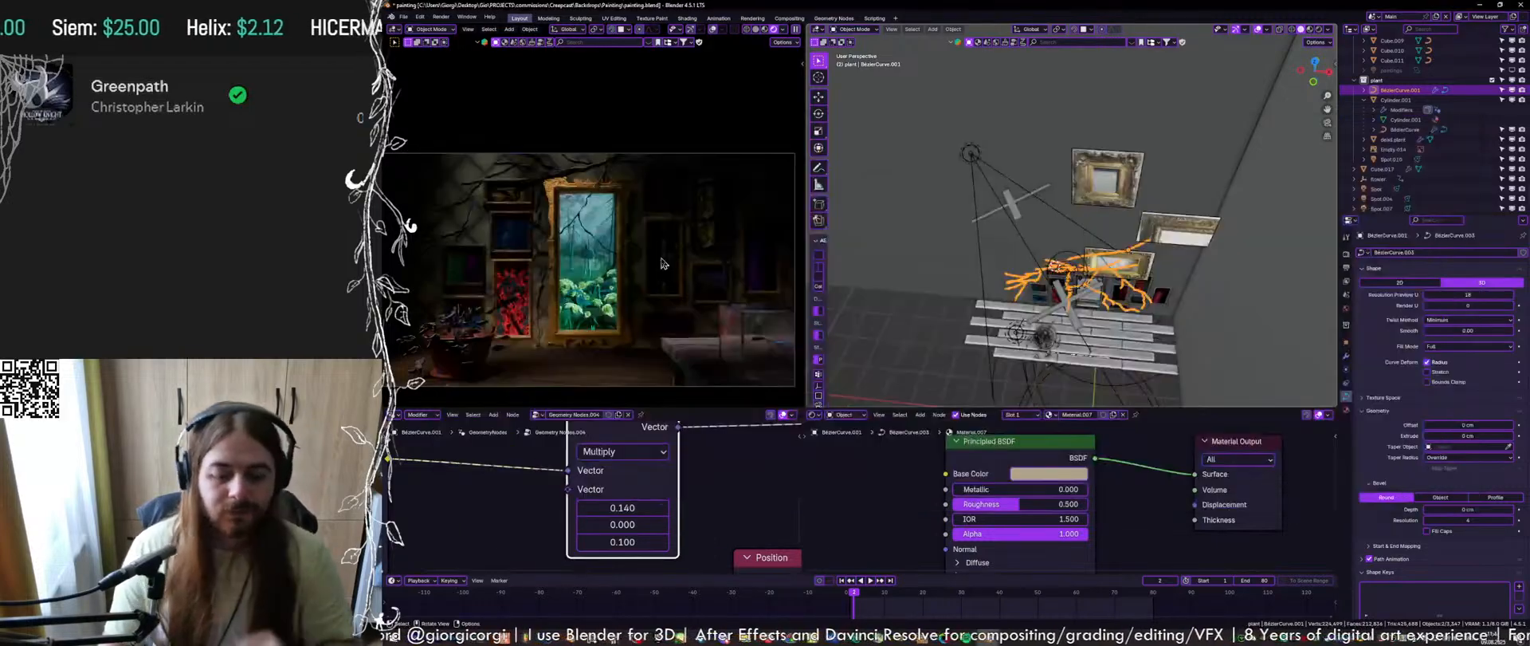
Move the Gobo_Flora_12_4K plane into the camera view, in front of the large central painting, and save the file
ctrl+middle_drag(1048, 350, 1047, 288)
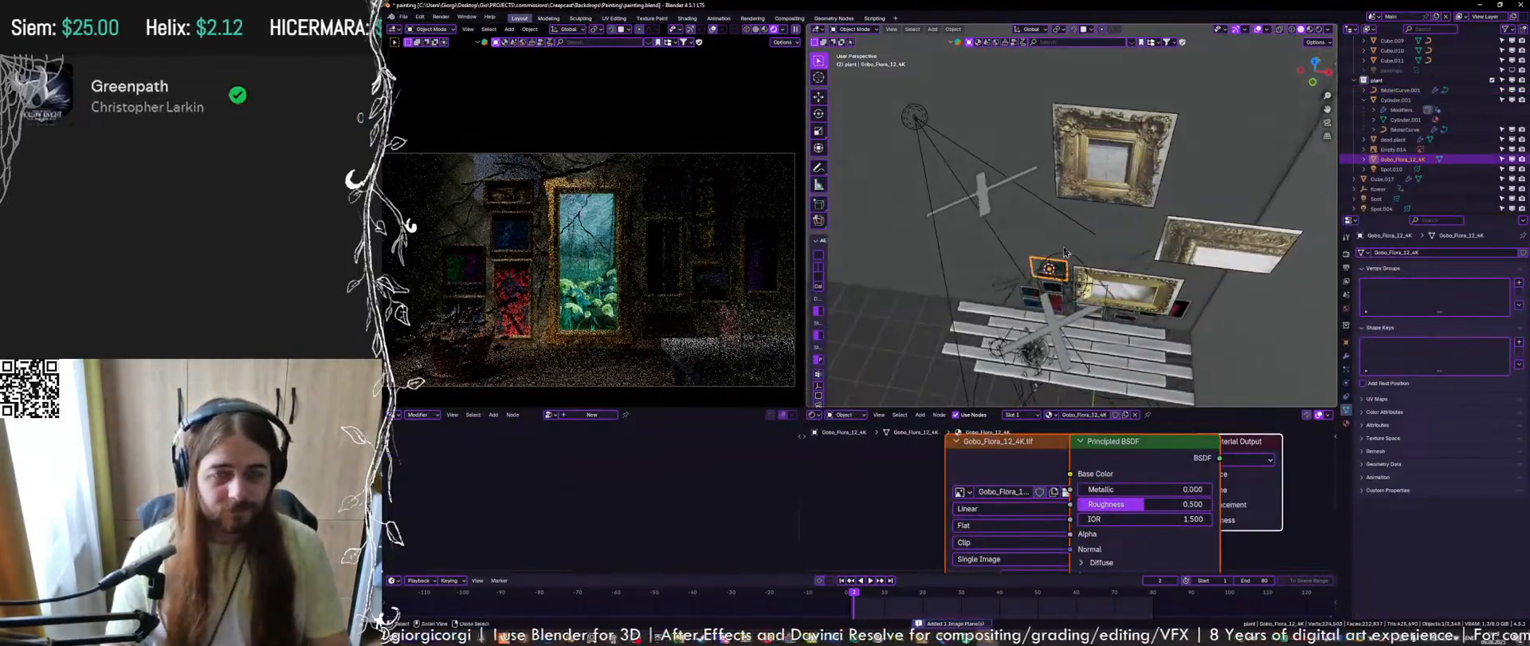
key(g)
key(y)
click(1060, 279)
key(ctrl+s)
key(g)
click(683, 202)
key(g)
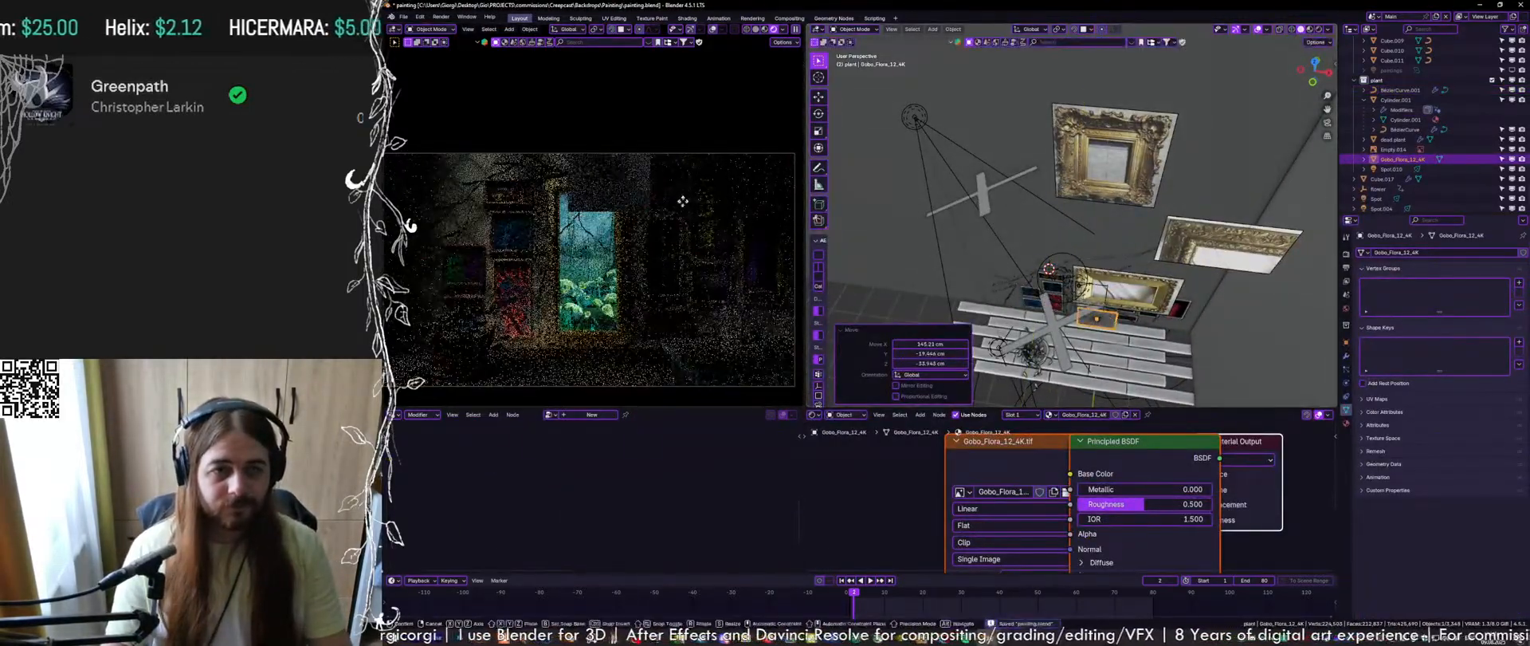
click(649, 292)
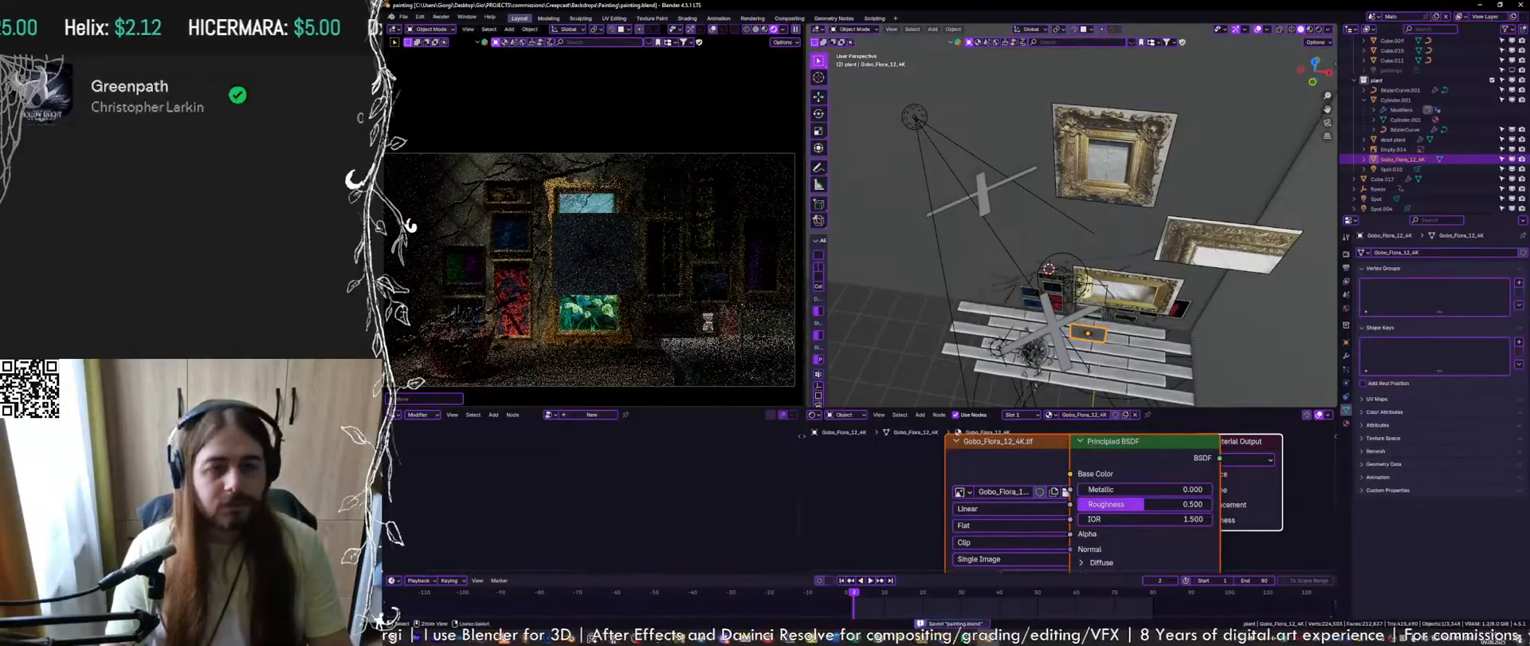
Set the color space of the gobo's image texture to role_data
click(913, 497)
scroll(928, 495, down, 4)
drag(986, 482, 832, 478)
scroll(910, 552, up, 1)
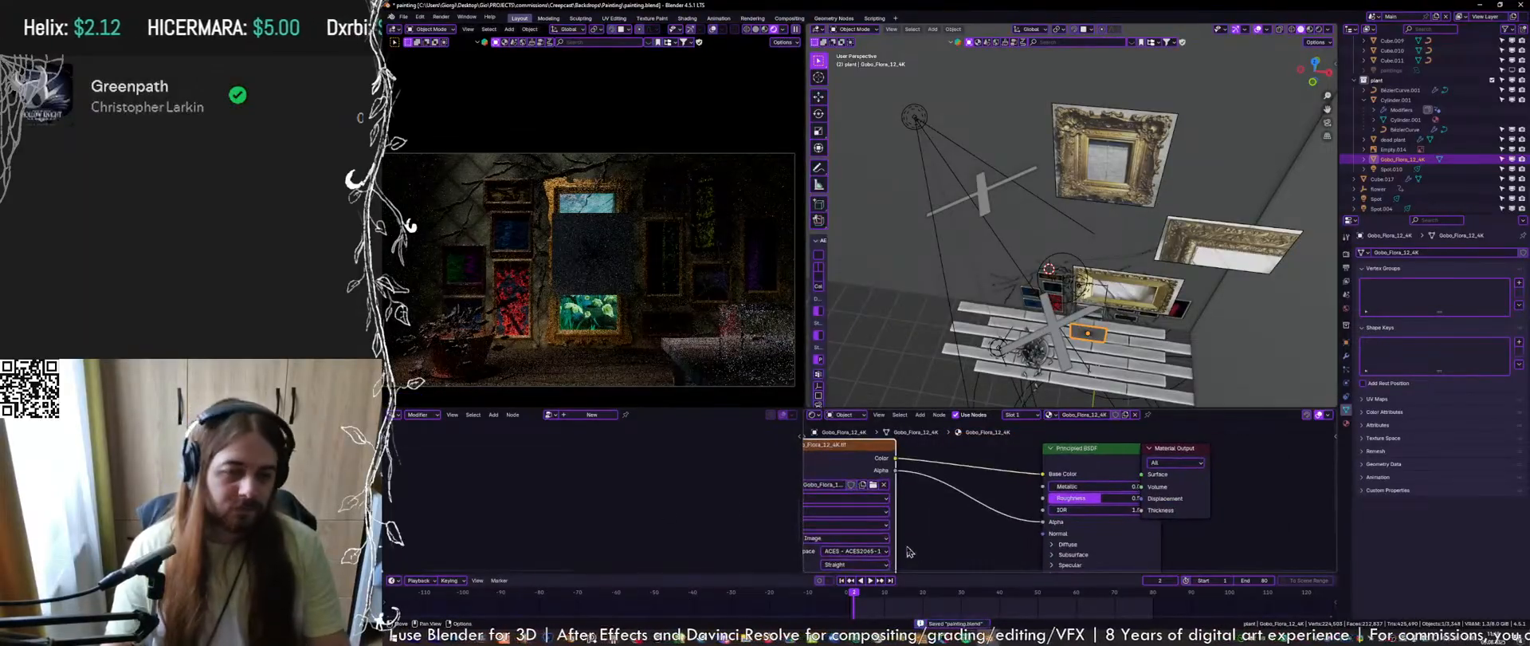
click(883, 550)
click(869, 359)
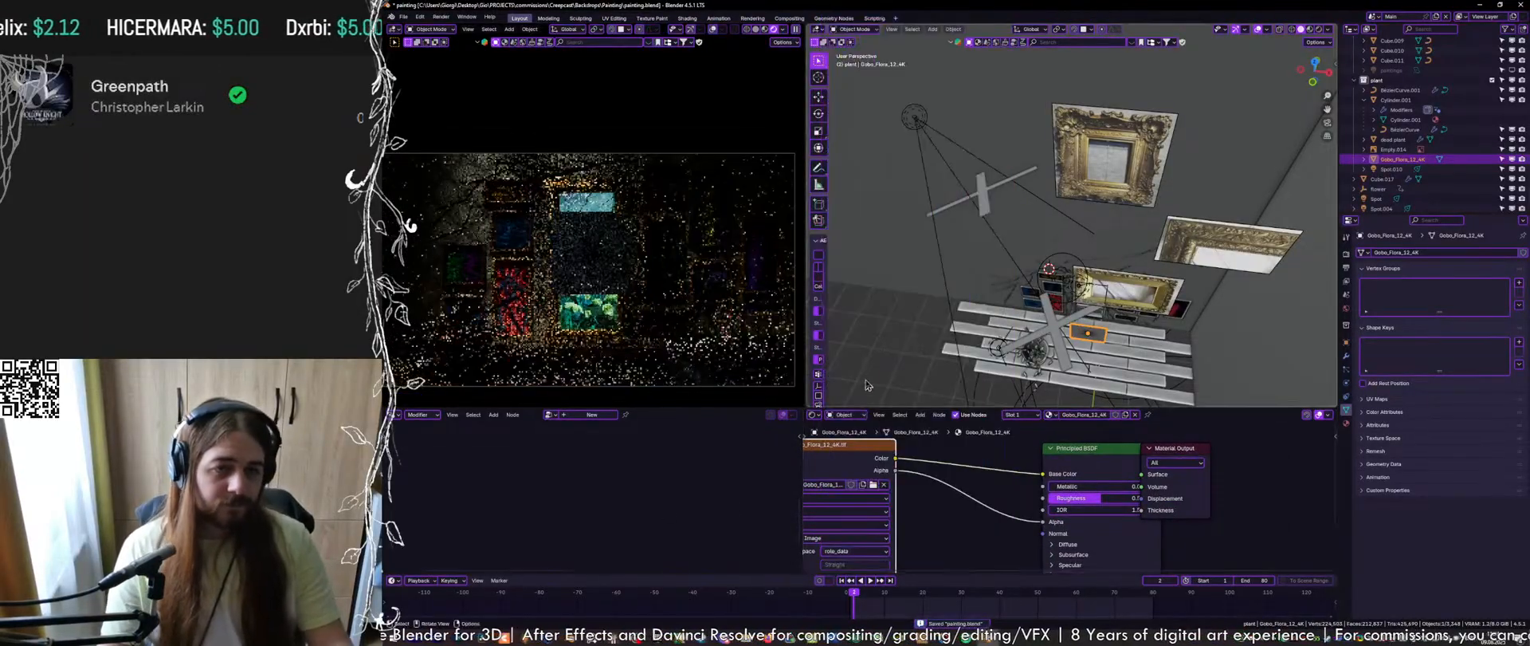
Replace the gobo's Principled BSDF with a Transparent BSDF colored by the image, connect it to the Material Output surface, and save
click(1060, 463)
key(x)
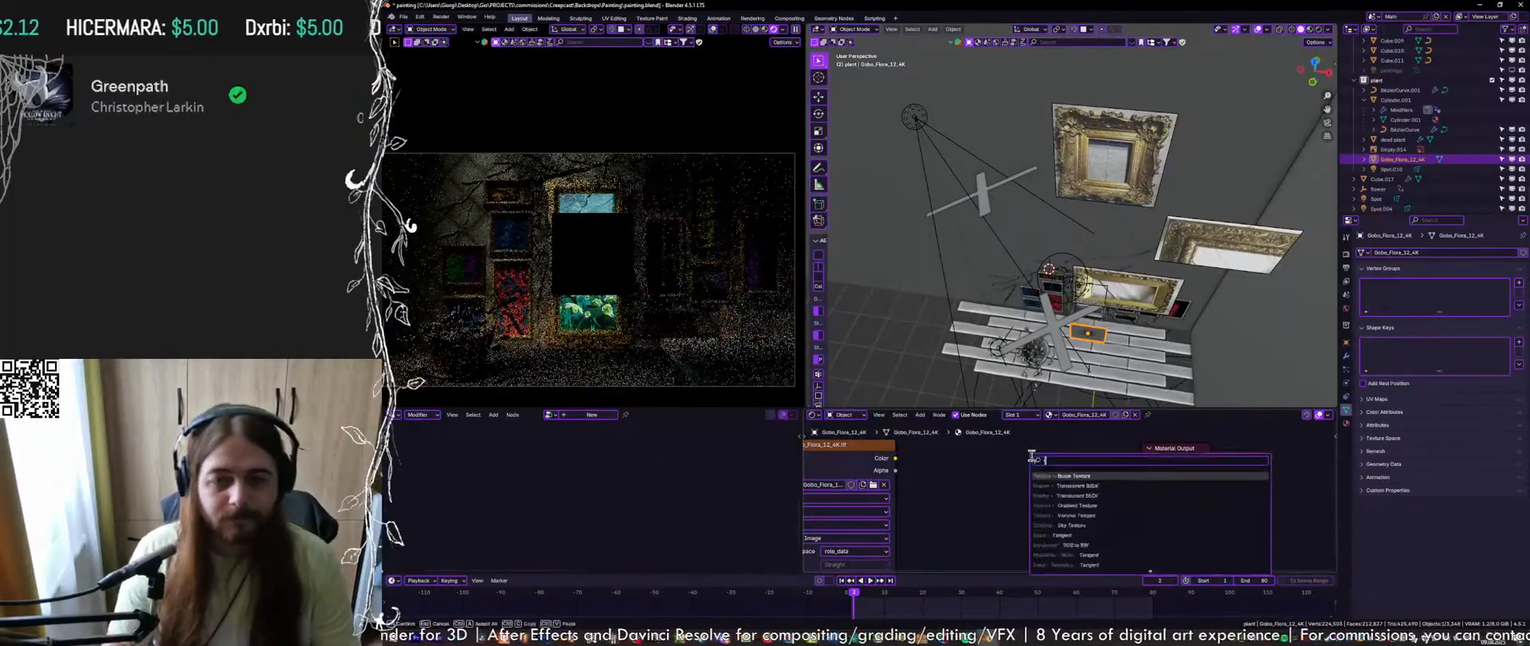
key(shift+a)
text(tra)
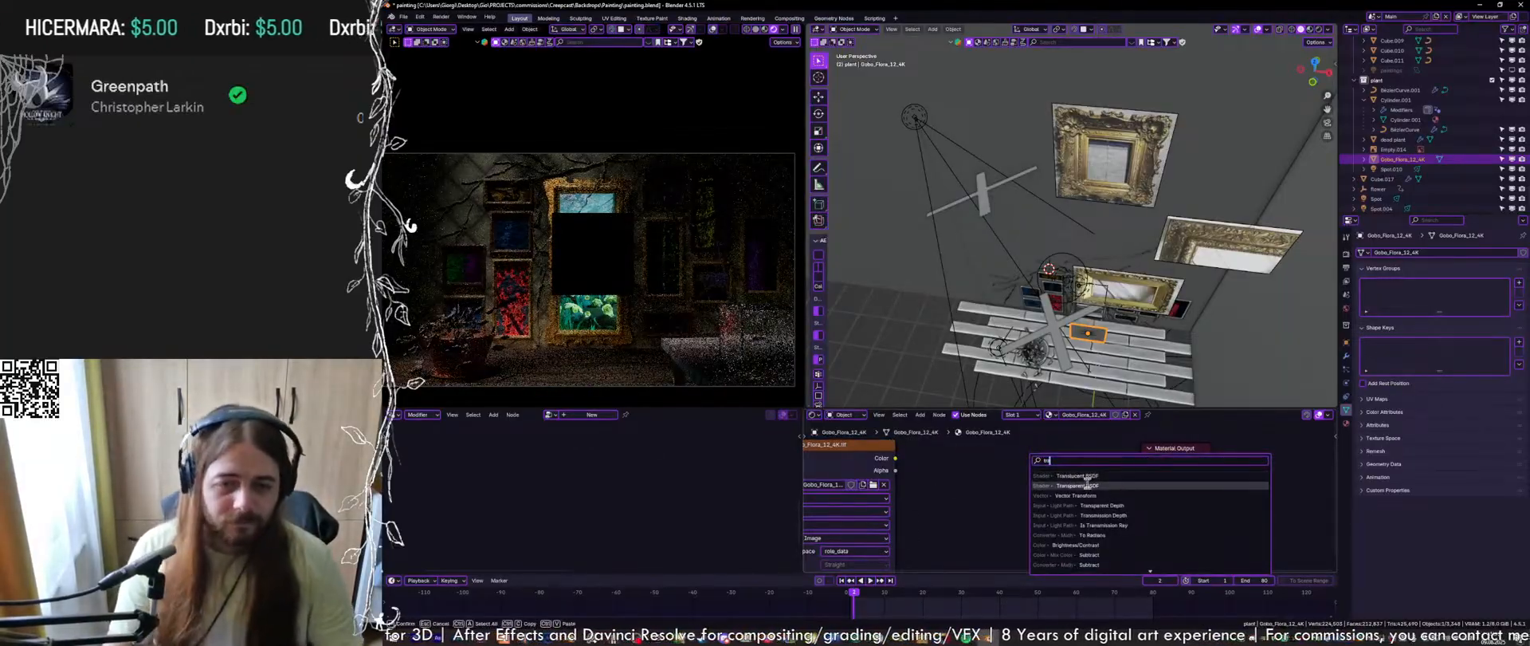
click(1078, 485)
click(1001, 488)
drag(896, 458, 965, 500)
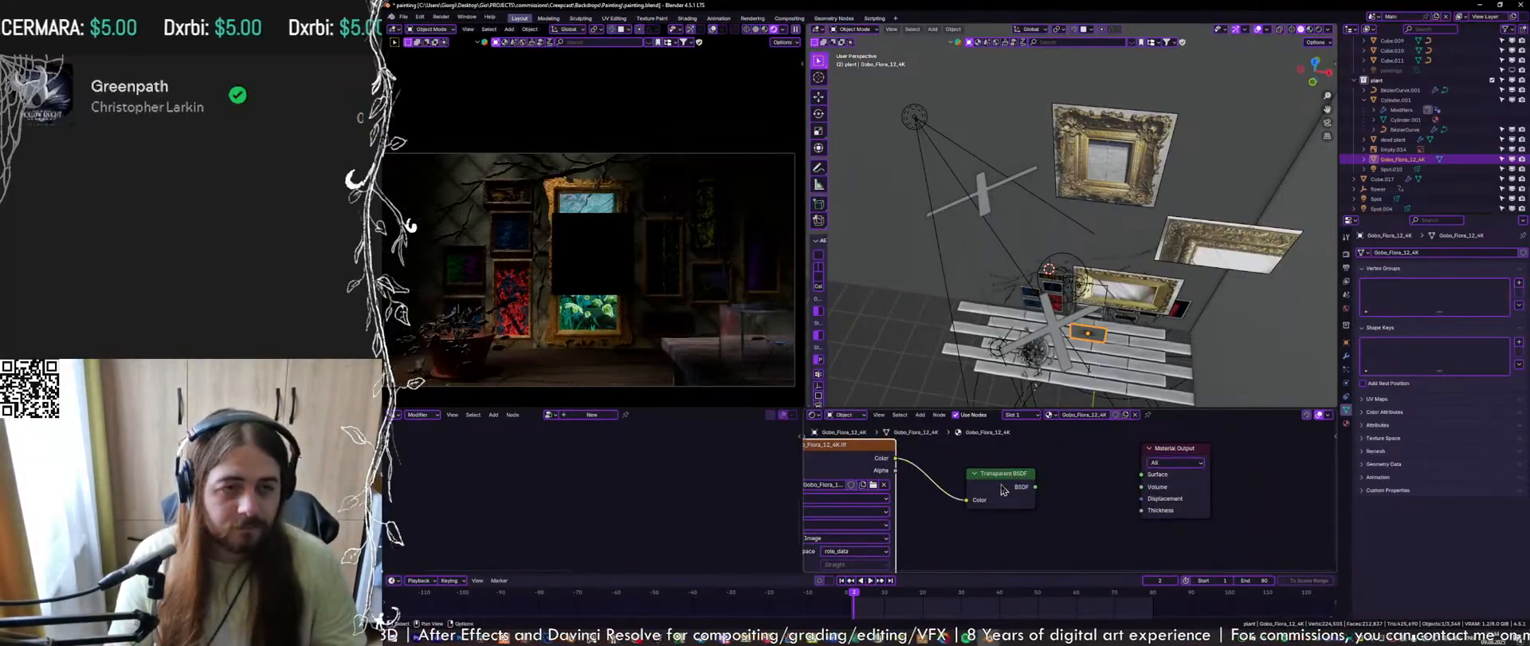
ctrl+shift+click(1002, 488)
key(ctrl+s)
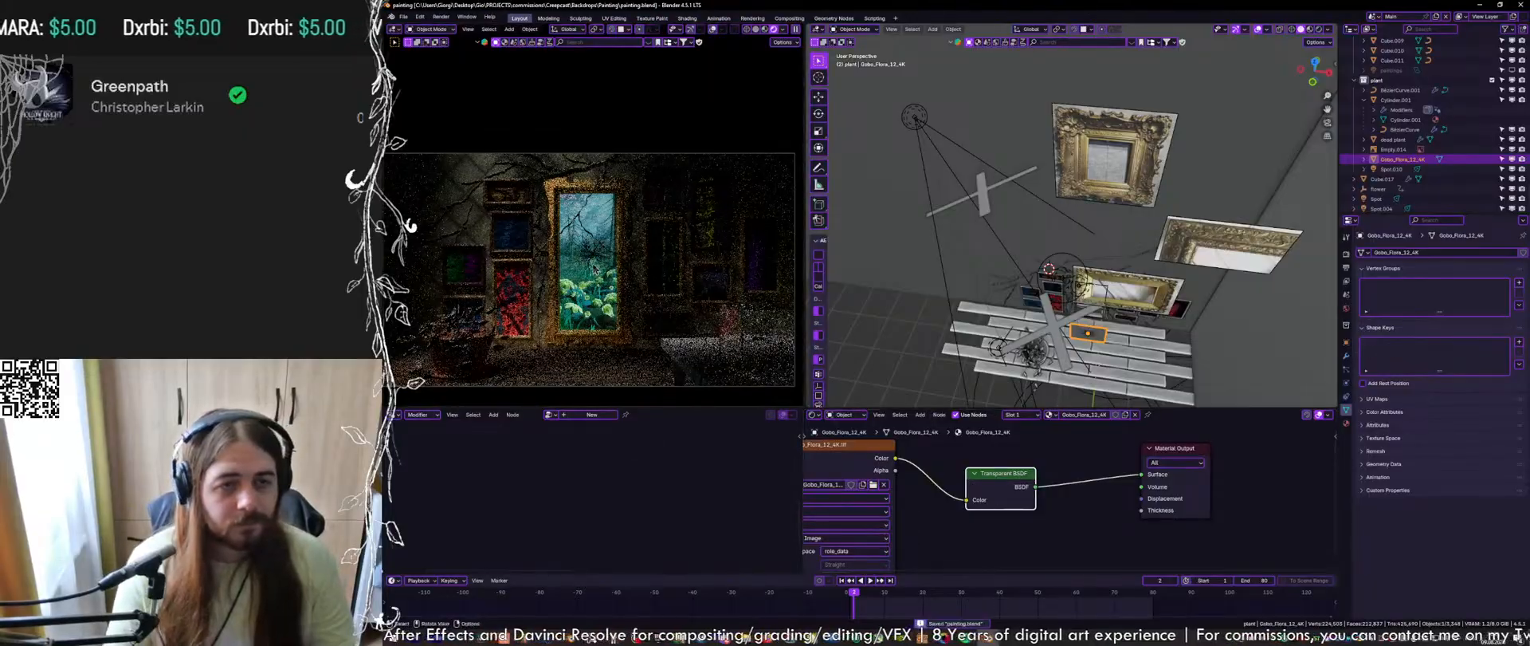
Enlarge the gobo plane to more than four times its size so it spans the camera's view
key(s)
click(1237, 217)
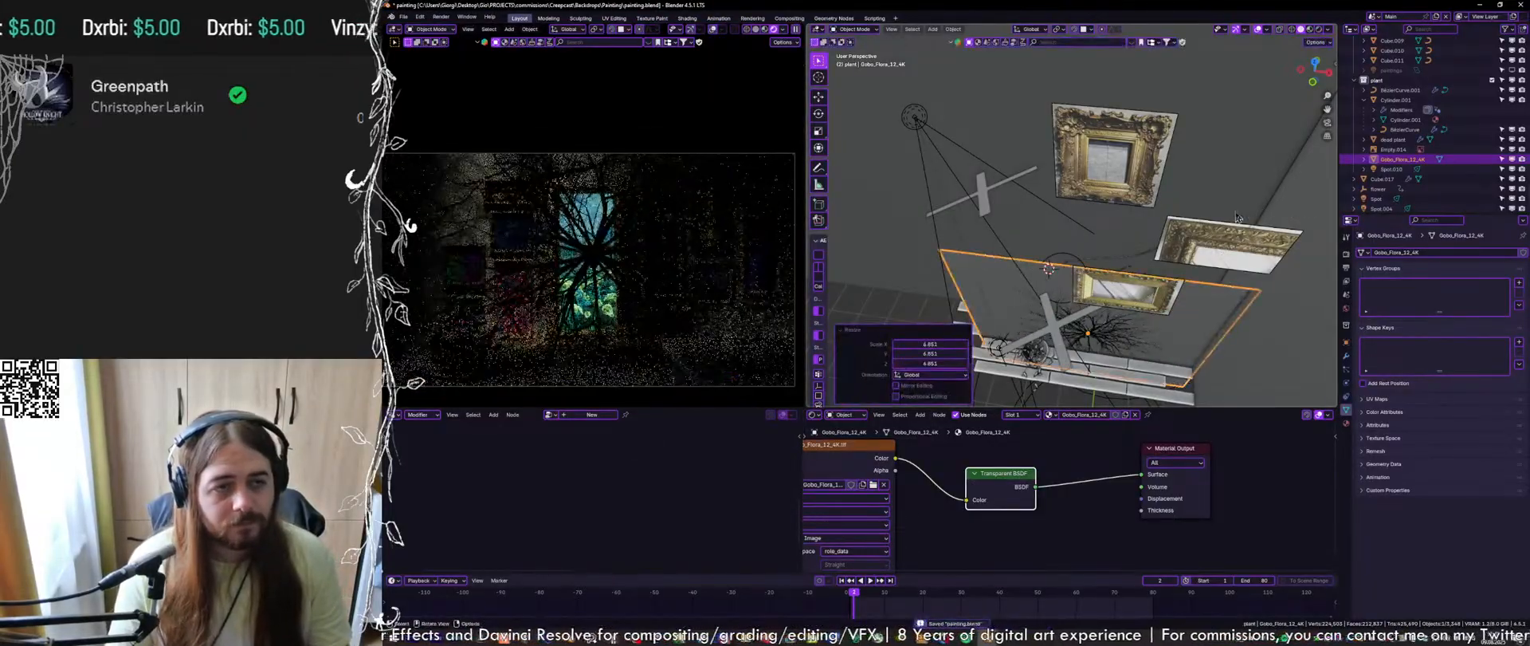
middle_drag(1236, 220, 1131, 348)
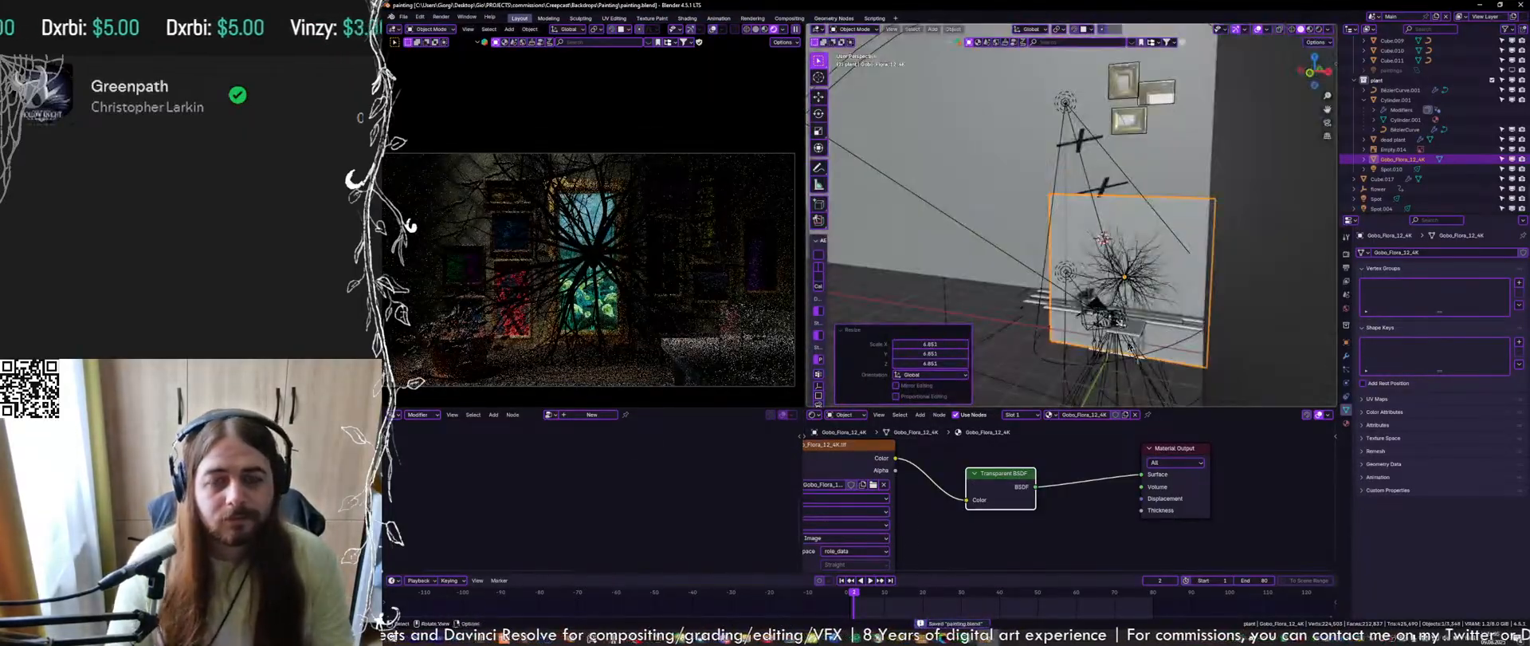
Clear the gobo plane's rotation so it lies flat, raise it above the paintings near the overhead light, and save
key(alt+r)
key(g)
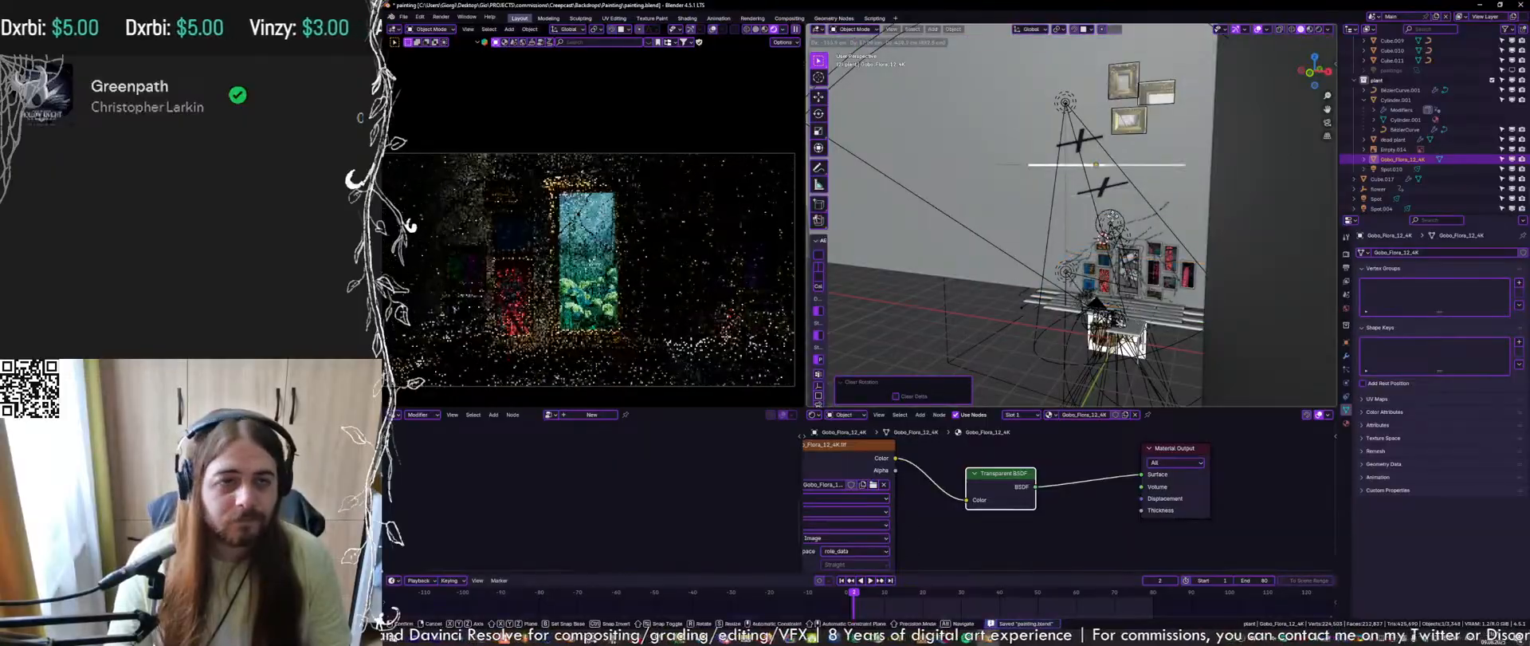
click(1113, 216)
key(ctrl+s)
middle_drag(1112, 216, 1118, 261)
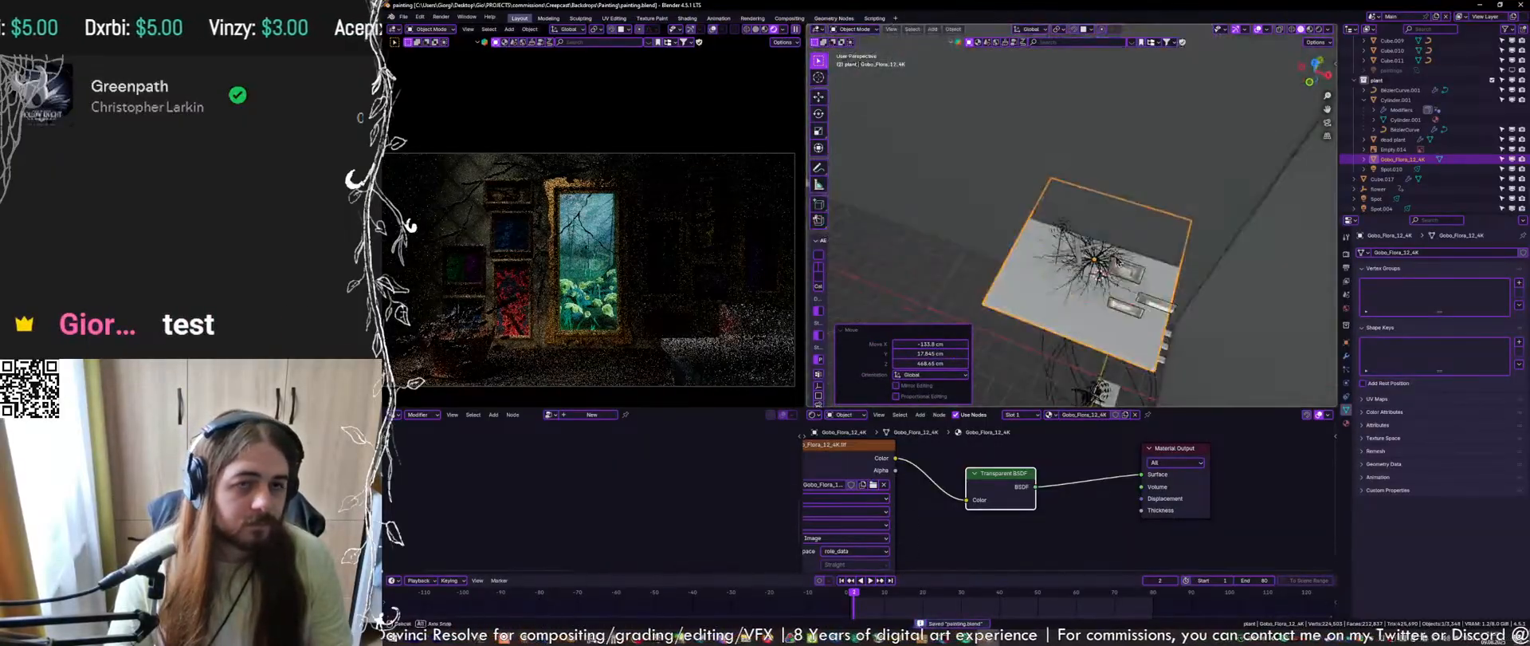
Scale the gobo plane by about 0.68, shift it sideways over the room, and save the file
key(s)
click(1179, 255)
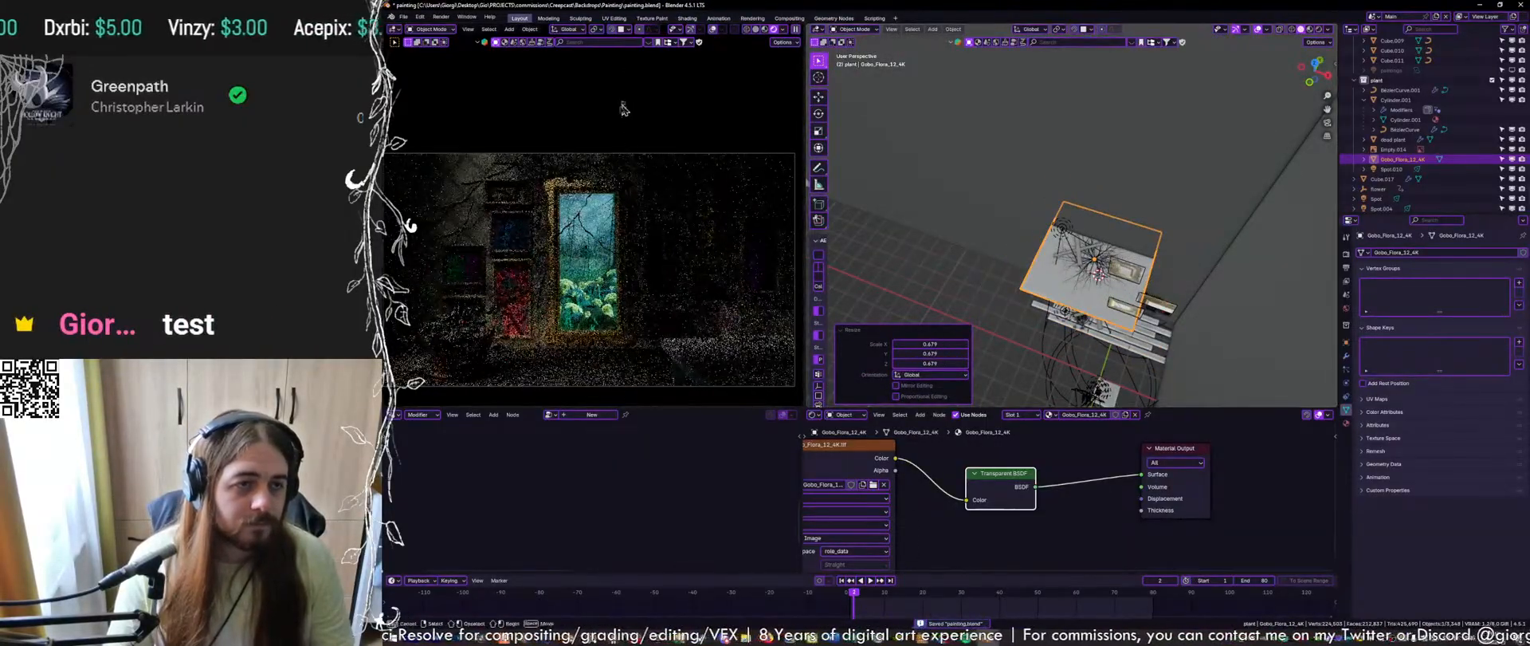
key(ctrl+s)
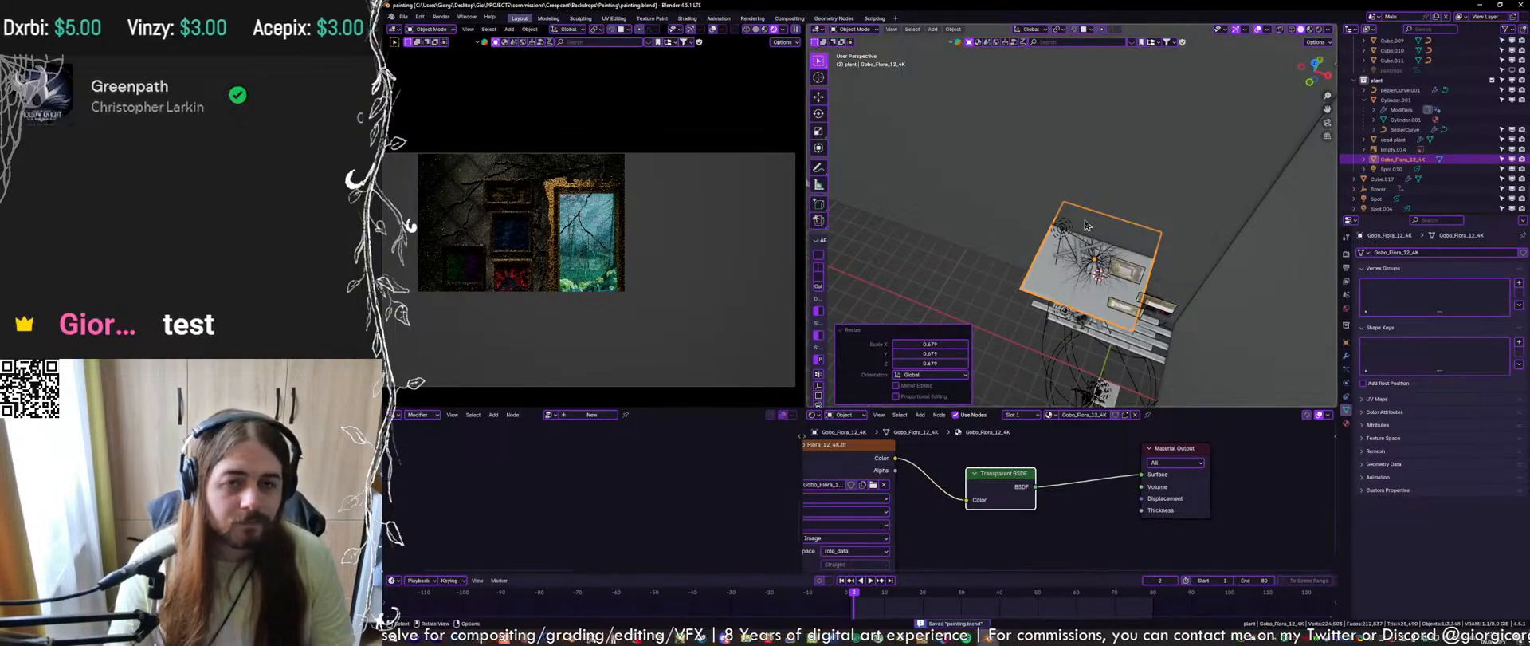
key(g)
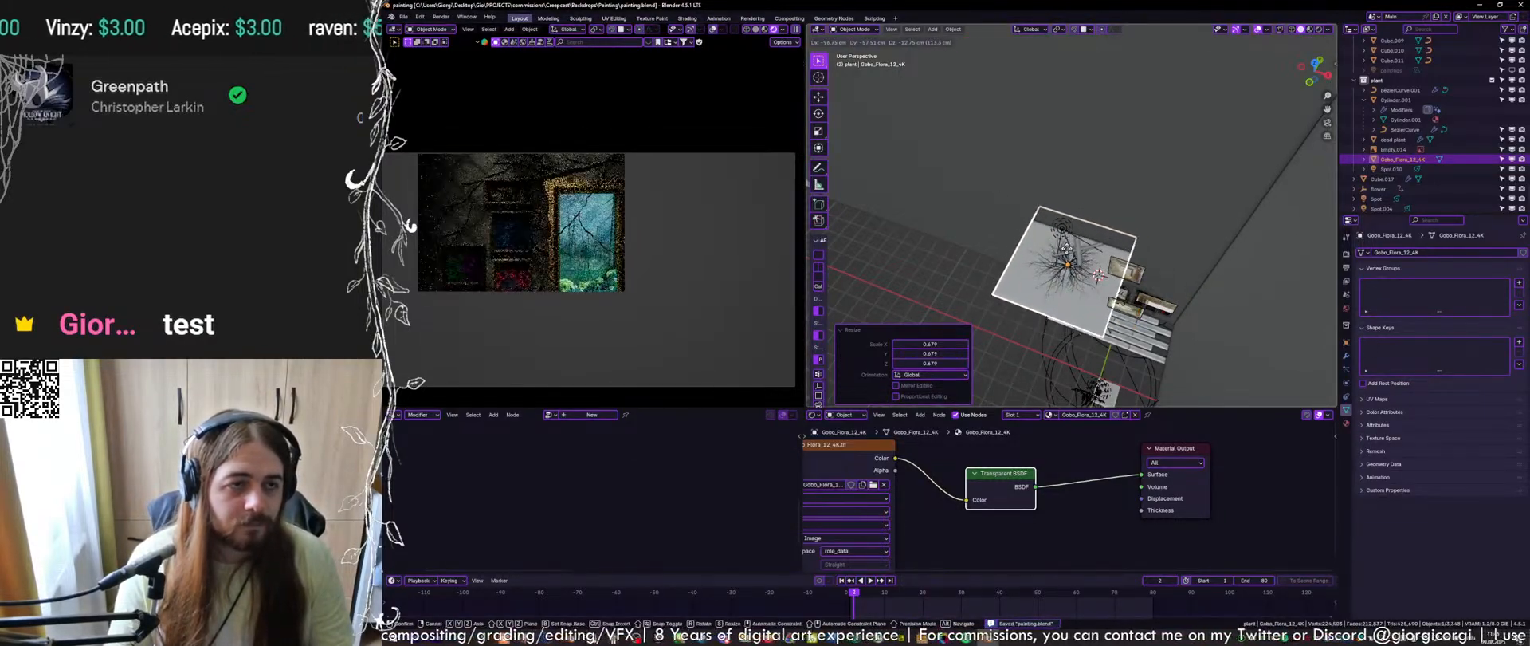
click(1066, 249)
middle_drag(1066, 249, 1084, 219)
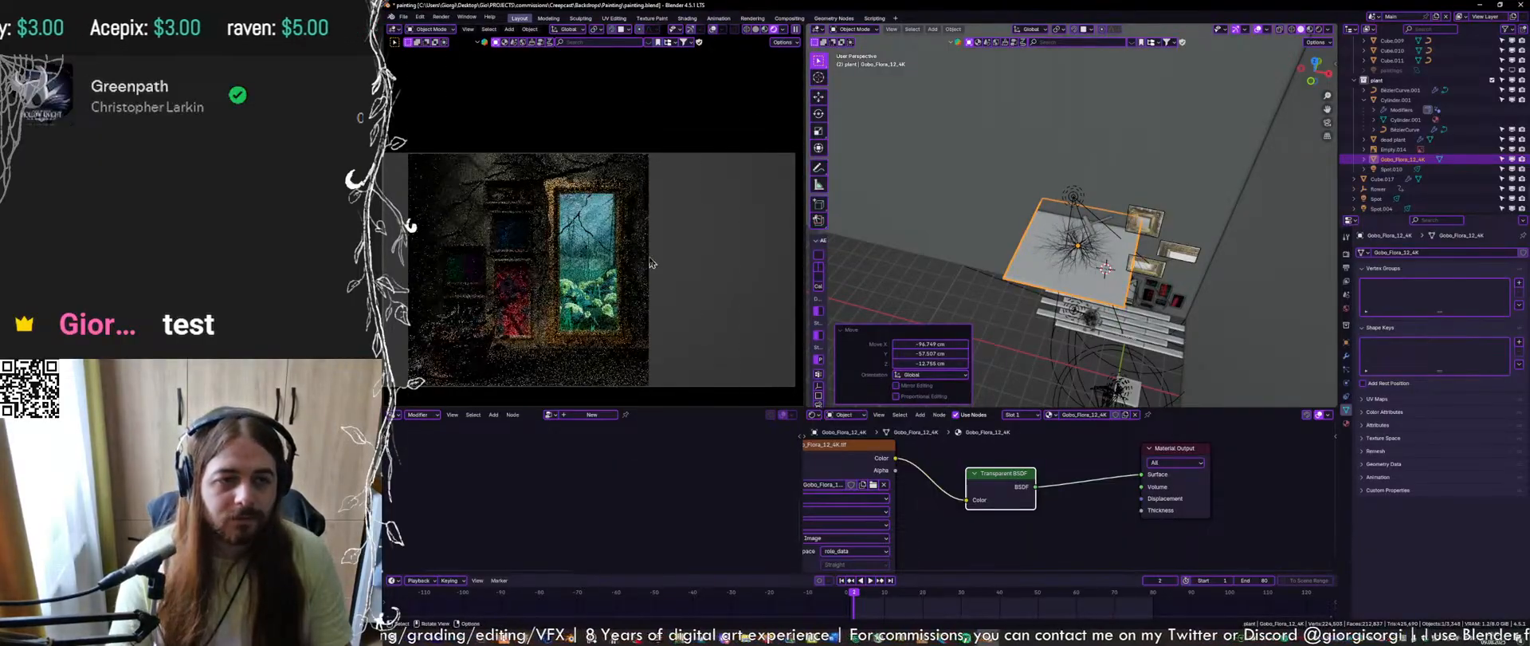
key(ctrl+s)
Lower the gobo plane along Z to just above the wall of paintings
mouse_move(1068, 191)
middle_down()
mouse_move(1100, 254)
mouse_move(1085, 166)
middle_up()
key(g)
key(z)
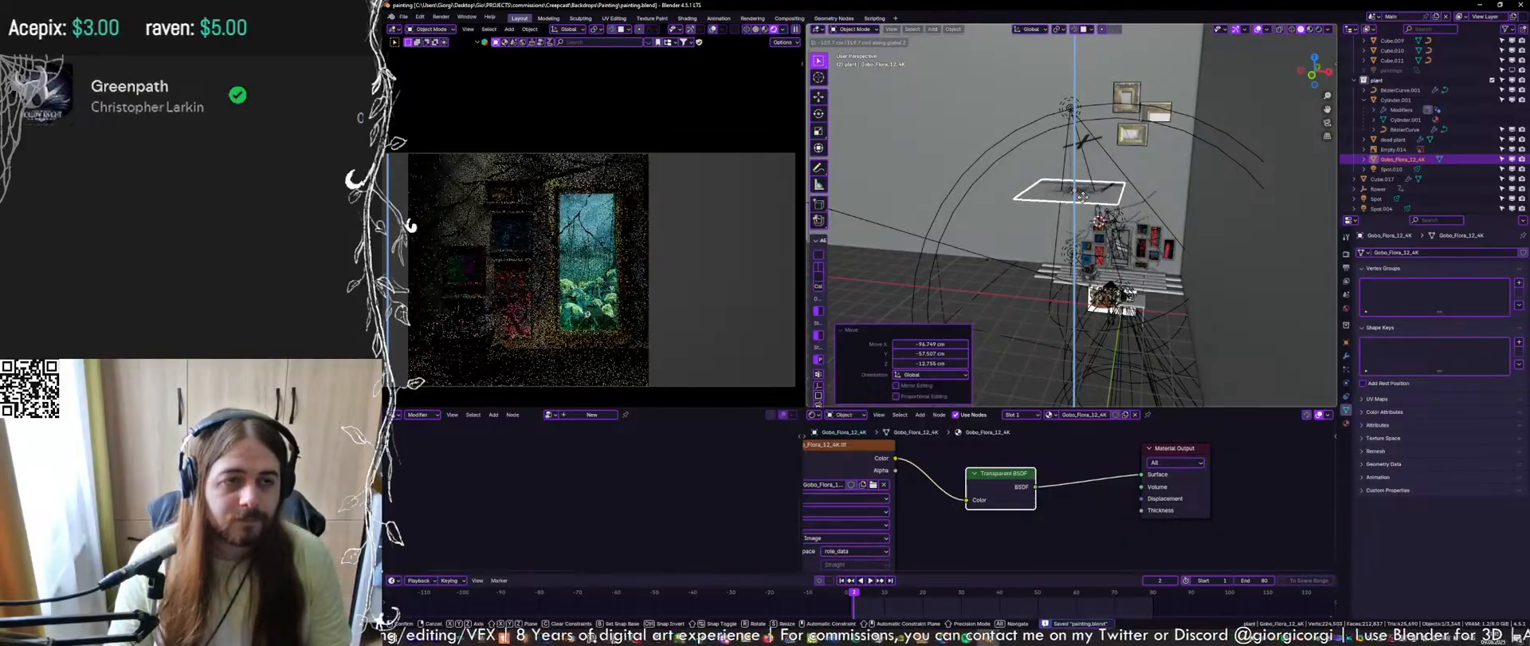
click(1082, 195)
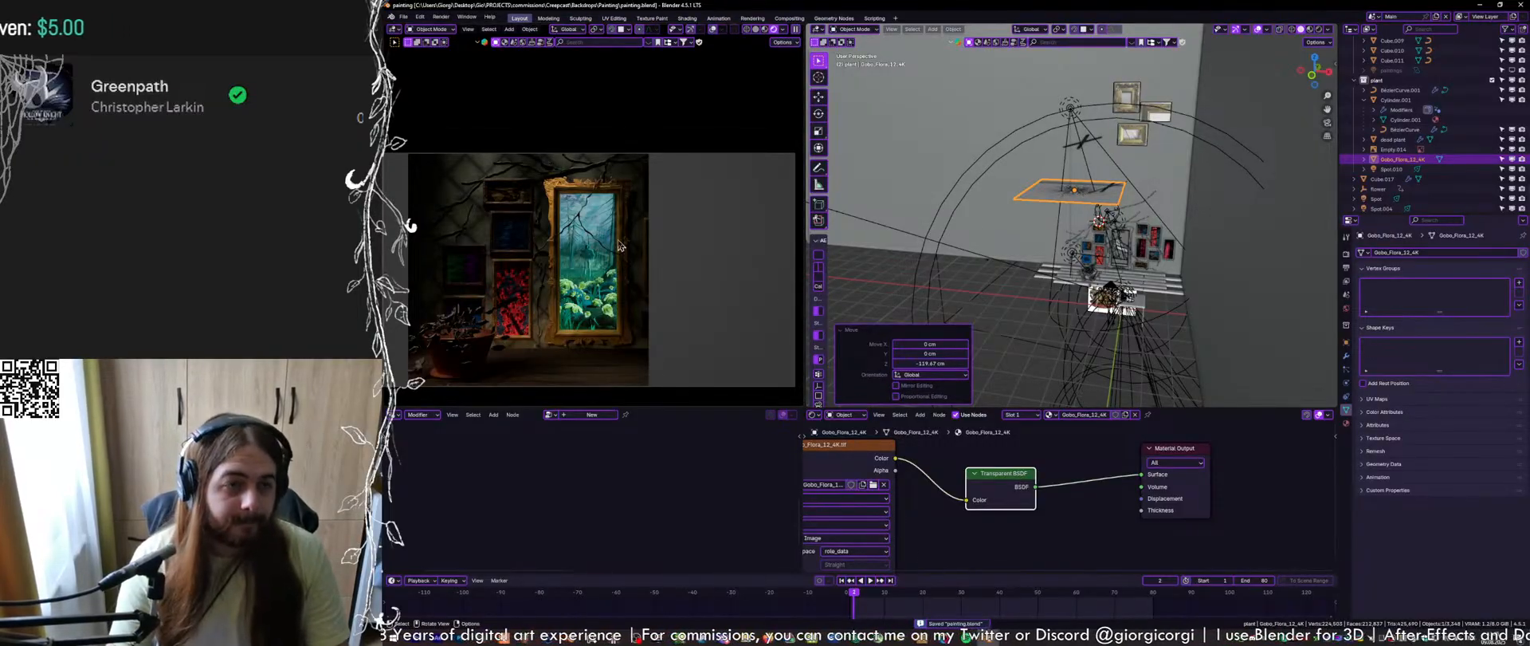
key(g)
key(z)
right_click(1046, 232)
From the top view, shift the gobo plane about 45 cm in negative X and about 48 cm along Y, and save
middle_drag(1051, 215, 1052, 272)
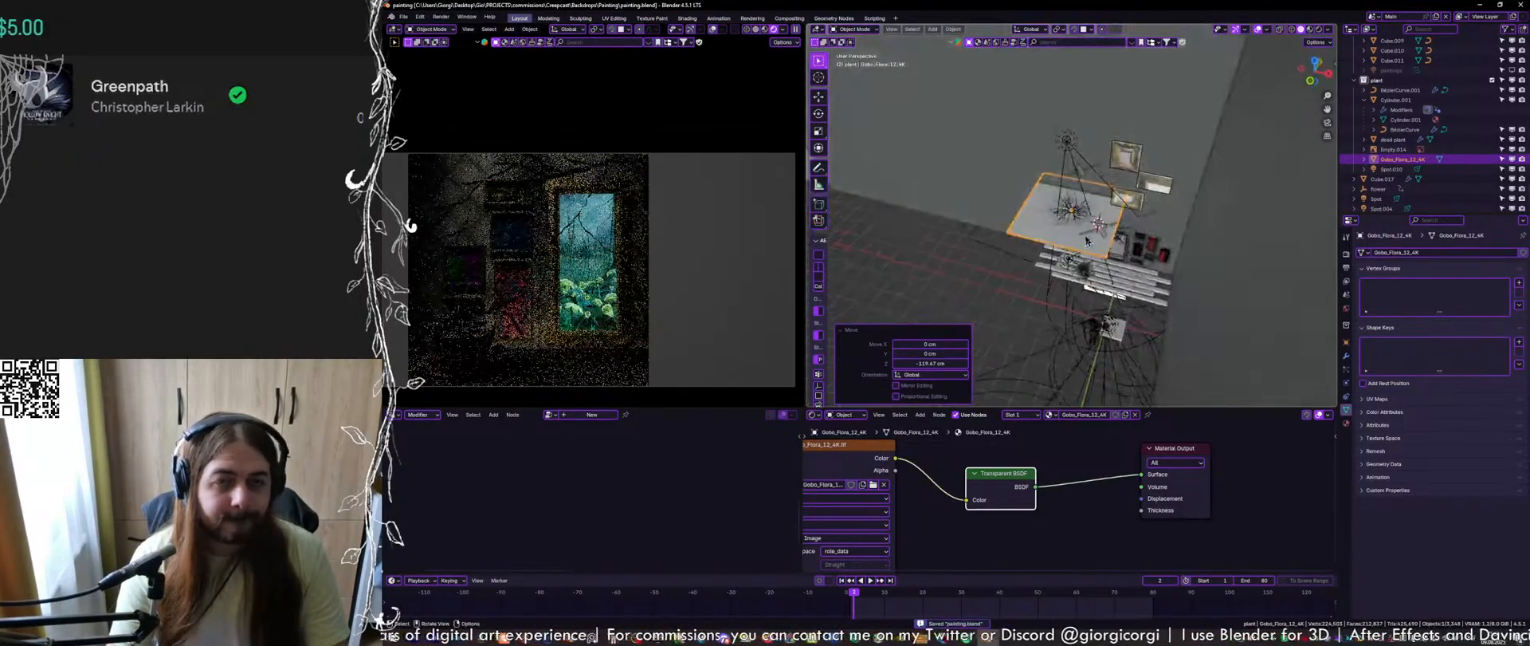
click(1315, 61)
scroll(1073, 264, up, 4)
key(g)
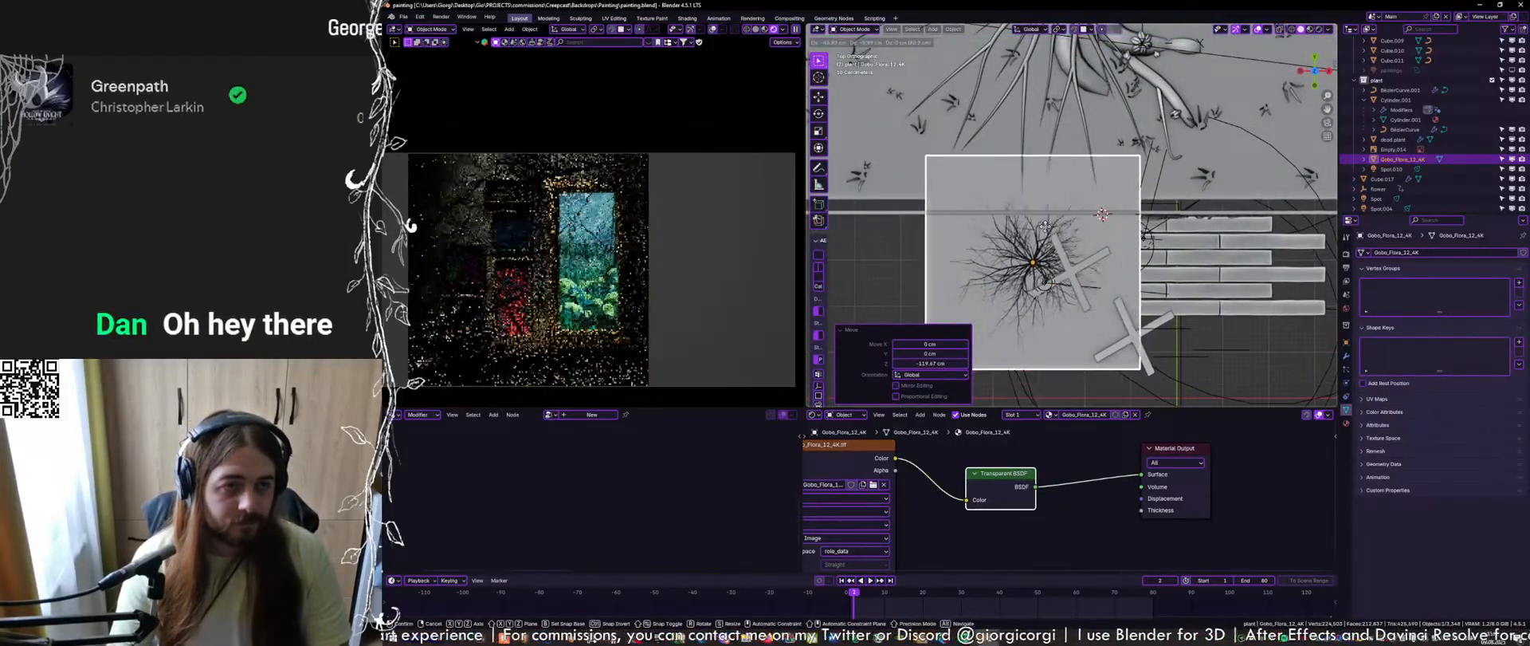
click(1045, 227)
key(ctrl+s)
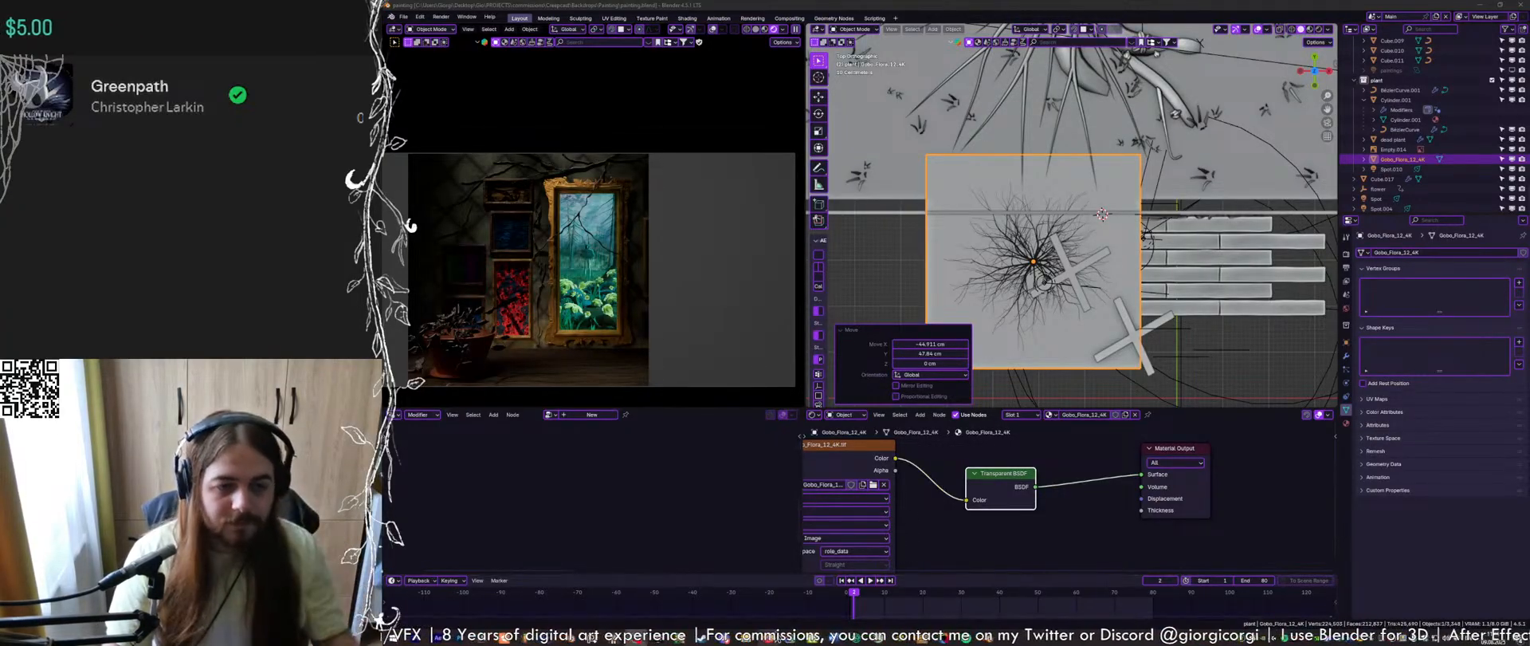
Save the file and redraw the camera viewport's render region to cover the entire camera frame
mouse_move(776, 641)
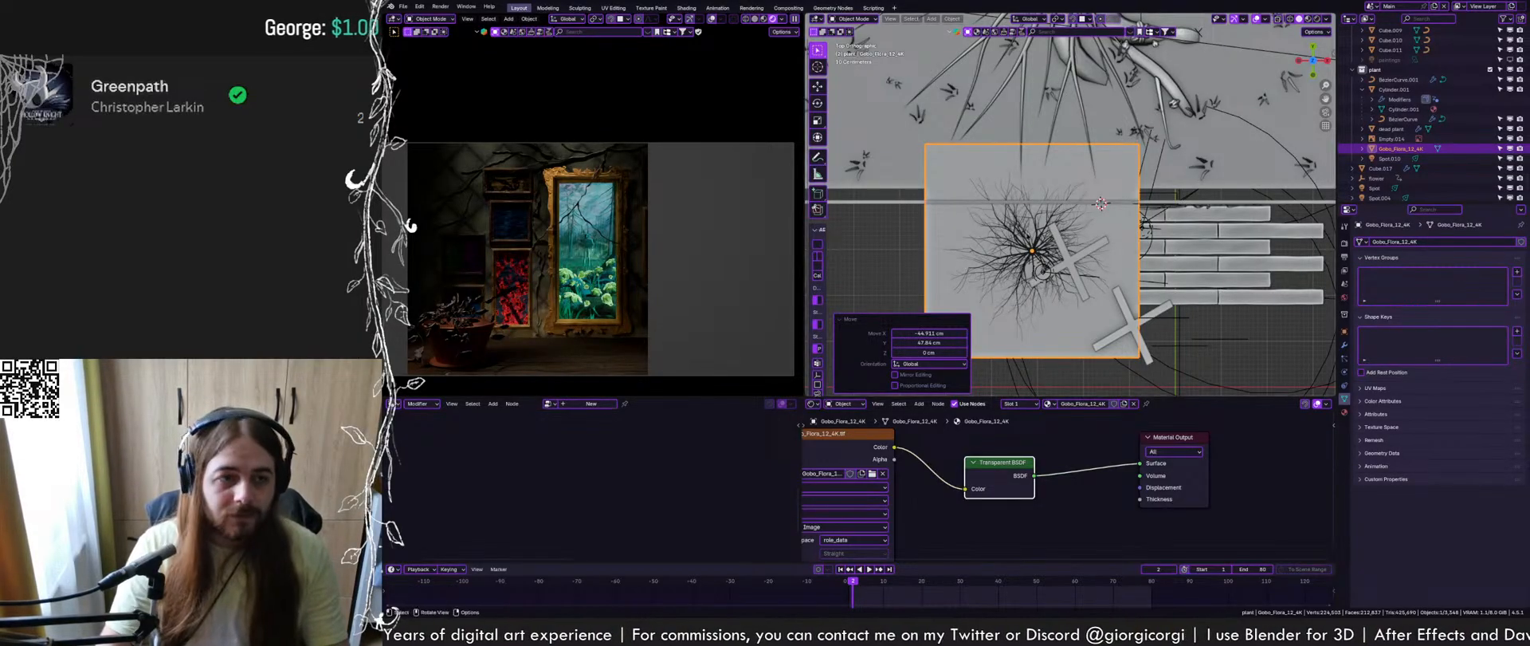
click(1045, 258)
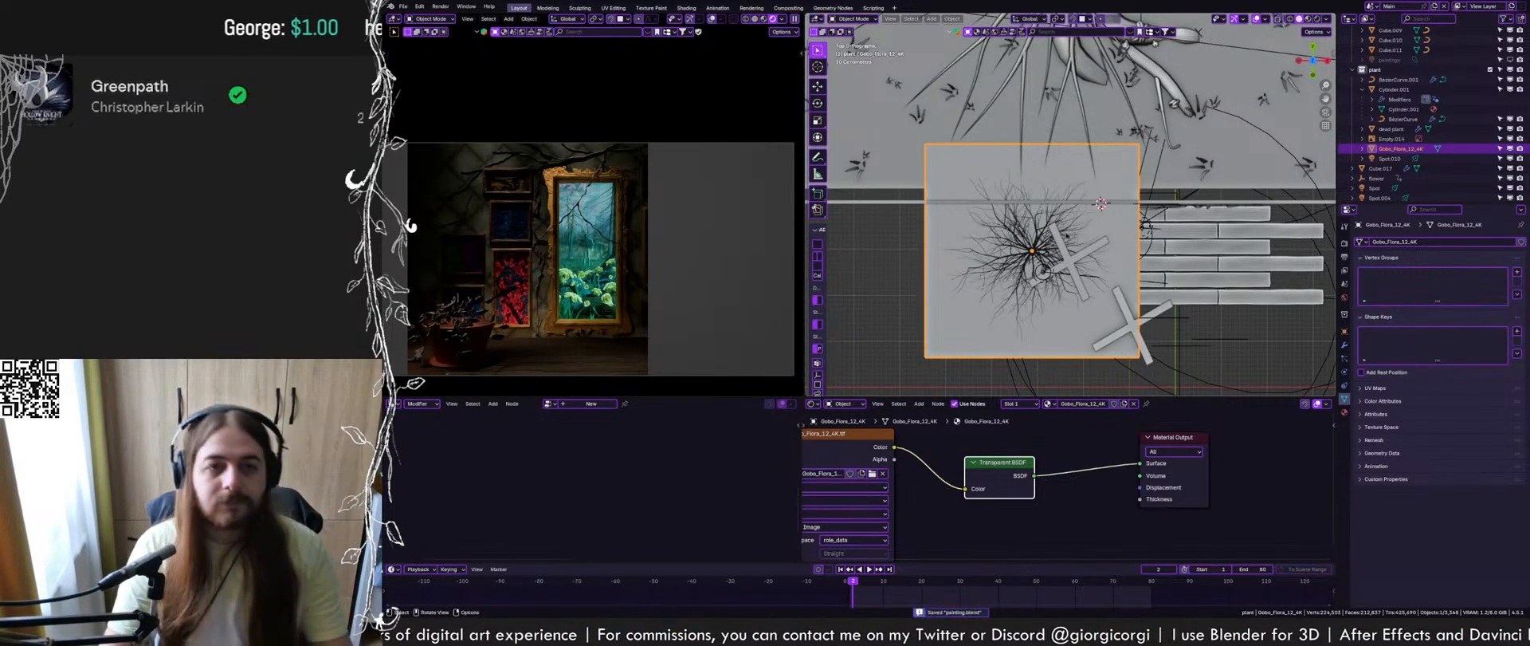
key(ctrl+s)
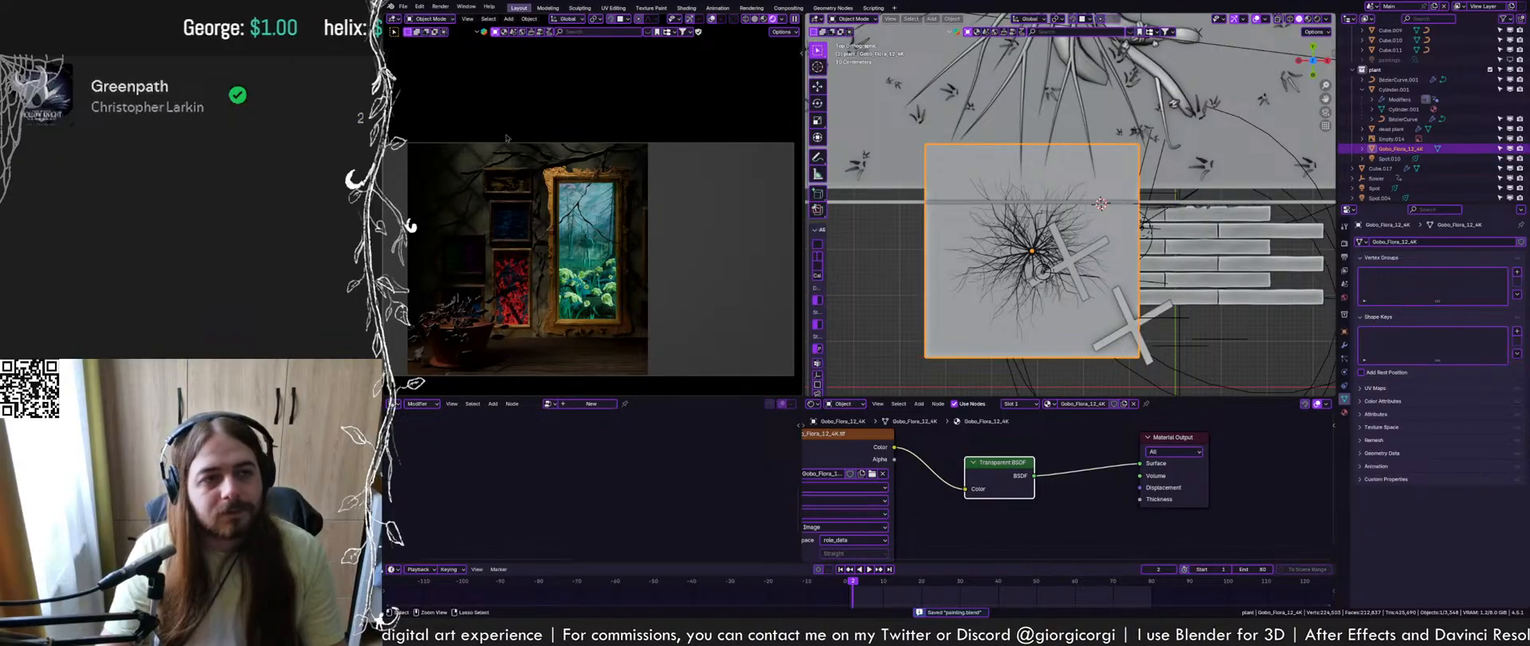
scroll(597, 133, down, 2)
key(ctrl+b)
mouse_move(755, 106)
mouse_down()
mouse_move(584, 283)
mouse_move(427, 327)
mouse_up()
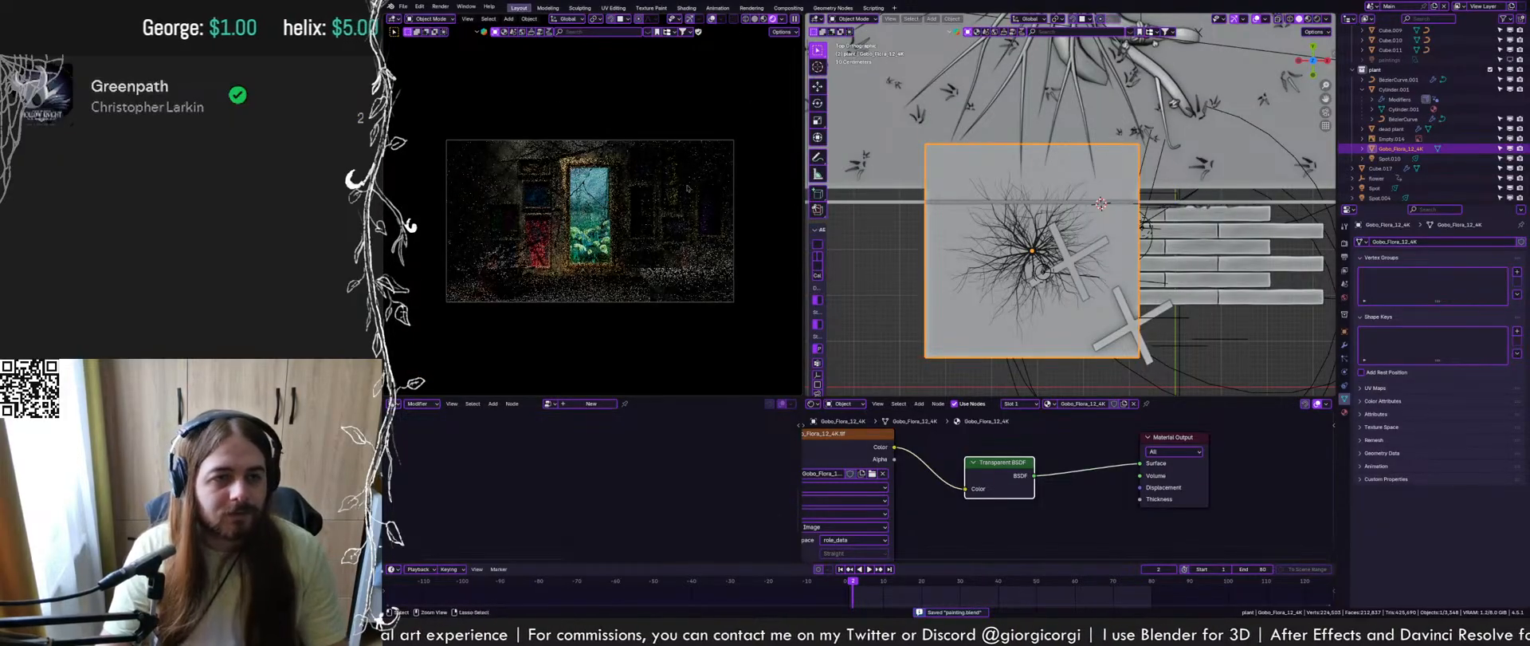
scroll(687, 188, up, 2)
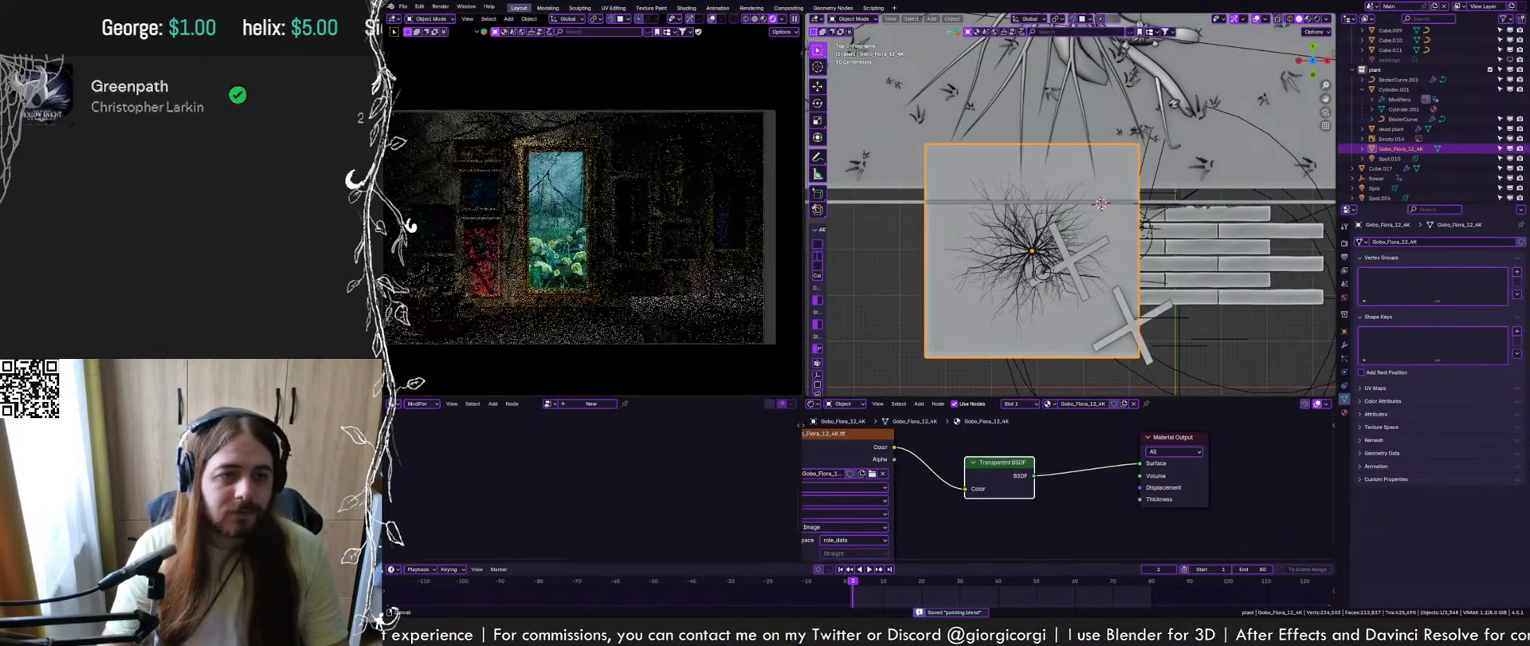
scroll(658, 232, up, 1)
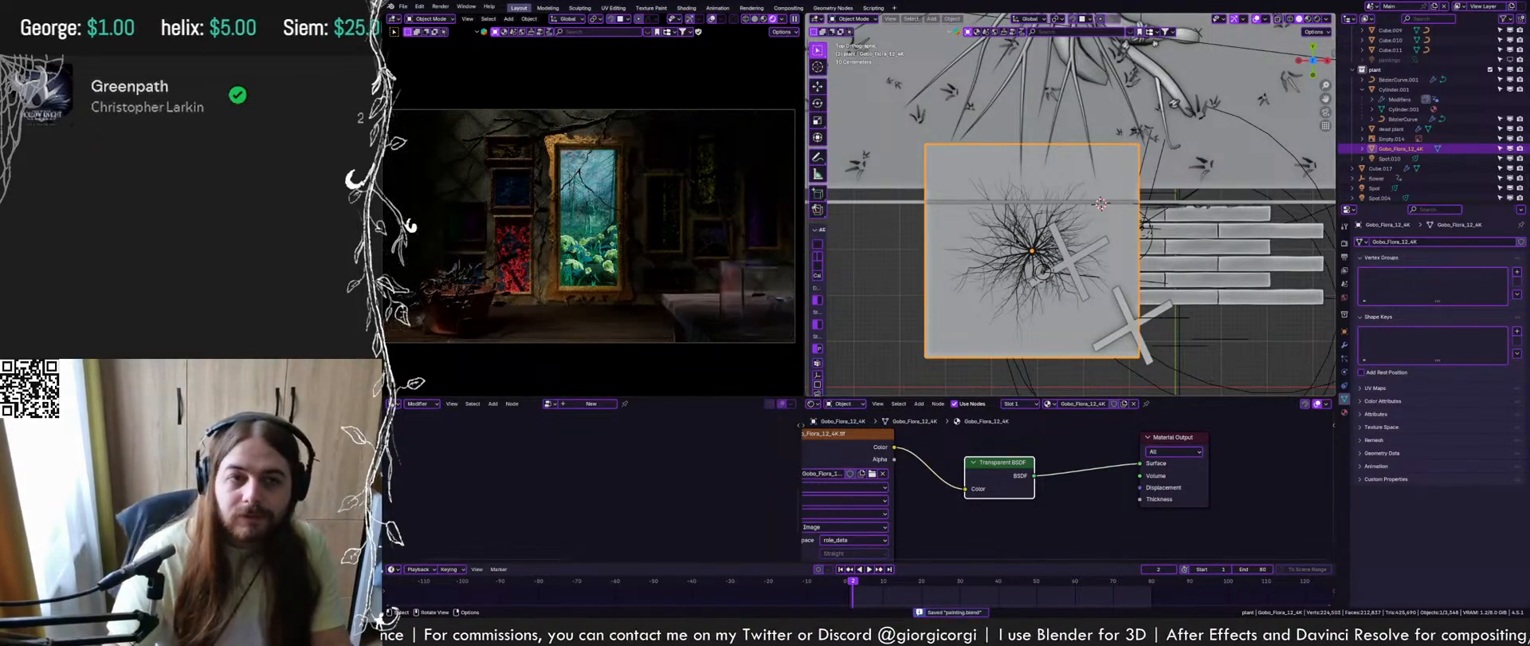
Select and frame the glass case on the table, and switch the camera viewport to solid shading
click(745, 280)
middle_drag(1148, 225, 1028, 295)
scroll(1081, 223, up, 3)
scroll(1072, 194, down, 10)
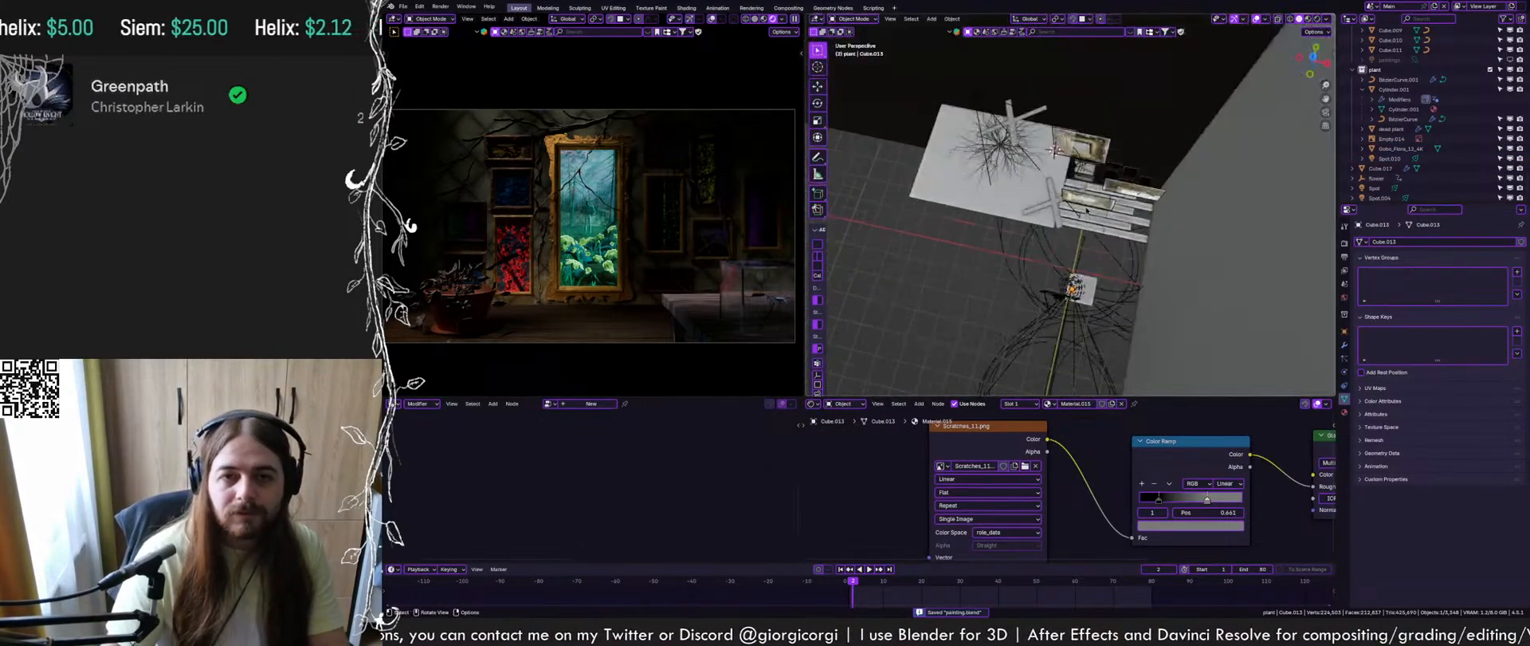
key(KP_Decimal)
middle_drag(1064, 275, 1057, 210)
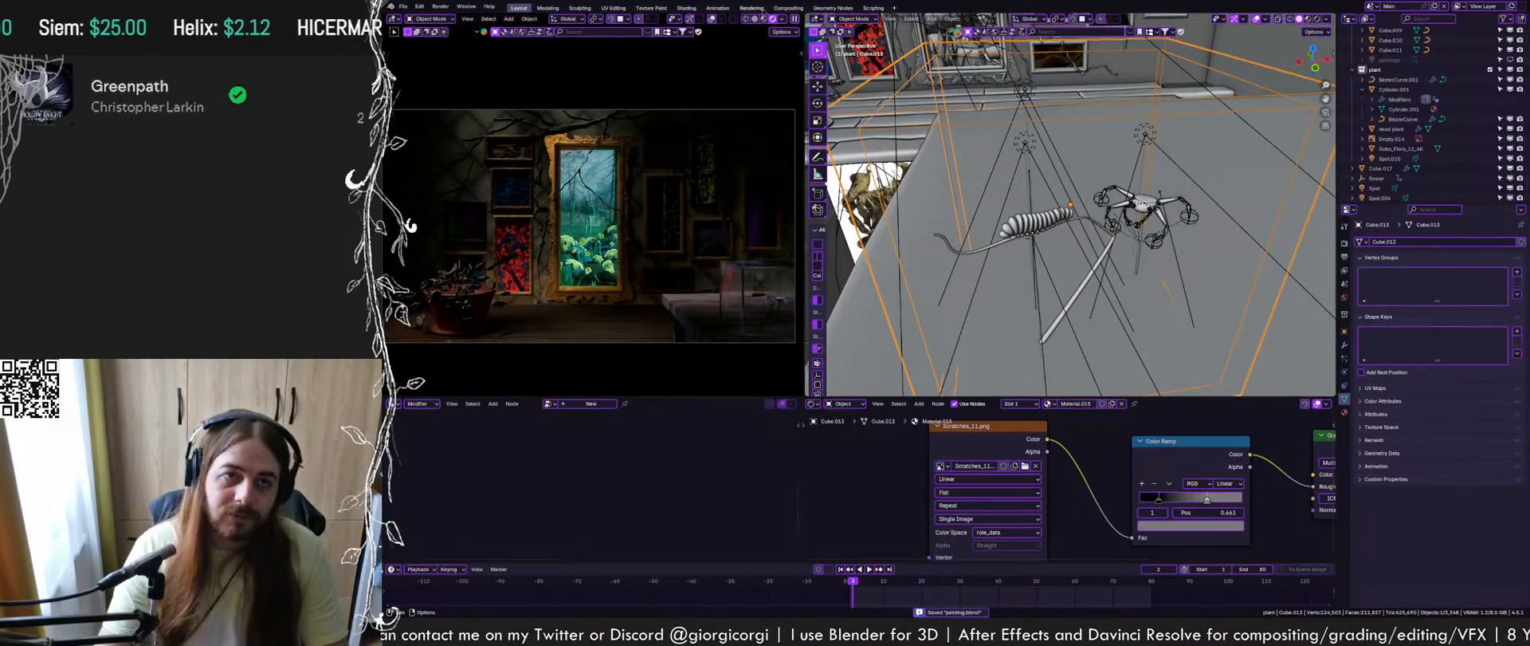
click(755, 18)
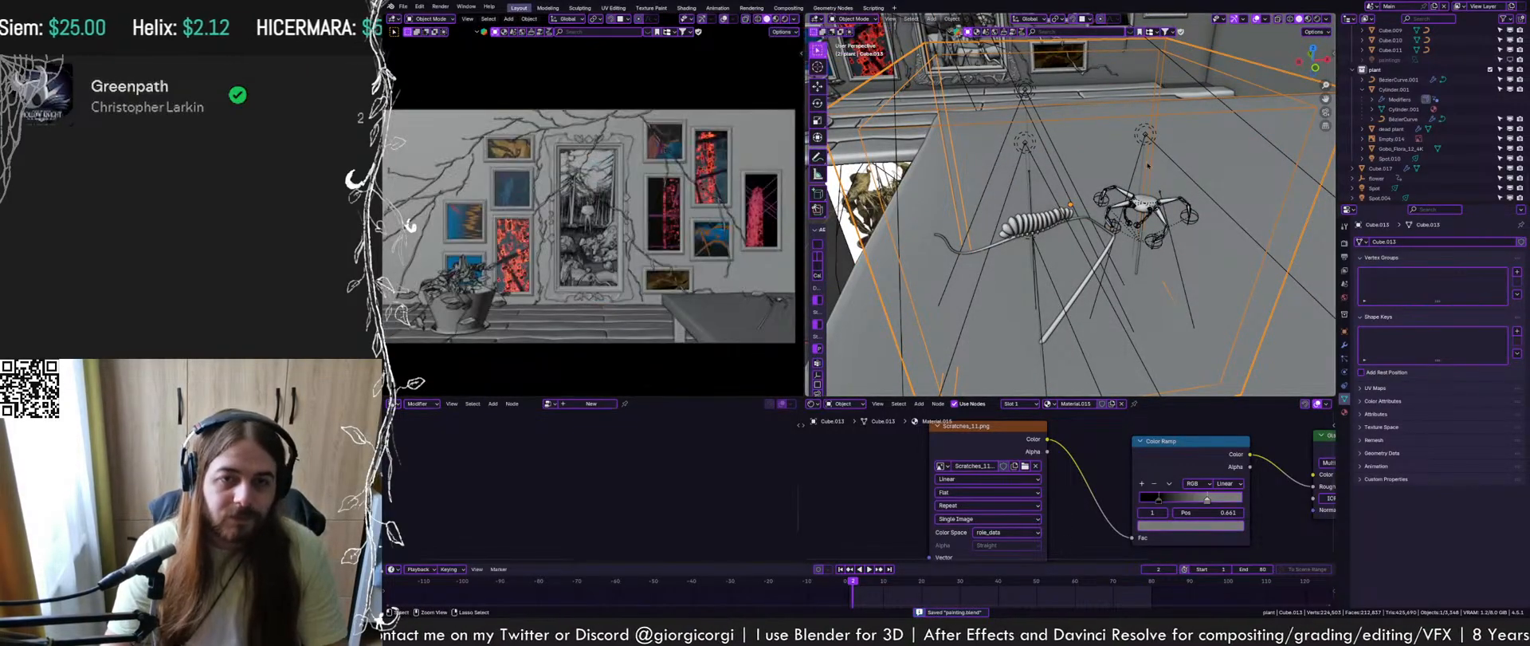
Add a cube inside the glass case and scale its mesh down uniformly in Edit Mode to fit within the case
middle_drag(1052, 244, 1070, 237)
key(shift+a)
mouse_move(1071, 237)
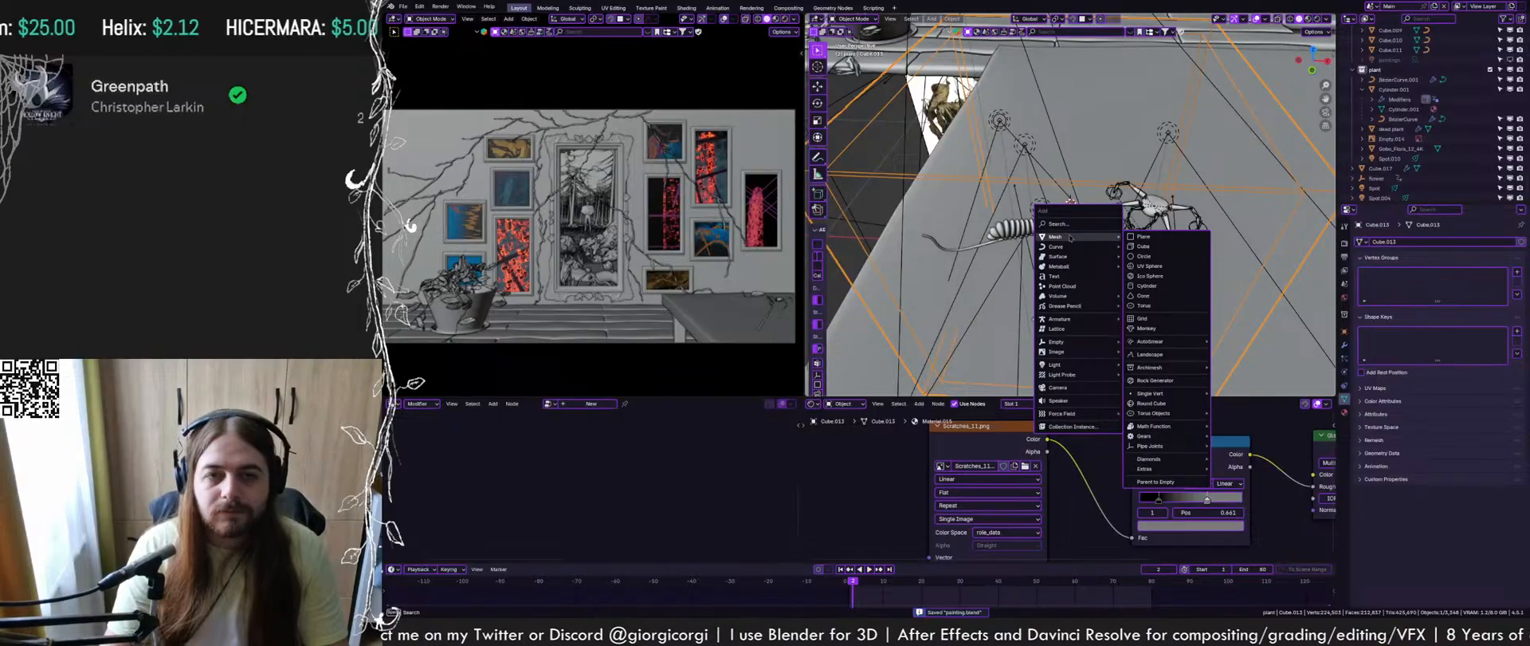
click(1144, 246)
key(Tab)
key(s)
click(1166, 197)
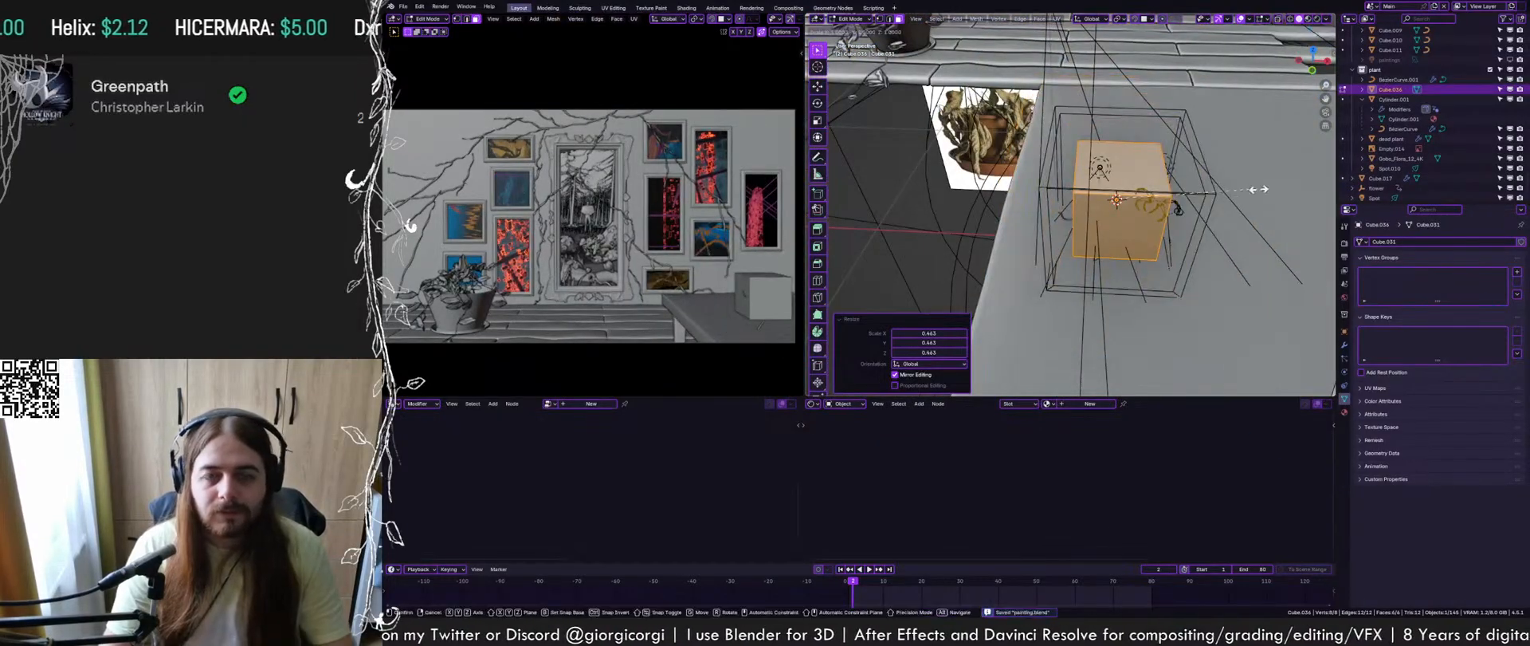
Narrow the new cube along Y to about two-thirds, save the file, and return to Object Mode
key(s)
key(y)
click(1178, 210)
key(ctrl+s)
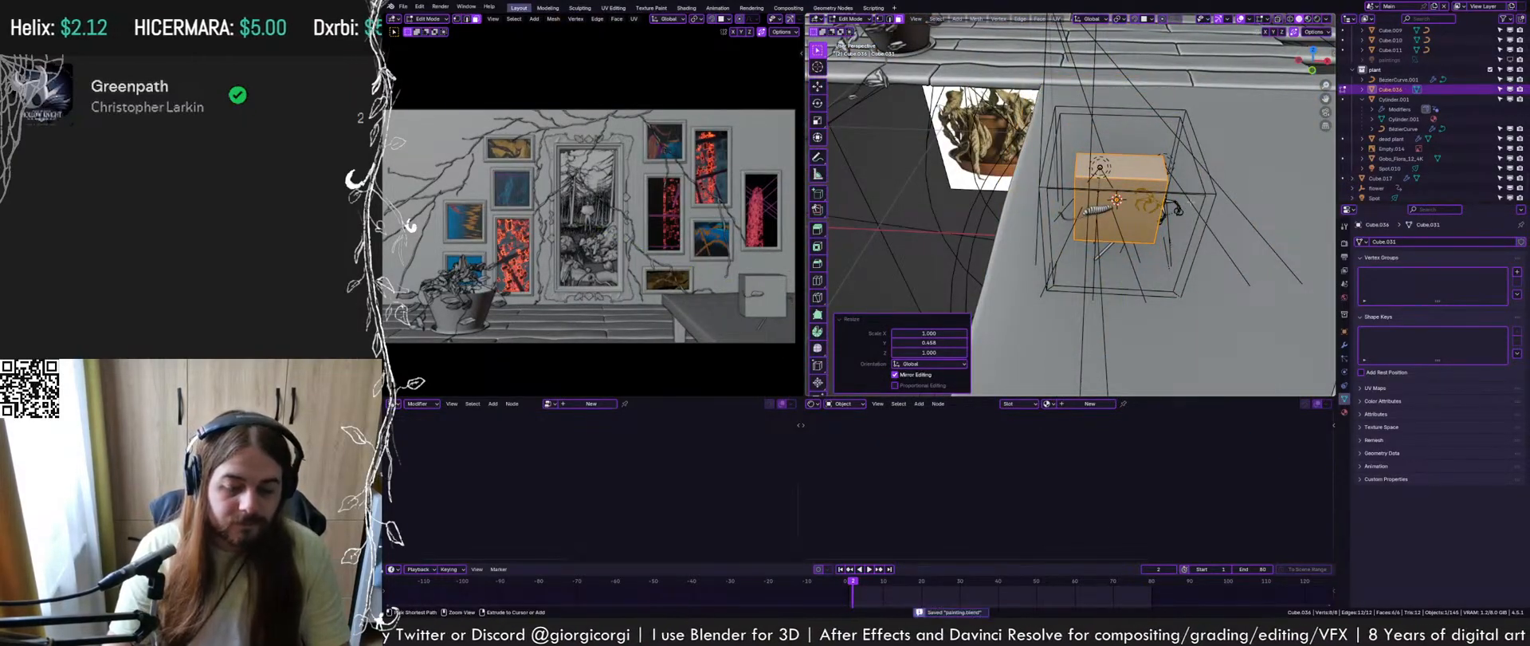
key(Tab)
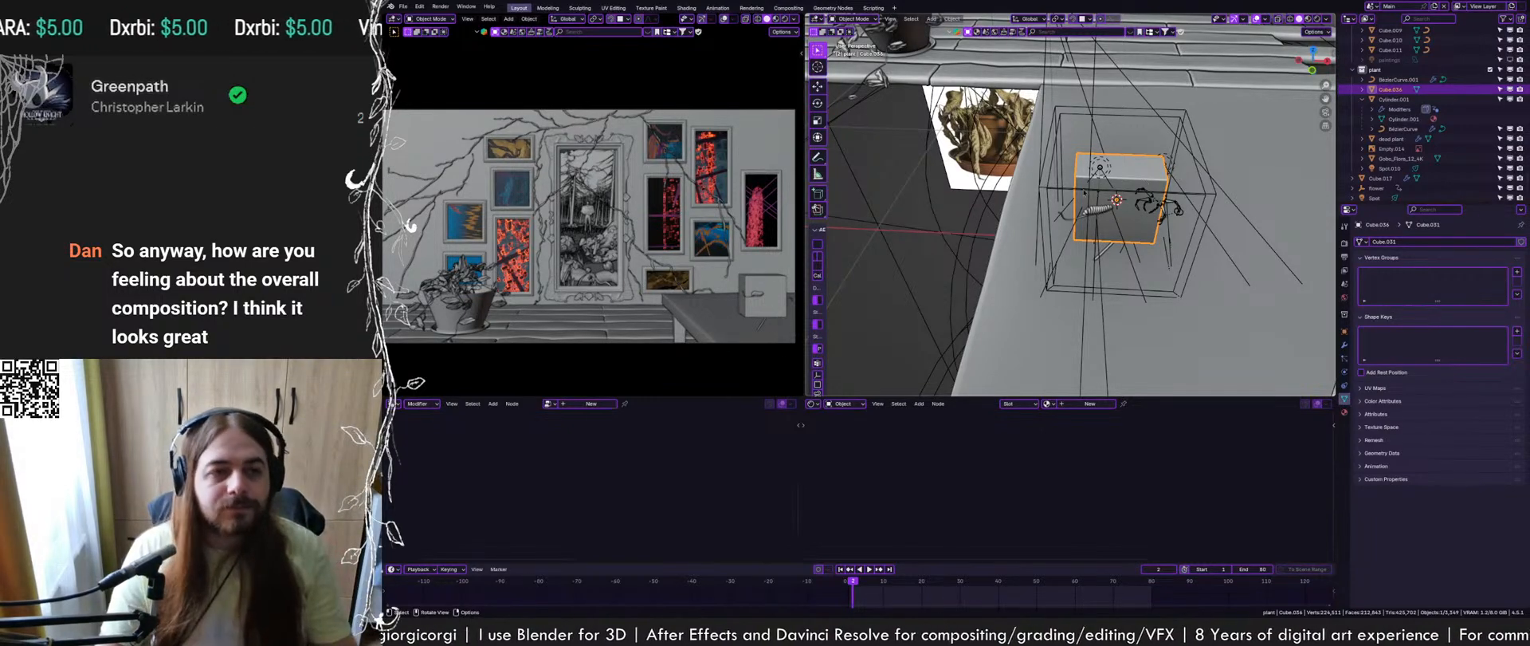
Save the file and flatten the cube's mesh along Y into a slab in Edit Mode
mouse_move(724, 243)
shift+middle_down()
mouse_move(711, 257)
mouse_move(718, 226)
shift+middle_up()
key(ctrl+s)
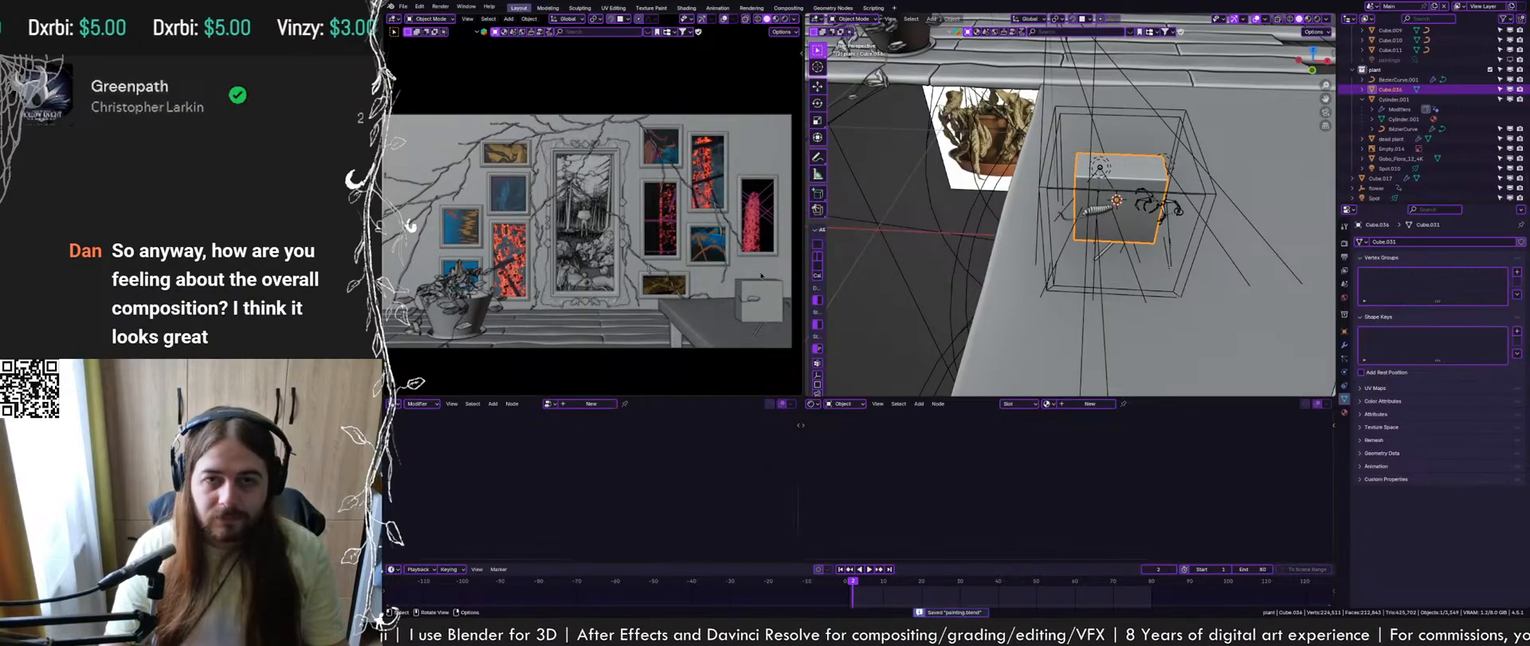
middle_drag(1260, 150, 1207, 172)
key(Tab)
key(s)
key(y)
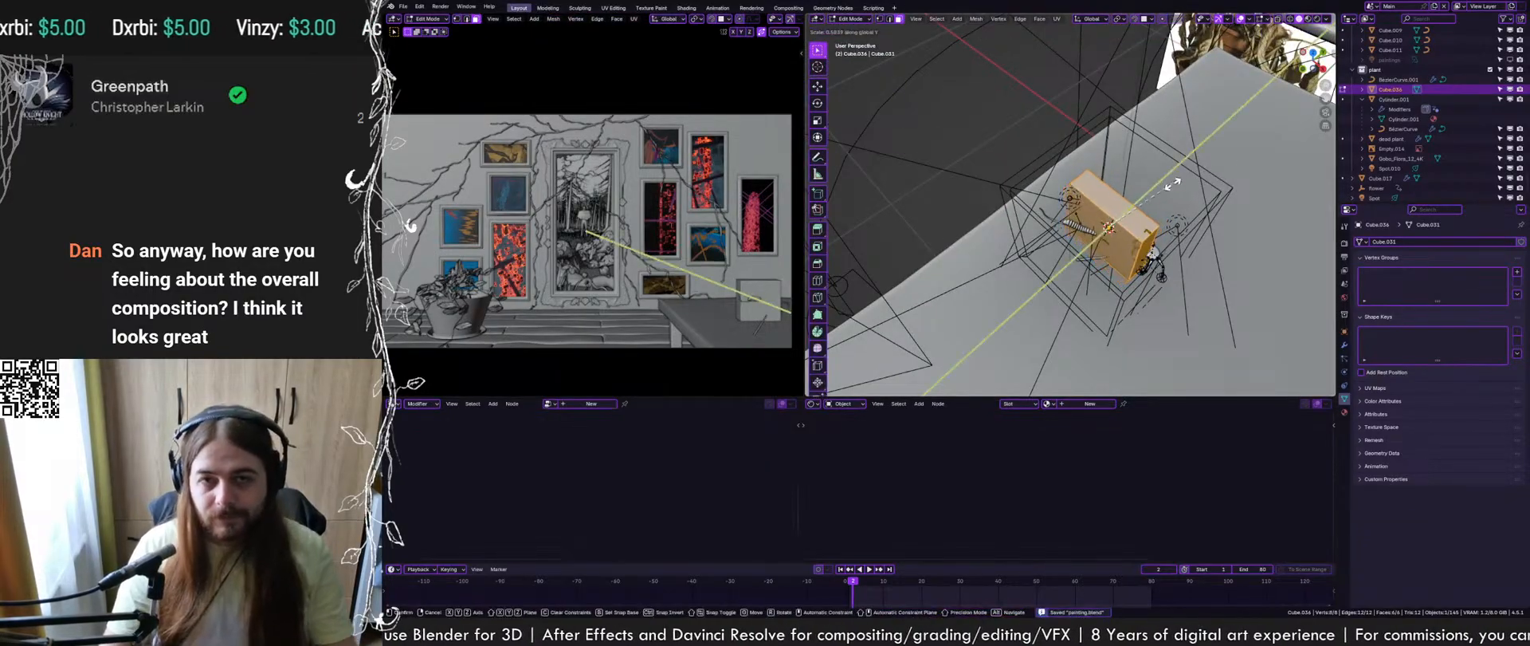
click(1143, 209)
Enlarge the slab's mesh uniformly so it fills more of the glass case, and return to Object Mode
middle_drag(1143, 208, 1184, 167)
scroll(1173, 247, up, 2)
scroll(1174, 246, up, 1)
middle_drag(1174, 247, 1173, 198)
key(Tab)
key(Tab)
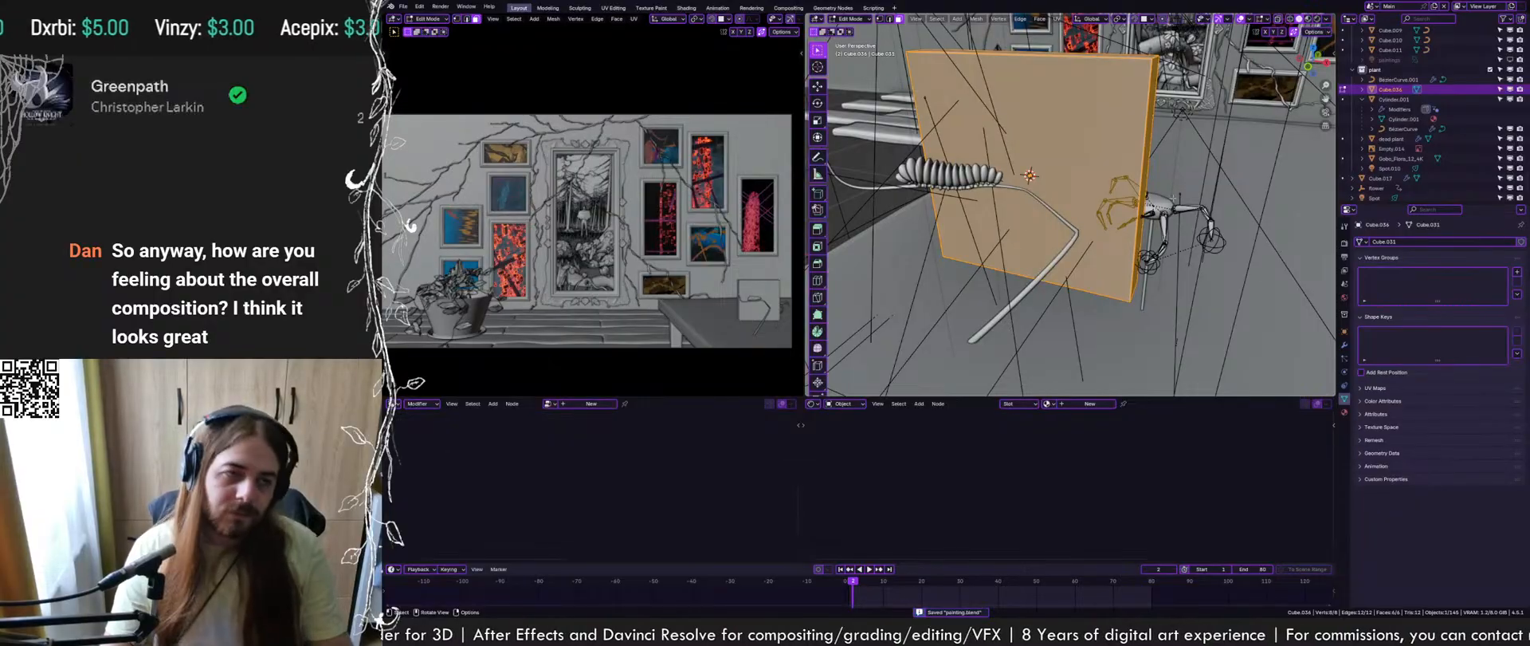
key(s)
click(1211, 207)
key(Tab)
middle_drag(1211, 207, 1232, 125)
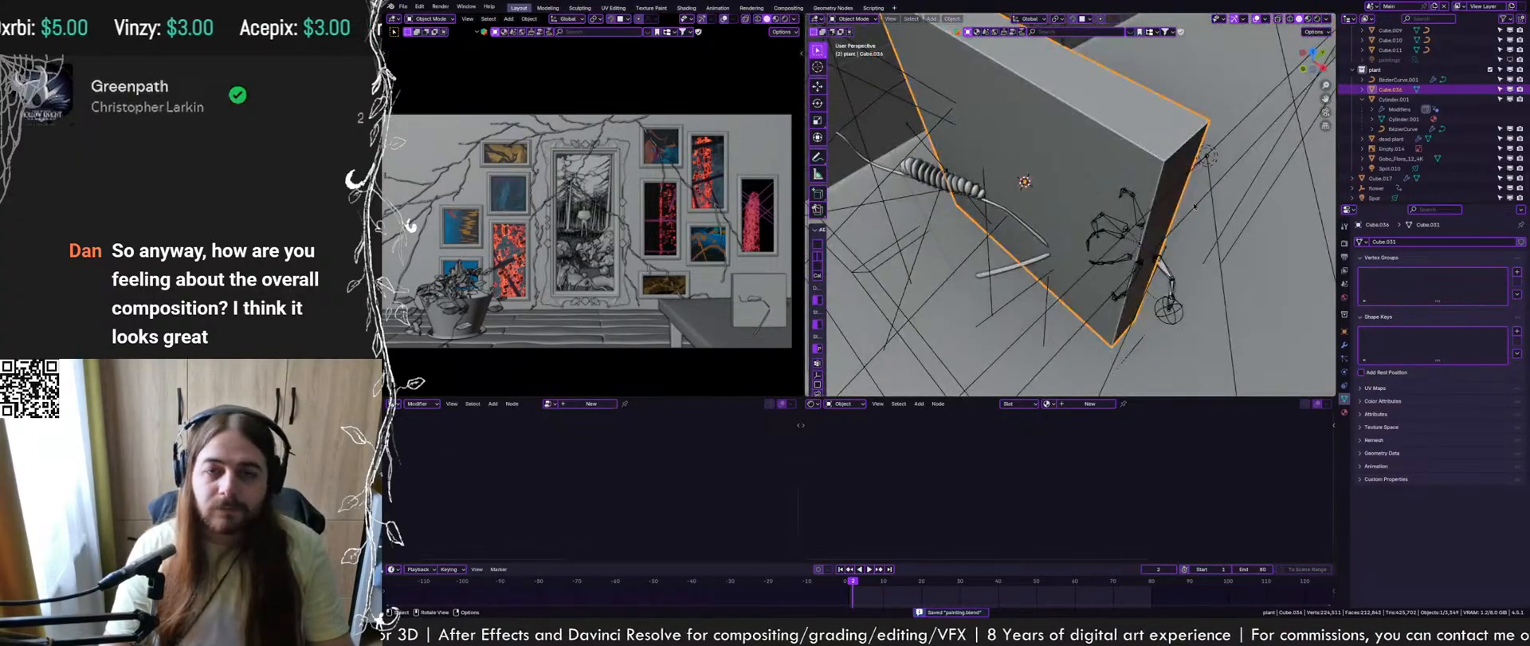
Thin the enlarged slab further along Y in Edit Mode
key(Tab)
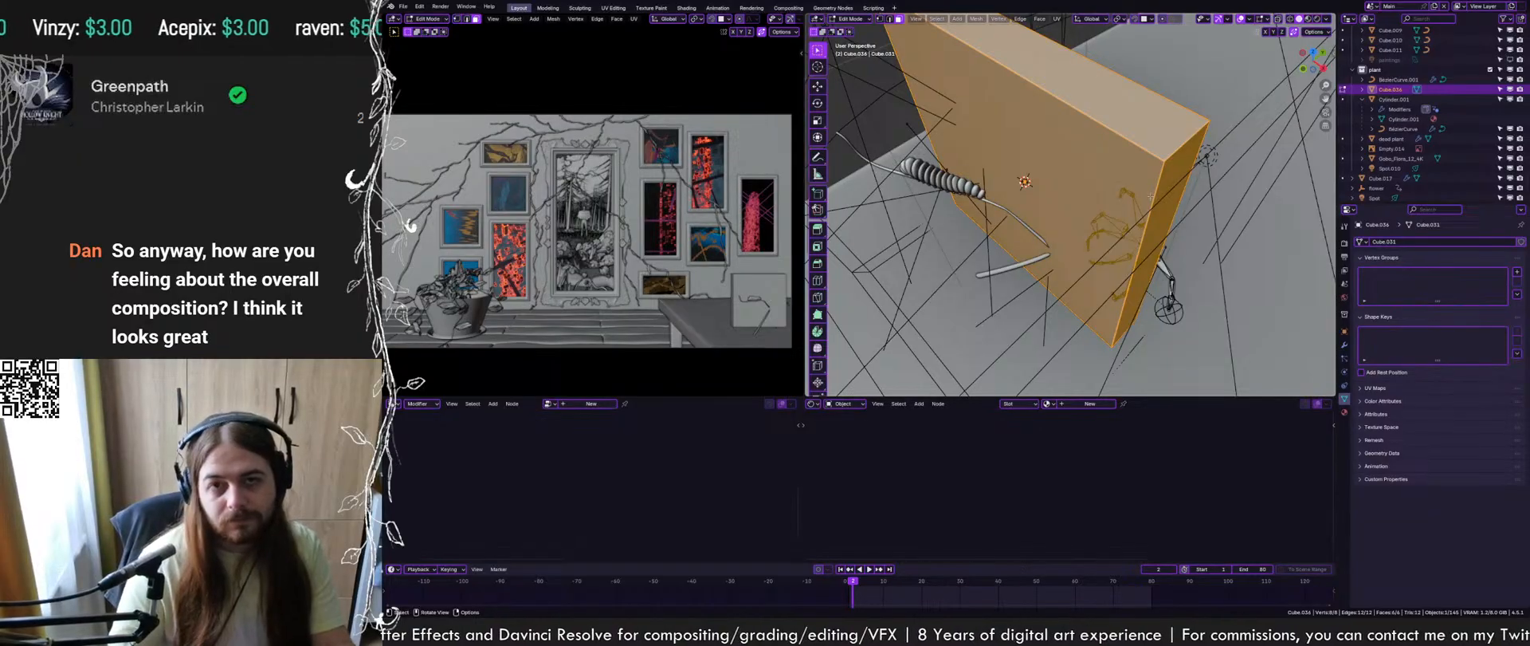
key(s)
key(y)
click(1139, 128)
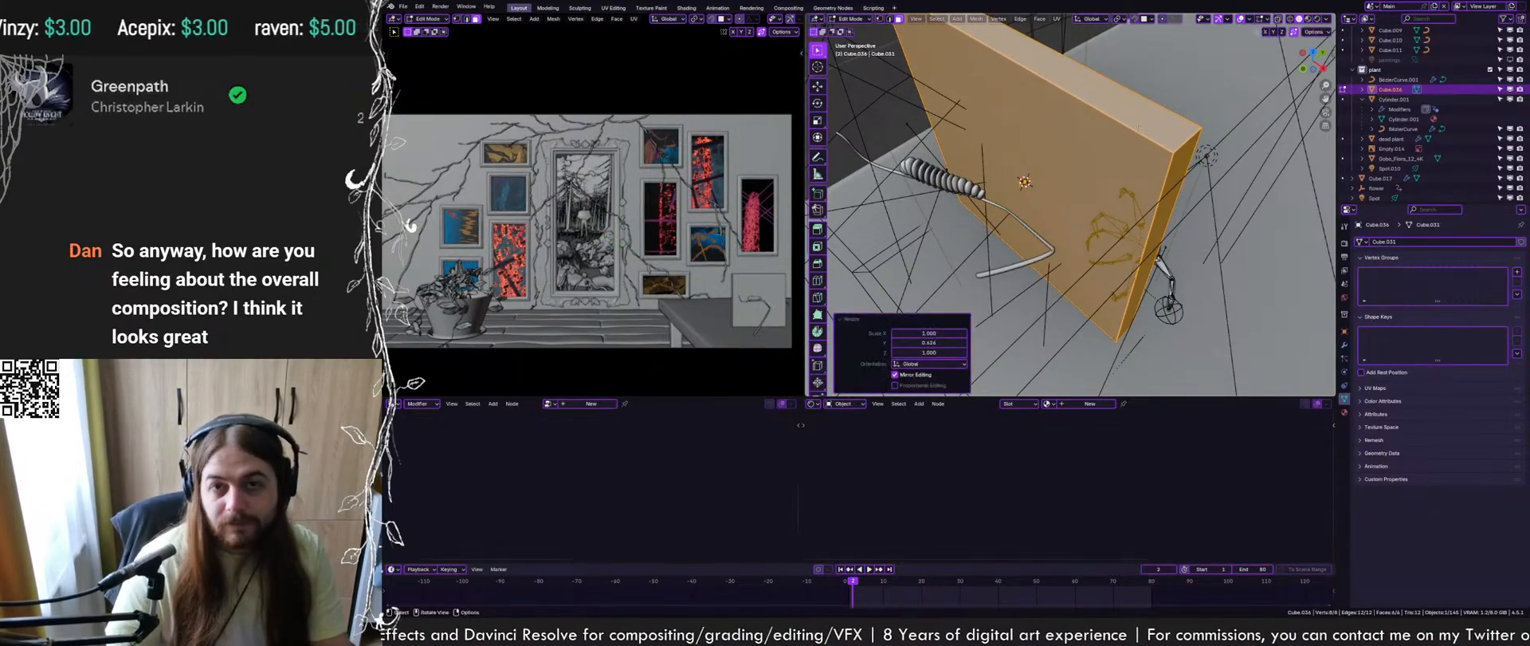
Move the slab along Y toward the back of the glass case, behind the creatures, and save the file
key(Tab)
key(g)
key(y)
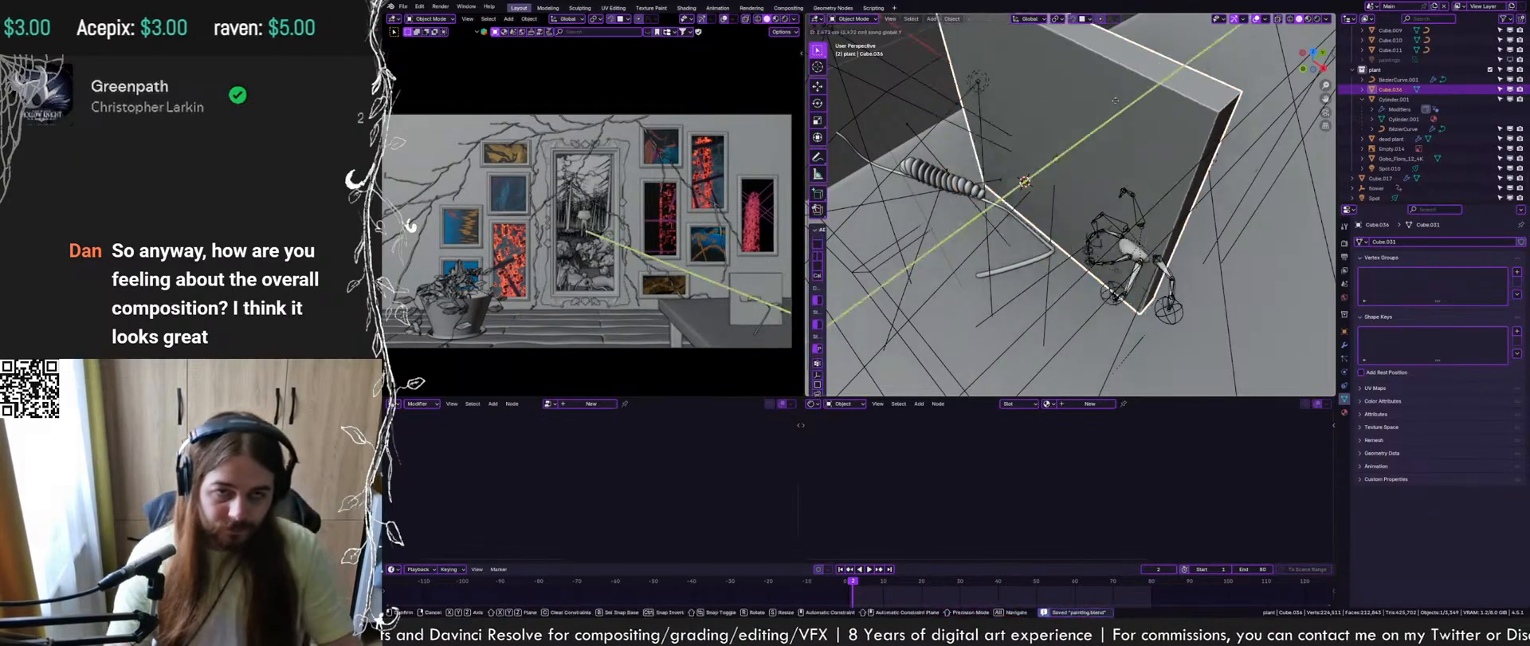
click(1138, 101)
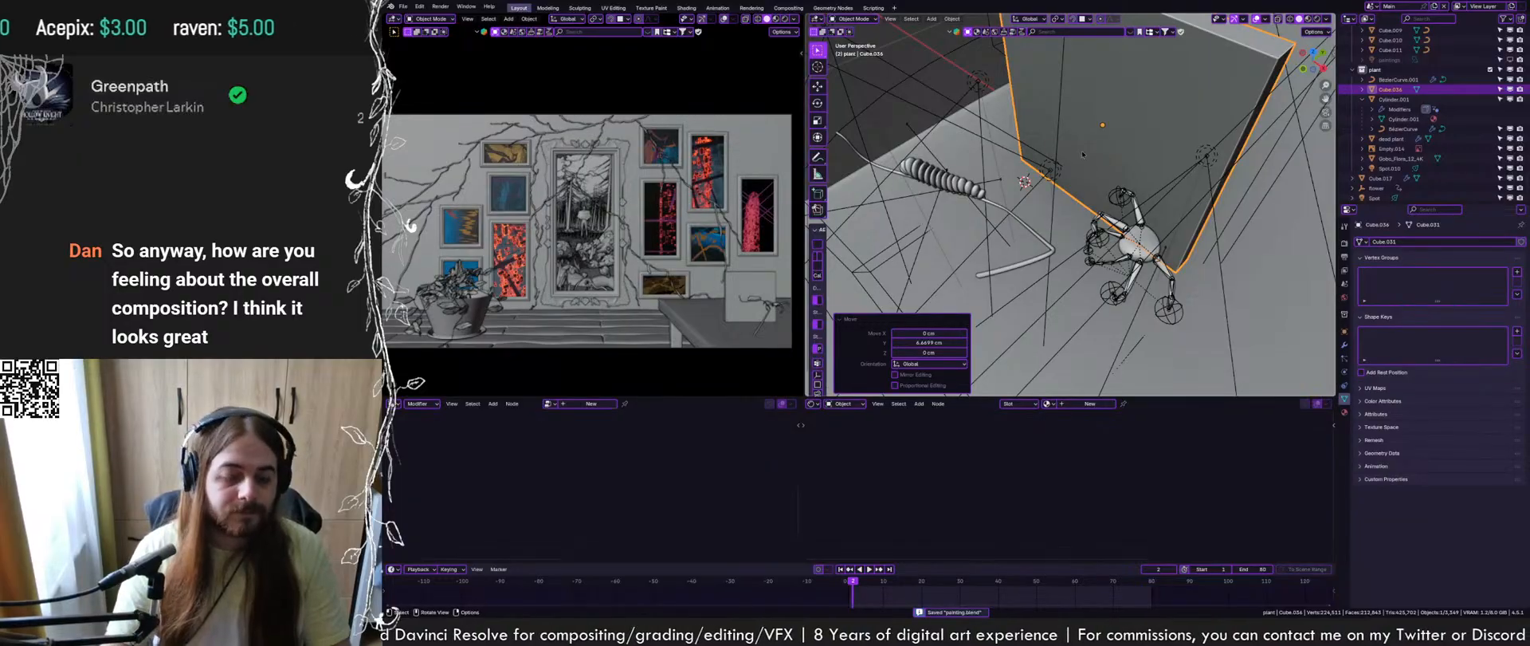
scroll(1083, 153, down, 5)
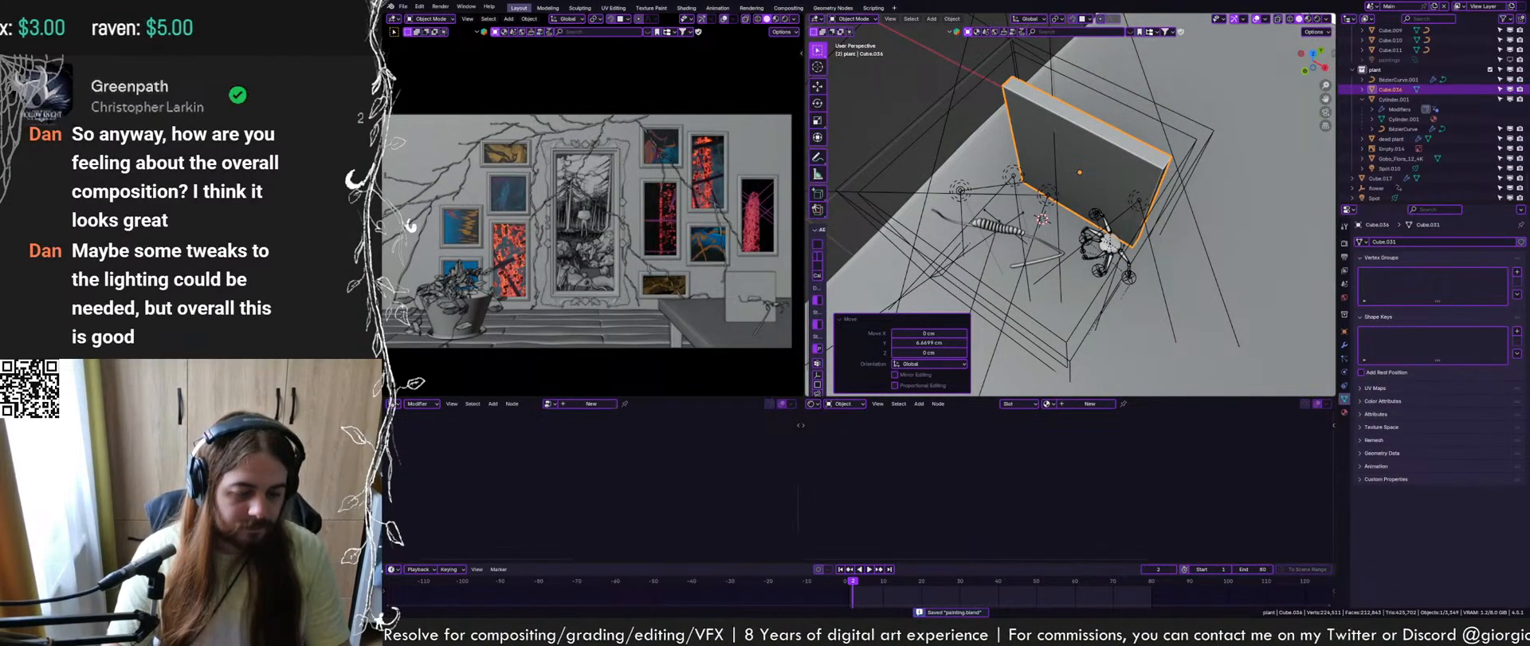
middle_drag(1116, 215, 1148, 243)
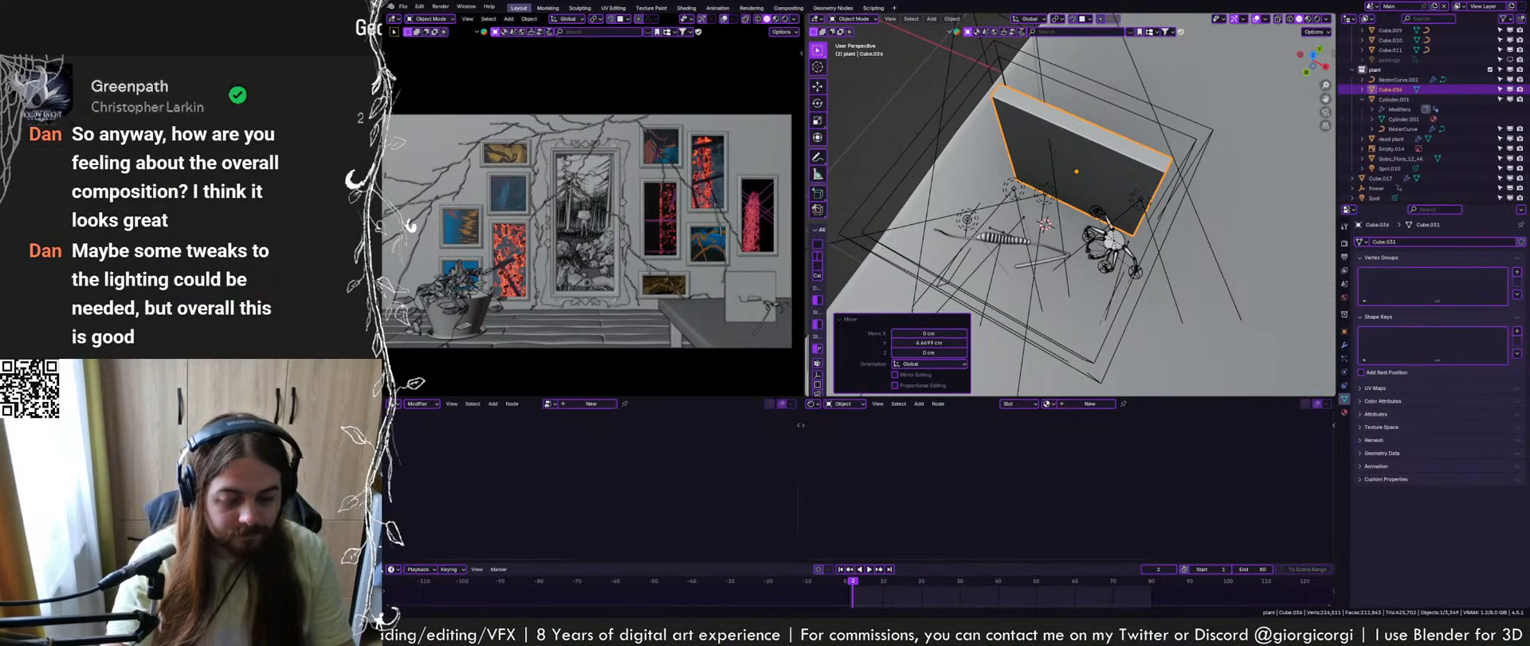
mouse_move(1157, 208)
middle_down()
mouse_move(1132, 146)
mouse_move(1124, 213)
middle_up()
key(ctrl+s)
Inset the slab's front face and extrude it inward to form a recessed display frame
key(Tab)
scroll(1132, 146, up, 3)
click(1116, 185)
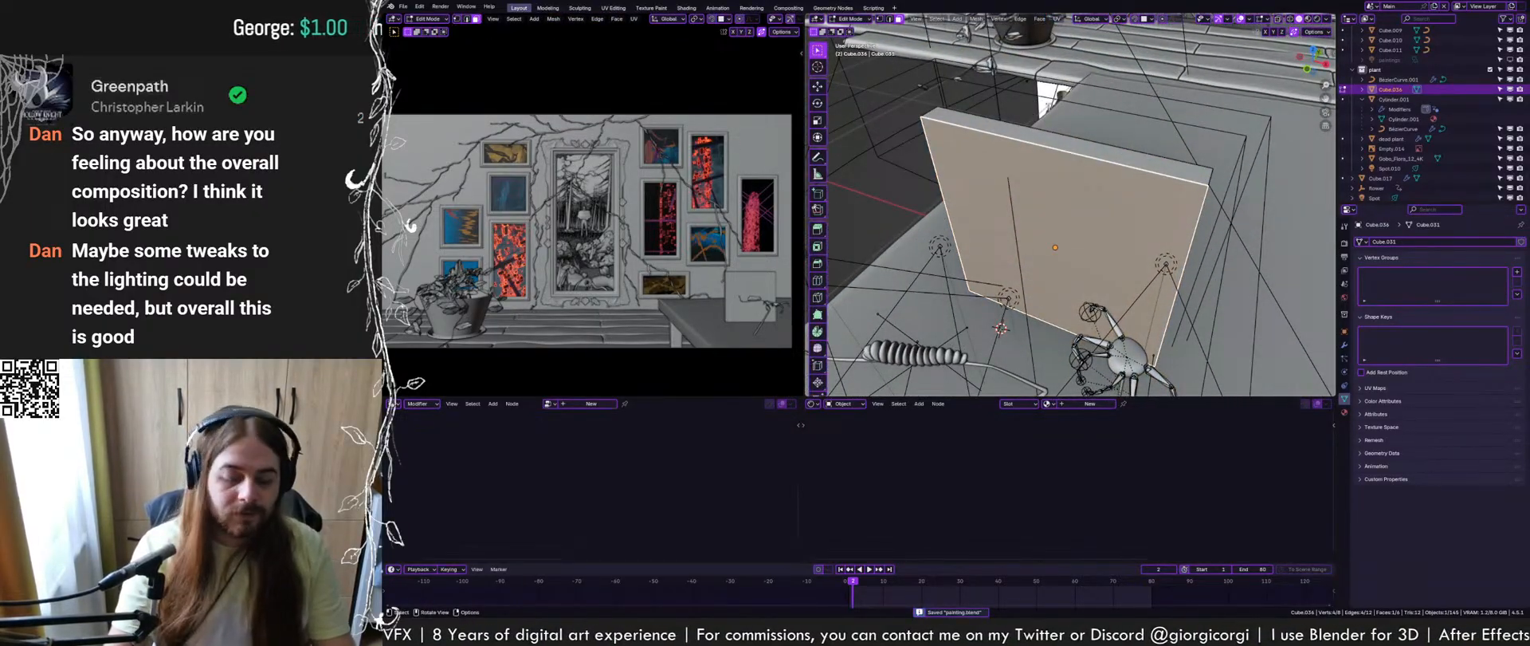
key(i)
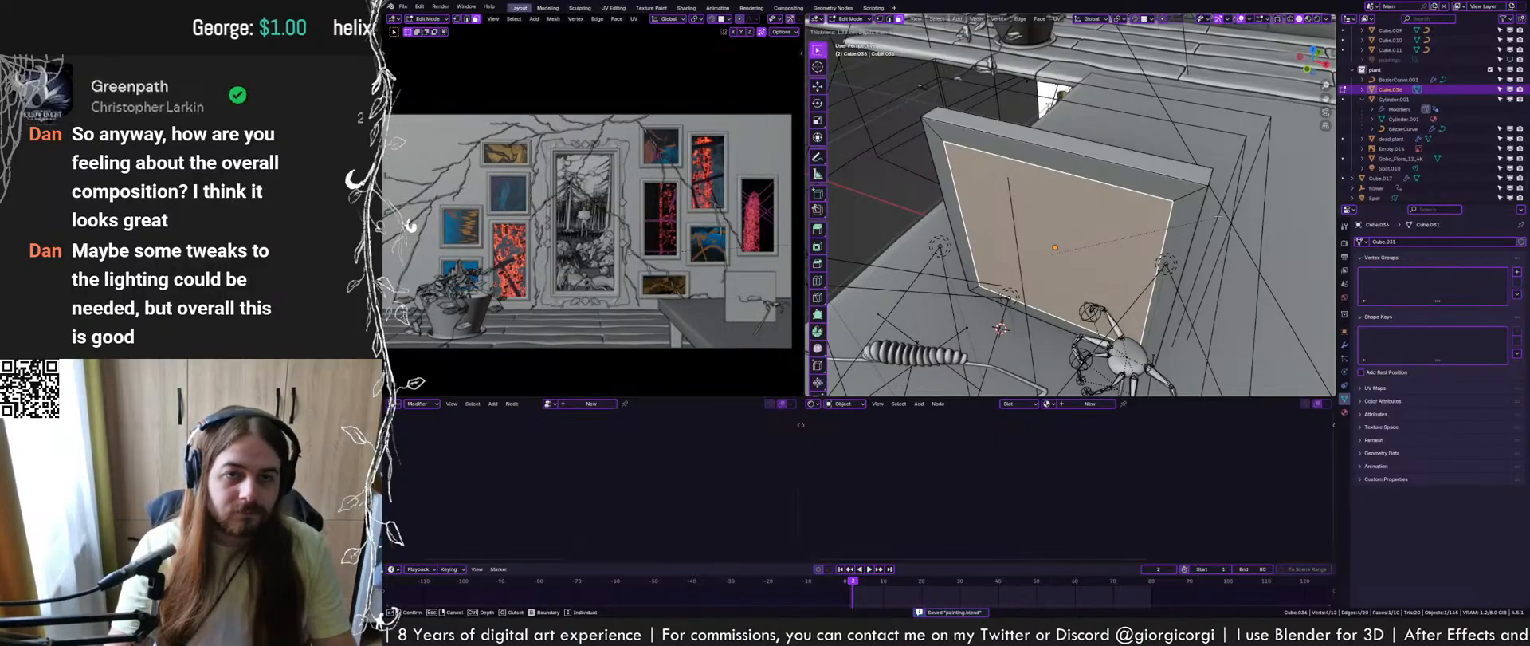
click(1192, 224)
middle_drag(1192, 224, 1116, 250)
key(e)
click(1186, 224)
key(Tab)
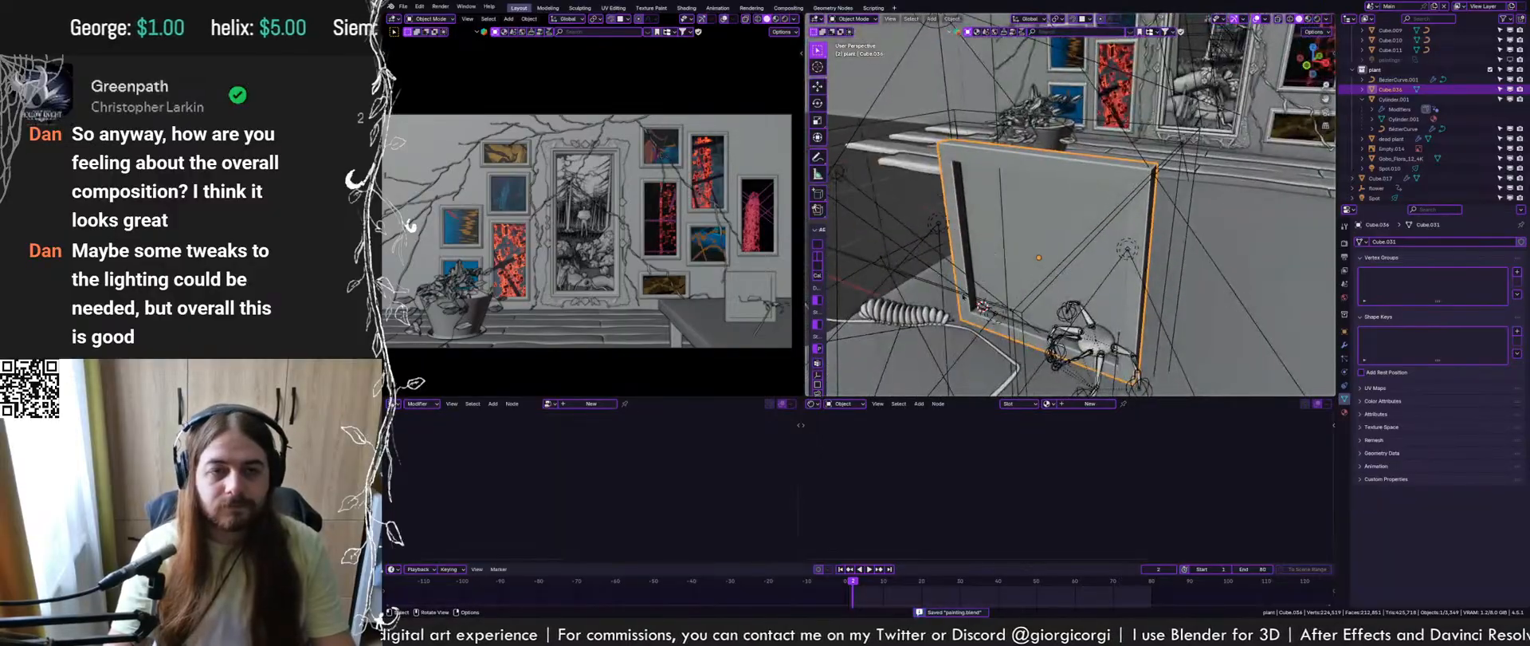
Locate the caterpillar model in the scene hierarchy, save the file, and select its parent curve
click(915, 311)
middle_drag(916, 311, 1016, 308)
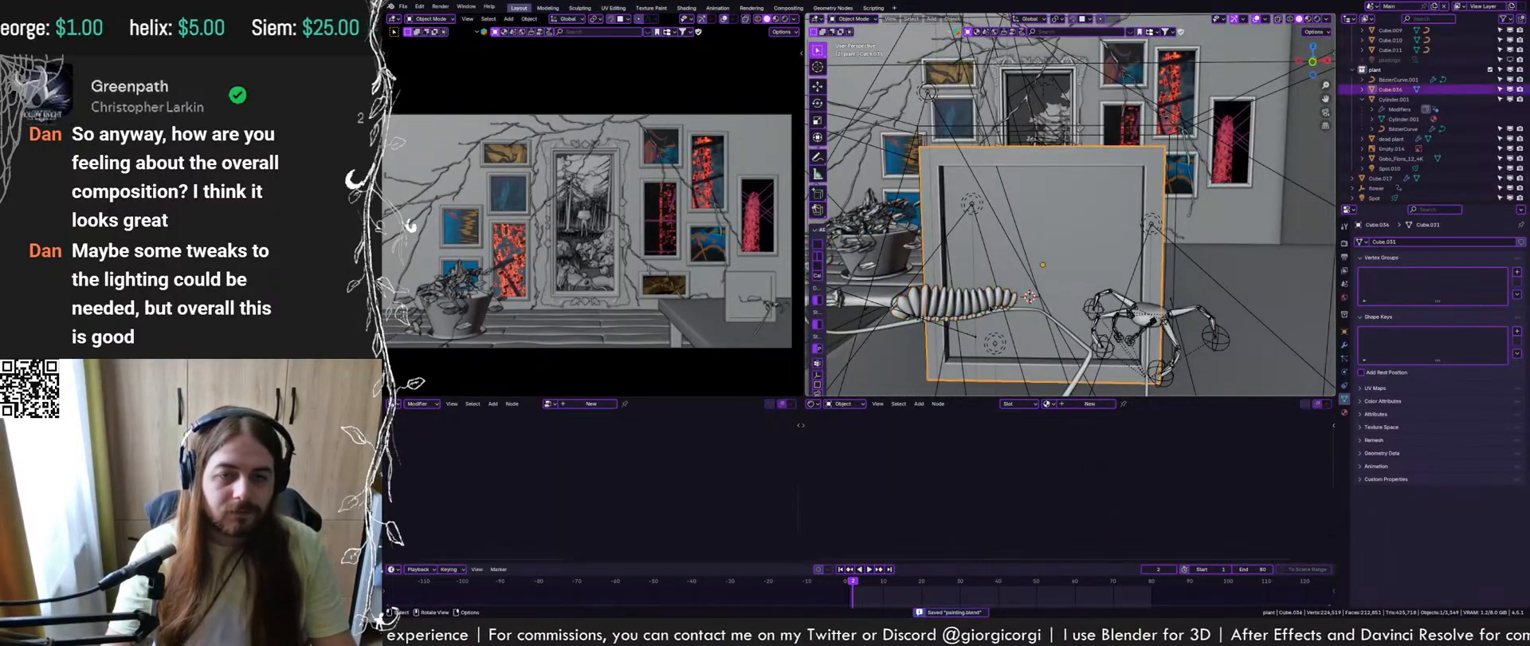
key(g)
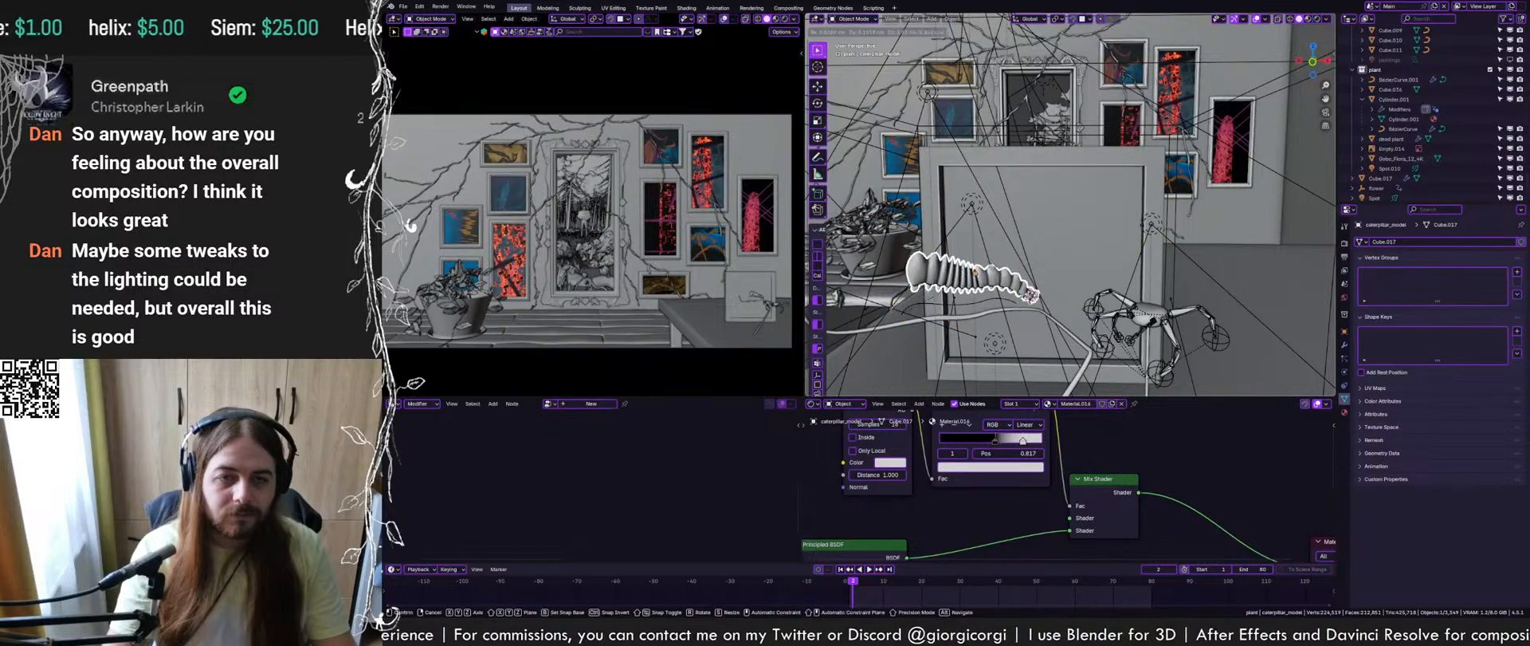
click(975, 279)
key(ctrl+s)
key(KP_Decimal)
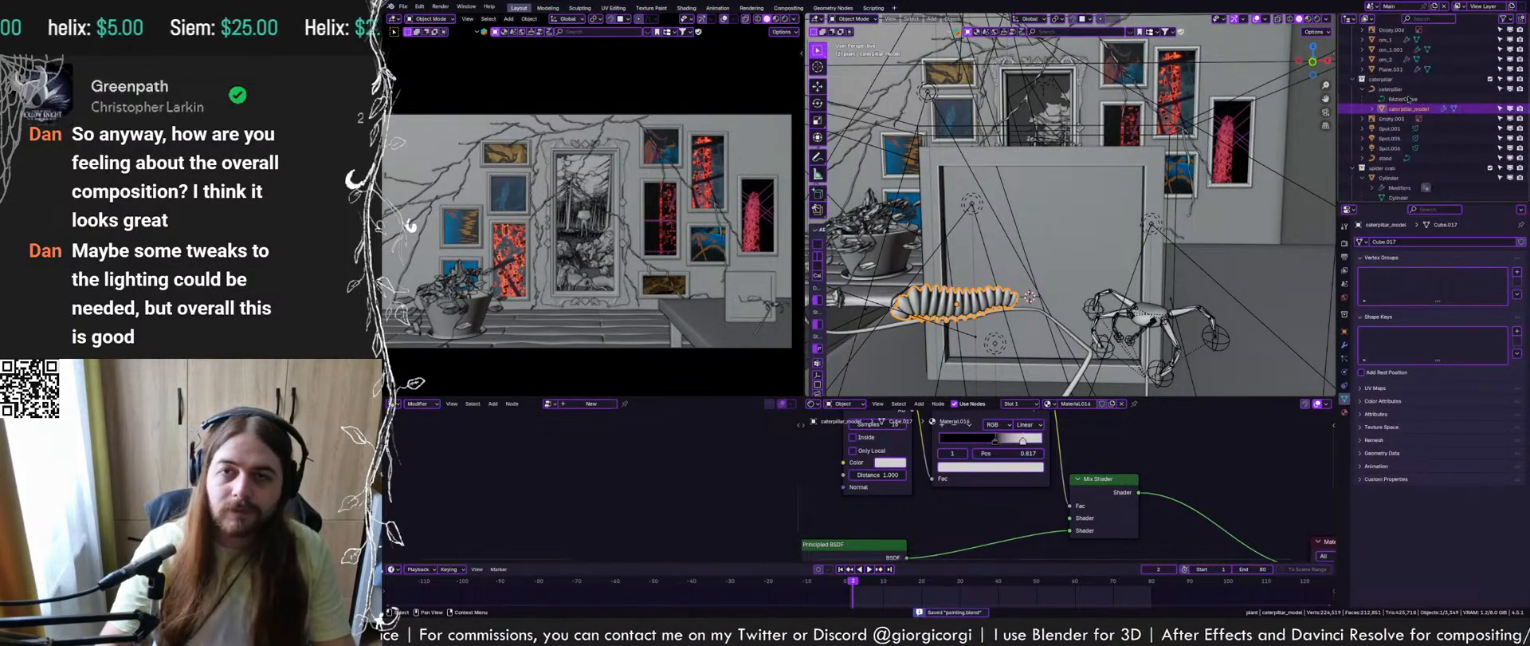
click(1395, 89)
Move the caterpillar curve off its branch and along Y toward the display frame
mouse_move(1027, 251)
middle_down()
mouse_move(1054, 239)
mouse_move(1120, 261)
mouse_move(1002, 258)
middle_up()
key(g)
click(1132, 251)
key(g)
key(y)
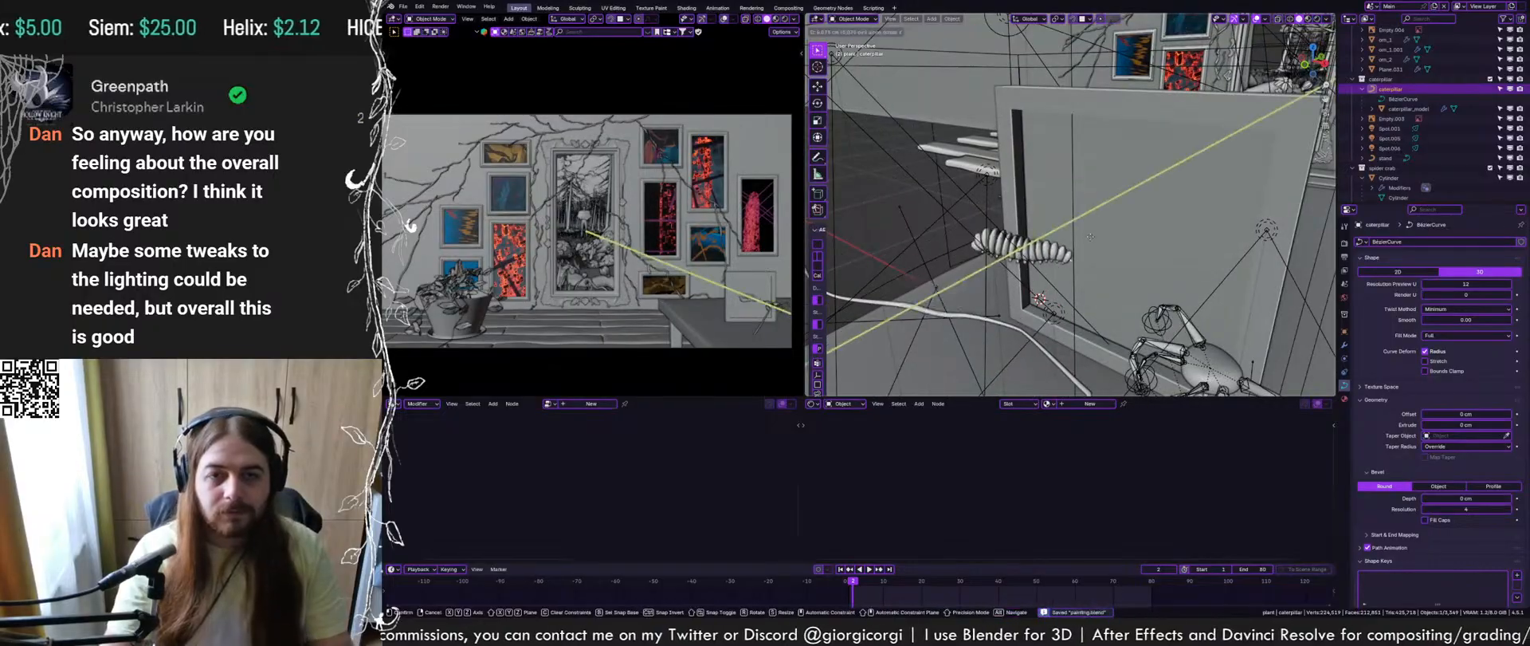
click(1098, 226)
Clear the caterpillar's rotation and shift it along X in front of the frame's backing
key(alt+r)
key(g)
key(y)
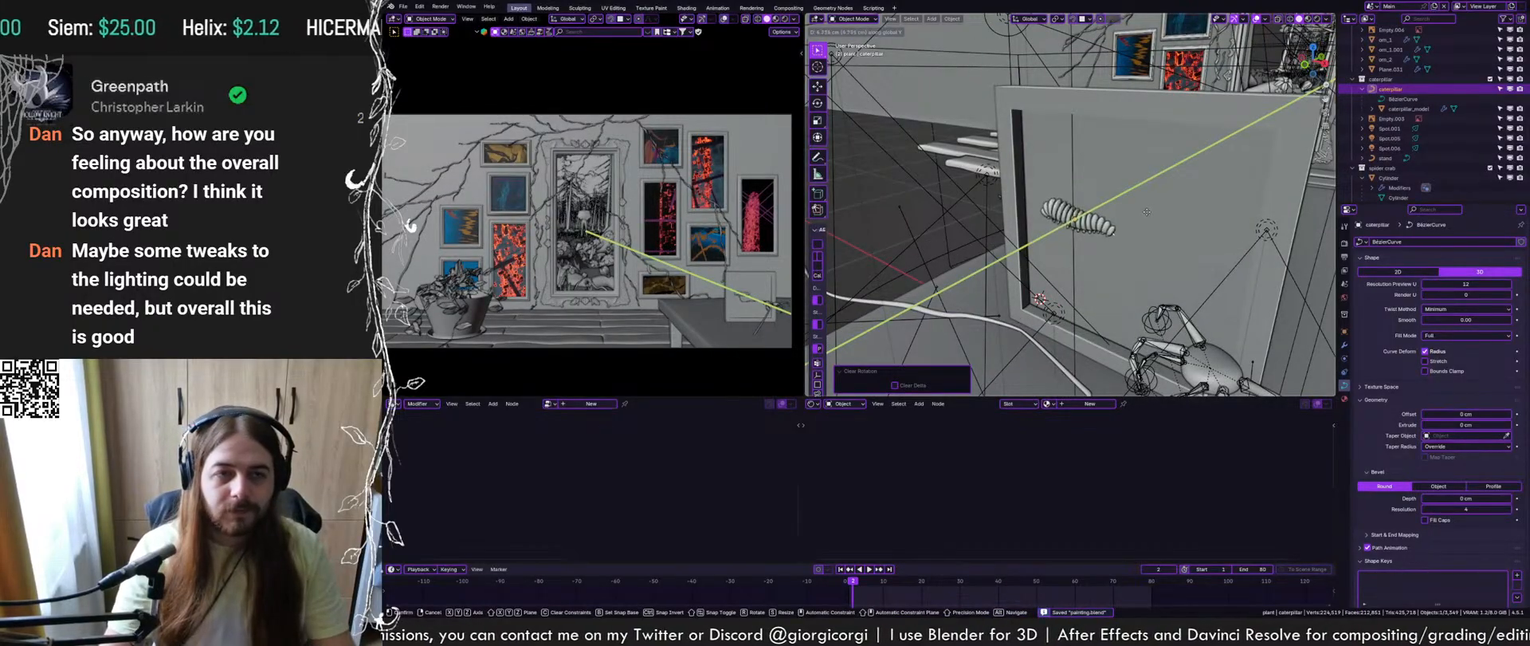
key(x)
click(1126, 236)
Lower the caterpillar about 1.2 cm along Z in the frame
scroll(1120, 239, up, 4)
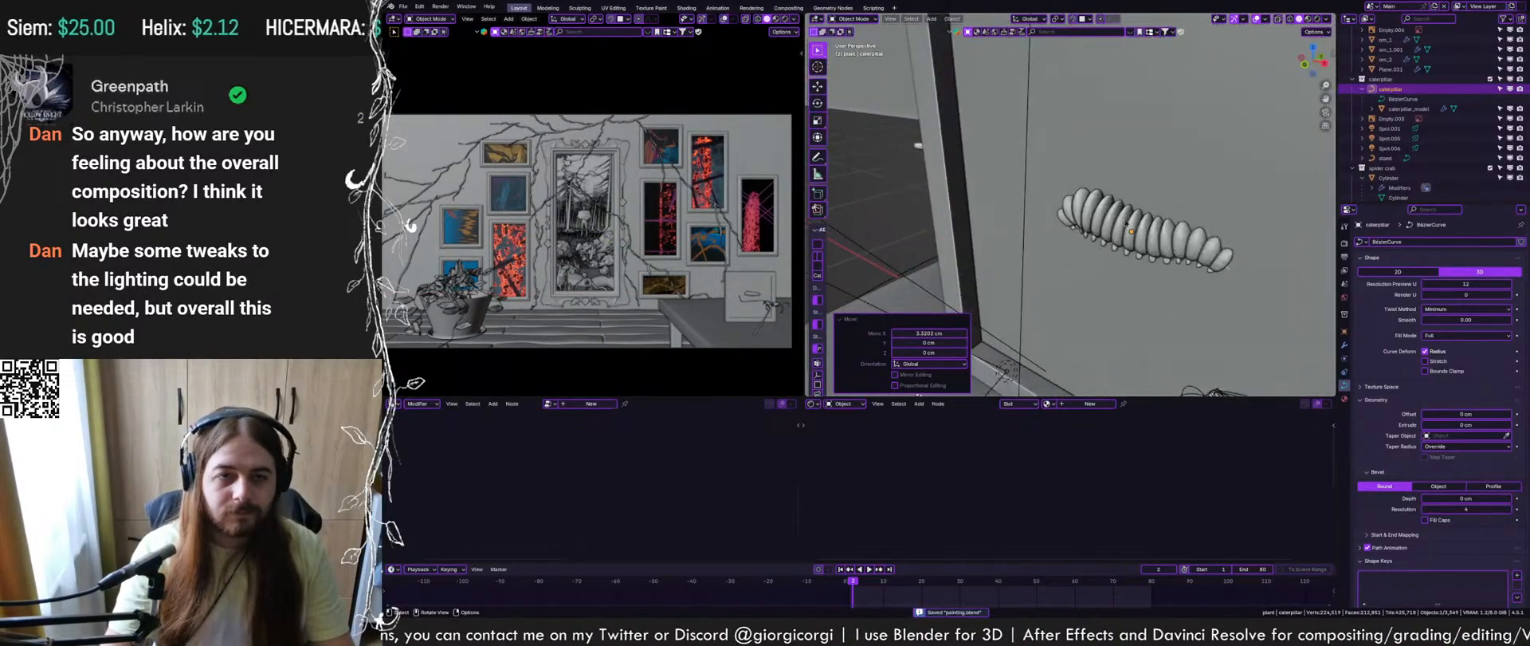
scroll(759, 295, up, 7)
shift+middle_drag(759, 295, 678, 275)
scroll(671, 263, up, 6)
scroll(1119, 206, down, 10)
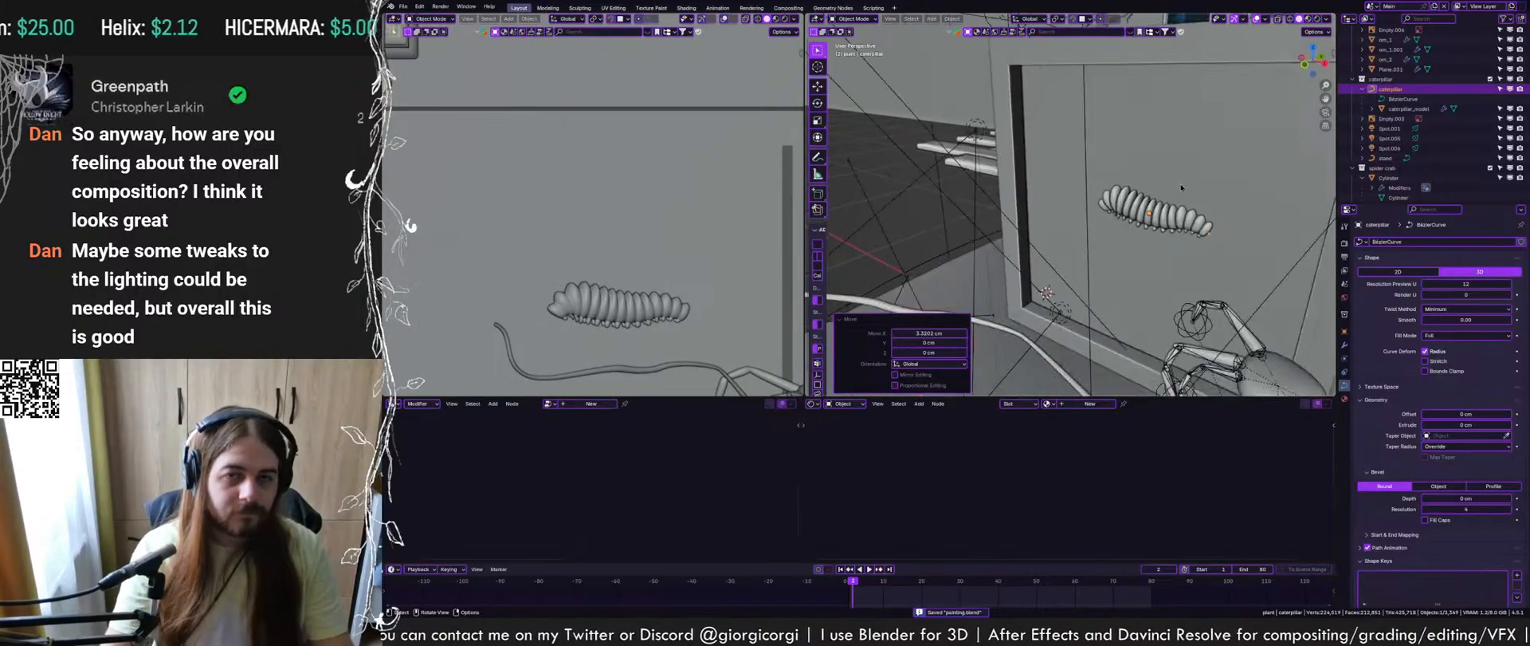
key(g)
key(z)
click(1214, 202)
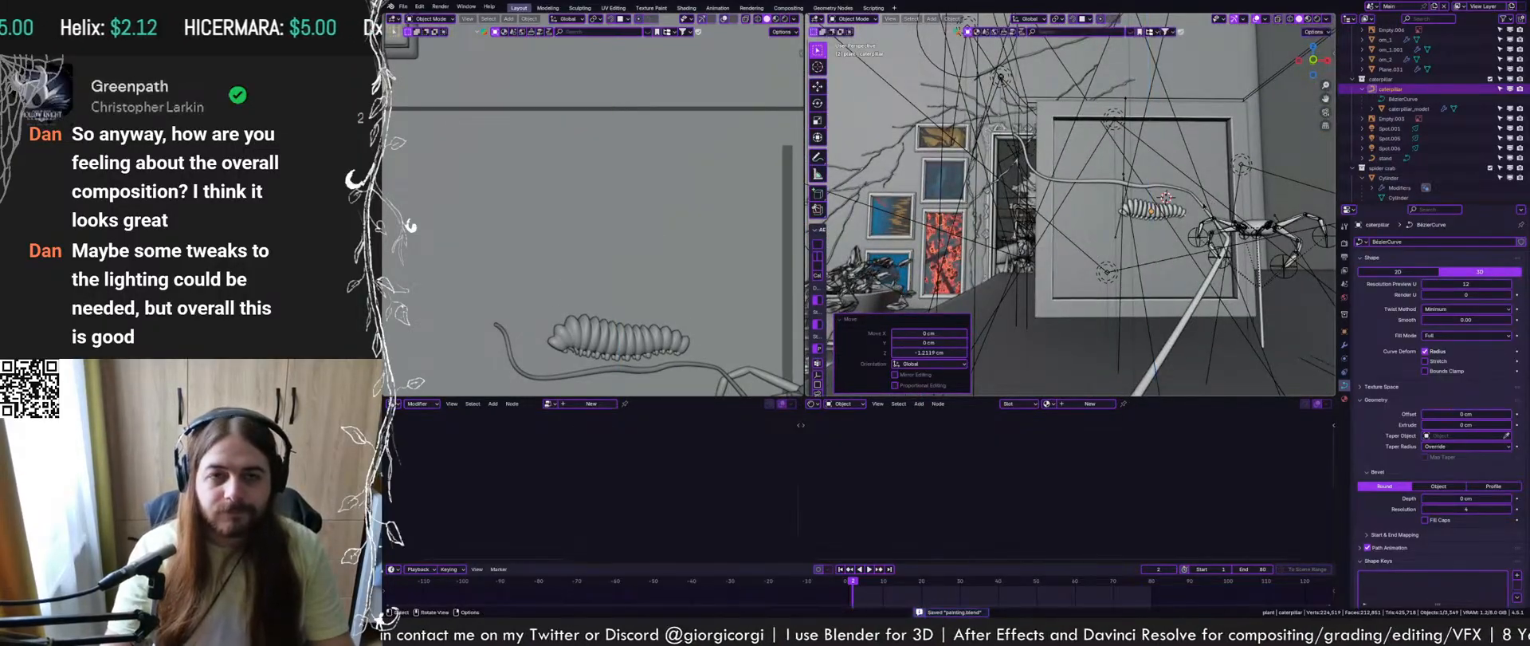
Shift the caterpillar about 0.7 cm along negative X and check its placement from the camera
middle_drag(1214, 201, 1173, 215)
key(g)
key(y)
key(x)
click(1166, 213)
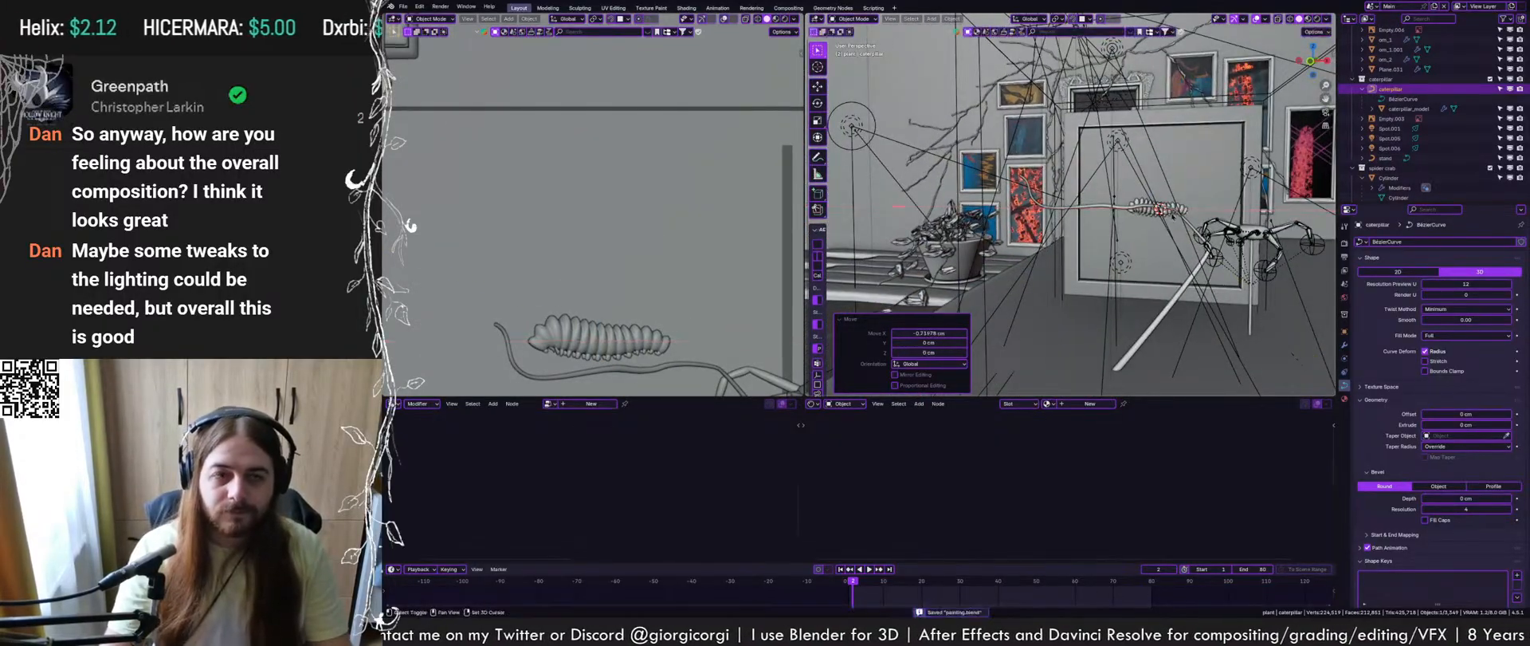
scroll(707, 283, down, 3)
shift+middle_drag(638, 263, 594, 239)
scroll(594, 244, down, 3)
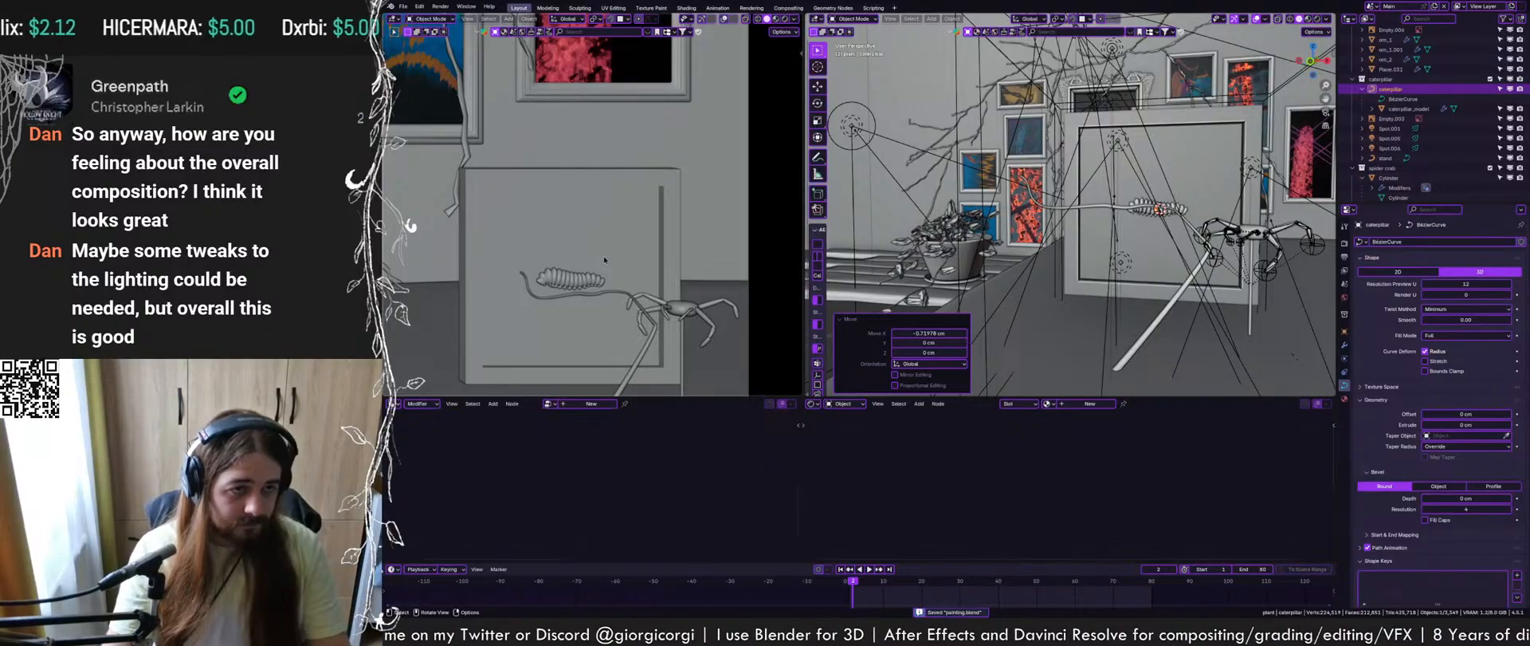
Isolate the display frame and caterpillar in local view, select the frame, and switch to rendered shading
middle_drag(1202, 214, 1135, 275)
click(1120, 271)
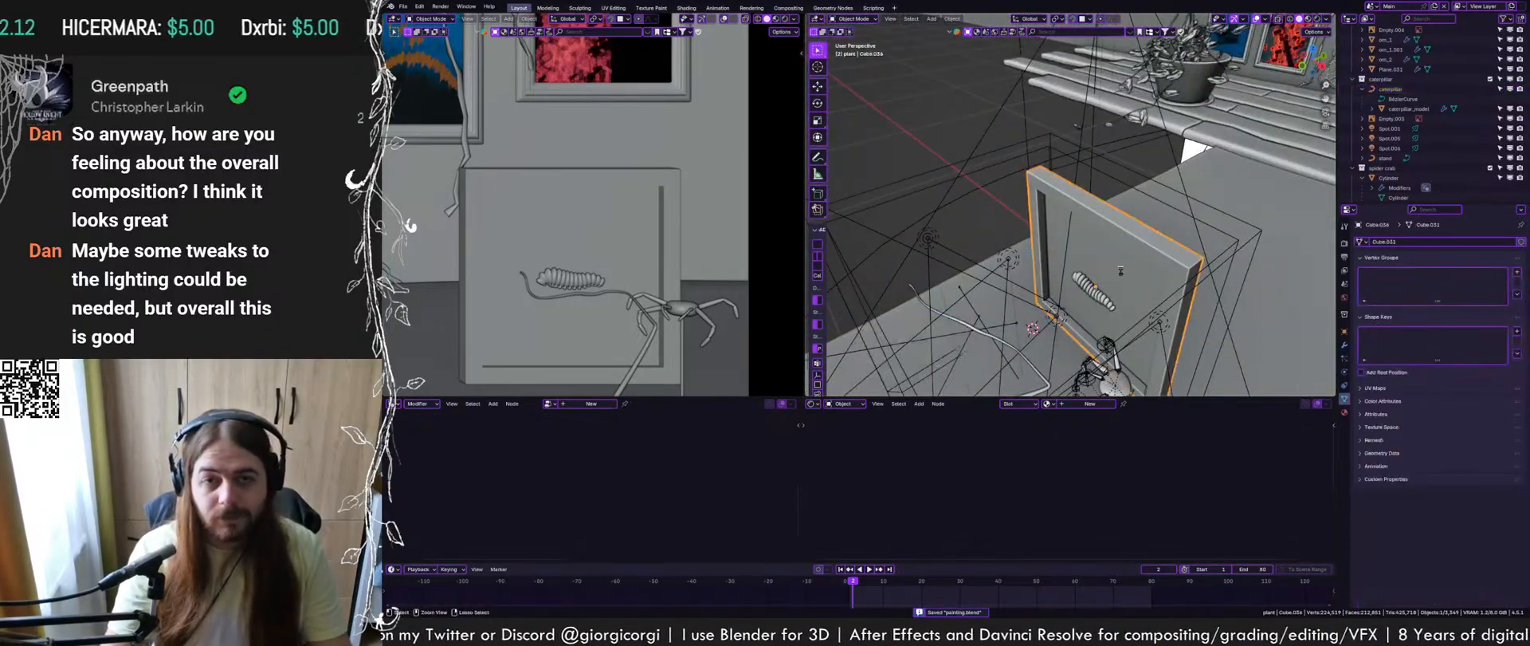
shift+click(1092, 291)
key(KP_Divide)
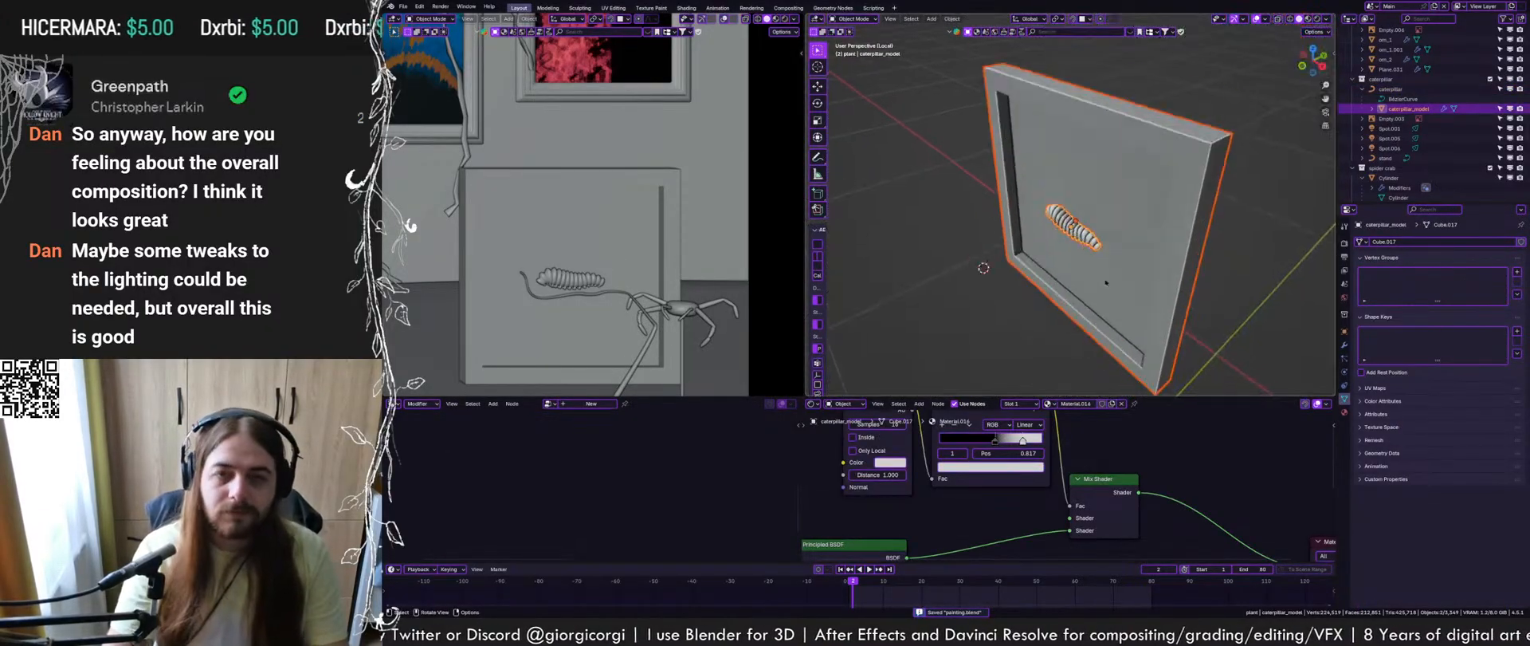
click(1174, 222)
click(1317, 18)
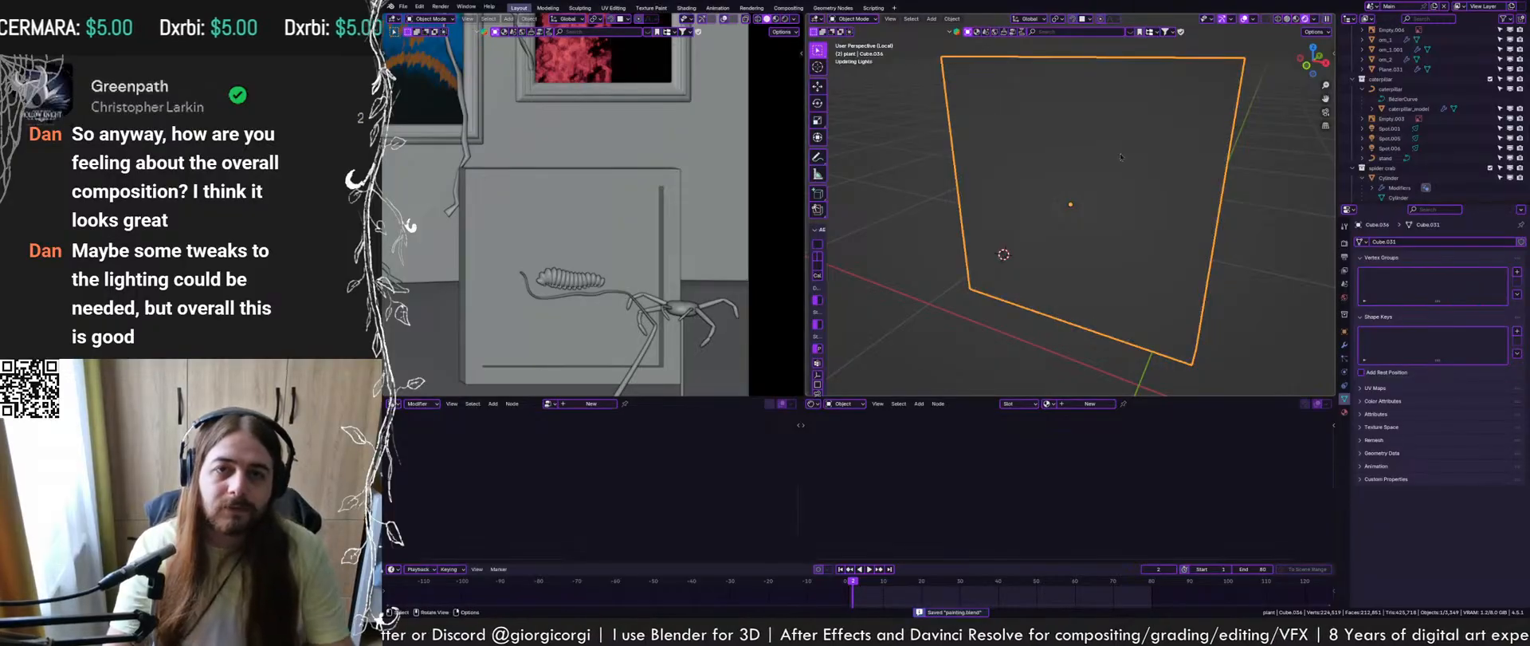
Examine the caterpillar and frame in the rendered view, keep the frame selected, and save the file
scroll(1116, 232, up, 2)
middle_drag(1117, 231, 1153, 172)
scroll(1028, 223, up, 2)
click(1036, 211)
click(1113, 181)
scroll(1166, 143, down, 3)
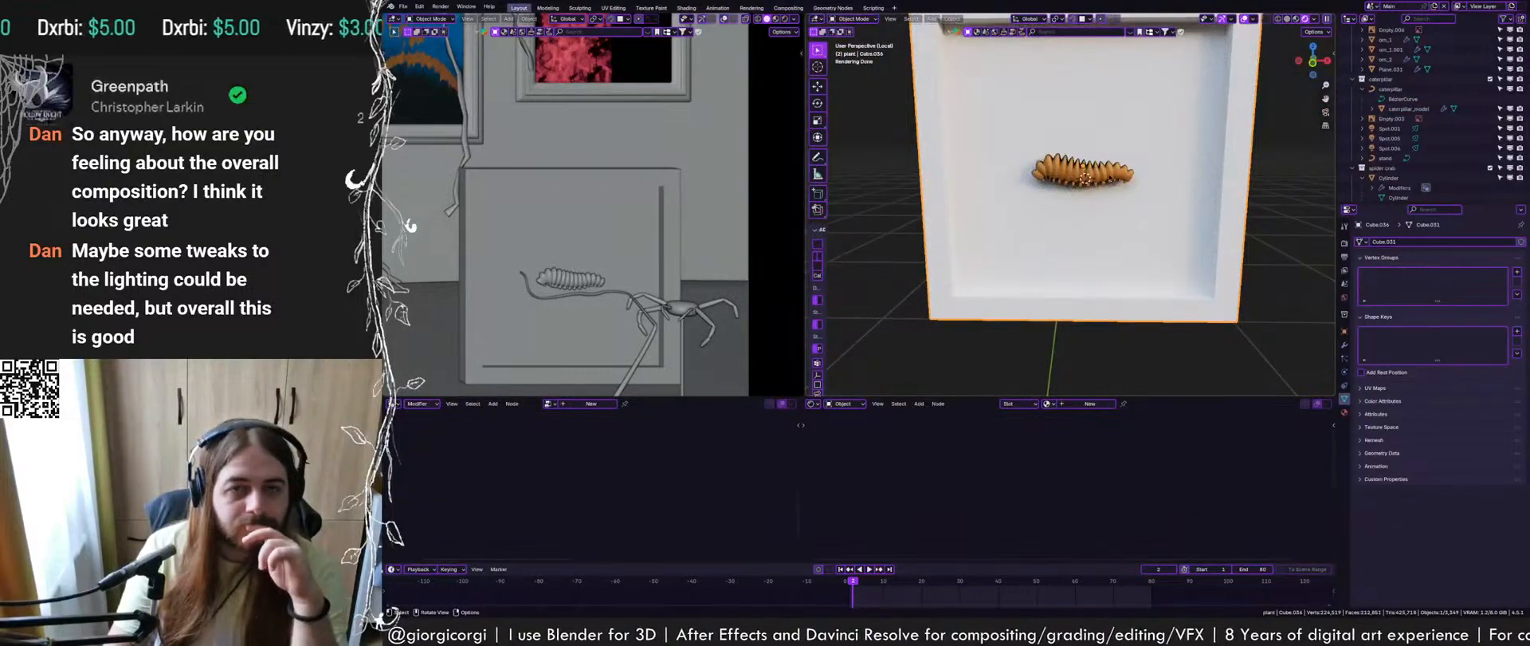
middle_drag(1110, 178, 1011, 247)
key(ctrl+s)
scroll(1012, 246, down, 3)
shift+middle_drag(1131, 224, 1097, 302)
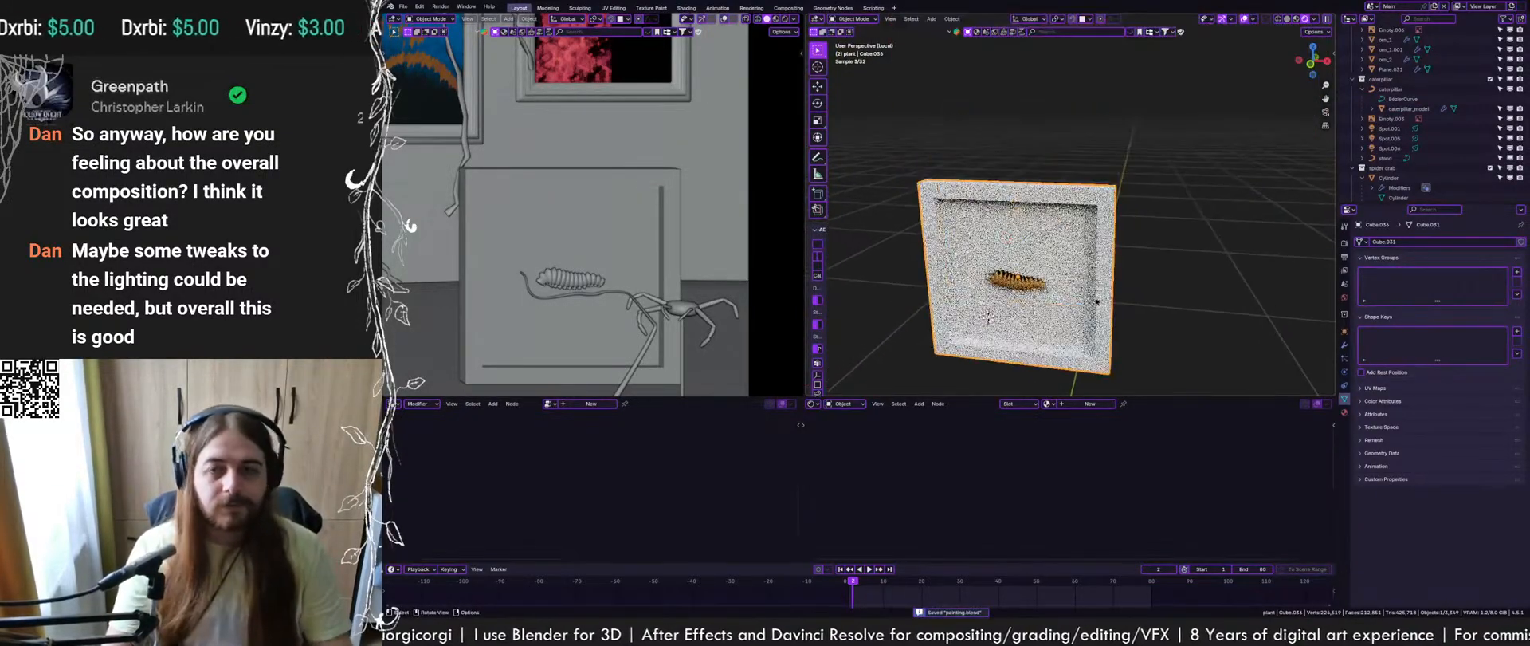
Give the frame a new material, add a second slot with another new material, and save the file
click(1345, 412)
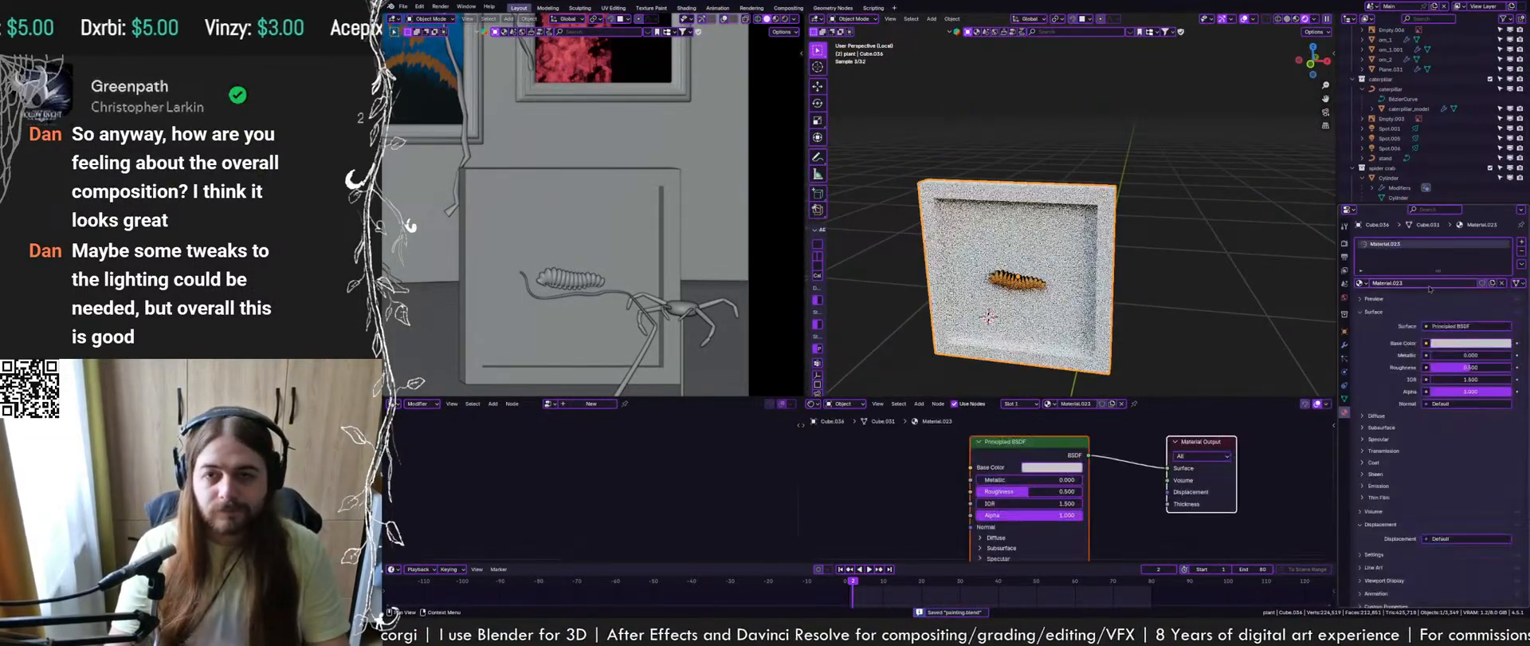
click(1164, 415)
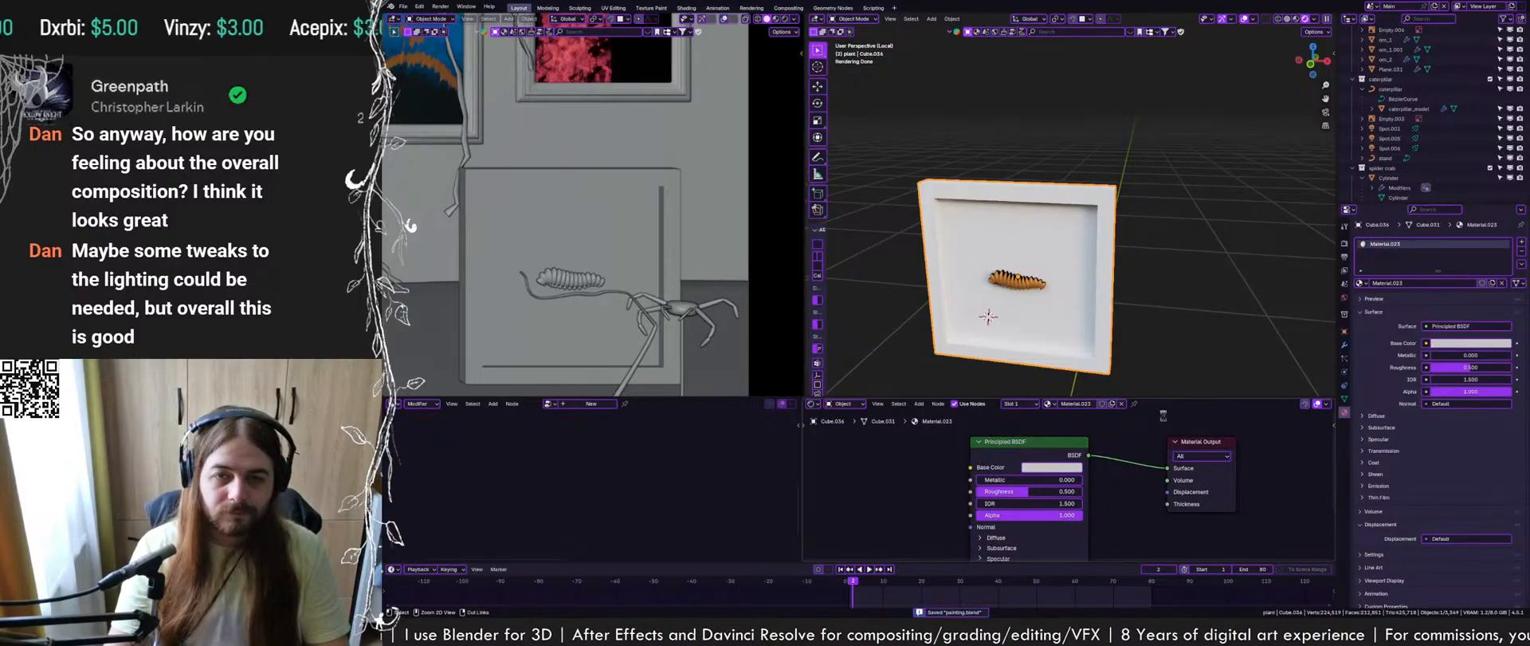
click(1521, 241)
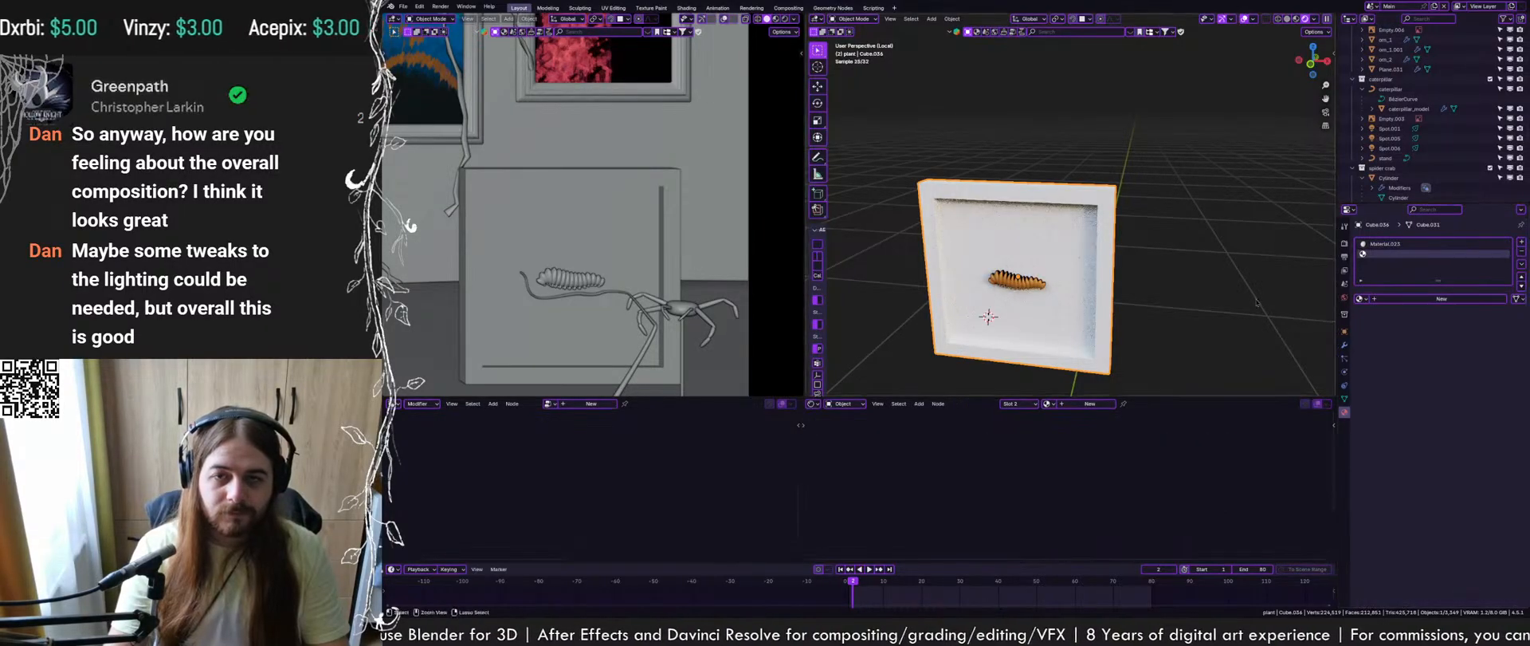
key(ctrl+s)
click(1441, 298)
Select the frame's outer rim faces in Edit Mode and assign the second material to them
key(Tab)
alt+click(1106, 198)
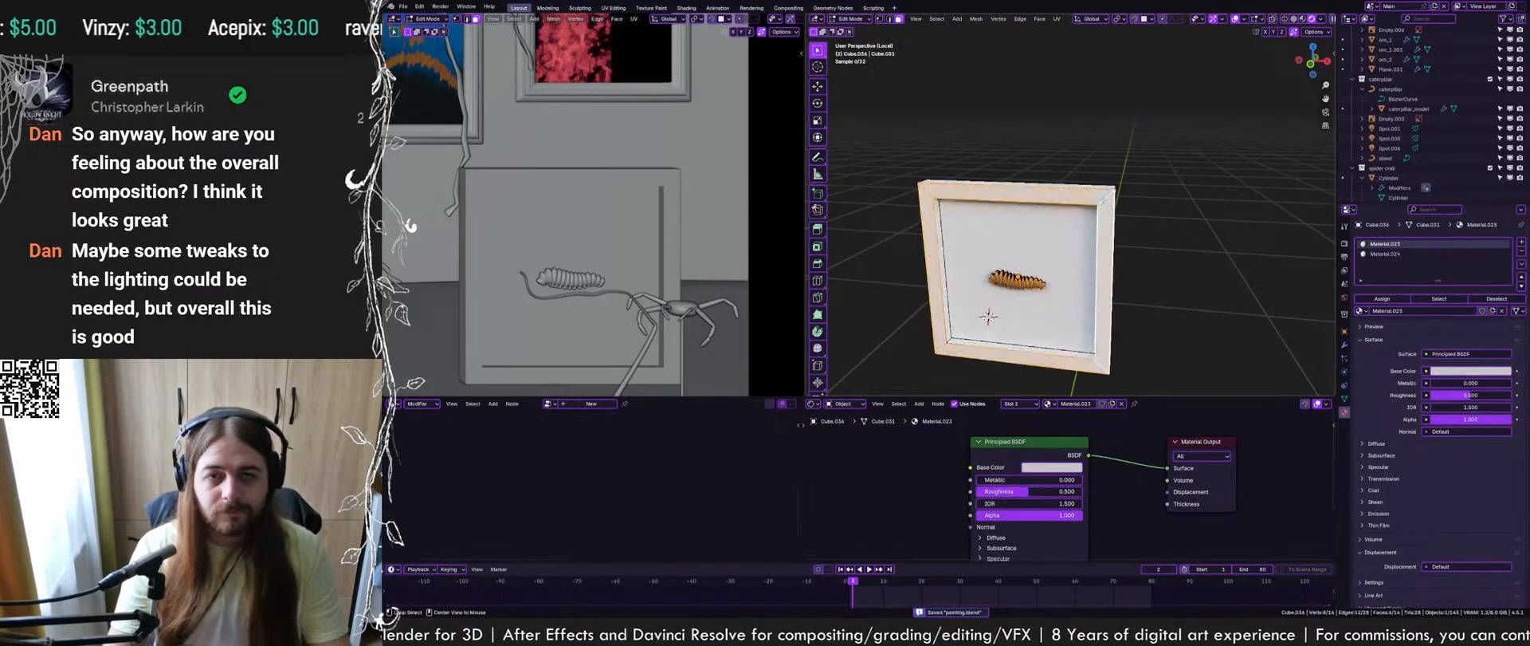
middle_drag(1127, 204, 1182, 185)
scroll(1182, 184, up, 3)
click(1386, 254)
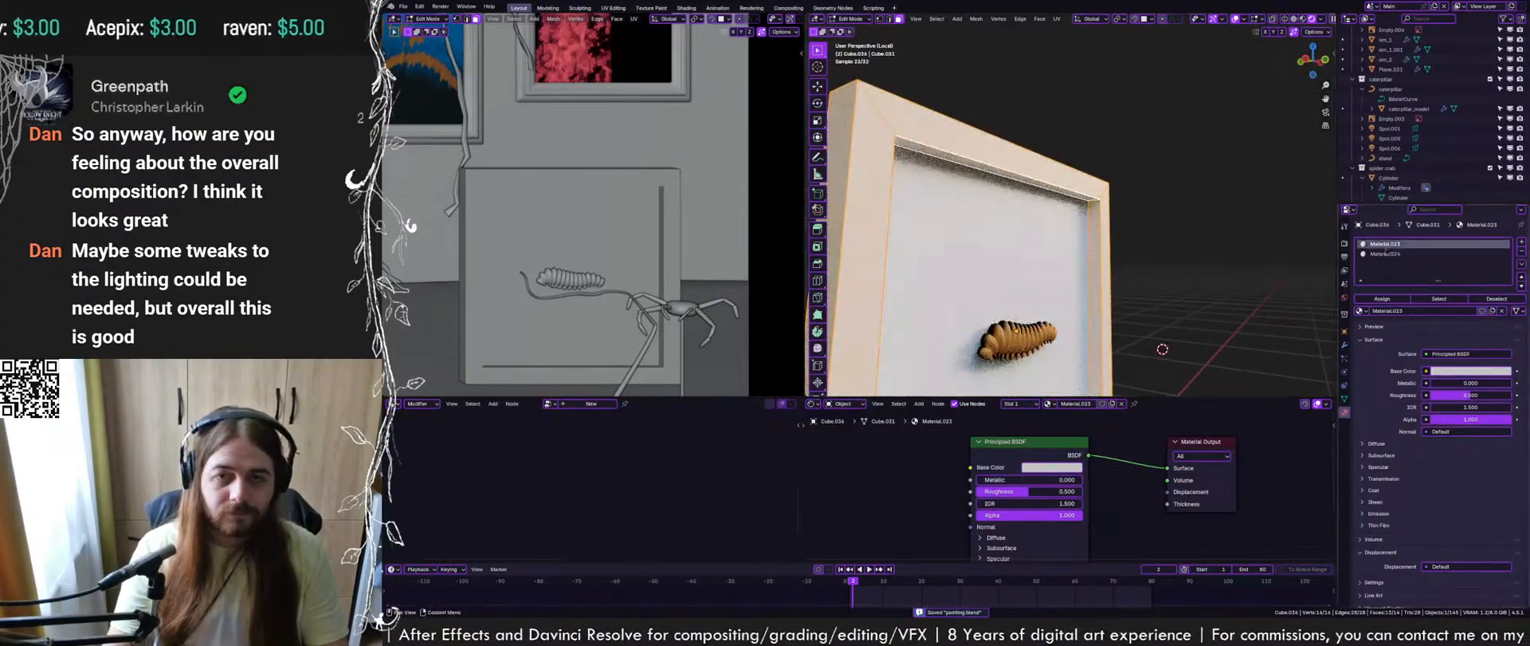
click(1383, 299)
key(Tab)
Set the rim material's base color to black
middle_drag(1052, 266, 995, 309)
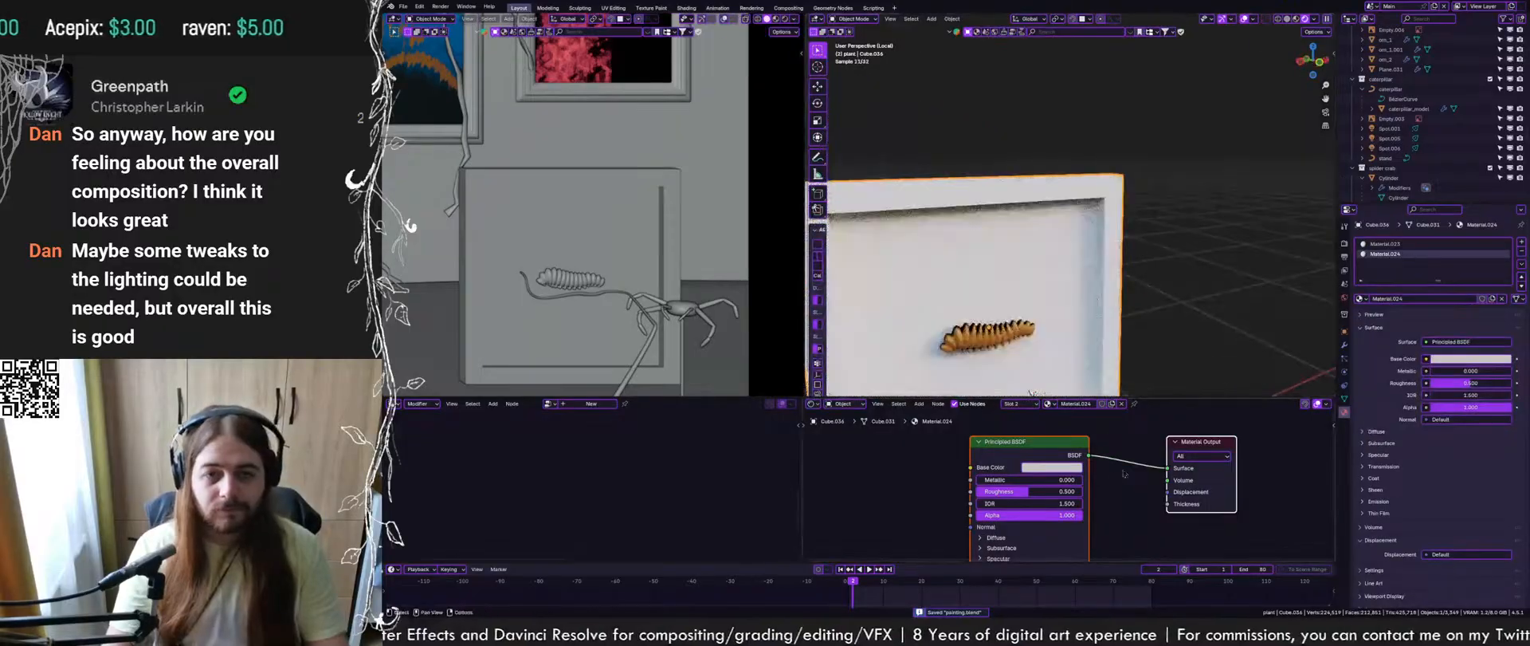
click(1069, 468)
click(1069, 467)
drag(1110, 312, 1110, 374)
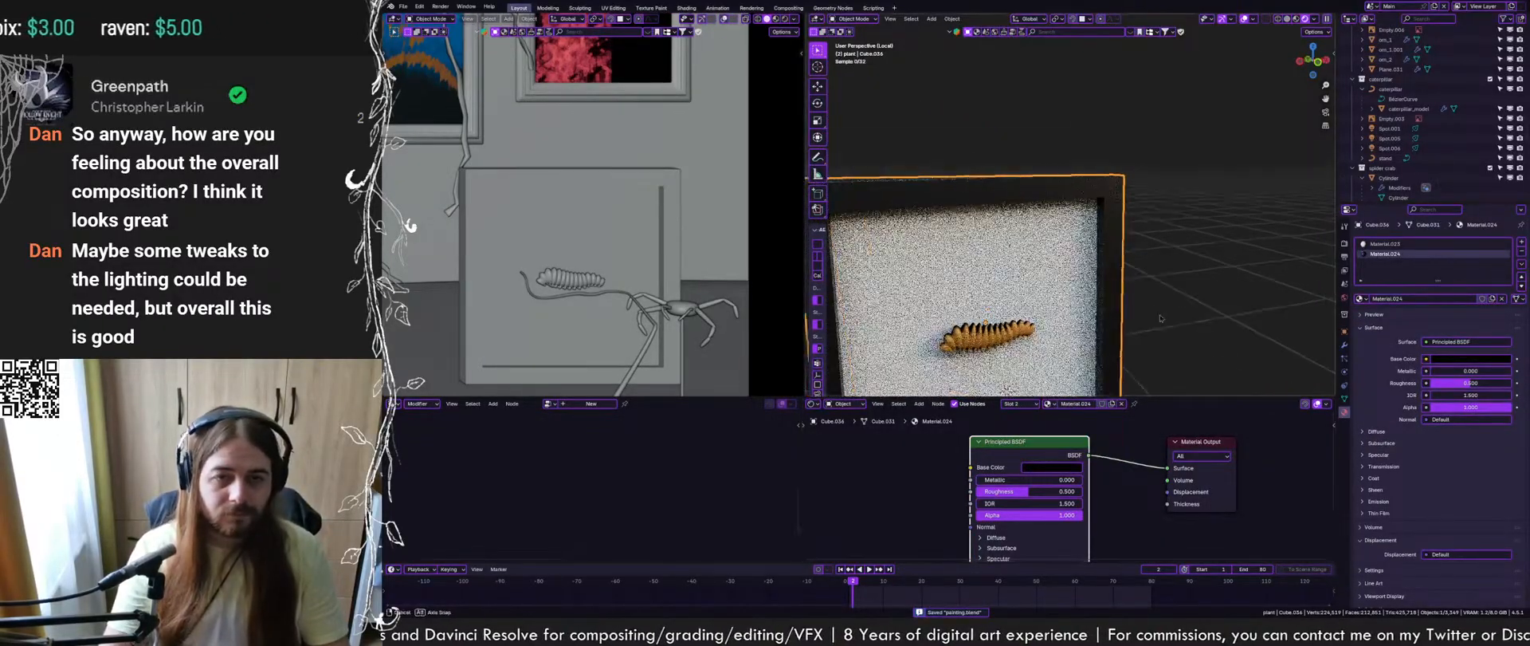
Select the inner top edge of the frame in Edit Mode and save the file
scroll(1069, 334, down, 3)
middle_drag(1132, 298, 1148, 277)
scroll(1147, 277, up, 1)
key(Tab)
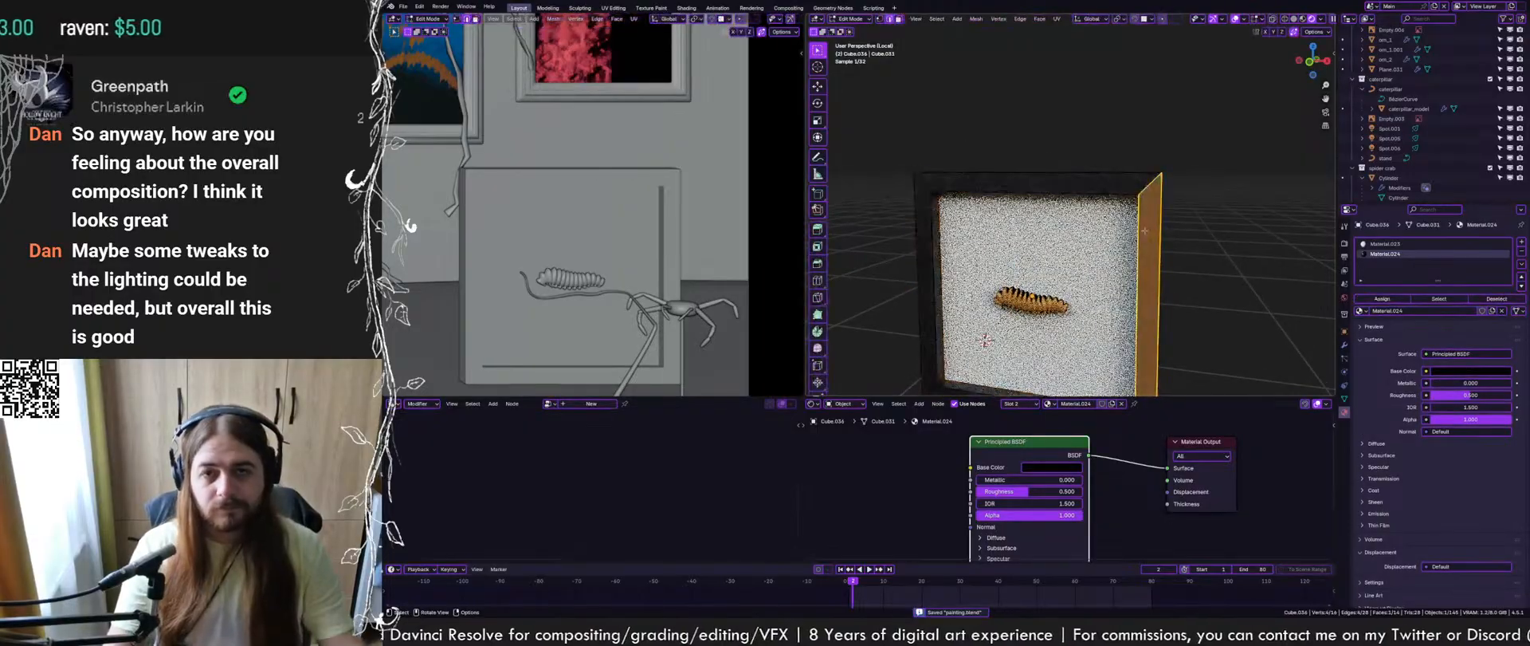
key(2)
click(1142, 232)
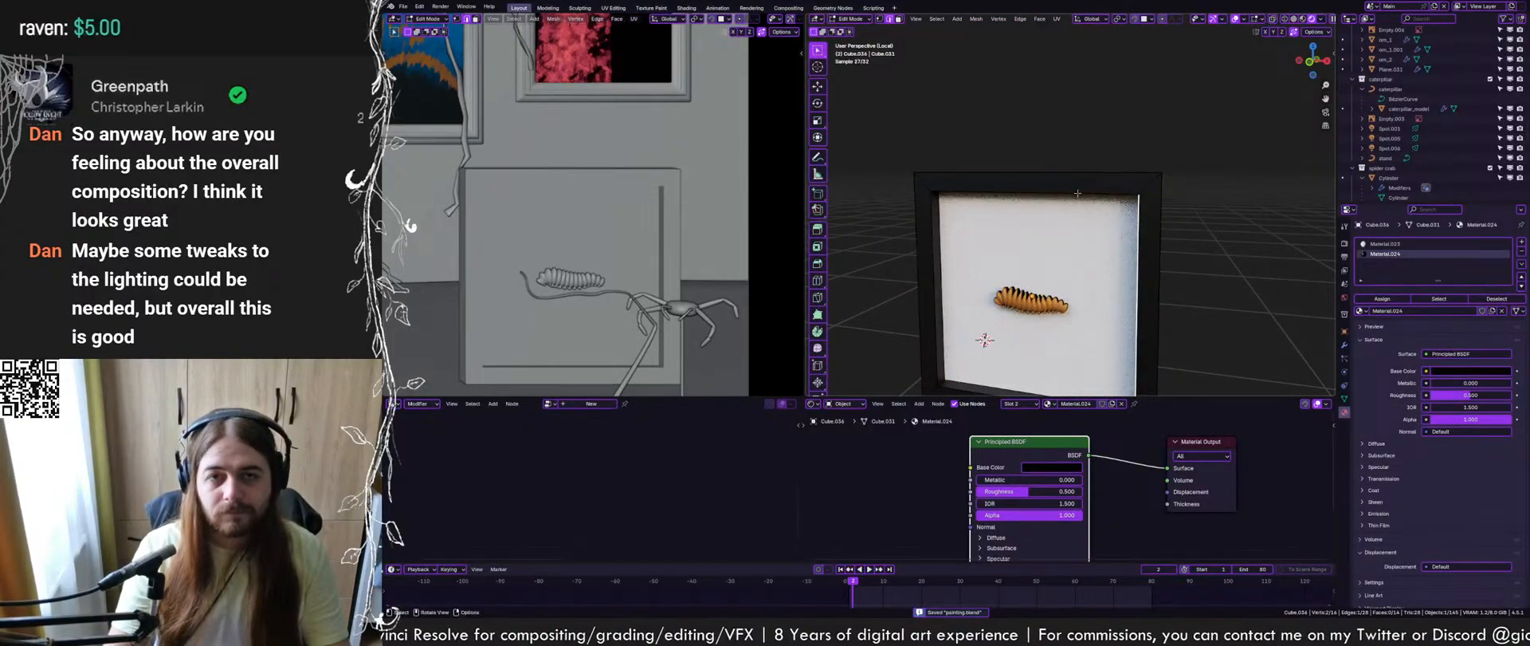
click(1100, 194)
shift+middle_drag(1098, 287, 1030, 177)
key(ctrl+s)
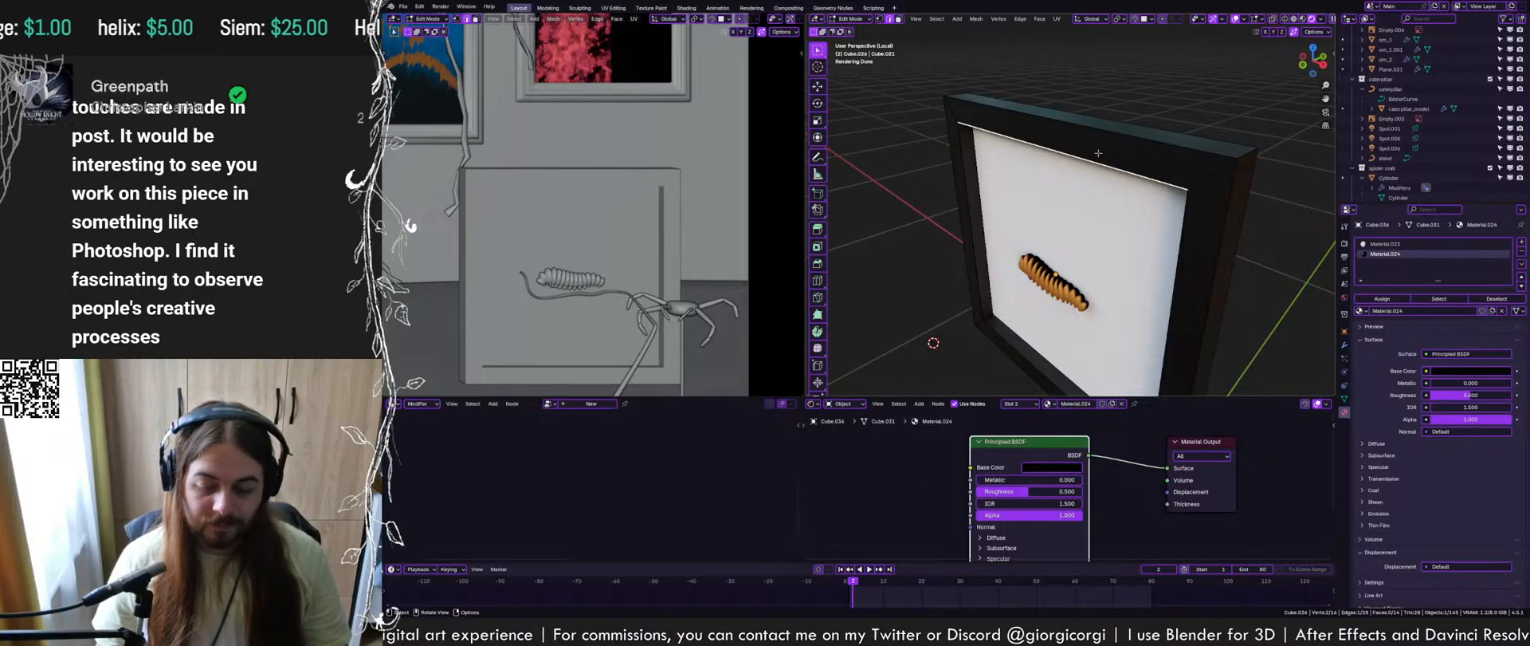
Examine the caterpillar and the black-rimmed frame from several angles in the rendered view
middle_drag(1094, 222, 1165, 185)
key(Tab)
scroll(1165, 185, down, 3)
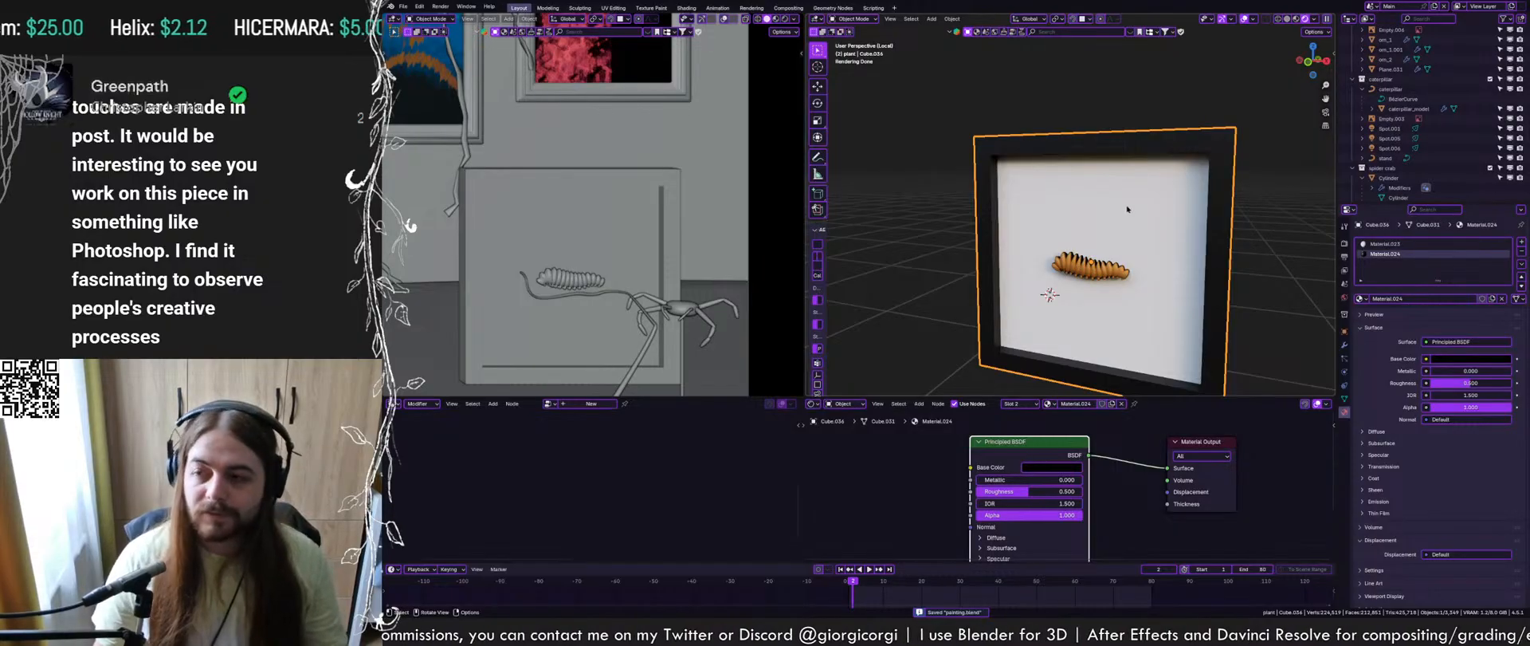
middle_drag(1079, 209, 1104, 182)
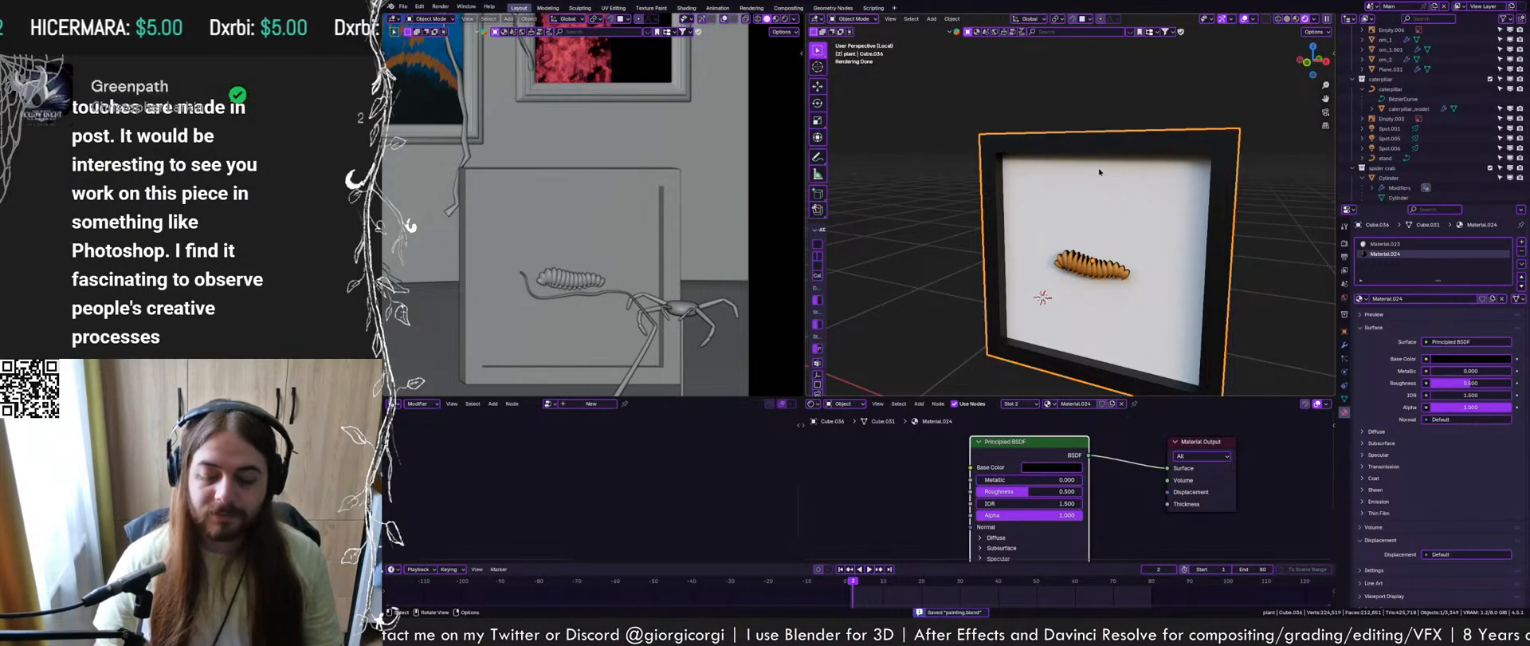
middle_drag(1099, 172, 1057, 170)
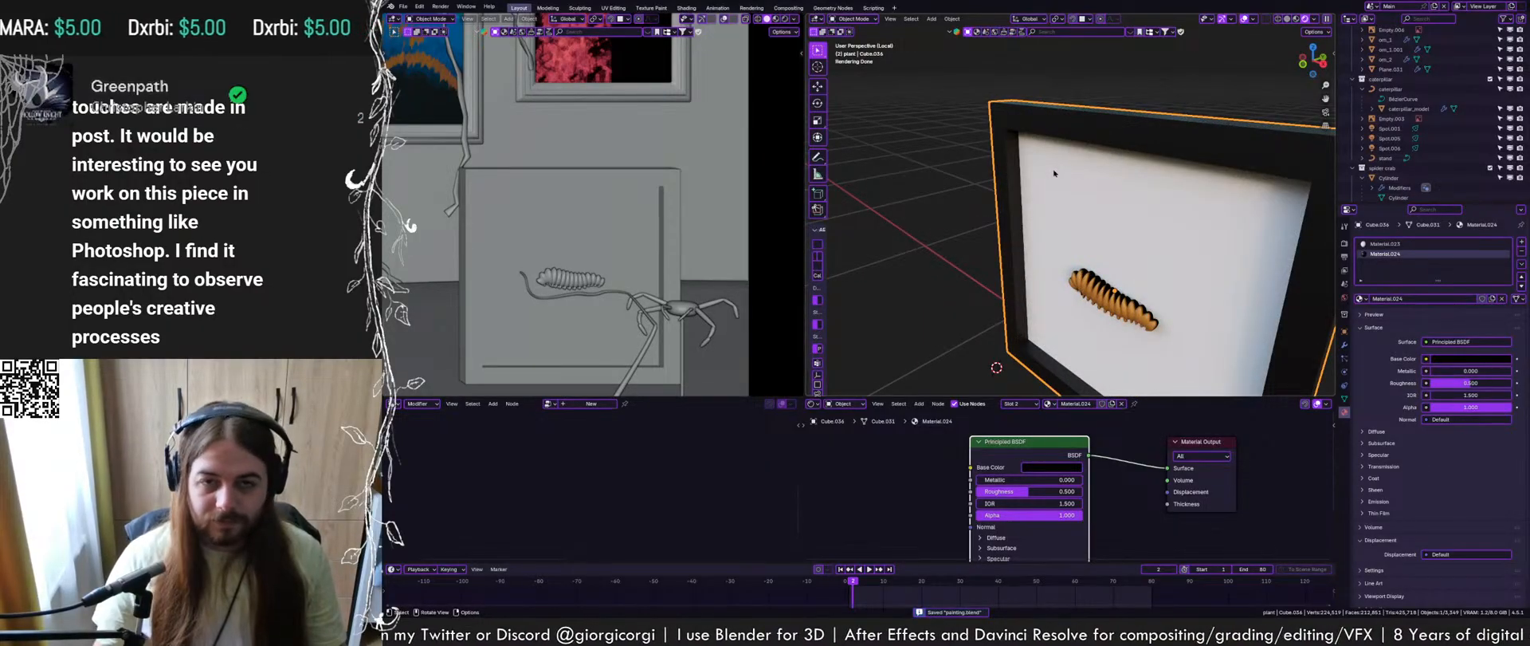
middle_drag(1057, 171, 1066, 188)
click(1079, 261)
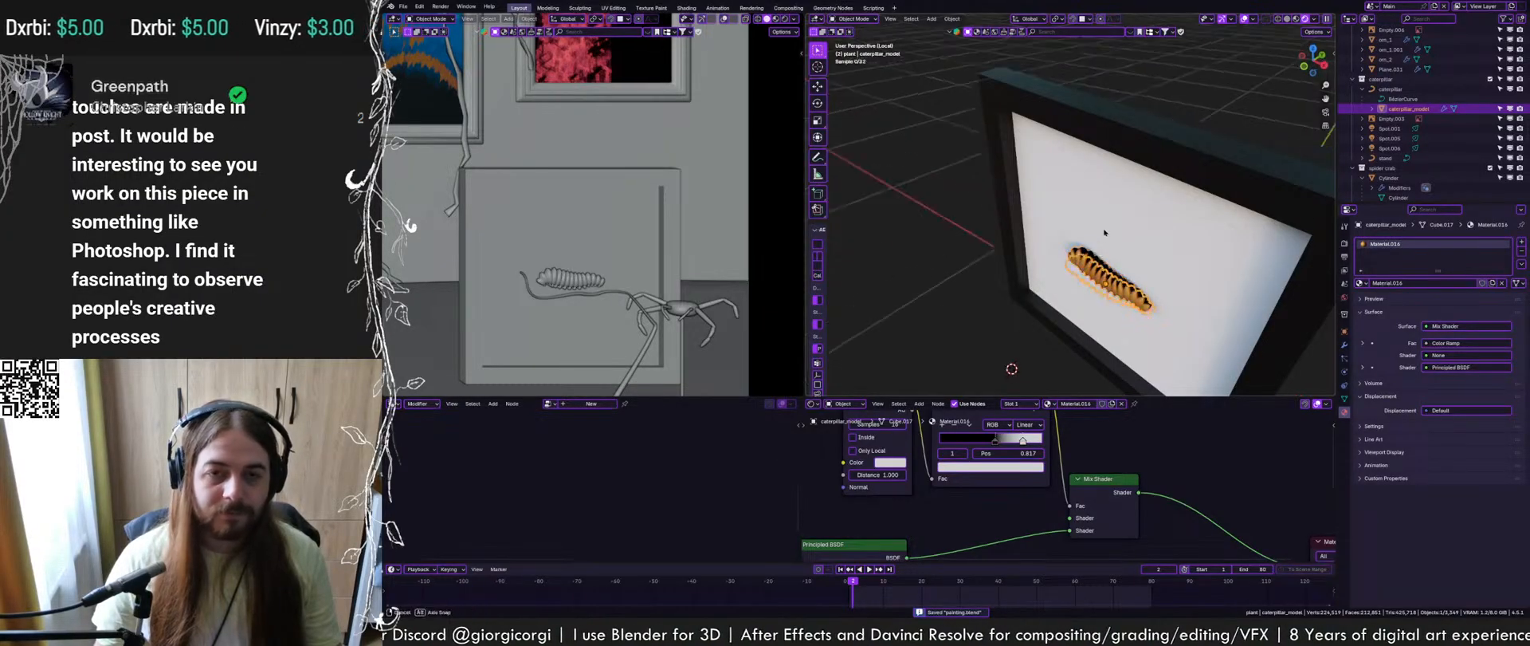
middle_drag(1080, 261, 1030, 137)
click(1065, 93)
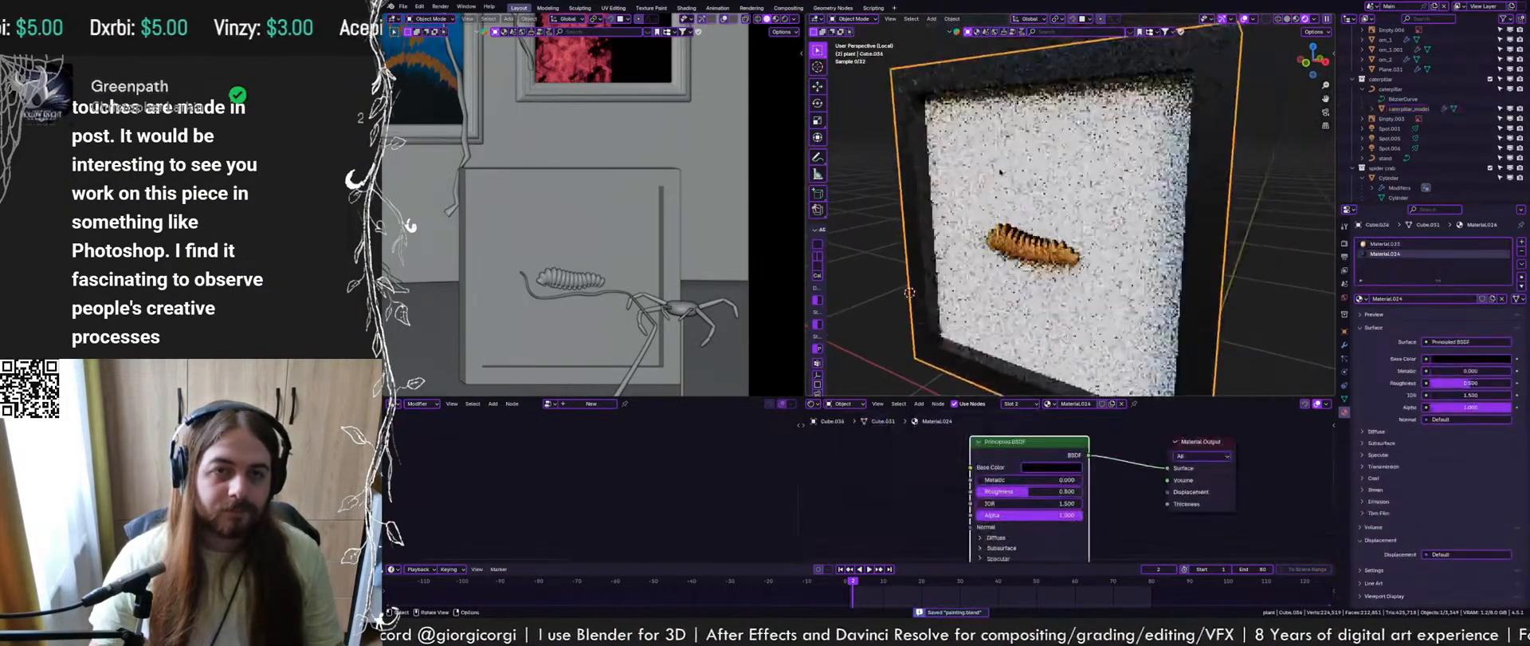
key(Tab)
key(Tab)
key(Tab)
middle_drag(977, 210, 948, 226)
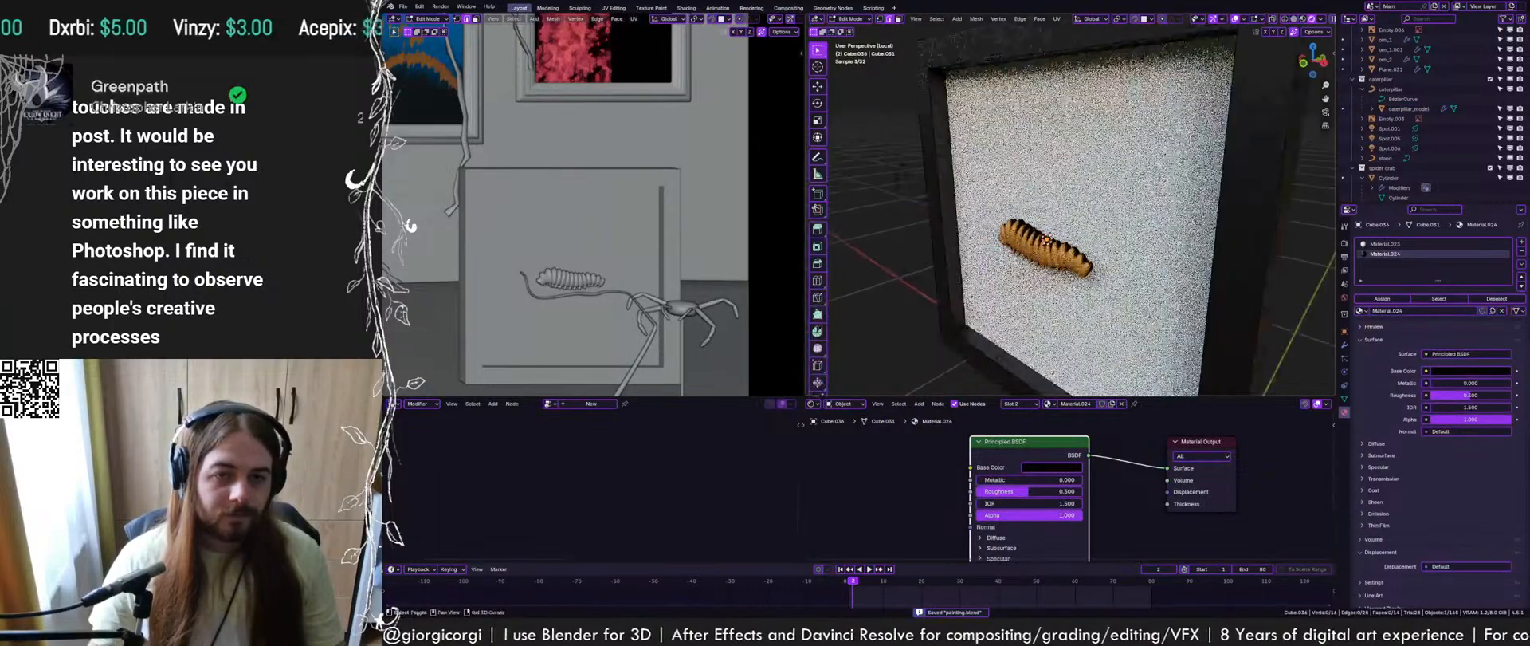
key(shift+a)
key(Escape)
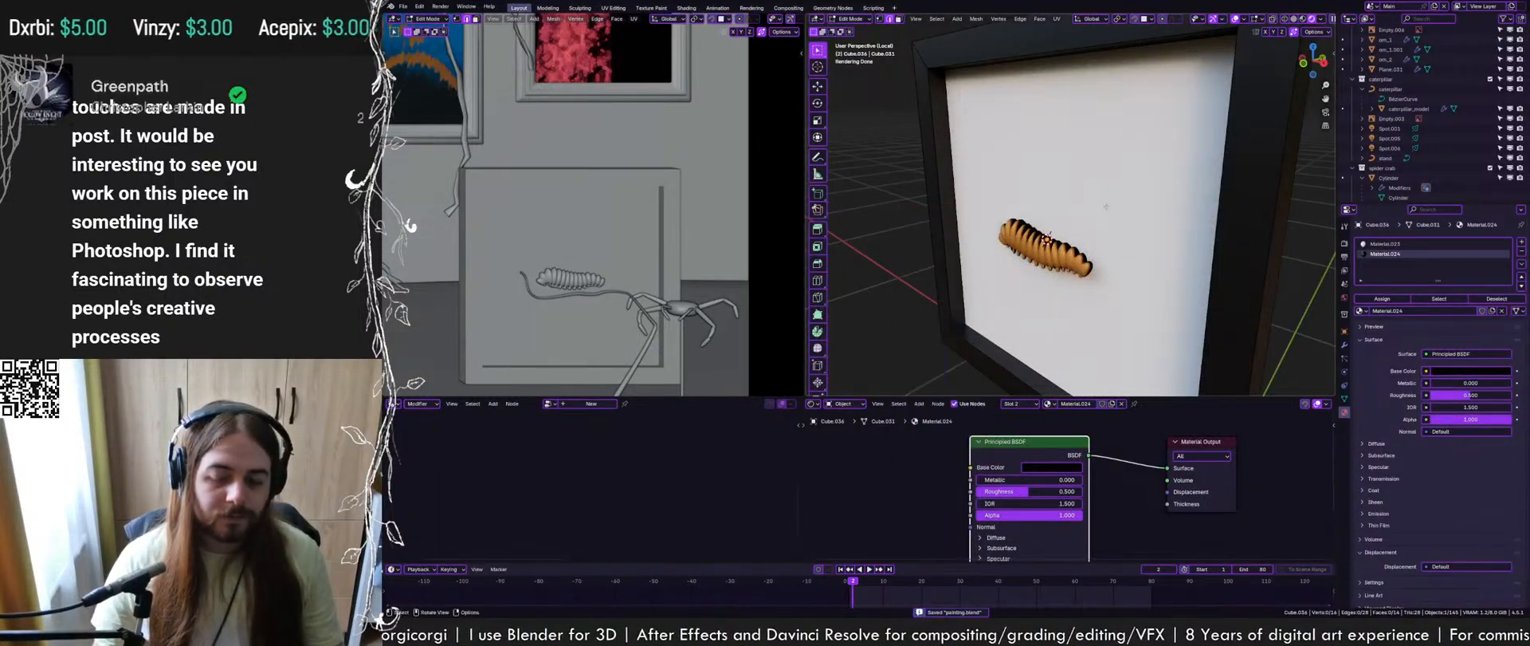
key(Tab)
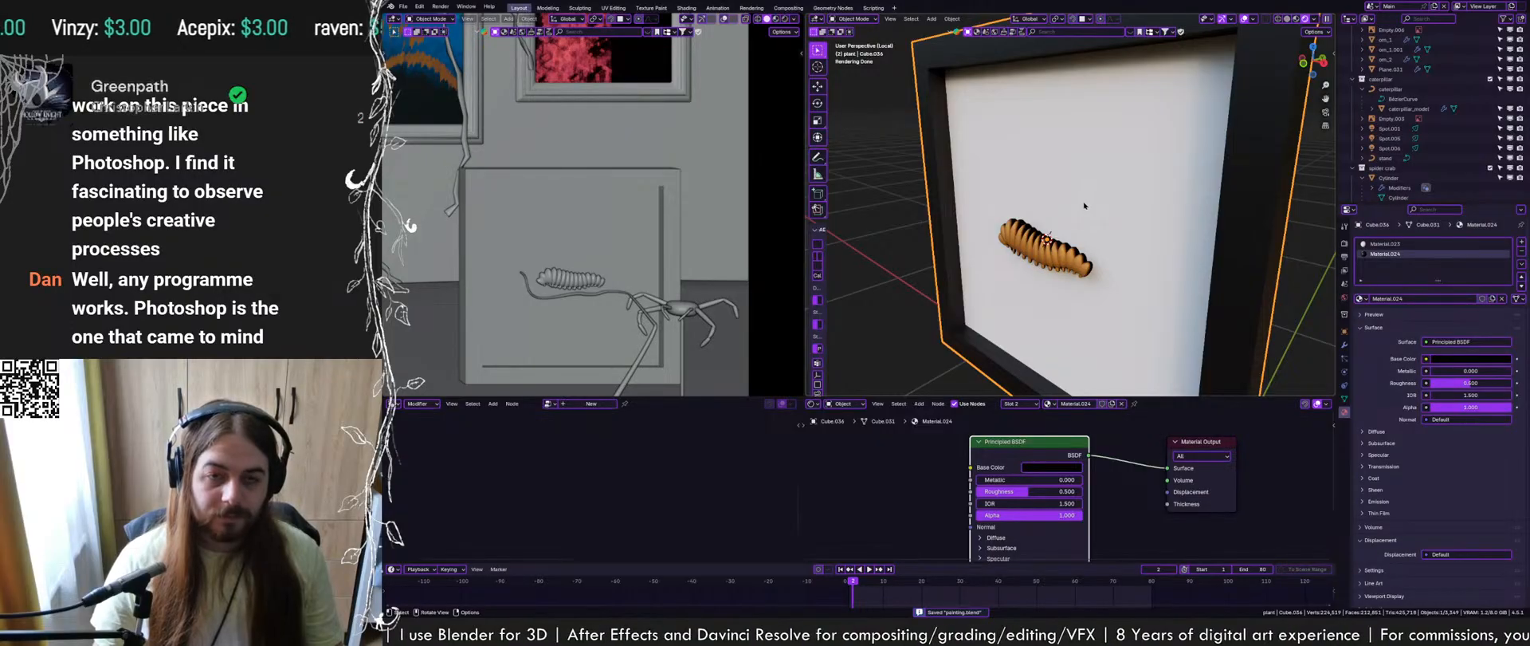
Add a plane at the caterpillar and scale it down in Edit Mode to roughly the width of the frame's opening
key(shift+a)
mouse_move(1058, 201)
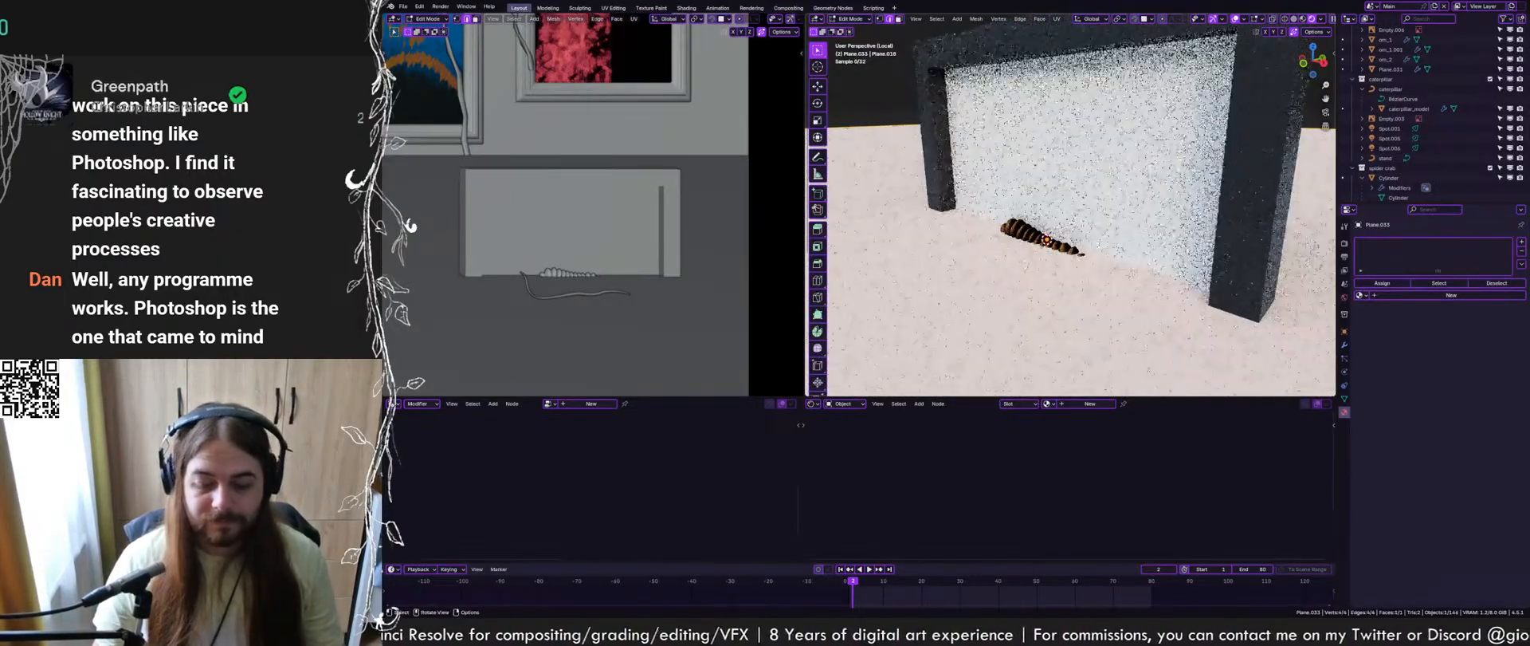
key(s)
click(1235, 168)
key(s)
click(1271, 273)
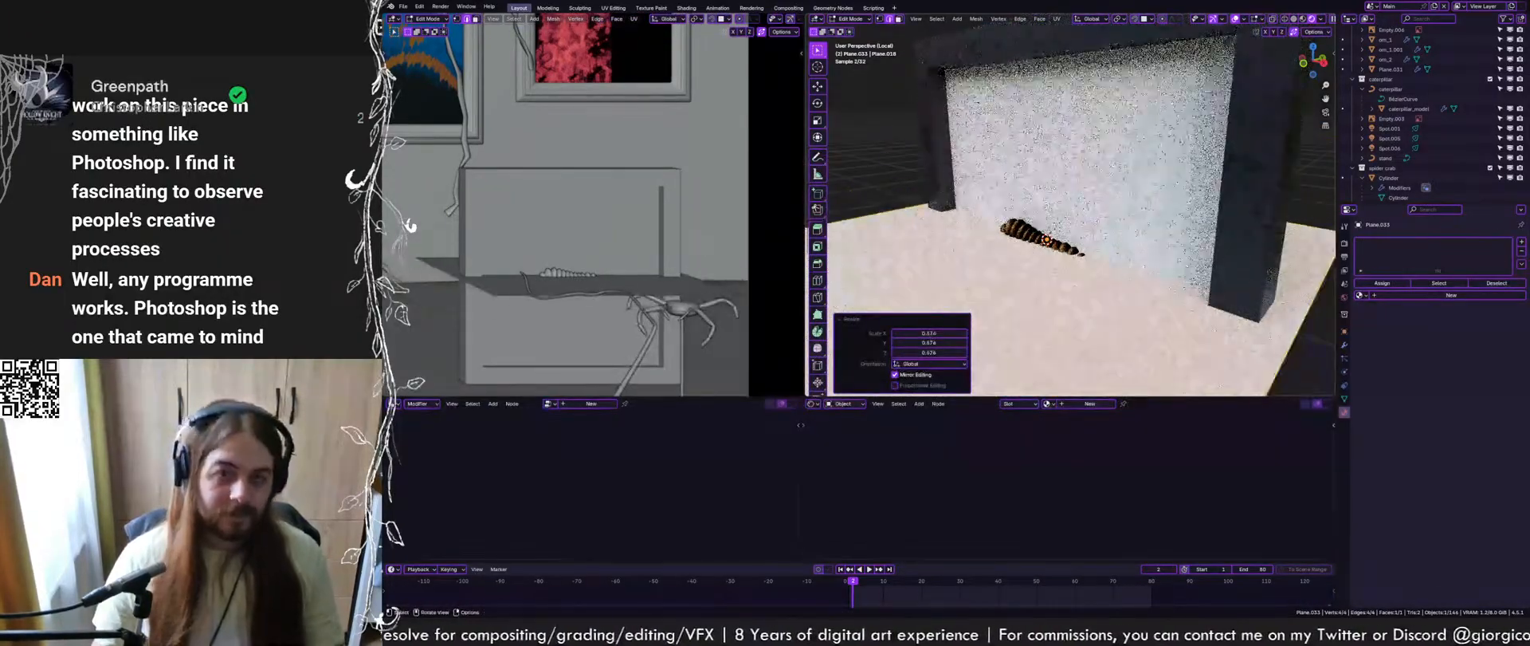
key(s)
click(1218, 265)
key(s)
key(x)
right_click(1218, 264)
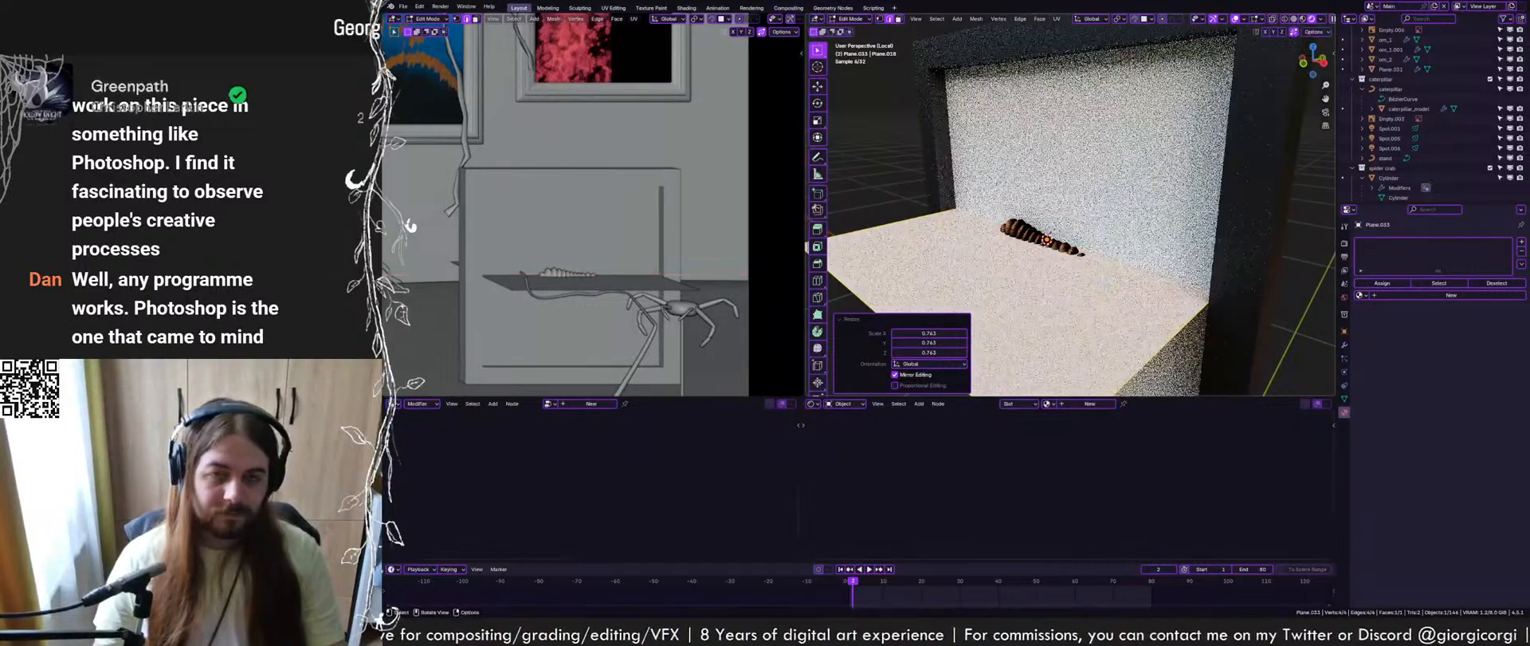
Rotate the plane 90 degrees about X, move it along Y to the front of the frame, and save the file
text(rx90)
key(Return)
key(Tab)
middle_drag(1215, 212, 1186, 230)
key(g)
key(y)
click(1181, 205)
key(g)
key(y)
click(1178, 231)
key(ctrl+s)
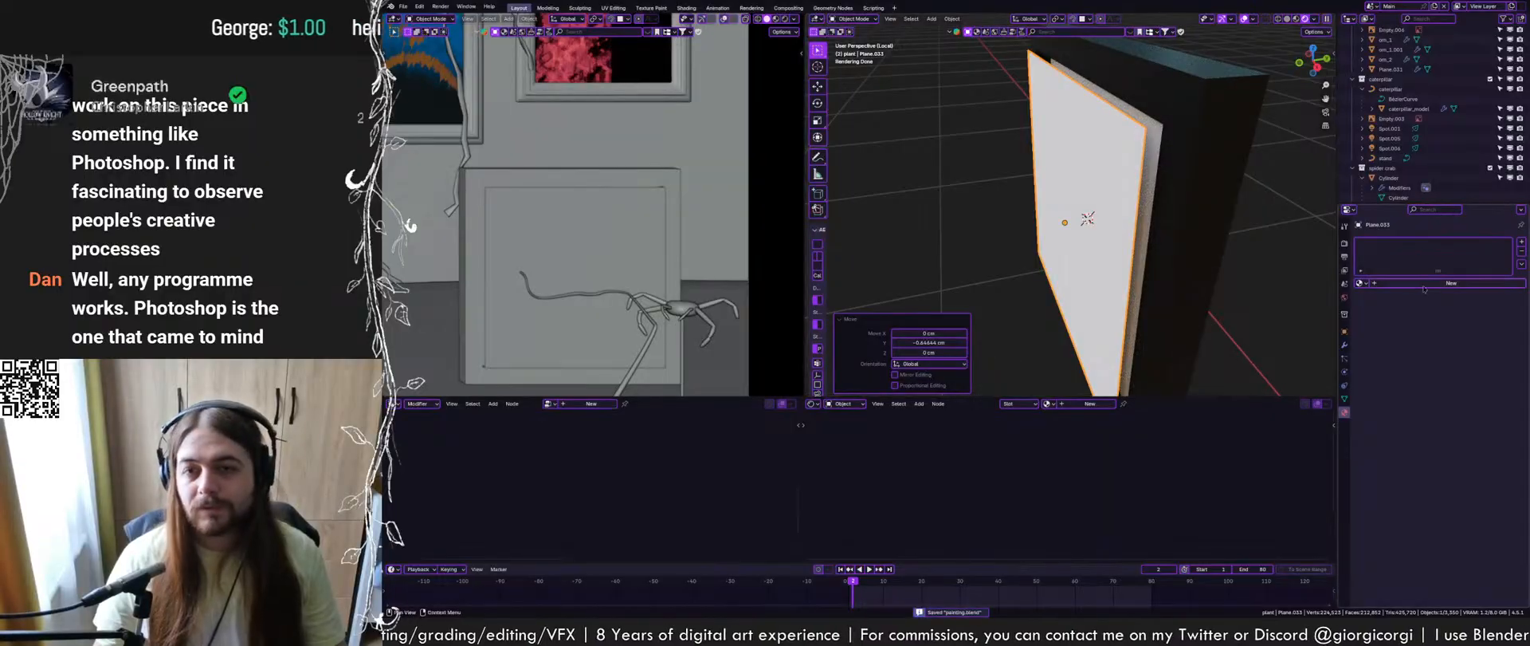
Shift the plane's geometry along its local Z axis in Edit Mode
key(Tab)
key(g)
key(z)
key(z)
click(1155, 212)
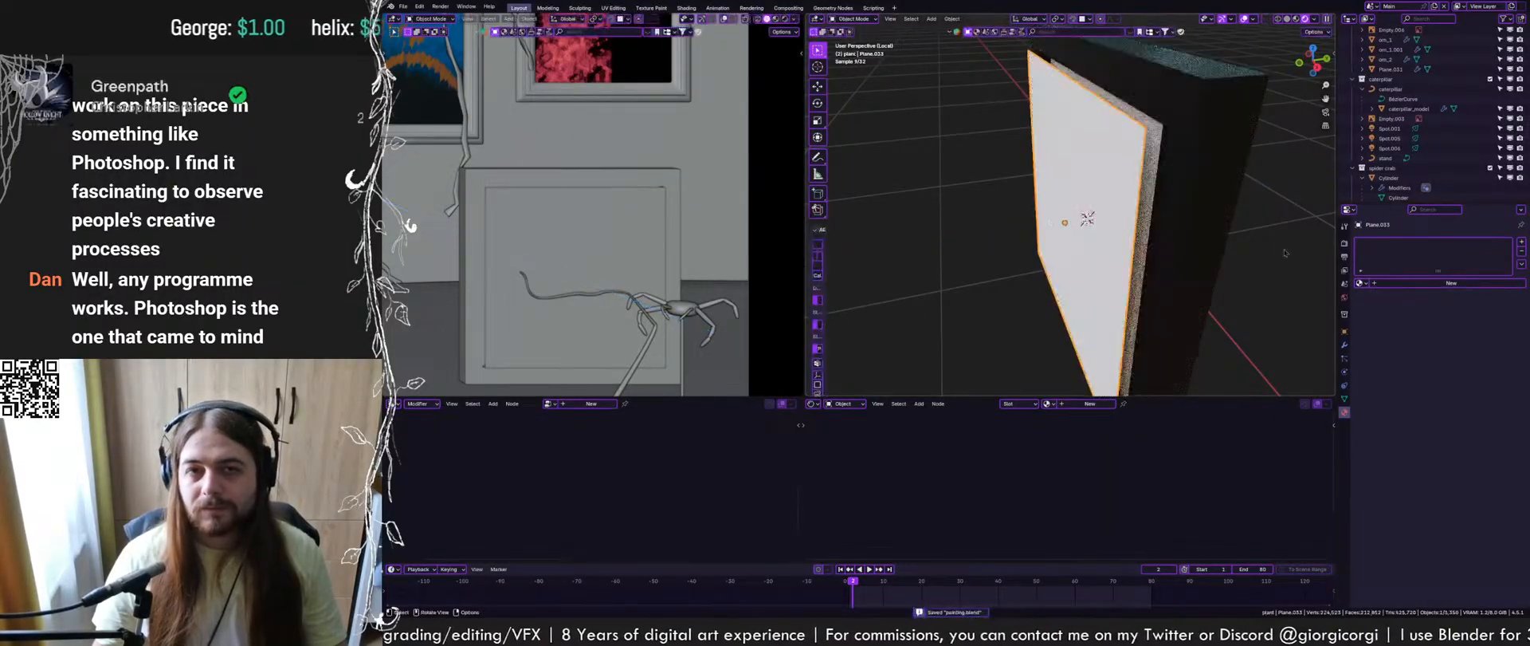
middle_drag(1155, 212, 1108, 231)
scroll(1134, 242, up, 2)
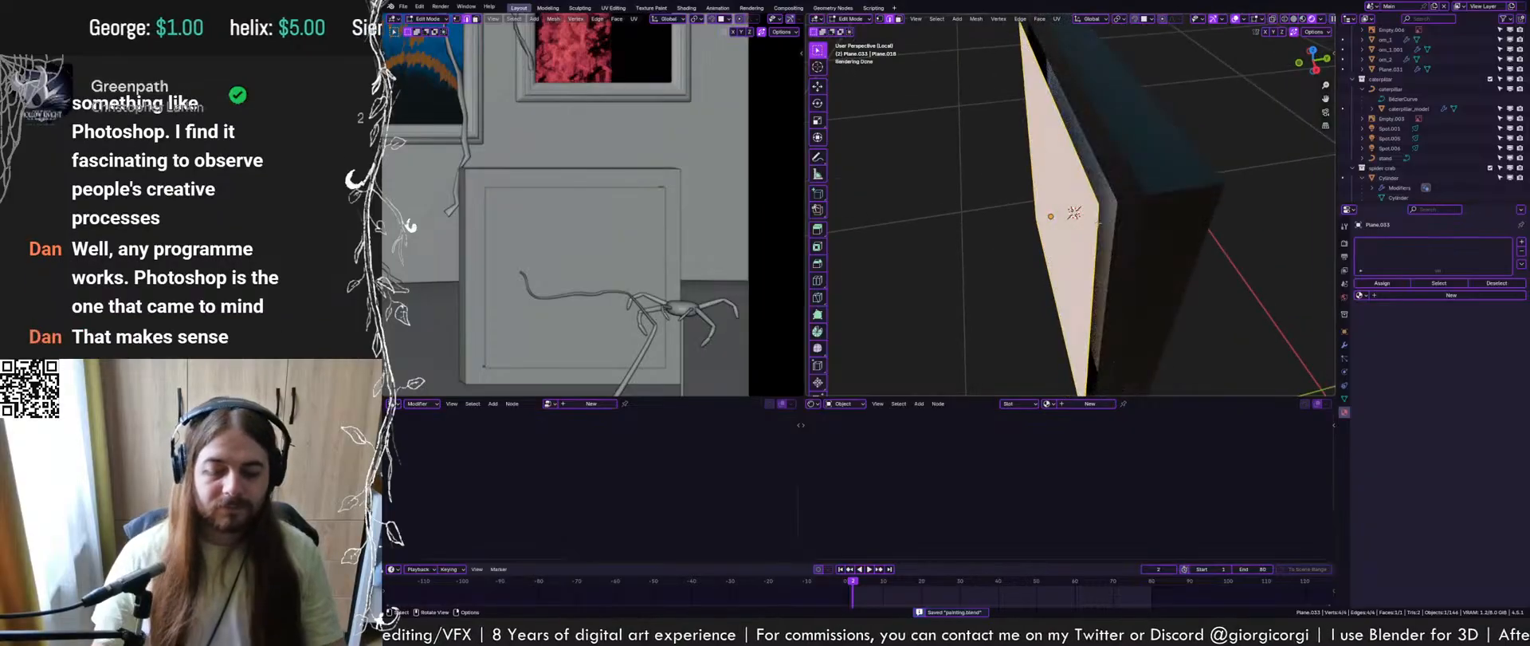
key(Tab)
Give the plane a new material with a Glass BSDF surface and set its roughness to 0
click(1451, 283)
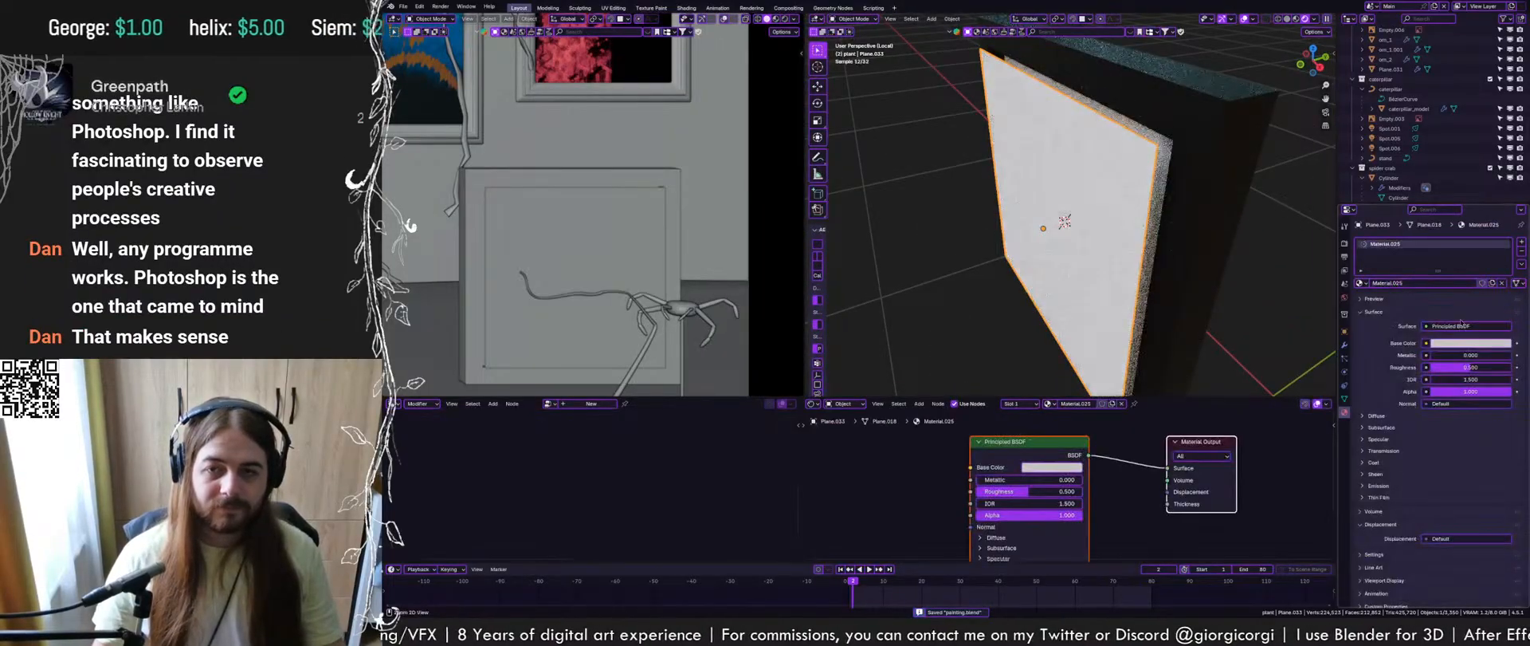
click(1441, 326)
click(1441, 326)
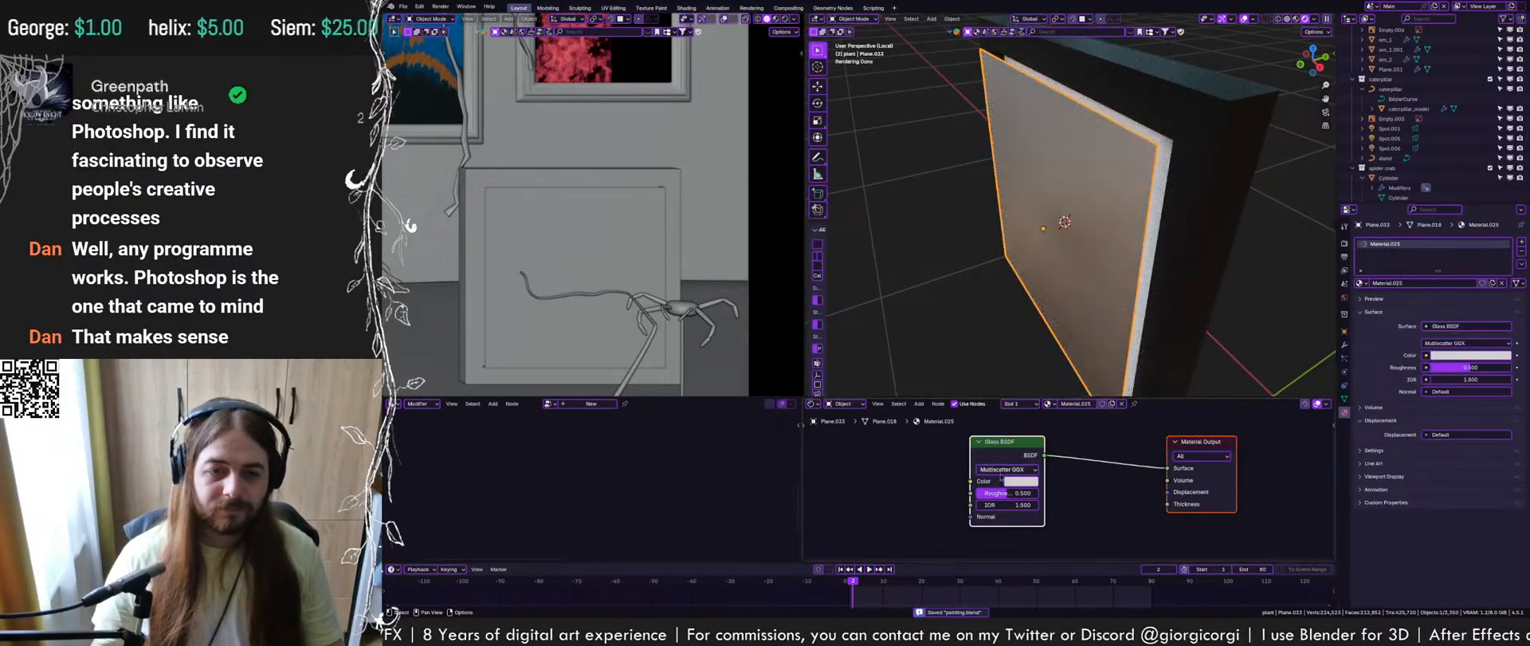
drag(1006, 493, 960, 493)
middle_drag(1082, 238, 1152, 201)
click(1006, 504)
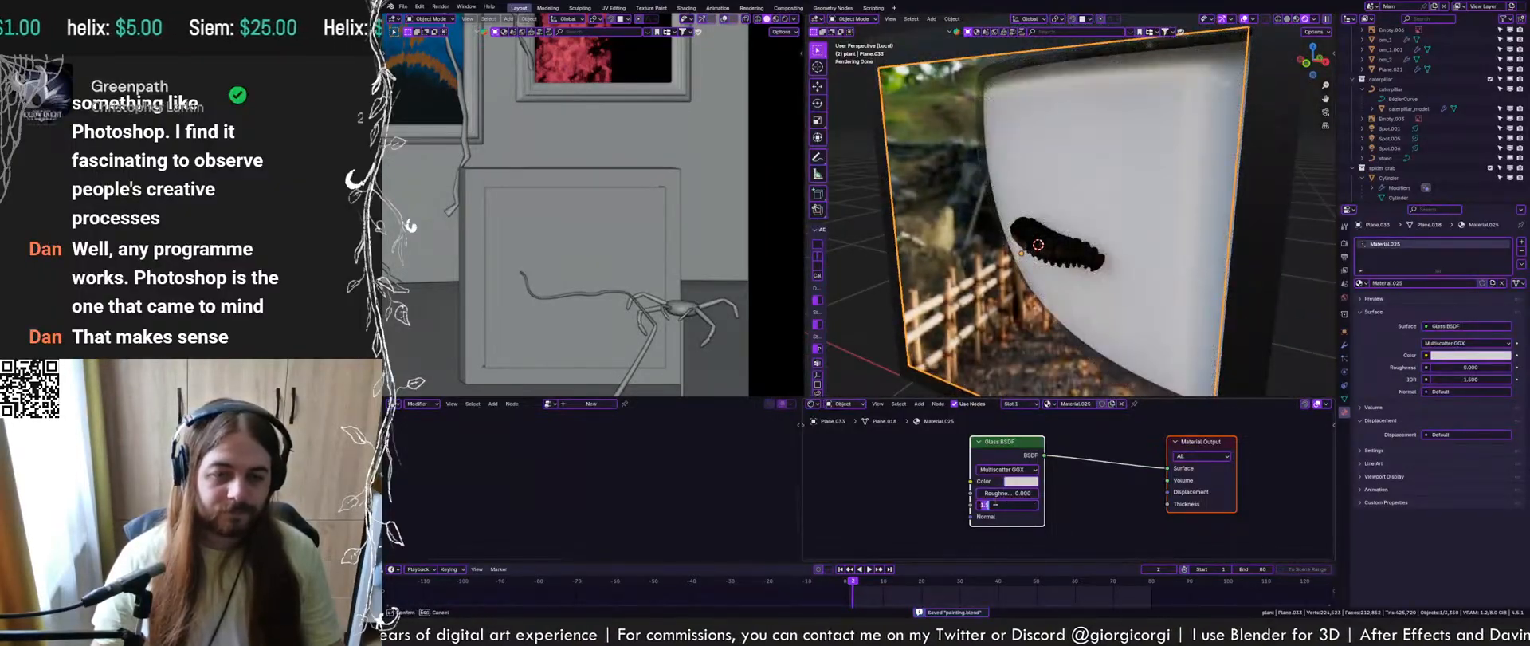
click(1103, 314)
Turn off shadow ray visibility for the glass plane and set its glass IOR to 1.270
click(1345, 331)
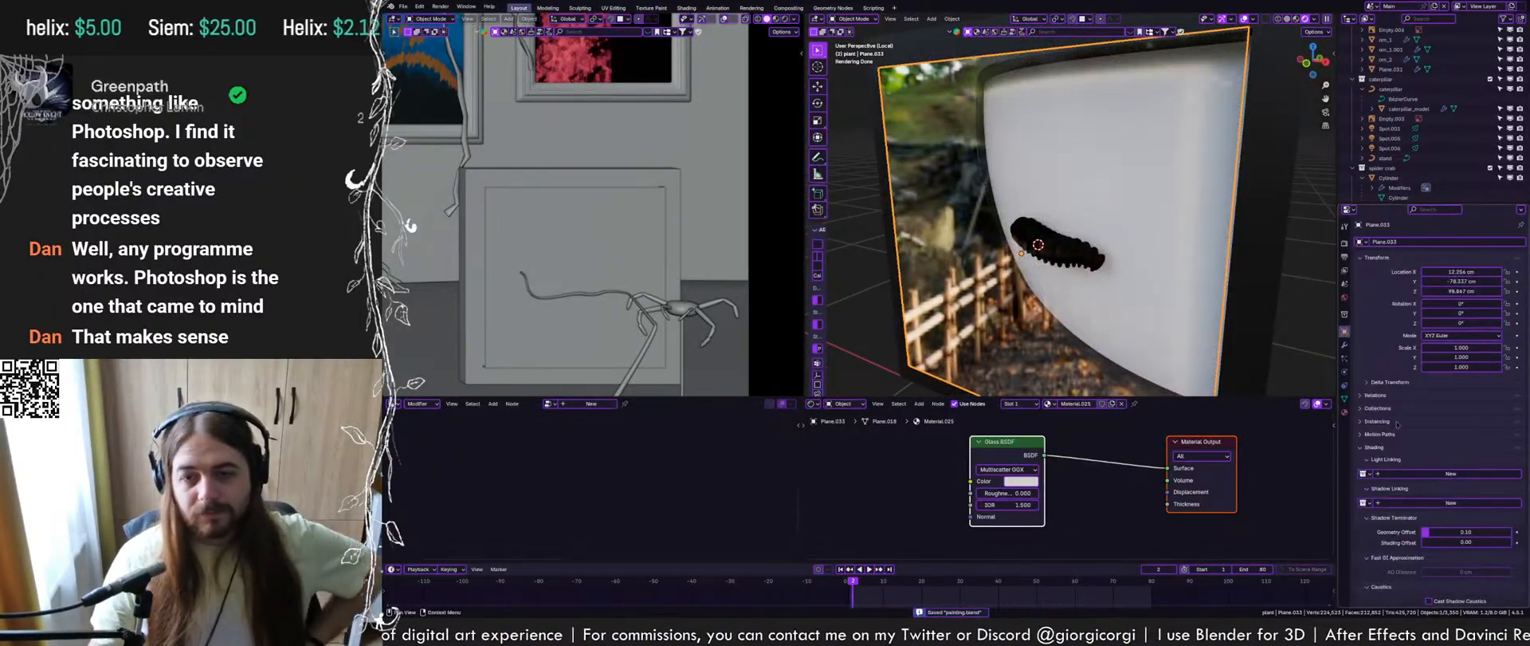
scroll(1415, 484, down, 8)
scroll(1427, 484, down, 3)
click(1443, 580)
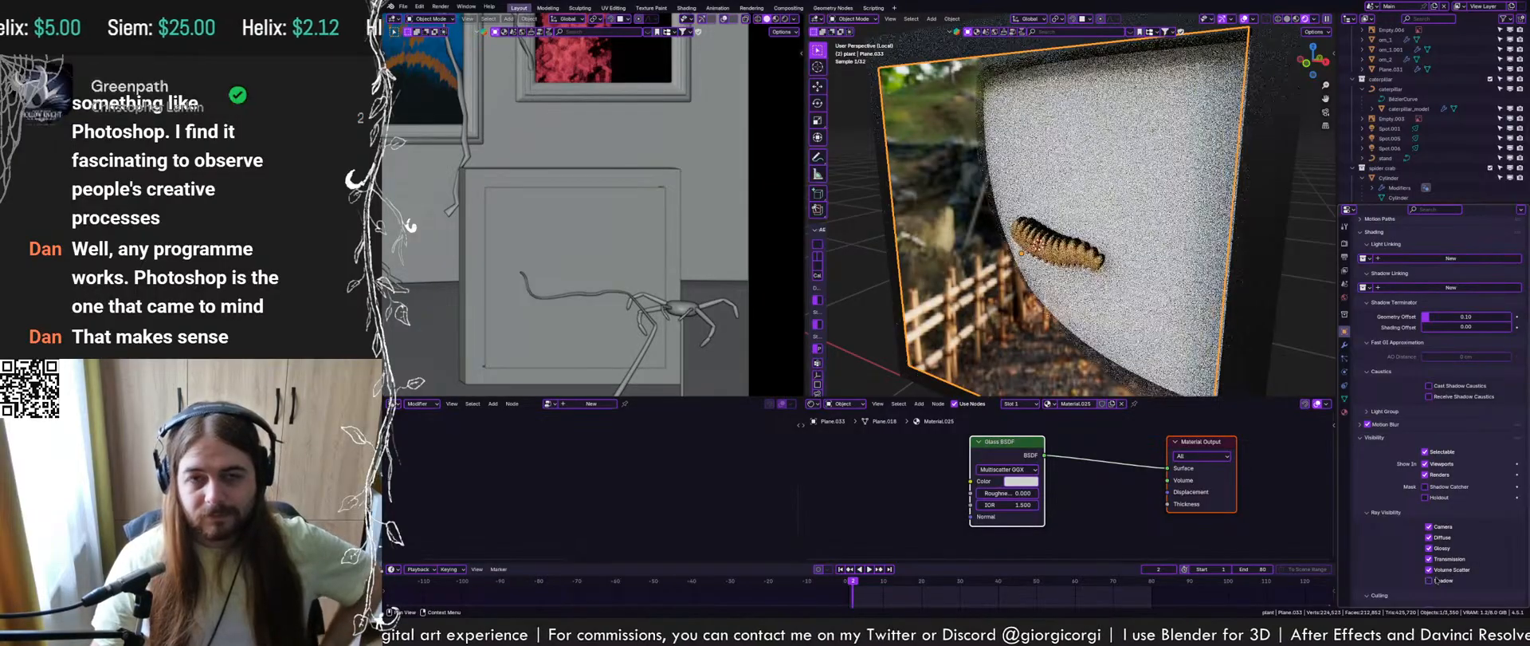
middle_drag(1092, 255, 1144, 219)
scroll(1044, 227, up, 2)
scroll(1144, 218, down, 2)
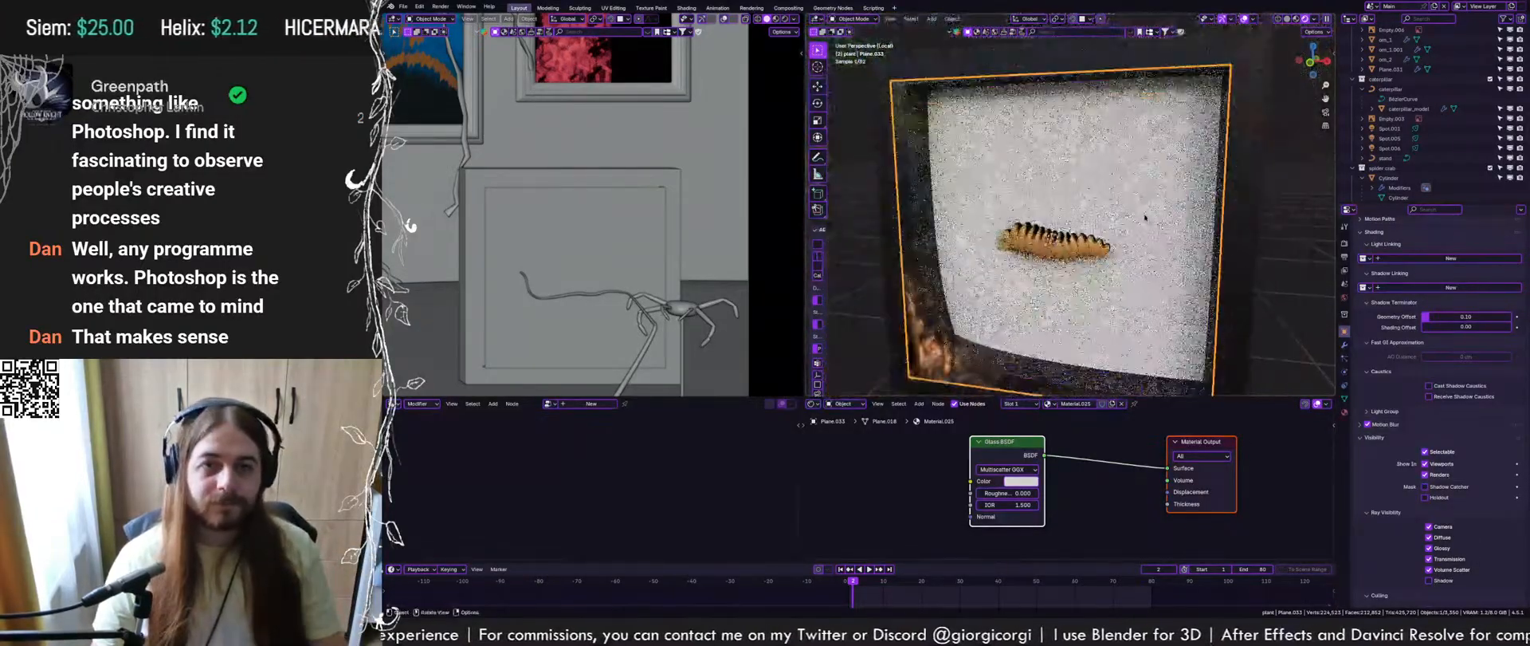
drag(1017, 506, 982, 505)
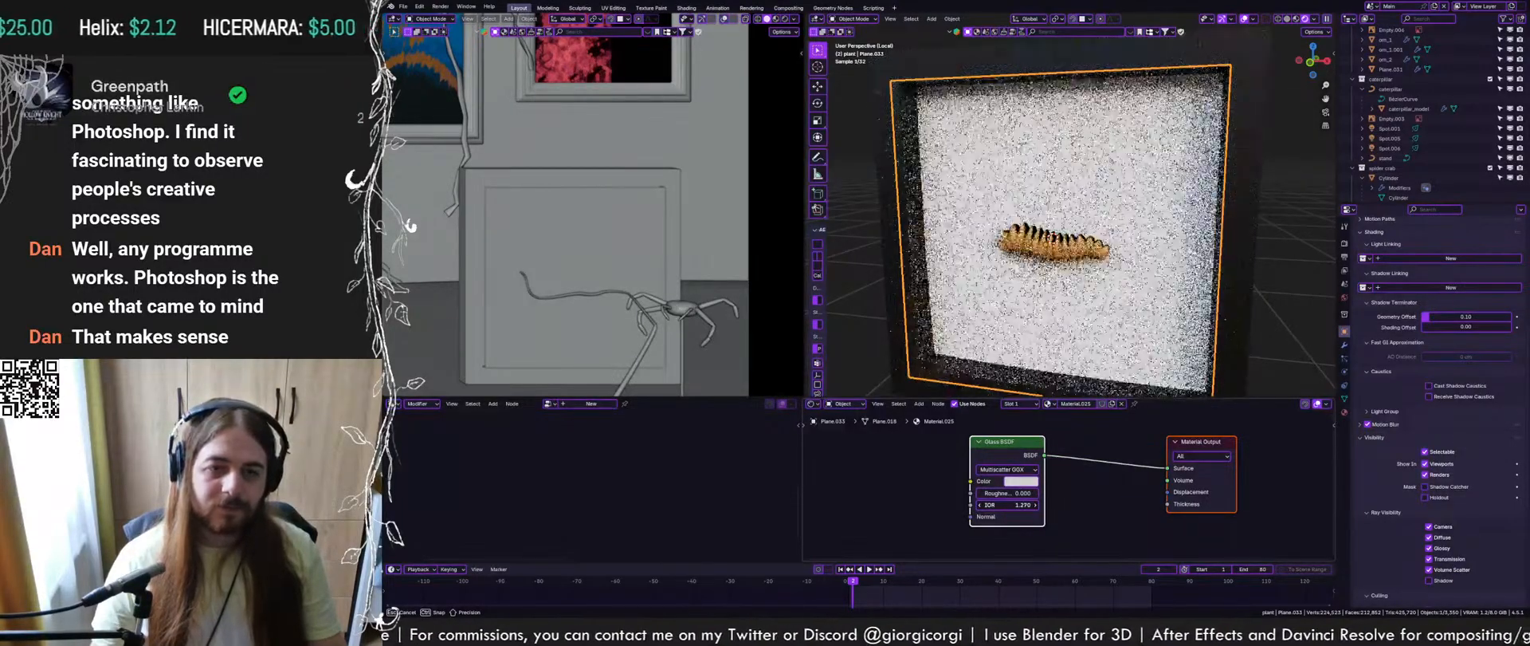
Move the glass plane along Y until it sits against the frame's front, and save the file
key(g)
key(y)
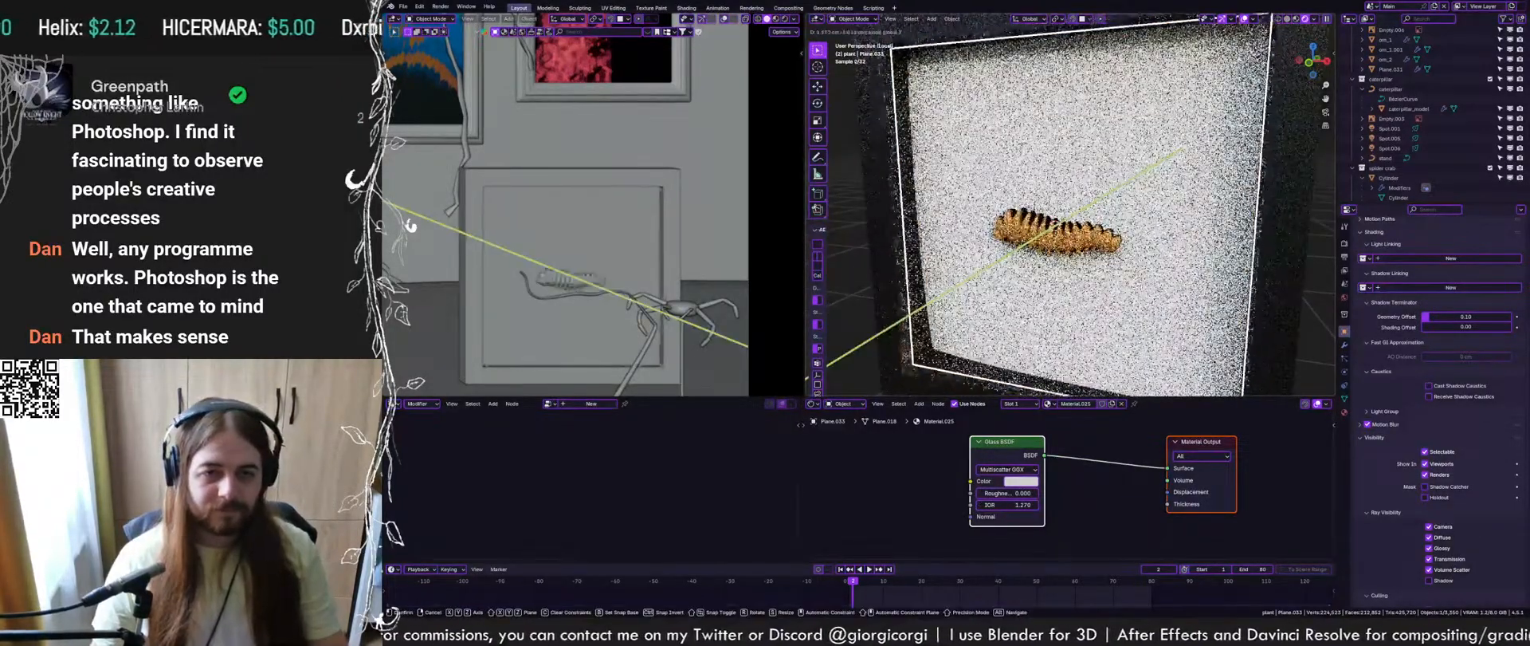
click(1095, 267)
middle_drag(1094, 267, 1003, 339)
key(g)
key(y)
click(1072, 240)
middle_drag(1073, 239, 1098, 234)
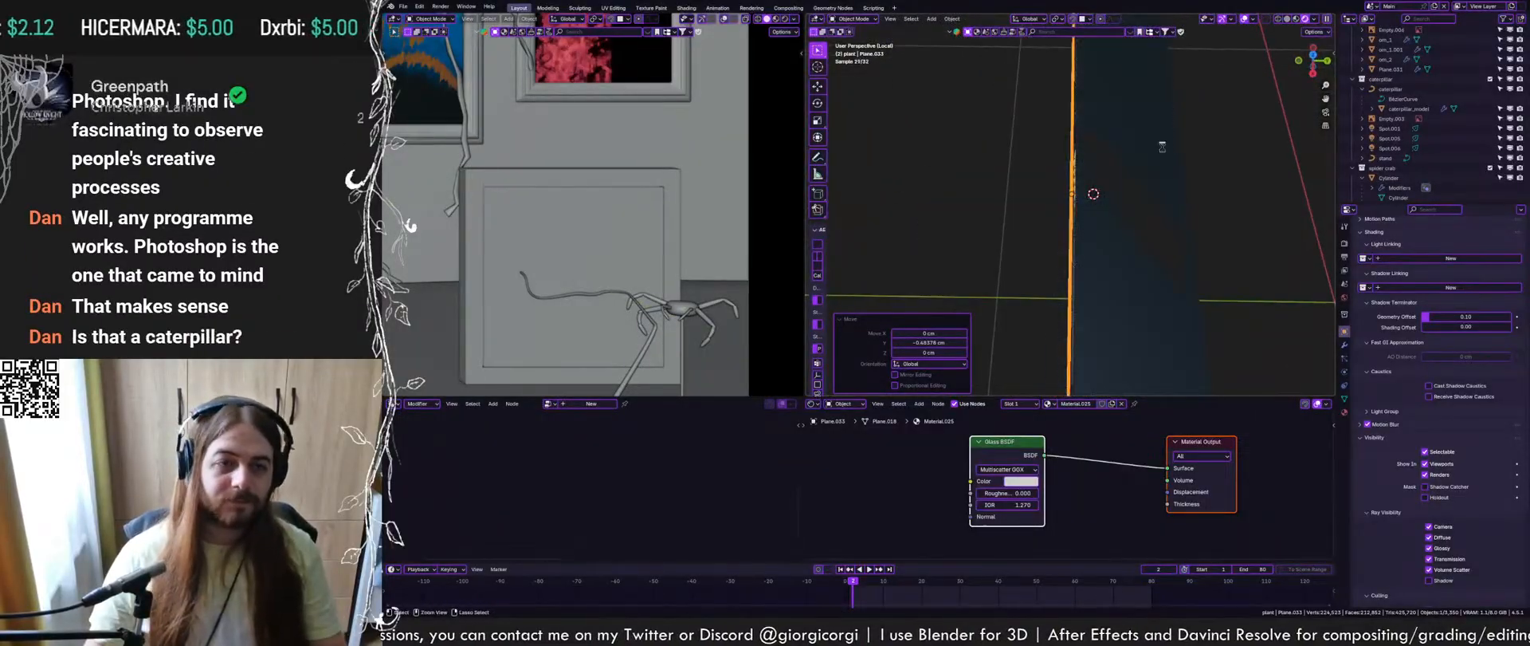
middle_drag(1161, 146, 1197, 137)
key(ctrl+s)
Select the frame's front rim face loop in Edit Mode and move it along Y past the glass plane
drag(1313, 57, 1125, 154)
middle_drag(1126, 154, 988, 111)
click(1191, 170)
key(Tab)
scroll(1190, 170, down, 3)
alt+click(1191, 171)
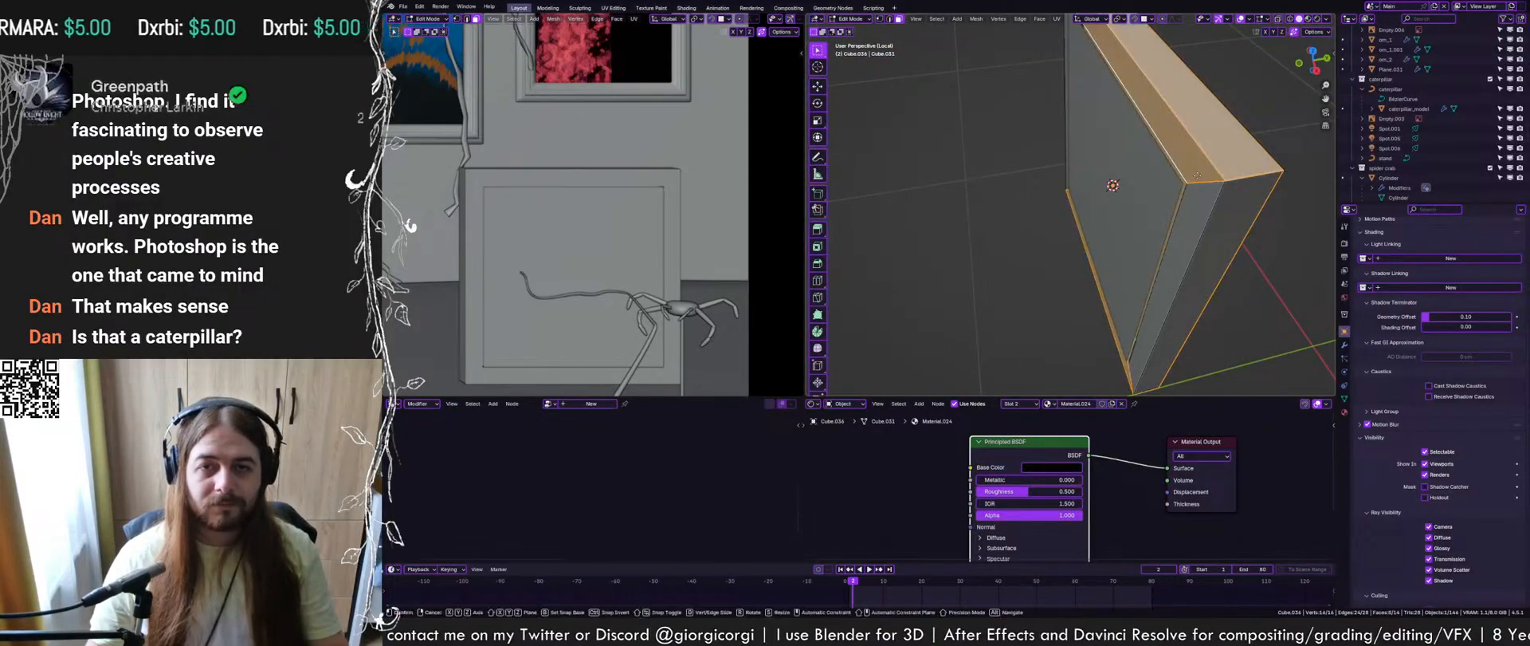
alt+click(1203, 182)
key(g)
key(y)
shift+click(1184, 183)
key(Tab)
Select the glass plane, save the file, and inspect the caterpillar display through the glass in the rendered view
mouse_move(1185, 183)
middle_down()
mouse_move(1220, 164)
mouse_move(1185, 169)
mouse_move(1189, 191)
mouse_move(1247, 207)
mouse_move(1188, 235)
middle_up()
click(1163, 169)
key(ctrl+s)
mouse_move(1266, 86)
middle_down()
mouse_move(1260, 102)
mouse_move(1285, 88)
middle_up()
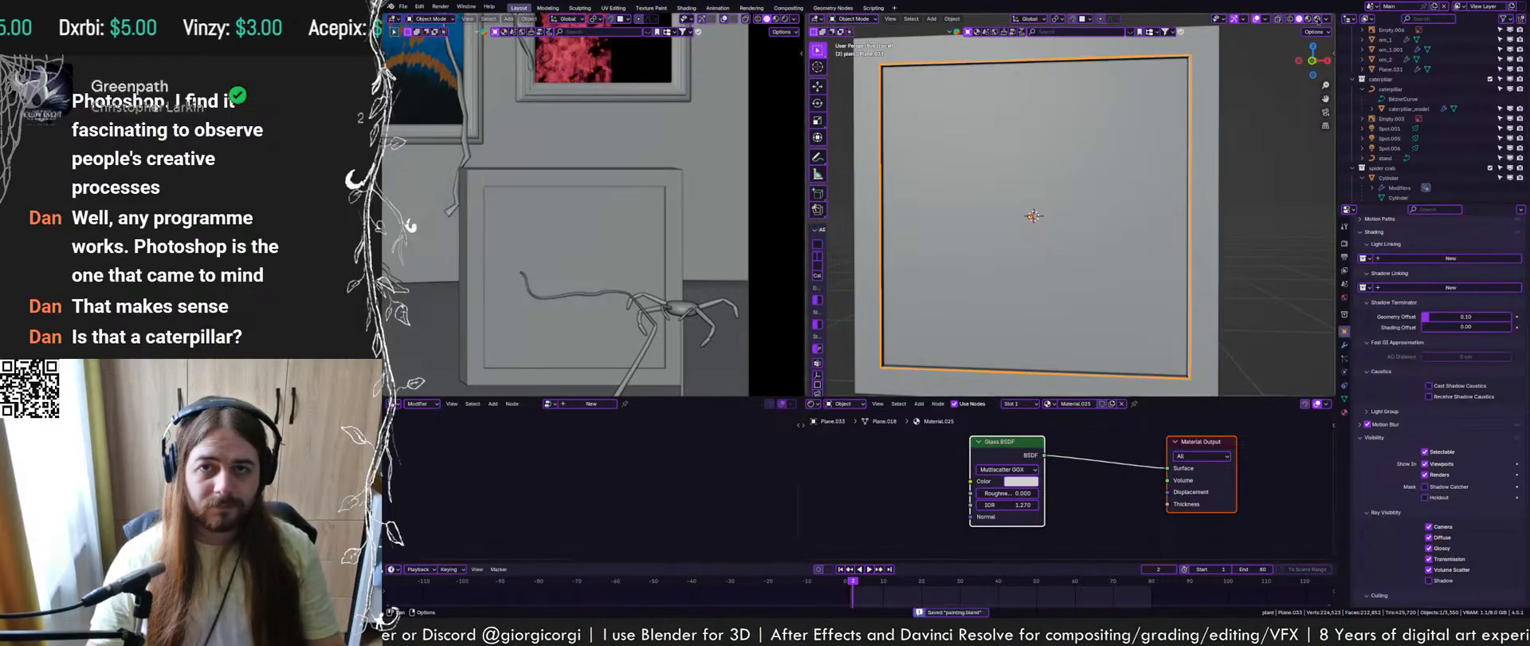
click(1317, 20)
scroll(1164, 185, up, 1)
middle_drag(1164, 185, 1191, 154)
click(1108, 510)
middle_drag(1108, 510, 1155, 494)
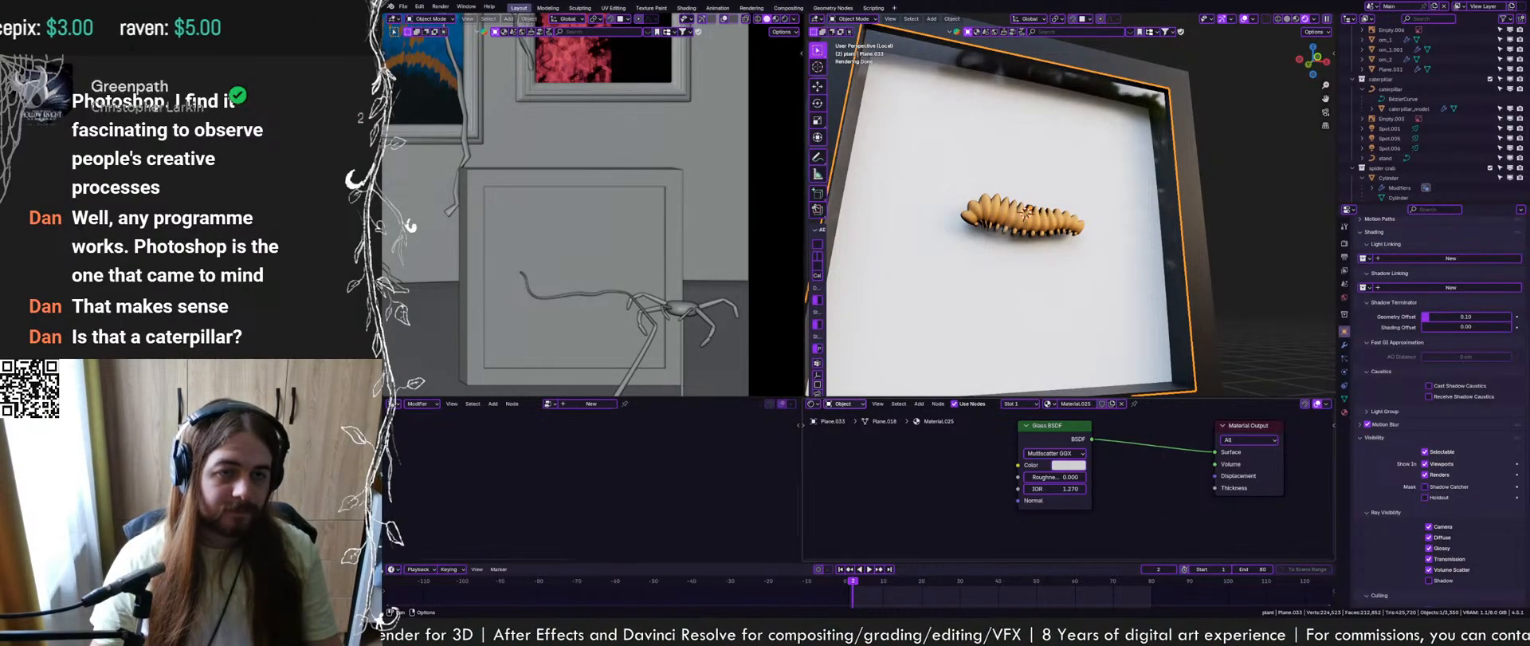
Bring a scratched grunge image into the glass material as a texture, preview it, and set its color space to role_data
mouse_move(956, 641)
mouse_down()
mouse_move(939, 477)
mouse_move(853, 443)
mouse_up()
key(ctrl+s)
click(907, 552)
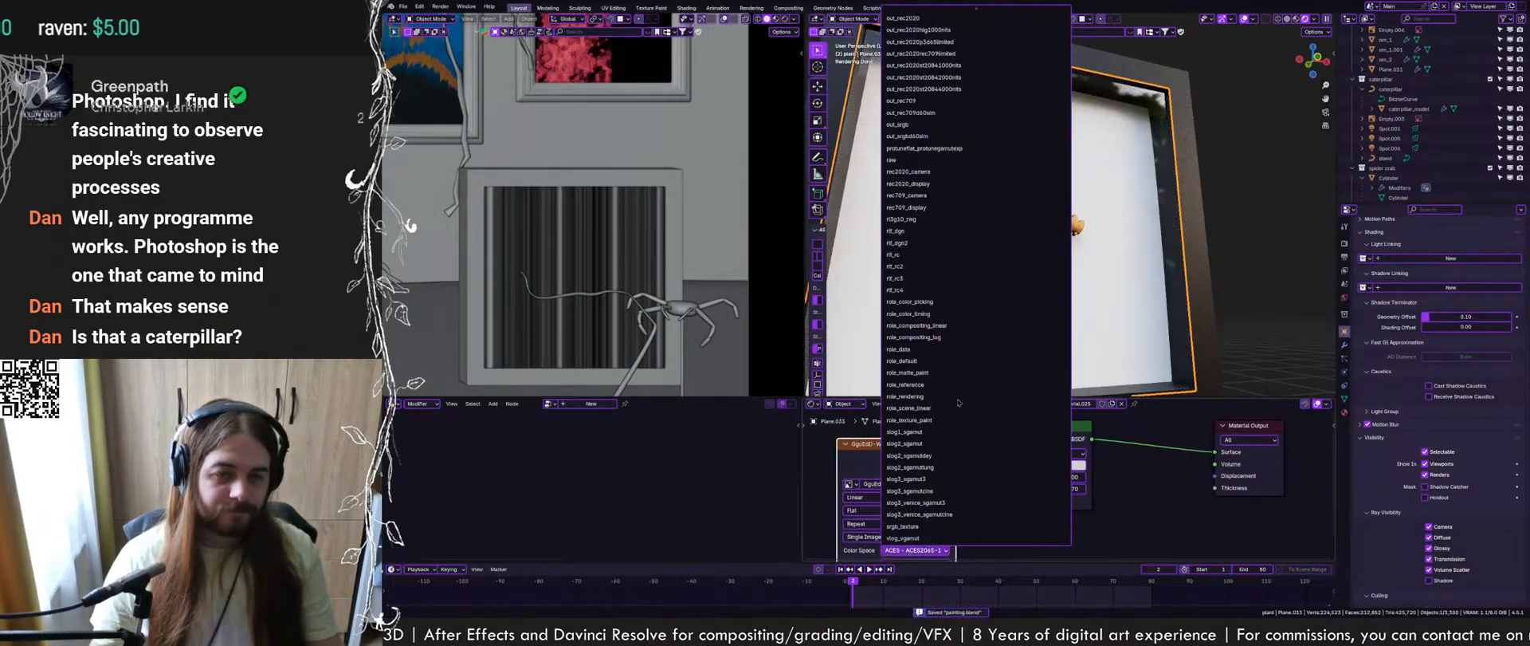
click(904, 349)
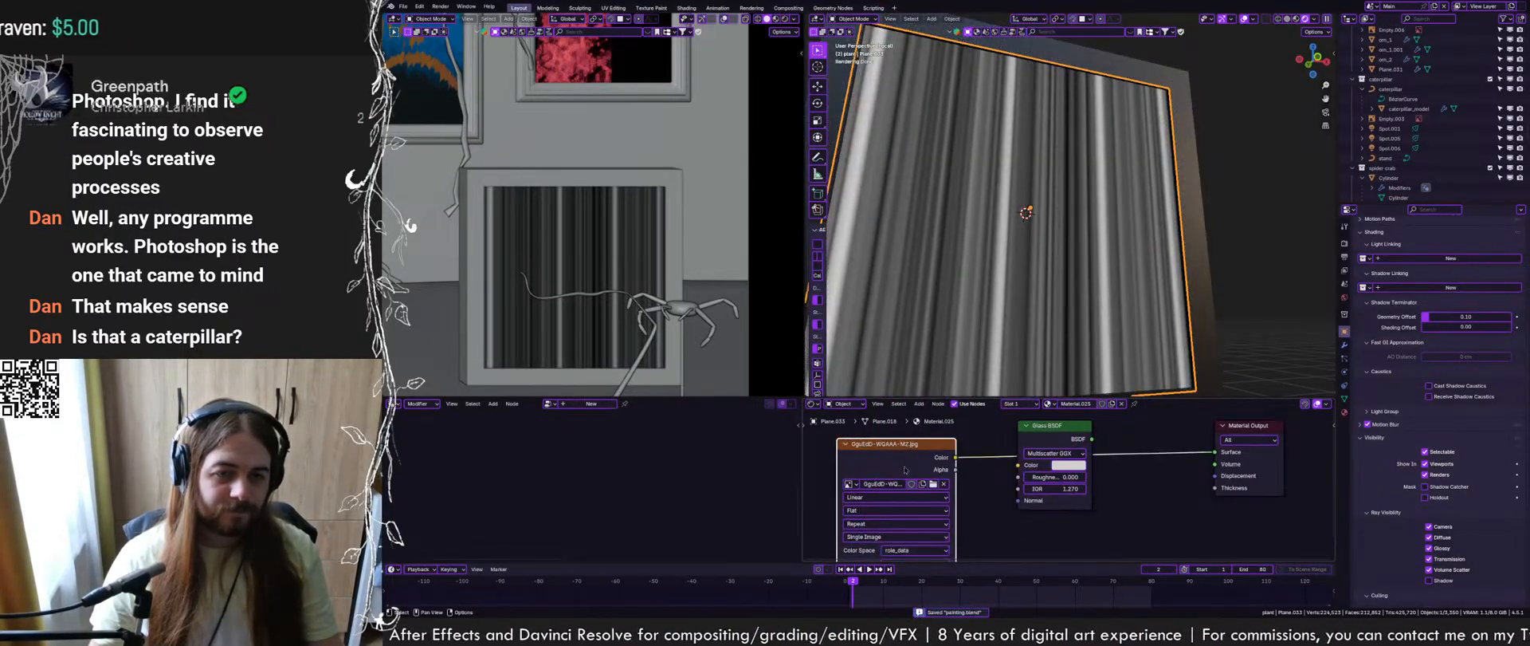
Unwrap the glass plane with Cube Projection so the grunge texture maps evenly
middle_drag(905, 470, 982, 449)
key(Tab)
key(u)
click(1071, 249)
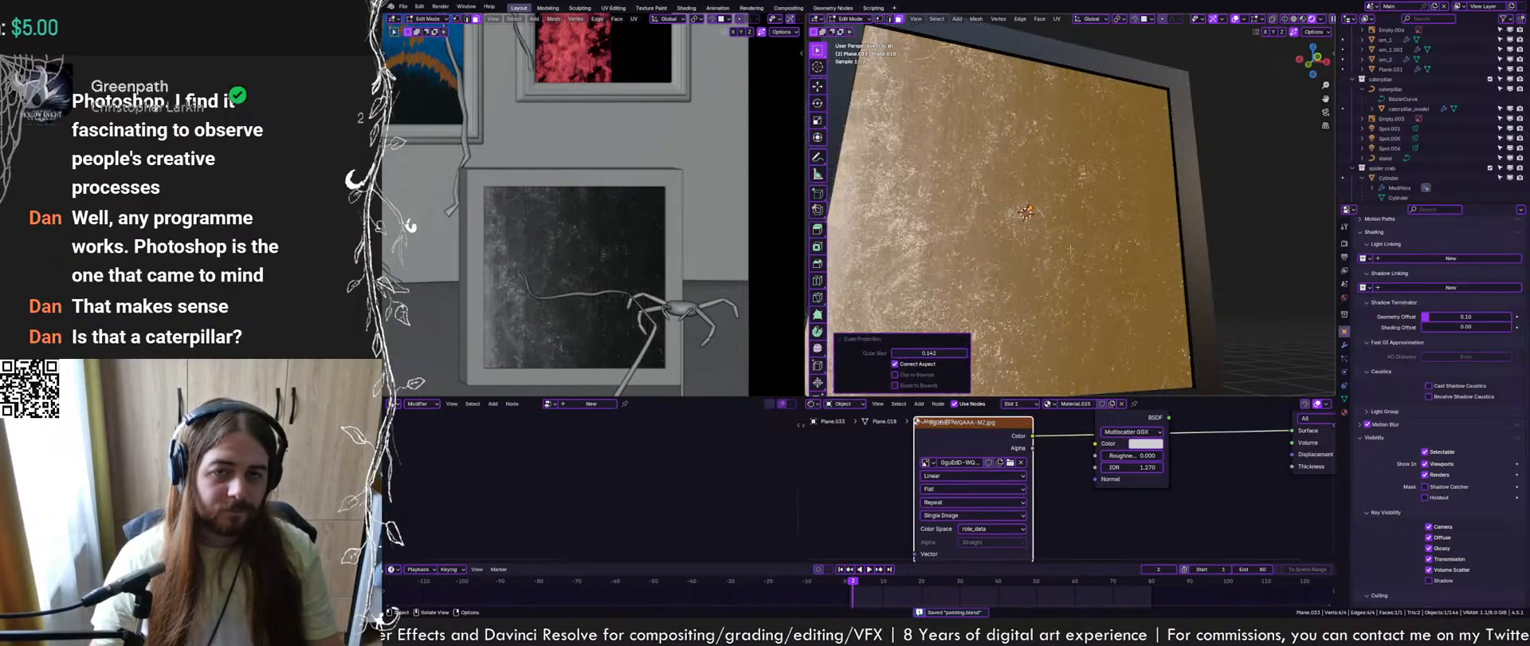
key(Tab)
Connect the grunge image's color to the Glass BSDF's roughness and the Glass BSDF to the material output
scroll(971, 470, down, 2)
drag(1015, 461, 975, 455)
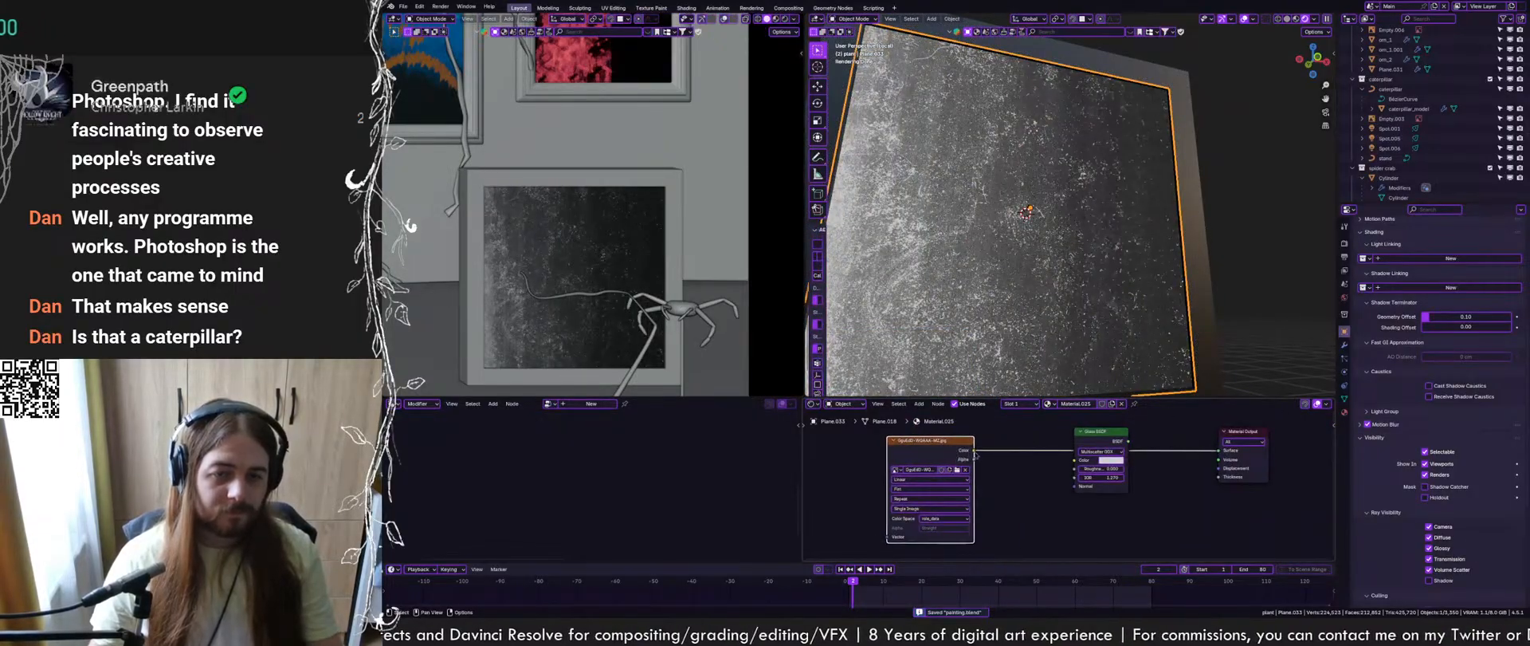
ctrl+shift+click(1108, 439)
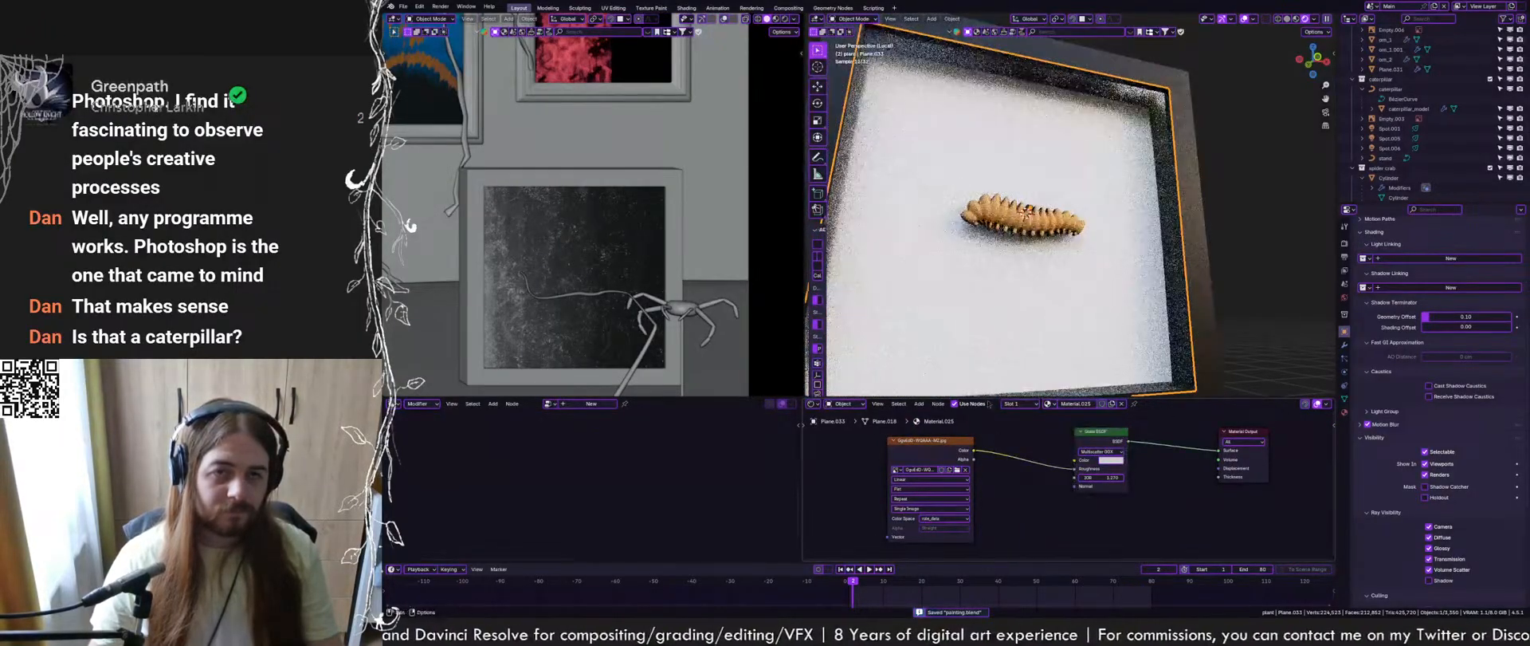
Insert a Color Ramp between the grunge image and the Glass BSDF's roughness, move its white stop inward, and save the file
middle_drag(989, 456, 1057, 443)
drag(982, 448, 919, 446)
key(shift+a)
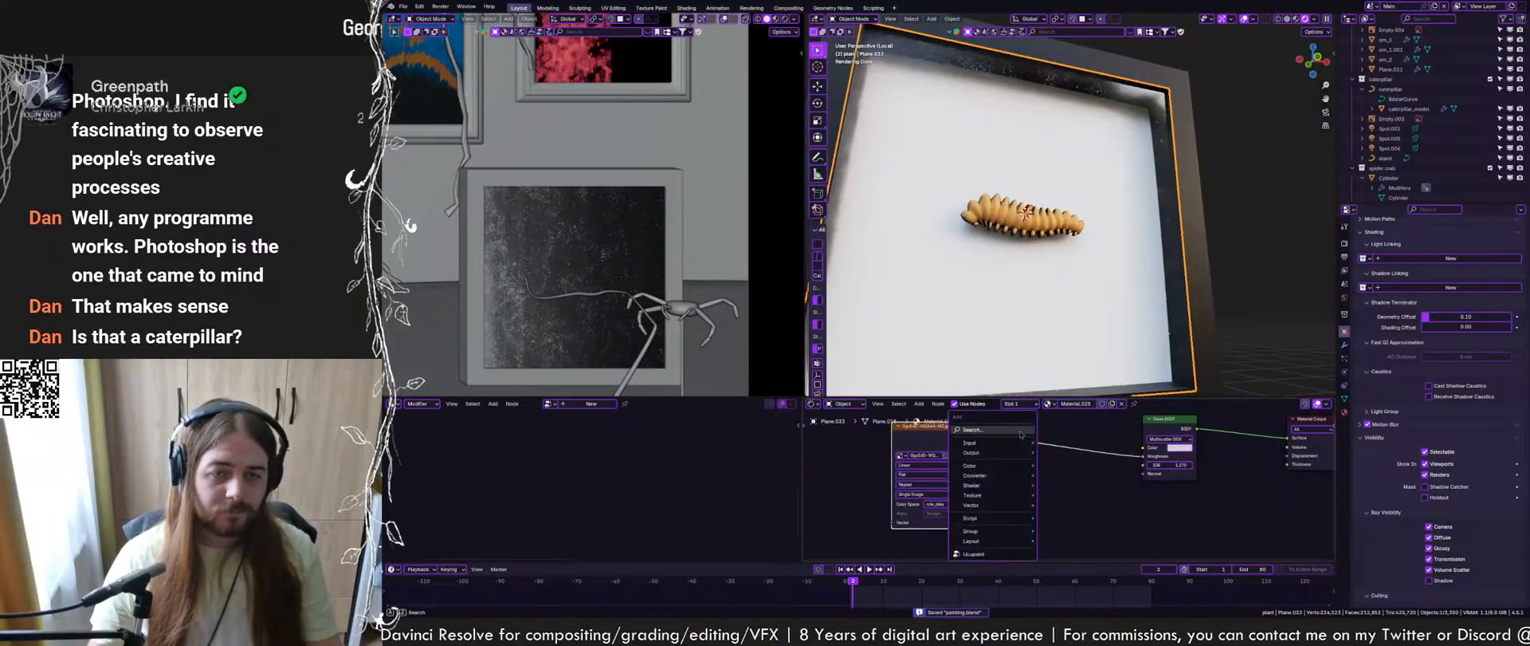
text(col)
key(Return)
click(1022, 436)
drag(1091, 480, 1079, 479)
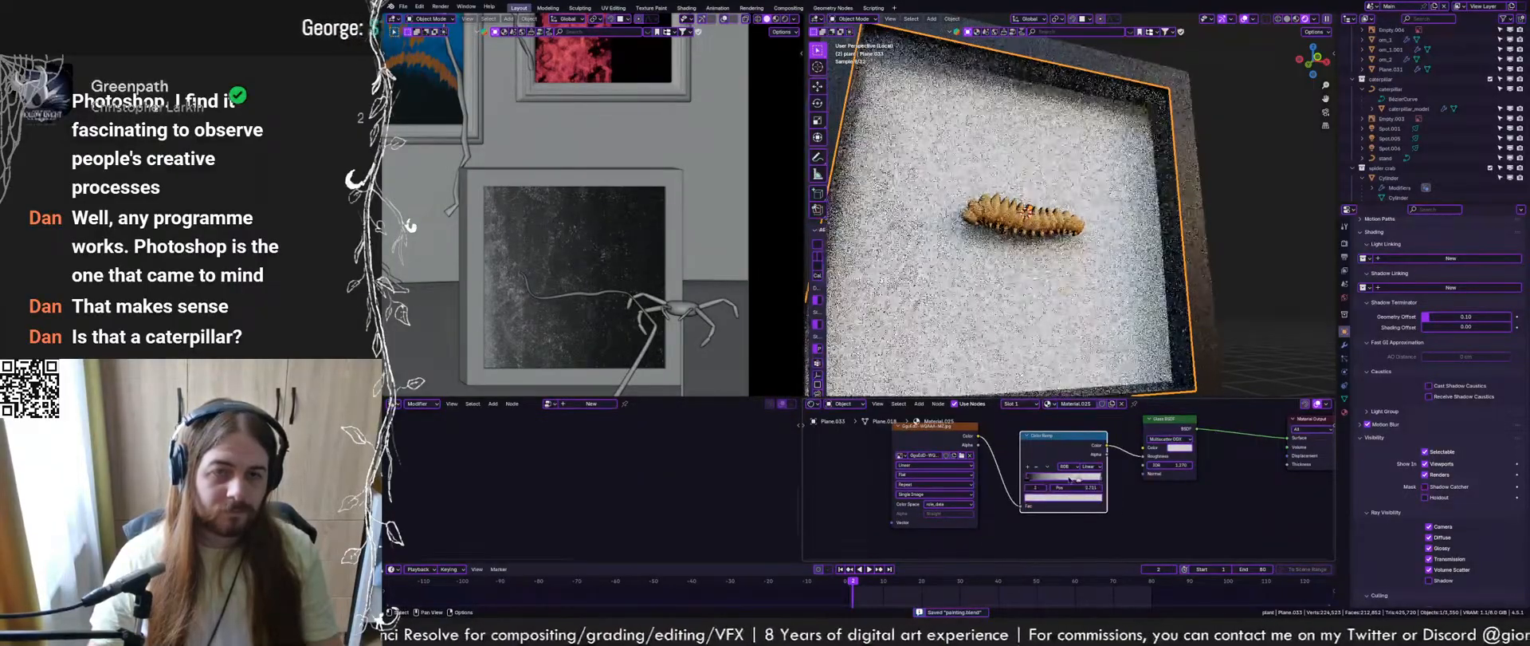
scroll(1092, 263, down, 4)
middle_drag(1116, 267, 1046, 274)
key(ctrl+s)
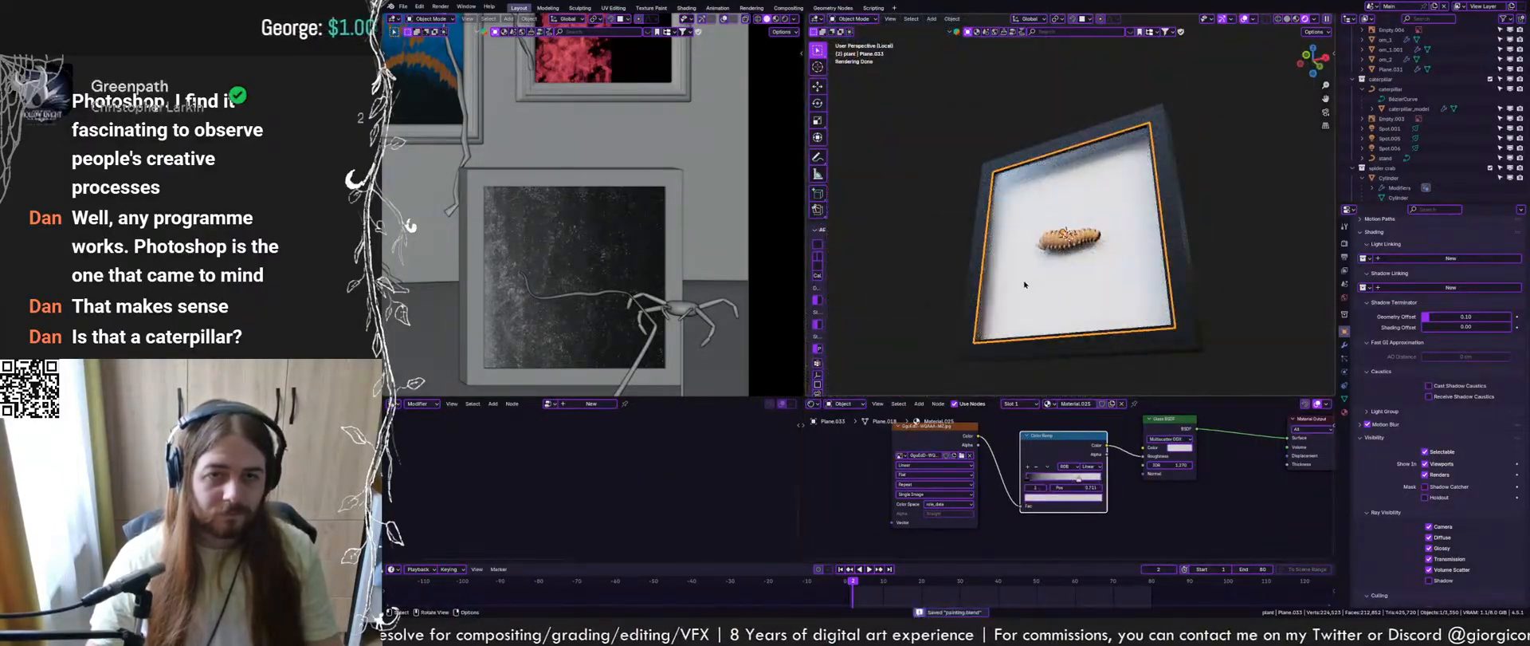
Move the roughness ramp's black stop to 0.188 and inspect the glass from the front
scroll(1024, 283, up, 2)
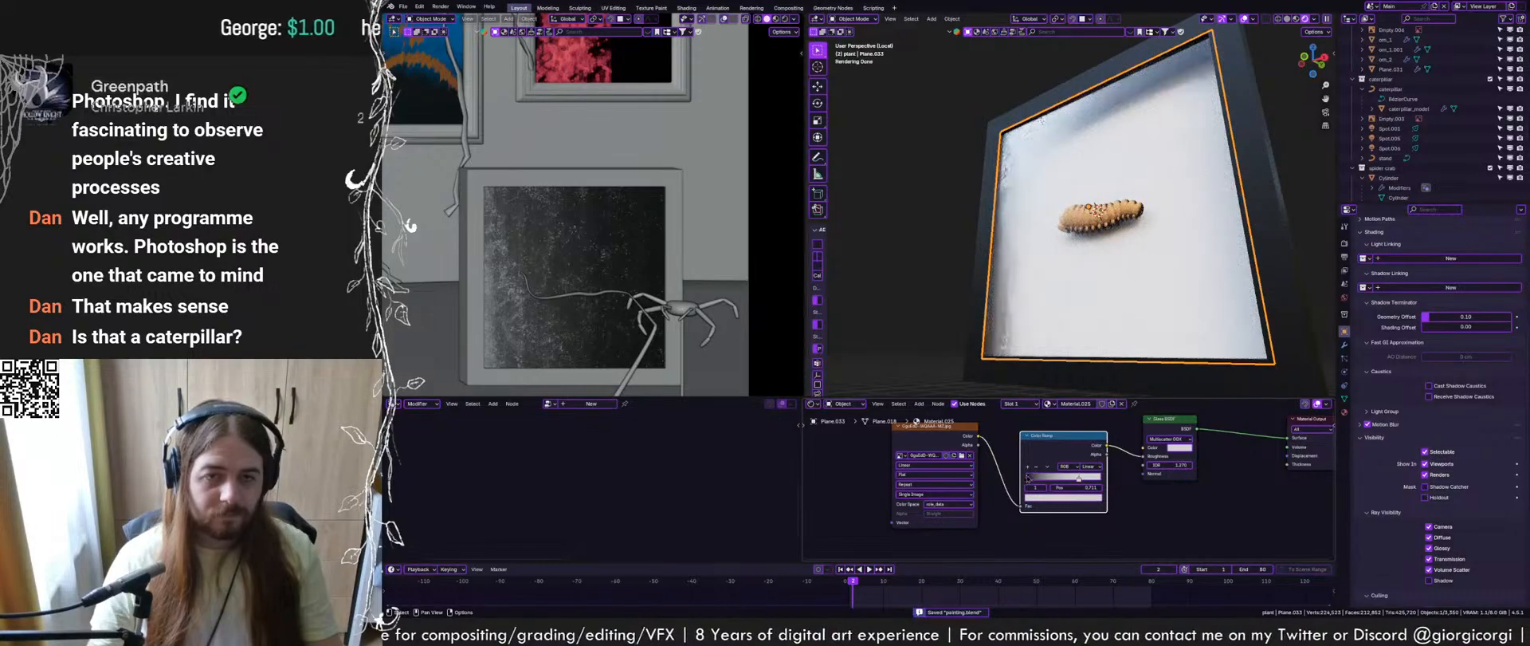
drag(1028, 478, 1040, 477)
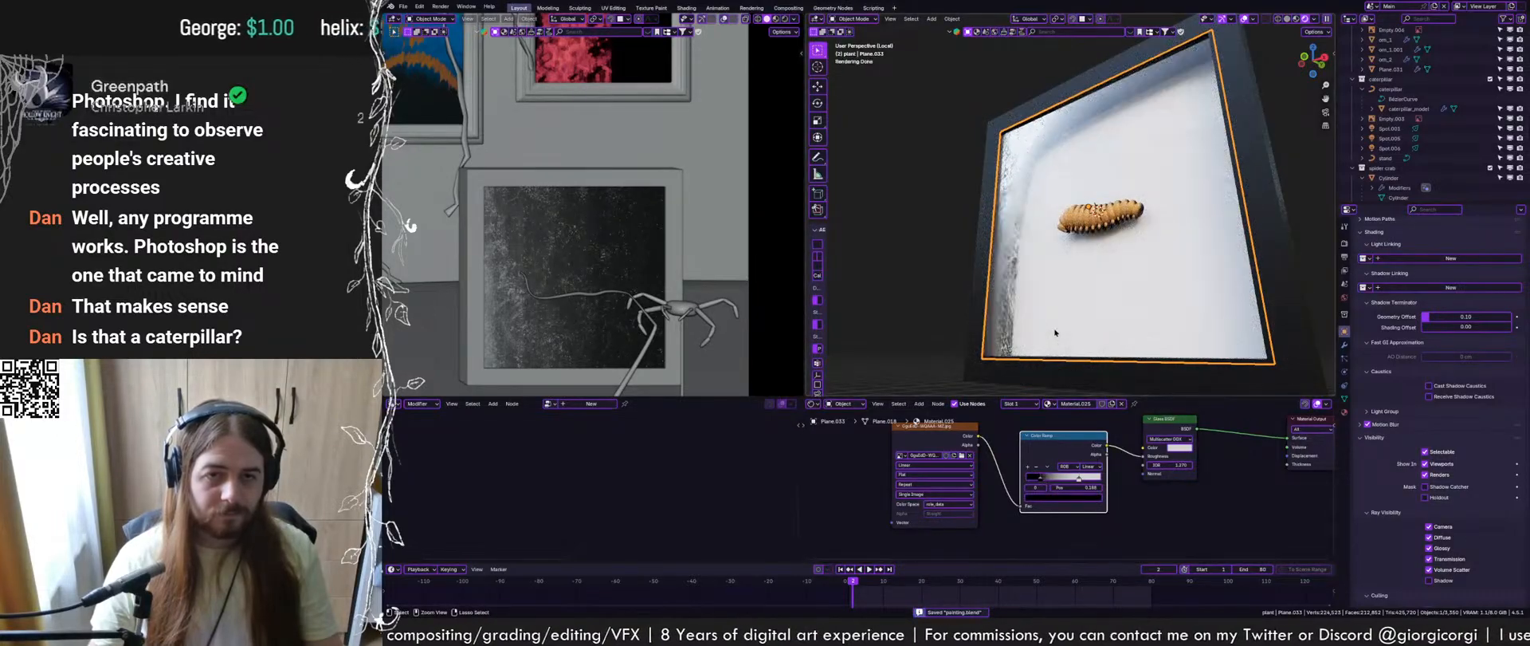
middle_drag(1070, 254, 1046, 303)
scroll(1030, 475, down, 4)
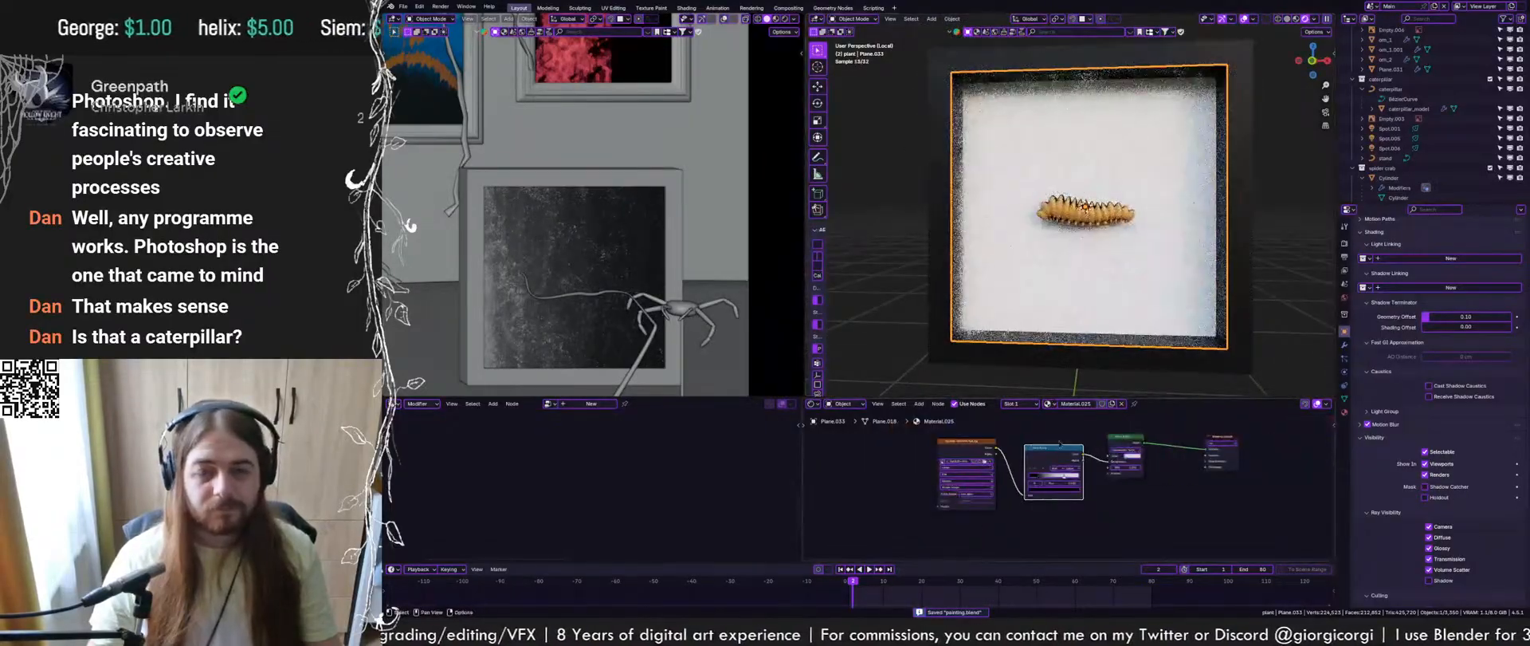
Move the grunge image and its ramp aside, and add a second Color Ramp fed by the grunge image's color
key(b)
drag(971, 461, 1057, 425)
key(g)
click(1015, 457)
middle_drag(1016, 457, 1004, 476)
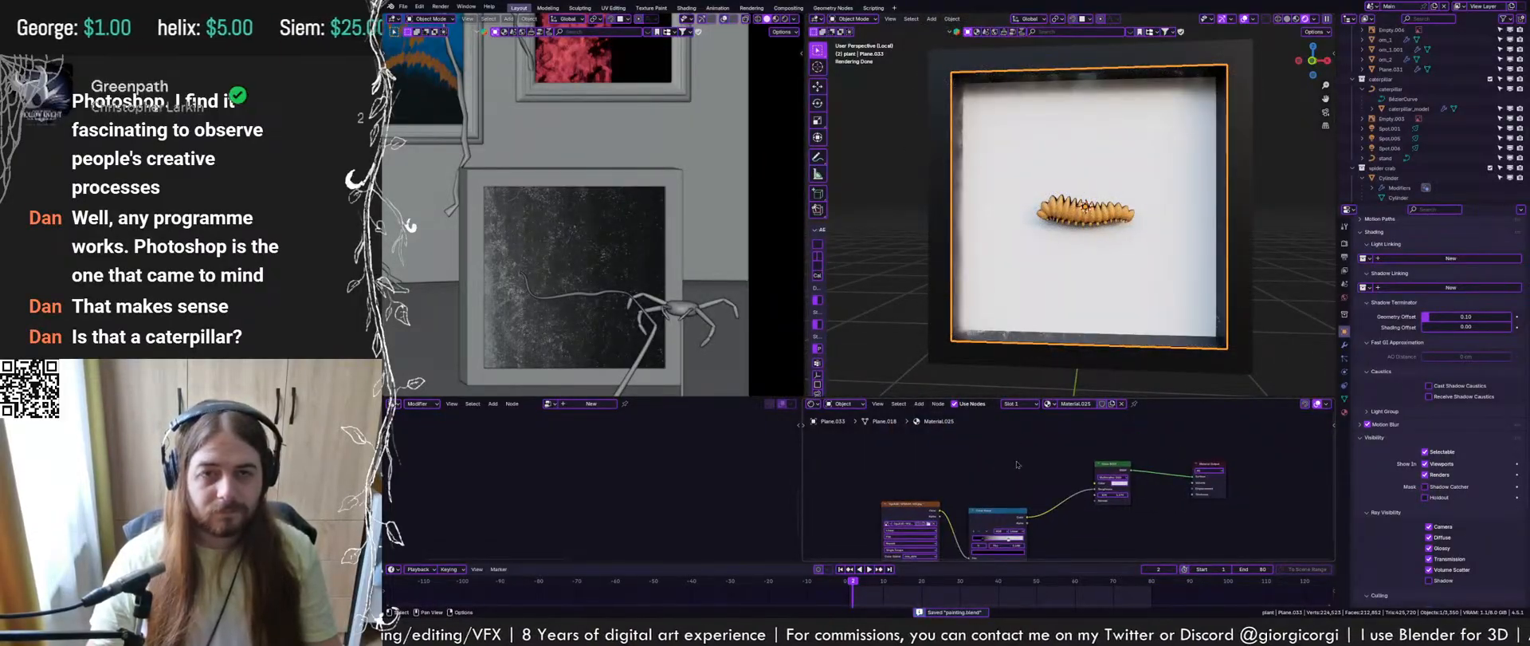
key(shift+a)
text(ramp)
key(Return)
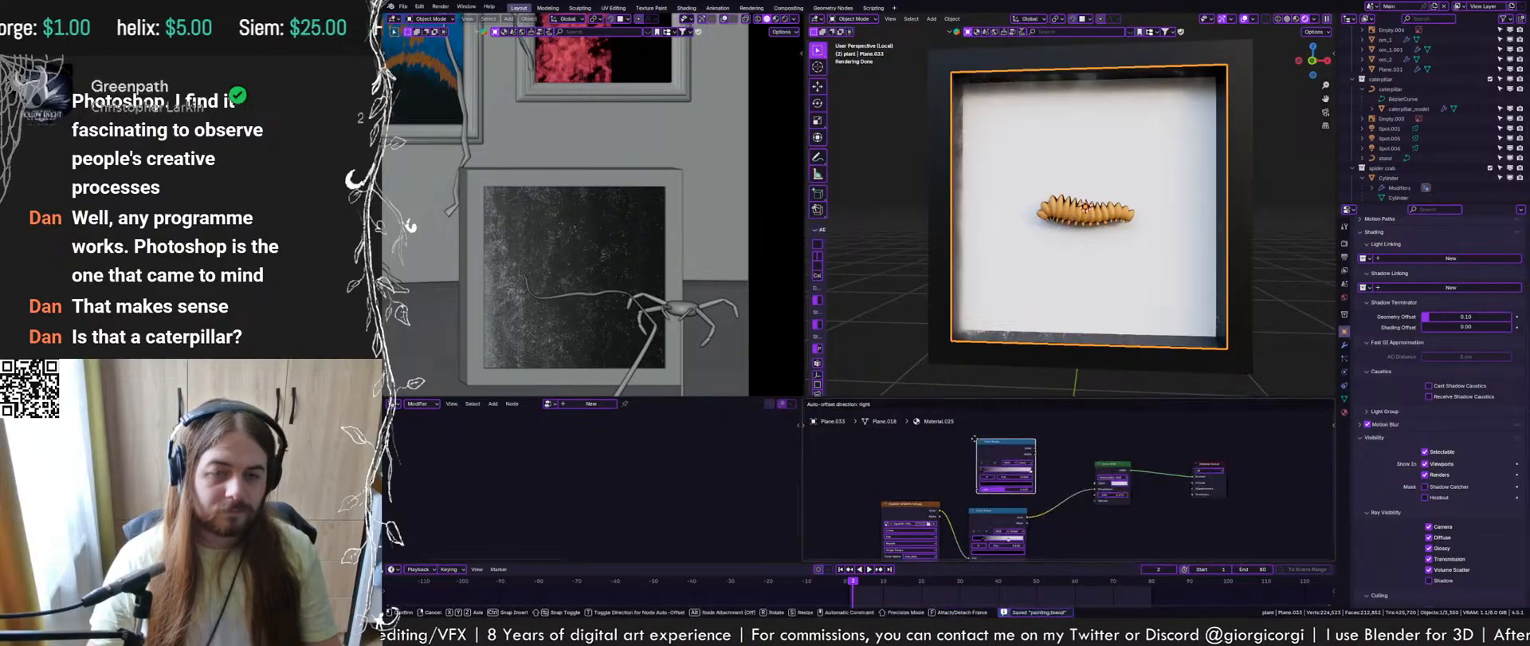
click(964, 431)
drag(941, 513, 964, 477)
scroll(963, 467, up, 4)
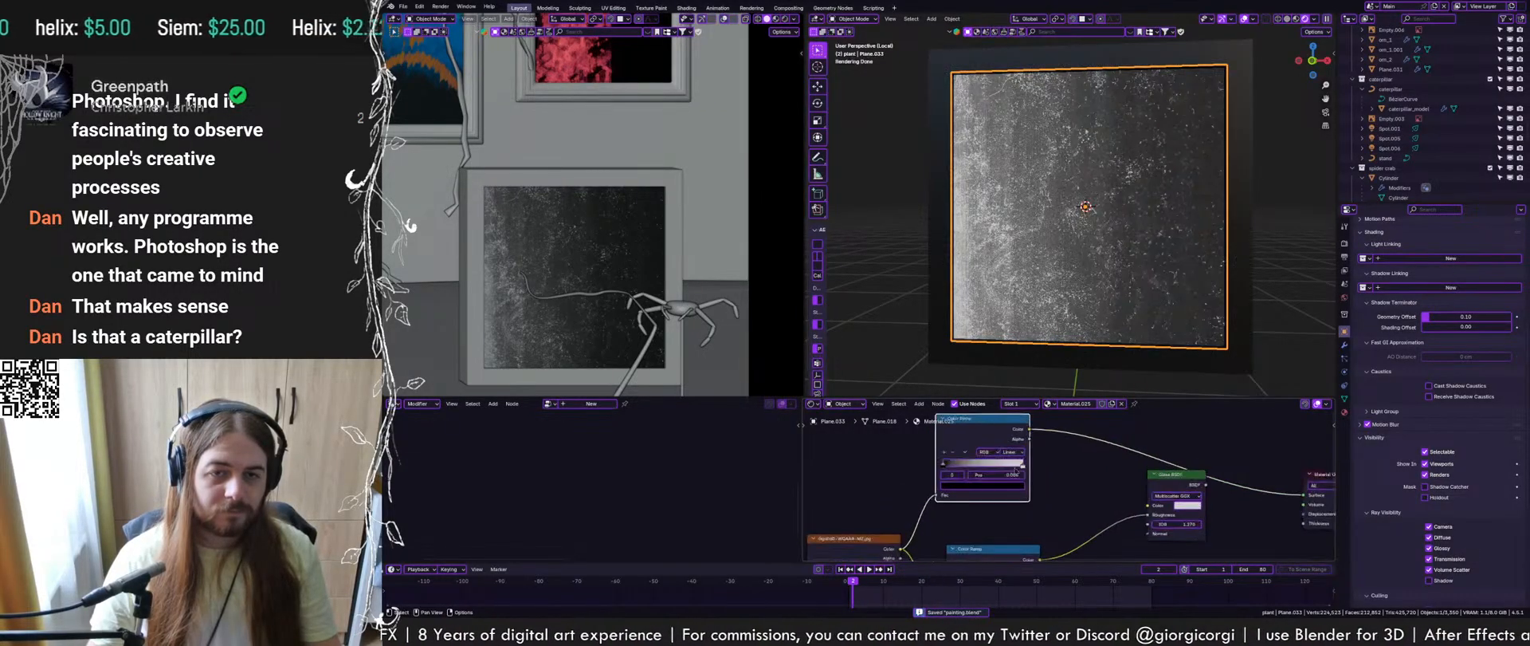
Reposition the Glass BSDF and add a Diffuse BSDF above it with its color darkened to mid grey
drag(1206, 485, 1167, 535)
scroll(1167, 534, up, 1)
middle_drag(1167, 534, 1081, 438)
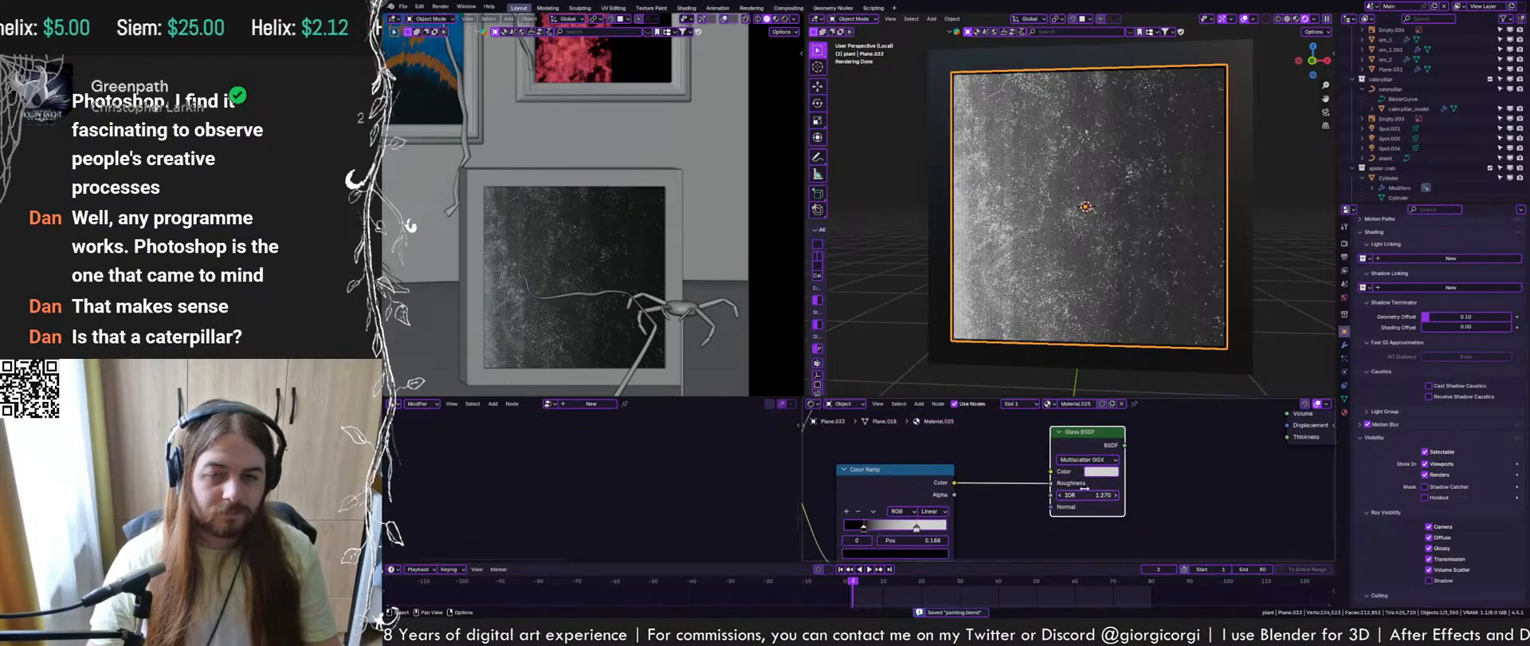
drag(1082, 448, 1063, 491)
middle_drag(1063, 491, 1039, 562)
key(shift+a)
text(diff)
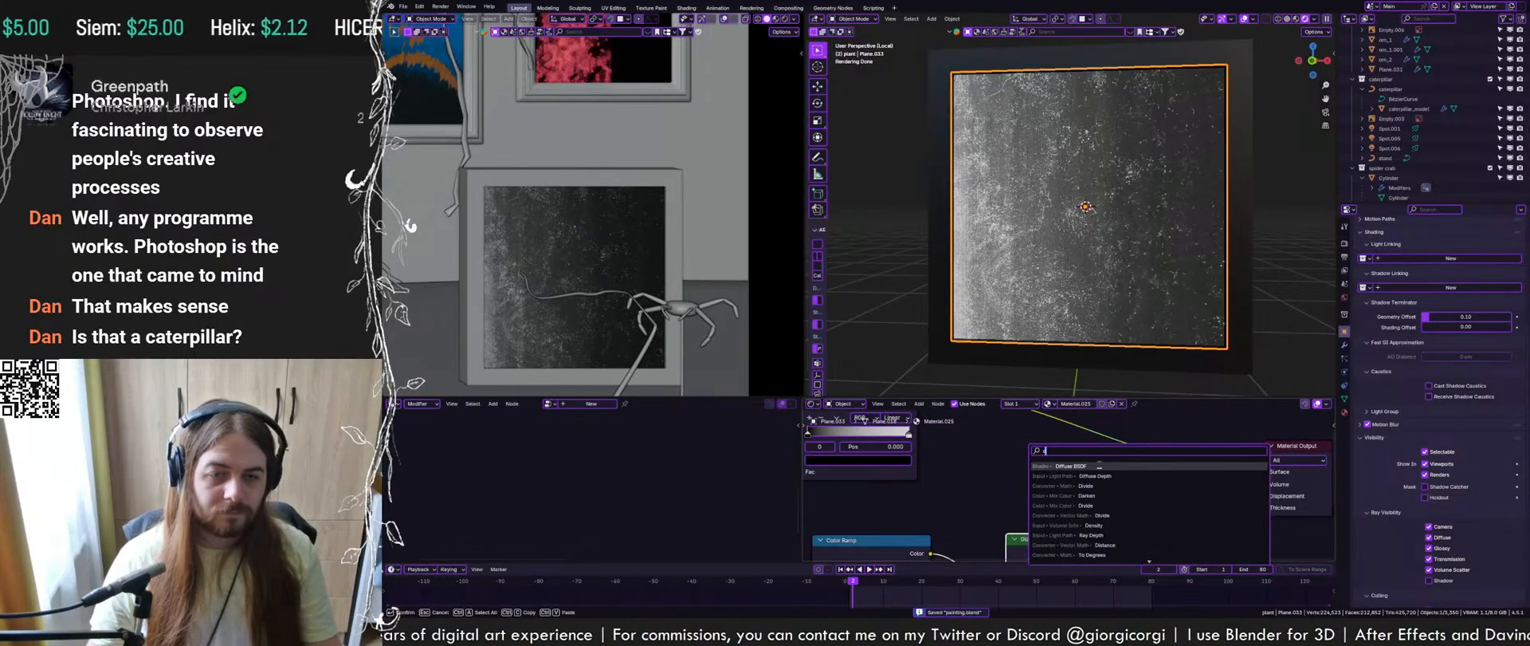
key(Return)
click(1001, 451)
click(1055, 481)
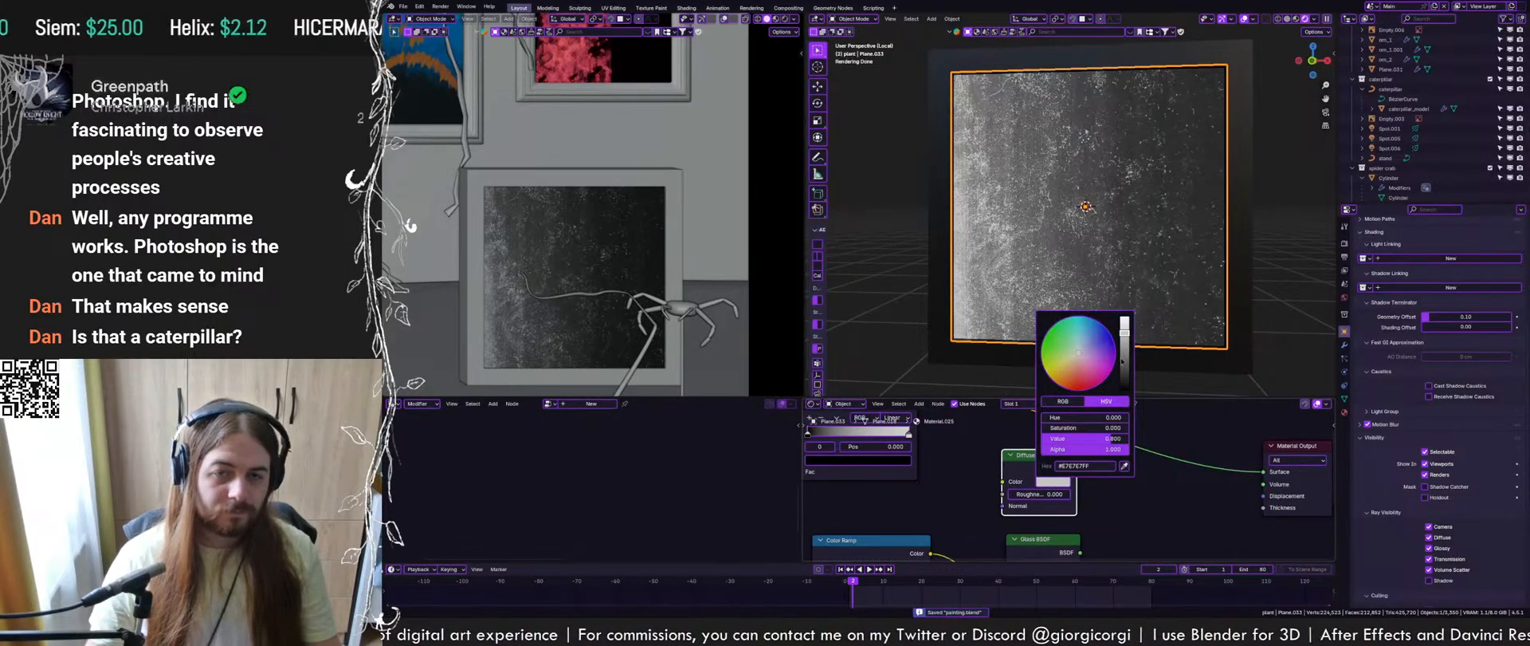
drag(1122, 362, 1123, 374)
Combine the Diffuse and Glass BSDFs in a Mix Shader driven by the second Color Ramp and connect it to the material output
ctrl+shift+right_drag(1037, 458, 1039, 541)
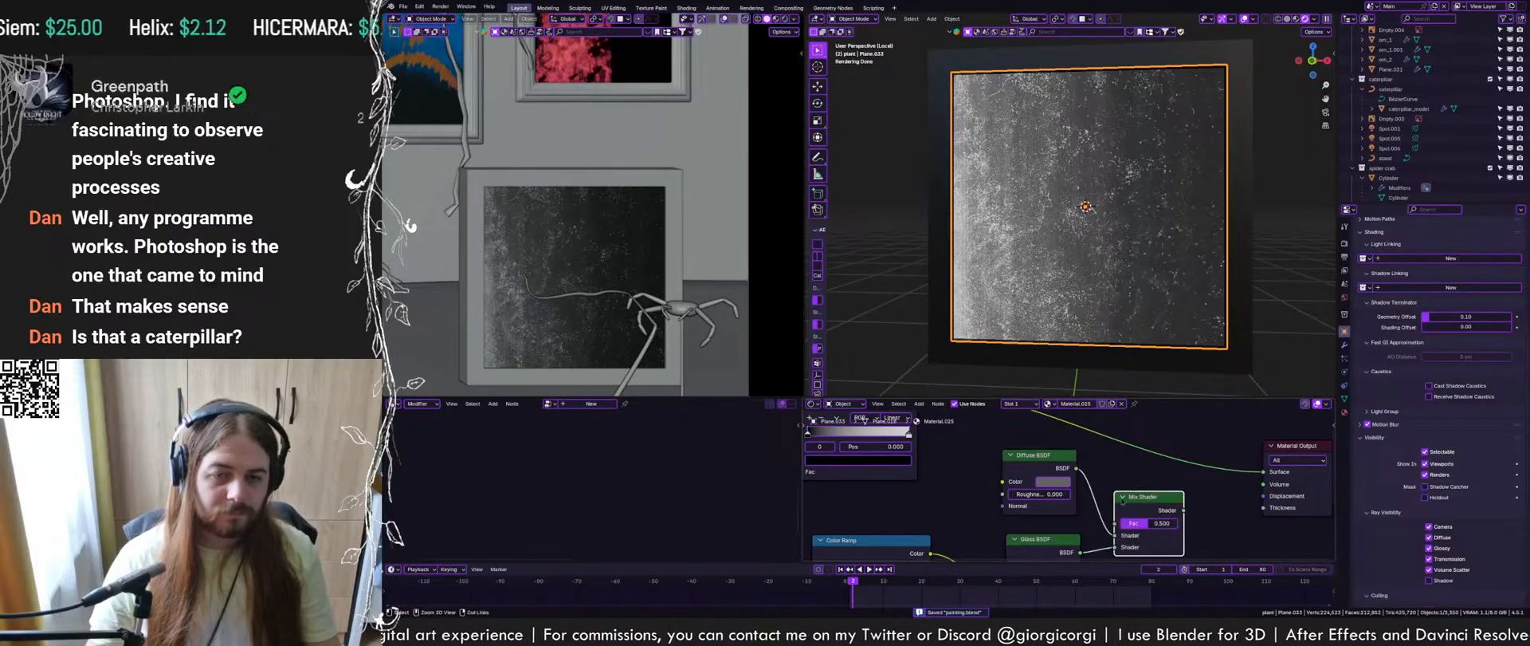
middle_drag(1035, 510, 976, 558)
scroll(945, 492, down, 4)
drag(957, 500, 1135, 512)
drag(1049, 531, 1056, 469)
middle_drag(877, 493, 976, 502)
scroll(976, 503, up, 2)
scroll(974, 501, up, 1)
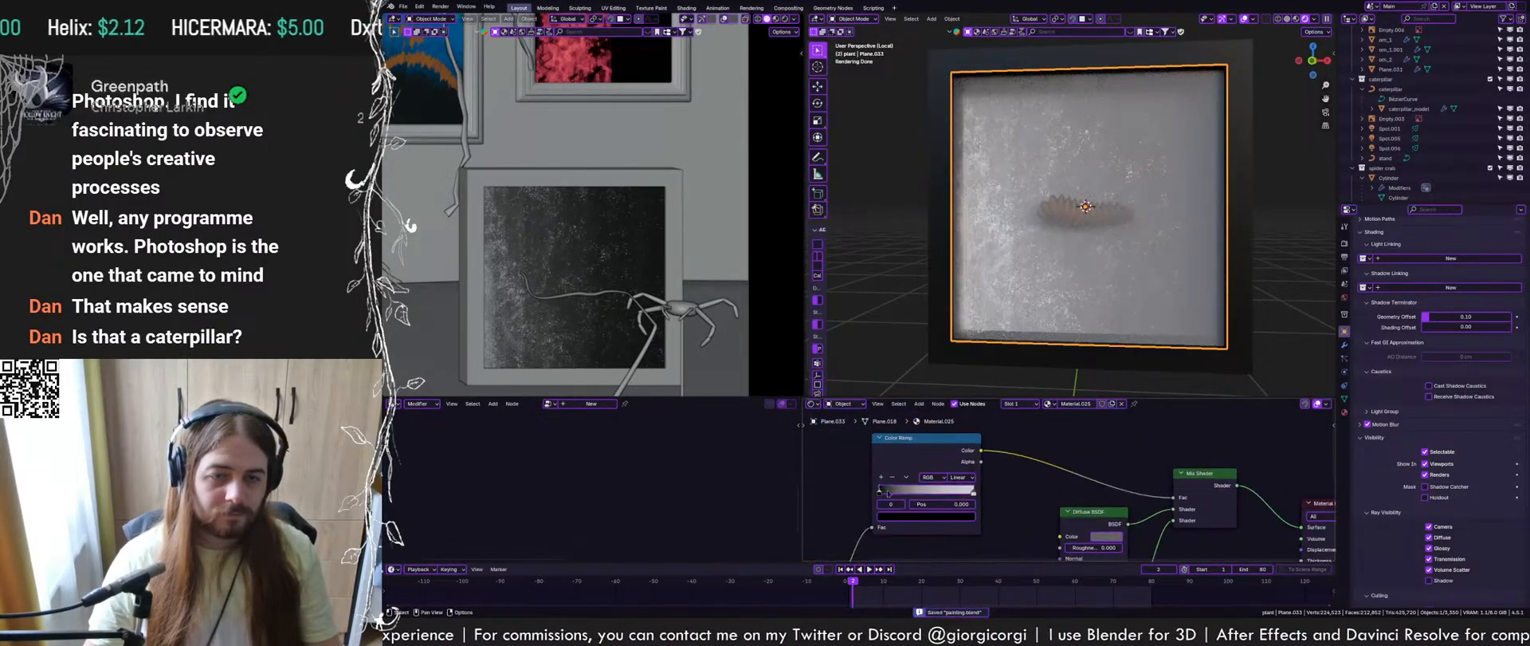
Sharpen the contrast of the mix factor's Color Ramp and swap the two shader inputs of the Mix Shader
drag(879, 492, 934, 492)
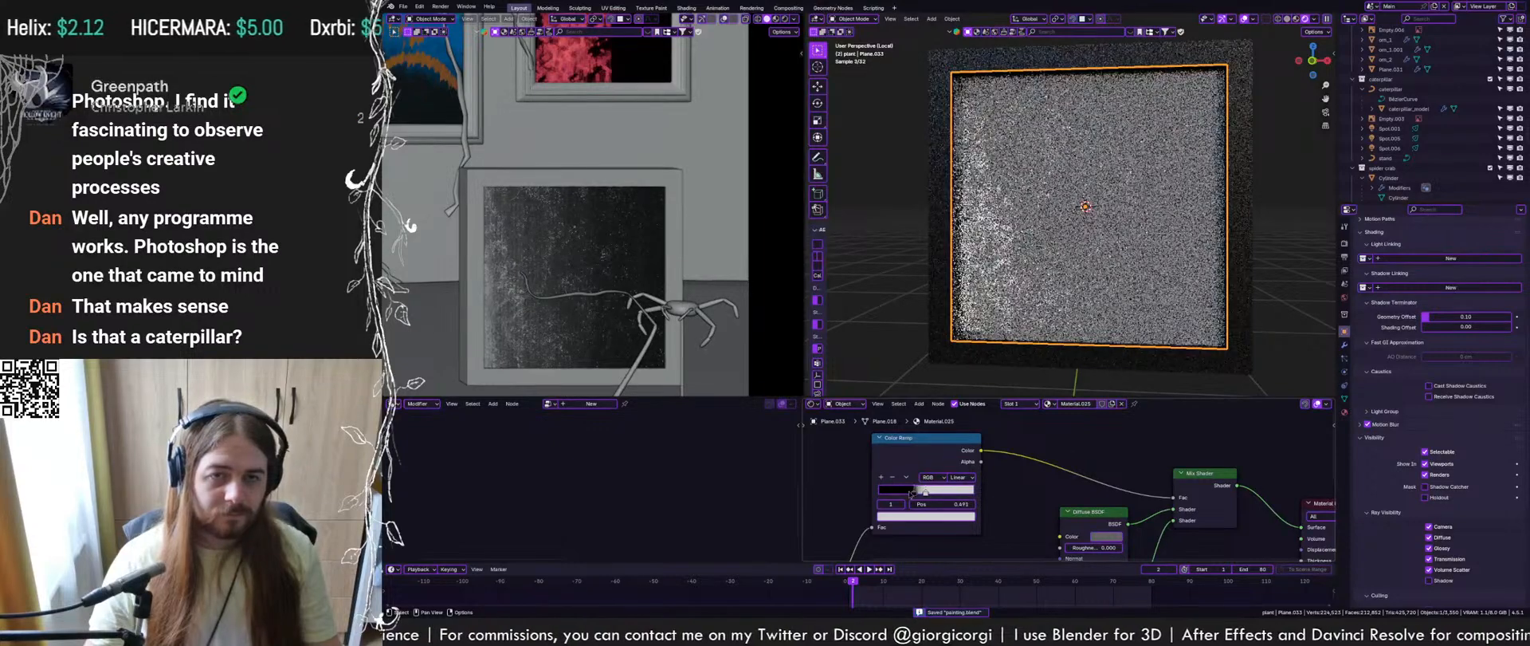
drag(1175, 507, 1175, 519)
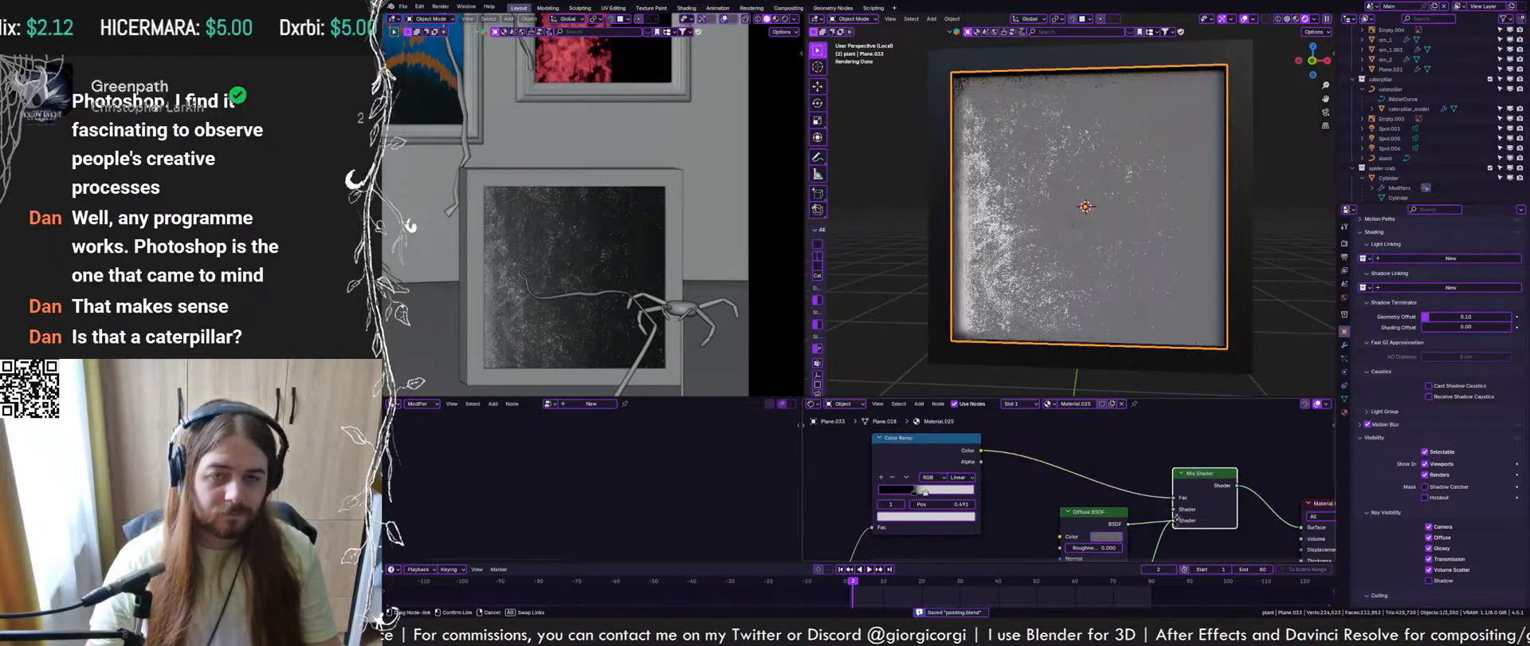
click(1010, 487)
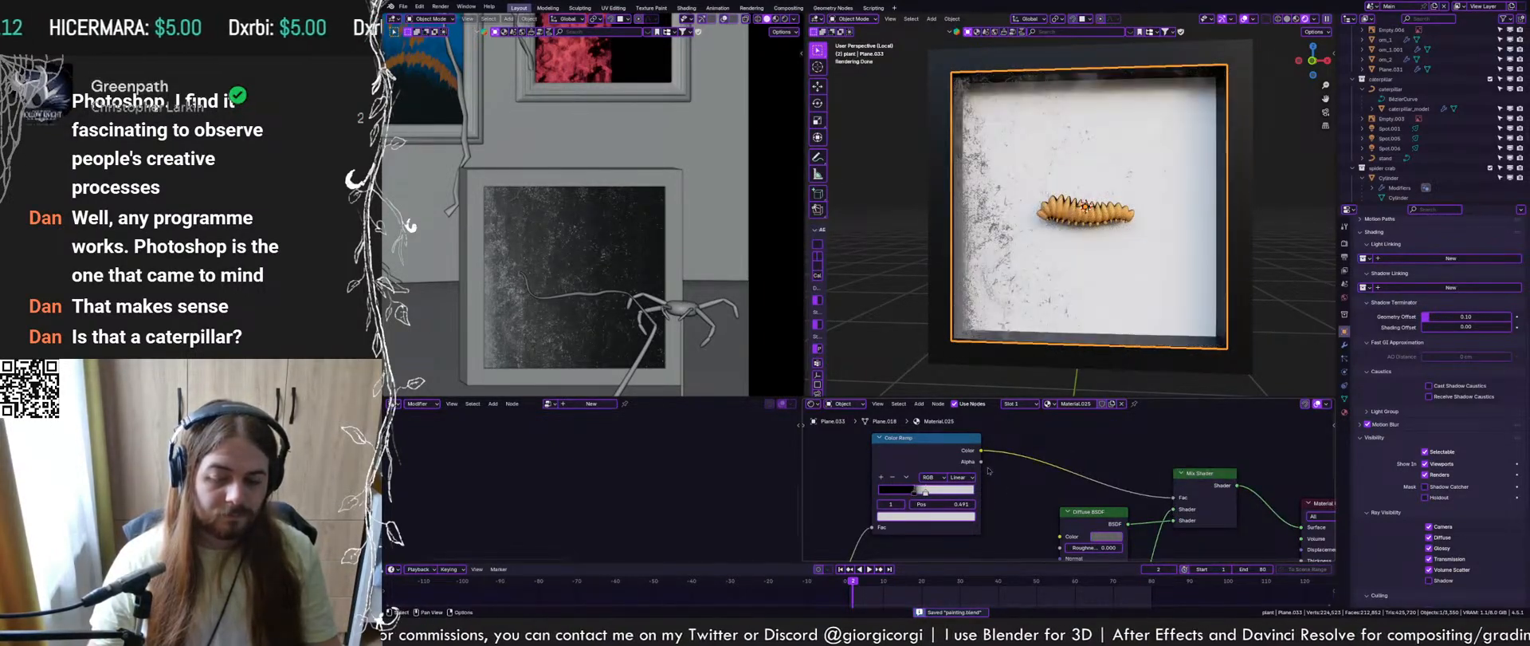
Give the Diffuse BSDF's grey color a slight tint for the dirt on the glass
scroll(988, 470, up, 2)
click(1147, 525)
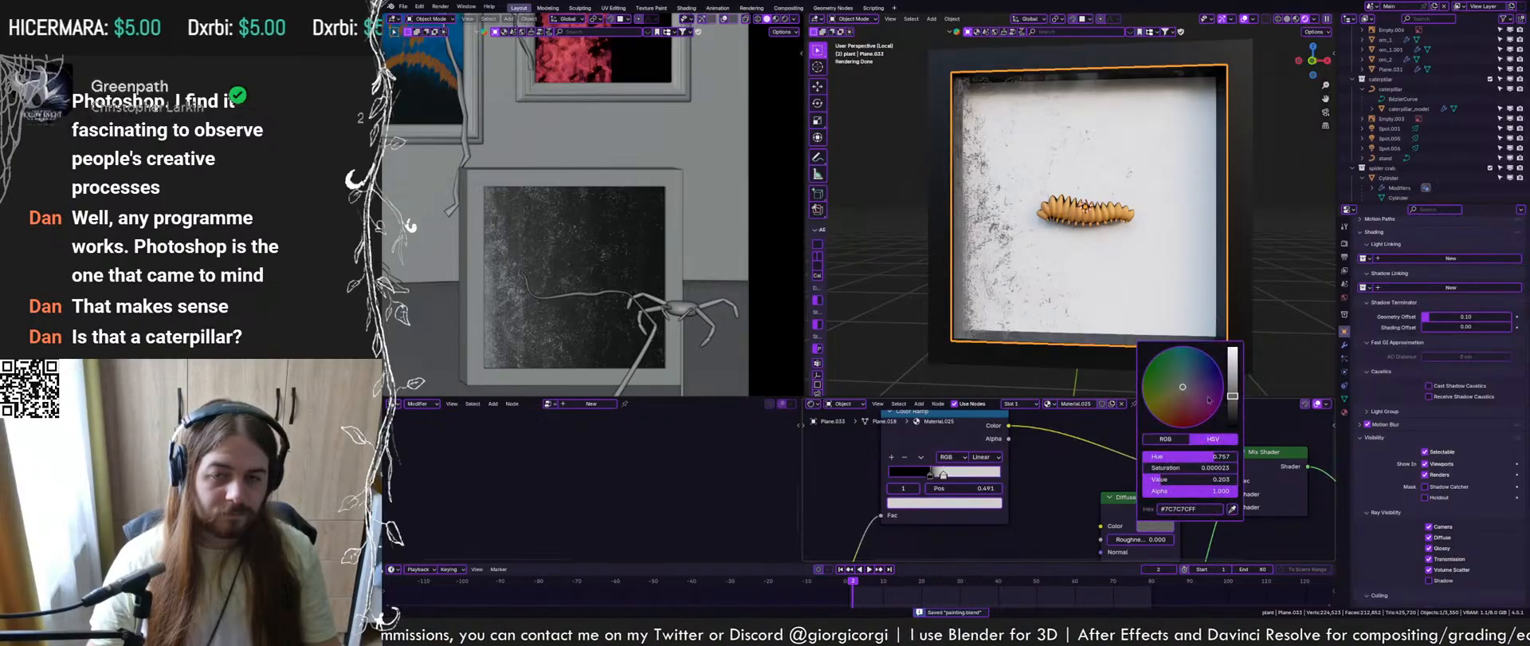
click(1185, 392)
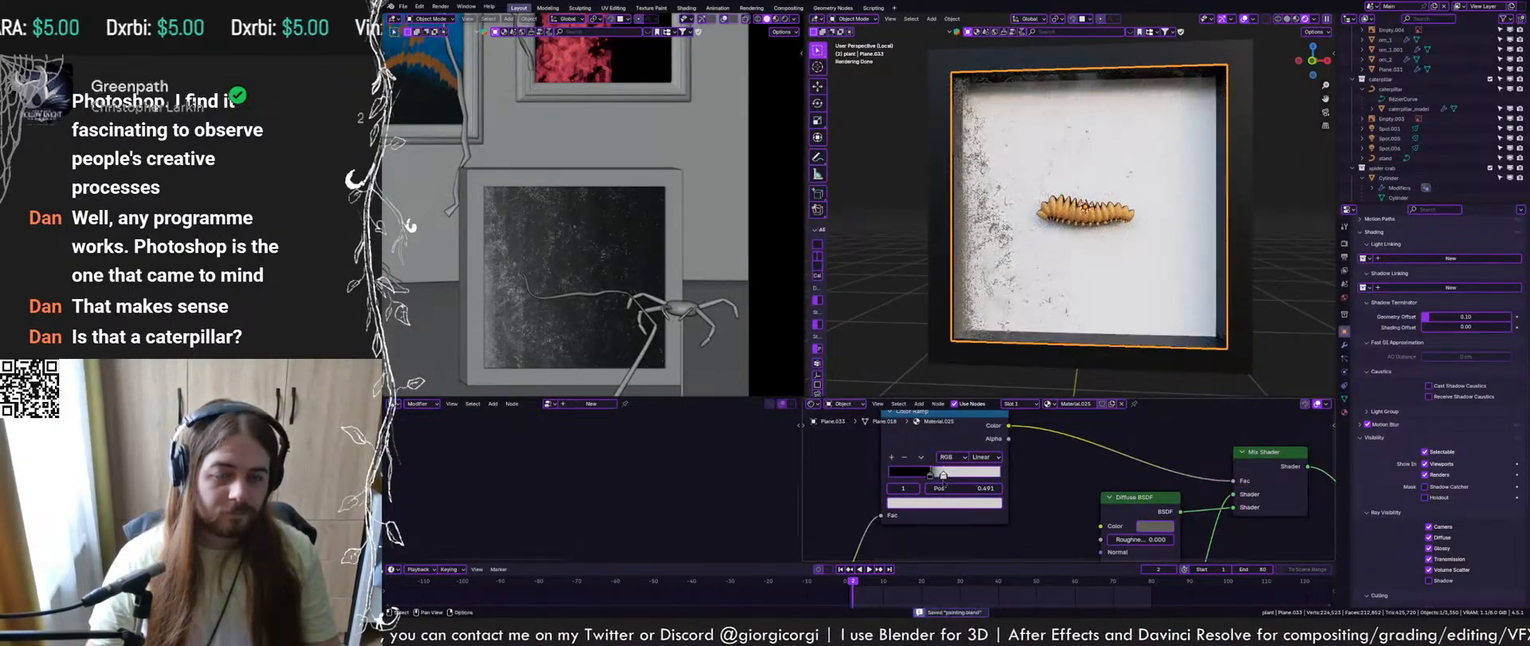
Soften the dirt by lowering the mix ramp's black stop and moving its white stop to 0.704, then save the file
drag(929, 474, 881, 482)
drag(948, 475, 898, 474)
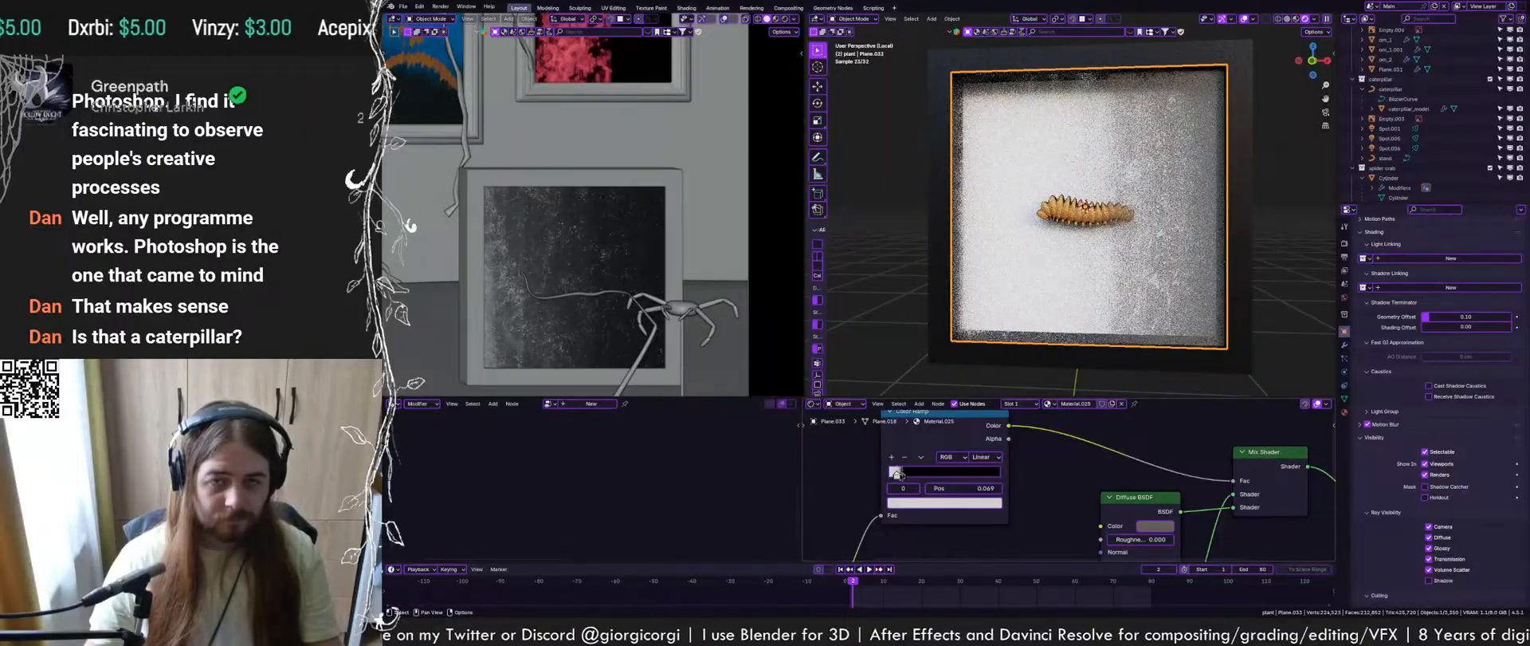
mouse_move(898, 474)
mouse_down()
mouse_move(881, 479)
mouse_move(935, 478)
mouse_move(919, 477)
mouse_up()
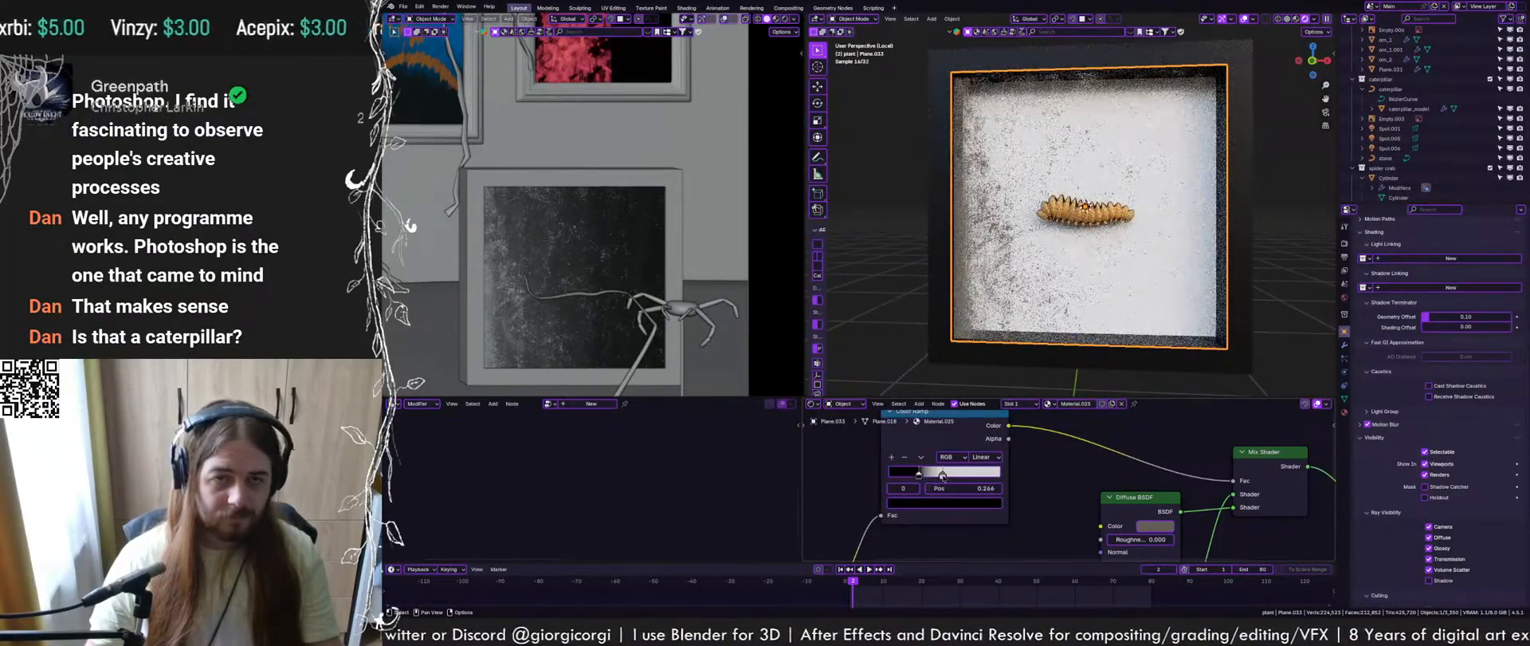
middle_drag(1172, 311, 1228, 277)
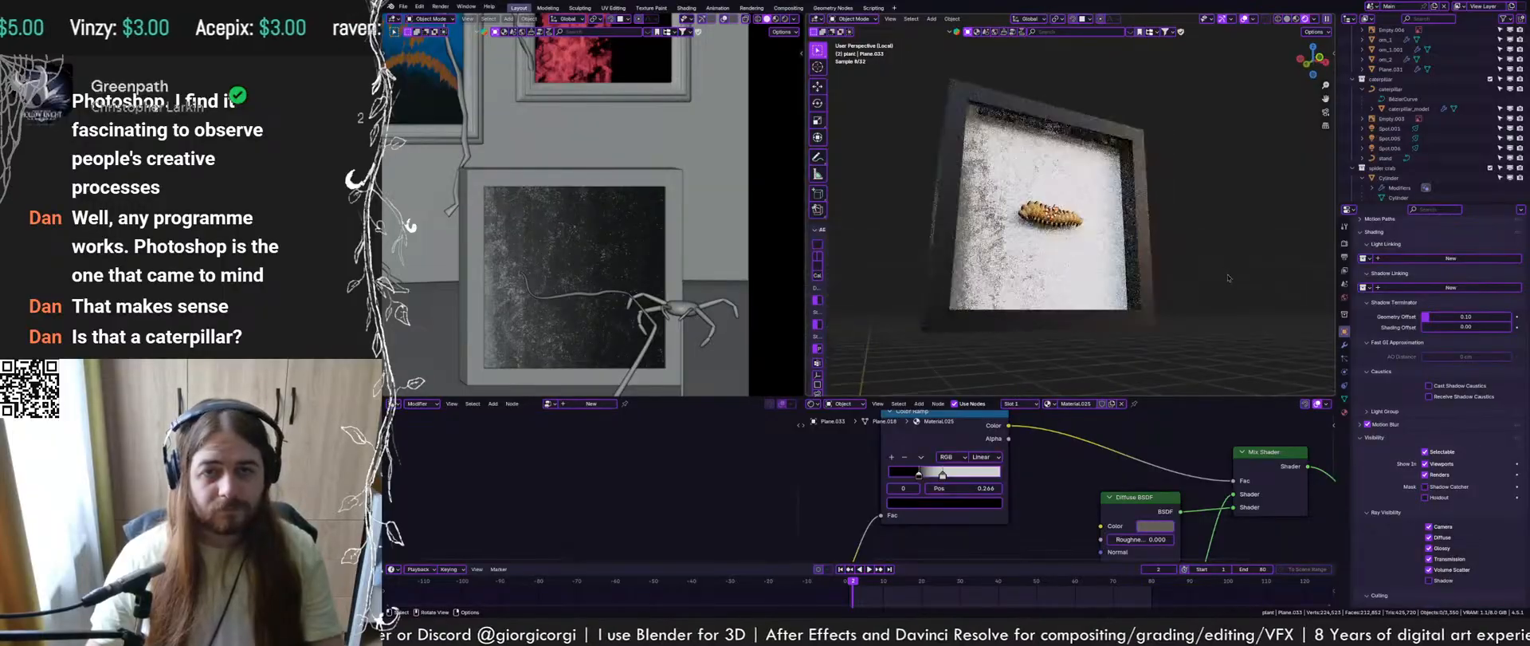
drag(943, 476, 968, 476)
key(ctrl+s)
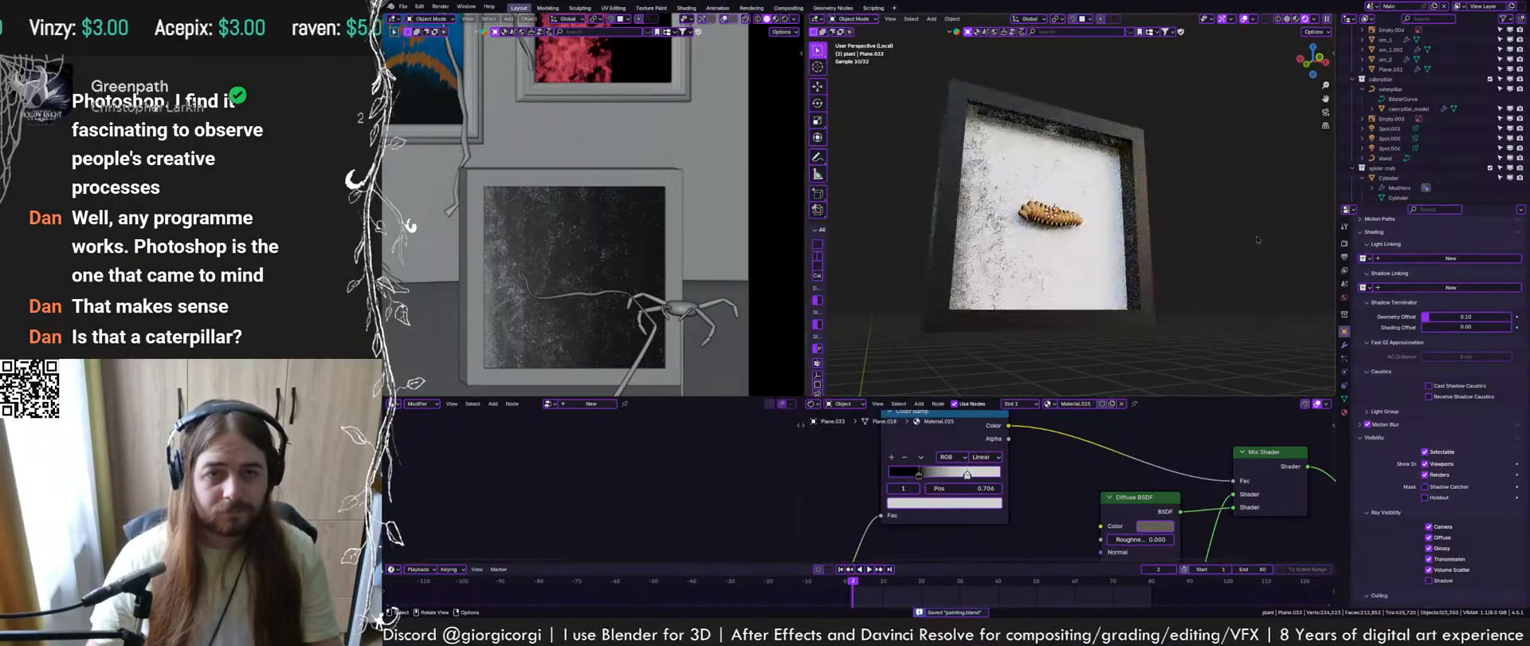
Add a Bevel modifier to the black frame with a 0.2 cm amount and more segments, and save the file
click(1148, 239)
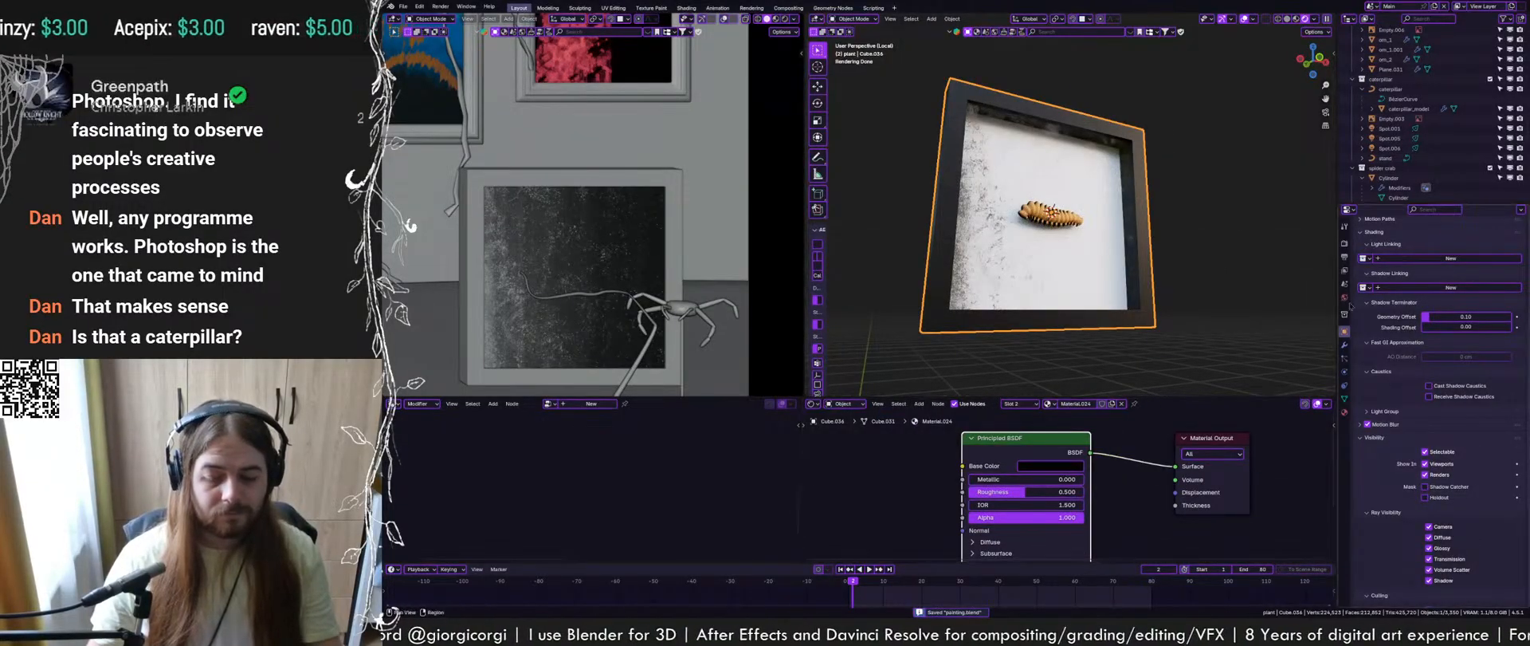
click(1345, 343)
click(1371, 241)
text(bev)
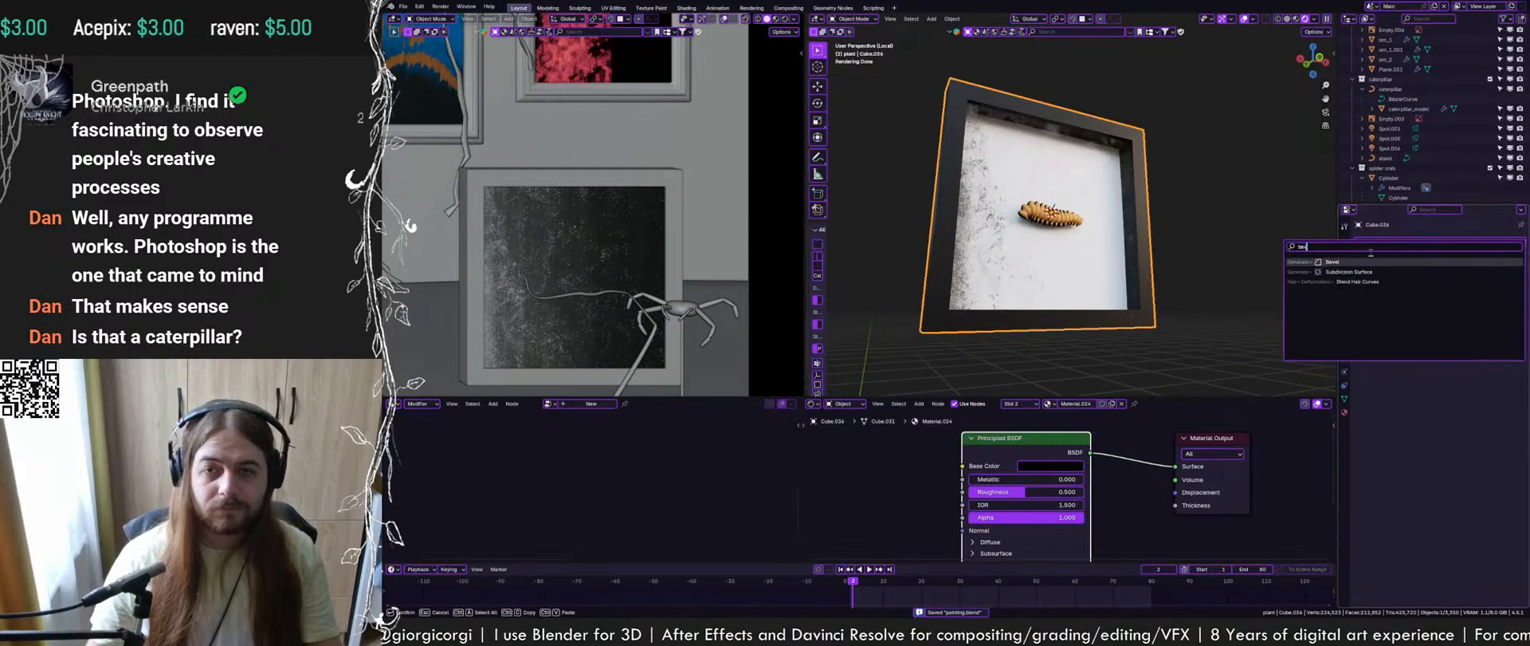
key(Return)
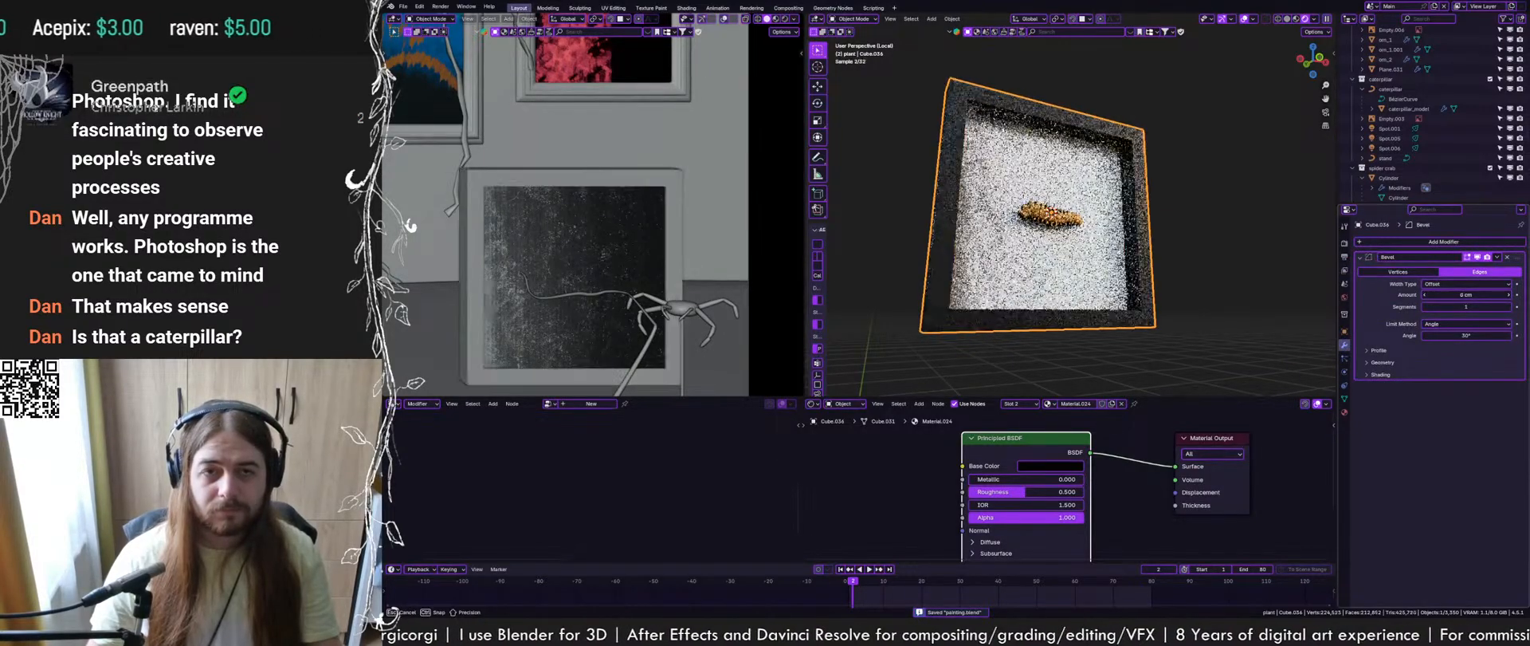
drag(1466, 295, 1505, 307)
key(ctrl+s)
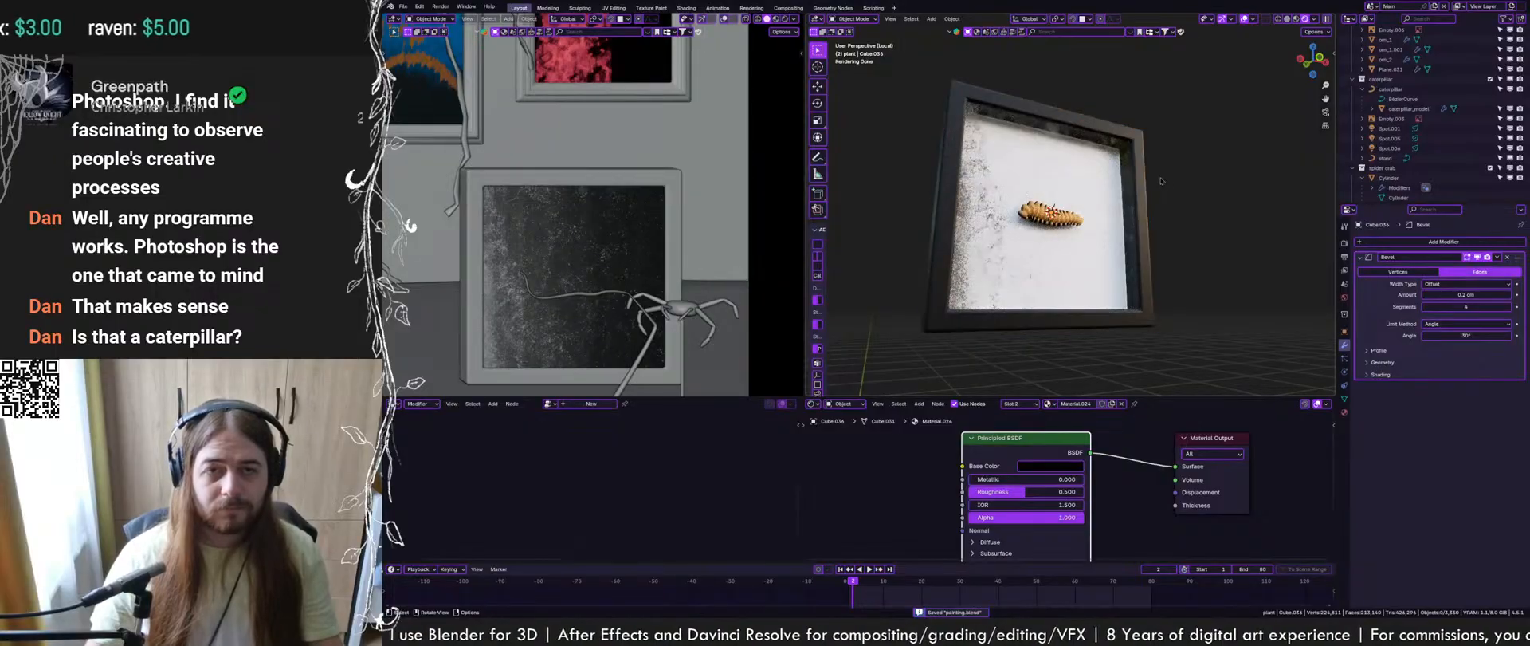
Paste an image texture node into the frame's material, beside the Principled BSDF
middle_drag(920, 495, 1132, 480)
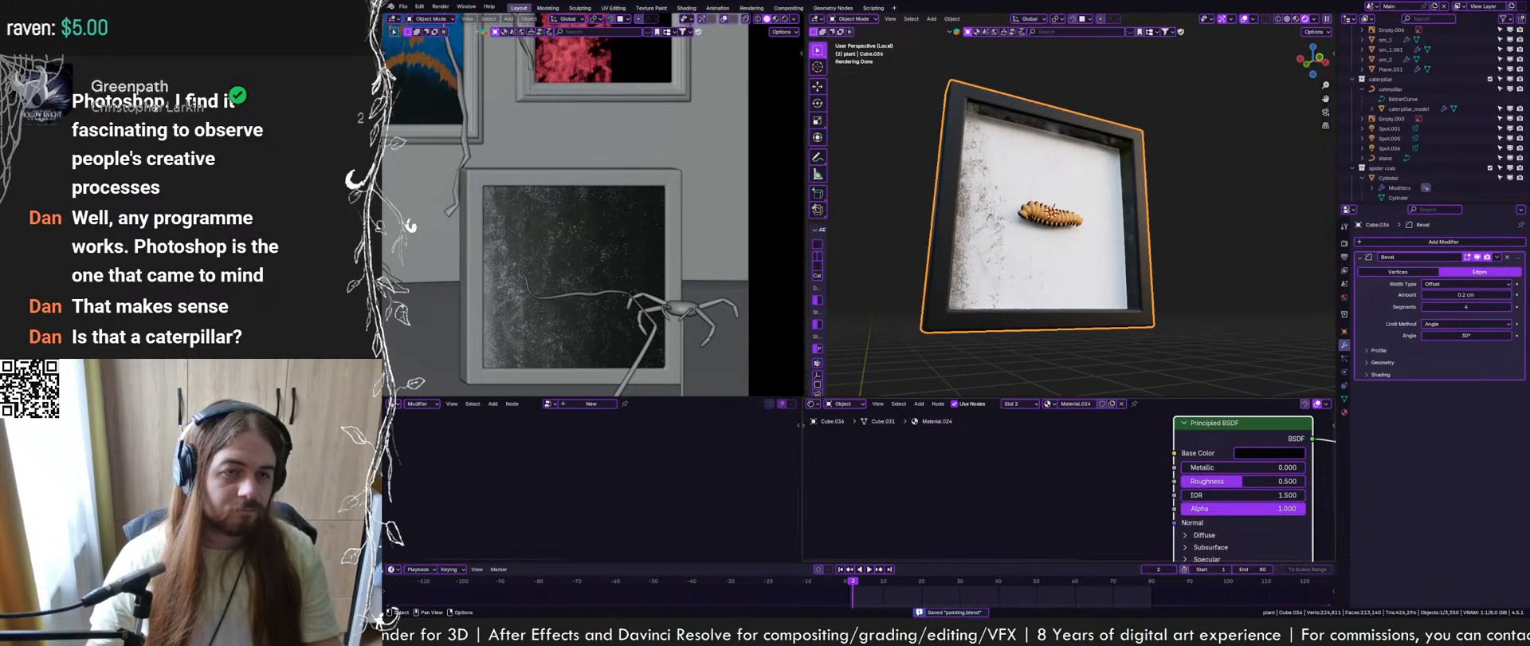
click(1017, 461)
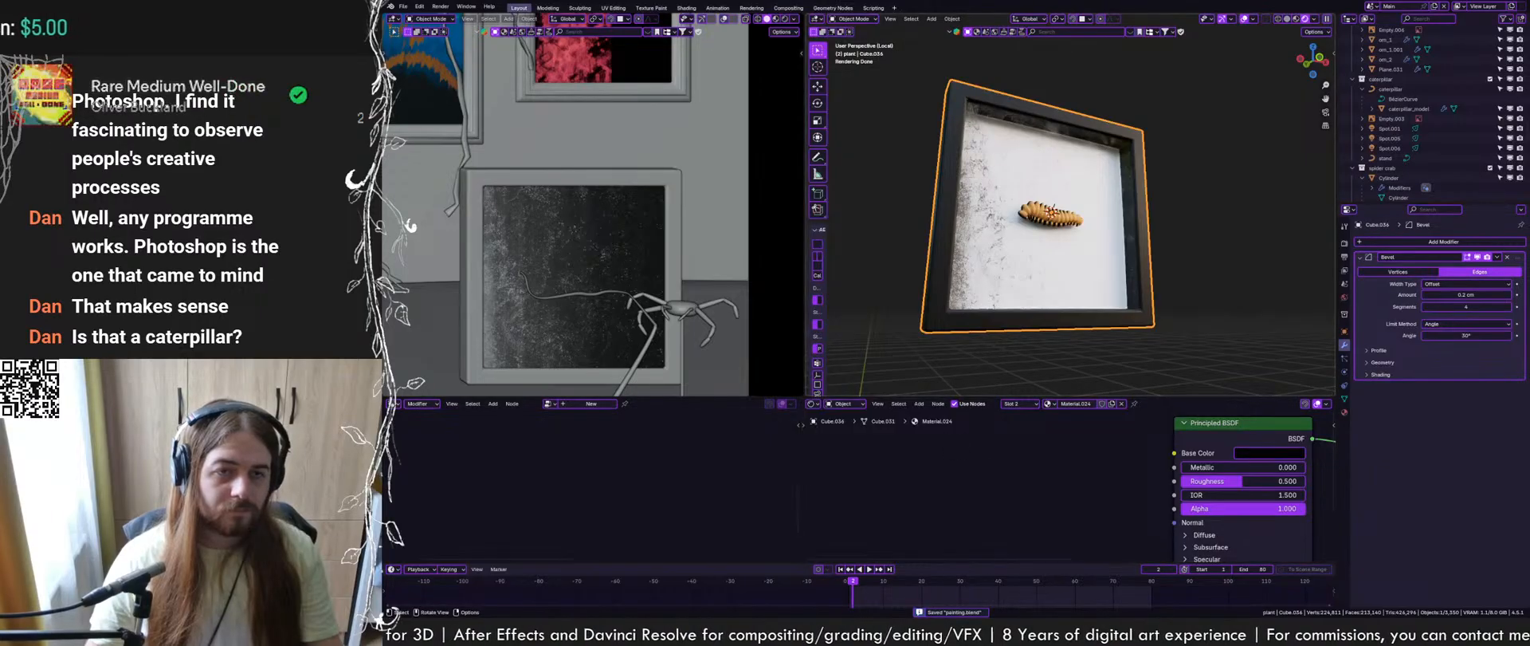
key(ctrl+v)
drag(1026, 479, 997, 464)
Enable Simplify in the render settings with the viewport and render texture limits at 512, and save the file
click(1346, 244)
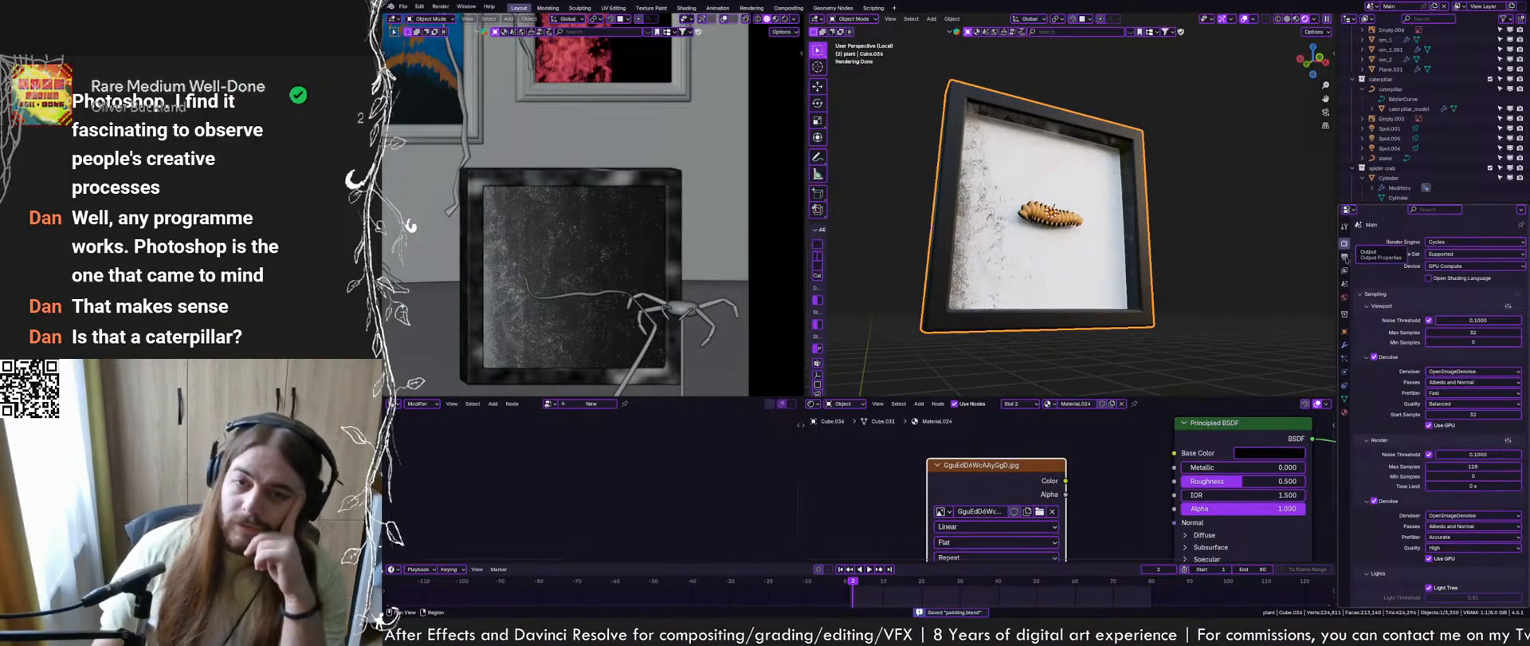
scroll(1385, 402, down, 6)
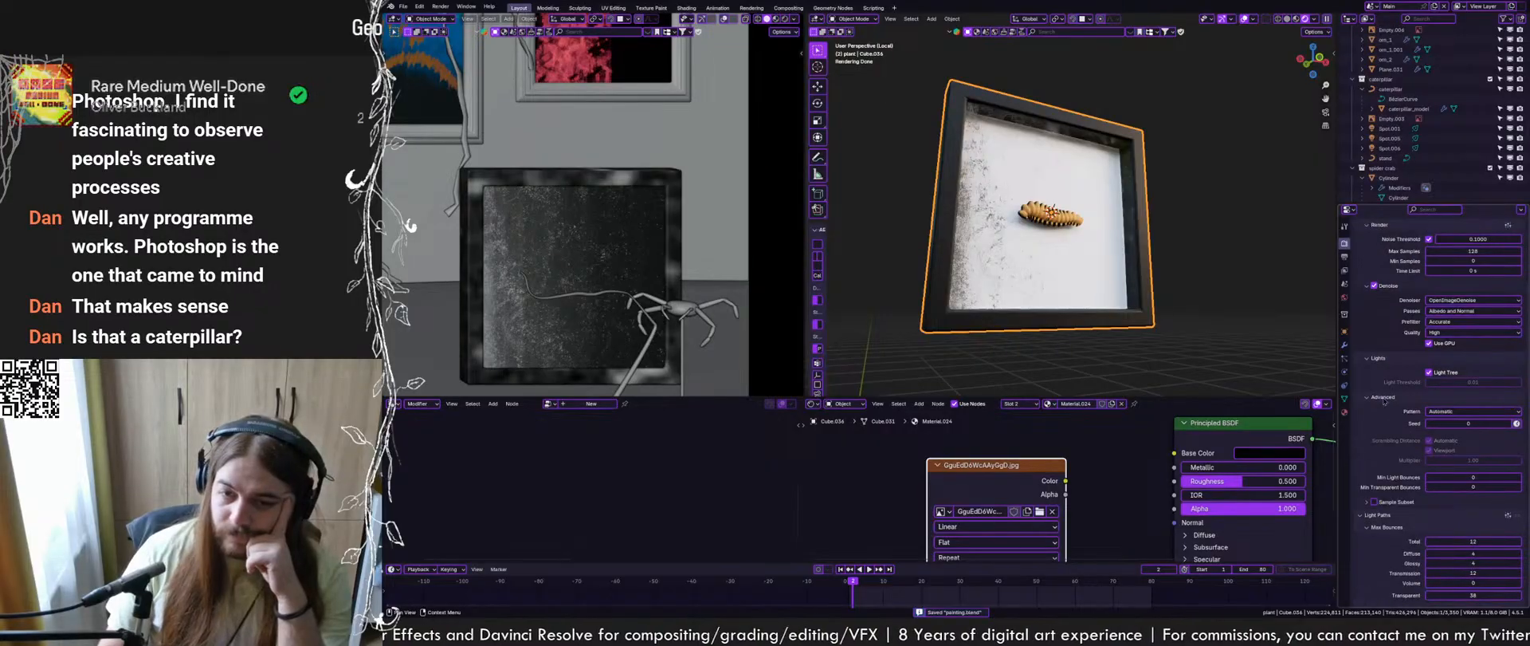
scroll(1384, 403, down, 8)
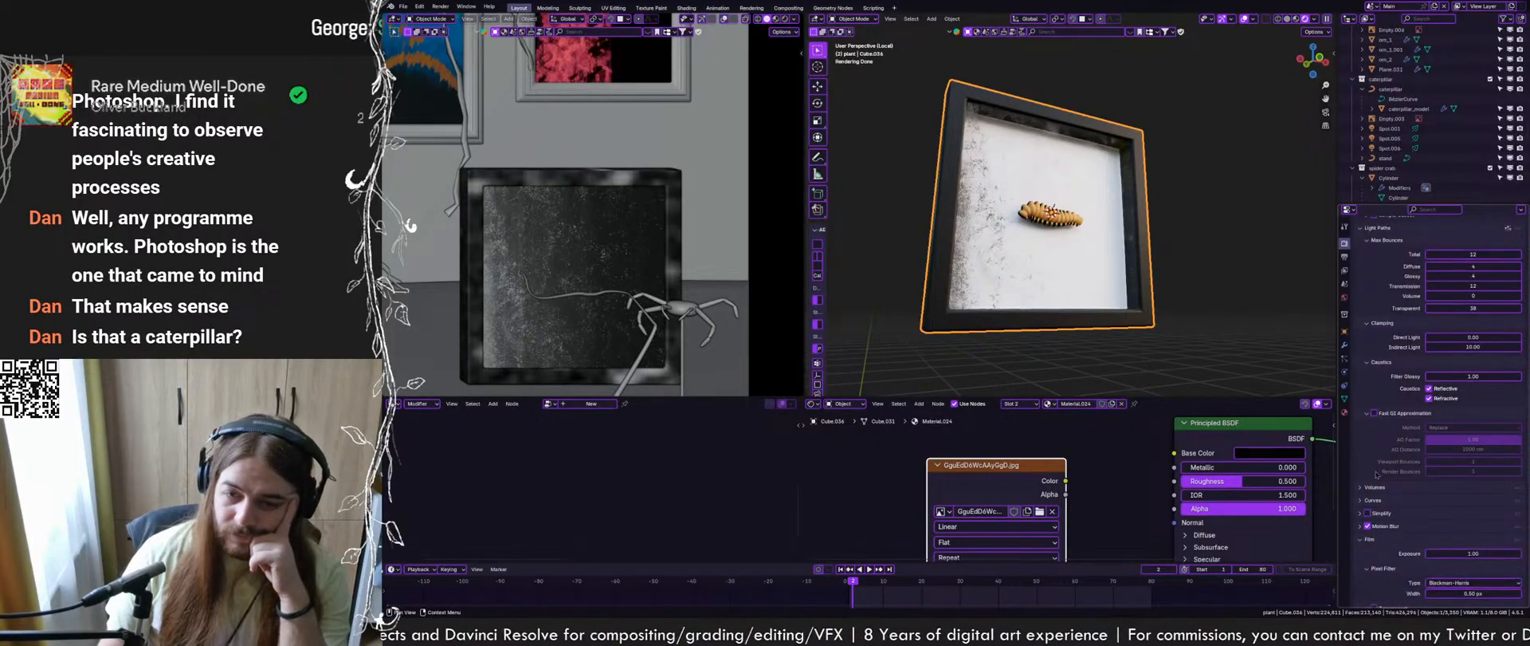
scroll(1377, 474, down, 4)
scroll(1391, 452, down, 2)
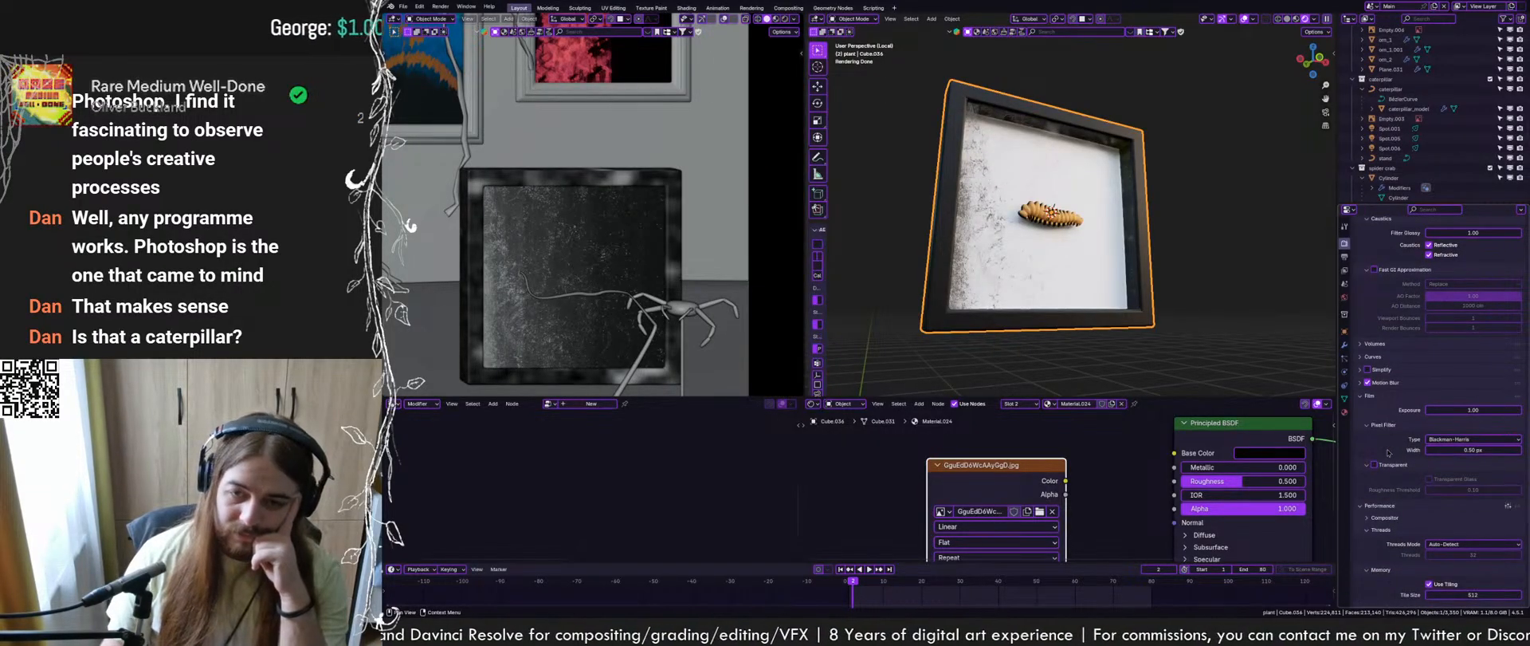
click(1382, 369)
click(1367, 369)
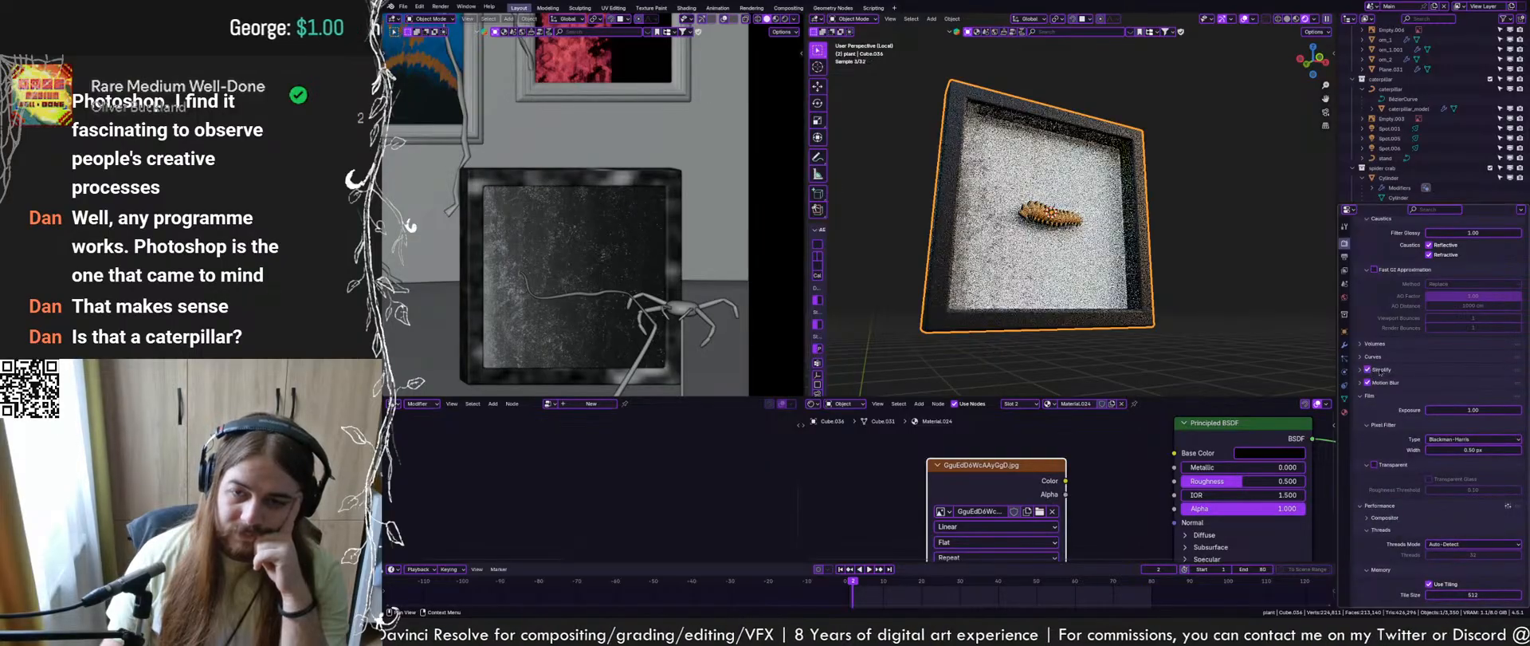
click(1469, 416)
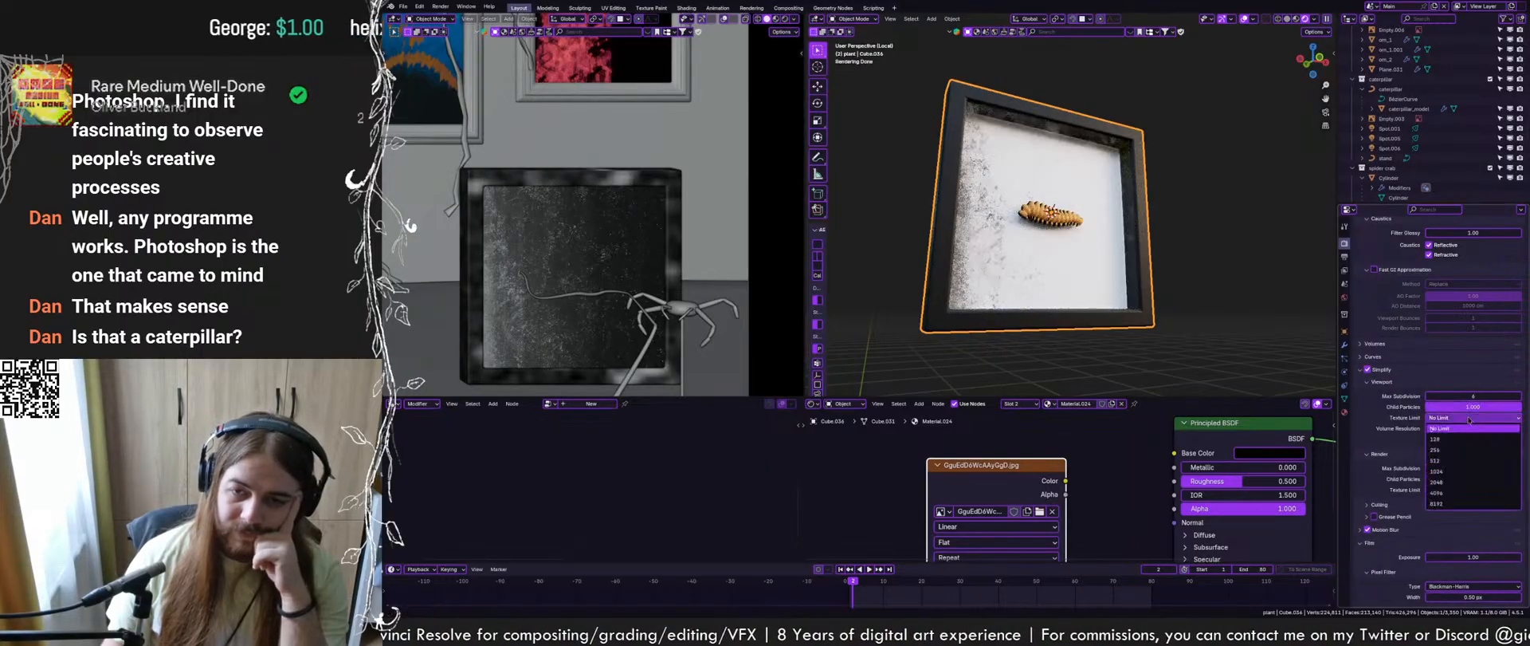
click(1455, 460)
click(1459, 490)
click(1441, 532)
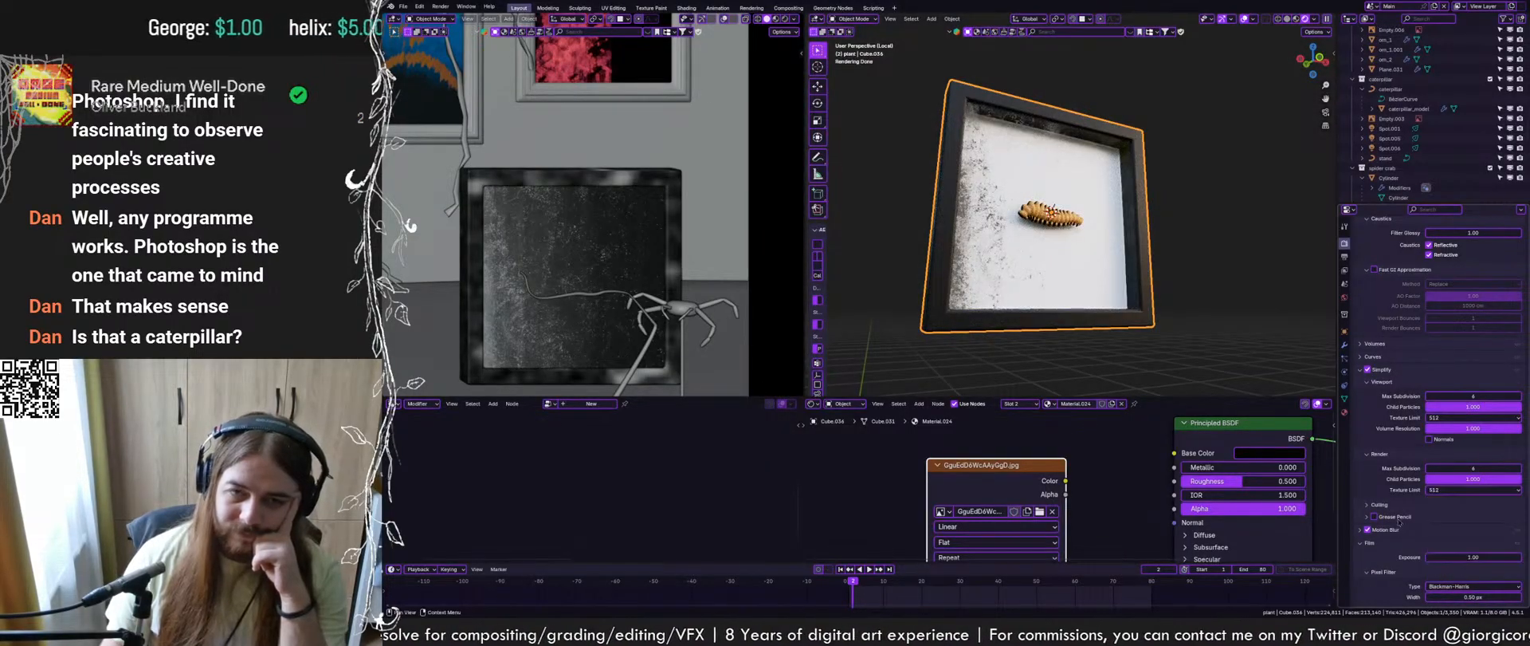
middle_drag(1136, 235, 1072, 259)
key(ctrl+s)
Move the image texture node farther from the Principled BSDF and set its color space to role_data
scroll(1052, 486, down, 1)
scroll(1052, 485, down, 3)
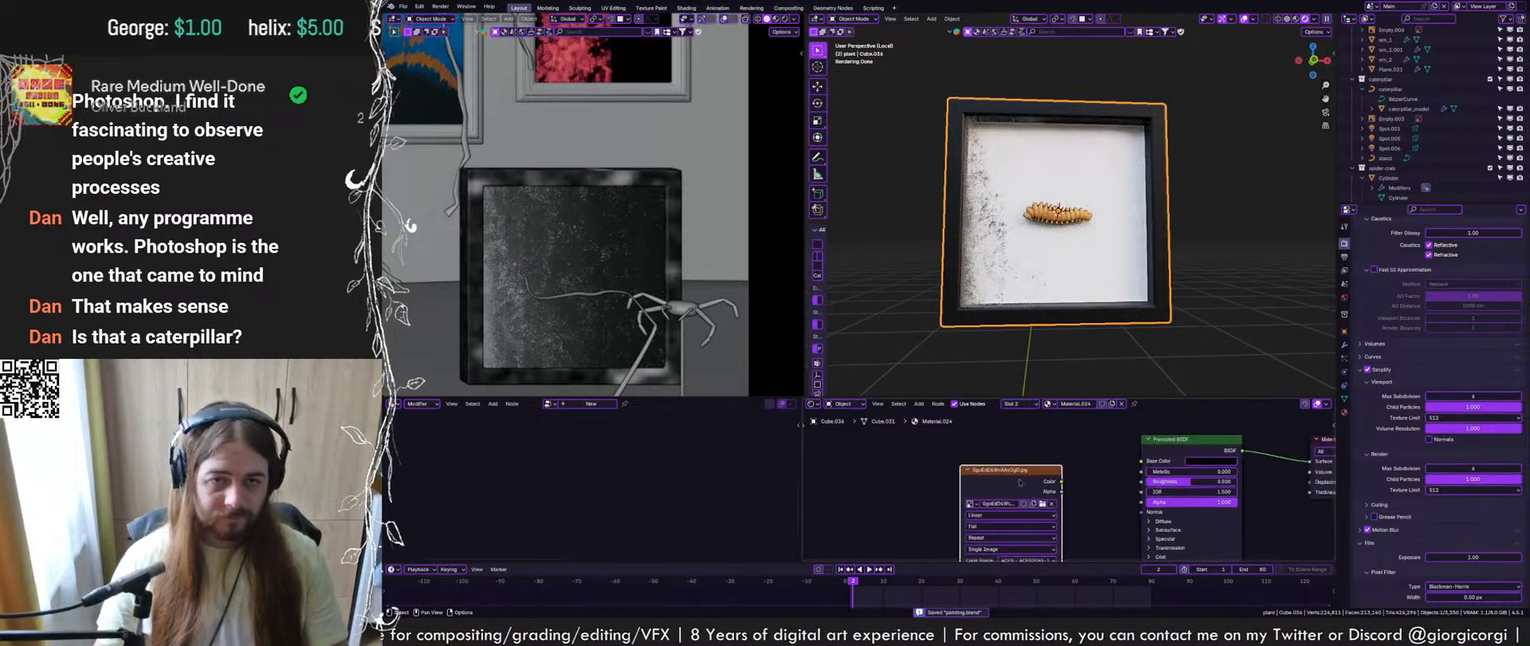
drag(1028, 471, 935, 448)
click(1036, 466)
scroll(1052, 243, up, 1)
middle_drag(1051, 241, 1013, 236)
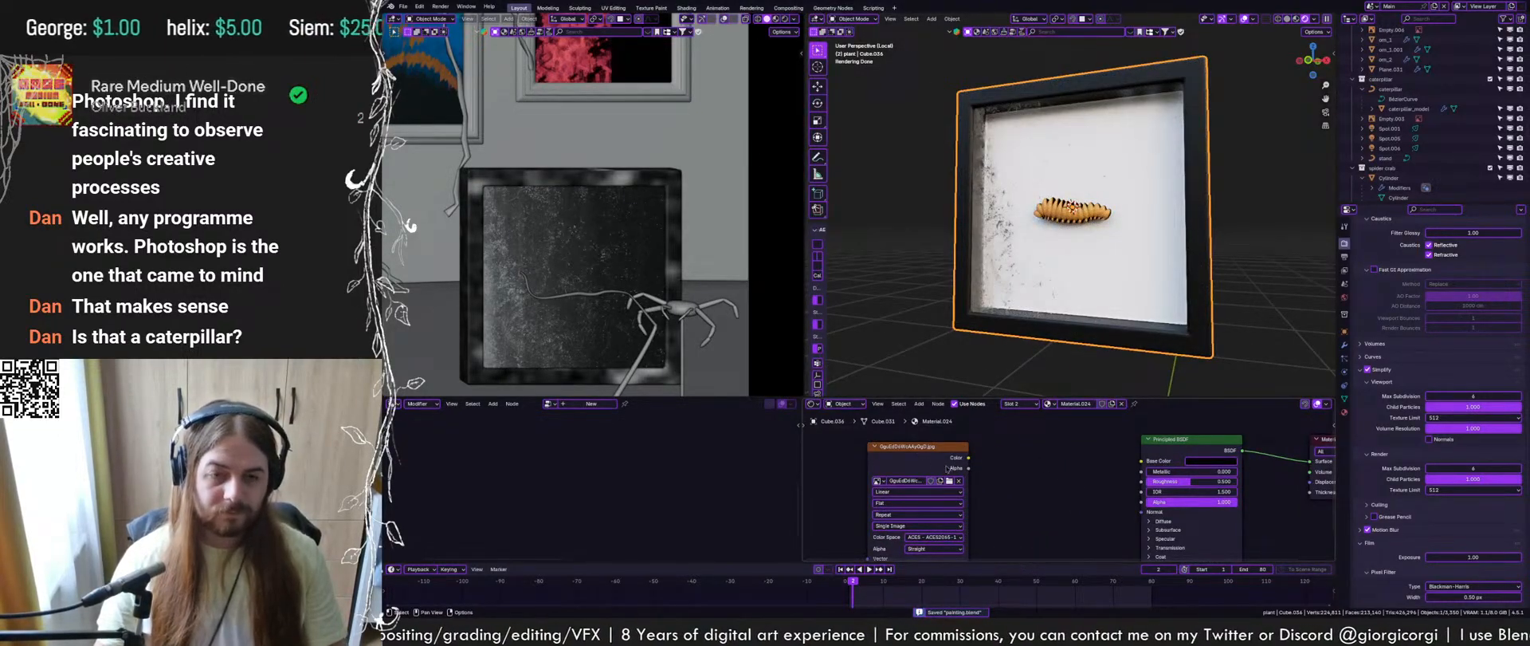
drag(947, 469, 933, 469)
click(919, 538)
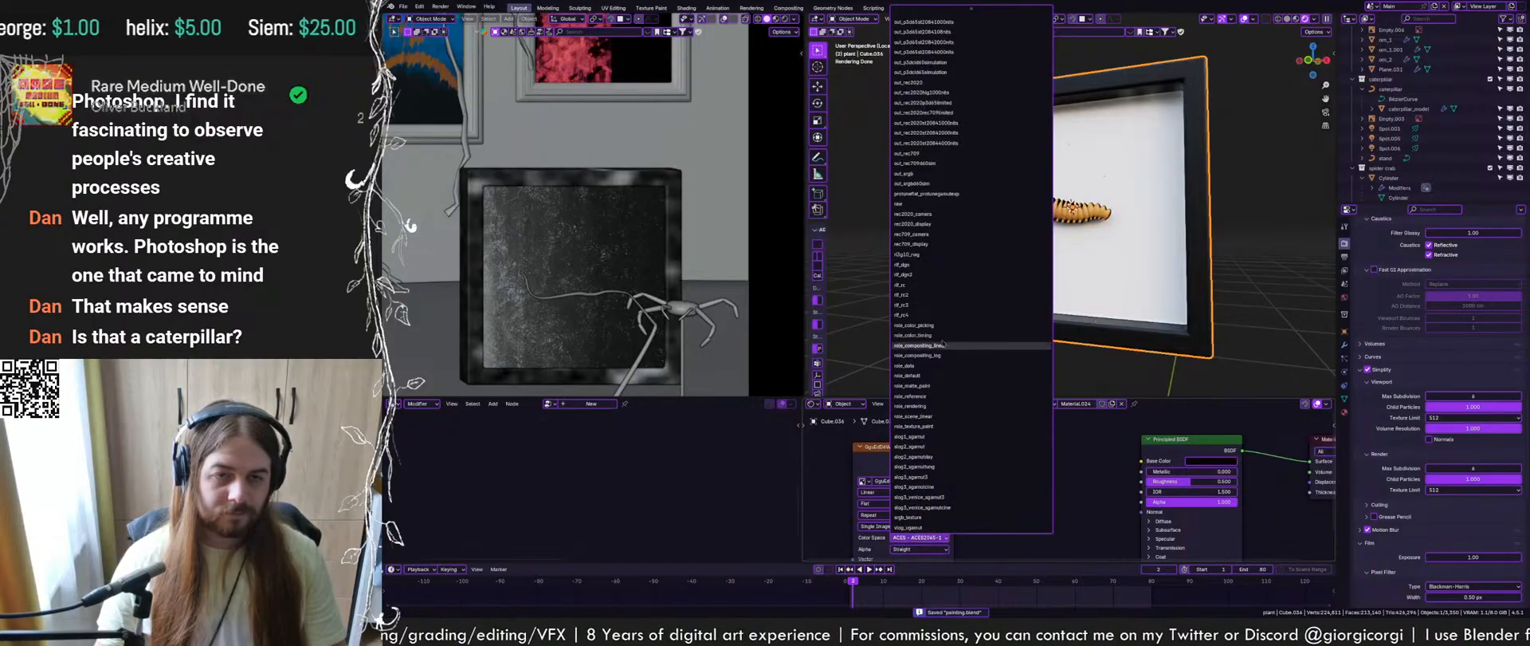
click(925, 365)
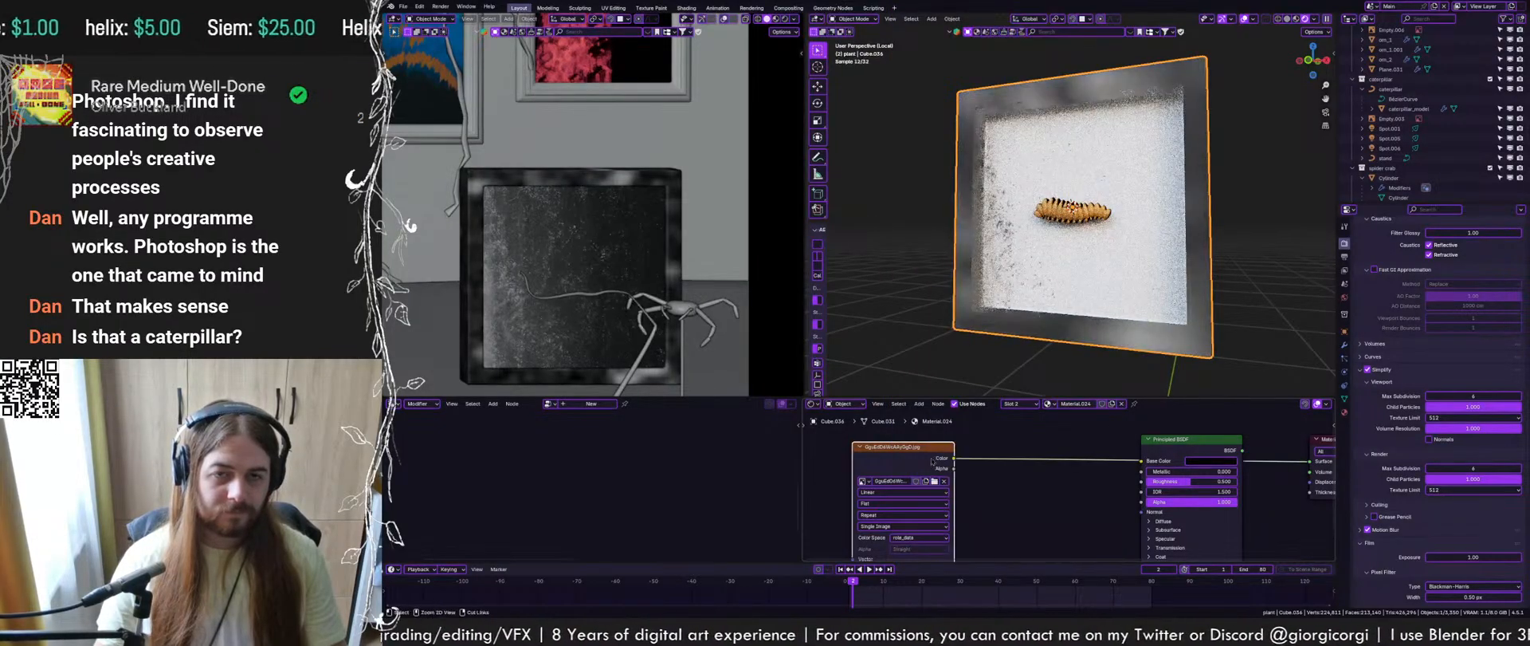
Unwrap the black frame's whole mesh with Cube Projection
key(Tab)
key(u)
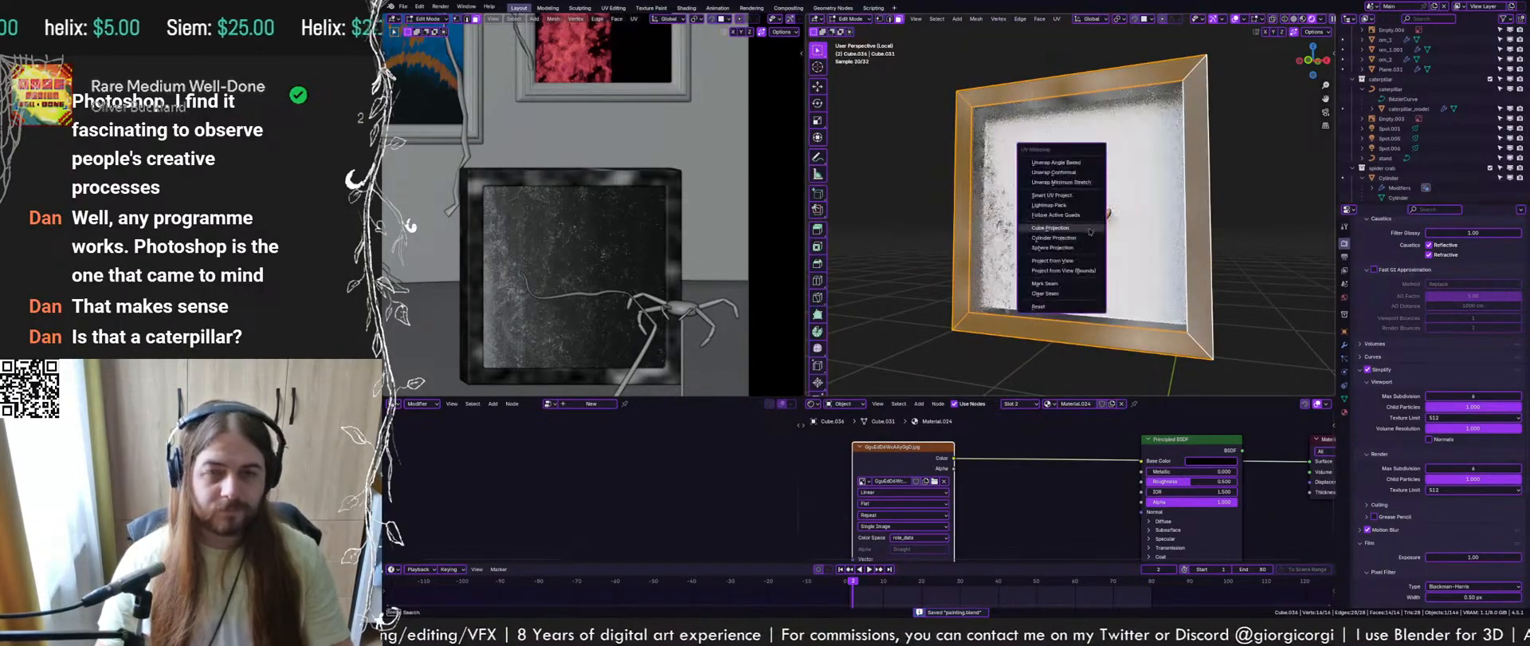
click(1062, 231)
key(Tab)
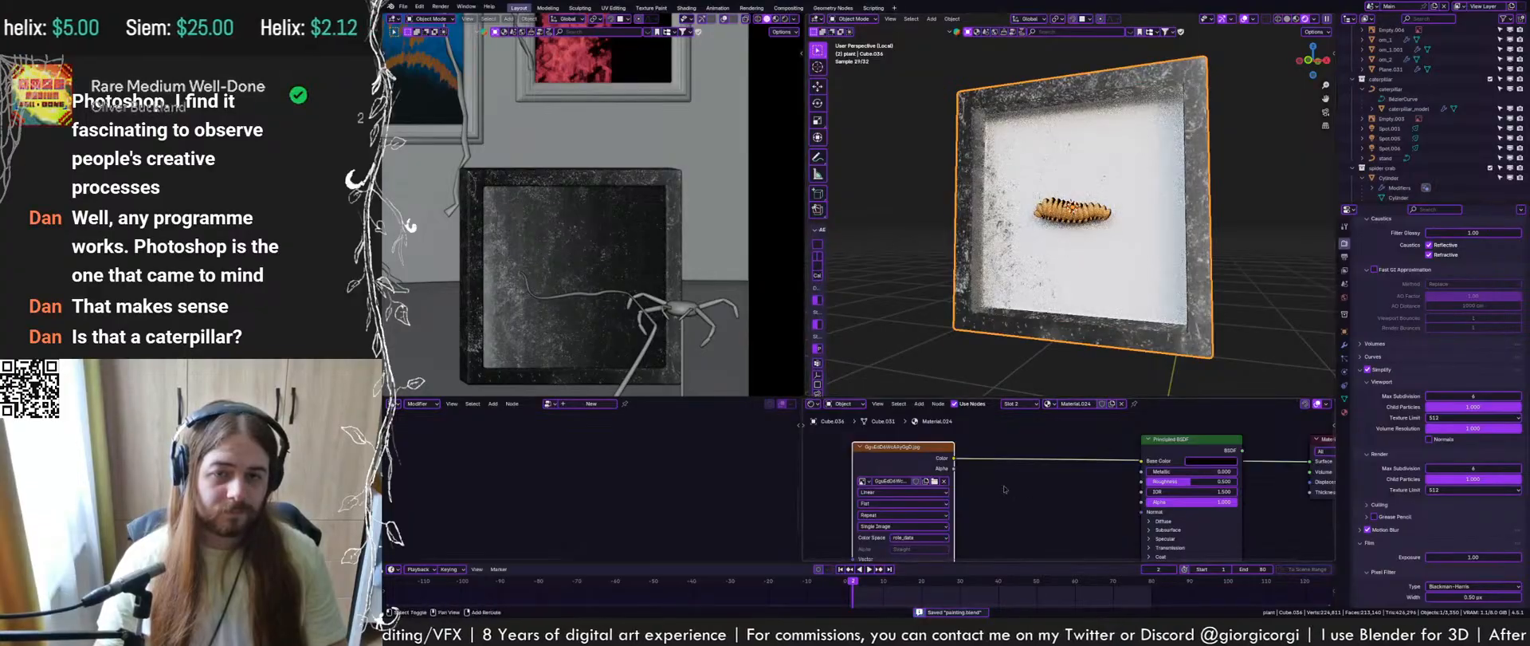
Add an inverted Bump node, feed the image color into its Height, and connect it to the Principled BSDF's Normal
key(shift+a)
click(996, 482)
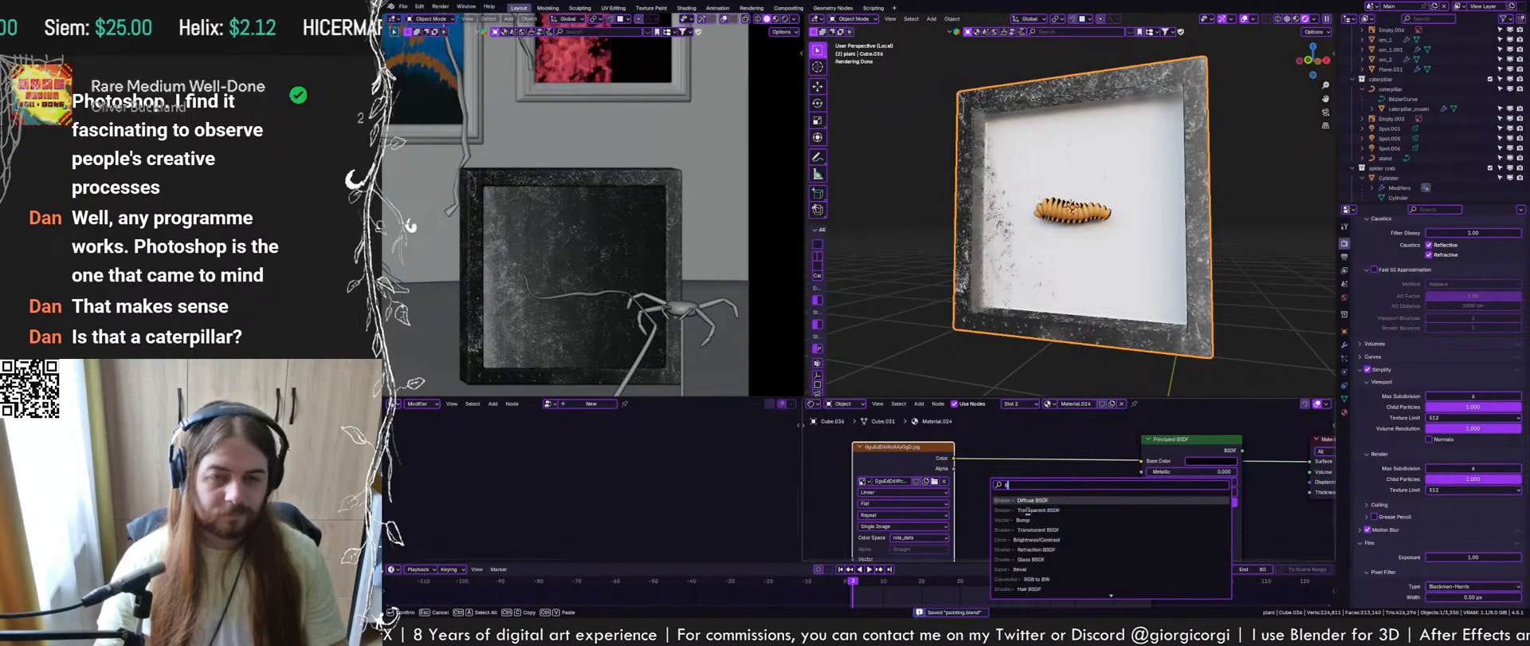
click(1022, 520)
click(1029, 510)
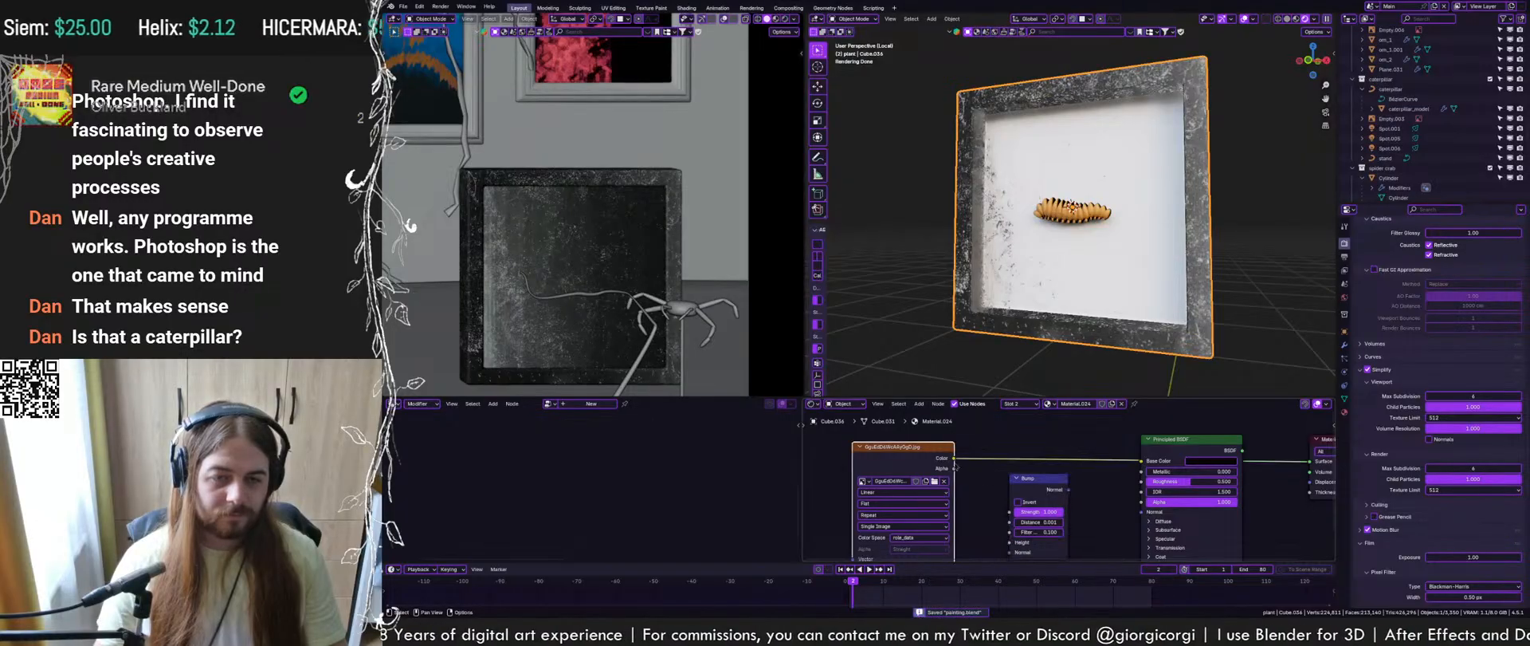
click(1033, 500)
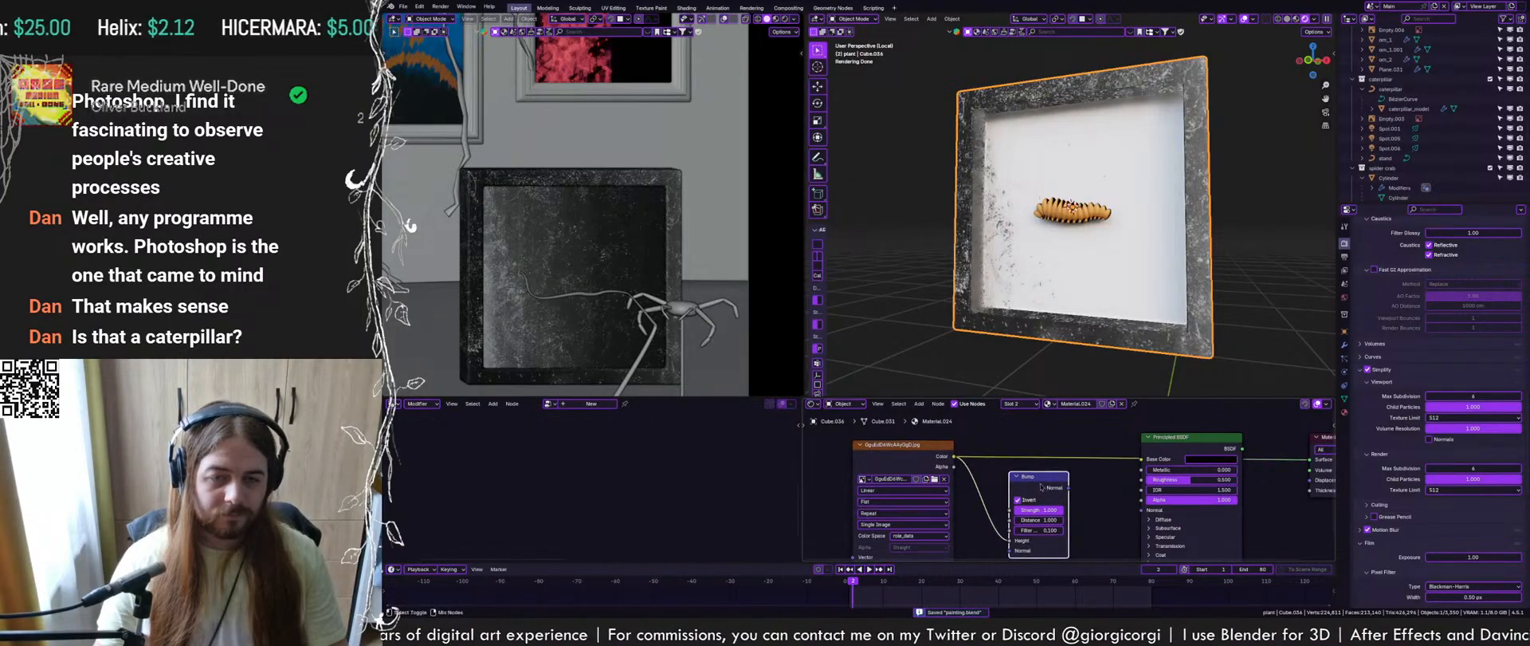
ctrl+shift+click(1041, 483)
ctrl+shift+click(1171, 446)
drag(1068, 488, 1143, 510)
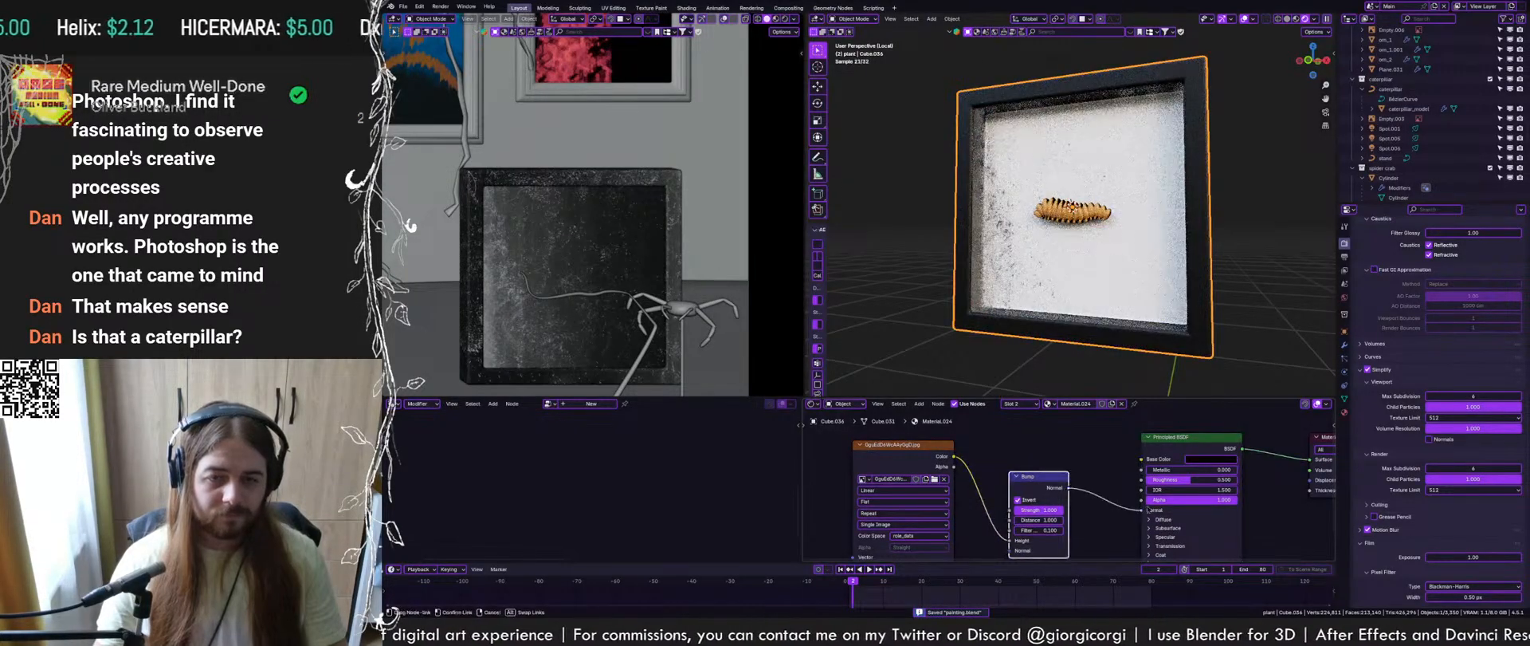
Lower the Bump strength to about 0.08 for a subtle frame texture and save the file
middle_drag(1094, 285, 1229, 220)
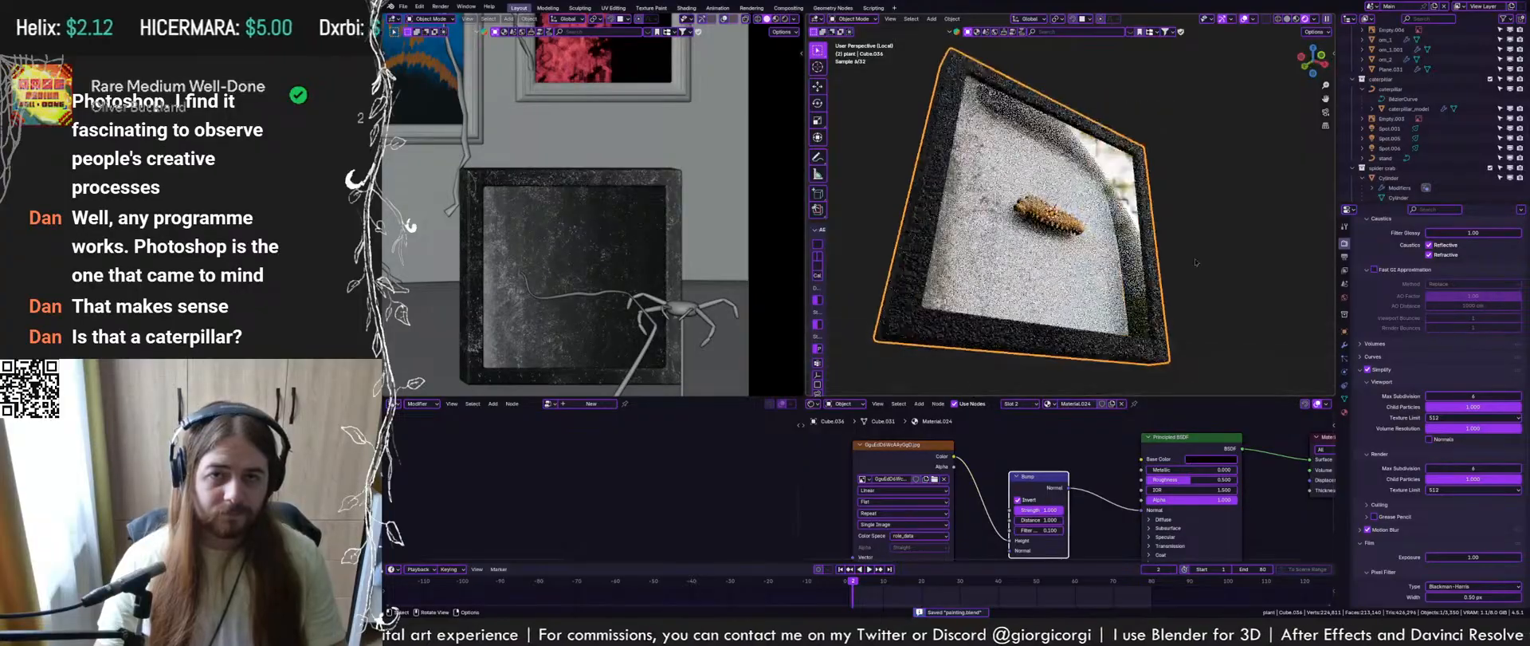
drag(1051, 510, 1026, 510)
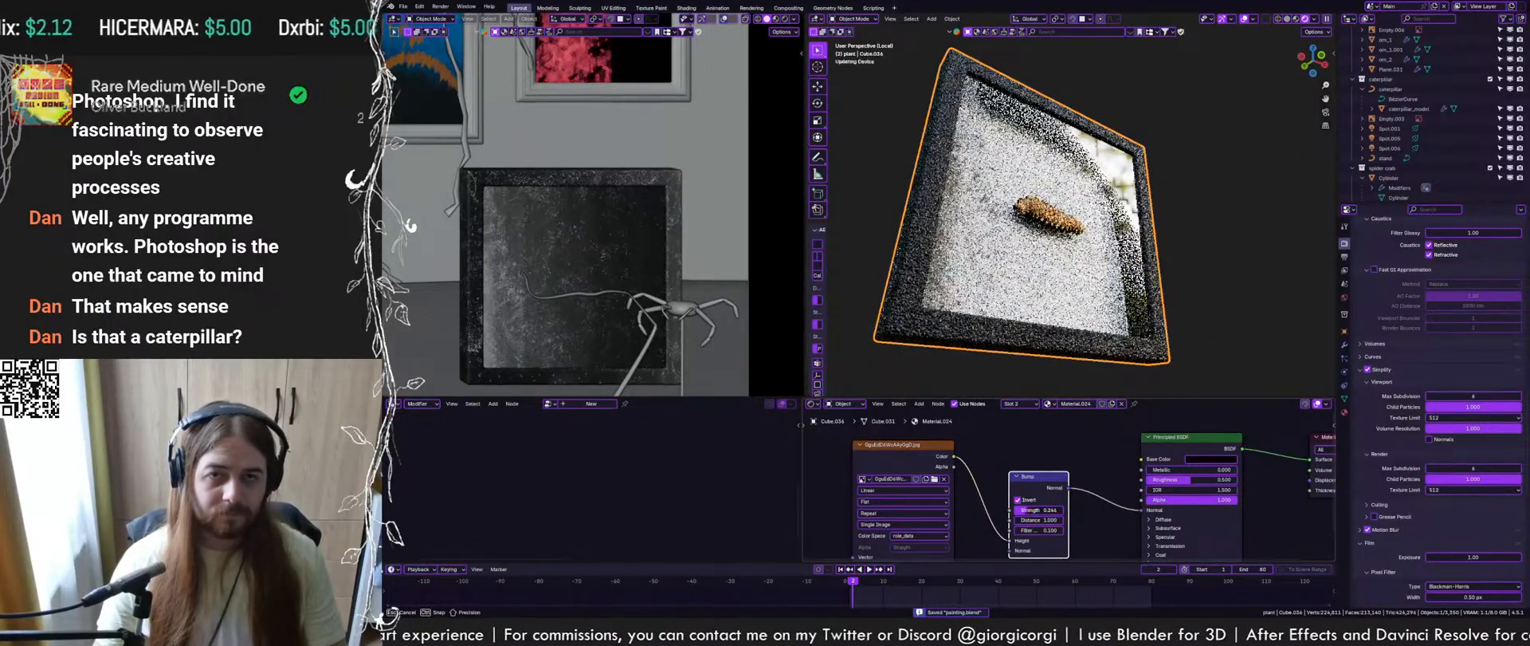
scroll(979, 344, up, 2)
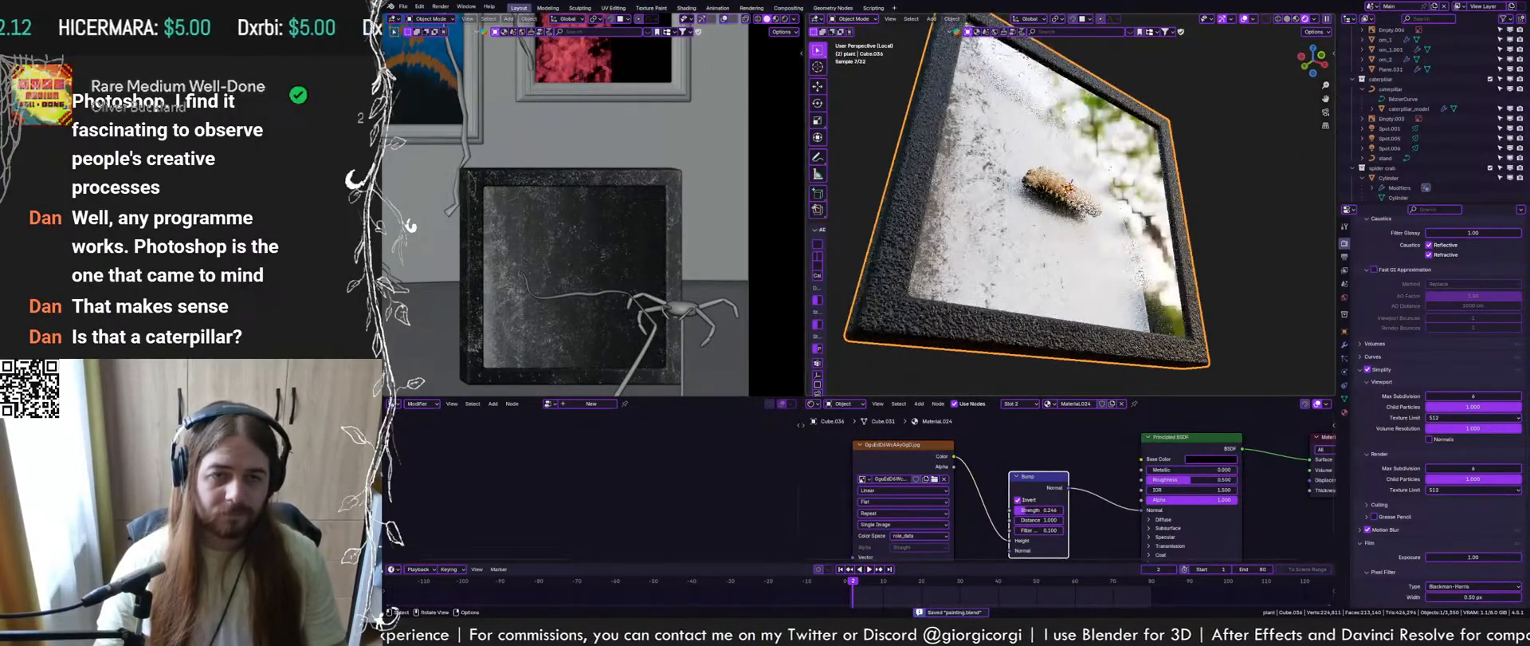
drag(1033, 510, 1025, 511)
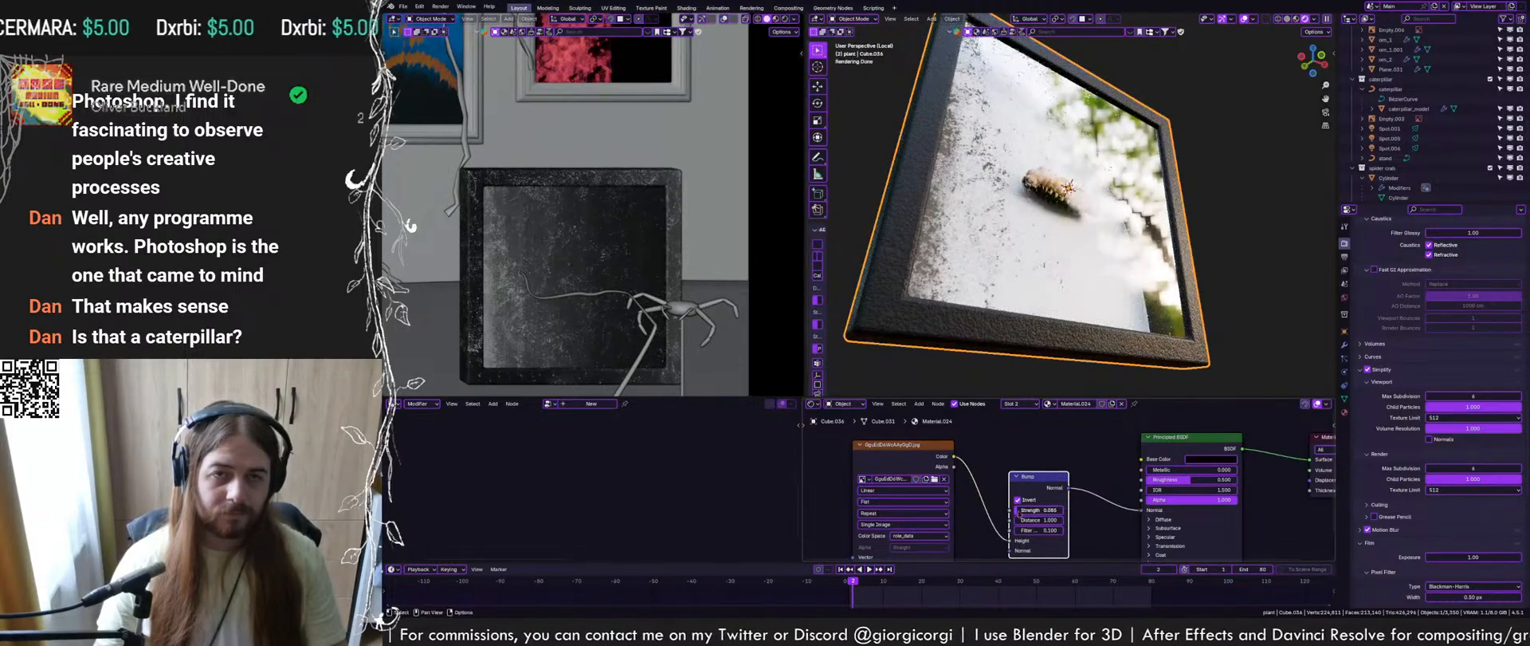
click(1244, 279)
key(ctrl+s)
middle_drag(1239, 277, 1128, 287)
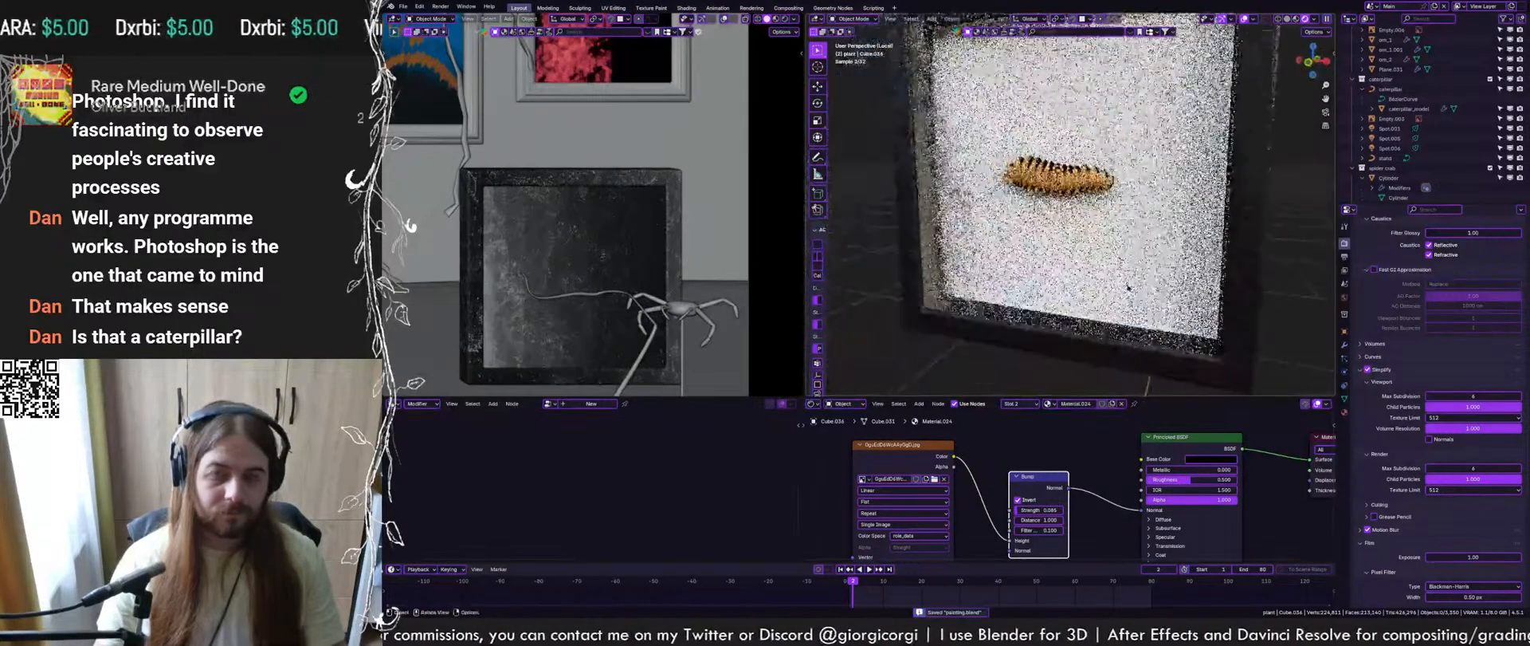
Try the transparent film background and the viewport's scene world lighting while inspecting the glass pane
middle_drag(1196, 217, 1088, 242)
click(1159, 241)
right_click(1108, 237)
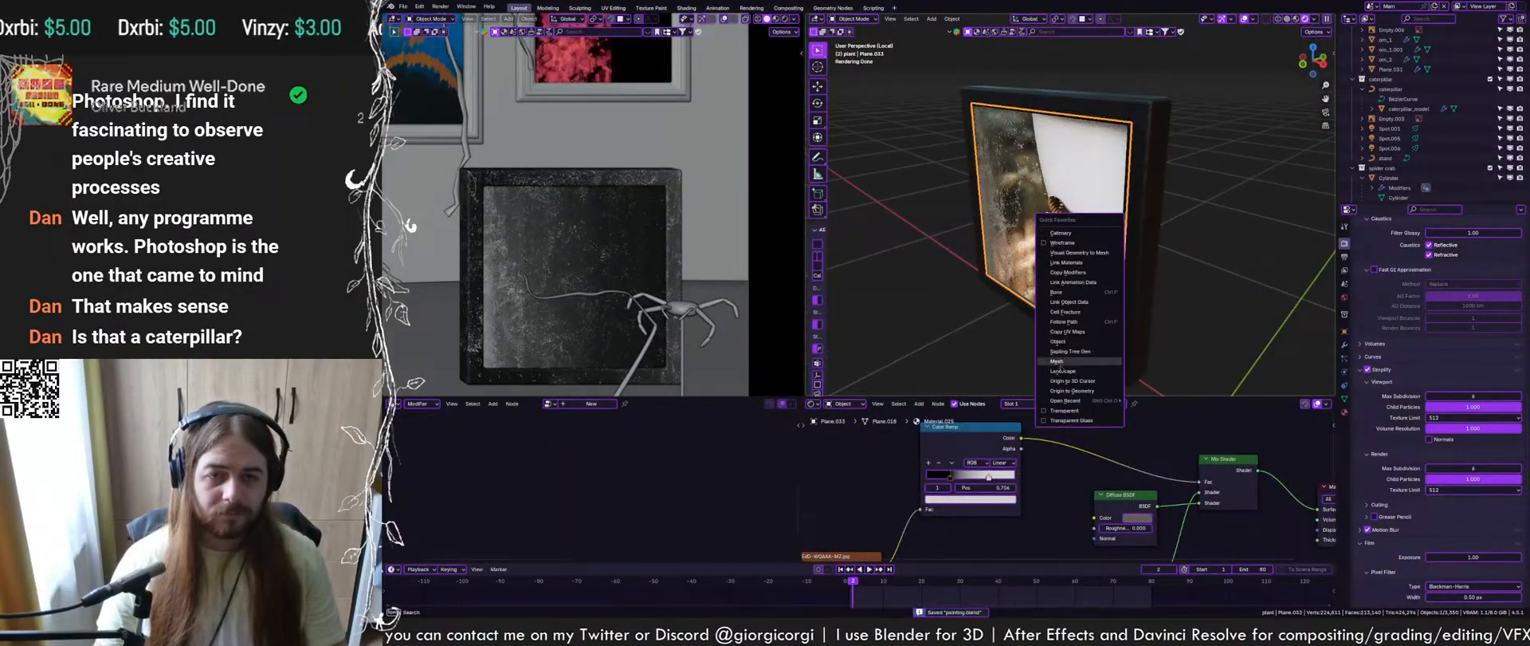
click(1065, 408)
key(q)
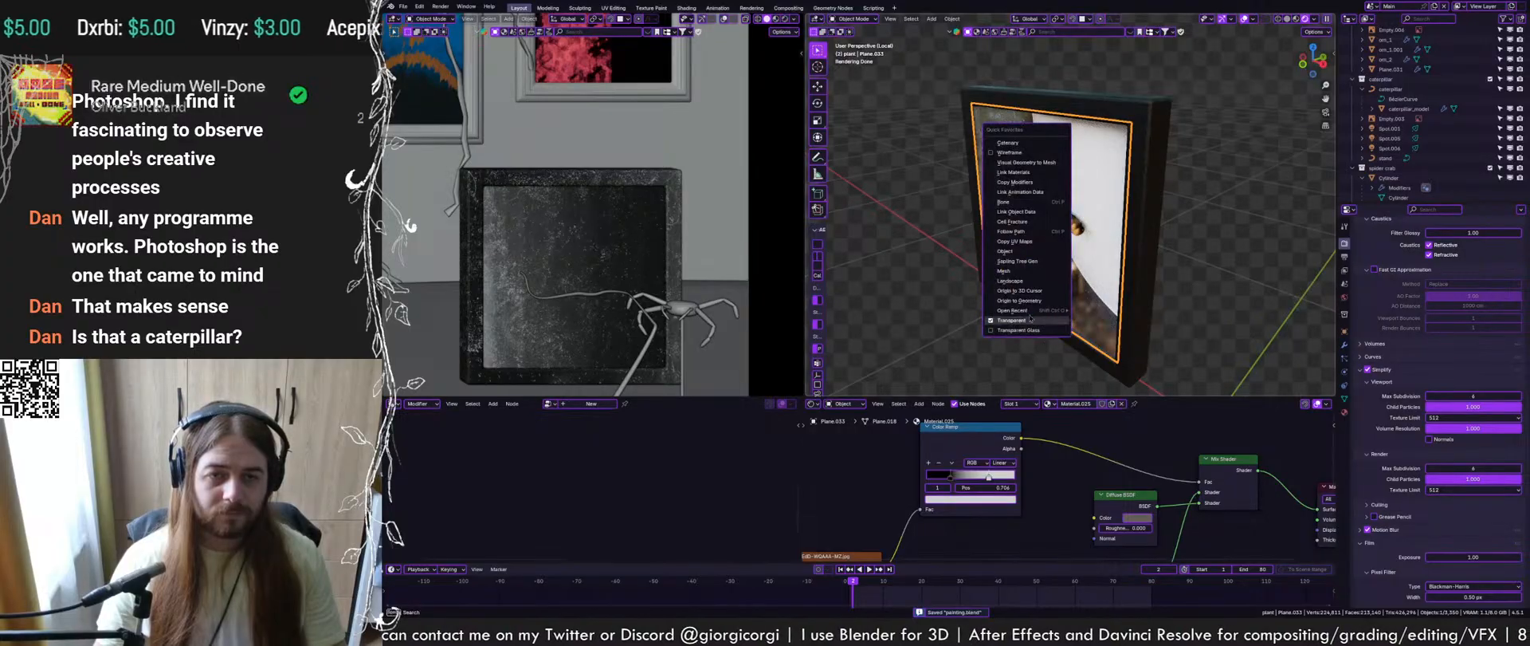
click(1055, 331)
click(1315, 18)
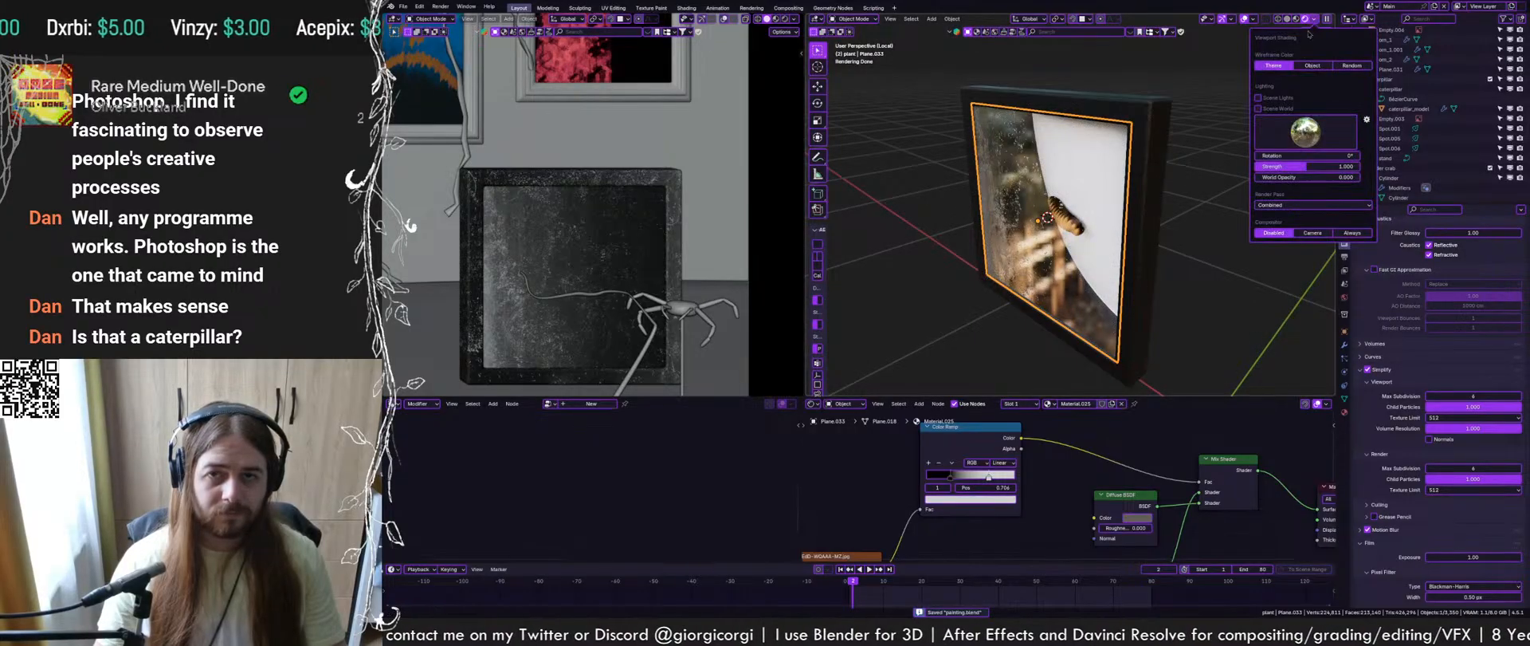
click(1268, 109)
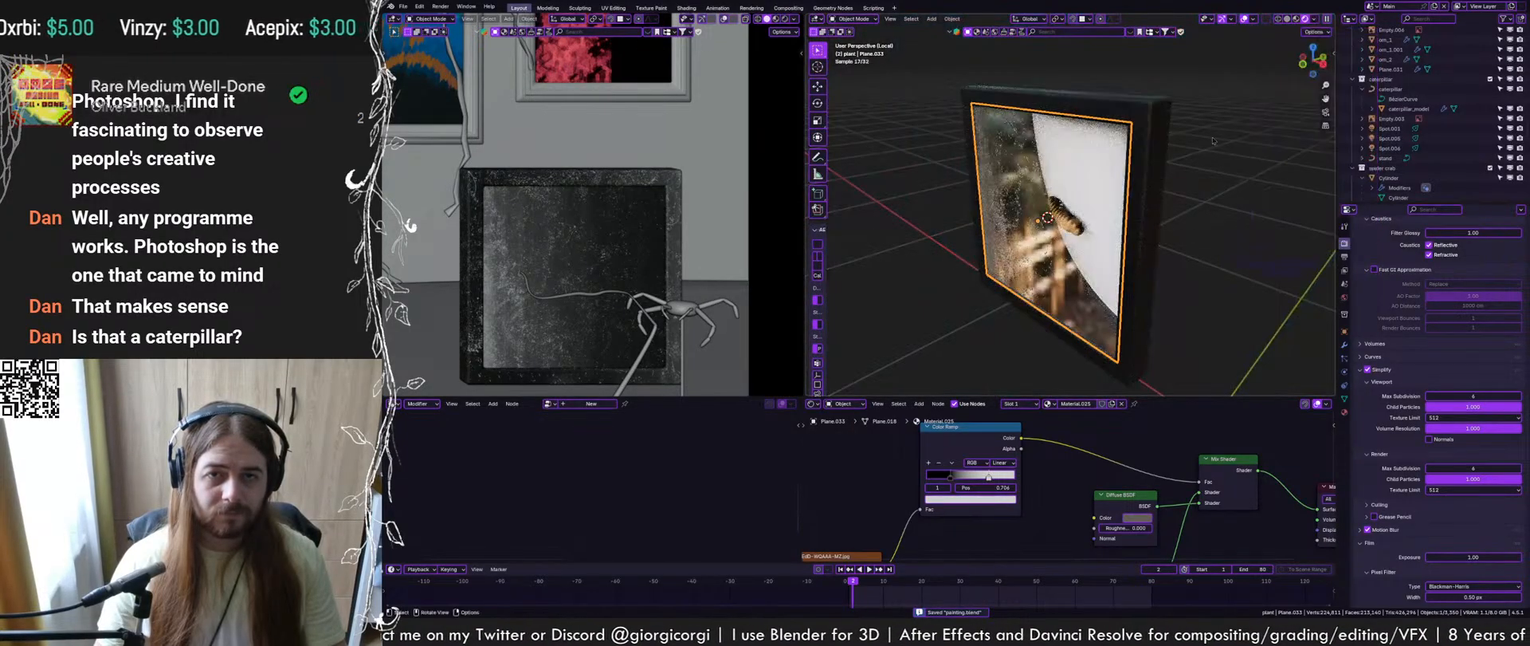
click(1323, 32)
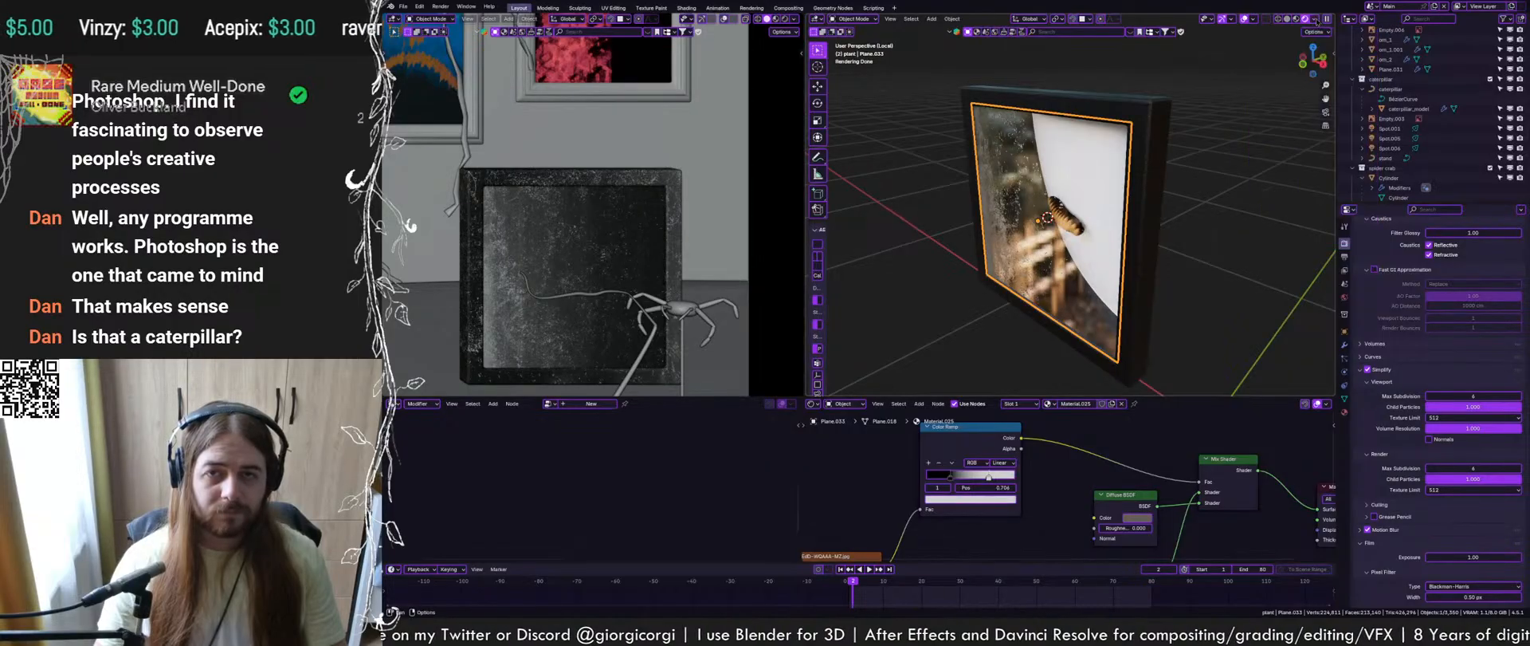
Save the file, return from the isolated view to the full scene, and parent the glass pane to the black frame
mouse_move(1065, 143)
middle_down()
mouse_move(1183, 130)
mouse_move(1128, 174)
mouse_move(1158, 187)
middle_up()
key(ctrl+s)
key(KP_Divide)
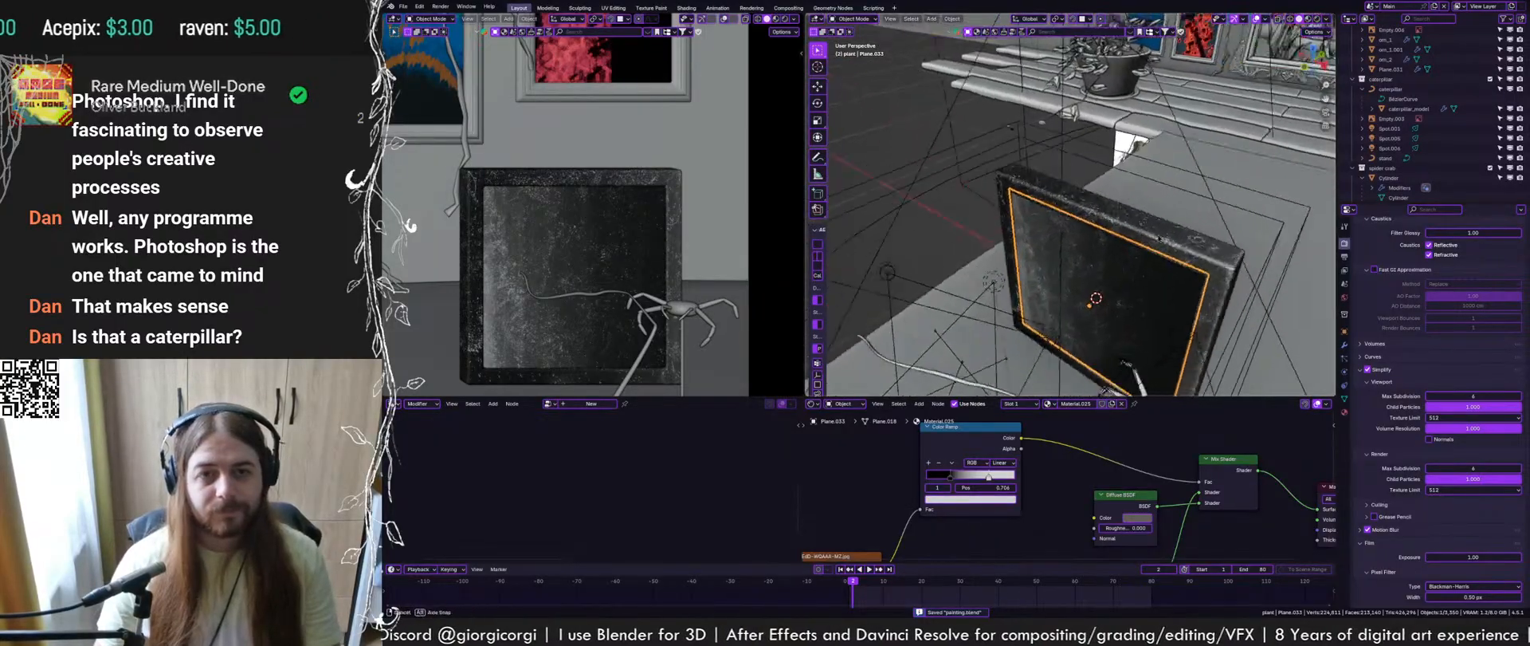
middle_drag(1172, 223, 1119, 259)
scroll(1116, 231, up, 3)
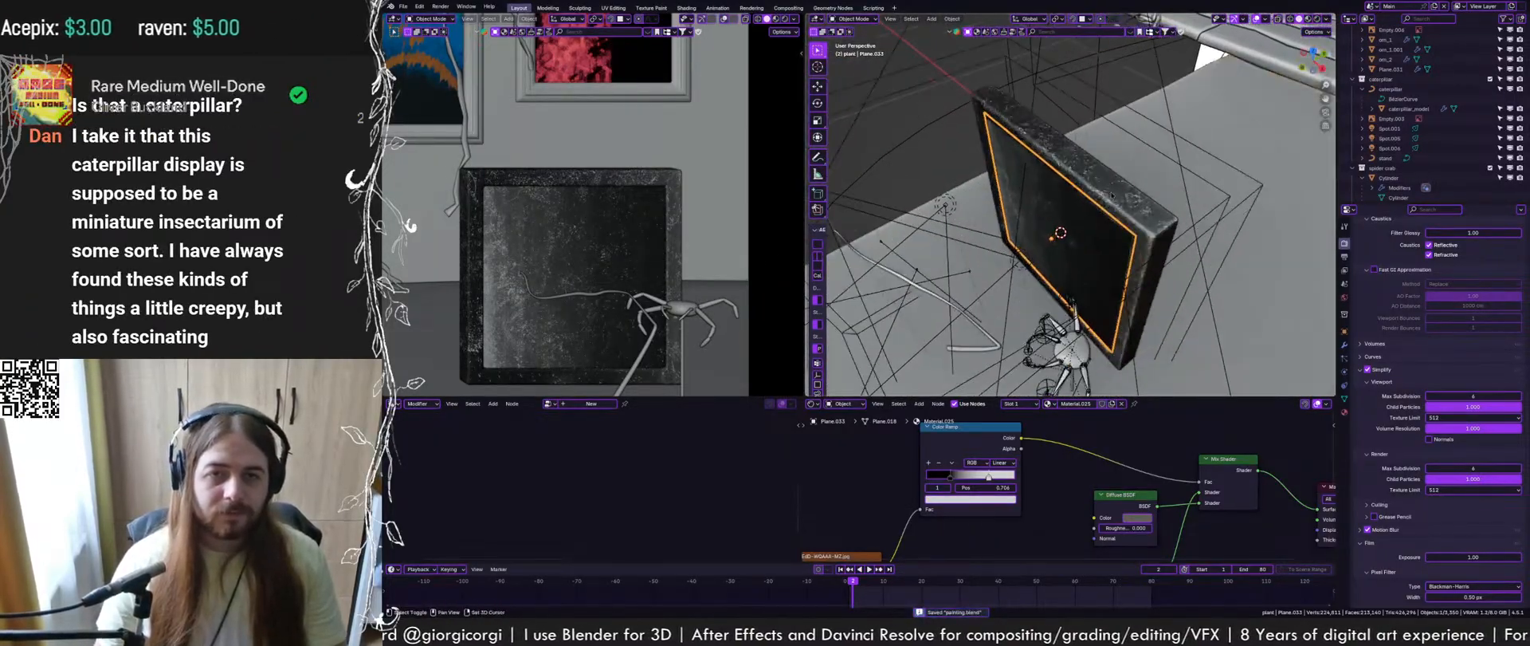
shift+click(1113, 195)
key(ctrl+p)
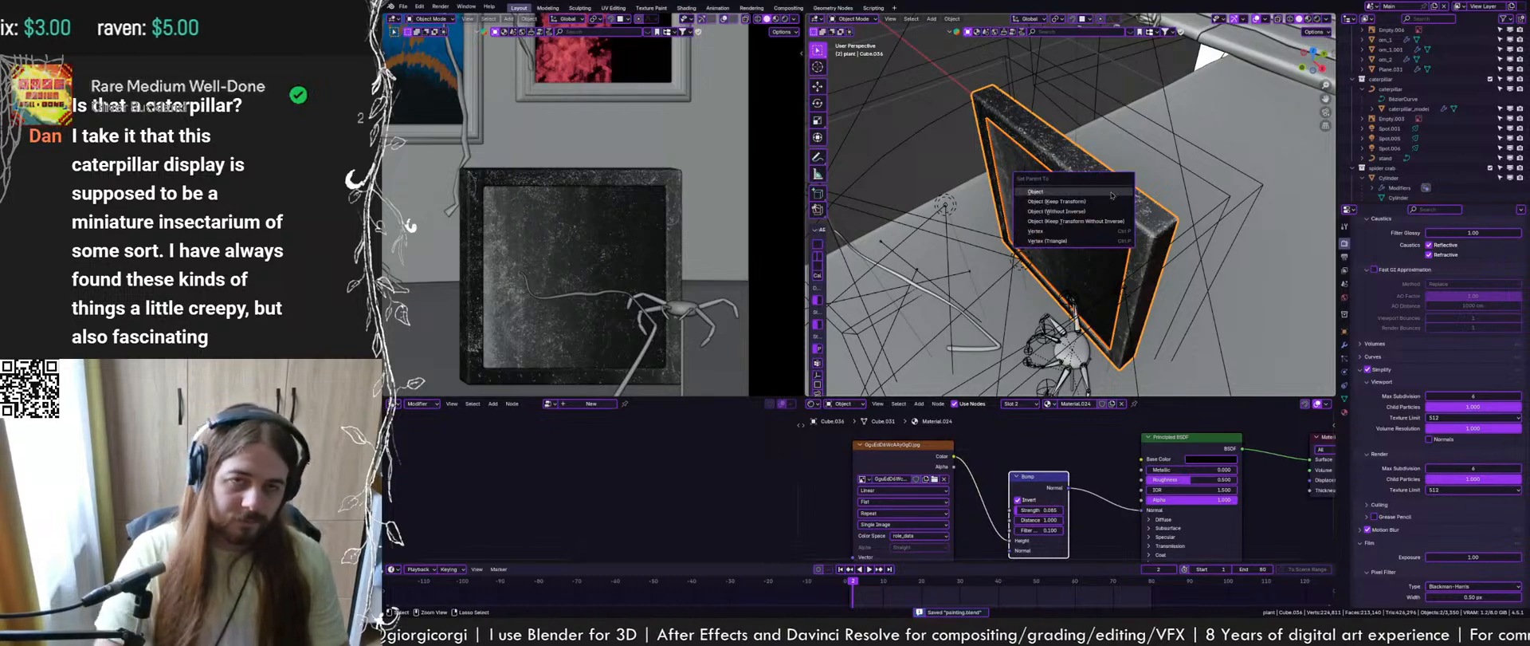
click(1113, 203)
Select the black frame on its own, show its modifier settings, and save the file
click(1120, 242)
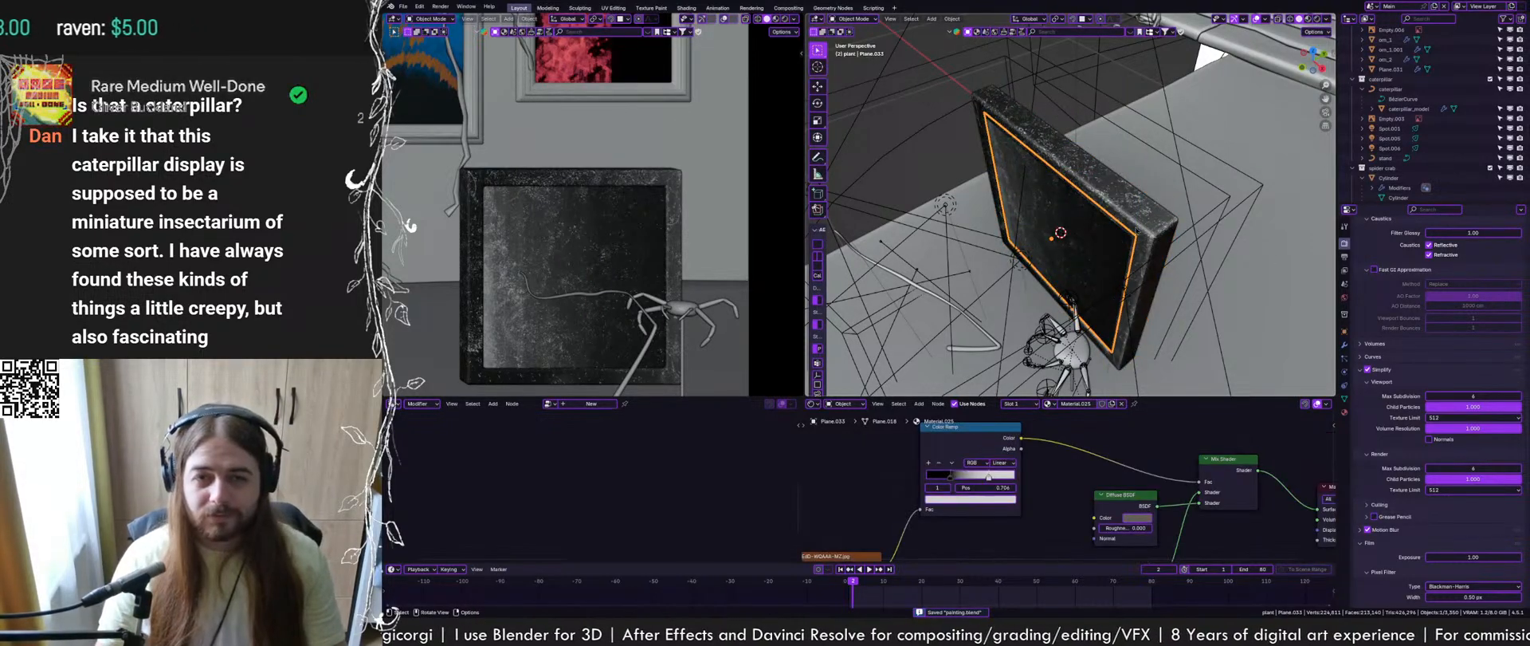
click(1140, 231)
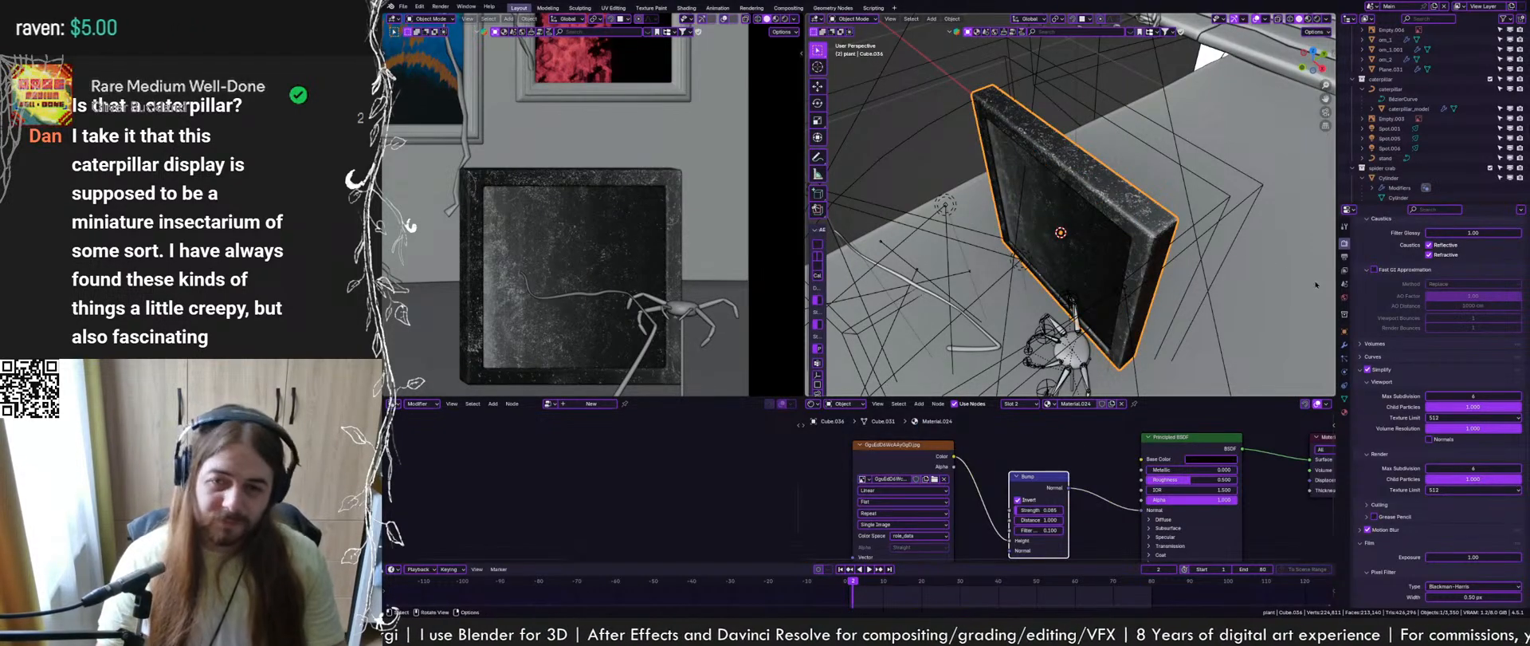
click(1345, 344)
key(ctrl+s)
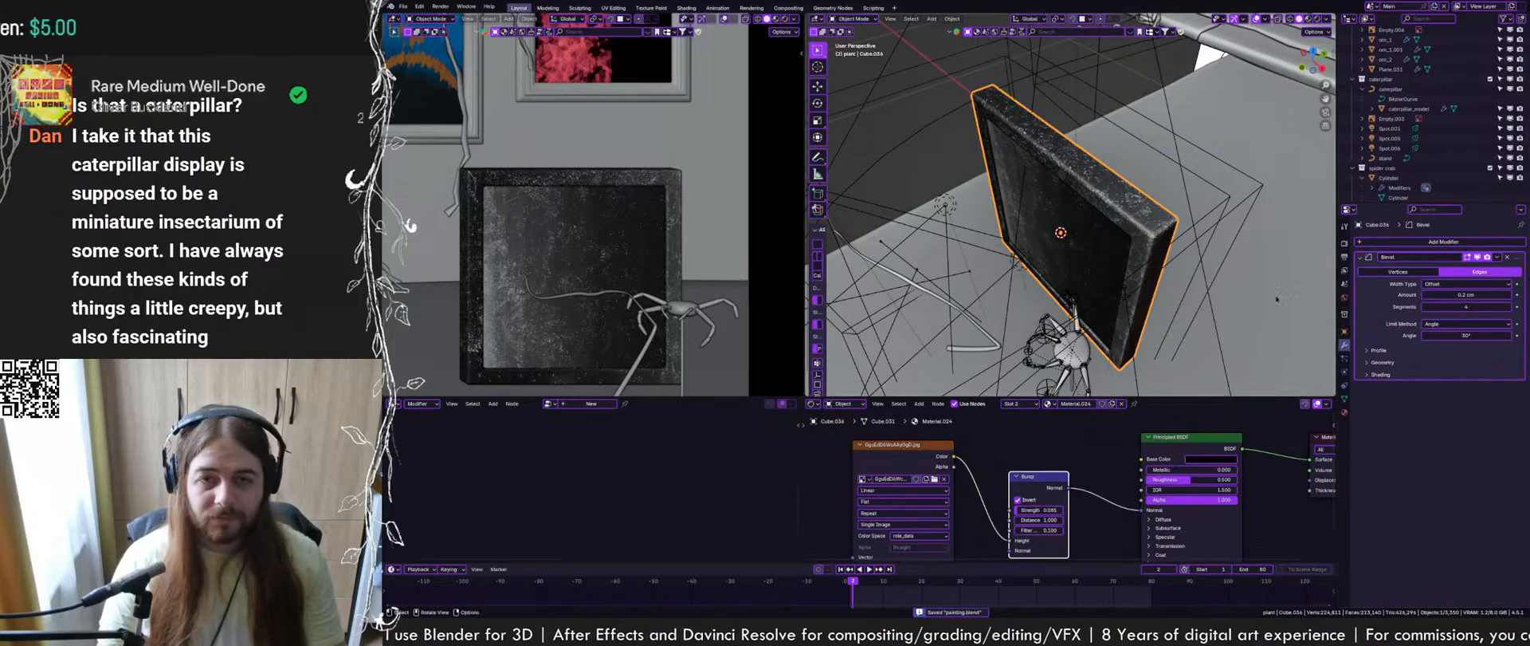
Parent the dirty glass pane to the black display frame using the Object parent option
click(1136, 212)
click(1138, 212)
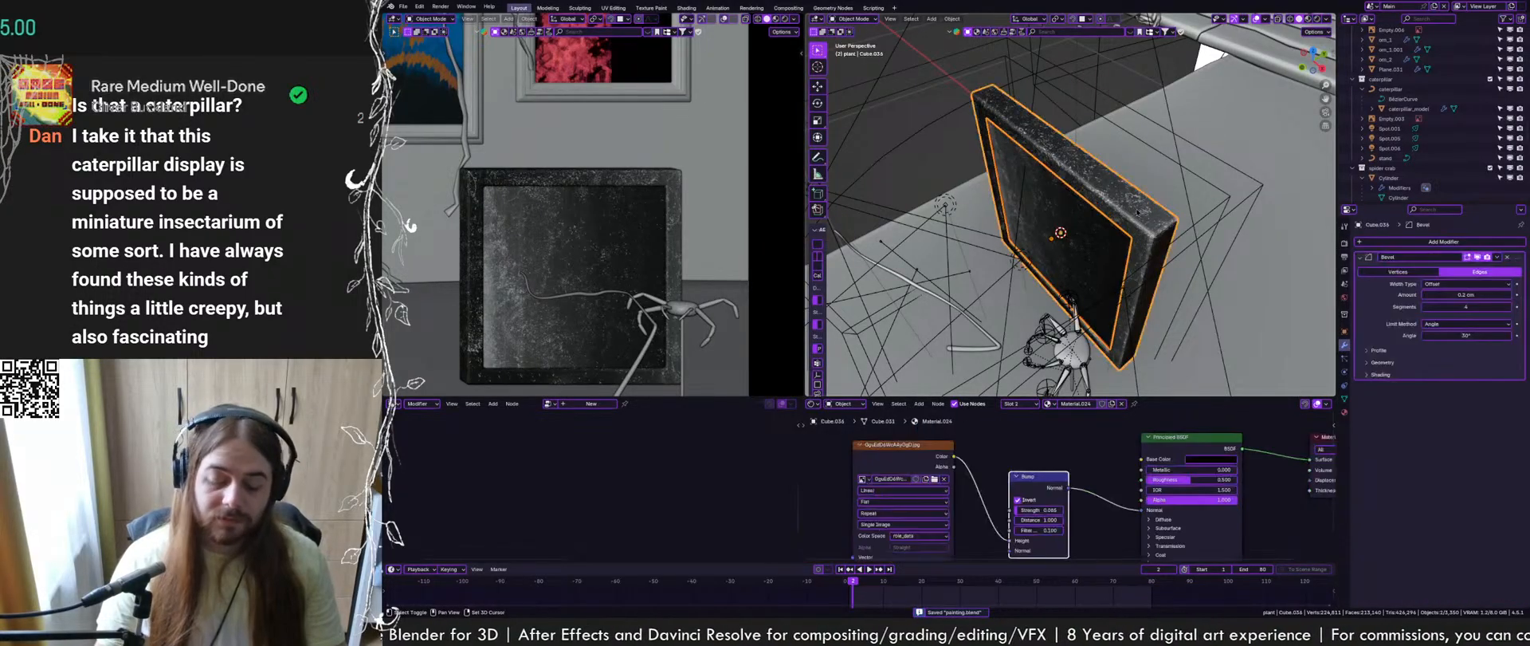
key(ctrl+p)
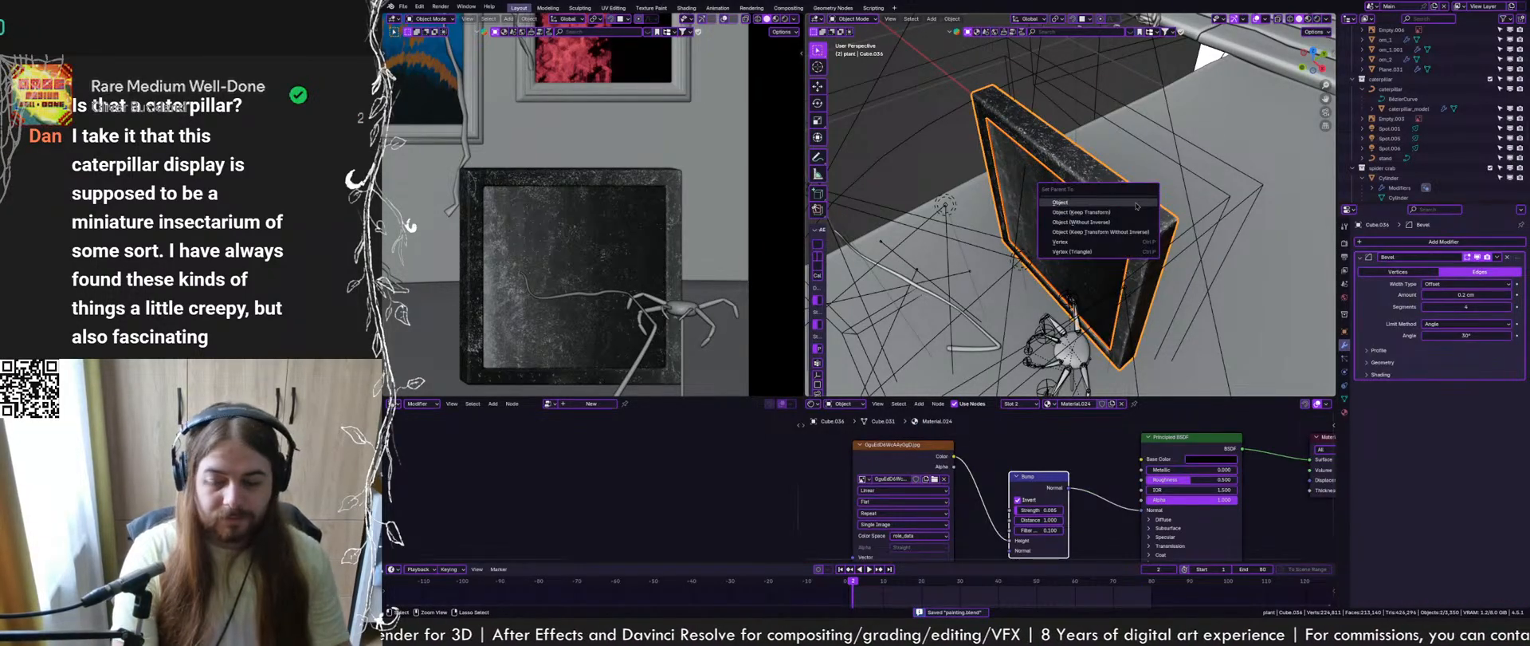
click(1136, 206)
Lower the display frame along Z so it rests on the tabletop, and save the file
middle_drag(1155, 210, 1245, 169)
key(g)
key(z)
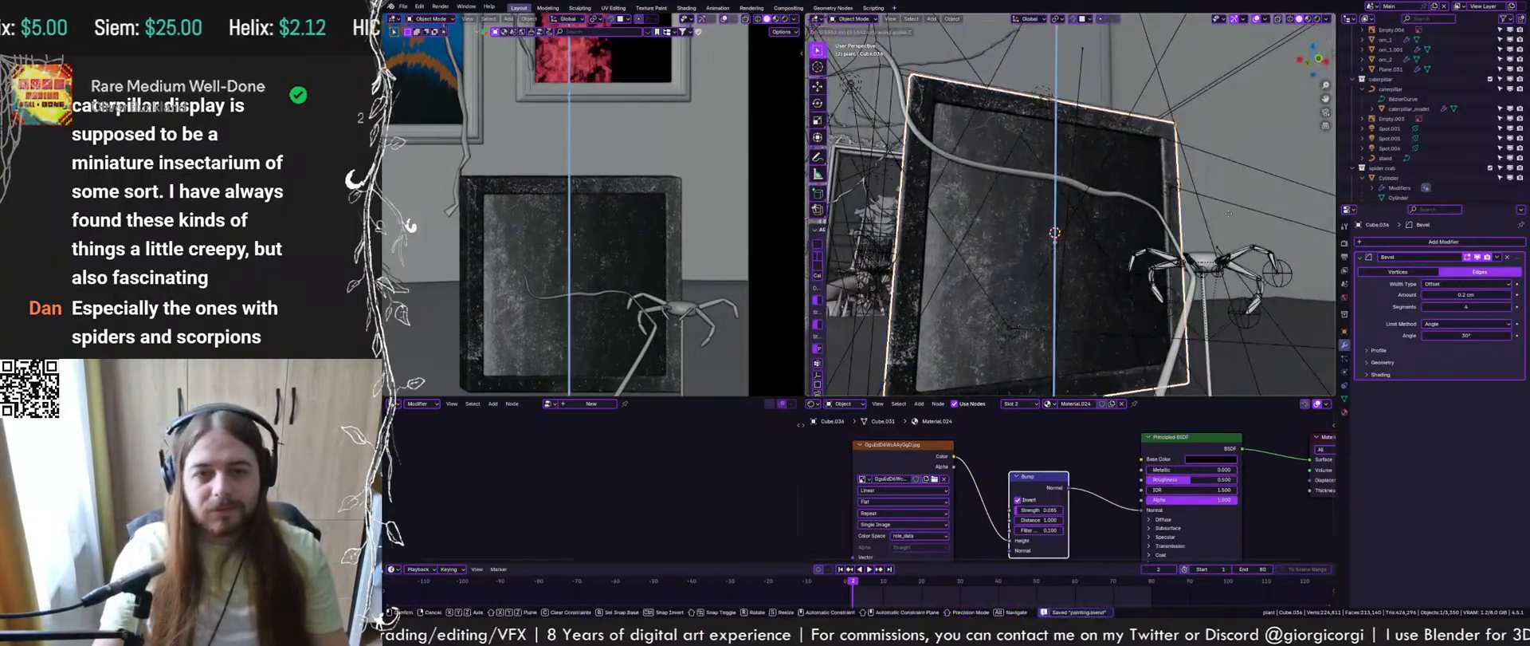
click(542, 267)
scroll(1125, 259, down, 2)
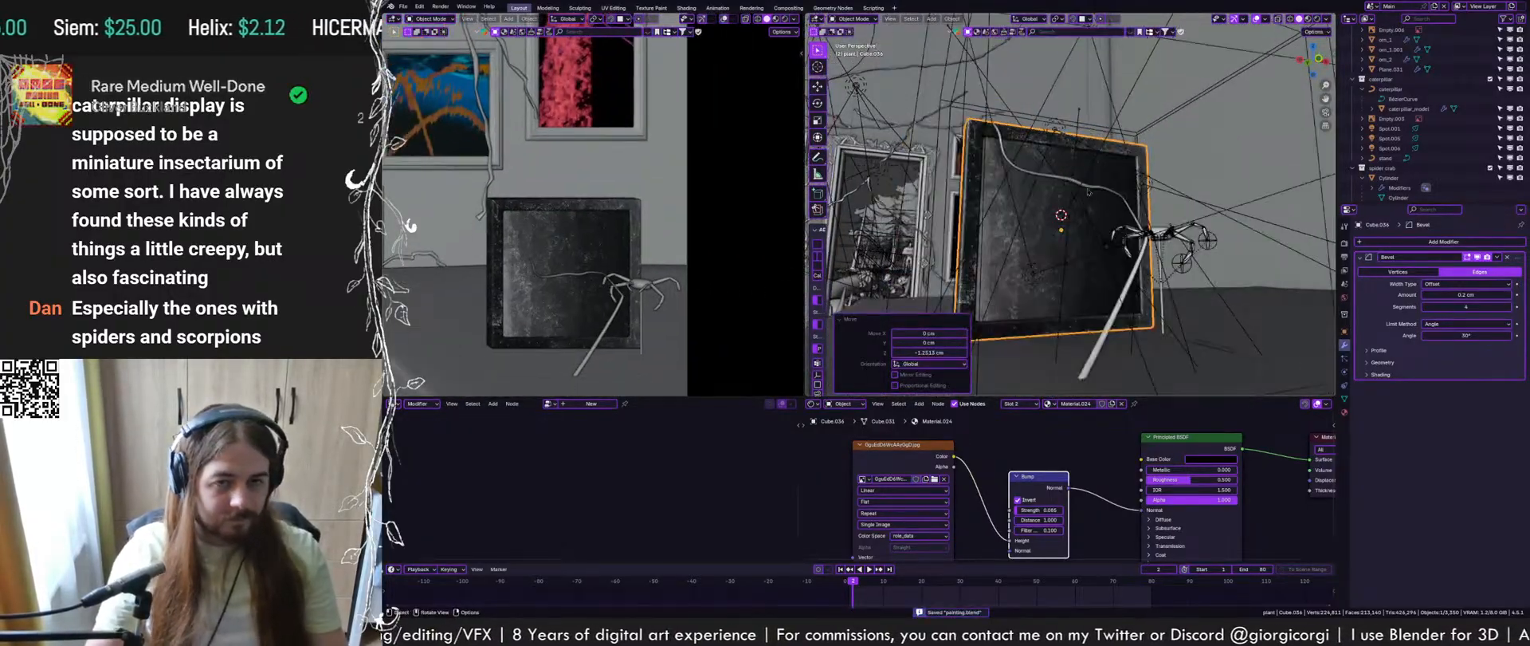
key(g)
mouse_move(1125, 259)
middle_down()
mouse_move(1100, 296)
mouse_move(1116, 343)
mouse_move(1152, 240)
mouse_move(1098, 245)
mouse_move(1156, 204)
middle_up()
key(z)
click(1101, 302)
key(ctrl+s)
Show the camera view in rendered shading, delete the extra object selected near the display frame, and save the file
scroll(1101, 295, down, 2)
scroll(1152, 240, up, 4)
click(1076, 248)
scroll(1077, 247, up, 3)
drag(1179, 184, 1256, 80)
middle_drag(1196, 144, 1147, 195)
scroll(673, 190, down, 2)
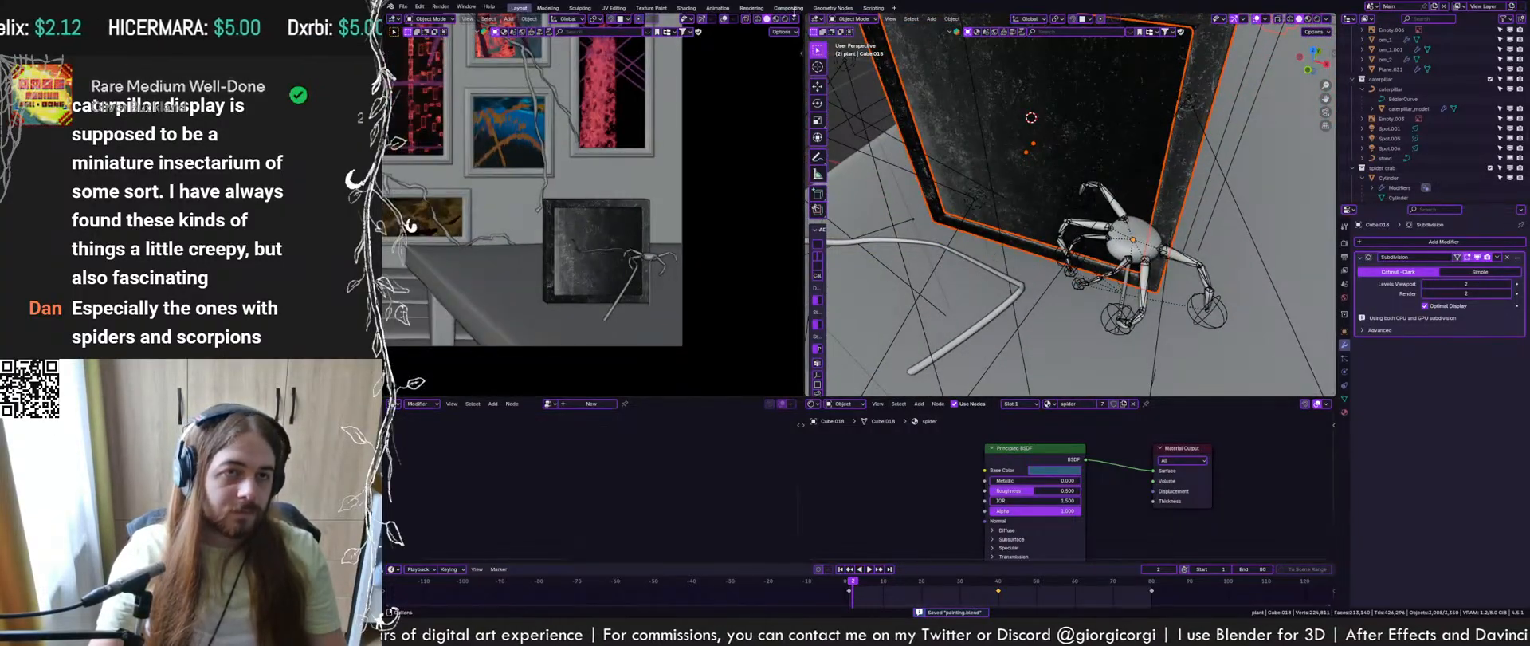
click(1232, 116)
key(Delete)
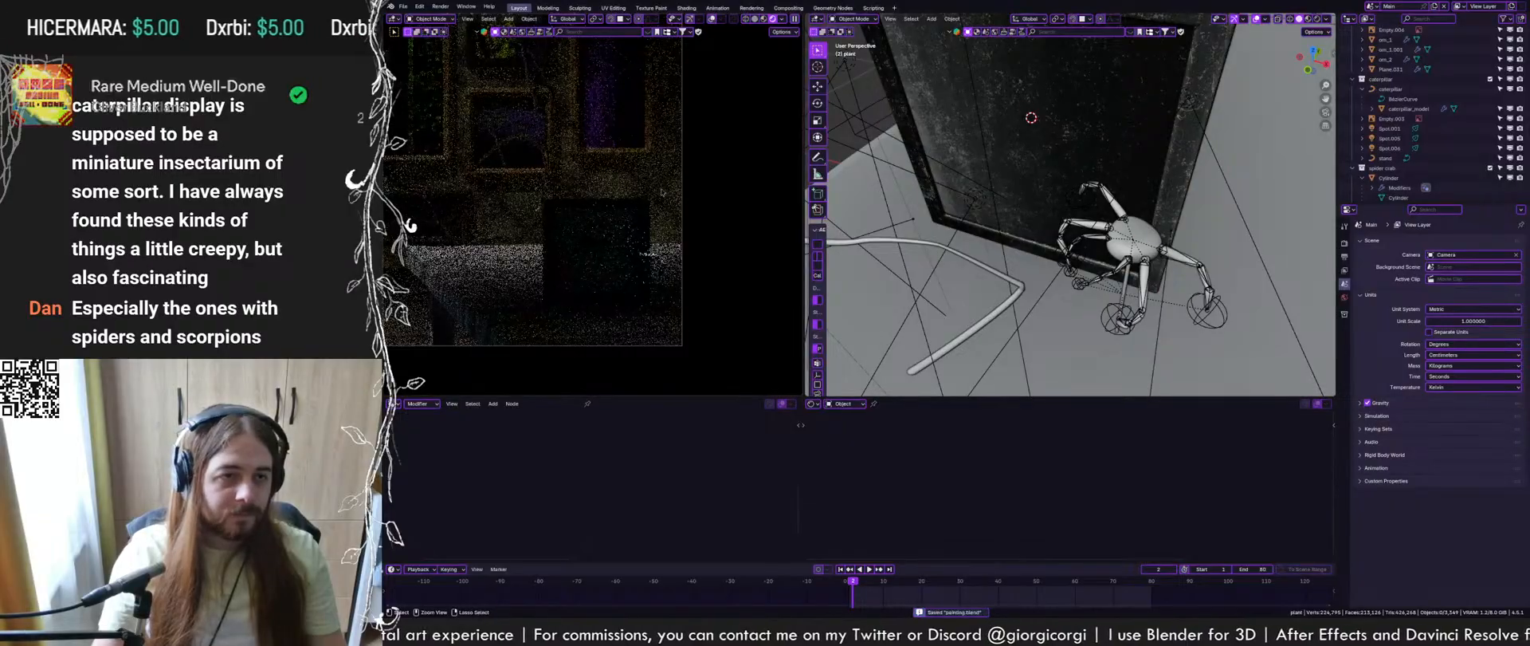
key(ctrl+s)
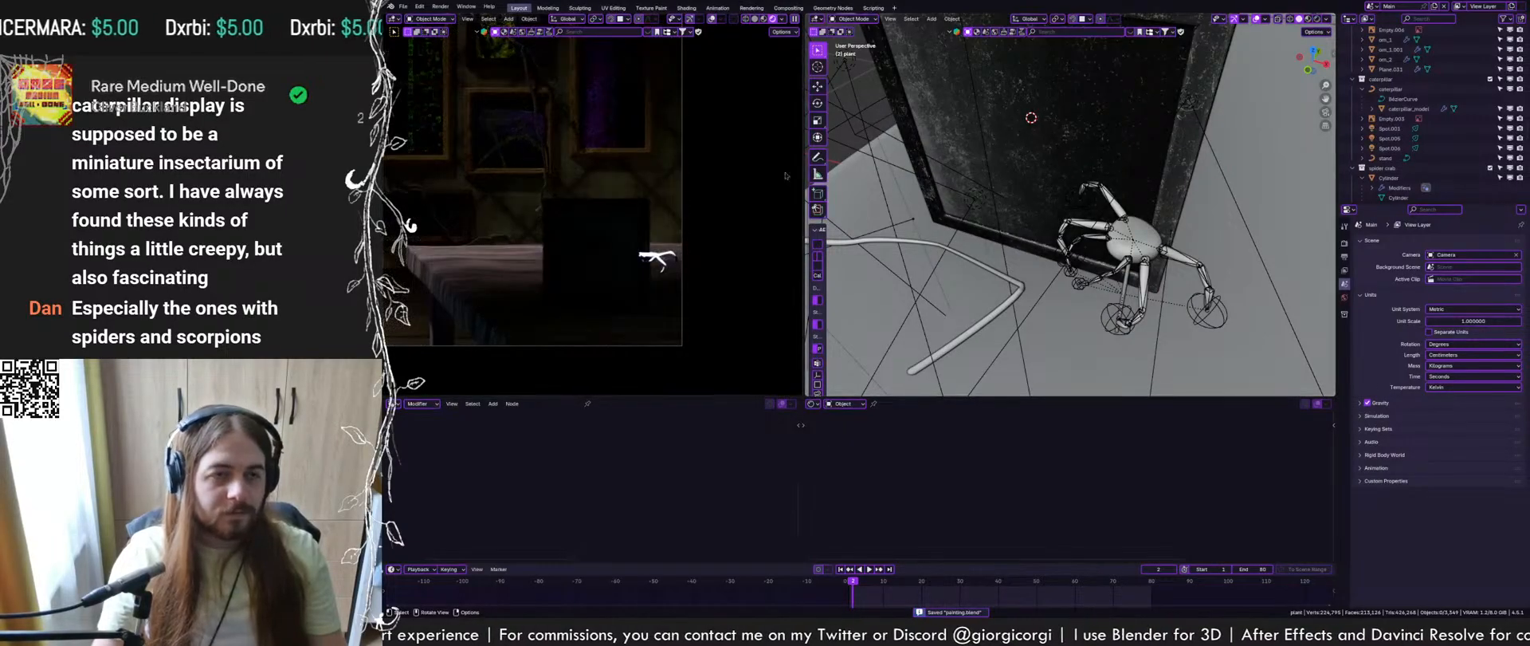
Delete the two old light-linked spotlights in front of the display frame and save the file
middle_drag(877, 176, 954, 257)
click(947, 226)
shift+click(986, 238)
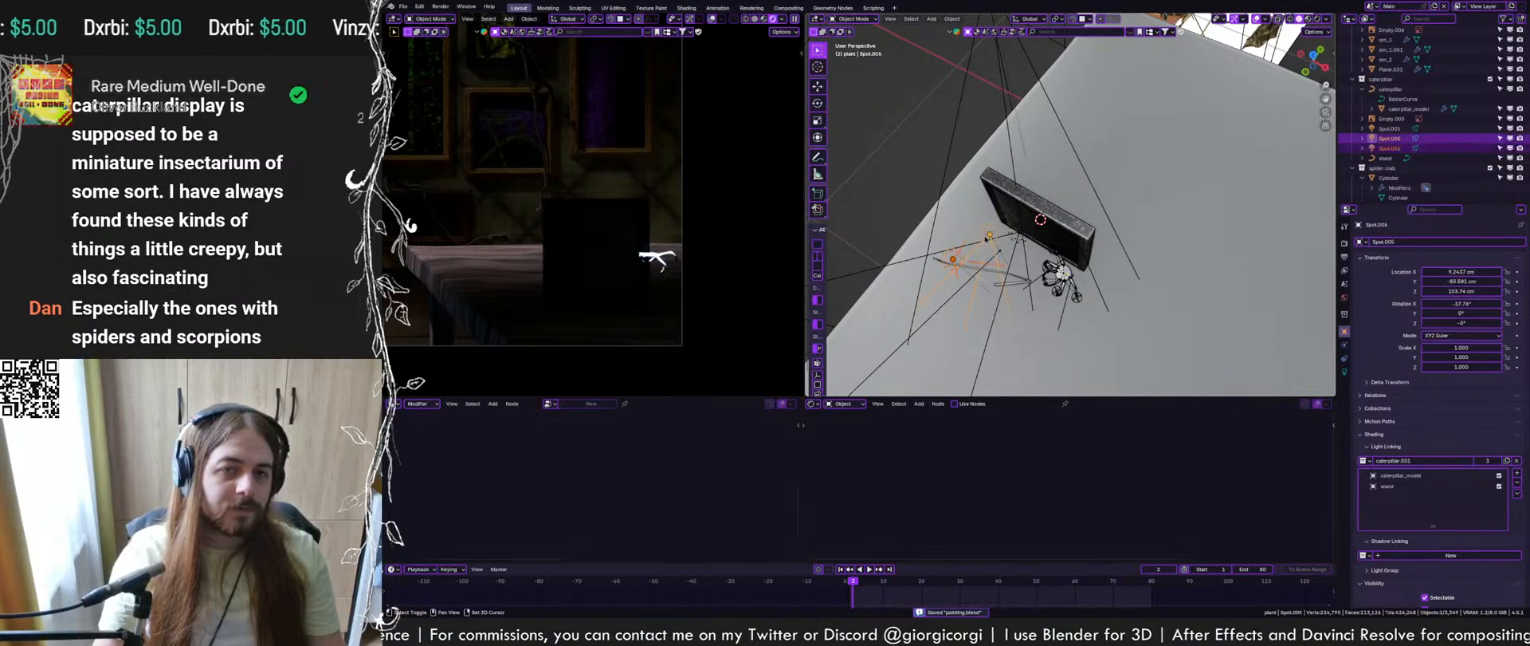
key(Delete)
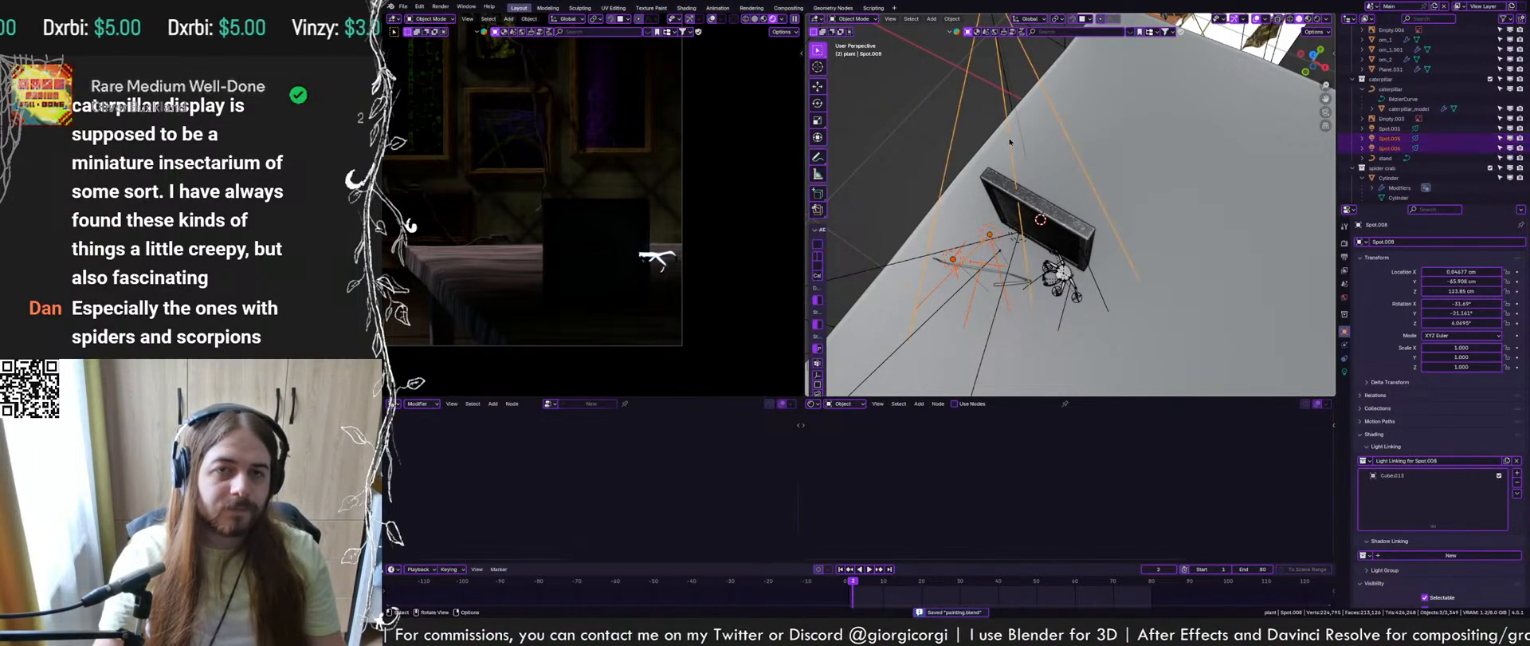
middle_drag(999, 228, 1095, 94)
click(1049, 220)
key(x)
click(1056, 250)
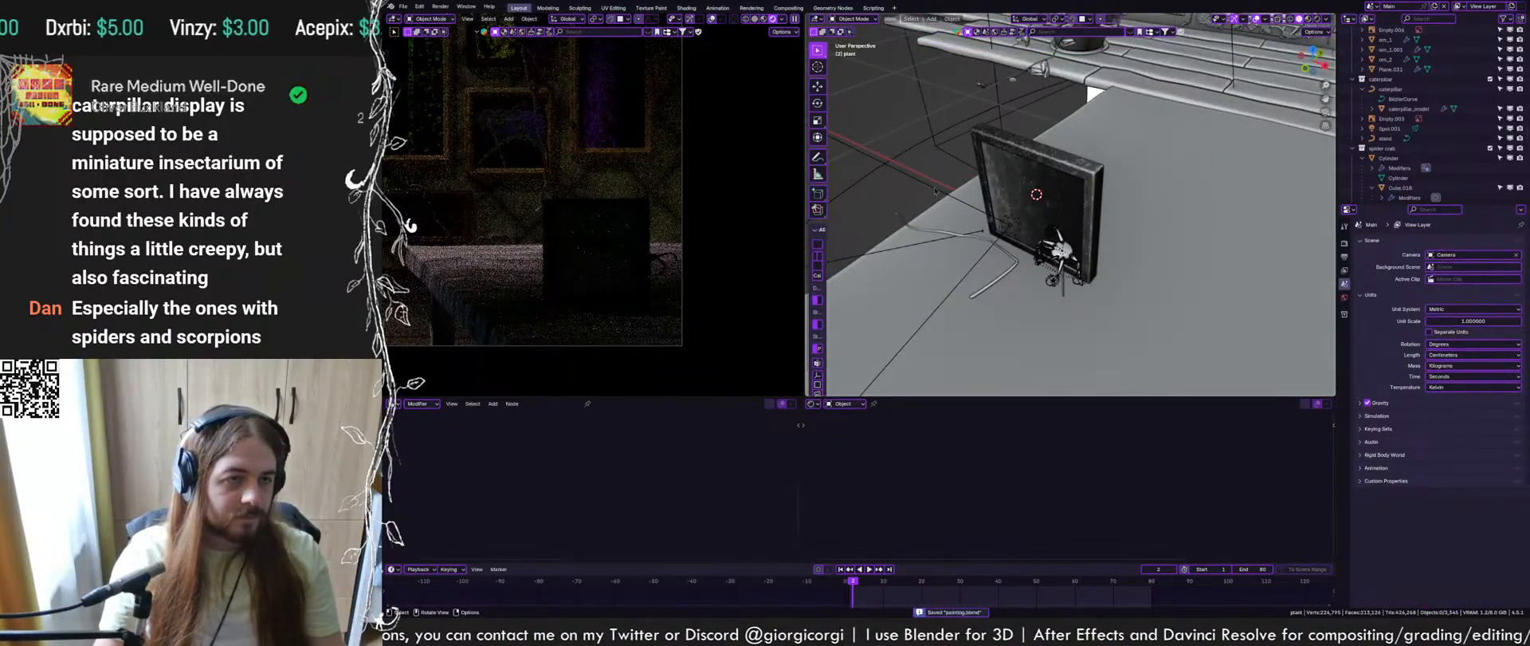
key(ctrl+s)
Try moving the display frame across the tabletop and rotating it about Z, and undo the move
middle_drag(939, 191, 1007, 209)
scroll(590, 180, down, 3)
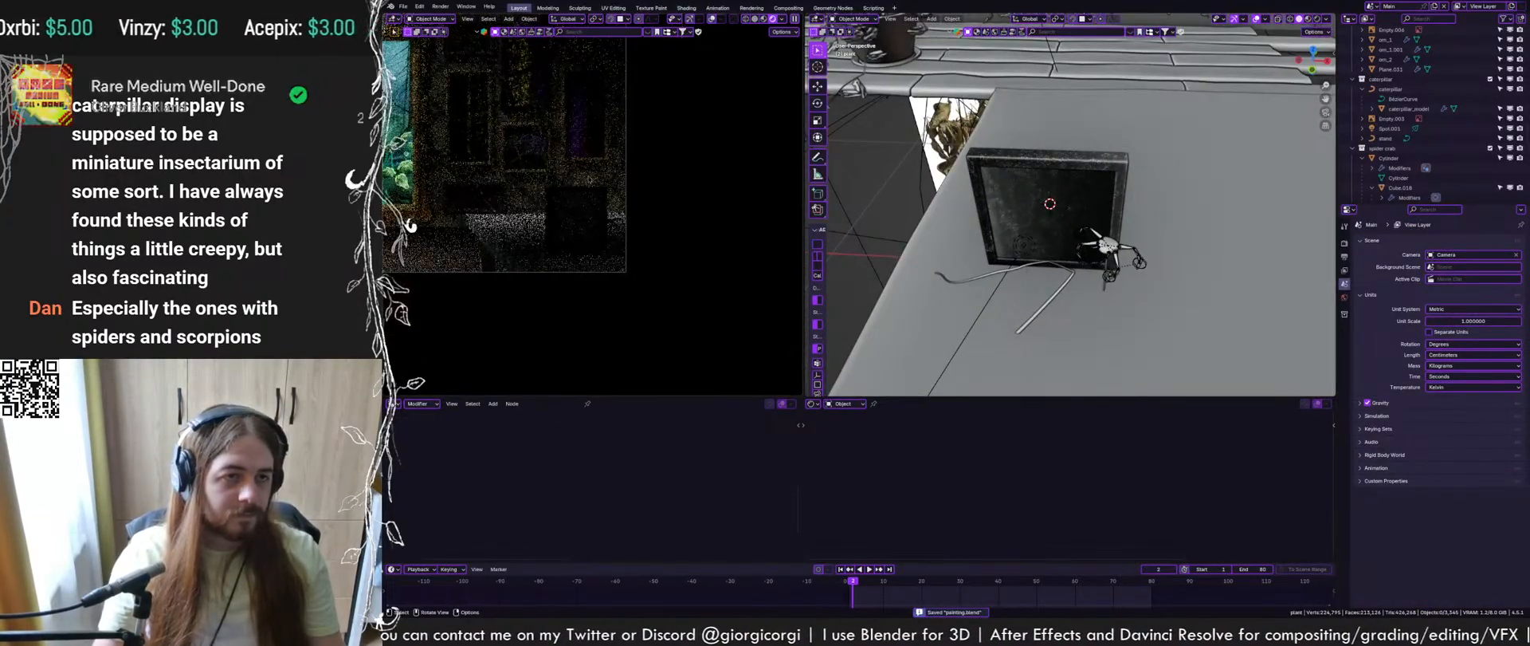
shift+middle_drag(563, 183, 614, 210)
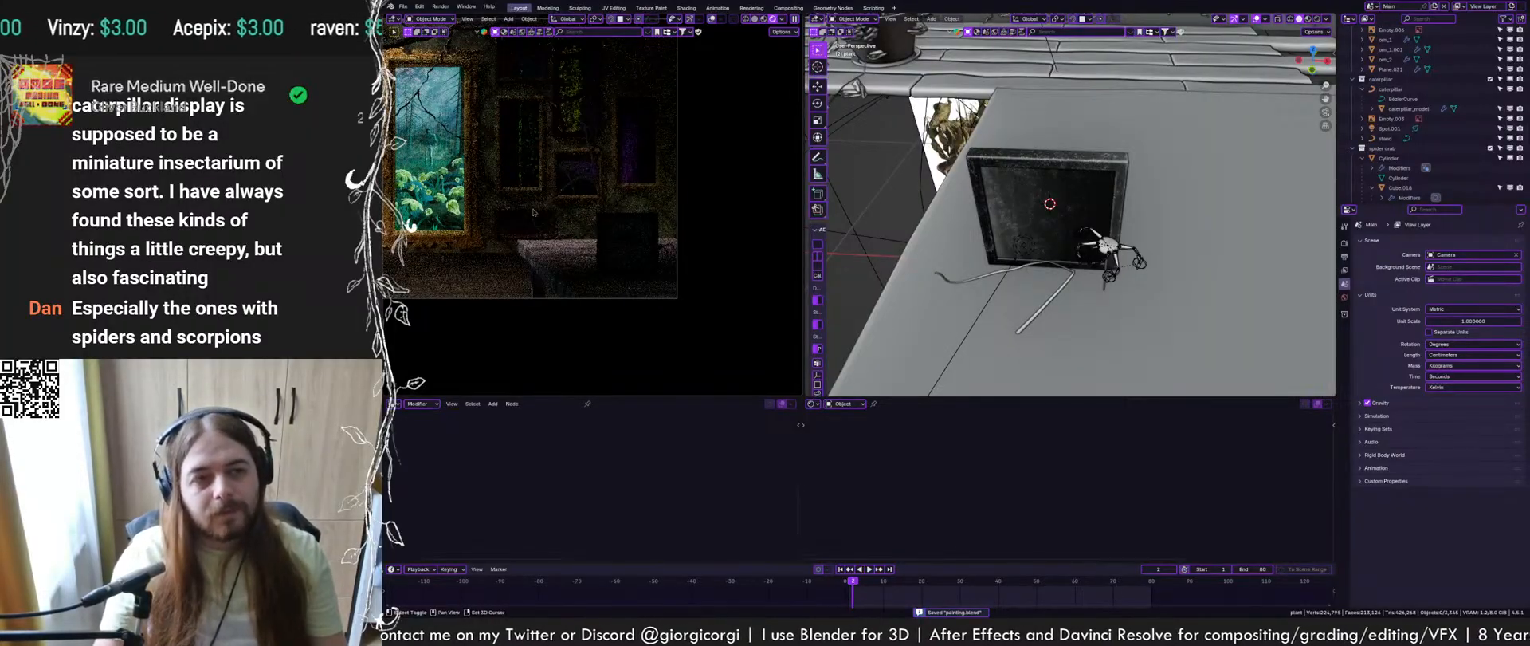
shift+middle_drag(533, 212, 634, 241)
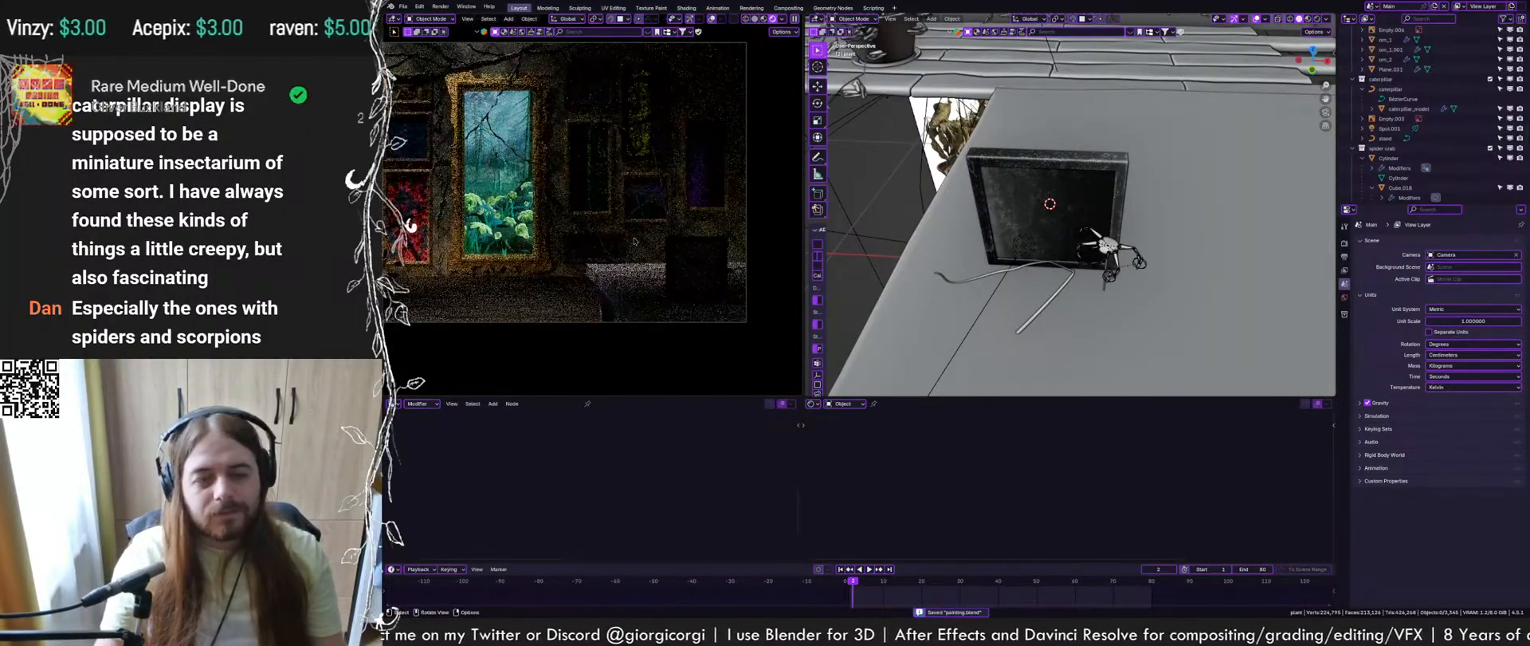
click(1004, 189)
click(1018, 170)
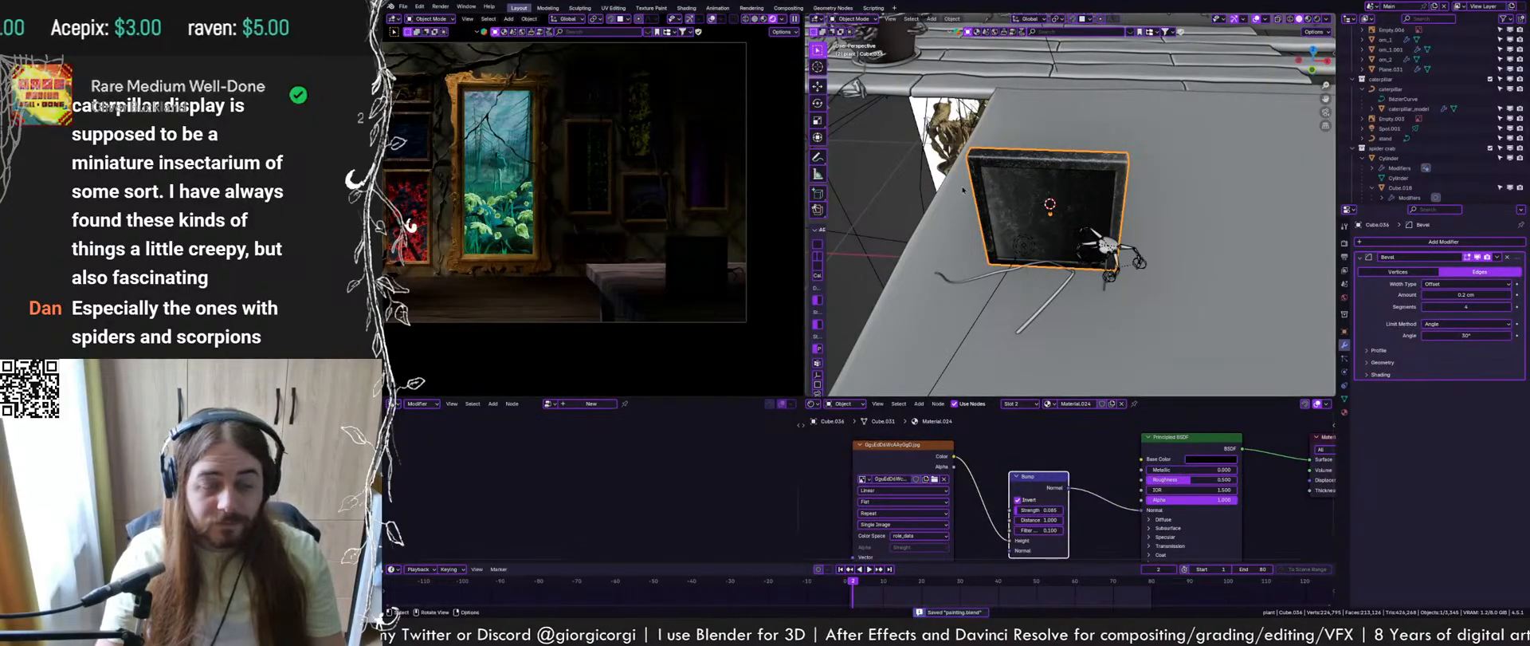
scroll(988, 192, down, 2)
middle_drag(988, 192, 1028, 210)
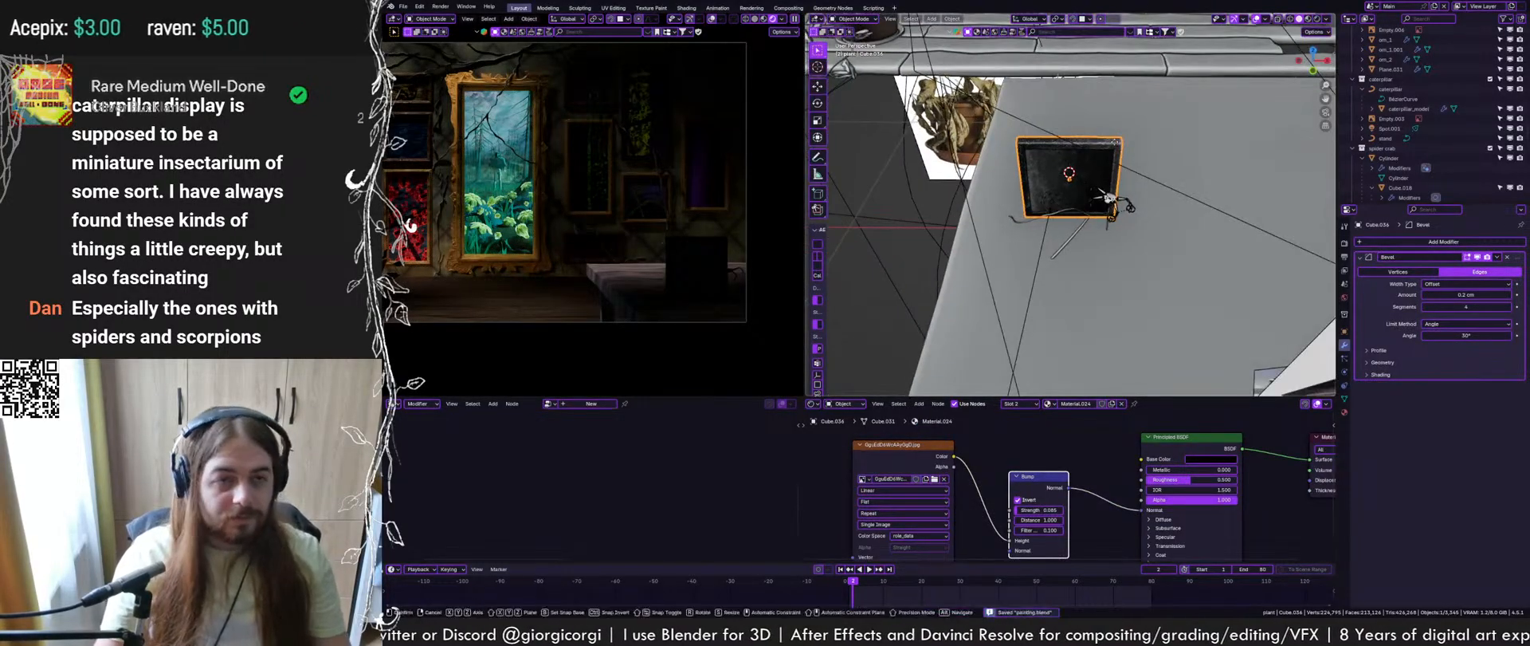
key(g)
key(shift+z)
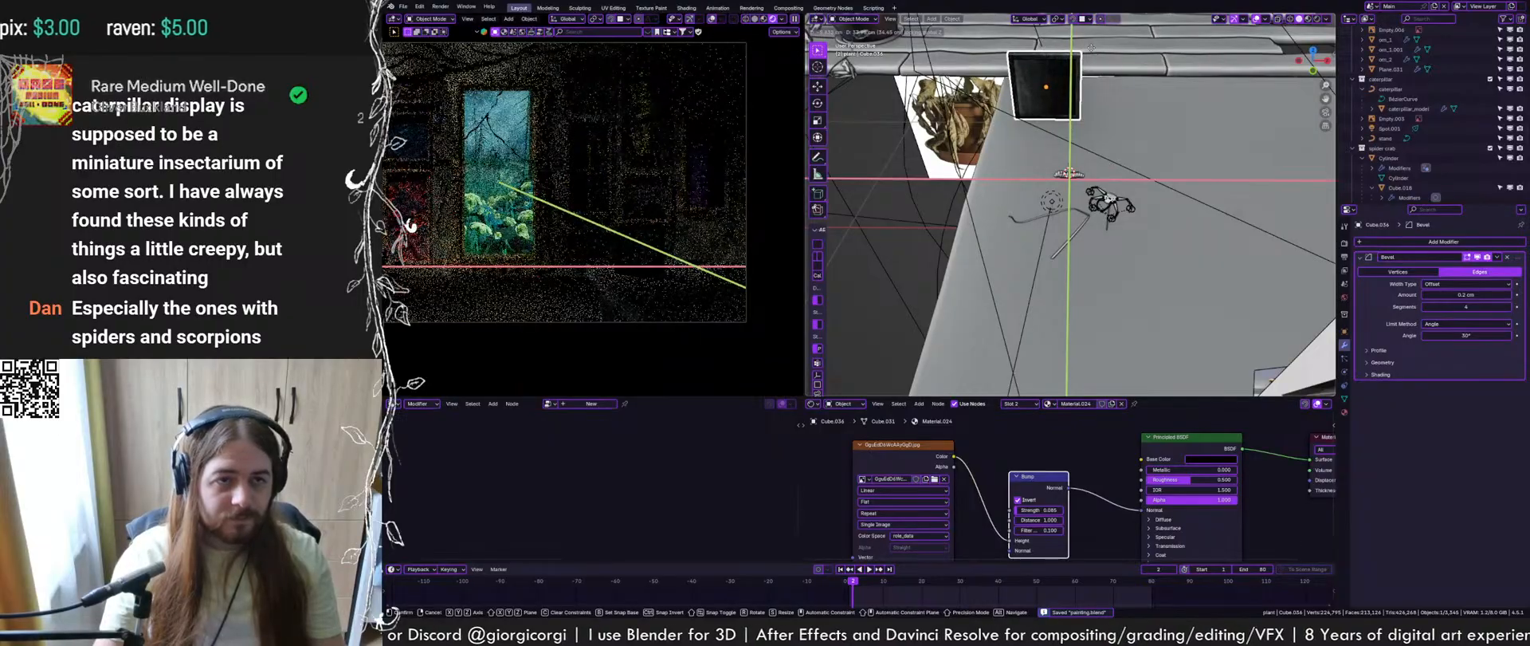
click(1092, 48)
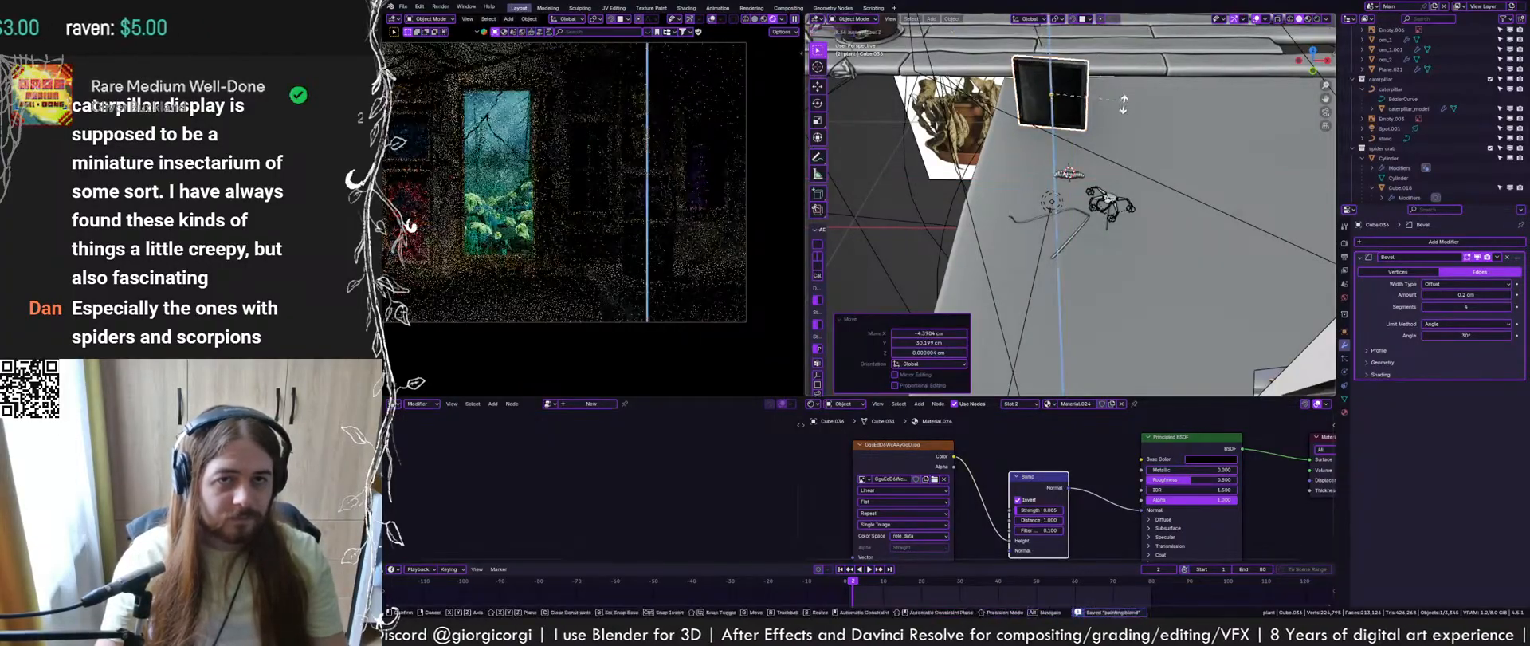
key(r)
key(z)
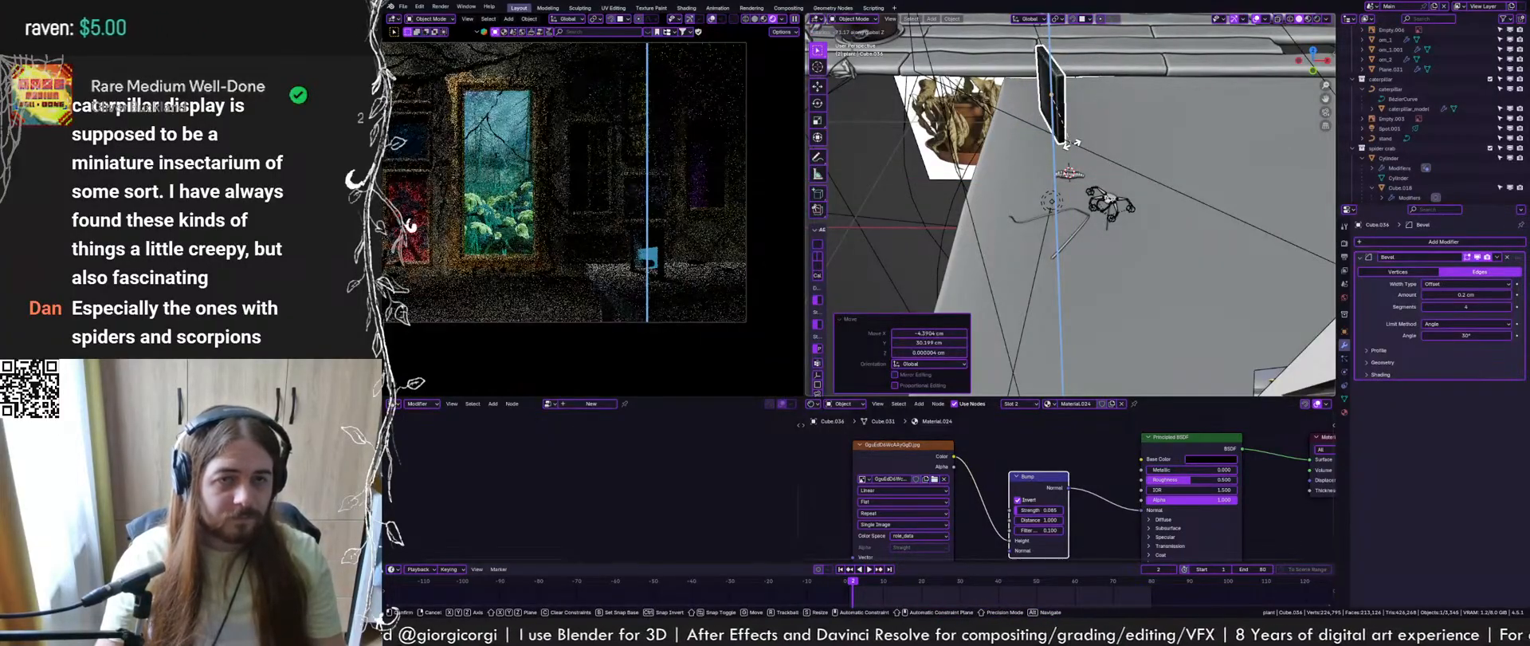
right_click(1073, 152)
key(ctrl+z)
Parent the caterpillar's guide curve to the black display frame as an object and save the file
scroll(1022, 137, up, 8)
mouse_move(1073, 151)
middle_down()
mouse_move(1022, 137)
mouse_move(1040, 180)
mouse_move(1006, 209)
middle_up()
click(1040, 182)
key(ctrl+s)
scroll(980, 232, up, 4)
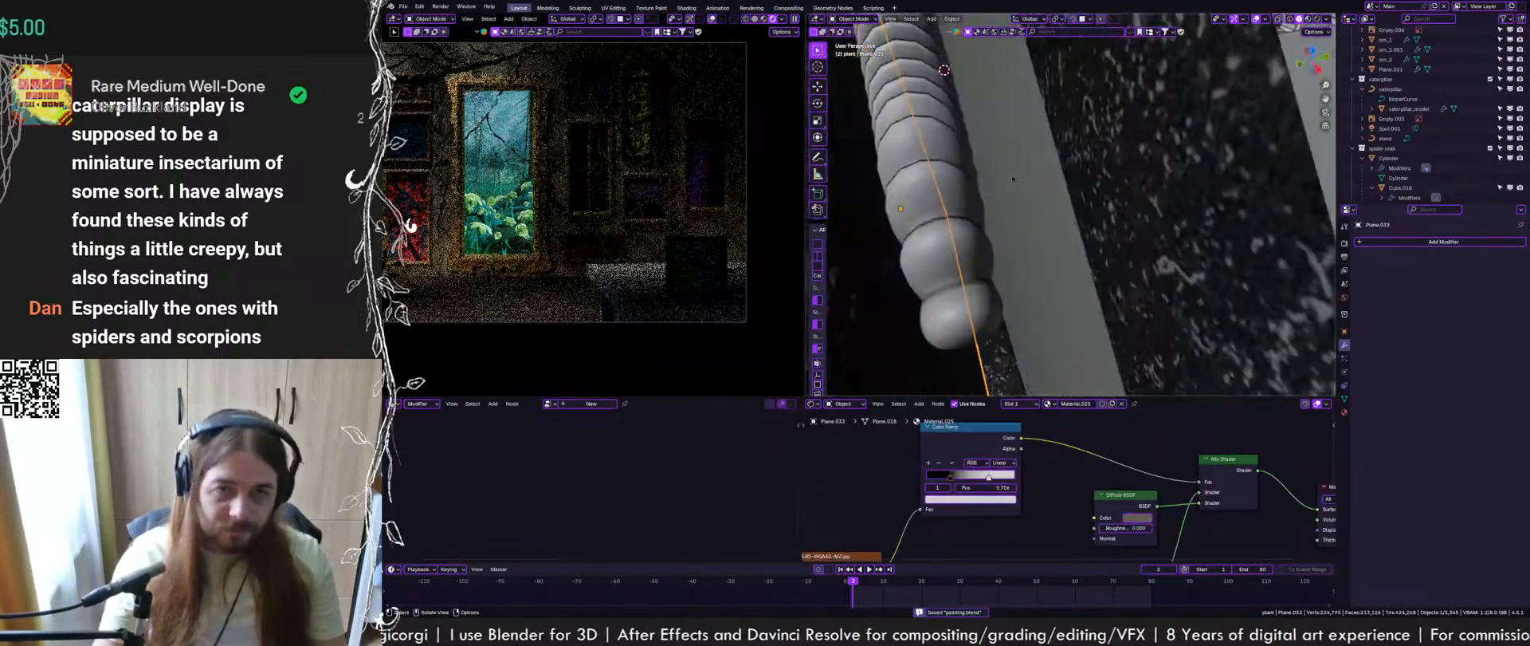
click(947, 262)
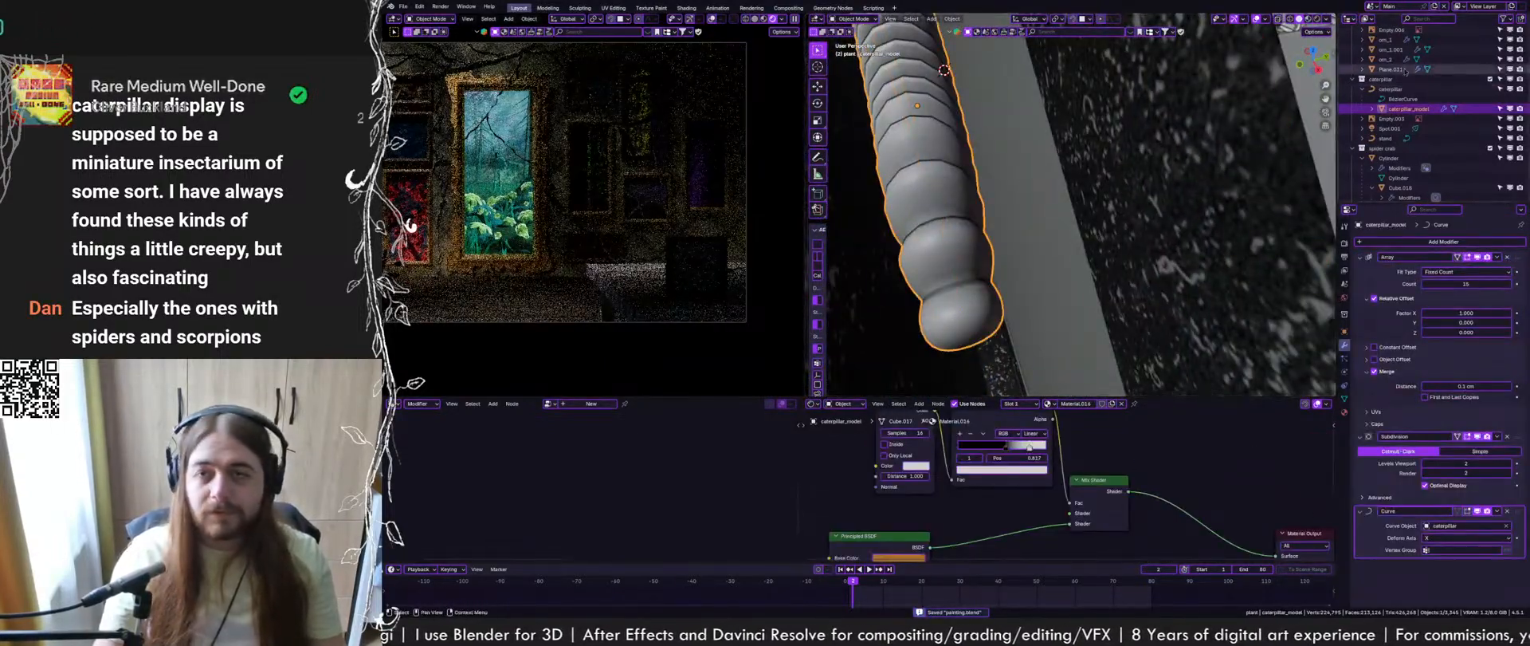
click(1355, 89)
scroll(1180, 120, down, 8)
middle_drag(1132, 120, 1173, 112)
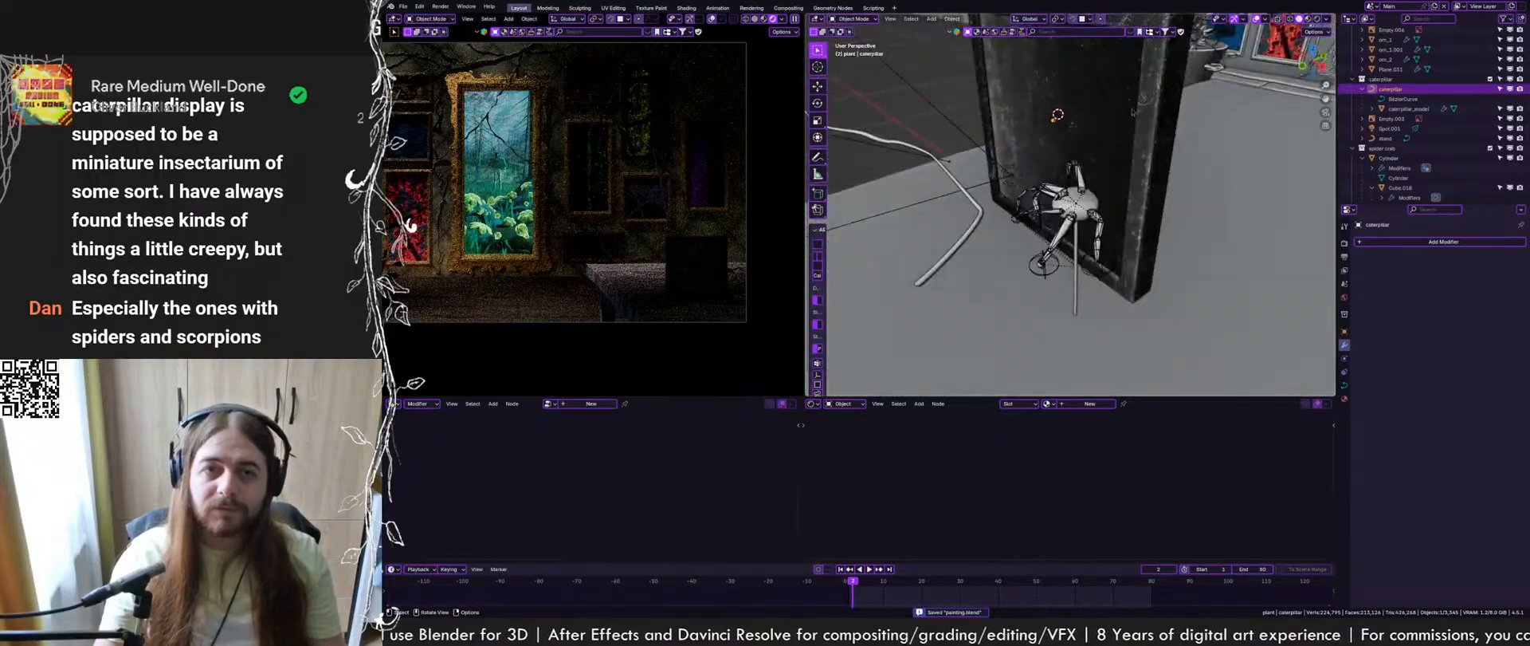
shift+click(1173, 110)
key(ctrl+p)
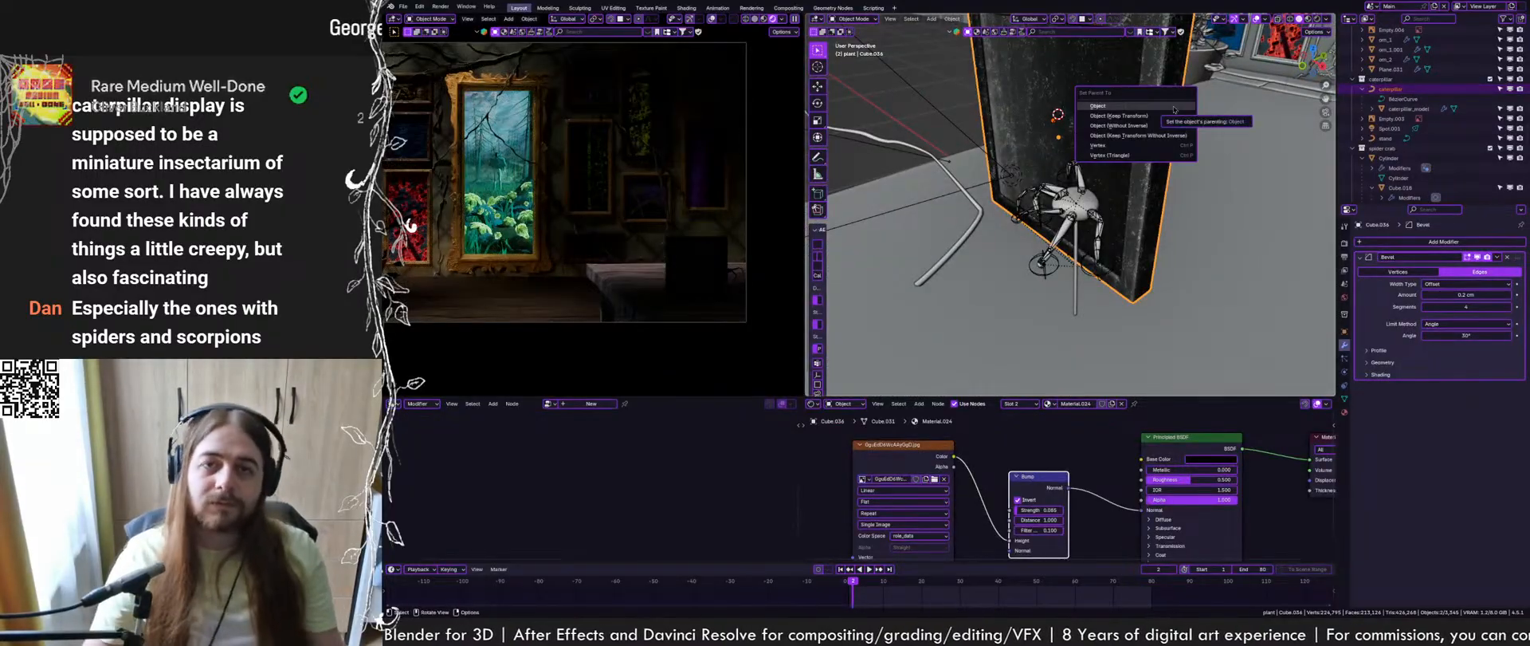
click(1174, 109)
key(ctrl+s)
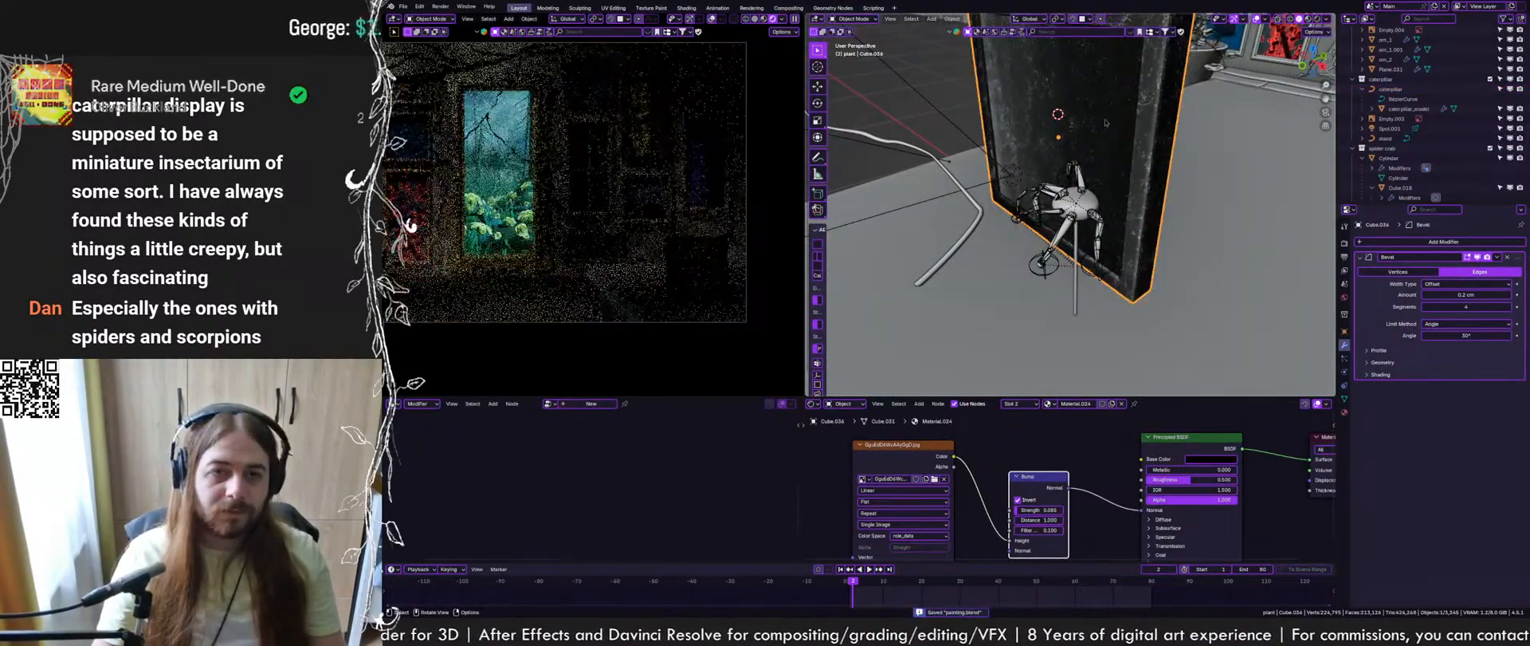
Add a spot light, place it in front of the upper part of the display frame, and save the file
key(KP_Decimal)
key(shift+a)
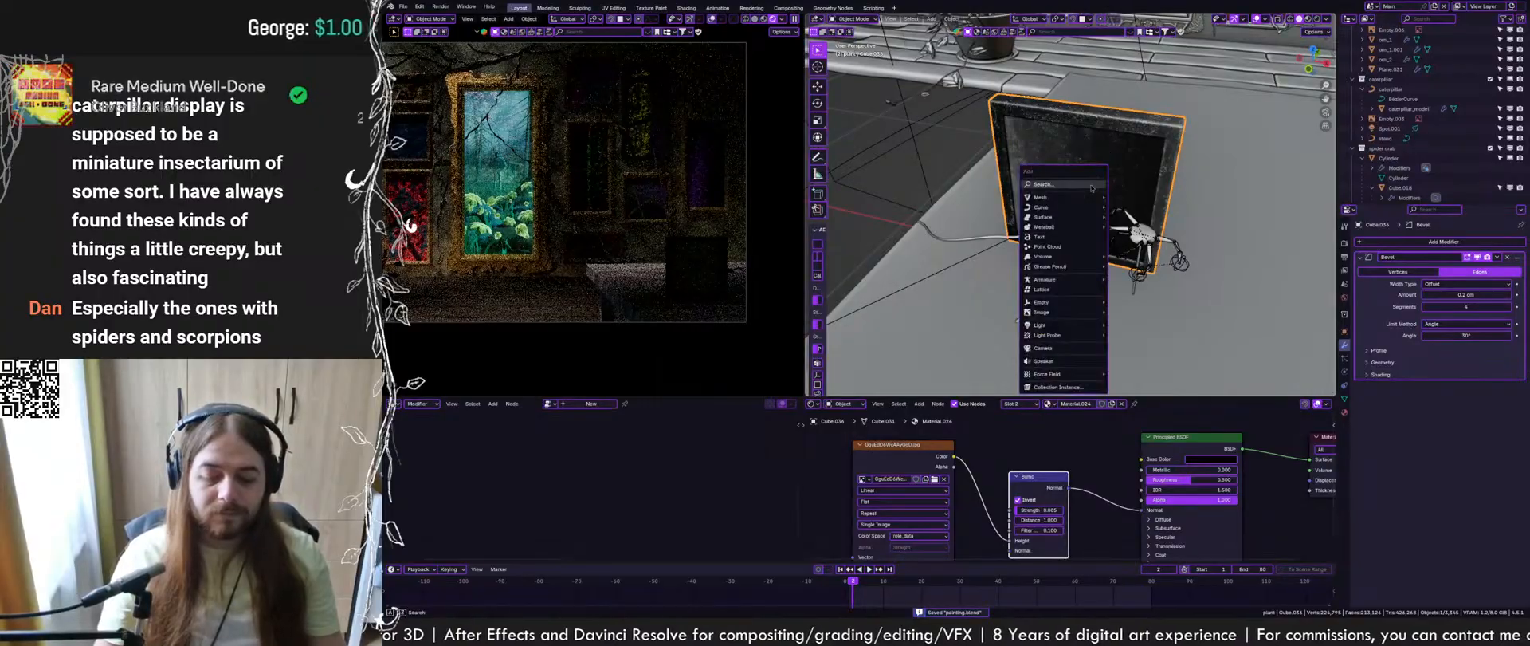
mouse_move(1048, 325)
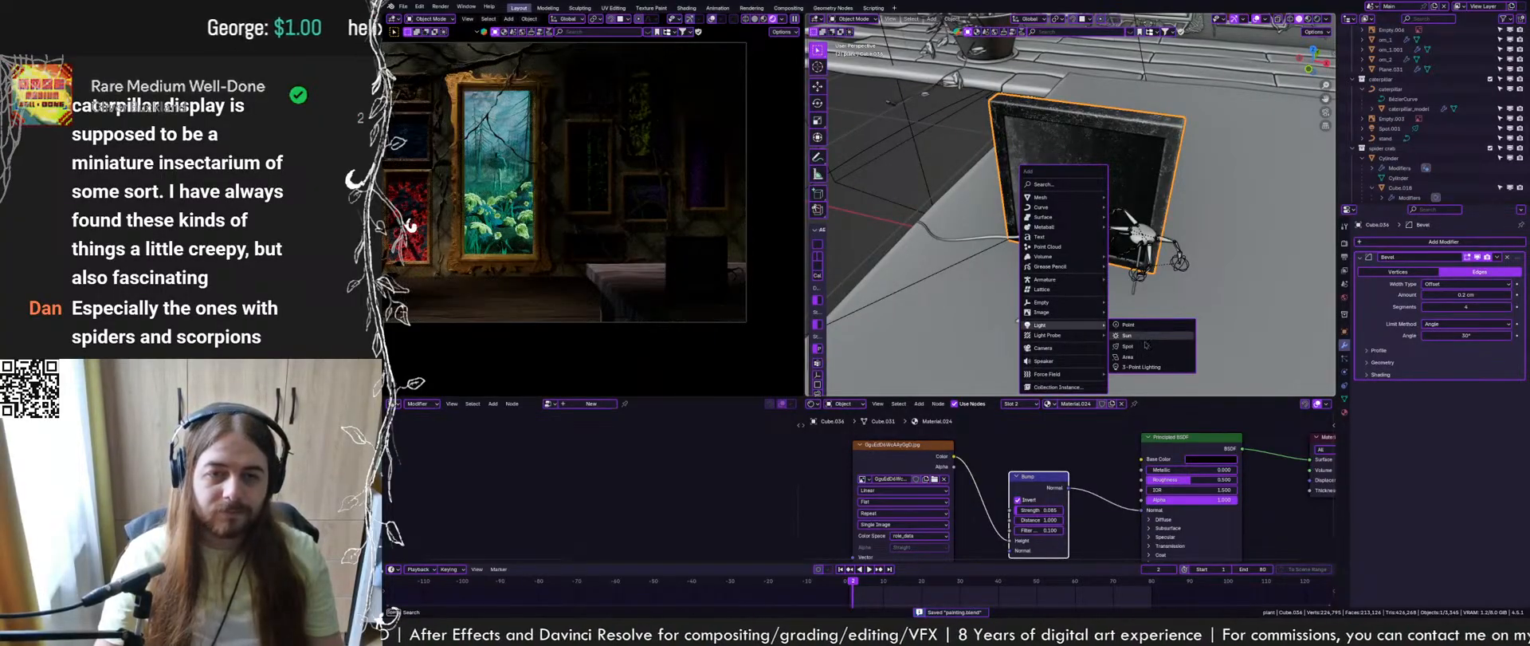
click(1134, 350)
middle_drag(1131, 346, 1028, 275)
key(g)
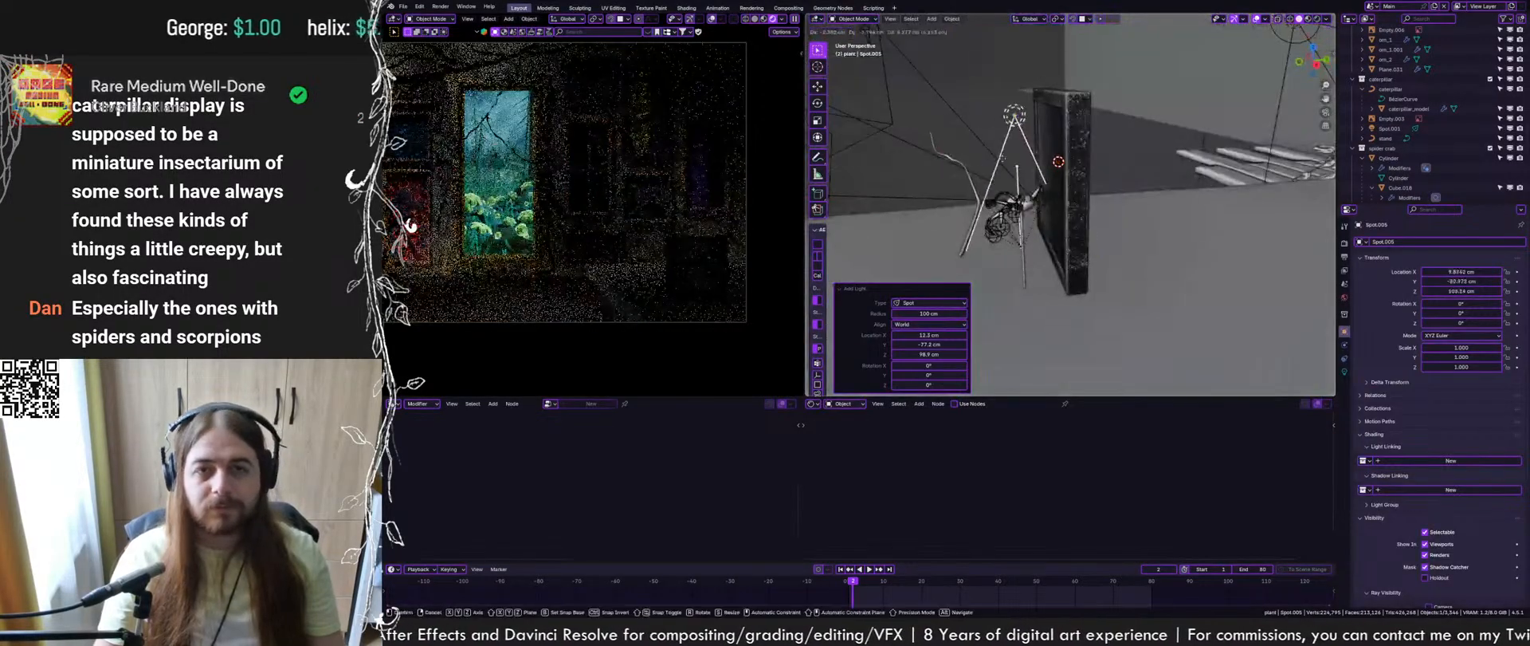
click(974, 143)
key(ctrl+s)
Rotate and reposition the new spotlight so it shines onto the caterpillar inside the display frame
middle_drag(974, 134, 1118, 135)
key(r)
click(1145, 152)
key(g)
click(1139, 132)
key(r)
click(1102, 137)
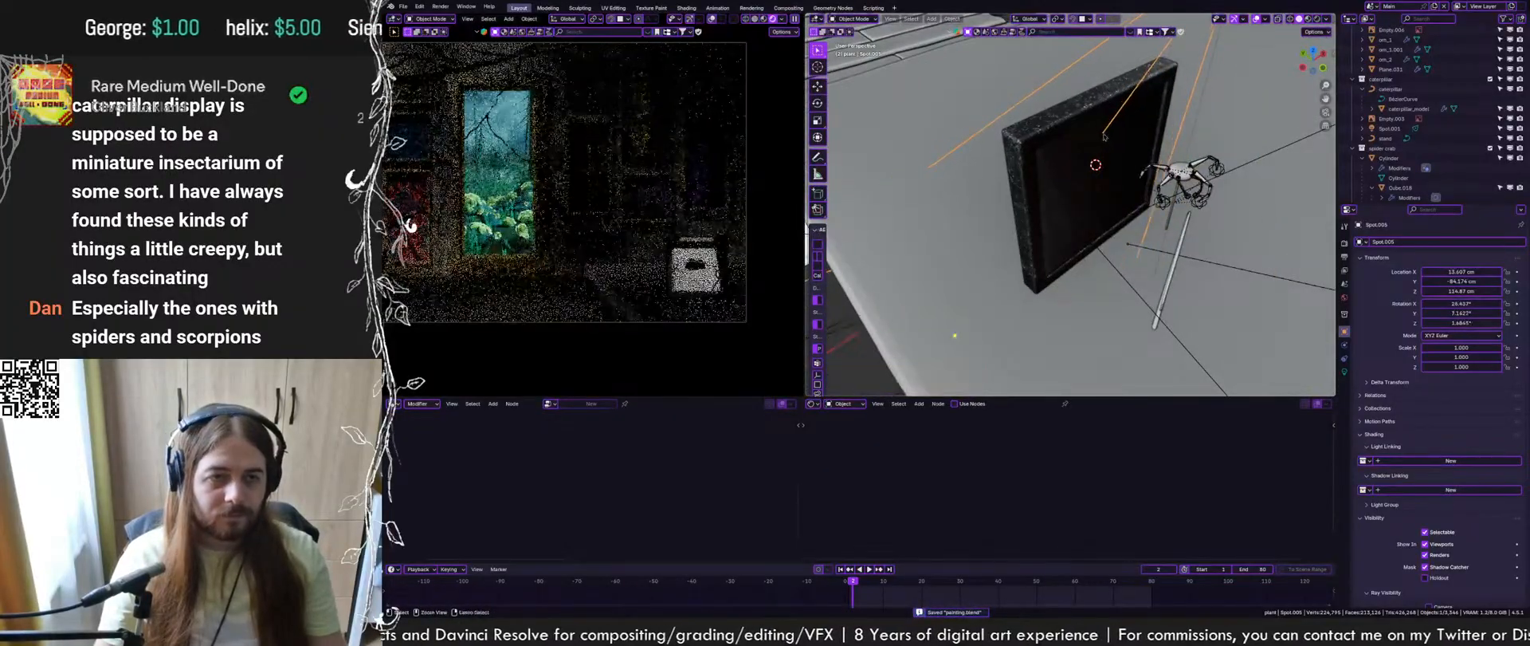
Lower the new spotlight's power and enlarge its radius to light the display softly
ctrl+middle_drag(708, 267, 796, 254)
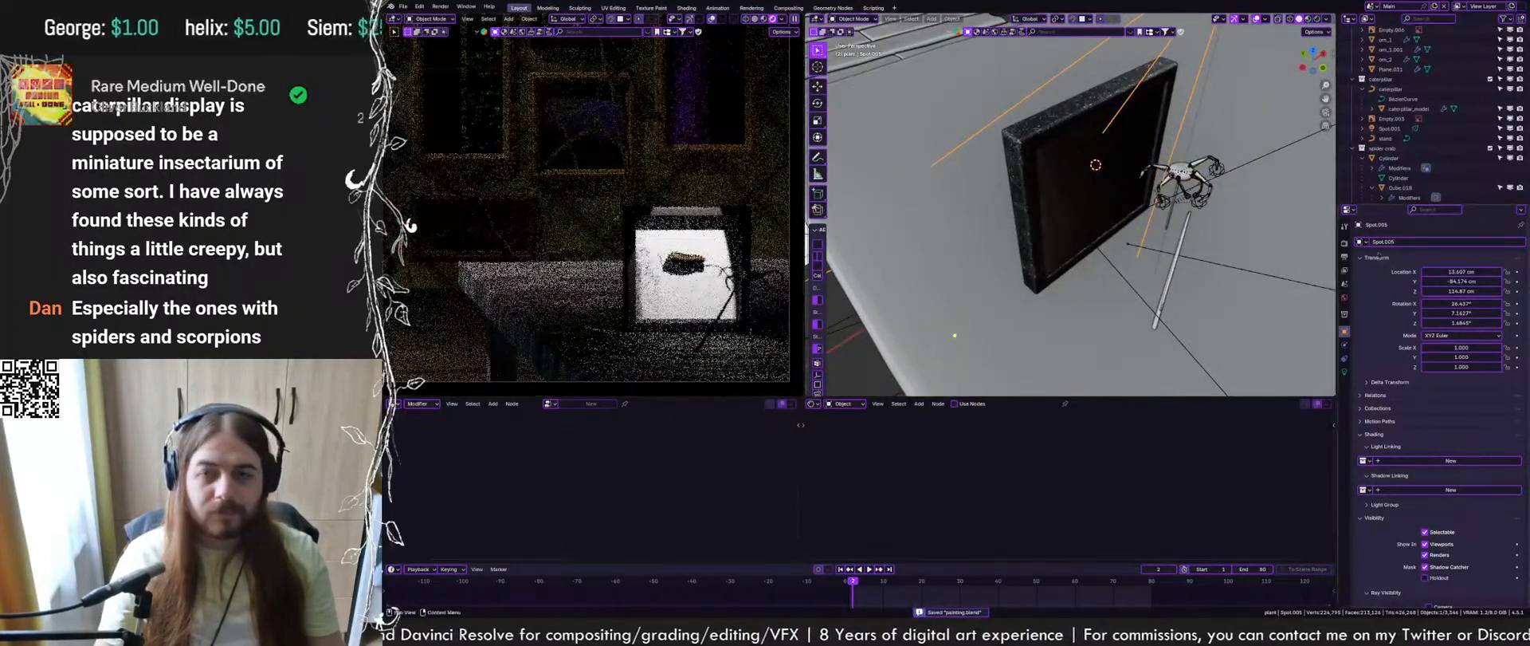
click(1345, 371)
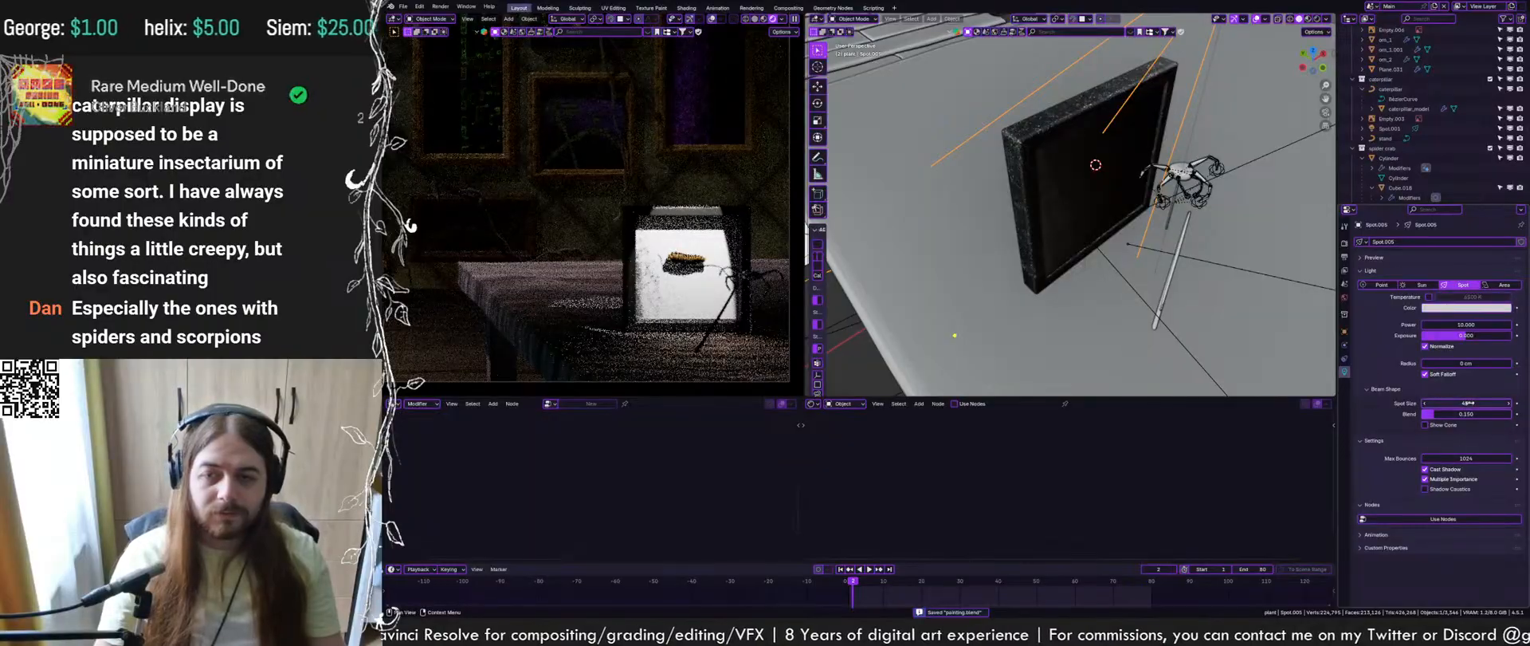
drag(1467, 363, 1454, 324)
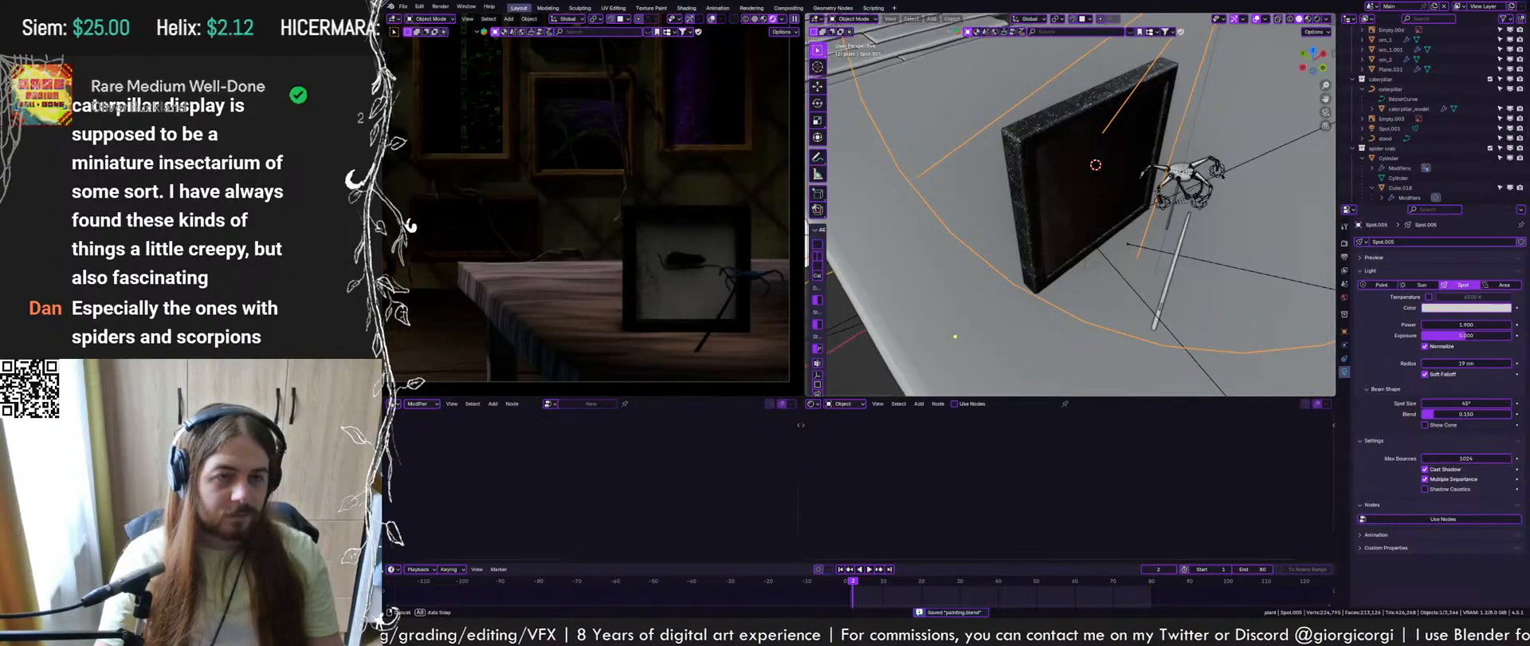
Delete the old stand curve in front of the display frame and save the file
middle_drag(1141, 235, 969, 265)
click(1040, 233)
key(g)
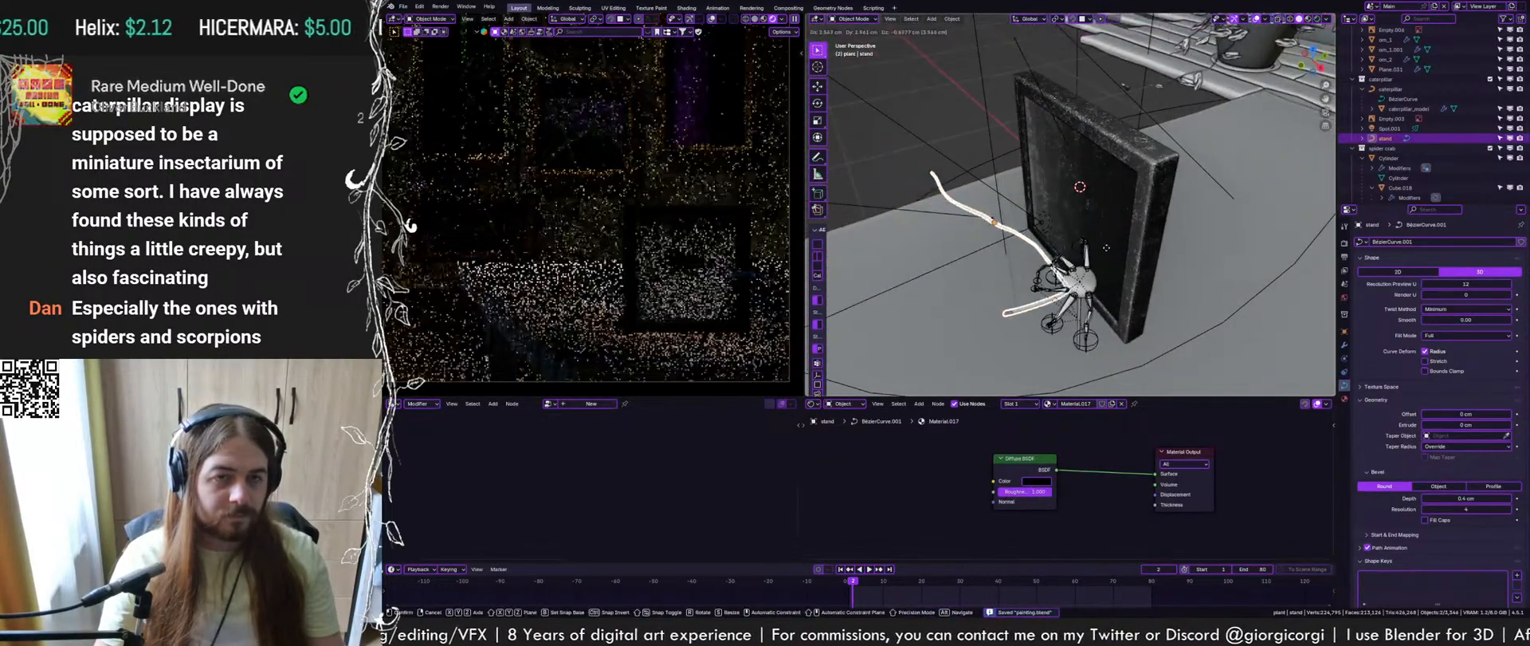
key(Escape)
key(x)
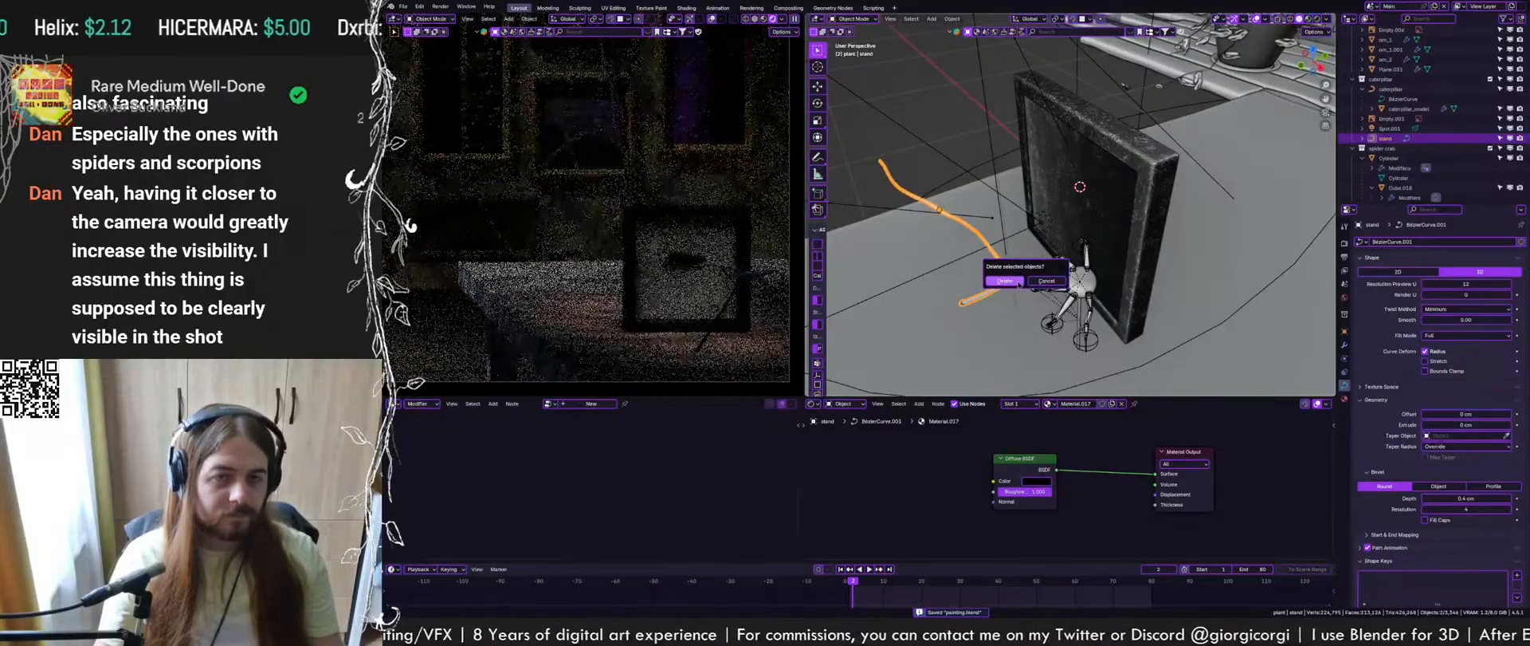
click(1017, 281)
key(ctrl+s)
middle_drag(1100, 209, 1121, 197)
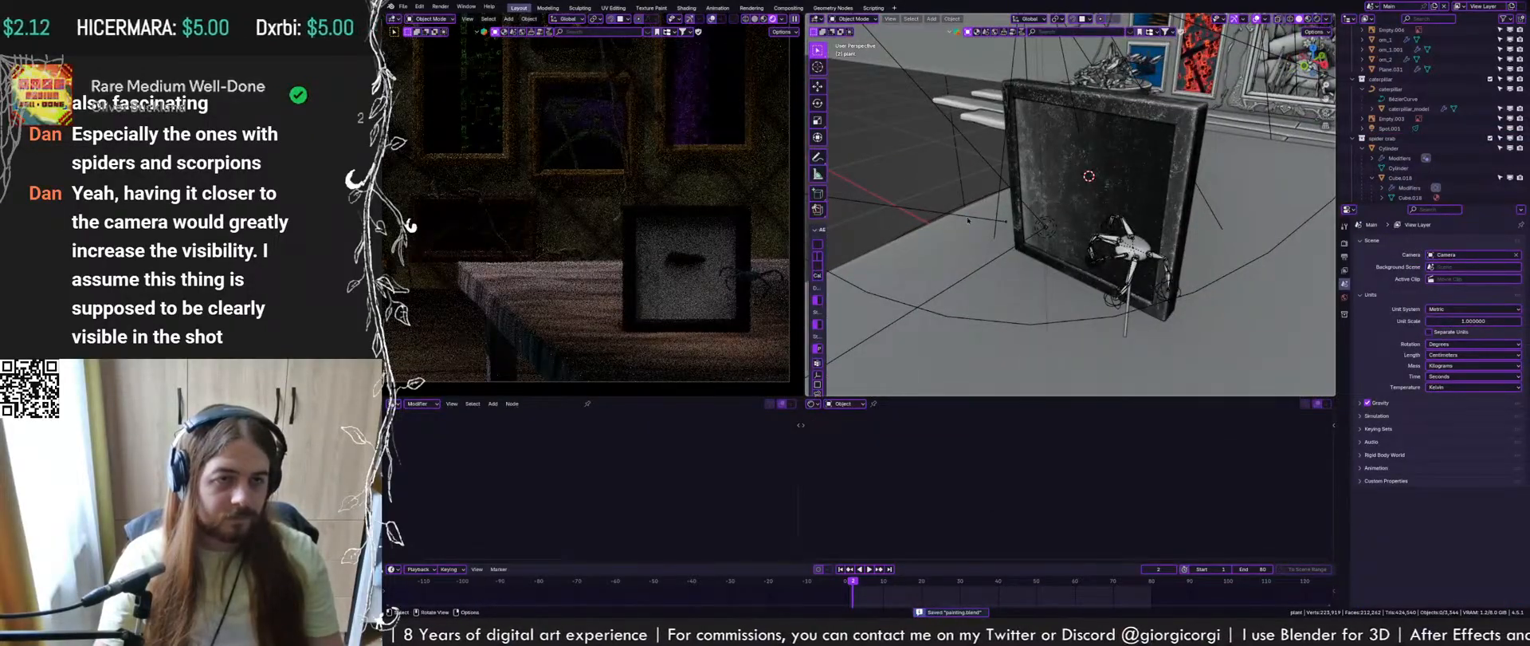
middle_drag(969, 220, 1034, 203)
scroll(1158, 158, up, 5)
middle_drag(1158, 158, 1131, 186)
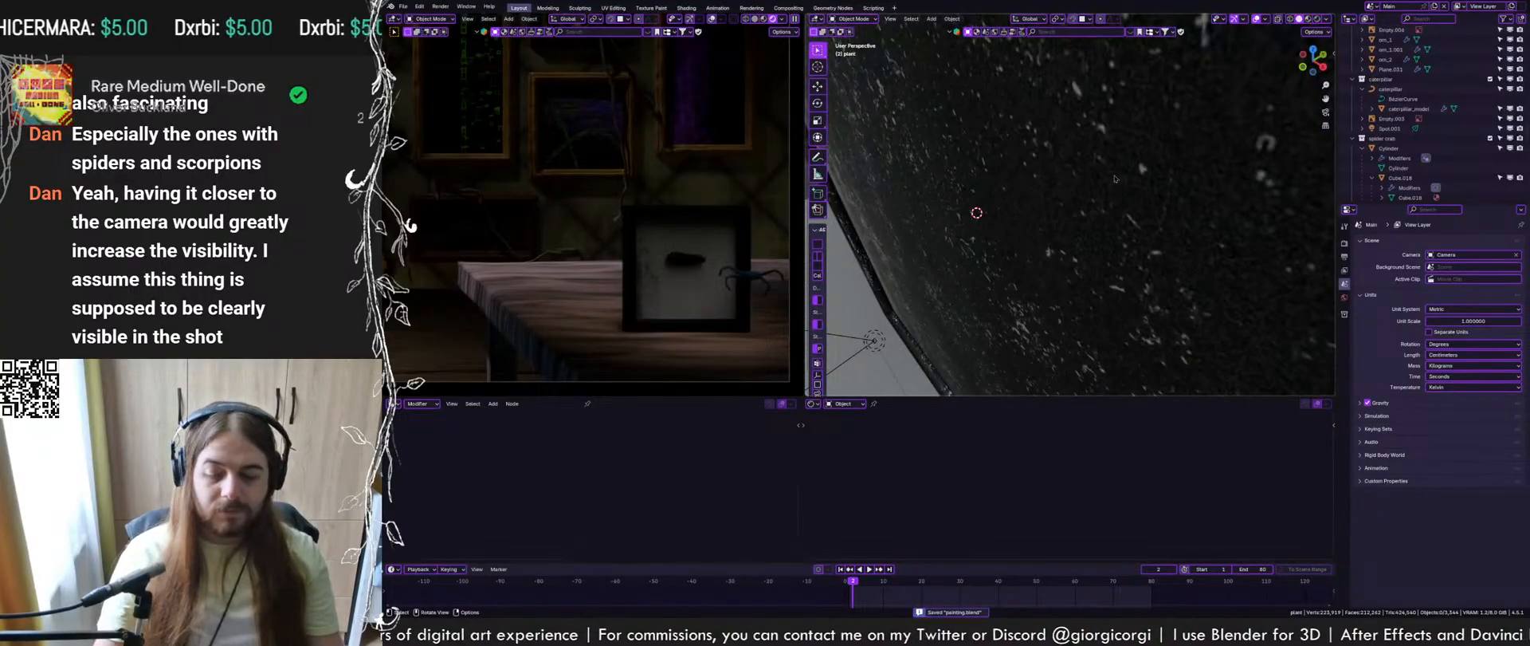
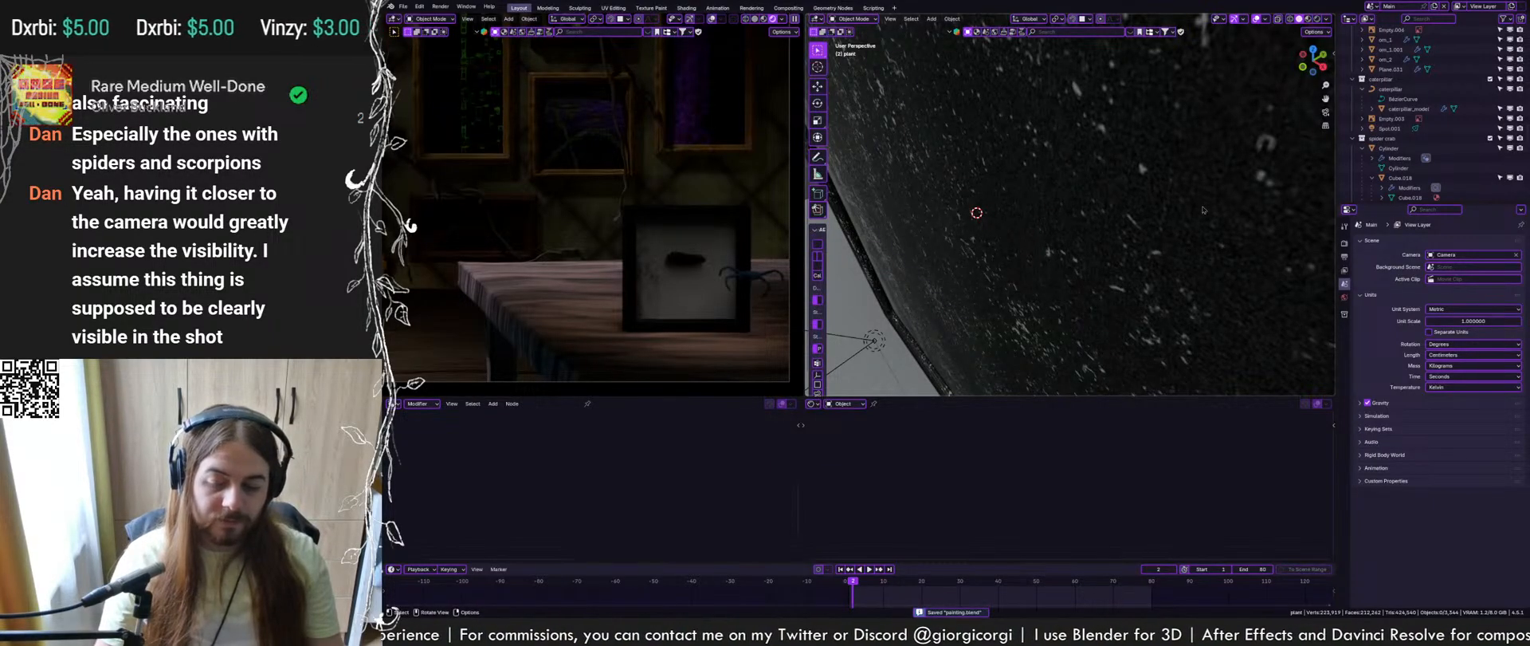
Lower the caterpillar inside the display frame by moving its curve down along the Z axis
ctrl+middle_drag(686, 268, 734, 370)
ctrl+middle_drag(1096, 199, 1120, 242)
click(971, 247)
middle_drag(971, 247, 1092, 228)
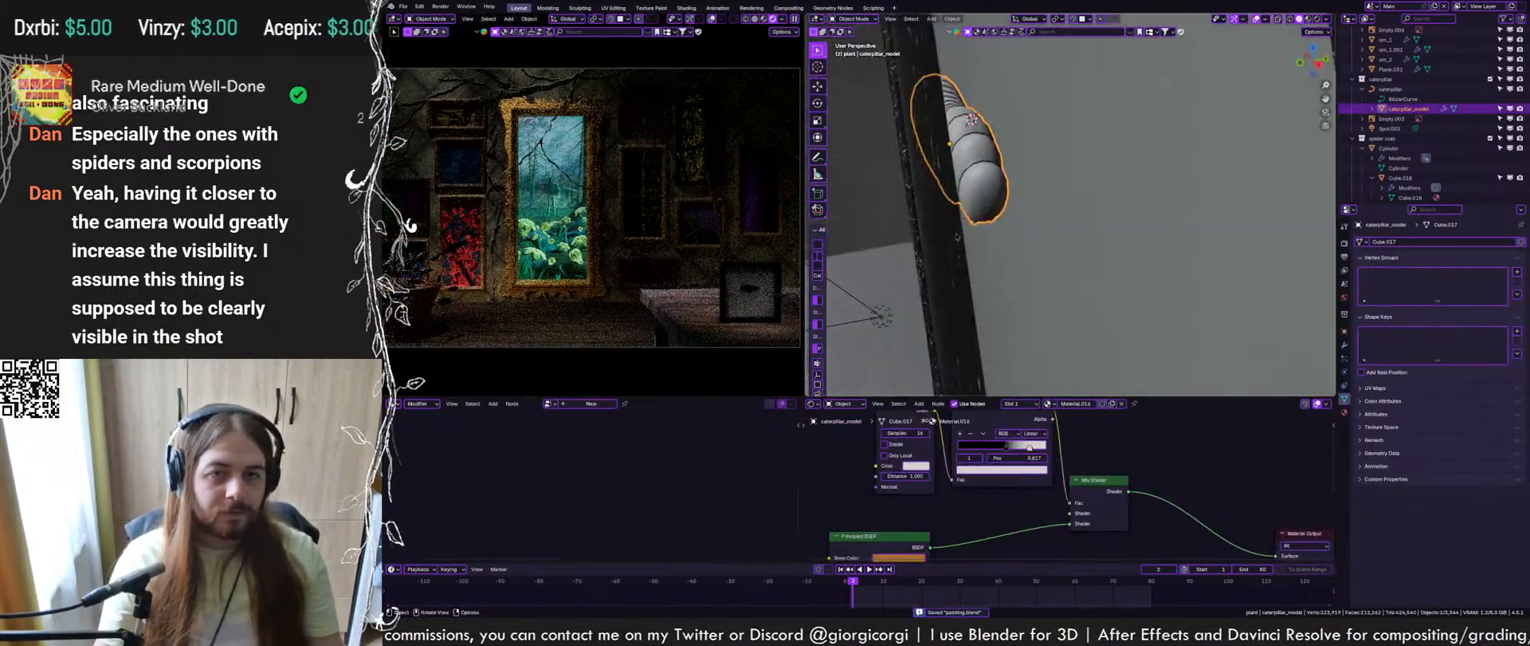
click(987, 224)
click(986, 212)
click(986, 211)
key(g)
key(z)
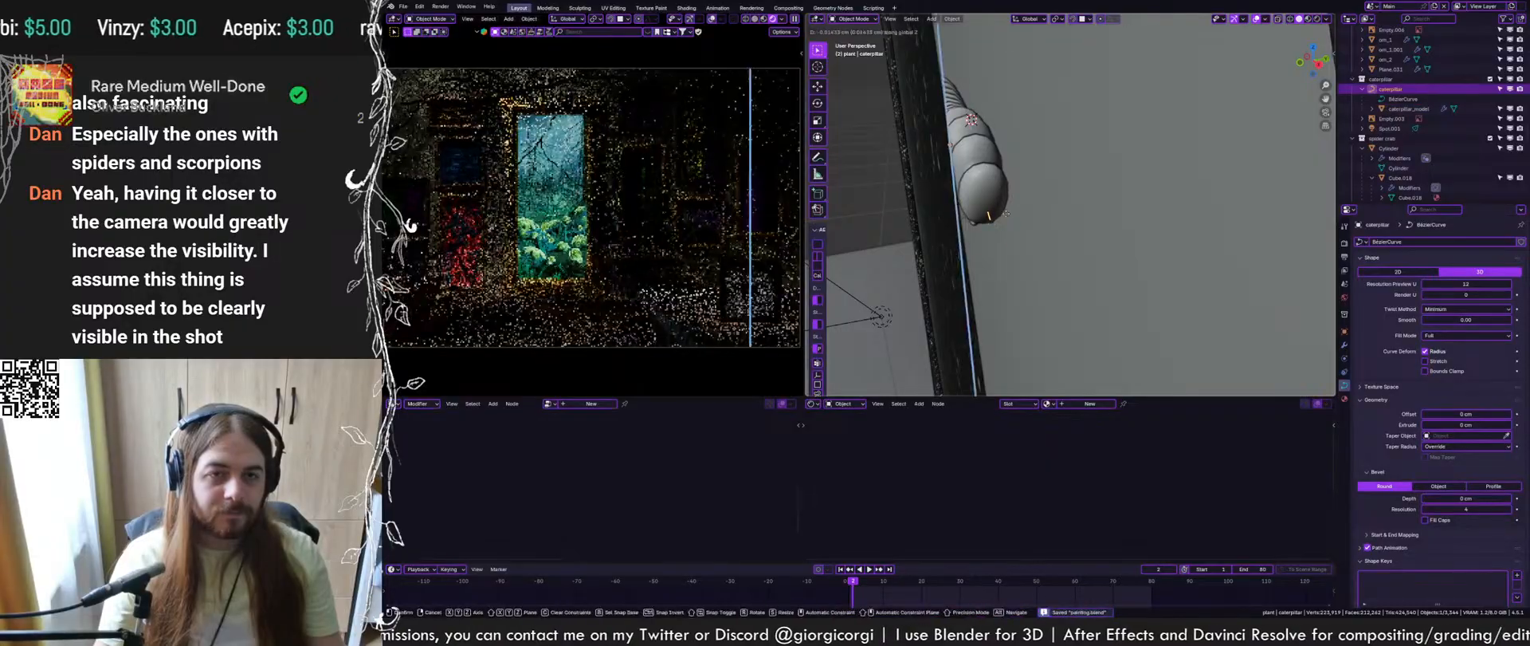
click(1000, 286)
Check the caterpillar's curve position inside the display frame using X-ray view
mouse_move(1000, 286)
middle_down()
mouse_move(1116, 239)
mouse_move(1275, 88)
middle_up()
scroll(1116, 239, down, 5)
click(1326, 18)
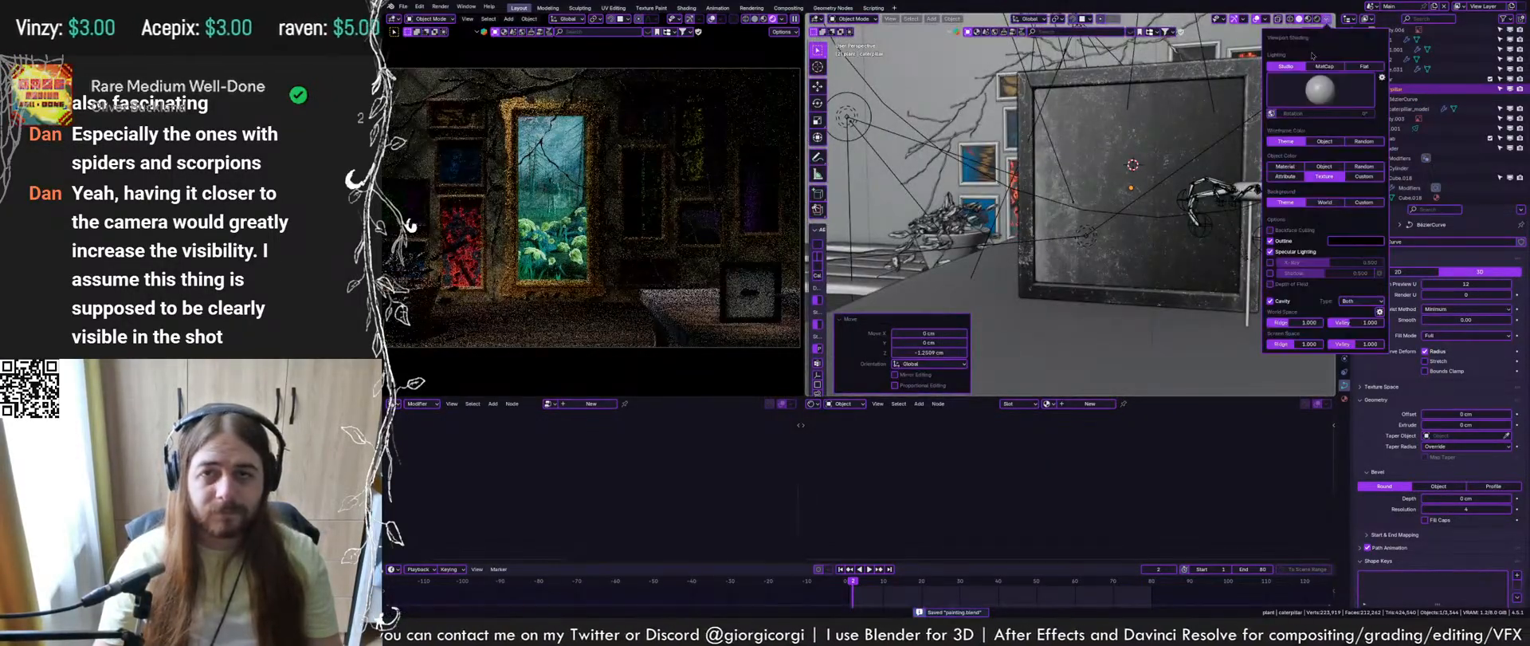
click(1278, 19)
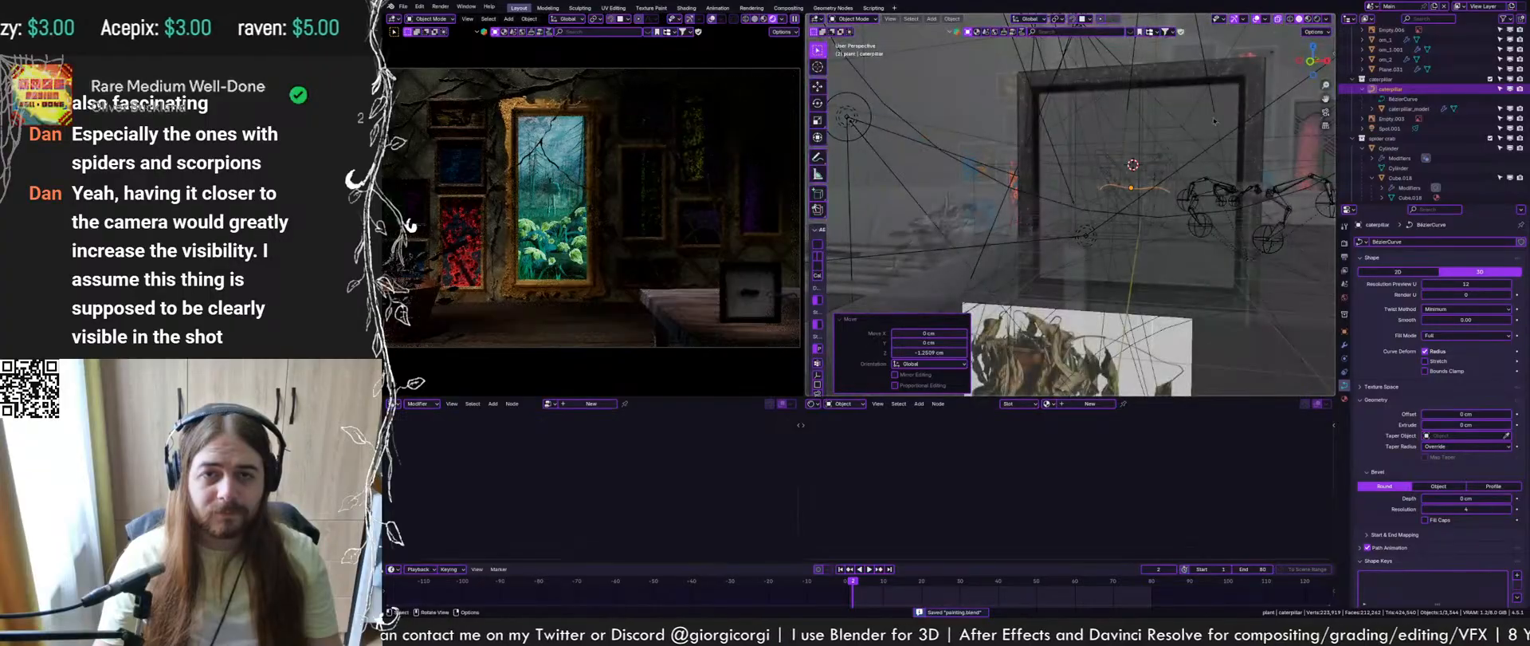
scroll(1220, 104, up, 4)
mouse_move(1220, 104)
middle_down()
mouse_move(1187, 160)
mouse_move(1237, 117)
mouse_move(1226, 140)
middle_up()
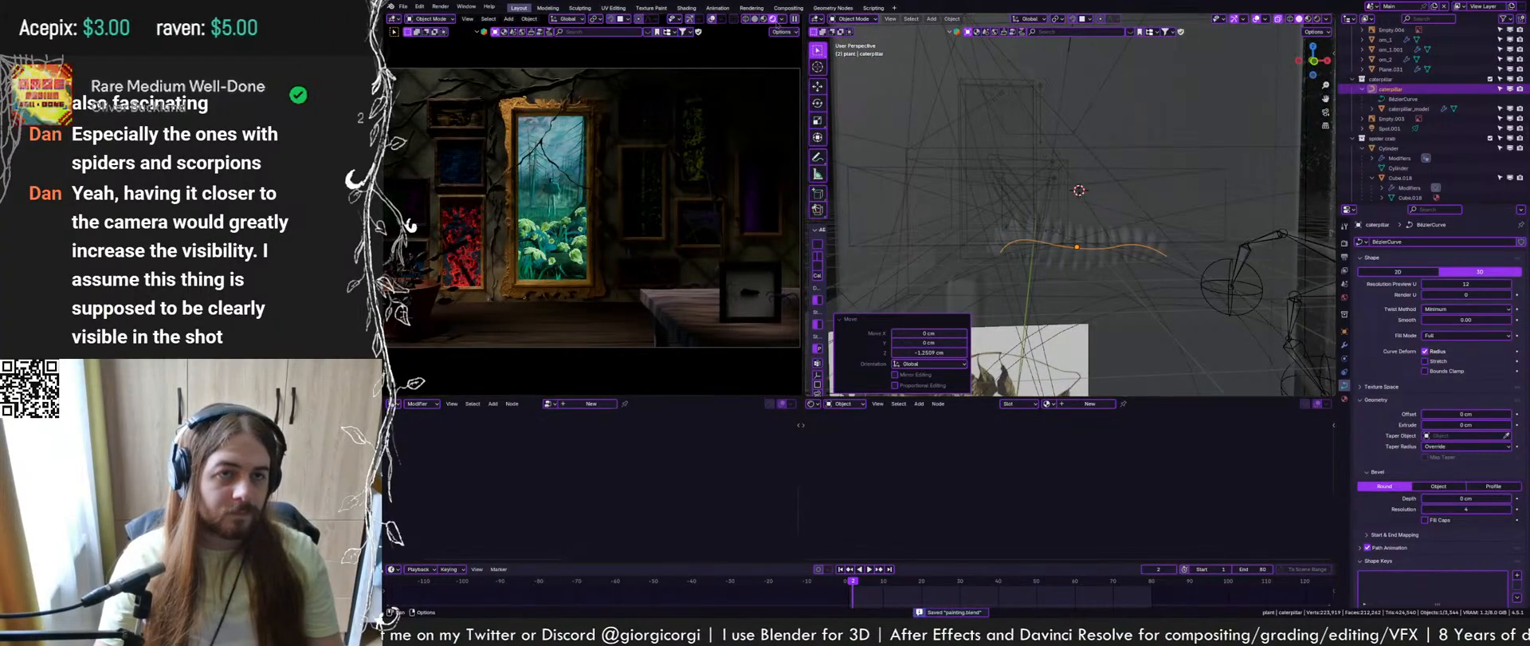
click(1277, 19)
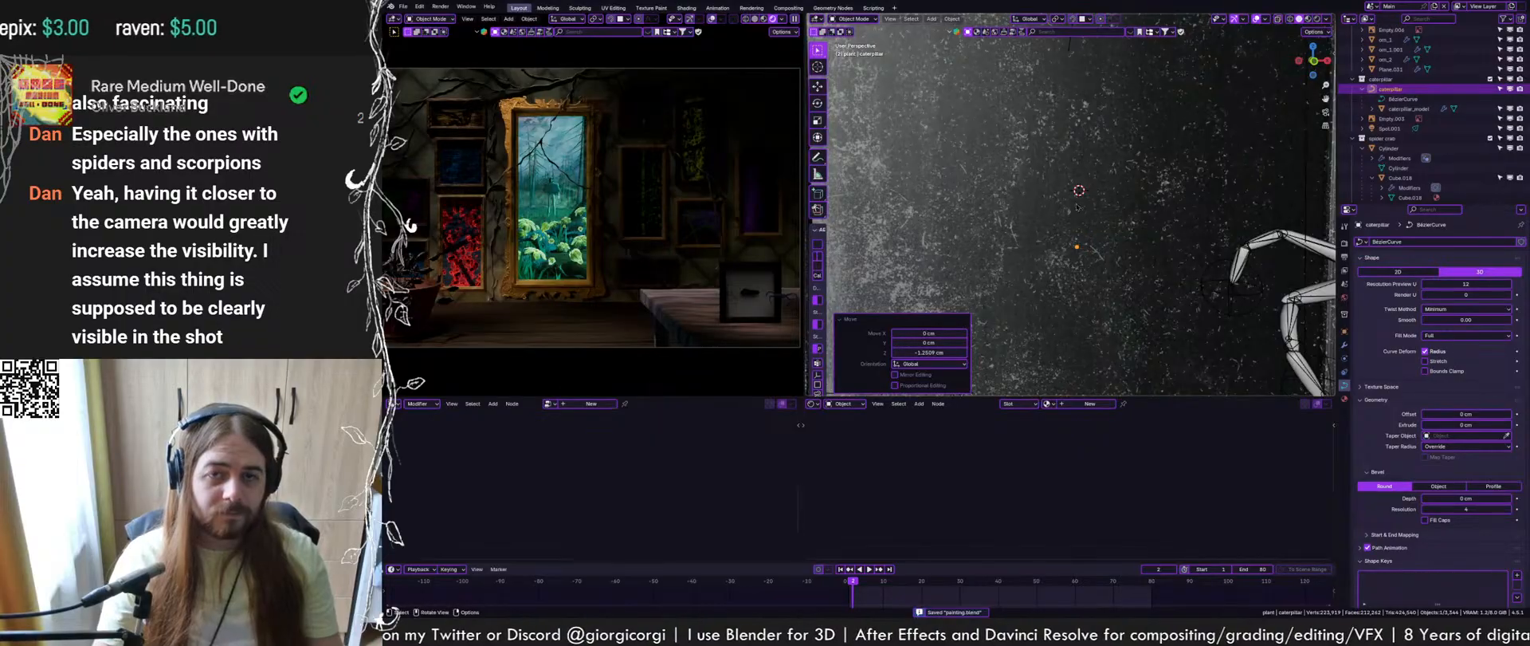
Try moving the display frame along the Y axis toward the scene camera
scroll(1078, 207, down, 4)
middle_drag(1078, 207, 1096, 247)
scroll(1060, 228, down, 3)
click(1028, 228)
scroll(1104, 189, down, 2)
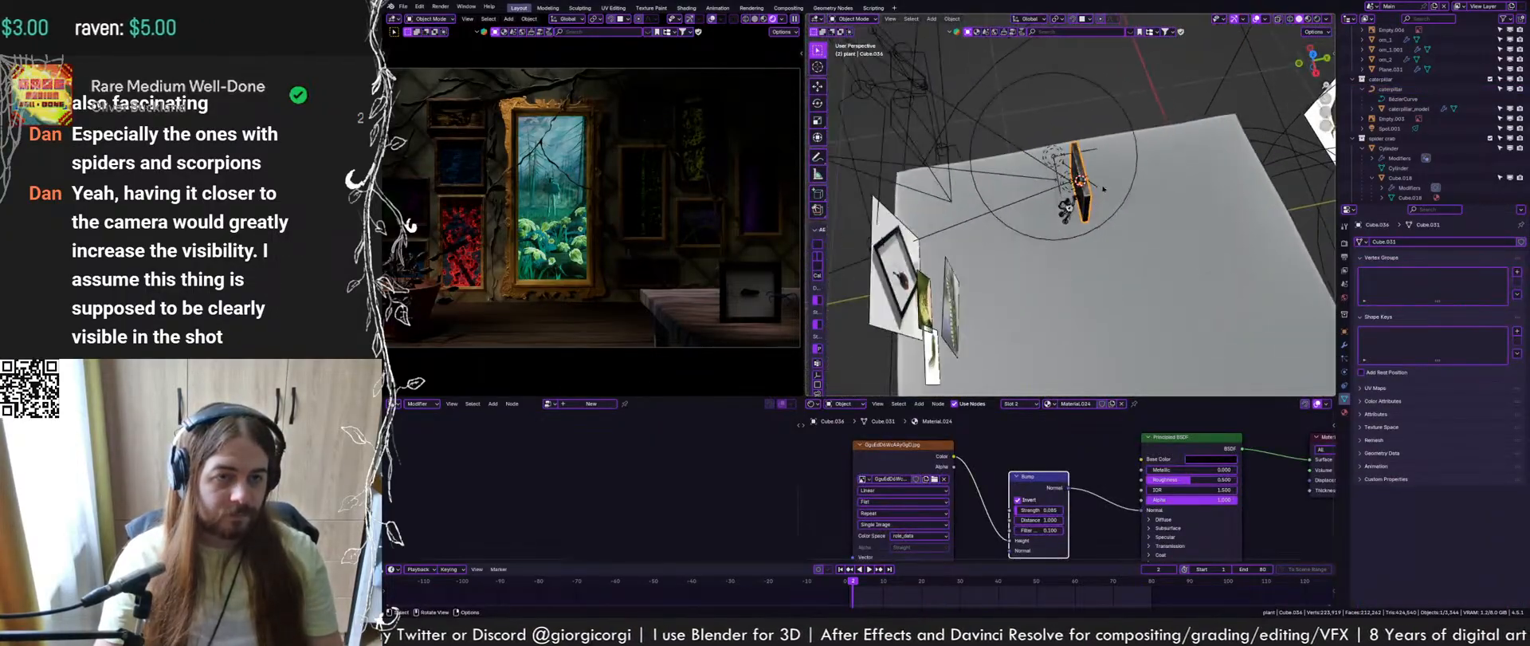
middle_drag(1104, 189, 1086, 229)
key(ctrl+s)
key(g)
key(y)
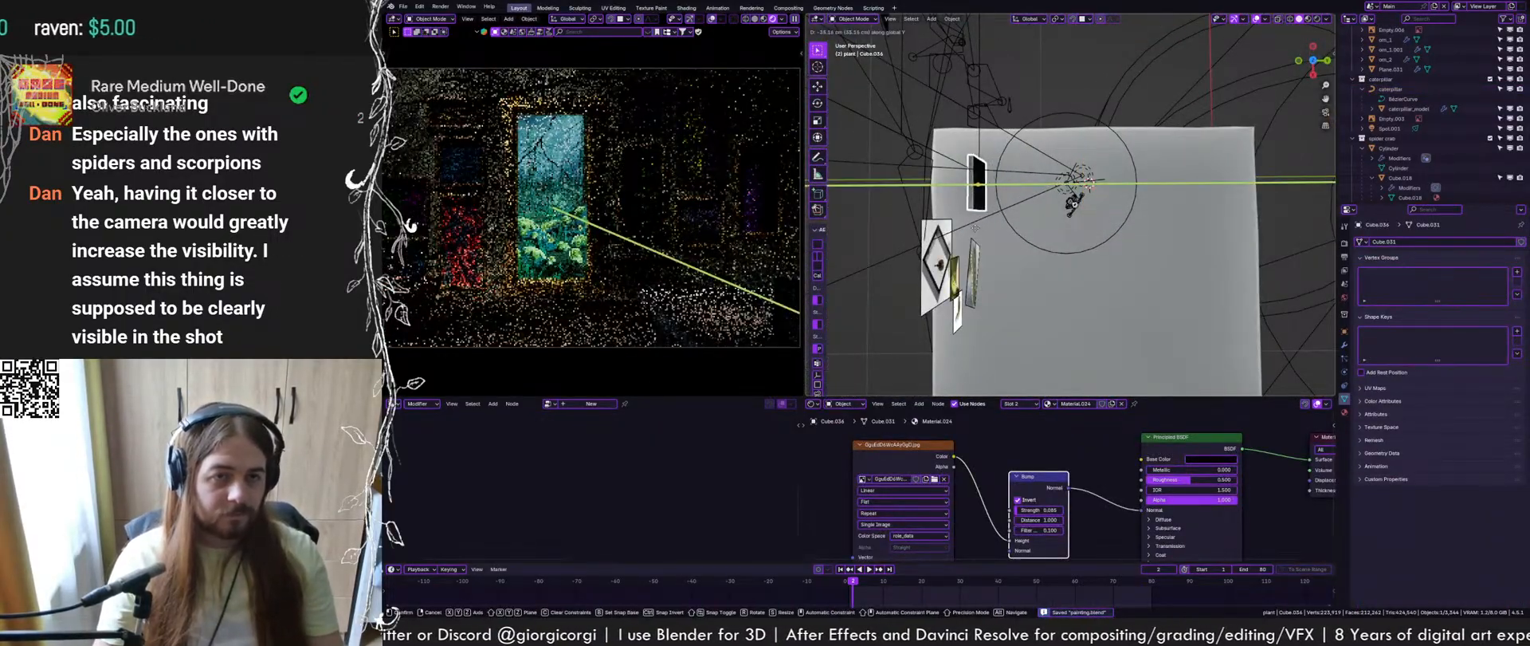
click(975, 228)
key(ctrl+z)
Select the display frame with its spotlight and move both horizontally toward the scene camera at the table's edge
scroll(1056, 192, up, 2)
middle_drag(1056, 192, 1114, 156)
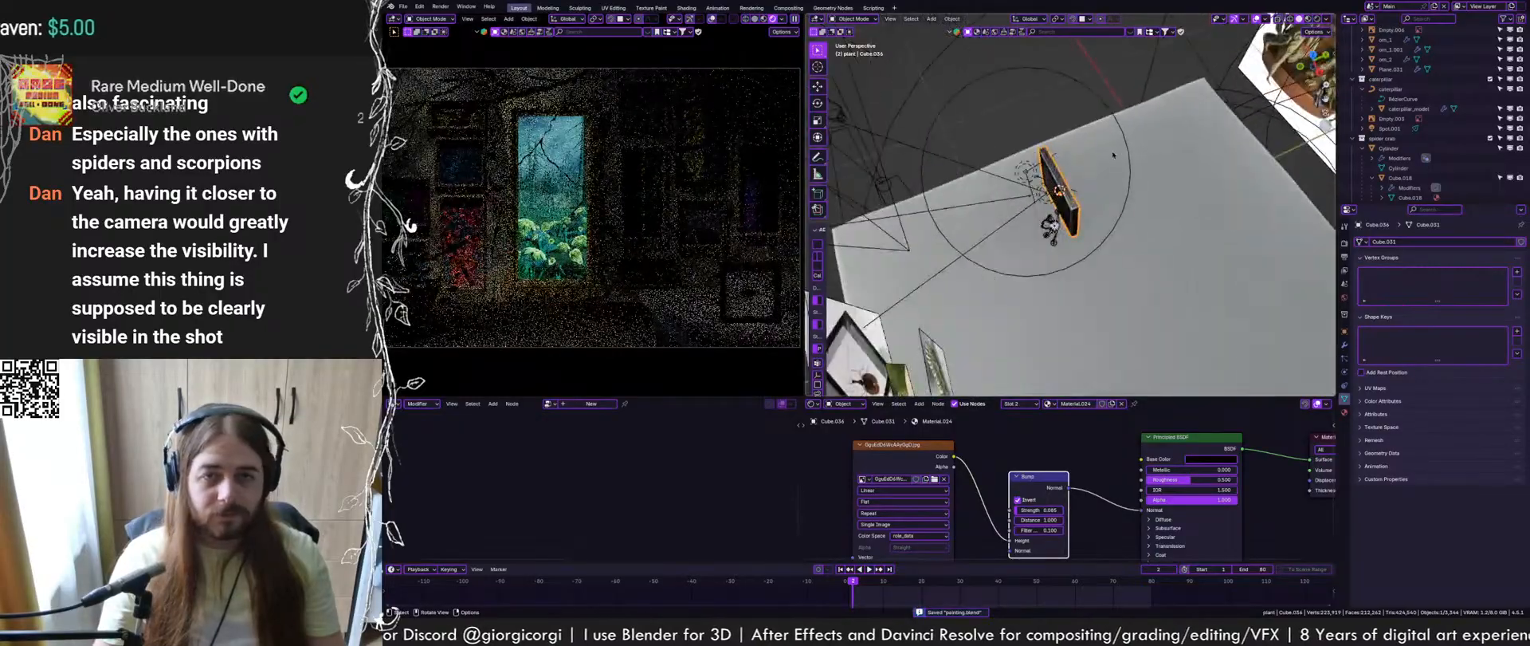
scroll(1114, 155, up, 4)
shift+click(1010, 172)
middle_drag(1010, 172, 1104, 111)
shift+click(1027, 117)
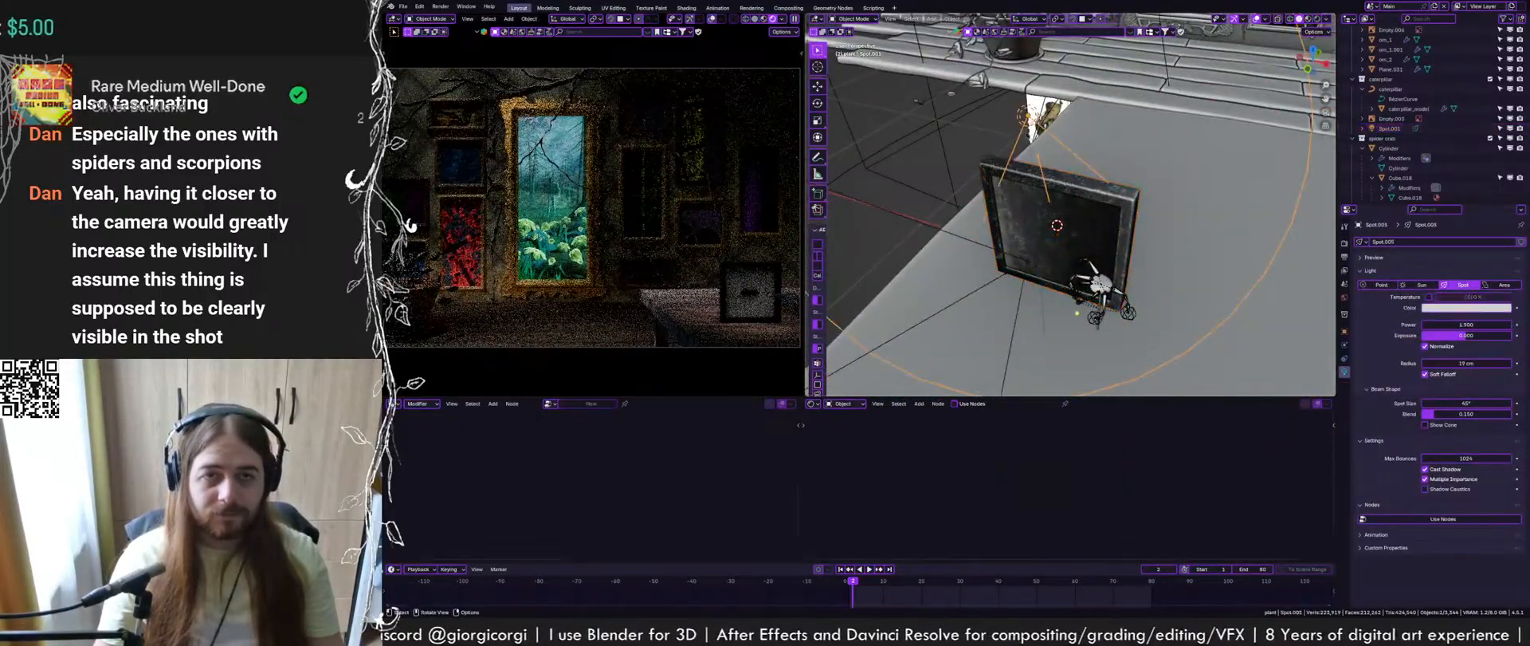
click(1076, 180)
middle_drag(1076, 180, 1037, 192)
click(1042, 180)
shift+click(1021, 141)
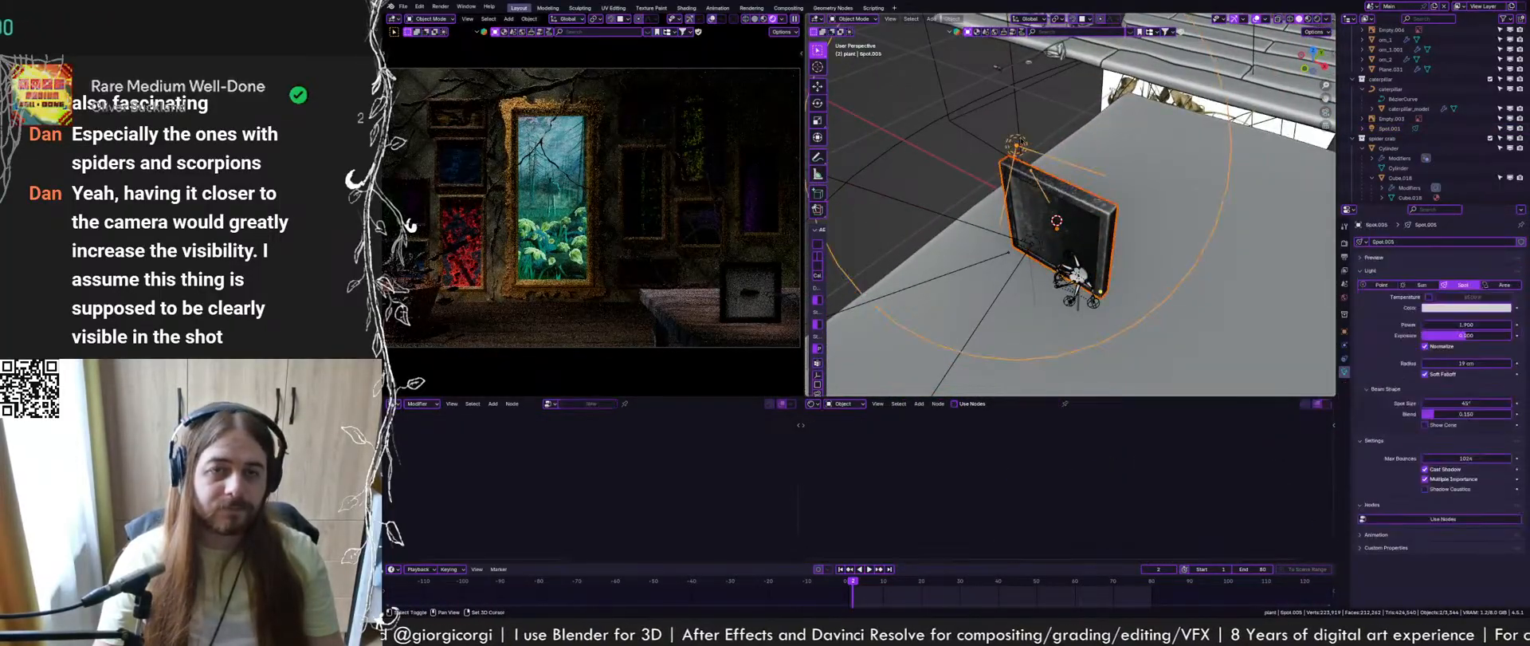
scroll(1056, 195, down, 5)
middle_drag(1021, 141, 1093, 238)
key(g)
key(shift+z)
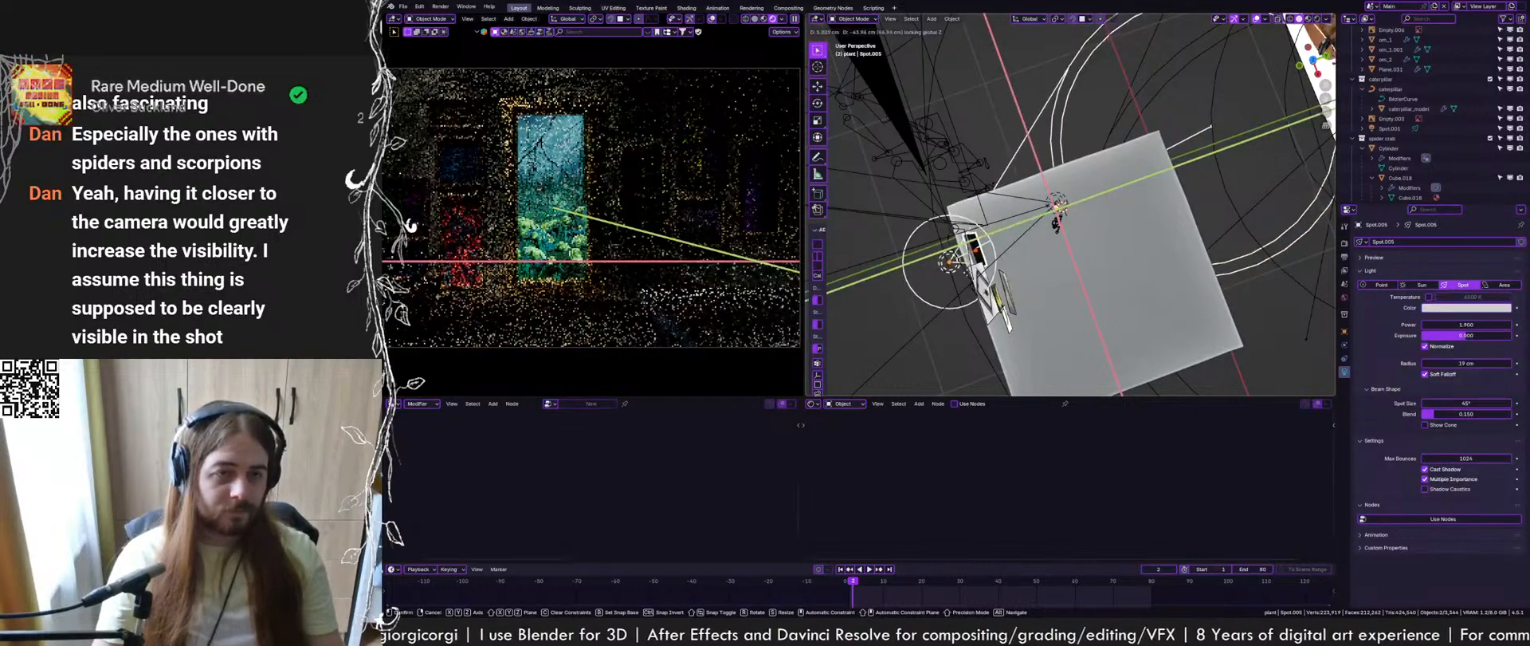
click(997, 281)
Fine-tune the placement of the display frame and spotlight in the lower-right corner of the camera shot and save the file
key(g)
key(shift+z)
right_click(606, 239)
key(g)
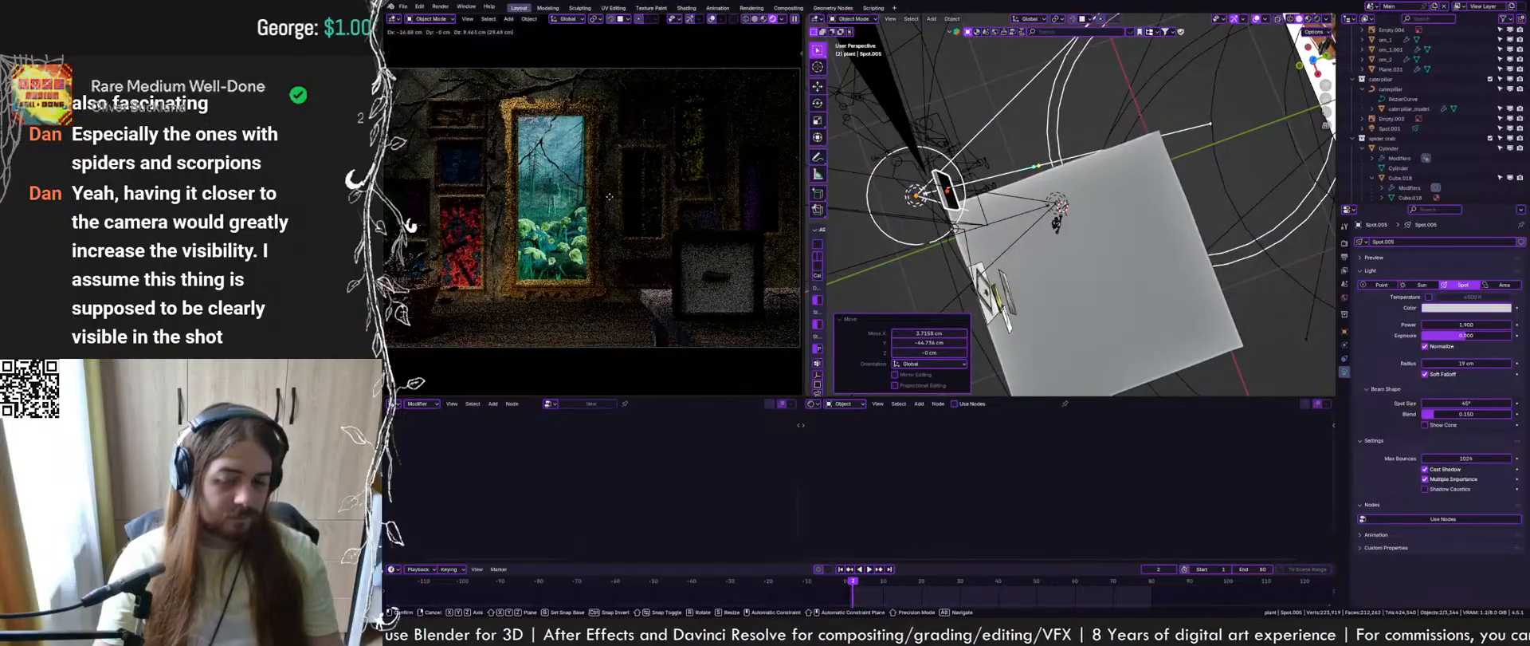
click(603, 188)
key(ctrl+s)
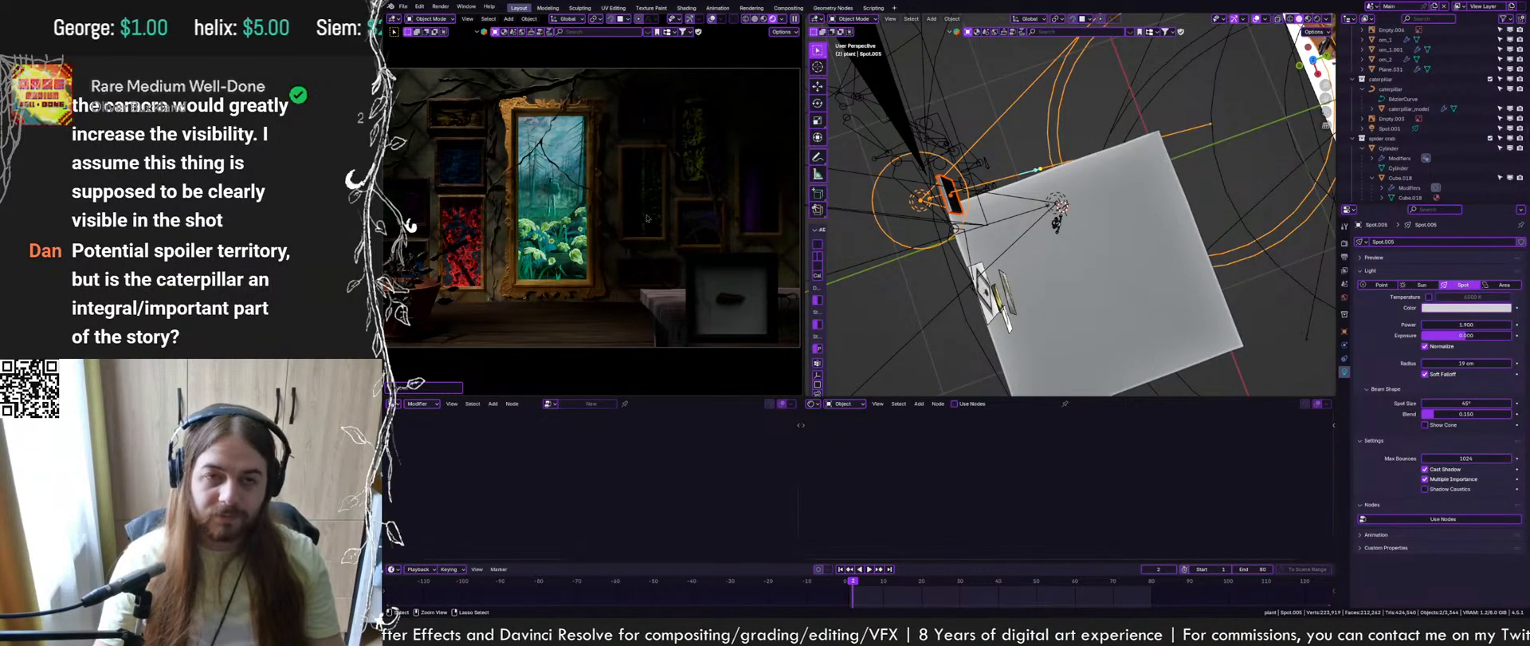
Save the file and raise the spotlight's power to brighten the caterpillar display
key(ctrl+s)
mouse_move(875, 230)
middle_down()
mouse_move(1047, 238)
mouse_move(1058, 256)
middle_up()
scroll(941, 241, up, 2)
scroll(1017, 259, up, 2)
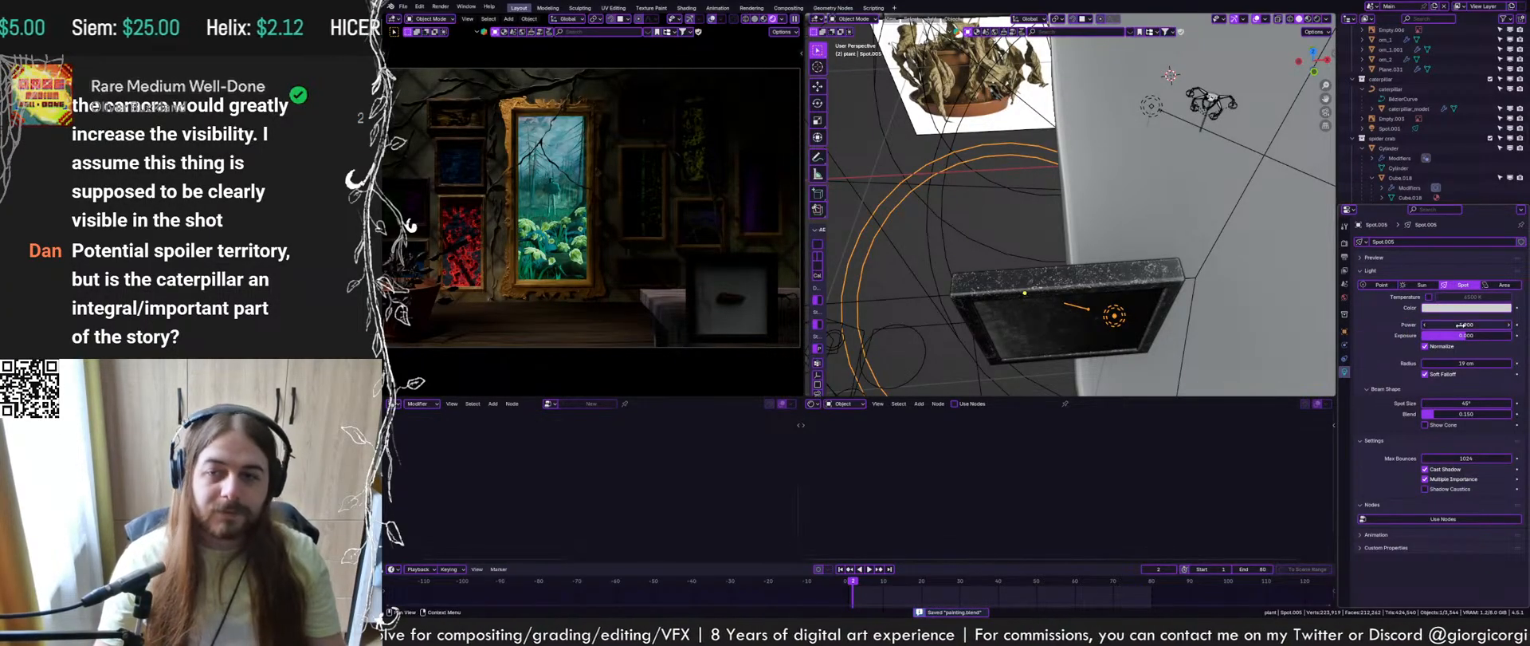
drag(1466, 325, 1481, 324)
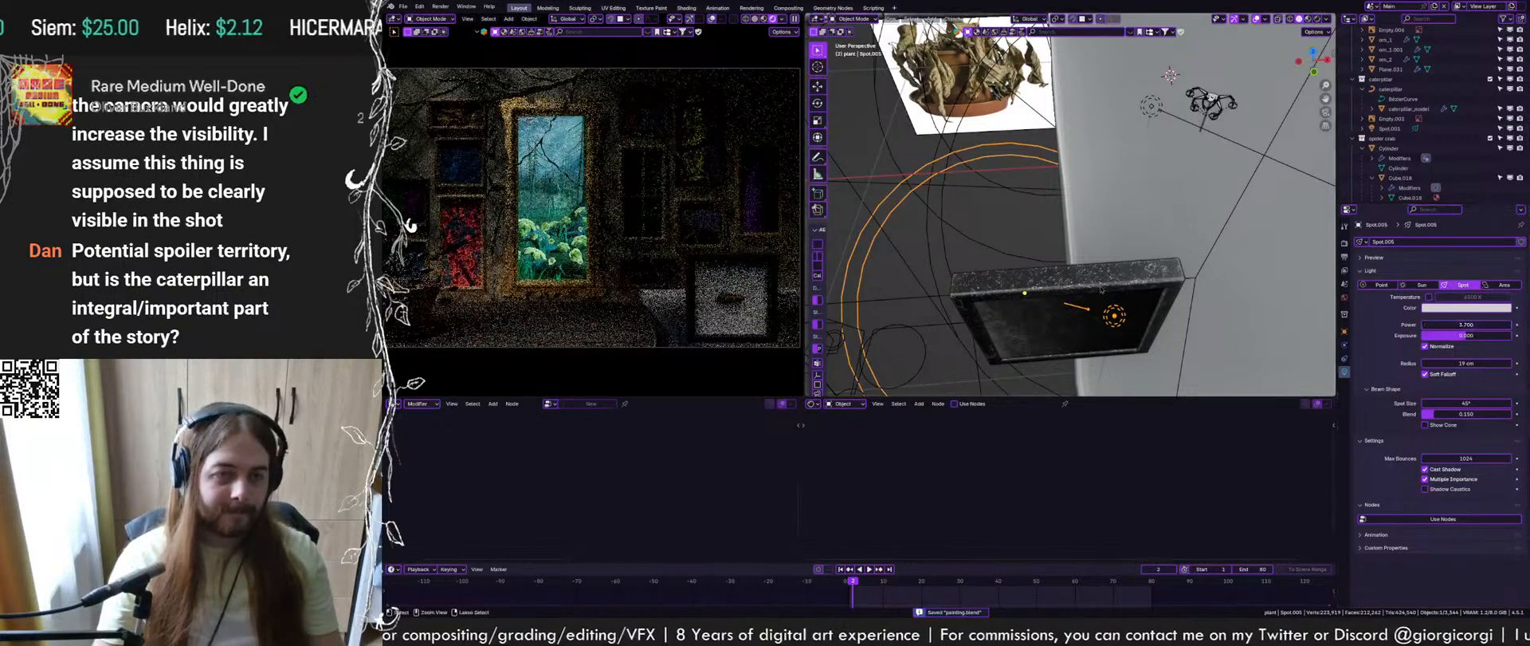
middle_drag(1094, 294, 1084, 248)
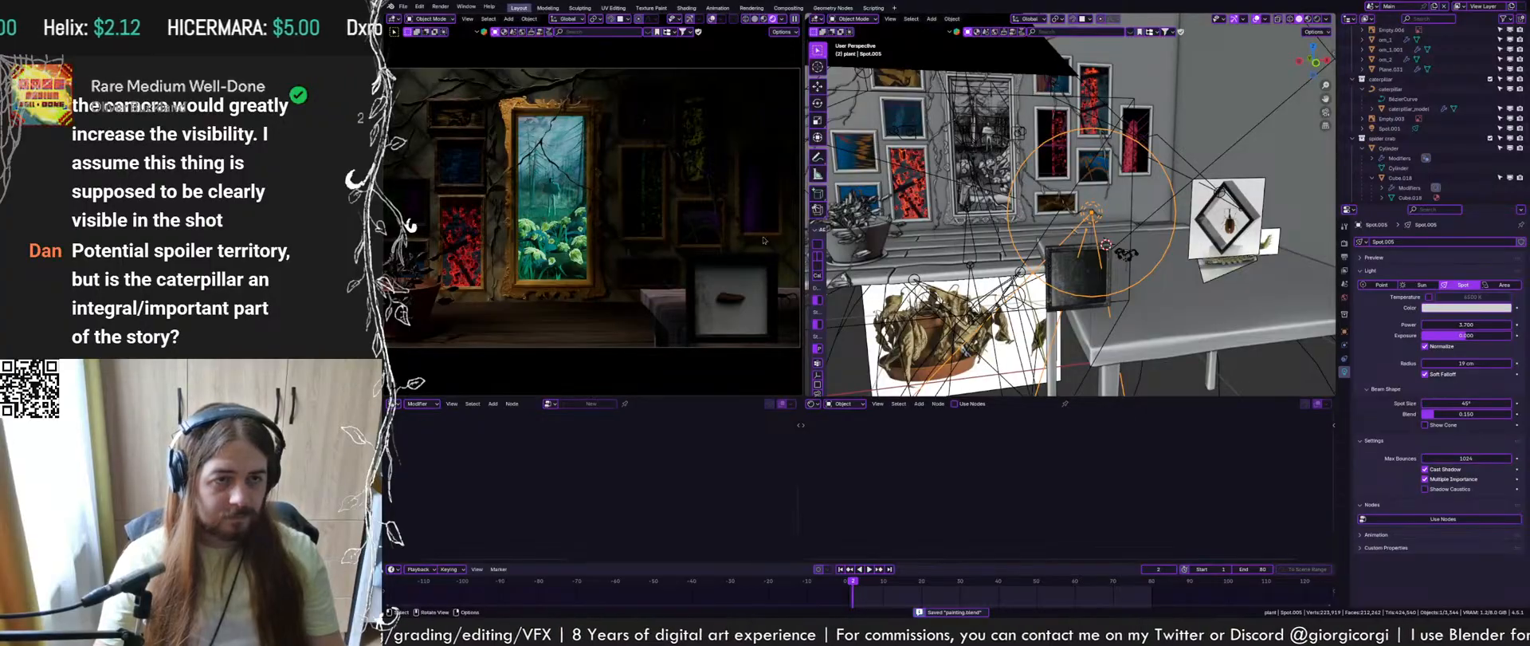
Rotate the display frame together with its spotlight about 12 degrees around the global Z axis and save the file
ctrl+middle_drag(1111, 241, 1109, 307)
shift+middle_drag(1109, 308, 1040, 253)
shift+click(1012, 249)
key(r)
key(z)
click(1052, 329)
key(r)
key(x)
right_click(1018, 127)
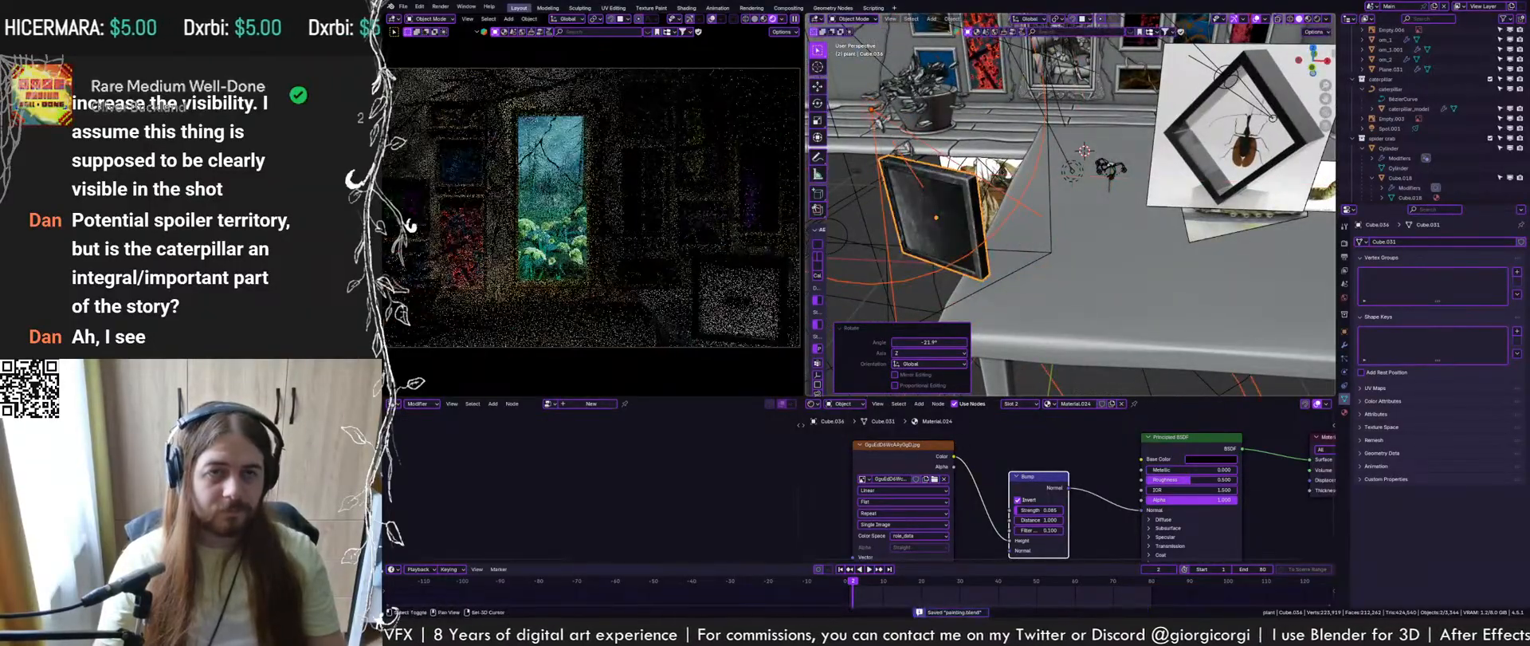
key(ctrl+s)
Tilt the display frame and its spotlight around the local X axis so the frame leans
middle_drag(1015, 118, 1007, 191)
key(r)
key(x)
key(x)
click(1016, 177)
Reposition the leaning display frame and its spotlight on the table horizontally and save the file
key(g)
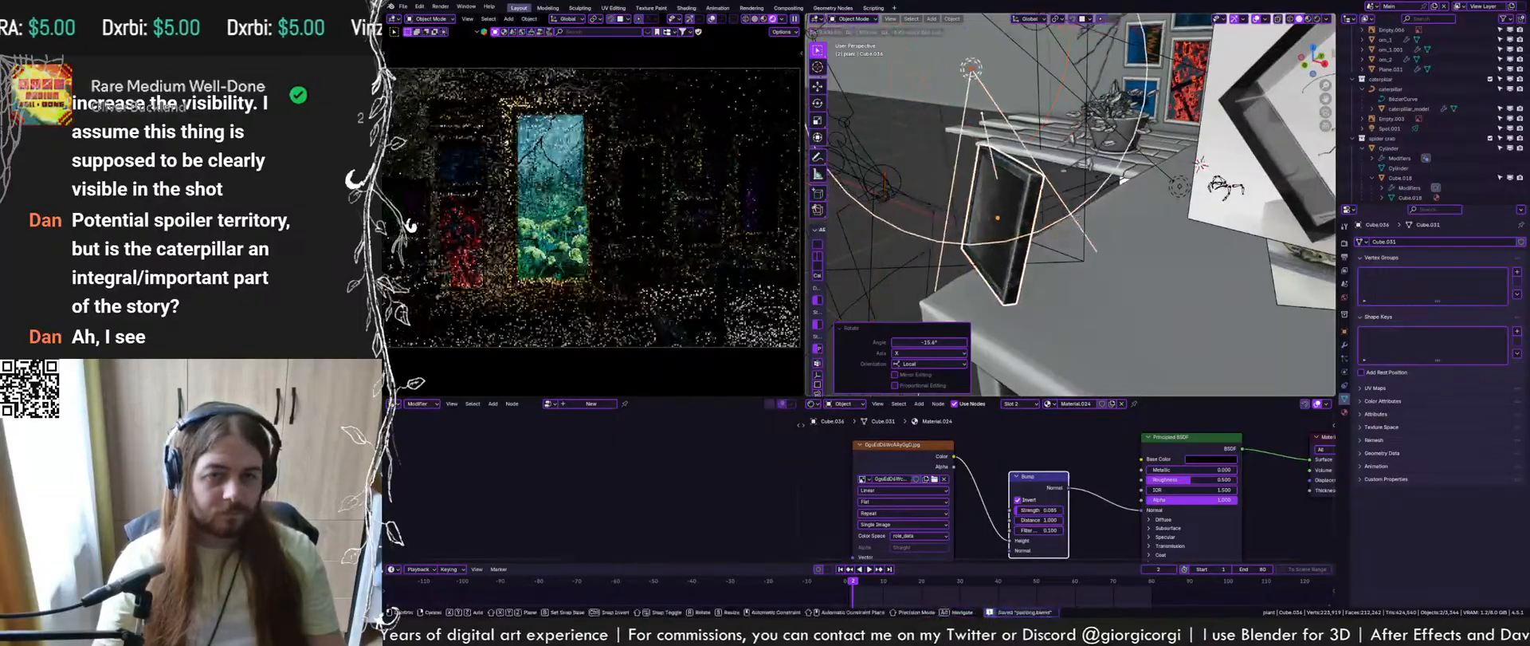
click(1095, 244)
key(g)
key(shift+z)
middle_drag(1095, 245, 1247, 190)
click(1172, 222)
key(ctrl+s)
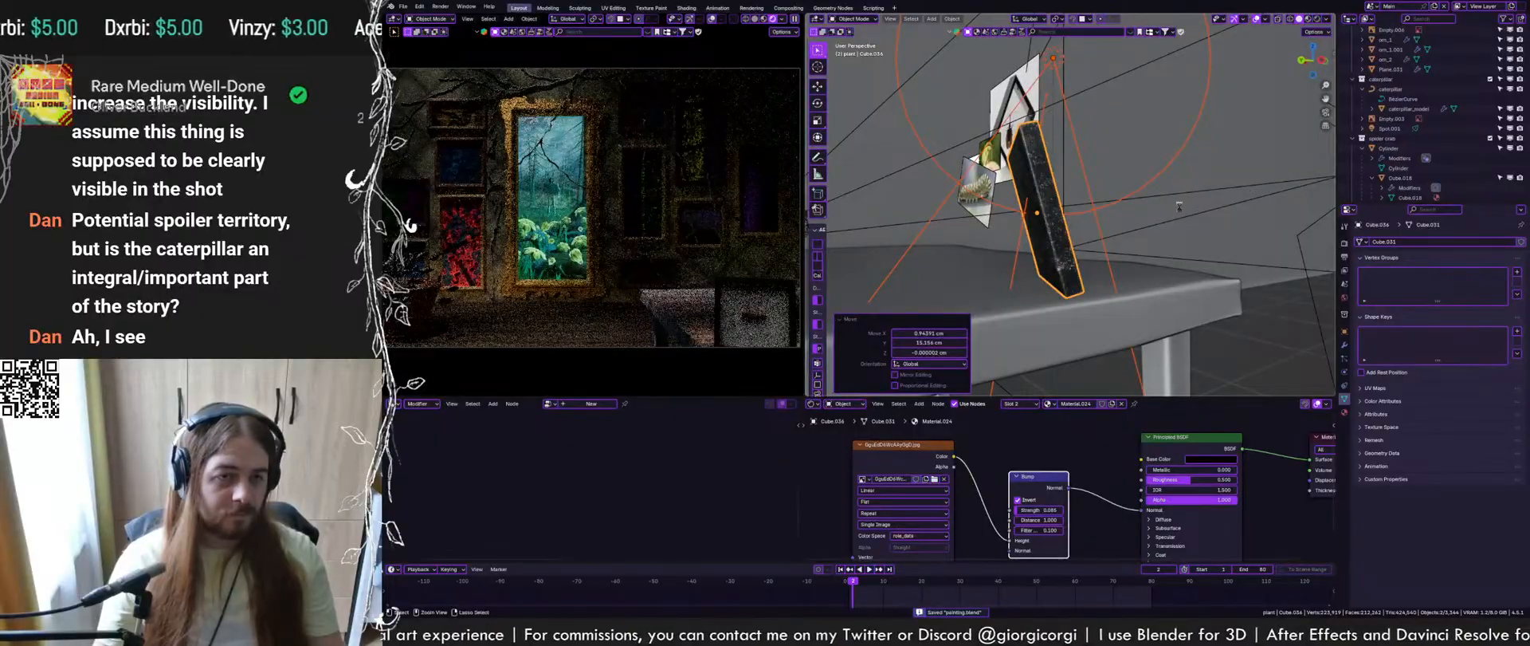
Rotate the table around the Z axis, shift it slightly in the horizontal plane, and save the file
scroll(1135, 217, down, 3)
click(1135, 231)
click(1124, 261)
middle_drag(1135, 231, 1128, 293)
key(KP_Decimal)
key(g)
key(z)
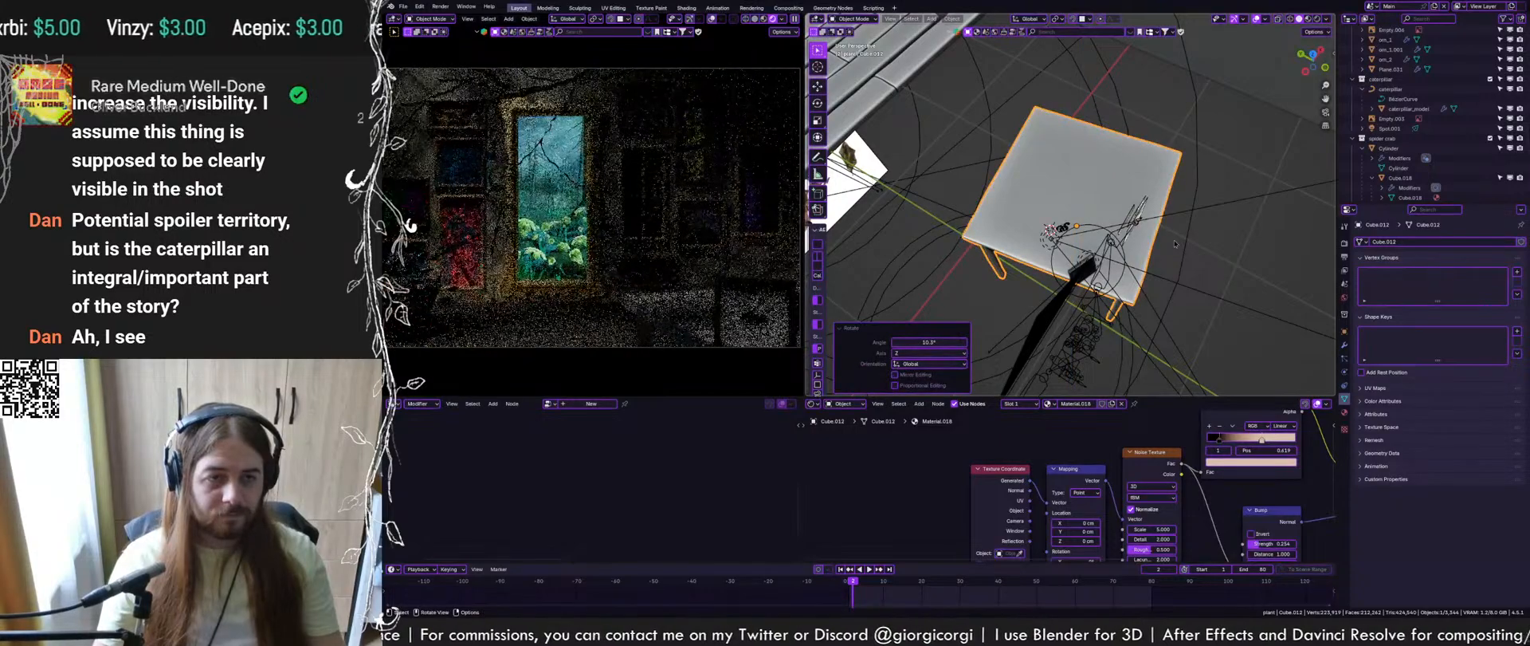
click(1157, 228)
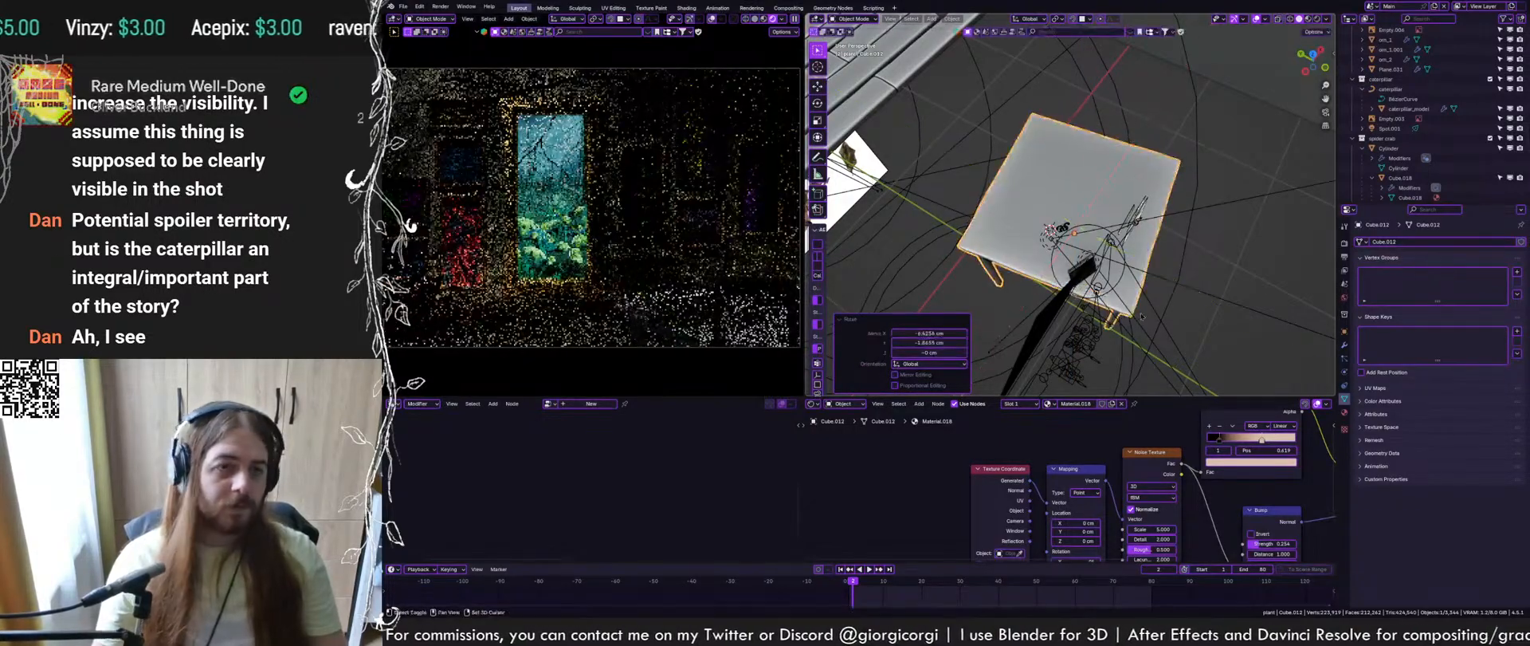
key(ctrl+s)
Tilt the square dark blue painting beside the central doorway painting by about 3 degrees in the front view
middle_drag(1114, 167, 1122, 241)
click(962, 84)
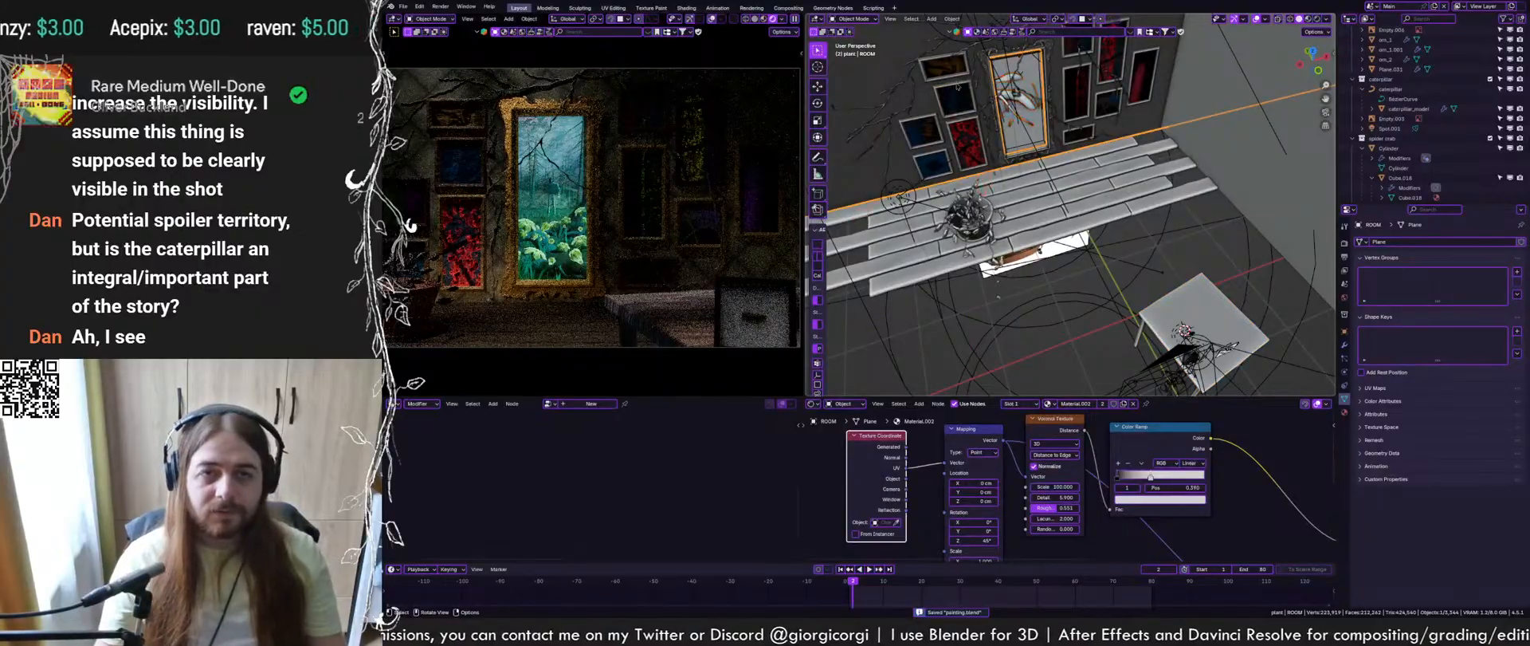
click(964, 84)
click(962, 93)
shift+click(963, 86)
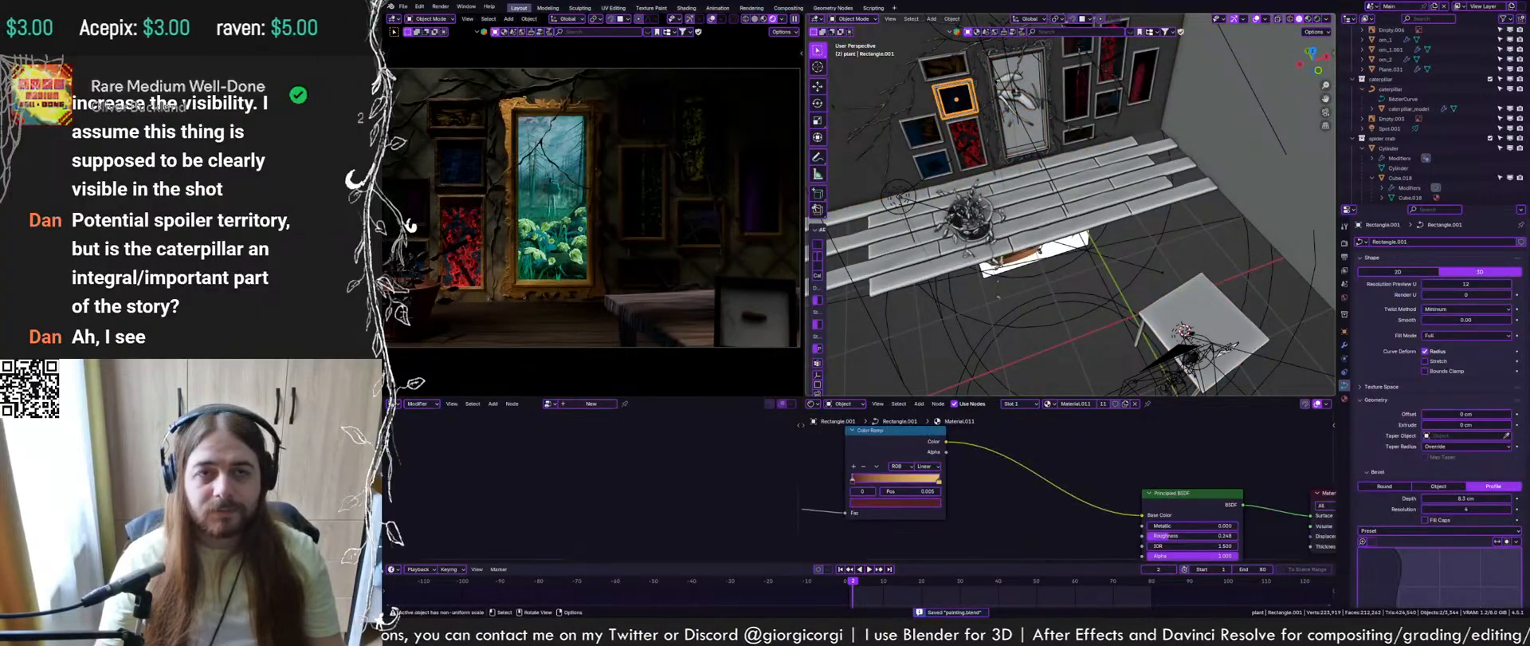
click(1319, 72)
scroll(1084, 192, up, 5)
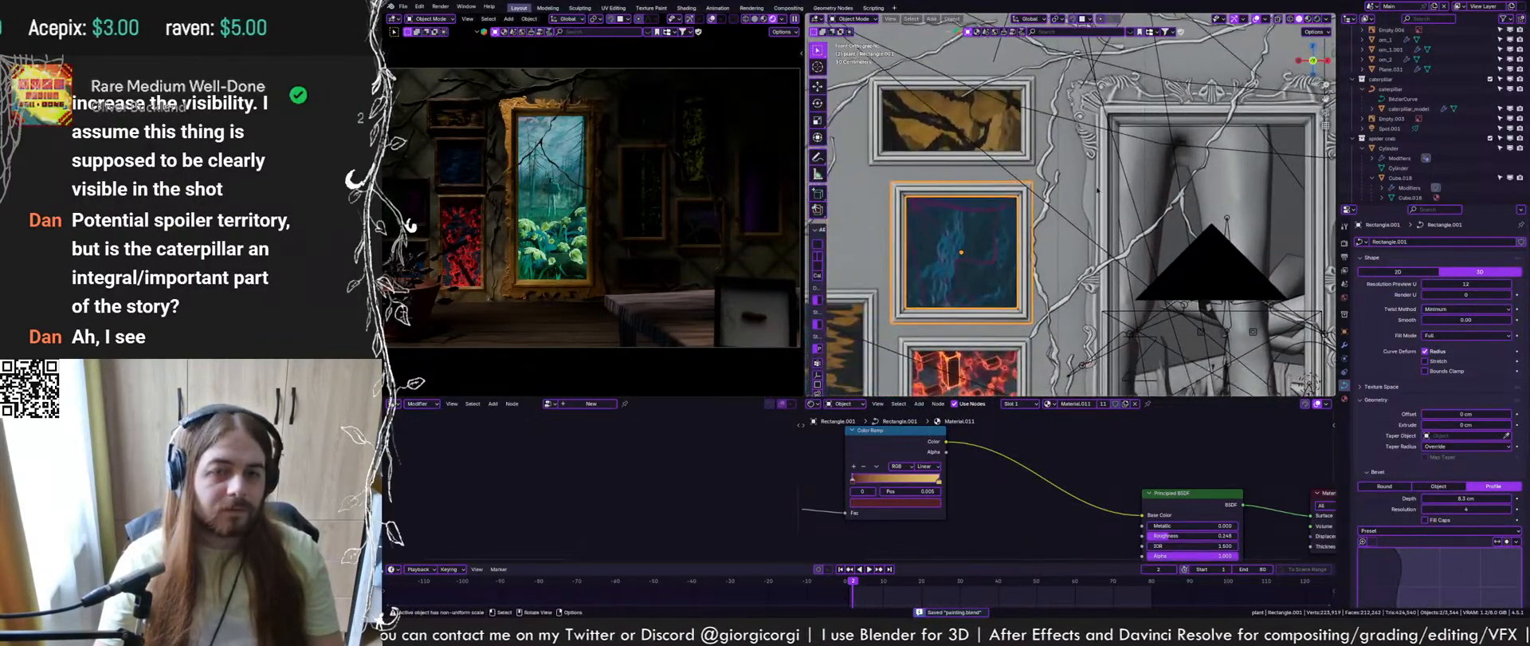
key(r)
click(1073, 173)
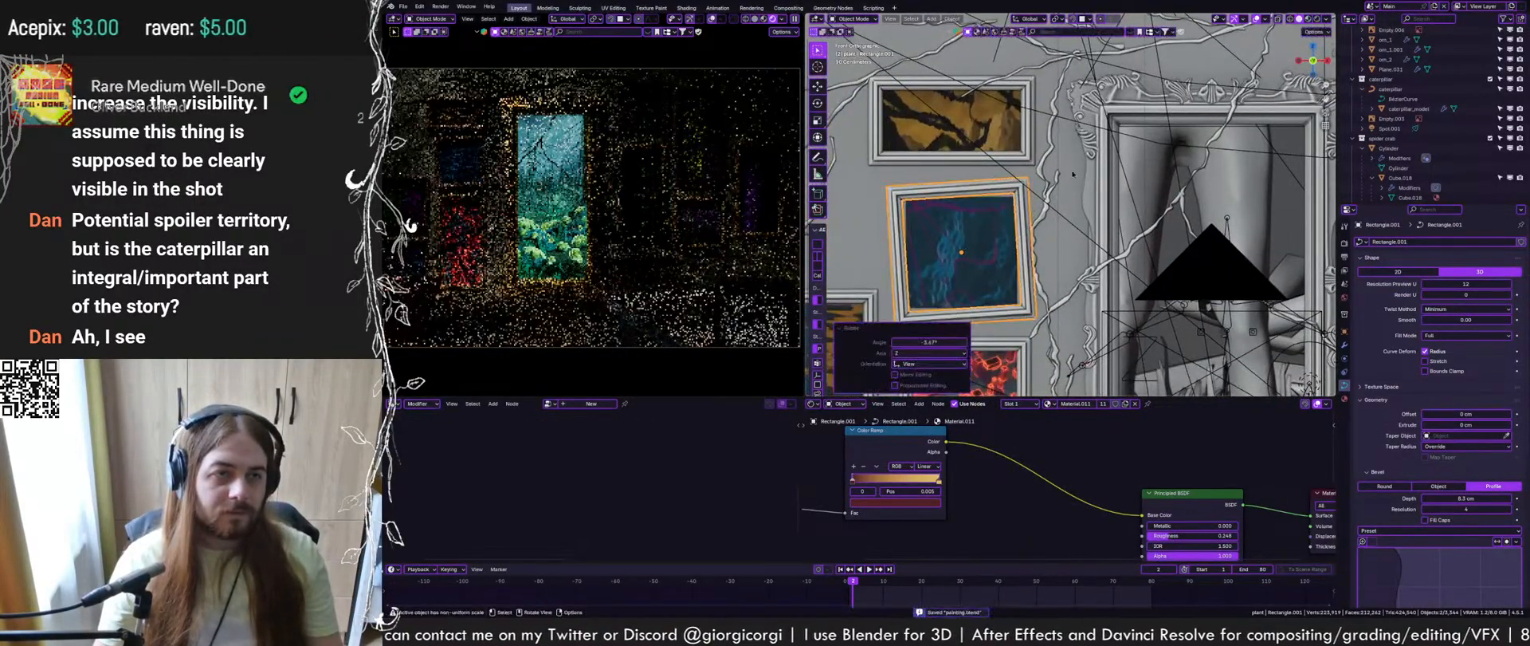
Slightly tilt the yellow-and-black painting and the blue-and-orange painting on the wall, then save the file
click(947, 87)
key(r)
click(957, 90)
mouse_move(893, 275)
shift+middle_down()
mouse_move(1114, 151)
mouse_move(1151, 87)
shift+middle_up()
click(1041, 191)
key(r)
click(1095, 191)
key(ctrl+s)
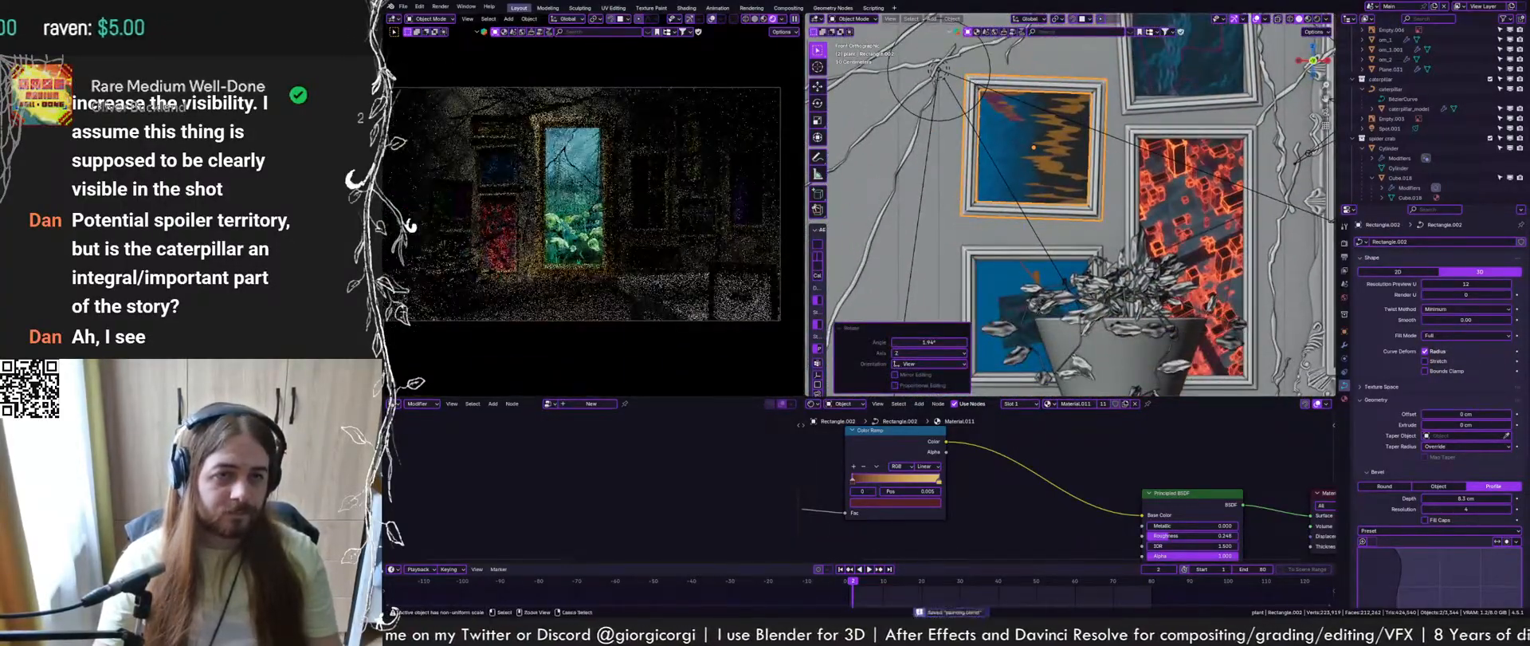
Try tilting the small blue painting behind the potted plant by about 3 degrees
shift+middle_drag(1106, 243, 1122, 193)
click(1109, 206)
key(r)
click(1198, 182)
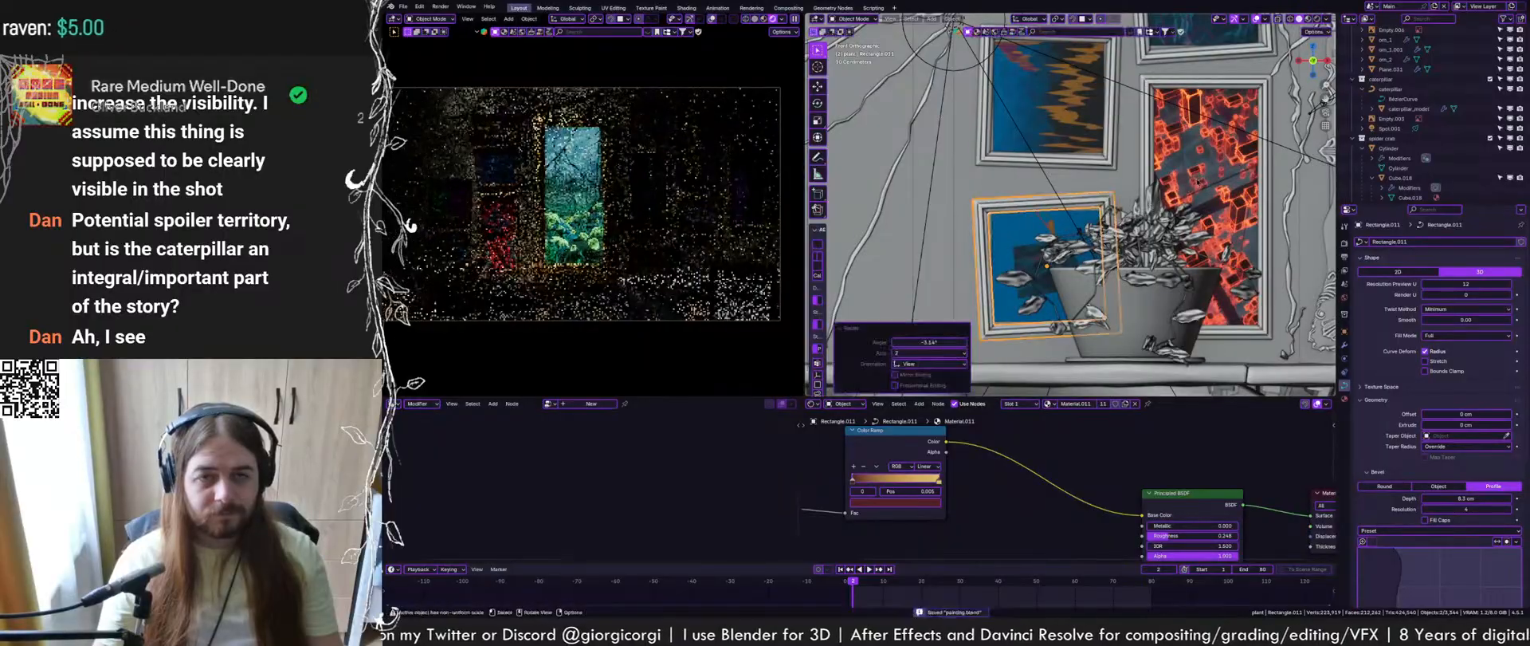
key(r)
right_click(1127, 207)
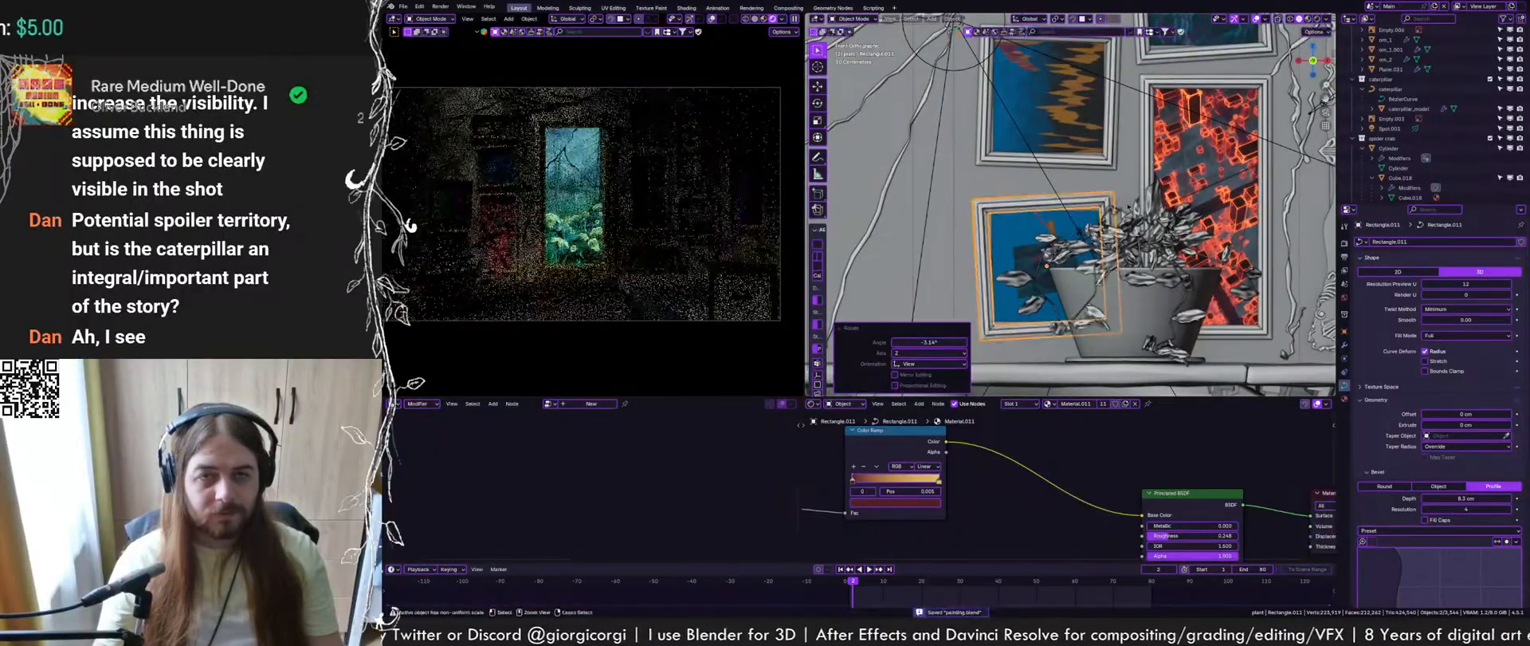
key(ctrl+z)
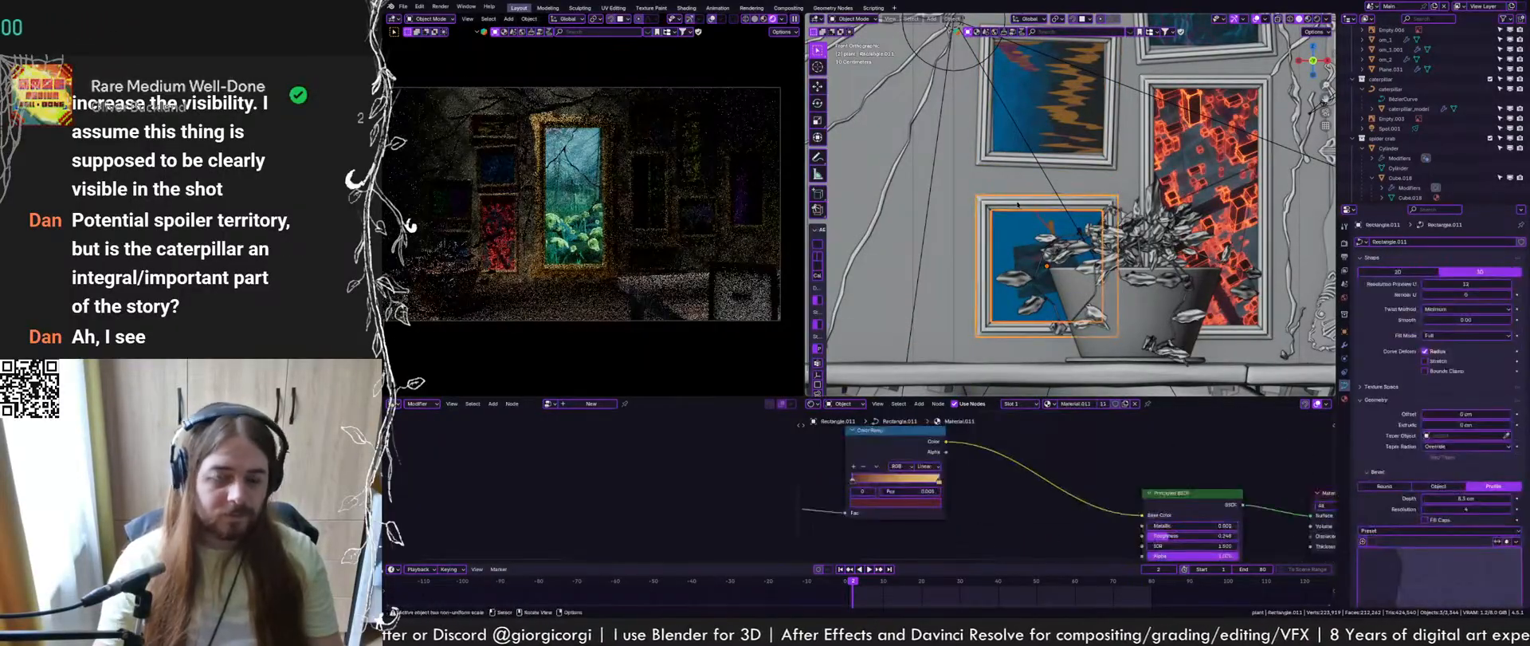
Try to parent the parts of the small blue painting behind the plant and save the file
key(ctrl+p)
click(1026, 212)
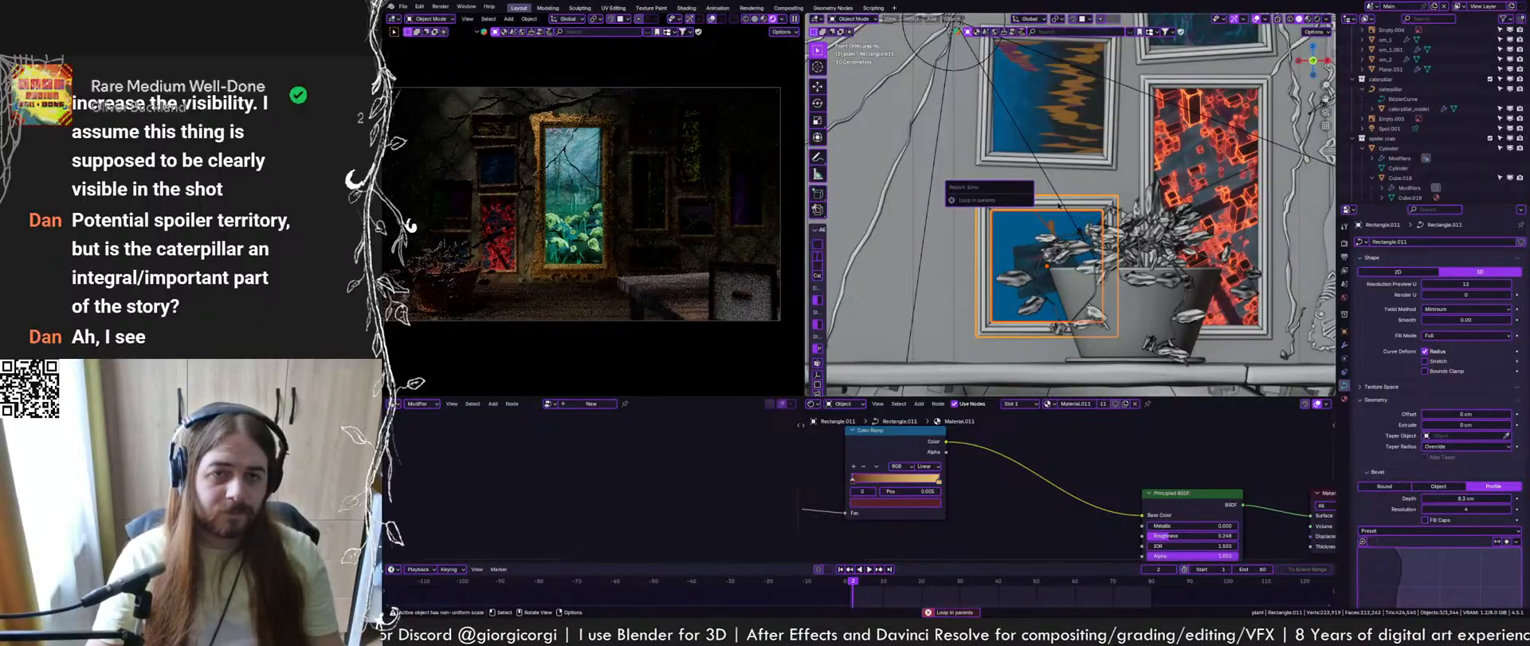
mouse_move(1068, 209)
middle_down()
mouse_move(1059, 238)
mouse_move(1051, 199)
mouse_move(1052, 343)
middle_up()
key(KP_Decimal)
key(ctrl+s)
click(1050, 177)
key(r)
right_click(1140, 143)
scroll(1085, 192, down, 2)
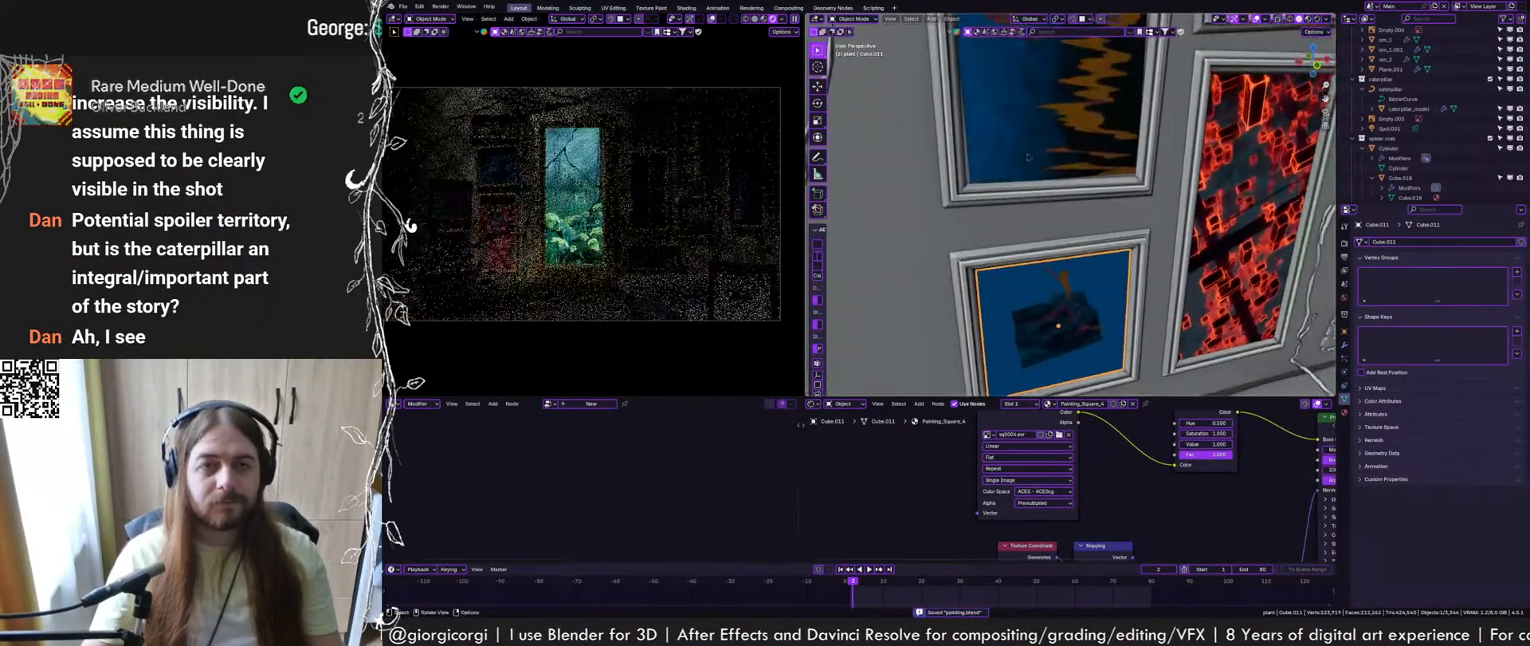
click(1058, 137)
key(r)
right_click(1065, 136)
click(1065, 279)
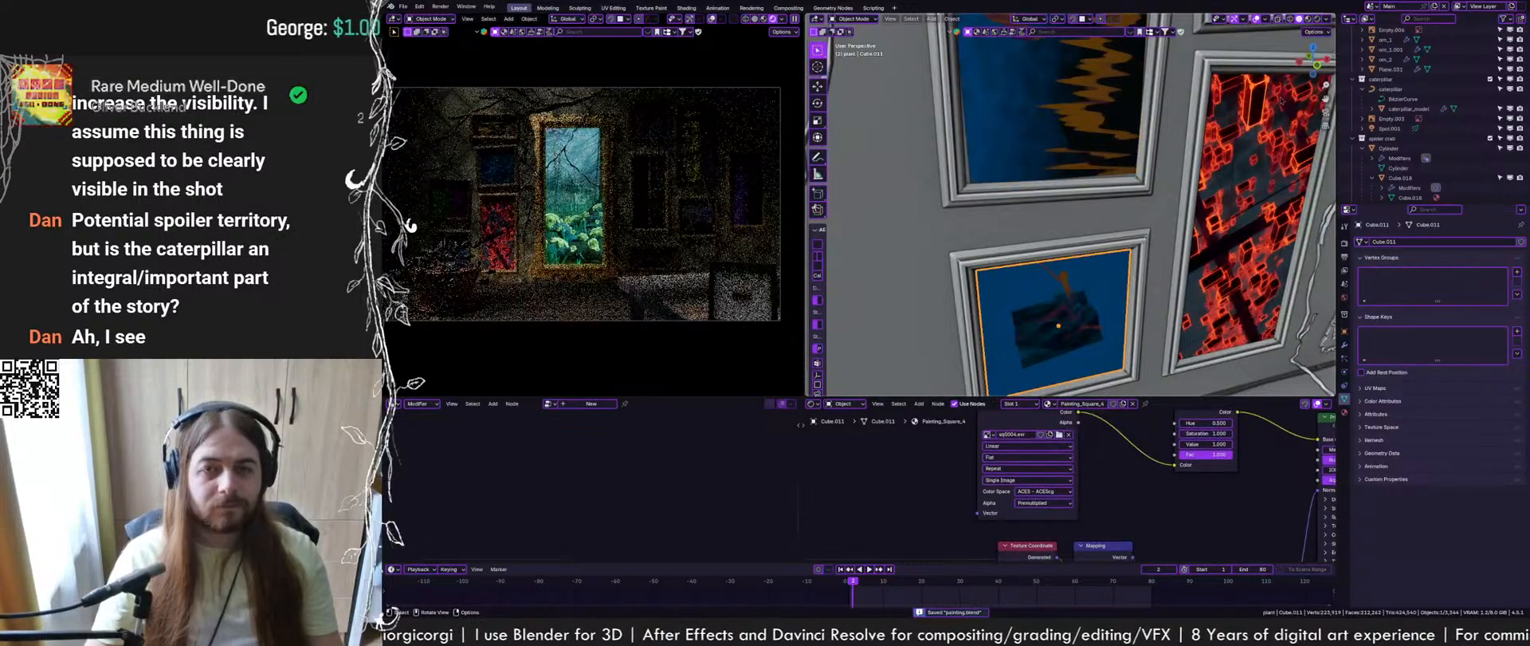
Try another tilt on the blue-and-orange painting and clear its rotation
scroll(1282, 101, down, 4)
mouse_move(1131, 135)
shift+middle_down()
mouse_move(1116, 165)
mouse_move(1140, 199)
mouse_move(1160, 133)
shift+middle_up()
click(1120, 169)
shift+click(1144, 164)
key(r)
click(1156, 155)
key(alt+r)
Undo the last three changes to the blue-and-orange painting and redo them to compare
key(ctrl+z)
key(ctrl+z)
key(ctrl+z)
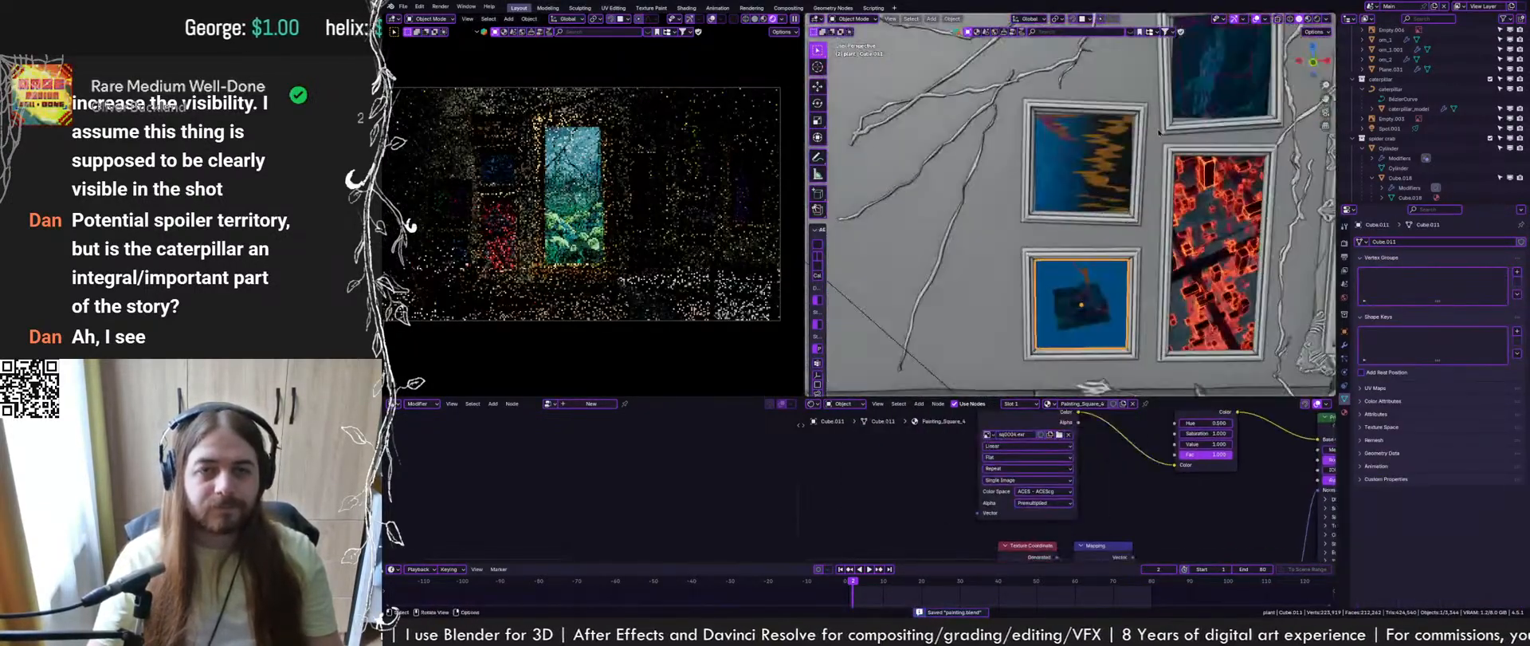
key(ctrl+shift+z)
key(ctrl+shift+z)
key(ctrl+shift+z)
shift+middle_drag(1229, 73, 1161, 180)
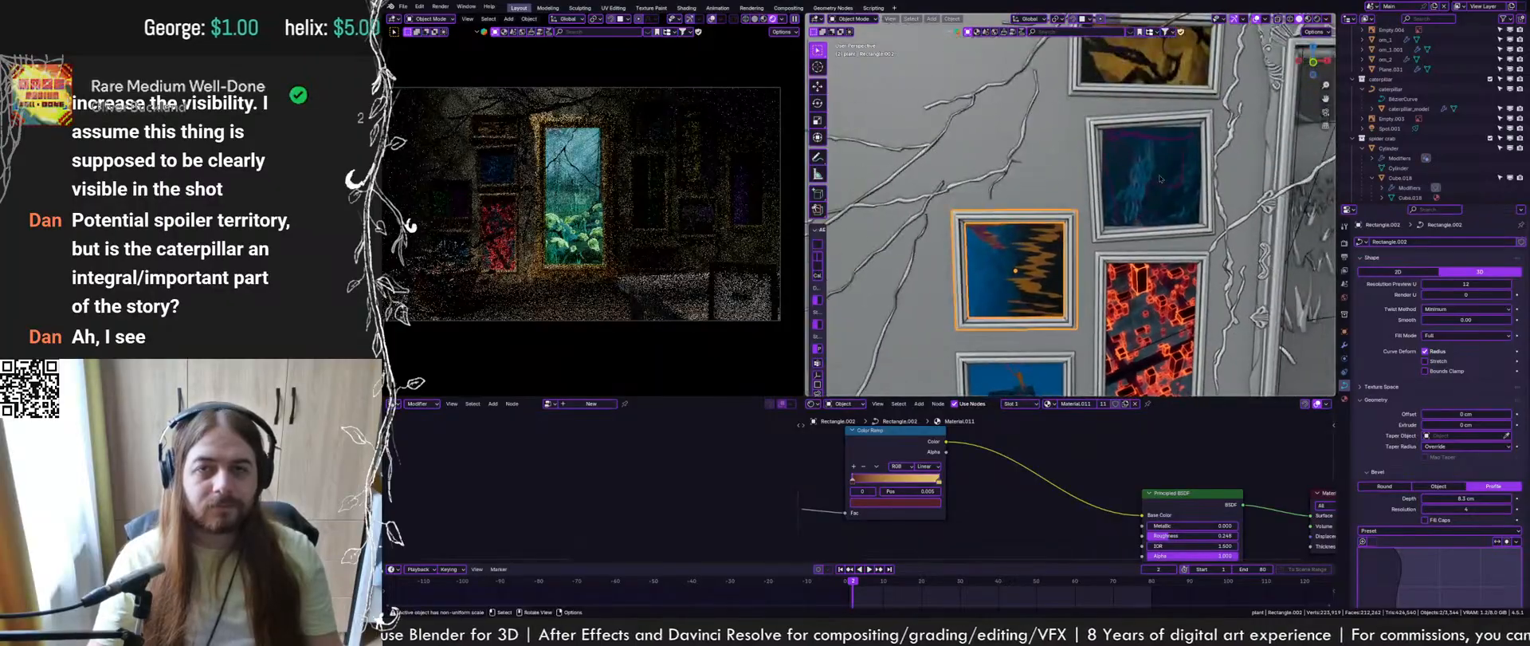
Select the dark-blue painting together with its frame and save the file
click(1161, 179)
shift+click(1207, 157)
key(ctrl+z)
key(ctrl+z)
key(ctrl+z)
key(ctrl+z)
key(ctrl+z)
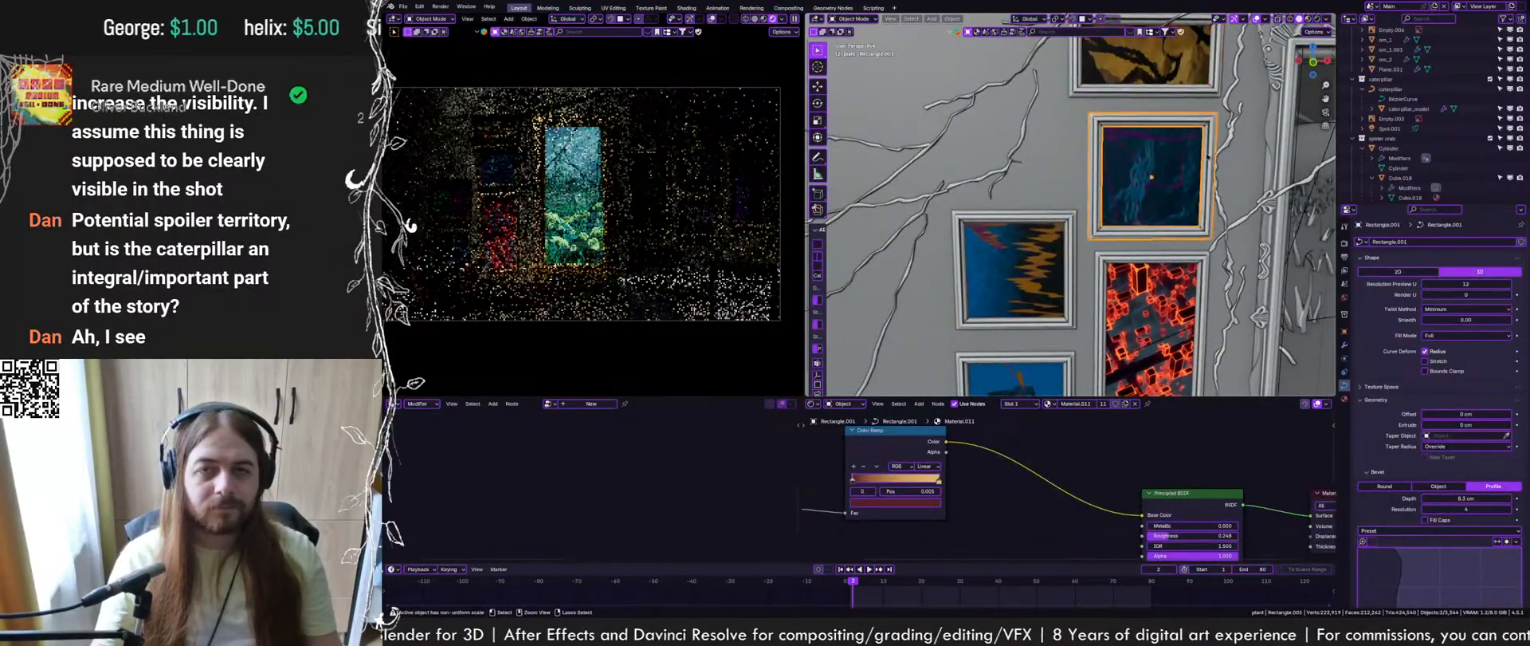
Tilt the dark-blue painting above the blue-and-orange one slightly, as seen from the front
scroll(1204, 157, down, 3)
click(1183, 158)
key(KP_1)
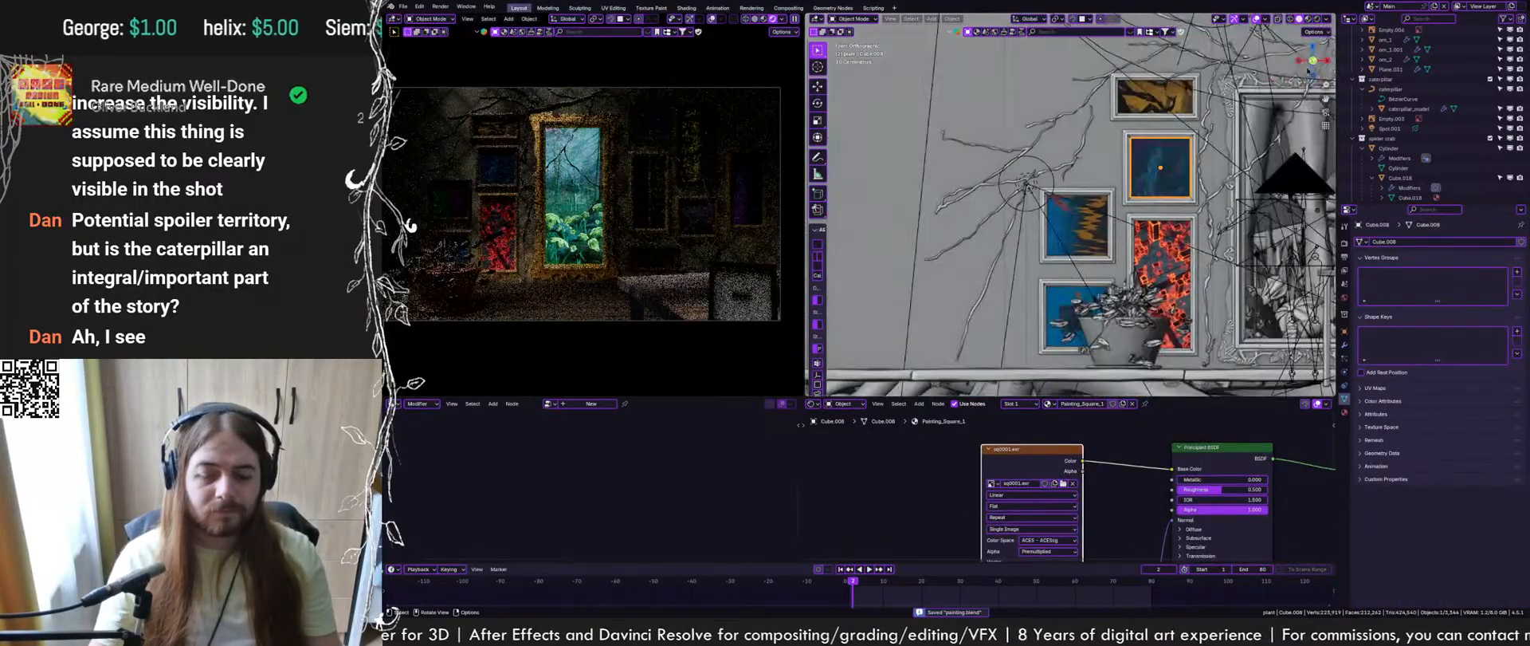
scroll(1160, 198, up, 6)
key(r)
click(1169, 196)
Tilt the wide golden-brown painting at the top of the wall by about 4 degrees
shift+middle_drag(1171, 189, 1124, 358)
shift+middle_drag(1174, 101, 1149, 205)
click(1151, 198)
key(r)
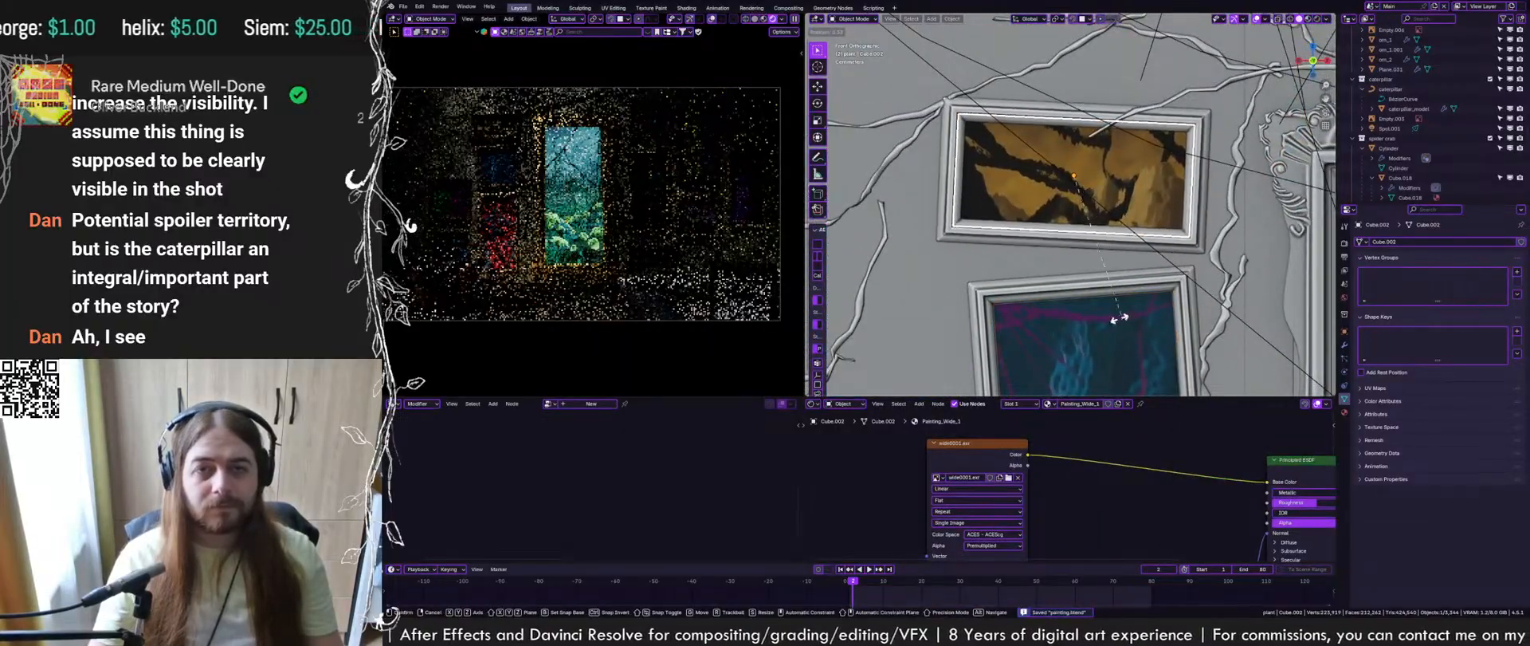
click(1021, 318)
Tilt the blue-and-orange painting beside the red one very slightly in the front view
shift+middle_drag(1018, 318, 1069, 266)
scroll(1064, 267, down, 4)
shift+middle_drag(988, 342, 1067, 222)
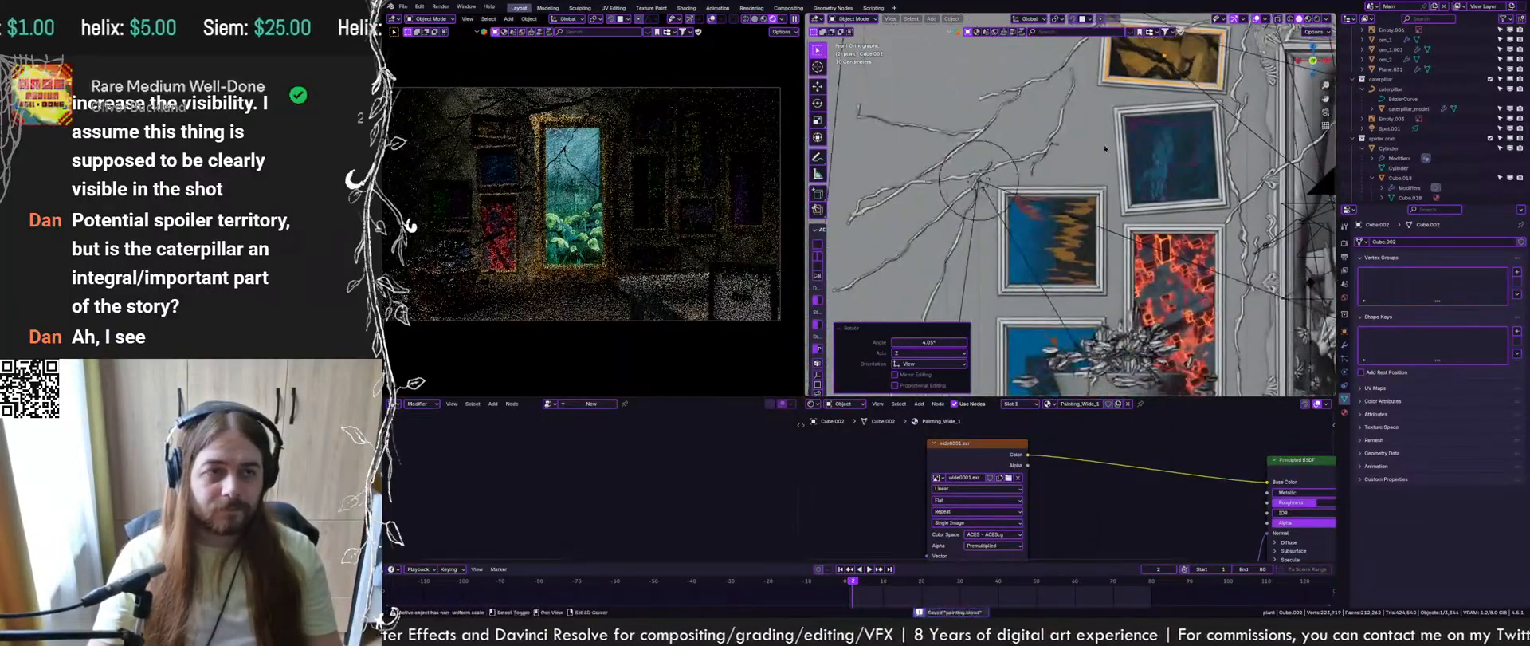
shift+middle_drag(1007, 253, 1031, 190)
click(1054, 189)
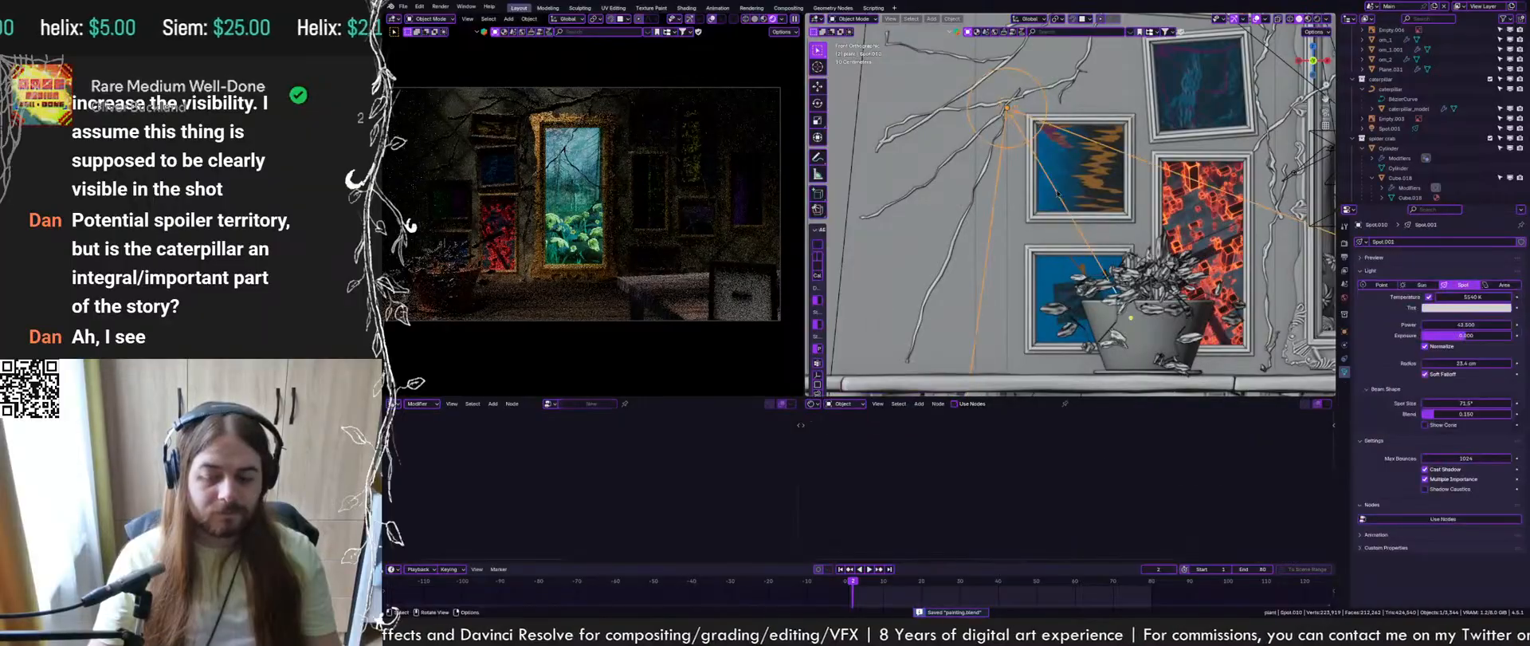
scroll(1103, 194, up, 1)
scroll(1104, 187, up, 2)
click(1103, 187)
key(r)
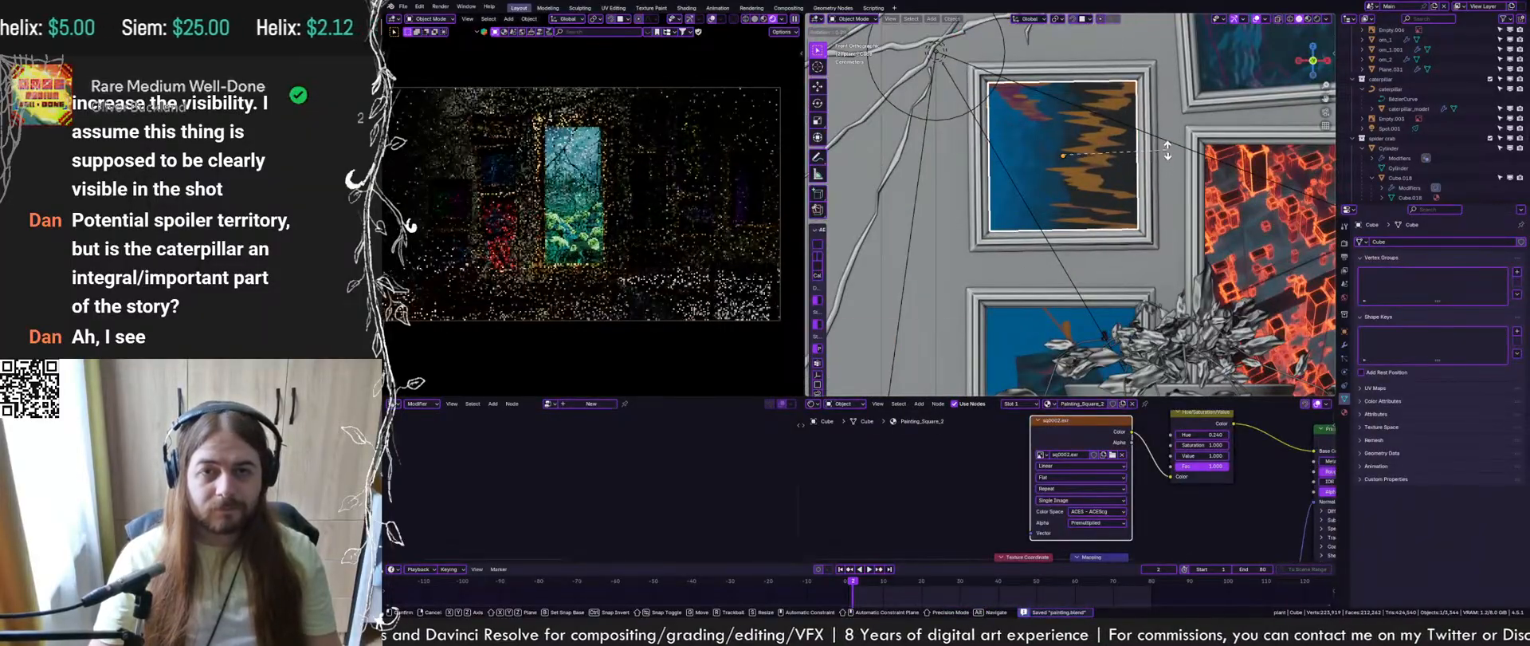
click(1100, 193)
Tilt the small blue painting behind the potted plant noticeably and save the file
shift+middle_drag(1070, 270, 1102, 190)
click(1071, 247)
key(r)
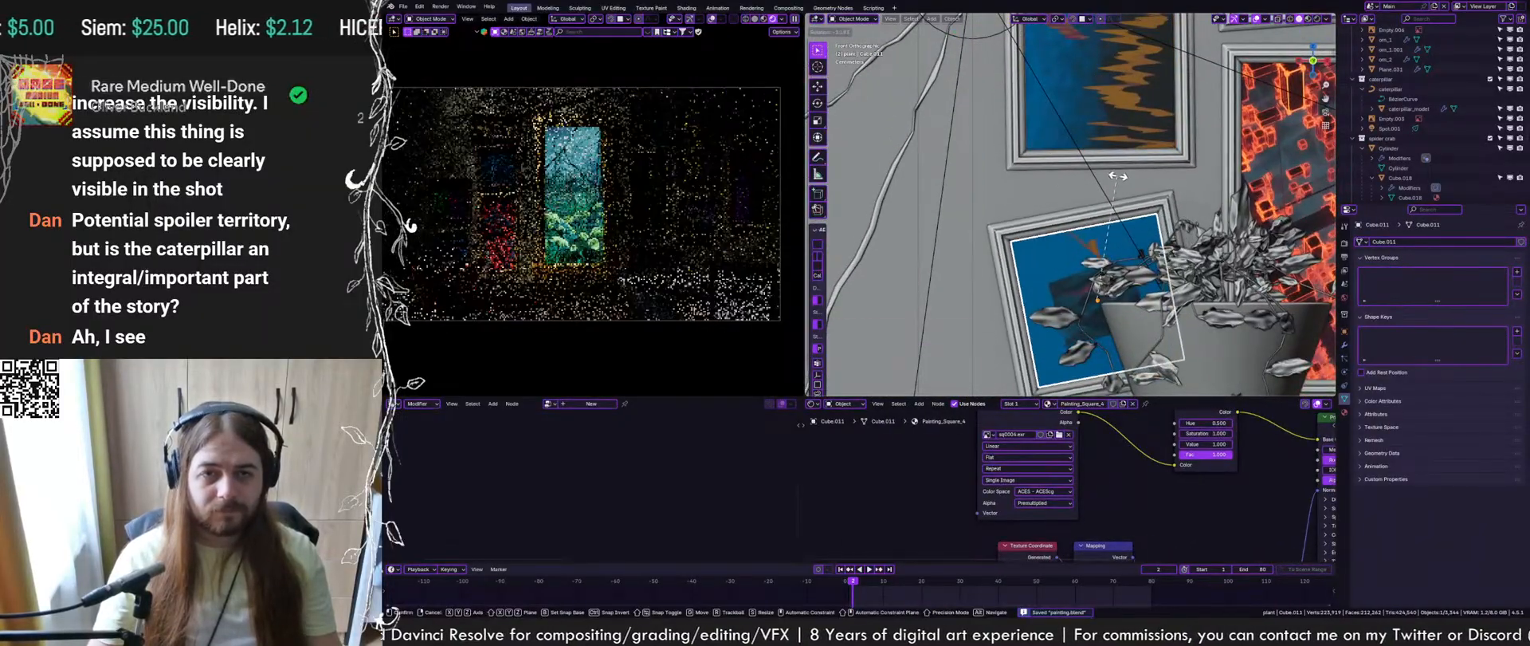
click(1114, 180)
scroll(1056, 179, down, 3)
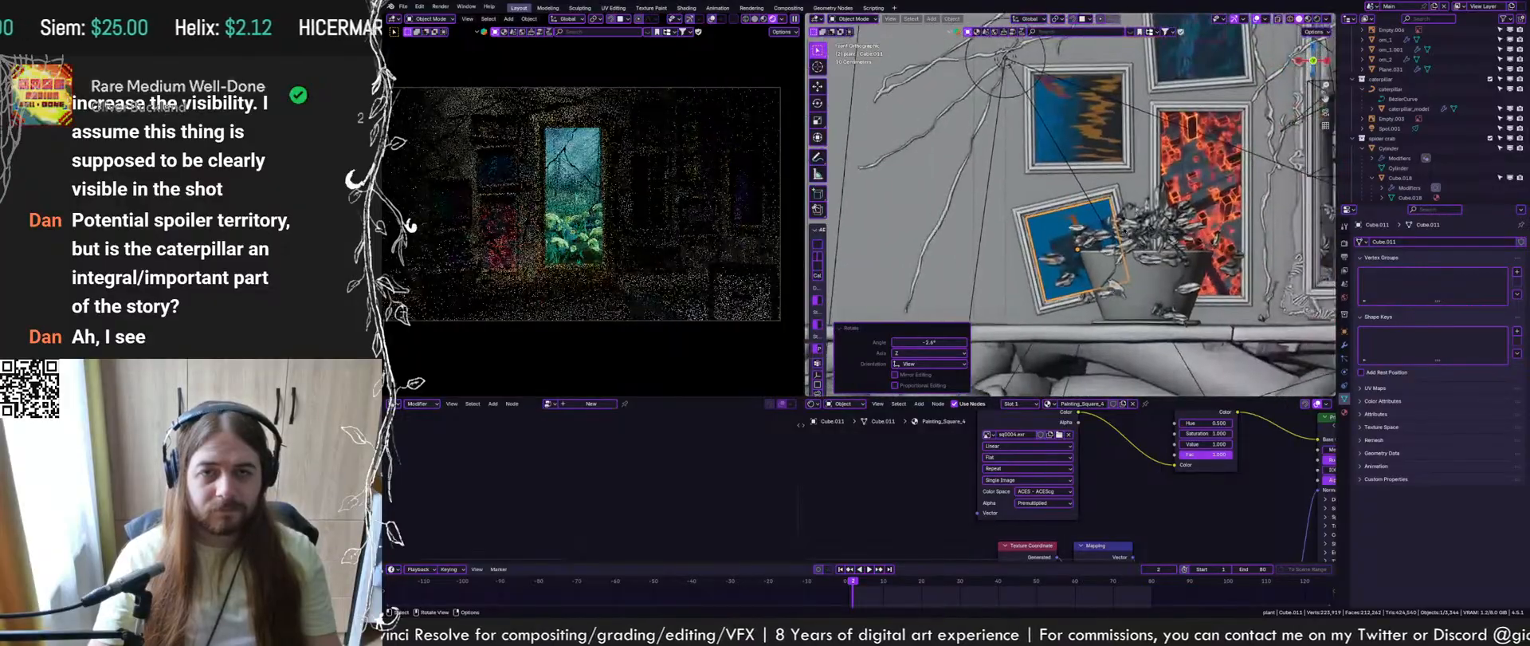
scroll(1118, 226, down, 1)
shift+middle_drag(1118, 225, 988, 237)
key(ctrl+s)
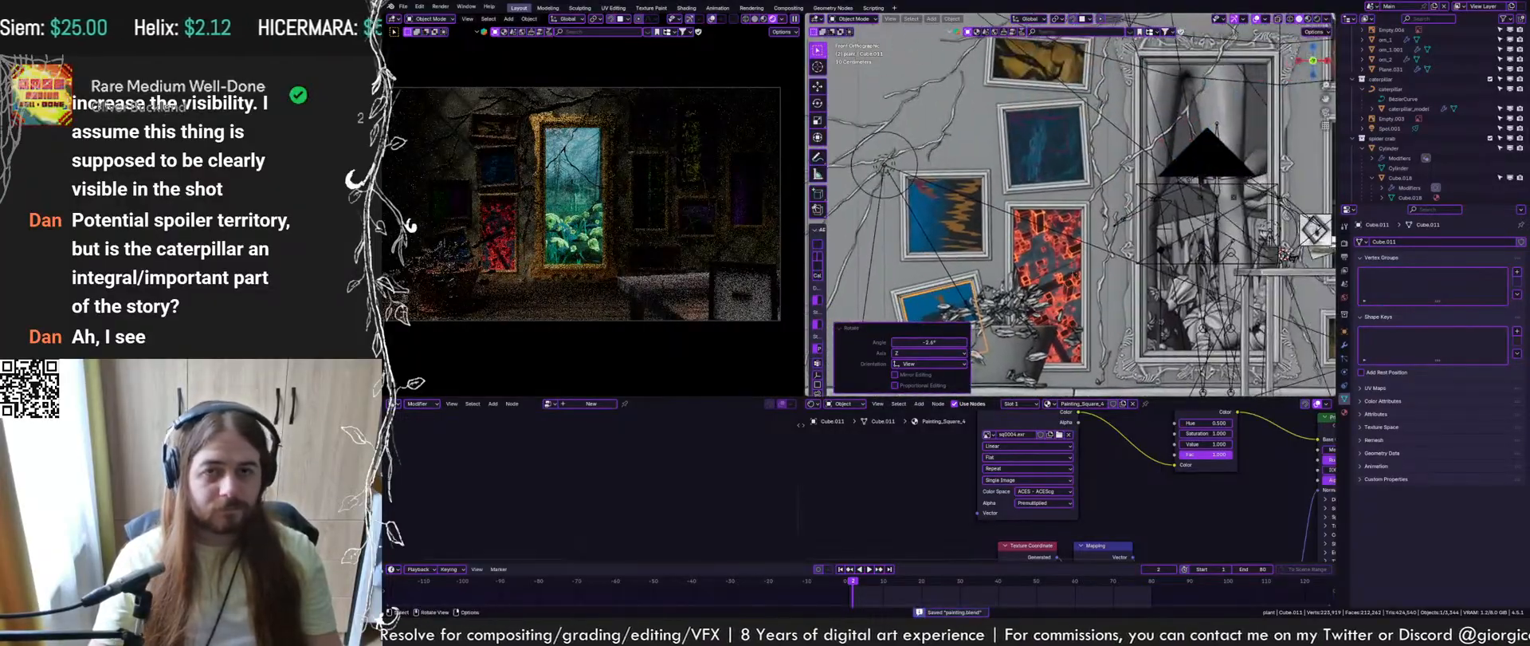
Tilt the multicoloured square painting under the crossing vines by about 2 degrees
shift+middle_drag(1275, 151, 1089, 168)
shift+middle_drag(1210, 159, 1079, 267)
scroll(1078, 267, up, 2)
click(1064, 144)
scroll(1076, 135, up, 3)
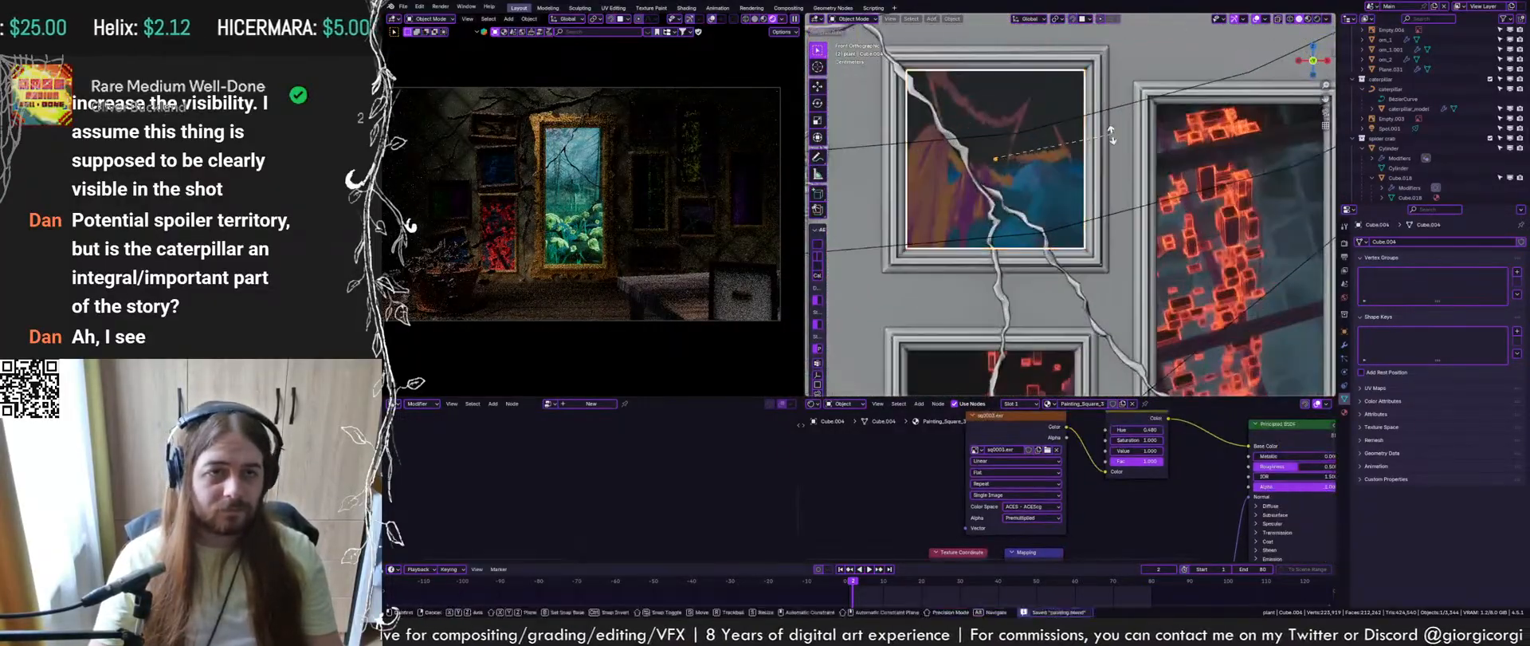
key(r)
click(1126, 257)
Tilt the blue-and-orange square painting above the wide brown one strongly and save the file
scroll(1127, 258, down, 3)
scroll(1154, 210, up, 3)
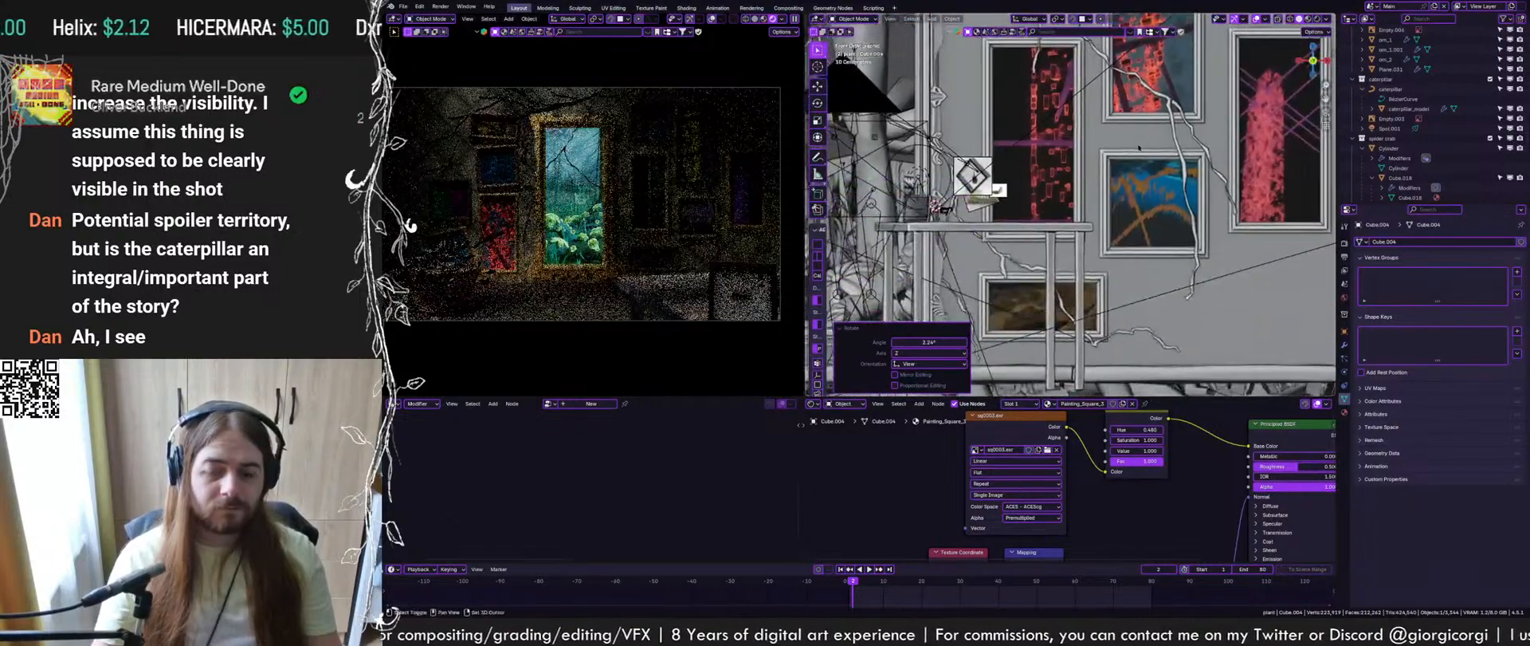
click(1160, 216)
key(r)
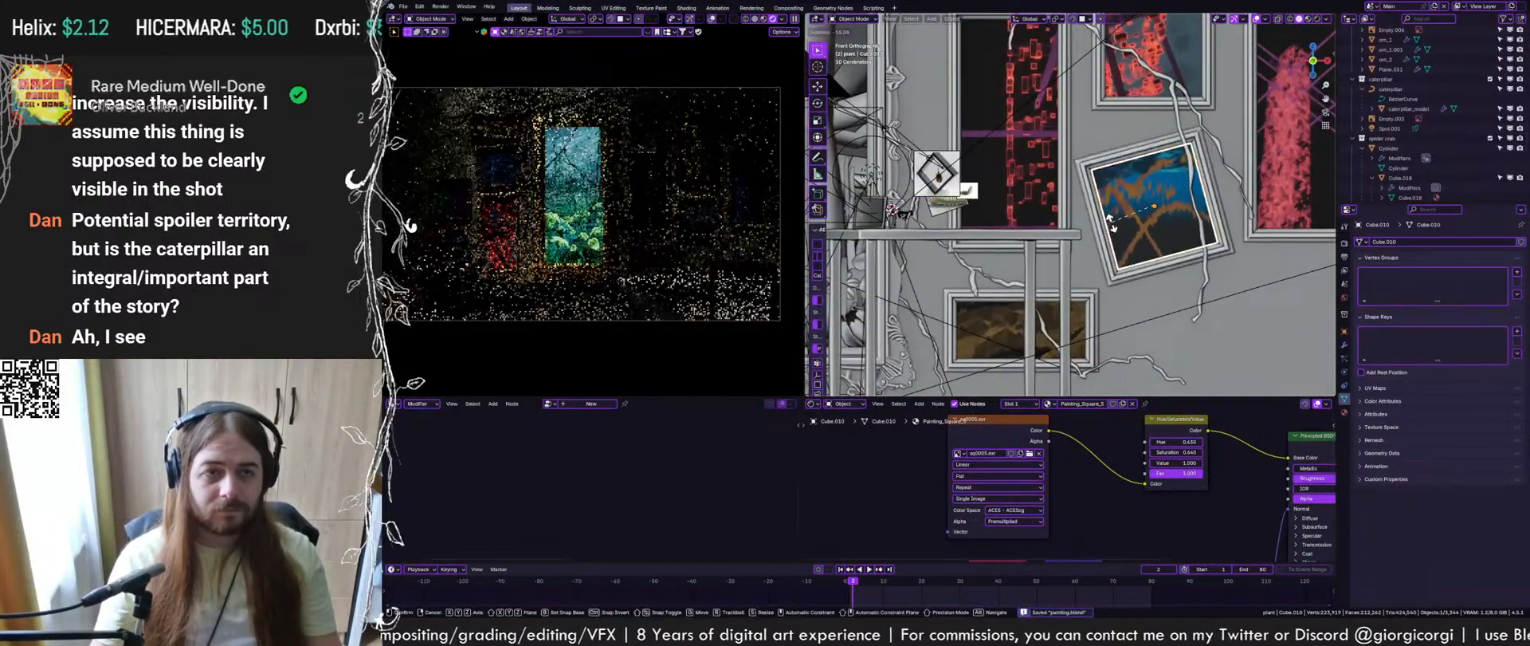
click(1093, 232)
scroll(1092, 233, down, 1)
shift+middle_drag(1093, 233, 1144, 203)
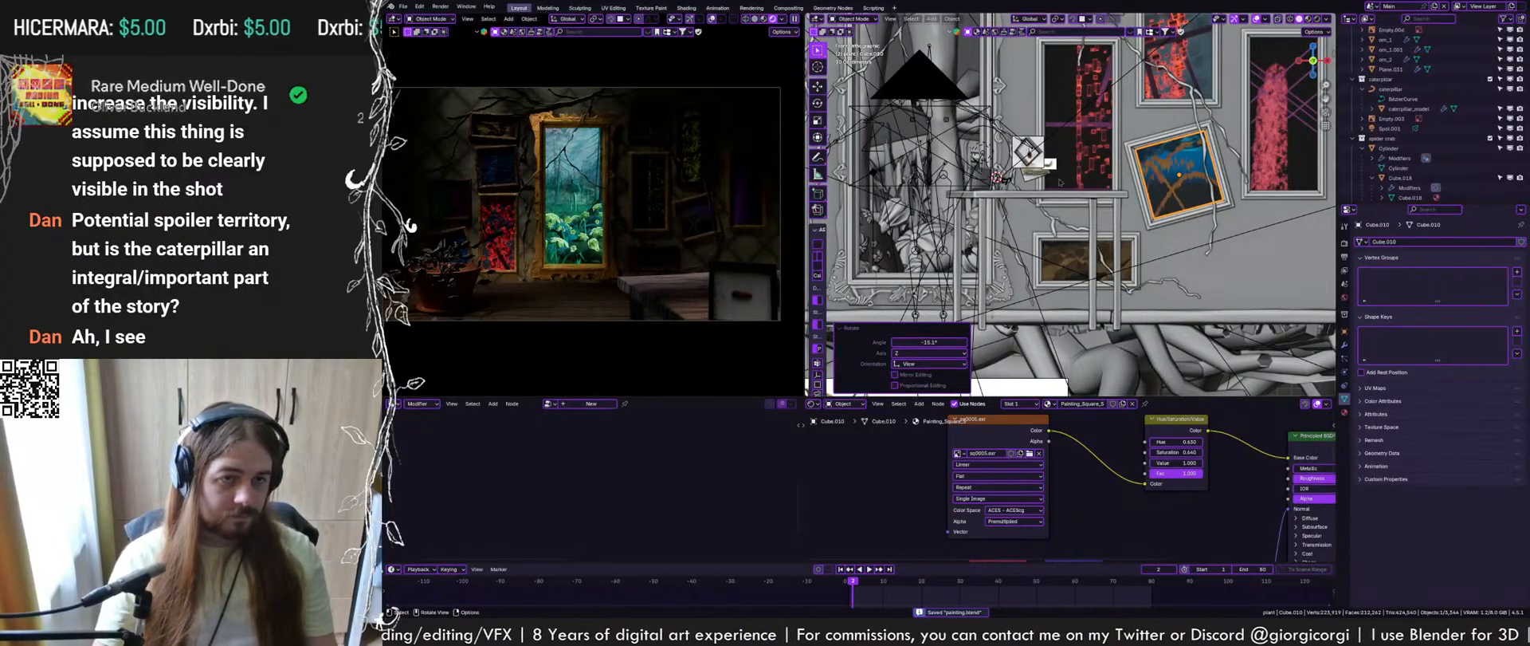
scroll(1060, 181, down, 3)
middle_drag(1060, 182, 1140, 277)
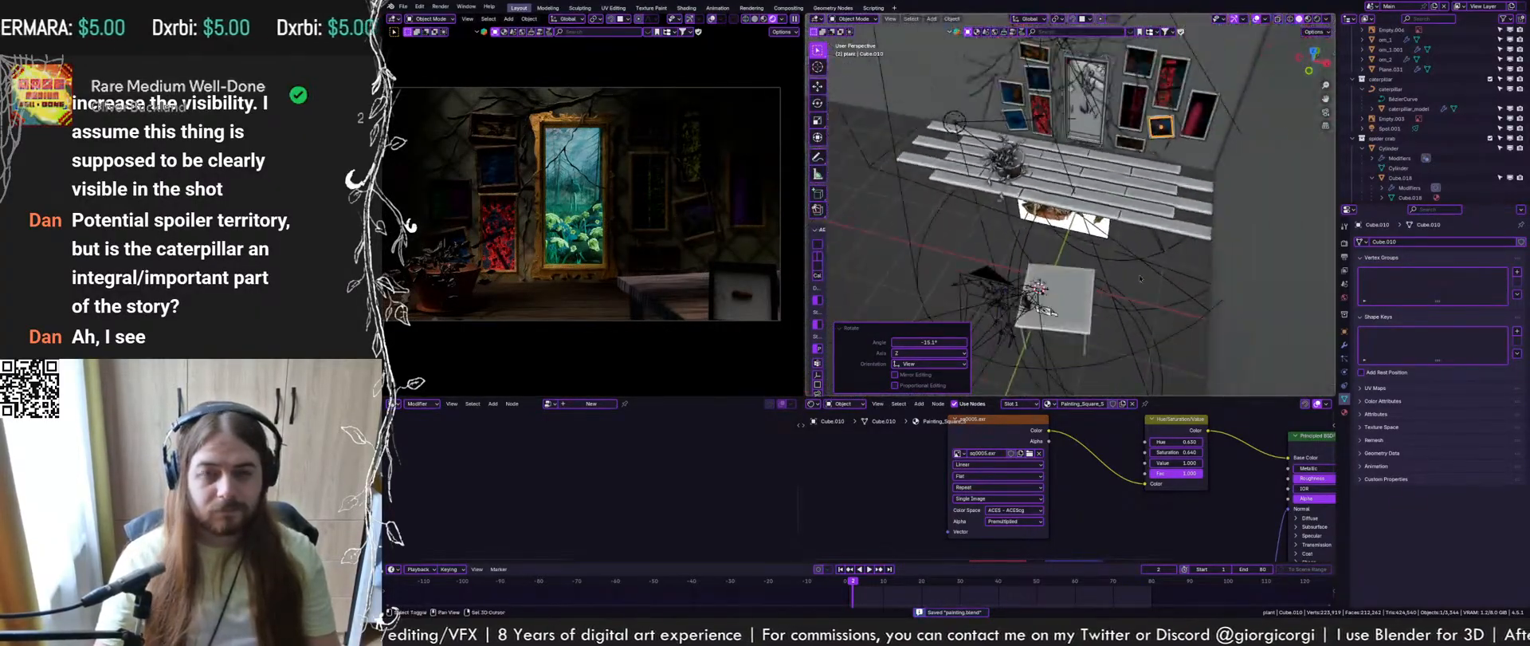
scroll(1140, 277, up, 4)
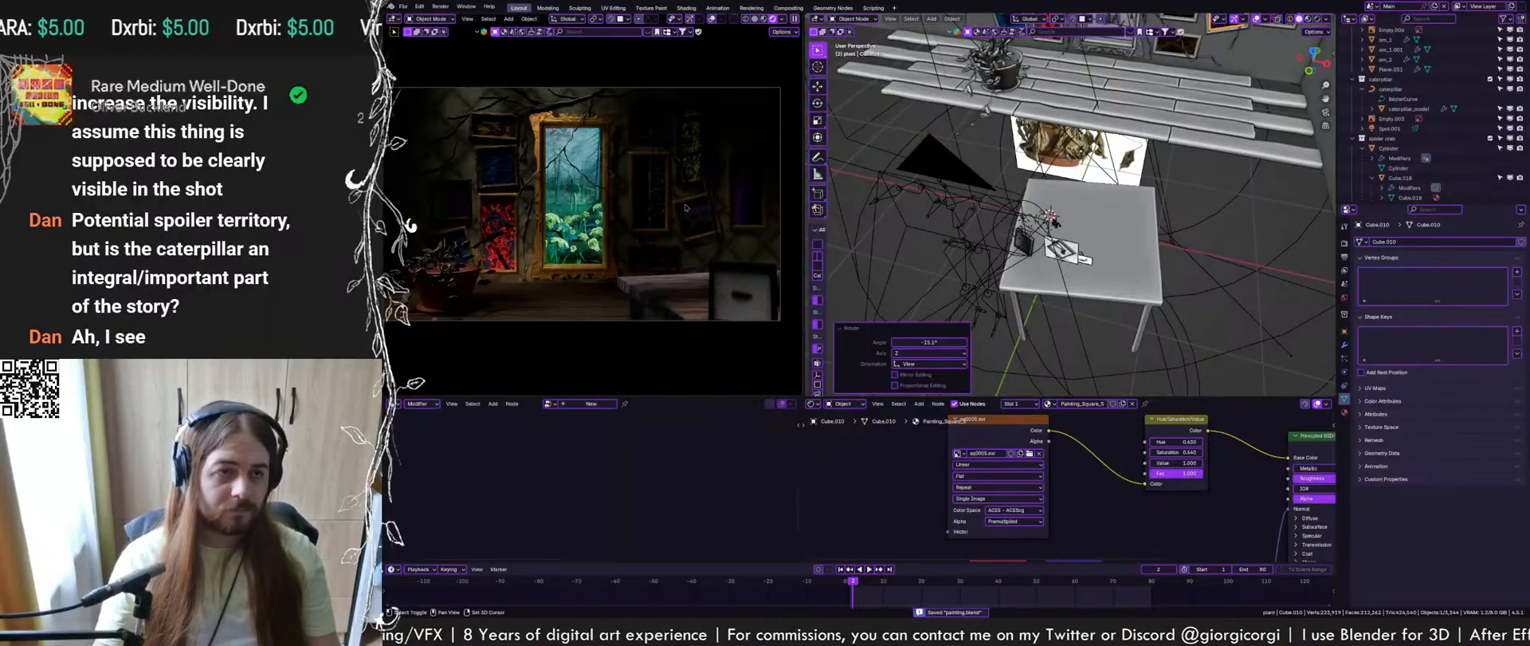
shift+middle_drag(685, 208, 704, 207)
key(ctrl+s)
Examine the table in front of the wall and the objects on it up close
click(1108, 234)
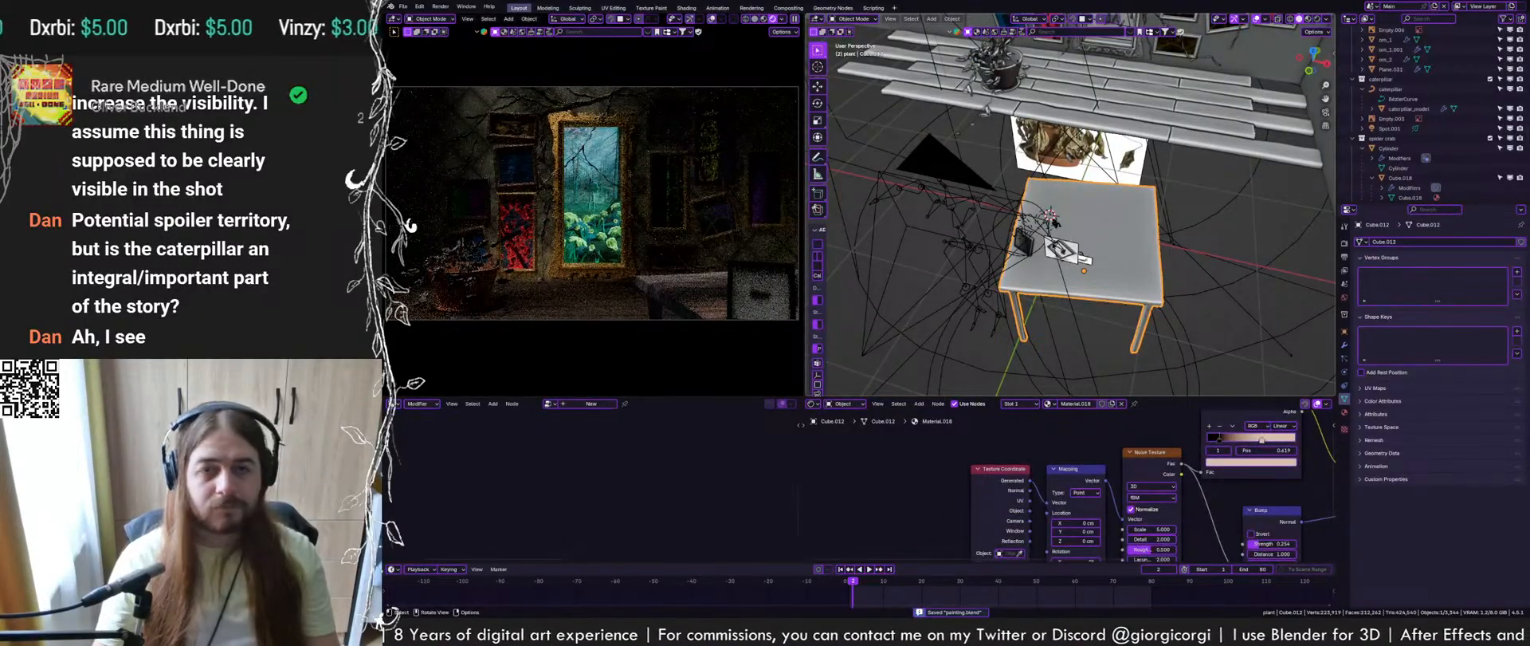
click(963, 244)
click(963, 244)
shift+middle_drag(963, 243, 1044, 219)
scroll(1116, 215, up, 3)
scroll(1138, 242, up, 2)
middle_drag(1172, 231, 1076, 219)
click(1121, 207)
key(KP_Decimal)
Duplicate the dark framed panel at the table and move the copy along the X axis
scroll(1136, 246, down, 6)
shift+middle_drag(917, 215, 1068, 279)
scroll(1007, 247, down, 2)
shift+middle_drag(1007, 247, 1019, 292)
click(986, 233)
click(1030, 274)
shift+click(1067, 260)
key(shift+d)
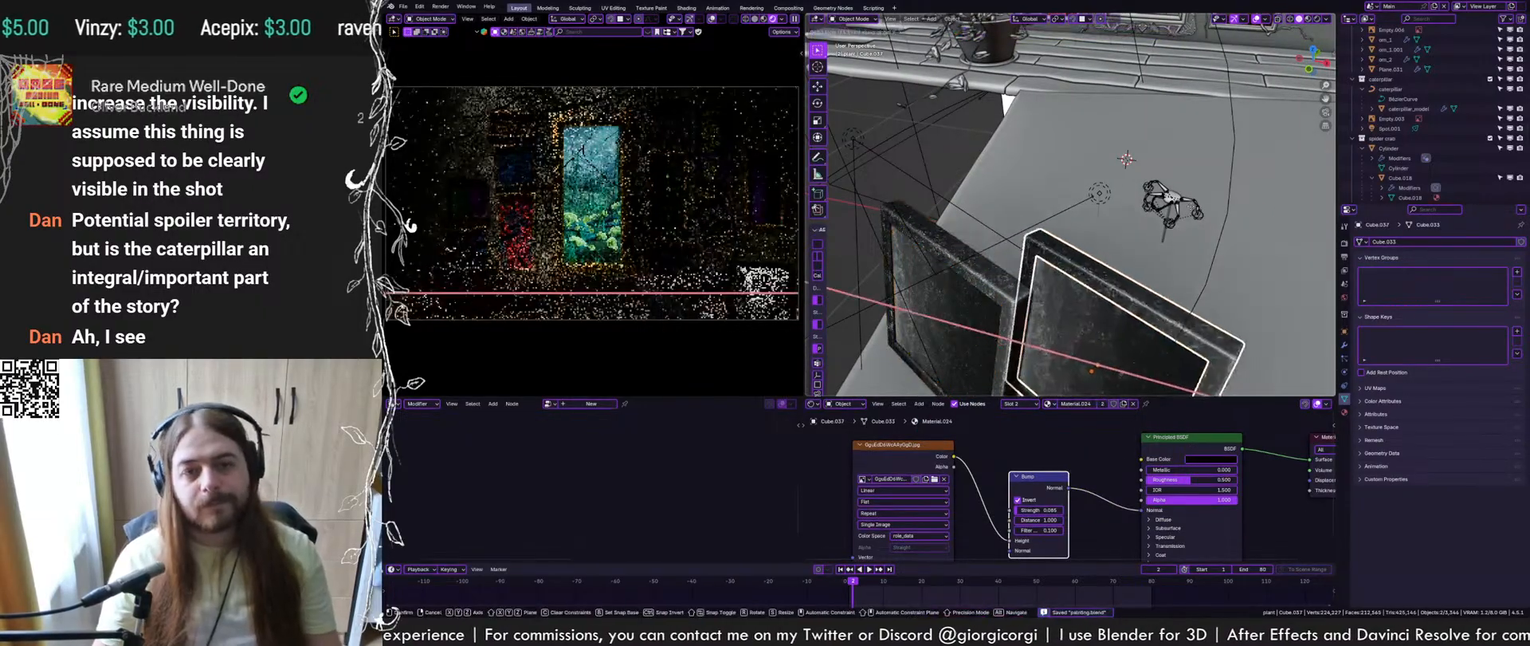
Place the picture frame on the floor beside the spider rig and clear its rotation
click(1105, 191)
key(alt+r)
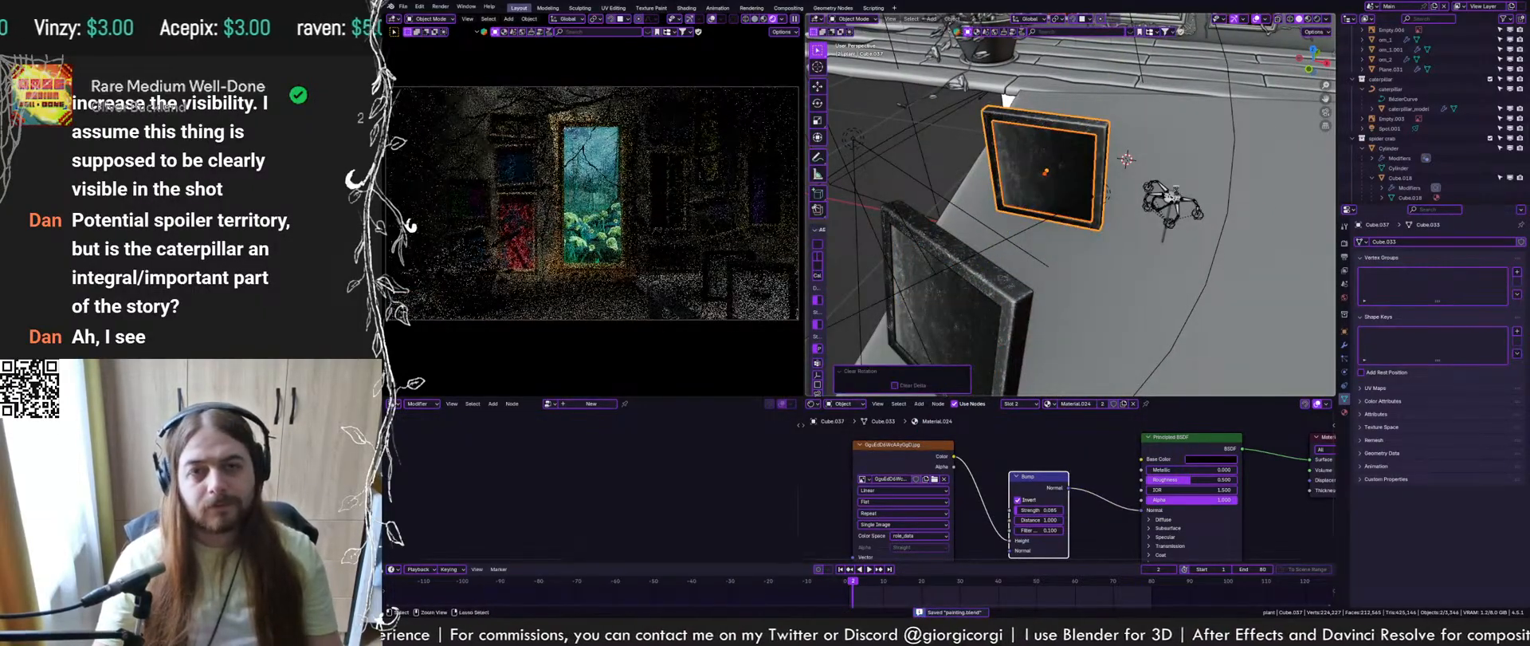
Focus on the spider rig and try moving its body
click(1178, 193)
shift+middle_drag(1176, 195, 1136, 302)
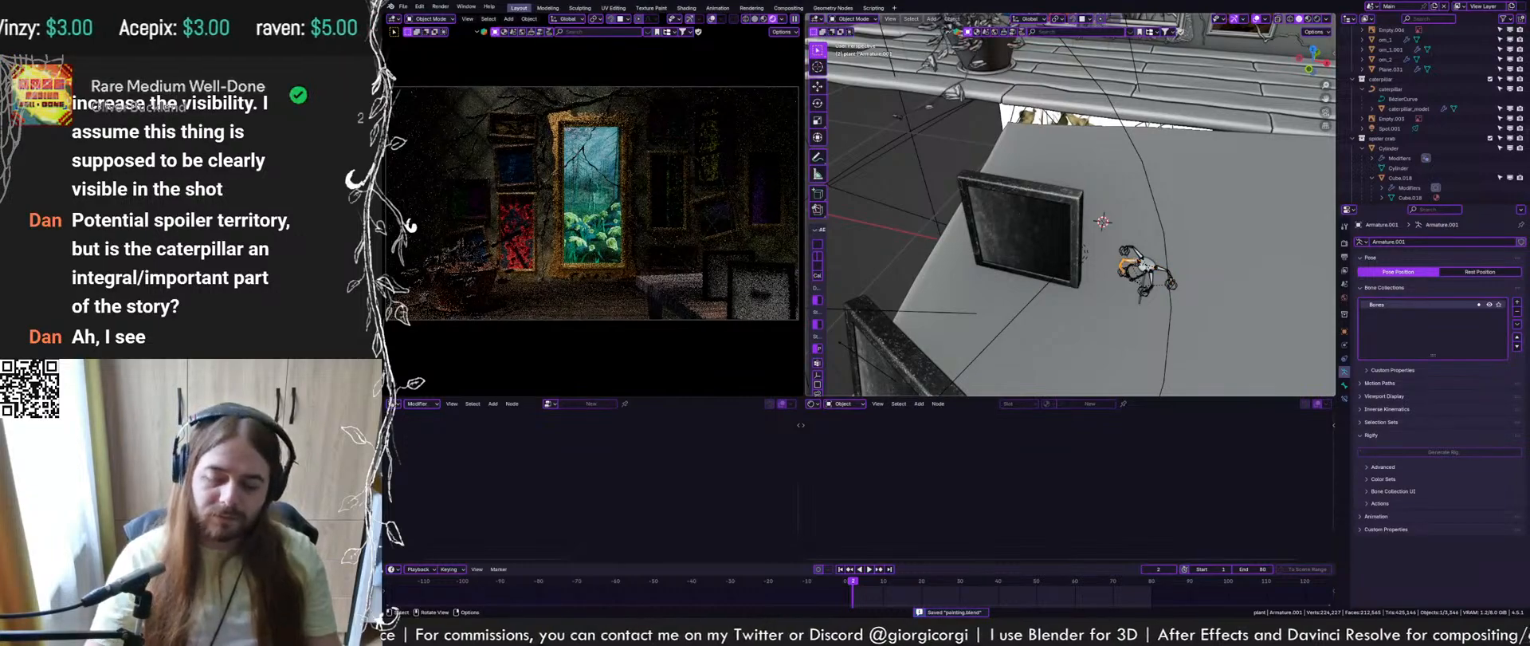
key(KP_Decimal)
scroll(1180, 252, down, 10)
shift+middle_drag(1180, 253, 1184, 313)
click(1182, 314)
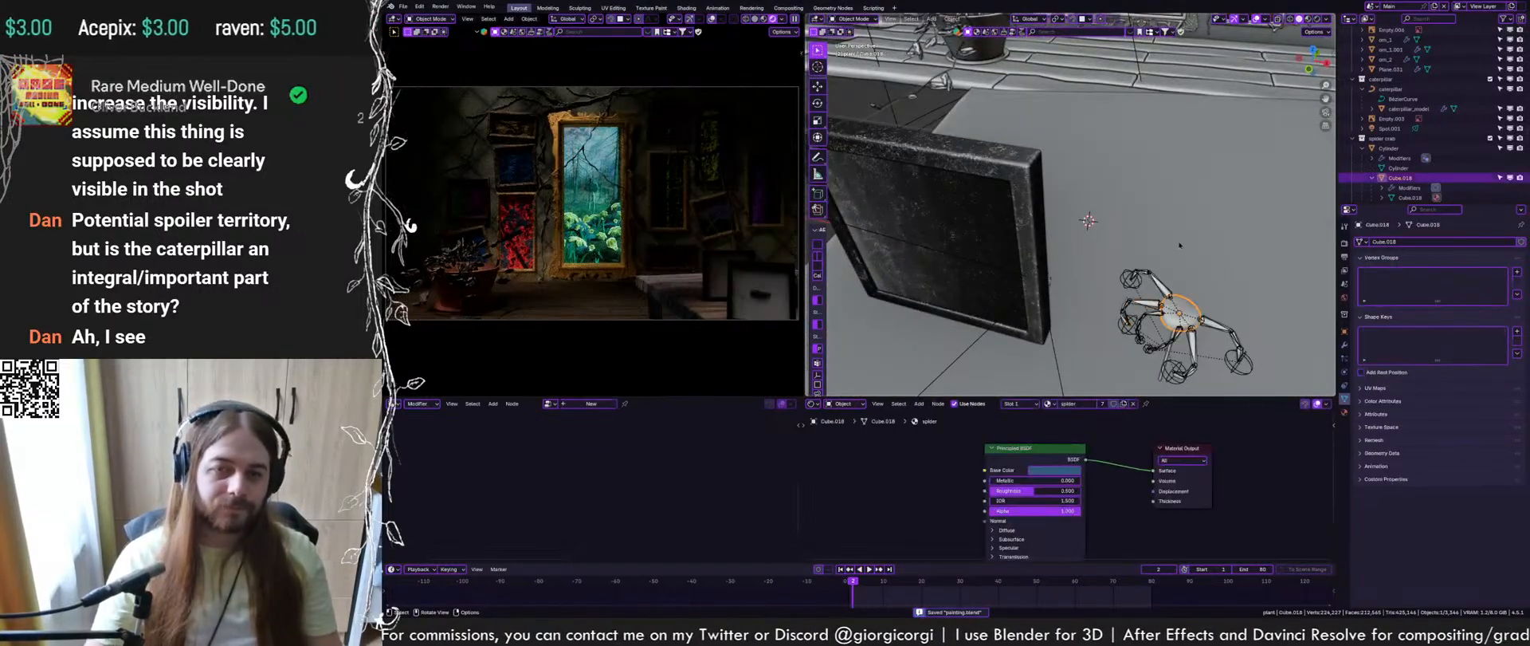
key(g)
right_click(1186, 293)
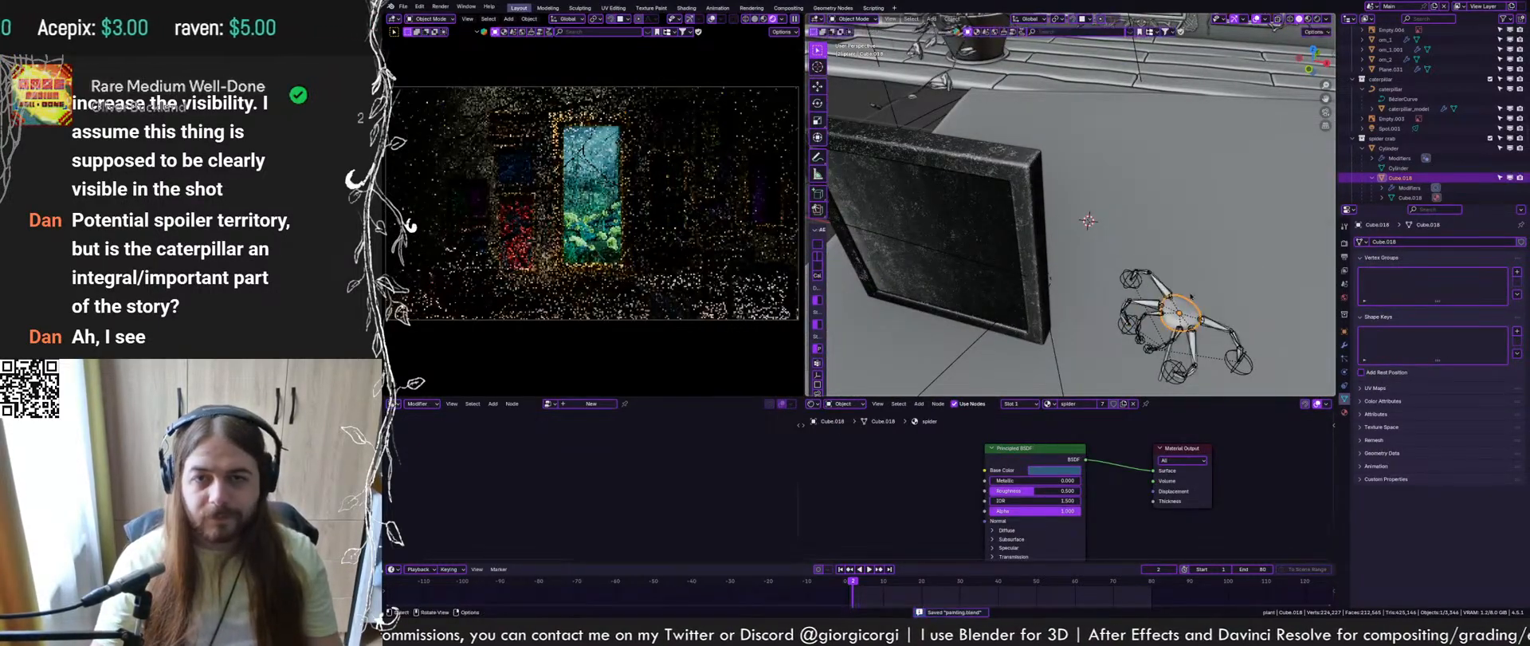
Clear the rotation of the Cylinder that parents the spider rig
click(1412, 152)
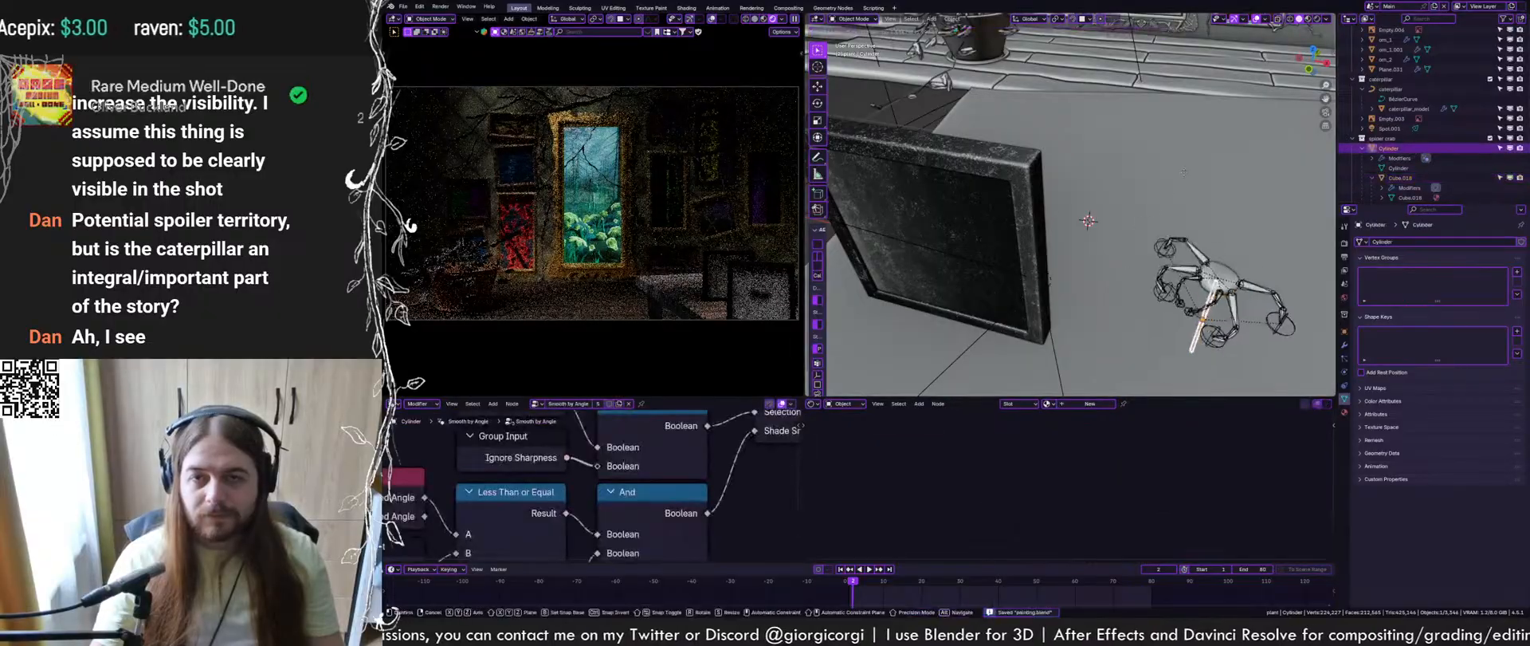
mouse_move(1140, 209)
middle_down()
mouse_move(1151, 215)
mouse_move(1124, 209)
middle_up()
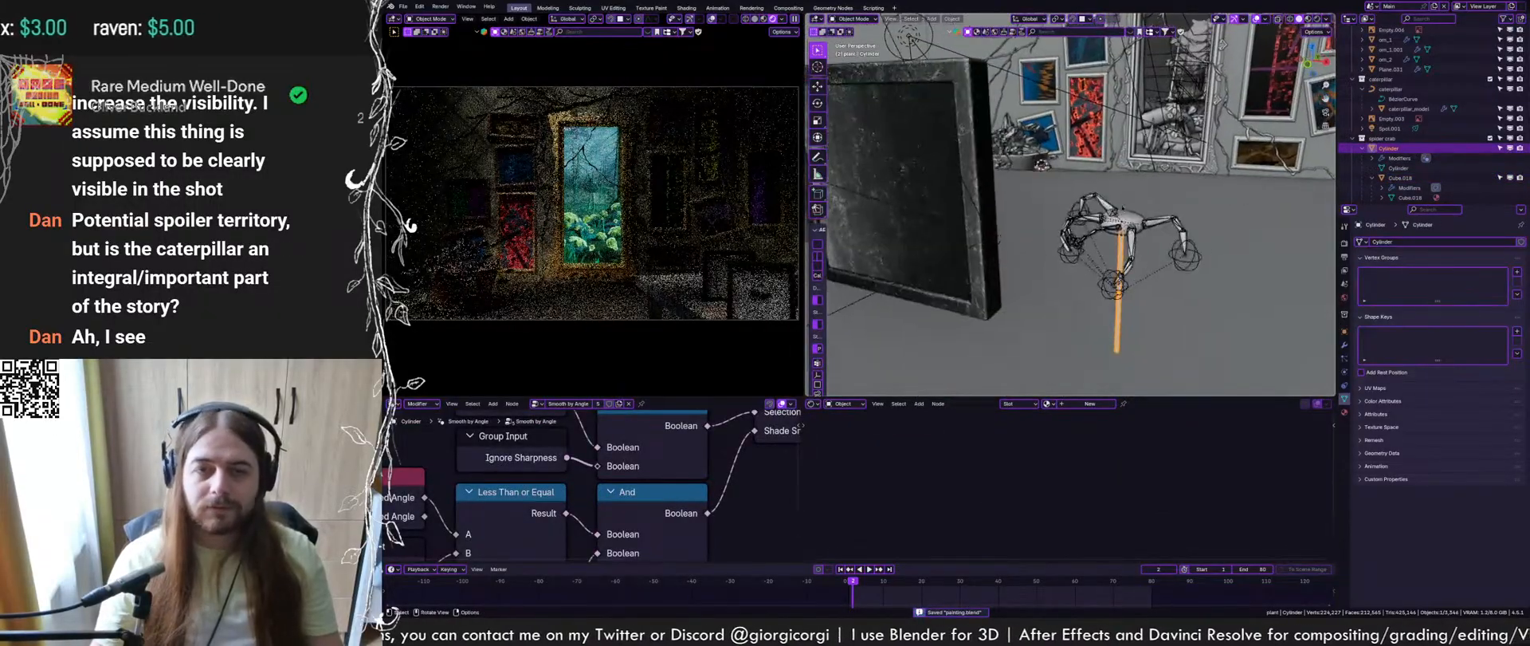
middle_drag(1169, 265, 1134, 305)
key(alt+r)
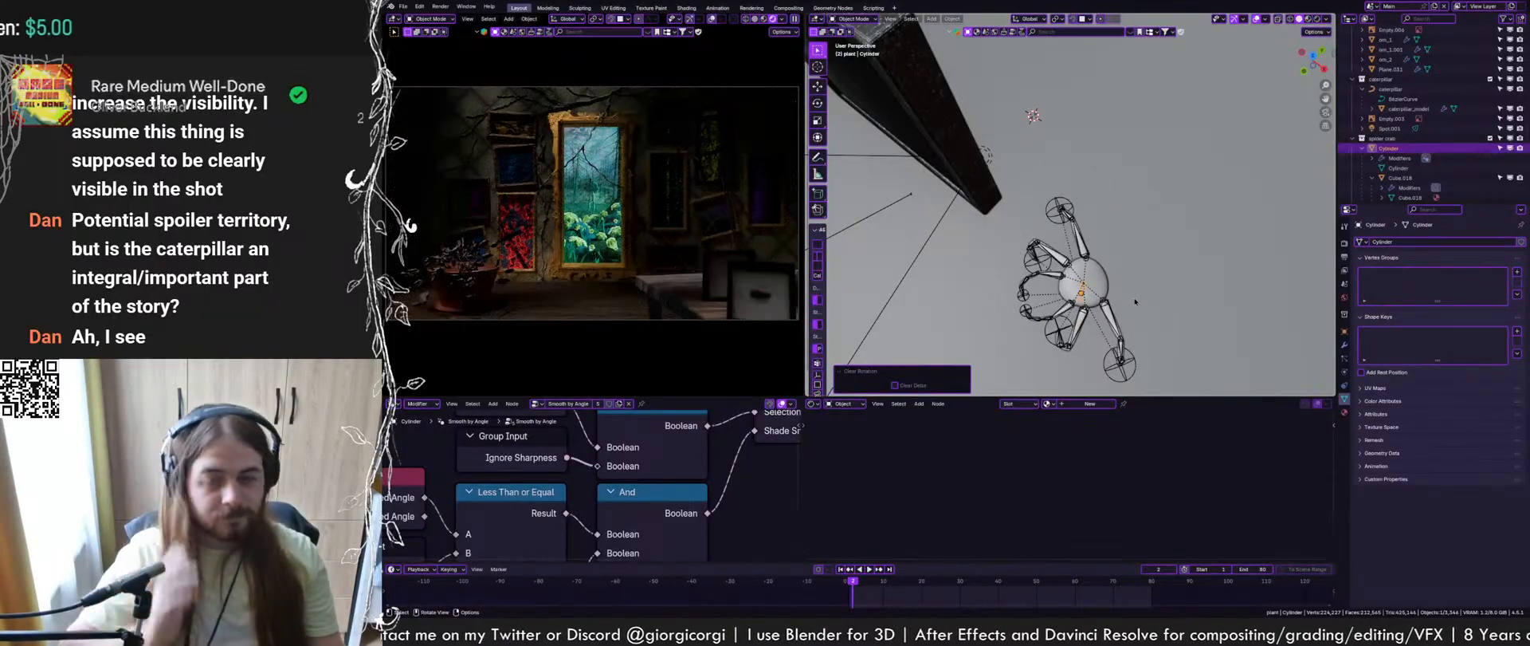
Rotate the Cylinder in top view until the spider's legs sit symmetrically, and apply its rotation
click(1311, 57)
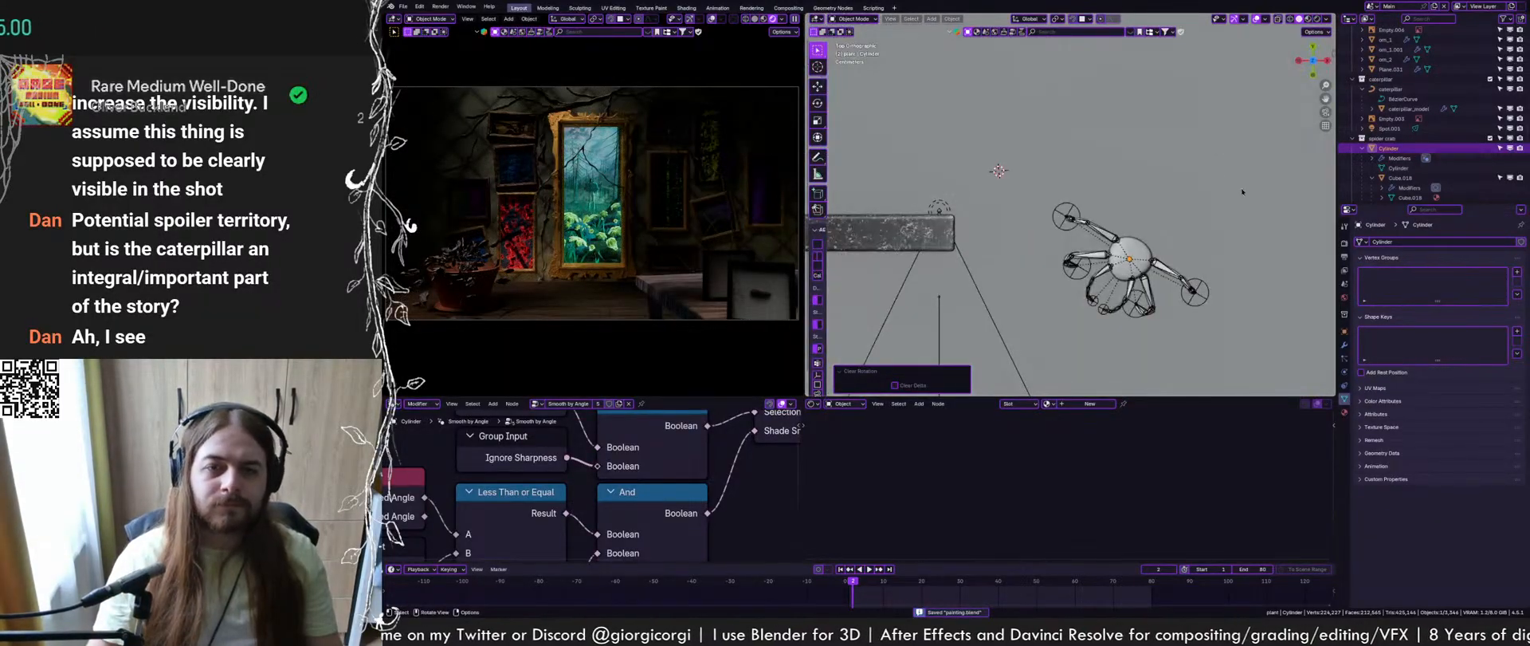
key(r)
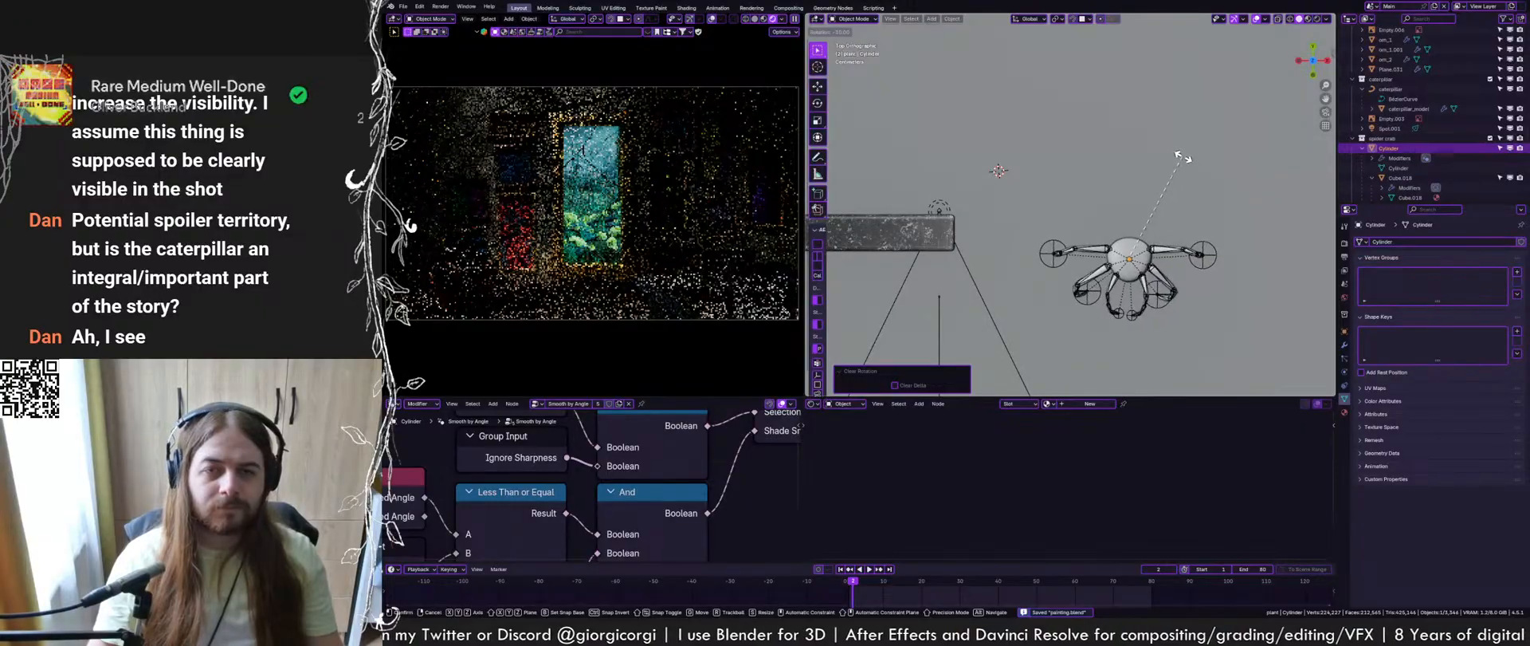
click(1191, 161)
middle_drag(1192, 160, 1115, 185)
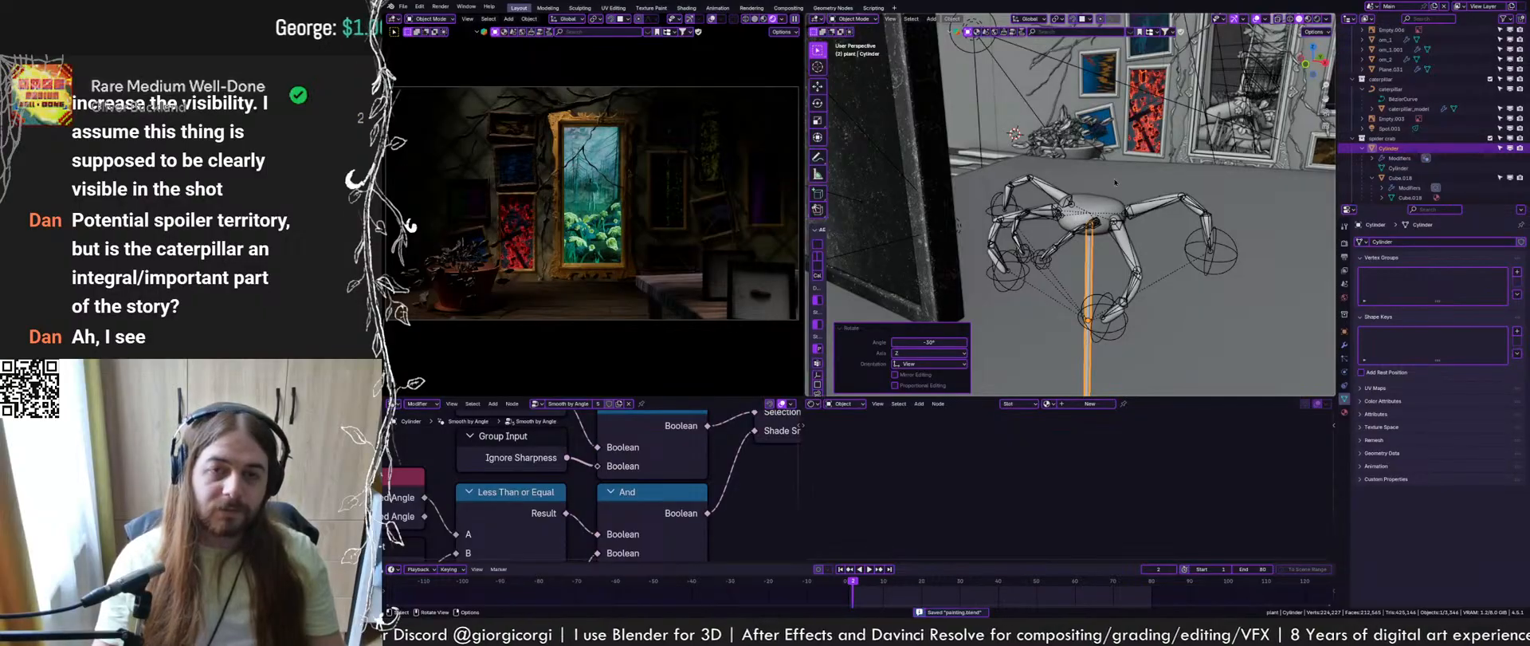
middle_drag(1063, 215, 1059, 252)
key(ctrl+a)
click(1058, 247)
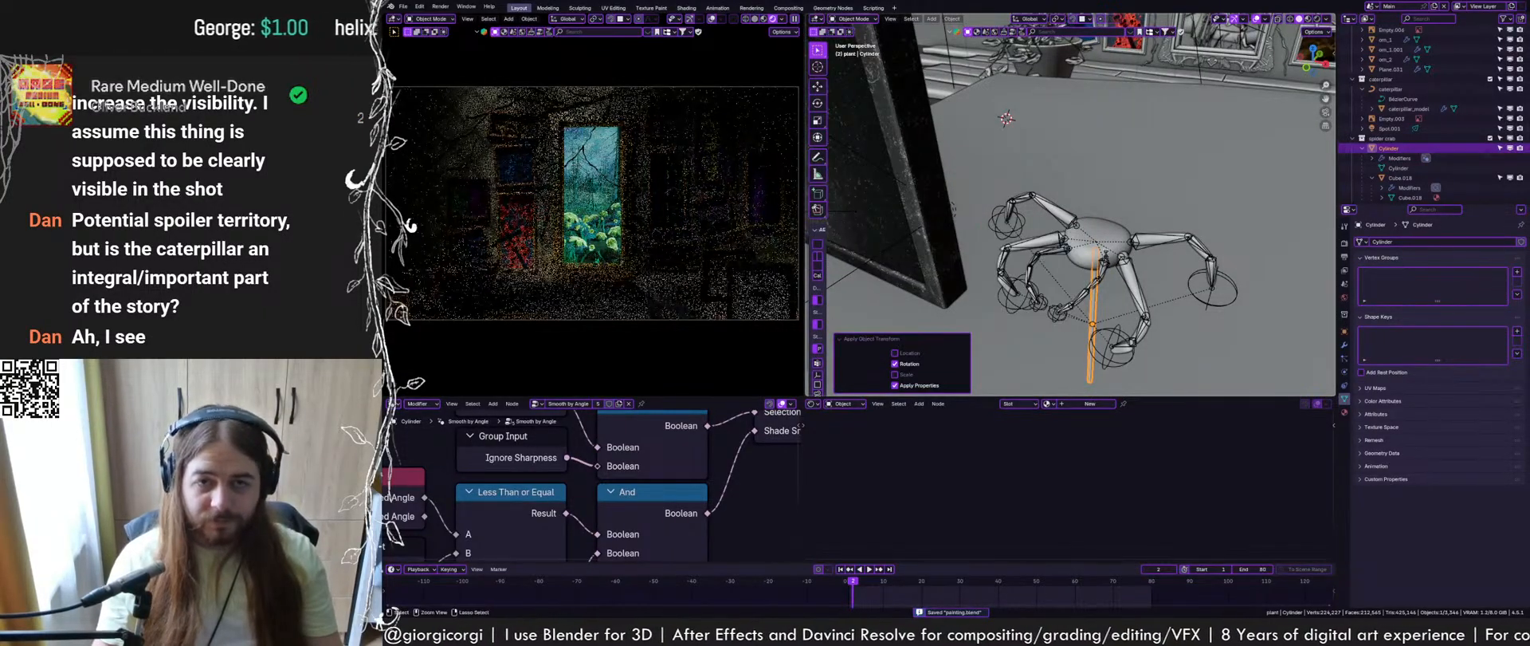
Add a cube empty at the centre of the spider's body and shrink it to roughly enclose the spider
click(1102, 249)
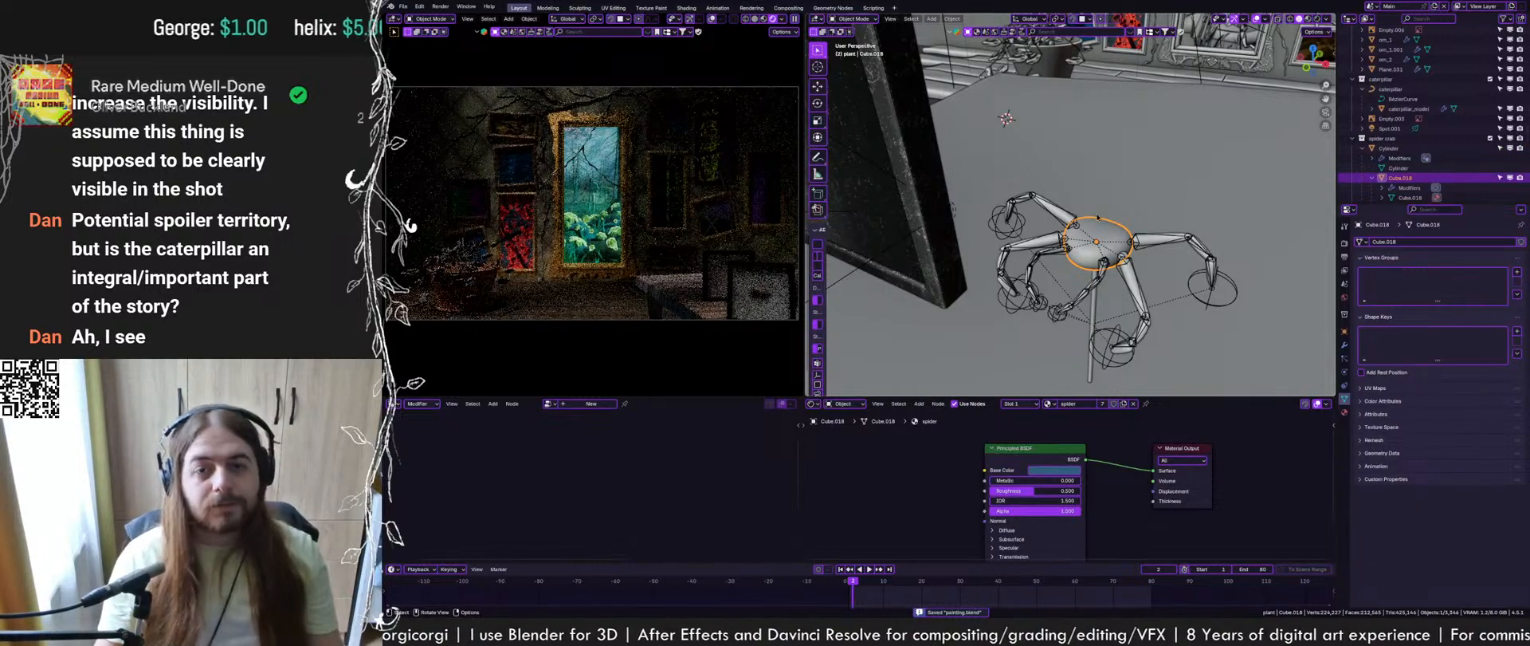
key(shift+a)
mouse_move(1111, 239)
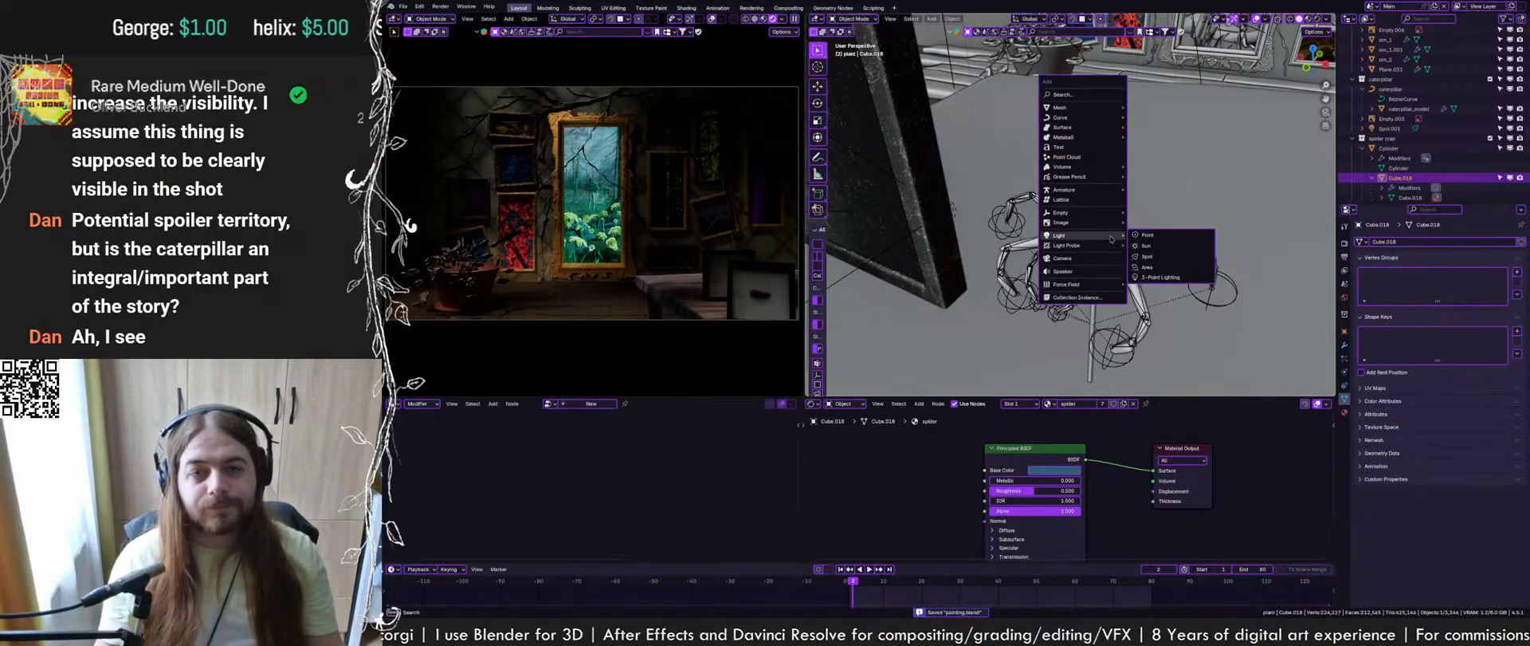
mouse_move(1098, 170)
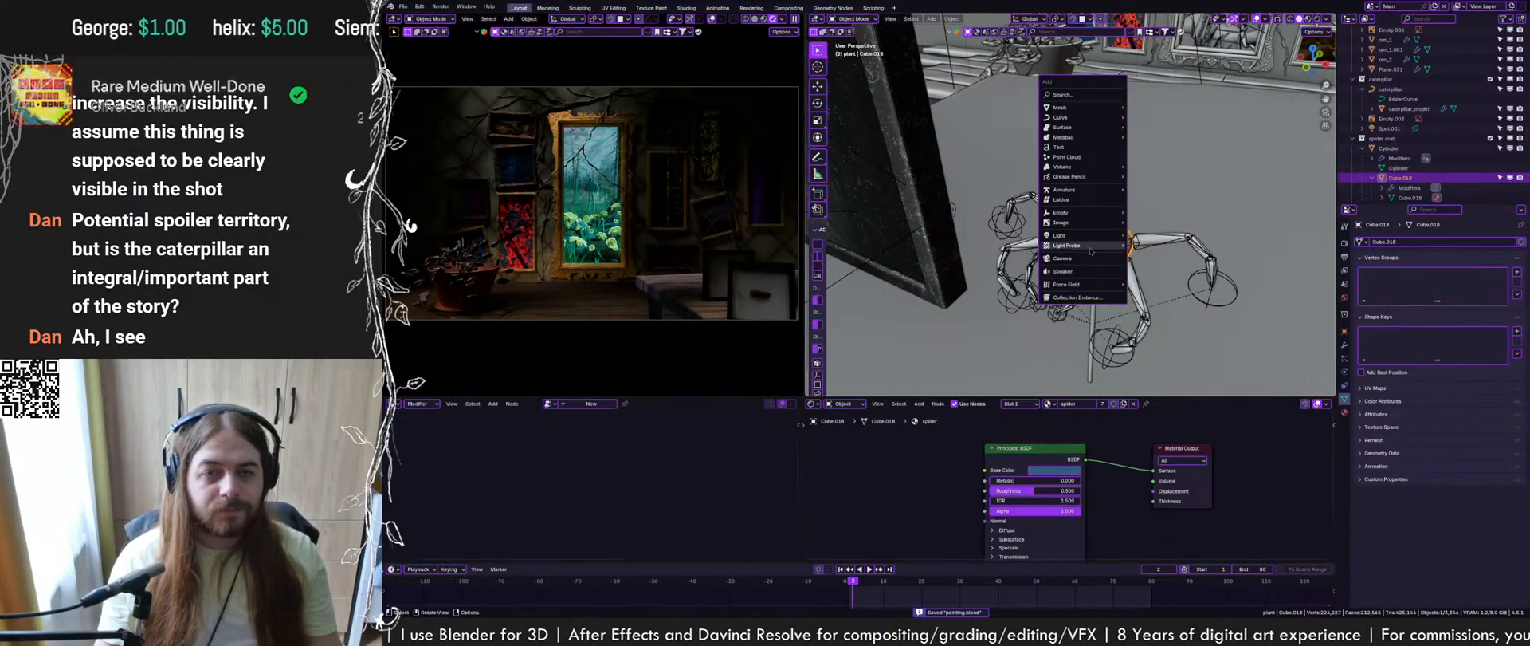
mouse_move(1106, 217)
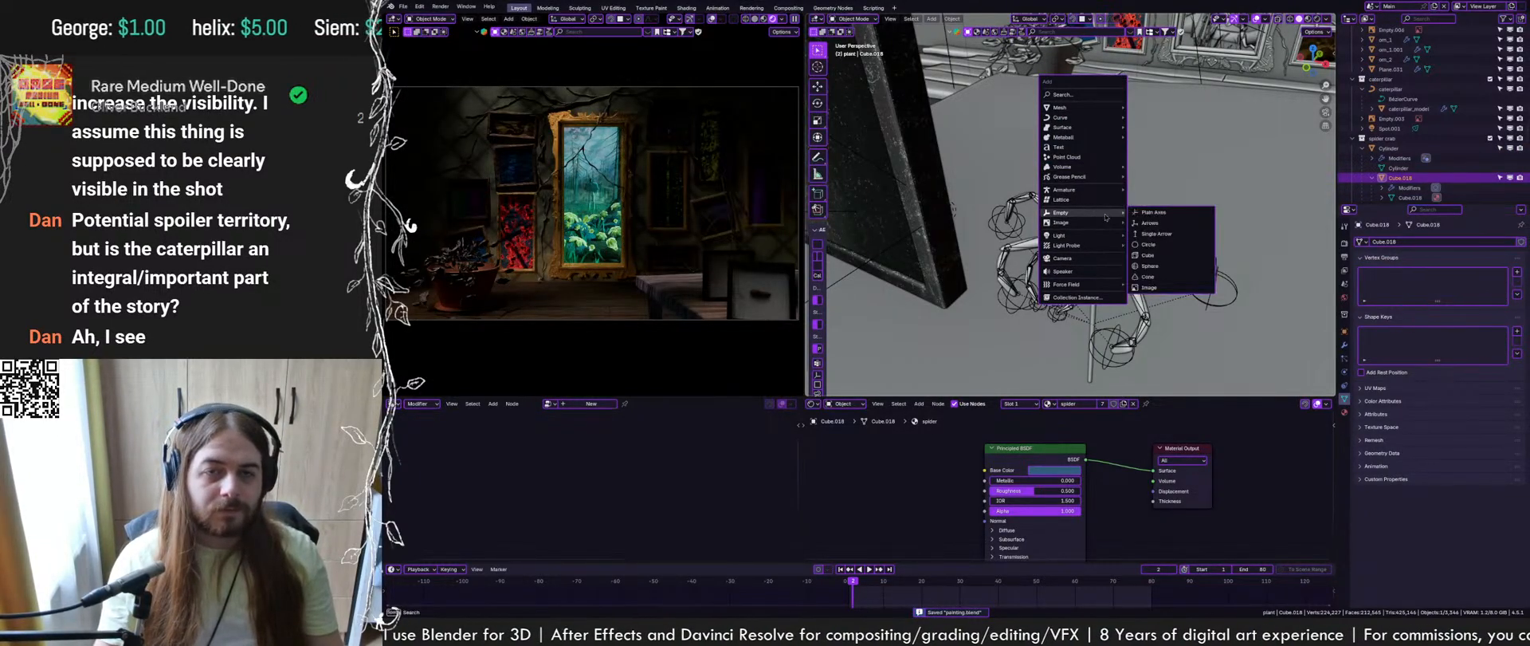
click(1153, 255)
key(ctrl+s)
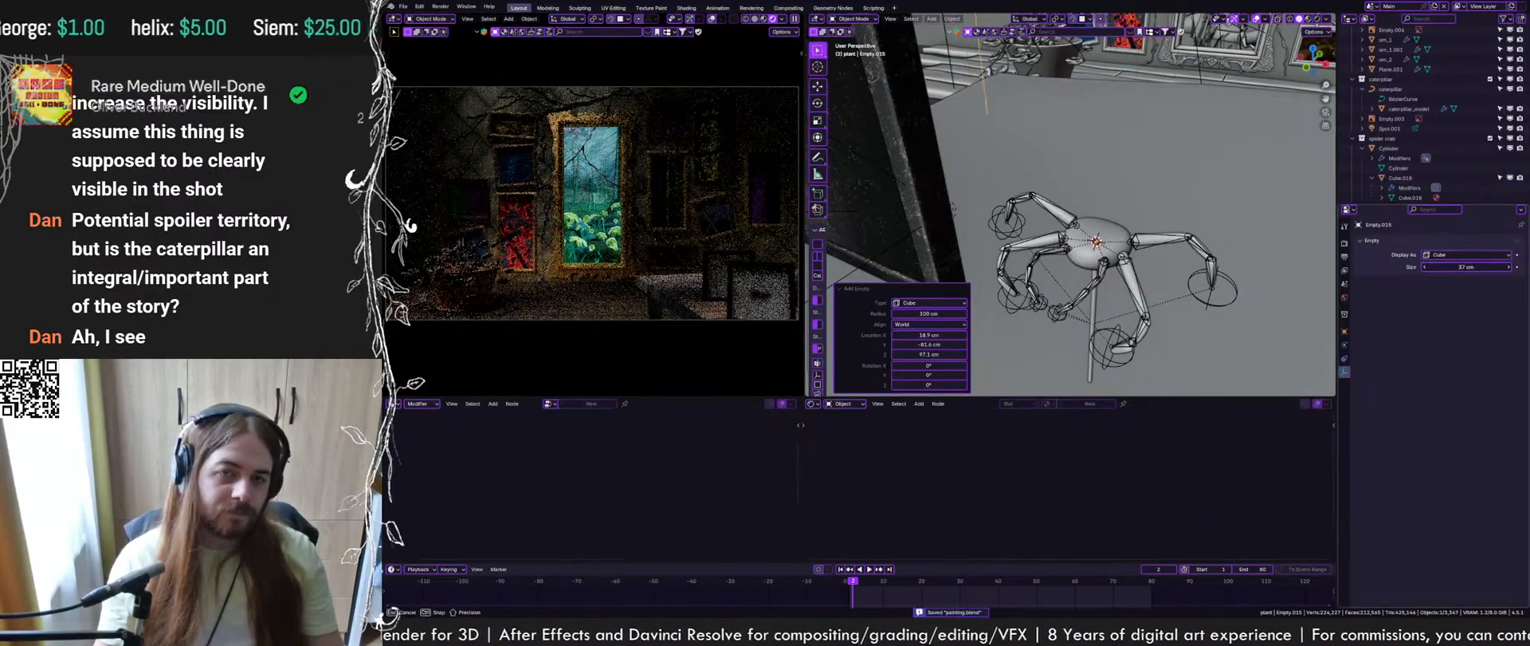
drag(1463, 267, 1482, 268)
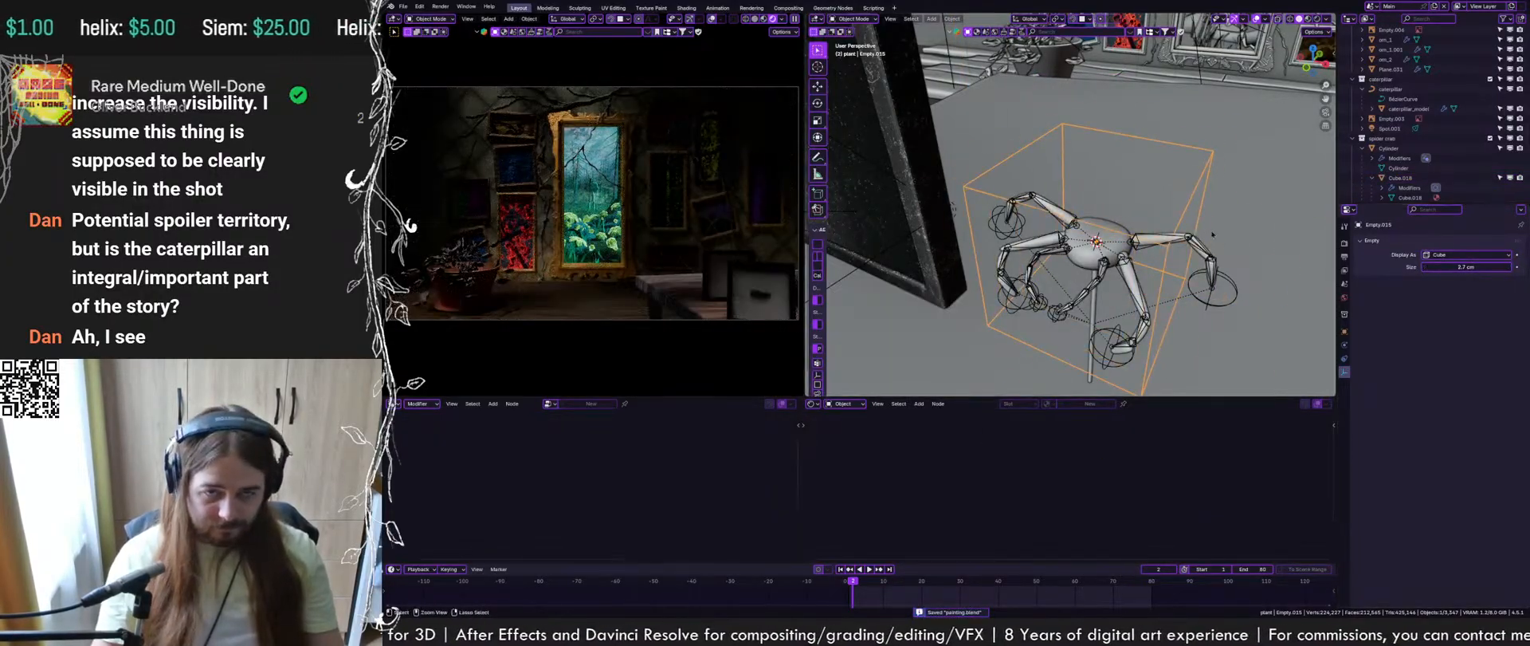
Try to parent the Cylinder's whole child hierarchy, without the Cylinder itself, to the cube empty
click(1403, 150)
right_click(1391, 150)
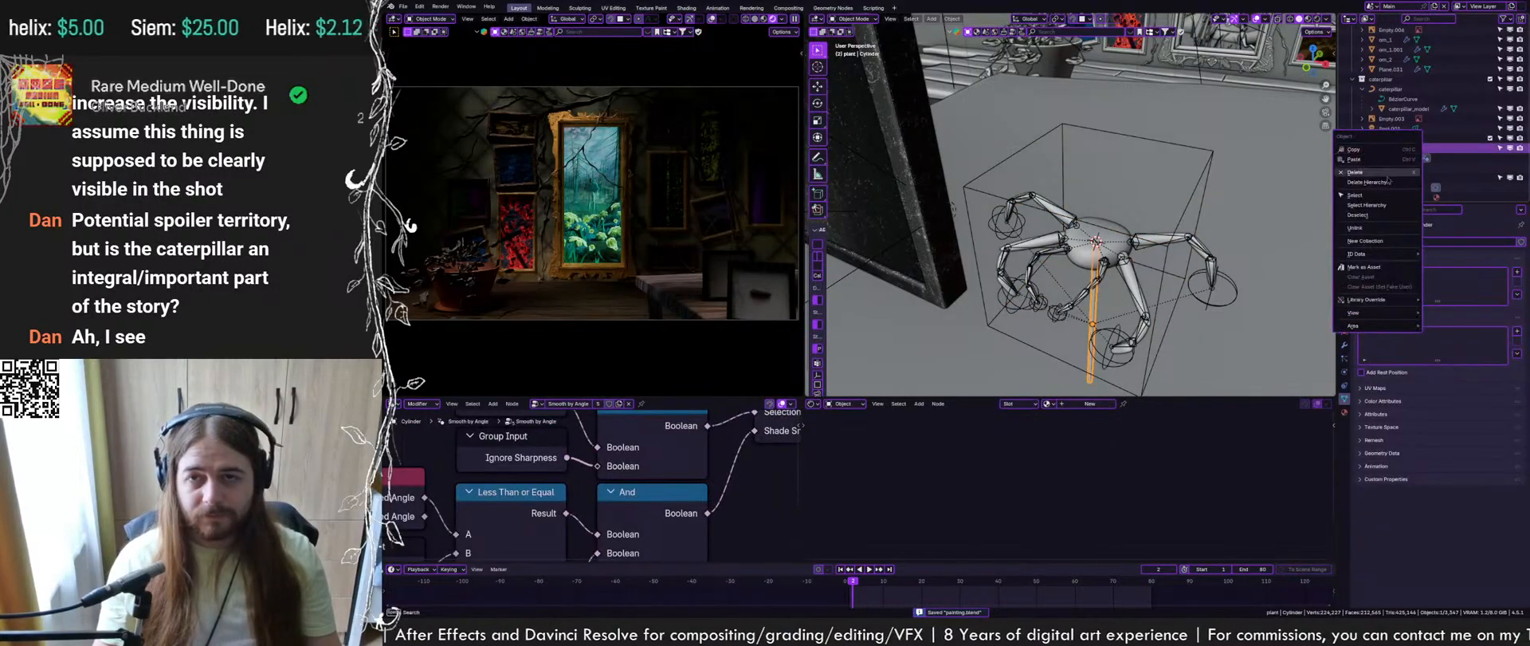
click(1377, 205)
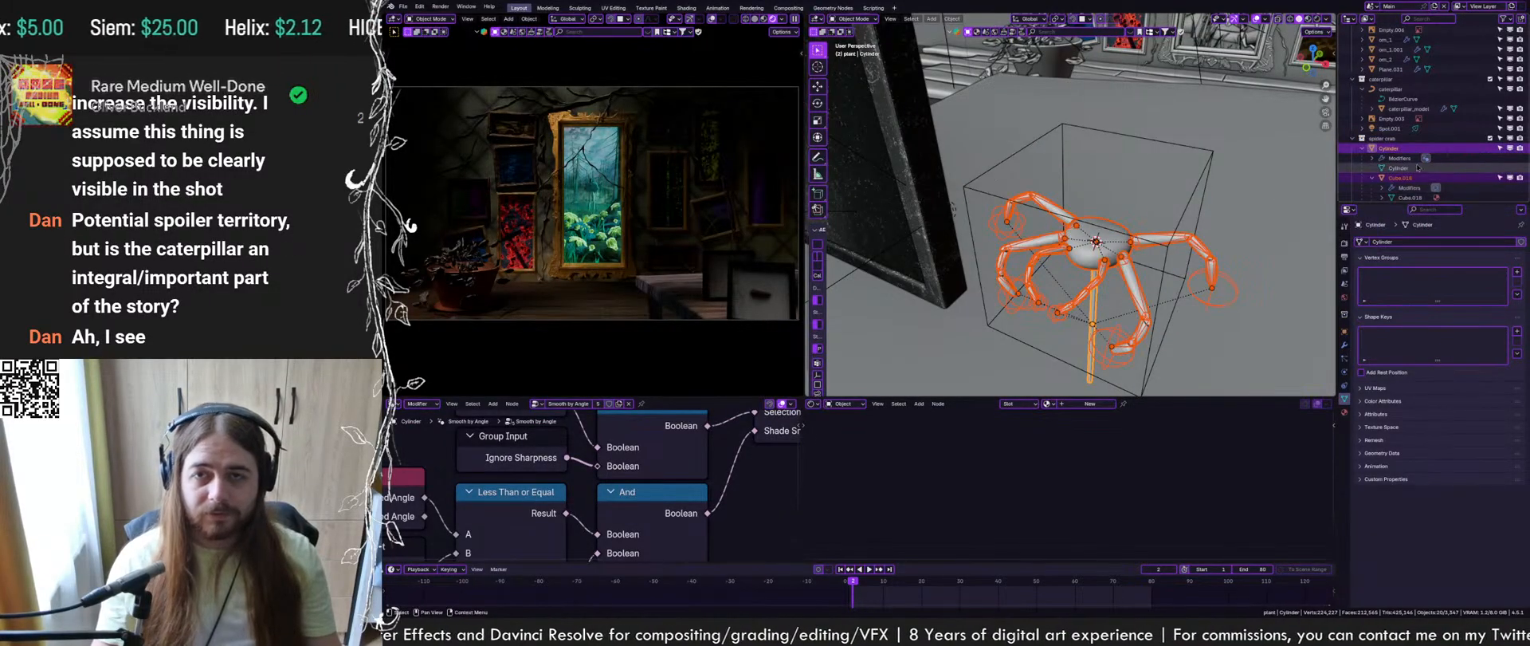
scroll(1395, 156, down, 6)
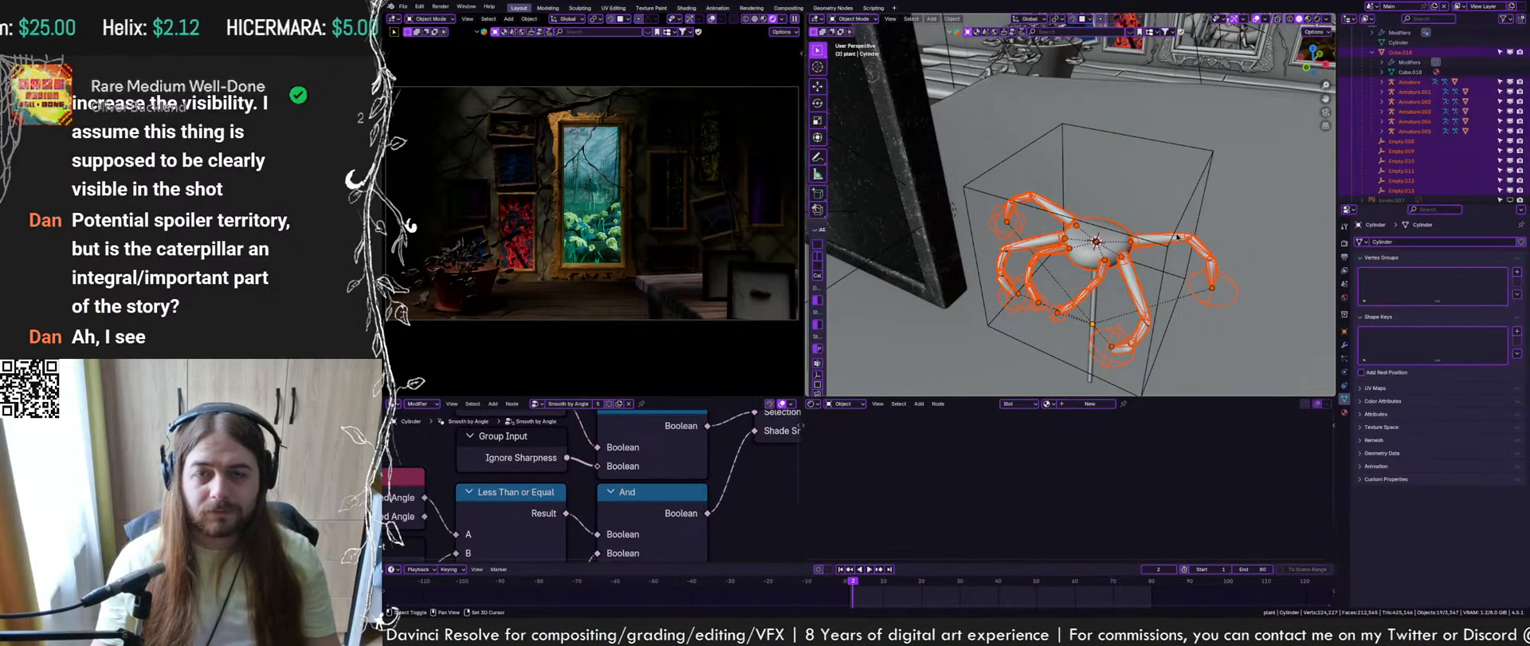
shift+click(1173, 236)
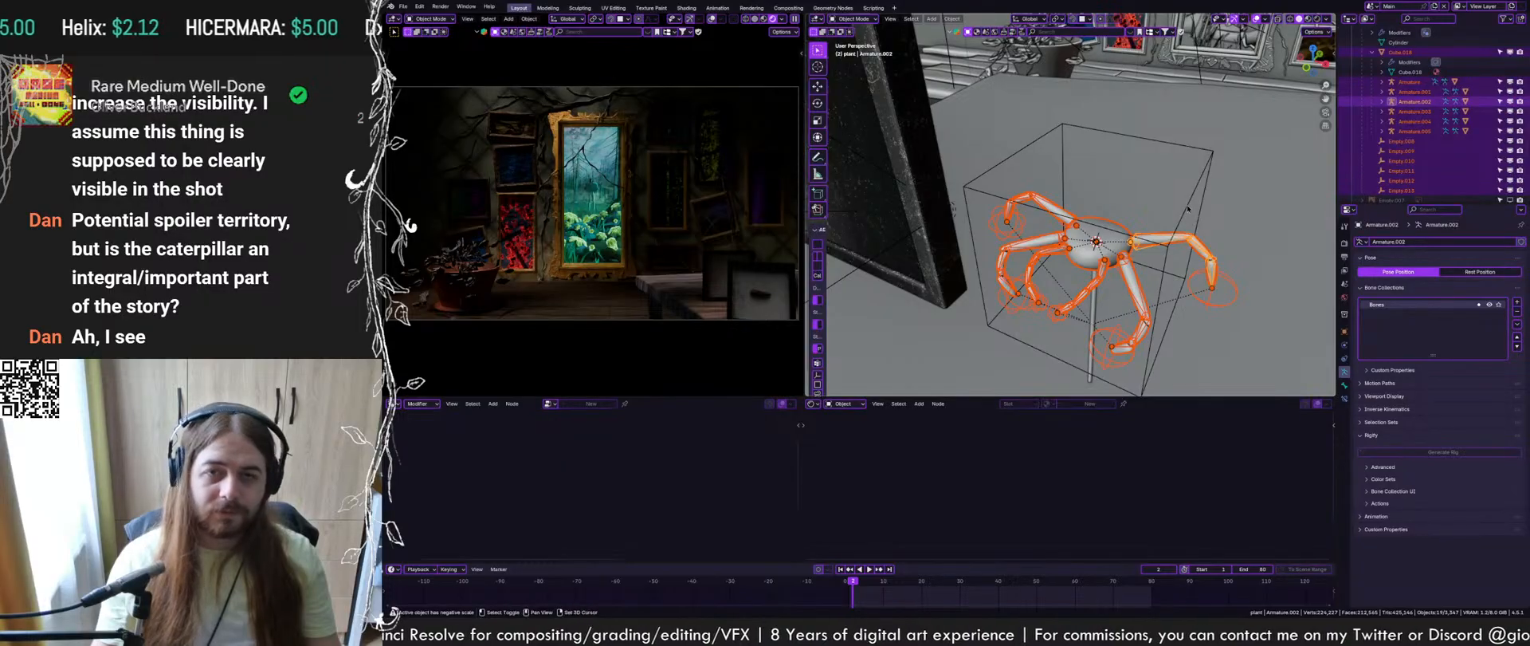
shift+click(1192, 204)
key(ctrl+p)
click(1193, 206)
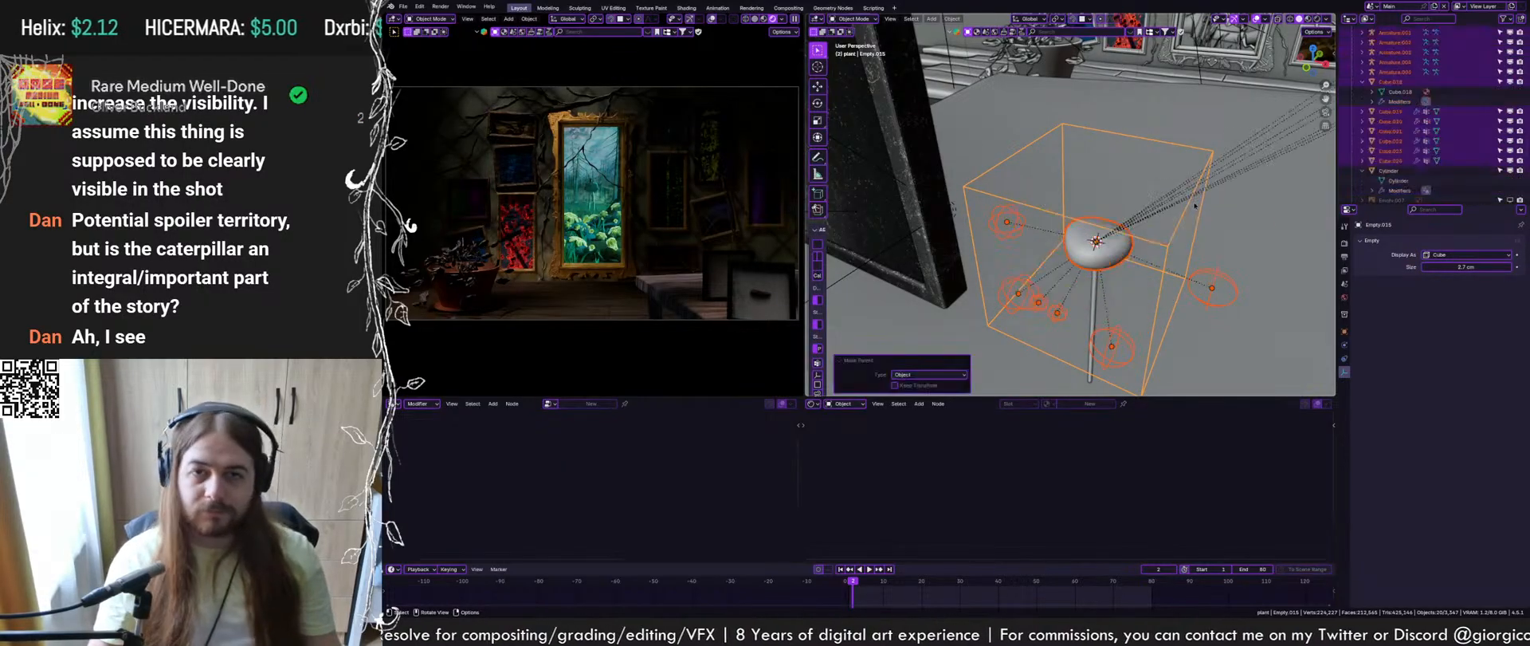
key(ctrl+z)
Try parenting the selected spider hierarchy to the cube empty again while keeping its transforms
key(ctrl+s)
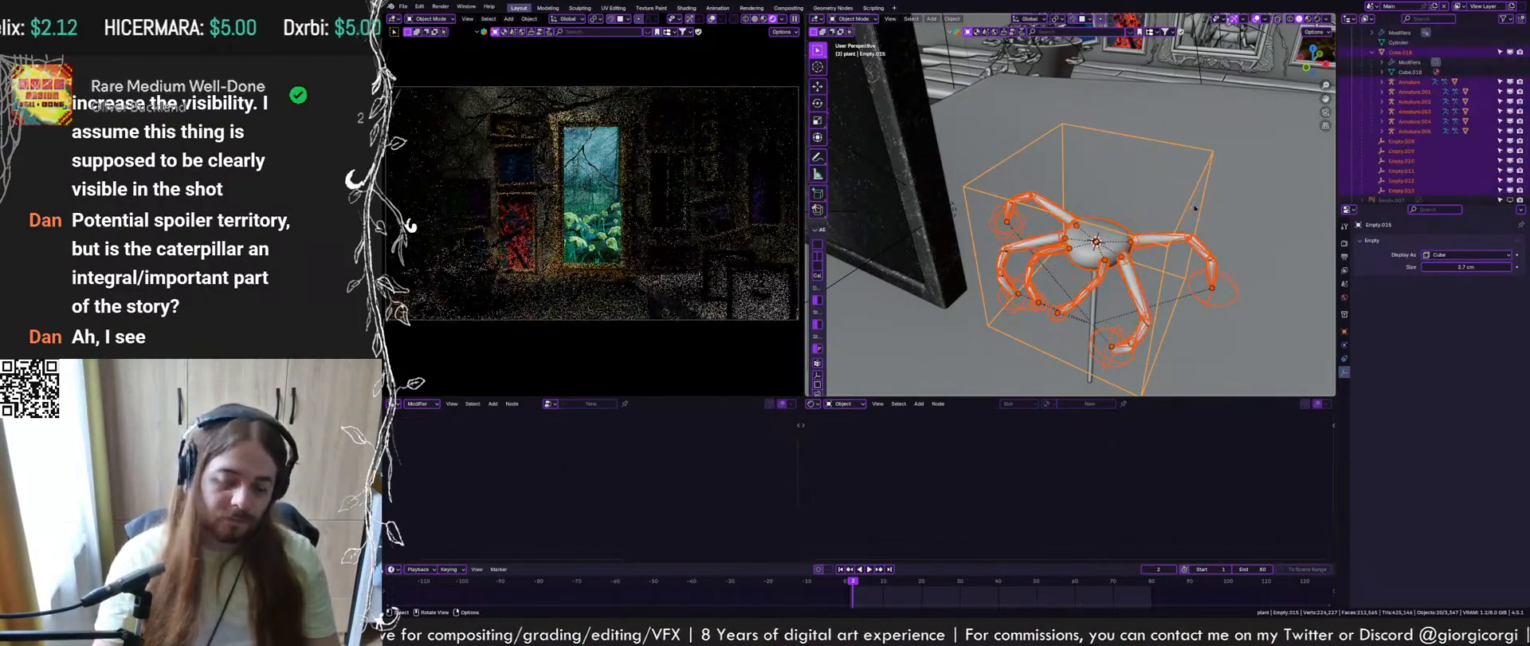
key(ctrl+p)
click(1173, 215)
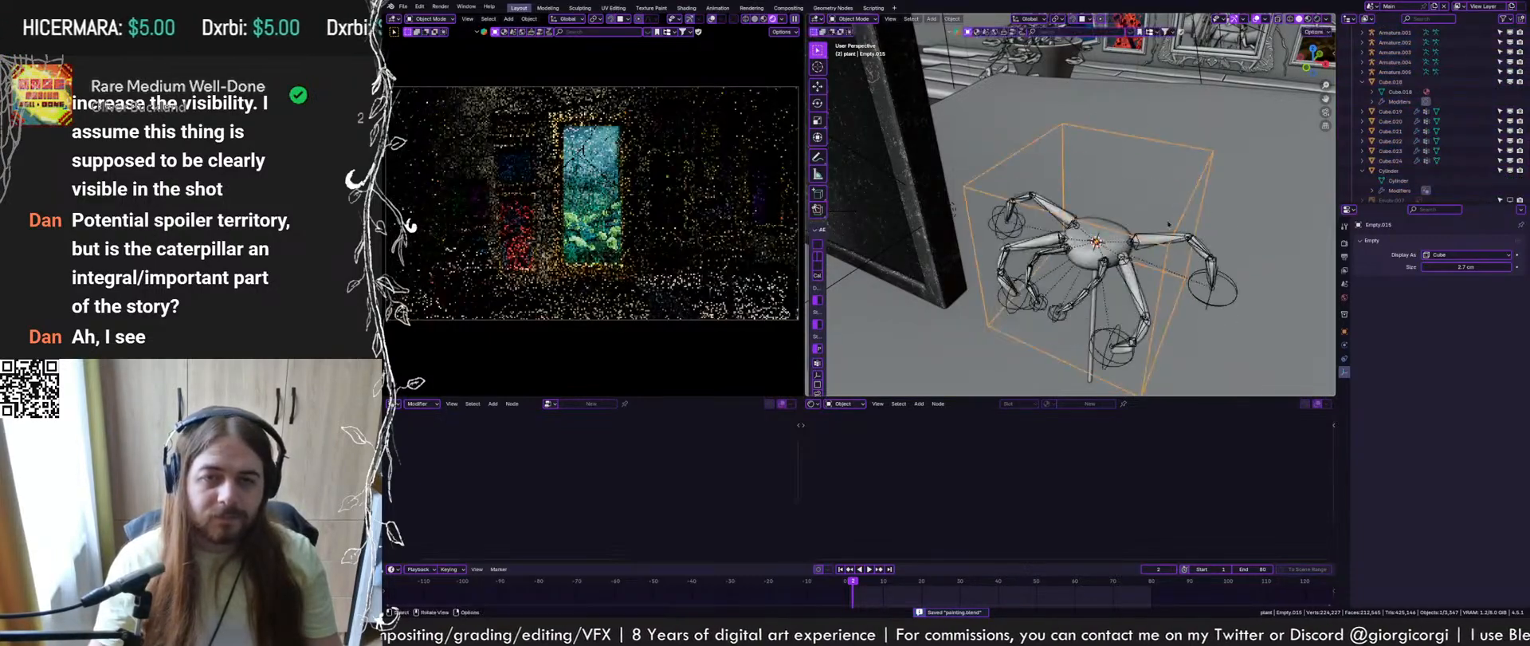
click(1132, 274)
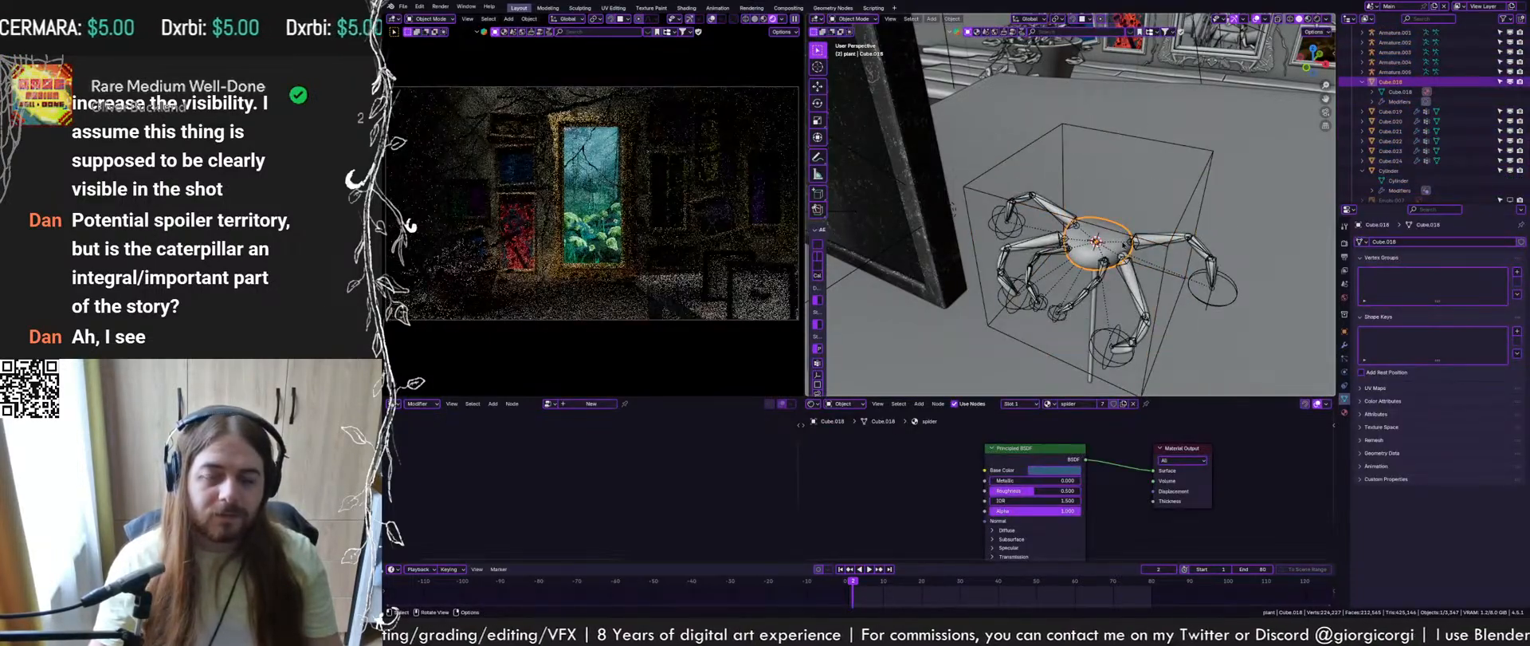
key(ctrl+z)
key(ctrl+z)
key(ctrl+z)
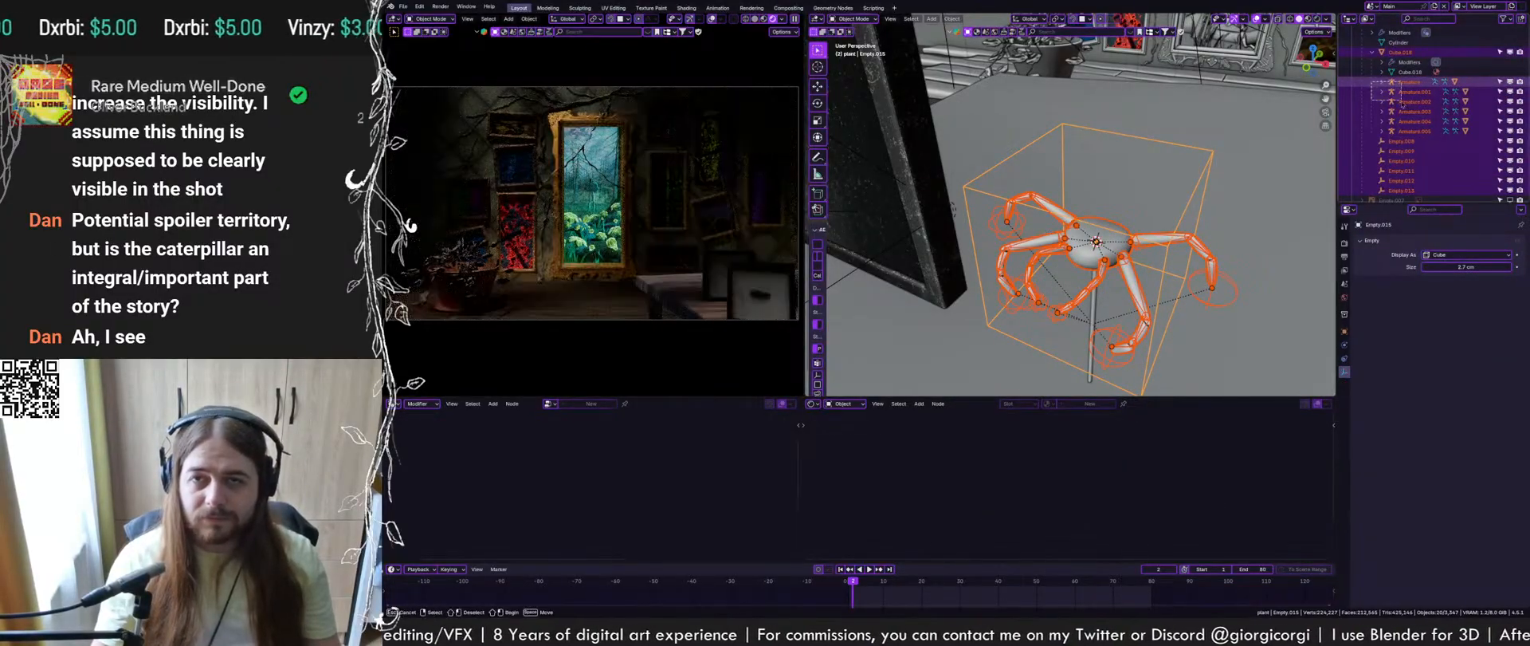
Deselect the leg armatures and parent the remaining spider objects to the cube empty with Keep Transform
ctrl+drag(1417, 136, 1417, 137)
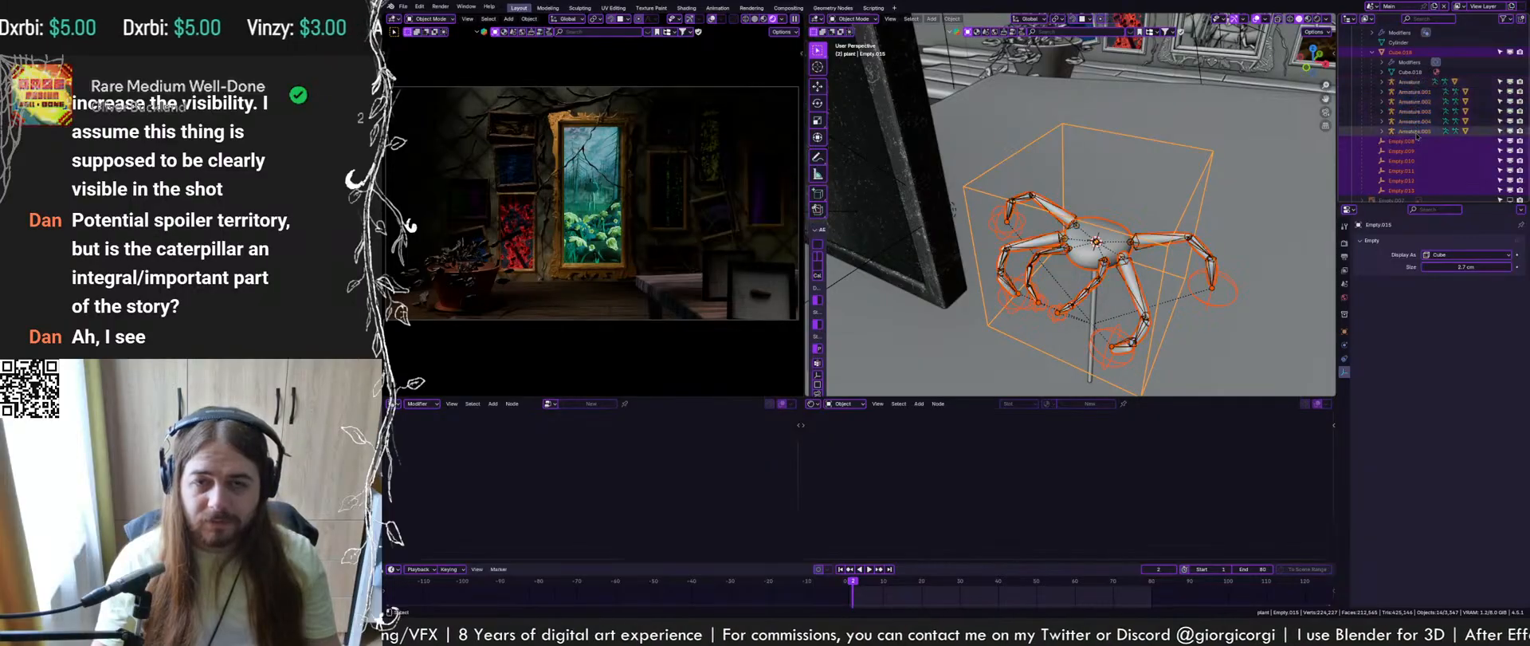
key(ctrl+s)
key(g)
click(1187, 199)
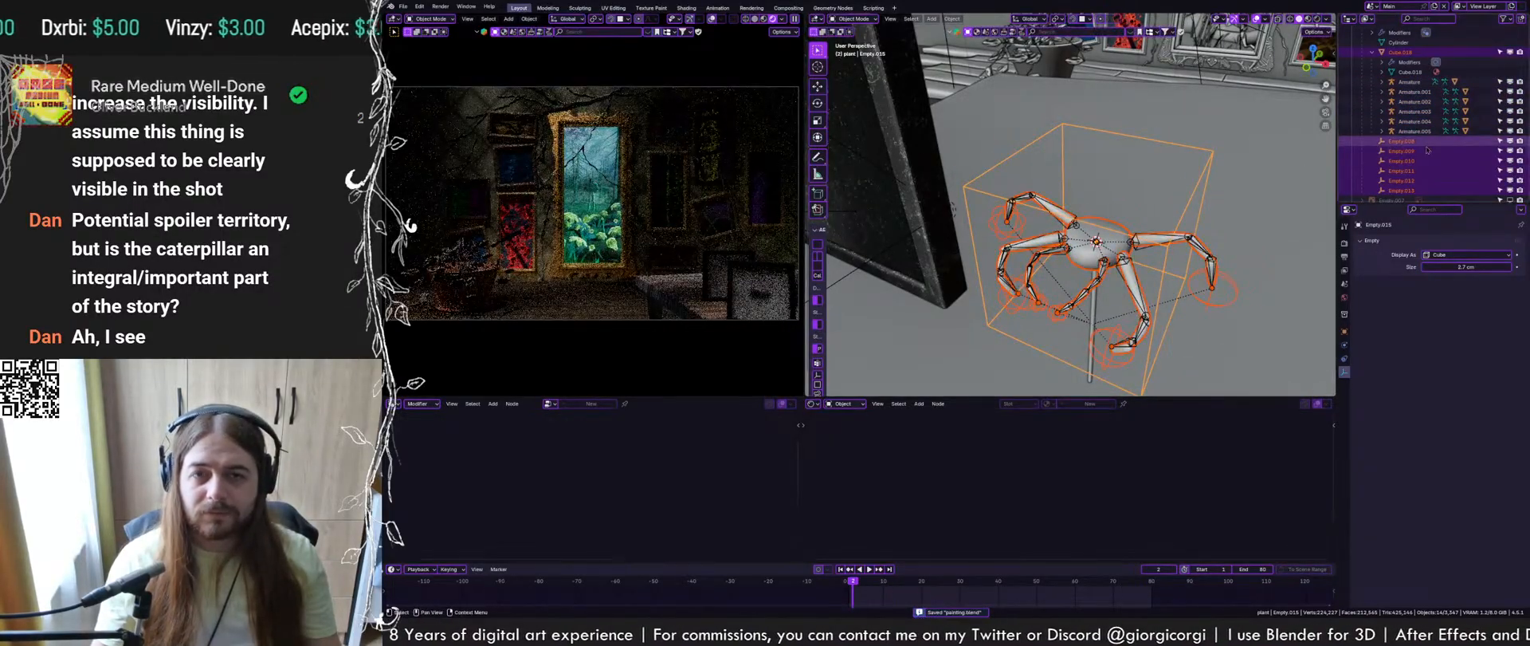
key(ctrl+p)
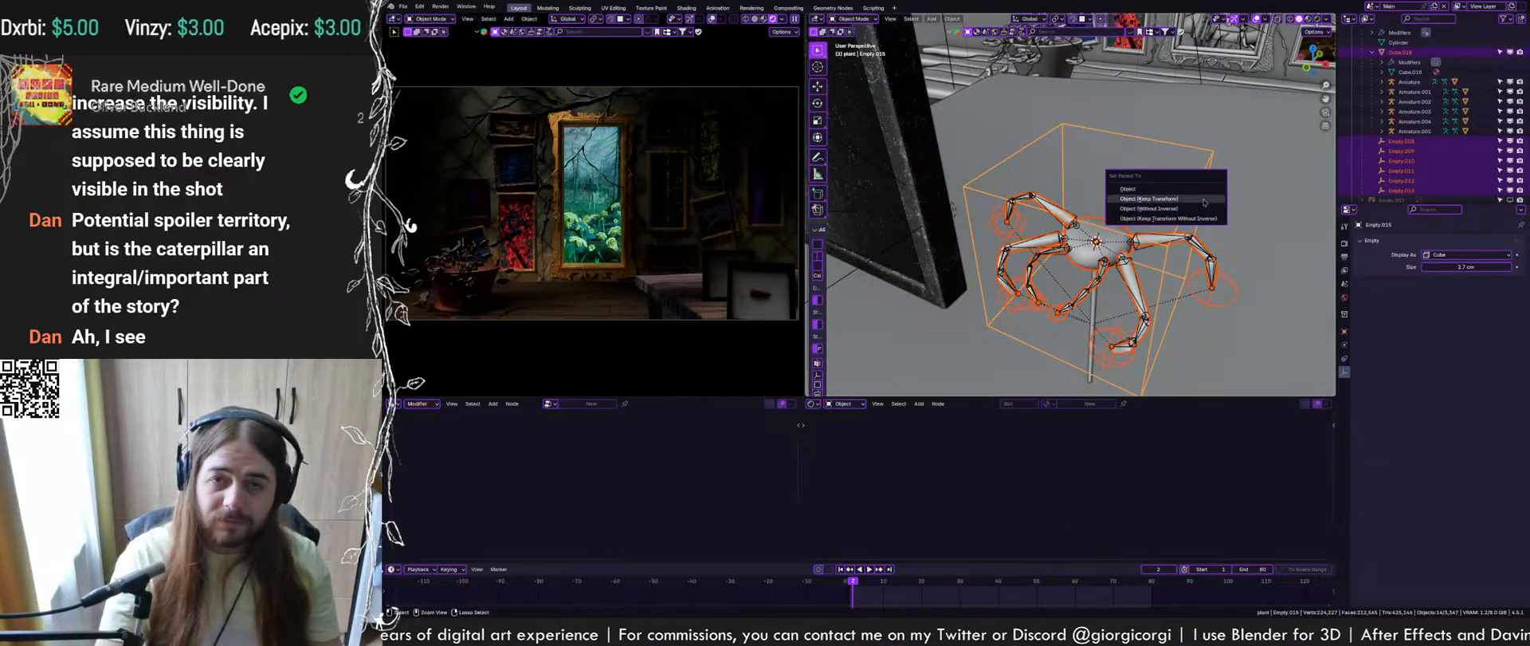
click(1167, 199)
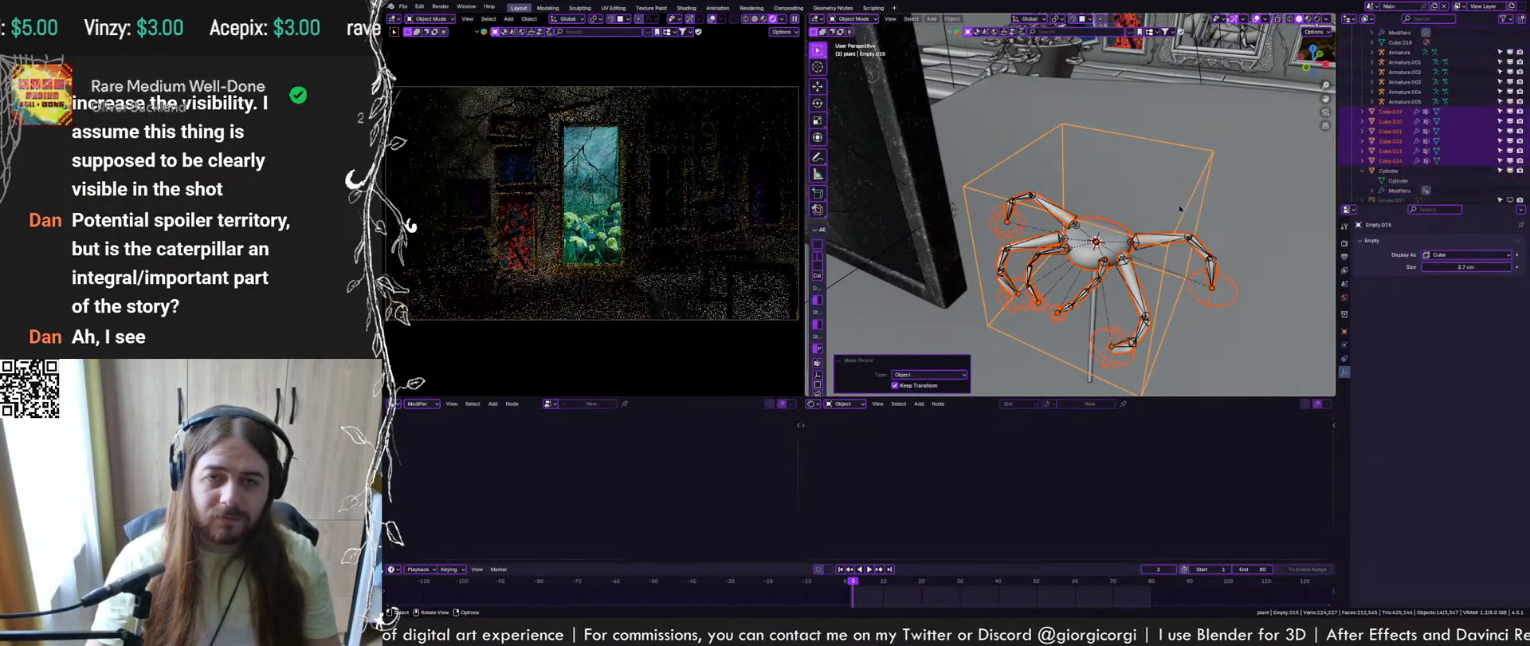
Test how the newly parented rig follows by trying to move the spider's body
click(1185, 209)
click(1184, 214)
key(g)
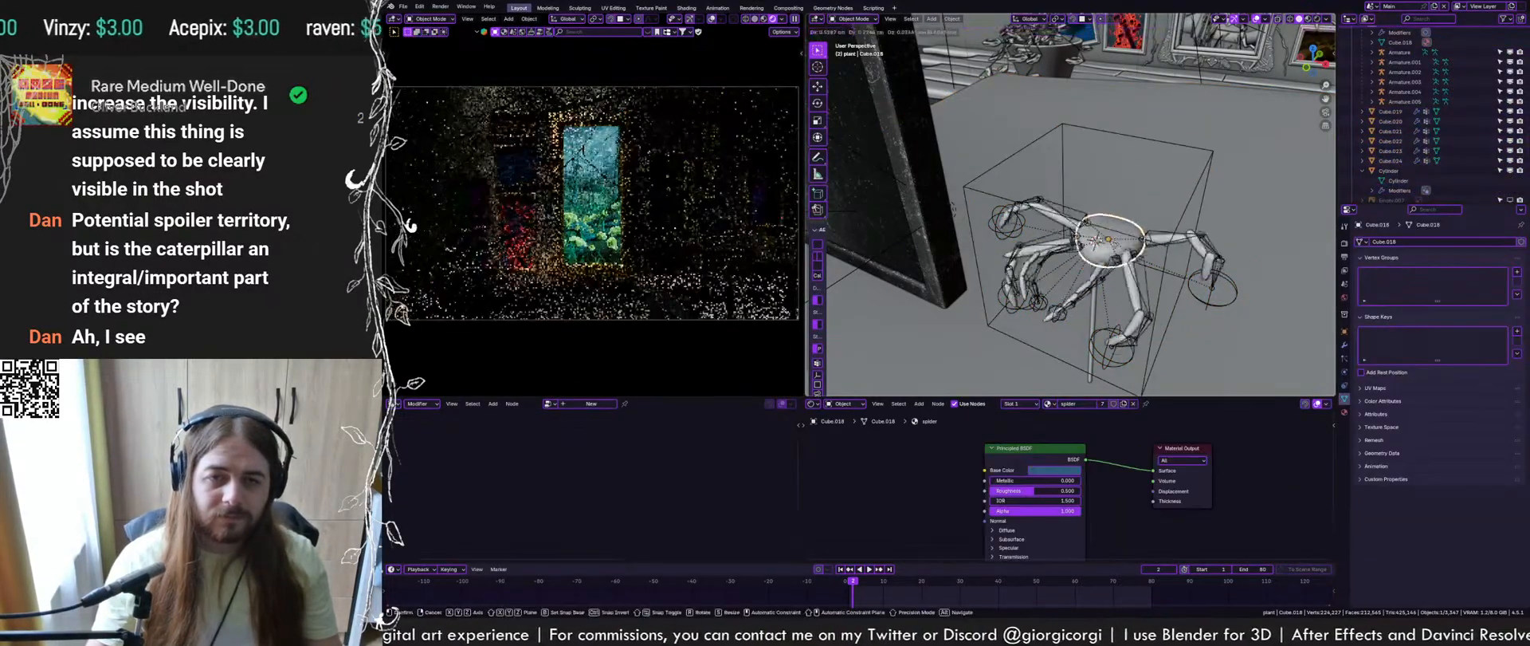
right_click(1110, 239)
key(ctrl+z)
key(ctrl+z)
key(ctrl+z)
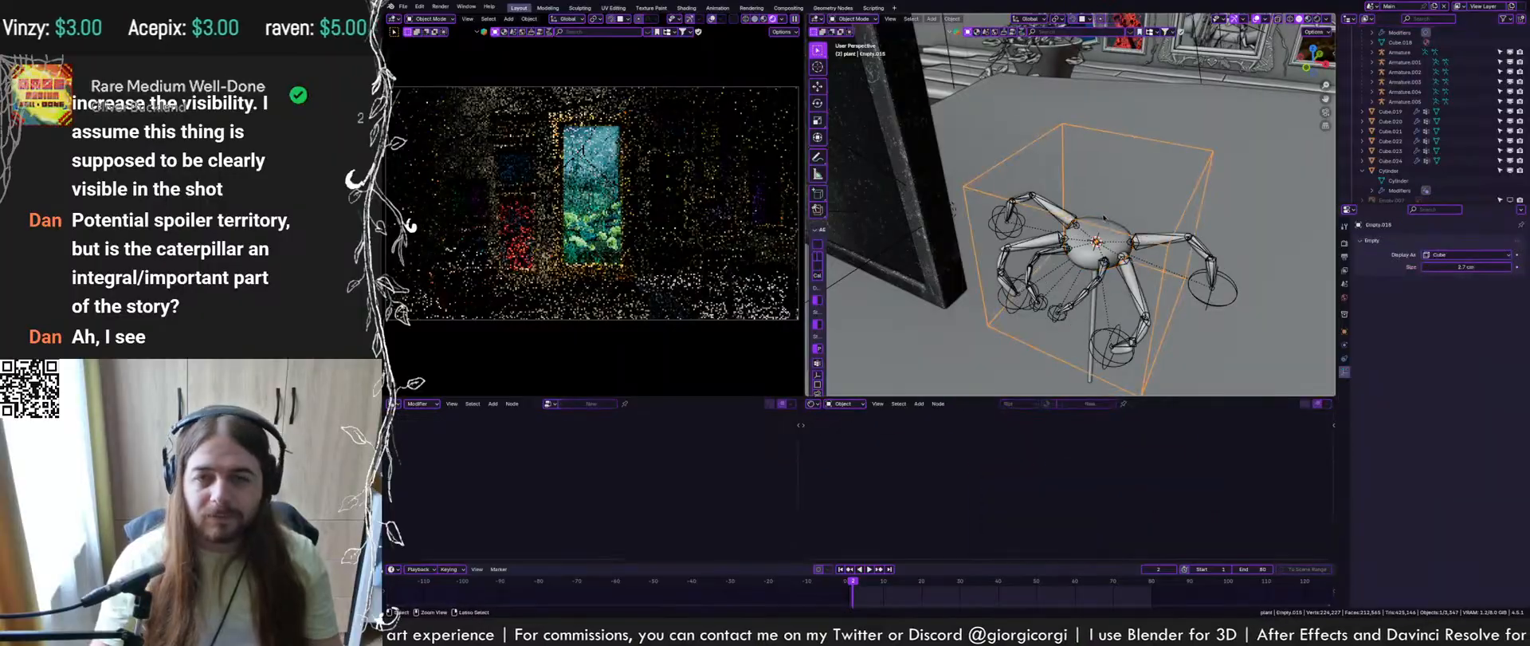
click(1097, 240)
key(g)
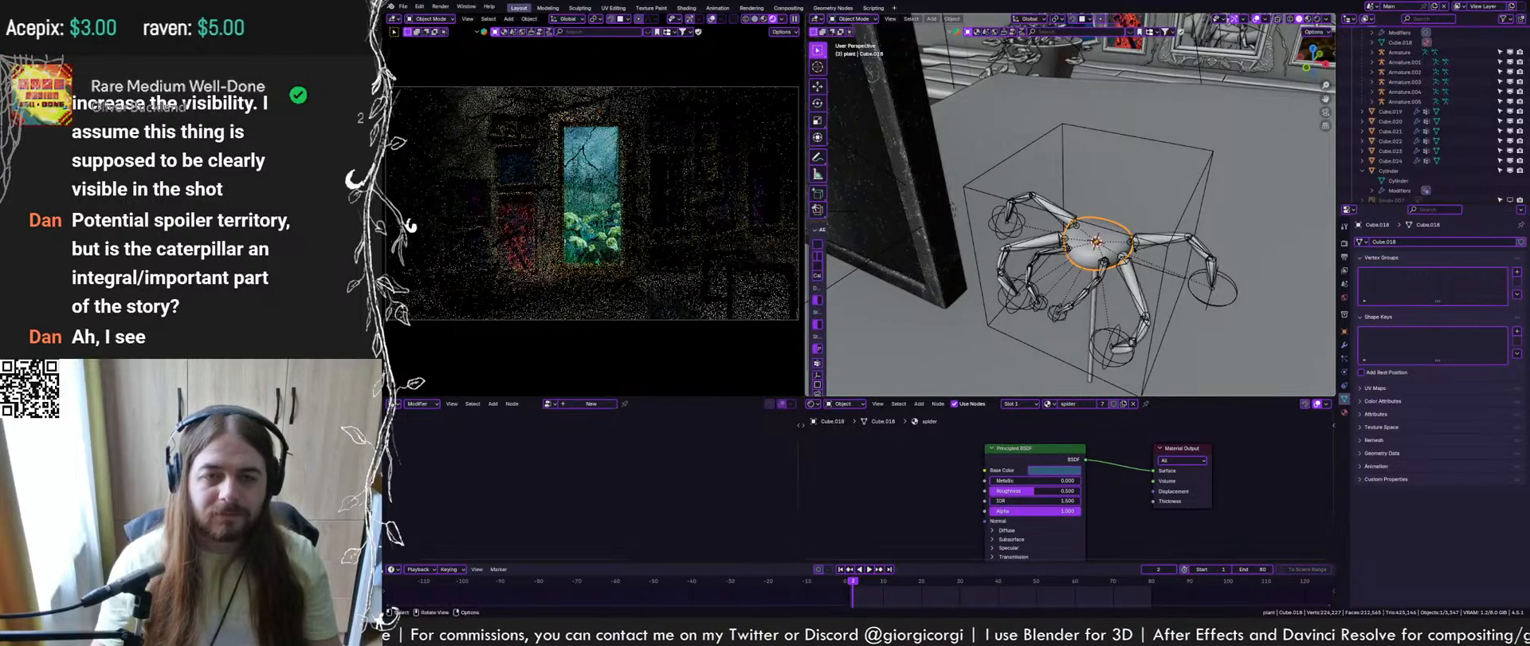
key(Escape)
Undo the last parenting to the cube empty, check how the spider's body moves, and save the file
scroll(1407, 99, up, 4)
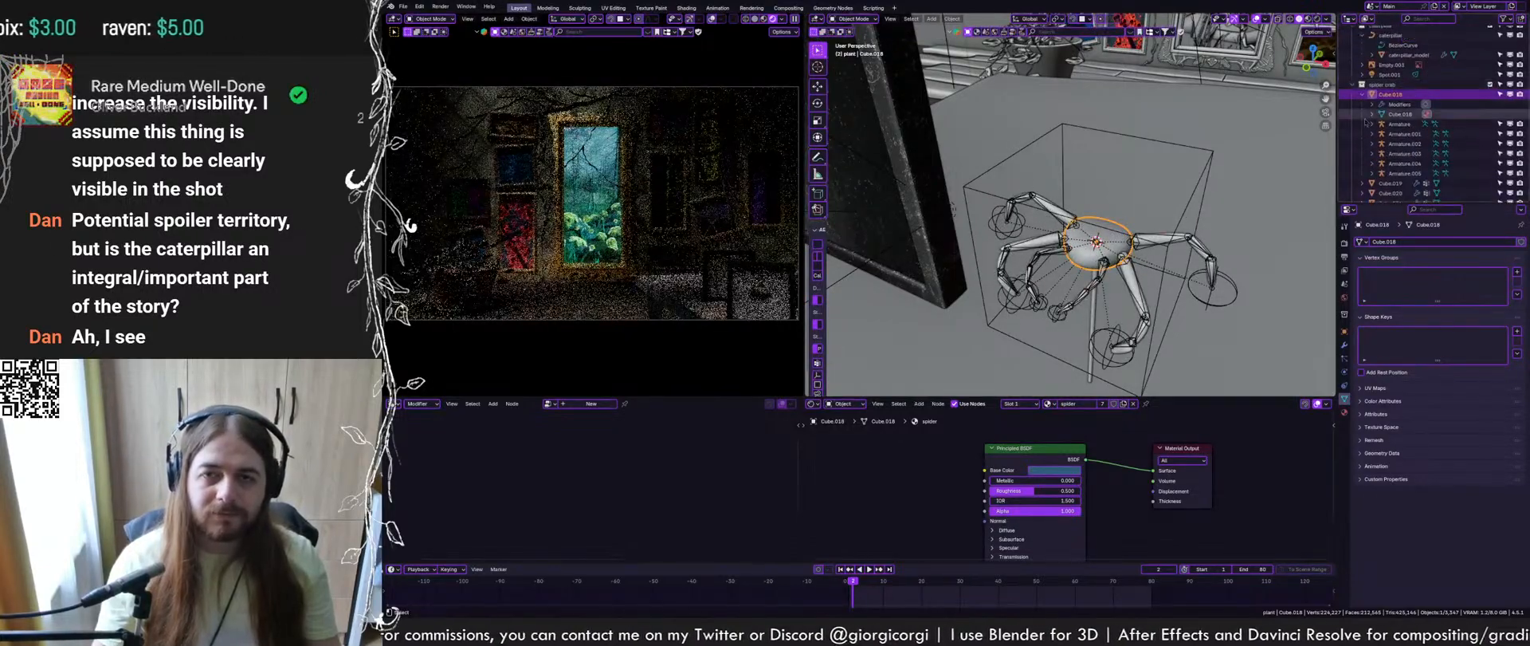
key(ctrl+z)
key(ctrl+z)
click(1104, 251)
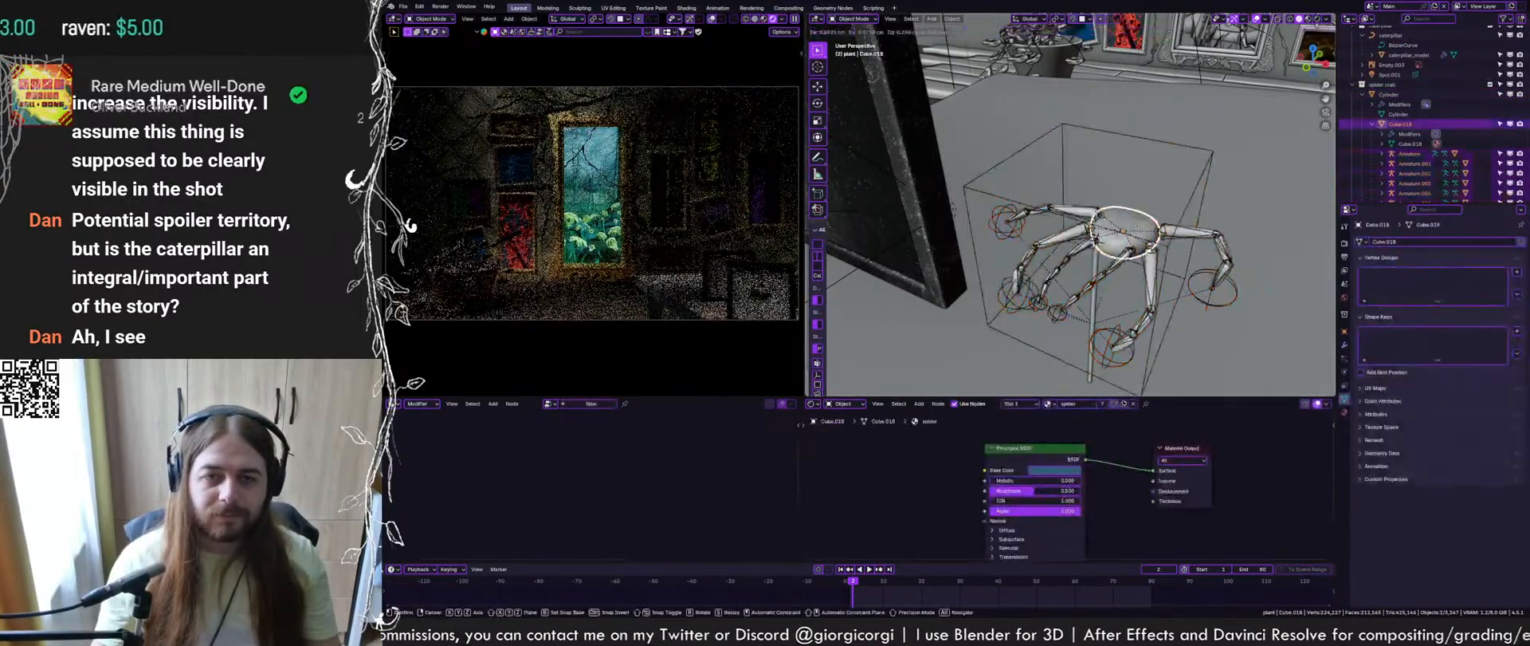
key(g)
key(Escape)
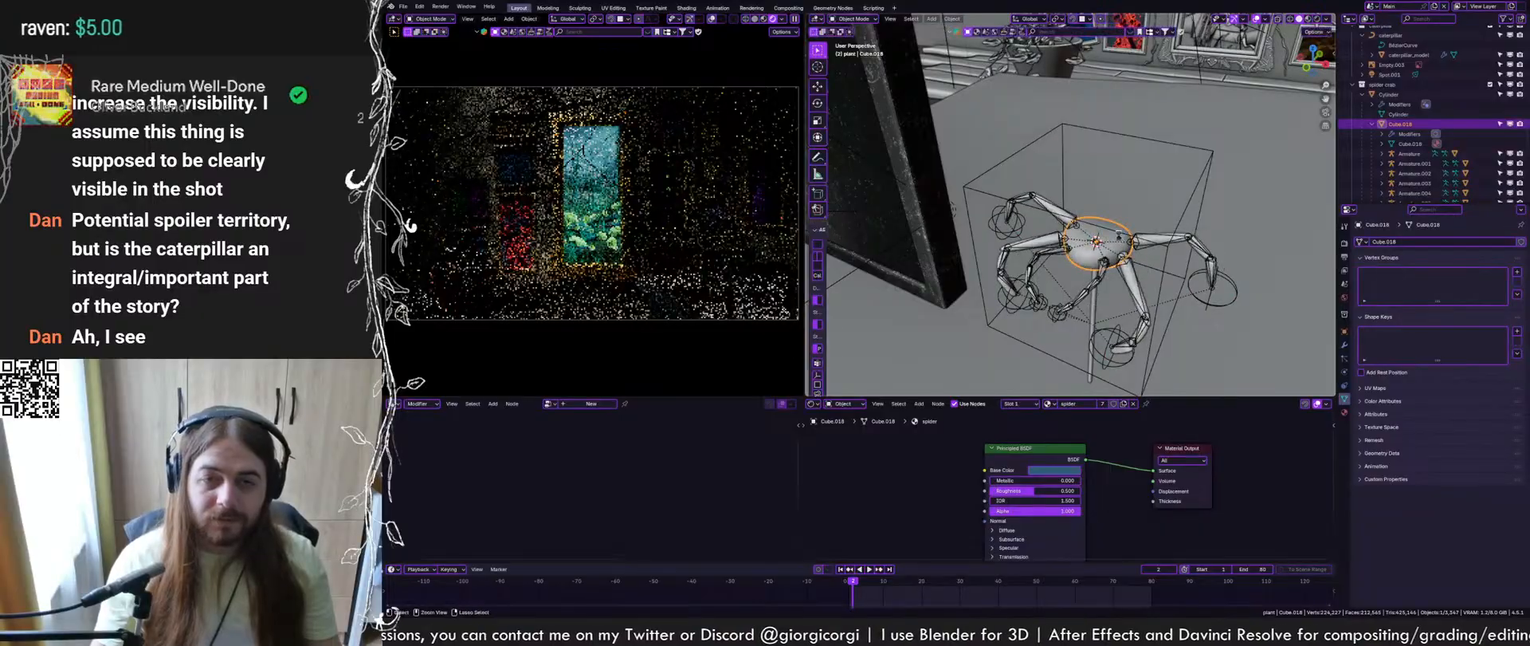
key(ctrl+s)
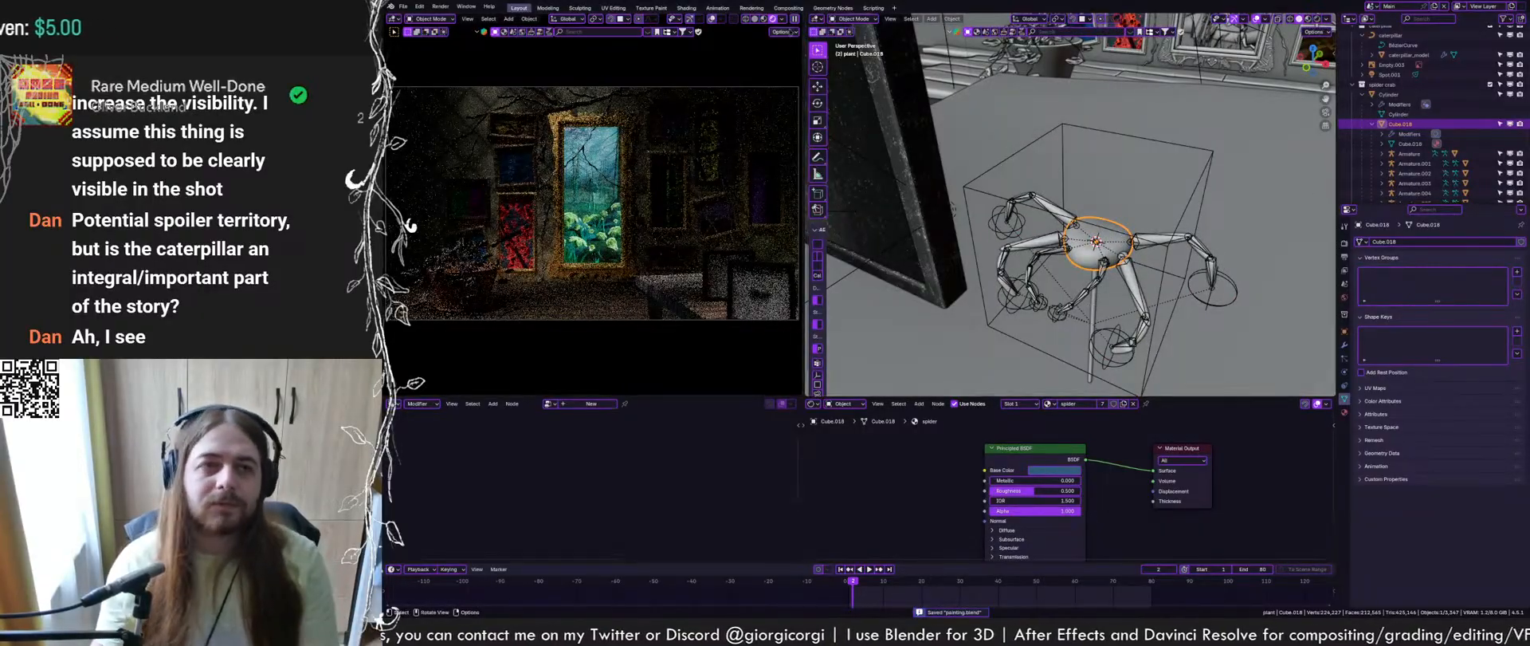
Switch the camera view to solid shading and test-move the spider's body after checking the leg armatures in the hierarchy
click(757, 19)
scroll(1401, 140, down, 2)
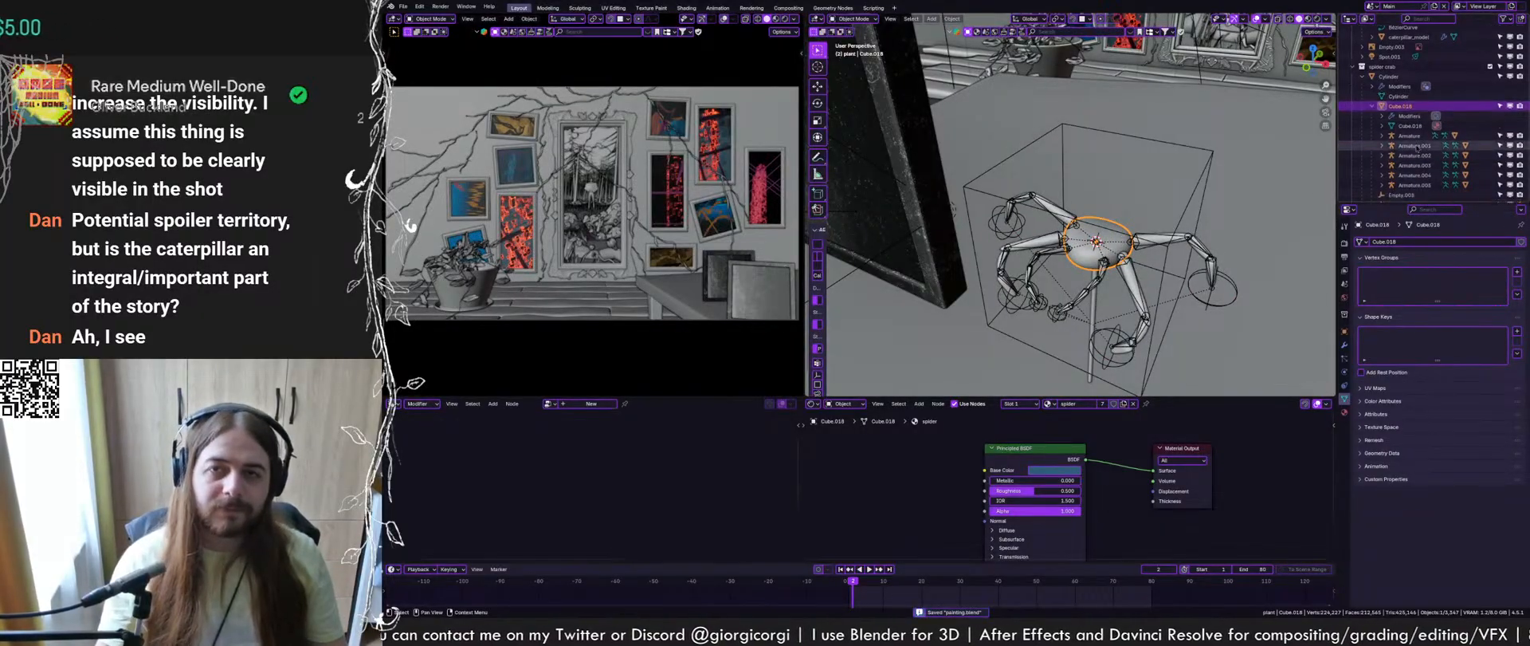
click(1401, 138)
click(1401, 147)
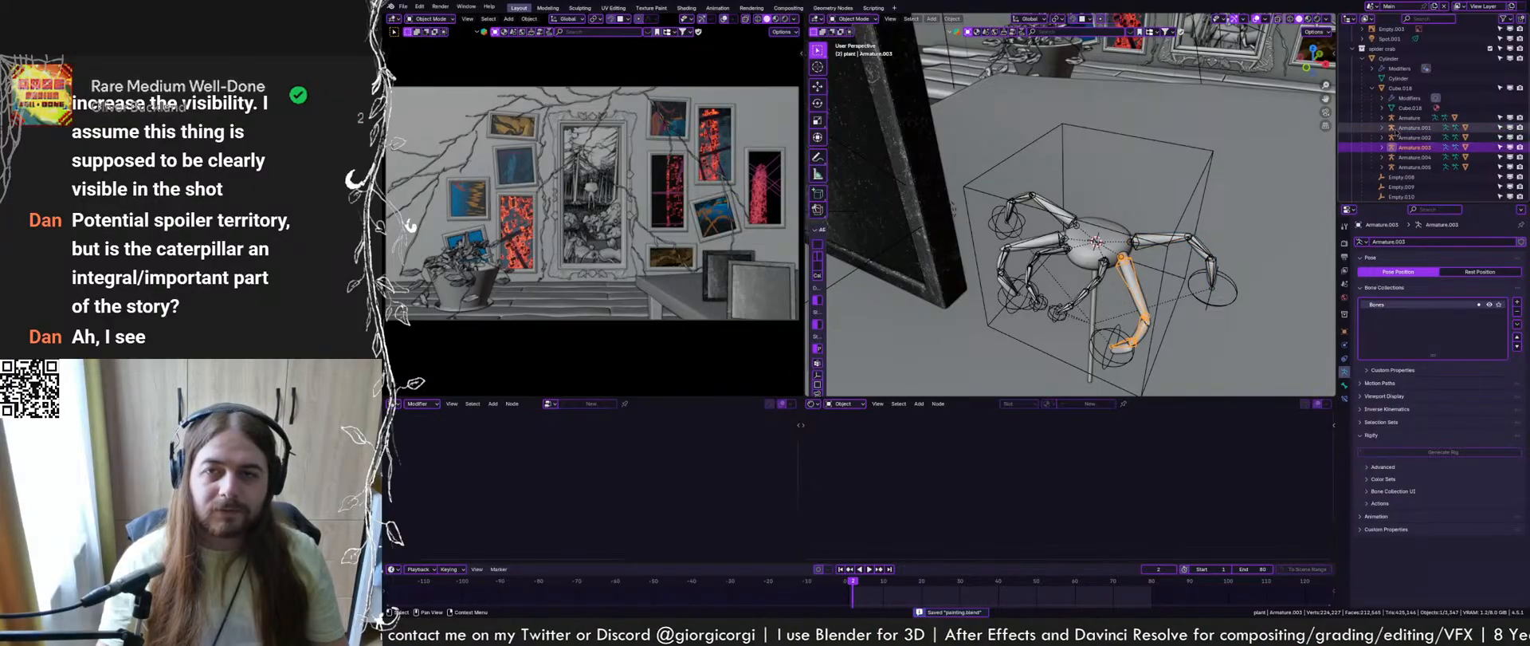
click(1405, 117)
click(1401, 88)
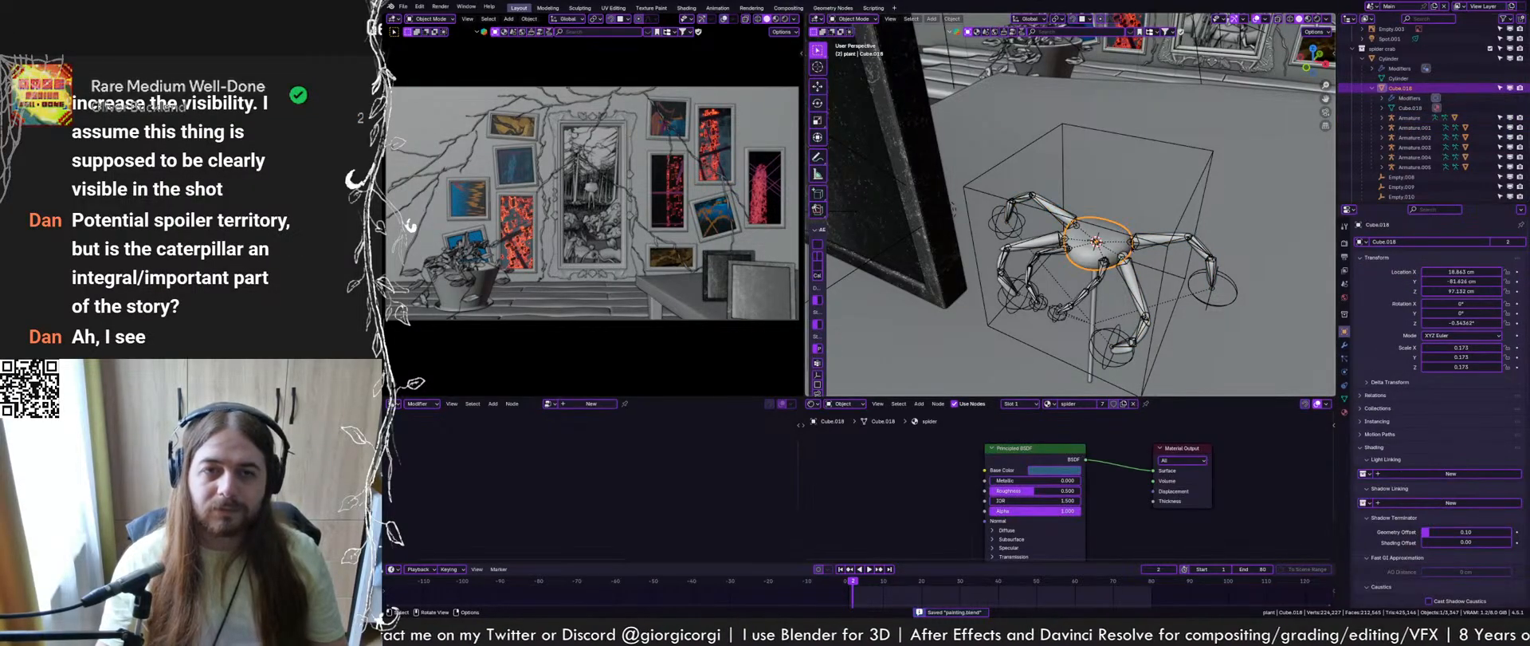
key(g)
right_click(1100, 240)
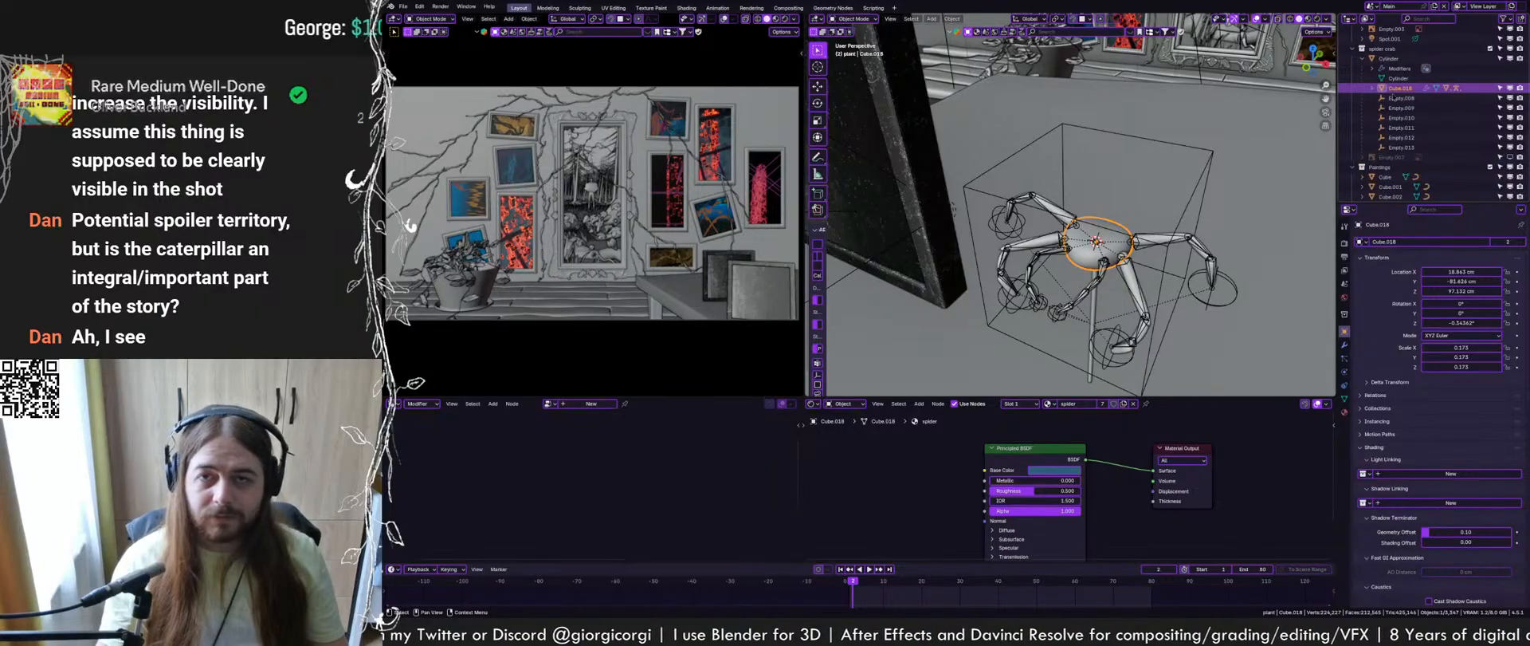
Parent the spider's body mesh Cube.018 to the cube empty with Object (Keep Transform)
click(1388, 58)
key(ctrl+s)
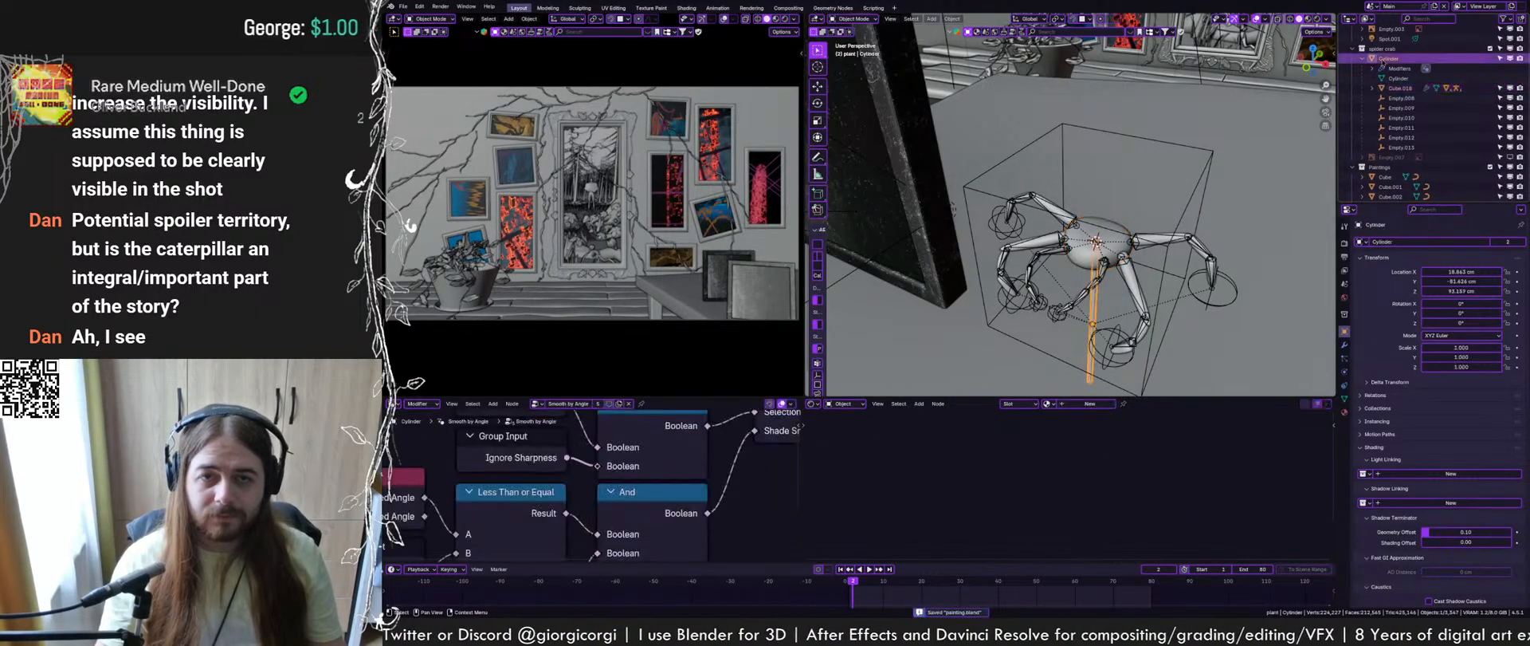
click(1391, 88)
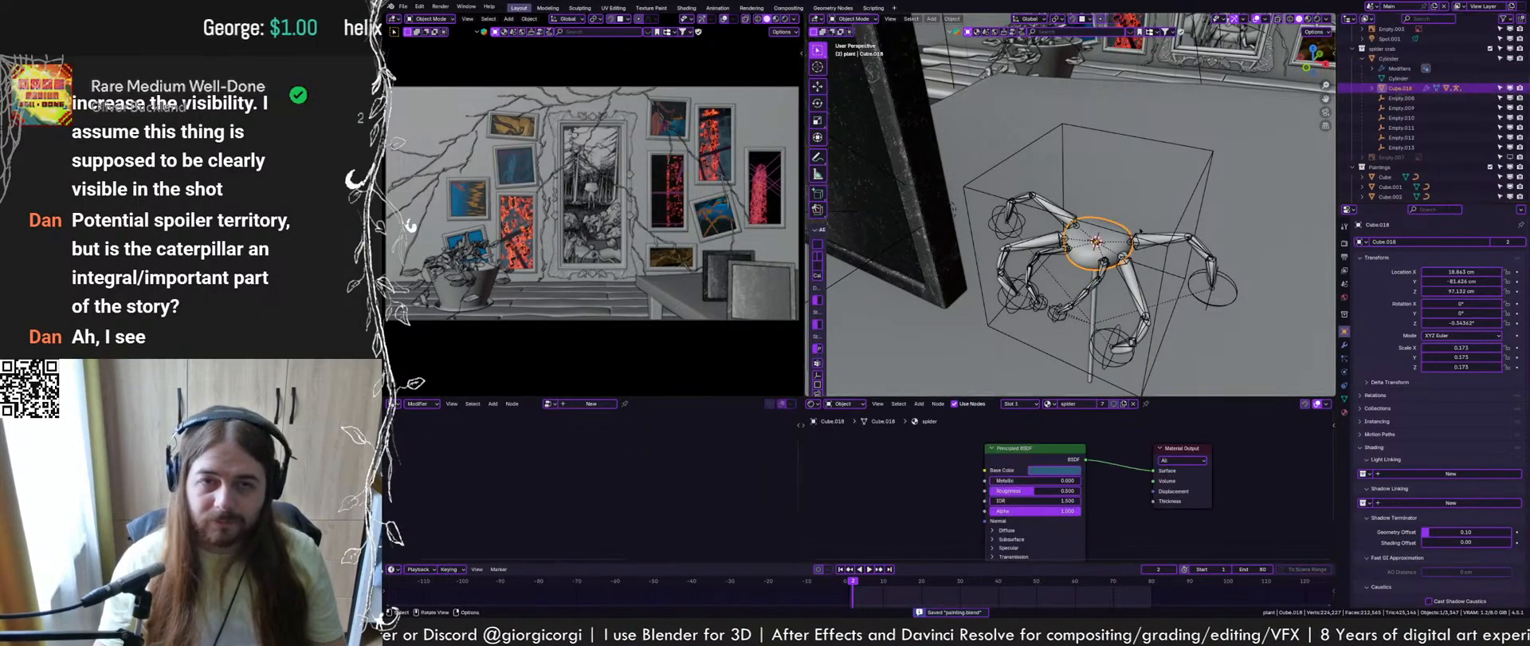
key(g)
click(1135, 227)
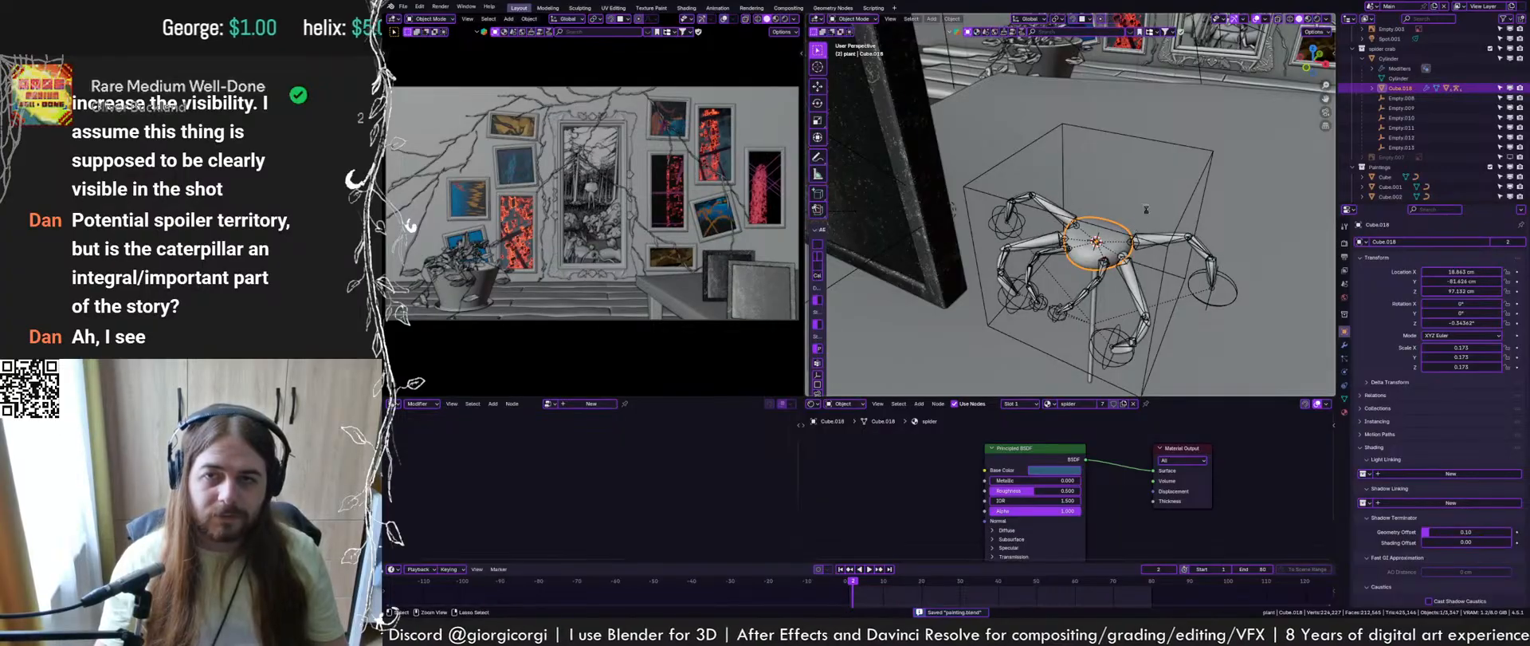
shift+click(1188, 211)
key(ctrl+p)
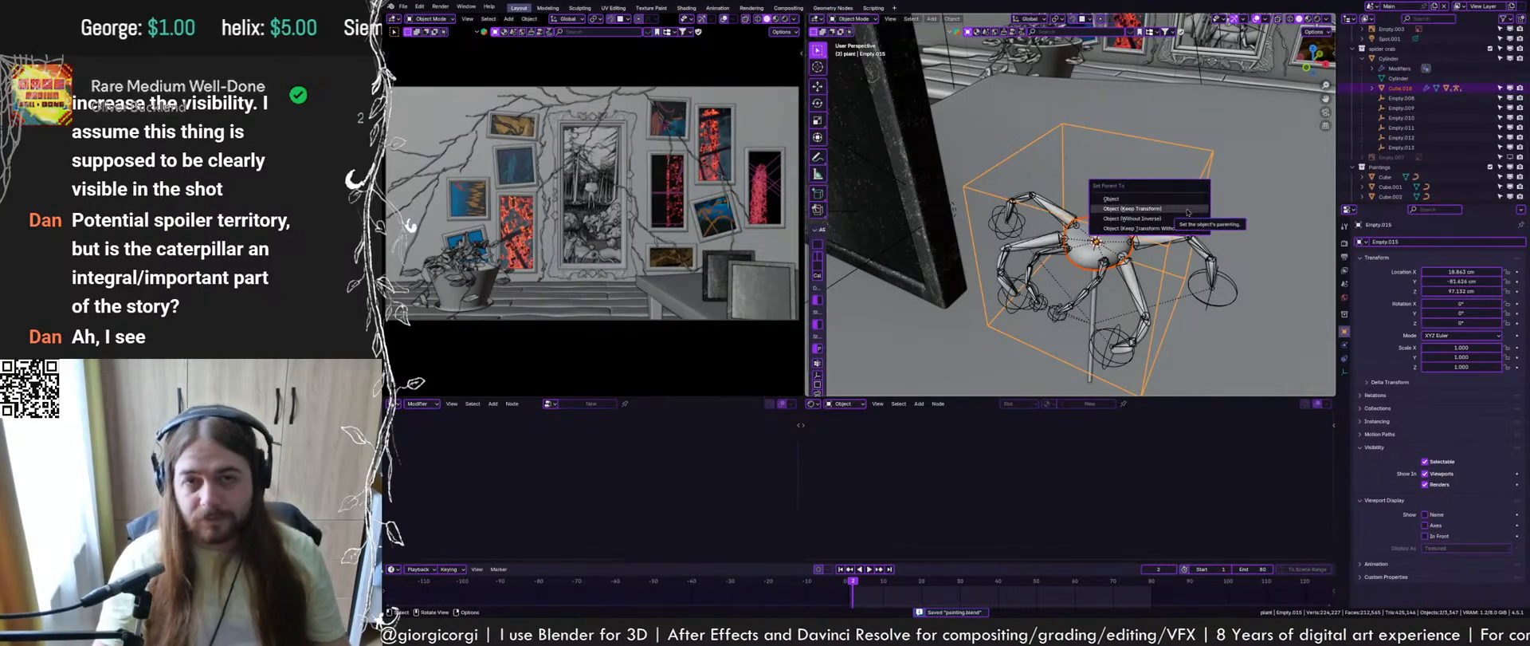
click(1188, 209)
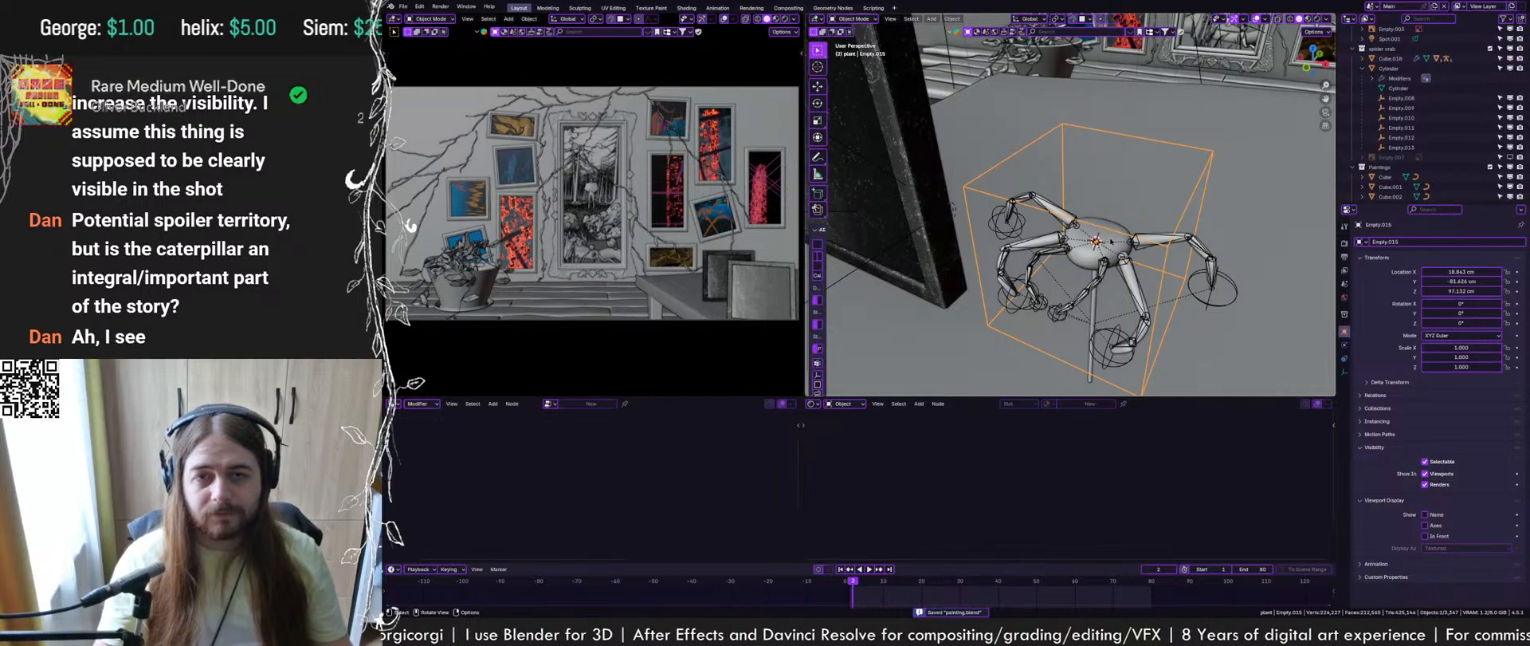
Test the body's new parenting by trial-moving the body and trial-moving and rotating the cube empty
click(1111, 242)
key(g)
right_click(1131, 248)
click(1184, 220)
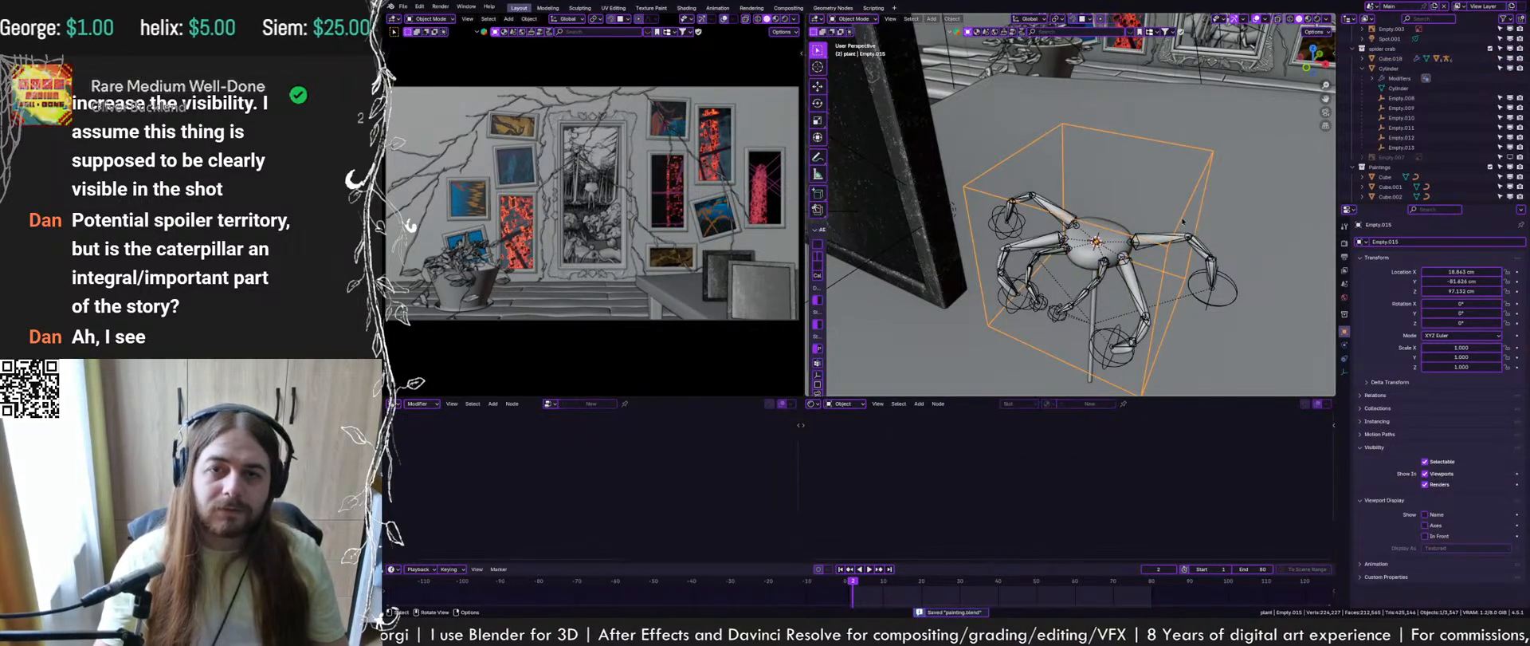
key(g)
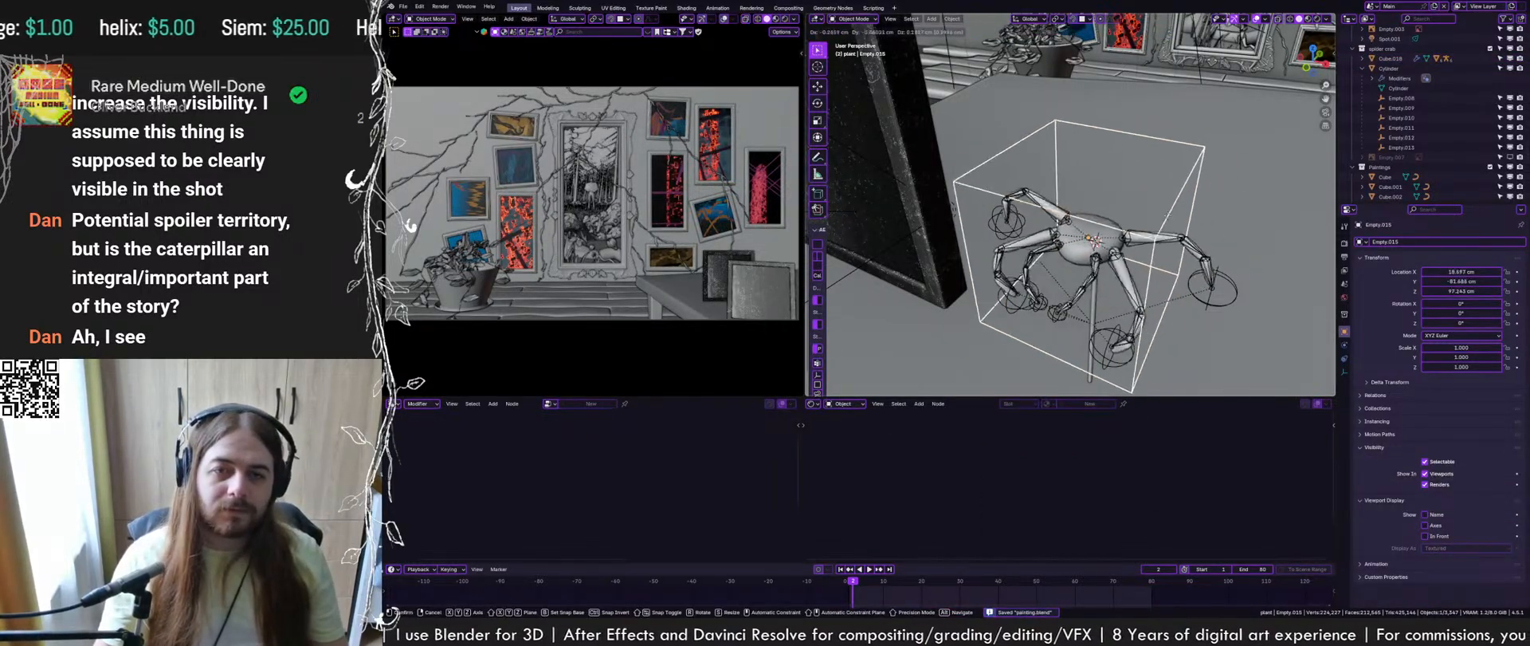
key(r)
key(r)
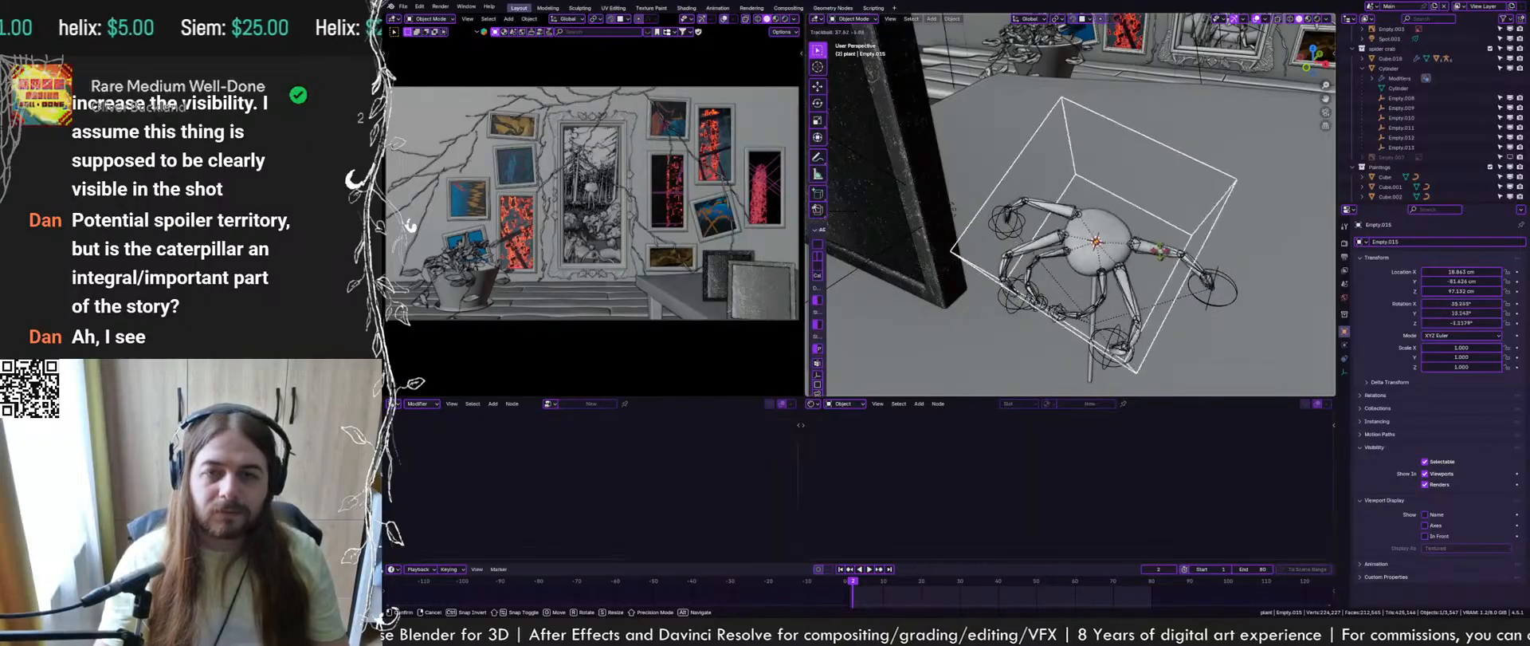
right_click(1182, 249)
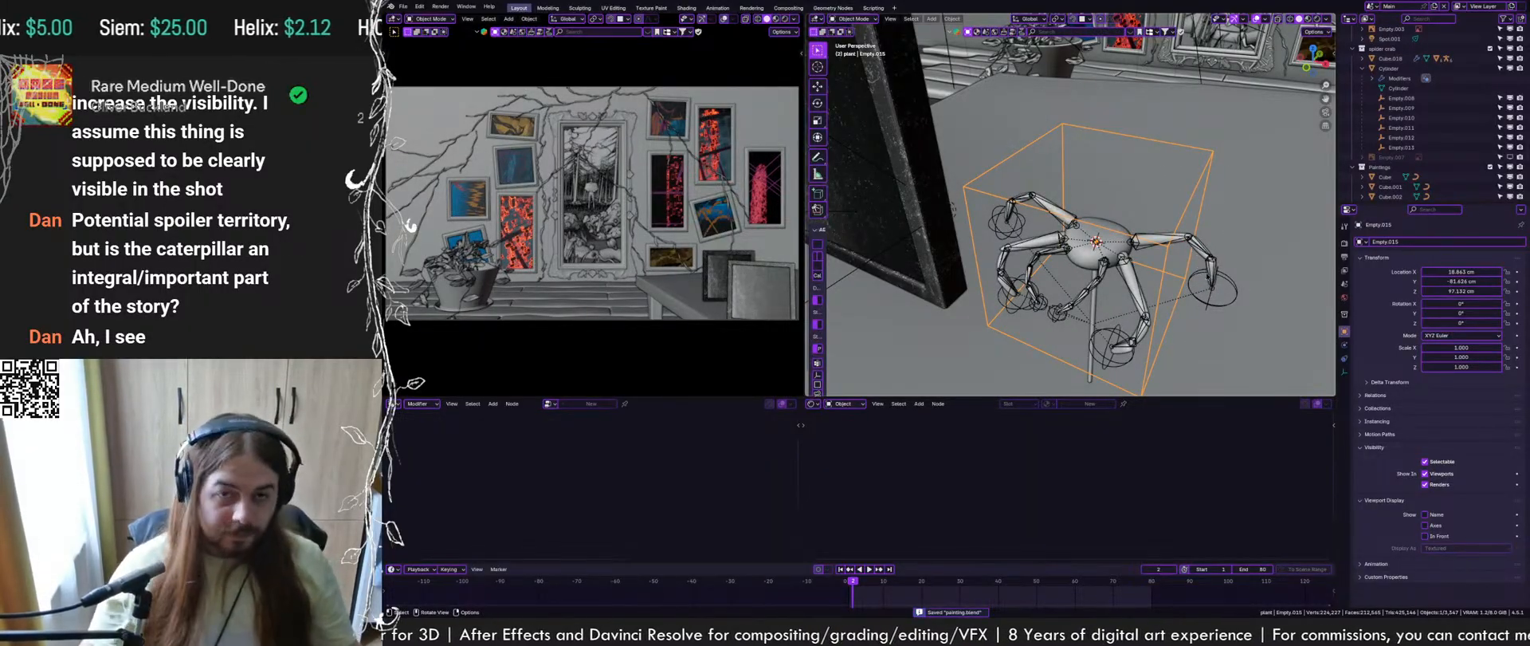
Test rotating the cube empty together with the foot-control empty Empty.010
click(1209, 304)
click(1175, 246)
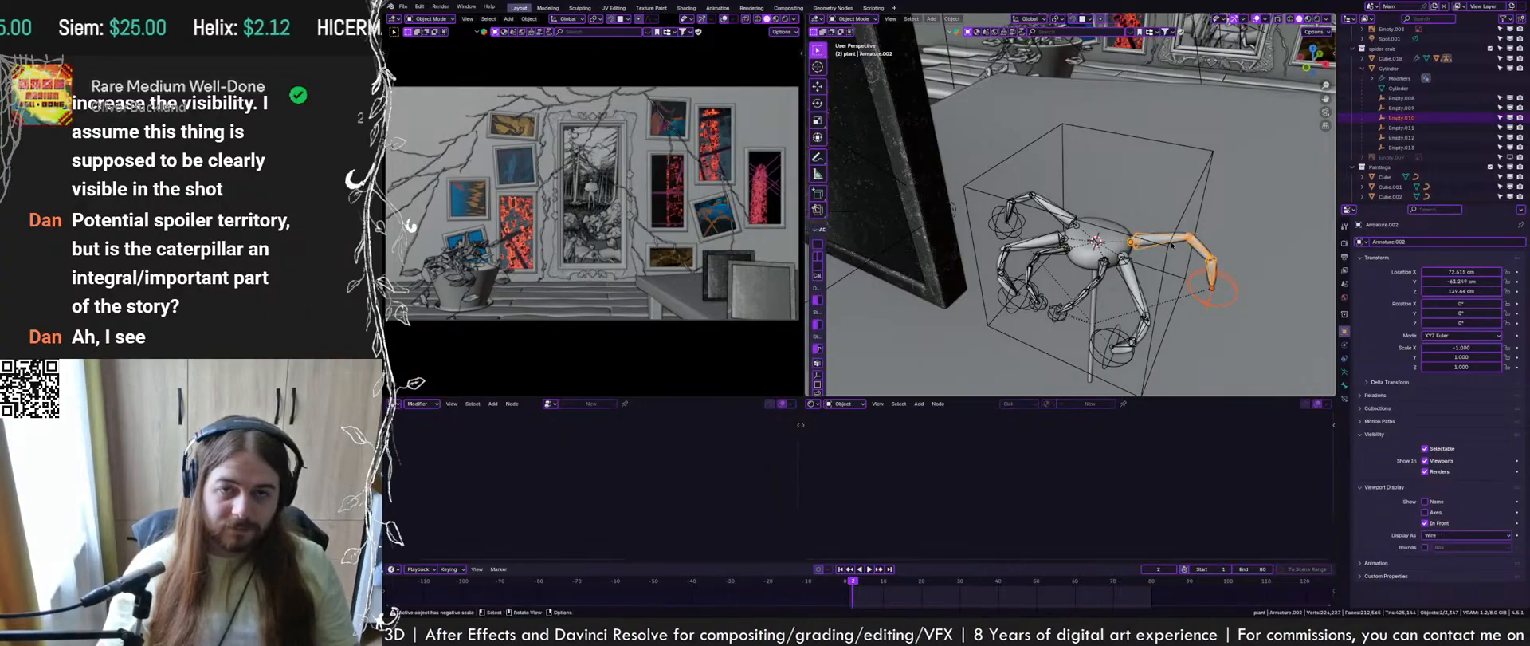
click(1182, 267)
click(1208, 301)
key(r)
key(r)
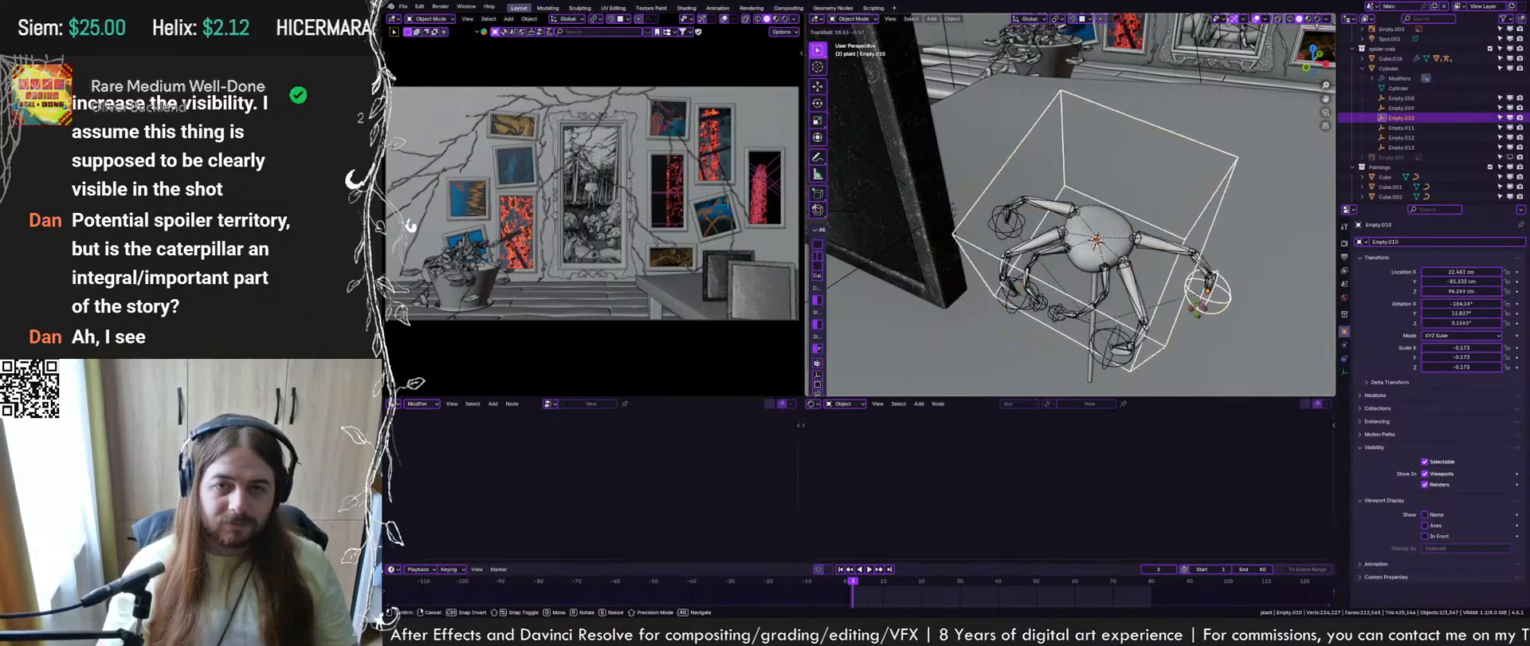
key(Escape)
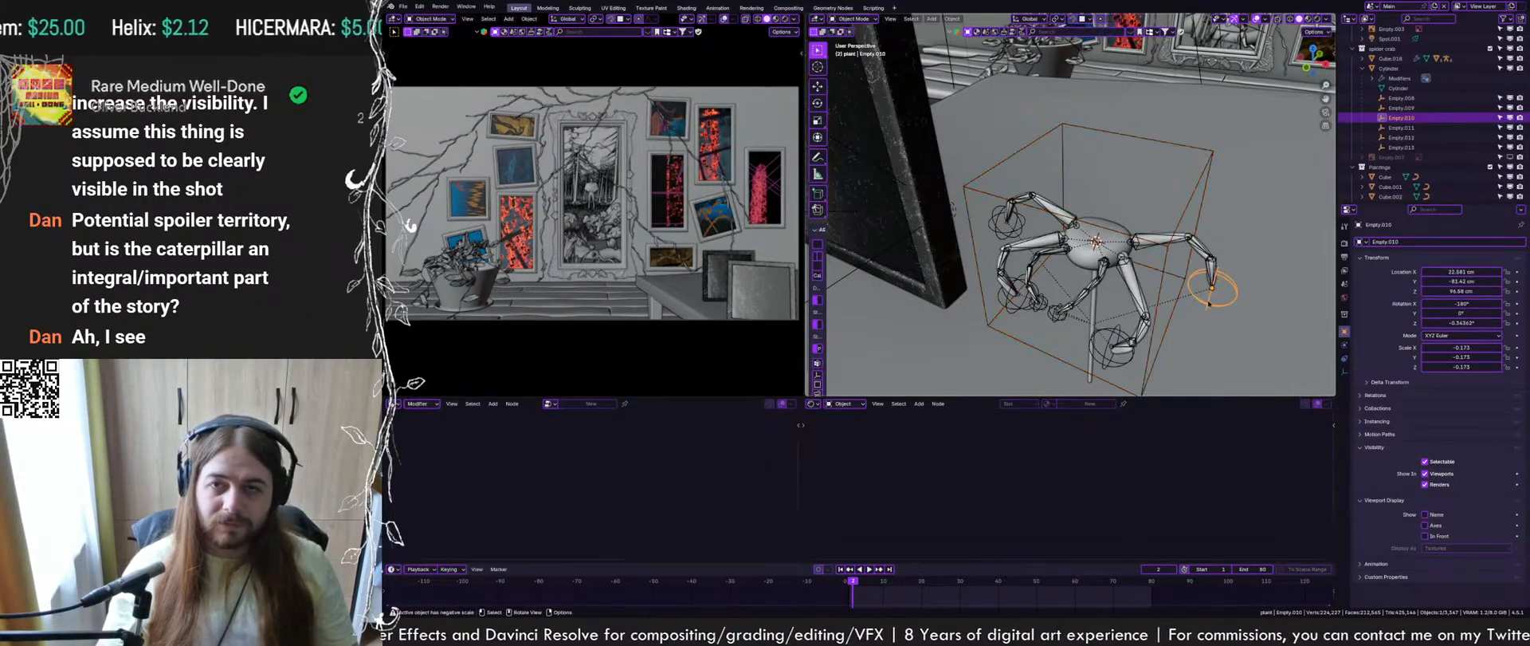
Parent the spider's foot-control empties Empty.008 to Empty.013, without the Cylinder, to the cube empty
click(1395, 149)
shift+click(1396, 99)
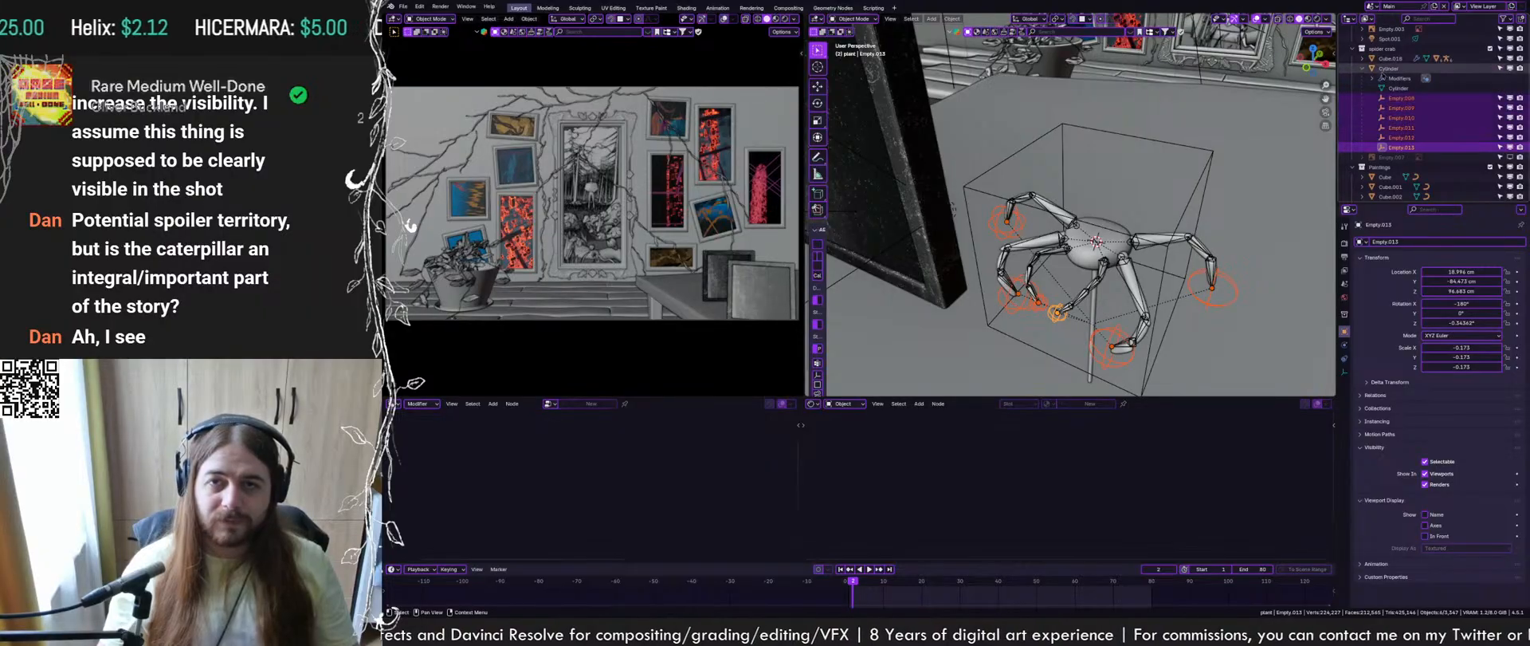
ctrl+click(1390, 70)
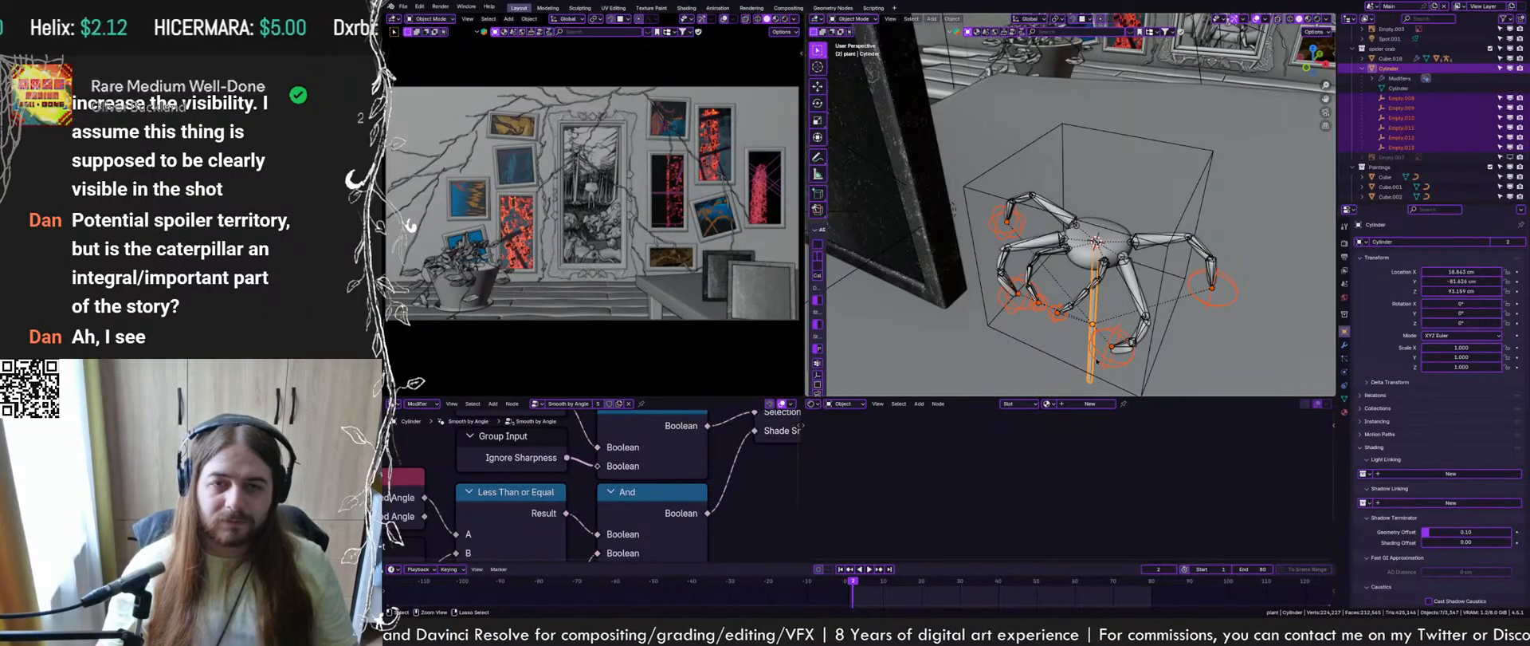
ctrl+drag(1102, 302, 1104, 300)
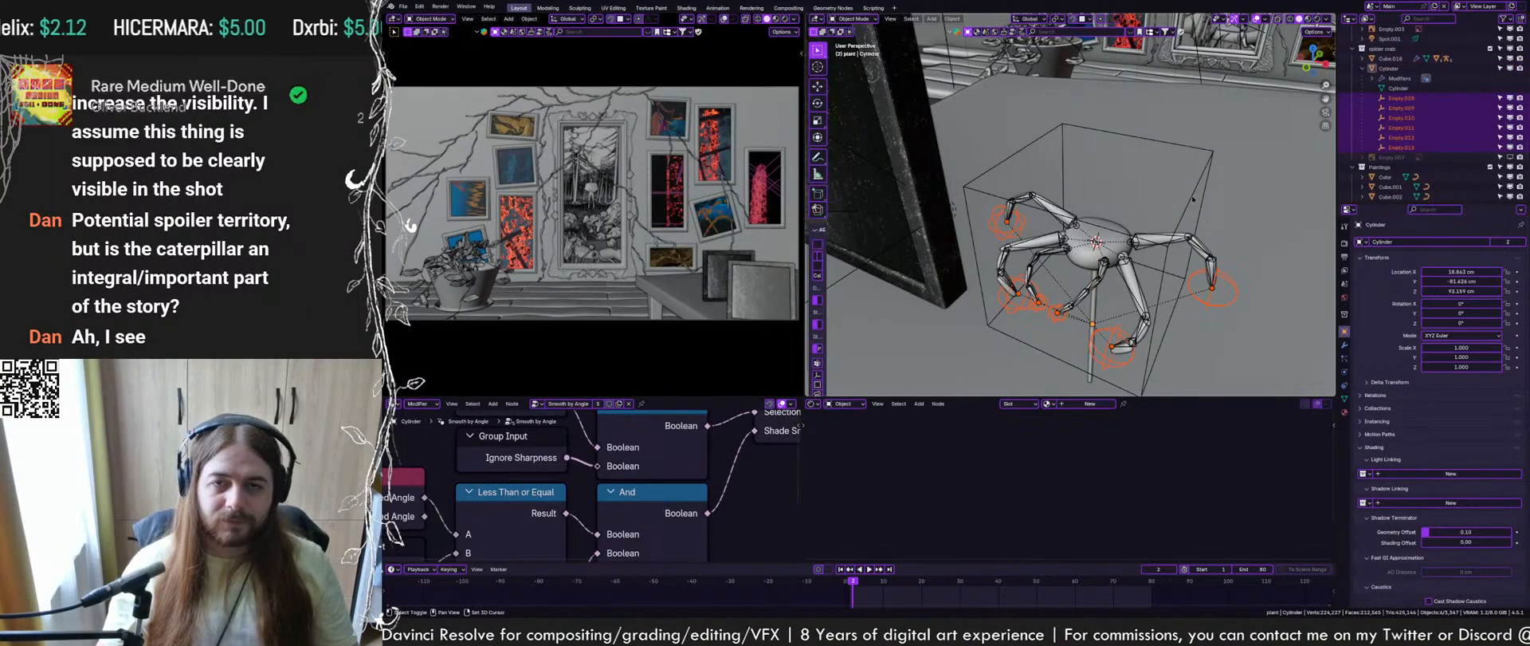
shift+click(1193, 200)
key(ctrl+p)
click(1193, 200)
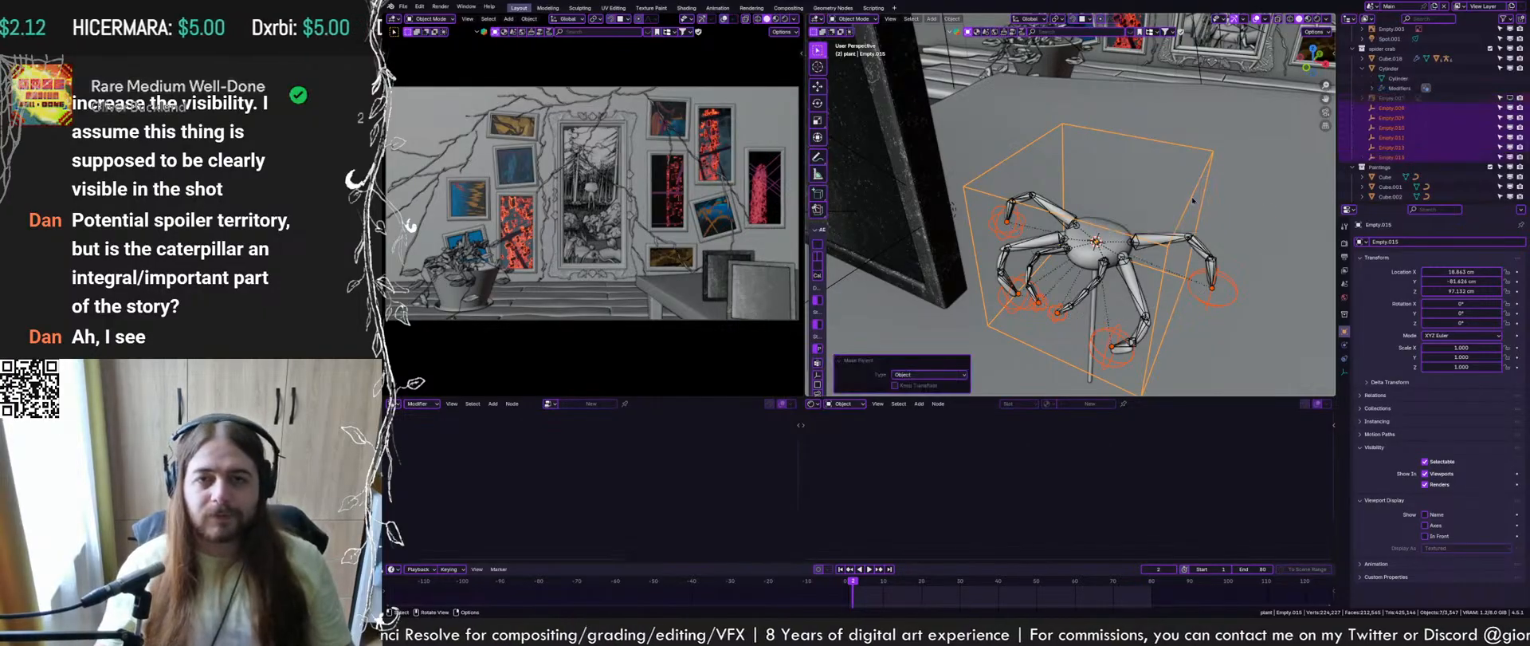
Test the rig by trial-rotating the cube empty and trial-moving the spider's body, and save the file
click(1192, 208)
key(r)
right_click(1187, 220)
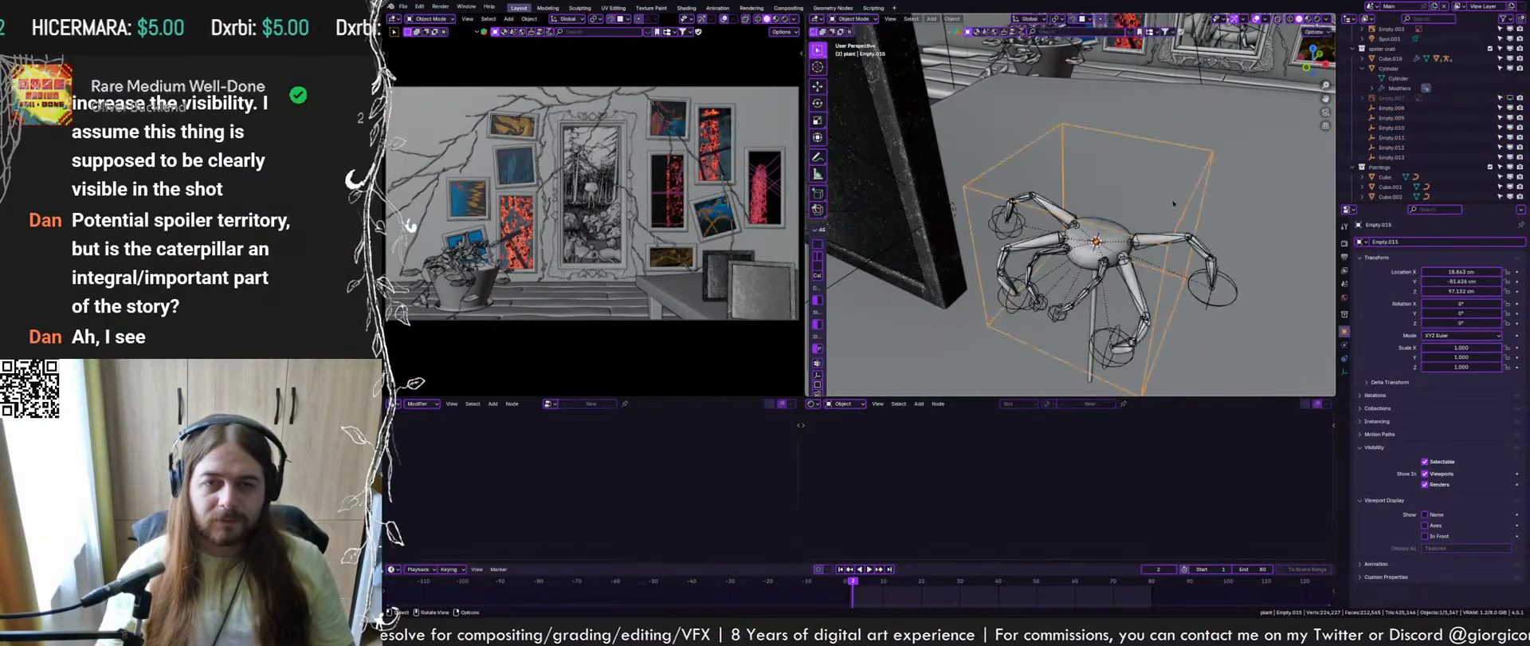
click(1110, 253)
key(g)
click(1171, 281)
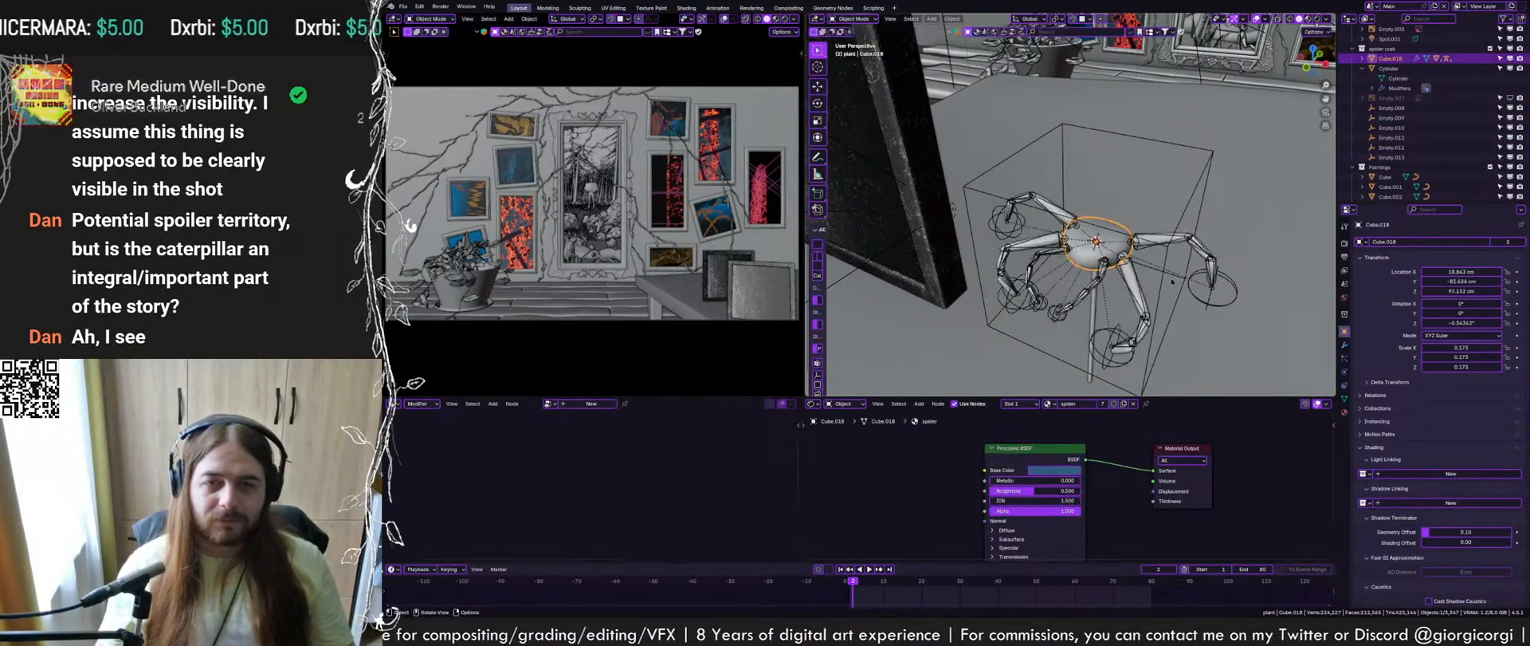
click(1211, 297)
key(ctrl+s)
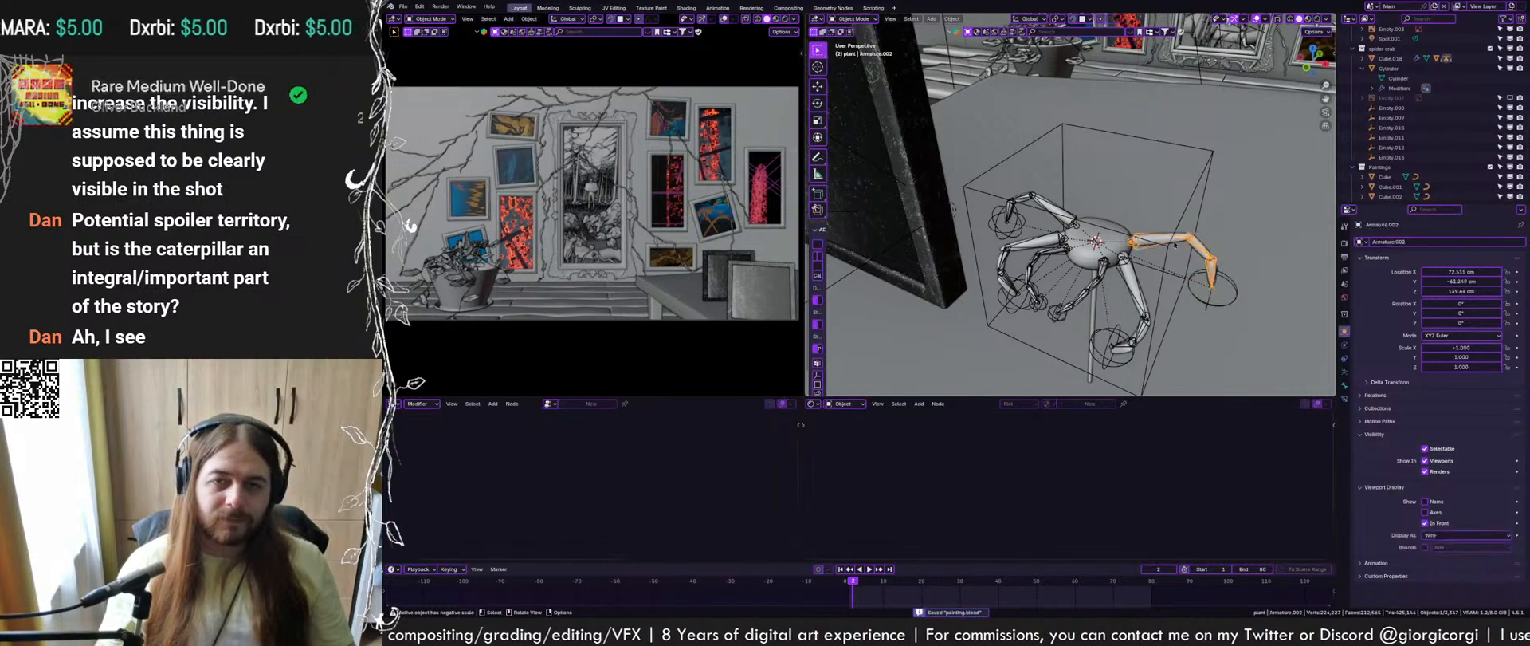
Parent the cube empty to the Cylinder as its parent object and save the file
click(1170, 236)
click(1171, 236)
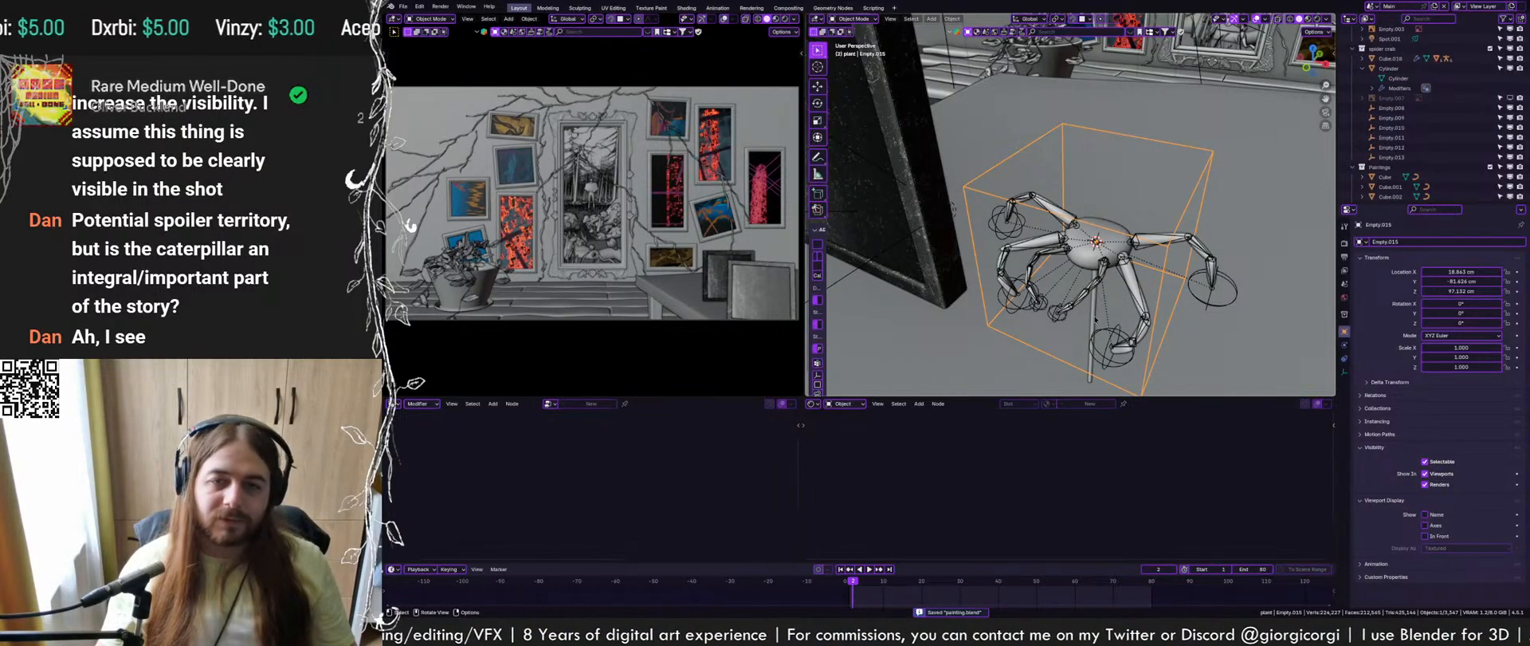
click(1093, 318)
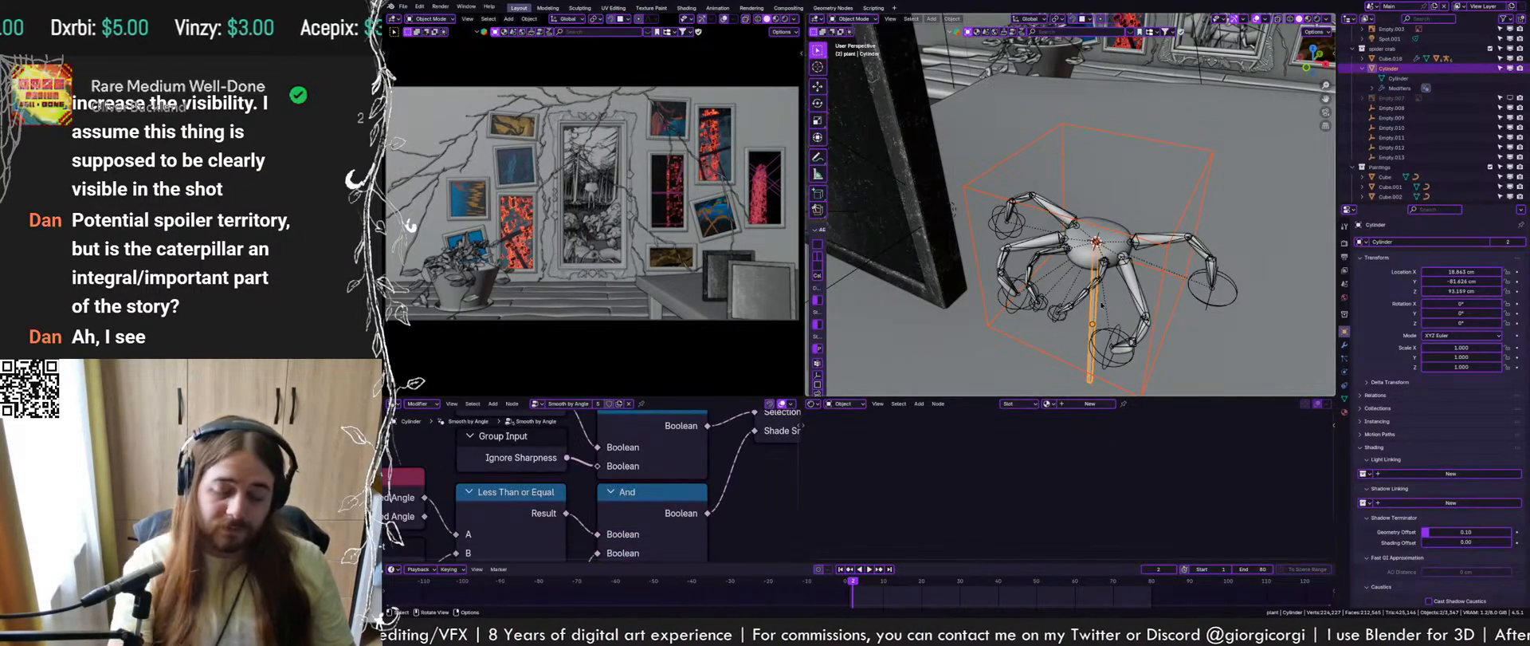
key(ctrl+p)
click(1103, 298)
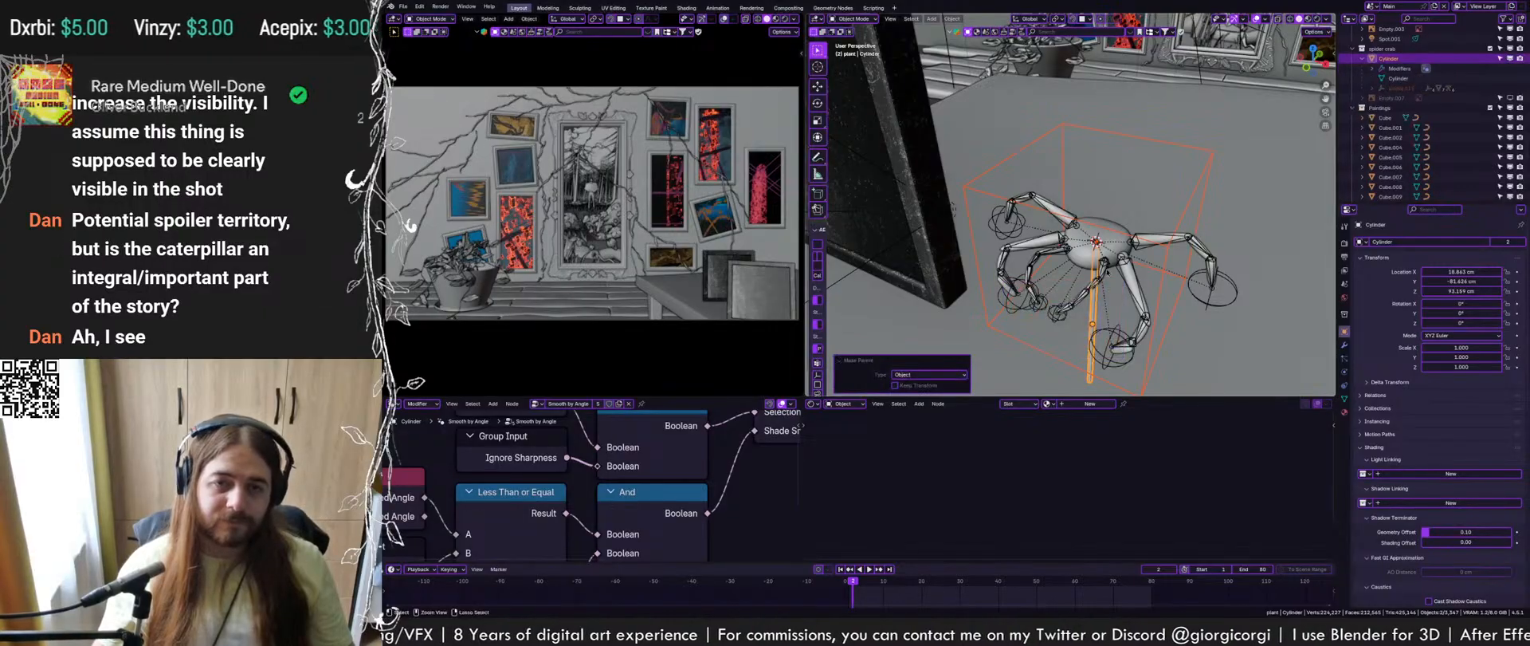
key(ctrl+s)
Rotate the cube empty with the whole spider by 180° about the global Z axis
click(1168, 241)
click(1167, 241)
key(r)
key(x)
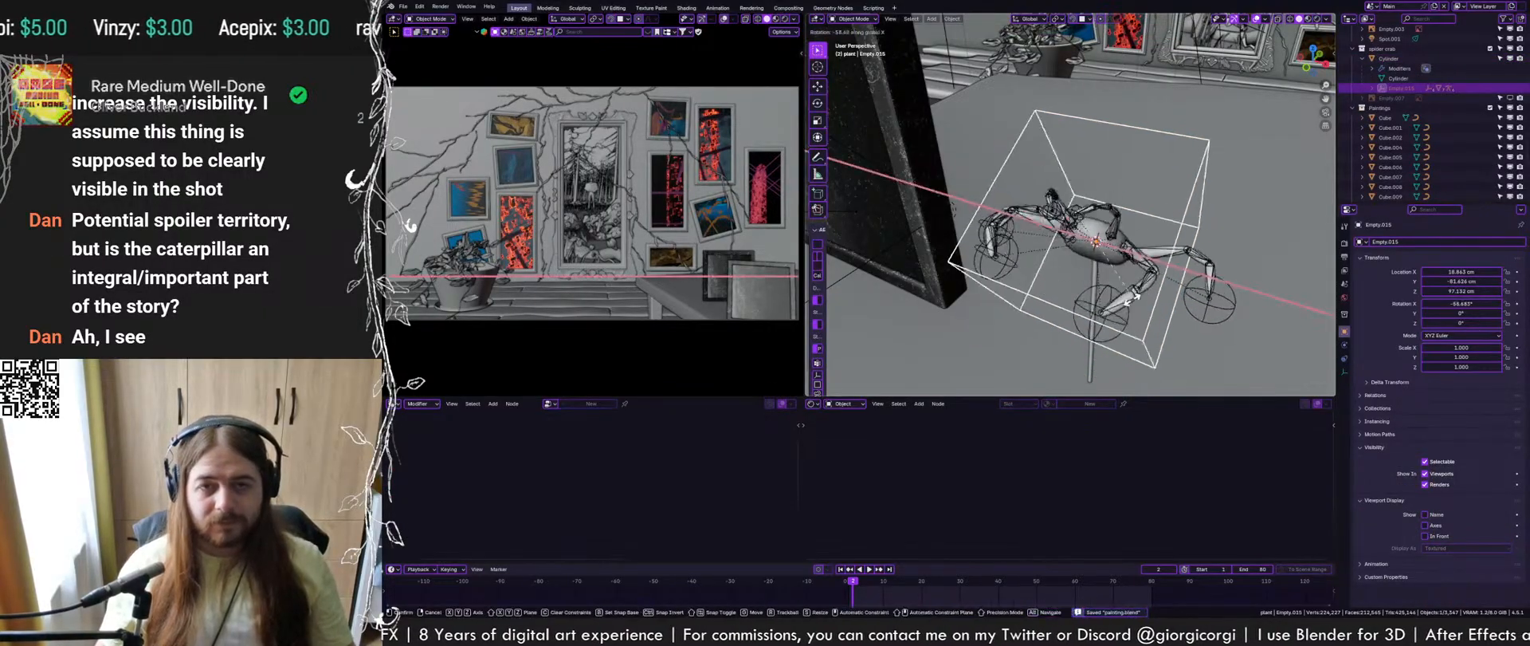
right_click(1231, 227)
text(rz)
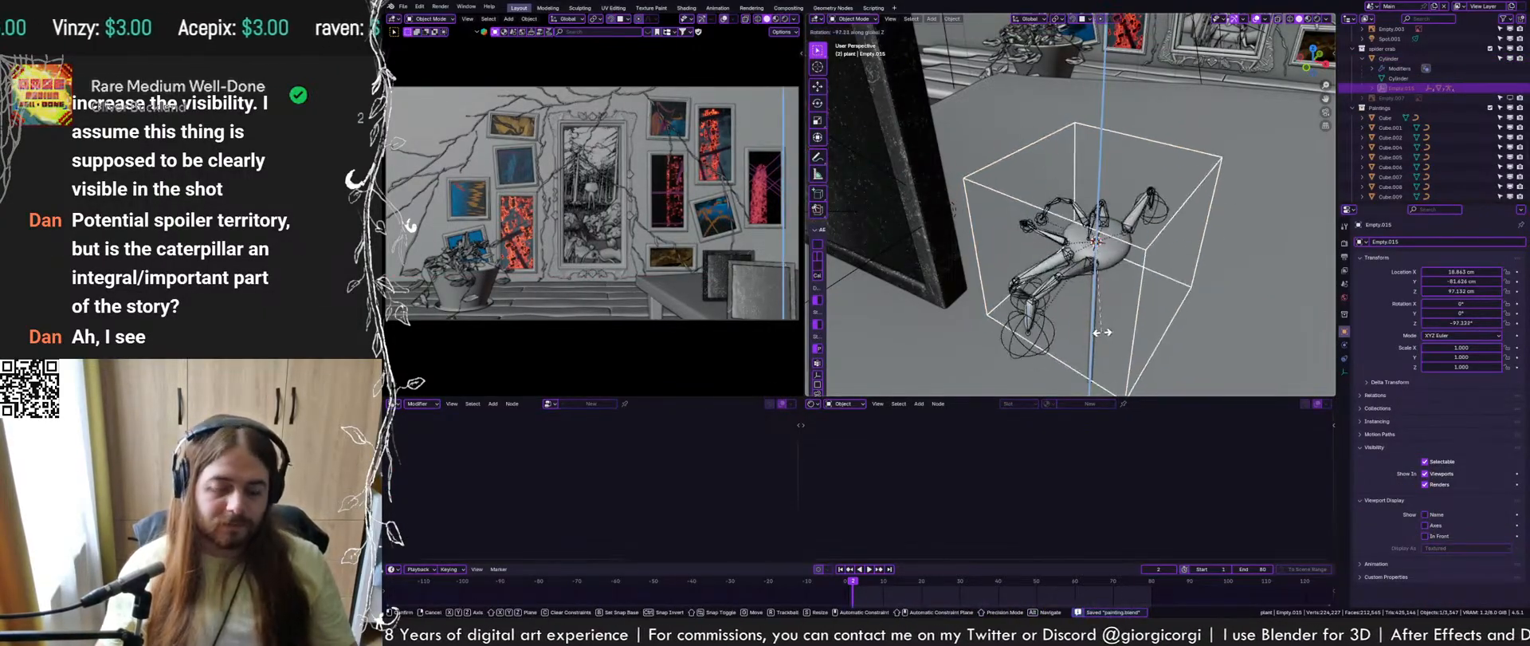
text(180)
key(Return)
Rotate the cube empty 90° about the global X axis to stand the spider upright, and save the file
key(r)
key(y)
text(x)
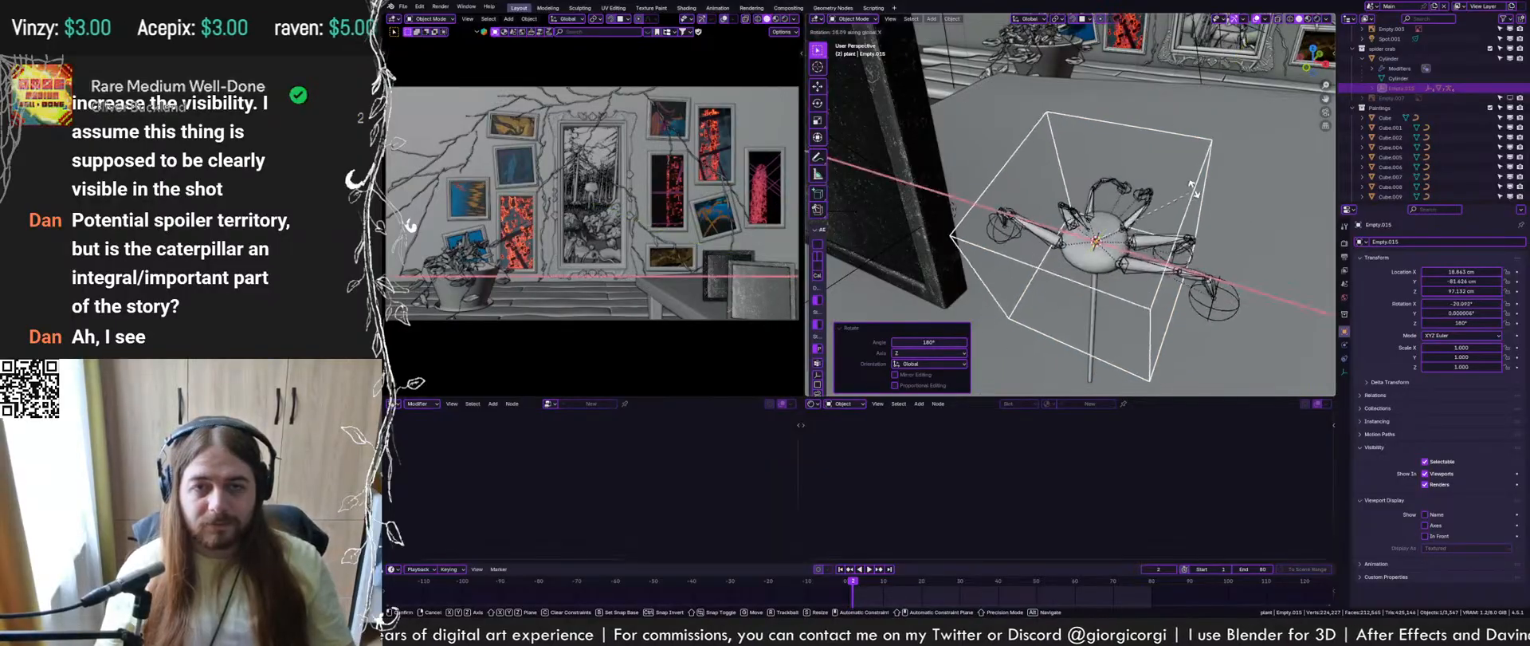
text(90)
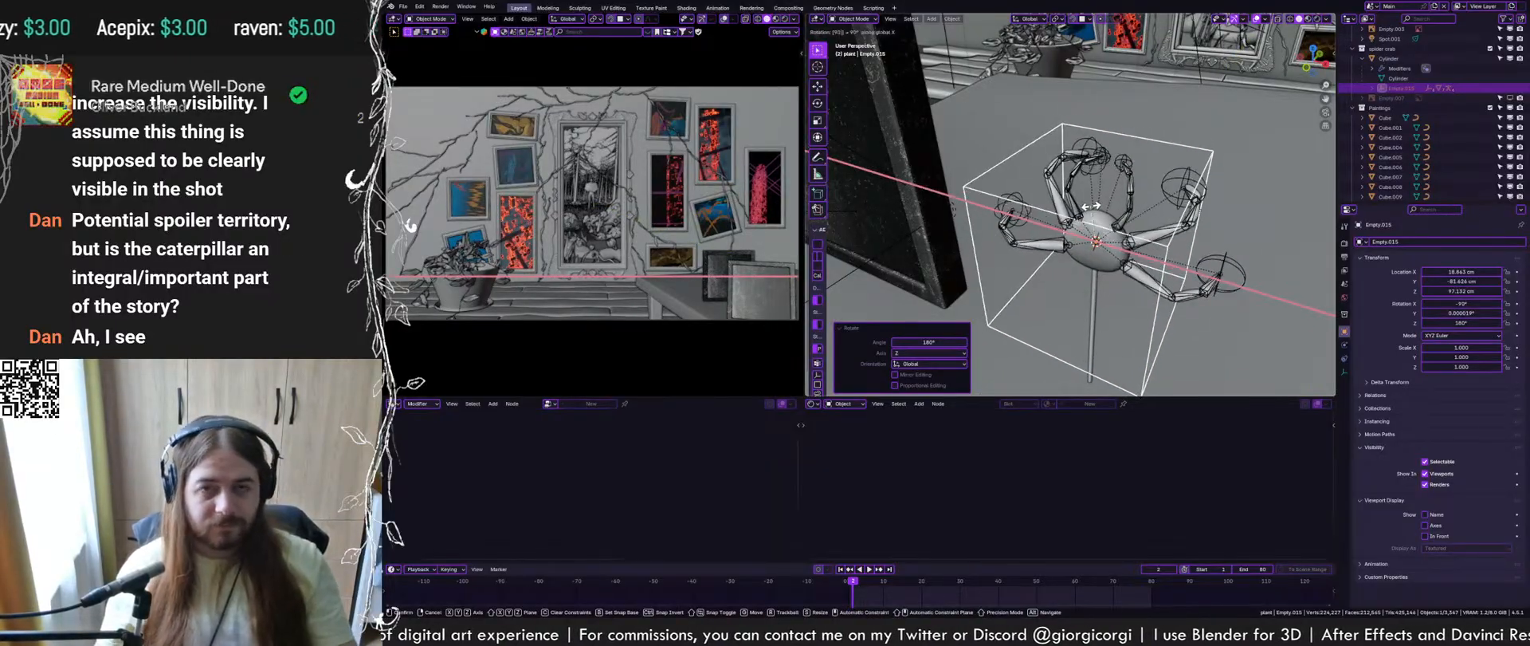
key(Return)
mouse_move(1096, 206)
middle_down()
mouse_move(1156, 208)
mouse_move(1136, 228)
middle_up()
key(ctrl+s)
Move the target empty of the inward-bent right-hand leg (Empty.009) outward in top view, beside the other right leg's target
click(1066, 158)
scroll(1148, 120, up, 1)
middle_drag(1226, 65, 1098, 275)
click(1097, 275)
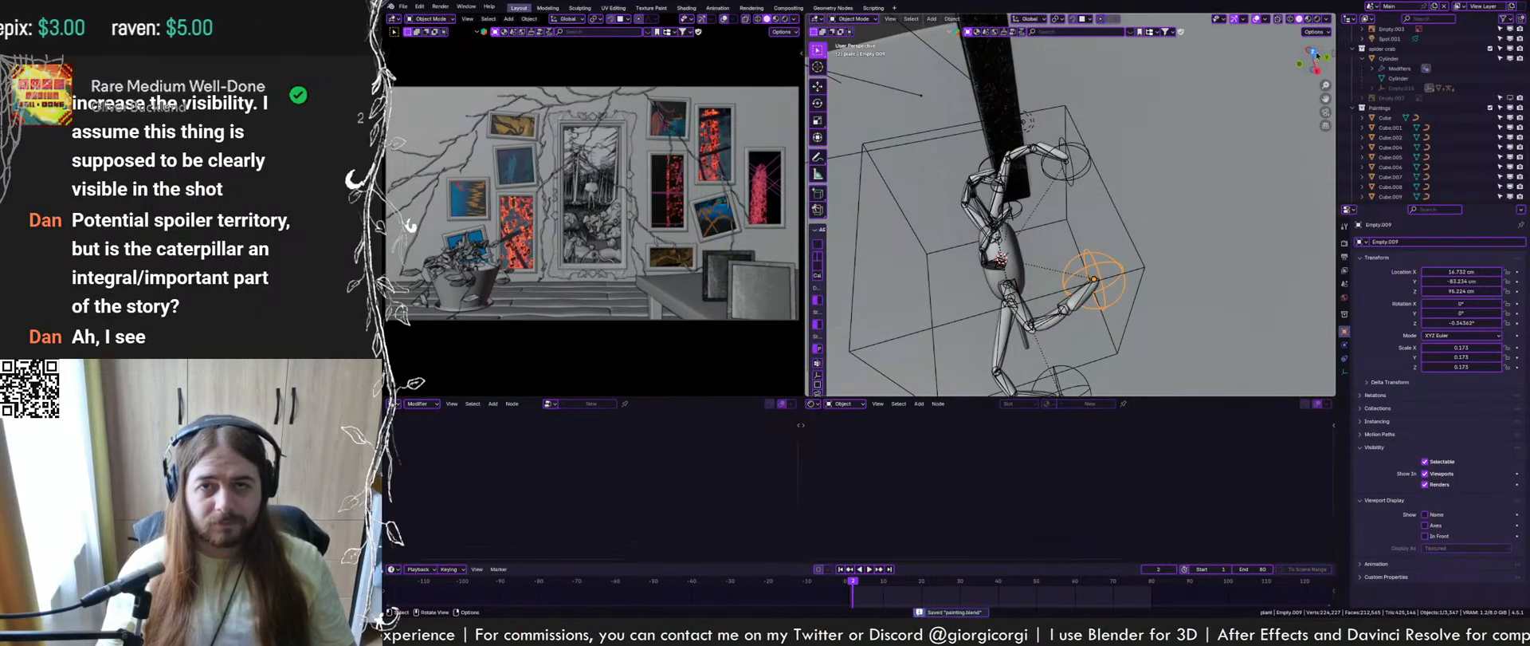
key(KP_7)
key(g)
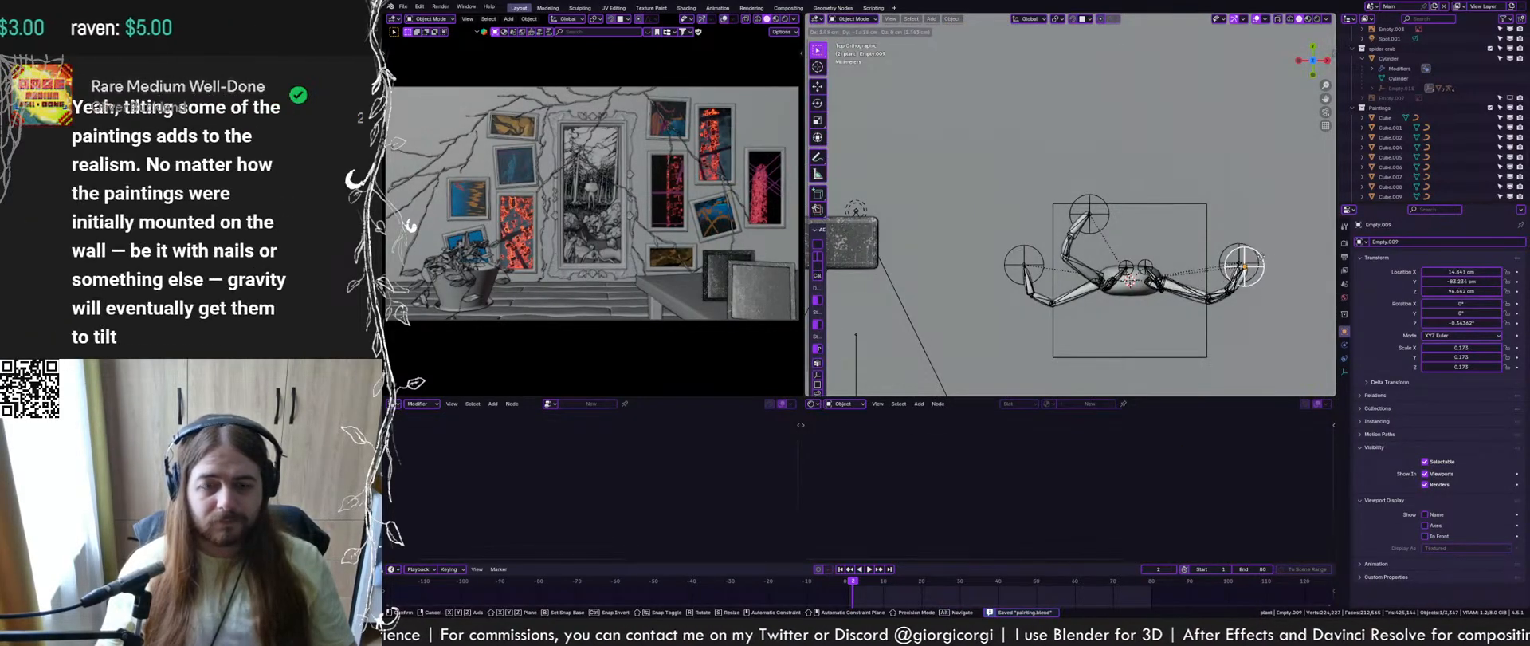
click(1266, 259)
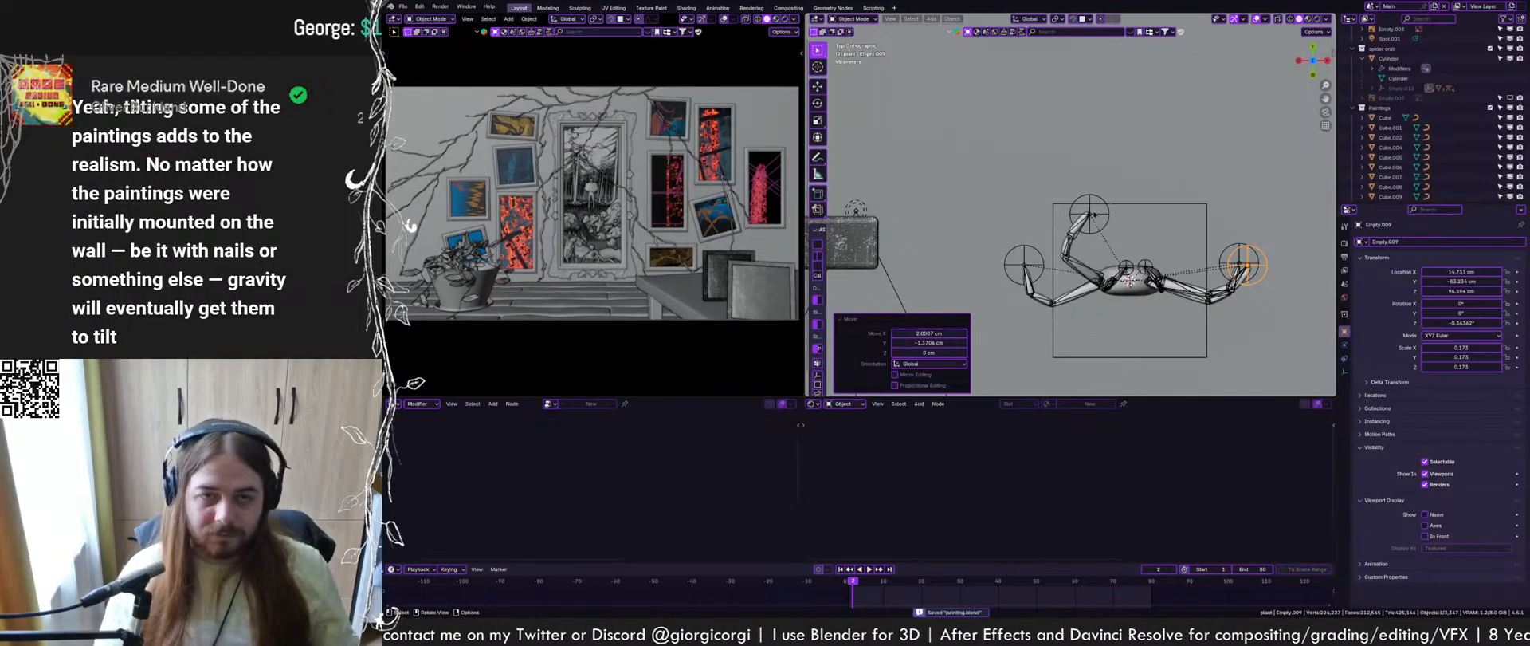
Move the target empties of the two left-hand outer legs outward from the body in top view to mirror the right pair
click(1094, 214)
click(1094, 213)
key(g)
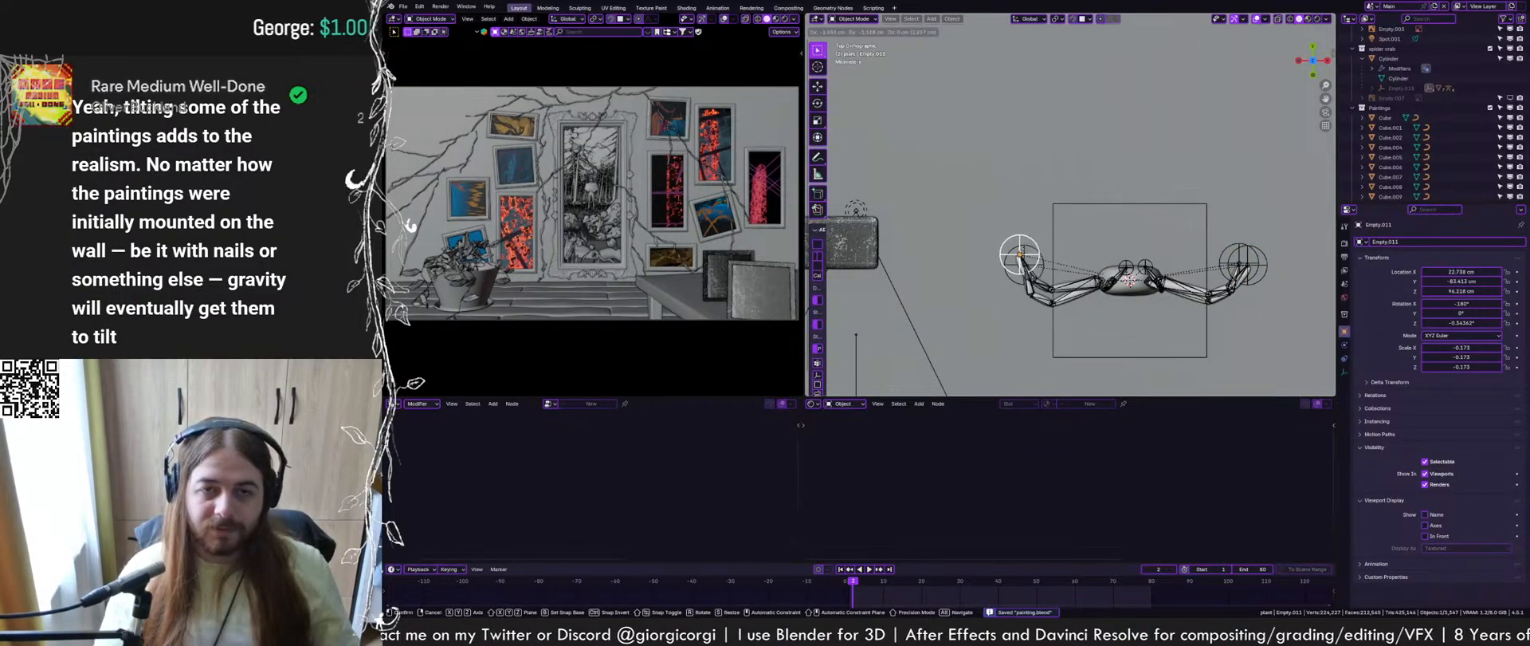
click(1020, 259)
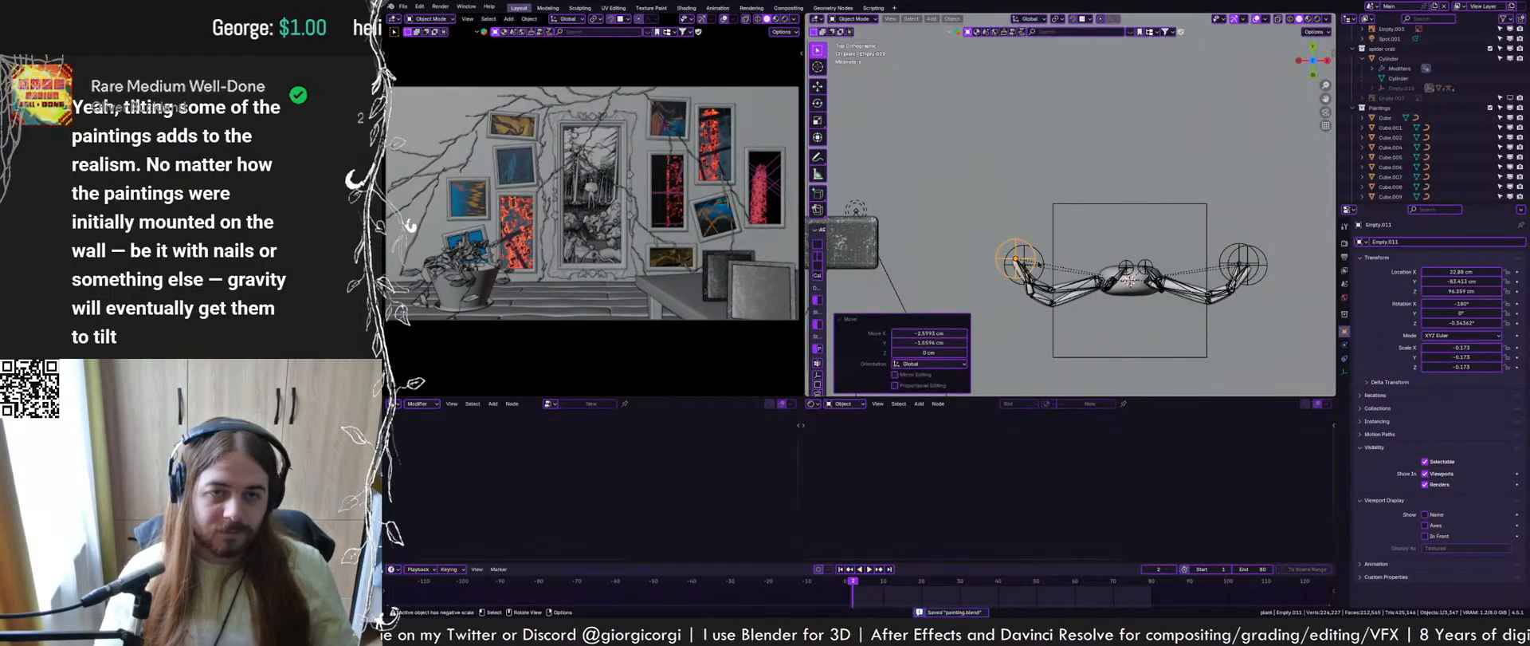
click(1025, 264)
click(1025, 264)
key(g)
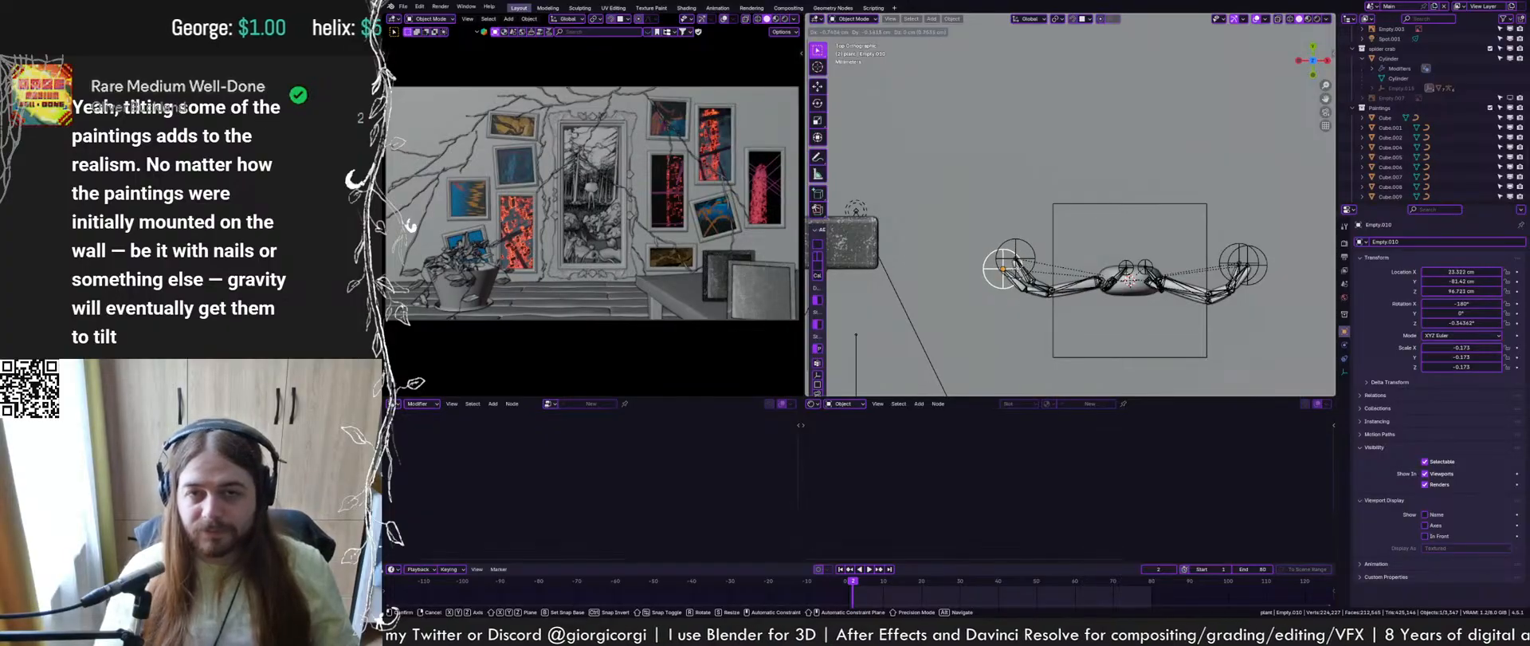
key(Return)
Move the small right-hand inner leg's target empty (Empty.012) outward from the spider's body in top view
middle_drag(1099, 247, 1197, 212)
middle_drag(1155, 142, 1114, 272)
key(KP_7)
click(1105, 293)
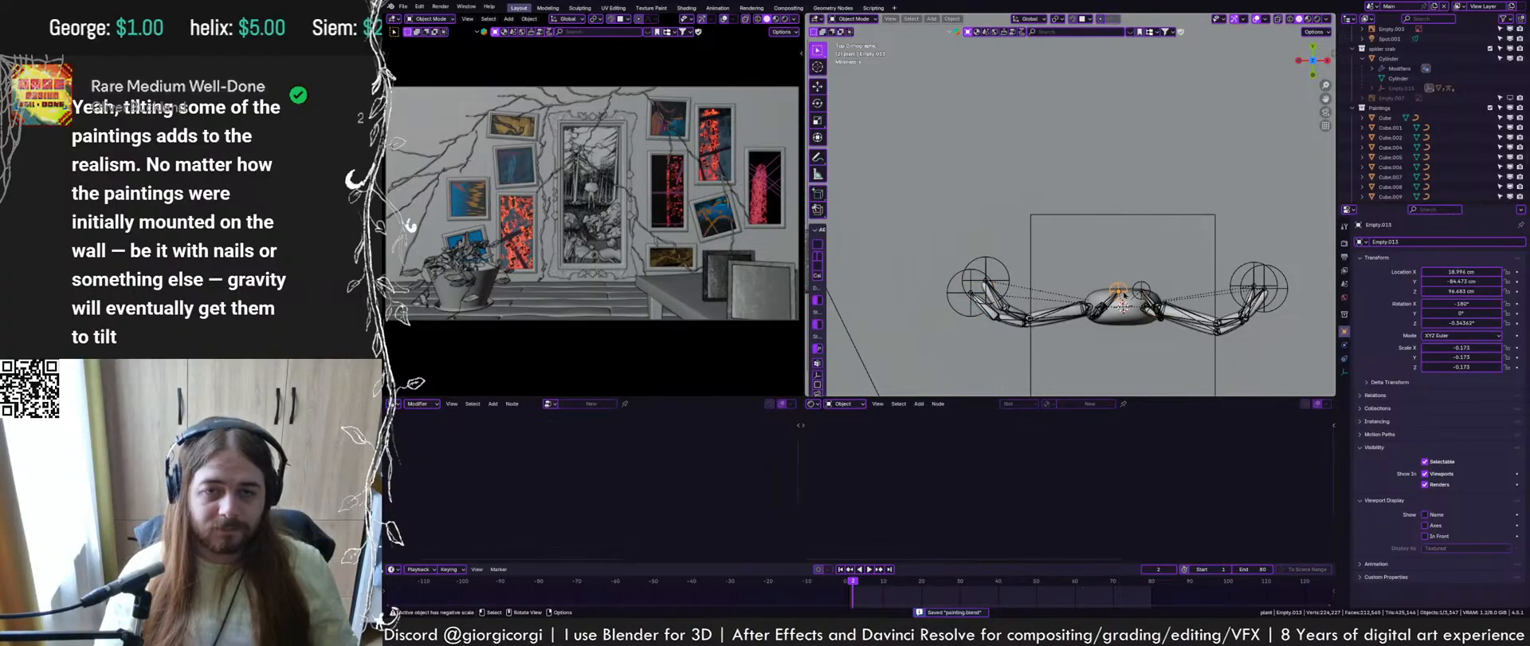
key(g)
click(1106, 292)
click(1141, 292)
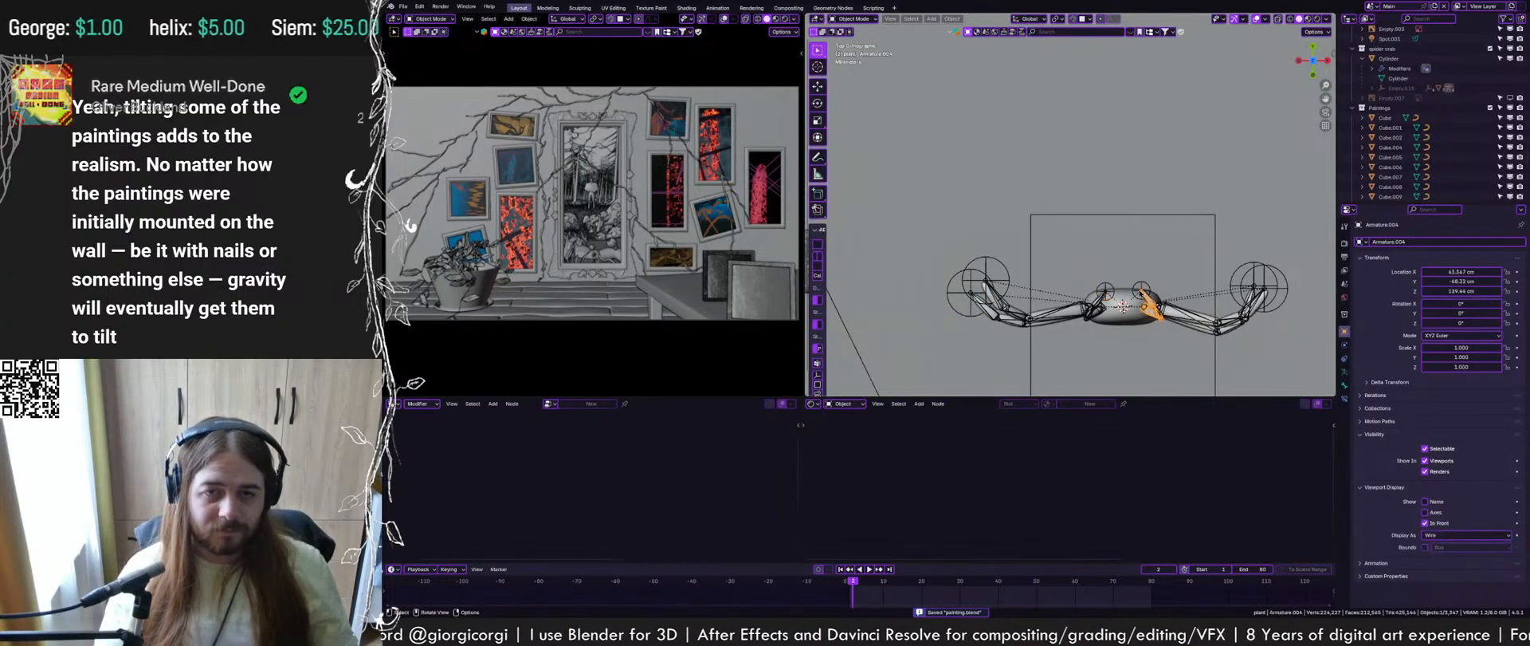
click(1163, 285)
key(g)
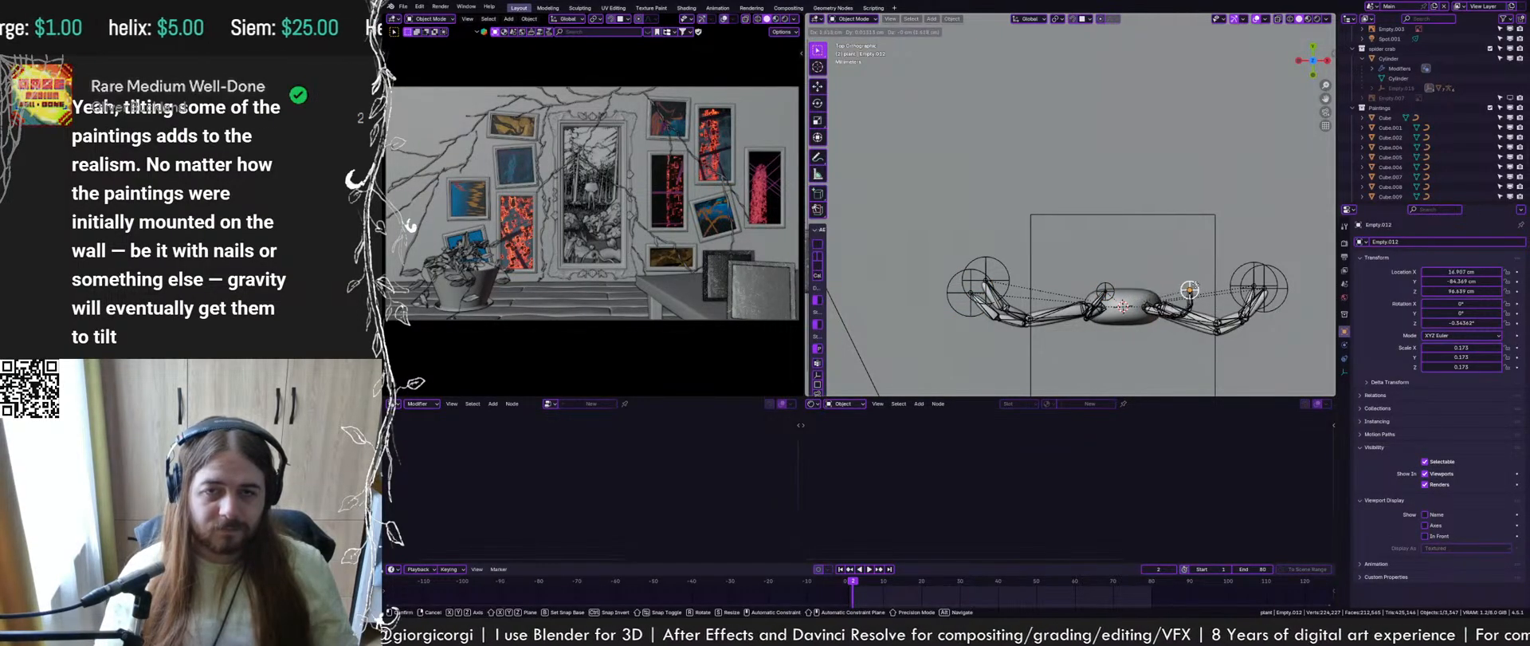
click(1203, 292)
Move the small left-hand inner leg's target empty (Empty.013) outward from the body to match, and save the file
click(1105, 291)
key(g)
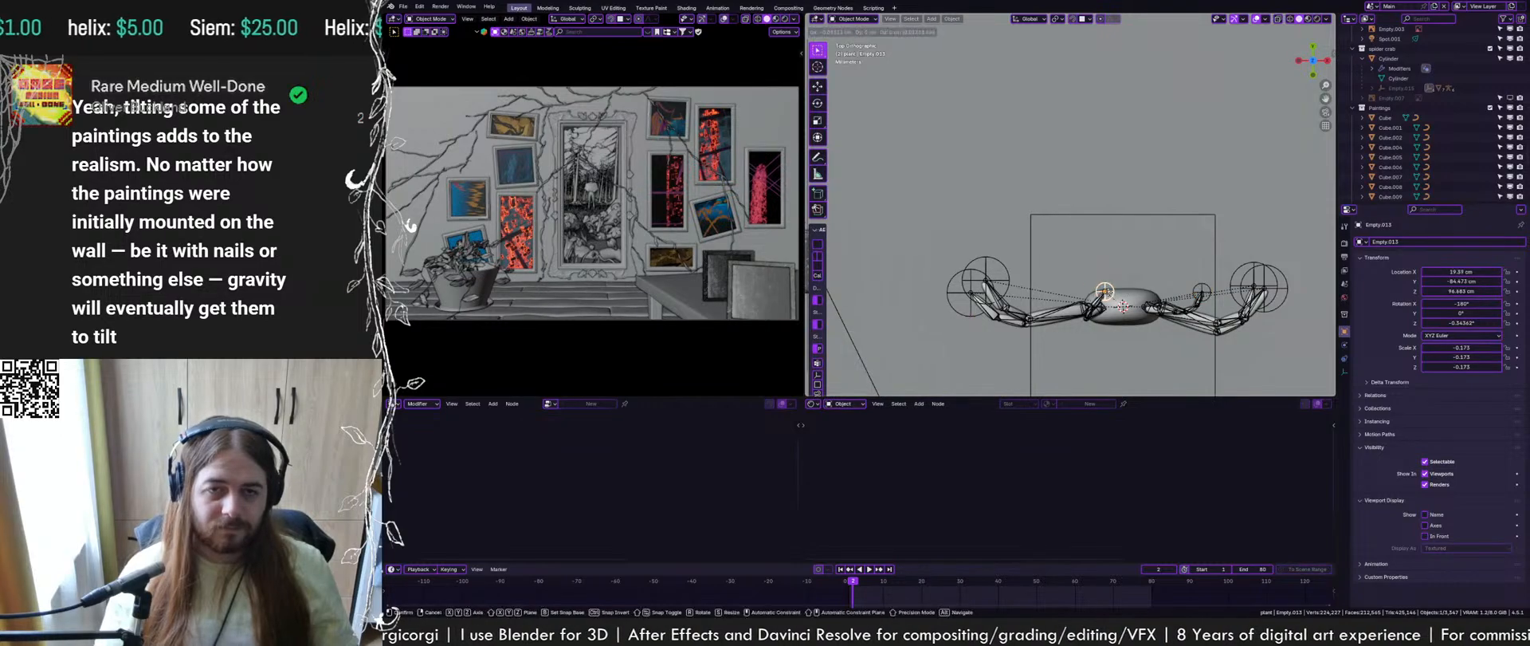
click(1045, 284)
key(g)
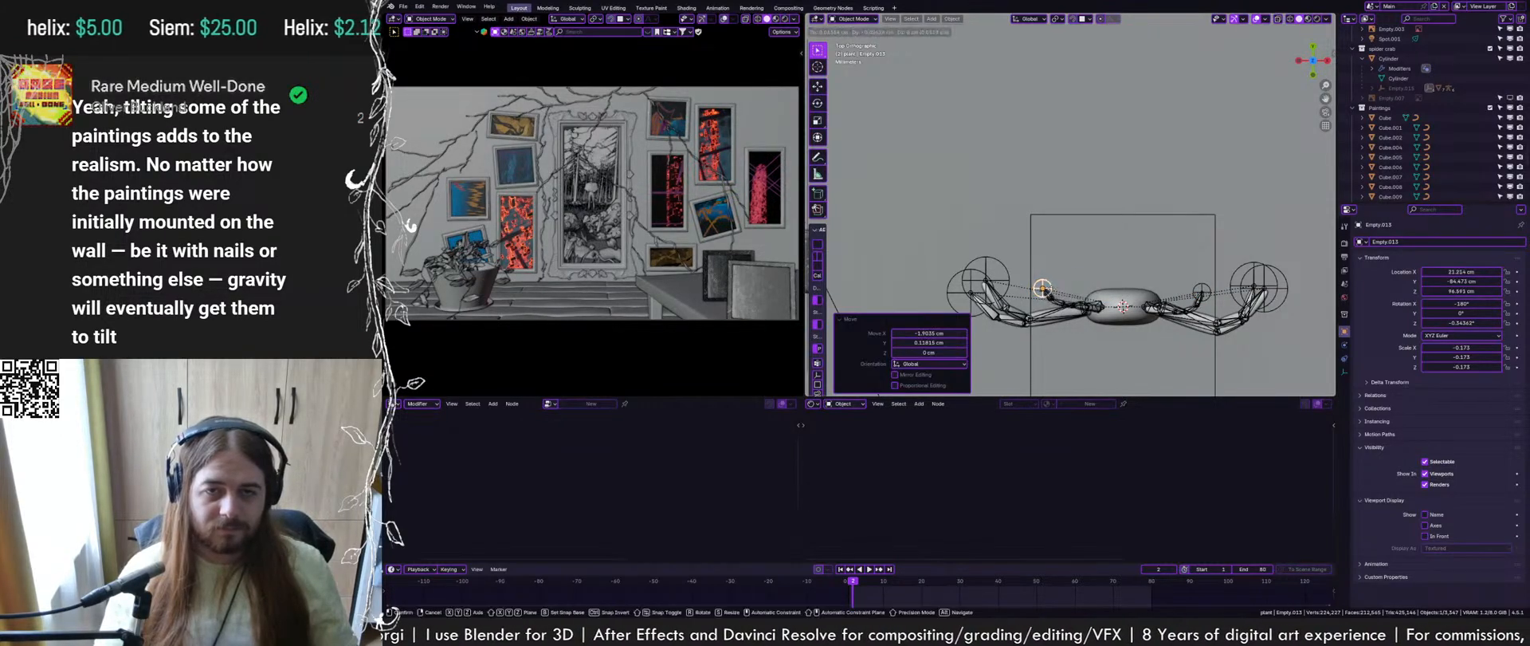
click(1049, 293)
mouse_move(1072, 293)
middle_down()
mouse_move(1198, 200)
mouse_move(1188, 217)
middle_up()
key(ctrl+s)
Apply Shade Auto Smooth to the Cylinder stick under the spider
click(1108, 279)
middle_drag(1108, 263, 1111, 311)
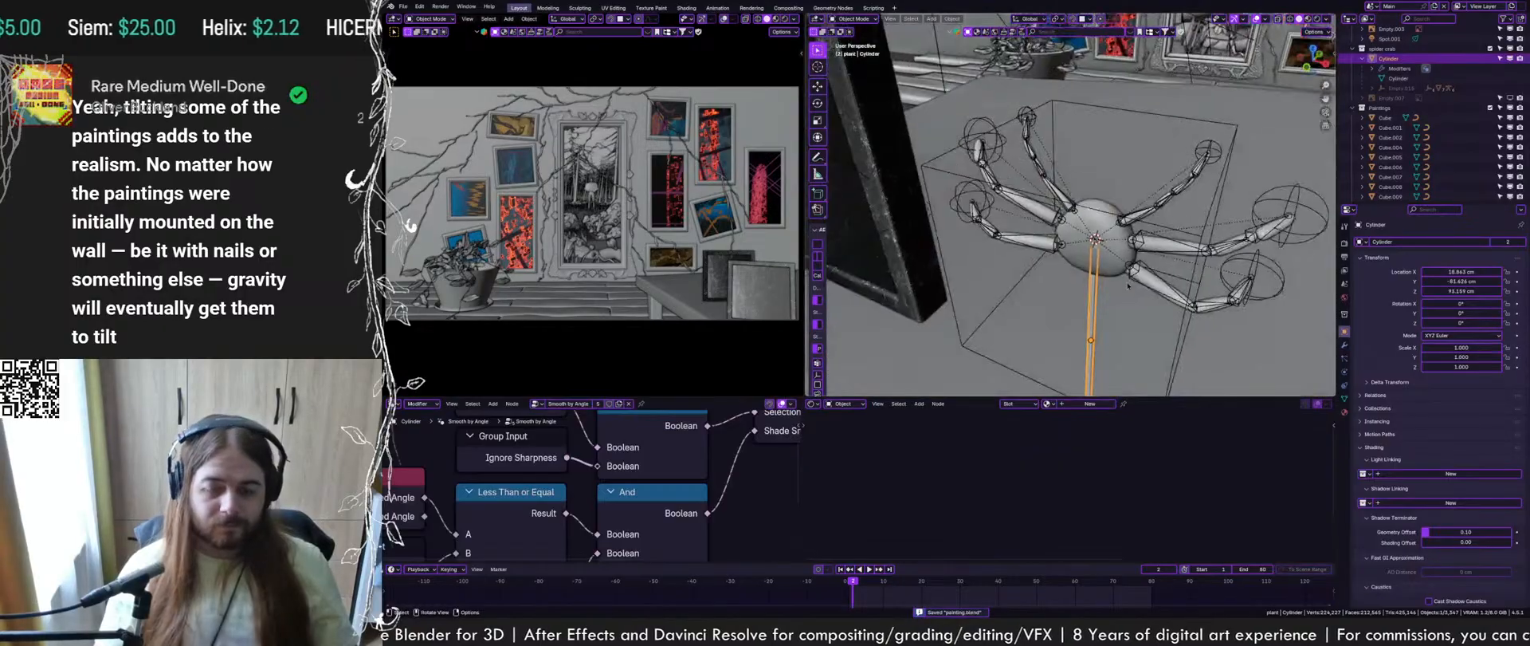
scroll(1110, 312, down, 2)
right_click(1110, 311)
click(1107, 292)
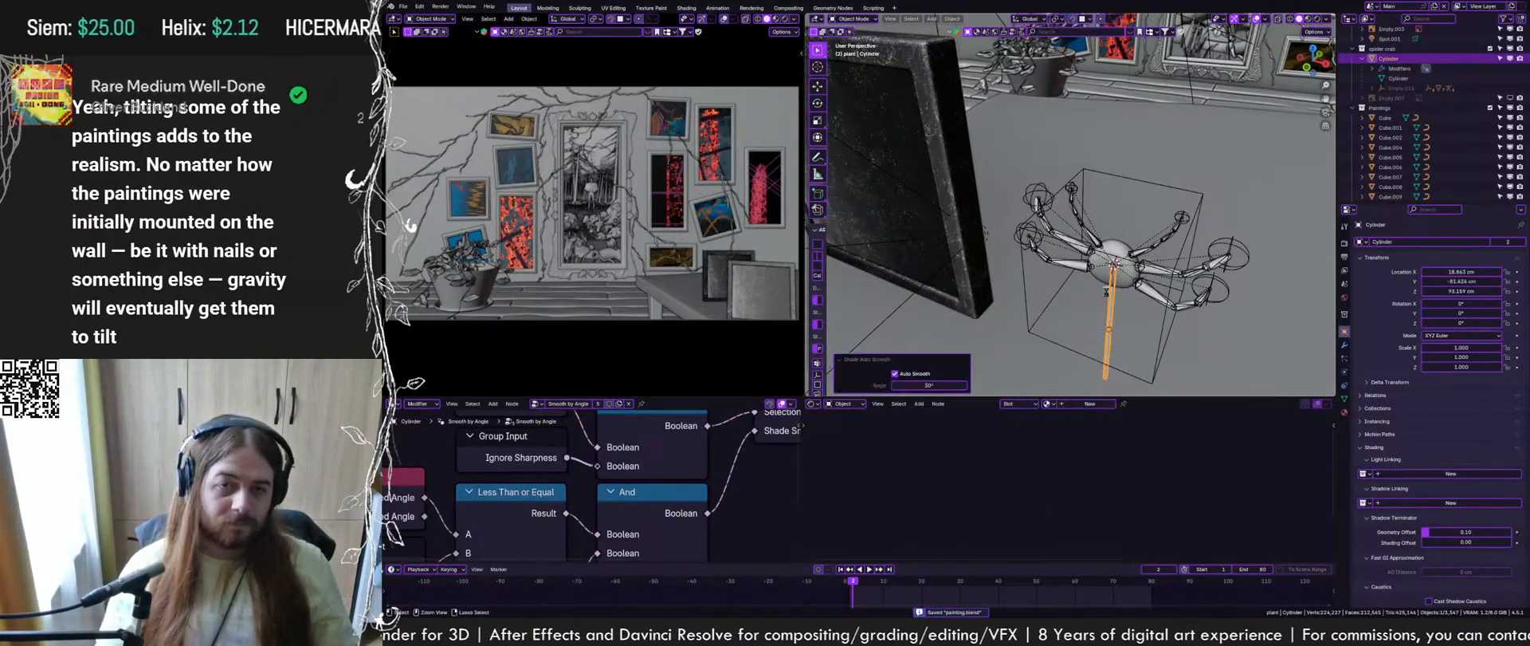
Move the Cylinder with the whole spider about -14.6 cm along the X axis to the large picture frame
middle_drag(1124, 296, 1166, 281)
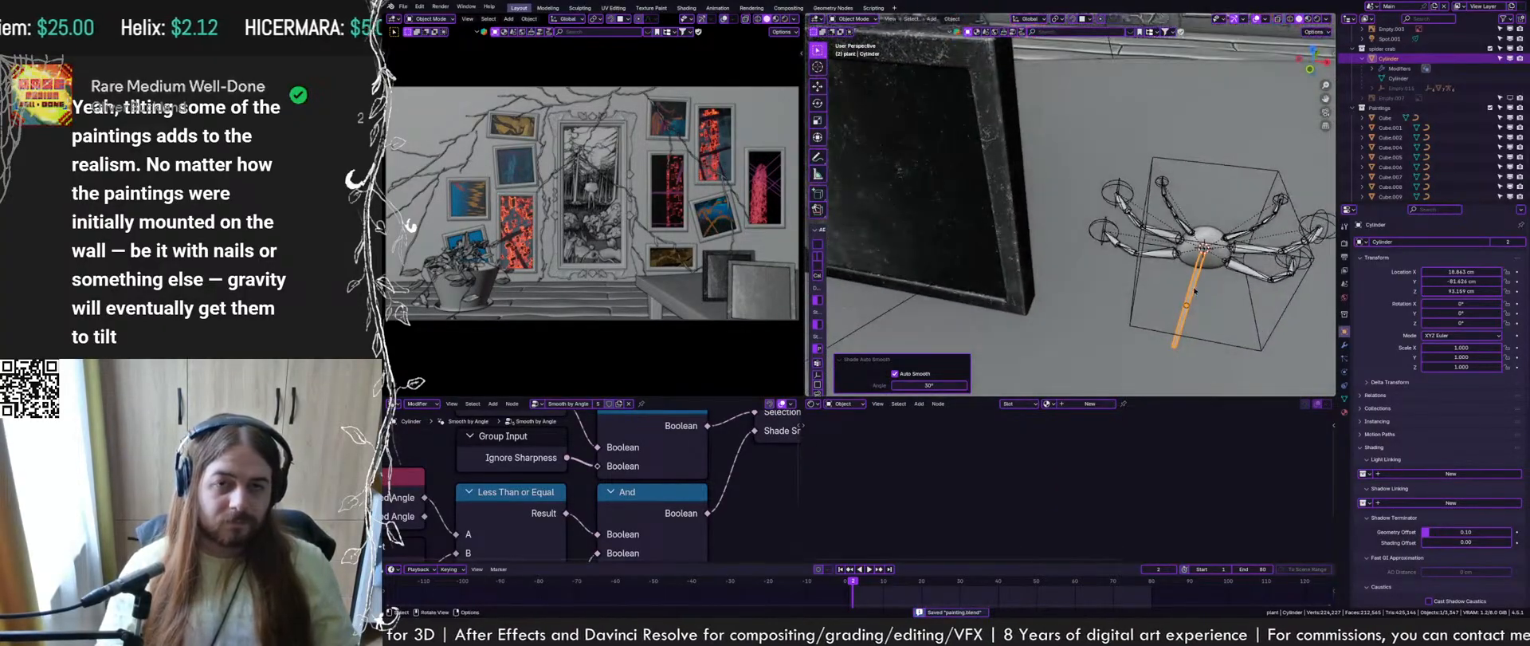
key(g)
key(y)
key(x)
click(899, 233)
shift+middle_drag(940, 212, 1146, 203)
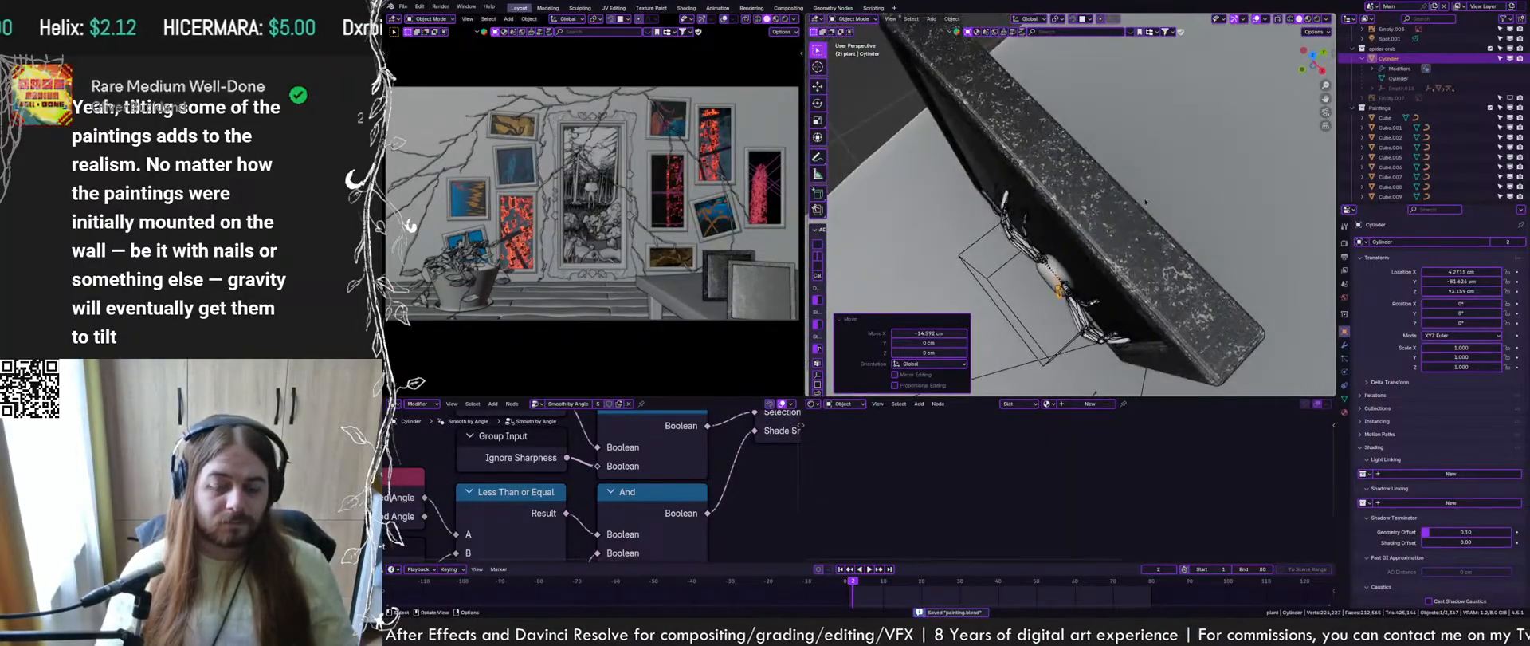
Shift the Cylinder with the spider slightly further along X, and along Y into the picture frame
key(g)
key(x)
click(1093, 257)
middle_drag(1093, 257, 1104, 171)
key(g)
key(y)
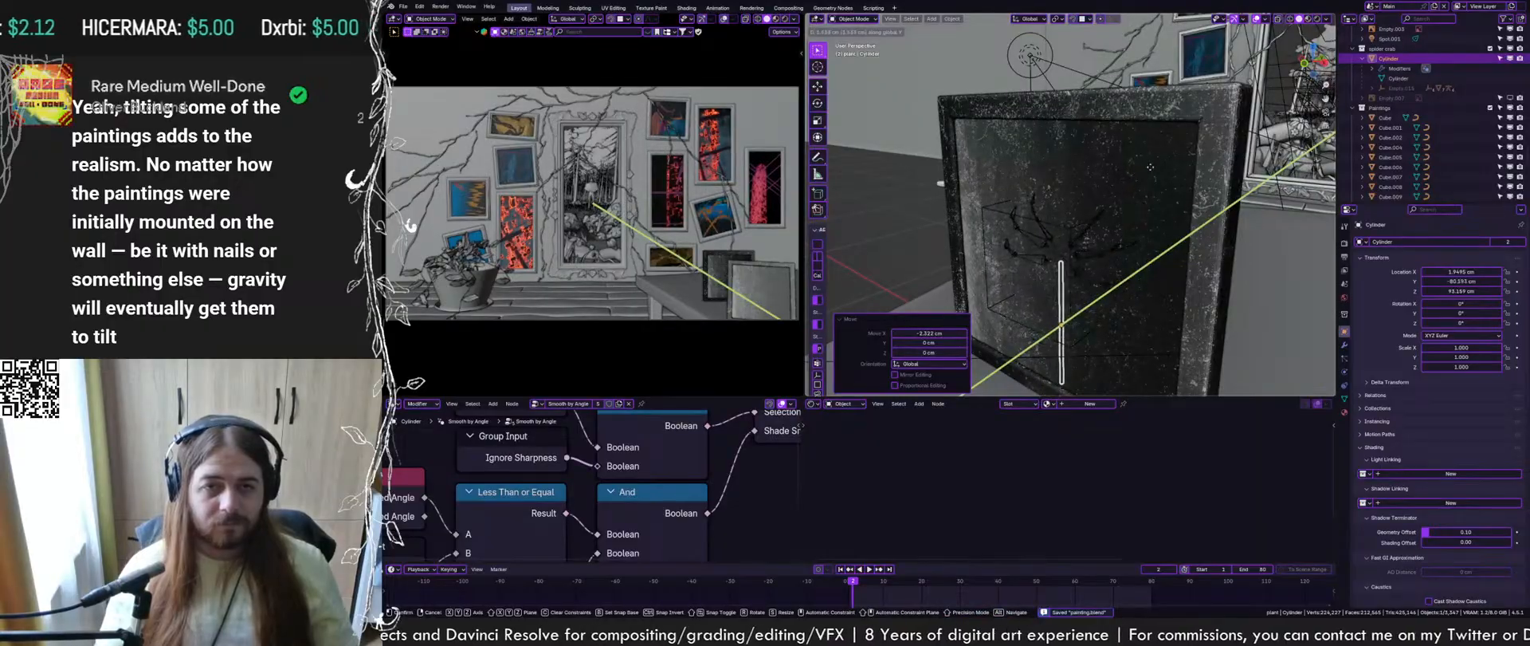
click(1131, 151)
Set the solid shading colour to Material and display the plane inside the picture frame (Plane.054) as Wire
click(1328, 19)
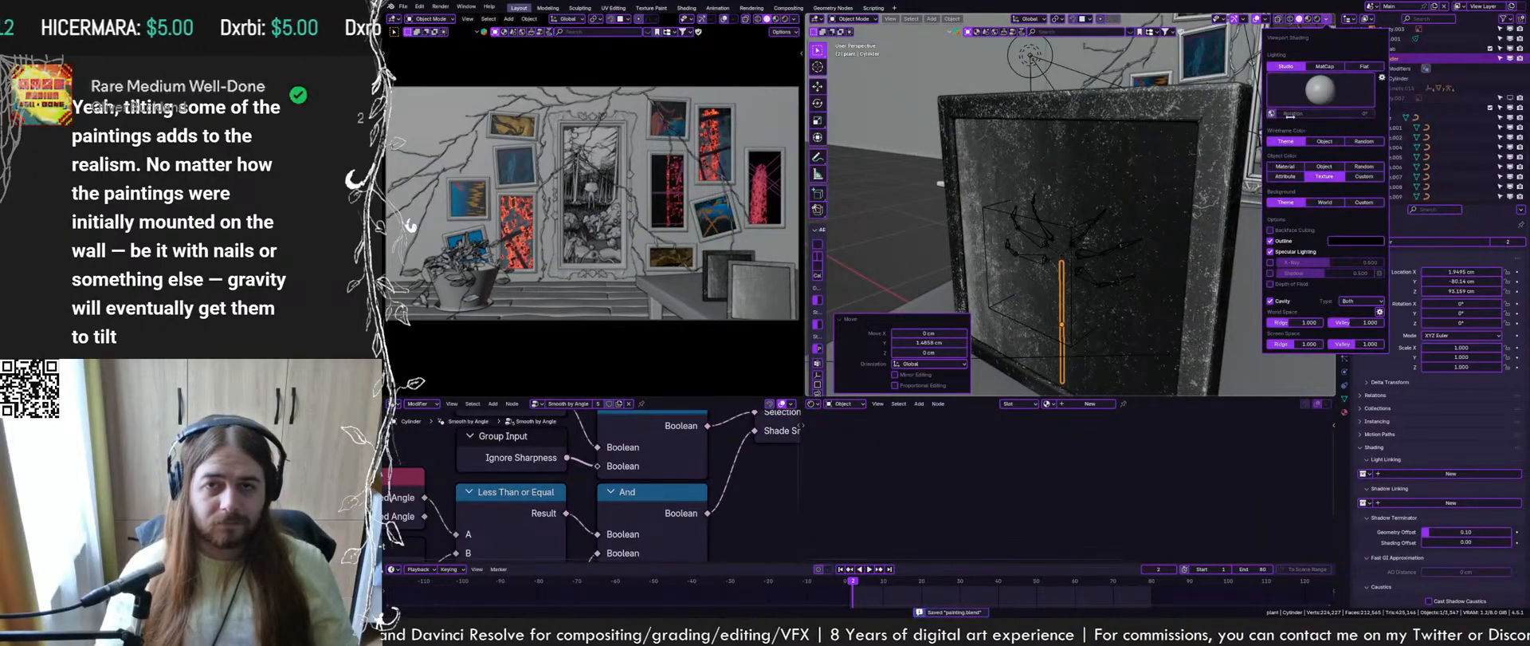
click(1286, 167)
click(1148, 182)
scroll(1385, 524, down, 1)
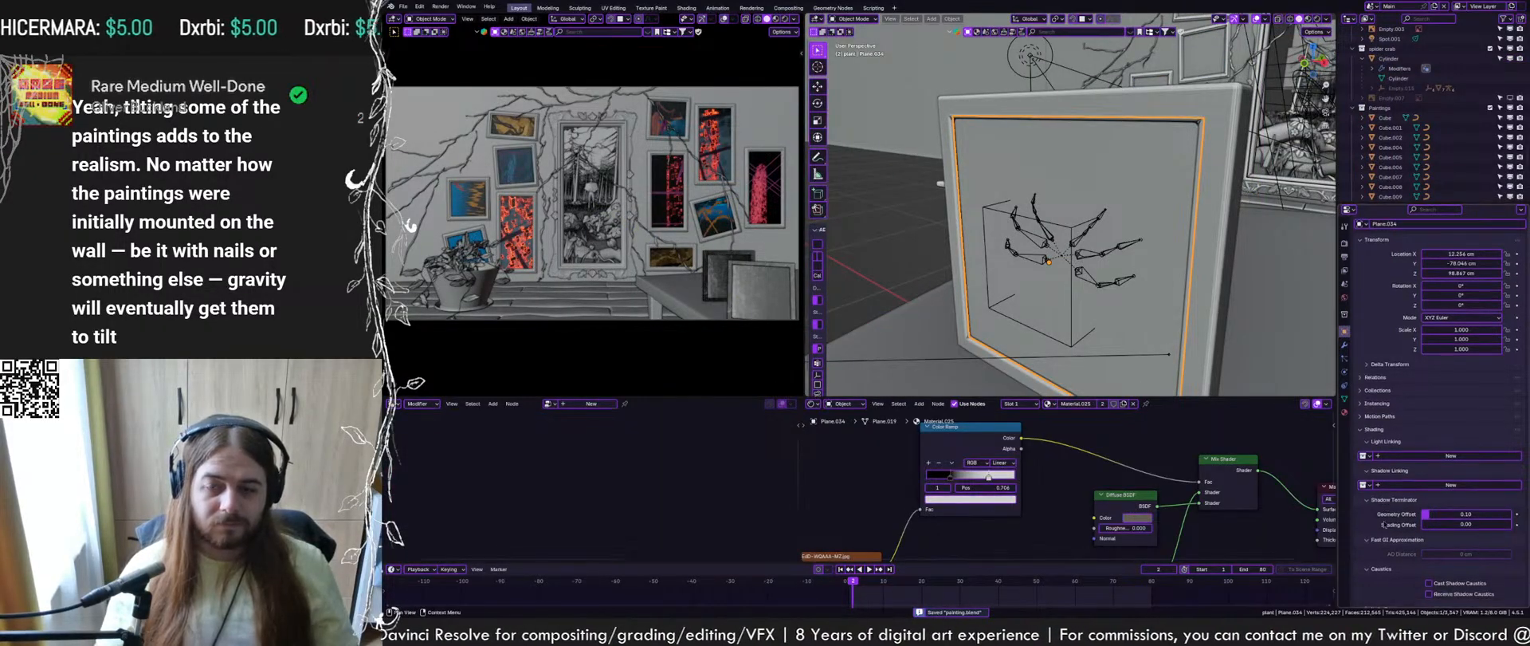
scroll(1384, 524, down, 10)
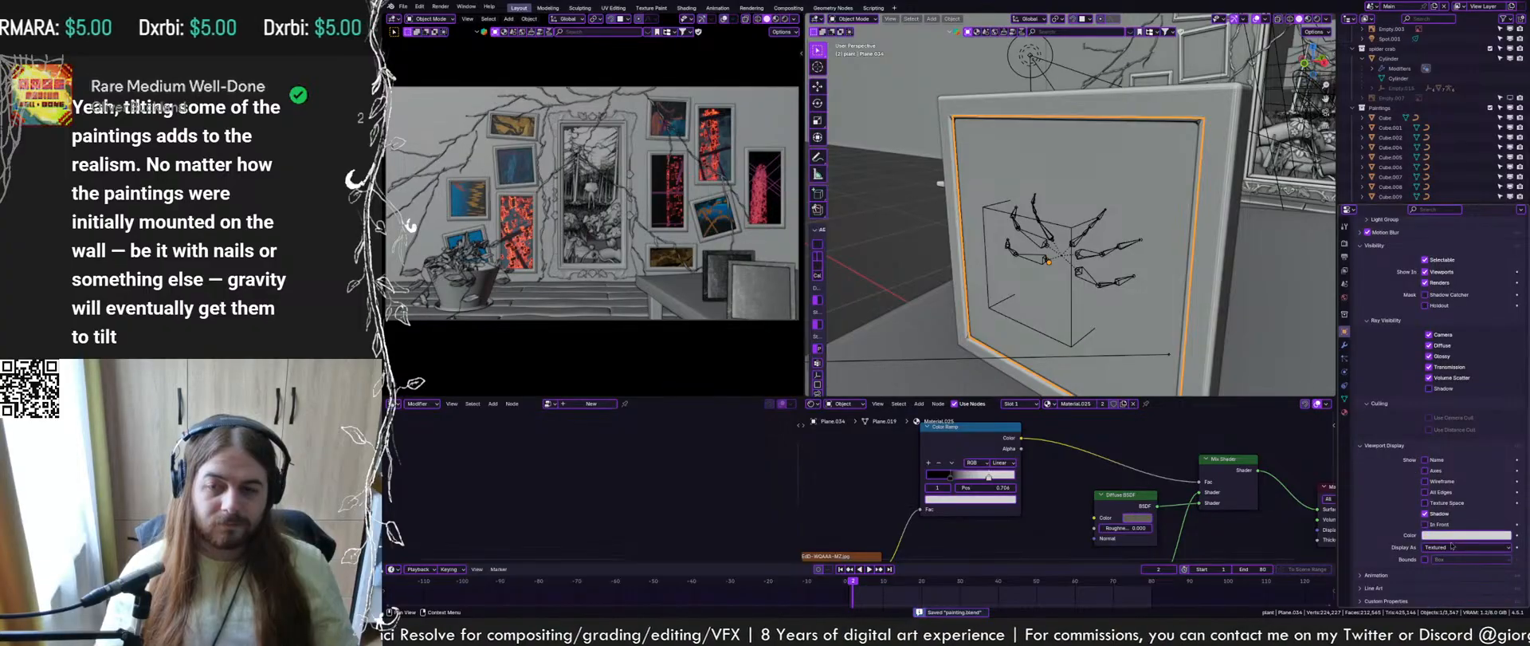
click(1452, 547)
click(1453, 569)
Shift the framed picture's geometry along the Y axis in Edit Mode to make room for the spider, and save the file
middle_drag(1227, 231, 1113, 320)
click(1061, 290)
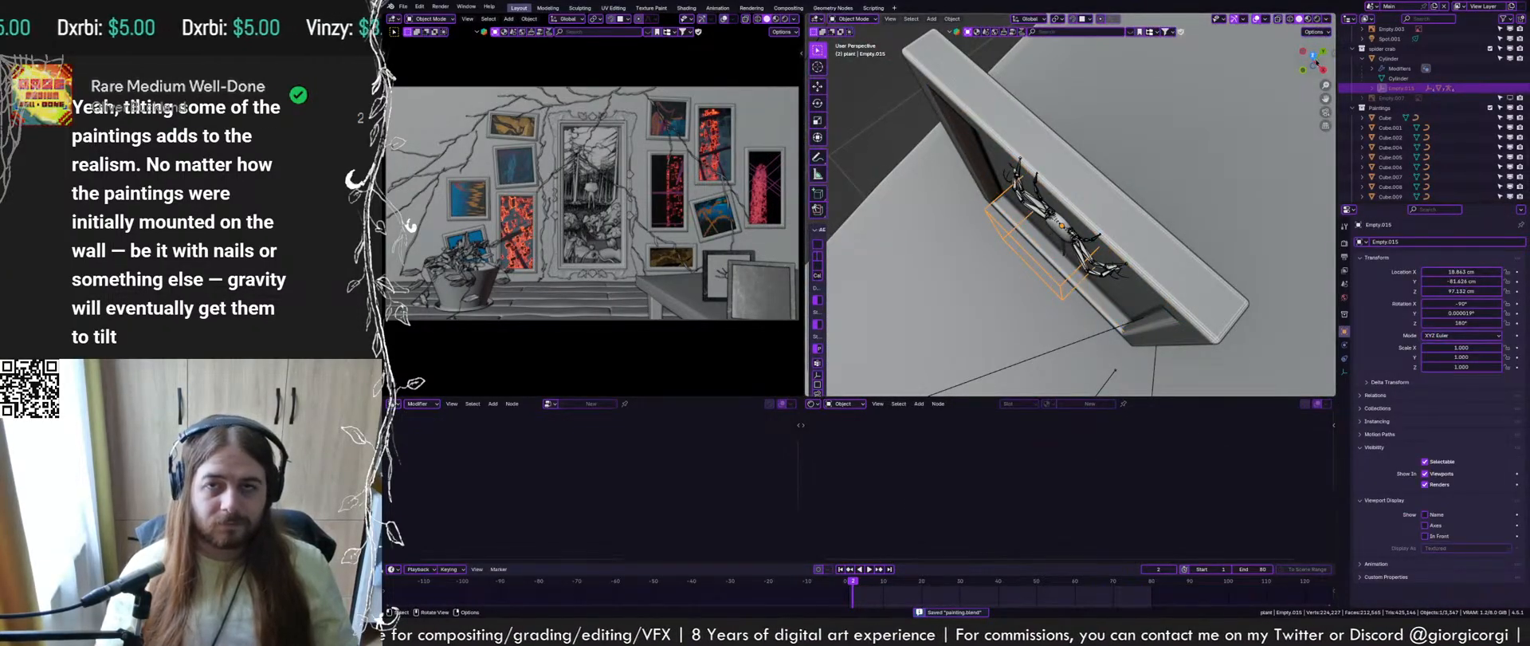
key(KP_7)
click(1156, 227)
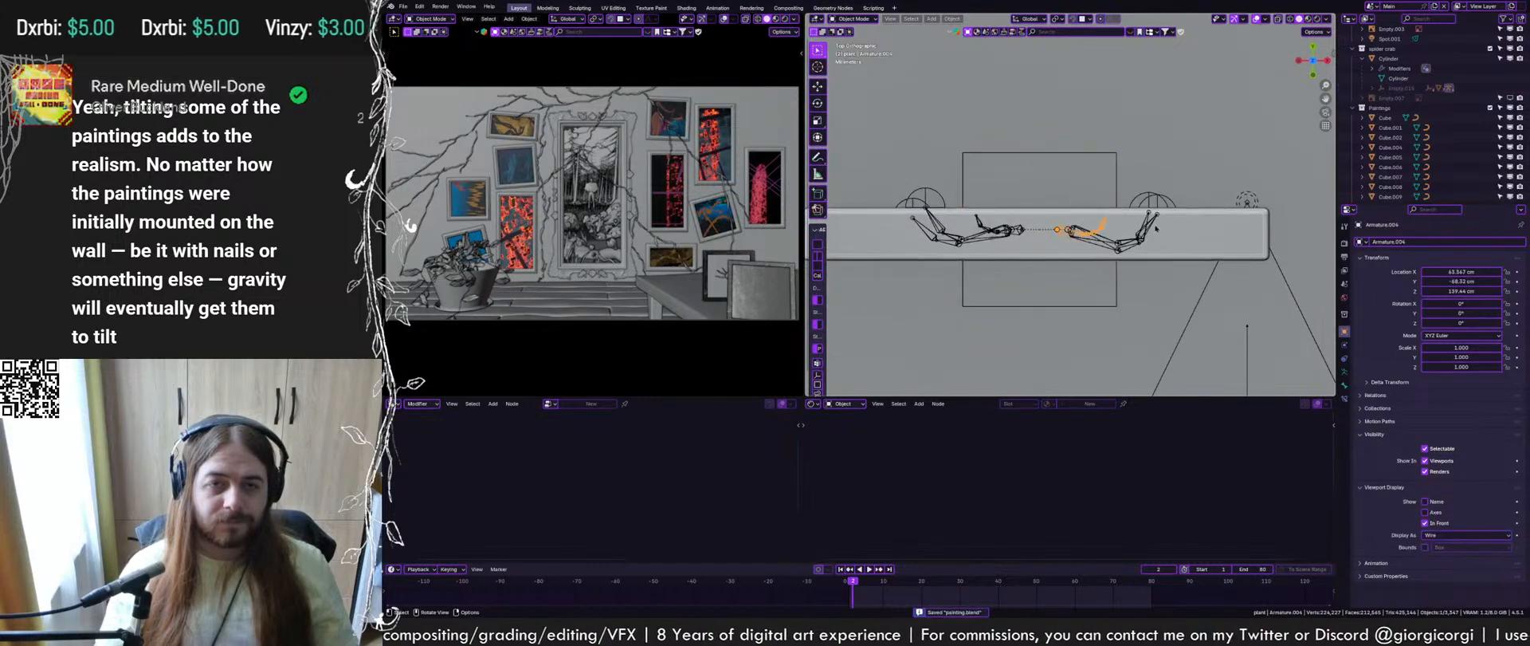
mouse_move(1157, 229)
middle_down()
mouse_move(1120, 206)
mouse_move(1169, 232)
mouse_move(1208, 191)
mouse_move(1203, 128)
mouse_move(1249, 125)
middle_up()
click(1187, 225)
key(Tab)
key(g)
key(y)
click(1200, 124)
key(Tab)
scroll(1200, 124, up, 2)
key(ctrl+s)
Examine how the spider sits inside the picture frame from several angles and distances
click(974, 279)
scroll(1036, 231, down, 4)
click(1108, 199)
mouse_move(1107, 199)
middle_down()
mouse_move(1168, 180)
mouse_move(1132, 220)
mouse_move(1068, 224)
mouse_move(1186, 226)
mouse_move(1108, 263)
mouse_move(1128, 250)
mouse_move(1250, 368)
mouse_move(1227, 267)
middle_up()
scroll(1138, 191, up, 2)
scroll(1132, 219, down, 2)
scroll(1186, 226, up, 5)
scroll(1126, 242, down, 3)
Save the file and set the plane in front of the spider (Plane.054) to display as Textured
click(1110, 247)
scroll(1110, 247, down, 4)
key(ctrl+s)
scroll(1473, 521, down, 10)
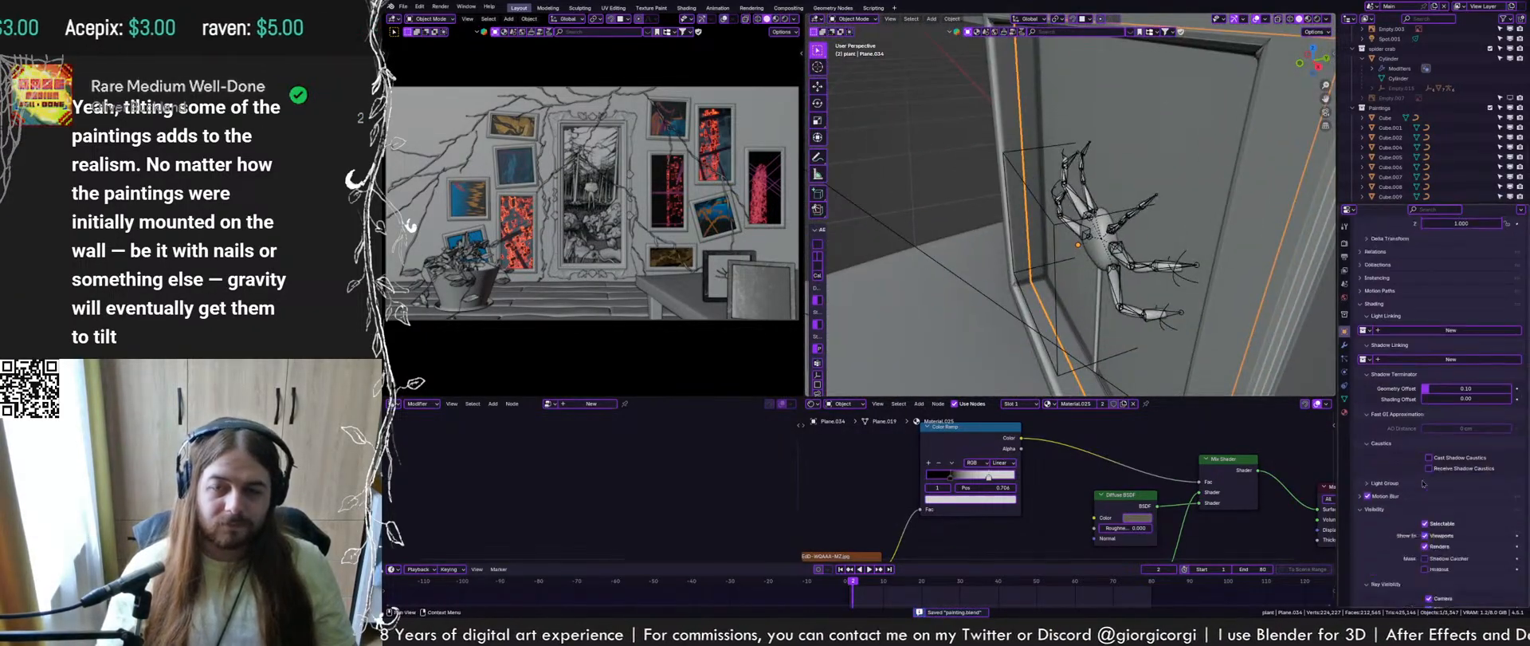
scroll(1472, 520, down, 2)
click(1453, 547)
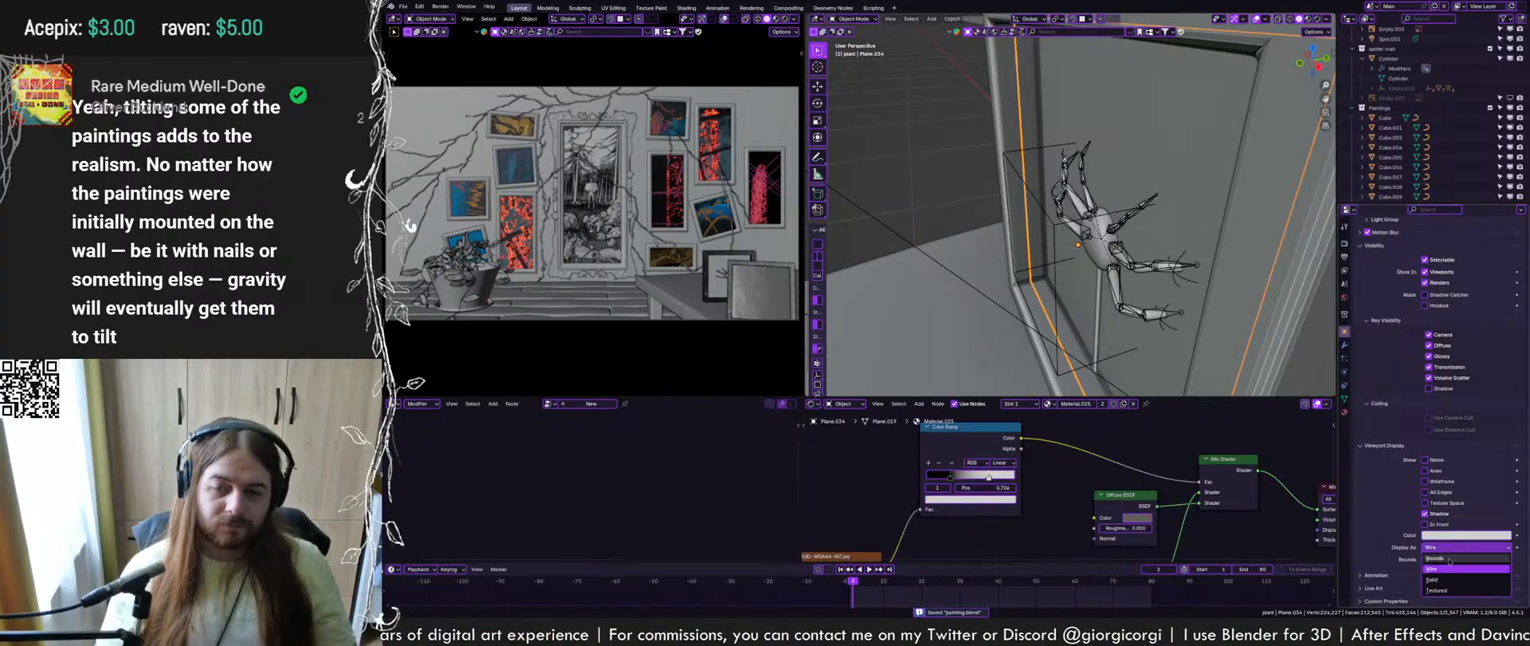
click(1439, 589)
Lower the alpha of the plane material's viewport display colour and nudge the plane along the Y axis
click(1346, 414)
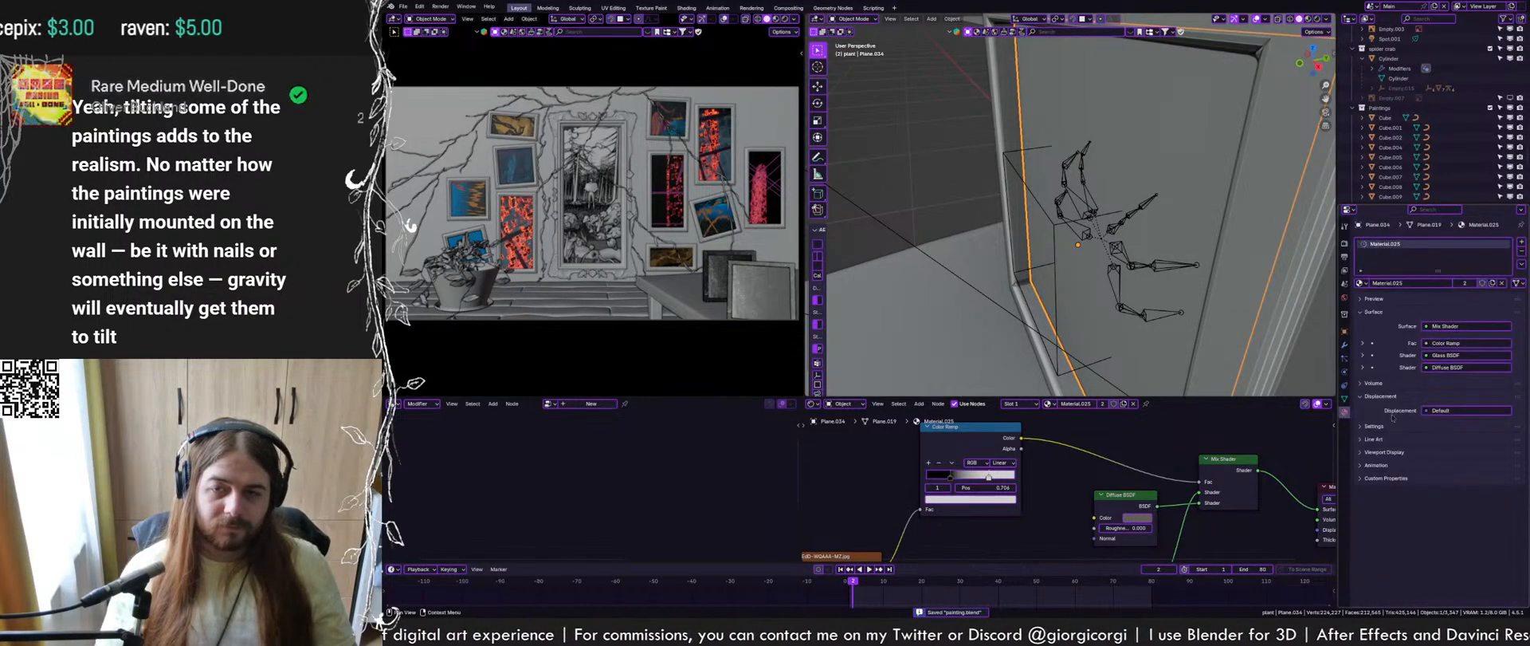
scroll(1408, 543, down, 2)
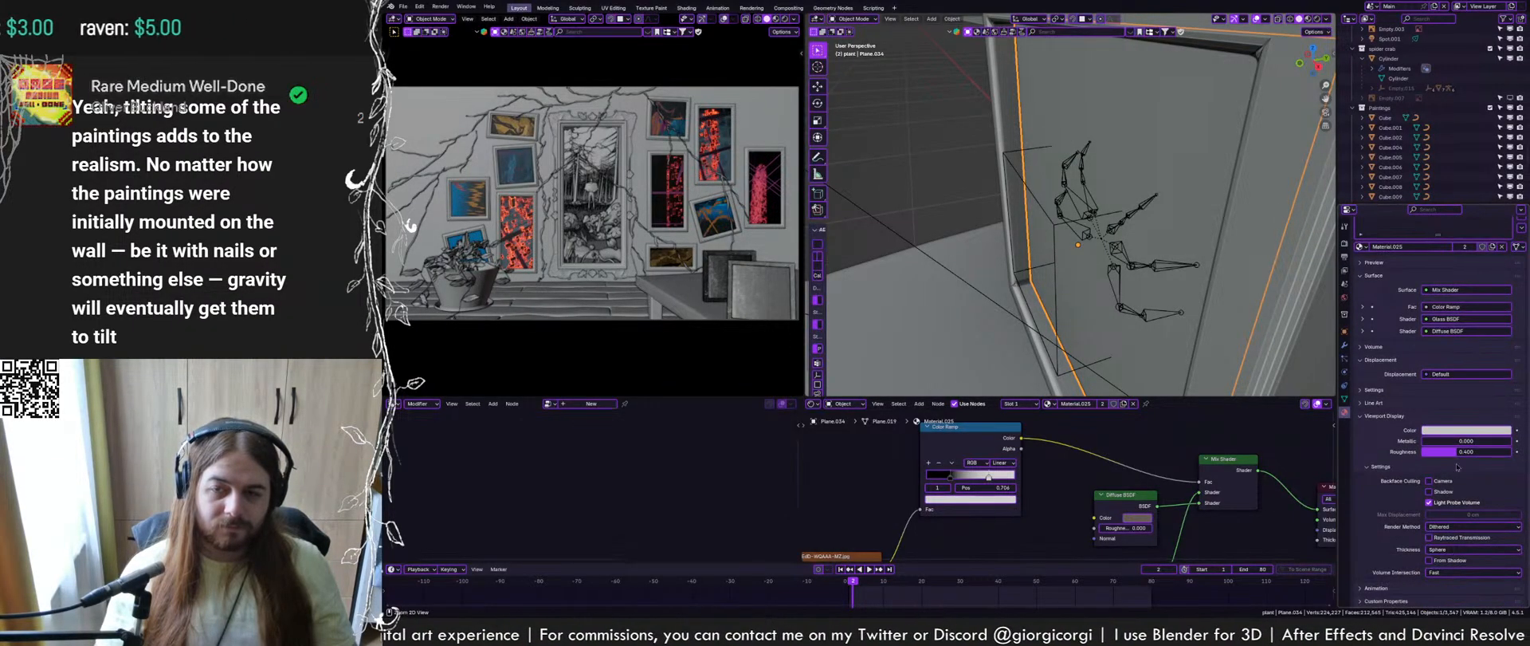
click(1477, 431)
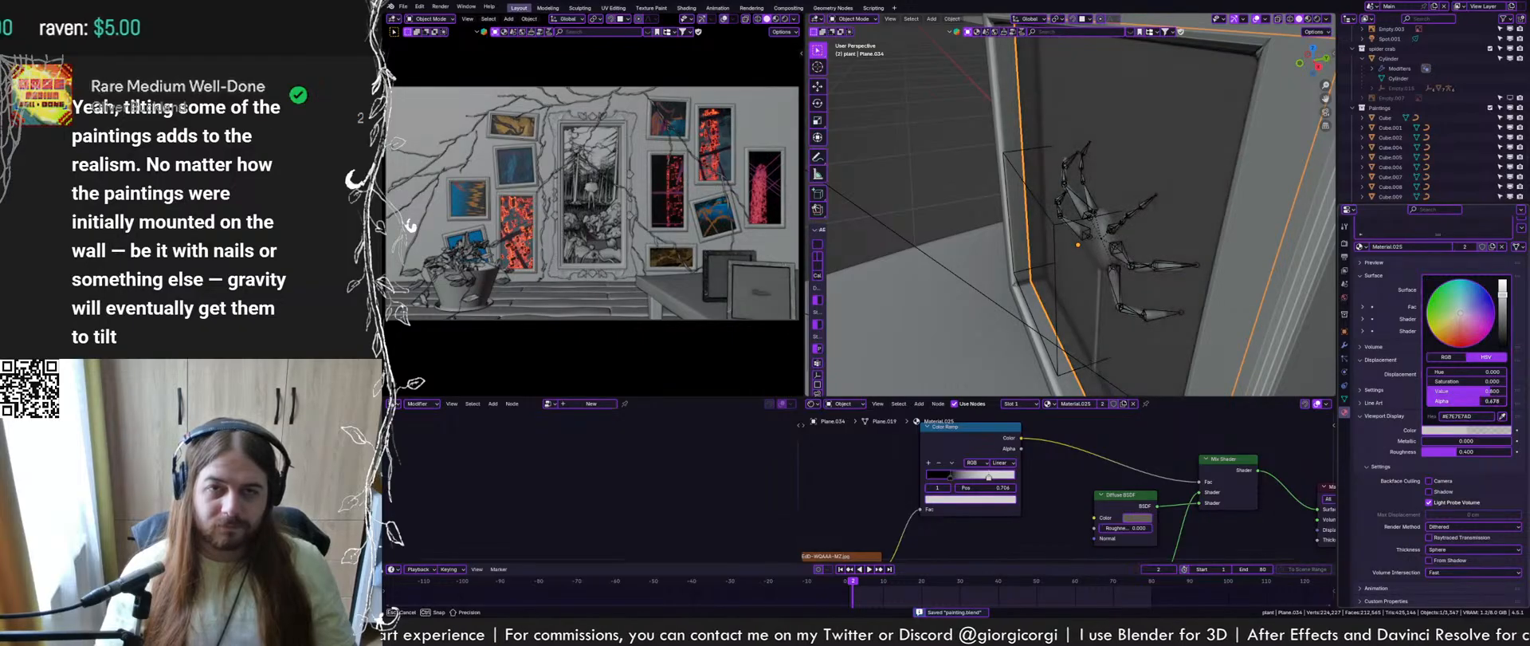
key(g)
key(y)
click(1105, 250)
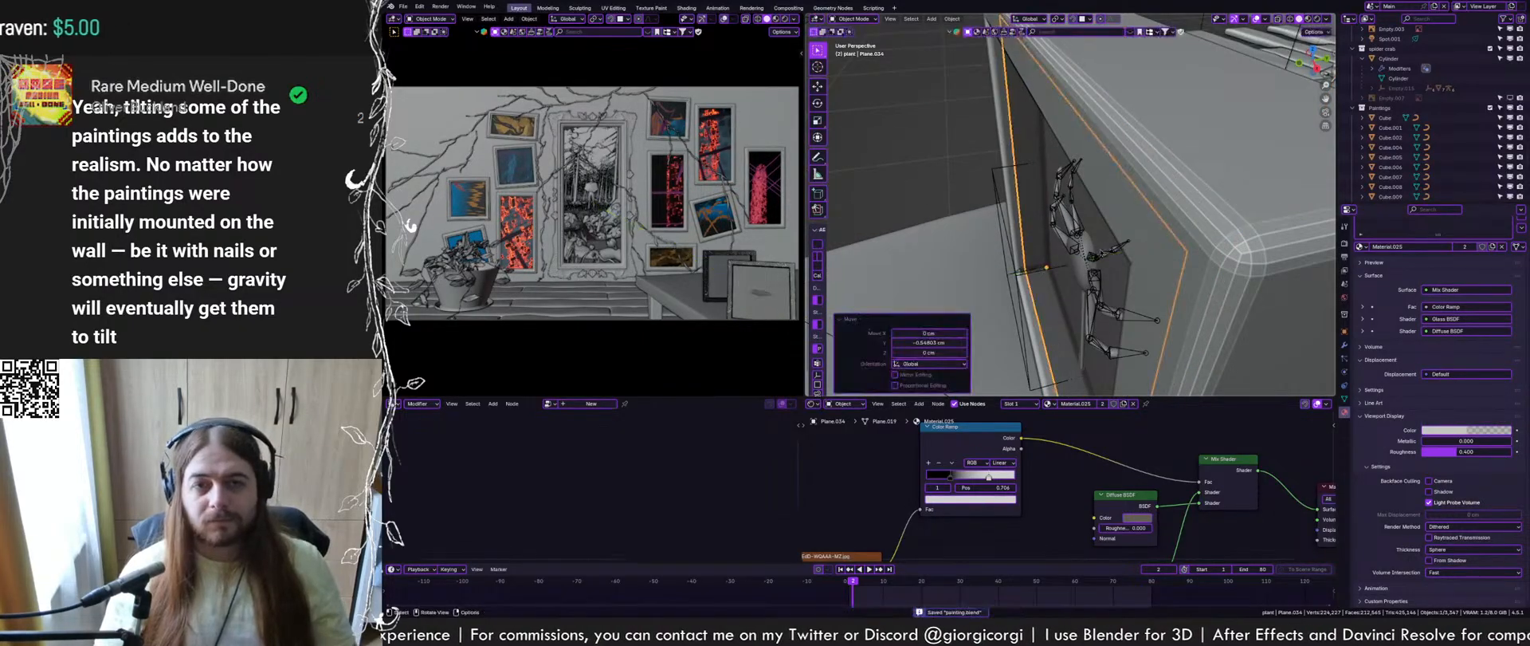
middle_drag(1106, 250, 1210, 275)
Apply Shade Auto Smooth to the picture frame around the spider (Cube.037)
click(1160, 150)
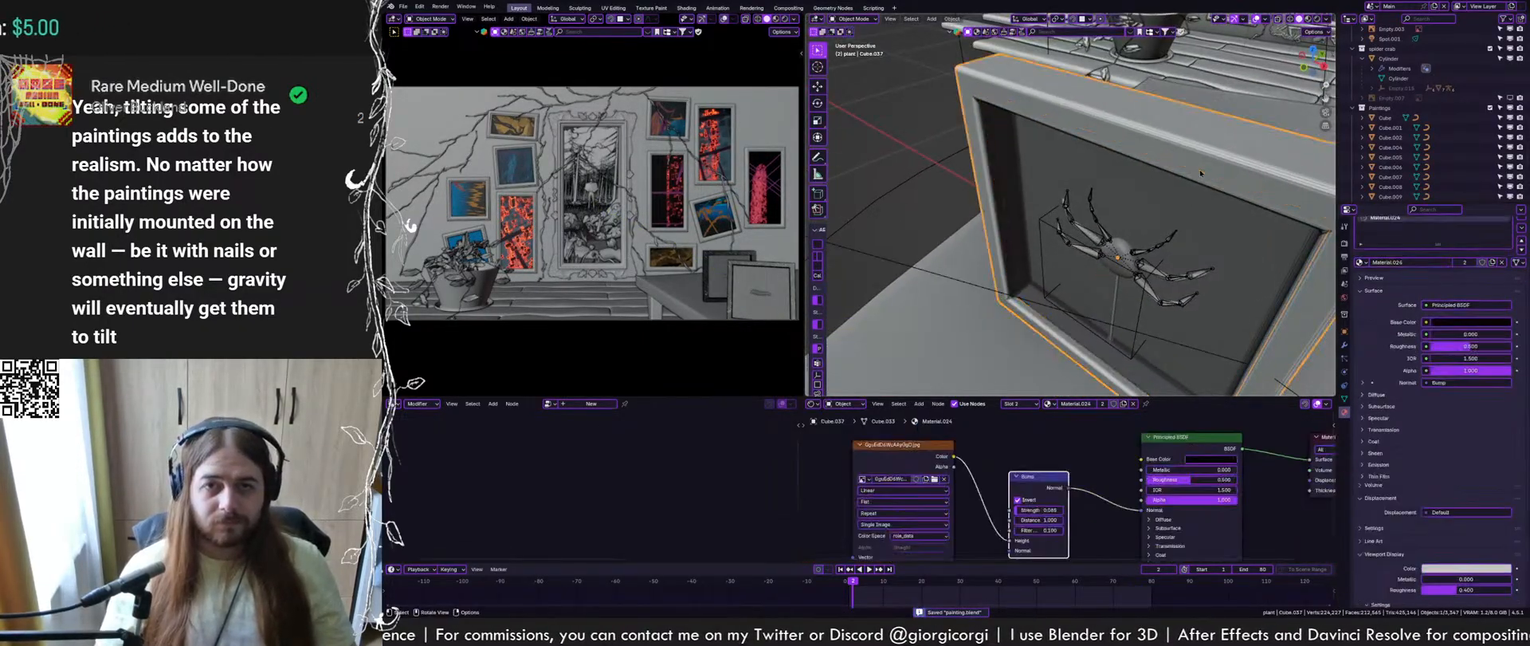
right_click(1158, 166)
click(1156, 167)
middle_drag(1171, 217, 1196, 263)
scroll(1207, 215, down, 5)
scroll(1221, 216, up, 4)
click(1224, 219)
right_click(1224, 224)
click(1223, 226)
Try moving the picture frame in the horizontal plane and rotating it without the spider
click(1150, 199)
scroll(1149, 199, up, 2)
scroll(1156, 203, down, 3)
key(g)
key(shift+z)
click(1137, 264)
key(r)
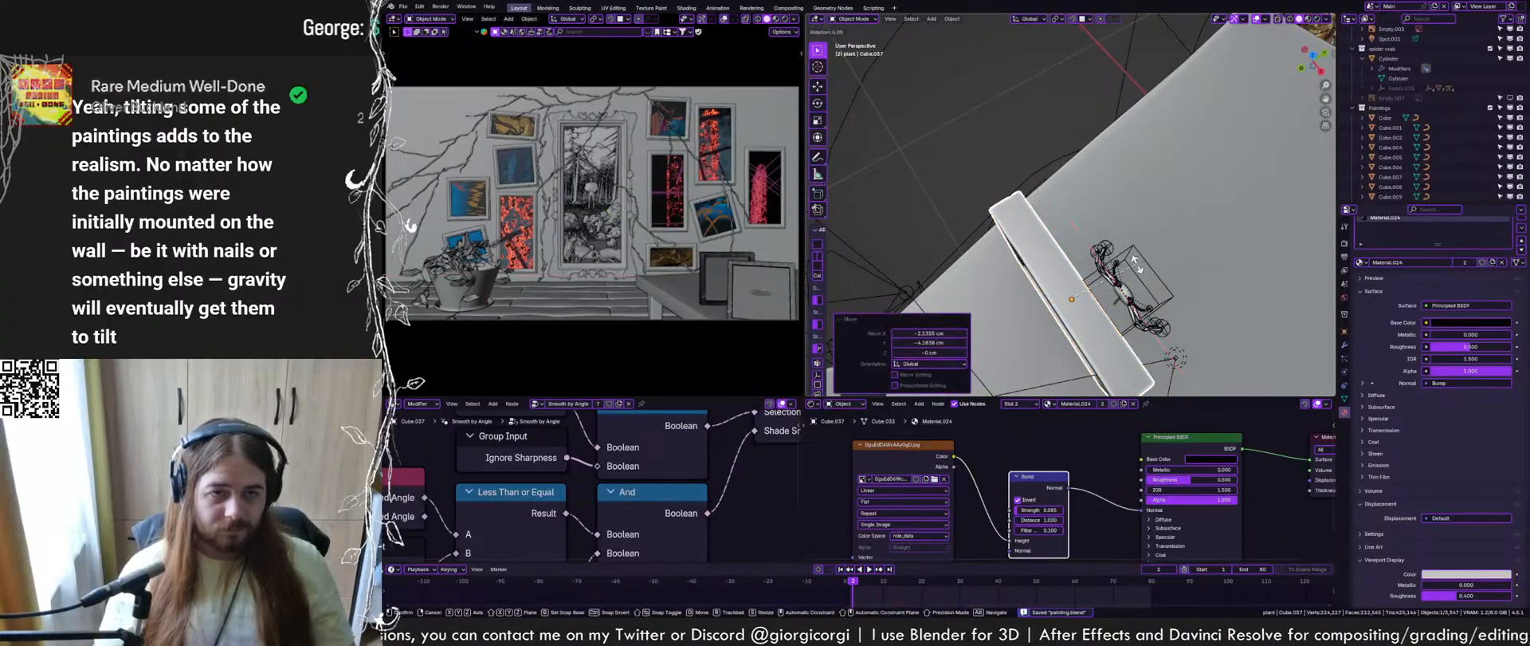
click(1156, 277)
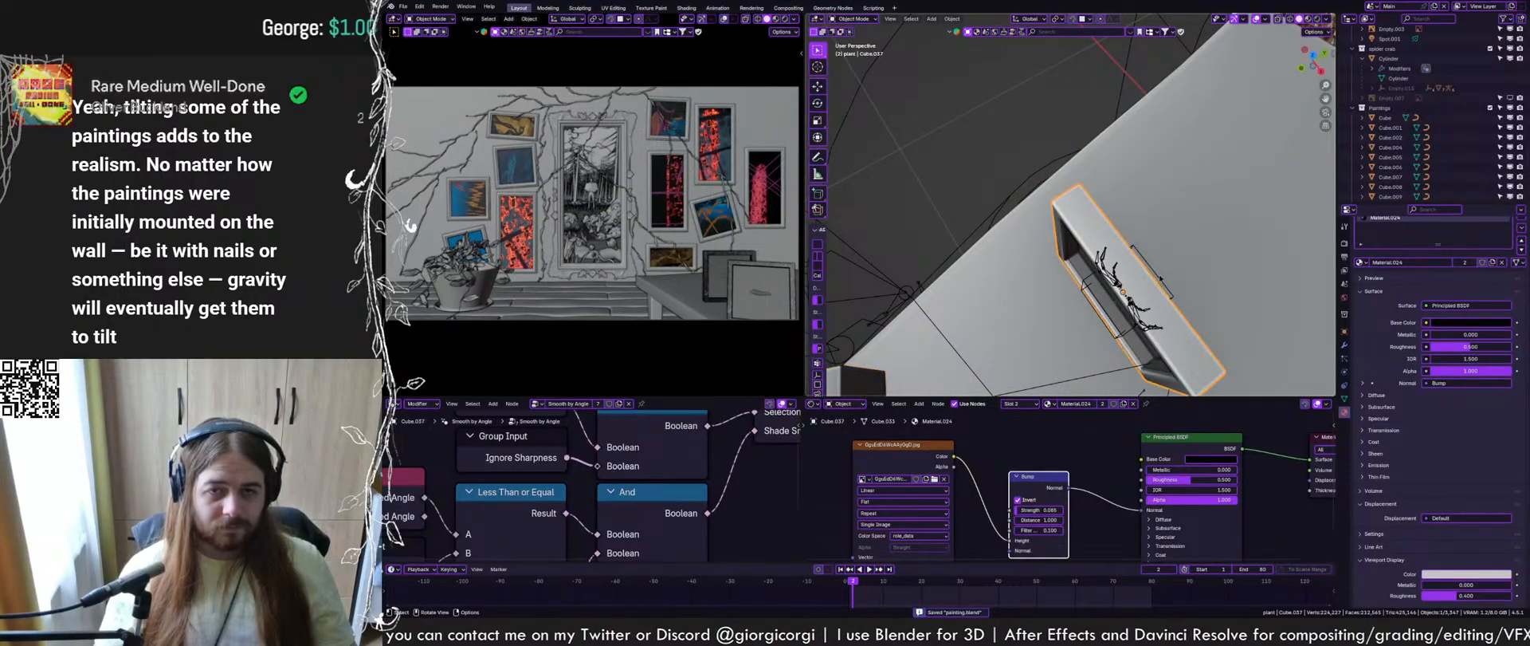
Parent the Cylinder carrying the spider to the picture frame as its parent object
click(1161, 277)
scroll(1157, 295, up, 2)
middle_drag(1076, 359, 1106, 312)
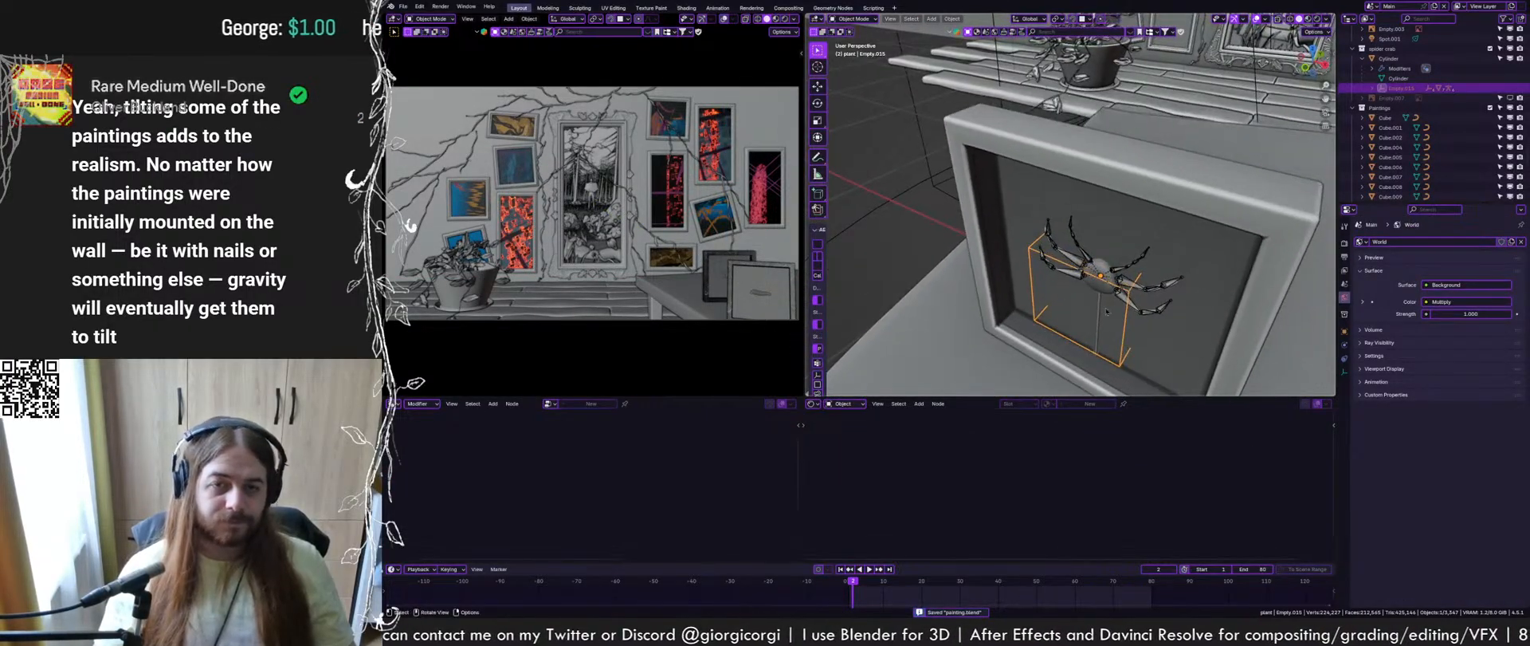
click(1104, 313)
shift+click(1171, 188)
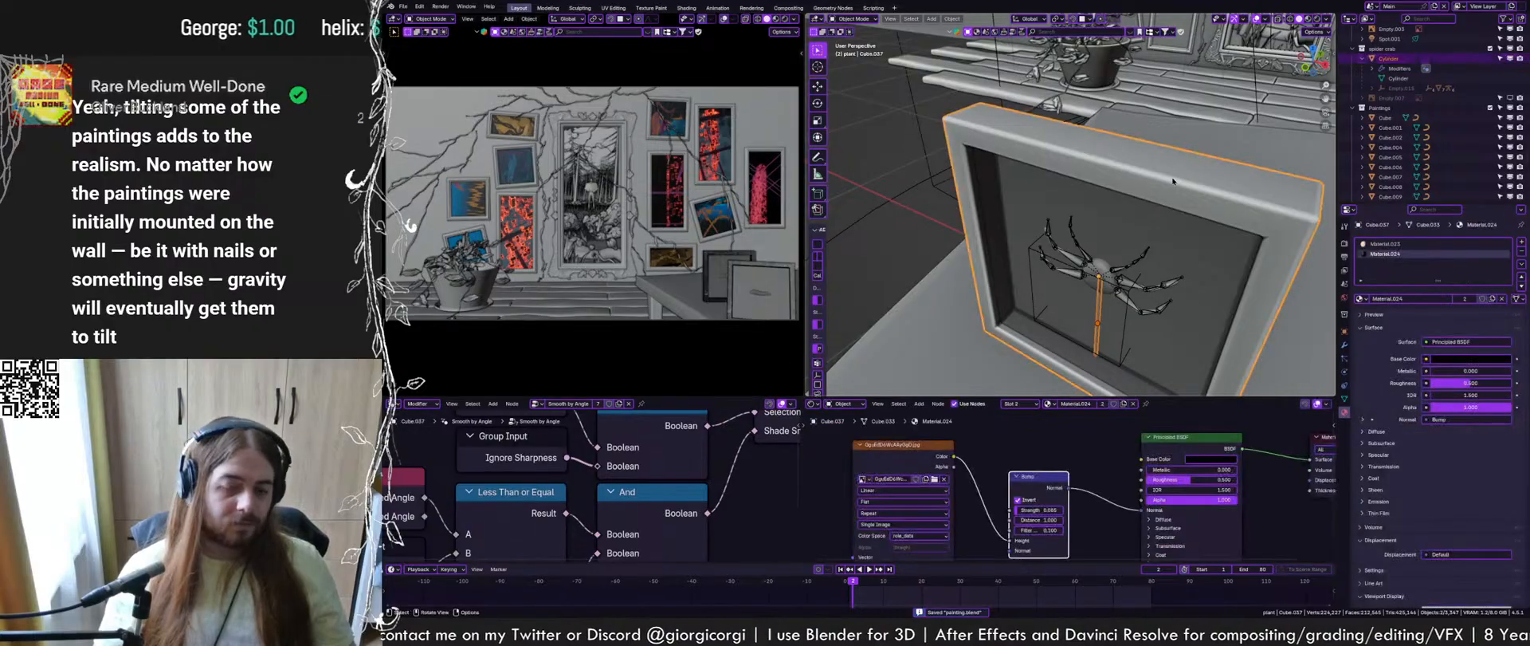
key(ctrl+p)
click(1173, 182)
click(1173, 181)
Try moving the picture frame with the spider and rotating it about the global Y axis
middle_drag(1173, 182, 1045, 170)
key(g)
right_click(1139, 156)
key(r)
key(y)
right_click(1161, 172)
Tilt the picture frame with the spider by about -17° about the global X axis
key(r)
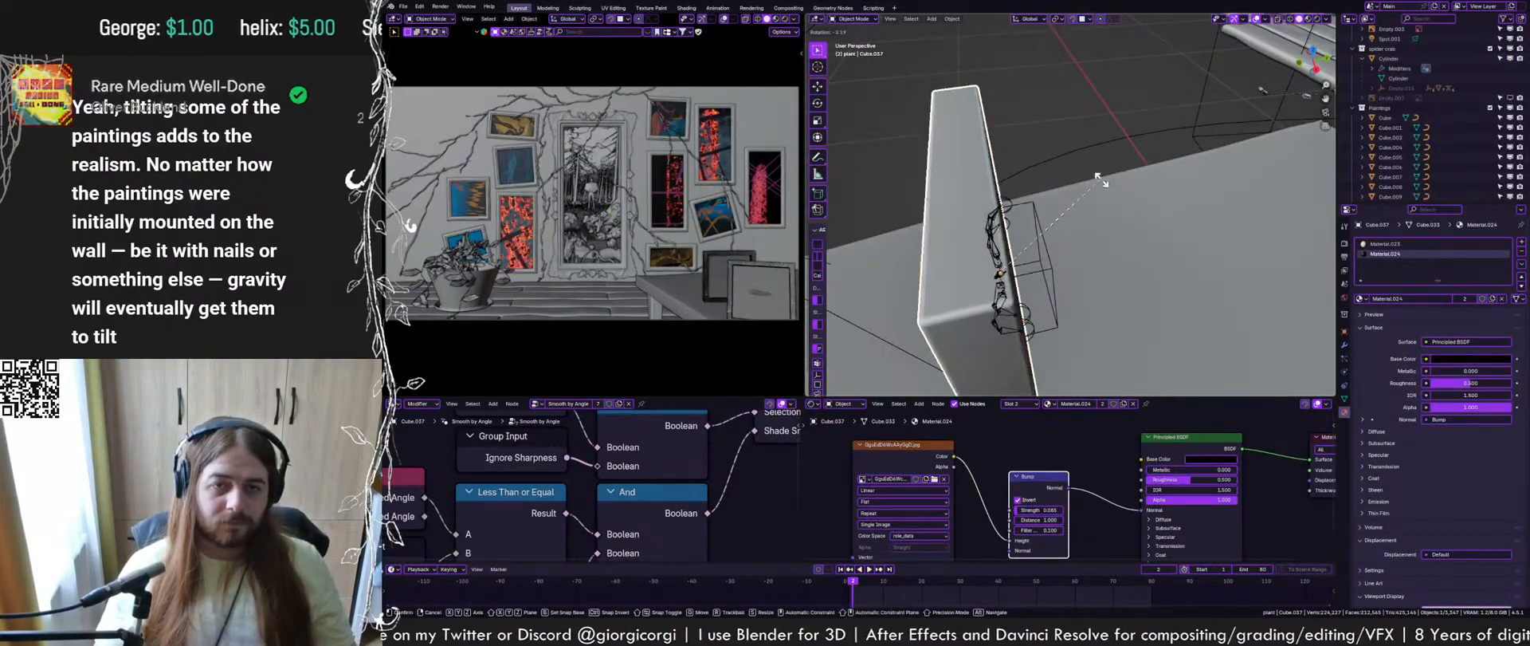
key(x)
click(1182, 197)
middle_drag(1182, 197, 1206, 204)
Reposition the picture frame with the spider in the horizontal plane and turn it about the global Z axis
key(g)
key(shift+z)
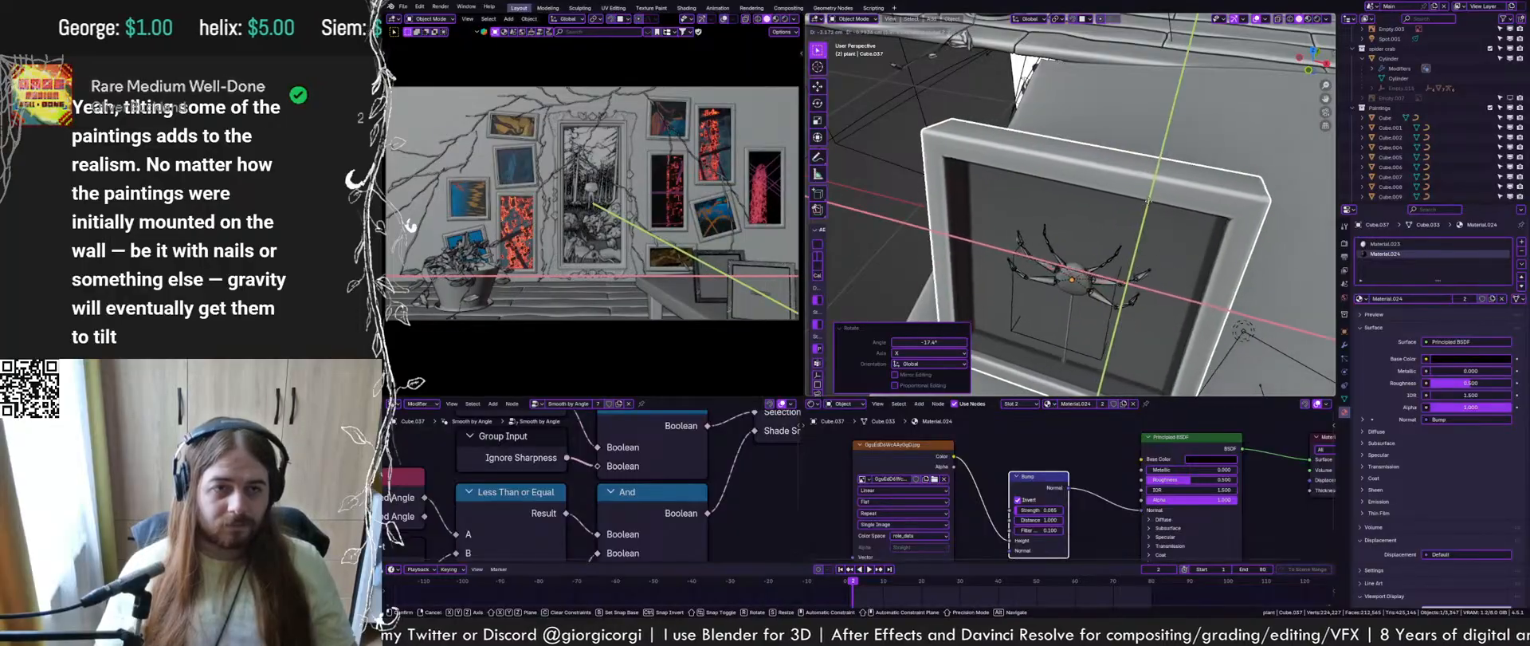
click(1147, 204)
key(r)
key(z)
click(1168, 239)
key(g)
key(shift+z)
click(1145, 245)
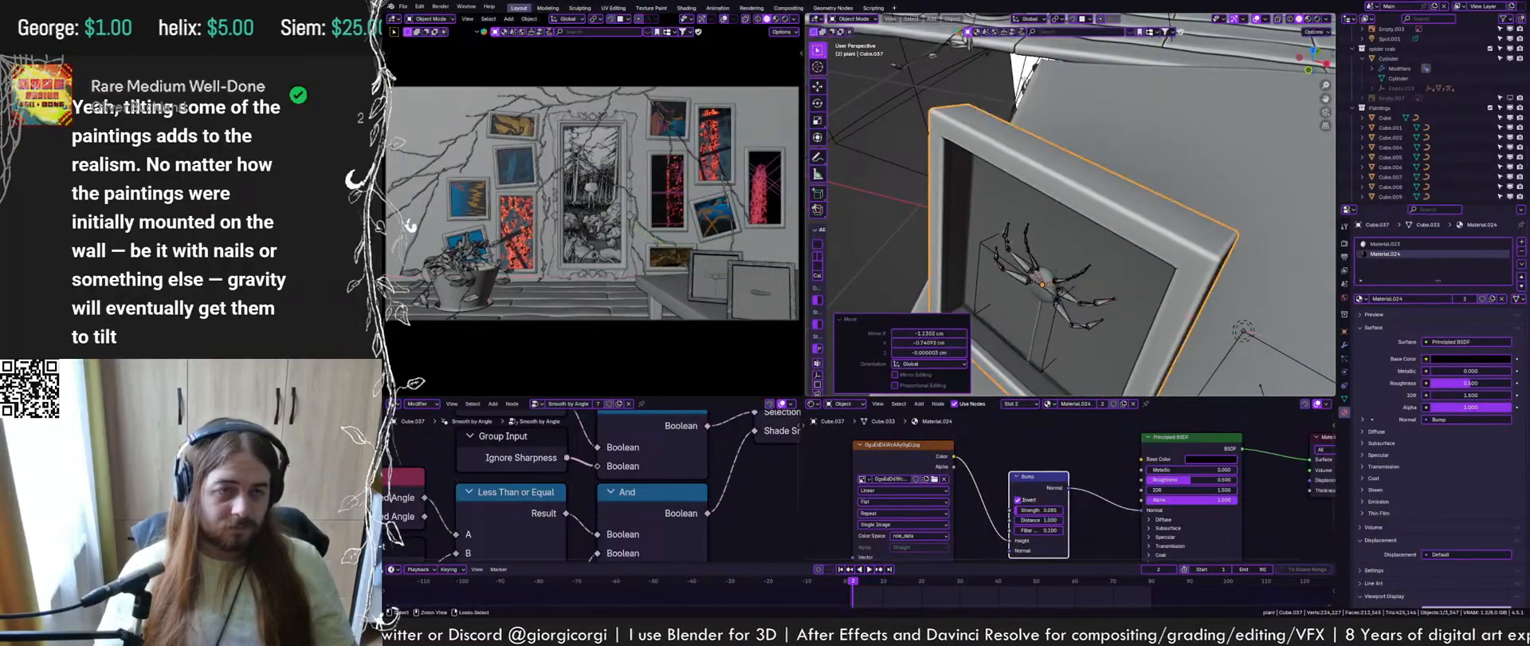
Save the file and switch the camera view to rendered shading, with the spot light at the larva frame selected
key(ctrl+s)
shift+middle_drag(736, 227, 713, 185)
scroll(1048, 270, down, 6)
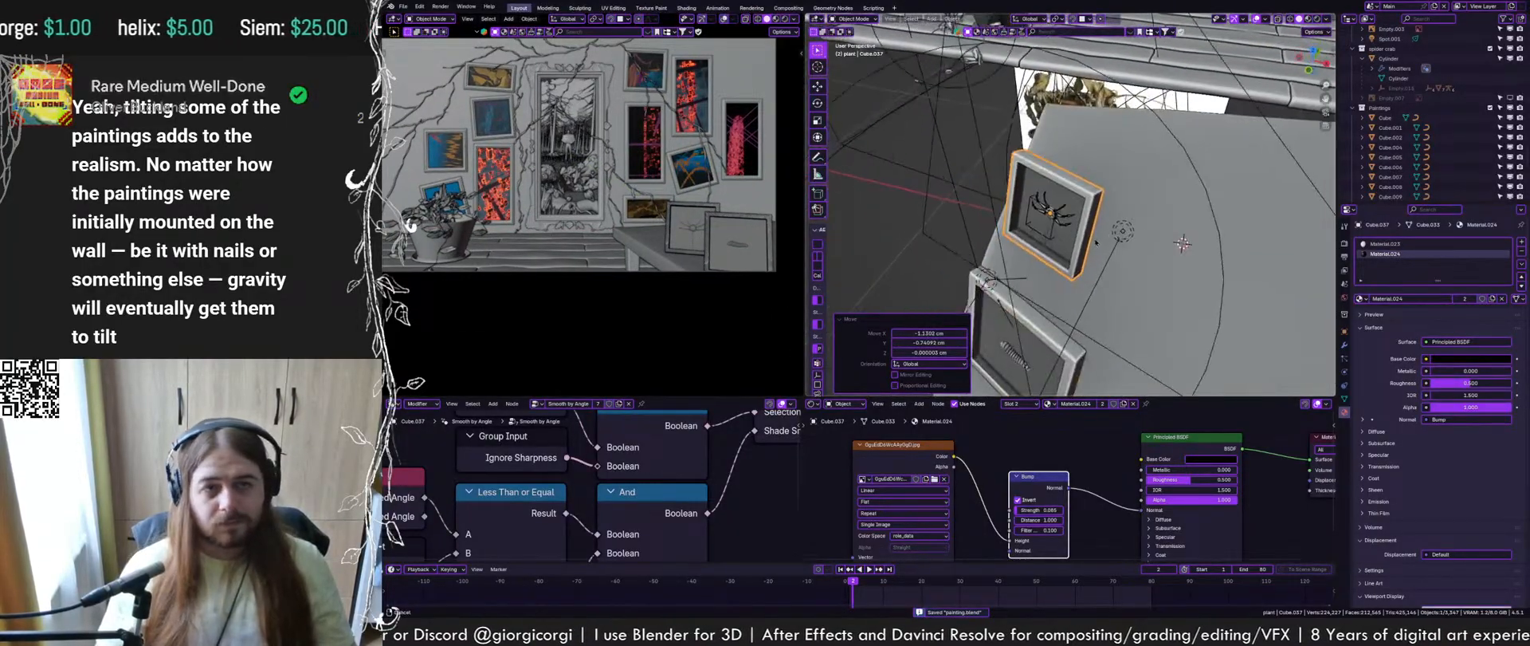
scroll(1048, 269, down, 4)
middle_drag(1048, 269, 1120, 209)
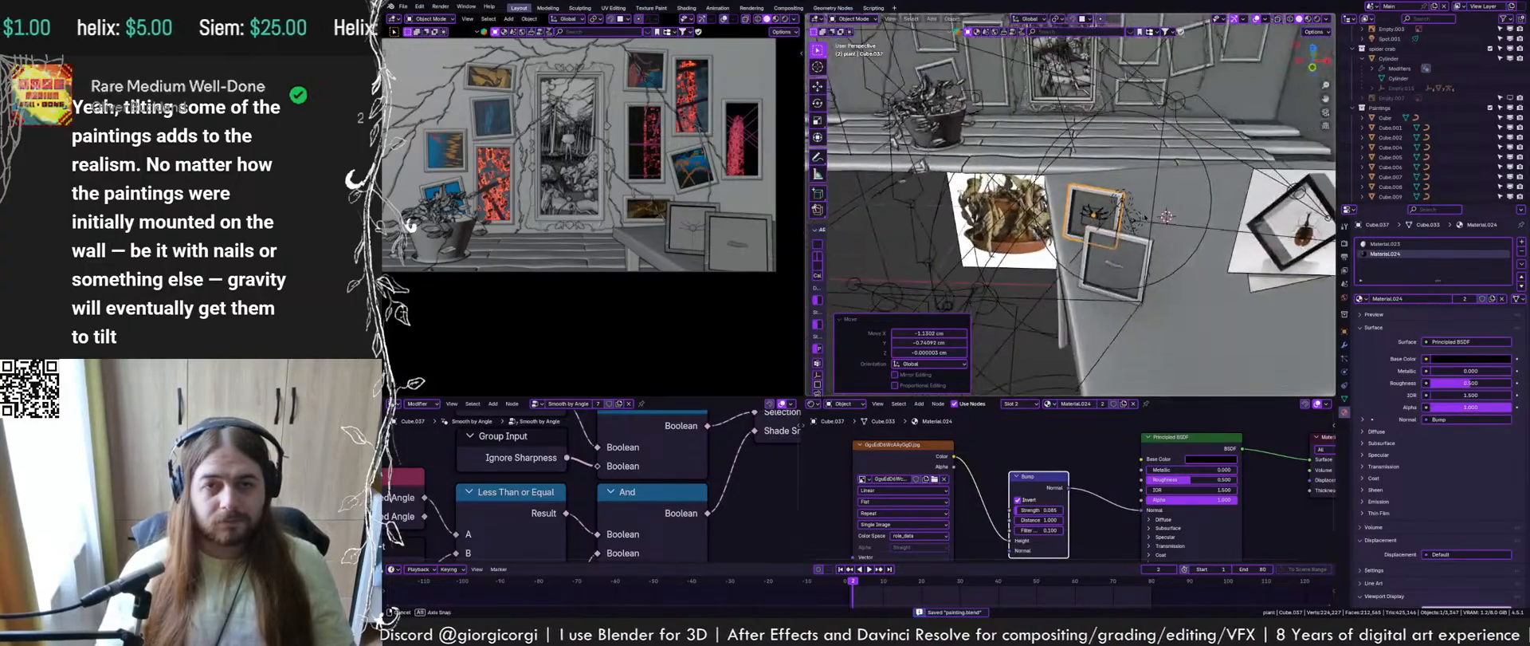
click(1122, 200)
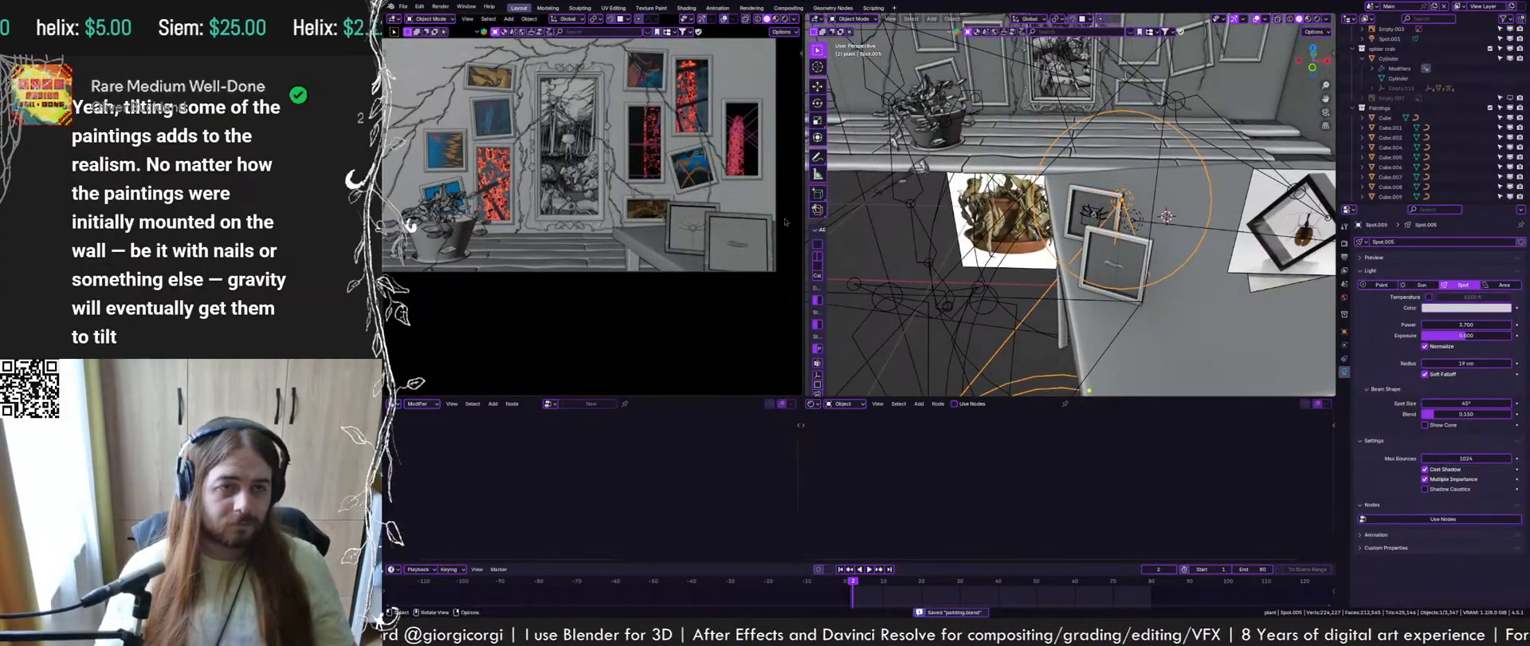
click(786, 20)
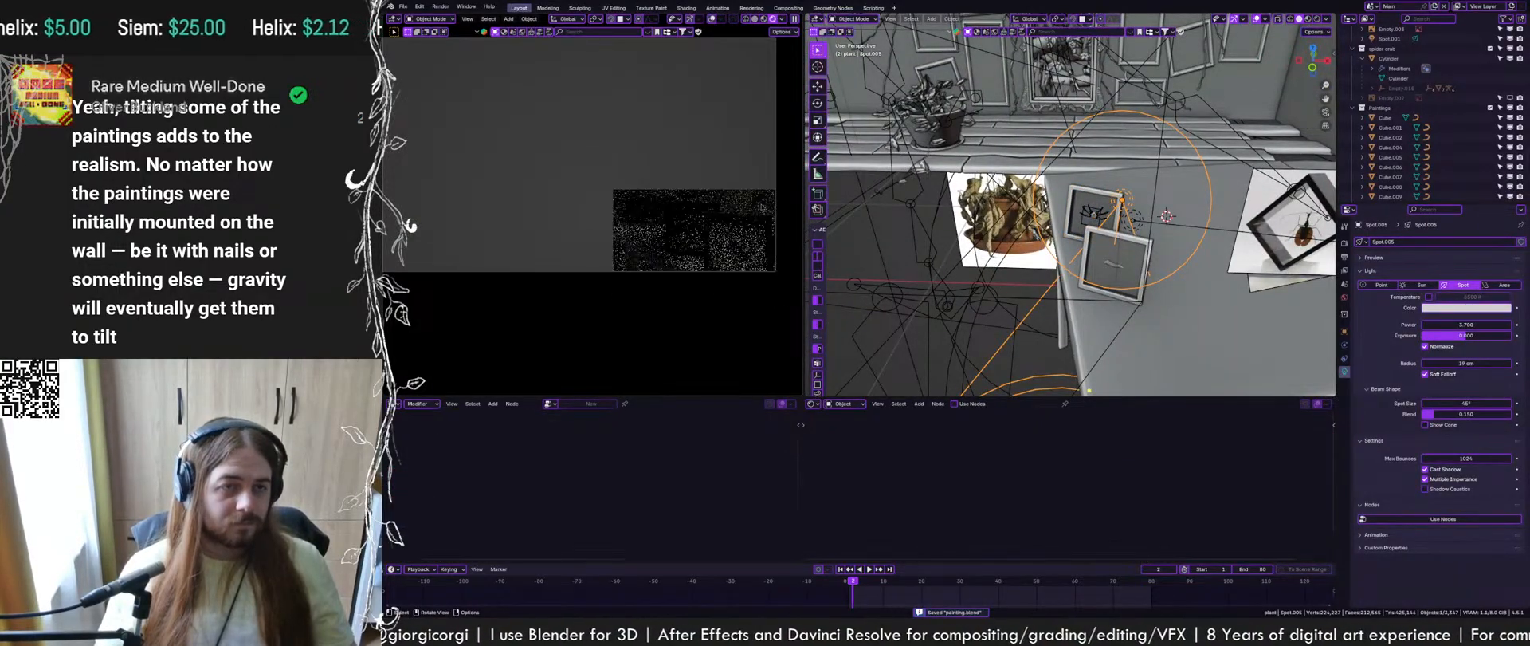
scroll(756, 203, up, 2)
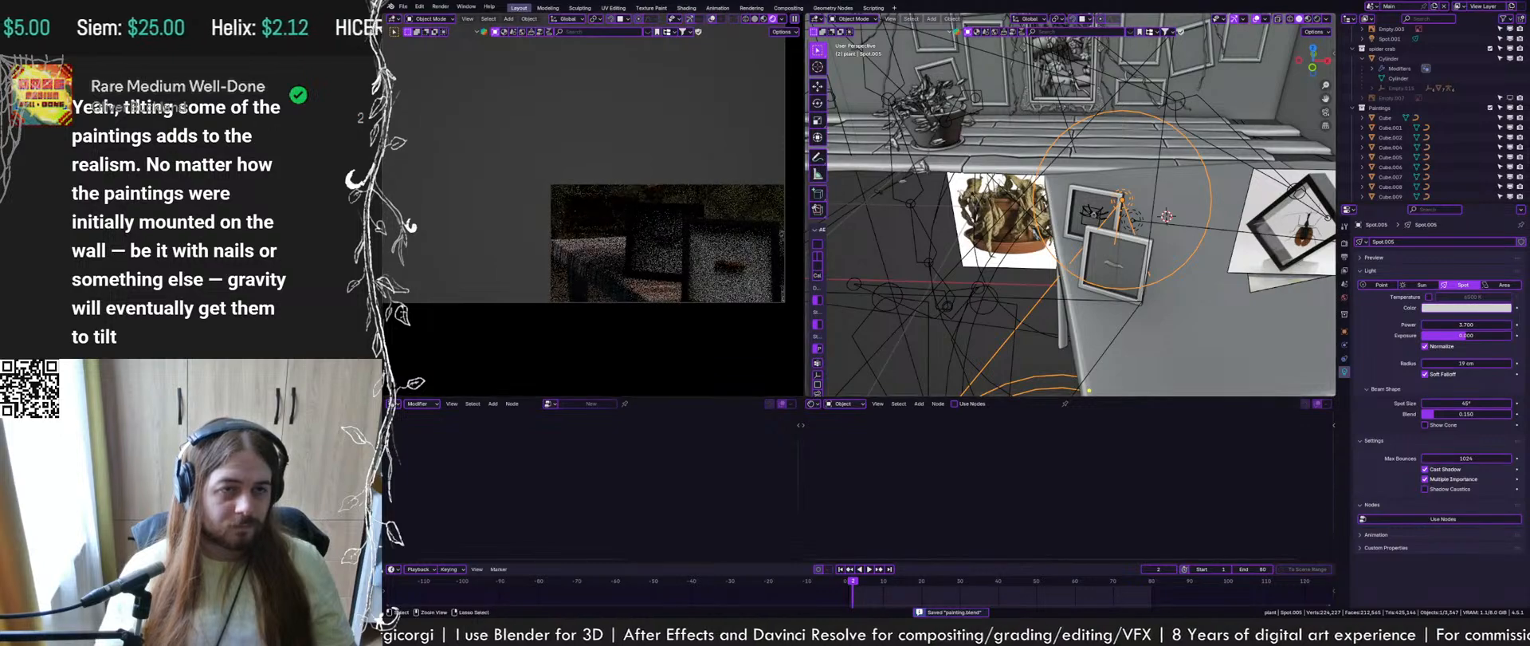
Duplicate the larva frame's spot light and place the copy in front of the spider frame, about 10 cm along global Y
middle_drag(1126, 162, 1129, 272)
key(shift+d)
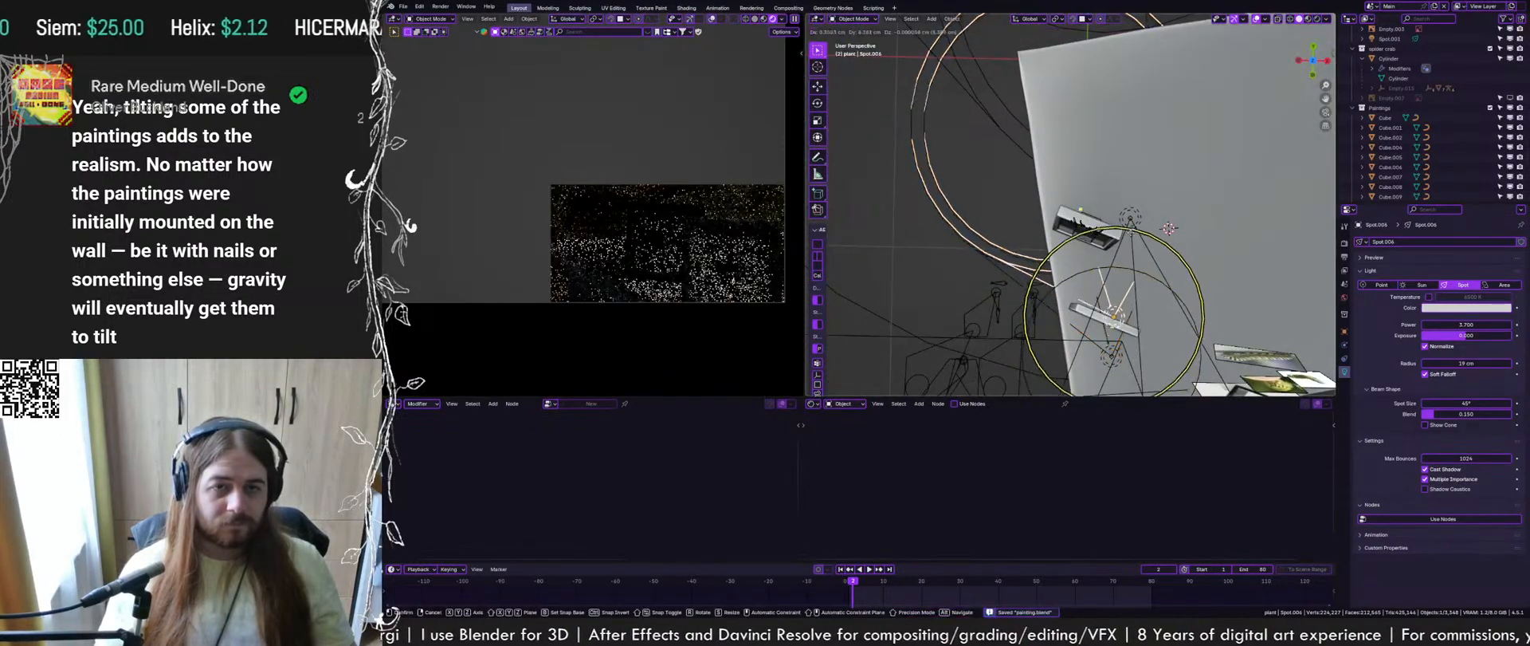
click(1148, 204)
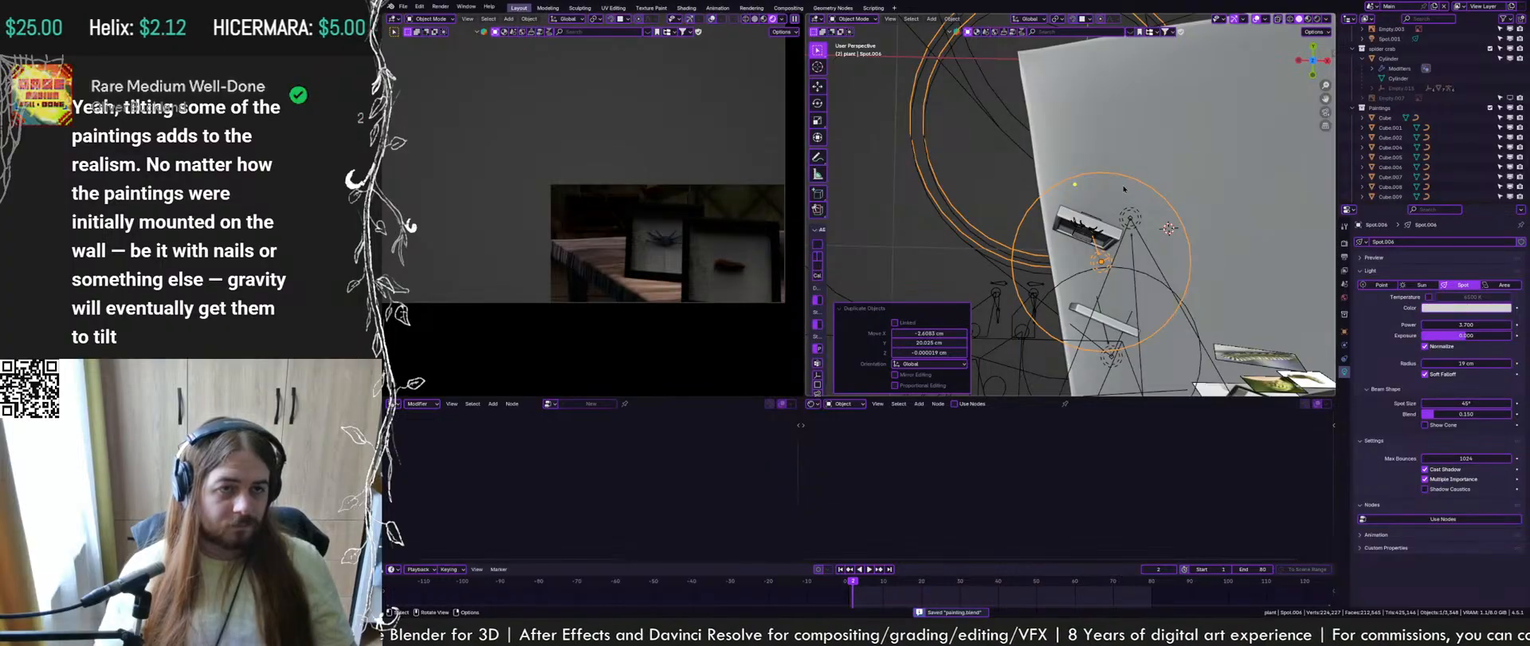
scroll(701, 239, up, 3)
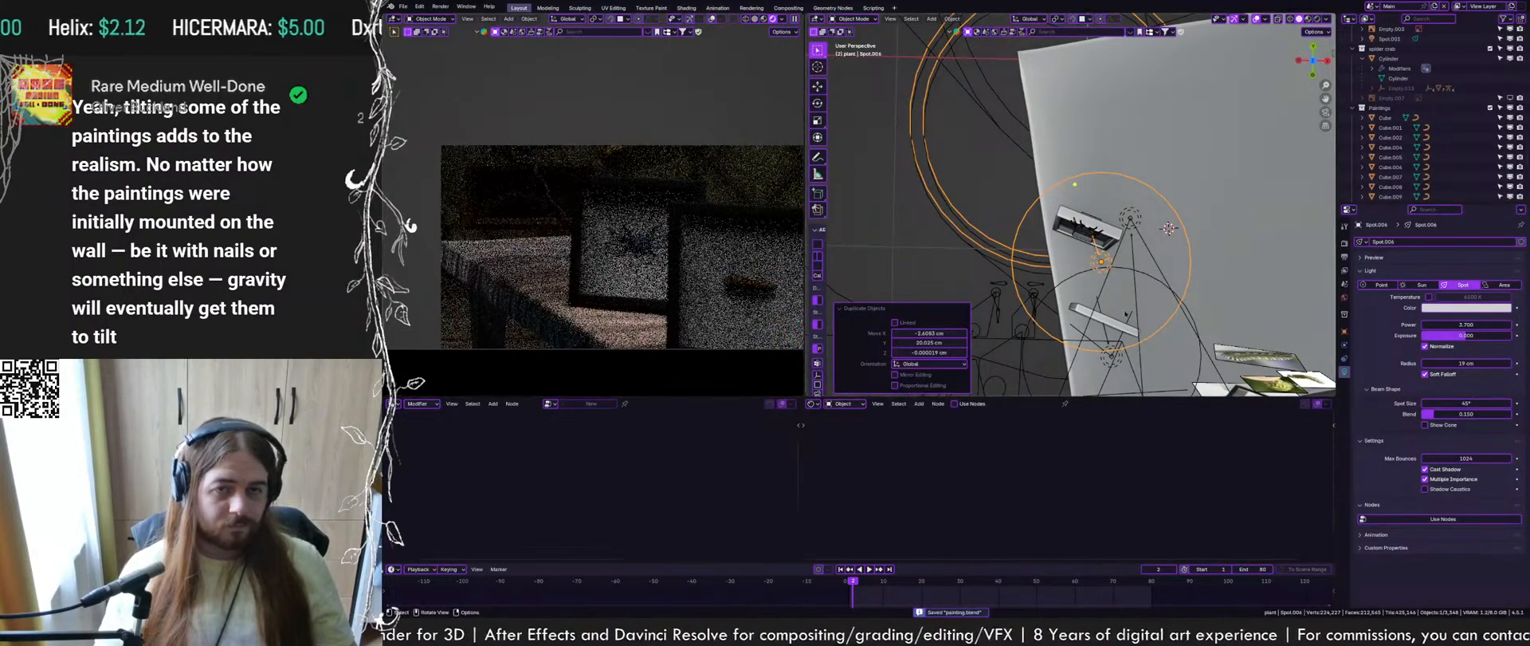
middle_drag(1117, 349, 1124, 248)
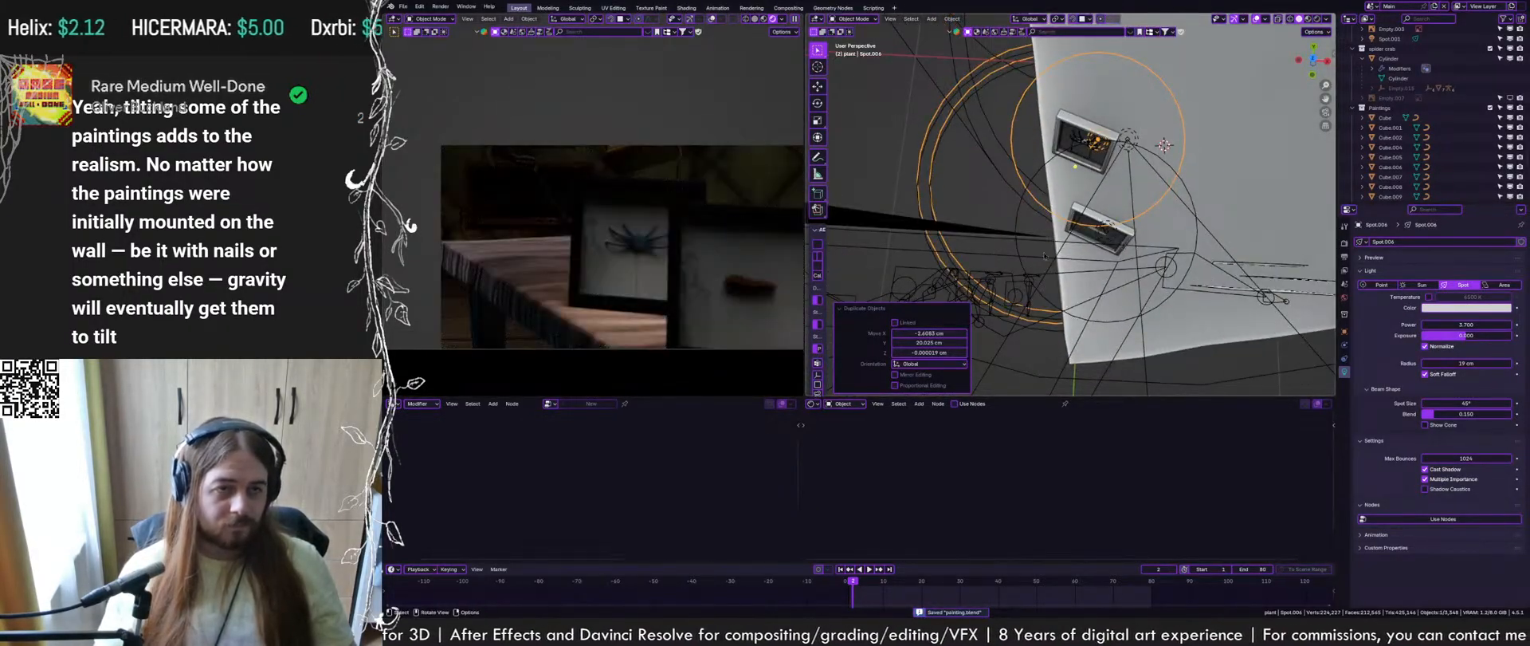
scroll(1115, 177, up, 1)
Move the Cylinder carrying the spider about -1.2 cm along its local Z axis within the frame and save the file
click(1104, 255)
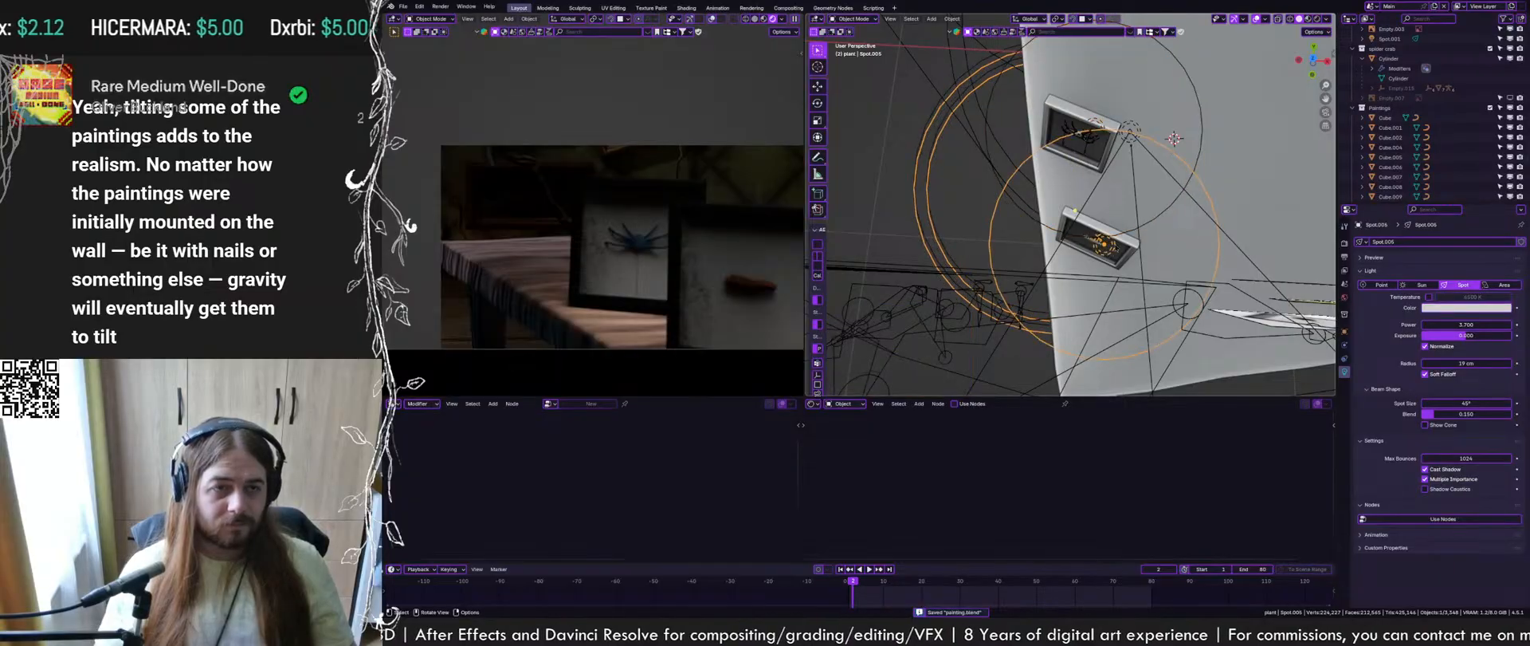
middle_drag(1104, 254, 1137, 122)
scroll(1046, 178, up, 5)
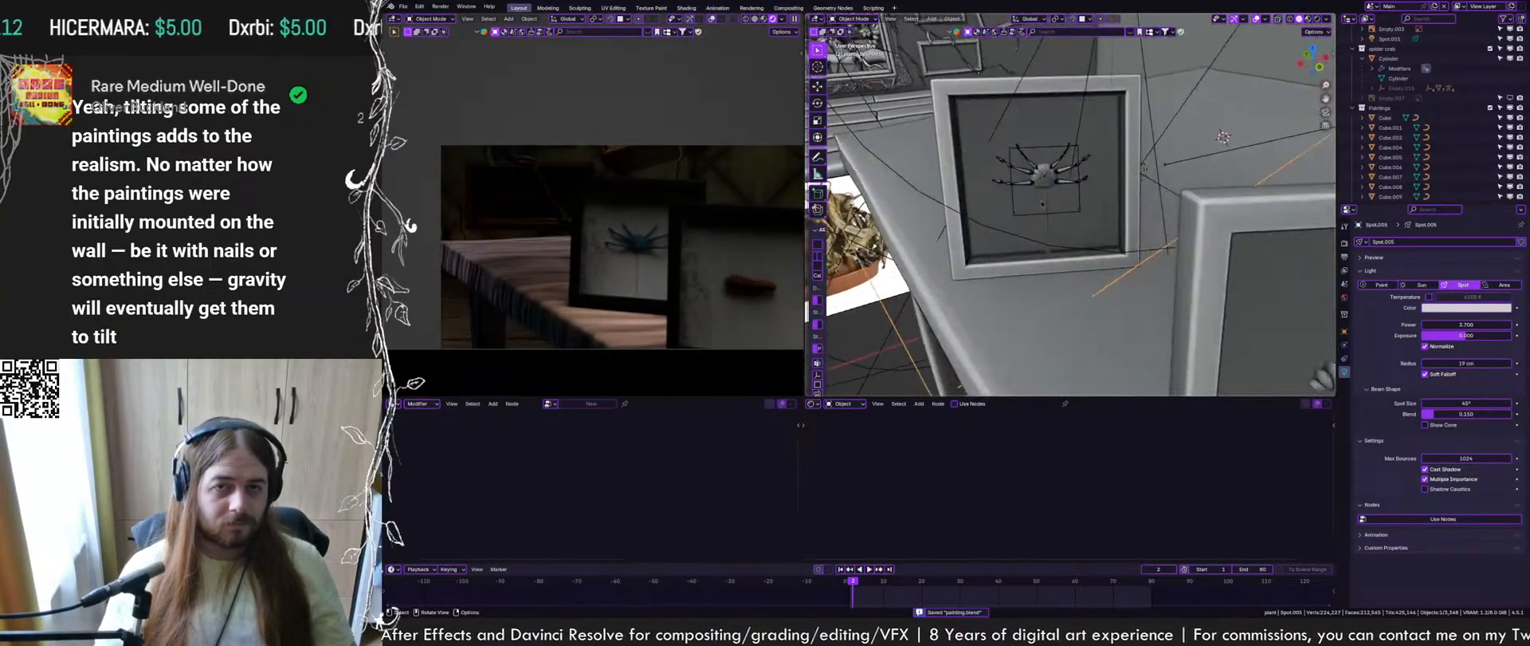
click(1048, 224)
click(1048, 224)
key(g)
key(z)
key(z)
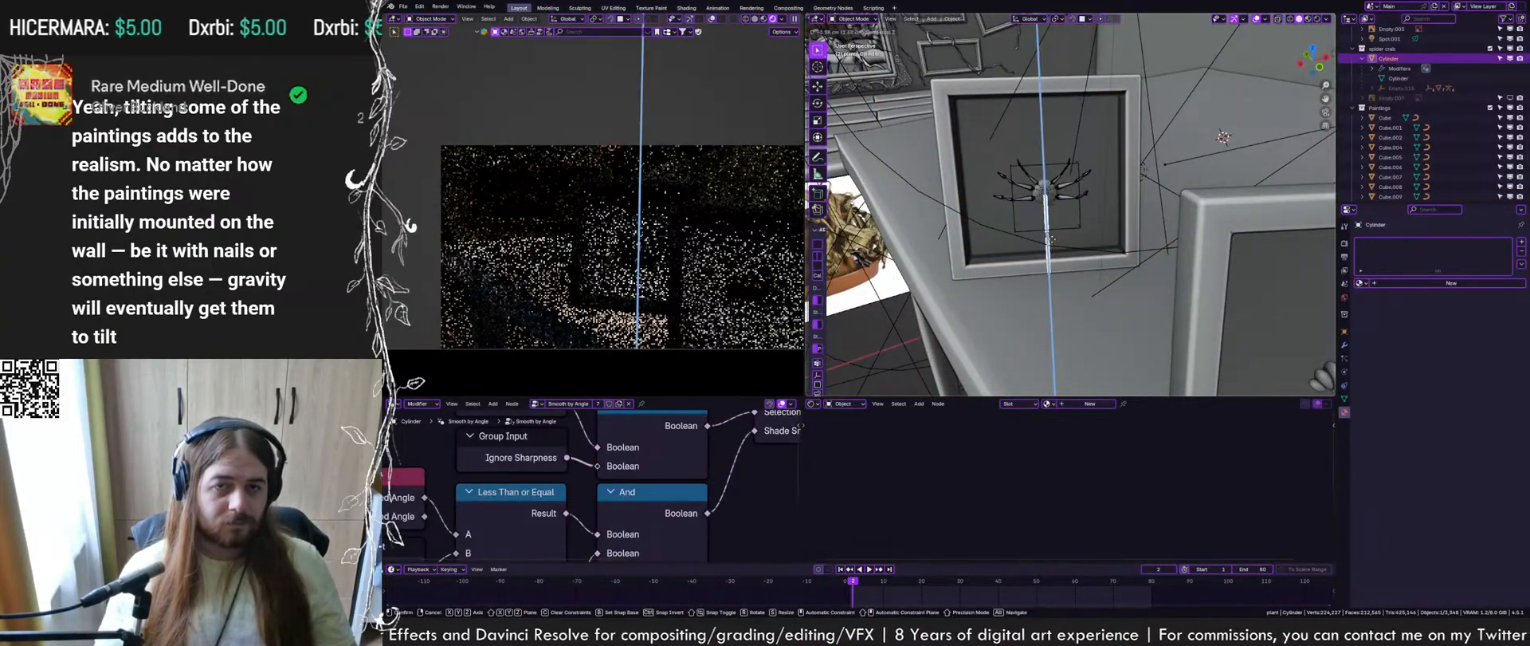
click(1076, 223)
key(ctrl+s)
Shift the Cylinder carrying the spider back about 0.67 cm along its local Z axis and save the file
key(g)
key(z)
key(z)
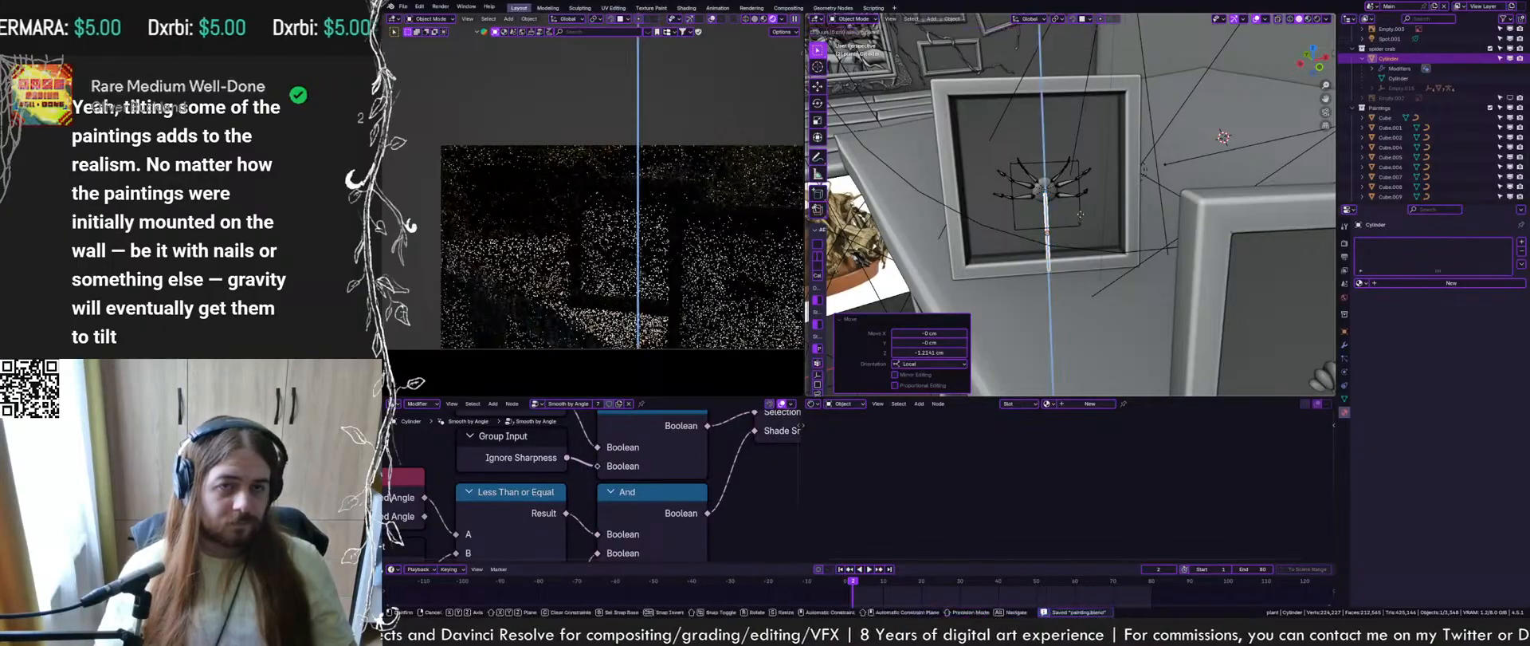
click(1081, 204)
mouse_move(1081, 204)
middle_down()
mouse_move(1079, 160)
mouse_move(1132, 221)
middle_up()
key(ctrl+s)
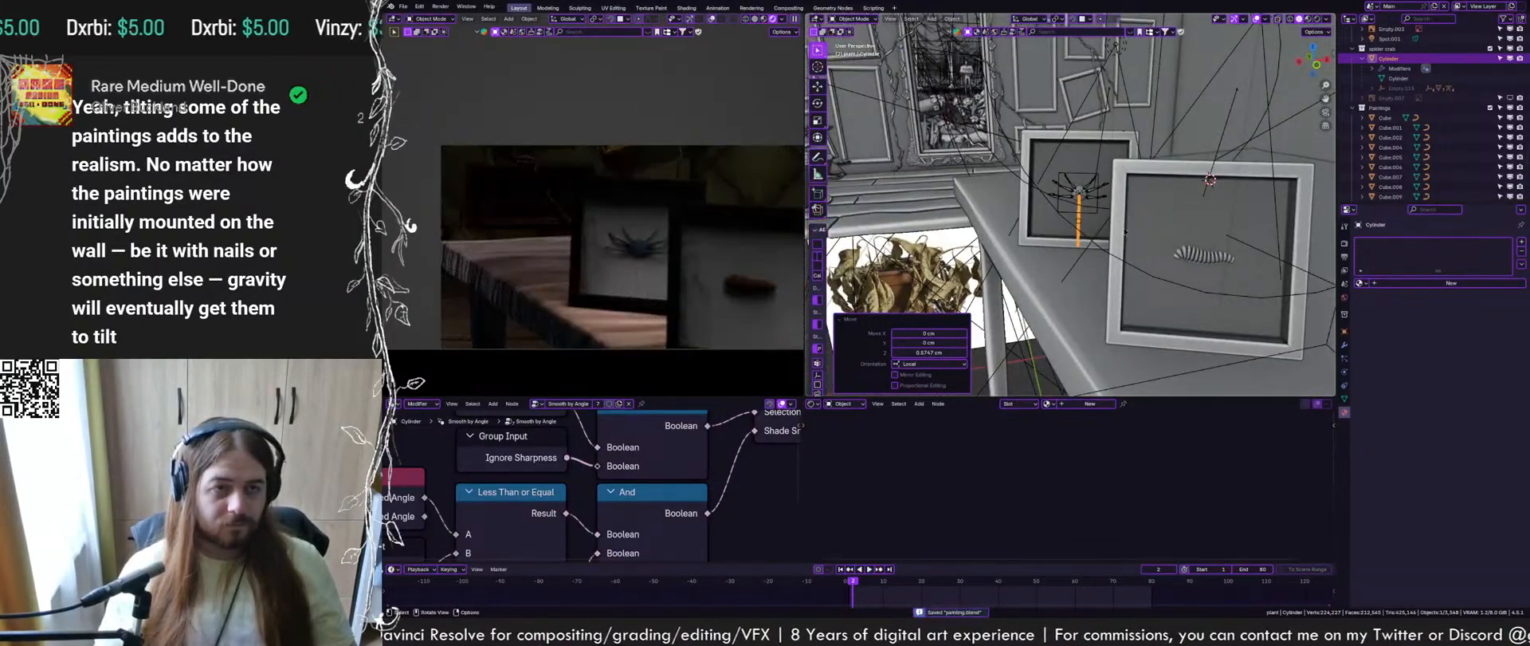
Give the spider frame's glass plane its own single-user copy of the glass material
click(1110, 209)
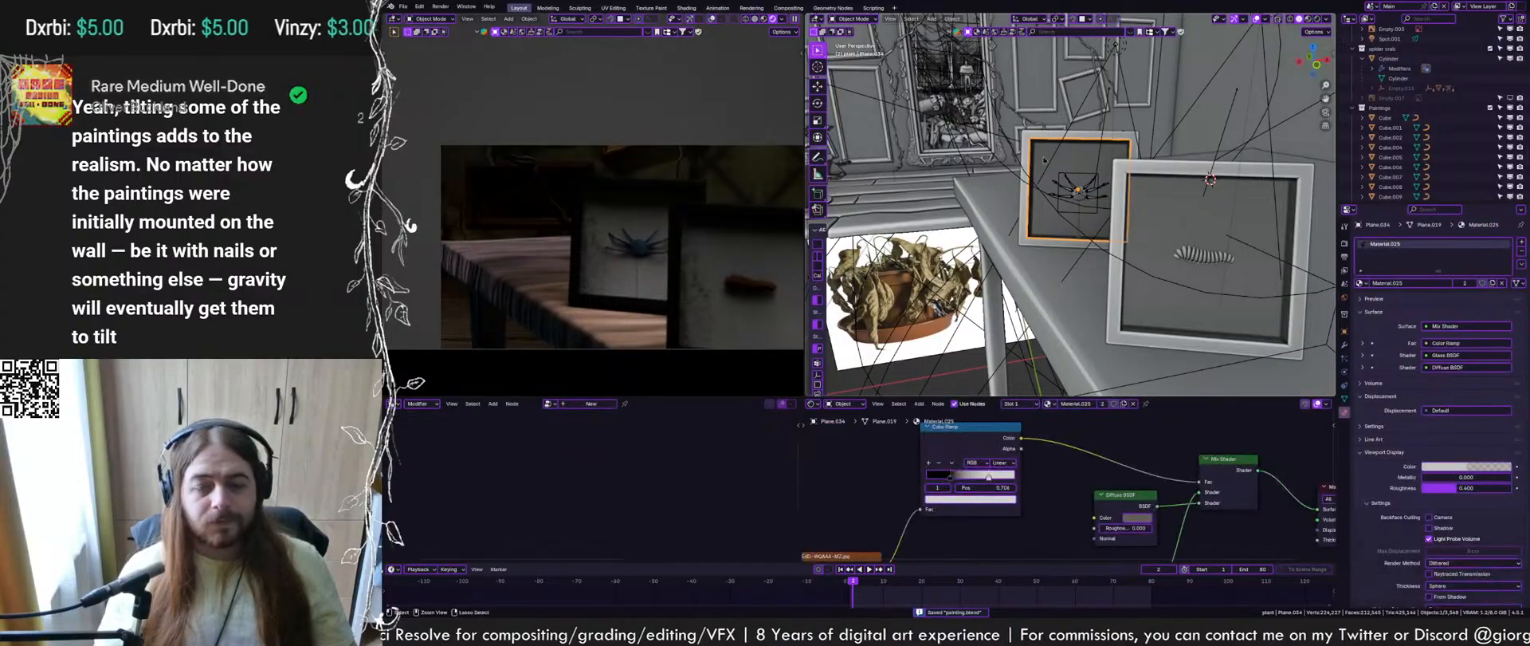
scroll(935, 489, down, 1)
middle_drag(935, 489, 1067, 434)
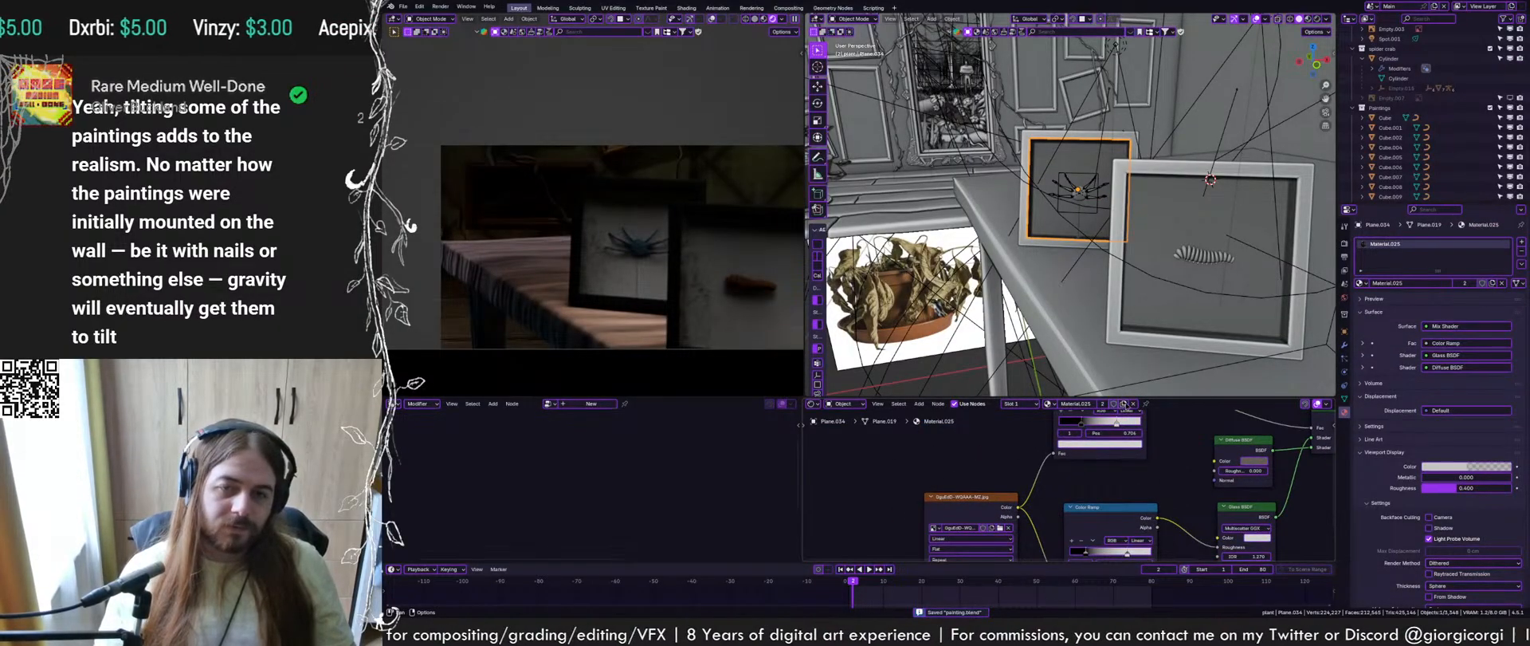
click(1123, 404)
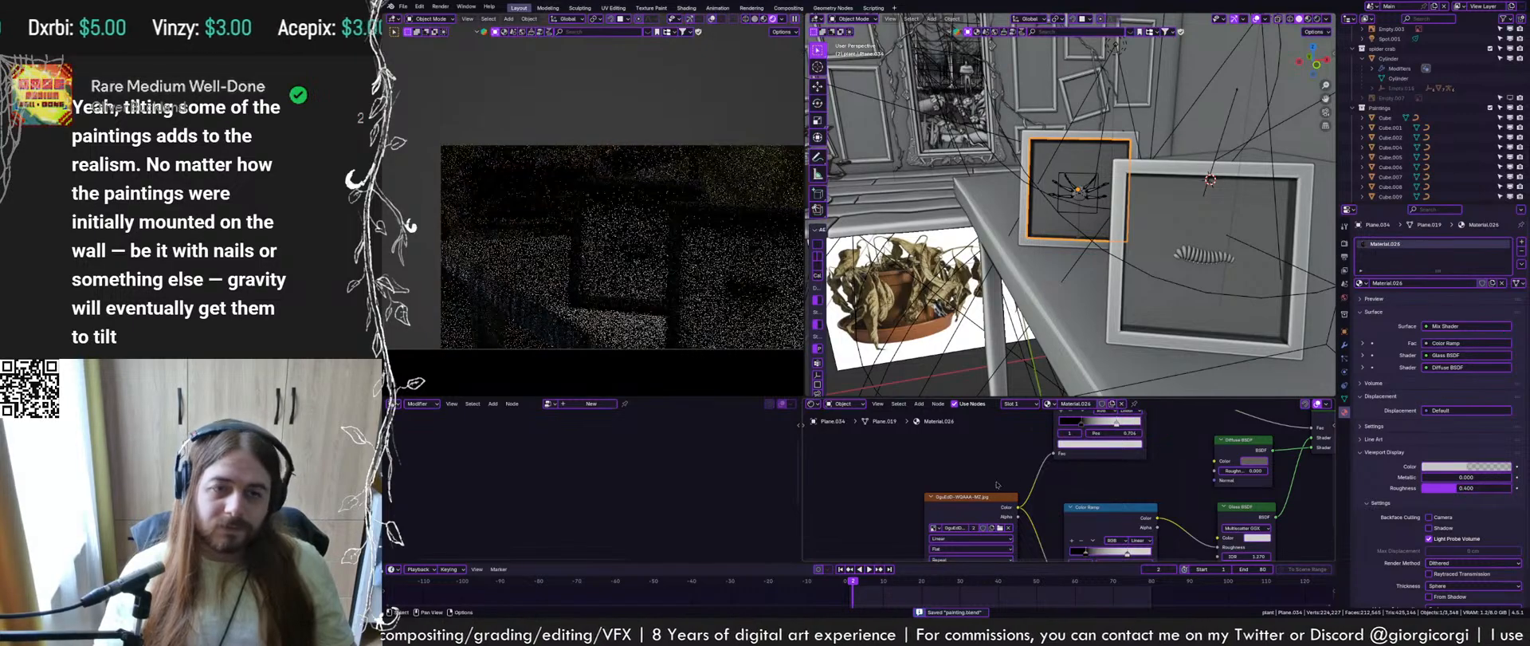
middle_drag(996, 484, 1038, 461)
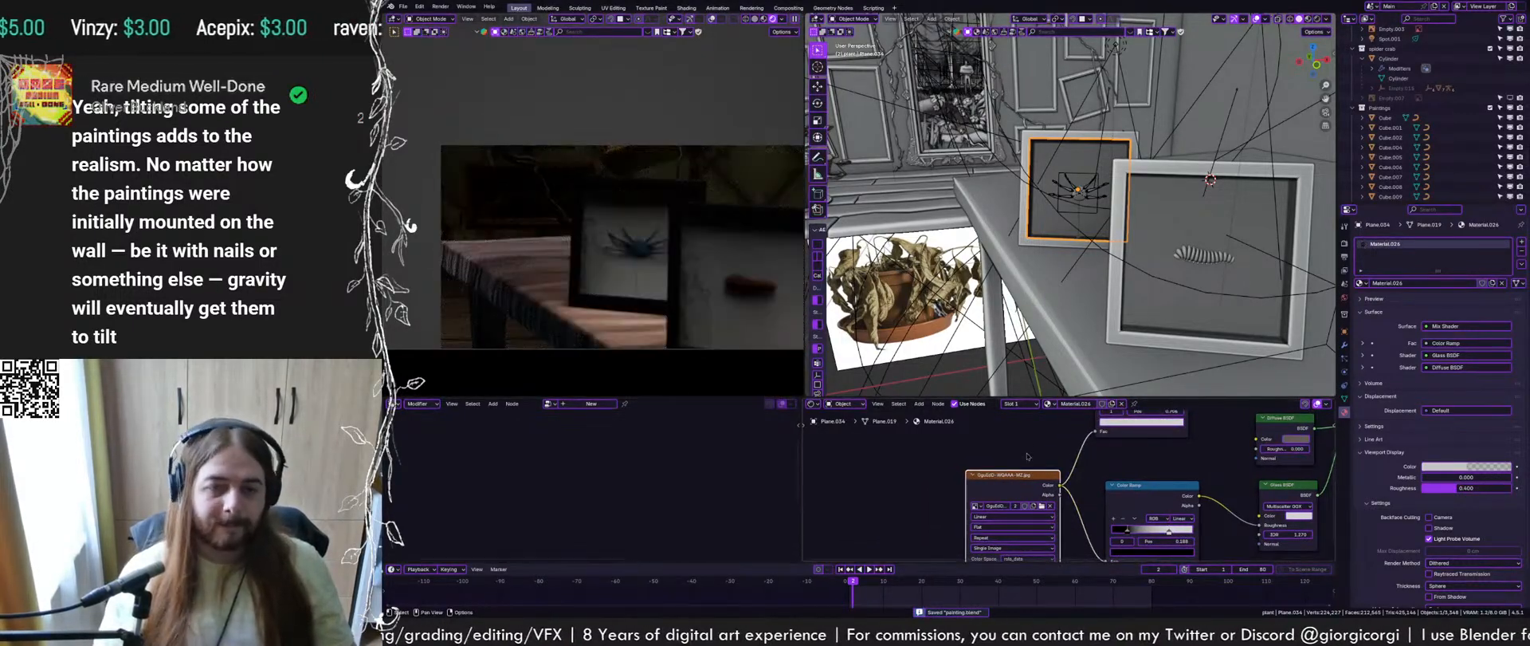
Open the glass plane's UV map for editing in a UV Editor and rotate the UVs freehand
key(Tab)
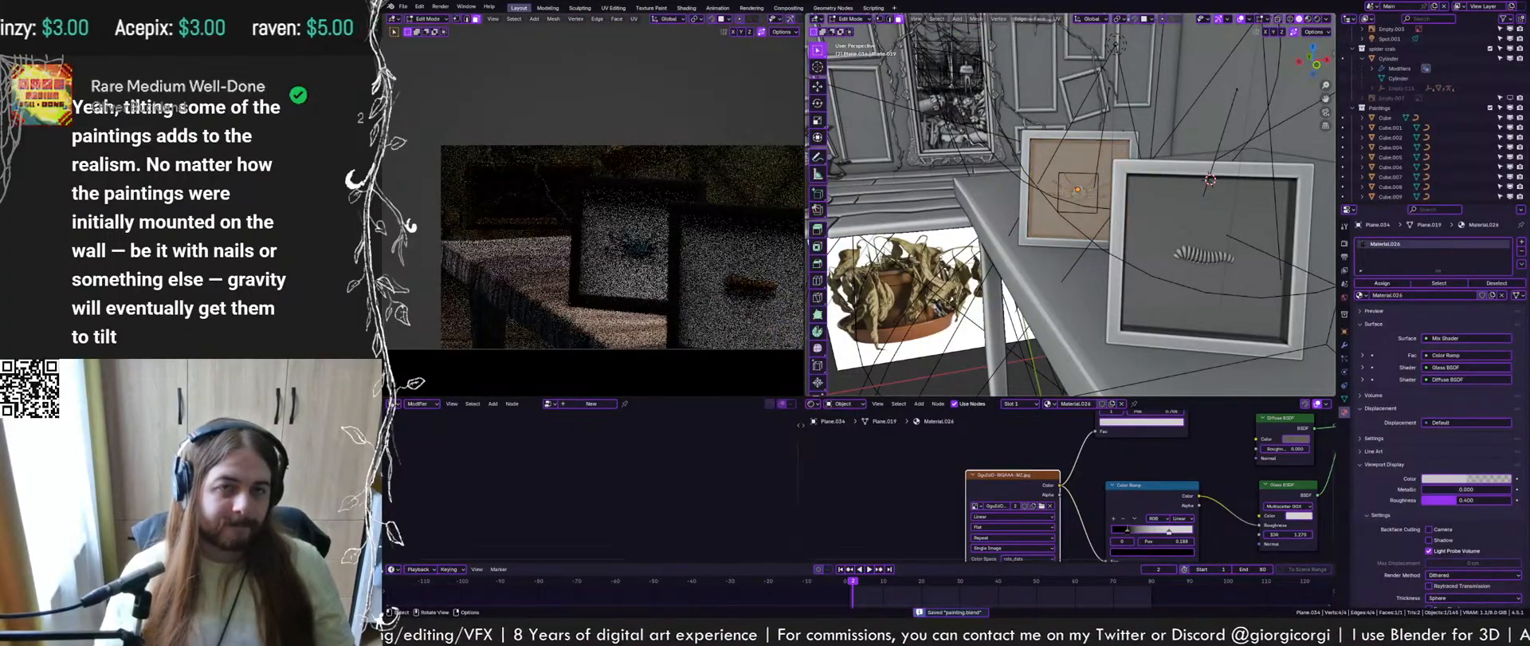
click(392, 403)
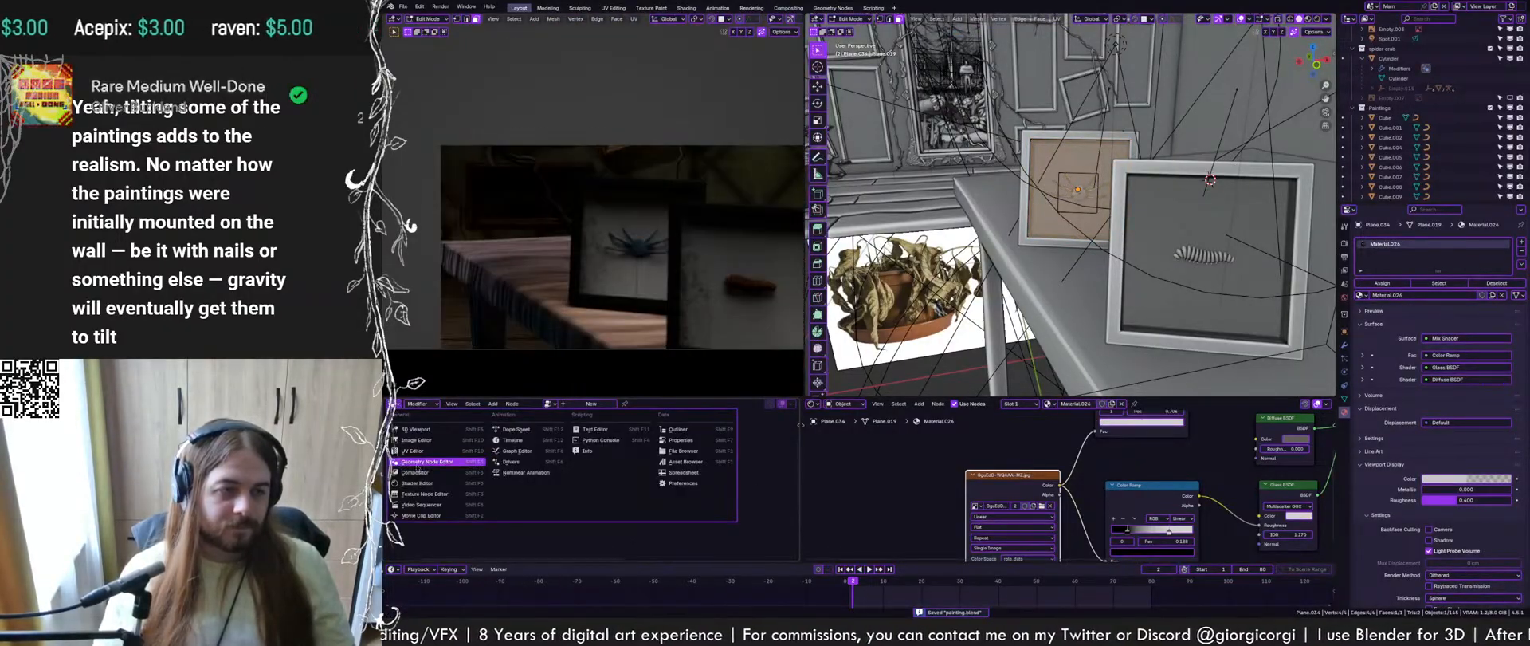
click(421, 451)
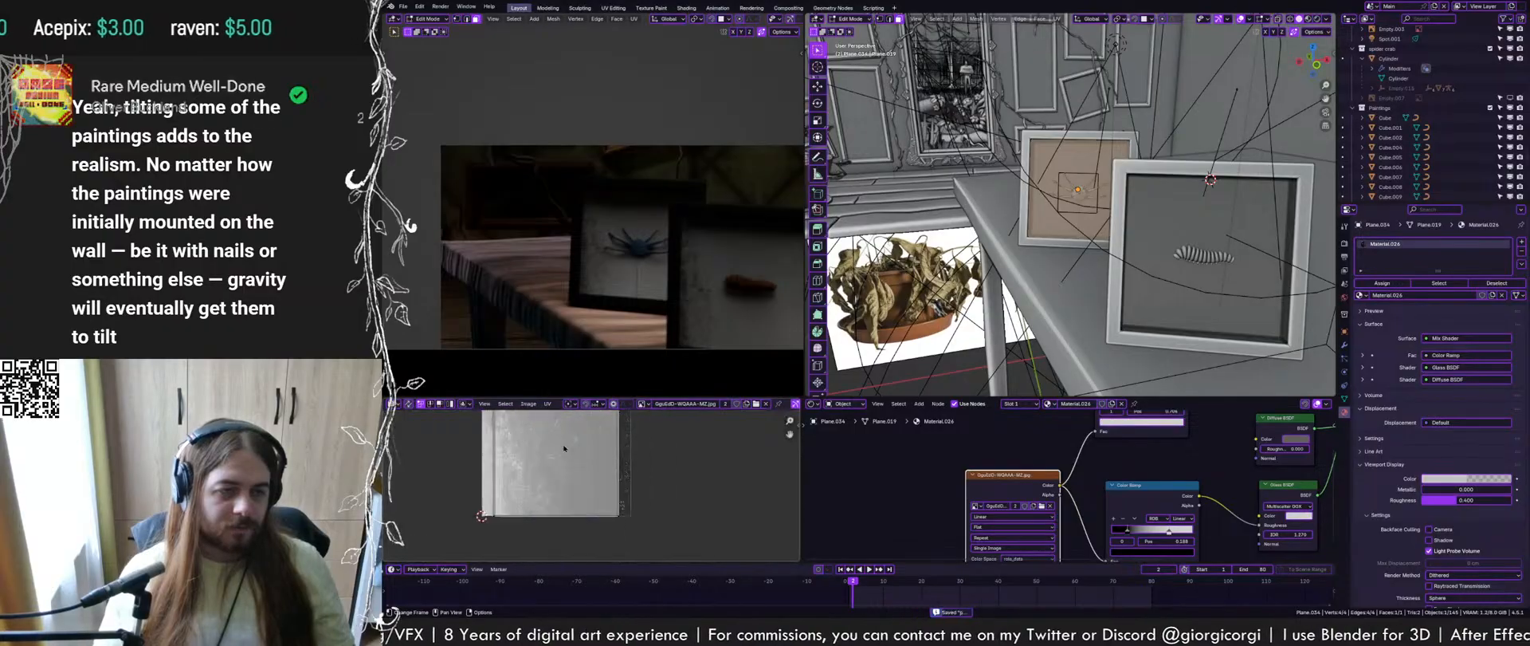
key(r)
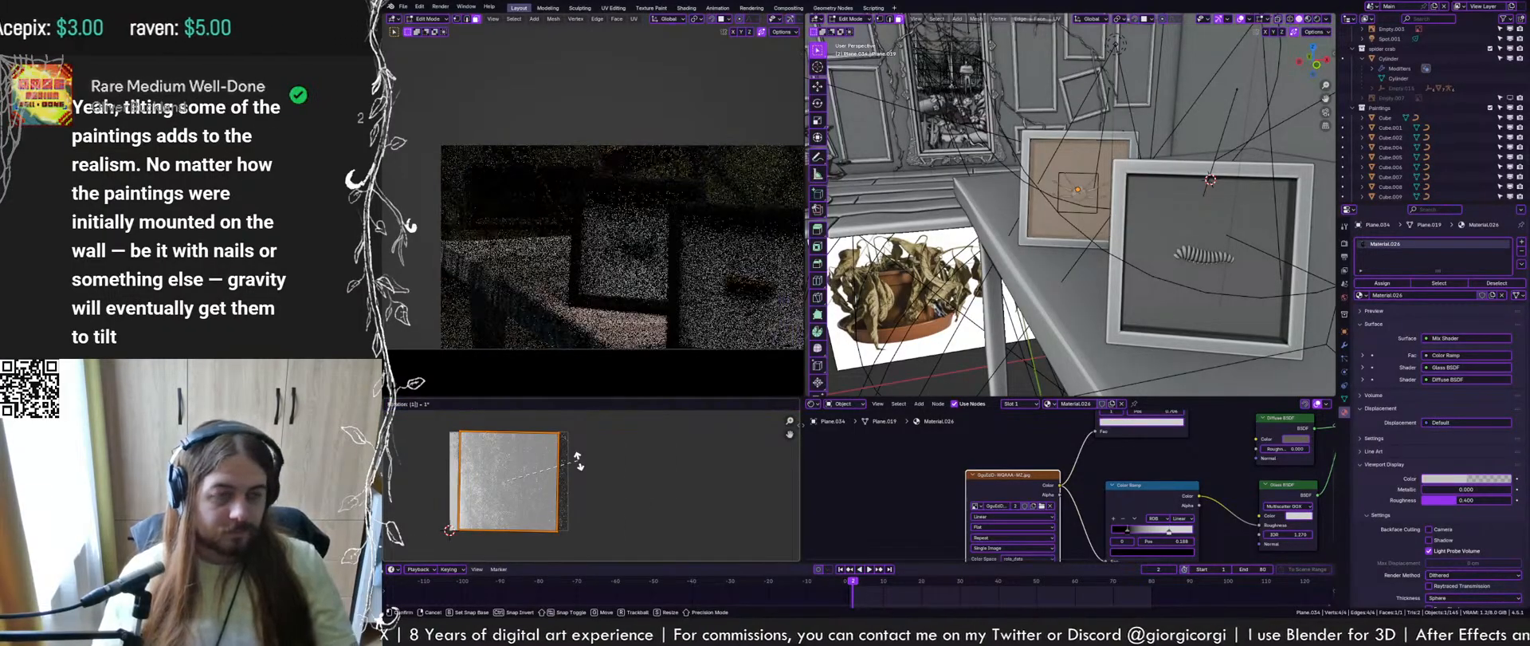
key(Return)
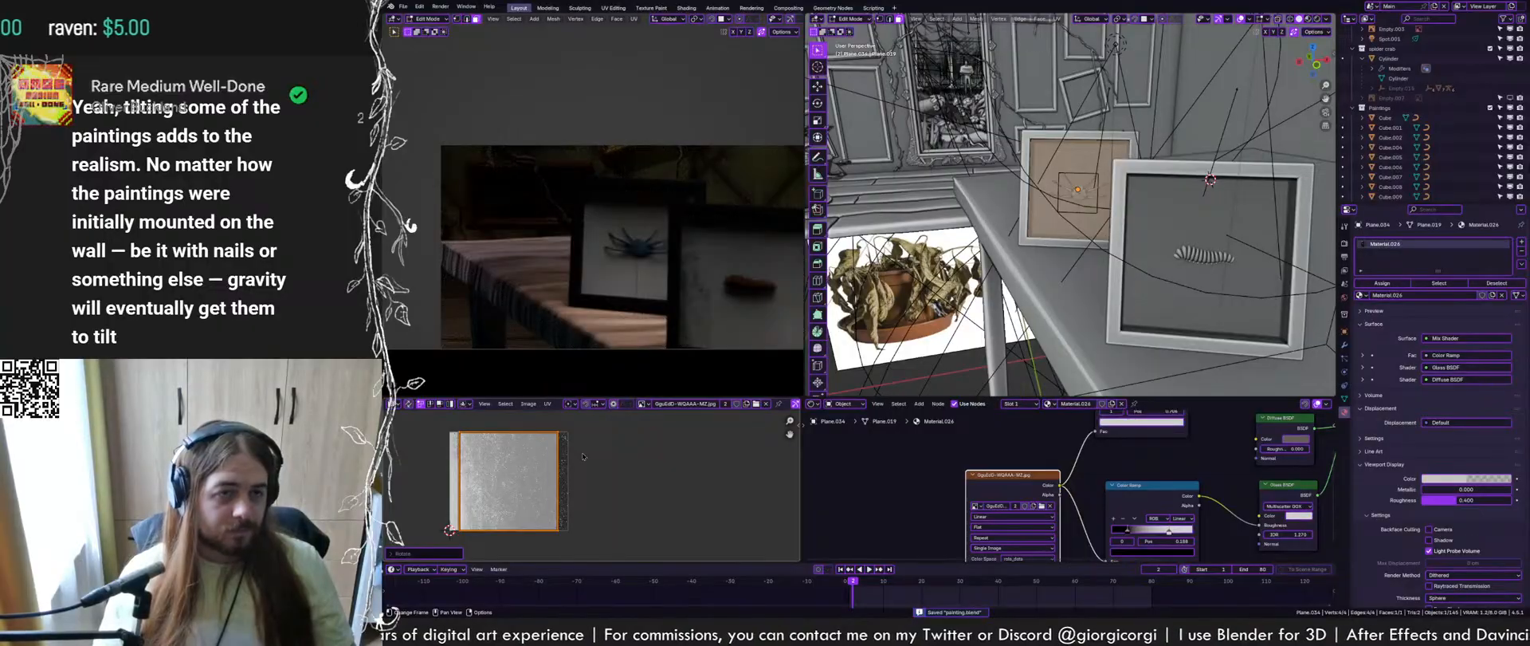
Rotate the glass plane's UVs by 90° twice and save the file
text(r90)
key(Return)
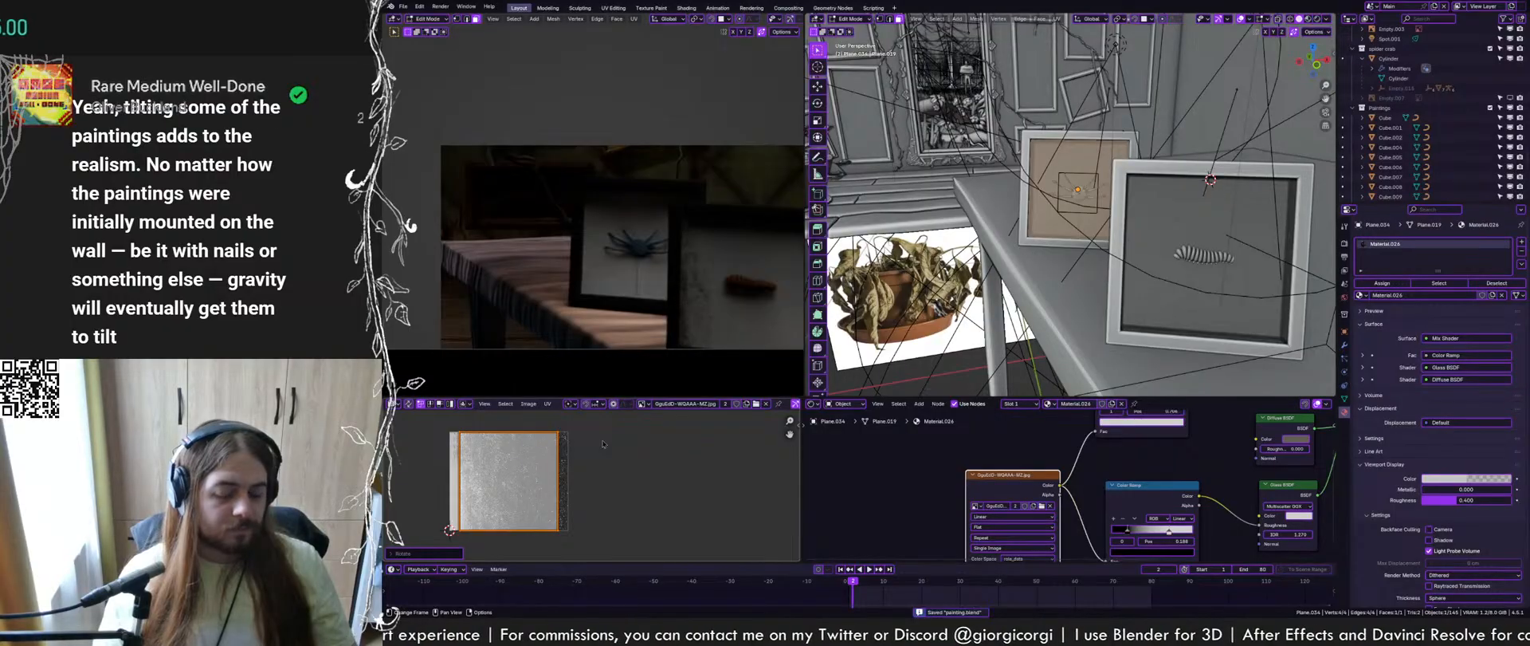
text(r90)
key(Return)
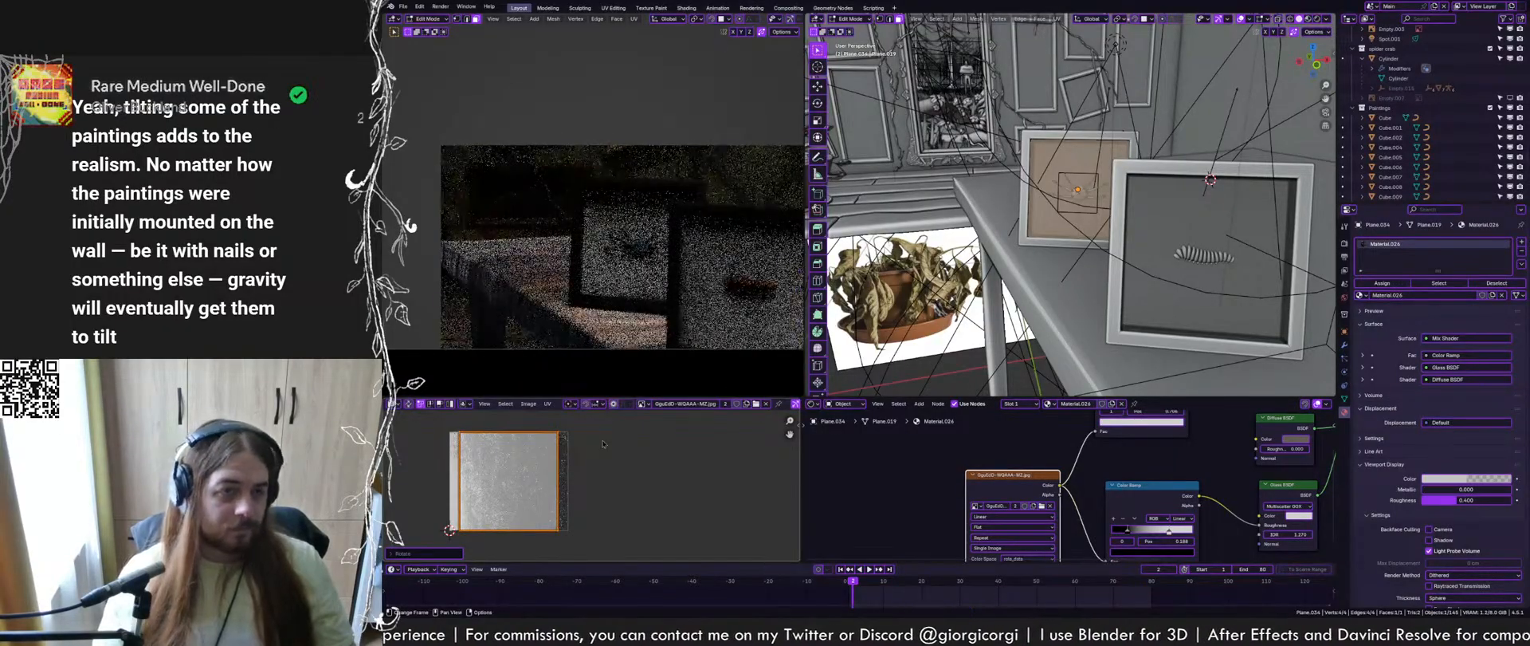
key(ctrl+s)
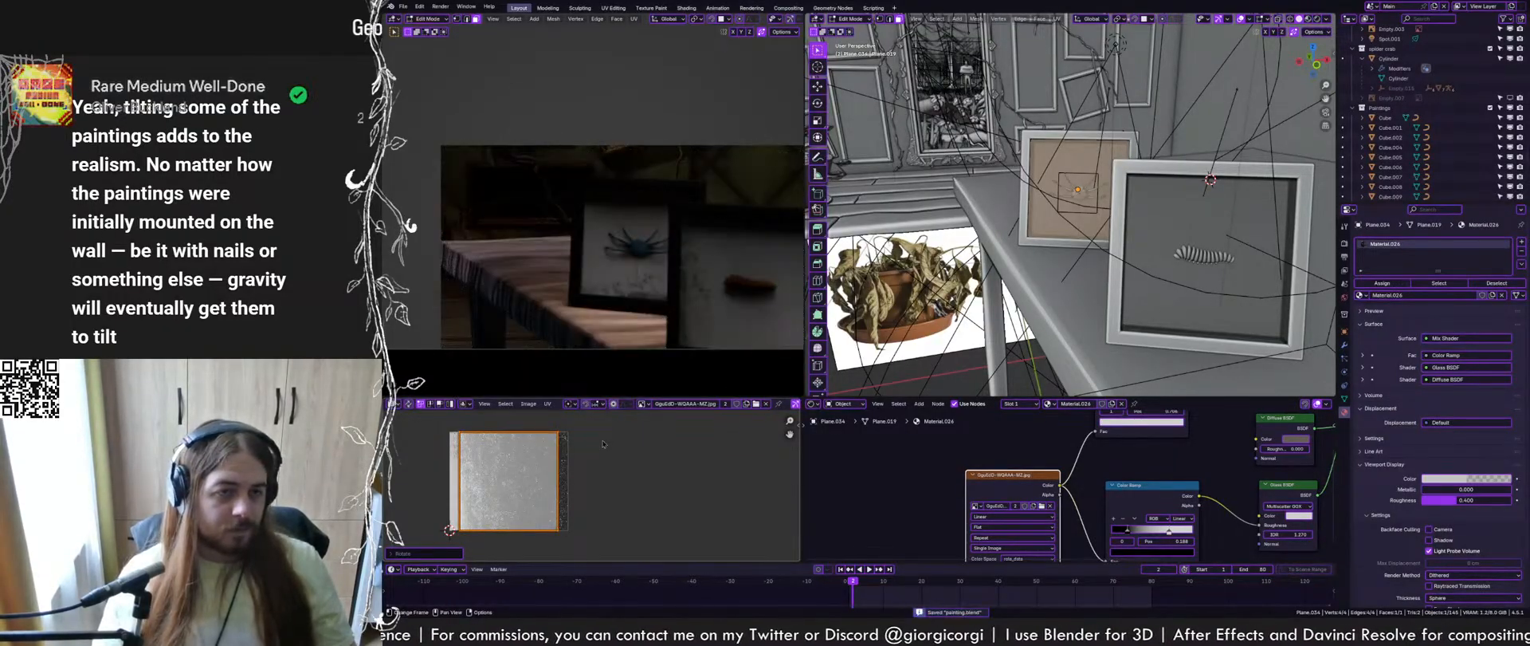
Scale the glass plane's UVs up slightly and return to Object Mode
key(s)
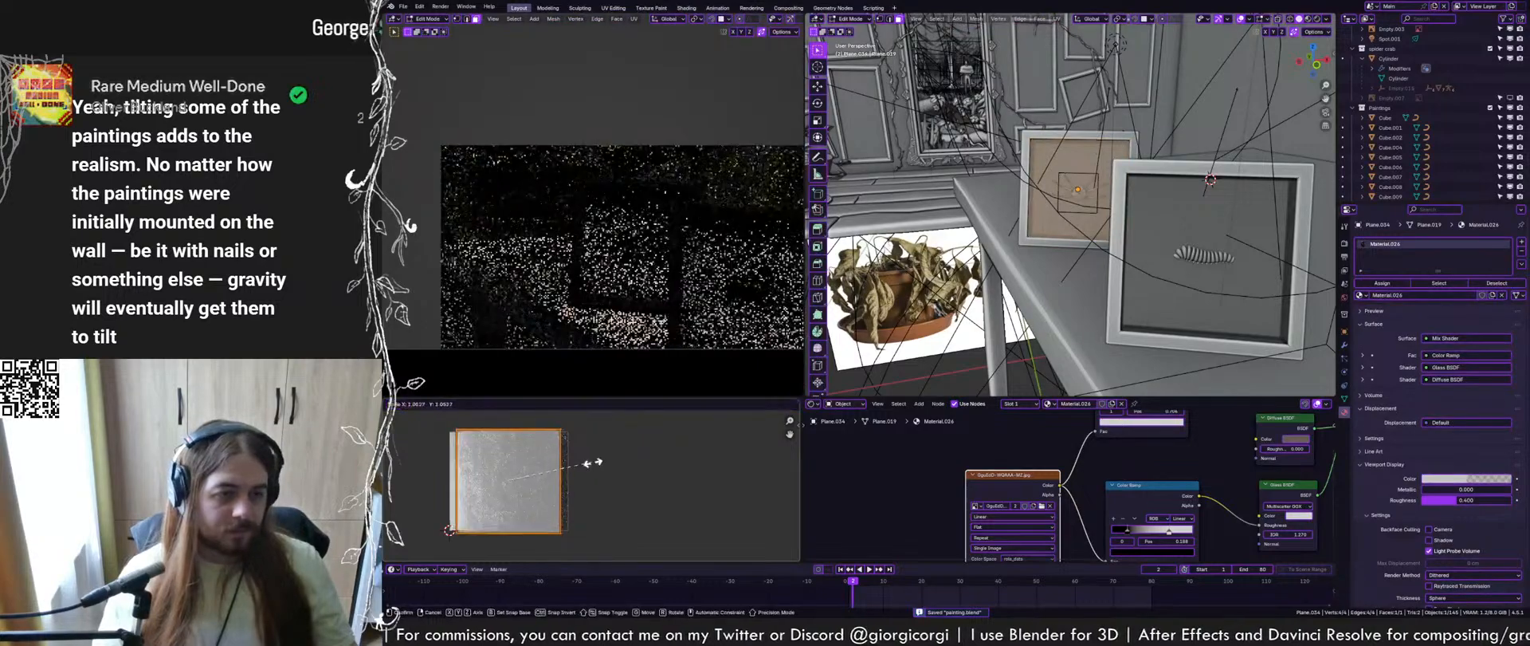
click(596, 462)
key(Tab)
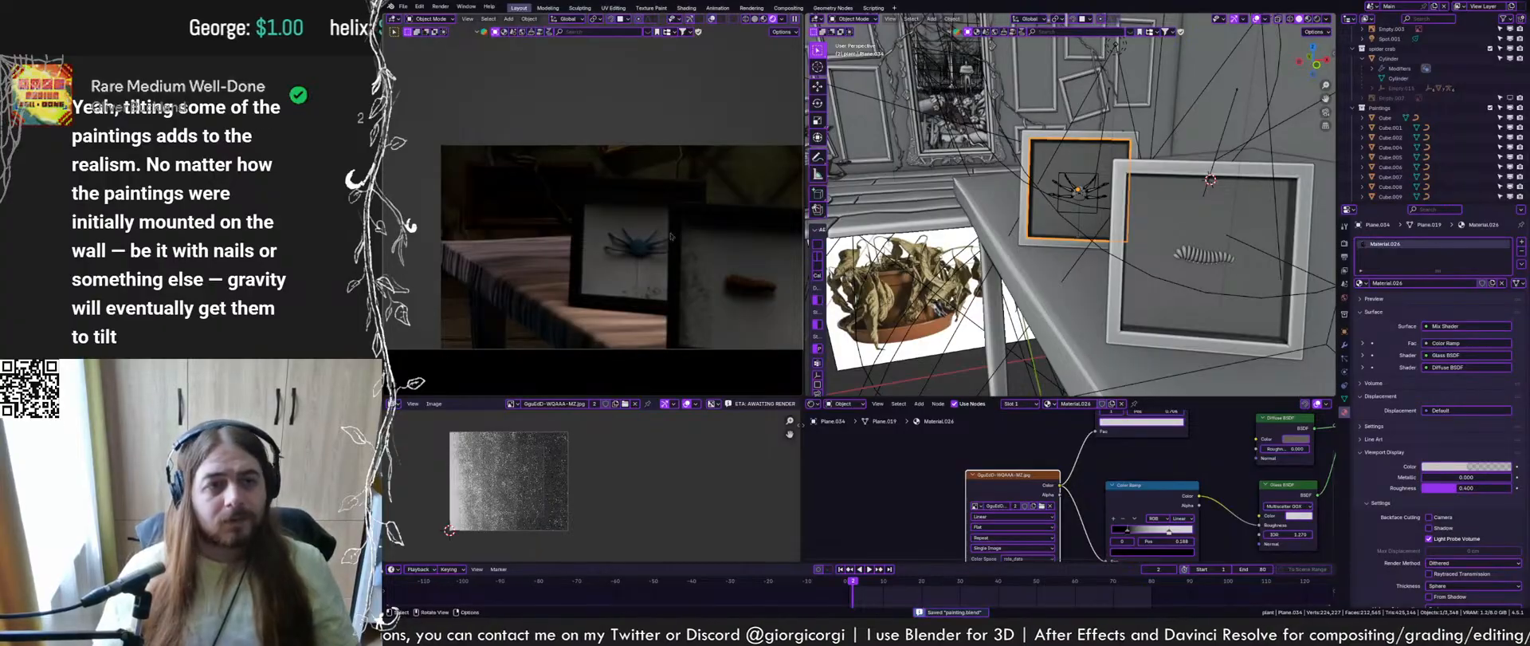
Try a higher power on the spot light at the spider frame, and undo the change
middle_drag(1130, 142, 1141, 245)
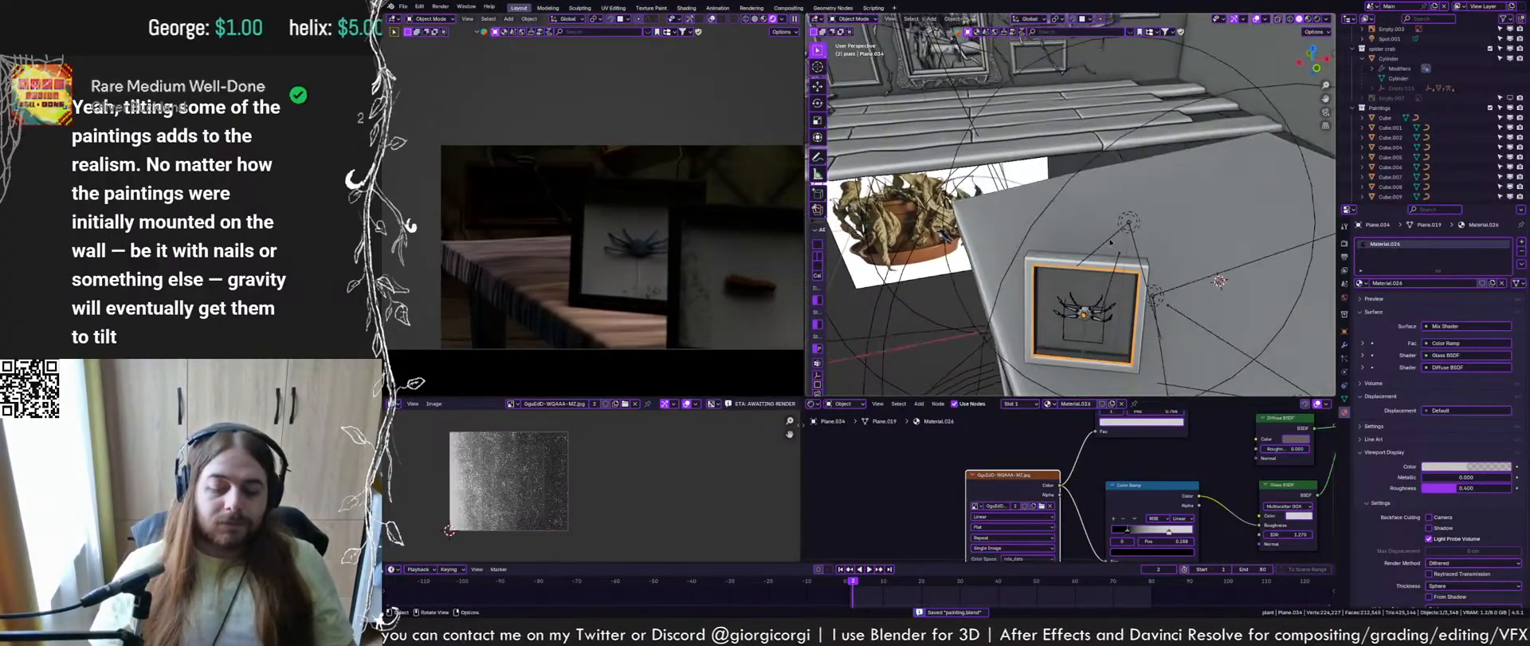
click(1136, 195)
click(1136, 195)
click(1136, 195)
middle_drag(1136, 197, 1210, 236)
drag(1467, 325, 1495, 324)
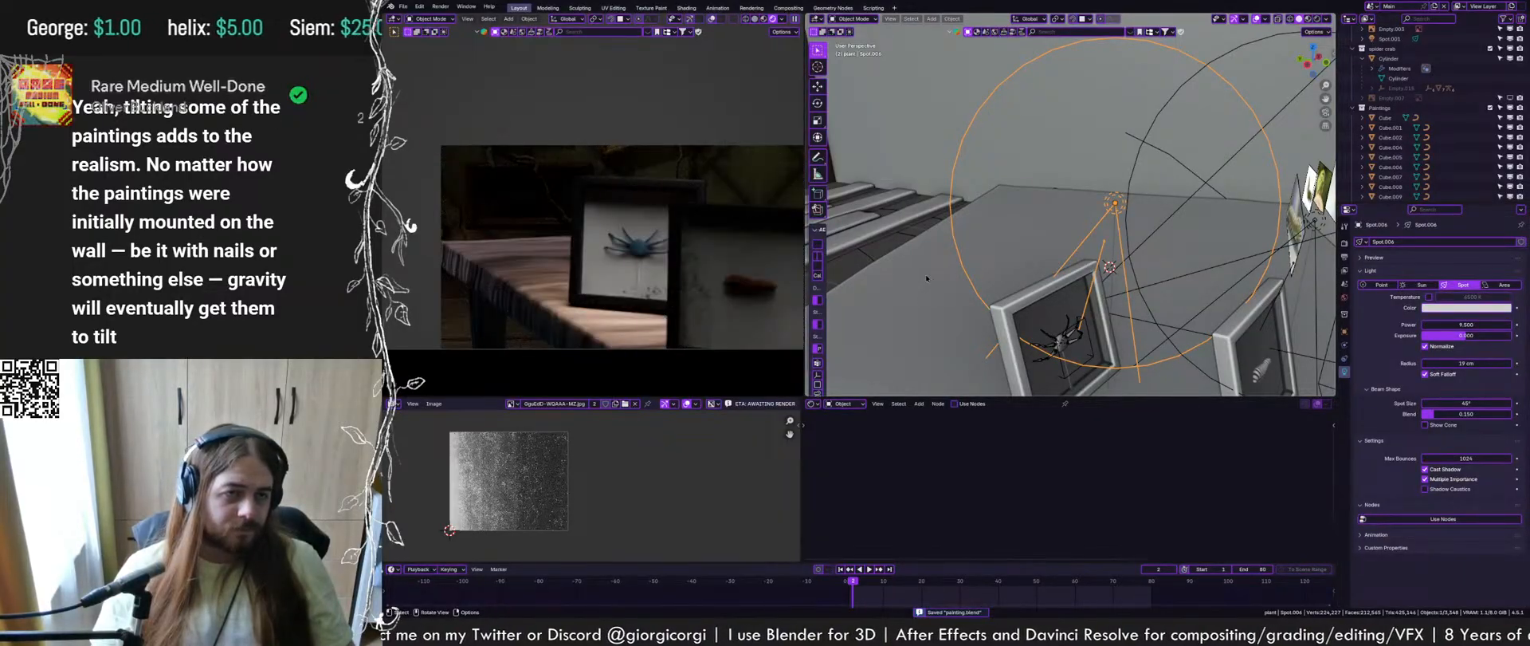
key(ctrl+z)
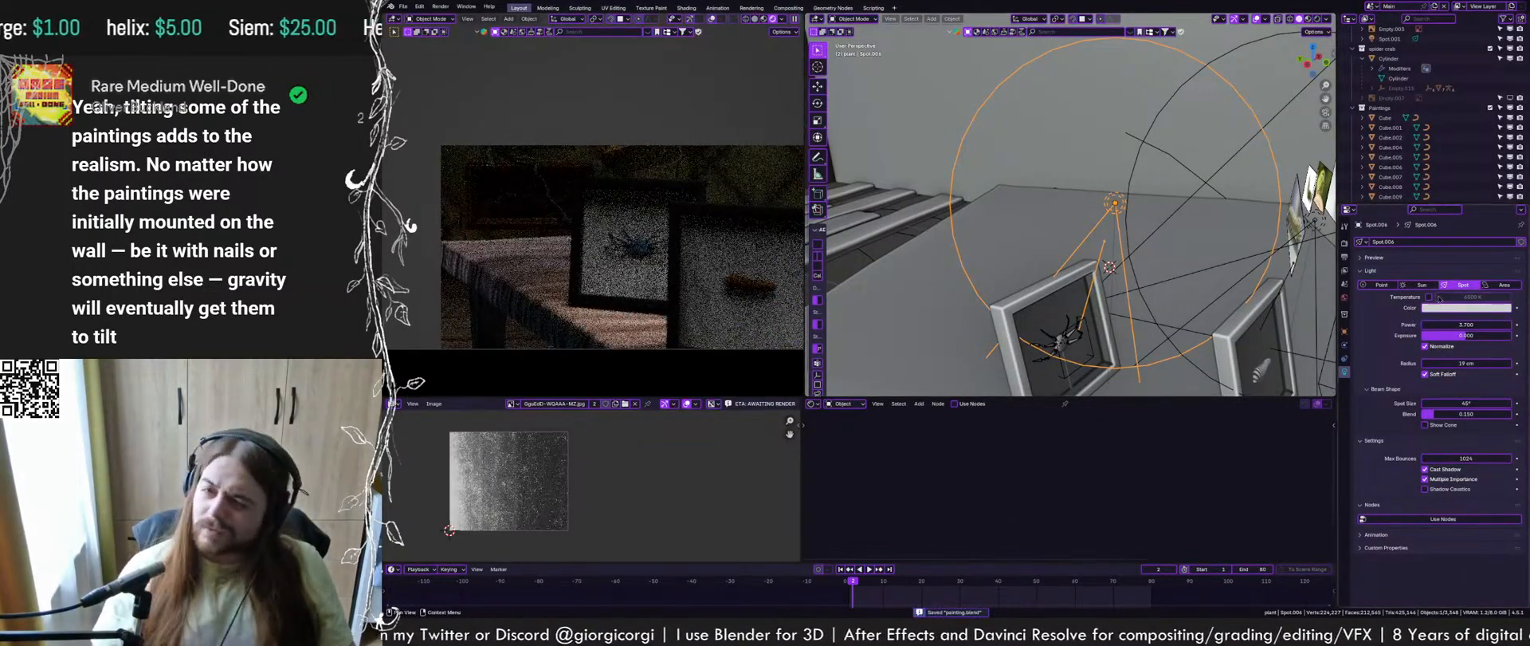
Nudge the spot light in front of the larva frame to a slightly different position
scroll(730, 231, down, 2)
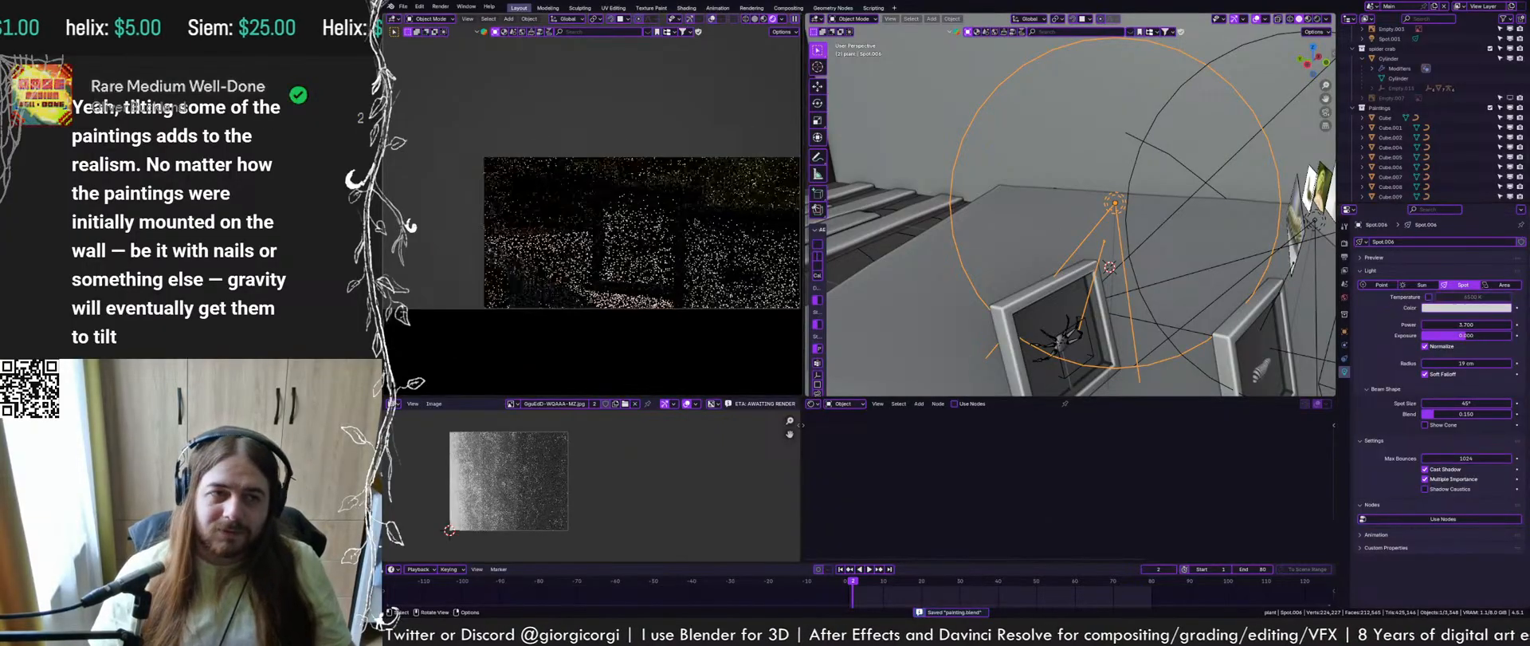
scroll(731, 232, down, 1)
middle_drag(1110, 189, 1124, 225)
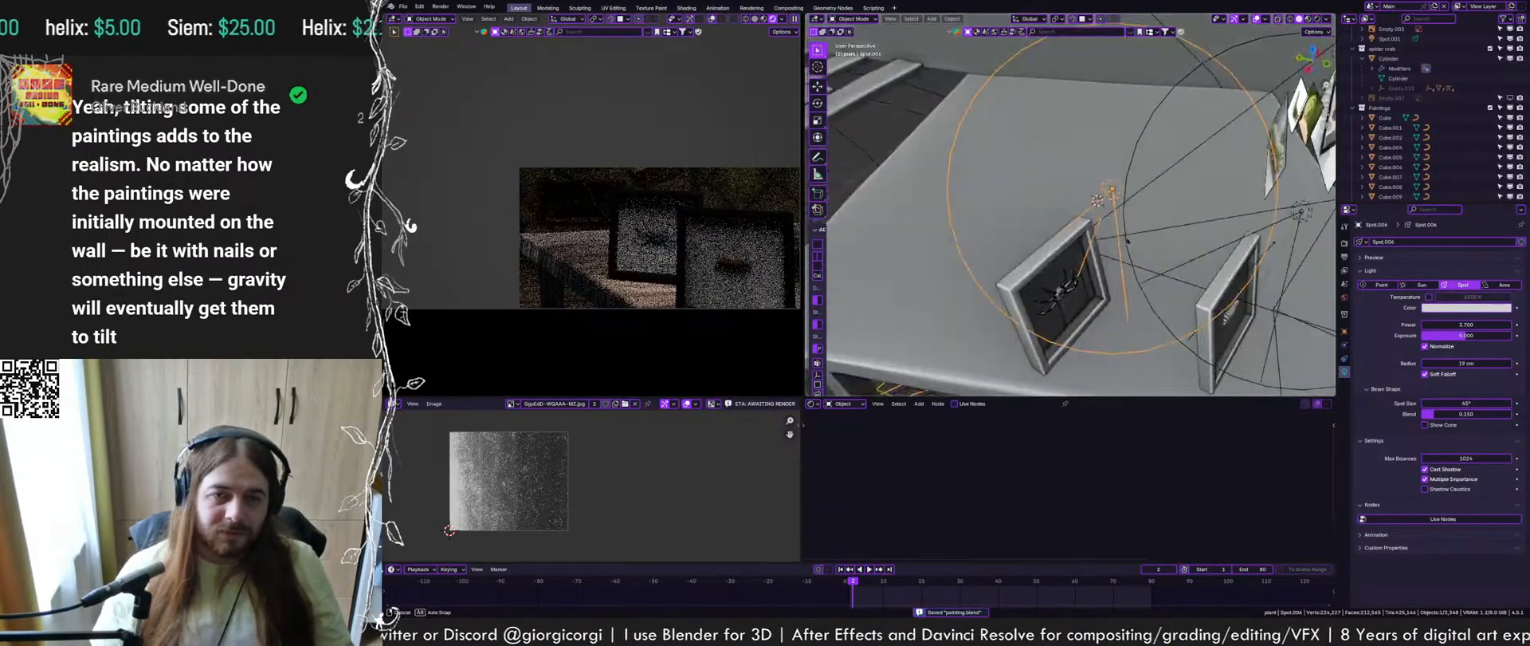
scroll(1125, 225, down, 1)
key(g)
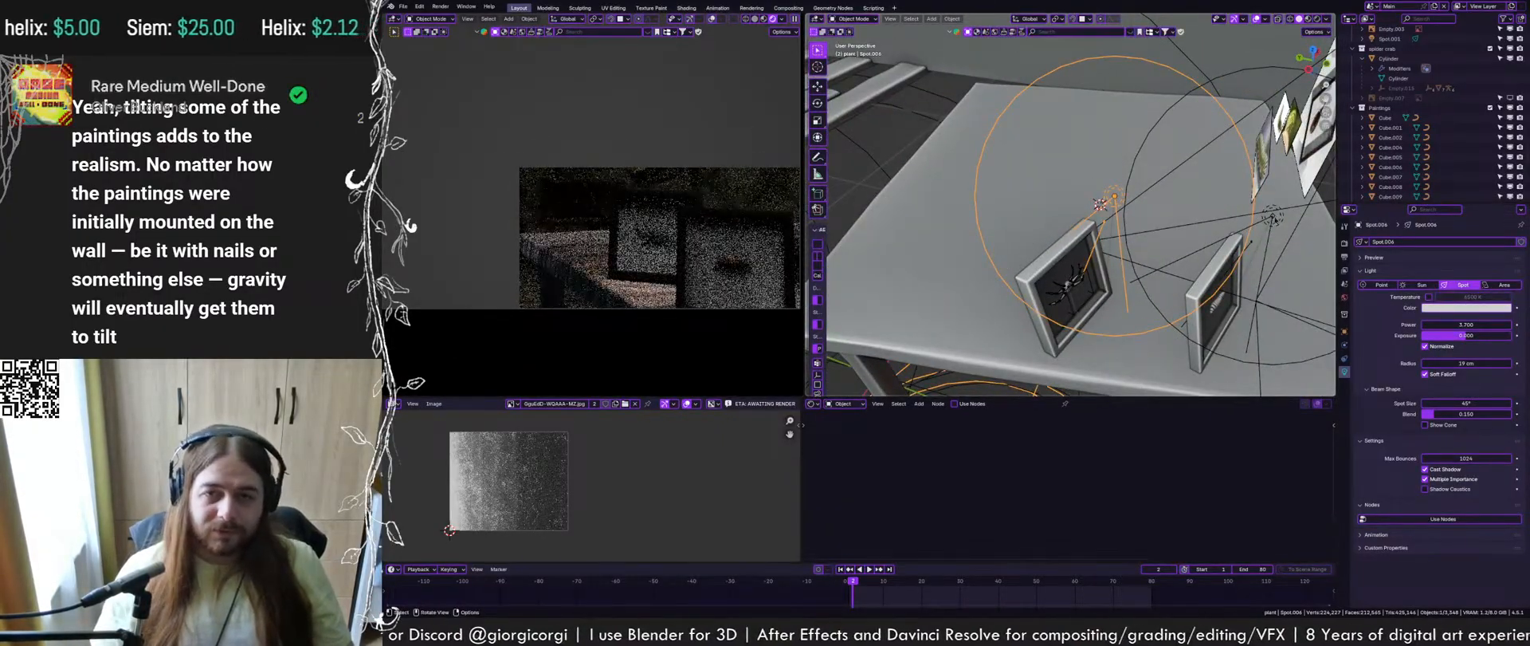
key(Return)
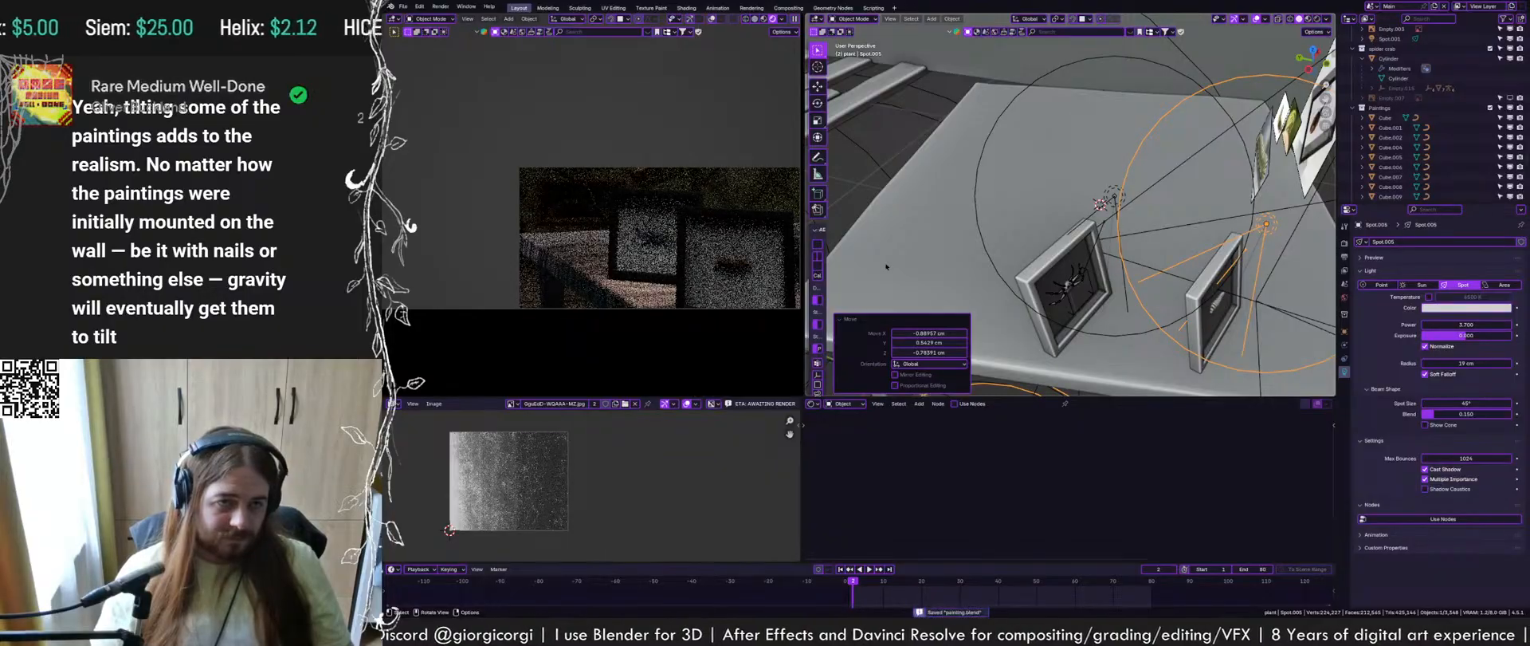
Save the file, try a lower power on the larva frame's spot light, and undo the change
key(ctrl+s)
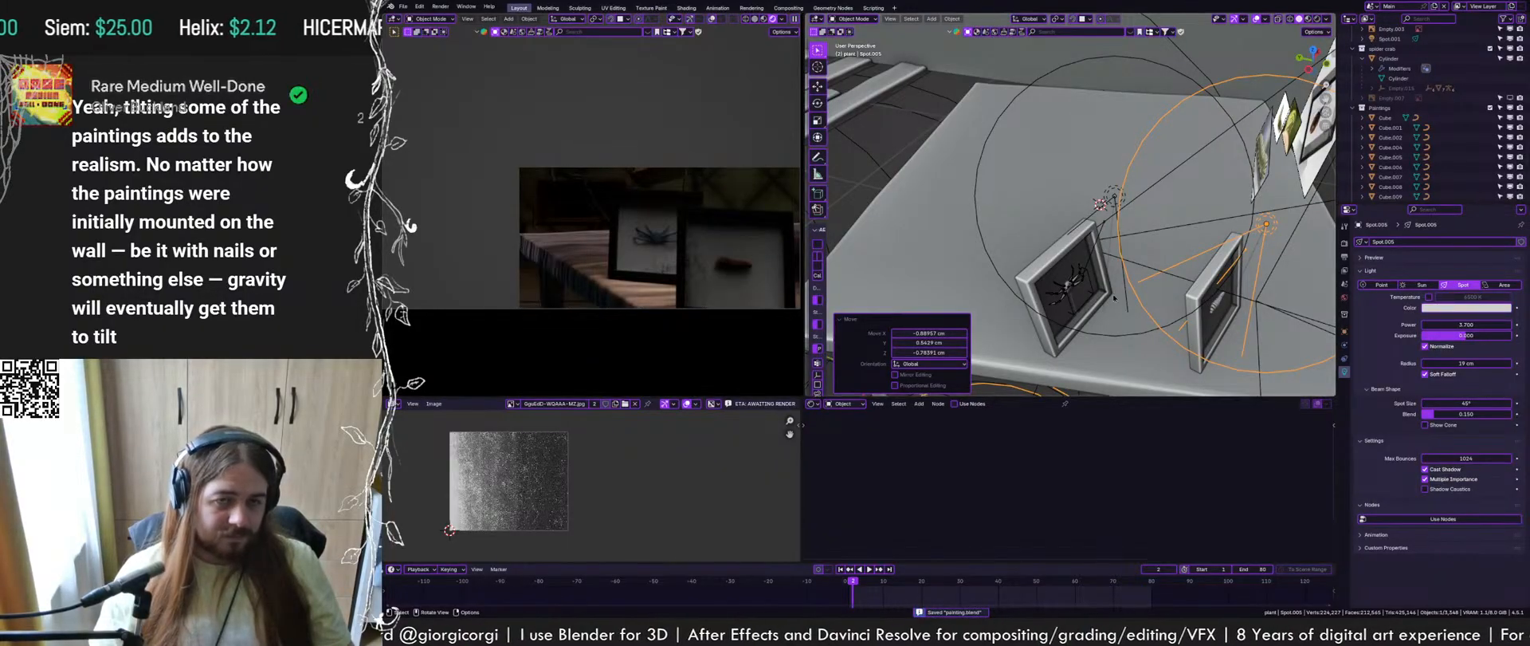
drag(1466, 325, 1427, 326)
key(ctrl+z)
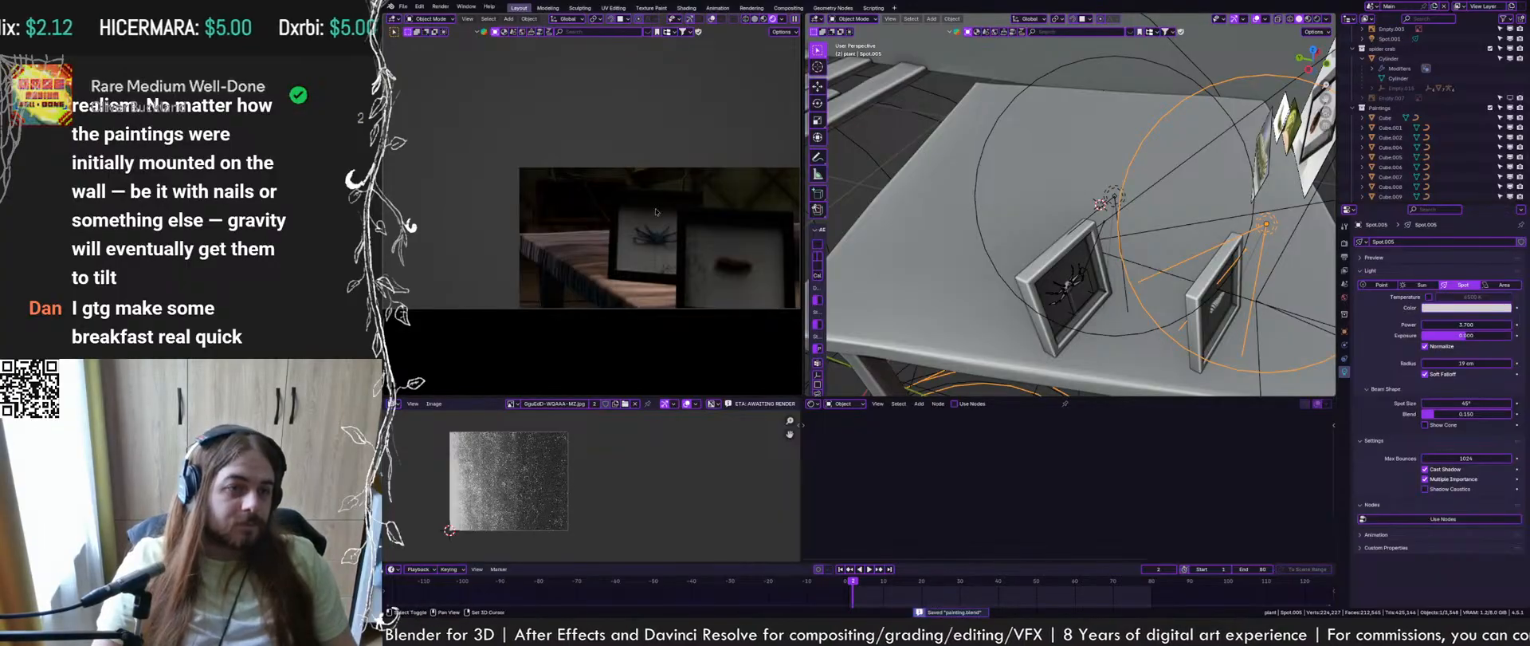
Select the large spot light beside the painting wall and check its color temperature
shift+middle_drag(655, 208, 652, 217)
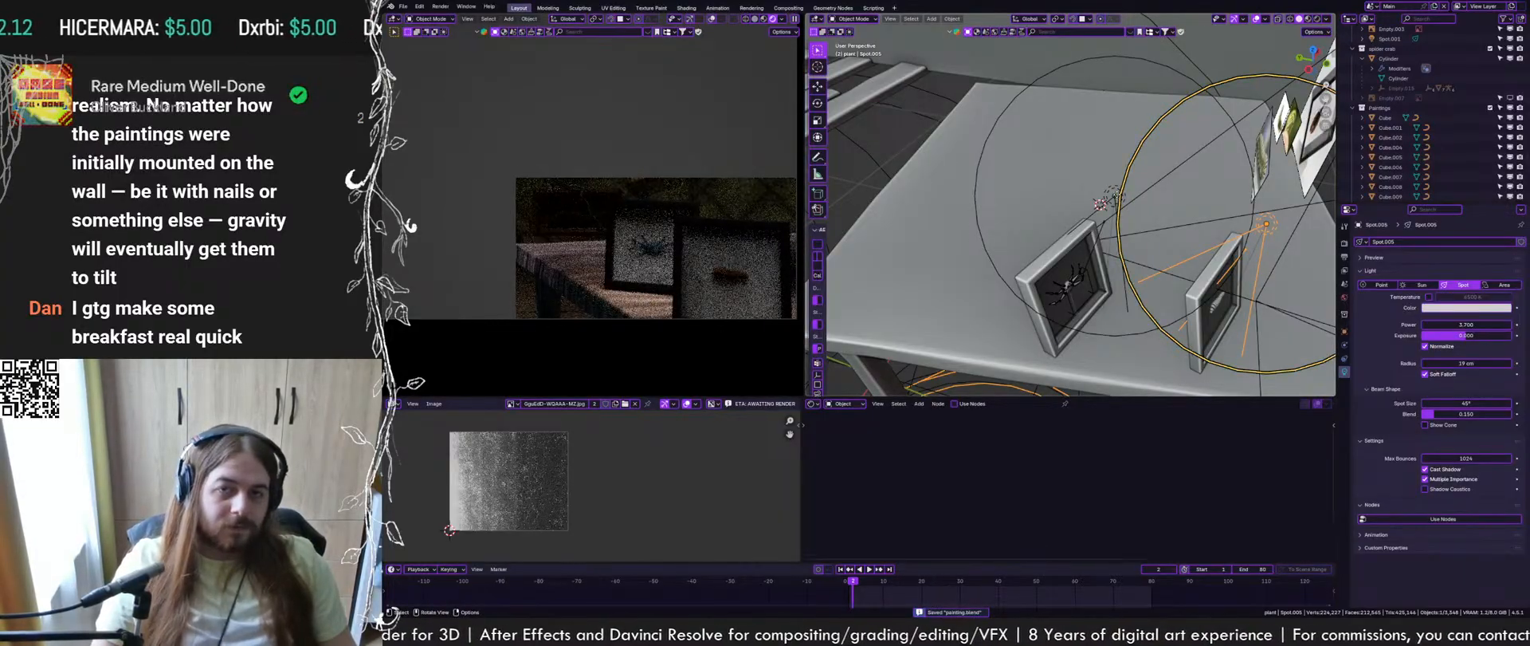
middle_drag(1060, 207, 1187, 227)
scroll(1116, 224, down, 7)
shift+middle_drag(1092, 216, 1093, 312)
click(935, 208)
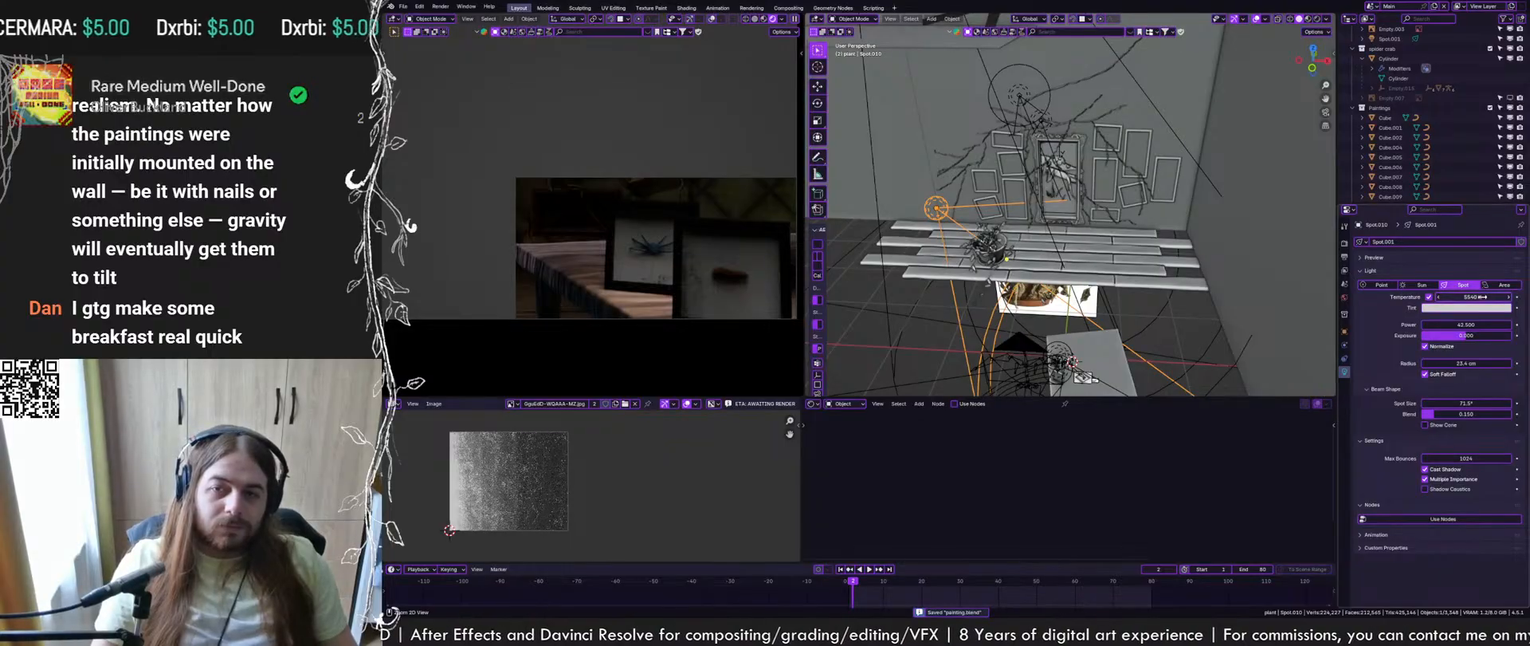
Enable color temperature on the spider and larva frames' spot lights, matching the large spot light's value, and save the file
shift+middle_drag(1072, 319, 1180, 224)
scroll(1116, 267, up, 5)
scroll(1180, 223, up, 2)
click(1087, 241)
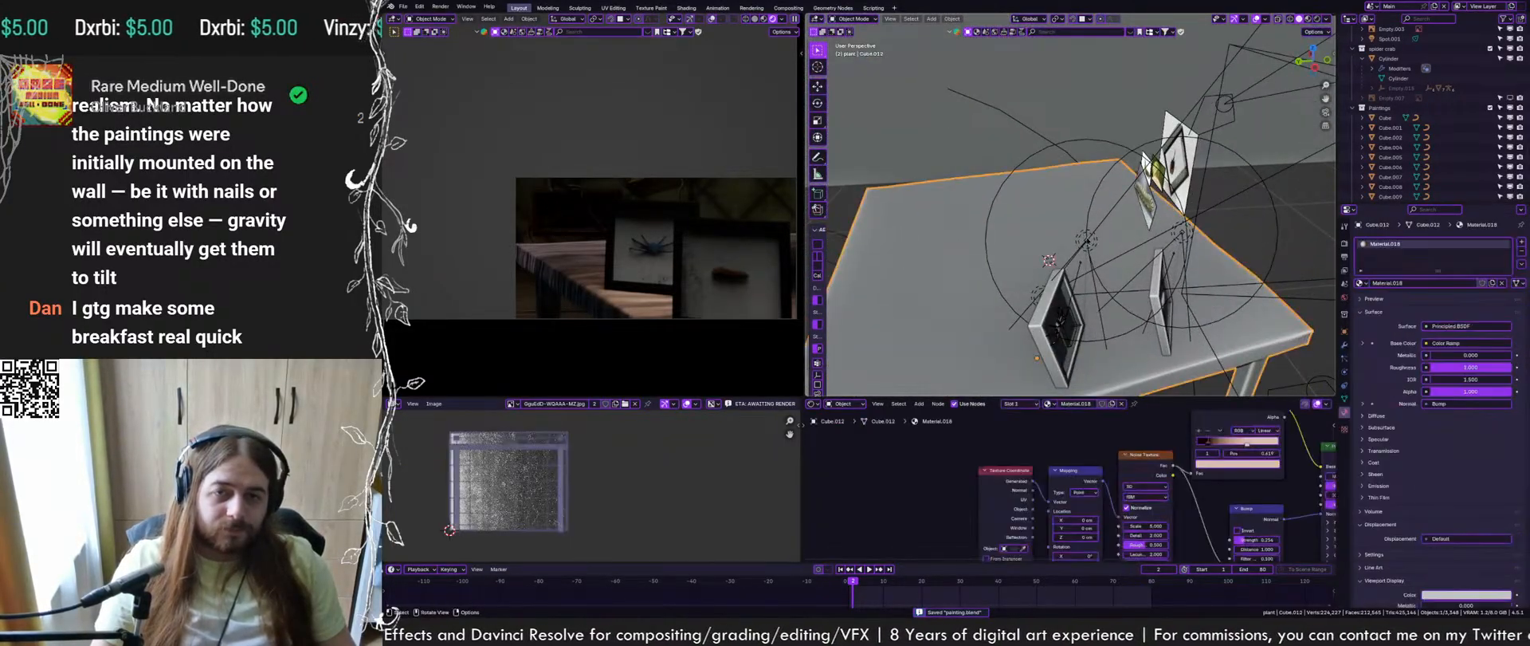
click(1087, 242)
click(1429, 297)
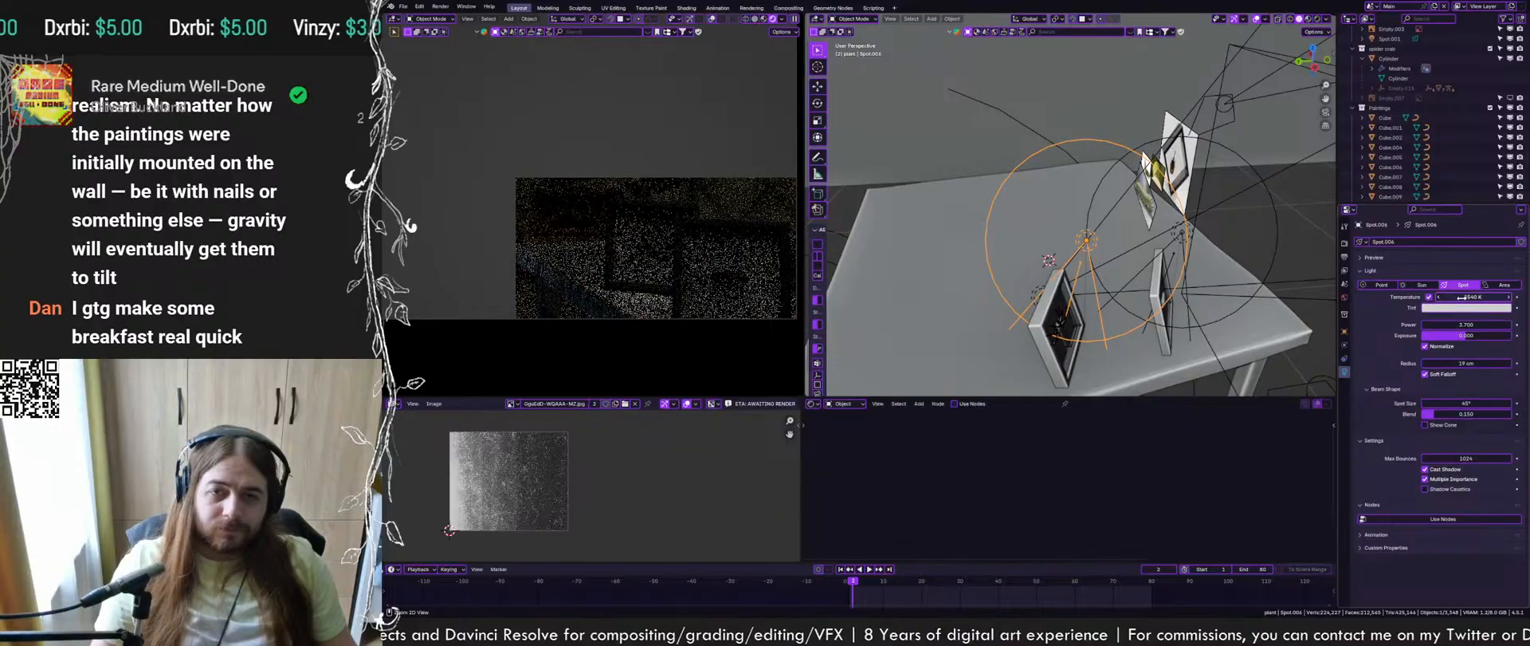
click(1183, 233)
click(1430, 297)
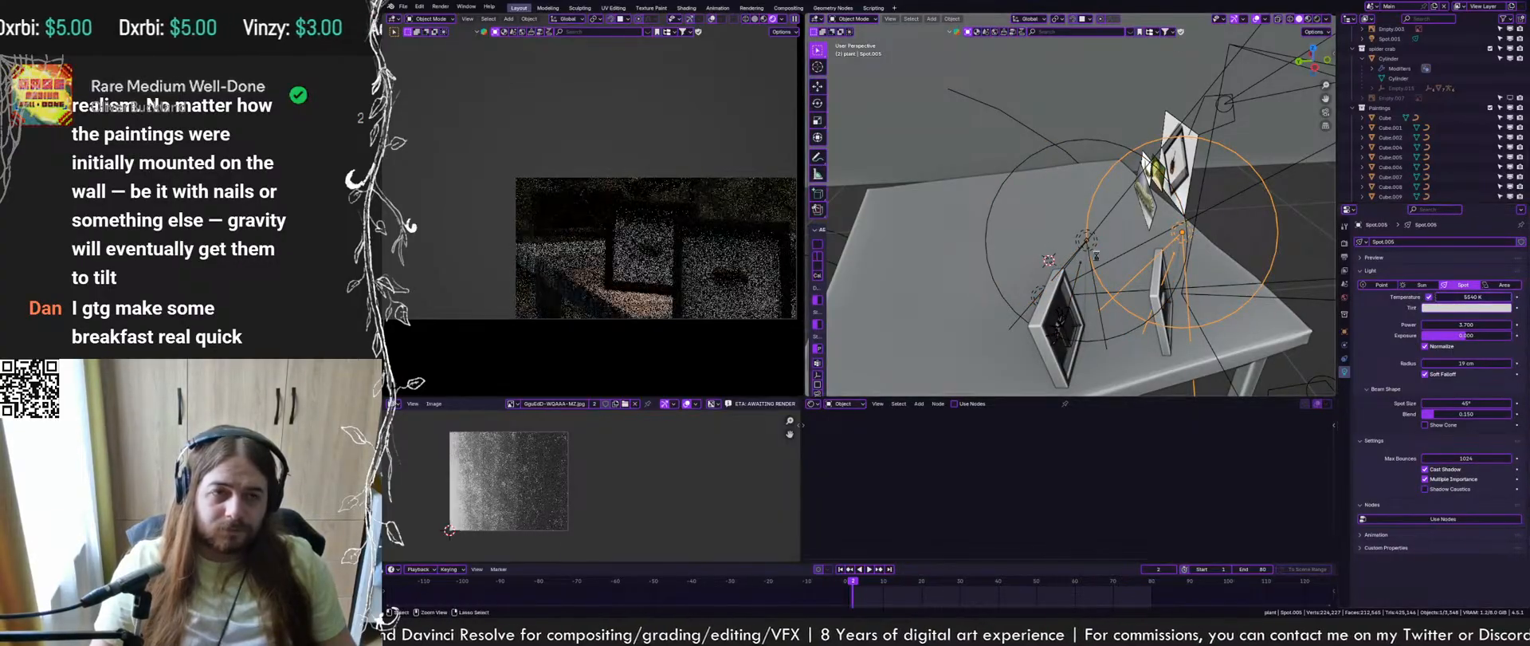
key(ctrl+s)
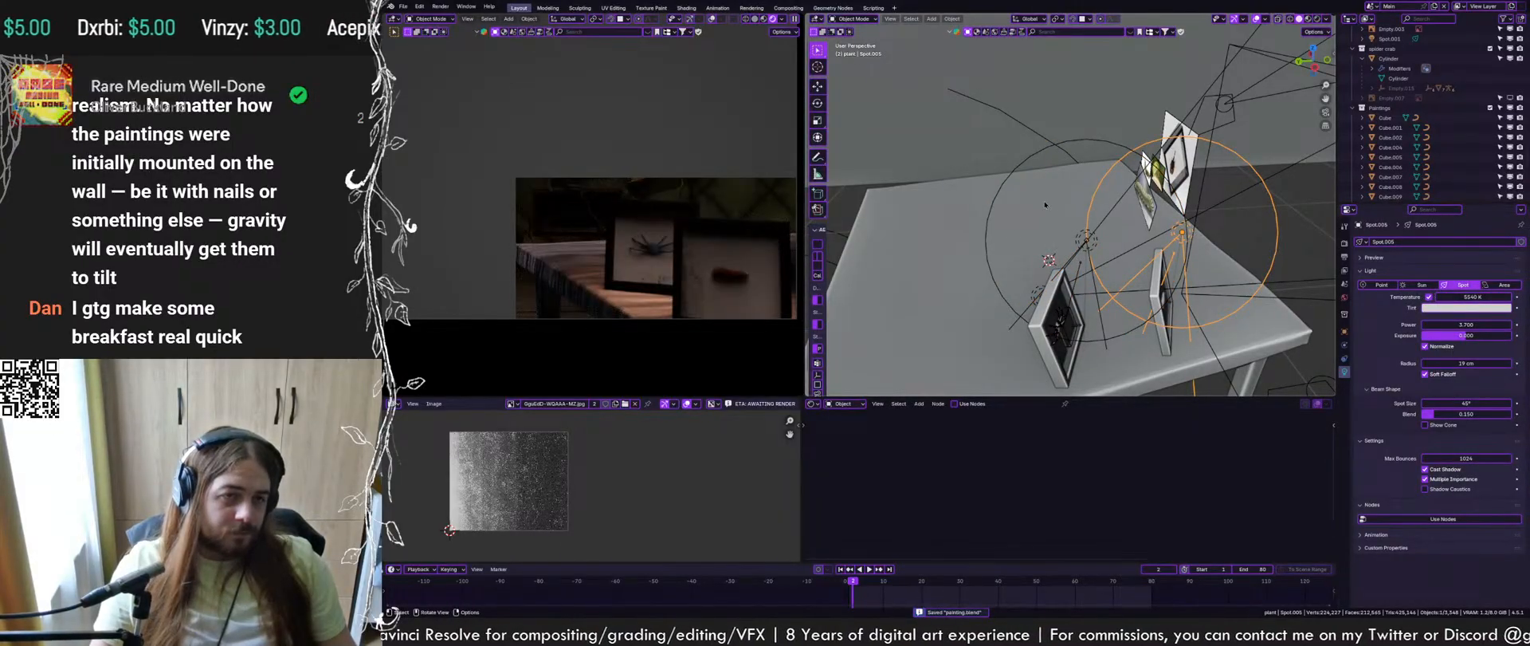
Expand the render region to cover the whole camera frame
scroll(674, 200, down, 3)
shift+middle_drag(655, 131, 683, 214)
scroll(683, 214, down, 2)
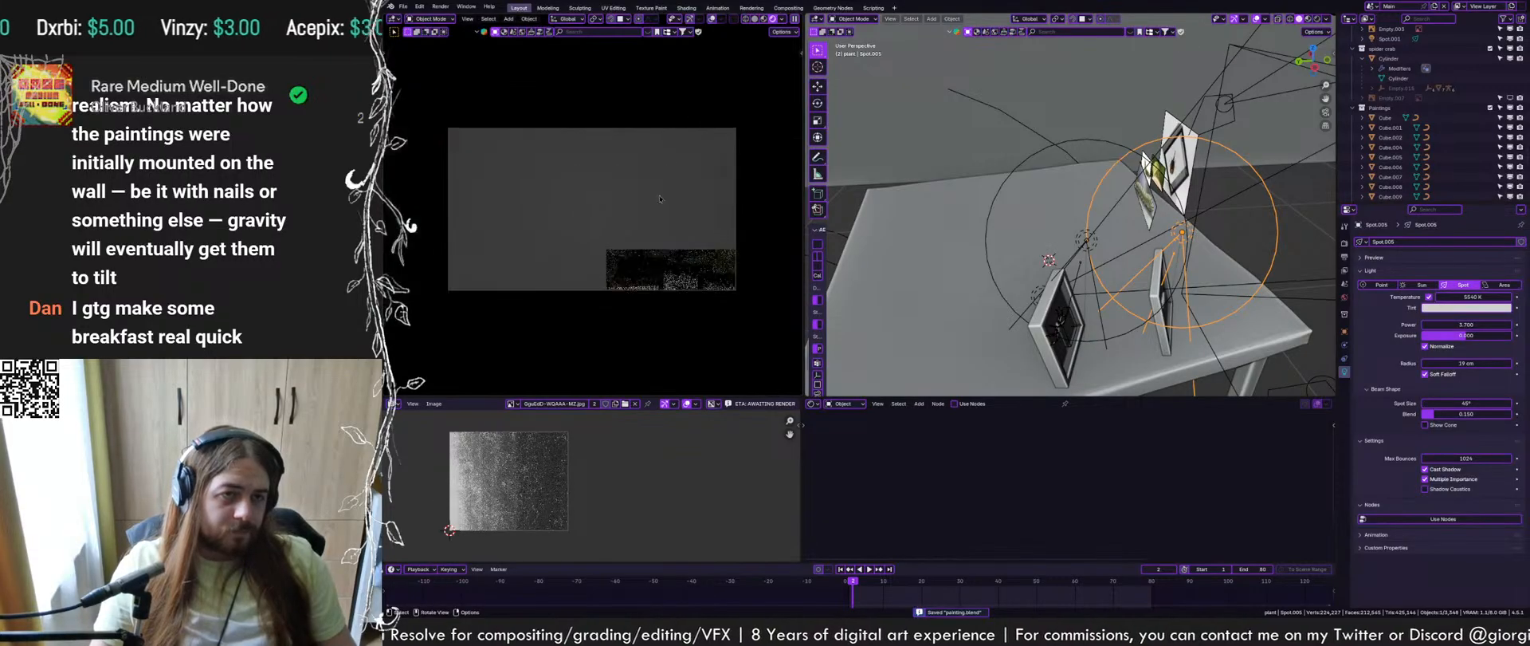
key(ctrl+b)
drag(756, 93, 416, 319)
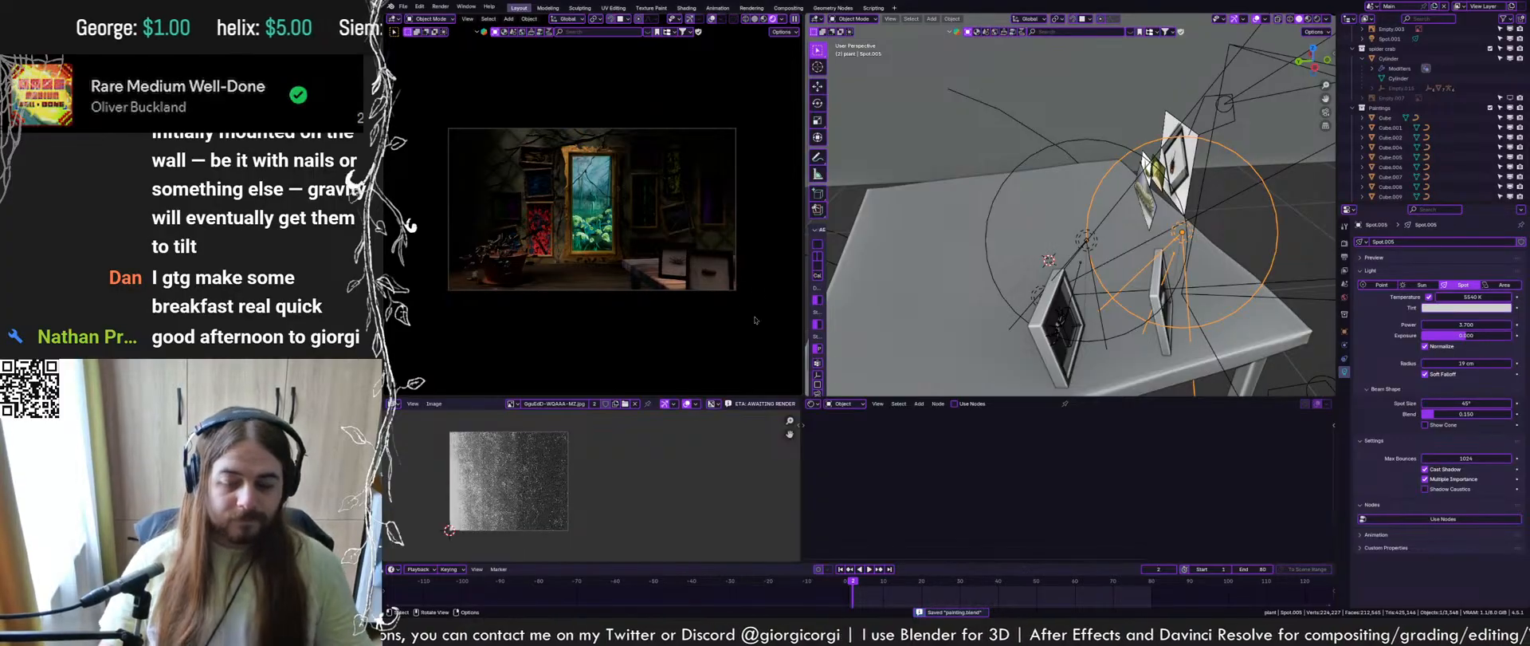
Examine the table and the two picture frames from several angles against the full camera render
click(949, 267)
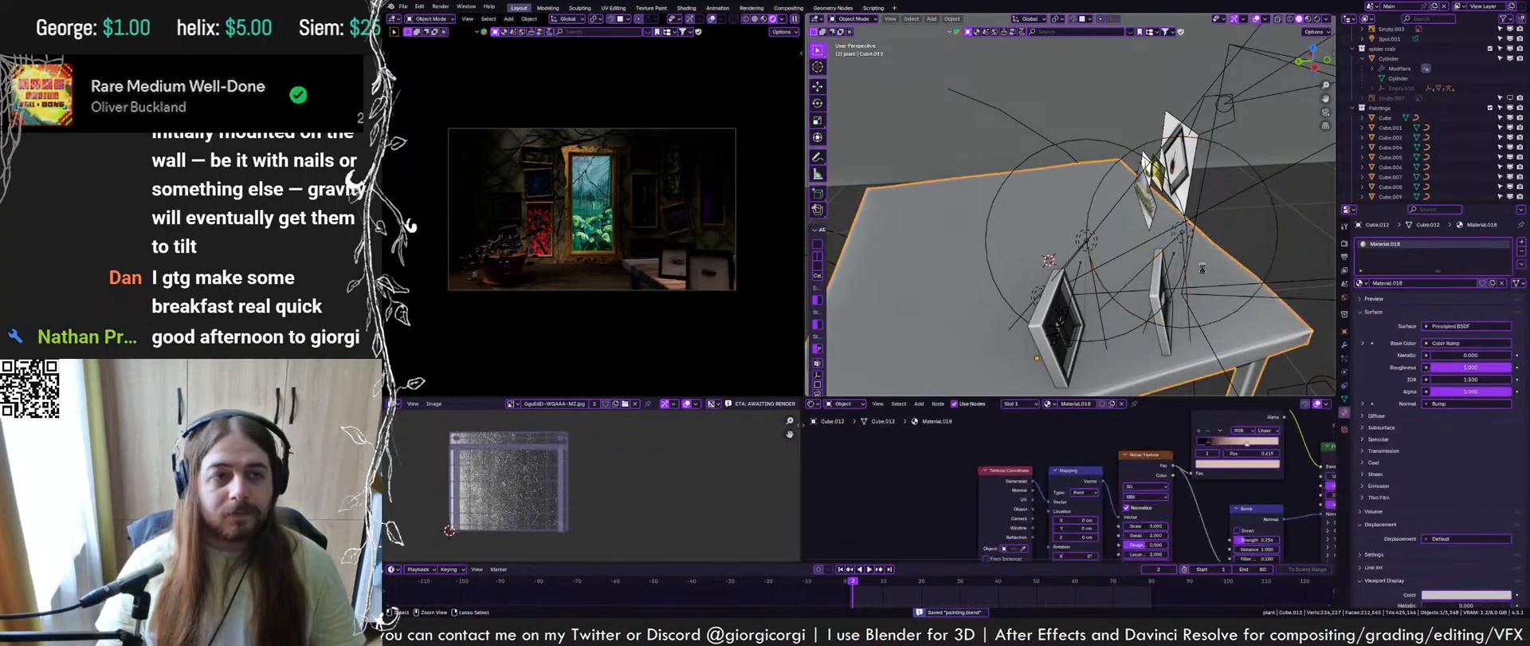
middle_drag(949, 267, 885, 307)
scroll(626, 184, up, 1)
scroll(626, 184, up, 1)
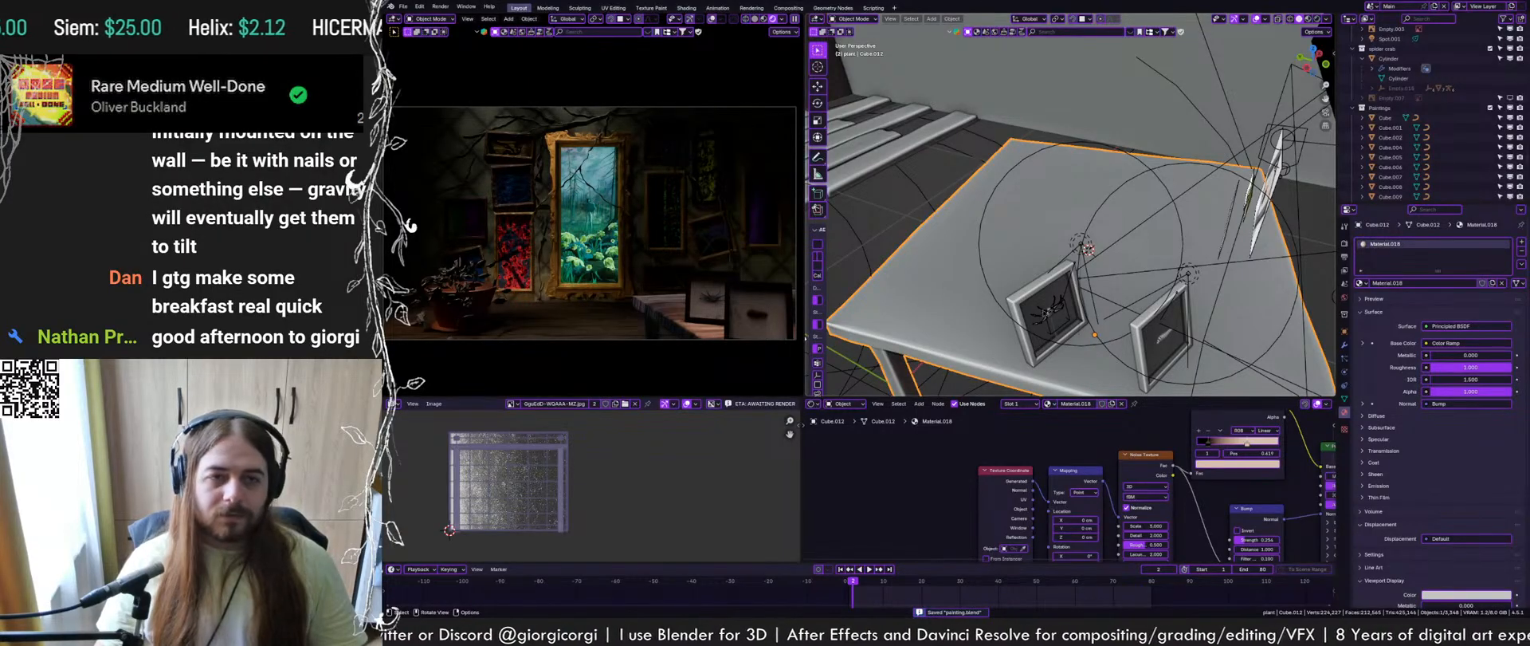
click(1164, 334)
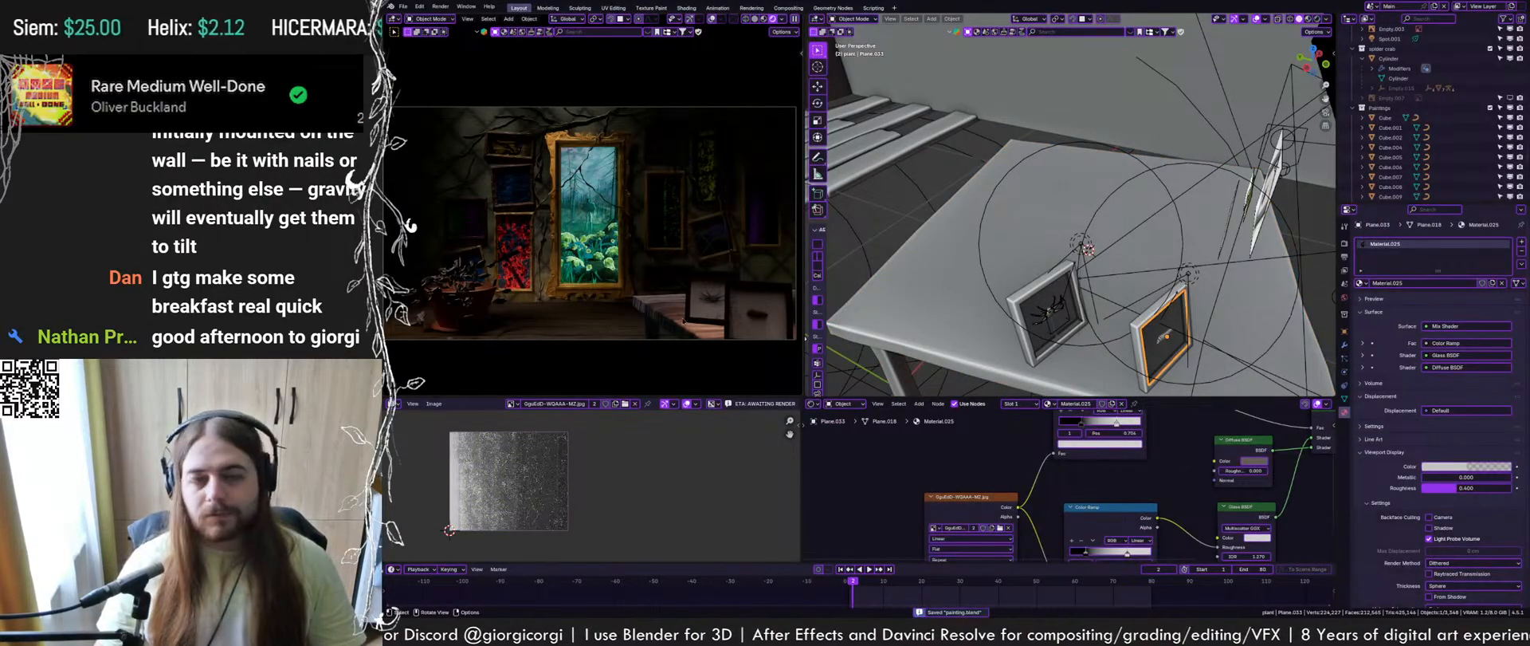
click(995, 292)
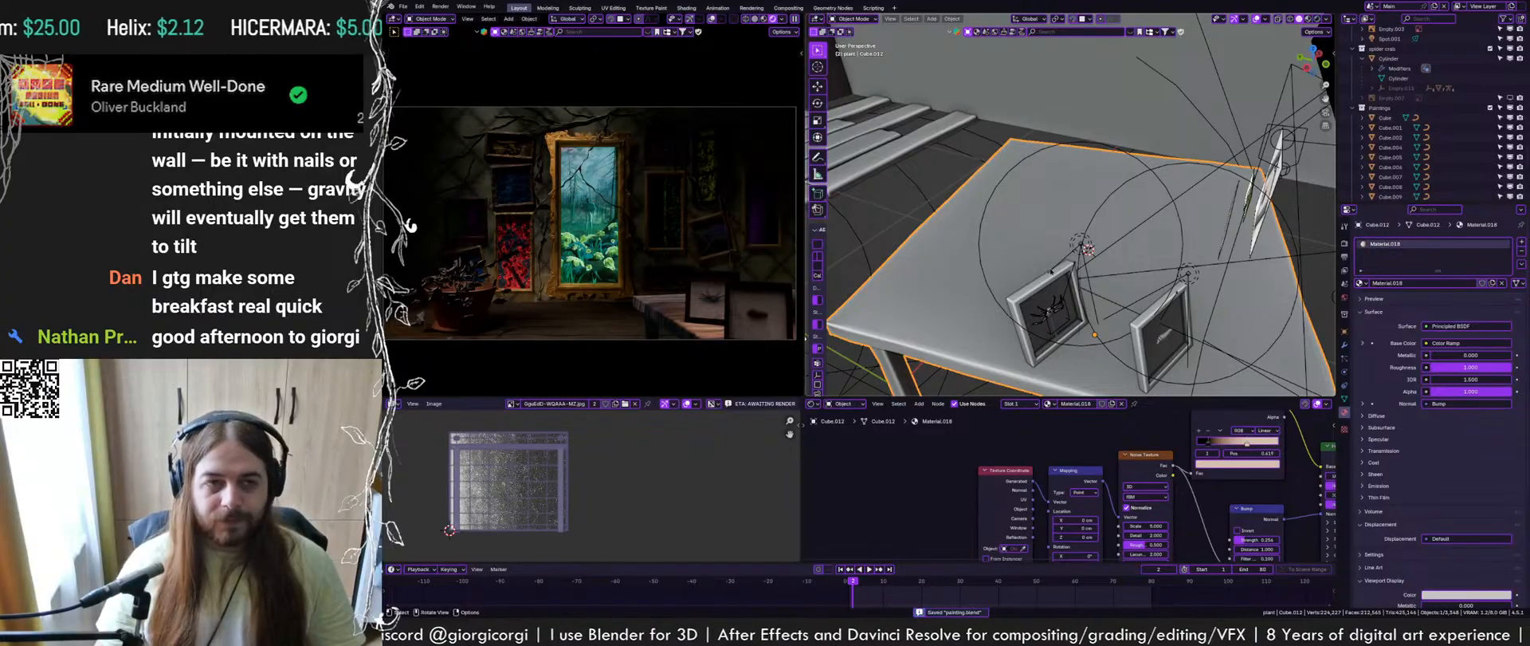
middle_drag(1051, 271, 1104, 255)
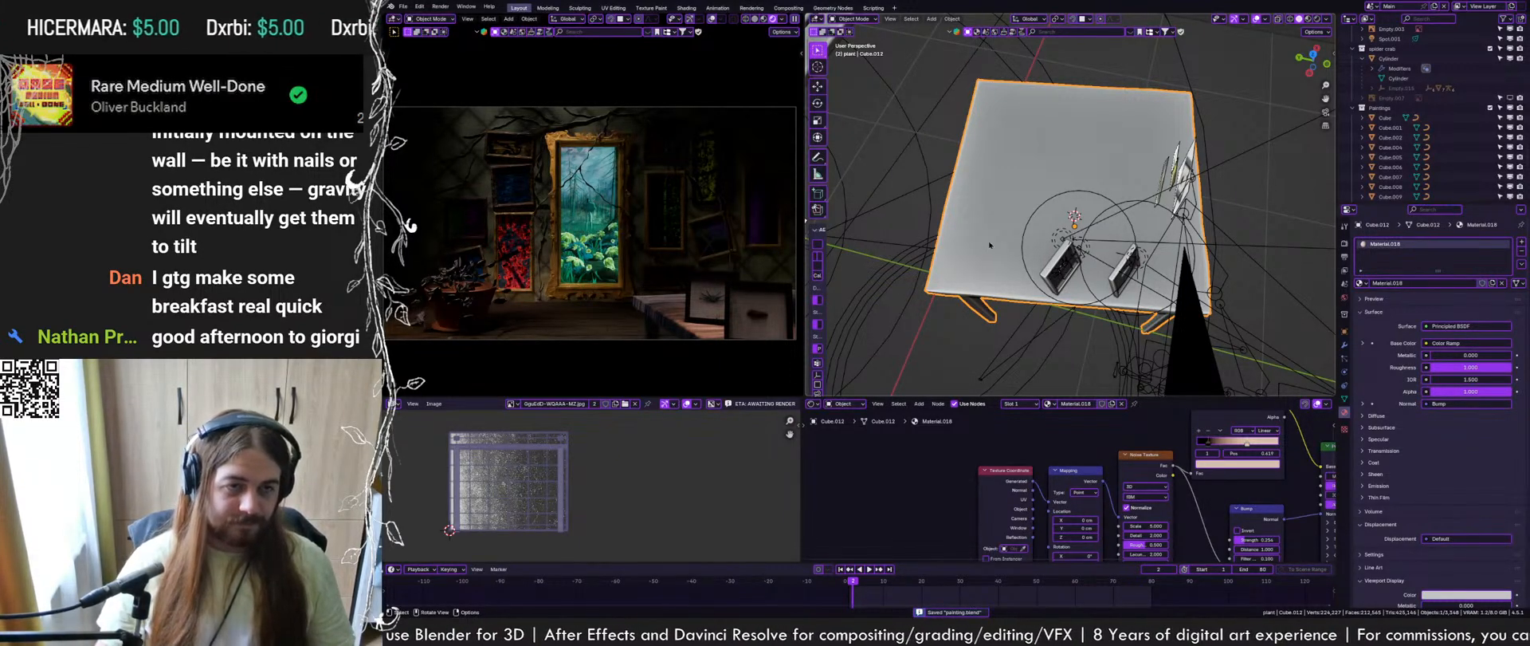
middle_drag(1005, 242, 1125, 196)
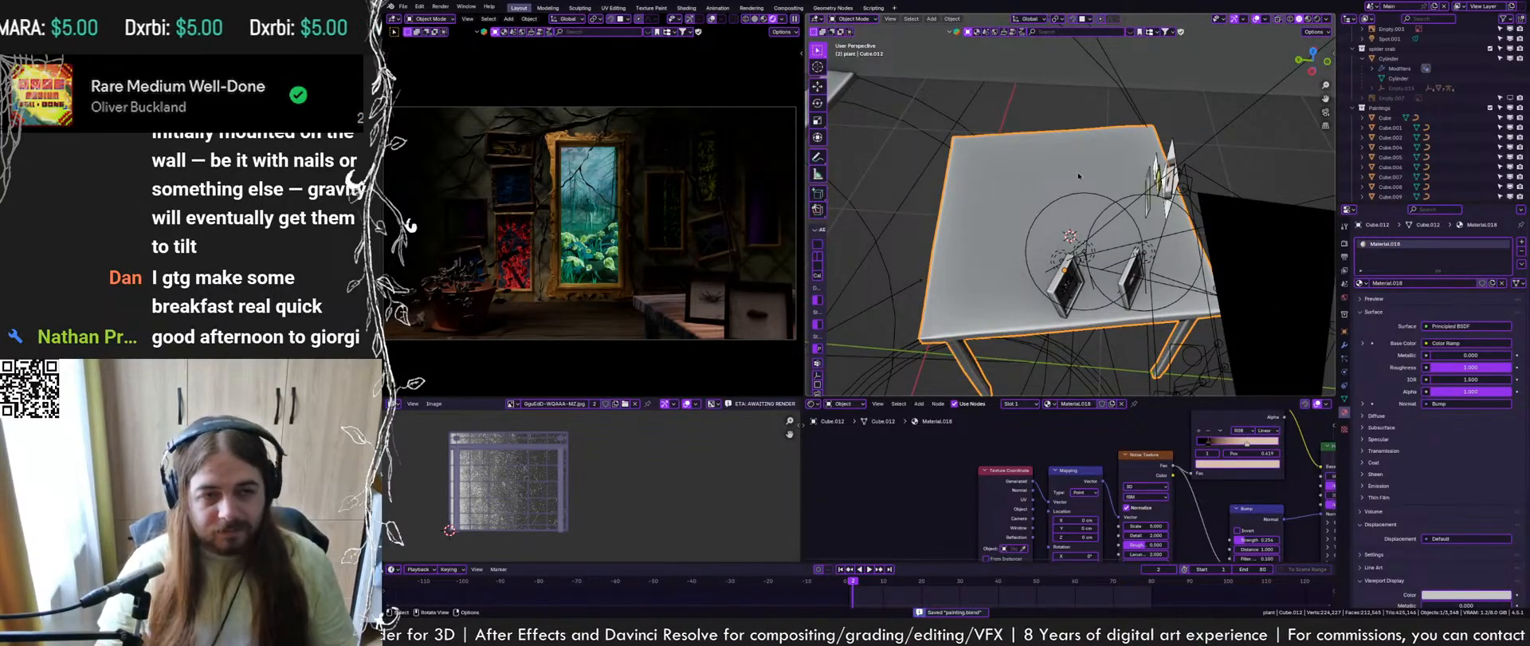
middle_drag(1102, 249, 1187, 270)
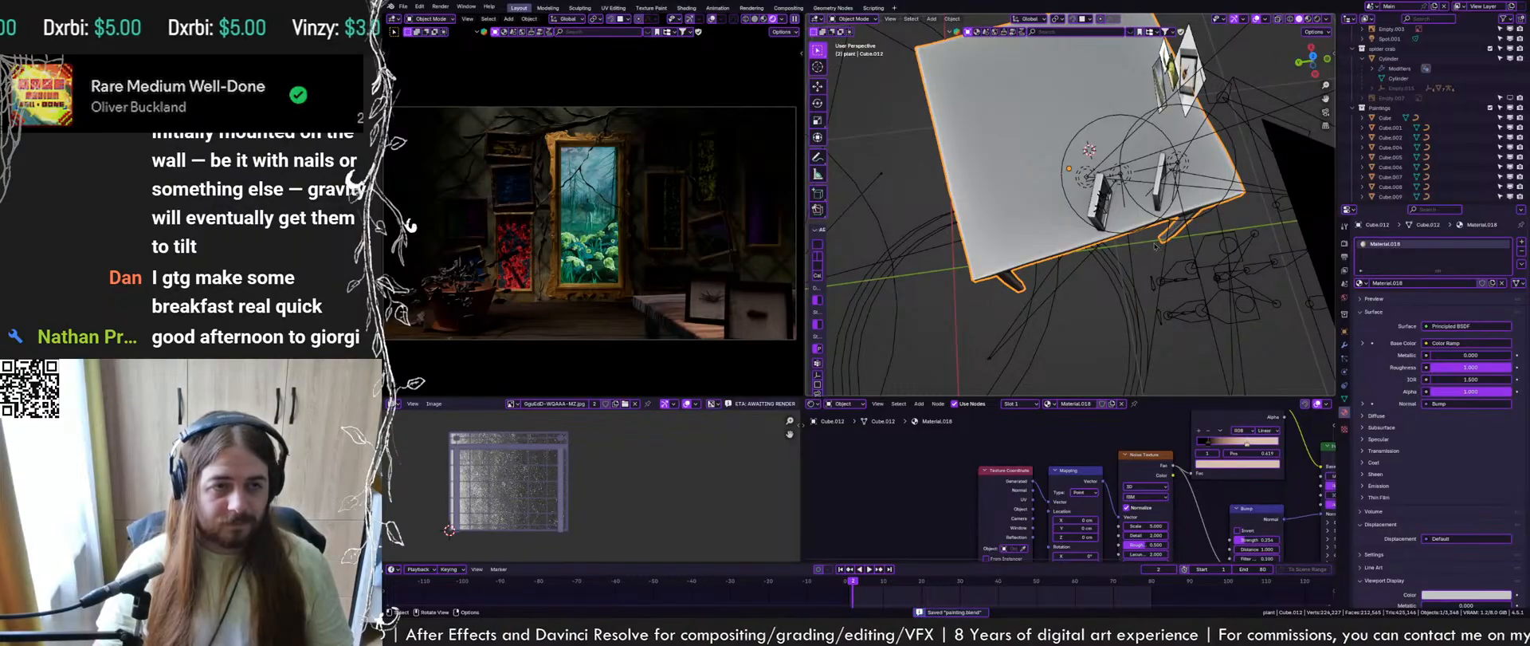
Try a different power on the spot light at the spider frame, and undo the change
scroll(1129, 236, up, 2)
click(1115, 169)
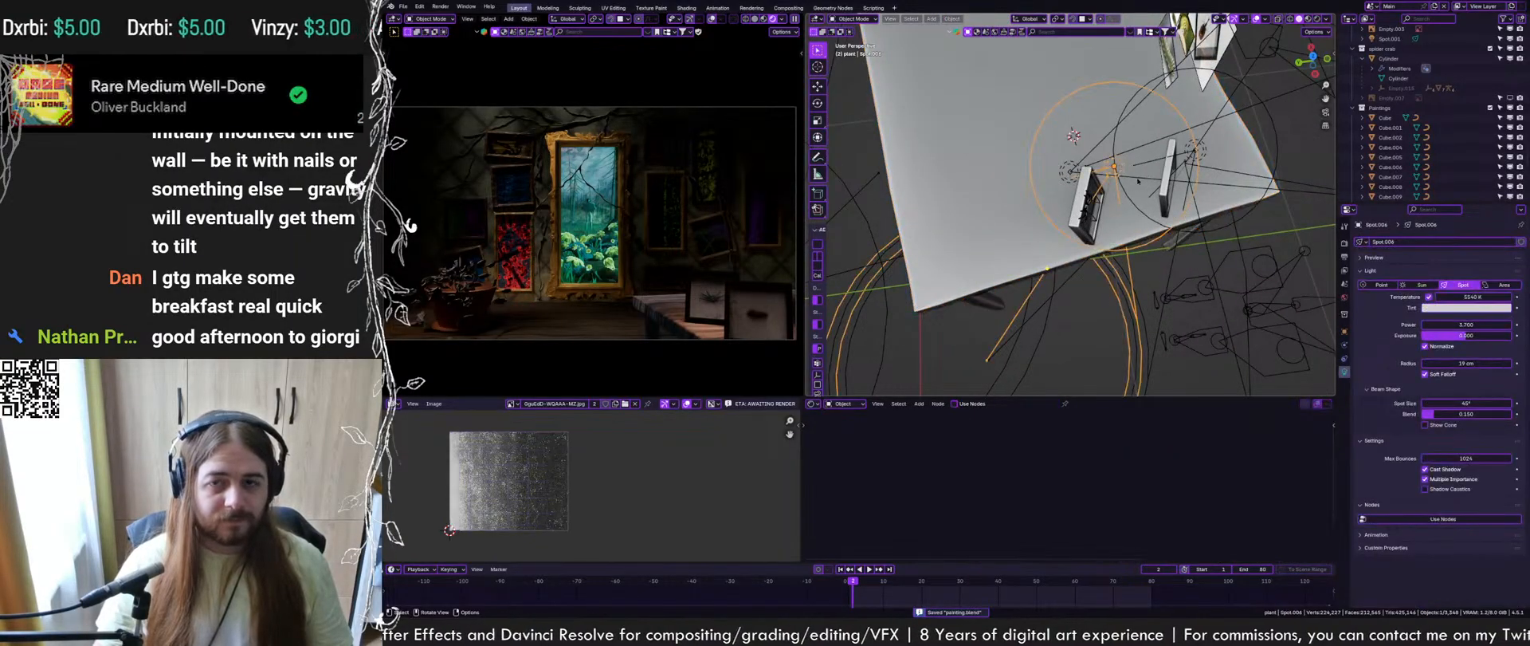
drag(1474, 325, 1485, 324)
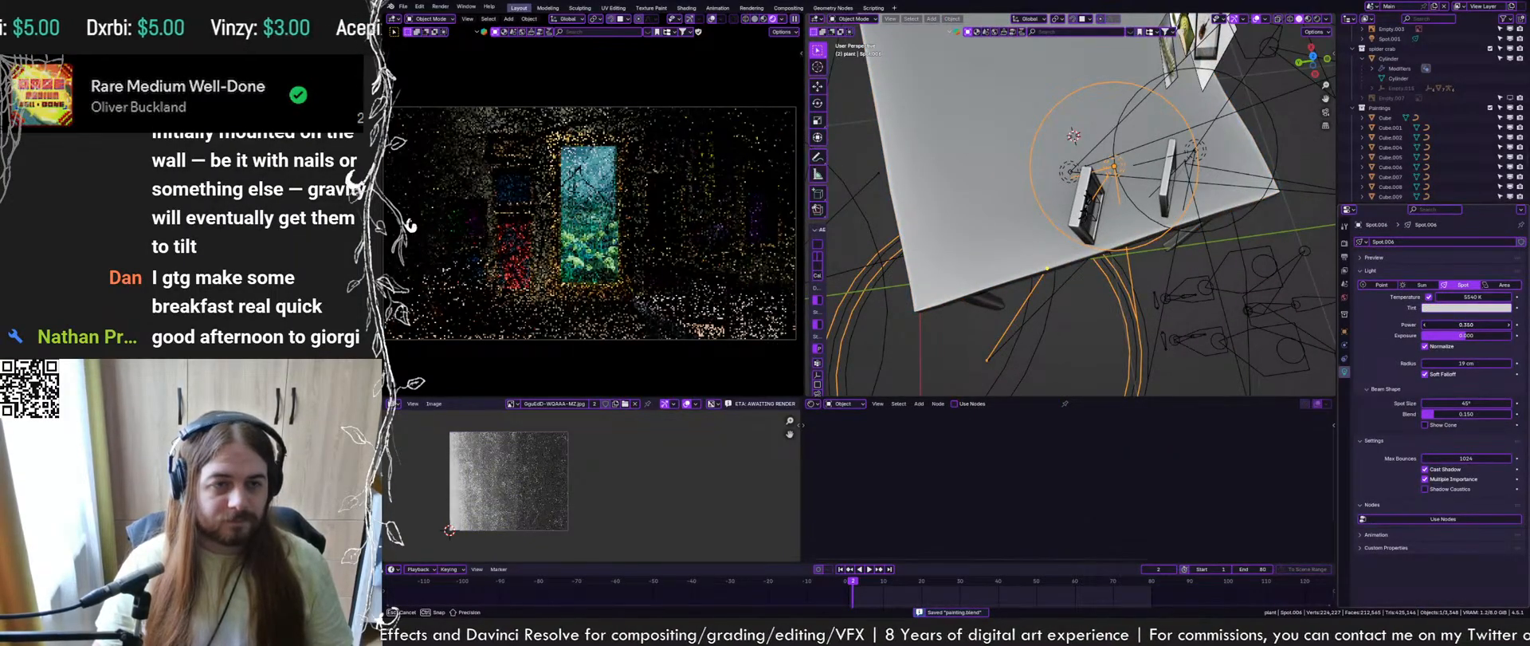
key(ctrl+z)
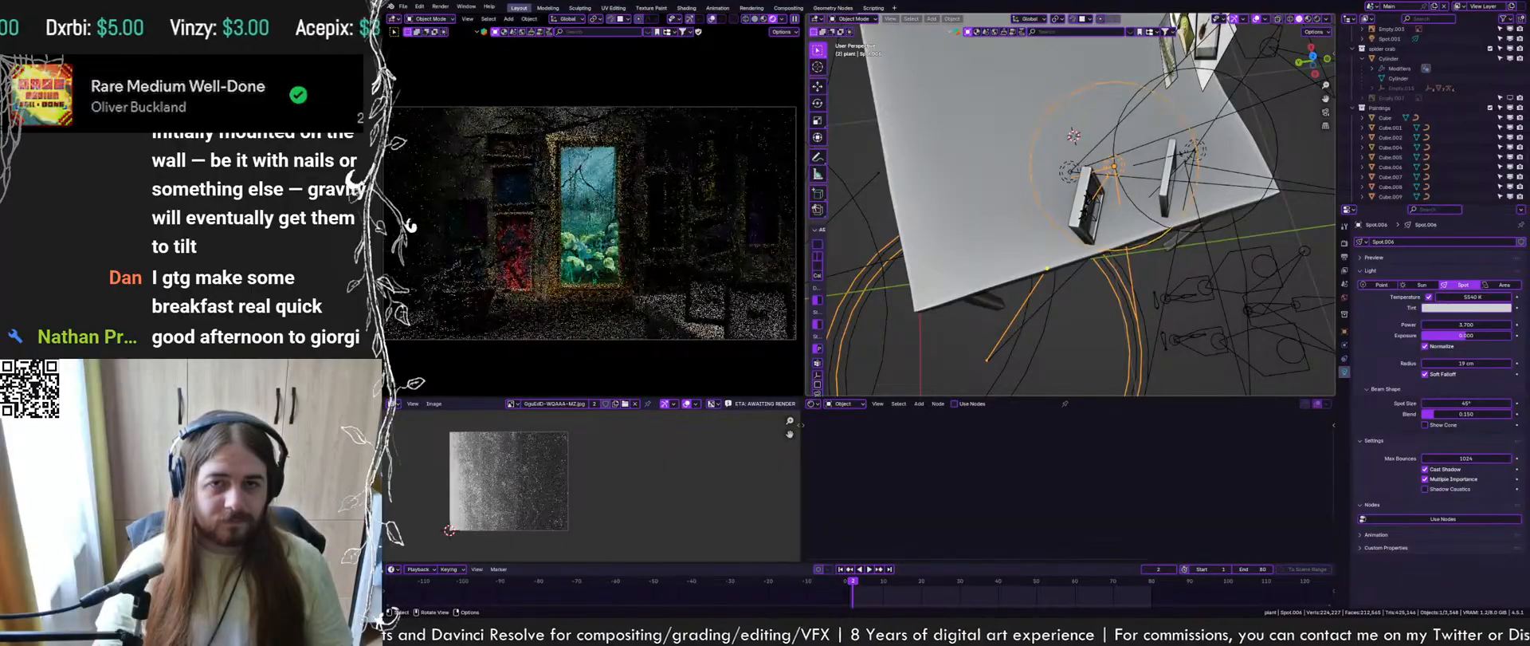
Delete the extra light beside the spider frame on the table
click(1070, 171)
middle_drag(1072, 176, 1171, 181)
middle_drag(1104, 263, 1082, 227)
key(Delete)
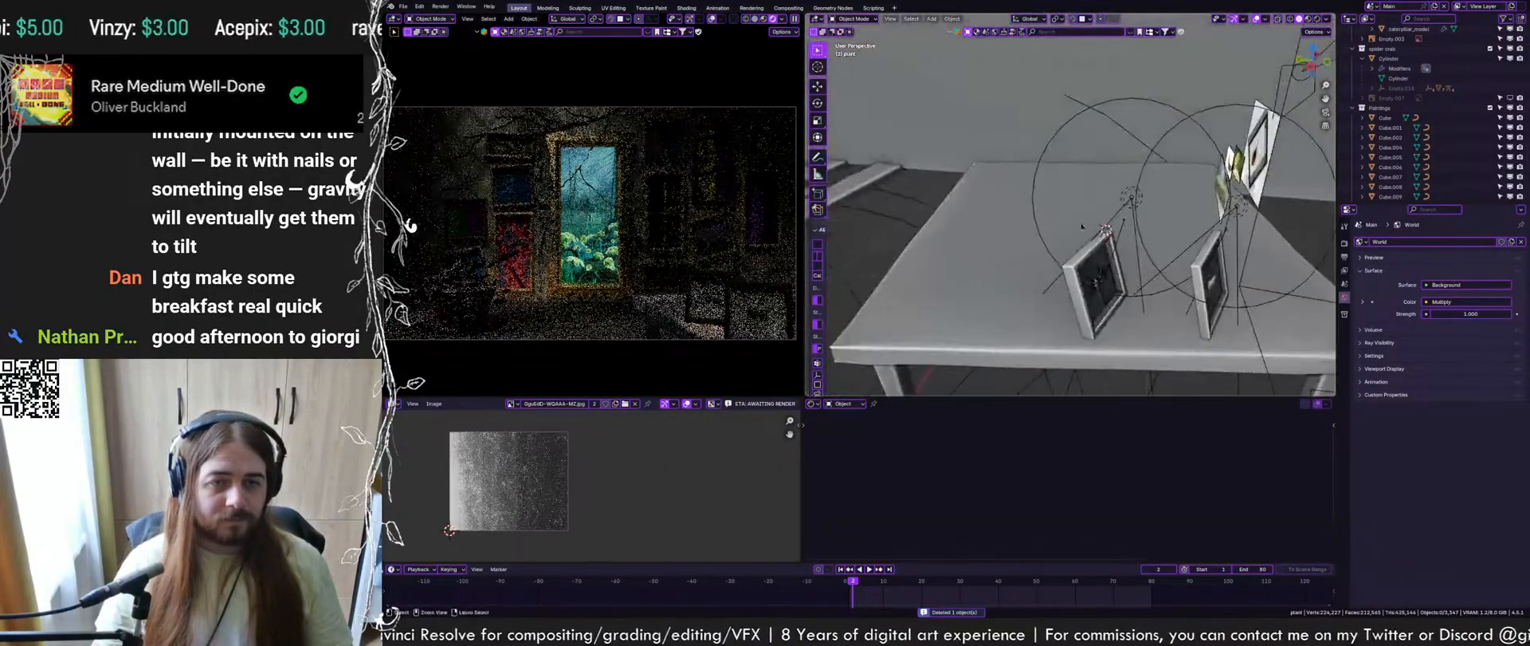
Save the file and try a reduced power on the spot light at the larva frame, undoing the change
click(1236, 208)
key(ctrl+s)
drag(1485, 324, 1462, 325)
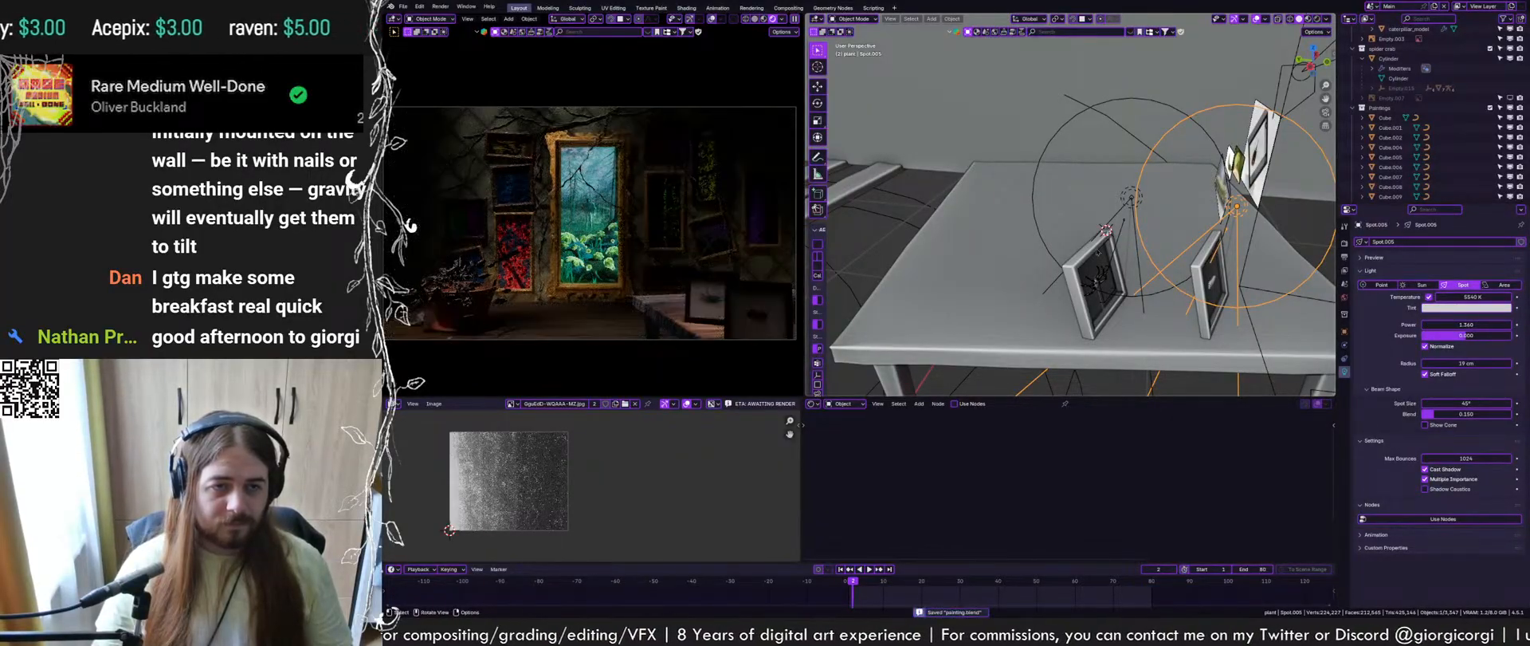
key(ctrl+z)
Set the scene's color management view transform to Rec.709 and save the file
middle_drag(1174, 271, 1168, 291)
scroll(1168, 292, down, 3)
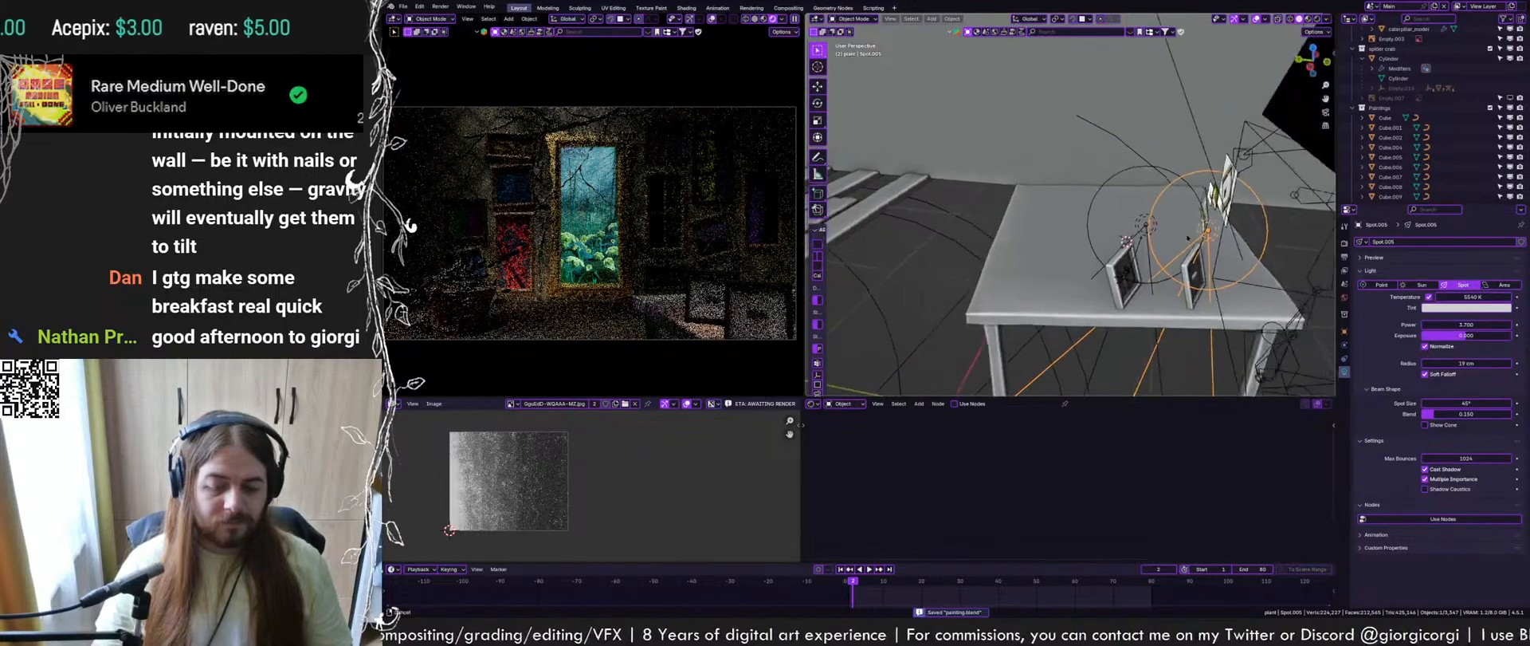
click(1344, 243)
scroll(1411, 415, down, 12)
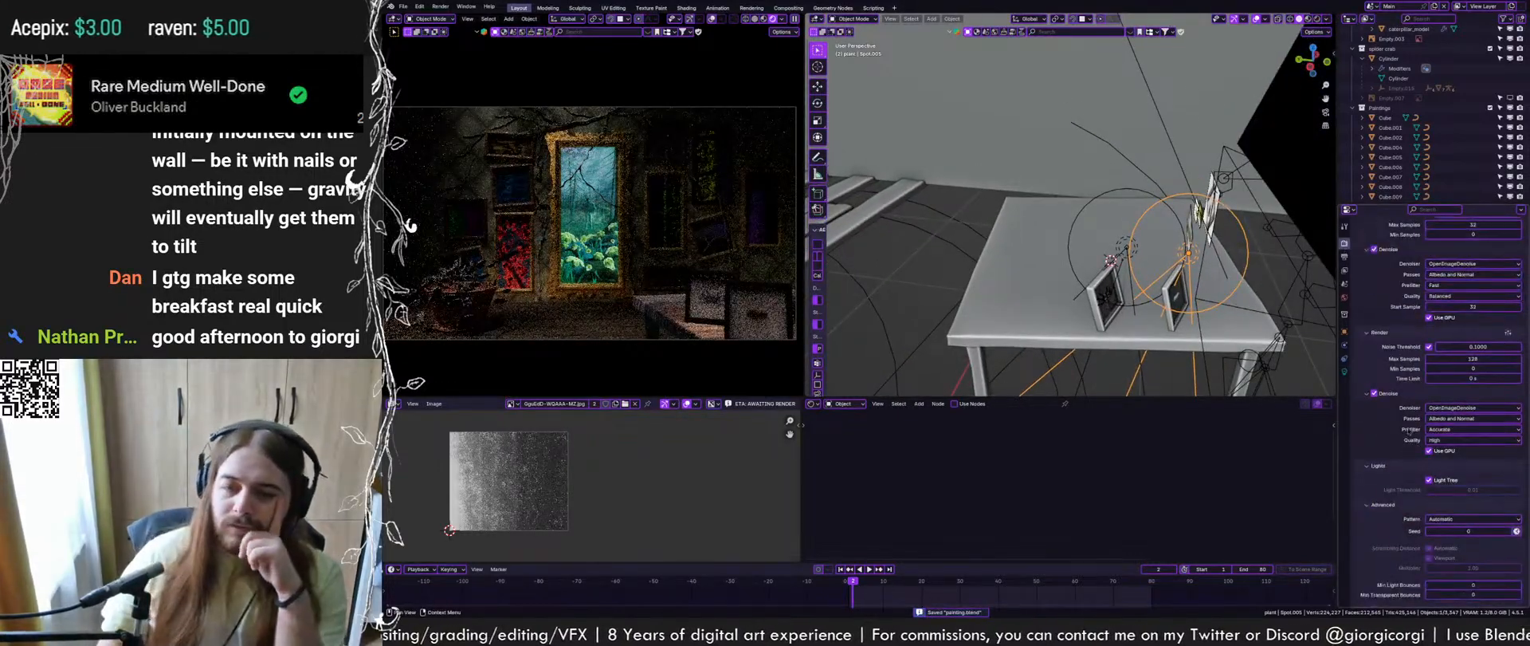
scroll(1385, 420, down, 15)
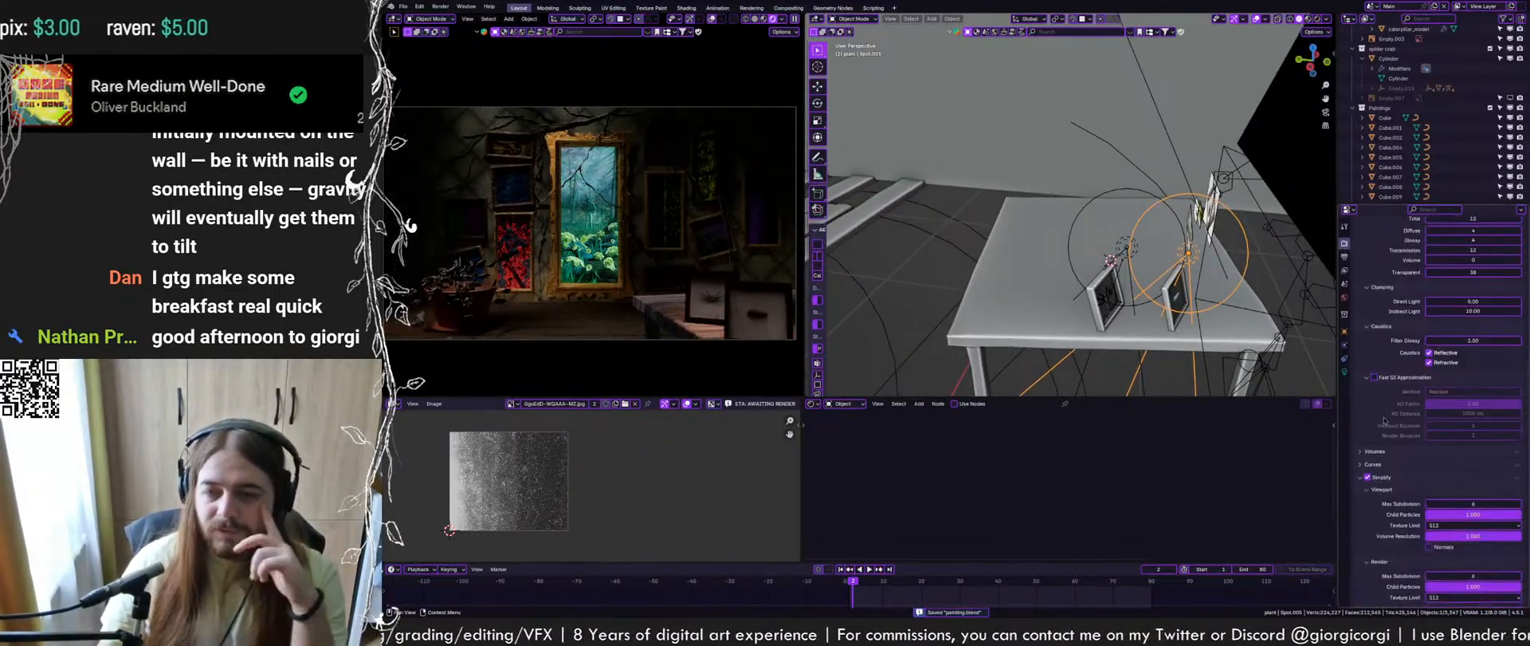
scroll(1383, 434, down, 5)
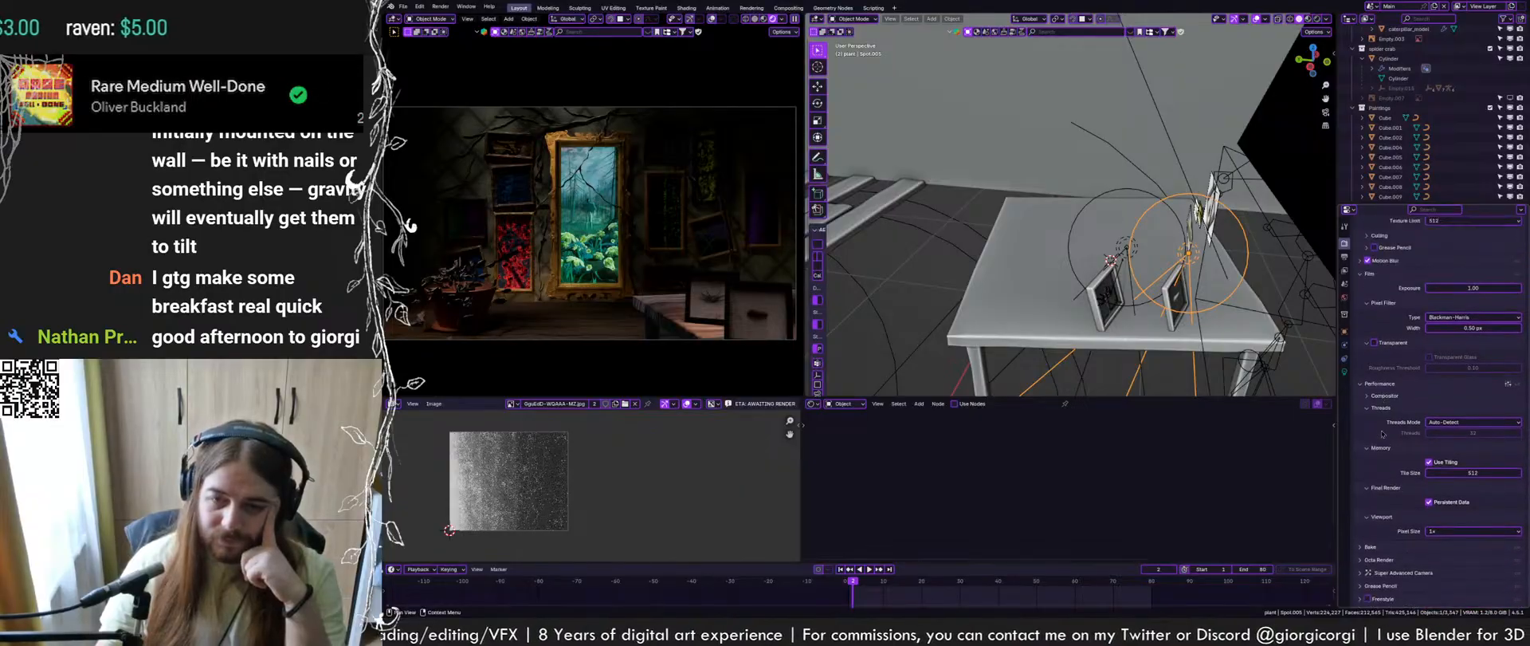
click(1447, 515)
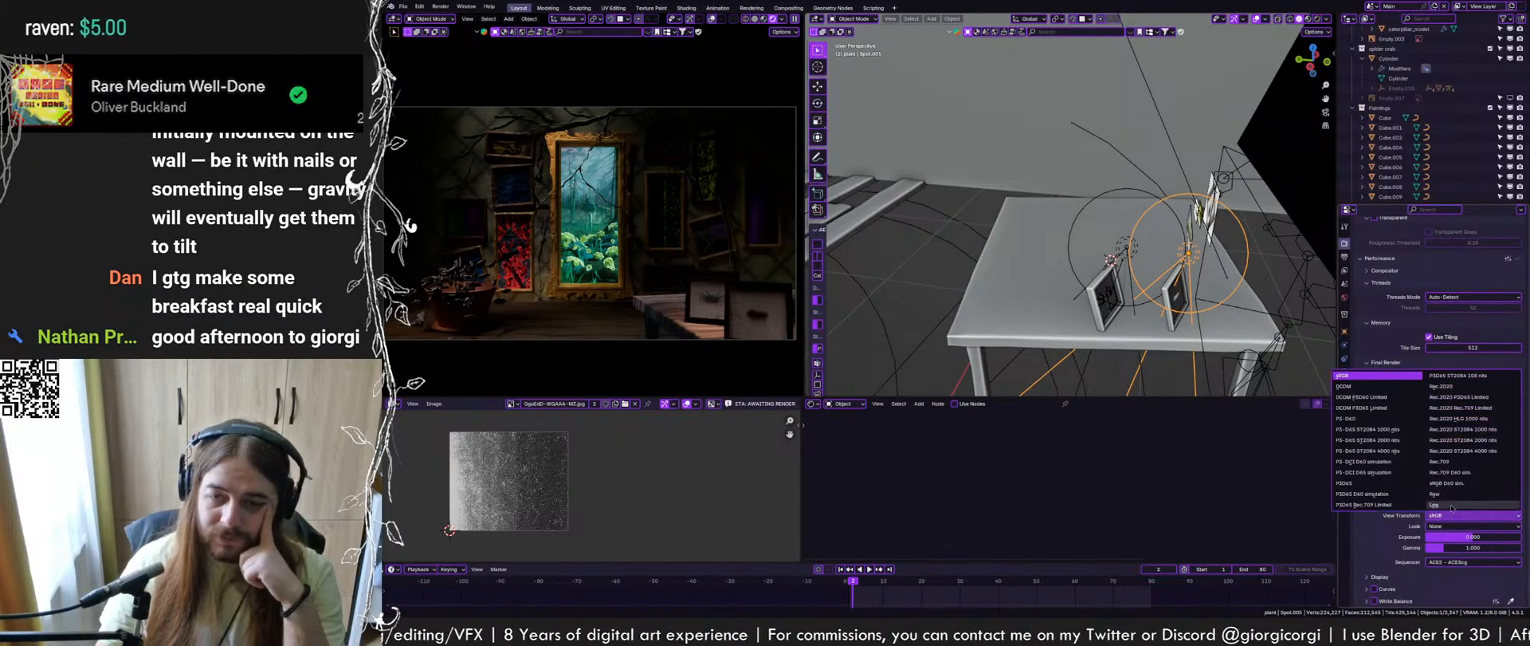
click(1449, 463)
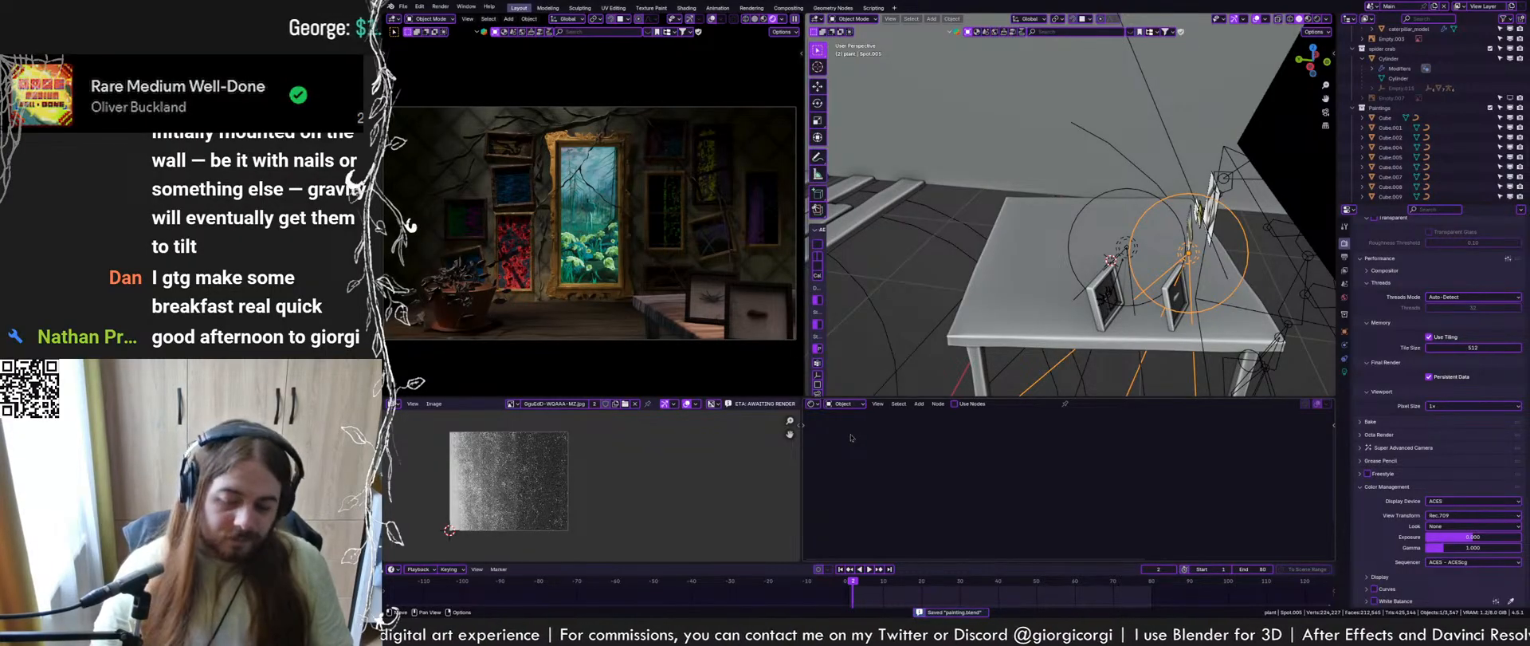
key(ctrl+s)
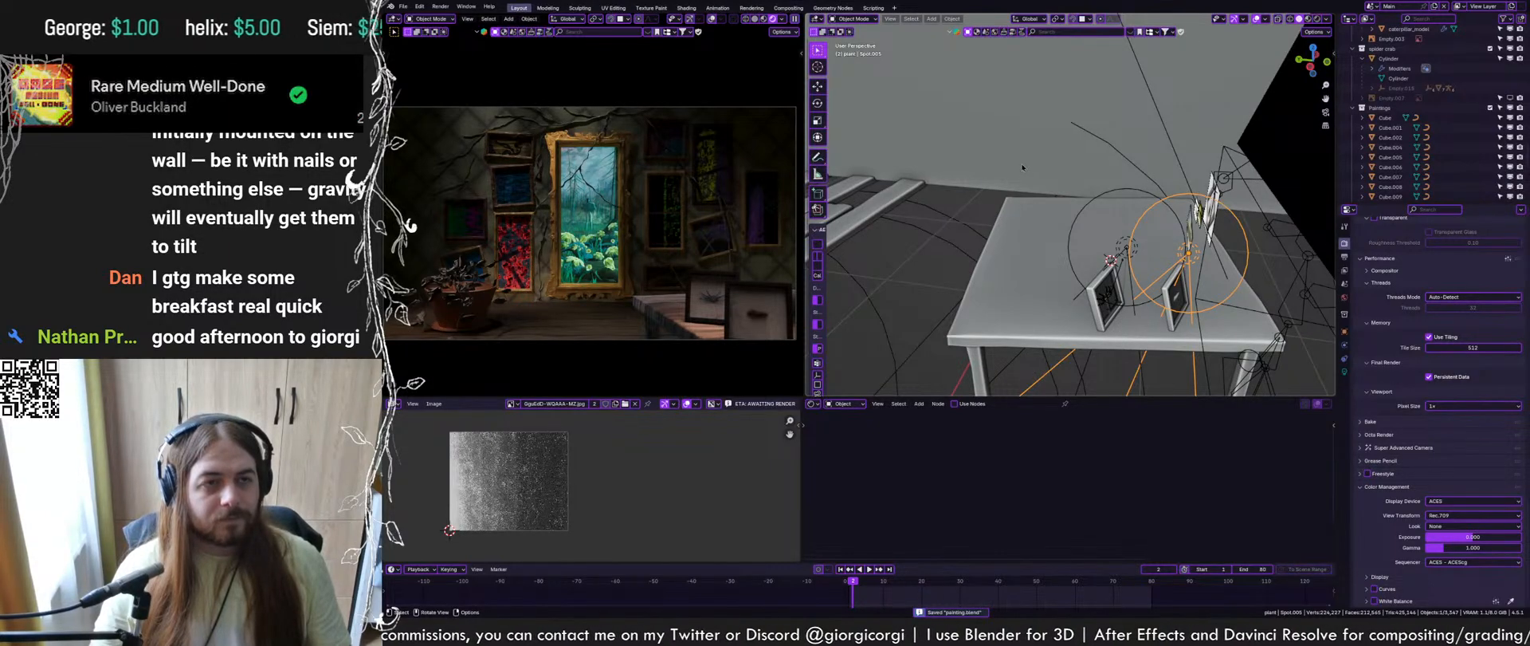
Focus the viewport on the central painting's frame and limit the render region to that painting in the camera view
shift+middle_drag(1020, 167, 1076, 231)
scroll(1037, 200, down, 8)
scroll(1069, 239, up, 7)
click(1009, 224)
key(KP_Decimal)
ctrl+middle_drag(1076, 231, 1080, 191)
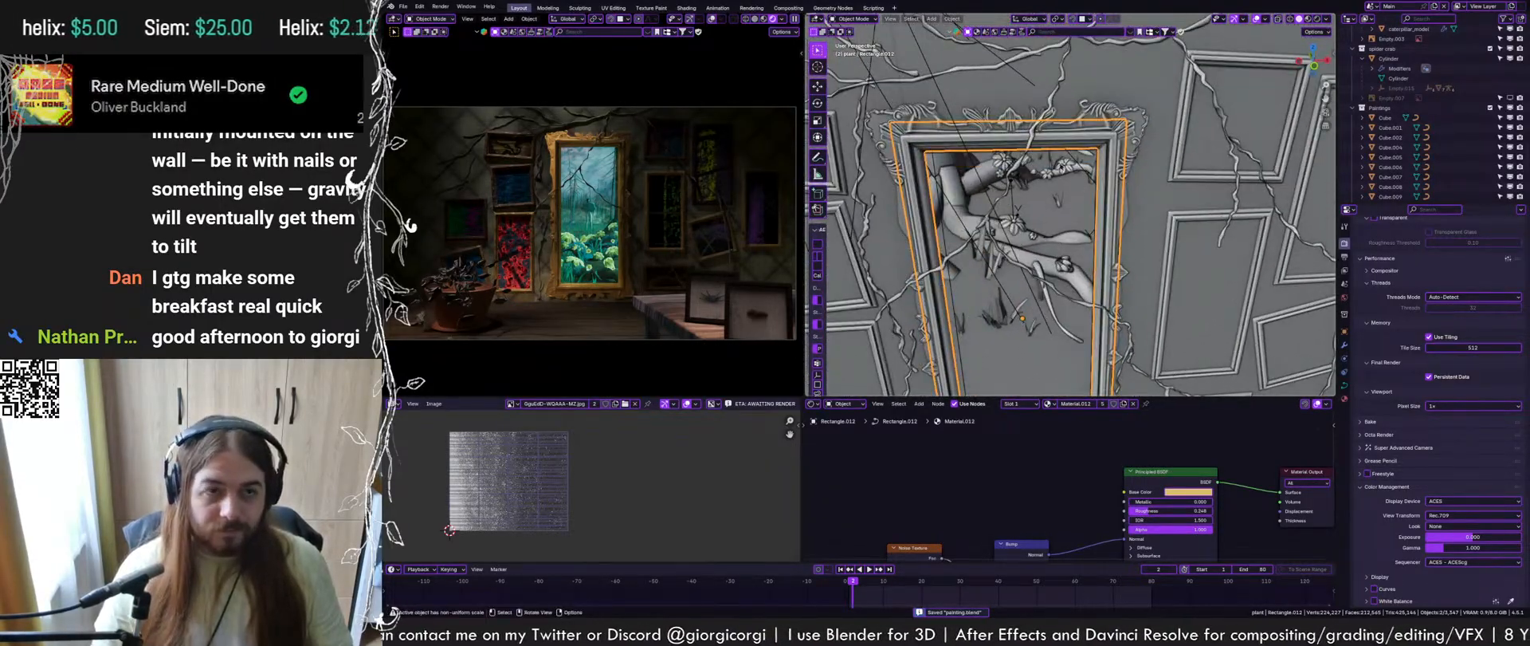
key(ctrl+b)
mouse_move(533, 121)
mouse_down()
mouse_move(649, 335)
mouse_move(648, 316)
mouse_up()
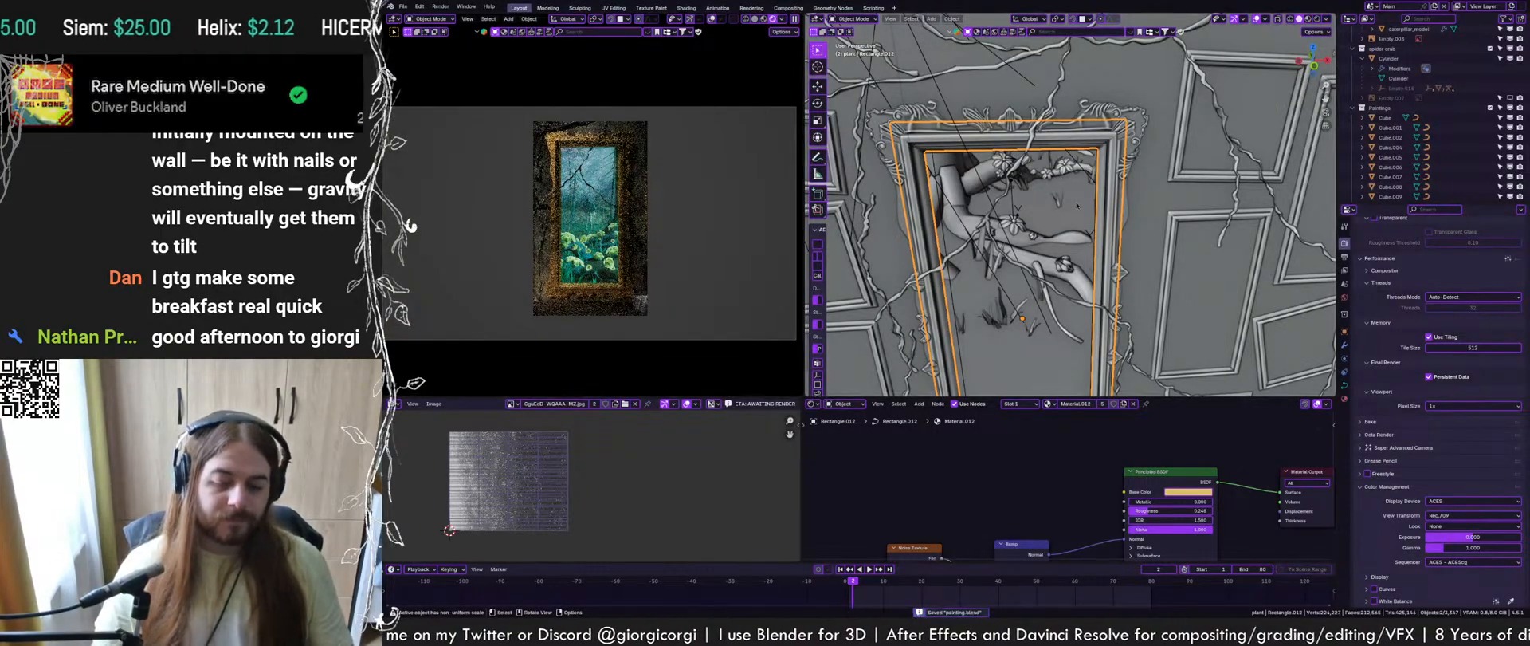
Examine the material nodes of the central painting's inner frame and ornate outer trim, and save the file
click(1124, 148)
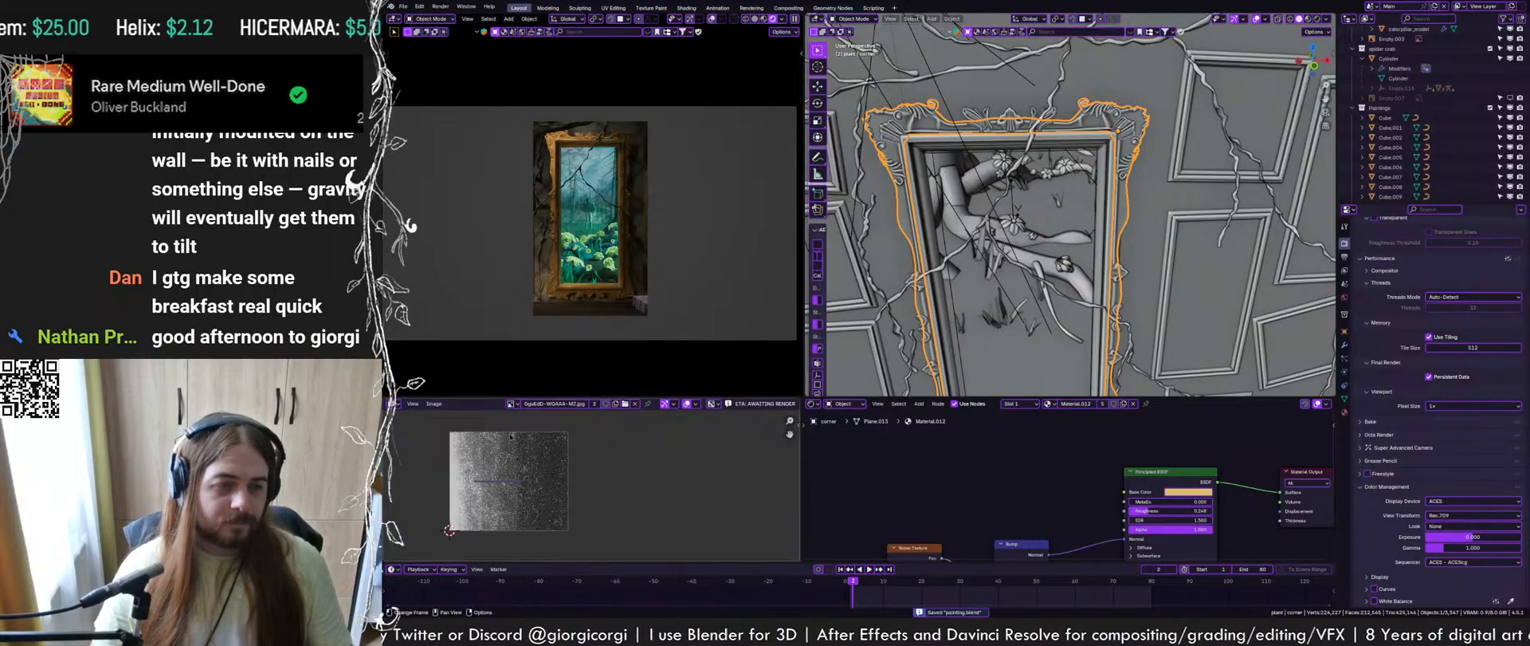
scroll(955, 481, down, 2)
middle_drag(895, 470, 941, 464)
scroll(941, 464, up, 1)
key(ctrl+s)
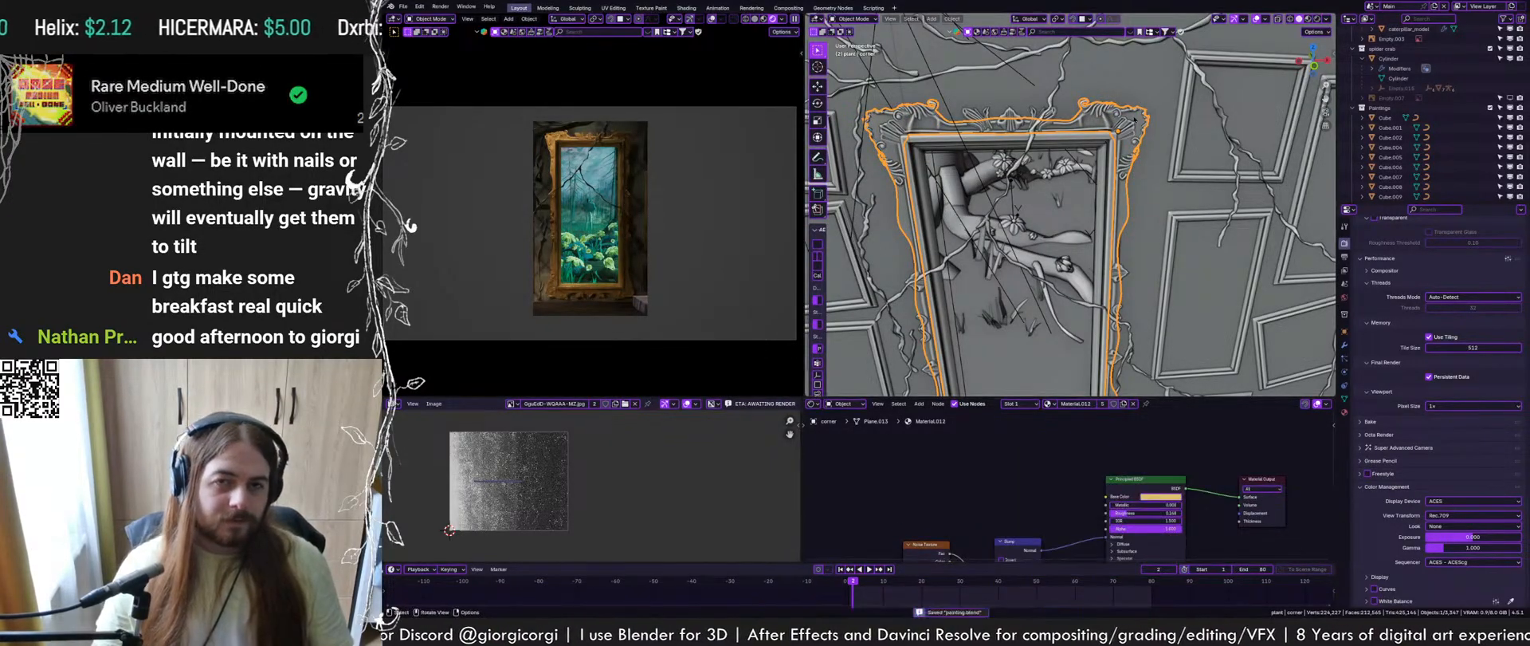
click(1117, 134)
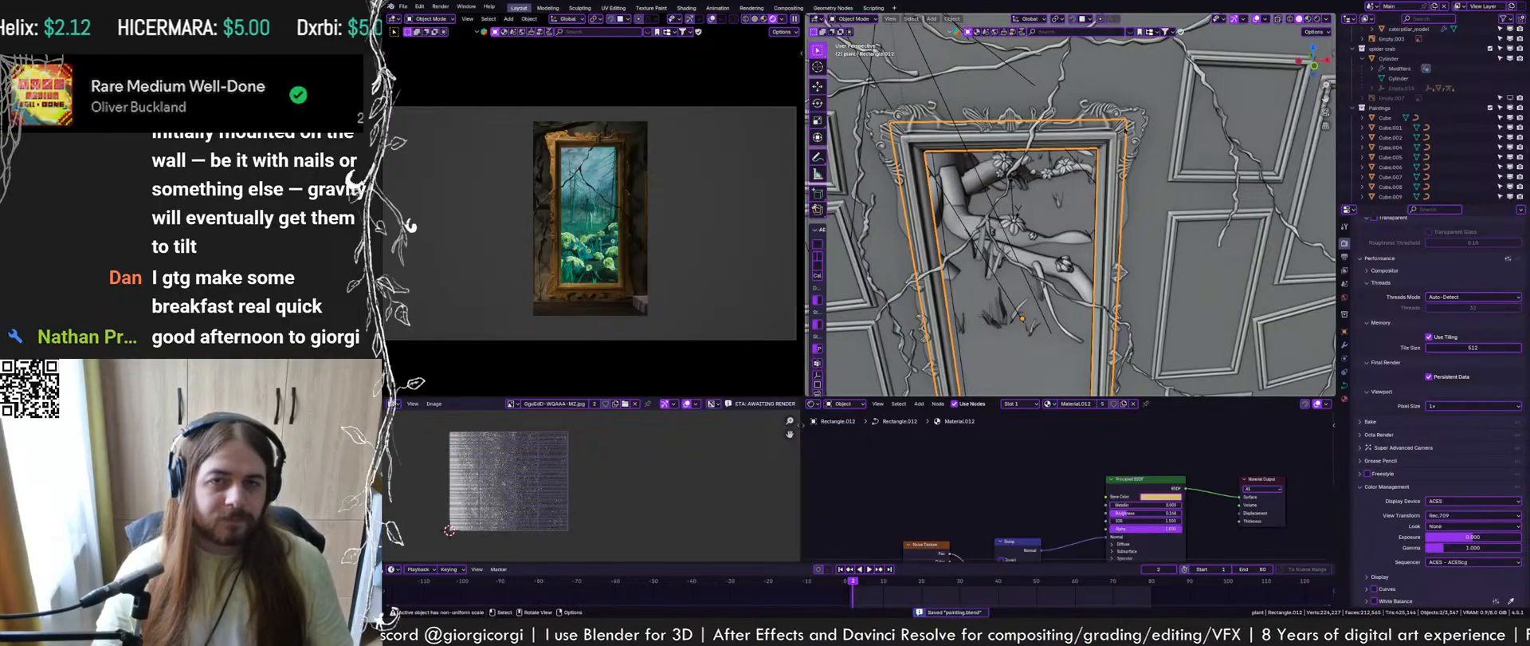
click(1126, 129)
middle_drag(1127, 131, 1100, 227)
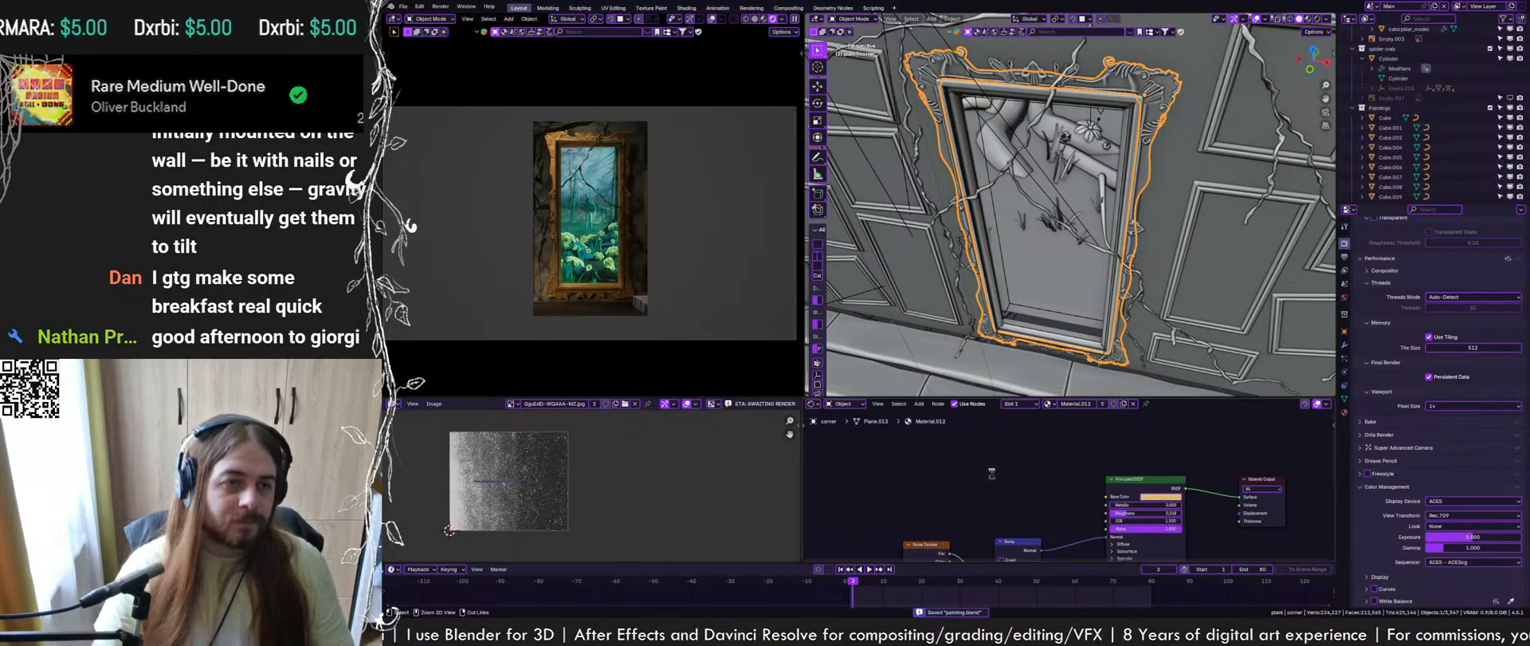
Add a Noise Texture node to the ornate frame's material, preview it on the frame and save the file
key(shift+a)
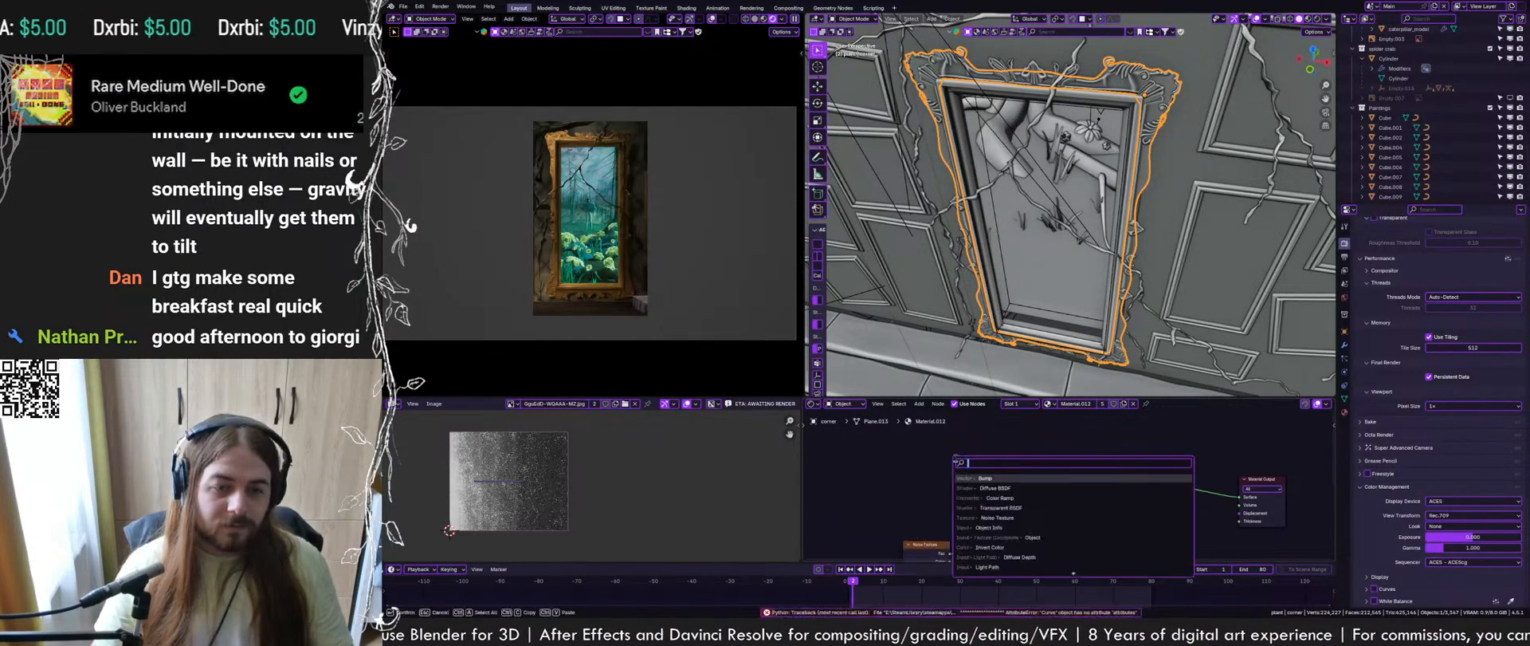
text(no)
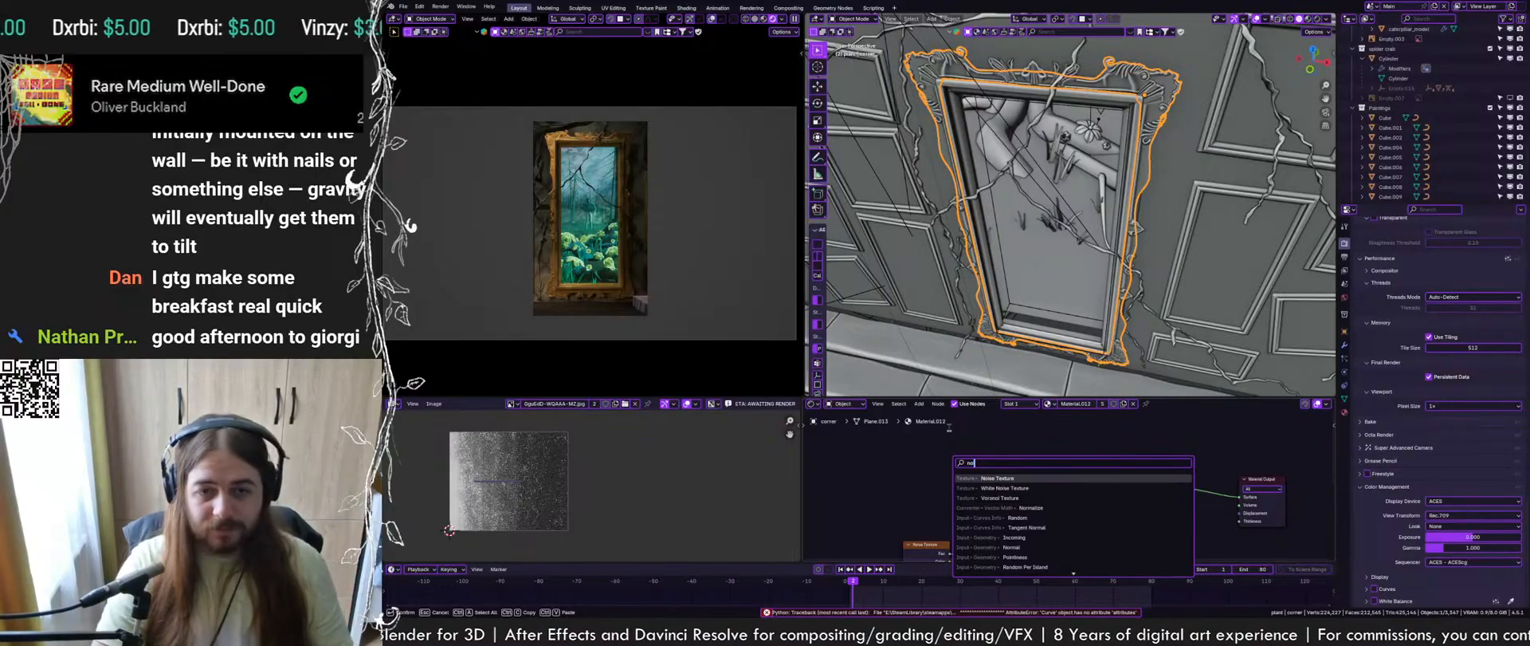
key(Return)
click(948, 428)
key(ctrl+s)
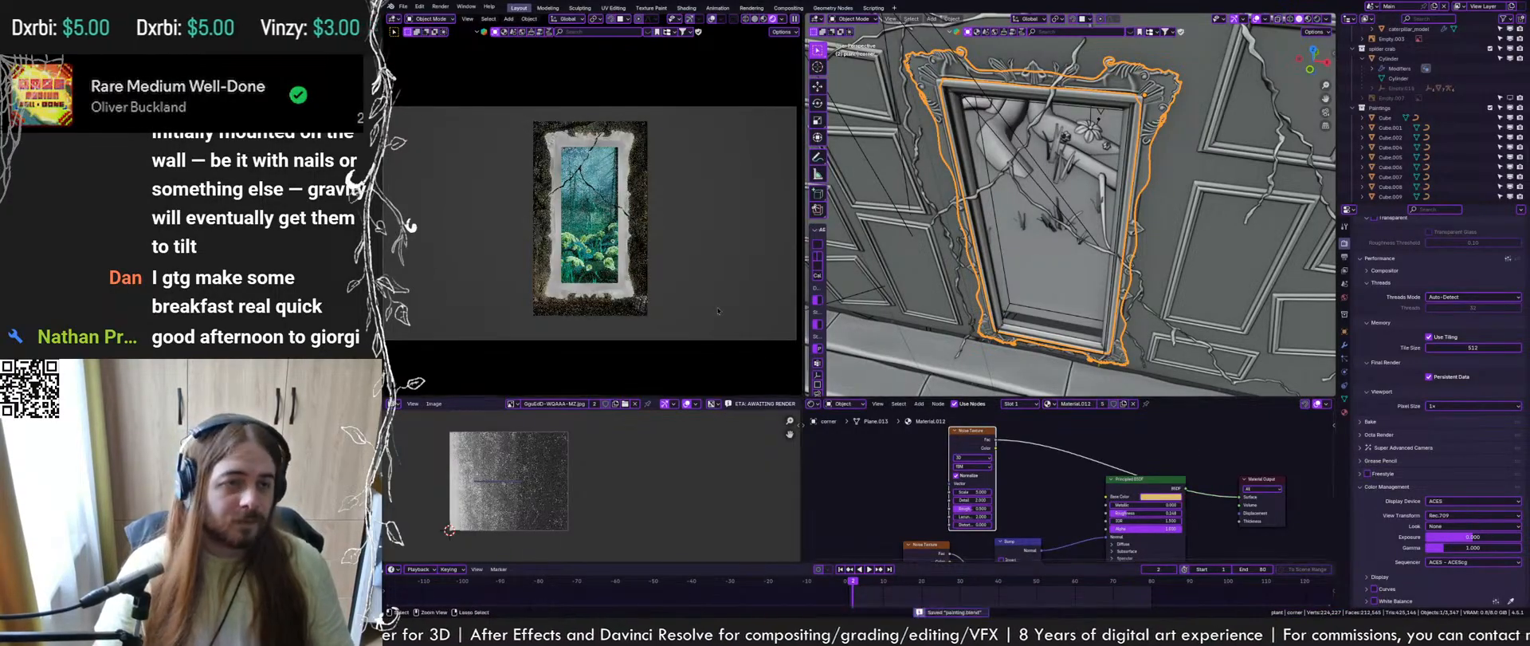
scroll(718, 311, up, 1)
drag(966, 431, 968, 413)
middle_drag(967, 446, 962, 481)
scroll(962, 481, up, 1)
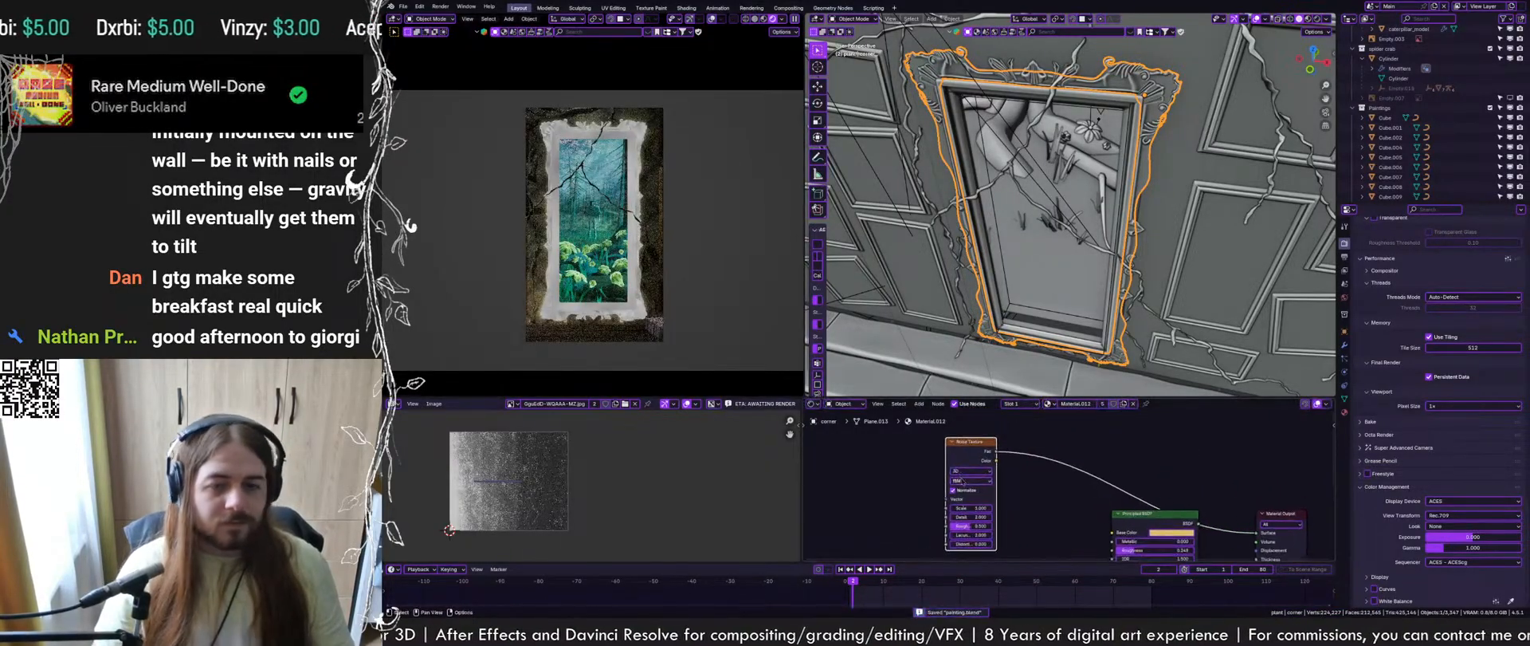
Map the noise texture with Object coordinates through a Mapping node and set the noise scale to 1
drag(967, 442, 959, 422)
key(ctrl+t)
middle_drag(854, 477, 914, 484)
scroll(913, 484, up, 4)
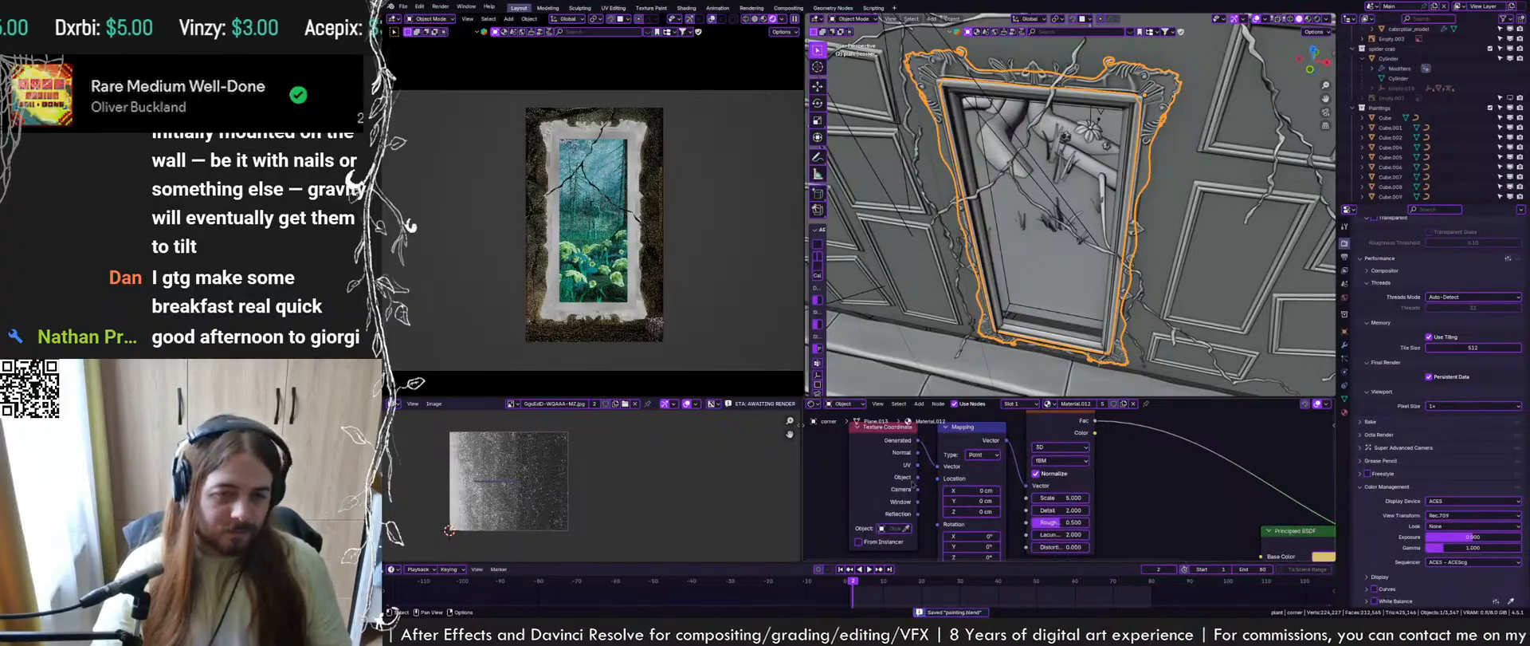
drag(918, 478, 937, 468)
scroll(626, 228, up, 3)
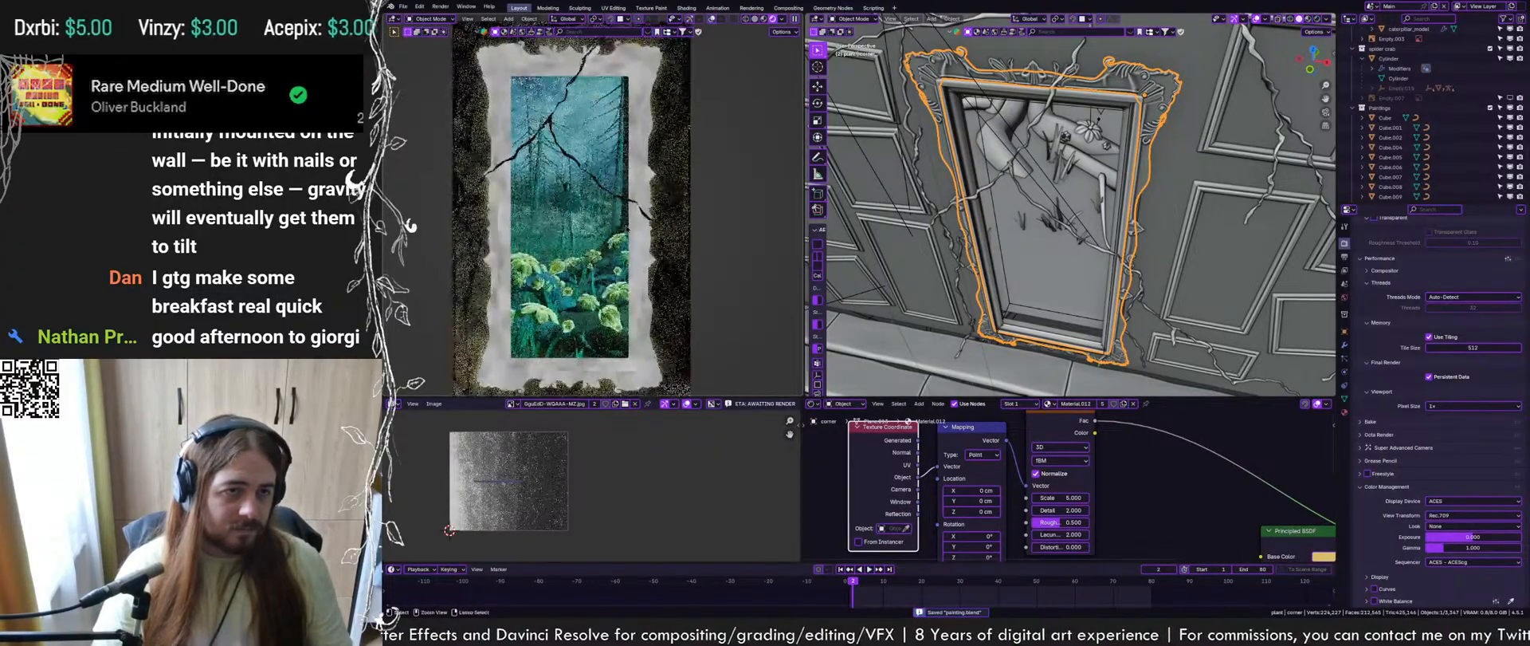
click(1061, 497)
text(1)
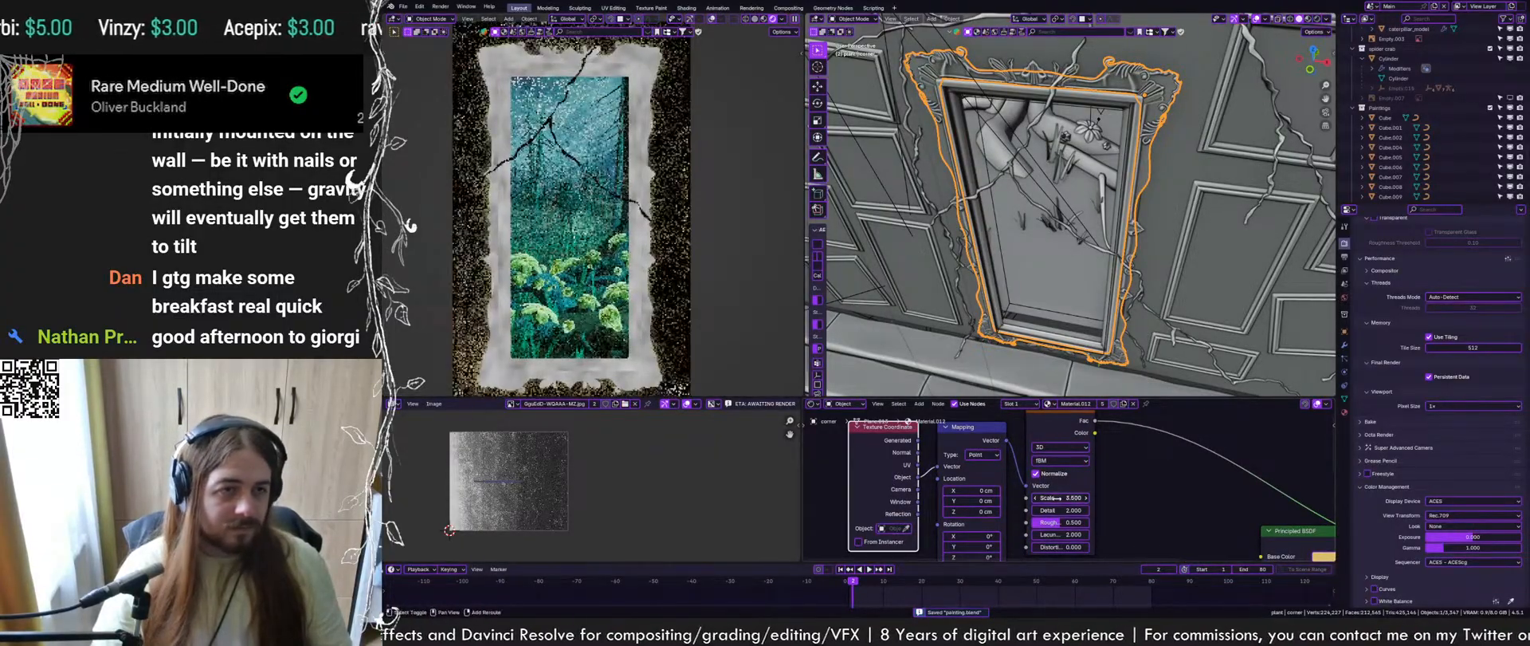
key(Return)
Add a Color Ramp after the noise texture and move its black stop to about 0.43
middle_drag(1110, 455, 1002, 477)
scroll(1002, 477, down, 1)
key(shift+a)
text(ramp)
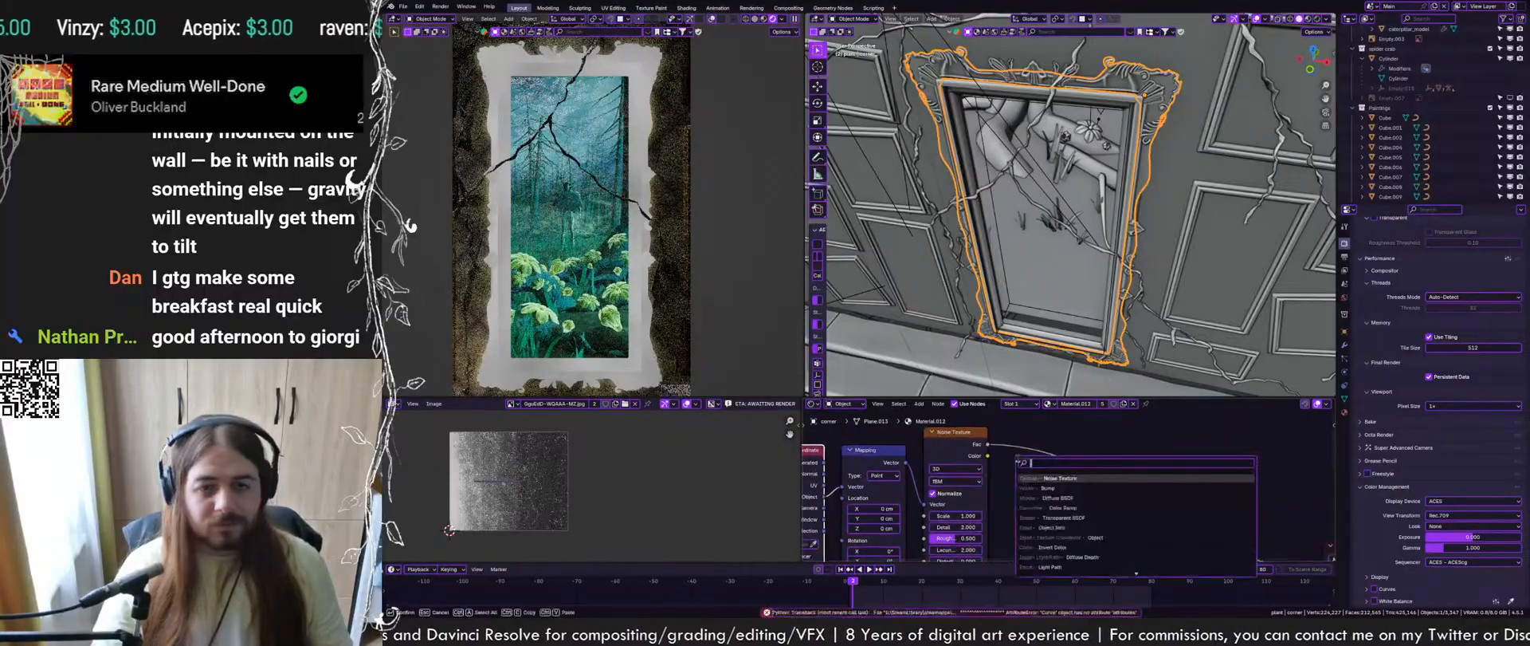
key(Return)
click(1020, 416)
drag(1019, 469, 1062, 470)
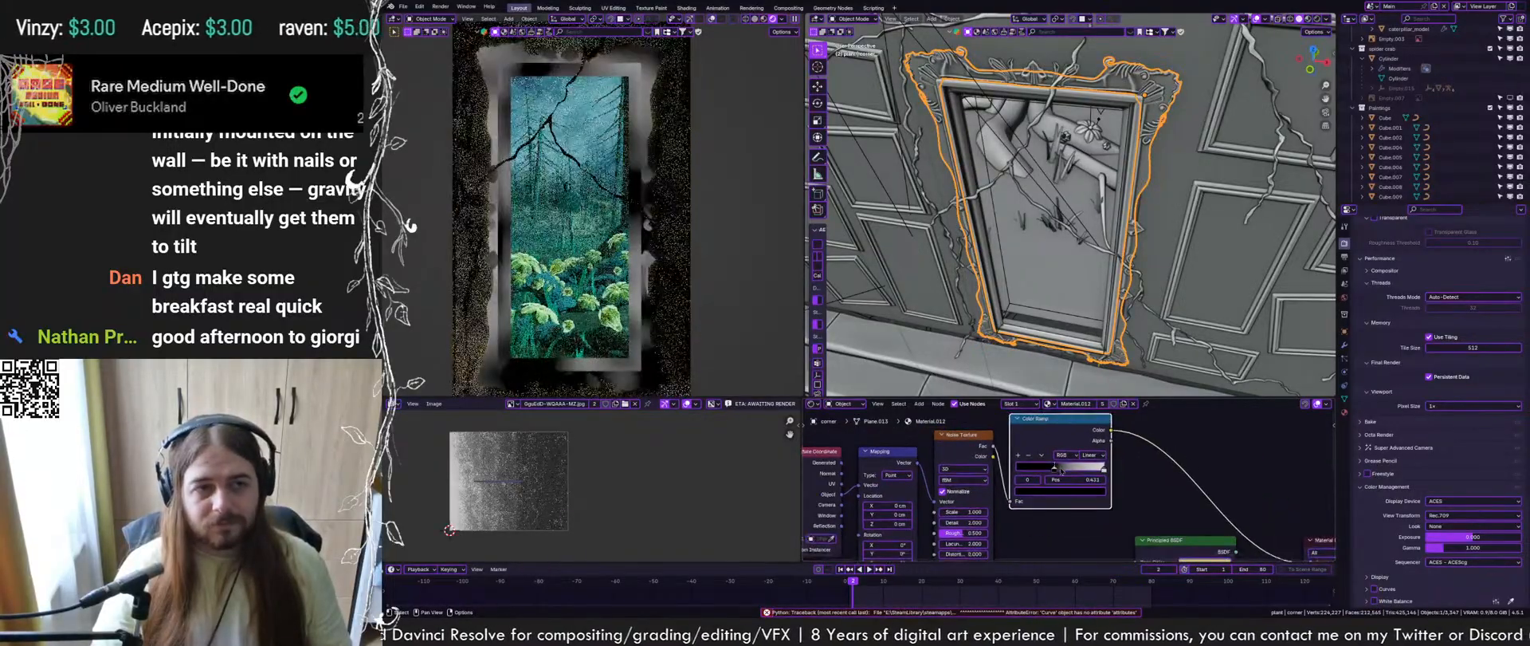
Move the Color Ramp's white stop to about 0.711 and raise the noise texture's detail
middle_drag(955, 515, 993, 501)
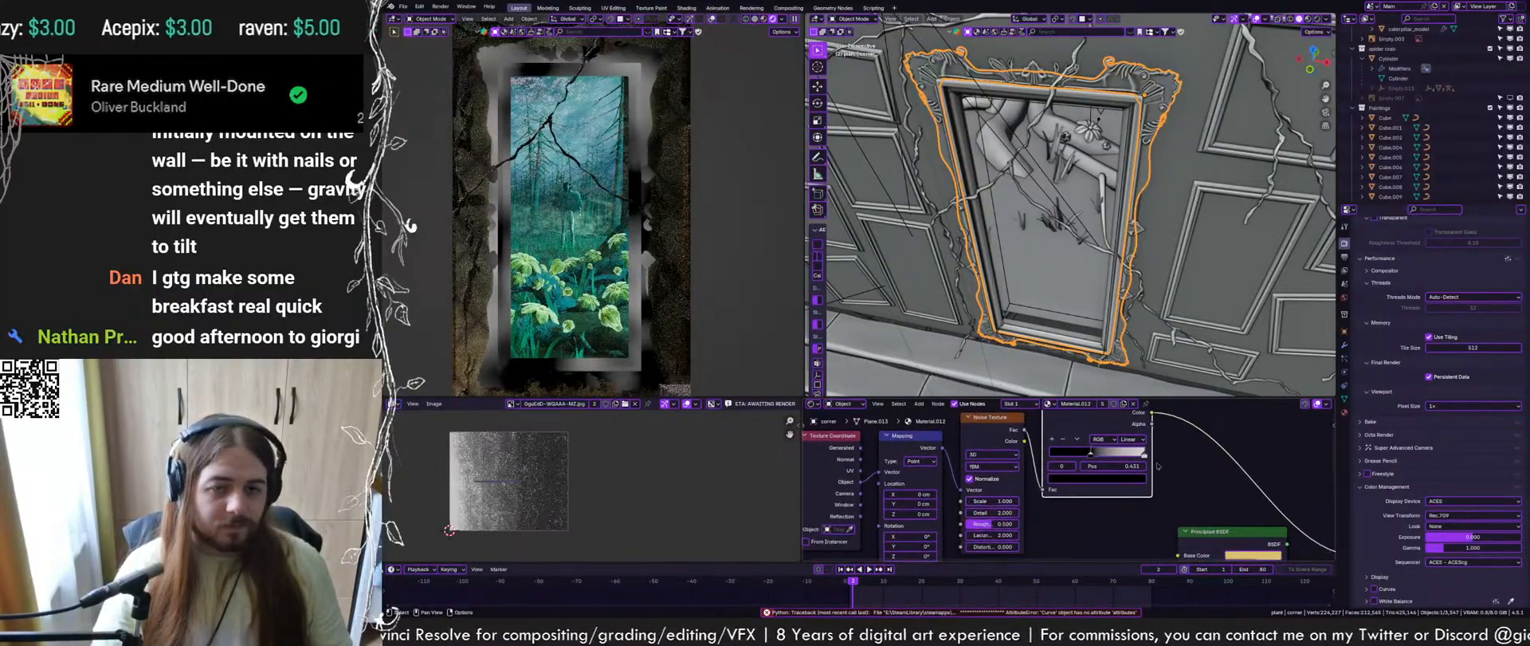
drag(1145, 454, 1110, 430)
mouse_move(990, 515)
mouse_down()
mouse_move(1060, 515)
mouse_move(988, 528)
mouse_move(1004, 529)
mouse_up()
scroll(988, 524, down, 4)
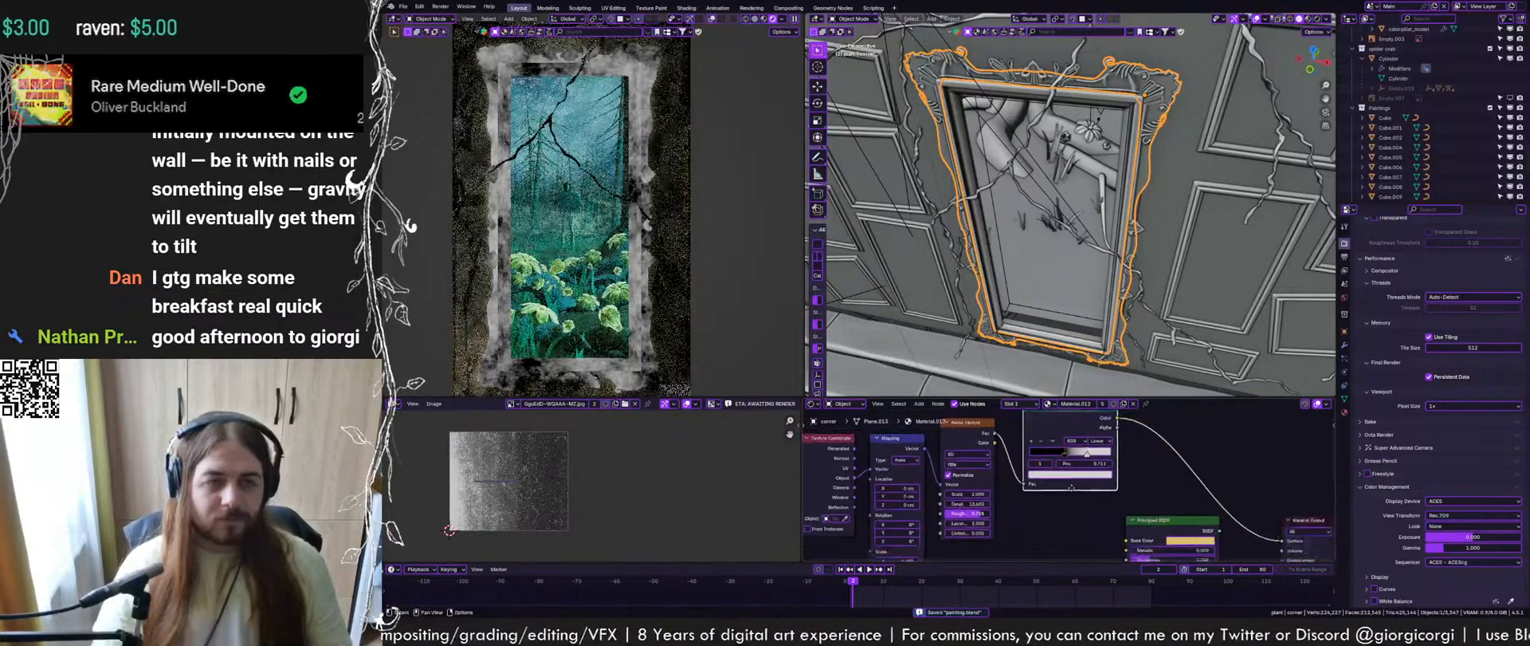
Reposition the Principled BSDF and Material Output nodes to make room beside the Color Ramp
middle_drag(1045, 525, 893, 513)
middle_drag(1160, 509, 1080, 502)
drag(1084, 501, 942, 519)
key(g)
click(1043, 515)
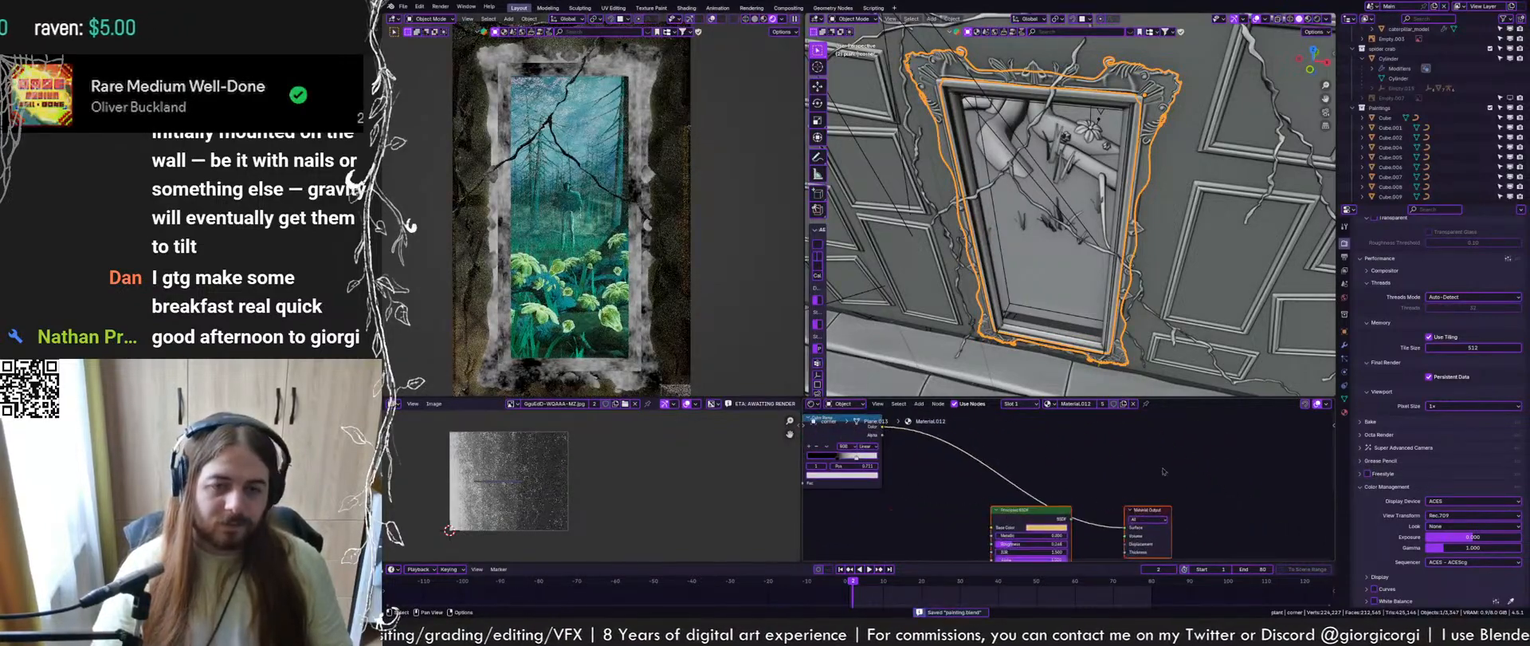
click(1028, 480)
middle_drag(1024, 483, 1094, 459)
scroll(1094, 495, down, 1)
middle_drag(1094, 503, 1136, 472)
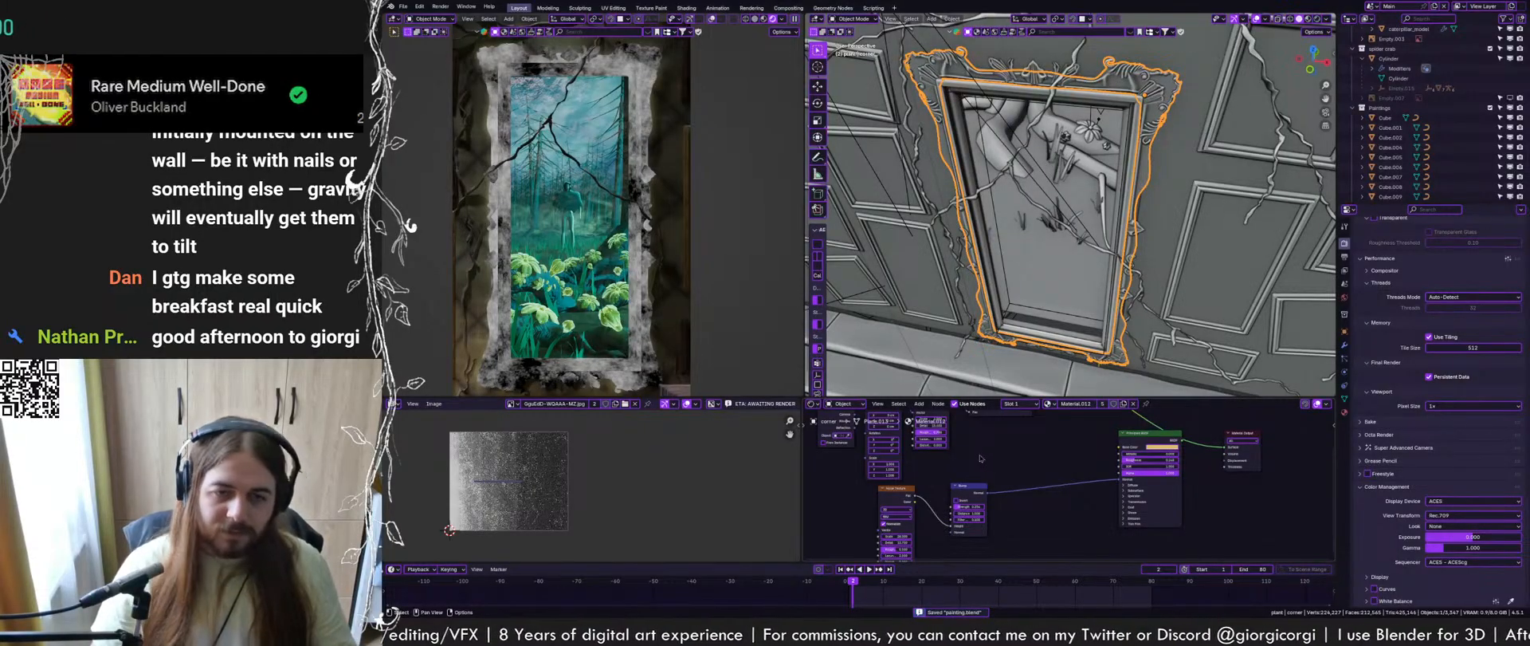
scroll(981, 459, up, 1)
middle_drag(1049, 416, 1025, 455)
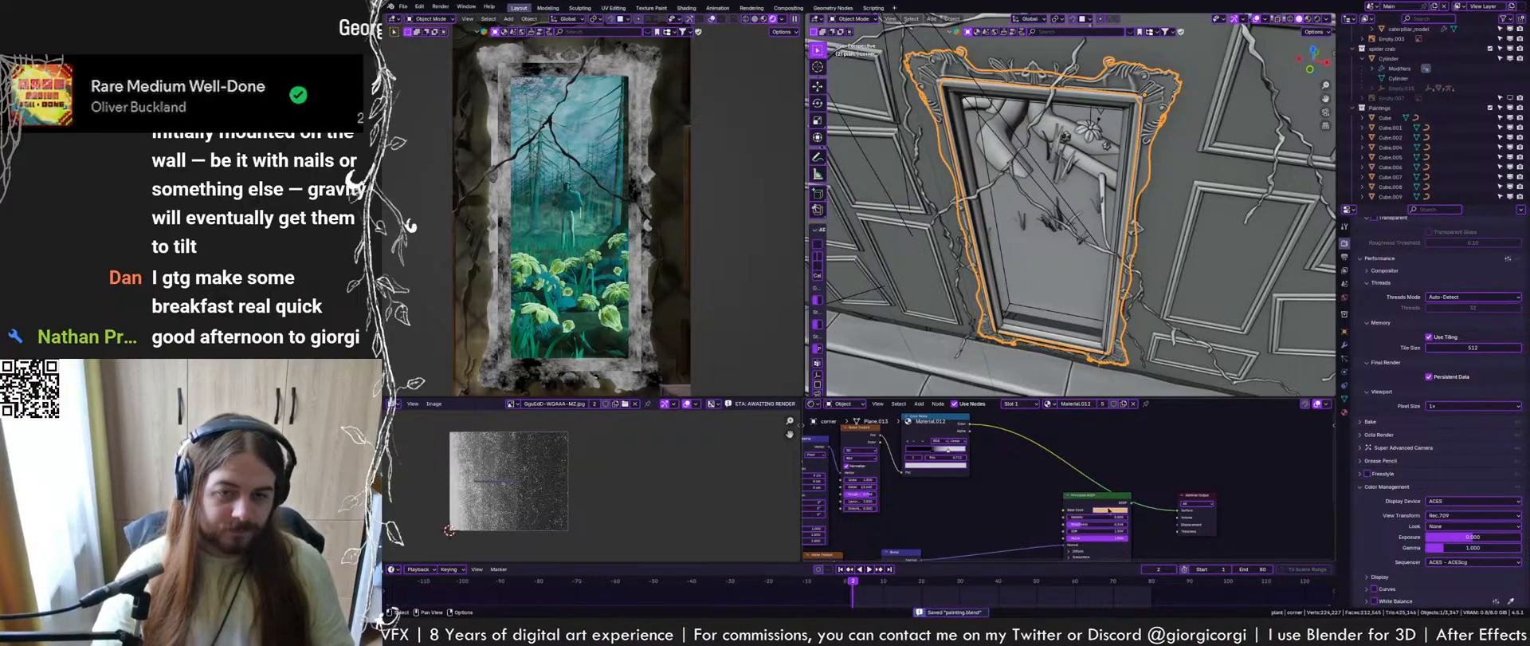
Add an RGB node with the frame's tan base color and combine it with the Color Ramp through a Mix node
middle_drag(1033, 499, 1052, 478)
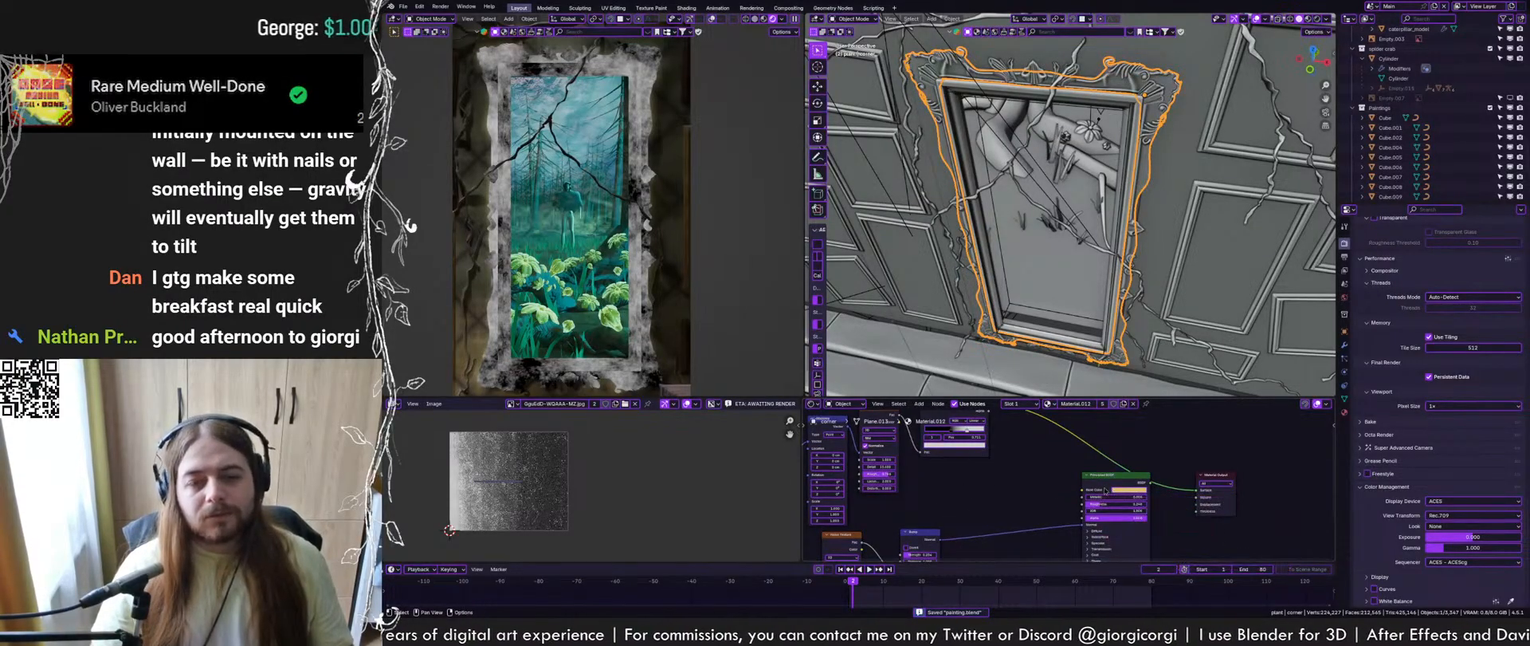
mouse_move(968, 483)
mouse_down()
mouse_move(956, 476)
mouse_move(971, 478)
mouse_up()
middle_drag(971, 485, 960, 499)
ctrl+shift+right_drag(960, 499, 962, 464)
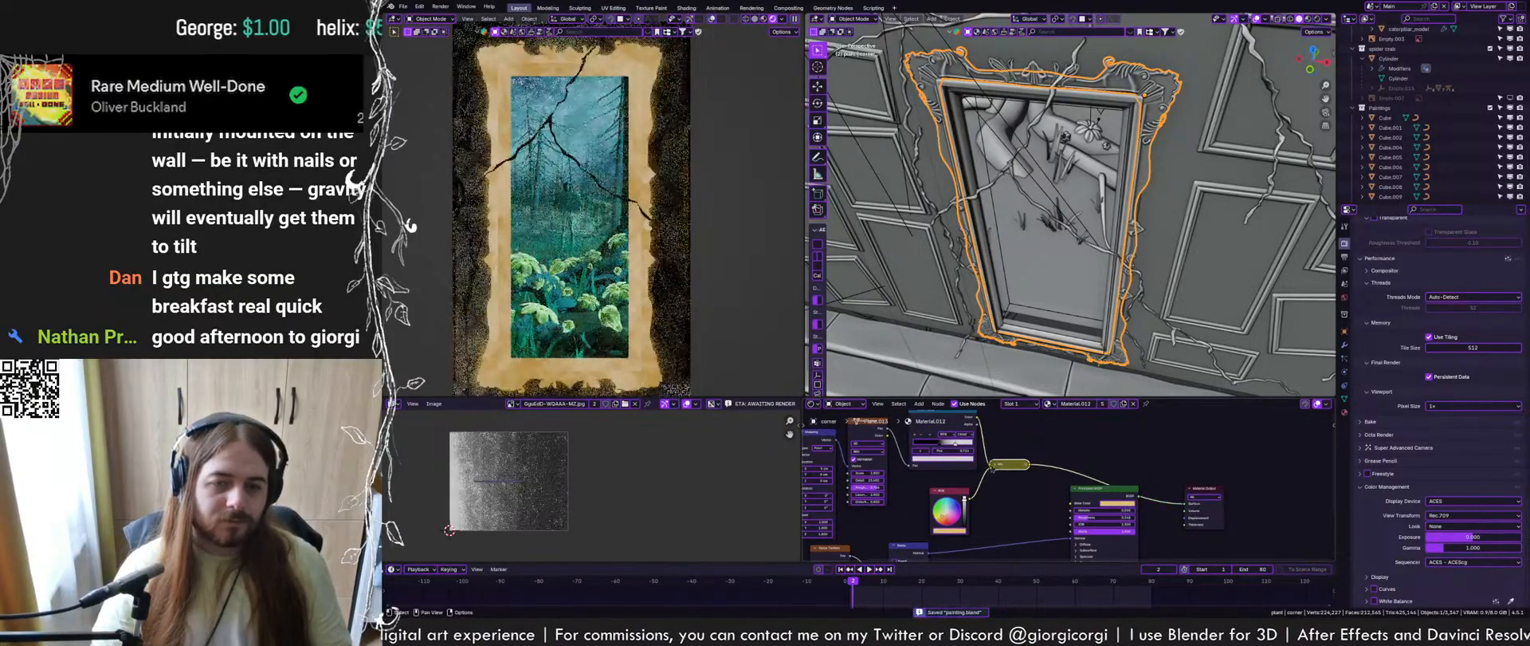
click(994, 464)
scroll(996, 464, up, 4)
scroll(1003, 528, up, 2)
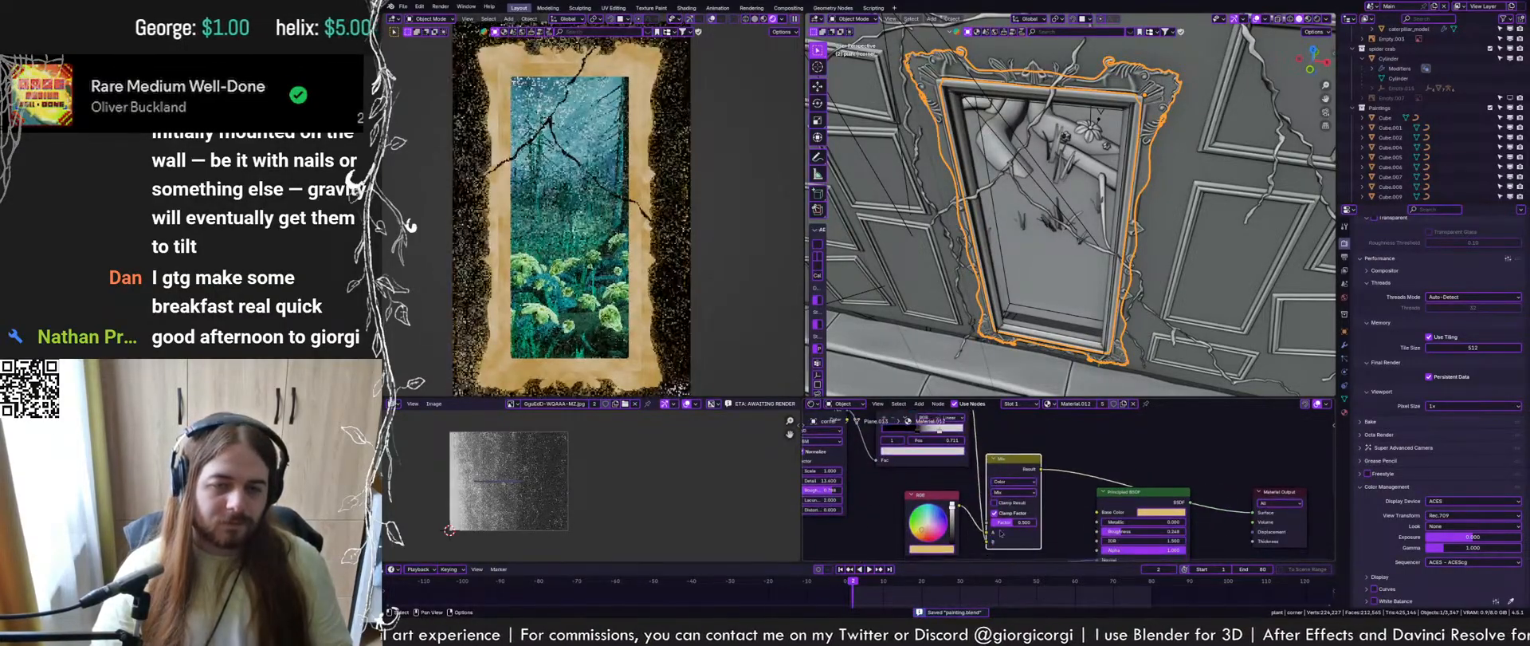
Set the Mix node's blending mode to Multiply and raise its factor
click(1016, 484)
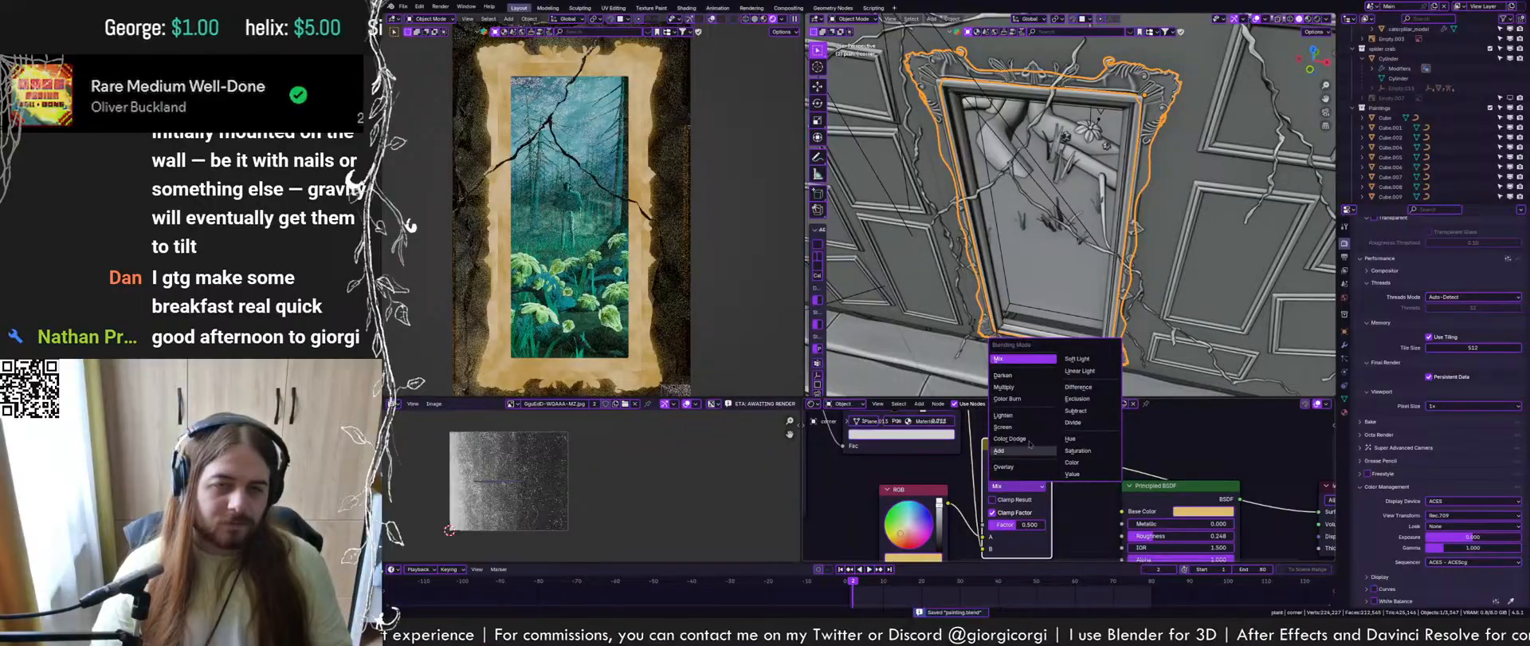
click(1020, 396)
drag(1019, 524, 1031, 525)
scroll(998, 481, down, 3)
scroll(997, 484, down, 2)
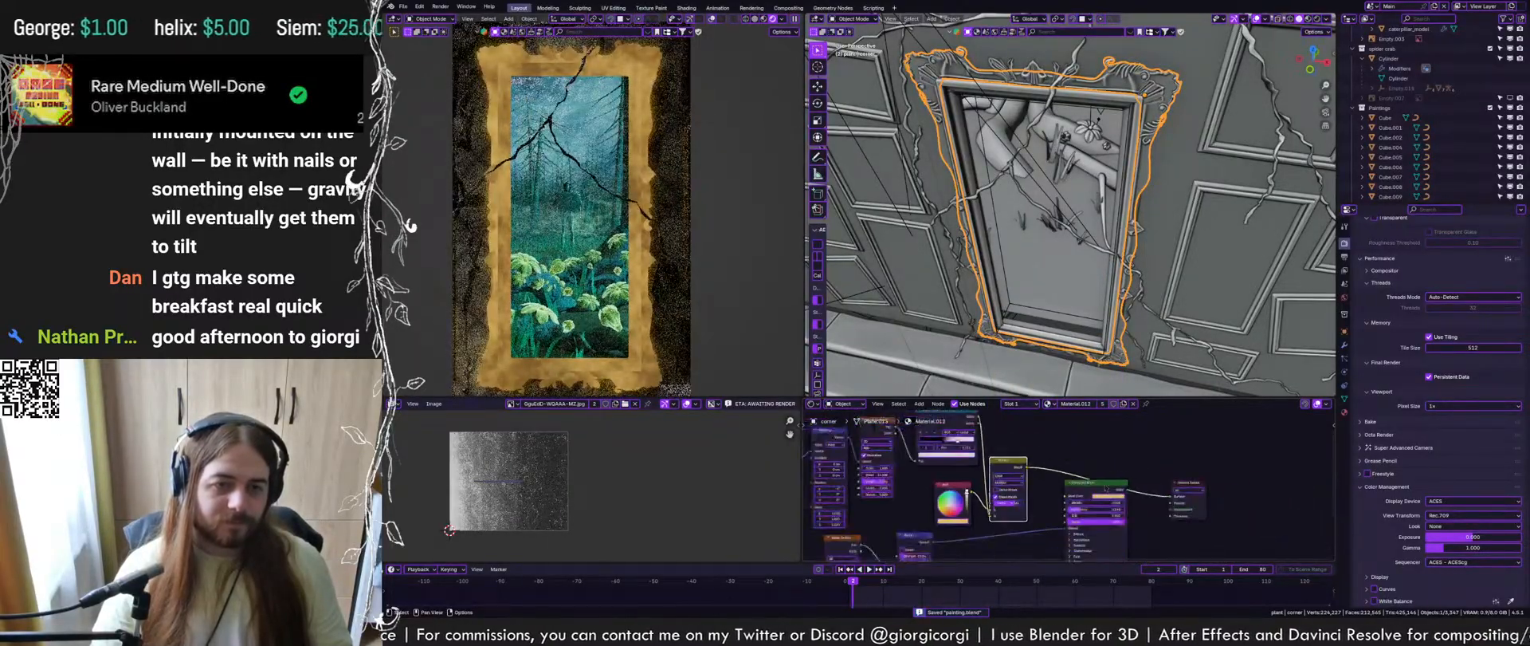
Spread out the Principled BSDF, Material Output, Multiply and RGB nodes, and save the file
mouse_move(1218, 480)
mouse_down()
mouse_move(1111, 503)
mouse_move(1210, 475)
mouse_up()
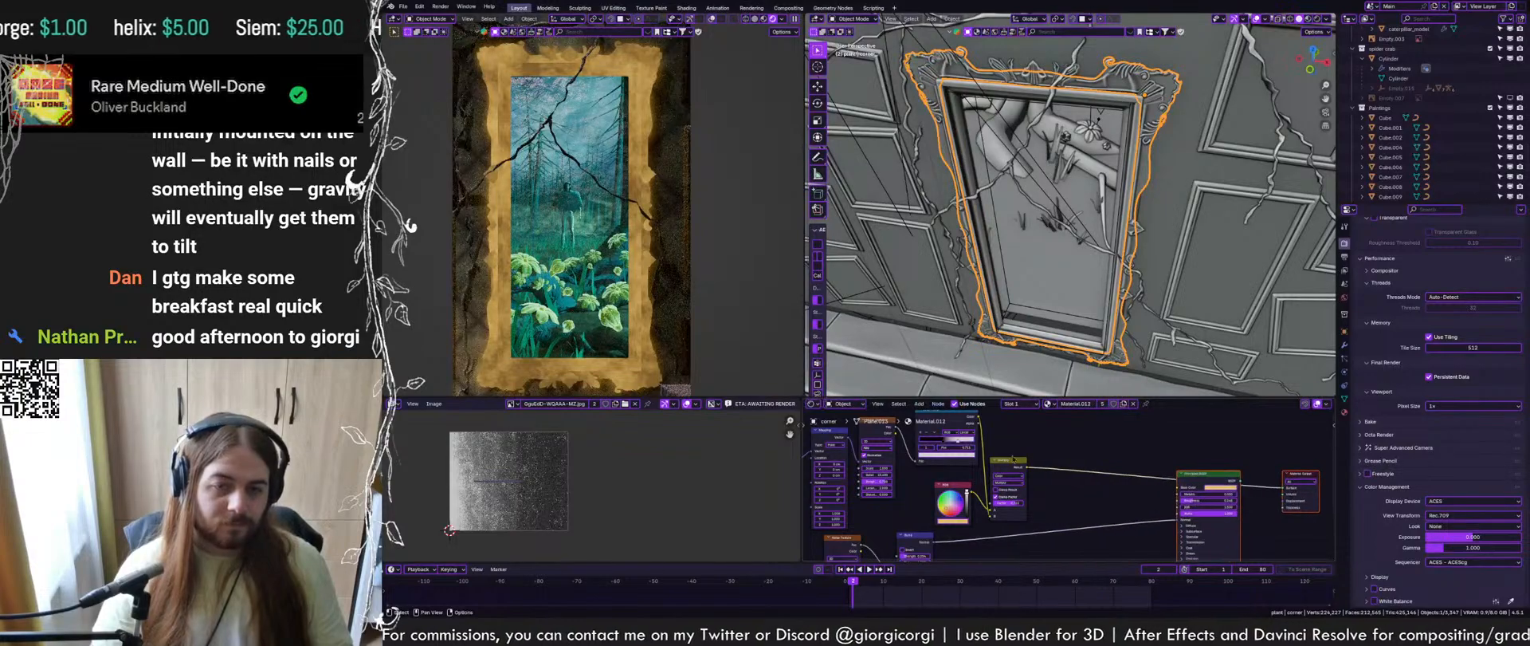
drag(1006, 460, 1074, 443)
click(961, 495)
key(ctrl+z)
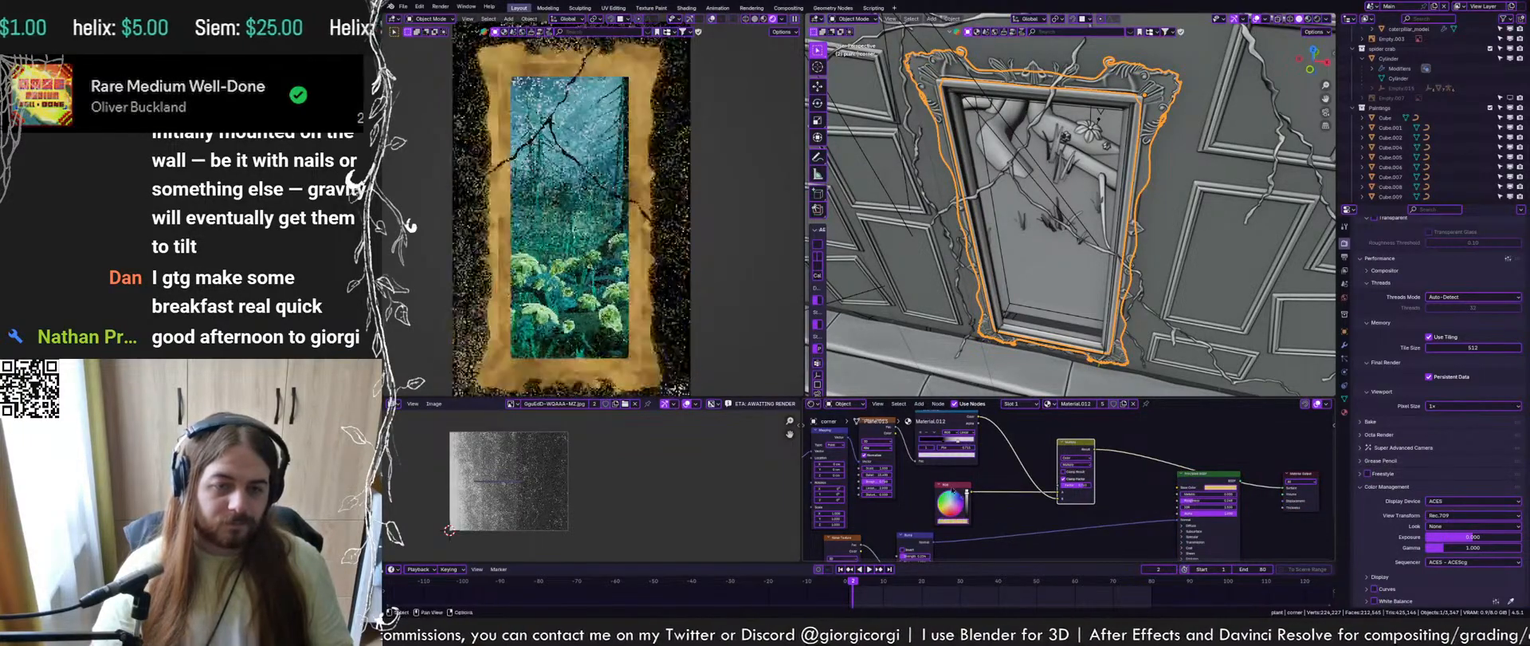
drag(952, 484, 1021, 478)
scroll(937, 514, down, 2)
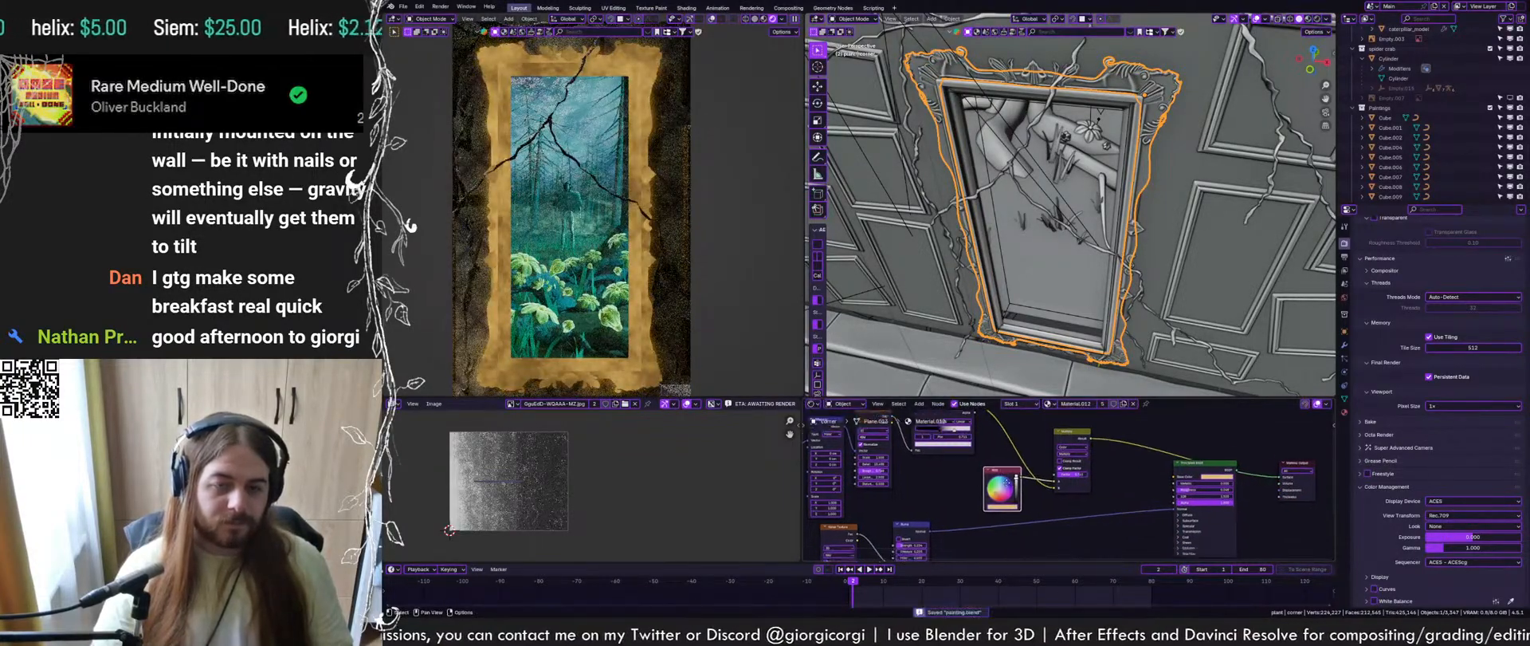
key(ctrl+s)
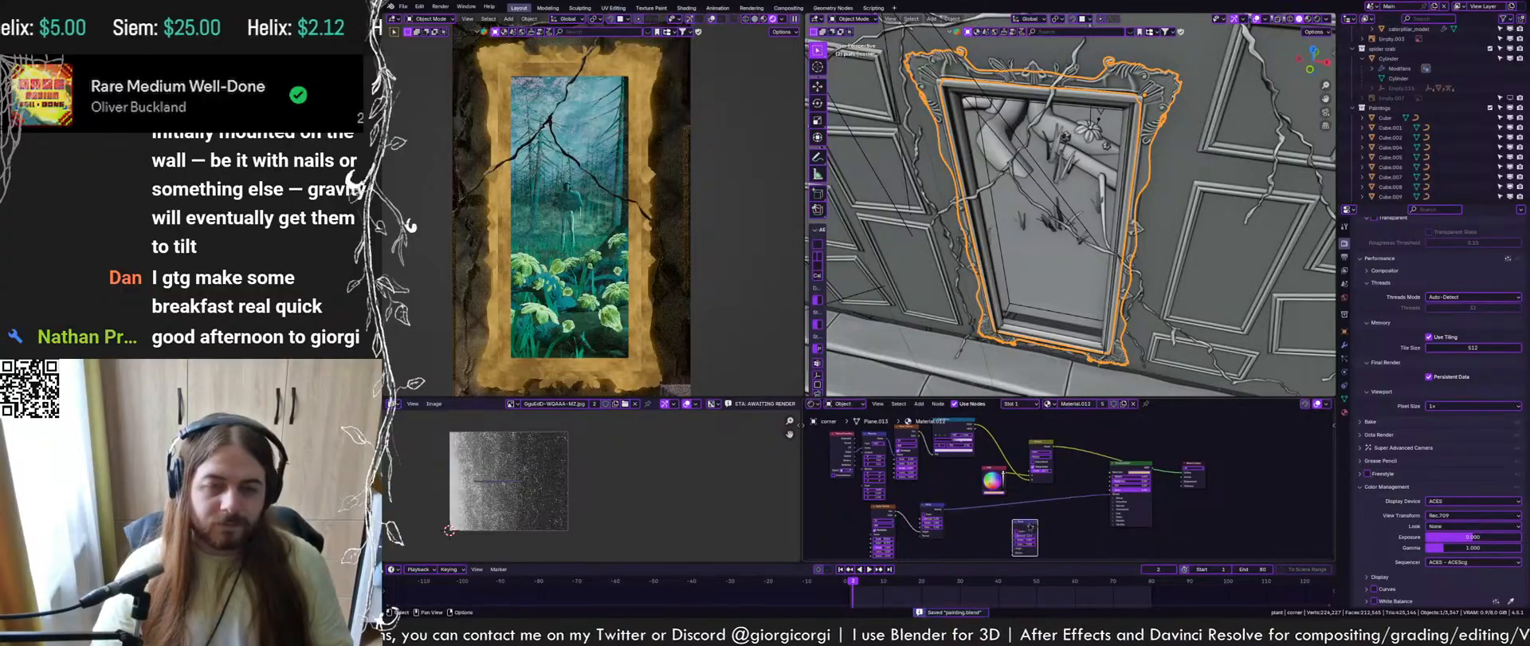
Chain a second Bump node between the existing bump and the Principled BSDF's normal, use the Color Ramp as its height, and save
key(KP_Decimal)
scroll(1046, 490, down, 4)
middle_drag(1046, 490, 1018, 538)
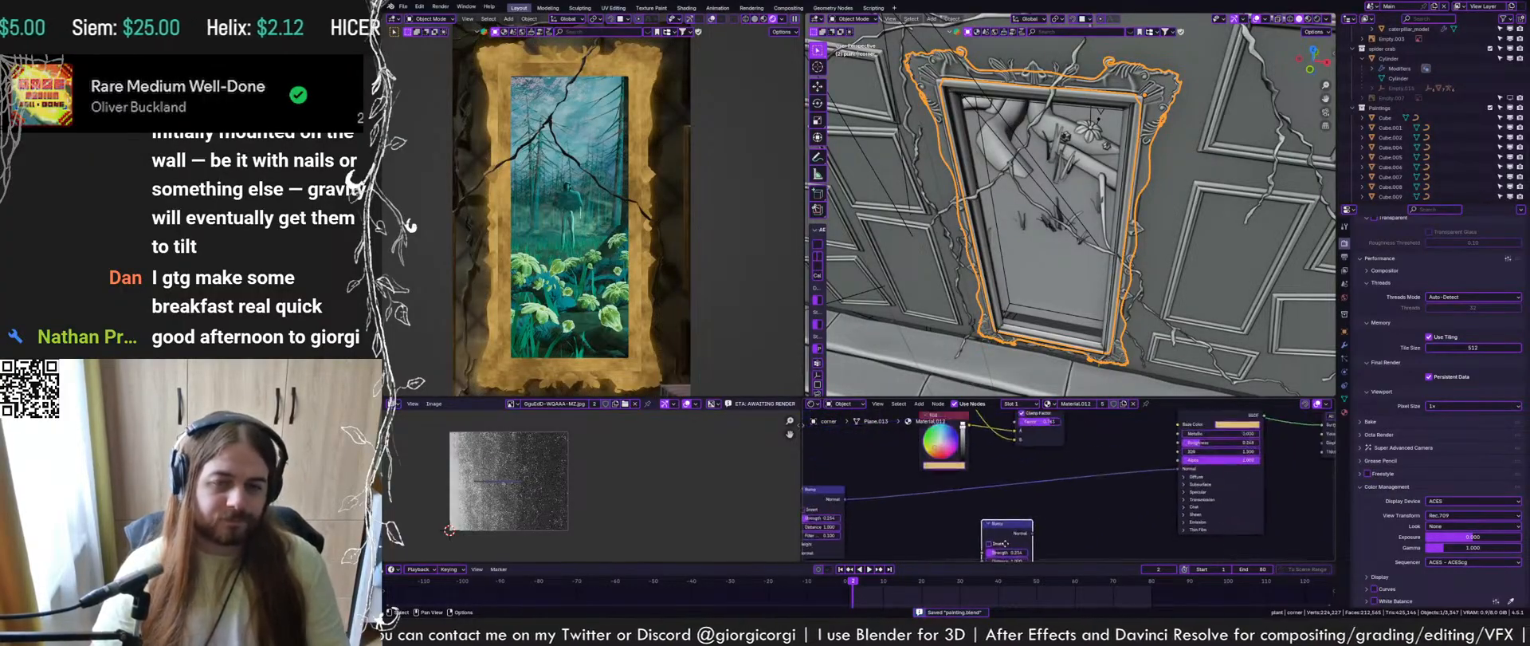
scroll(1009, 479, down, 4)
drag(889, 484, 989, 548)
middle_drag(990, 542, 990, 532)
drag(1004, 494, 986, 483)
scroll(977, 430, down, 1)
middle_drag(975, 416, 952, 455)
scroll(951, 453, down, 3)
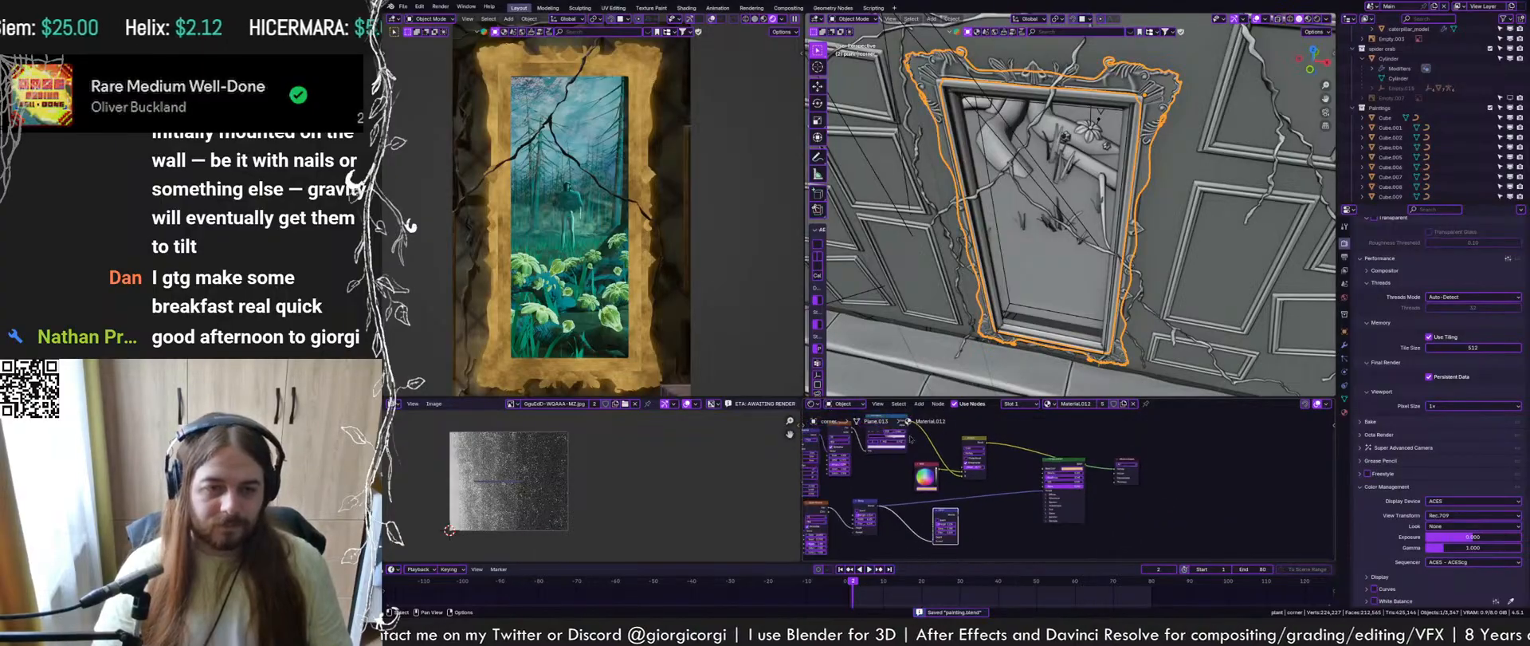
drag(908, 421, 1054, 487)
scroll(953, 507, up, 3)
middle_drag(972, 495, 946, 510)
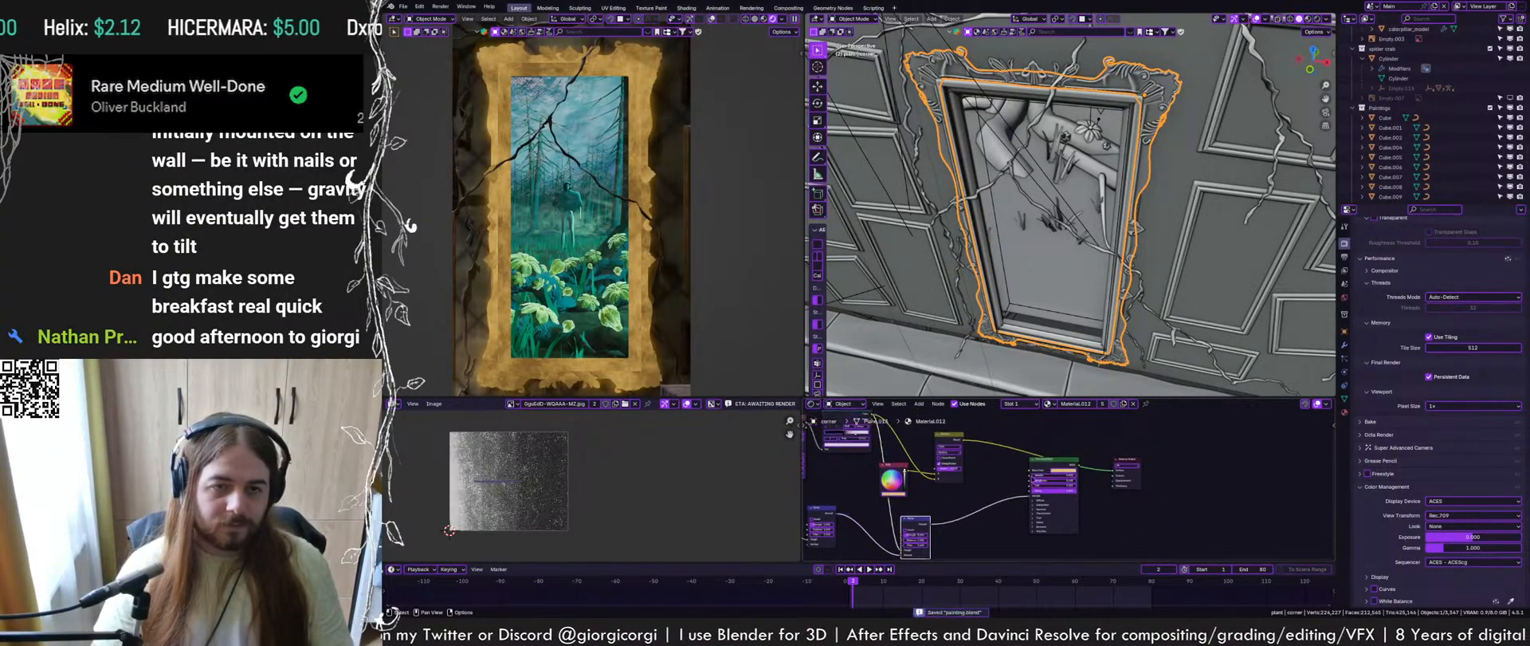
key(ctrl+s)
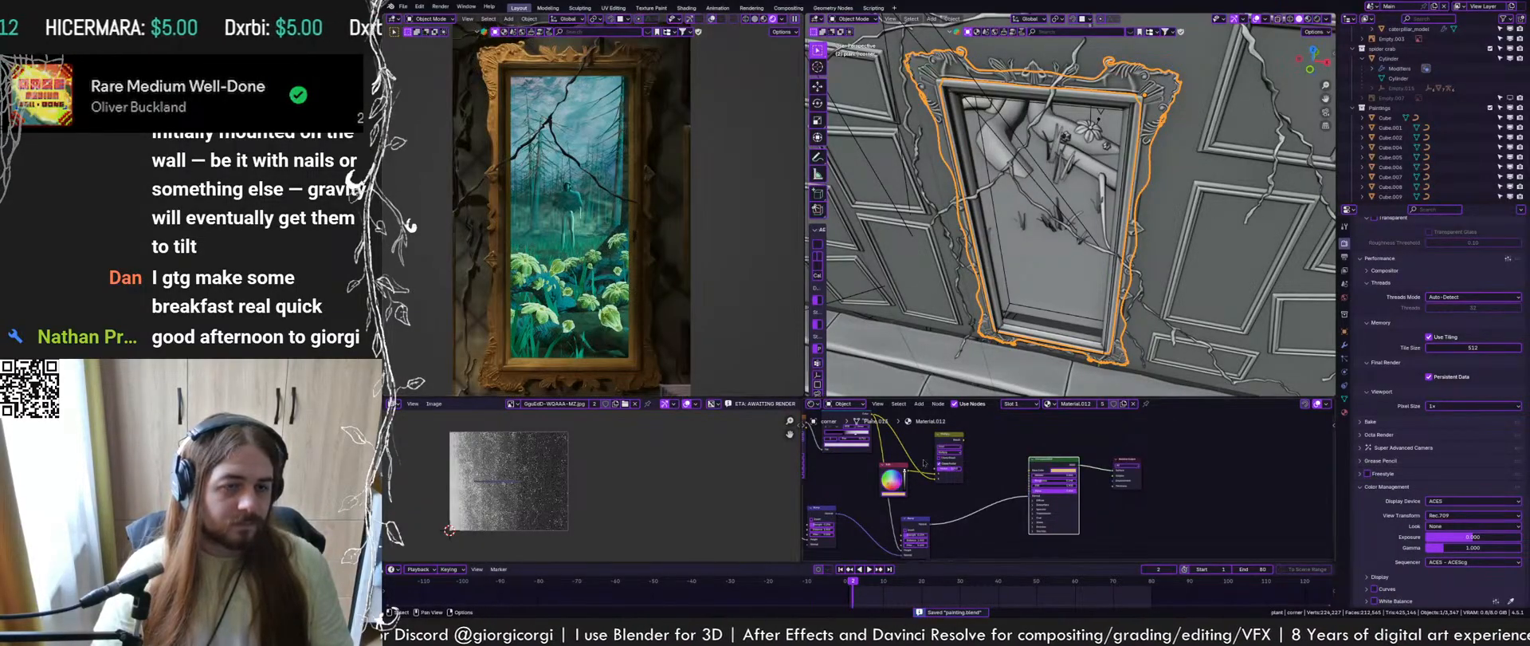
Set the second Bump node's strength to 0.551 and save the file
scroll(967, 487, up, 6)
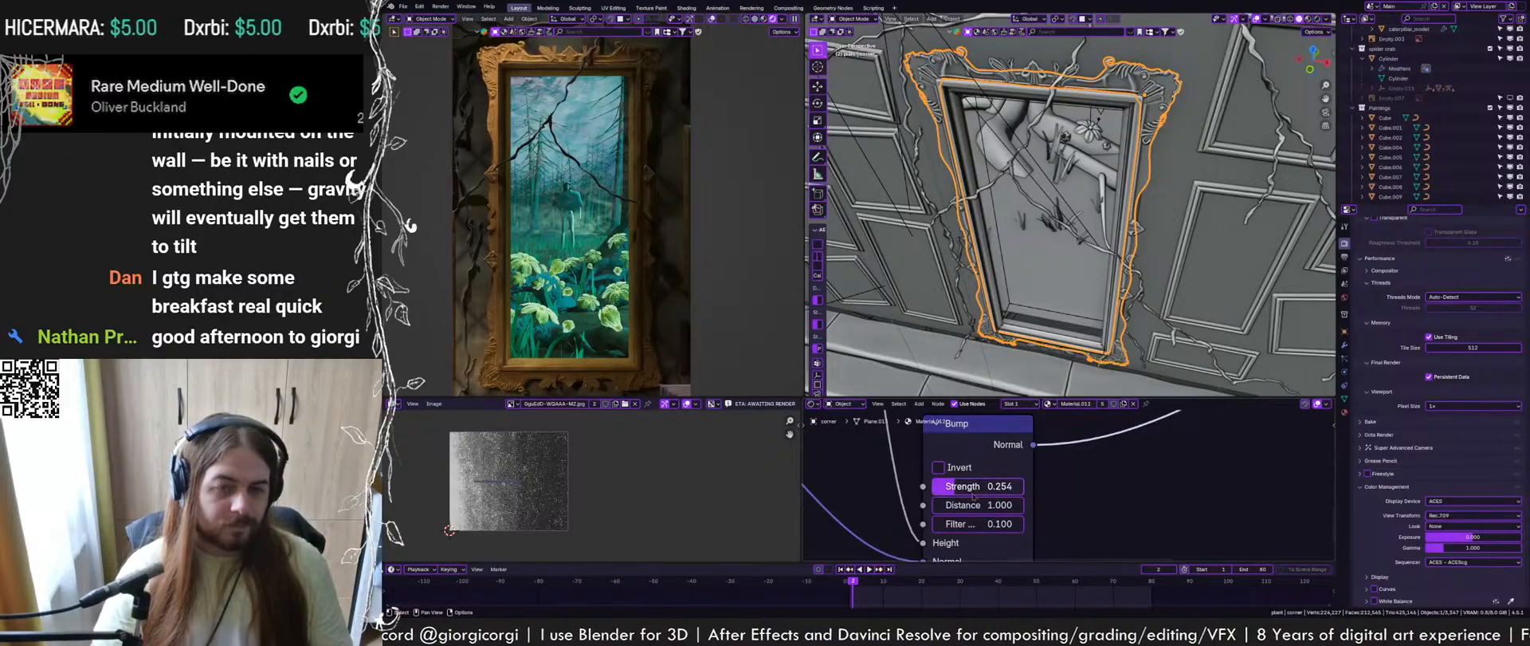
scroll(973, 496, up, 1)
drag(974, 490, 987, 490)
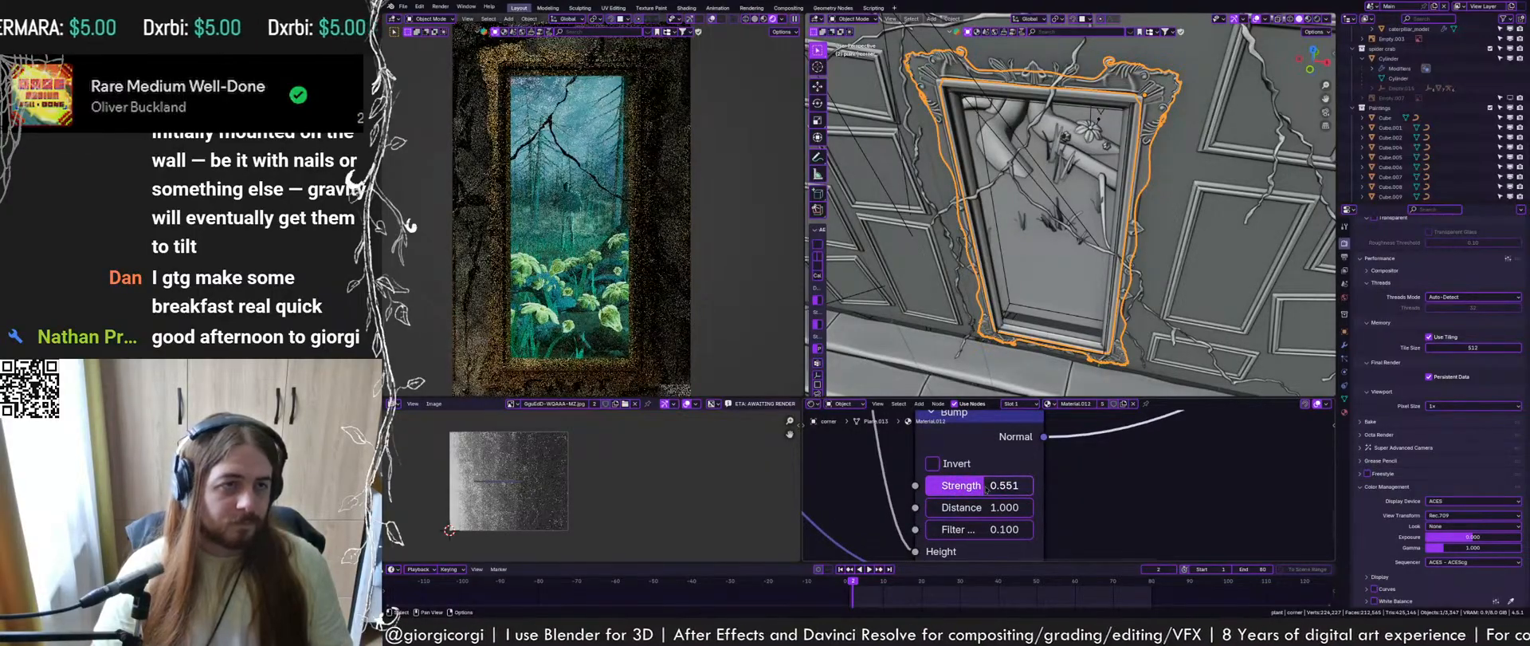
key(ctrl+s)
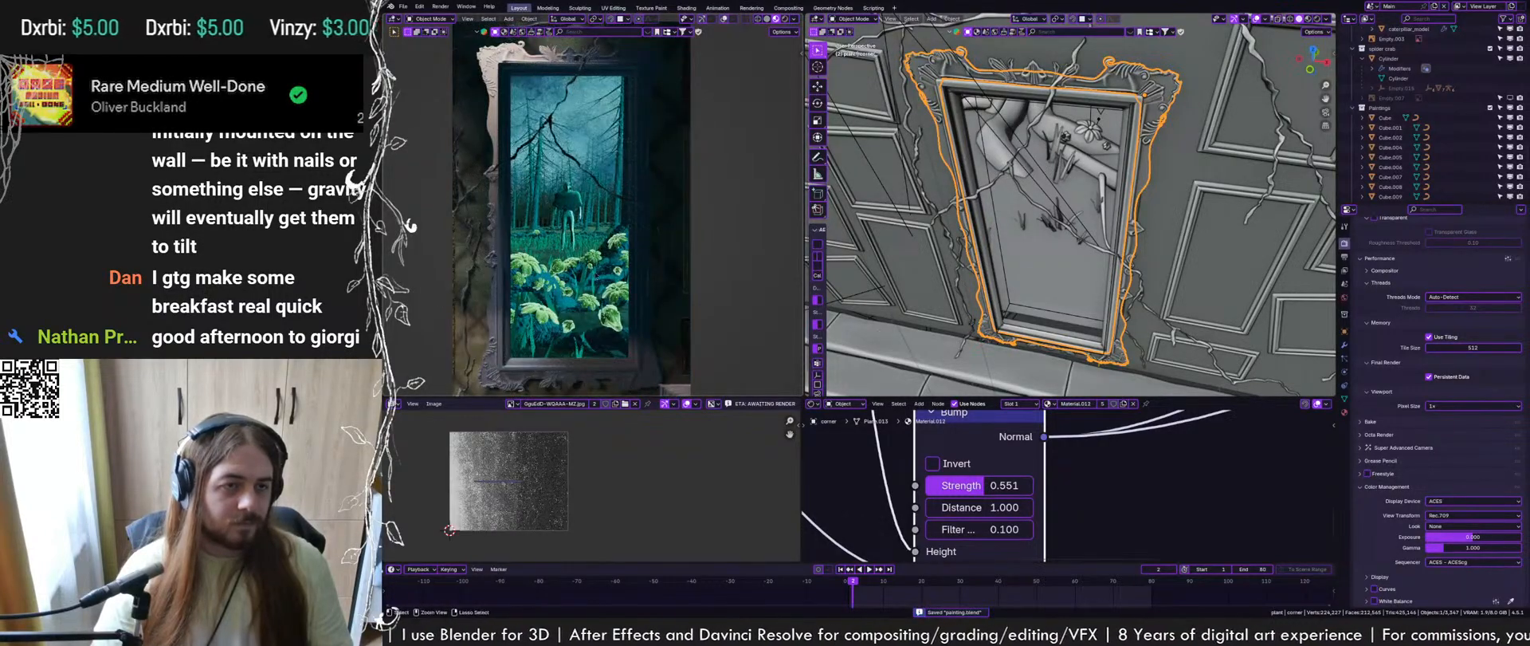
Return the material preview from the Bump node to the Principled BSDF and inspect the painting's frame up close in the render
scroll(876, 437, down, 6)
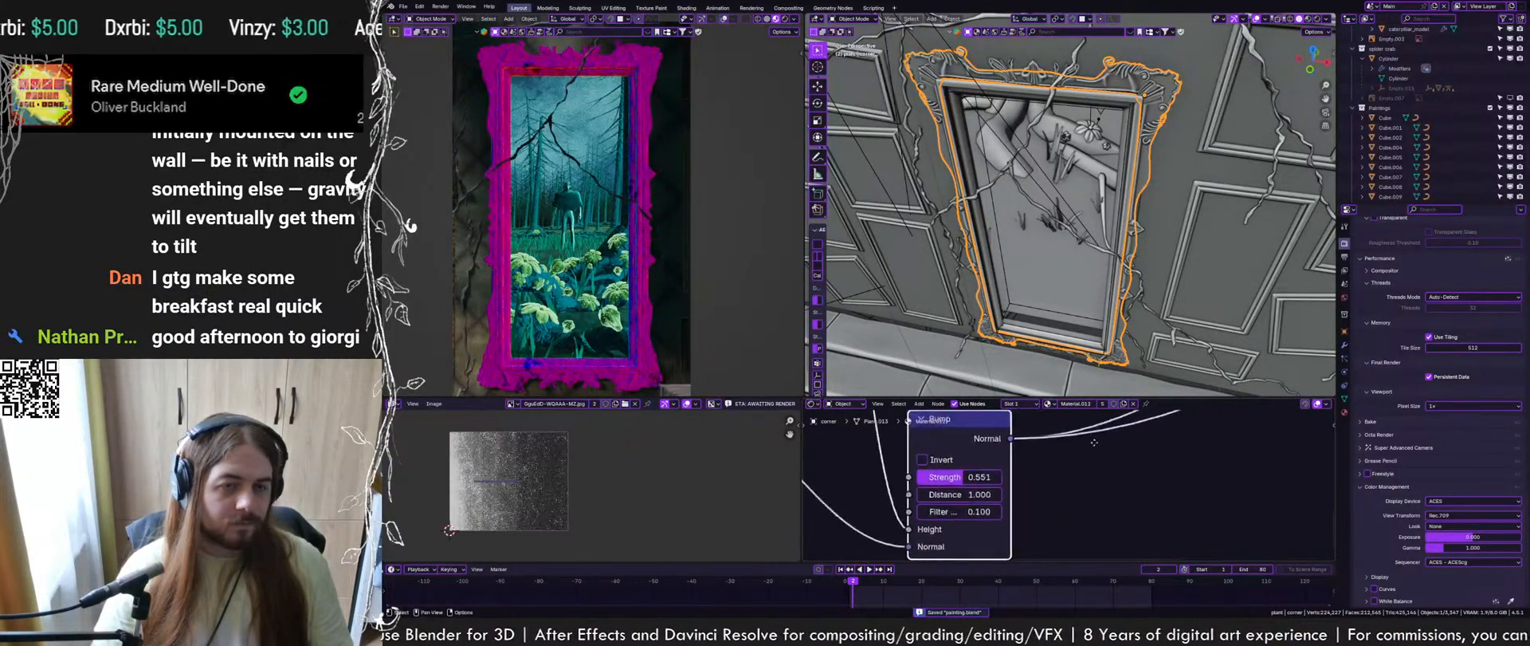
middle_drag(1220, 416, 1027, 543)
middle_drag(1116, 469, 1092, 513)
ctrl+shift+click(1084, 437)
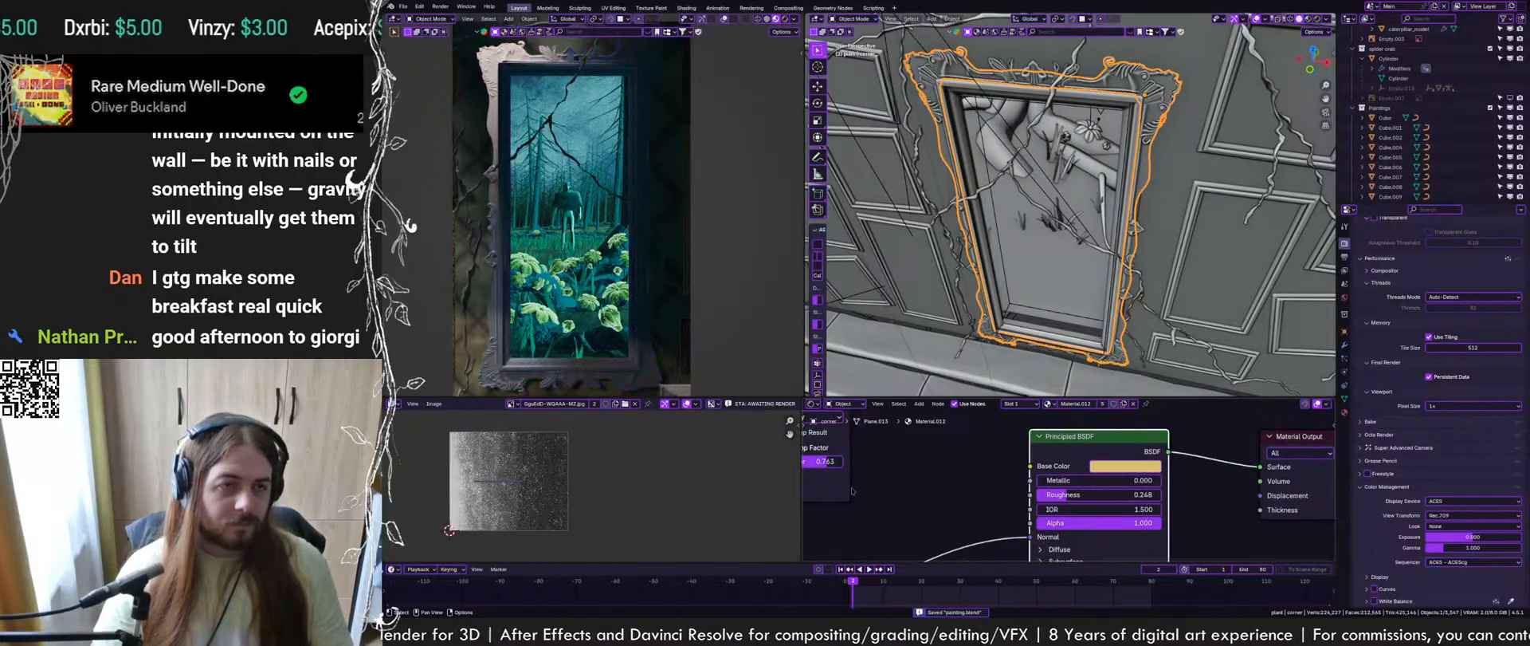
middle_drag(1076, 455, 1164, 437)
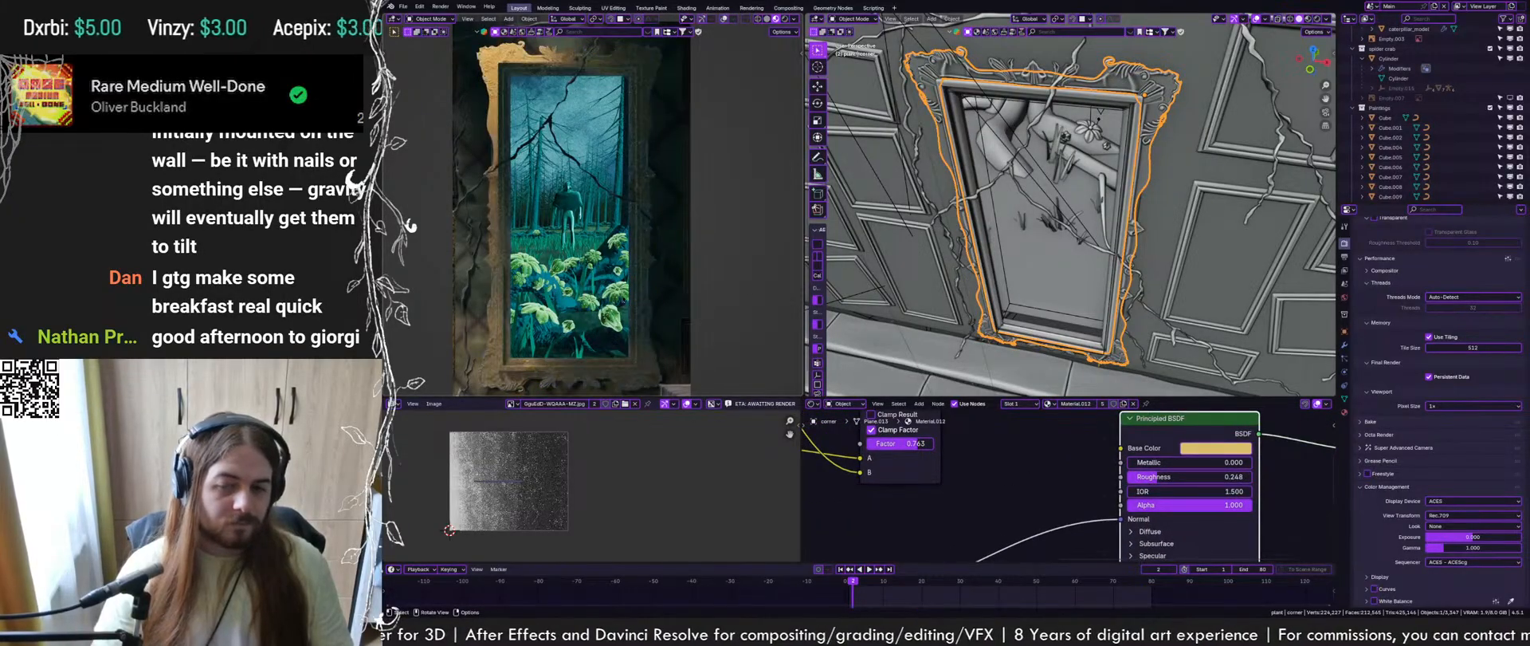
scroll(546, 358, up, 4)
scroll(545, 357, down, 2)
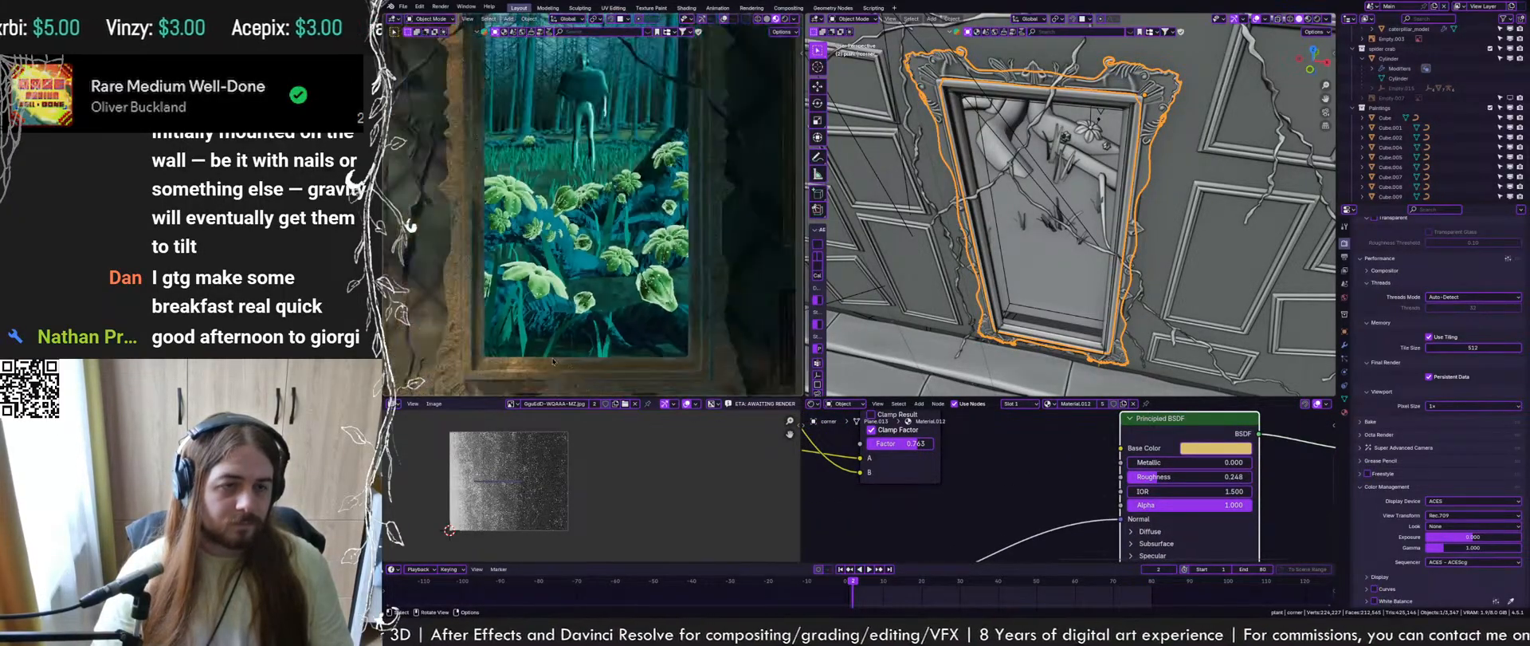
Examine the Color Ramp, RGB and Multiply nodes prepared for the frame's color
mouse_move(890, 473)
middle_down()
mouse_move(971, 431)
mouse_move(1019, 456)
middle_up()
mouse_move(977, 495)
mouse_down()
mouse_move(942, 495)
mouse_move(982, 499)
mouse_up()
scroll(981, 499, down, 2)
middle_drag(980, 478, 969, 542)
scroll(961, 498, down, 3)
middle_drag(948, 450, 959, 503)
middle_drag(907, 470, 959, 483)
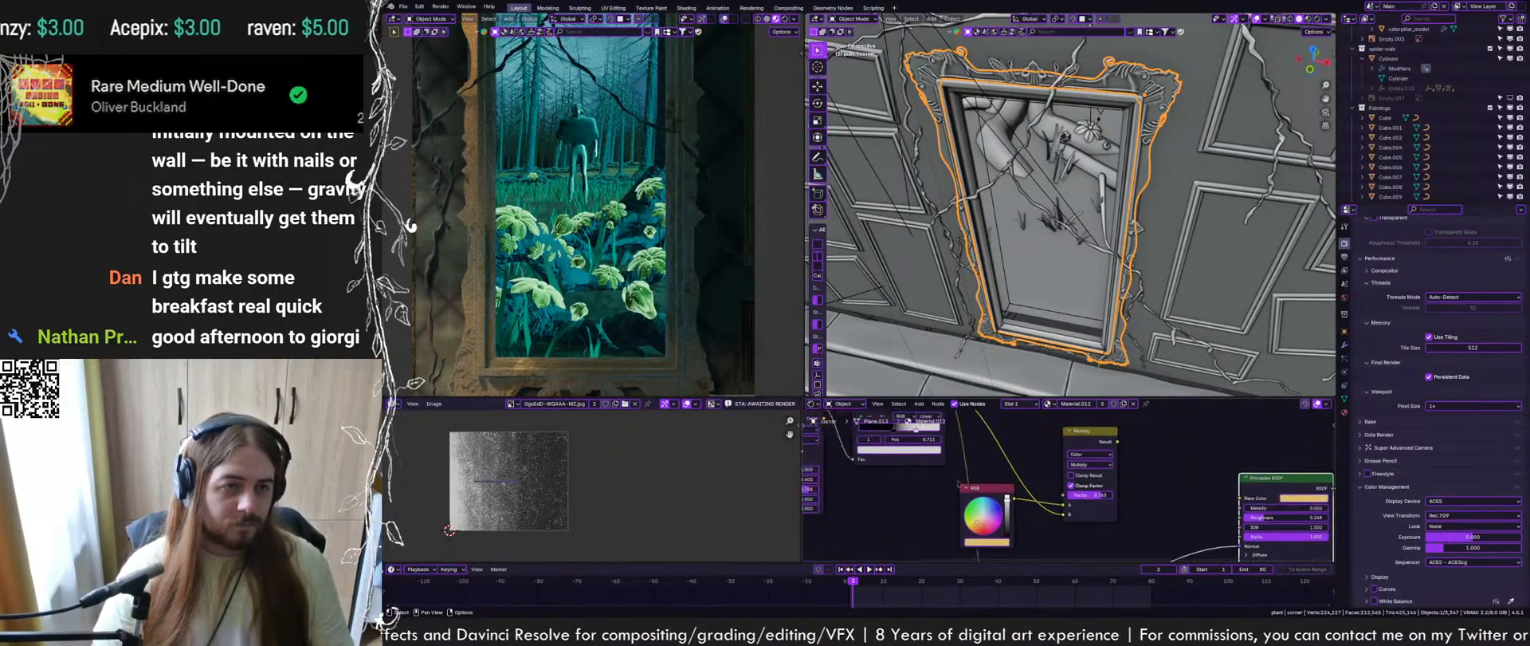
Save the file and move the frame Color Ramp's light stop to position 0.468
scroll(685, 271, down, 1)
shift+middle_drag(686, 263, 684, 281)
key(ctrl+s)
middle_drag(907, 431, 925, 476)
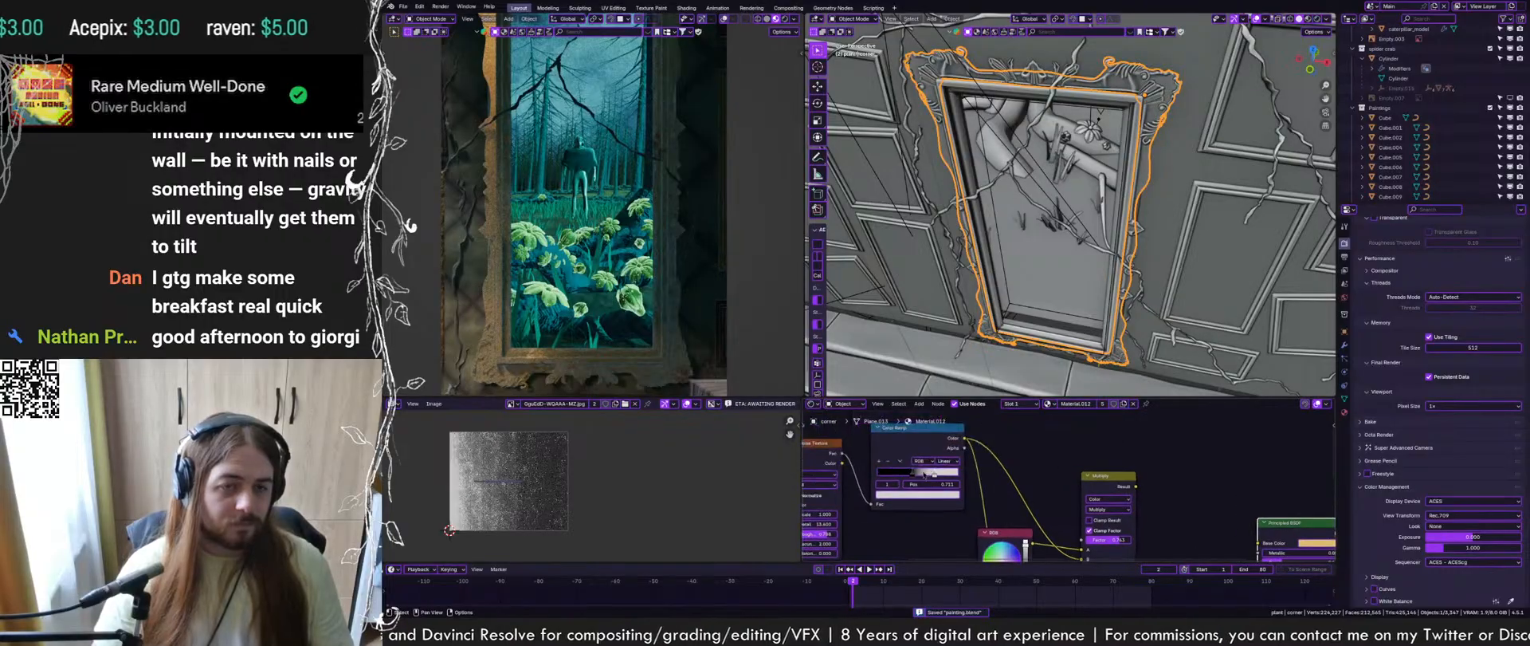
mouse_move(934, 473)
mouse_down()
mouse_move(906, 474)
mouse_move(923, 477)
mouse_up()
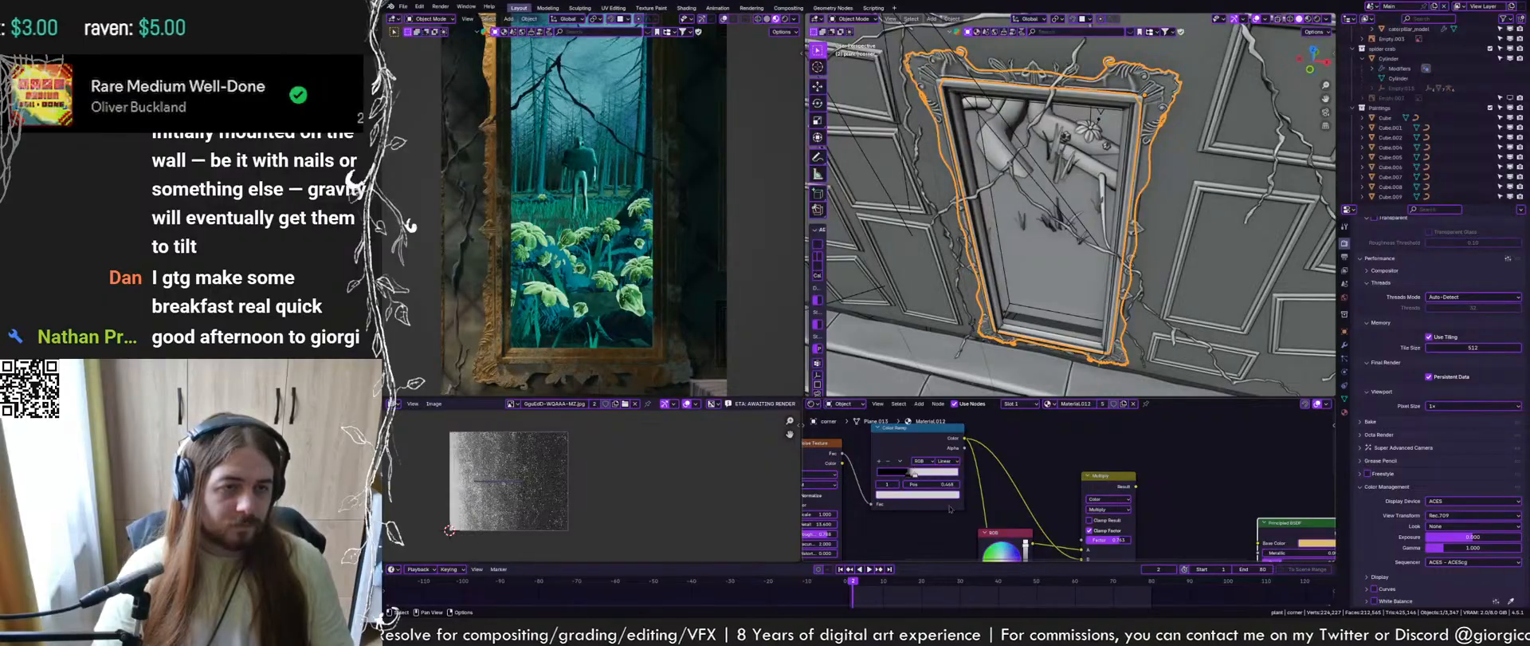
Set the second Bump node's strength to 0.661 in the frame material
middle_drag(989, 549, 998, 416)
middle_drag(1021, 498, 982, 460)
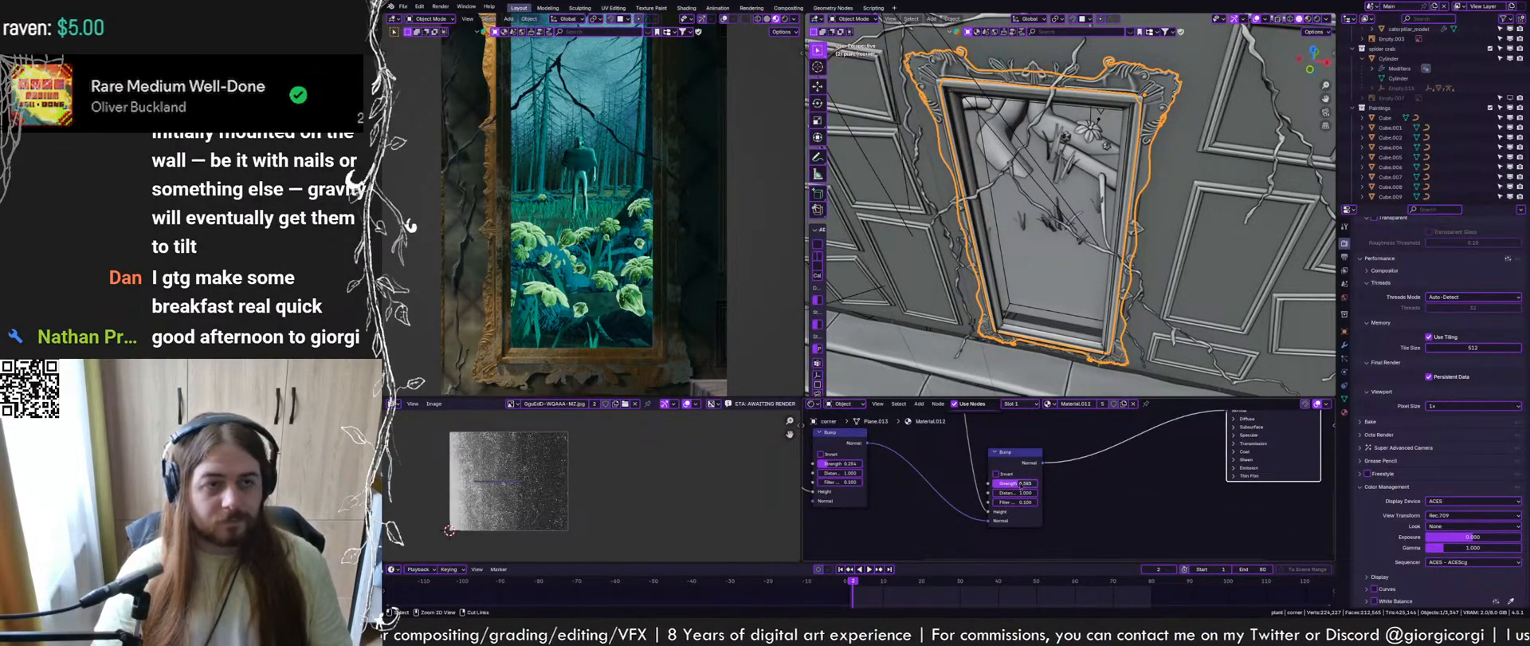
middle_drag(1036, 486, 976, 526)
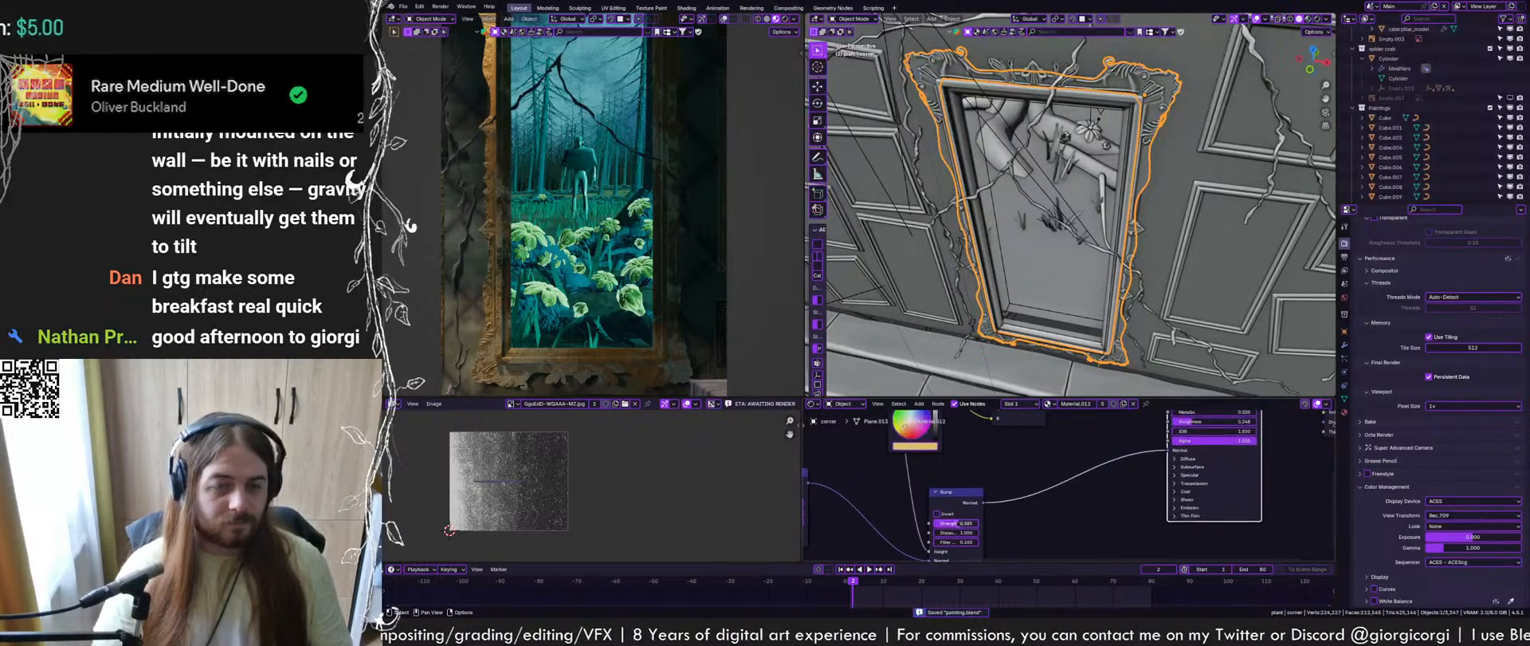
drag(976, 525, 981, 526)
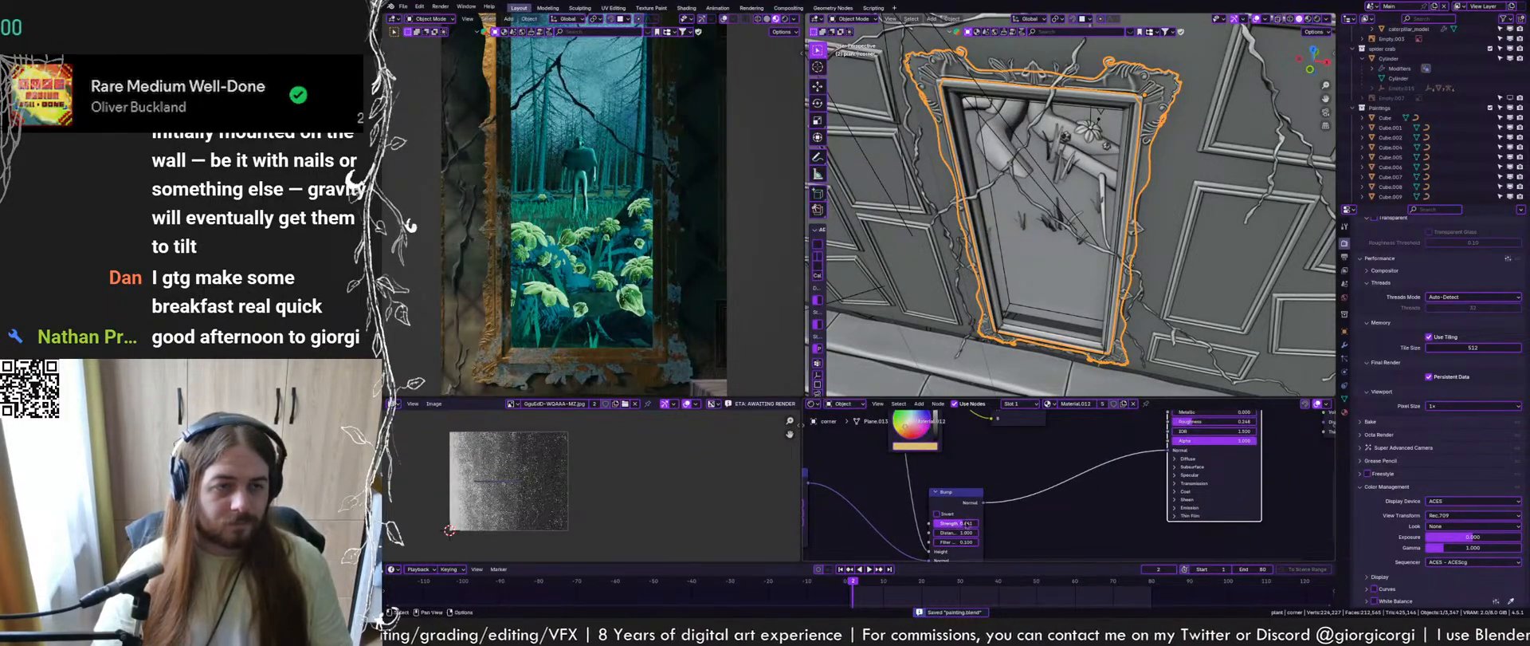
middle_drag(995, 488, 974, 544)
Switch the camera view to rendered shading, limit the render region to the frame's lower corner, and examine the Bump nodes
click(786, 19)
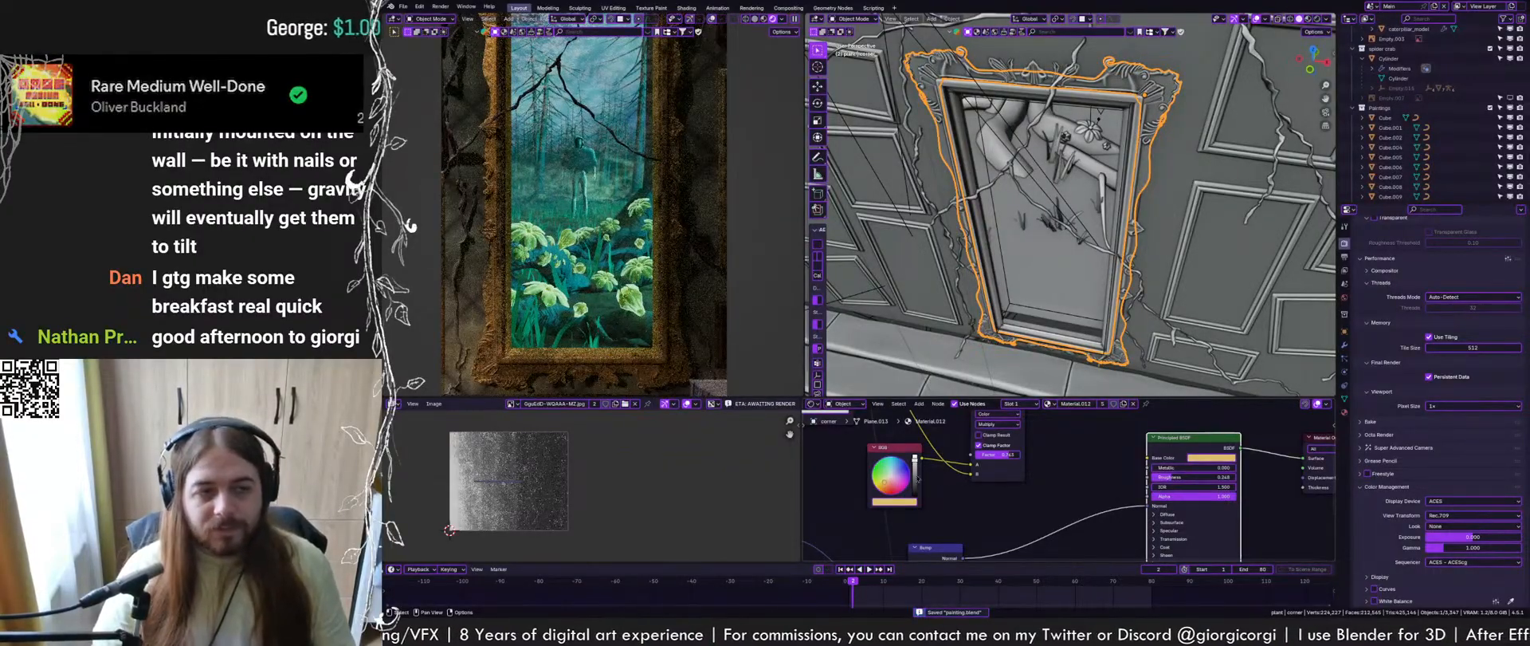
key(ctrl+b)
drag(433, 264, 668, 389)
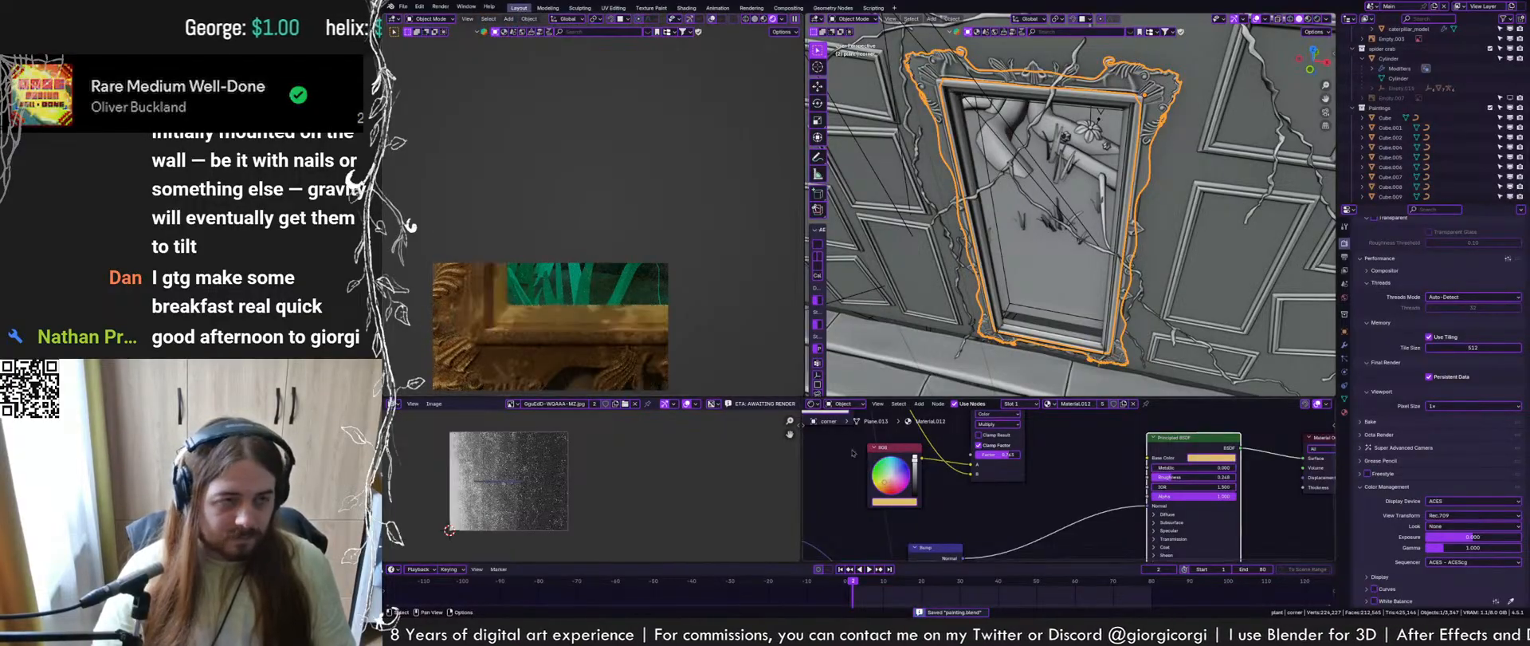
middle_drag(852, 453, 997, 554)
scroll(1140, 517, down, 1)
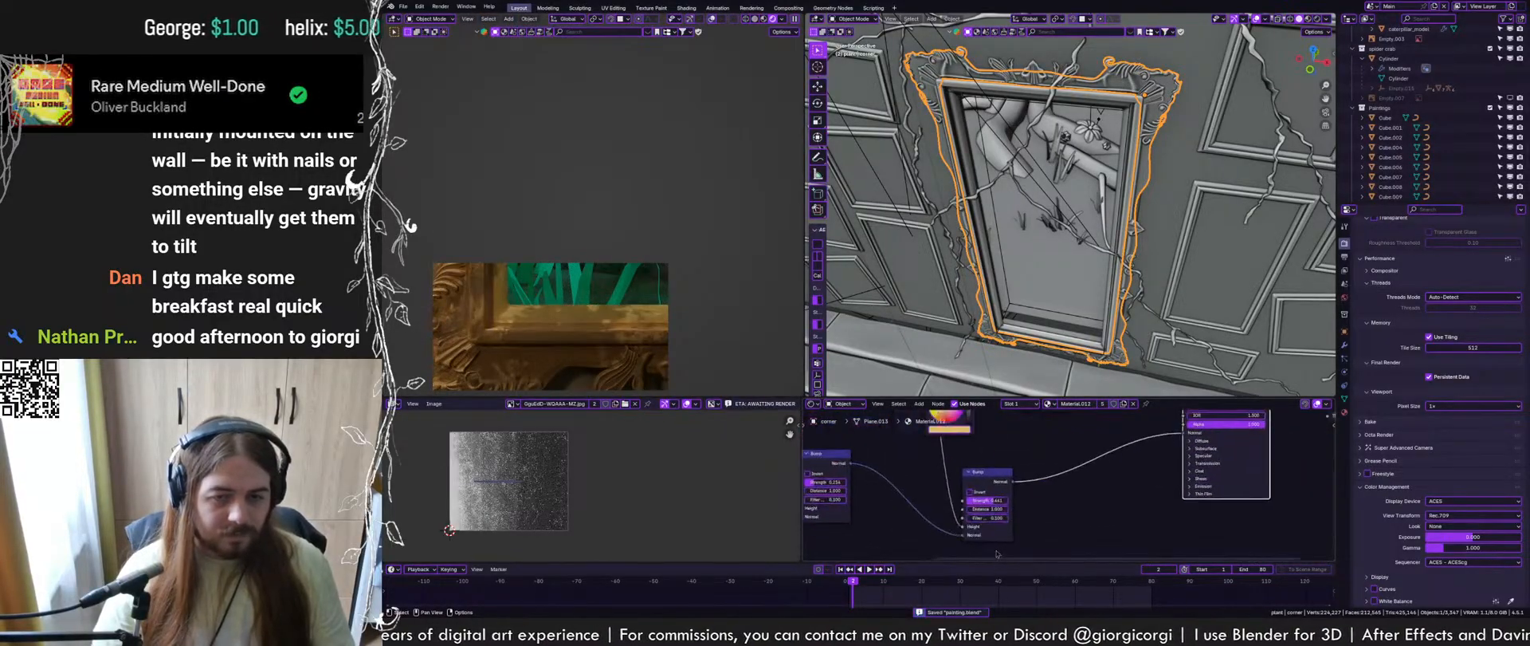
scroll(997, 554, up, 6)
scroll(962, 496, up, 2)
middle_drag(962, 496, 1036, 545)
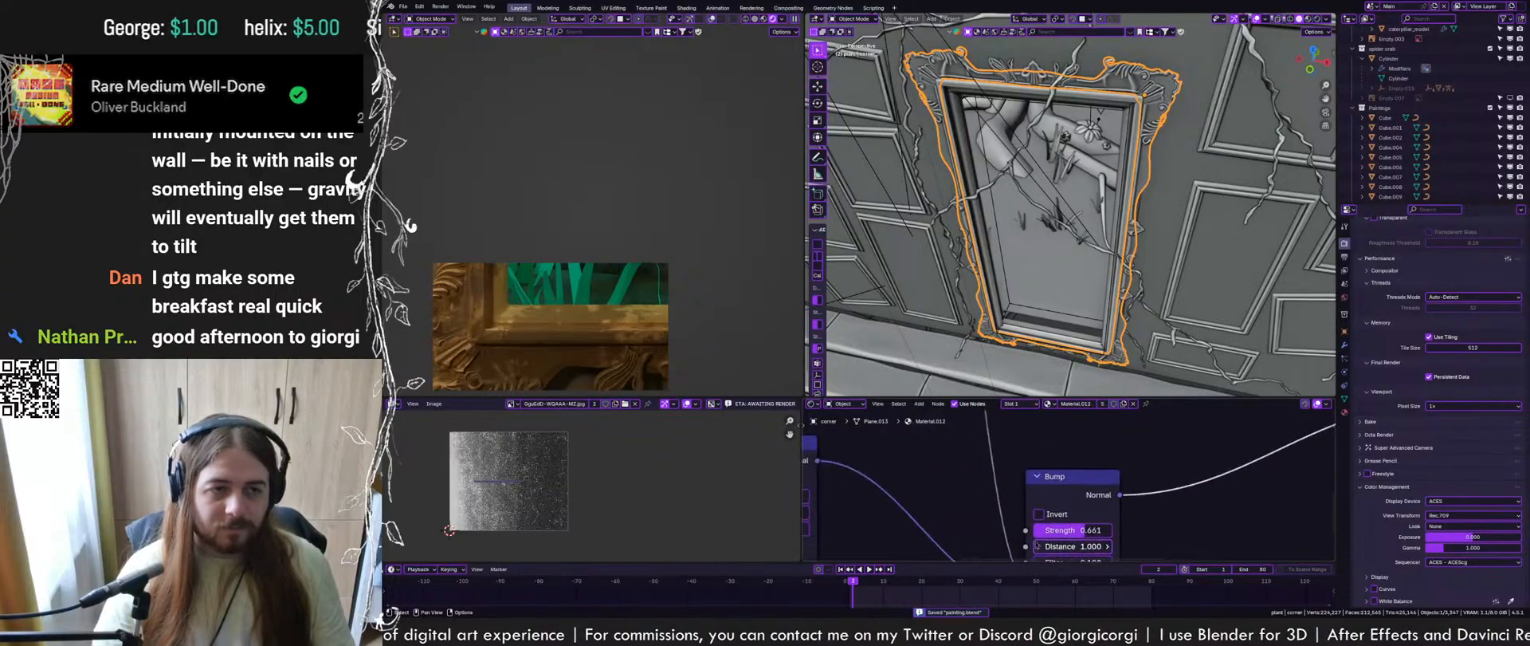
scroll(1037, 546, down, 2)
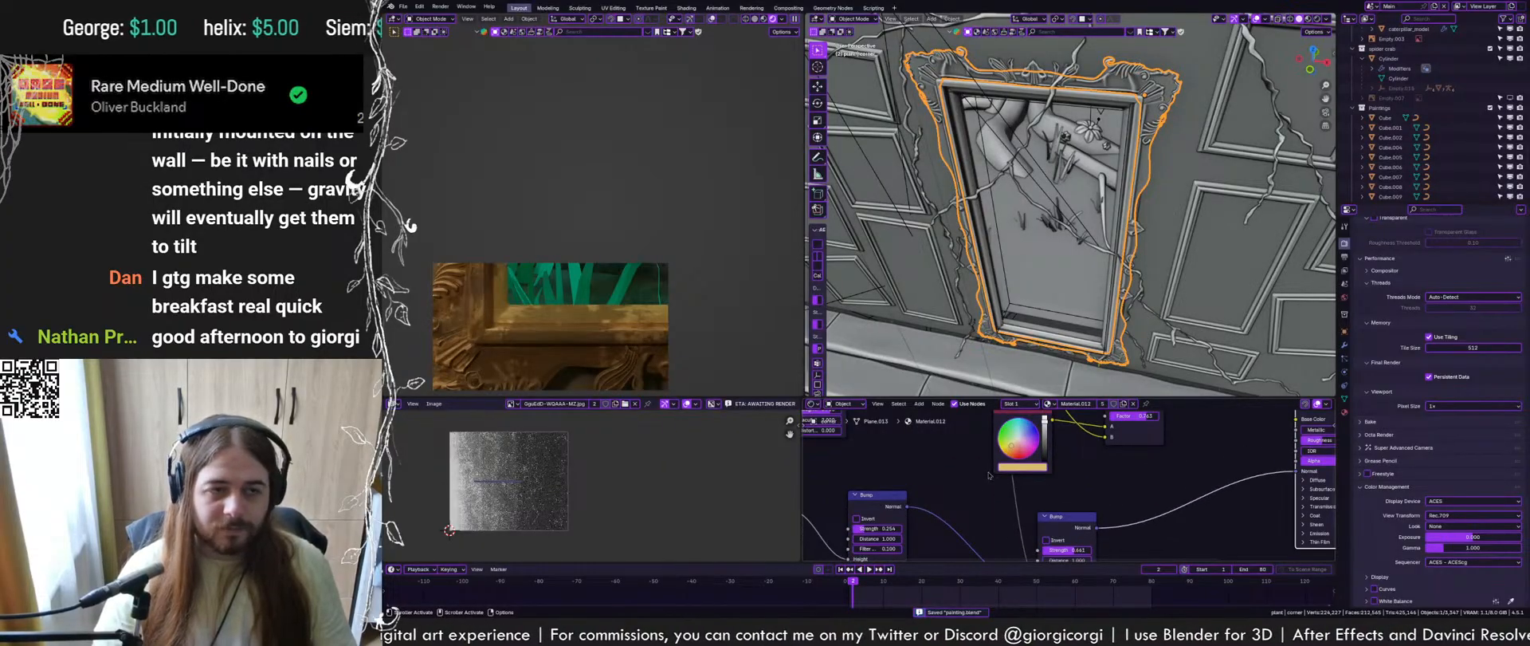
Save the file and move the frame Color Ramp's light stop to position 0.450
middle_drag(989, 476, 919, 524)
mouse_move(1081, 446)
middle_down()
mouse_move(1047, 491)
mouse_move(1132, 461)
mouse_move(1204, 527)
middle_up()
key(ctrl+s)
scroll(982, 478, up, 6)
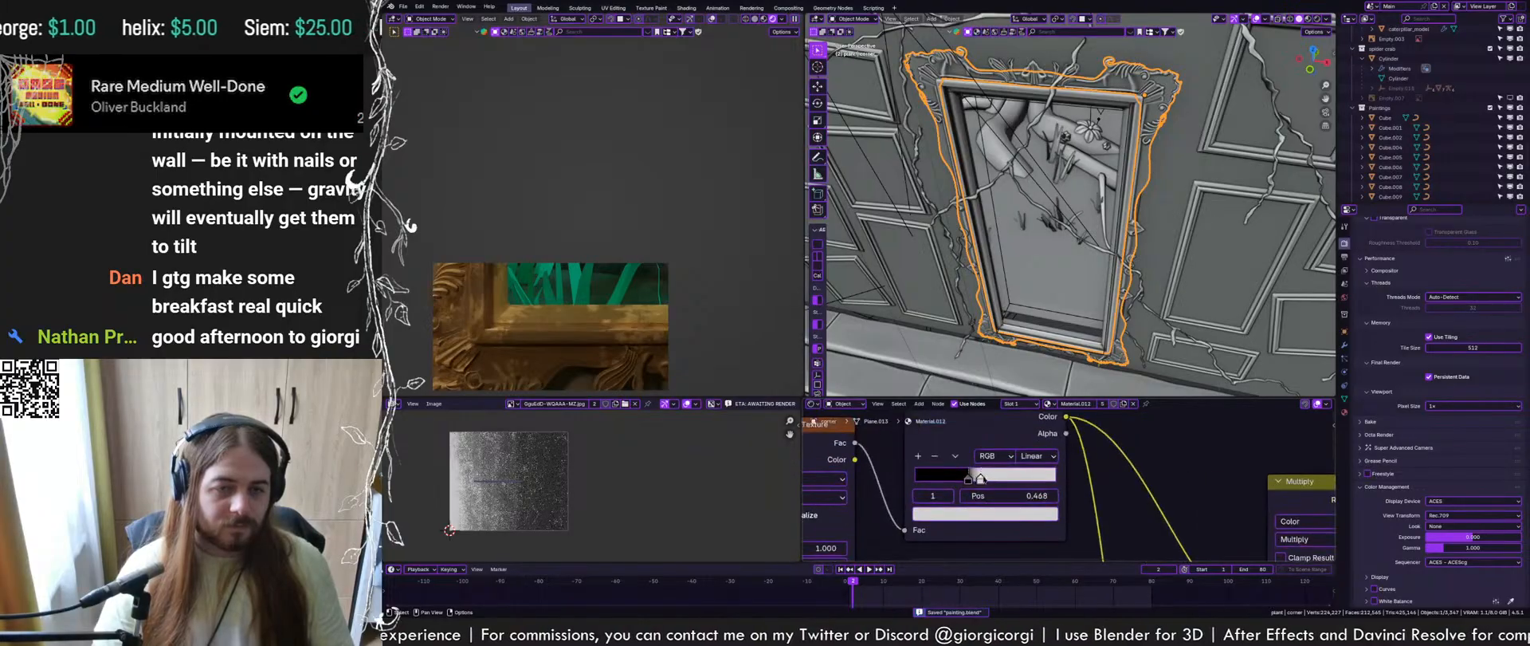
drag(981, 478, 979, 478)
Set the Detail of the noise feeding the Color Ramp to 7.200 and save the file
middle_drag(900, 494, 1046, 420)
drag(959, 490, 941, 490)
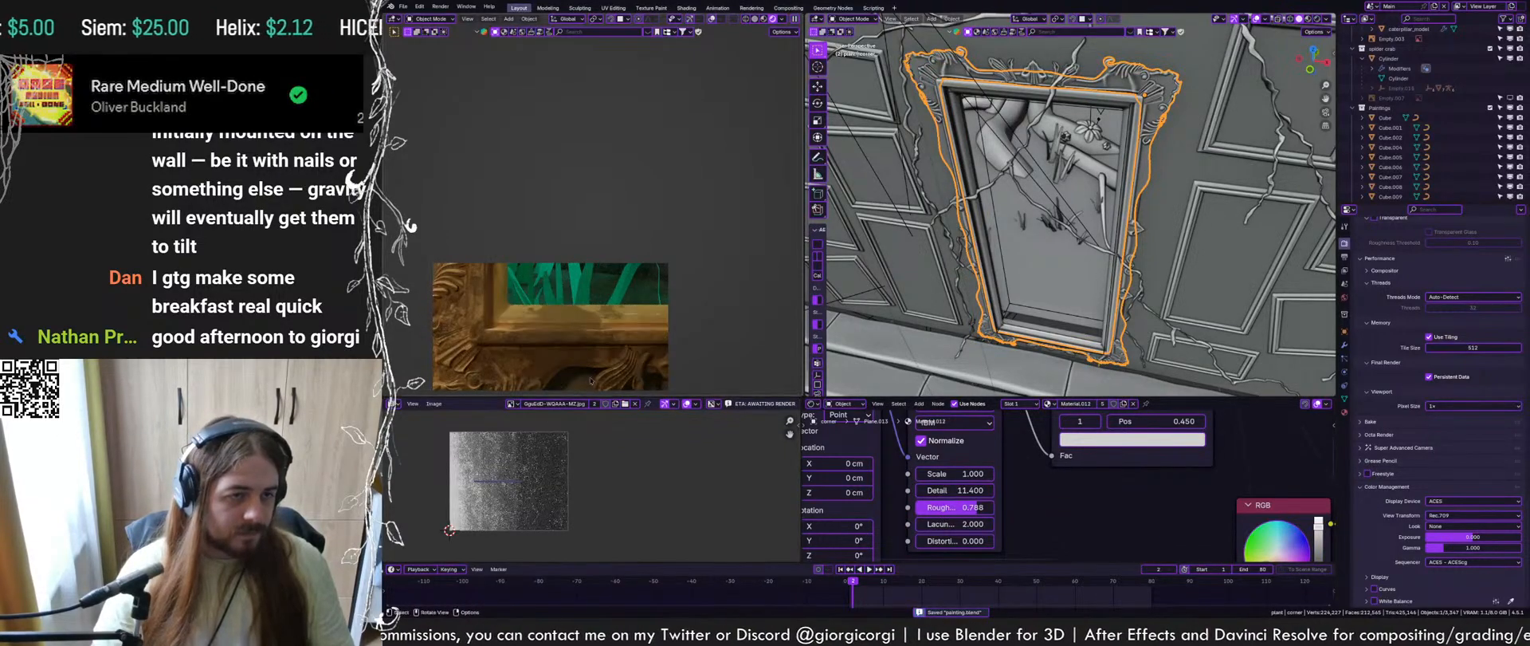
drag(952, 491, 956, 491)
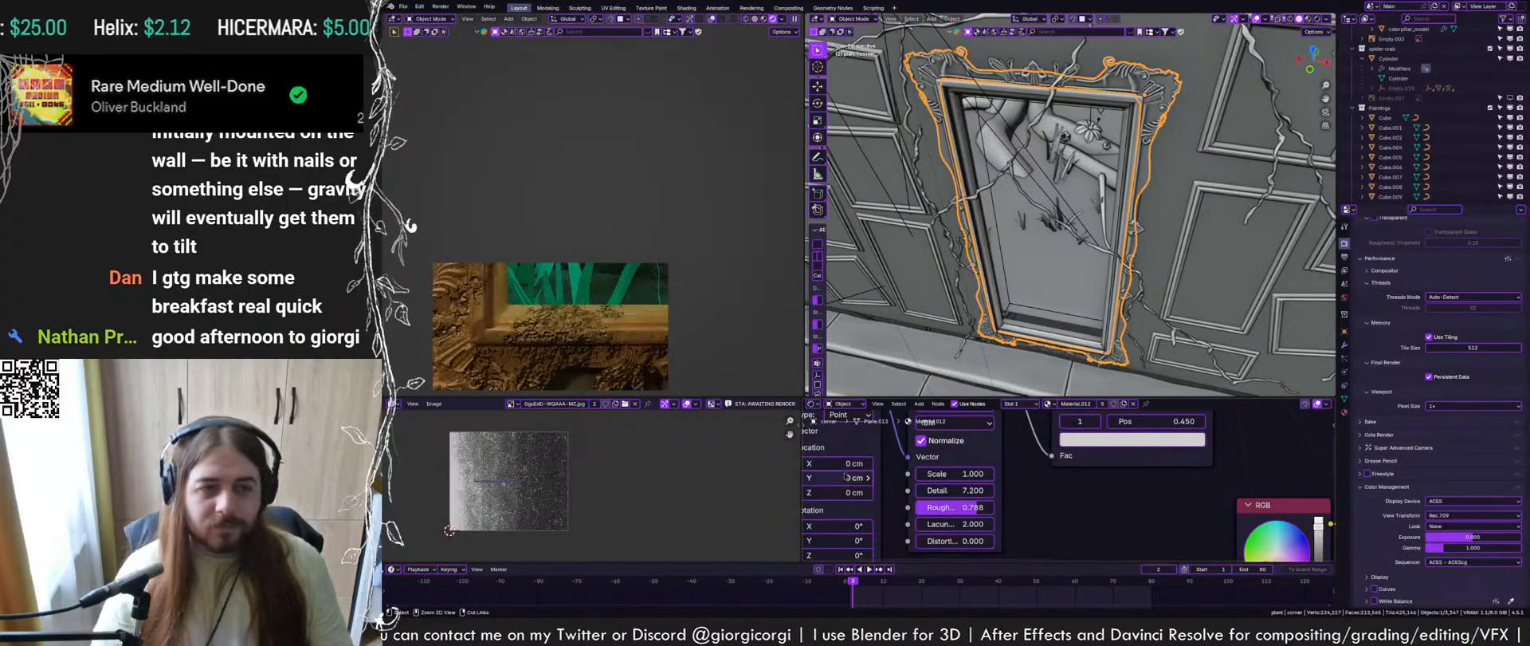
key(ctrl+s)
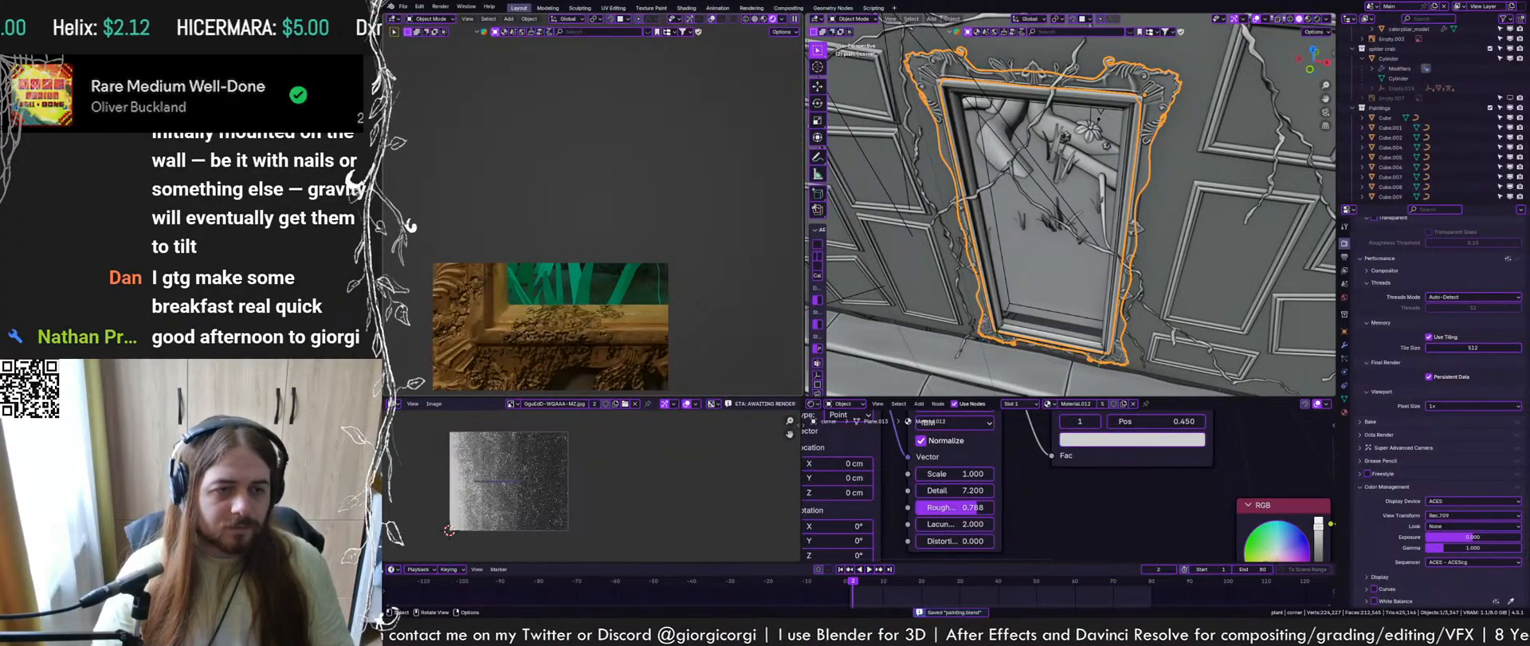
Invert the second Bump node, lower its strength, and save the file
scroll(1156, 502, down, 4)
middle_drag(1211, 546, 1136, 466)
click(1135, 456)
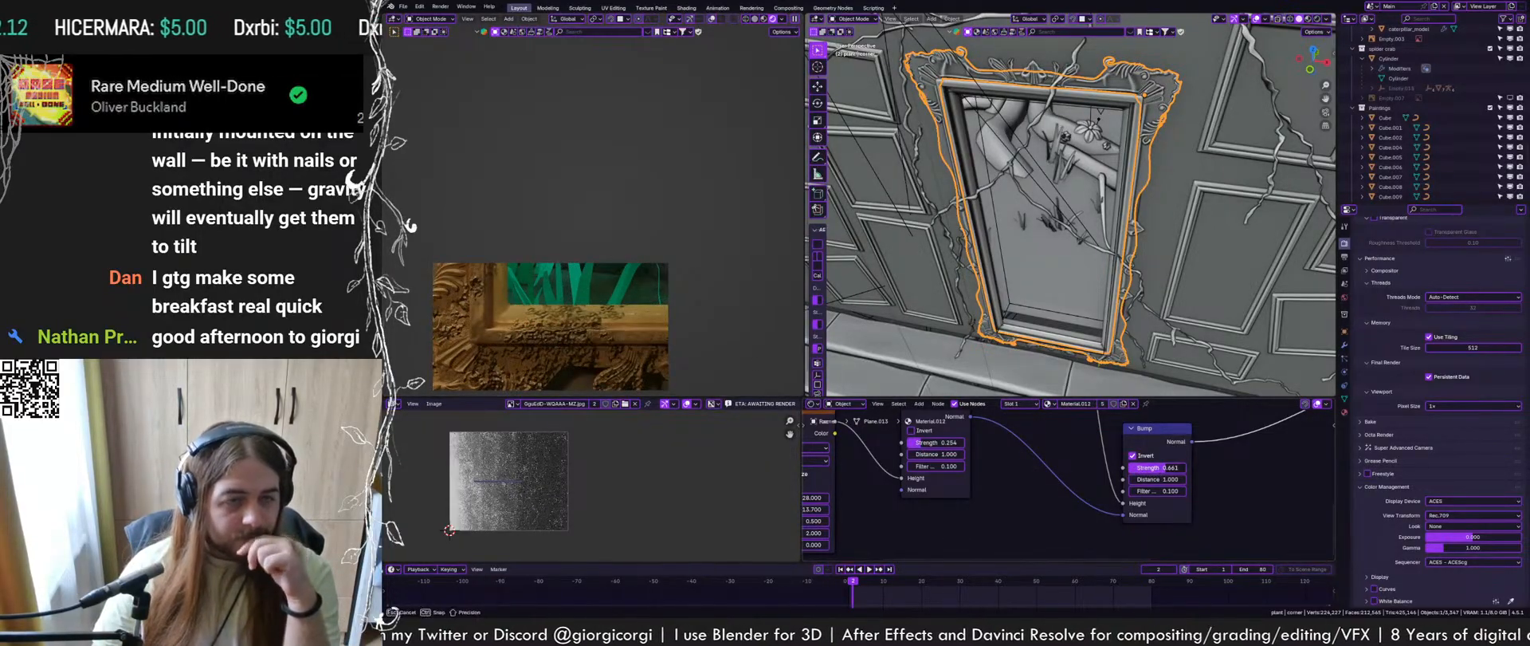
drag(1167, 467, 1158, 468)
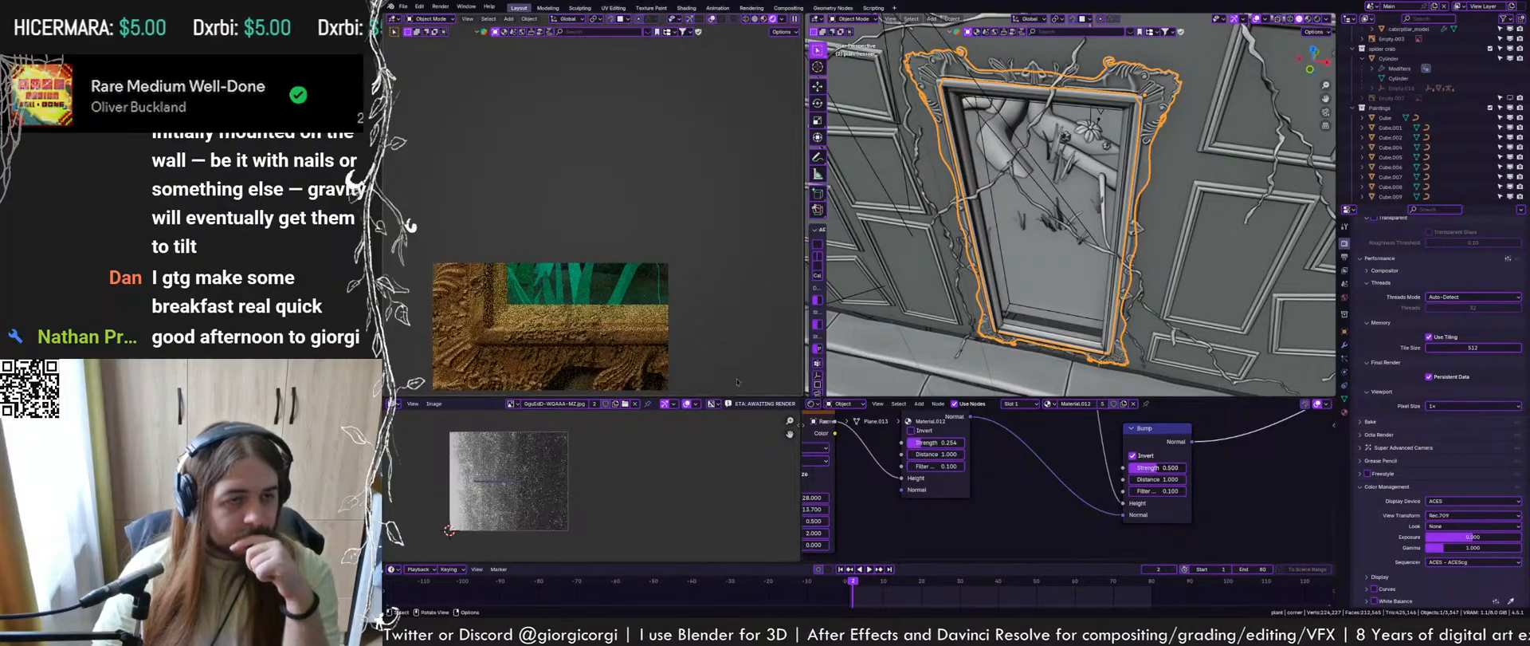
key(ctrl+s)
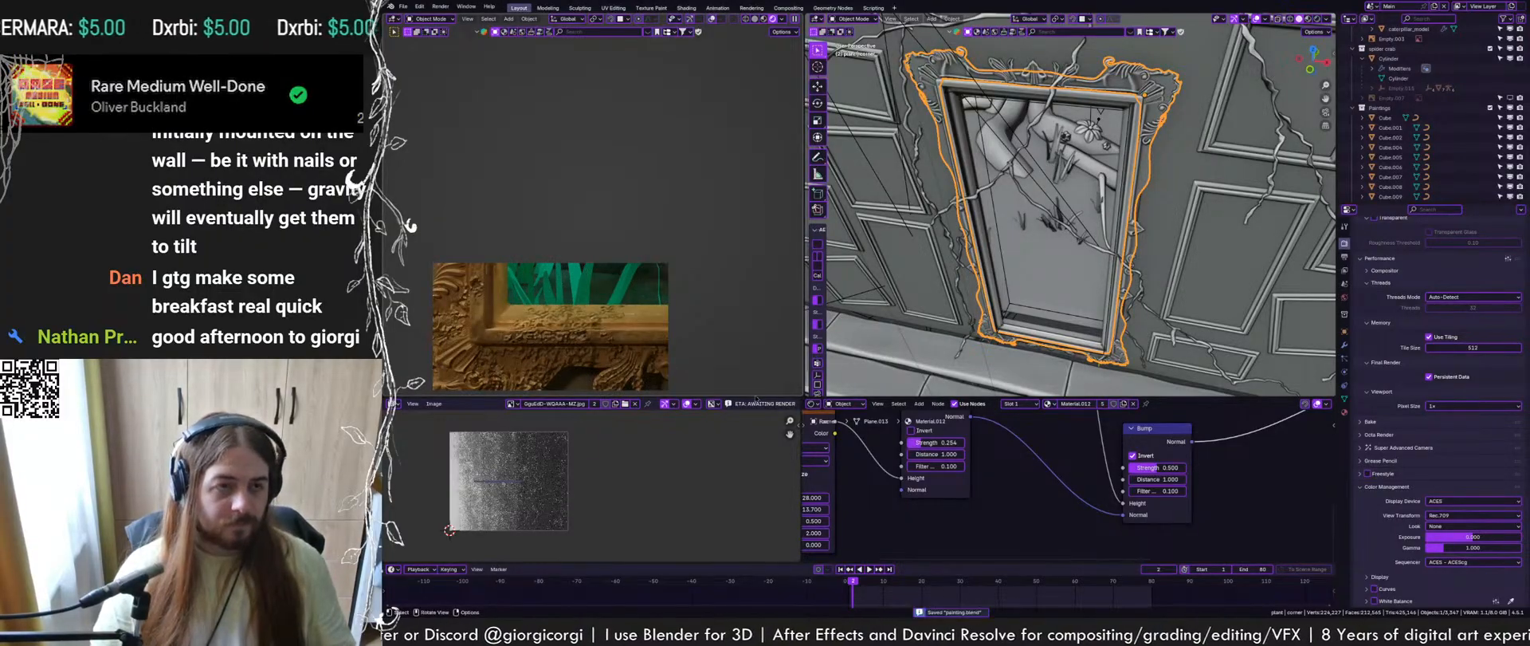
Connect the Multiply node's result to the Principled BSDF's base color in the frame material
scroll(966, 479, down, 4)
middle_drag(1148, 450, 1116, 510)
middle_drag(1153, 411, 1102, 499)
scroll(1102, 499, up, 3)
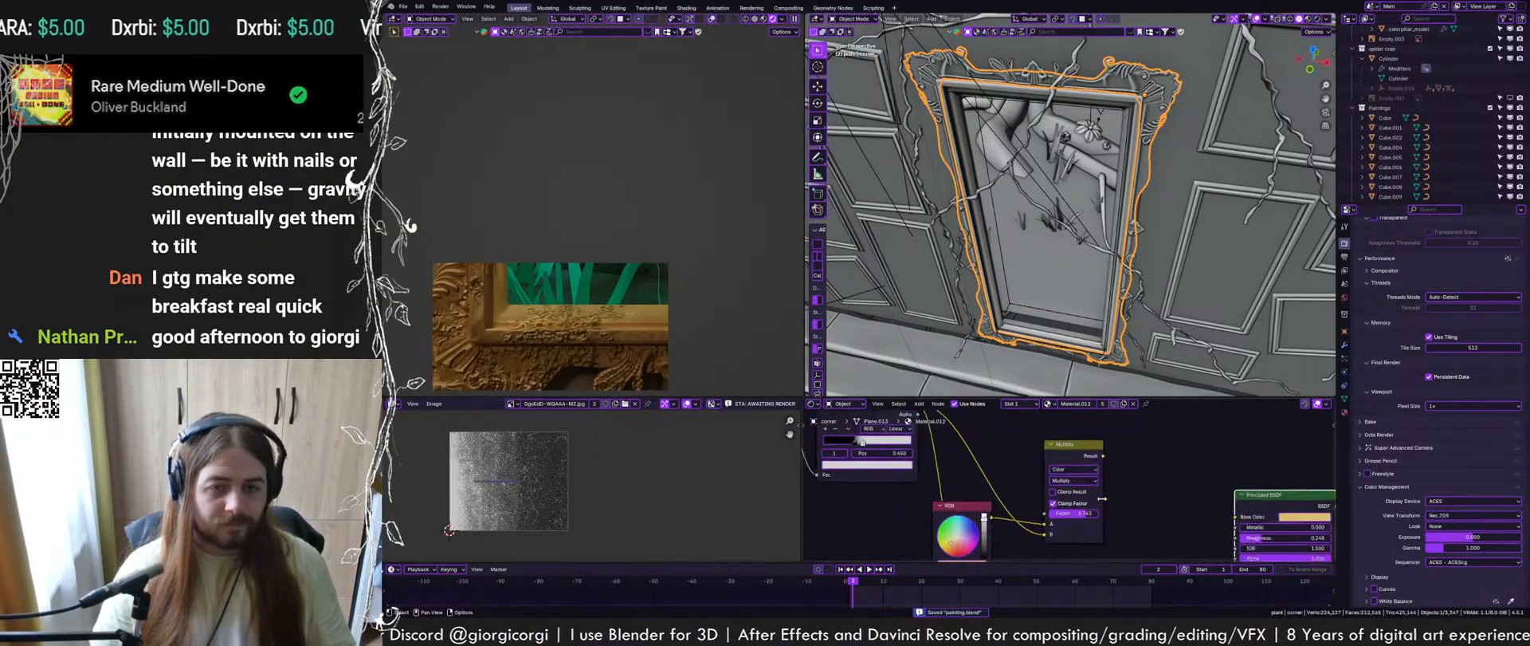
drag(1102, 455, 1234, 517)
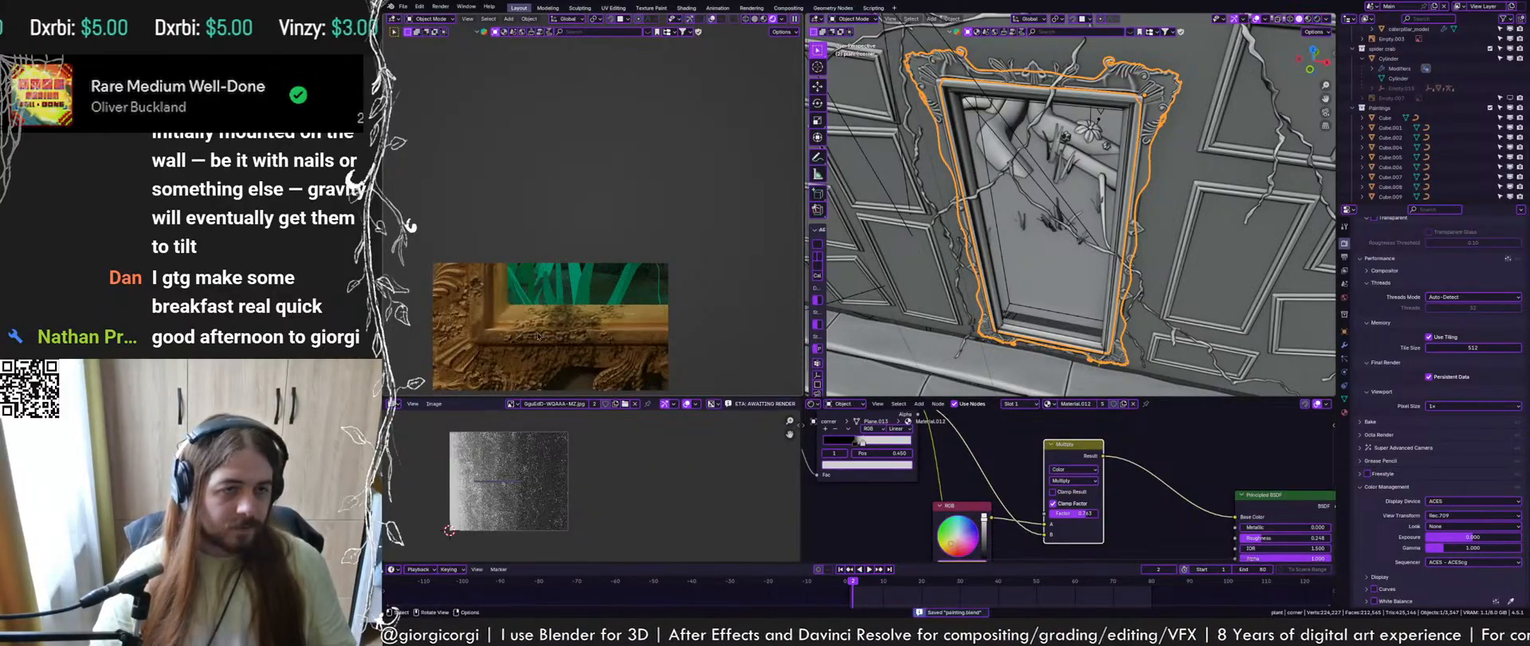
Redefine the render region around the whole central painting and inspect its frame in the render
scroll(538, 336, down, 7)
key(ctrl+b)
mouse_move(494, 154)
mouse_down()
mouse_move(621, 350)
mouse_move(643, 360)
mouse_up()
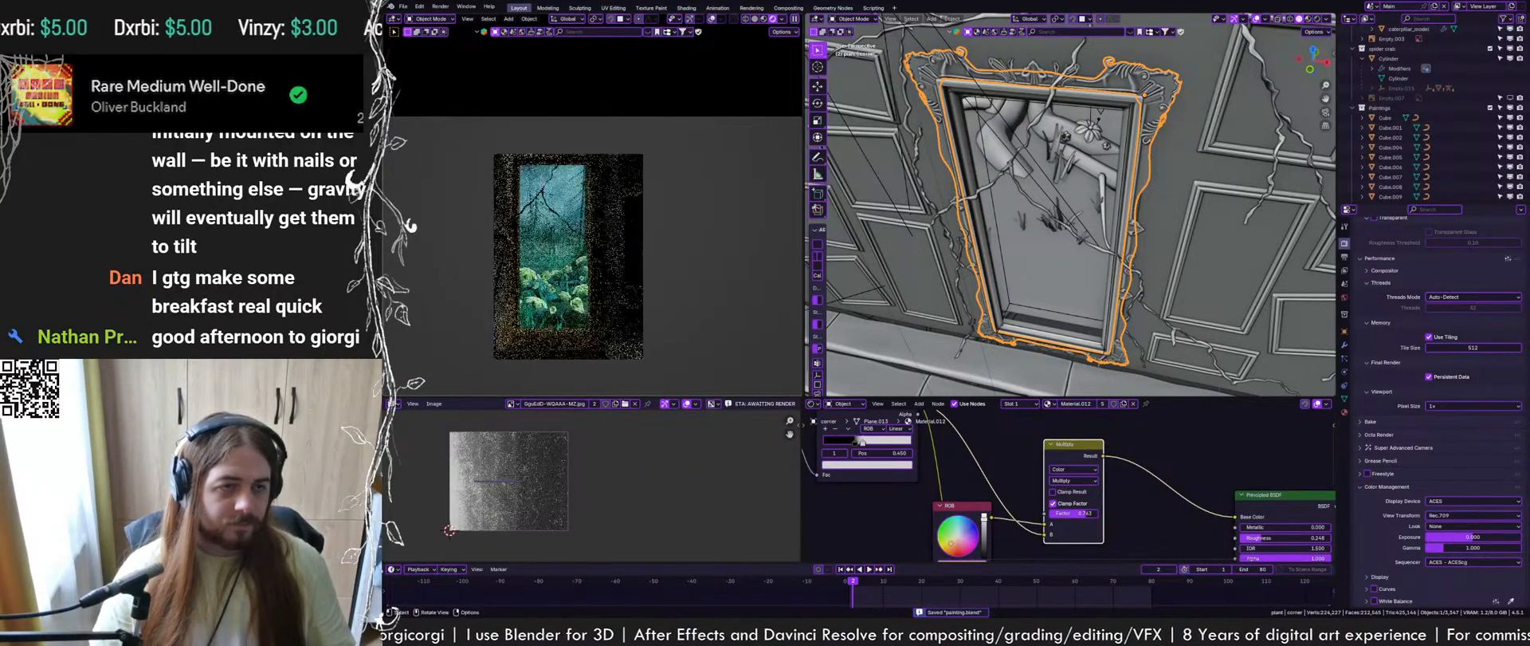
drag(500, 143, 609, 349)
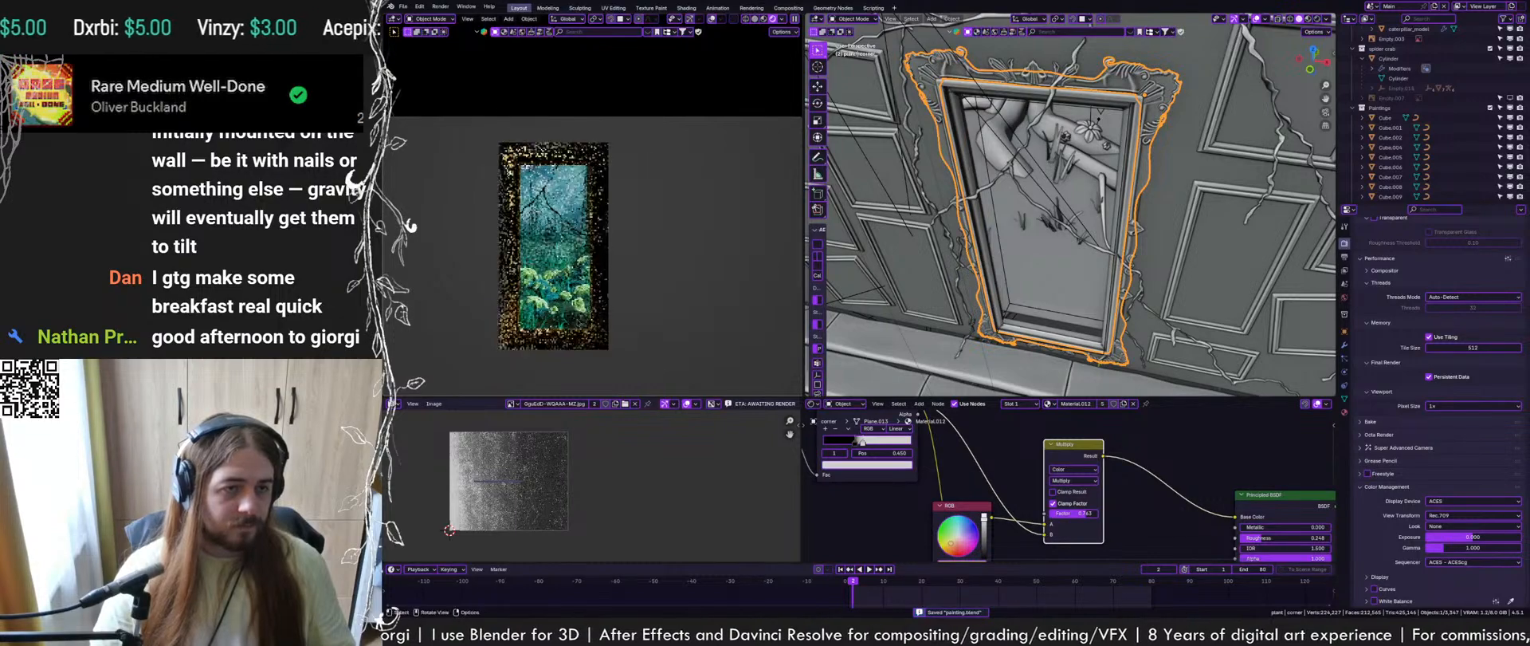
scroll(558, 299, up, 2)
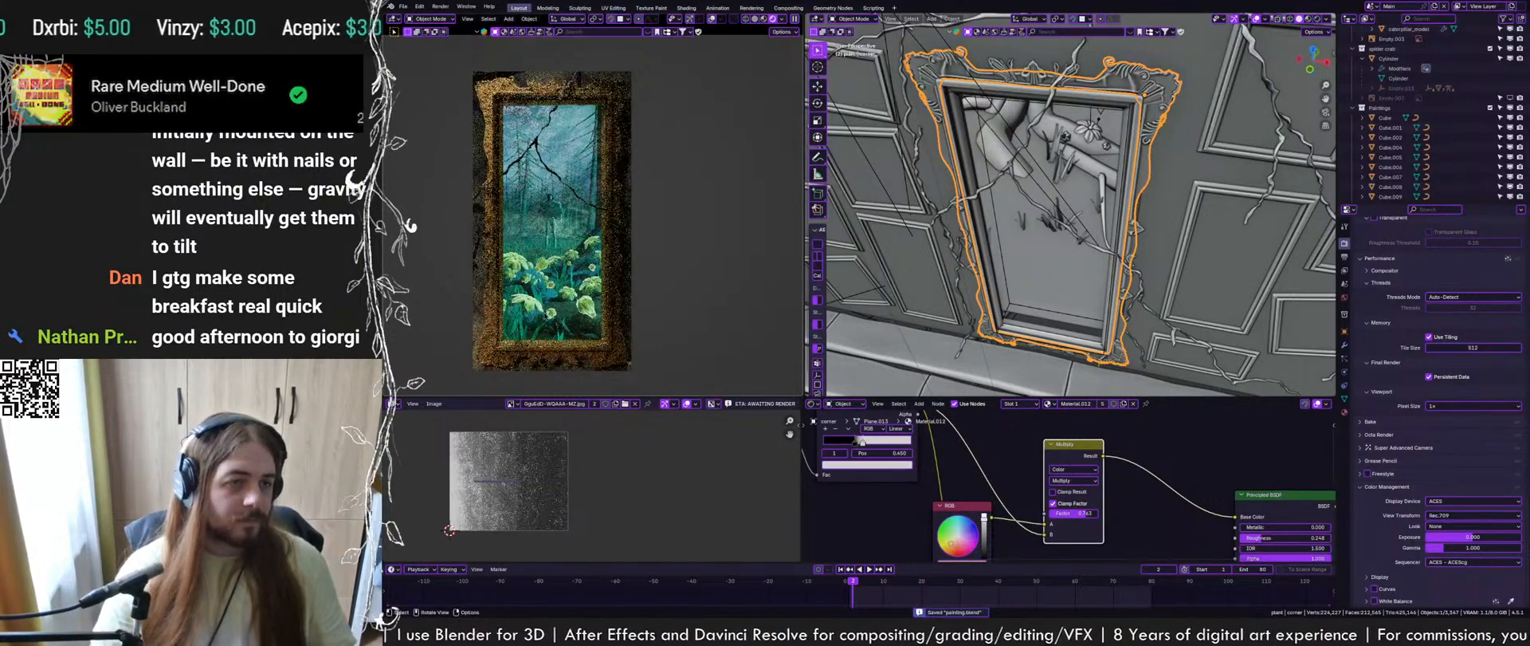
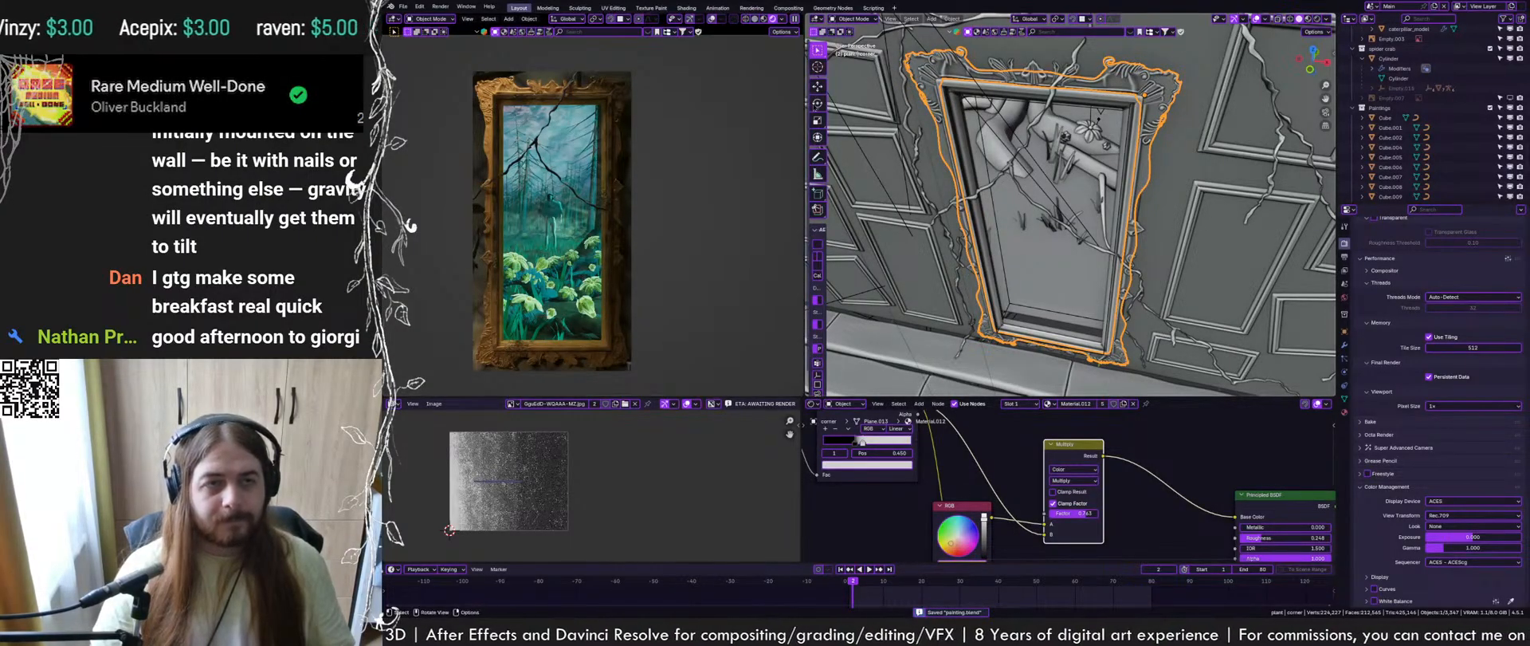
Return the camera view to solid shading and isolate the branch curves, central painting and wall in local view
click(755, 20)
mouse_move(1016, 139)
shift+middle_down()
mouse_move(1036, 208)
mouse_move(1072, 168)
shift+middle_up()
click(1038, 211)
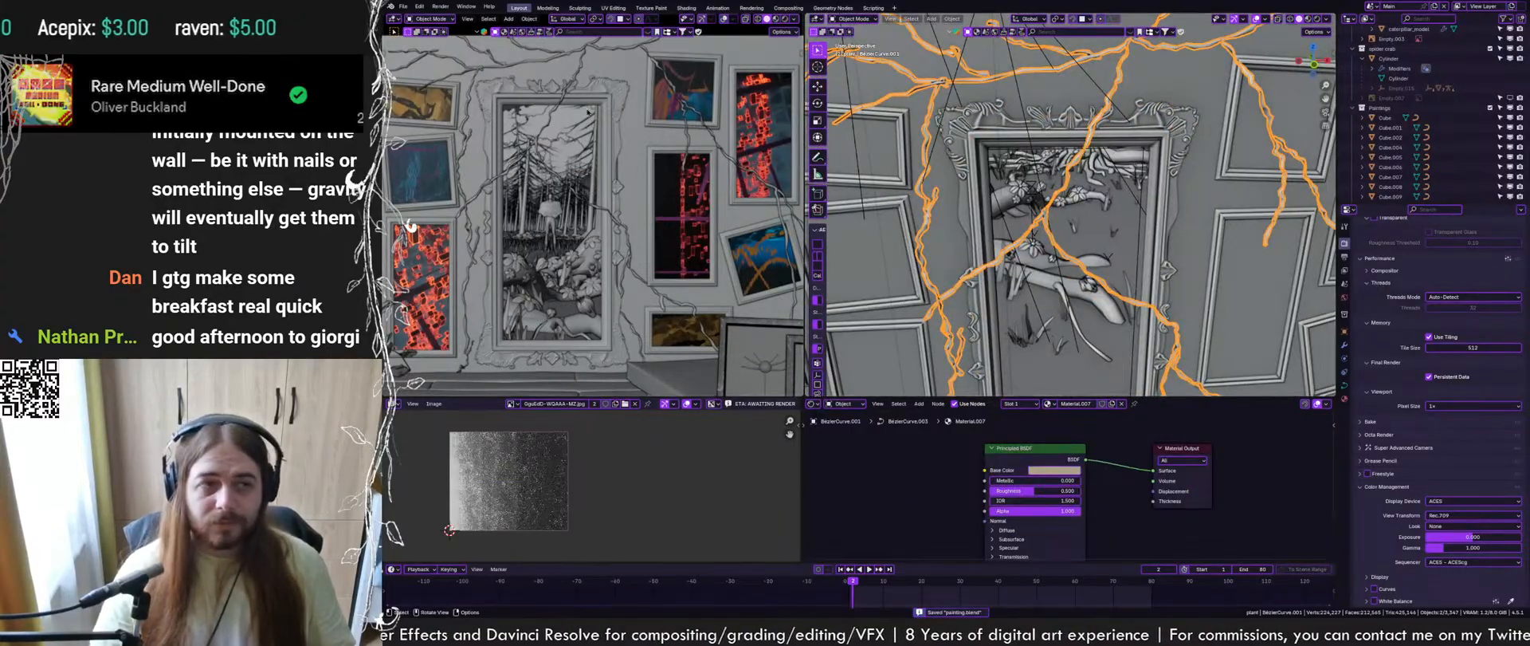
scroll(1071, 169, down, 2)
click(1127, 104)
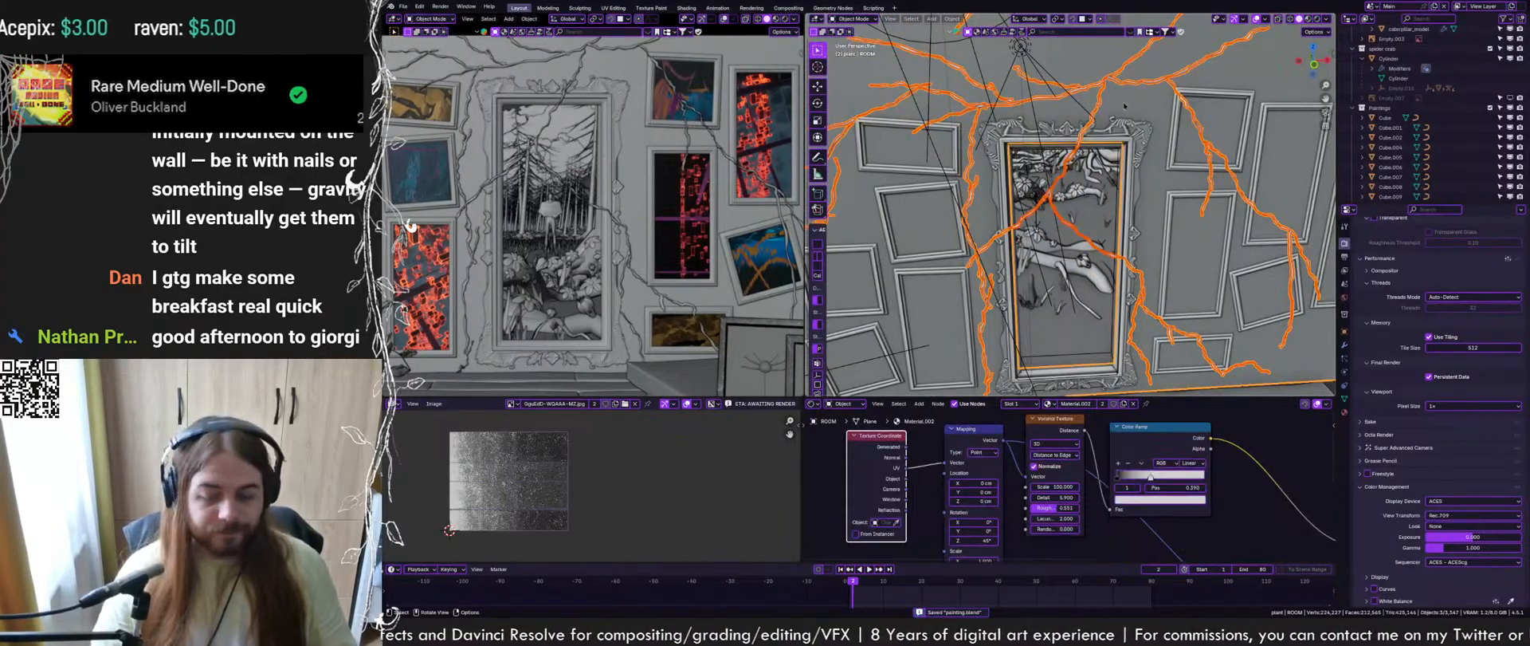
key(KP_Divide)
Select the branch curve, enter Edit Mode on it in front view, and activate the Draw tool
click(1073, 243)
scroll(1074, 242, up, 10)
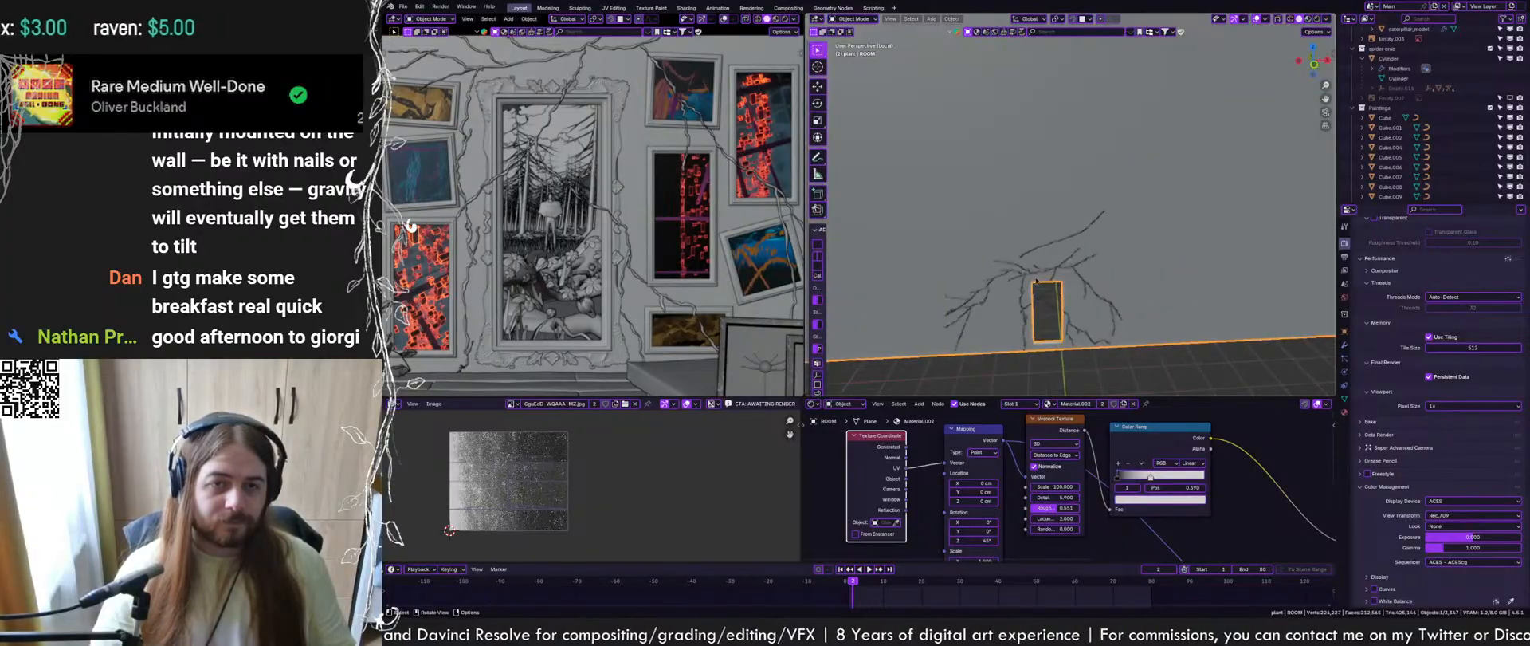
click(1086, 242)
key(KP_1)
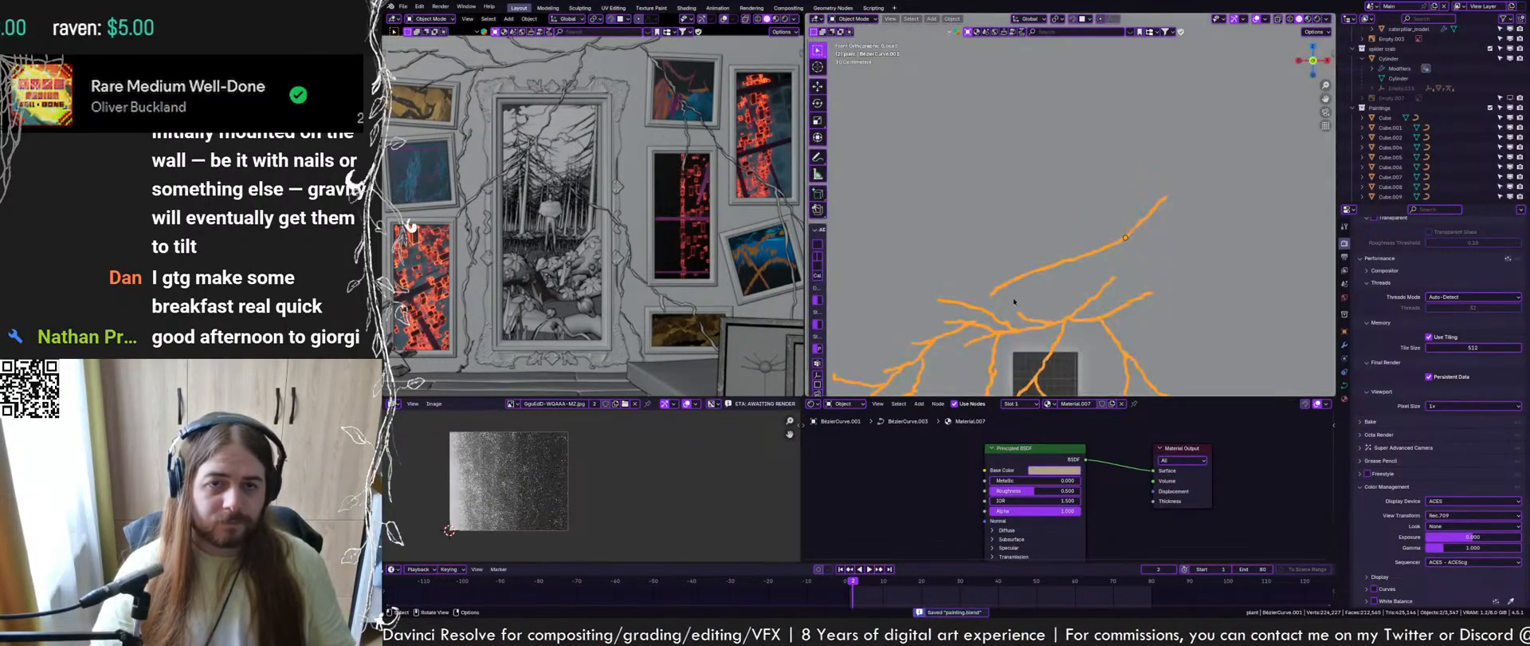
key(Tab)
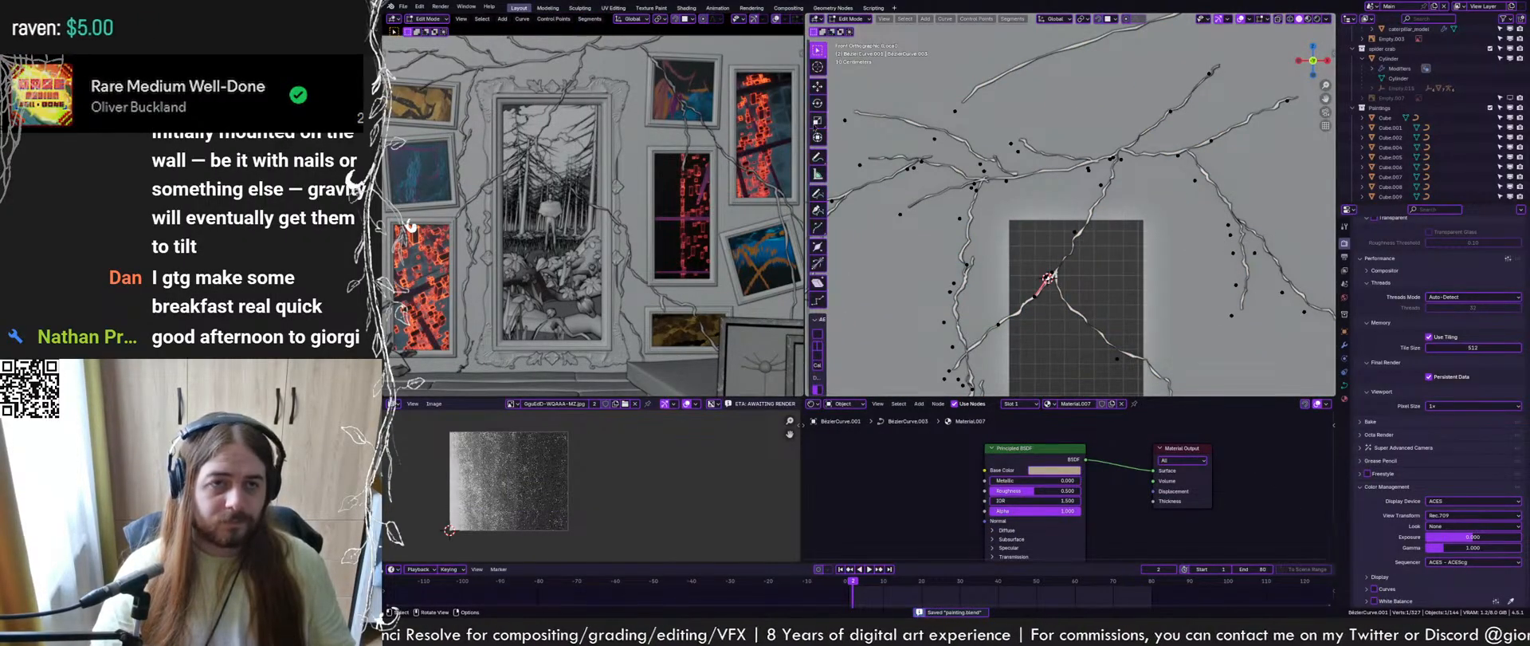
click(818, 194)
Draw a thin side branch running down from the fork over the central painting and save the file
shift+middle_drag(1034, 275, 1056, 197)
scroll(1073, 200, up, 6)
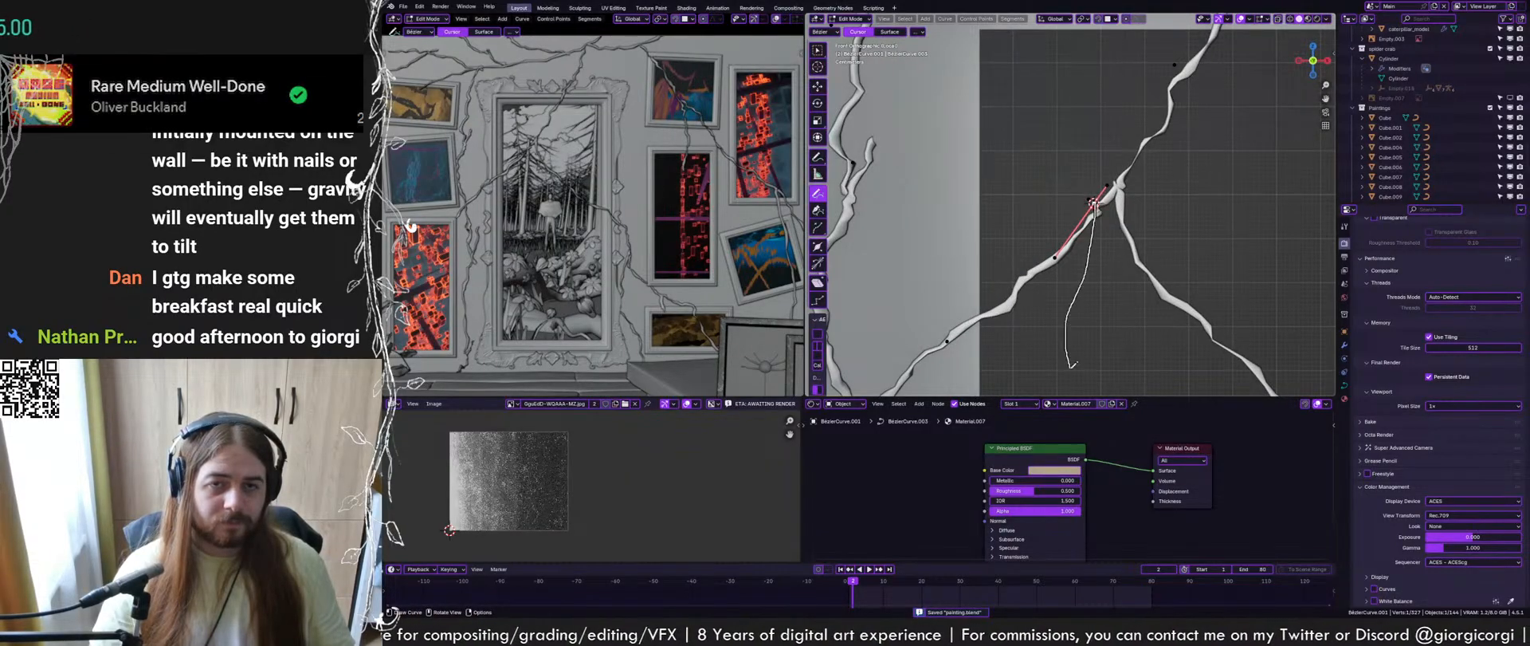
drag(1071, 367, 1071, 369)
shift+middle_drag(1067, 294, 1055, 202)
key(ctrl+s)
Draw a long side branch from the upper stem, sweeping down past the painting's left edge to the neighbouring branch
shift+middle_drag(1140, 104, 1152, 255)
scroll(1172, 192, down, 1)
mouse_move(1164, 138)
mouse_down()
mouse_move(1028, 142)
mouse_move(996, 107)
mouse_up()
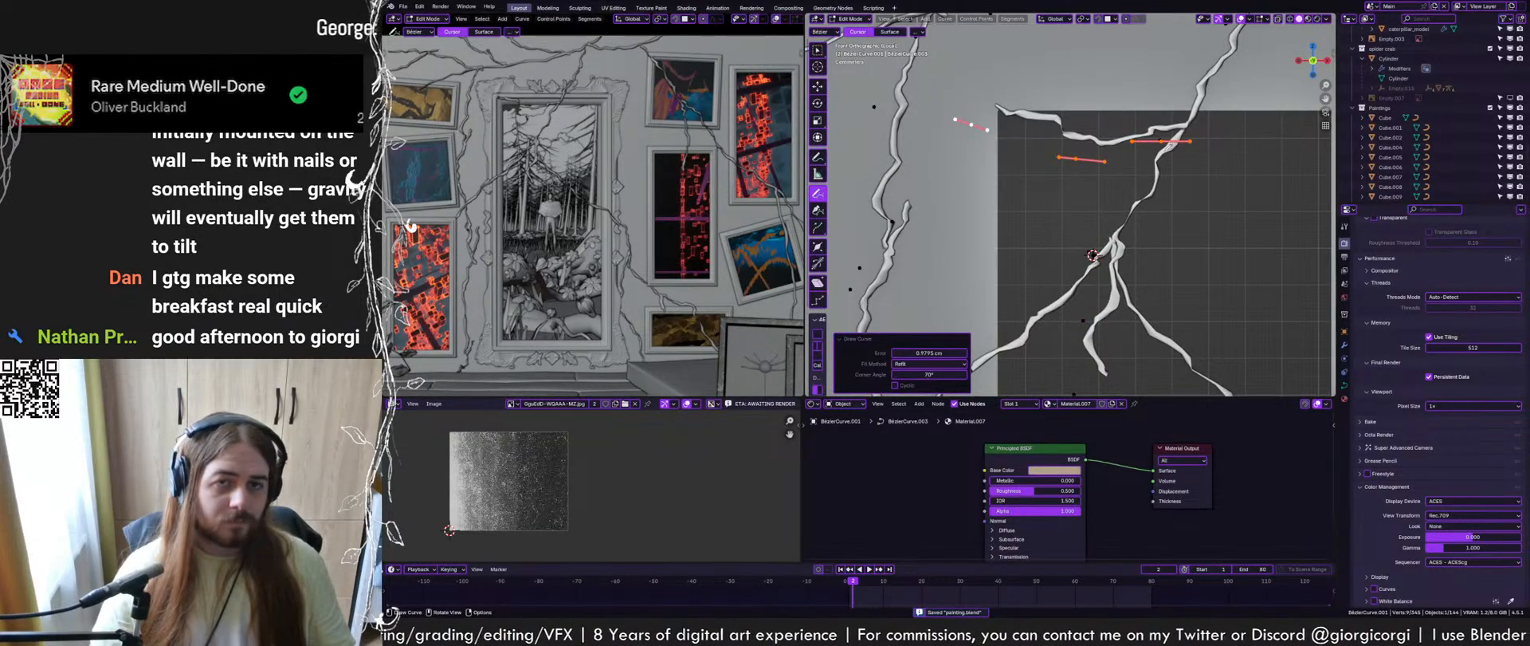
key(ctrl+z)
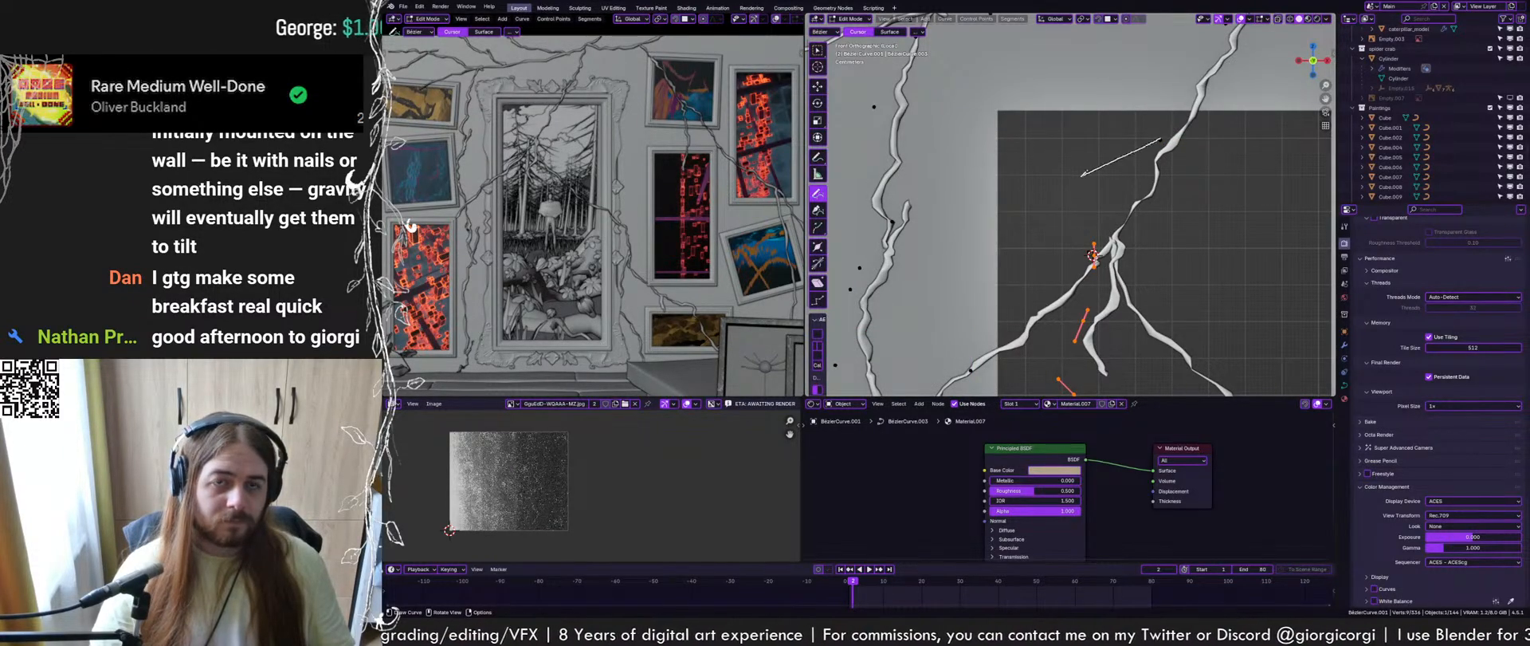
drag(1083, 176, 866, 275)
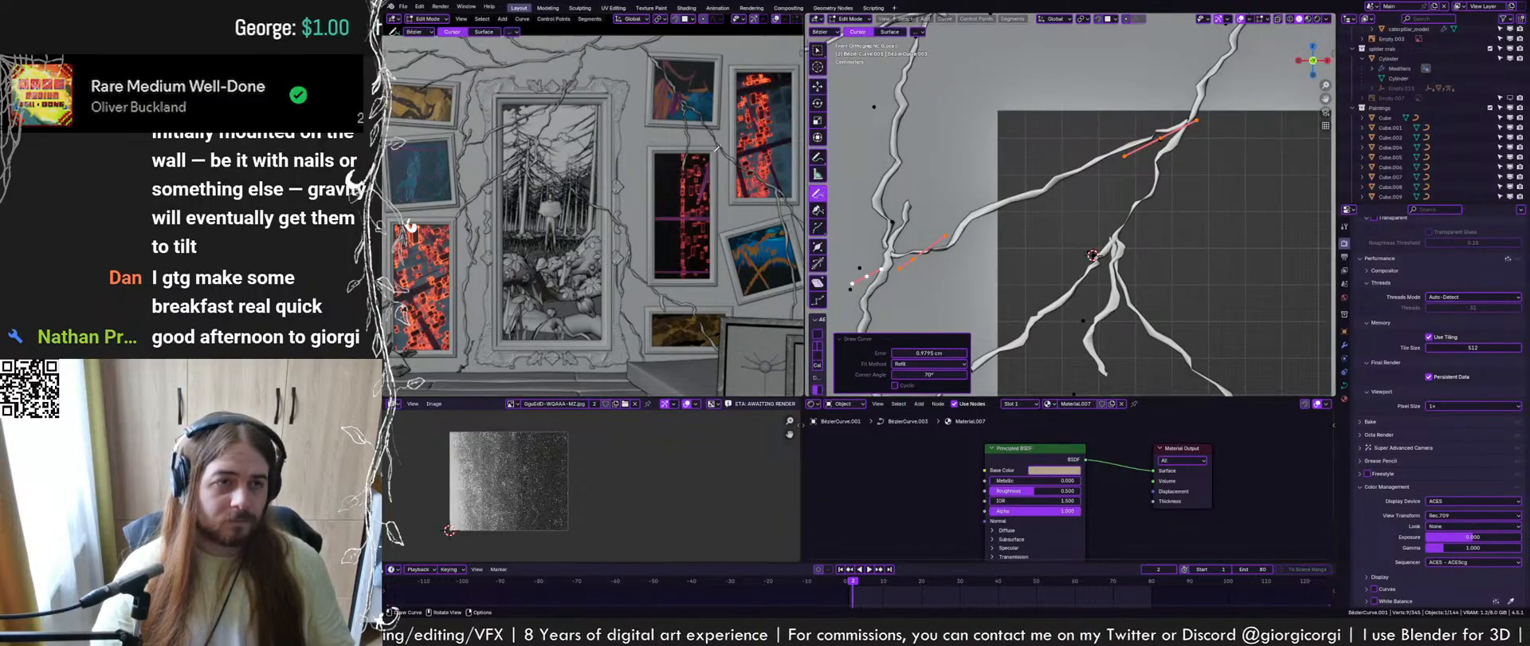
scroll(512, 189, down, 1)
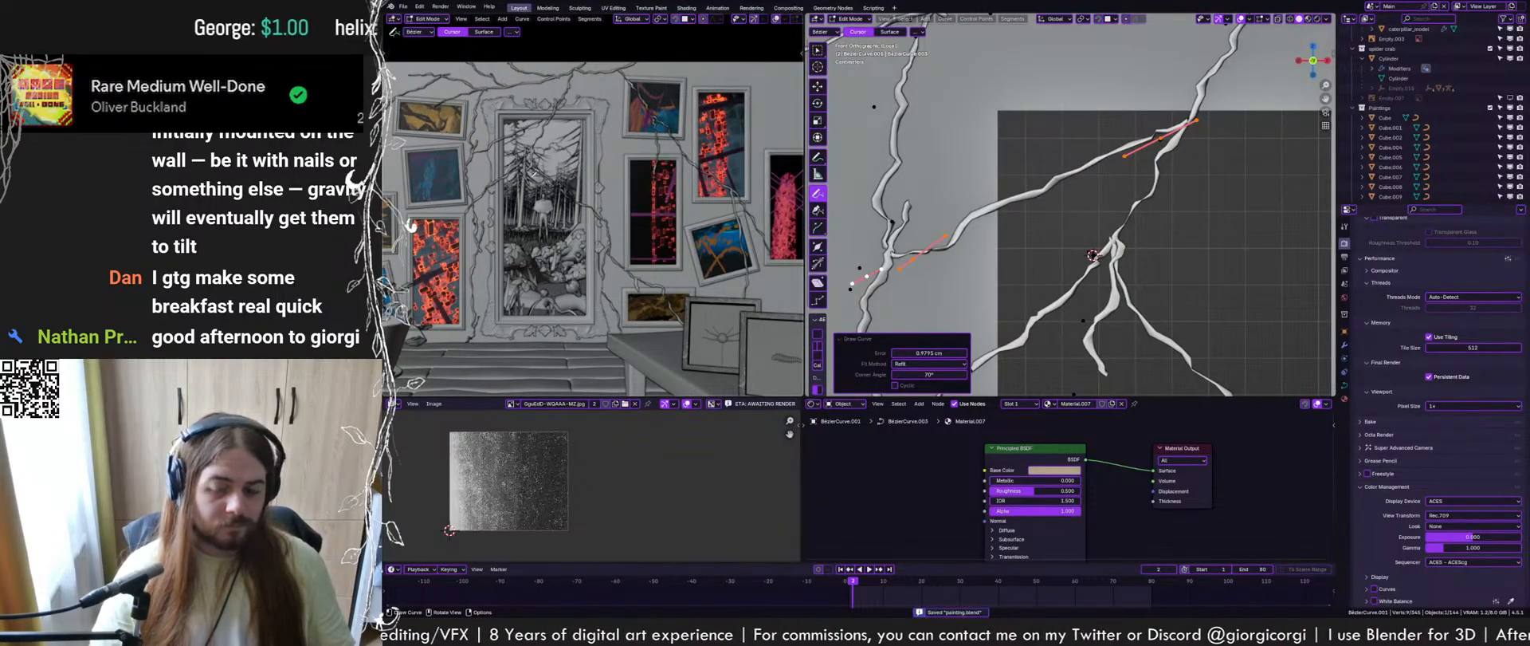
Draw another branch from the upper stem down across the painting to the lower-right offshoot
shift+middle_drag(1197, 160, 1129, 183)
scroll(1128, 183, down, 3)
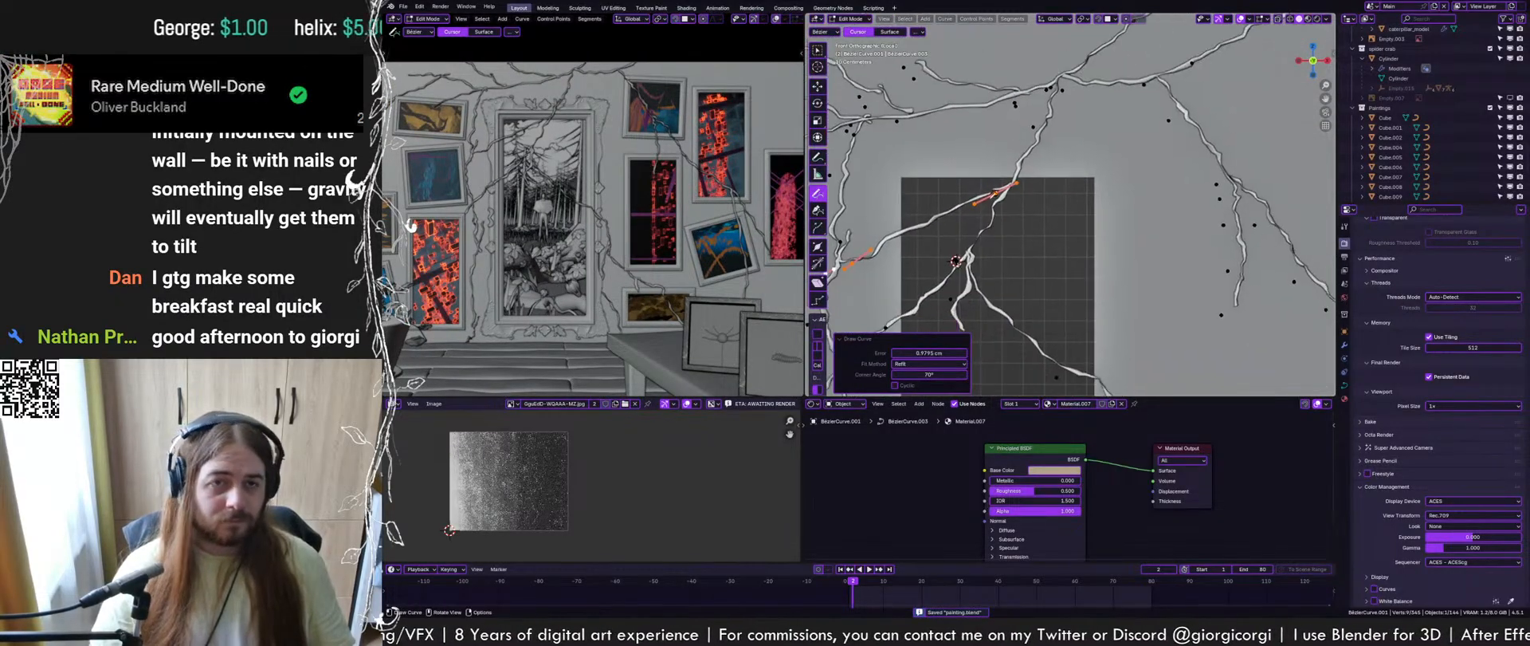
drag(1003, 281, 1051, 344)
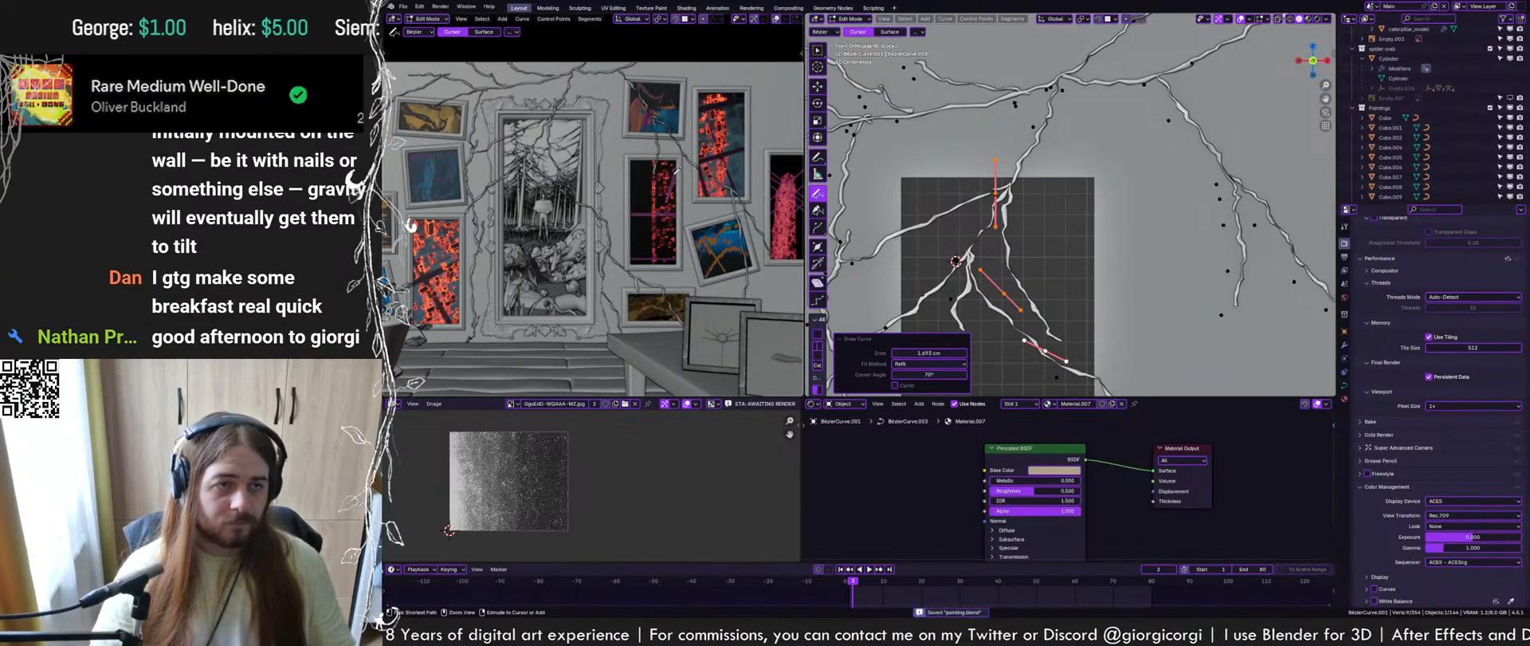
Leave Edit Mode on the branch curve, save the file and show the camera view in rendered shading
key(Tab)
key(ctrl+s)
click(786, 19)
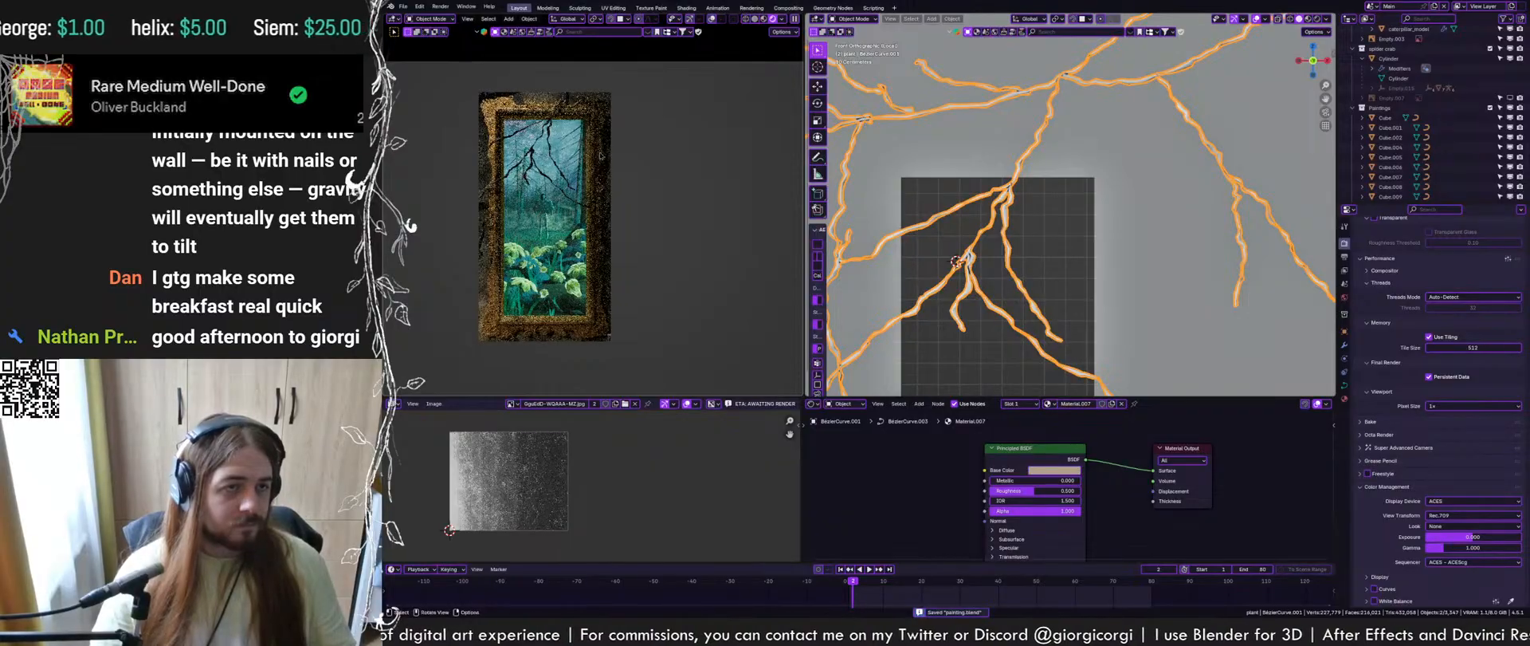
Select the entire short side branch over the central painting, adjust its curve radius and save the file
key(Tab)
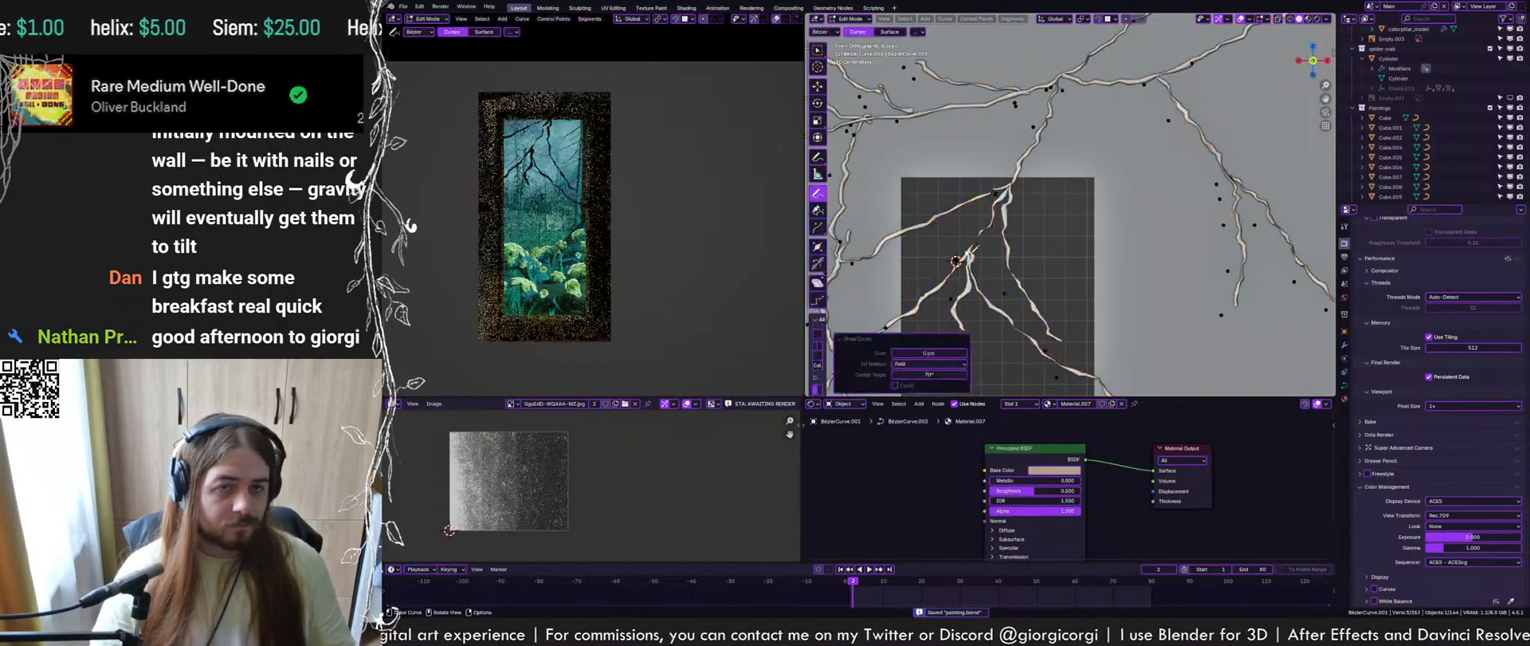
key(w)
click(947, 341)
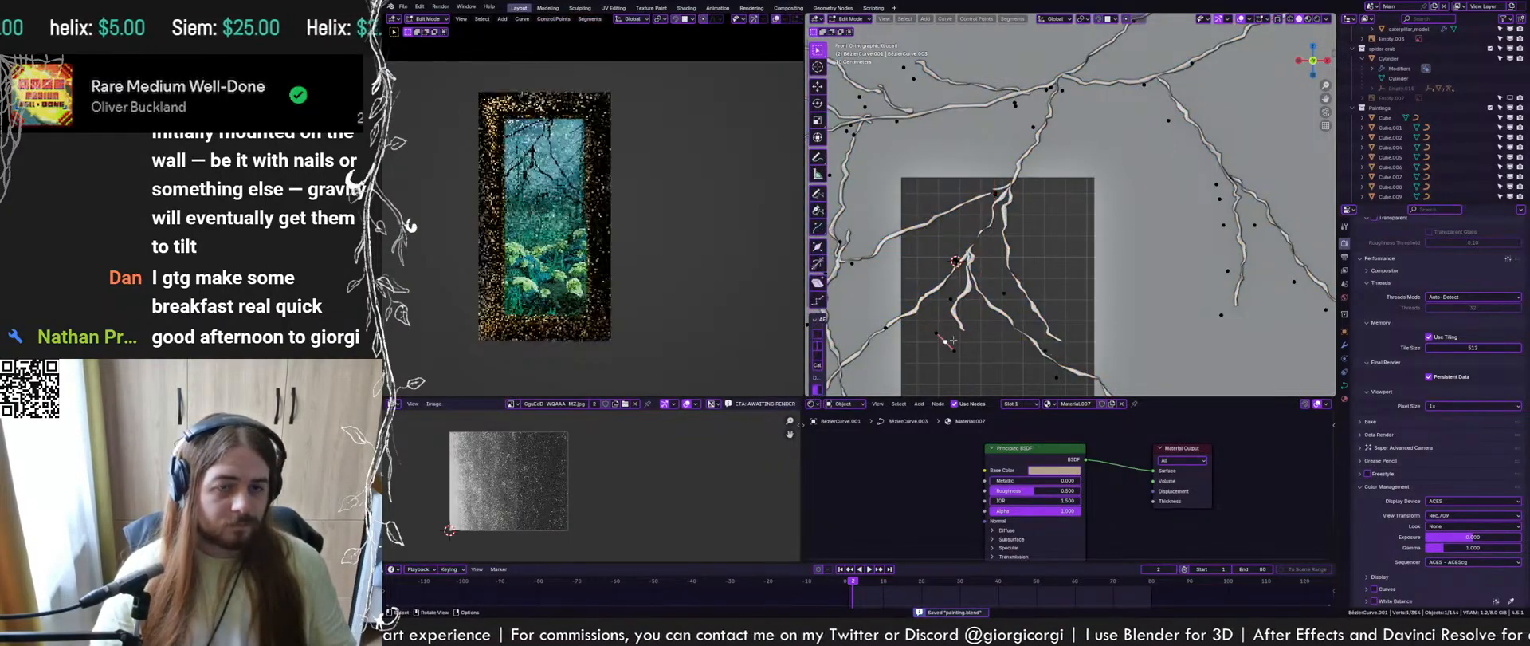
key(ctrl+l)
key(alt+s)
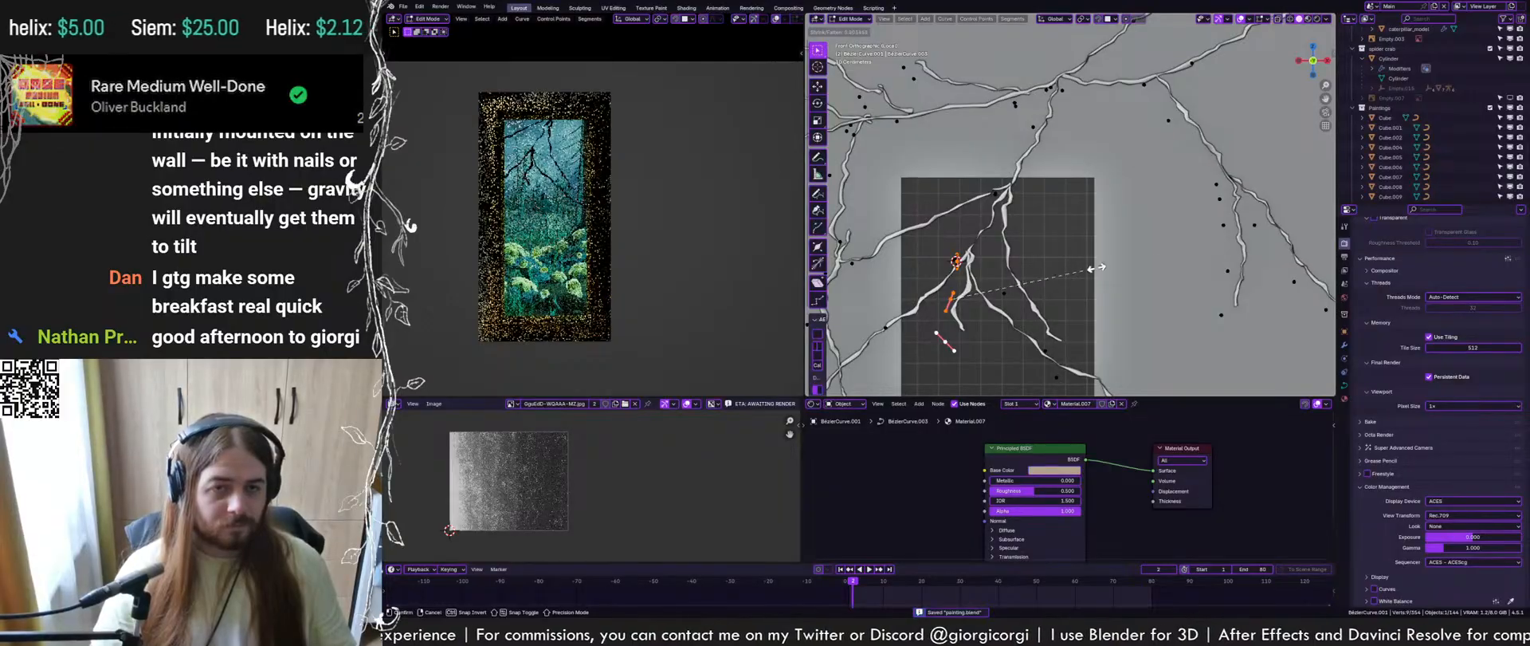
click(978, 295)
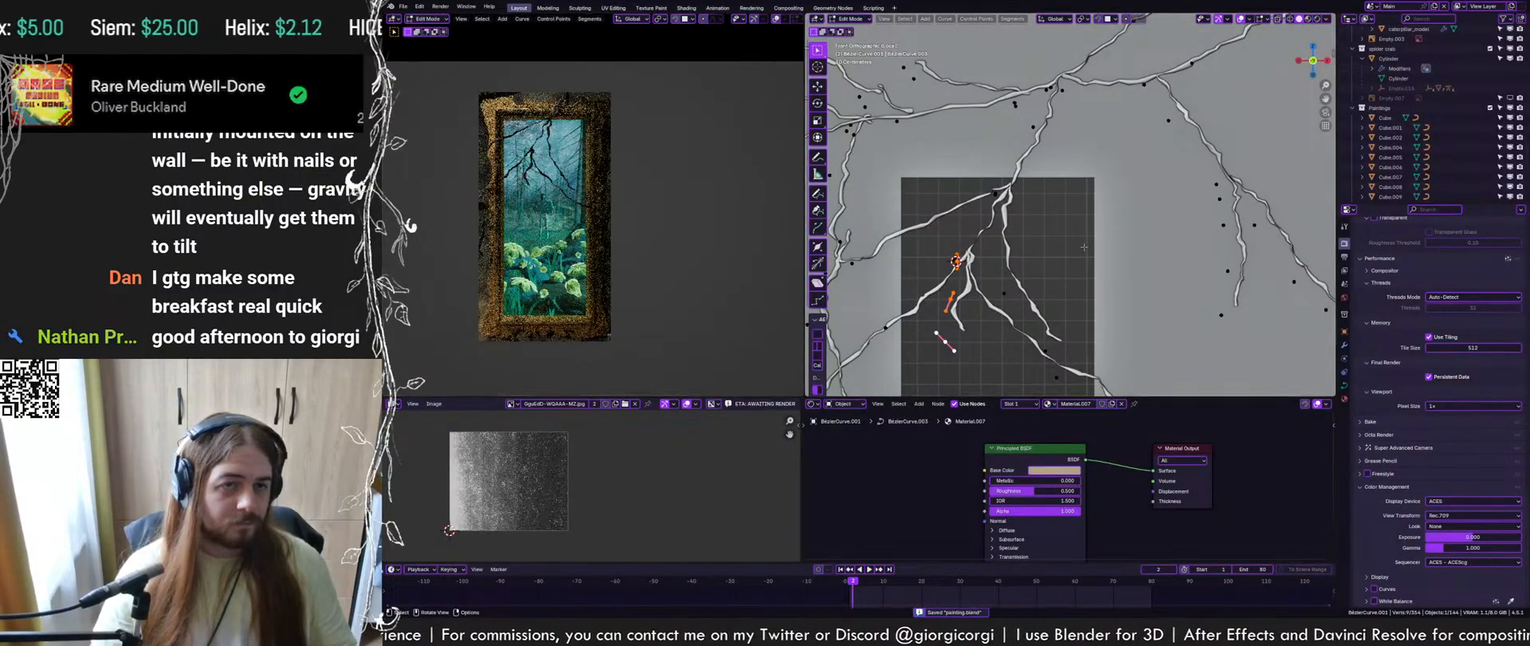
key(ctrl+s)
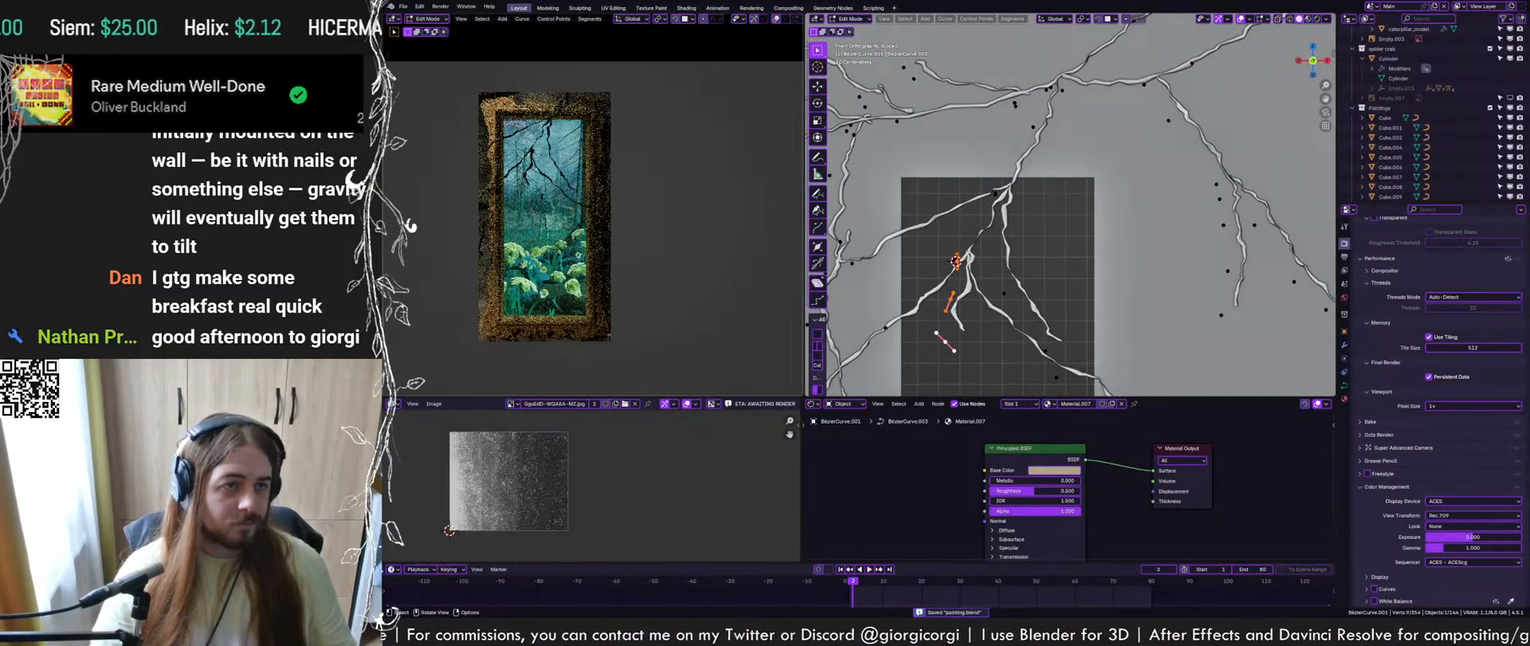
key(Tab)
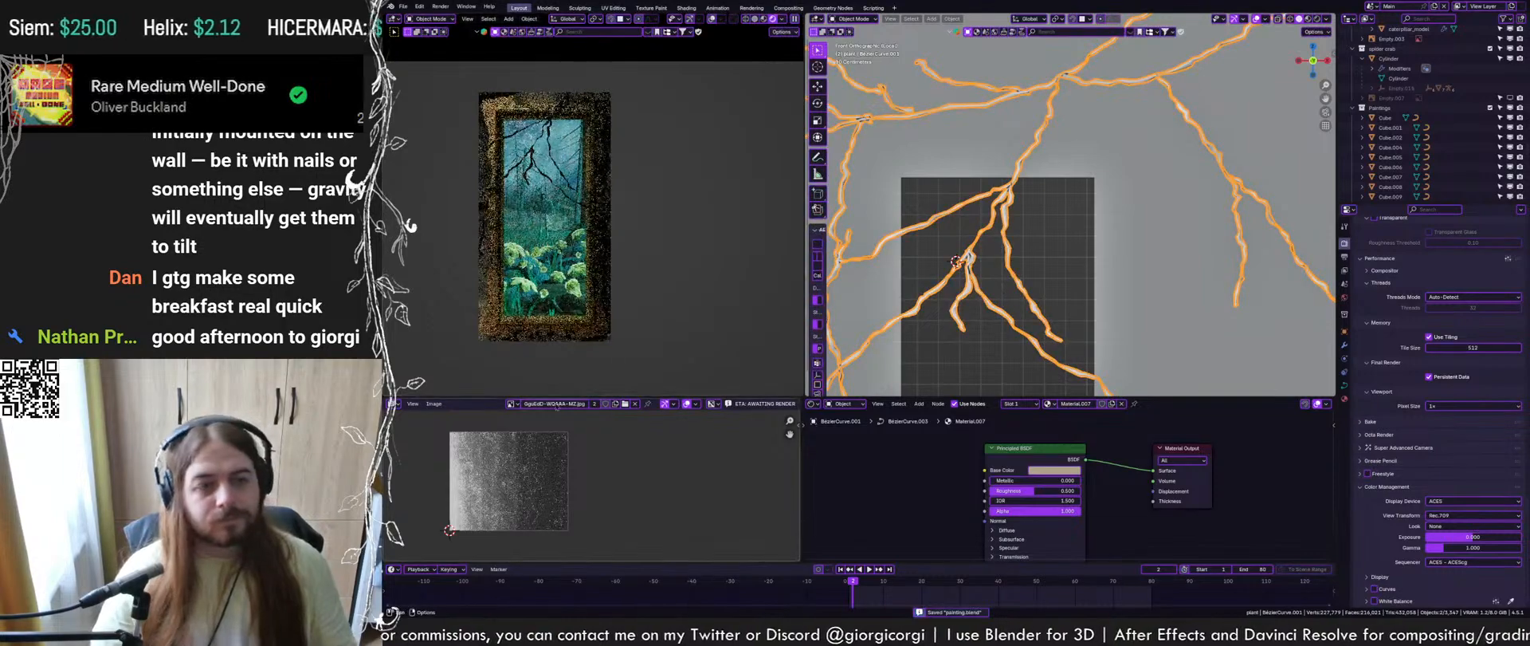
Show the branches' geometry nodes in place of the image editor and set the Curve Circle radius to 0.7 cm
click(393, 404)
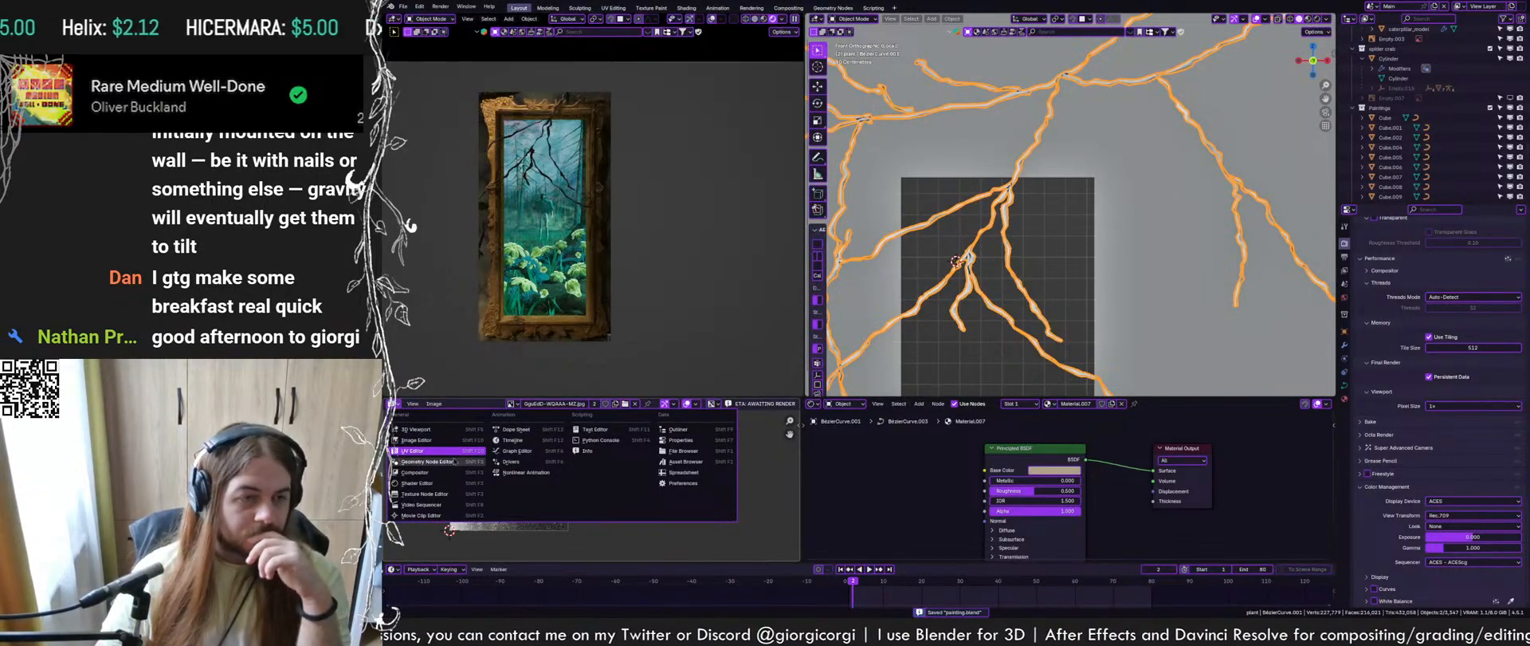
click(455, 462)
scroll(446, 532, up, 5)
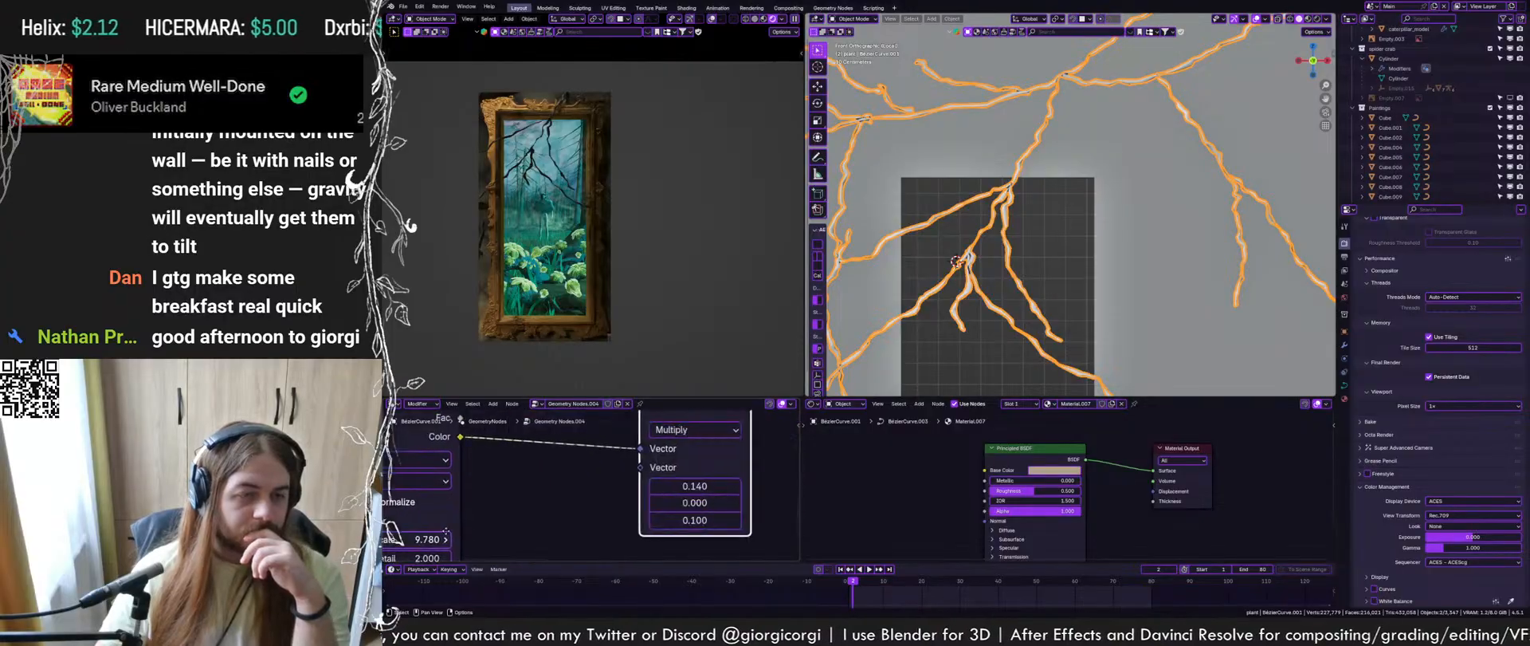
scroll(446, 531, down, 3)
middle_drag(606, 414, 579, 496)
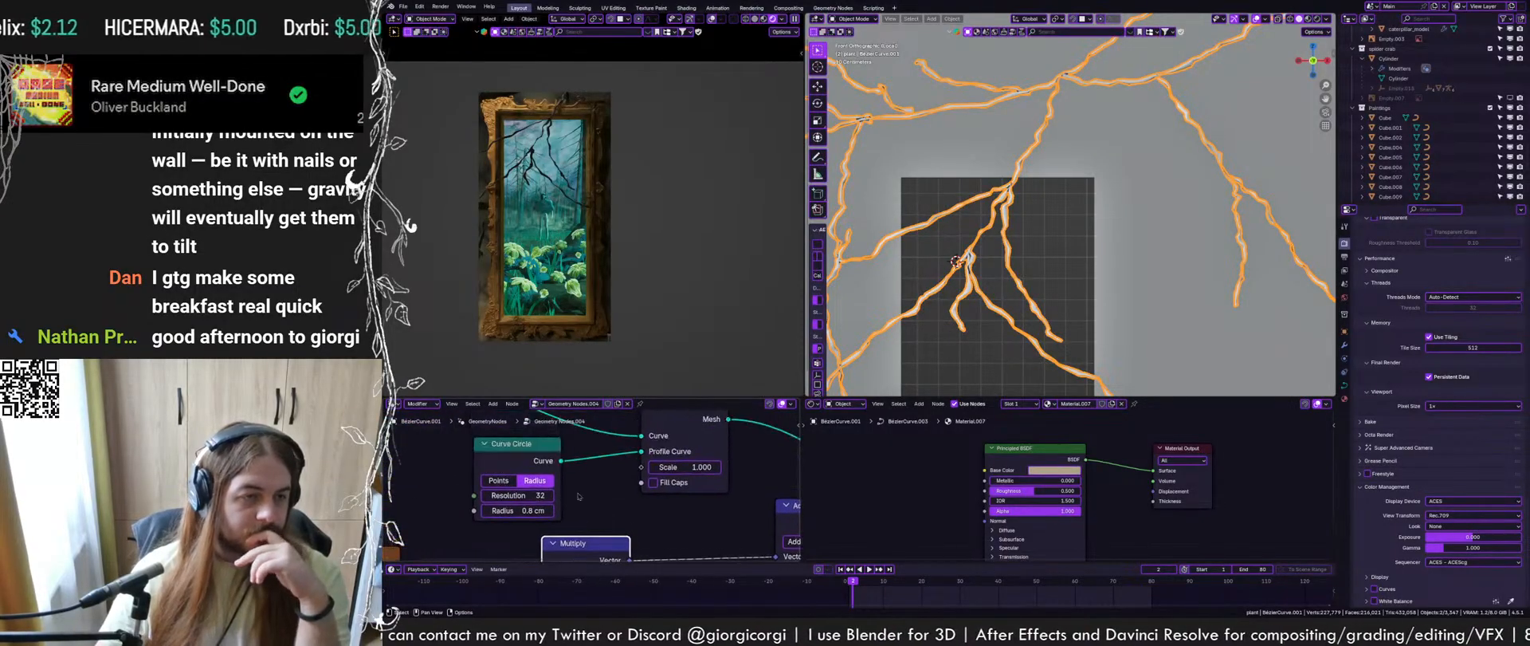
click(517, 510)
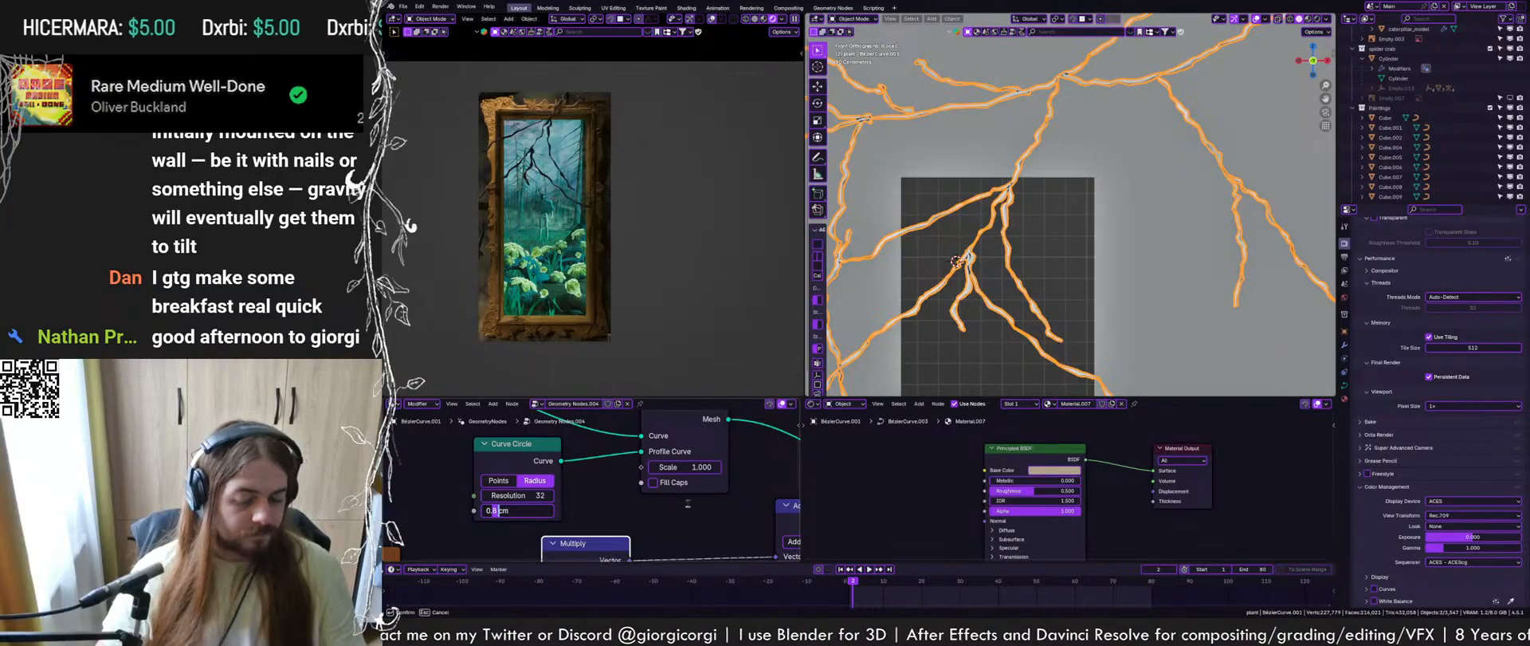
key(Return)
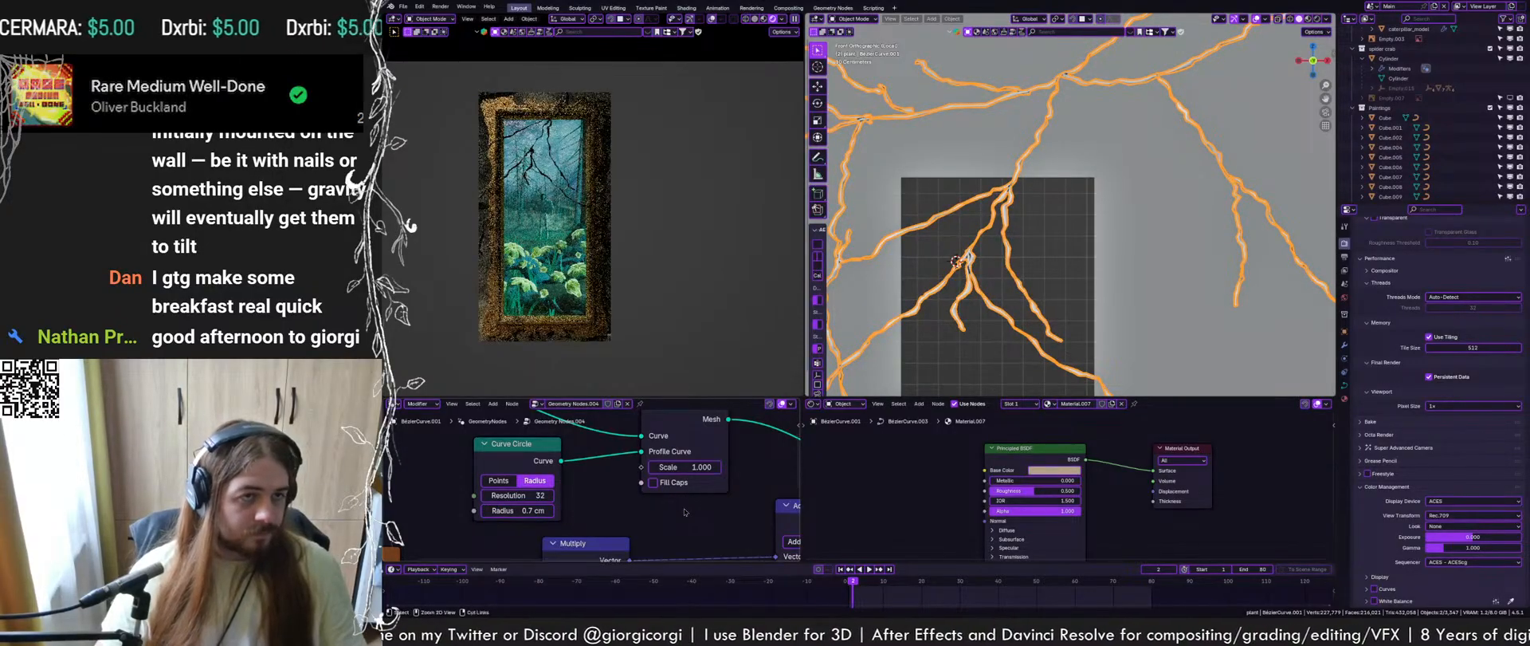
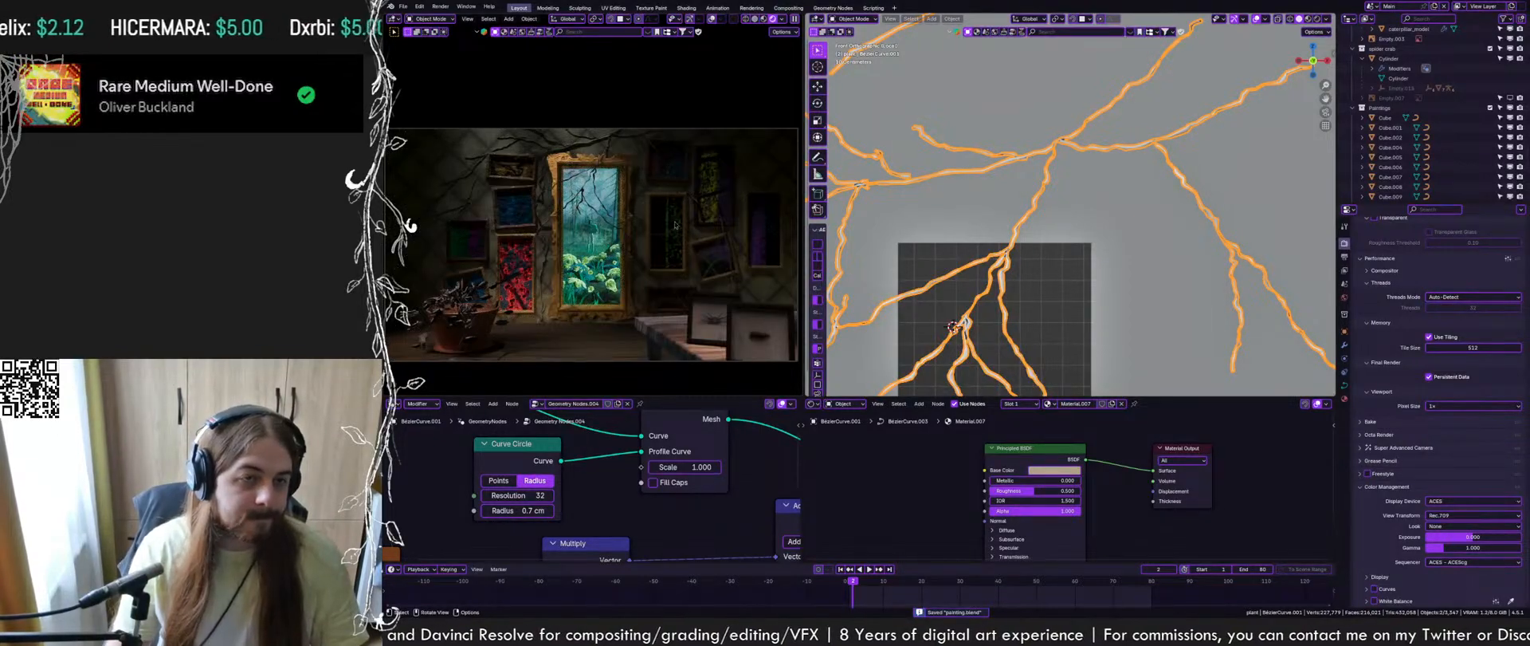
Examine the room around the branches, table and plank floor from several angles, saving the file along the way
scroll(1140, 228, down, 2)
mouse_move(1140, 228)
middle_down()
mouse_move(1152, 254)
mouse_move(1136, 237)
mouse_move(1139, 251)
middle_up()
scroll(1139, 250, down, 5)
scroll(1148, 319, up, 8)
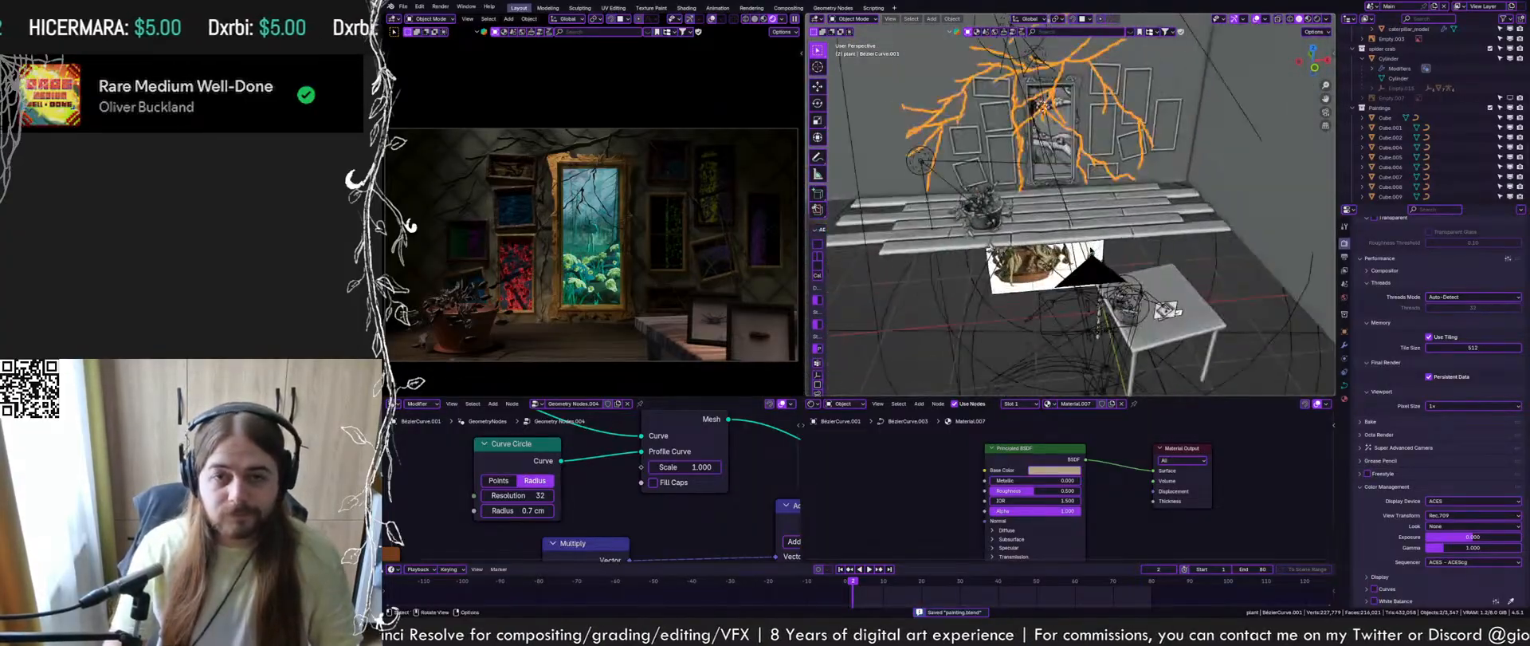
click(1068, 299)
scroll(1068, 307, down, 4)
click(1095, 320)
key(KP_Decimal)
mouse_move(1103, 213)
middle_down()
mouse_move(1108, 231)
mouse_move(1116, 197)
mouse_move(1132, 238)
mouse_move(1057, 274)
middle_up()
scroll(1111, 231, up, 3)
key(ctrl+s)
scroll(1056, 274, down, 1)
click(1002, 241)
click(999, 238)
click(1002, 238)
middle_drag(1006, 237, 1065, 290)
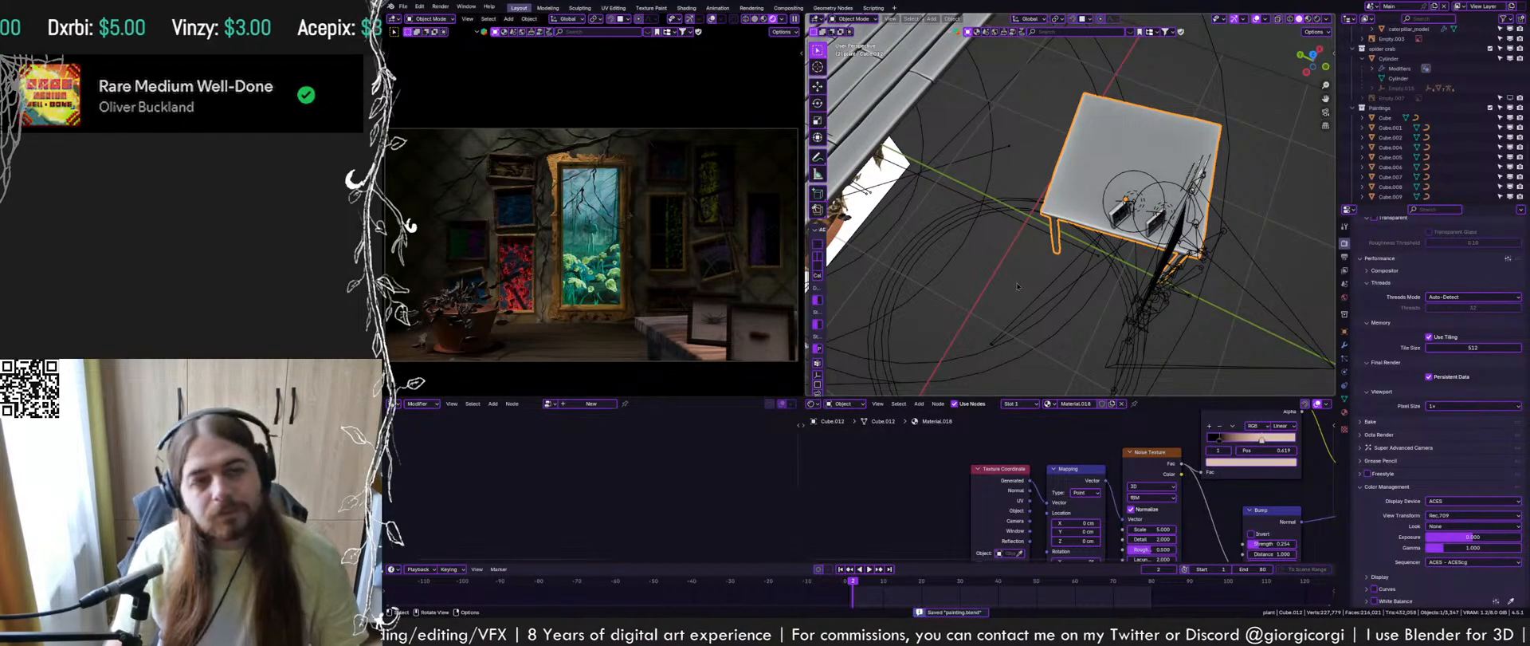
Isolate the wall branch curve and the floor planks in local view, with only the branch curve selected
scroll(952, 271, down, 3)
shift+middle_drag(952, 271, 1037, 238)
scroll(1037, 237, up, 3)
shift+click(965, 133)
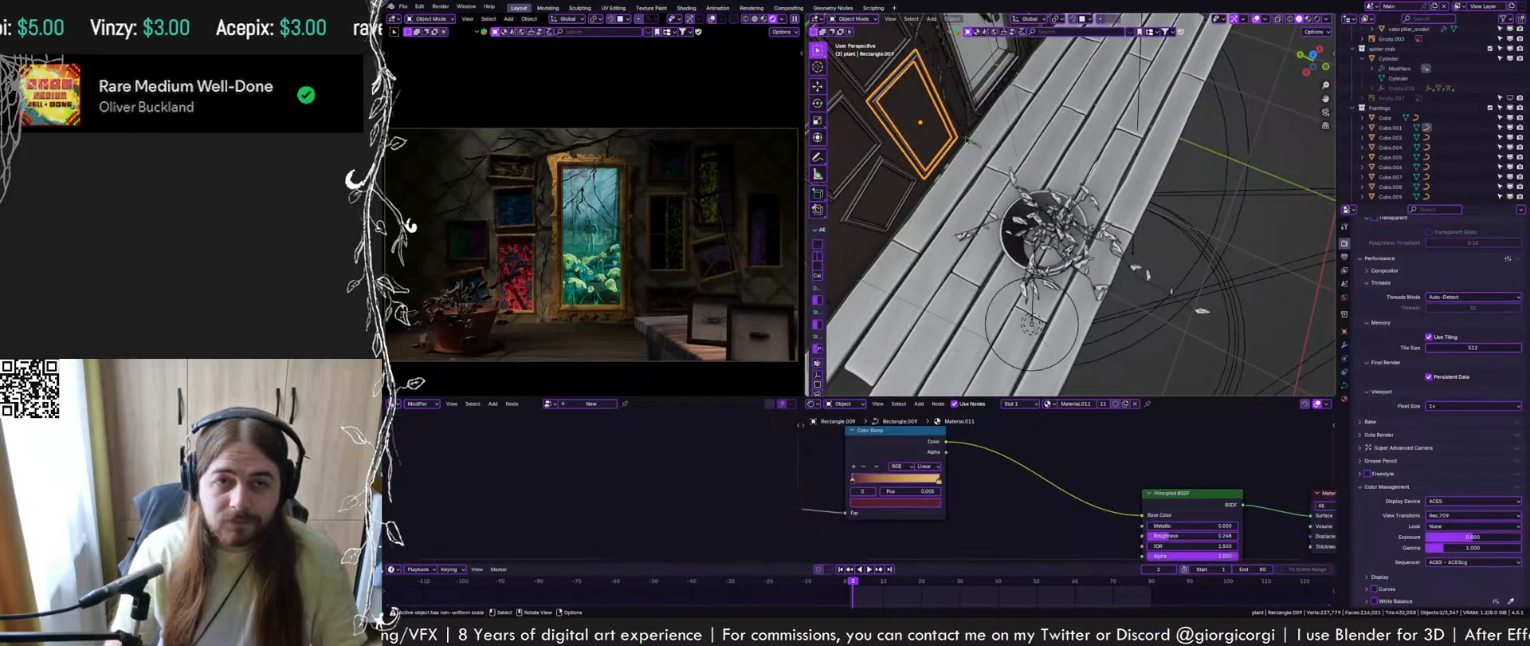
click(968, 140)
middle_drag(1040, 165, 1066, 206)
key(ctrl+s)
shift+click(1029, 222)
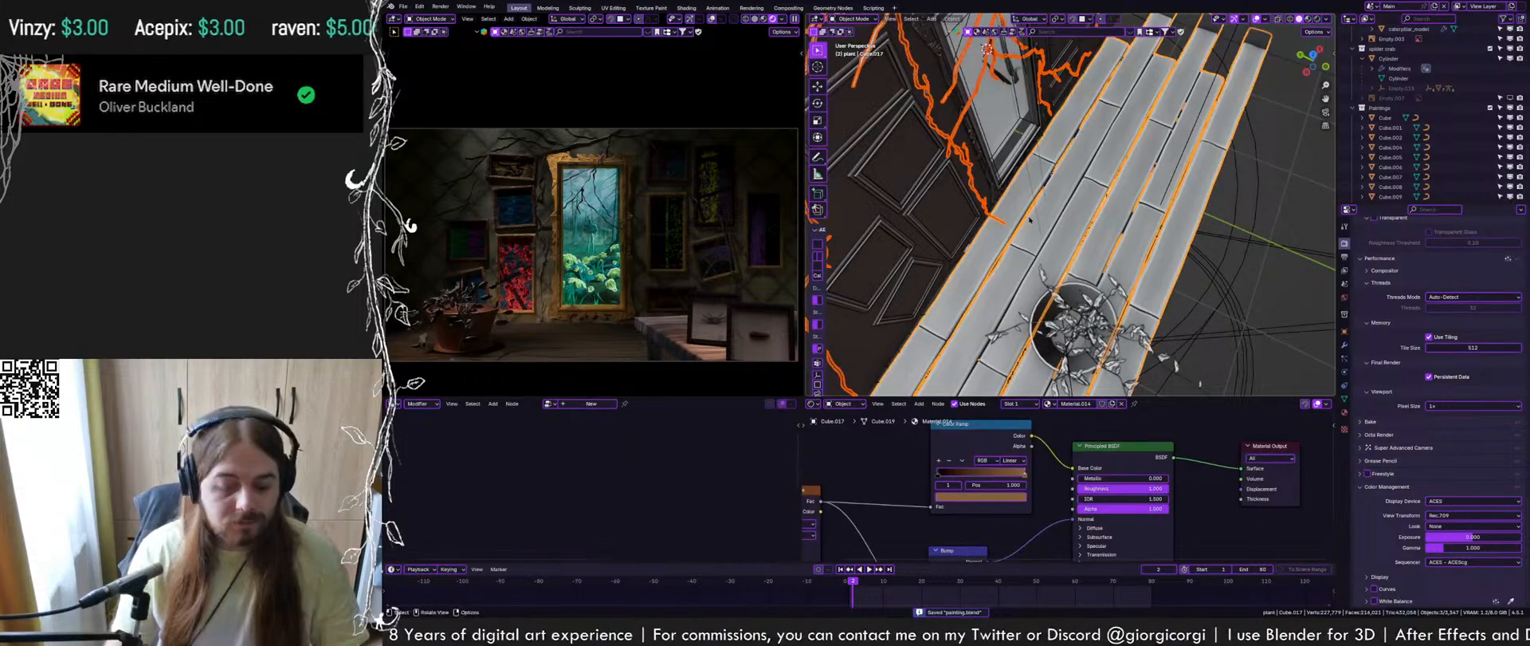
key(KP_Divide)
scroll(1032, 219, up, 3)
click(1034, 217)
scroll(1052, 212, up, 2)
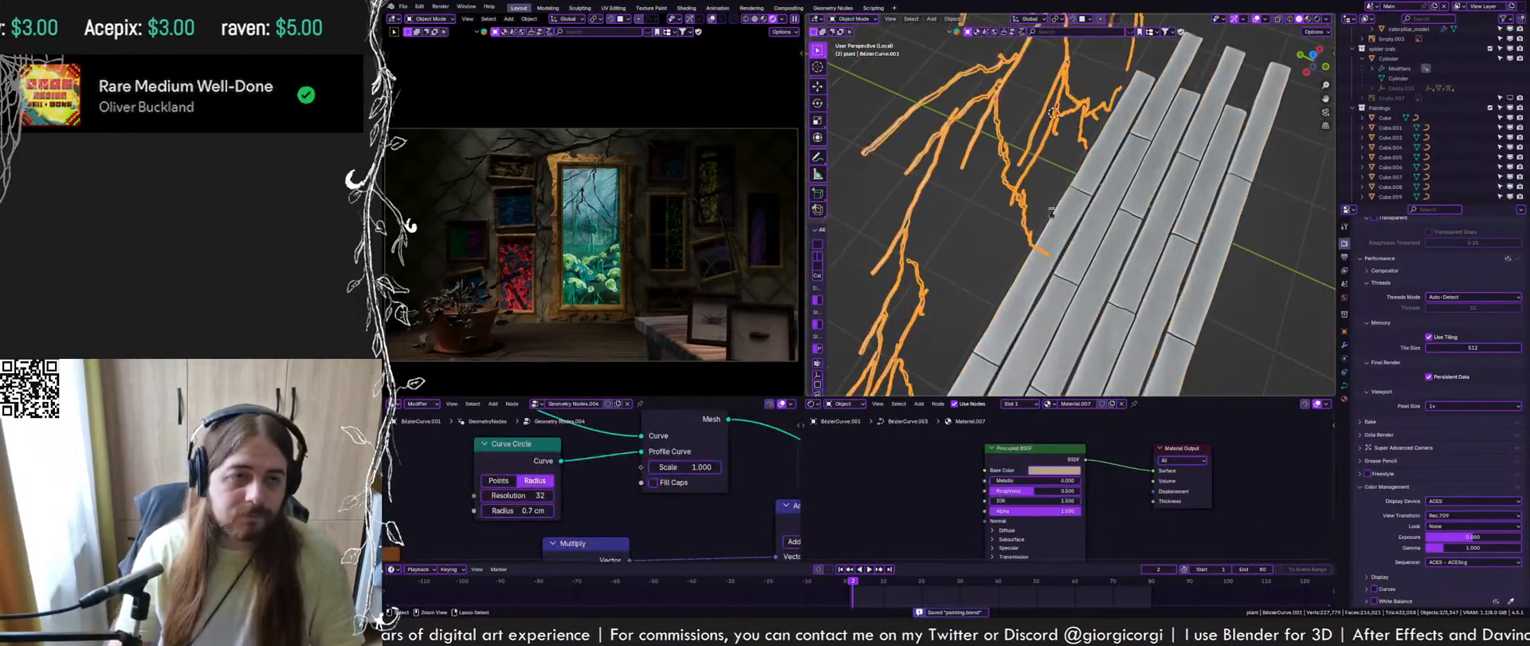
Return the camera view to solid shading and edit the branch curve in top view with the Draw tool projecting onto surfaces
click(755, 19)
click(1319, 48)
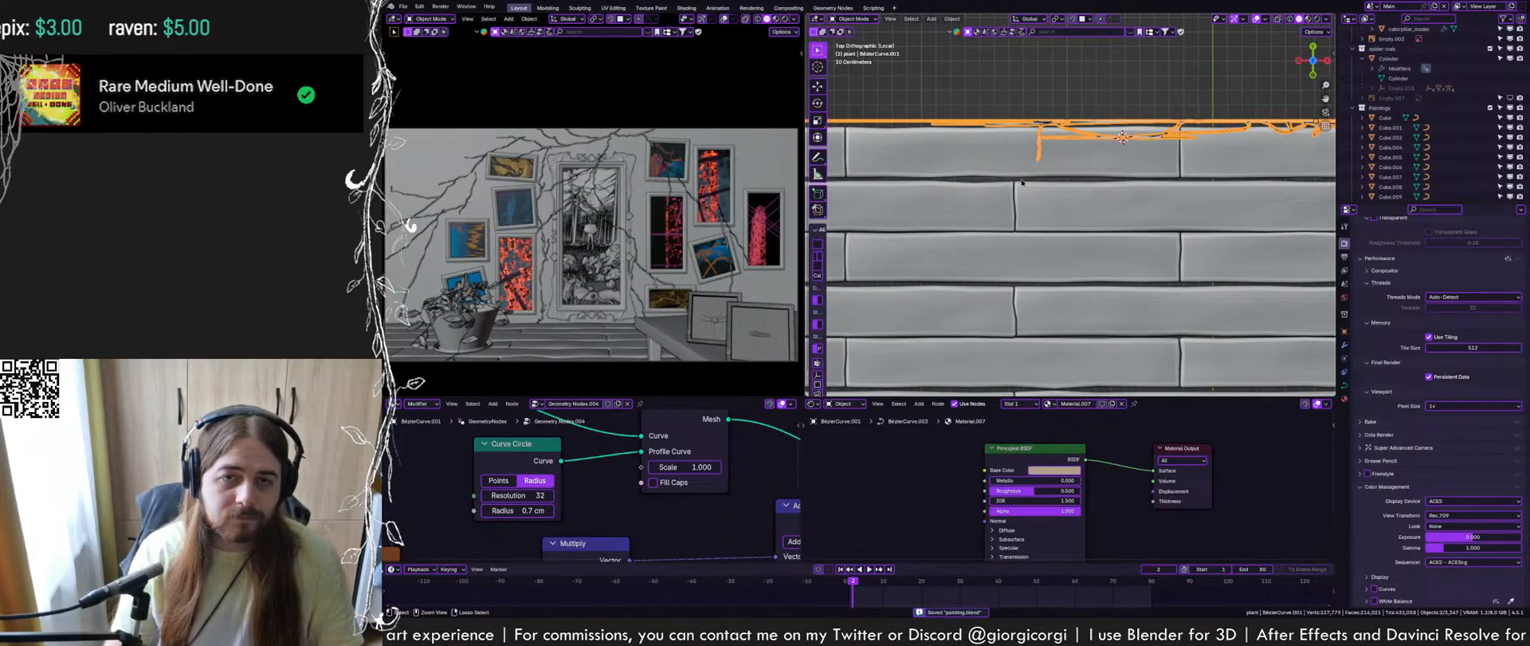
key(Tab)
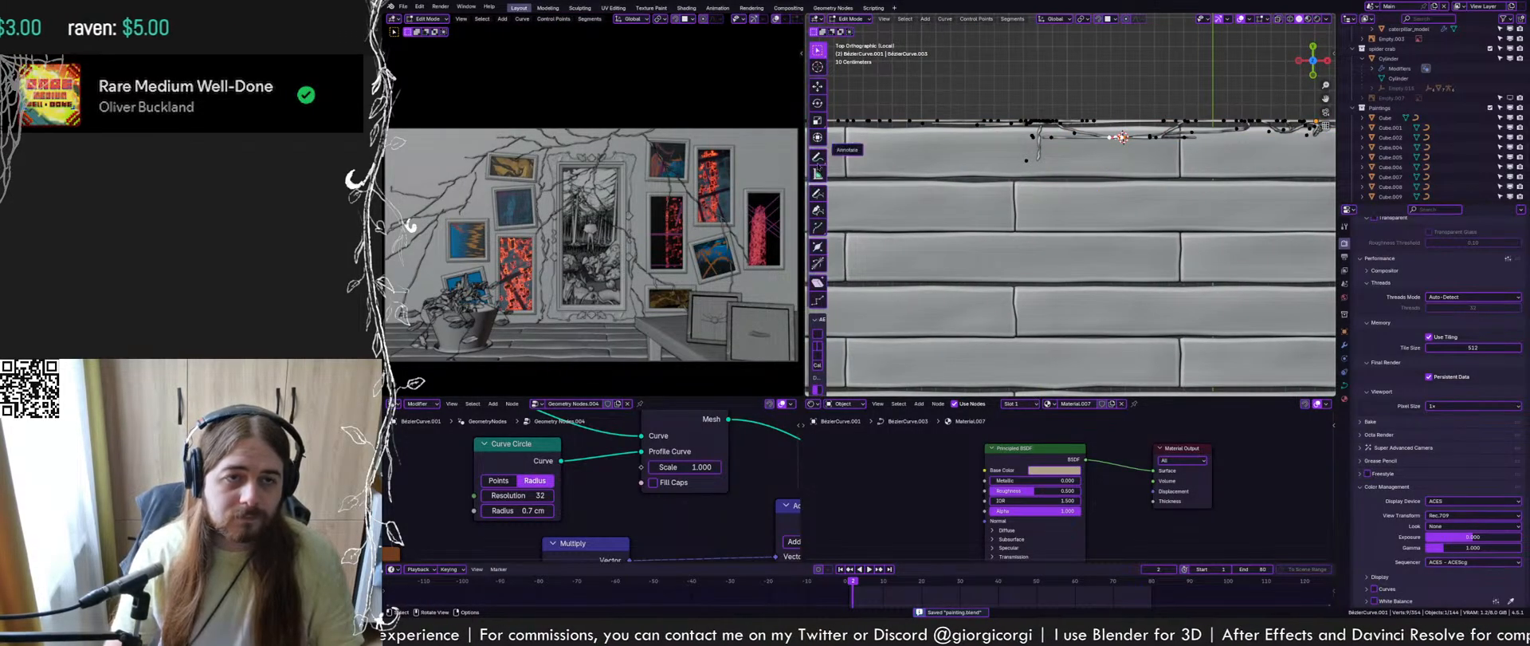
click(818, 192)
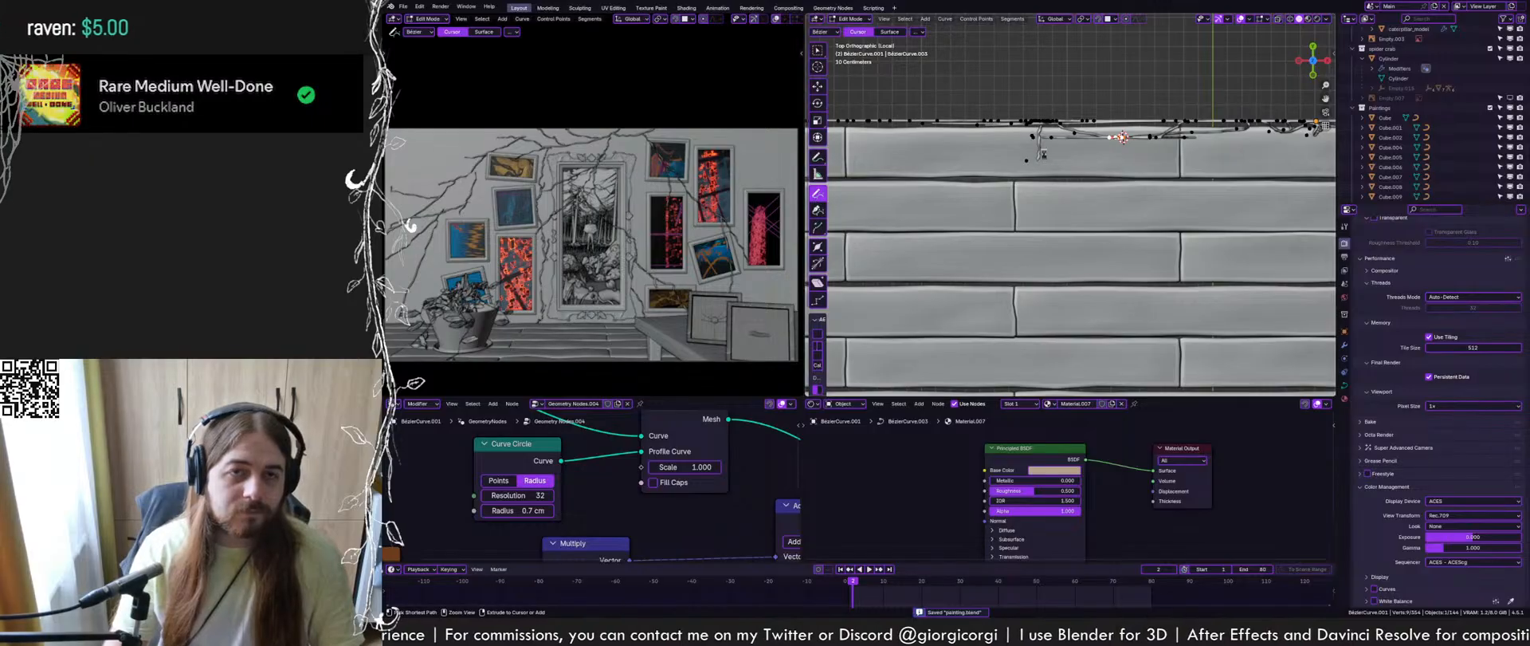
click(889, 32)
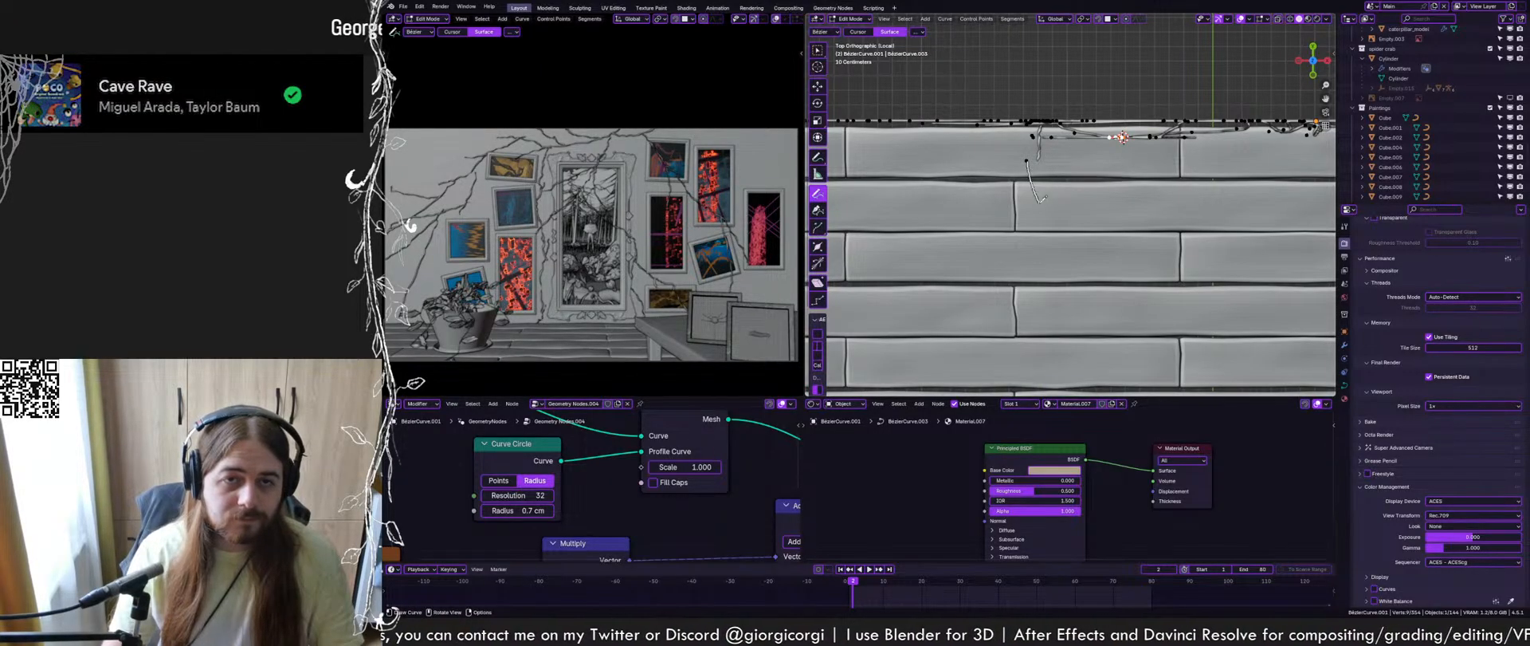
Draw a winding branch from the wall across the floor planks to their front edge
drag(1049, 251, 1002, 369)
shift+middle_drag(1038, 306, 1043, 202)
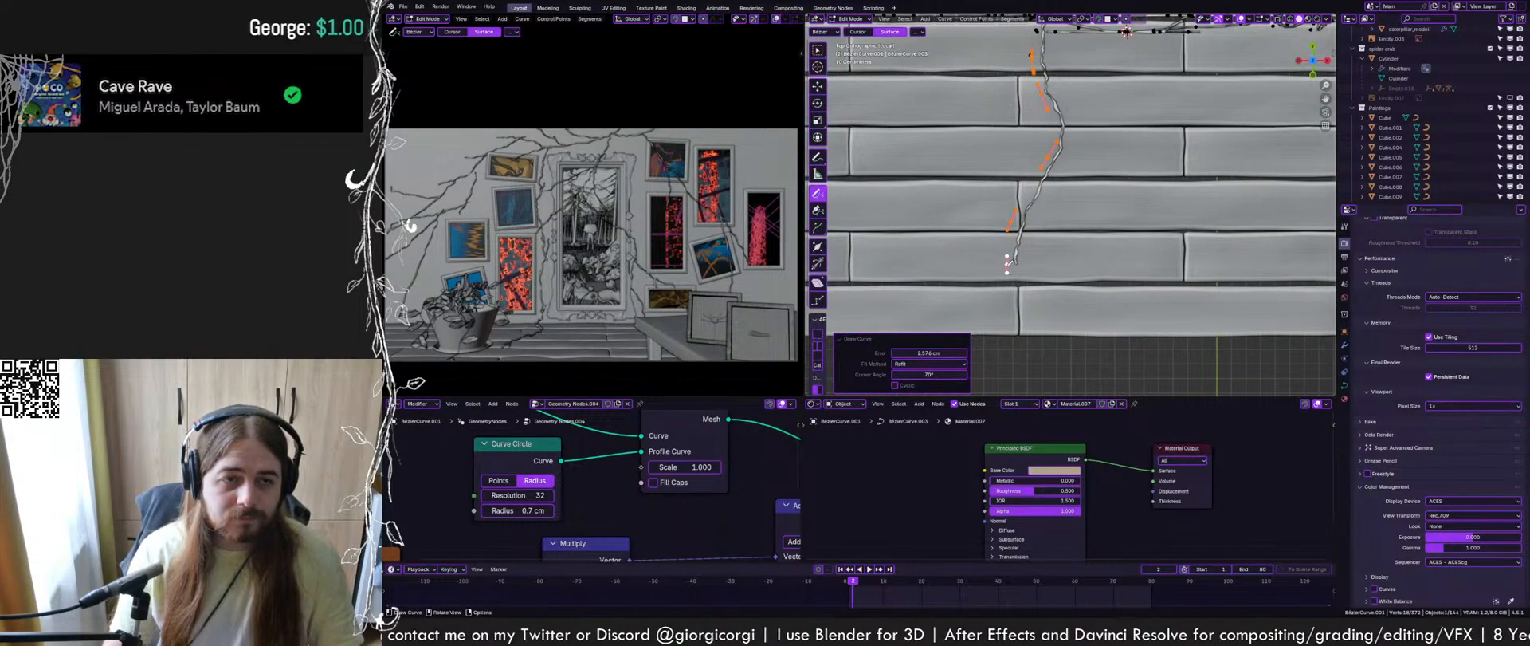
drag(1008, 265, 1052, 352)
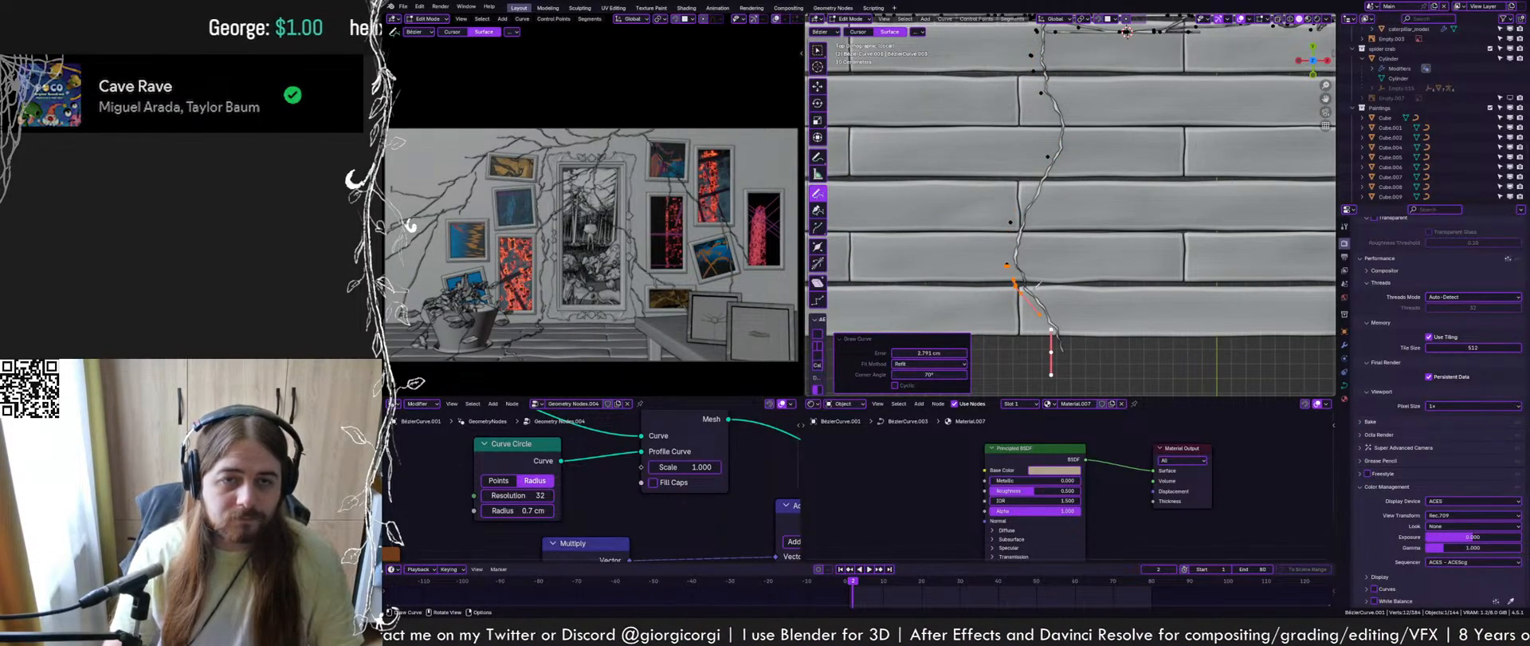
shift+middle_drag(1042, 234, 1044, 300)
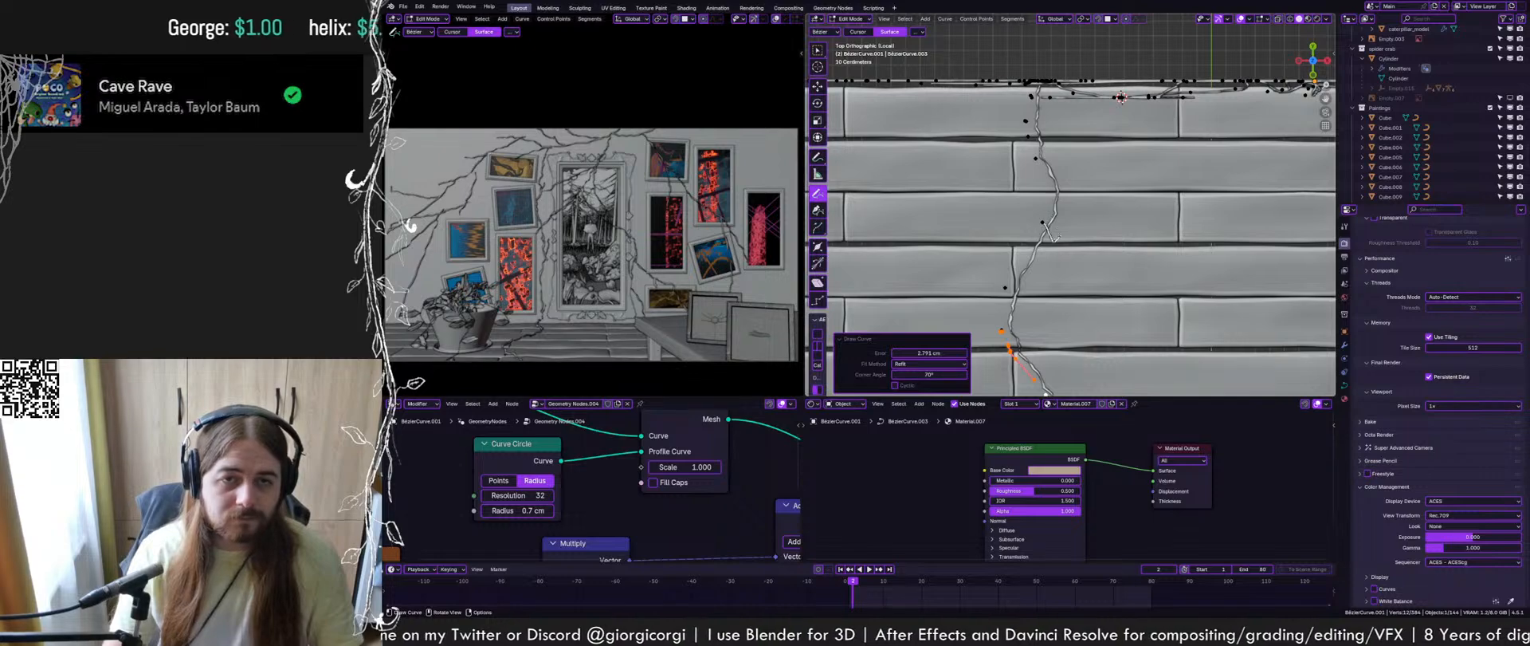
Draw a forking side branch off the floor branch, extend it past the planks' front edge and save the file
mouse_move(1084, 272)
mouse_down()
mouse_move(1115, 297)
mouse_move(1072, 317)
mouse_up()
shift+middle_drag(1078, 320, 1053, 208)
key(ctrl+s)
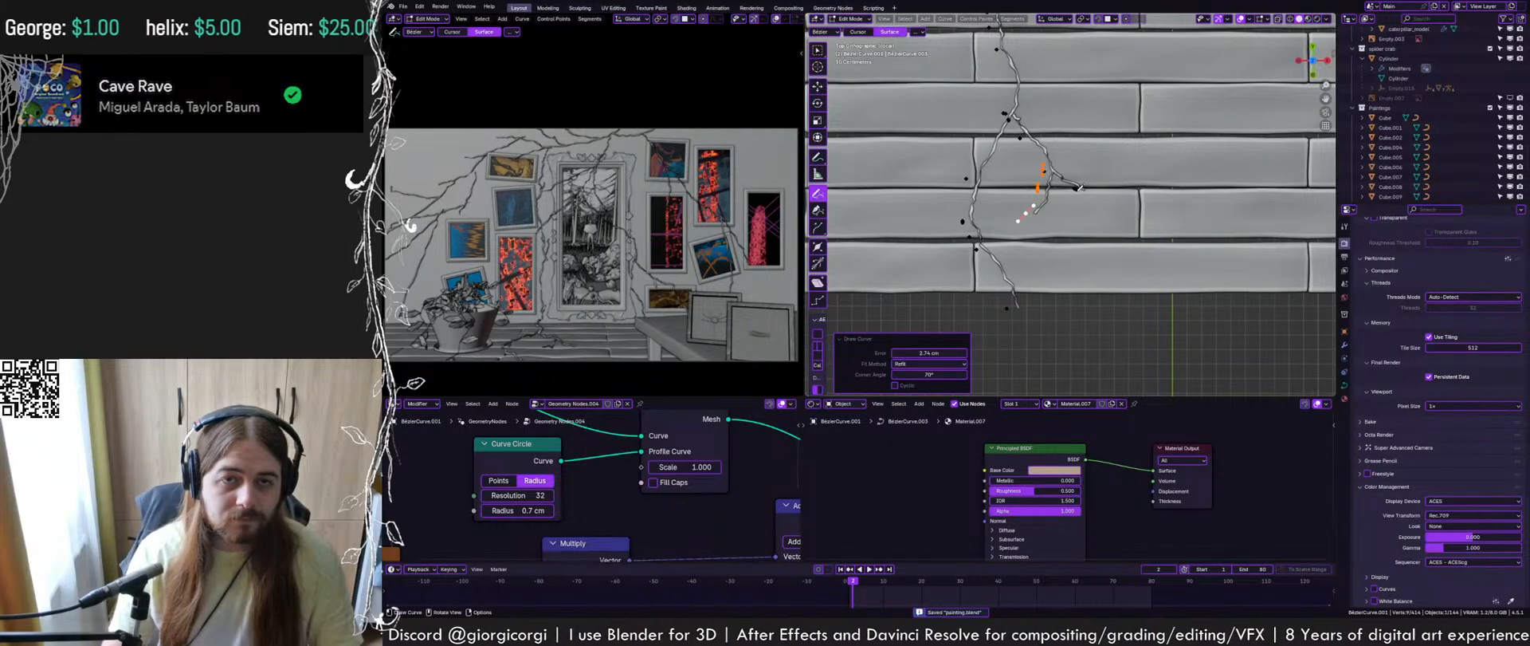
drag(1080, 198, 1100, 321)
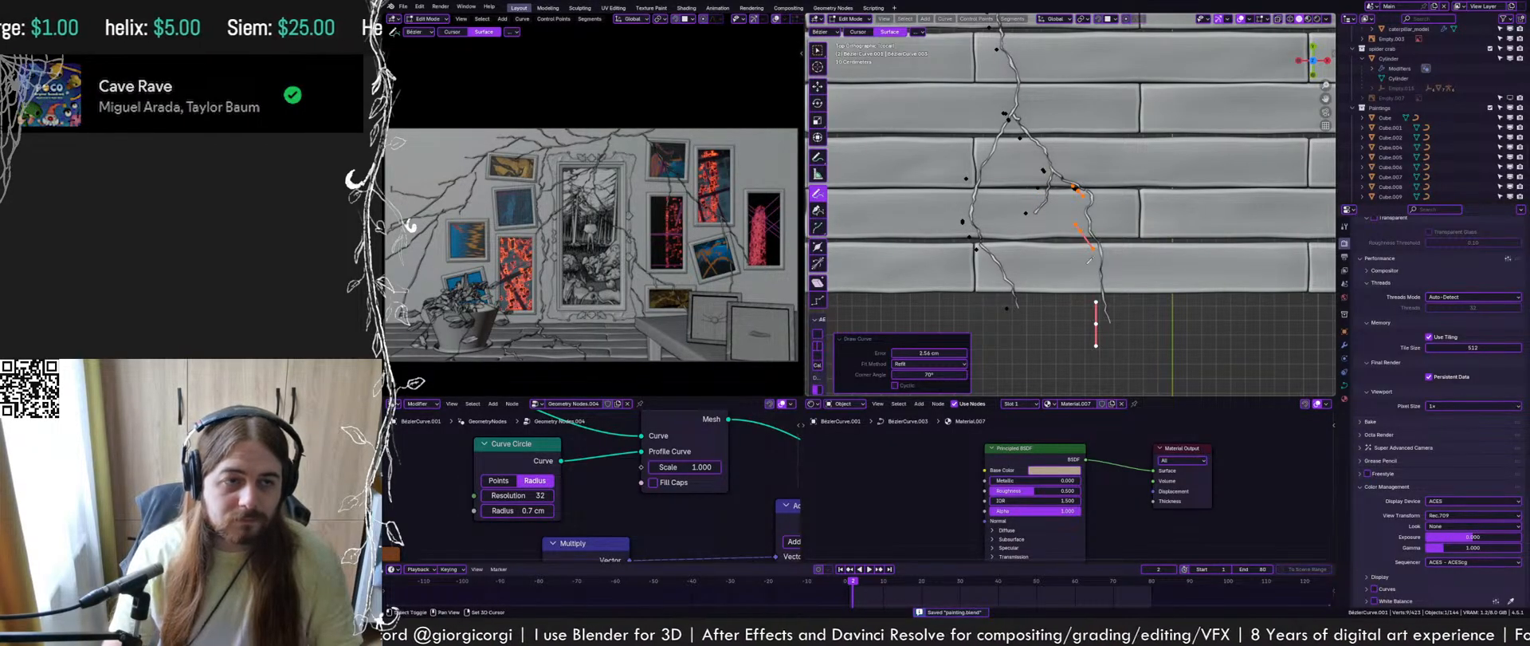
Draw another branch running from the wall branches down across the planks, to the right of the first floor branch
shift+middle_drag(1085, 207, 1045, 263)
shift+middle_drag(1117, 80, 1050, 190)
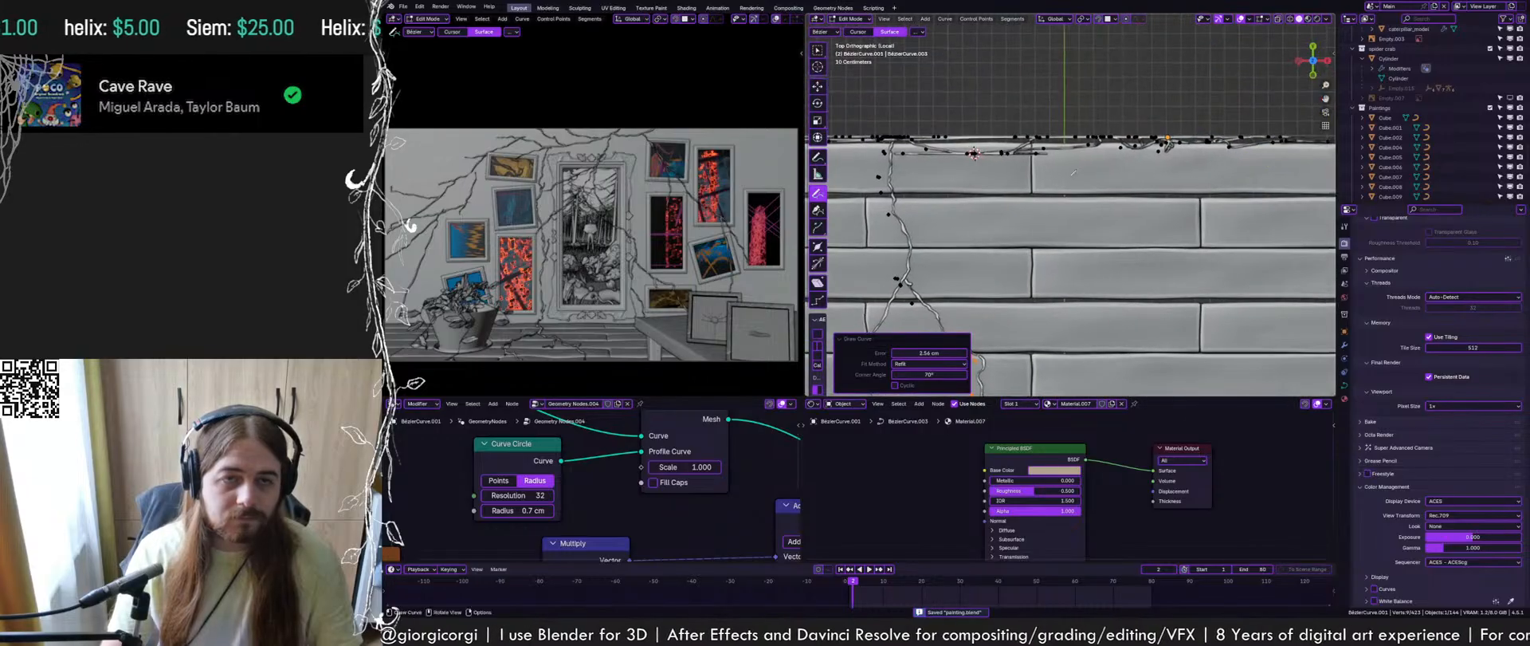
shift+middle_drag(1168, 145, 1094, 150)
drag(1089, 154, 1050, 252)
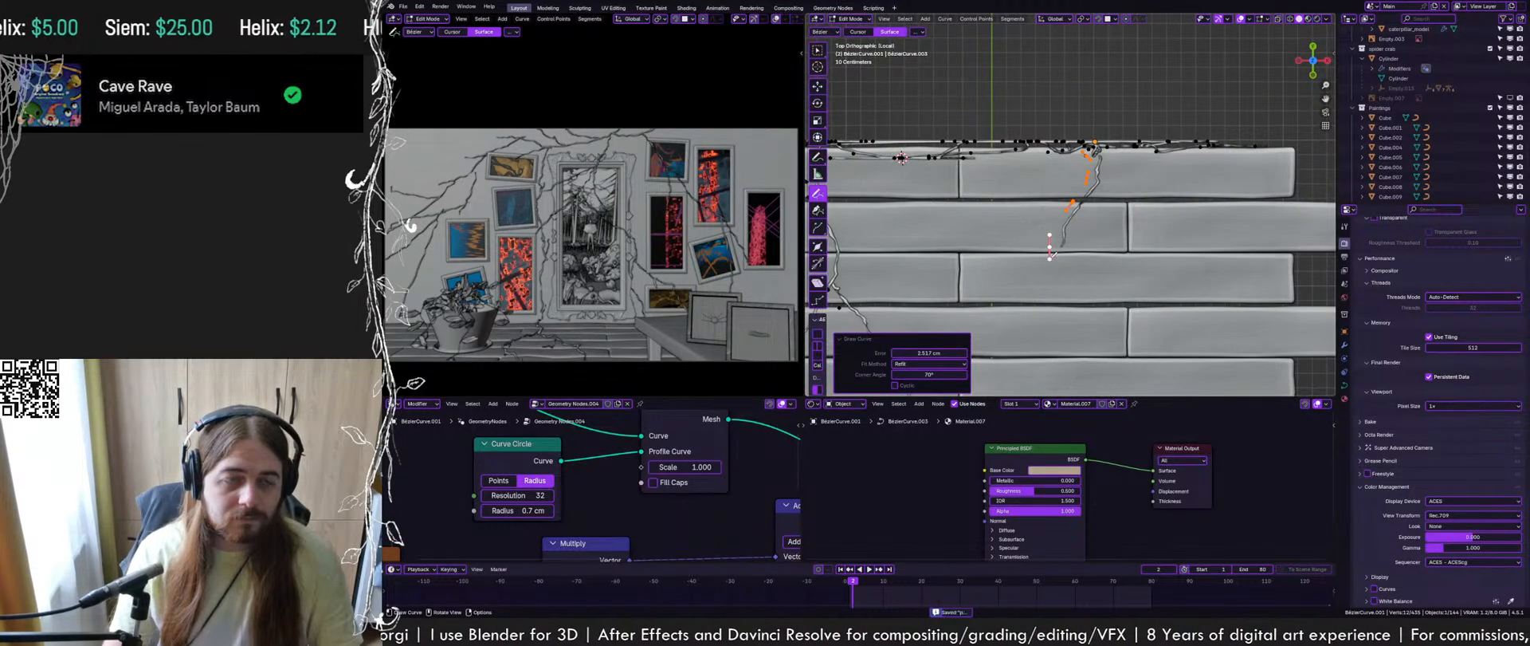
mouse_move(1052, 255)
middle_down()
mouse_move(1078, 271)
mouse_move(1070, 230)
middle_up()
drag(1067, 231, 1037, 299)
mouse_move(1037, 299)
middle_down()
mouse_move(1071, 306)
mouse_move(1177, 230)
middle_up()
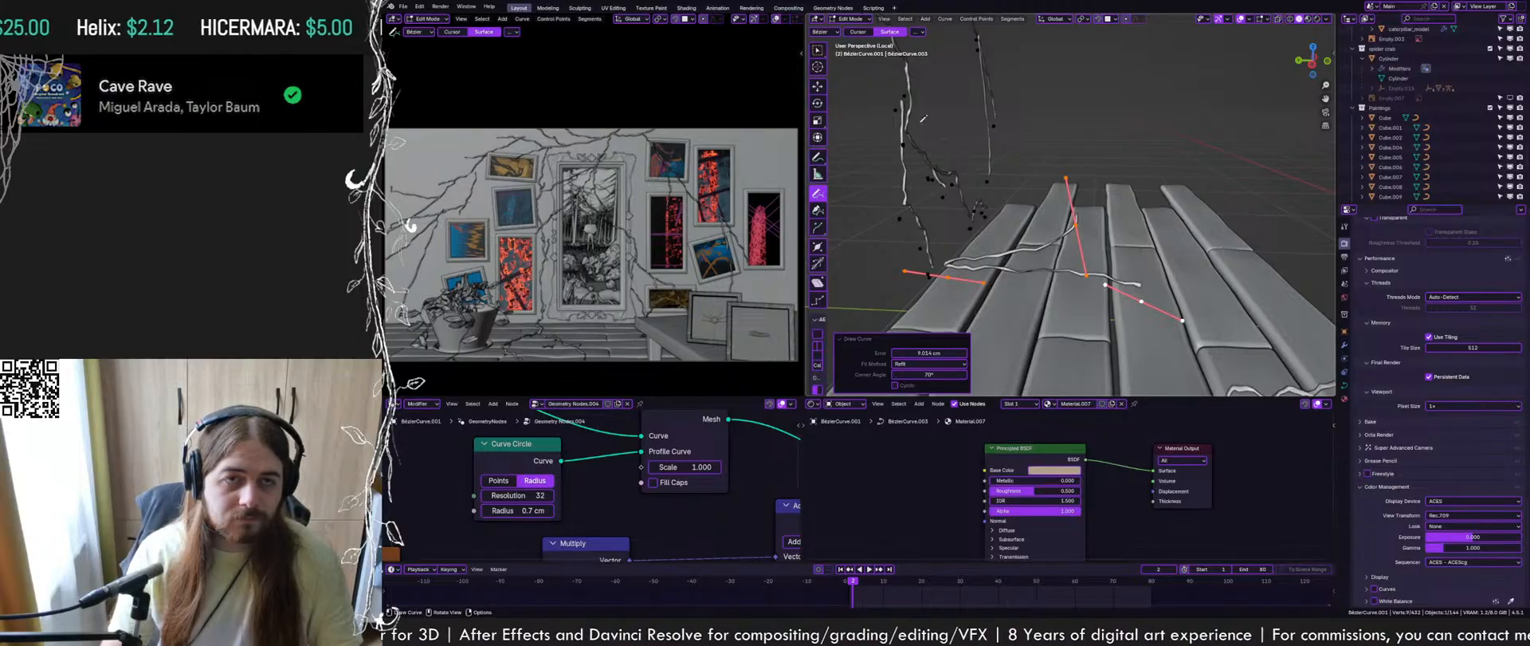
Delete the stray middle control point of the new floor branch, try moving its wall-end point, and save the file
key(w)
click(1072, 228)
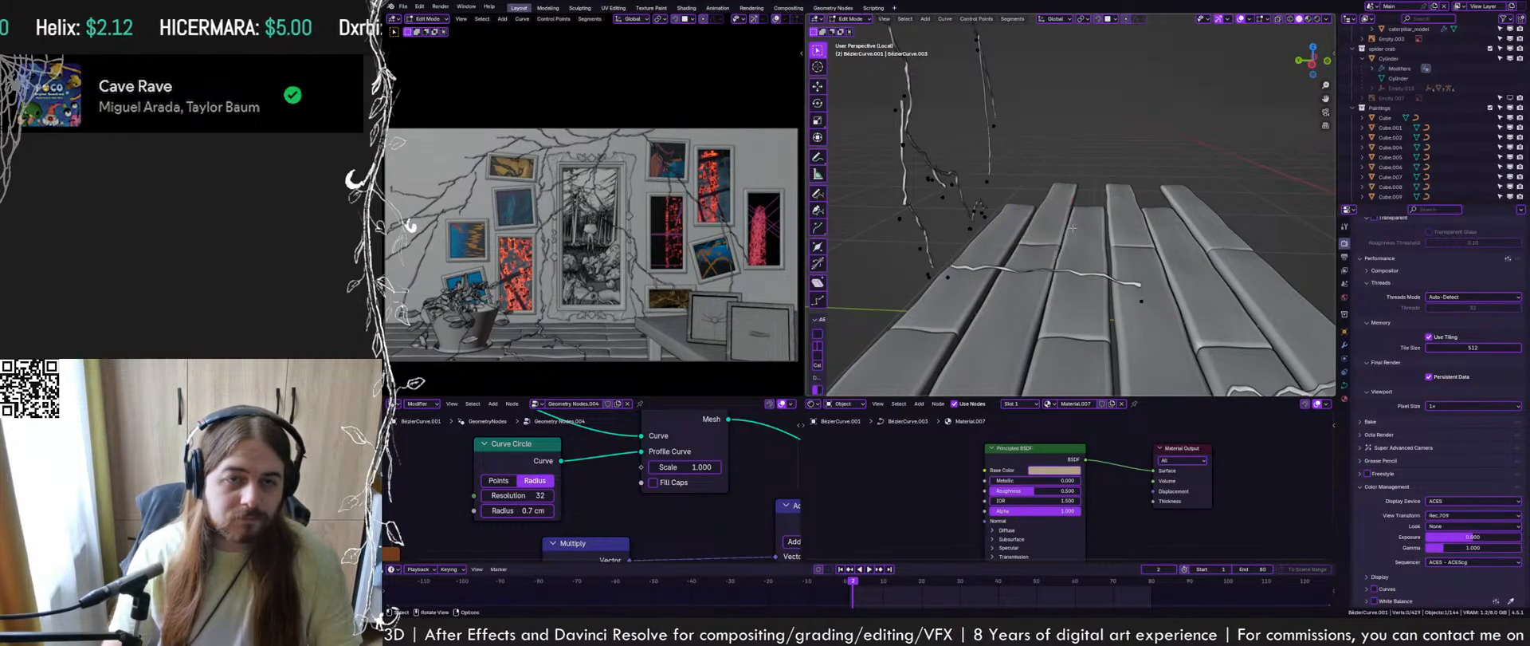
middle_drag(1072, 228, 967, 267)
key(g)
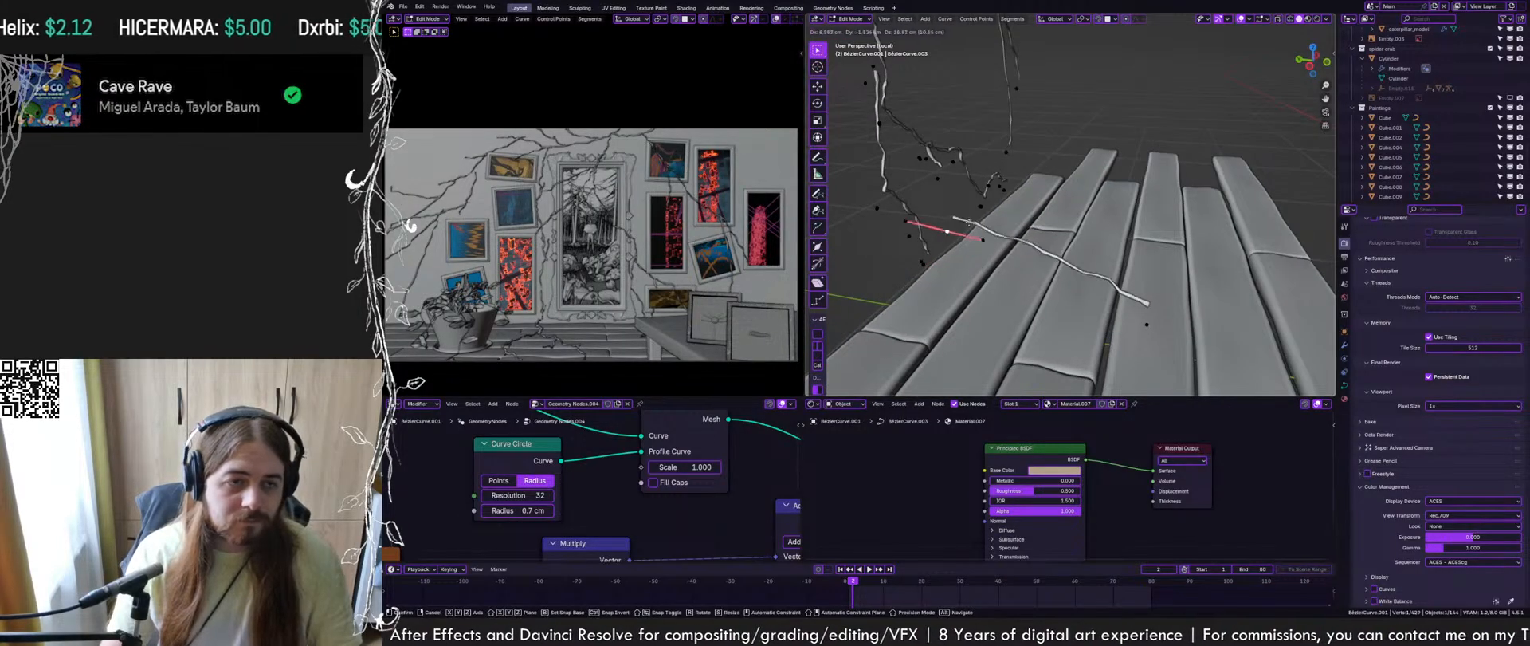
right_click(977, 228)
key(ctrl+s)
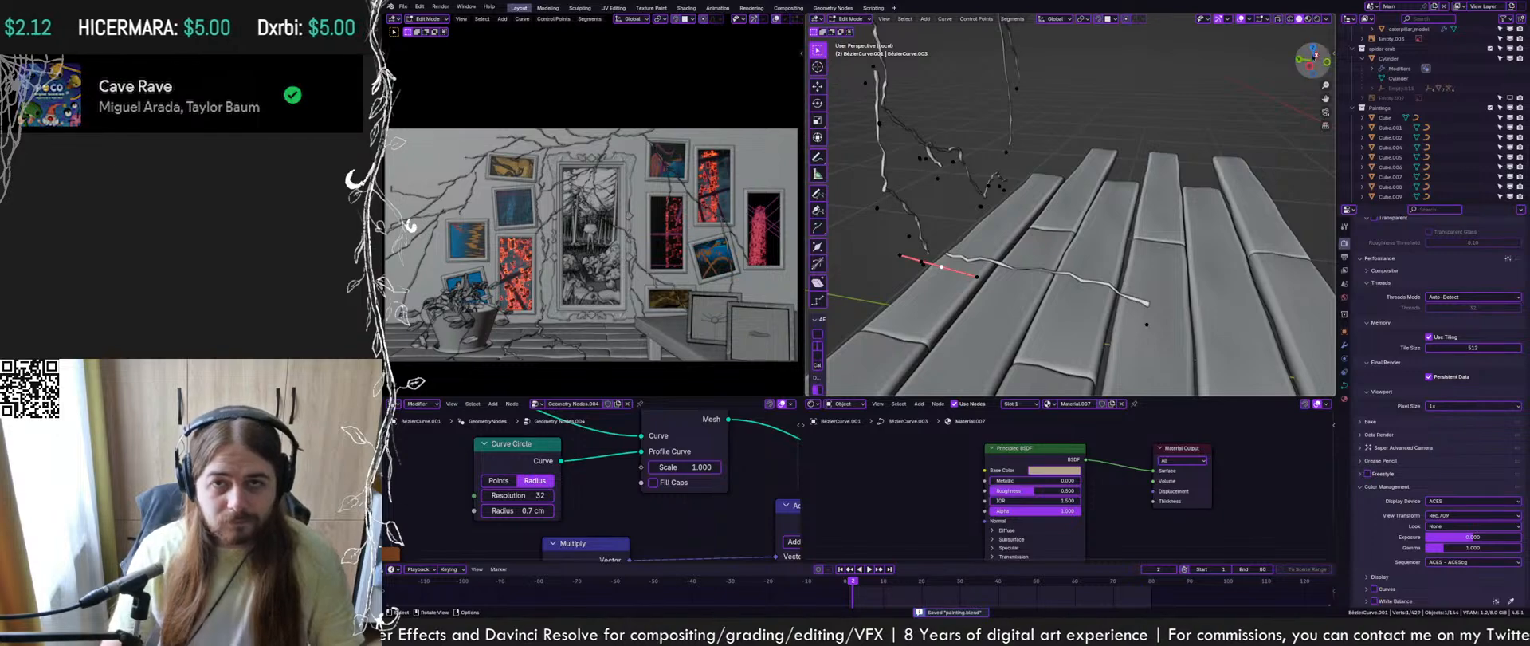
Reposition the second floor branch's wall-end point and its front-end point as seen from above
click(1313, 48)
shift+middle_drag(1042, 123, 1079, 224)
key(g)
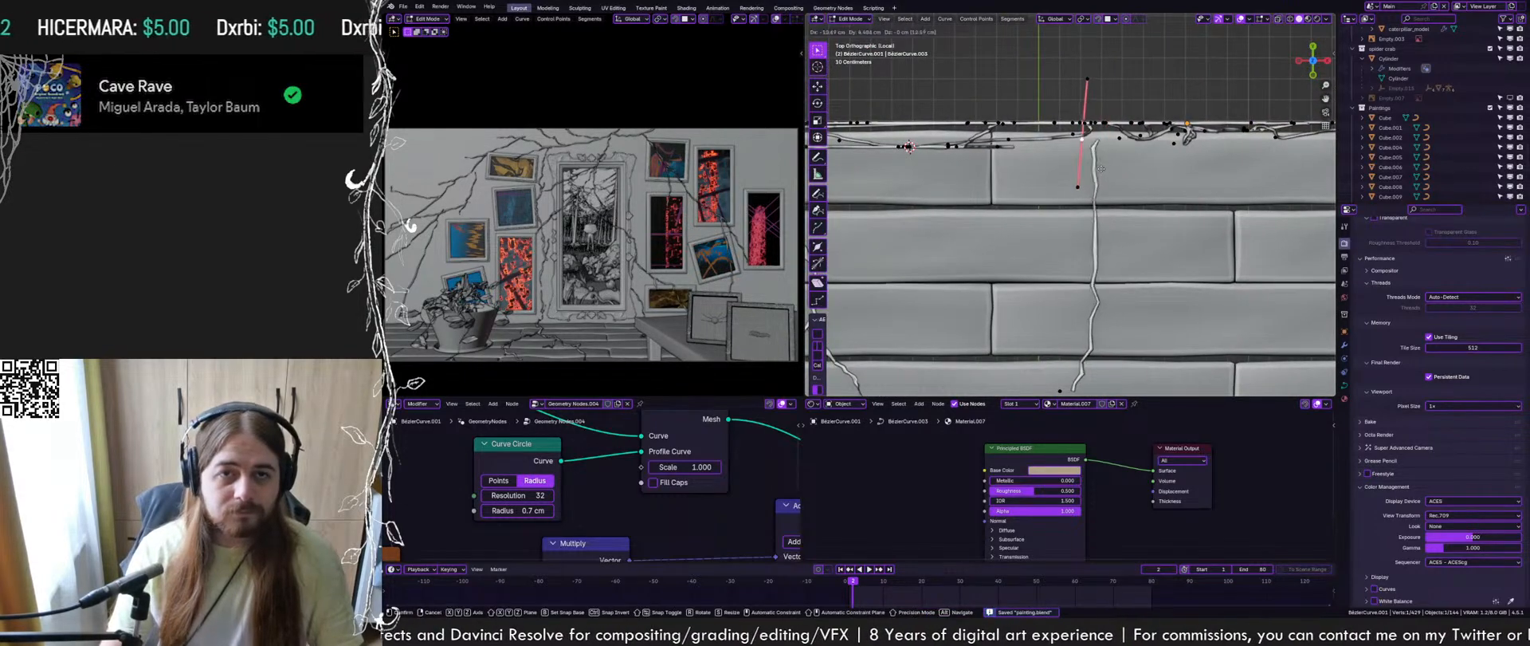
click(1099, 305)
shift+middle_drag(1099, 305, 1132, 231)
click(1104, 298)
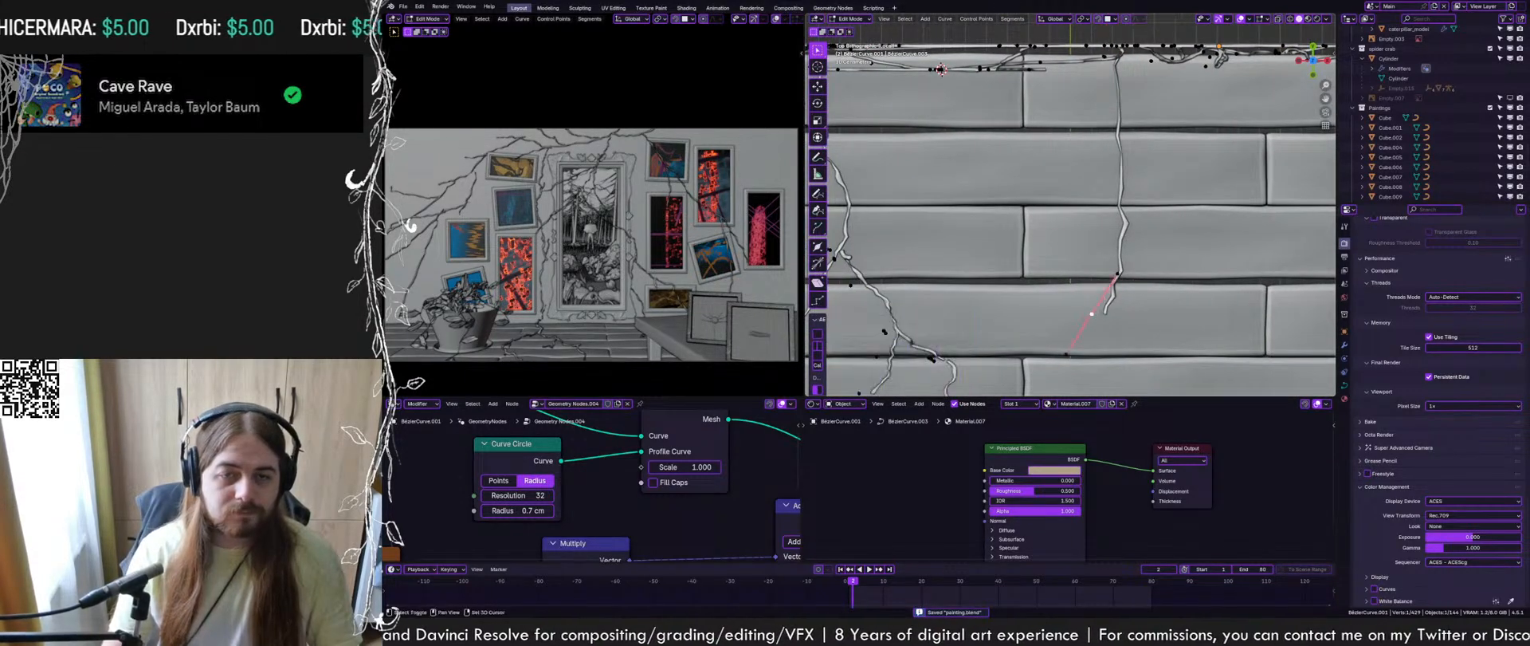
shift+middle_drag(1103, 298, 1131, 253)
key(g)
click(1075, 181)
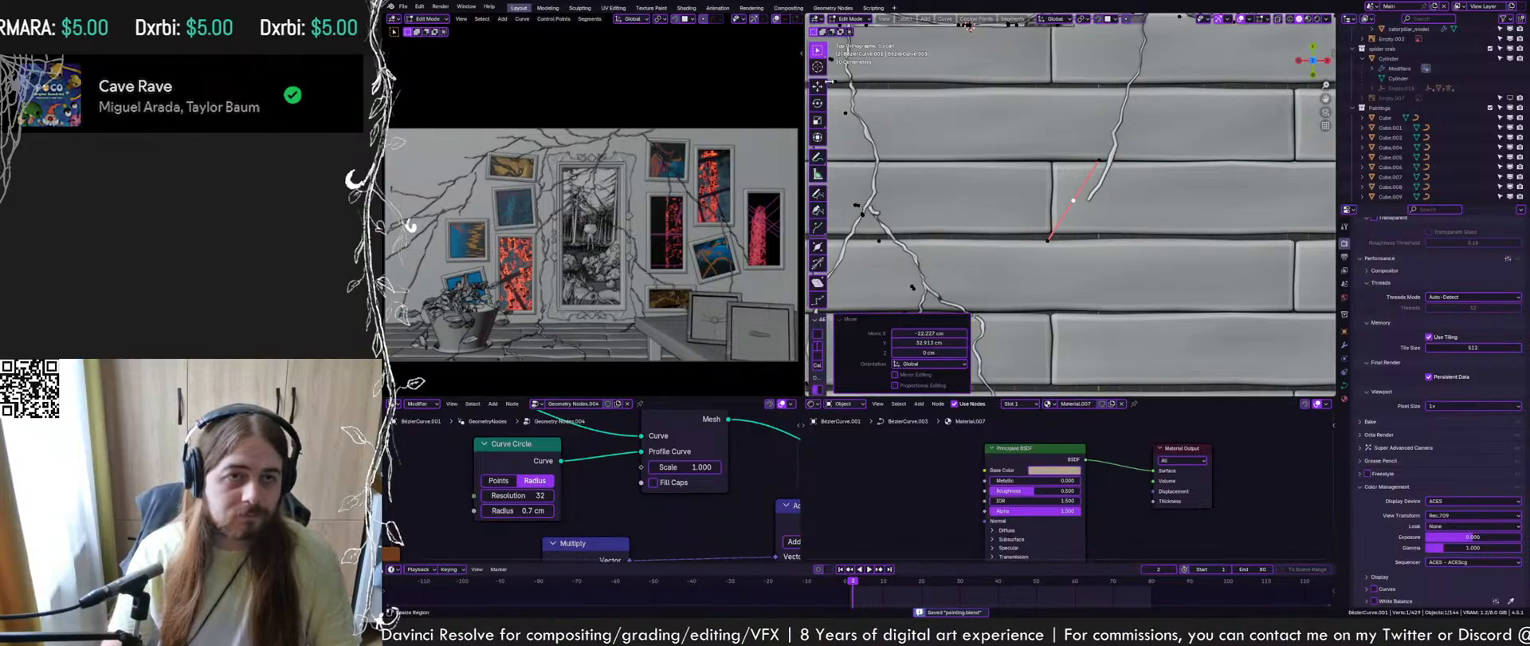
Draw curve strokes continuing the second floor branch across the remaining planks and past their front edge
click(819, 194)
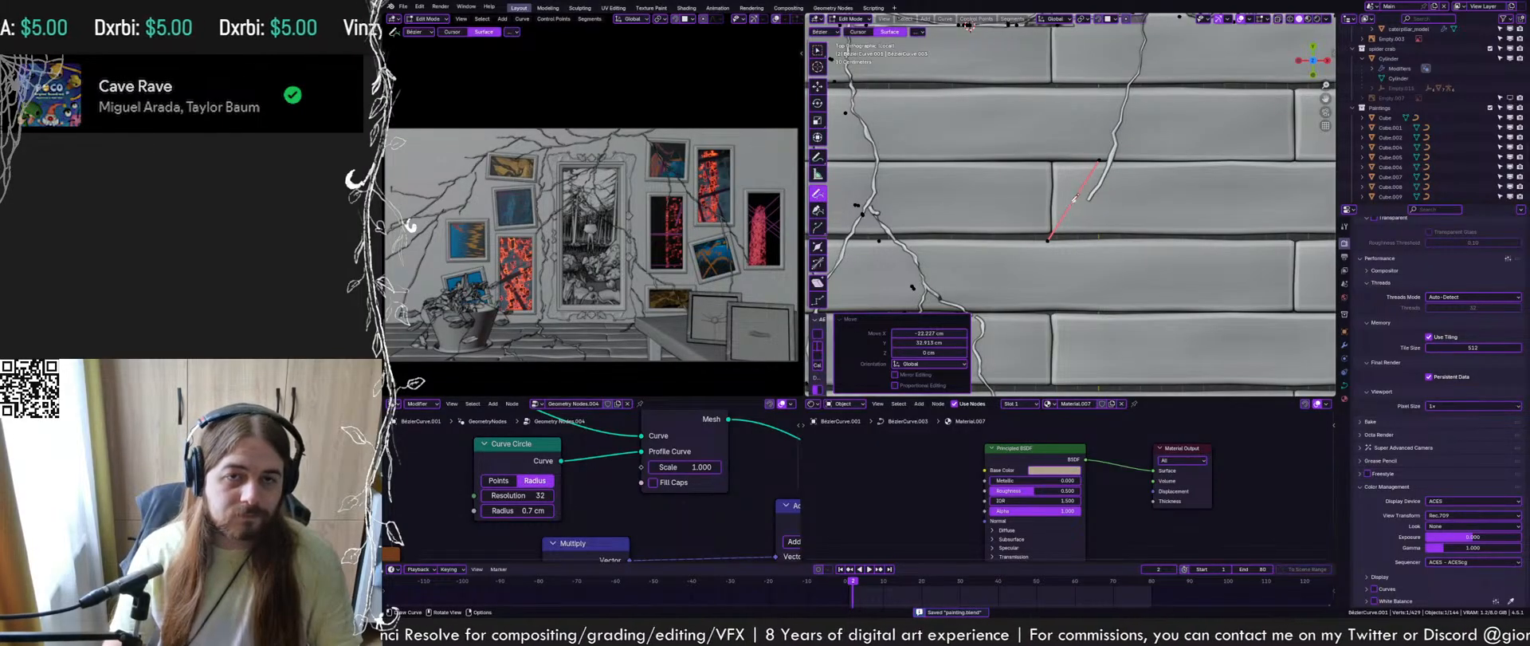
mouse_move(1074, 199)
mouse_down()
mouse_move(1070, 320)
mouse_move(1086, 377)
mouse_up()
shift+middle_drag(1089, 357, 1112, 191)
scroll(1113, 191, down, 2)
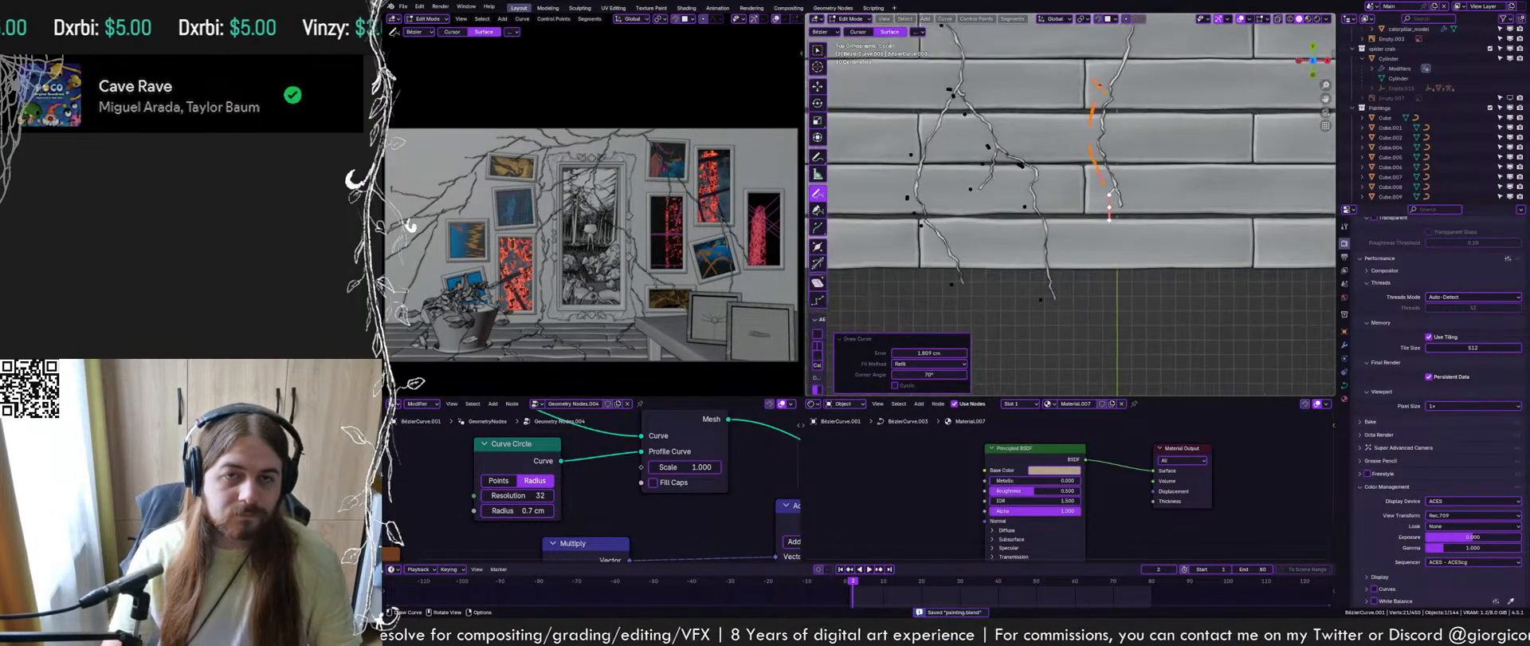
drag(1090, 266, 1084, 365)
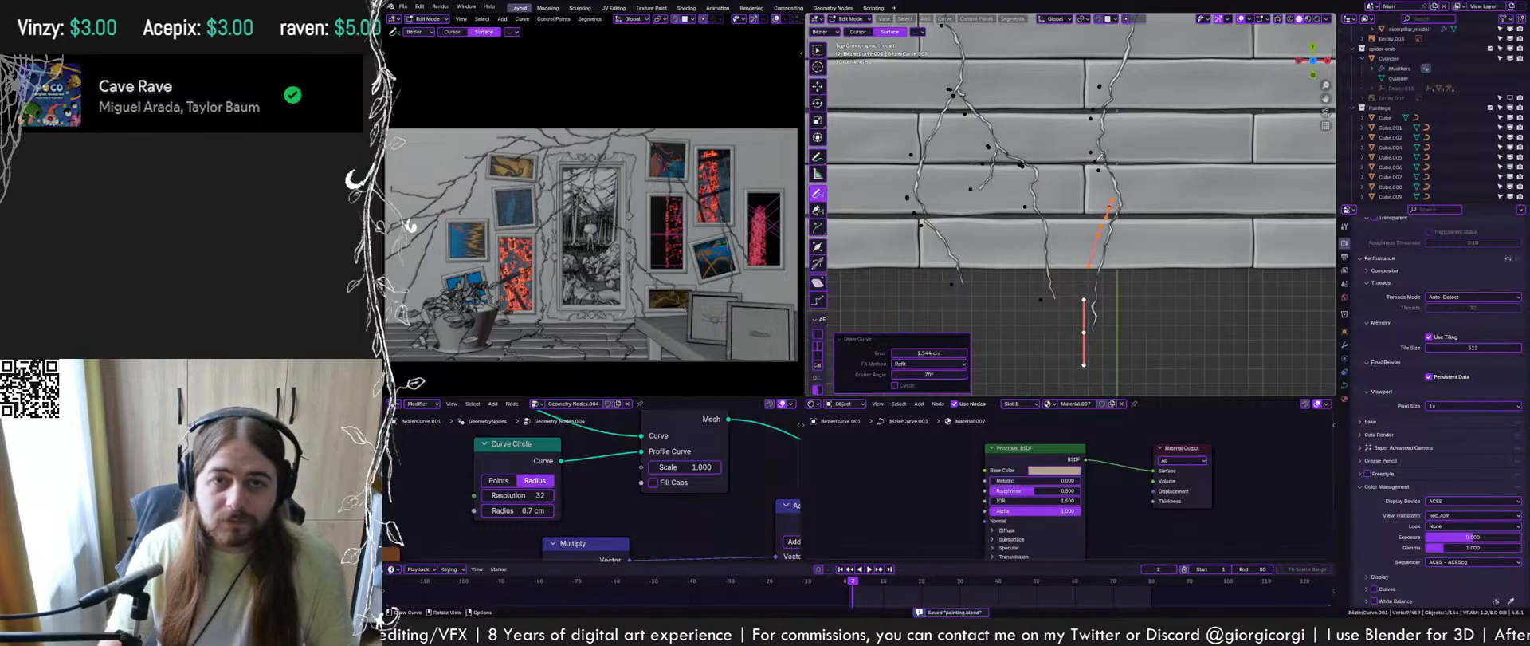
Draw a side branch off the second floor branch towards the first one, and switch the camera view to rendered shading
drag(1100, 158, 1033, 341)
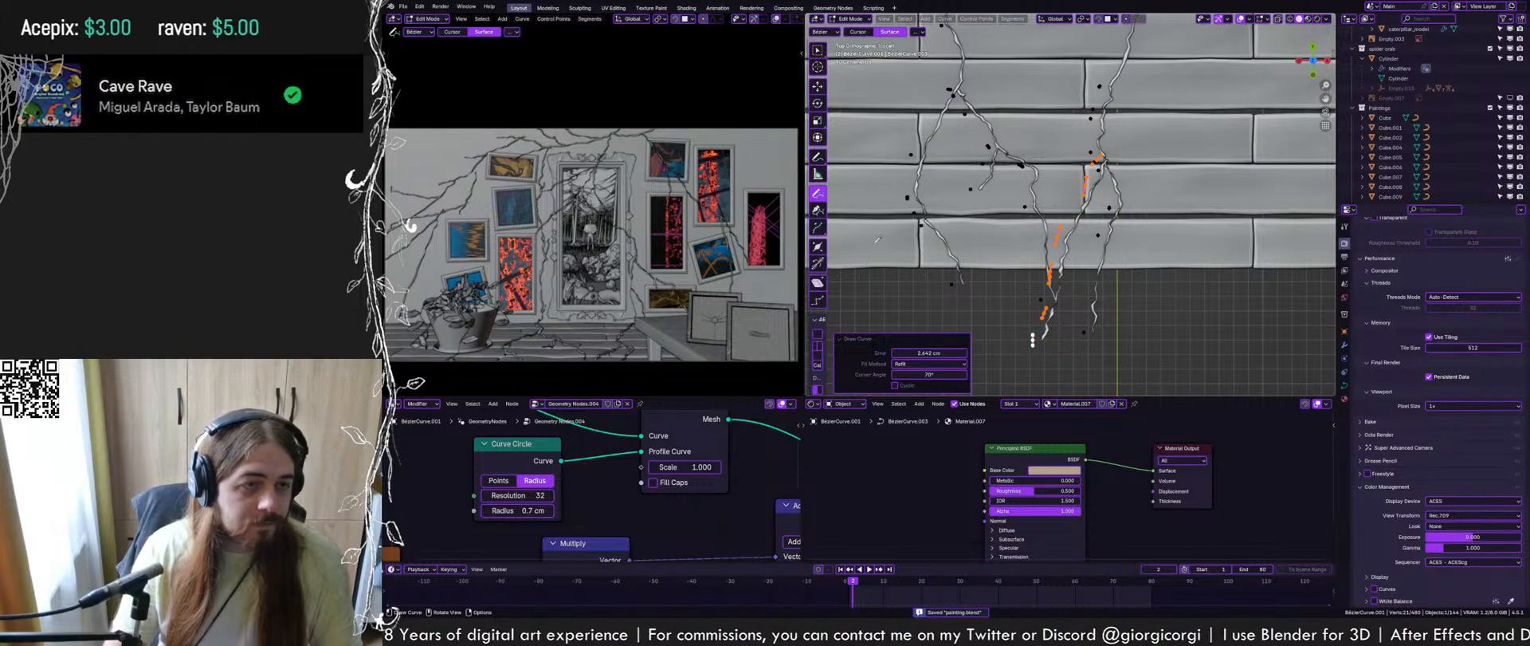
key(Tab)
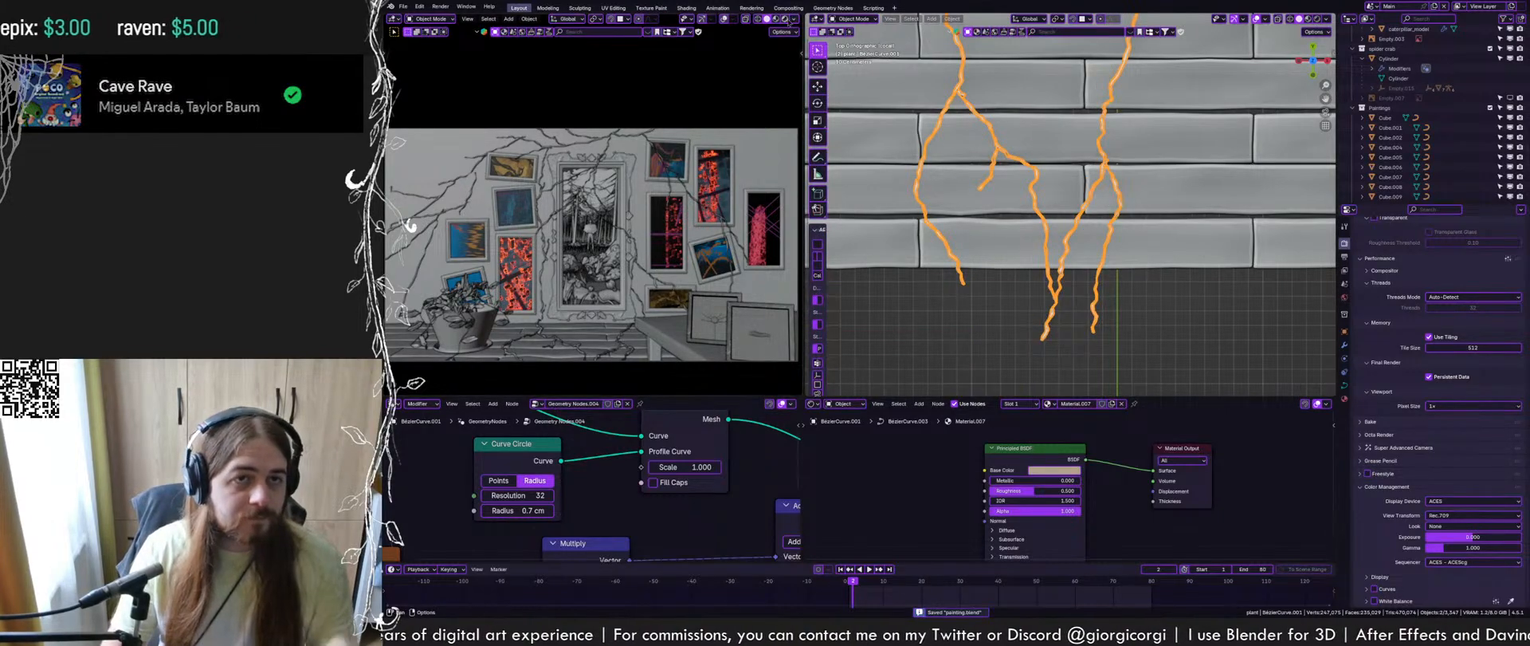
click(789, 19)
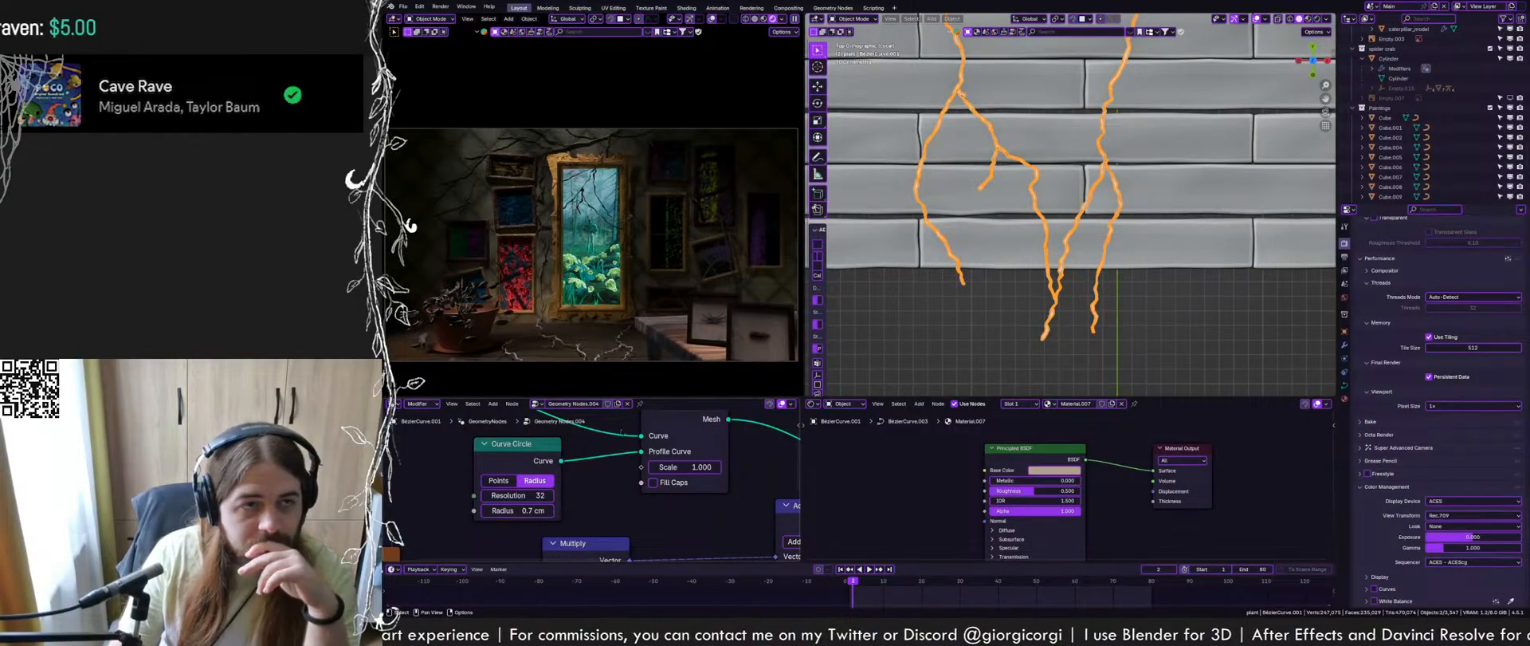
middle_drag(1036, 200, 1124, 173)
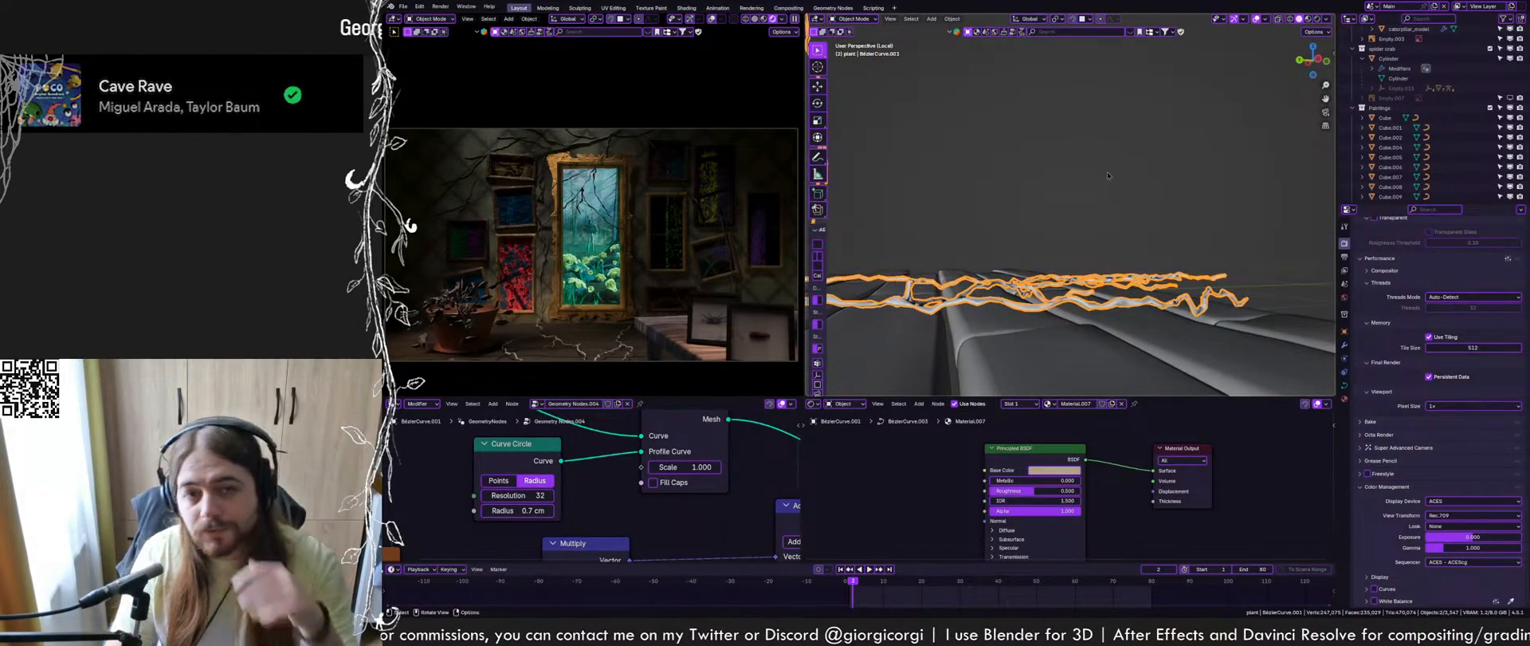
Save the file and move the floor branches' control points vertically so they sit on the planks
key(Tab)
key(ctrl+s)
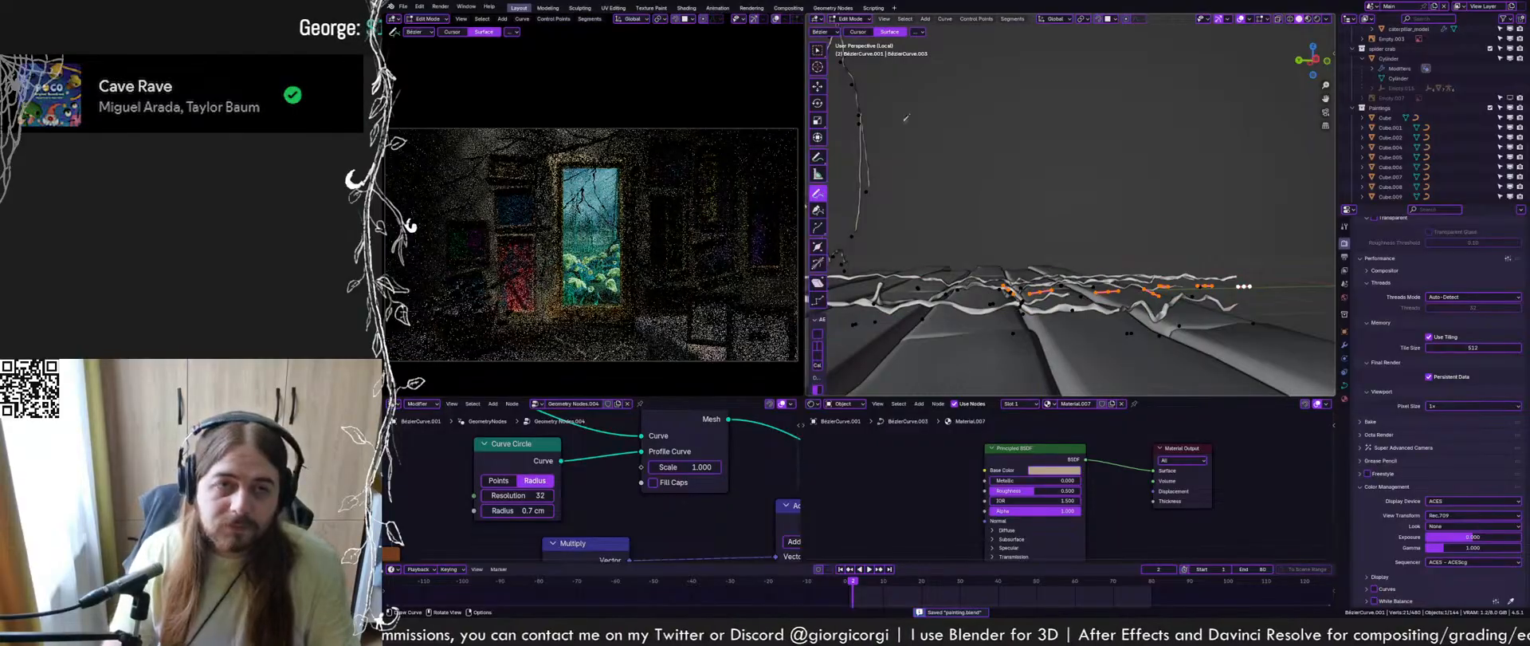
key(w)
click(1023, 296)
middle_drag(1029, 279, 1066, 250)
drag(1242, 355, 900, 220)
key(g)
key(z)
click(1055, 233)
click(1055, 198)
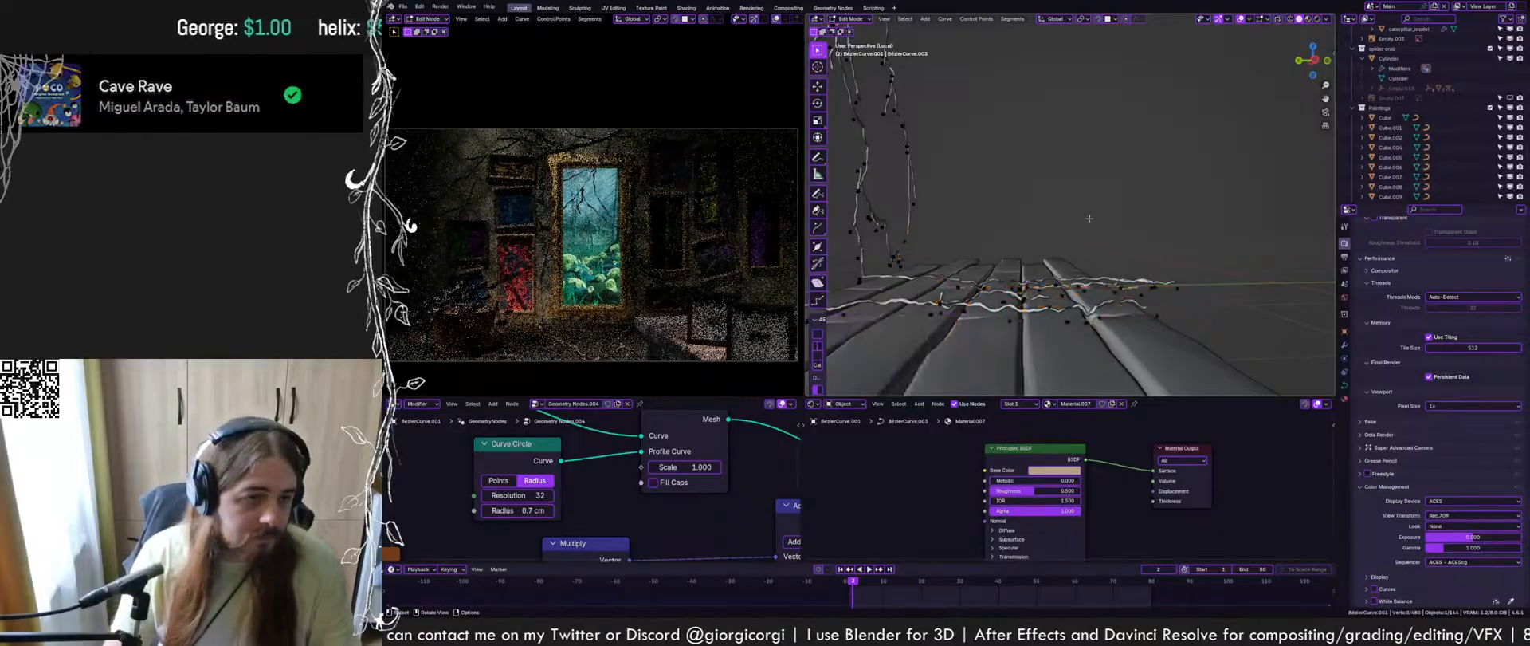
key(Tab)
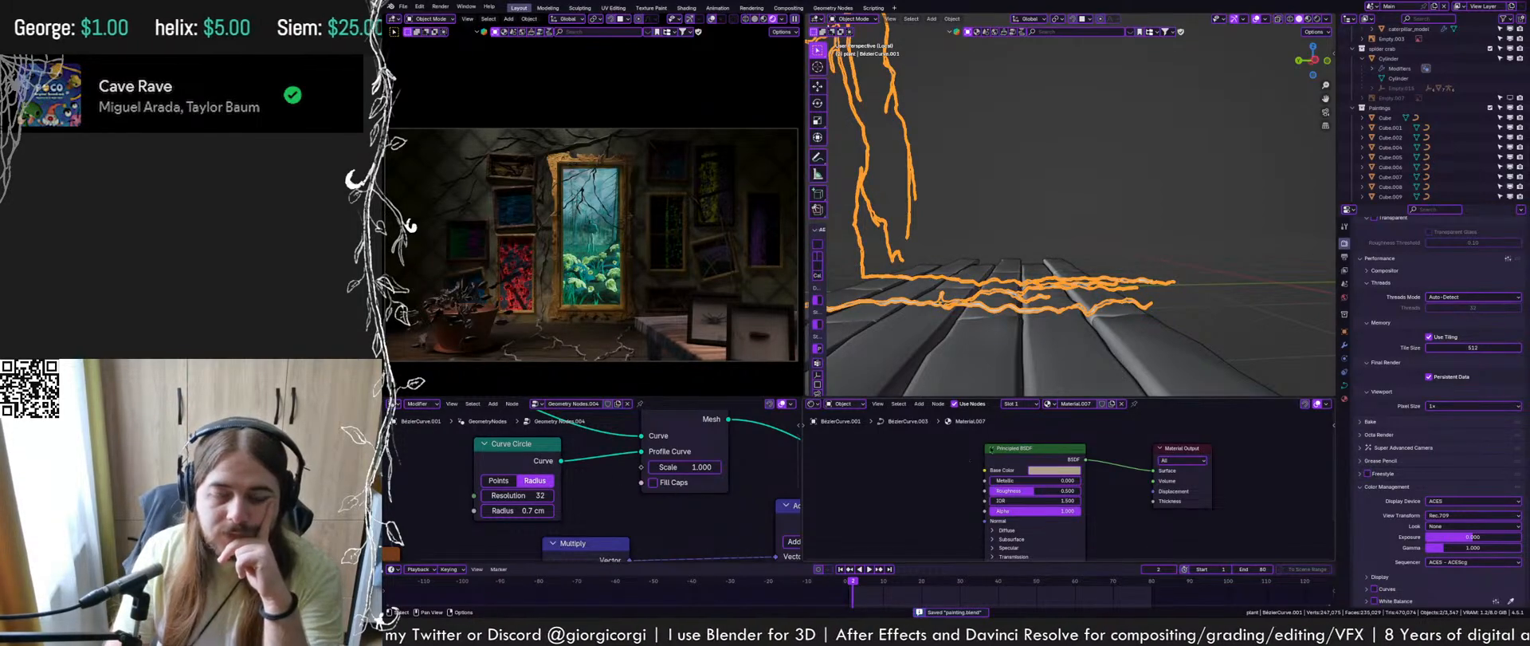
Darken the base colour of the branch material
scroll(1053, 471, up, 1)
click(1053, 471)
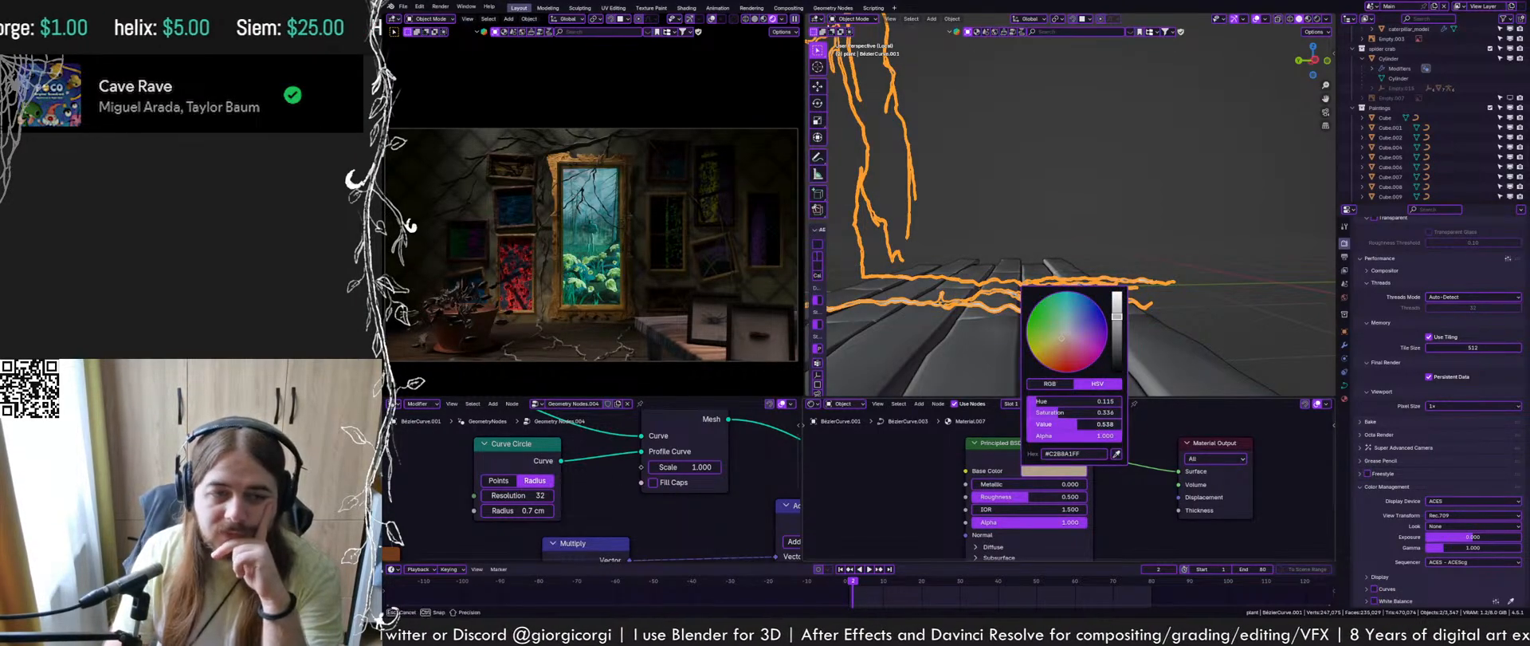
drag(1092, 428, 1067, 428)
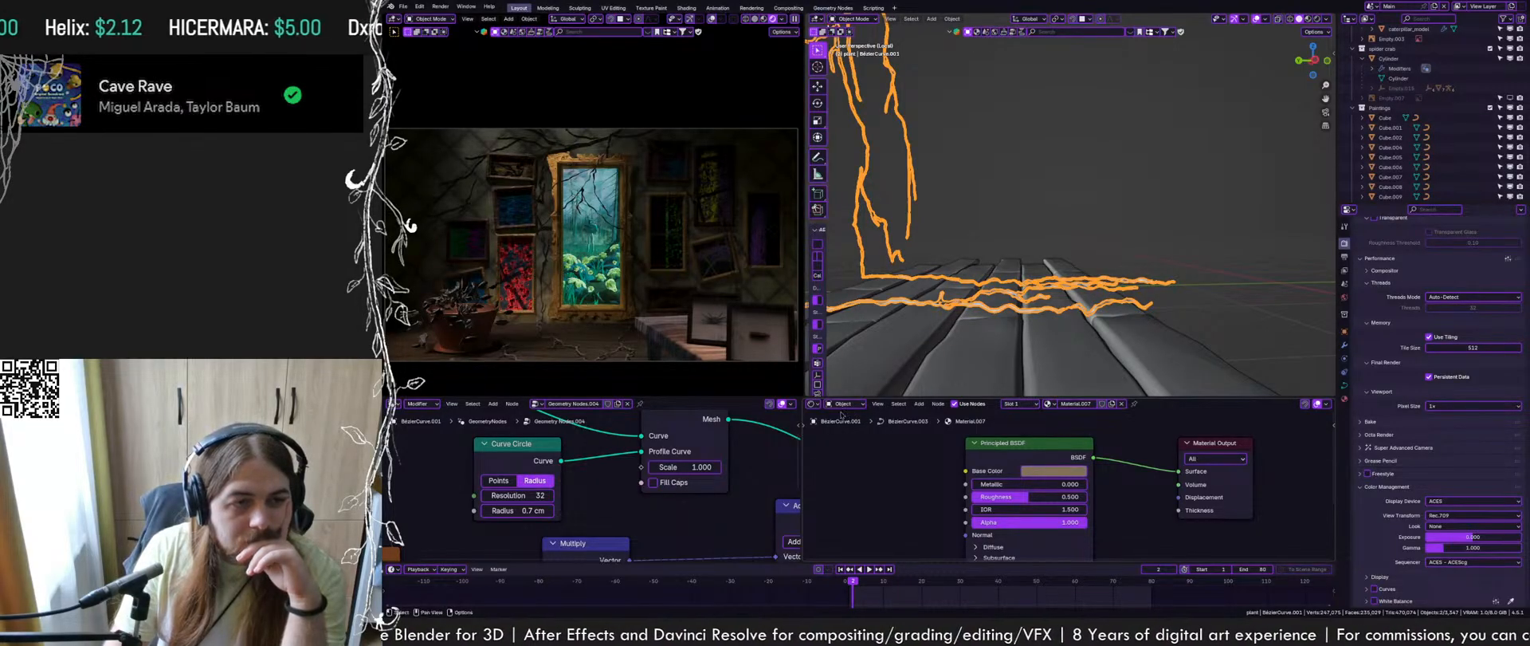
Leave the branches' local view, save the file and add a plane at the potted plant's base
key(KP_Divide)
middle_drag(1106, 241, 1037, 126)
click(1065, 197)
scroll(1092, 152, up, 4)
middle_drag(1096, 167, 1036, 239)
key(ctrl+s)
key(shift+a)
mouse_move(1009, 280)
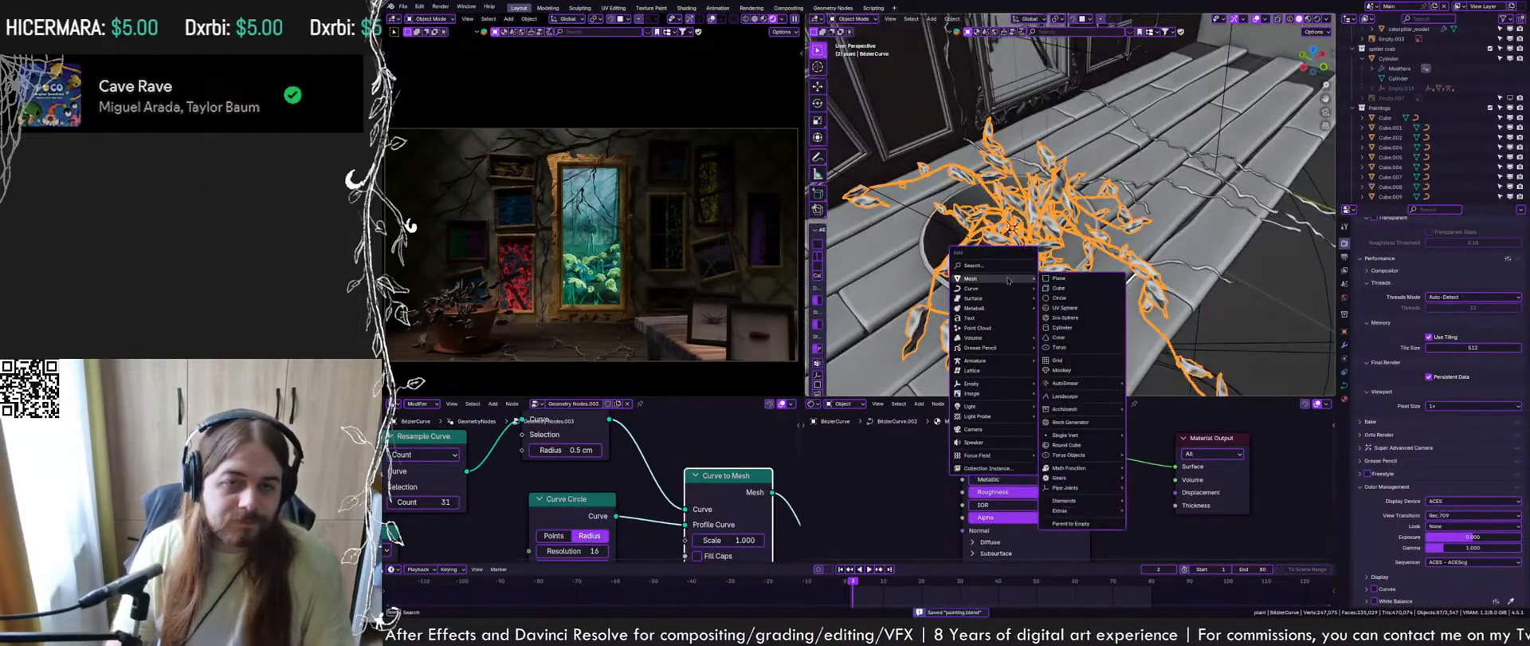
click(1098, 279)
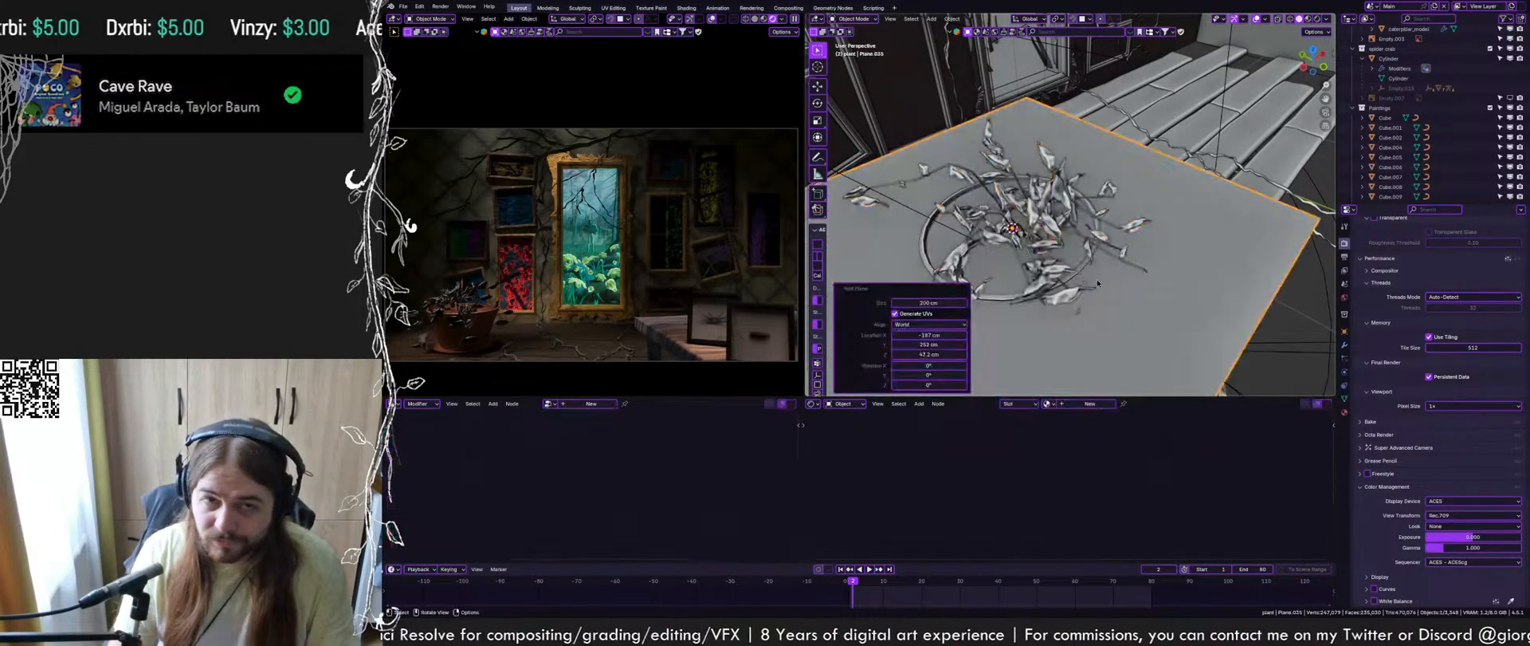
Round the plane with a level 3 subdivision surface, then shrink and lower it to fit inside the pot
key(Tab)
key(ctrl+s)
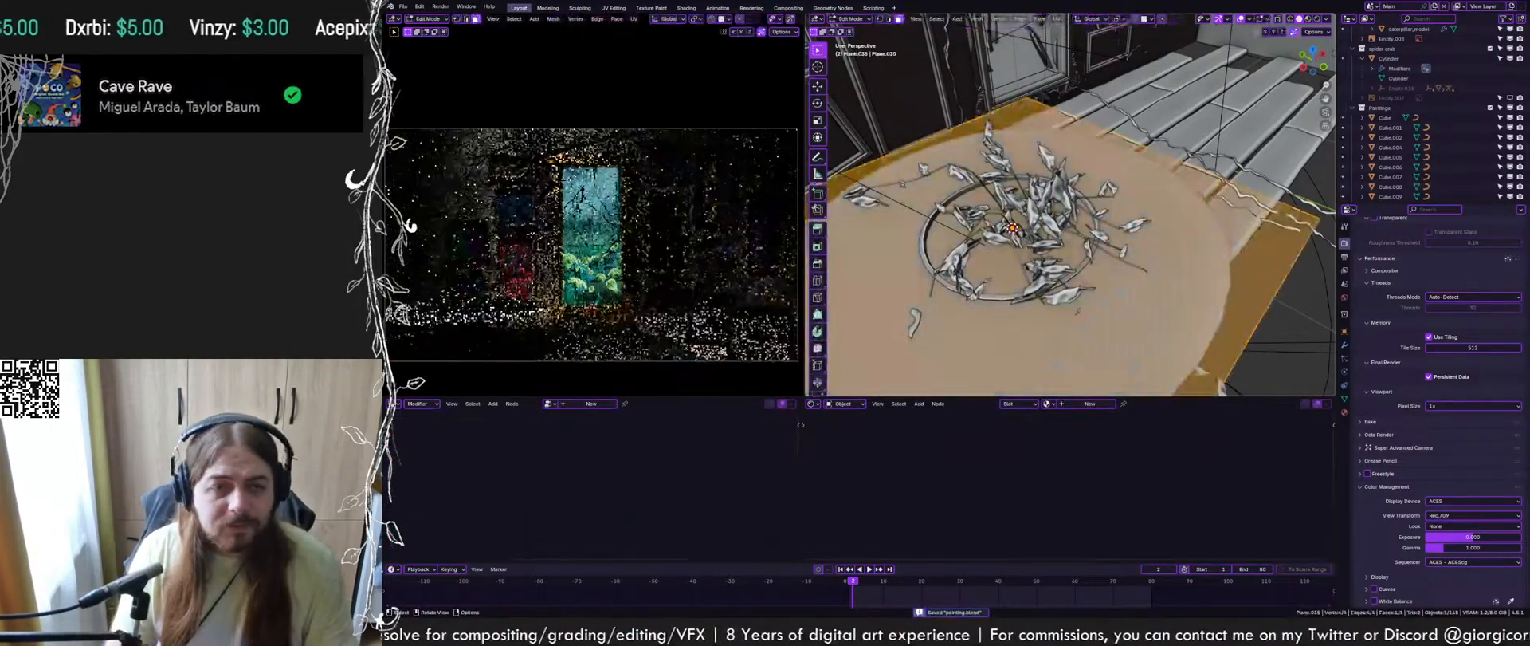
key(s)
click(1043, 245)
key(Tab)
key(g)
key(z)
click(1044, 261)
middle_drag(1045, 261, 1096, 287)
Add a Displace modifier to the soil disc with a Clouds texture and a strength of 0.1
click(1344, 345)
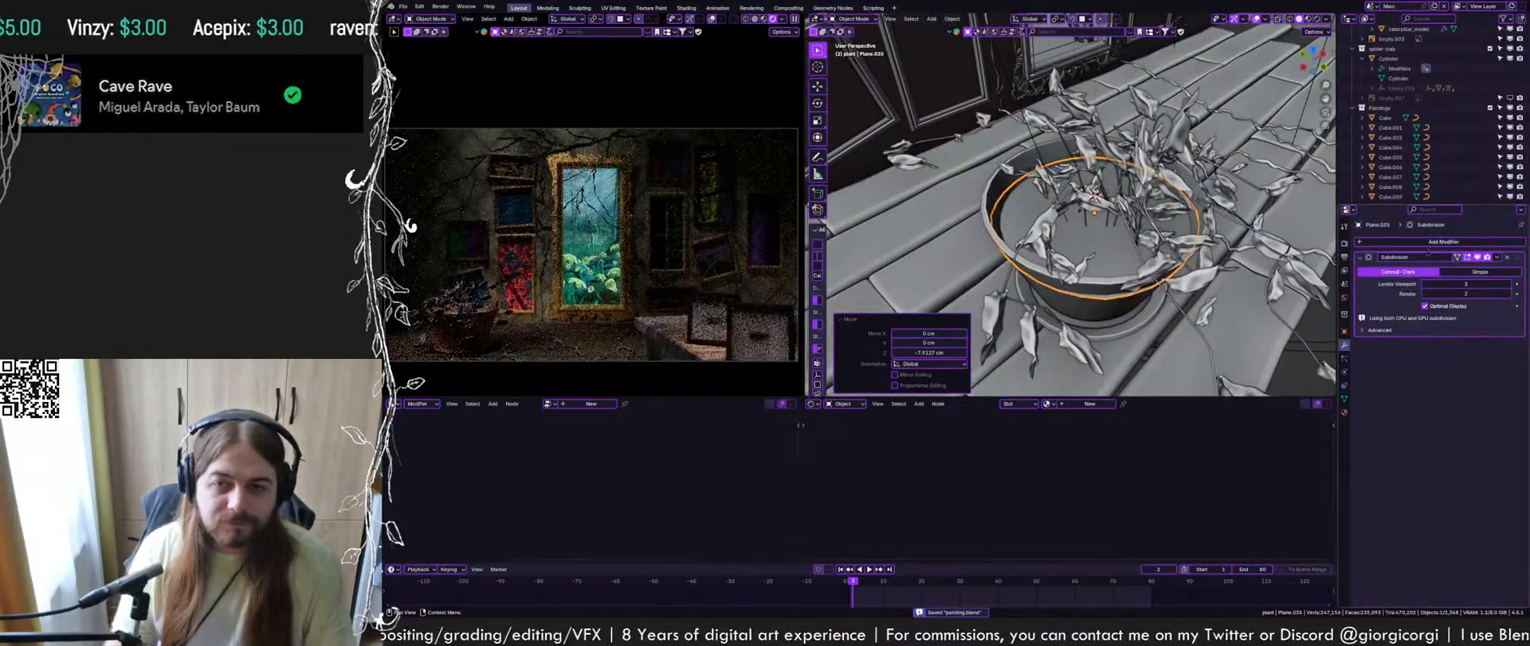
click(1427, 243)
text(dis)
key(Return)
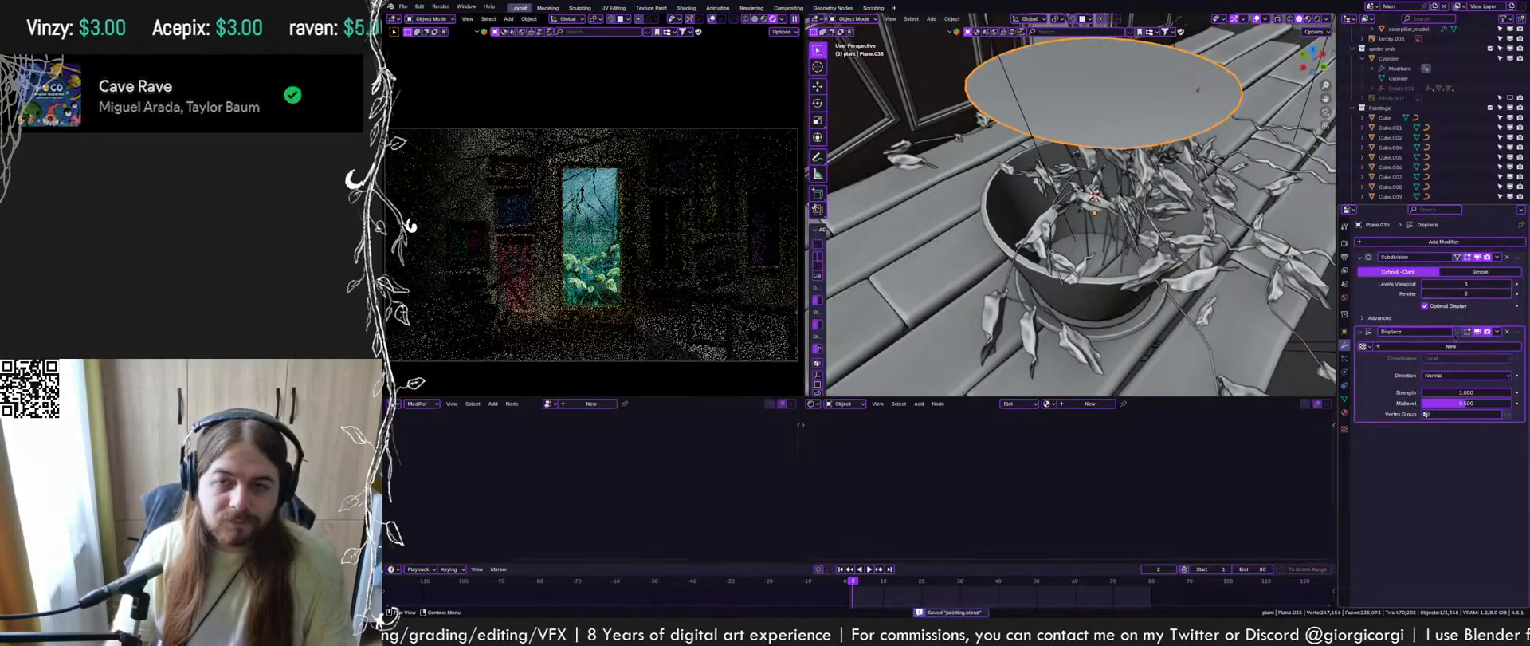
click(1513, 346)
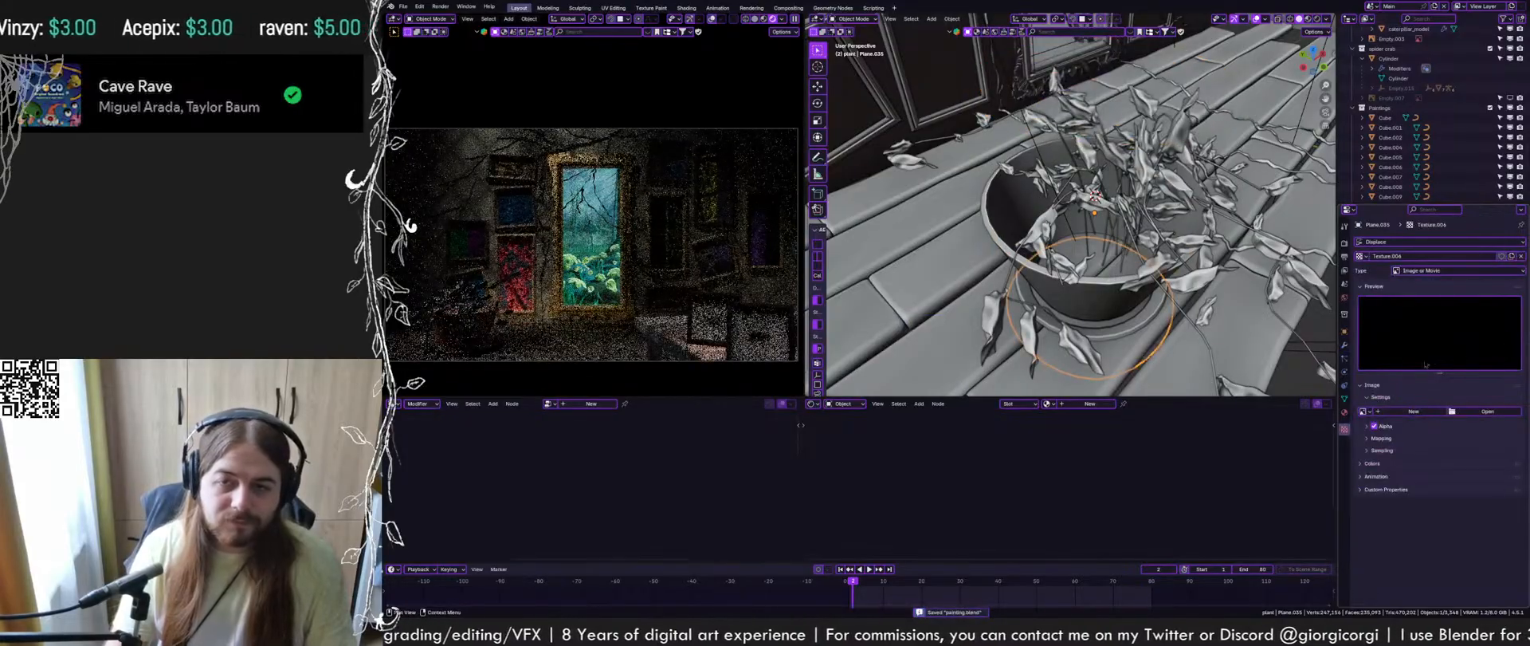
click(1435, 270)
click(1434, 286)
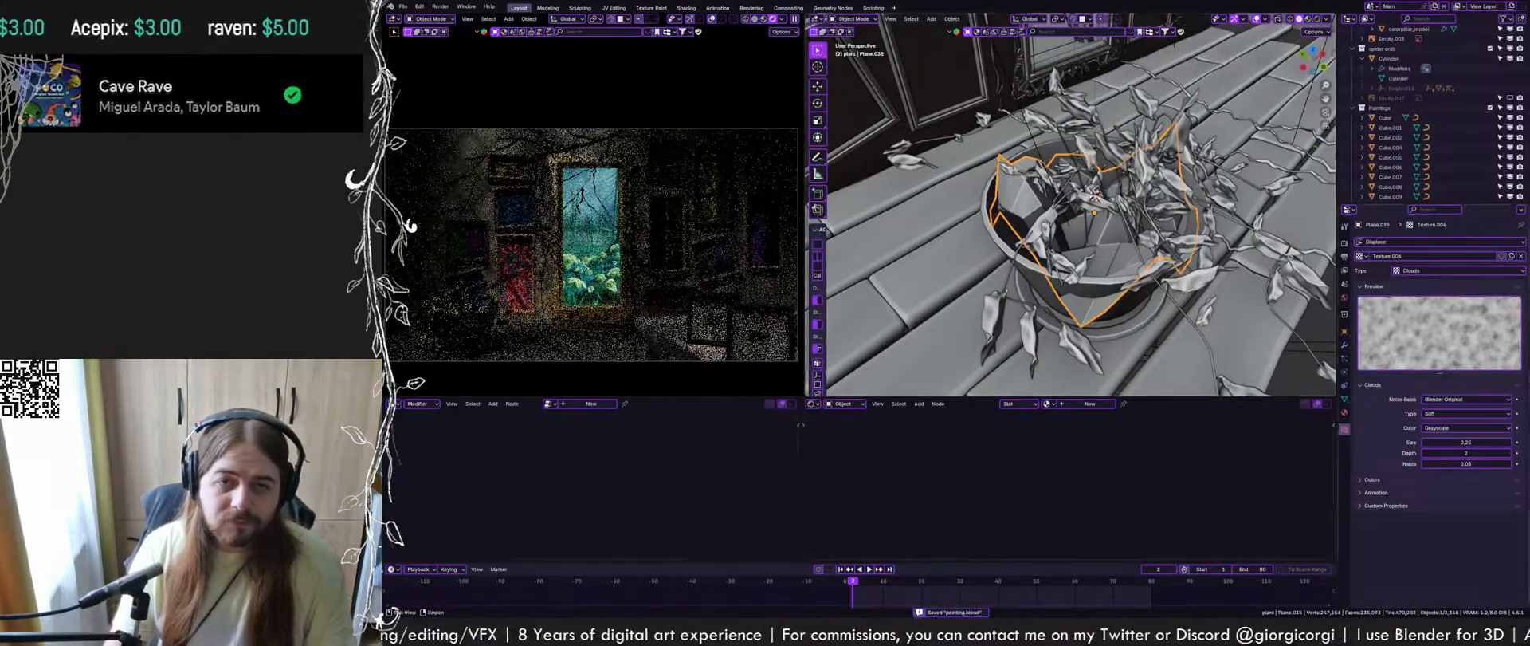
click(1344, 345)
drag(1467, 392, 1414, 392)
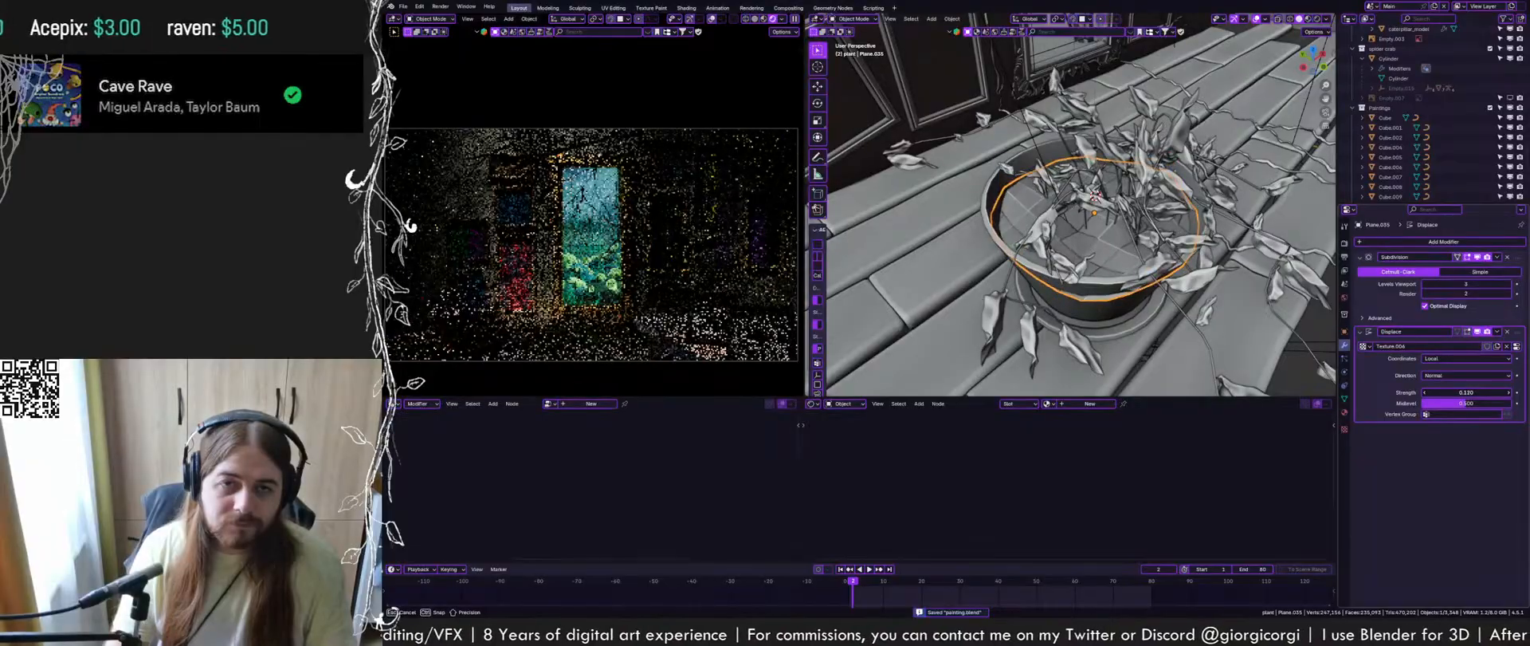
Limit the rendered camera preview to a region around the plant pot and enlarge it
scroll(461, 319, up, 4)
key(ctrl+b)
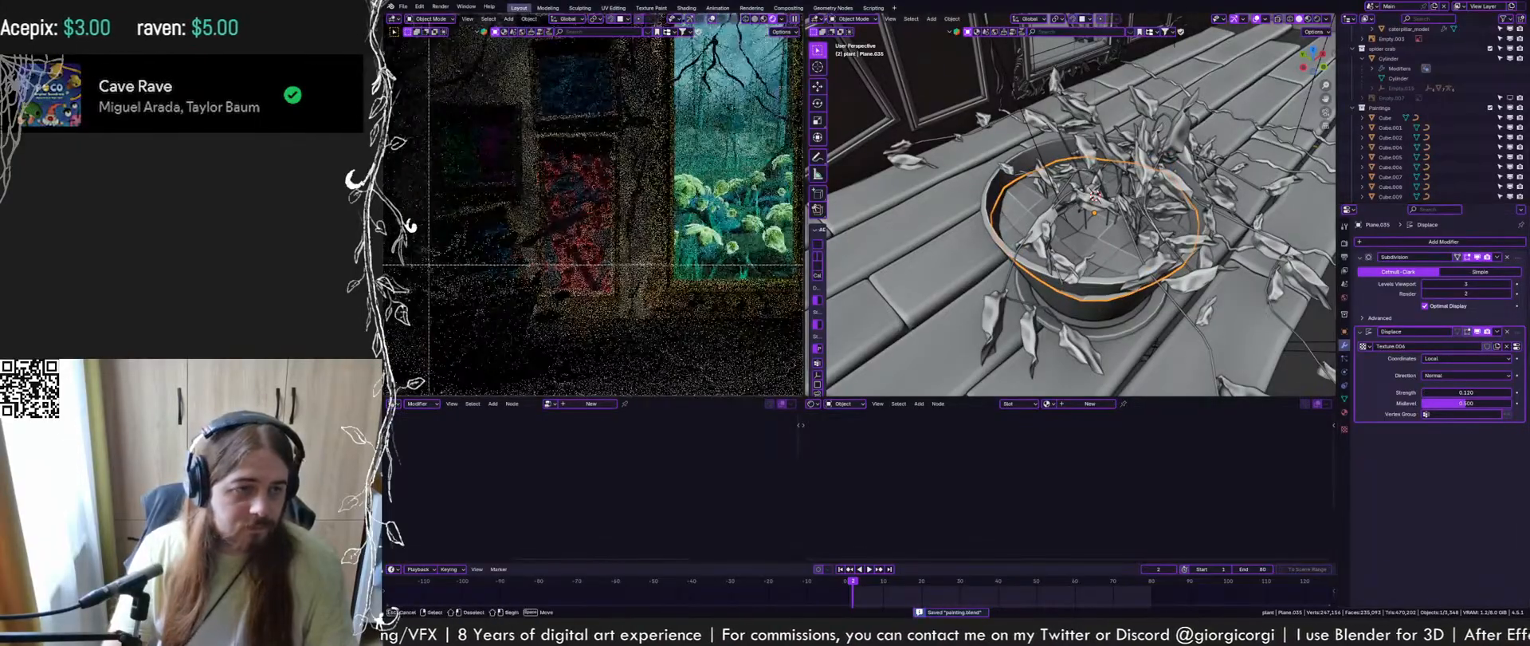
drag(405, 264, 557, 335)
shift+middle_drag(538, 314, 675, 321)
scroll(675, 321, up, 2)
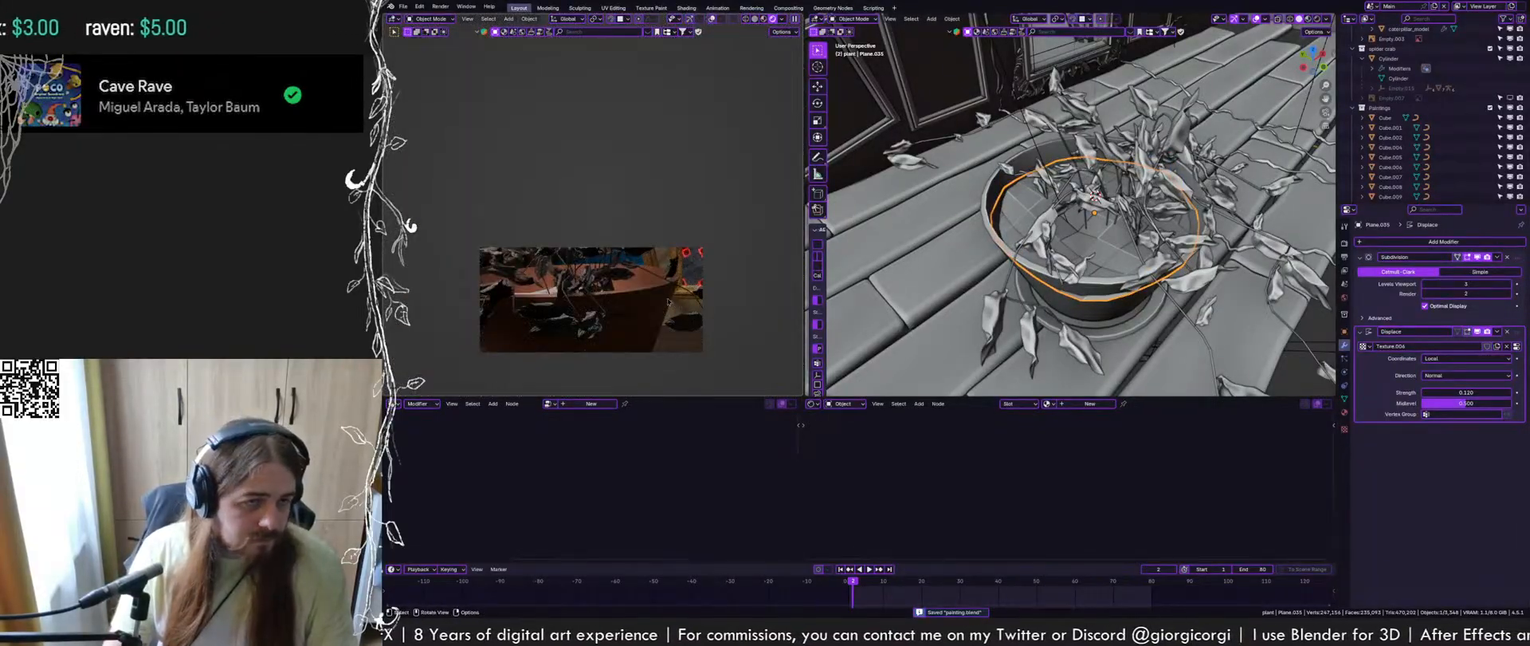
Shade the soil disc smooth
middle_drag(1232, 262, 1216, 271)
right_click(1100, 249)
click(1098, 240)
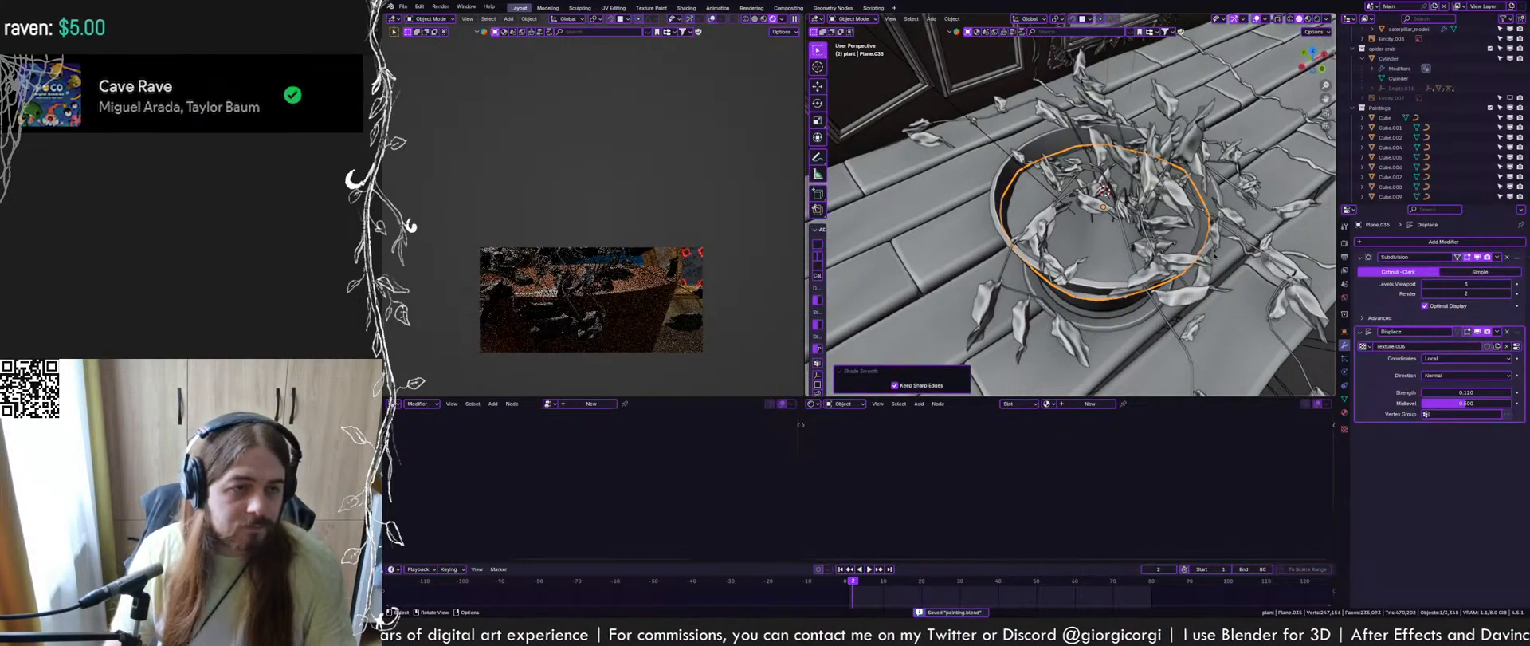
Scale the soil disc's mesh down slightly and adjust the disc's height inside the pot
key(Tab)
key(s)
click(1214, 257)
key(Tab)
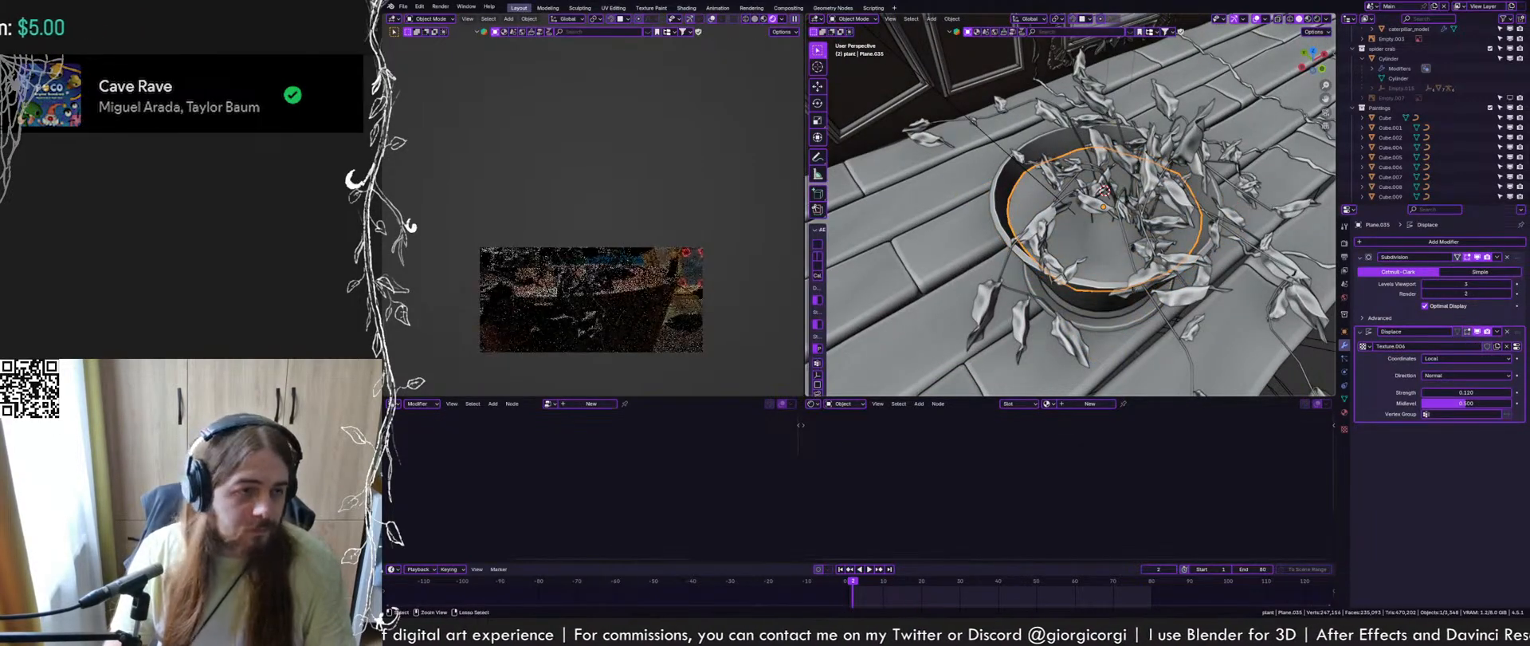
key(g)
key(z)
click(630, 302)
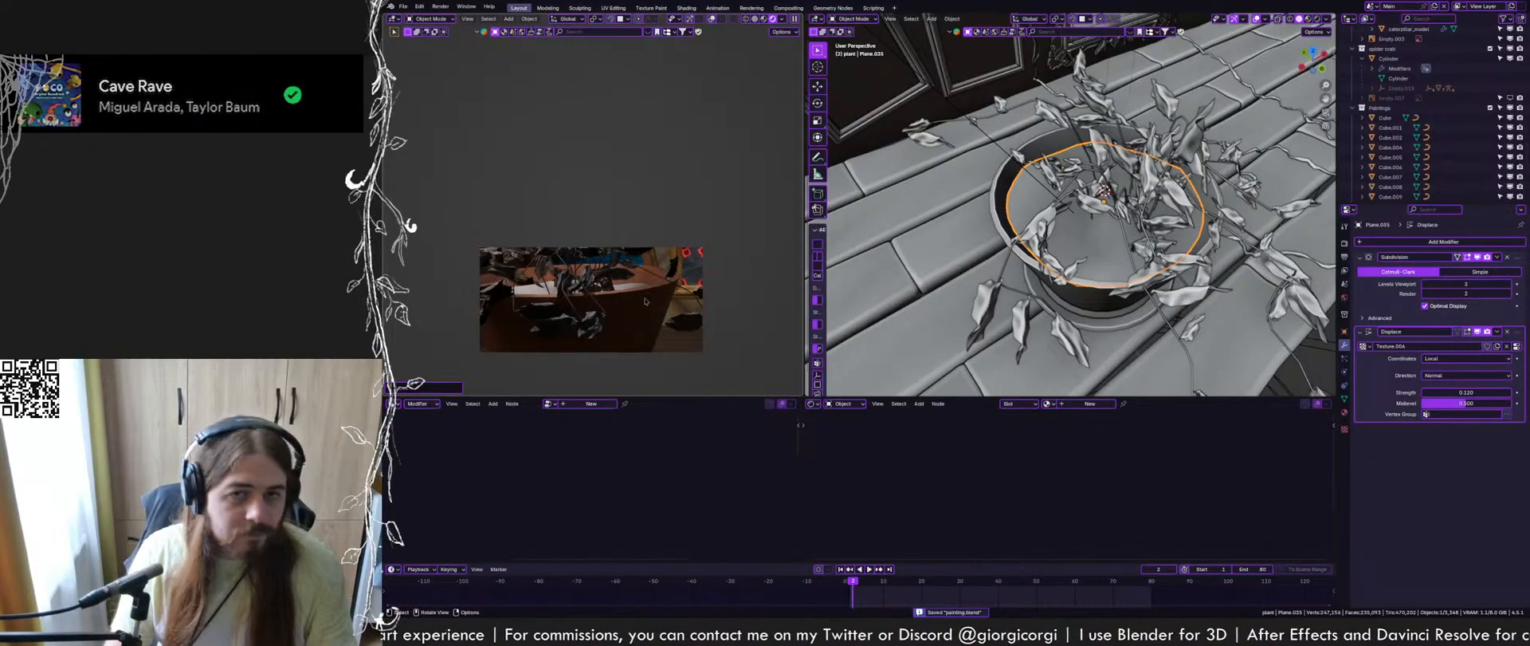
Set the soil disc's subdivision levels to 4 for both viewport and render
click(1508, 284)
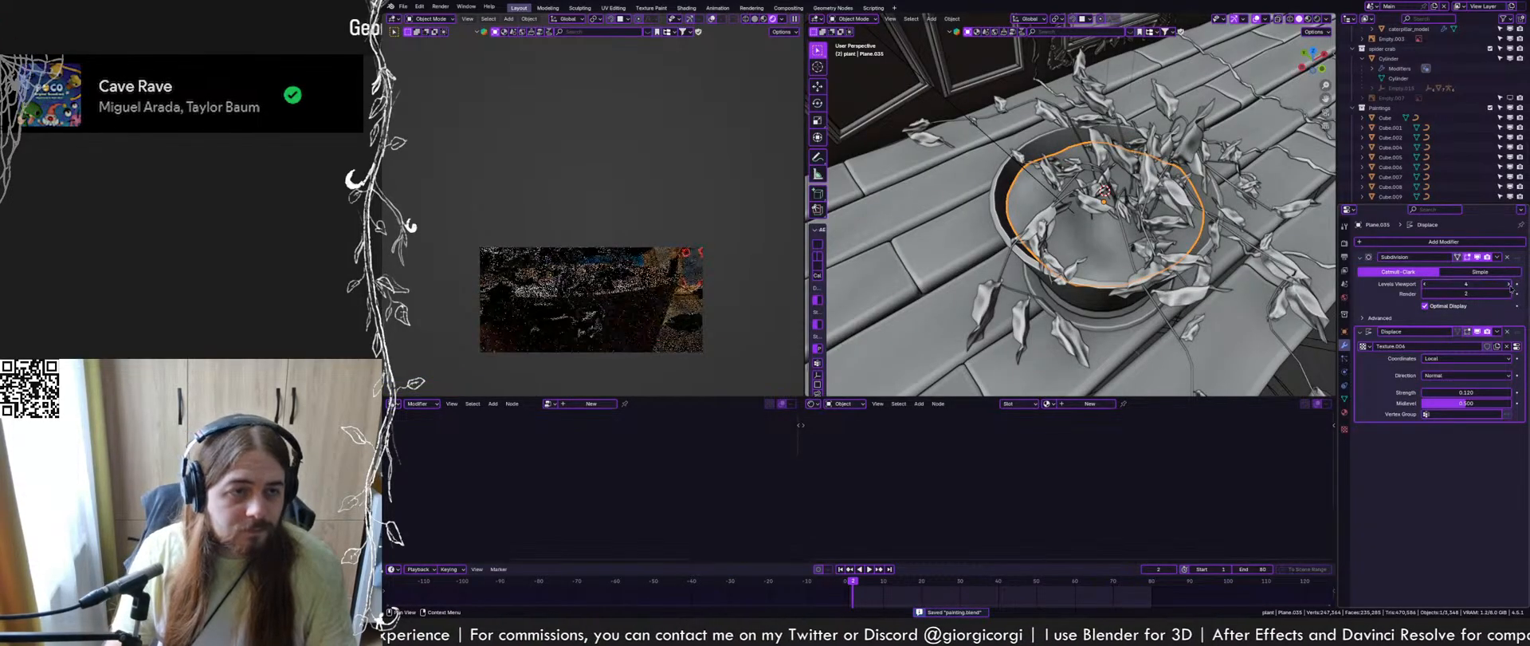
middle_drag(1013, 239, 1061, 215)
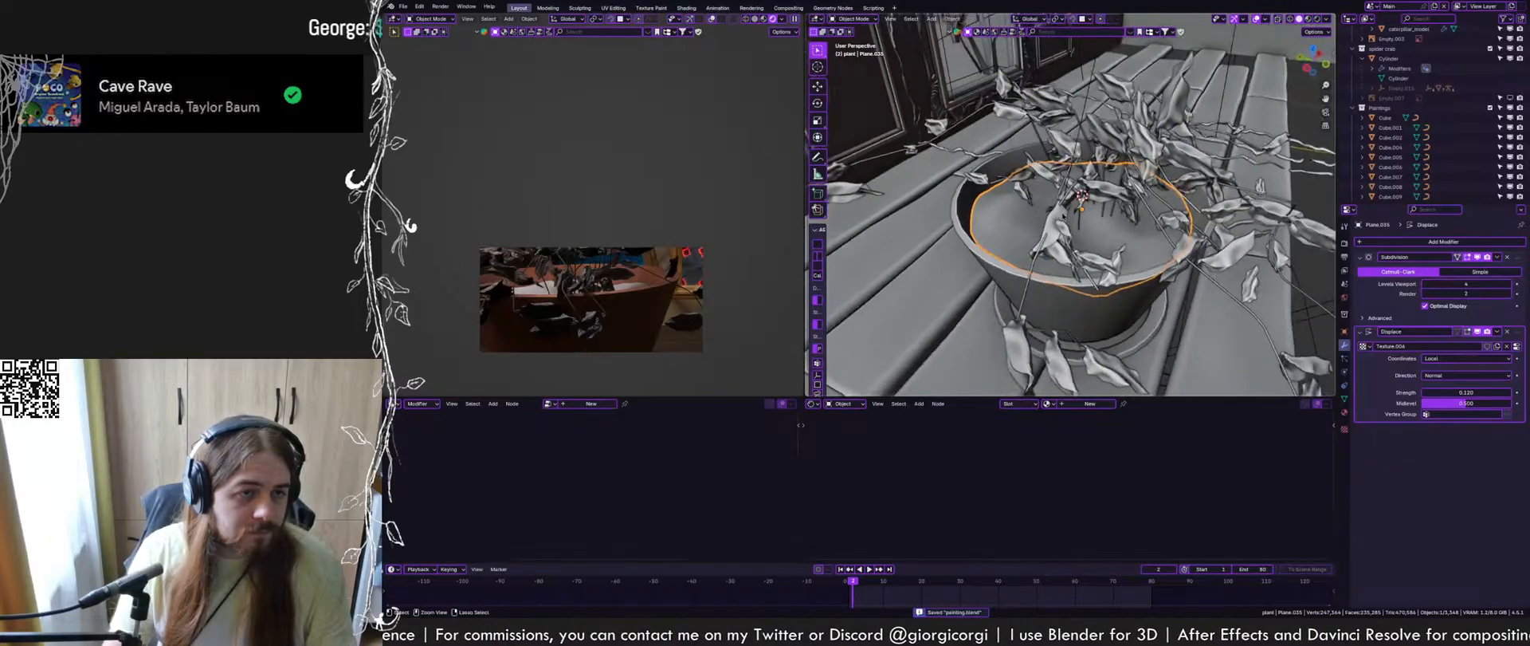
key(ctrl+c)
key(ctrl+v)
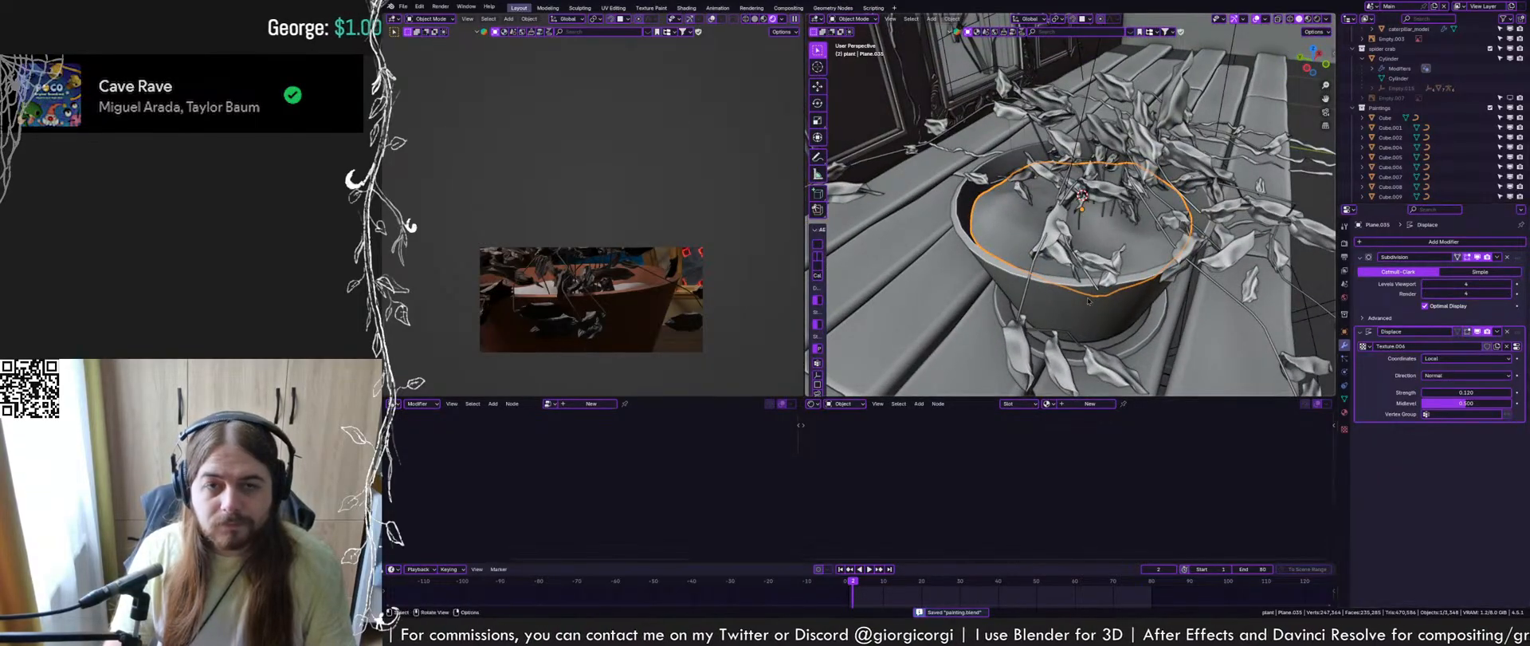
mouse_move(1065, 285)
middle_down()
mouse_move(1108, 255)
mouse_move(1076, 275)
middle_up()
Give the soil disc a new material with a dark grey base colour and roughness 1, and save the file
click(1091, 403)
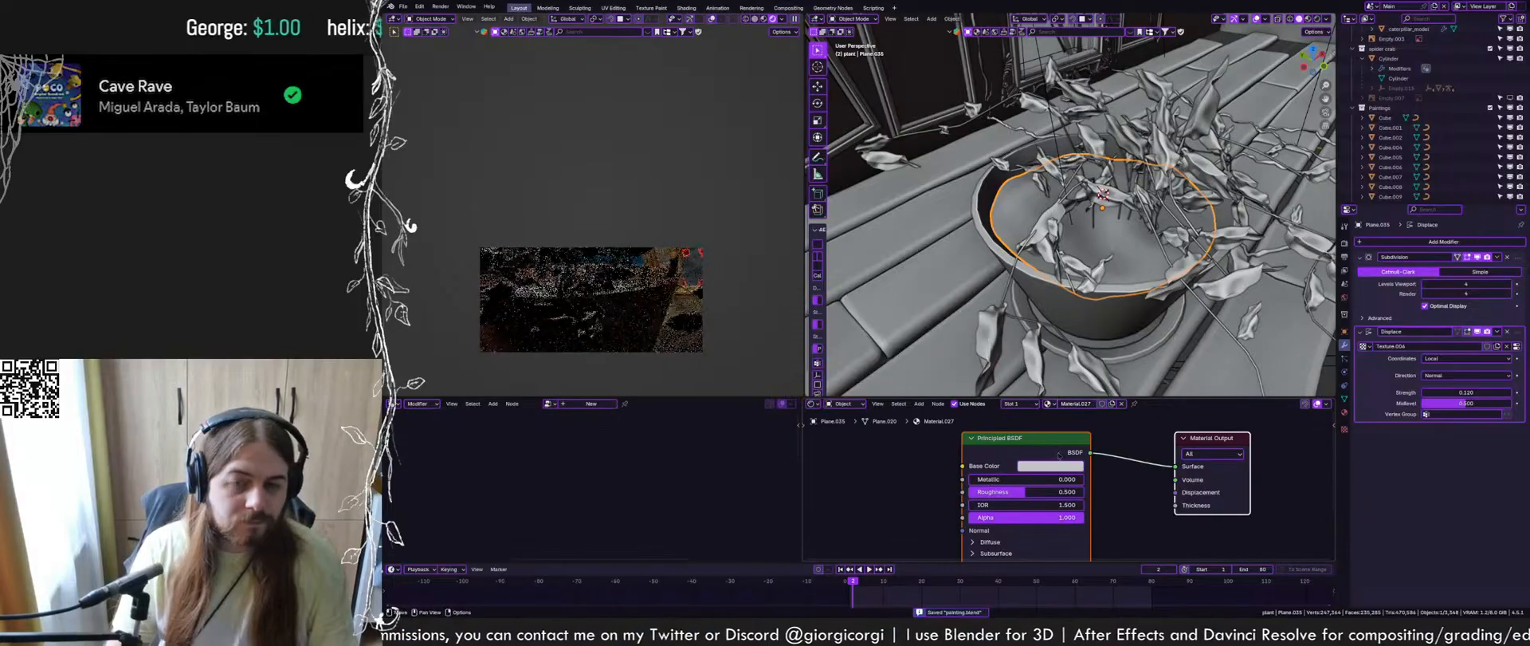
click(938, 448)
click(1050, 466)
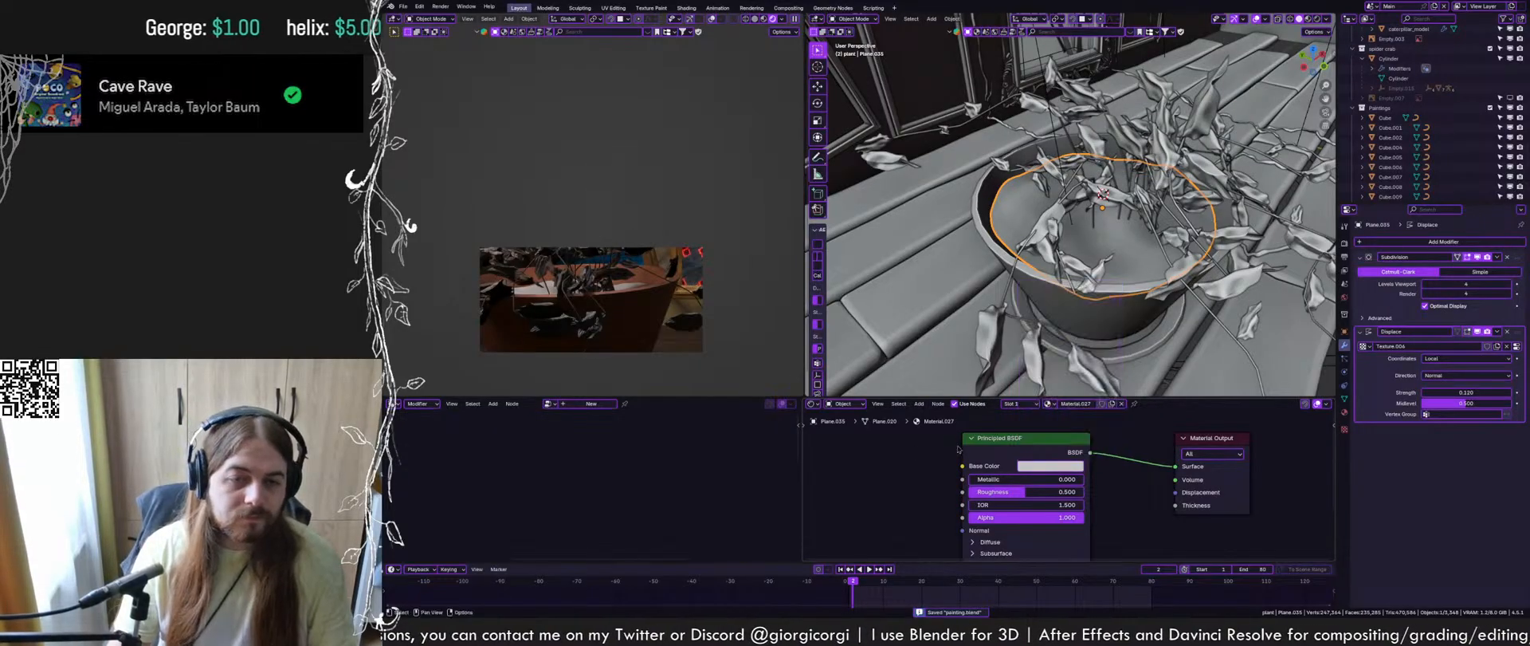
click(1056, 468)
drag(1113, 291, 1113, 346)
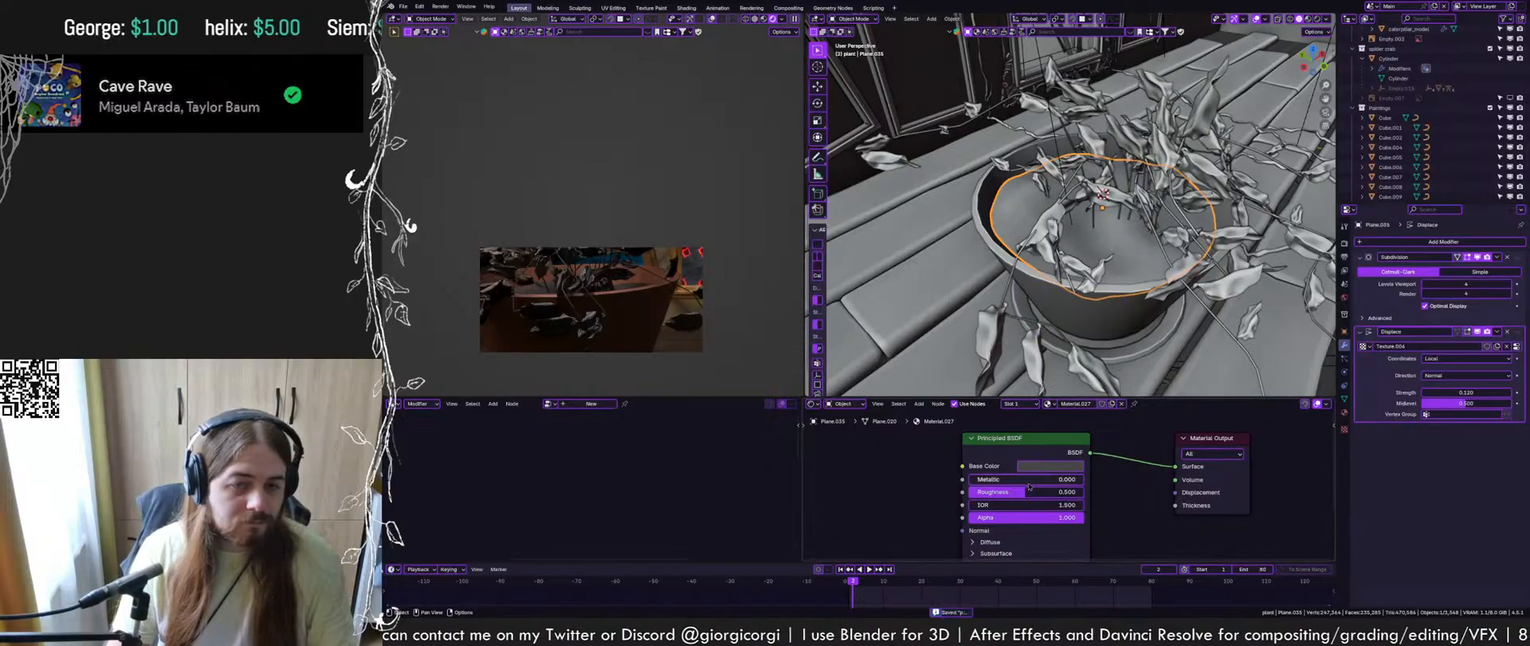
drag(1026, 492, 1086, 492)
middle_drag(885, 483, 1070, 481)
key(ctrl+s)
Add Bump and Noise Texture nodes to the soil material, linking noise factor to bump height and bump to the shader's normal
key(shift+a)
text(b)
key(Return)
click(919, 491)
key(shift+a)
text(no)
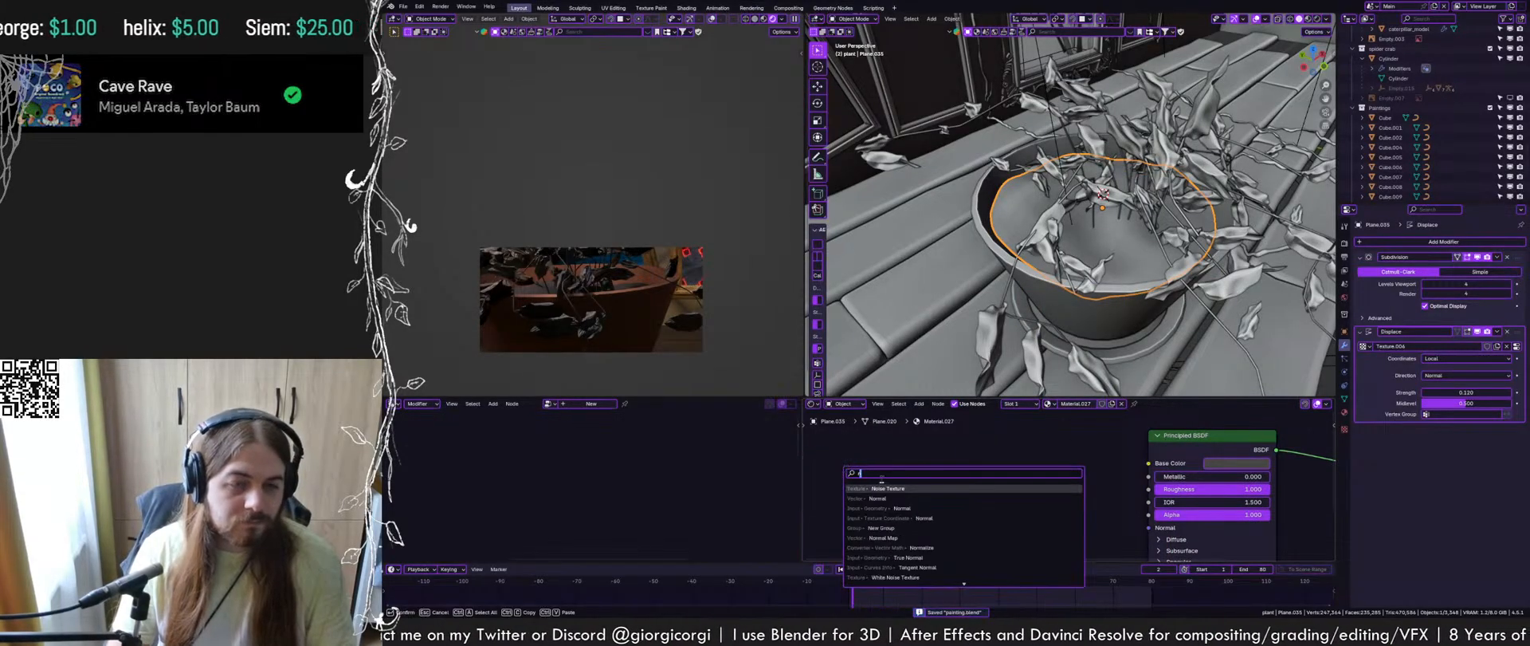
key(Return)
click(821, 477)
drag(878, 491, 926, 516)
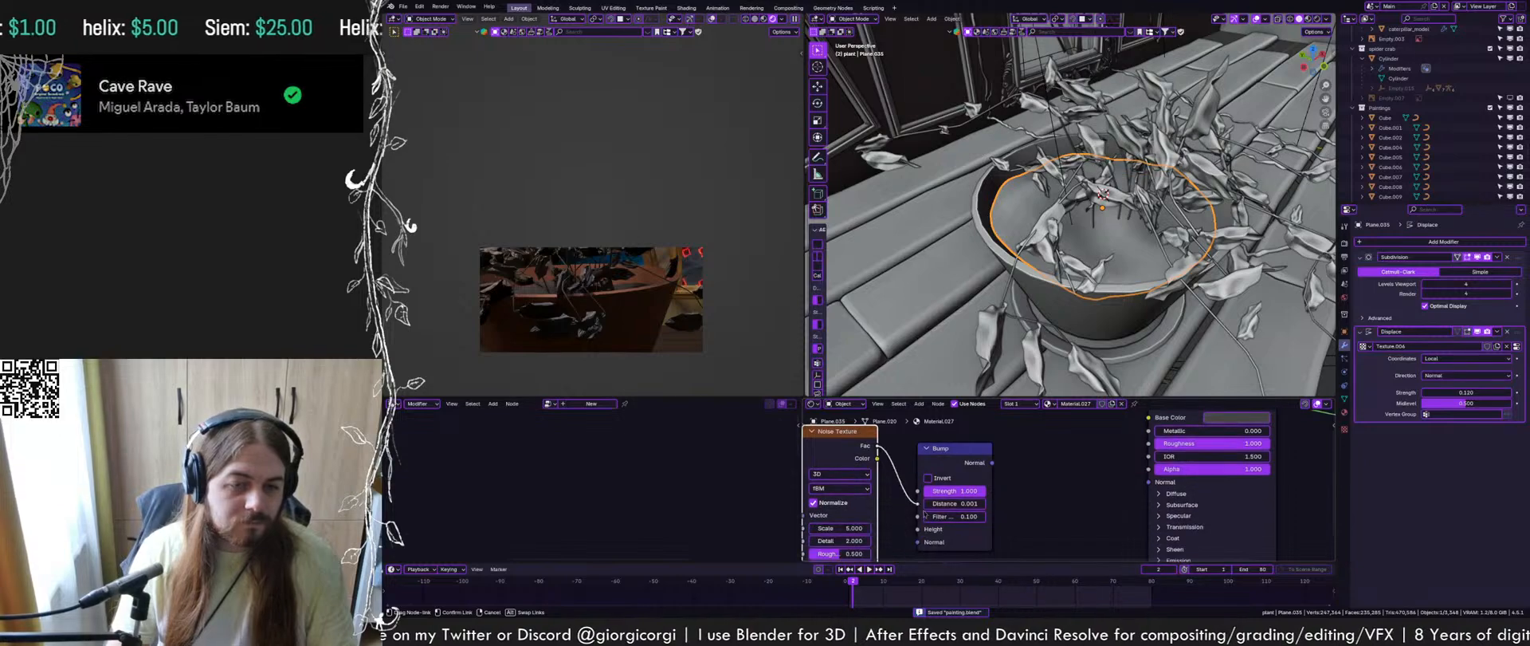
drag(1085, 490, 1133, 485)
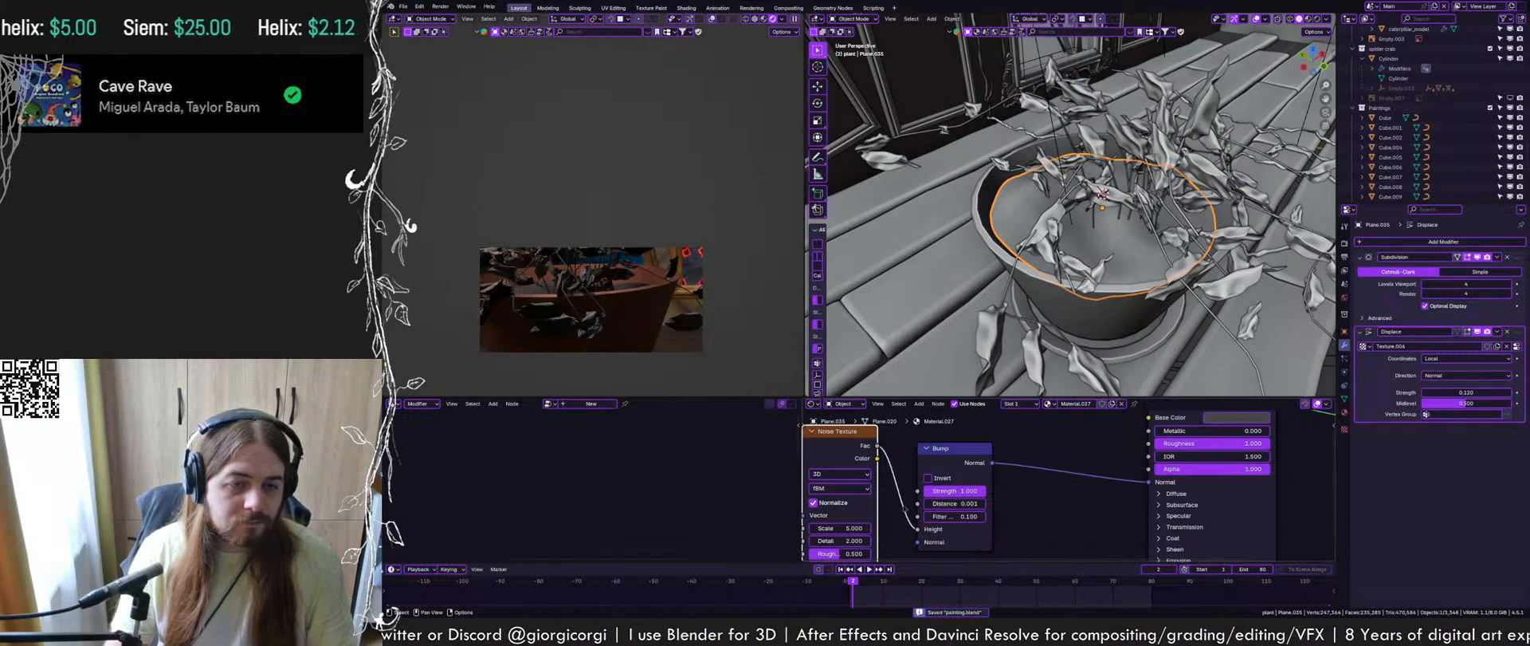
Set the soil bump's distance to 1 and strength to about 0.627, and the noise texture's detail to 8
scroll(935, 473, up, 2)
text(1)
key(Return)
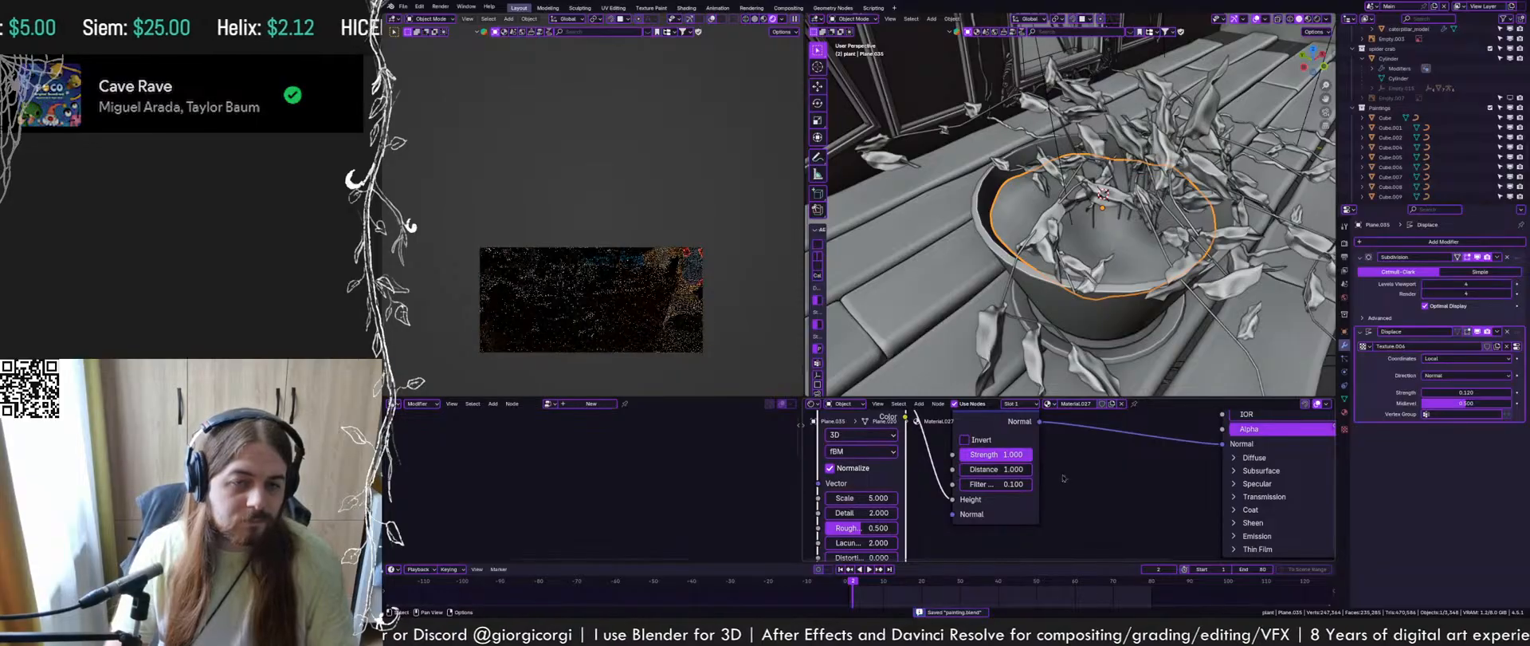
drag(1022, 454, 991, 454)
key(ctrl+b)
drag(675, 254, 441, 322)
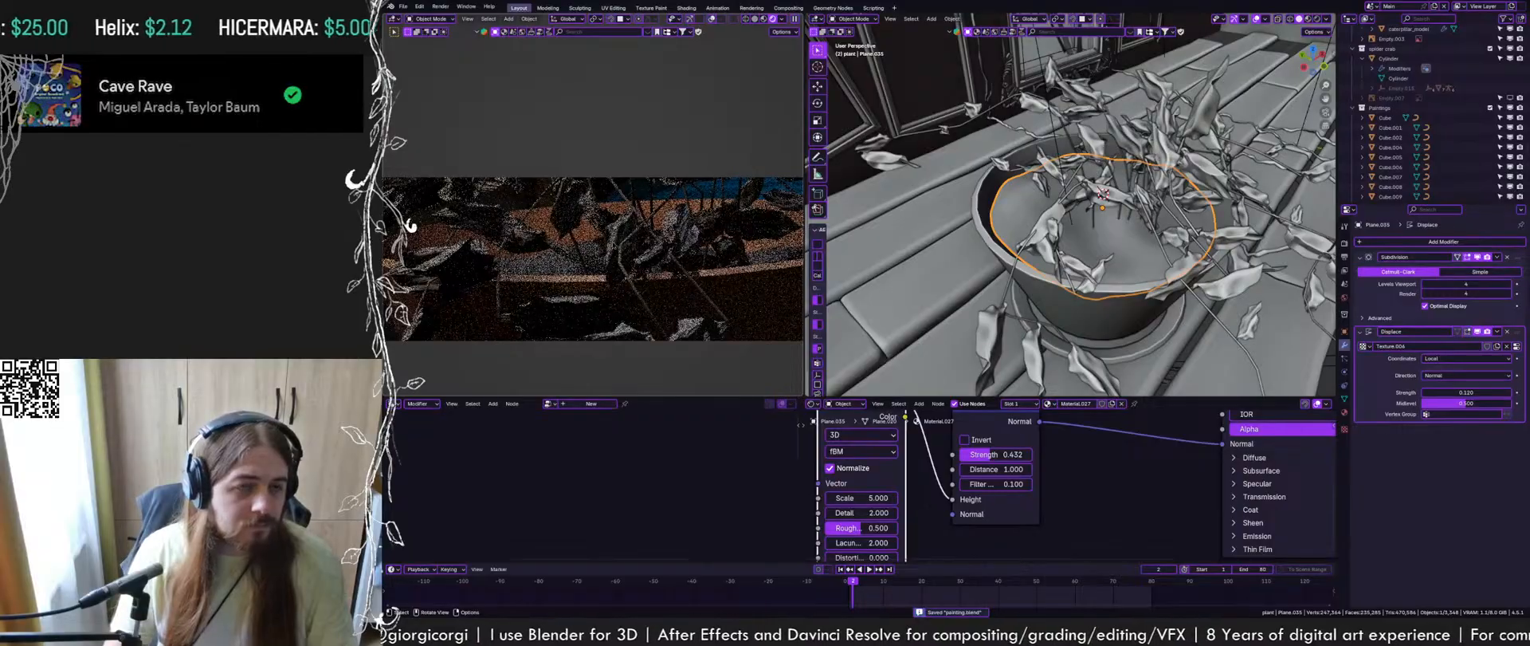
drag(995, 454, 1108, 452)
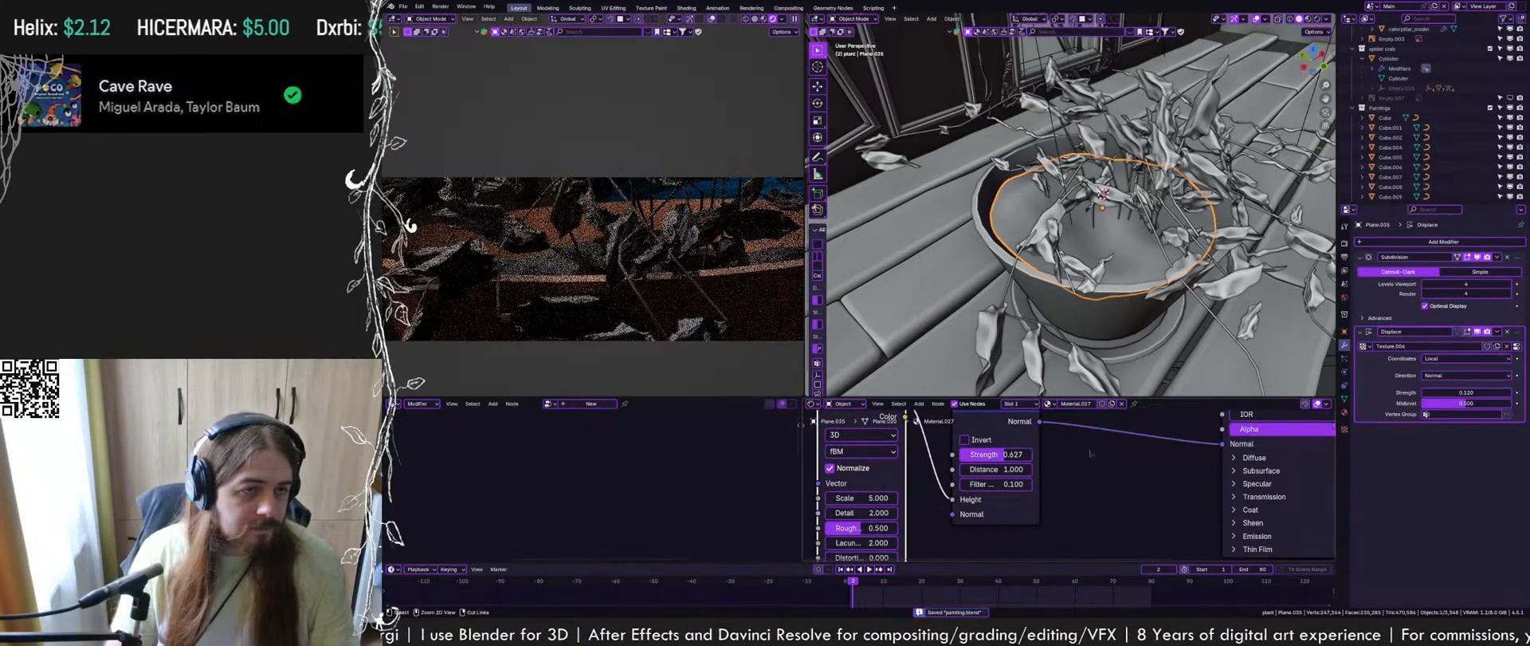
drag(873, 513, 949, 513)
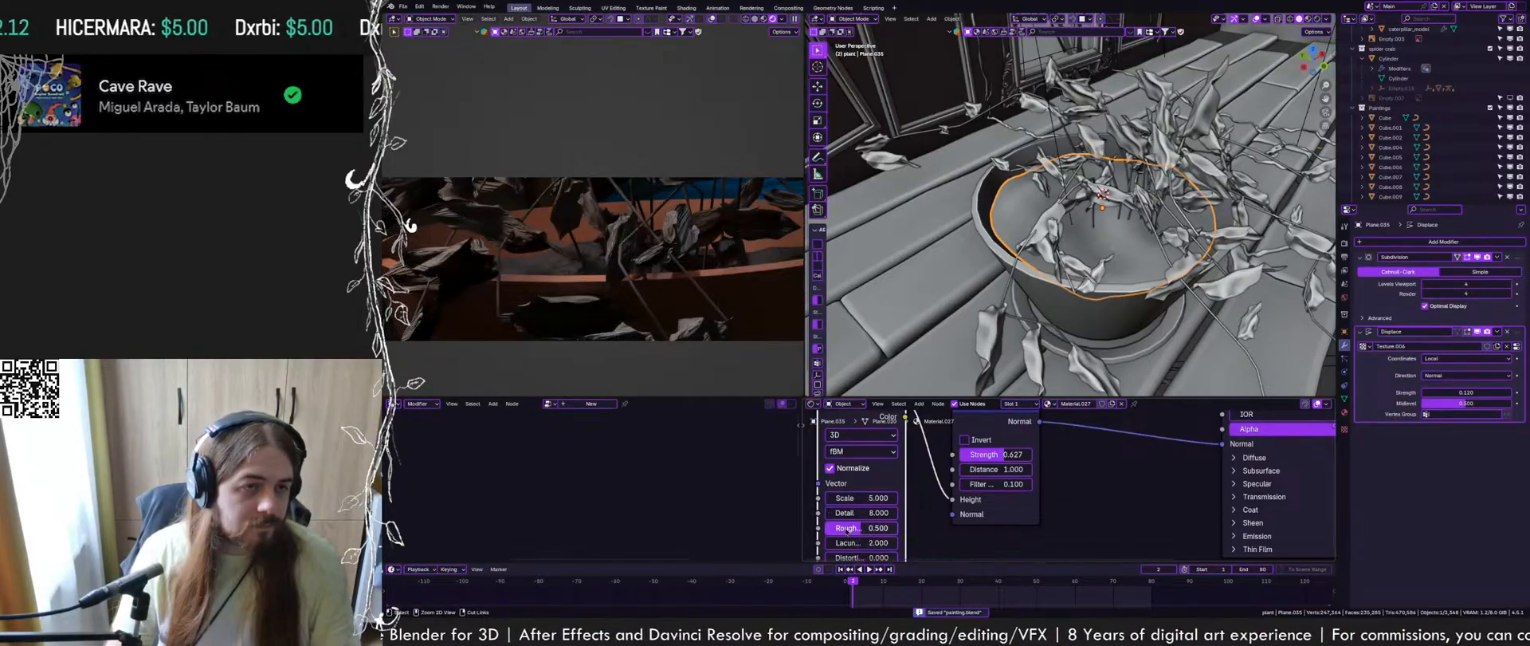
Enlarge the render region to cover the whole camera frame and save the file
middle_drag(1067, 495, 849, 570)
middle_drag(976, 458, 1104, 453)
scroll(622, 239, down, 18)
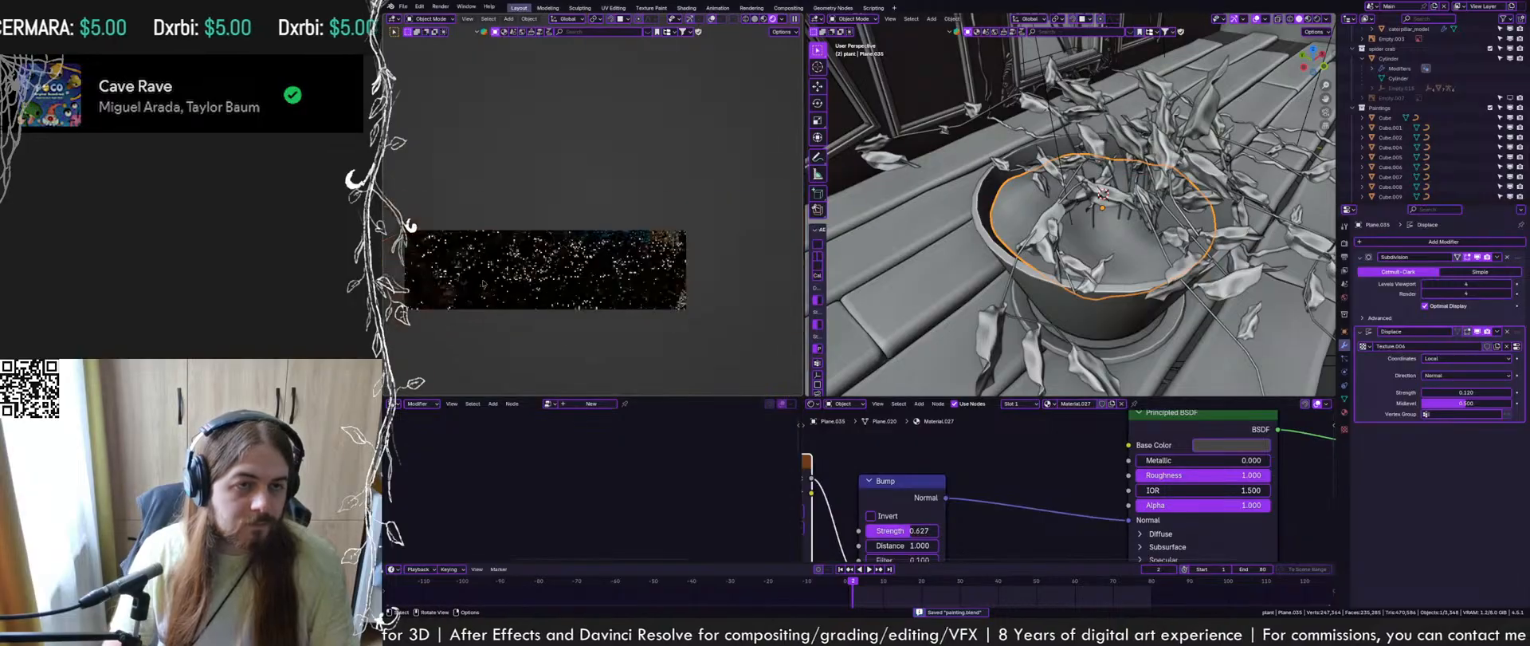
key(ctrl+b)
drag(434, 124, 793, 358)
shift+middle_drag(667, 247, 644, 255)
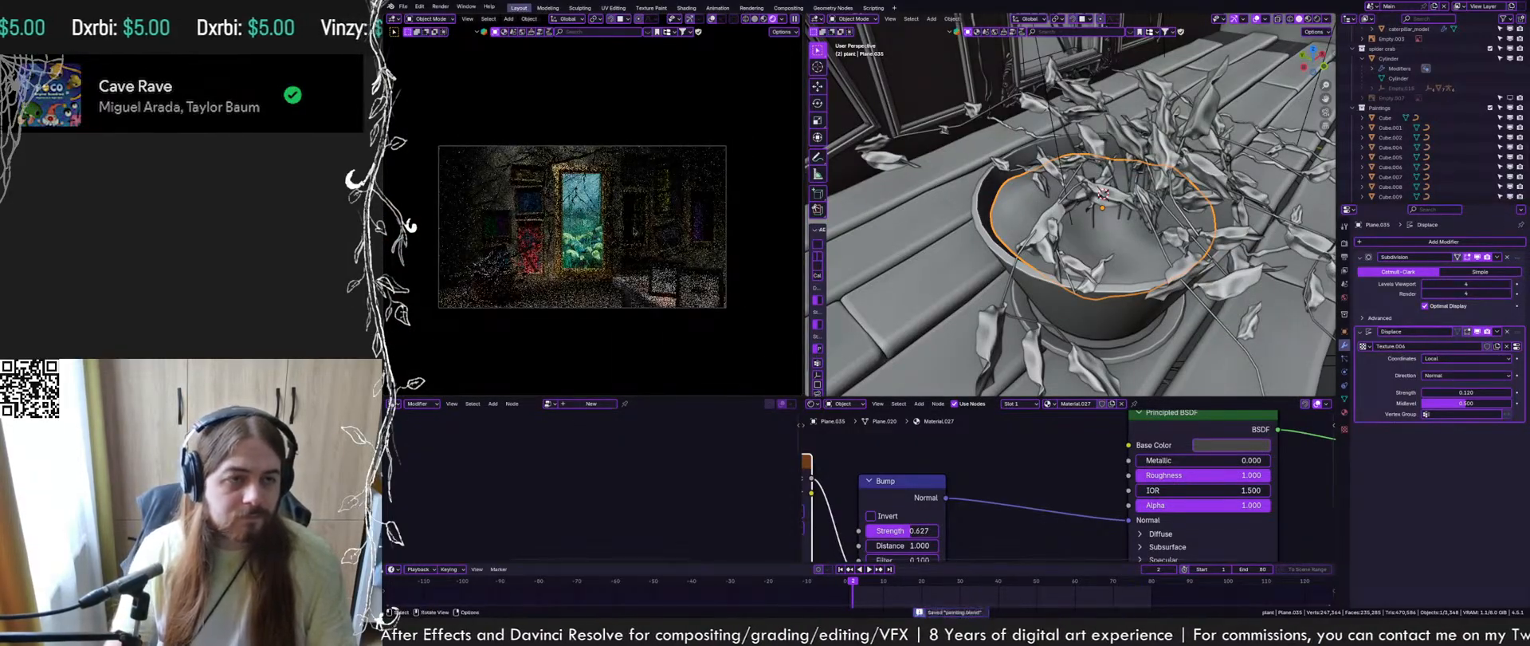
scroll(706, 250, up, 3)
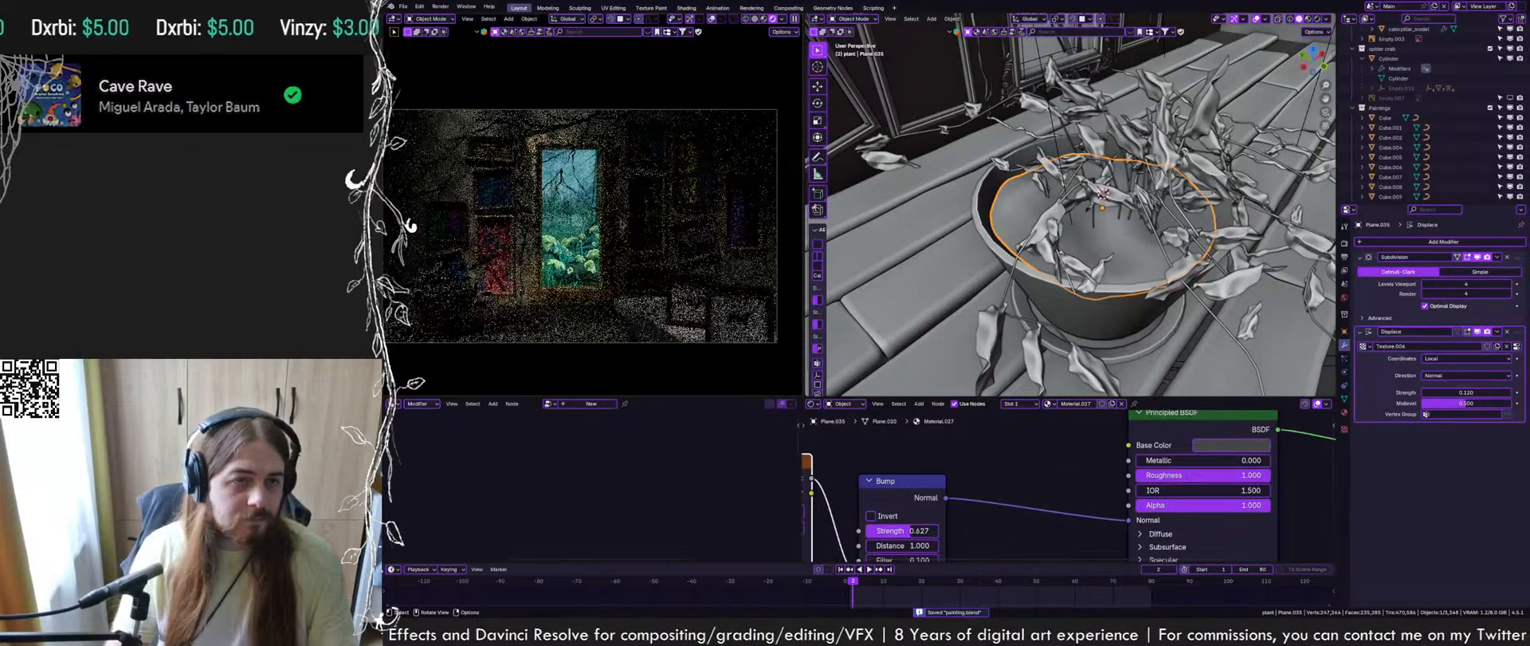
key(ctrl+s)
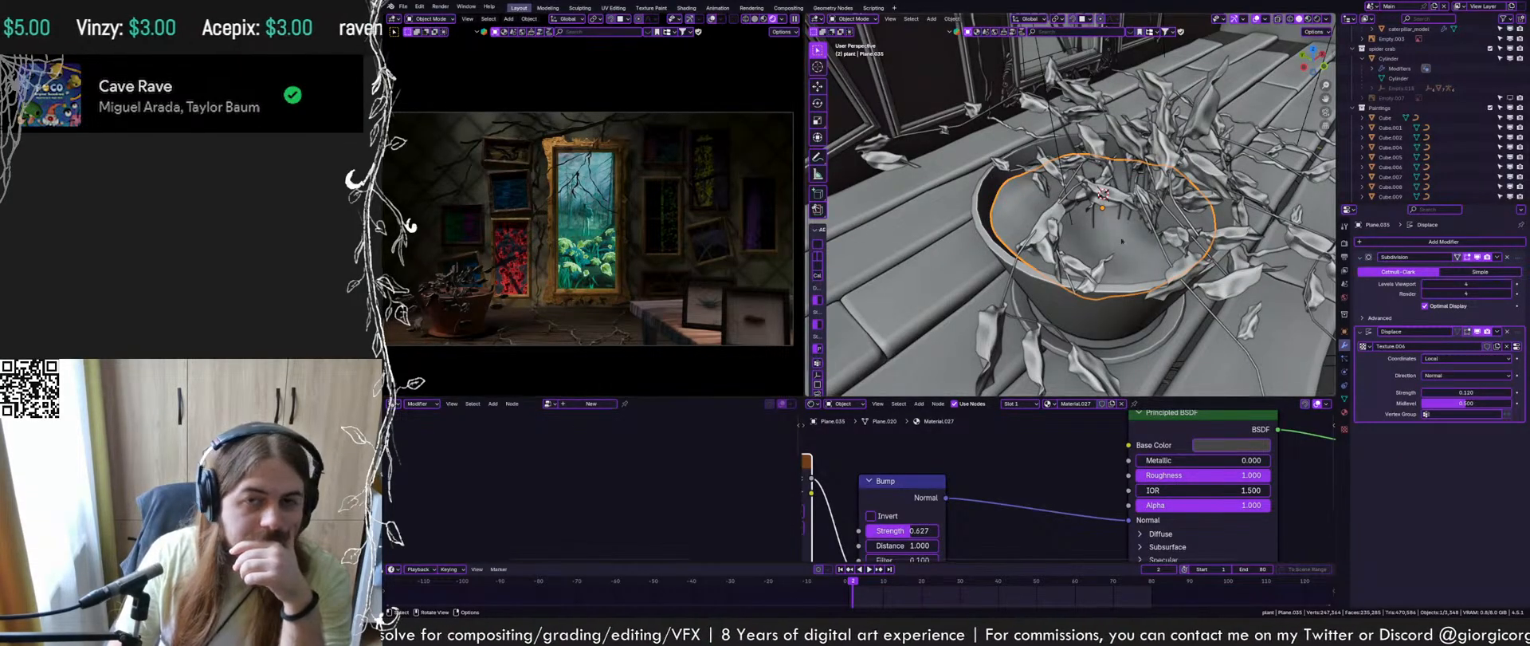
Select the table beside the camera and add a mesh cube at its location
scroll(1263, 212, down, 8)
middle_drag(1299, 231, 1109, 265)
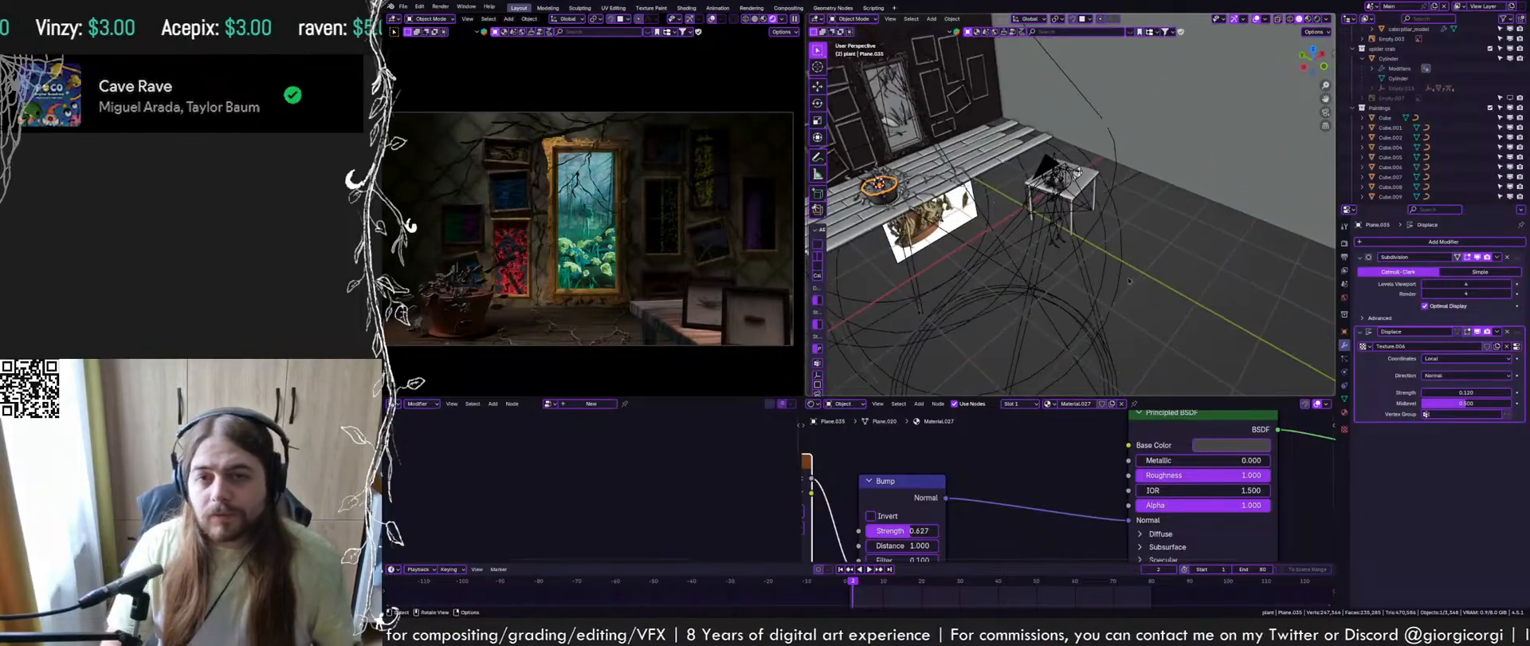
click(1076, 170)
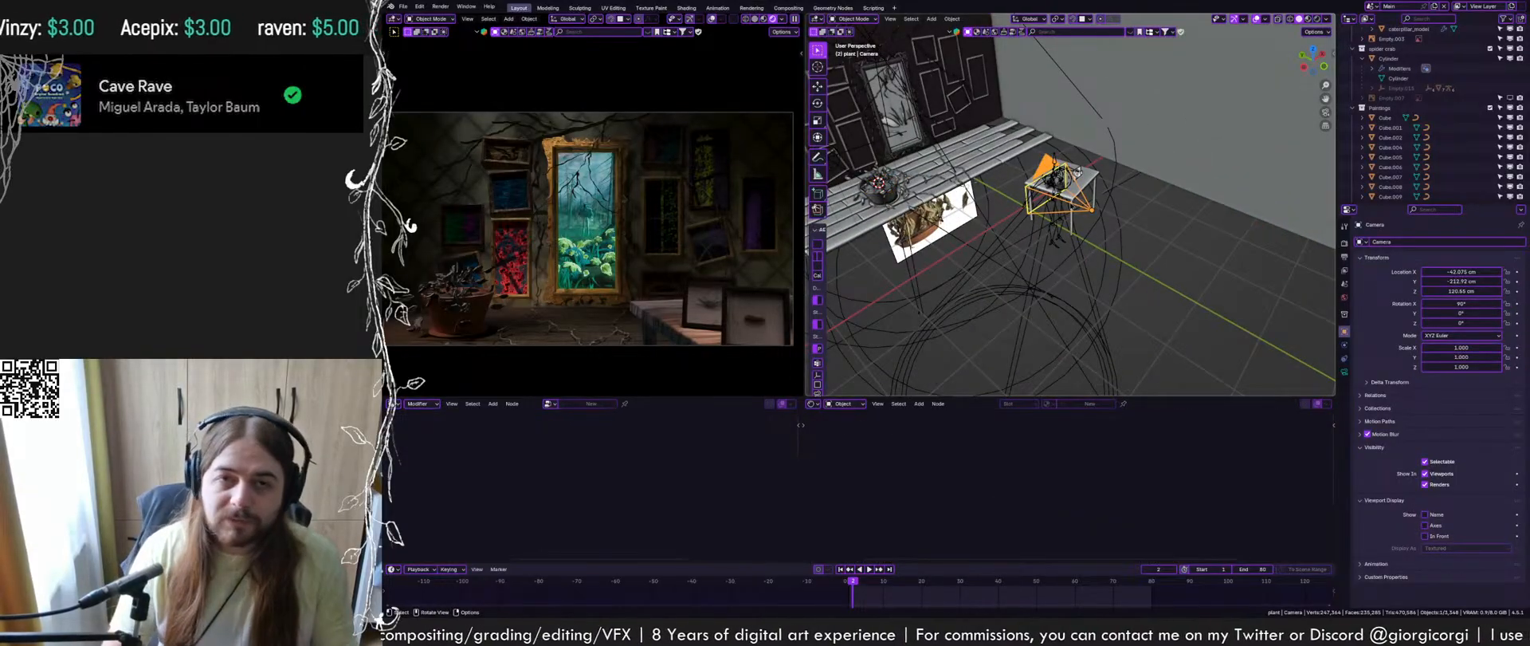
click(1077, 171)
key(KP_Decimal)
middle_drag(1070, 216, 1099, 246)
key(x)
key(Escape)
key(shift+a)
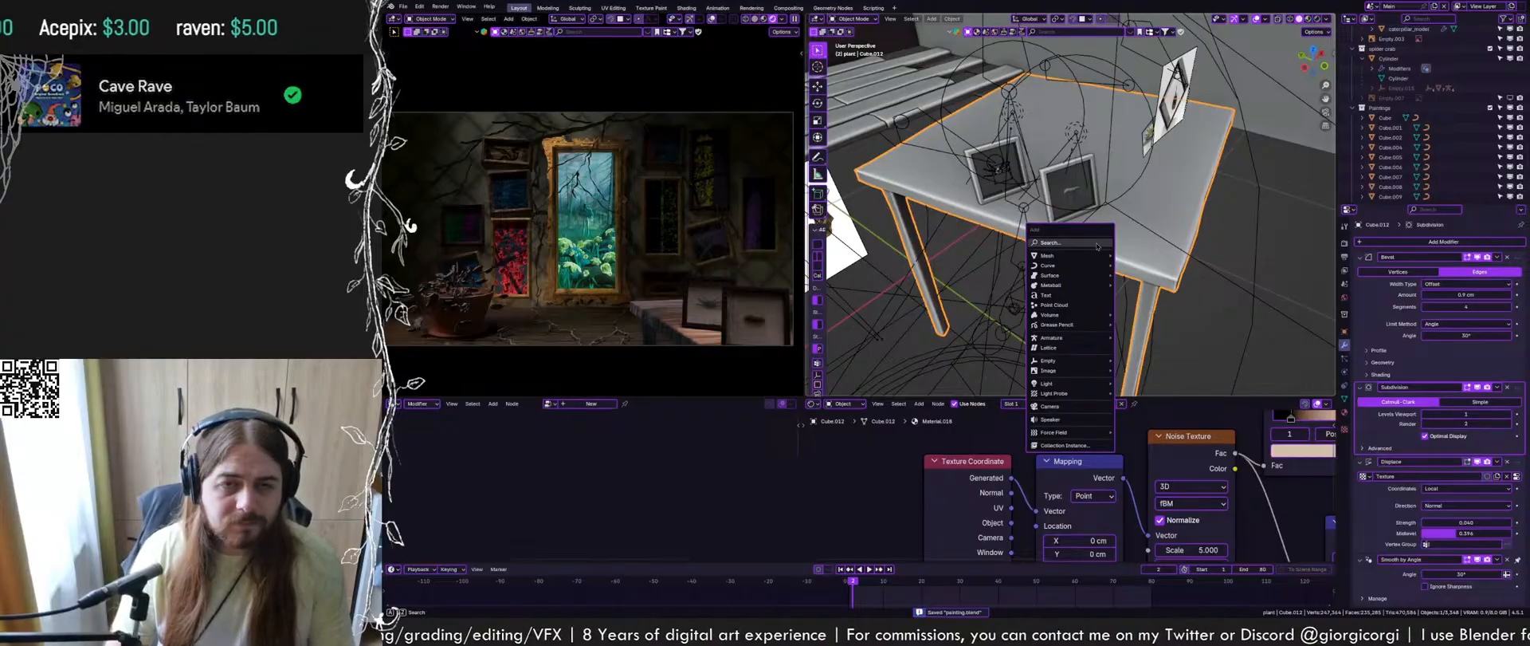
click(1159, 269)
Scale the new cube's mesh until it roughly fills the table's footprint
middle_drag(1161, 269, 1168, 207)
key(s)
click(1089, 229)
key(s)
click(1226, 228)
key(s)
click(1201, 204)
key(Tab)
Hide the old table from both viewport and render, and save the file
click(1186, 170)
key(ctrl+s)
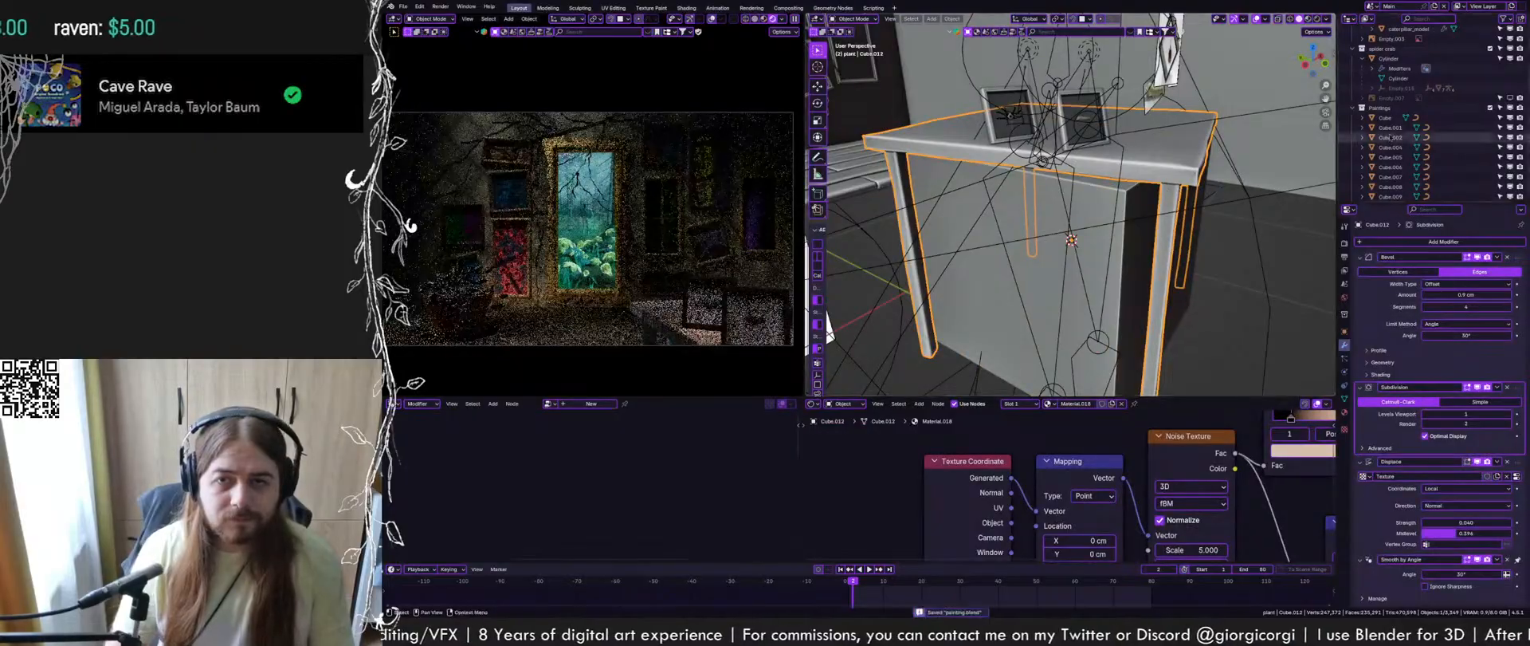
key(KP_Decimal)
drag(1510, 90, 1520, 90)
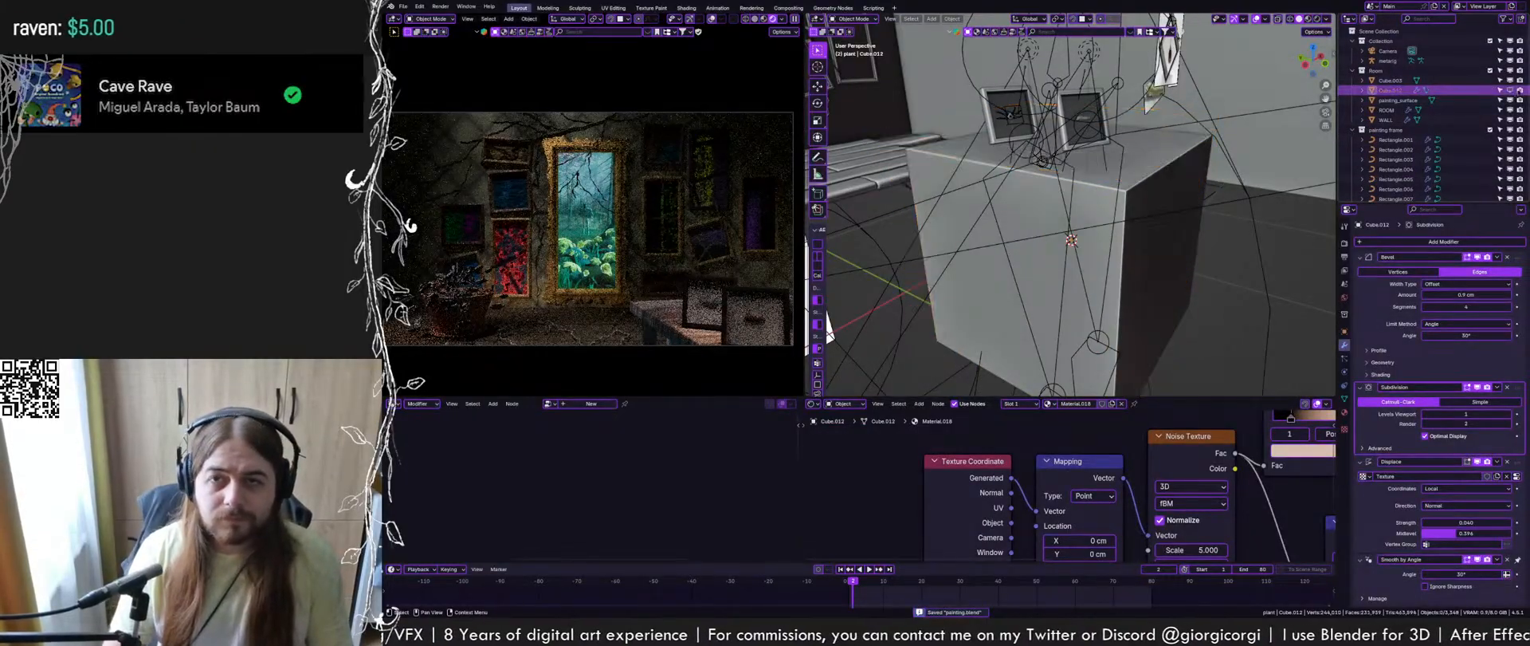
Shift the block horizontally in top view so that both small picture frames lie within its top surface
click(1192, 169)
middle_drag(1193, 168, 1183, 244)
click(1312, 51)
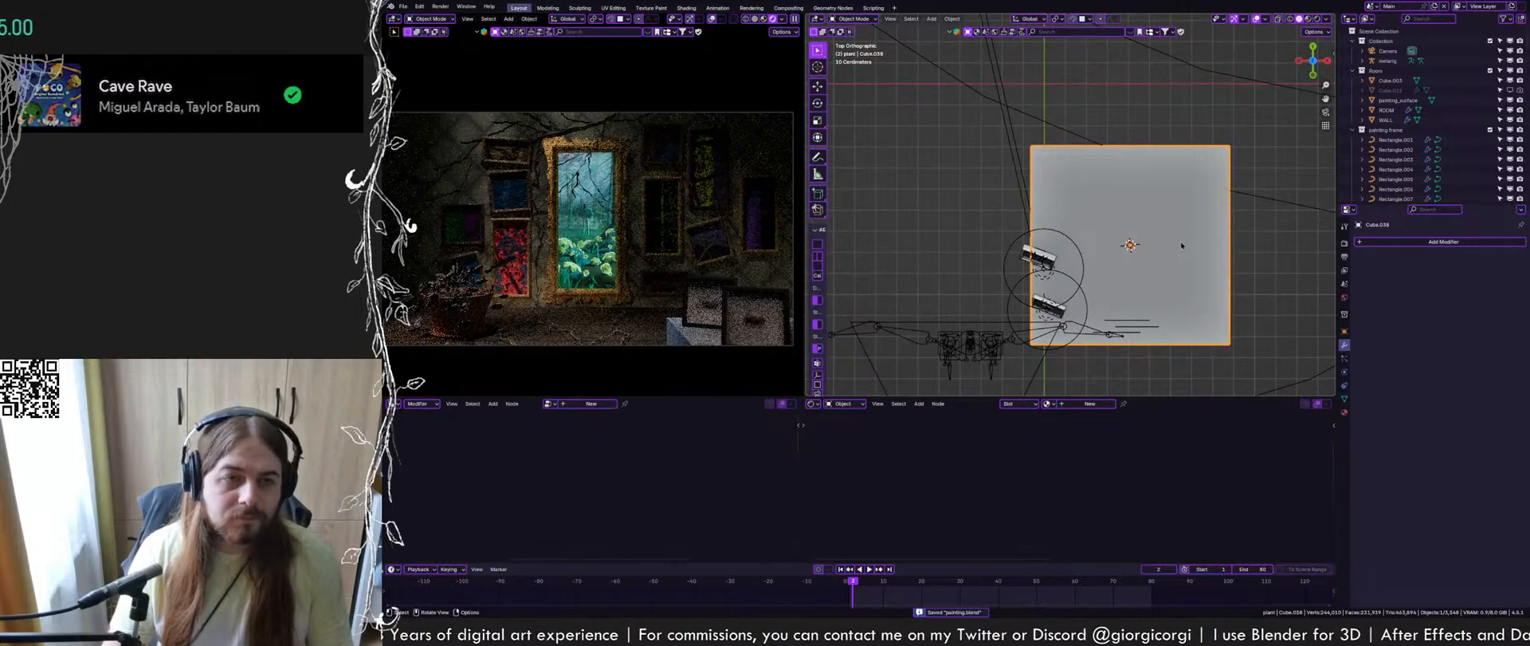
key(g)
click(1152, 236)
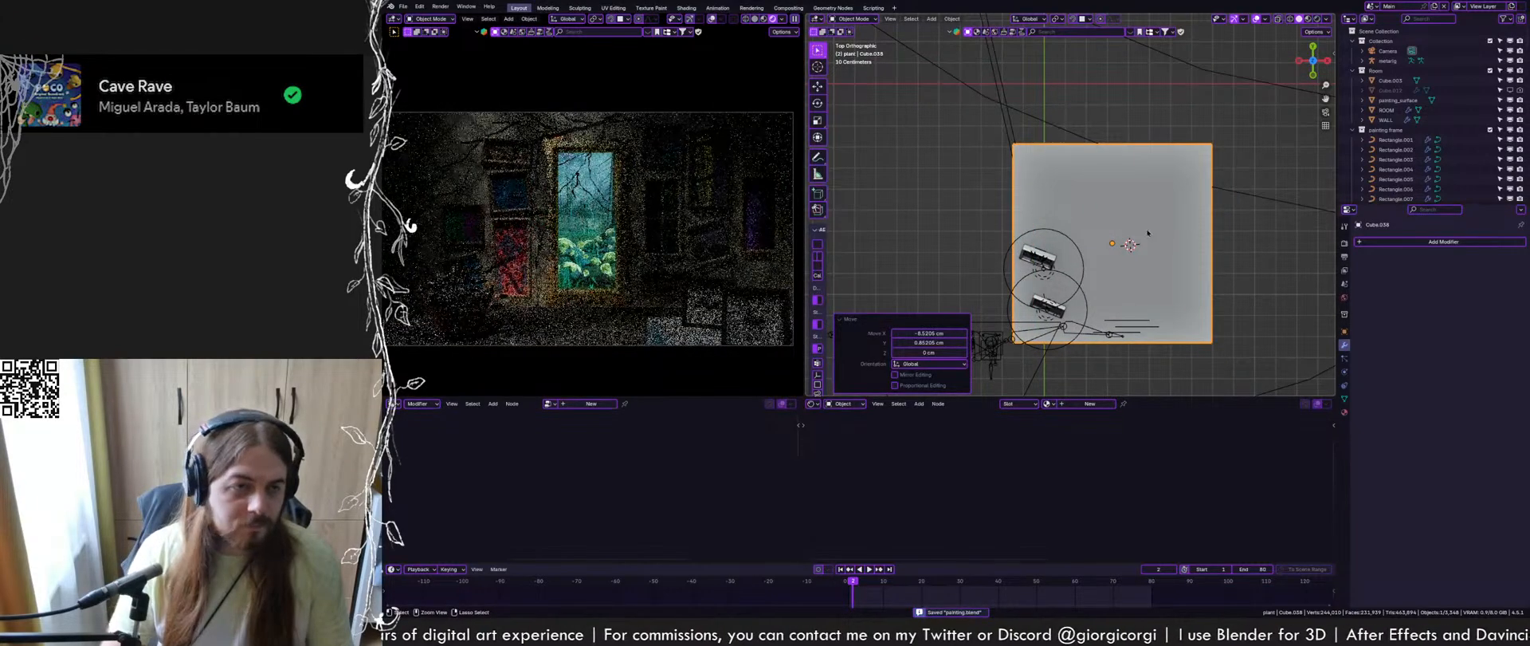
Narrow the block's mesh along X to about a third of its width
scroll(1177, 240, up, 1)
key(Tab)
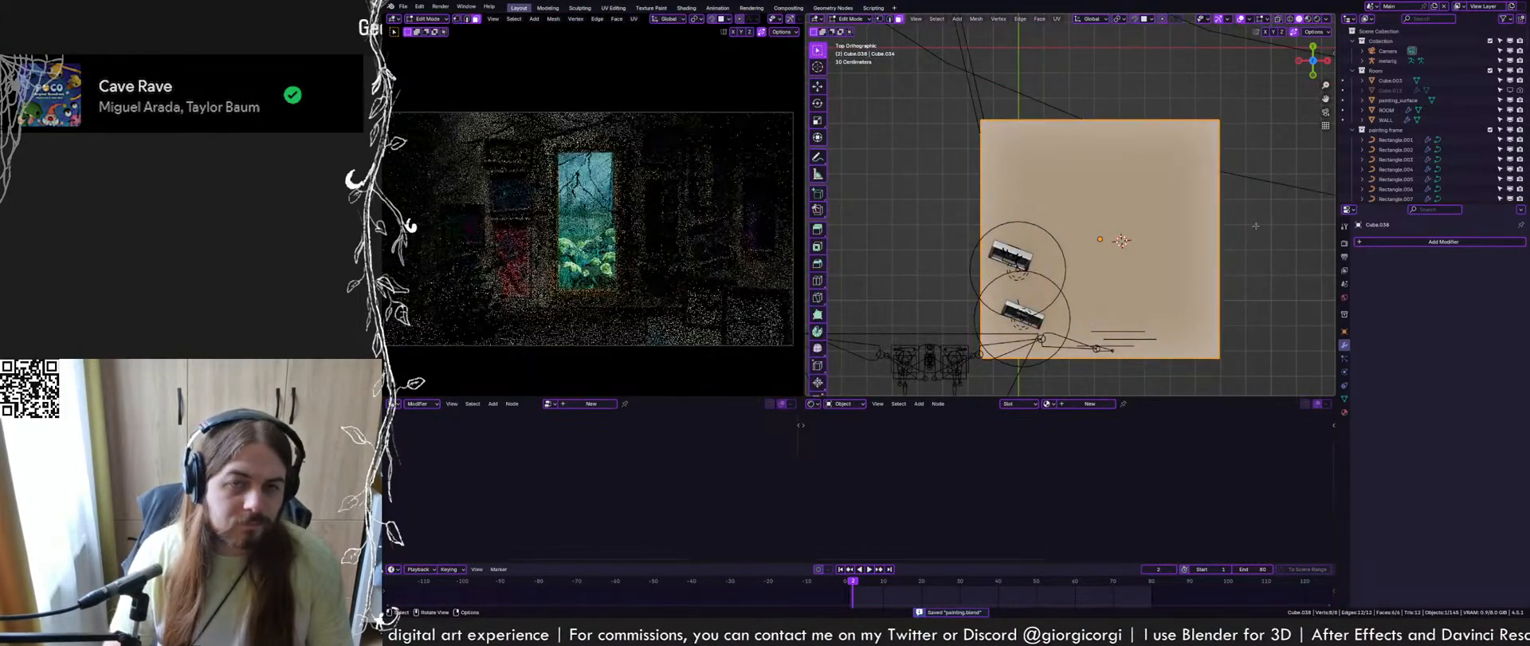
key(s)
key(x)
click(1182, 231)
key(Tab)
Move the narrow block beneath the two small picture frames and rotate it a few degrees in top view
key(g)
click(1108, 243)
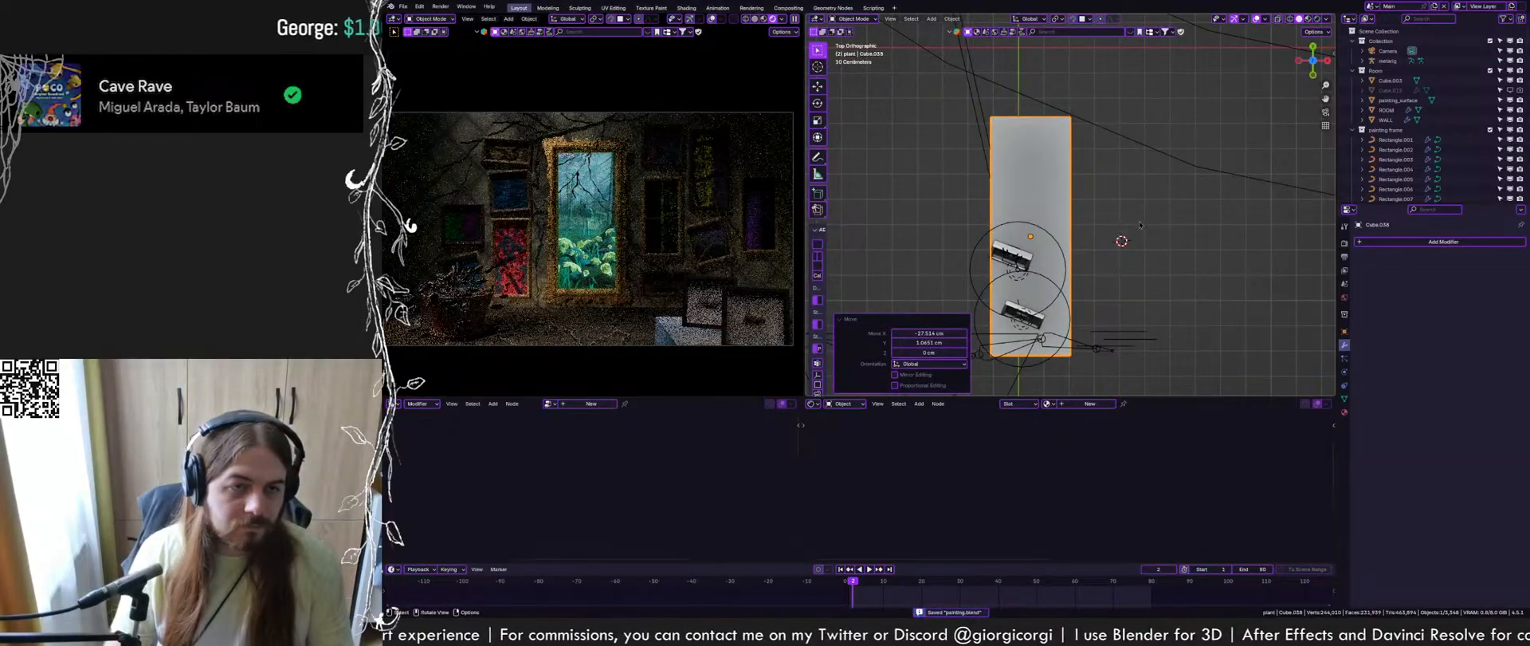
key(r)
click(1109, 220)
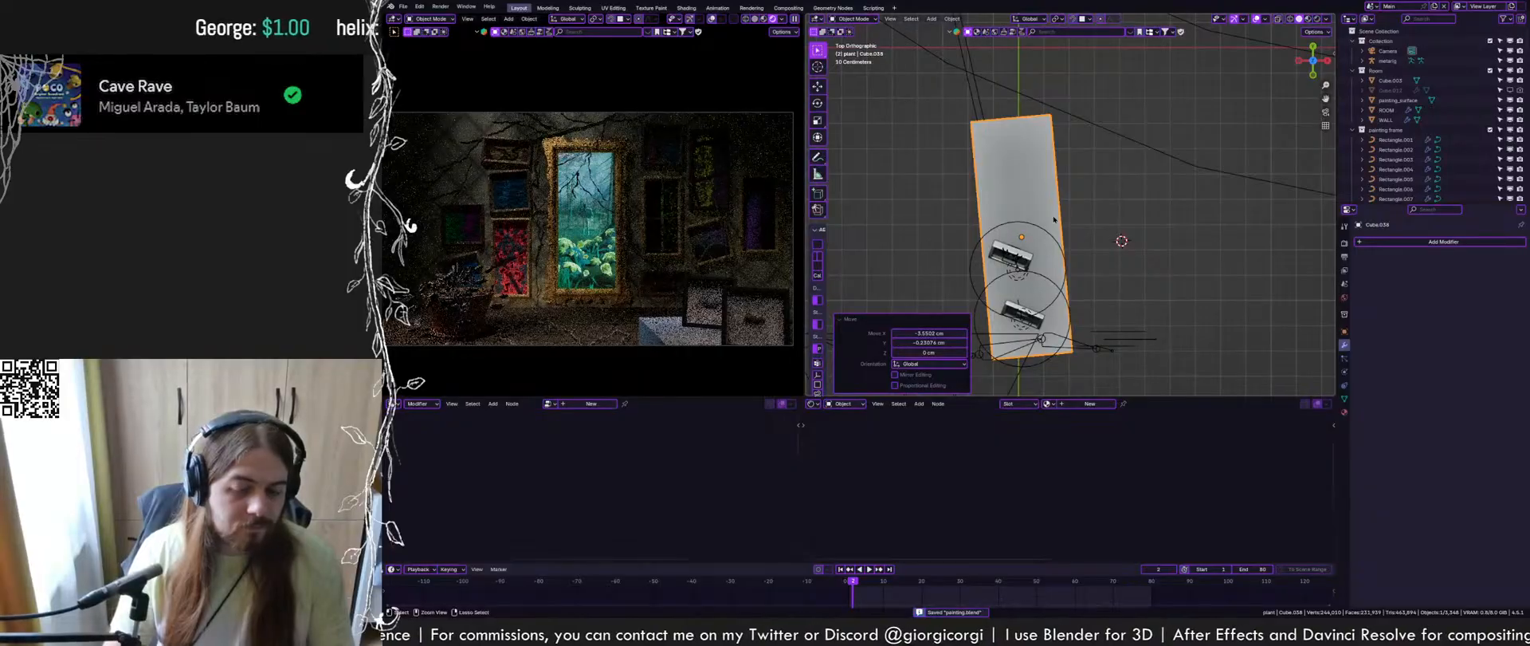
Adjust the block's height along Z so its top meets the bases of the small picture frames
middle_drag(1071, 228, 1093, 187)
key(g)
key(z)
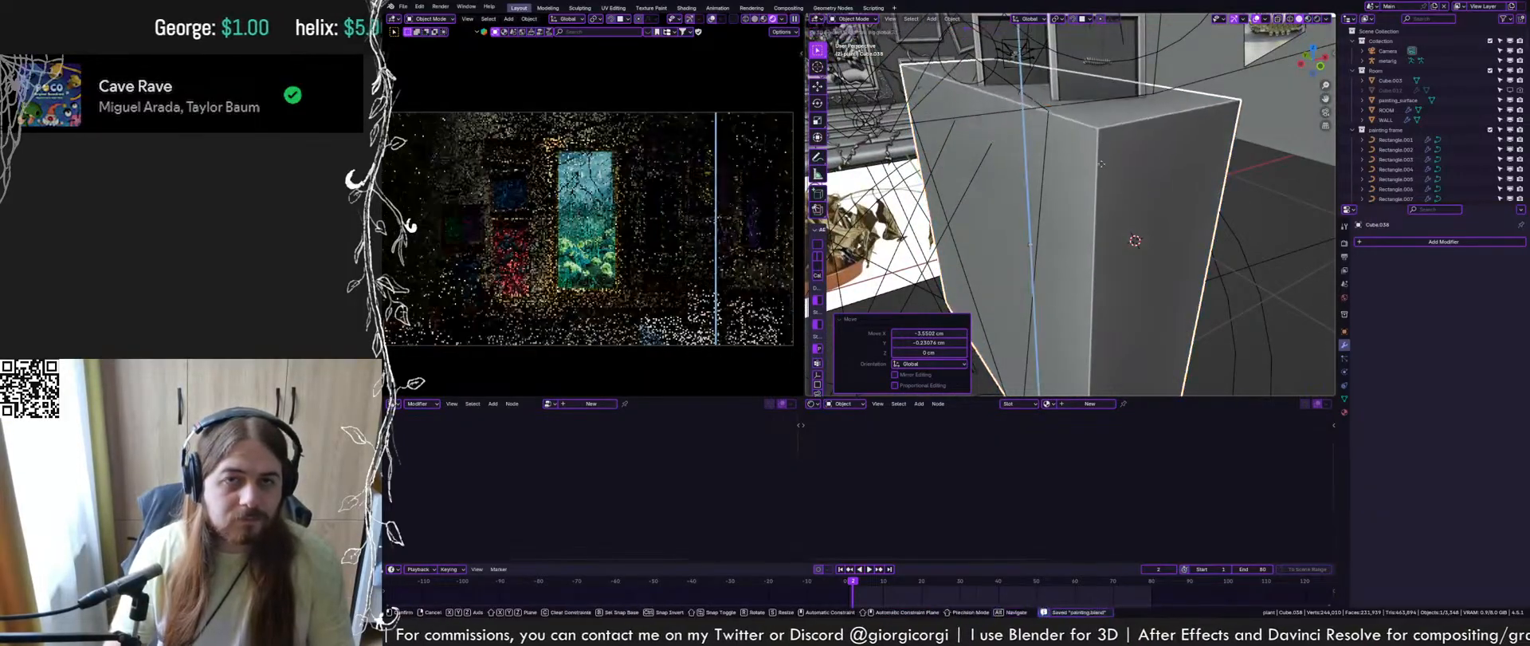
click(1085, 215)
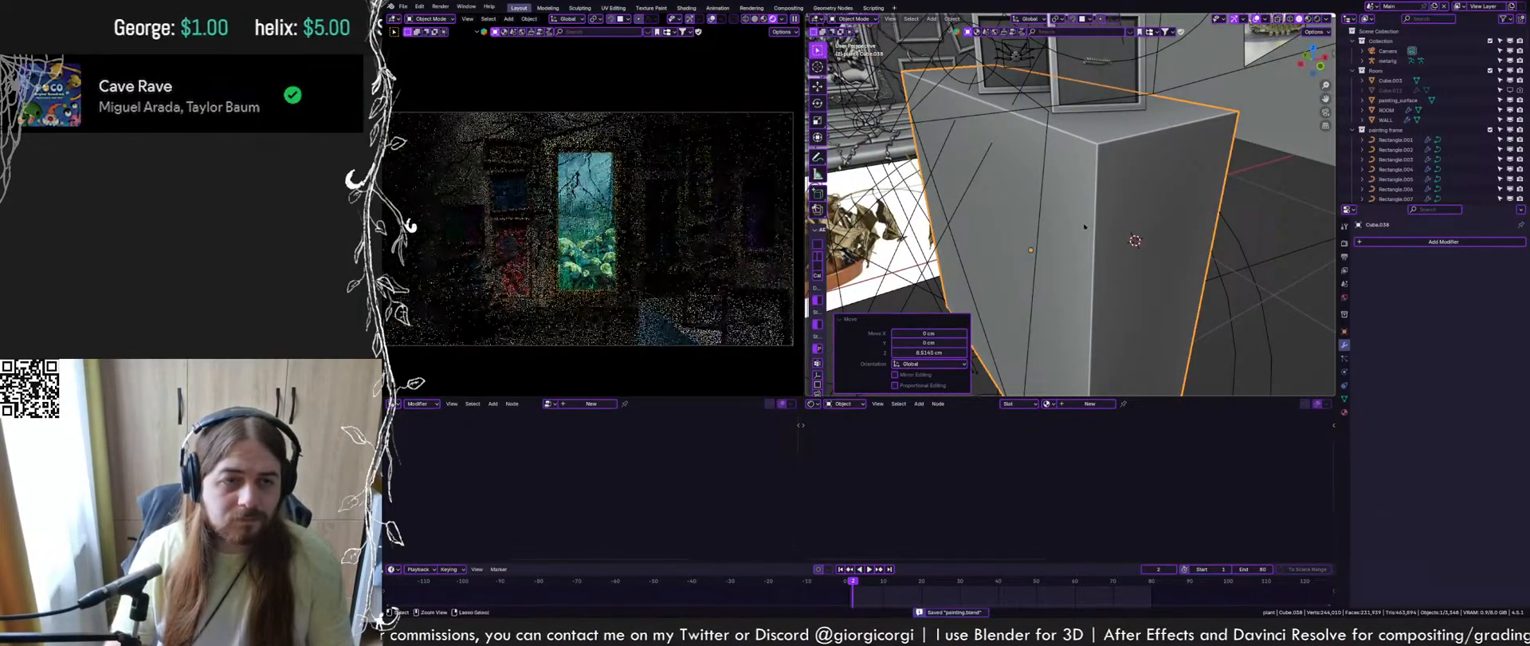
middle_drag(1085, 215, 1095, 199)
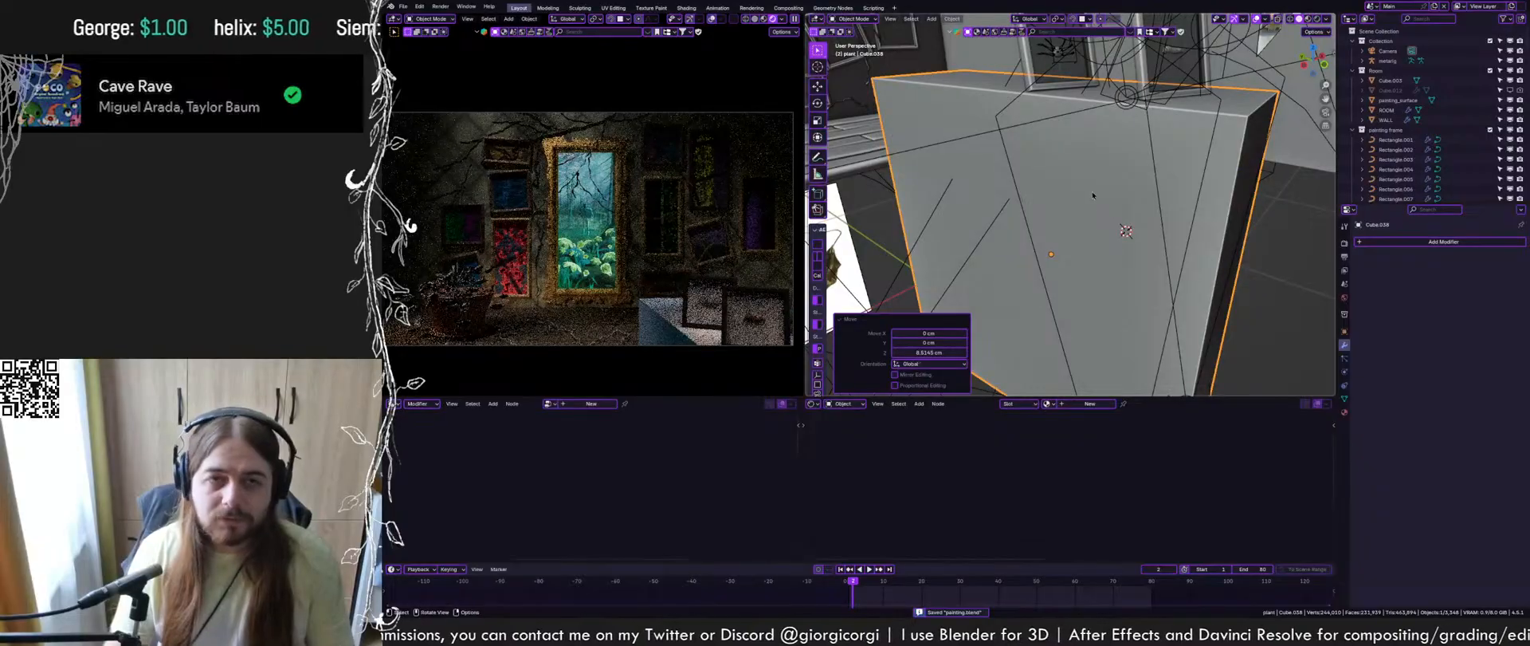
Add a Bevel modifier to the block with an amount of 0.8 cm and 14 segments
scroll(1089, 134, up, 3)
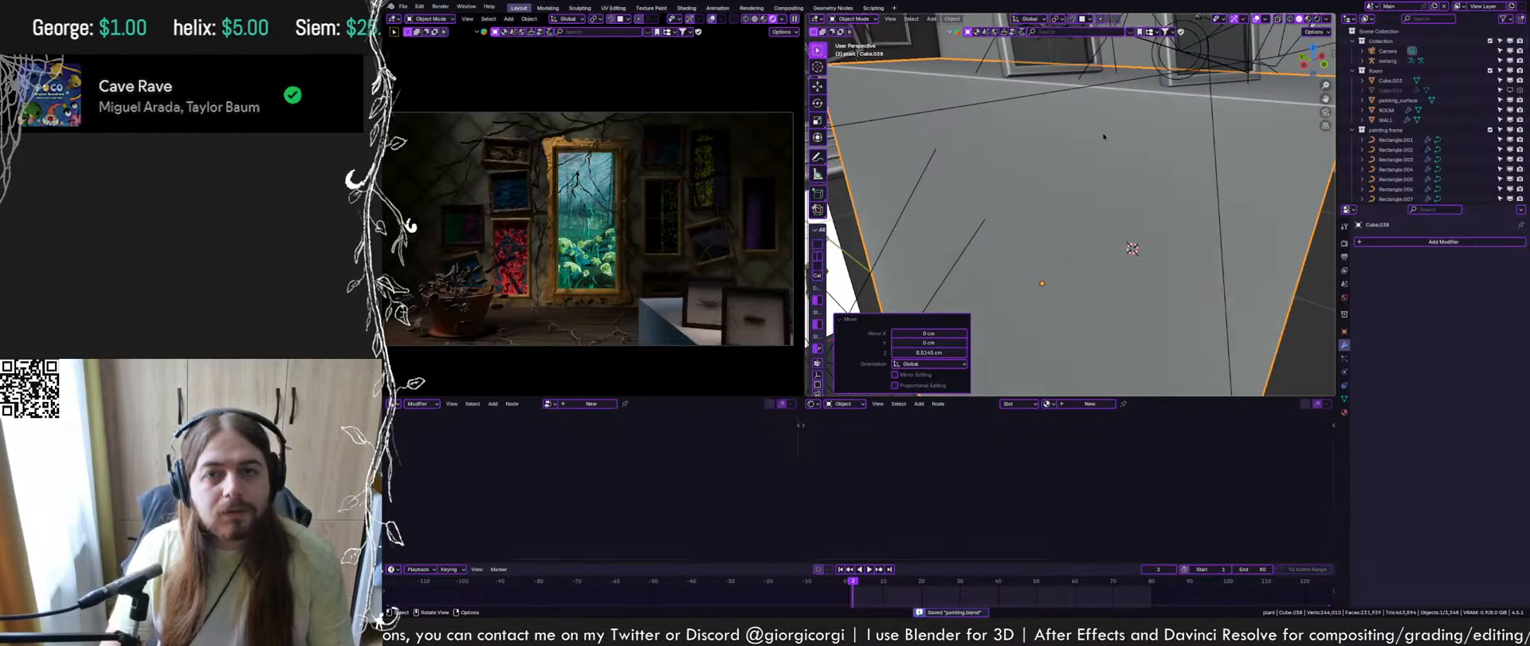
click(1444, 242)
text(bev)
click(1339, 258)
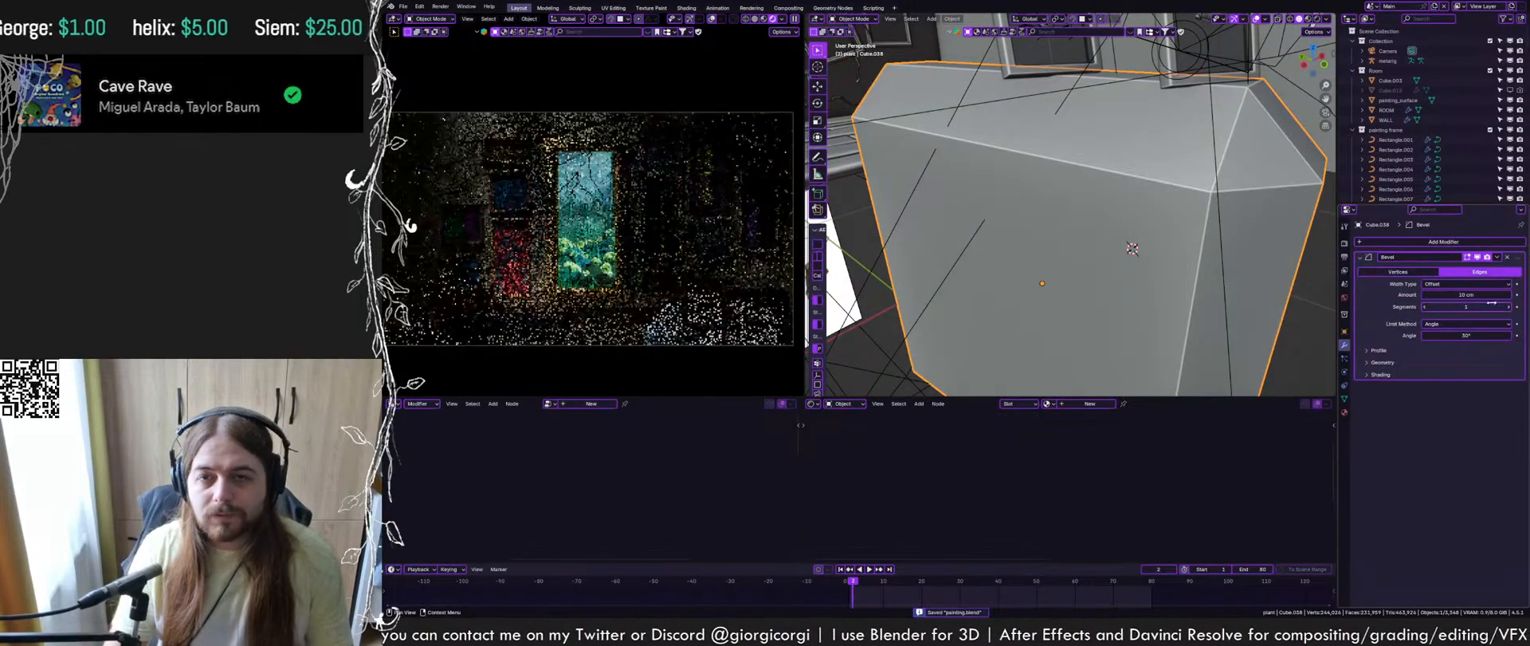
drag(1486, 294, 1459, 295)
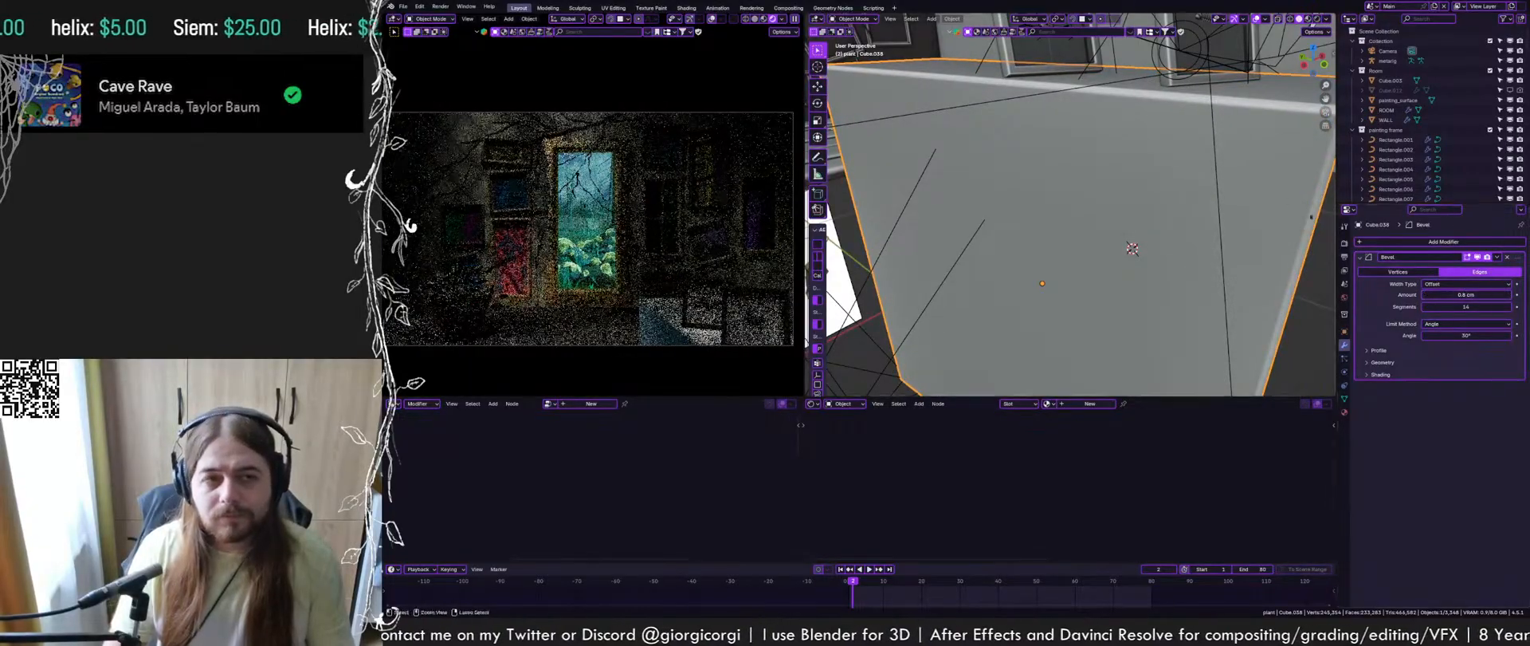
Apply Shade Auto Smooth to the block and save the file
right_click(1178, 182)
click(1177, 185)
key(ctrl+s)
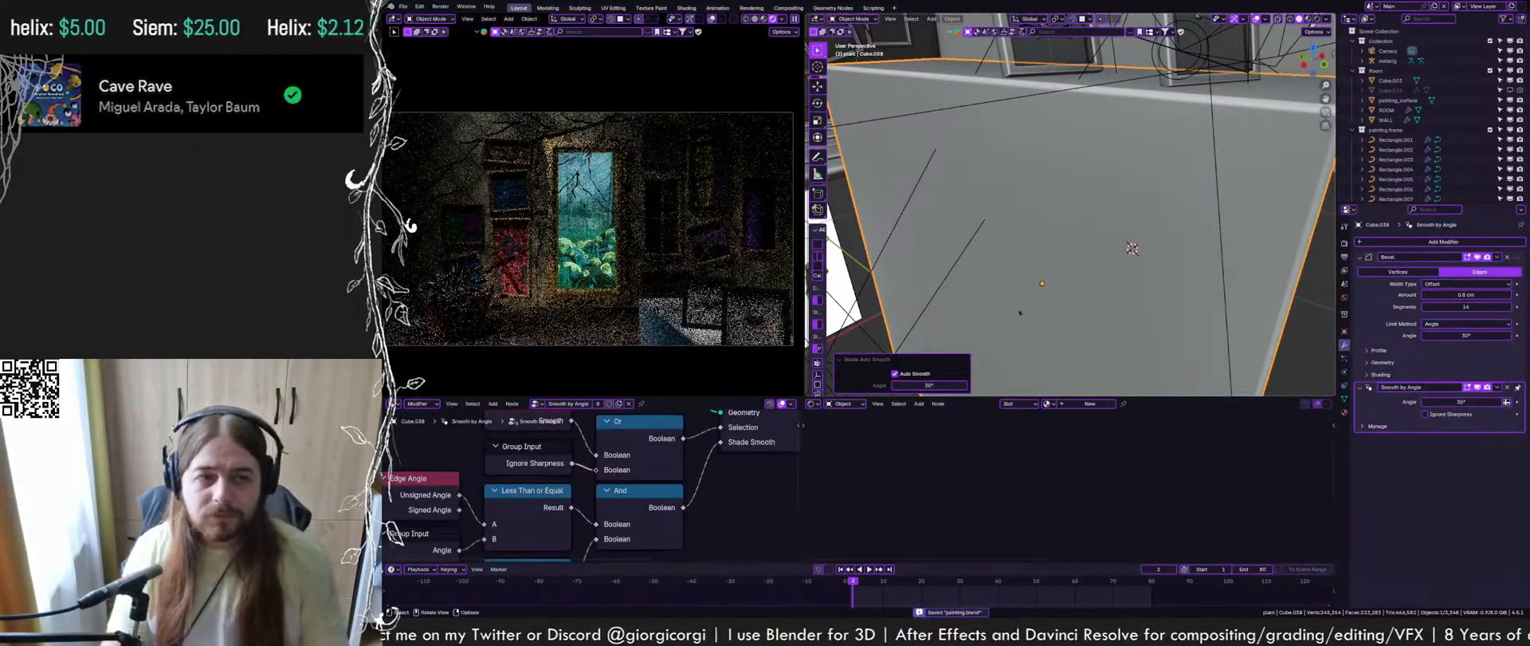
Give the block a new material with a near-black base colour and roughness of about 0.468
click(1090, 404)
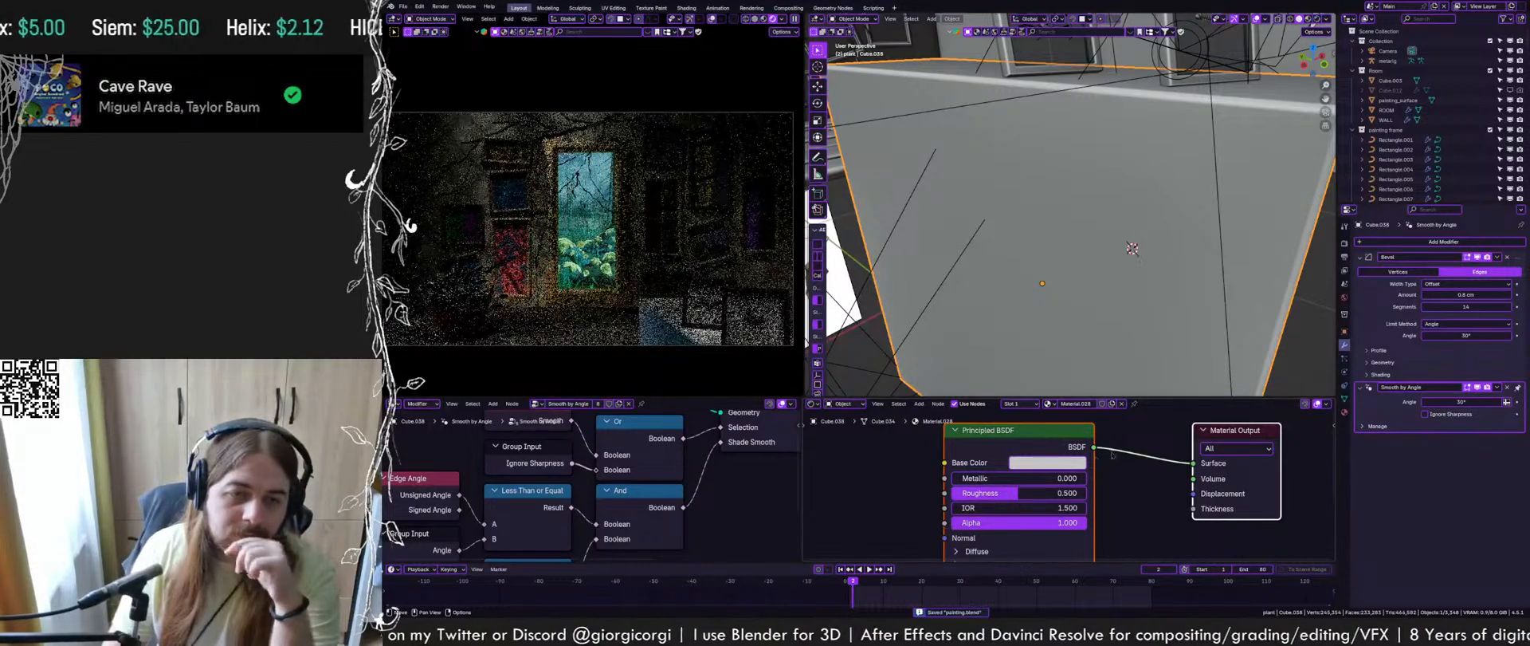
click(1055, 463)
drag(1121, 278, 1122, 313)
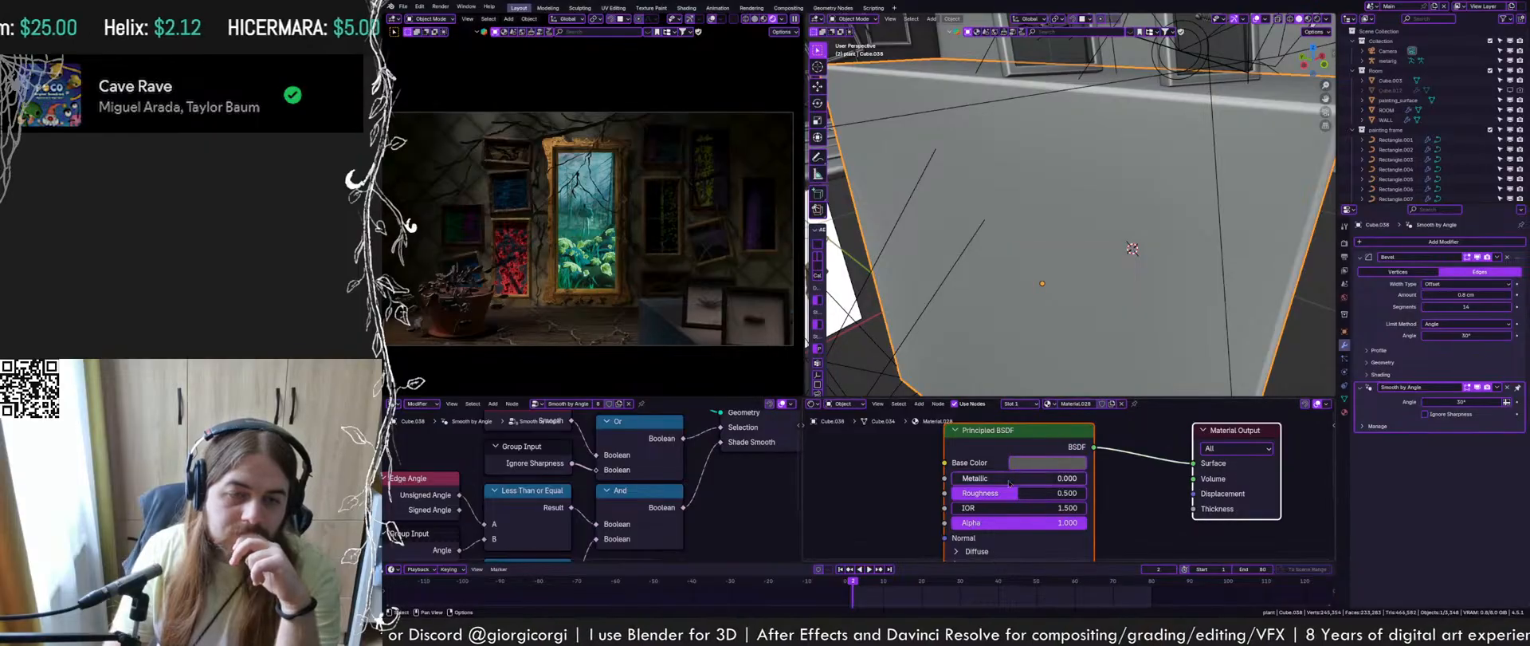
drag(1006, 494, 997, 494)
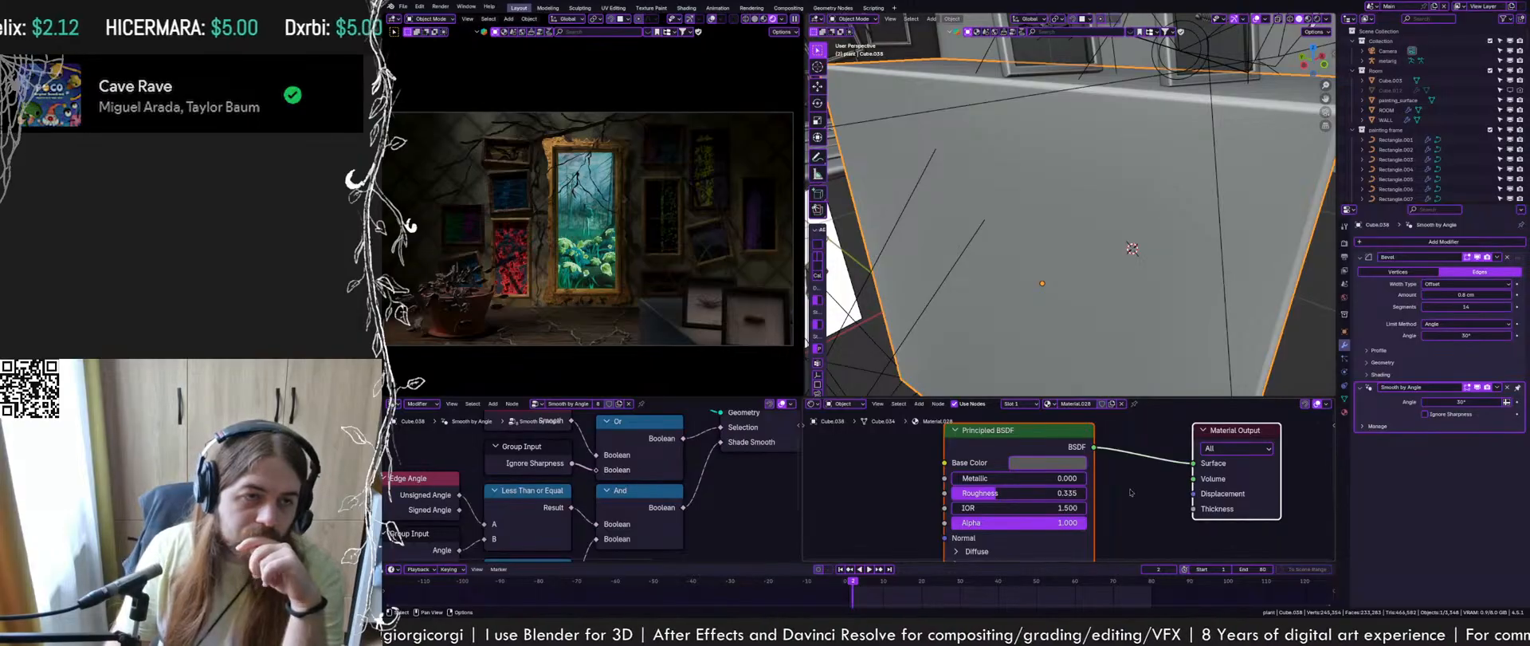
click(1058, 461)
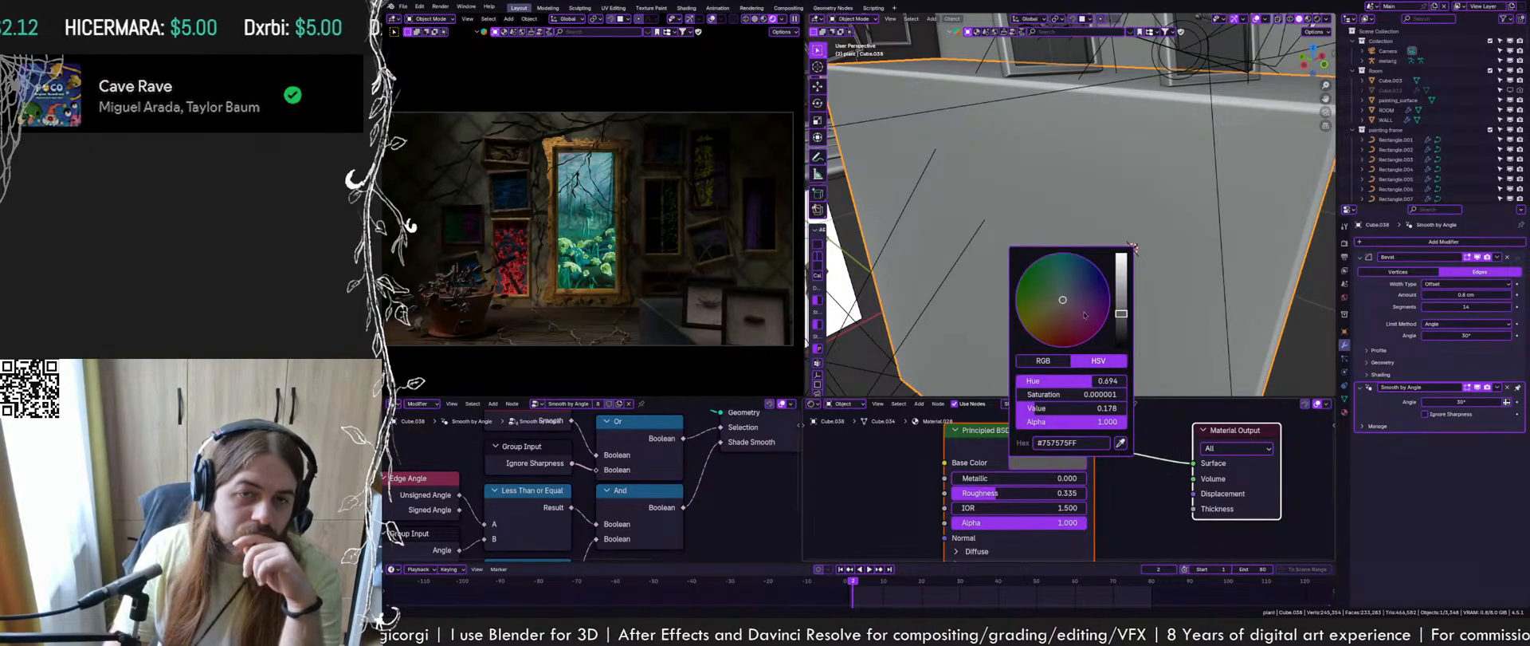
drag(1125, 326, 1122, 346)
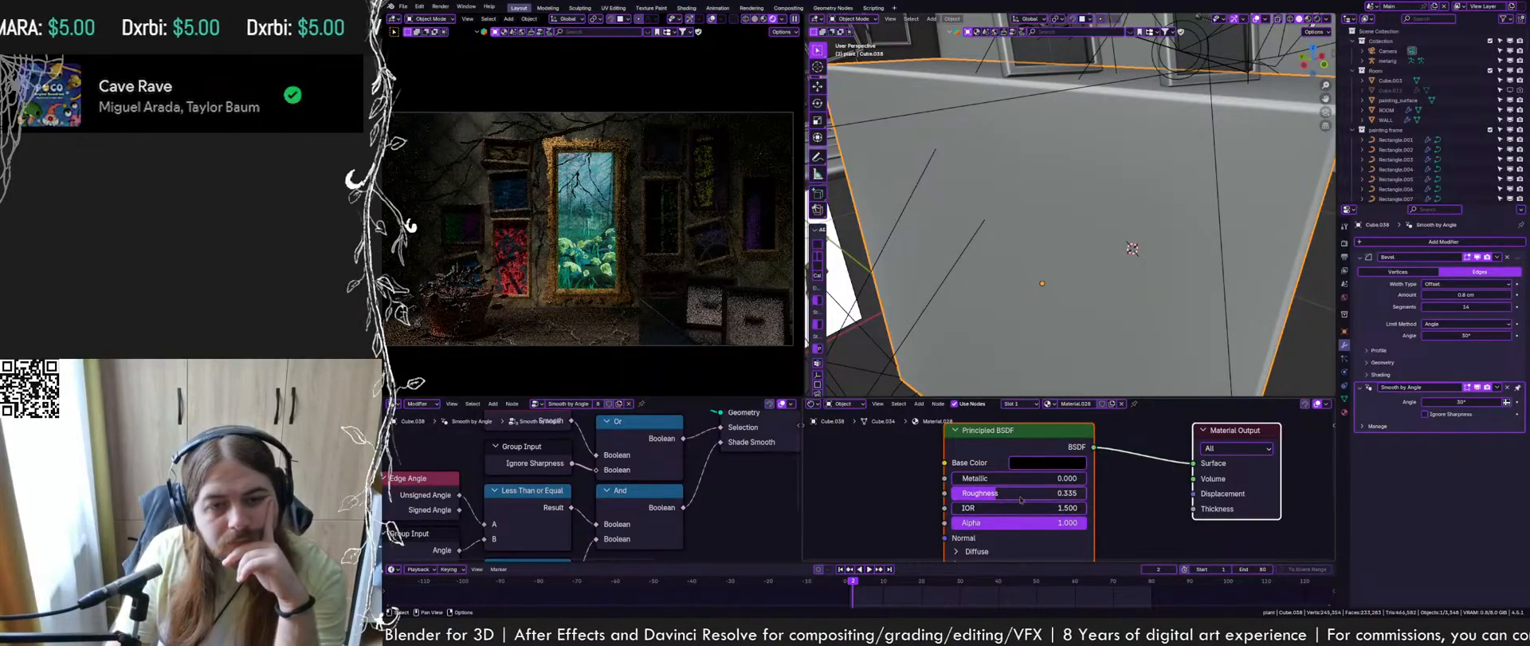
drag(1023, 499, 1035, 499)
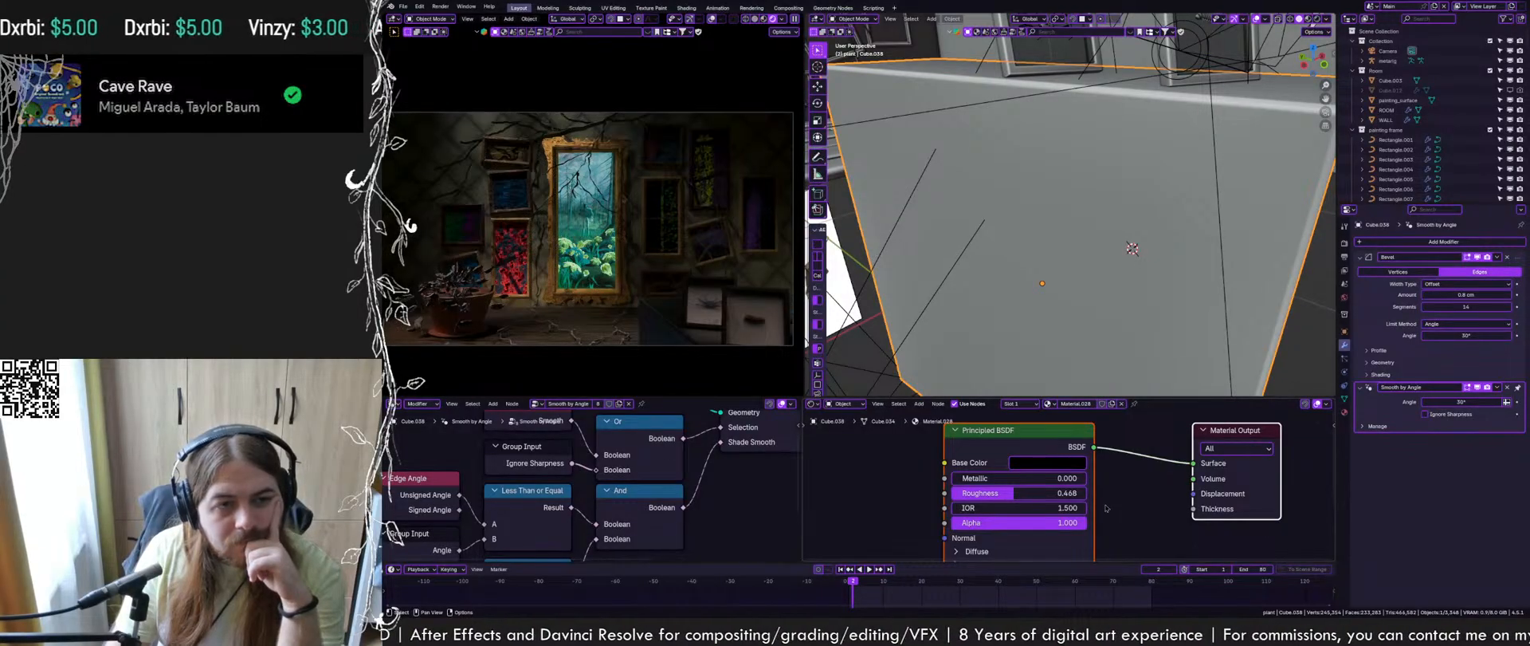
Inset the block's large front face by about 4.7 cm to form a border around a central panel
click(1068, 470)
key(Tab)
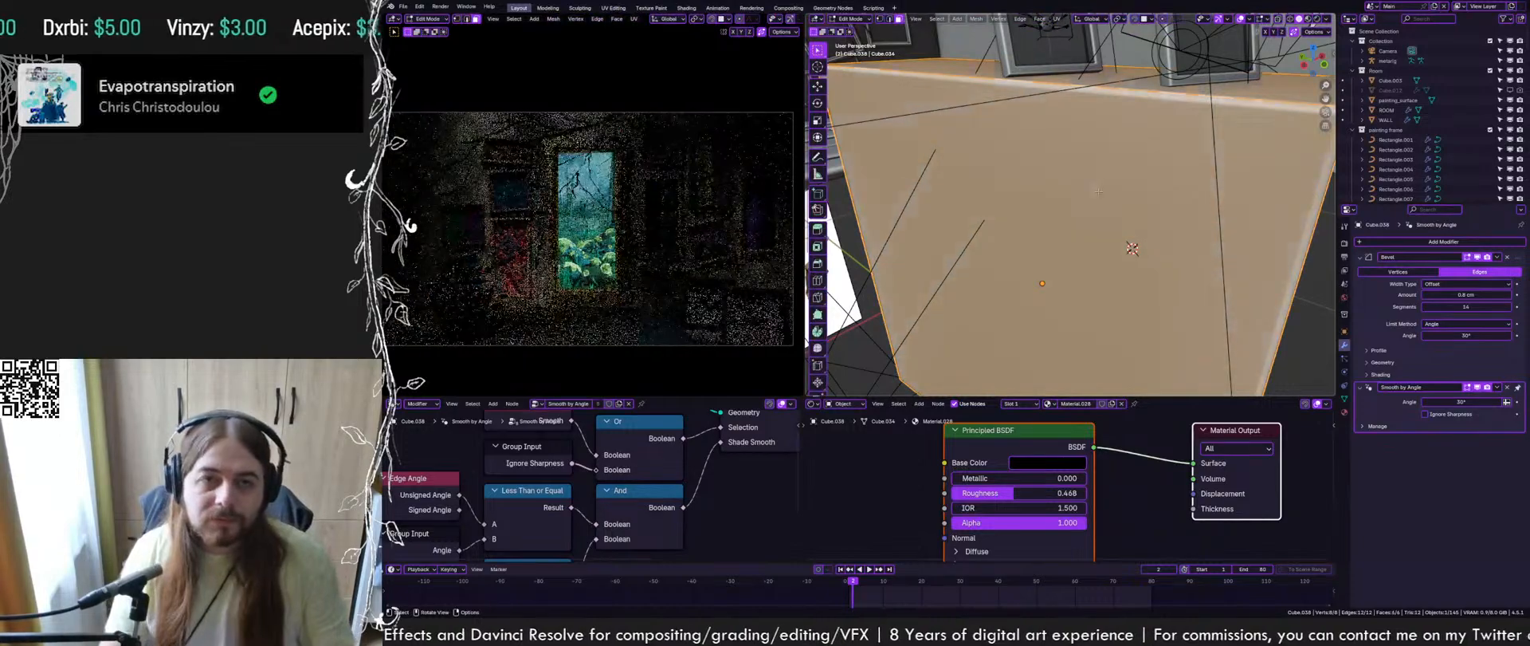
scroll(1083, 163, down, 3)
key(i)
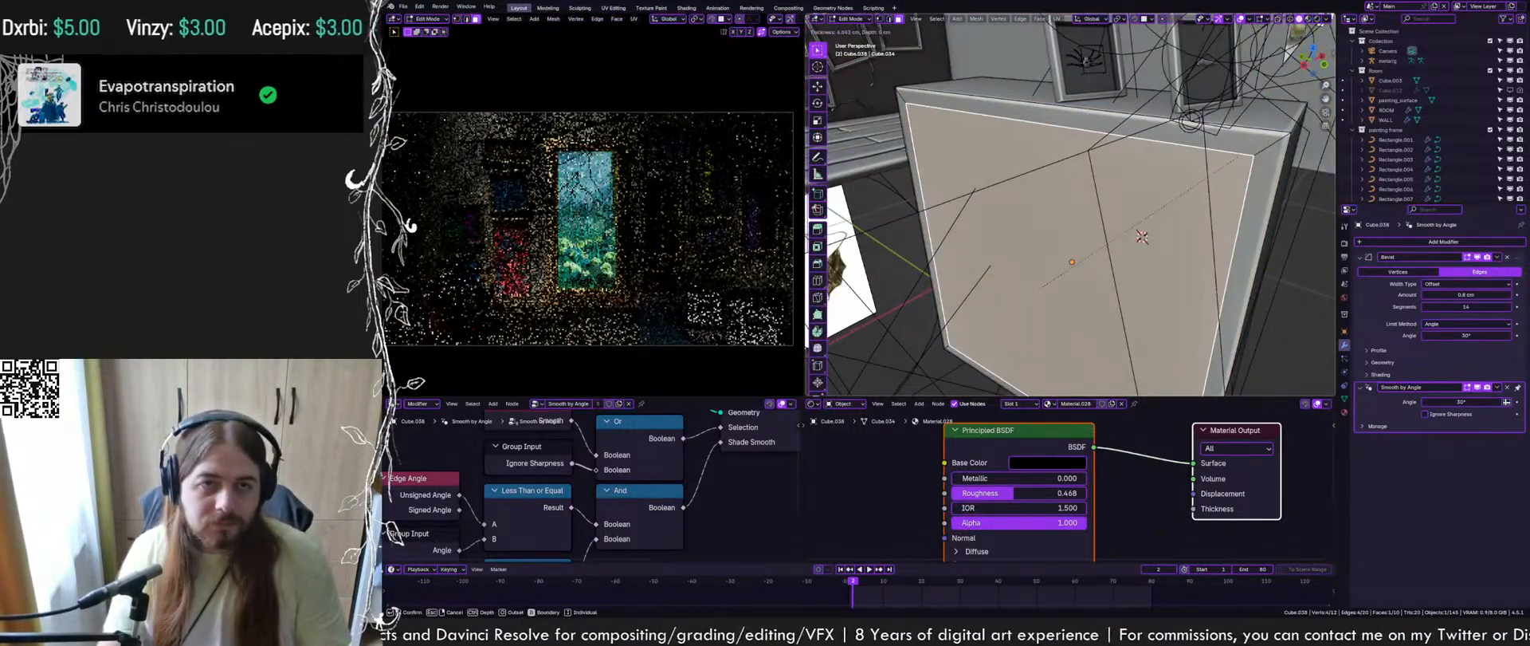
click(1142, 237)
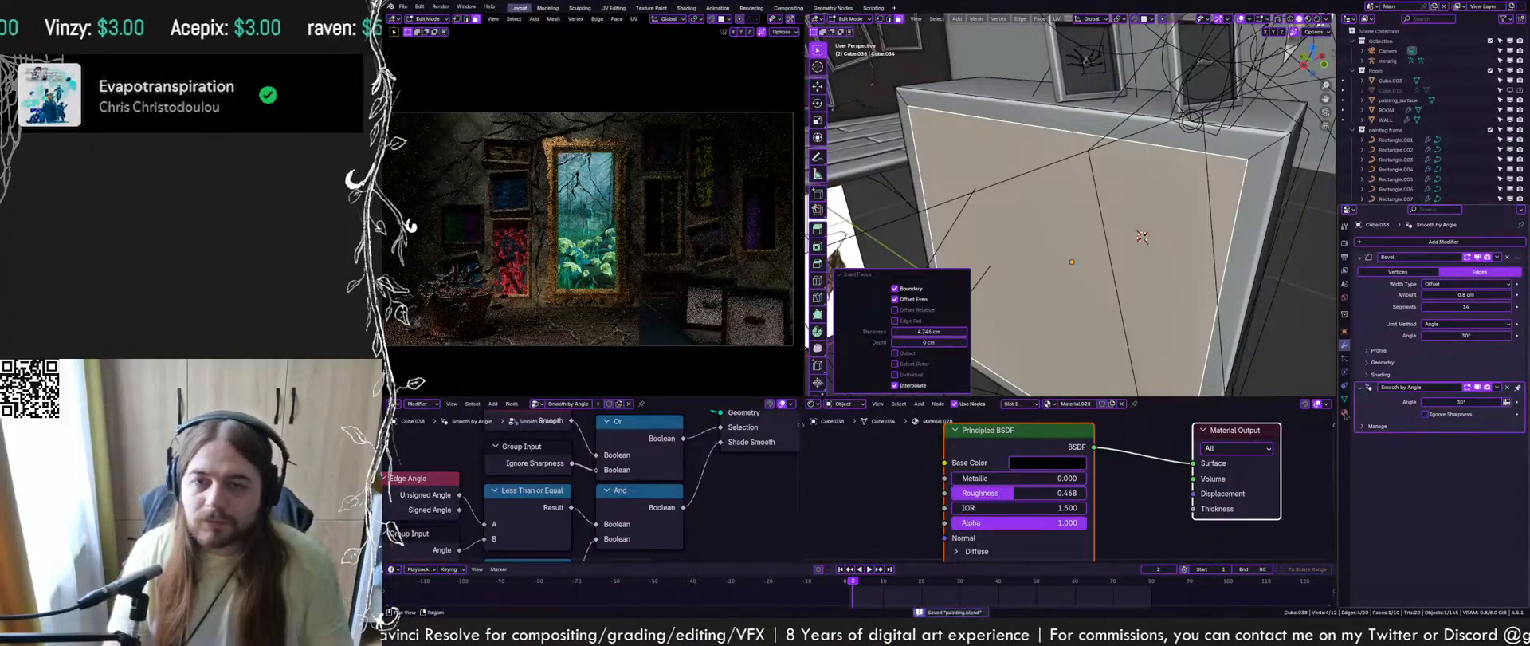
Add a second material slot with a new material, assign it to the inset front face, and save the file
click(1344, 412)
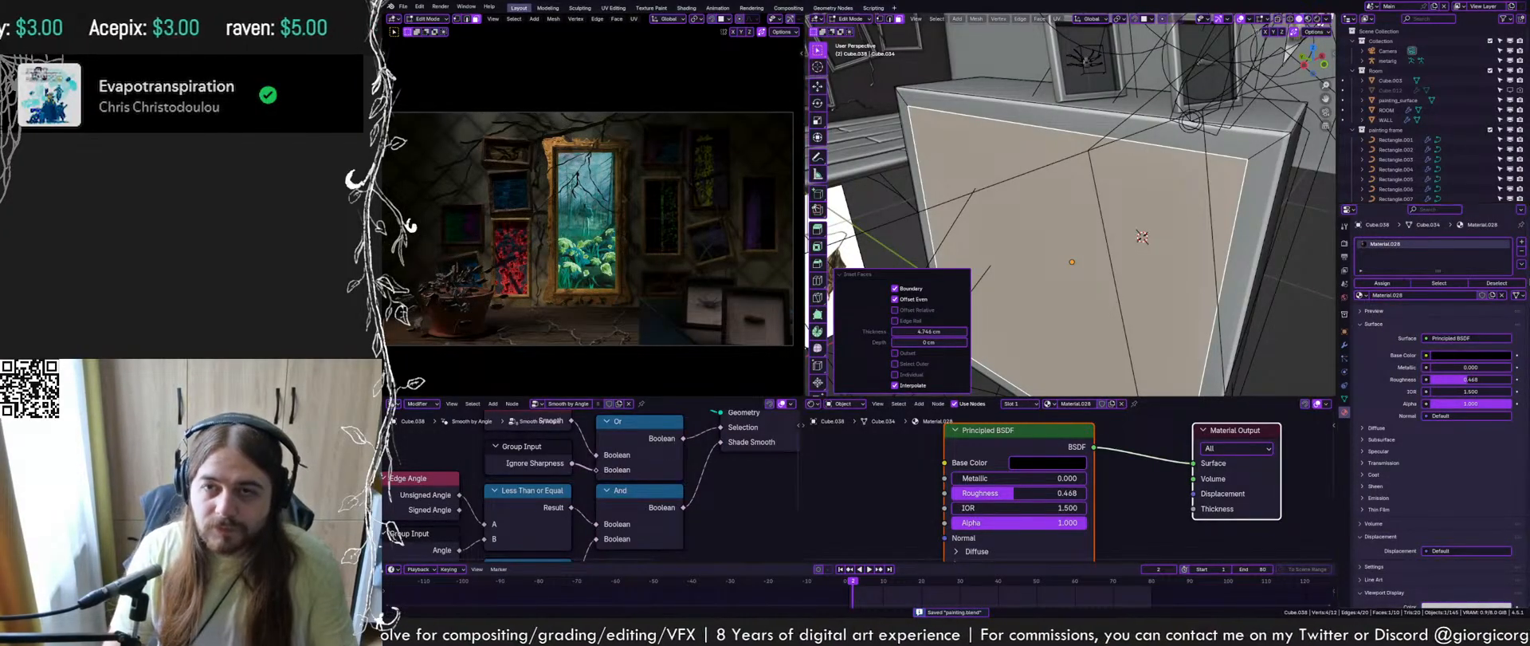
click(1521, 244)
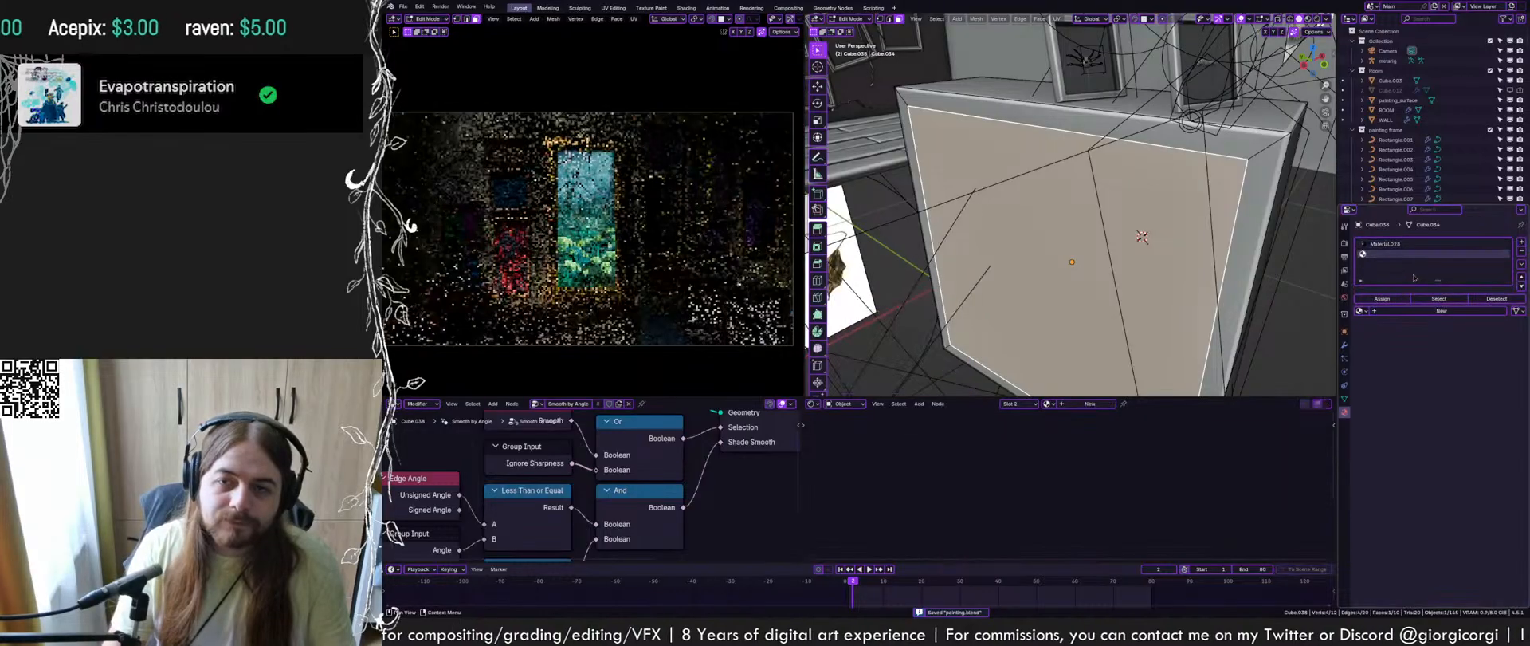
click(1403, 310)
click(1390, 298)
key(Tab)
key(ctrl+s)
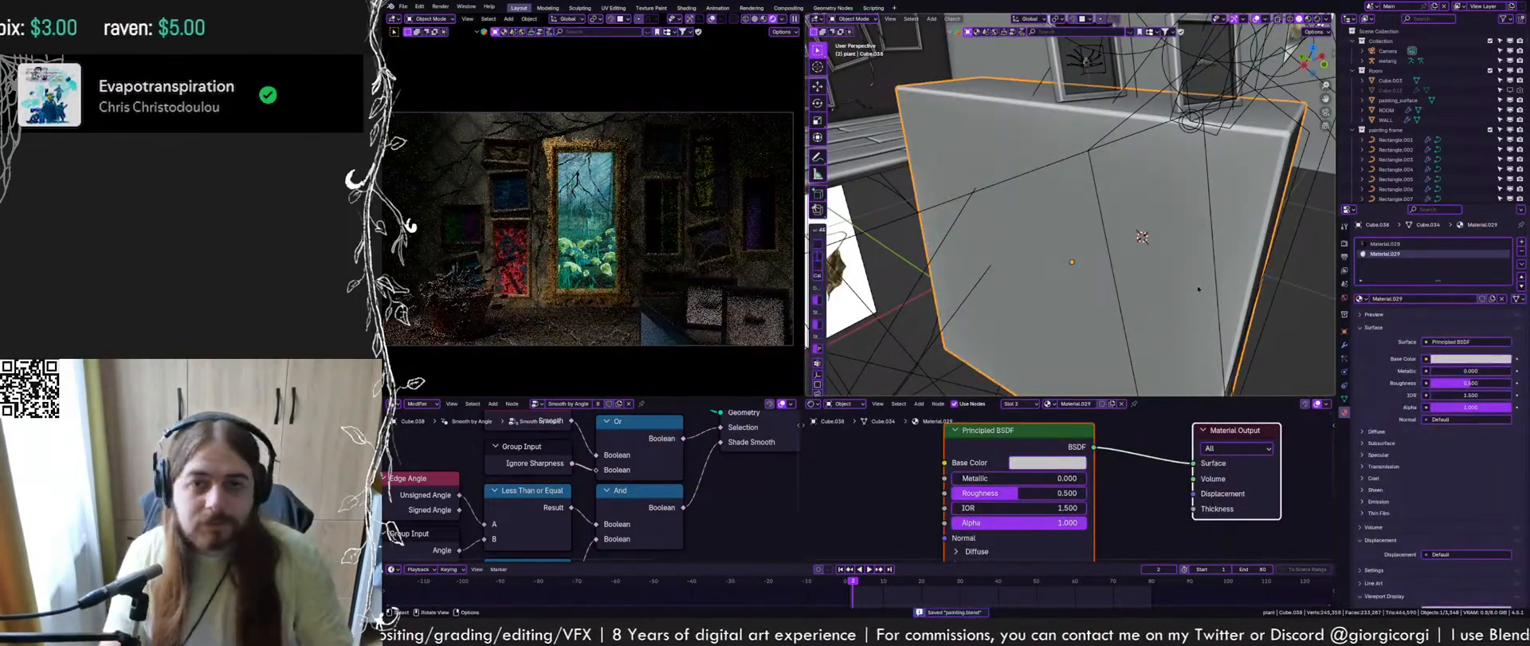
Extrude the inset front face slightly inward to make a recessed panel, and save the file
key(Tab)
middle_drag(1198, 290, 1148, 305)
key(e)
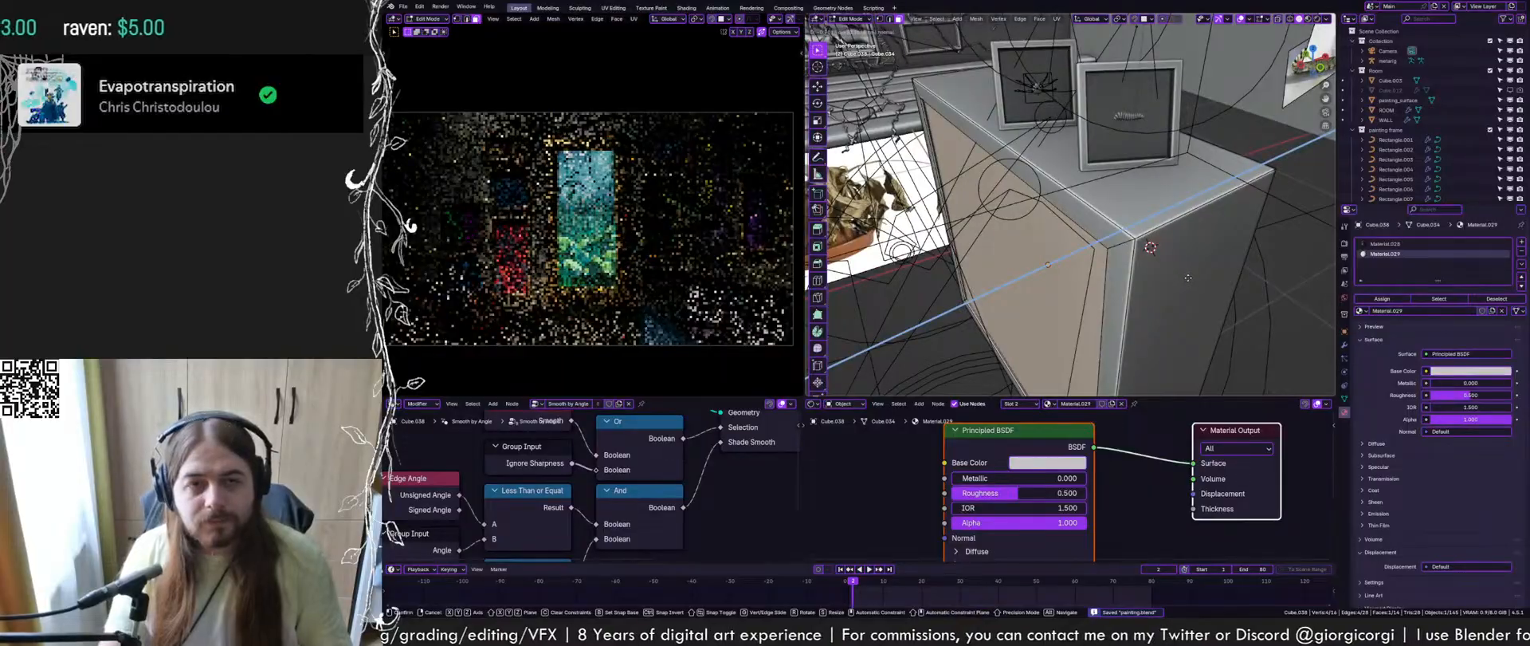
click(1211, 267)
middle_drag(1135, 296, 1210, 267)
key(Tab)
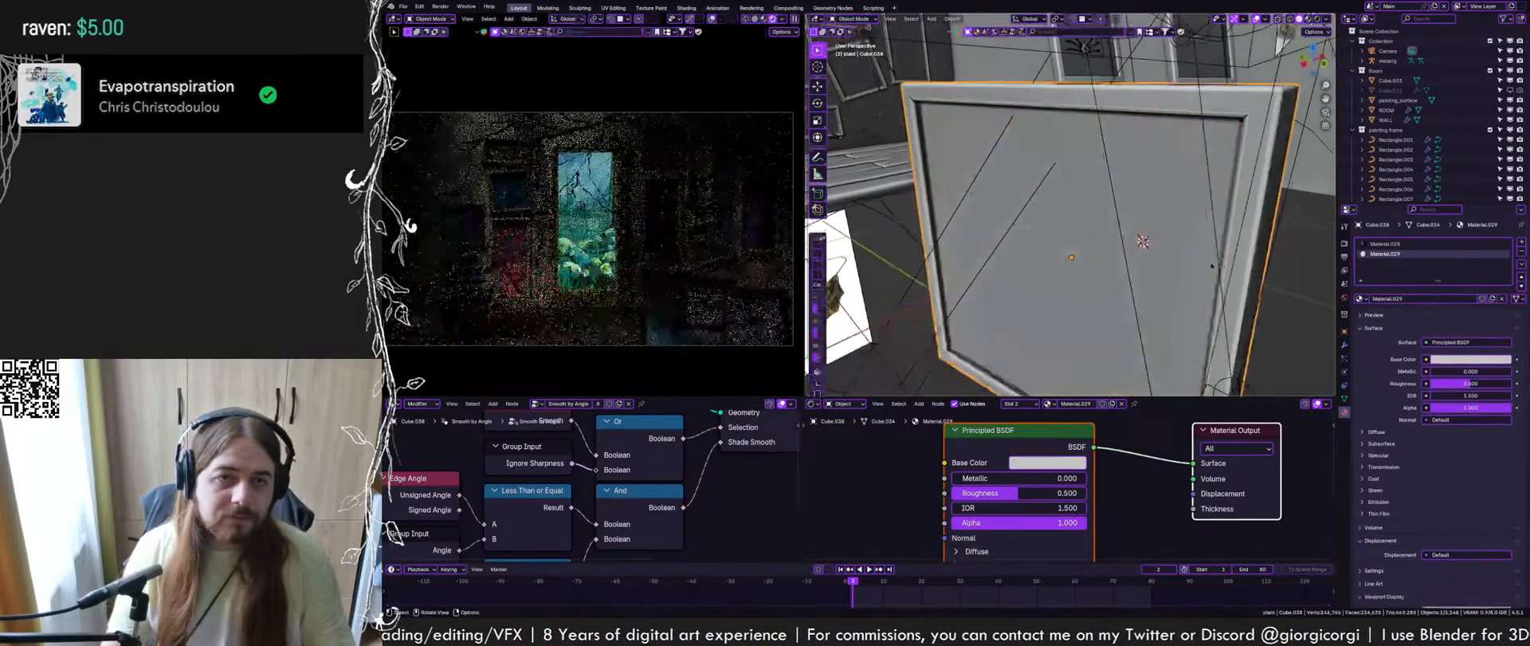
key(ctrl+s)
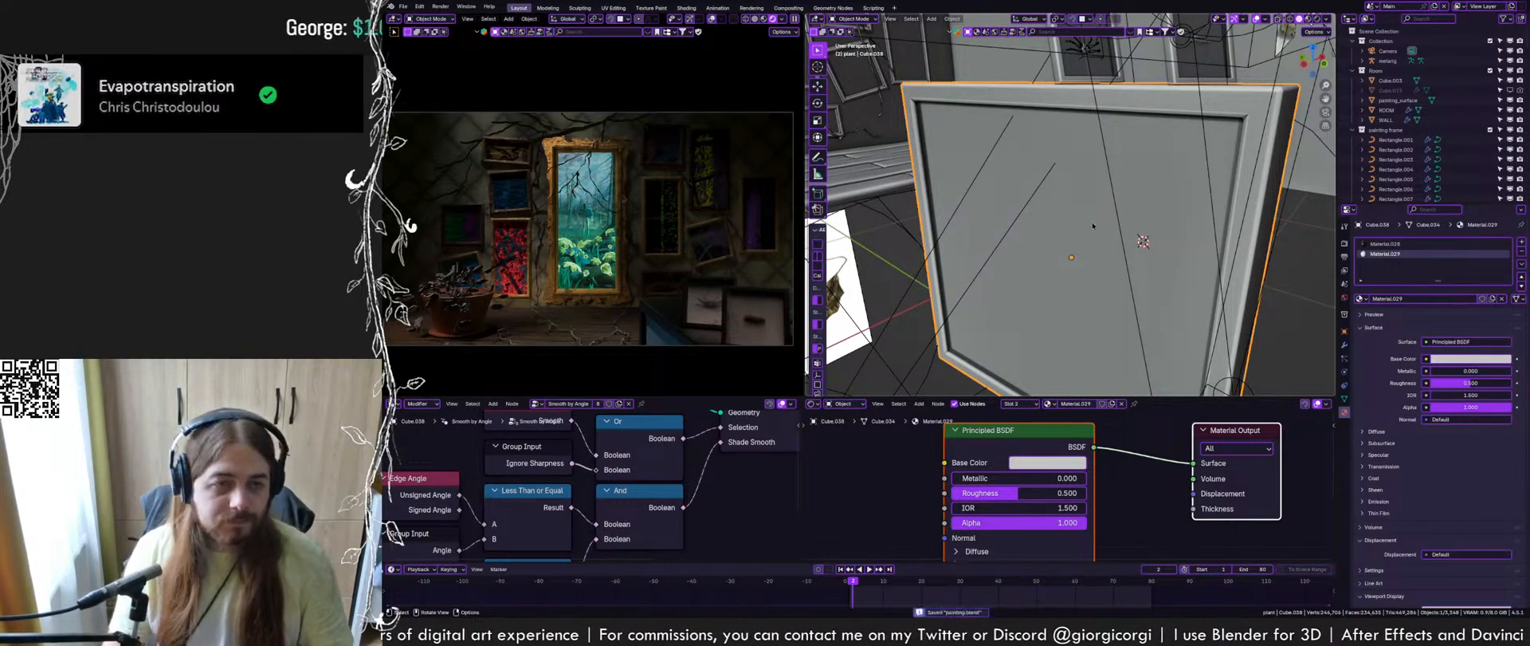
key(ctrl+s)
Set the base colour of the recessed panel's material to a light tan
click(1041, 467)
click(1058, 314)
click(1041, 462)
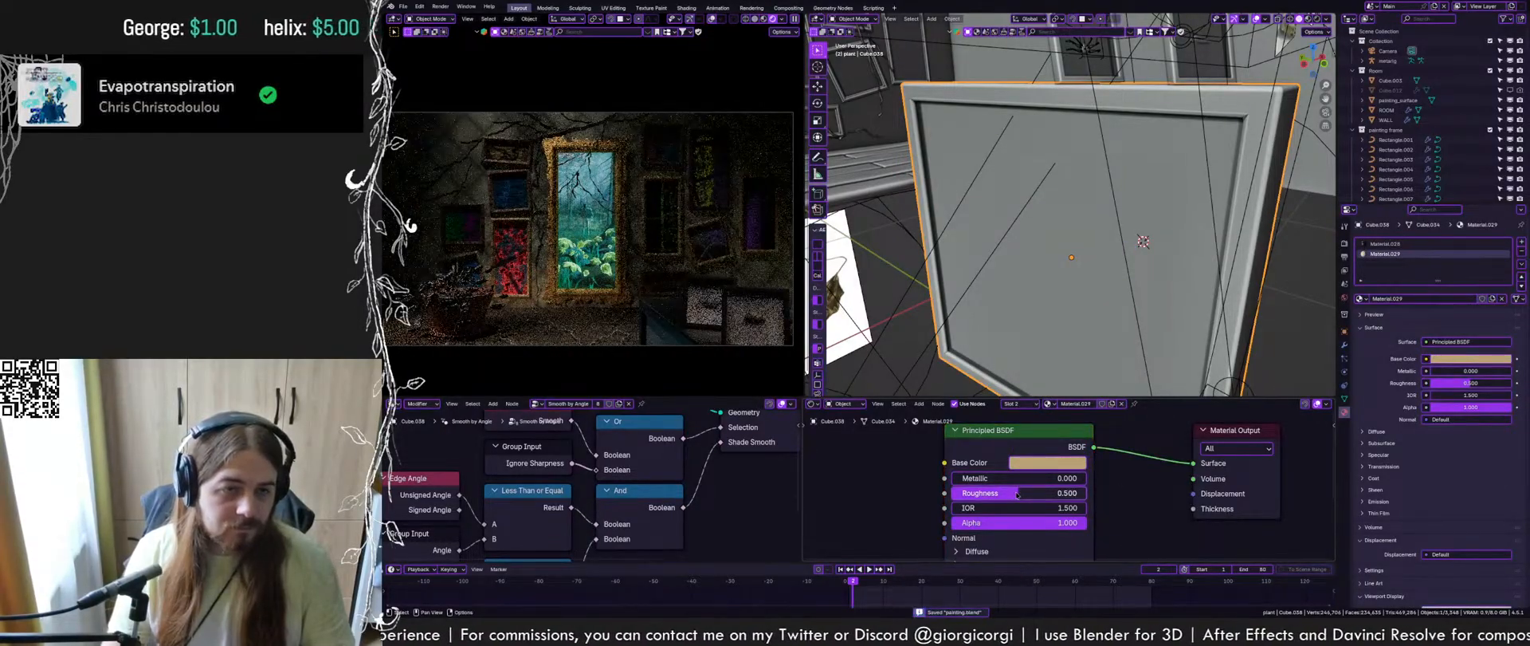
scroll(1018, 495, down, 1)
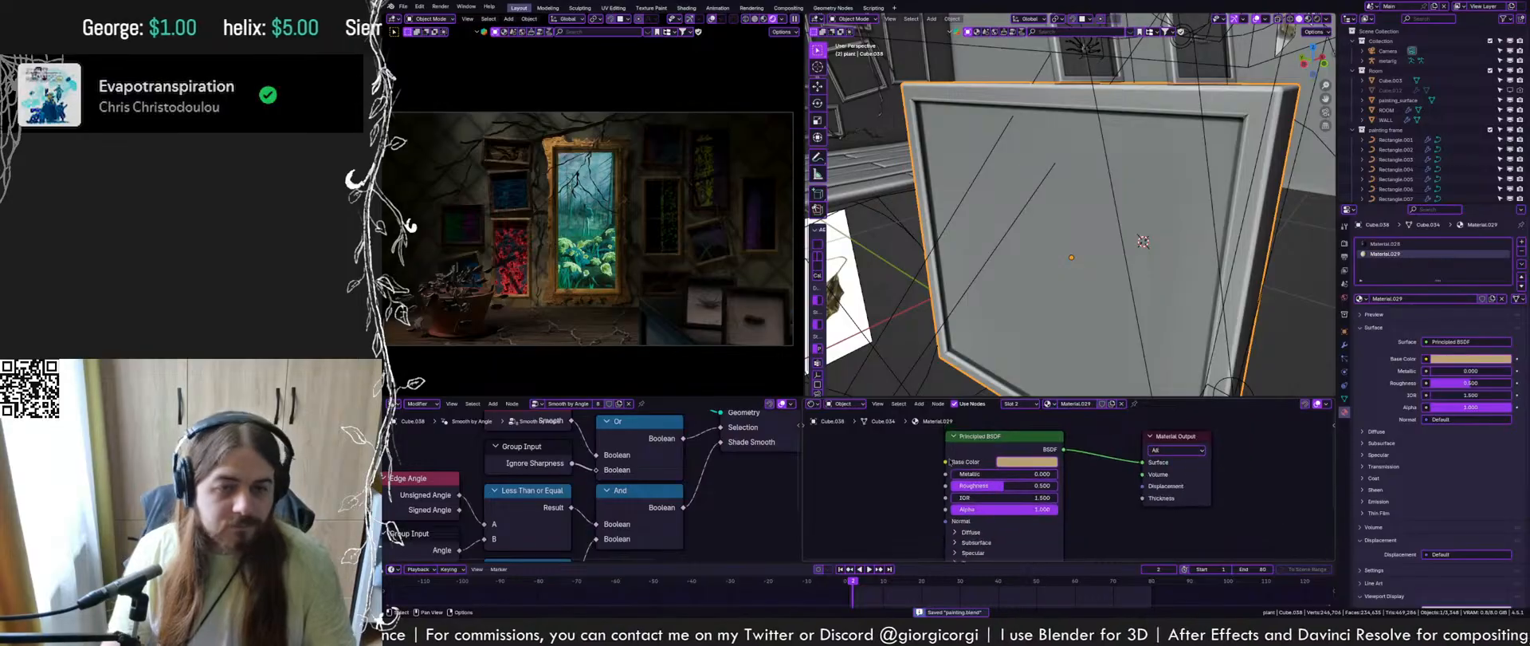
Add a JPG image texture to the block's near-black material, preview it directly on the surface, and save the file
click(1384, 244)
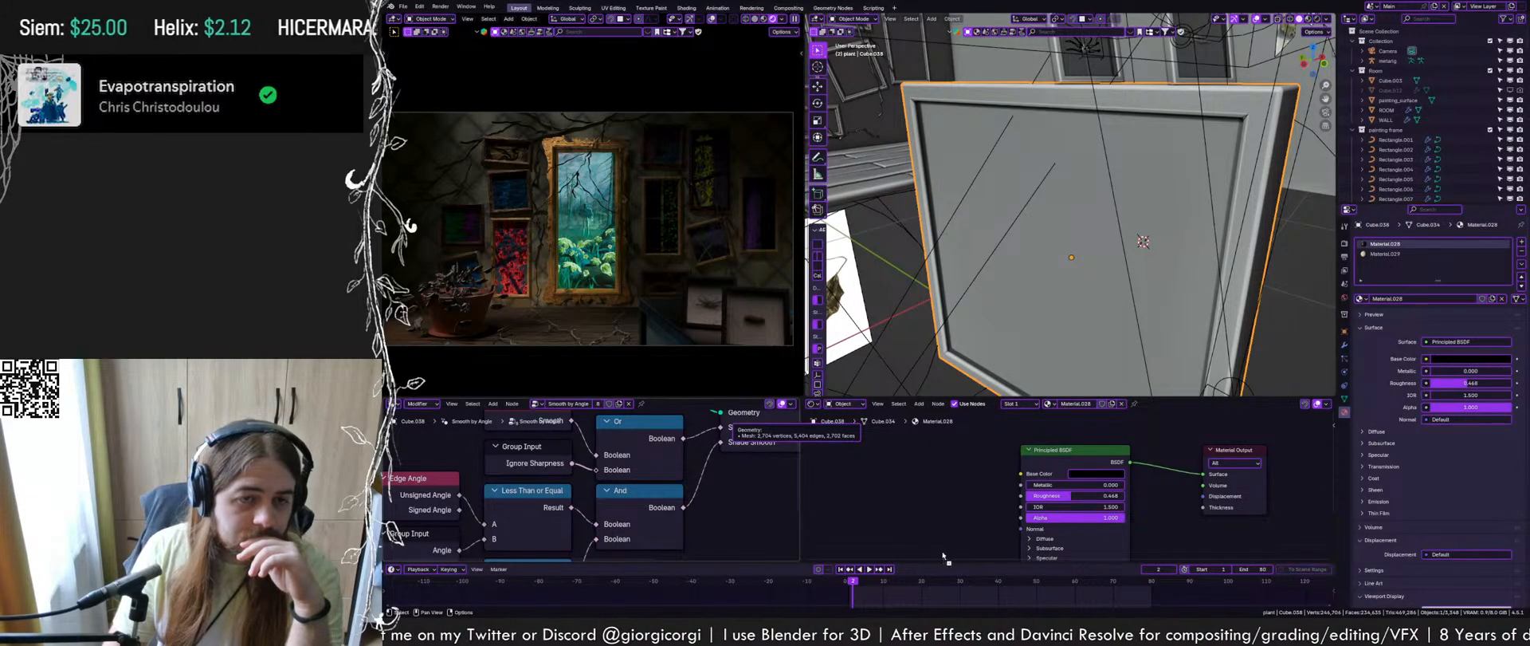
drag(939, 550, 933, 542)
ctrl+shift+click(921, 455)
key(ctrl+s)
Open the UV unwrapping options for the block's mesh faces
key(Tab)
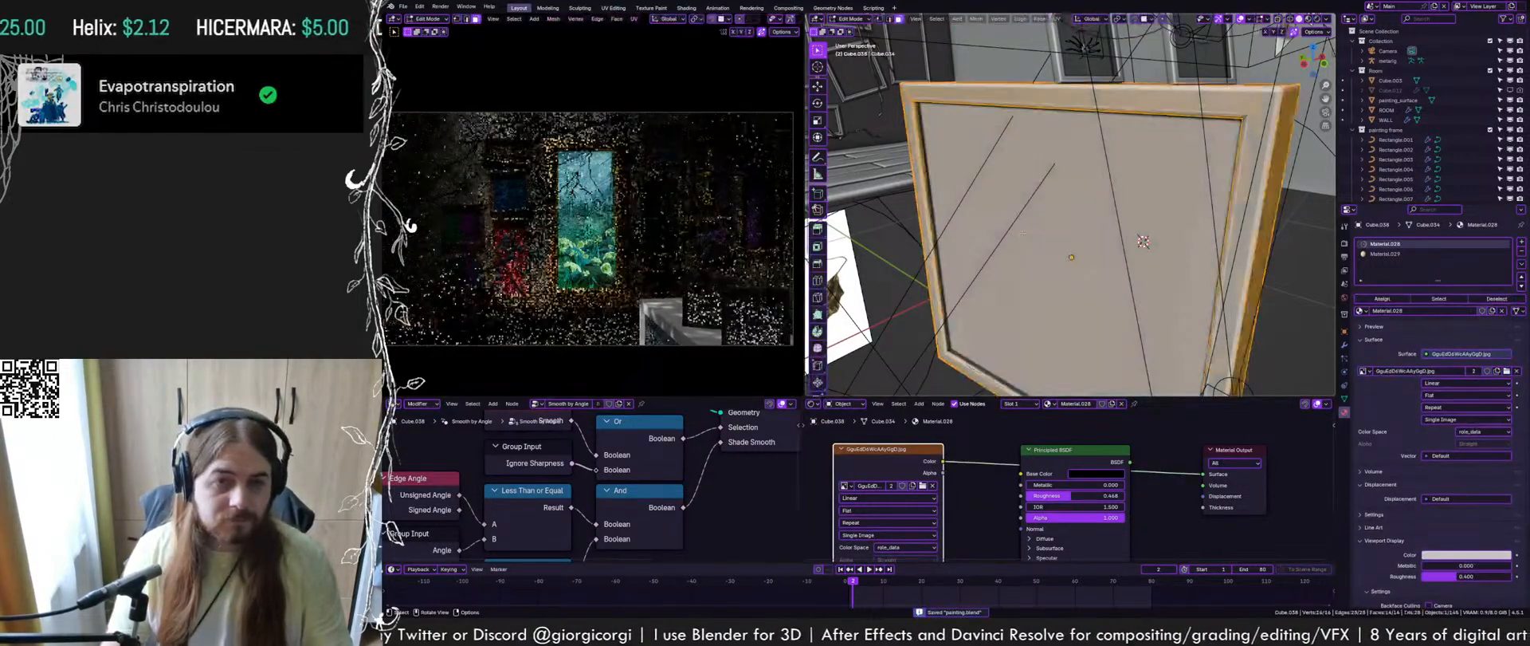
key(u)
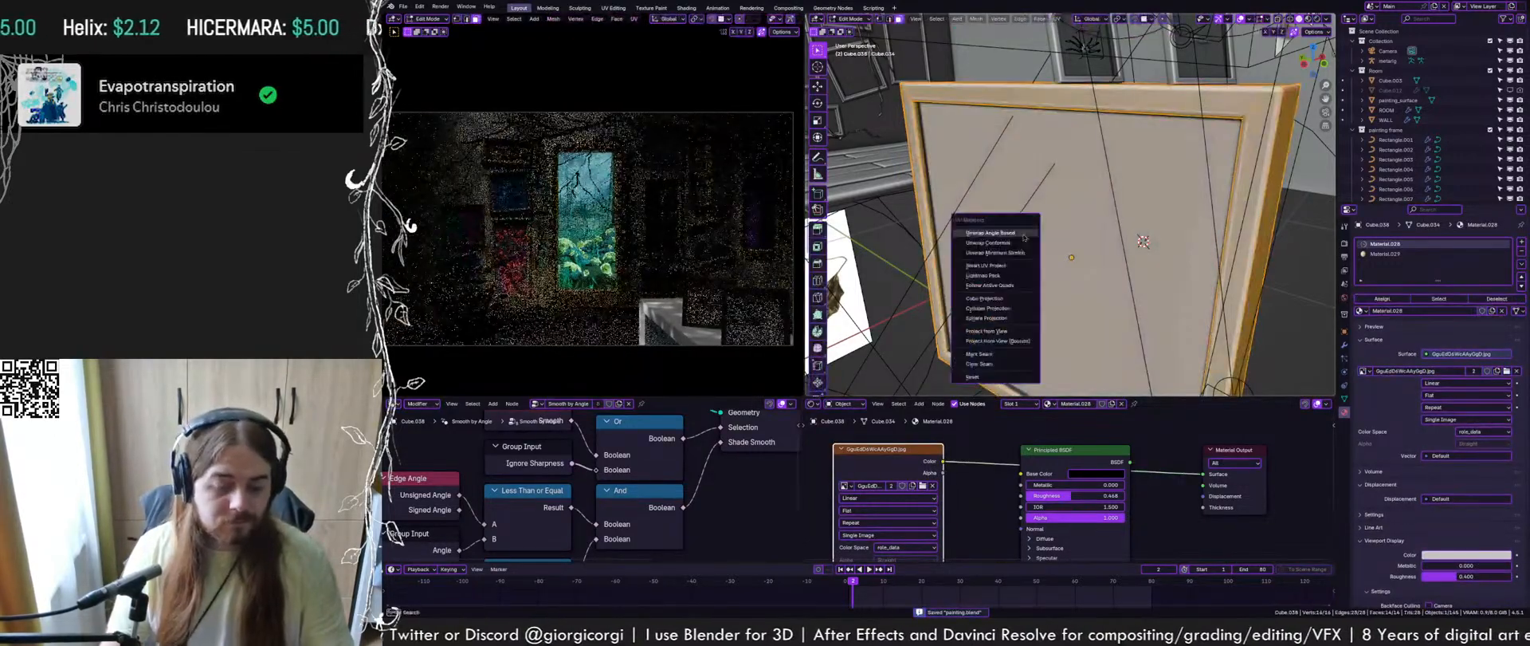
Unwrap the selected cabinet faces with Cube Projection and connect the image texture's colour to the Principled BSDF's Roughness
click(995, 301)
key(Tab)
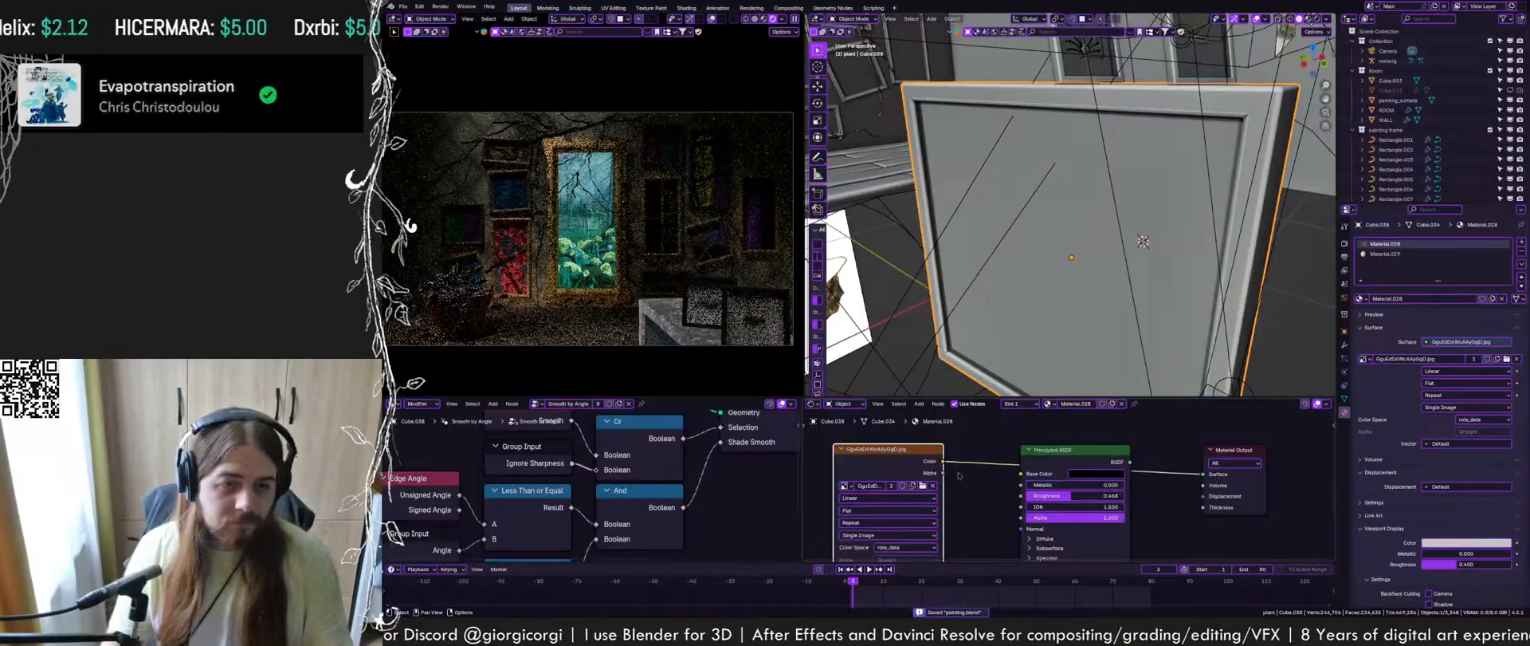
drag(944, 461, 1022, 495)
ctrl+shift+click(1052, 478)
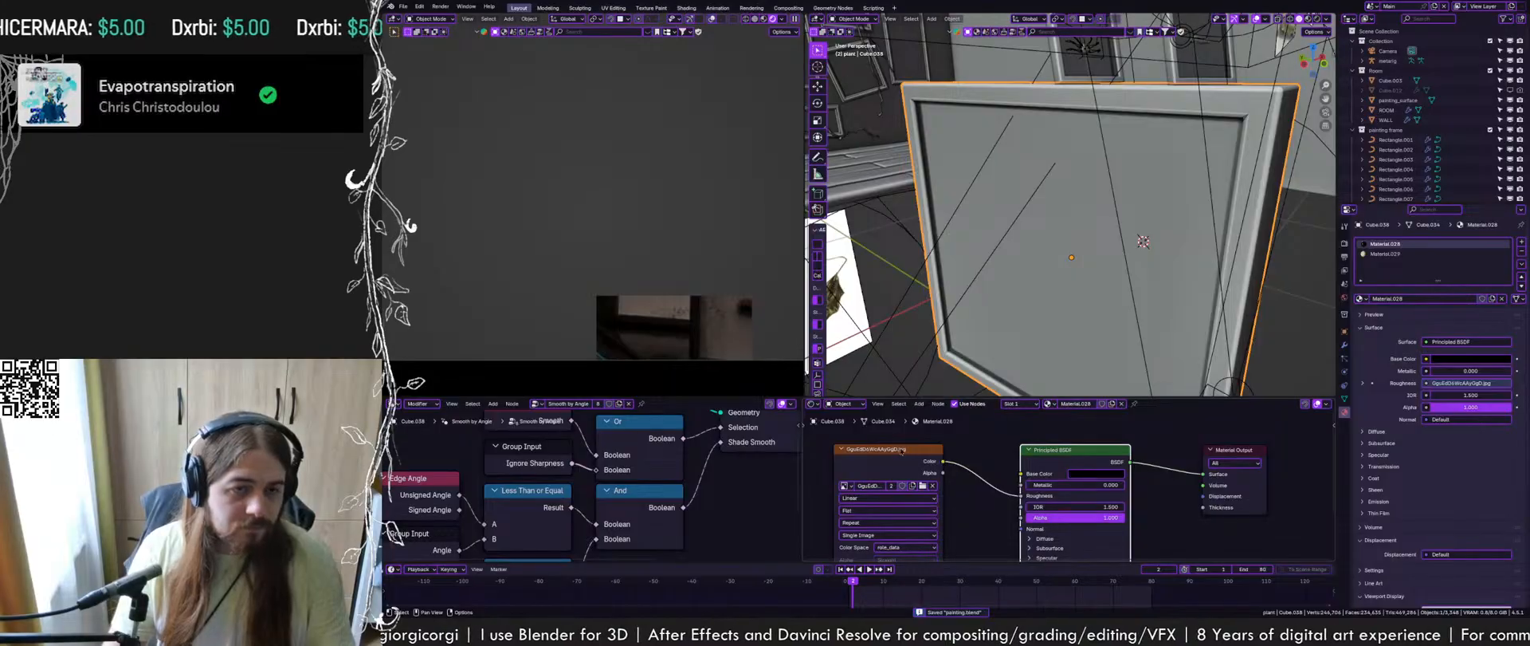
Insert a Color Ramp between the image texture and Roughness, adjust its dark stop's colour and move the light stop to about 0.495
key(shift+a)
text(col)
key(Return)
click(961, 464)
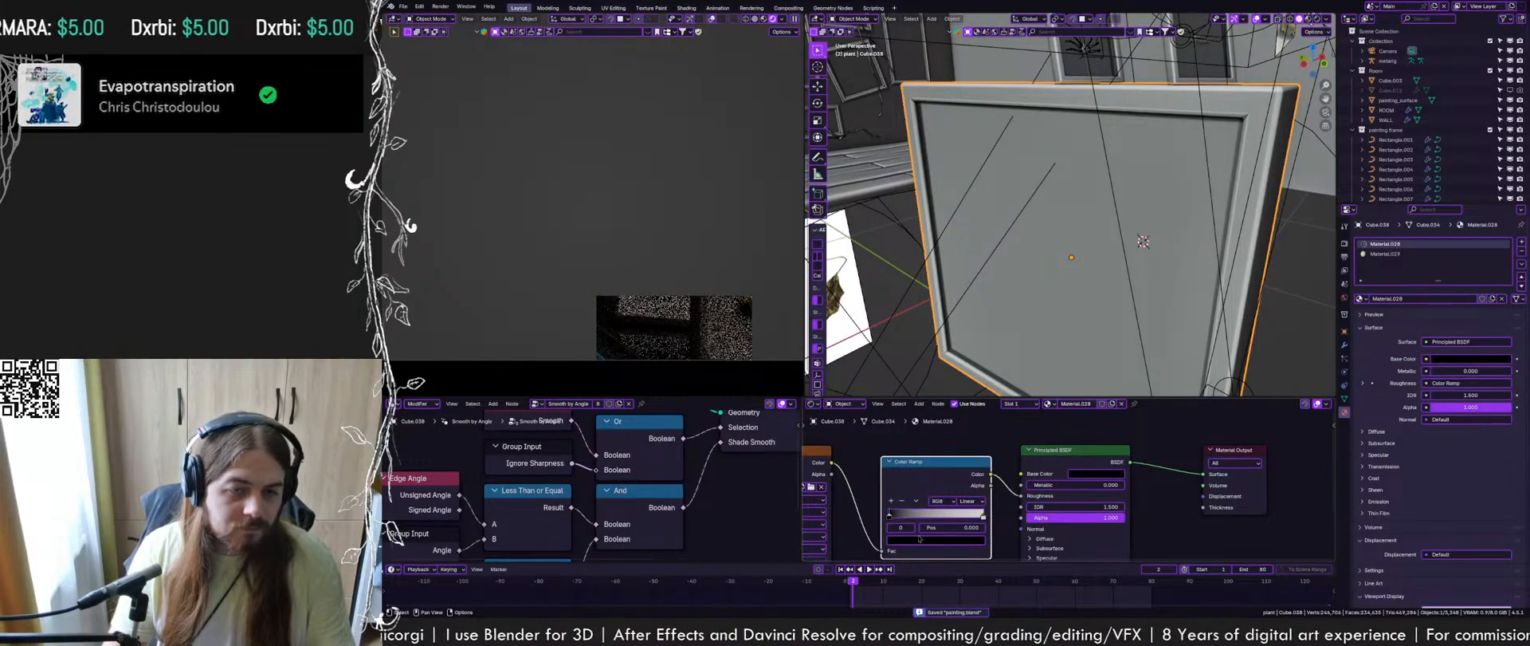
click(936, 542)
click(970, 439)
drag(983, 515, 936, 515)
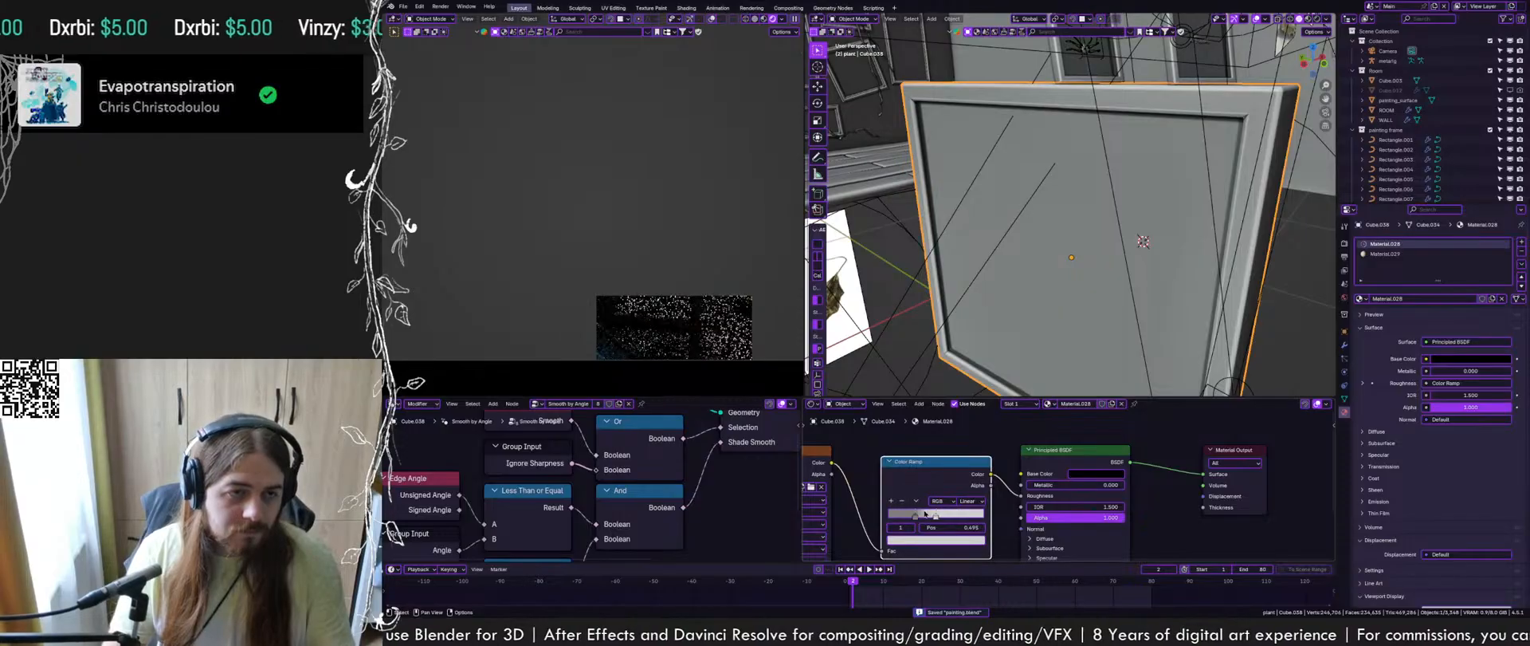
Redefine the camera view's render region, check the rendered cabinets up close and save the file
key(ctrl+b)
drag(588, 296, 723, 368)
scroll(670, 349, up, 4)
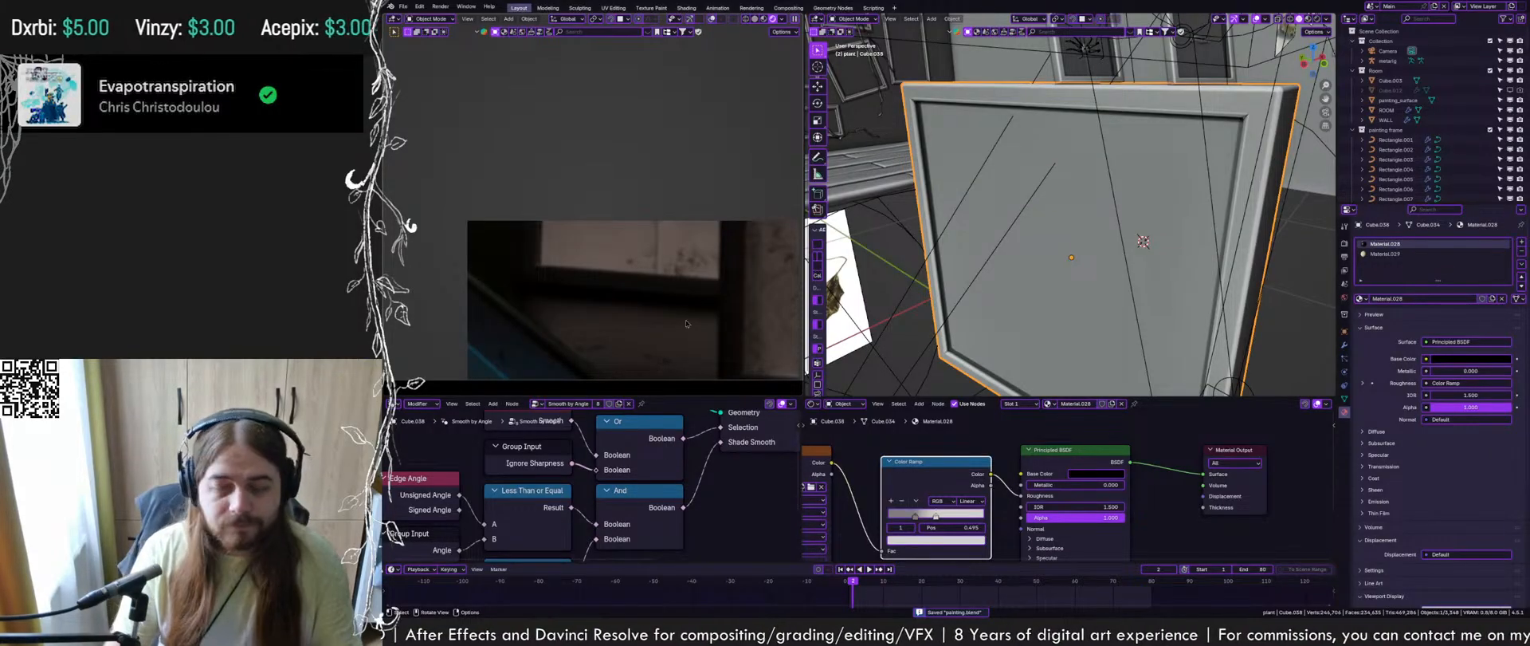
scroll(685, 323, down, 4)
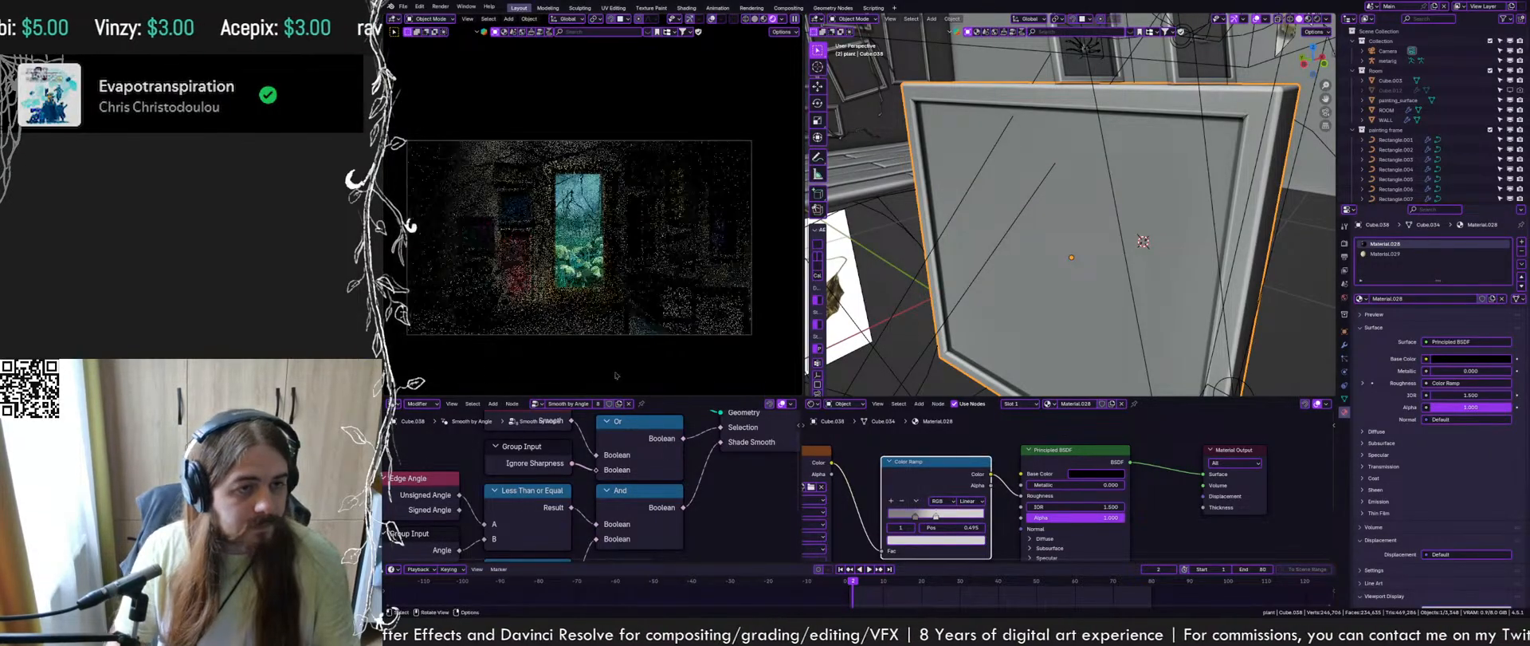
key(ctrl+s)
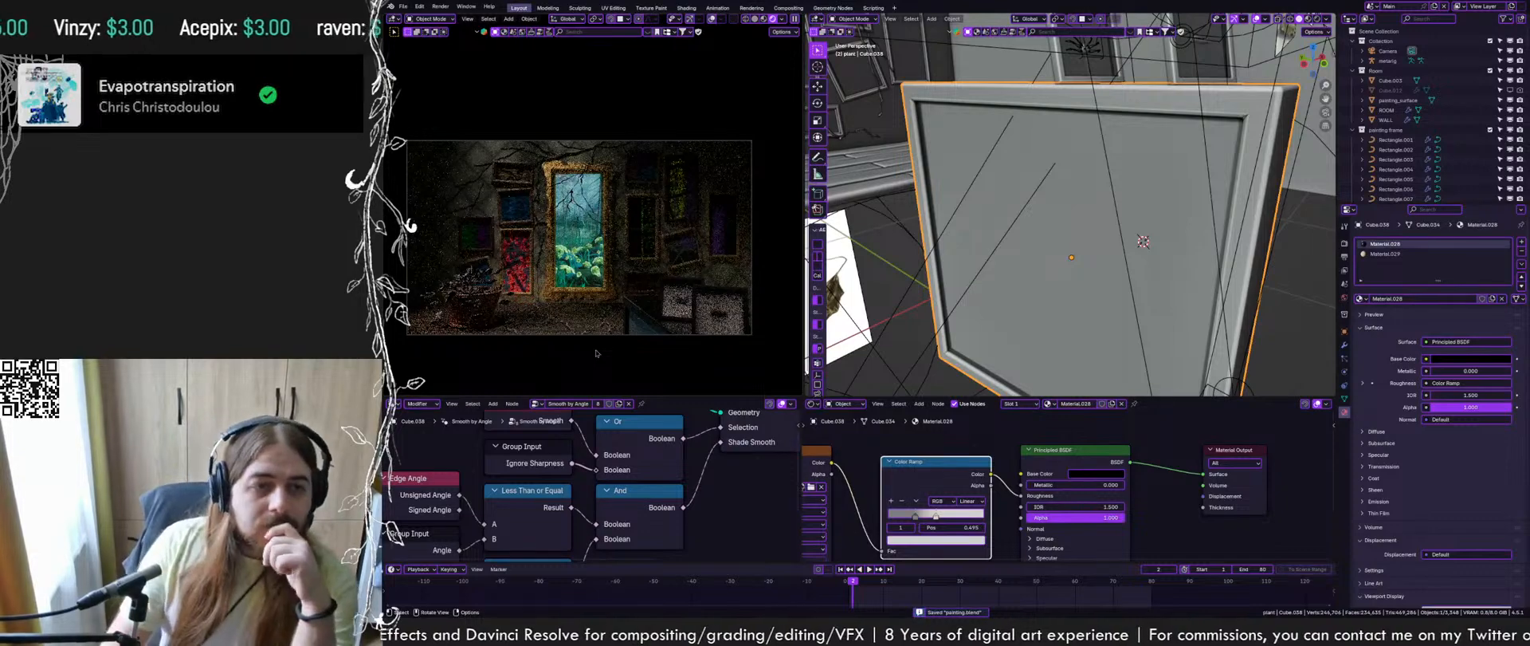
Compare the rendered camera view with the viewport compositor set to Always and to Disabled
click(782, 19)
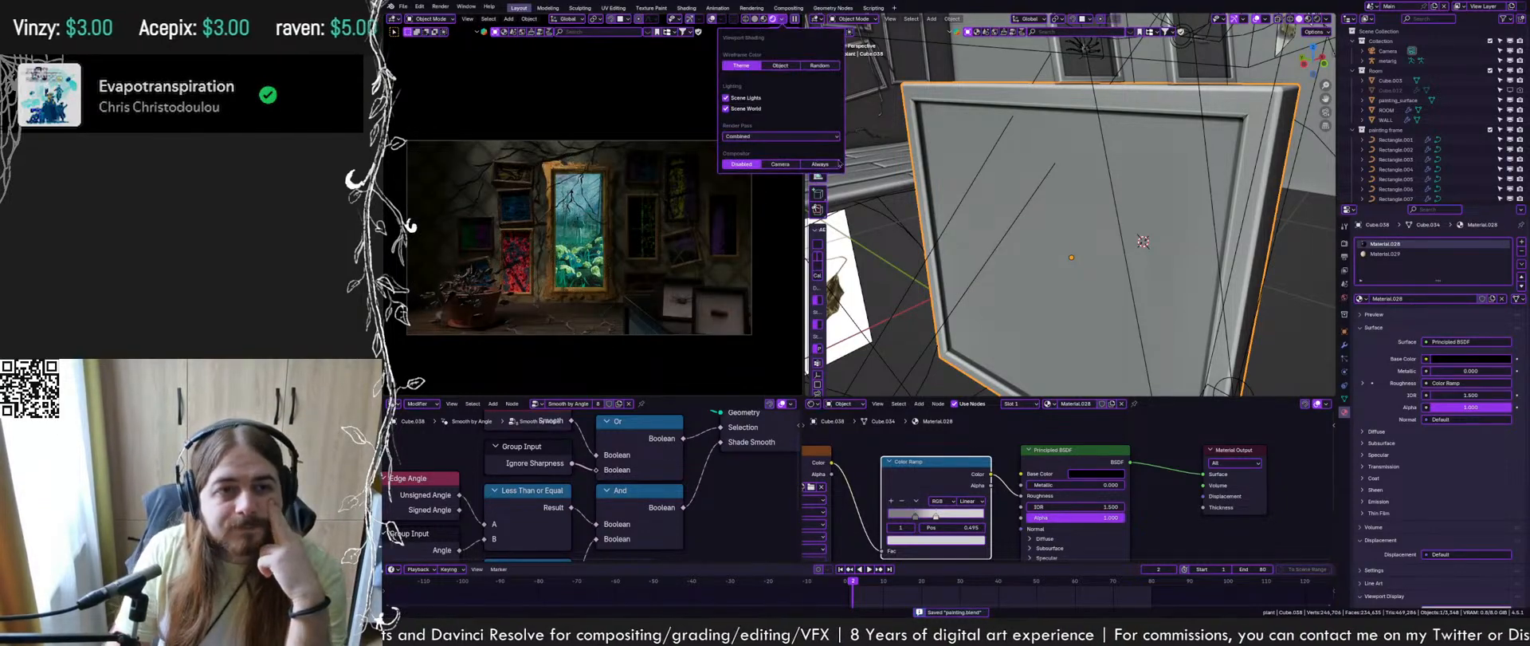
click(821, 164)
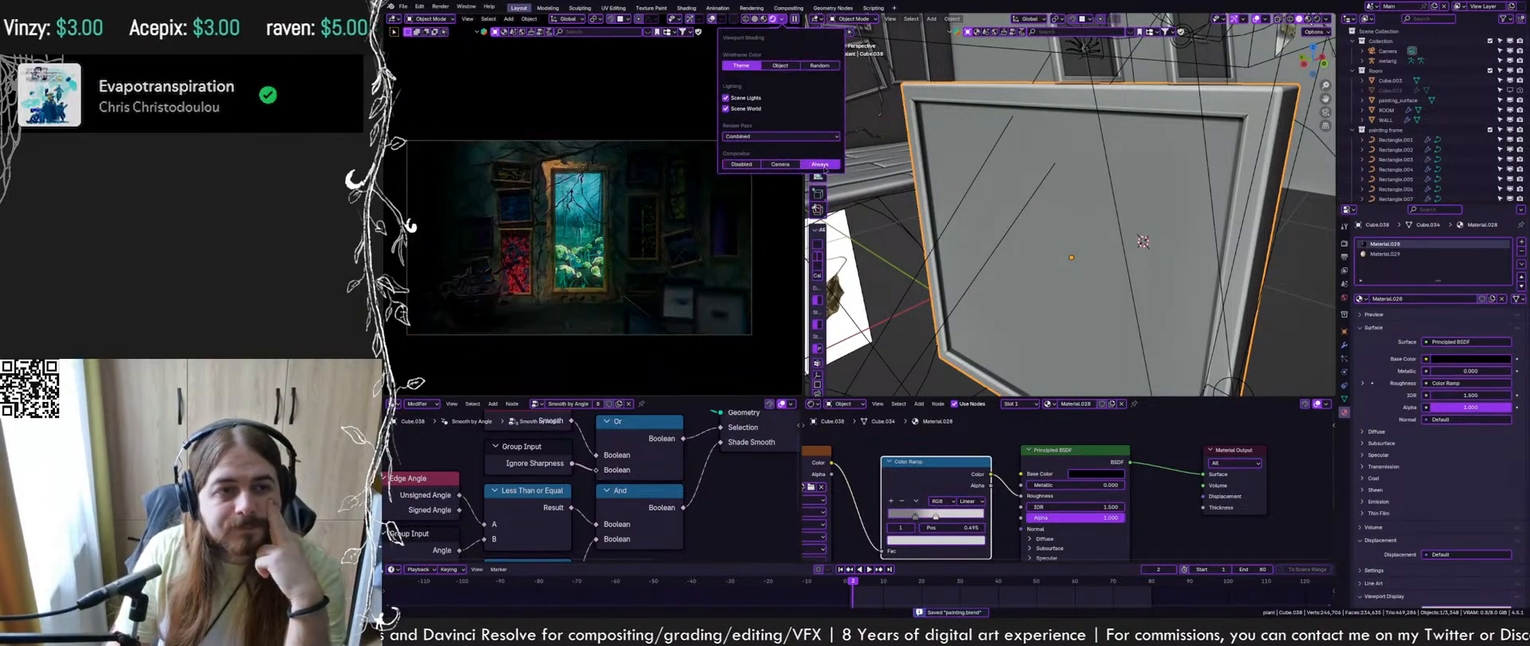
click(743, 164)
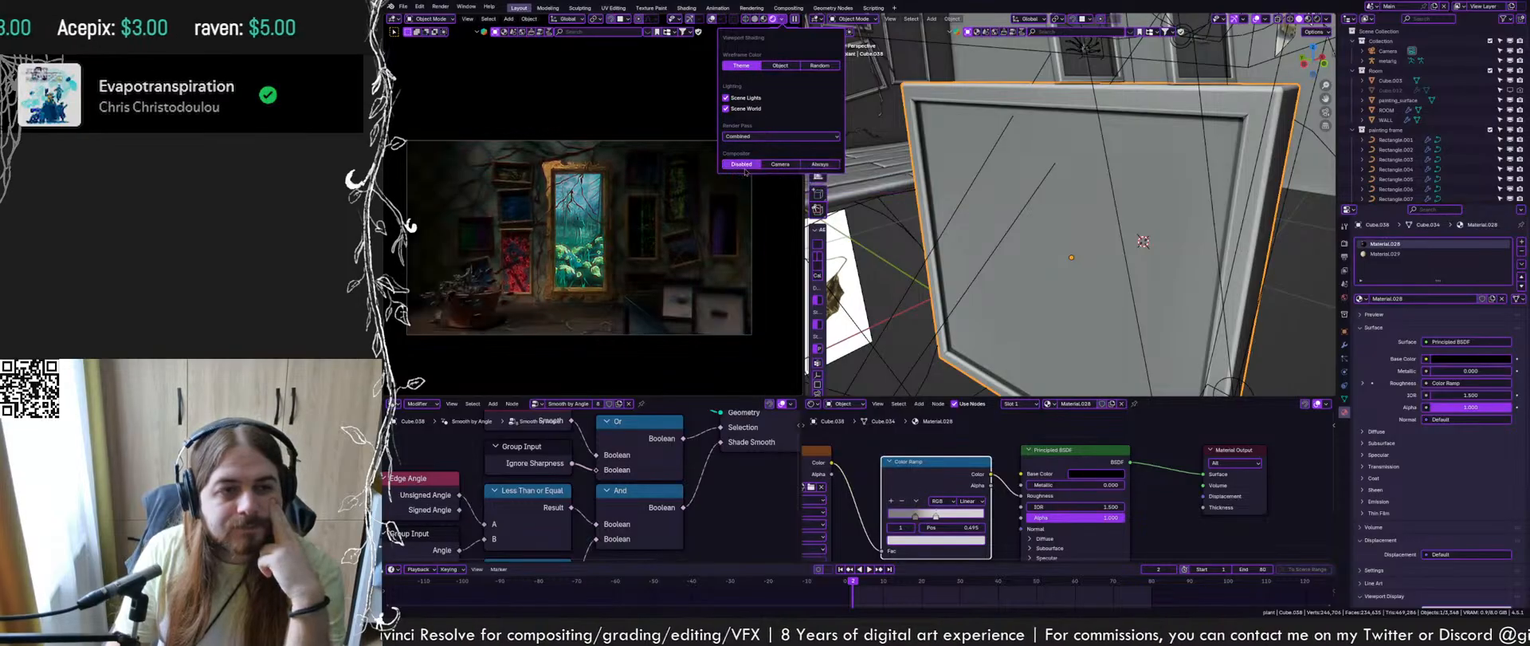
click(820, 164)
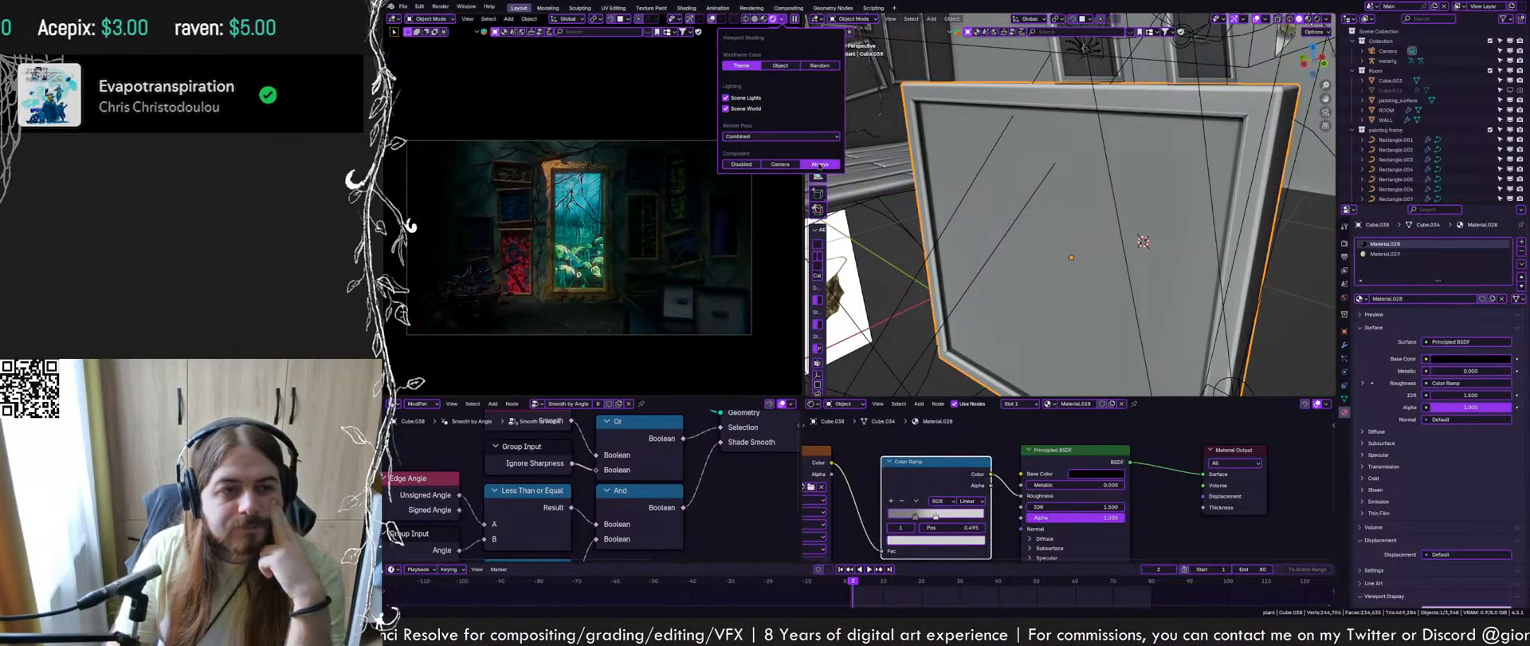
click(741, 164)
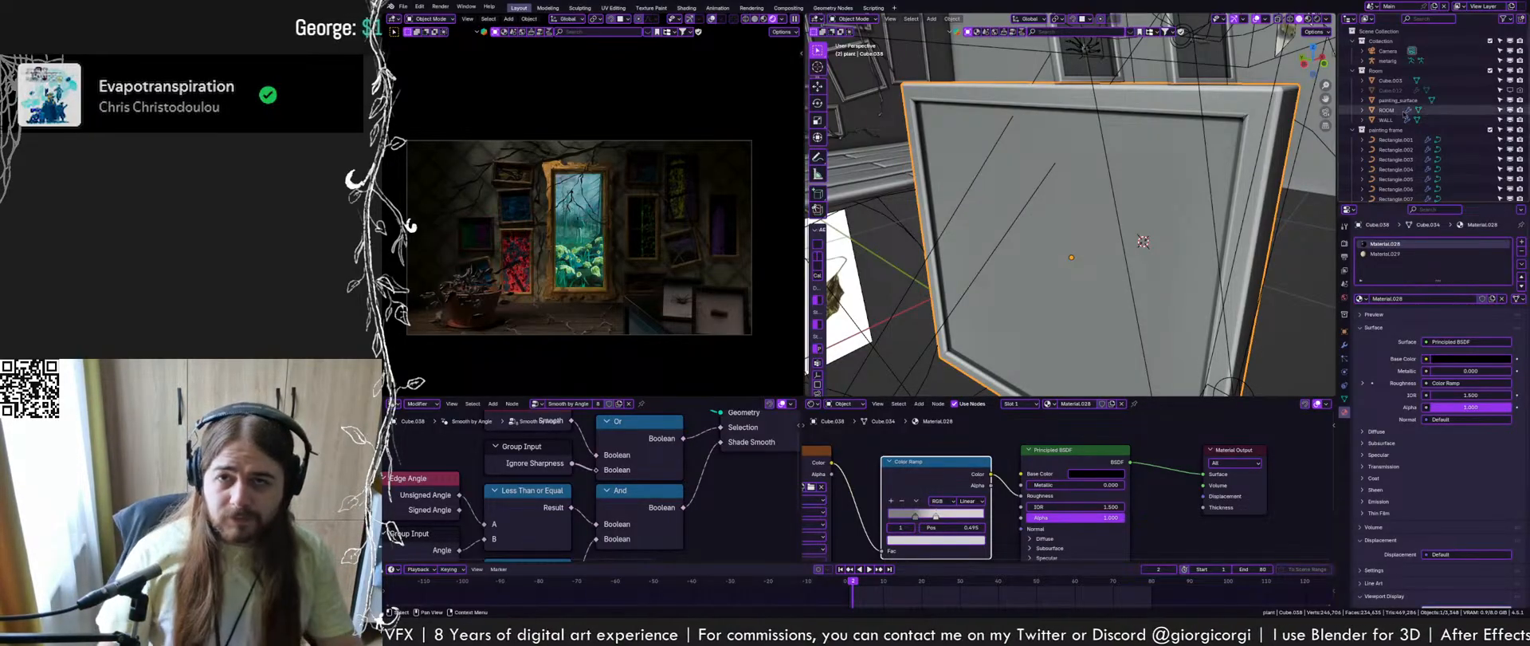
Switch the camera viewport to solid shading and collapse the expanded collections in the scene list
click(754, 20)
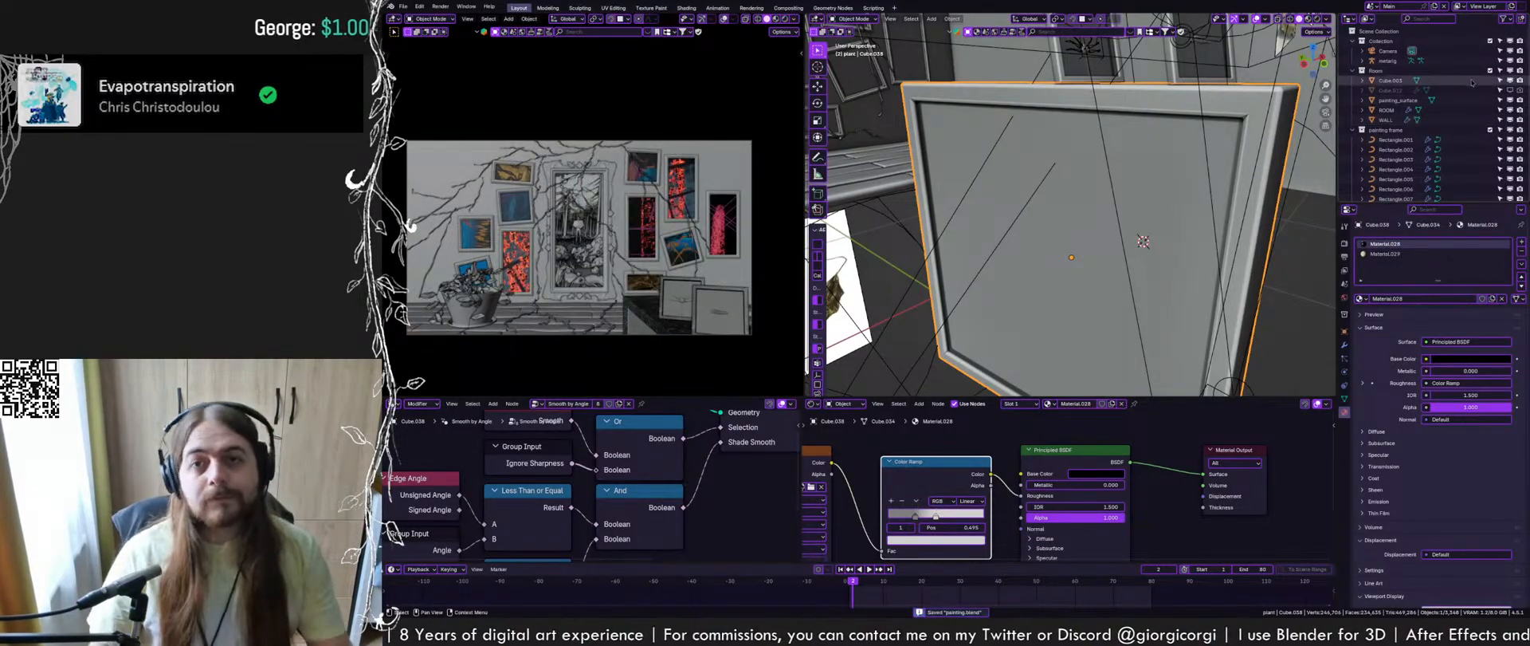
click(1354, 71)
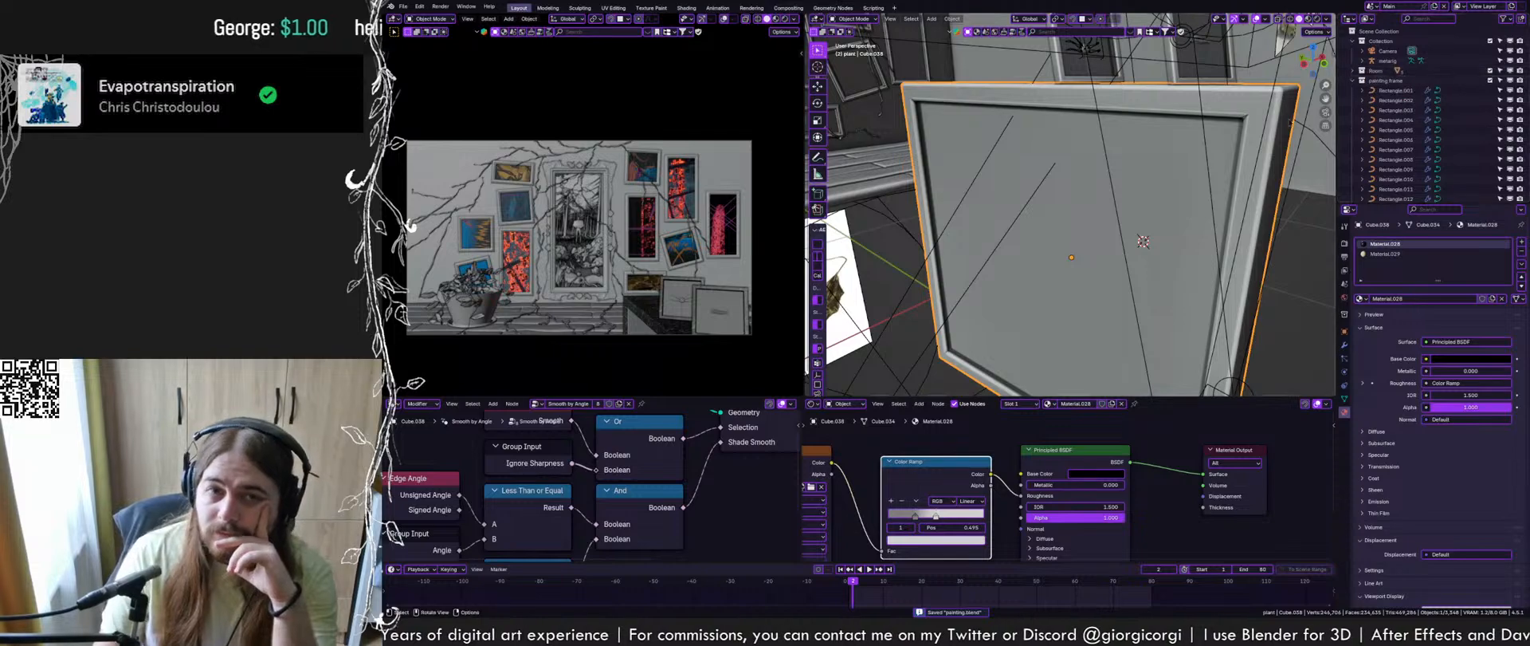
scroll(1124, 275, down, 5)
click(1354, 80)
click(1353, 100)
click(1354, 101)
click(1354, 111)
click(1353, 121)
click(1354, 130)
click(1353, 140)
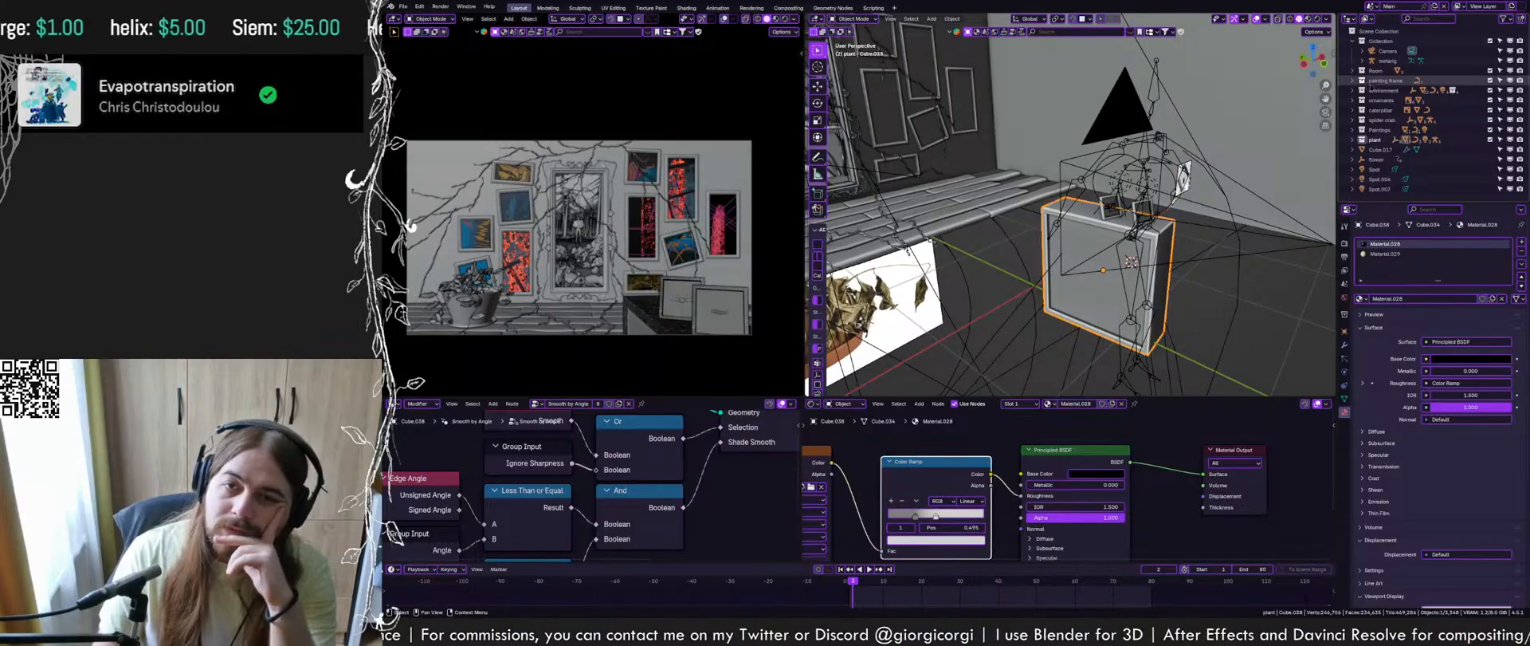
Exclude the environment collection from the current view layer and save the file
click(1386, 90)
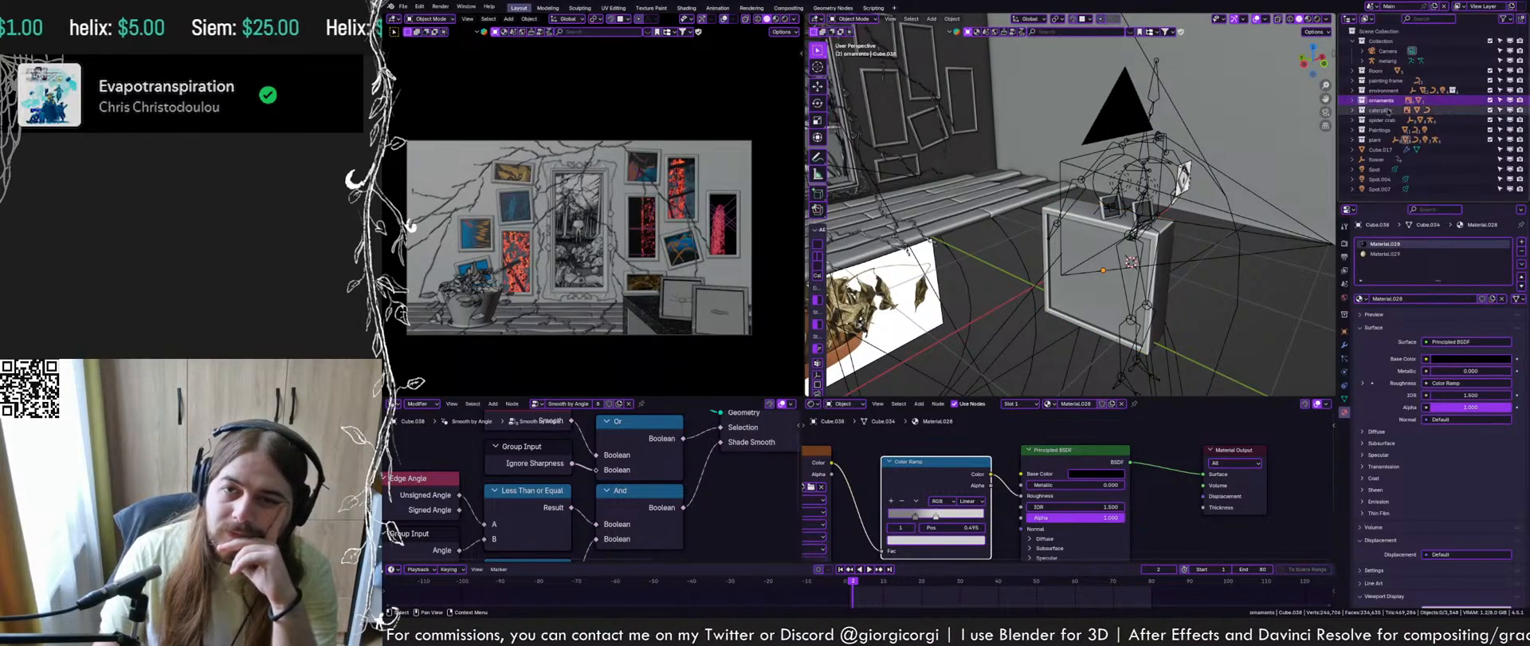
click(1490, 90)
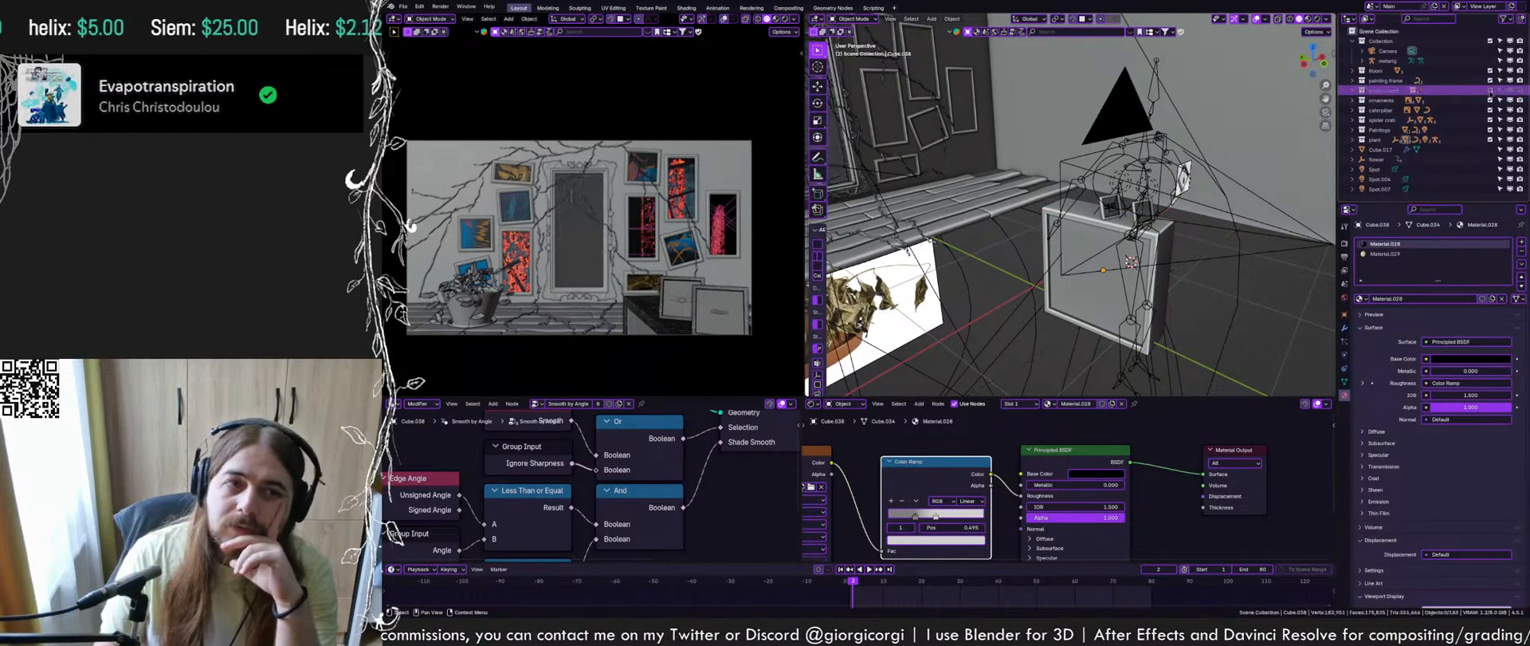
key(ctrl+s)
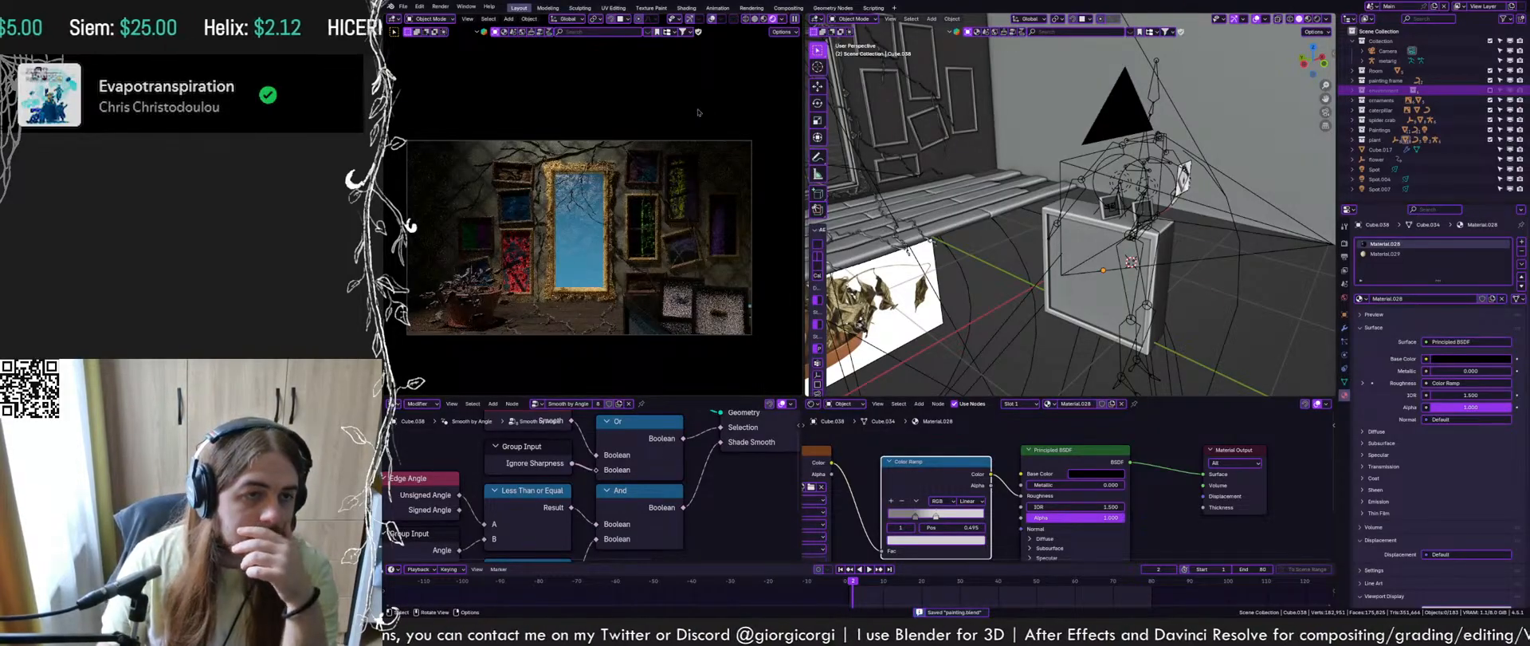
Turn on the Transparent film option for the render background and save the file
right_click(602, 200)
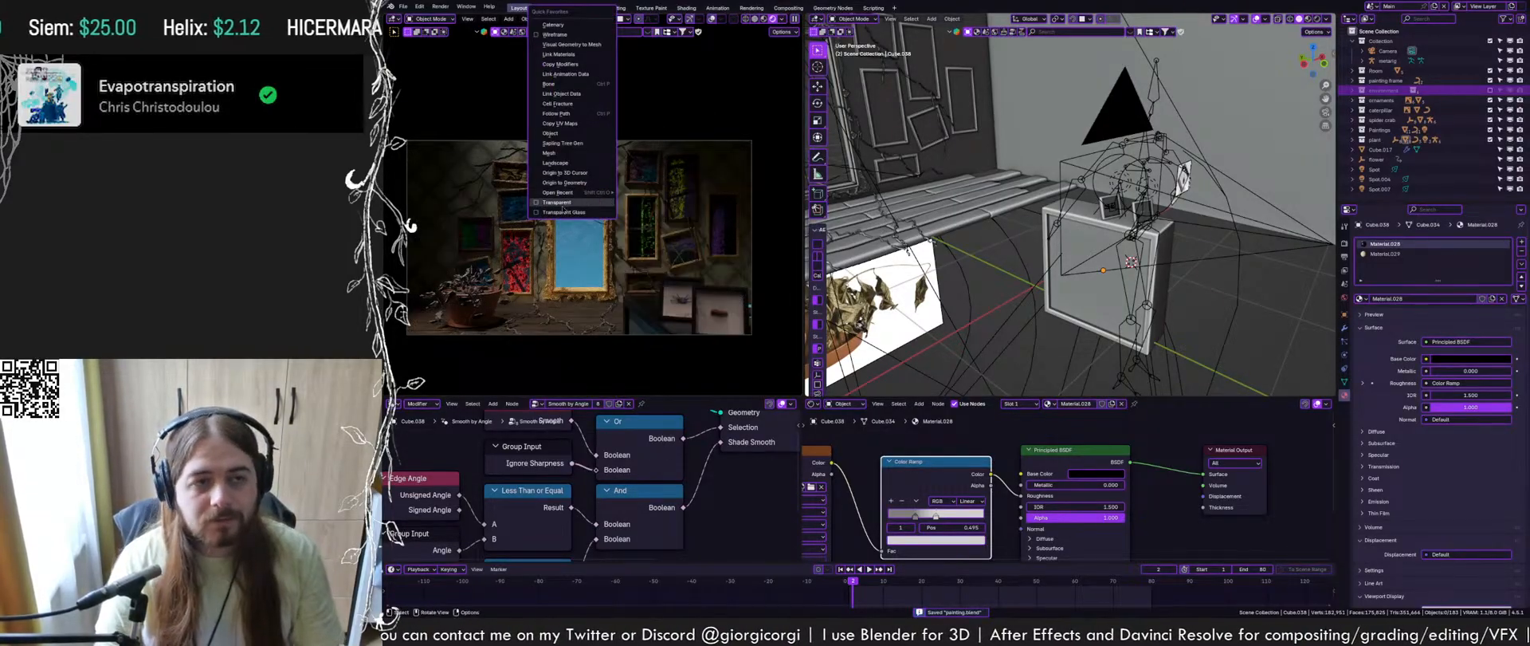
click(594, 205)
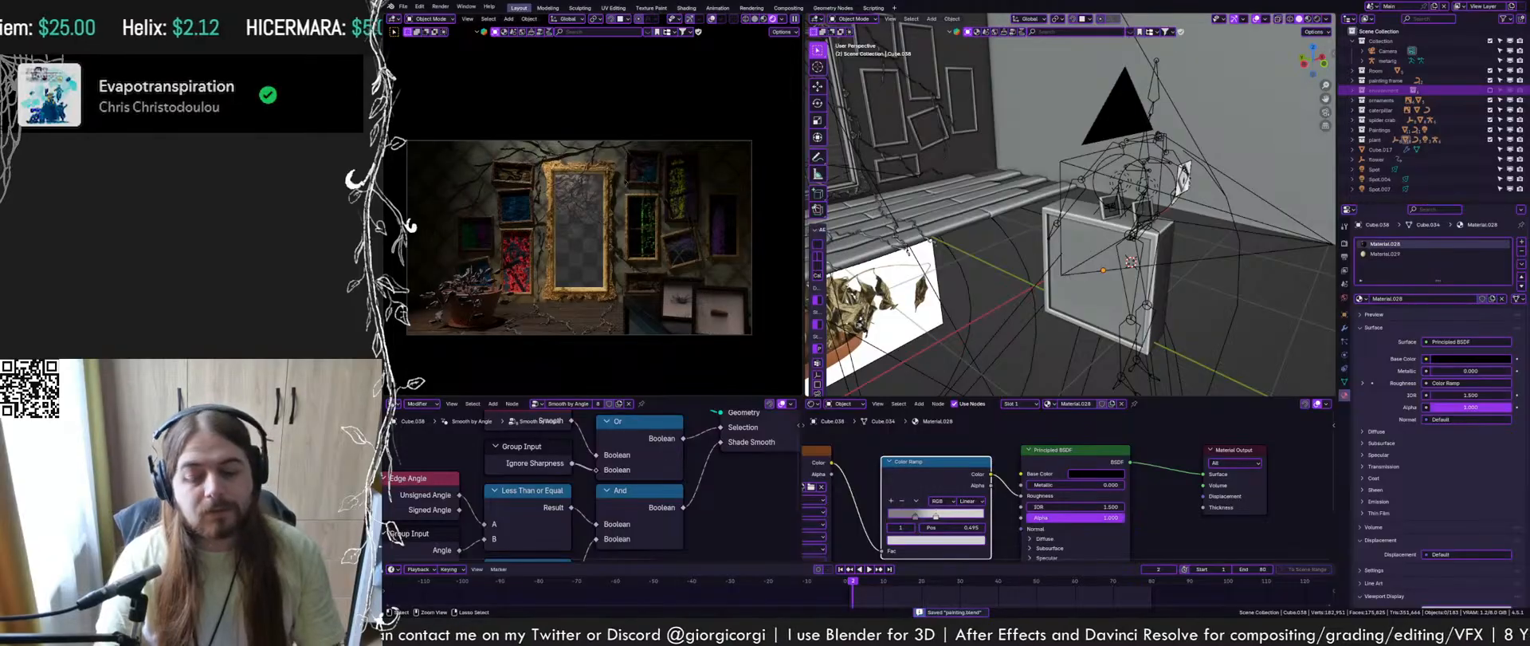
key(ctrl+s)
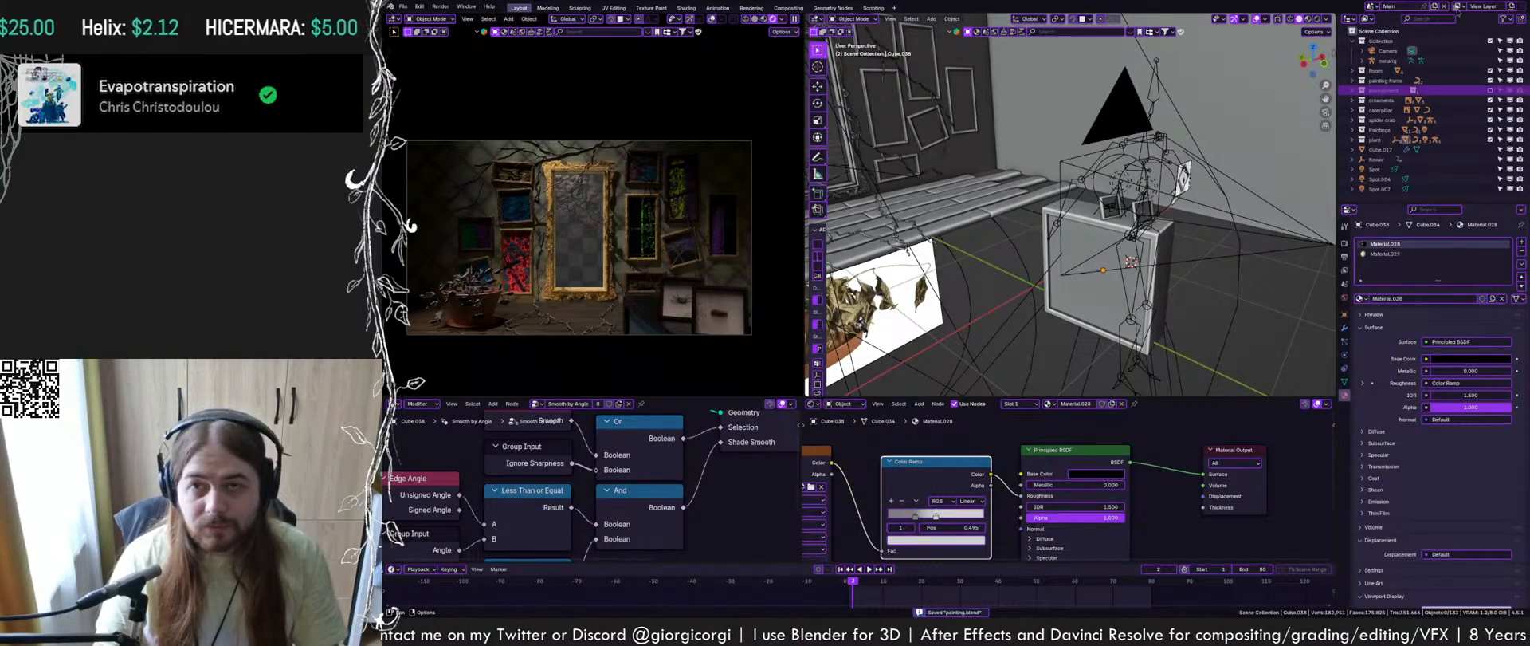
Examine the loose spot lights and their placement around the room in the 3D scene
click(1457, 6)
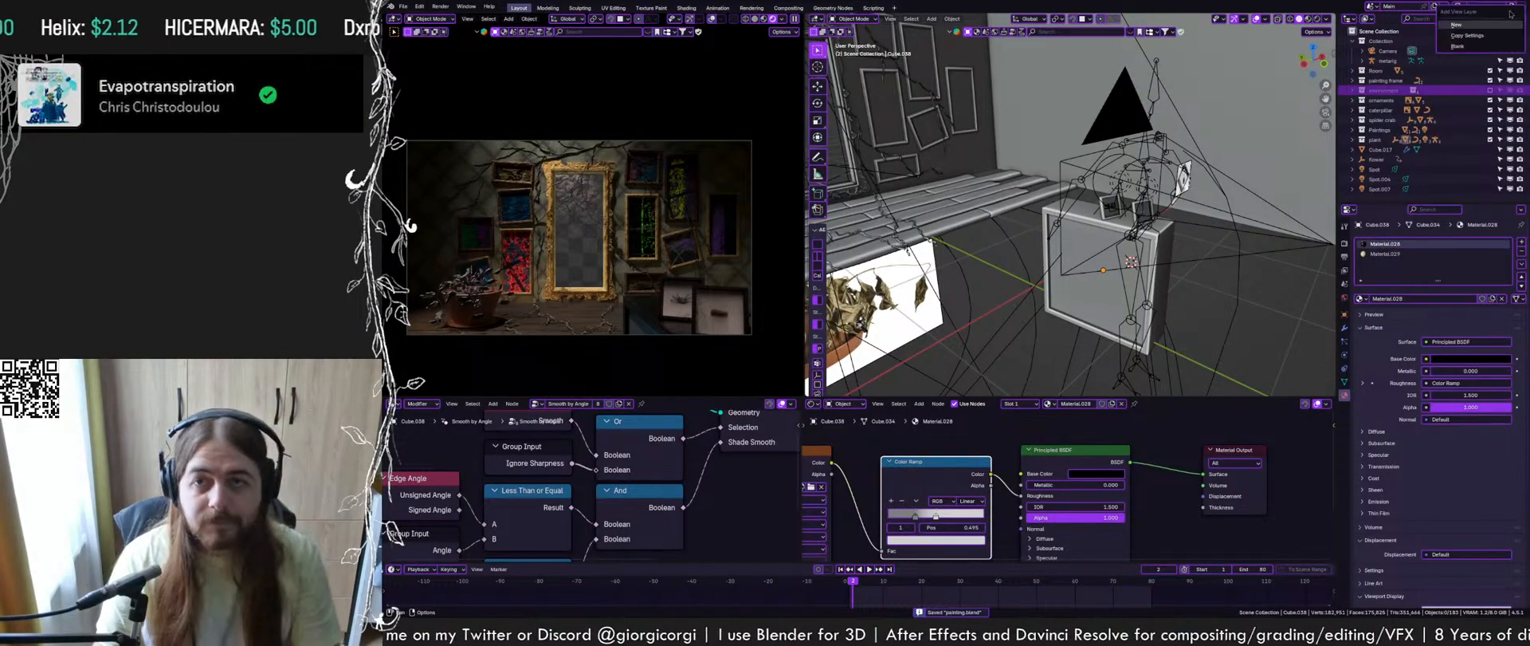
click(1460, 46)
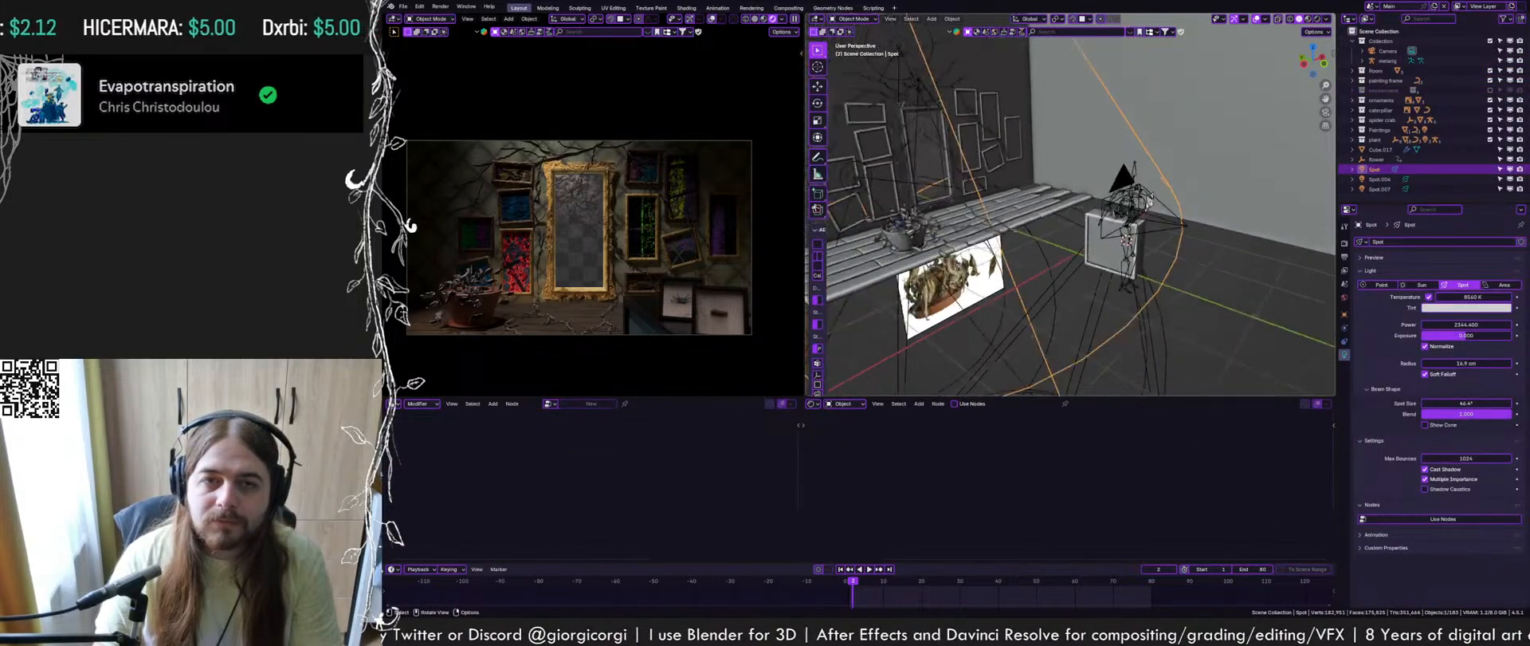
middle_drag(1167, 163, 1054, 147)
scroll(1167, 182, down, 5)
click(1379, 179)
click(1380, 188)
middle_drag(1116, 107, 1150, 89)
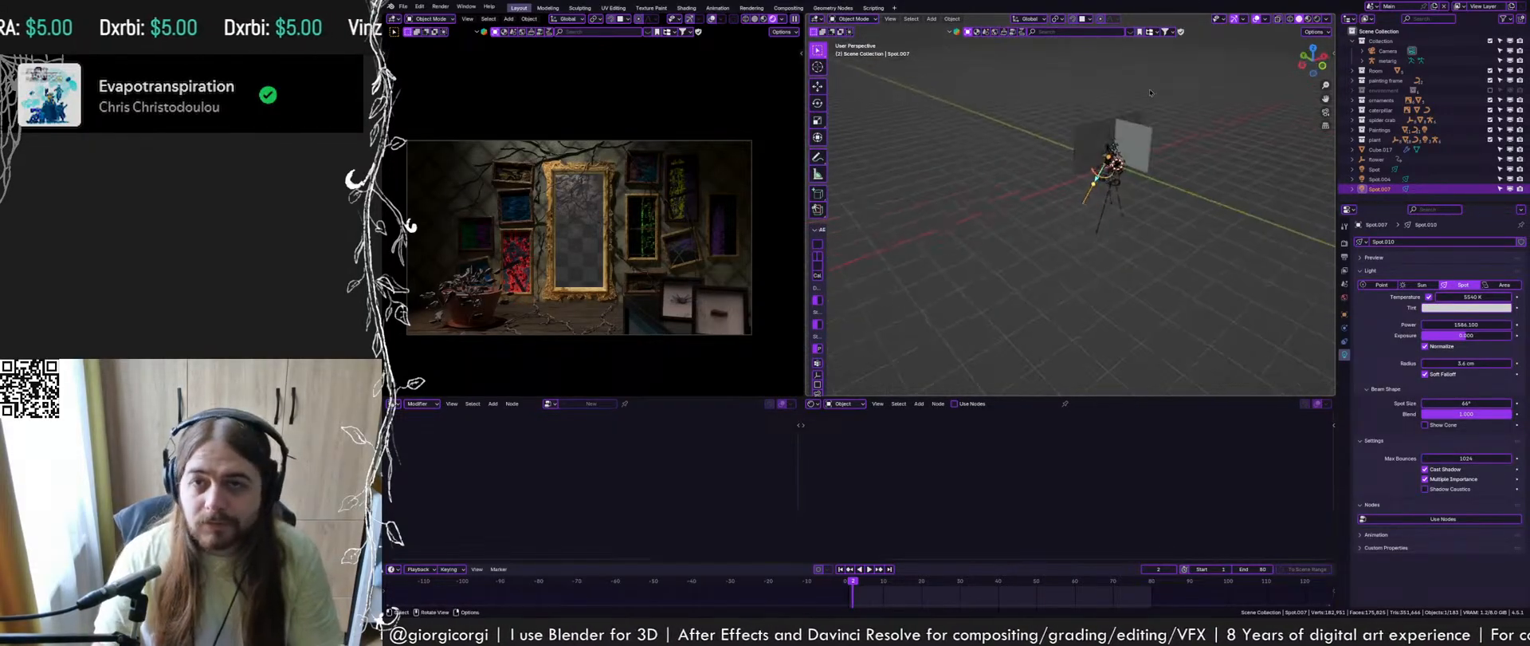
drag(1094, 76, 1046, 55)
middle_drag(1029, 54, 1080, 78)
scroll(1080, 79, up, 8)
scroll(1080, 103, down, 5)
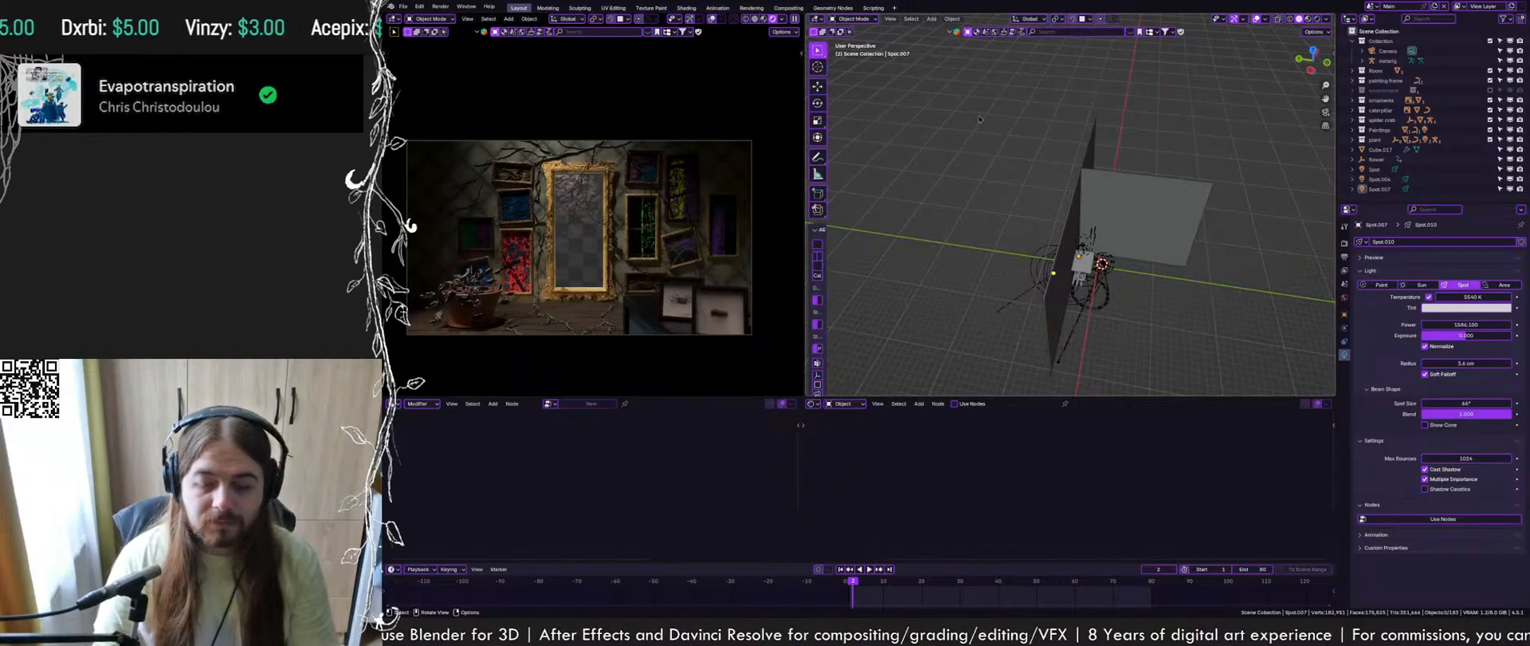
middle_drag(1064, 90, 1037, 78)
scroll(1106, 194, up, 3)
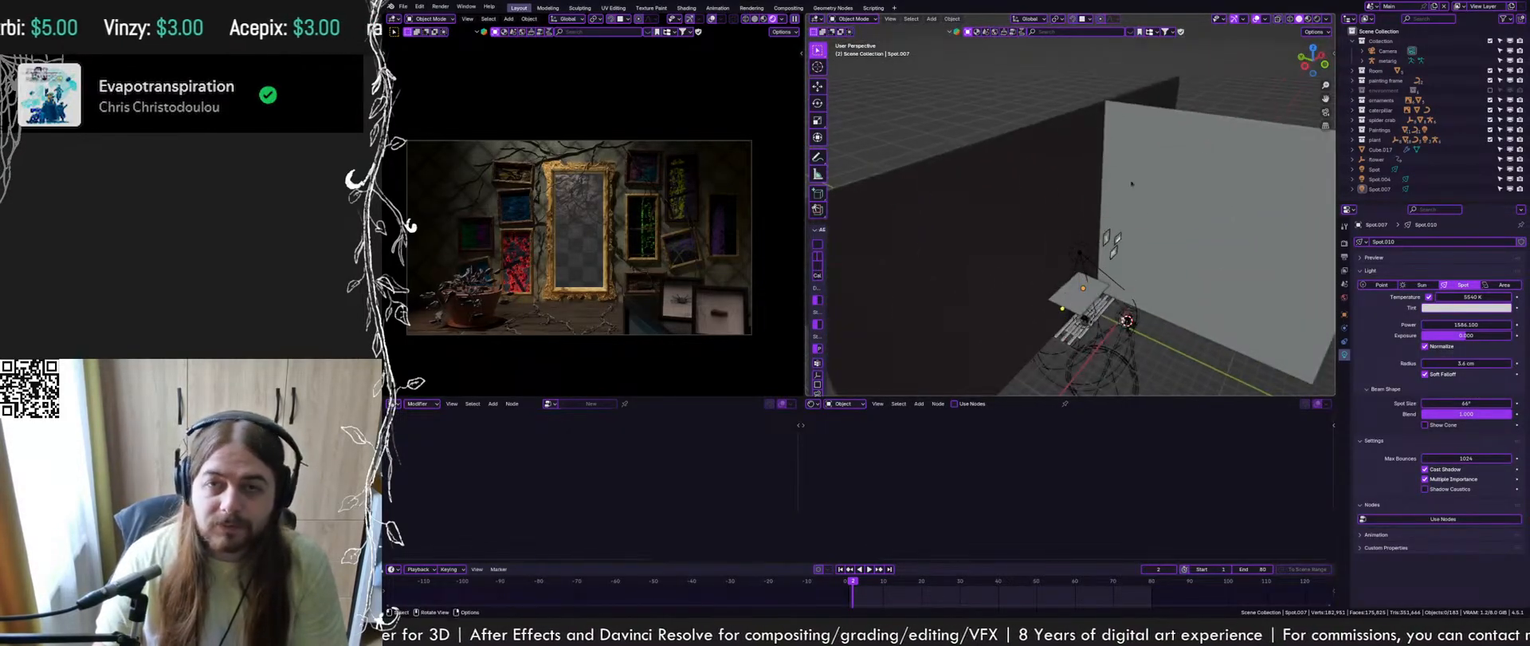
Add a blank view layer and sort the loose Cube.017 and spot lights into the Room and environment collections
click(1512, 6)
click(1458, 45)
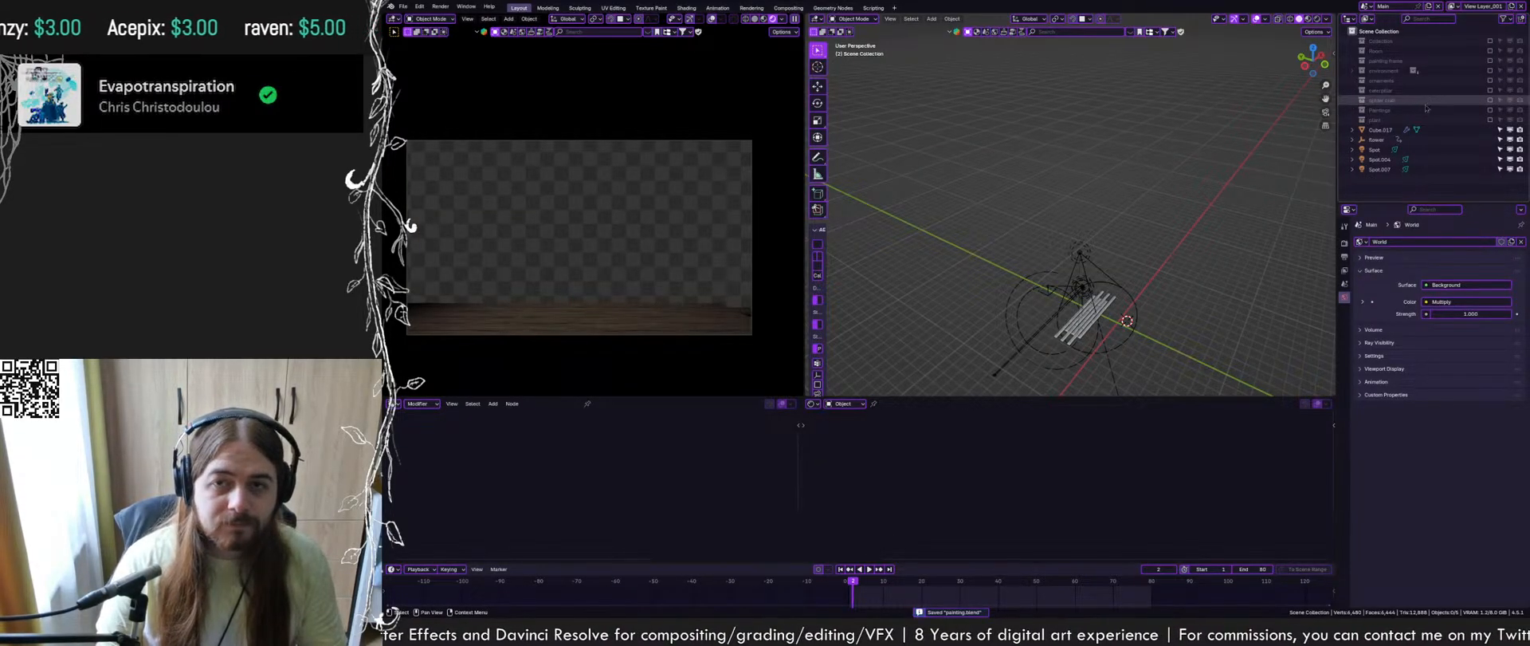
click(1376, 131)
drag(1371, 133, 1410, 53)
click(1375, 131)
mouse_move(1375, 131)
mouse_down()
mouse_move(1428, 52)
mouse_move(1407, 108)
mouse_move(1397, 71)
mouse_up()
drag(1365, 173, 1394, 50)
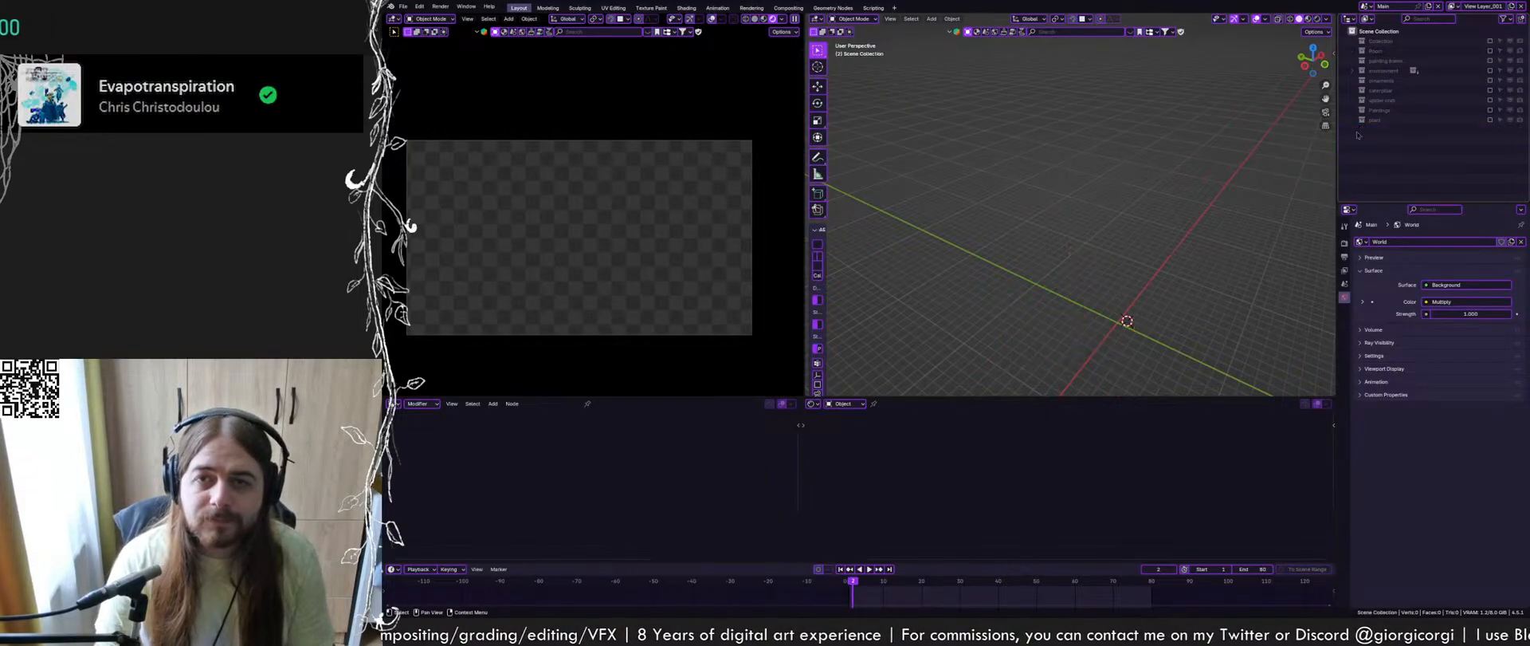
Include the environment collection in the new view layer and save the file
click(1392, 110)
click(1406, 90)
click(1418, 72)
click(1489, 71)
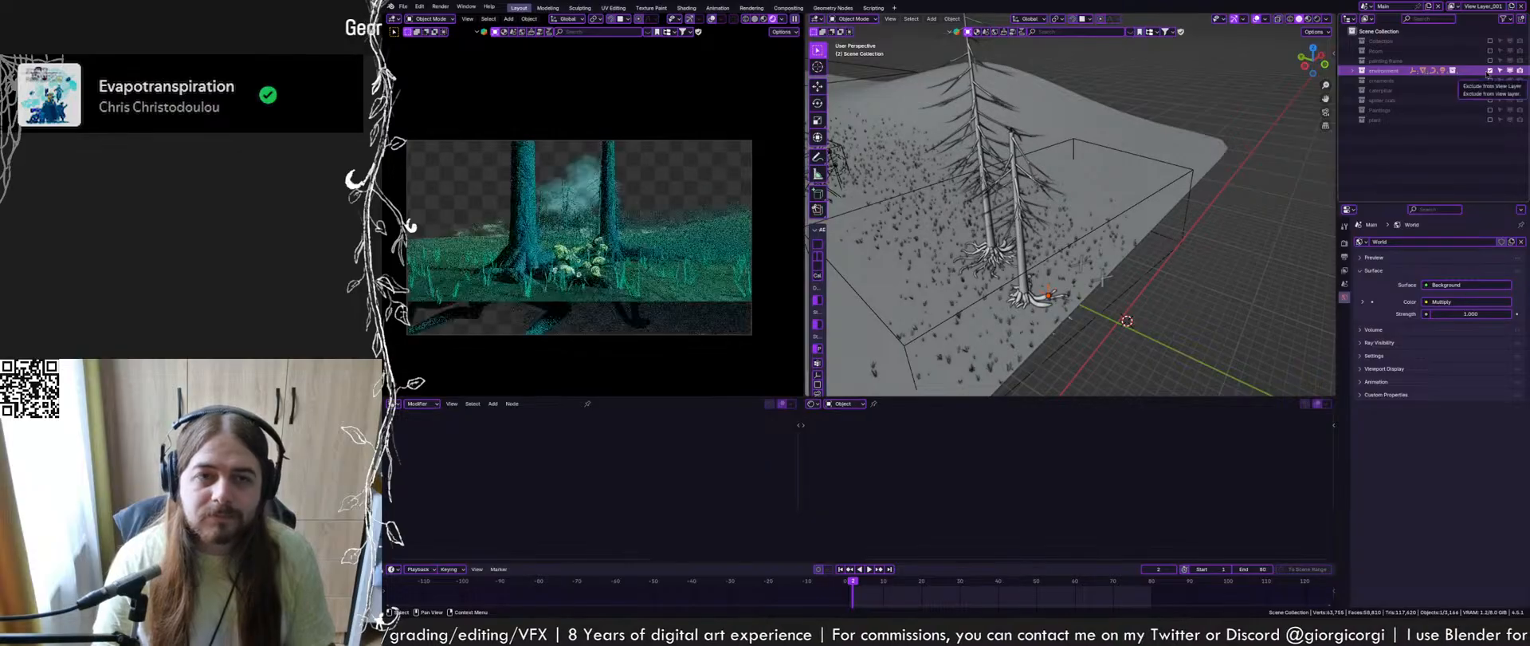
key(ctrl+s)
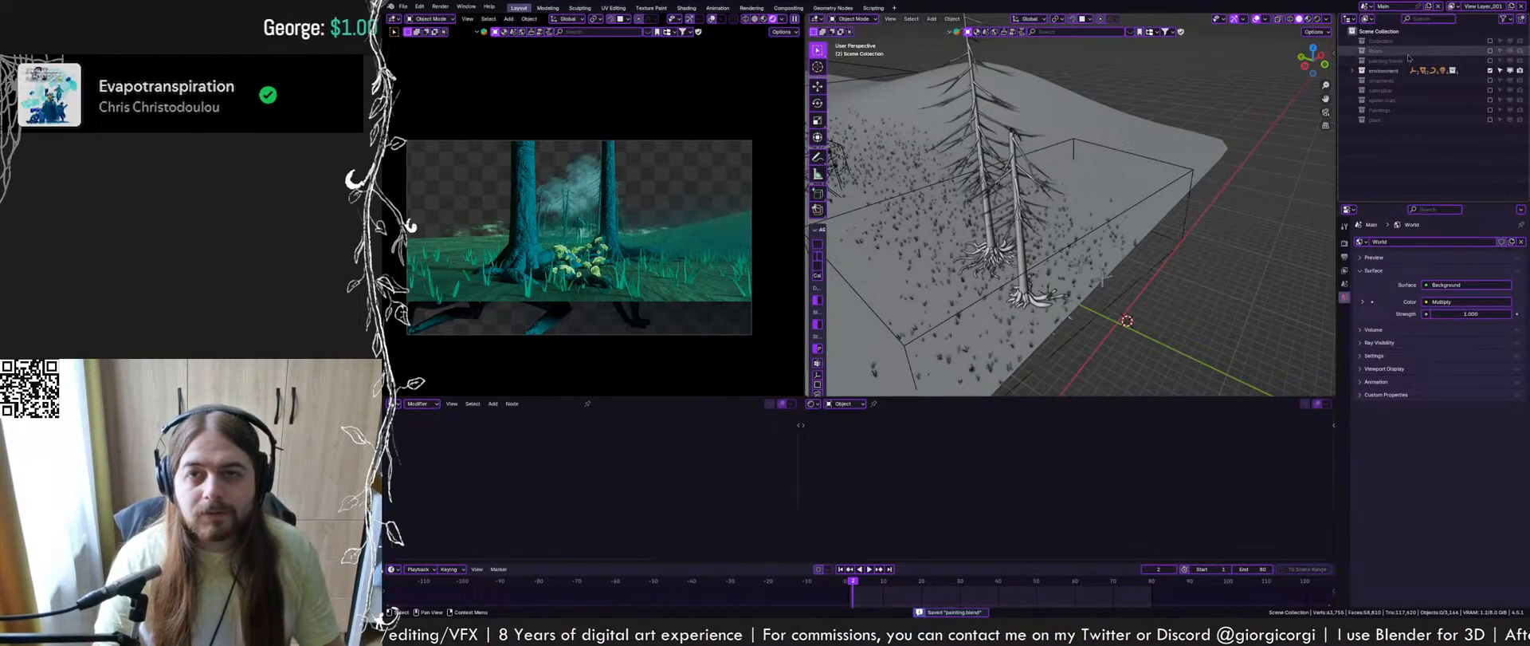
Include the Room collection in the view layer and set it as a Holdout, saving the file
click(1490, 51)
key(ctrl+s)
click(1504, 19)
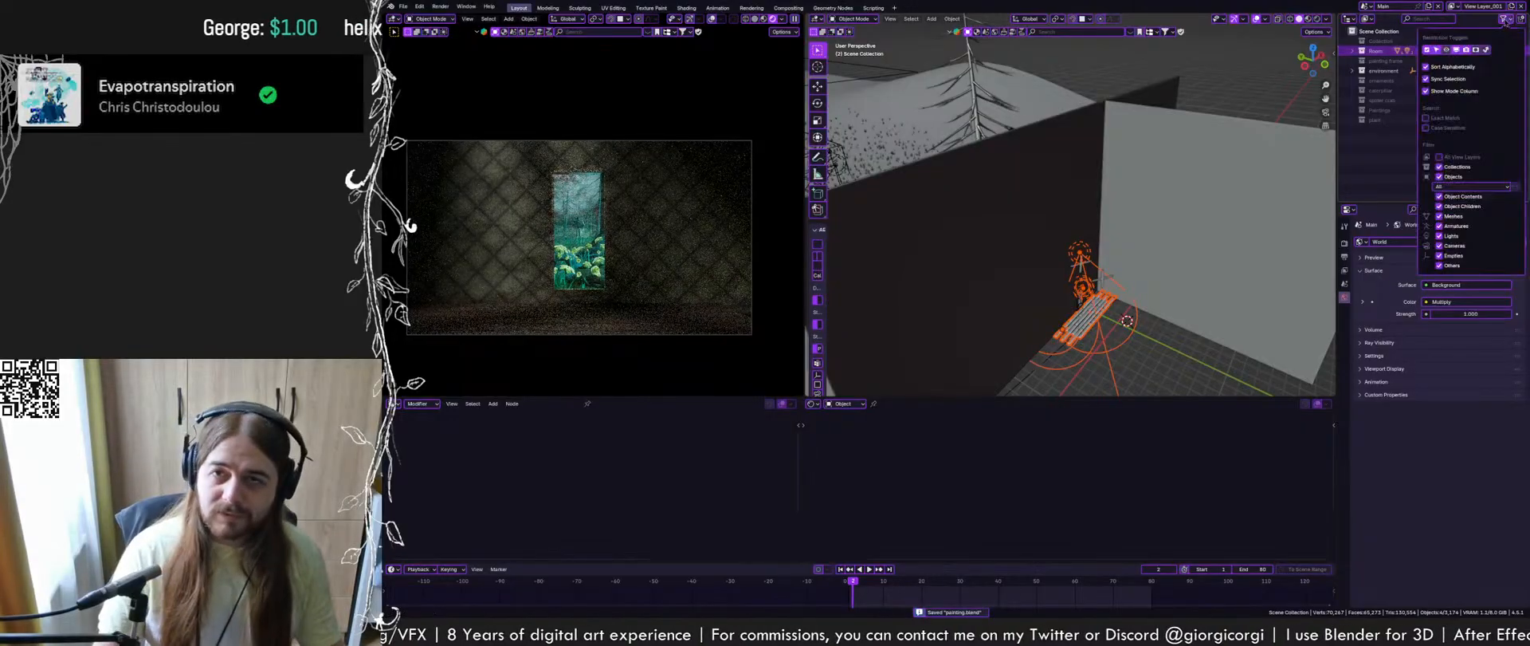
click(1477, 49)
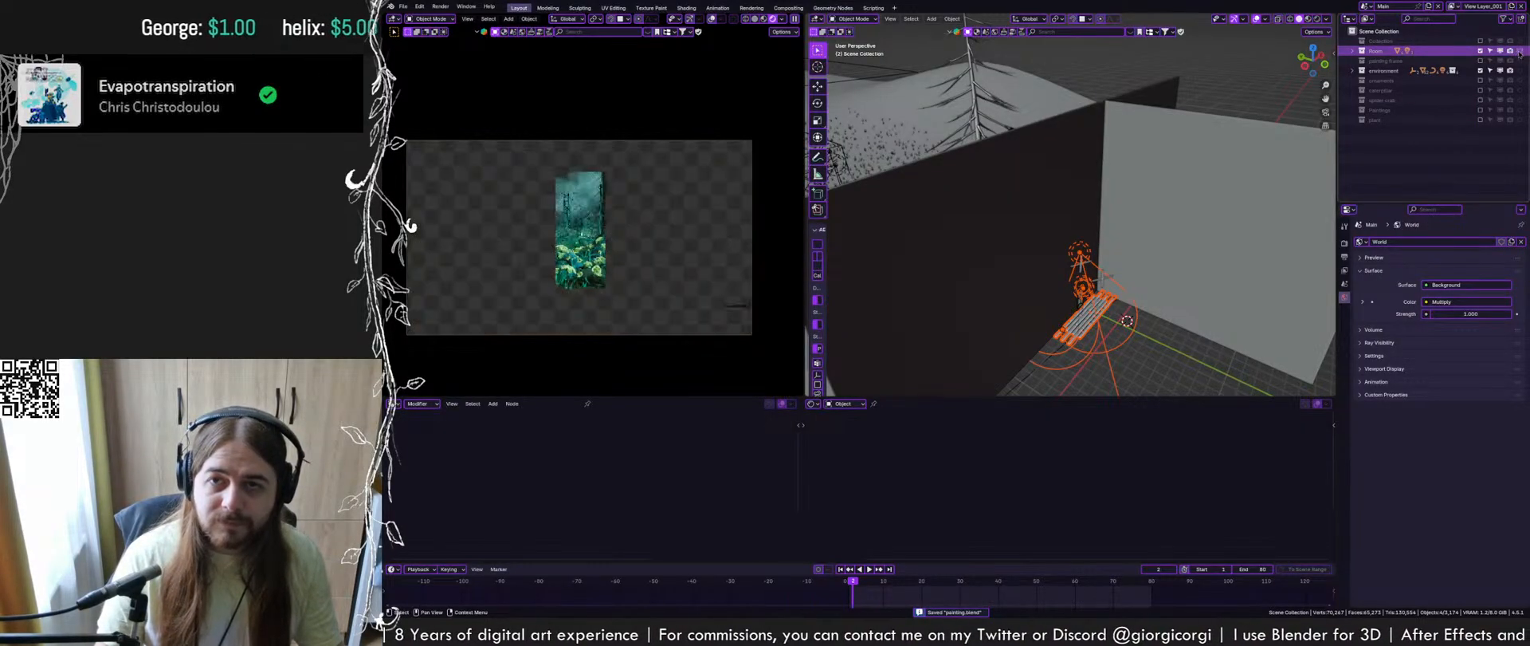
Select the environment's fog volume cube from the stray strip in the camera view and reposition it behind the room wall
scroll(774, 335, up, 6)
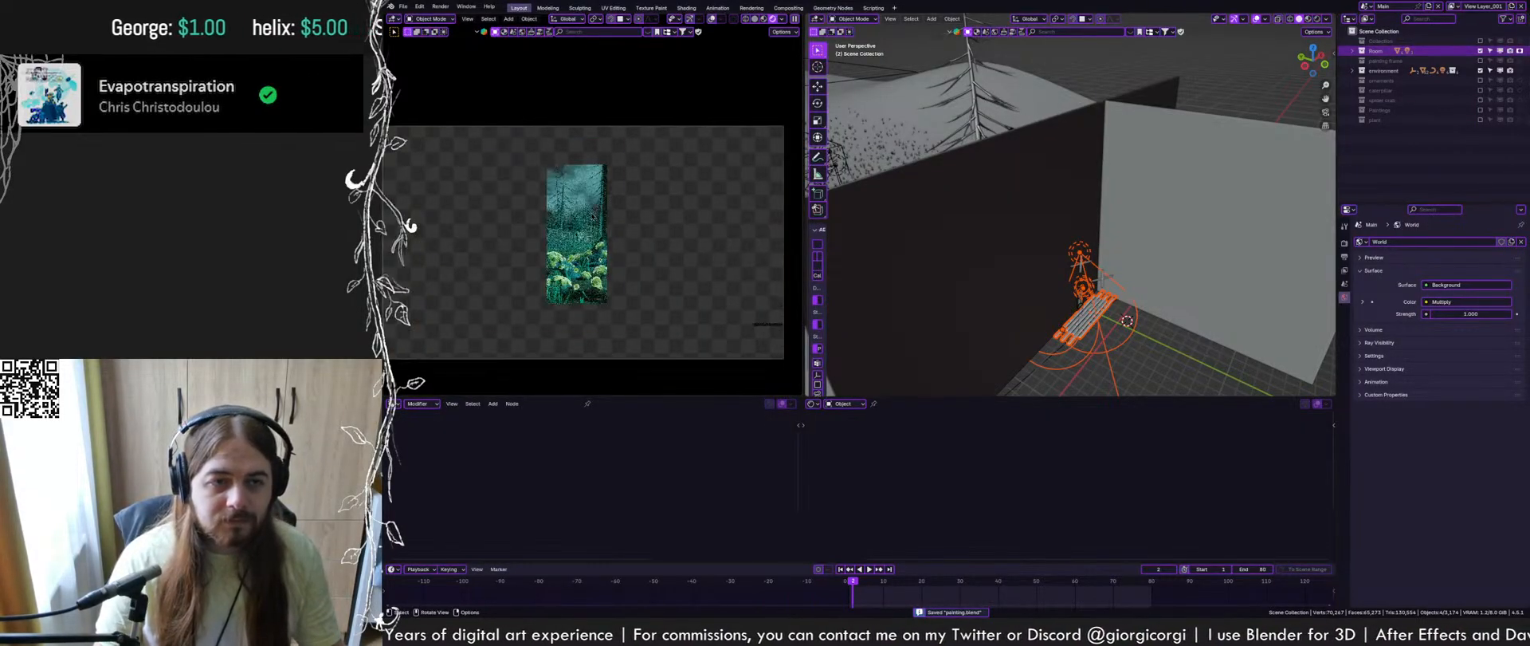
scroll(773, 329, up, 2)
click(770, 317)
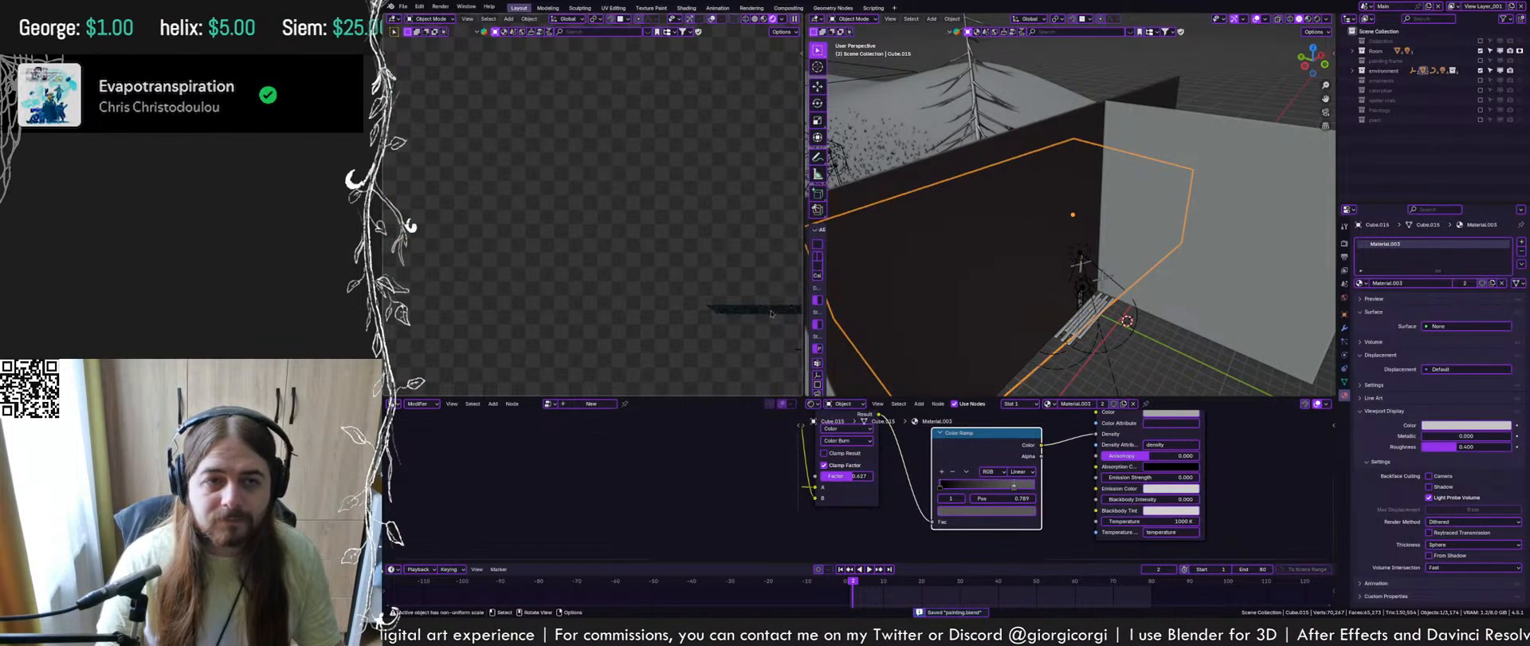
click(1178, 227)
middle_drag(1178, 227, 1123, 230)
key(g)
click(1116, 277)
Trace the stray strip in the camera view by test-moving the ground plane and the floorboards, trying the boards along Z
click(1084, 320)
key(g)
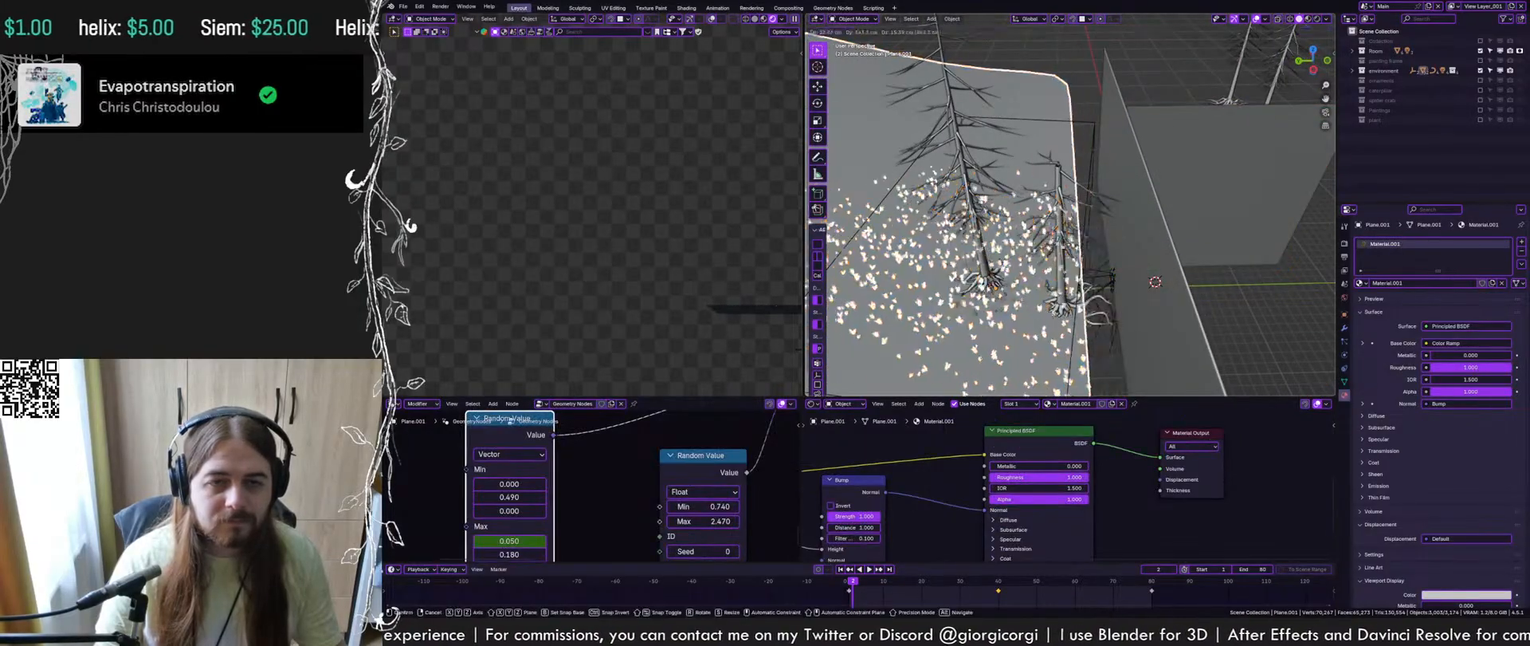
right_click(1089, 315)
middle_drag(1089, 316, 1020, 303)
click(1089, 315)
key(g)
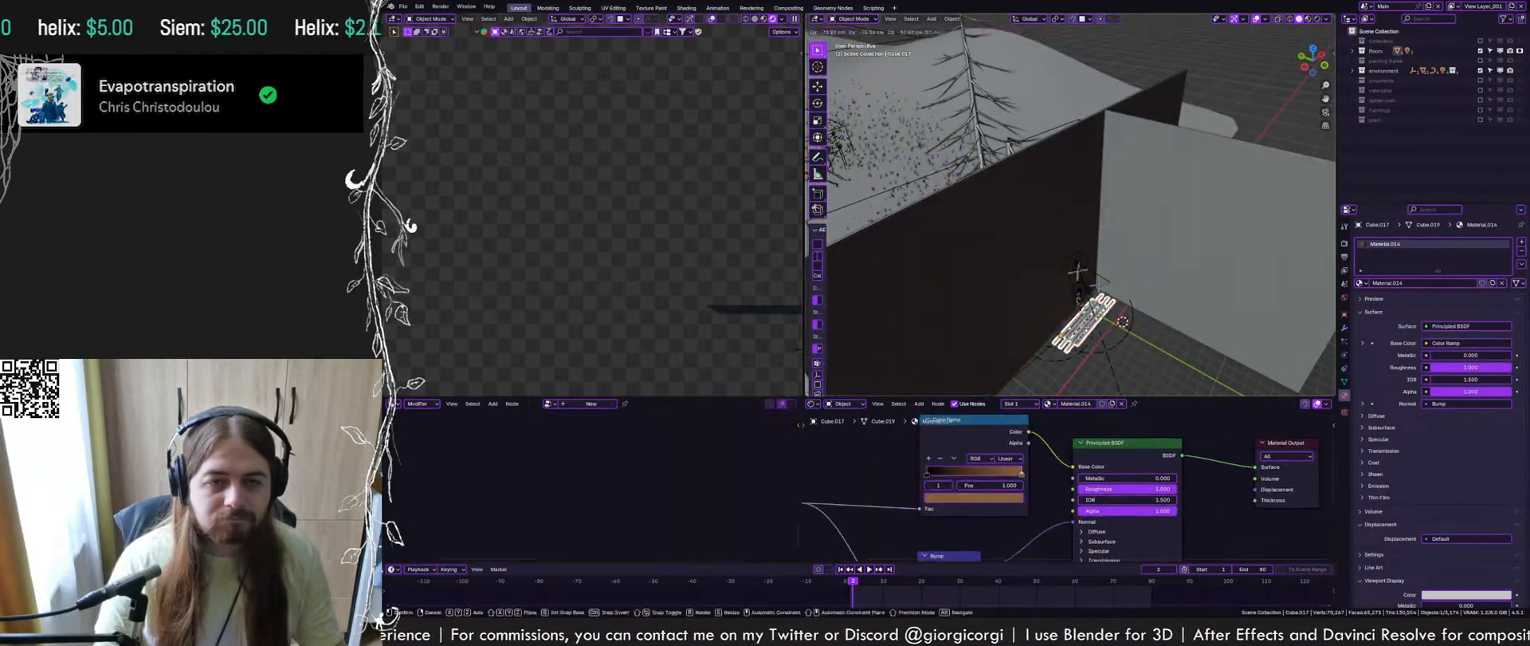
right_click(1098, 311)
key(g)
key(z)
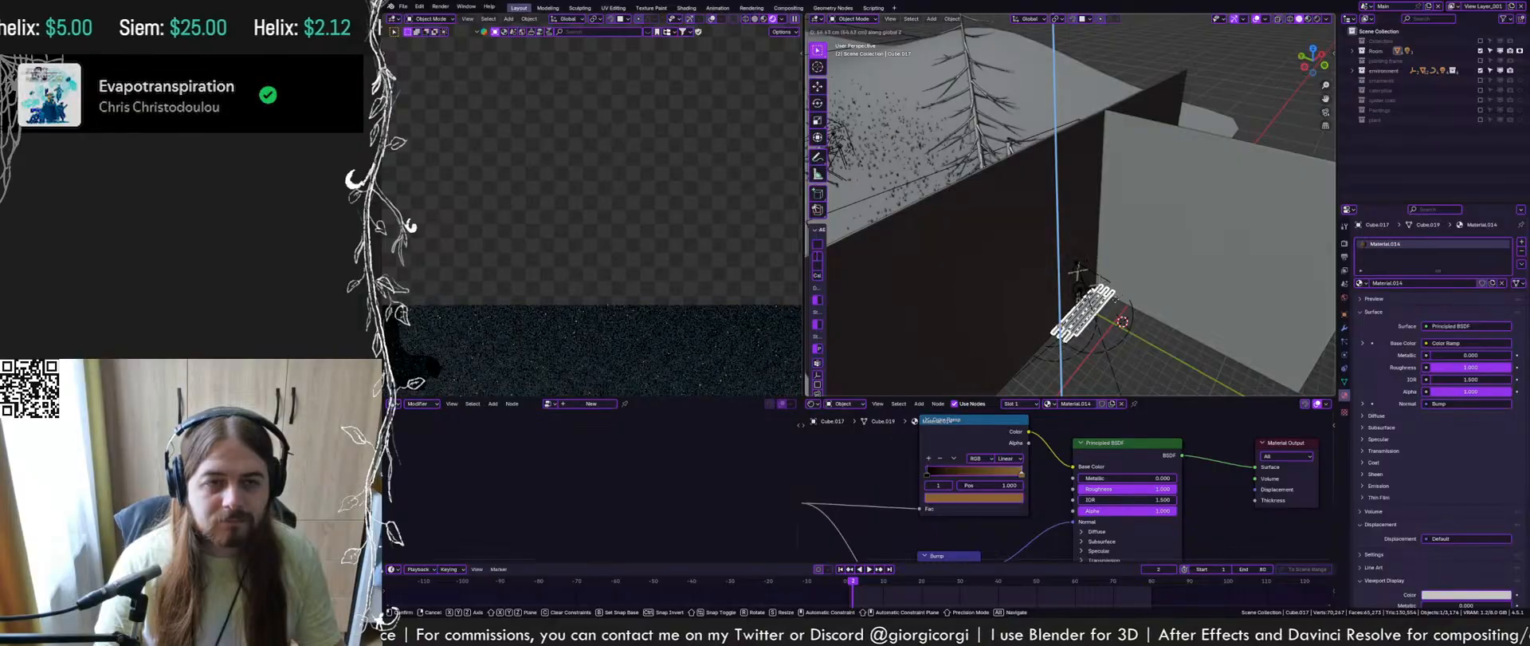
click(1078, 269)
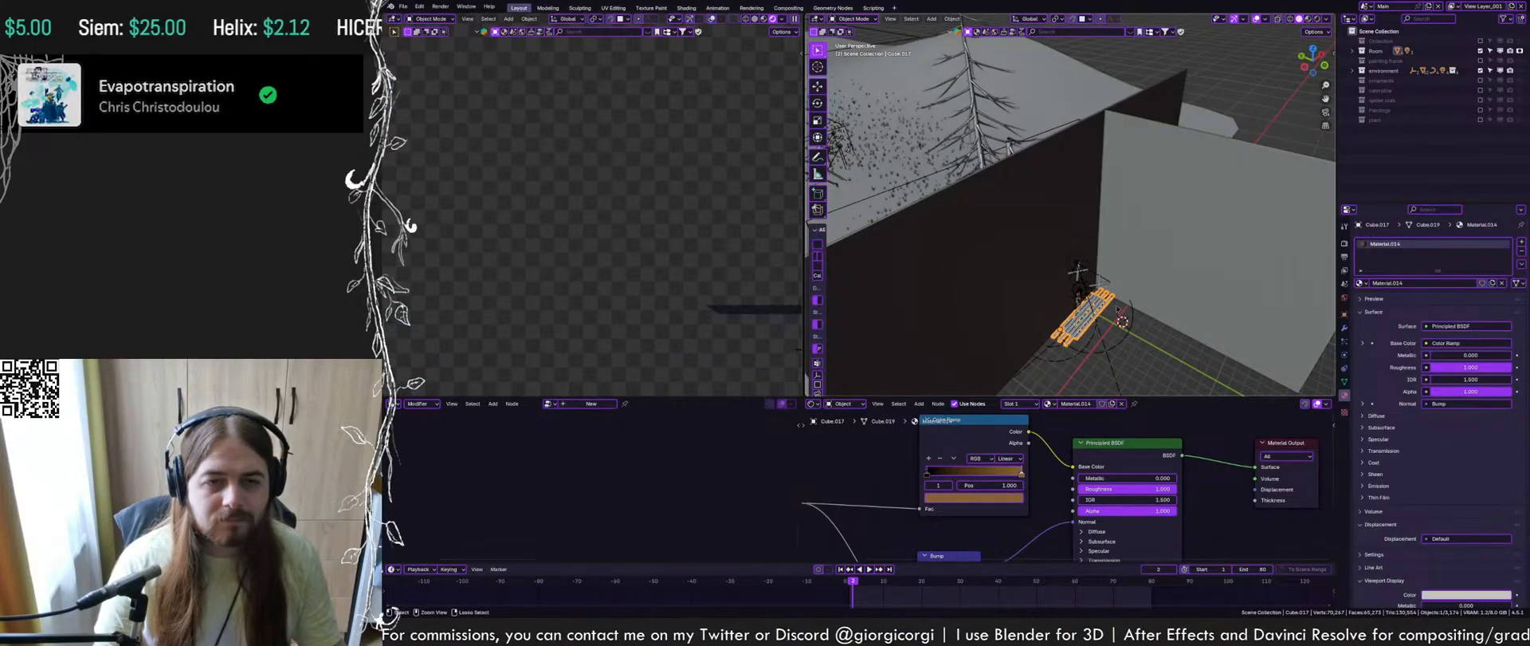
Extend the room's floorboards to the side wall by setting the first Array modifier's count to 4, and save the file
key(KP_Decimal)
key(ctrl+s)
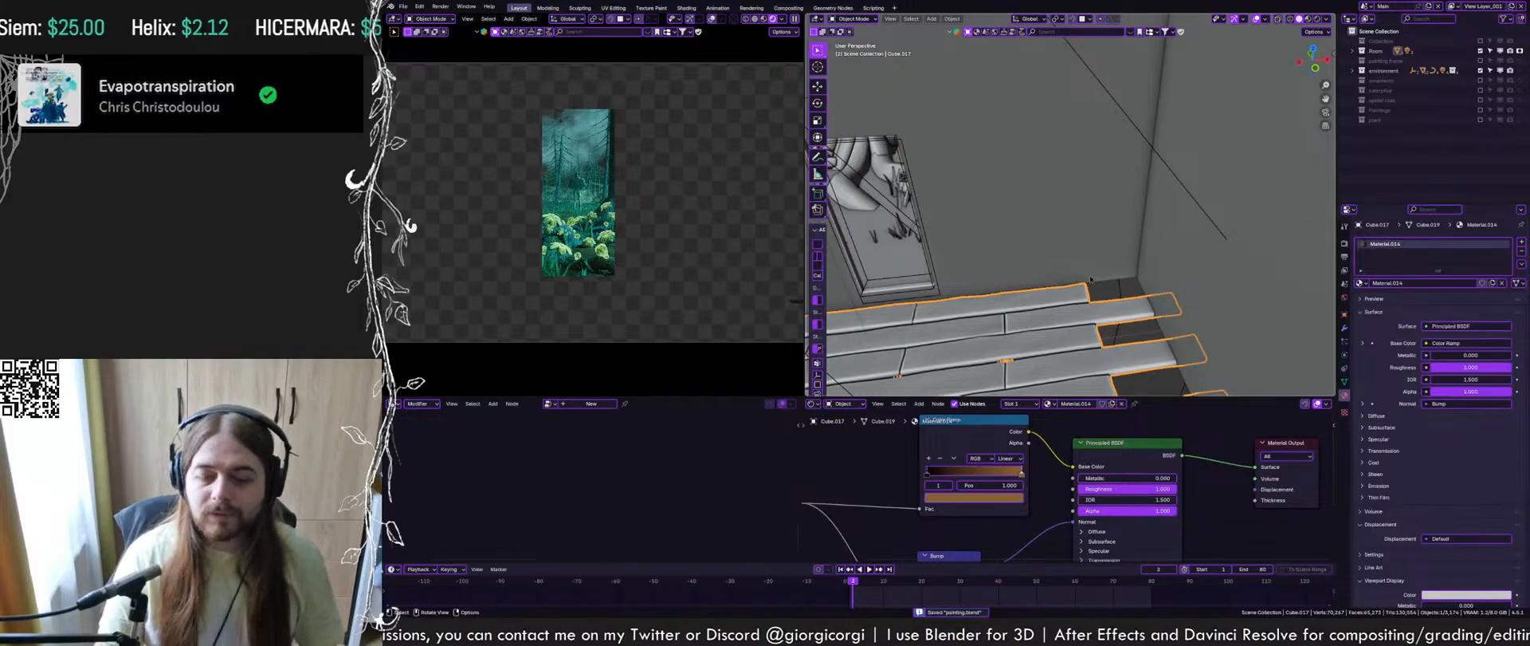
scroll(1126, 287, up, 2)
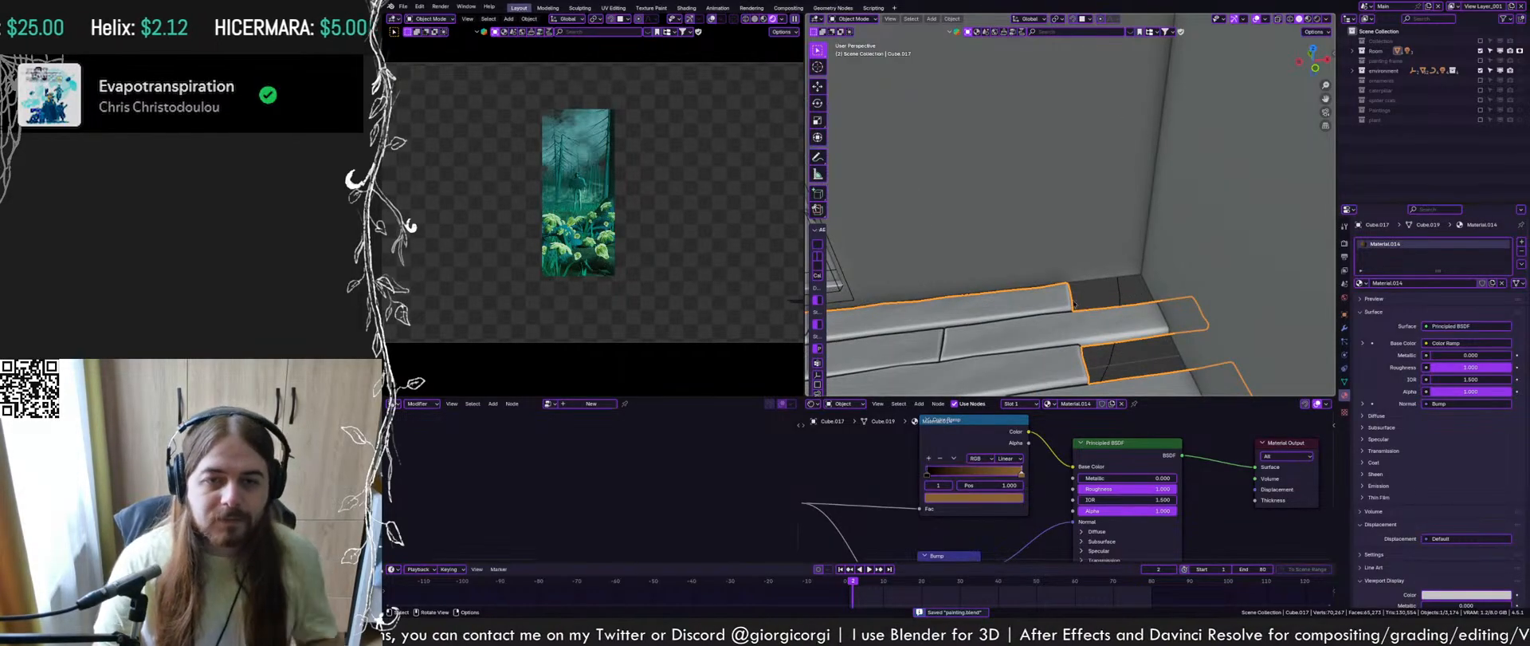
click(1345, 328)
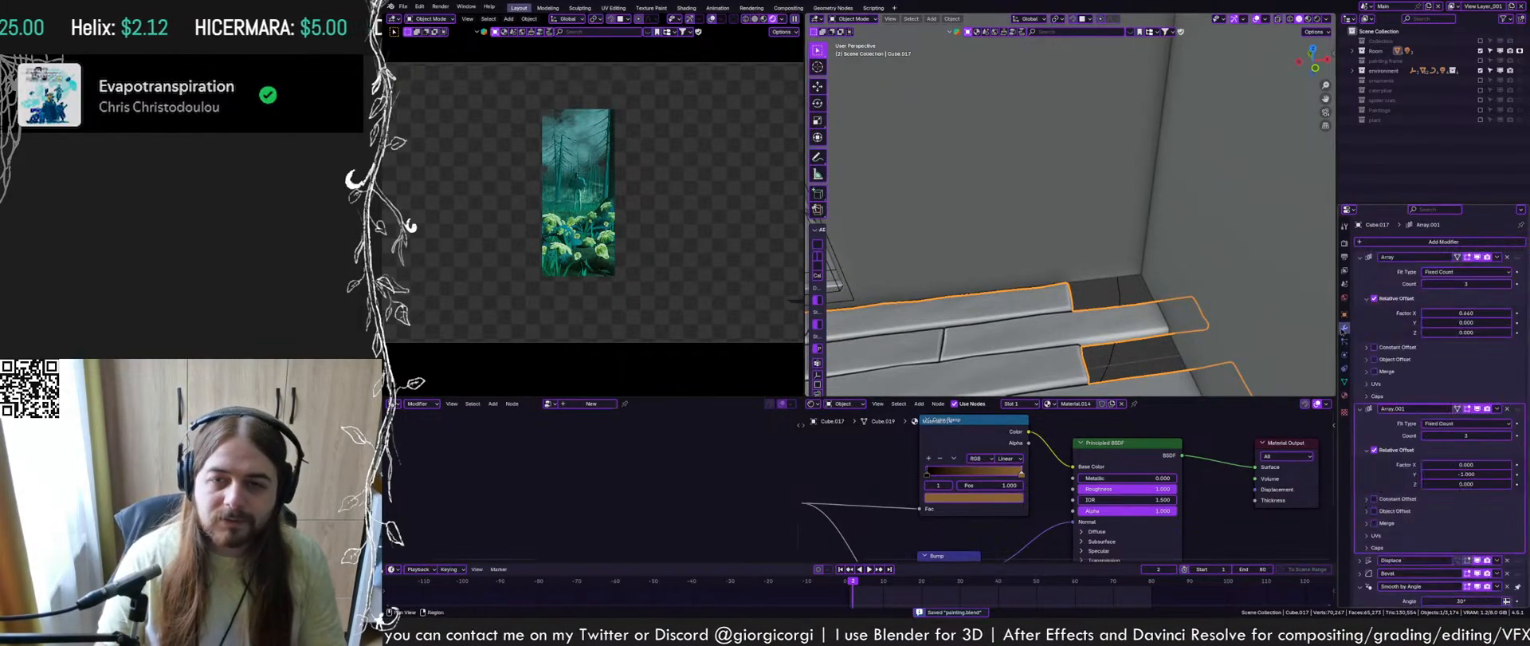
click(1506, 284)
key(ctrl+s)
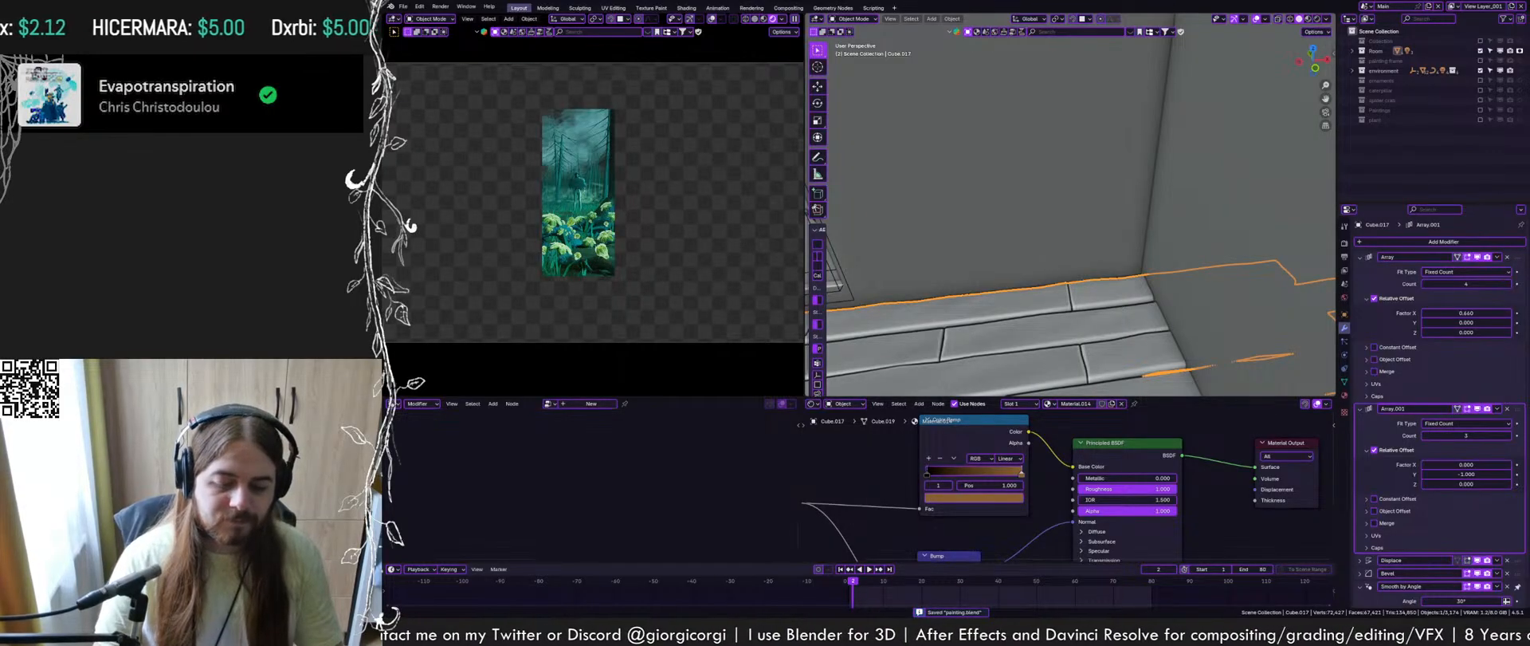
Save the file and turn off the film's Transparent option so the sky renders behind the forest painting
scroll(607, 252, down, 2)
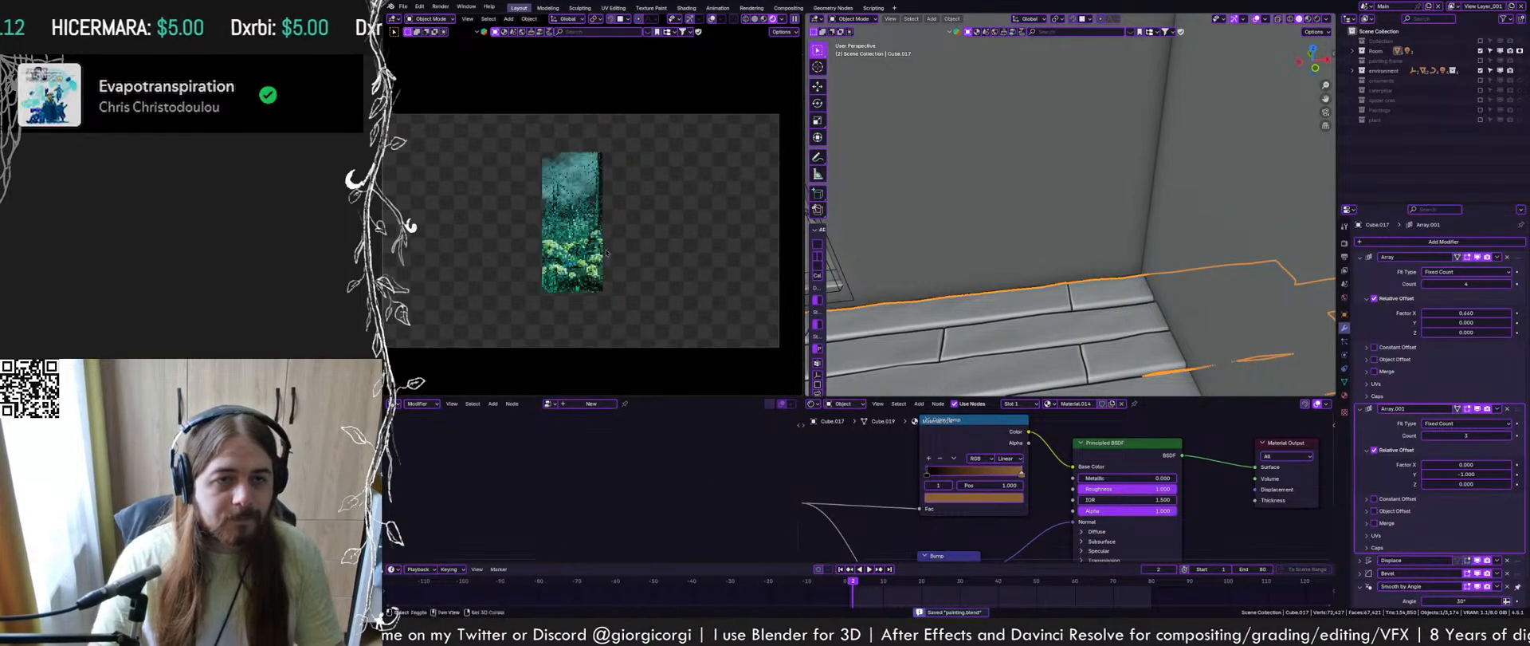
scroll(577, 180, up, 1)
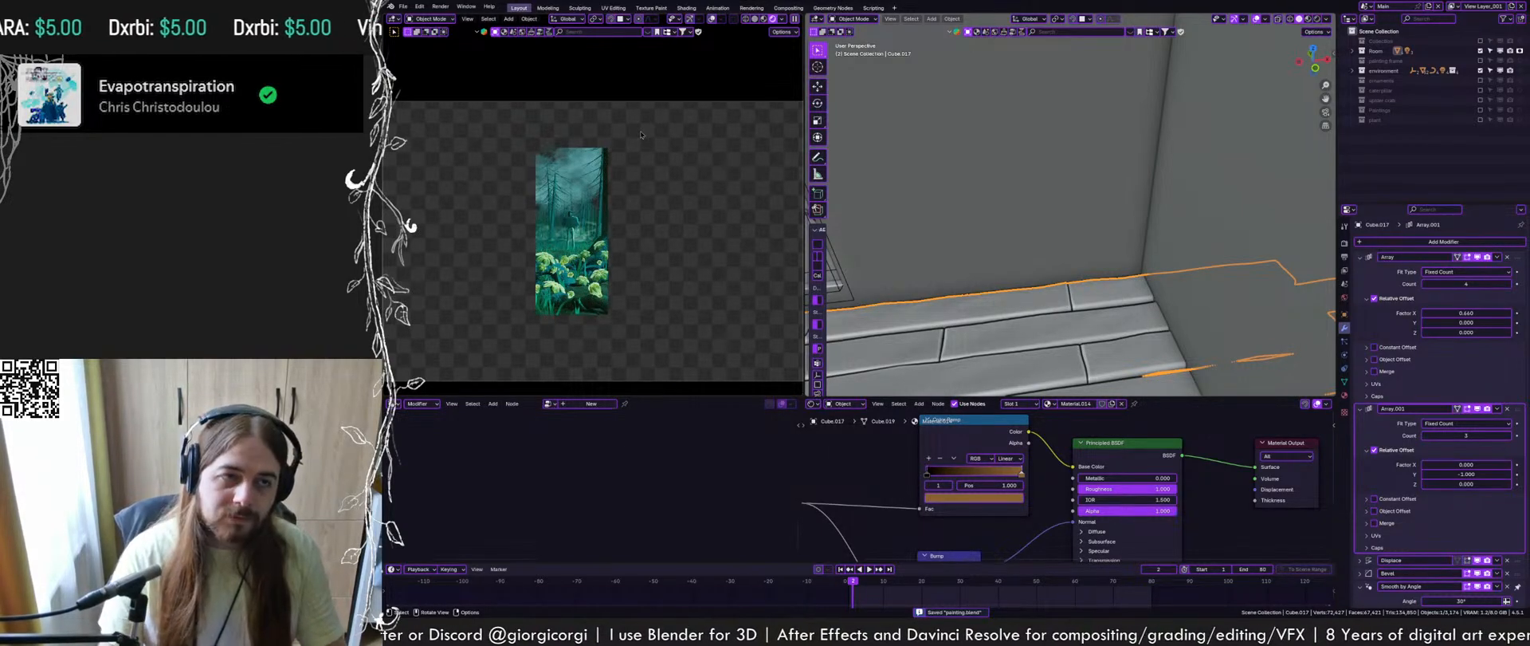
scroll(593, 158, up, 3)
mouse_move(591, 178)
shift+middle_down()
mouse_move(581, 137)
mouse_move(602, 112)
shift+middle_up()
scroll(601, 112, up, 1)
key(ctrl+s)
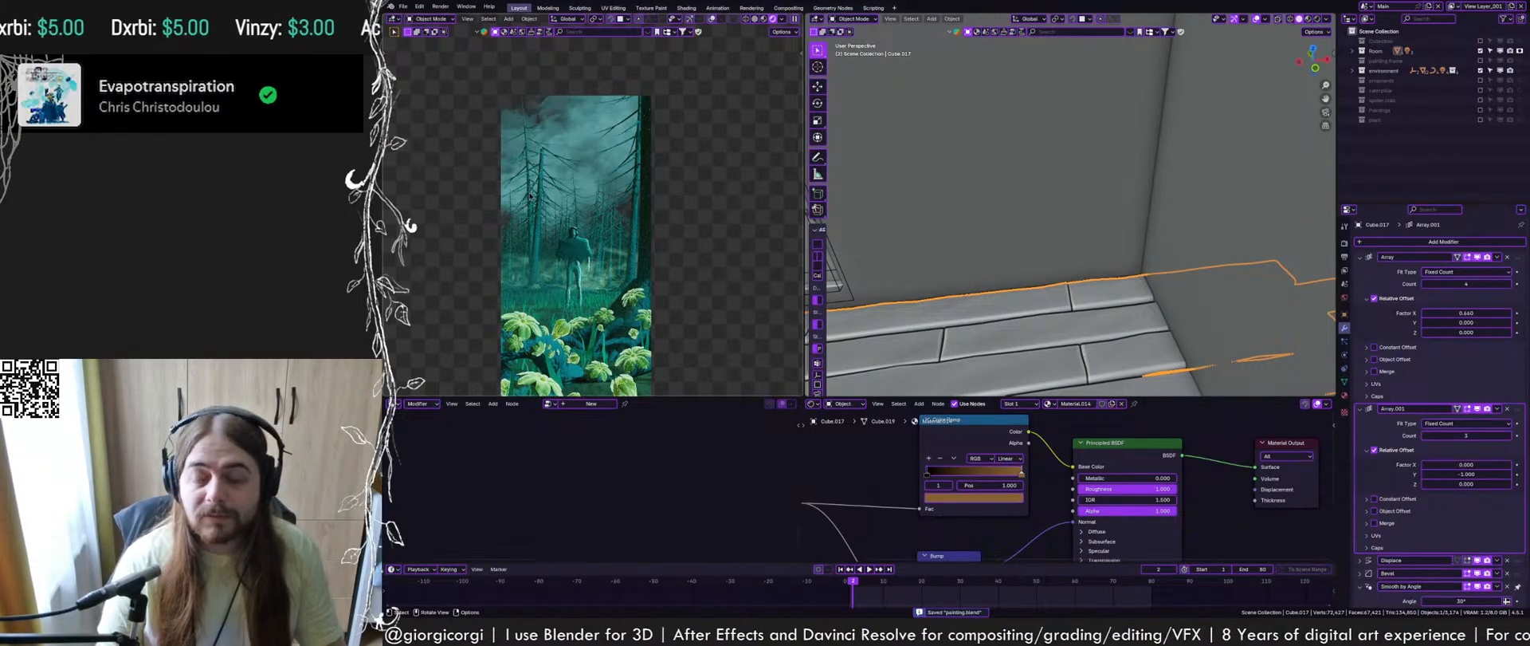
shift+middle_drag(585, 231, 602, 175)
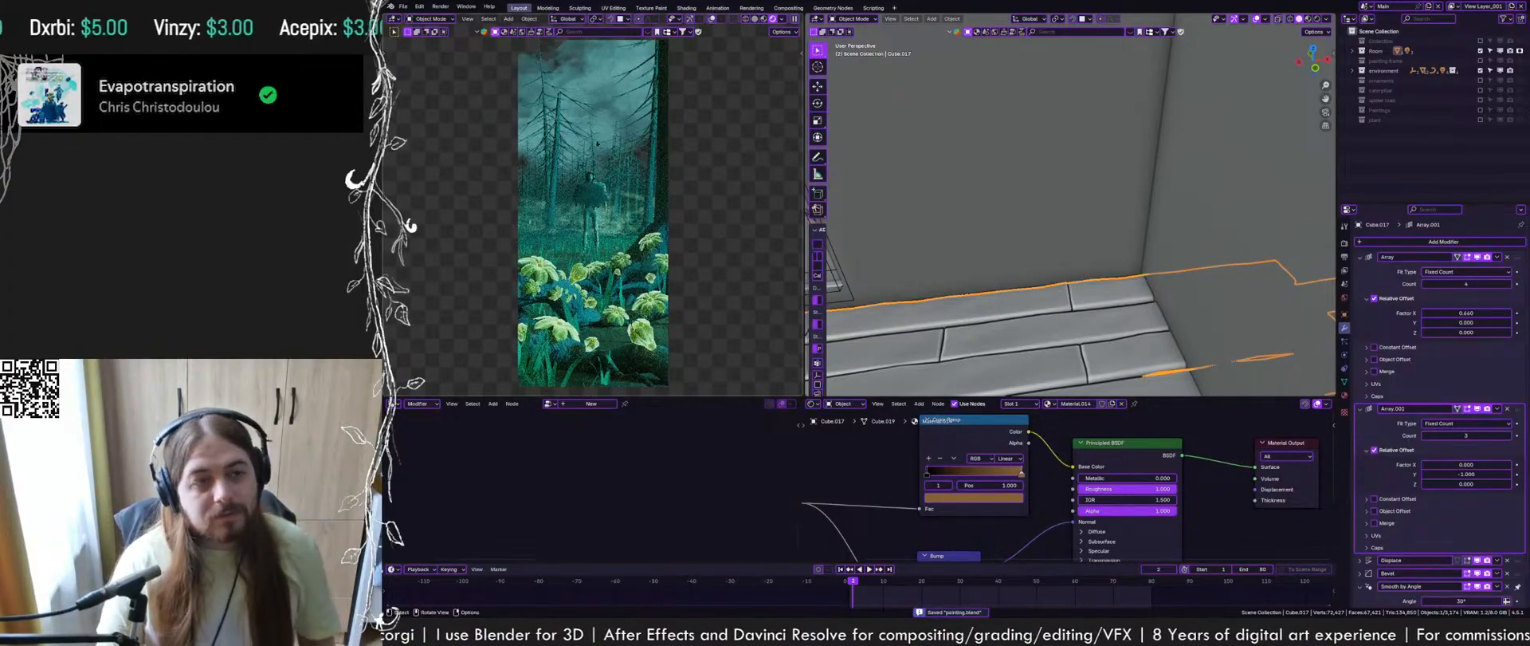
click(1345, 243)
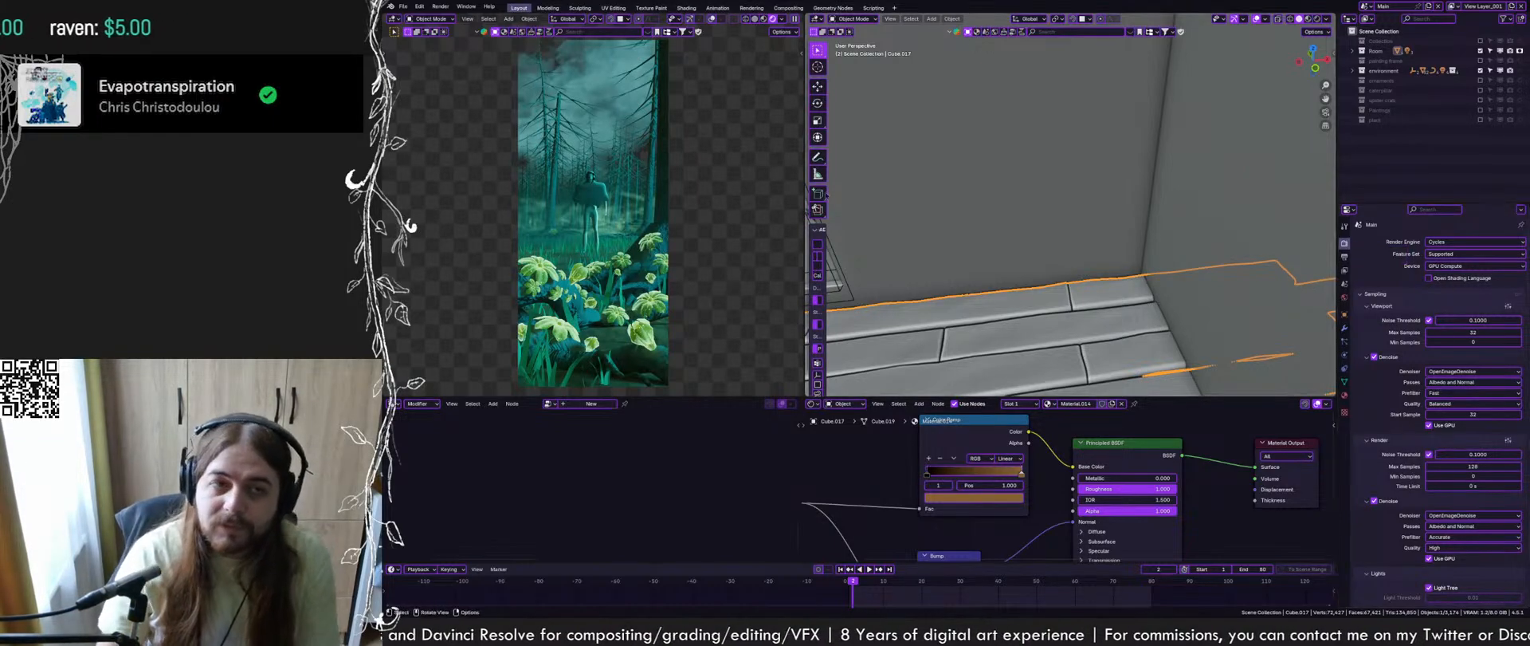
key(q)
click(603, 208)
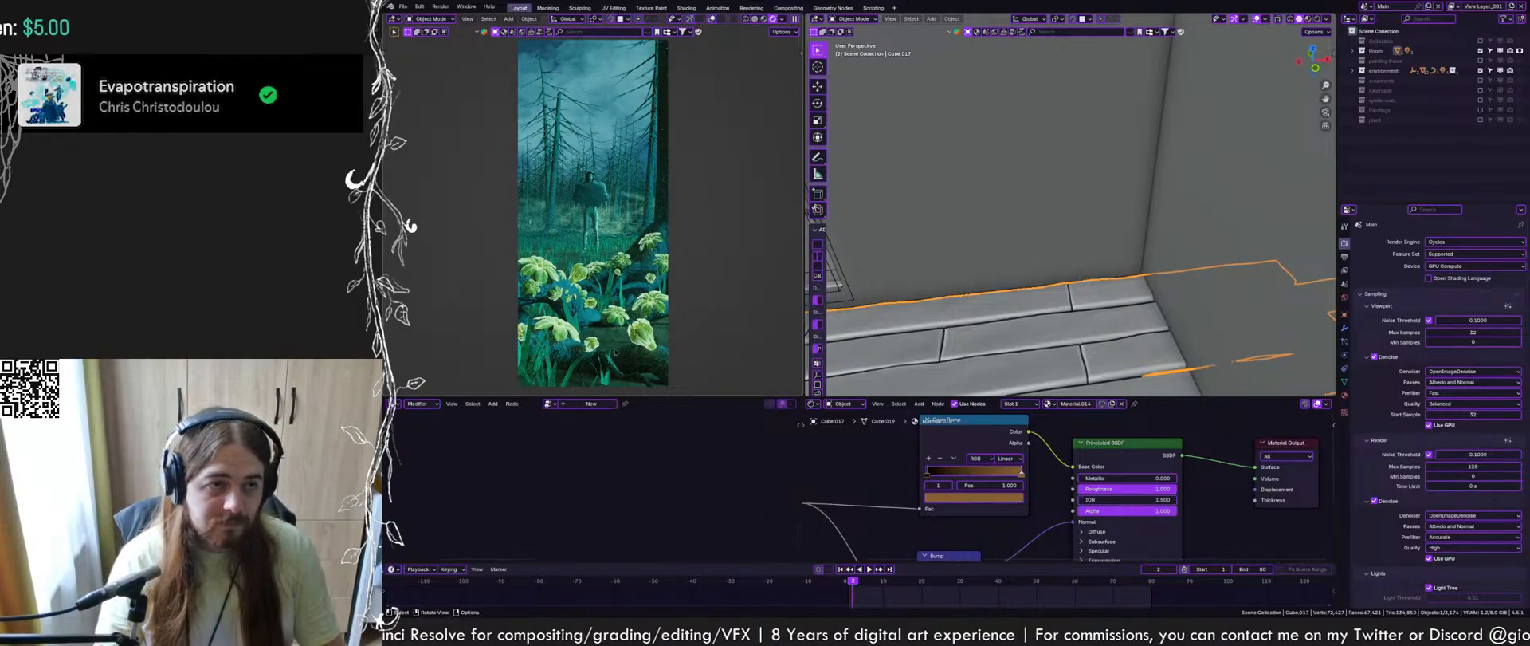
Limit the render region to the painting's upper half and compare the sky with film transparency on and off, saving the file
scroll(615, 351, down, 1)
key(ctrl+b)
drag(519, 71, 674, 218)
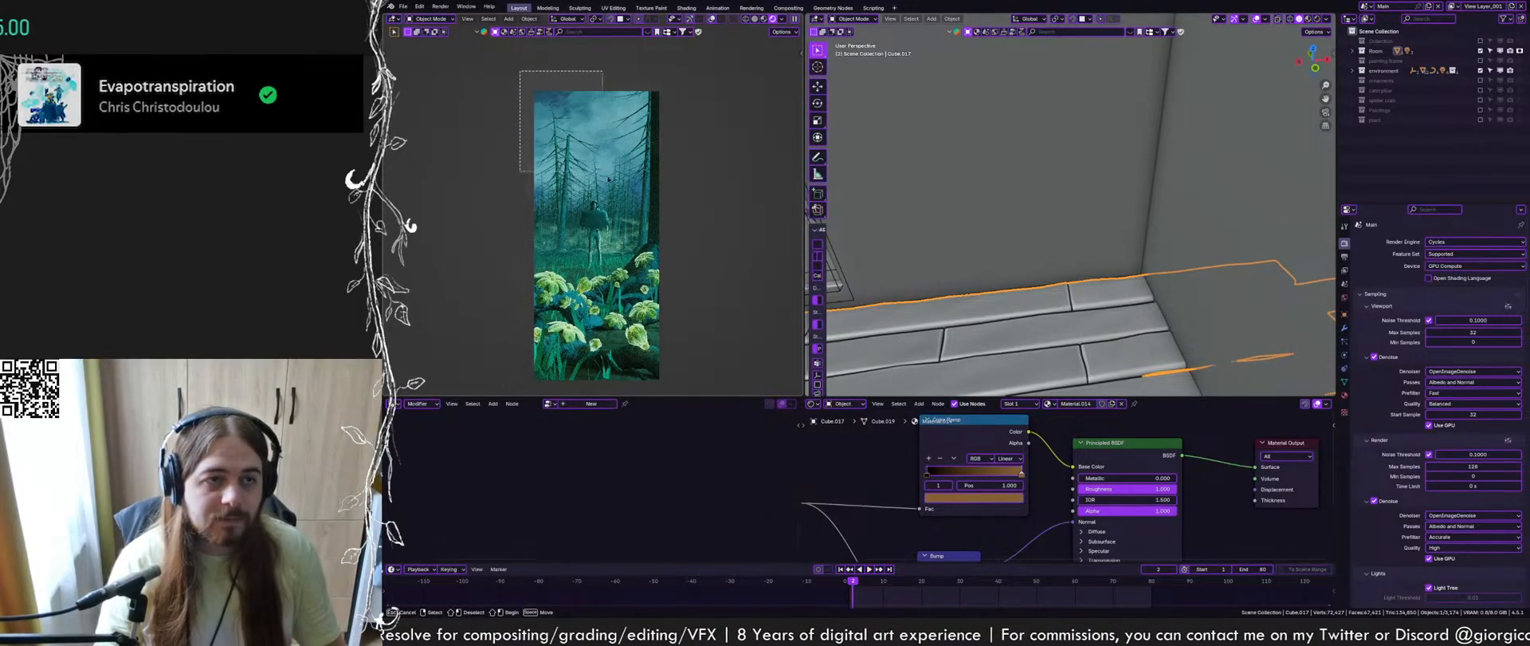
scroll(569, 116, up, 2)
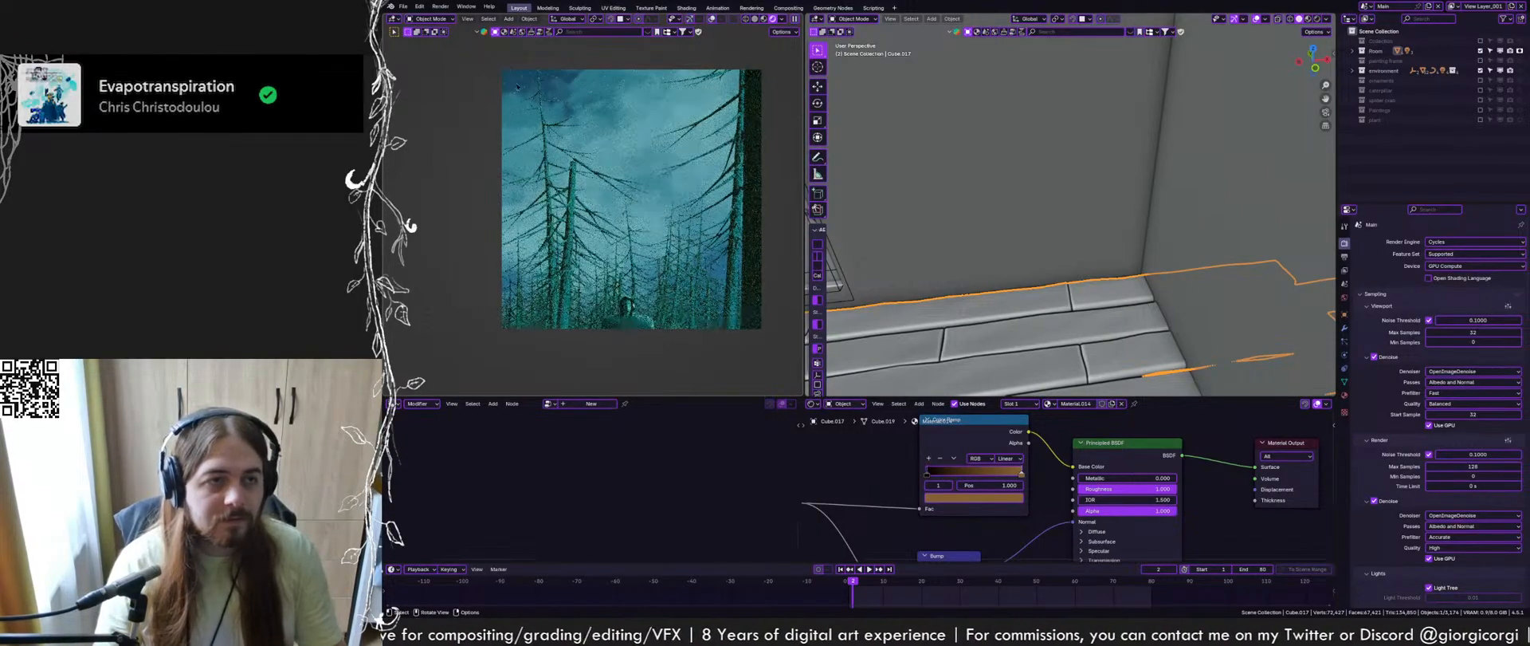
key(q)
click(676, 240)
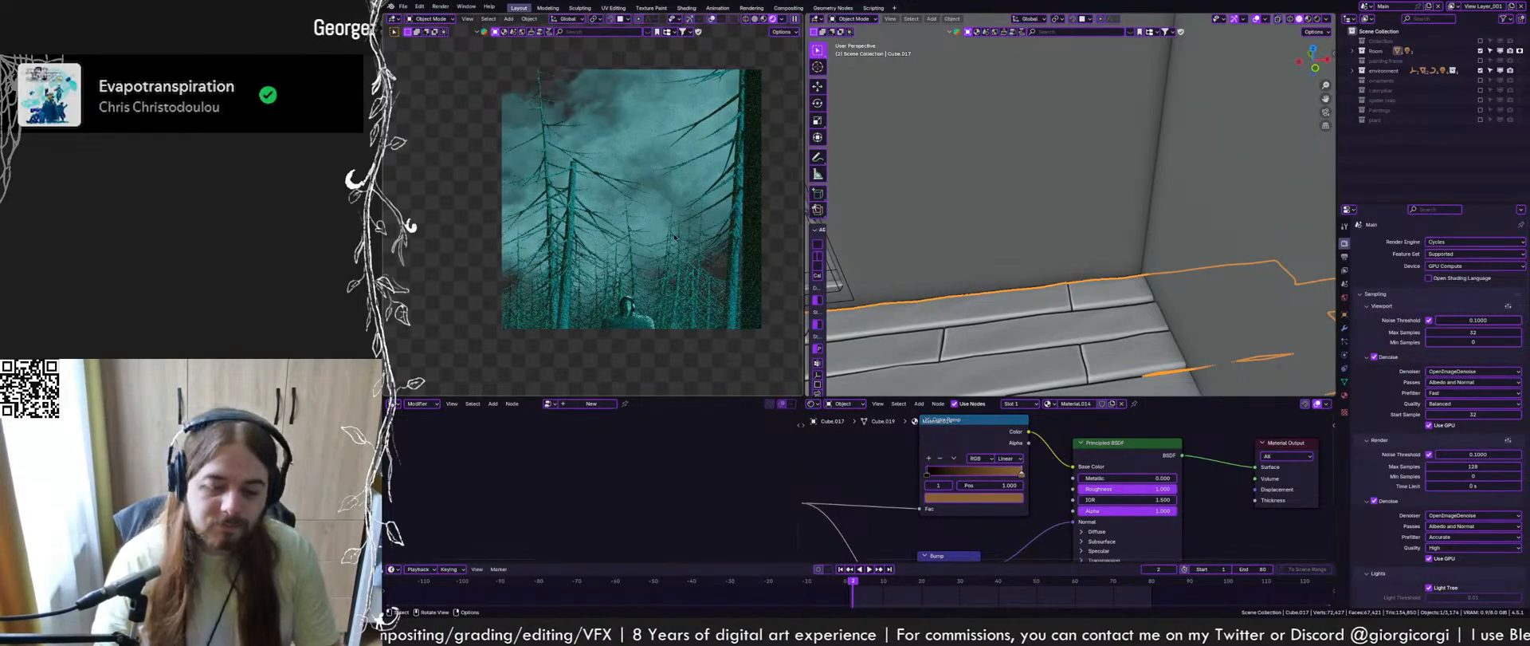
key(q)
click(676, 237)
key(ctrl+s)
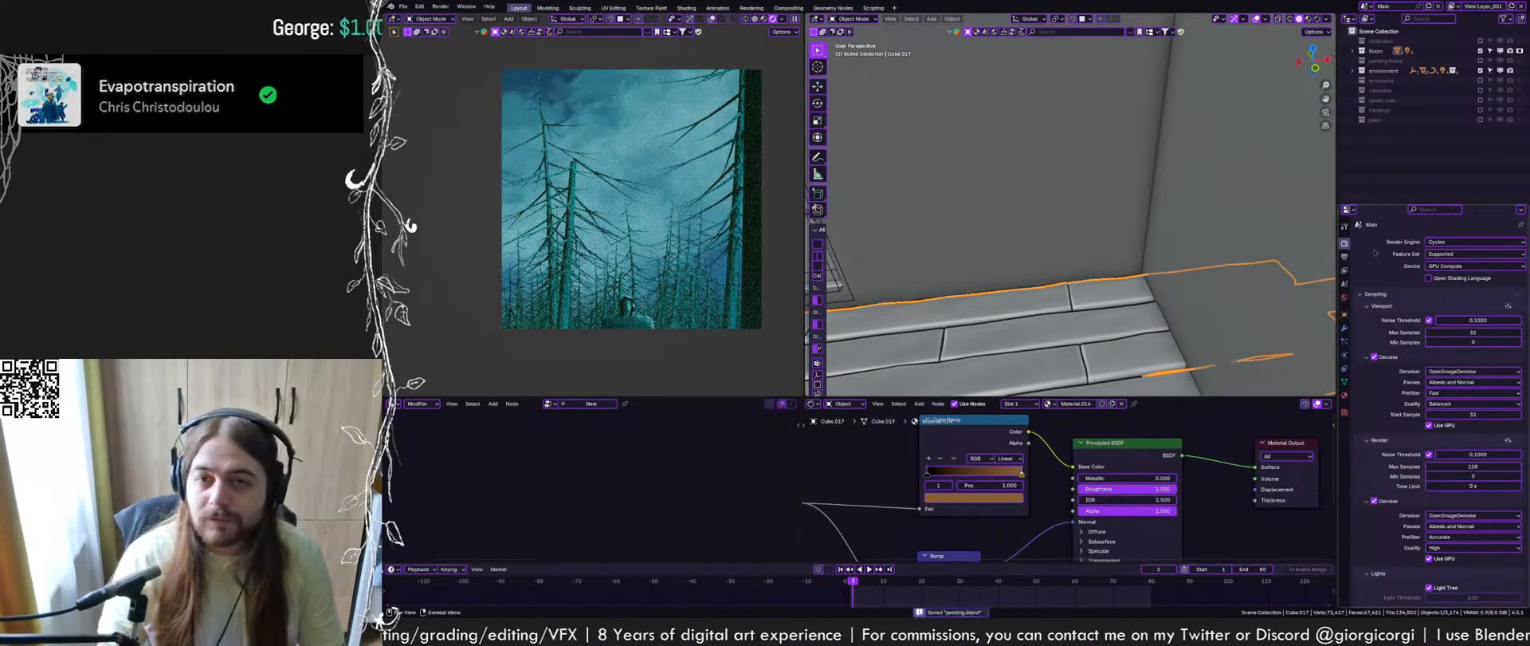
Enable the Environment light pass for the active view layer and save the file
click(1345, 270)
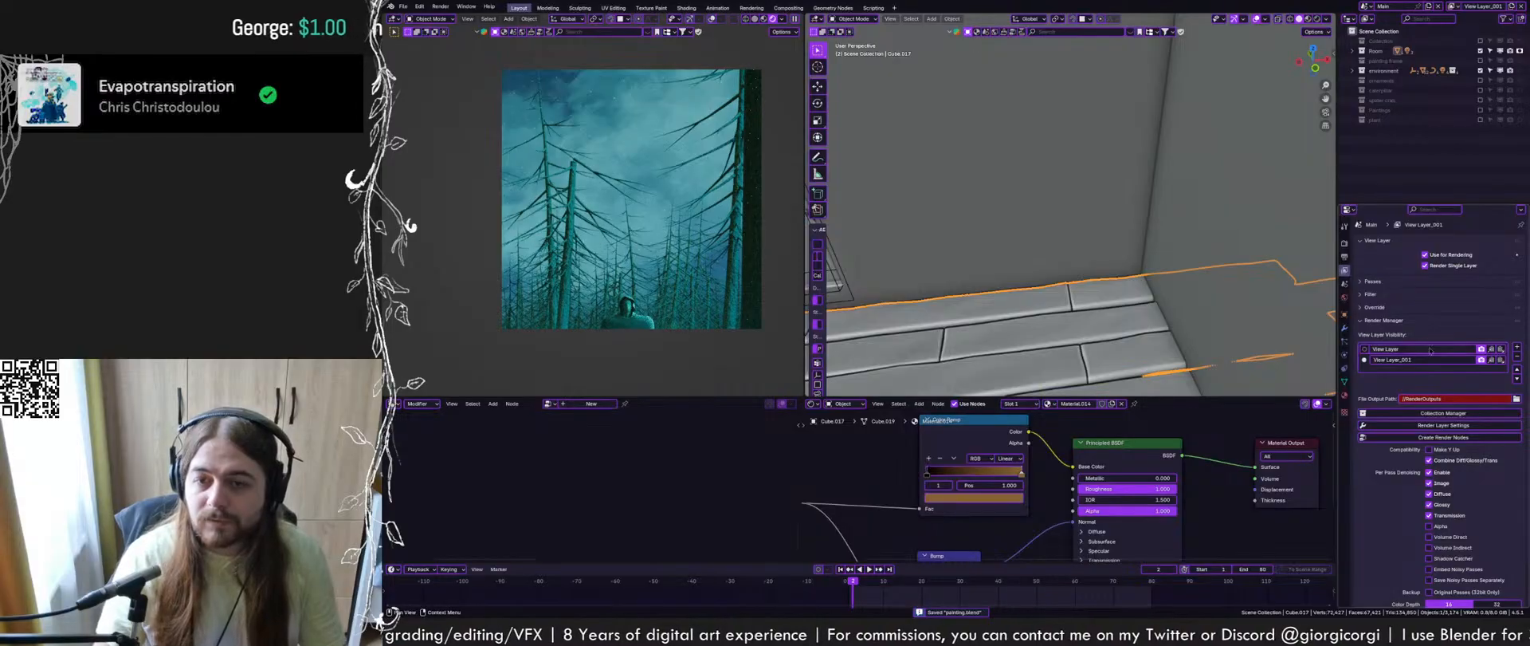
click(1377, 283)
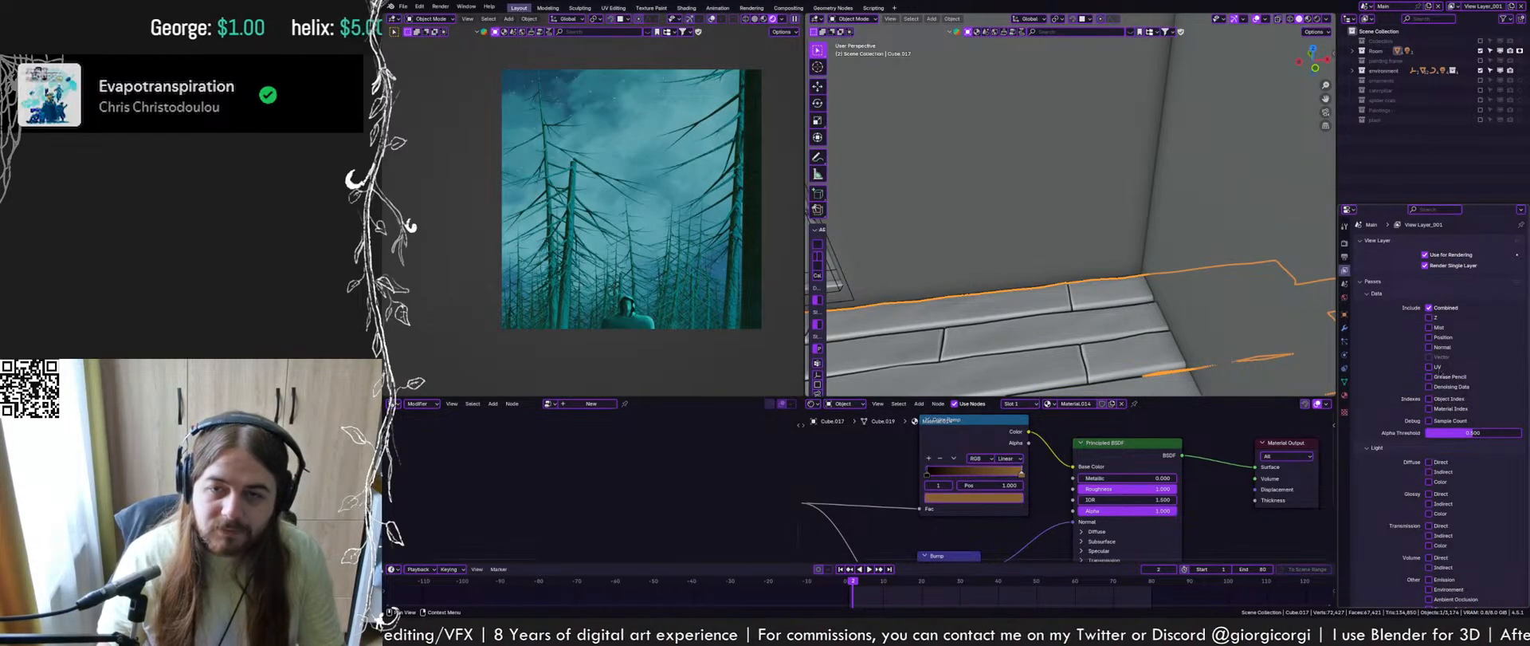
scroll(1435, 462, down, 3)
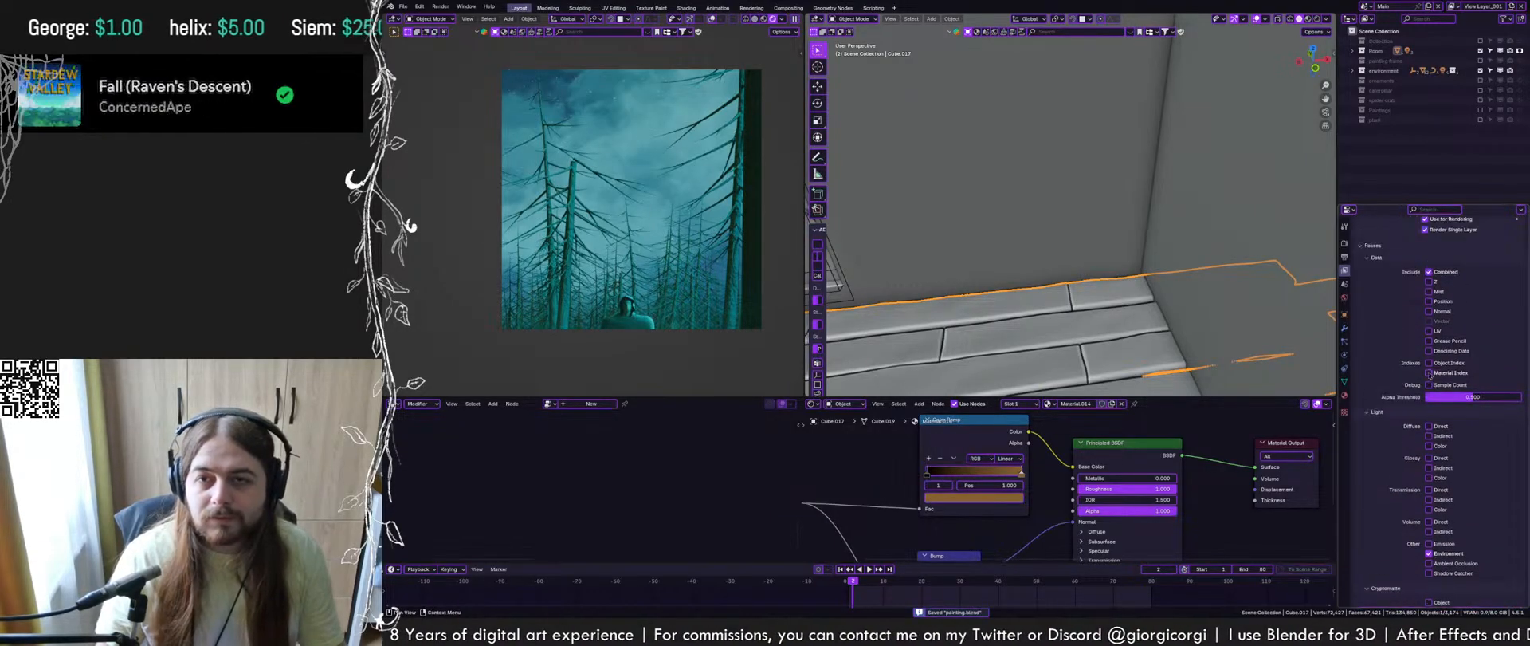
scroll(1411, 335, up, 3)
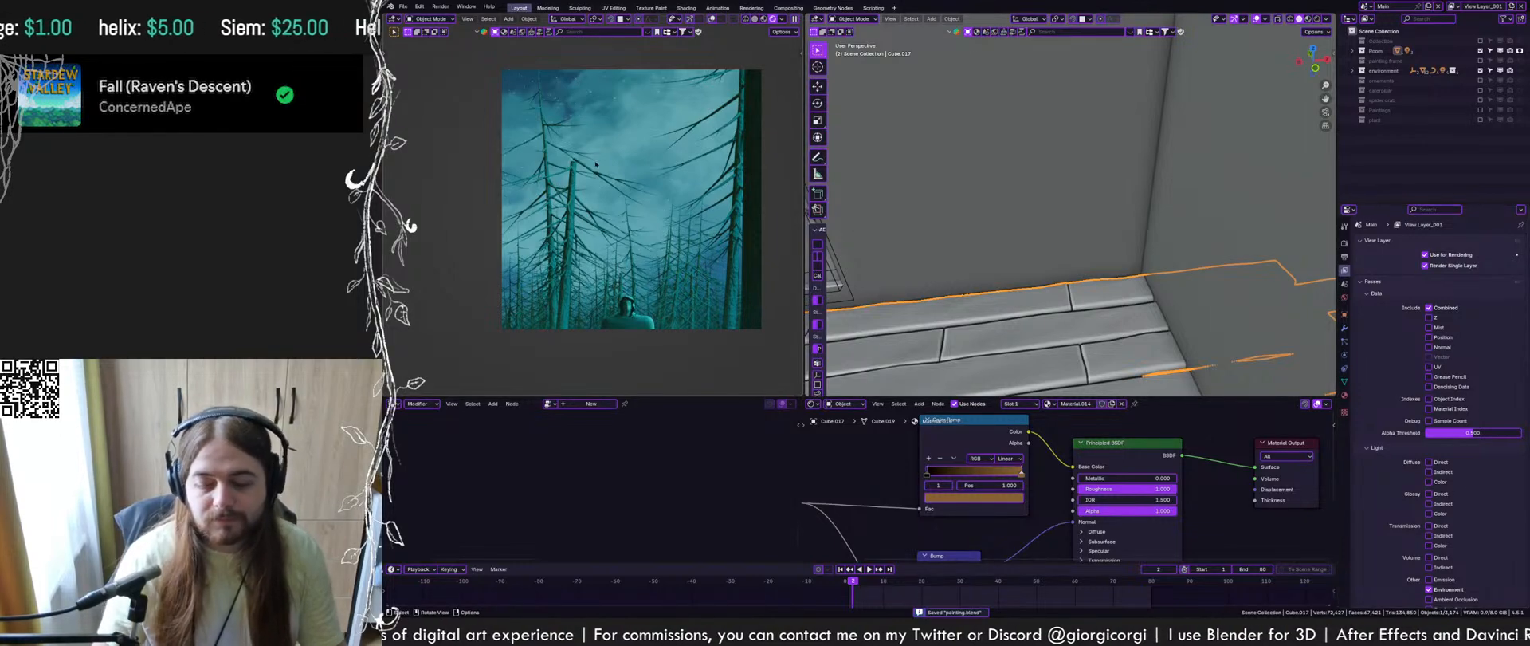
Redraw the camera view's render region so it encloses the whole forest painting
scroll(565, 172, down, 3)
key(ctrl+b)
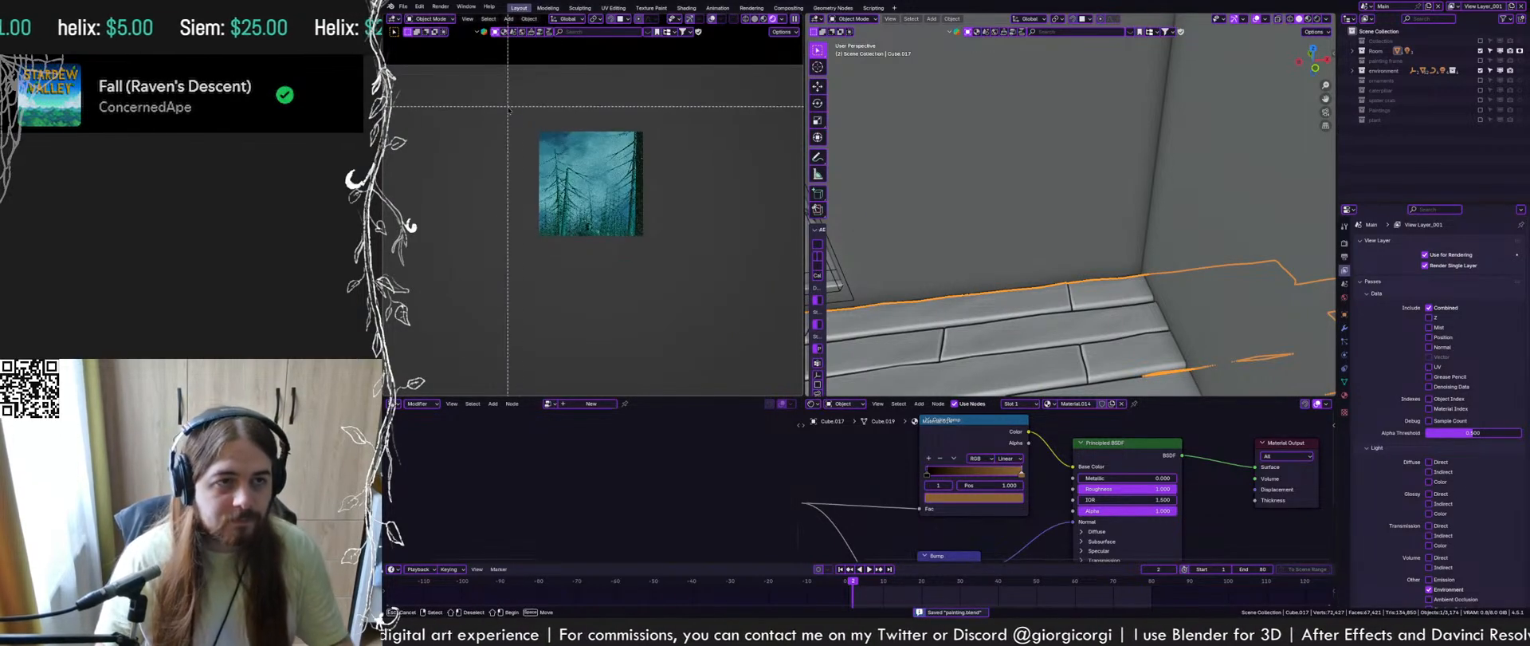
drag(508, 107, 687, 388)
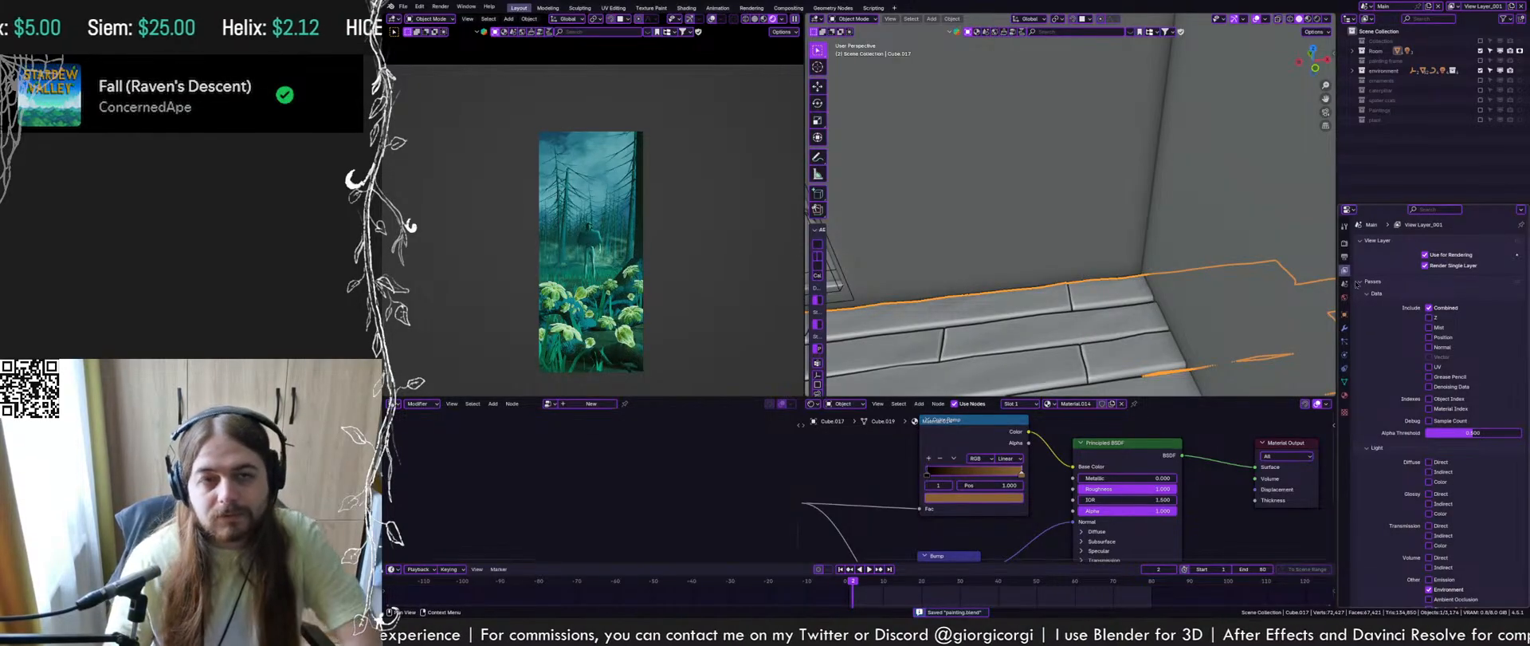
Turn off Combine Diff/Glossy/Trans and per-pass denoising in the Render Manager options, and save the file
scroll(1375, 286, down, 4)
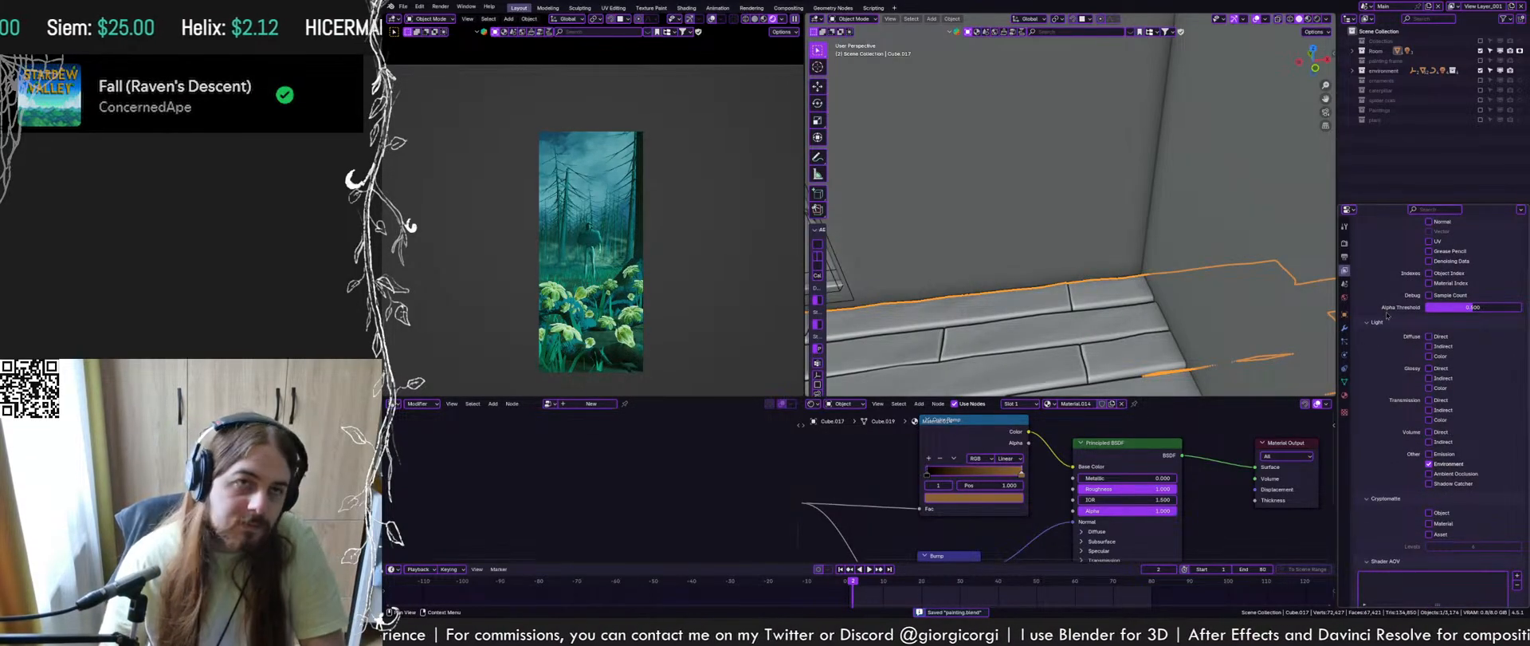
scroll(1403, 327, down, 7)
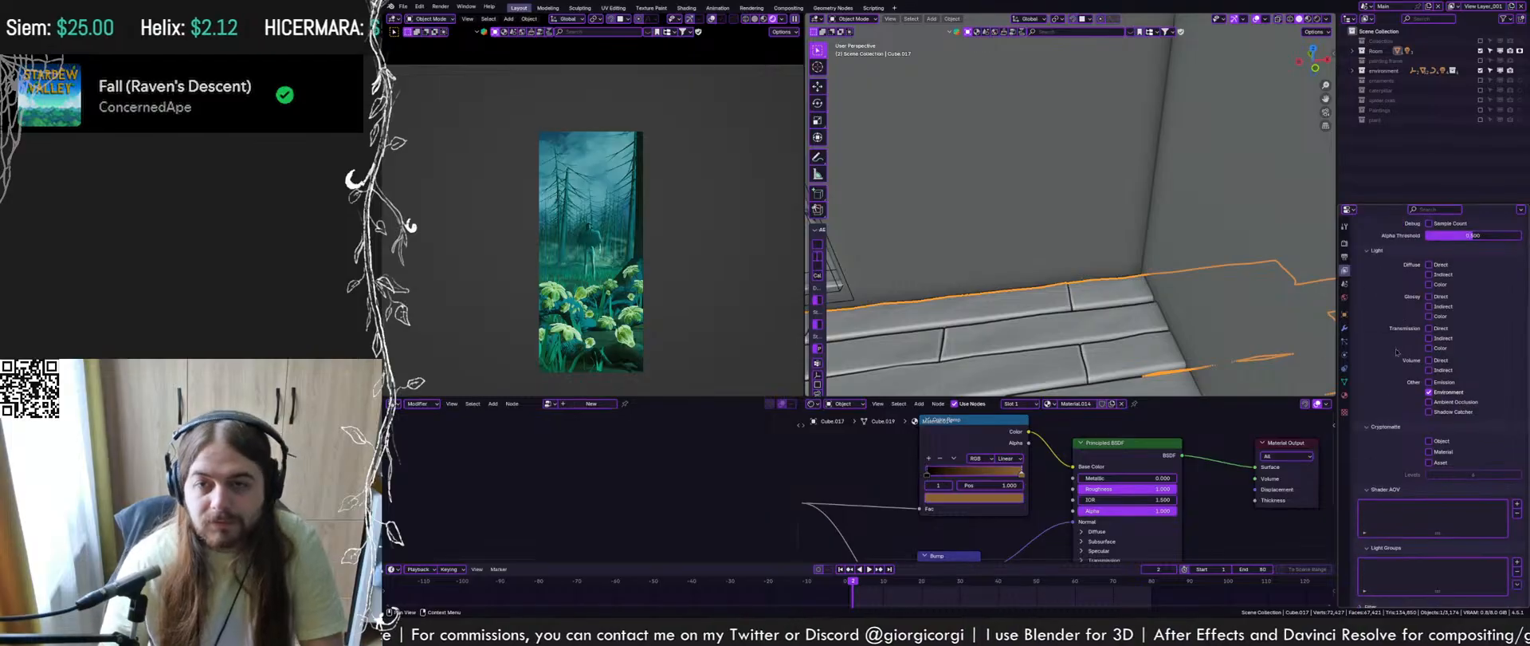
scroll(1427, 446, down, 5)
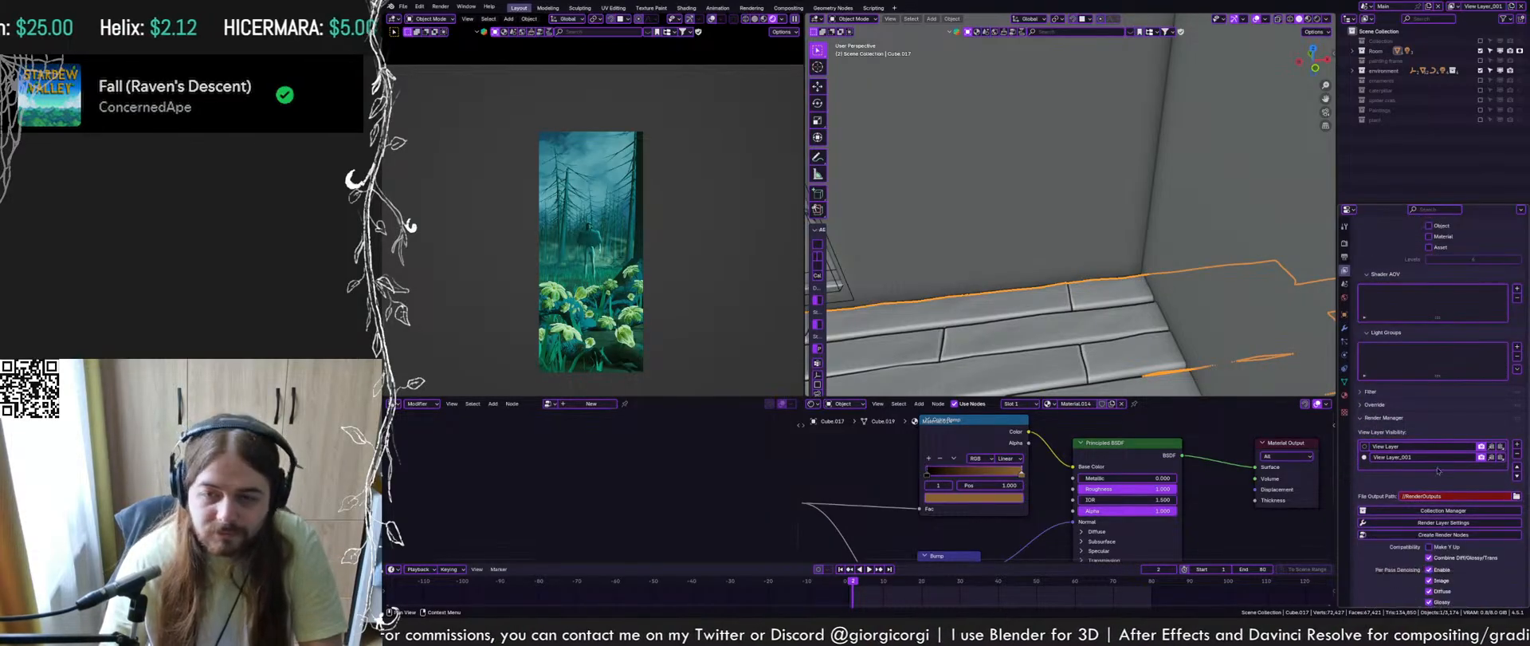
click(1429, 480)
scroll(1407, 494, down, 2)
key(ctrl+s)
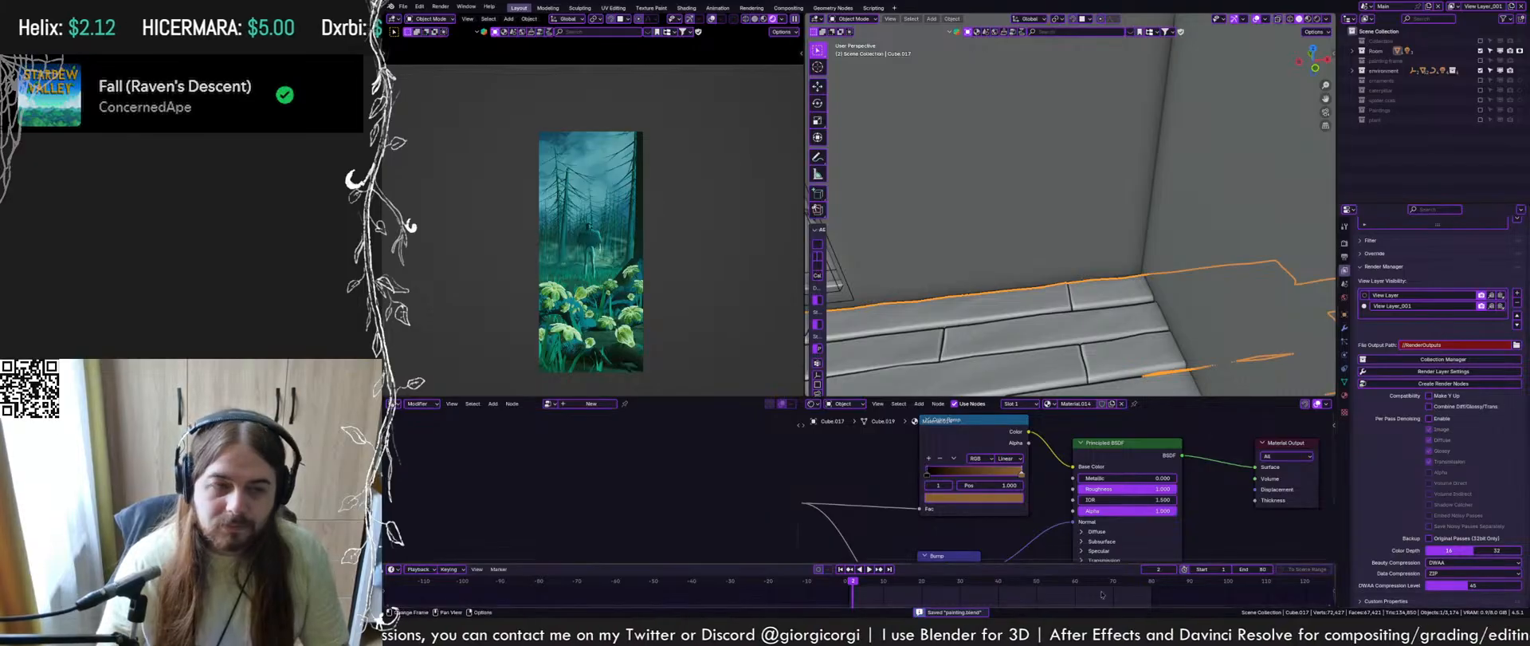
Go to frame 1 and disable the Z and Denoising Data passes for View Layer in the Render Layer Settings
click(852, 588)
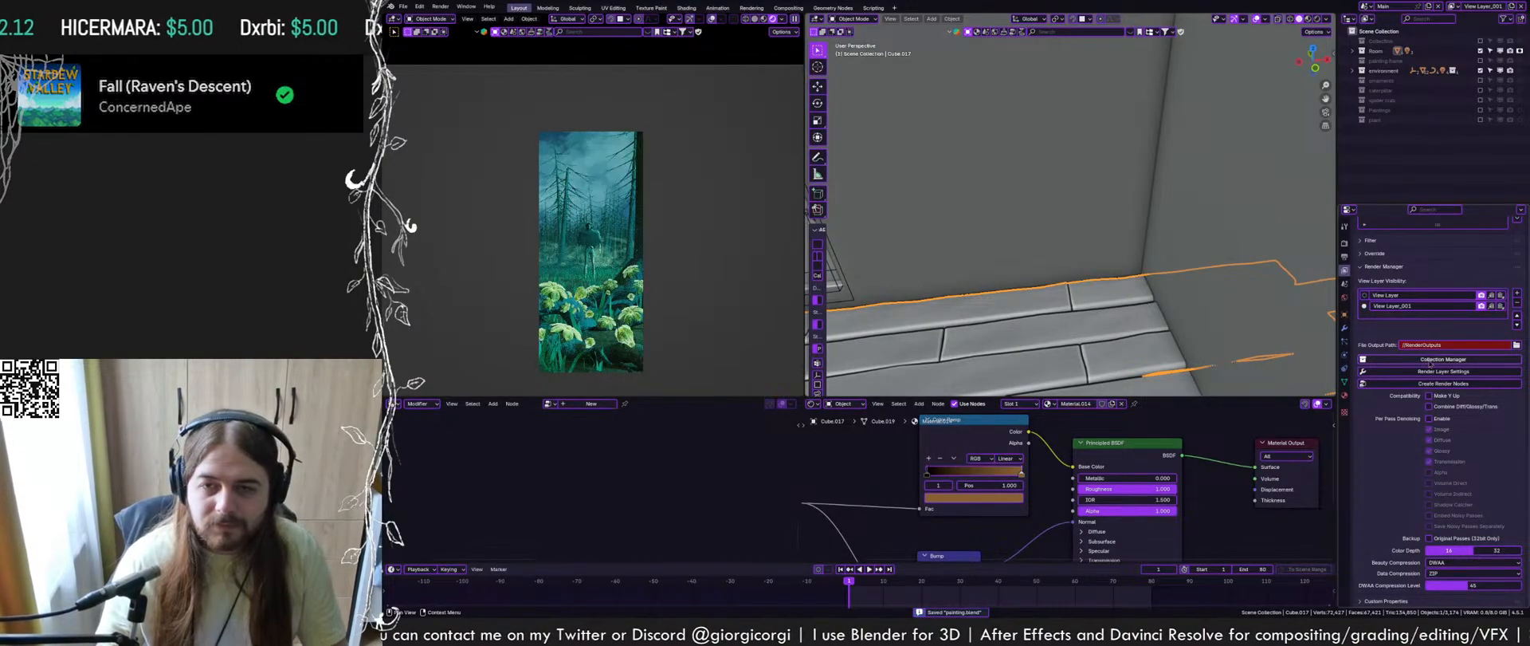
click(1426, 371)
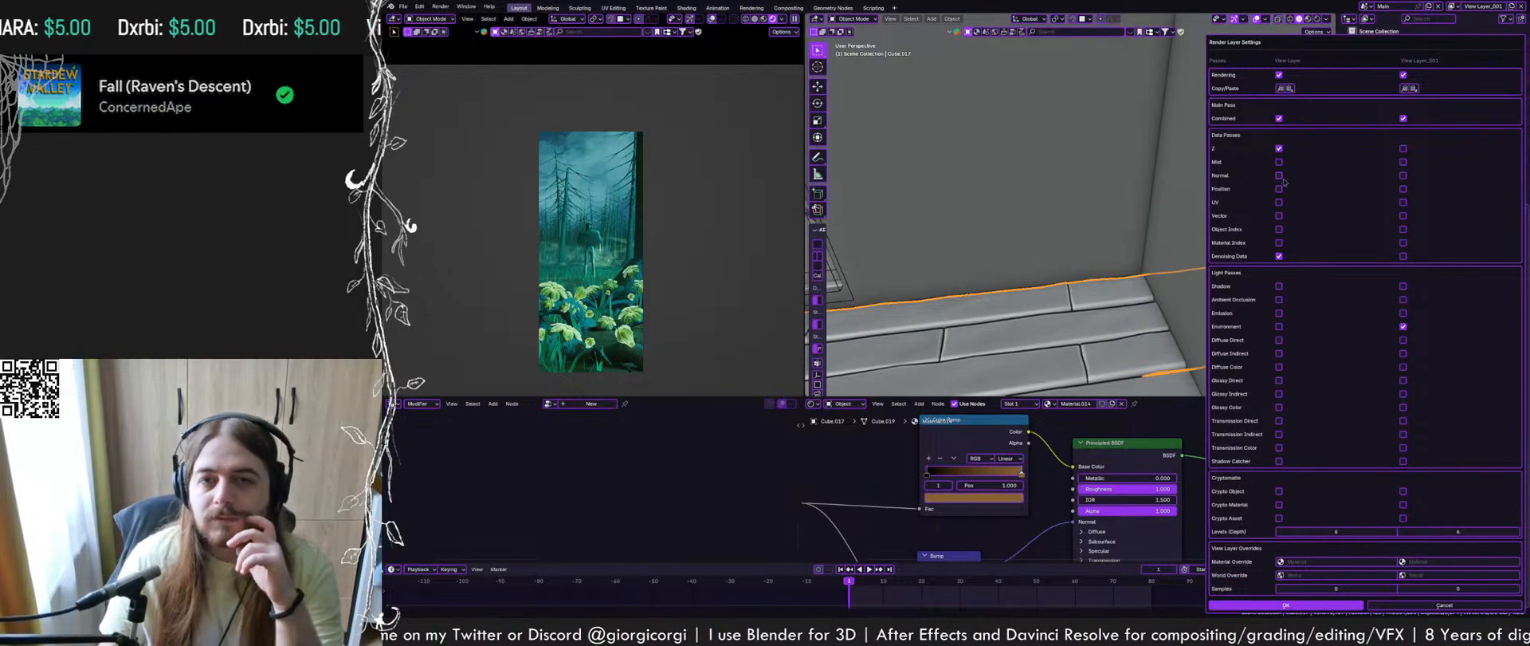
click(1280, 150)
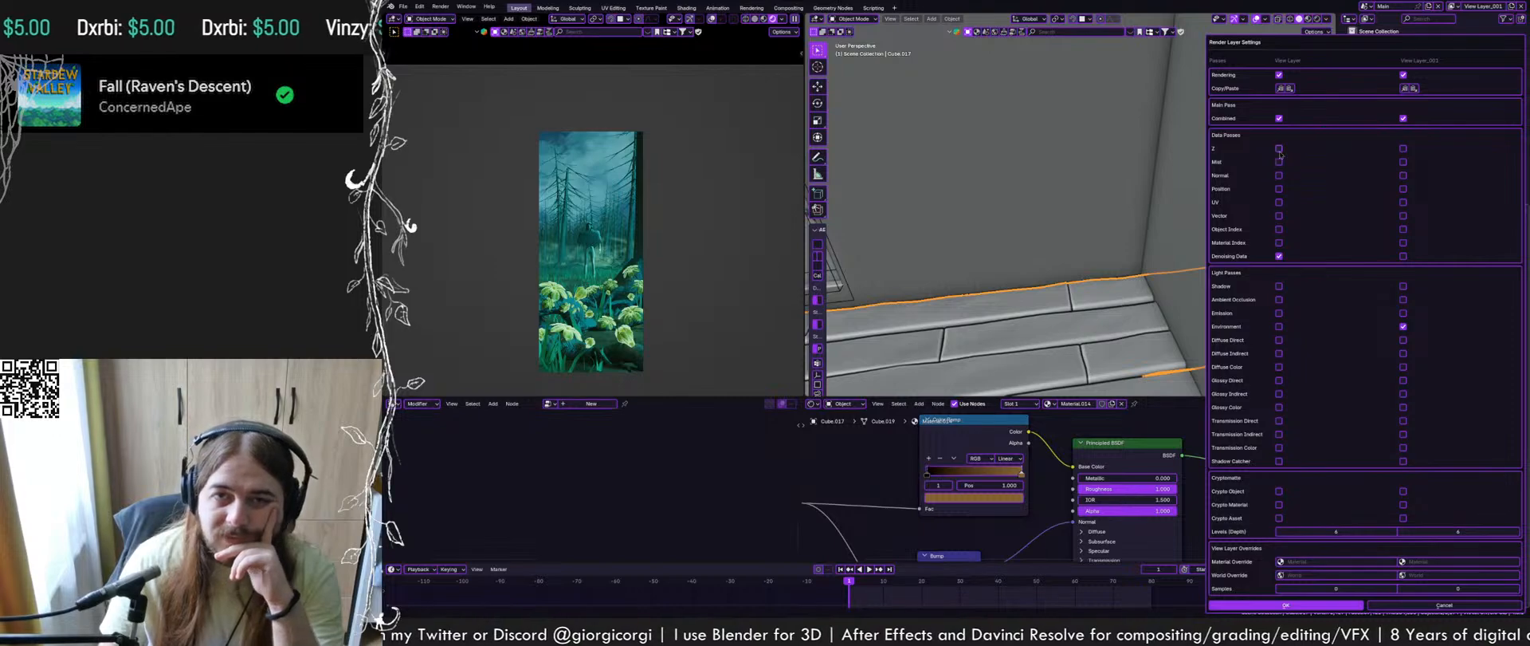
click(1278, 256)
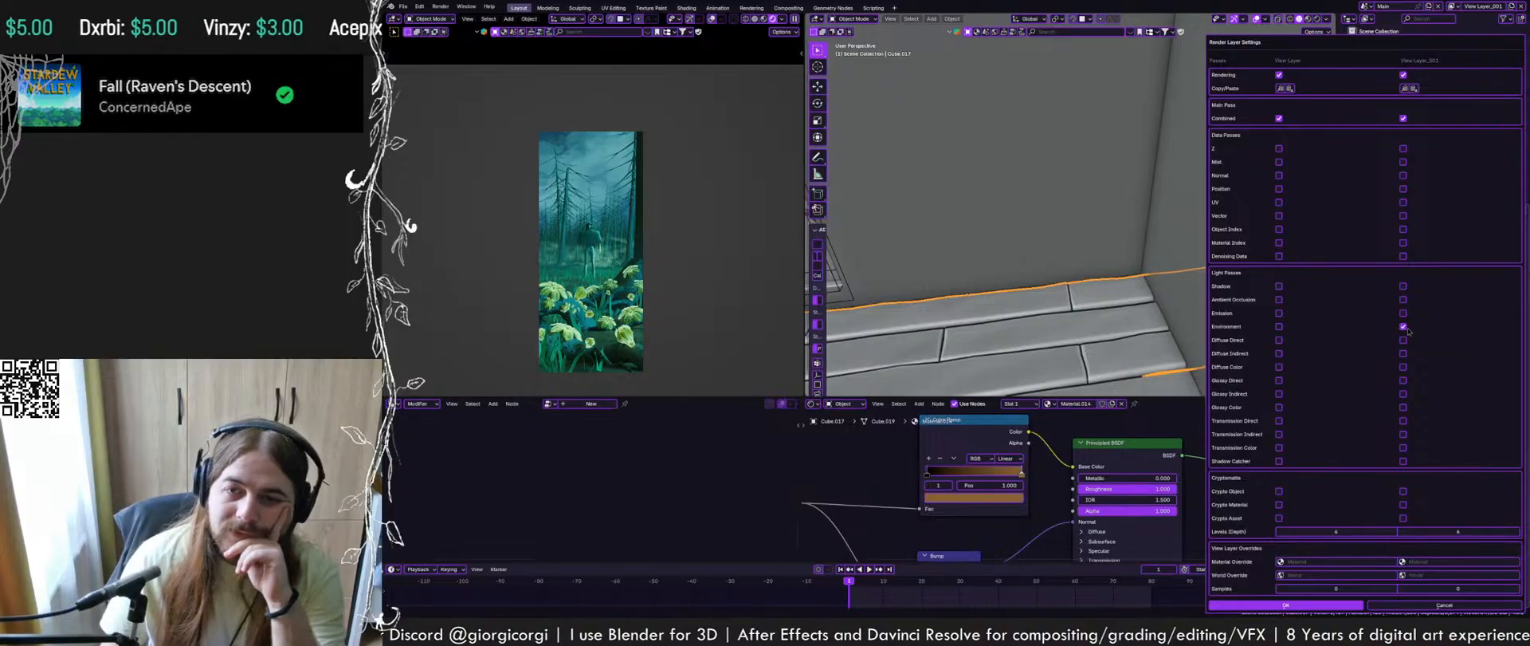
Rename the forest environment's view layer to Painting and save the file
click(1484, 7)
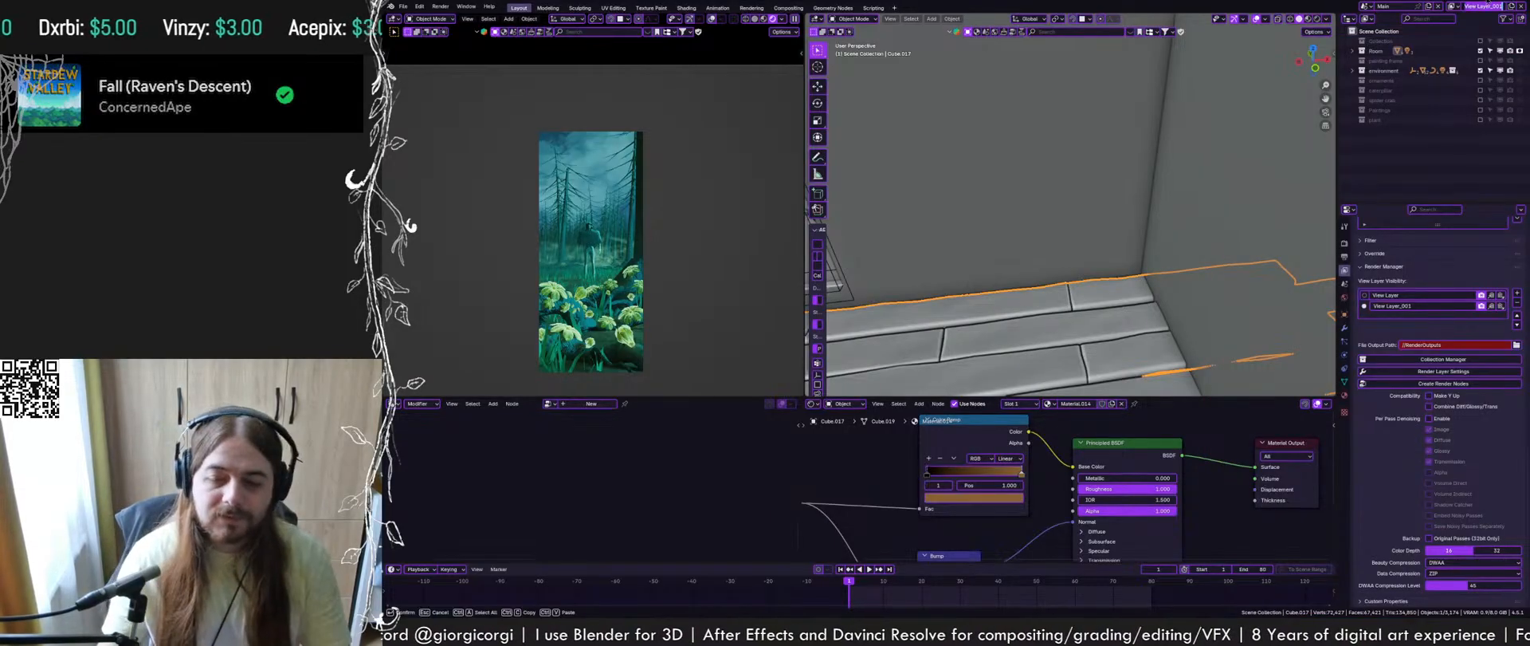
text(Fainting)
key(Return)
key(ctrl+s)
Switch to the original view layer and rename it Room
click(1456, 7)
click(1373, 20)
click(1486, 7)
text(R)
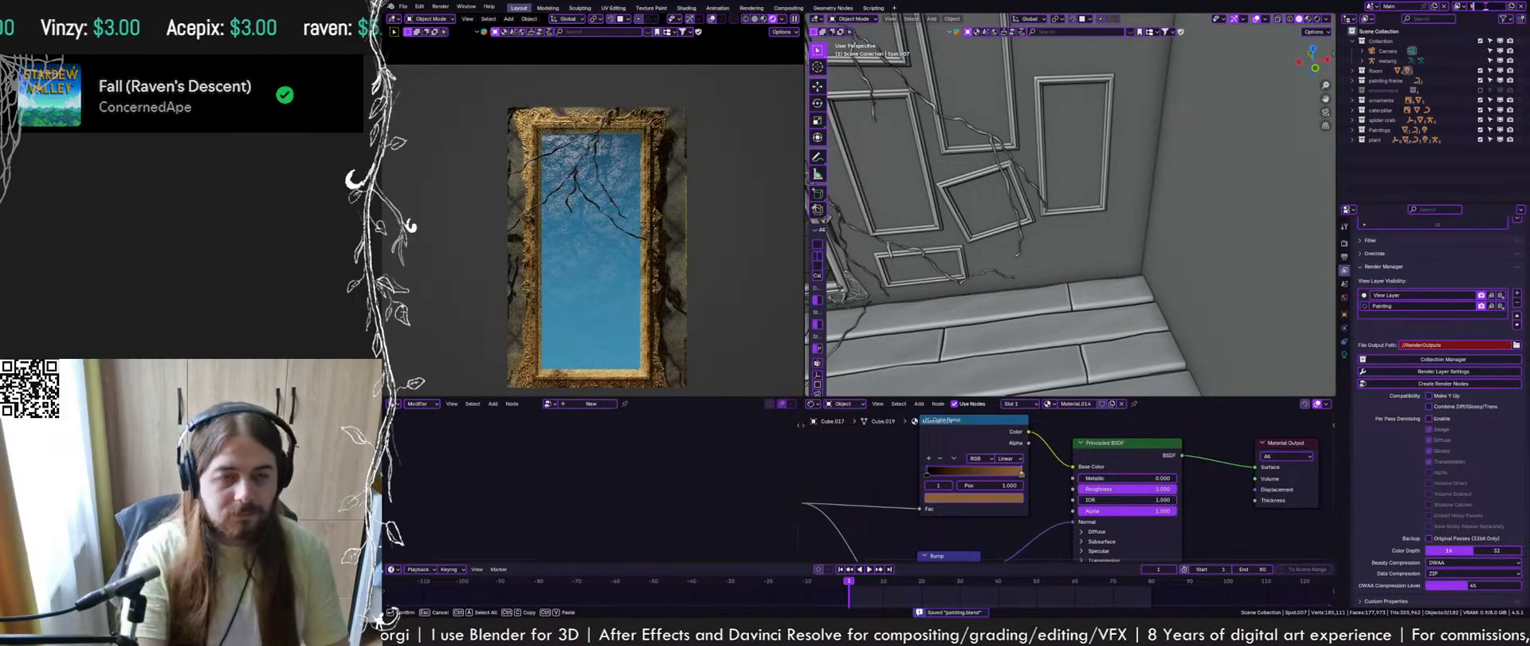
text(oom)
key(Return)
Enable the transparent film and set the render region around the whole camera frame
key(q)
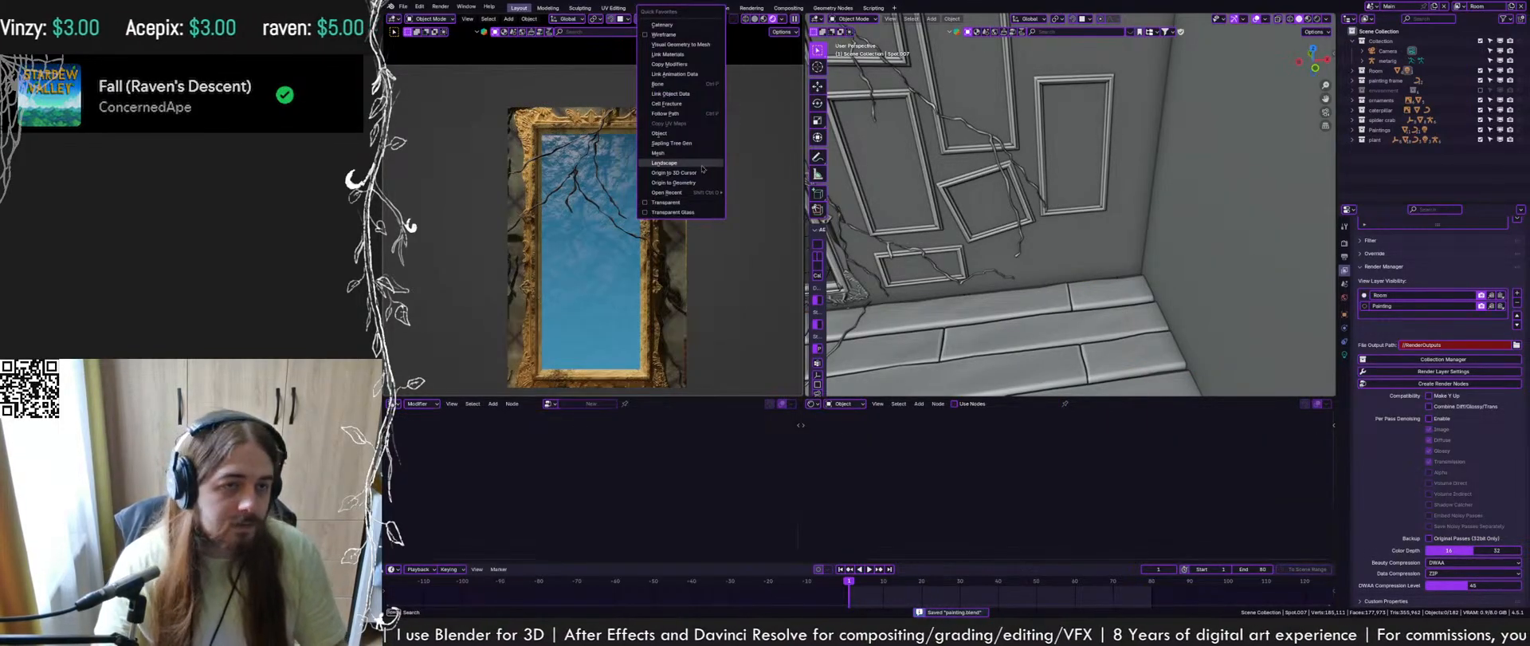
click(666, 202)
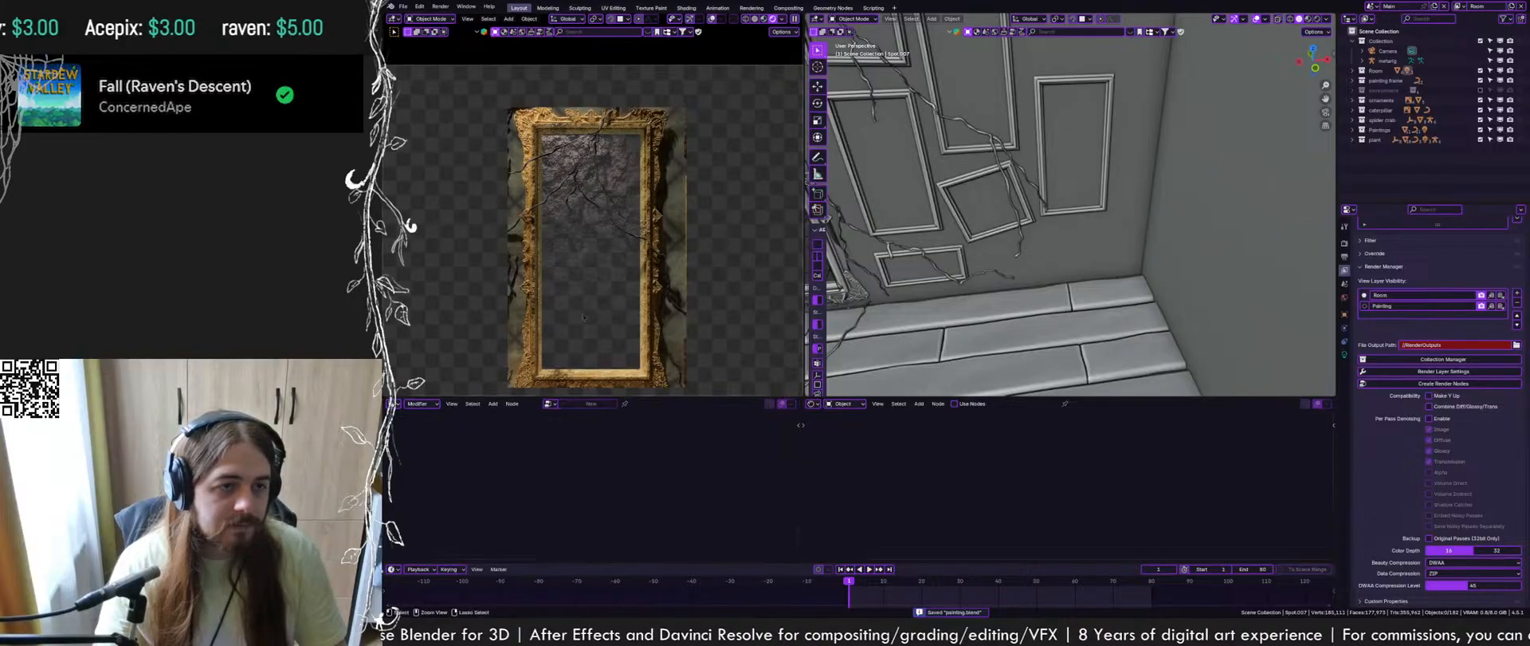
scroll(566, 255, down, 6)
key(ctrl+b)
drag(414, 148, 717, 338)
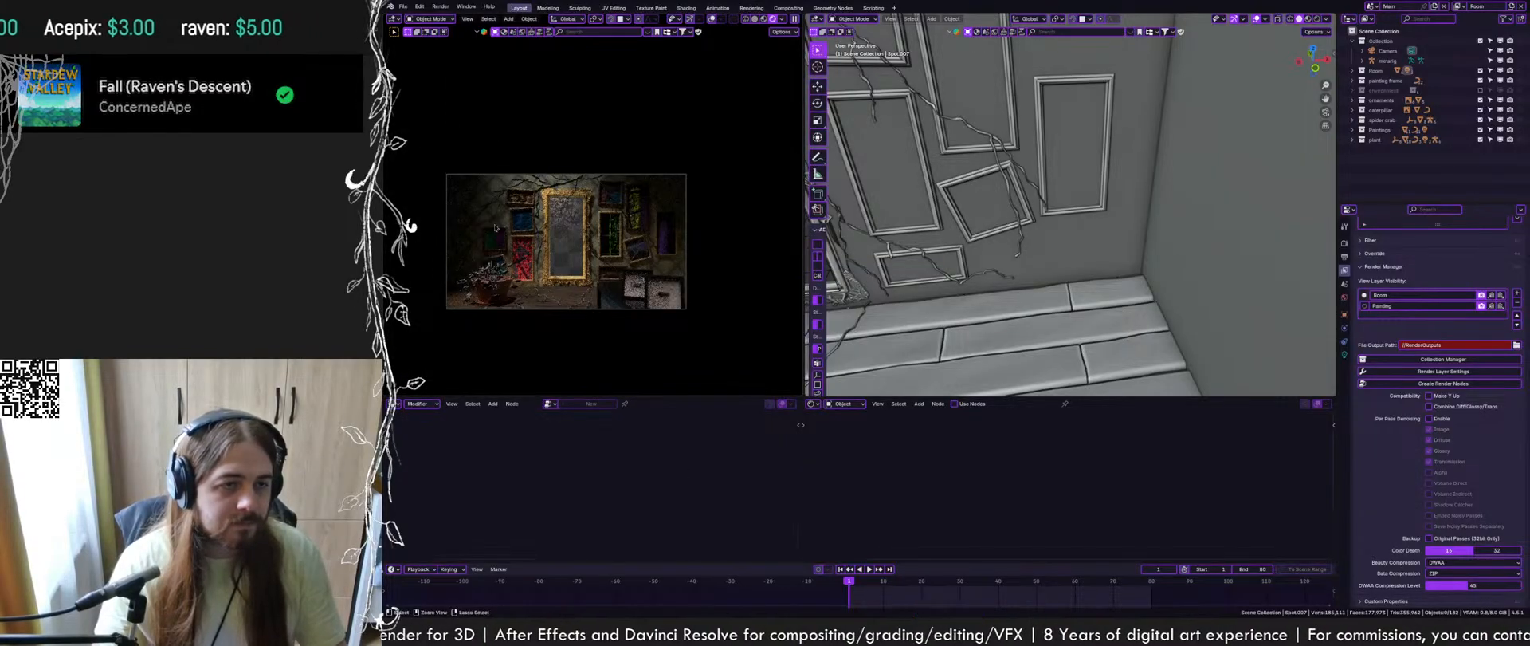
scroll(526, 227, up, 1)
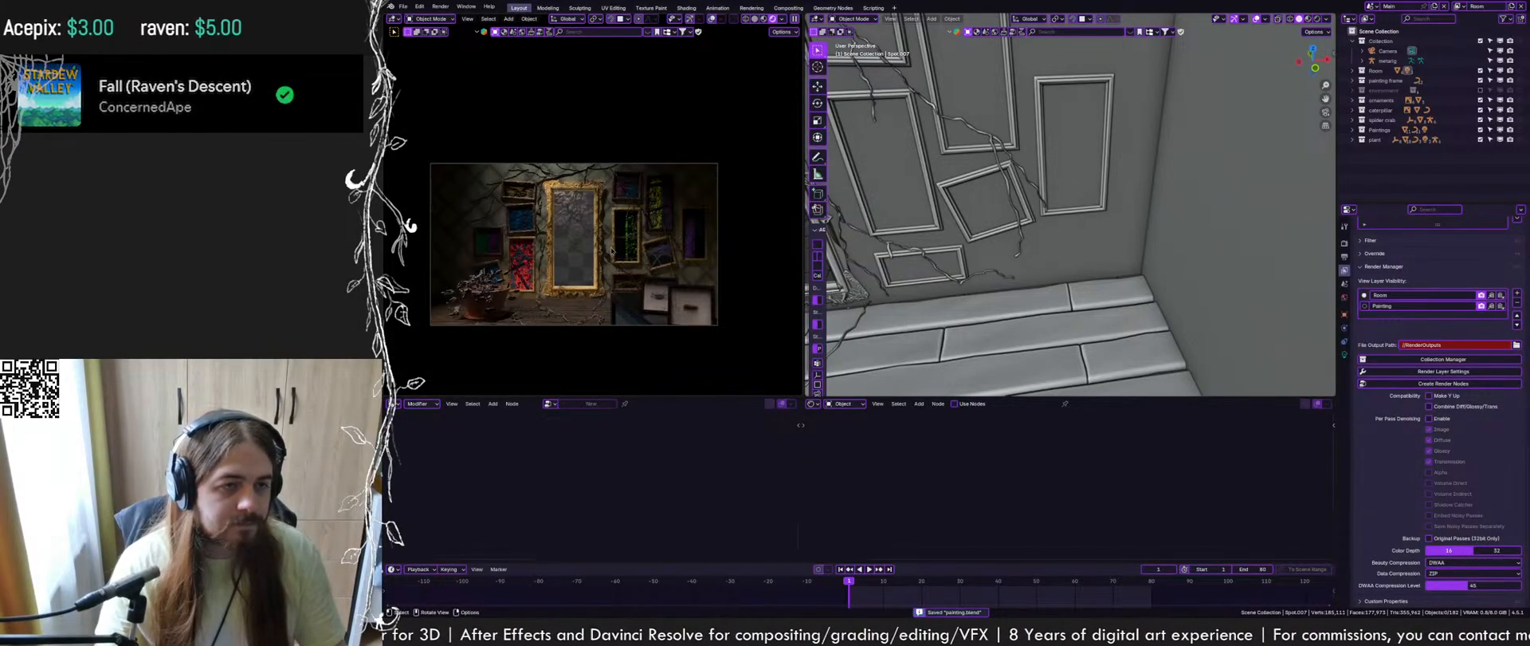
scroll(630, 247, up, 1)
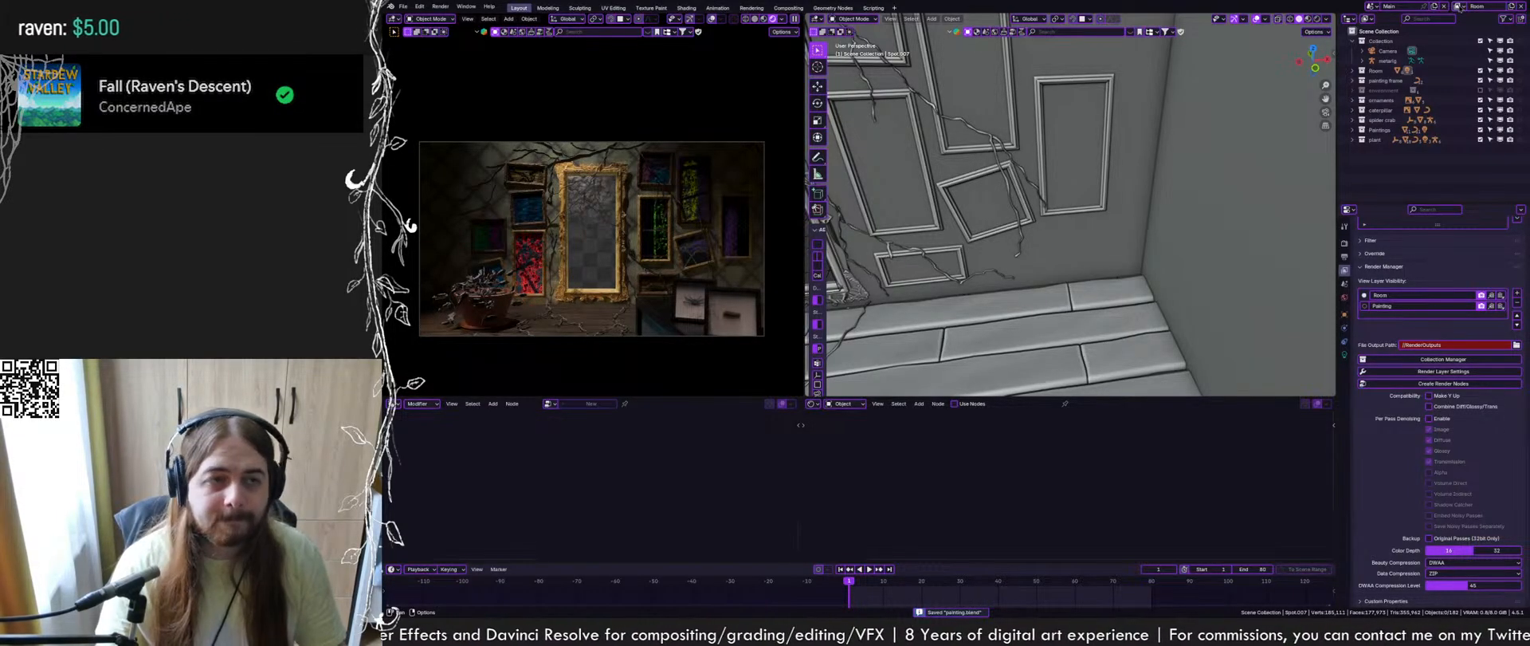
Switch to the Painting view layer, review both layers' passes in the Render Layer Settings, and save the file
click(1461, 7)
click(1407, 26)
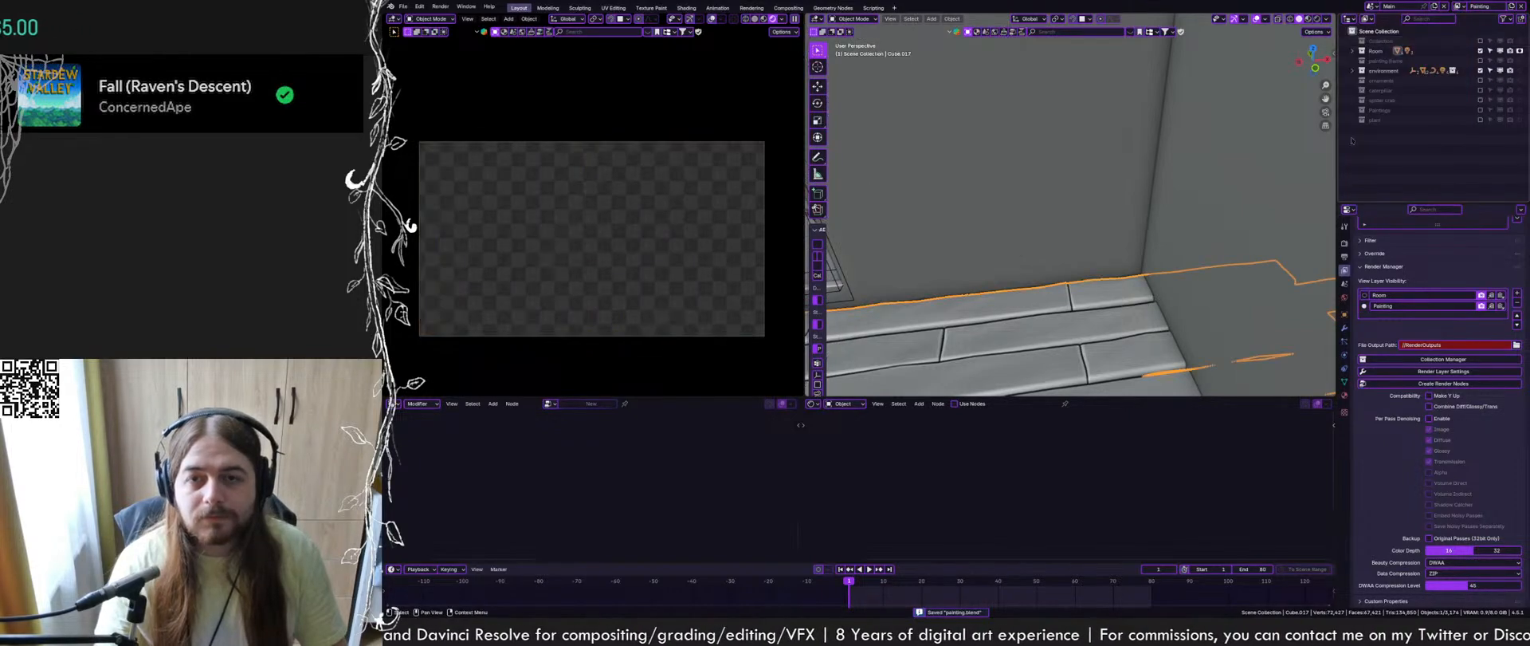
click(1435, 372)
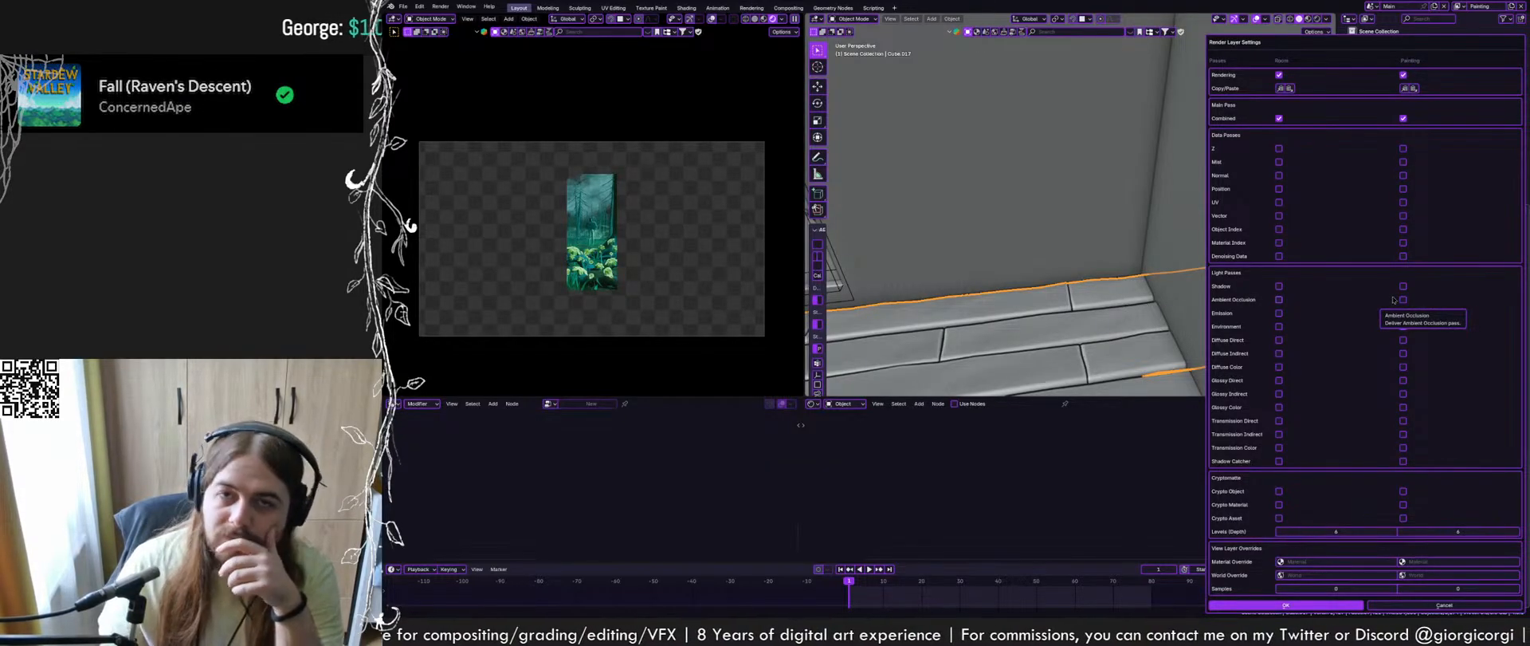
click(1112, 444)
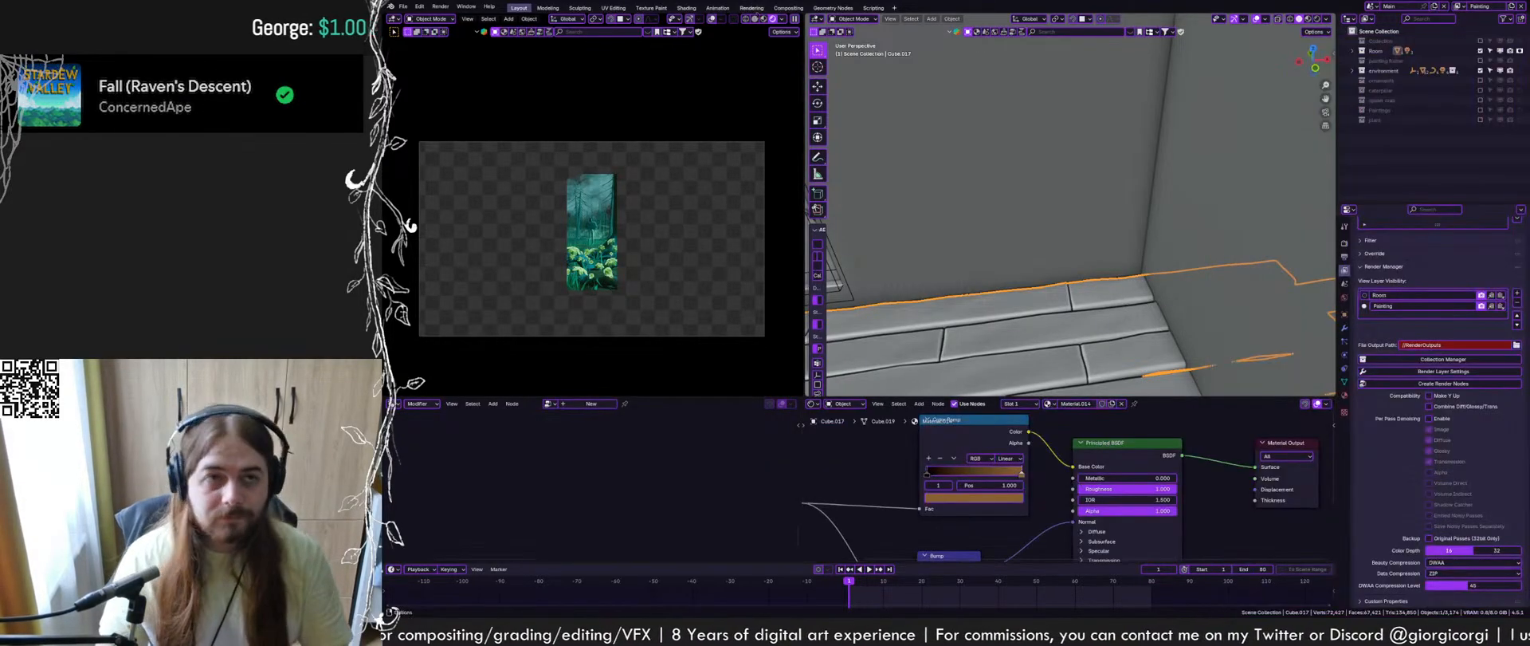
click(756, 19)
key(ctrl+s)
In the Compositing workspace, set the render output file format to OpenEXR MultiLayer
click(788, 7)
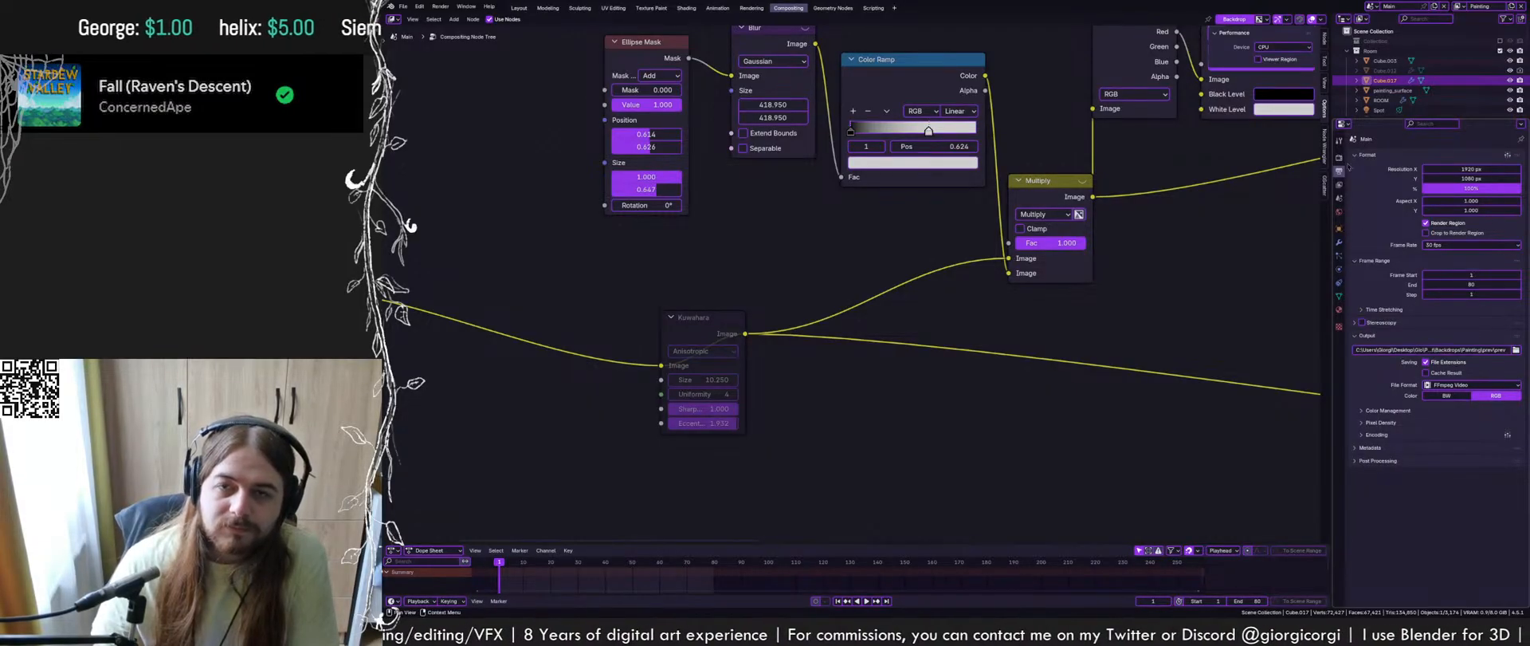
click(1466, 385)
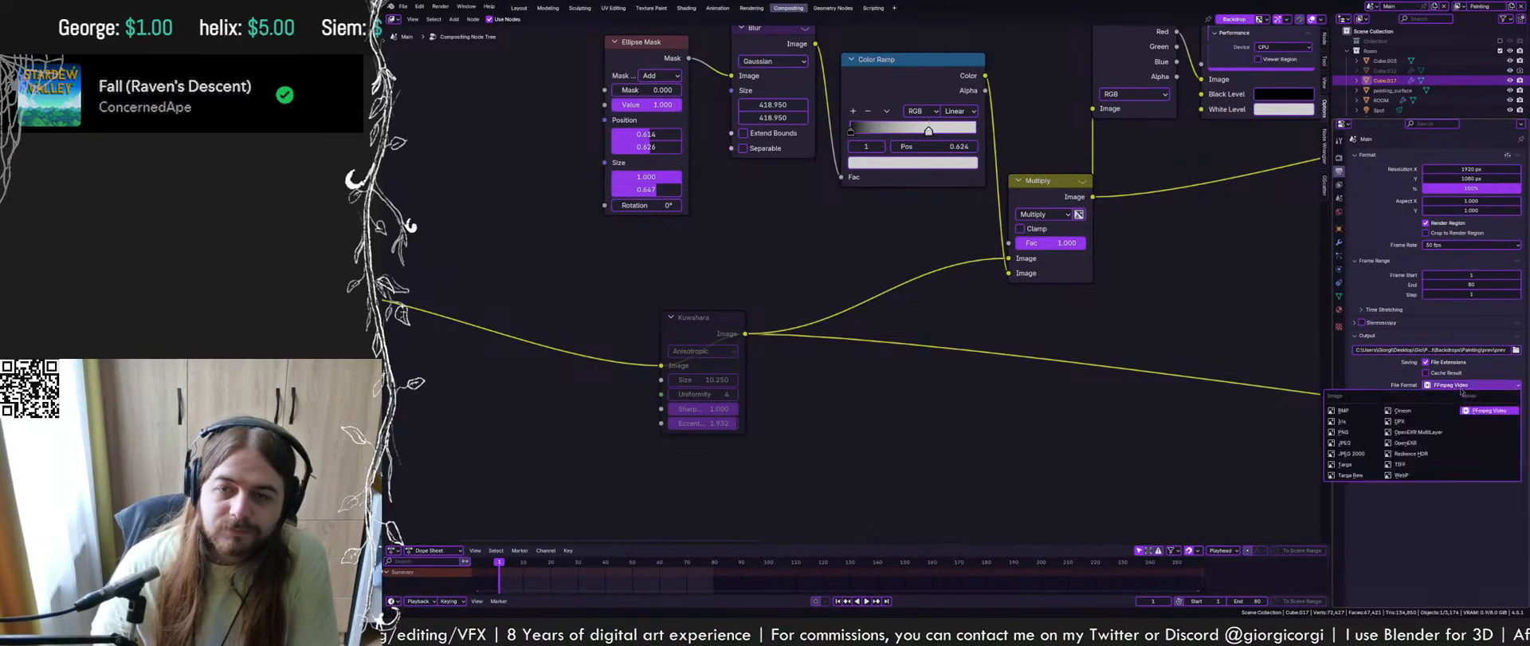
click(1422, 432)
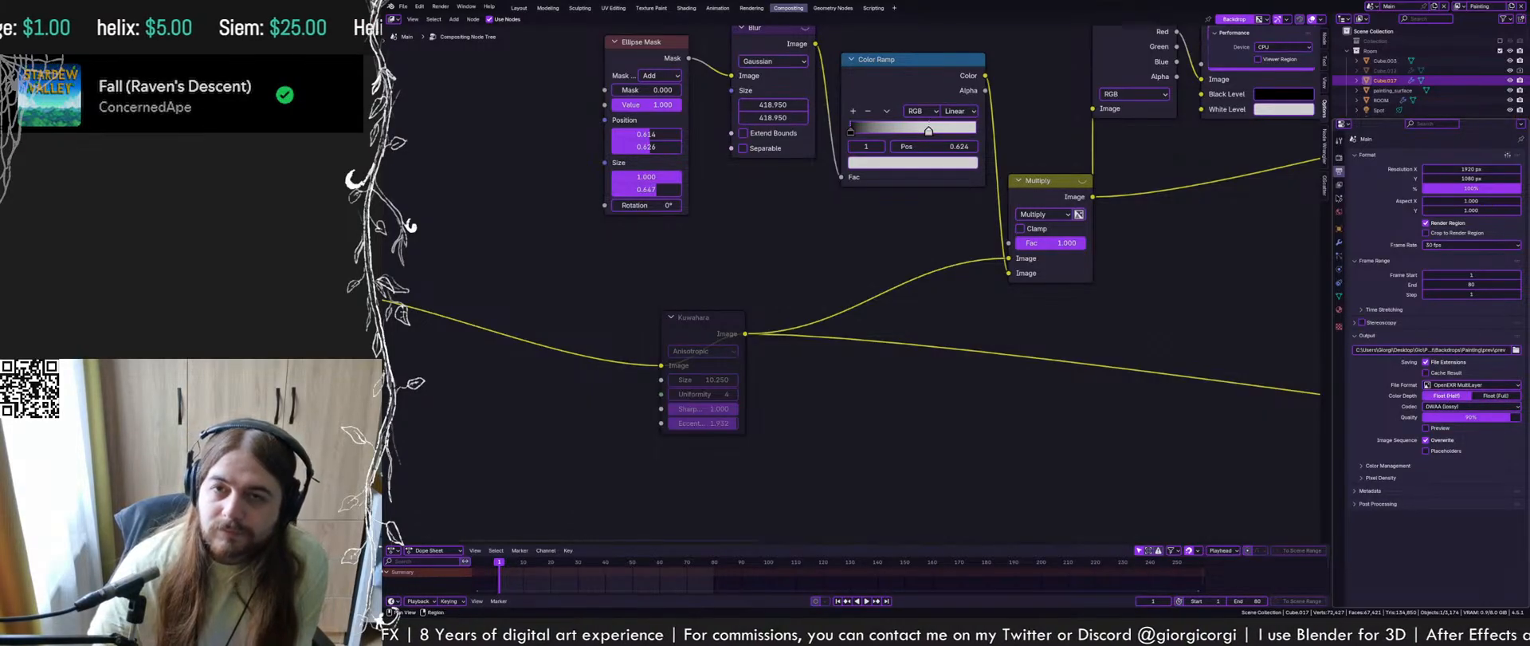
Generate the compositing nodes for the Room and Painting view layers with Render Manager's Create Render Nodes
click(1339, 183)
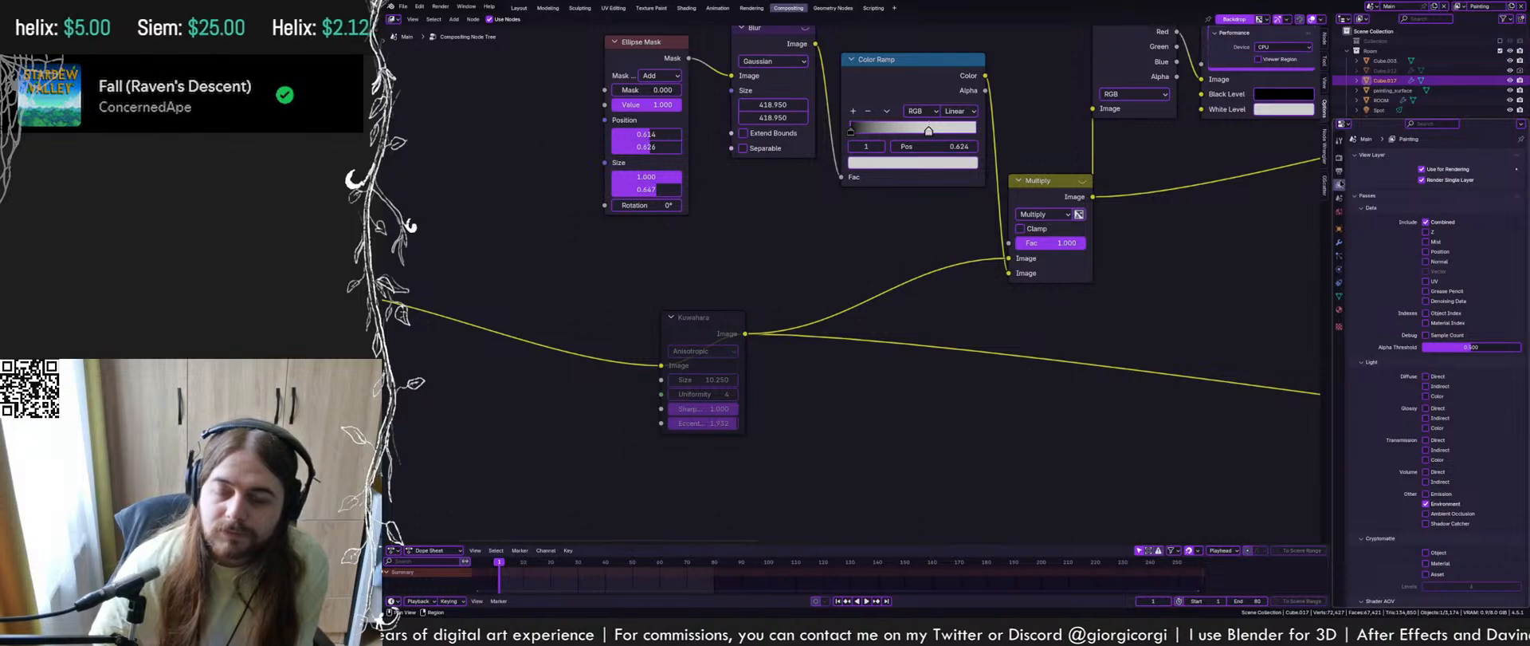
scroll(1456, 439, down, 10)
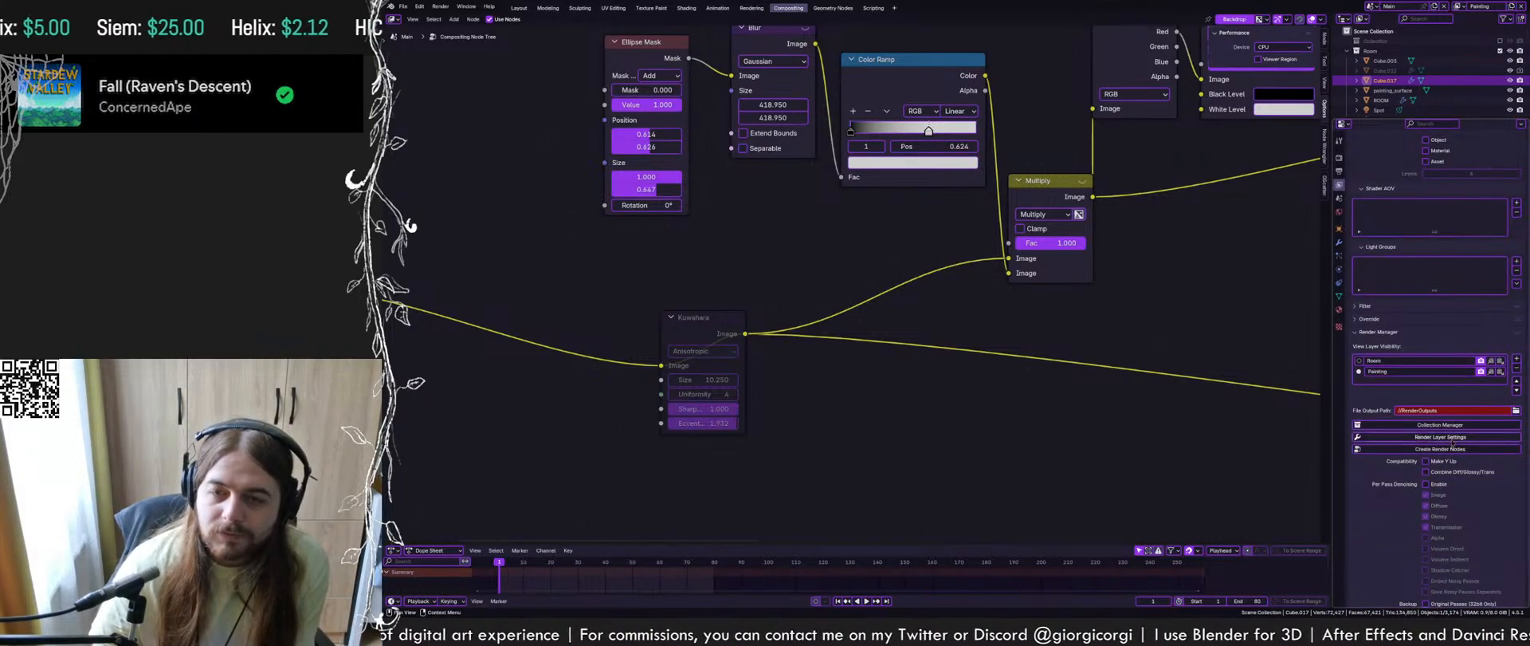
scroll(1443, 445, down, 2)
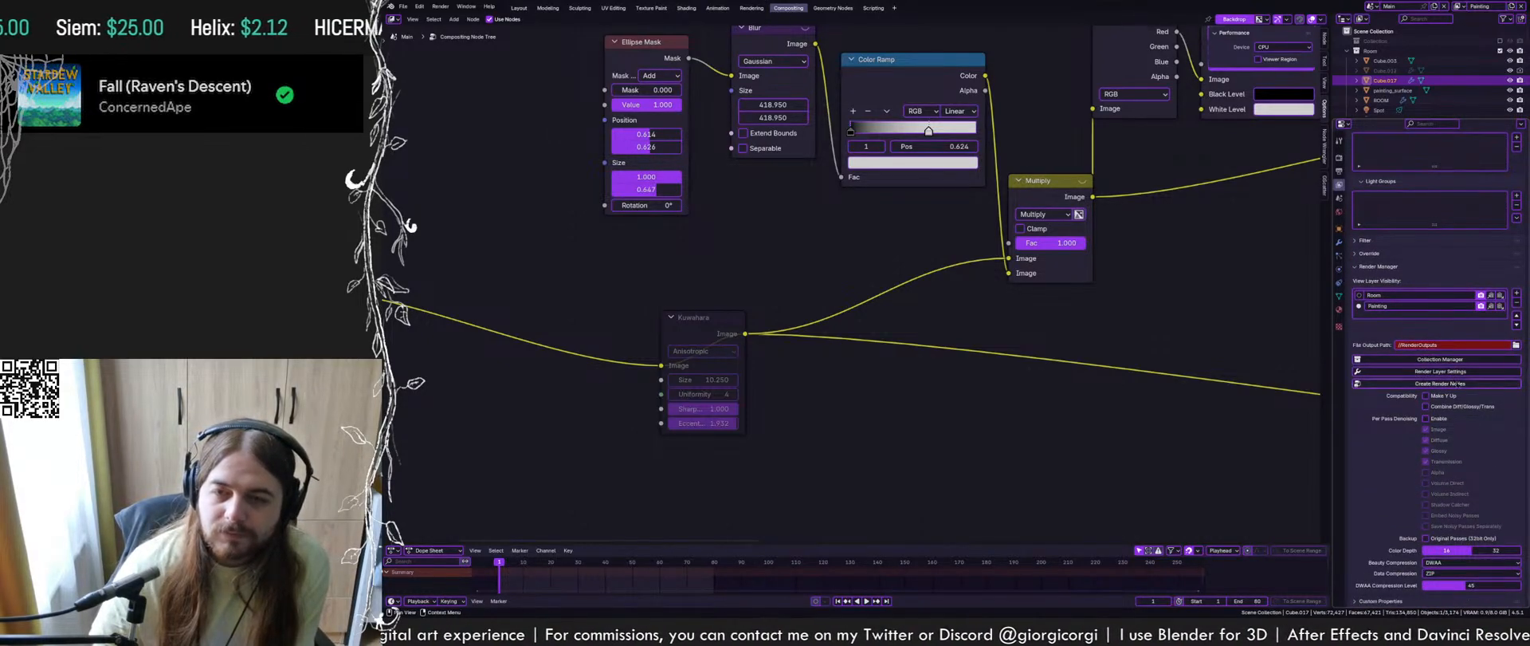
click(1433, 384)
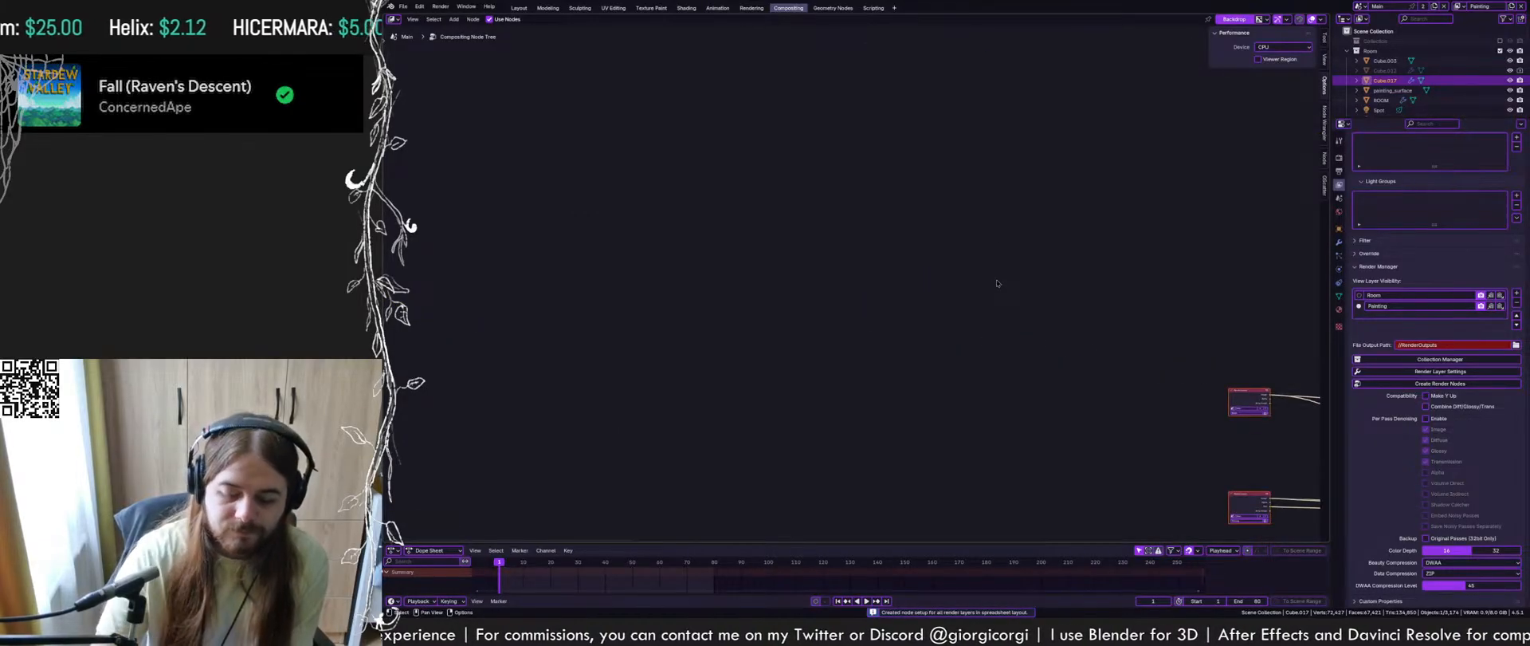
key(Home)
scroll(949, 271, up, 2)
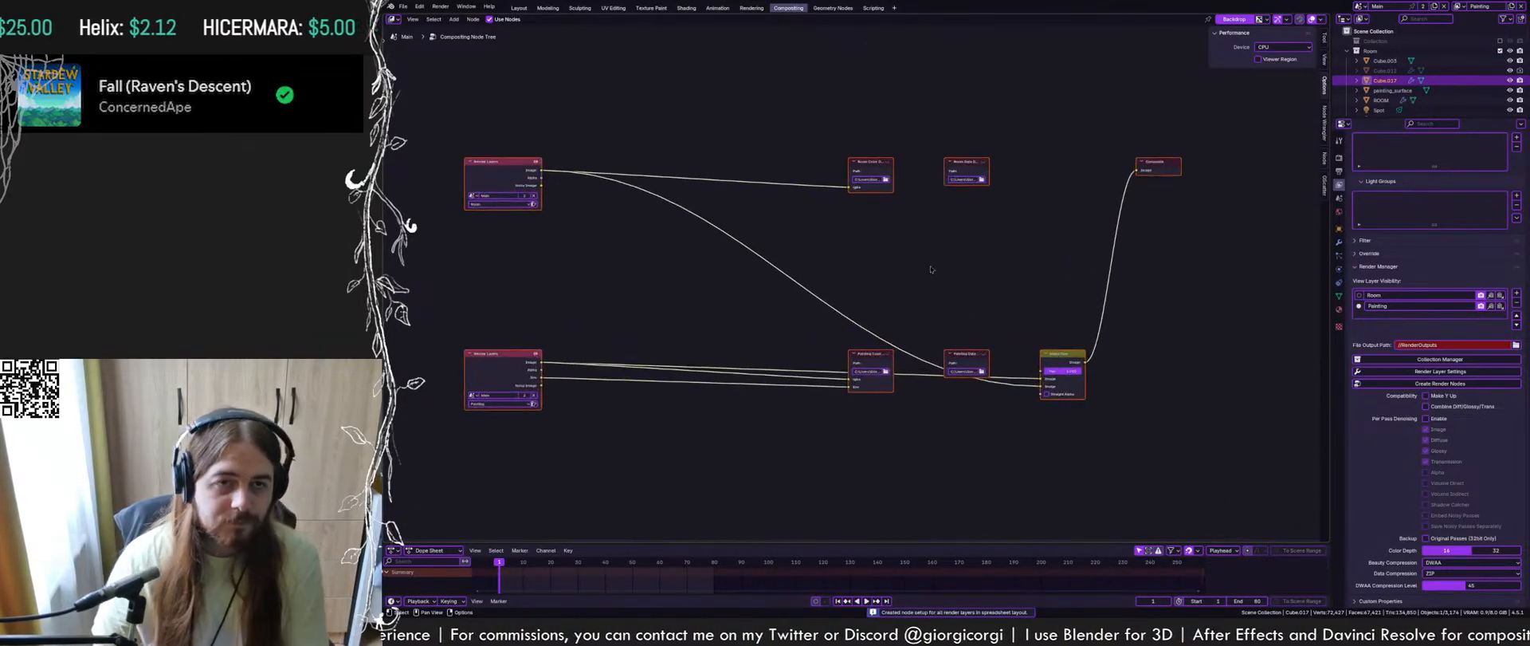
Delete the two extra file output nodes, tidy the remaining compositing nodes around the Alpha Over node, and save the file
mouse_move(877, 377)
mouse_down()
mouse_move(775, 374)
mouse_move(759, 330)
mouse_up()
click(759, 337)
drag(997, 107, 932, 424)
key(x)
mouse_move(1075, 374)
mouse_down()
mouse_move(992, 310)
mouse_move(957, 231)
mouse_move(927, 253)
mouse_up()
click(933, 221)
middle_drag(933, 215, 961, 288)
drag(803, 418, 872, 428)
click(884, 295)
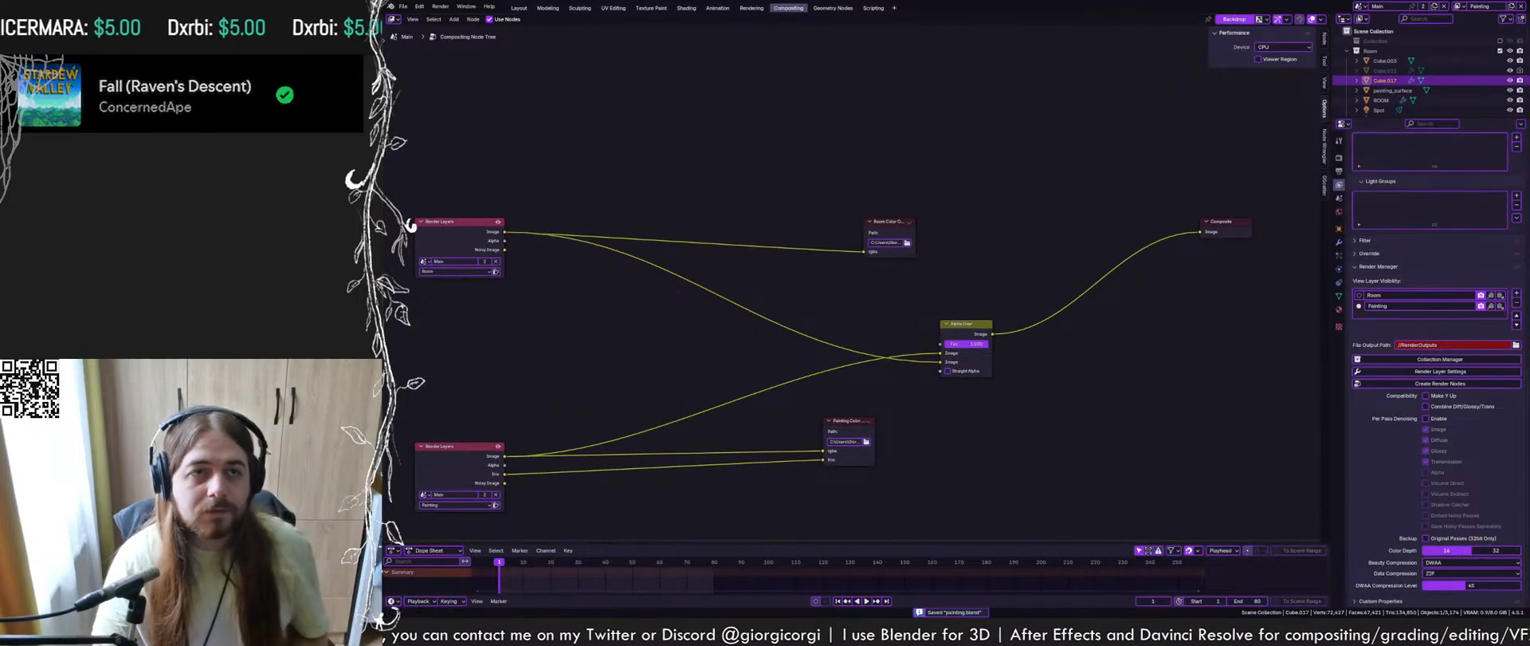
Turn off Render Single Layer, render the current frame, and place the render window over the node editor
click(1340, 170)
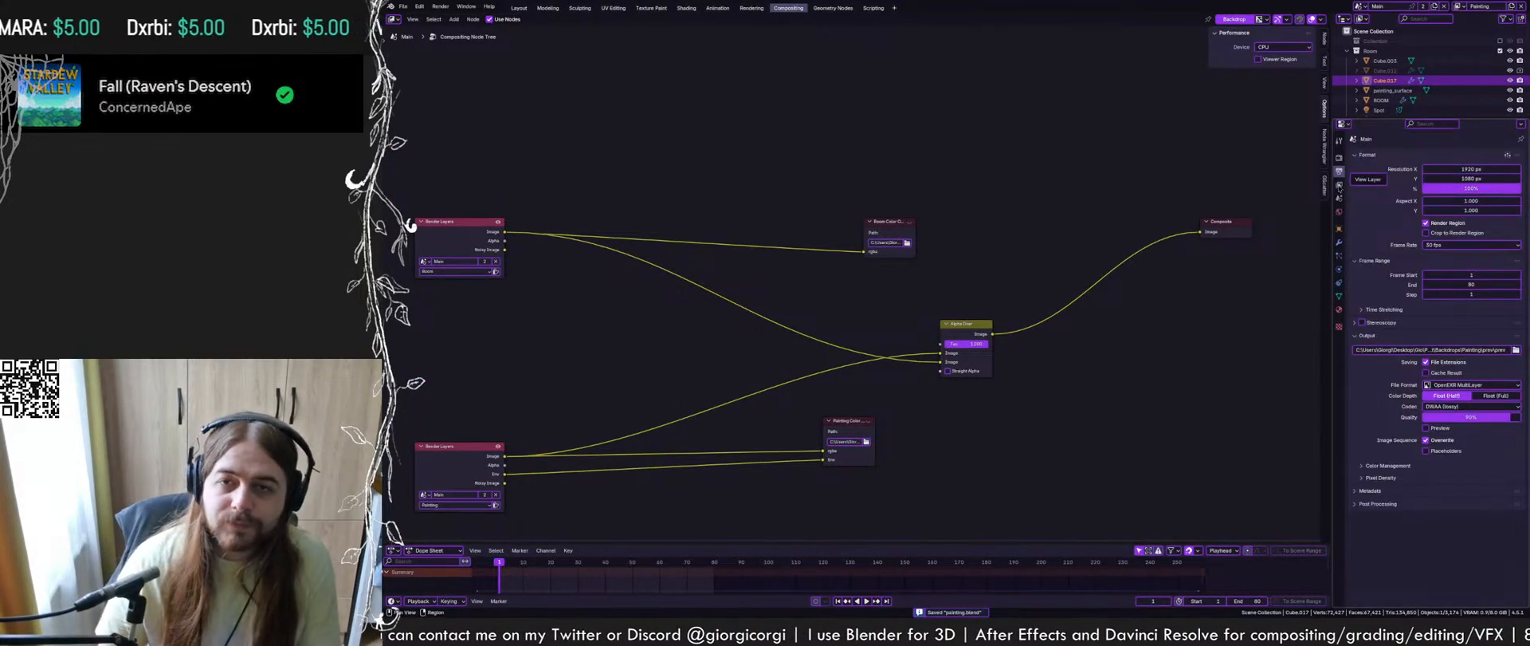
click(1339, 184)
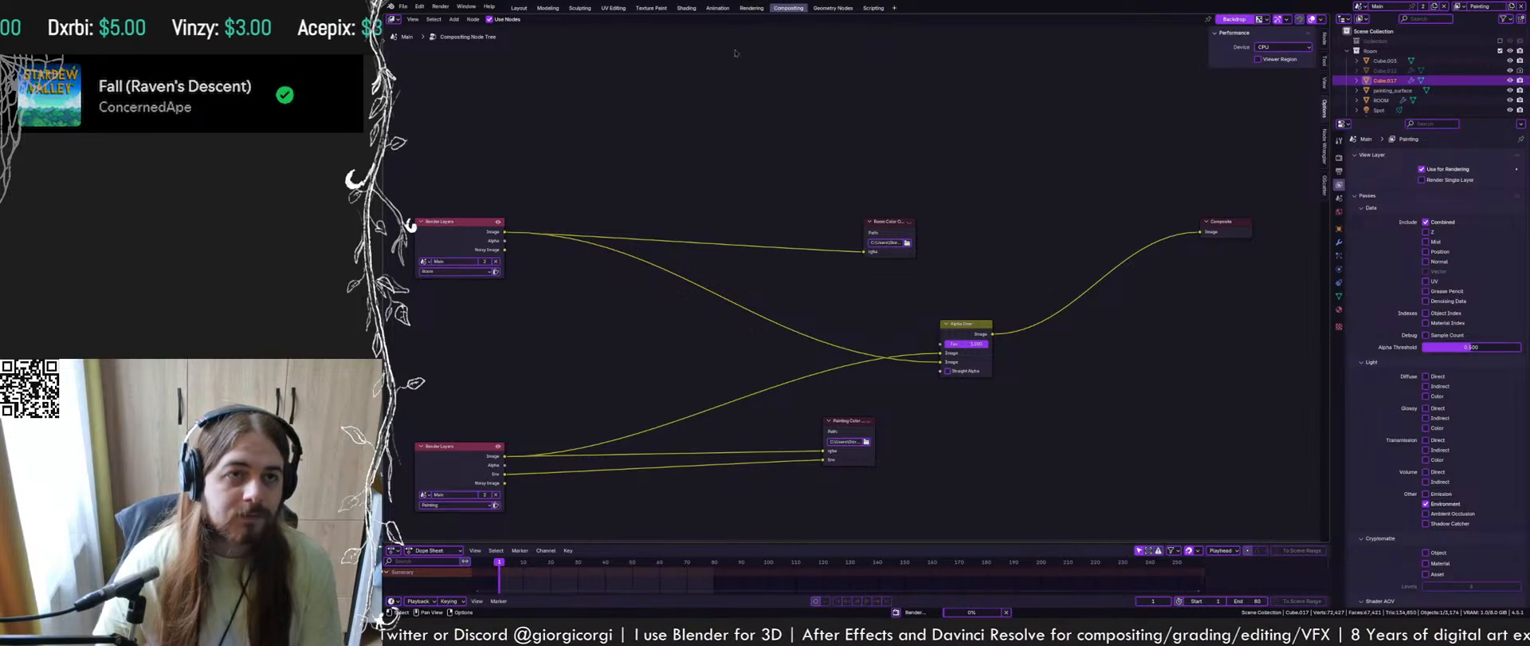
click(752, 8)
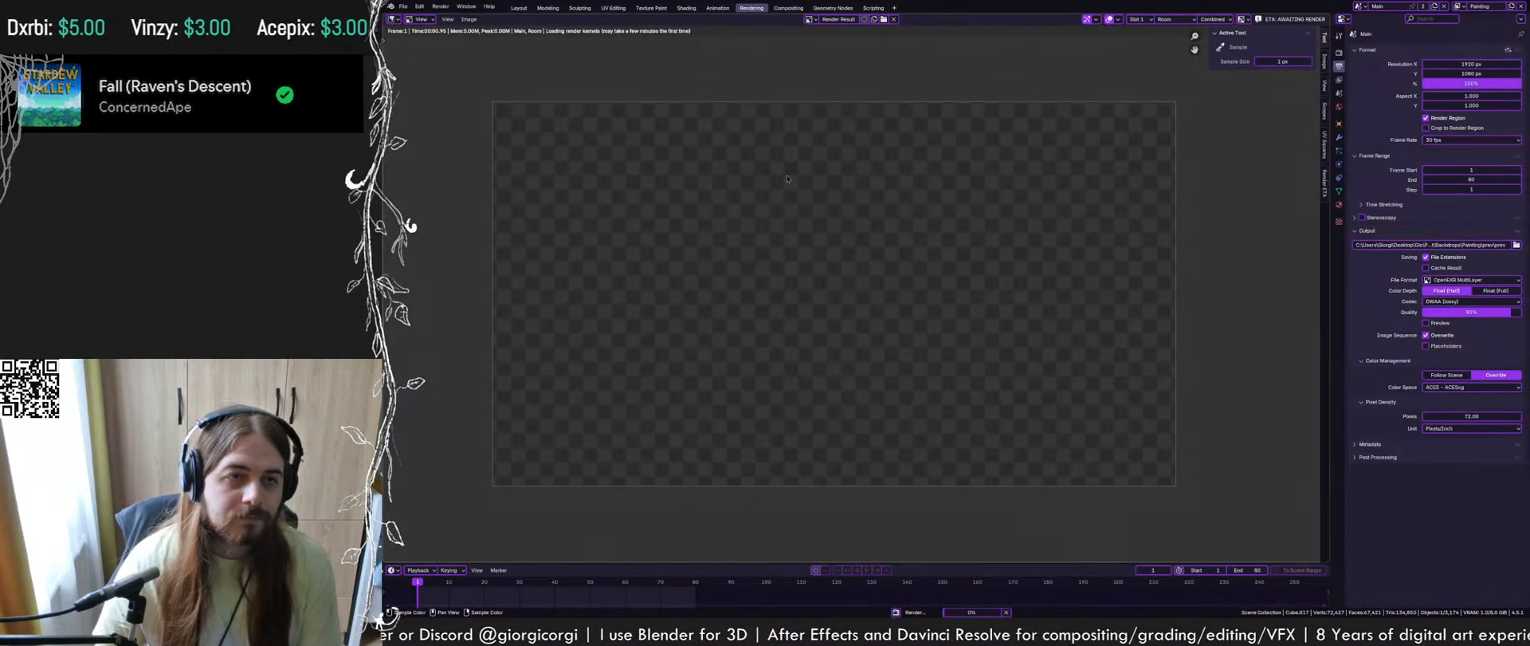
click(789, 8)
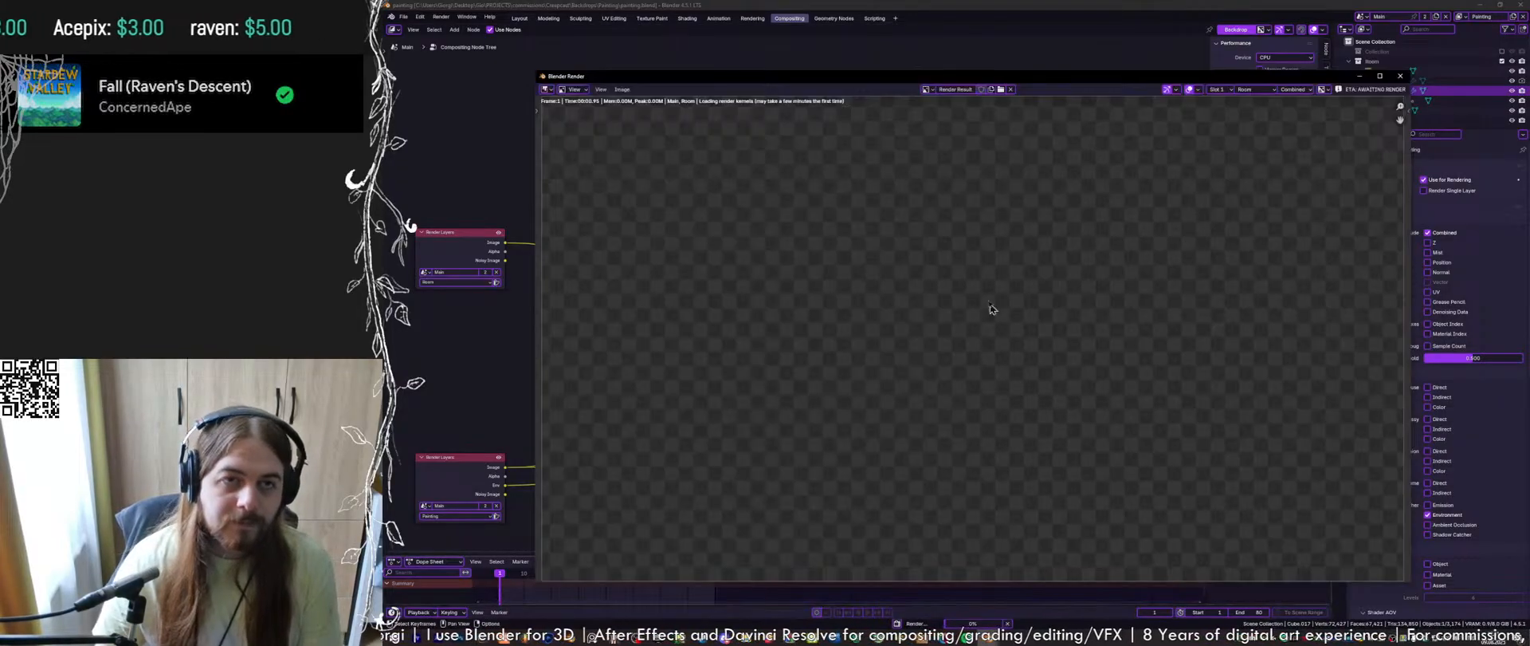
drag(839, 57, 818, 40)
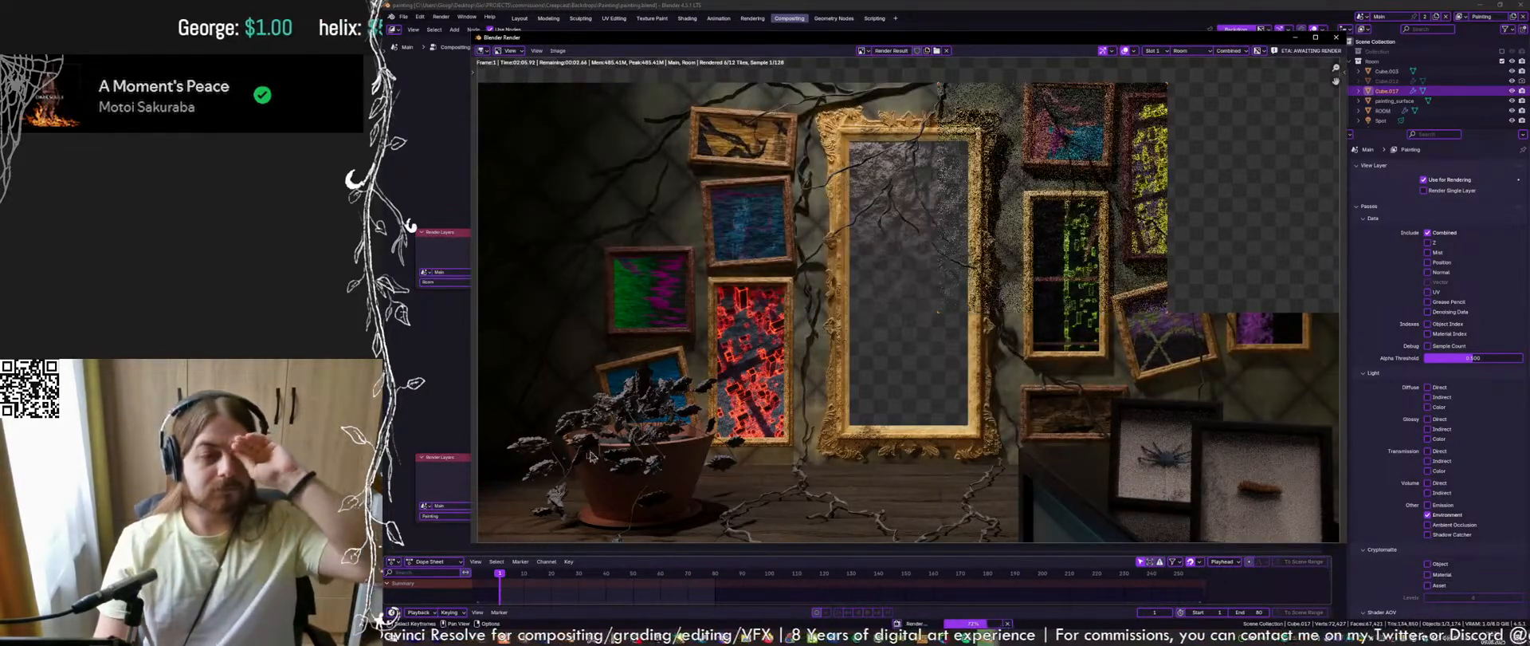
Inspect the frames, plant and central painting in the render, close the render window, and save the file
scroll(505, 462, up, 2)
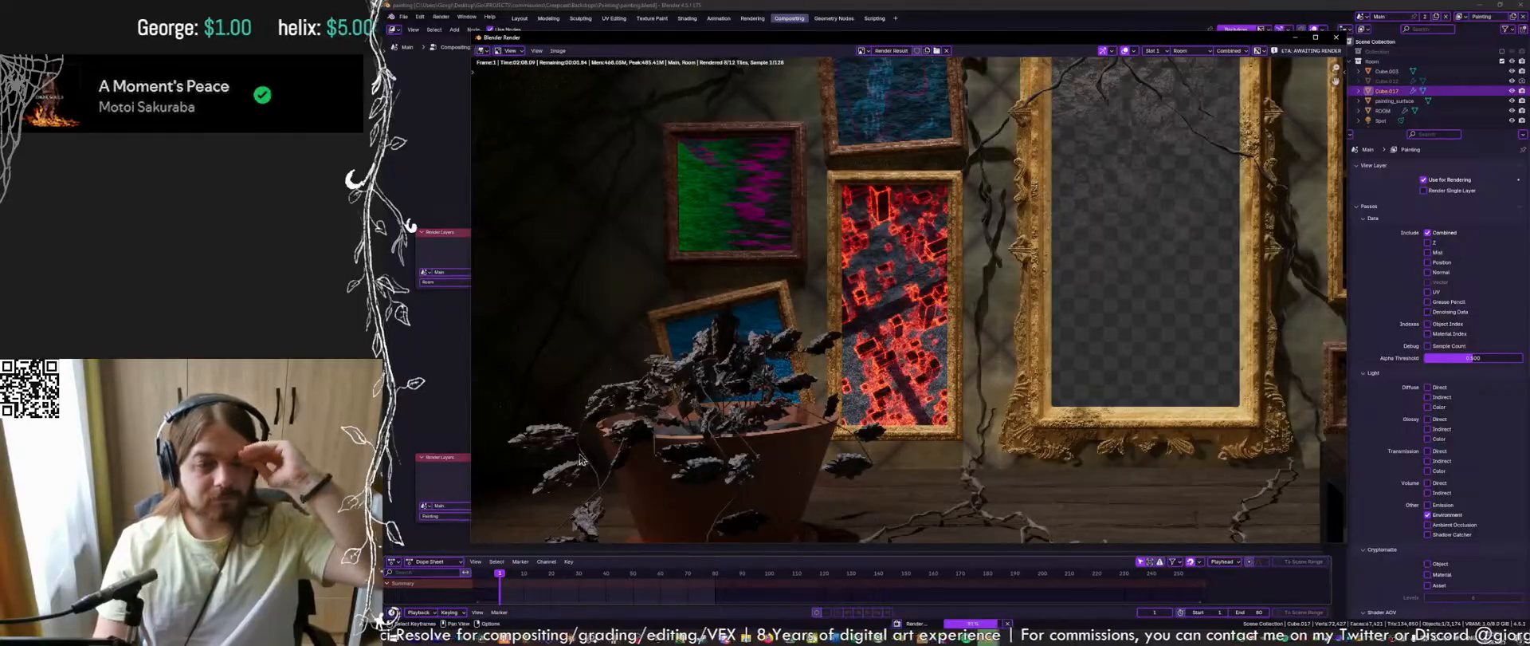
scroll(694, 434, down, 4)
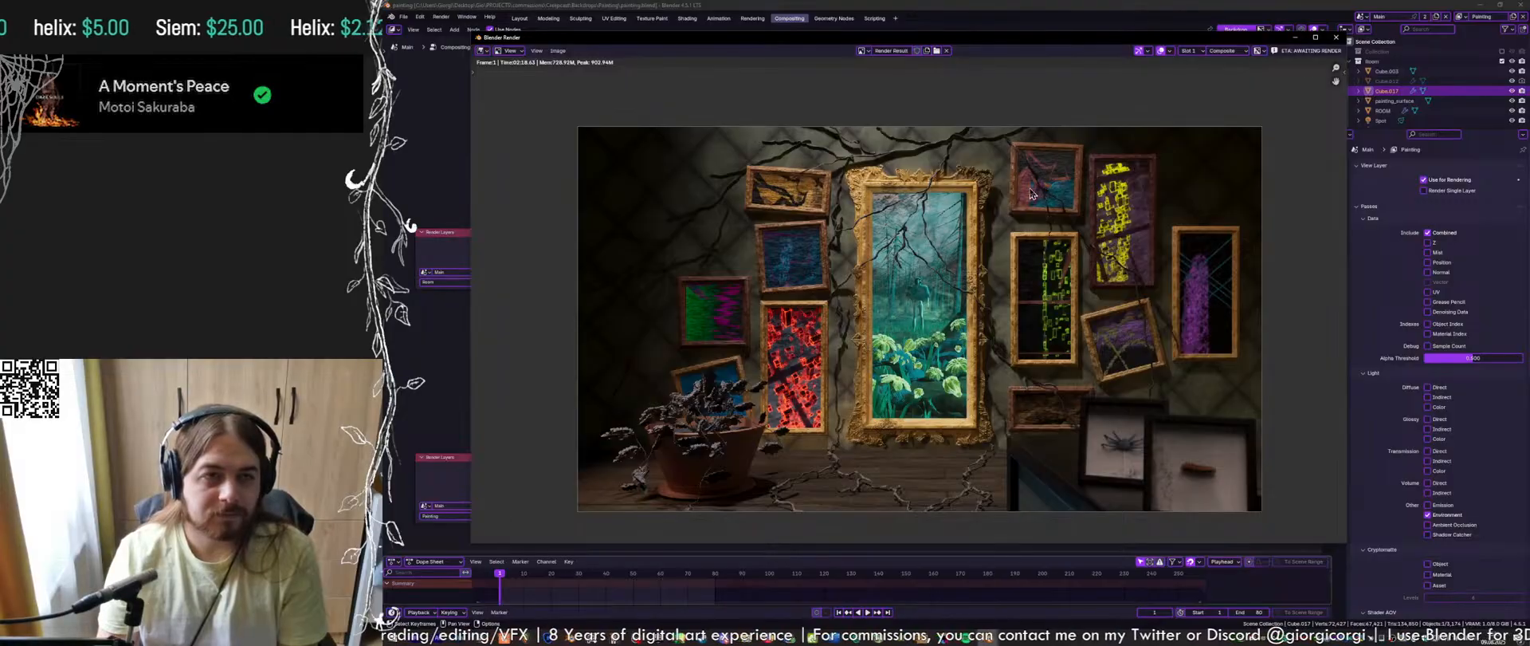
click(1337, 39)
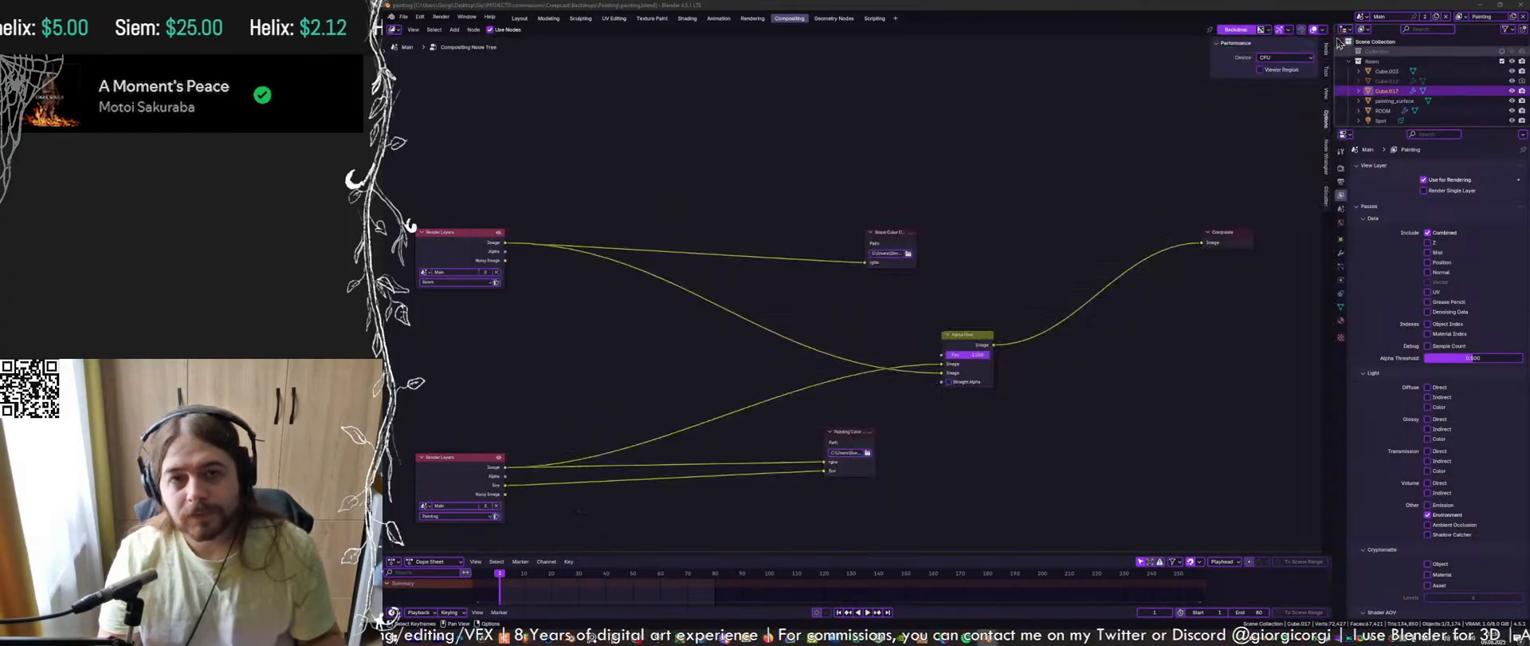
key(ctrl+s)
Preview the Room layer, the Painting layer and the Painting's Env pass through a Viewer node with an enlarged backdrop
key(Home)
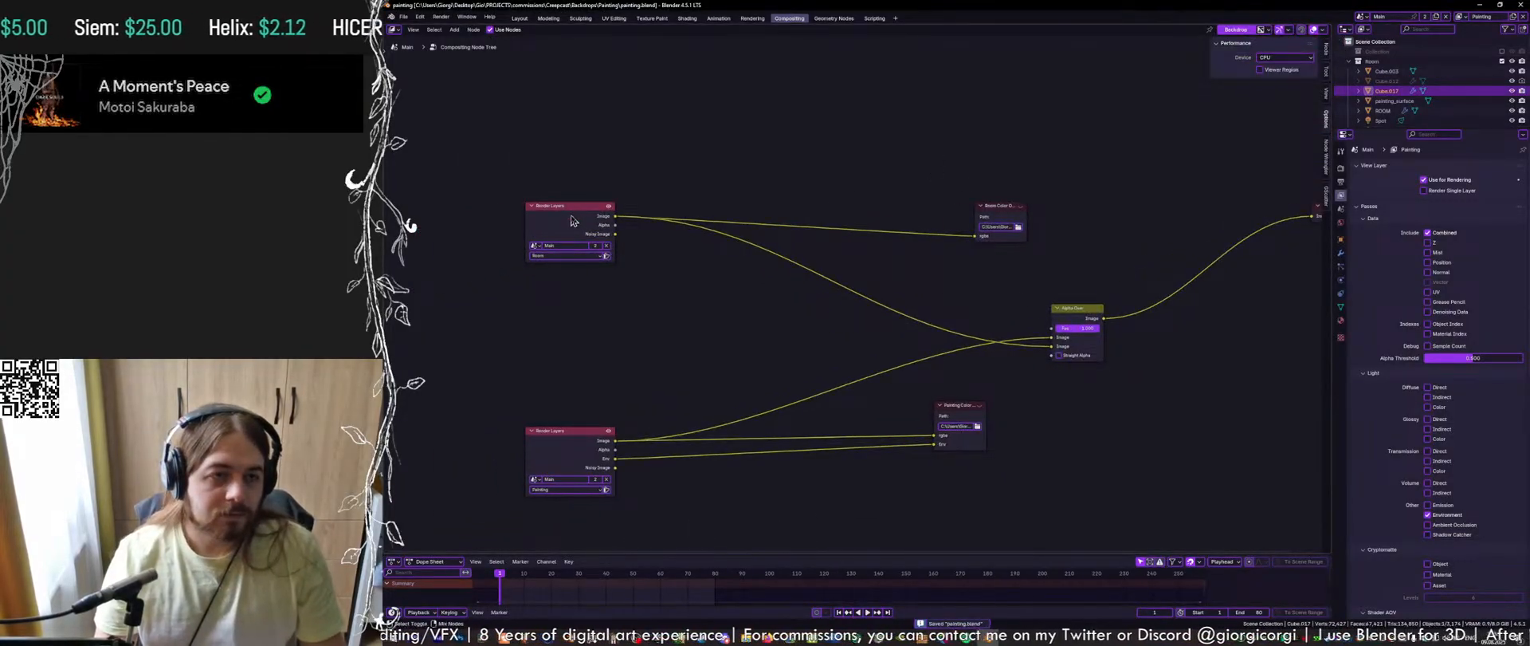
ctrl+shift+click(596, 216)
ctrl+shift+click(564, 456)
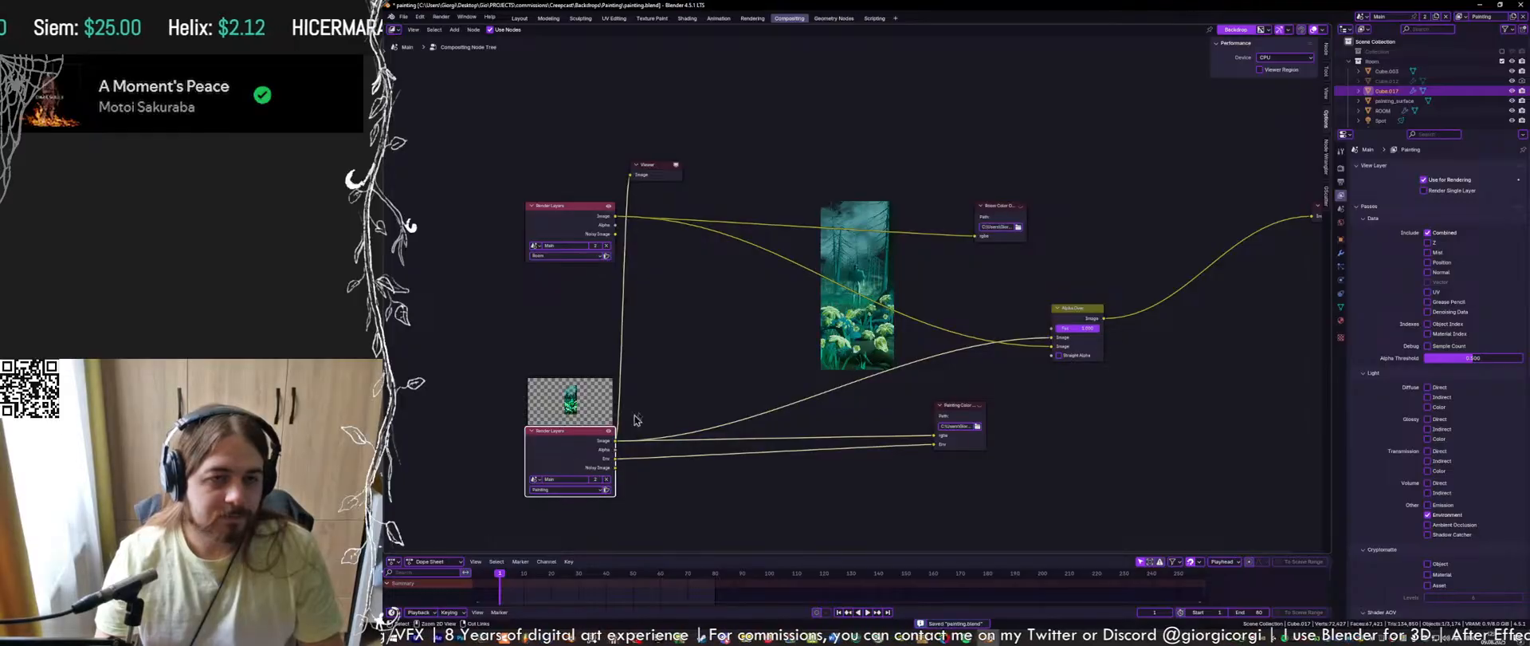
key(alt+v)
key(alt+v)
key(alt+v)
key(alt+v)
key(alt+v)
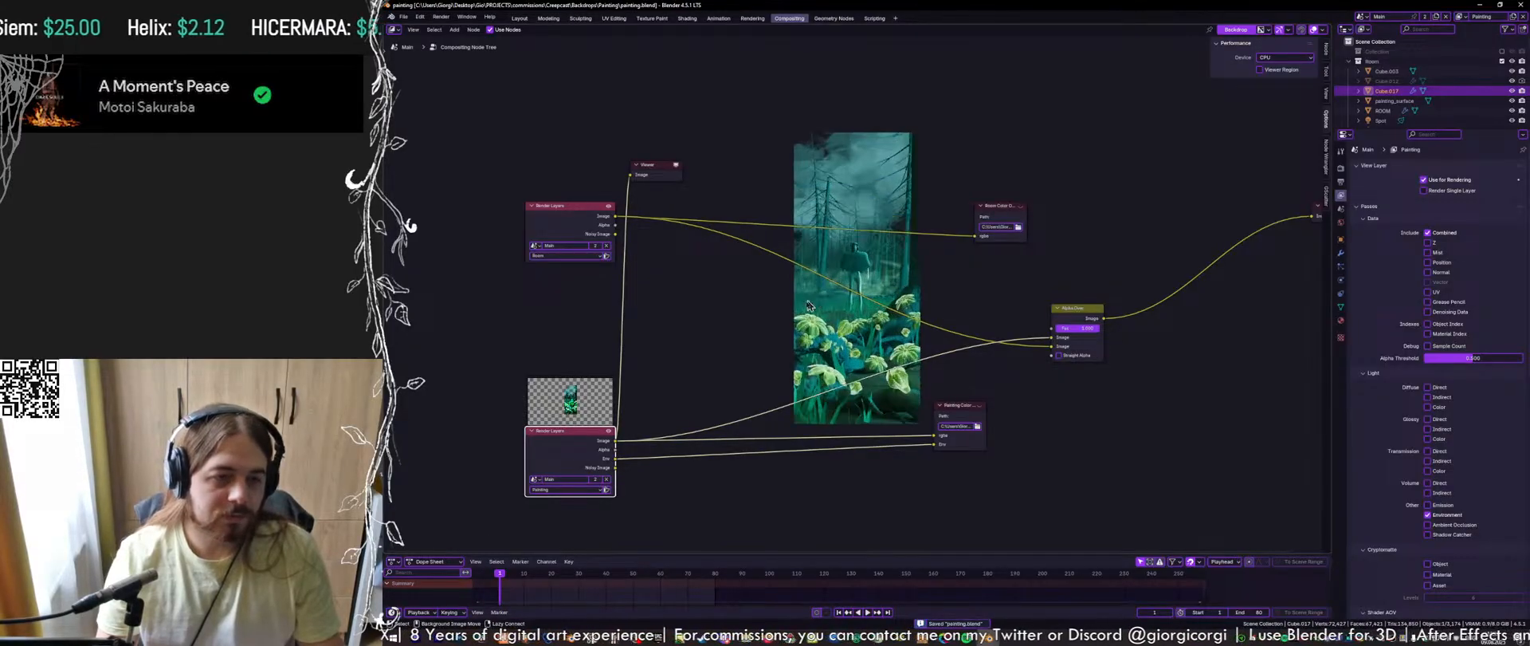
ctrl+shift+click(614, 460)
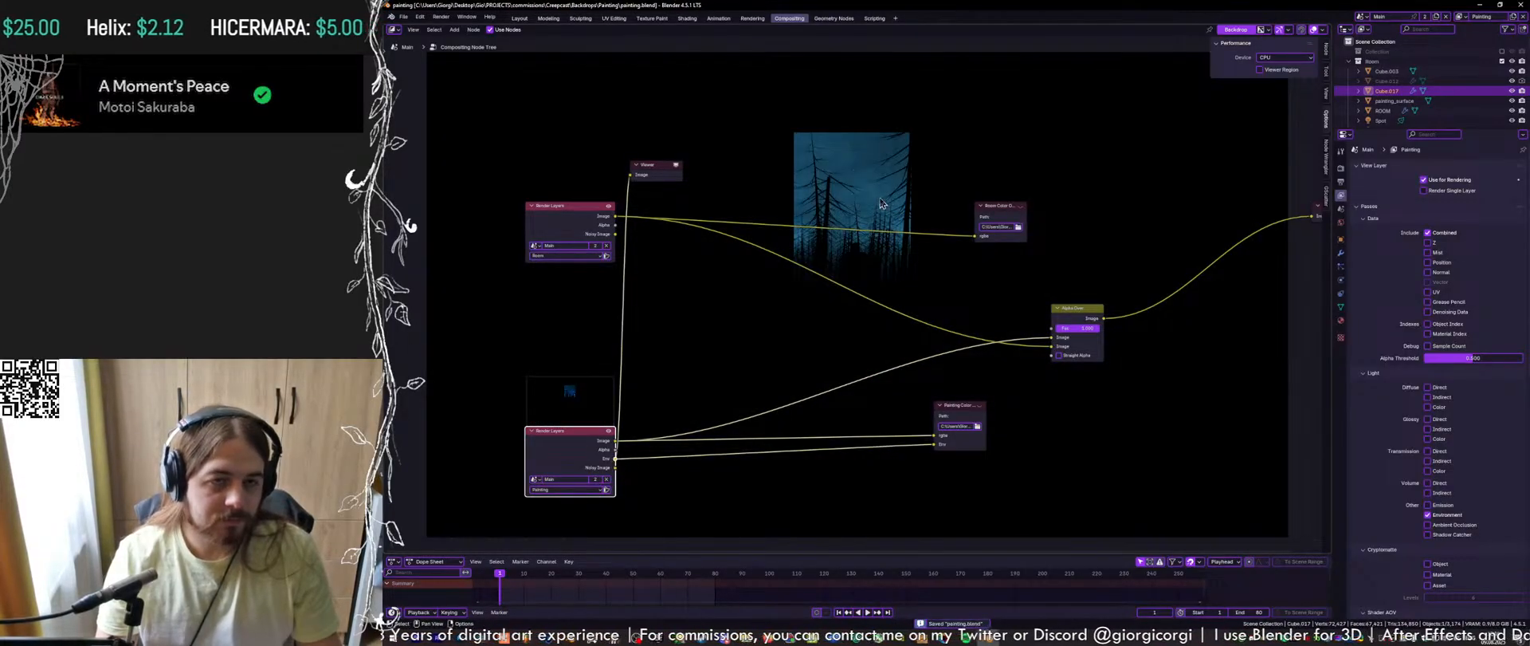
Rearrange the Viewer and Alpha Over nodes, and place a duplicate of Alpha Over below the original
drag(659, 169, 730, 311)
drag(1072, 315, 1083, 271)
key(shift+d)
click(1061, 384)
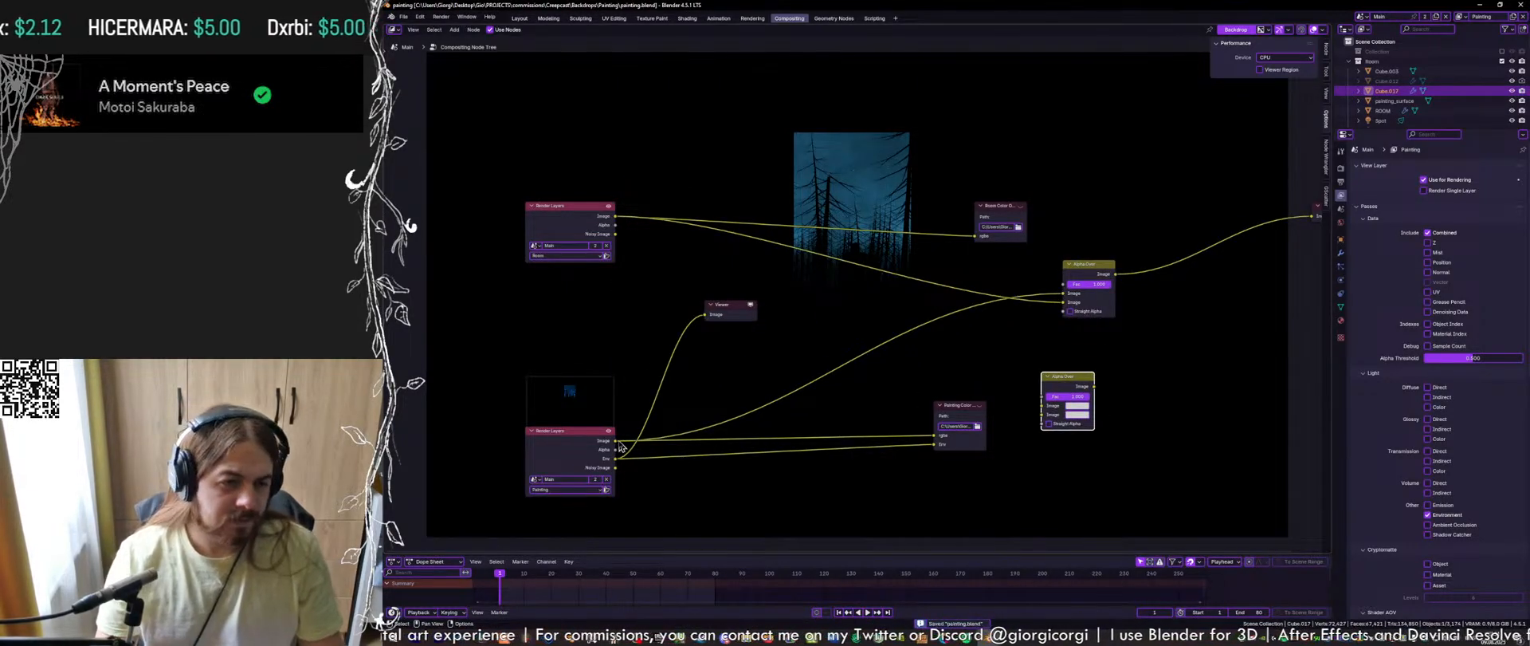
Layer the Painting's Image over its Env pass in the duplicated Alpha Over node, preview the result, and save the file
drag(614, 441, 821, 476)
middle_drag(805, 522, 839, 446)
scroll(838, 447, up, 5)
drag(843, 412, 842, 429)
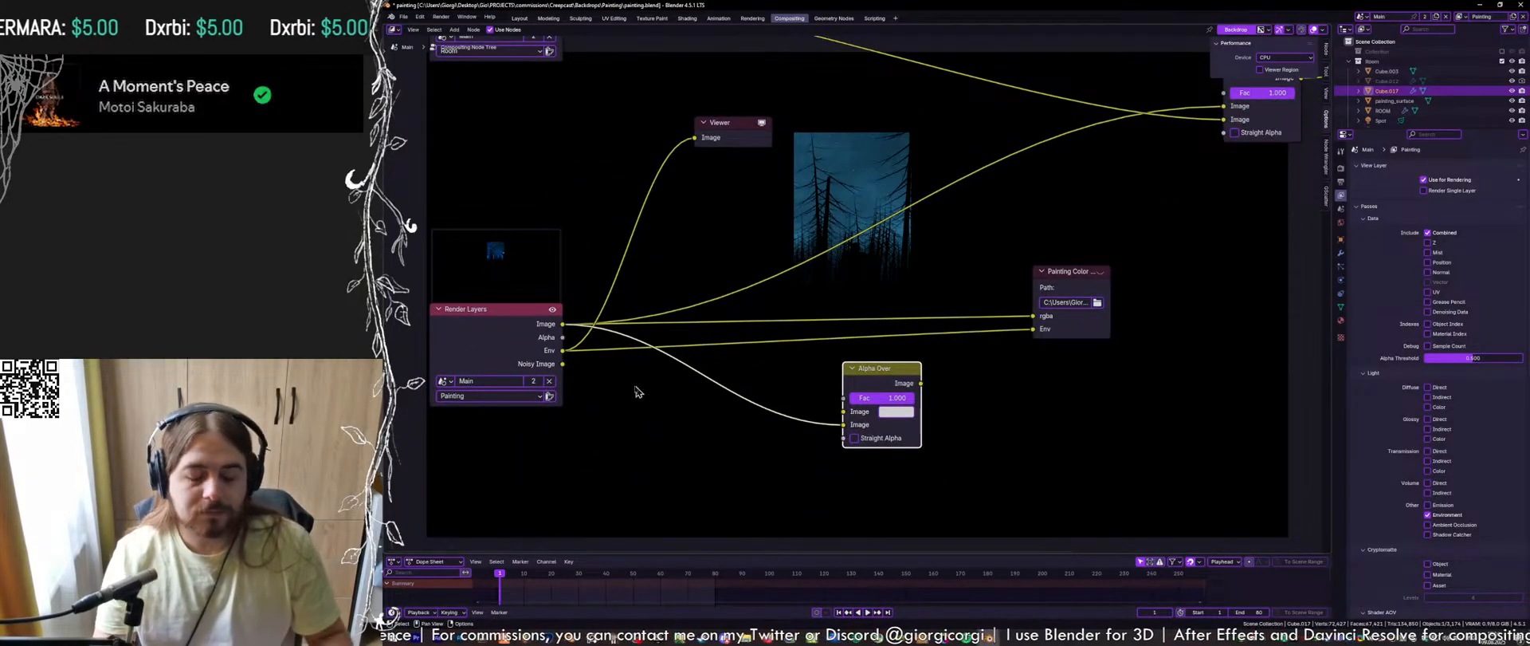
drag(562, 351, 842, 412)
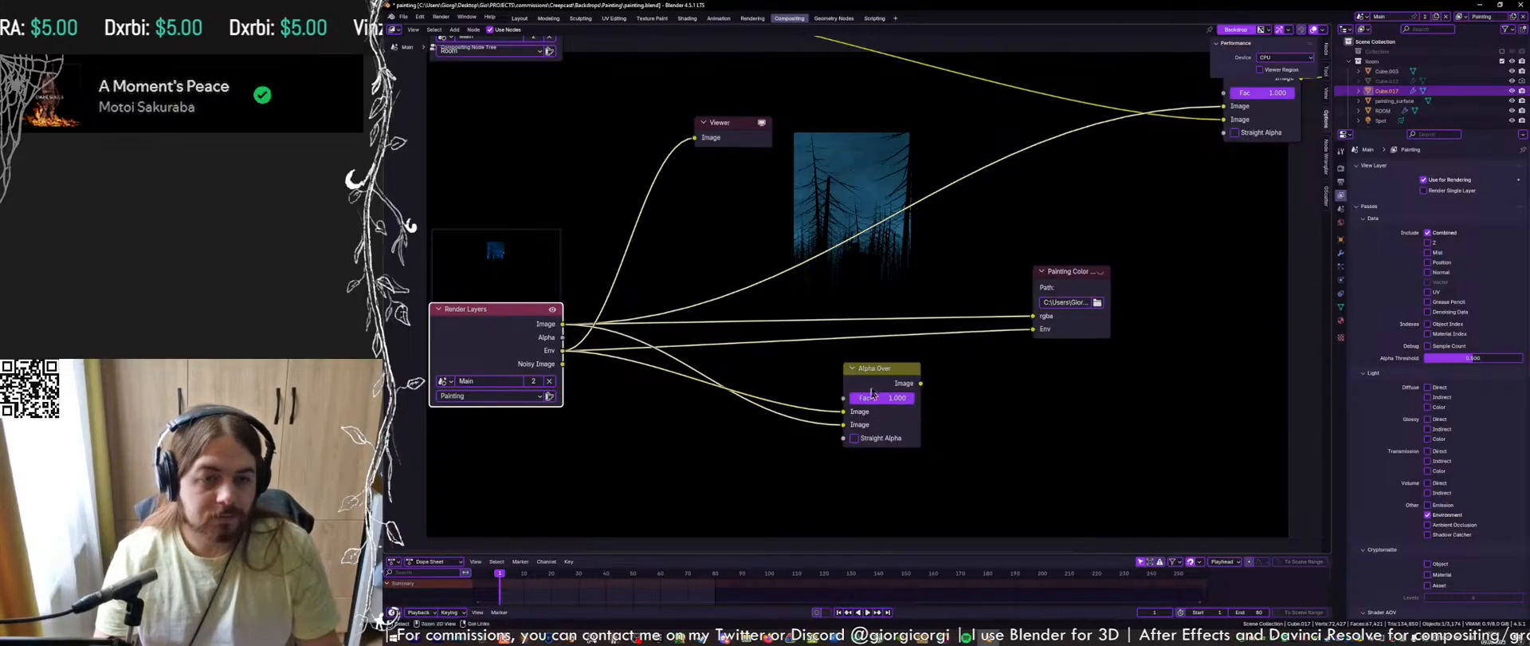
ctrl+shift+click(884, 378)
key(ctrl+s)
key(Home)
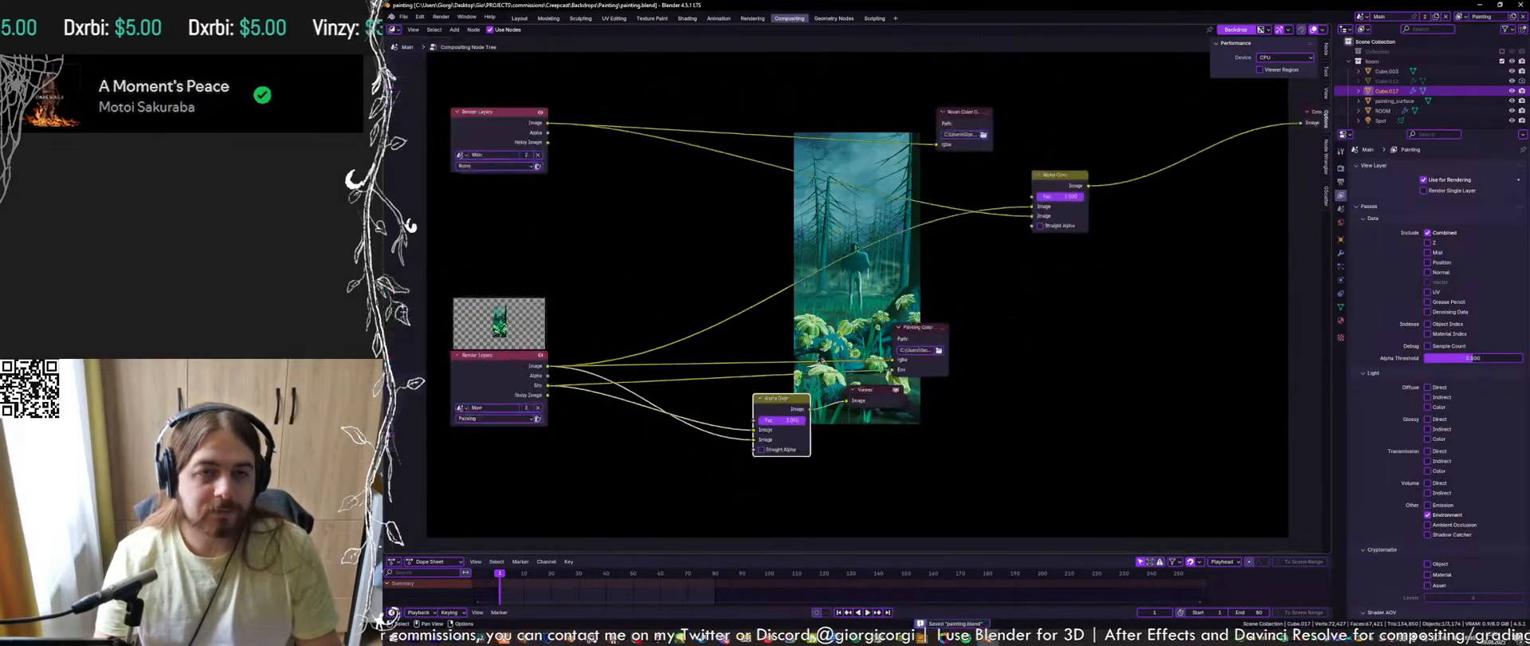
Feed the combined Painting output into the first image input of the original Alpha Over node and preview the full composite
drag(870, 390, 1027, 459)
click(814, 407)
drag(798, 406, 1033, 206)
ctrl+shift+click(1047, 193)
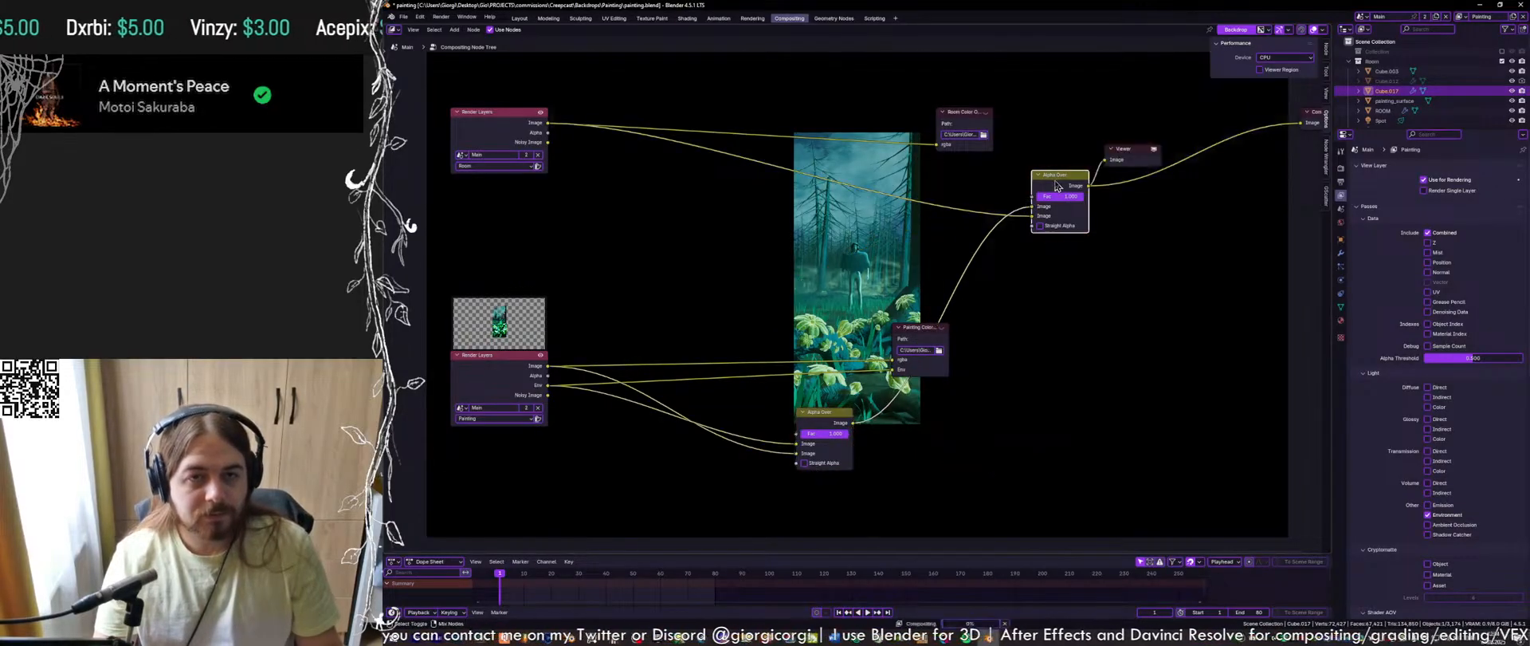
scroll(841, 372, up, 2)
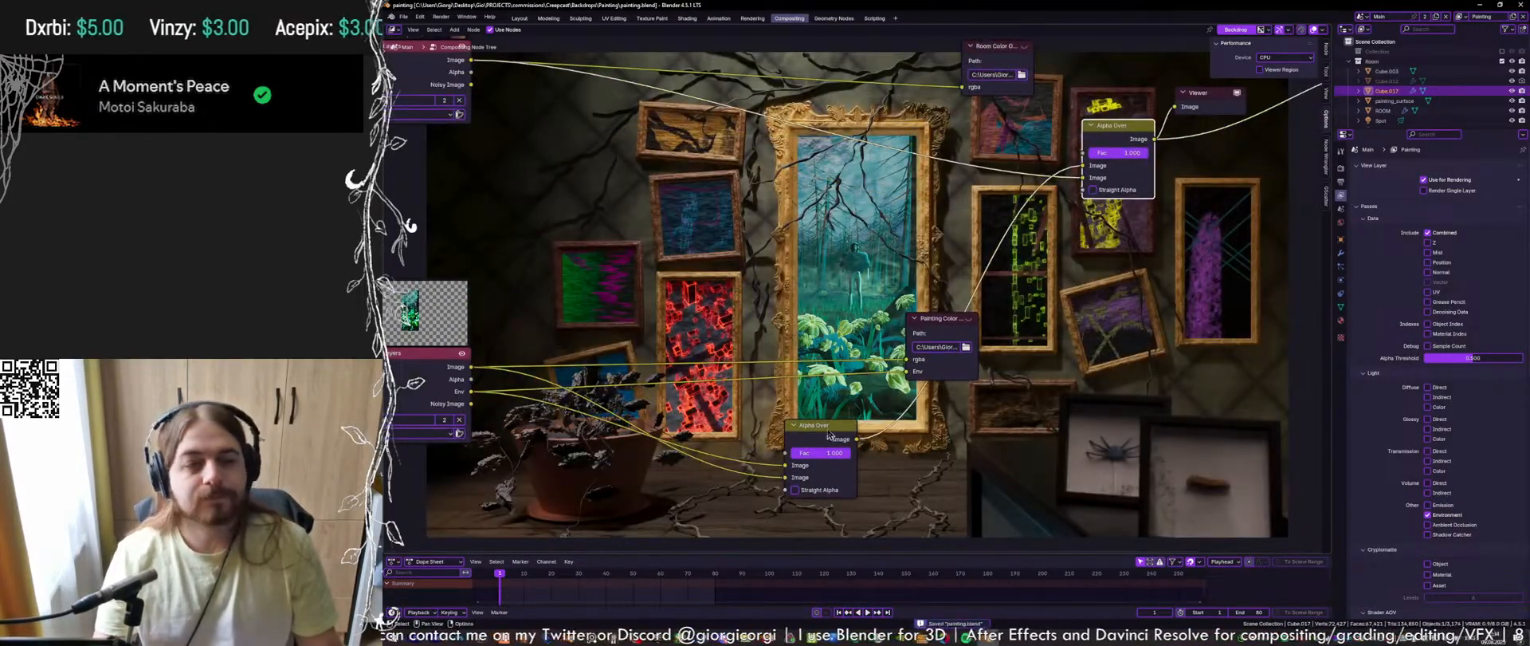
Move the Painting's Alpha Over node lower, preview its output and the final Alpha Over composite, and save the file
drag(833, 429, 870, 469)
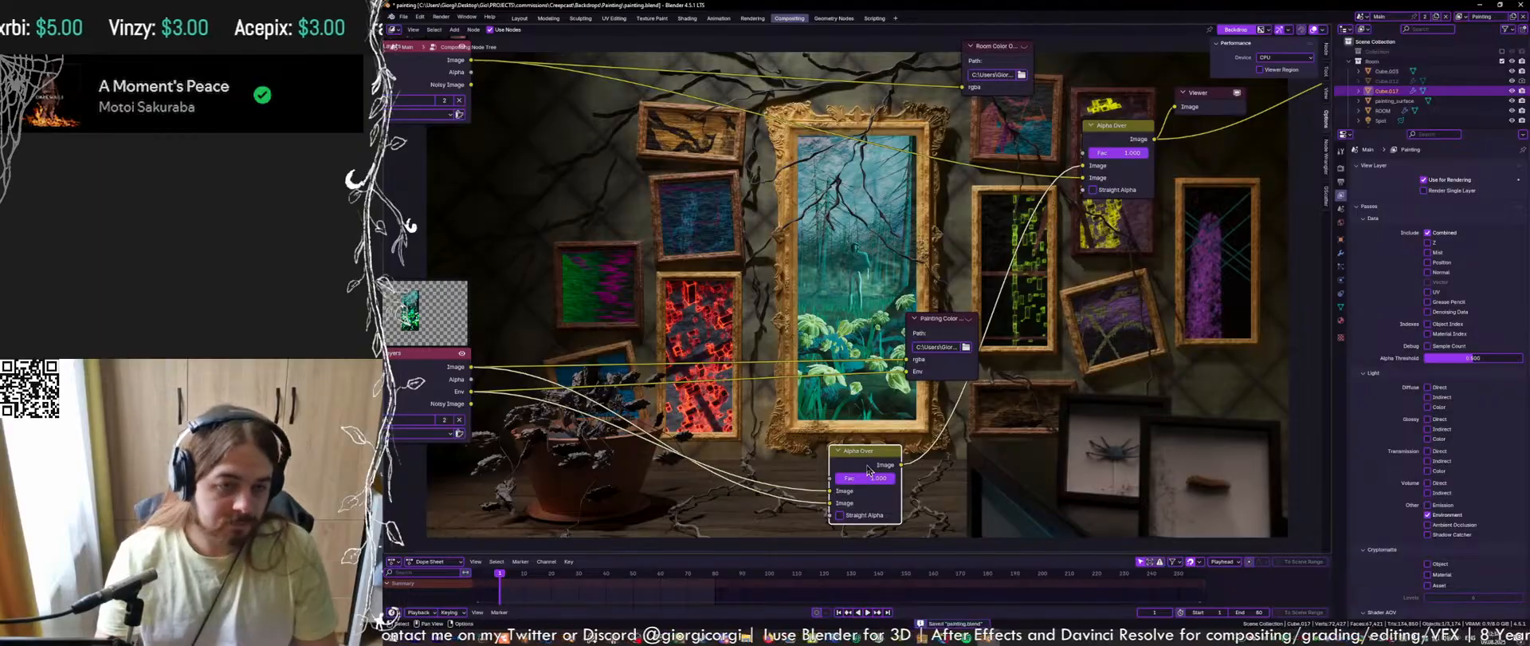
ctrl+shift+click(869, 470)
key(ctrl+s)
ctrl+shift+click(1116, 175)
key(ctrl+s)
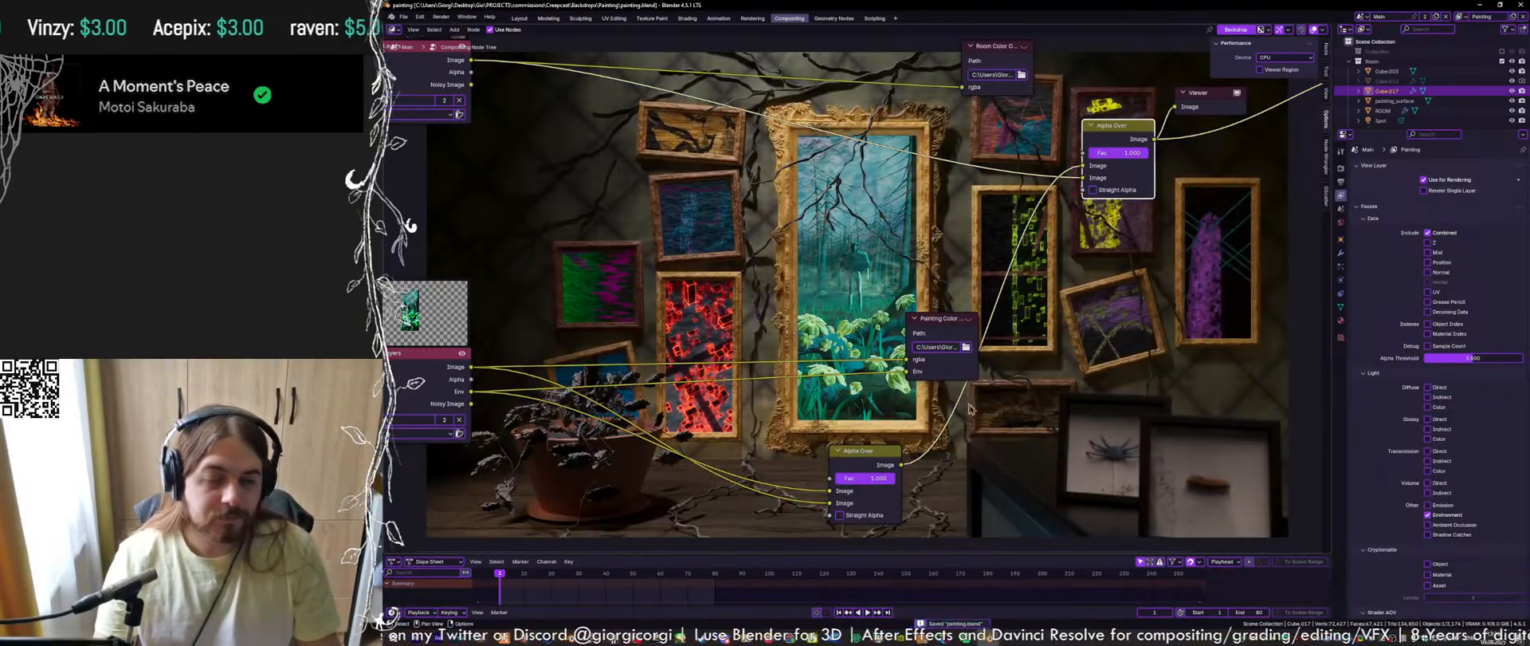
Insert a Kuwahara node between the Painting's Alpha Over and the final Alpha Over, and enlarge the backdrop
key(shift+a)
click(983, 403)
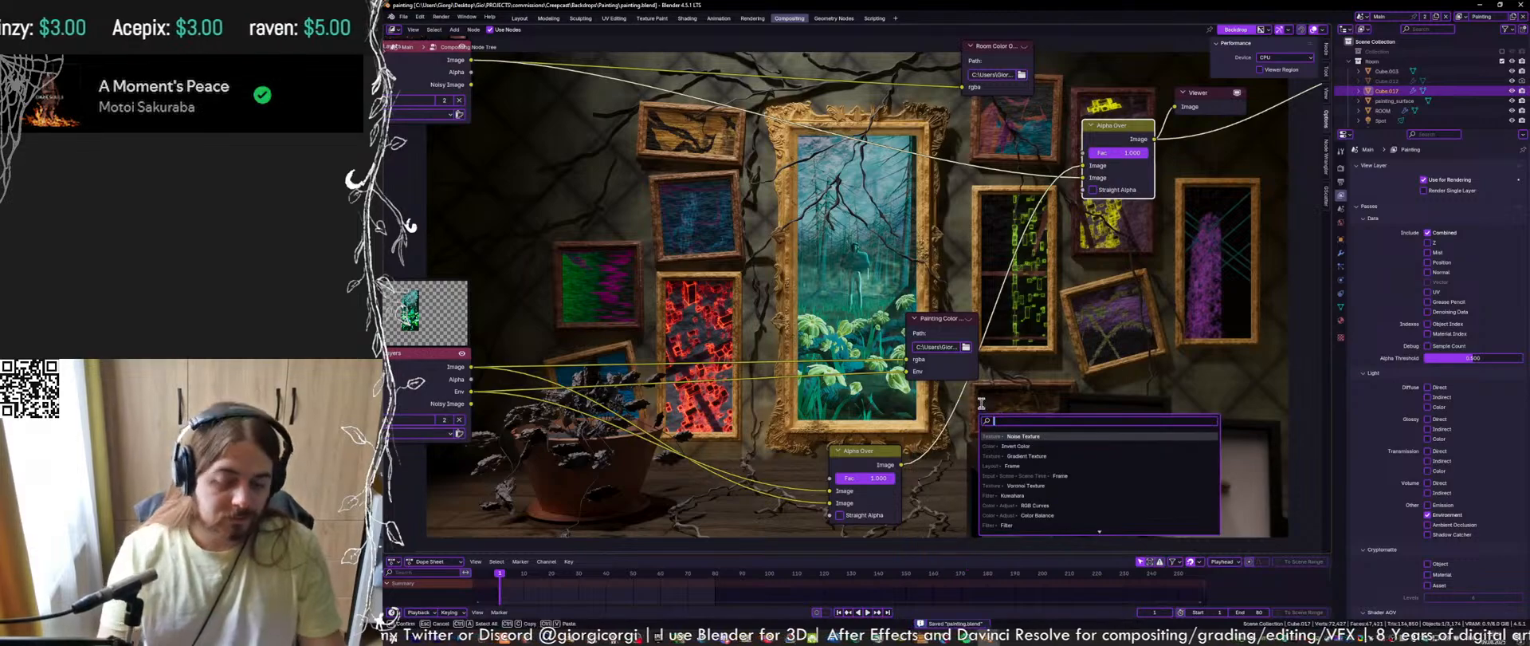
text(kuw)
key(Return)
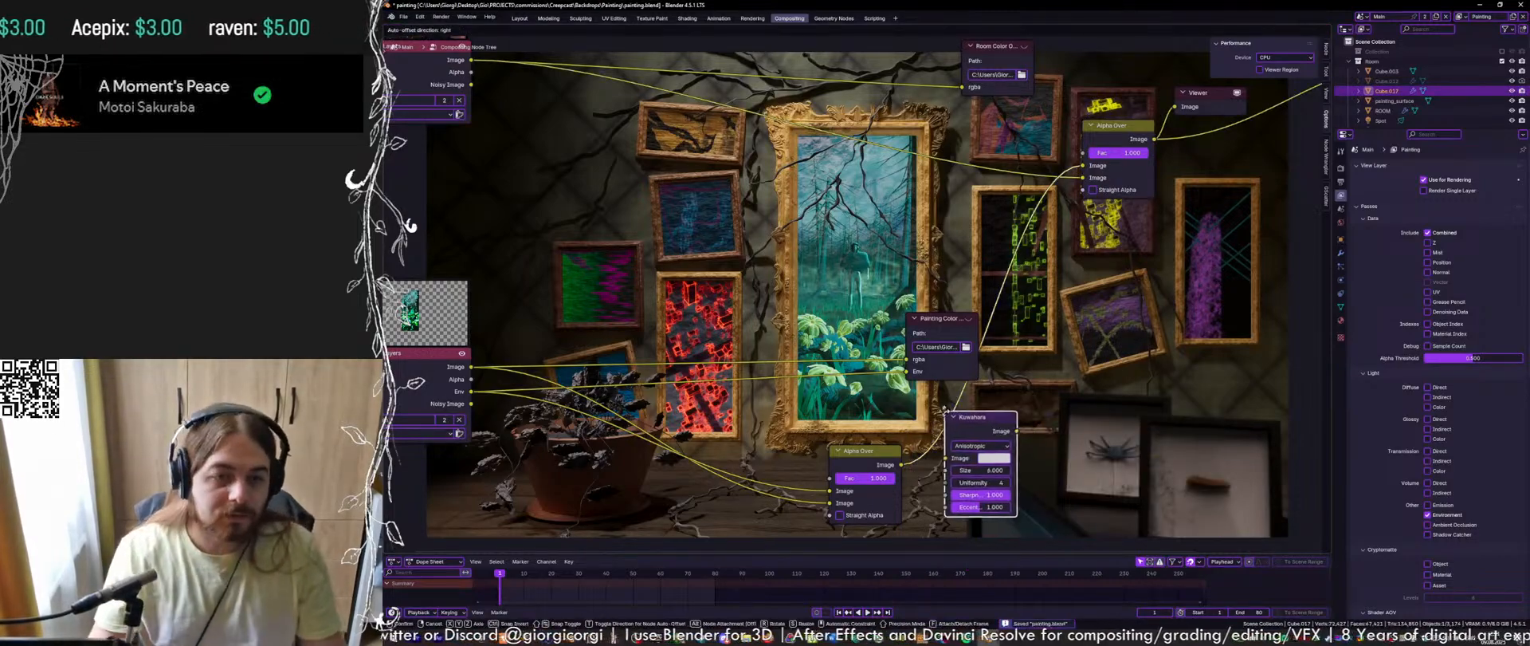
click(935, 415)
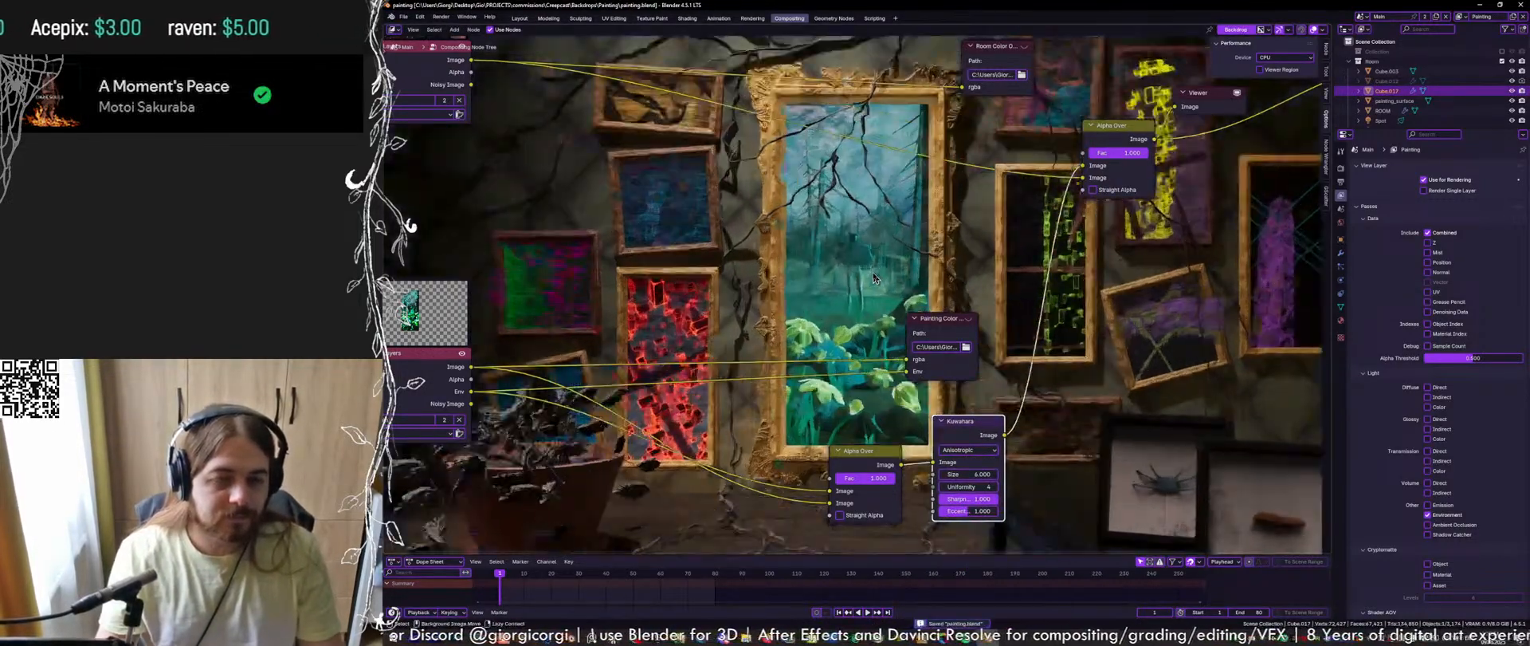
key(alt+v)
key(alt+v)
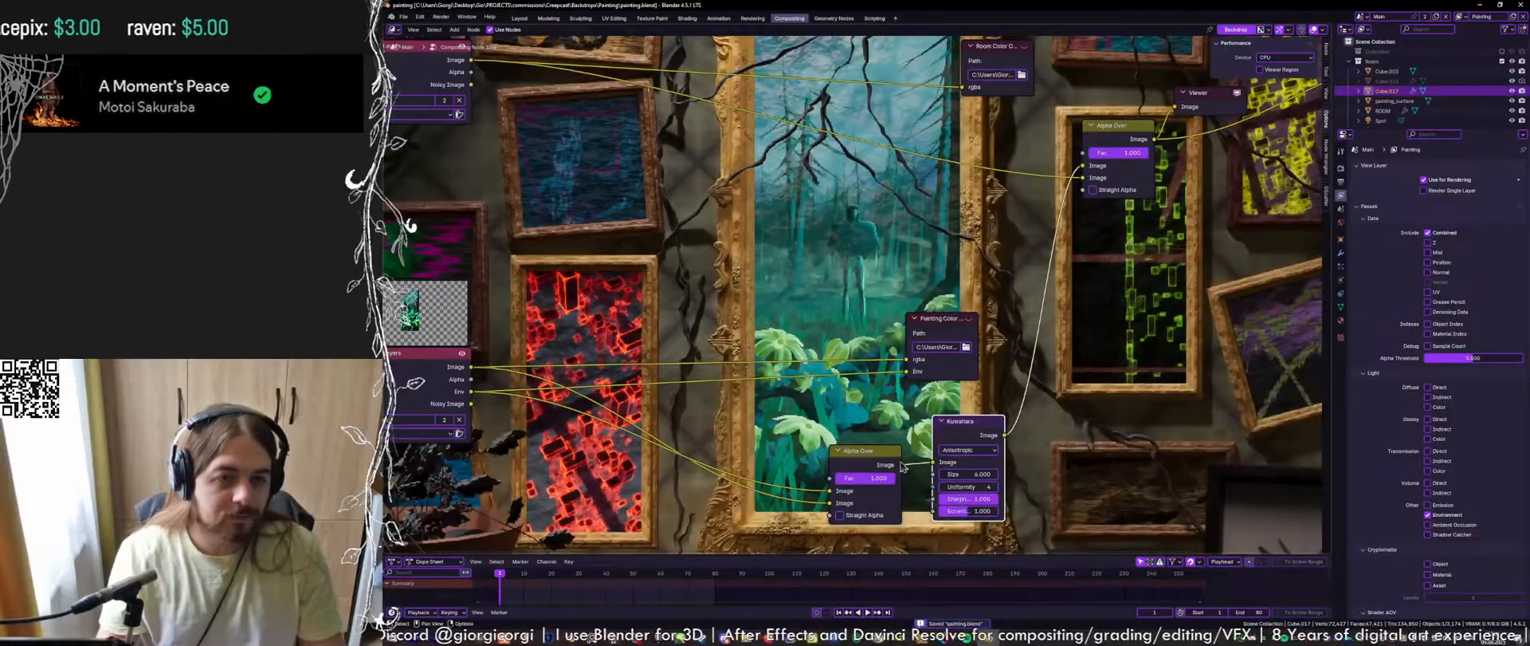
Reduce the timeline's height slightly, split the compositor area horizontally, and turn the upper half into an Image Editor
scroll(903, 468, up, 3)
scroll(1016, 454, up, 1)
middle_drag(1016, 452, 849, 465)
scroll(891, 395, down, 6)
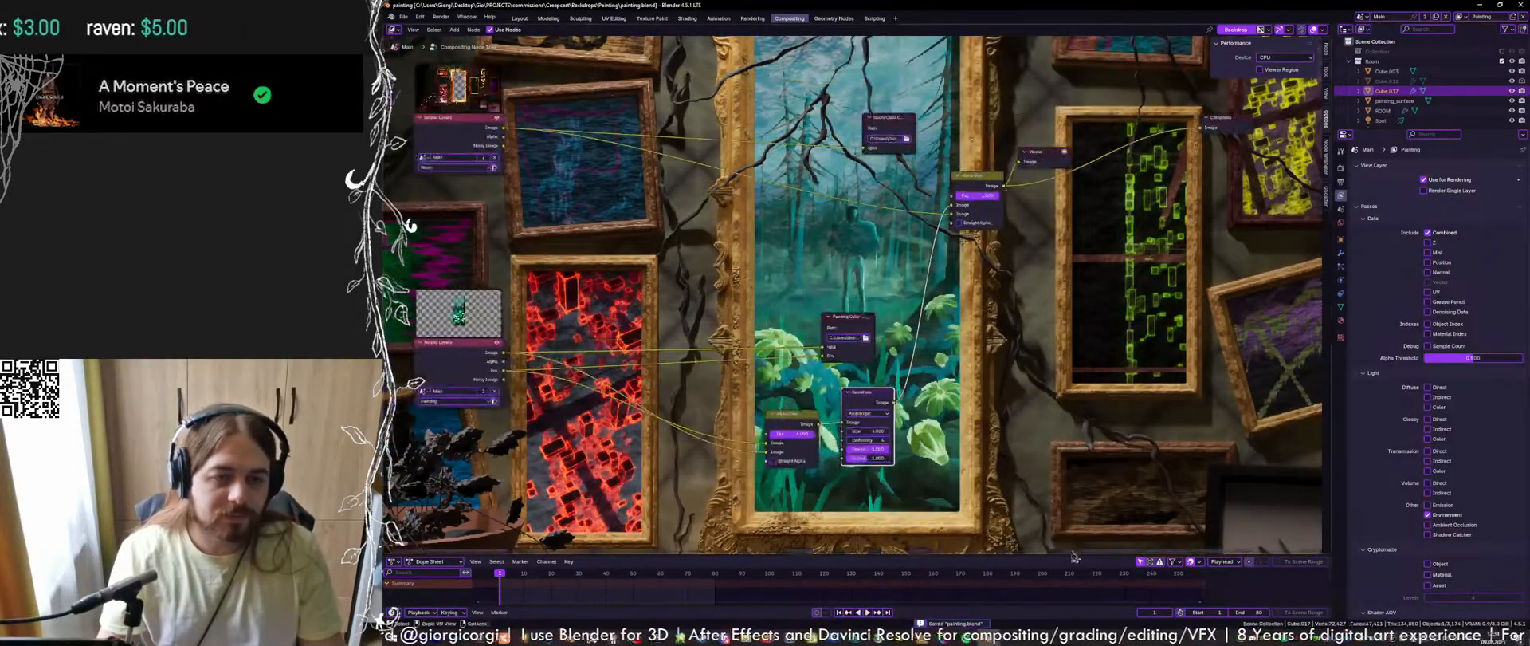
drag(1070, 554, 1070, 567)
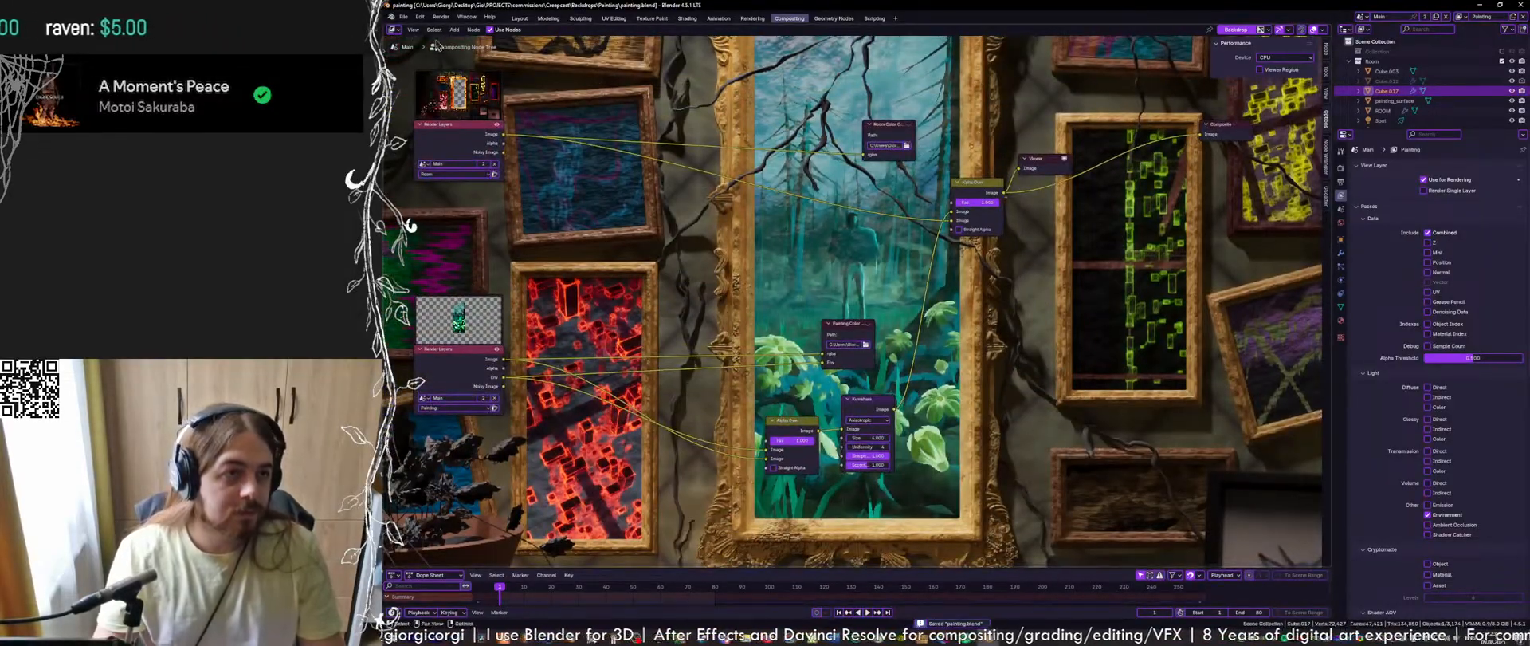
drag(386, 26, 403, 328)
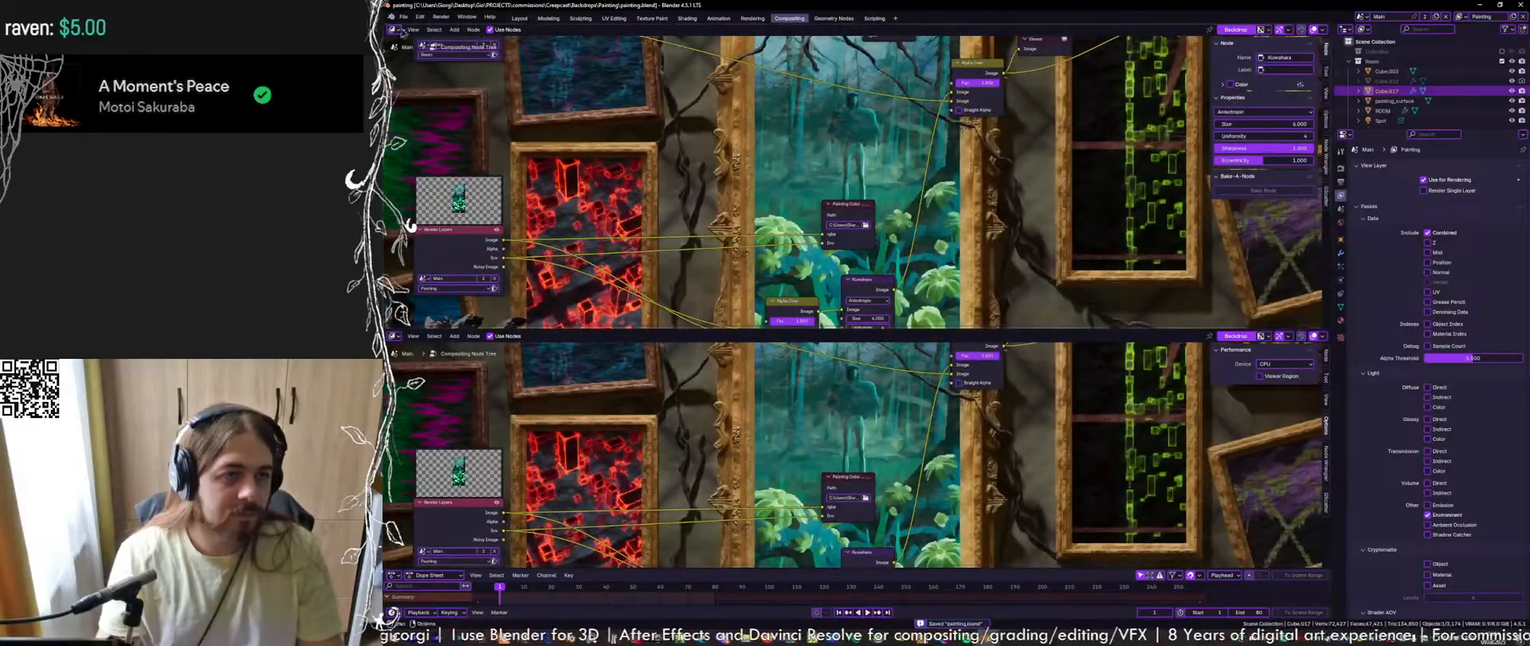
click(393, 29)
click(446, 75)
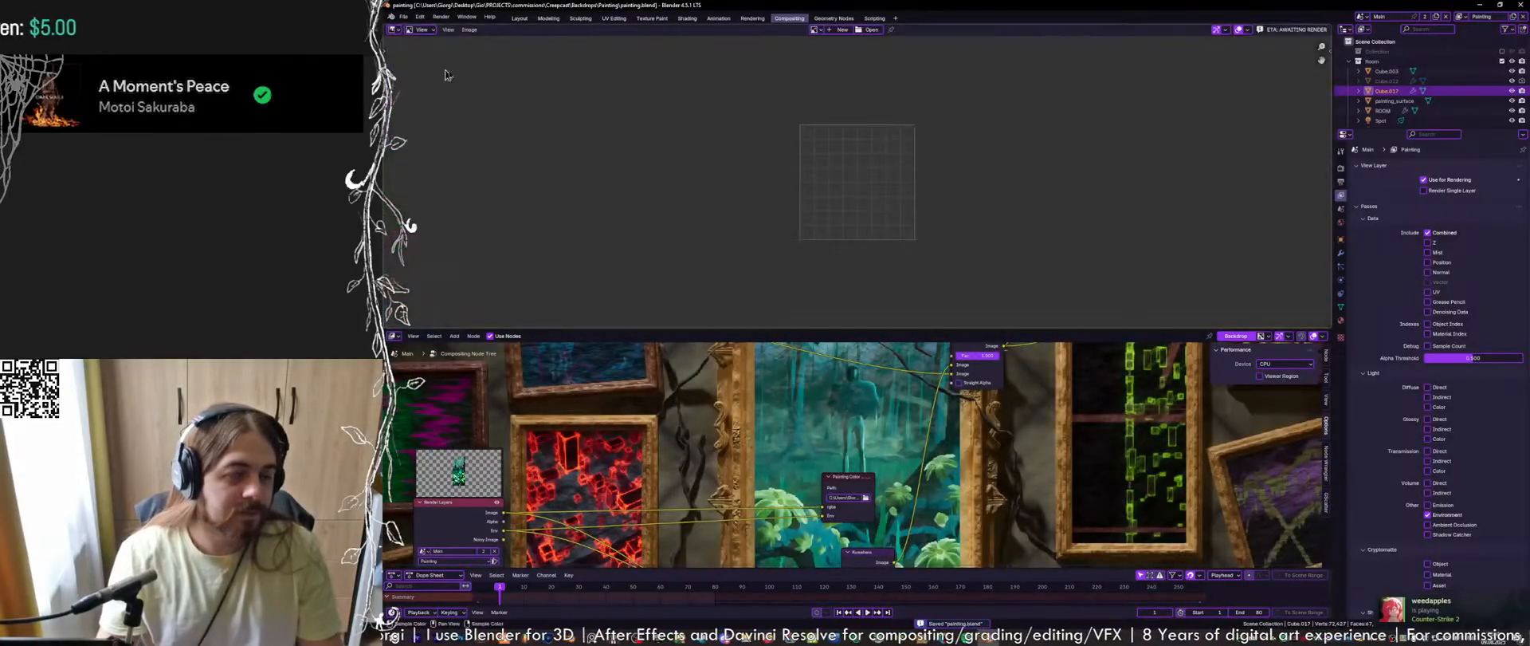
Display the Viewer Node image in the new Image Editor and save the file
click(814, 30)
click(833, 44)
click(795, 30)
scroll(814, 43, down, 10)
click(820, 50)
key(ctrl+s)
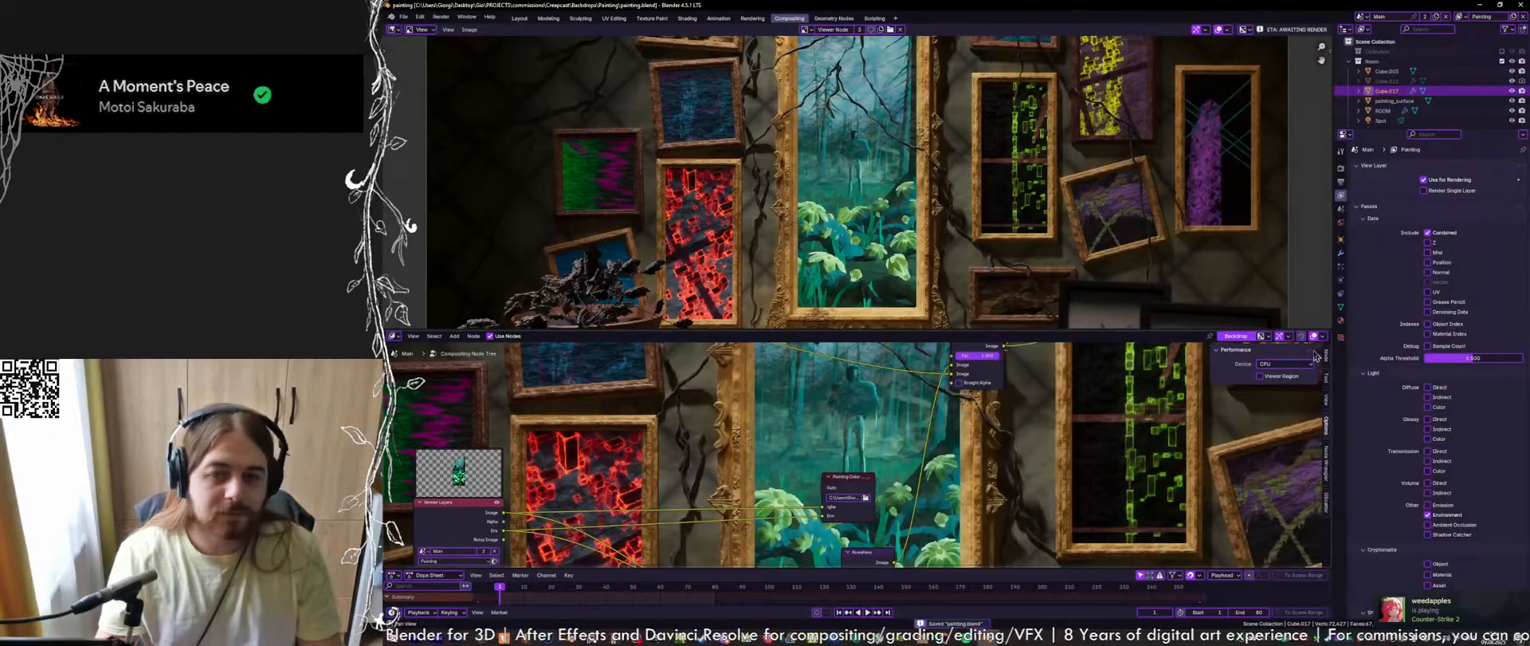
Set the compositor's device to GPU, turn off the node editor's backdrop, and save the file
click(1326, 378)
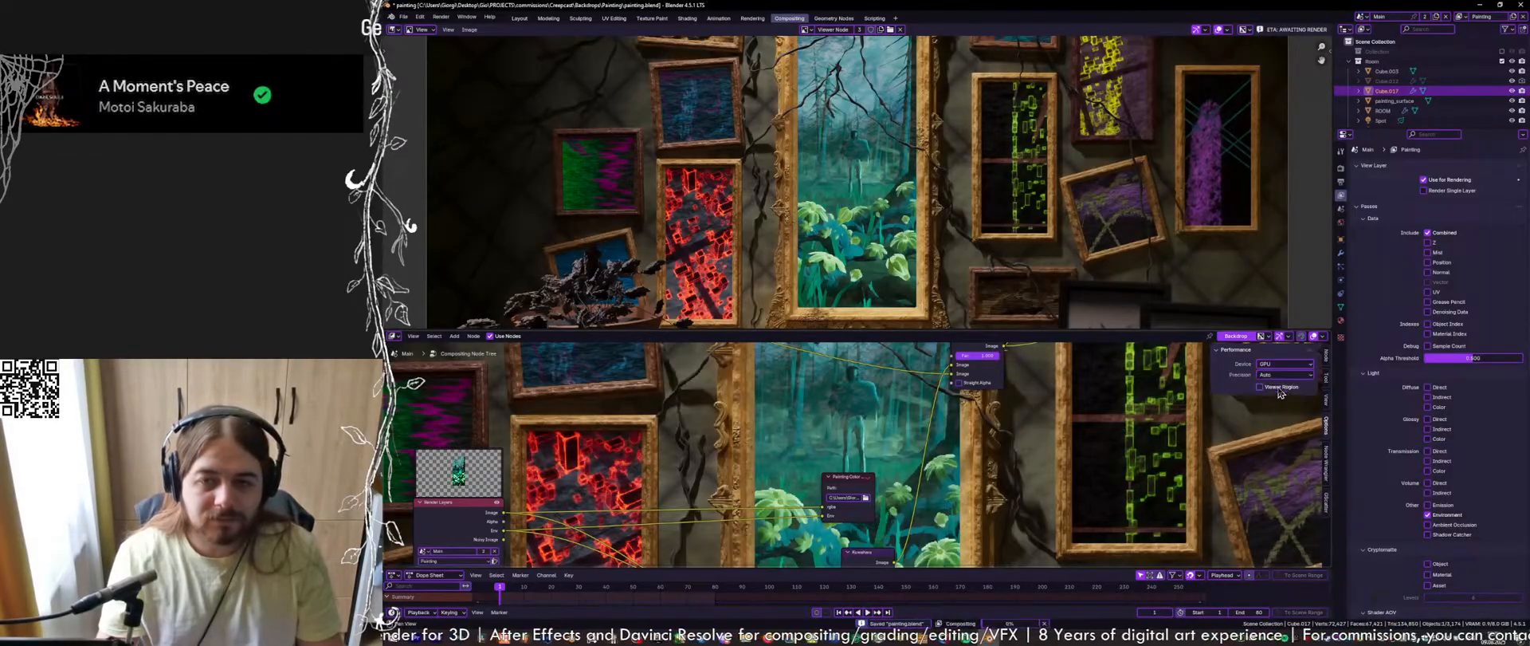
click(1326, 365)
click(1326, 398)
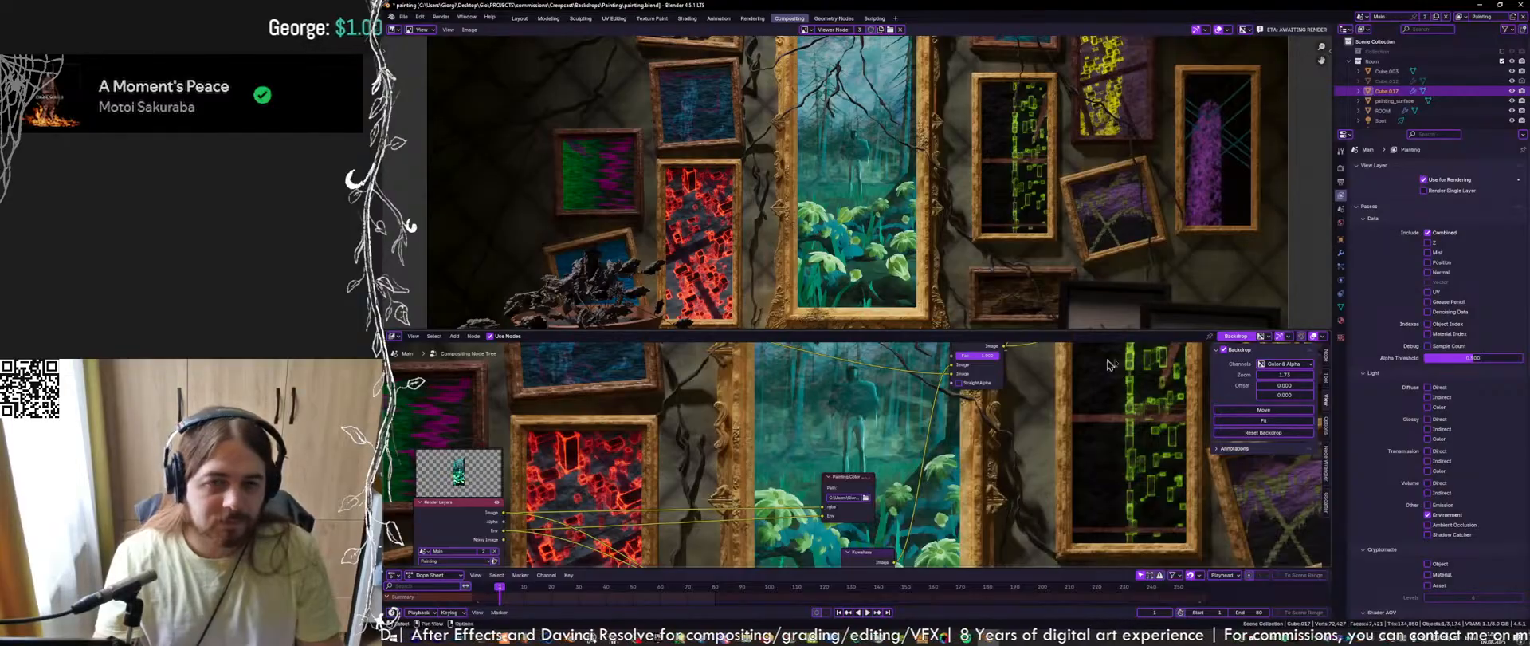
click(1243, 339)
key(ctrl+s)
Enlarge the Image Editor and set the Kuwahara node to size 6.2, sharpness 1.0 and eccentricity 1.814
drag(853, 328, 859, 396)
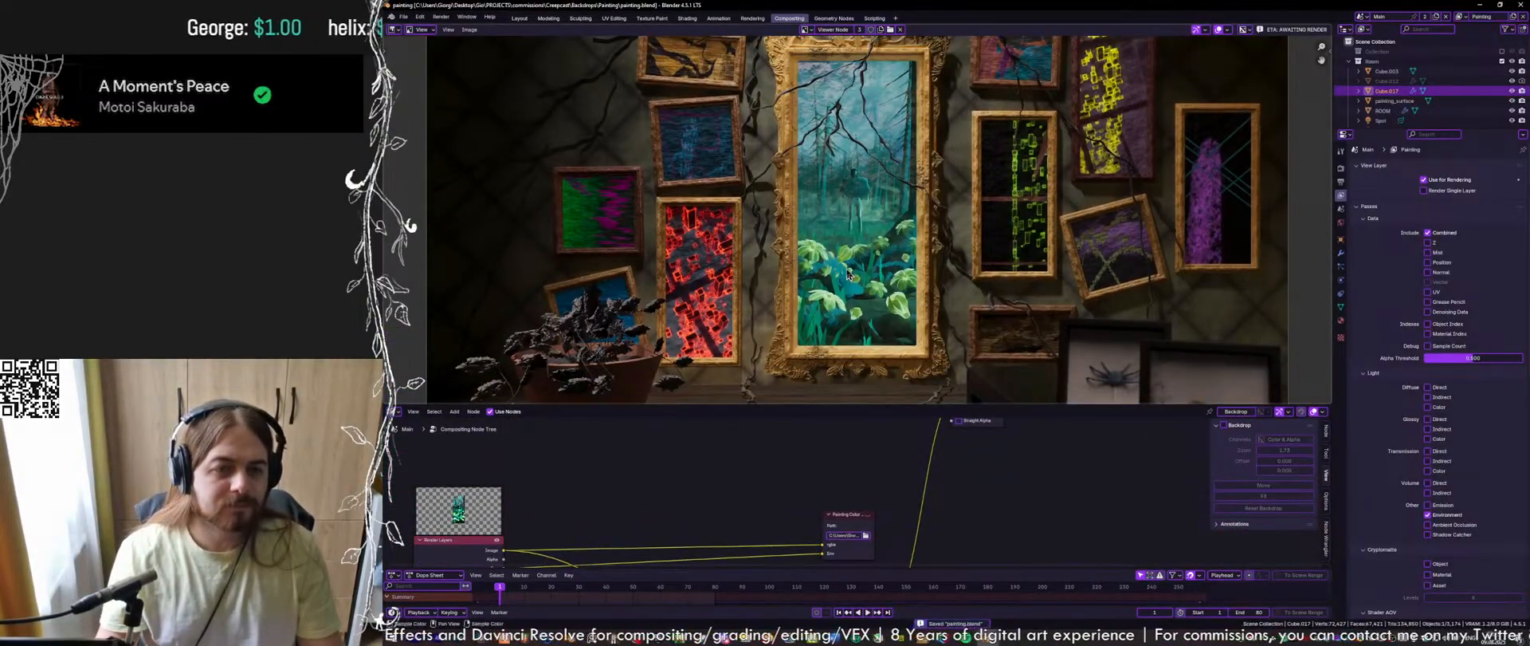
scroll(846, 270, up, 4)
middle_drag(865, 261, 867, 202)
middle_drag(909, 478, 941, 470)
scroll(941, 468, up, 4)
scroll(926, 459, up, 3)
scroll(856, 442, up, 3)
drag(864, 447, 904, 447)
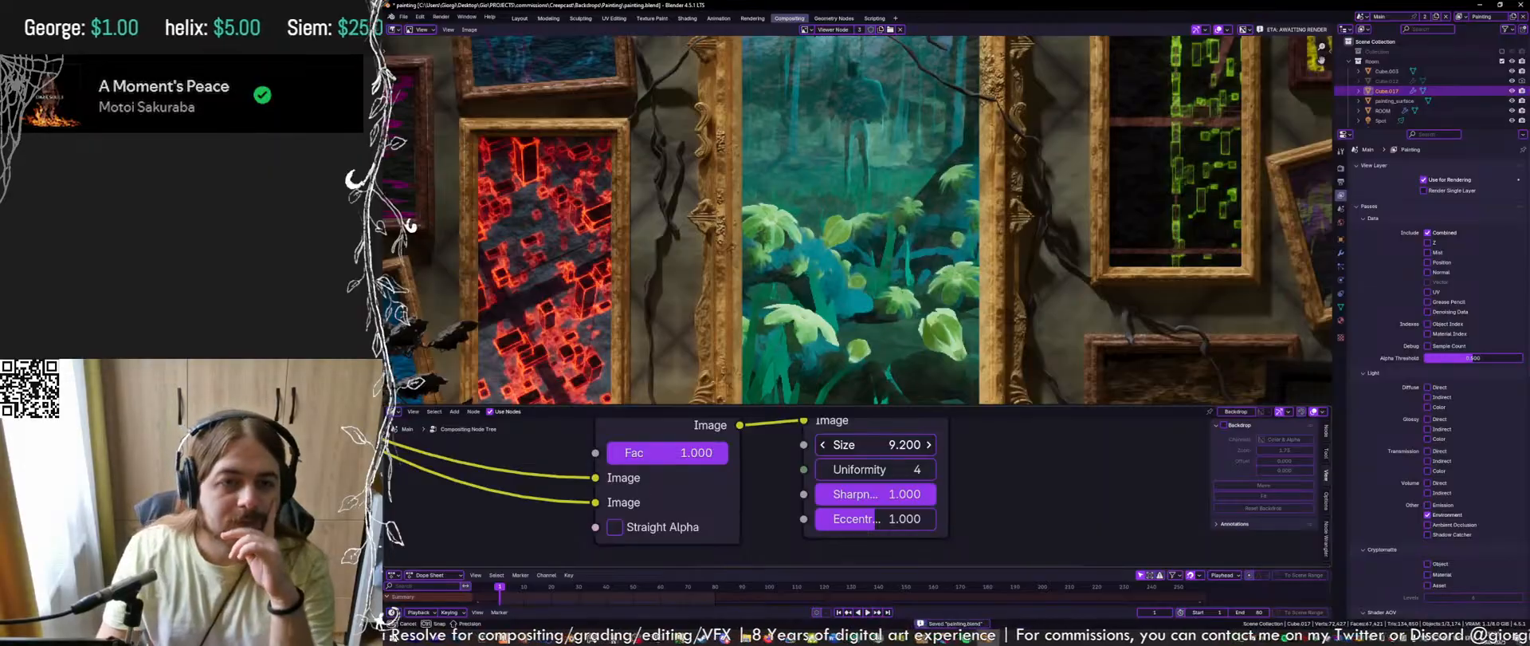
drag(855, 518, 914, 502)
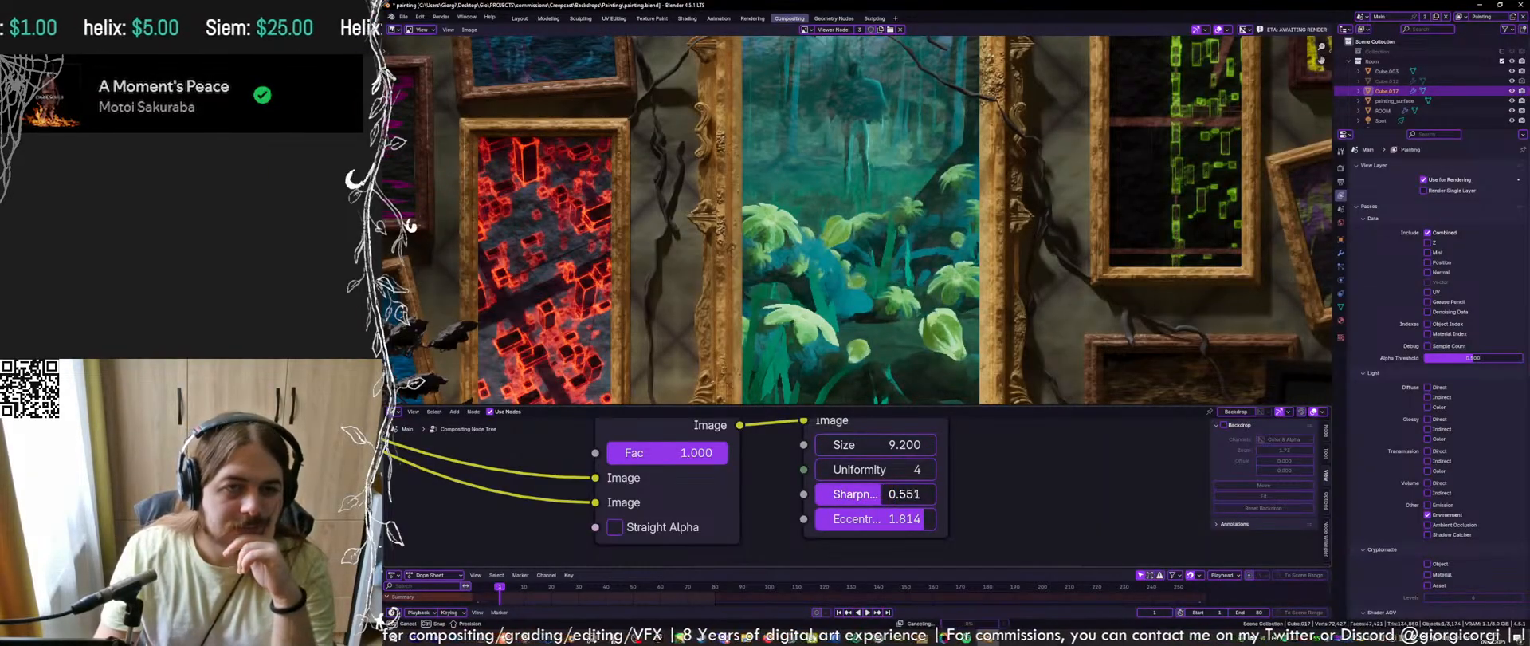
drag(876, 494, 932, 493)
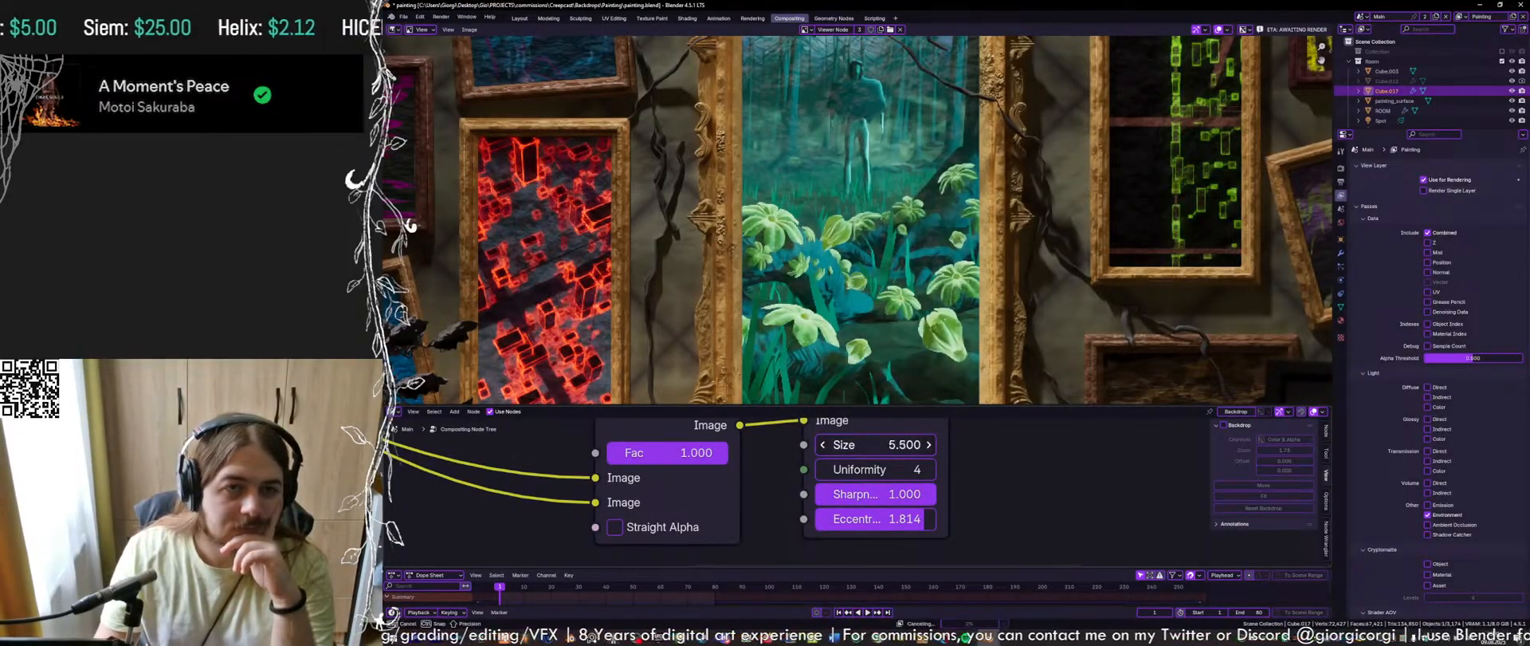
Save the file and preview the Painting's Alpha Over output and the Kuwahara output in turn
middle_drag(887, 189, 890, 361)
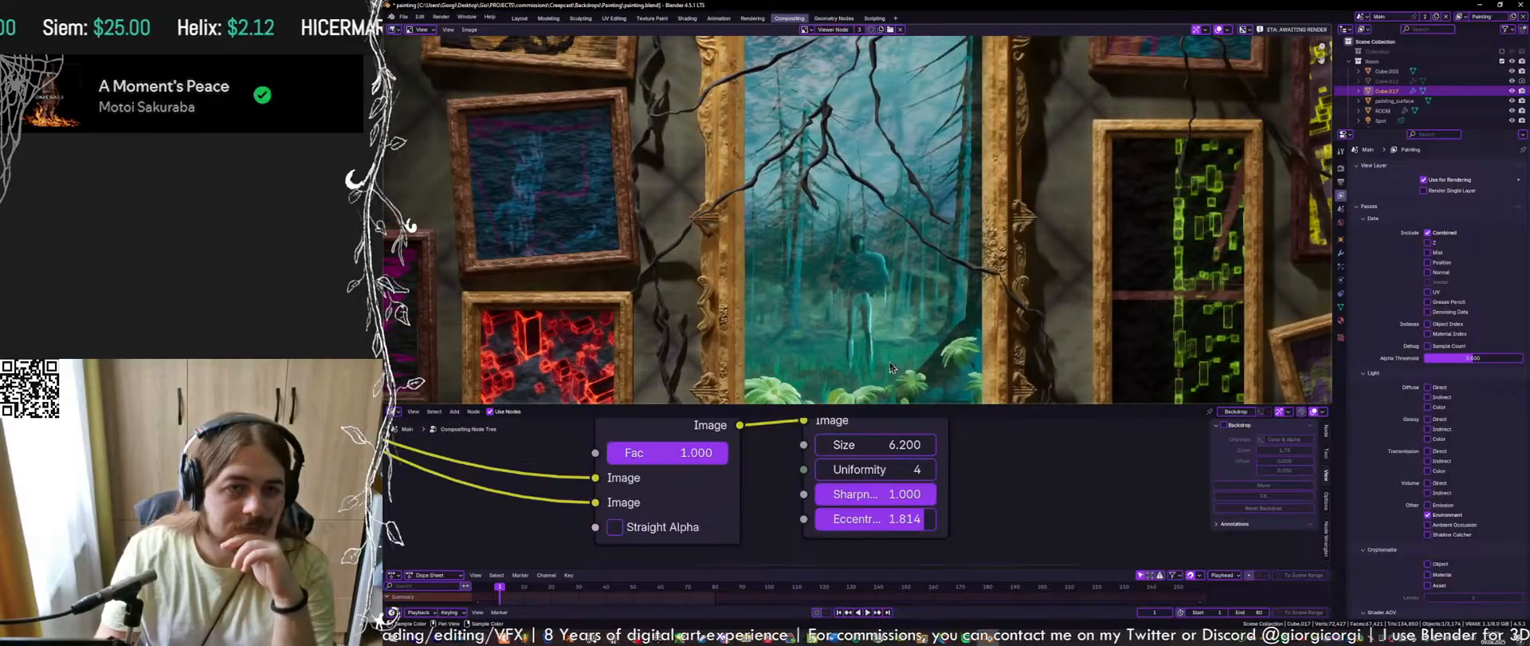
scroll(780, 221, up, 1)
scroll(780, 221, up, 1)
scroll(788, 215, down, 2)
middle_drag(809, 450, 794, 524)
scroll(795, 522, down, 2)
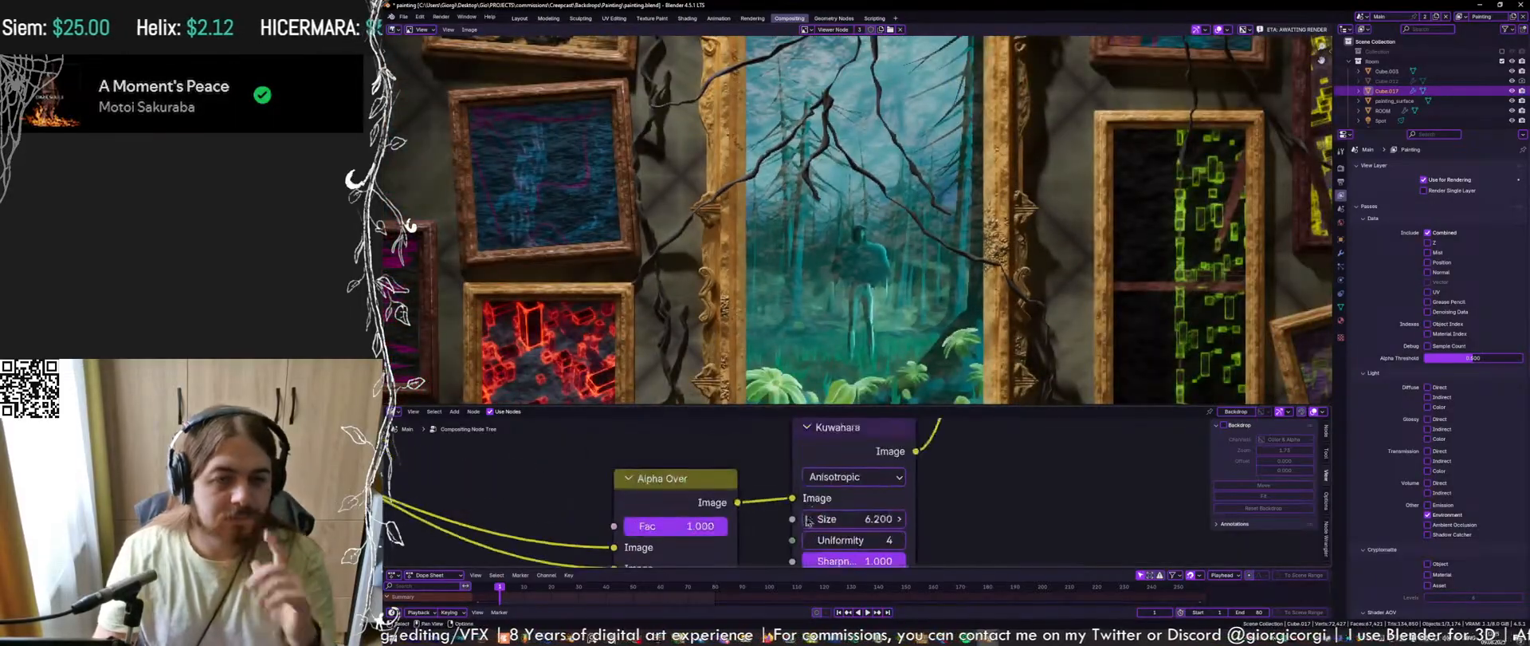
scroll(801, 488, down, 2)
key(ctrl+s)
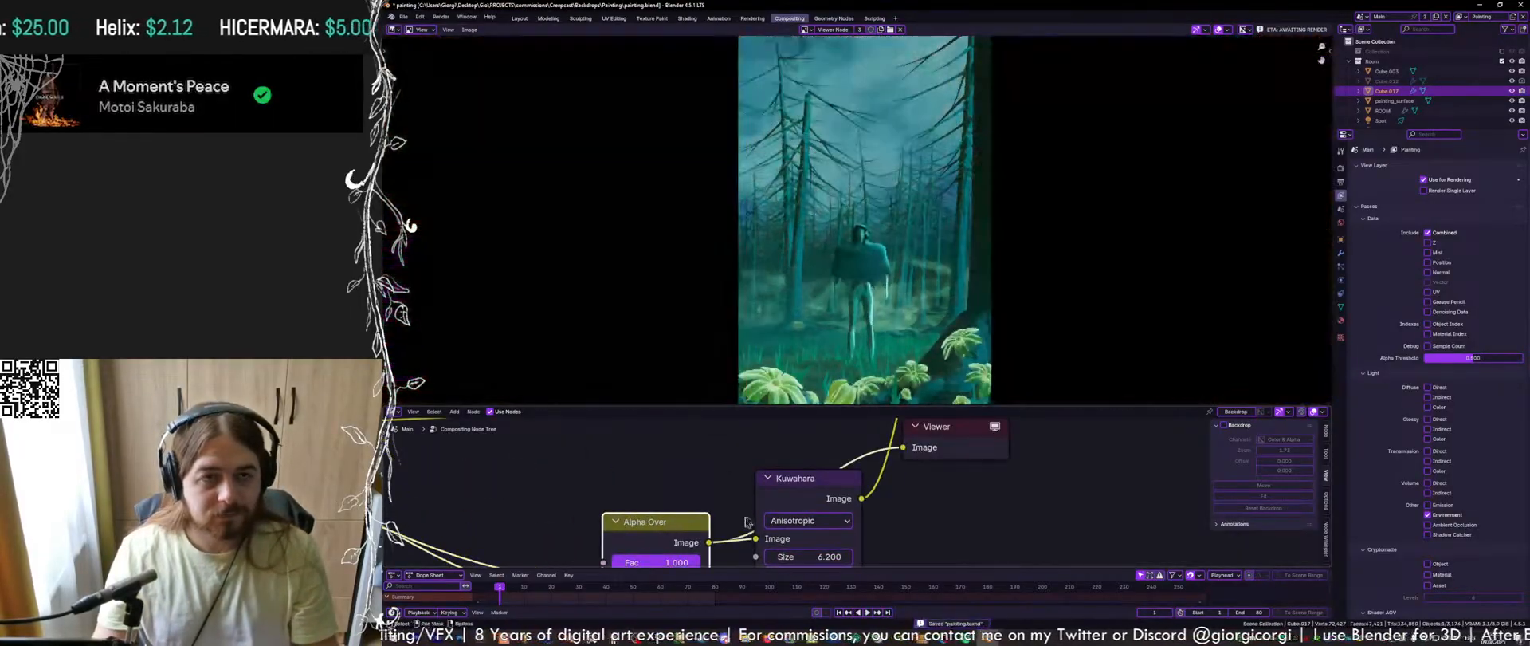
click(858, 501)
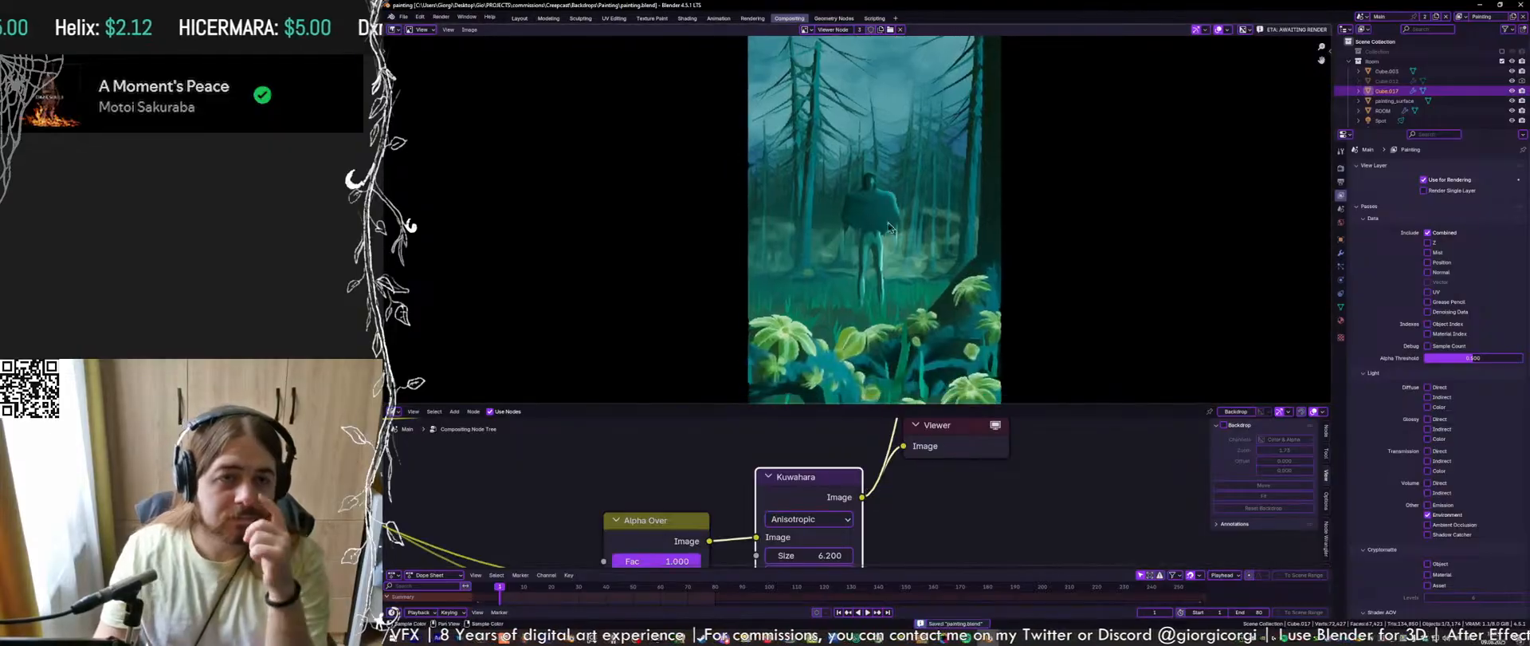
Increase the Kuwahara size to 10.6, check the effect on the forest painting, and save the file
middle_drag(880, 500, 878, 470)
scroll(878, 470, up, 1)
drag(821, 527, 859, 528)
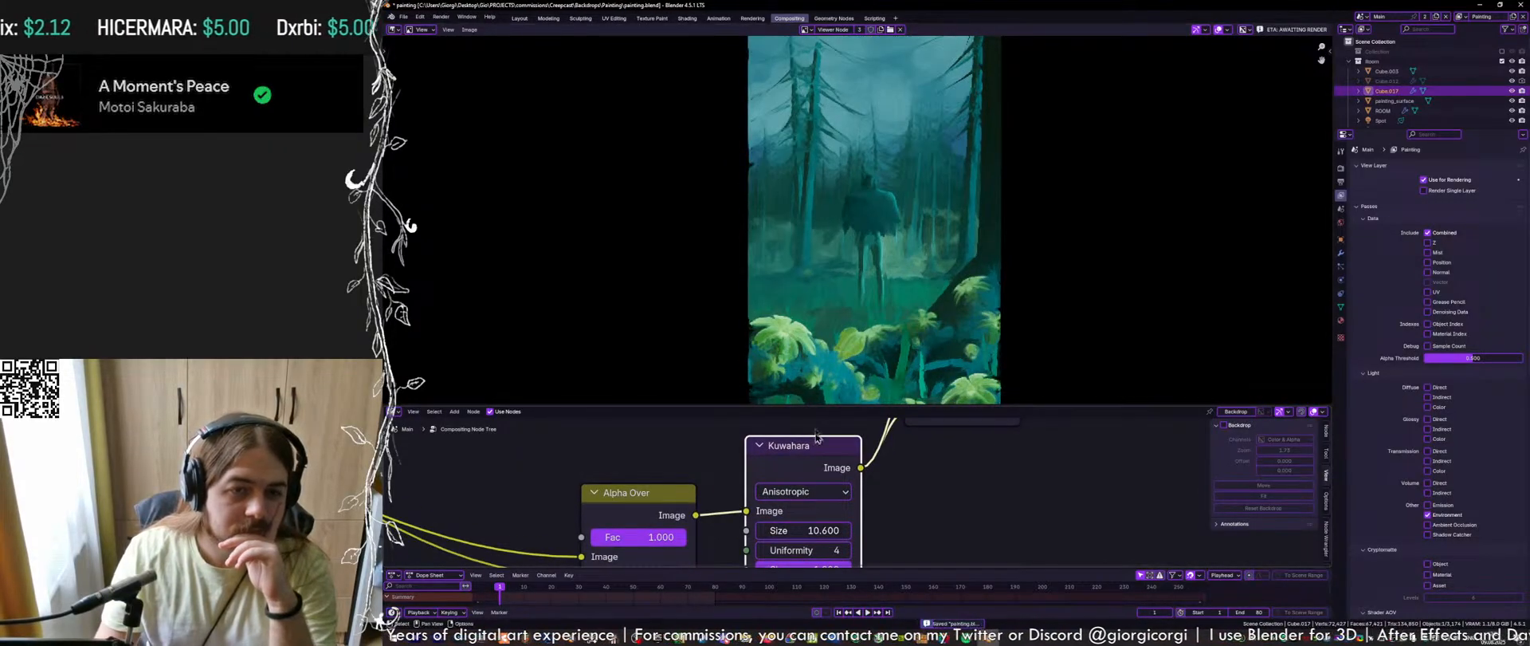
scroll(833, 278, up, 2)
scroll(831, 279, down, 1)
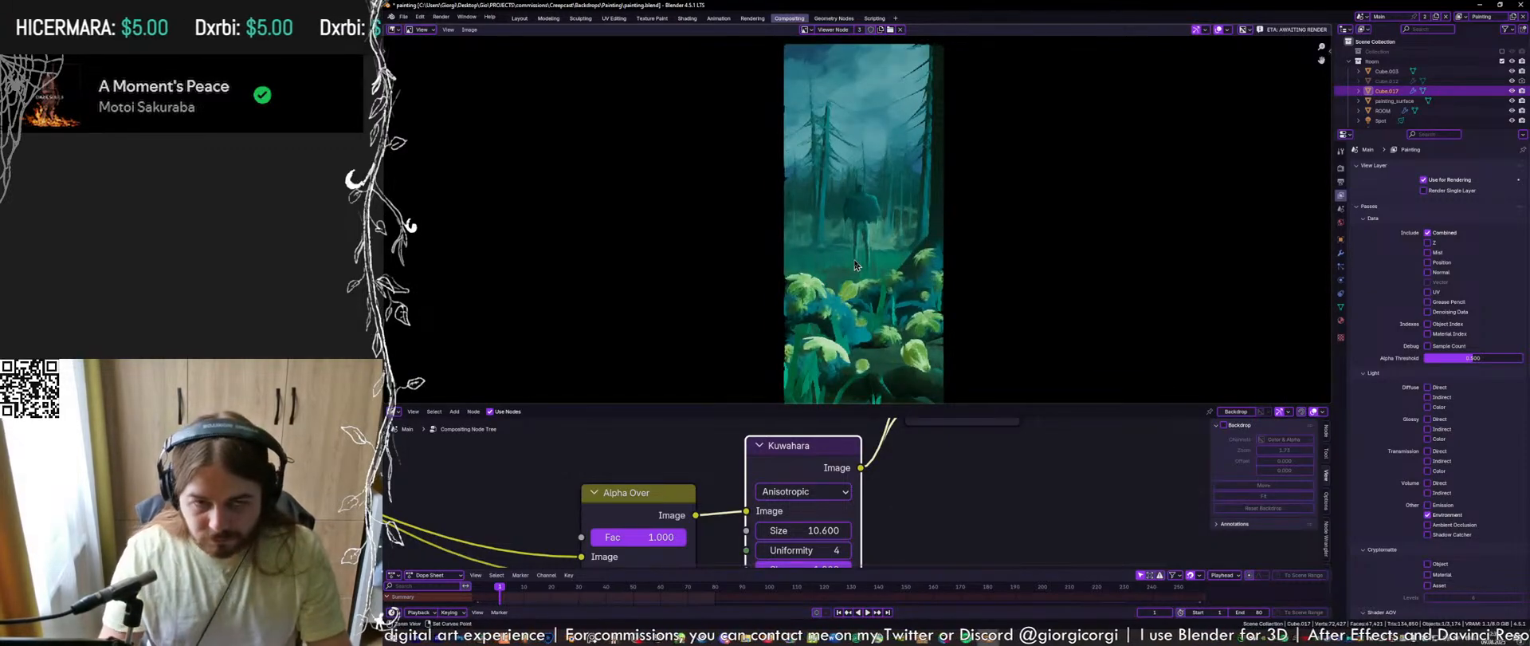
key(ctrl+s)
Preview the full Room and Painting composite from the final Alpha Over node and save the file
scroll(935, 259, down, 1)
scroll(946, 472, down, 1)
middle_drag(1009, 457, 919, 567)
click(1028, 459)
scroll(971, 511, down, 4)
middle_drag(985, 431, 900, 561)
middle_drag(923, 448, 895, 526)
scroll(899, 520, down, 4)
mouse_move(926, 478)
middle_down()
mouse_move(866, 503)
mouse_move(924, 412)
middle_up()
ctrl+shift+click(737, 560)
key(ctrl+s)
middle_drag(883, 518, 929, 444)
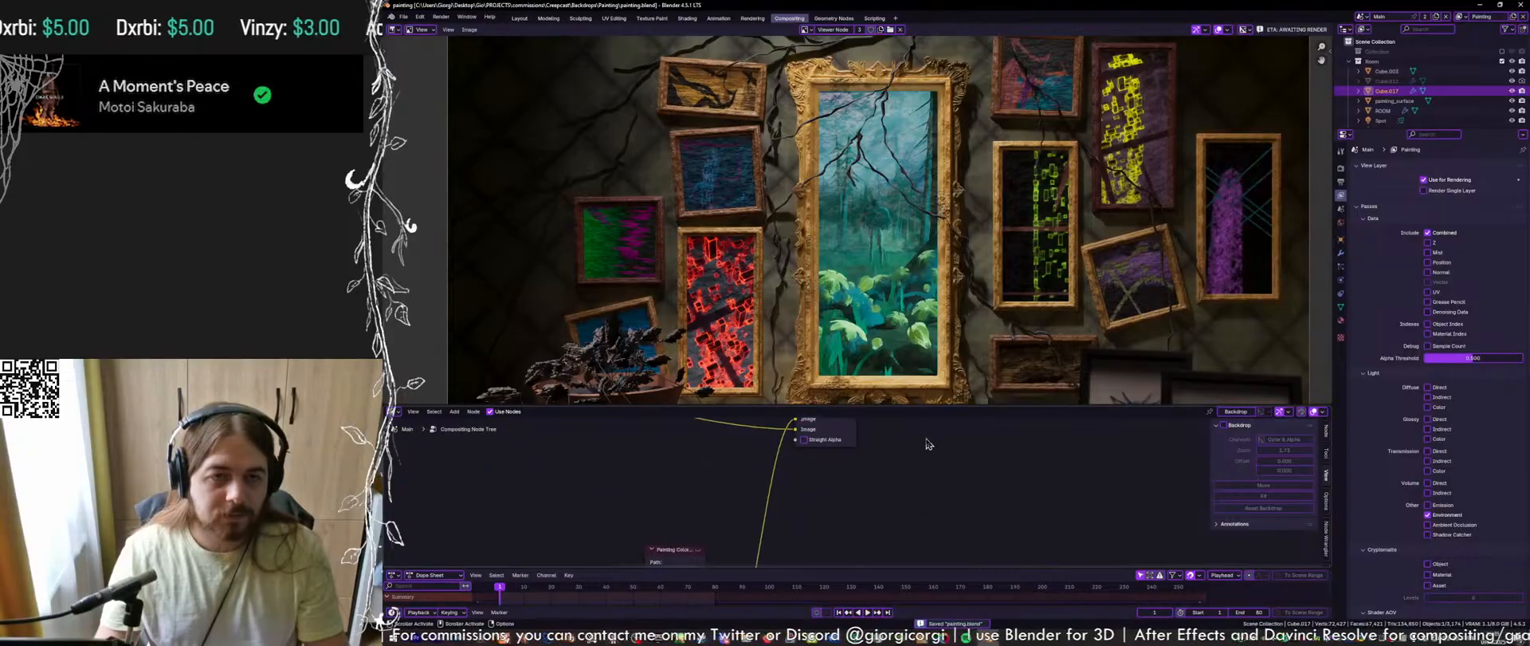
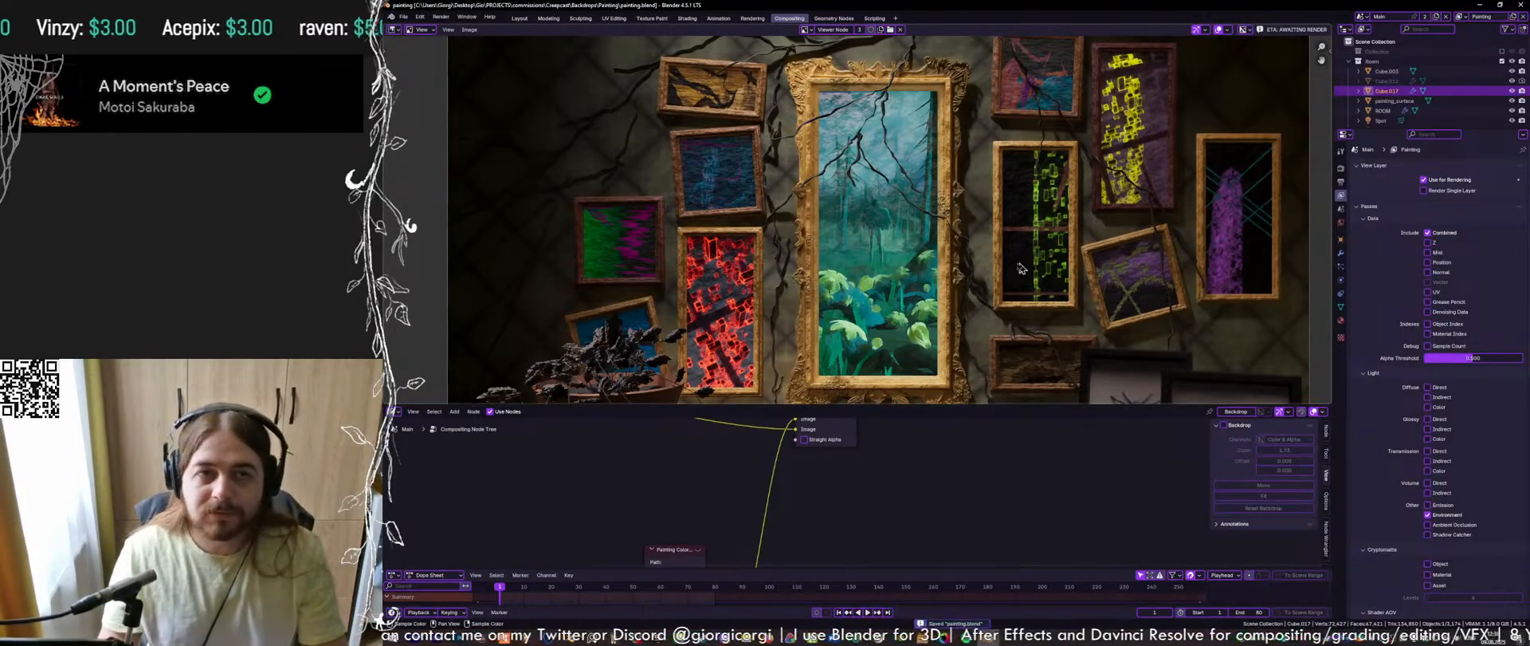
Examine the composite's picture frames, floor roots and potted plant up close
middle_drag(710, 86, 751, 131)
scroll(751, 131, up, 8)
scroll(784, 212, down, 10)
scroll(987, 281, down, 2)
middle_drag(974, 279, 938, 207)
scroll(938, 207, up, 4)
scroll(938, 206, down, 2)
middle_drag(938, 251, 938, 207)
scroll(875, 193, up, 1)
scroll(853, 327, up, 7)
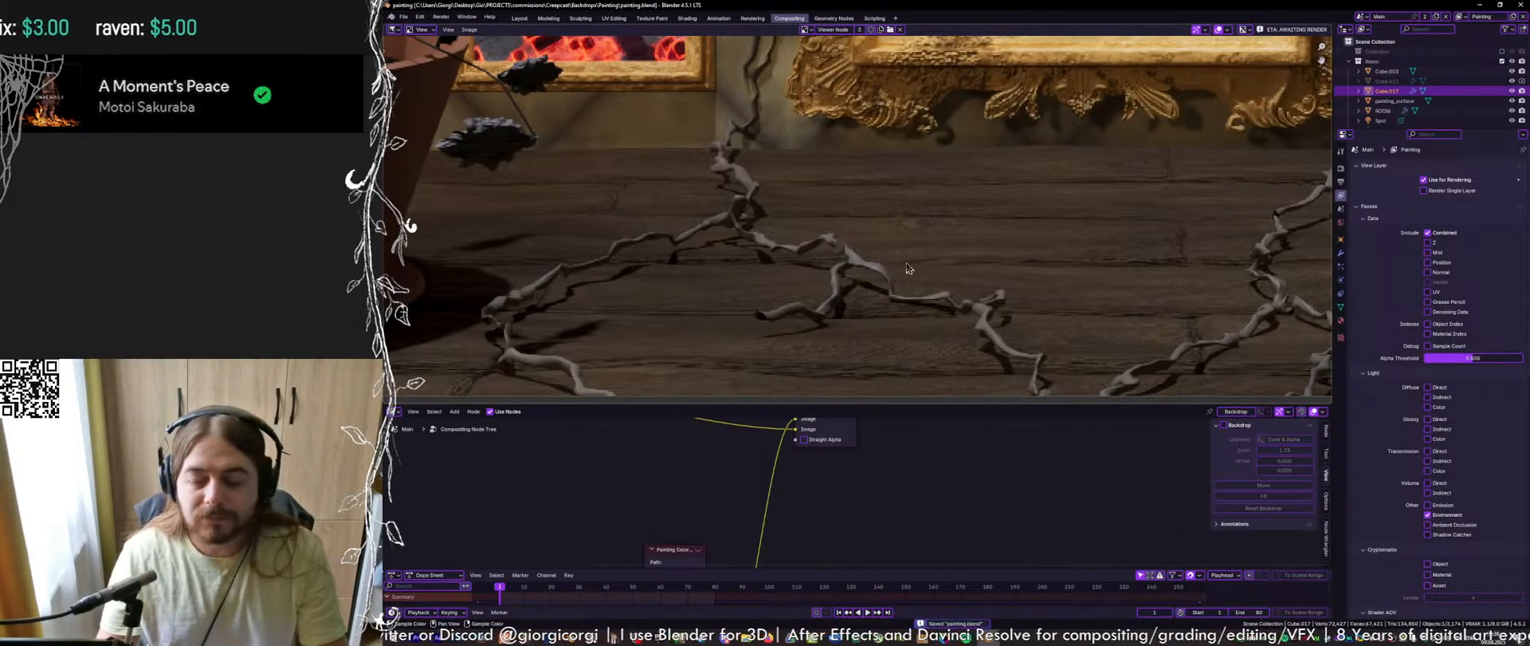
middle_drag(901, 271, 1140, 280)
middle_drag(590, 191, 940, 327)
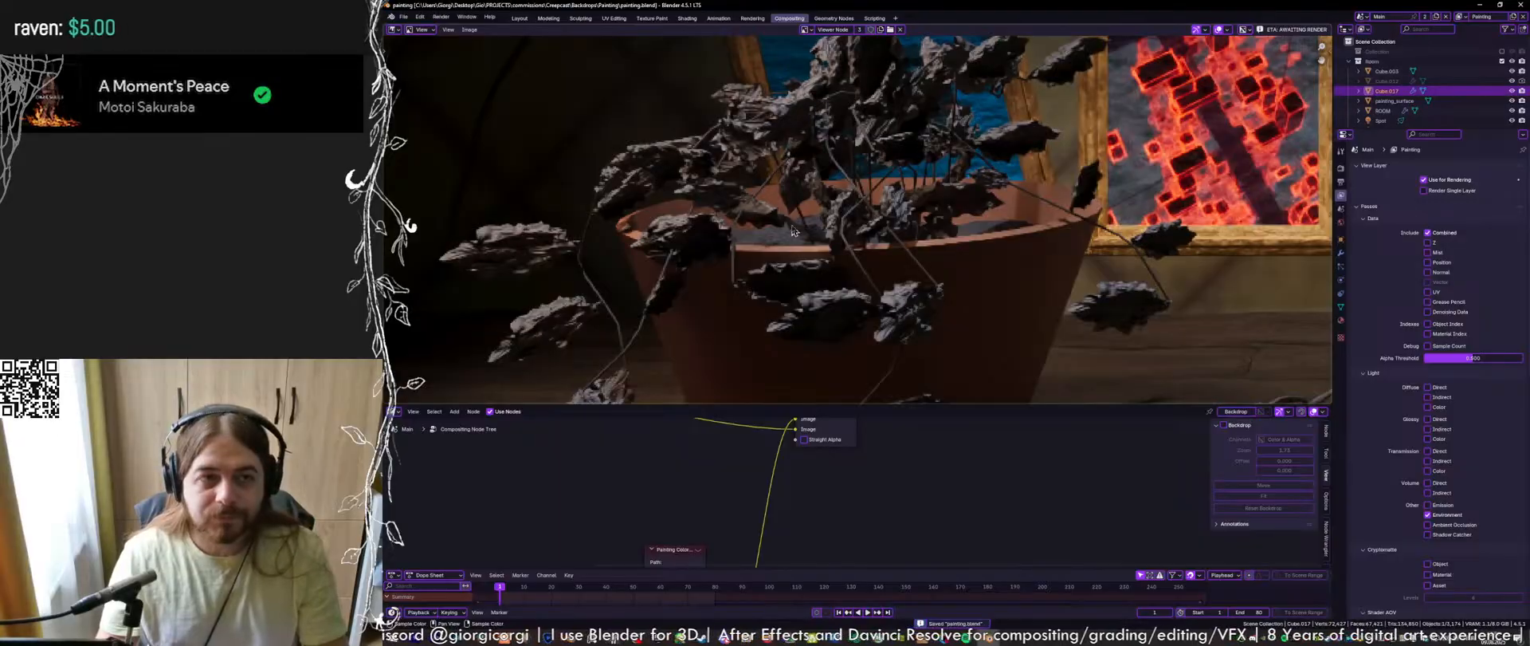
scroll(806, 283, down, 3)
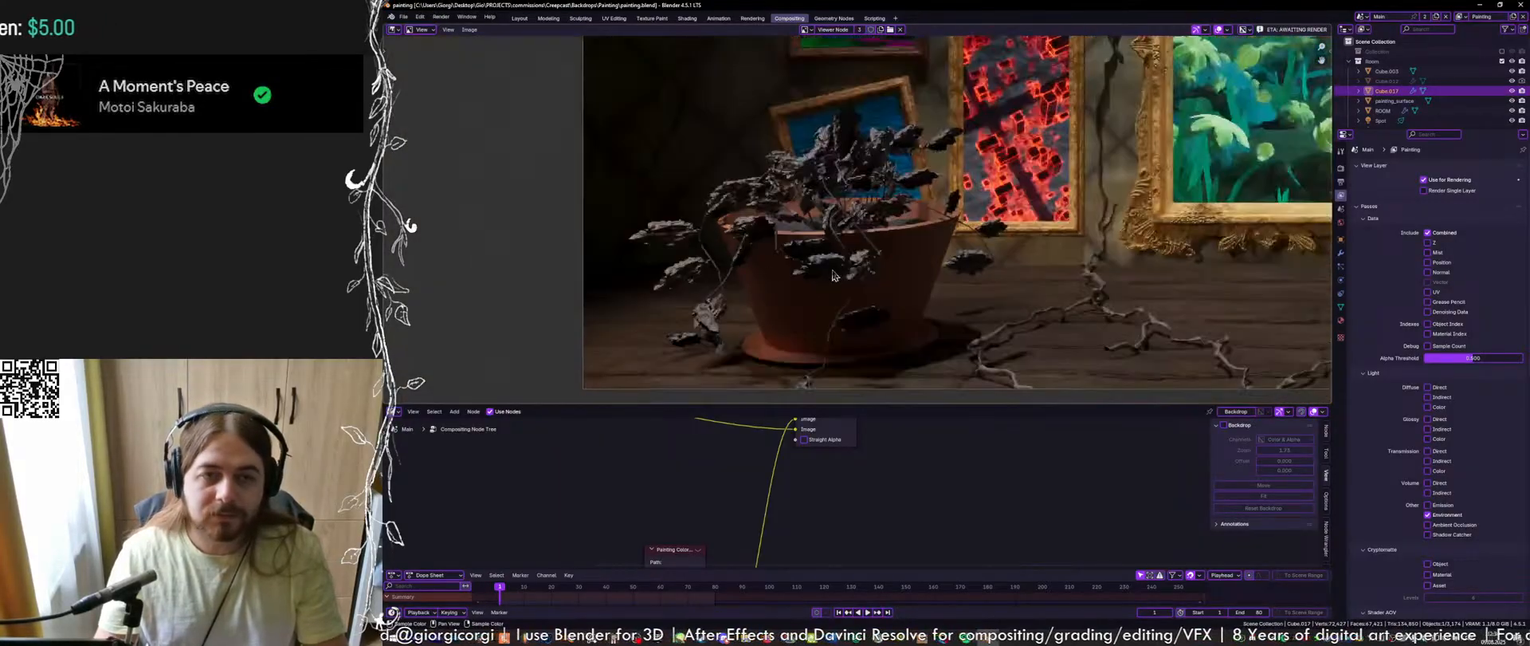
scroll(764, 322, up, 3)
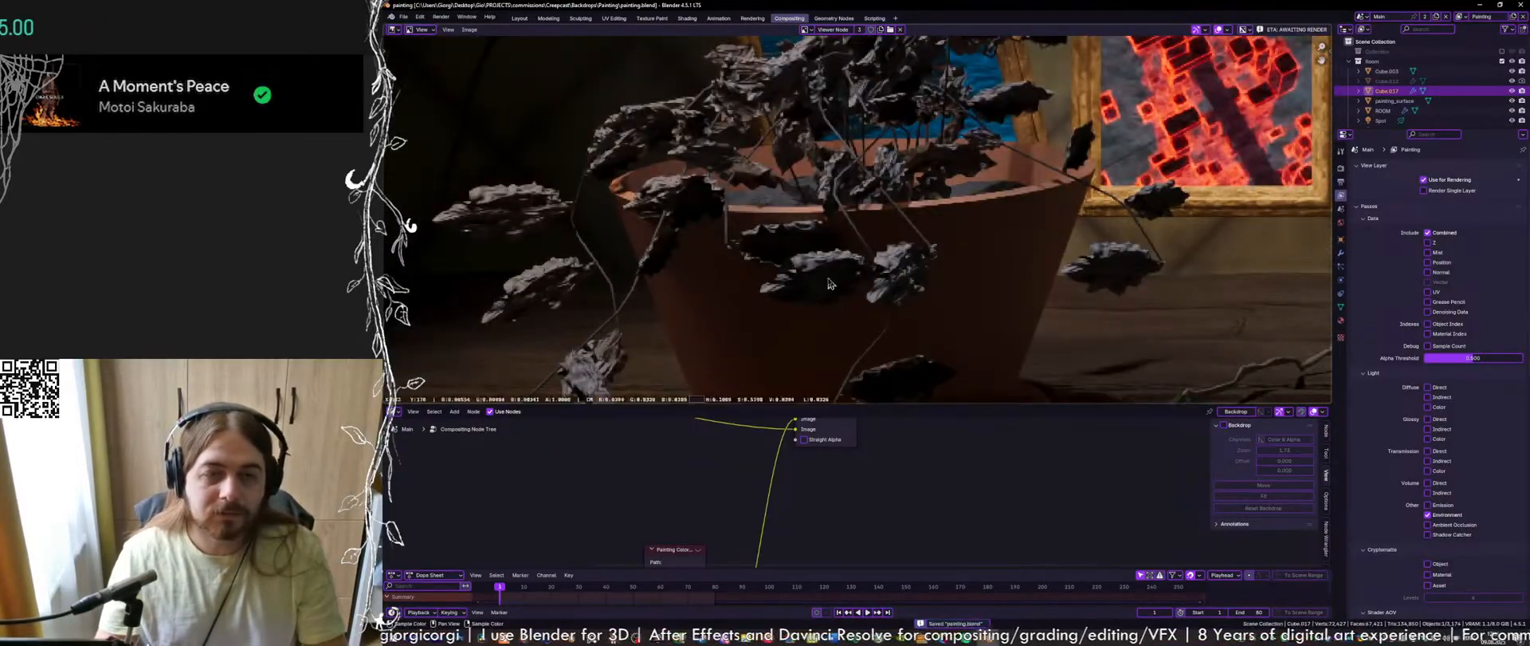
scroll(829, 283, down, 3)
Examine the framed spider and caterpillar cases in the composite's foreground
middle_drag(1009, 239, 942, 273)
middle_drag(1285, 247, 1078, 276)
middle_drag(1124, 364, 1043, 303)
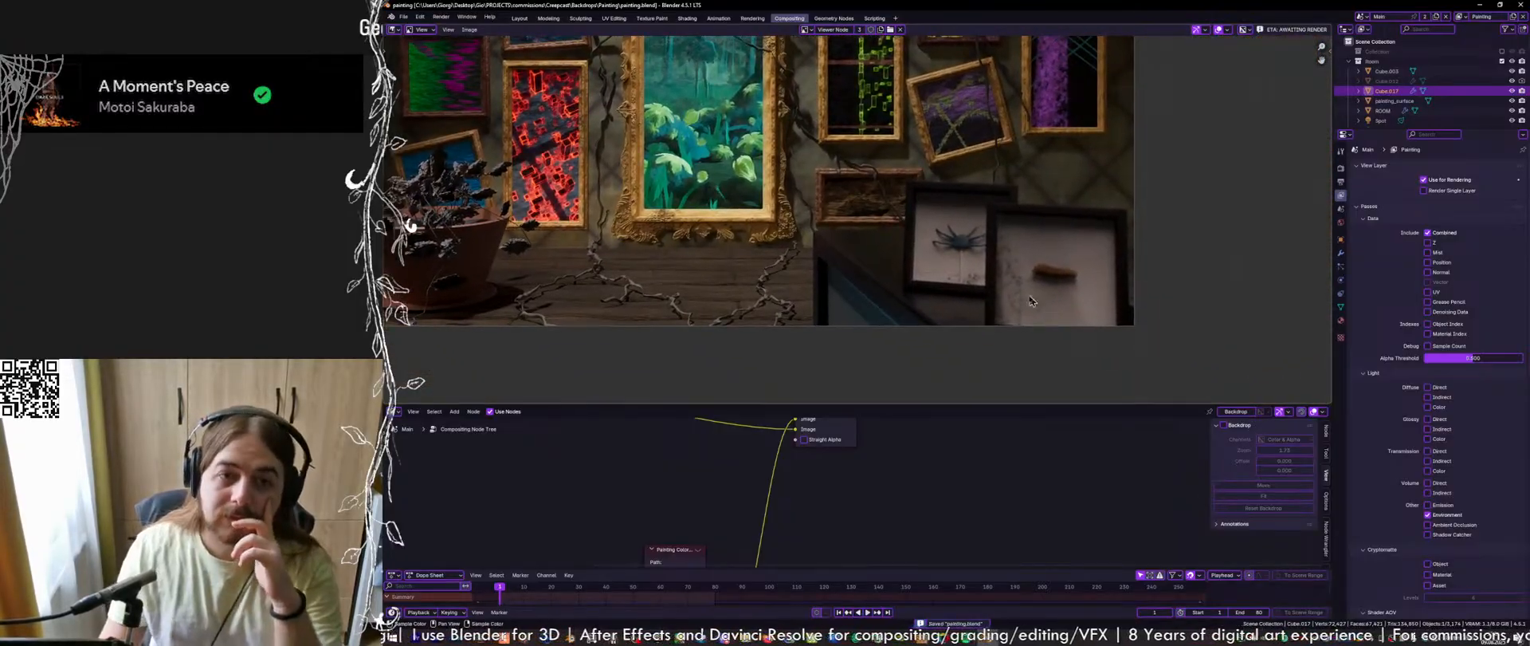
scroll(1036, 301, up, 3)
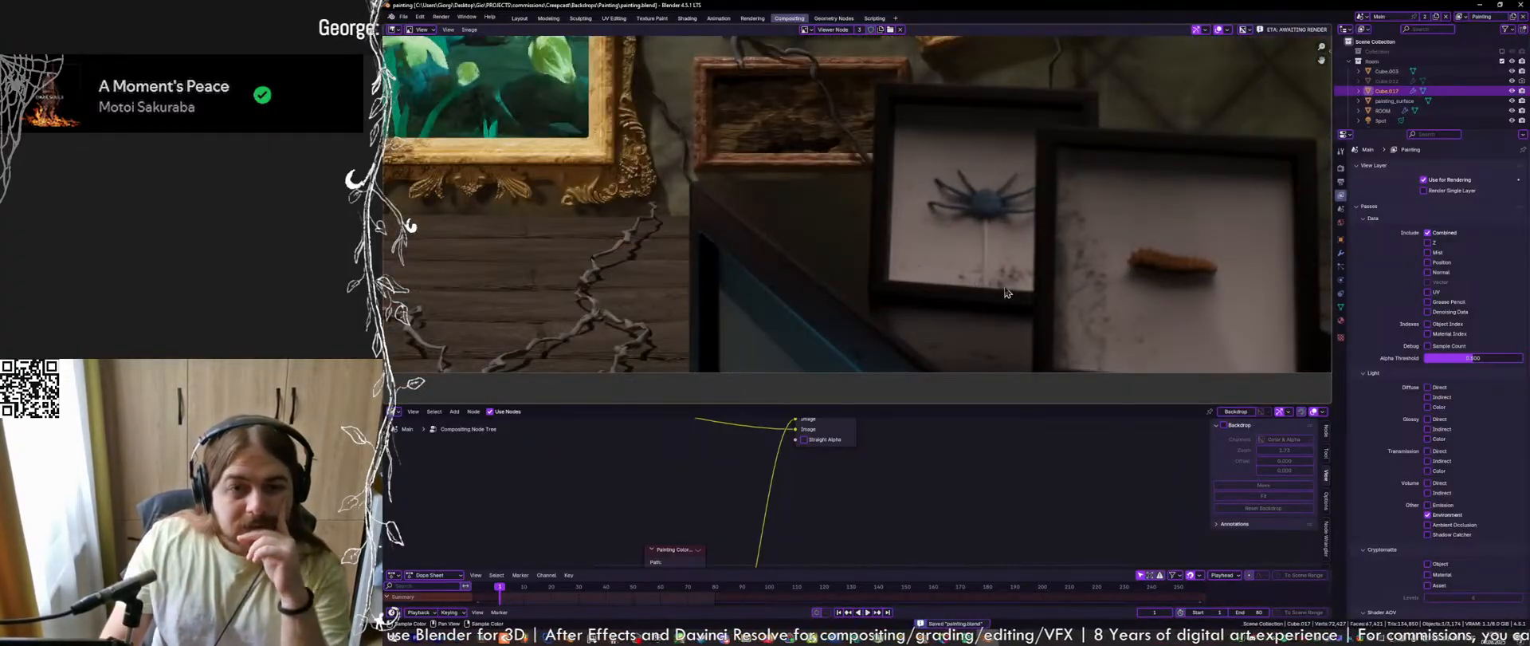
middle_drag(884, 197, 866, 269)
scroll(867, 245, up, 1)
middle_drag(917, 356, 801, 250)
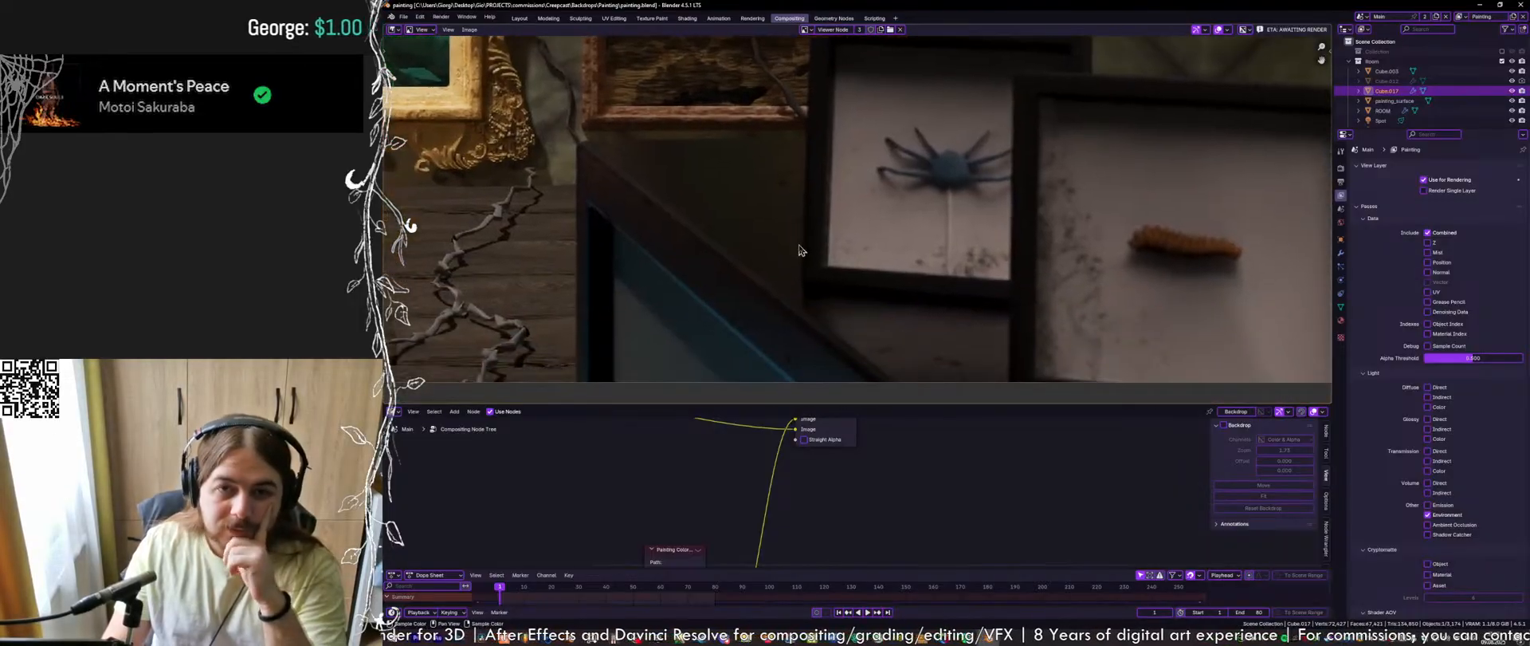
scroll(982, 203, down, 1)
middle_drag(974, 213, 961, 248)
middle_drag(1061, 236, 1034, 306)
middle_drag(992, 233, 996, 373)
middle_drag(1001, 239, 1100, 45)
Examine the branches above the golden frame and the composite as a whole
click(919, 316)
mouse_move(957, 194)
middle_down()
mouse_move(917, 286)
mouse_move(915, 382)
middle_up()
middle_drag(969, 91, 951, 307)
middle_drag(942, 176, 946, 331)
middle_drag(757, 171, 930, 303)
mouse_move(717, 216)
middle_down()
mouse_move(931, 231)
mouse_move(765, 210)
mouse_move(905, 214)
middle_up()
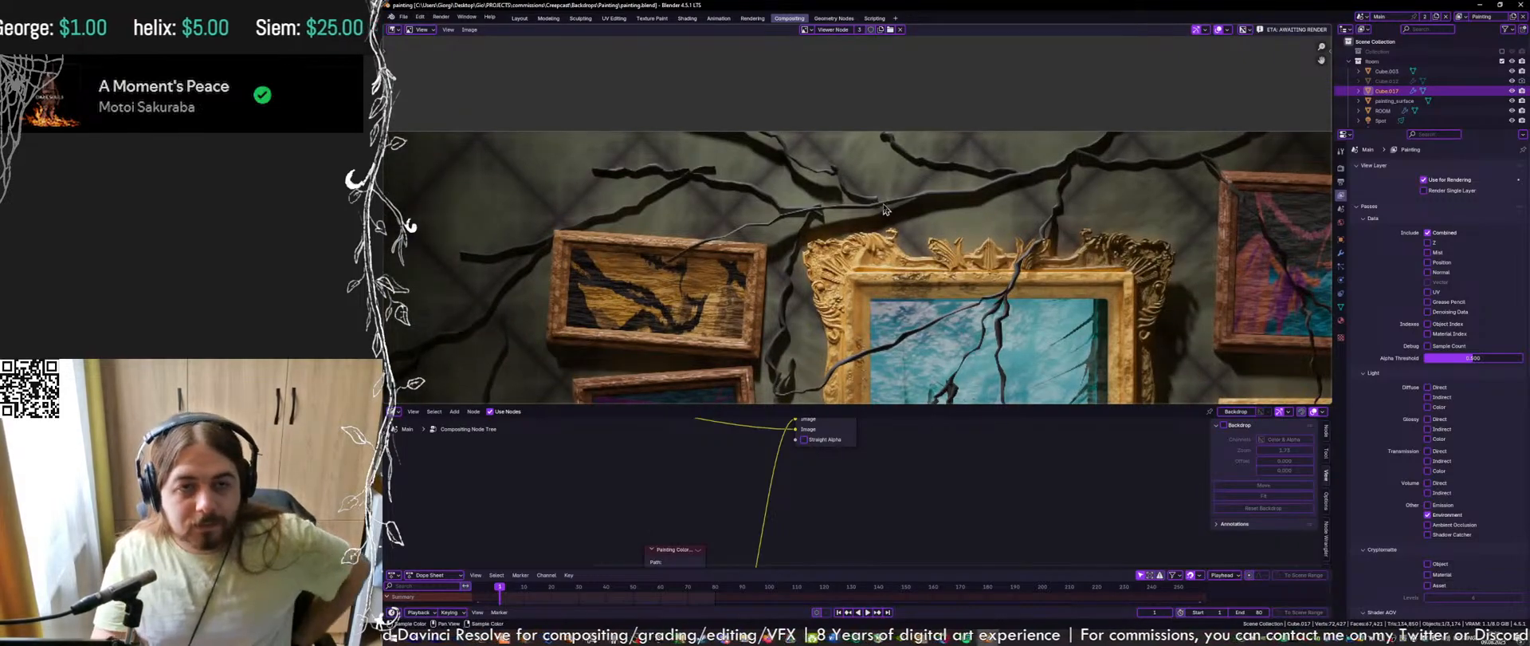
scroll(845, 225, up, 1)
mouse_move(844, 226)
middle_down()
mouse_move(972, 165)
mouse_move(939, 204)
mouse_move(964, 208)
middle_up()
scroll(966, 211, down, 4)
middle_drag(996, 271, 927, 155)
scroll(924, 155, down, 4)
middle_drag(989, 200, 934, 252)
scroll(880, 263, up, 3)
scroll(953, 213, down, 1)
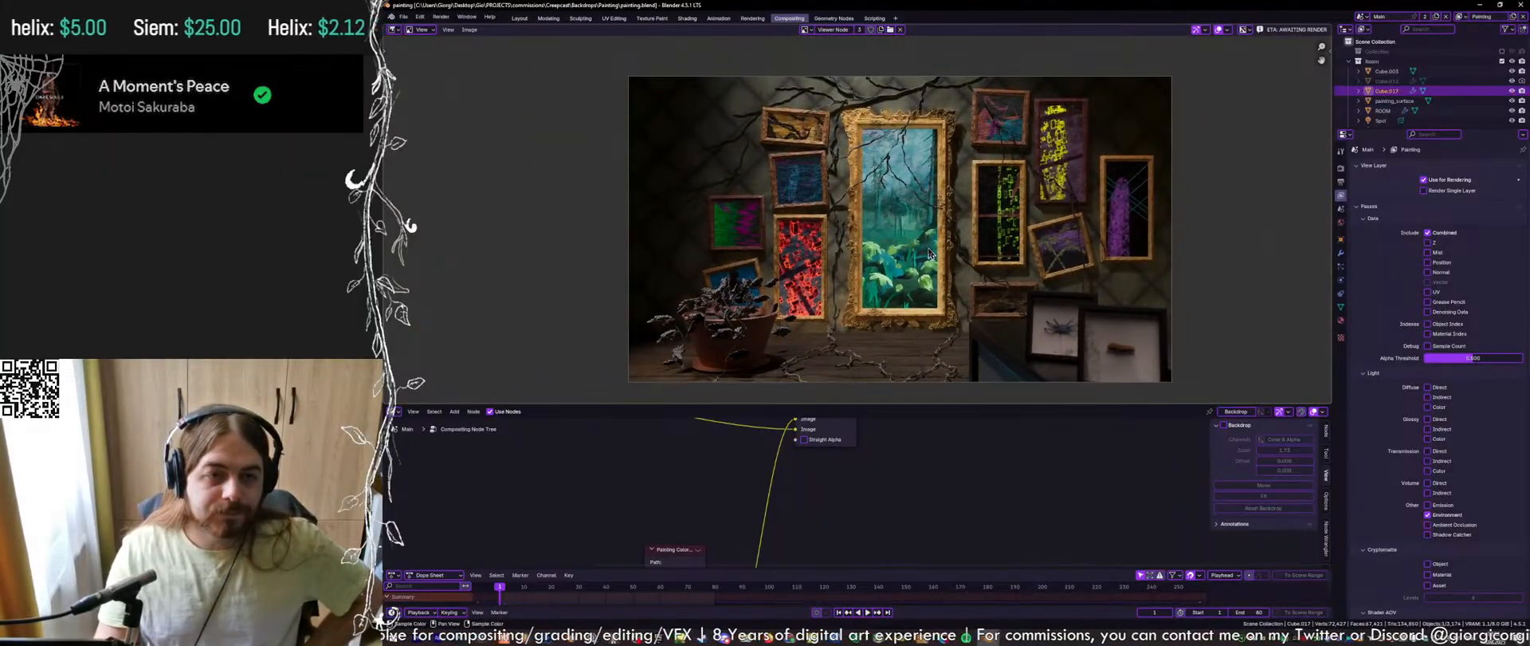
Open the render settings, scrub the timeline, switch to the Layout workspace, return to the animation's start and save the file
click(1342, 170)
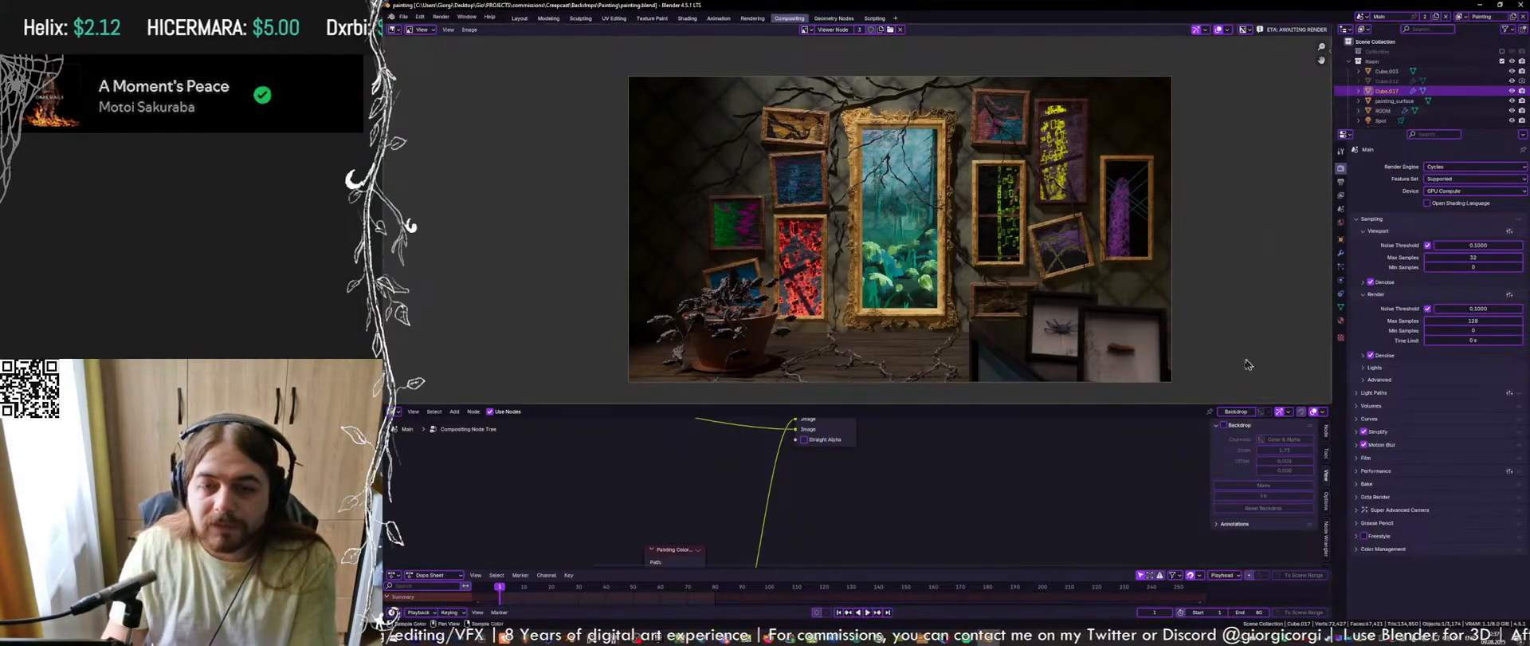
drag(503, 594, 510, 590)
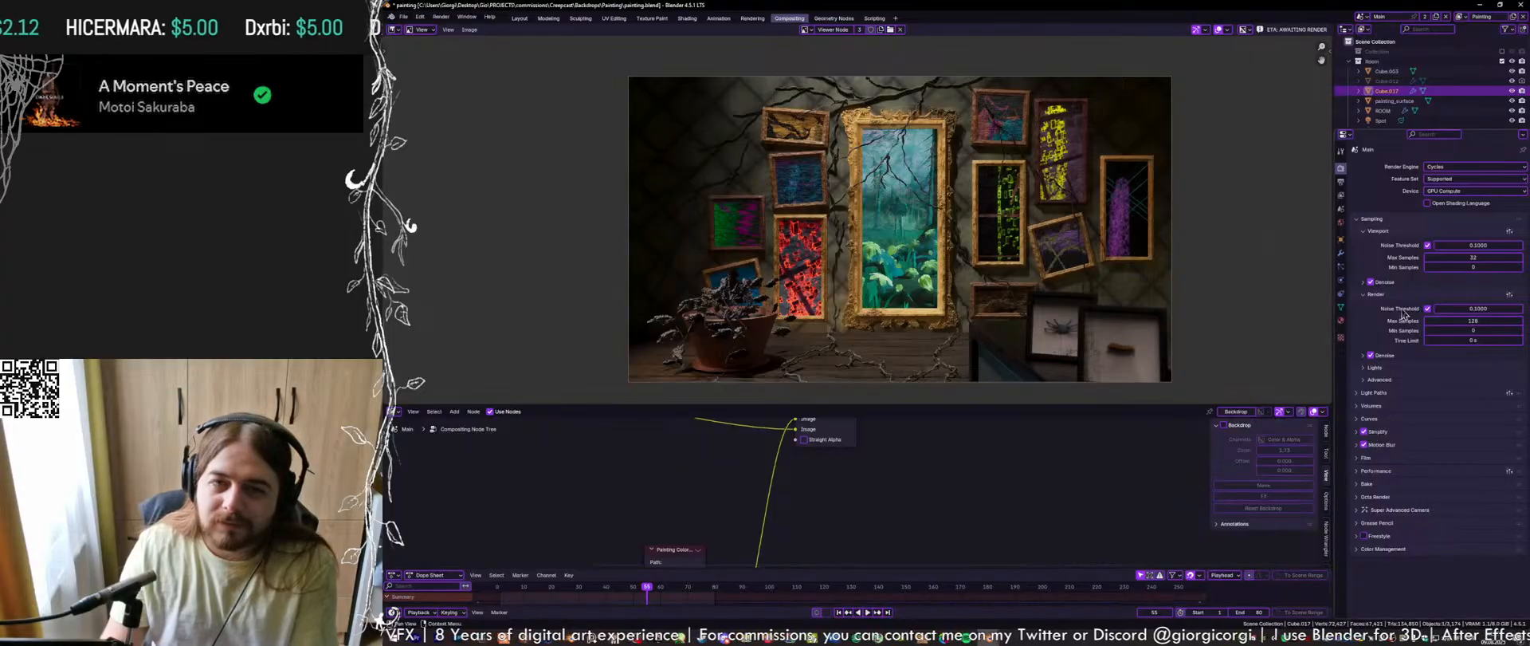
click(519, 18)
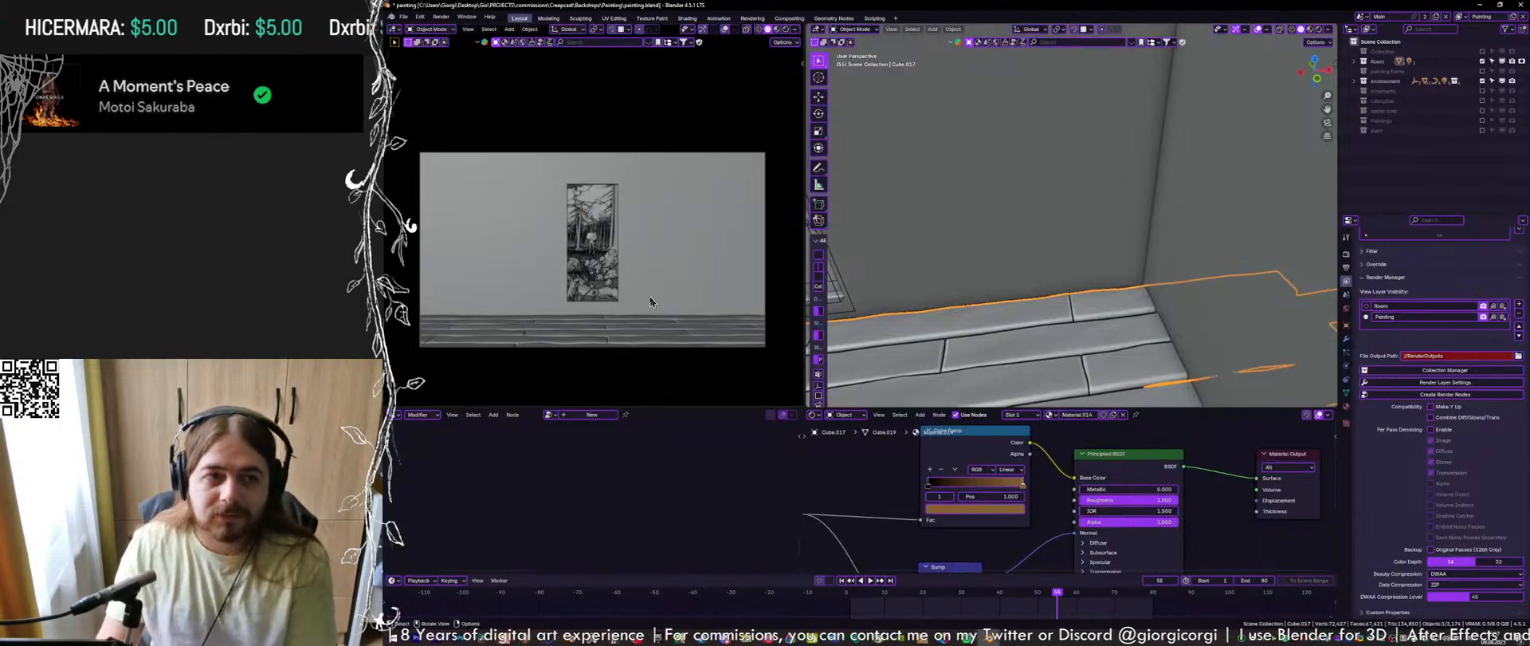
scroll(594, 239, up, 4)
key(ctrl+s)
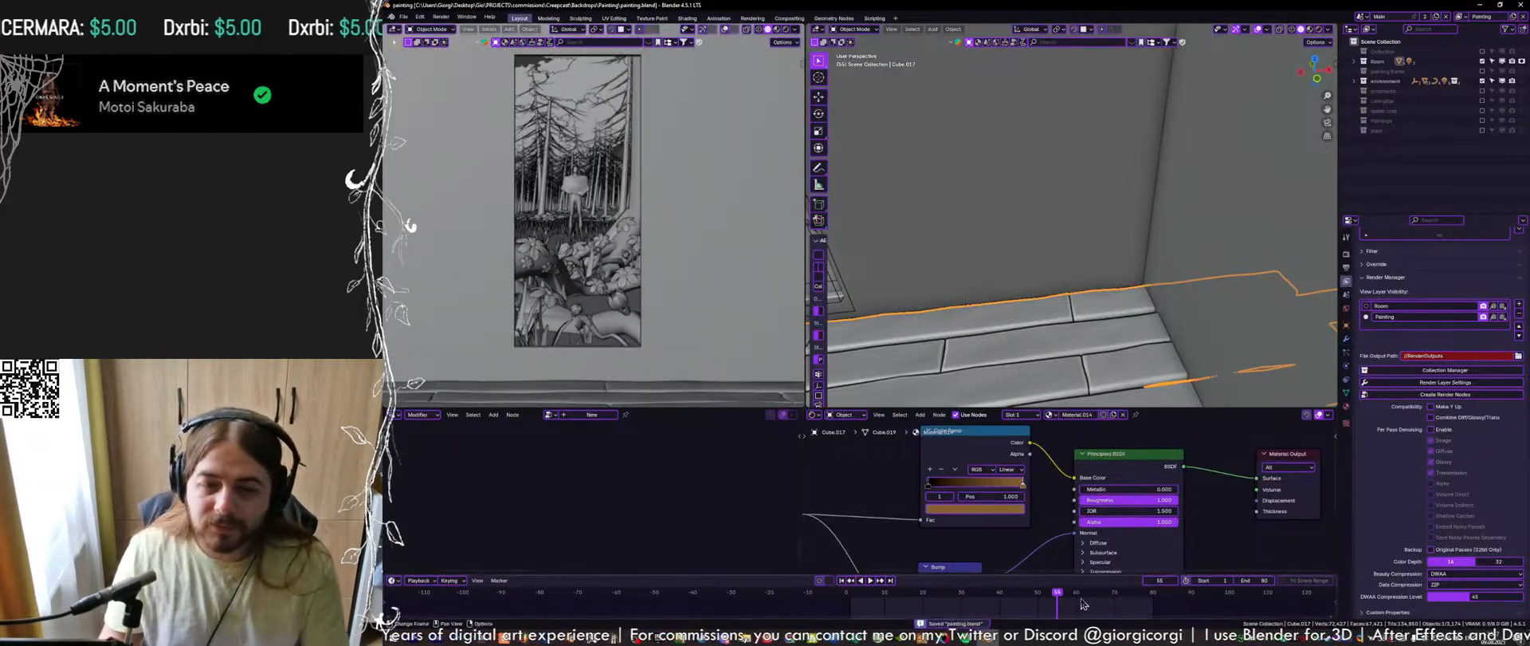
key(shift+Left)
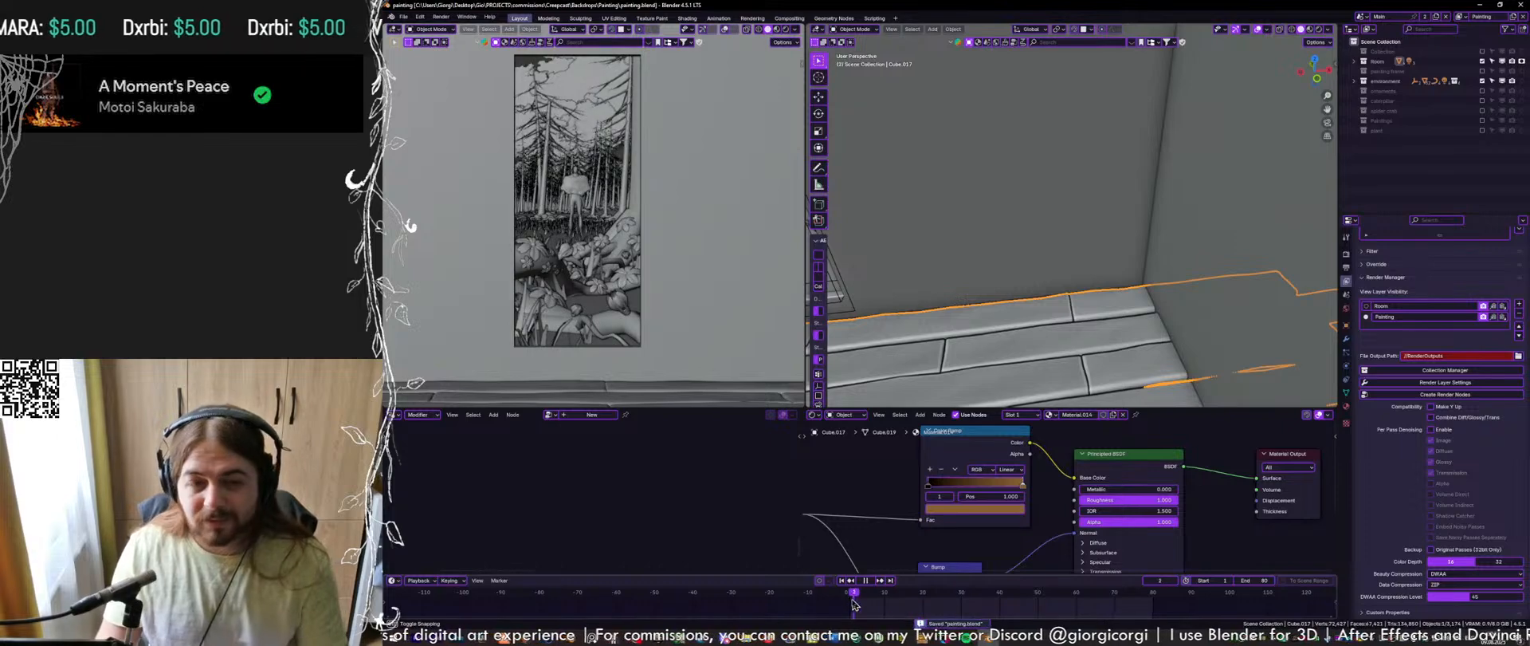
key(ctrl+s)
Try a 12 fps output frame rate and play back the painting's animation
click(1347, 268)
scroll(1416, 303, up, 3)
click(1434, 341)
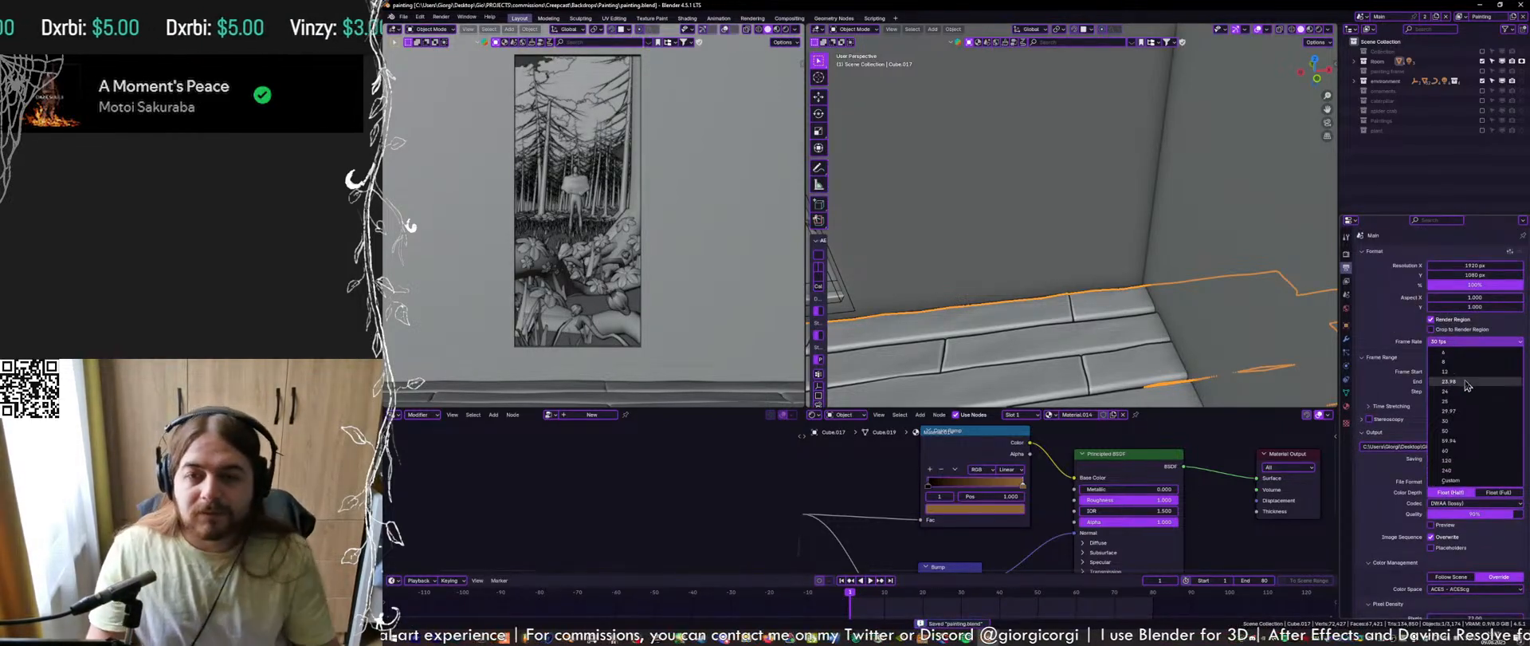
click(1445, 371)
key(space)
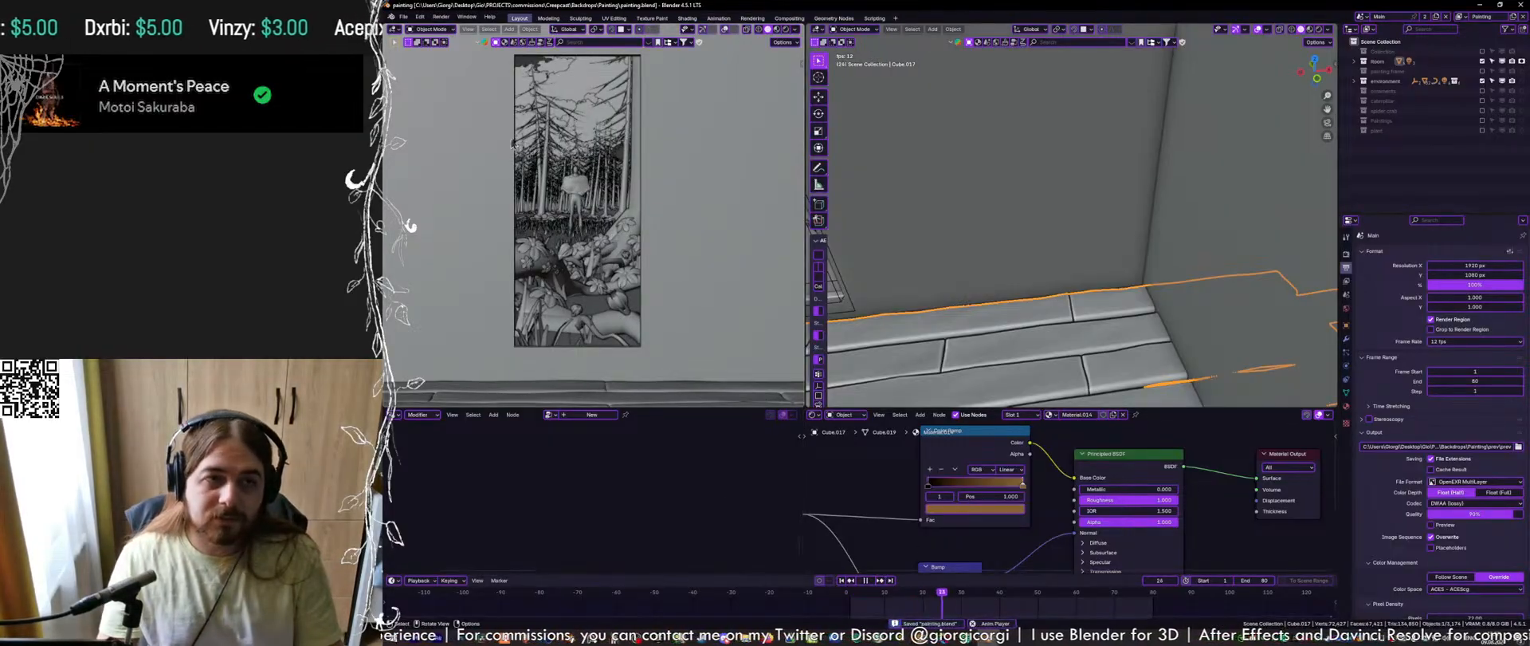
scroll(563, 130, up, 2)
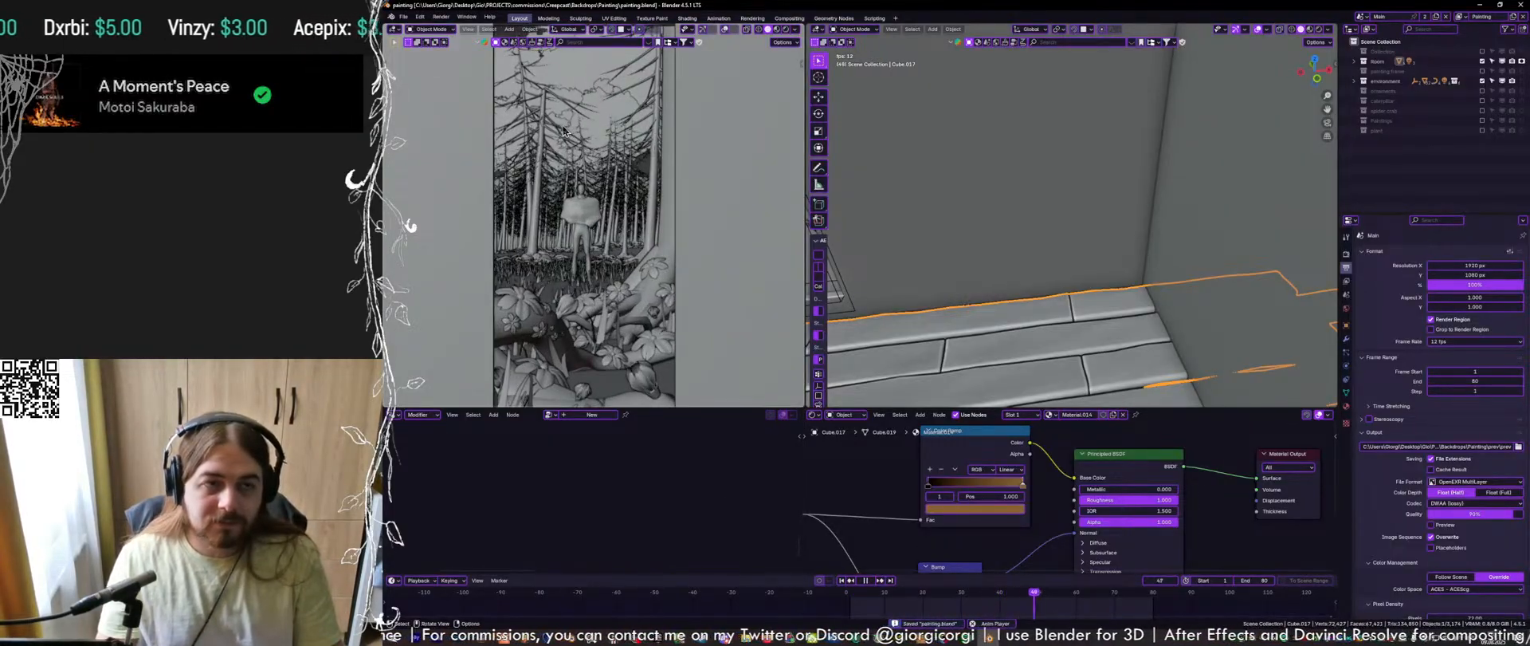
key(space)
Set the output frame rate to 30 fps, play back the painting's animation and save the file
click(1459, 341)
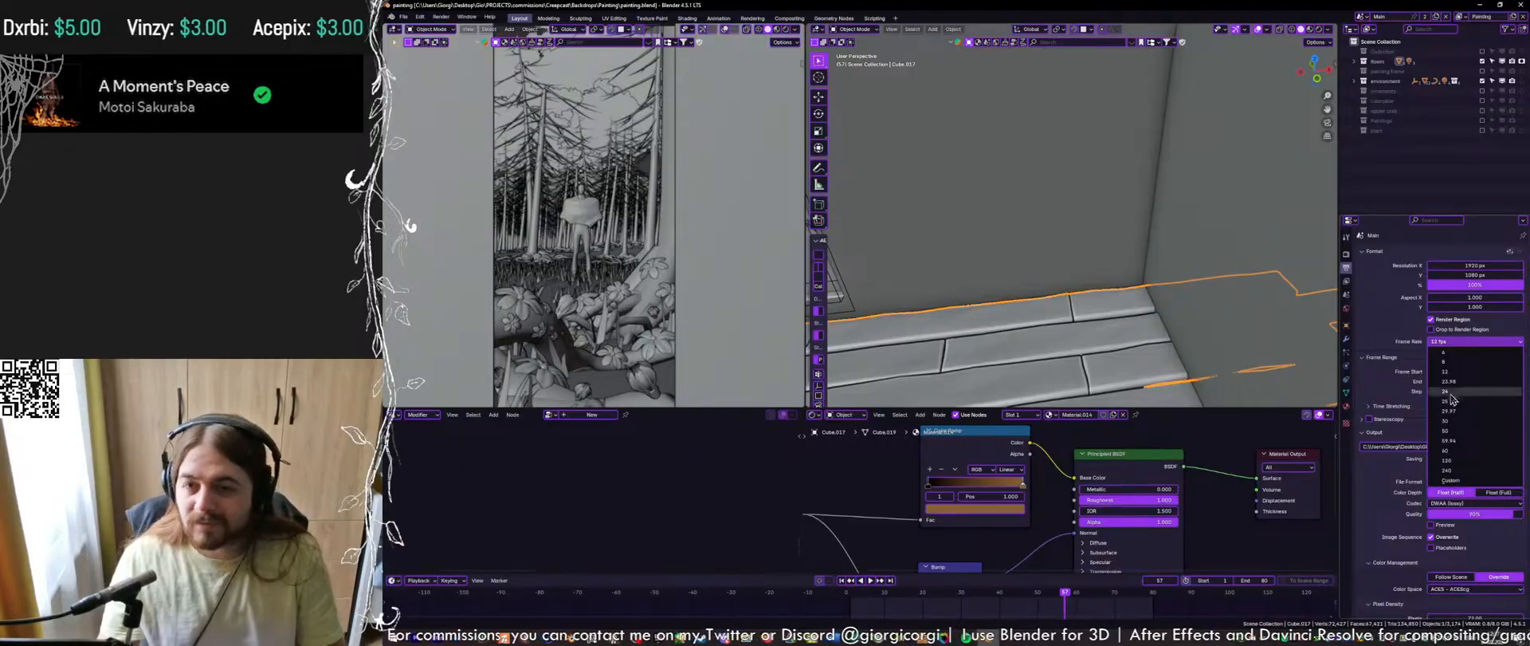
click(1447, 420)
key(ctrl+s)
key(space)
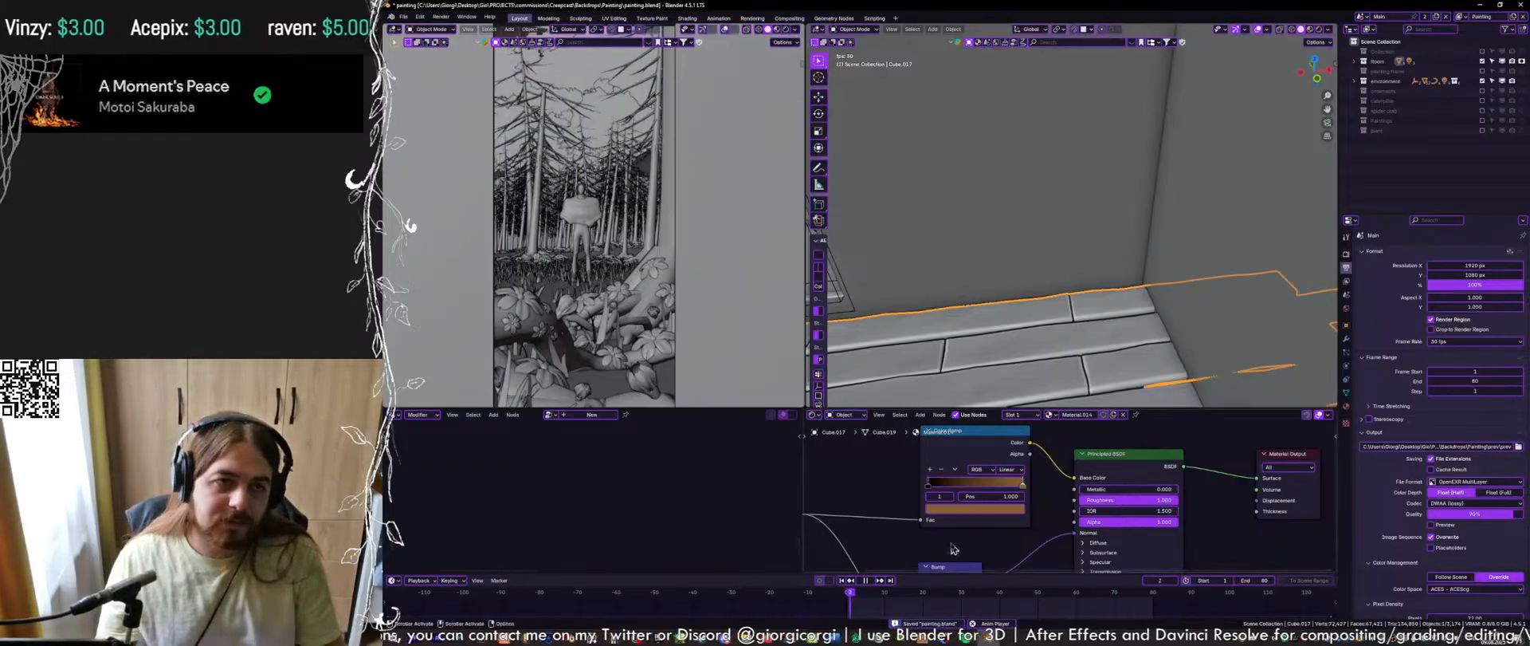
key(space)
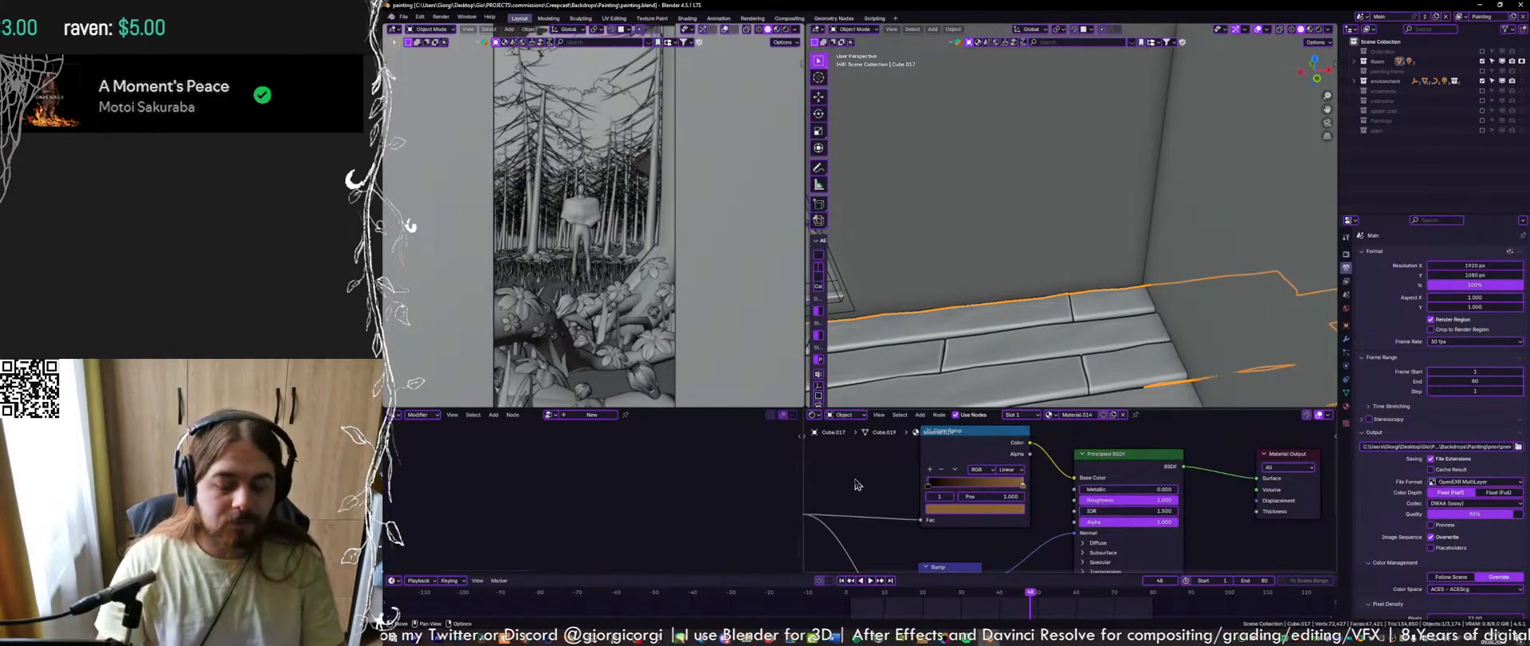
key(ctrl+s)
Save the file and switch the active view layer to Room
scroll(1070, 244, down, 4)
shift+middle_drag(1071, 243, 1178, 229)
key(KP_Divide)
key(KP_Divide)
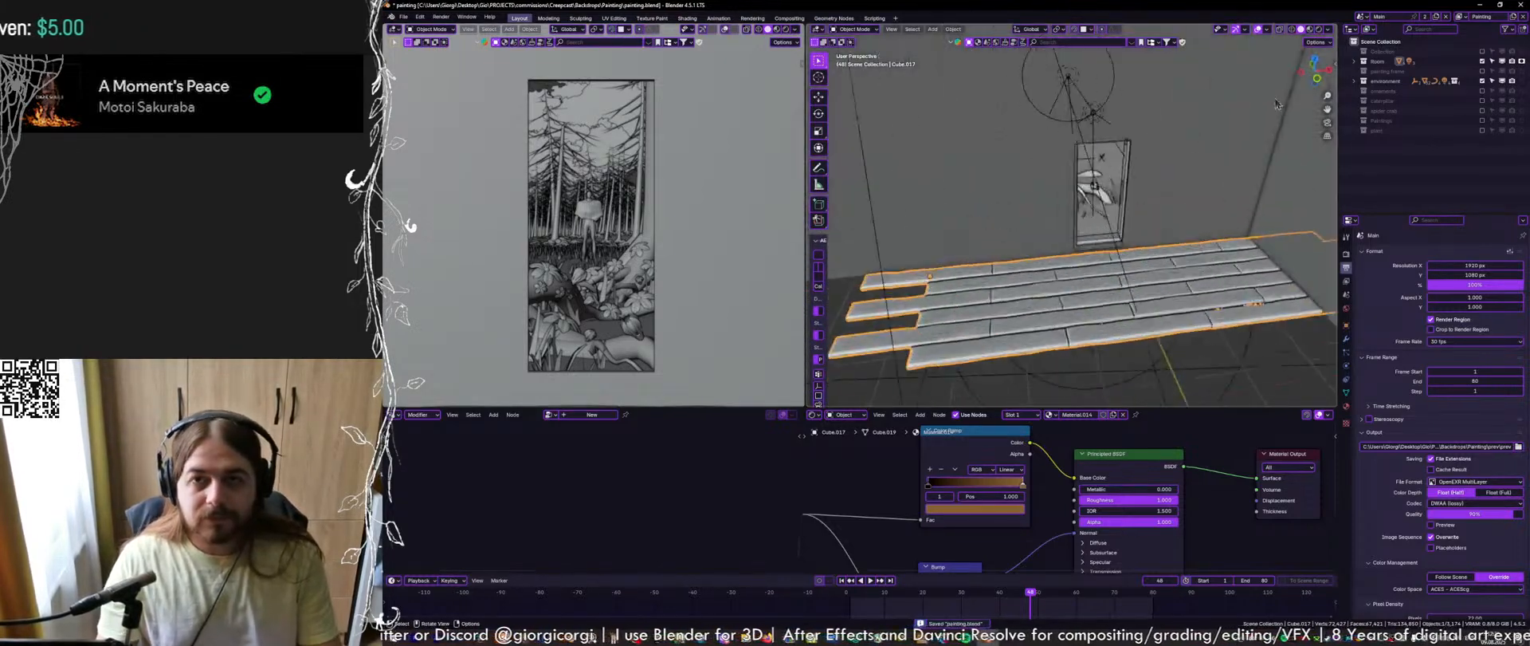
key(ctrl+s)
click(1462, 18)
click(1385, 33)
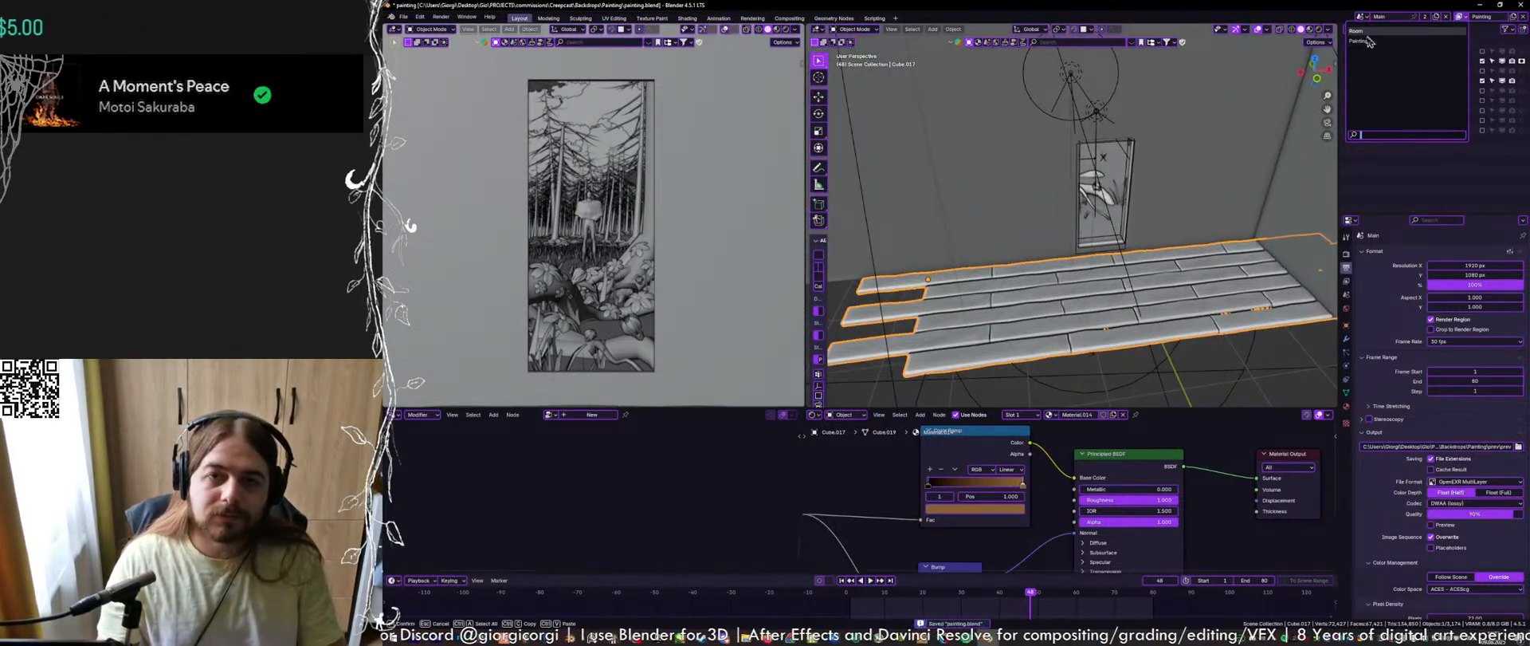
scroll(1067, 285, up, 3)
Select the potted plant's source leaf object, dead plant, and frame it in the viewport
click(1022, 339)
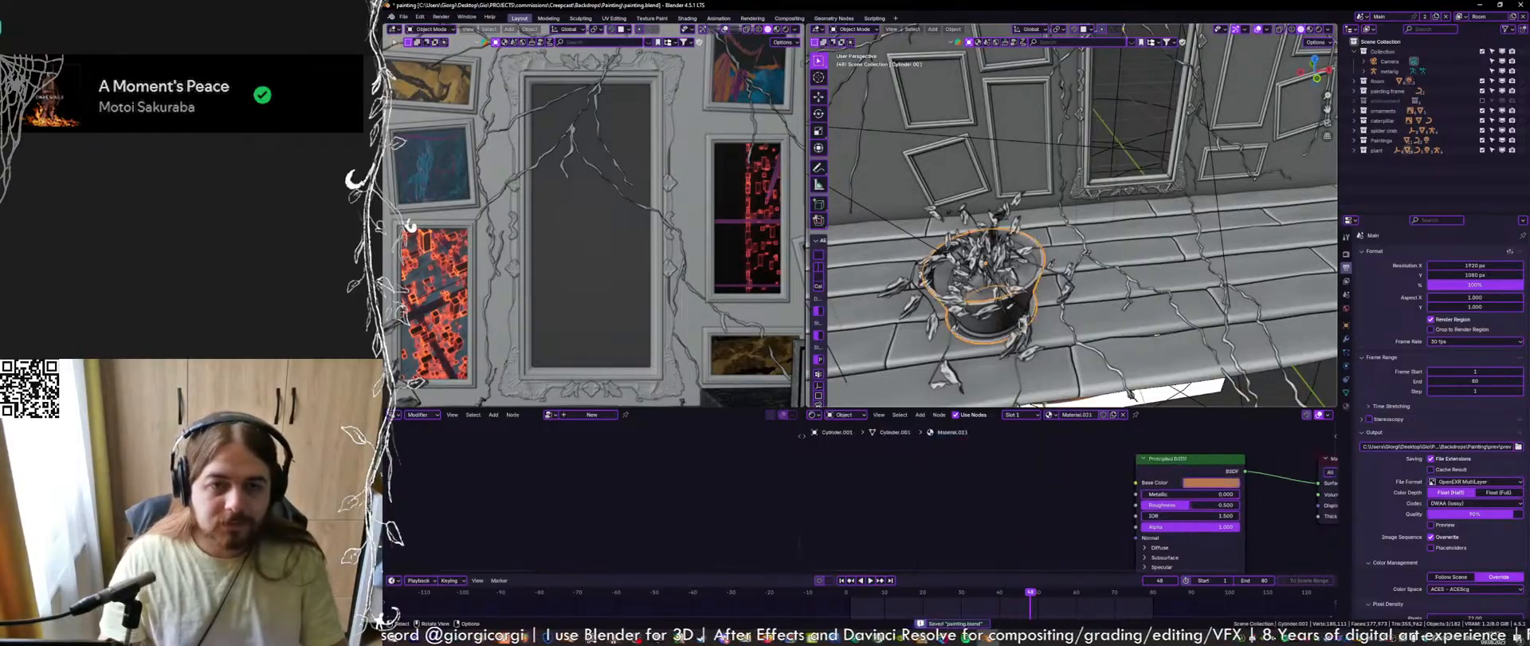
shift+middle_drag(1022, 343, 1057, 294)
click(1060, 306)
key(ctrl+s)
scroll(1004, 330, up, 4)
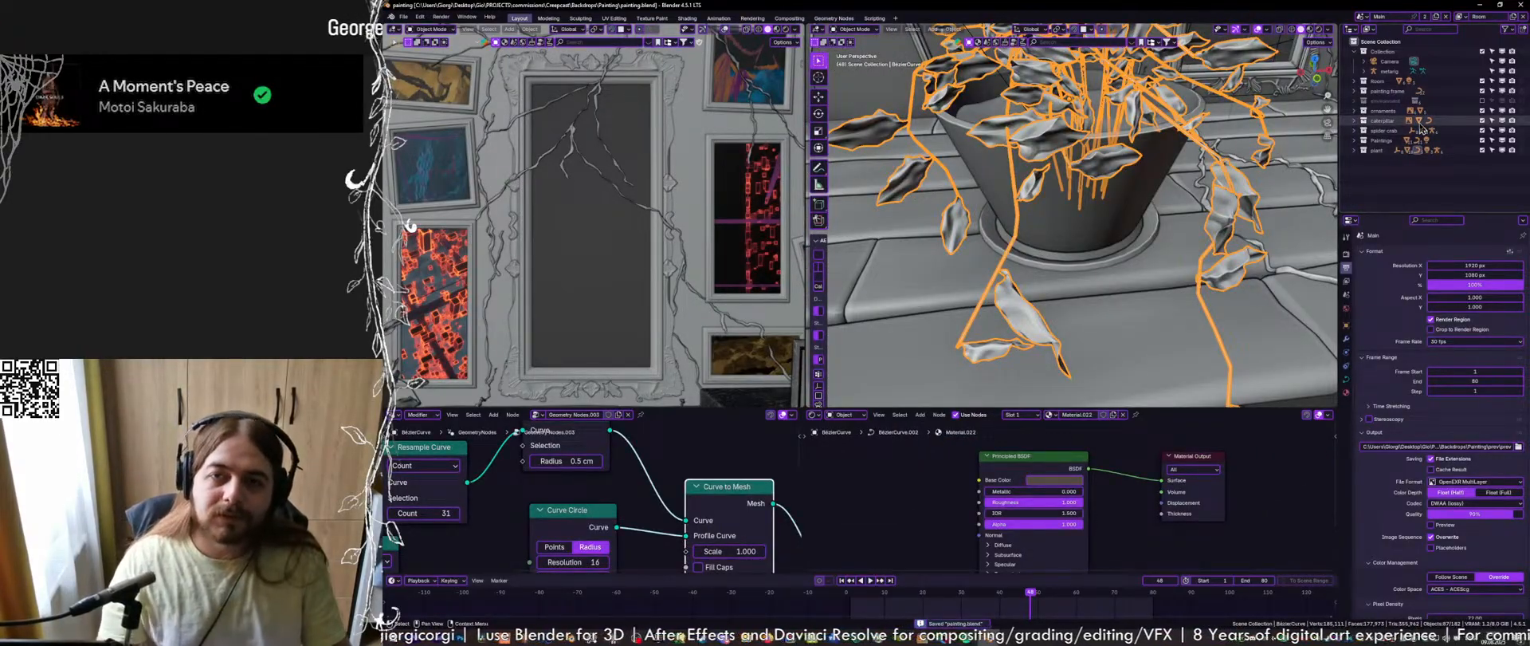
key(KP_Decimal)
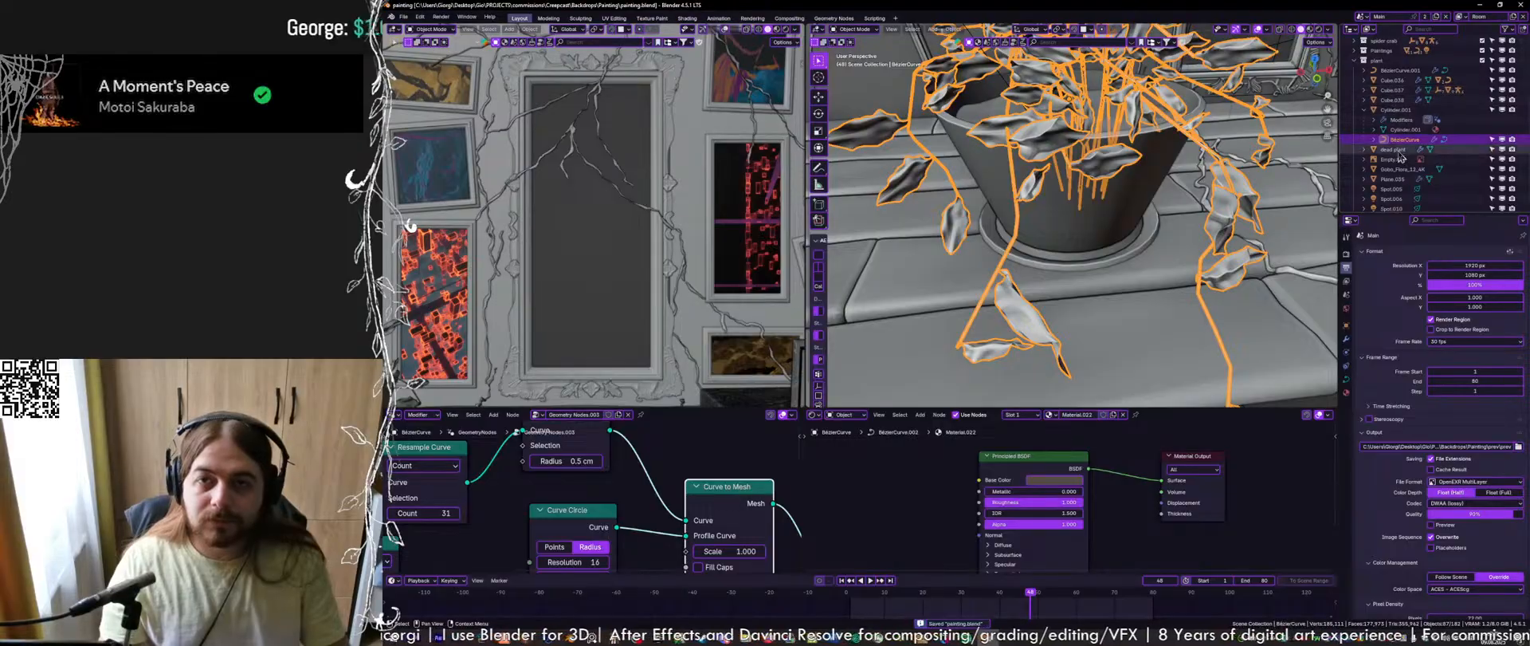
click(1397, 150)
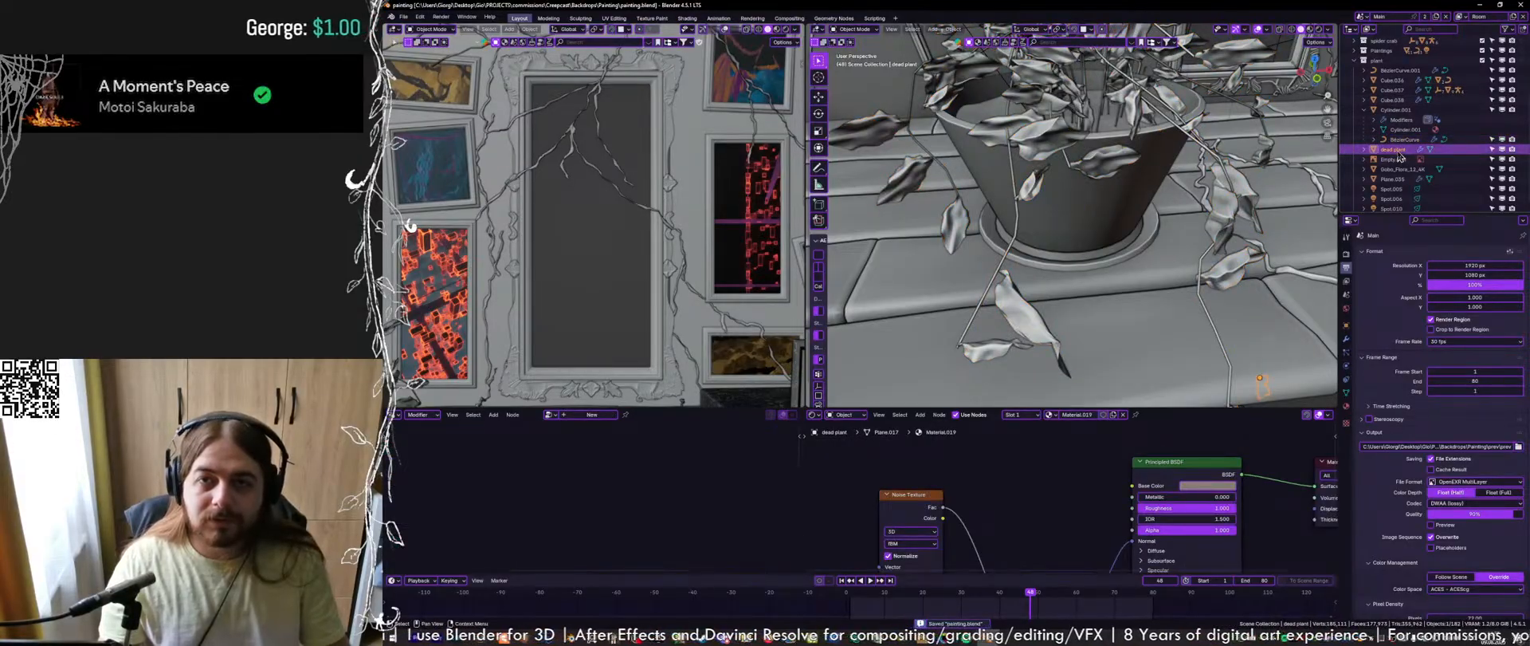
scroll(1164, 224, down, 6)
key(KP_Decimal)
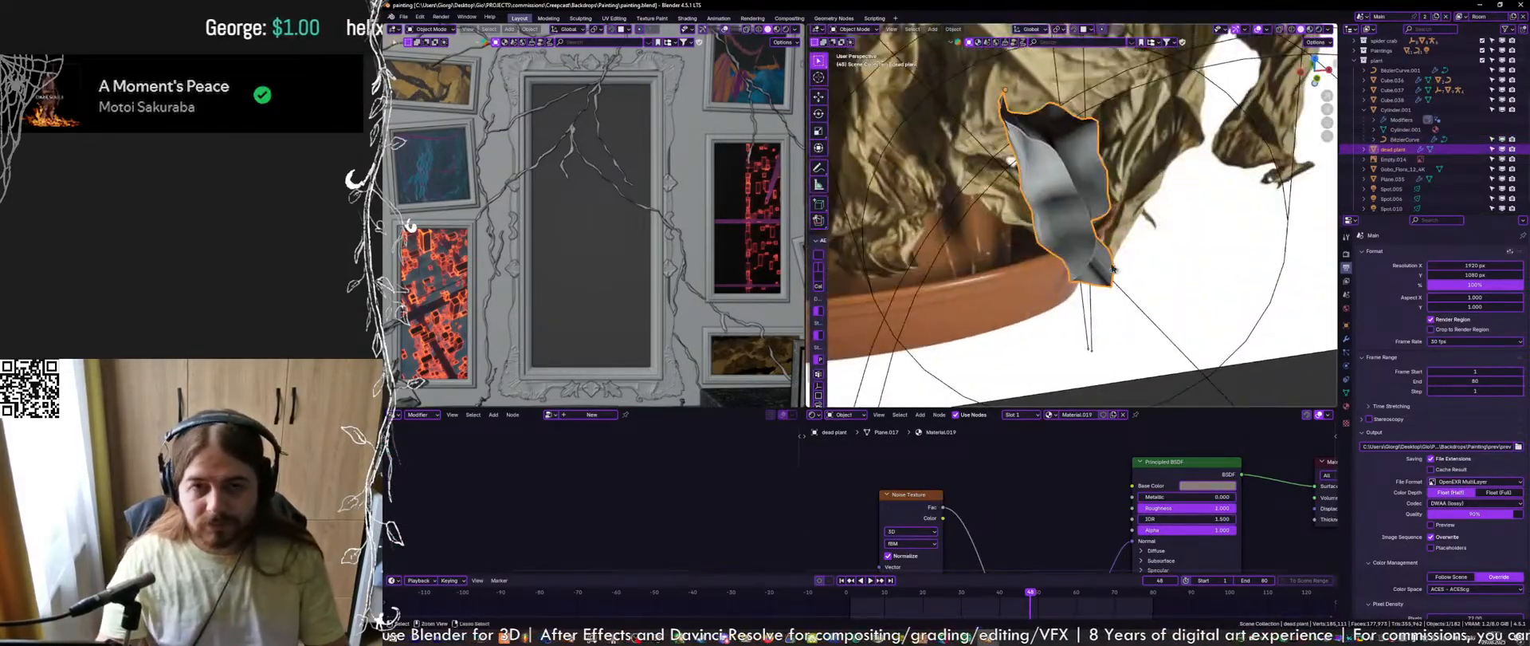
Duplicate the dead plant leaf and place the copy beside the original
scroll(1109, 259, up, 4)
middle_drag(1109, 258, 1060, 272)
scroll(1106, 197, down, 2)
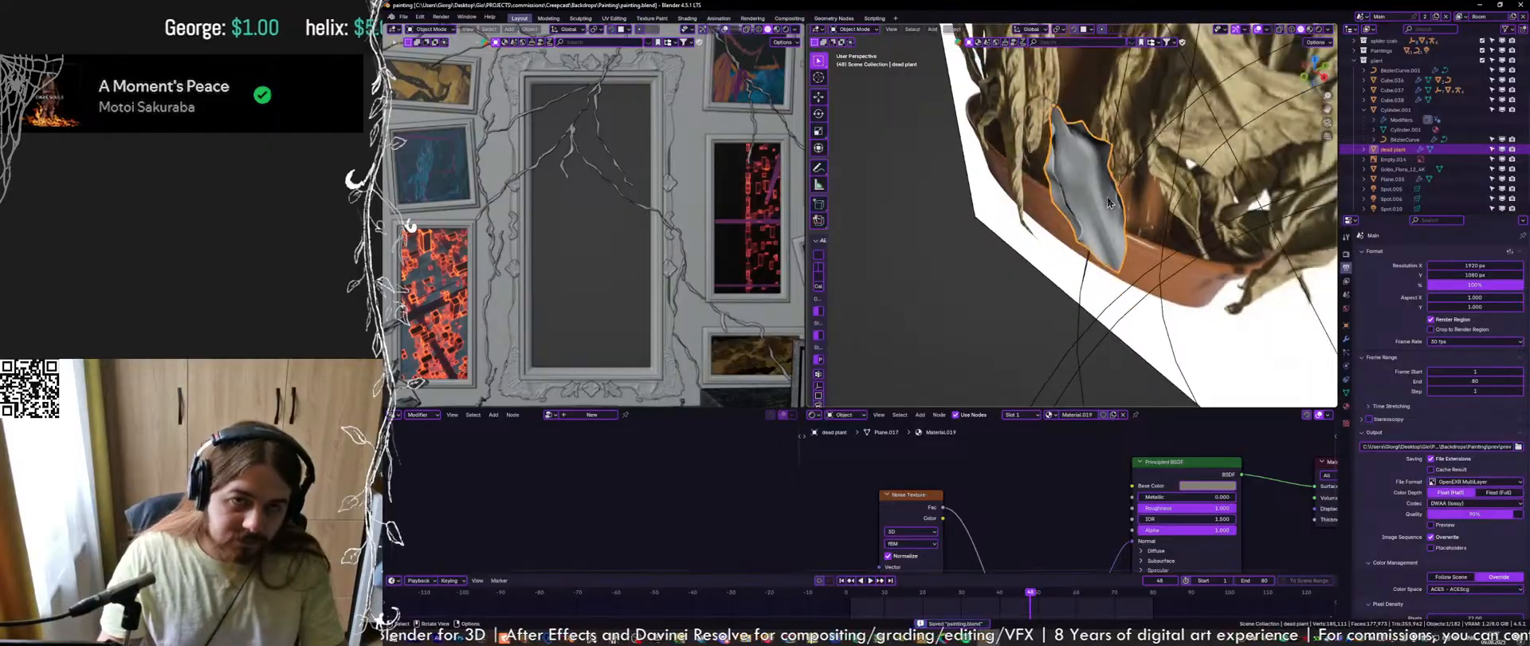
key(shift+d)
click(979, 209)
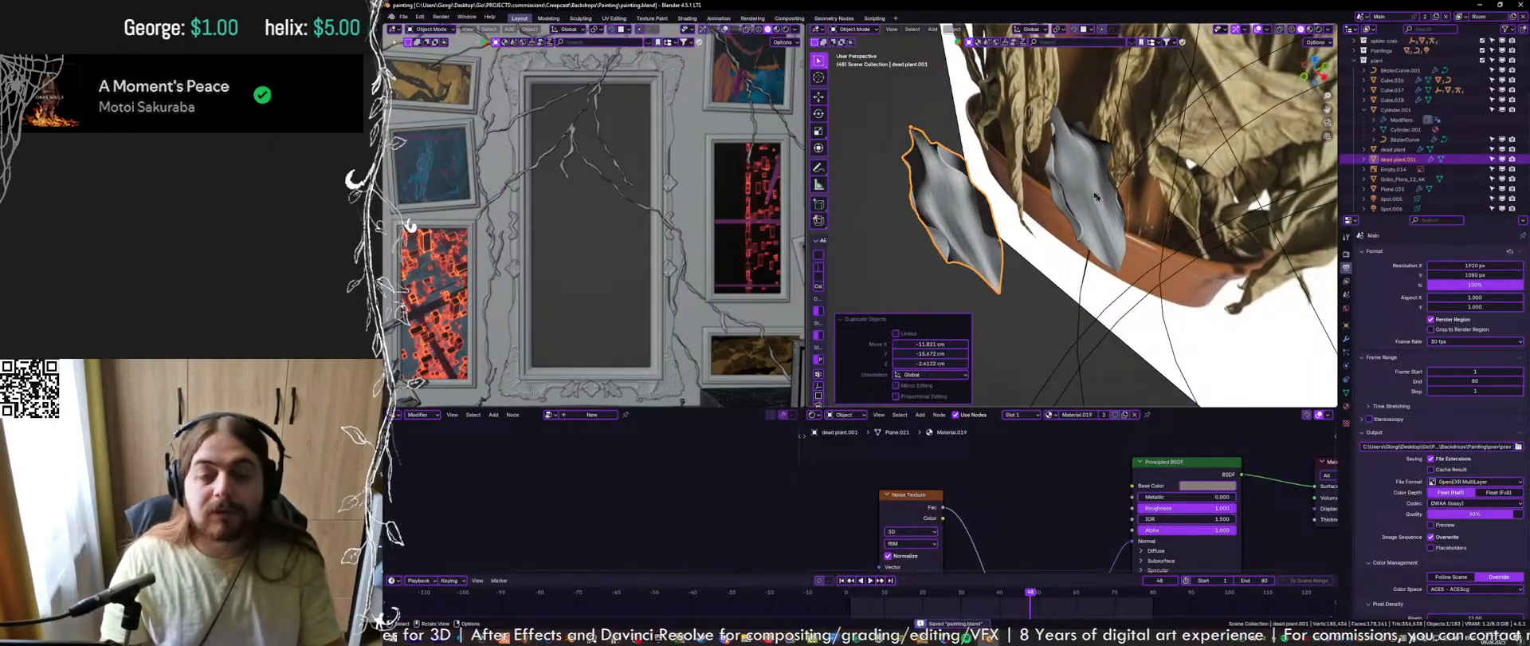
Move both leaves into a new collection named "dead plant leaf" and save the file
shift+click(1054, 196)
key(m)
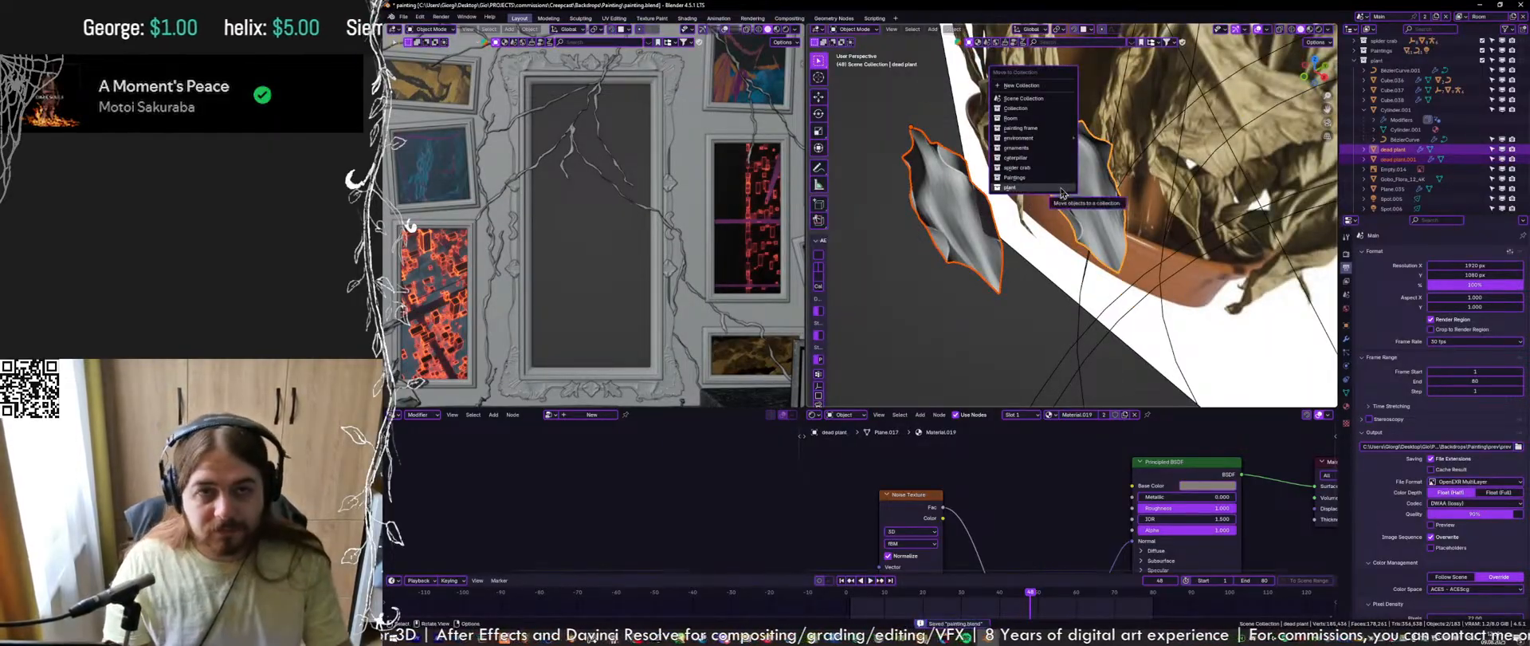
click(1028, 85)
text(dead plant leaf)
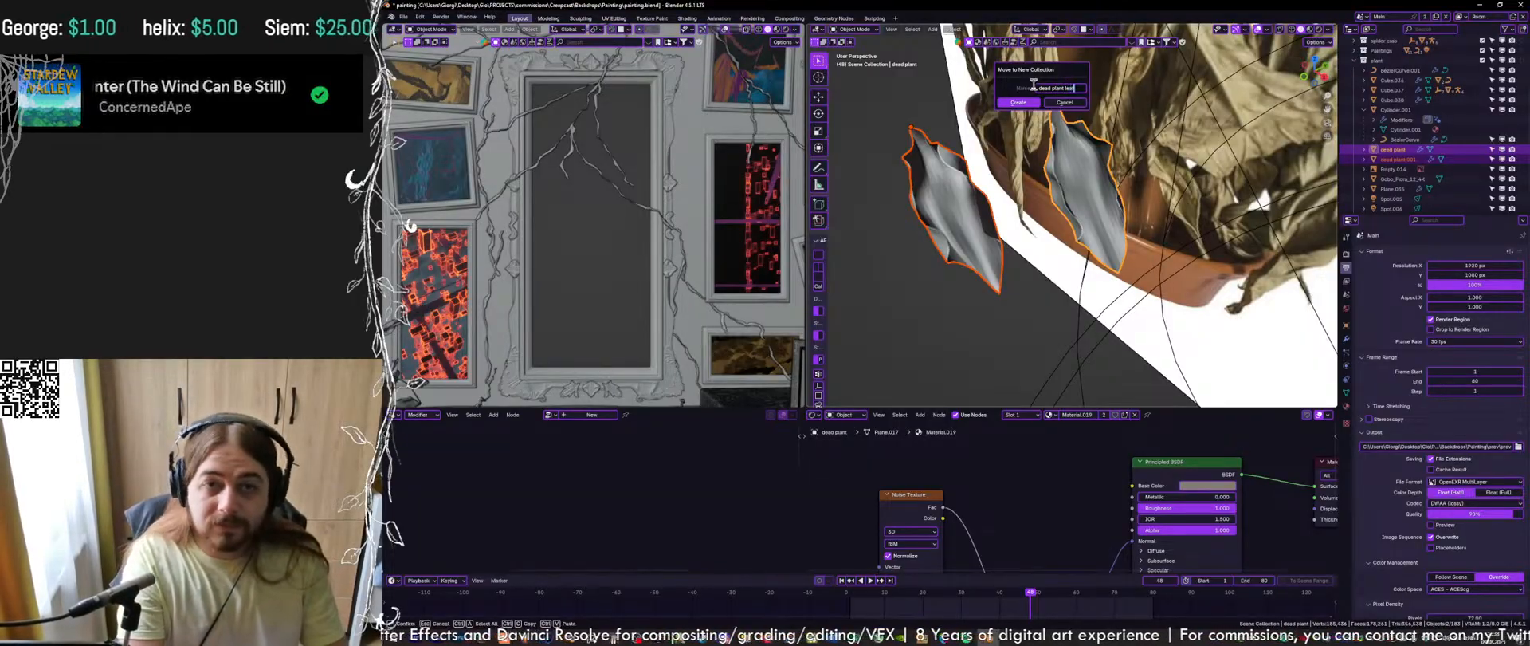
key(Return)
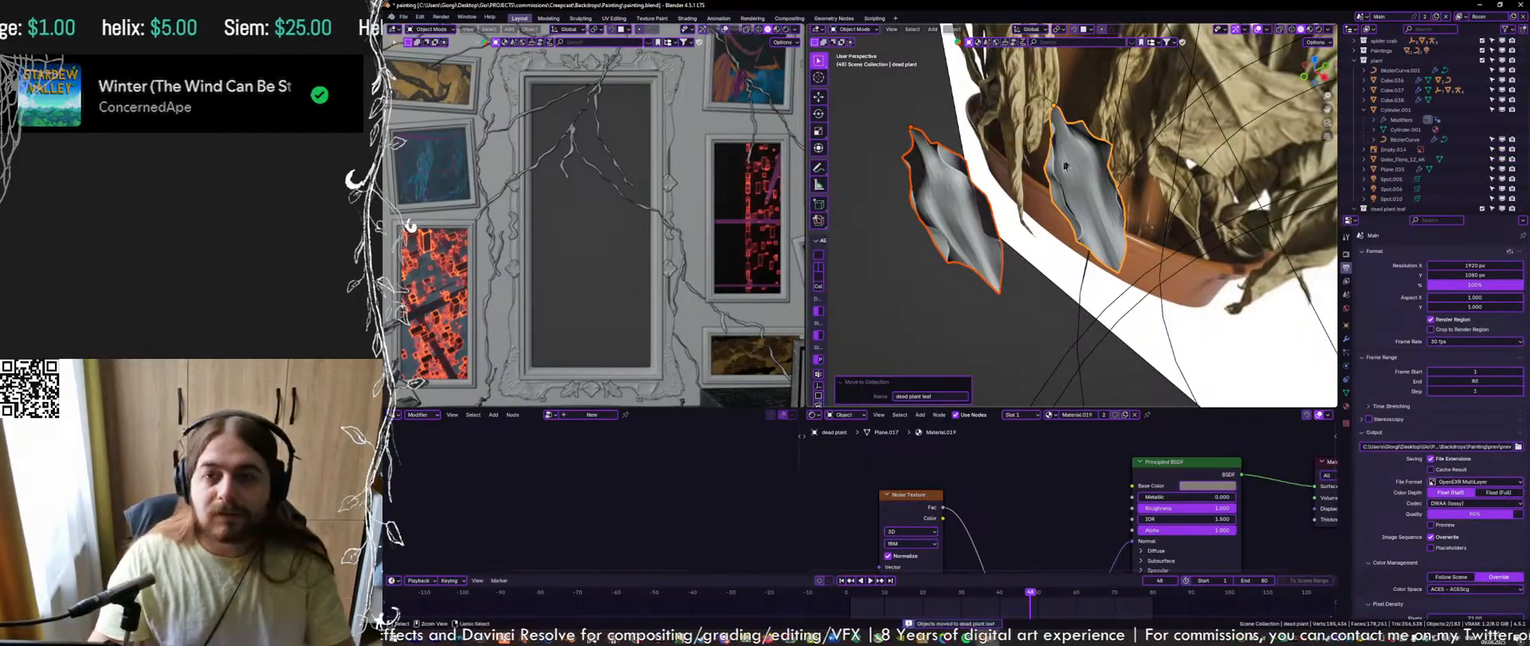
key(ctrl+s)
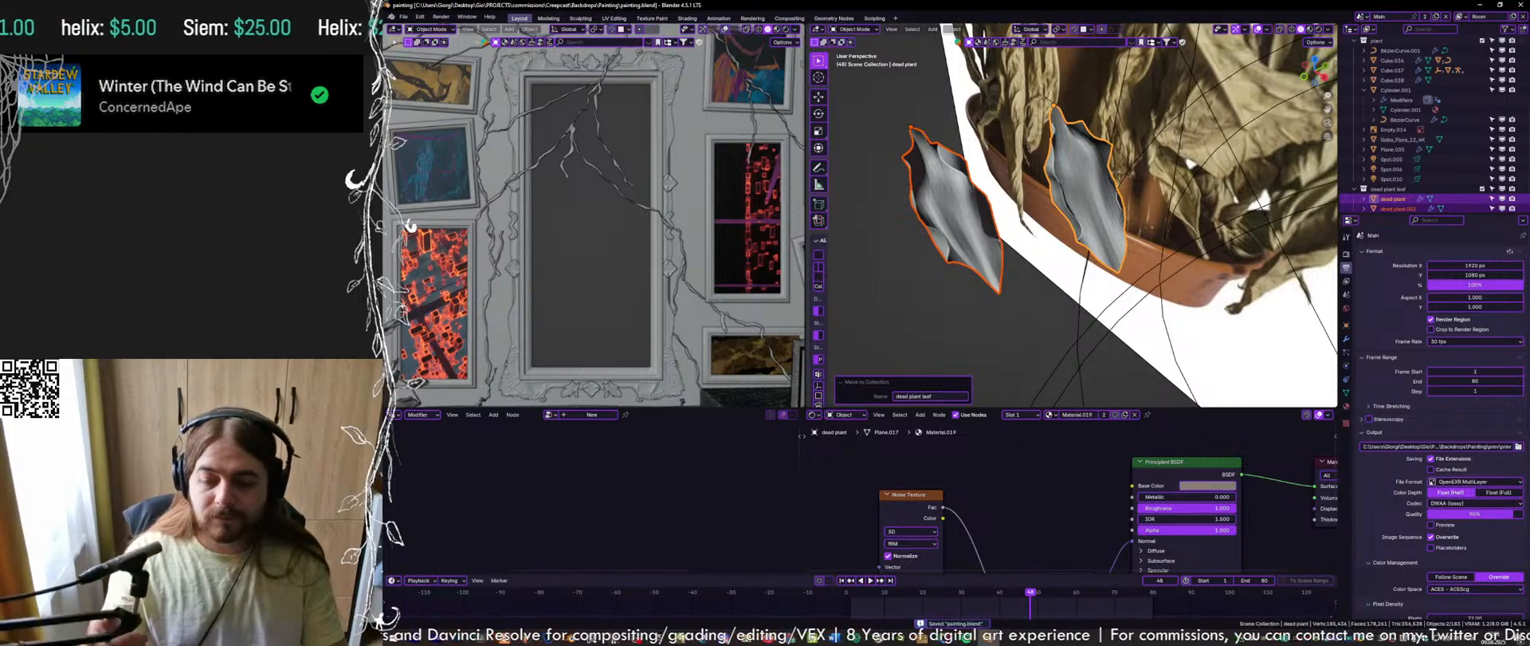
Reshape the lower tip and edge of the copied leaf by moving individual vertices of its mesh
click(907, 203)
key(Tab)
key(1)
click(1023, 299)
key(g)
key(g)
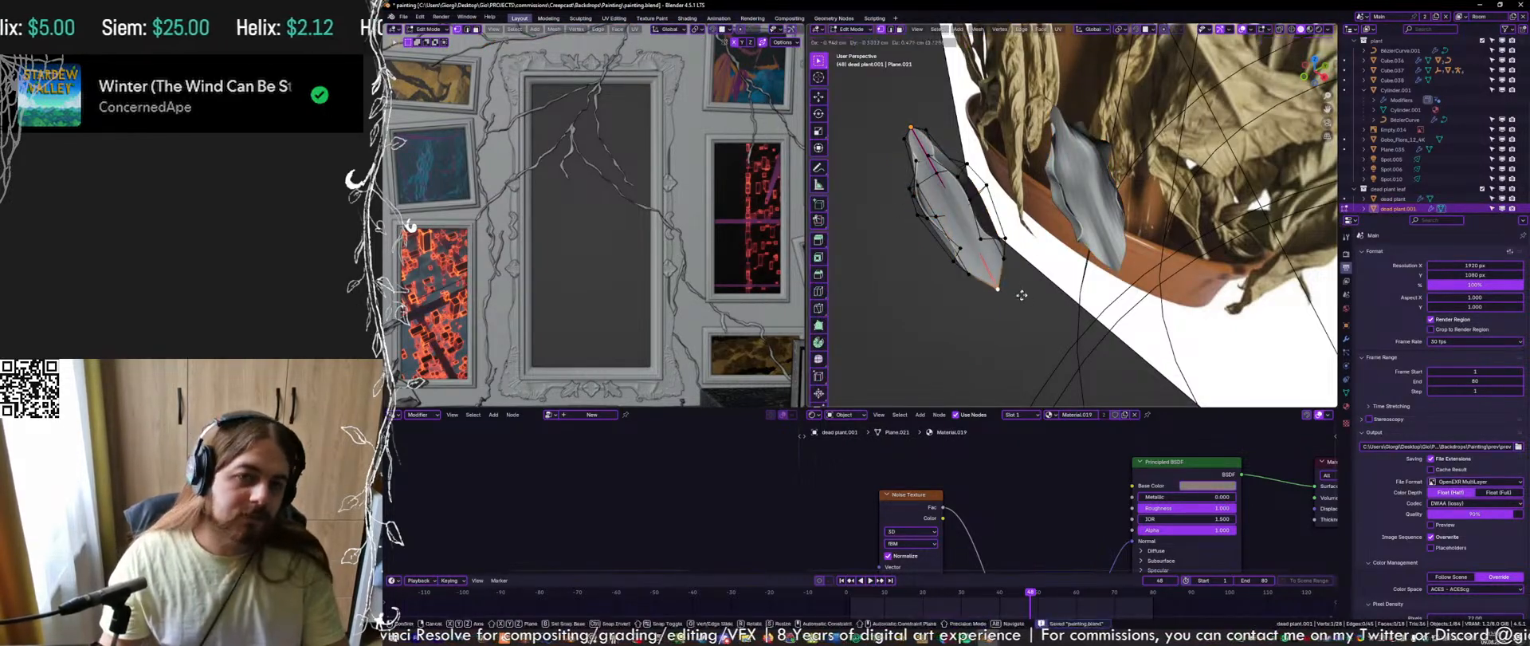
click(995, 269)
middle_drag(995, 268, 1031, 273)
click(956, 311)
middle_drag(956, 311, 990, 286)
key(g)
click(935, 261)
Pull two vertices along the copied leaf's side edge to vary its outline
click(1008, 291)
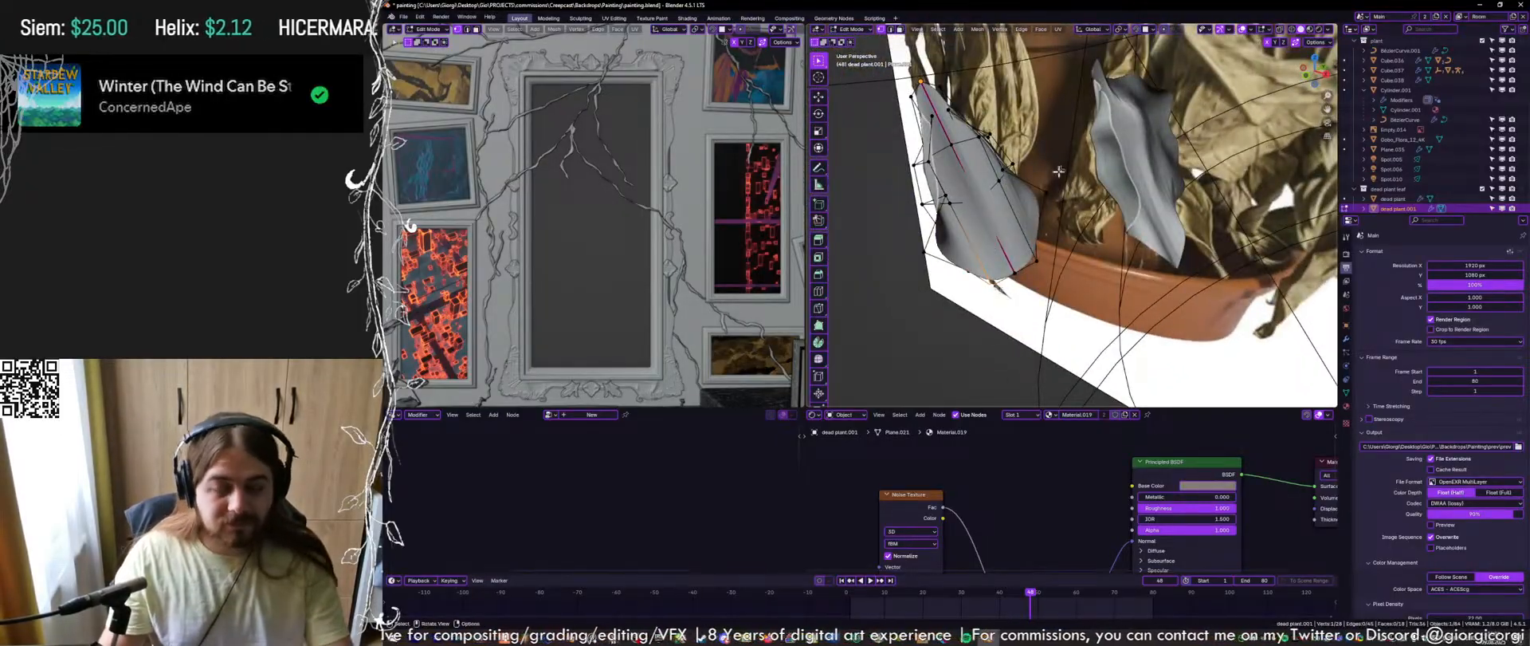
key(g)
click(1036, 227)
click(1013, 166)
key(g)
click(1028, 153)
key(Tab)
middle_drag(1028, 153, 934, 150)
Scale the copied leaf's entire mesh about its upper tip and save the file
key(Tab)
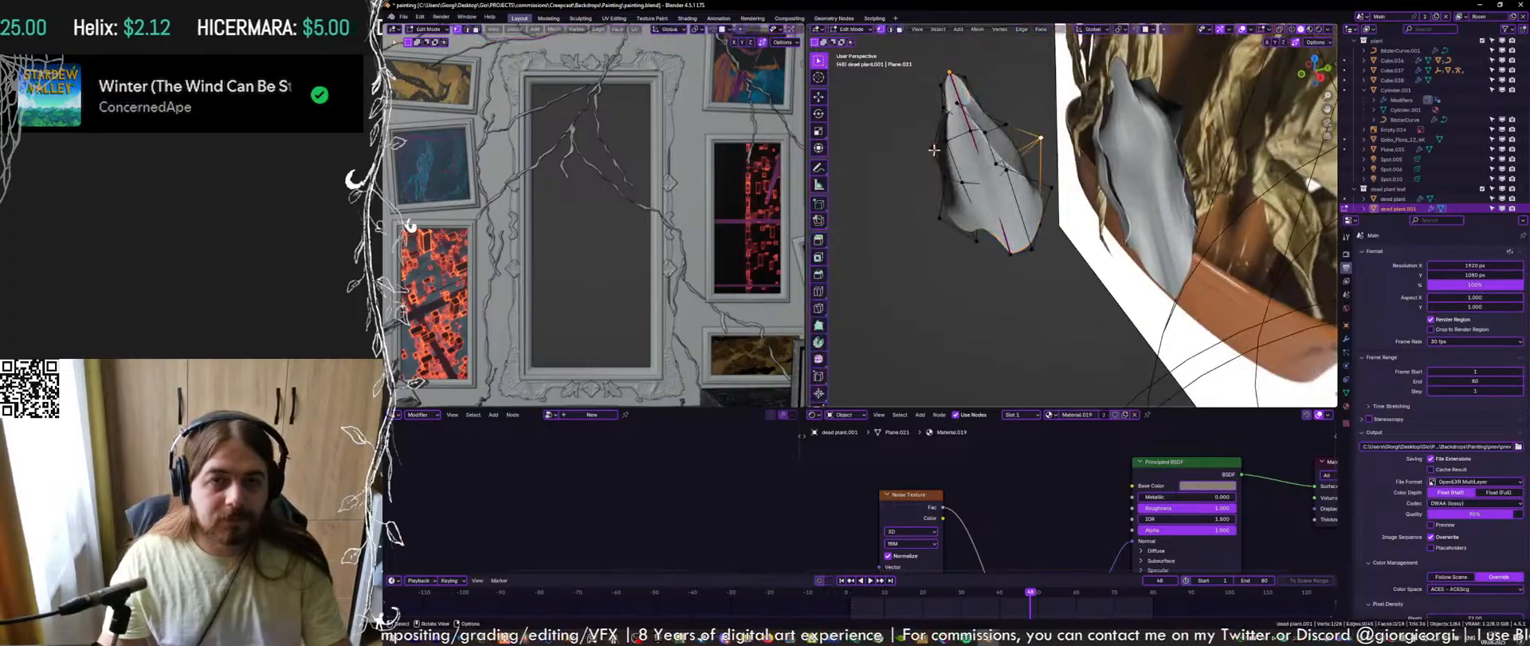
key(a)
click(945, 70)
key(ctrl+s)
click(1151, 29)
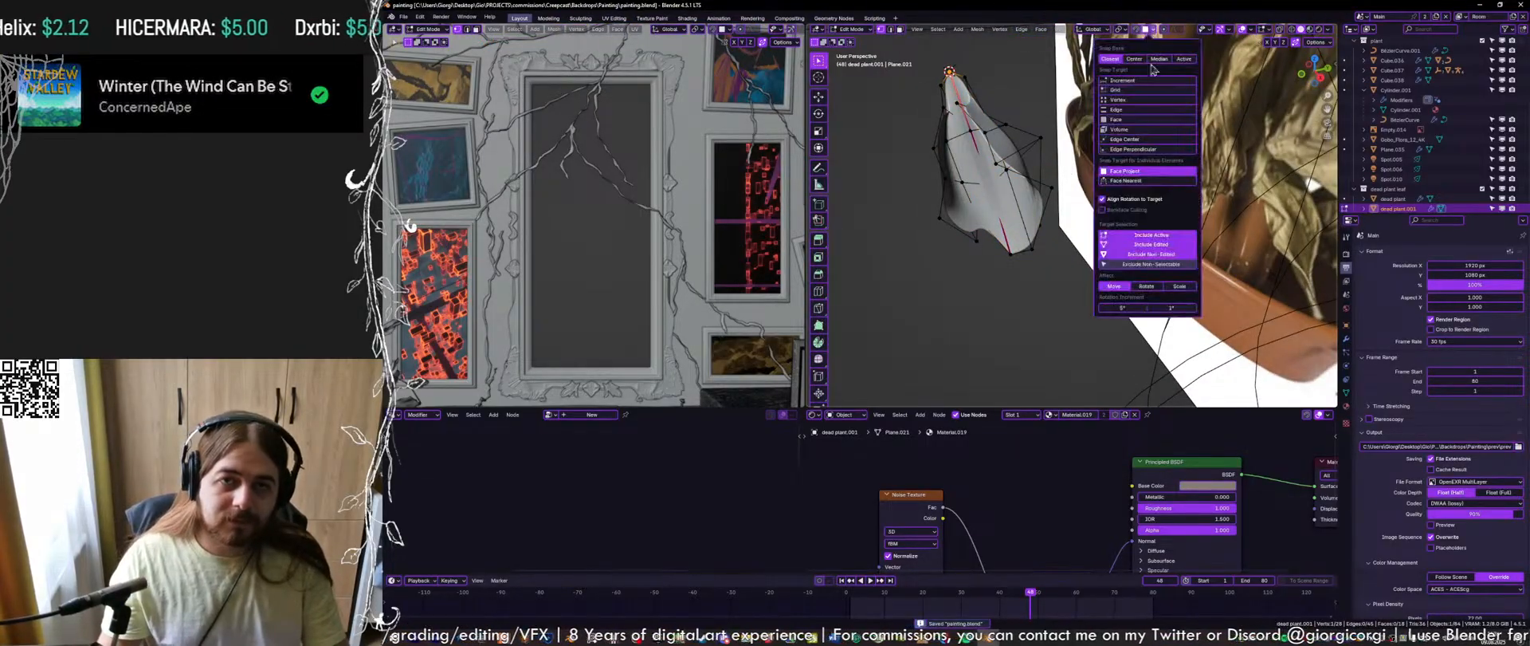
key(a)
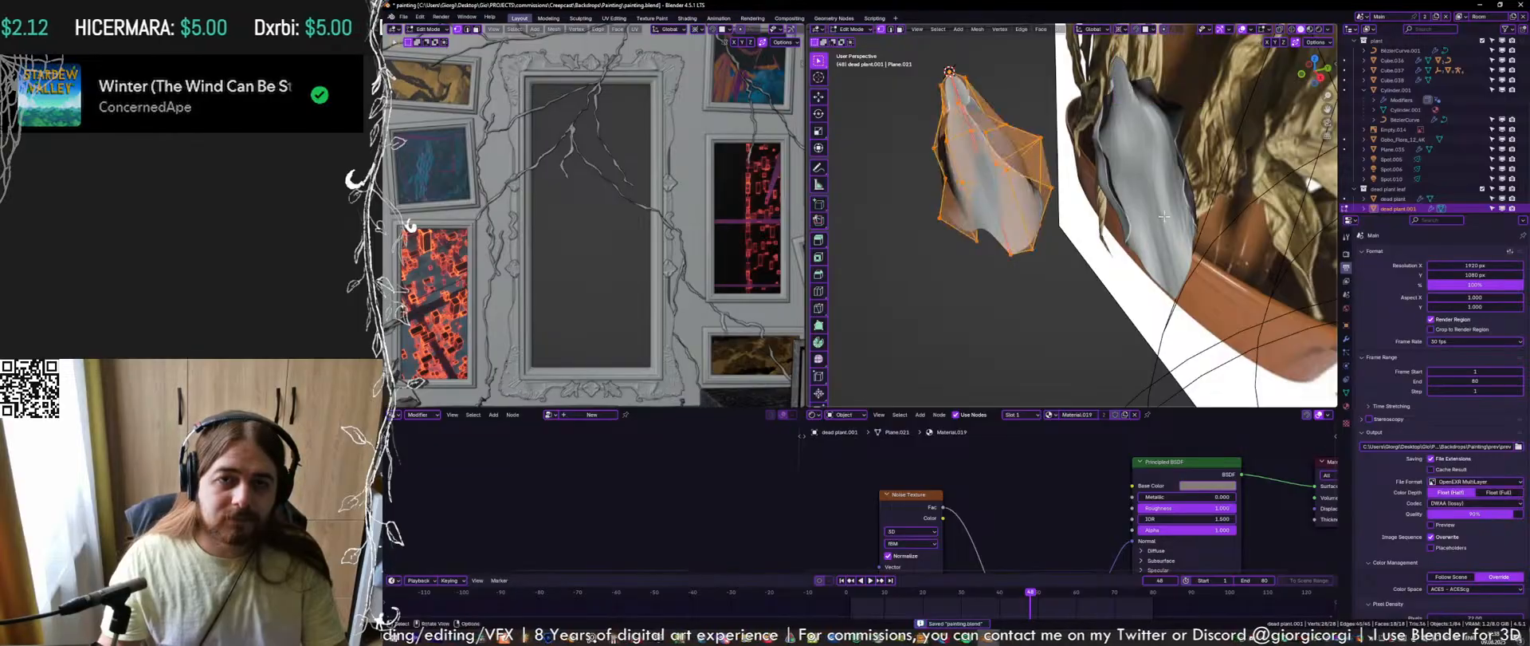
key(s)
click(1128, 199)
key(Tab)
key(ctrl+s)
Rotate the copied leaf's mesh around the Y axis and save the file
middle_drag(1076, 228, 1032, 165)
key(Tab)
key(r)
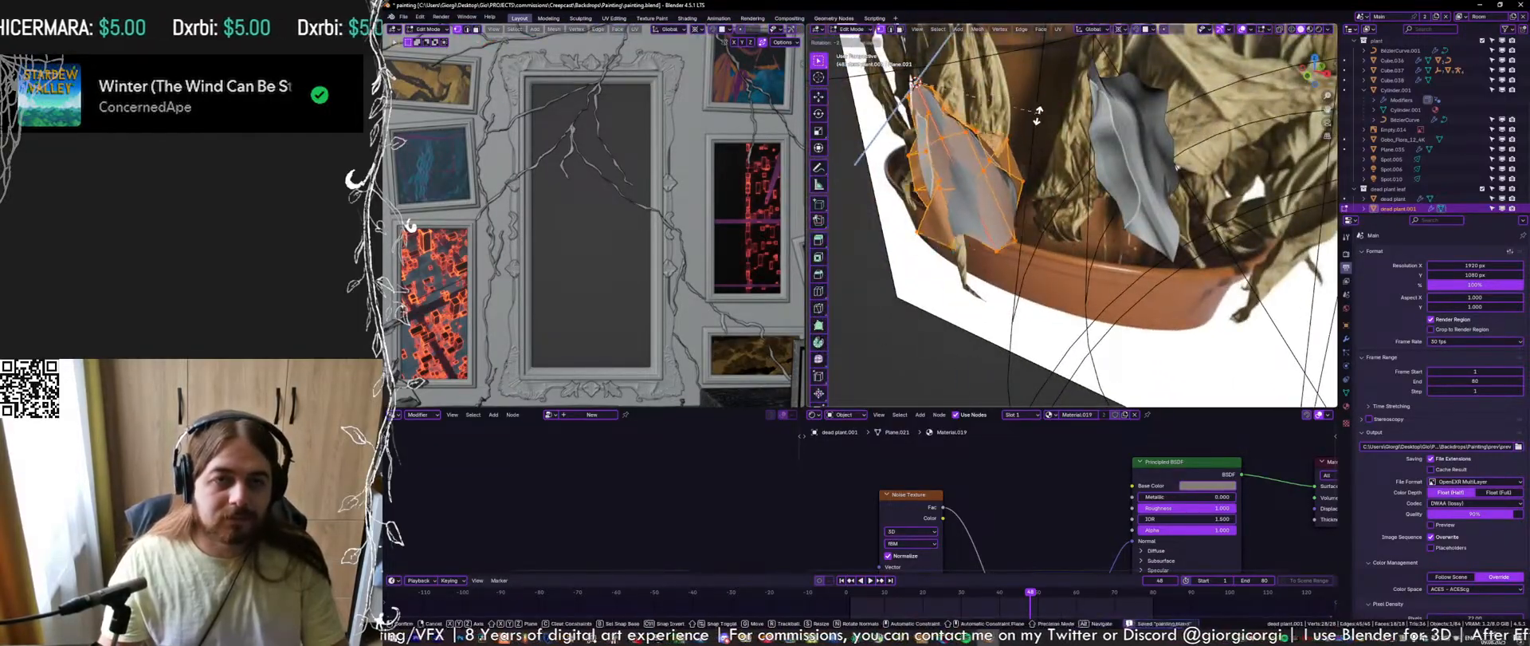
key(y)
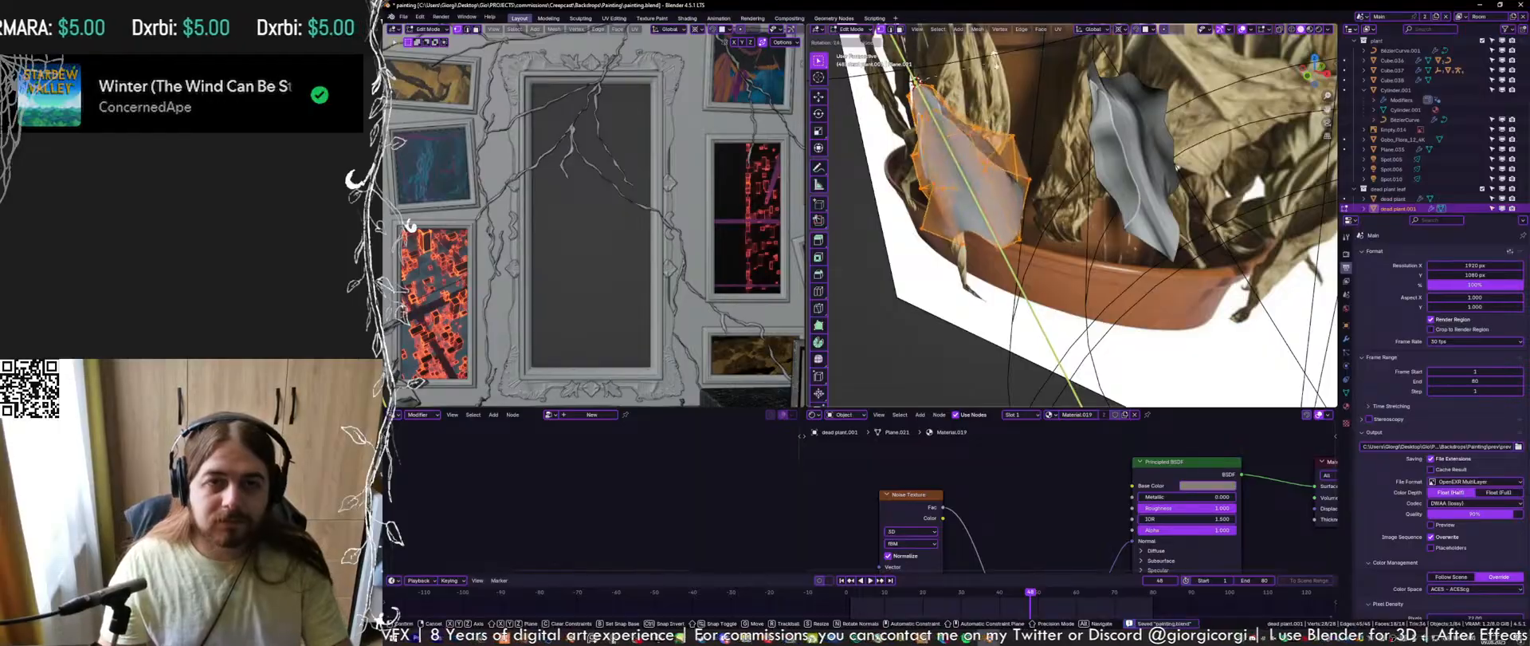
click(871, 136)
mouse_move(877, 142)
middle_down()
mouse_move(980, 171)
mouse_move(950, 192)
mouse_move(1028, 185)
mouse_move(985, 185)
middle_up()
key(Tab)
key(ctrl+s)
Select the potted plant's stem curves, enlarge their geometry node editor and make room beside the Instance on Points inputs
middle_drag(1068, 179, 1119, 209)
scroll(1102, 120, down, 8)
scroll(1144, 202, down, 3)
click(1011, 284)
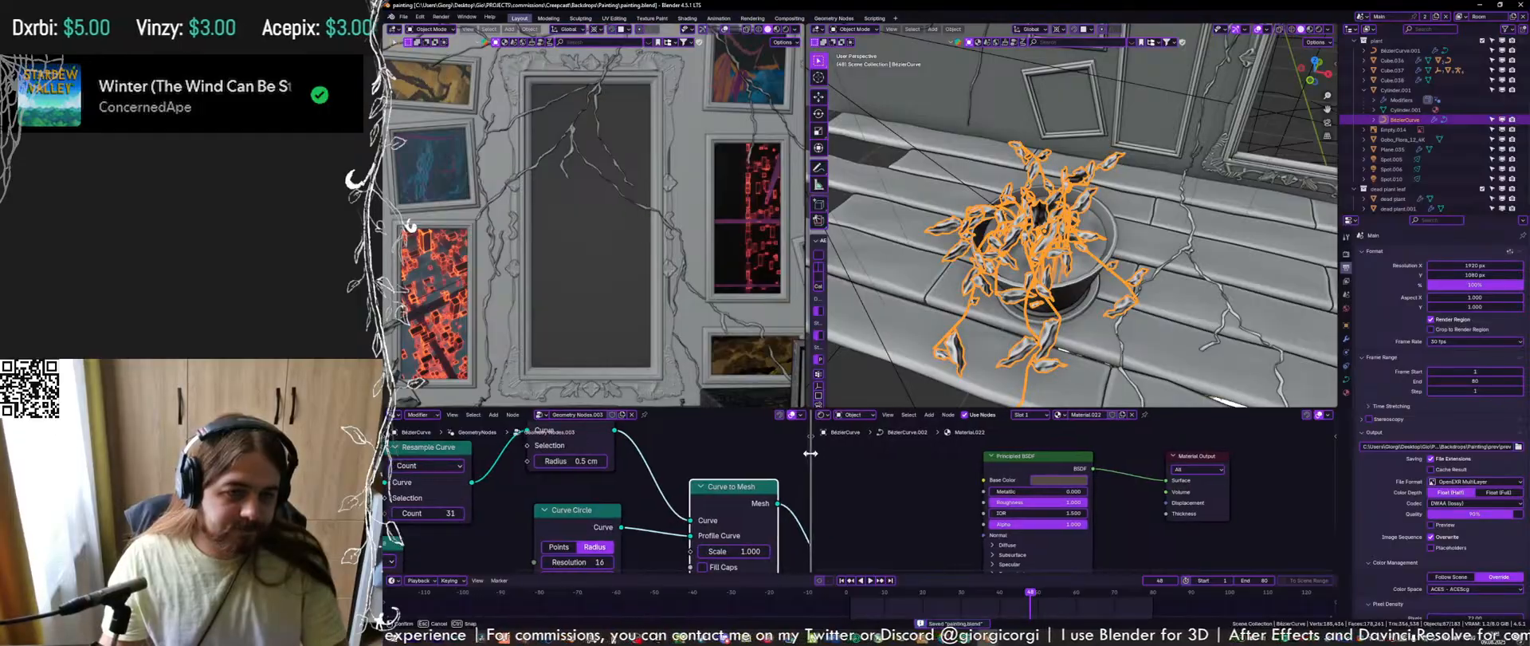
drag(750, 408, 705, 291)
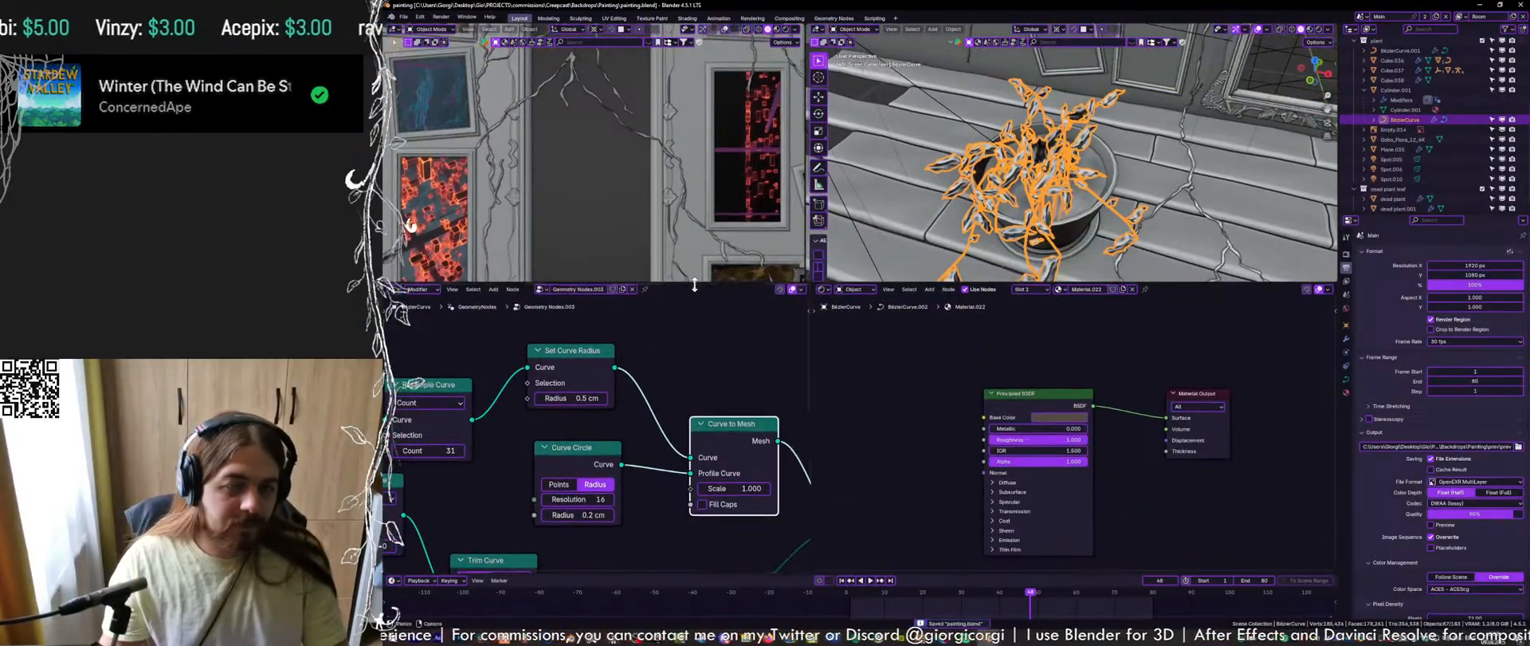
scroll(668, 444, down, 5)
middle_drag(598, 510, 653, 400)
middle_drag(687, 448, 586, 434)
scroll(586, 435, down, 3)
drag(717, 512, 650, 541)
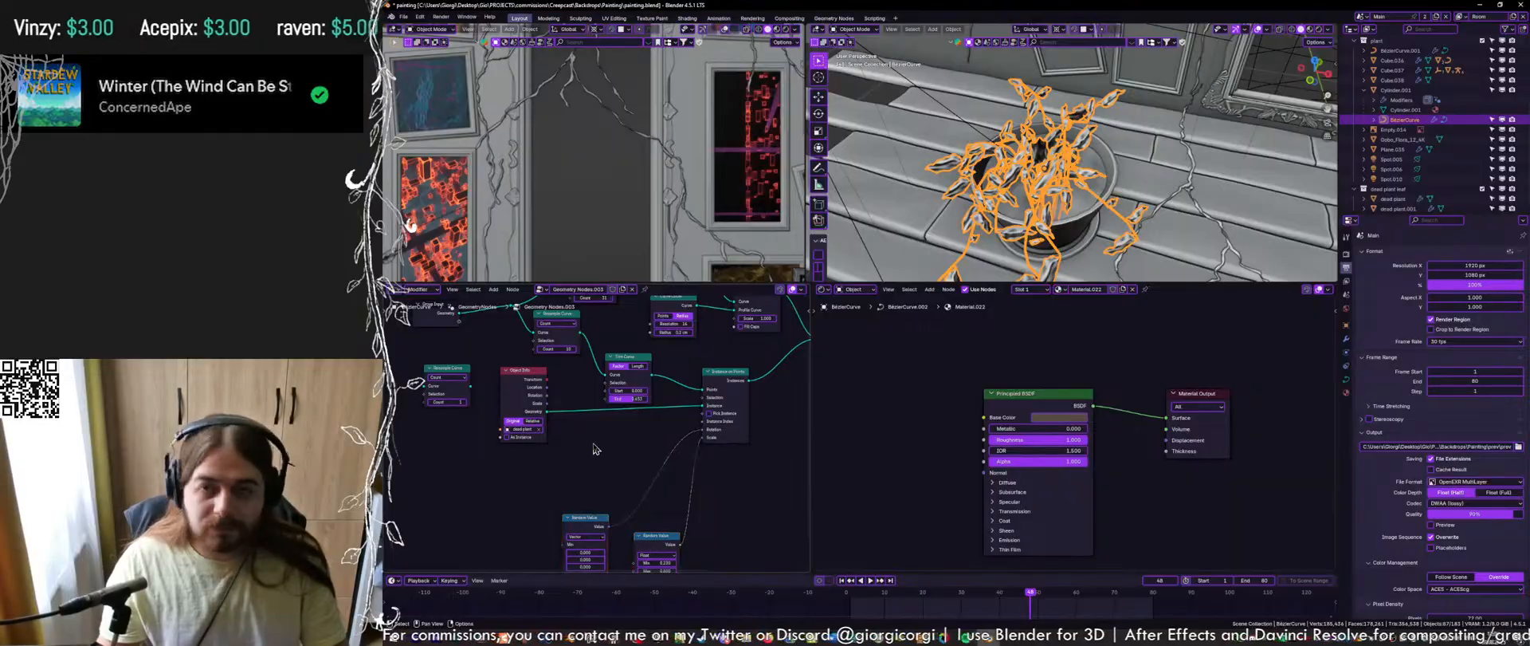
Add a Collection Info node for the dead plant leaf collection below the leaf's Object Info node and save the file
drag(1389, 189, 568, 434)
scroll(532, 482, up, 5)
key(ctrl+s)
middle_drag(613, 437, 504, 506)
key(ctrl+s)
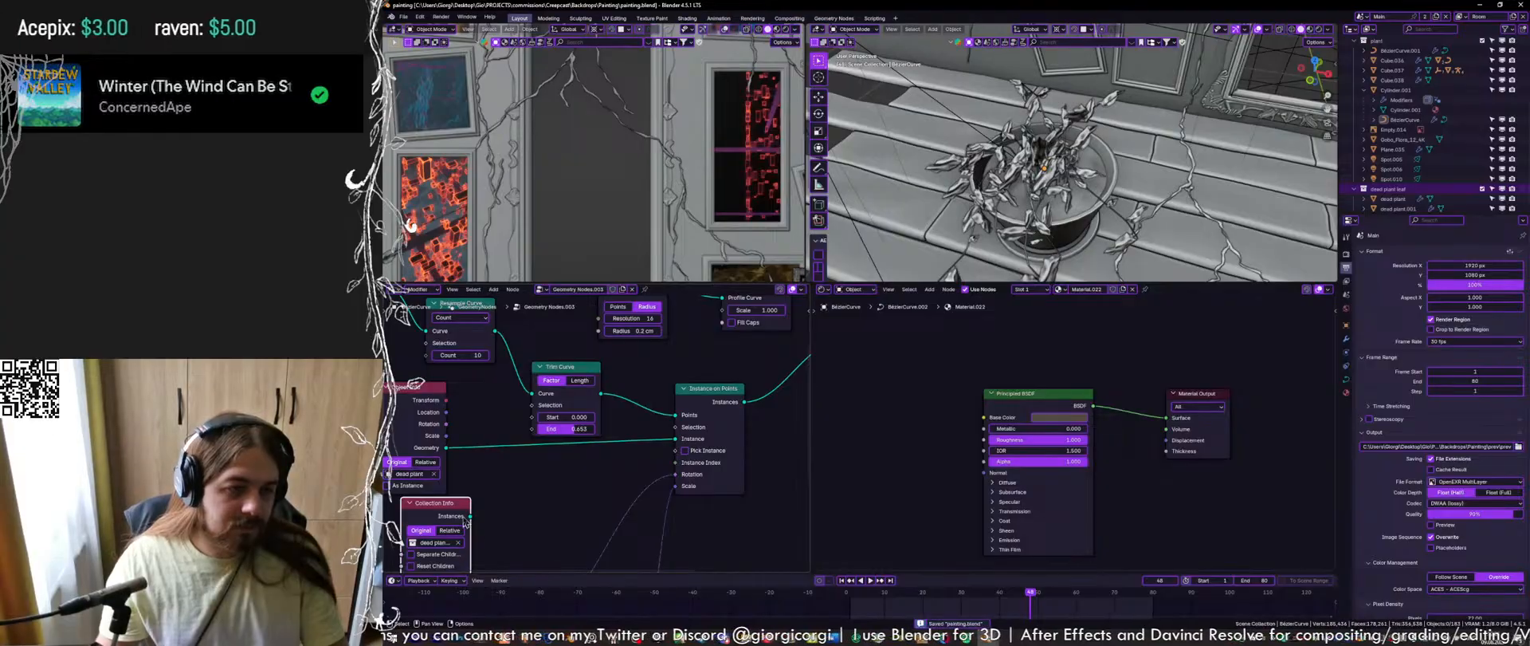
Instance the dead plant leaf collection on the stem points with Pick Instance, Separate Children and Reset Children enabled, and save the file
drag(679, 441, 678, 439)
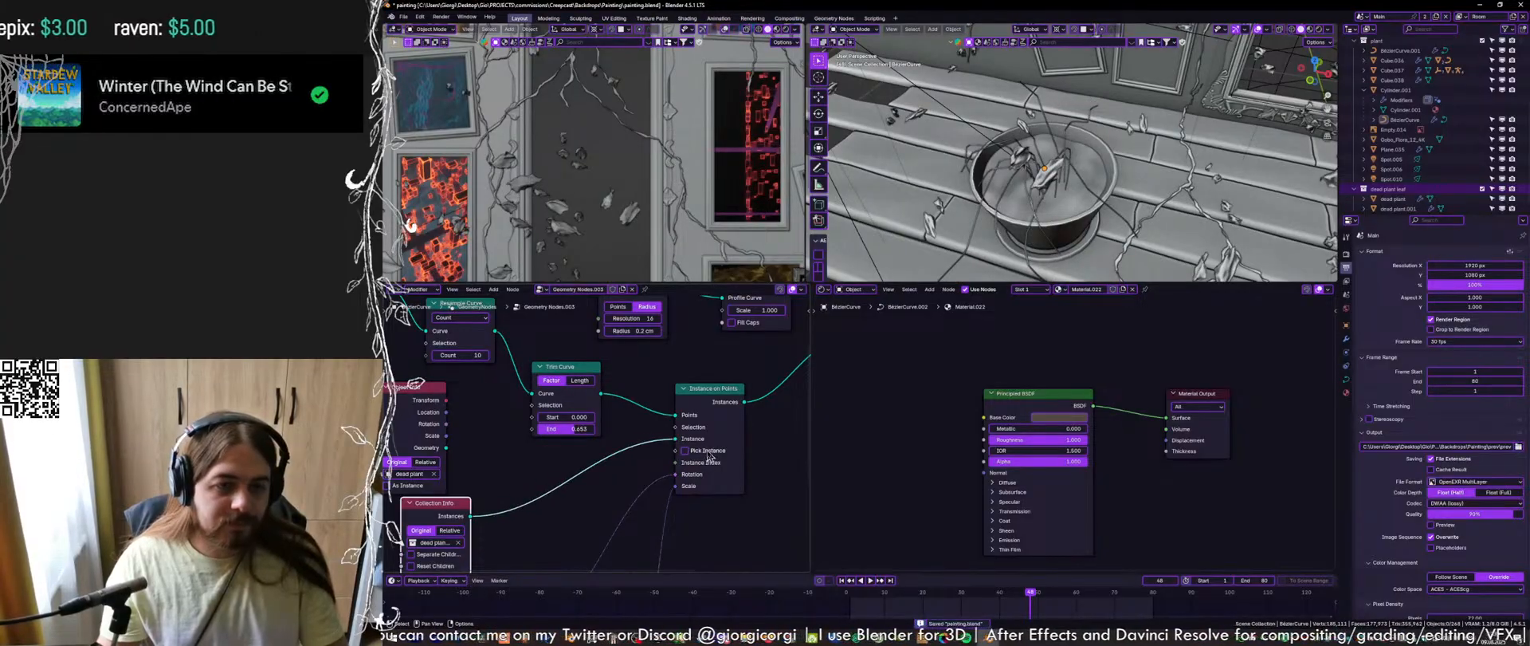
middle_drag(527, 533, 600, 482)
drag(510, 503, 510, 516)
key(ctrl+s)
shift+middle_drag(1061, 234, 1096, 132)
scroll(1086, 119, up, 4)
scroll(1073, 127, down, 2)
scroll(590, 151, down, 2)
shift+middle_drag(527, 144, 690, 270)
scroll(612, 146, up, 2)
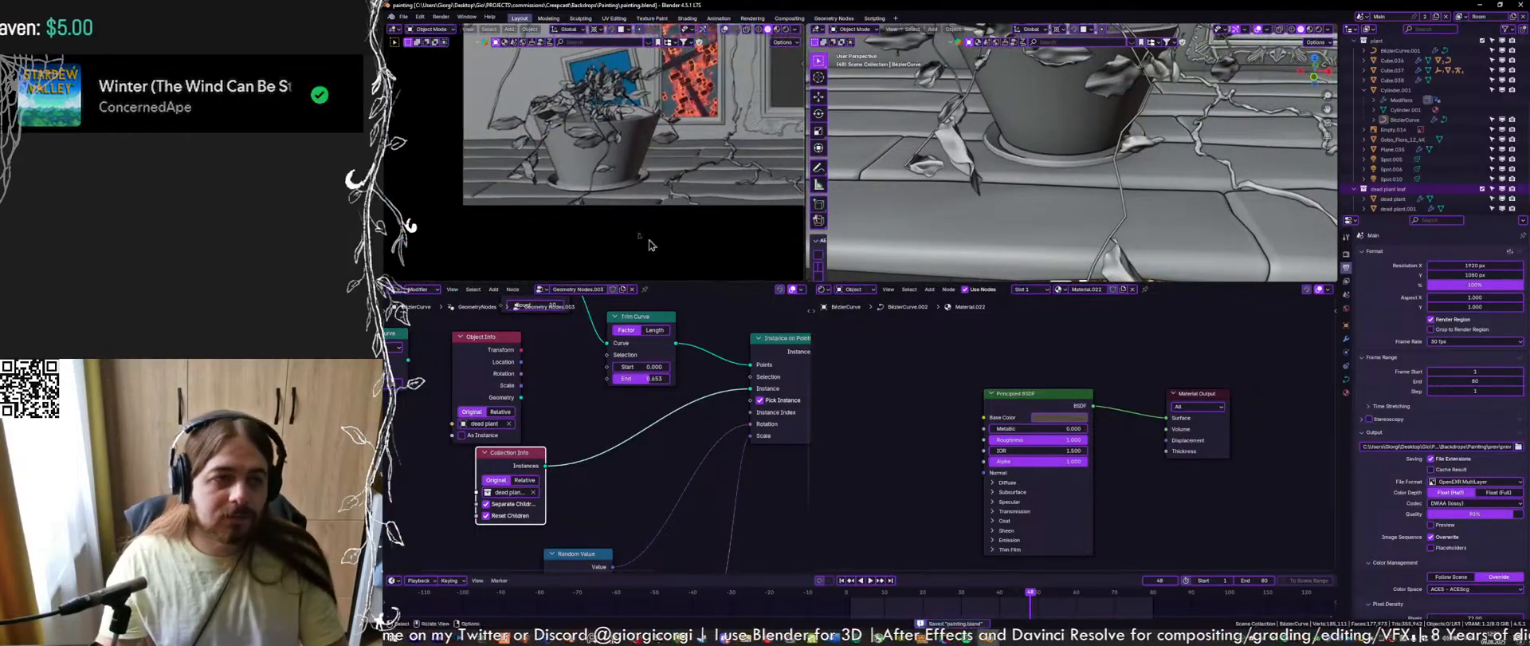
shift+middle_drag(611, 146, 620, 188)
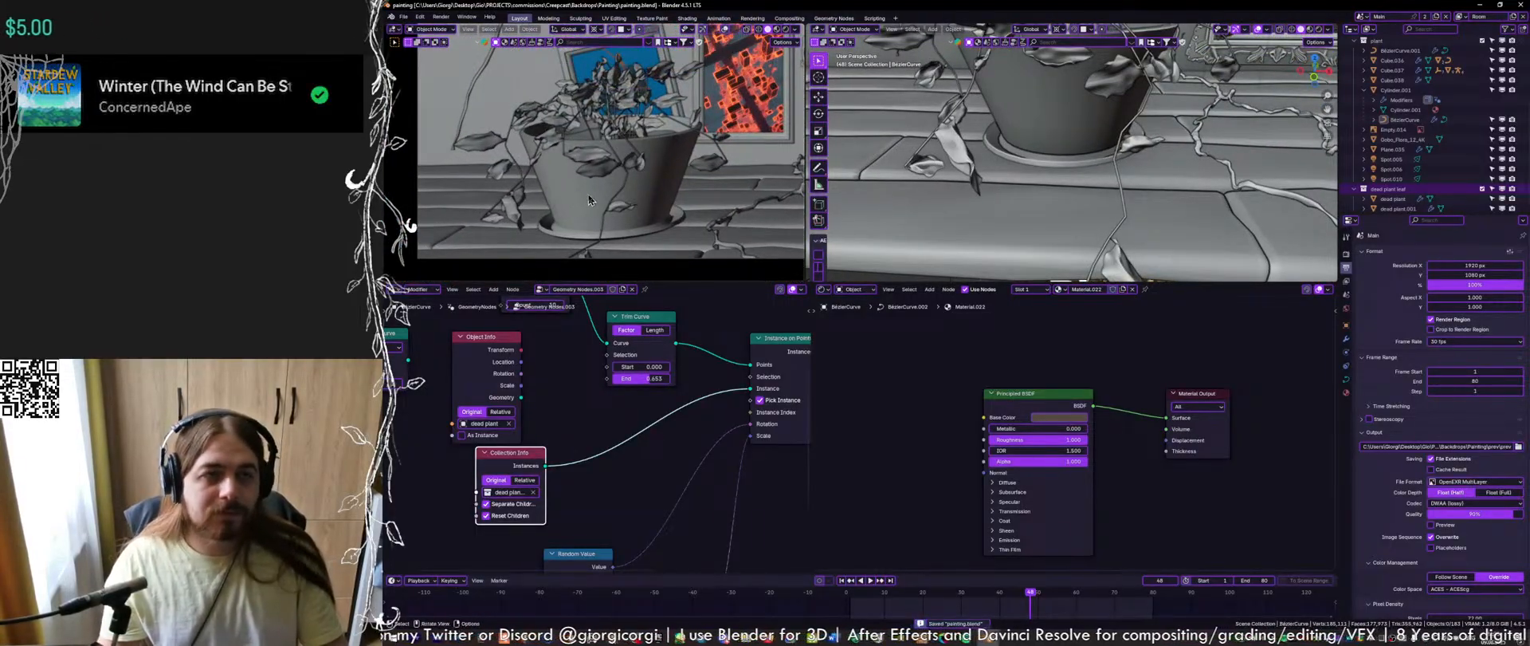
Set the first maximum component of the leaf rotation's vector Random Value node to 6.283
middle_drag(598, 417, 557, 441)
click(612, 474)
scroll(559, 480, up, 1)
middle_drag(560, 480, 628, 464)
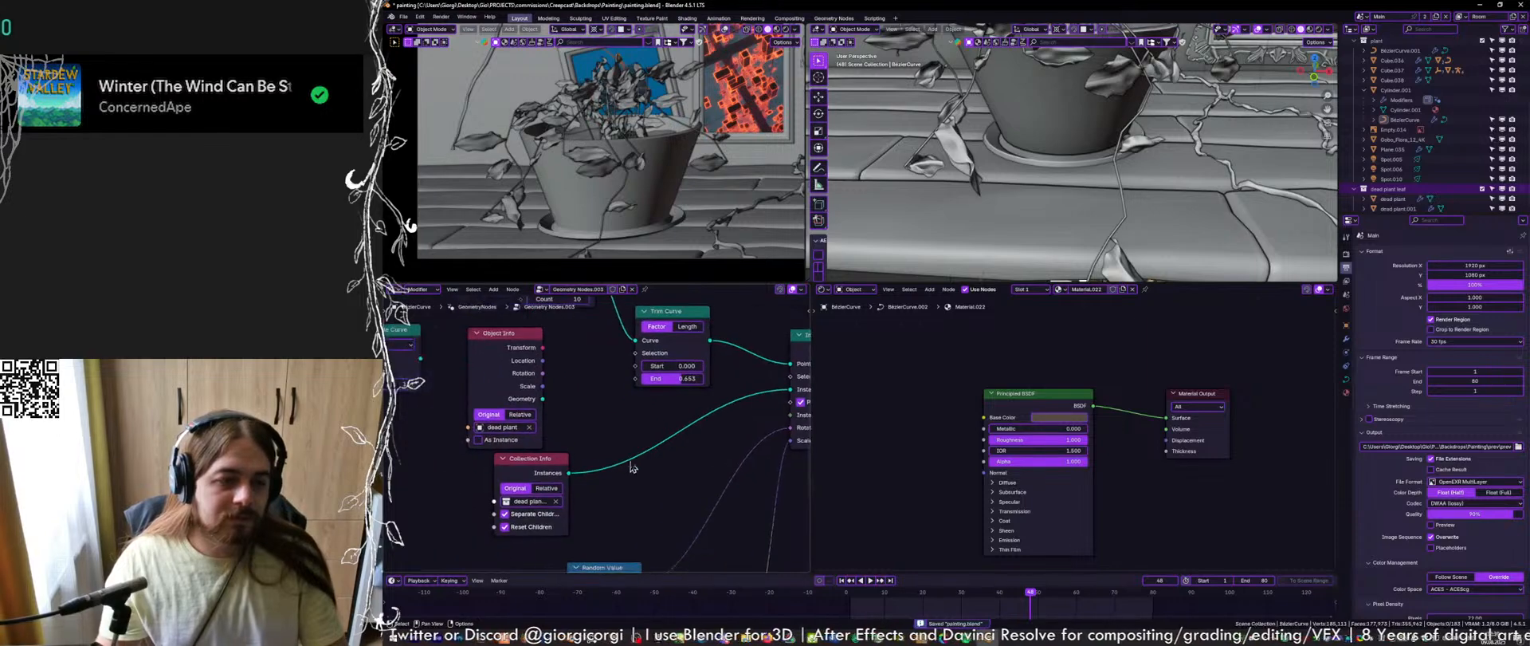
middle_drag(617, 407, 595, 468)
middle_drag(717, 403, 636, 484)
scroll(640, 475, up, 1)
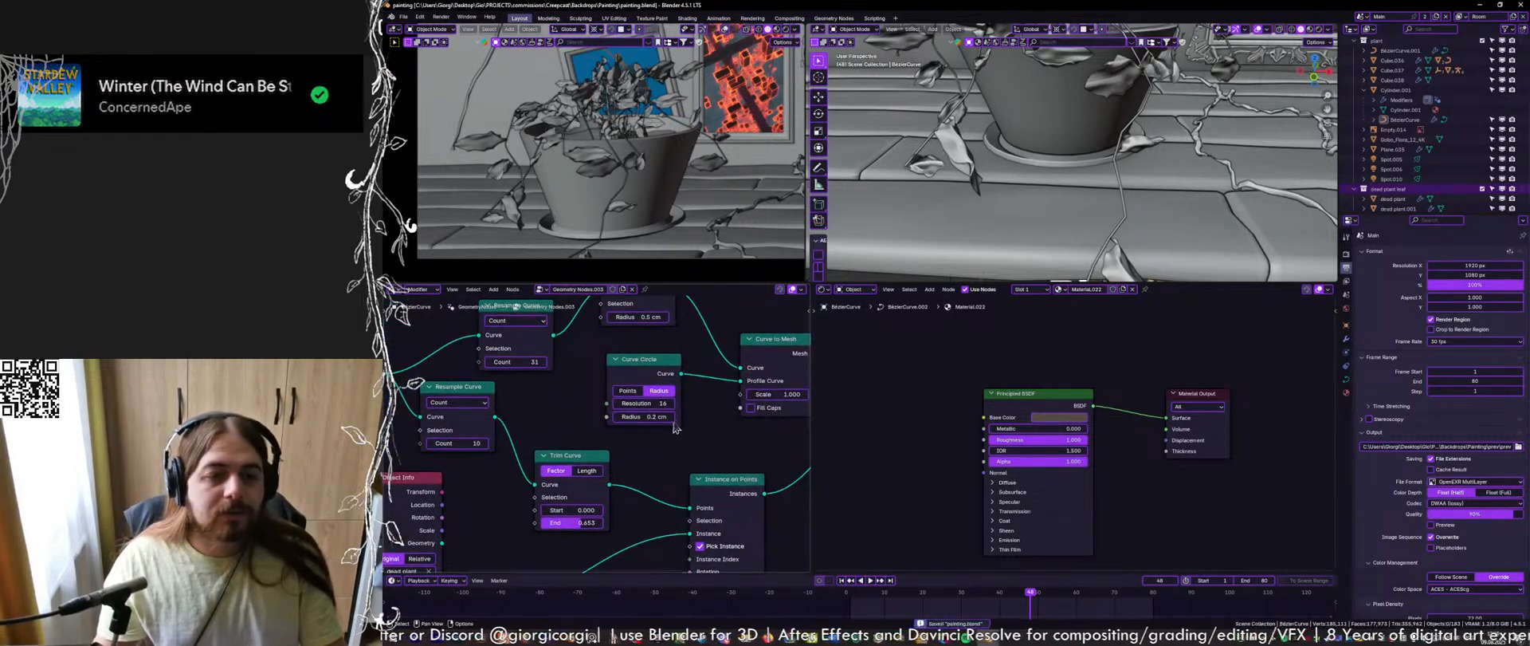
middle_drag(673, 424, 604, 321)
middle_drag(535, 511, 642, 382)
middle_drag(604, 527, 659, 437)
scroll(634, 480, up, 3)
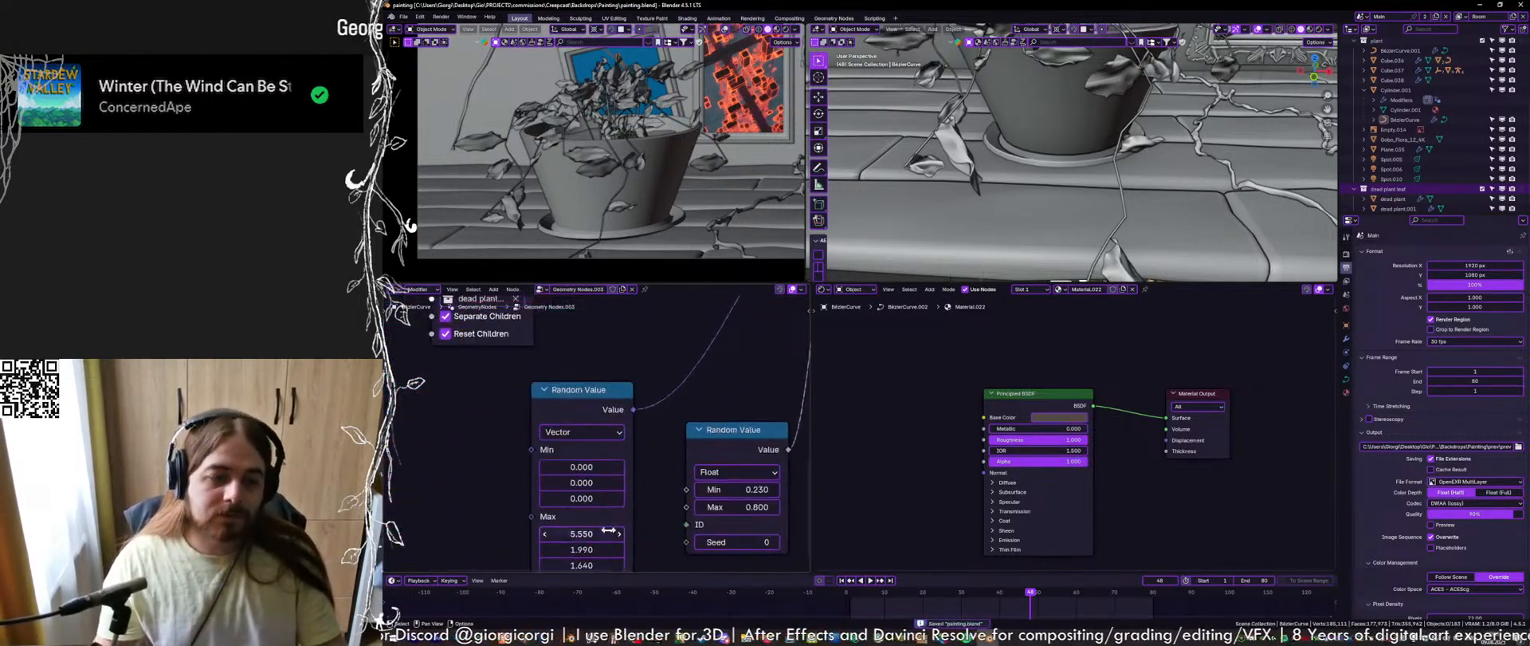
middle_drag(624, 507, 640, 451)
drag(608, 482, 616, 479)
click(616, 478)
key(Return)
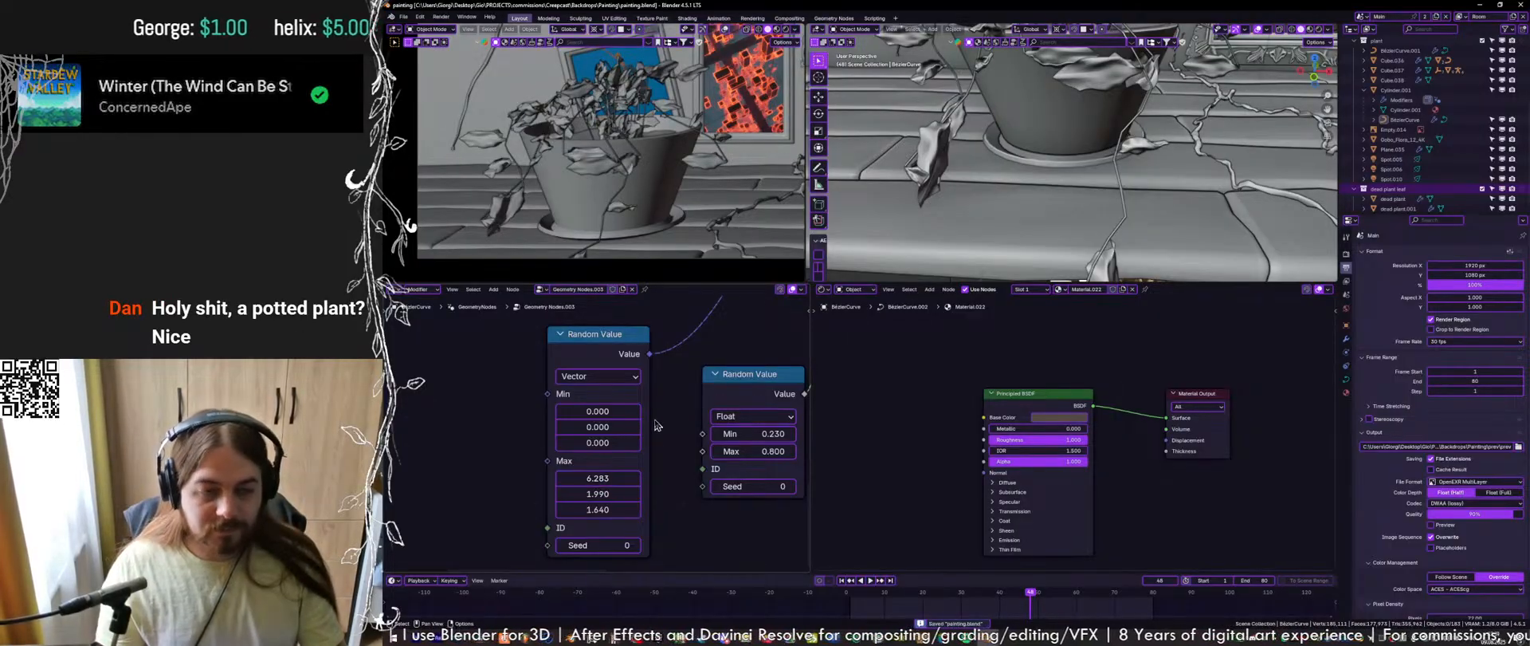
Set the second maximum component of the leaf rotation's Random Value to tau and save the file
scroll(655, 426, down, 2)
middle_drag(648, 454, 622, 475)
scroll(610, 171, down, 2)
scroll(629, 164, up, 2)
shift+middle_drag(632, 161, 531, 212)
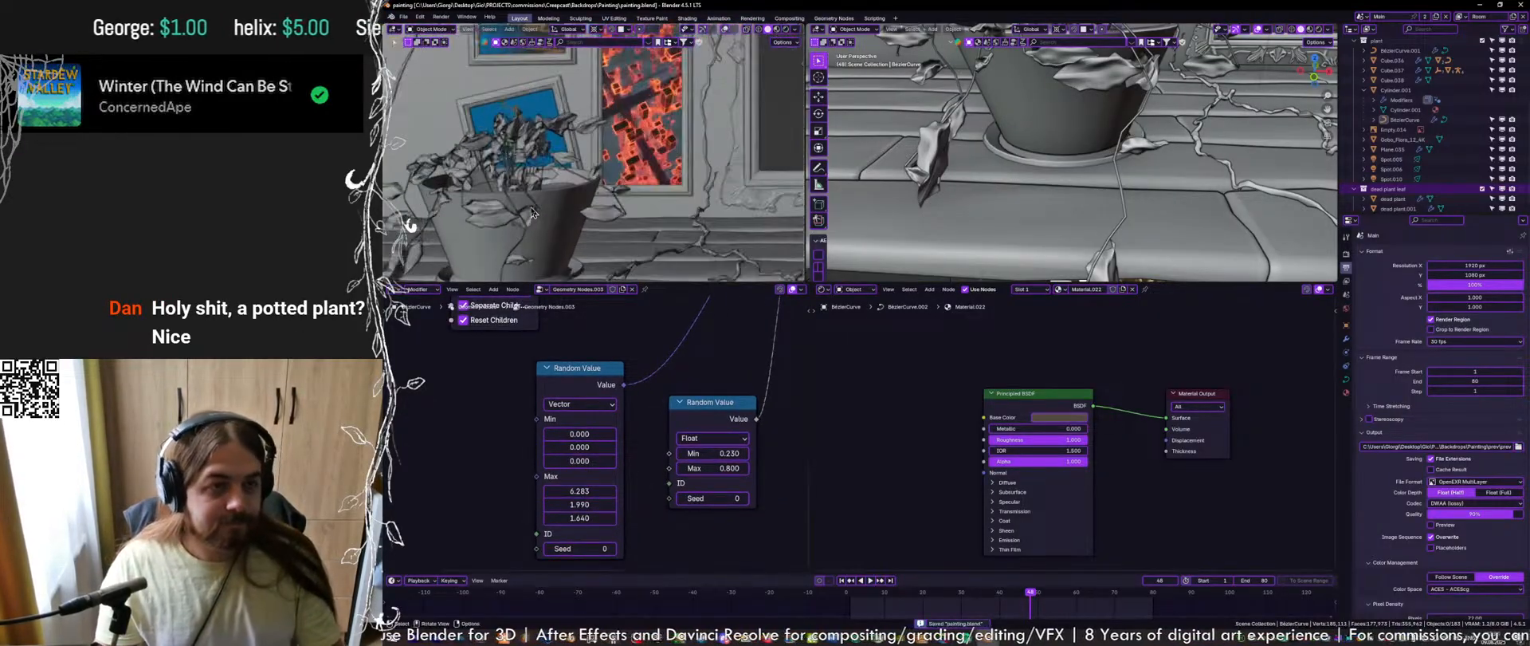
scroll(532, 212, down, 5)
scroll(648, 194, up, 6)
mouse_move(579, 504)
mouse_down()
mouse_move(630, 503)
mouse_move(586, 504)
mouse_up()
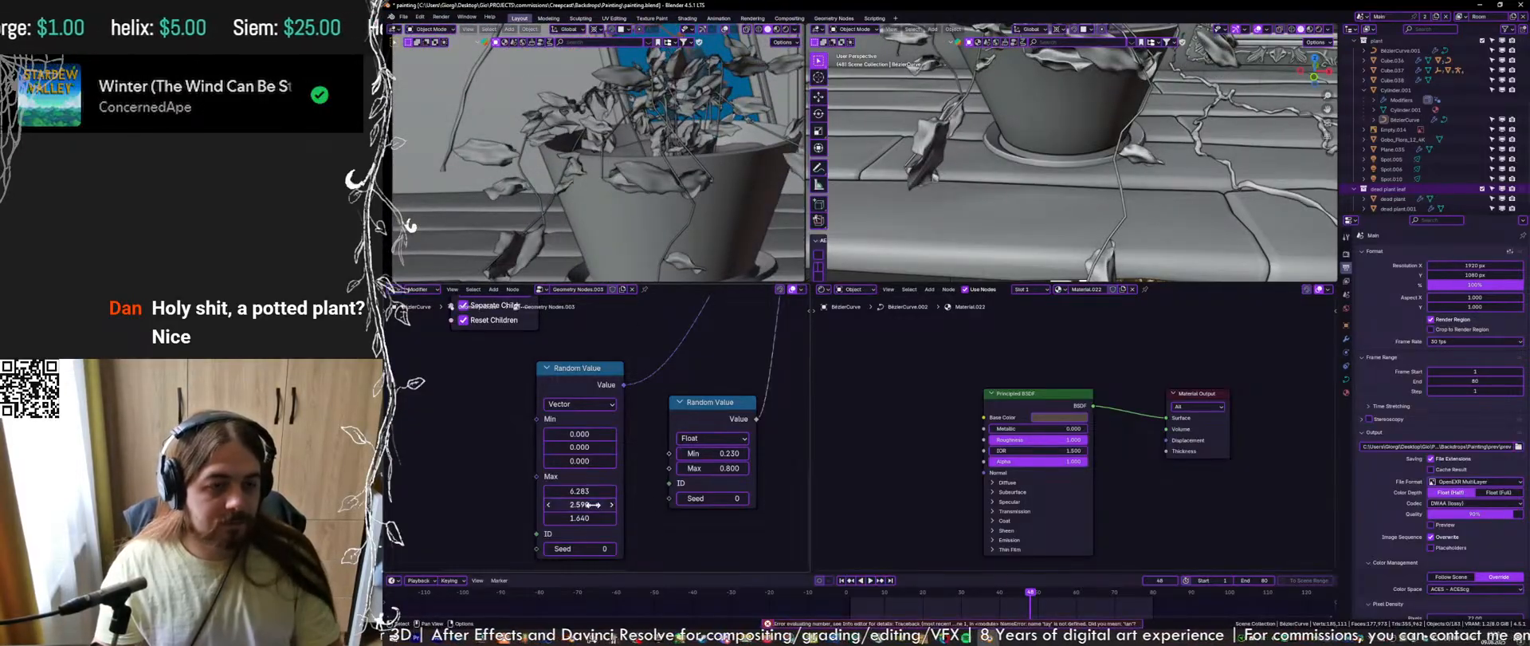
text(tau)
key(Return)
key(ctrl+s)
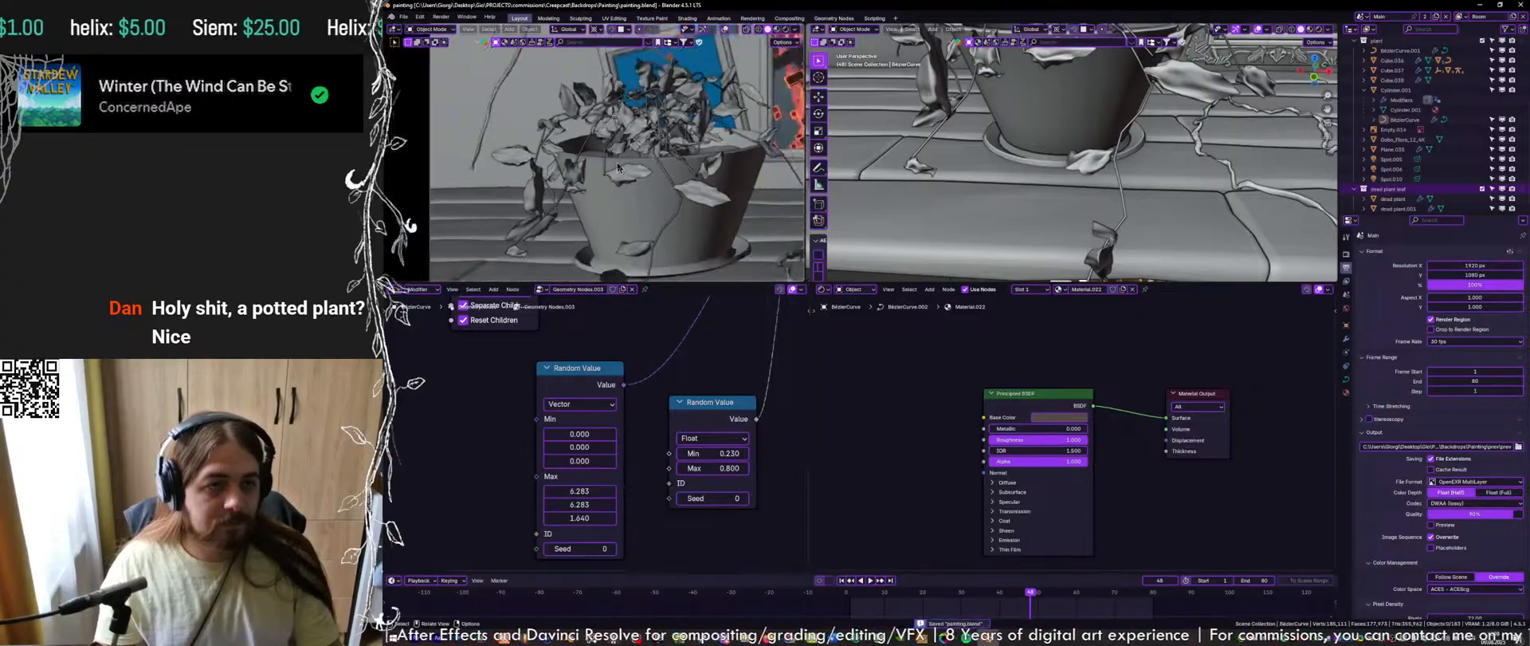
Return to the camera view, select the stairs and adjust the cavity type in the viewport shading settings
middle_drag(550, 171, 572, 167)
key(KP_0)
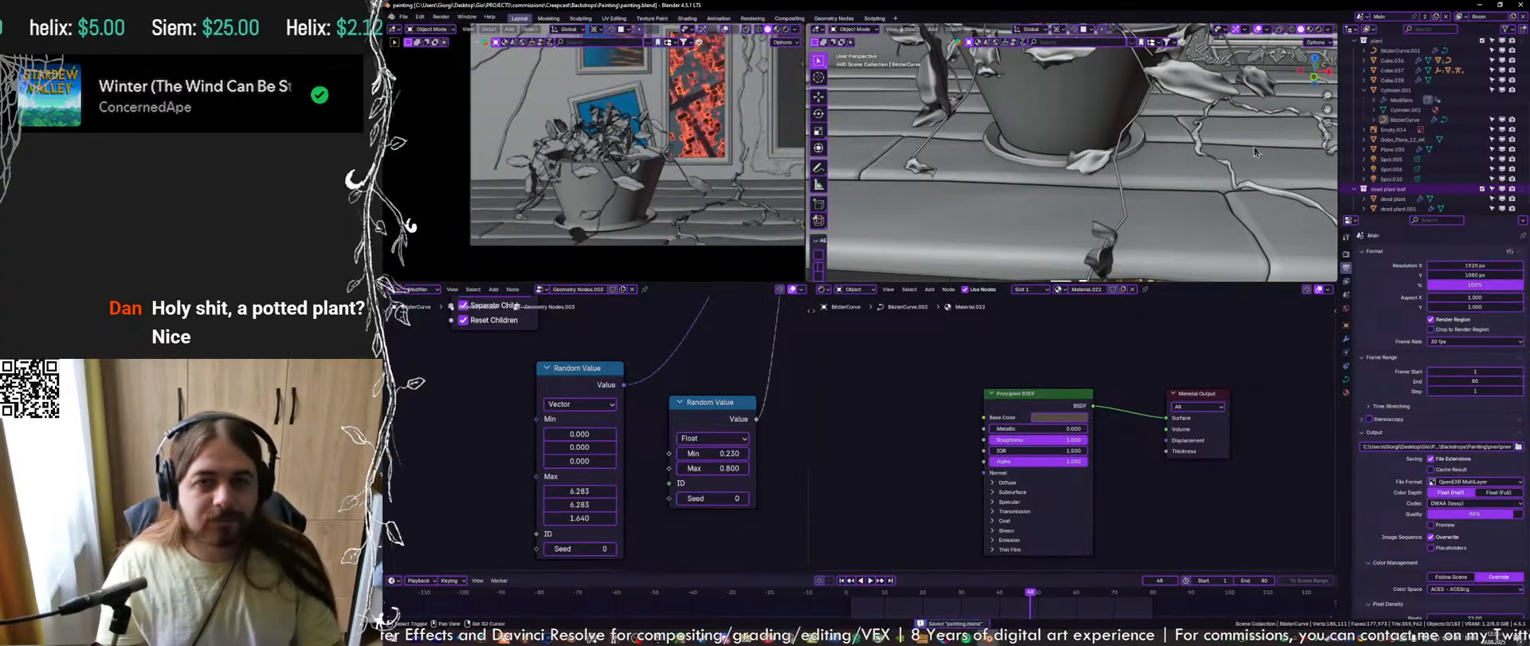
scroll(1275, 152, down, 2)
shift+middle_drag(1276, 151, 1123, 188)
click(1092, 196)
click(1328, 30)
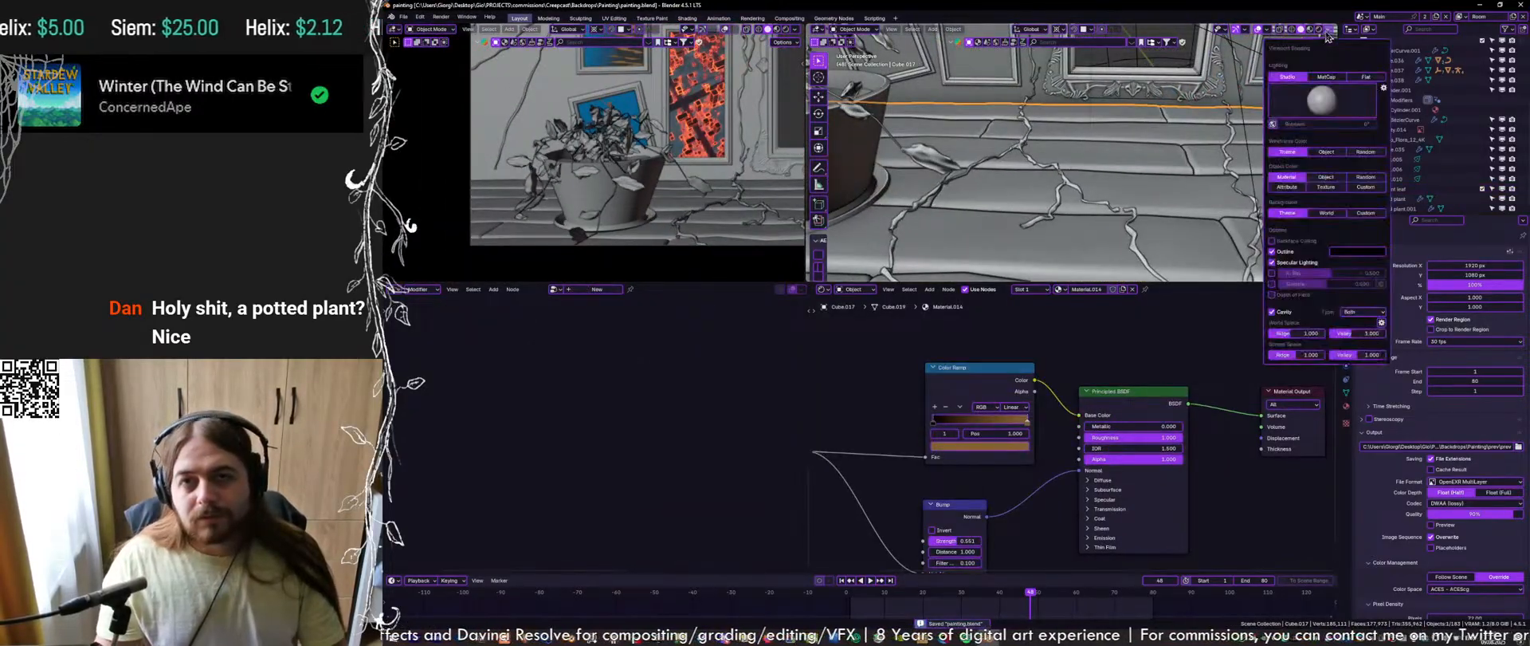
click(1355, 313)
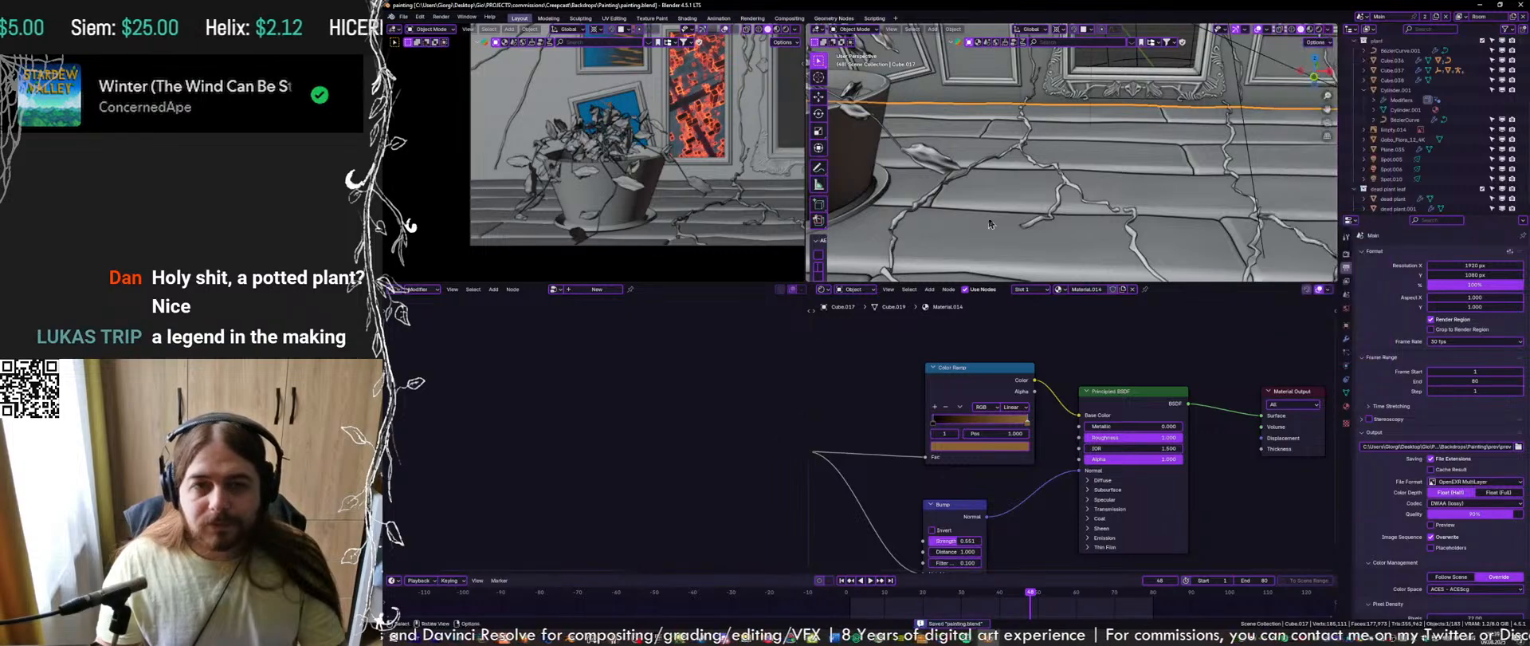
Edit the vine curve on the stairs and move the branches beside the pot along the Z axis
middle_drag(989, 219, 1008, 159)
click(1009, 156)
key(Tab)
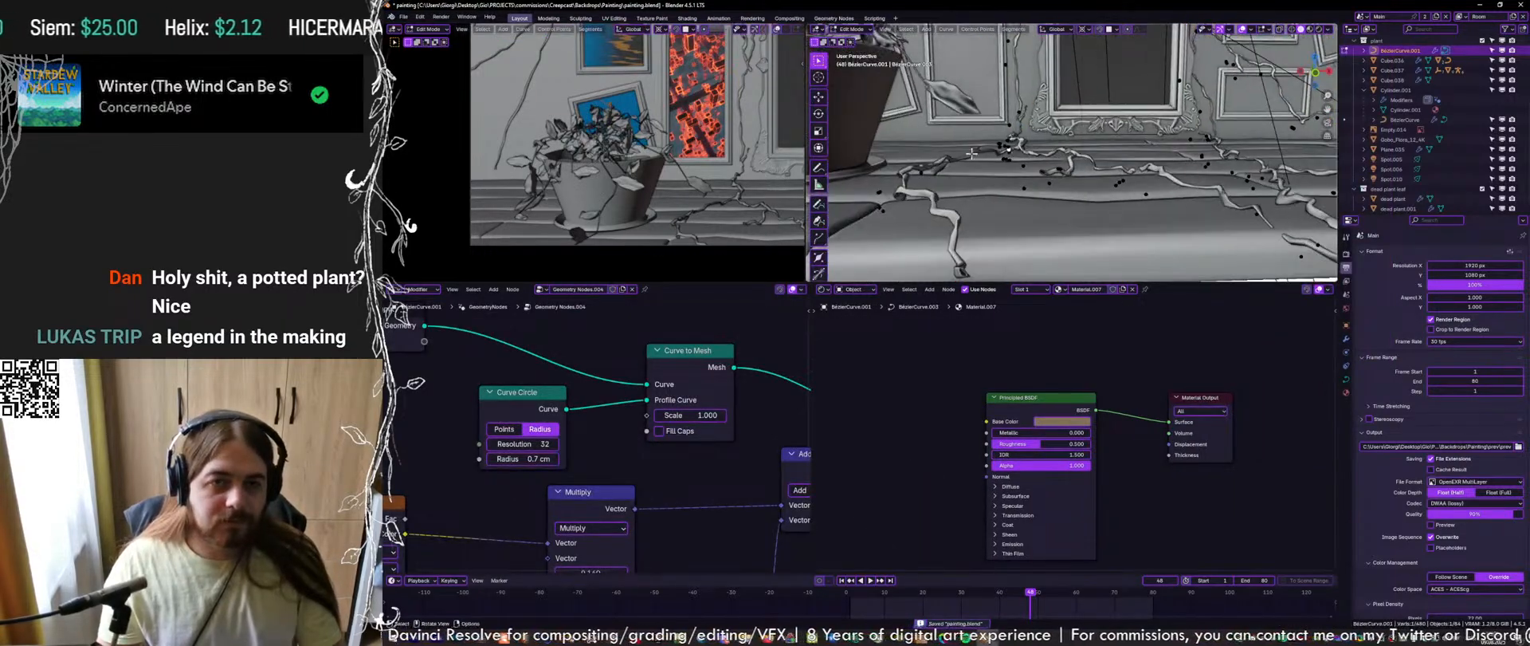
middle_drag(1006, 148, 956, 194)
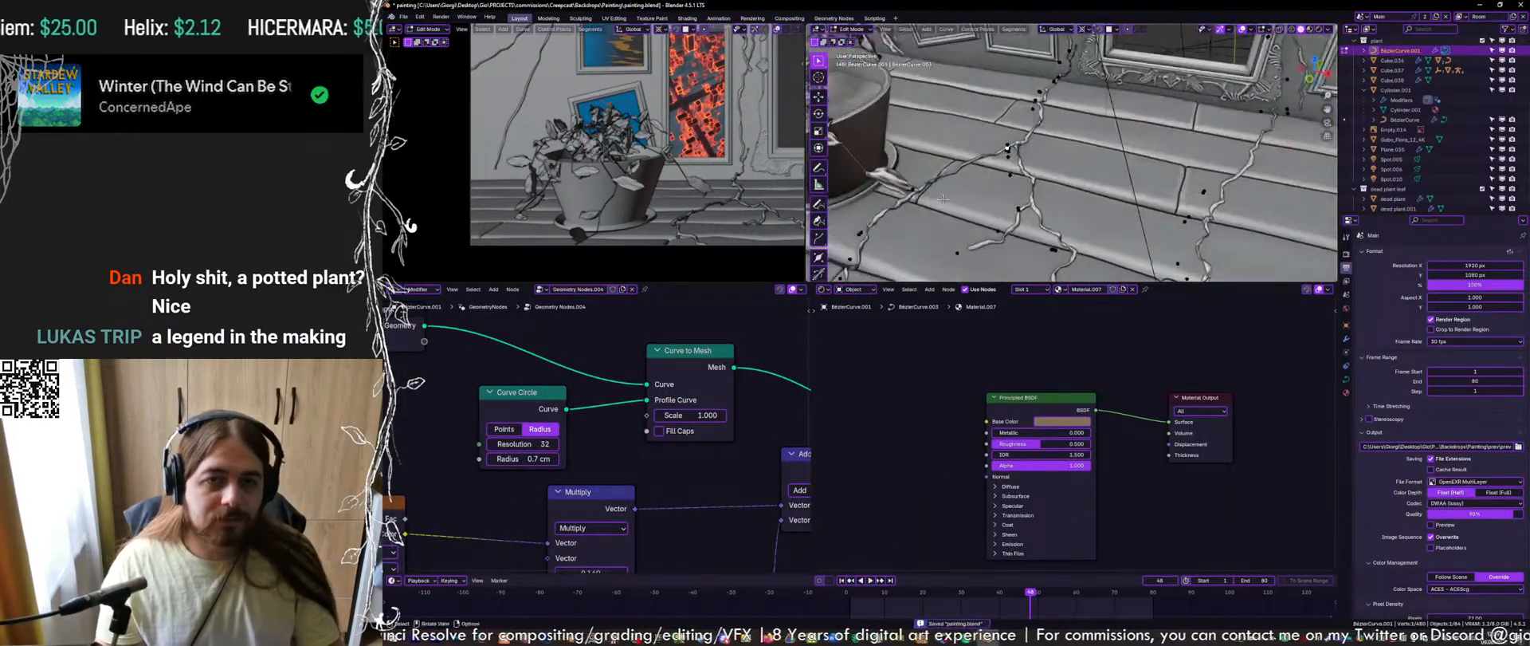
middle_drag(871, 232, 1009, 166)
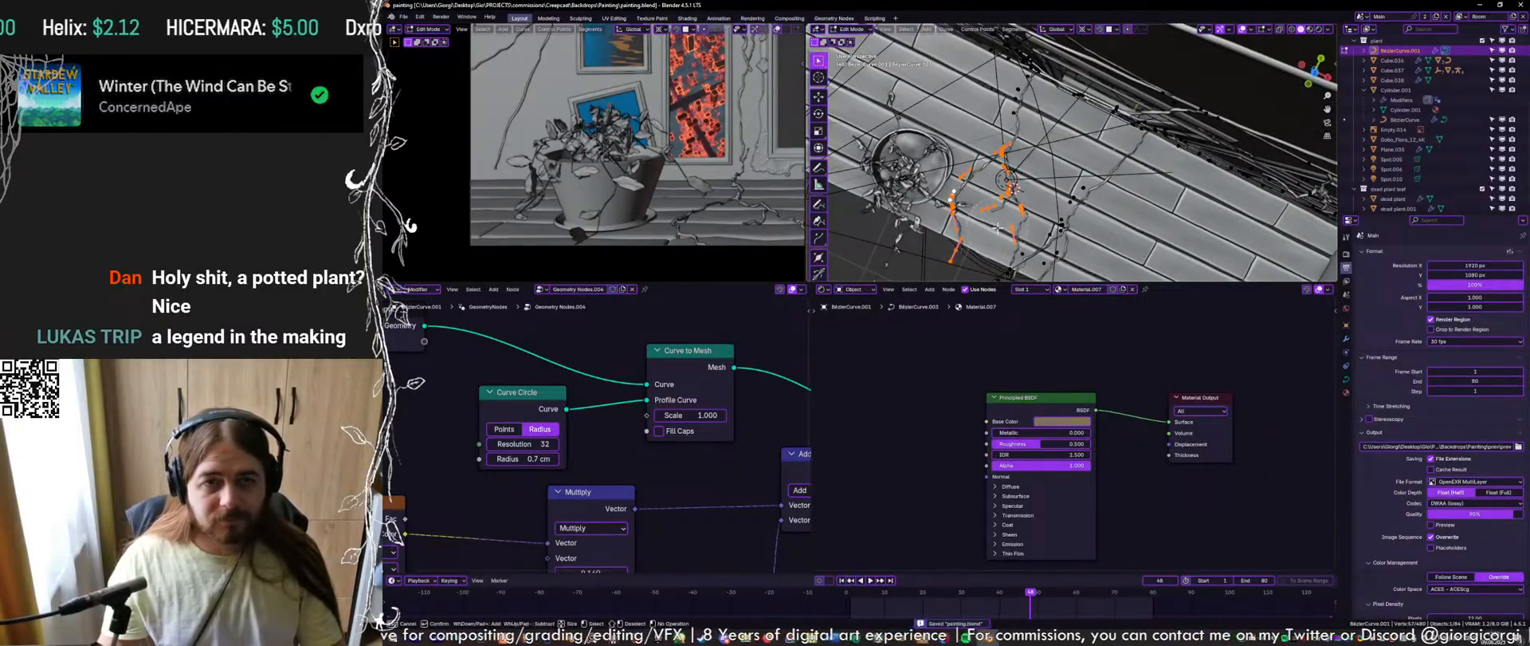
middle_drag(1005, 230, 1086, 163)
key(g)
key(z)
click(1119, 132)
Select a vine point at the stair edge, enable proportional editing and try to move the point vertically
click(1059, 158)
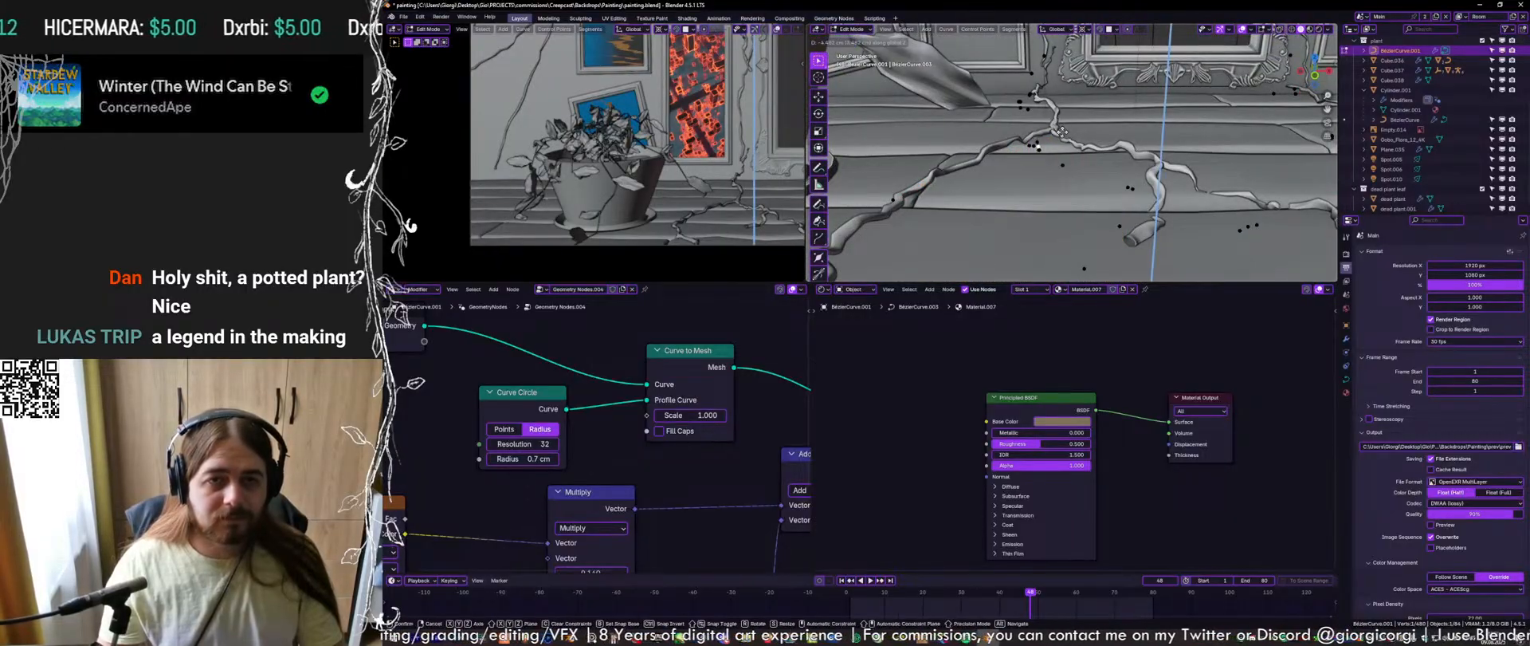
key(g)
key(z)
click(1118, 101)
click(1146, 36)
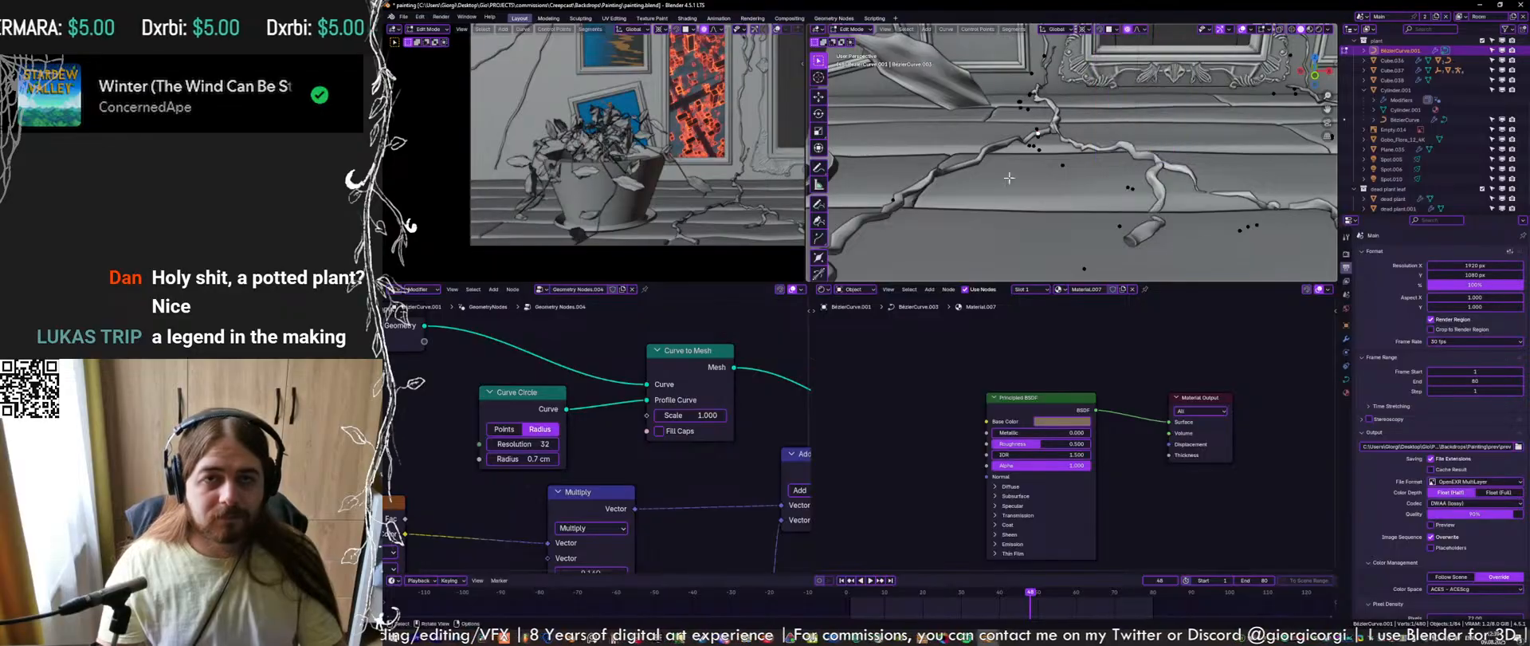
key(g)
key(z)
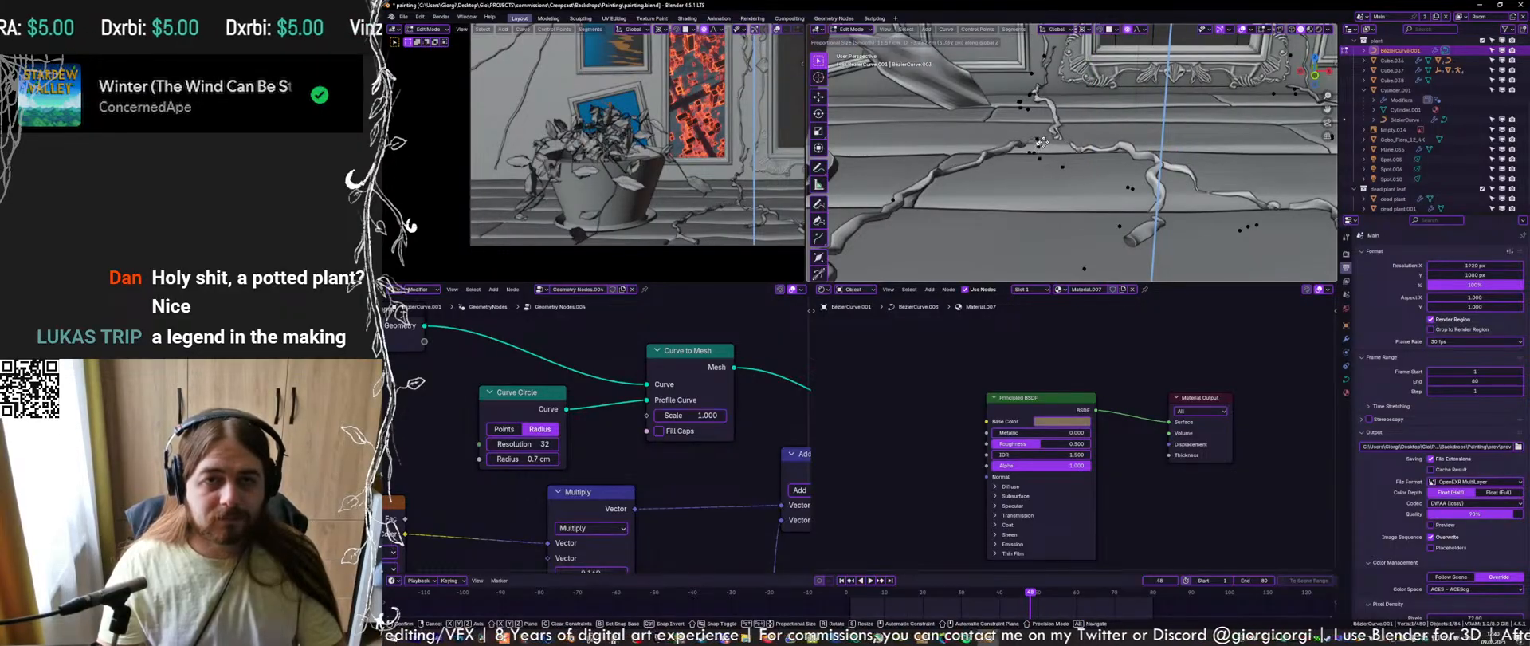
click(1060, 100)
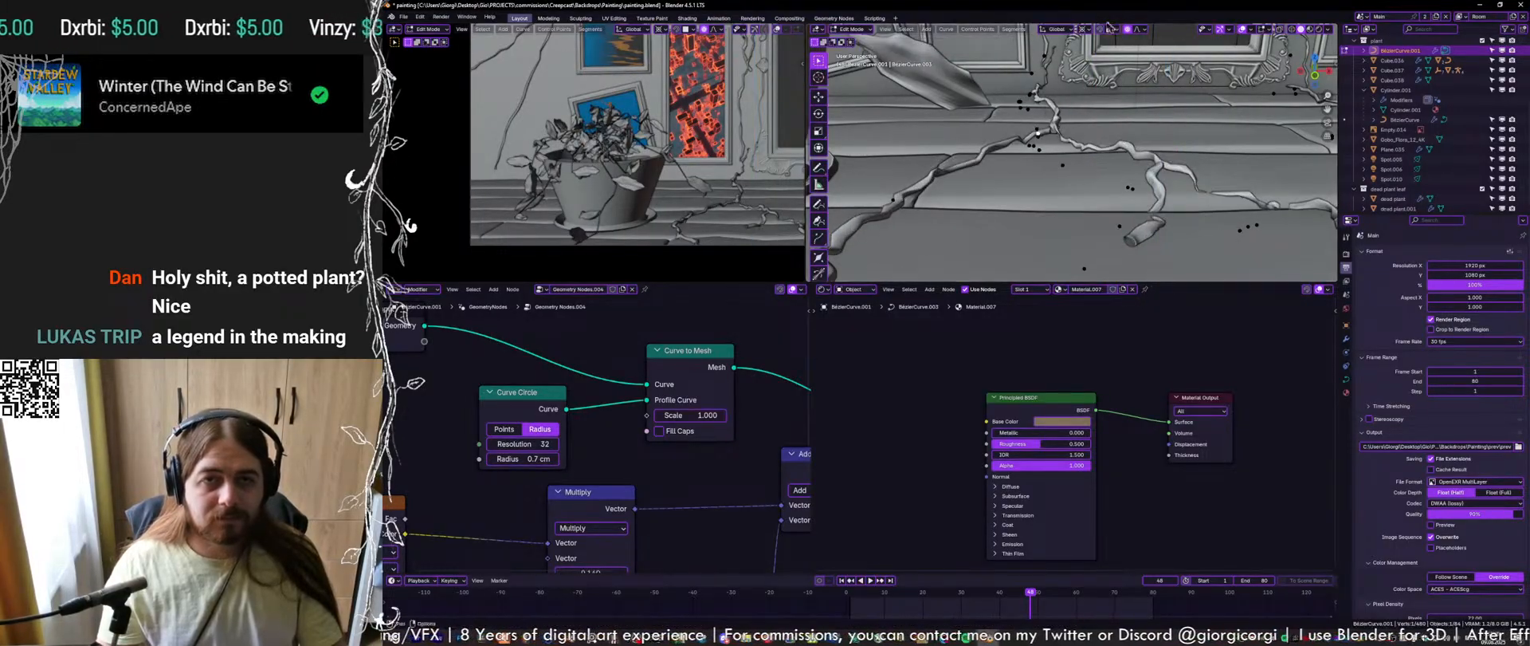
Change the transform pivot point and lower the selected vine point at the stair edge with smooth proportional falloff
click(1082, 28)
click(1089, 61)
key(g)
key(z)
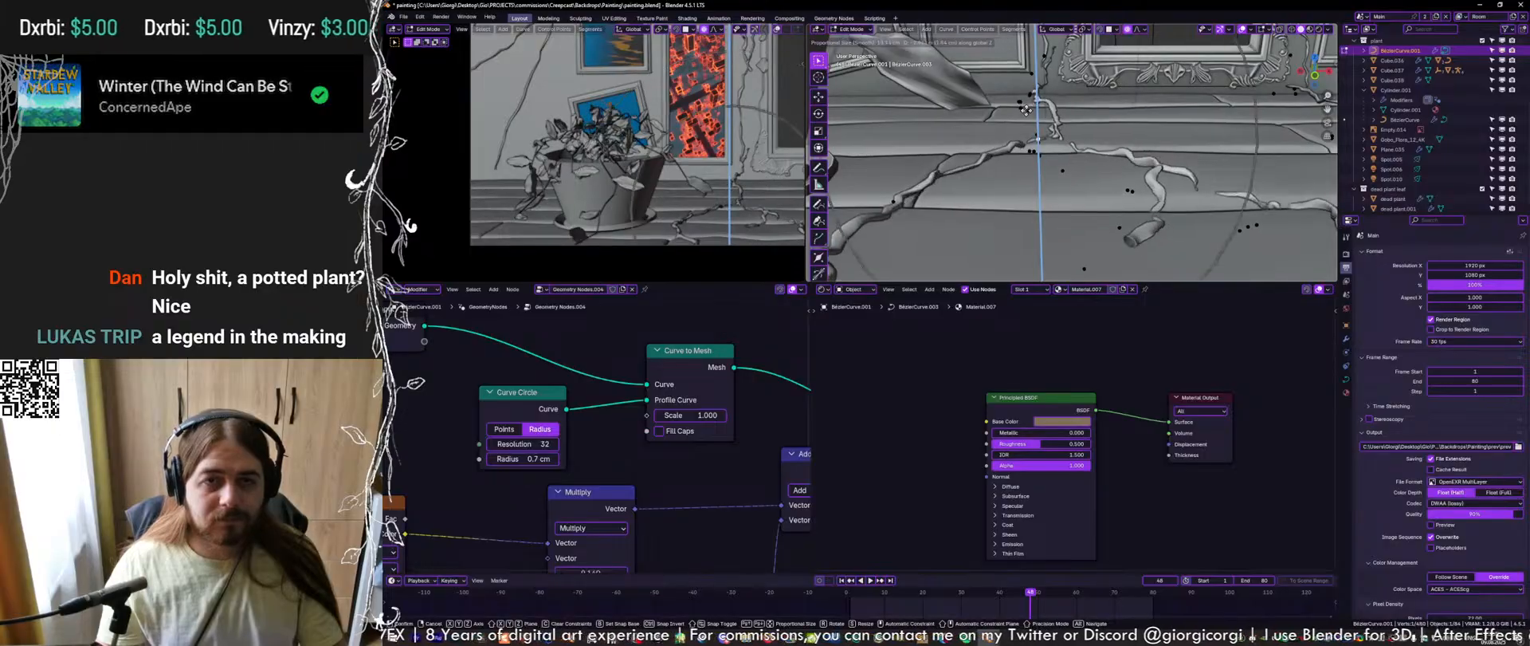
click(1026, 114)
middle_drag(1027, 114, 1068, 132)
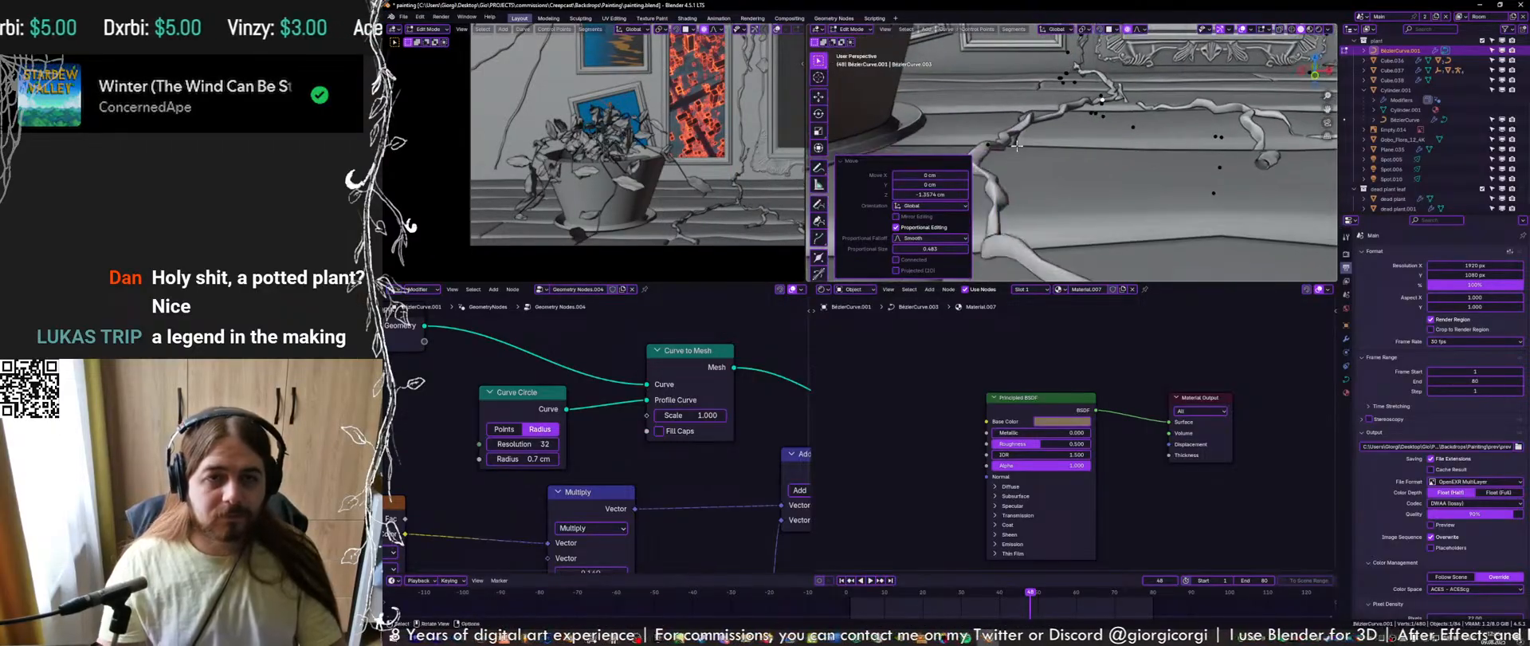
Raise the vine point near the pot and adjust the neighbouring point on the step below along the Z axis
click(1005, 141)
key(g)
key(z)
click(1043, 137)
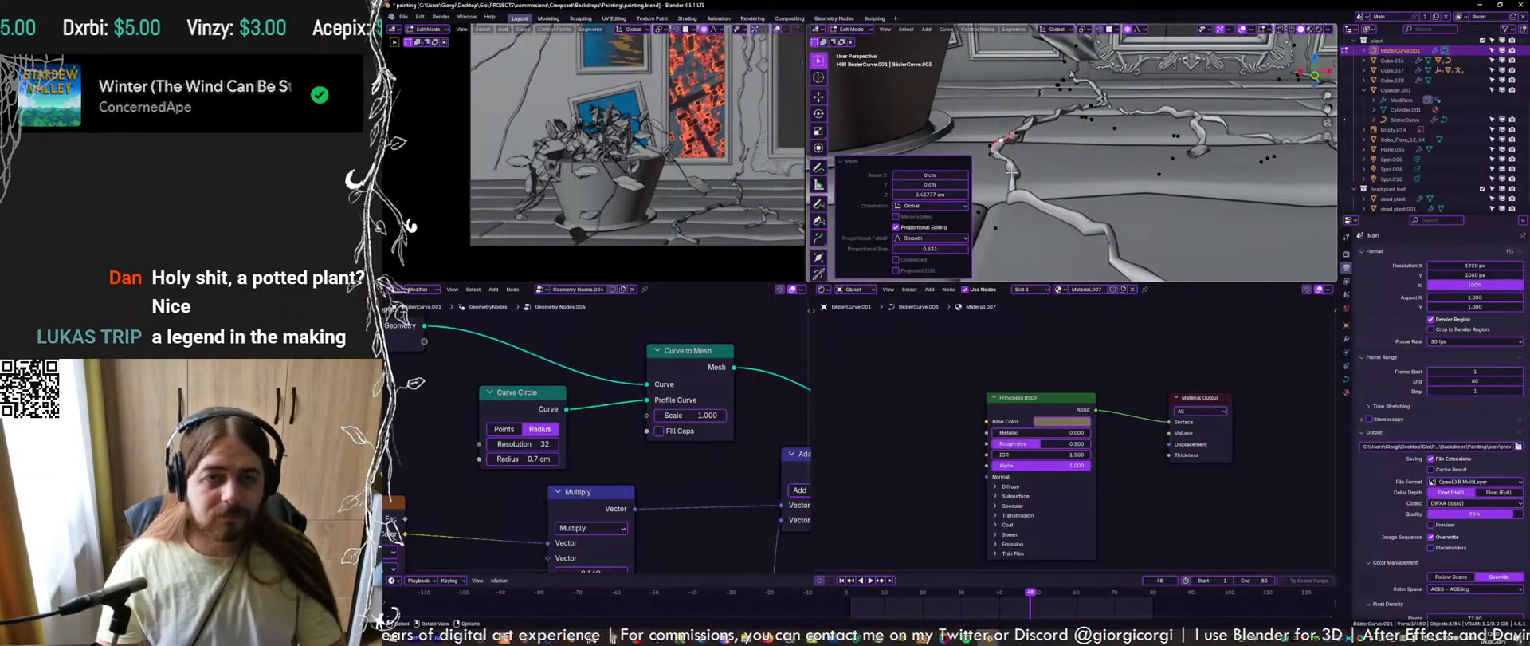
click(1017, 134)
click(999, 240)
key(g)
key(z)
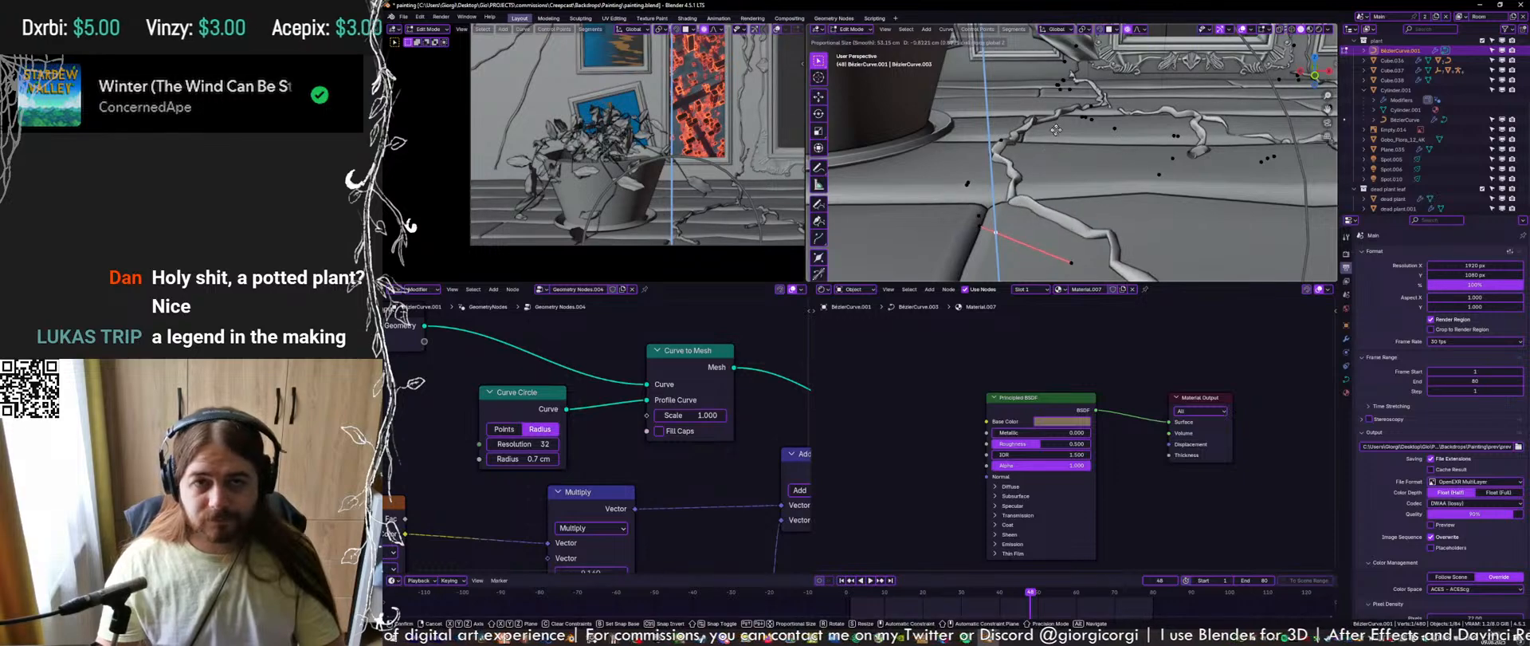
click(1004, 244)
Save the file and adjust the heights of two more vine points across the lower steps
shift+middle_drag(1123, 190, 1112, 137)
scroll(1068, 163, down, 3)
key(ctrl+s)
click(1036, 199)
key(g)
key(z)
click(1037, 167)
click(1244, 187)
key(g)
key(z)
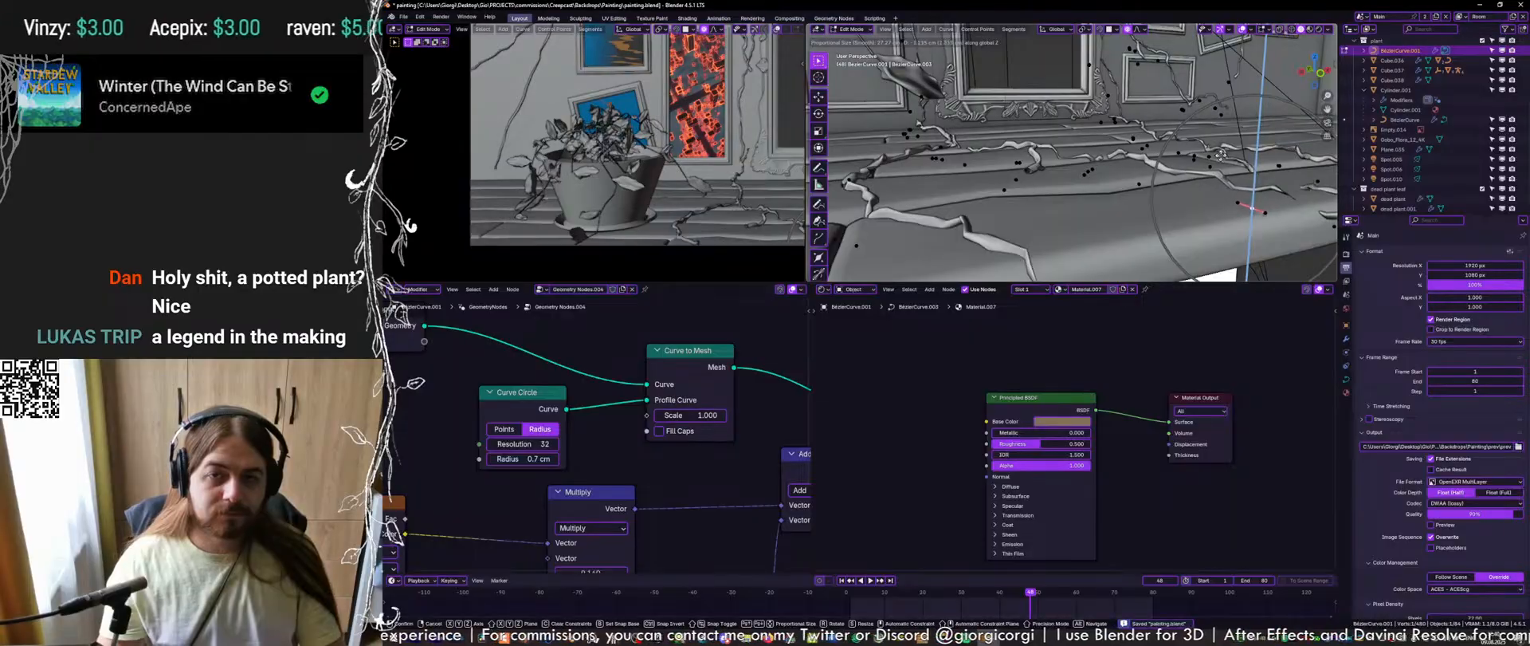
click(1180, 184)
Clear the selection, lower another vine point on the stairs with proportional editing and save the file
key(alt+a)
click(1146, 181)
mouse_move(1146, 182)
middle_down()
mouse_move(1116, 177)
mouse_move(1149, 211)
middle_up()
key(g)
key(z)
click(1126, 174)
key(ctrl+s)
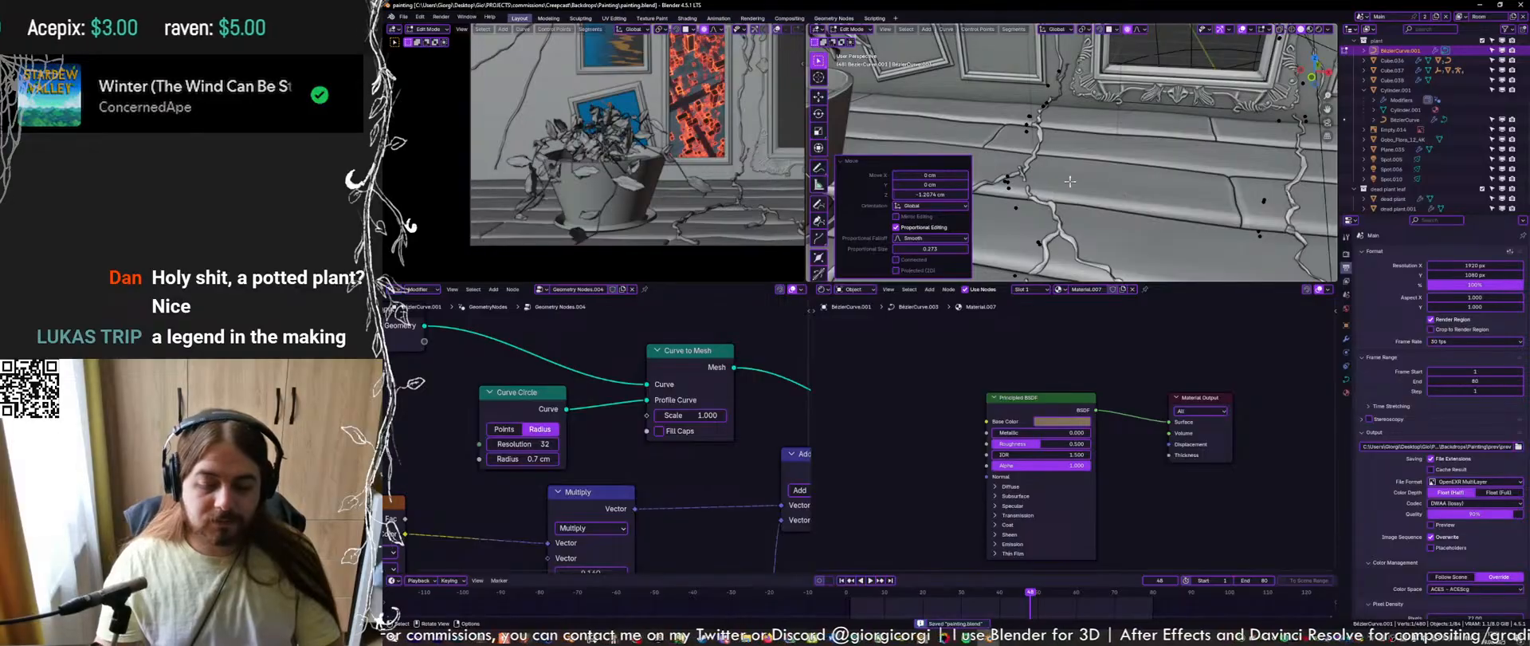
Focus on a vine point at the upper steps and adjust its height with proportional editing
click(1039, 145)
middle_drag(1039, 146, 1172, 151)
key(KP_Decimal)
key(g)
key(z)
scroll(1214, 170, up, 7)
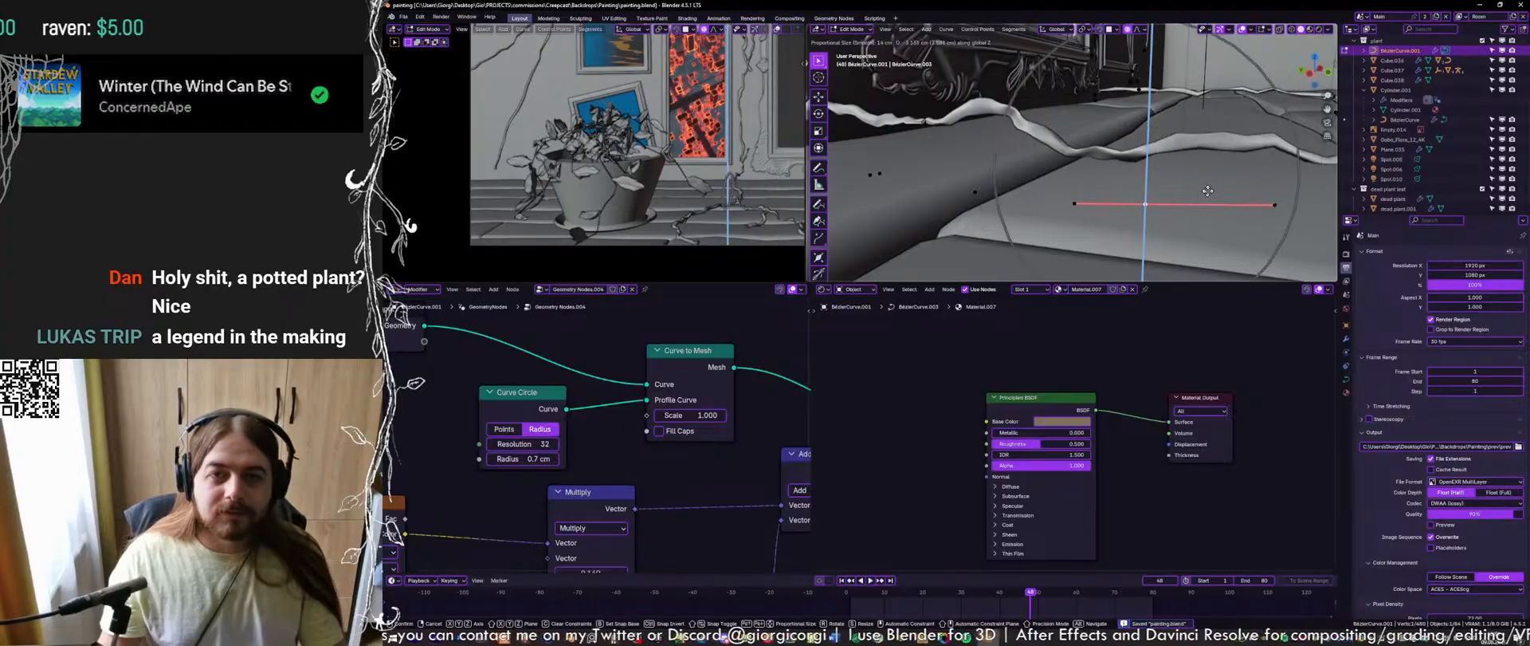
click(1199, 198)
Move the vine point beside the rounded step edge vertically so the branch follows the step surface
shift+middle_drag(1199, 197, 1195, 233)
shift+middle_drag(1278, 214, 1064, 186)
middle_drag(1091, 128, 1130, 132)
middle_drag(1053, 154, 1140, 140)
key(g)
key(z)
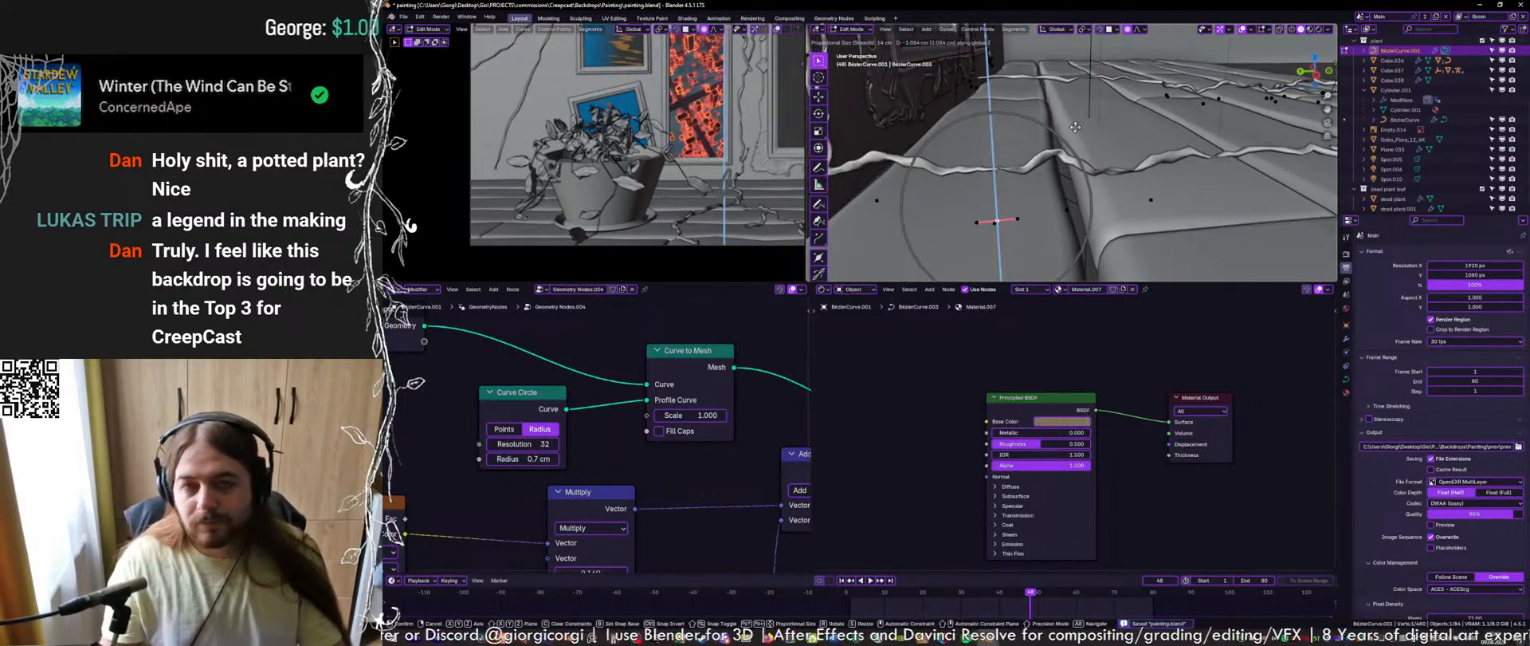
click(1118, 195)
Lower the vine point where the branch meets the wall at the back of the step
middle_drag(1119, 195, 1022, 185)
key(g)
key(z)
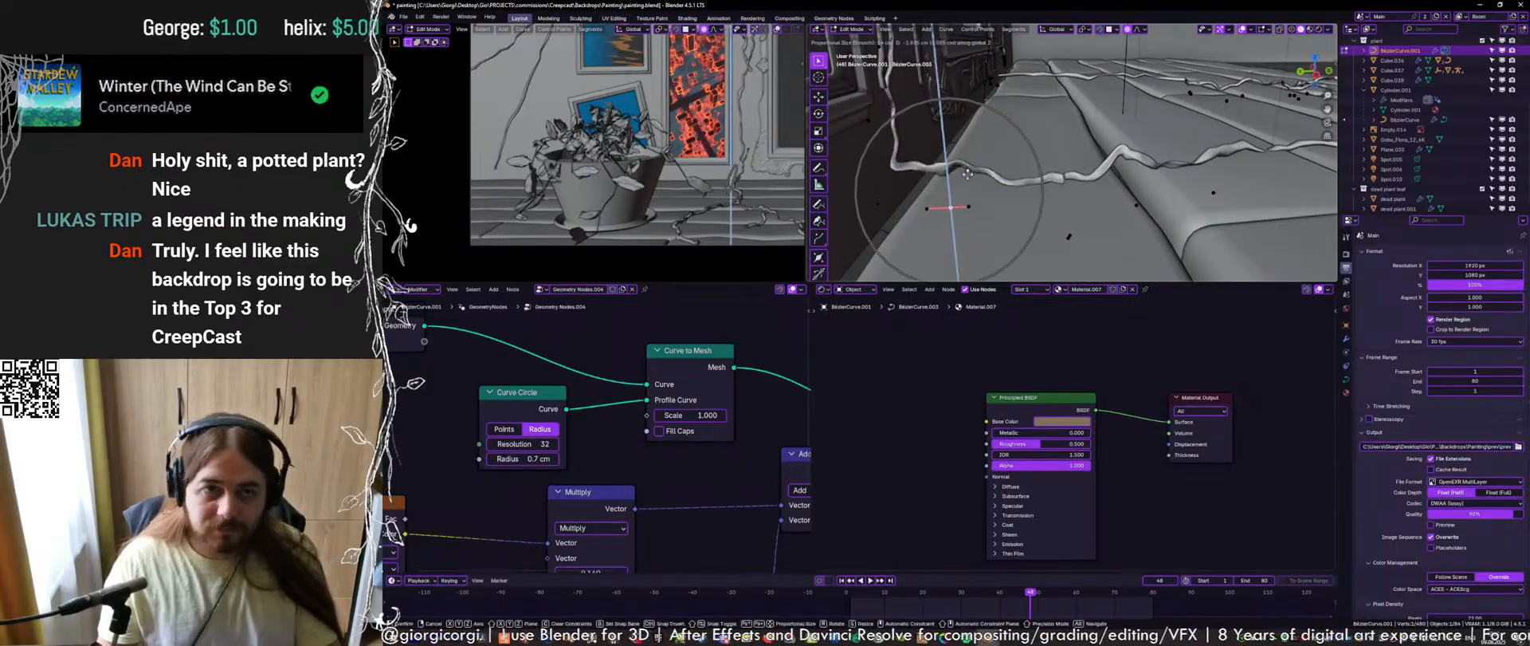
click(964, 181)
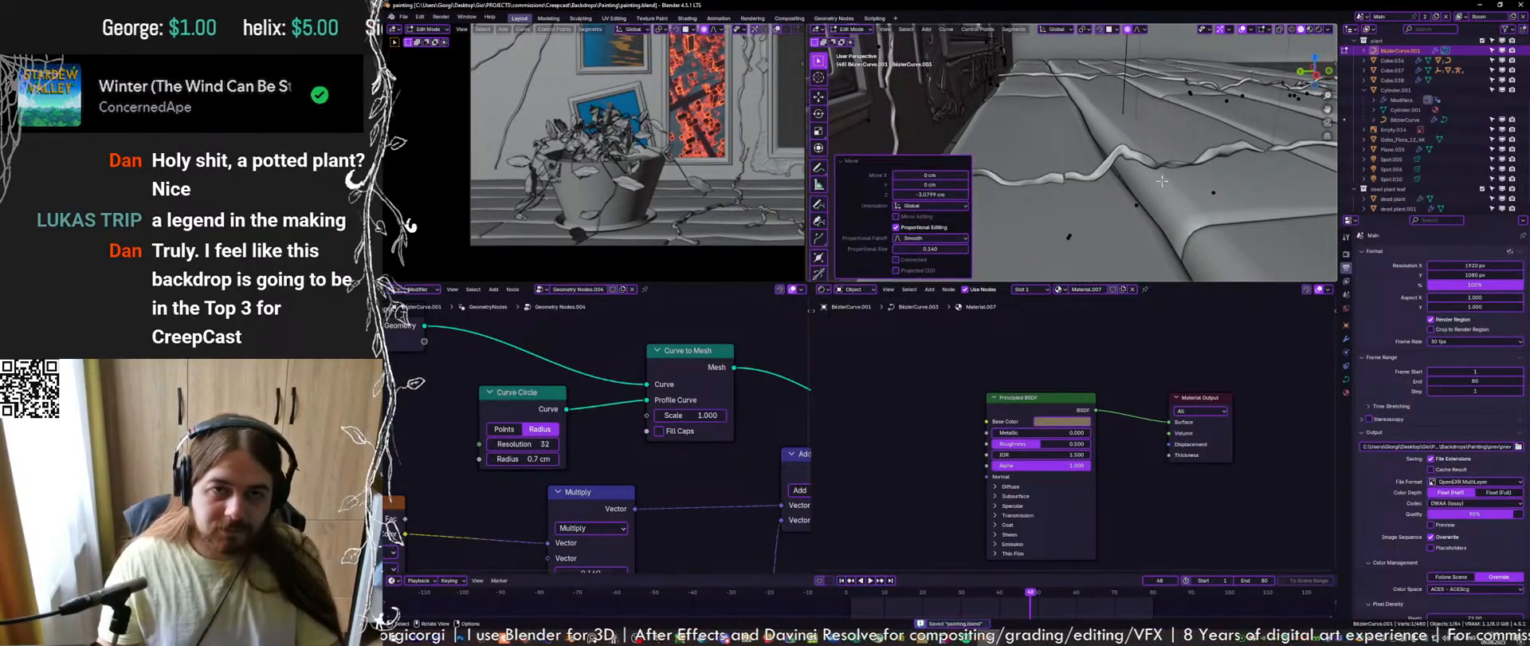
Save the file and lower a vine point at the front edge of the stairs with proportional editing
mouse_move(1110, 195)
middle_down()
mouse_move(1132, 215)
mouse_move(1146, 207)
mouse_move(1120, 185)
middle_up()
scroll(1126, 196, down, 4)
click(1104, 188)
scroll(1104, 188, up, 3)
click(1092, 204)
key(ctrl+s)
key(g)
key(z)
click(1113, 177)
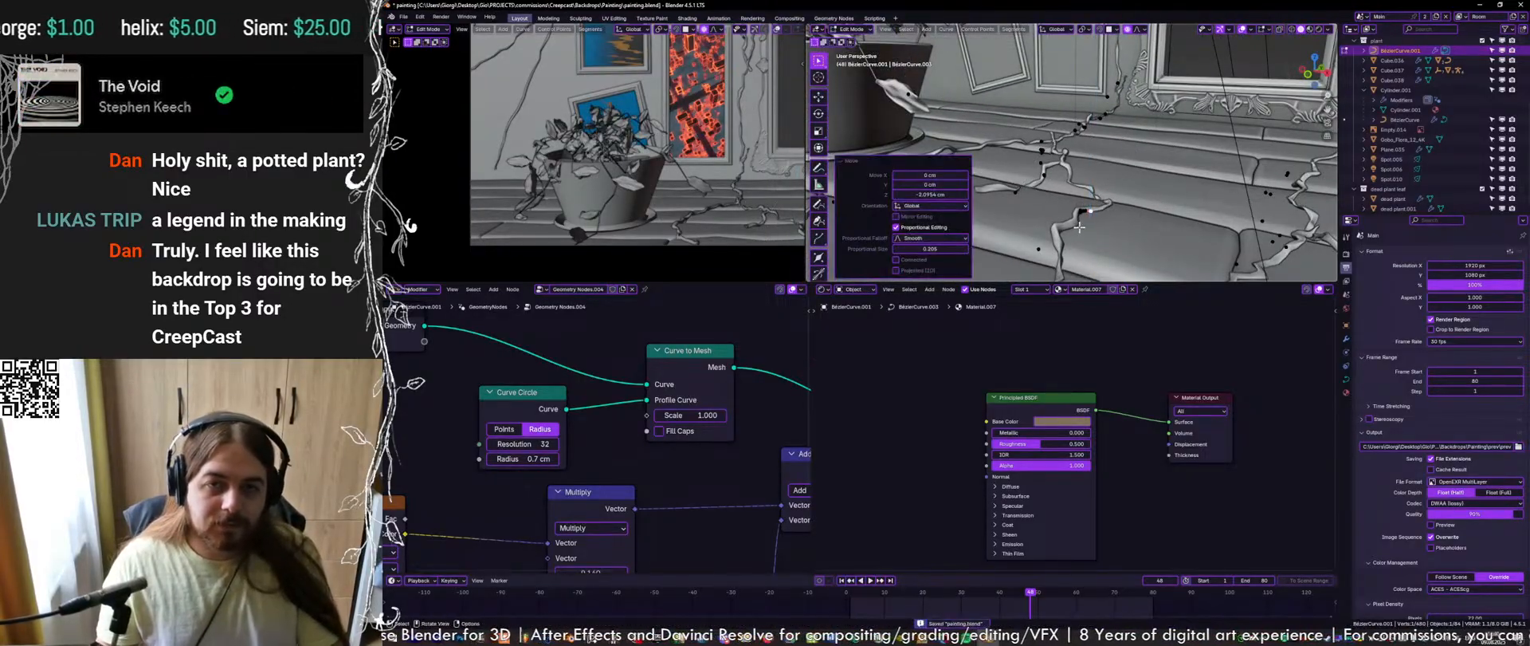
Raise the vine point at the branch on the front step with proportional editing and save the file
middle_drag(1083, 218, 1085, 205)
middle_drag(1075, 163, 1080, 151)
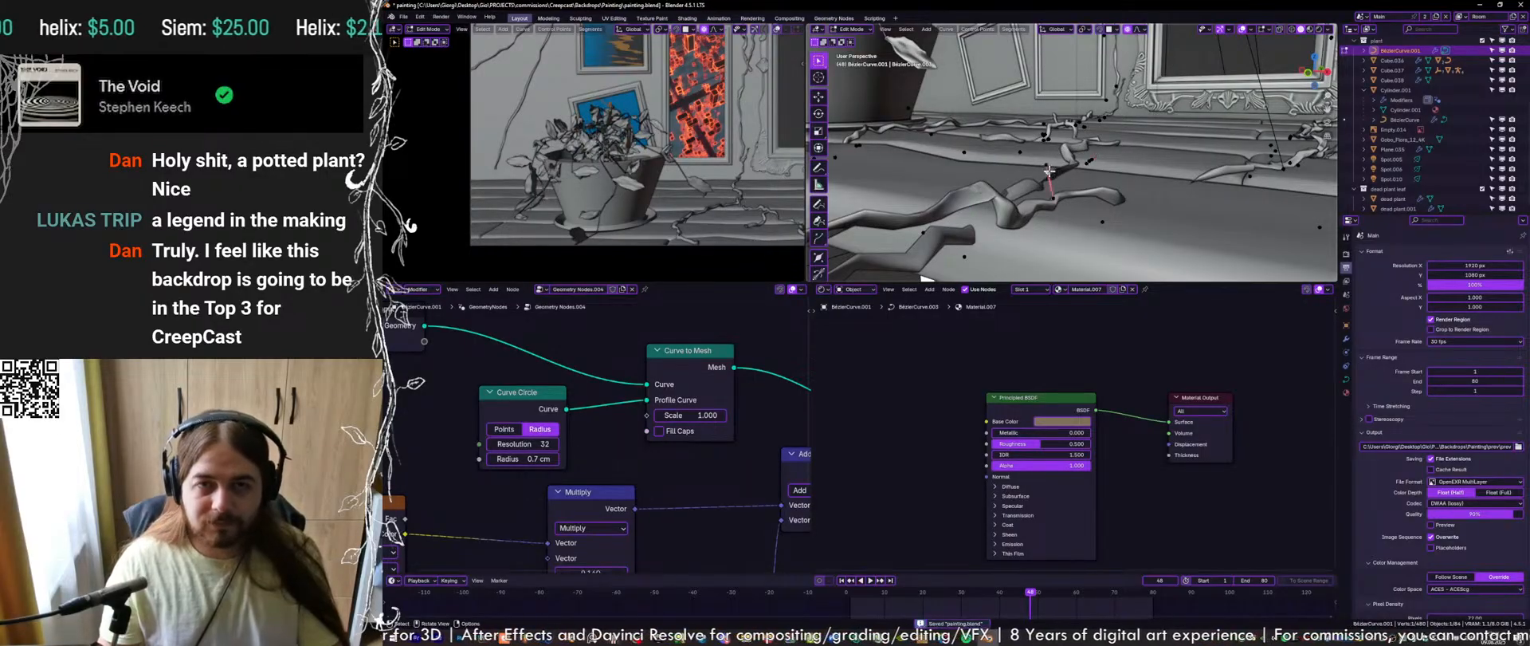
key(z)
click(1074, 152)
key(g)
key(z)
click(1063, 165)
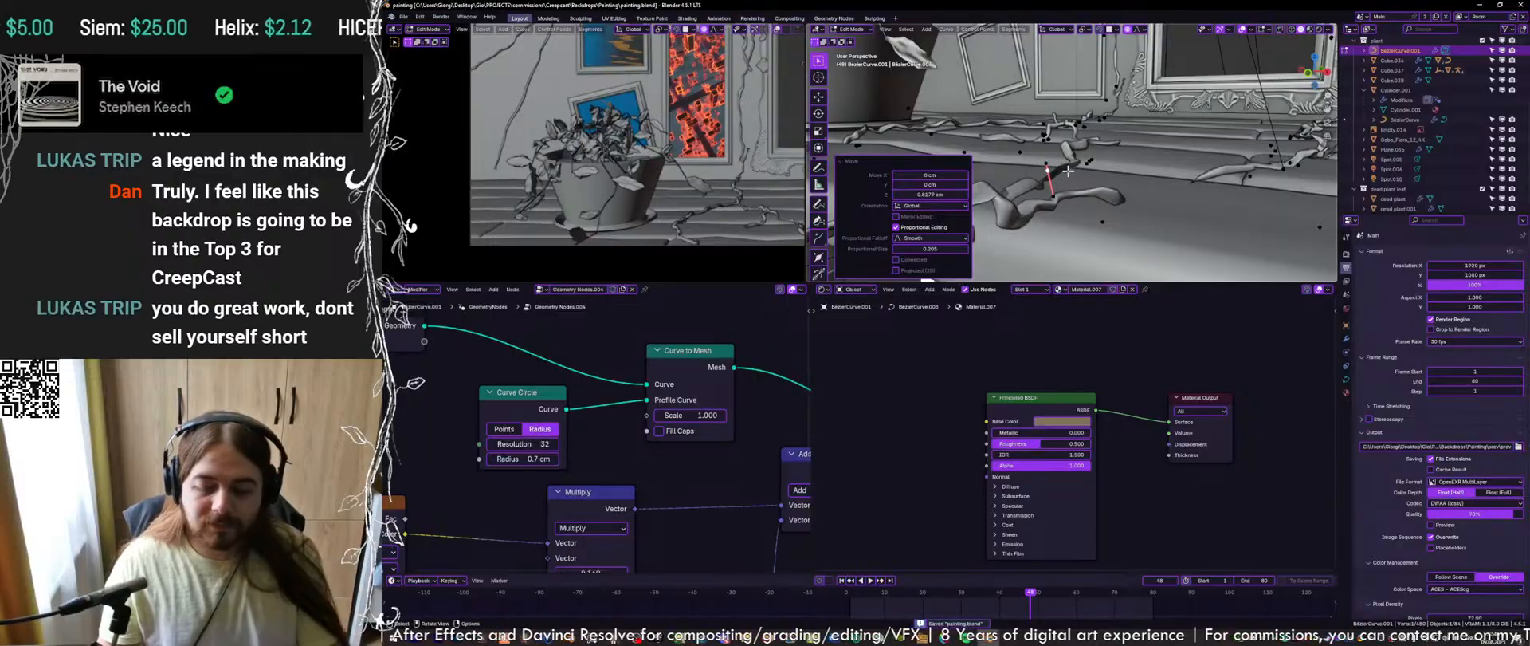
scroll(1074, 141, down, 4)
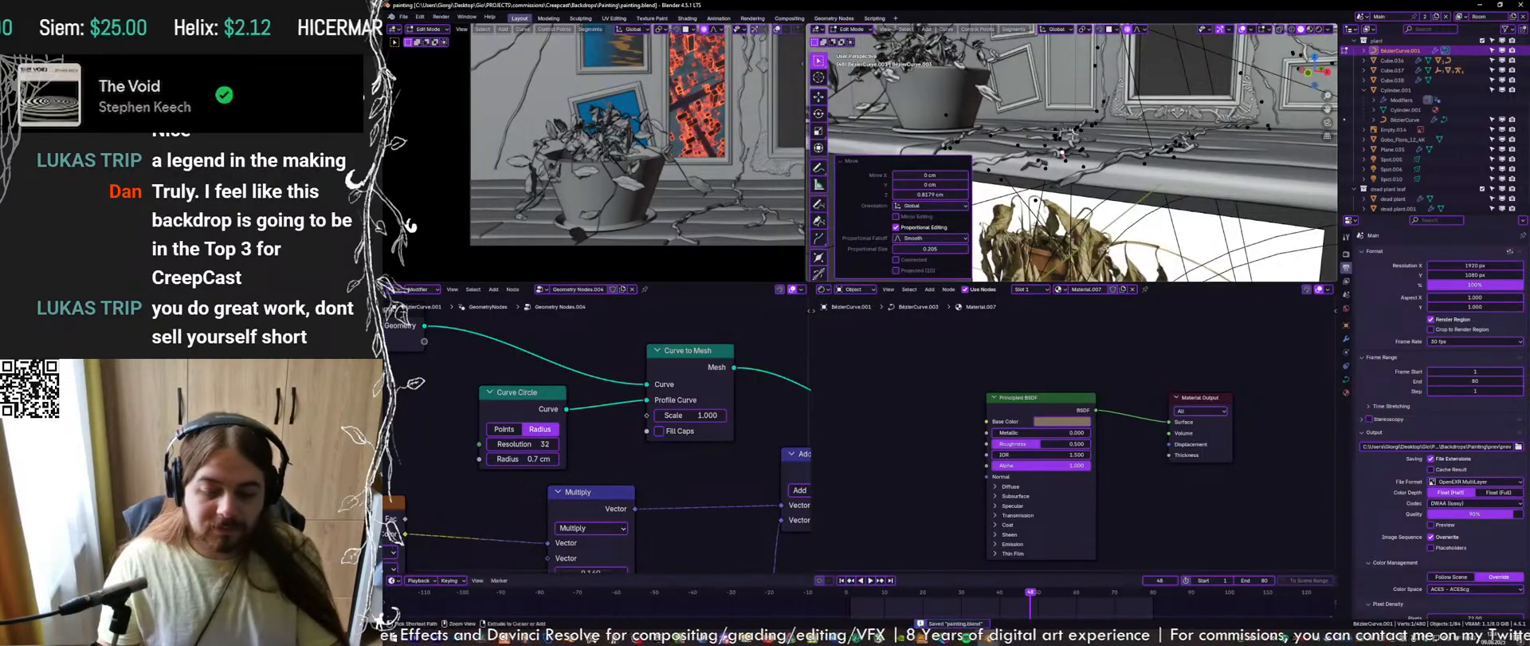
middle_drag(1070, 125, 1067, 133)
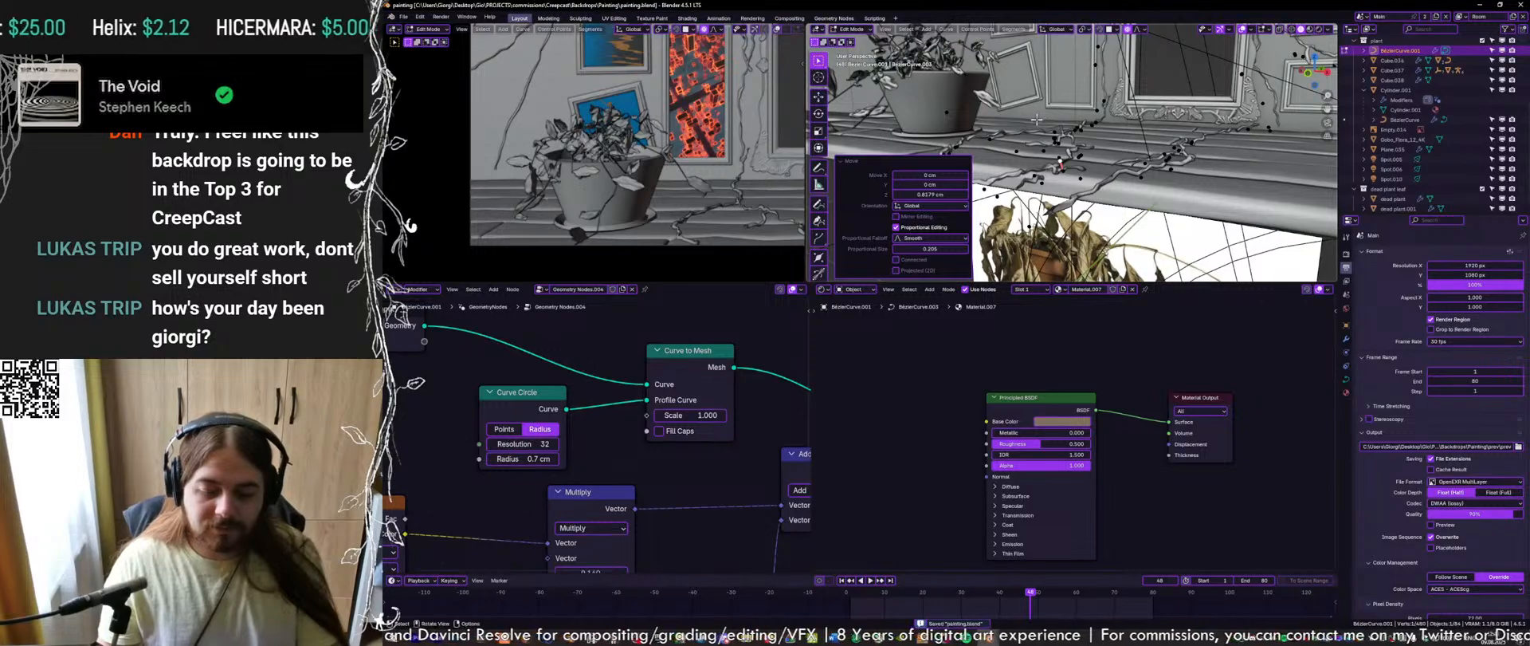
click(1057, 179)
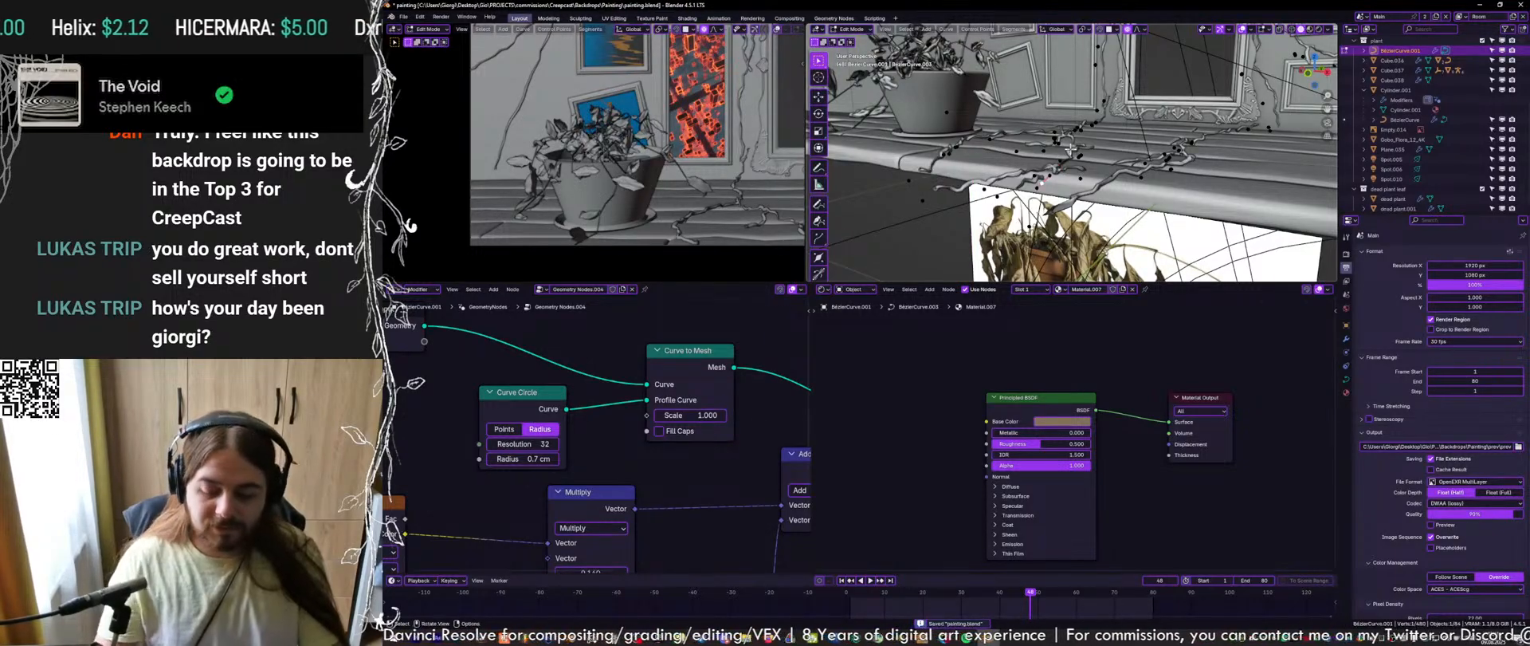
key(KP_Decimal)
scroll(1069, 150, down, 7)
mouse_move(1072, 151)
middle_down()
mouse_move(1138, 188)
mouse_move(1188, 179)
middle_up()
key(g)
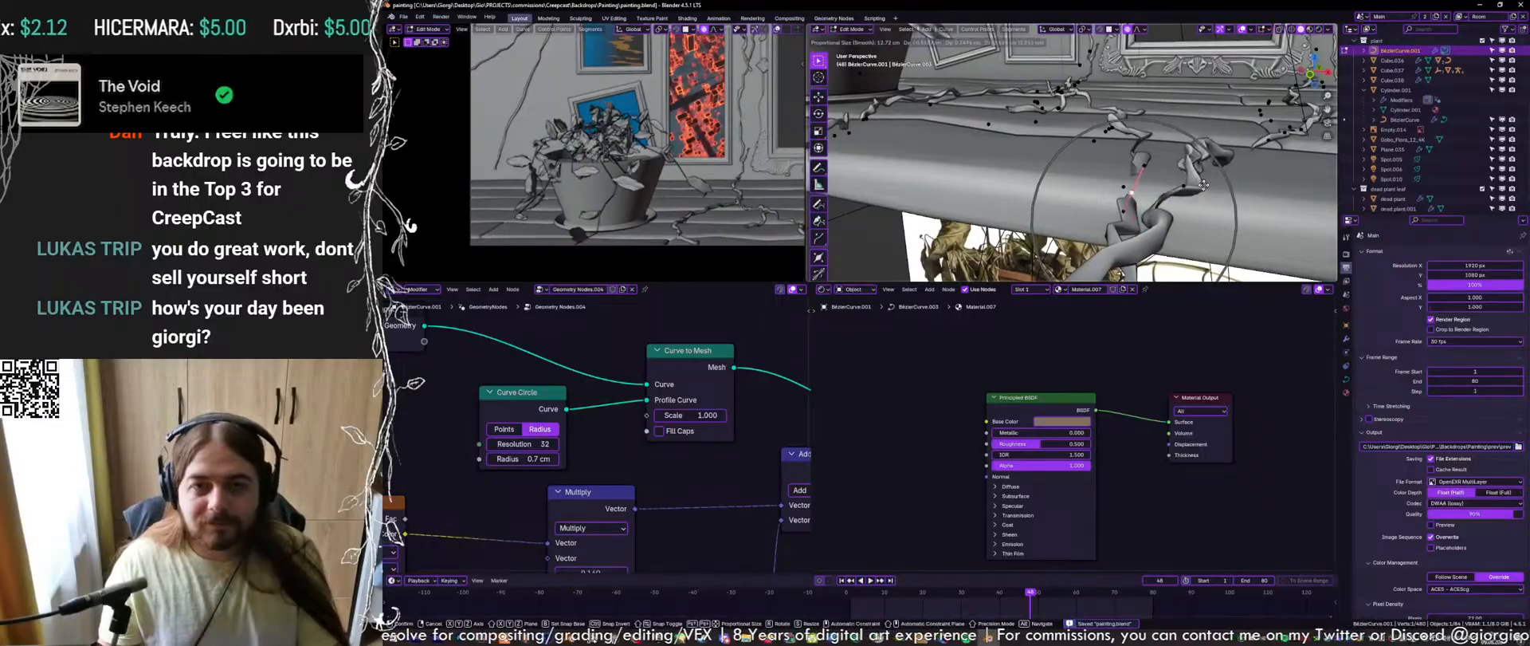
right_click(1181, 201)
middle_drag(1134, 200, 1216, 195)
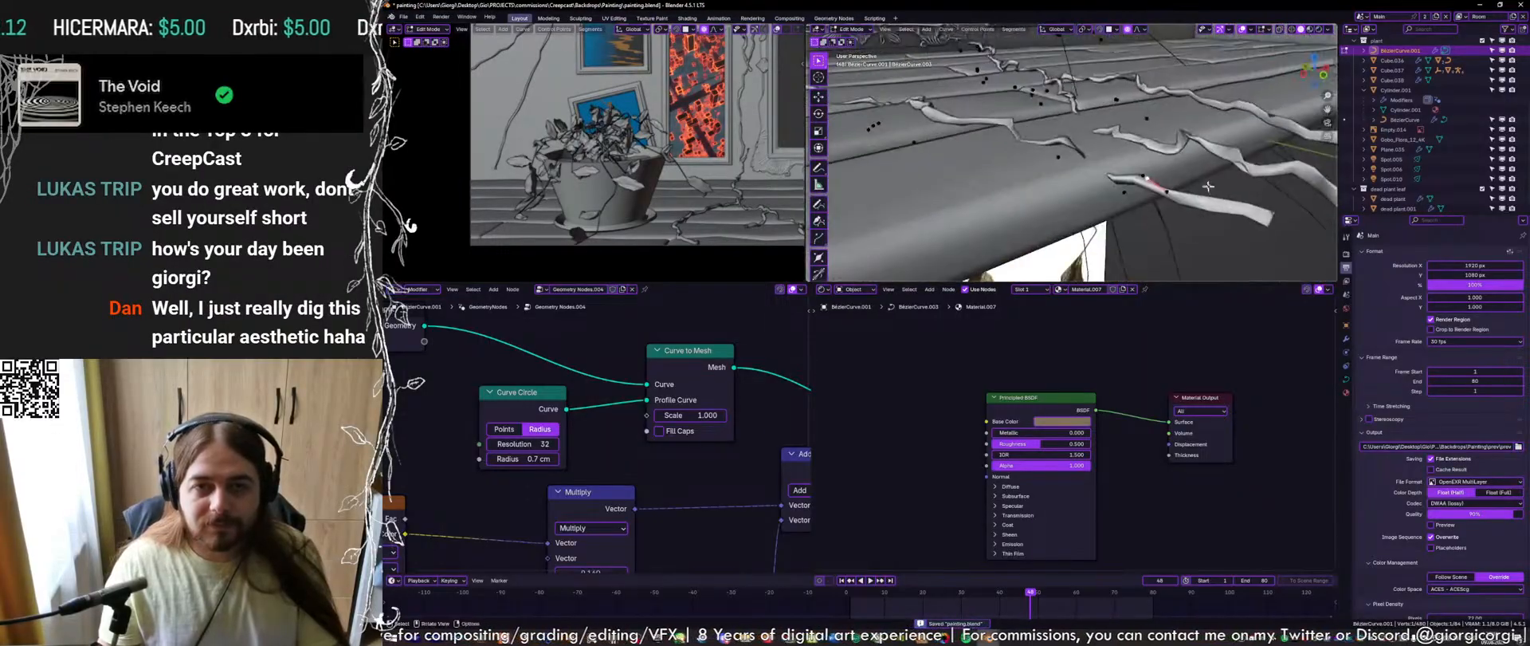
Raise a vine point along Z on the branch lying at the rounded step edge with proportional editing
click(1110, 177)
key(g)
right_click(1119, 175)
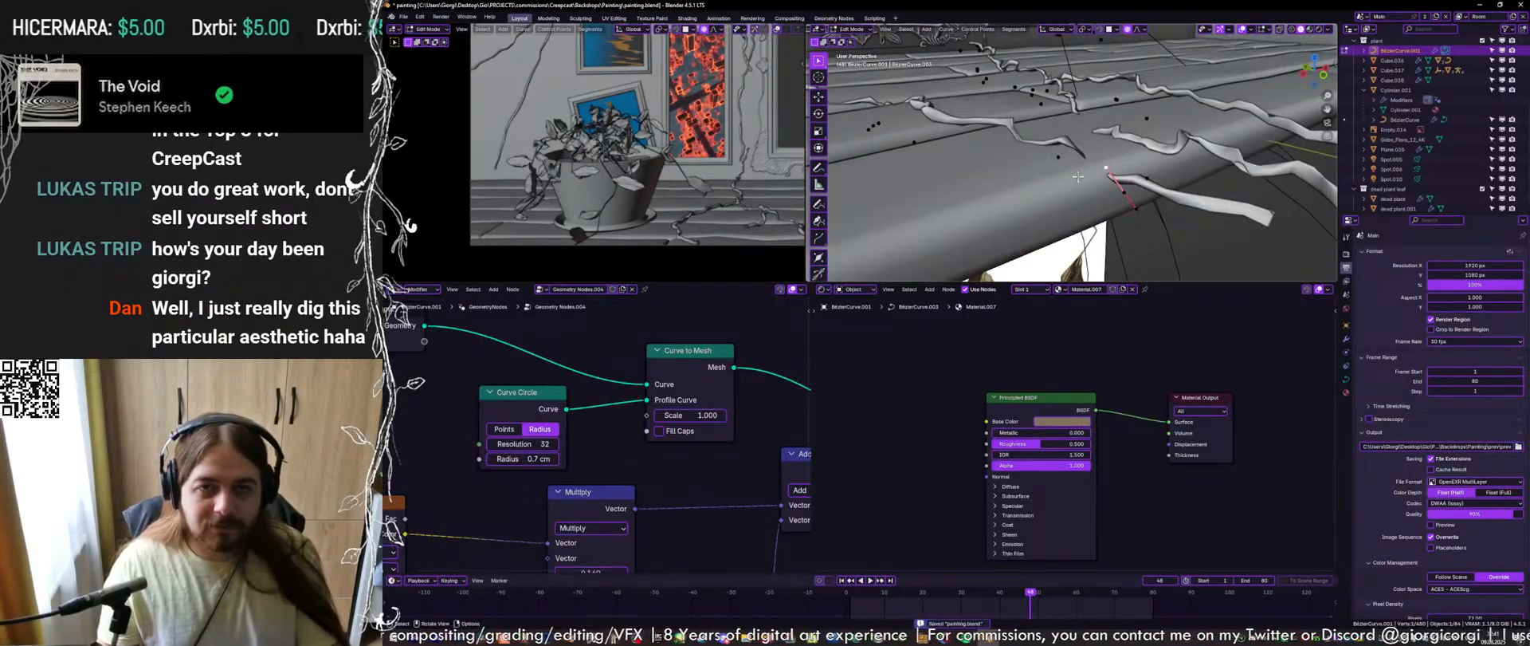
key(g)
key(z)
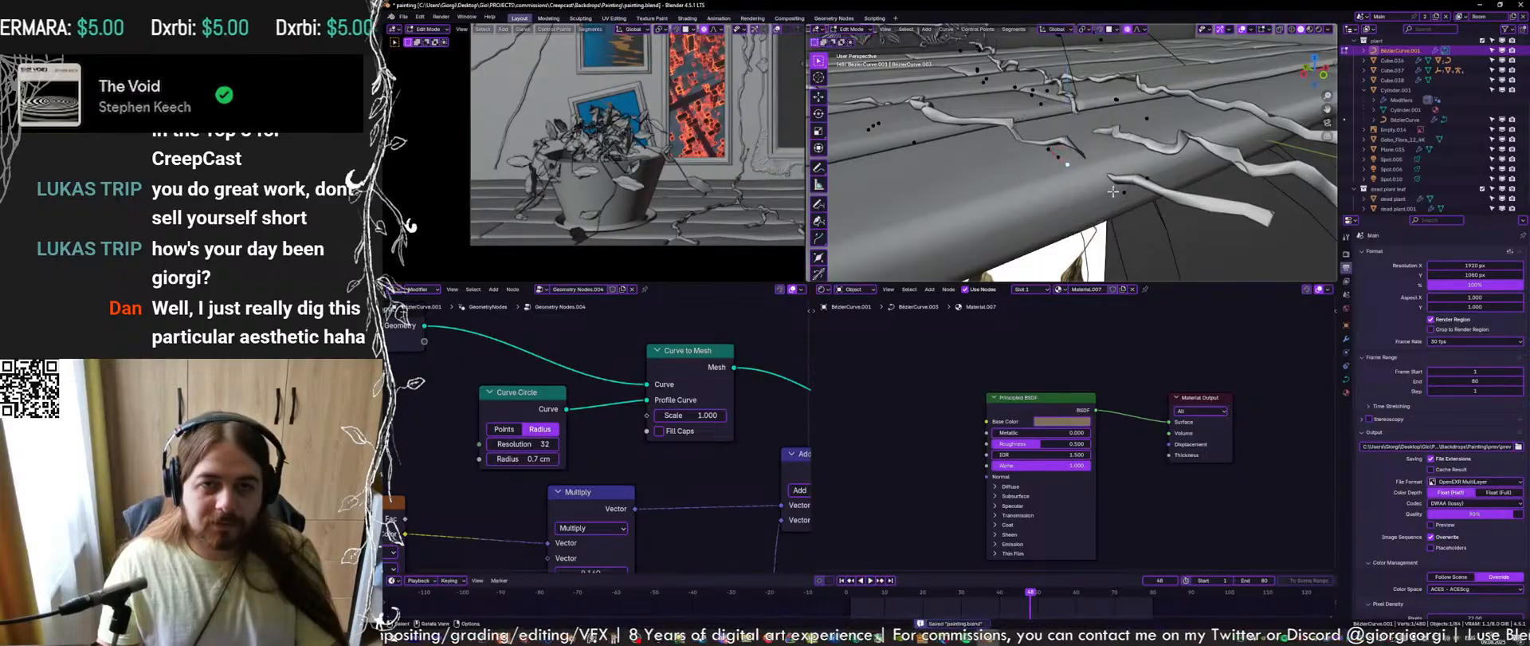
click(1104, 127)
middle_drag(1120, 160, 1145, 227)
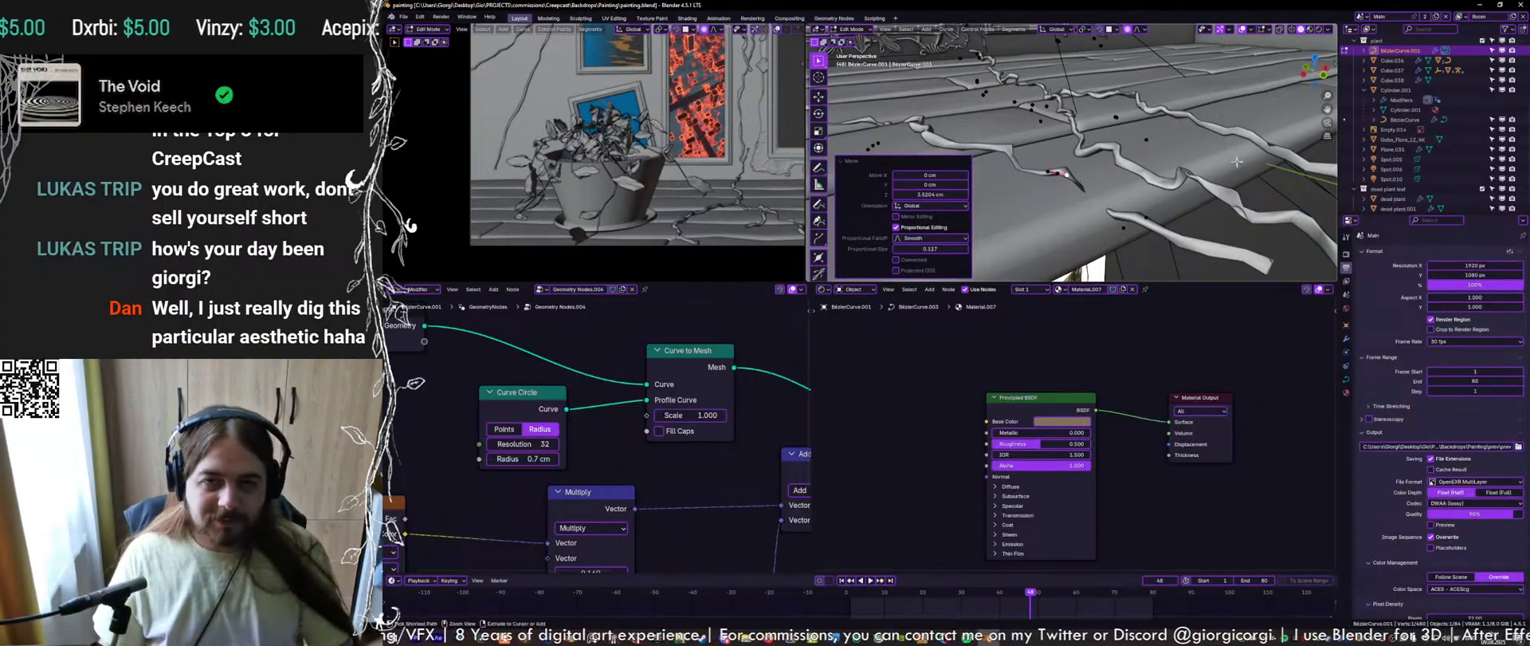
Adjust the height of the branch's tip point on the rounded step edge along Z
click(1109, 230)
key(g)
key(z)
right_click(1093, 211)
click(1079, 203)
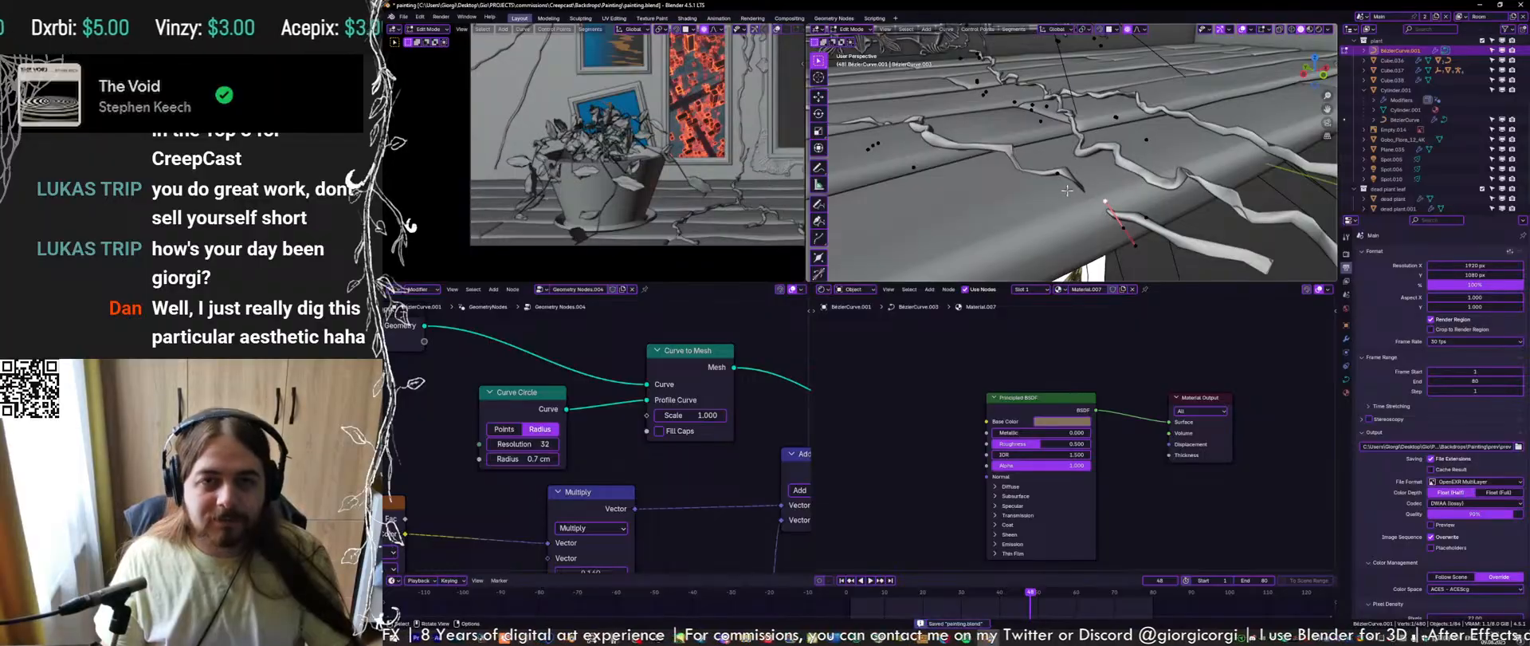
key(z)
click(1105, 144)
Select the vine points at the front step edge and reposition them against the step
middle_drag(1105, 143, 1017, 215)
key(b)
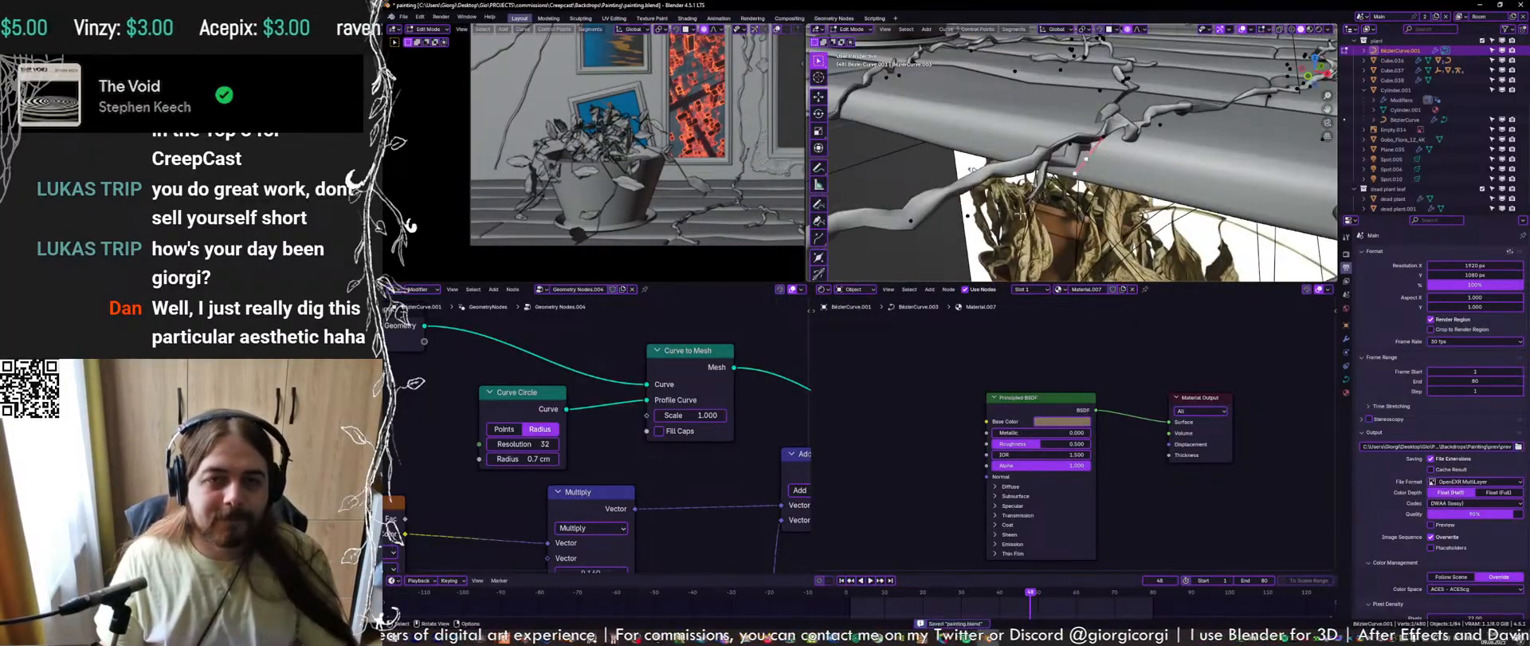
drag(1102, 135, 1003, 208)
middle_drag(1003, 208, 1029, 239)
key(g)
click(1025, 177)
Move the vine points on the front steps vertically so the branches sit on the surface, saving the file
middle_drag(1024, 177, 1036, 209)
key(g)
key(z)
click(948, 150)
ctrl+middle_drag(1036, 209, 1038, 189)
mouse_move(1022, 269)
middle_down()
mouse_move(1086, 225)
mouse_move(1023, 213)
middle_up()
key(ctrl+s)
click(1026, 217)
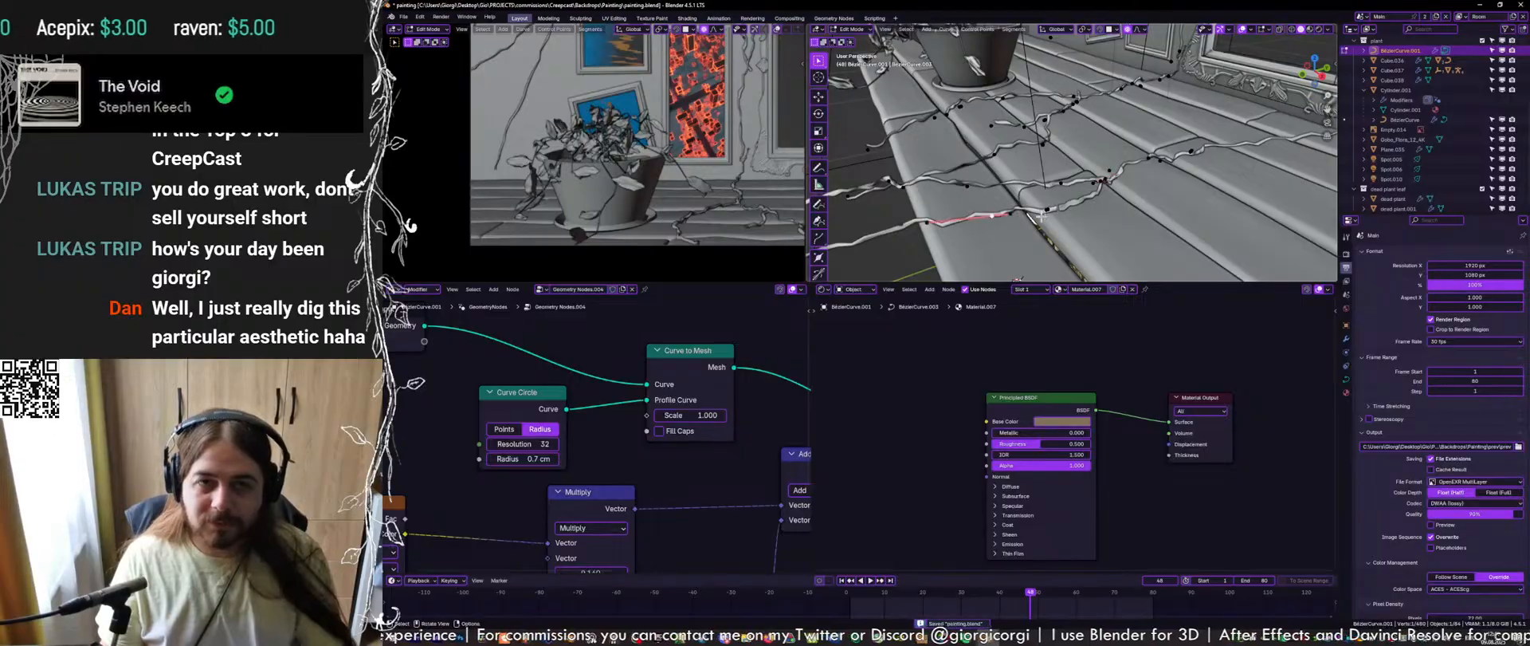
click(1042, 257)
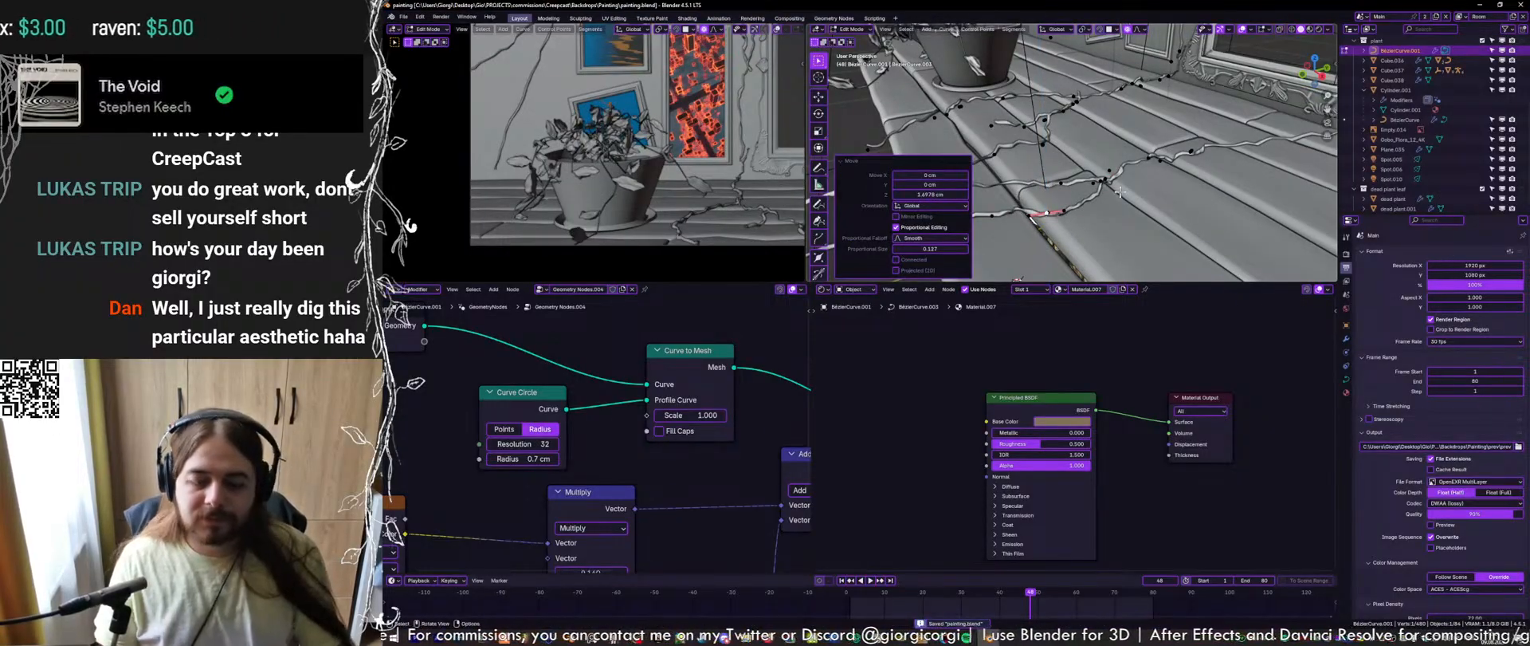
Move the vine point buried in the stair surface along Z with proportional editing
middle_drag(1141, 165, 1096, 243)
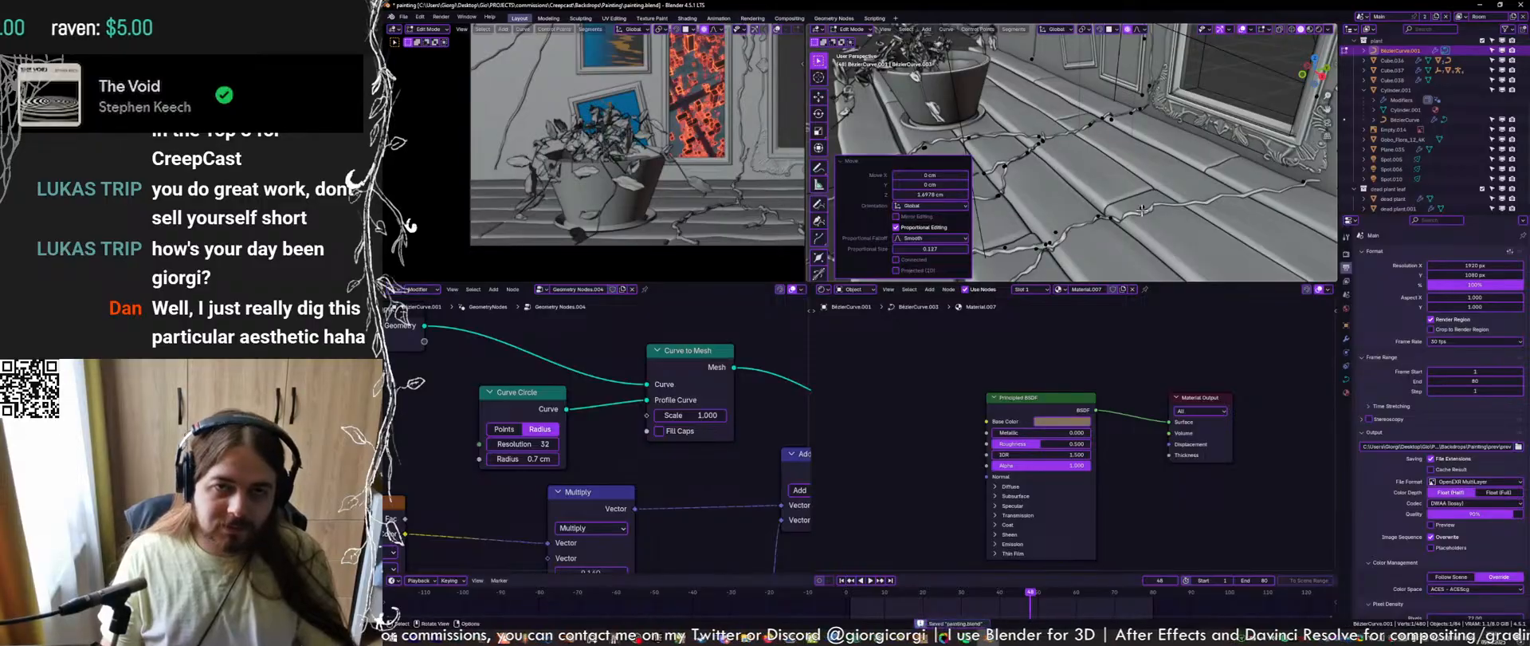
click(1142, 210)
key(KP_Decimal)
middle_drag(1215, 226, 1169, 145)
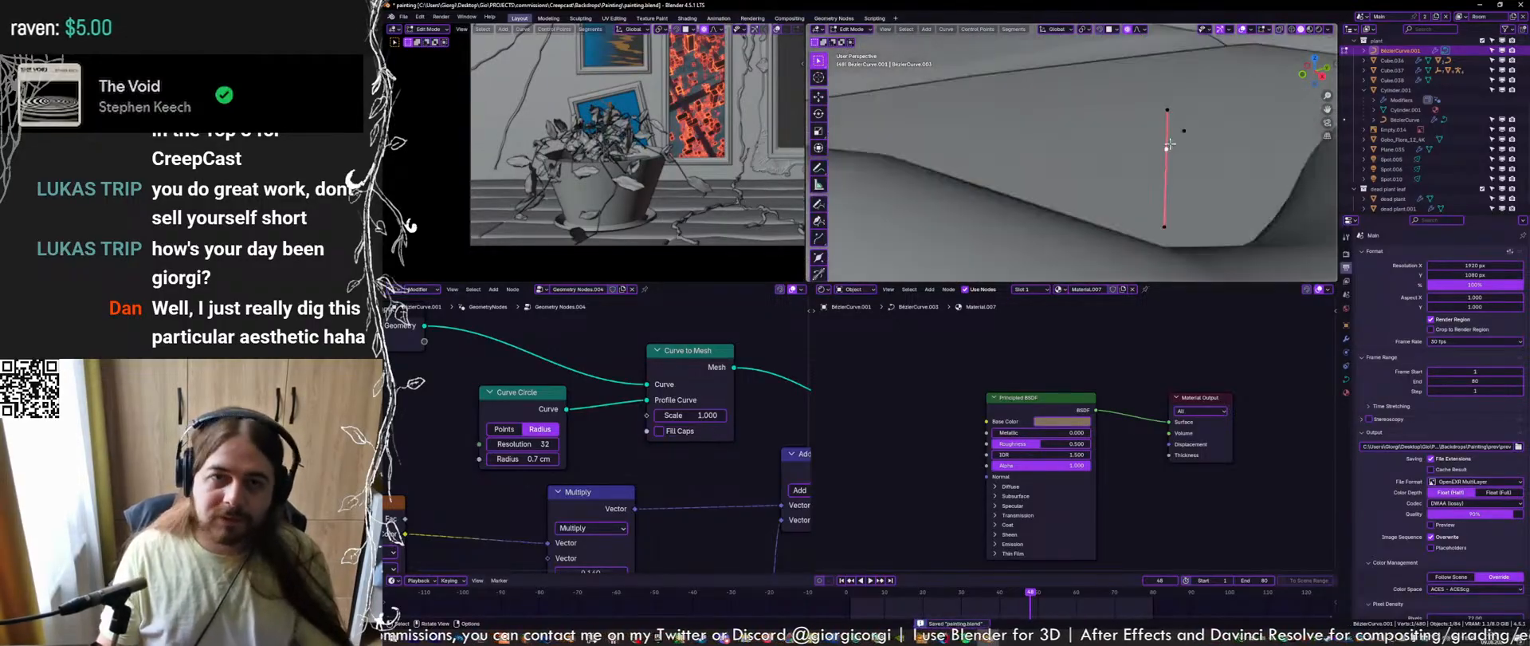
scroll(1170, 145, down, 5)
key(g)
key(z)
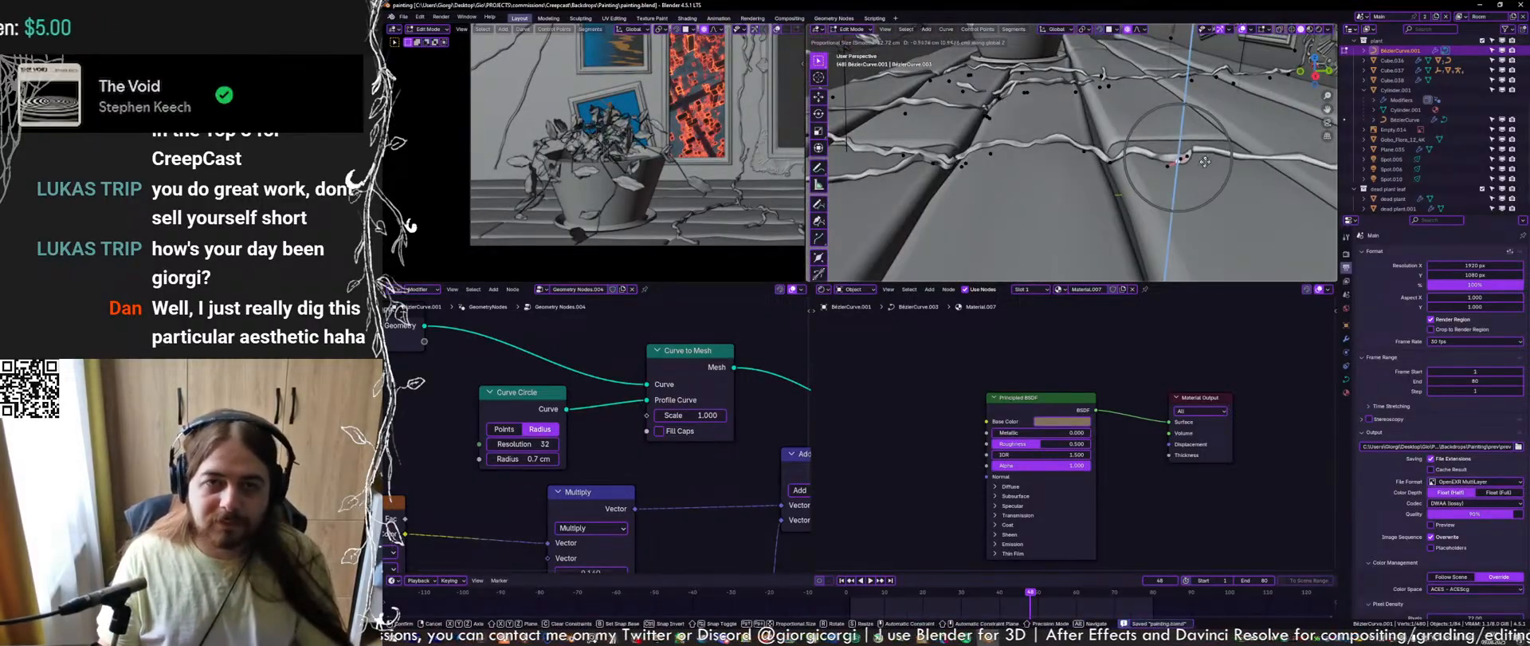
click(1205, 164)
Try to reposition the neighbouring vine end point on the wide step, and undo the moves
click(1111, 161)
middle_drag(1112, 161, 1119, 141)
key(g)
key(z)
key(g)
key(z)
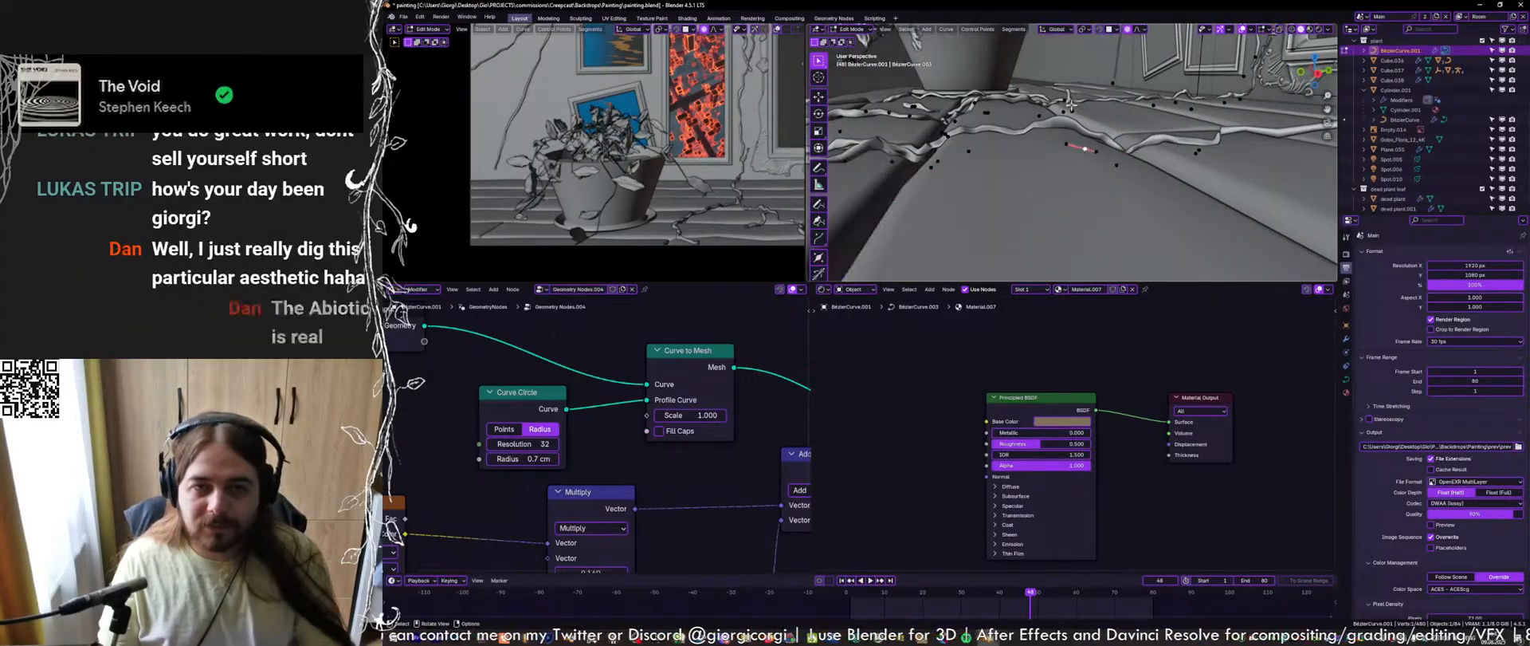
right_click(1084, 61)
key(ctrl+z)
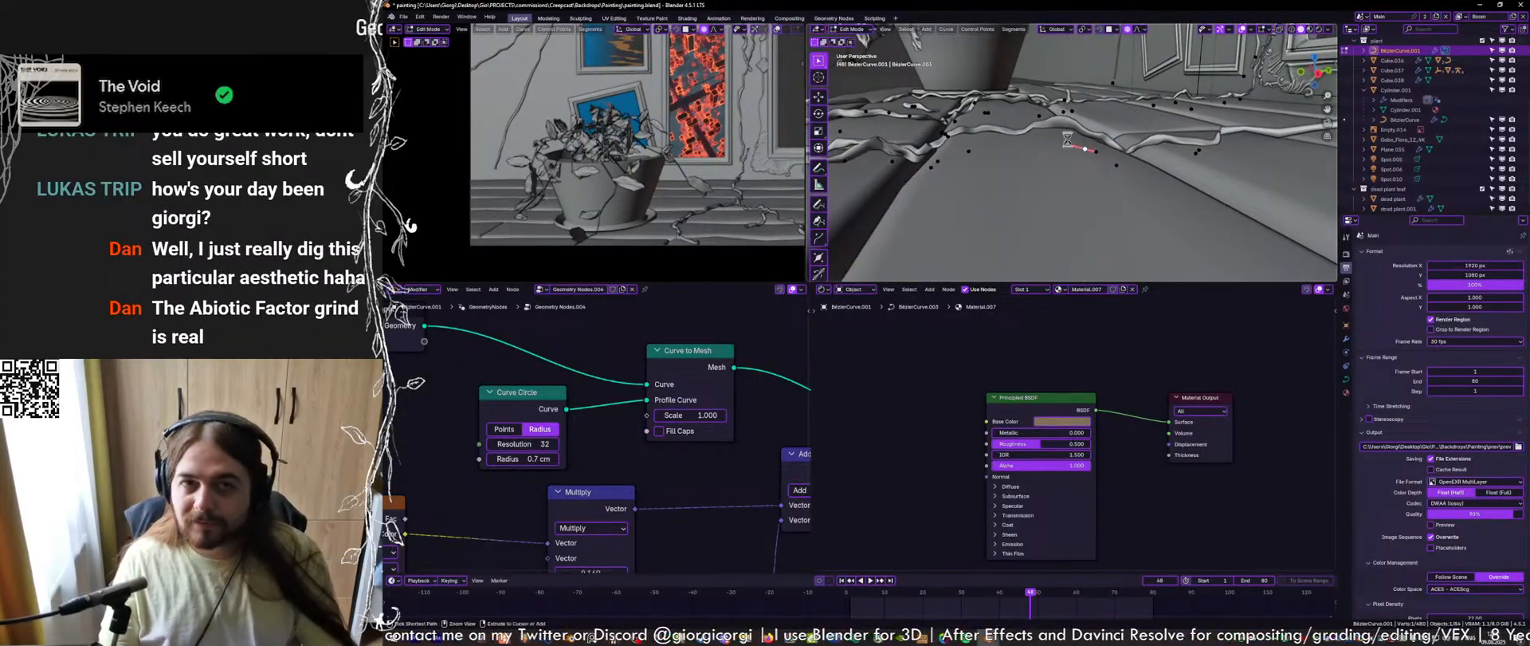
key(g)
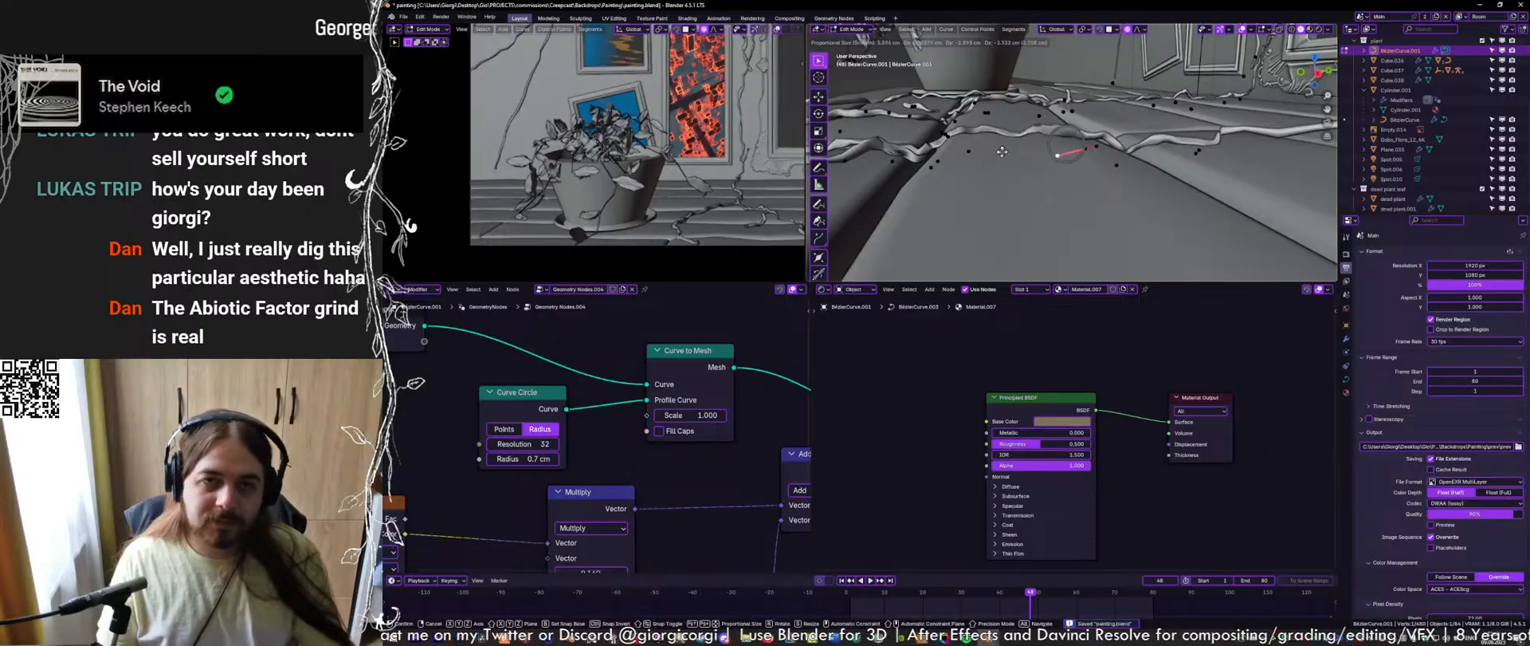
click(1029, 142)
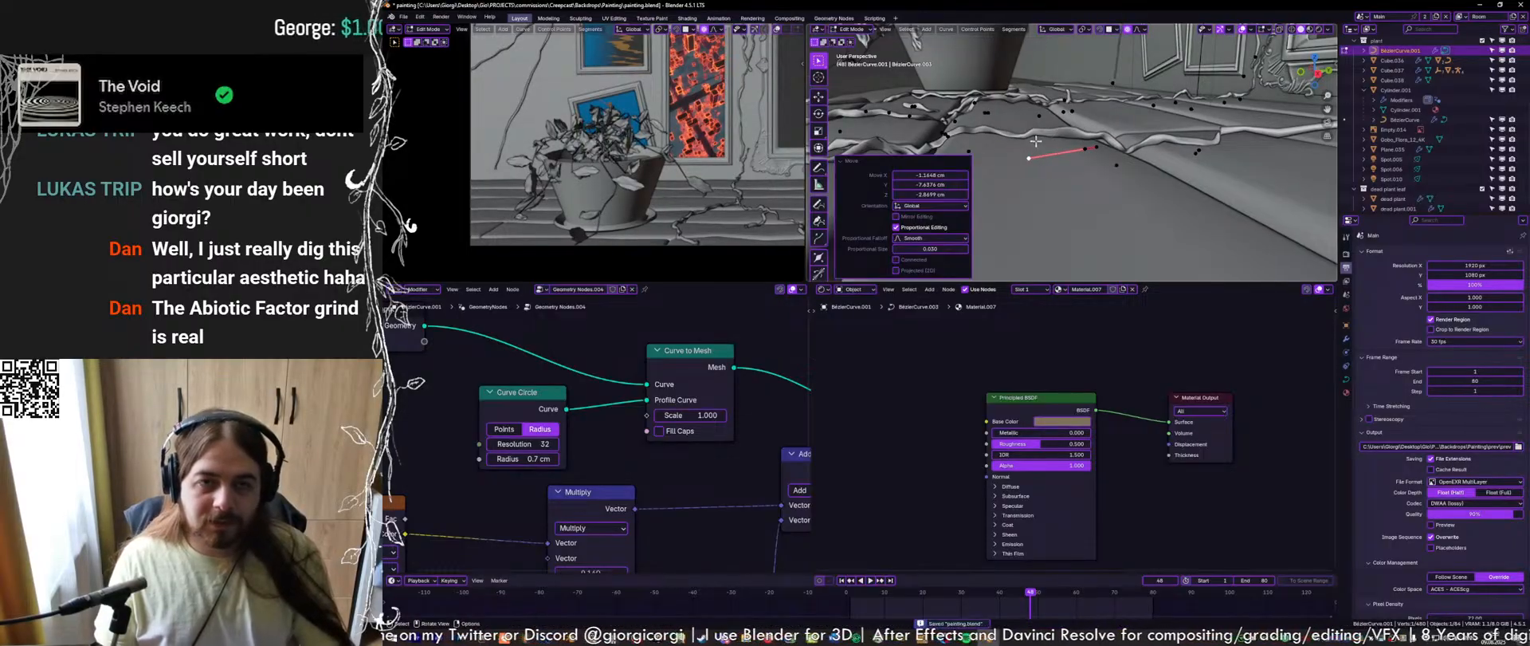
key(ctrl+z)
Save the file, lower the vine end point on the wide step, and shift it freely into place
key(ctrl+s)
middle_drag(975, 151, 1104, 169)
key(g)
key(z)
click(1119, 217)
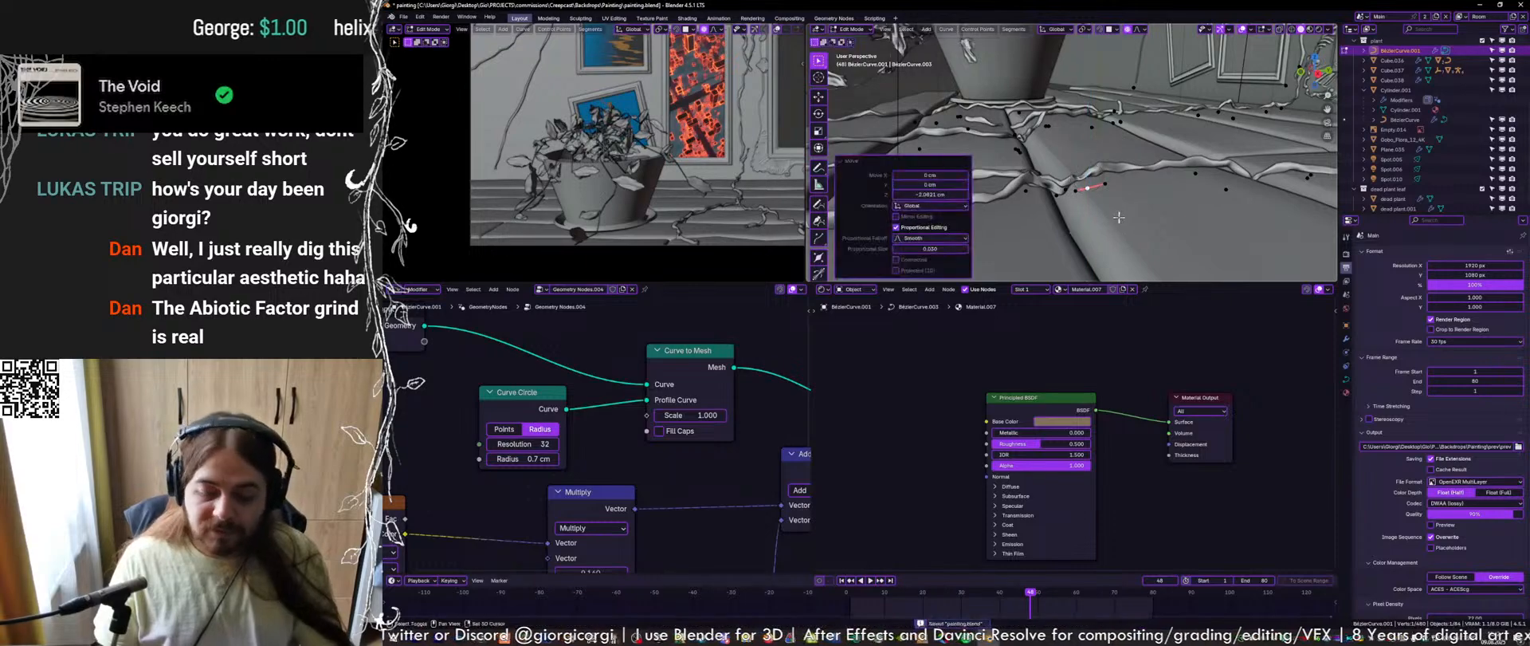
key(g)
click(1151, 204)
key(g)
click(1116, 164)
middle_drag(1055, 178, 1110, 226)
scroll(1180, 170, down, 4)
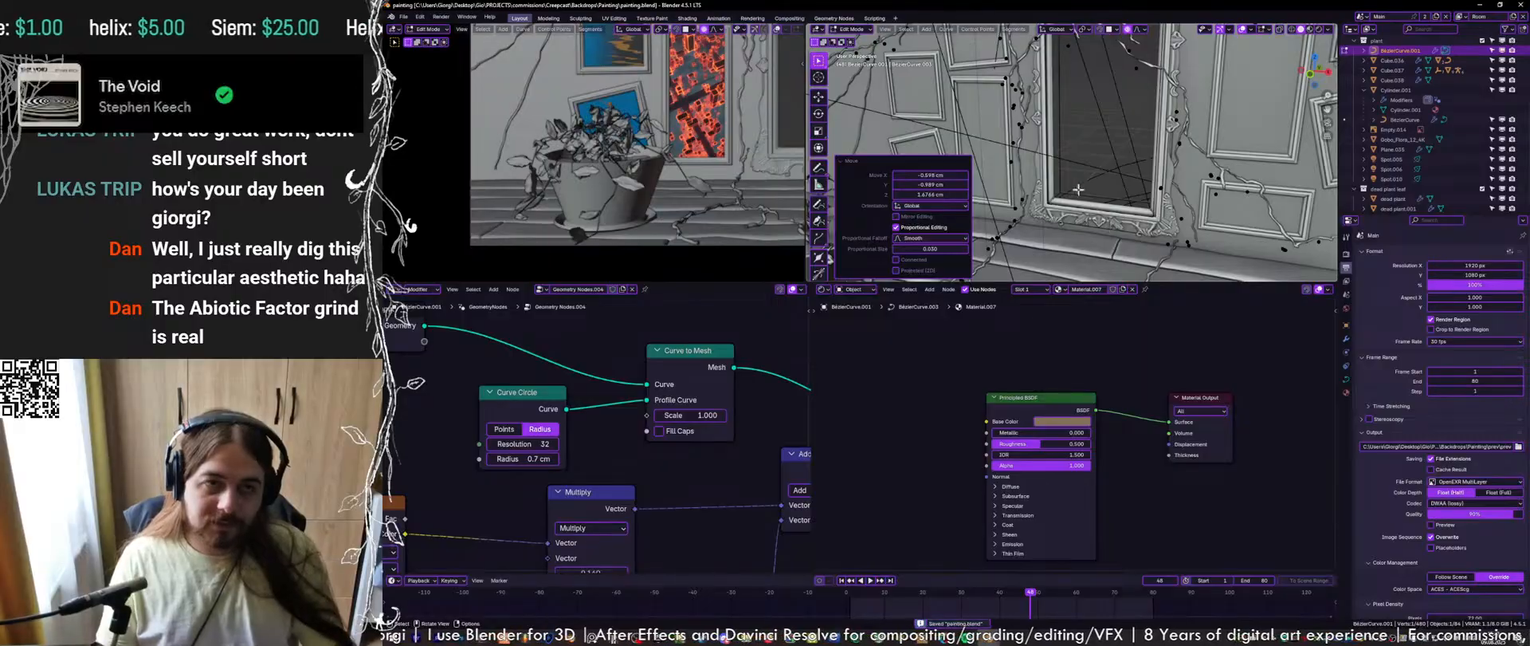
Leave curve editing and check the vines across the whole room in the camera view
key(Tab)
mouse_move(718, 68)
shift+middle_down()
mouse_move(594, 152)
mouse_move(649, 167)
shift+middle_up()
key(KP_0)
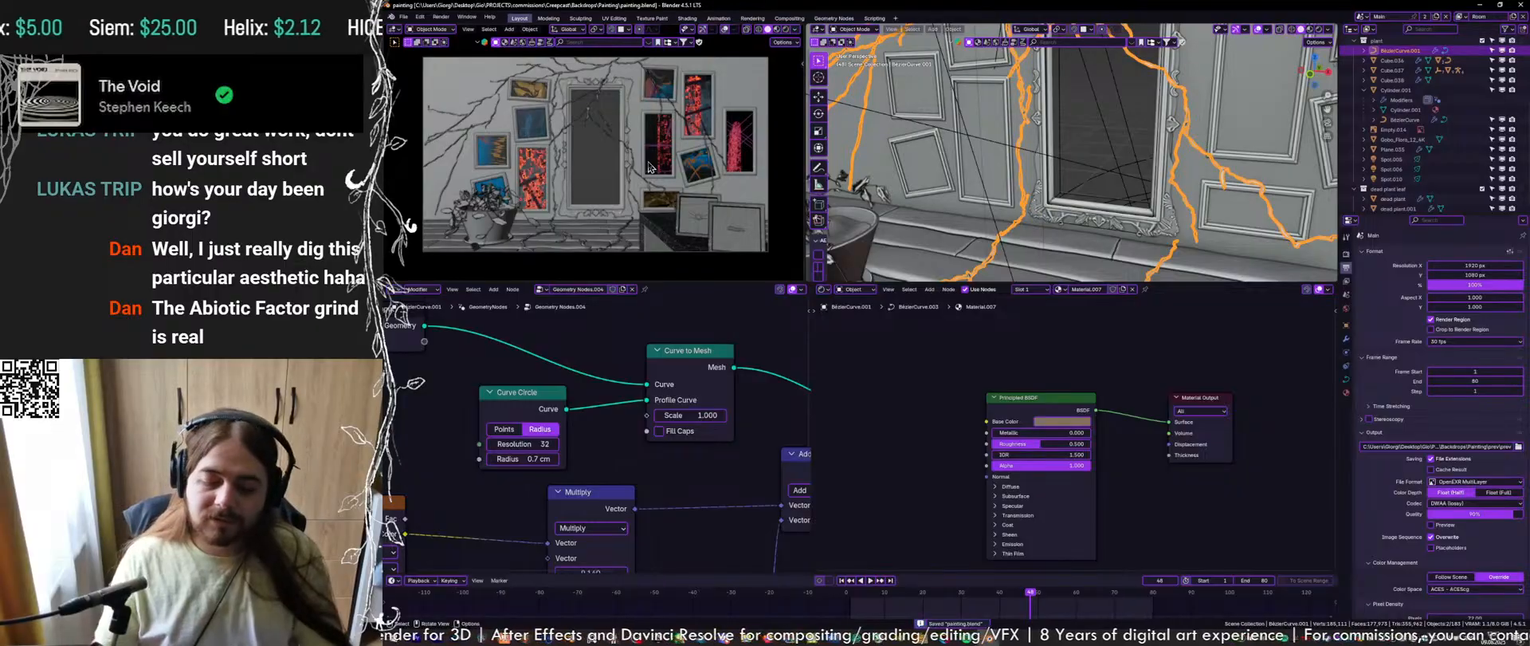
scroll(664, 151, up, 2)
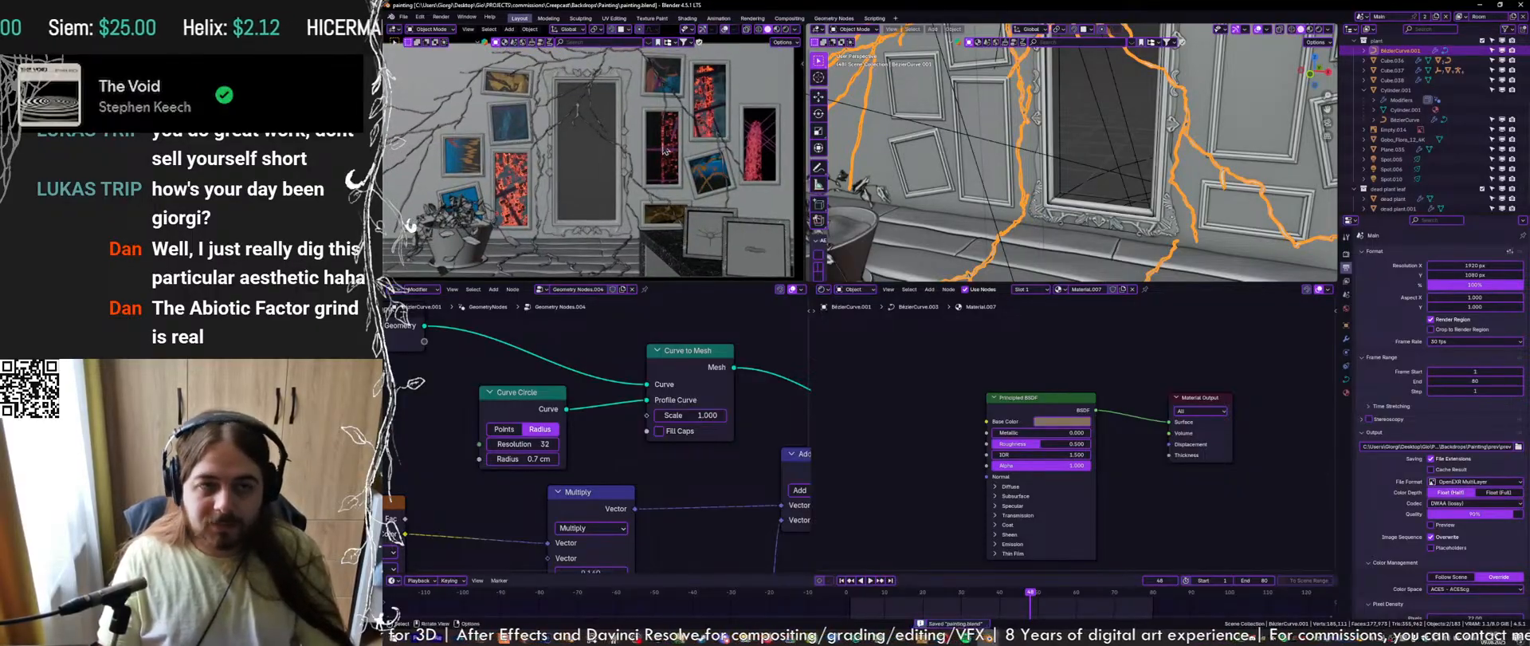
Reposition the vine point at the wall base beside the ornate door frame with proportional editing
key(Tab)
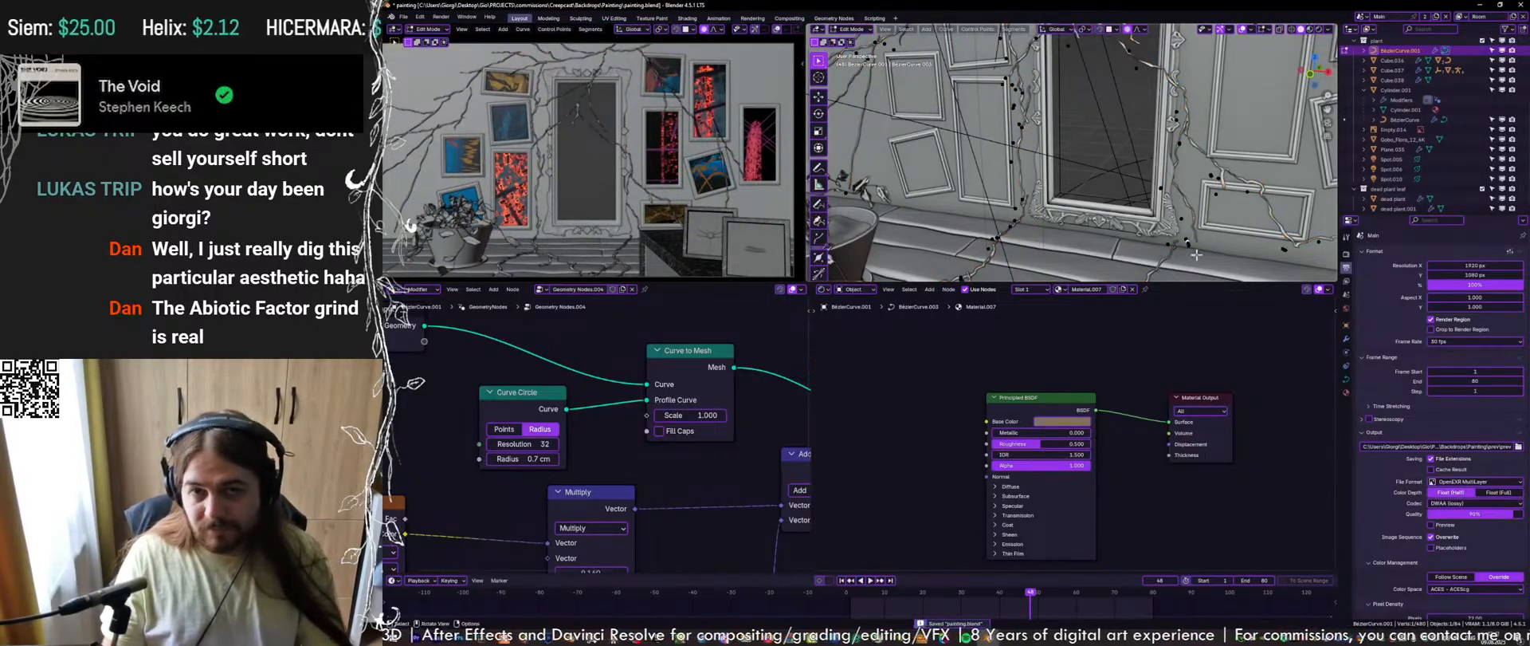
scroll(1197, 243, up, 2)
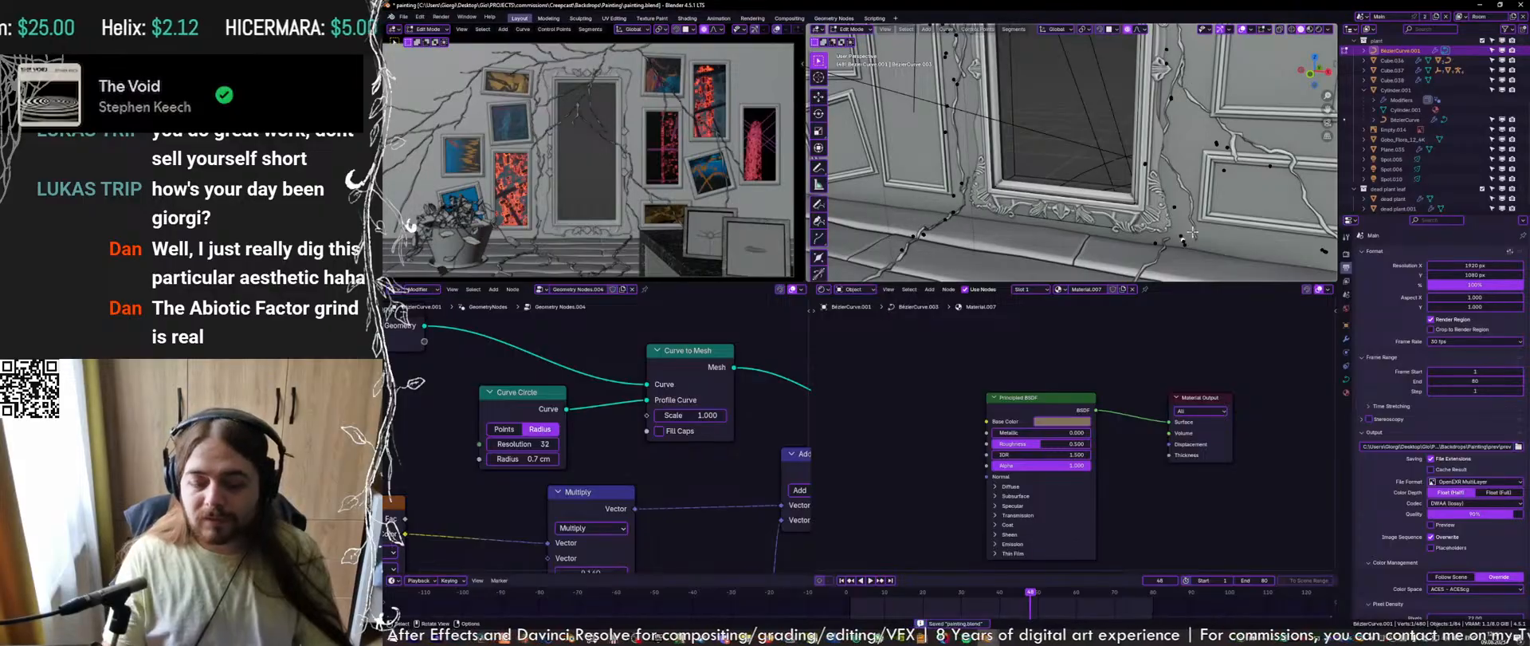
key(KP_Decimal)
scroll(1136, 201, down, 5)
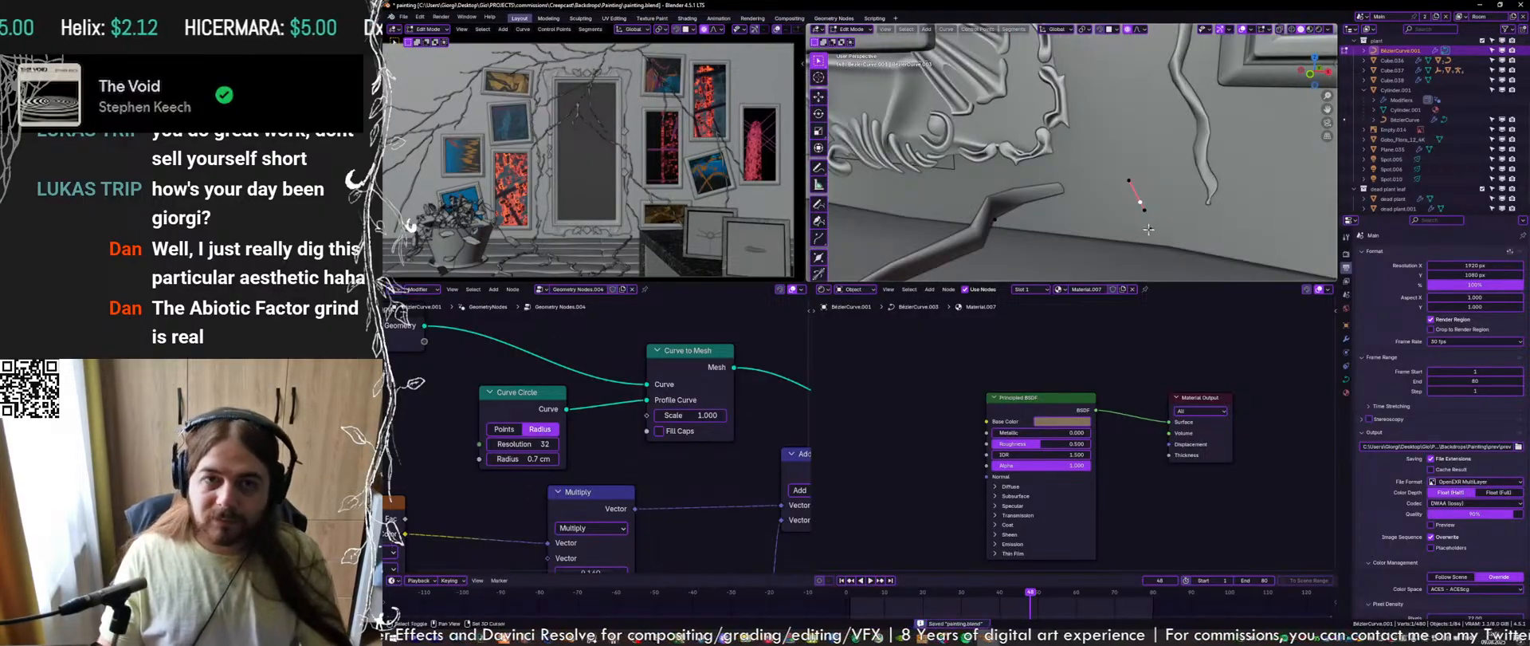
key(g)
key(z)
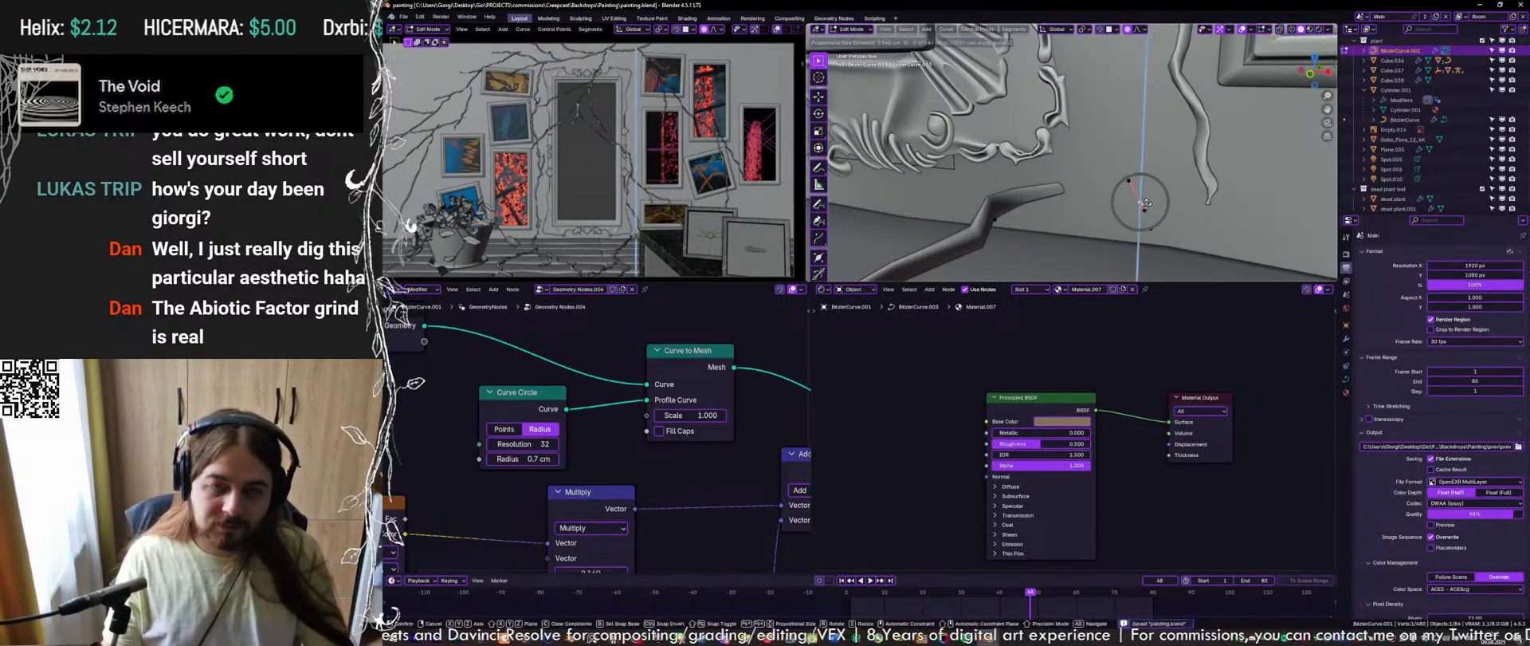
right_click(1148, 204)
scroll(1184, 204, down, 2)
click(1184, 221)
key(g)
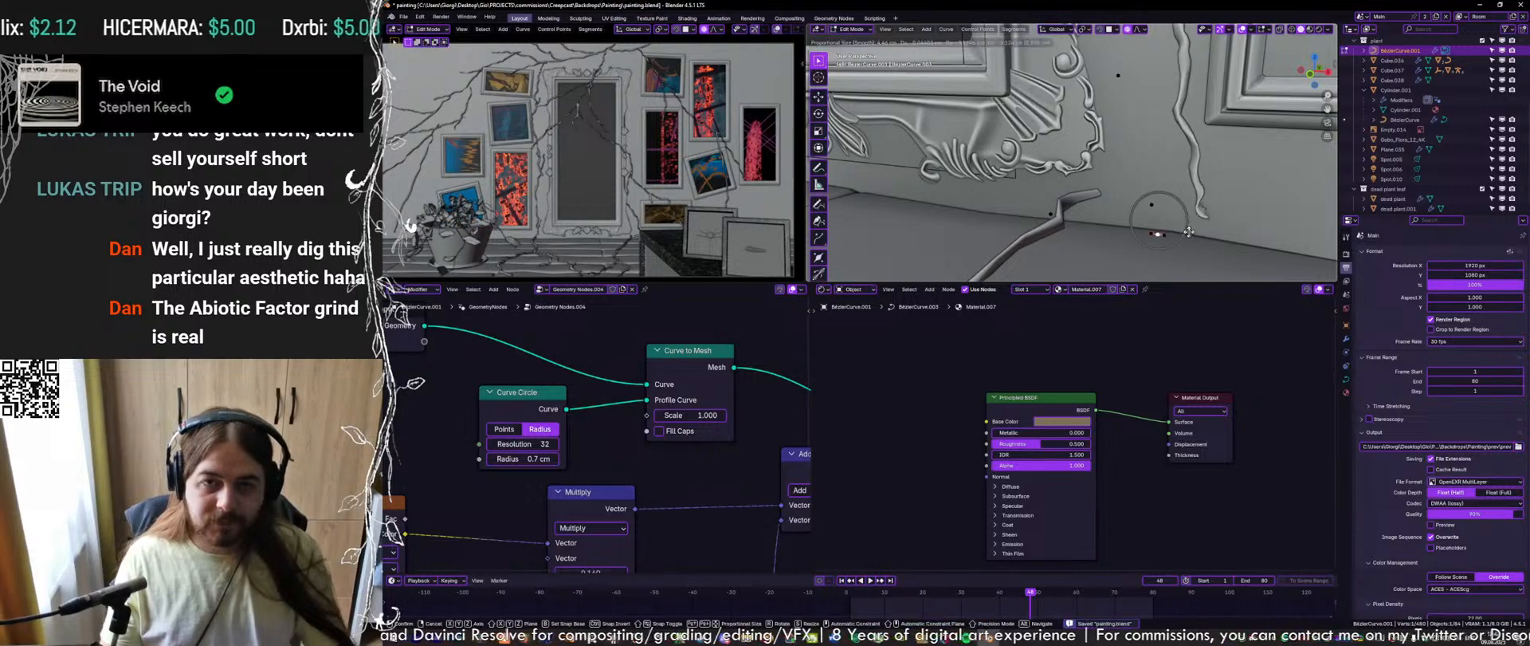
click(1188, 206)
middle_drag(1187, 205, 1144, 201)
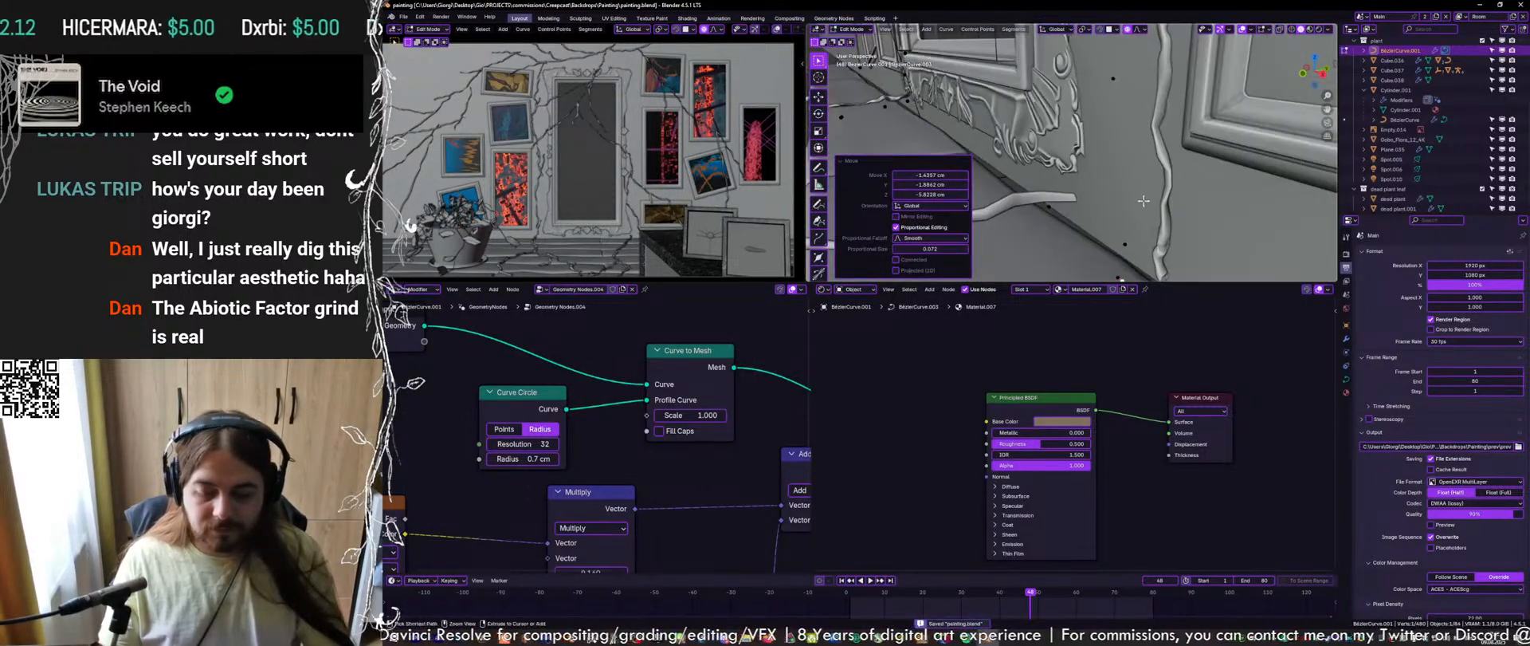
Return to Object Mode with the vines in full view and save the file
key(Tab)
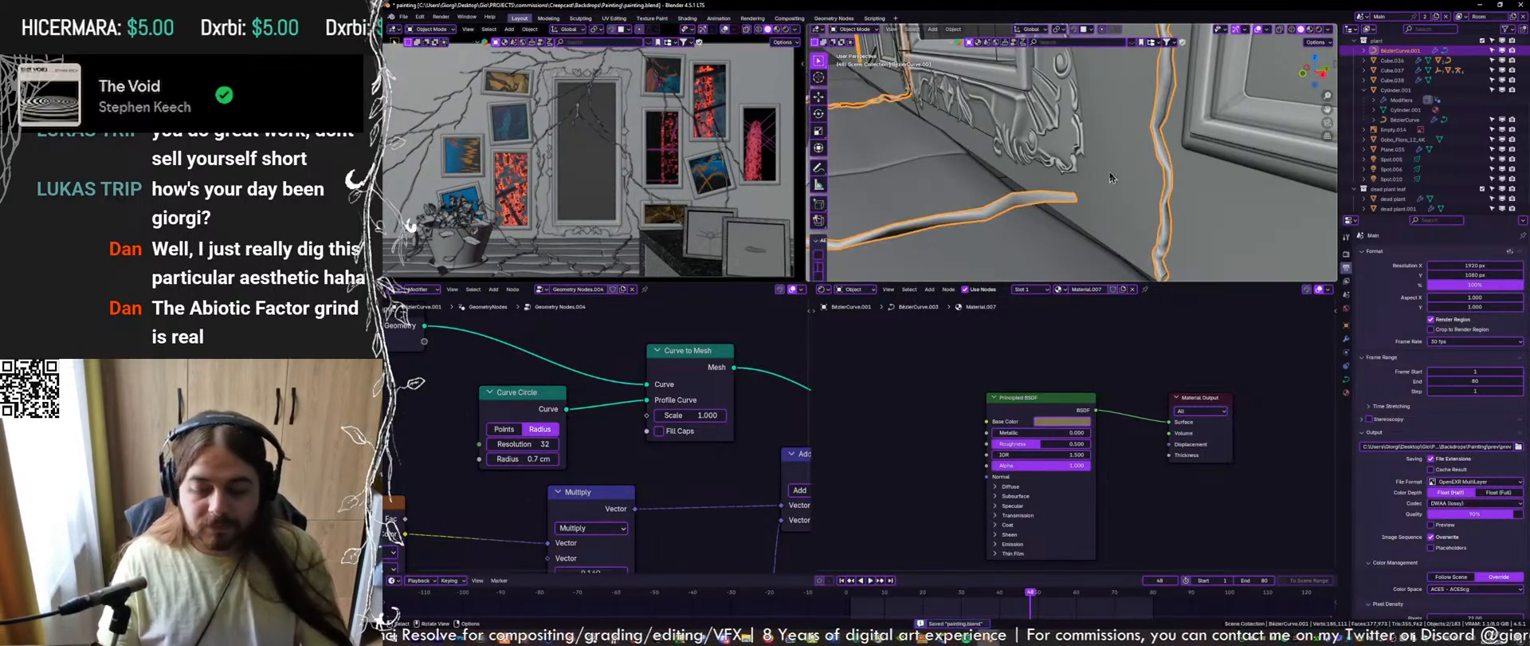
middle_drag(1106, 167, 1042, 181)
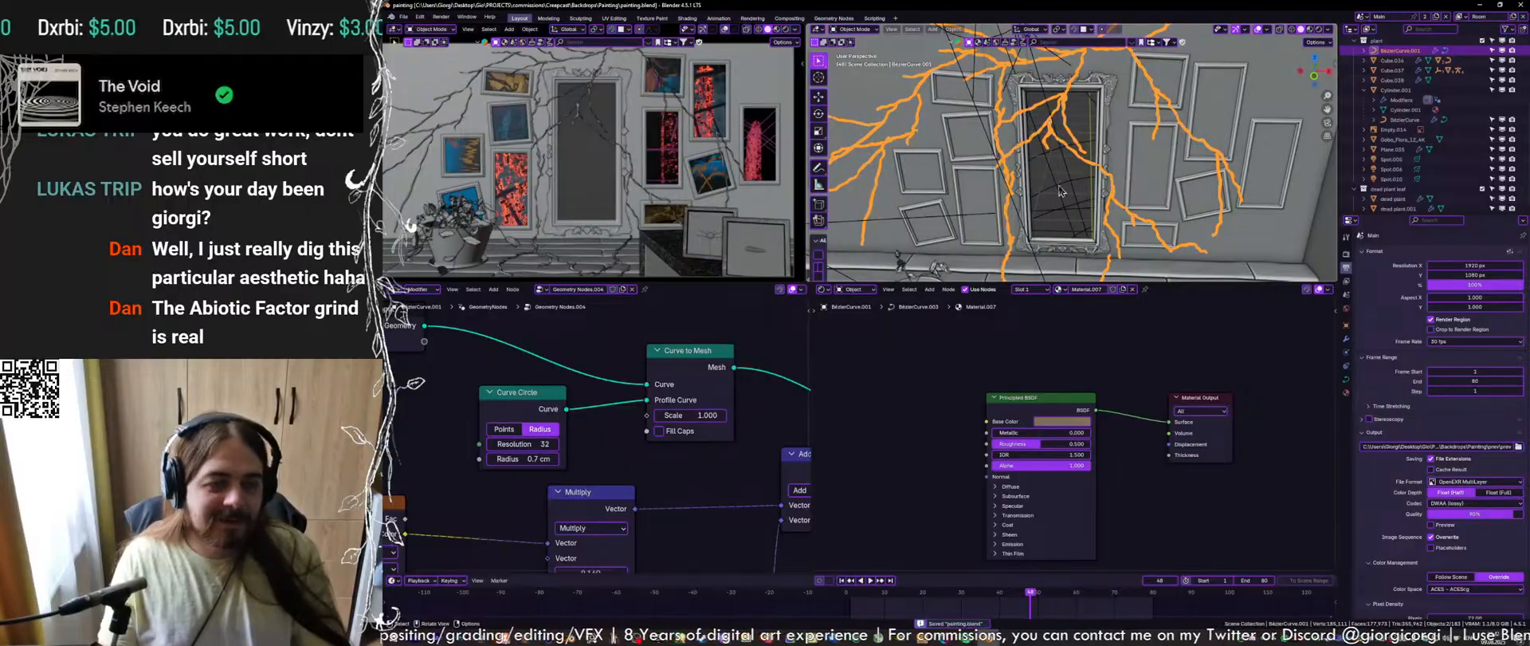
key(Tab)
key(Tab)
key(ctrl+s)
Switch the camera view to rendered shading and examine the vines on the stairs beside the plant pot
click(786, 31)
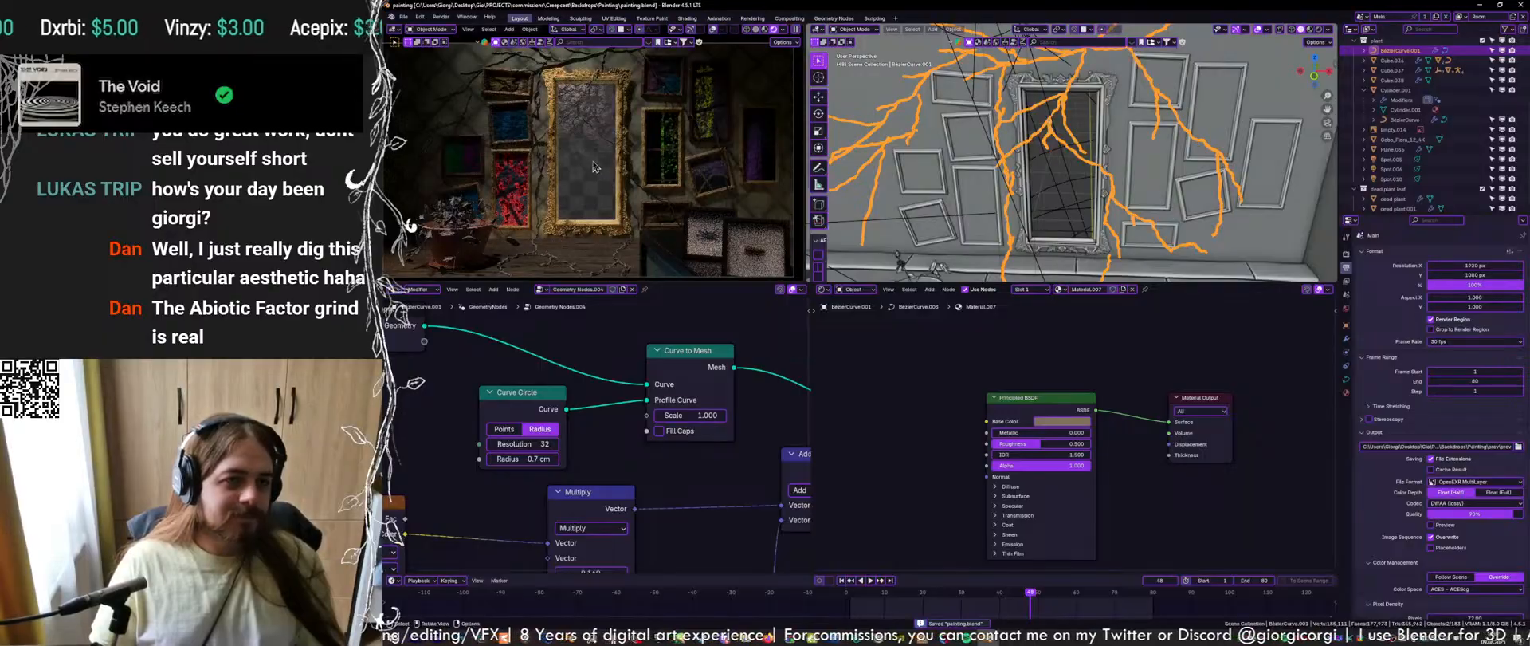
scroll(623, 195, up, 3)
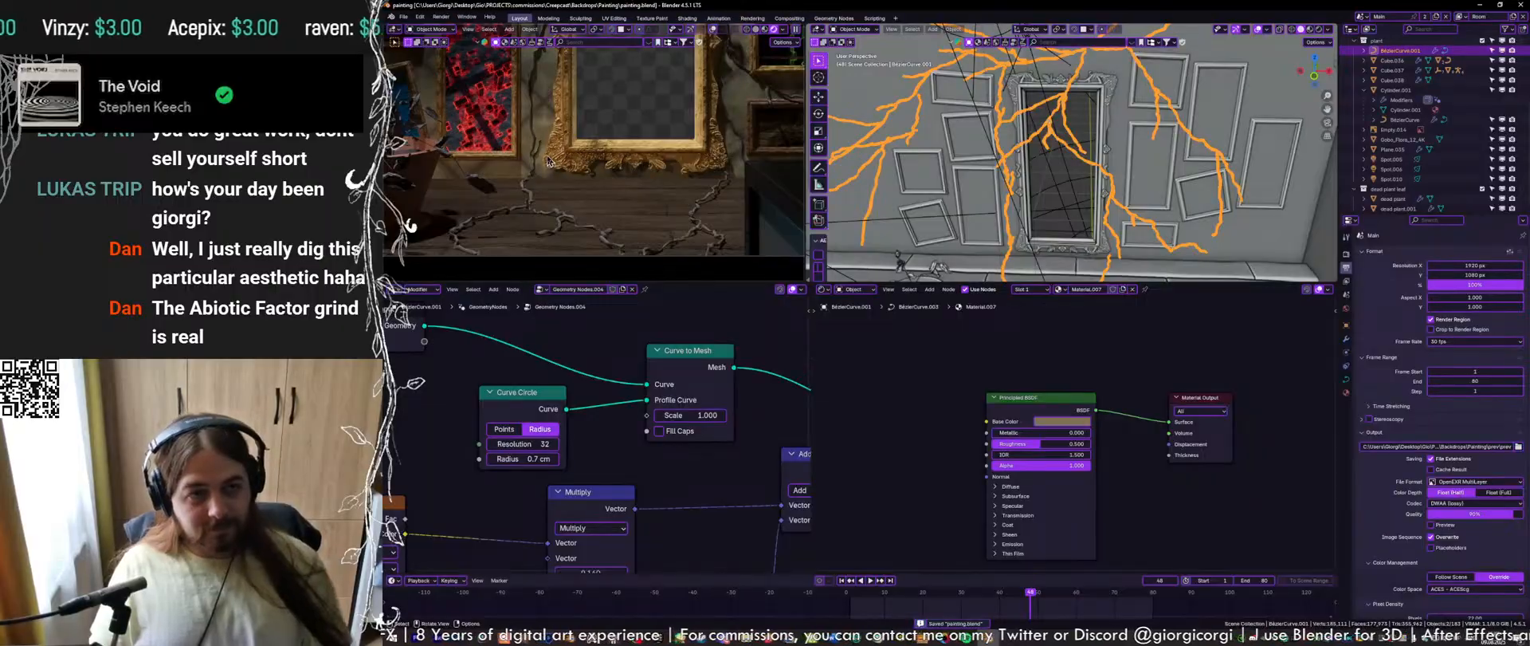
shift+middle_drag(499, 187, 662, 207)
scroll(705, 228, up, 2)
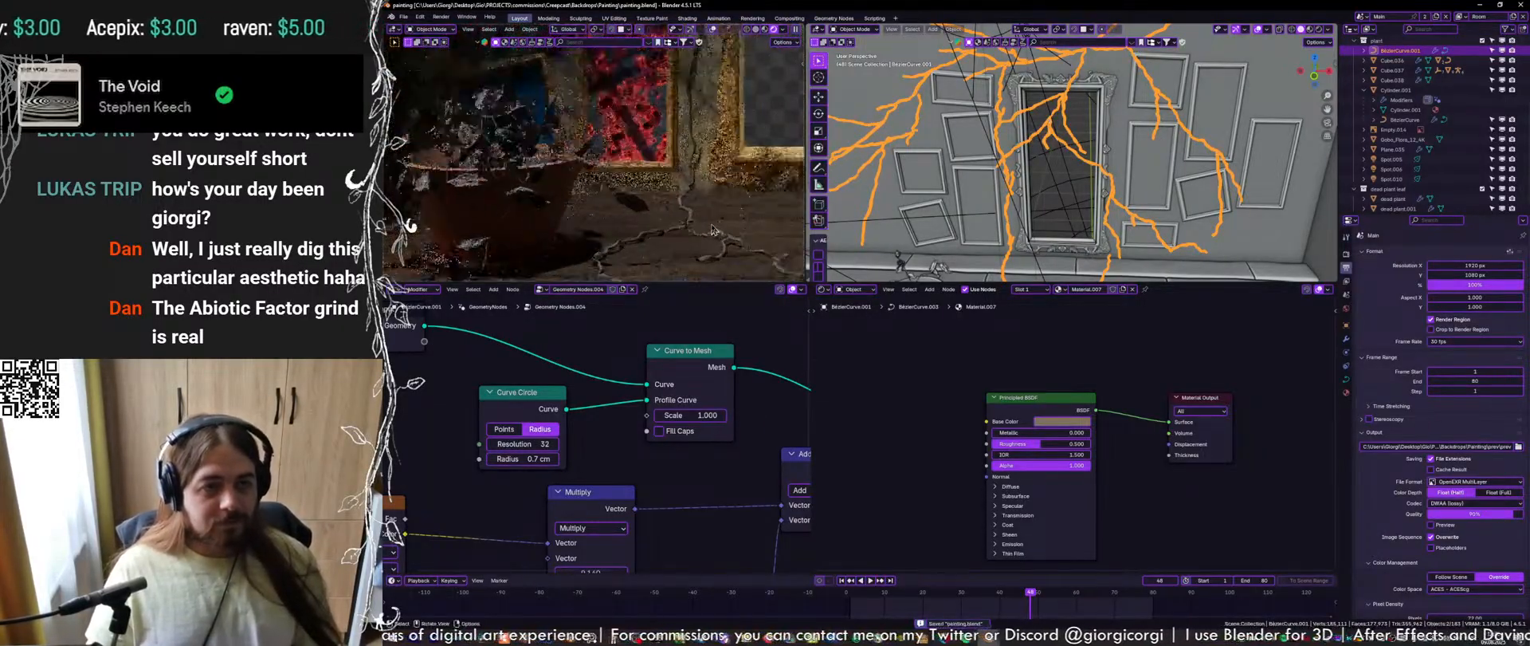
shift+middle_drag(706, 223, 701, 180)
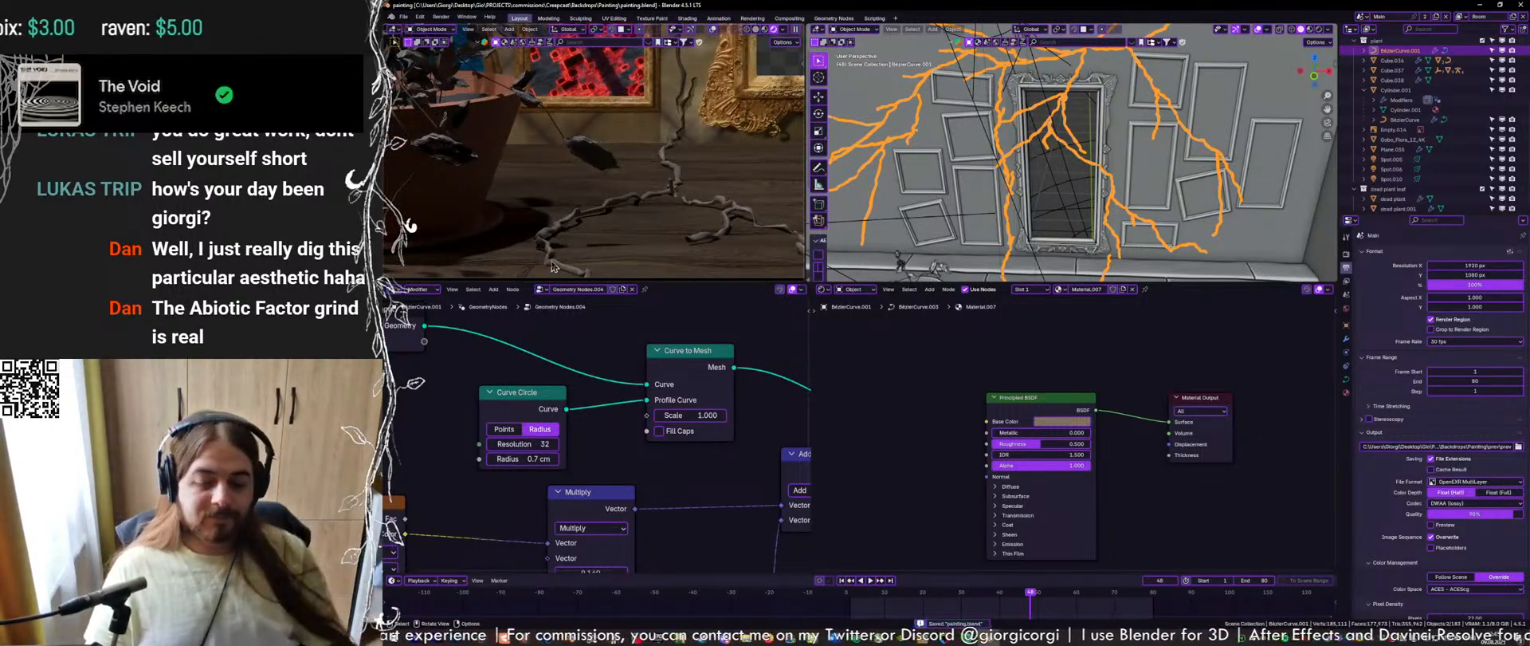
Darken the vine material's base color and set its roughness to 1.000
click(1061, 421)
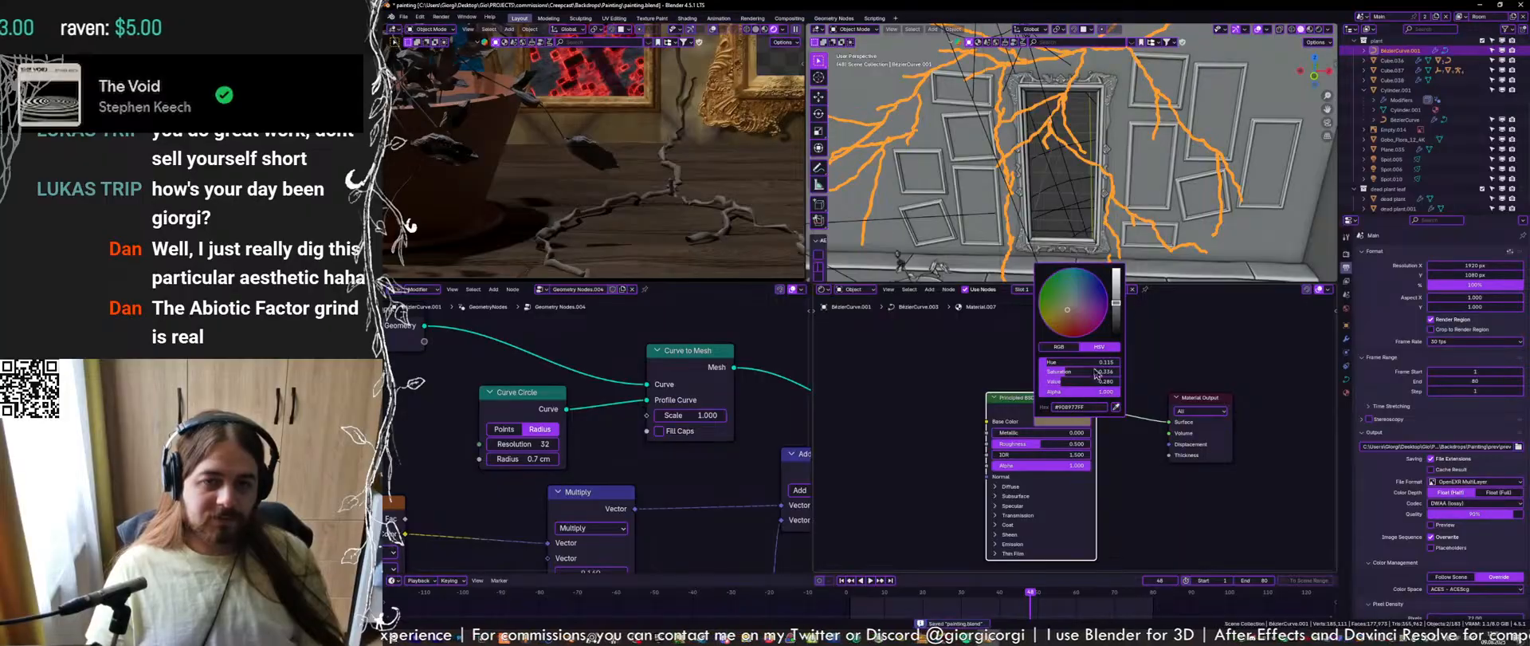
drag(1068, 386, 1061, 387)
drag(1041, 444, 1088, 444)
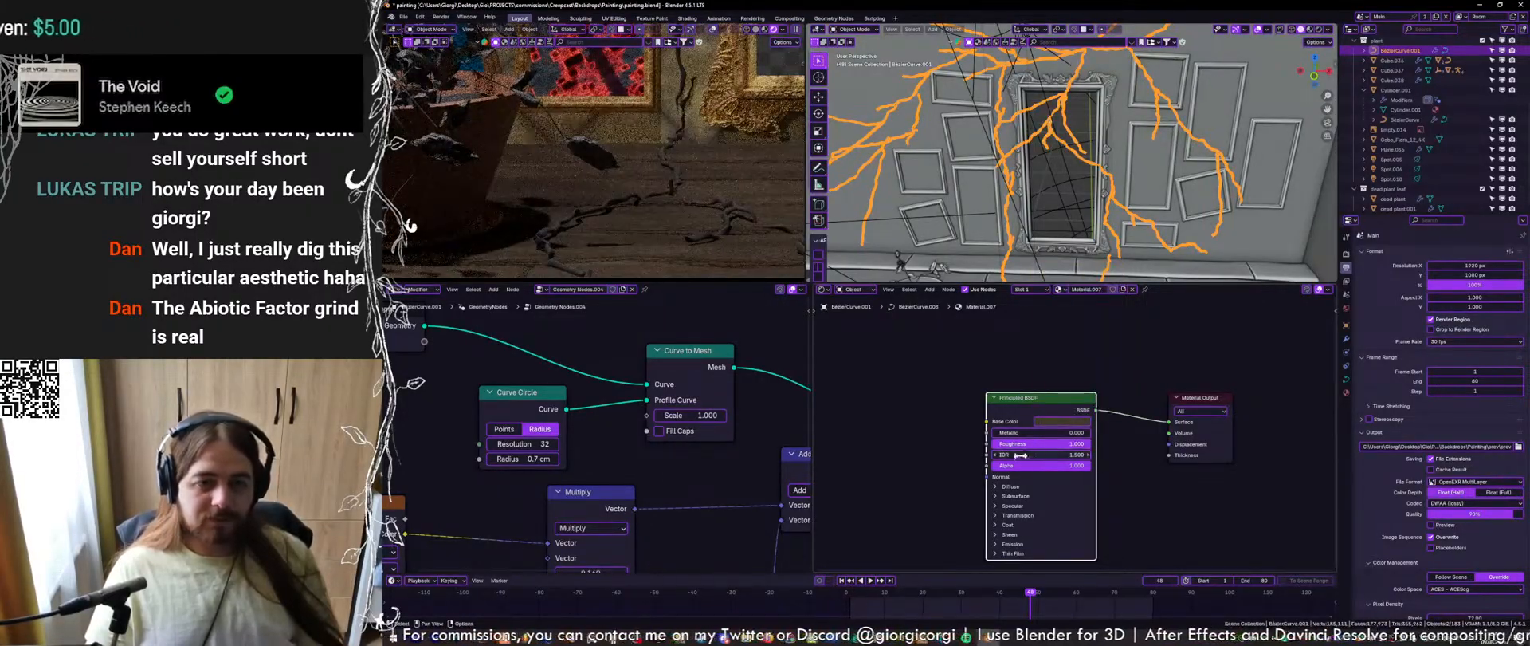
Fine-tune the vine material's base color in the Principled BSDF and save the file with the framed wall in view
click(1061, 421)
drag(1067, 382, 1075, 382)
scroll(670, 95, down, 6)
shift+middle_drag(676, 83, 622, 189)
scroll(622, 189, down, 2)
key(ctrl+s)
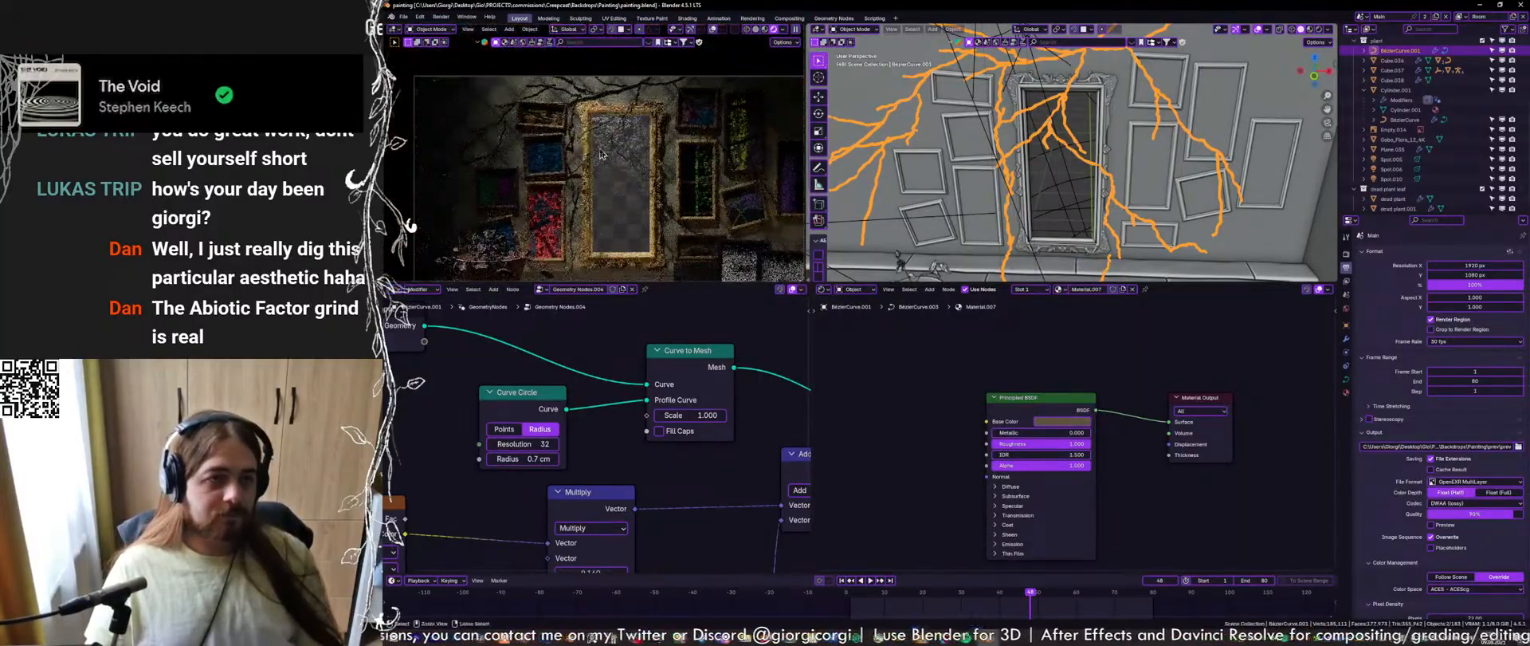
Enter Edit Mode on the vine curve around the branches above the small picture frame and save the file
scroll(550, 106, up, 5)
scroll(550, 106, up, 3)
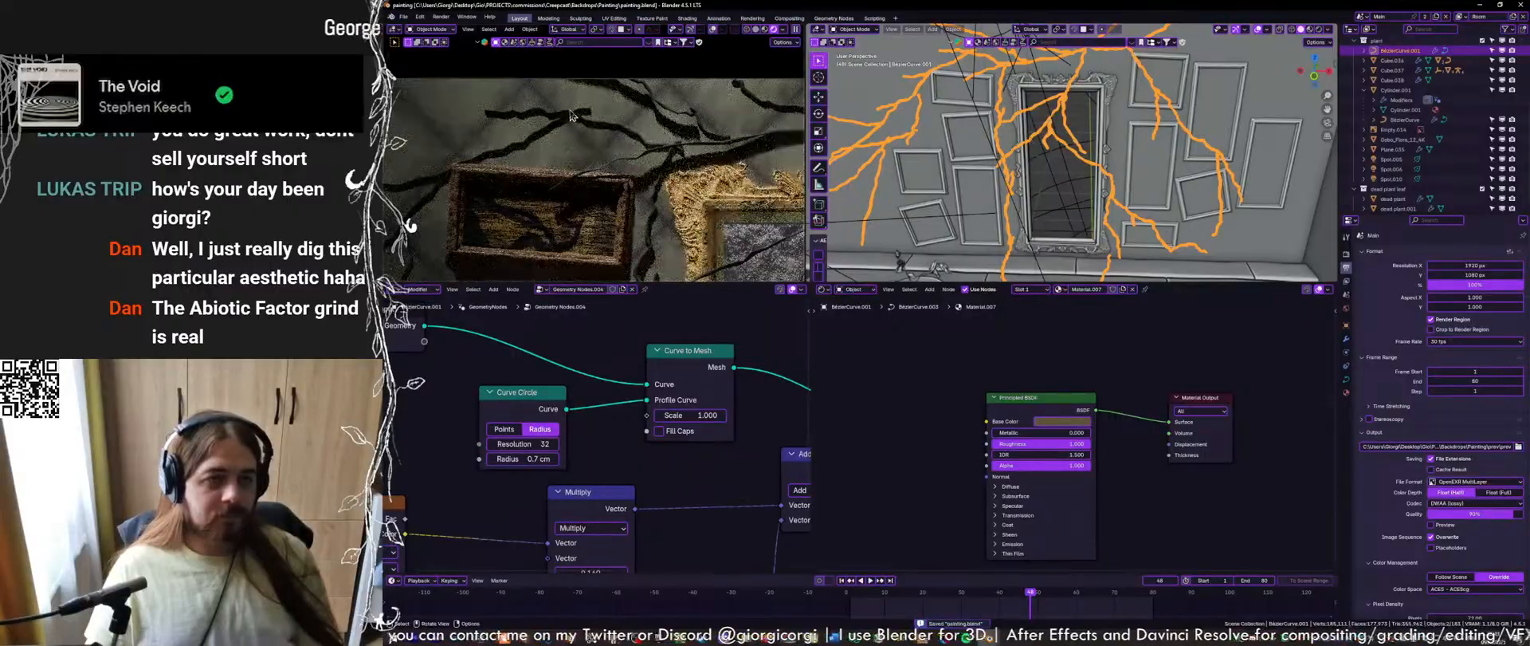
shift+middle_drag(948, 49, 998, 137)
key(Tab)
scroll(988, 147, up, 3)
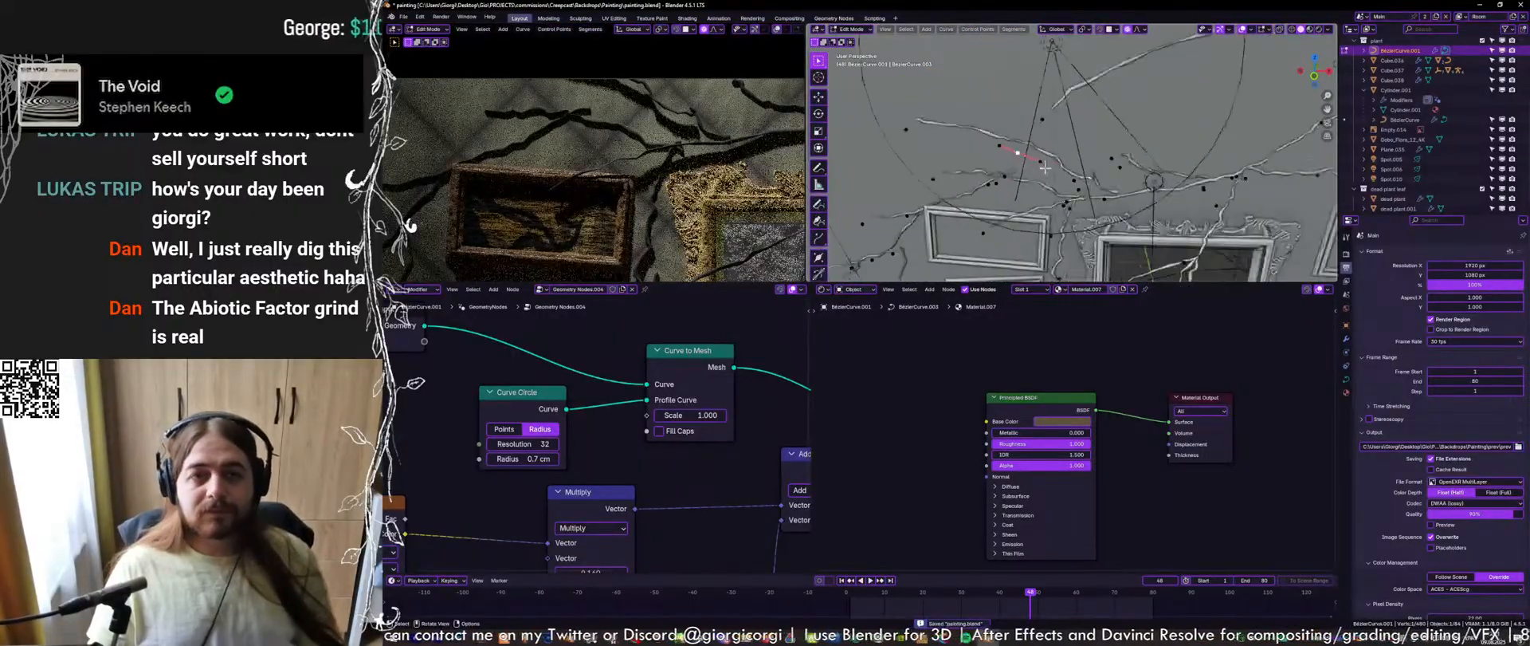
scroll(941, 203, up, 6)
key(ctrl+s)
Reposition the loose vine point above the small picture frame in two moves with proportional editing and save the file
click(937, 222)
key(g)
click(1032, 258)
scroll(1032, 258, down, 7)
middle_drag(1032, 258, 1068, 191)
scroll(1071, 186, up, 7)
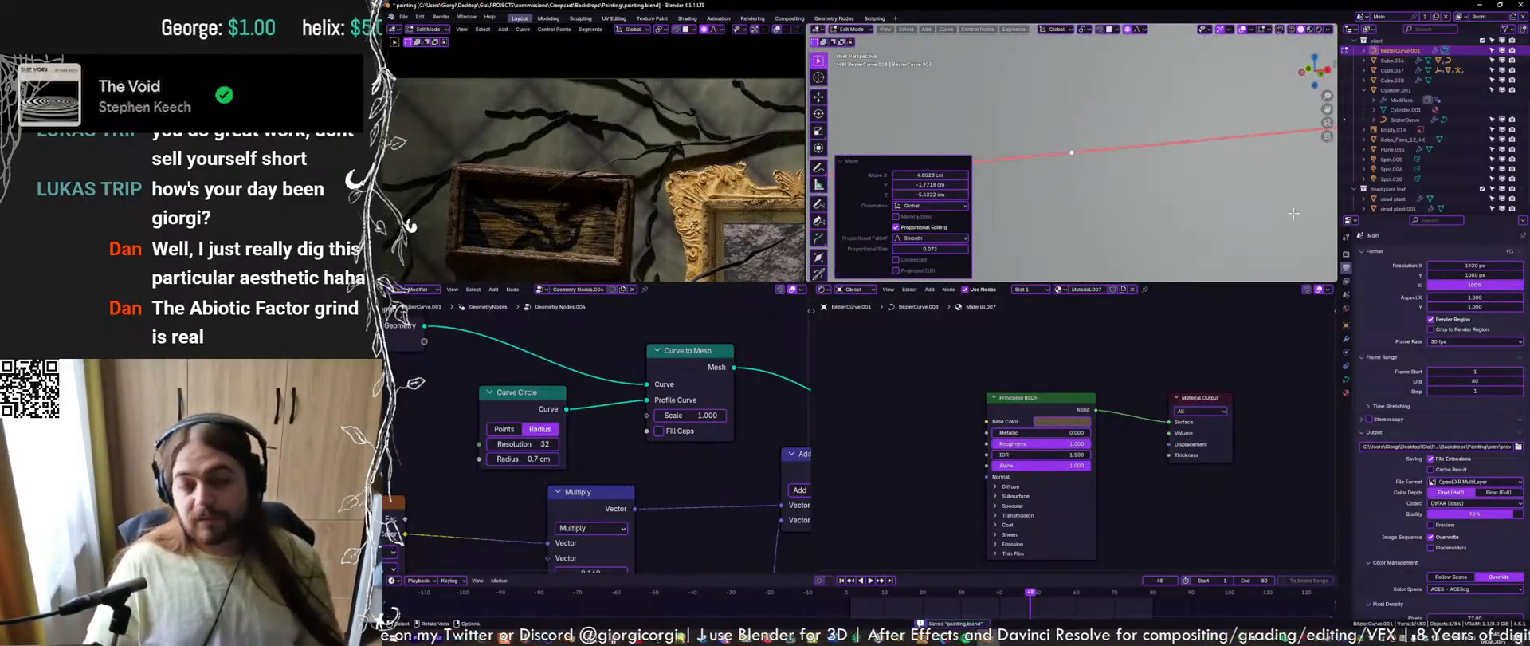
scroll(1137, 149, down, 6)
key(ctrl+s)
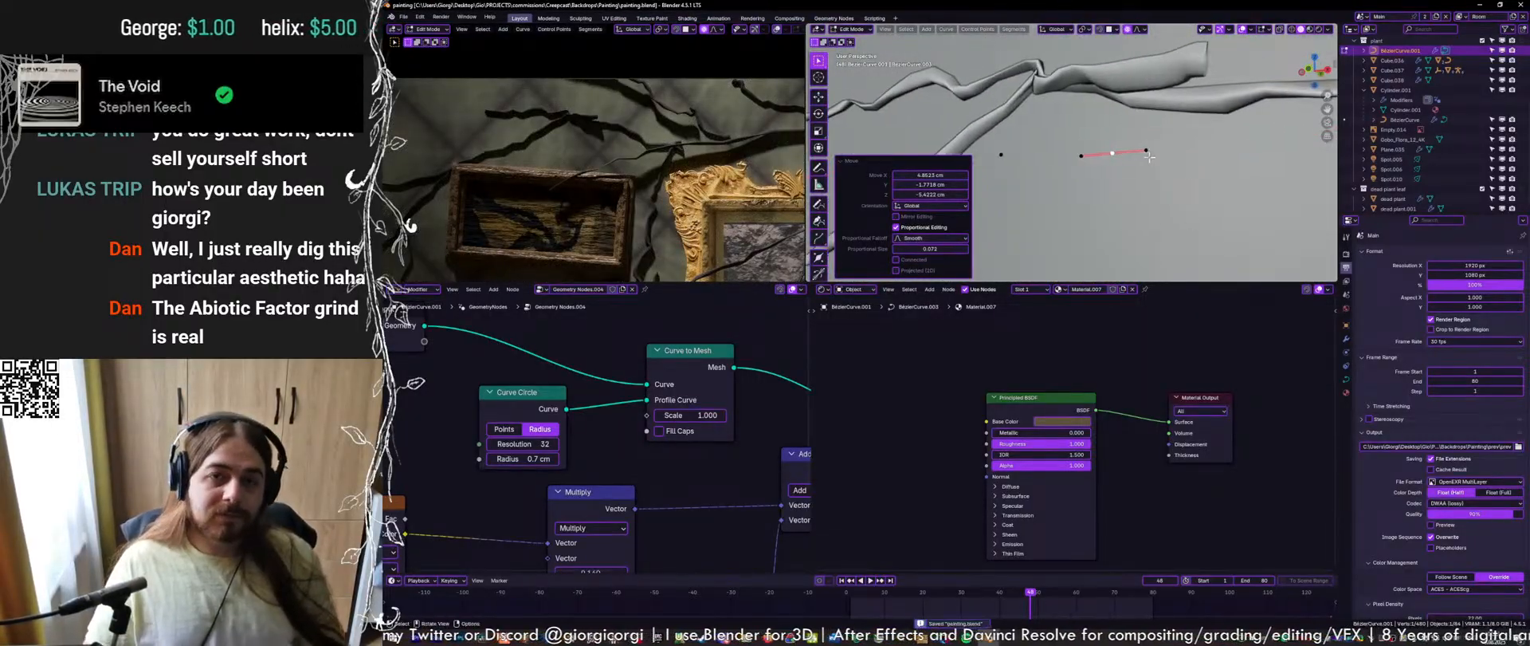
key(g)
click(1130, 174)
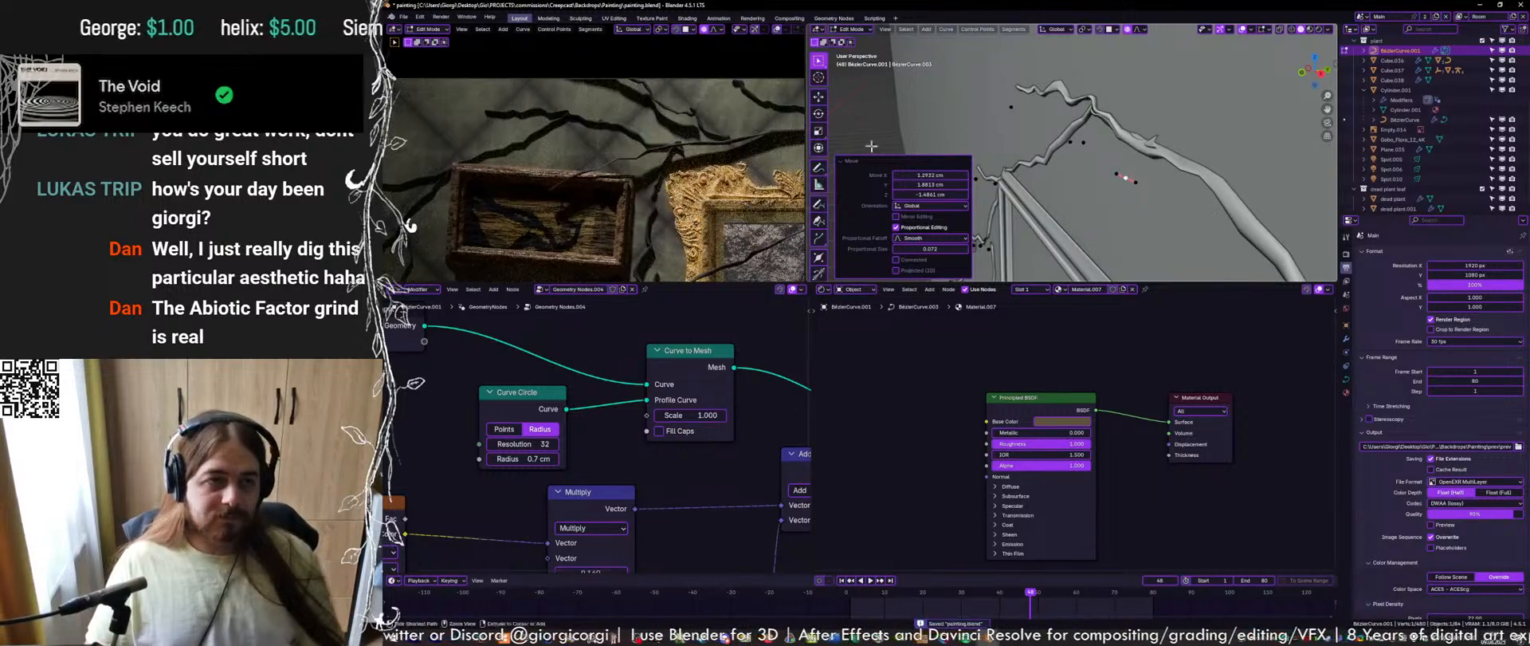
Select the neighbouring vine point above the frame's corner, try to reposition it from two angles, and save the file
click(1011, 106)
key(g)
right_click(1017, 108)
scroll(1045, 116, down, 5)
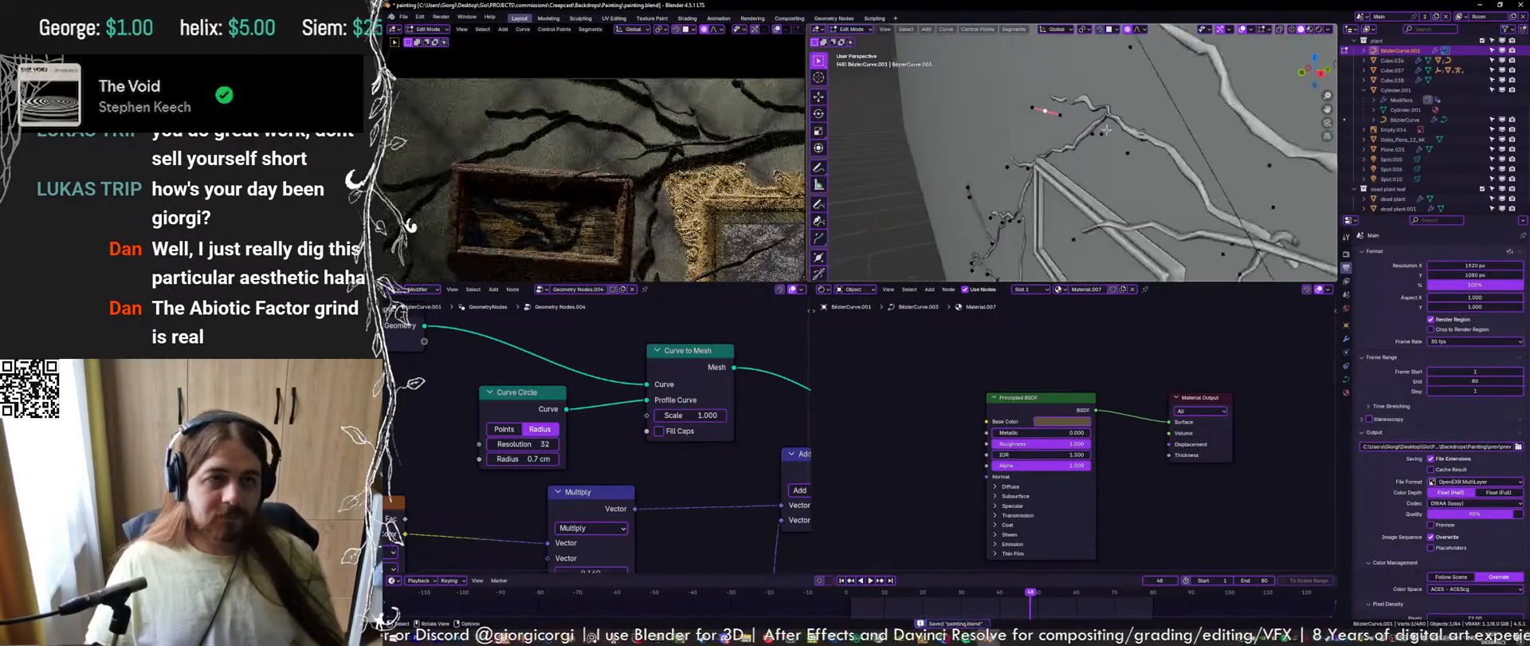
middle_drag(1072, 123, 1150, 133)
key(g)
right_click(1153, 132)
scroll(1153, 127, down, 3)
key(ctrl+s)
scroll(696, 120, down, 3)
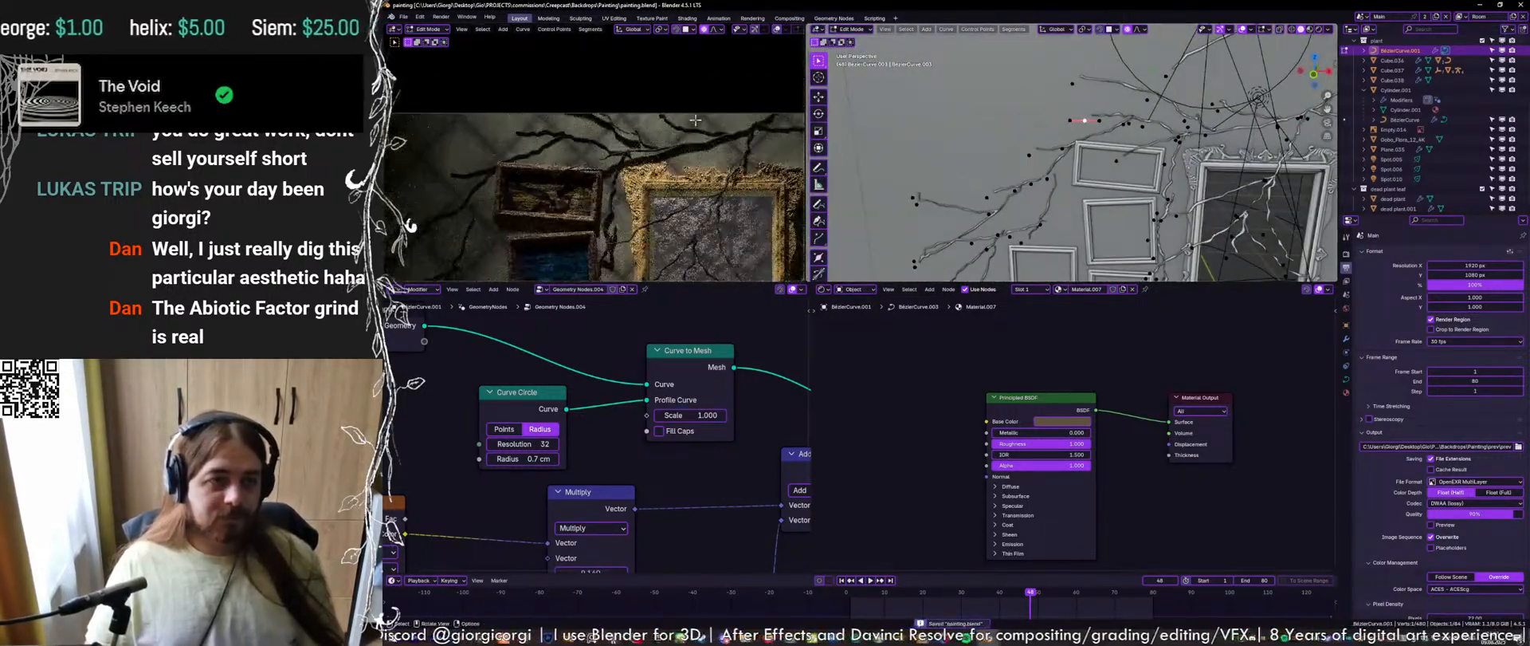
Move the selected vine point down toward the thick branch above the ornate door frame with proportional editing
scroll(632, 153, up, 2)
scroll(1140, 197, up, 3)
shift+middle_drag(1258, 184, 1090, 201)
scroll(1088, 124, up, 4)
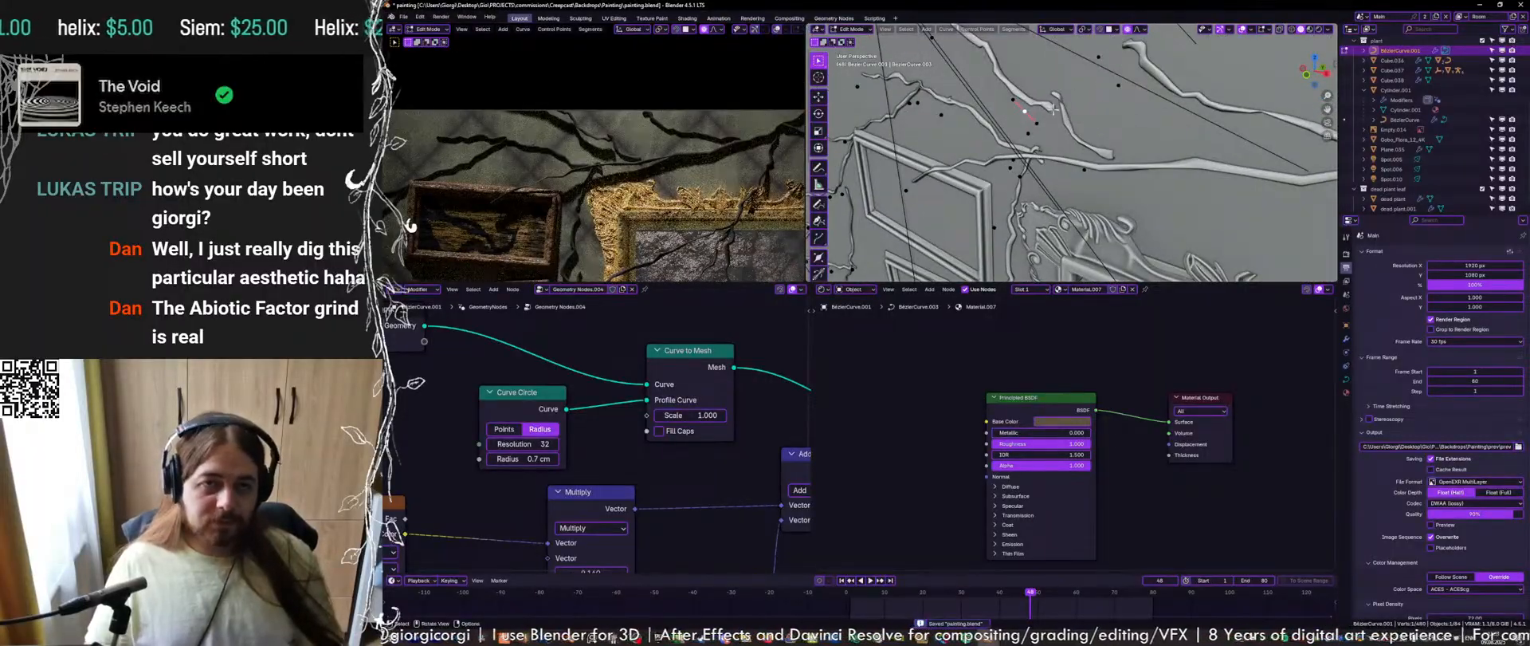
key(g)
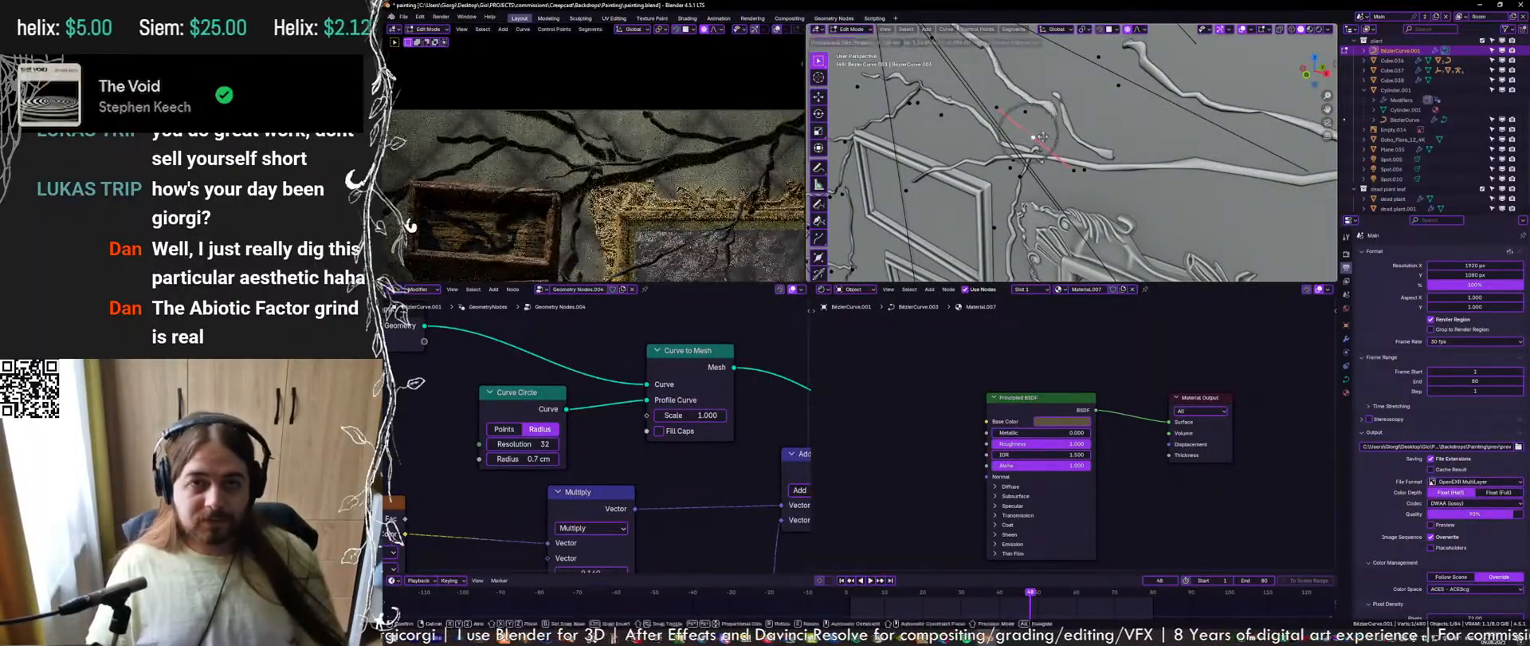
click(1057, 139)
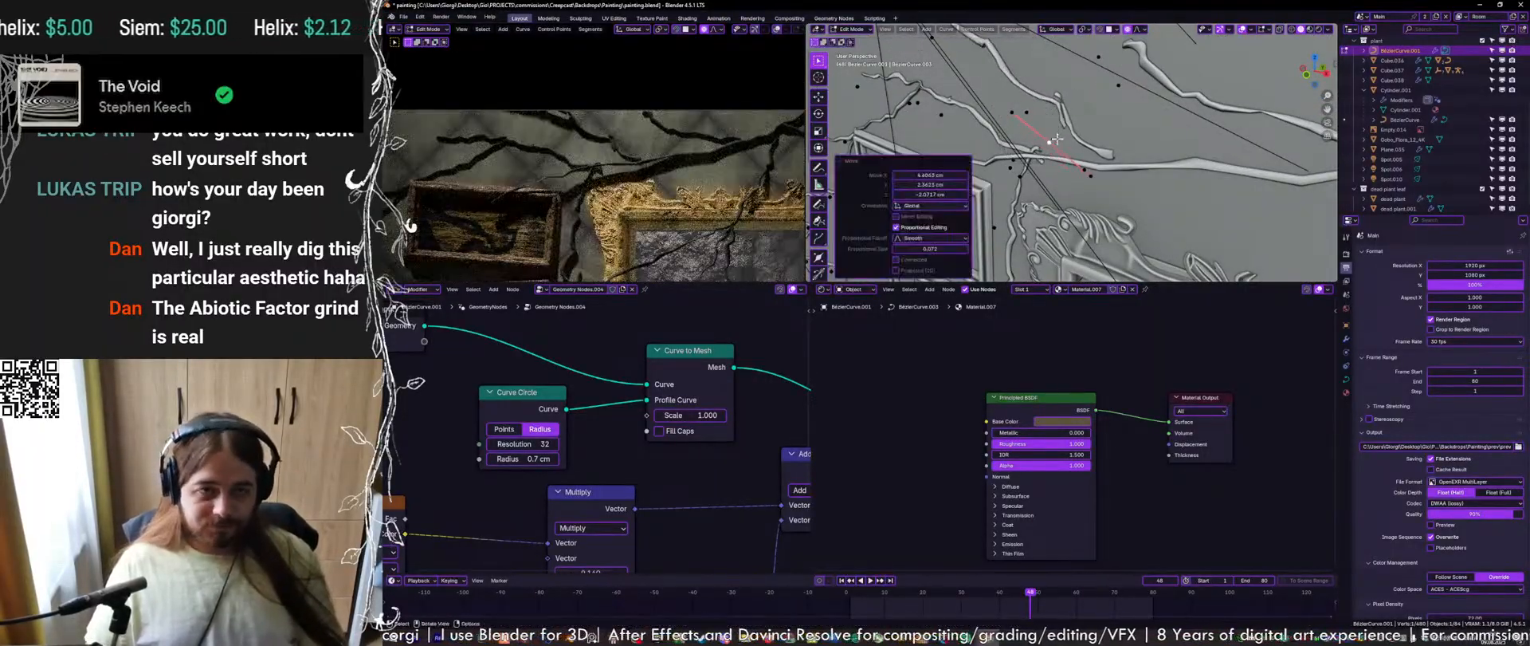
key(g)
click(1115, 164)
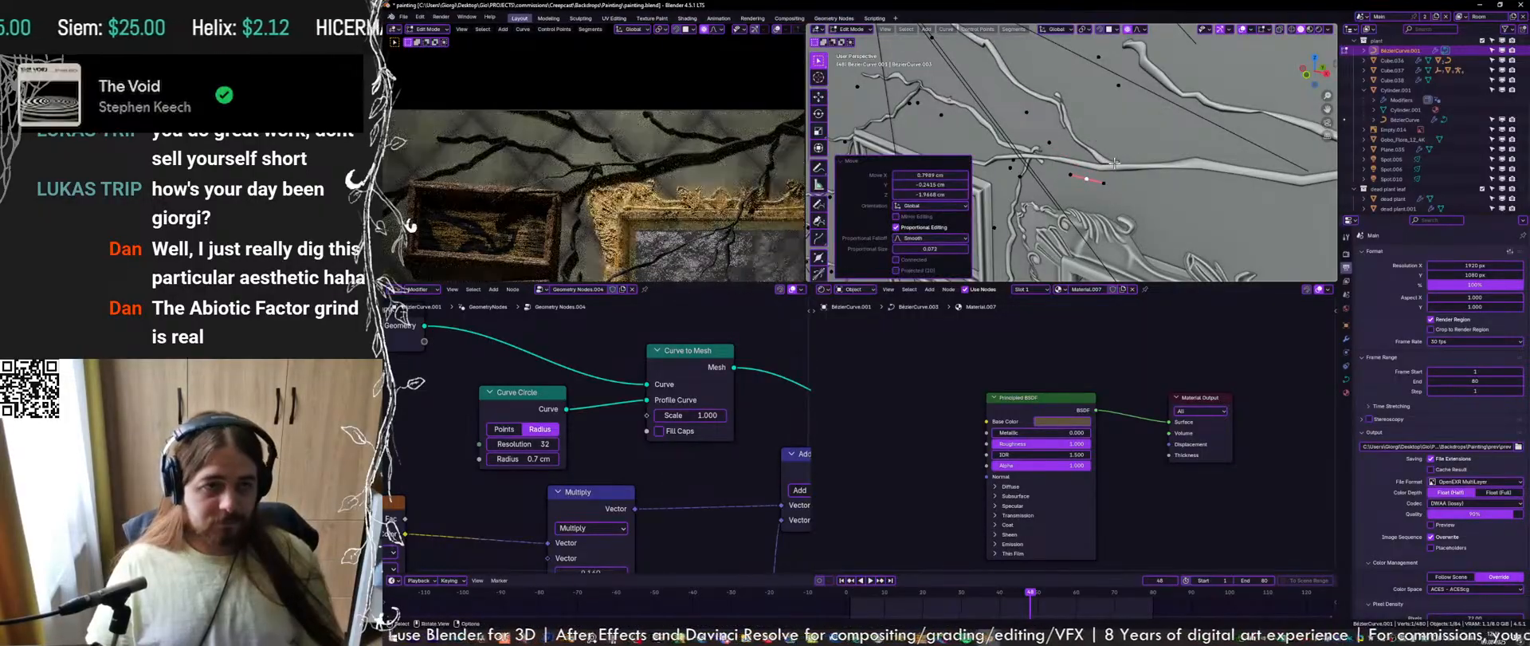
click(1111, 156)
scroll(1110, 157, down, 3)
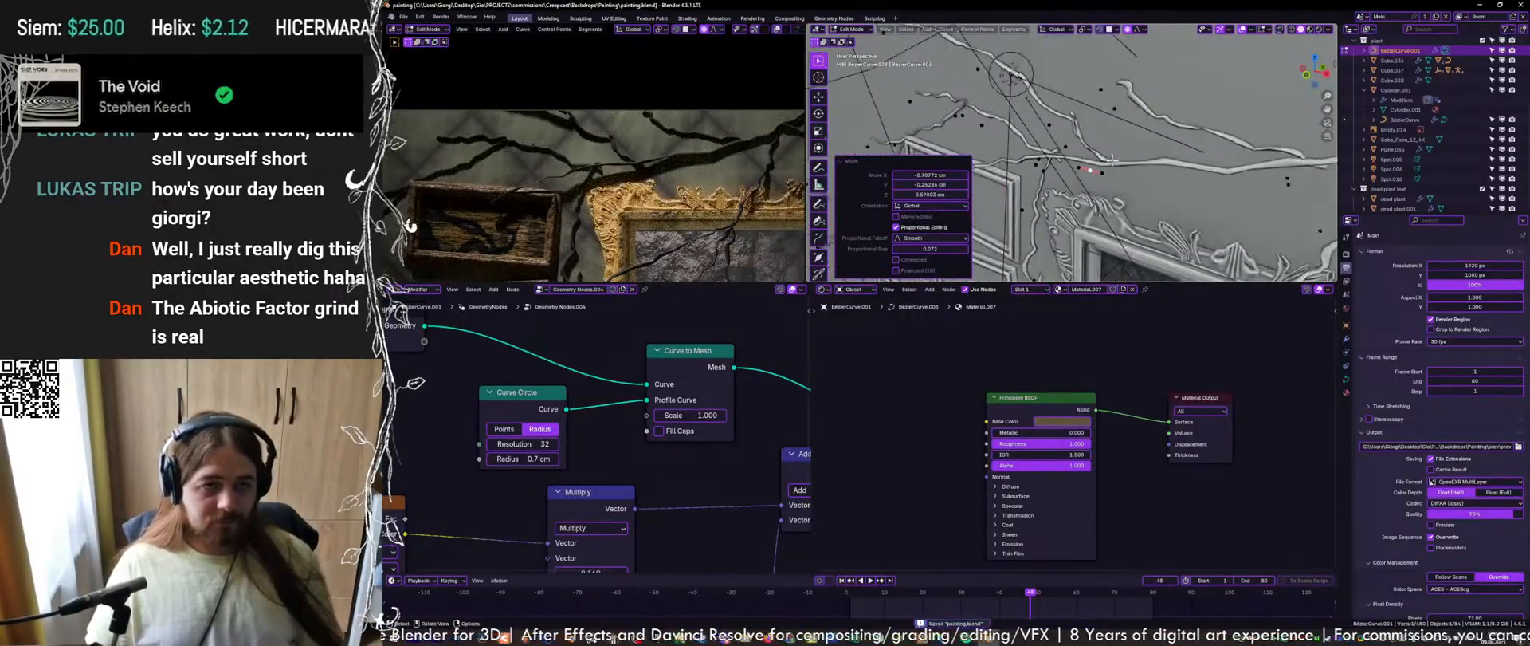
Shift the vine point beside the branch junction above the ornate frame slightly downward and save the file
click(1076, 159)
scroll(1062, 160, up, 6)
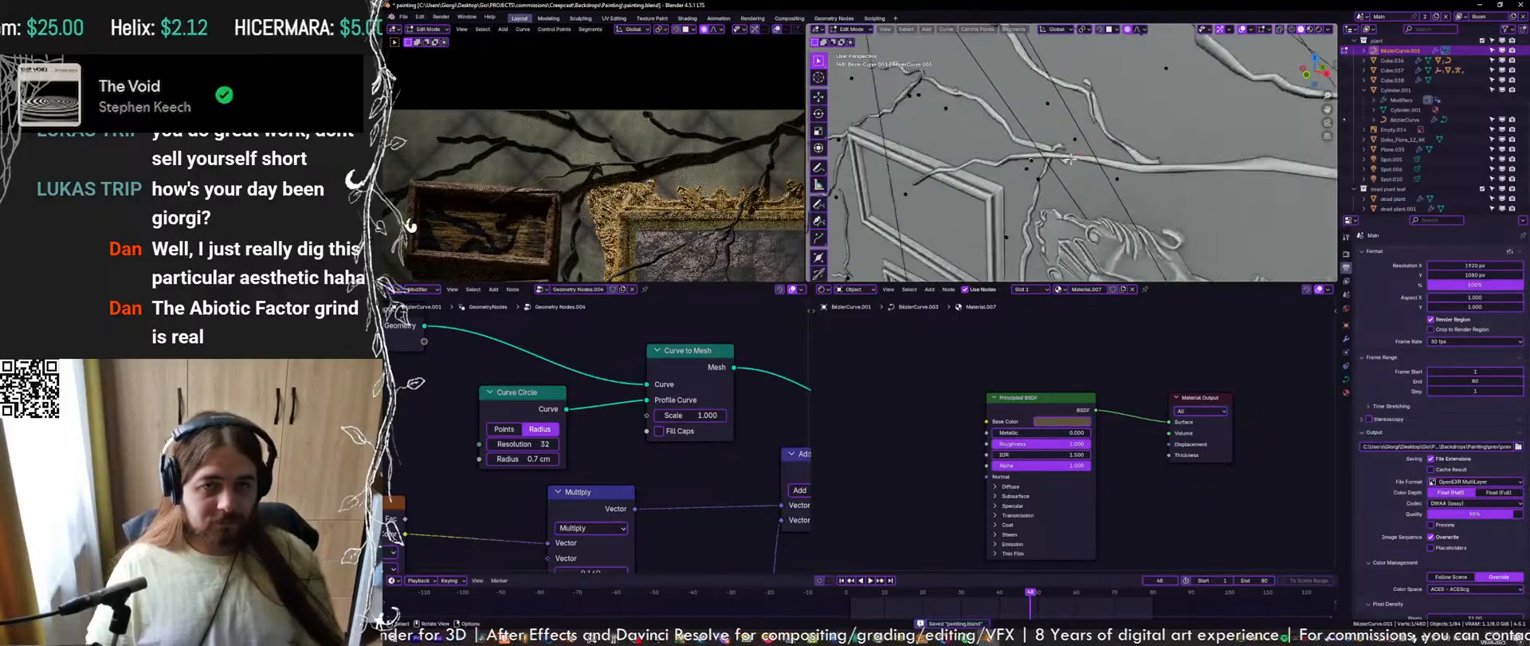
key(g)
right_click(1024, 153)
click(1006, 161)
key(g)
click(1011, 173)
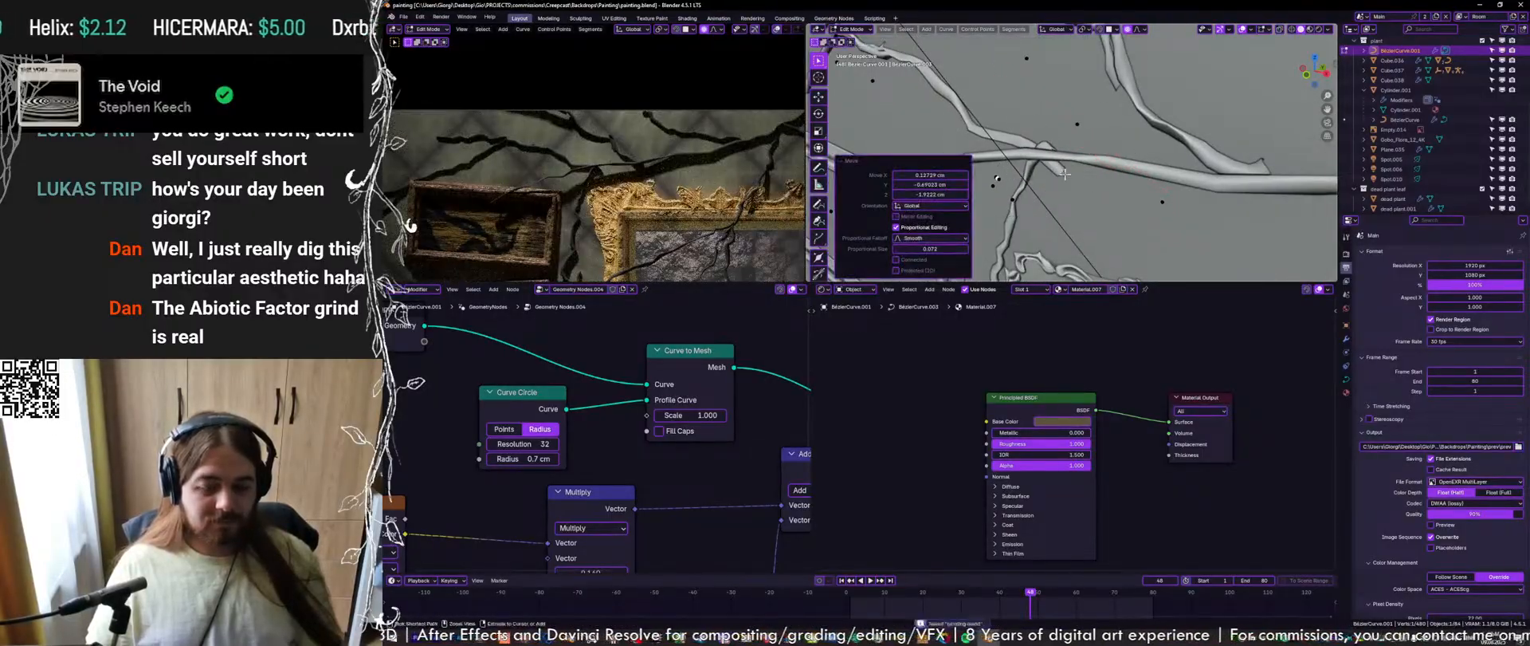
scroll(1064, 174, down, 6)
scroll(575, 123, down, 3)
key(ctrl+s)
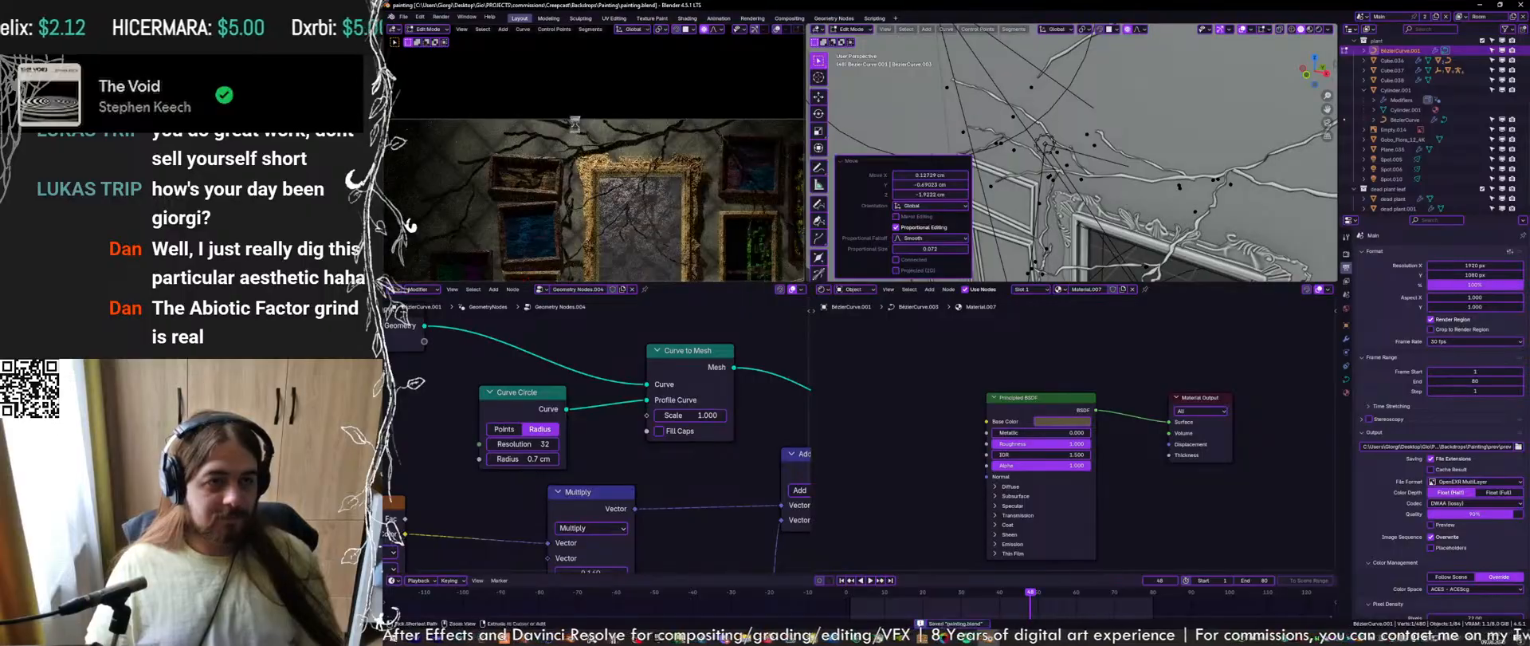
Return to Object Mode, select and examine the framed spider near the floor in the camera view, and save the file
scroll(596, 110, down, 2)
shift+middle_drag(739, 214, 648, 80)
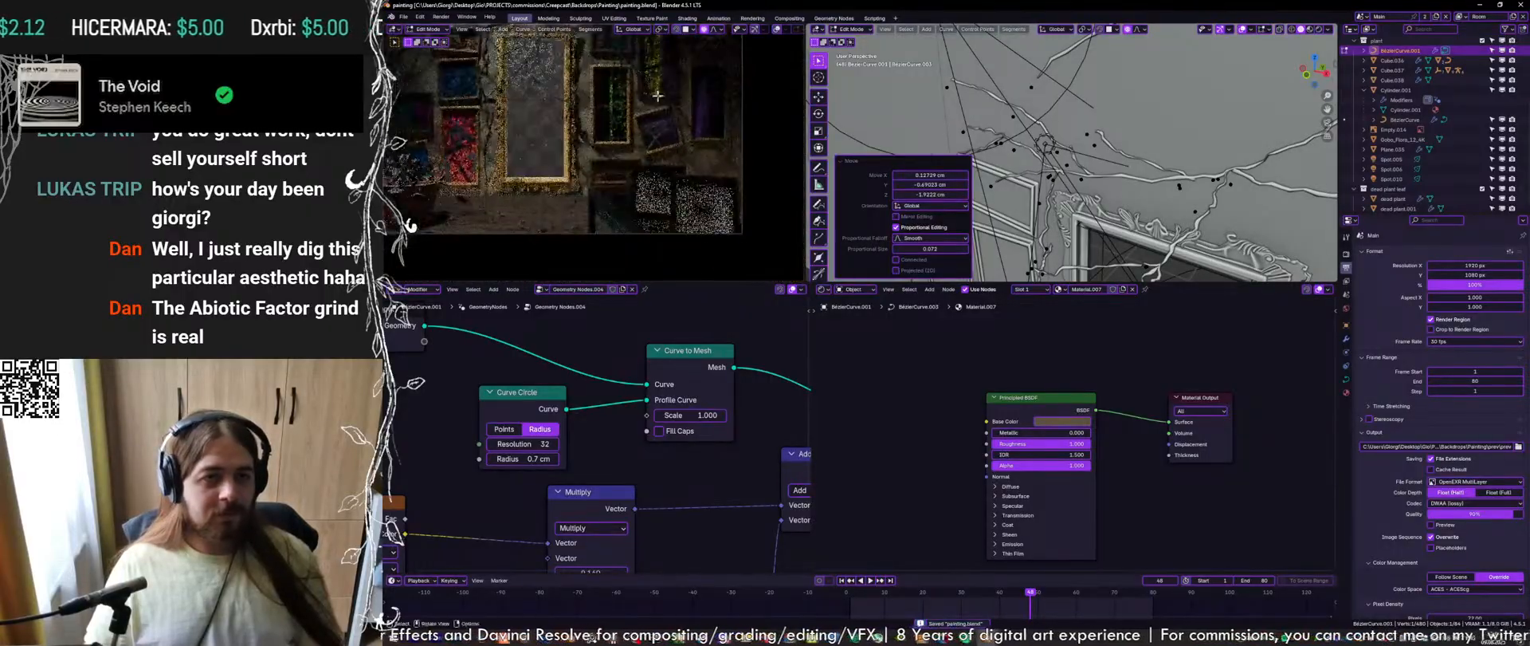
key(Tab)
scroll(628, 207, up, 3)
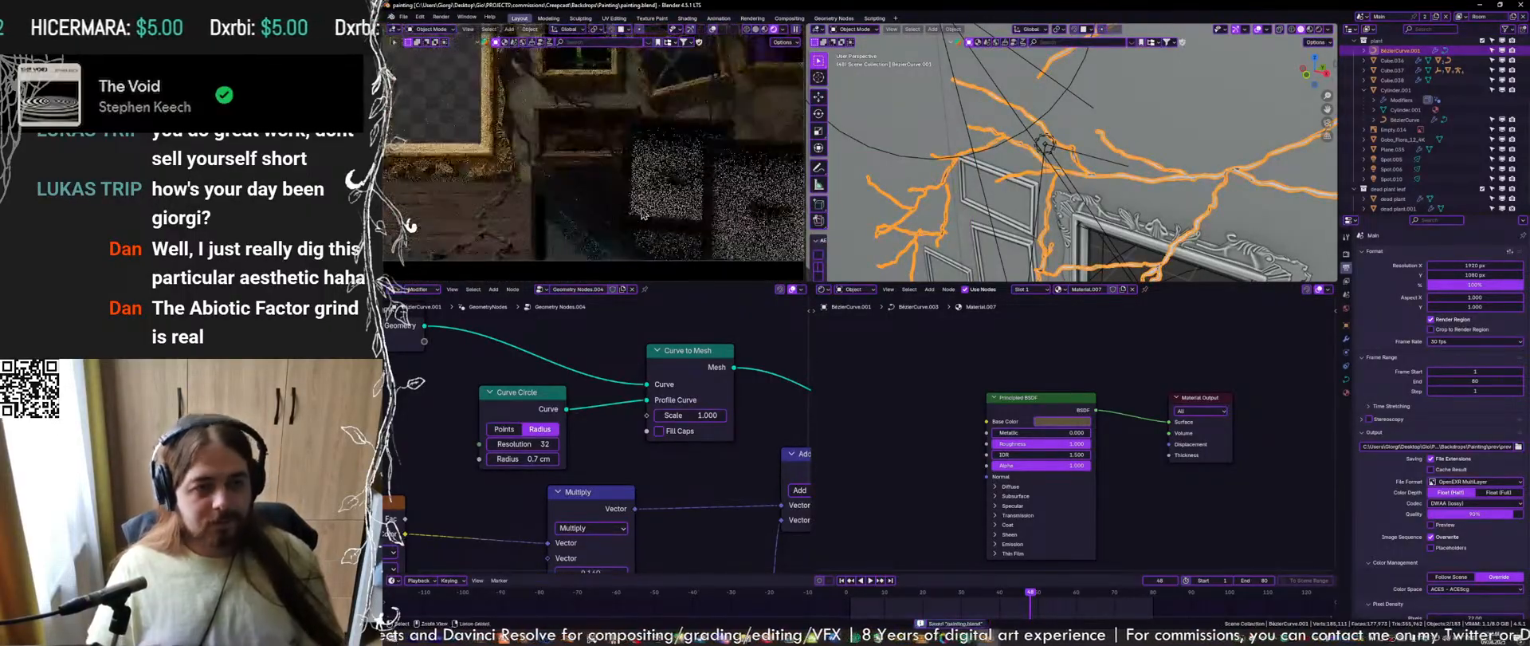
click(626, 243)
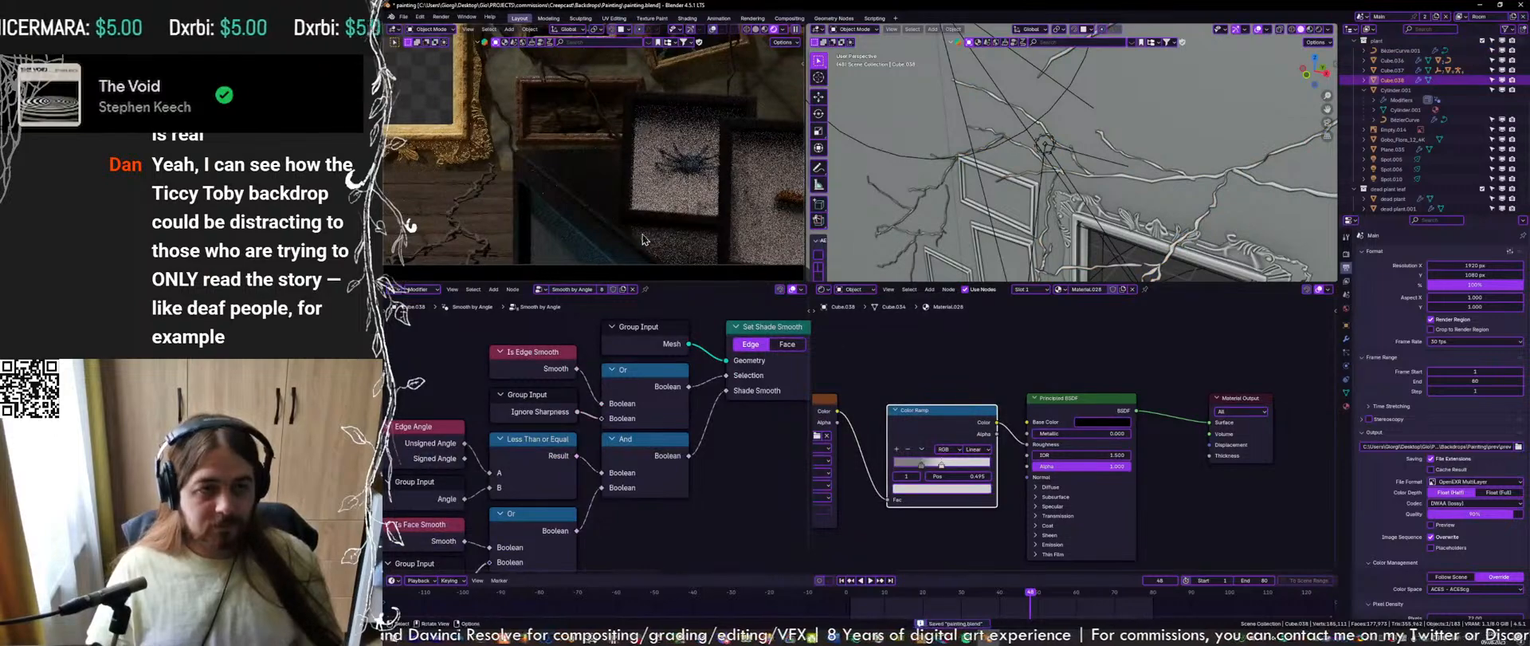
scroll(649, 247, up, 2)
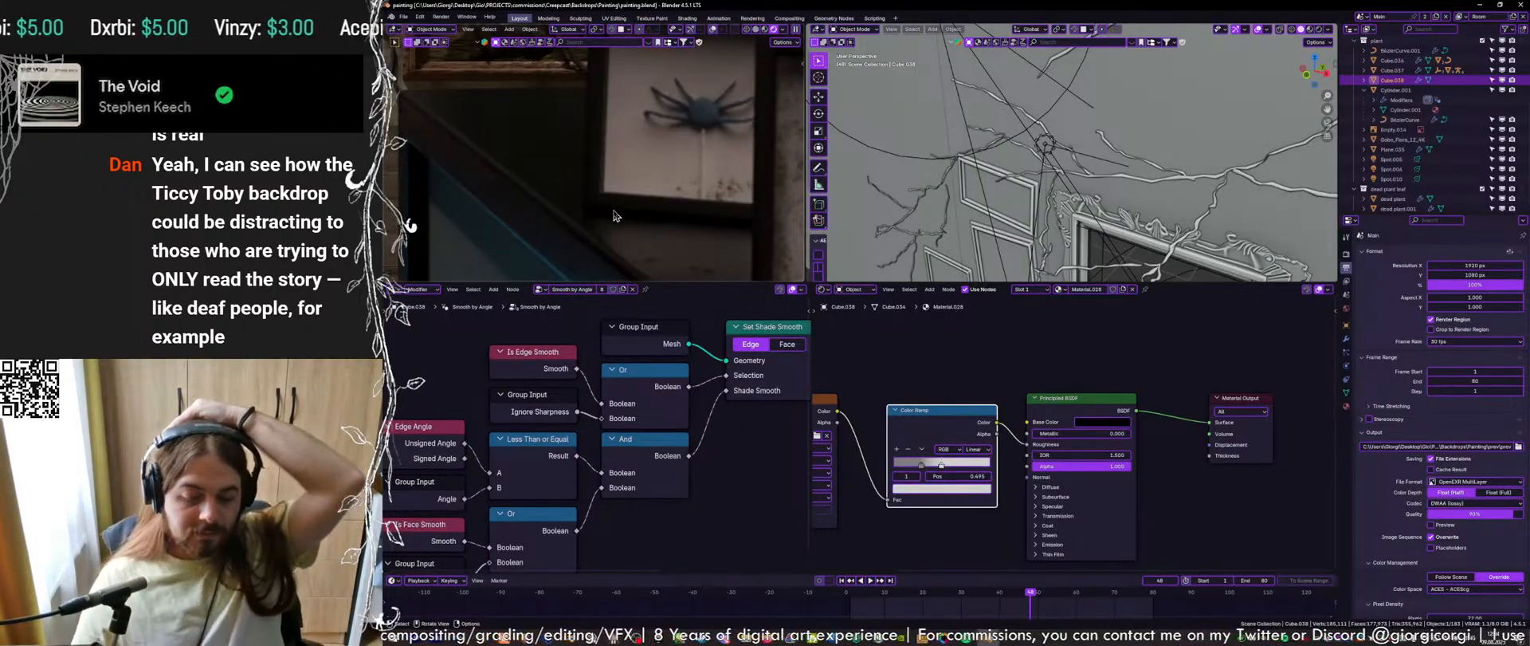
scroll(657, 197, down, 4)
key(ctrl+s)
shift+middle_drag(656, 139, 618, 231)
scroll(704, 209, down, 5)
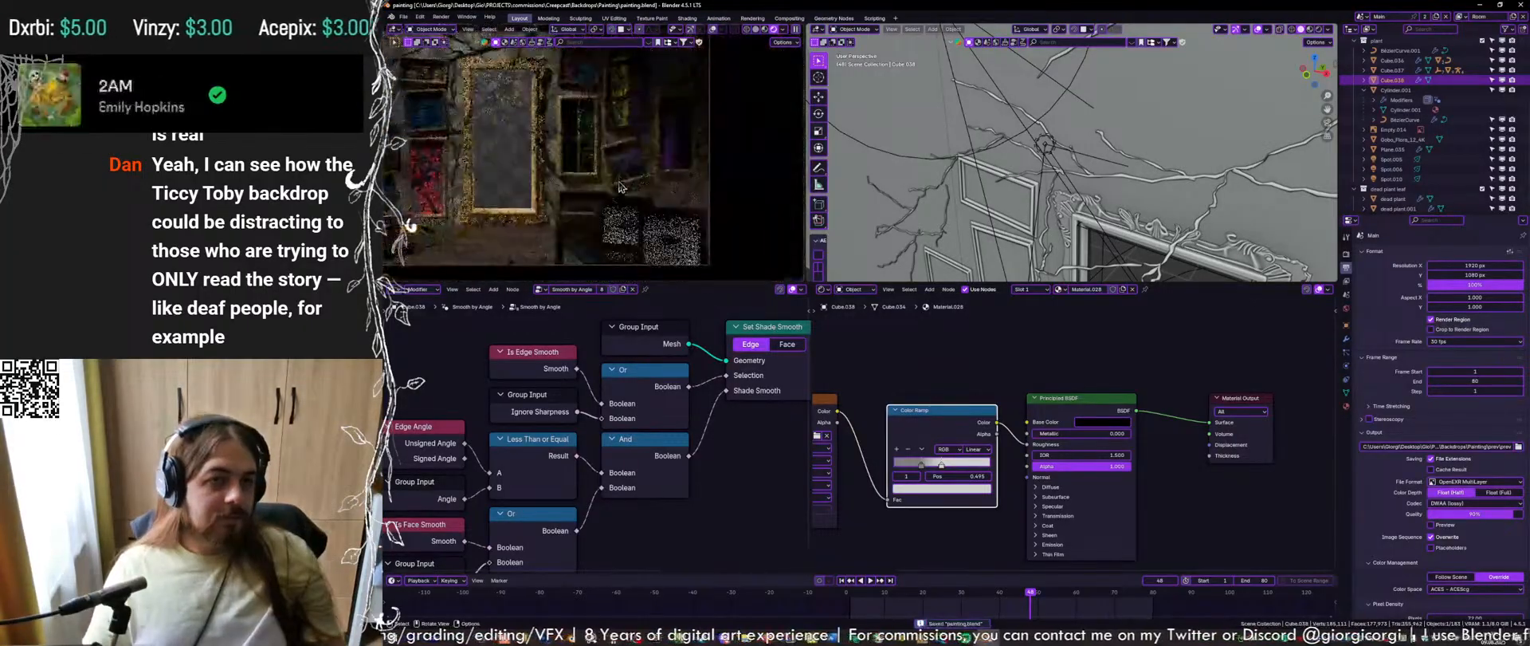
Bring the whole room into view, select the Gobo_Flora_12_4K plane above it, and save the file
shift+middle_drag(703, 210, 674, 183)
scroll(1073, 119, down, 8)
middle_drag(1088, 87, 1130, 120)
click(1069, 129)
scroll(1140, 107, up, 3)
key(ctrl+s)
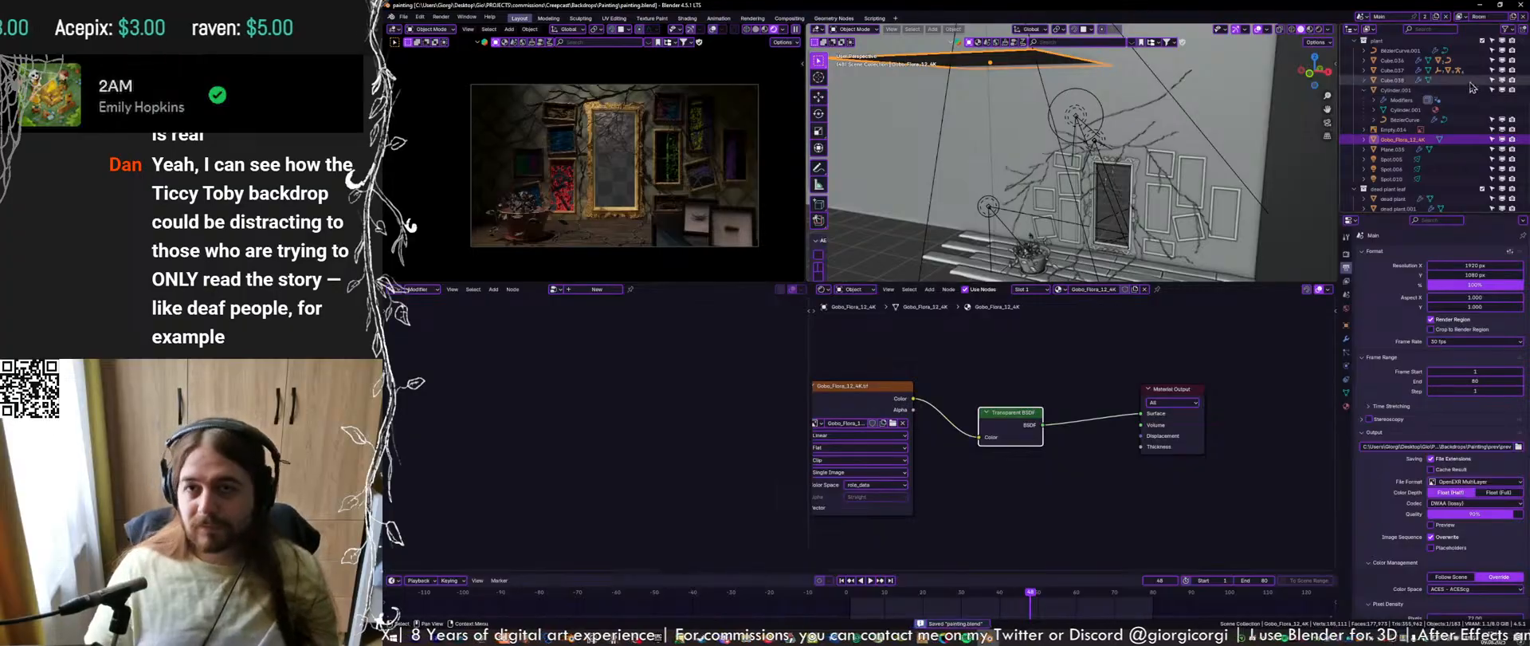
Expand the environment collection and include it in the view layer
scroll(1381, 109, up, 6)
click(1381, 104)
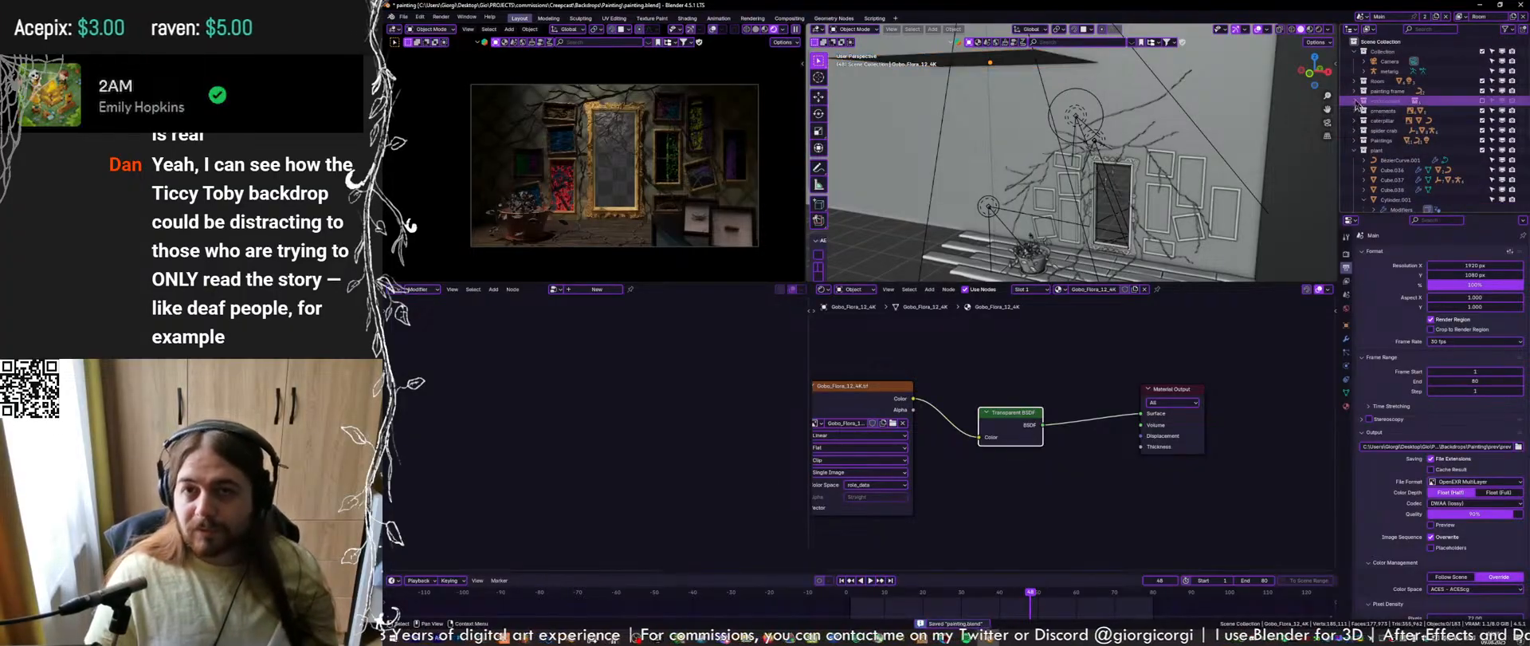
click(1354, 101)
click(1483, 101)
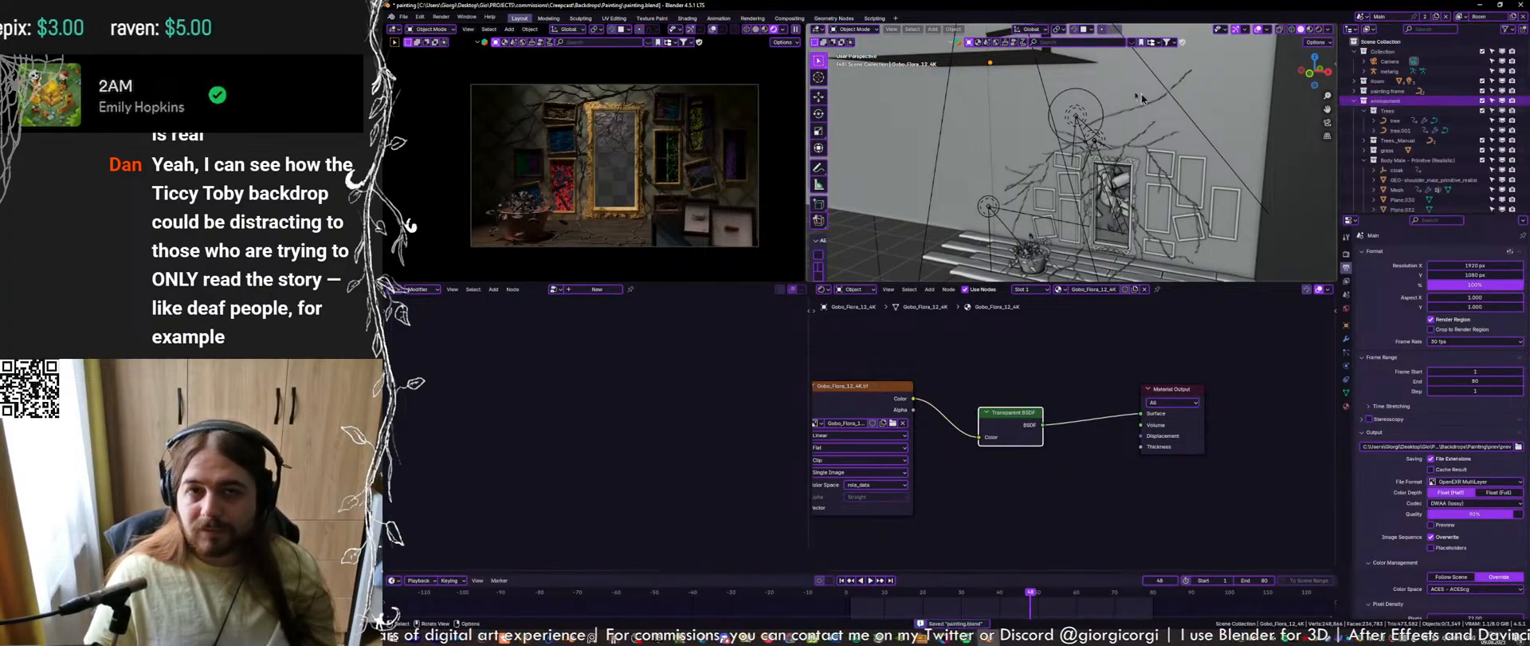
Select the cross-shaped plane hanging above the room and move it into the Room collection
middle_drag(1116, 84, 1104, 115)
scroll(1092, 112, down, 1)
click(1045, 75)
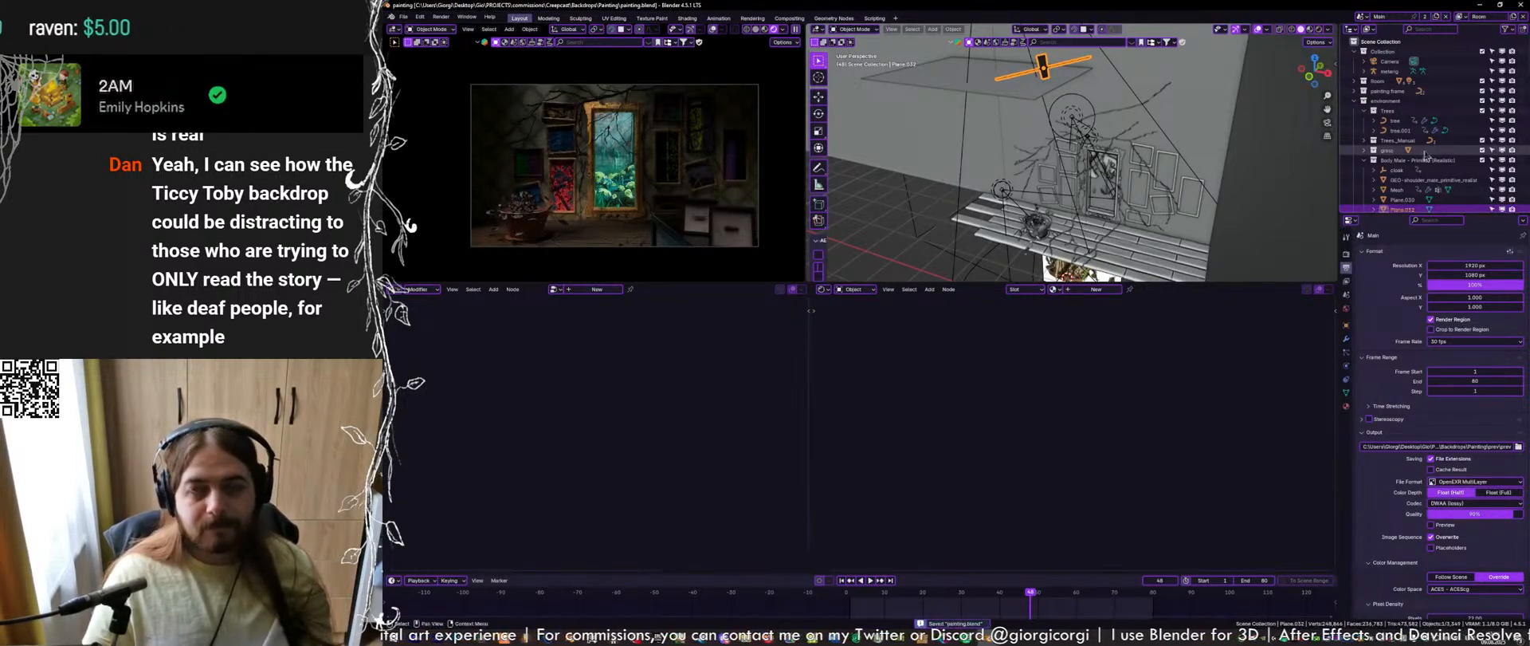
scroll(1406, 151, down, 4)
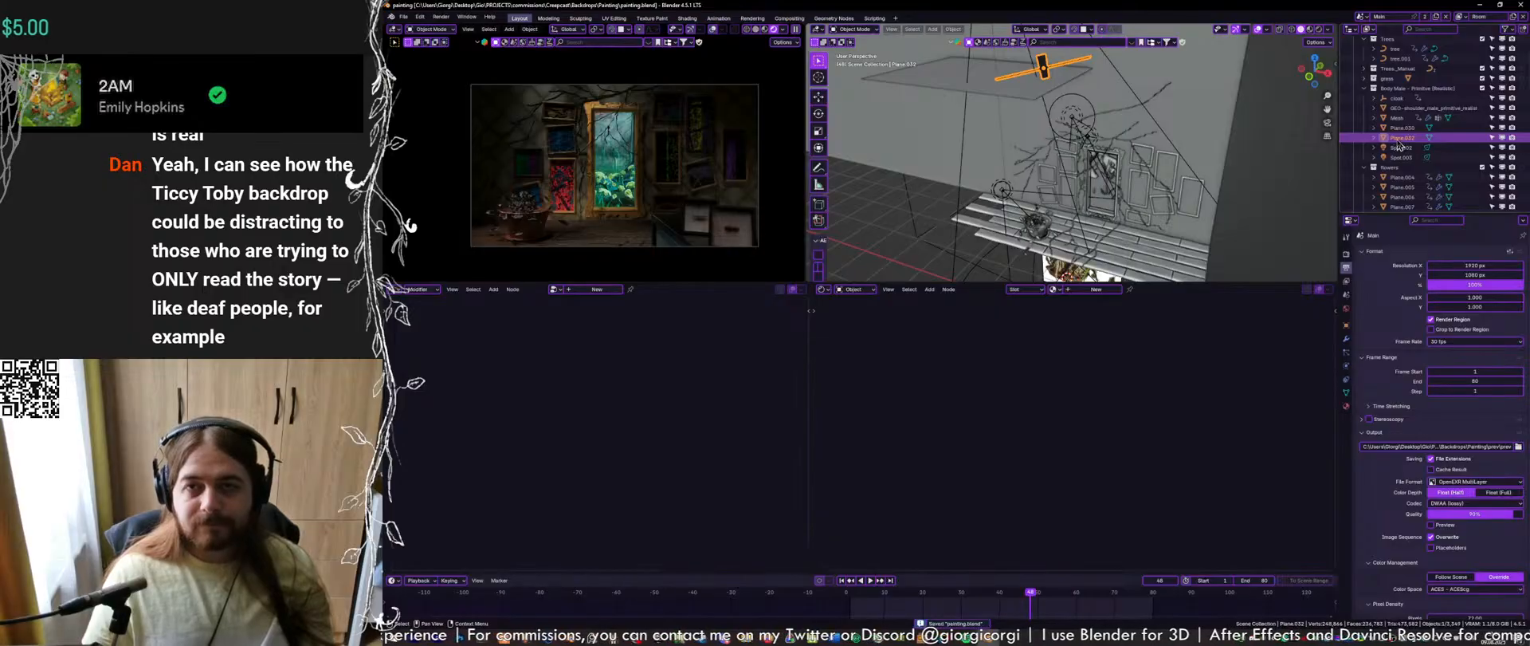
key(m)
click(1113, 181)
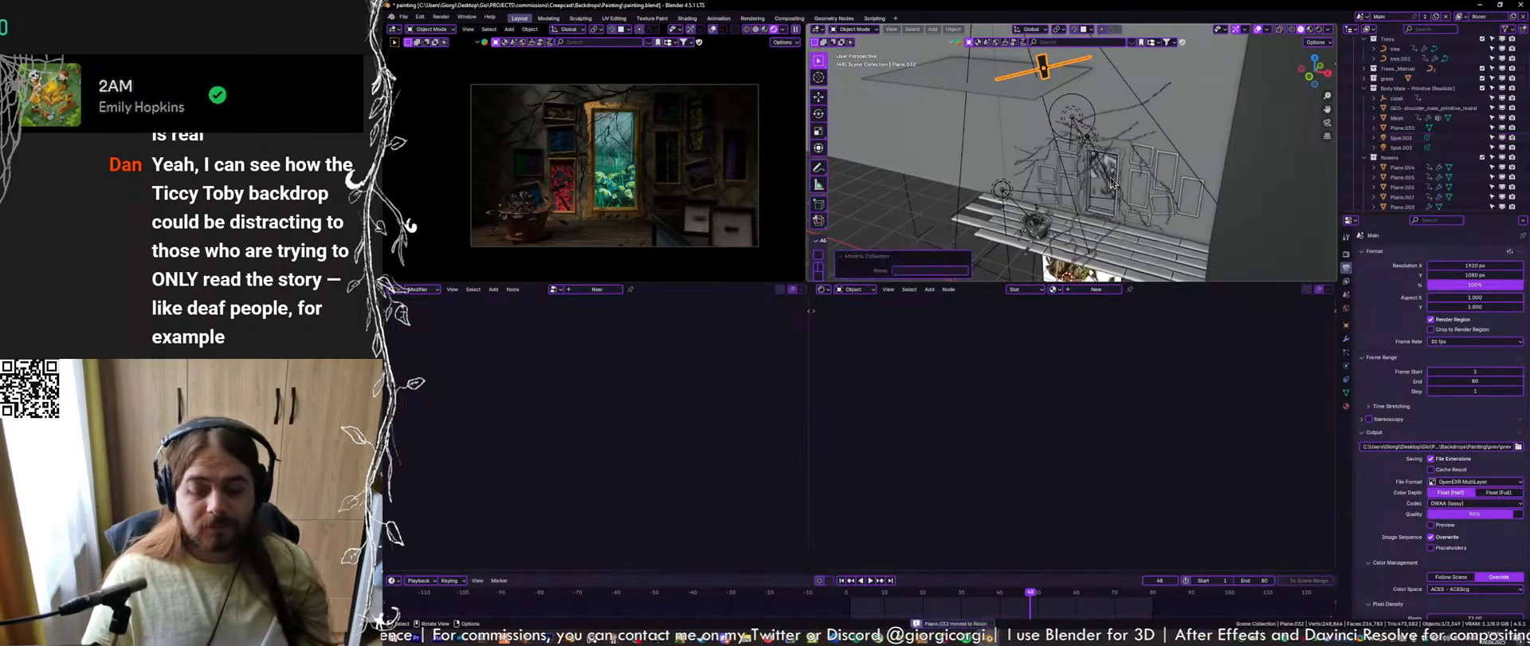
Check the remaining Body Male objects in the environment collection against the area above the room and save the file
click(1396, 119)
click(1400, 109)
middle_drag(1144, 120, 1148, 140)
mouse_move(1171, 72)
shift+middle_down()
mouse_move(1167, 159)
mouse_move(1205, 161)
shift+middle_up()
scroll(1169, 160, up, 3)
scroll(1179, 161, down, 6)
key(ctrl+s)
scroll(1205, 161, up, 2)
scroll(1397, 118, up, 4)
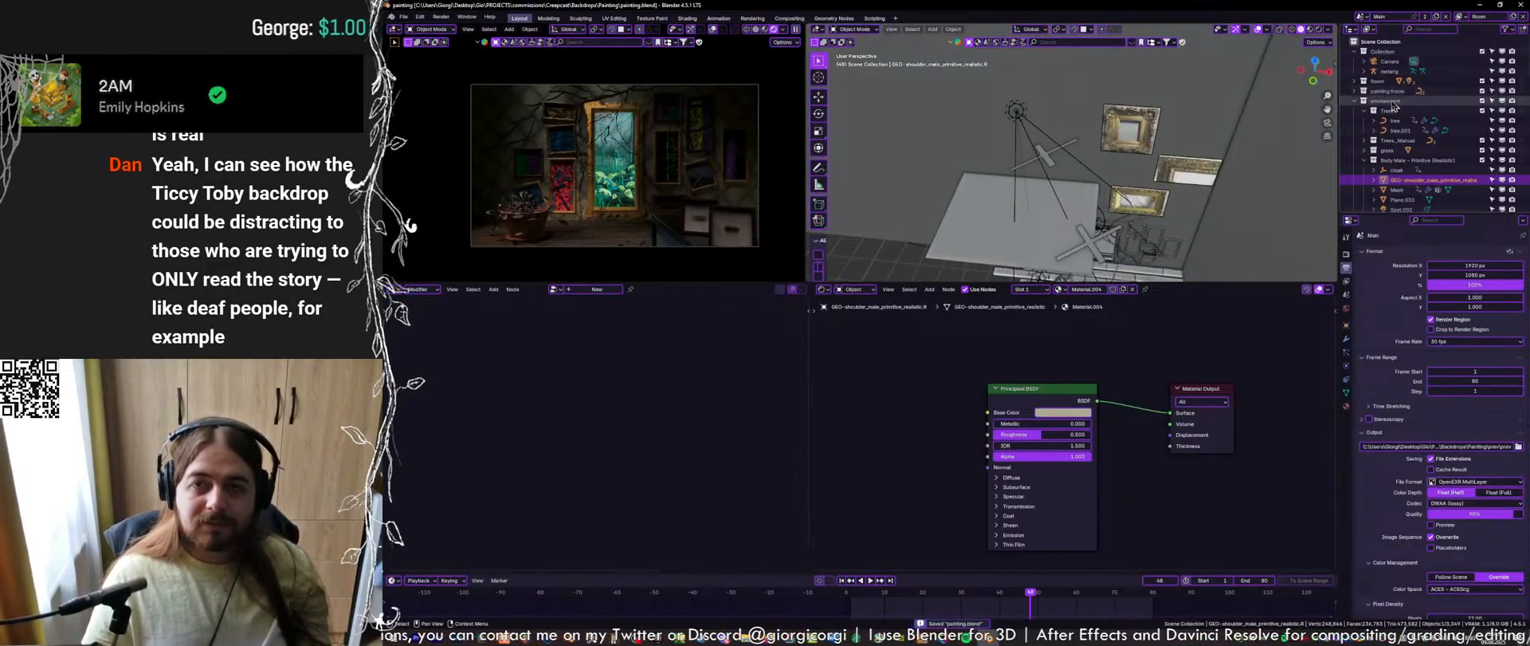
Select all objects of the environment collection to reveal which planes above the room belong to it
click(1394, 101)
right_click(1393, 101)
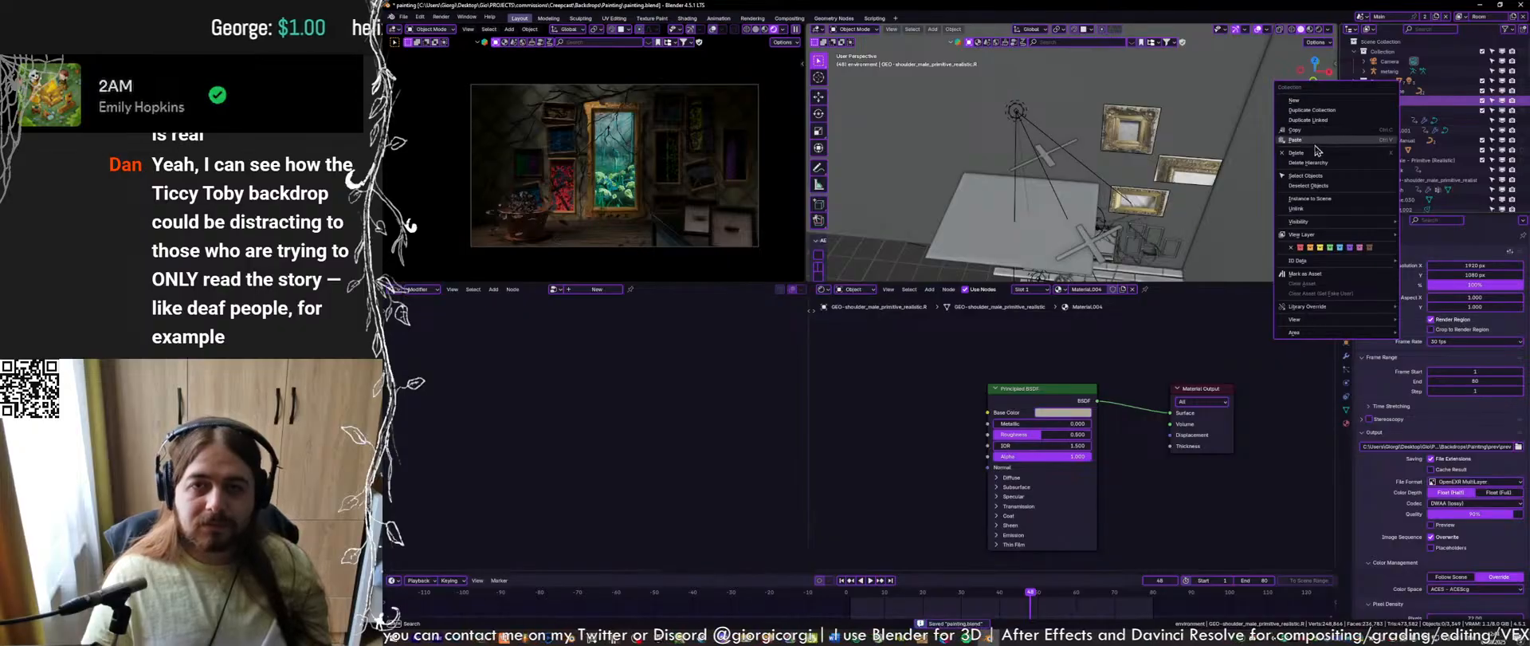
click(1307, 175)
middle_drag(1190, 153, 1062, 146)
scroll(1116, 128, up, 3)
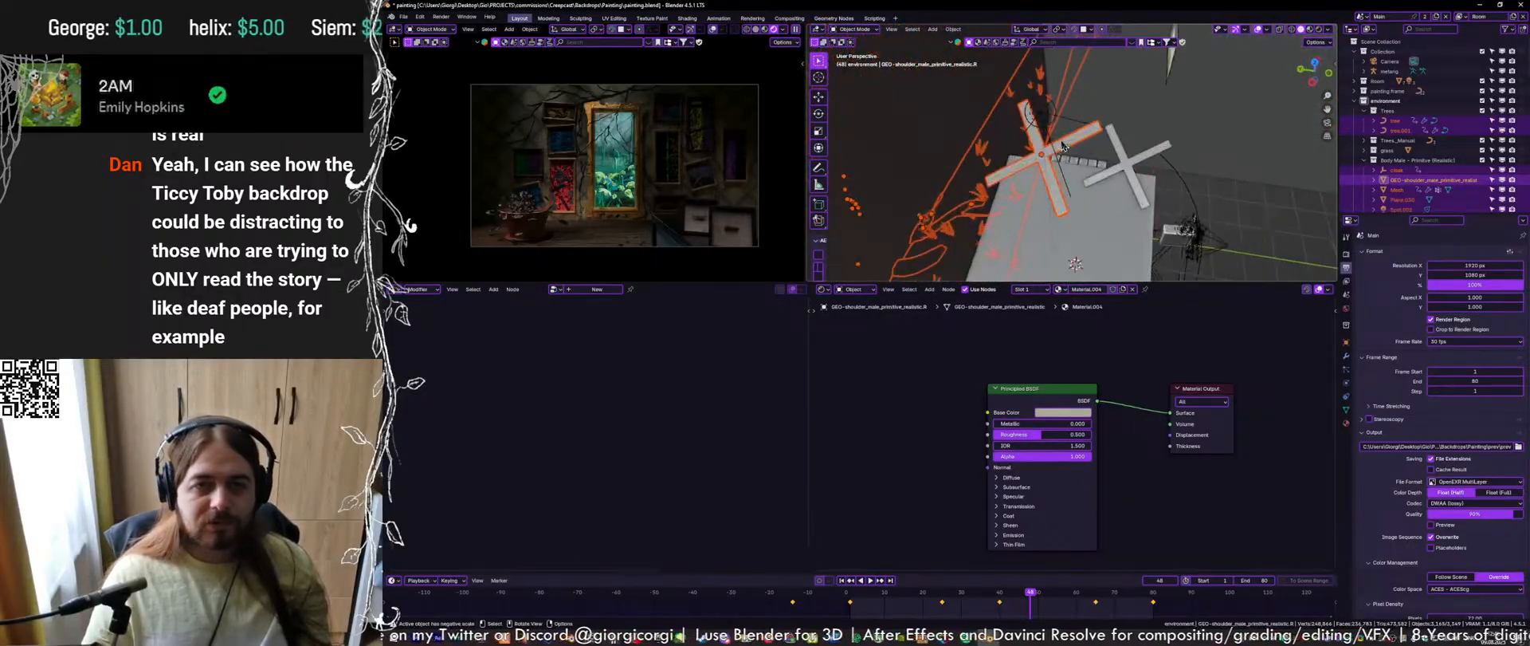
Move the remaining cross-shaped environment plane into the Room collection and save the file
click(1046, 159)
key(m)
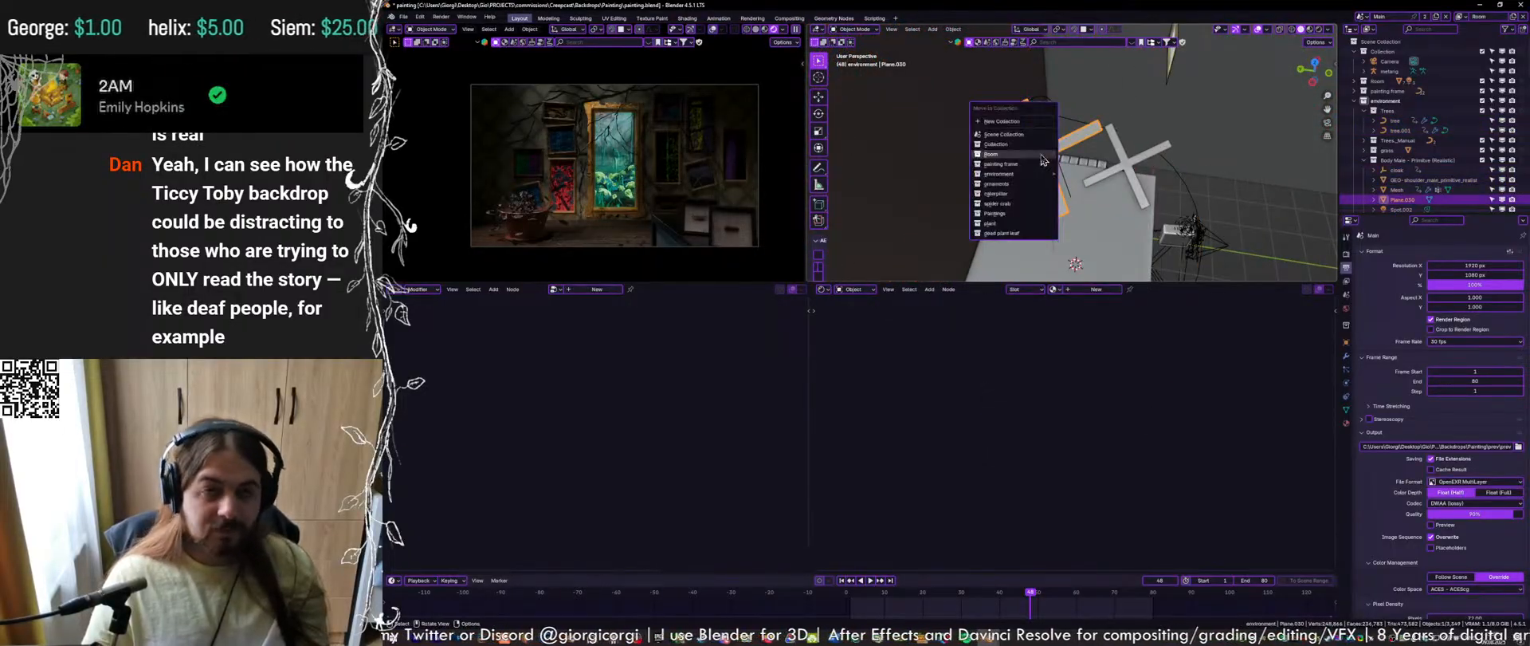
click(1047, 158)
mouse_move(1045, 160)
middle_down()
mouse_move(1164, 132)
mouse_move(1228, 159)
middle_up()
key(ctrl+s)
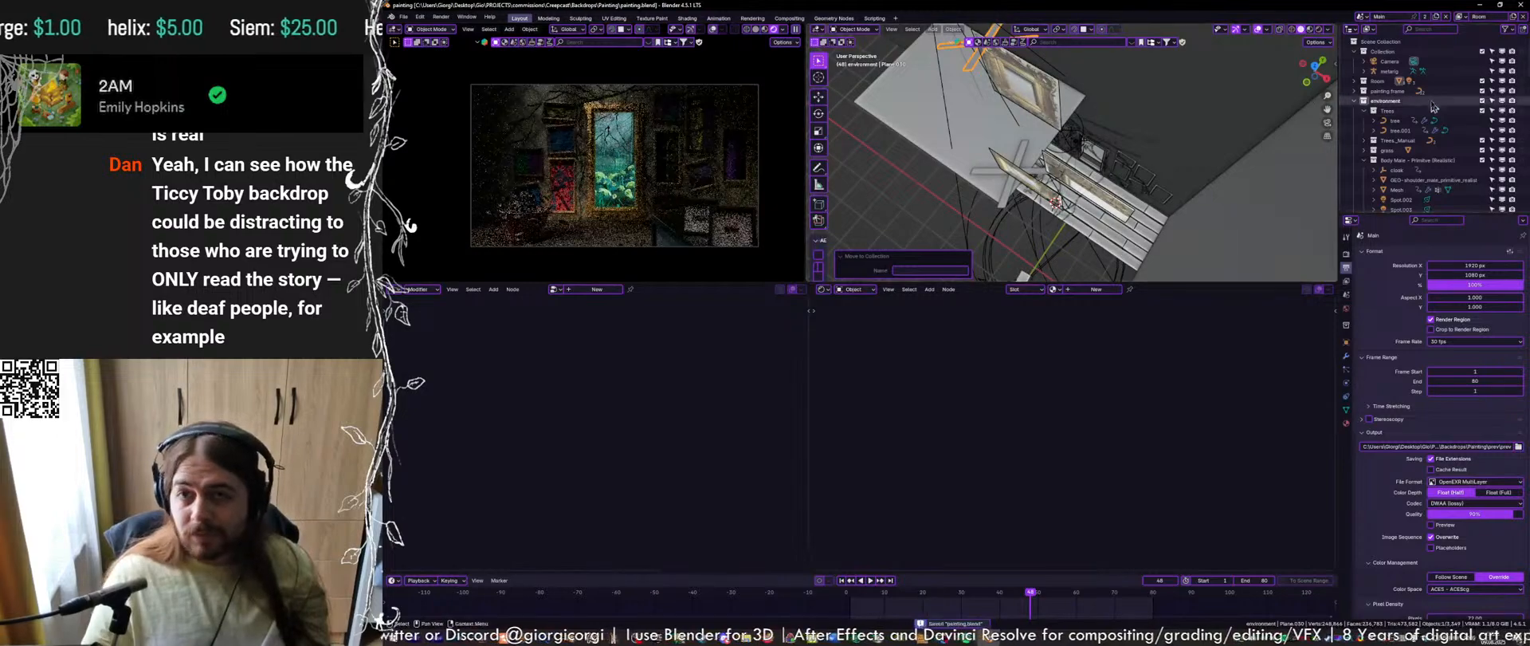
Exclude the environment collection from the view layer again and save the file
click(1405, 91)
click(1403, 101)
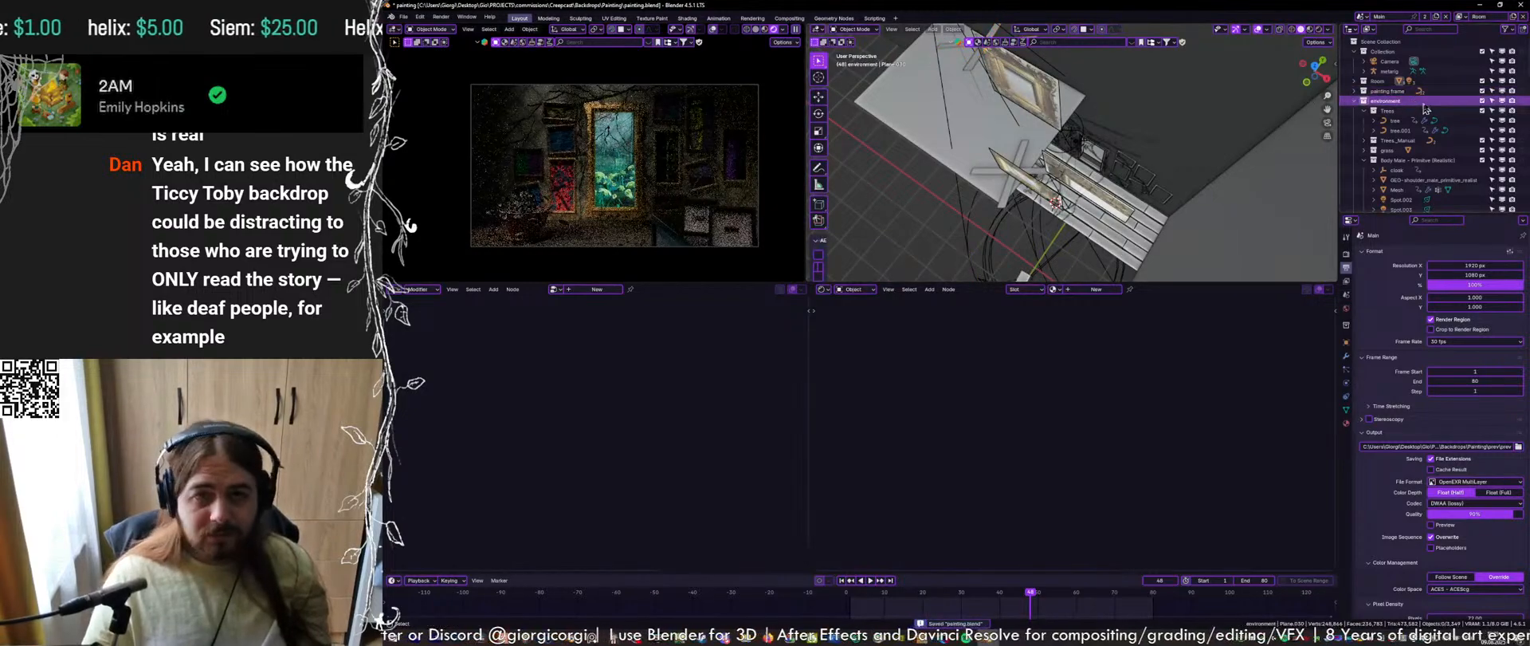
click(1484, 103)
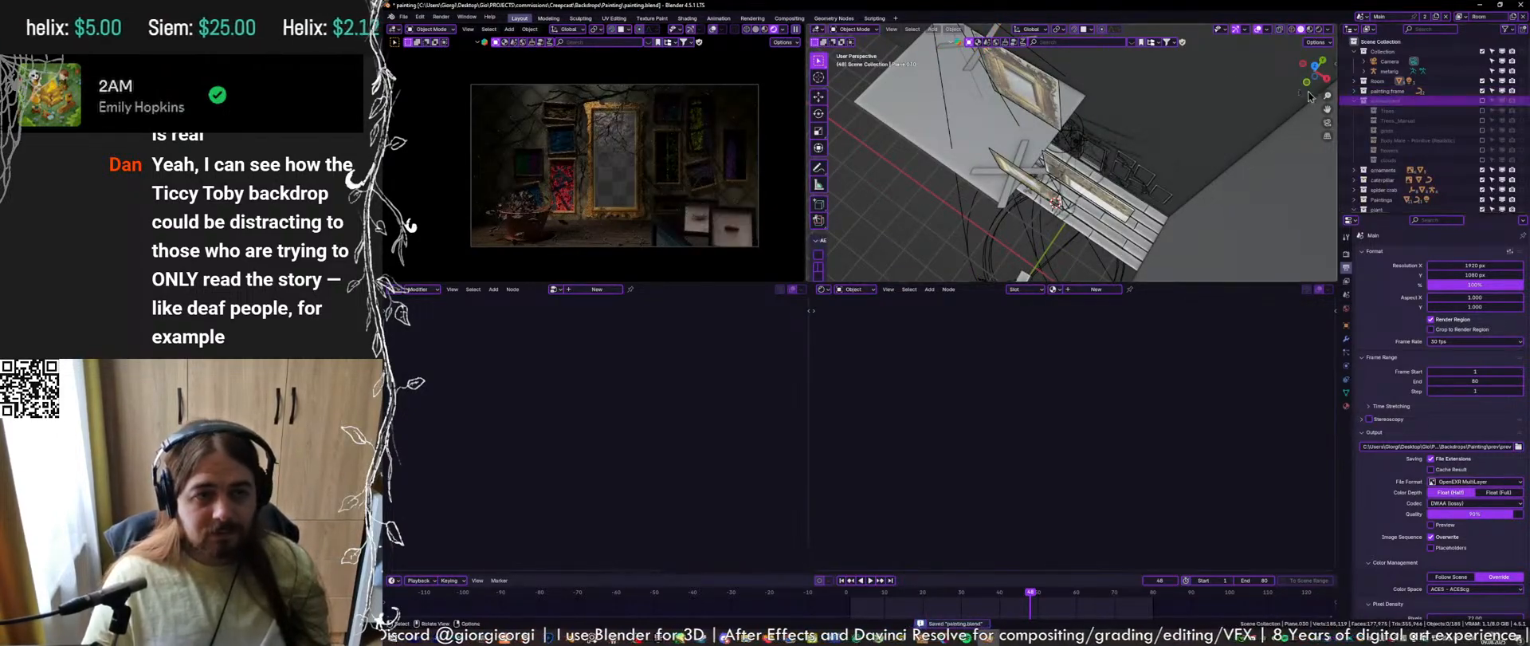
key(ctrl+s)
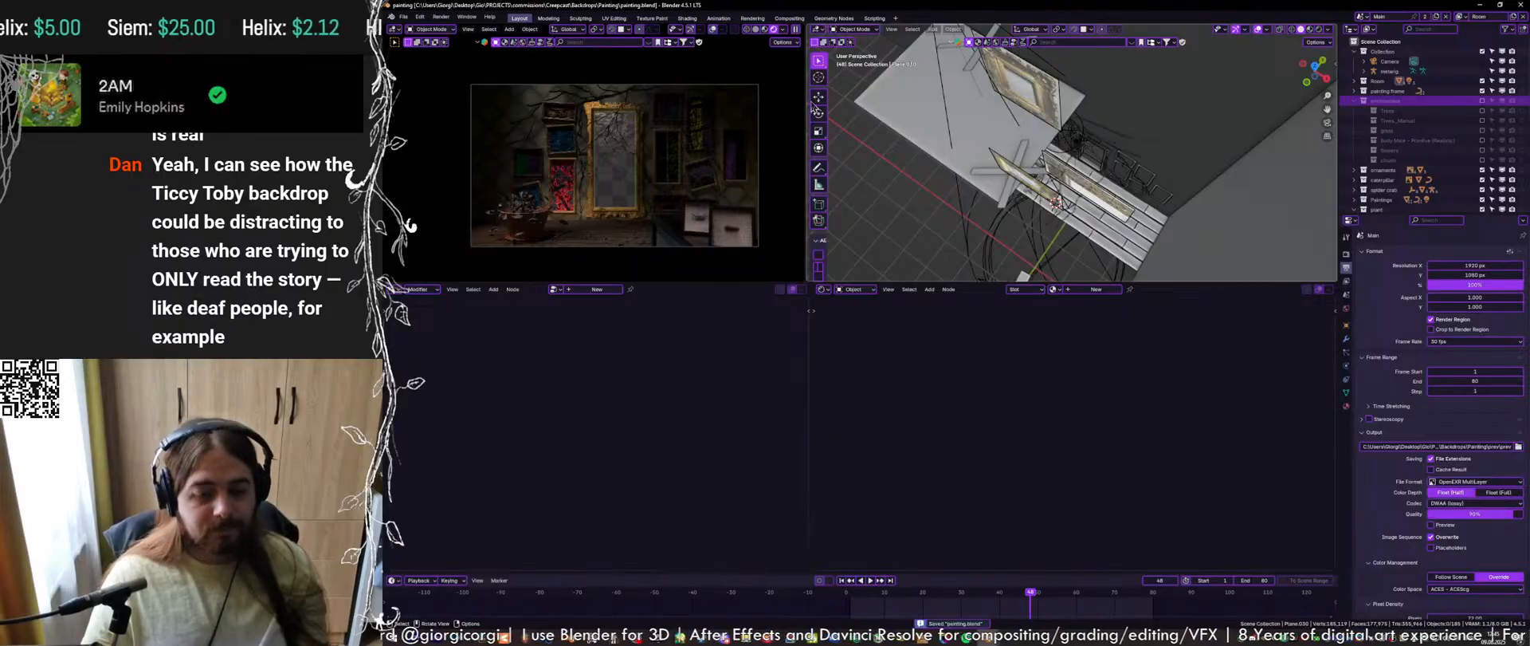
Switch the camera viewport to solid shading and render the current frame from the Compositing workspace
click(757, 30)
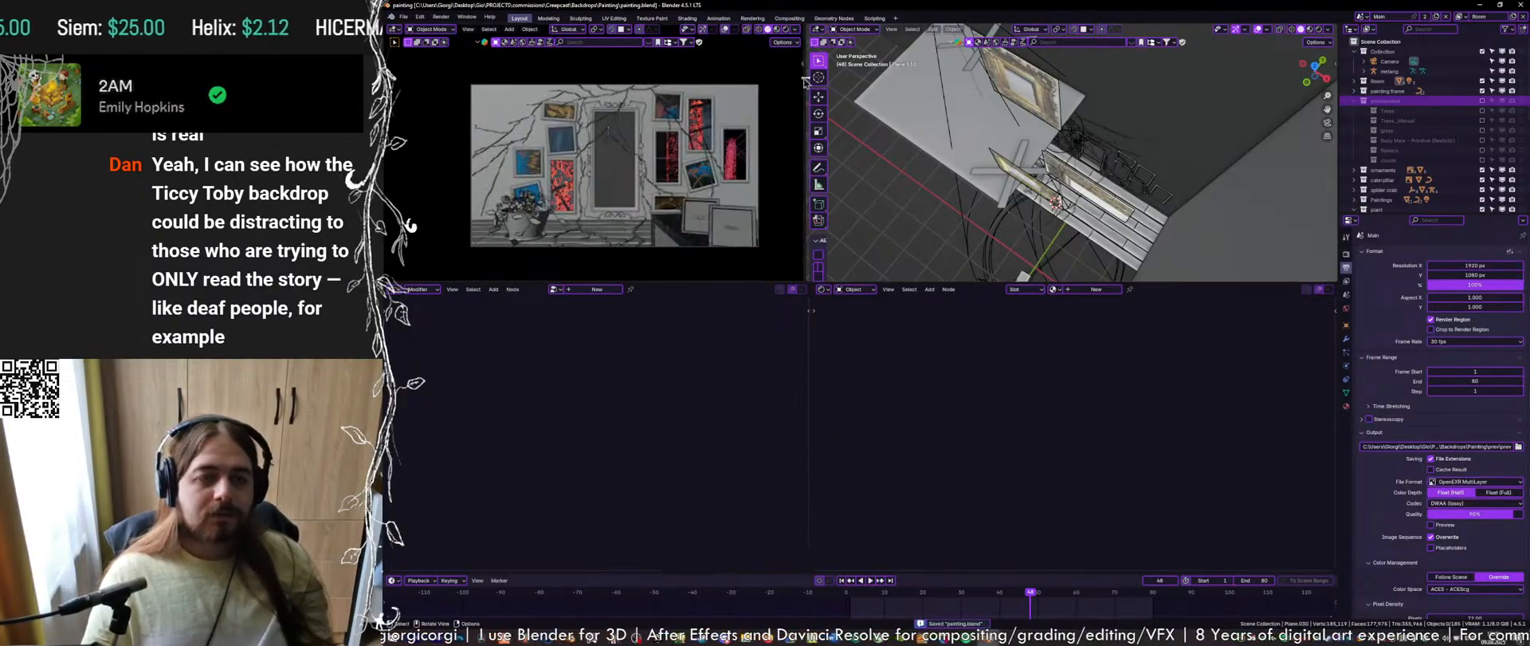
click(789, 17)
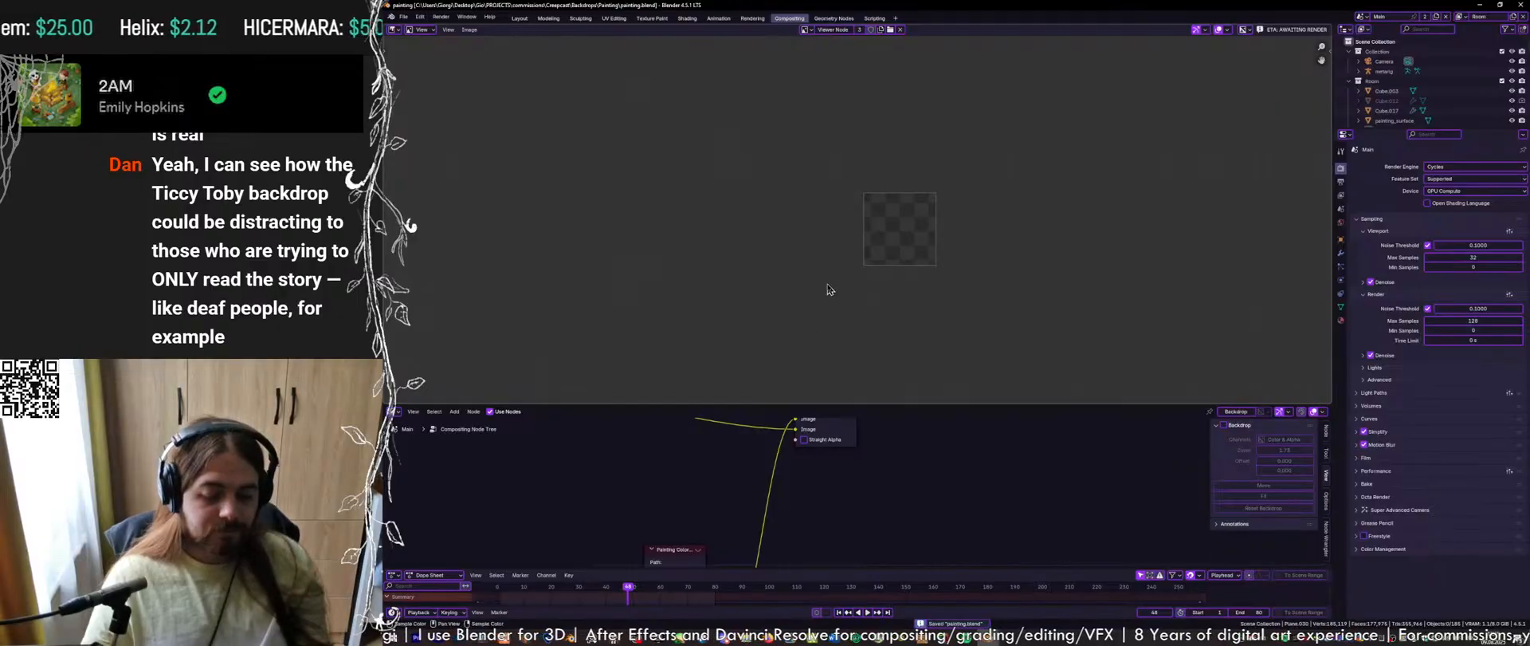
key(F12)
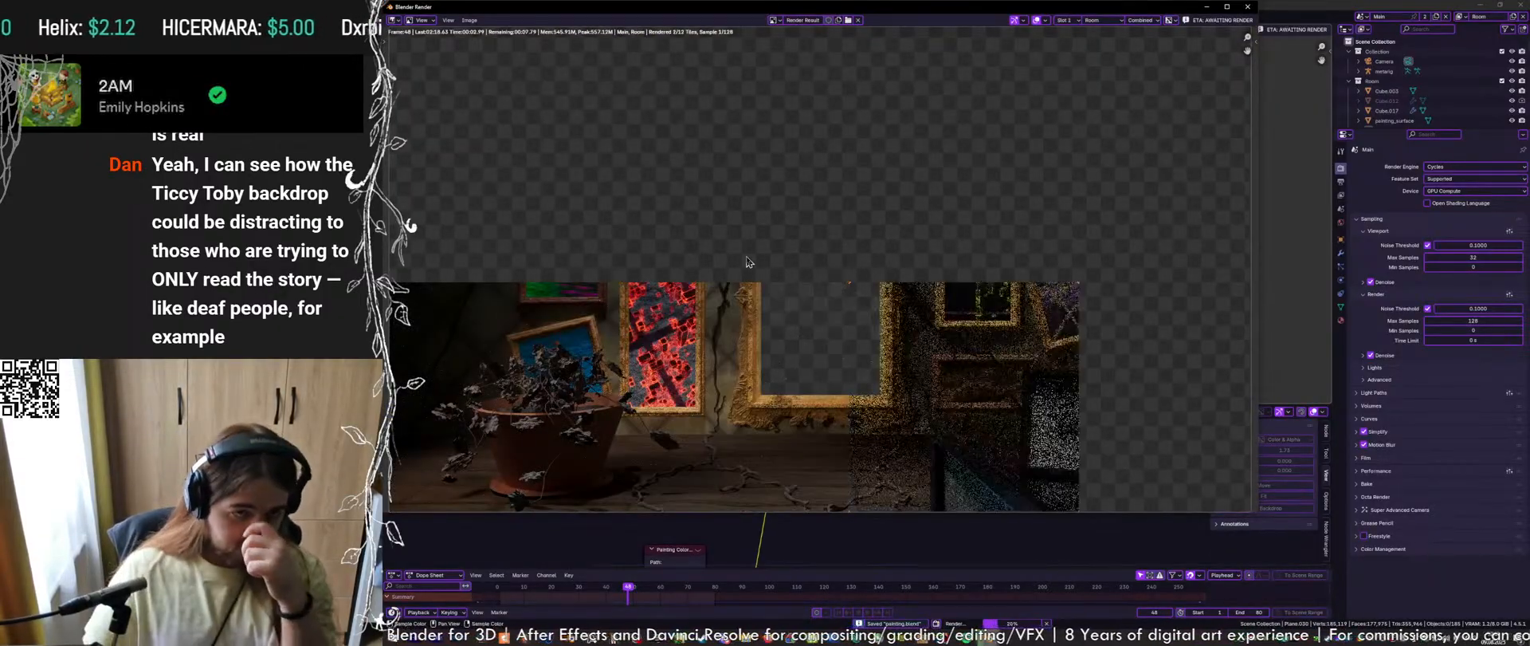
key(Home)
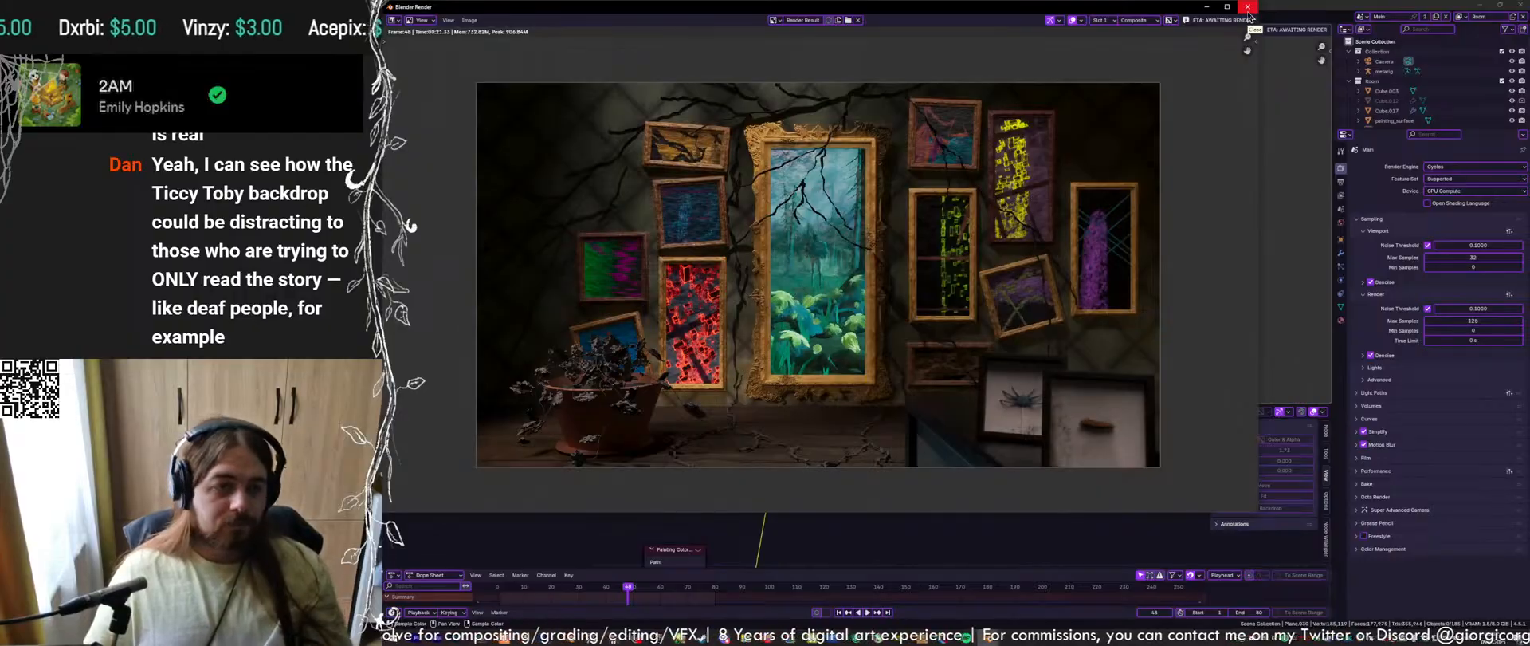
Examine the composited render at full size, checking the vines, frames and painting, and close the render window
click(1227, 7)
scroll(885, 244, up, 2)
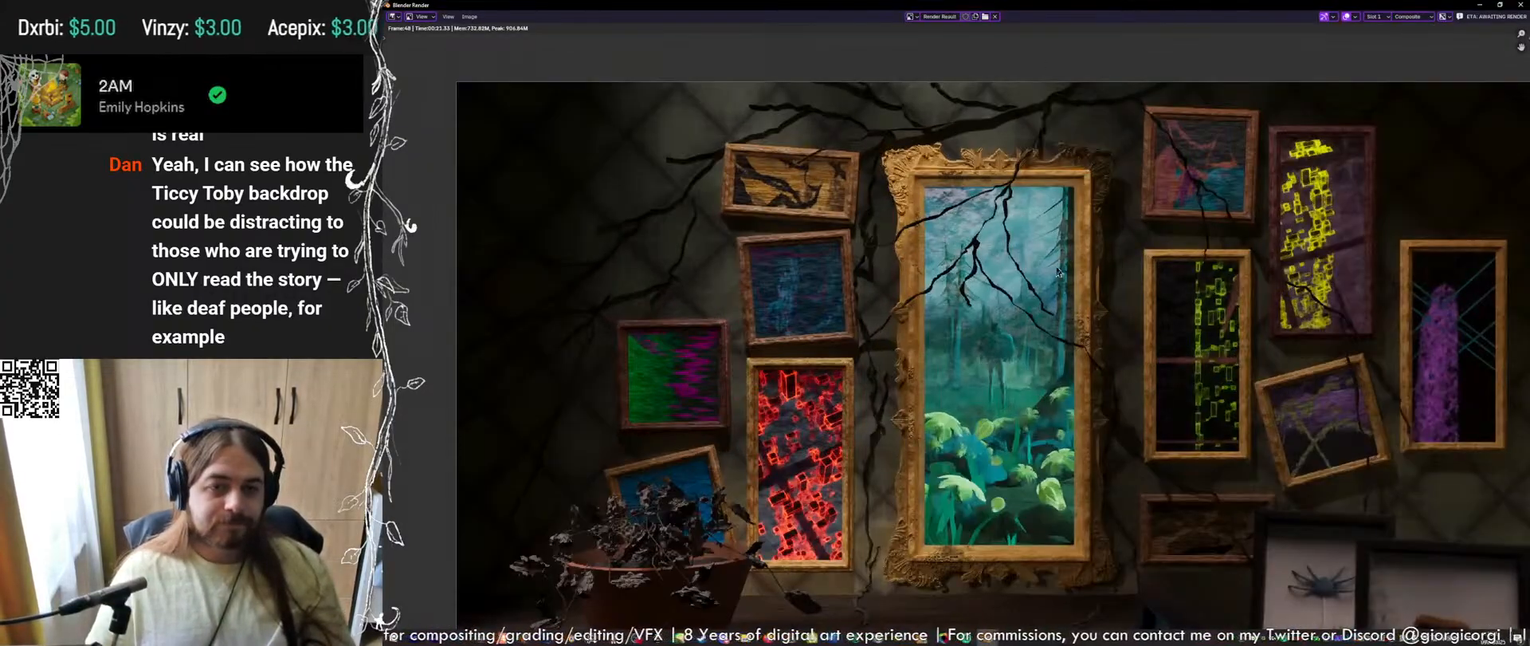
scroll(1049, 269, down, 3)
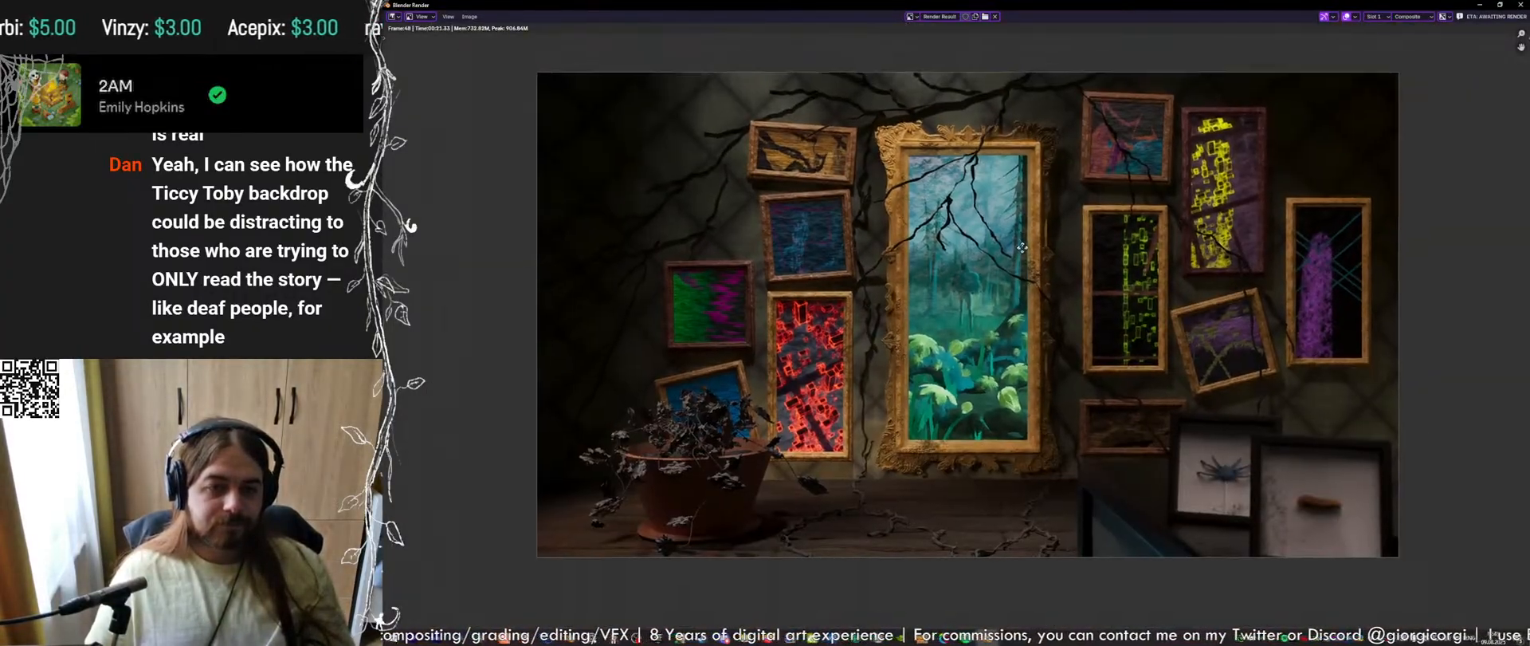
middle_drag(1022, 248, 973, 271)
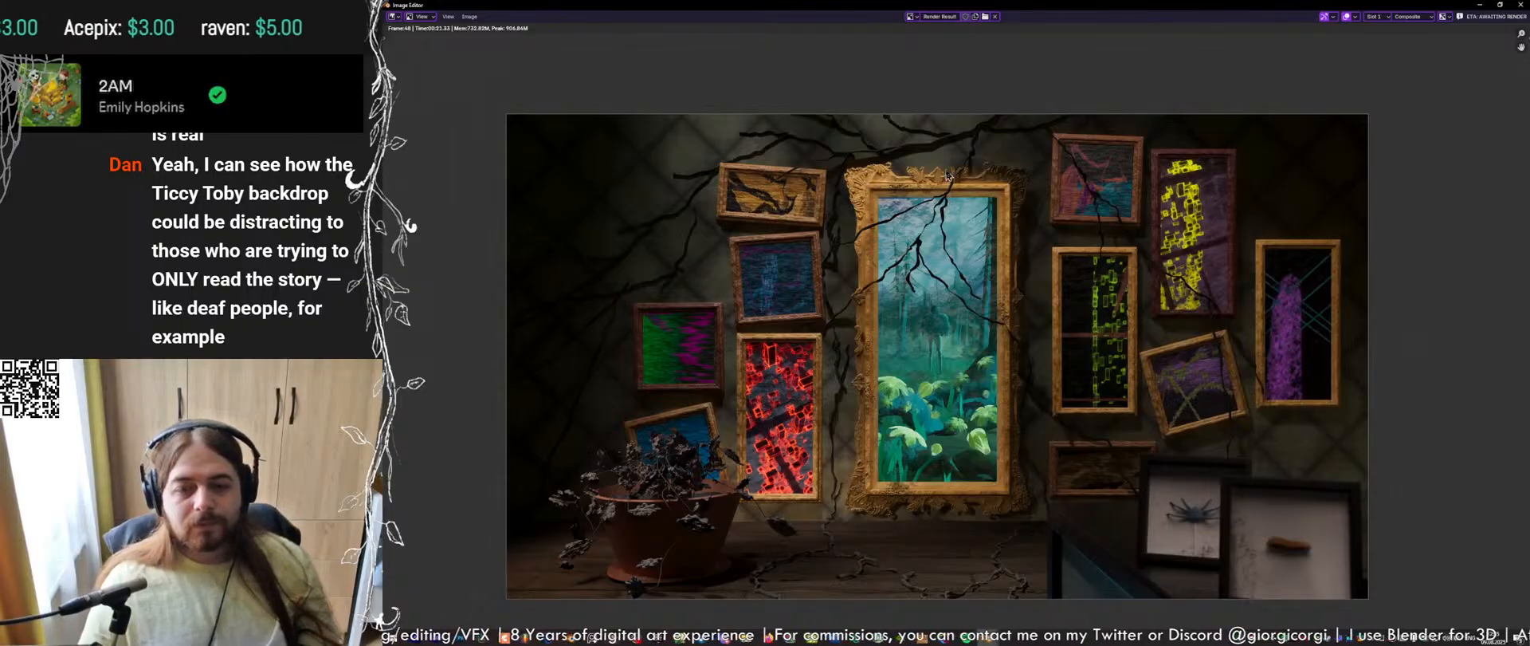
scroll(1279, 372, up, 2)
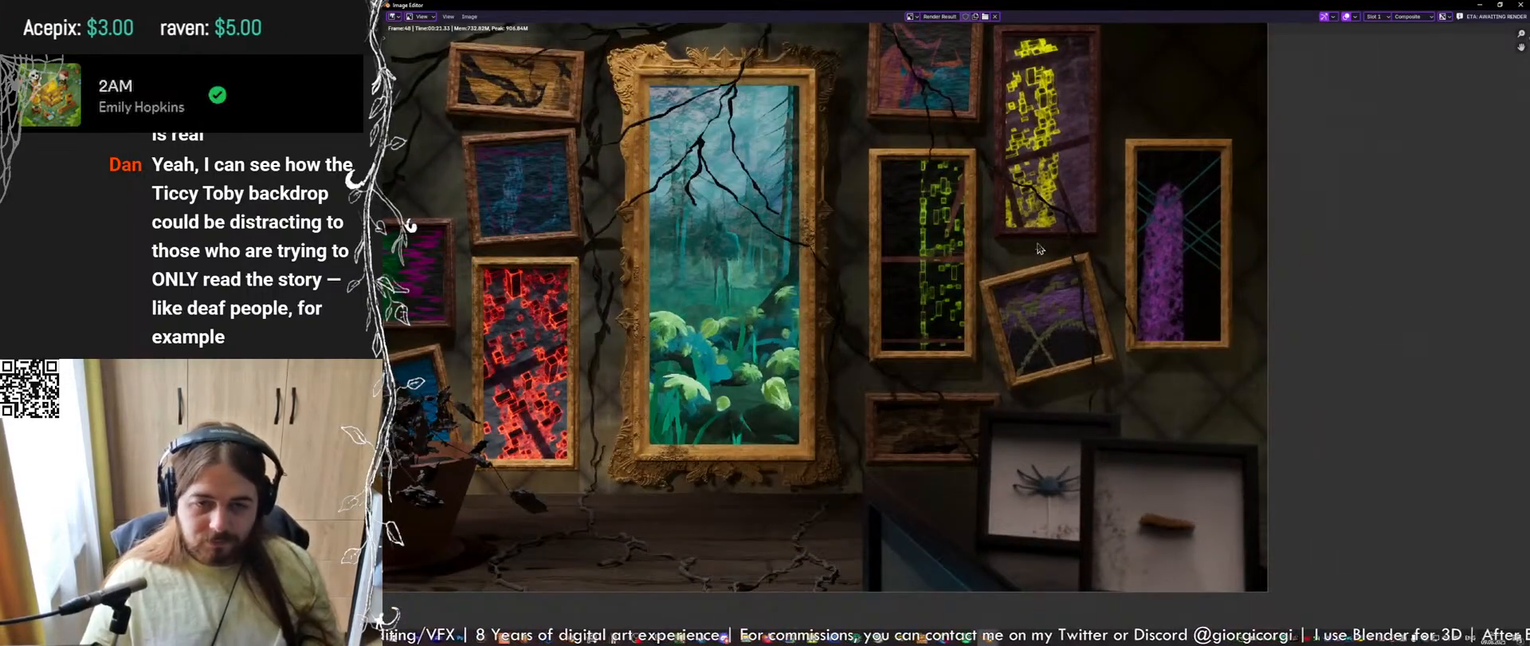
middle_drag(959, 253, 1083, 265)
middle_drag(935, 278, 1067, 279)
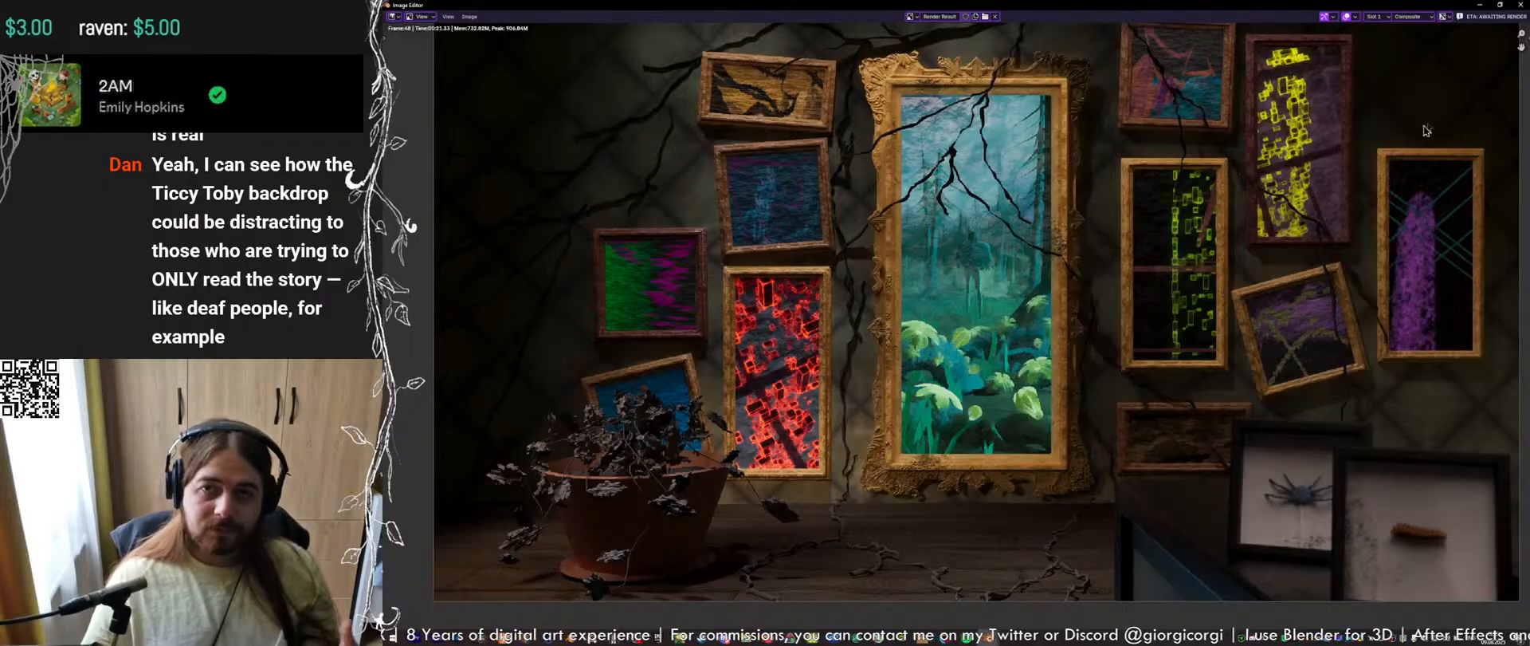
click(1519, 6)
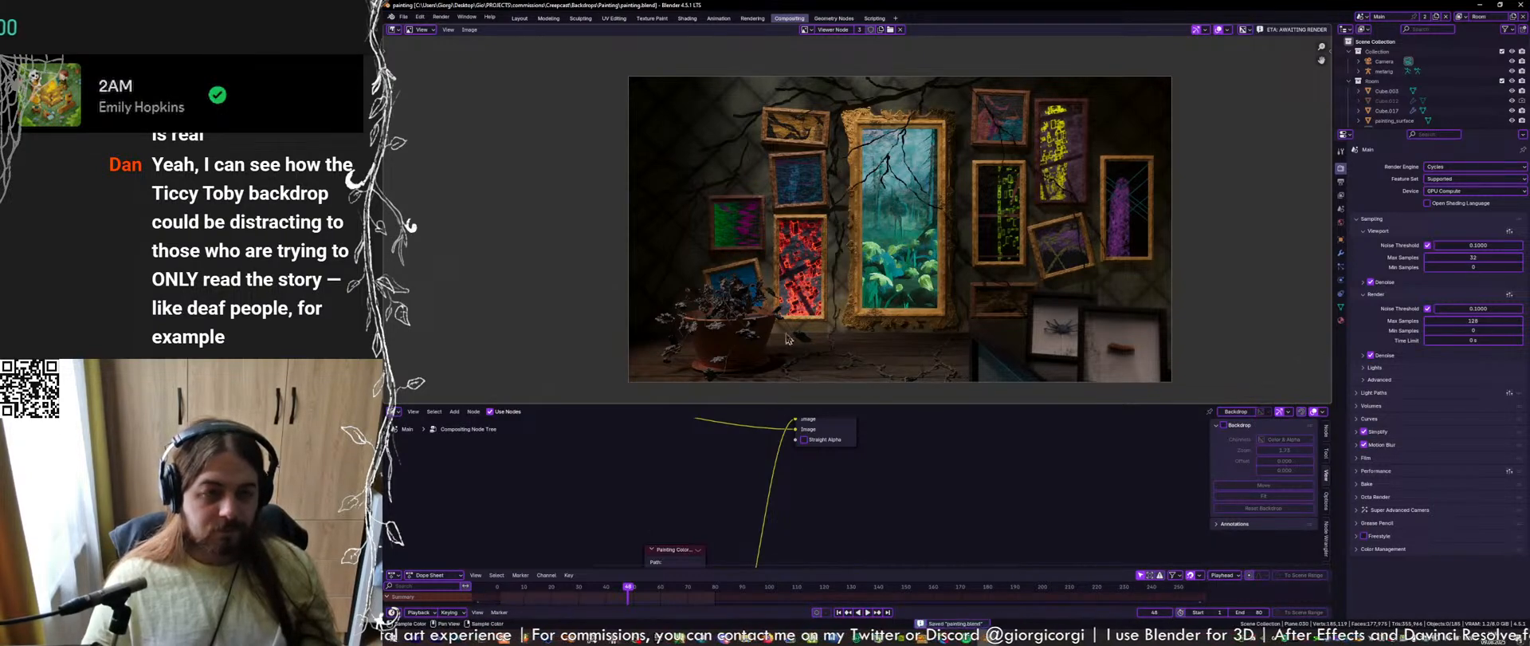
Set the current frame to 1 and save the file
key(Home)
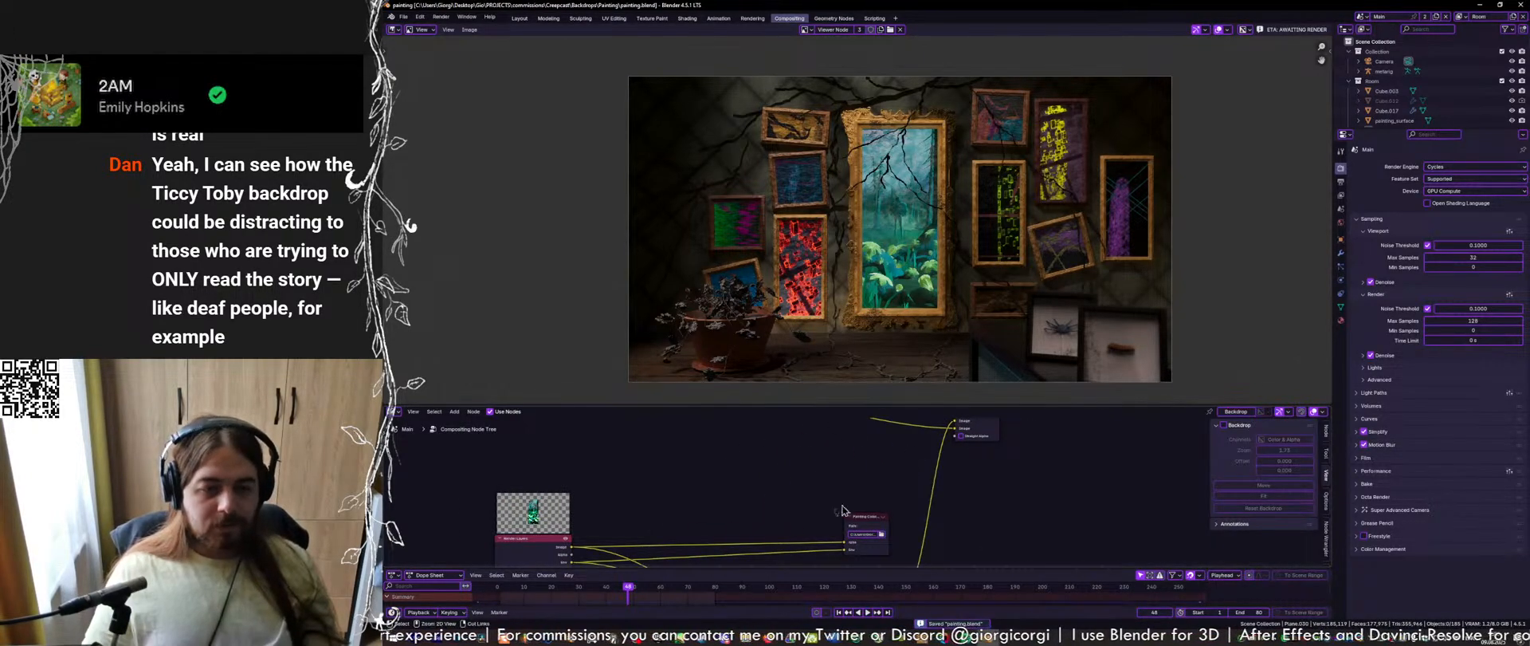
click(503, 591)
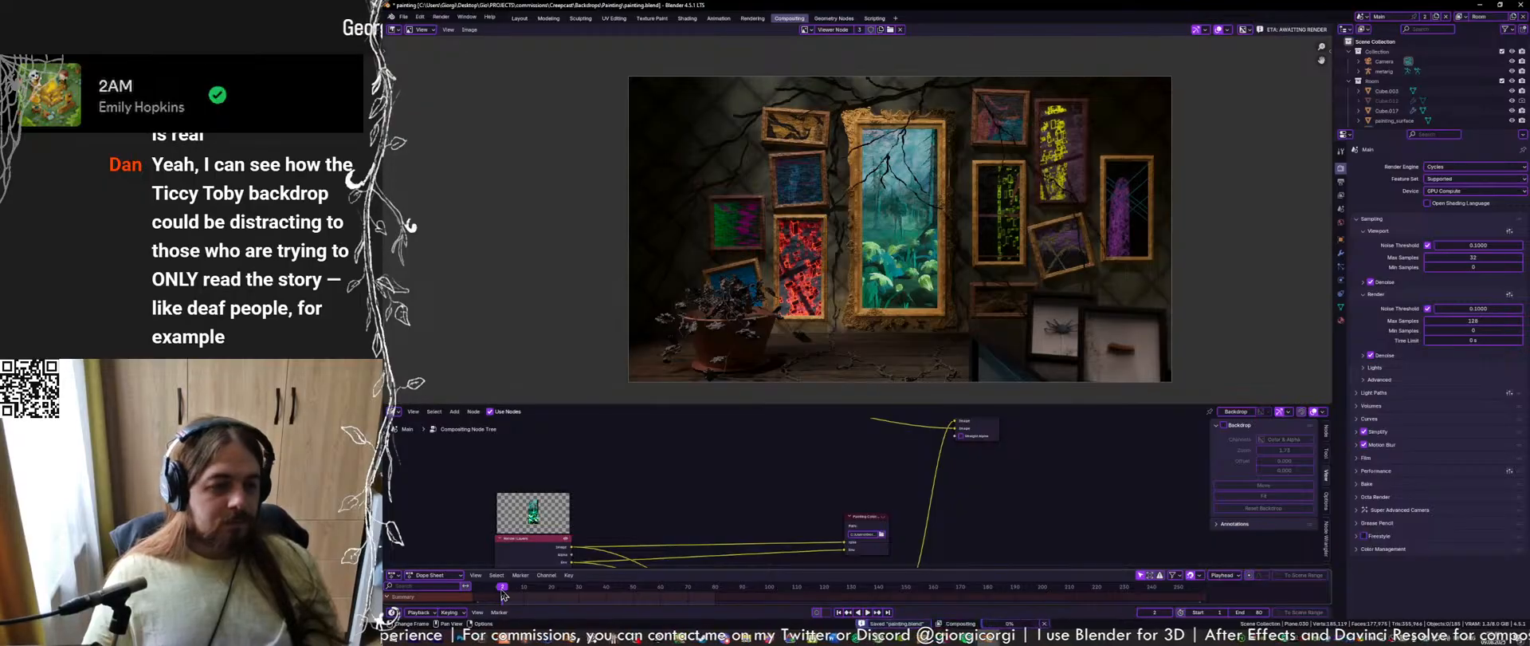
drag(503, 592, 499, 592)
middle_drag(861, 523, 875, 488)
scroll(875, 488, up, 7)
key(ctrl+s)
Check the rendered EXR files in the output folders of the Painting Color and Room Color file output nodes and save the file
click(912, 510)
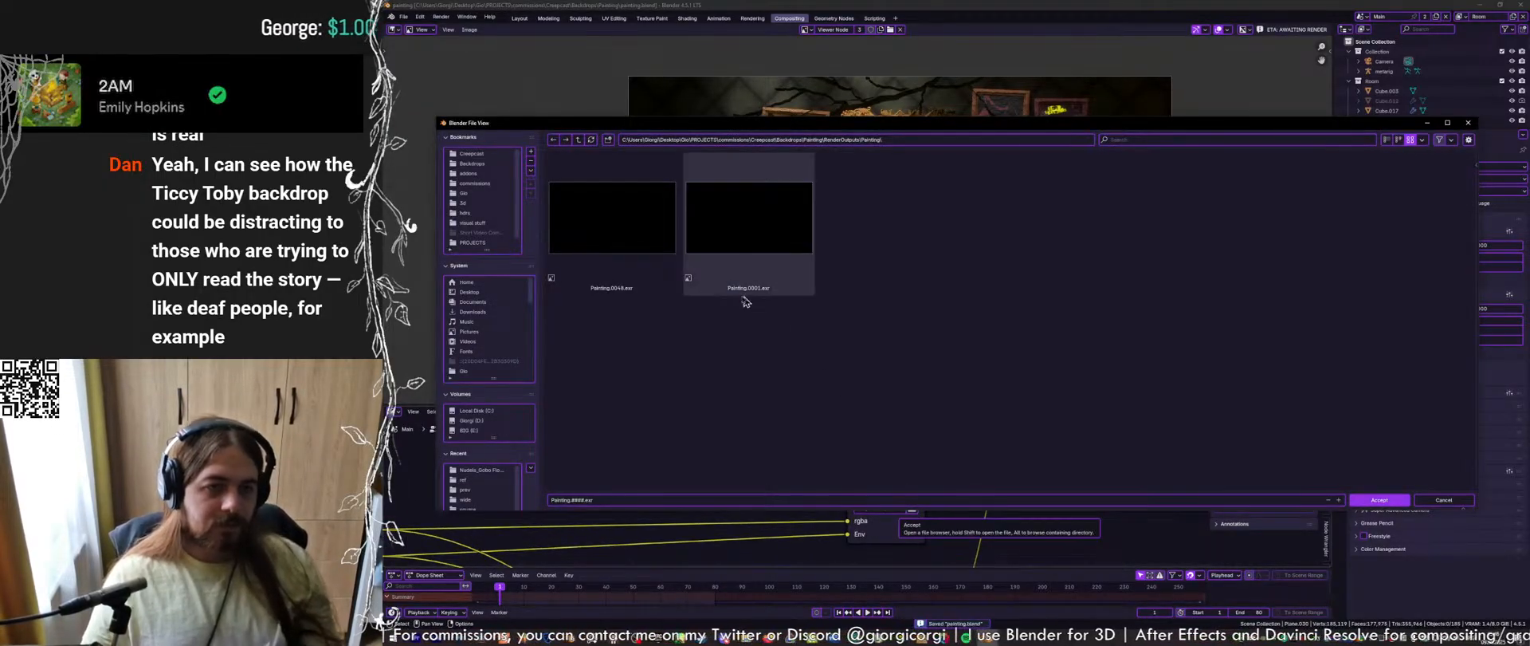
click(638, 272)
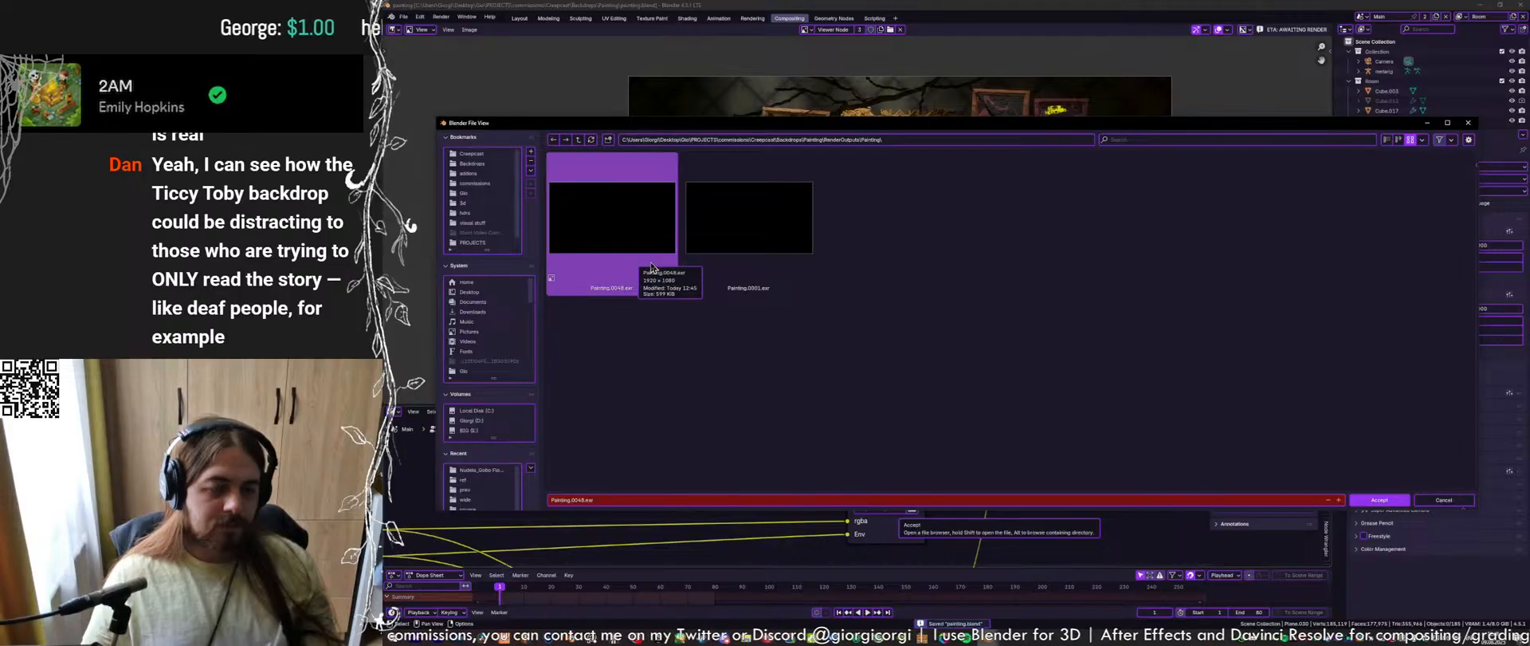
double_click(651, 267)
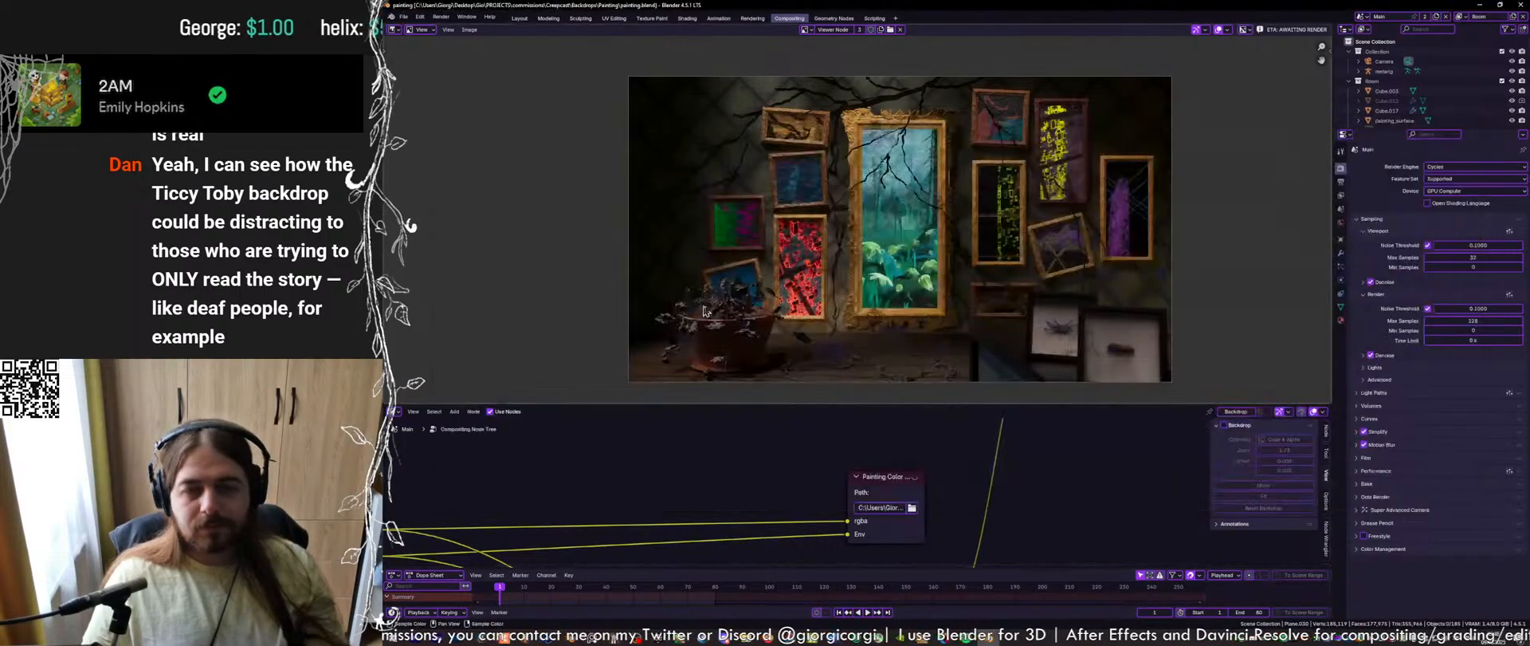
mouse_move(953, 476)
middle_down()
mouse_move(939, 522)
mouse_move(820, 399)
middle_up()
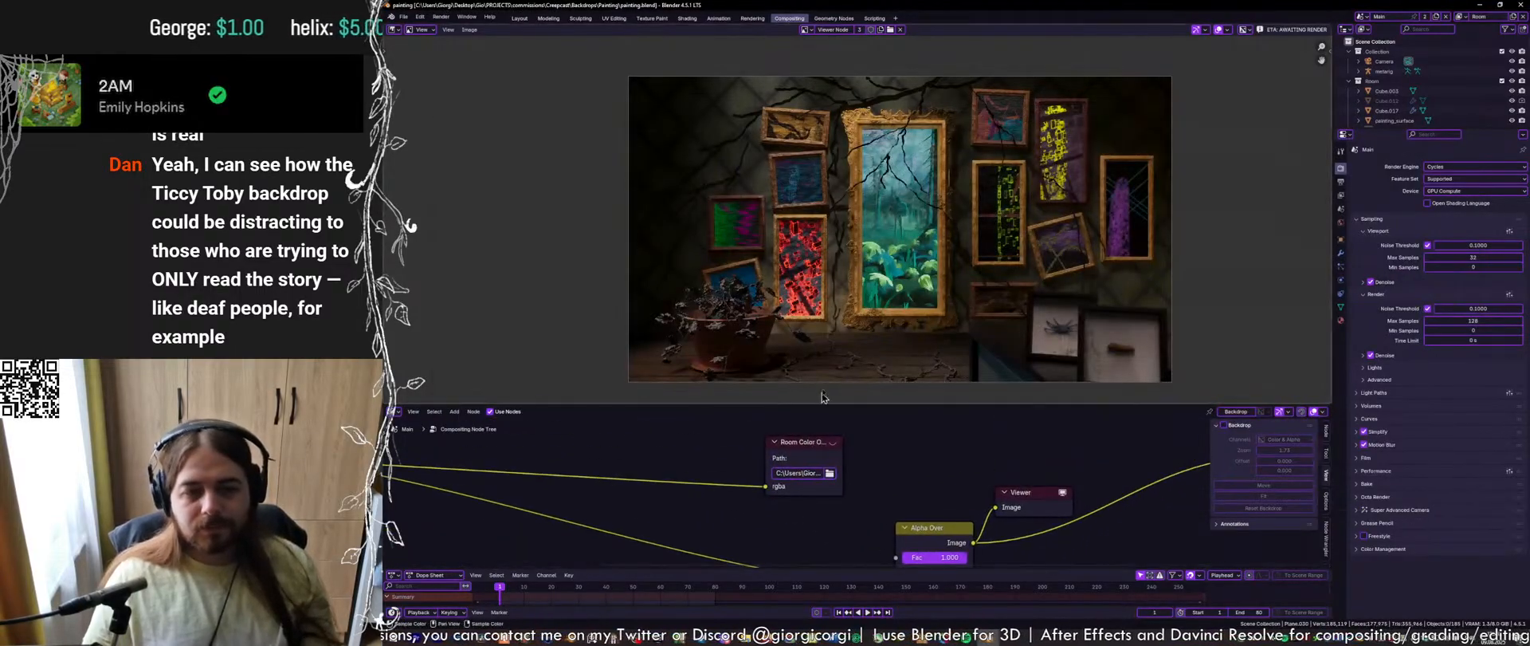
click(828, 474)
click(614, 212)
double_click(636, 234)
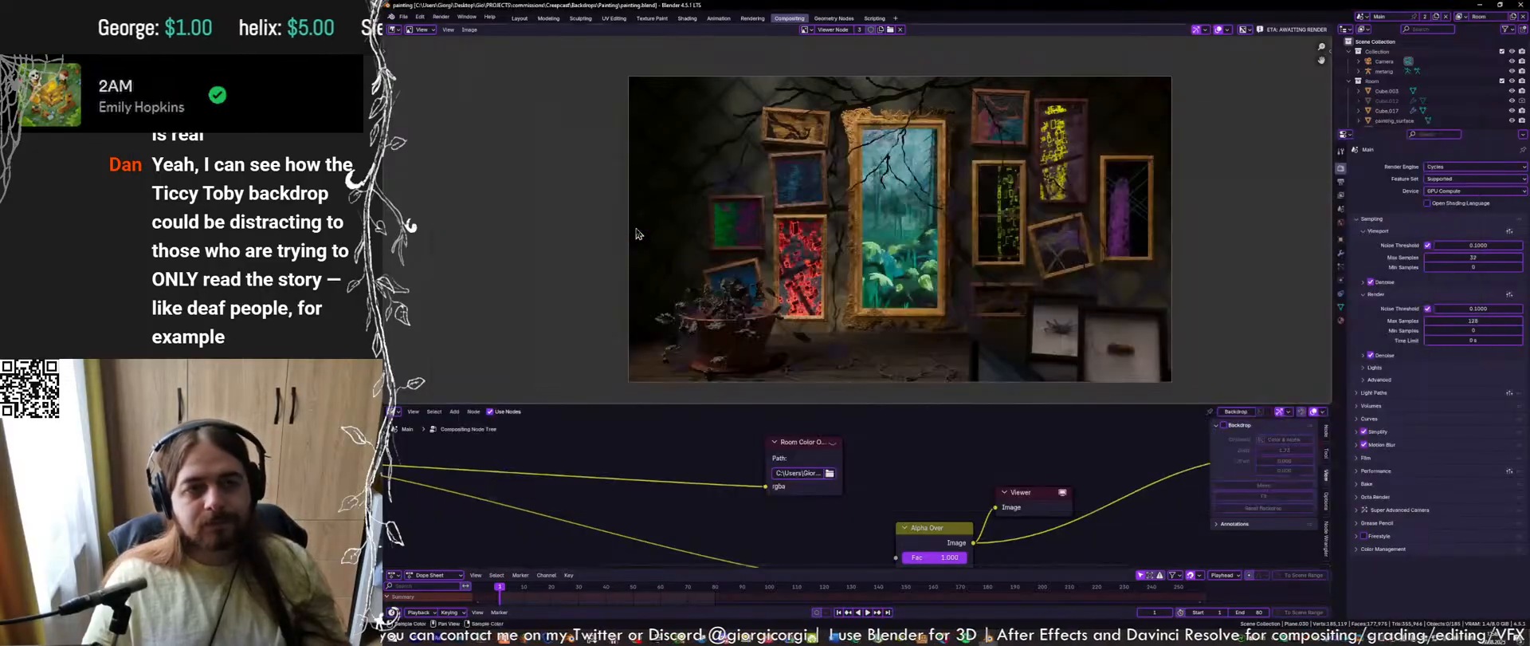
key(ctrl+s)
Enlarge the compositing node editor by reducing the height of the image preview above it
mouse_move(893, 475)
middle_down()
mouse_move(882, 557)
mouse_move(843, 465)
middle_up()
scroll(847, 448, down, 6)
drag(873, 407, 853, 256)
middle_drag(821, 455, 864, 417)
Rearrange the compositing nodes so the Painting Color file output sits beyond the Kuwahara node, and save the file
drag(863, 493, 724, 536)
drag(821, 501, 724, 511)
scroll(831, 468, up, 3)
drag(770, 411, 715, 400)
middle_drag(743, 367, 810, 340)
scroll(805, 344, up, 3)
drag(798, 371, 988, 411)
middle_drag(988, 411, 981, 346)
key(ctrl+s)
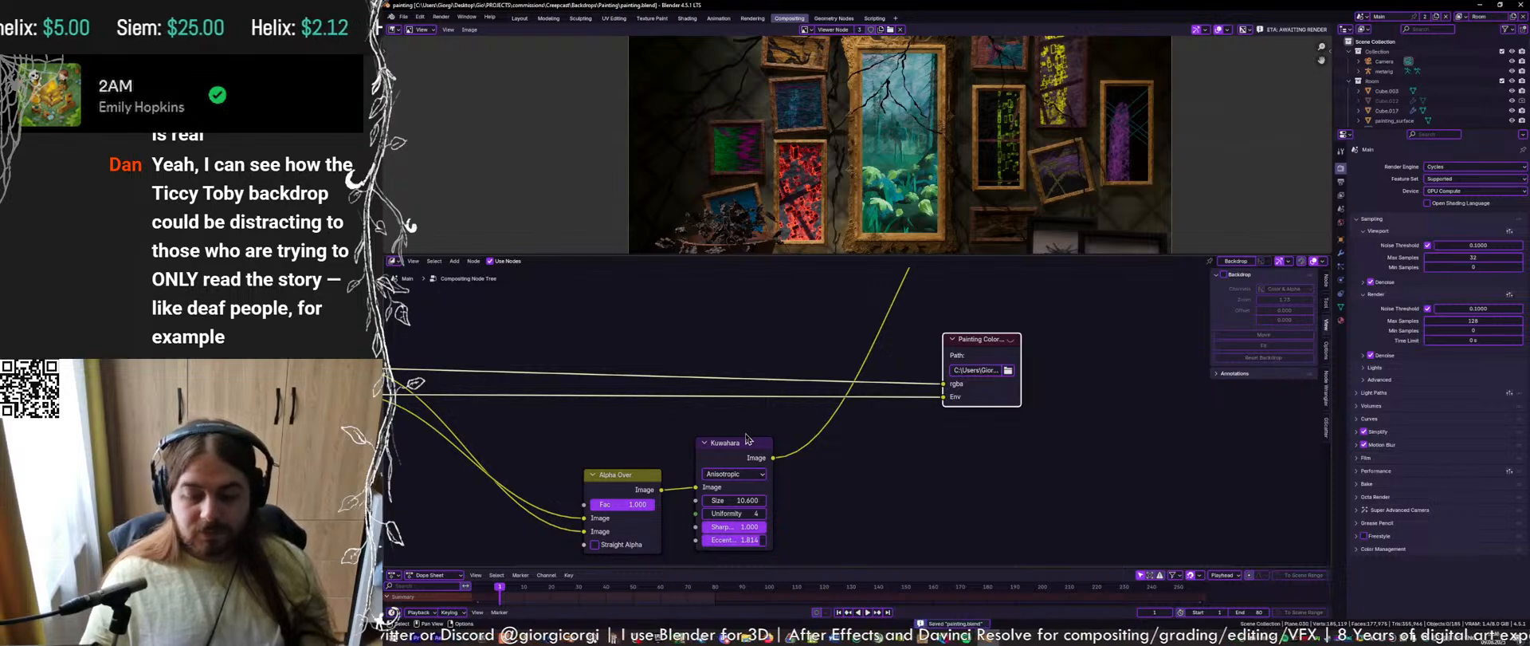
Connect the Kuwahara node's image output to the rgba input of the Painting Color file output
middle_drag(785, 436, 740, 459)
click(937, 368)
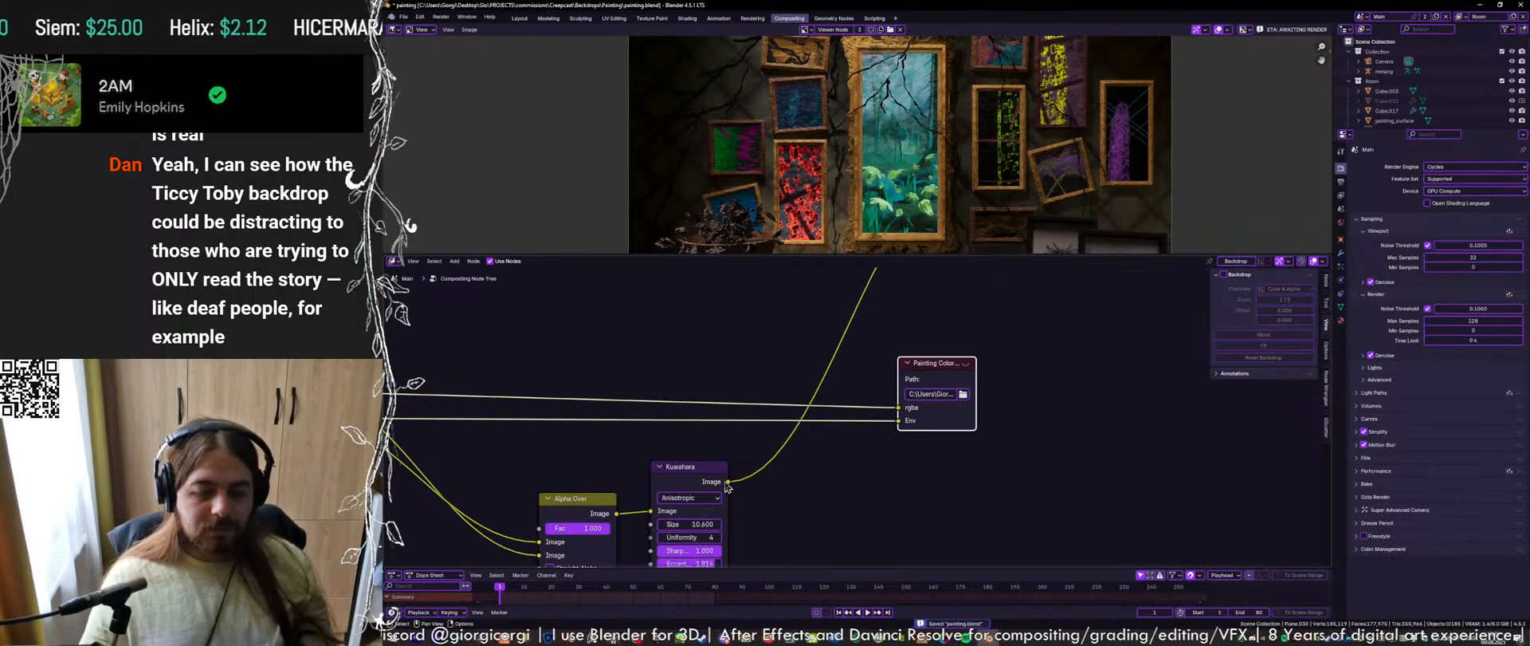
drag(728, 482, 900, 408)
click(935, 369)
key(n)
key(n)
drag(685, 476, 694, 467)
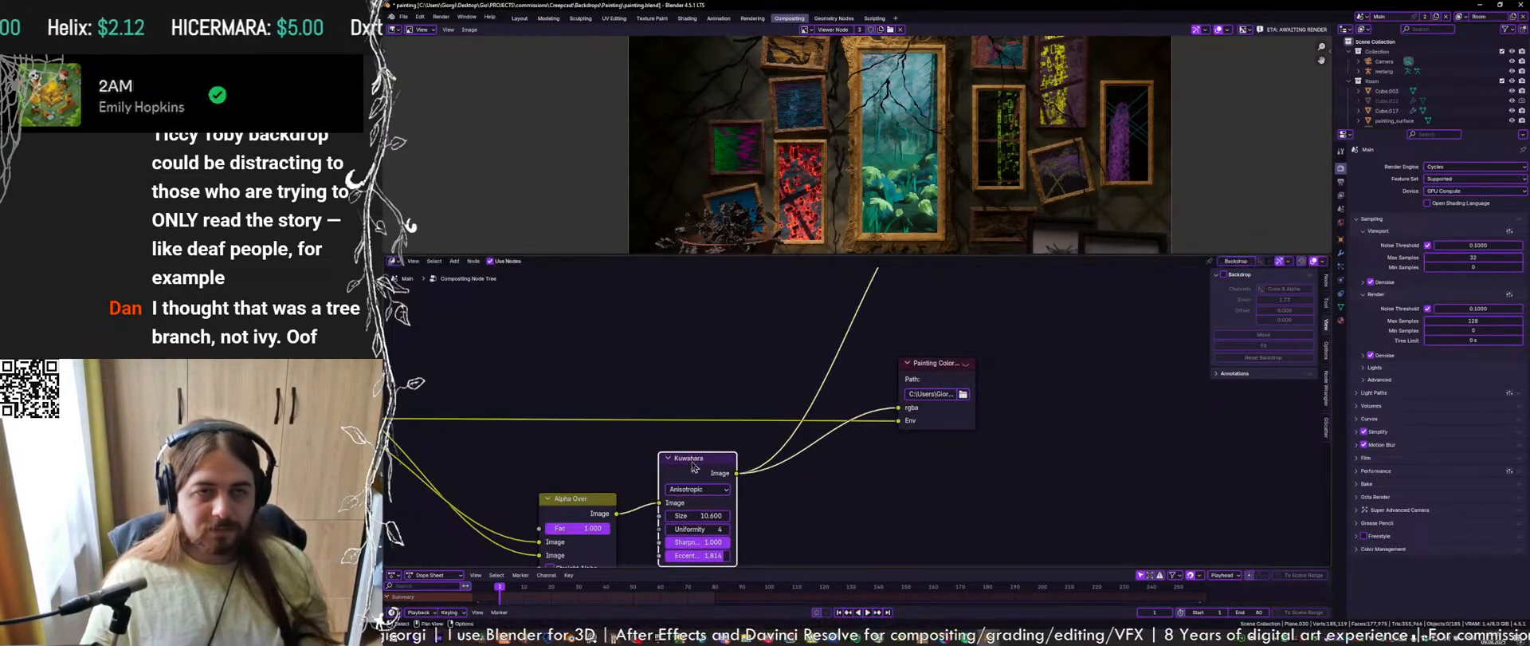
Preview the Kuwahara result through the Viewer, save the file and place the Viewer node below the Painting Color output
ctrl+shift+click(694, 467)
key(ctrl+s)
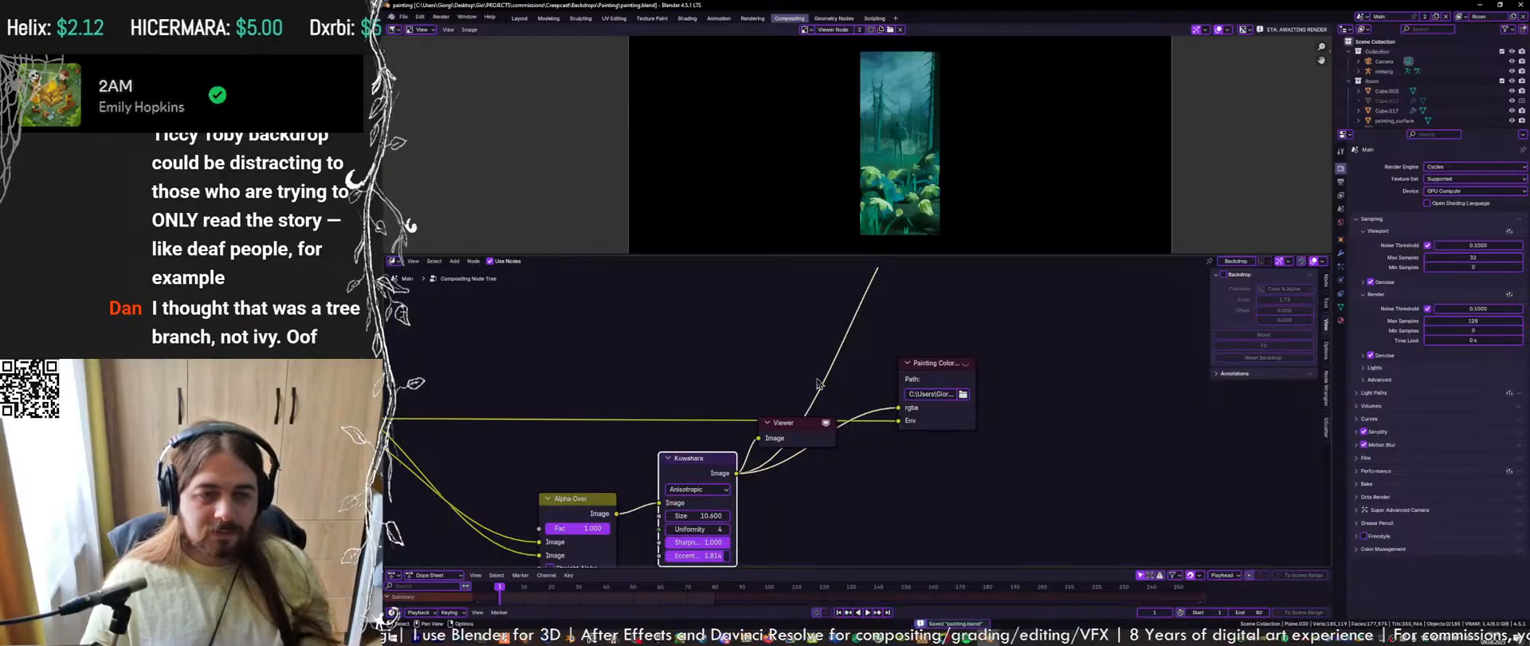
drag(803, 429, 951, 496)
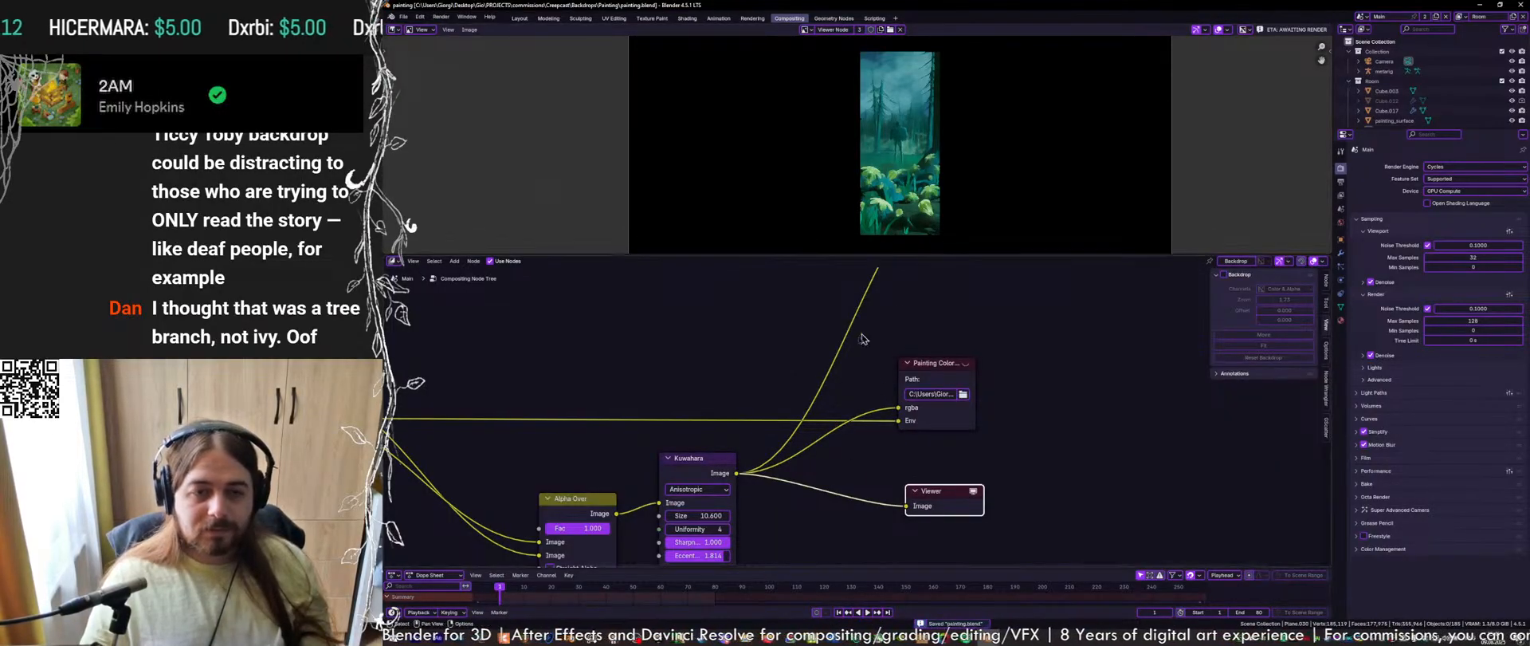
Preview the painting render layer's Image and Env passes in the Viewer and return it to the Kuwahara result, saving the file
middle_drag(853, 424, 1030, 418)
scroll(1031, 418, up, 1)
ctrl+shift+click(419, 386)
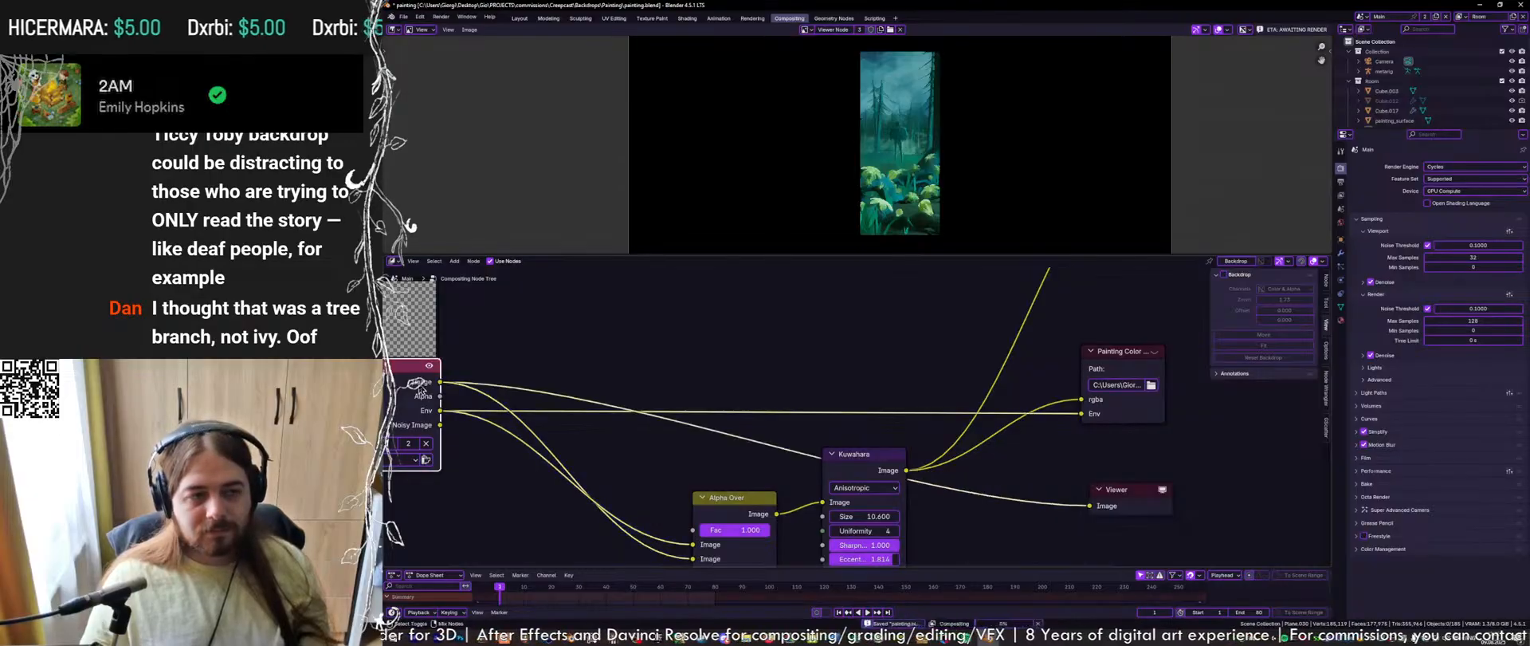
ctrl+shift+click(439, 416)
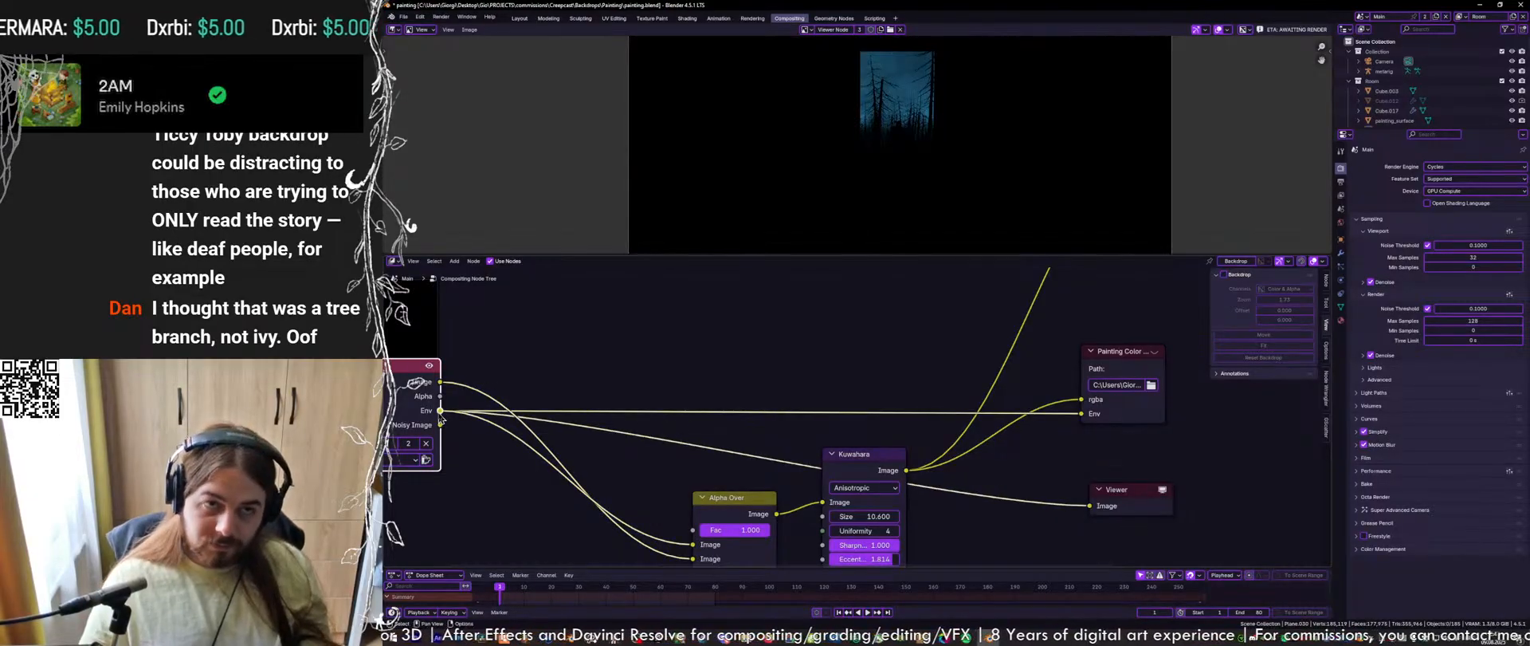
key(ctrl+s)
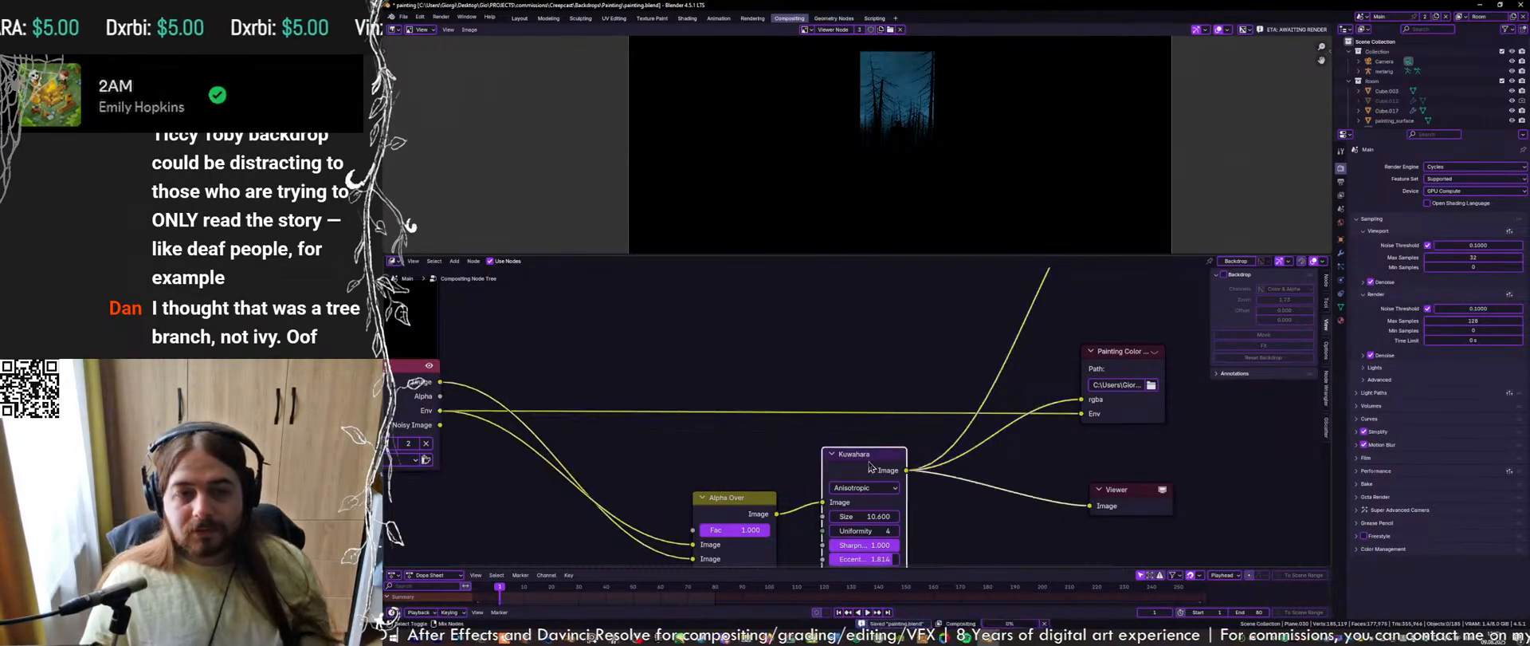
ctrl+shift+click(871, 465)
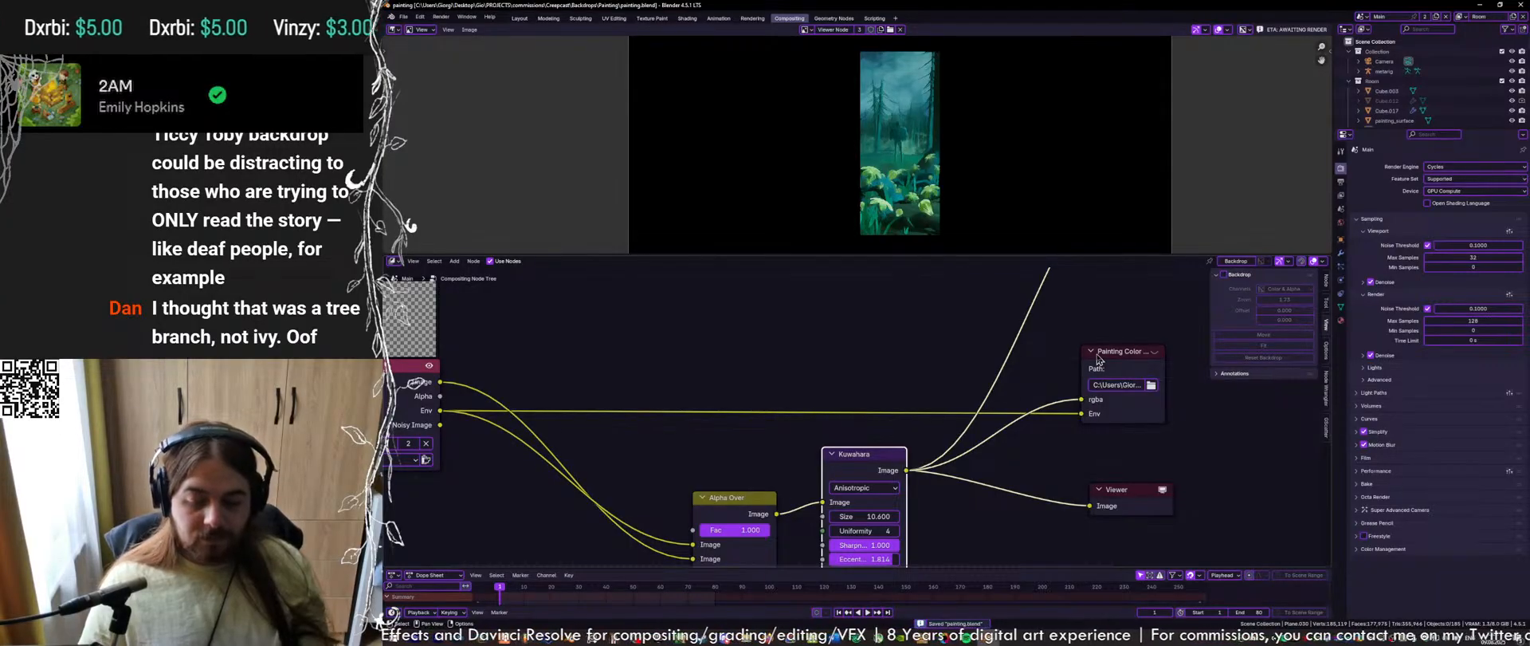
Look through the node editor's sidebar categories for the file output settings of the Painting Color node
click(1124, 357)
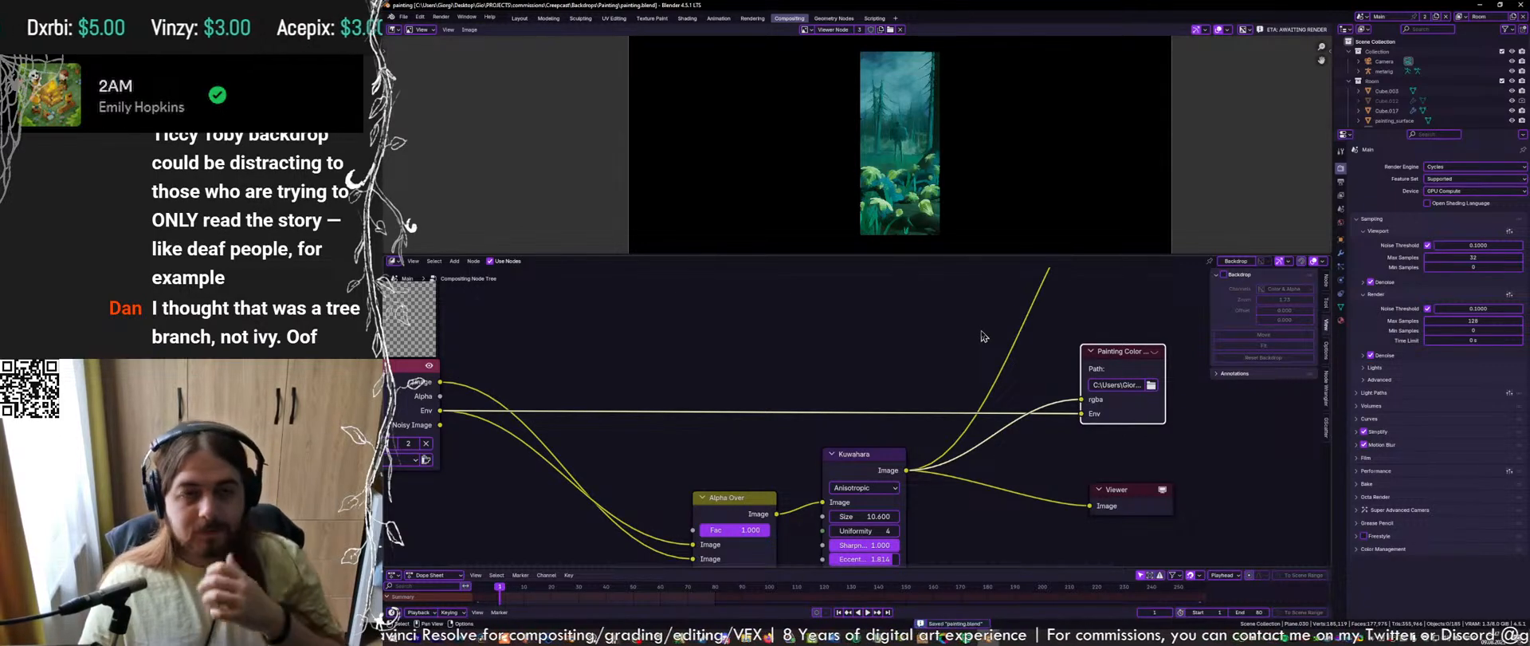
click(869, 464)
middle_drag(1038, 411, 950, 440)
click(1036, 394)
middle_drag(1037, 394, 999, 420)
key(n)
key(n)
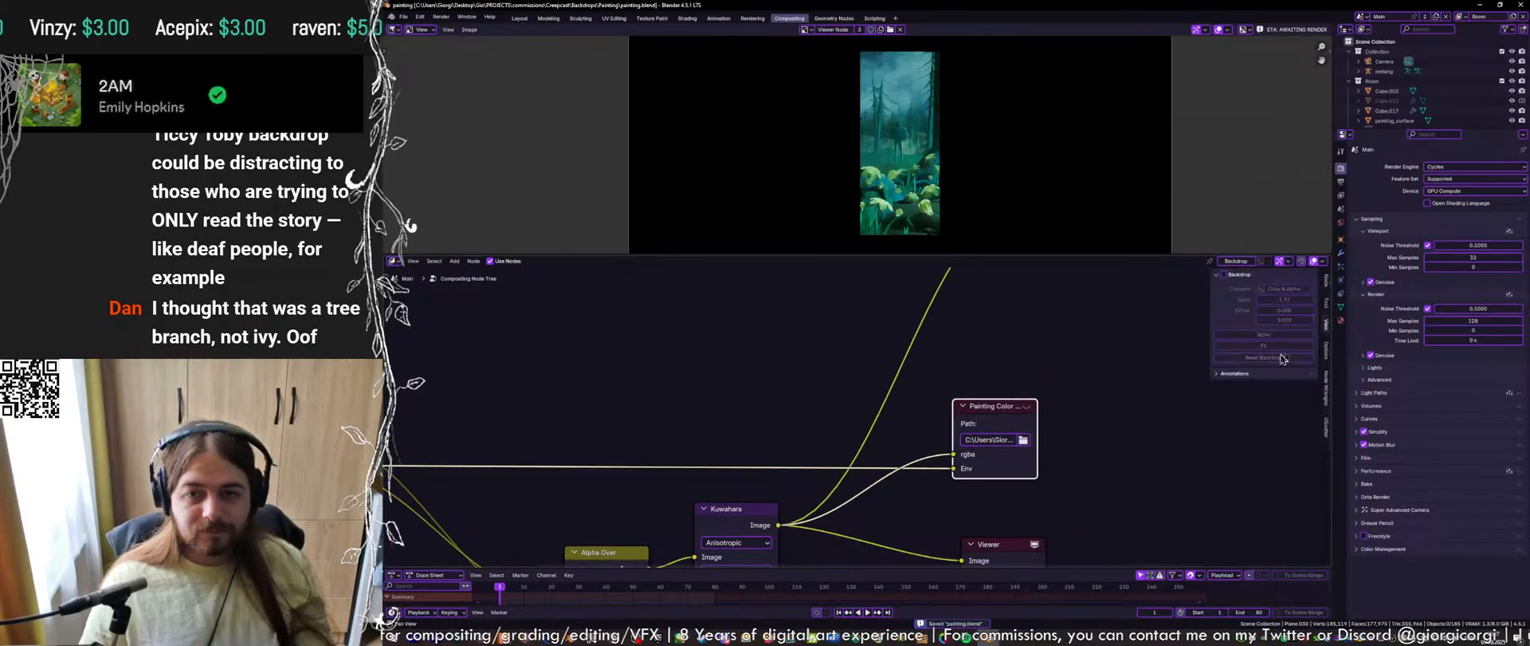
click(1328, 353)
click(1327, 389)
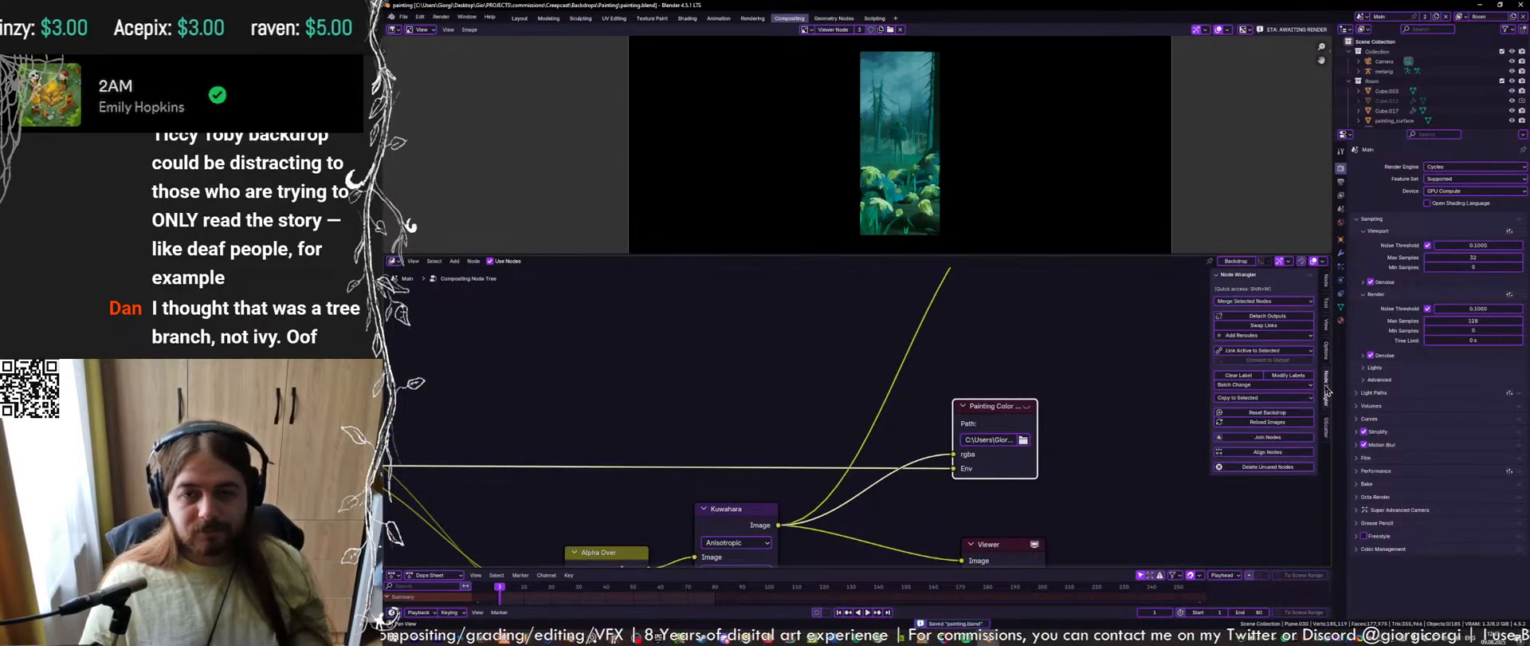
click(1327, 425)
click(1327, 326)
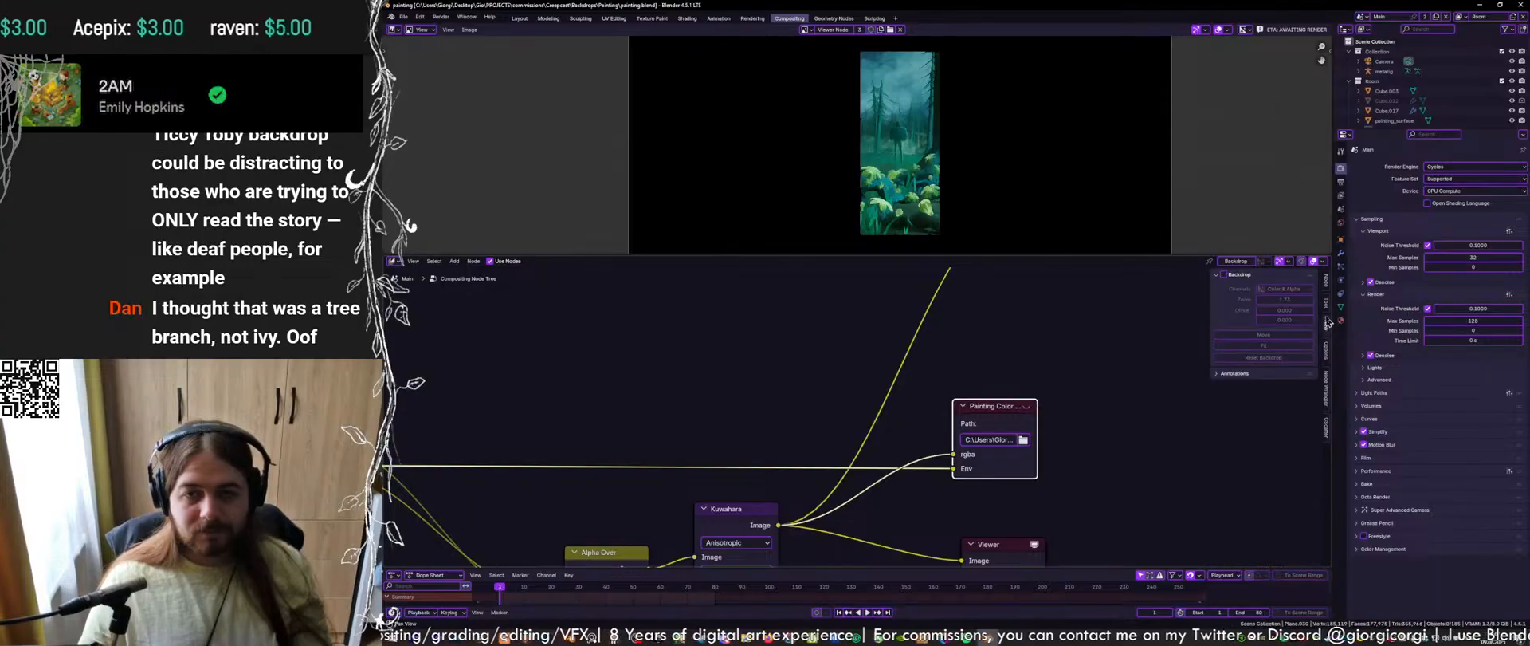
click(1327, 304)
click(1321, 326)
click(1328, 327)
click(1026, 405)
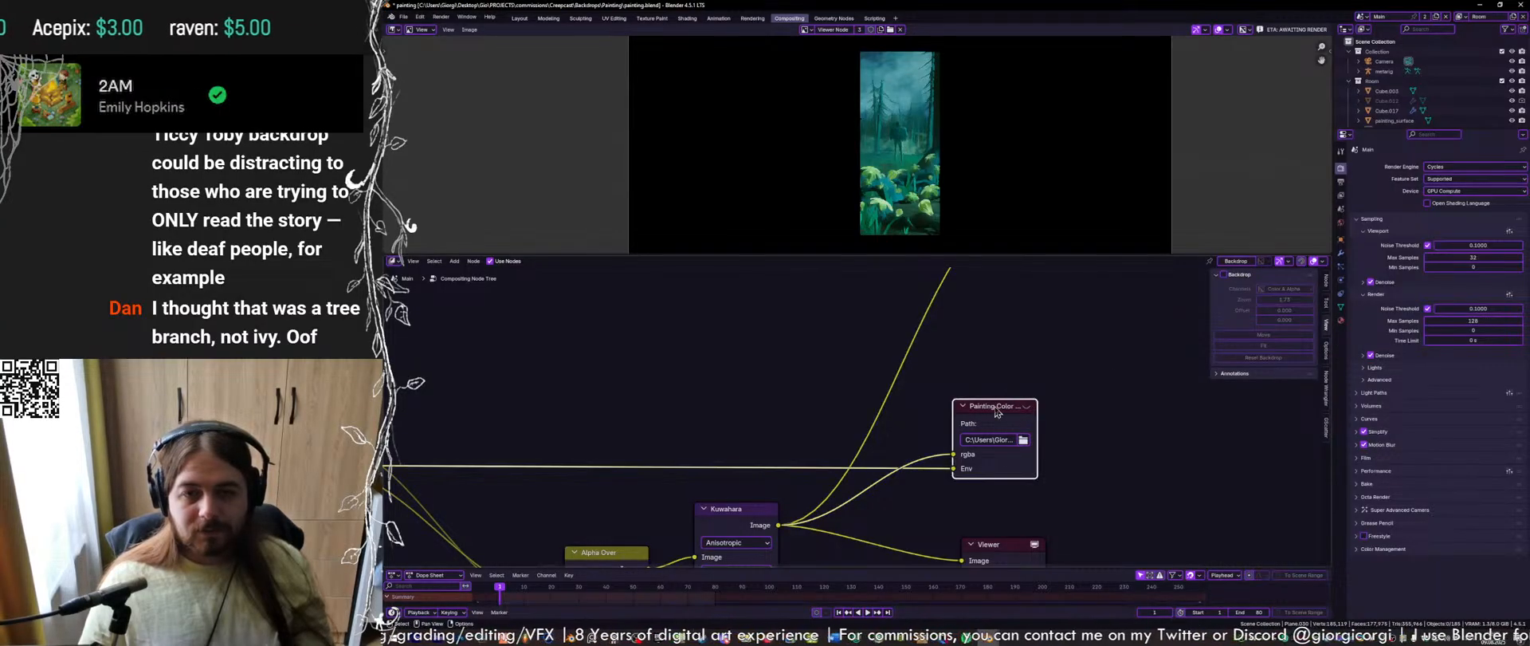
Remove the Env input from the Painting Color file output node and save the file
click(1326, 287)
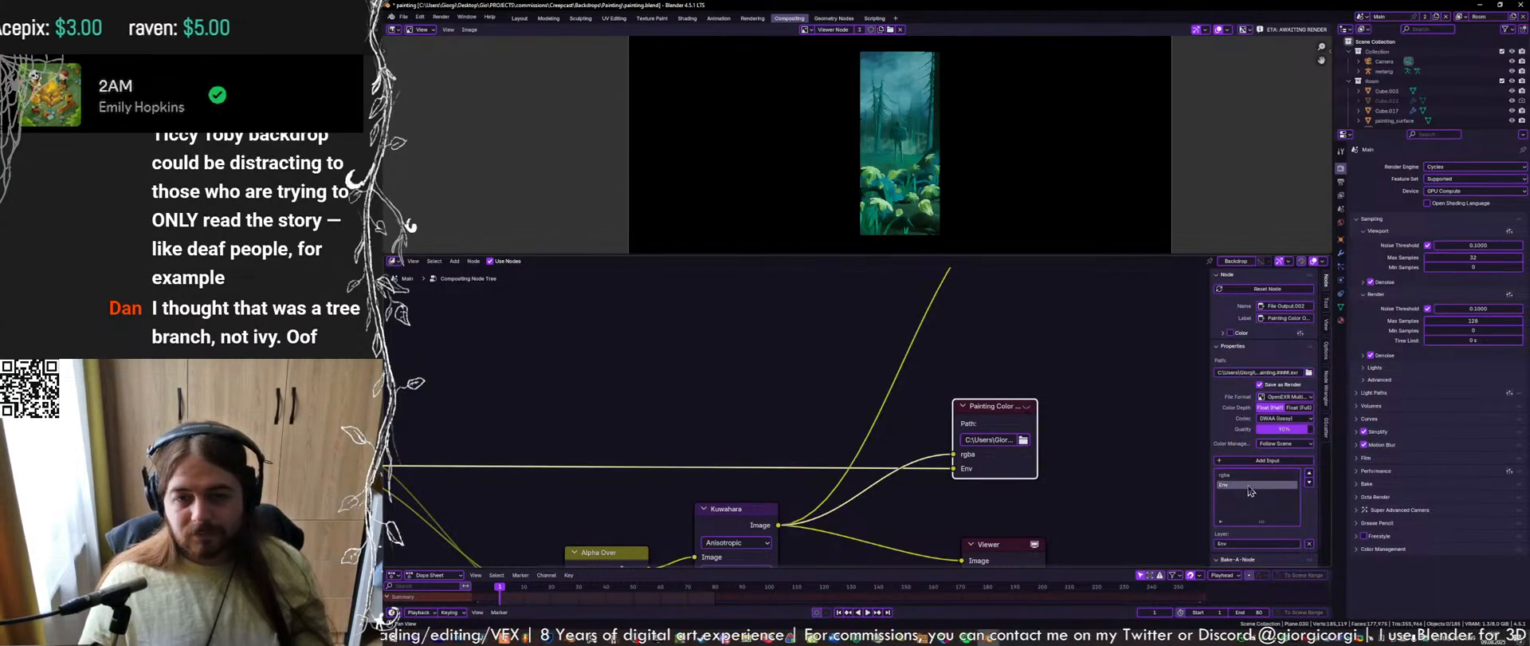
click(1309, 543)
key(ctrl+s)
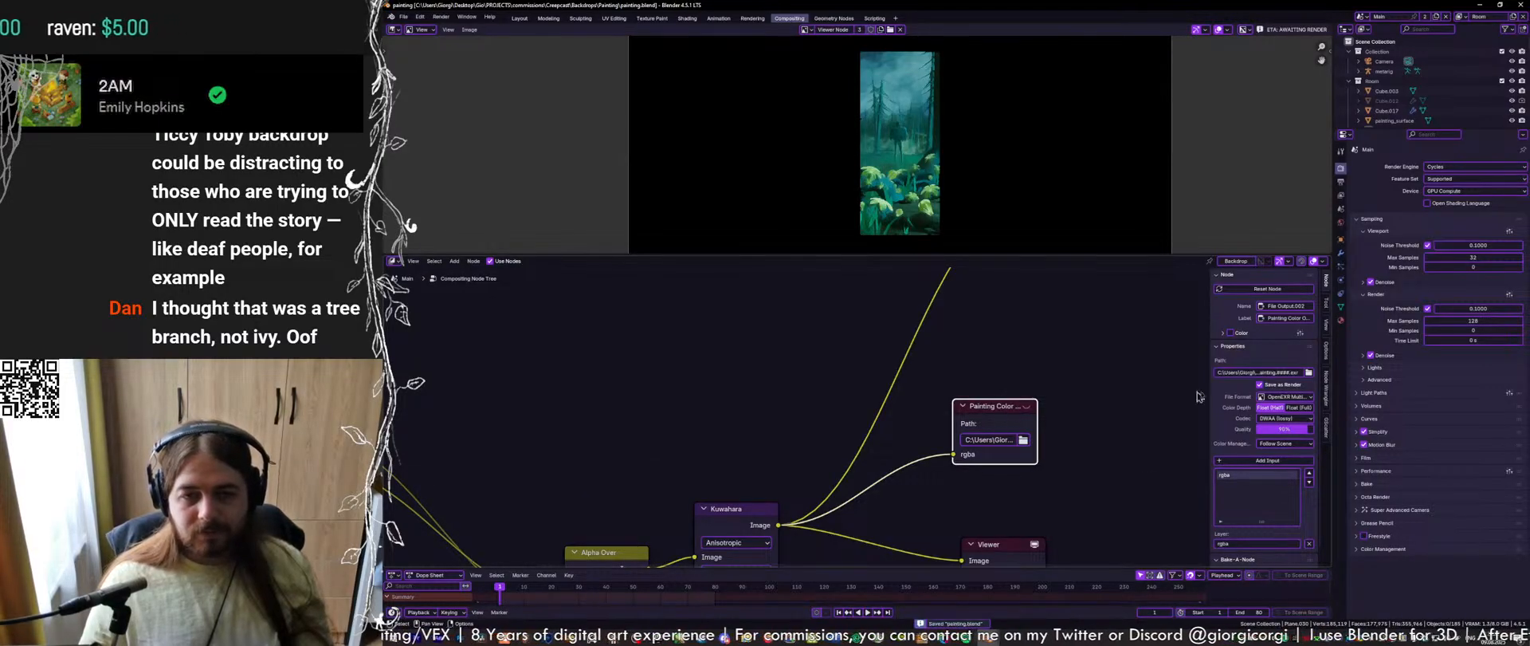
Set the Painting Color file output's file format to OpenEXR
click(1297, 398)
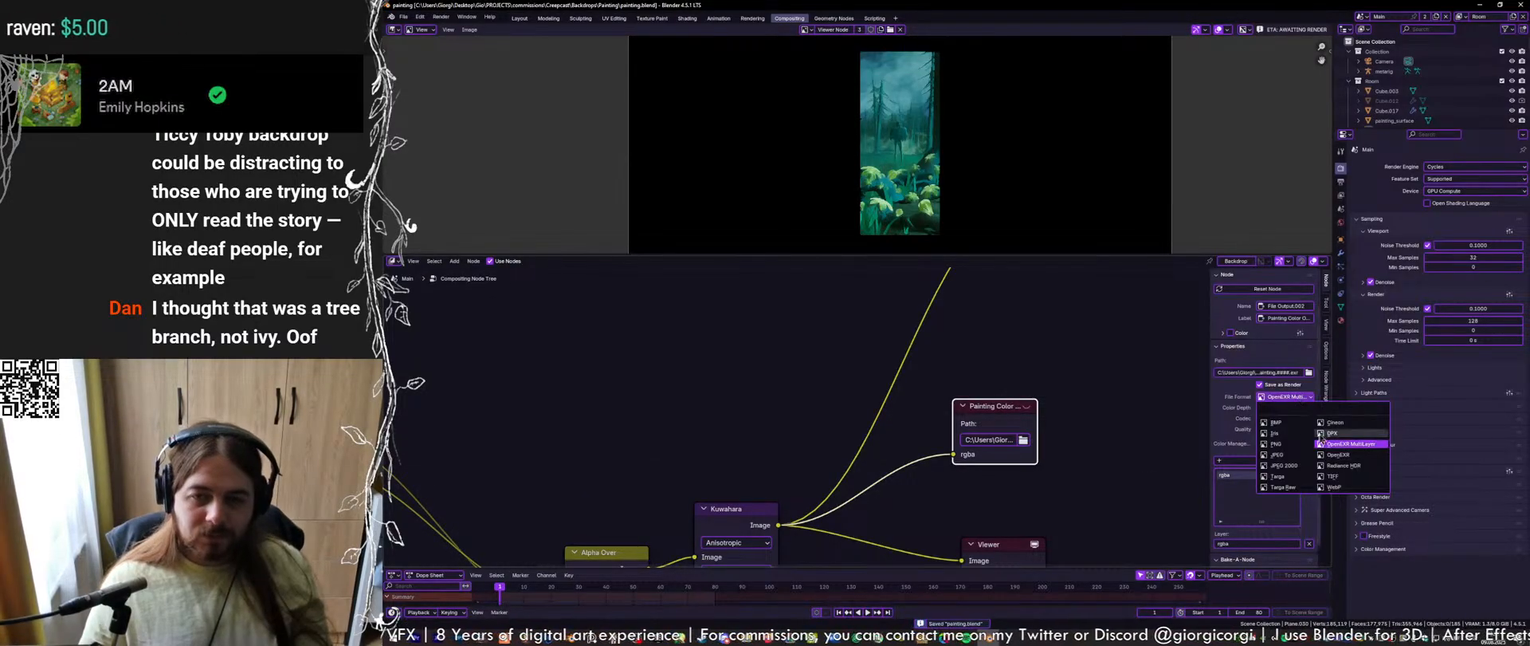
click(1337, 455)
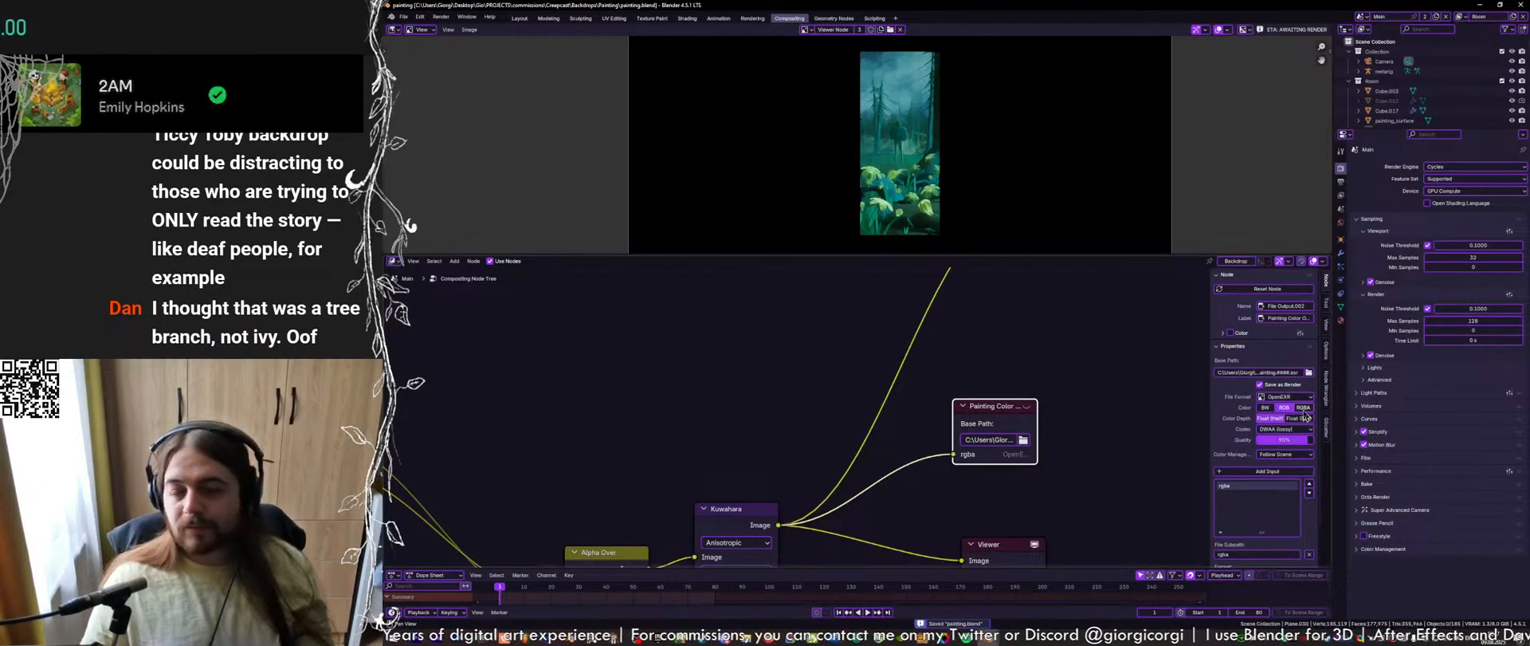
Save the file and set the Room Color file output's file format to OpenEXR
key(ctrl+s)
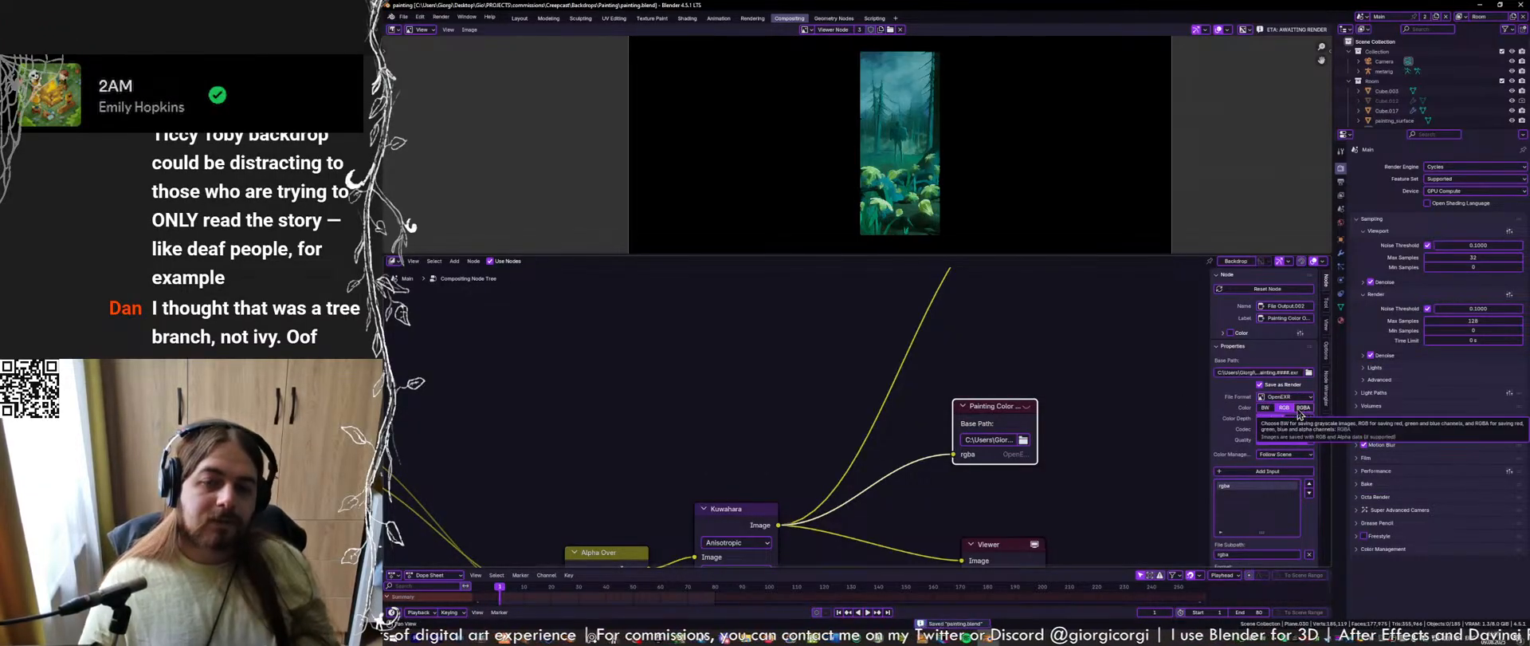
middle_drag(1063, 391, 1039, 461)
scroll(1039, 459, down, 1)
middle_drag(1032, 364, 1017, 454)
middle_drag(1003, 310, 989, 406)
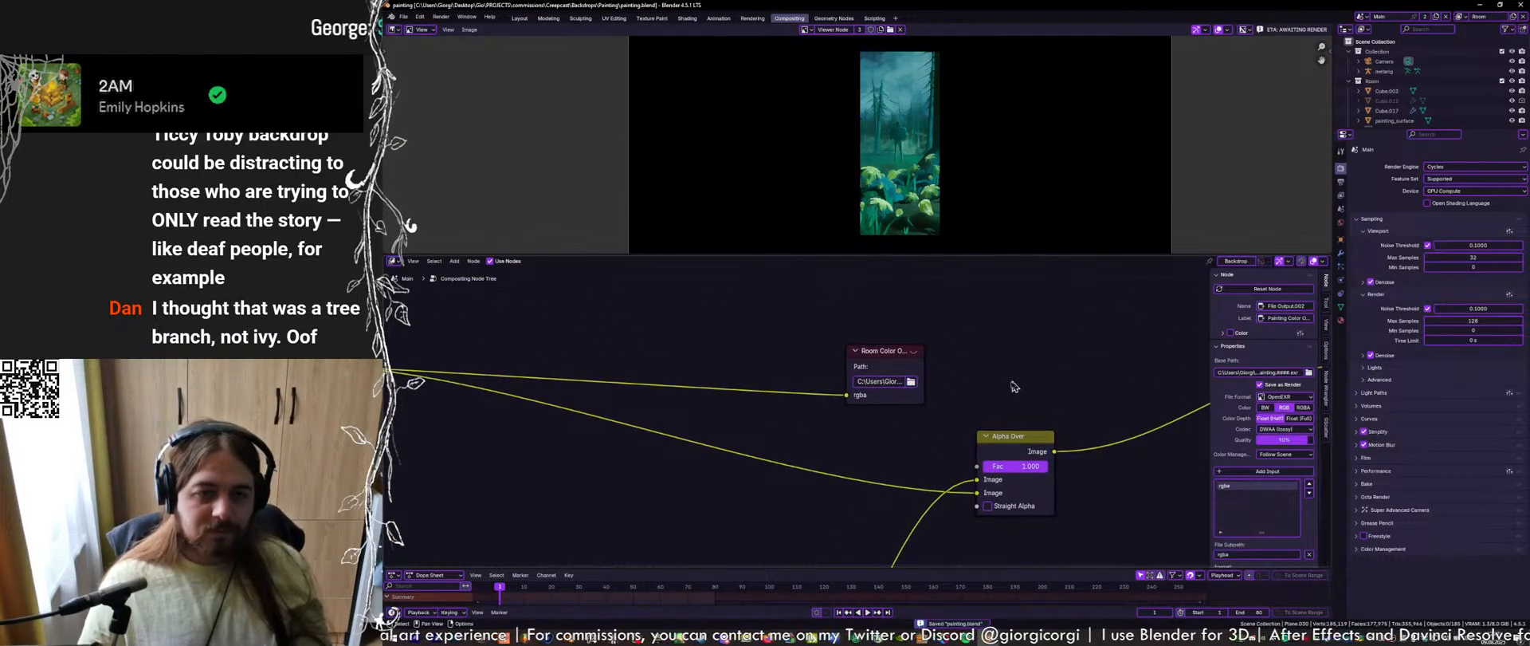
scroll(1021, 386, down, 2)
click(871, 385)
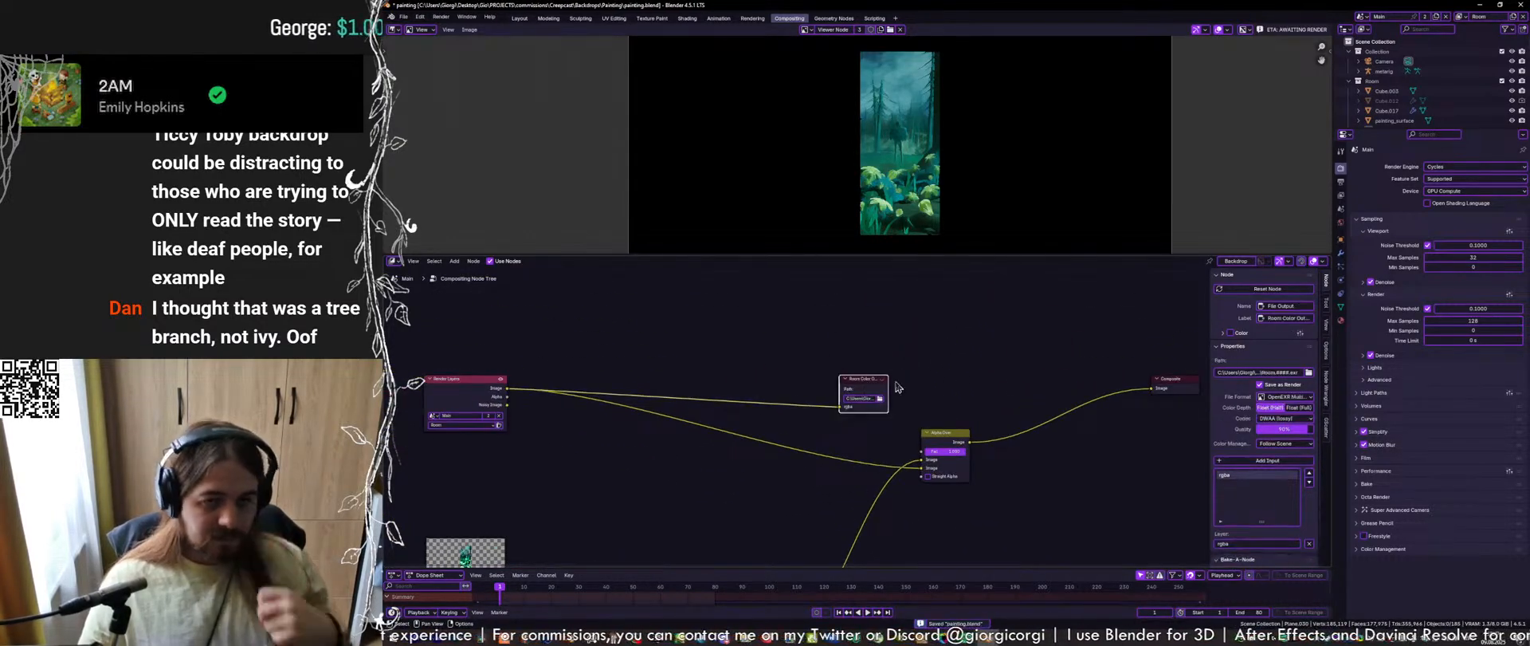
scroll(897, 387, up, 2)
click(1285, 396)
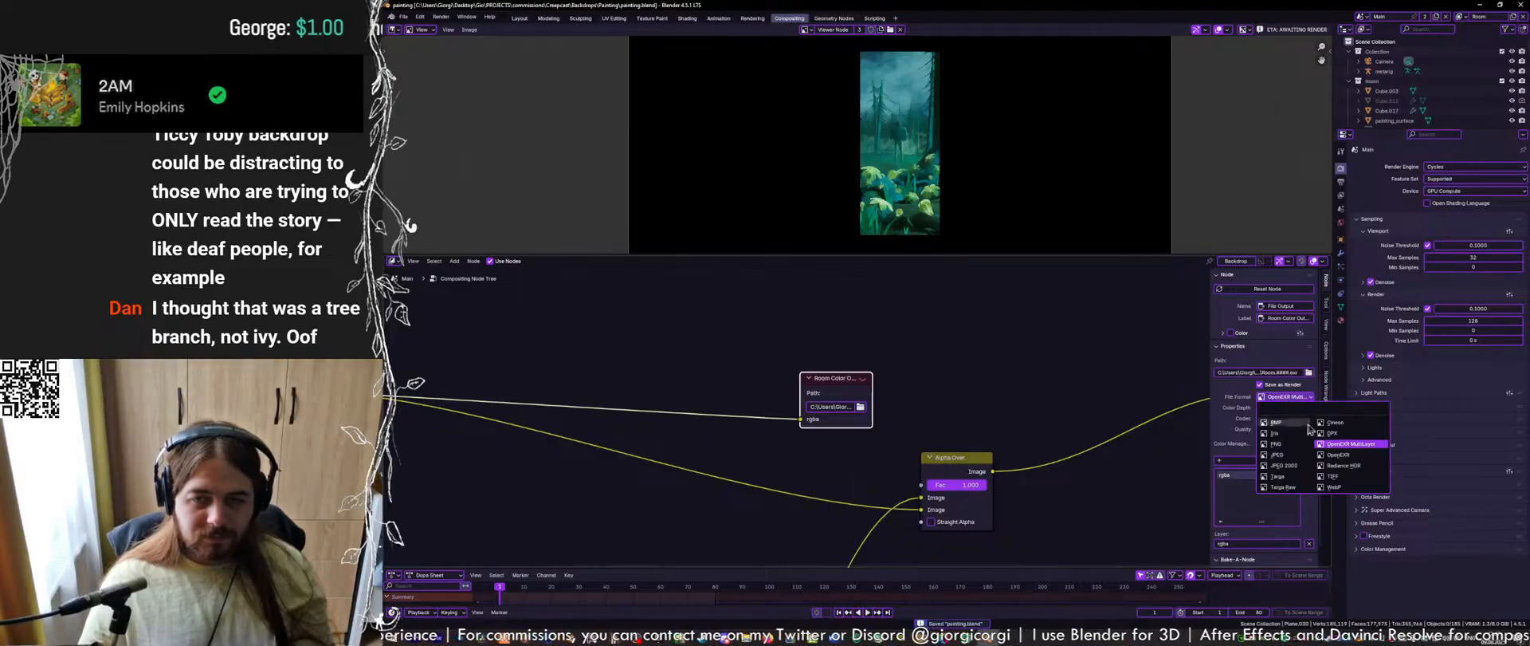
click(1339, 454)
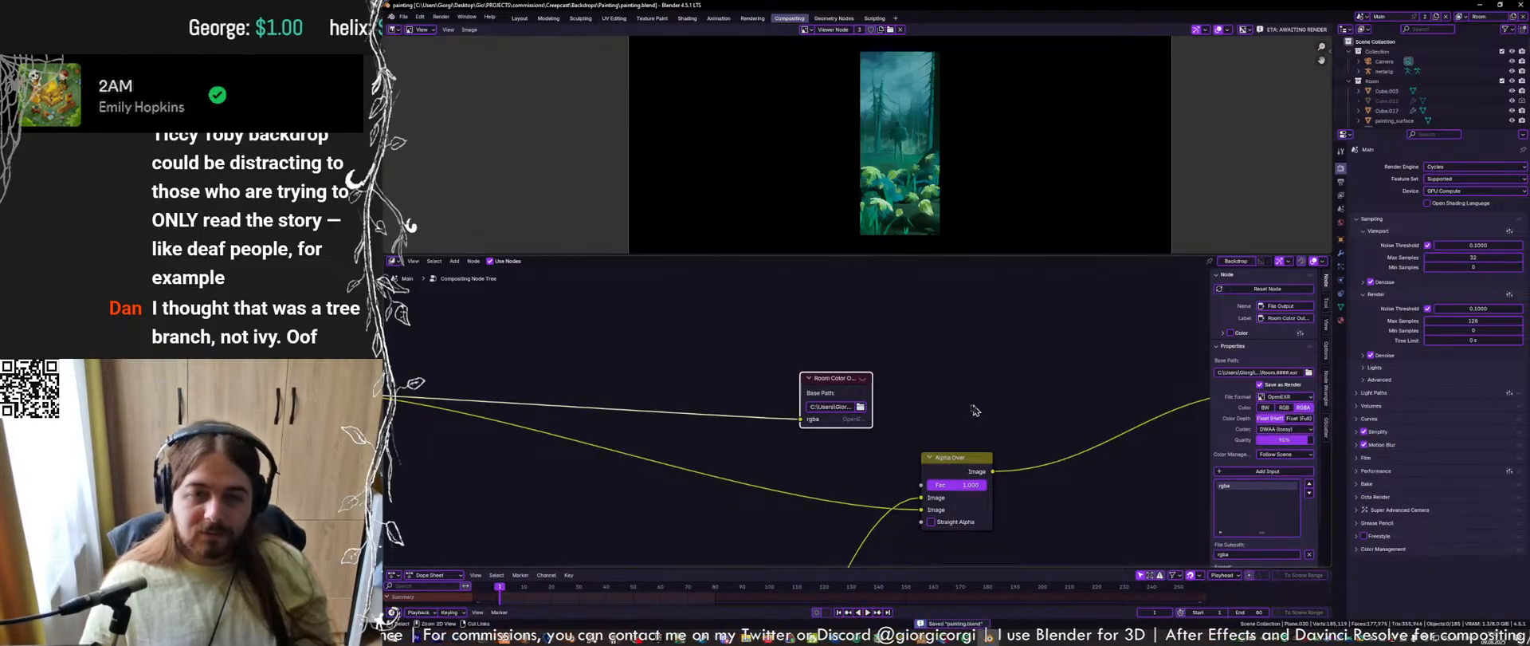
Preview the Room render layer's image in the Viewer, inspect it, and save the file
middle_drag(534, 403, 726, 393)
ctrl+shift+click(456, 399)
key(ctrl+s)
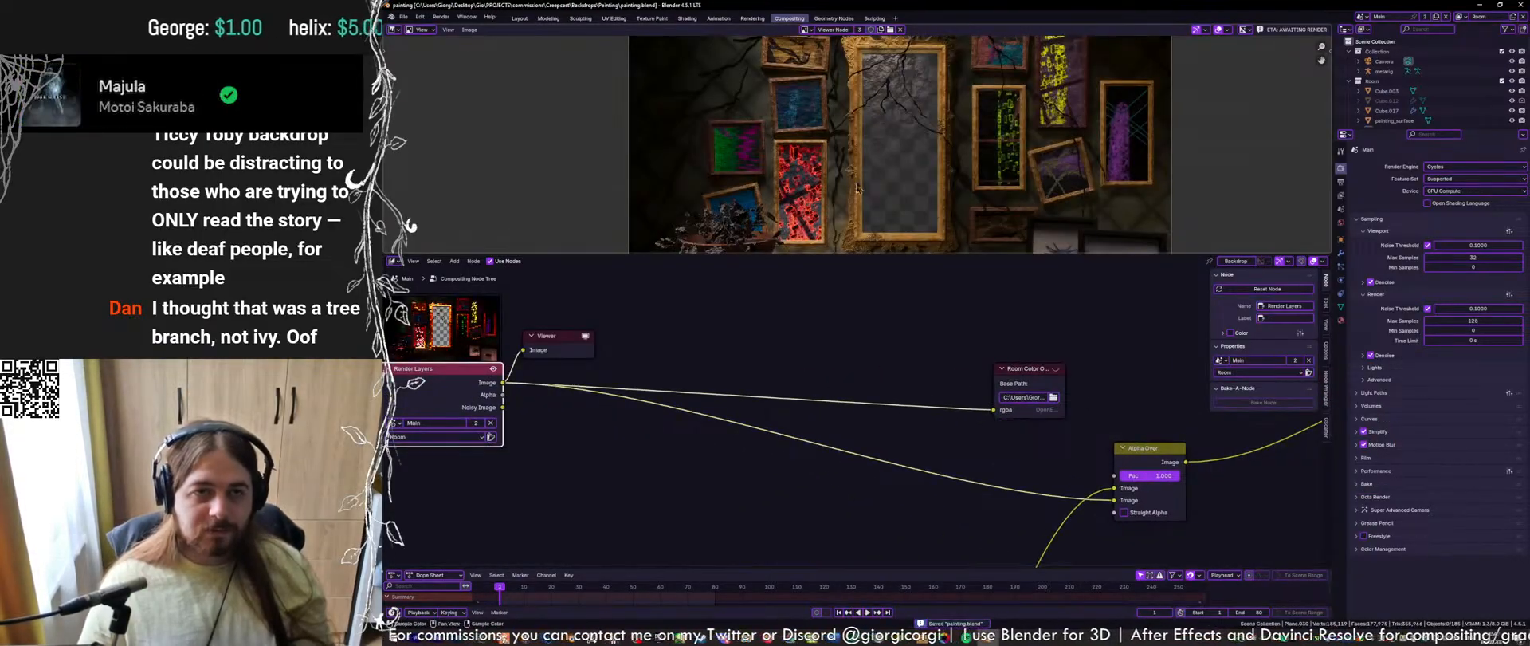
scroll(899, 148, up, 4)
scroll(909, 120, down, 6)
middle_drag(924, 110, 918, 119)
key(ctrl+s)
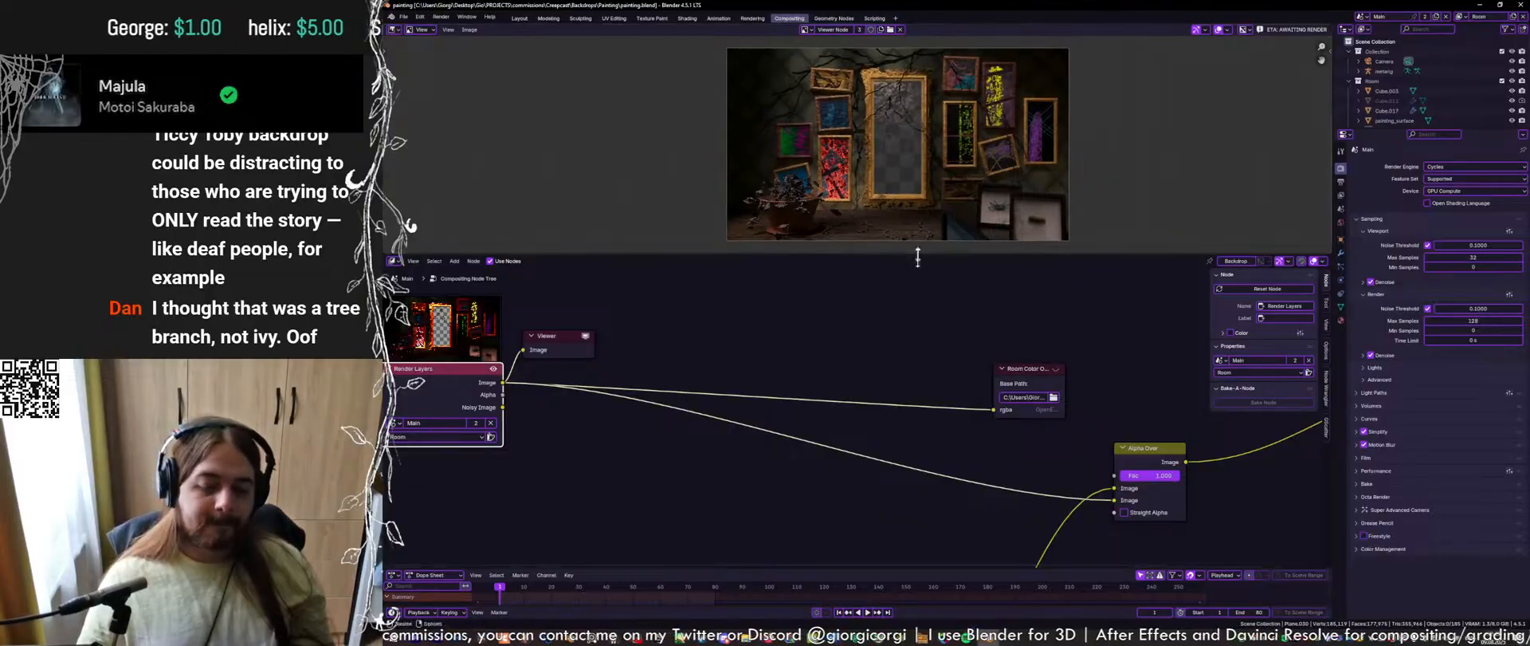
Set the Room Color file output's color management to Override
middle_drag(976, 406, 840, 393)
drag(890, 360, 919, 354)
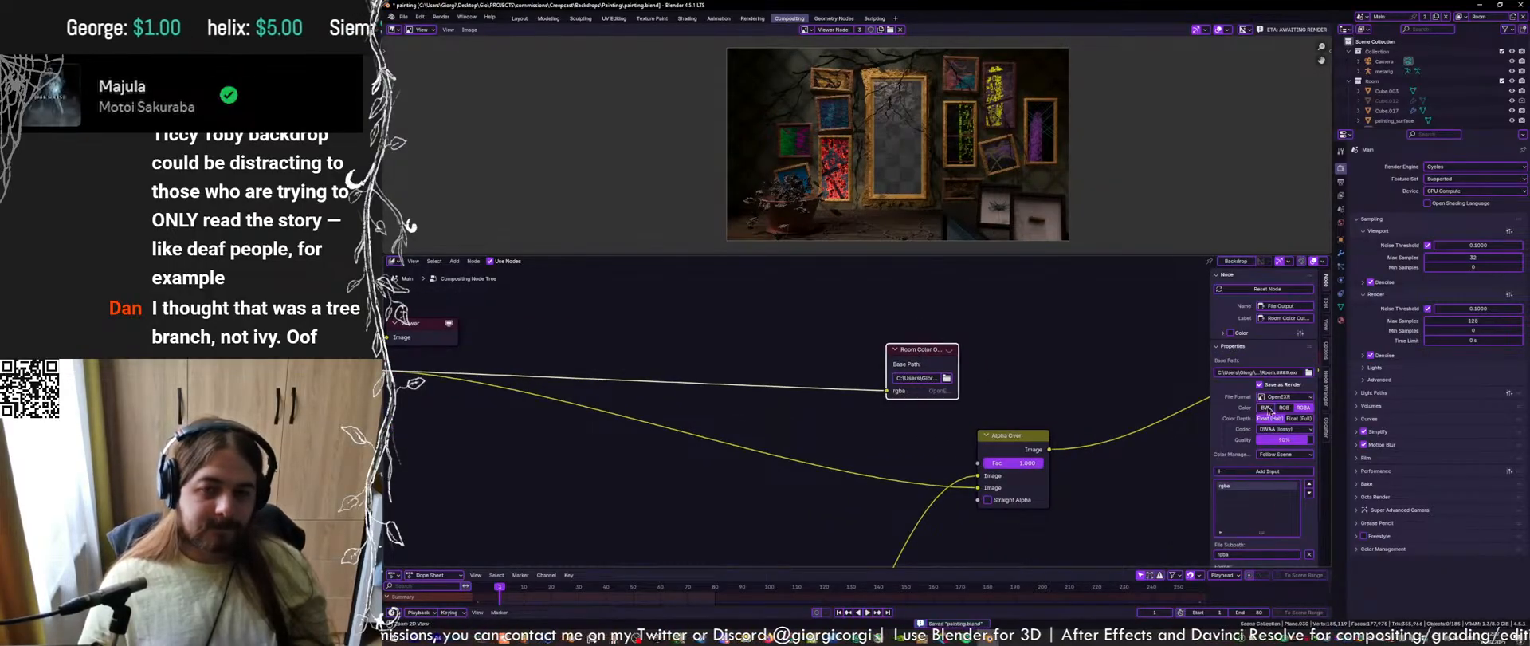
click(1285, 453)
click(1285, 471)
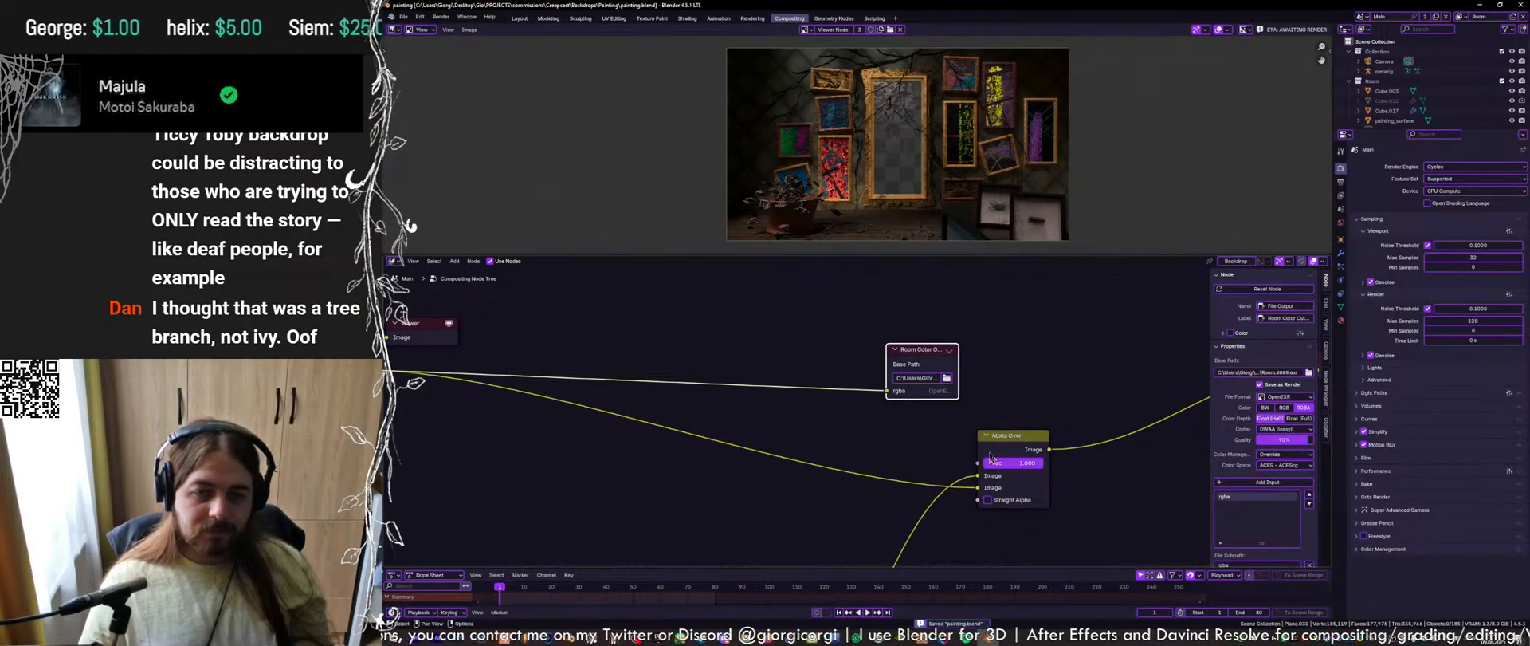
Set the Painting Color file output's color management to Override
middle_drag(988, 457, 1032, 305)
click(995, 498)
click(1293, 454)
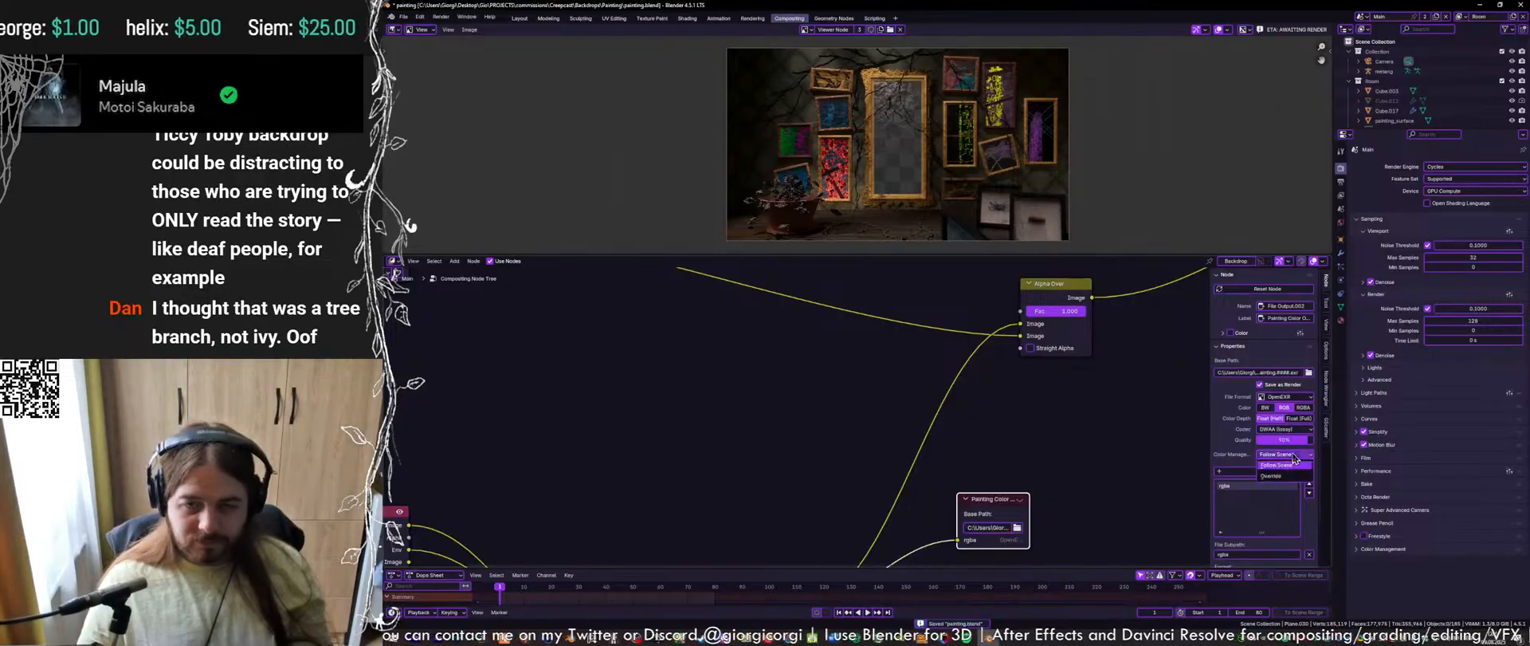
click(1296, 474)
scroll(897, 414, down, 4)
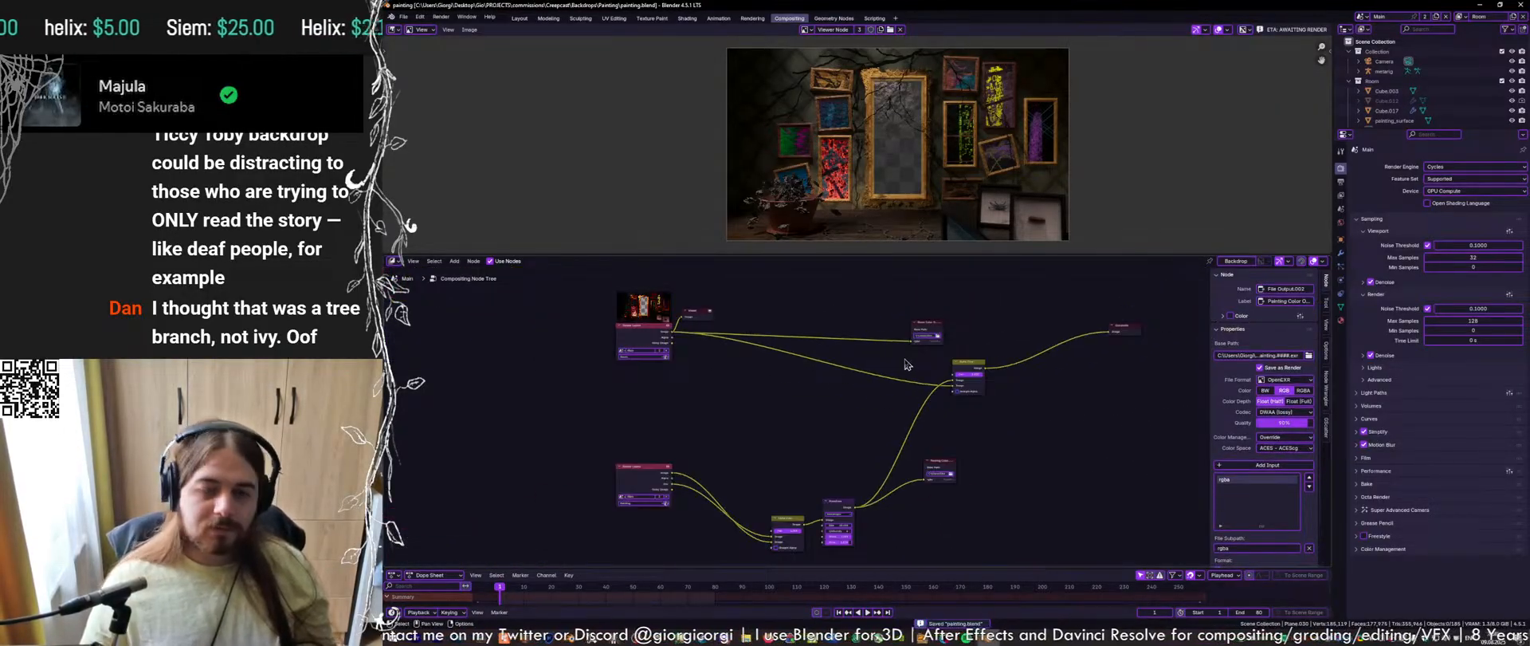
scroll(866, 351, up, 1)
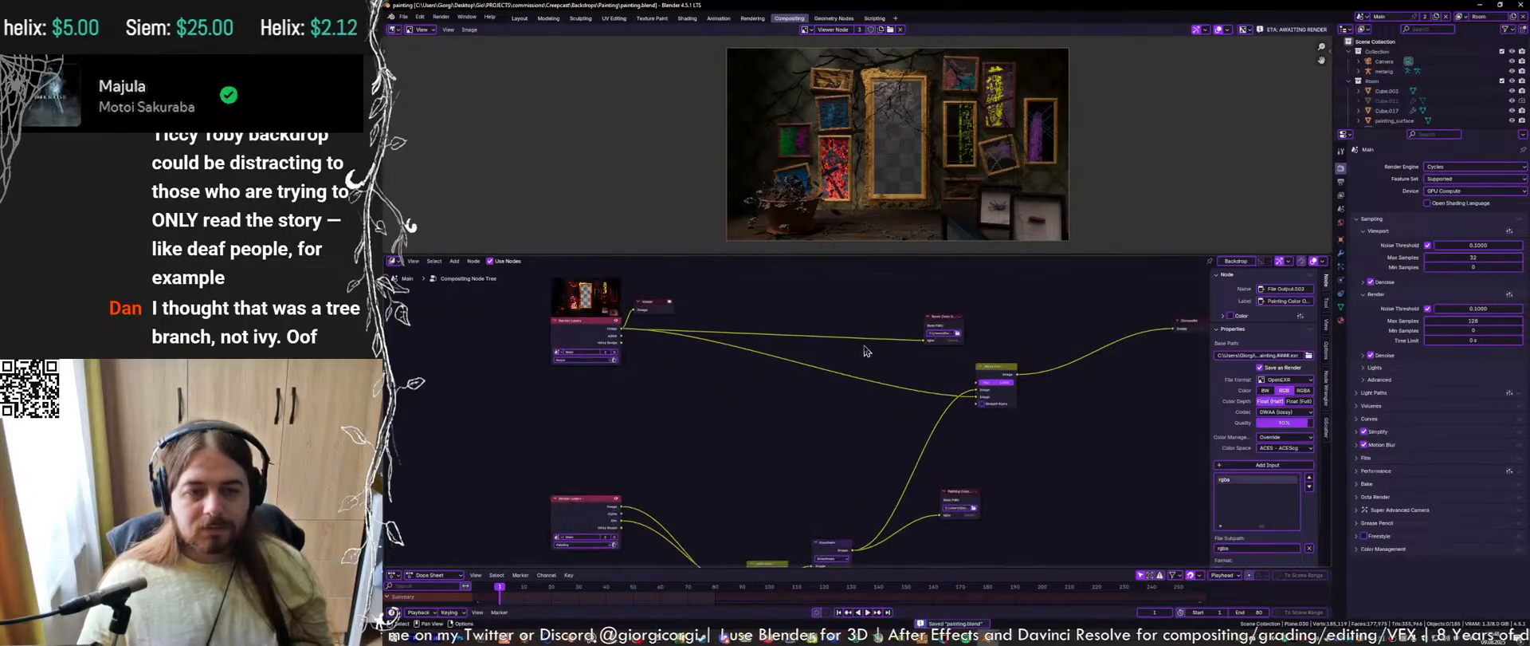
Move the Alpha Over node down beside the Kuwahara branch and render the current frame
drag(1004, 378, 1067, 557)
click(1108, 346)
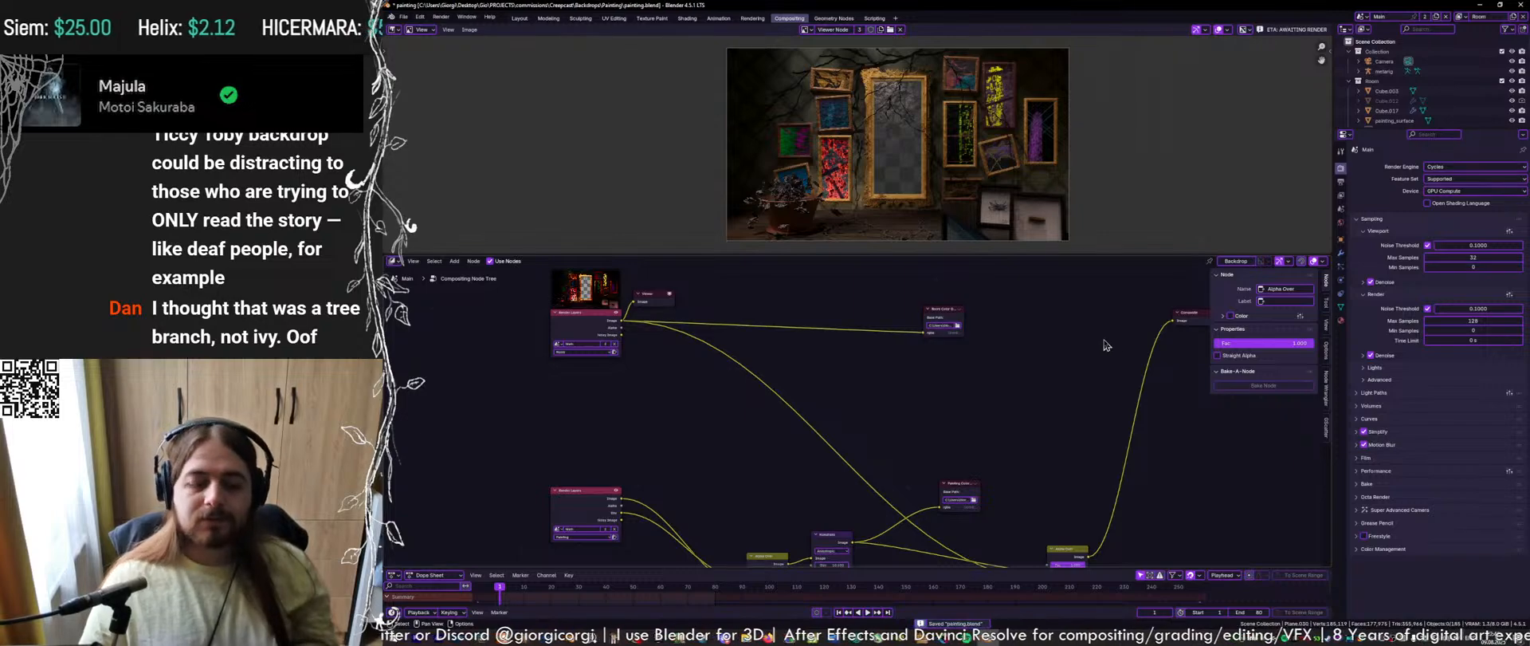
key(F12)
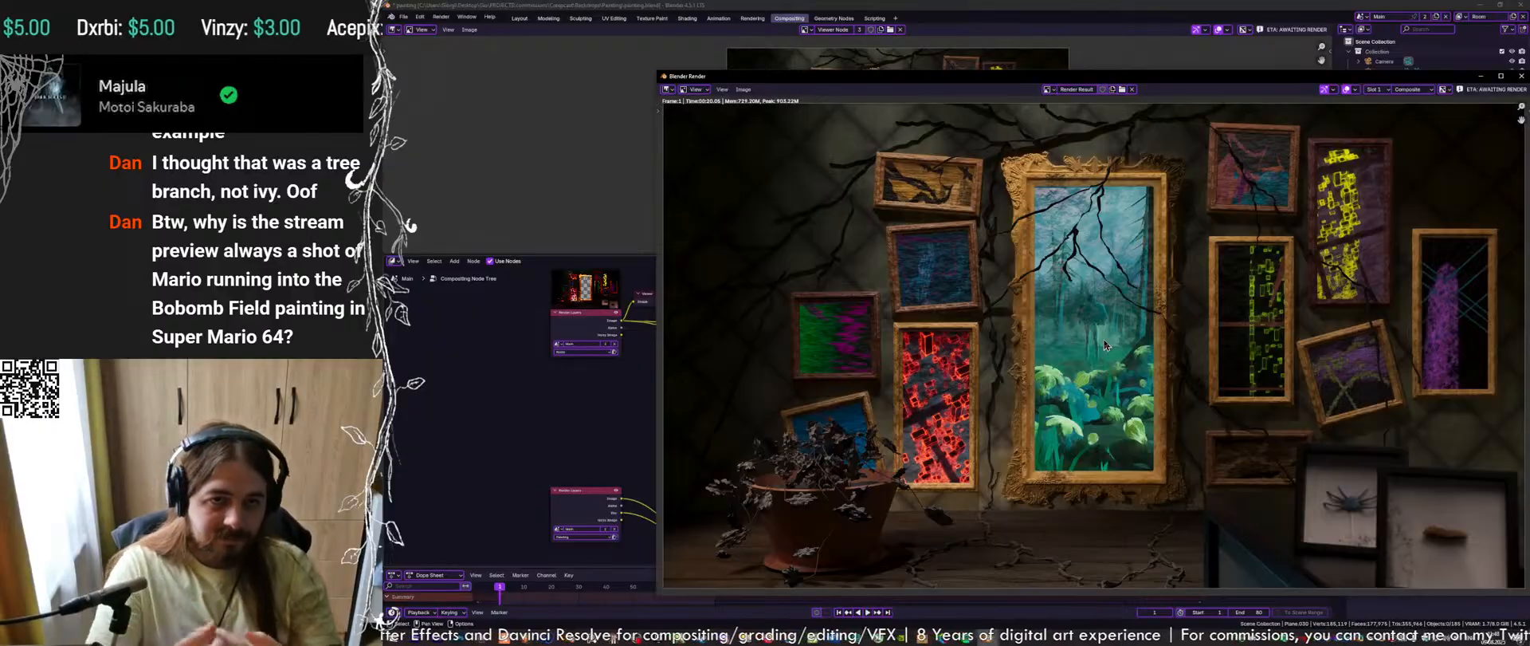
Examine the rendered composite up close, including the plant pot, framed pictures and central painting, and close the render window
scroll(1156, 346, up, 3)
middle_drag(985, 374, 1024, 380)
scroll(969, 446, down, 1)
middle_drag(968, 447, 1210, 287)
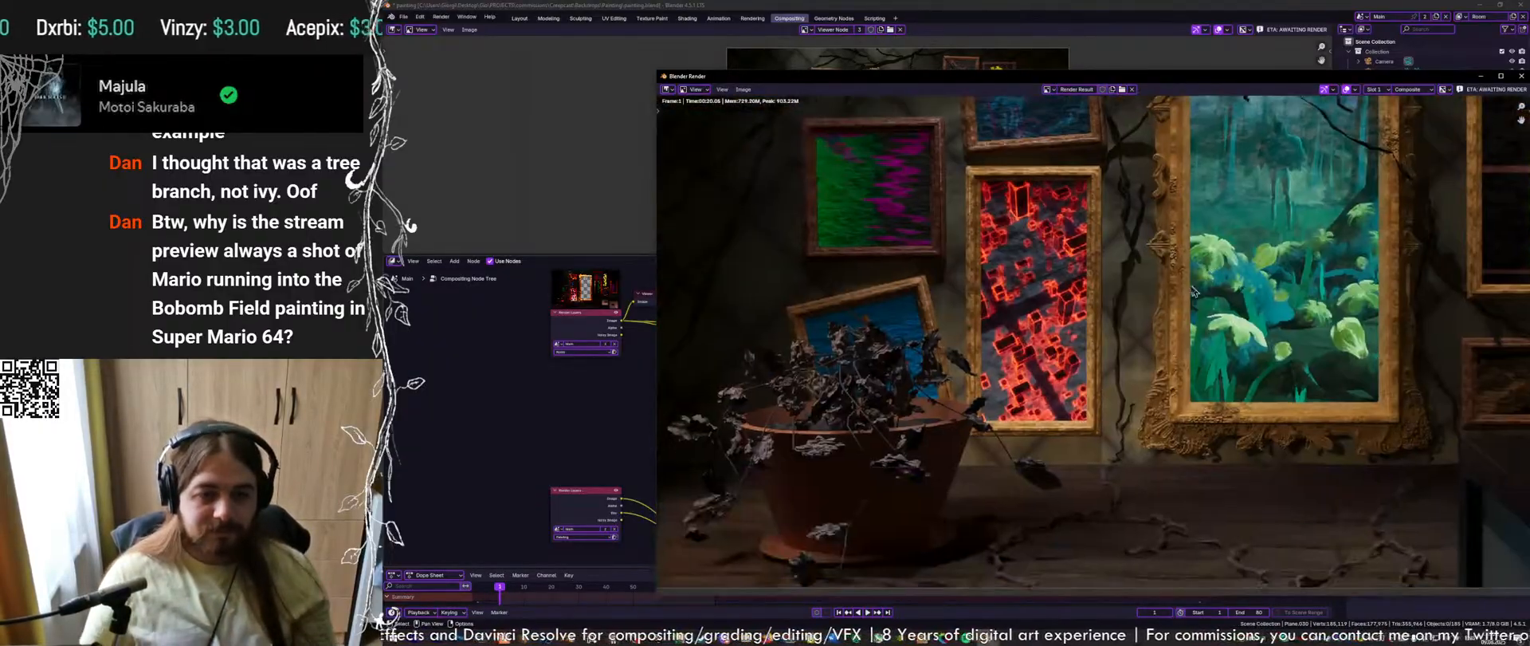
scroll(1085, 374, up, 2)
middle_drag(1127, 356, 1076, 308)
scroll(1036, 378, down, 4)
middle_drag(1182, 298, 1086, 392)
scroll(1006, 434, up, 1)
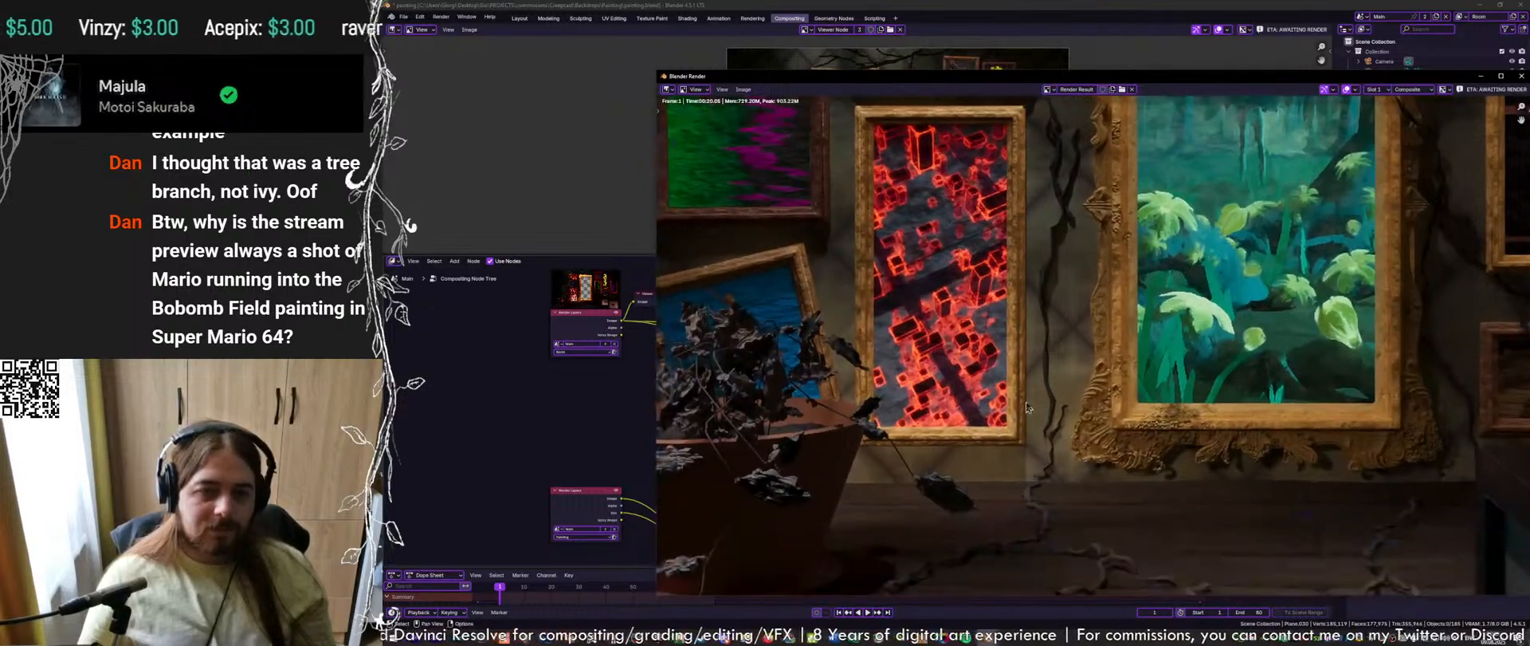
scroll(984, 462, up, 2)
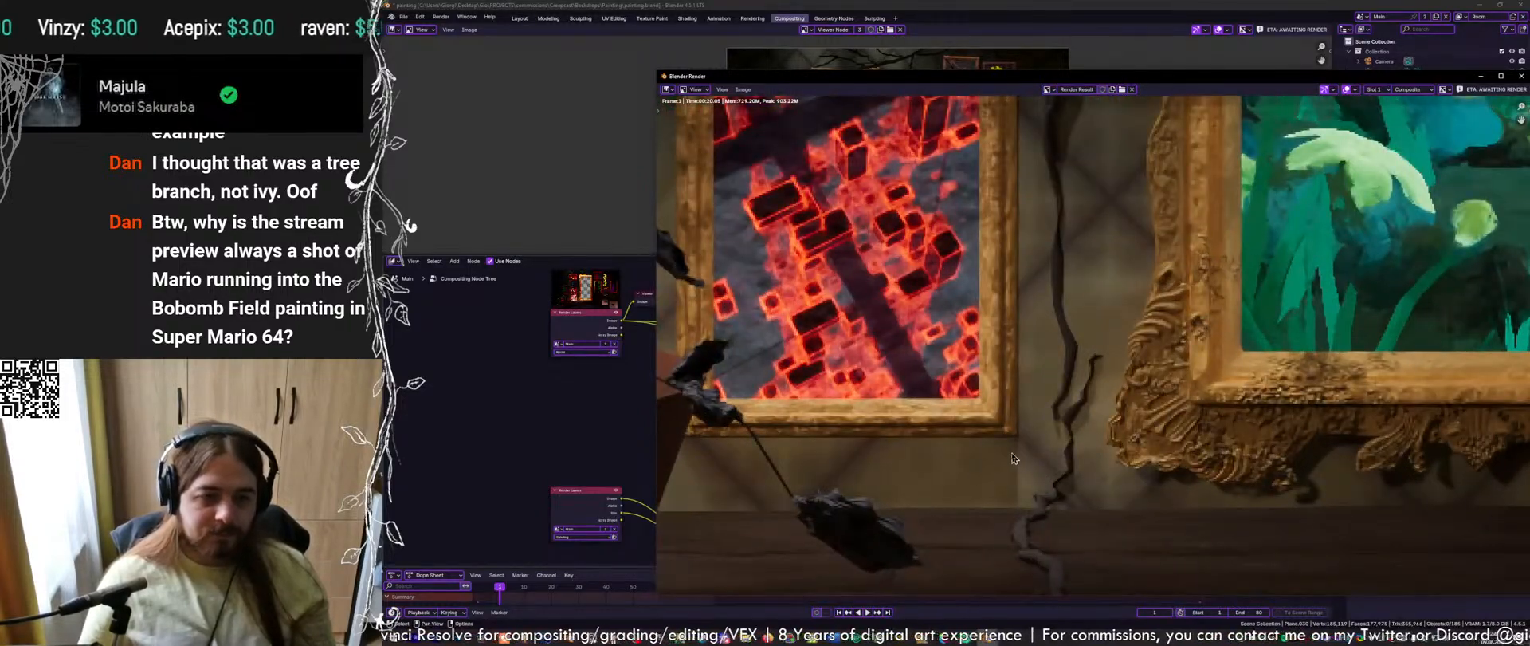
middle_drag(1013, 456, 1005, 474)
scroll(1001, 439, down, 3)
middle_drag(1004, 315, 1027, 392)
scroll(1006, 319, down, 1)
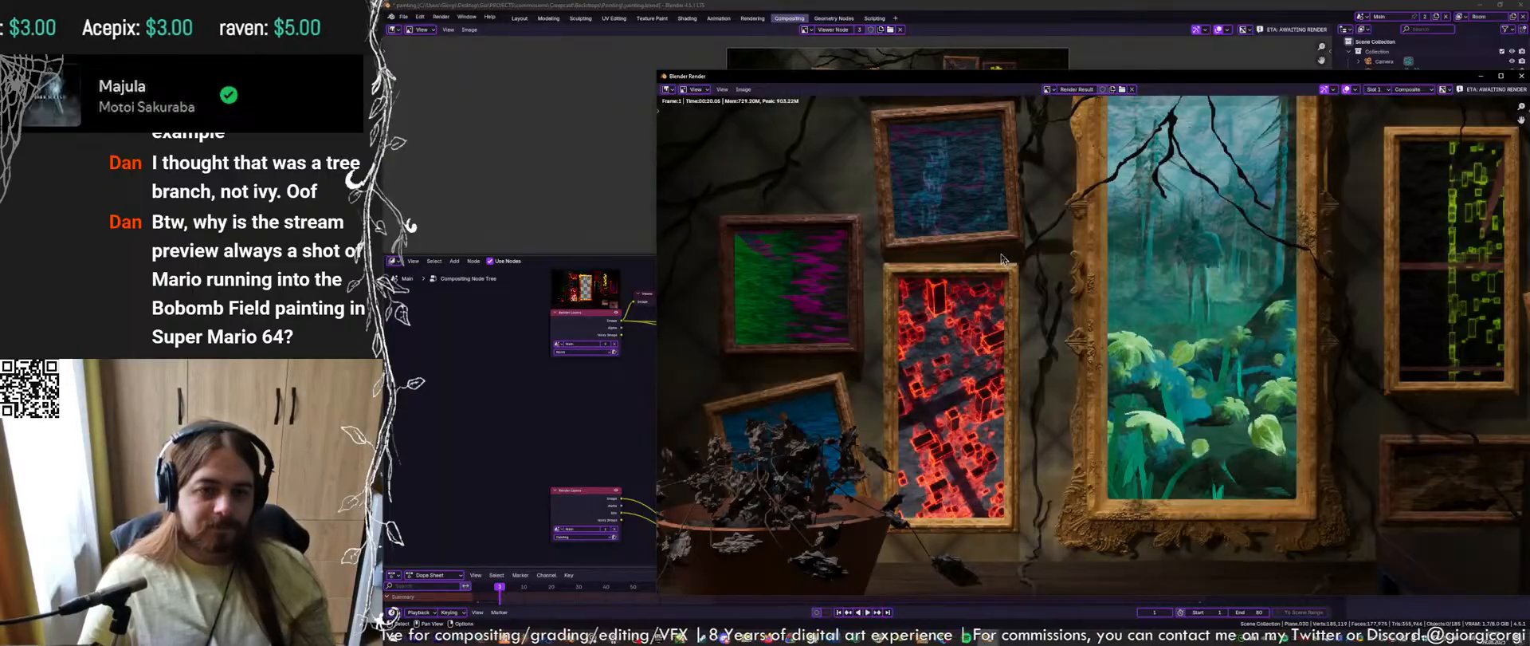
middle_drag(1001, 275, 981, 382)
scroll(985, 366, down, 2)
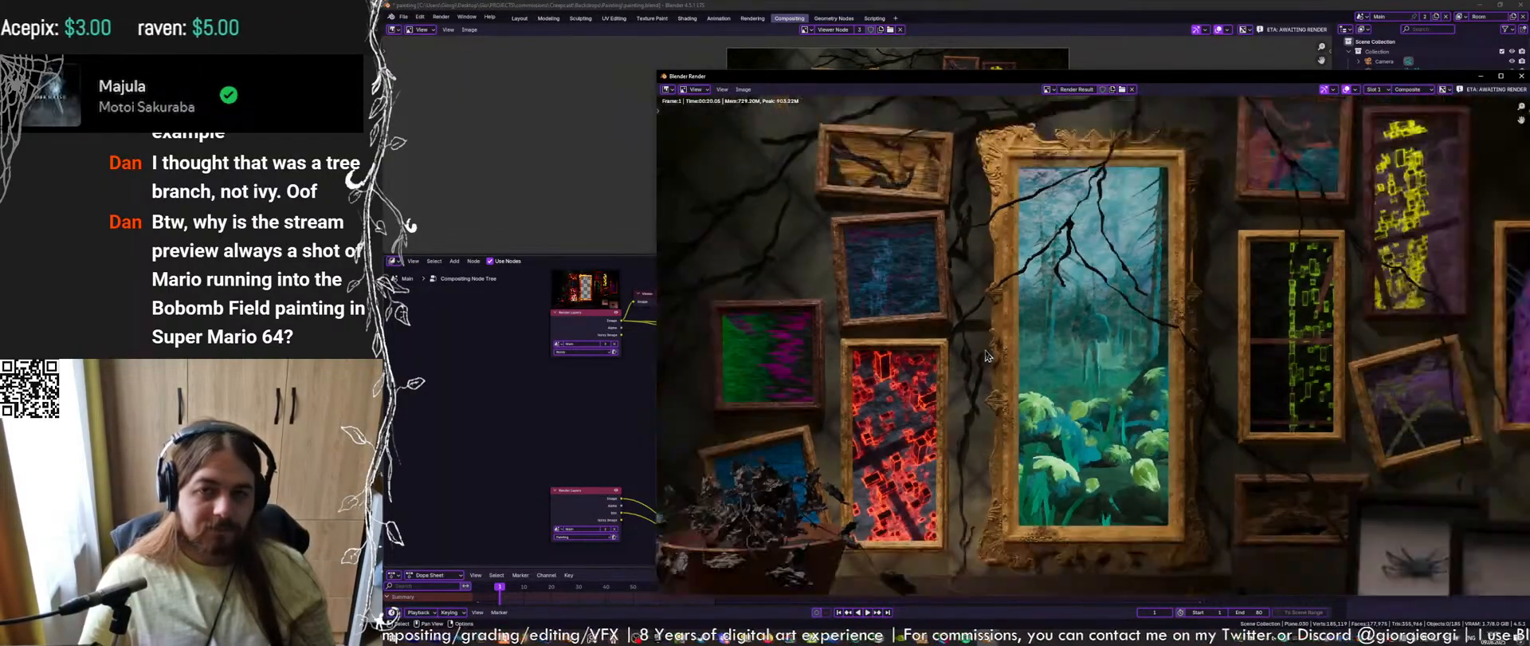
scroll(988, 353, up, 1)
middle_drag(1040, 428, 1016, 389)
scroll(1016, 388, down, 1)
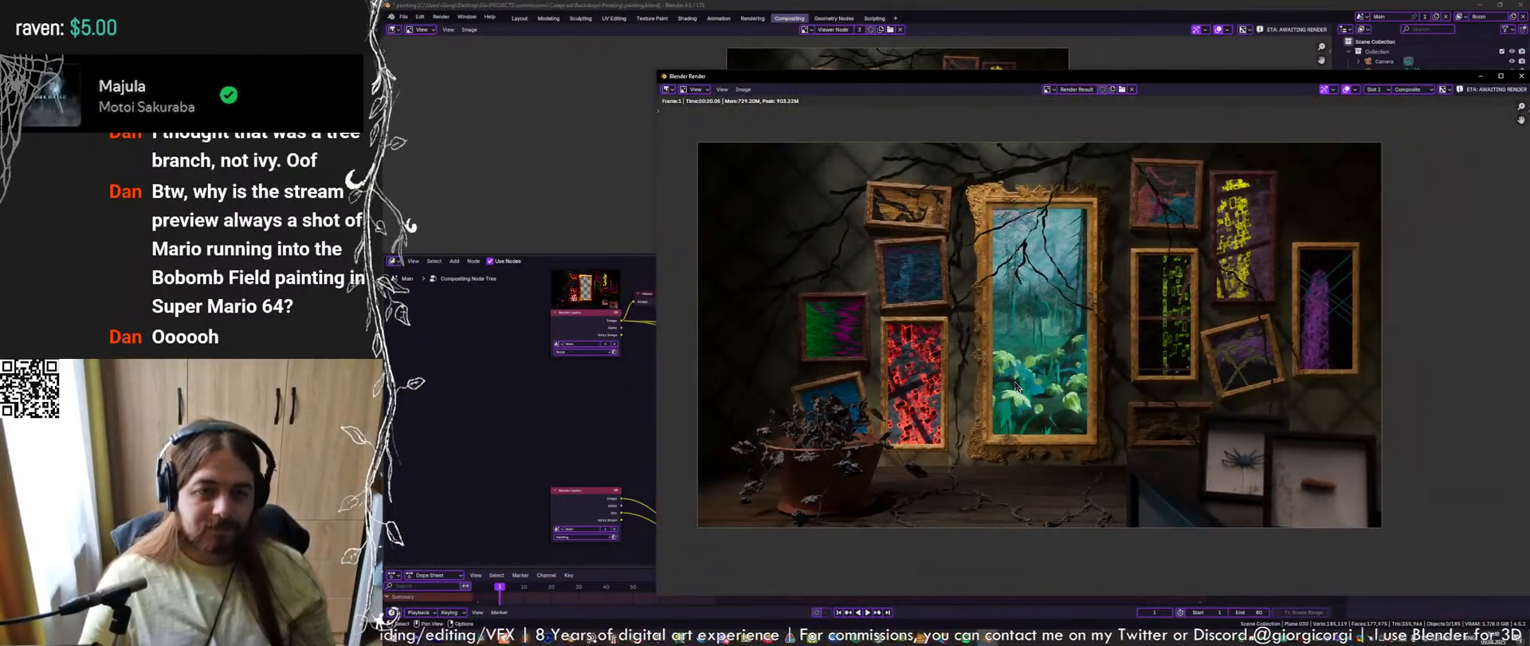
scroll(1010, 375, up, 1)
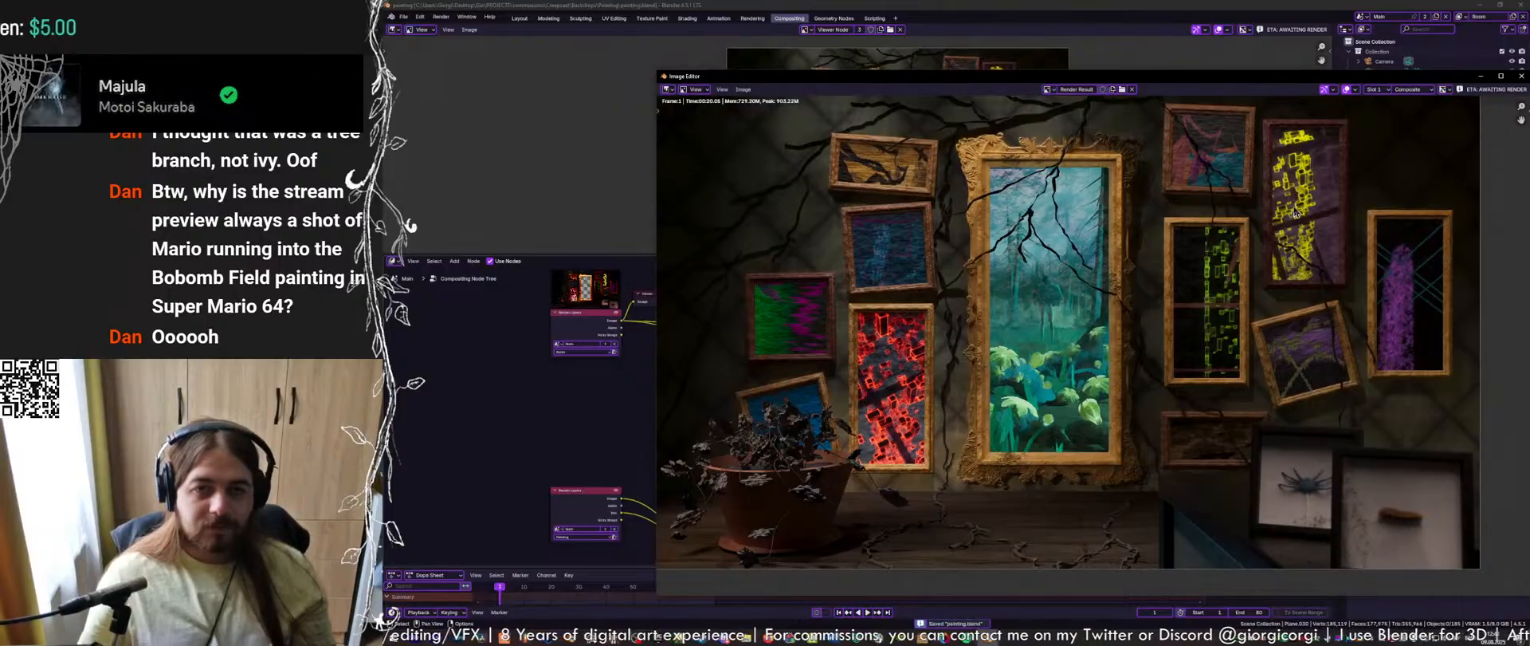
click(1523, 76)
Return to the Layout workspace and show the camera viewport with the scene's materials and lighting, rechecking the compositing tree
click(522, 19)
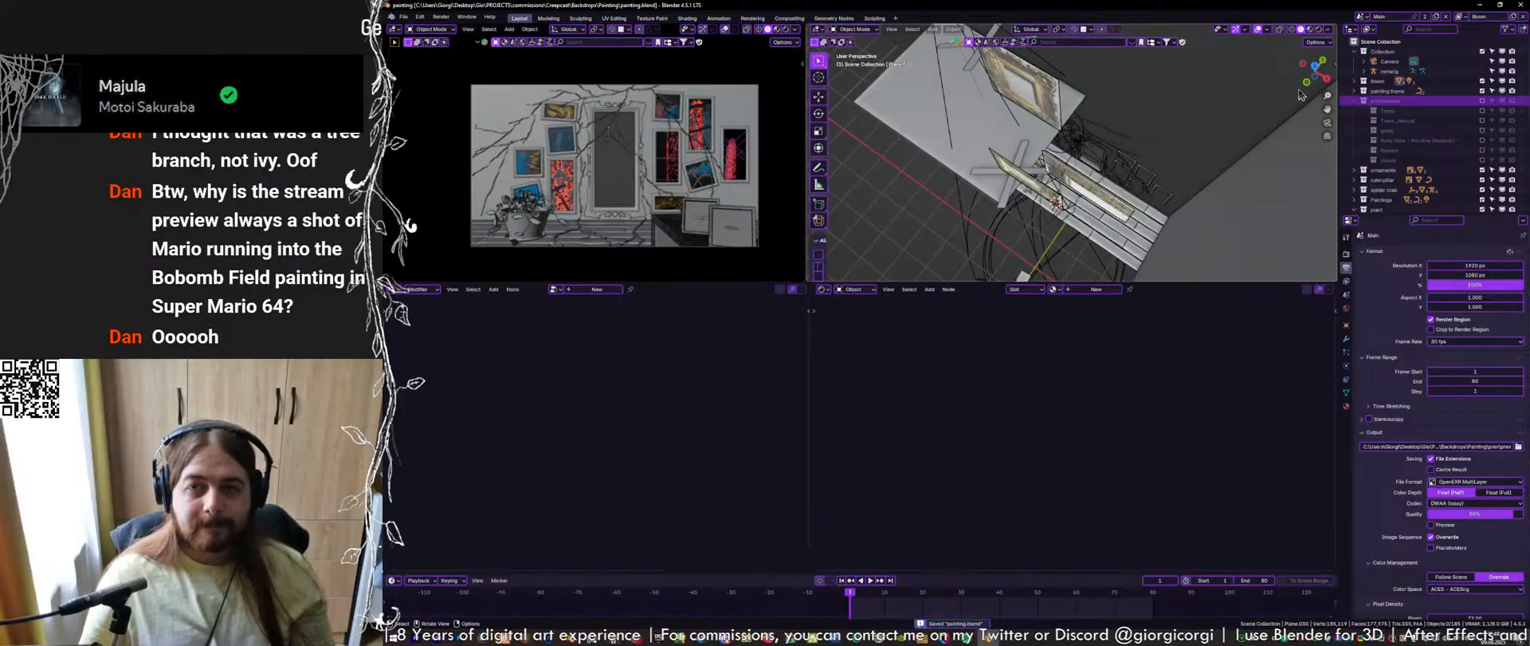
click(786, 30)
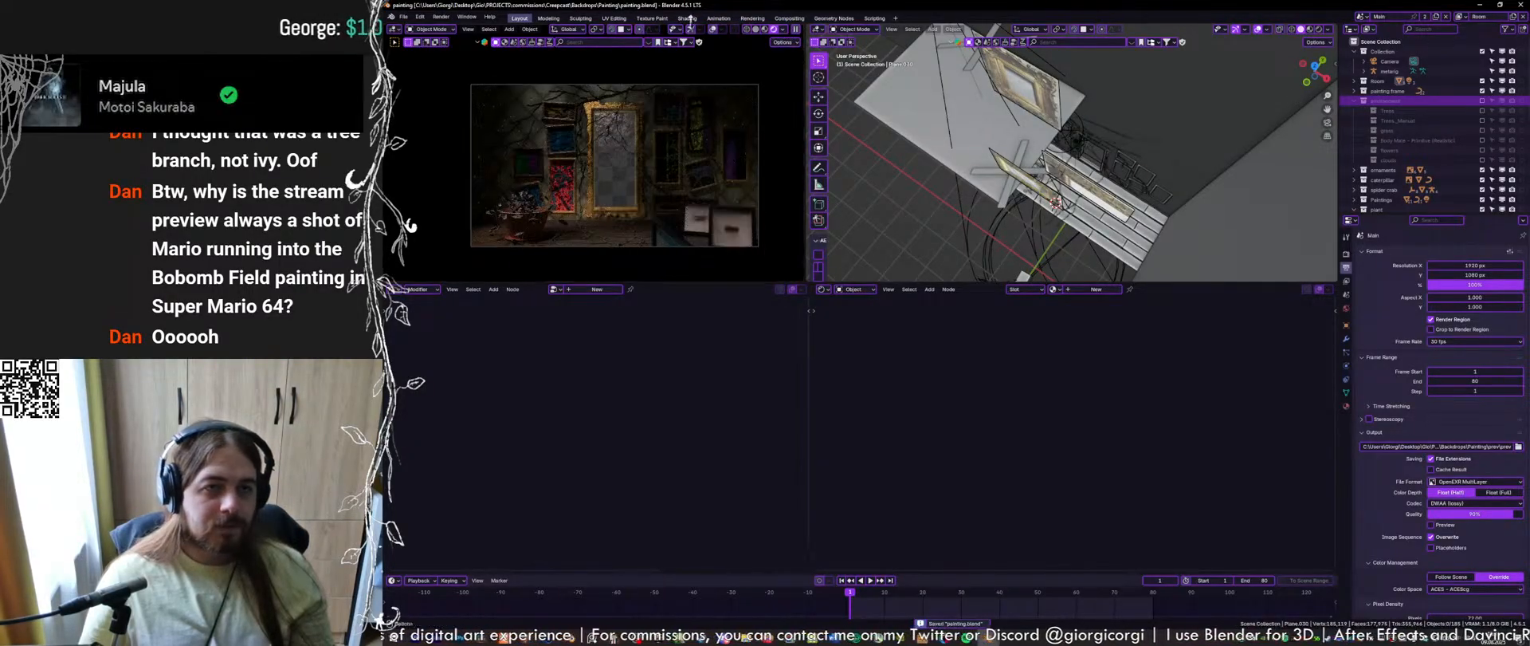
click(789, 17)
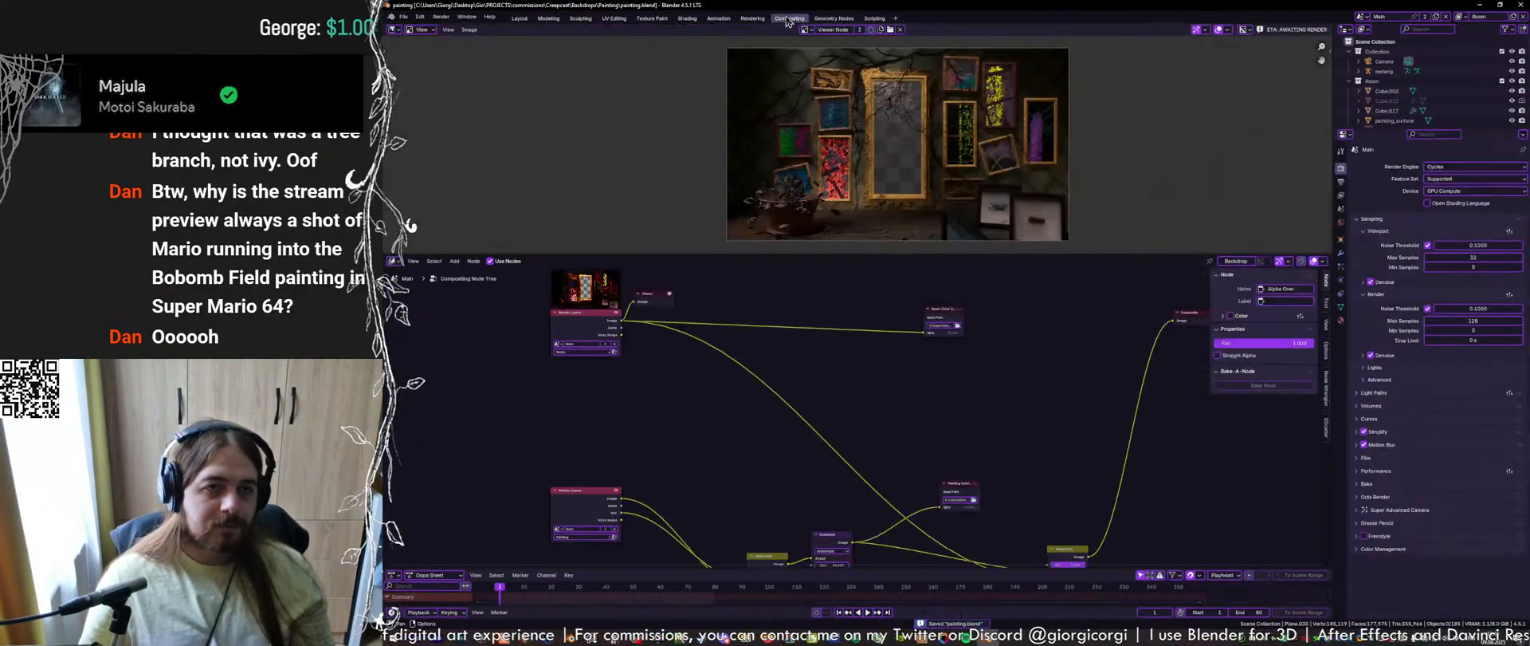
click(518, 17)
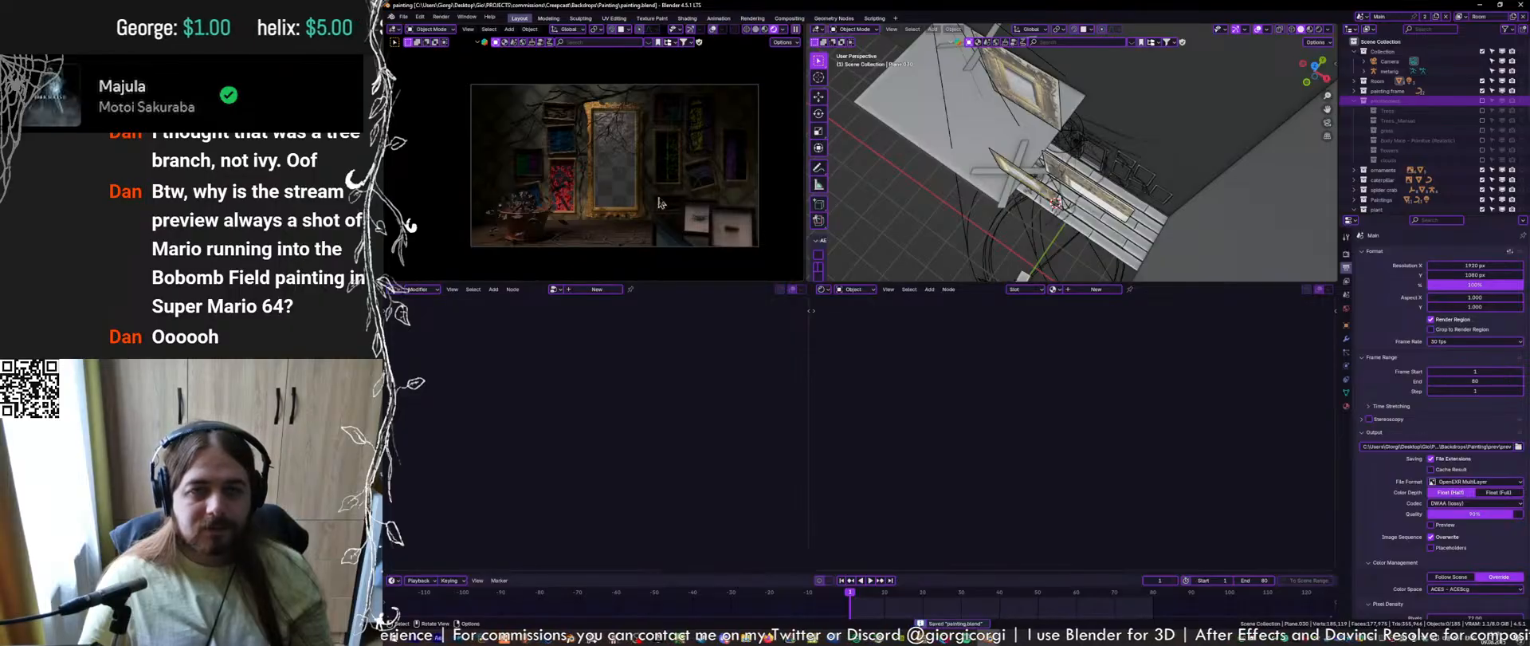
Select each of the two cross-shaped planes to locate them in the Outliner, save the file, and recheck the compositing tree
click(1020, 181)
click(1012, 173)
key(KP_Decimal)
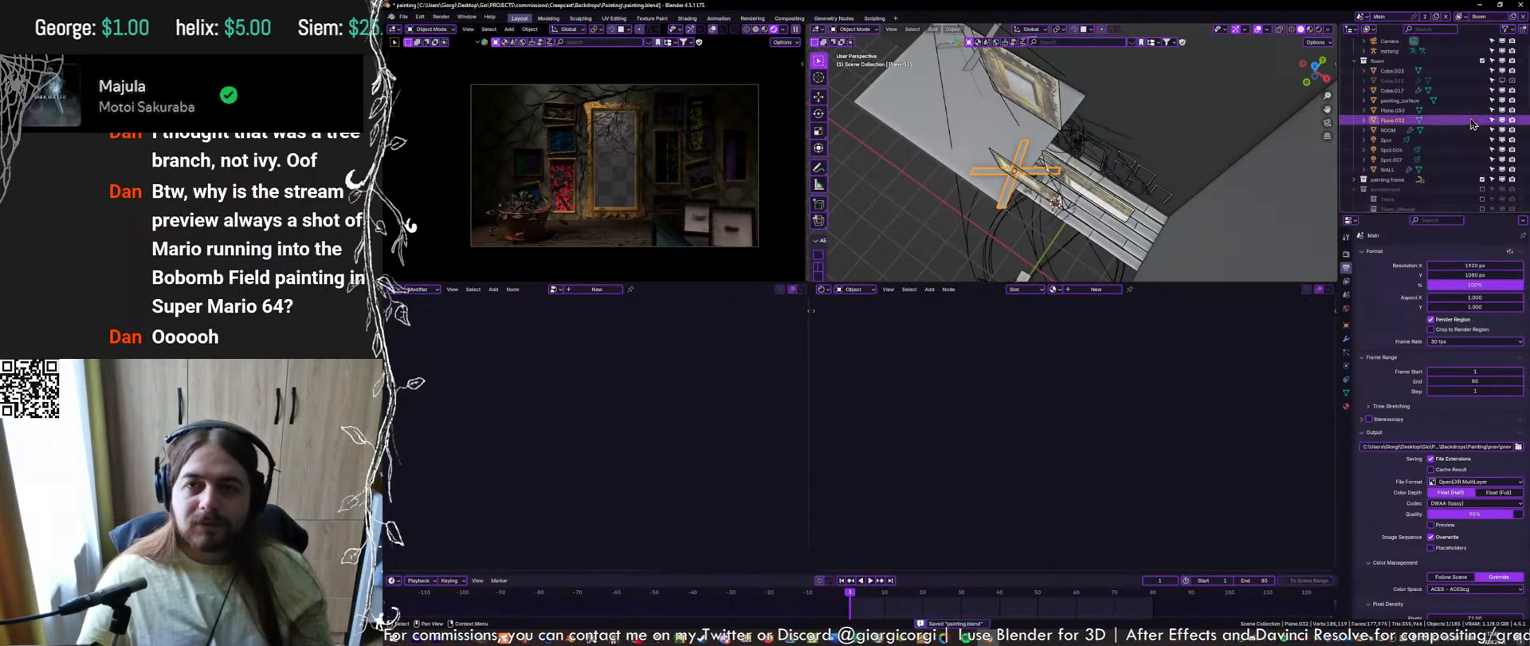
key(ctrl+s)
shift+middle_drag(1124, 99, 1136, 175)
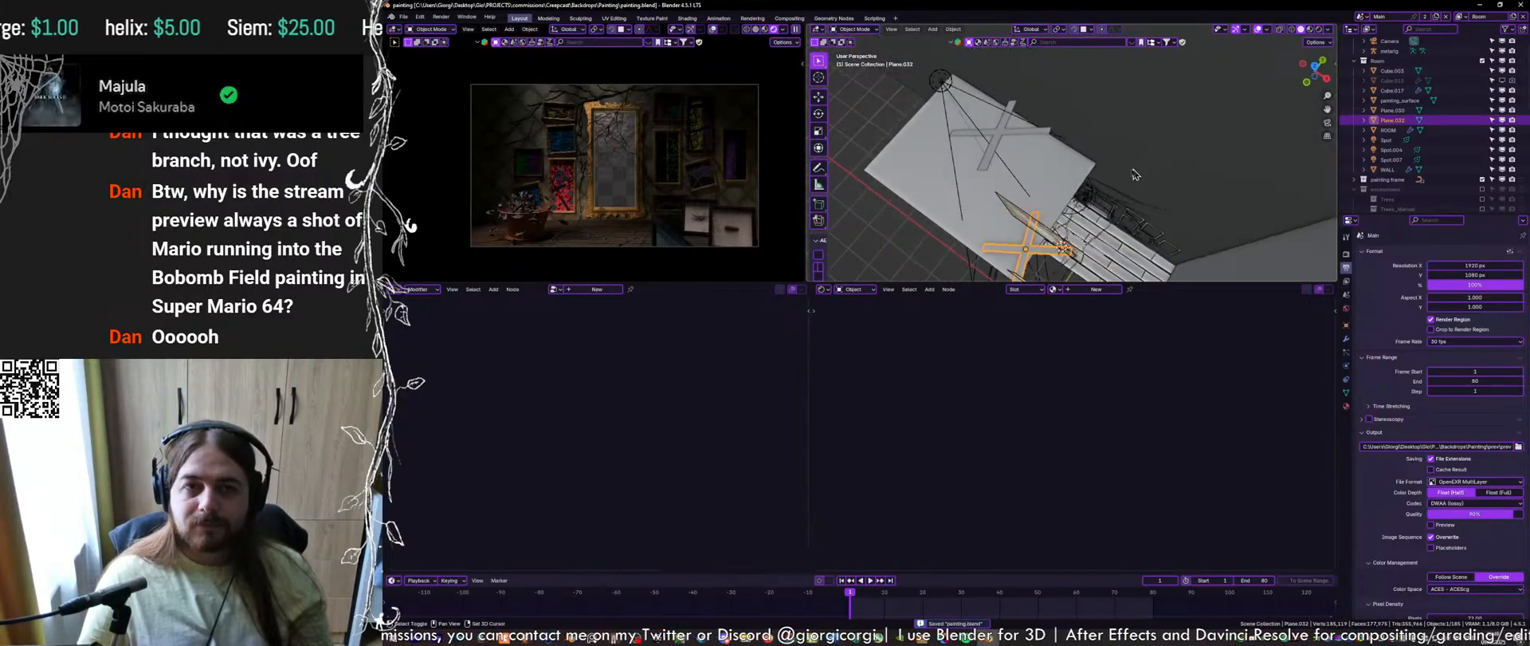
click(1018, 137)
key(ctrl+s)
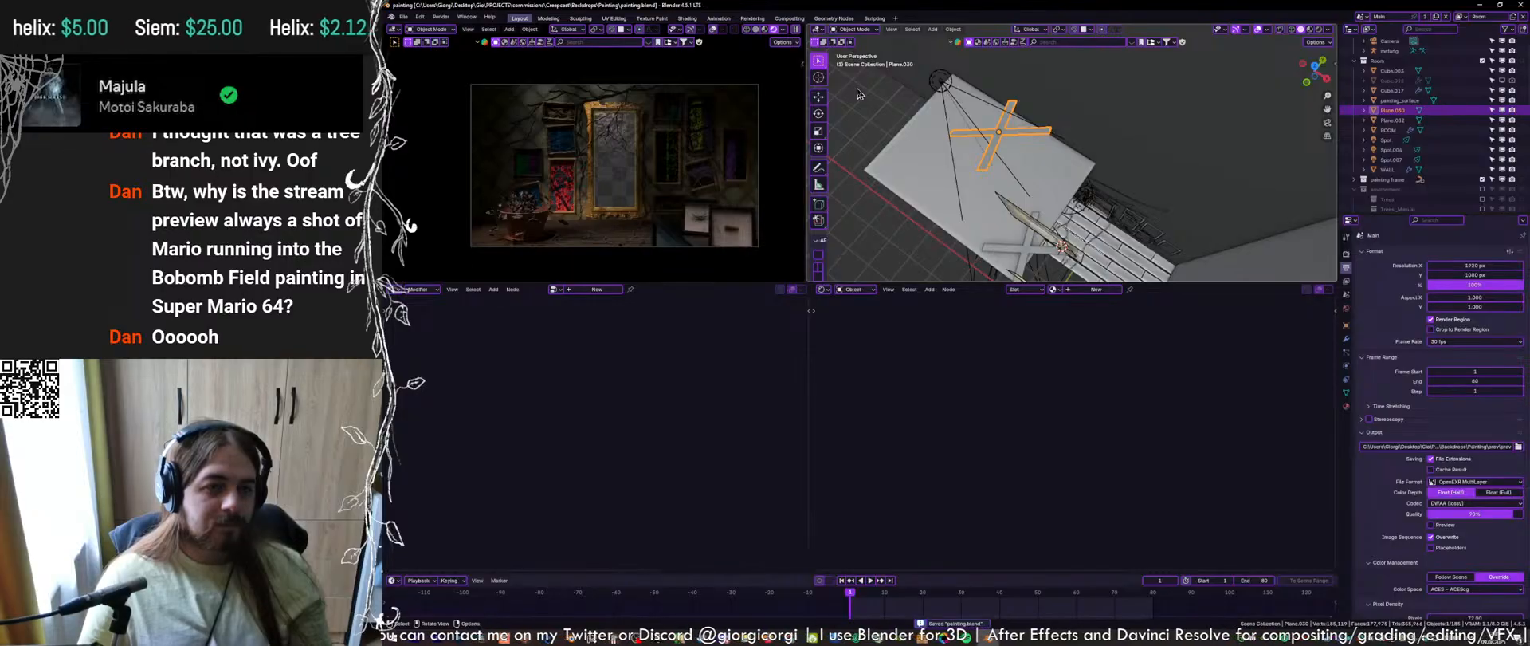
click(786, 18)
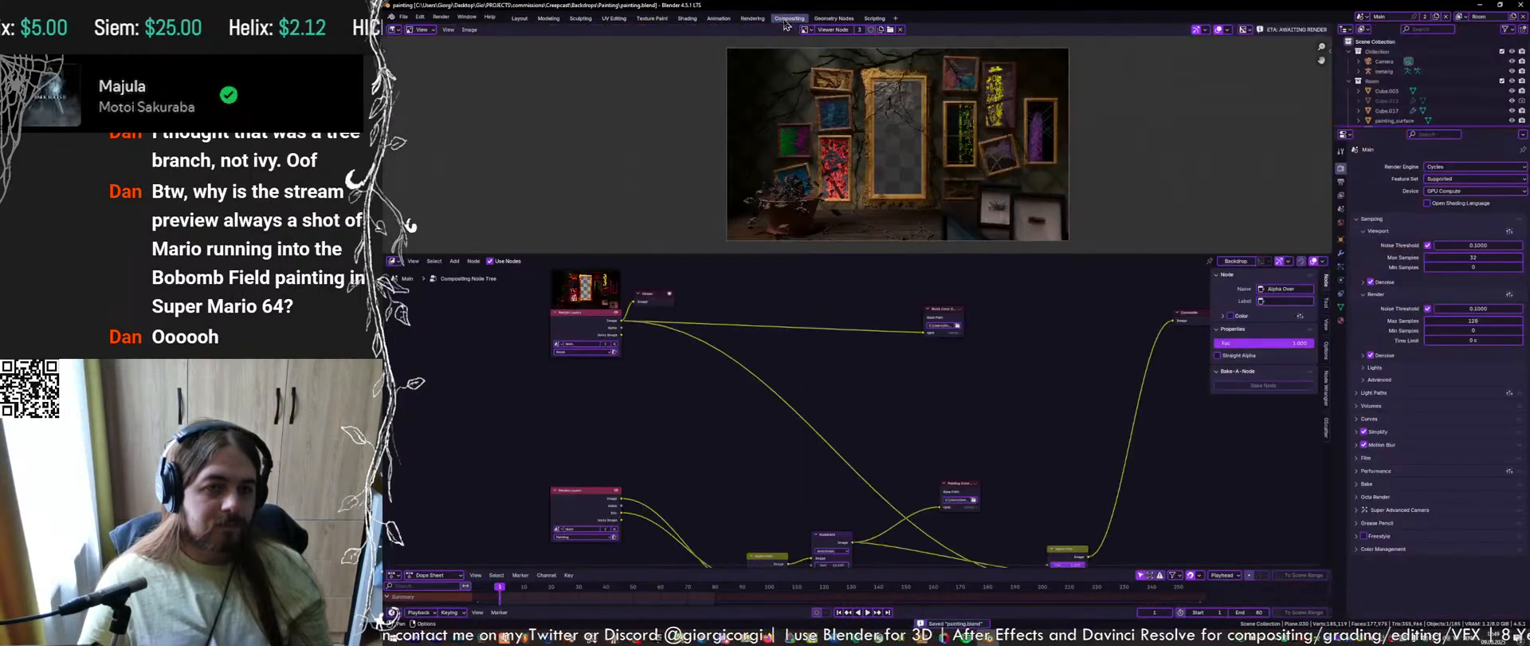
click(519, 20)
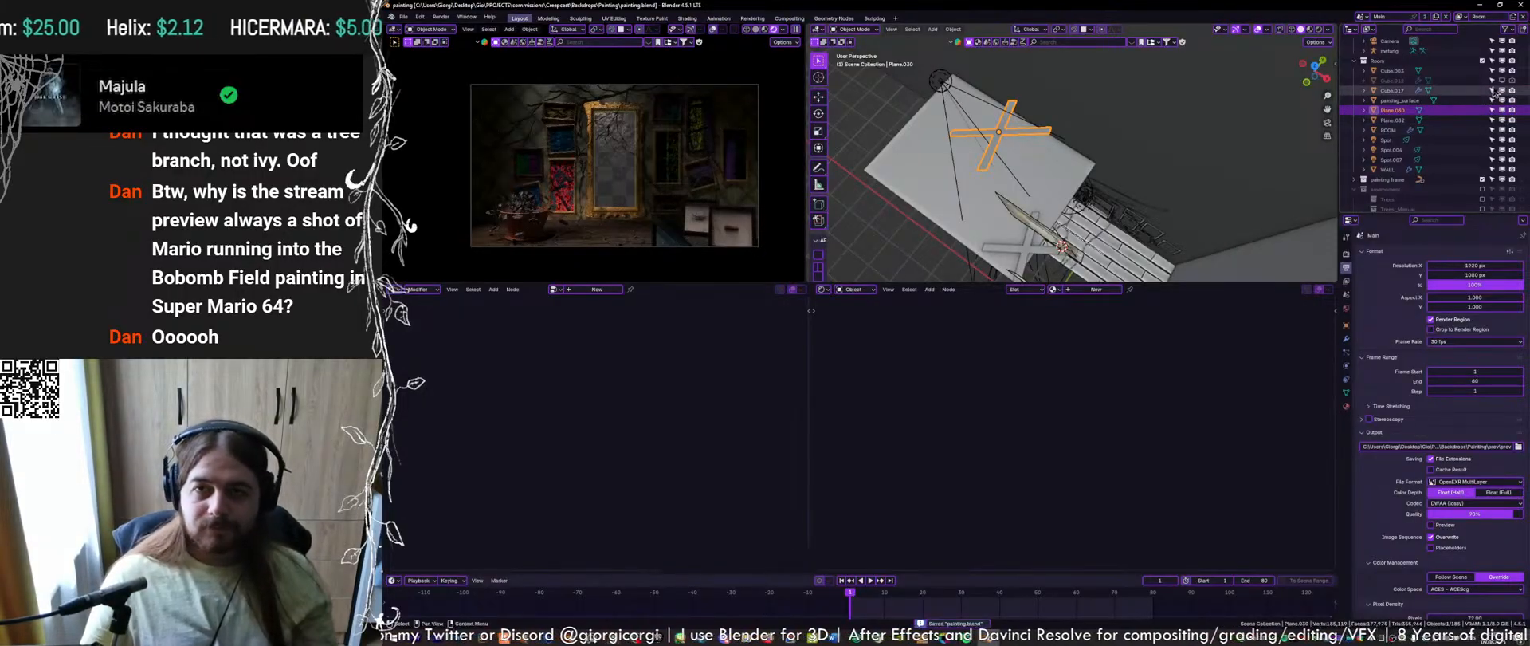
Look through the scene's object collections, expanding the caterpillar, spider and Paintings collections to check their contents
scroll(1450, 119, down, 5)
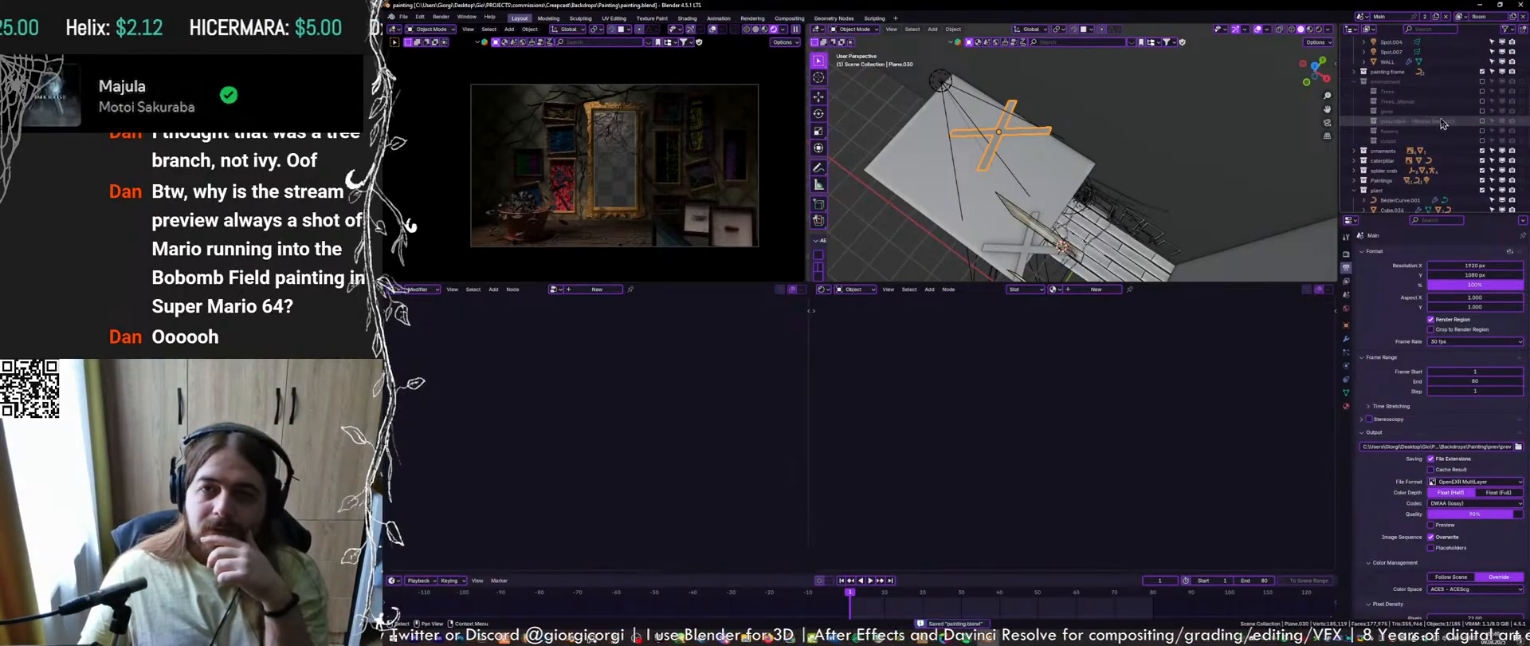
scroll(1435, 119, down, 3)
scroll(1353, 85, down, 3)
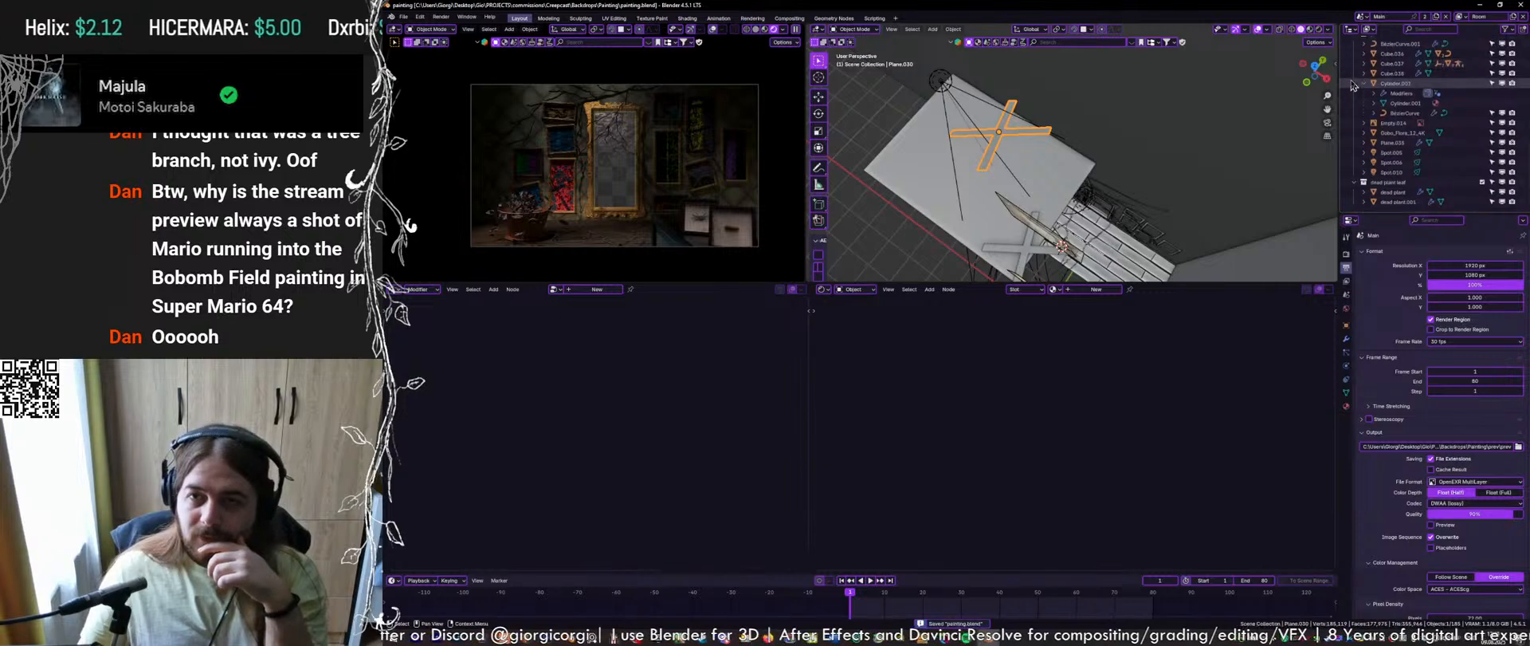
scroll(1355, 87, down, 6)
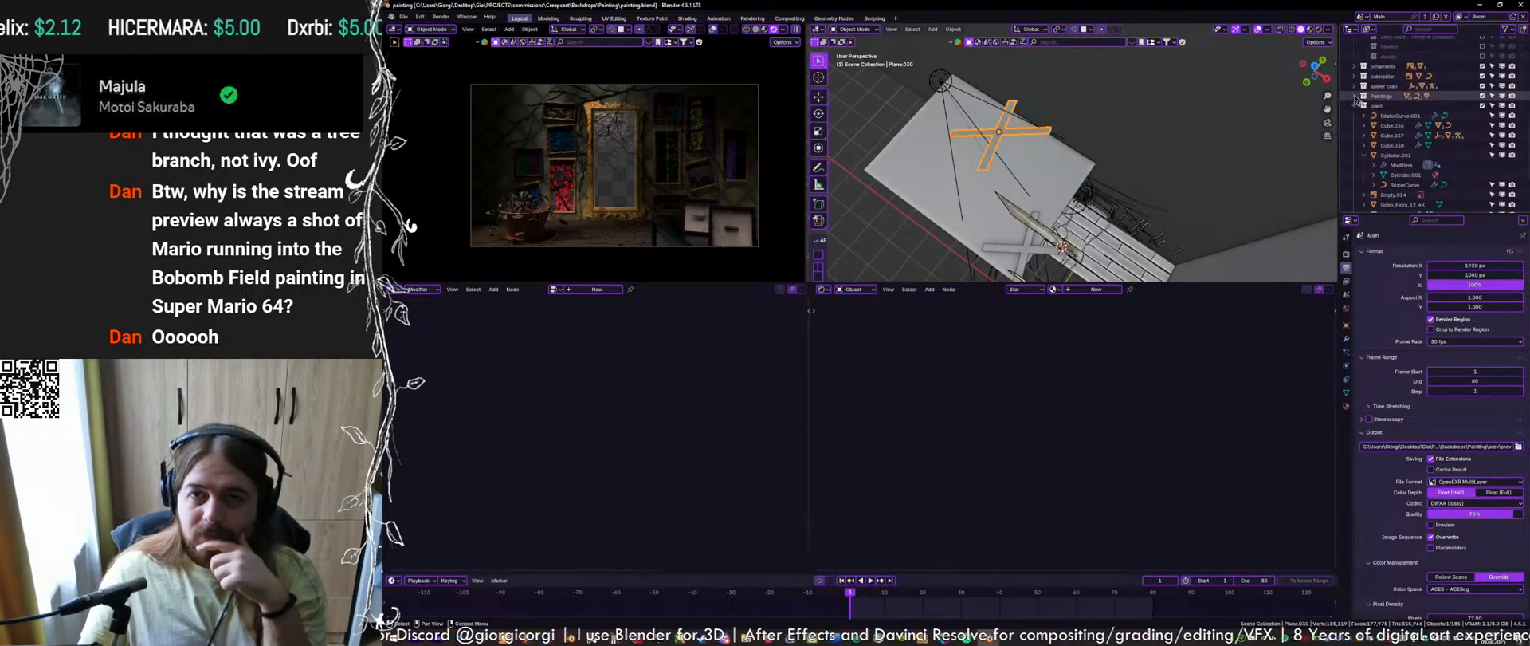
click(1355, 77)
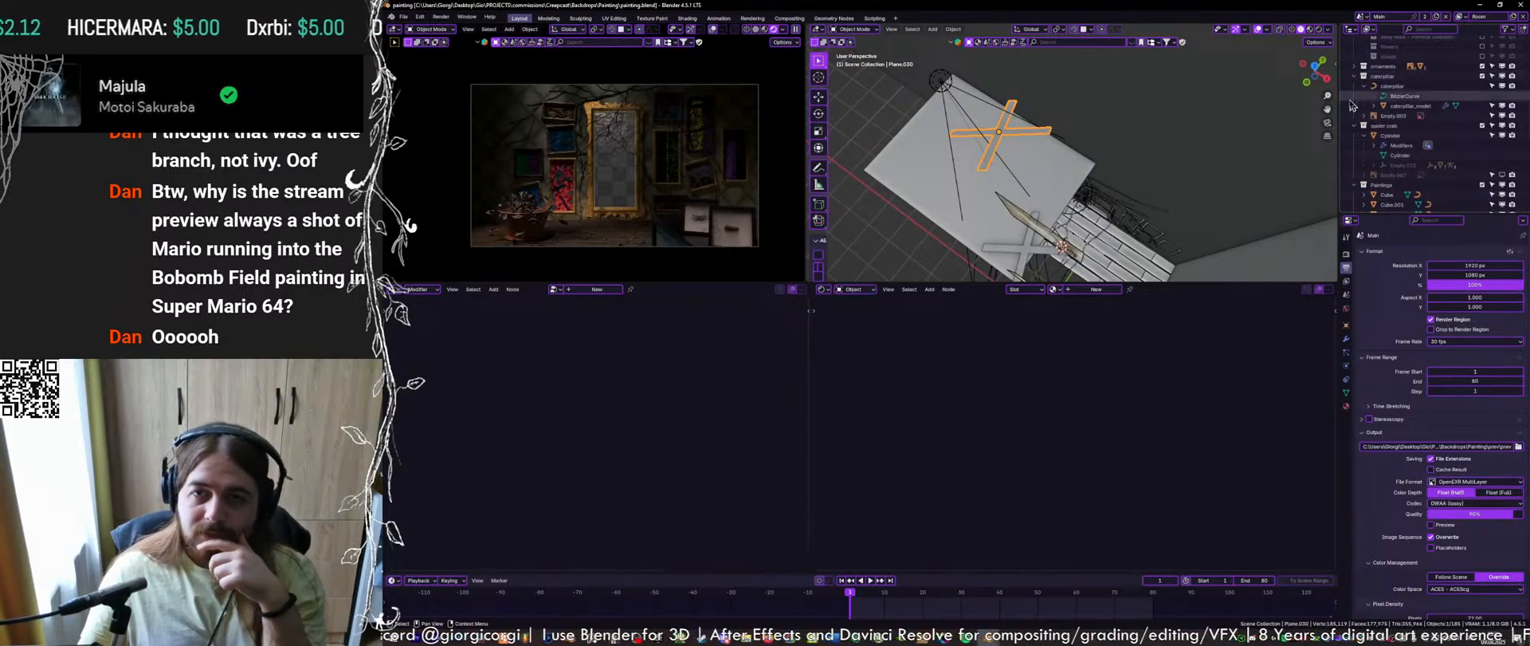
scroll(1437, 177, down, 3)
click(1452, 125)
scroll(1453, 130, up, 8)
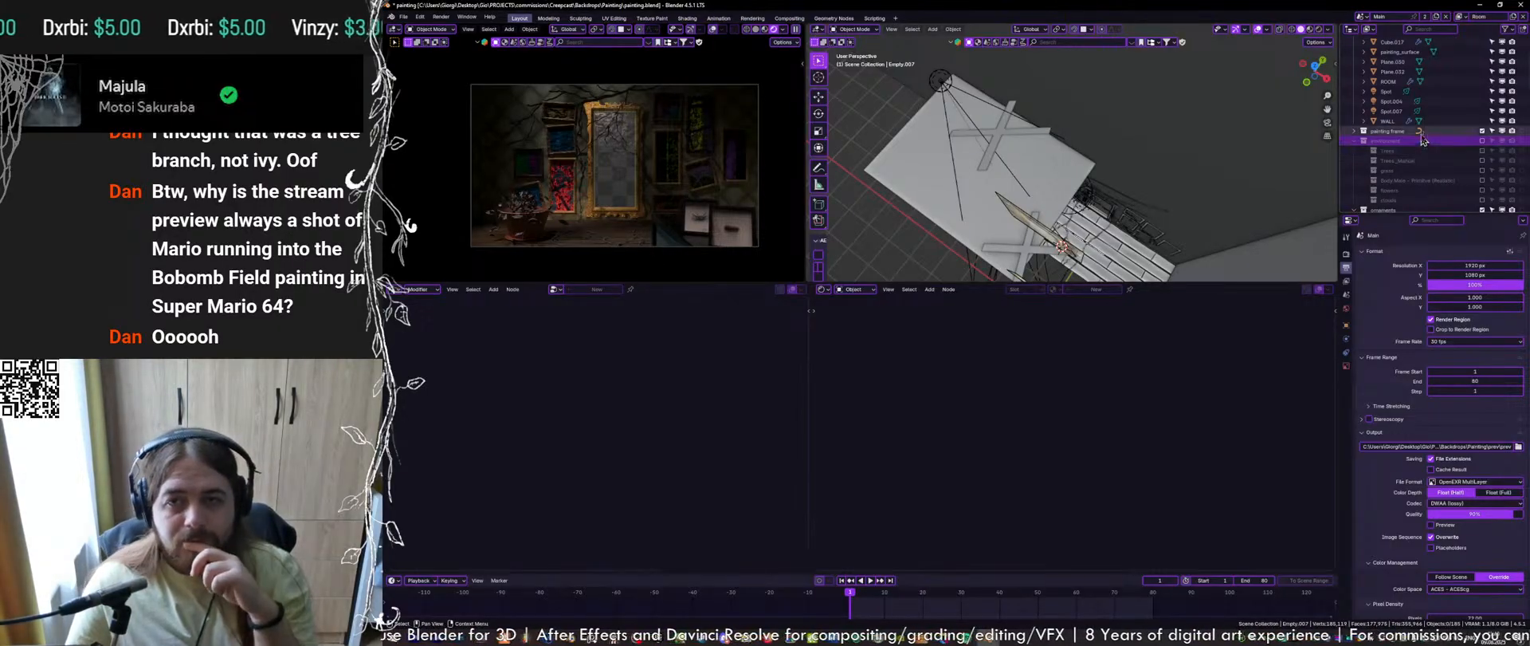
Briefly show the hidden light at the end of the Paintings collection, disable it in viewports and renders, and save the file
scroll(1440, 142, up, 4)
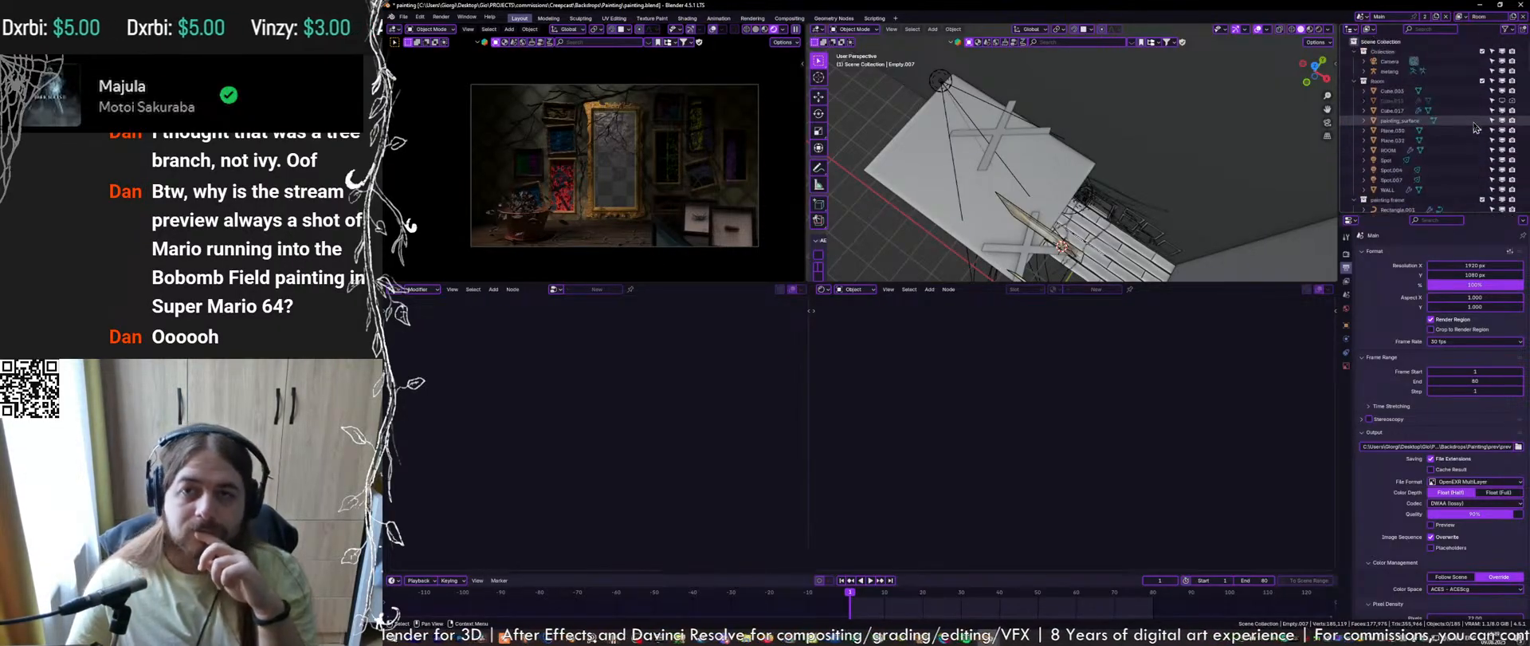
scroll(1469, 124, down, 10)
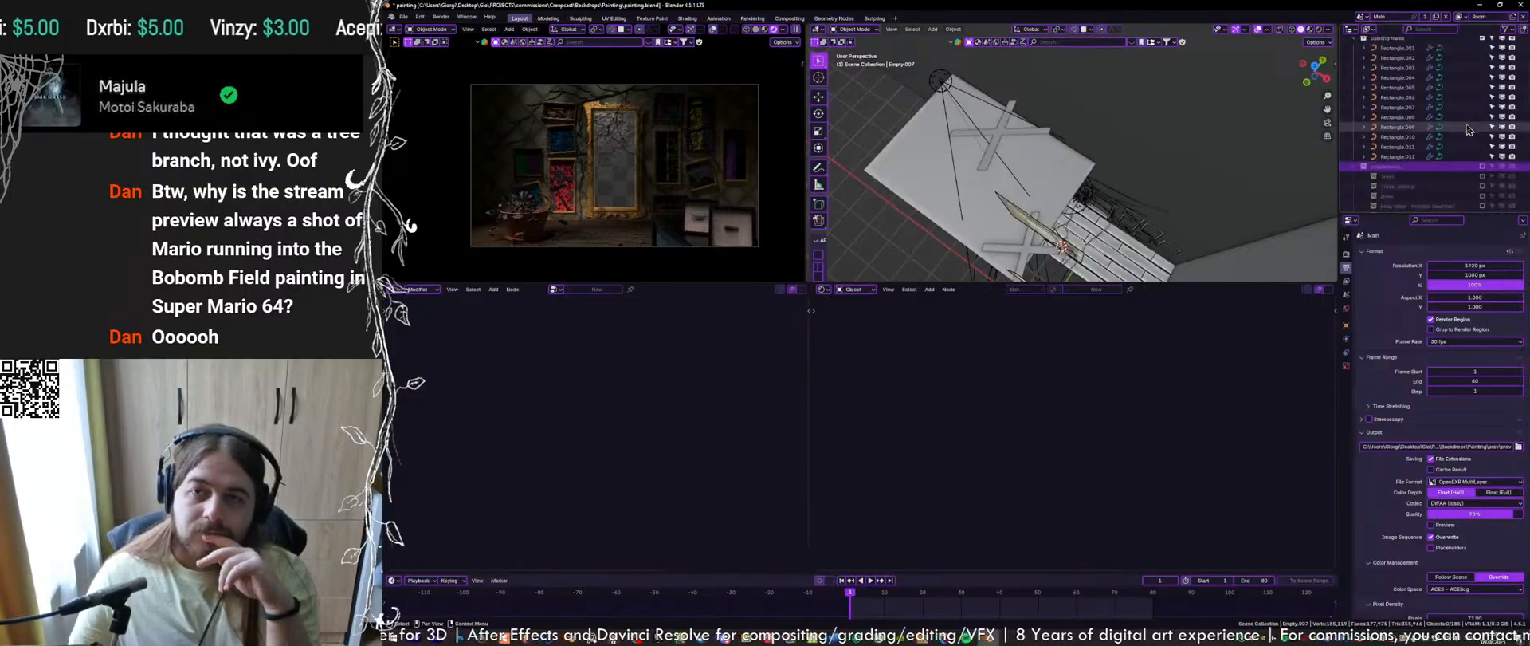
scroll(1469, 129, down, 5)
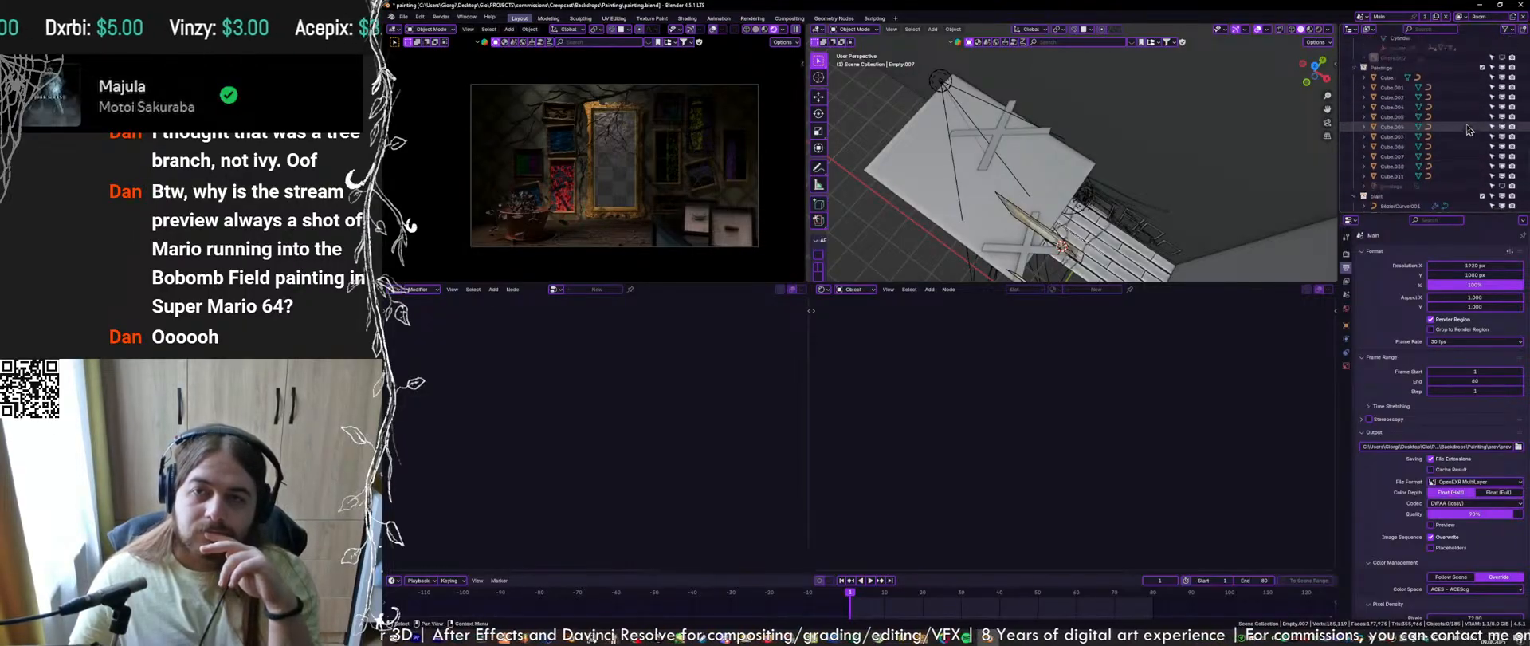
scroll(1469, 129, down, 3)
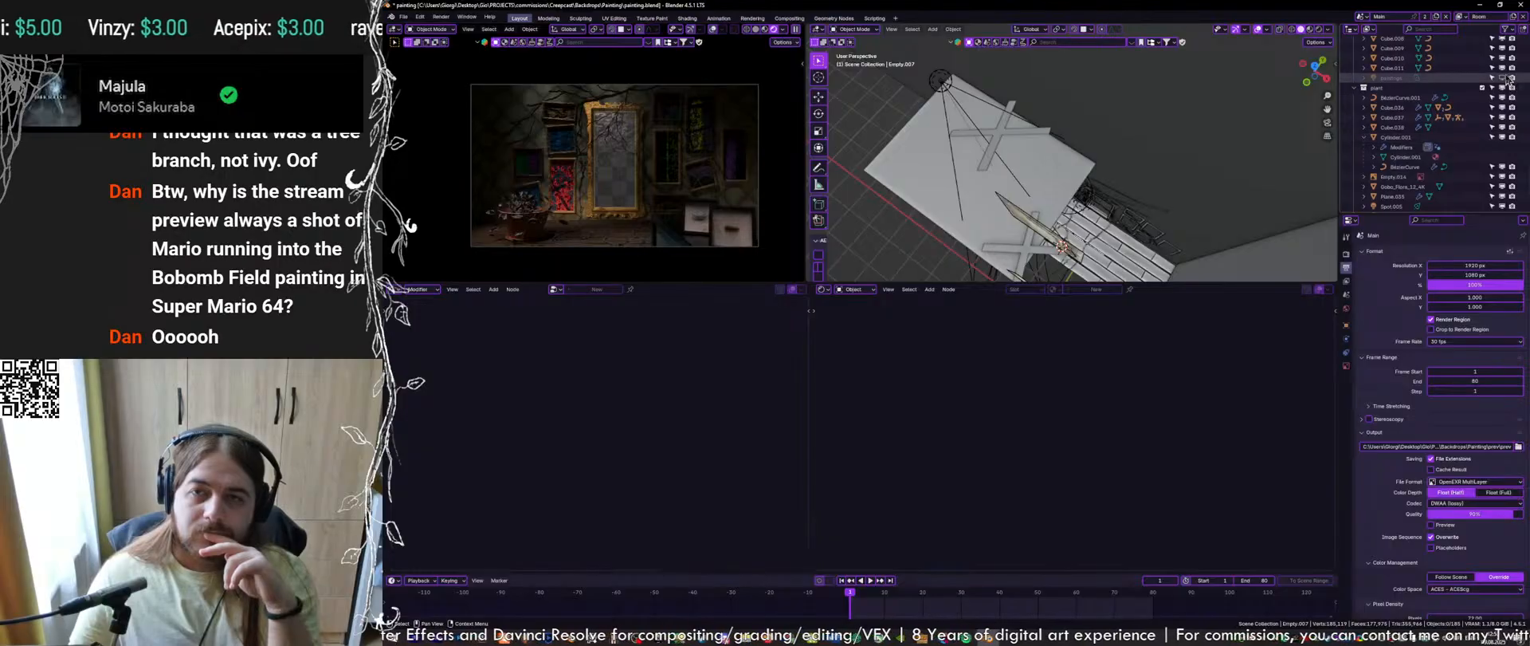
click(1502, 78)
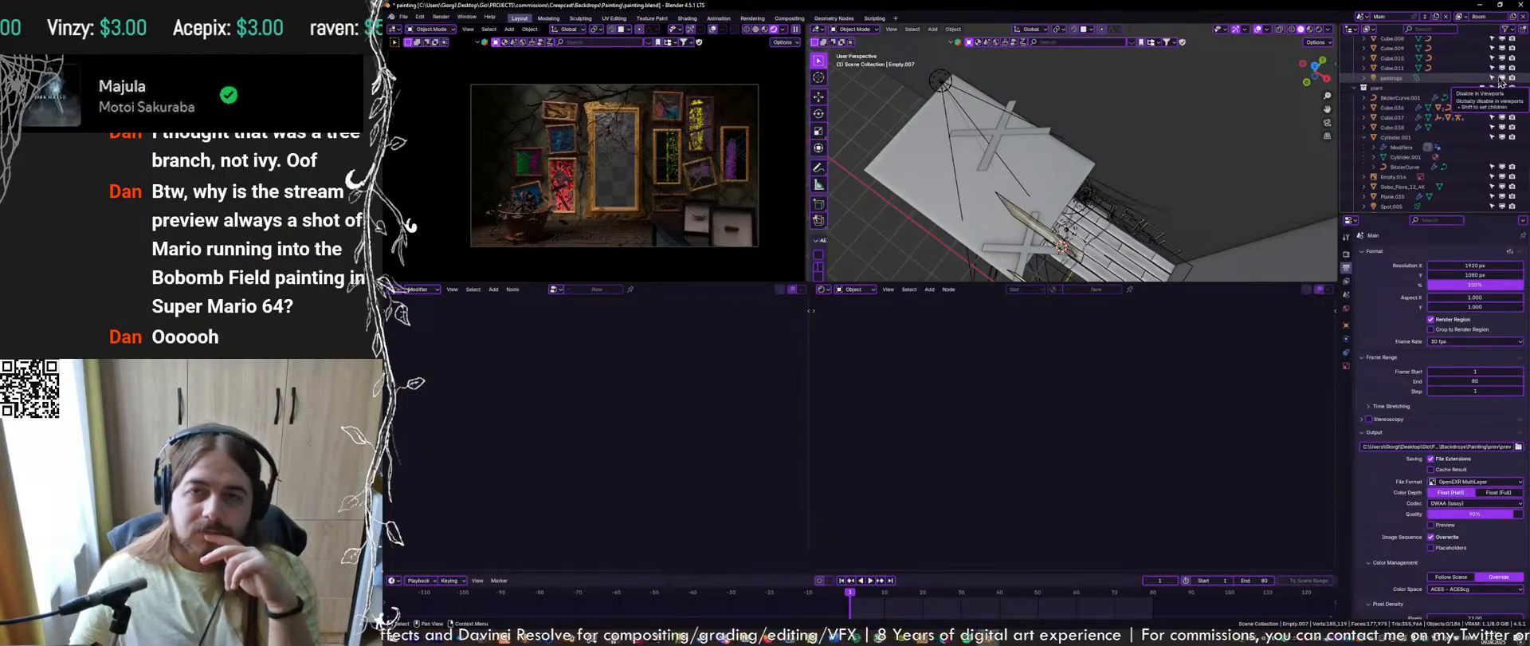
click(1511, 78)
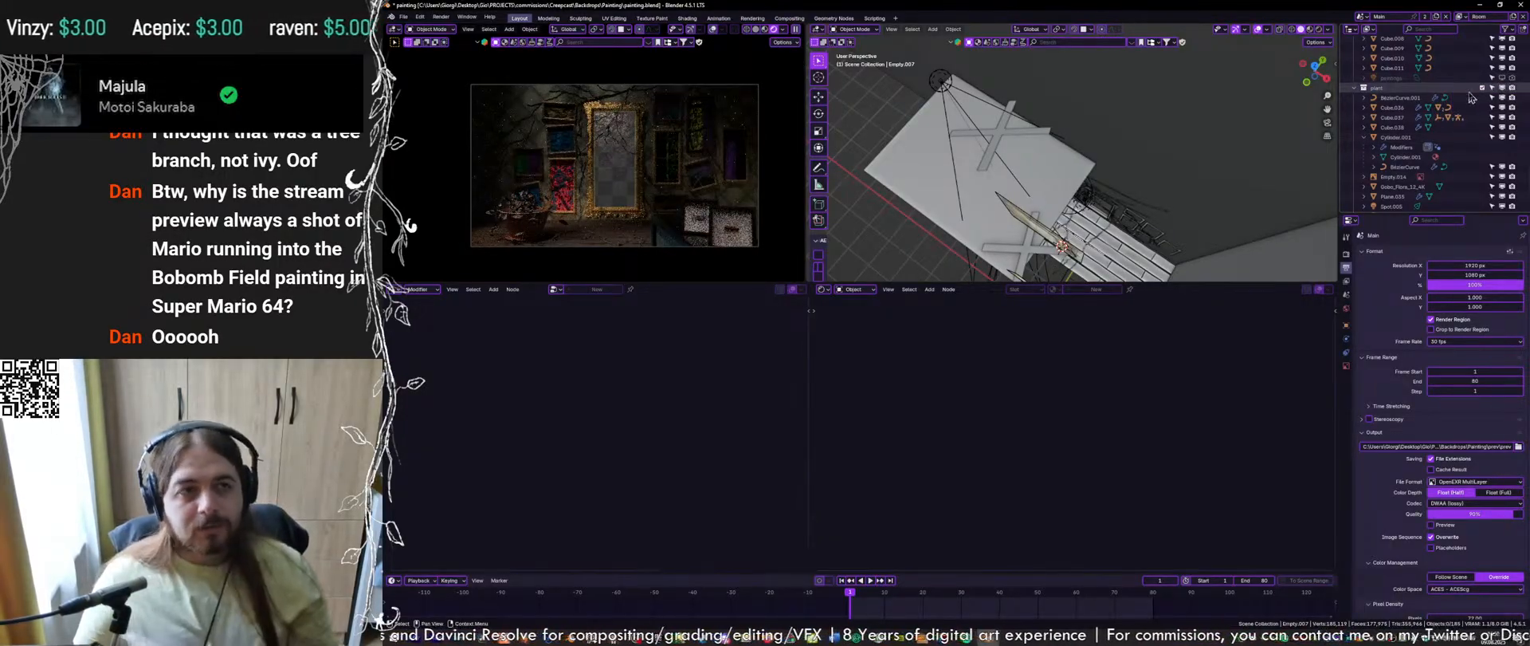
key(ctrl+s)
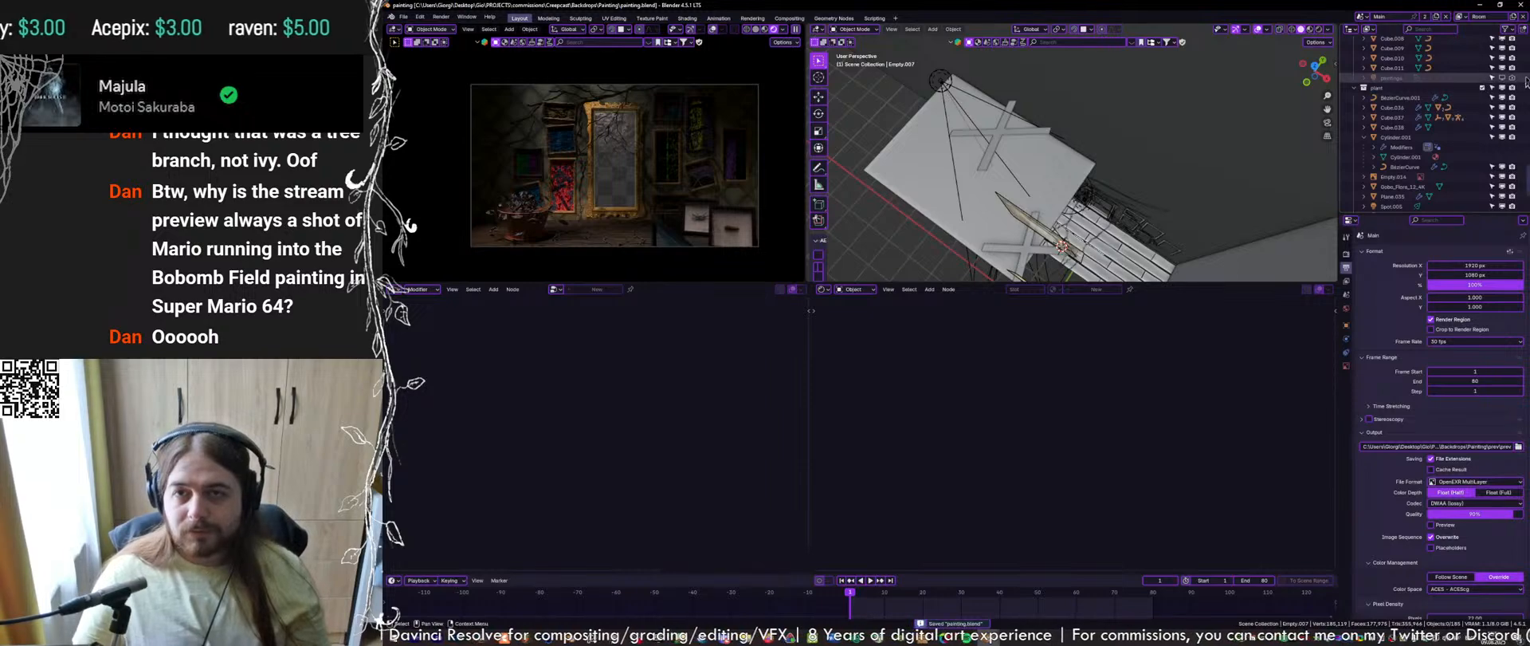
Look through the plant collection's objects and inspect the room geometry around the hanging gold picture frame
scroll(1470, 127, down, 3)
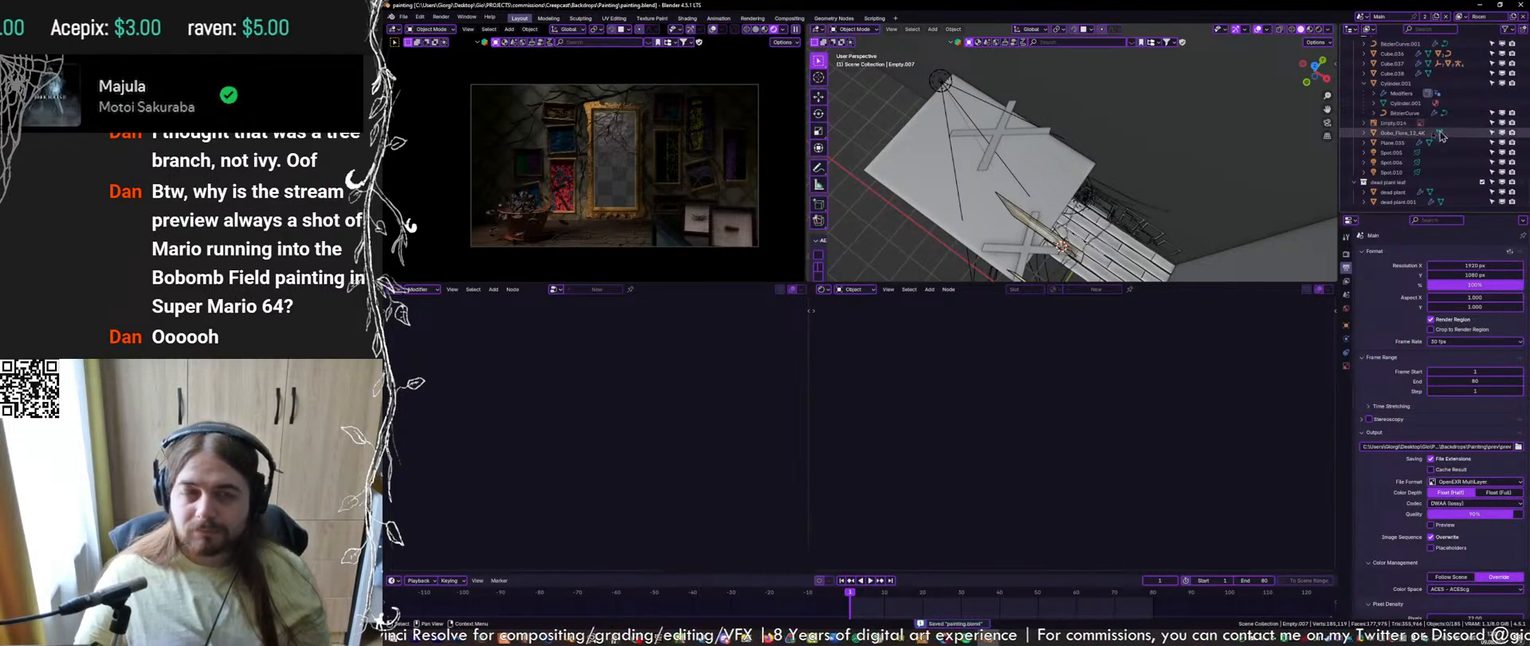
middle_drag(1018, 152, 1070, 89)
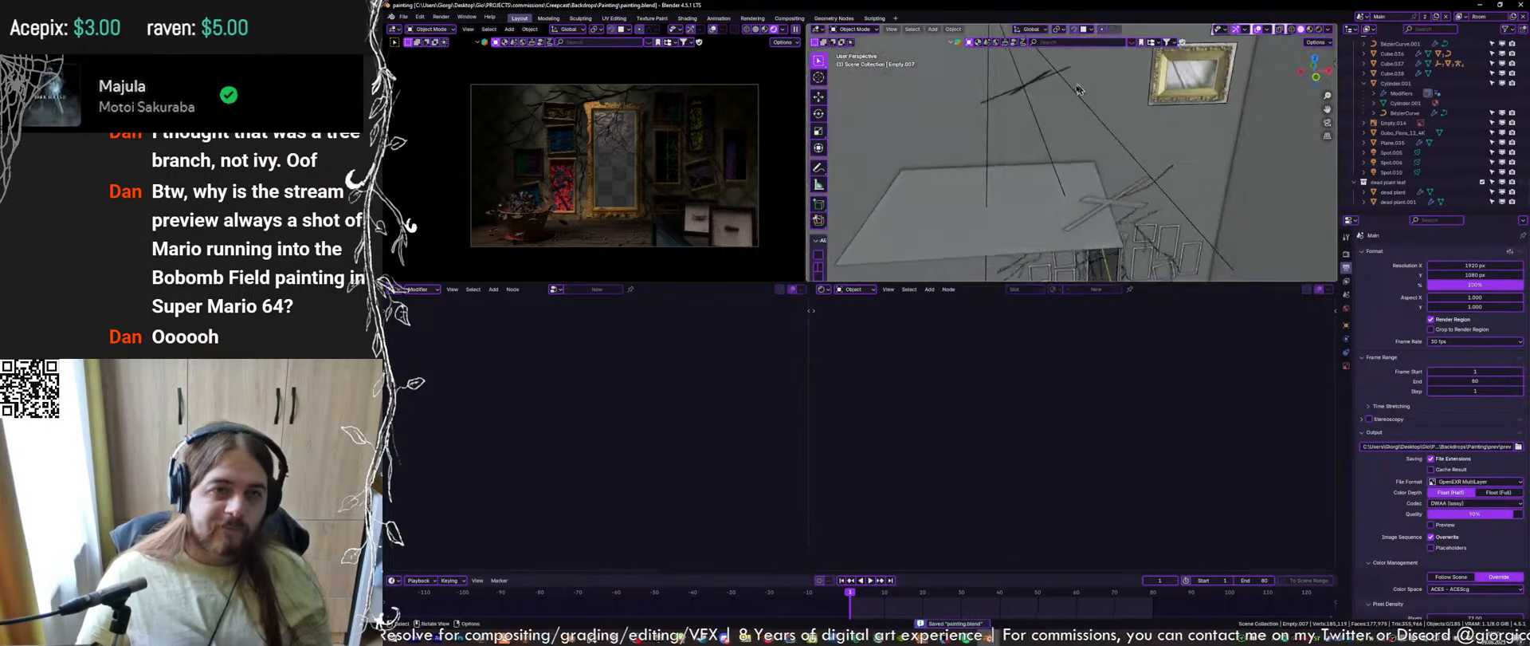
Undo the last two scene changes and save the painting file
scroll(562, 111, up, 6)
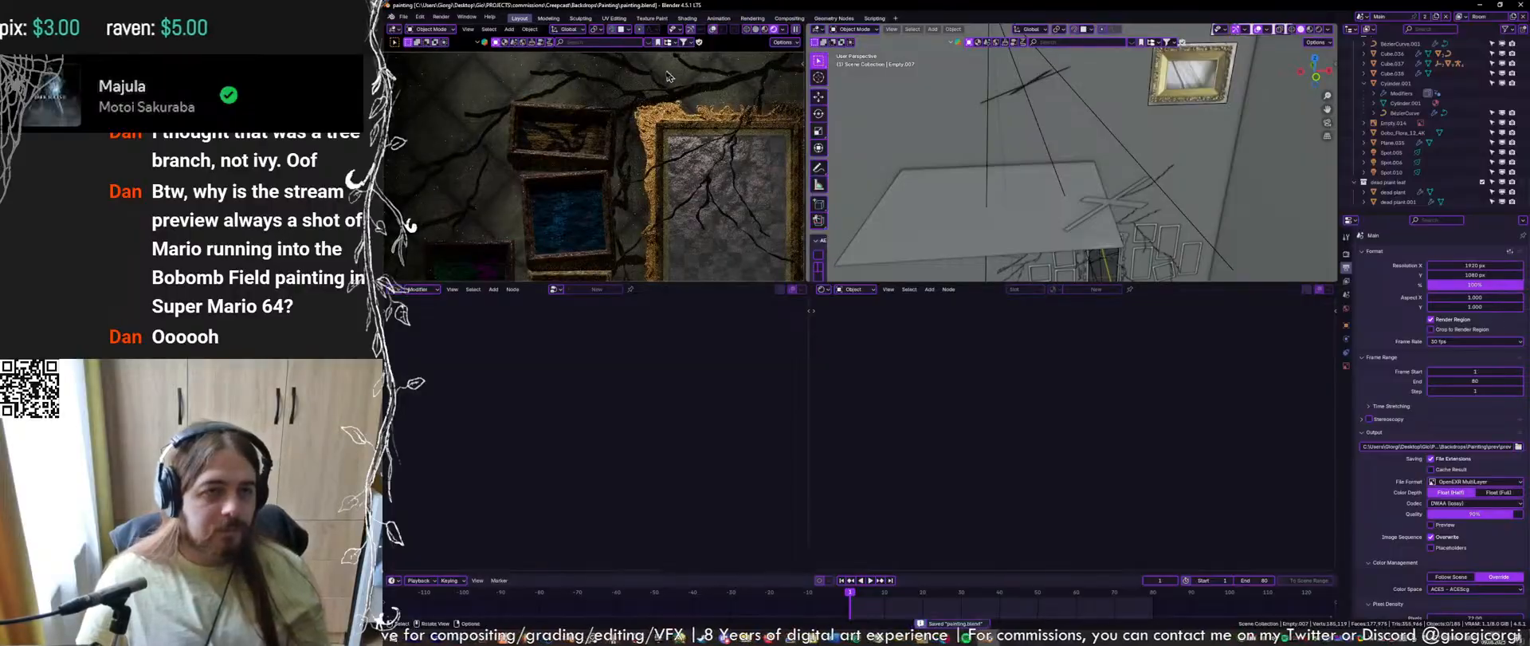
scroll(695, 135, down, 5)
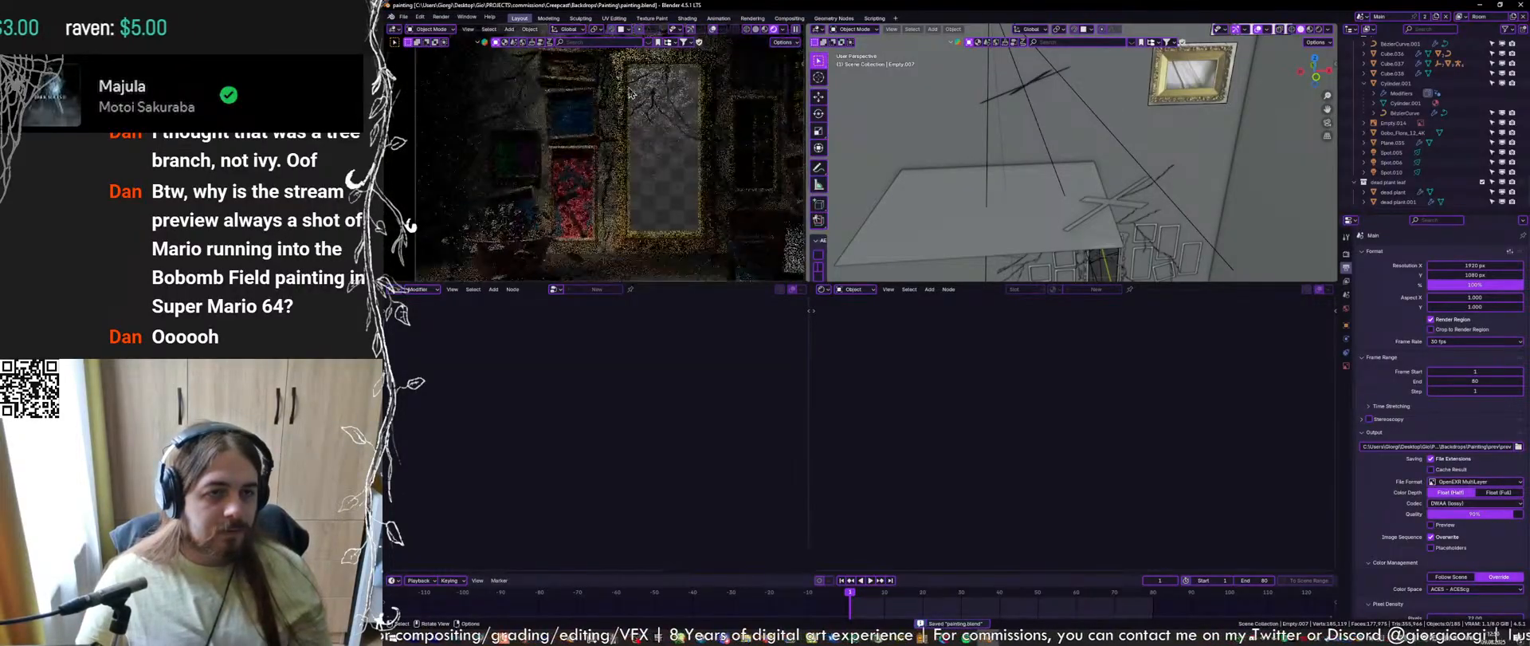
scroll(585, 170, up, 8)
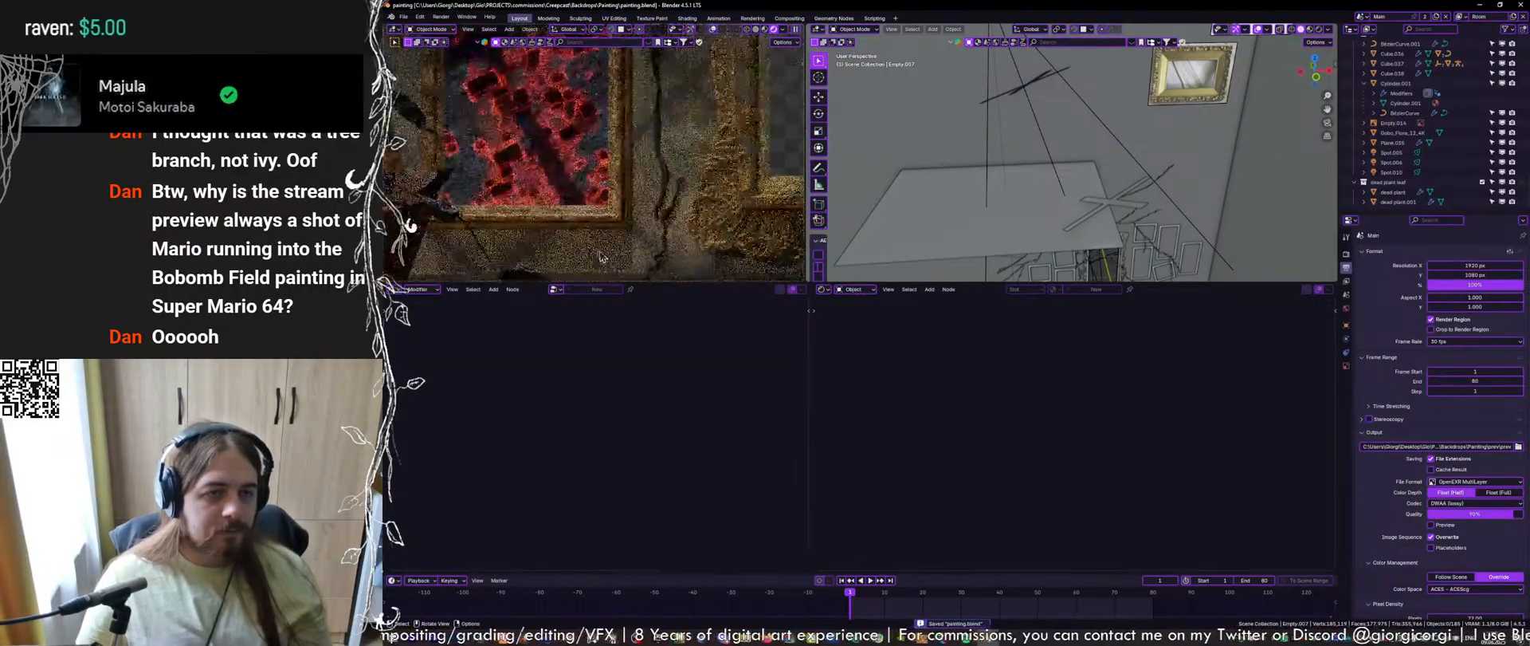
scroll(1026, 142, down, 6)
key(ctrl+z)
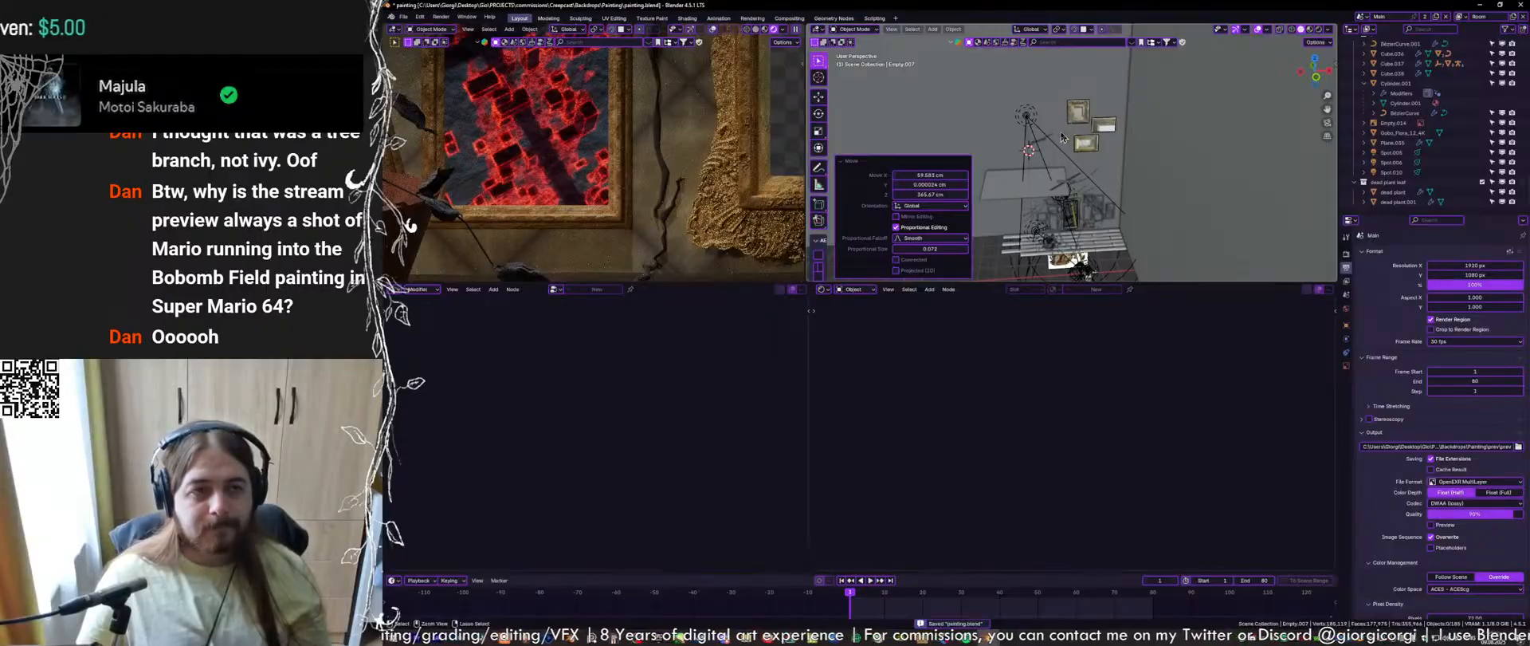
key(ctrl+z)
key(ctrl+s)
Check the main Spot light's contribution by toggling its viewport visibility off and on, and save the file
click(1030, 119)
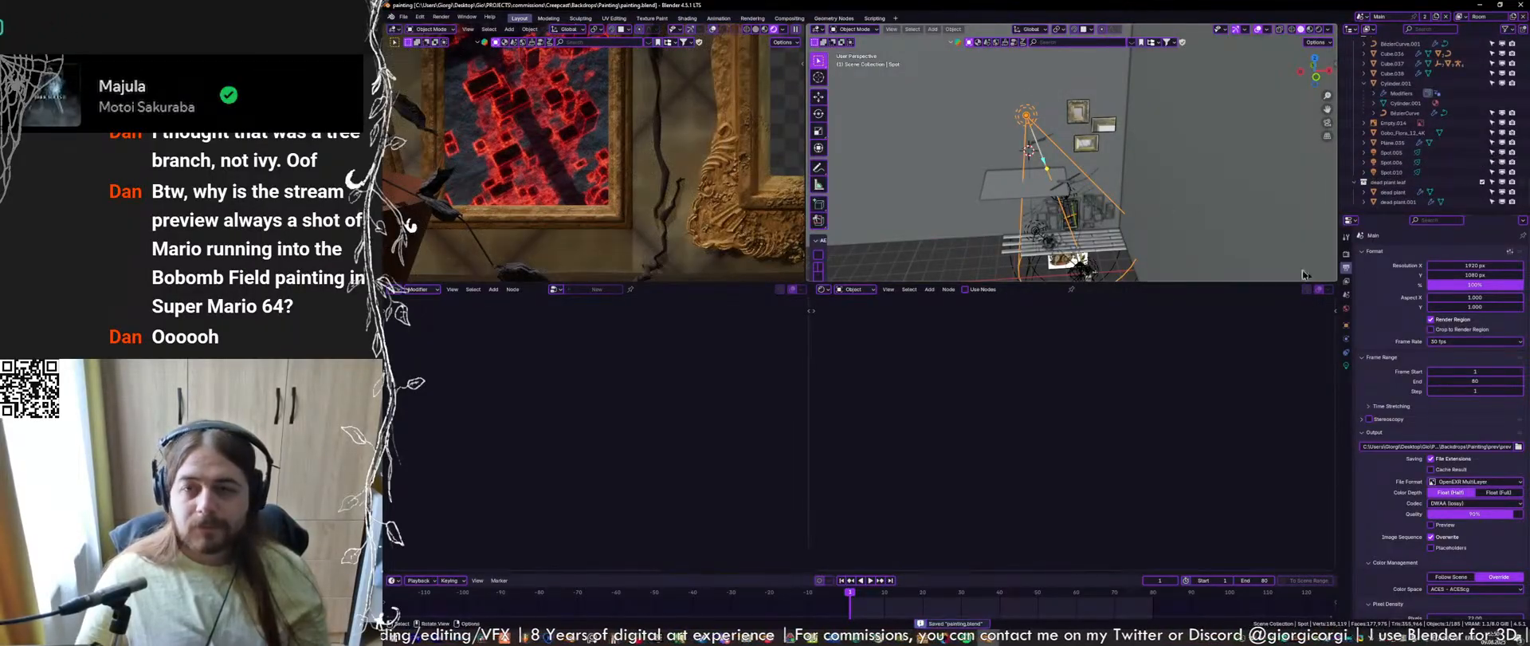
key(KP_Decimal)
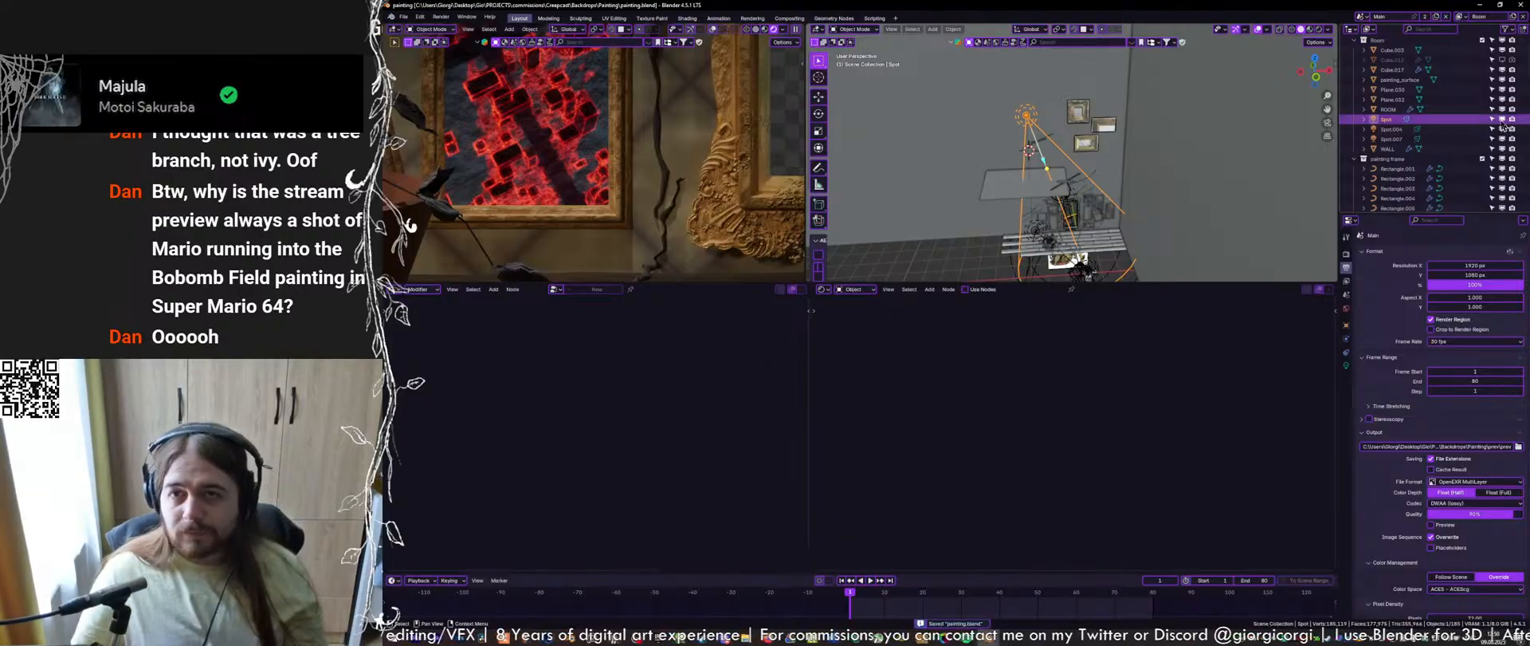
click(1503, 120)
click(1502, 120)
key(ctrl+s)
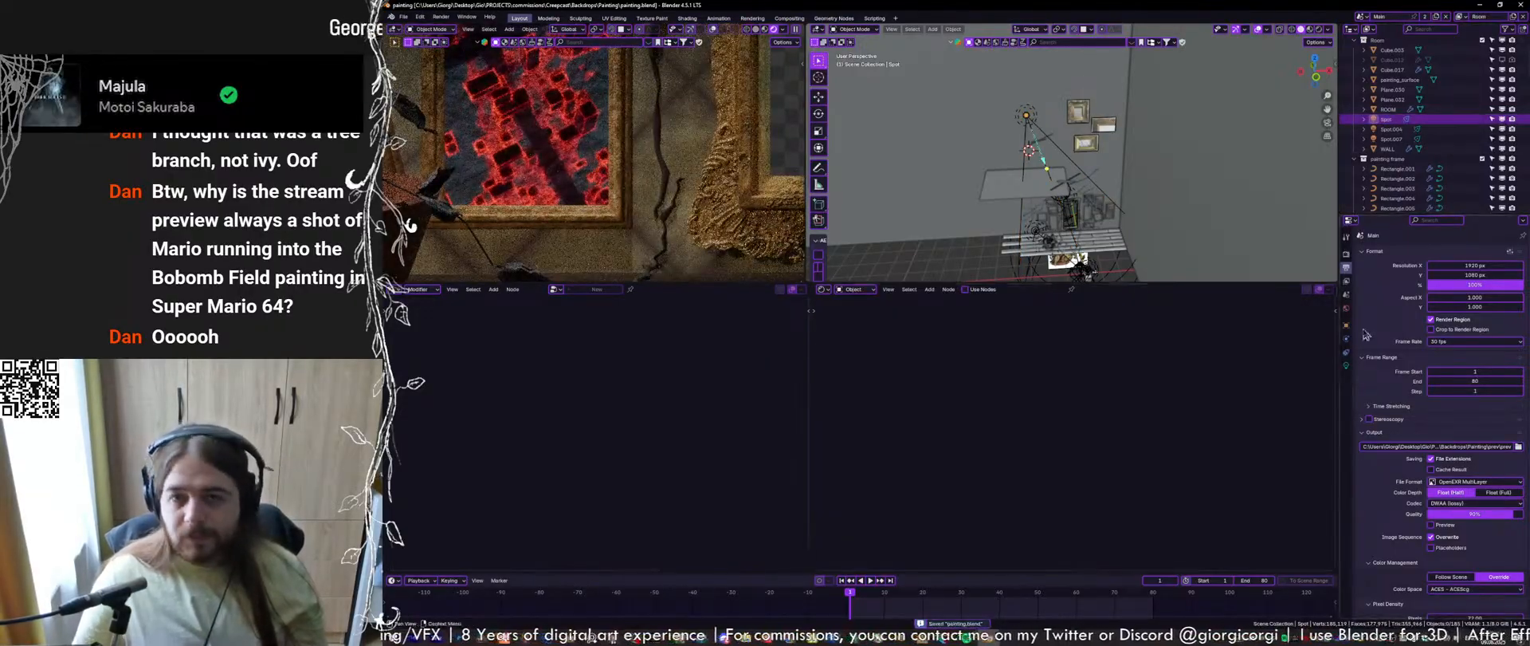
Try a different radius for the main Spot light and undo it
scroll(600, 110, down, 3)
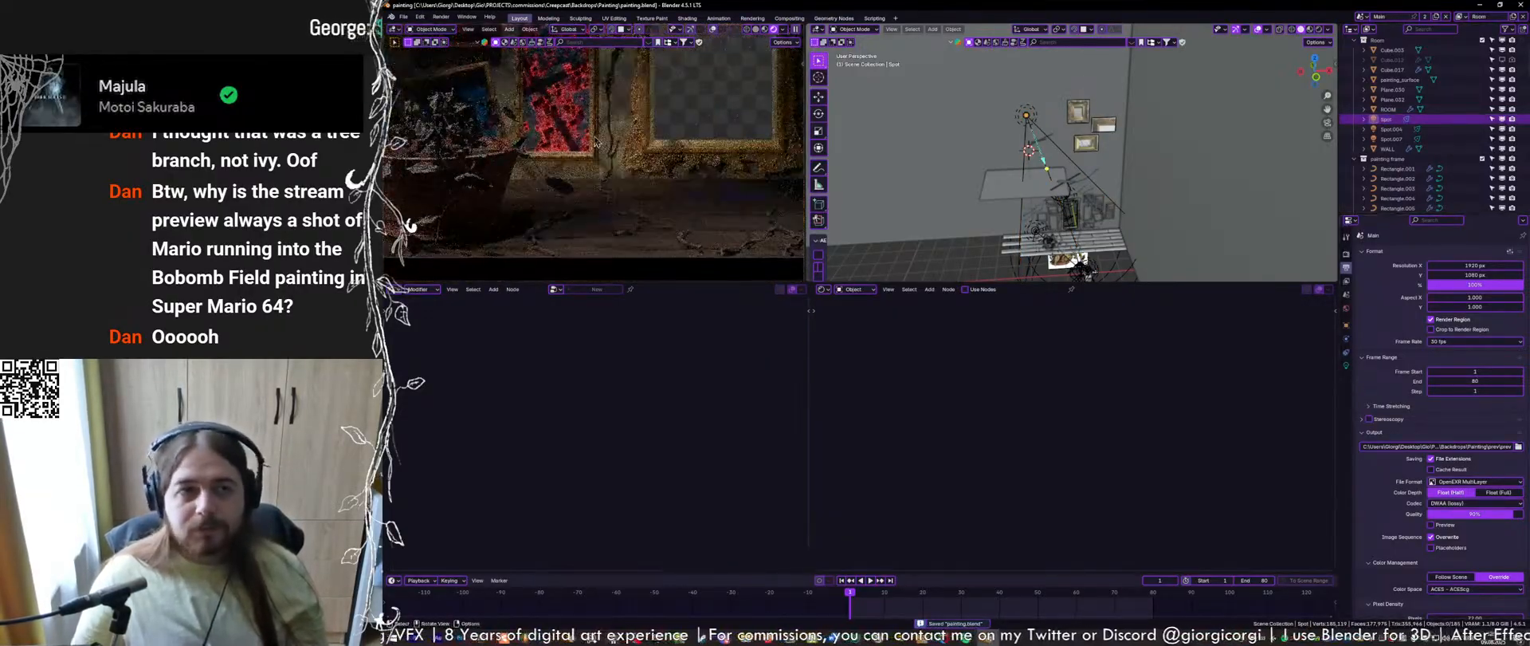
click(1347, 366)
drag(1468, 374, 1529, 374)
key(ctrl+z)
Limit the camera view's render region to a narrow vertical strip beside the red painting and save the file
scroll(592, 163, up, 6)
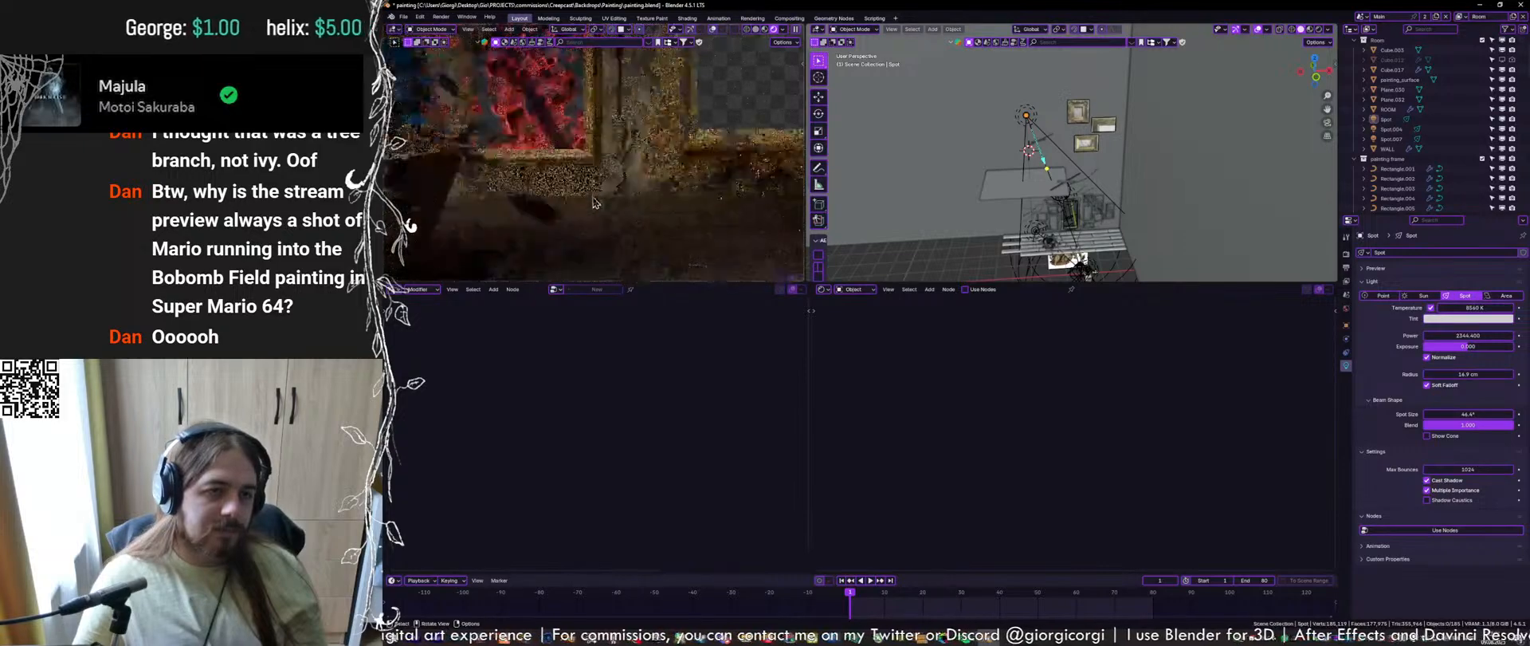
key(ctrl+b)
drag(661, 74, 608, 273)
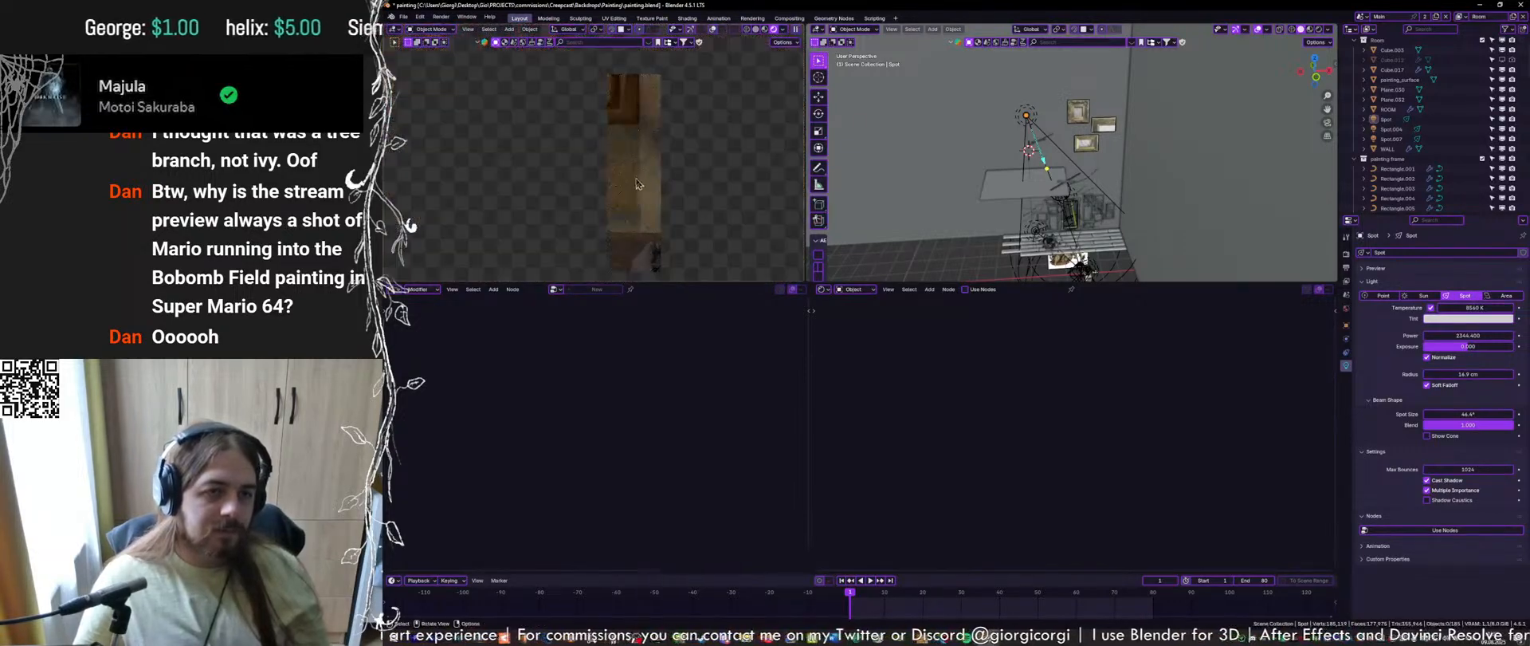
key(ctrl+s)
Check the contribution of the Spot.004 light above the plants by toggling its viewport visibility
scroll(1165, 148, up, 4)
mouse_move(1165, 148)
middle_down()
mouse_move(1152, 177)
mouse_move(1116, 184)
mouse_move(1078, 155)
middle_up()
click(1078, 155)
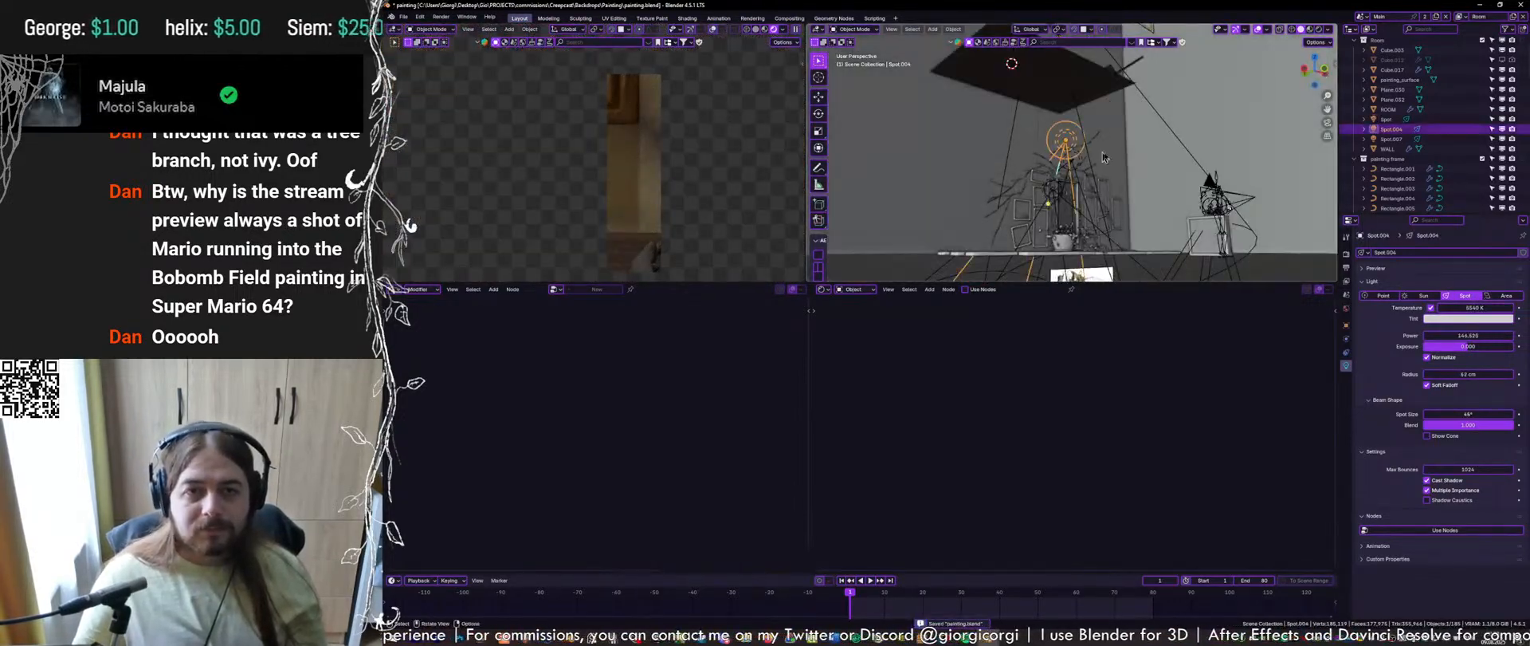
click(1502, 130)
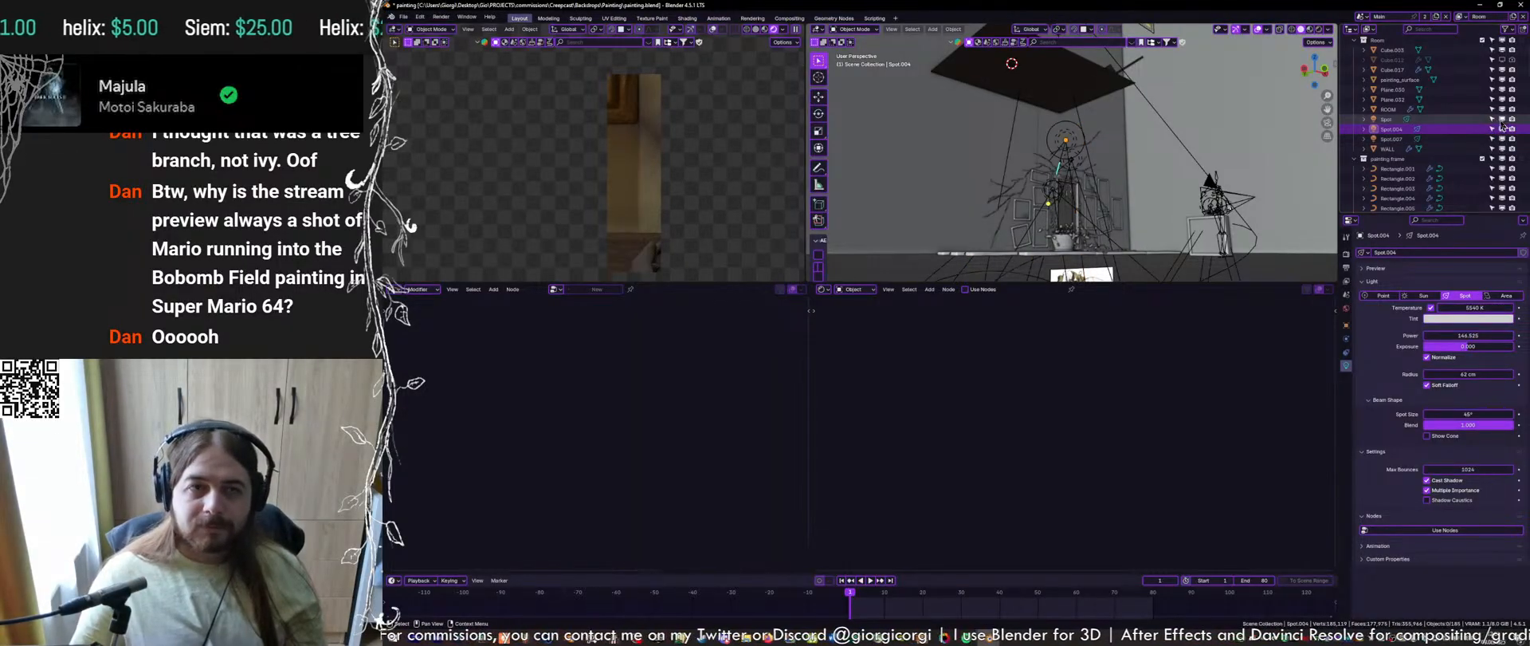
Select the main Spot light, save the file, and increase the light's radius to soften its shadows
click(1466, 118)
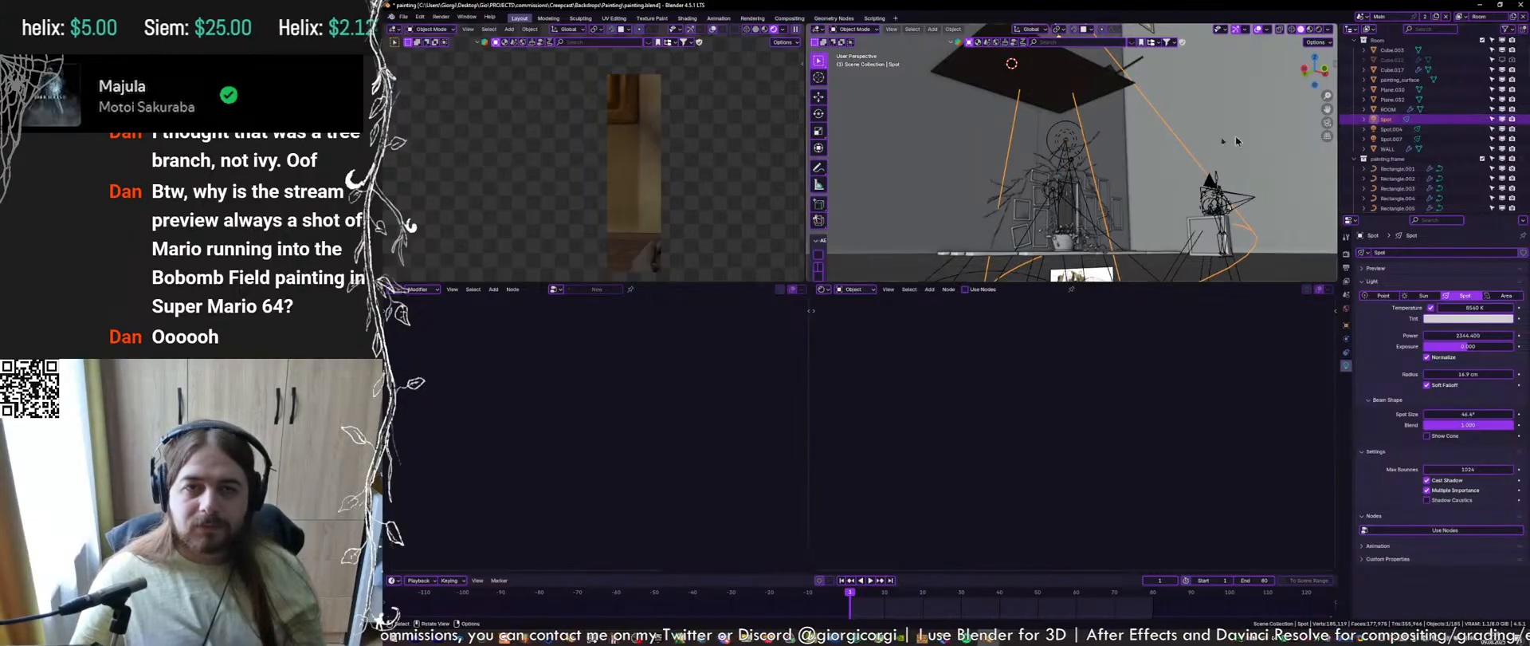
key(ctrl+s)
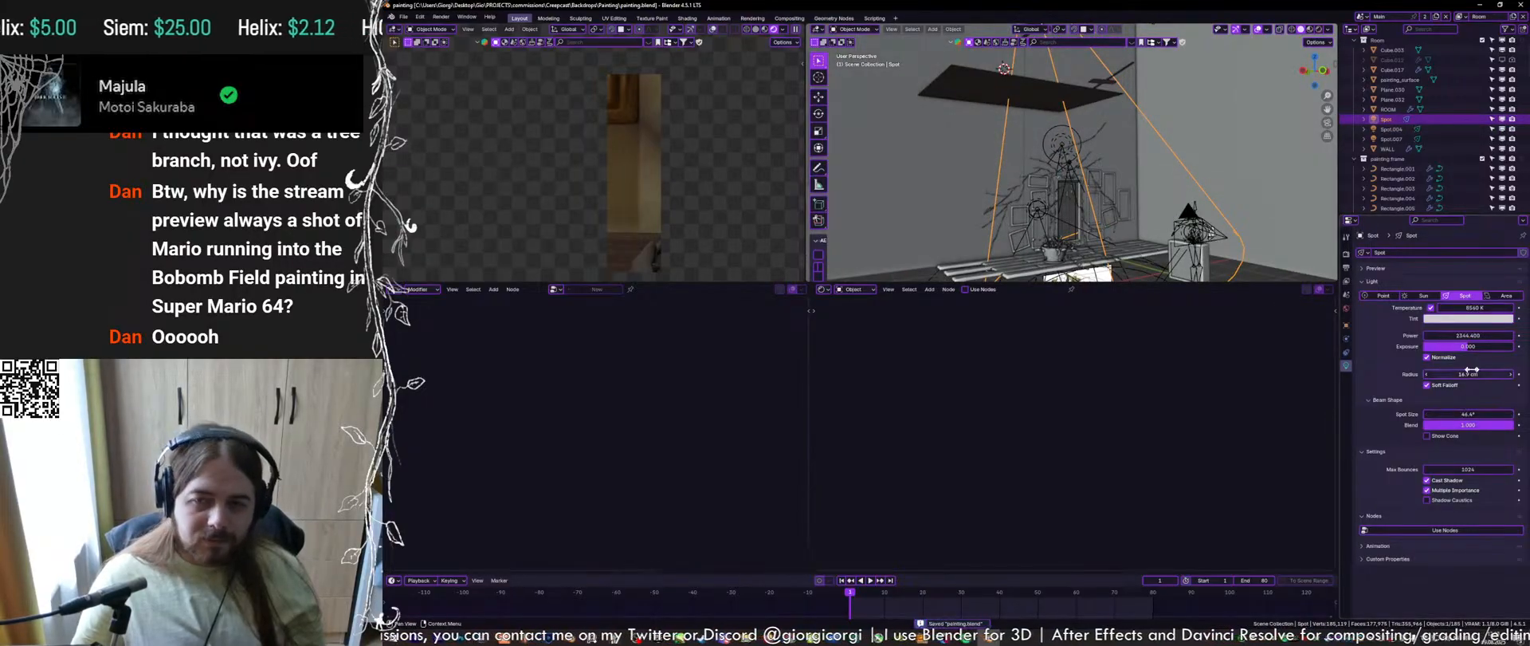
mouse_move(1469, 374)
mouse_down()
mouse_move(1483, 374)
mouse_move(1451, 373)
mouse_move(1468, 374)
mouse_up()
Replace the narrow render region with one covering the whole camera view, and save the file
scroll(554, 156, down, 11)
key(ctrl+b)
key(Escape)
scroll(614, 180, down, 6)
key(ctrl+b)
drag(481, 45, 757, 217)
scroll(614, 142, up, 1)
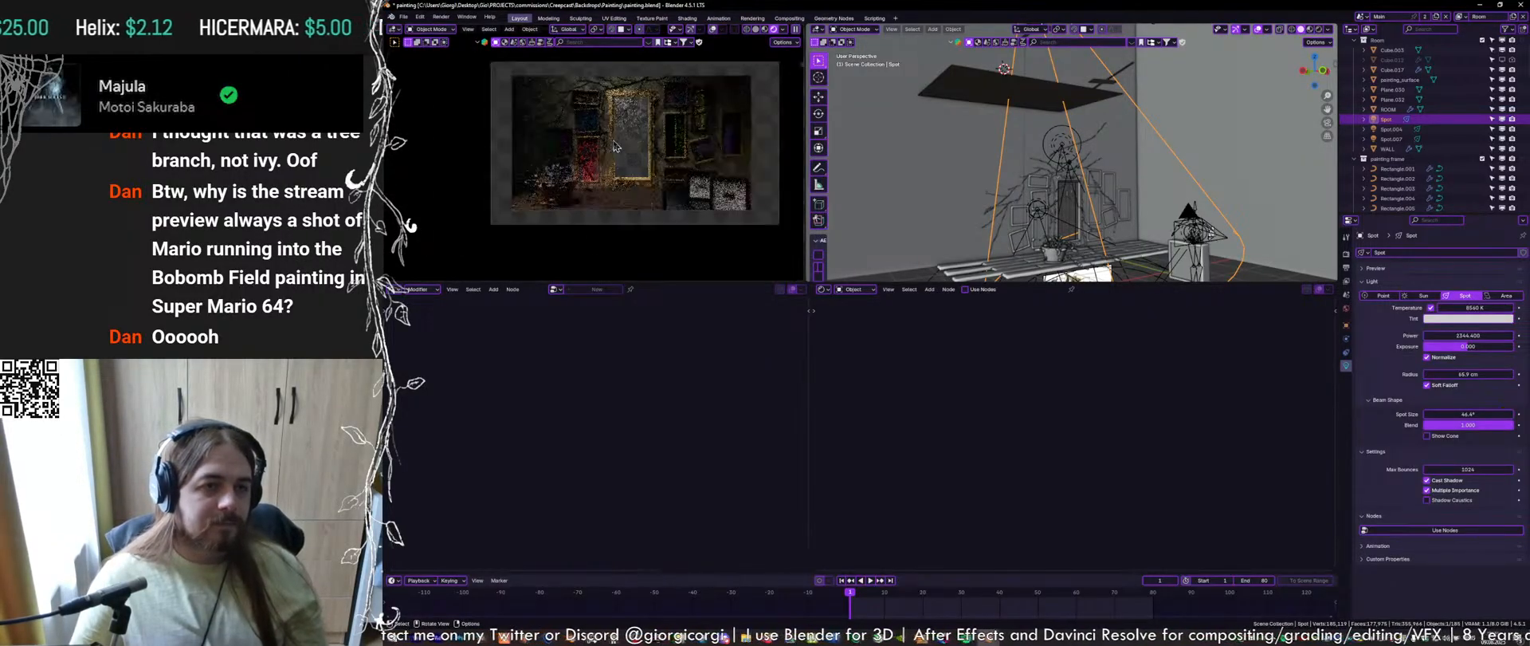
scroll(614, 146, up, 3)
key(ctrl+s)
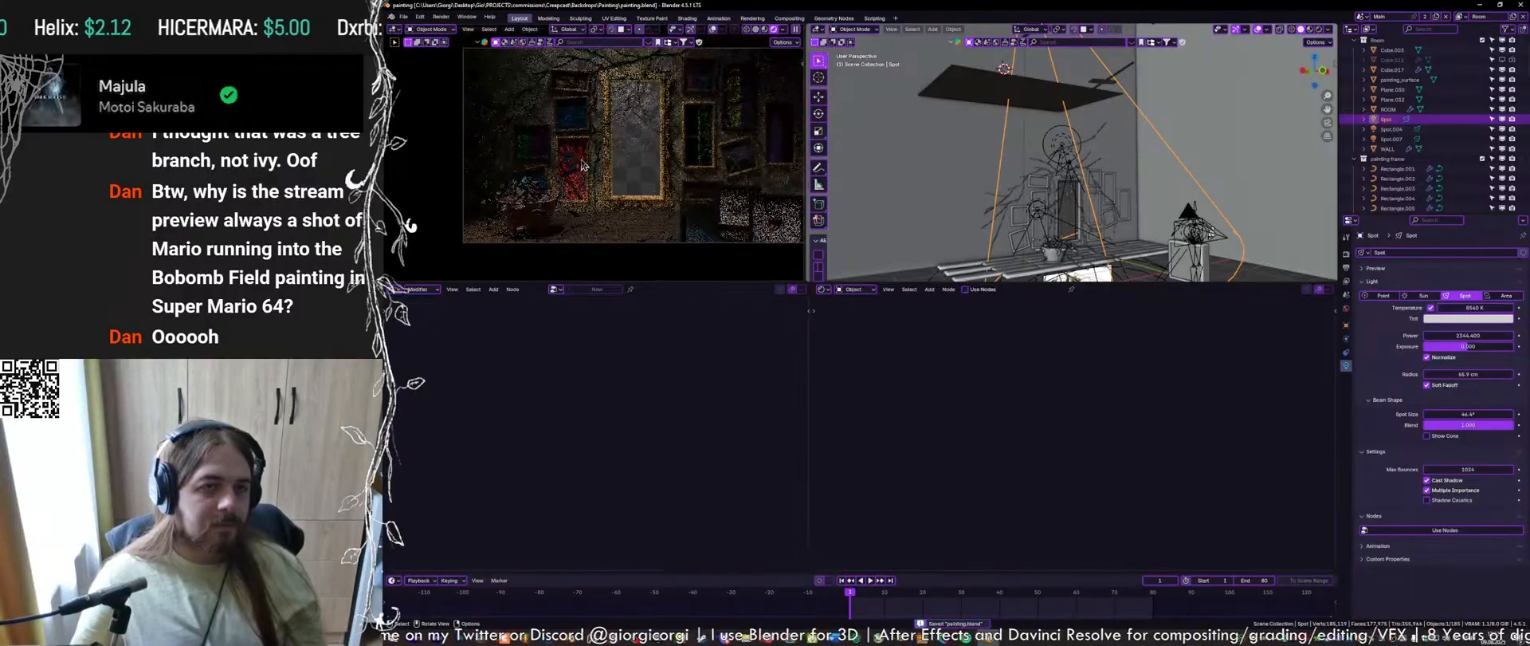
Switch the camera viewport to solid shading and render the current frame from the Compositing workspace
scroll(618, 163, down, 2)
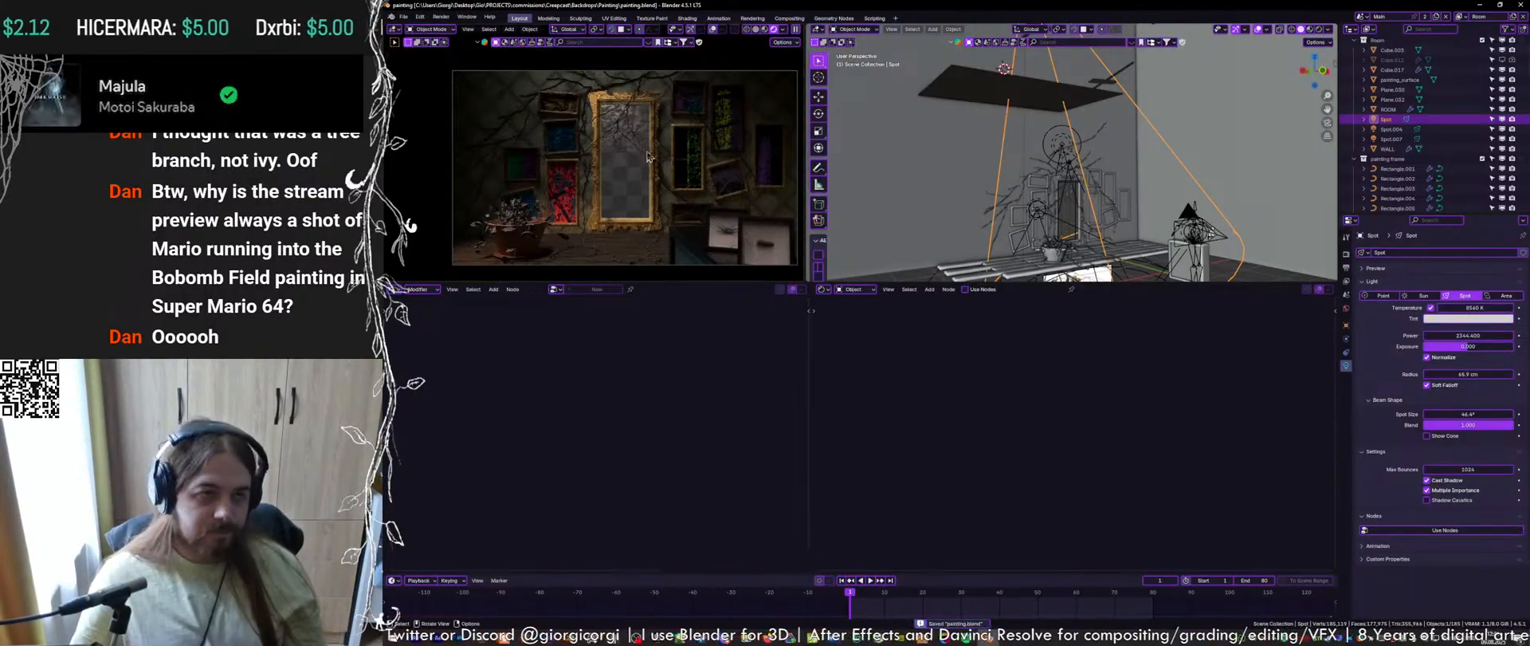
click(766, 28)
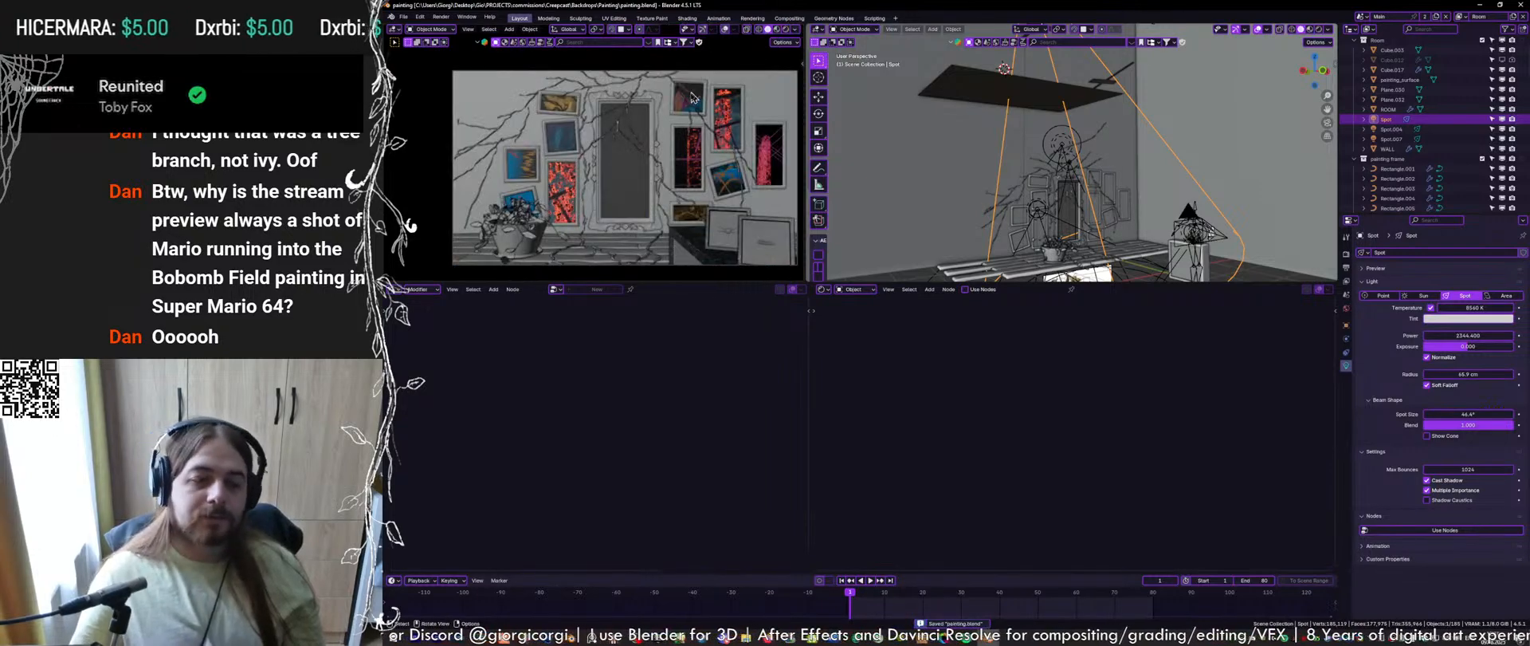
click(790, 18)
key(F12)
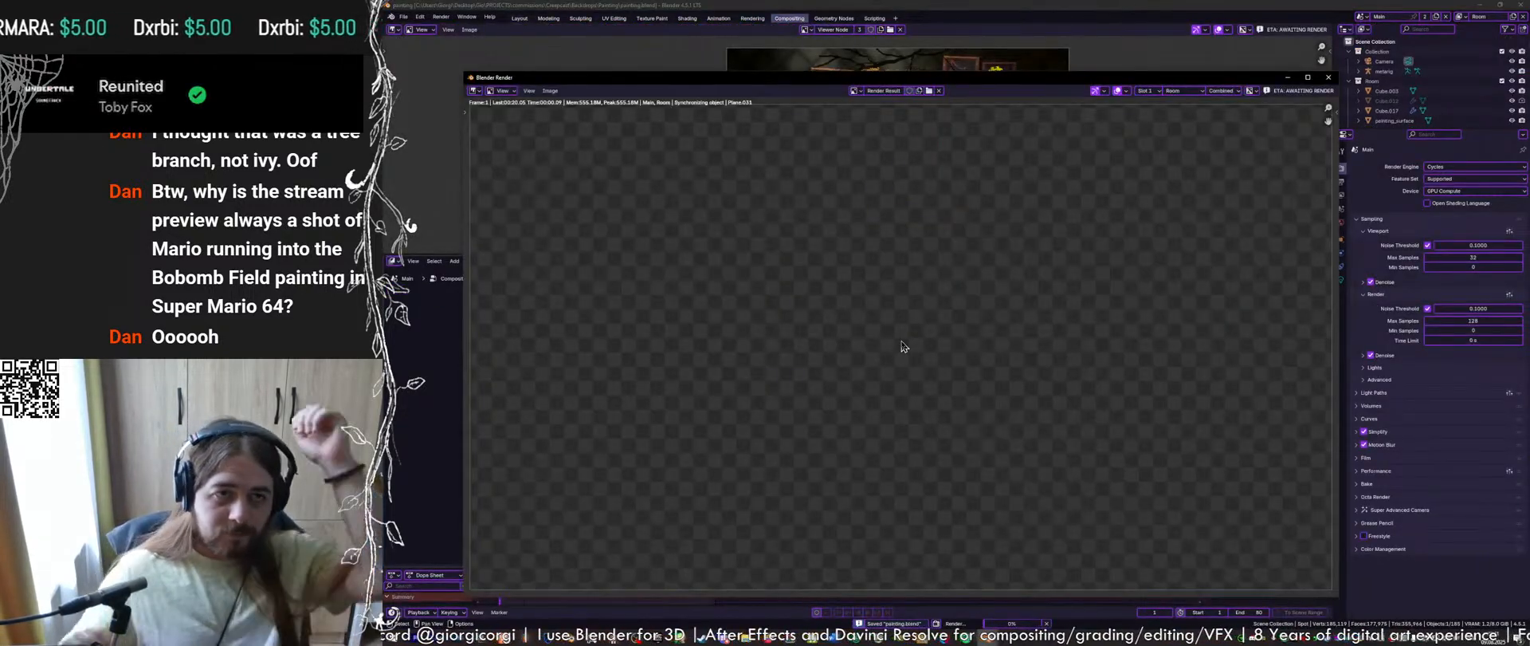
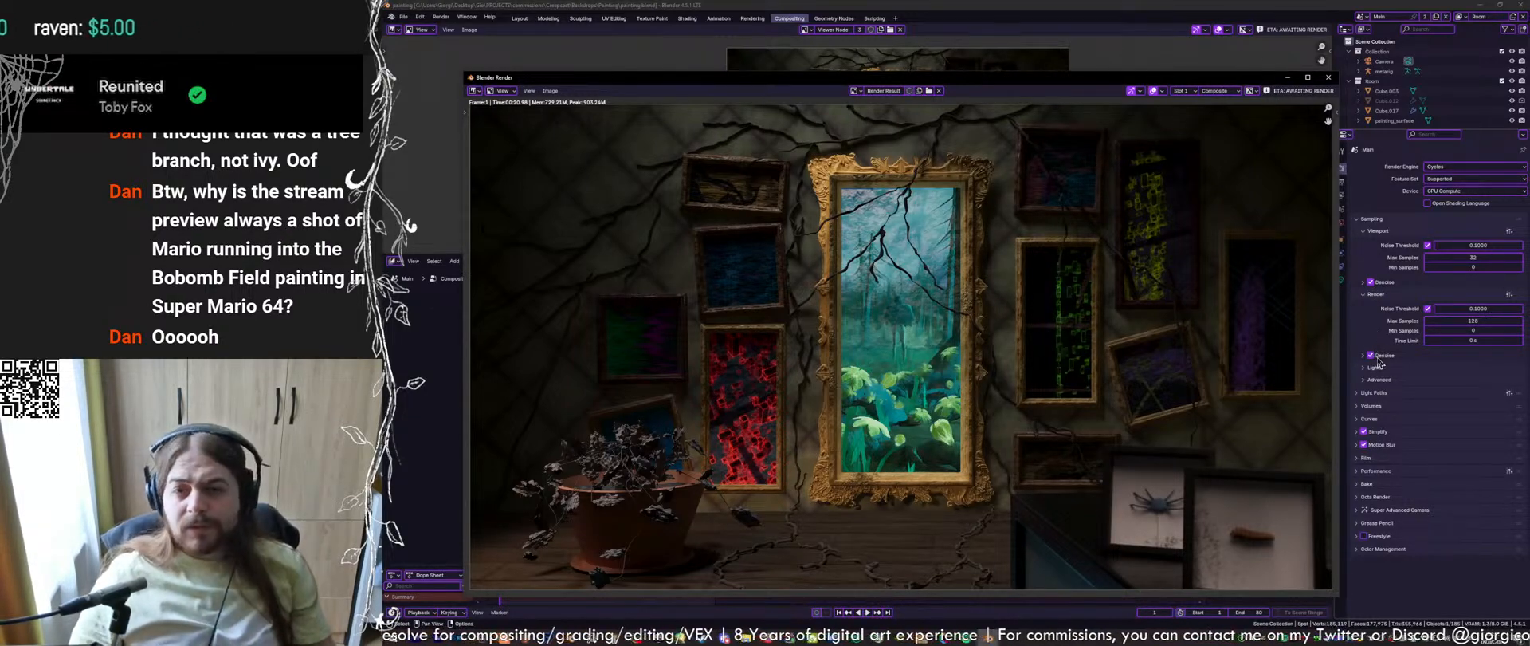
Display the Room layer of the render result and compare its Combined and Noisy Image passes
click(1217, 90)
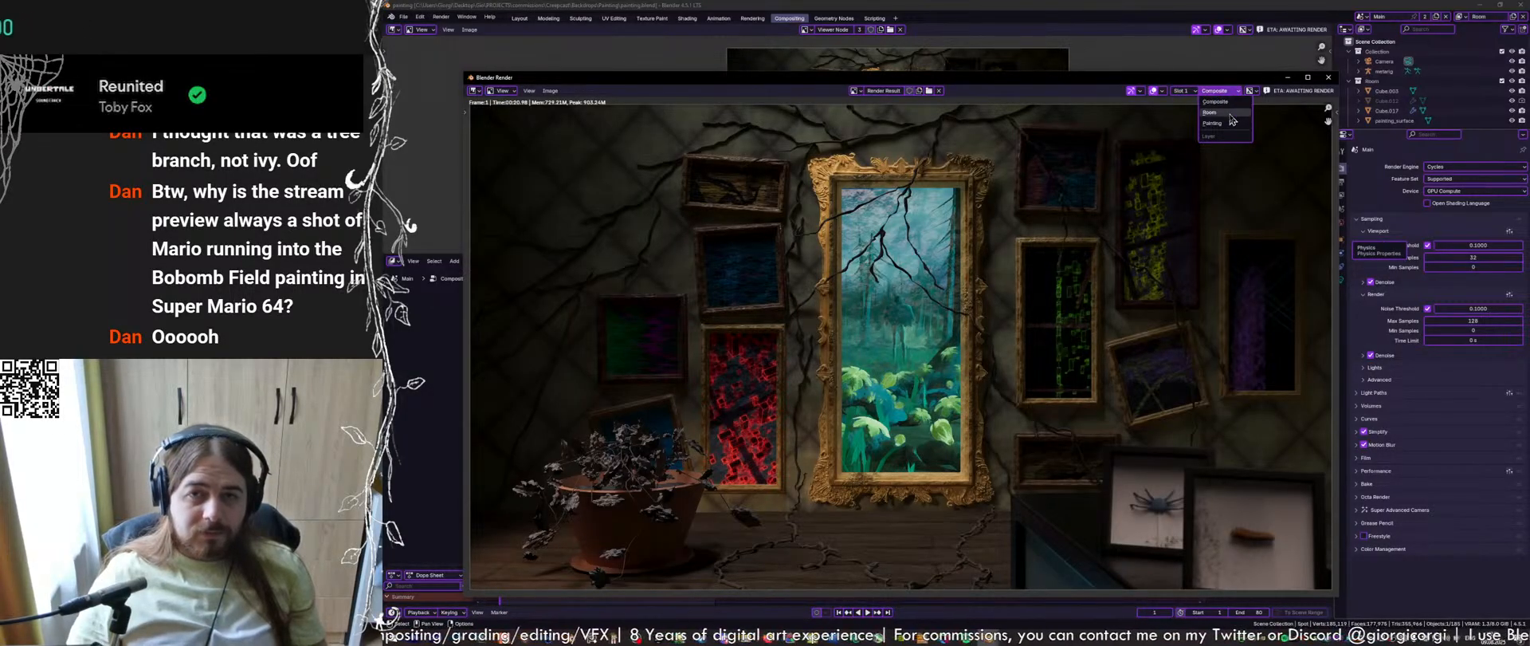
click(1231, 114)
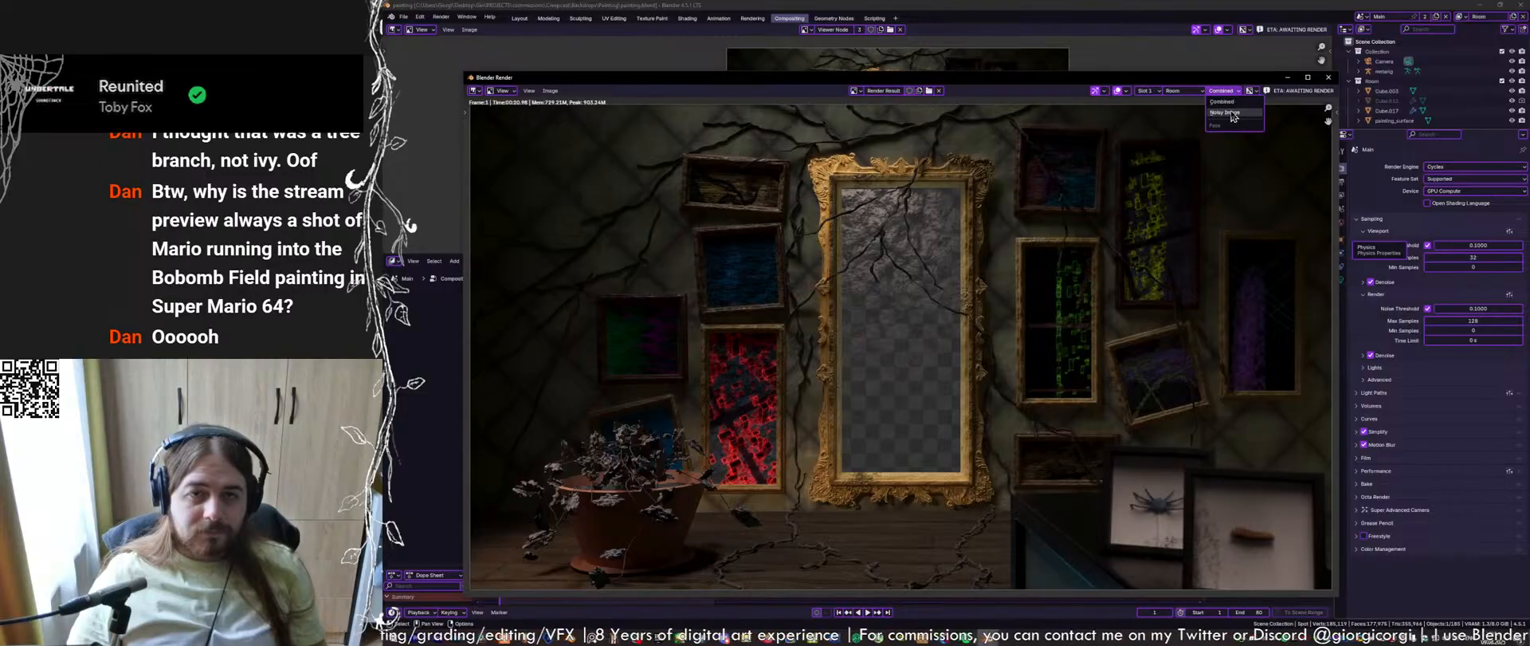
scroll(935, 309, up, 5)
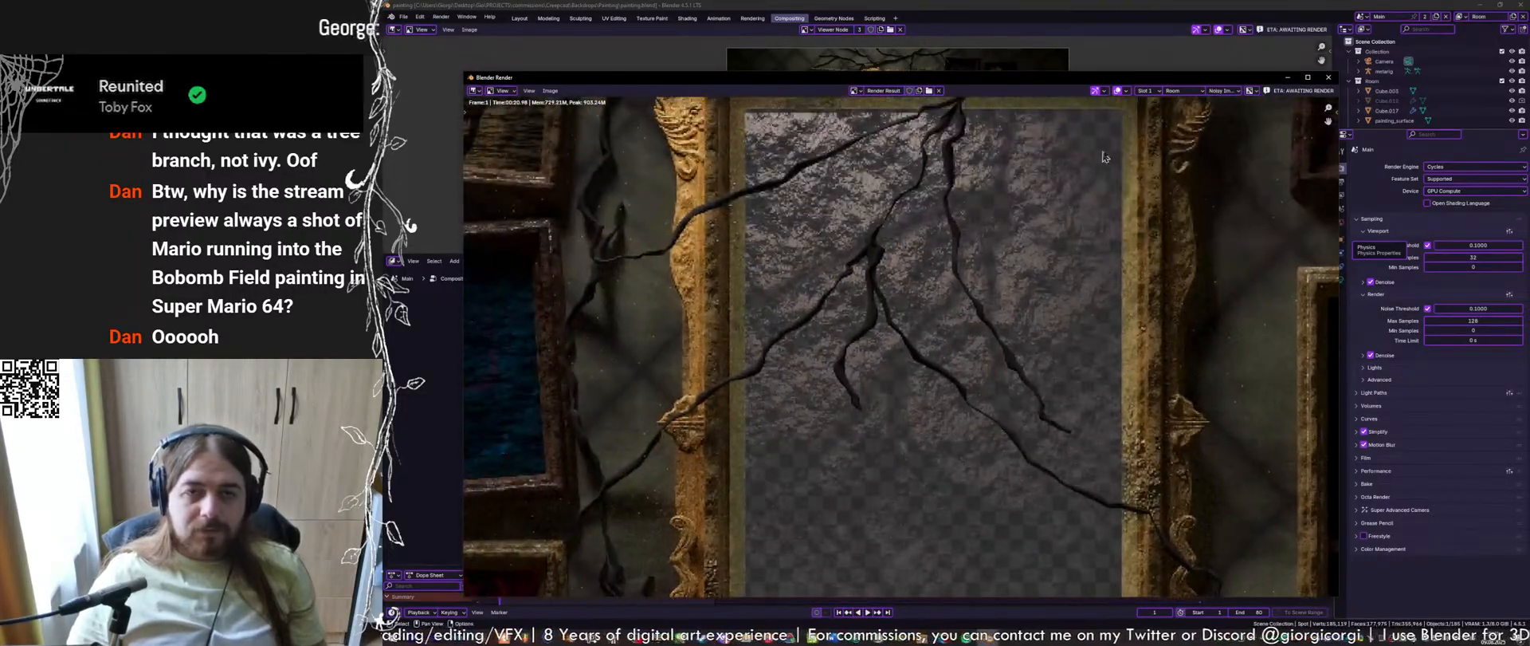
click(1223, 90)
click(1228, 99)
click(1224, 90)
click(1213, 124)
Examine the Room layer render around the small wall paintings, the potted plant and the main frame, and close the render window
middle_drag(552, 199, 1061, 291)
scroll(910, 285, down, 2)
middle_drag(671, 286, 899, 290)
scroll(833, 358, up, 1)
middle_drag(837, 358, 1037, 294)
scroll(1015, 311, down, 3)
middle_drag(1104, 349, 876, 280)
scroll(1006, 372, up, 1)
middle_drag(1006, 372, 938, 239)
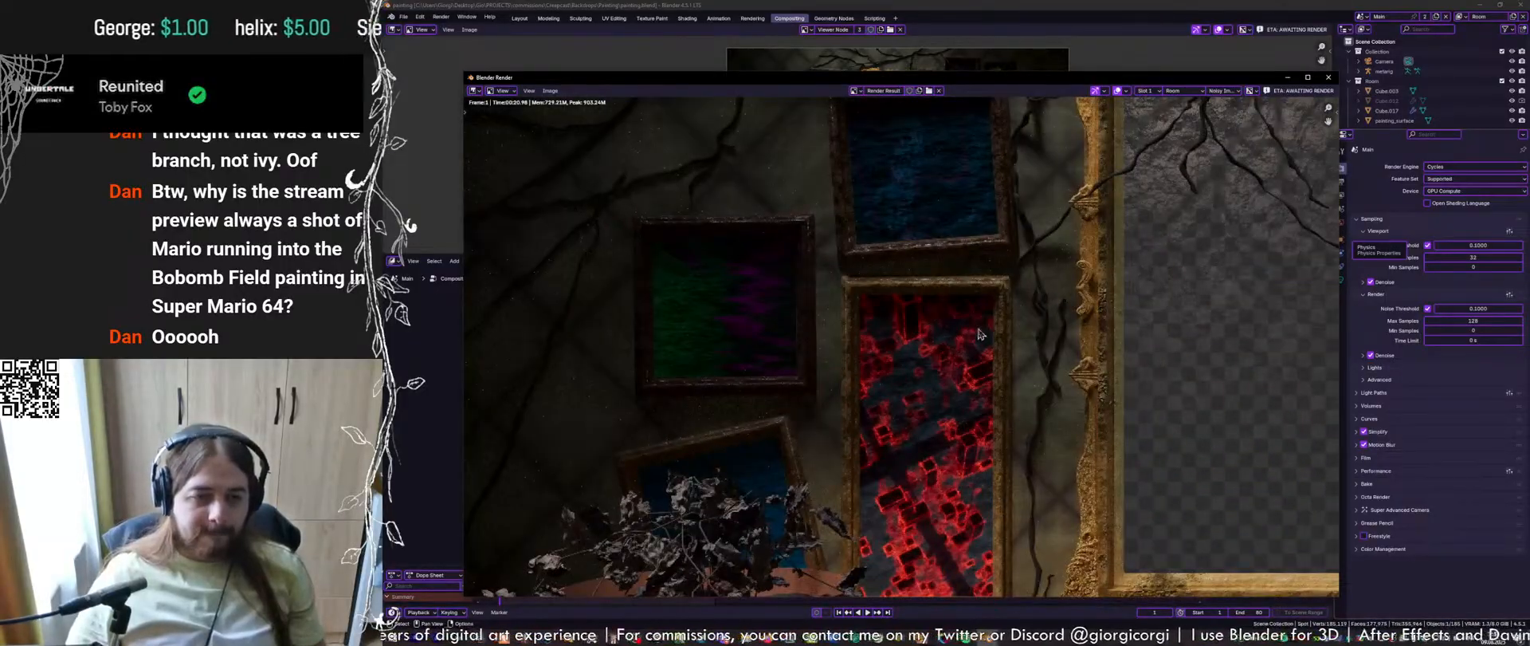
middle_drag(978, 325, 966, 263)
middle_drag(1130, 293, 1093, 330)
scroll(1027, 229, down, 4)
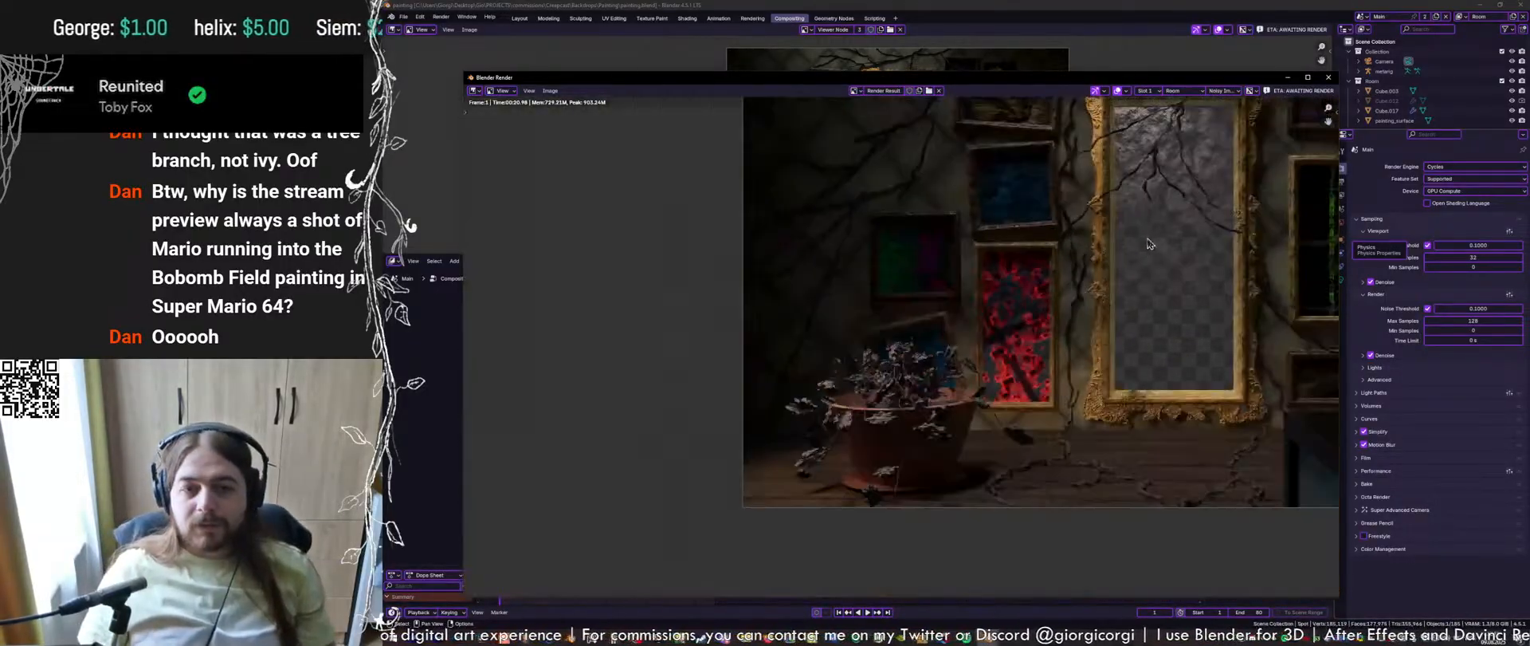
click(1329, 78)
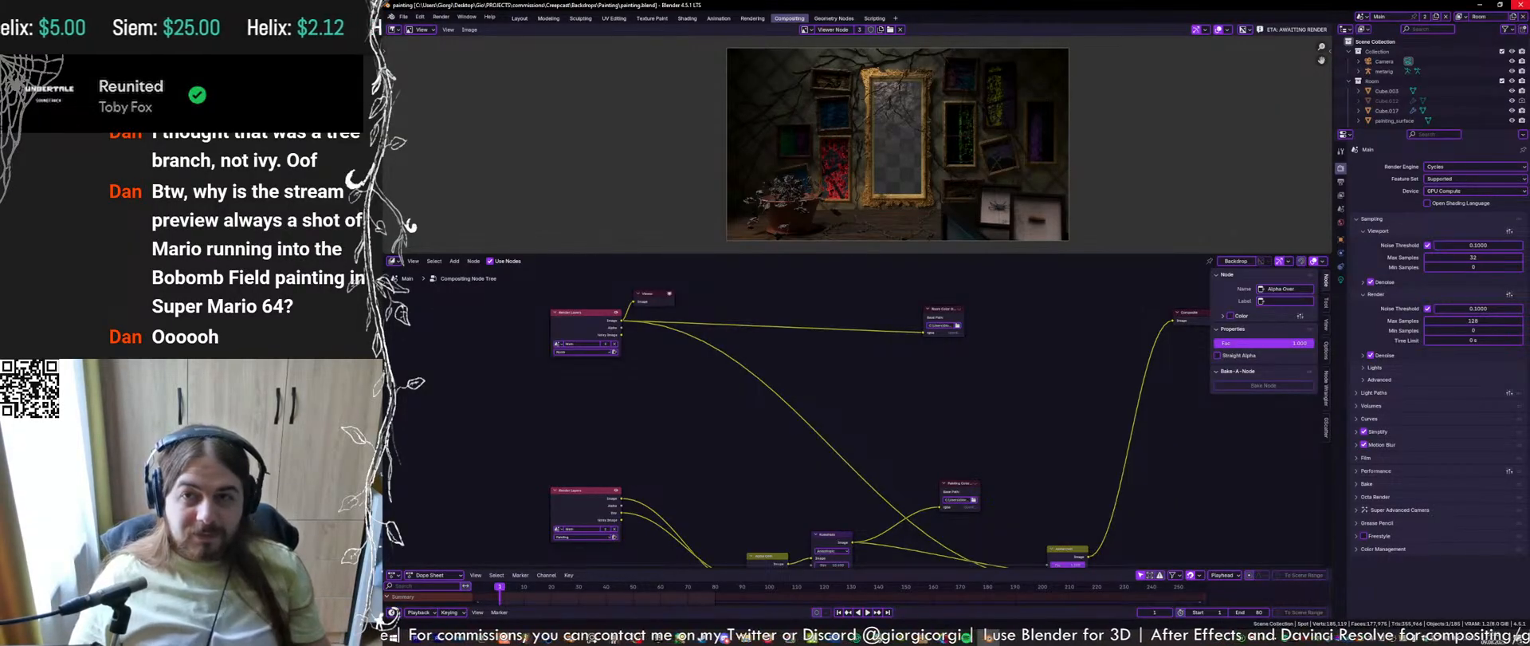
Save the Blender file and create a new DaVinci Resolve project named painting
key(ctrl+s)
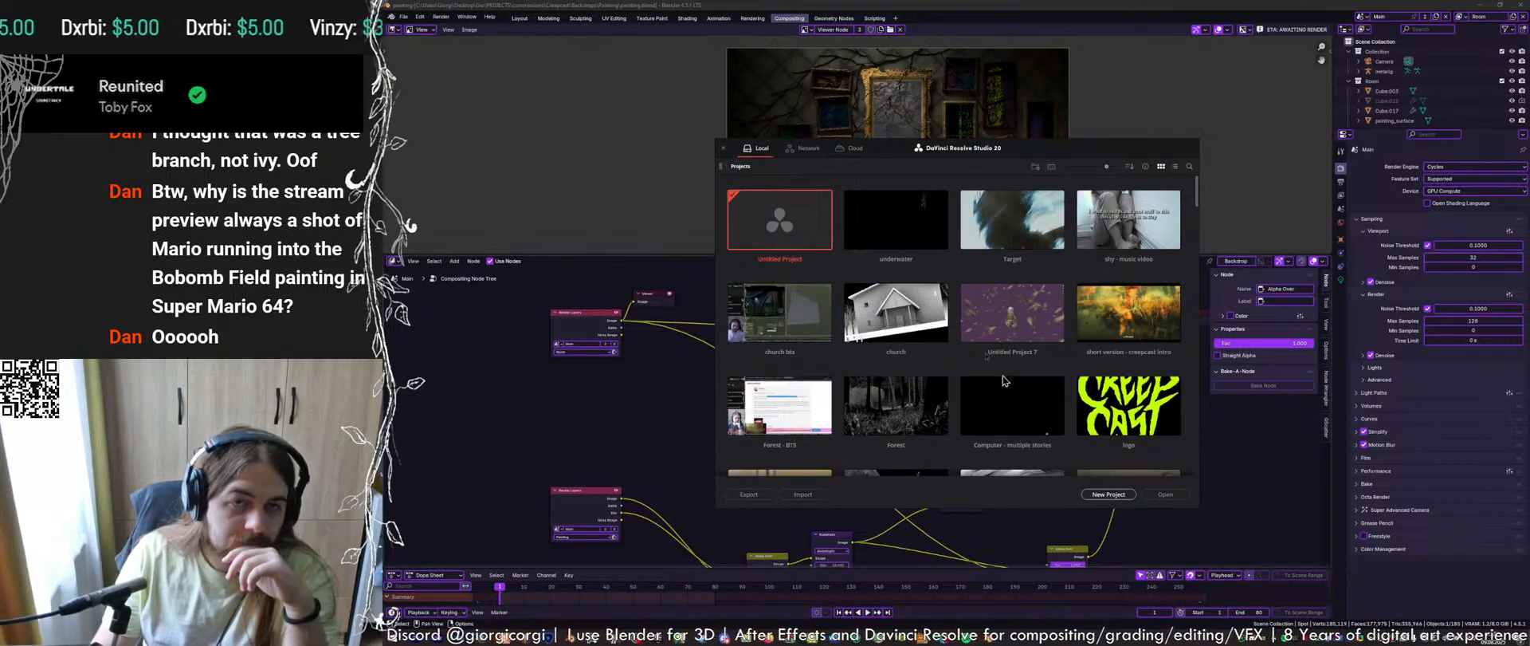
key(BackSpace)
text(wainting)
key(Return)
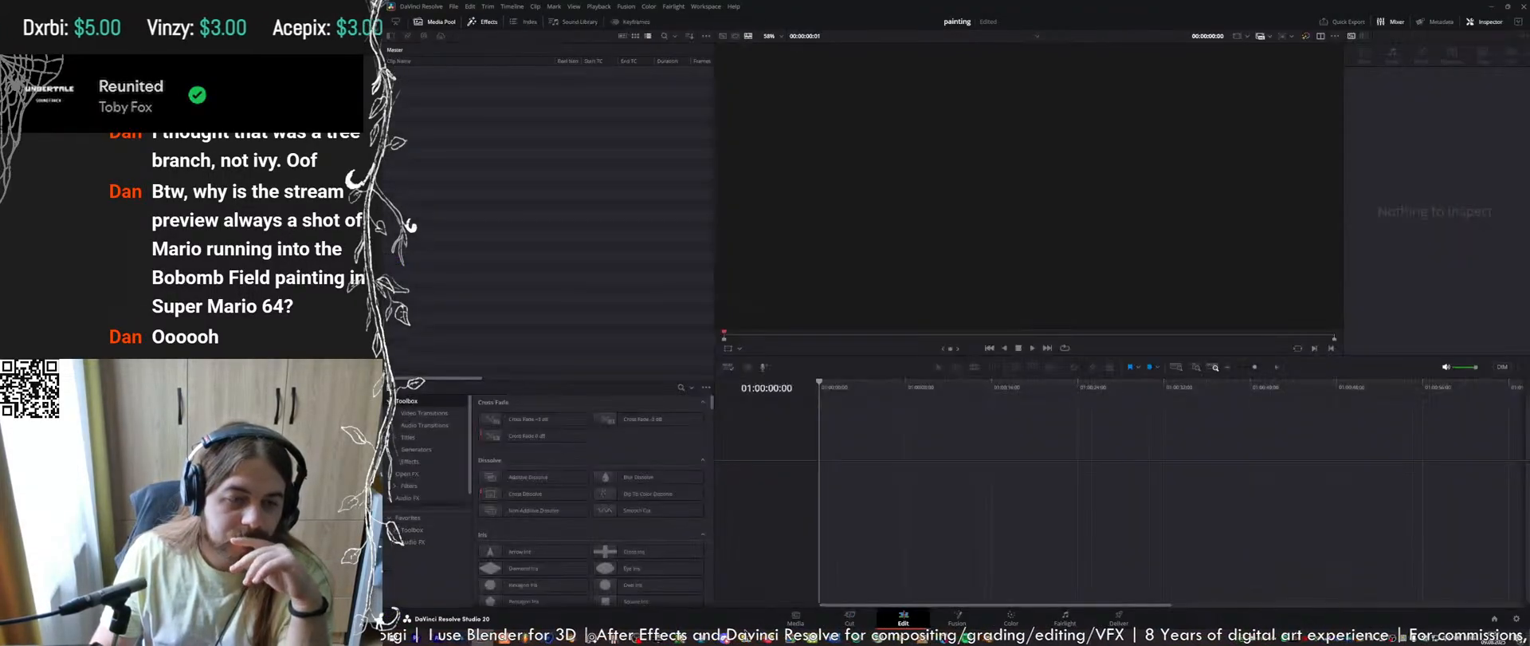
In File Explorer, open Creepcast > Backdrops > Painting > RenderOutputs and add its Painting and Room folders to the Resolve media pool
click(922, 638)
scroll(536, 302, up, 1)
click(501, 196)
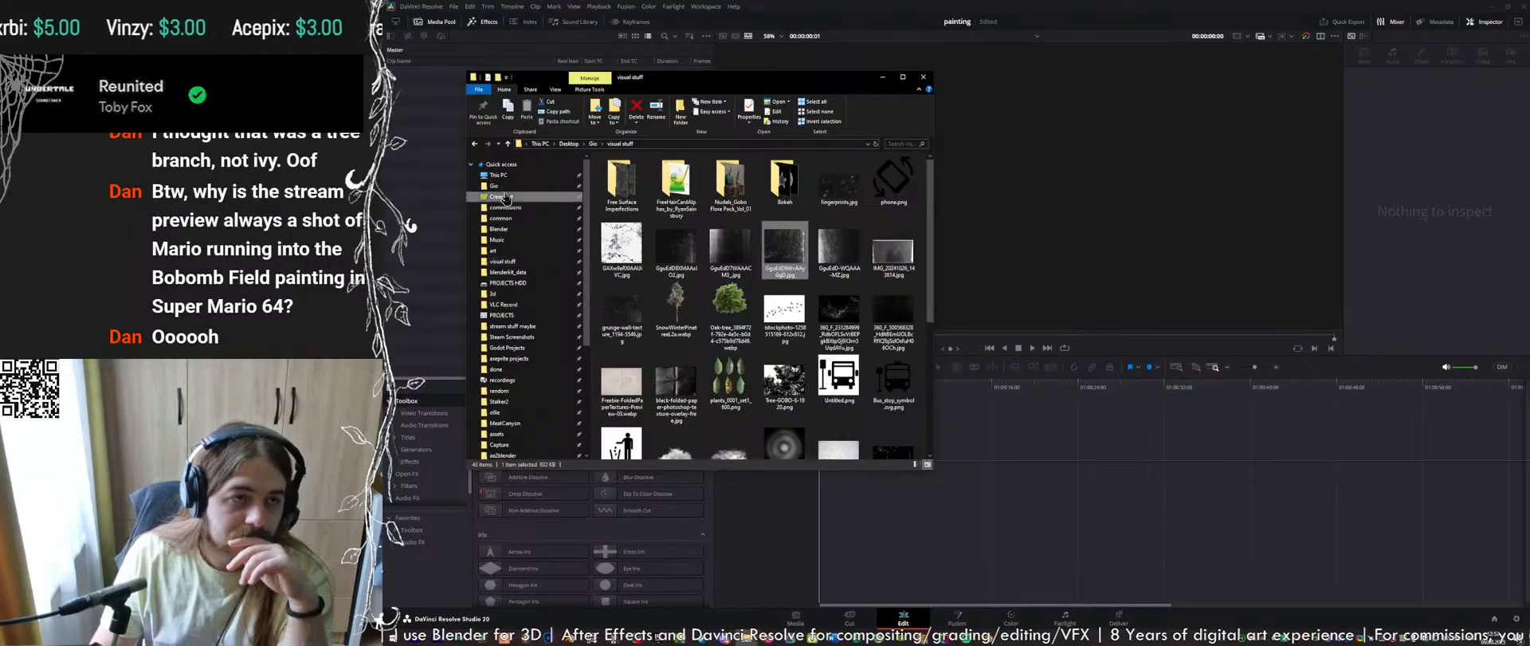
double_click(669, 180)
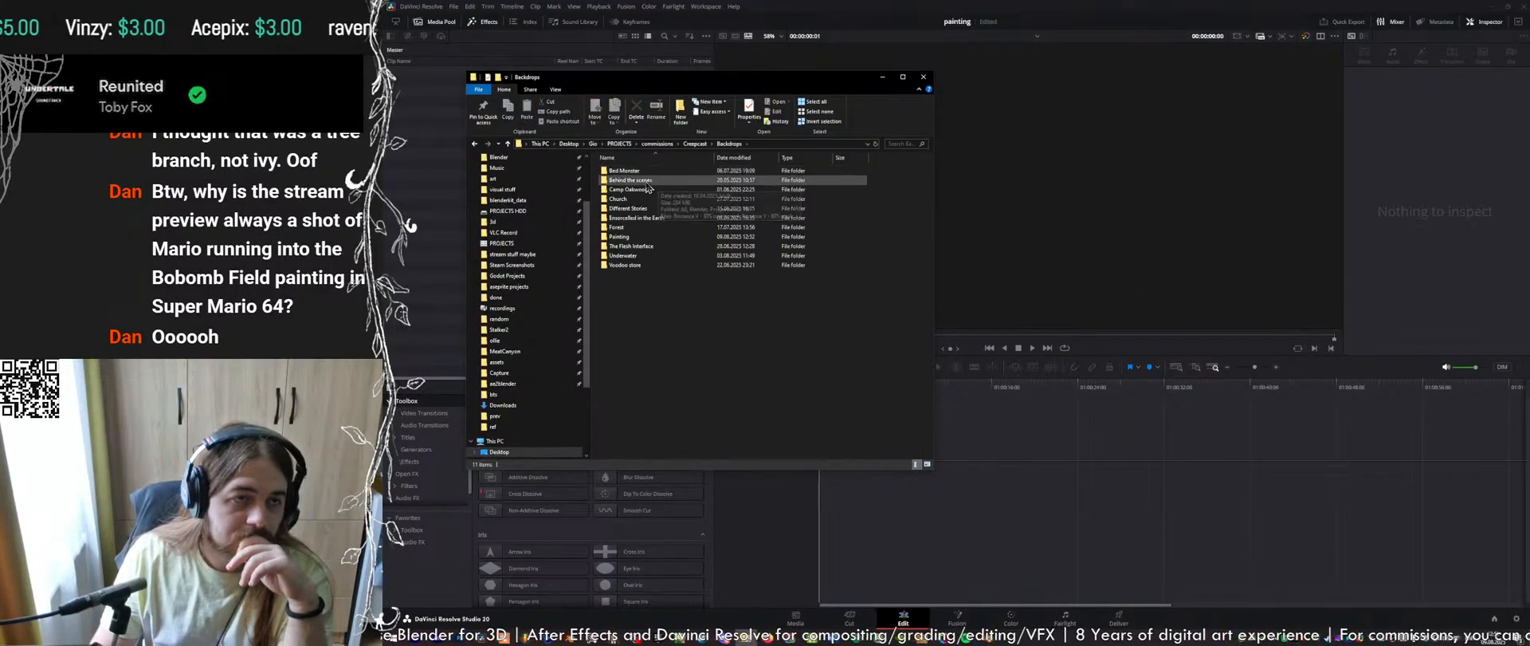
click(642, 218)
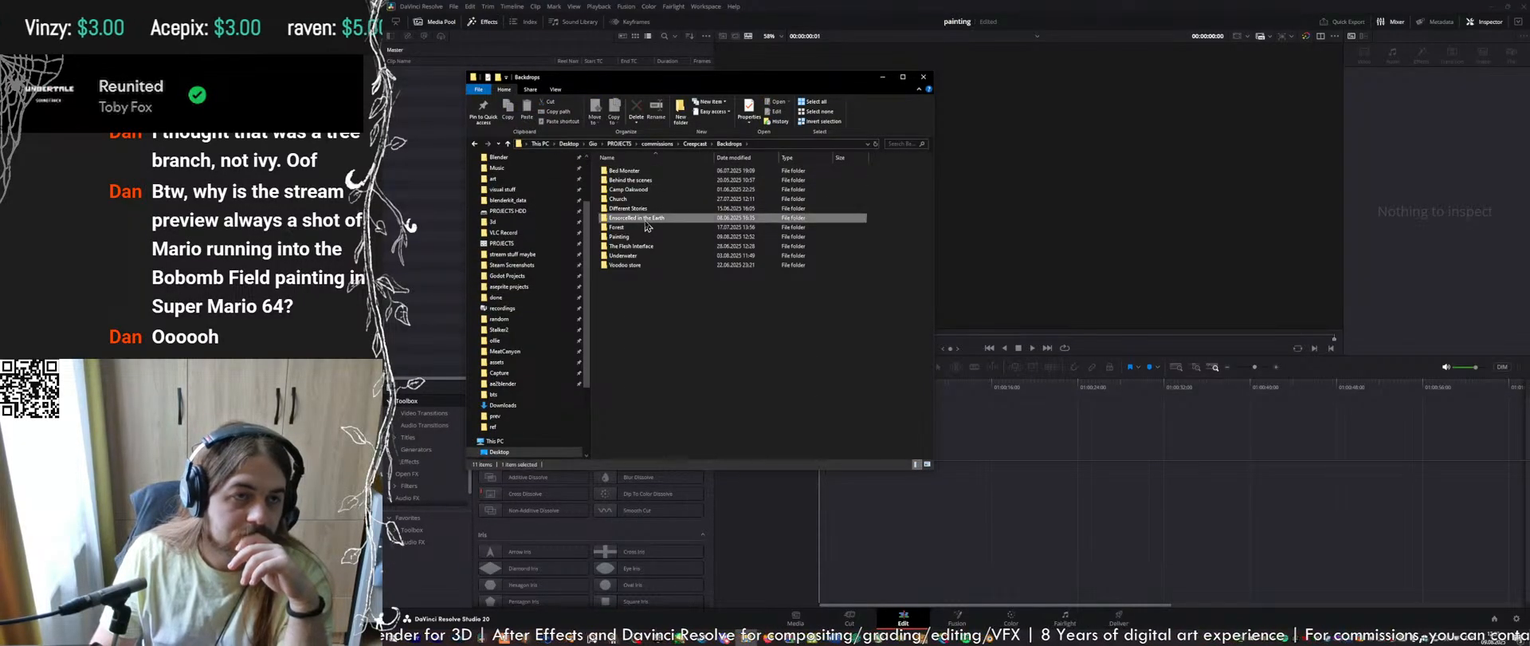
double_click(620, 237)
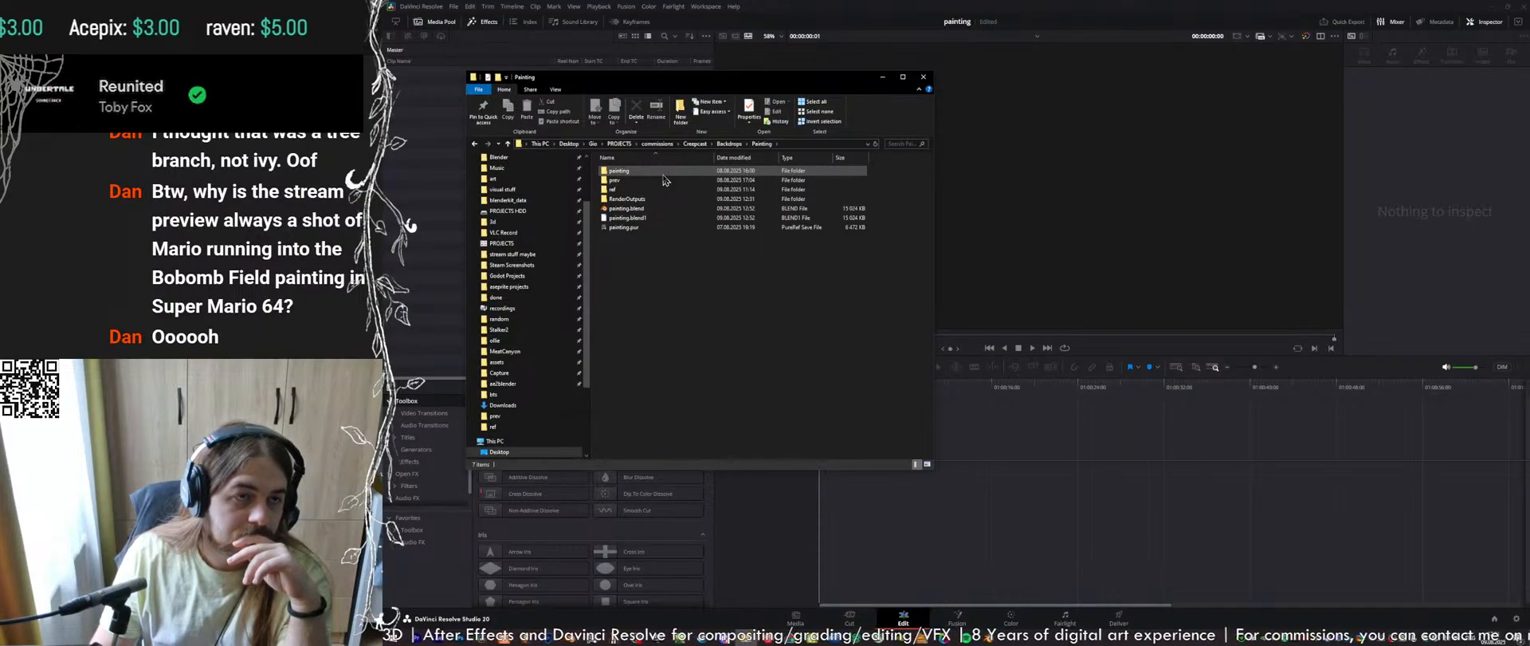
double_click(625, 198)
mouse_move(627, 196)
mouse_down()
mouse_move(655, 178)
mouse_move(471, 144)
mouse_move(425, 195)
mouse_up()
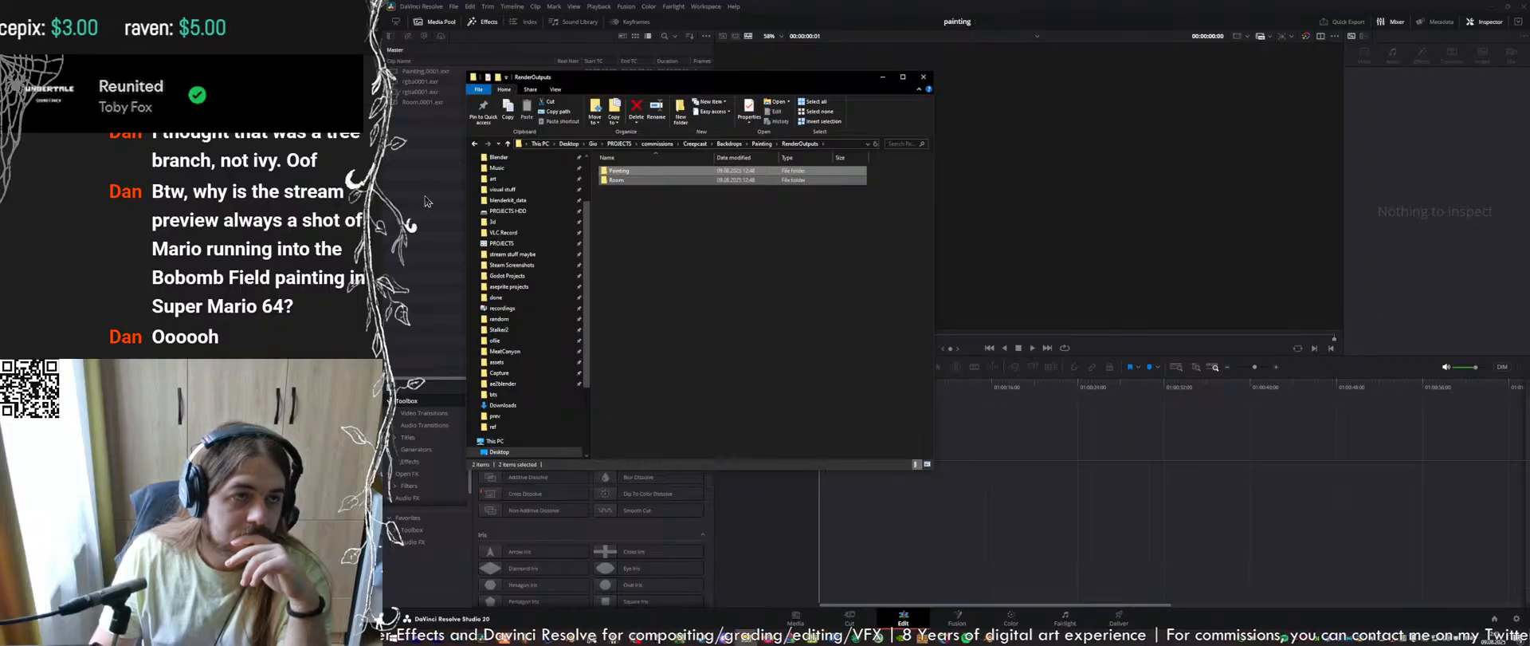
Open the Painting output folder and view its rendered EXR in the image viewer
click(690, 216)
double_click(619, 170)
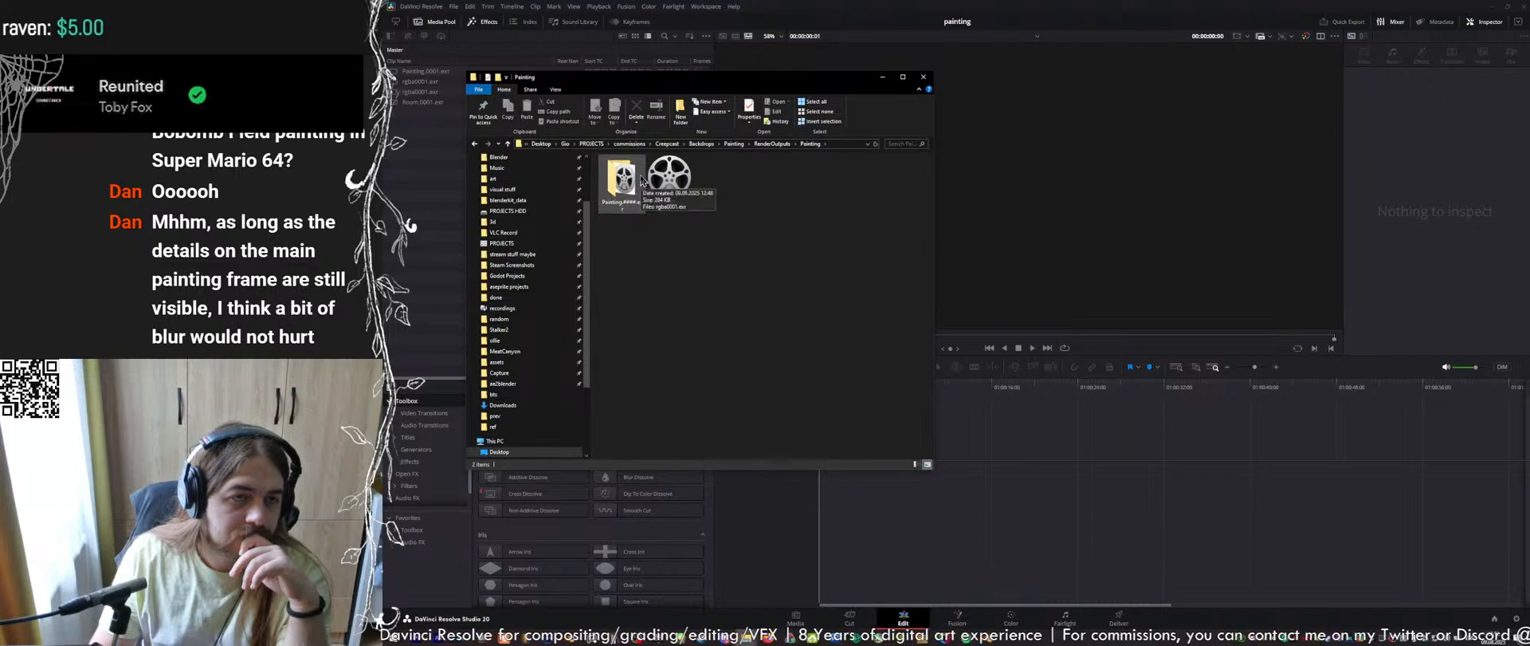
click(669, 179)
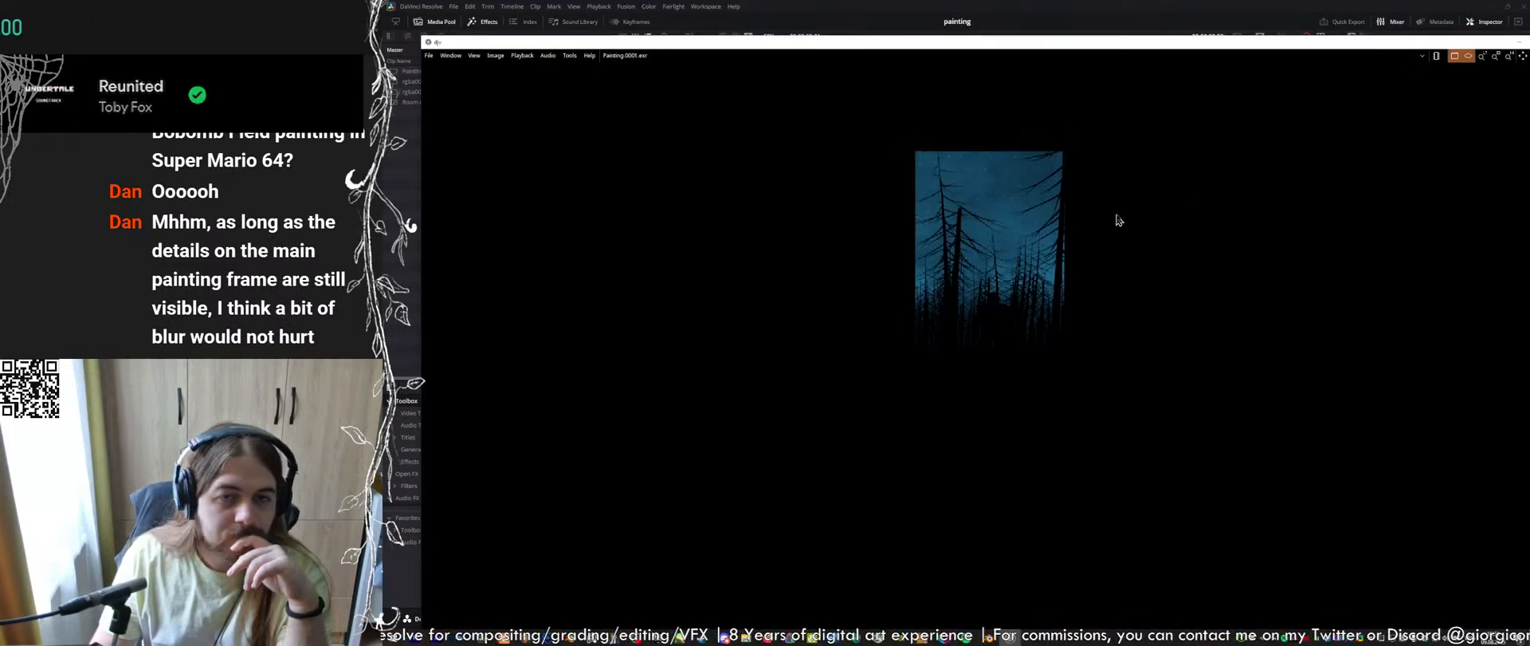
Close the Painting render, then open the Room output folder and view Room.0001.exr and the rgba0001.exr in its Room.####.exr subfolder
drag(1502, 47, 1405, 47)
click(1466, 43)
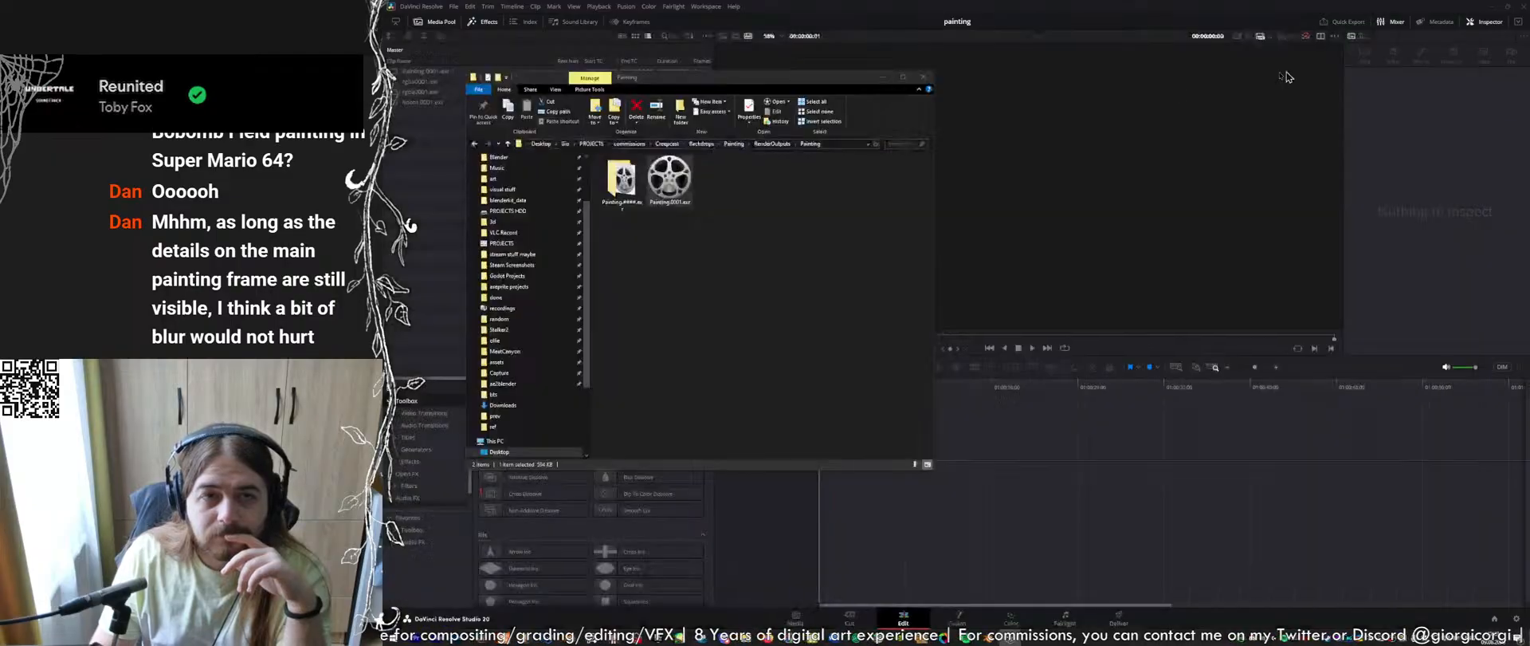
click(772, 143)
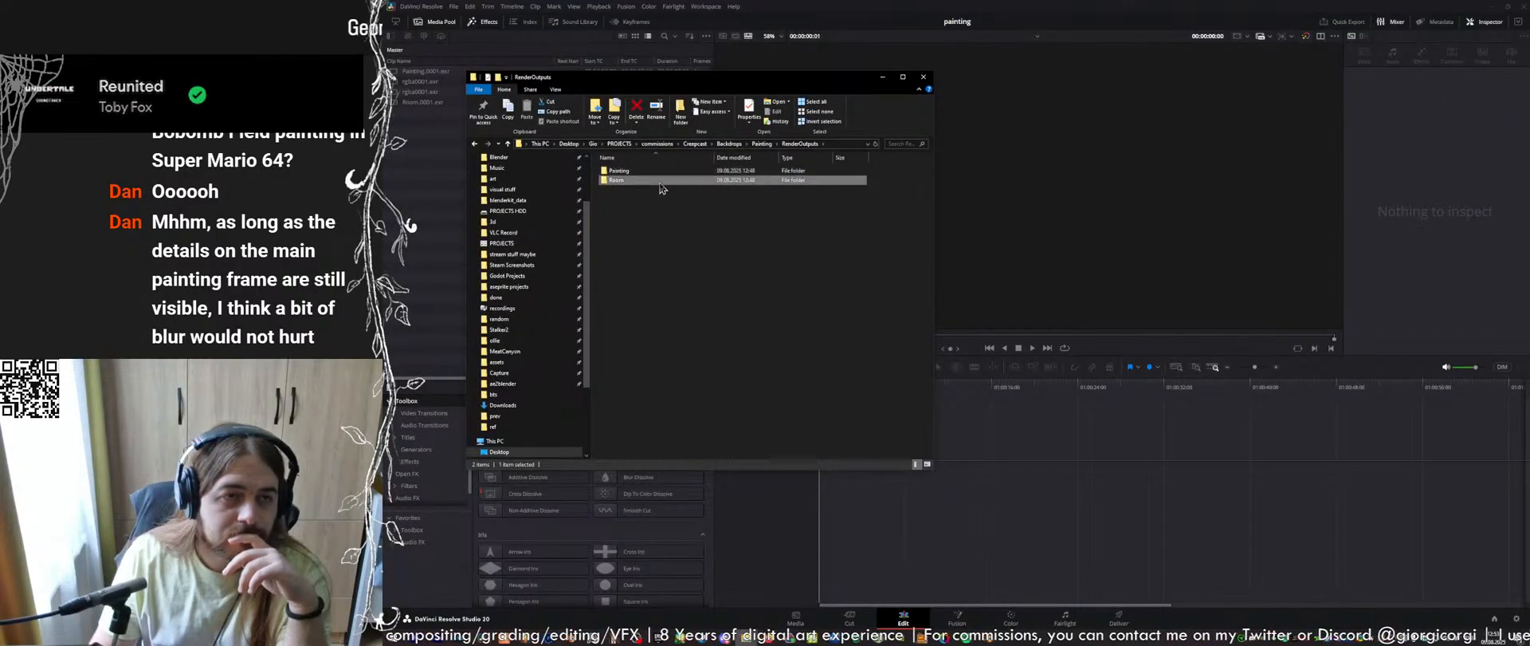
double_click(661, 180)
click(656, 175)
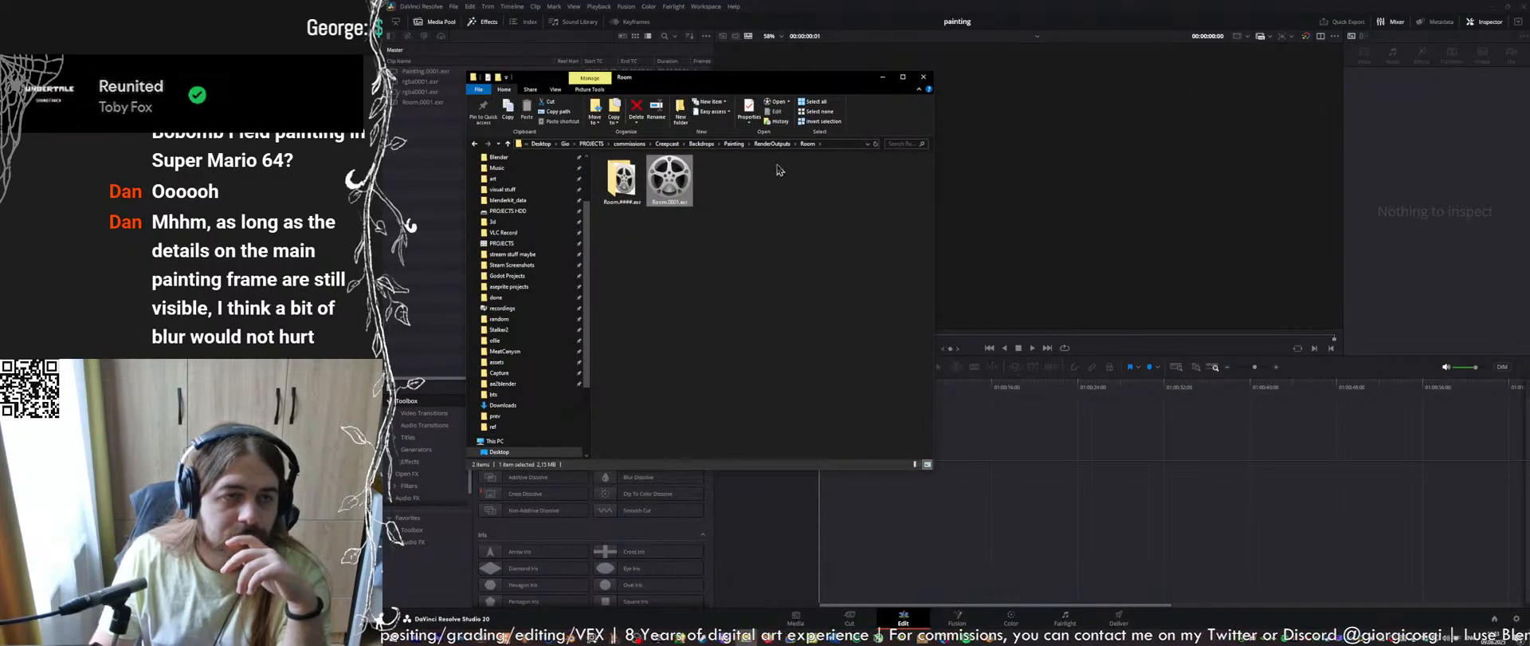
key(Return)
drag(1051, 108, 924, 30)
double_click(925, 28)
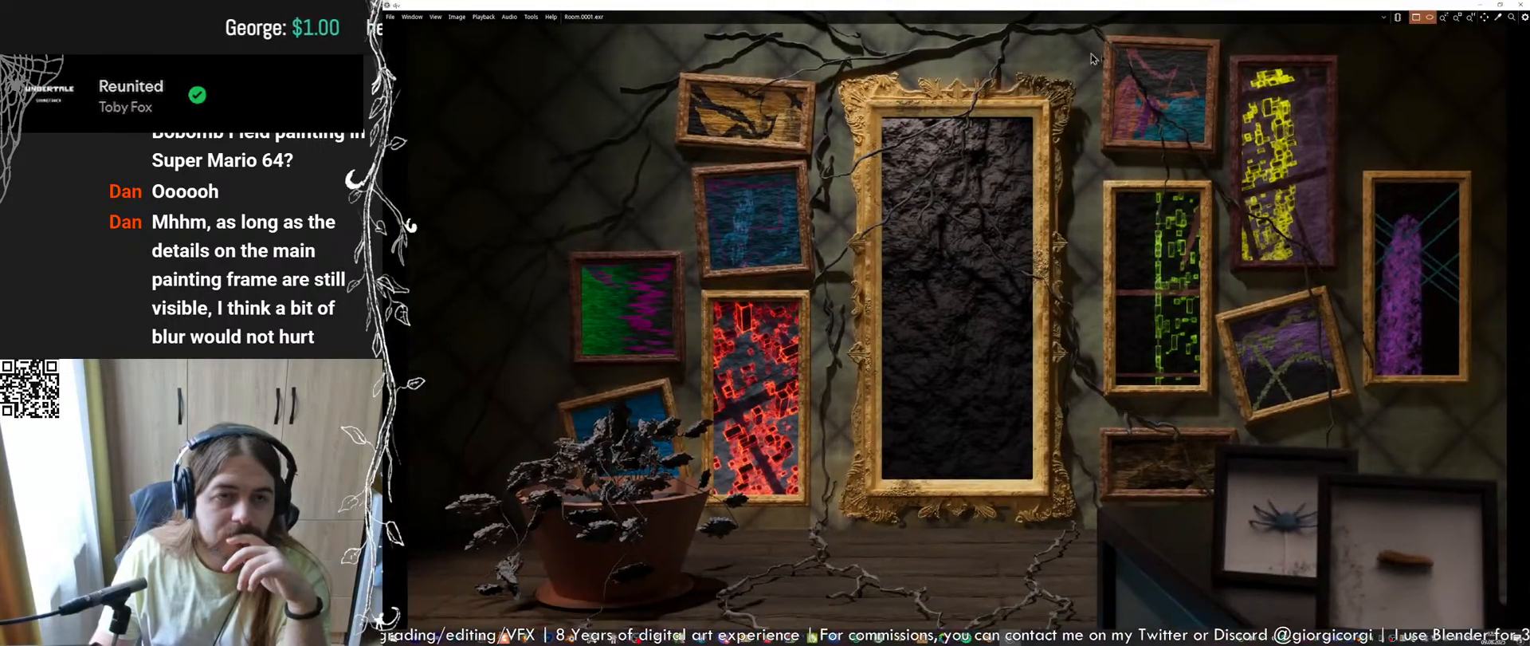
click(1523, 4)
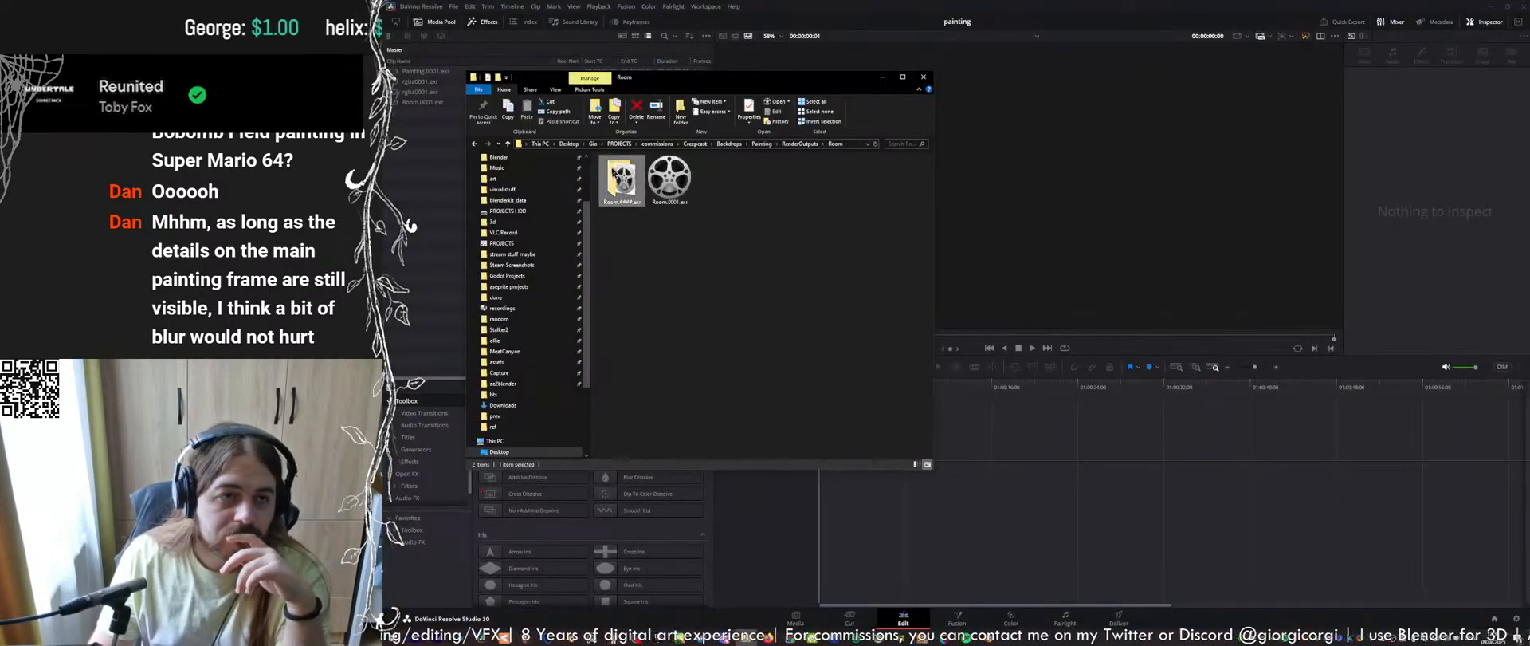
double_click(643, 185)
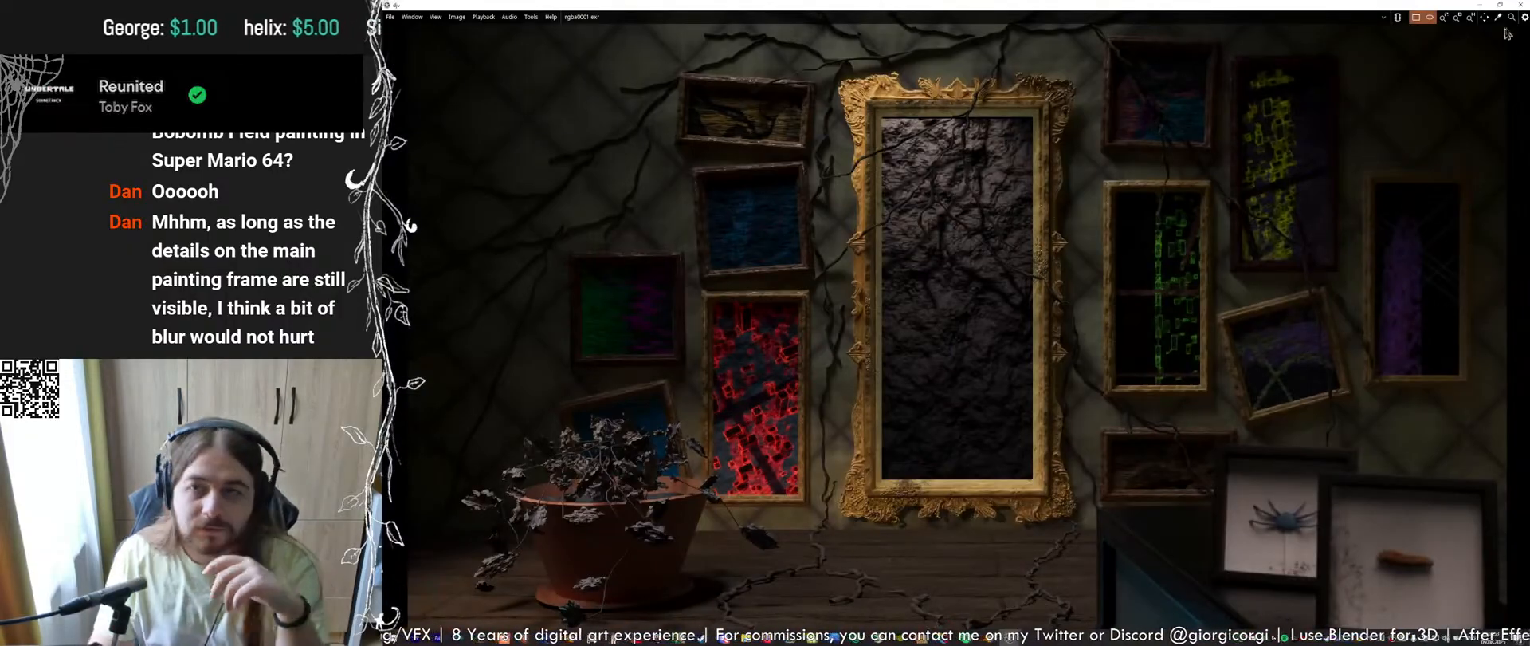
click(1523, 4)
Remove Room.0001.exr and Painting.0001.exr from the media pool, keeping the two rgba0001.exr clips
click(425, 102)
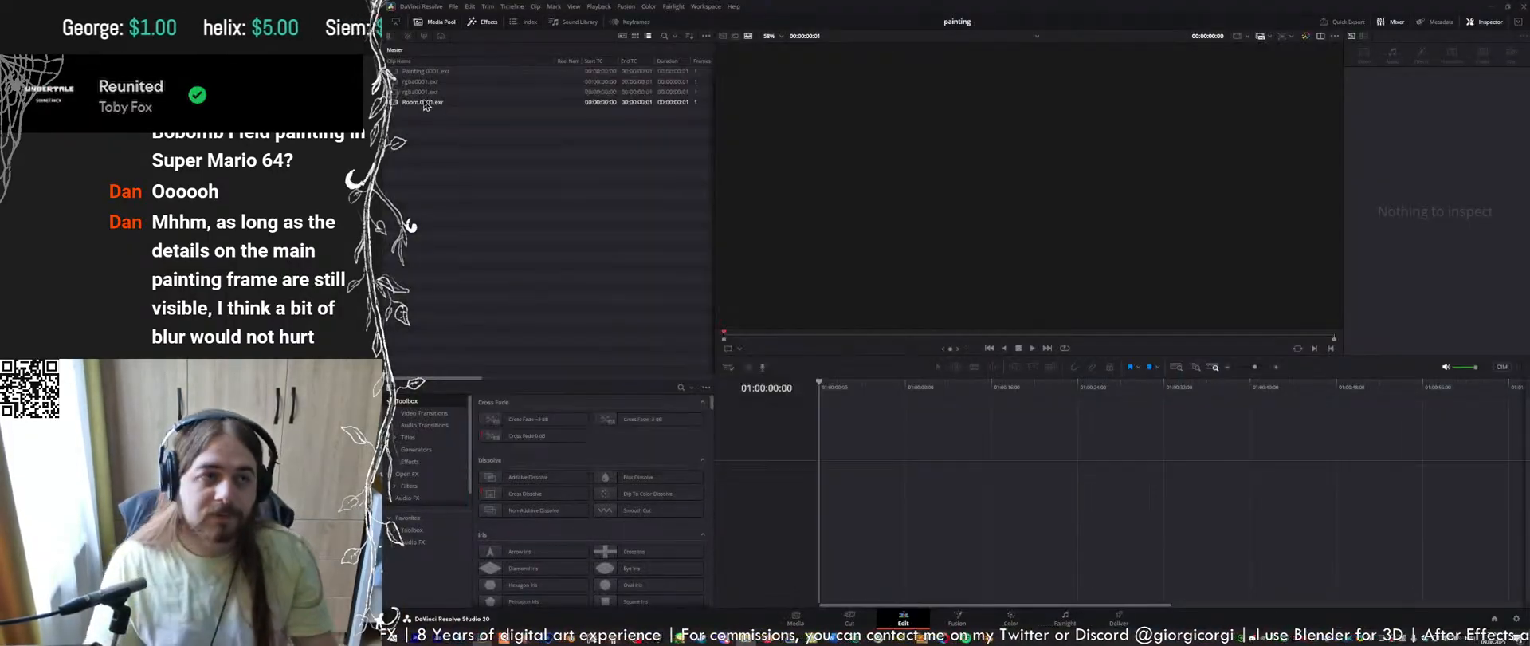
shift+click(425, 71)
key(Delete)
In File Explorer, delete Room.0001.exr from the Room output folder and Painting.0001.exr from the Painting output folder
key(alt+Tab)
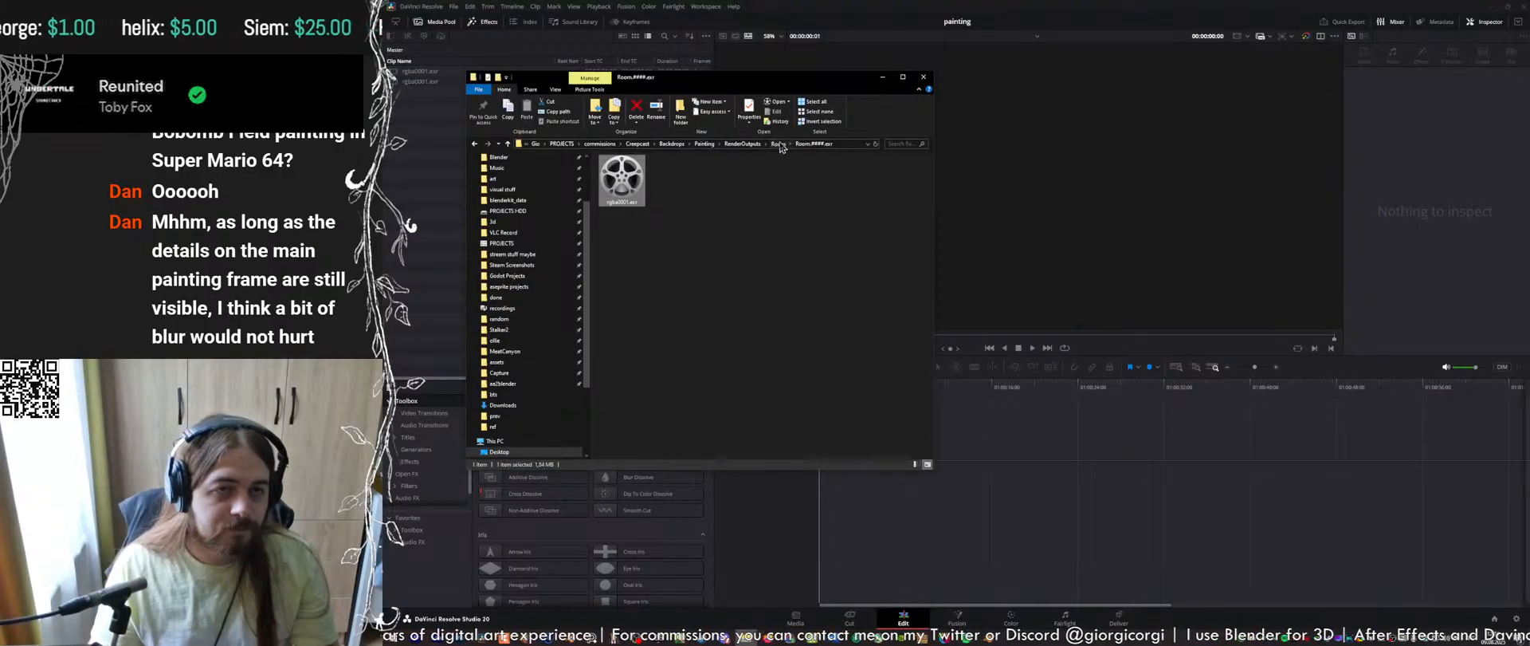
click(777, 143)
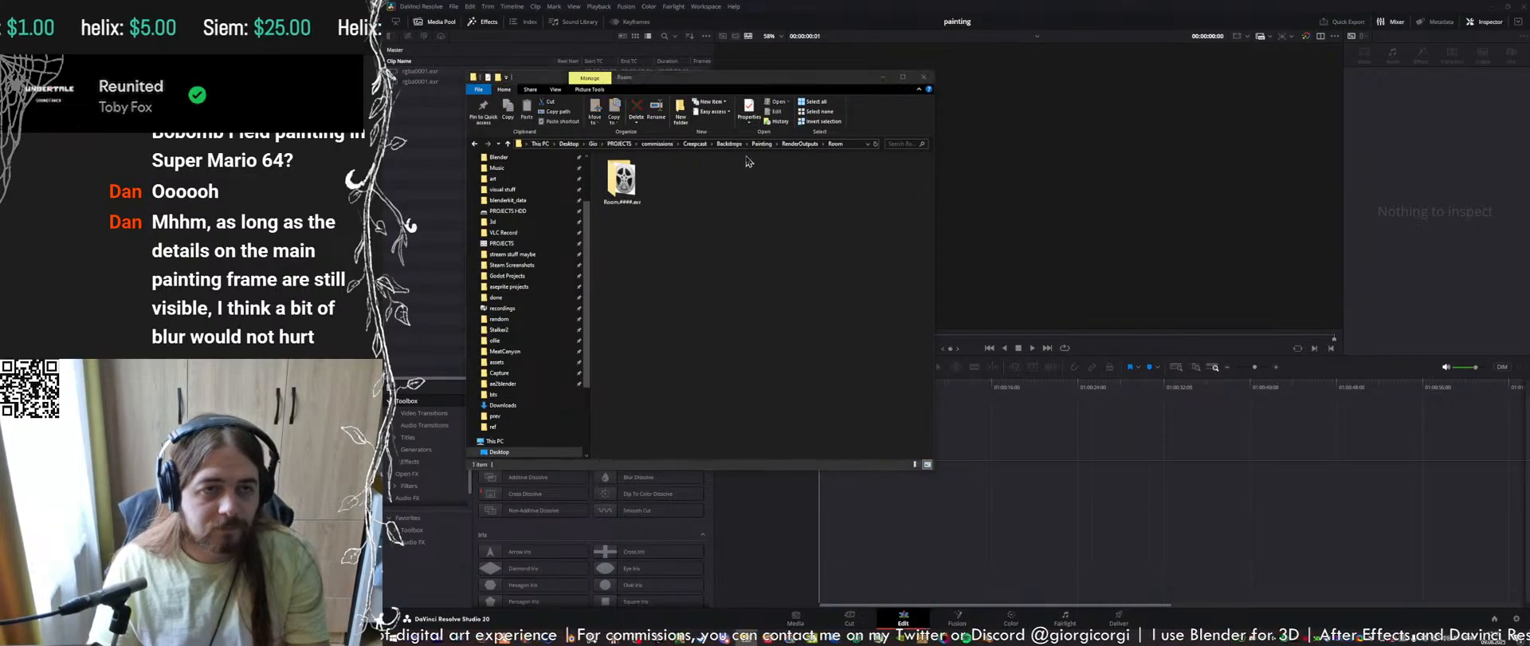
right_click(766, 149)
click(720, 172)
click(774, 147)
double_click(691, 171)
click(671, 181)
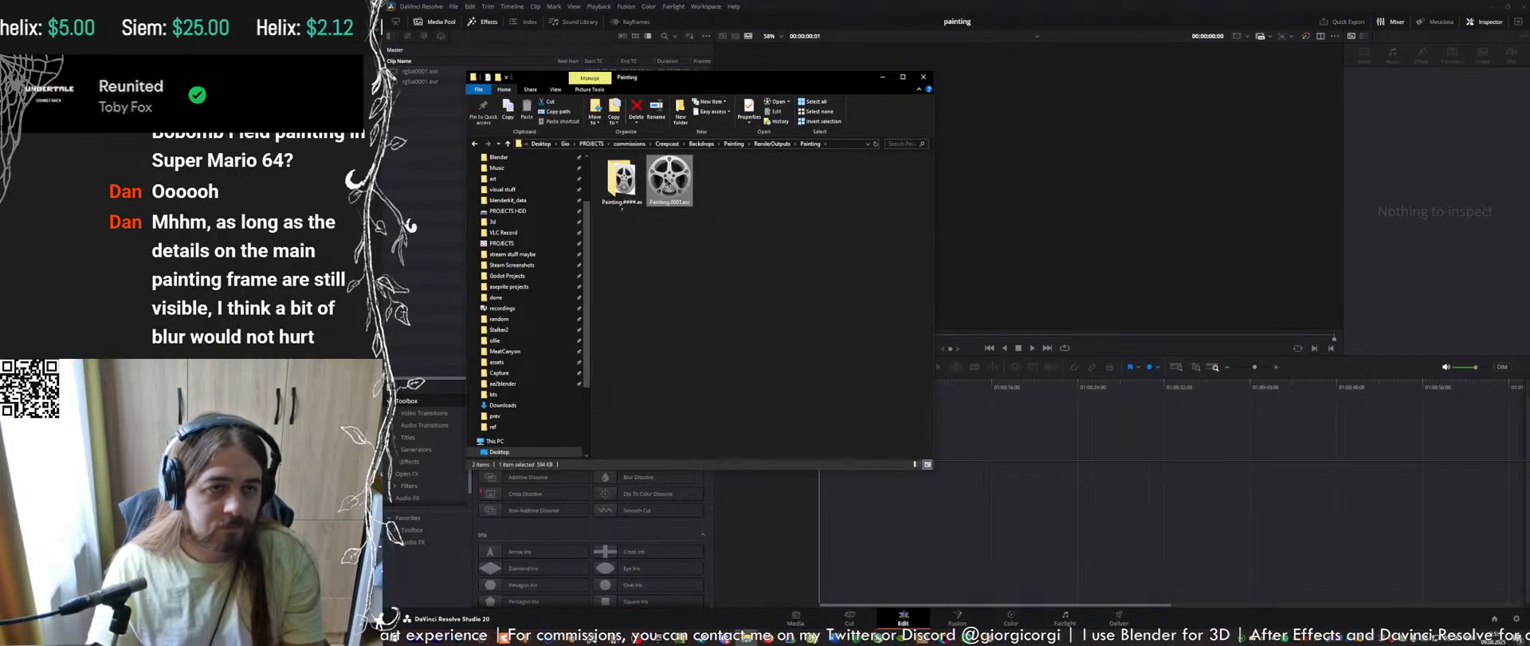
double_click(625, 181)
drag(625, 182, 440, 139)
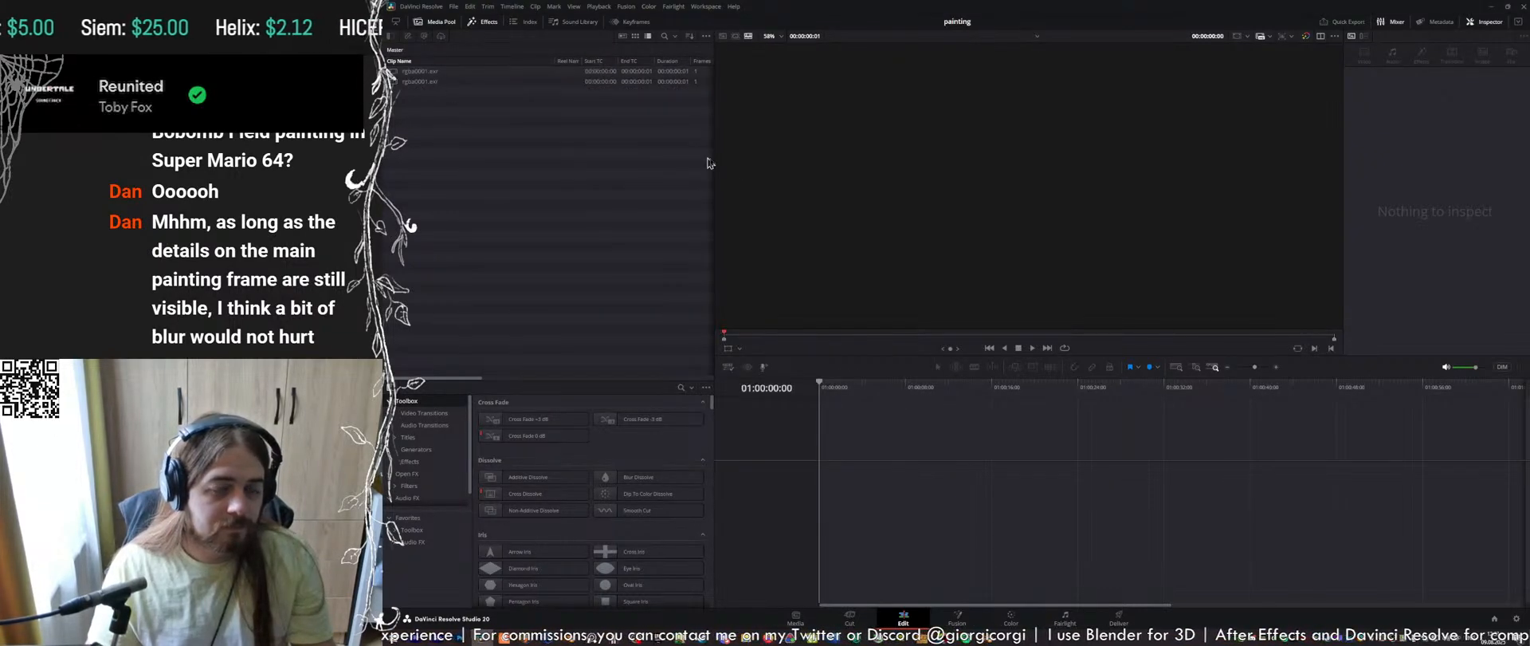
key(alt+Tab)
click(768, 147)
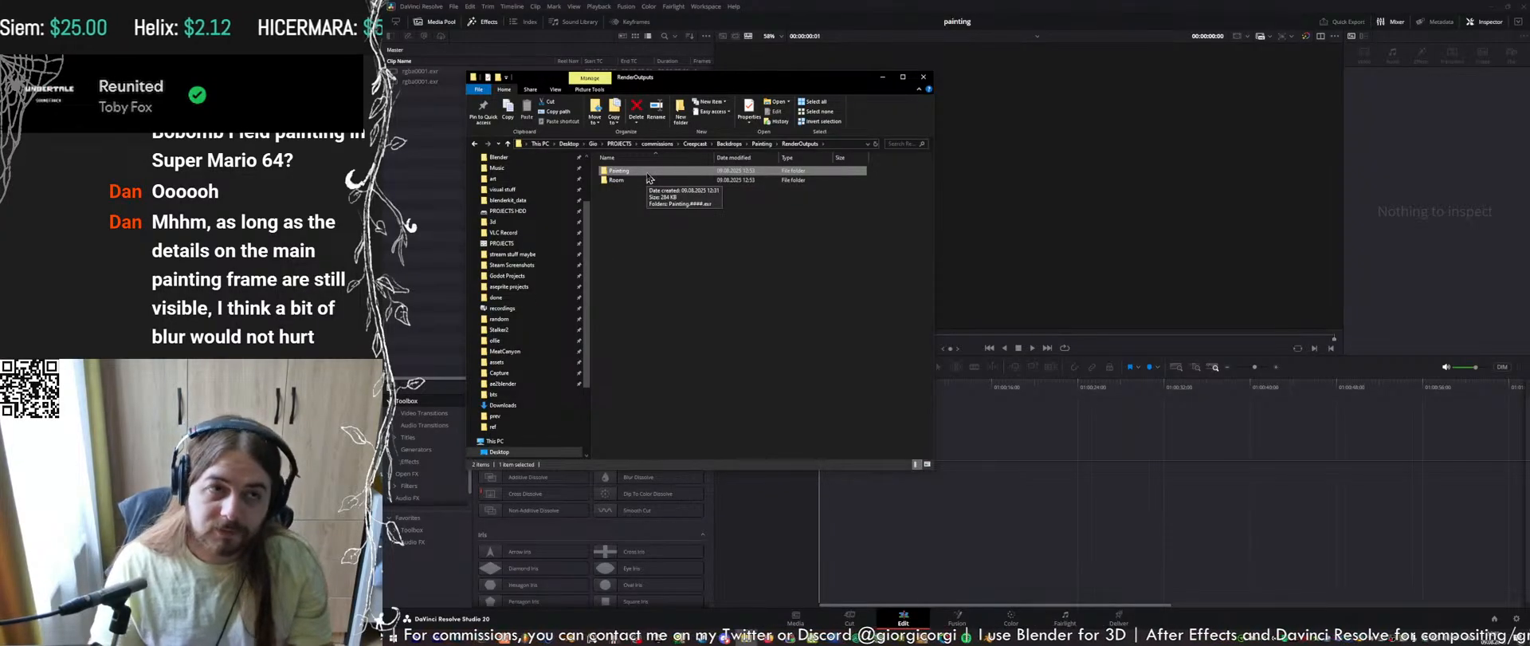
Create a timeline with the room's rgba0001.exr on Video 1 and the painting's rgba0001.exr above it on Video 2
click(416, 75)
drag(414, 75, 847, 483)
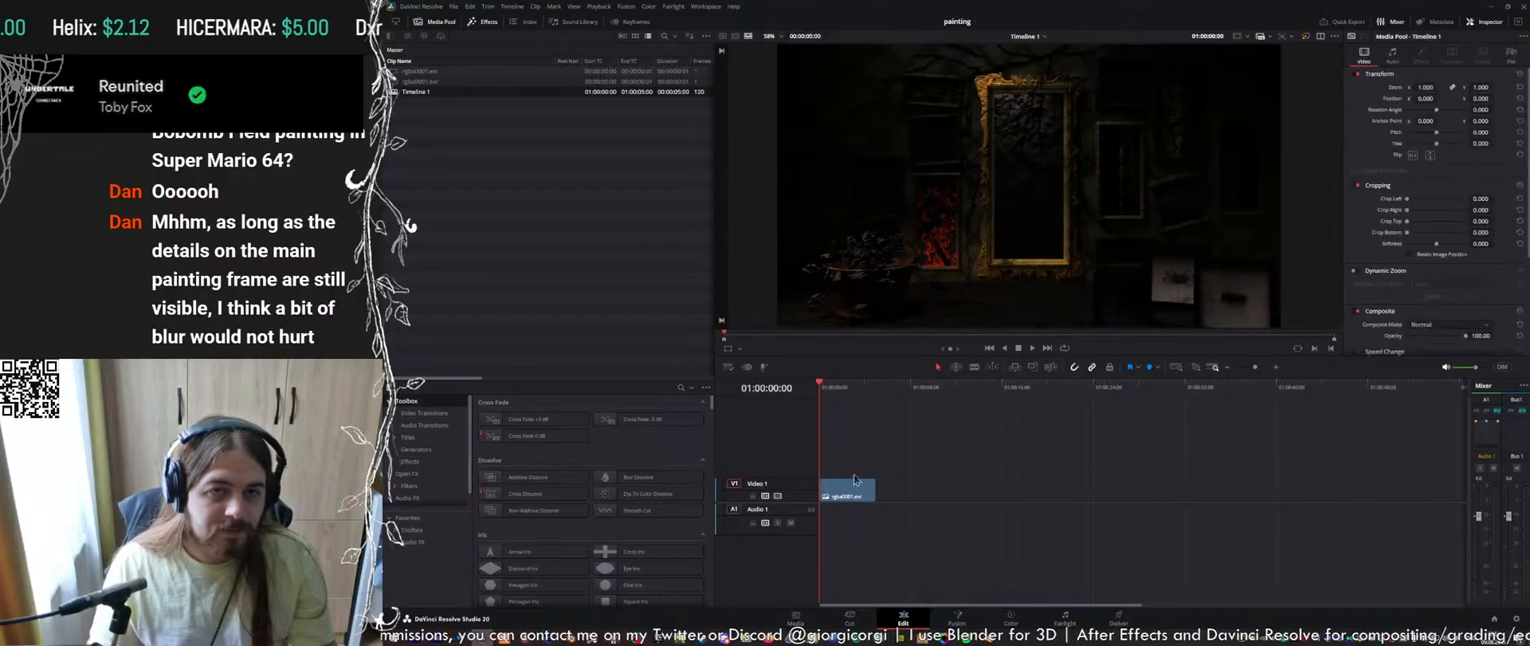
mouse_move(419, 82)
mouse_down()
mouse_move(615, 170)
mouse_move(930, 505)
mouse_move(822, 477)
mouse_up()
click(833, 443)
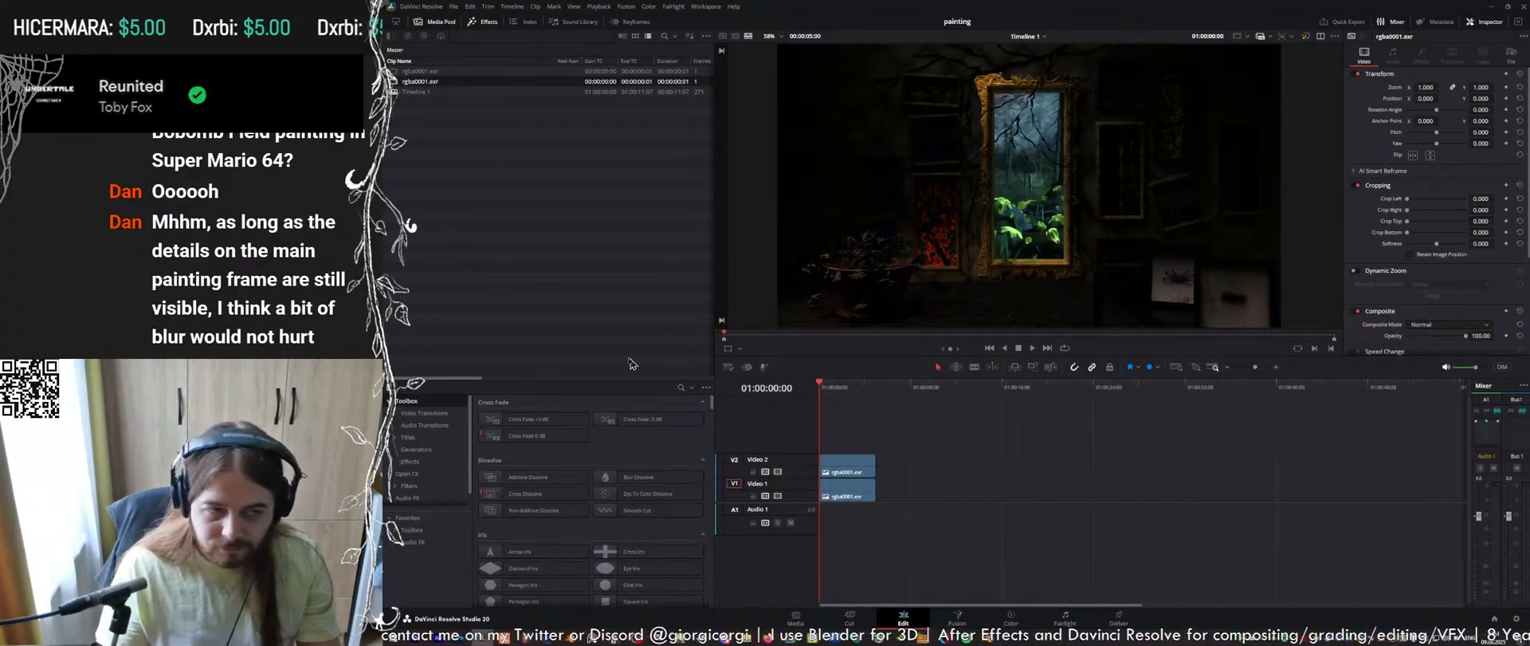
Place an Adjustment Clip on Video 3 above the two render clips, starting at the beginning of the timeline
click(605, 310)
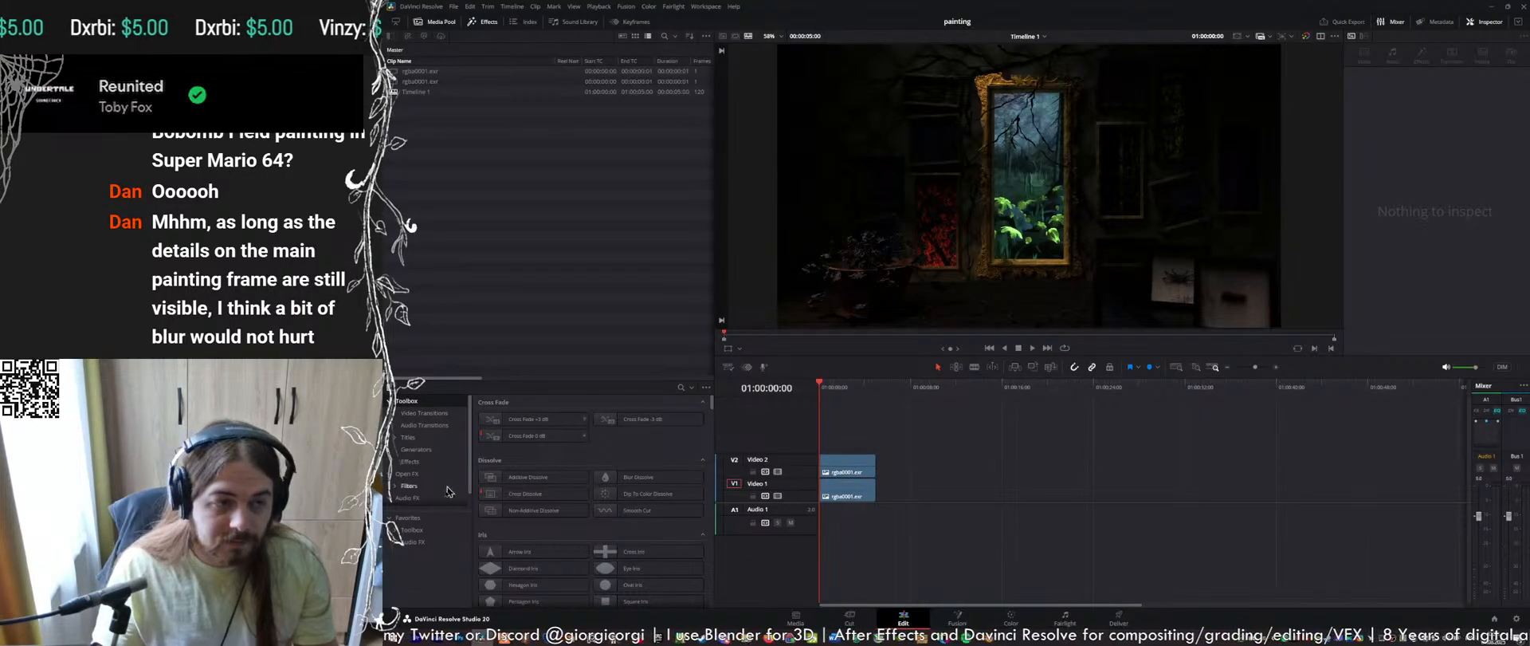
click(408, 518)
drag(532, 502, 831, 445)
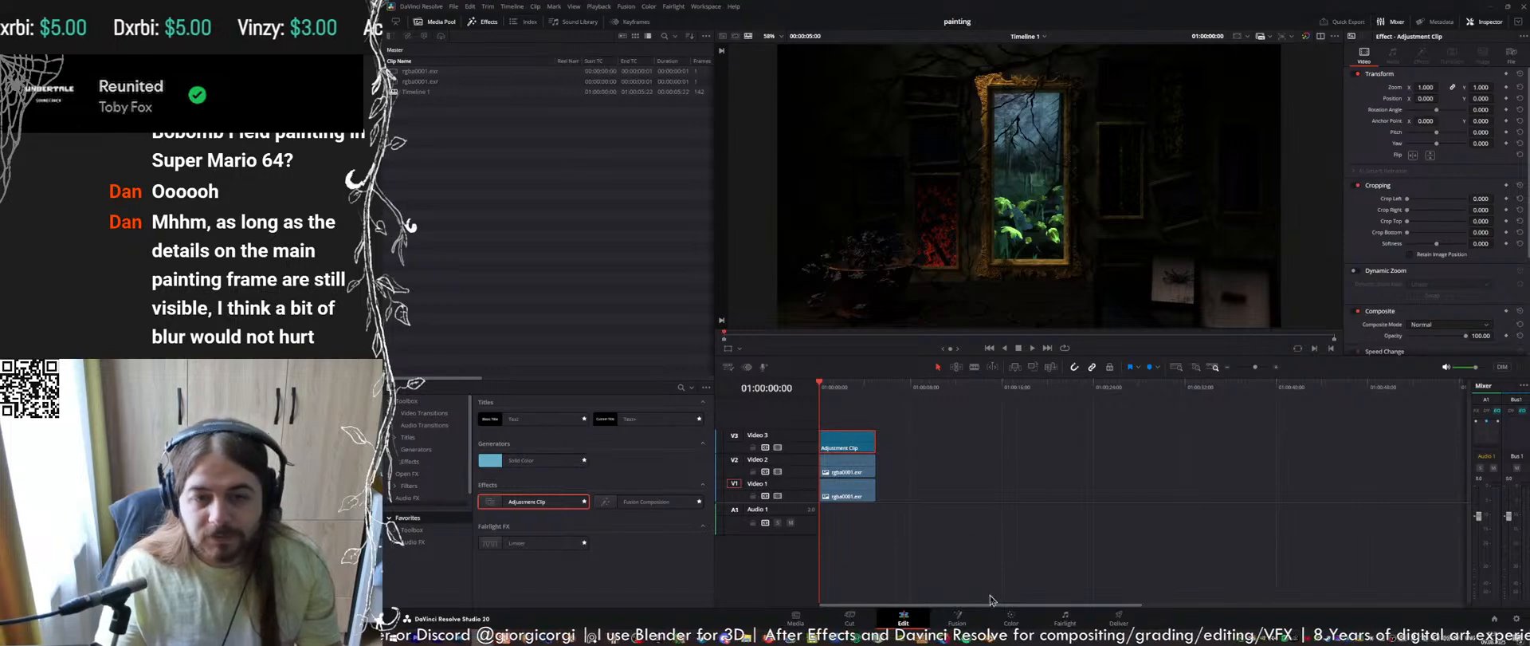
On the Color page, find the ACES Transform effect and apply it to the adjustment clip's node
click(1010, 618)
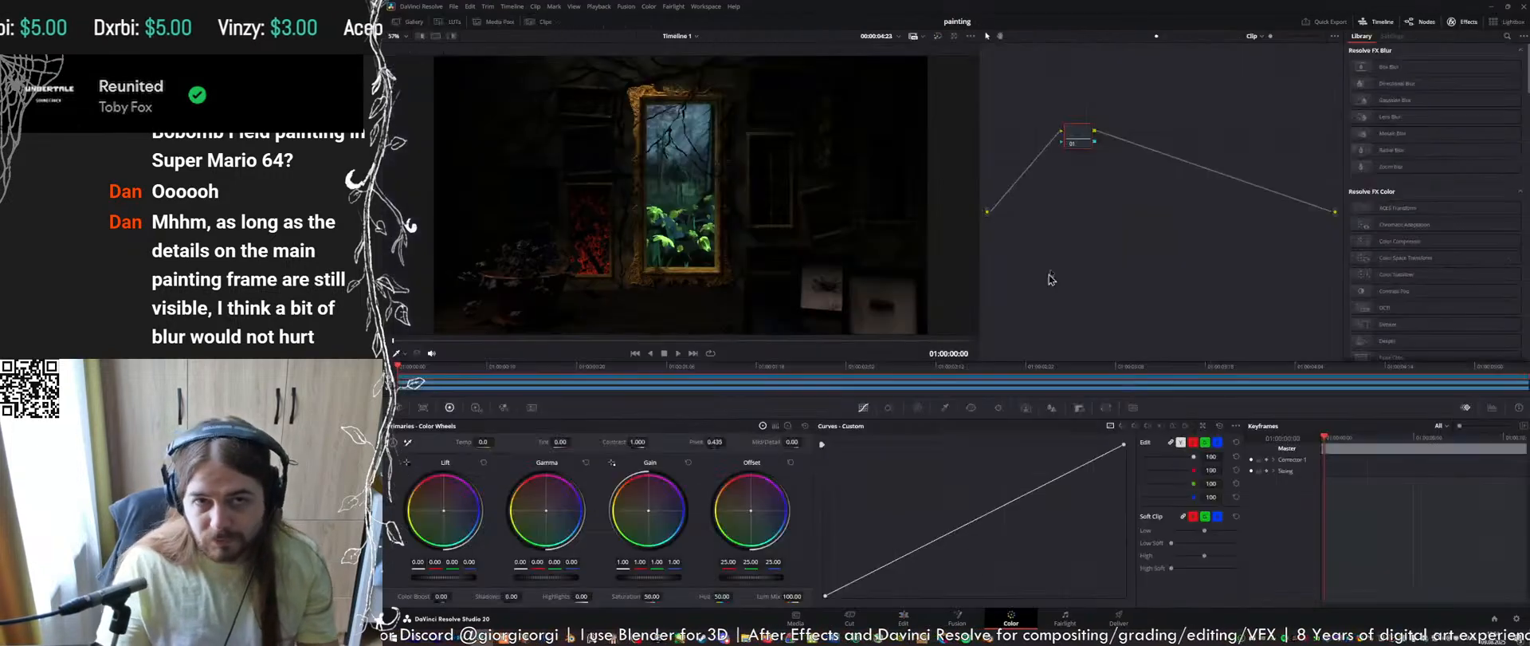
click(1507, 37)
text(aces)
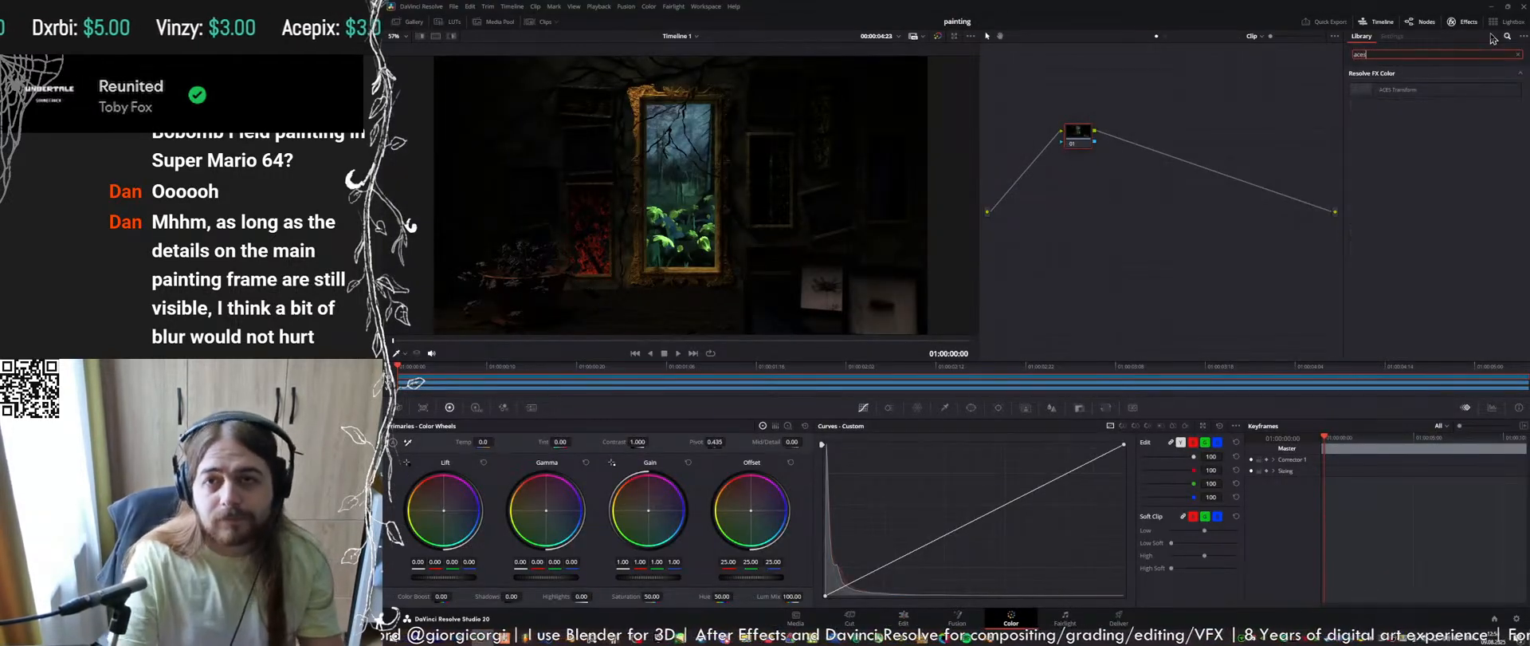
drag(1399, 89, 1077, 134)
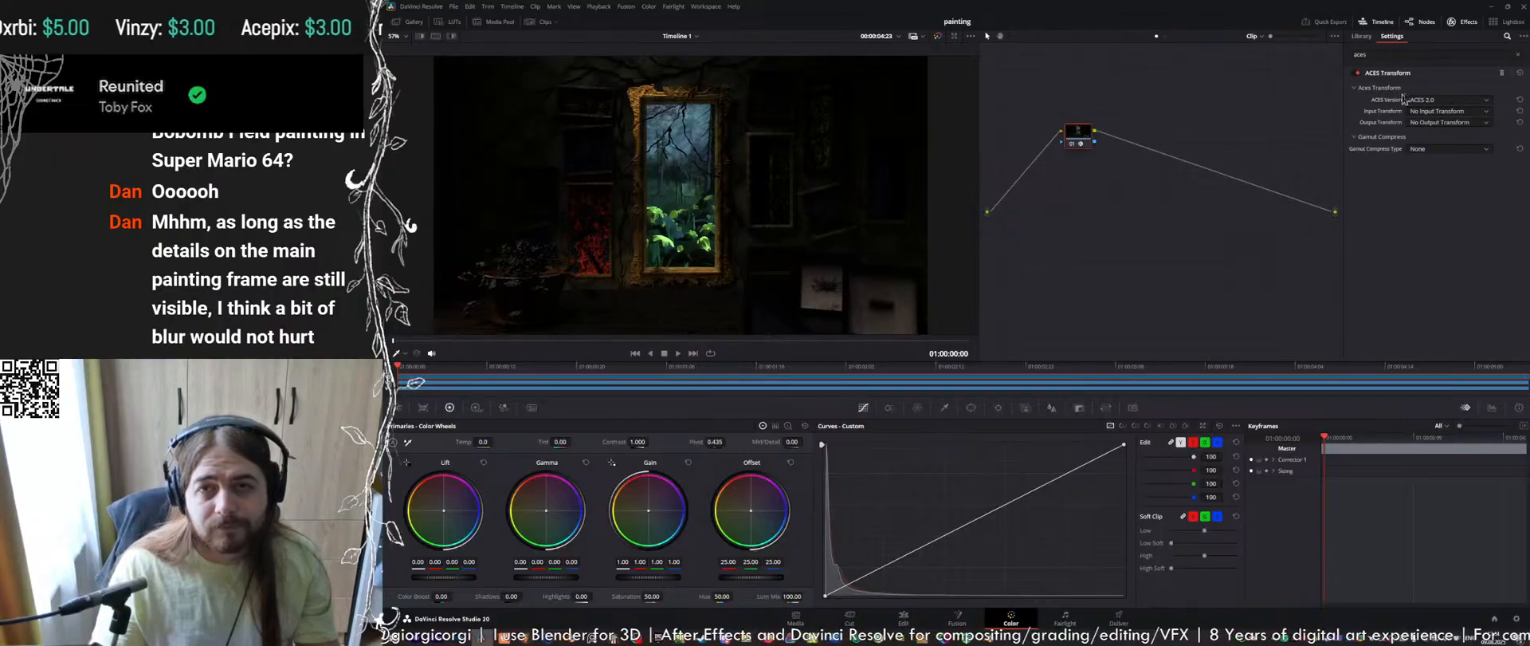
Set the ACES Transform to version ACES 1.3 with input ACEScg - CSC and output Rec.709 BT.1886
click(1441, 102)
click(1426, 119)
click(1446, 111)
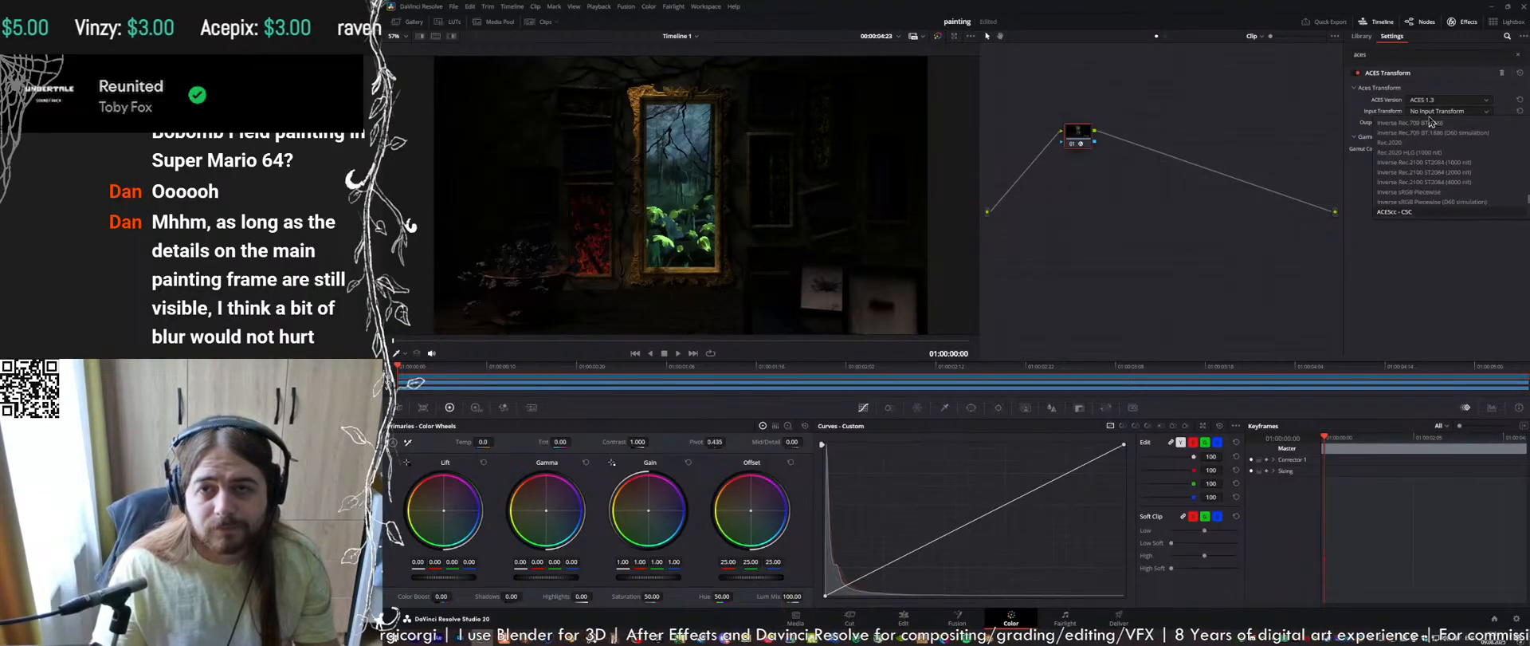
click(1404, 172)
click(1439, 123)
scroll(1438, 133, down, 5)
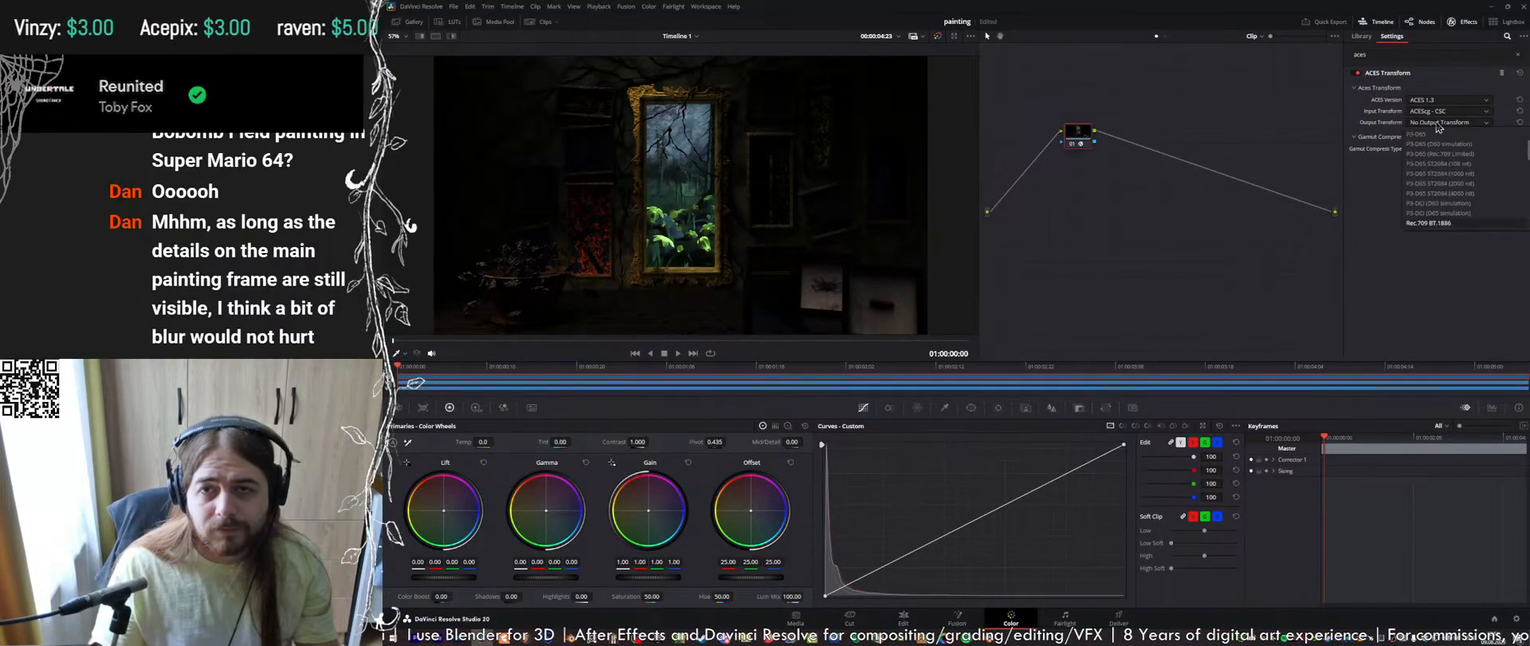
click(1445, 224)
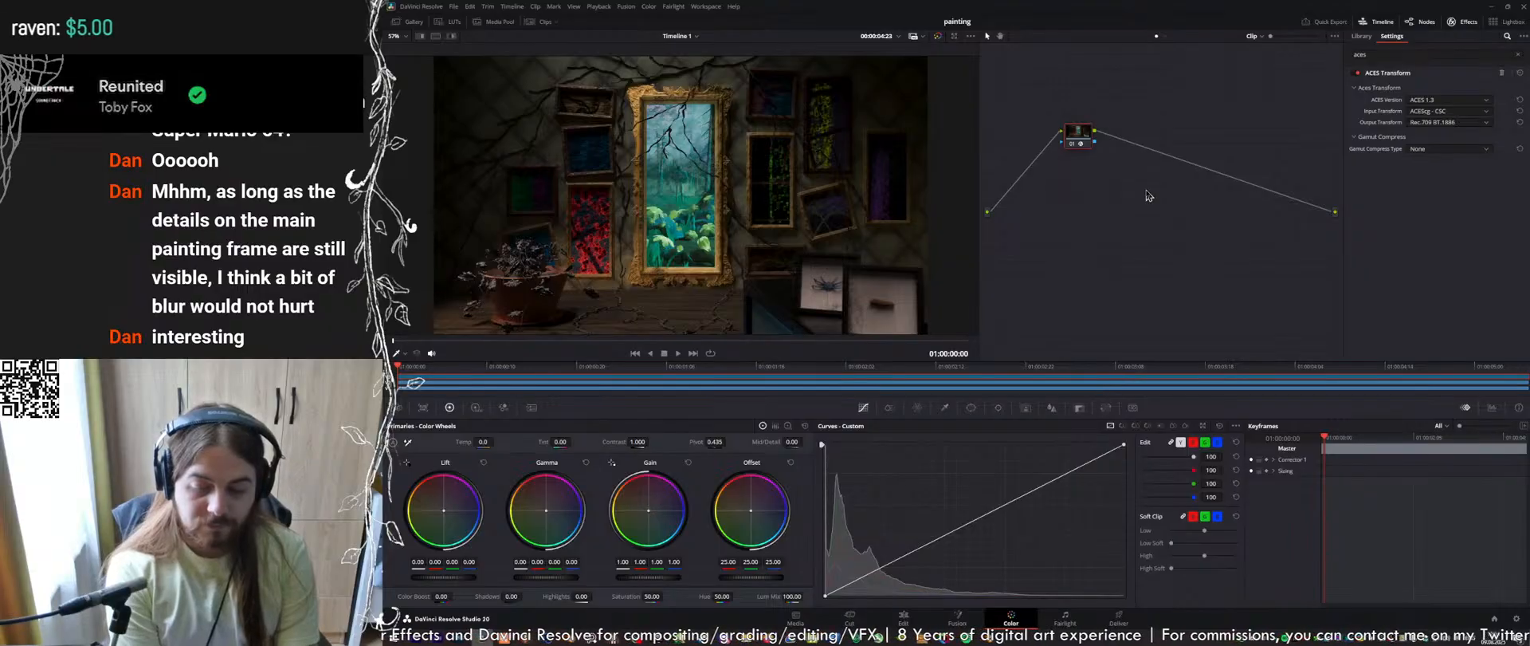
Add a serial node after the ACES Transform node, apply Dehancer Pro to it and disable that node
scroll(662, 100, up, 8)
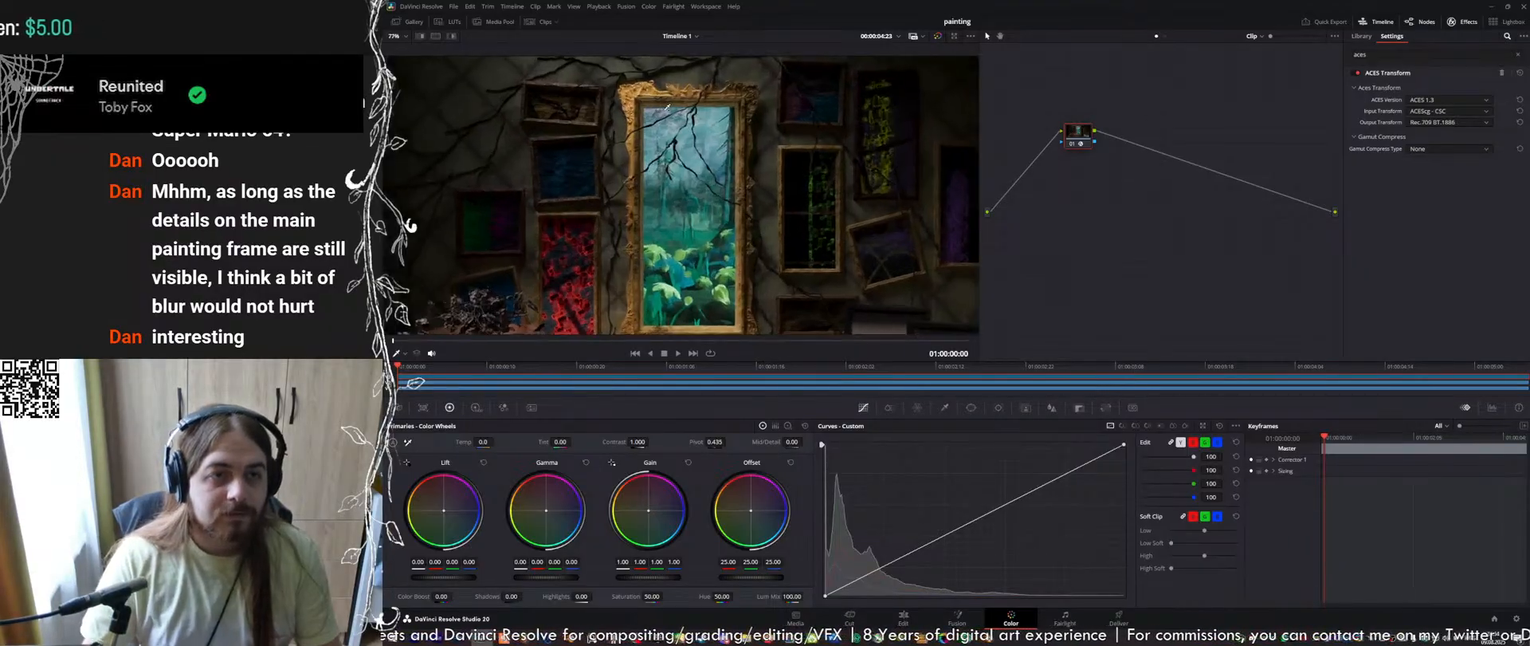
scroll(665, 102, up, 1)
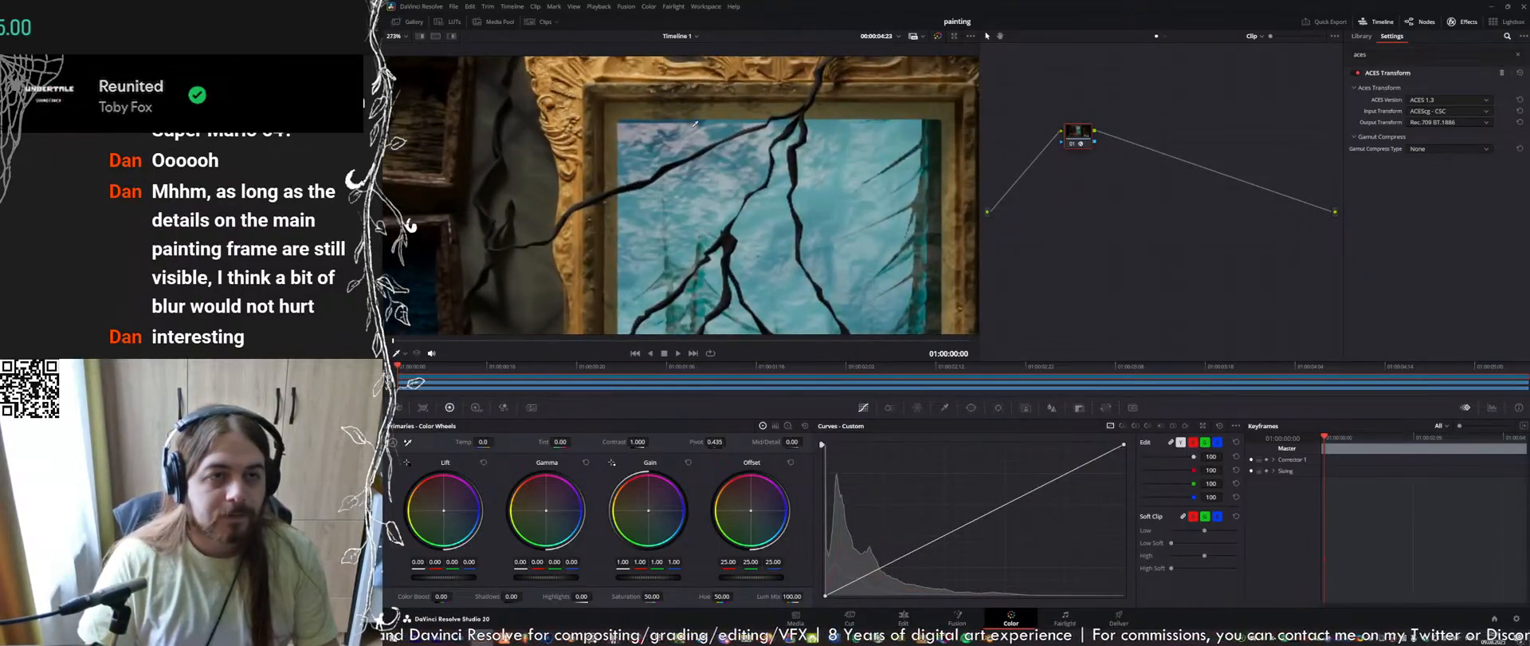
scroll(695, 124, down, 9)
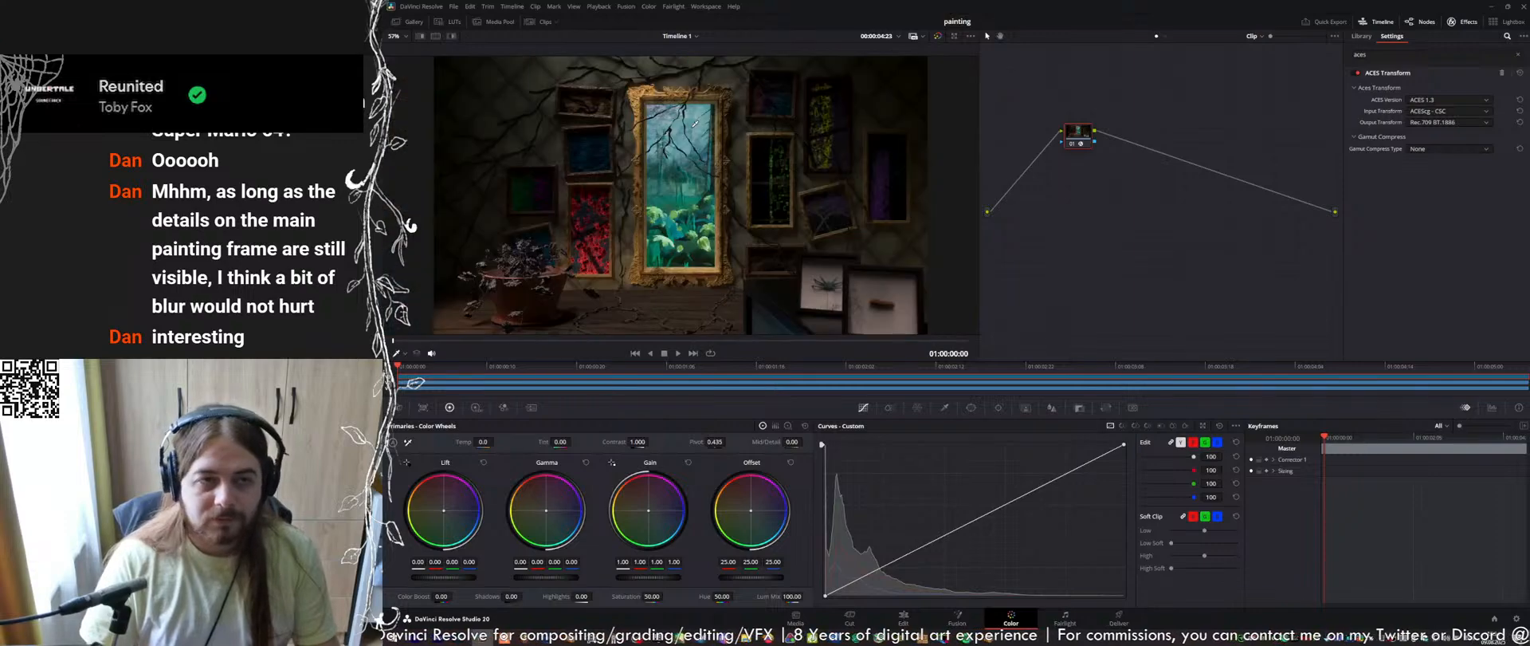
drag(1066, 140, 1114, 184)
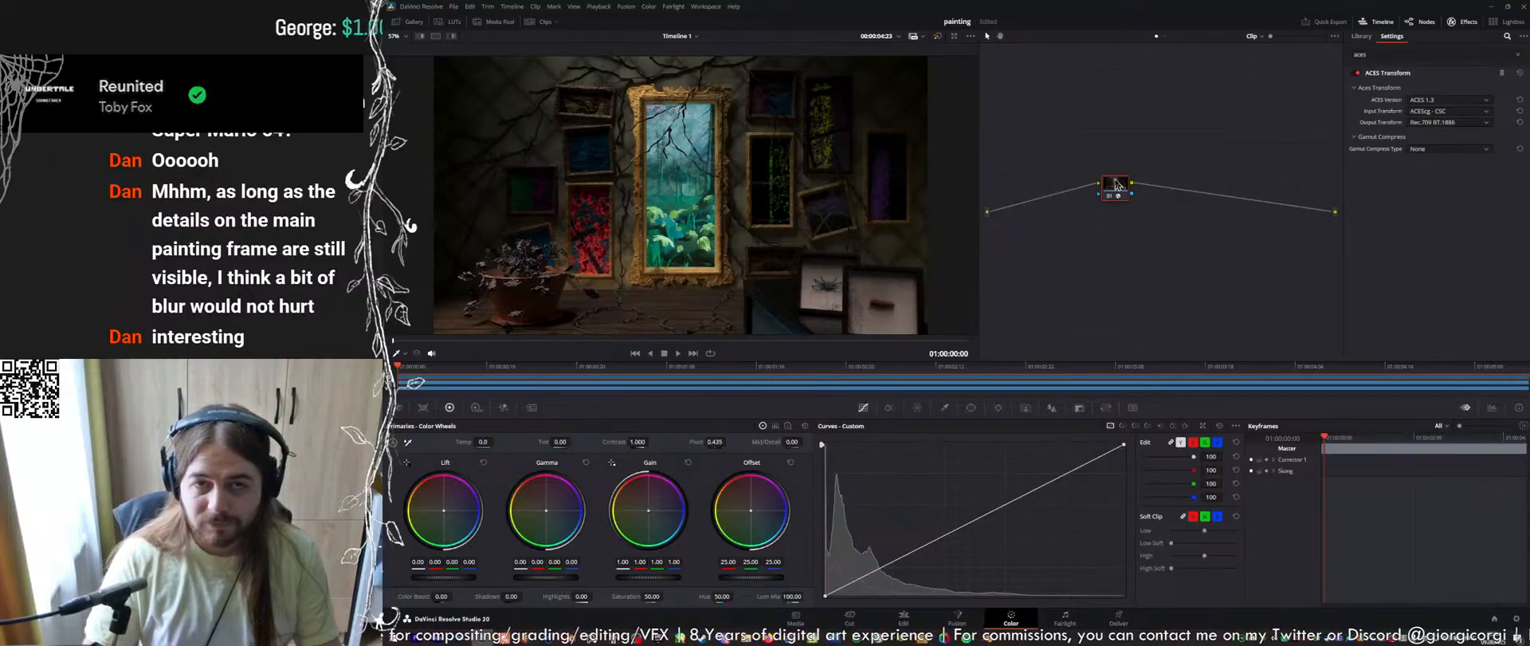
key(alt+s)
click(1400, 54)
text(deh)
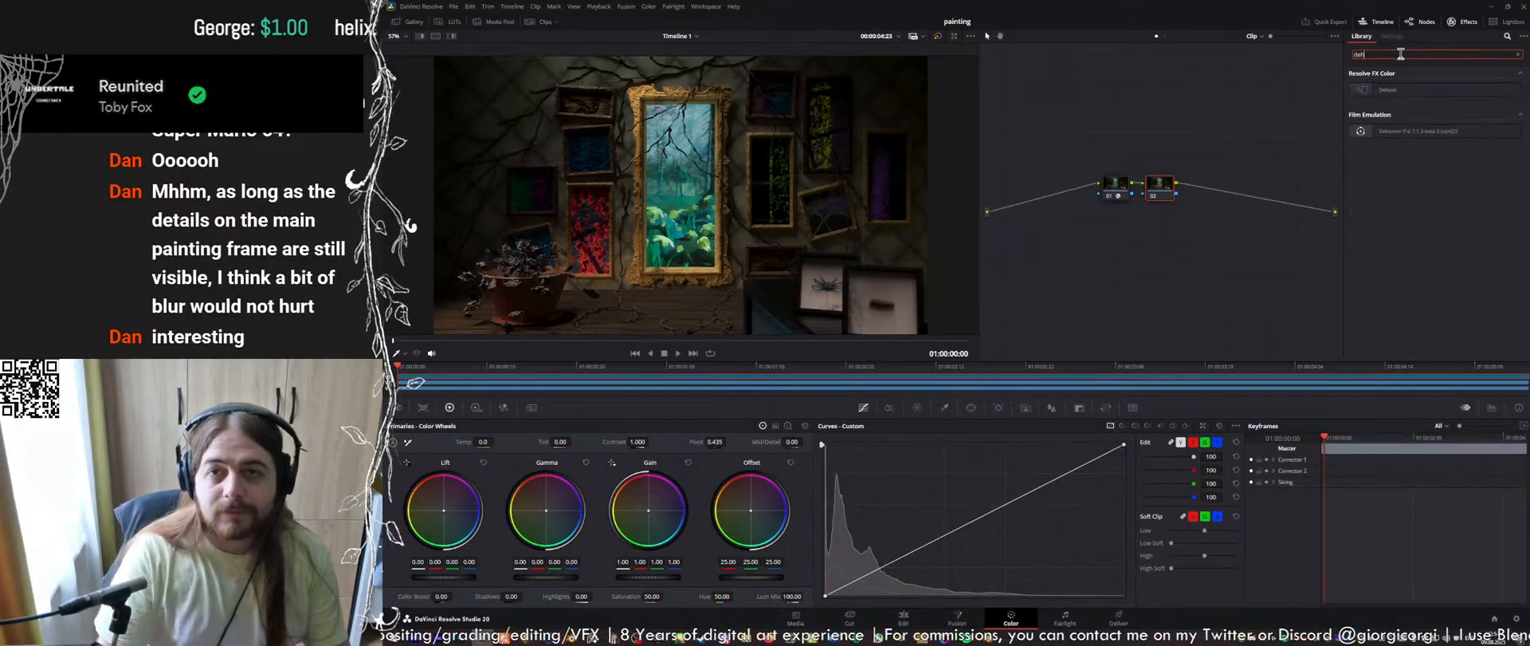
drag(1399, 127, 1154, 189)
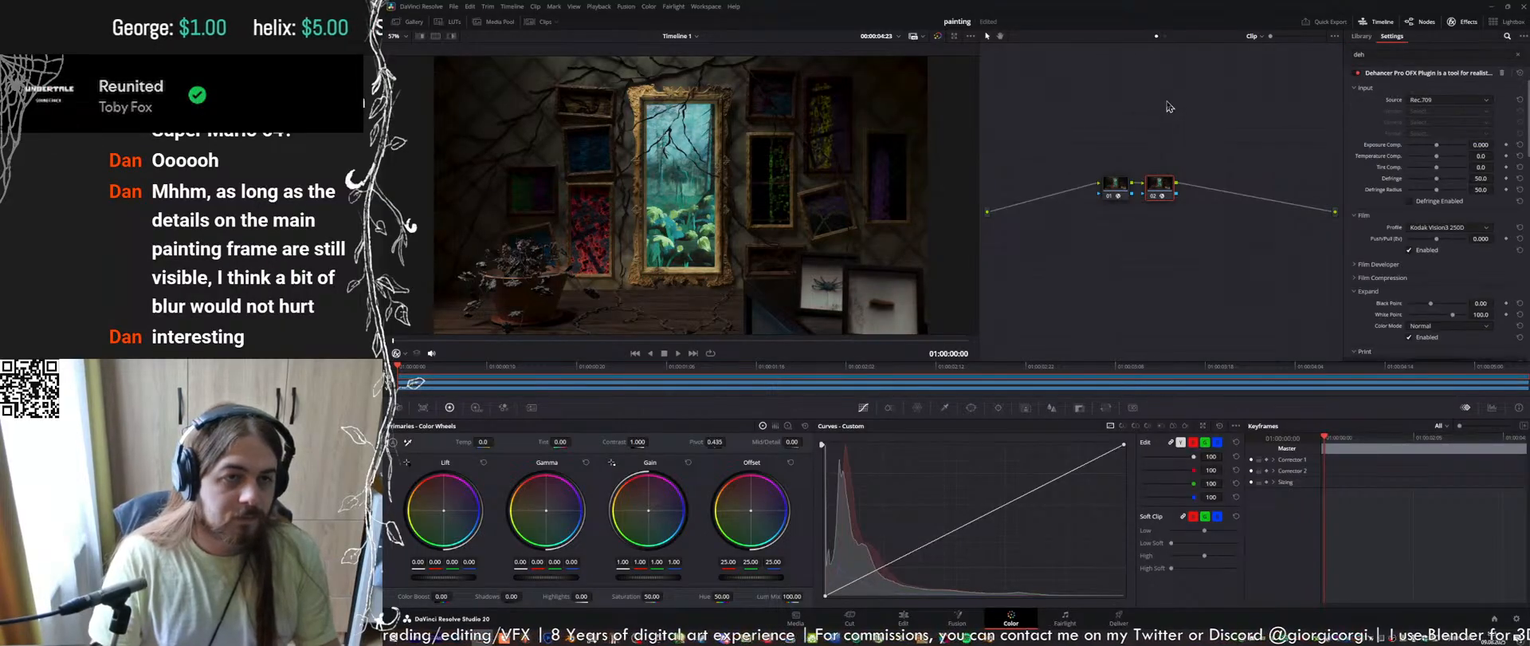
key(ctrl+d)
Insert an empty serial node before the ACES Transform node and space the nodes out, with the ACES node next to the Dehancer node
click(1116, 191)
key(alt+s)
key(ctrl+z)
key(shift+s)
drag(1118, 218, 1016, 192)
drag(1174, 161, 1119, 196)
drag(1111, 188, 1240, 190)
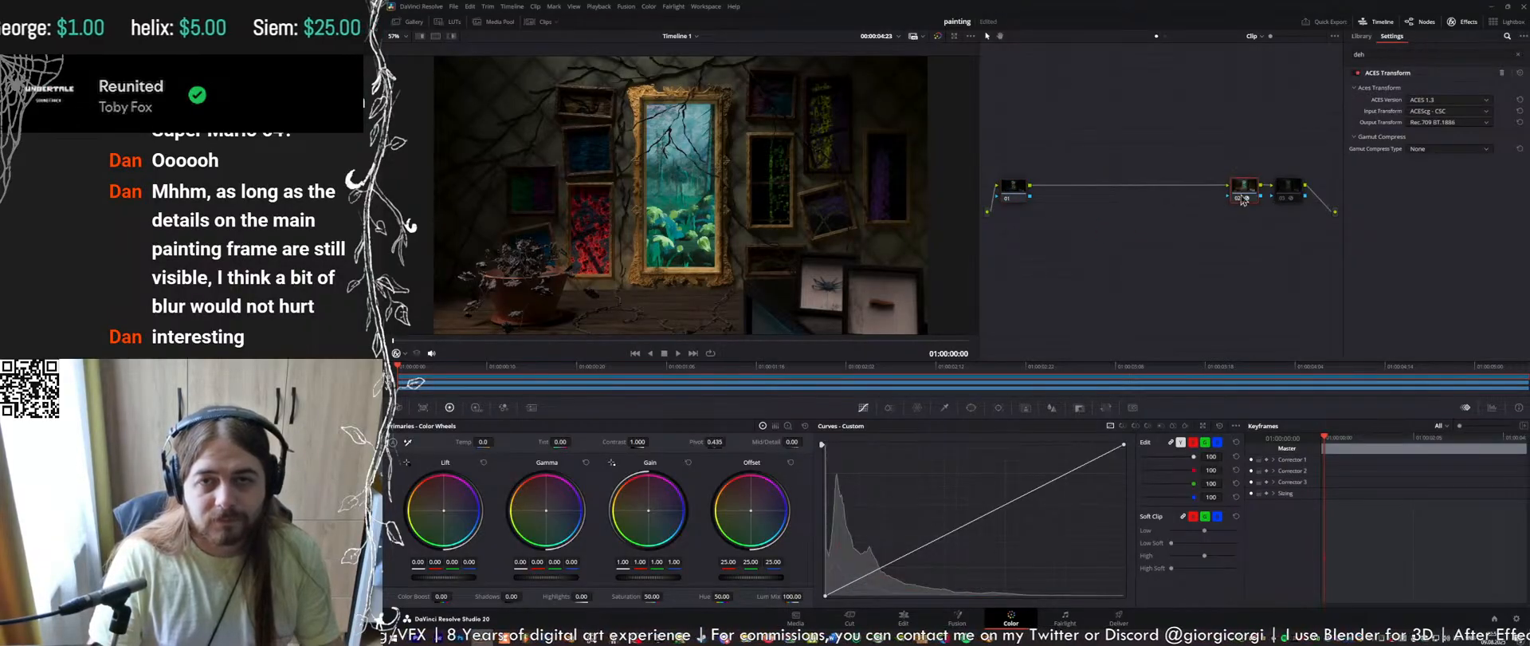
click(1285, 194)
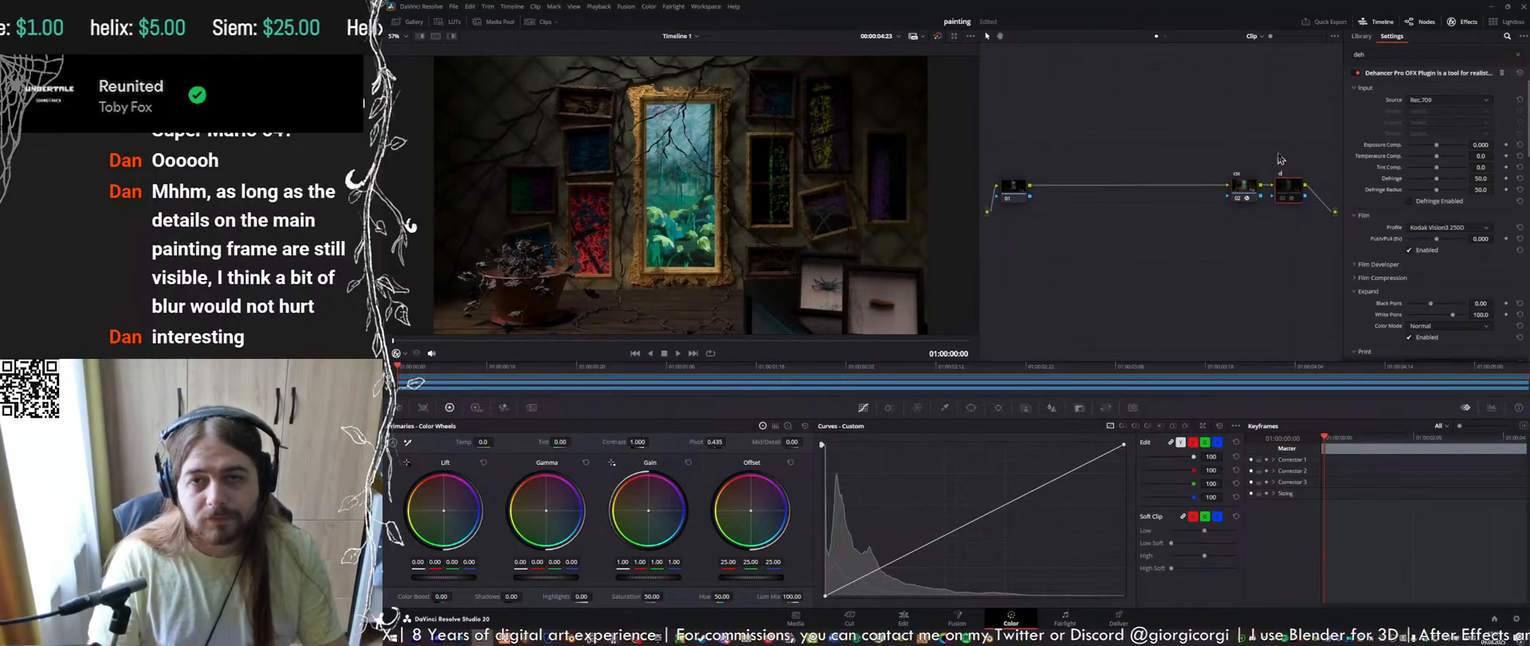
drag(1013, 190, 1023, 173)
scroll(767, 179, down, 2)
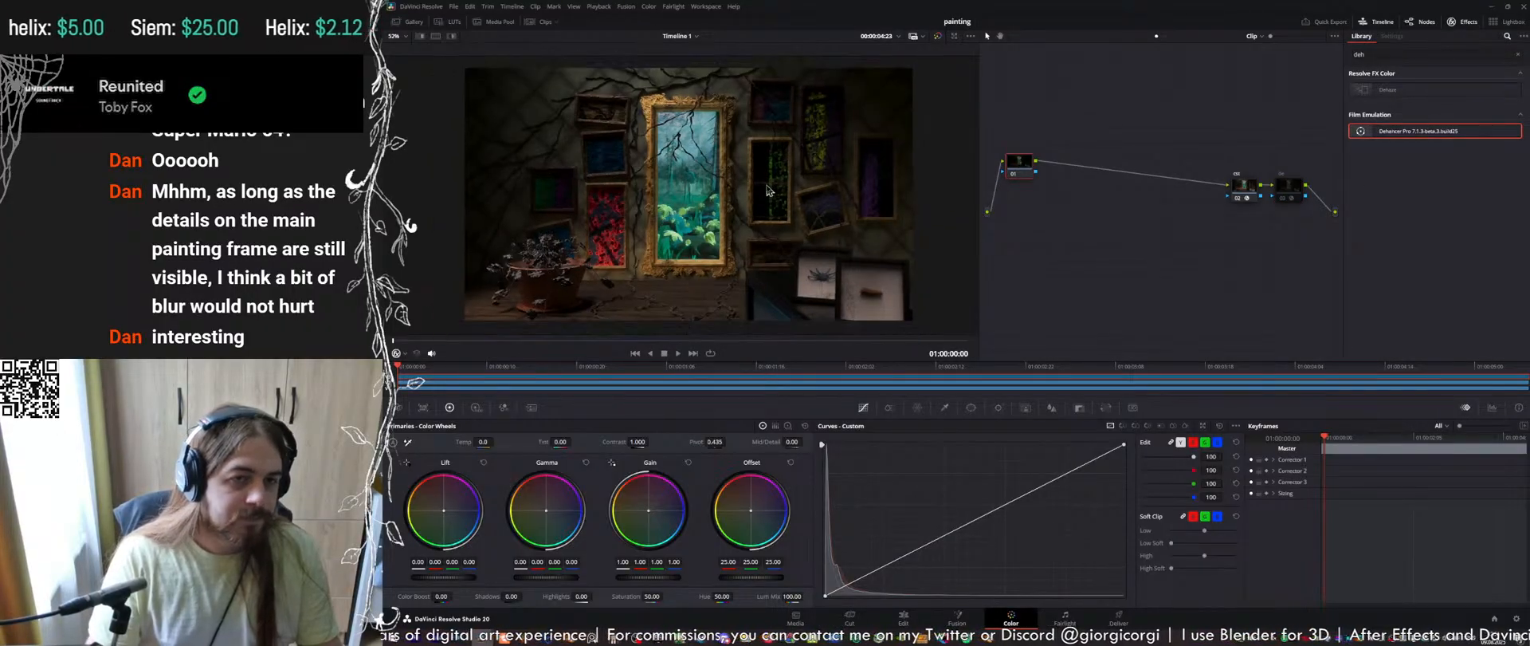
Add an inverted circular window to the first node, stretched into a wide ellipse around the main painting with softness about 6.15
drag(1020, 170, 1023, 181)
click(970, 409)
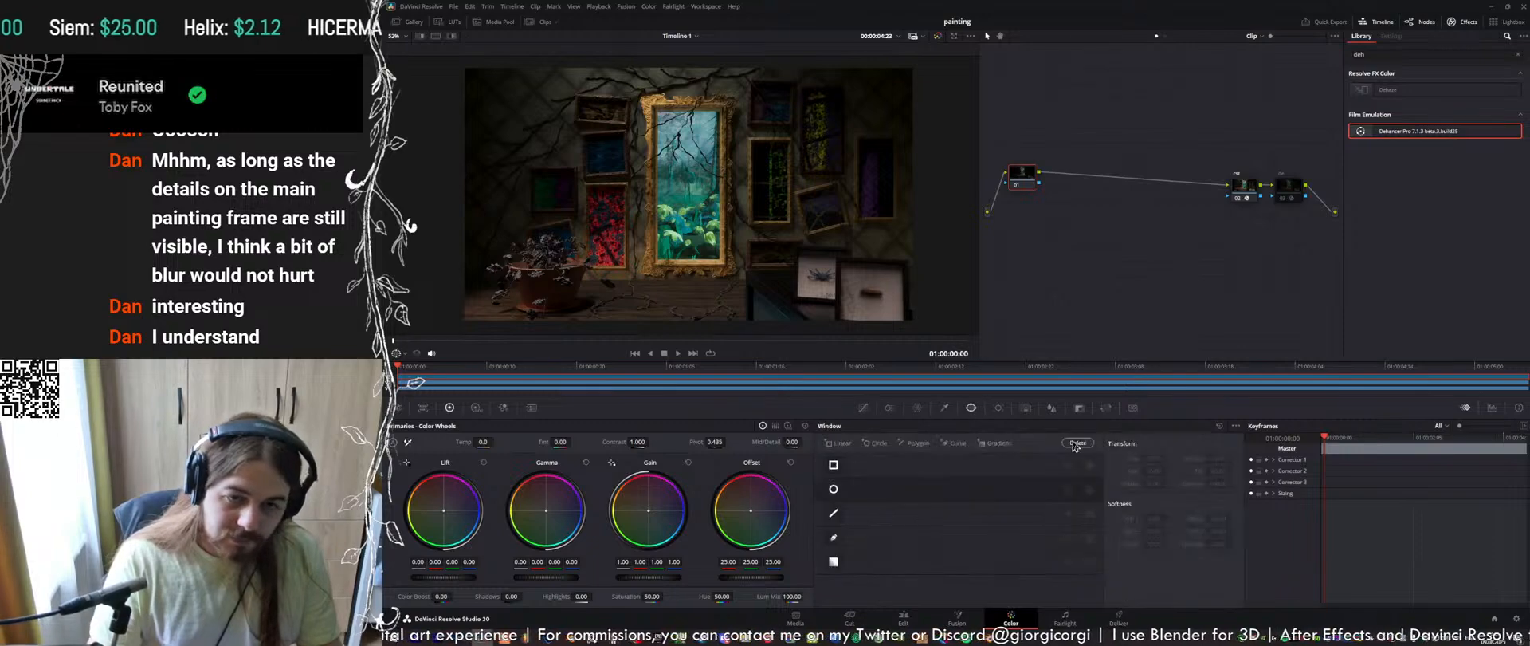
click(833, 489)
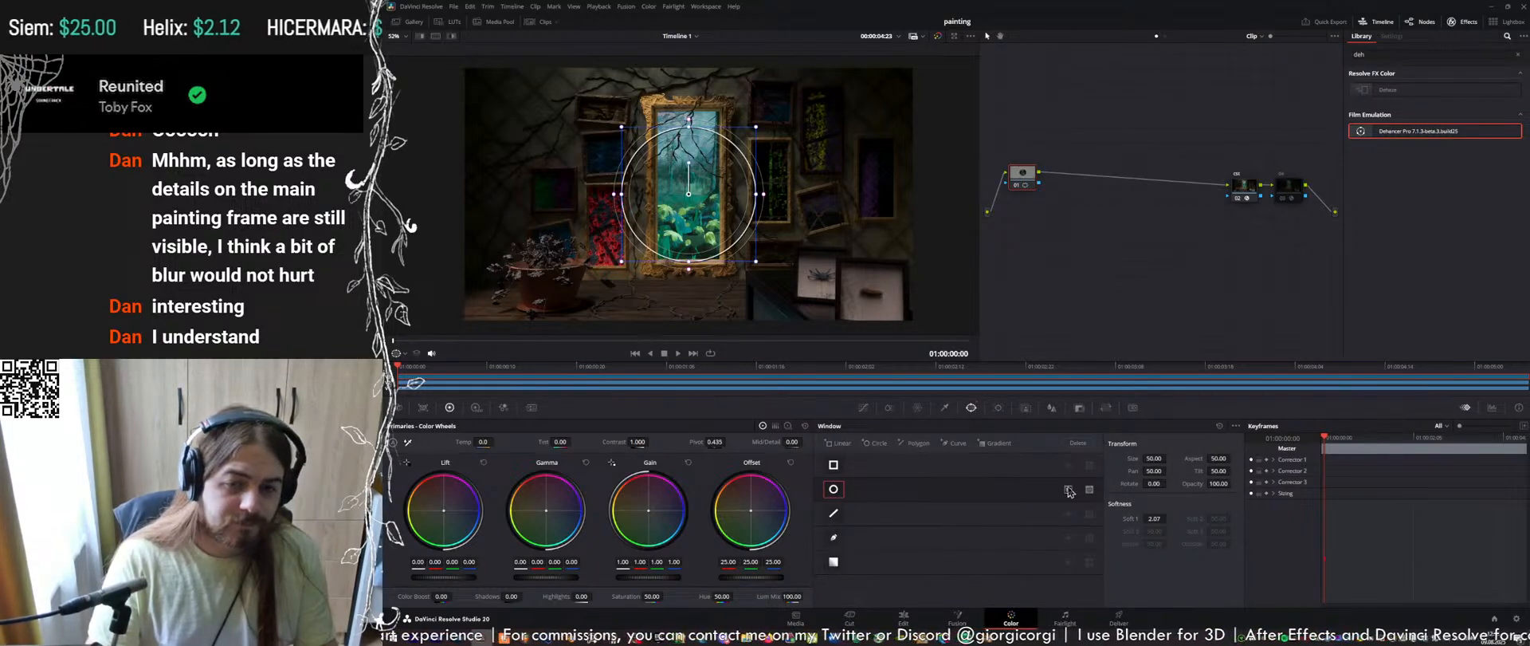
drag(751, 193, 839, 193)
drag(689, 259, 689, 300)
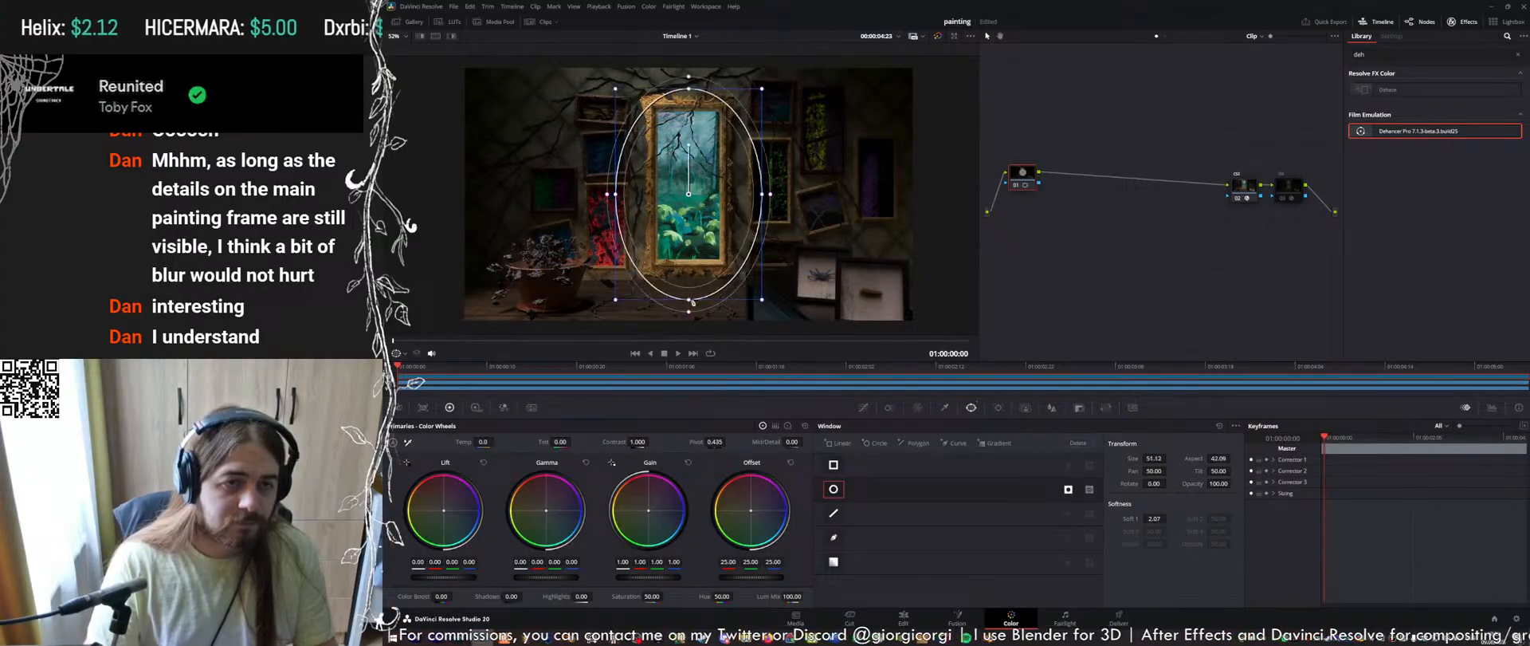
drag(761, 193, 773, 194)
drag(854, 196, 887, 193)
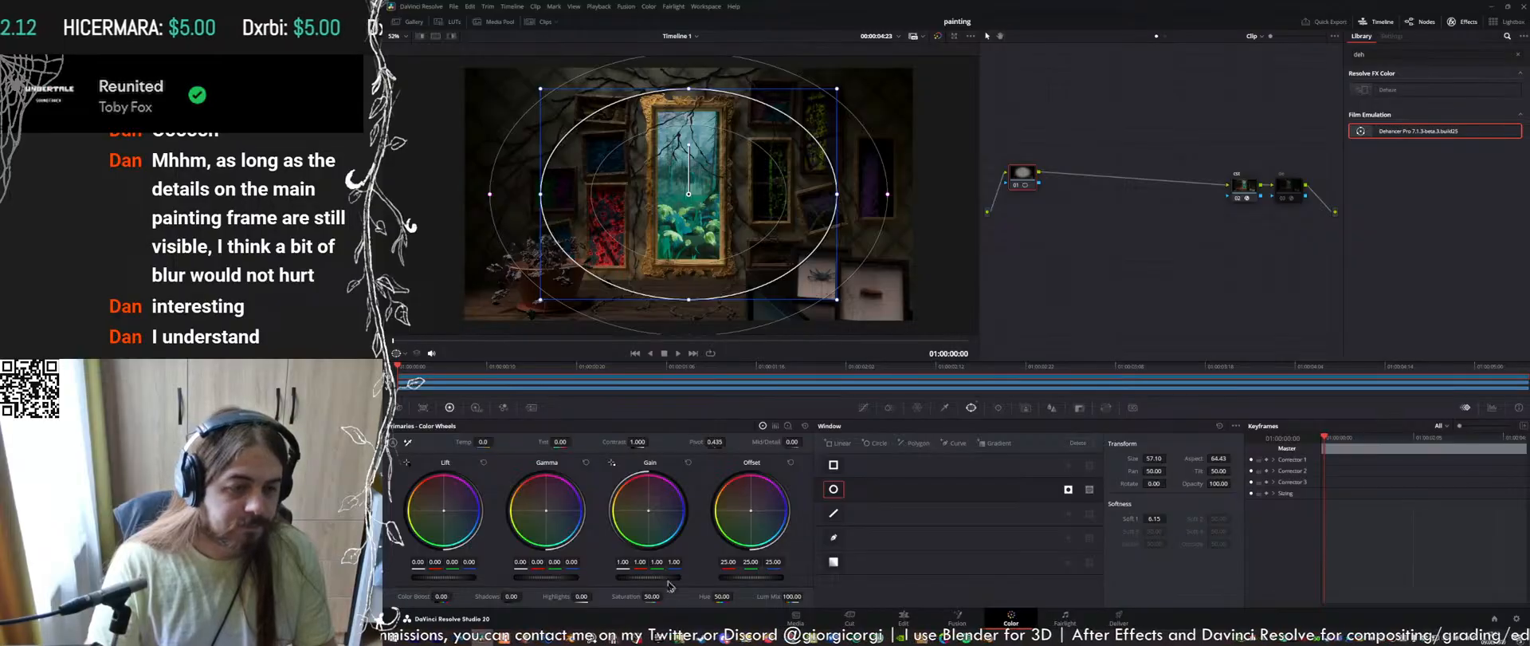
Try fully desaturating the area outside the ellipse, and set the first node's saturation back to 50
drag(652, 597, 558, 596)
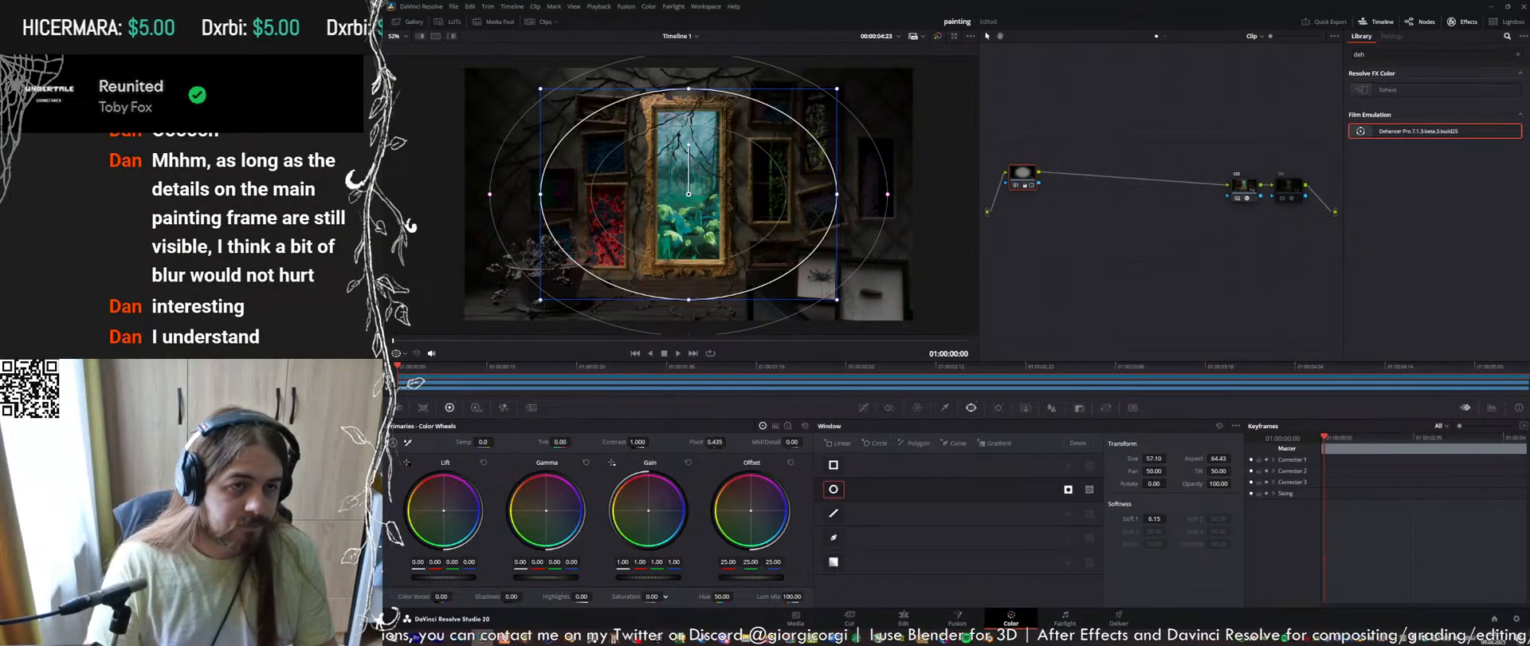
key(ctrl+z)
key(ctrl+z)
key(ctrl+z)
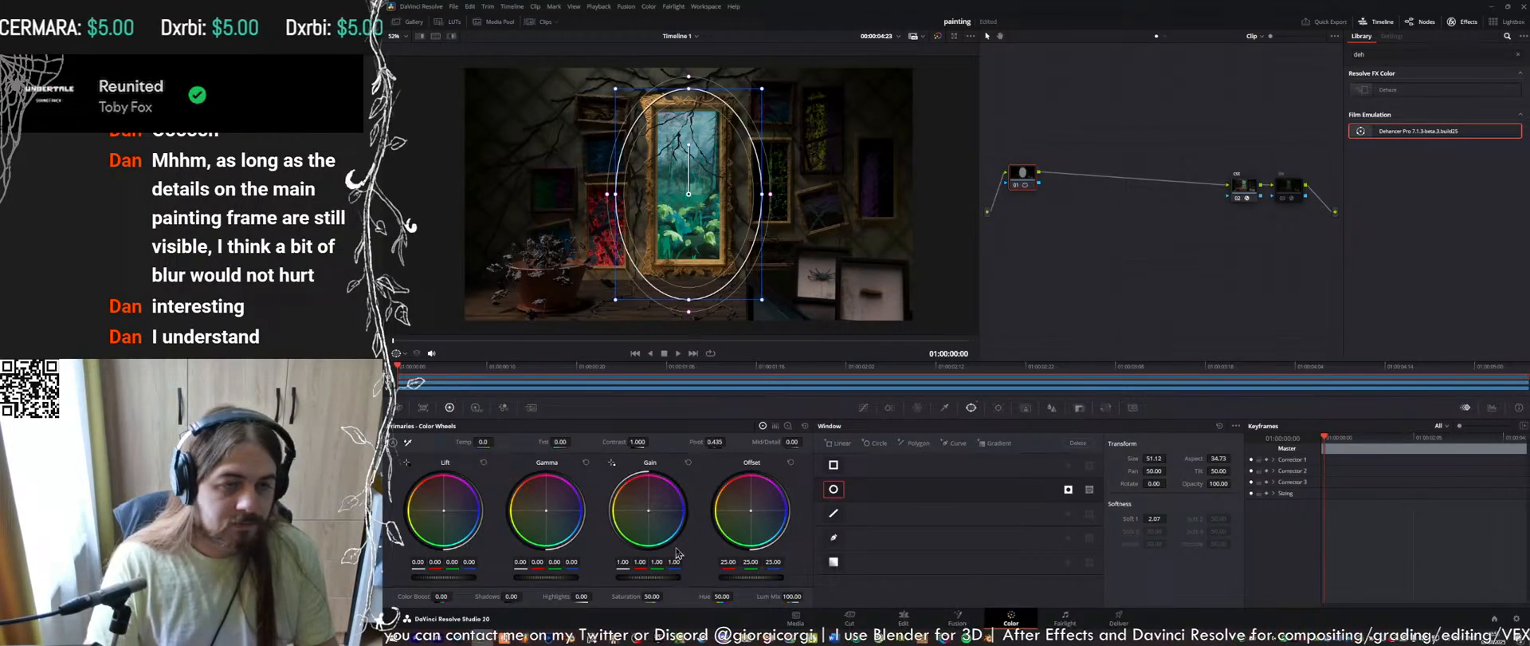
key(ctrl+shift+z)
key(ctrl+shift+z)
key(ctrl+shift+z)
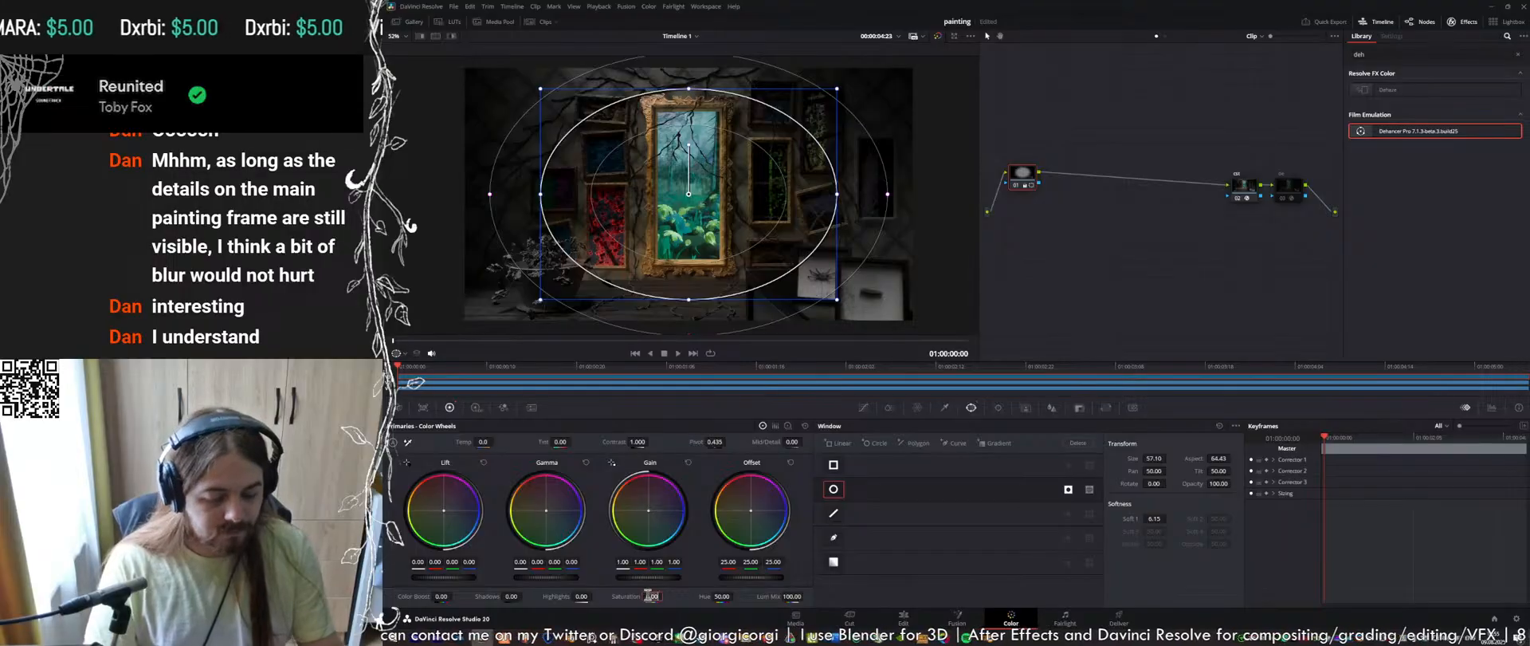
text(50)
key(Return)
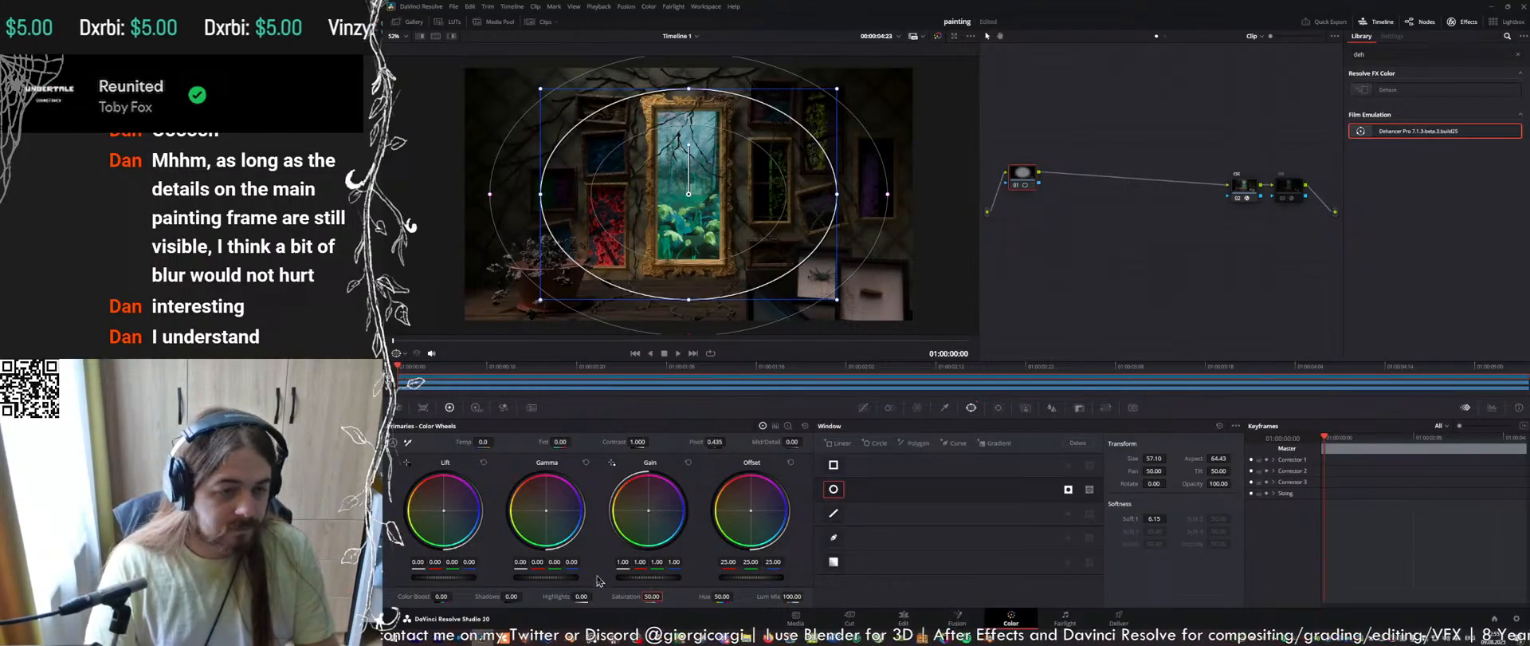
Darken the area outside the ellipse to a gain of about 0.19, and move the ellipse up, widened with softness about 9.42
drag(658, 577, 568, 577)
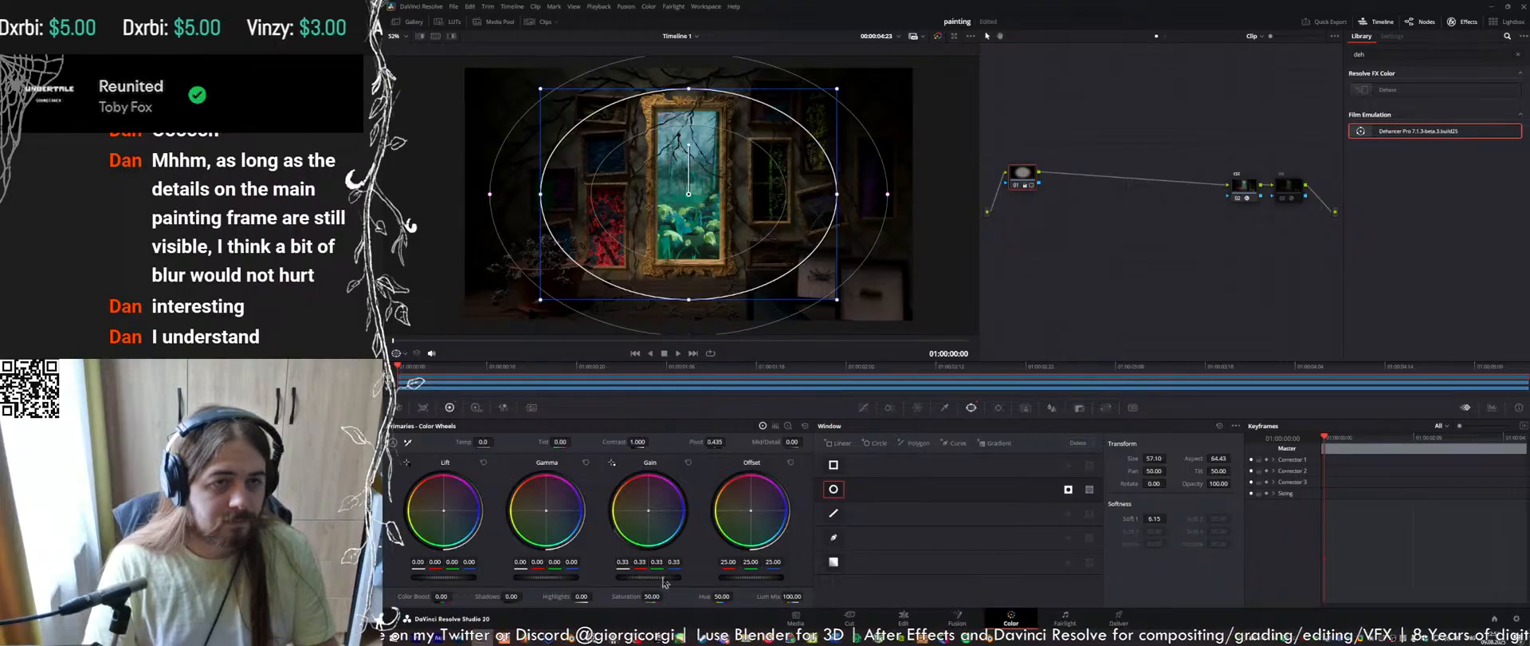
drag(695, 188, 696, 150)
drag(690, 261, 689, 290)
drag(835, 156, 967, 156)
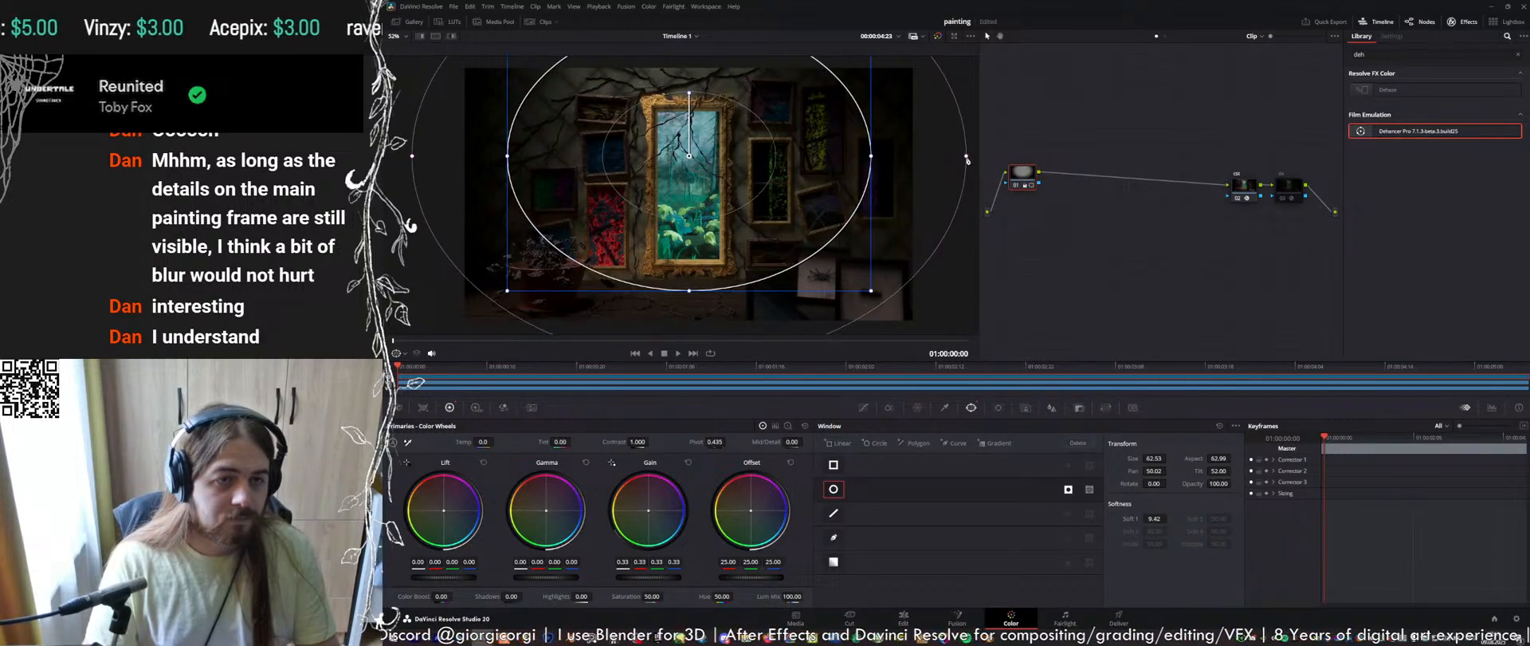
drag(649, 577, 637, 577)
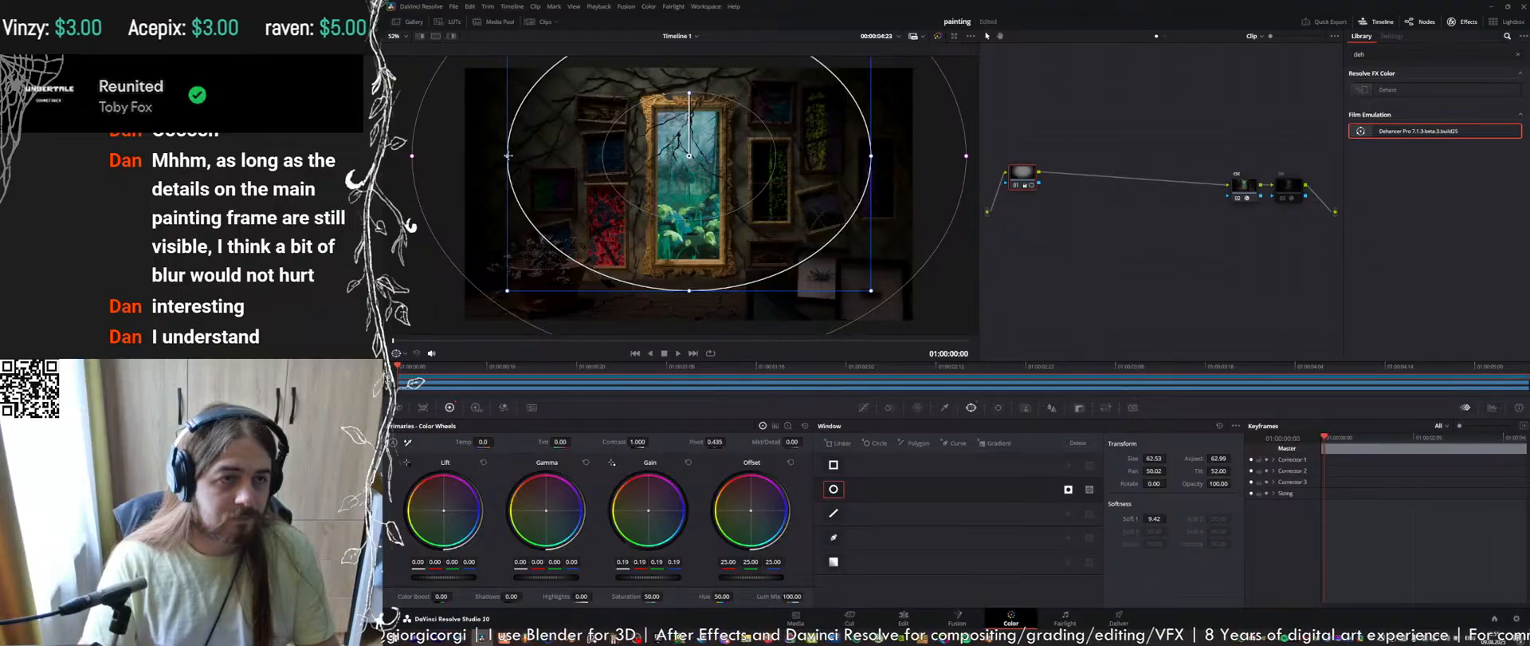
drag(507, 156, 514, 155)
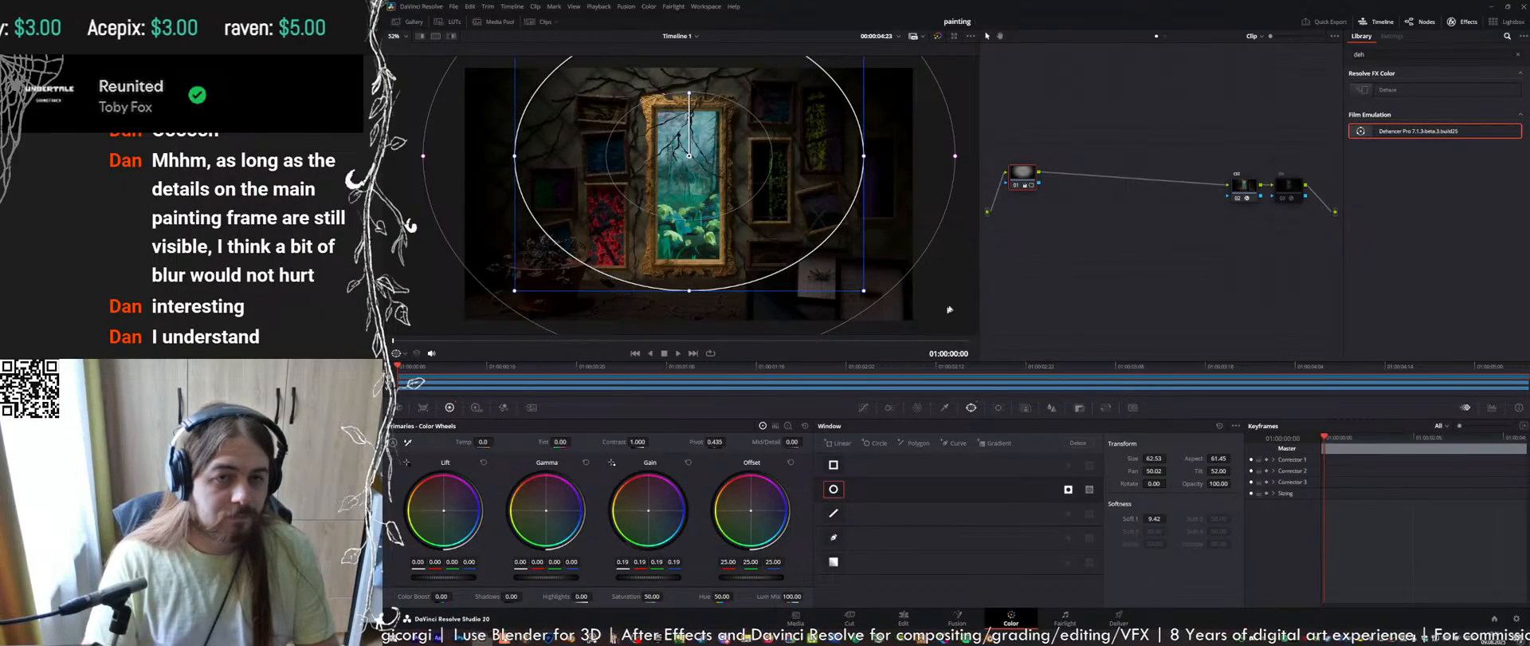
Add a serial node after the vignette node, space the nodes out evenly and enable the Dehancer node
key(alt+s)
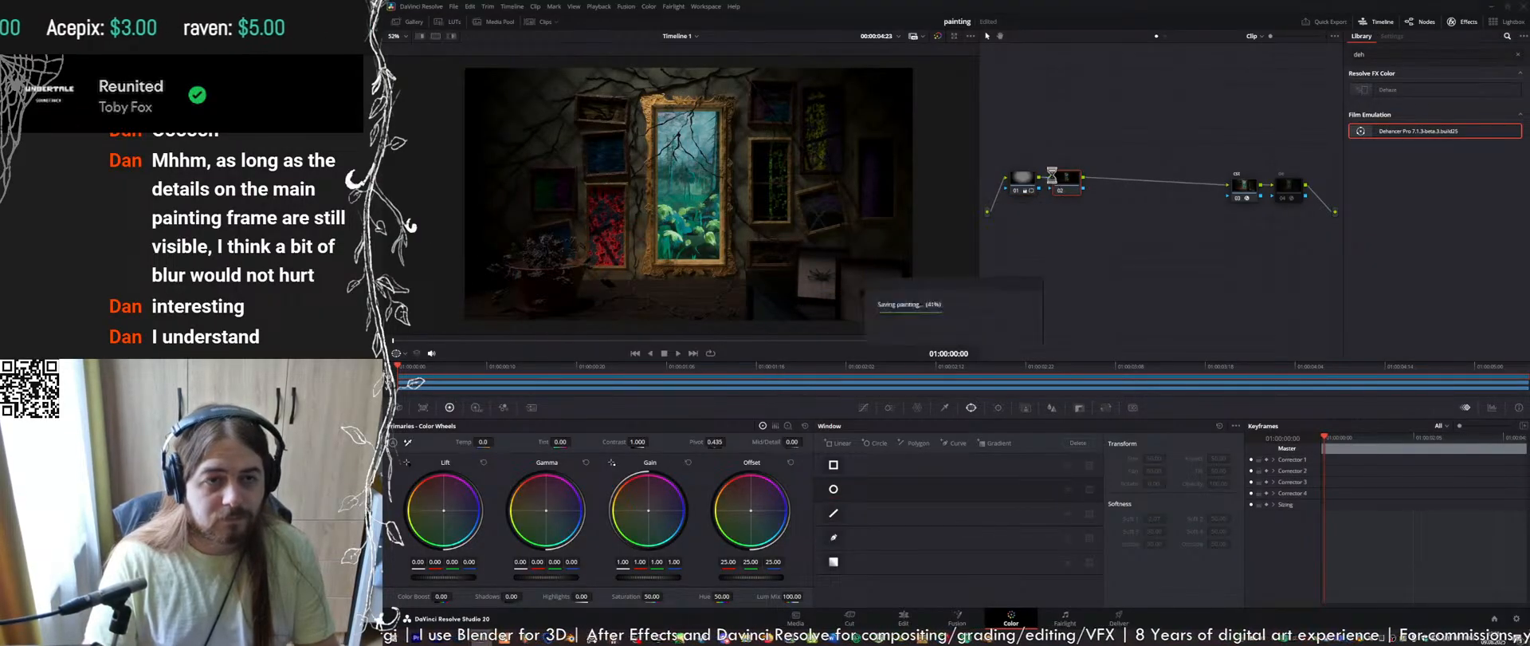
drag(1066, 185, 1073, 179)
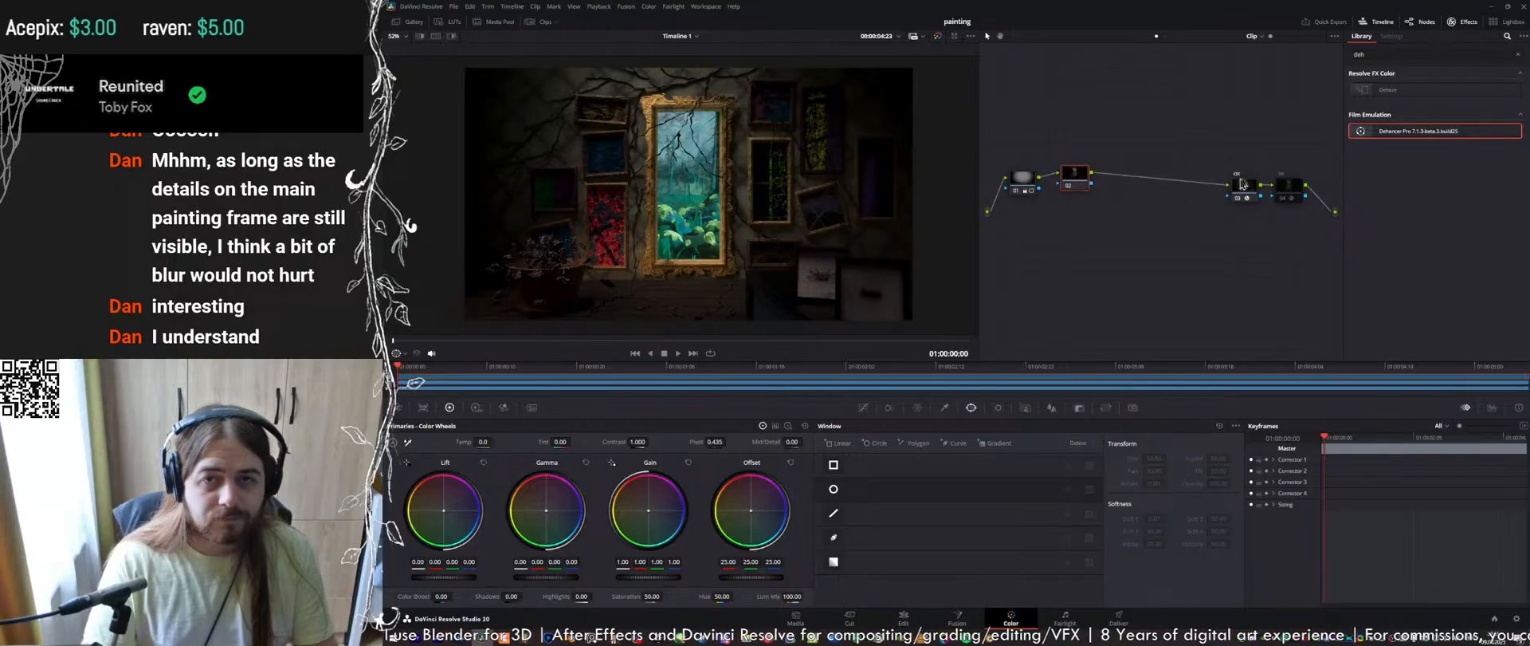
drag(1241, 189, 1218, 188)
drag(1070, 178, 1073, 183)
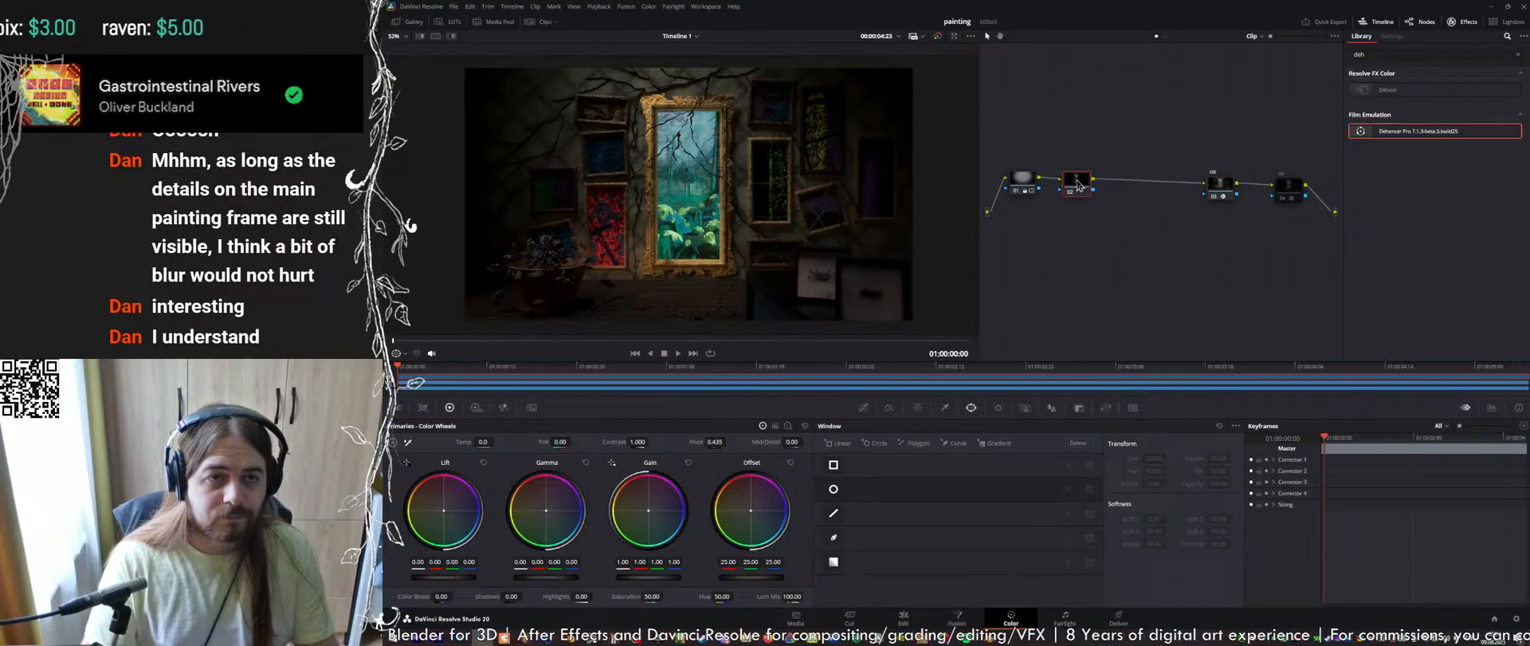
click(1289, 190)
mouse_move(1231, 185)
mouse_down()
mouse_move(1209, 188)
mouse_move(1257, 183)
mouse_up()
Compare Dehancer's film profiles on the painting, starting from Adox Color Implosion 100, and disable the Film section
scroll(1393, 192, down, 2)
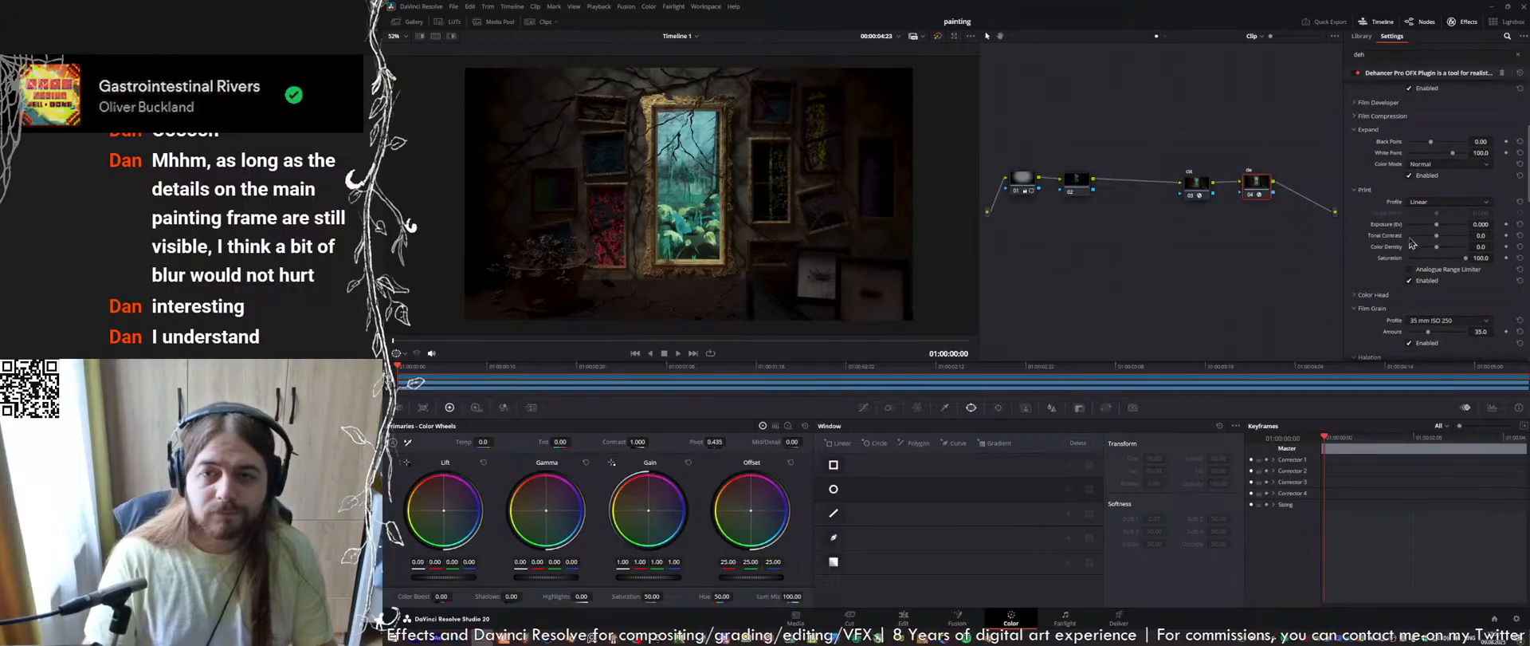
scroll(1431, 231, up, 2)
click(1431, 228)
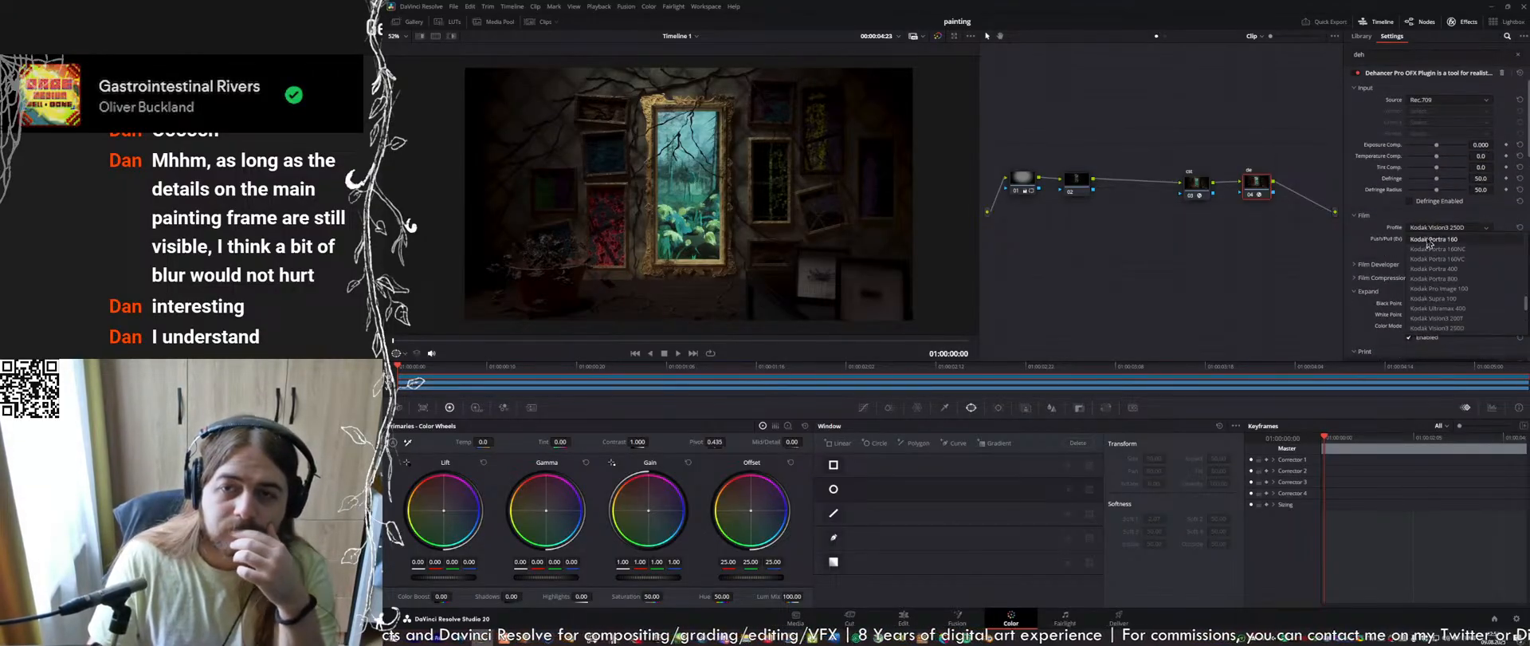
click(1441, 236)
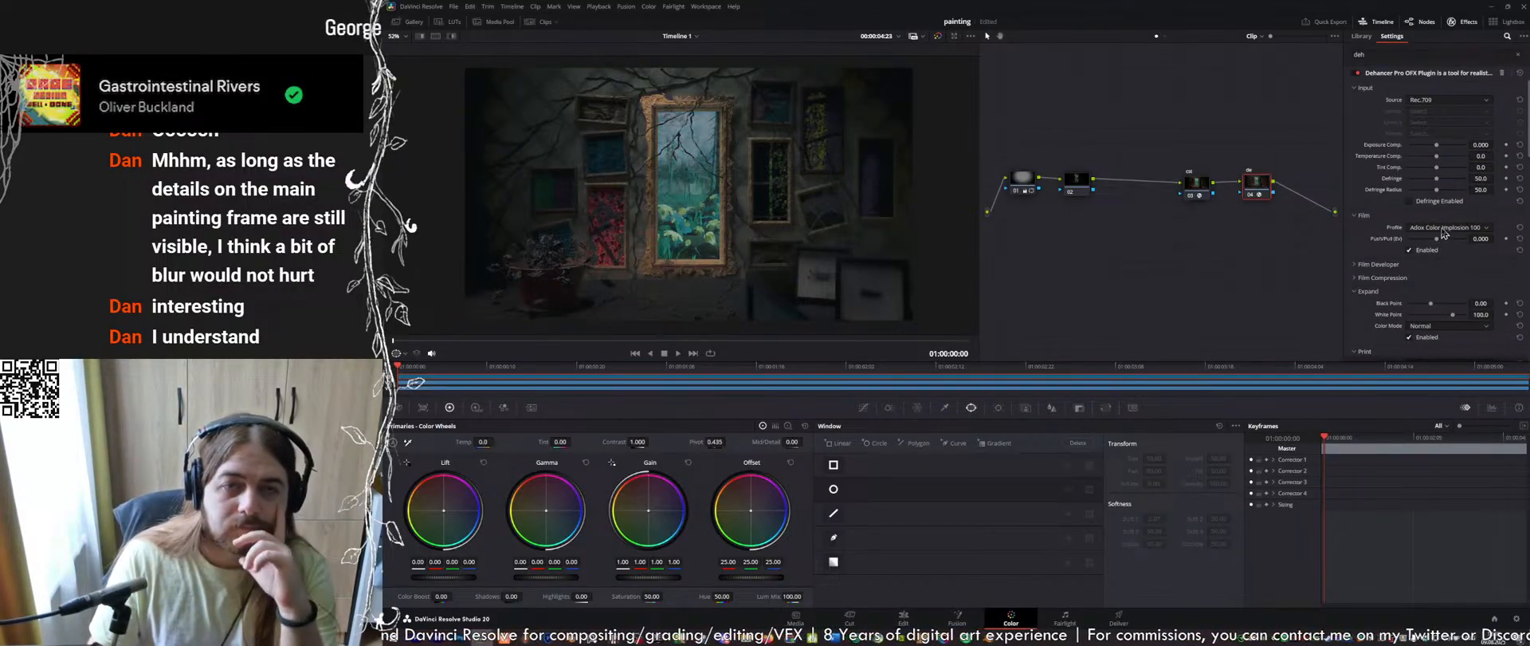
scroll(1444, 232, down, 2)
scroll(1444, 232, down, 1)
scroll(1445, 232, down, 2)
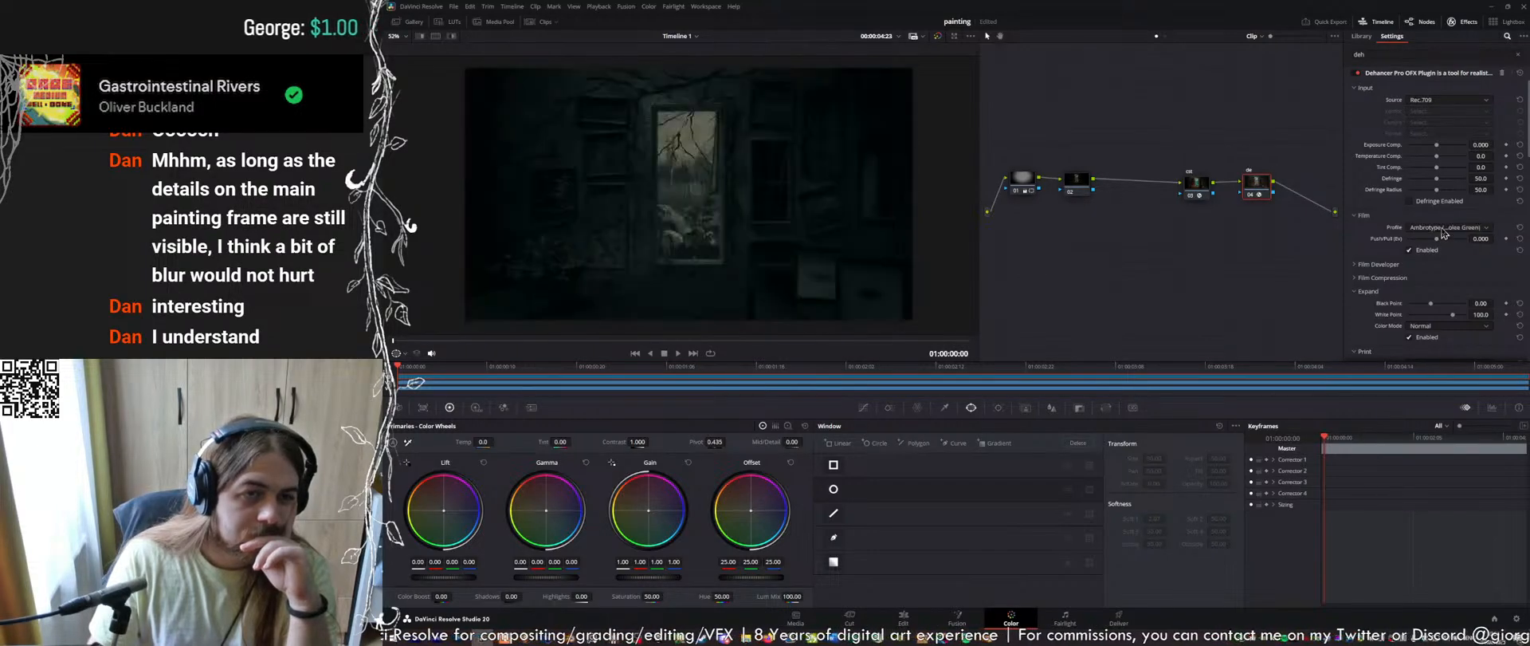
scroll(1444, 231, down, 1)
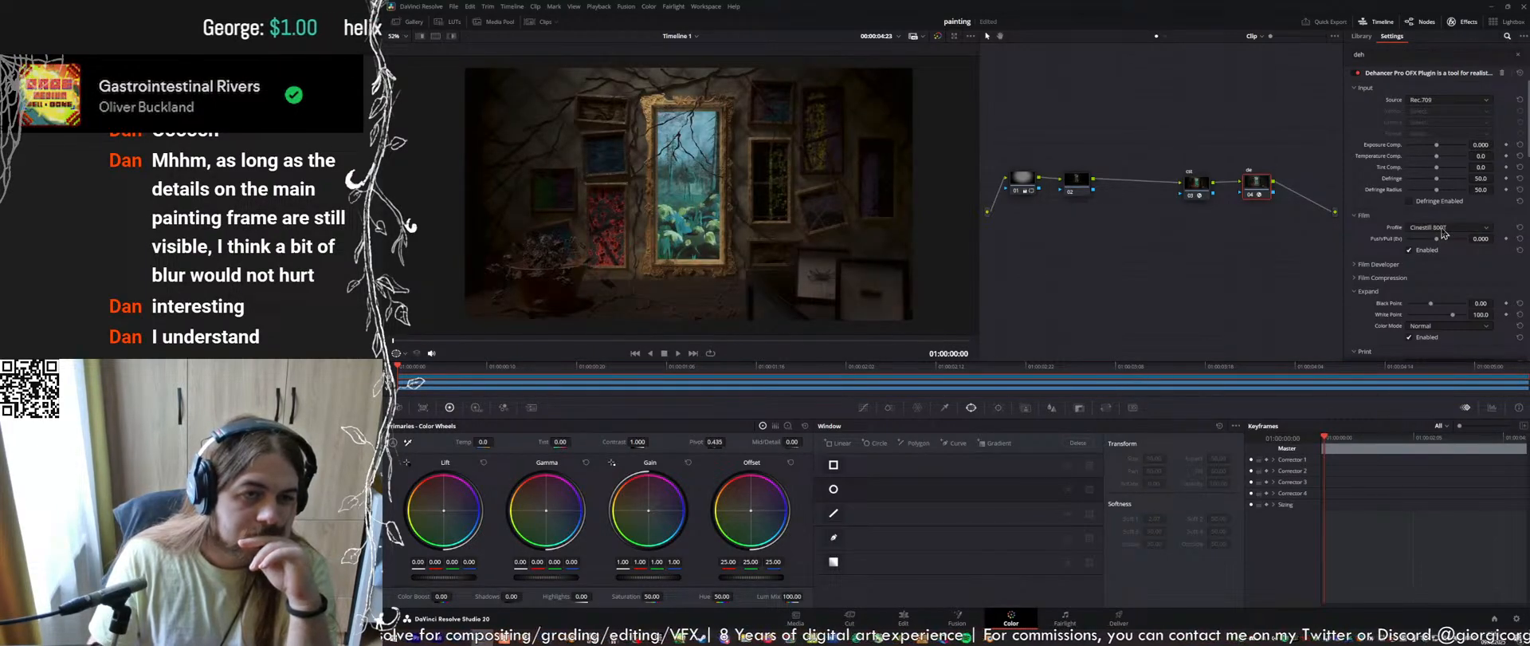
scroll(1444, 232, down, 2)
scroll(1444, 232, down, 1)
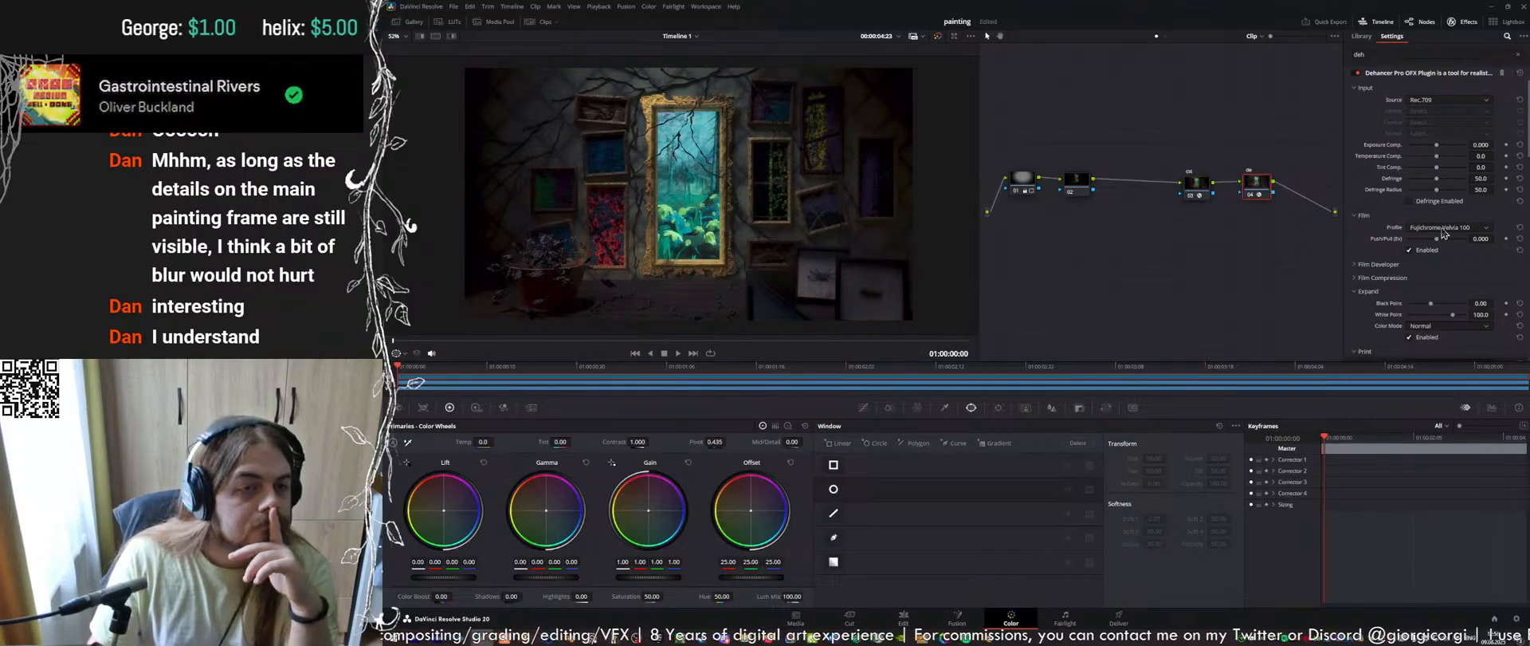
scroll(1445, 232, down, 1)
scroll(1444, 233, down, 1)
scroll(1444, 233, down, 2)
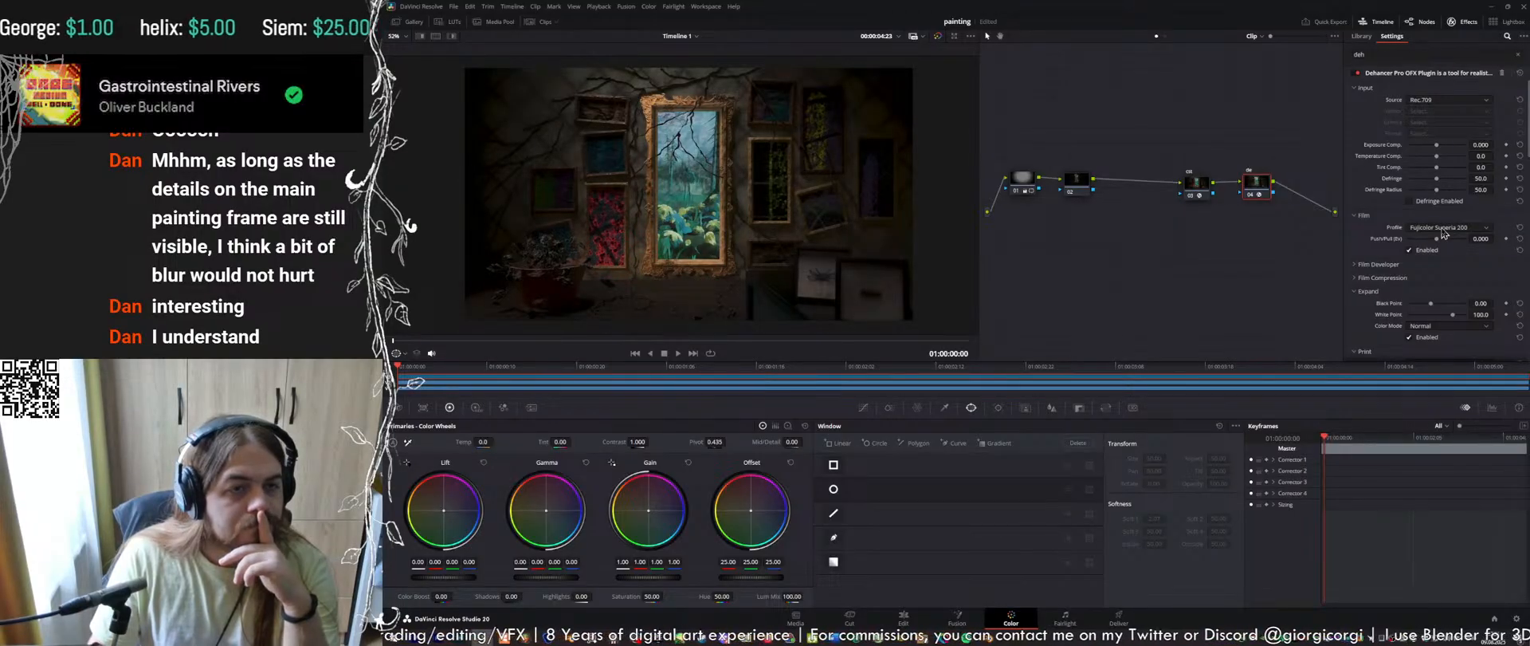
scroll(1445, 233, down, 2)
scroll(1445, 233, down, 2)
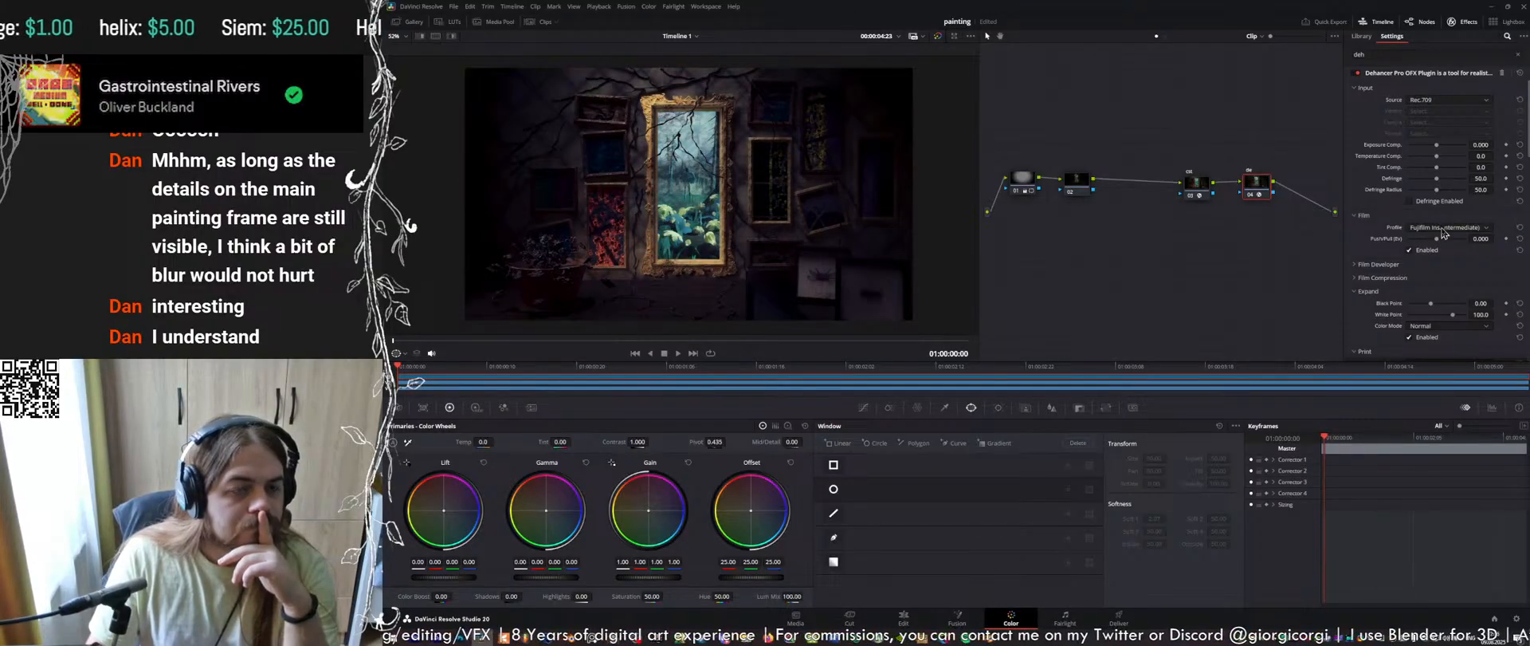
scroll(1444, 233, down, 1)
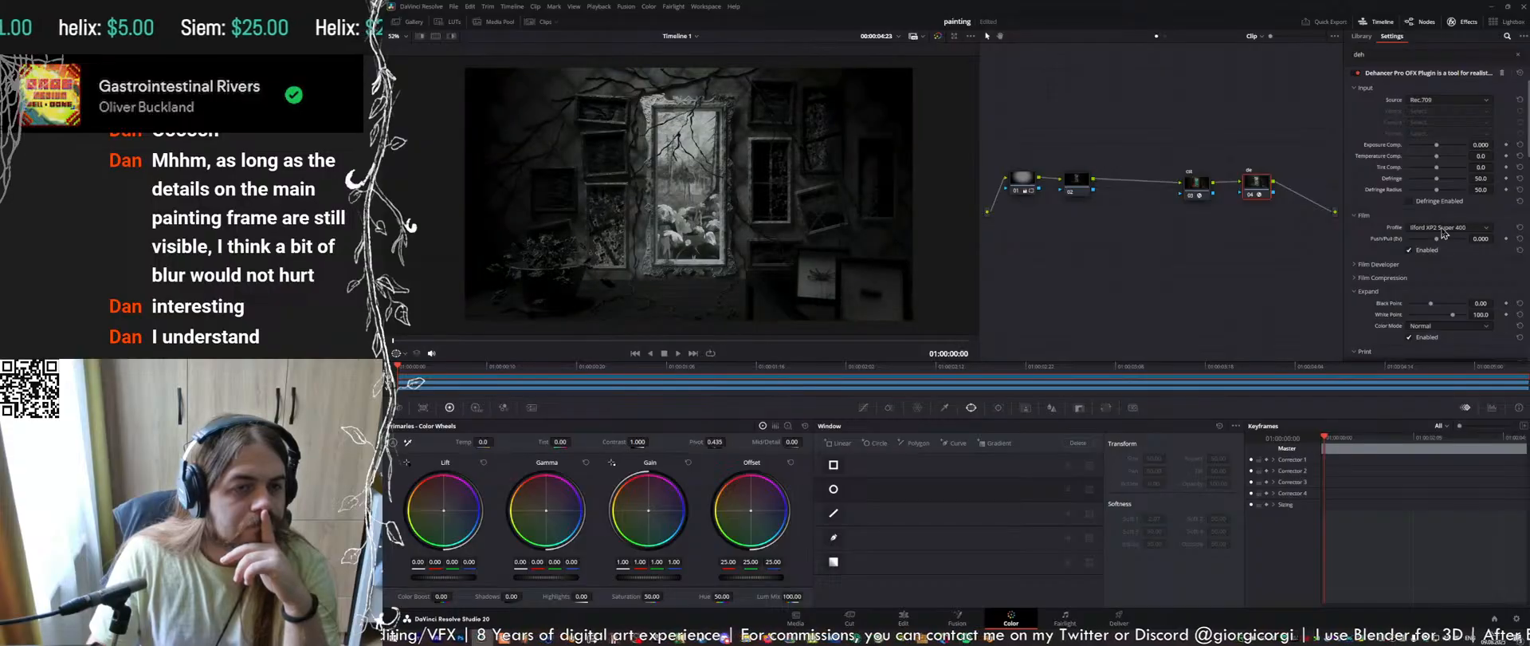
scroll(1444, 233, down, 3)
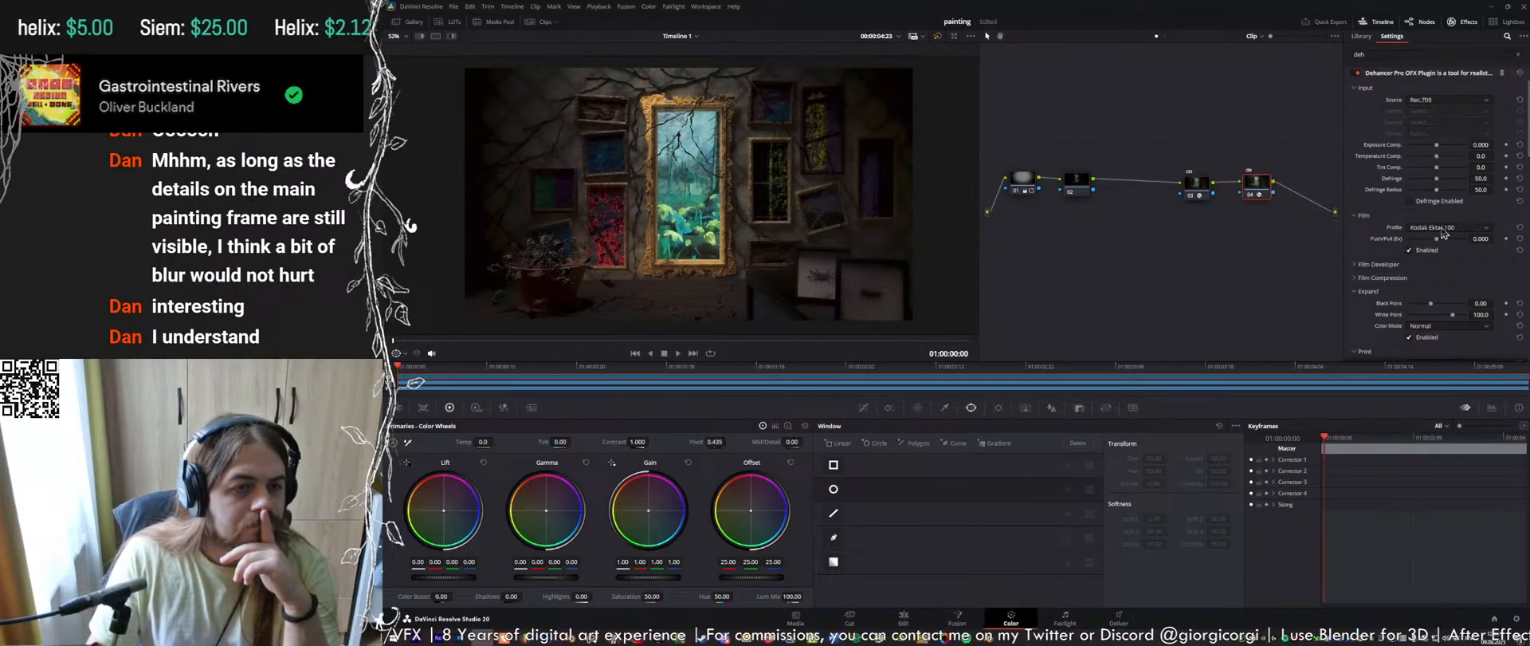
scroll(1444, 233, down, 2)
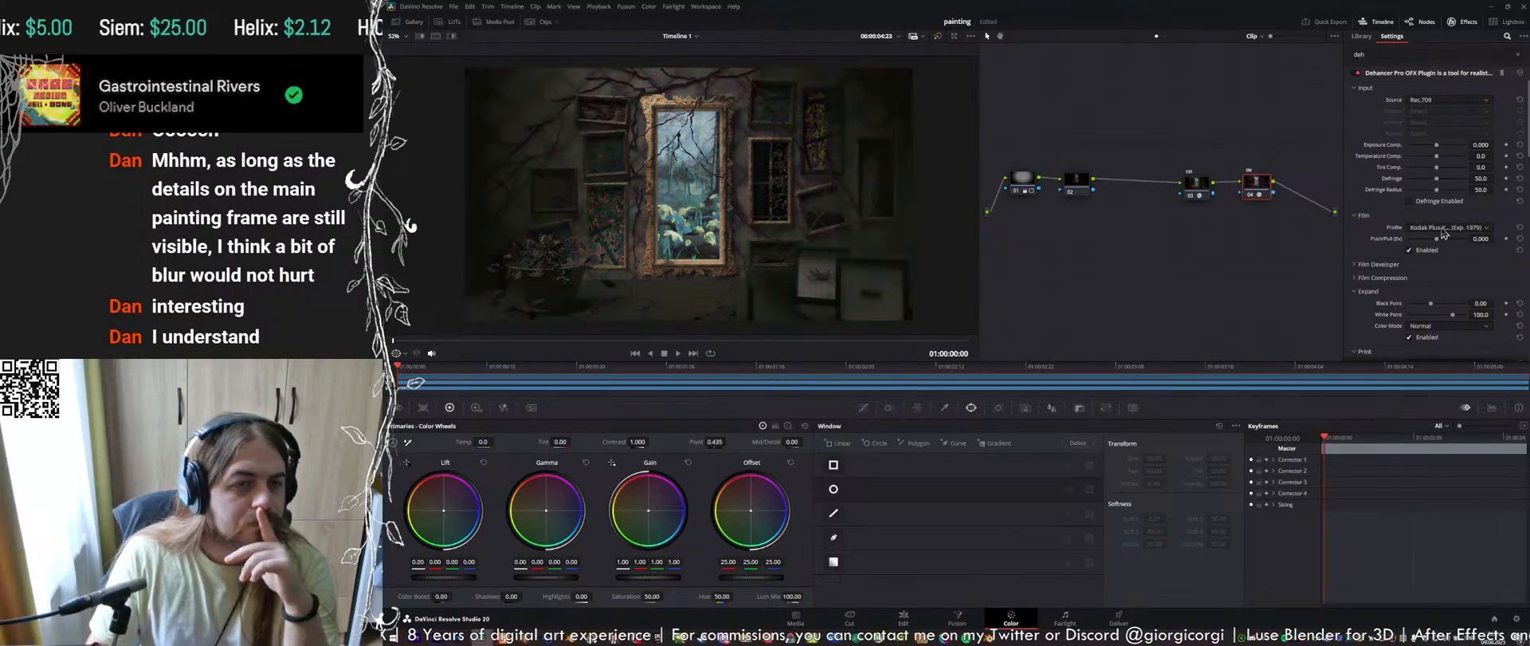
scroll(1444, 233, down, 1)
scroll(1444, 233, down, 2)
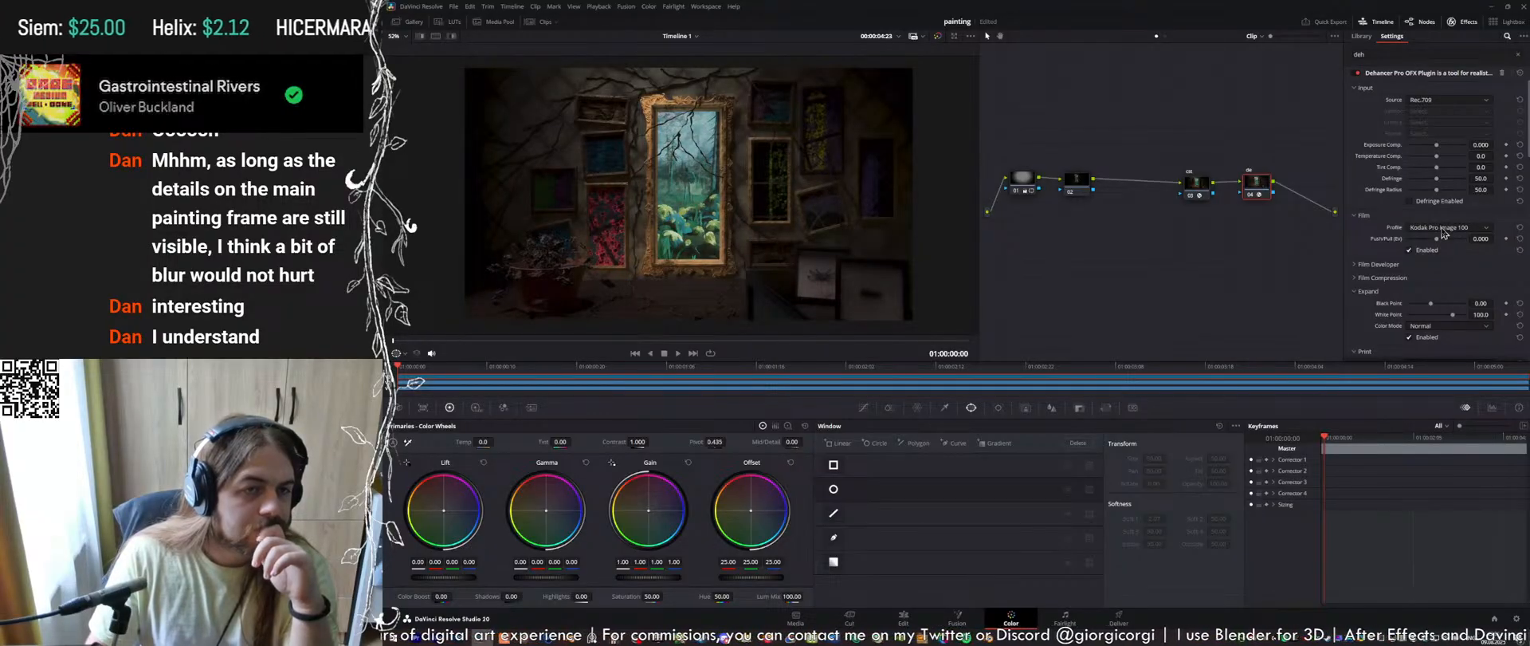
scroll(1445, 233, down, 3)
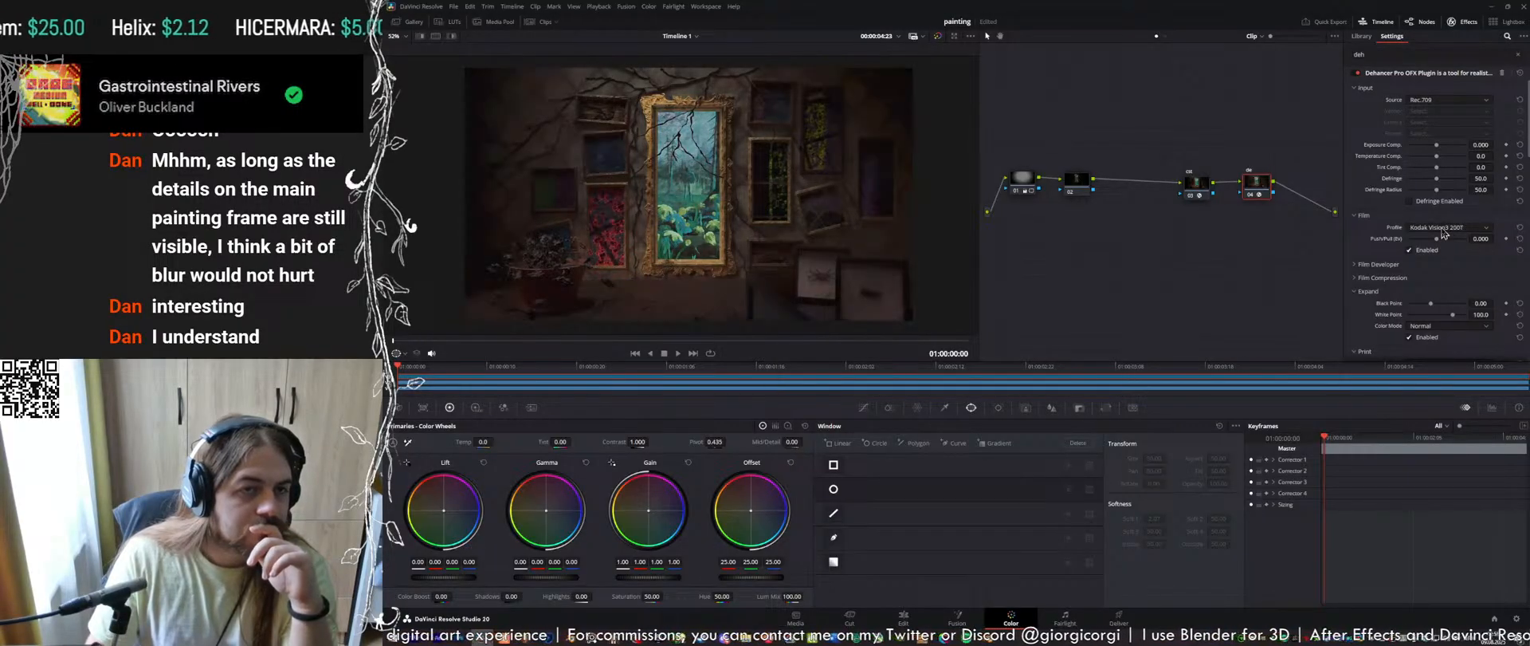
scroll(1444, 233, down, 1)
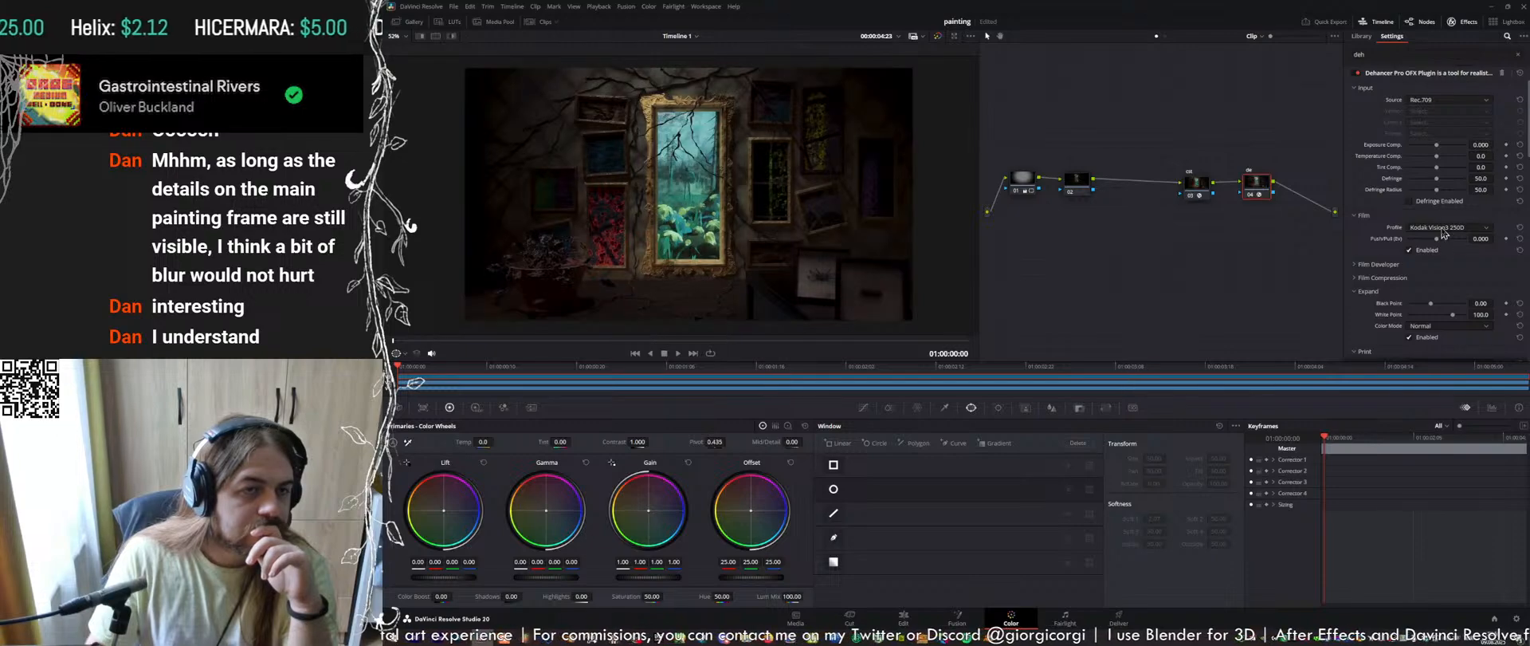
scroll(1445, 233, down, 3)
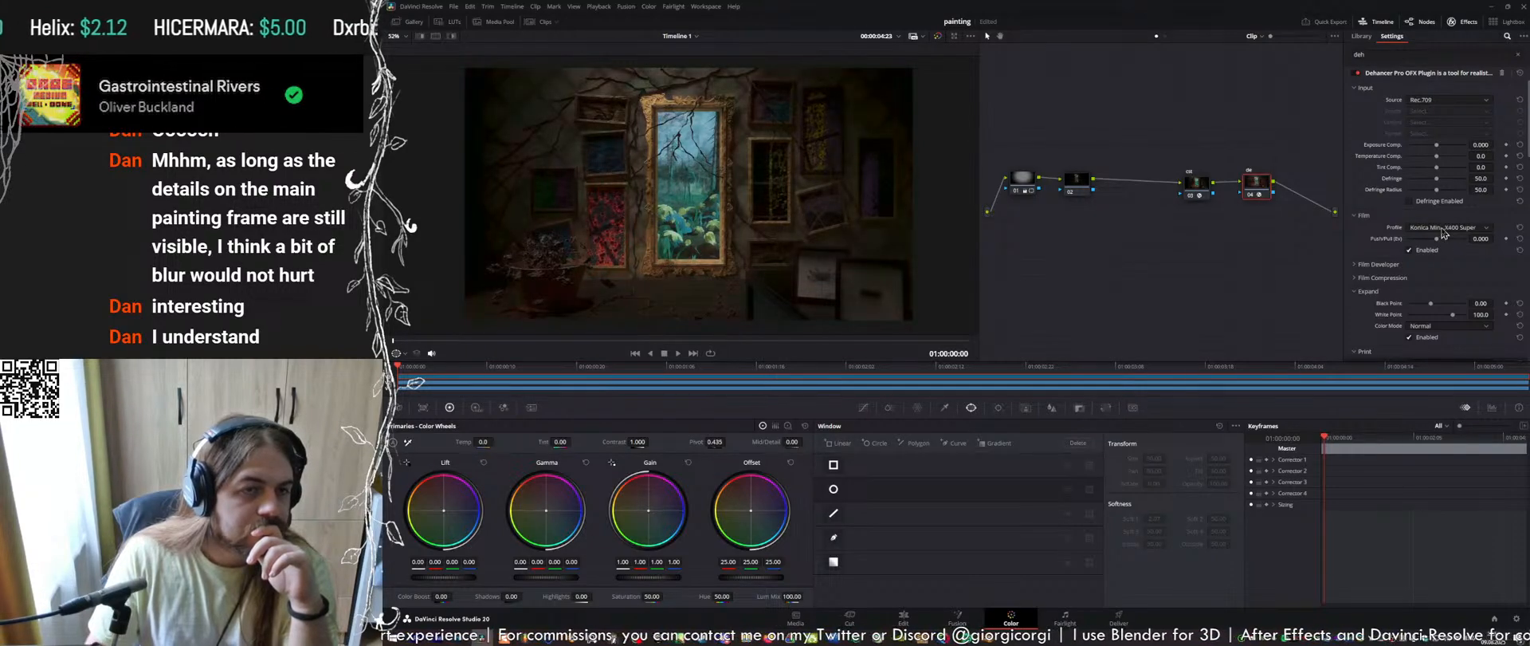
scroll(1444, 233, down, 4)
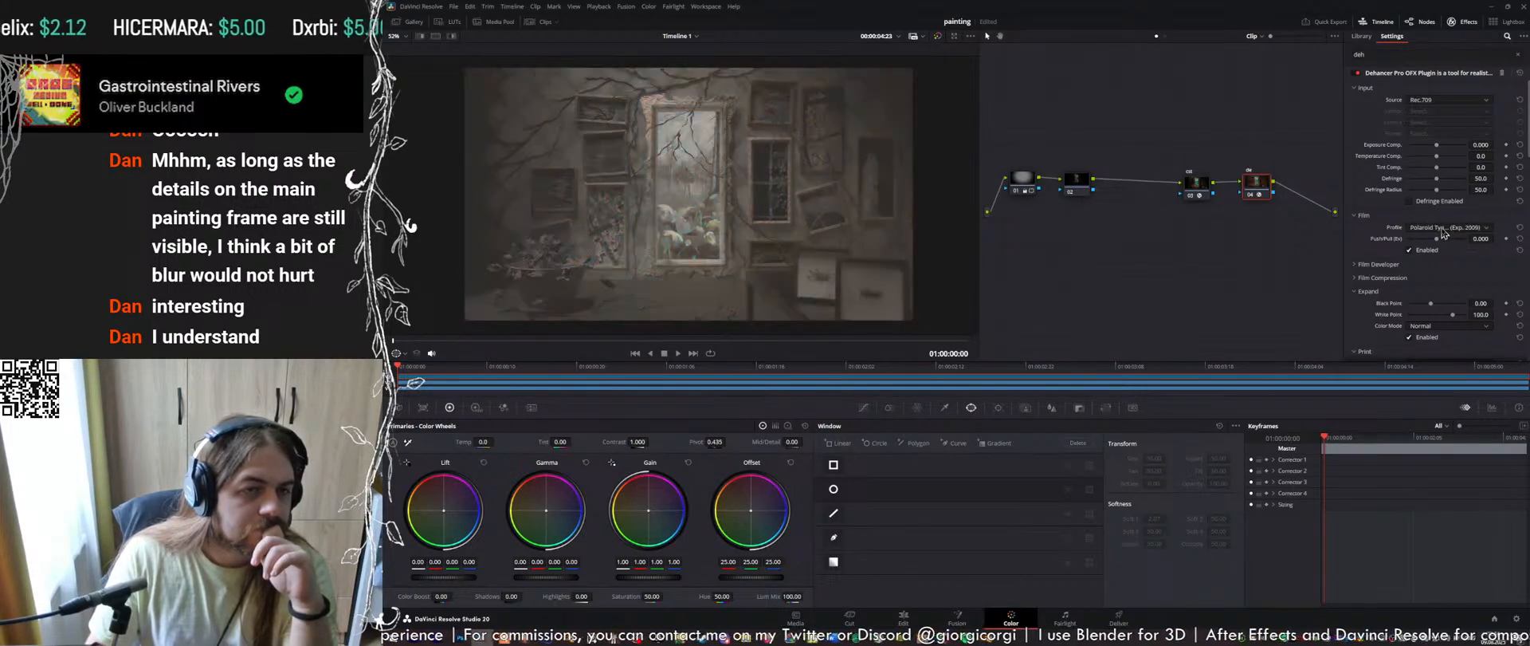
scroll(1444, 233, down, 2)
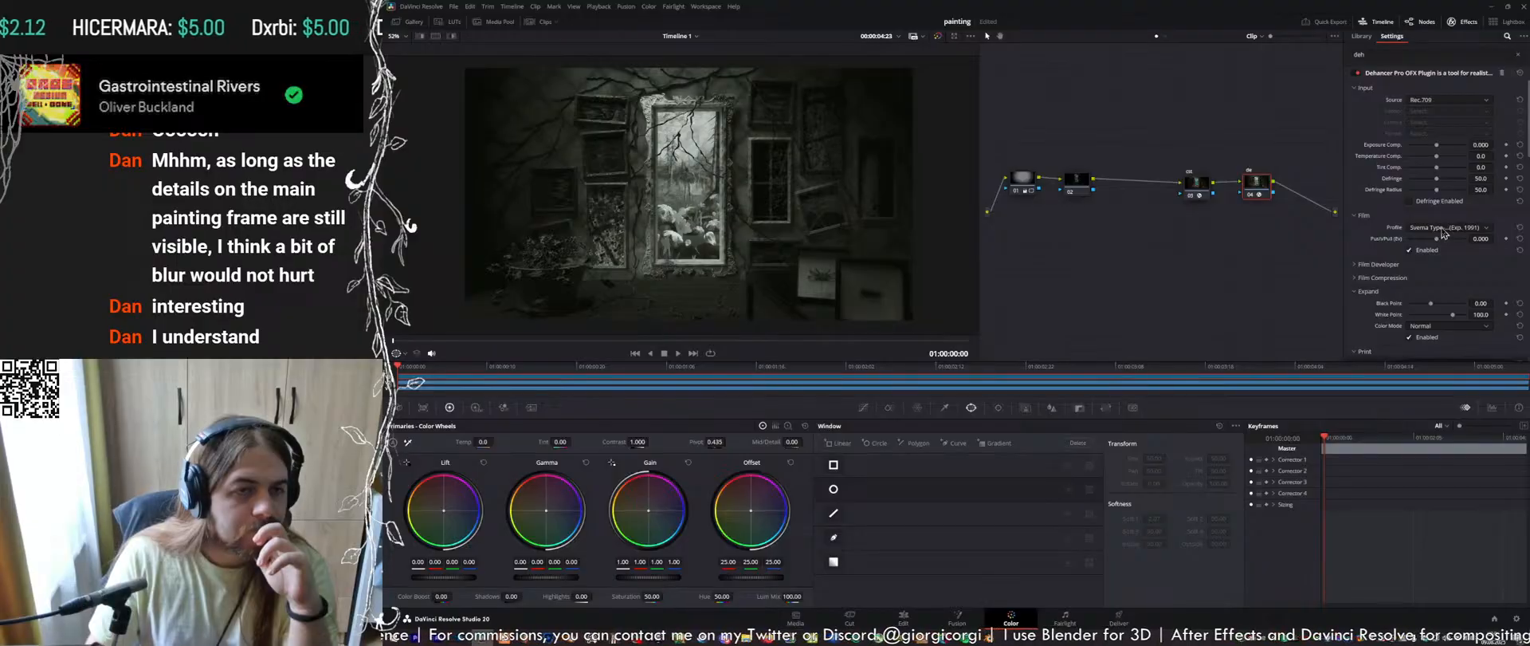
scroll(1444, 232, up, 1)
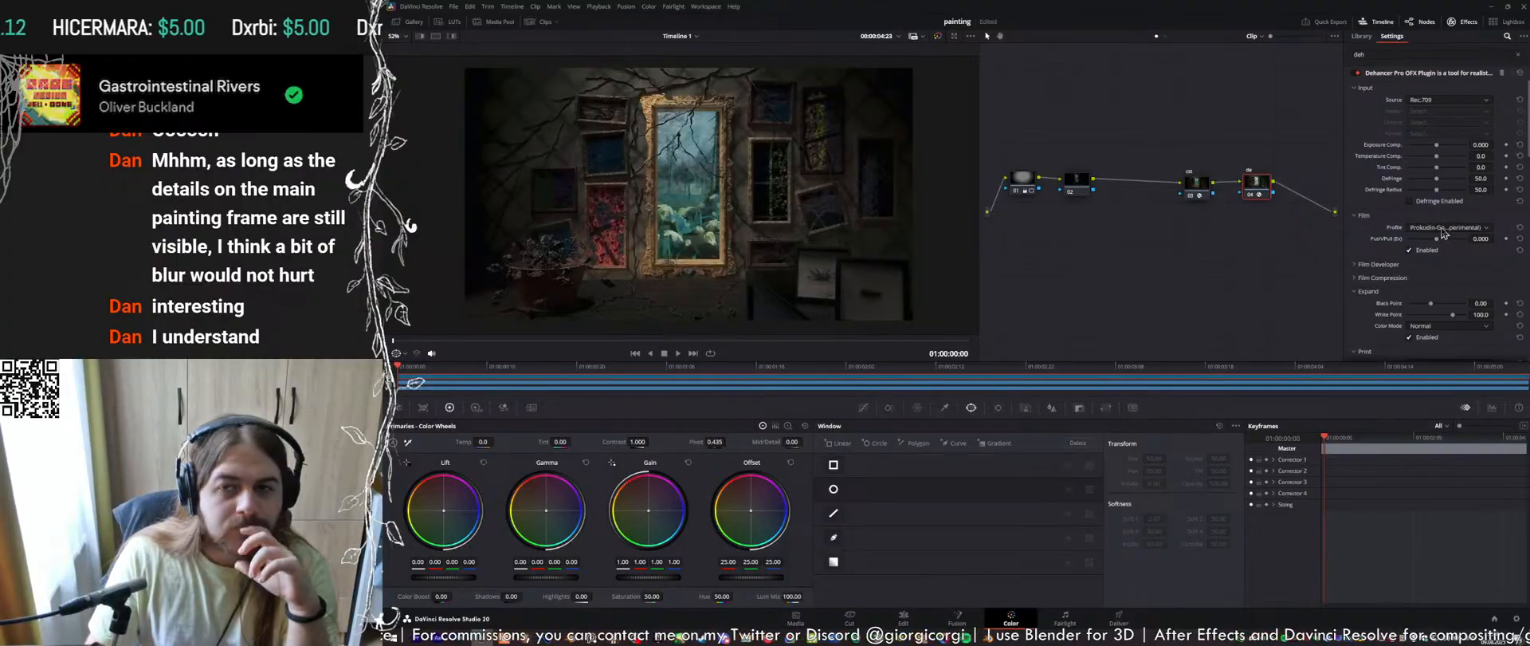
click(1410, 250)
Try tinting the second node's gain towards green and shifting its gamma color, and reset both wheels
mouse_move(1082, 184)
mouse_down()
mouse_move(1074, 159)
mouse_move(1054, 186)
mouse_move(1069, 186)
mouse_up()
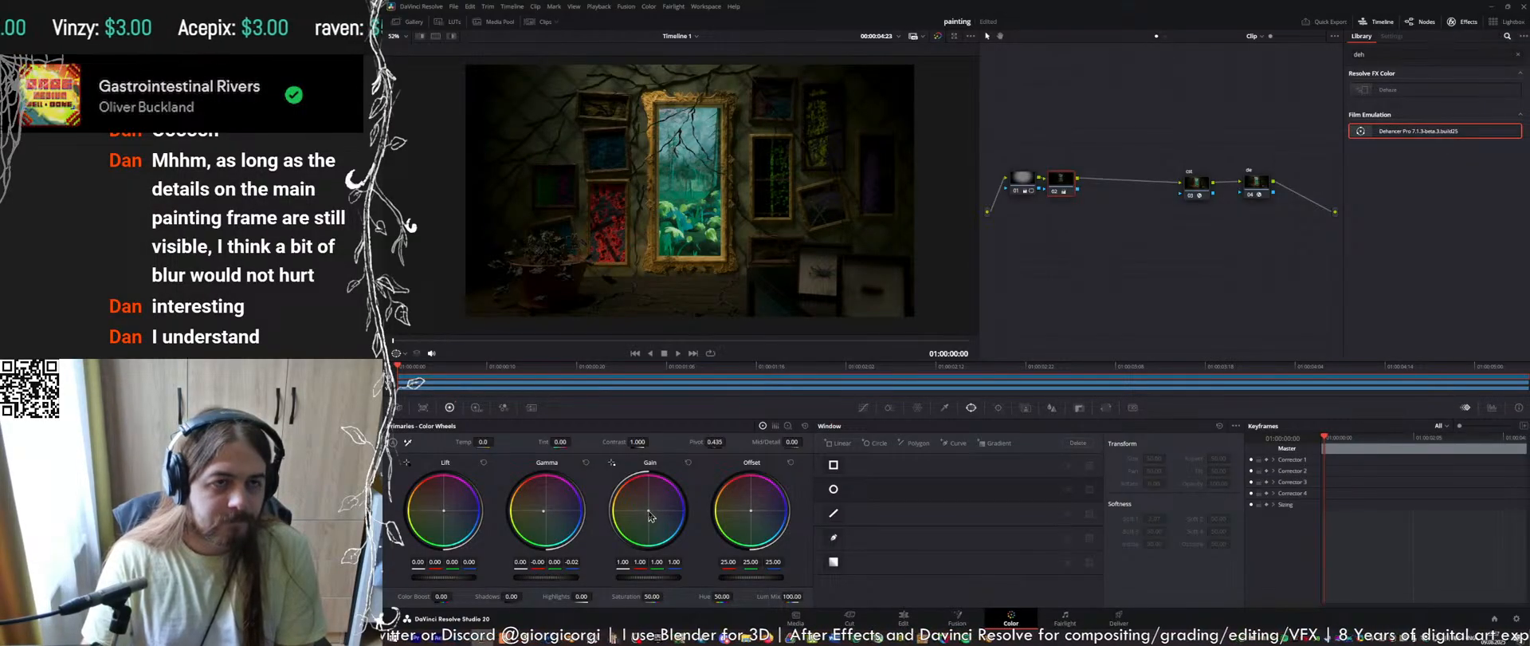
drag(648, 512, 642, 508)
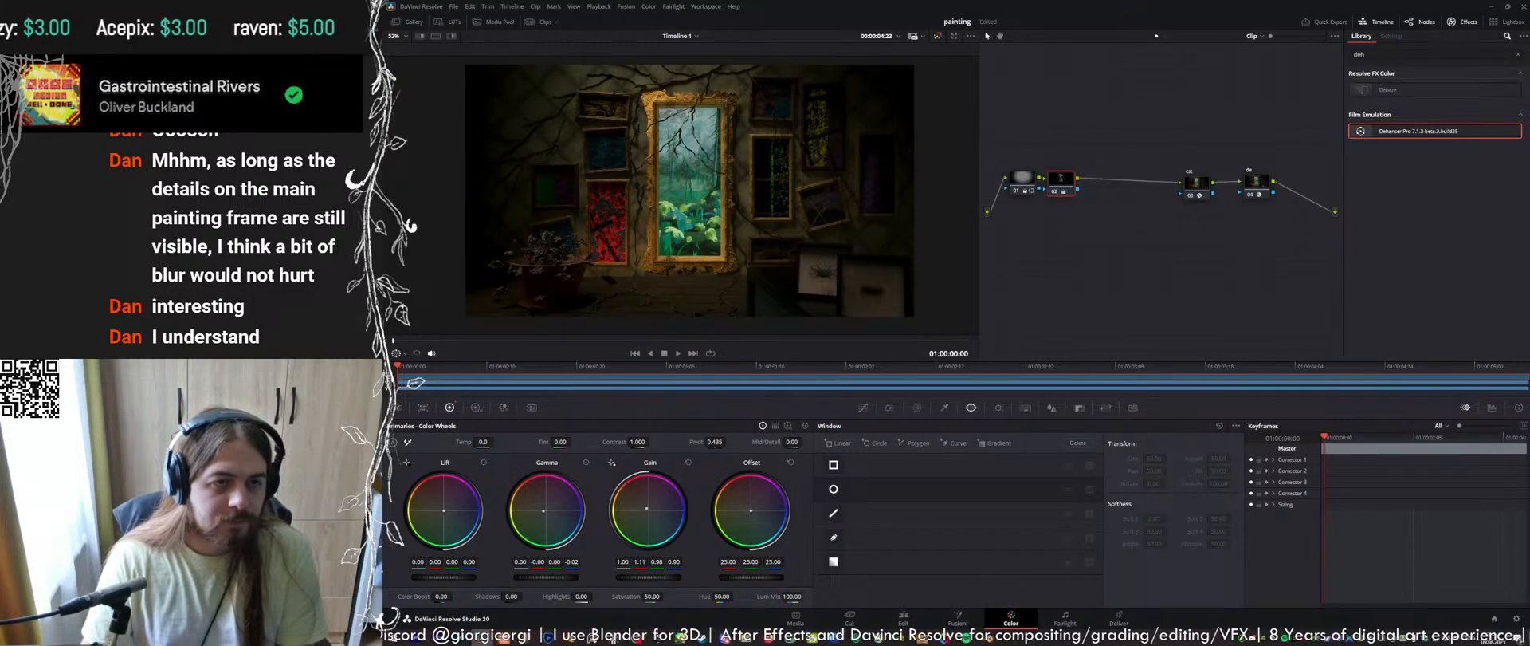
double_click(647, 512)
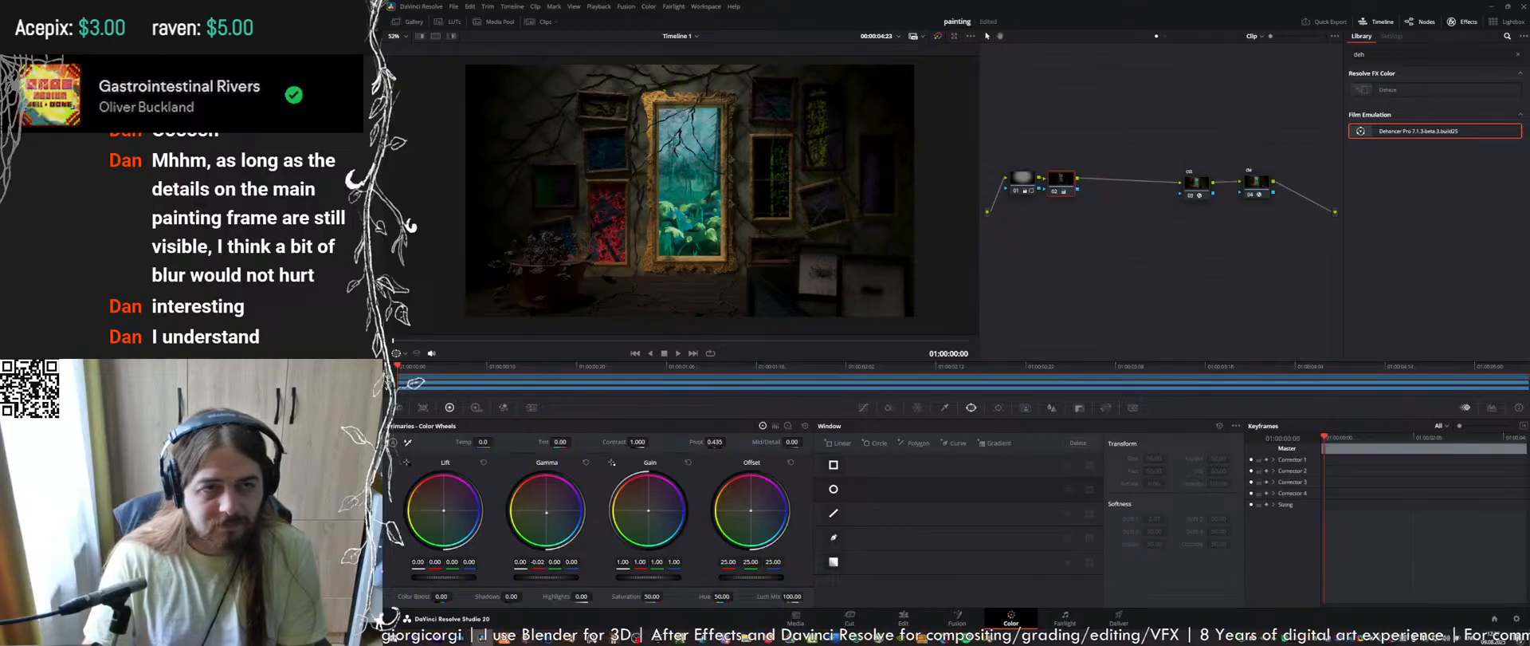
drag(547, 513, 546, 515)
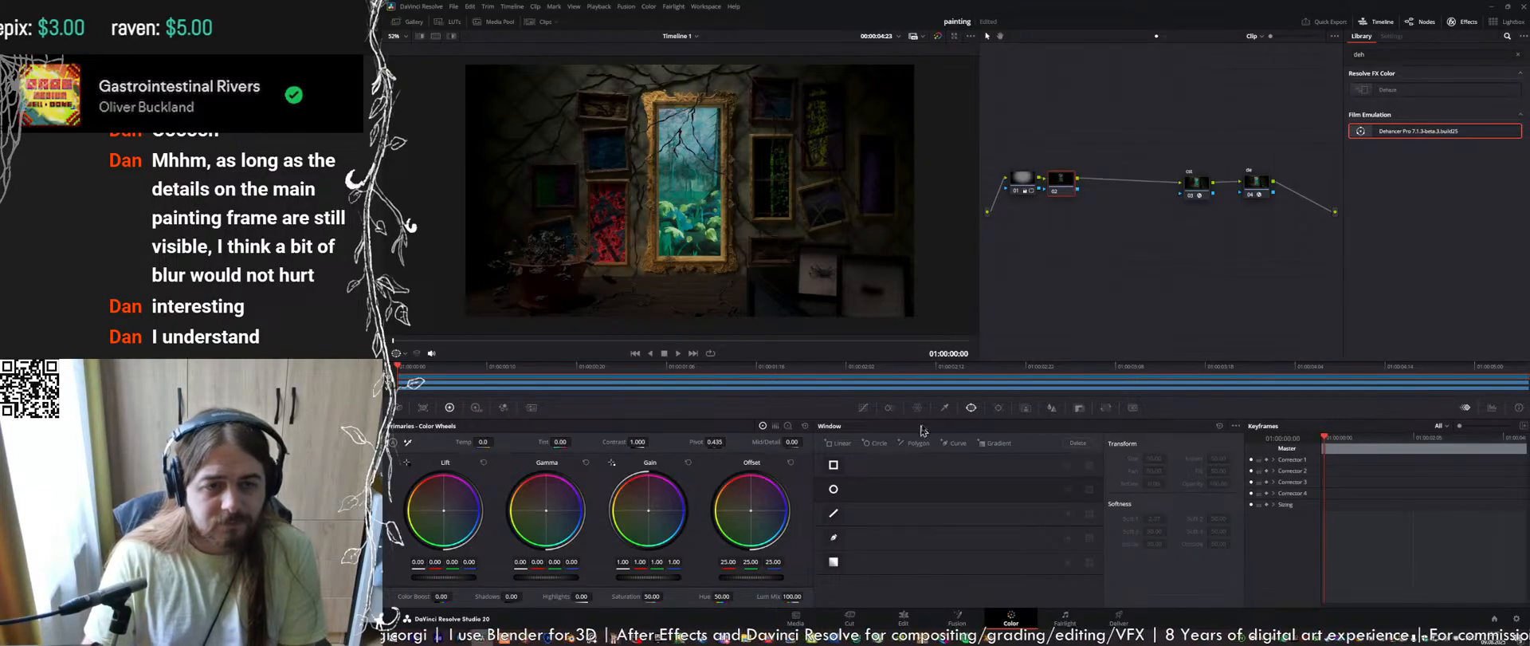
Brighten the second node with a gain of about 1.21 and lower its gamma slightly to about -0.01 in blue
drag(1061, 188, 1076, 188)
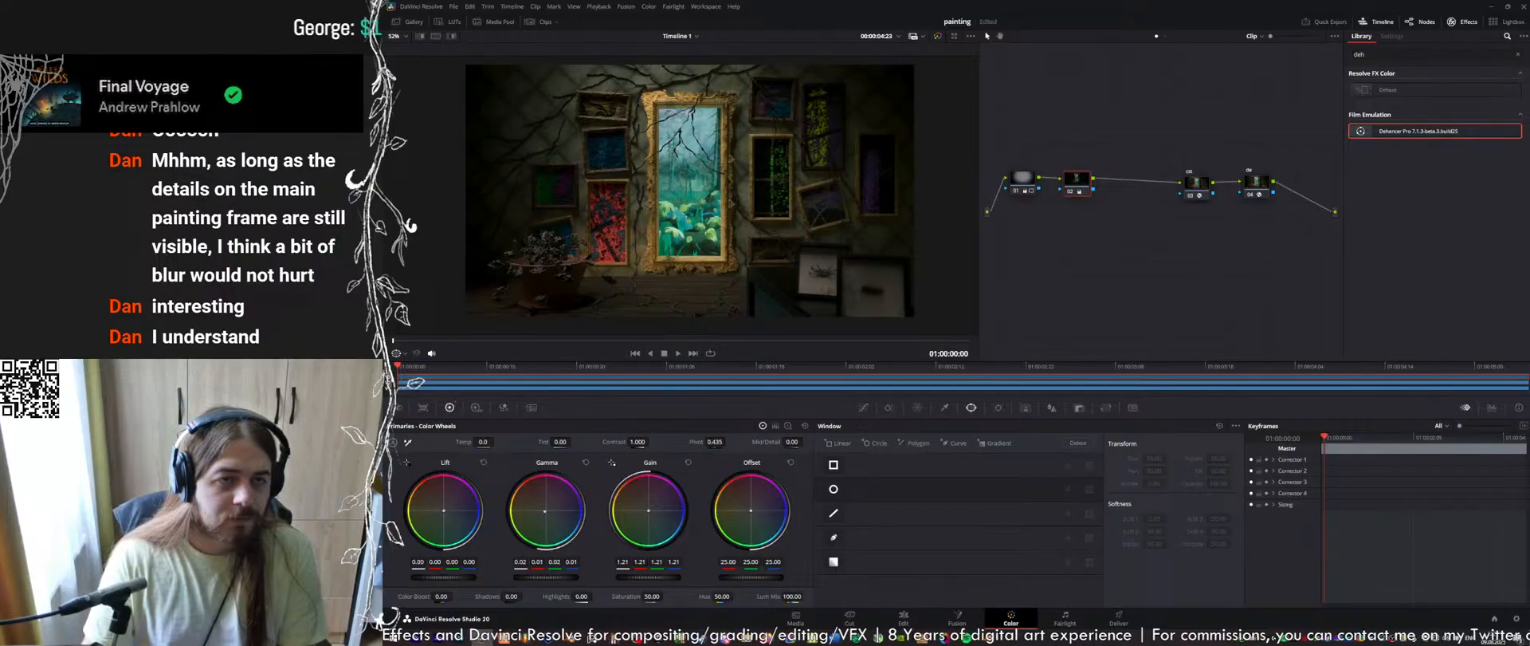
drag(546, 577, 535, 577)
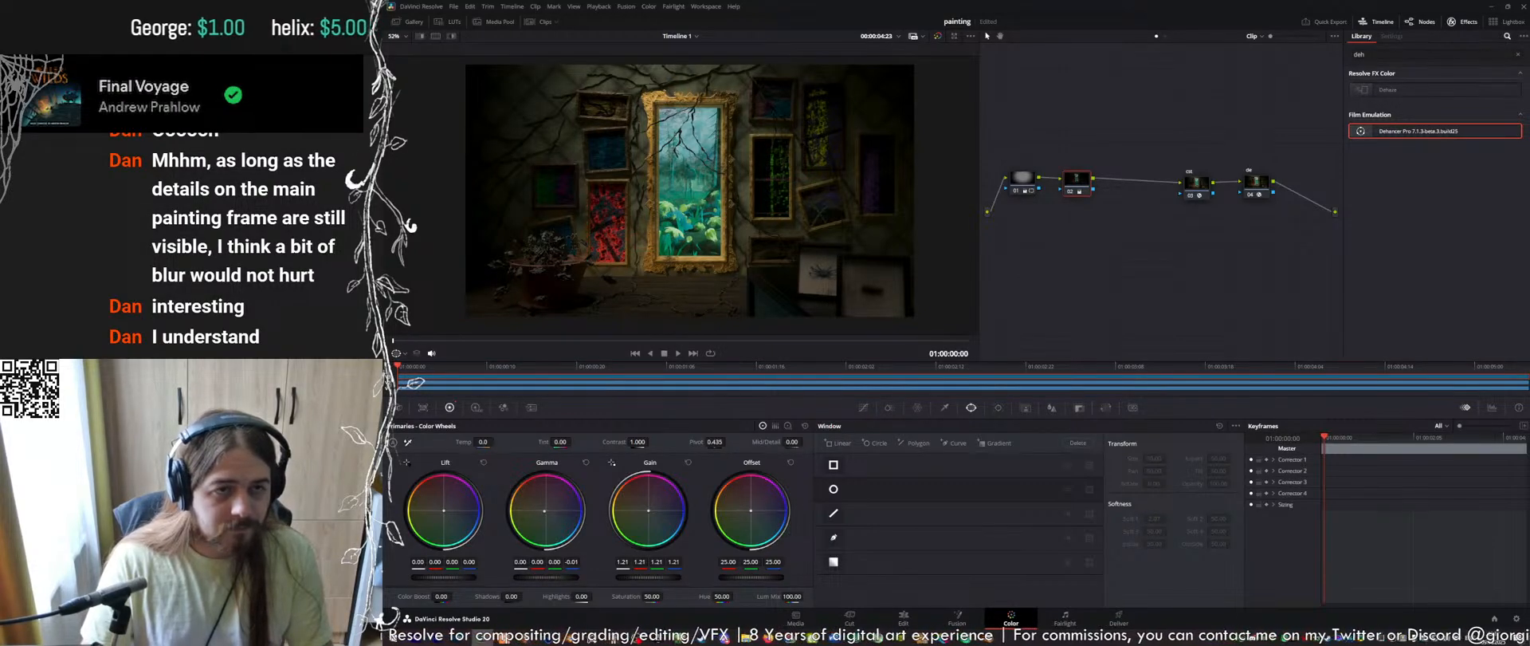
Move the two last nodes closer to the vignette nodes, add a serial node at the end and apply the Emboss effect to it
drag(1187, 183, 1122, 179)
drag(1259, 187, 1190, 187)
key(alt+s)
click(1382, 55)
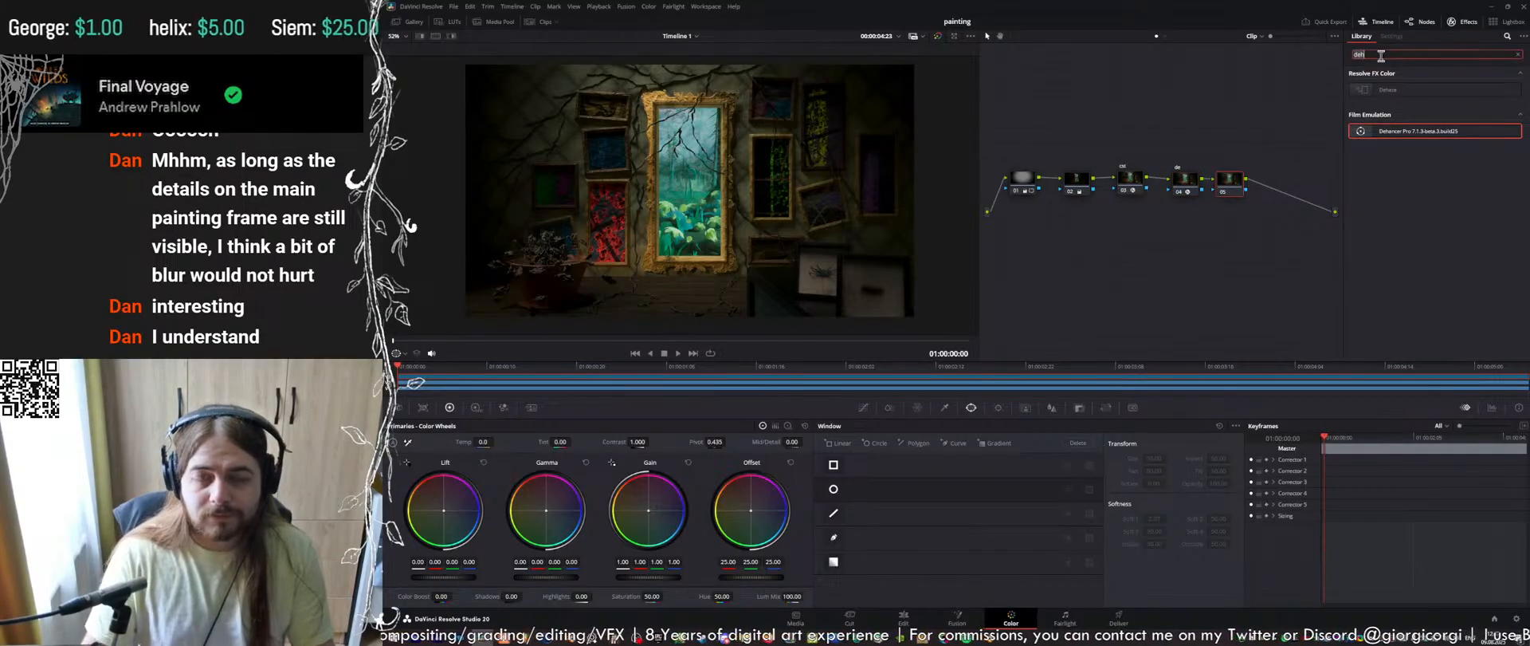
key(BackSpace)
key(BackSpace)
key(BackSpace)
text(embos)
drag(1388, 90, 1231, 183)
Set the emboss style to Emboss Over with a power of about 2.45 and an angle of about 176
click(1447, 87)
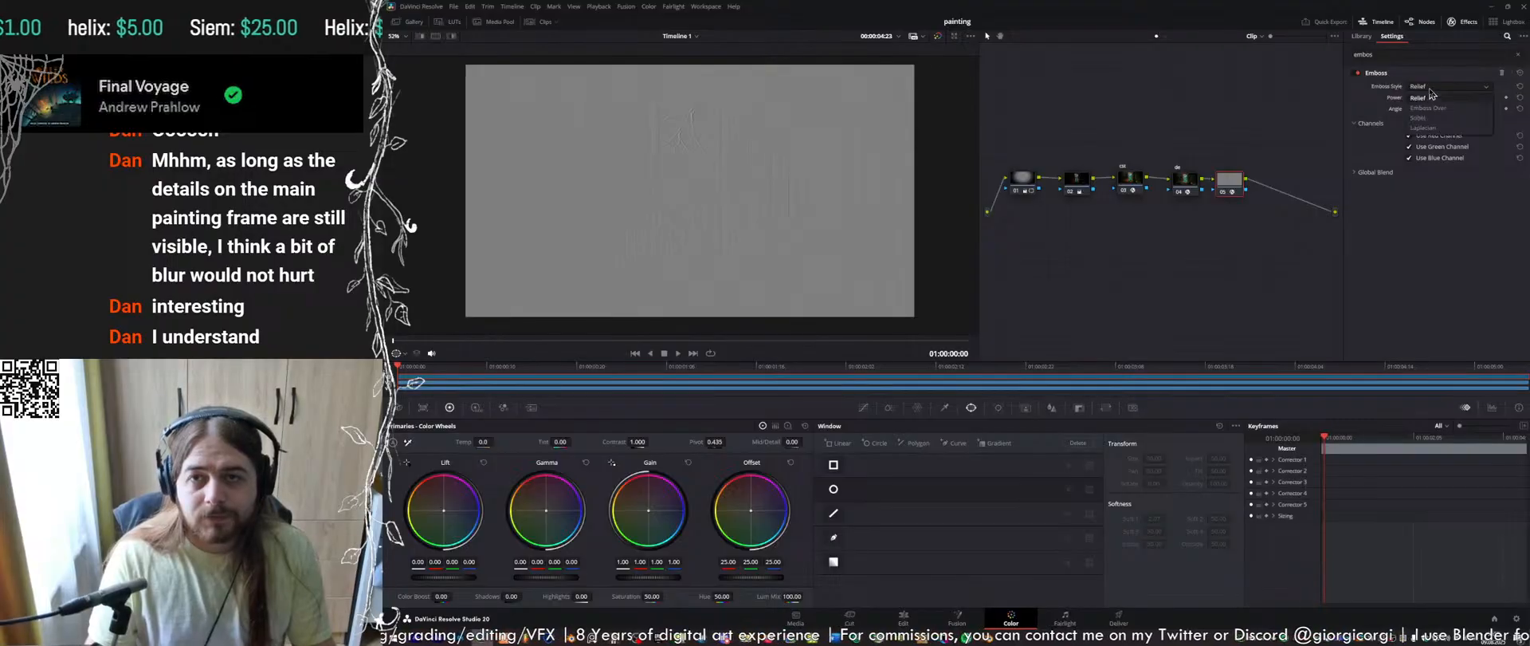
click(1428, 107)
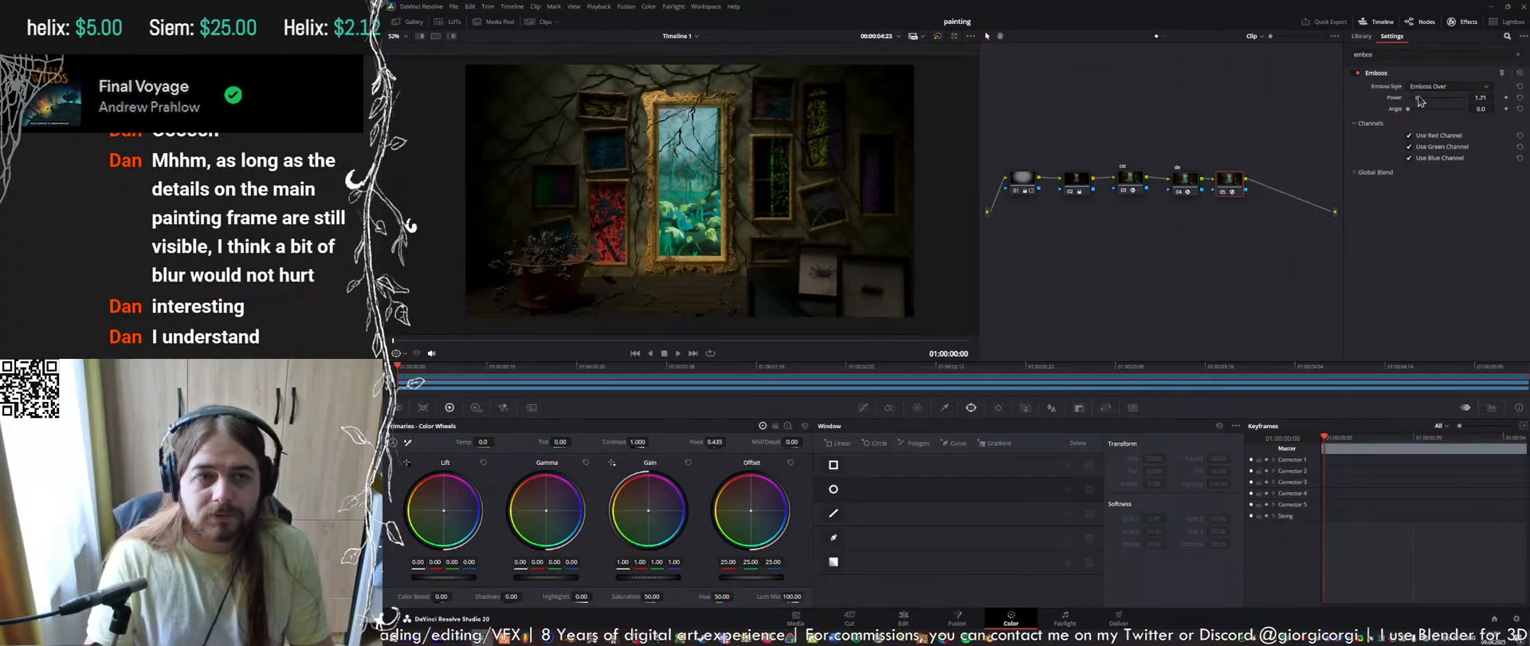
drag(1432, 97, 1423, 98)
scroll(701, 142, up, 6)
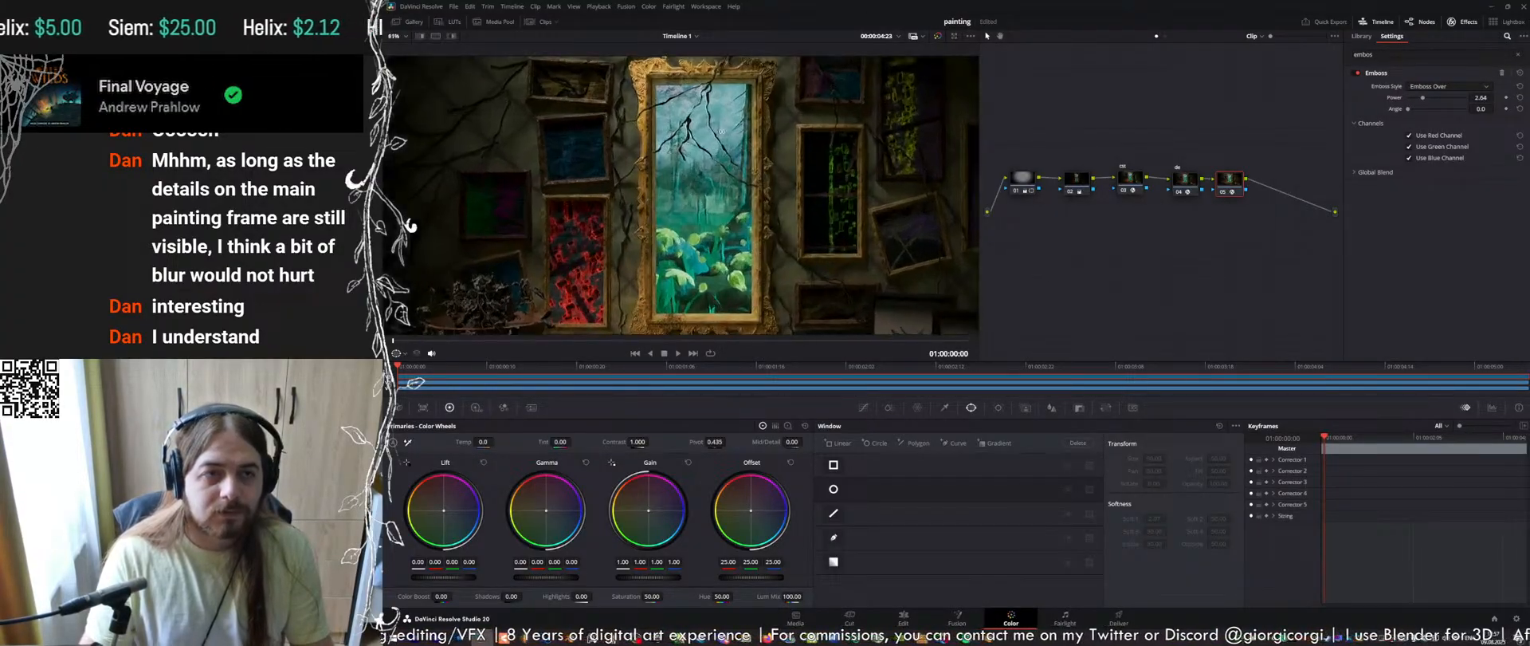
drag(1422, 99, 1447, 113)
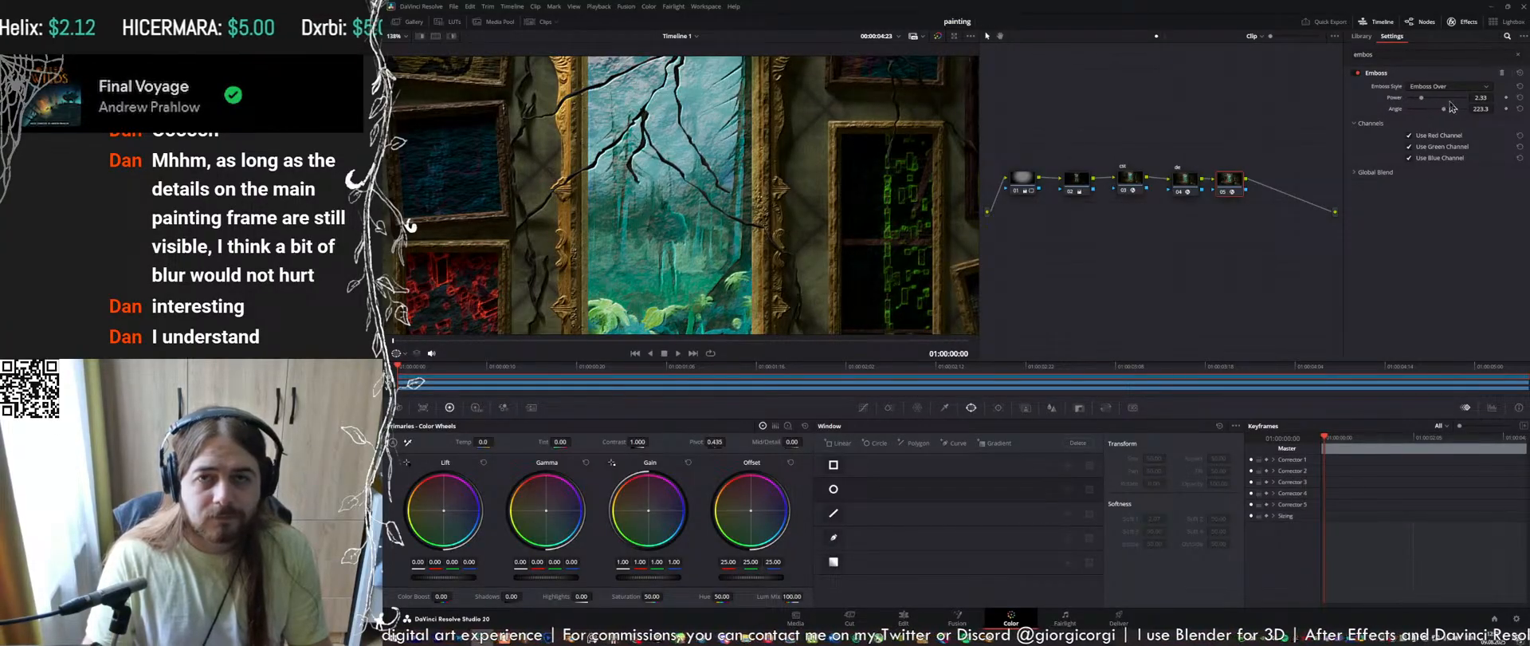
drag(1496, 97, 1496, 99)
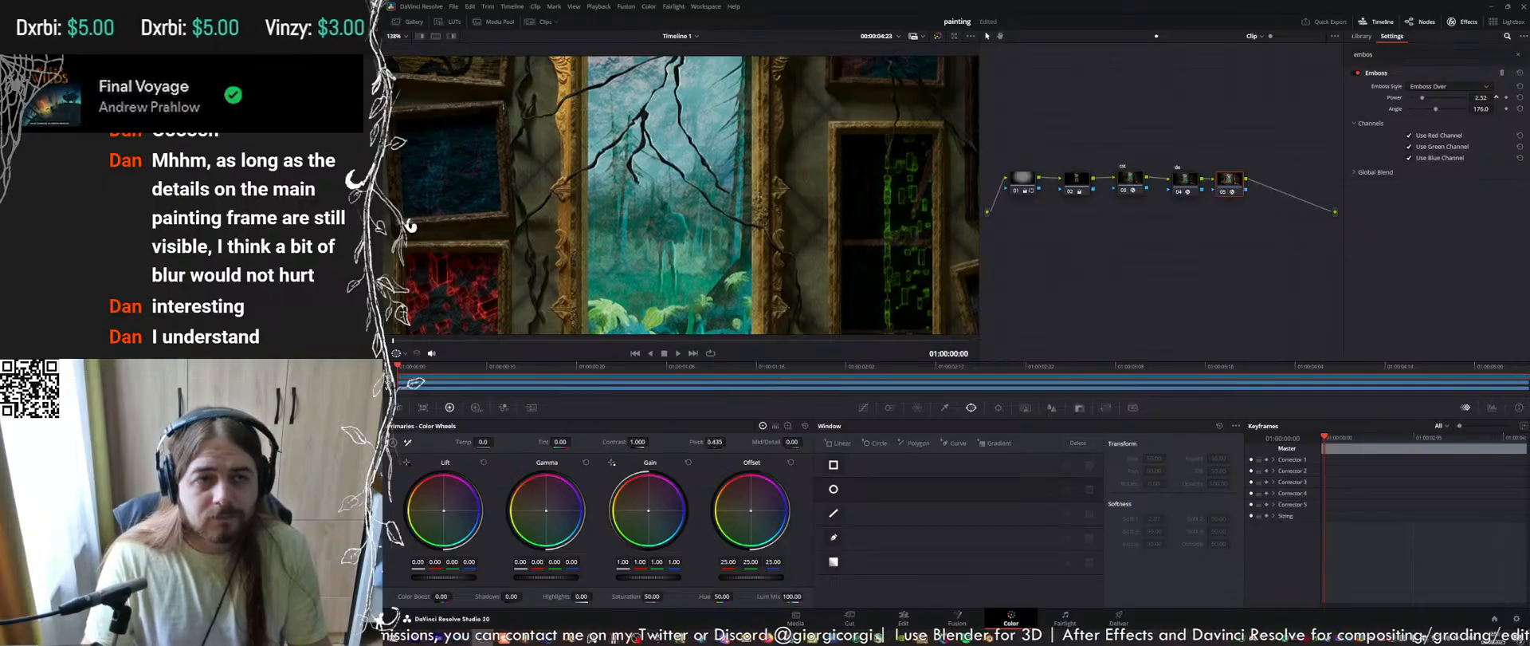
scroll(723, 175, down, 5)
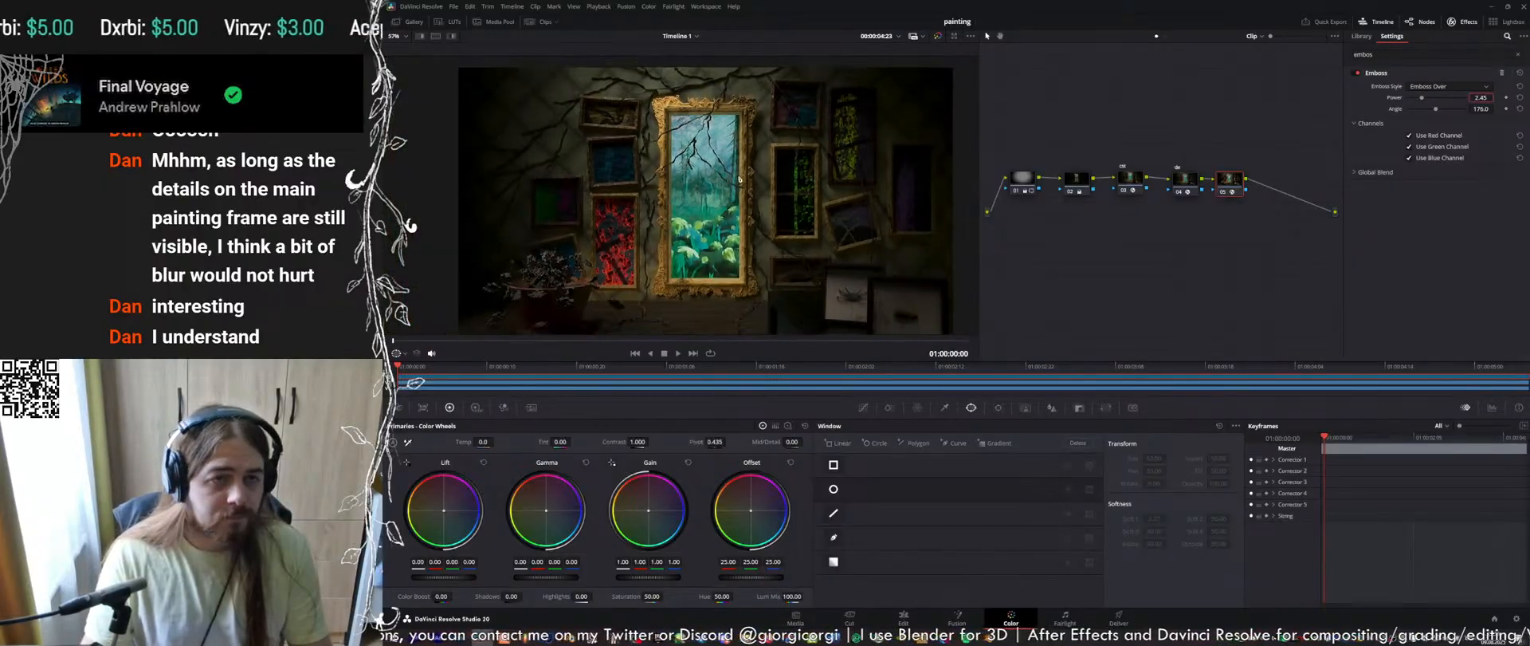
scroll(719, 175, up, 1)
Move the Emboss node aside, enable Halation on the Dehancer node and set its profile to Custom
drag(1232, 178, 1263, 201)
click(1185, 177)
scroll(1387, 191, down, 6)
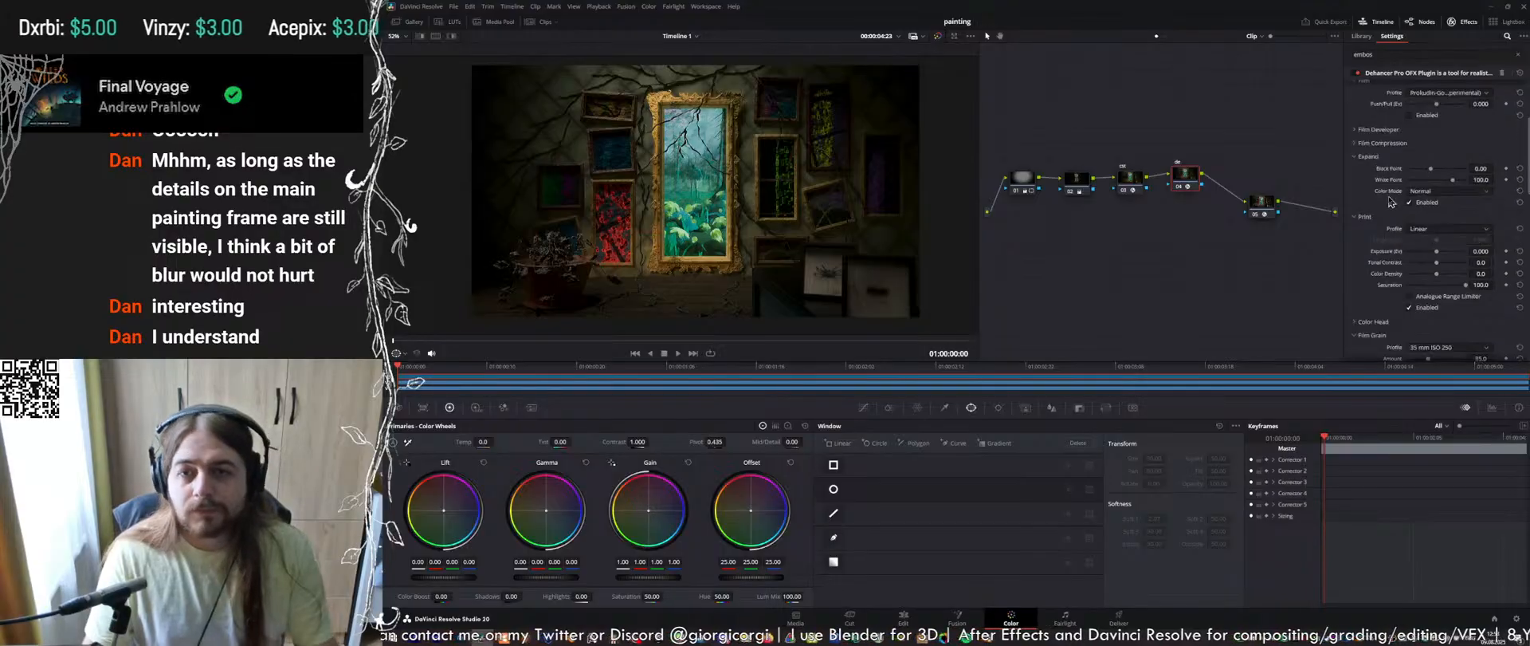
scroll(1391, 241, down, 2)
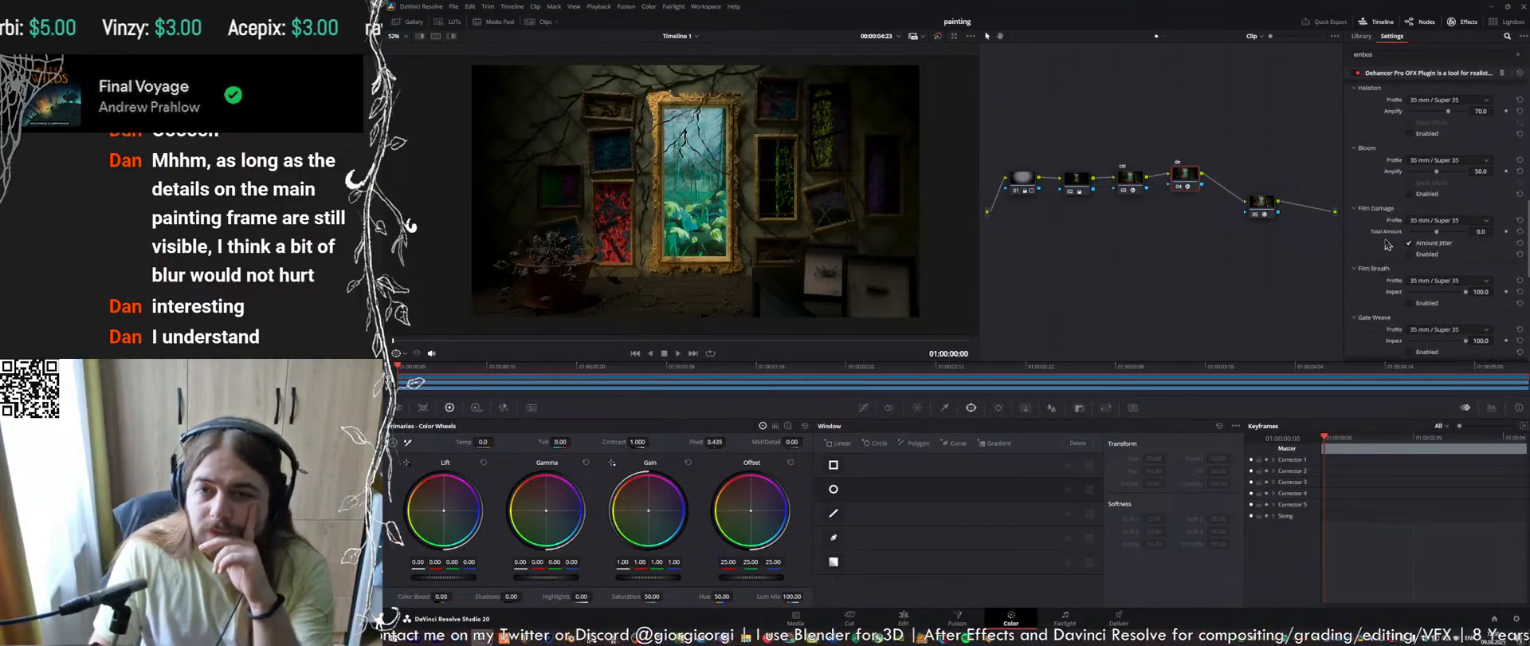
scroll(1388, 249, down, 2)
scroll(1388, 233, up, 3)
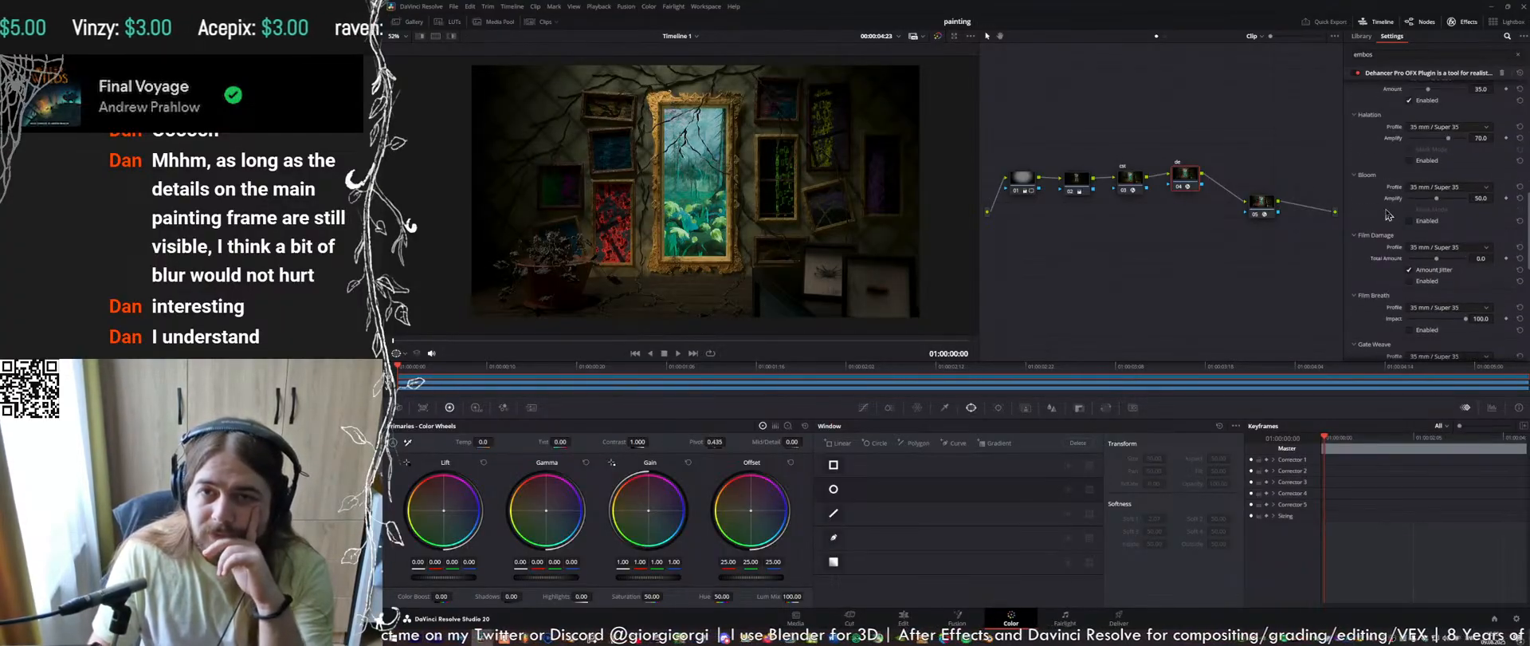
click(1412, 163)
click(1441, 127)
click(1437, 139)
Set Halation's amplify and impact to 100, smoothness to 0, local diffusion to about 6.2 and global diffusion to about 16.3, and raise the background gain slightly
scroll(706, 131, up, 5)
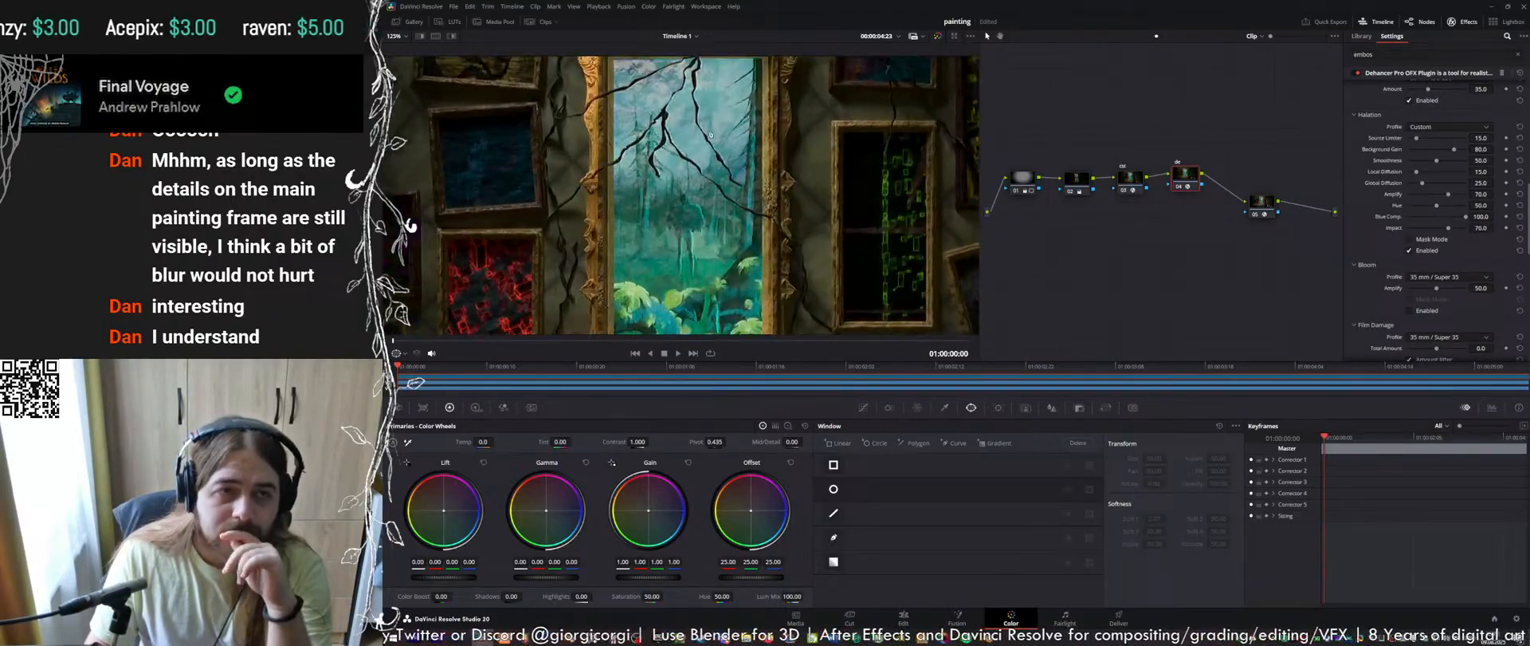
scroll(699, 162, up, 6)
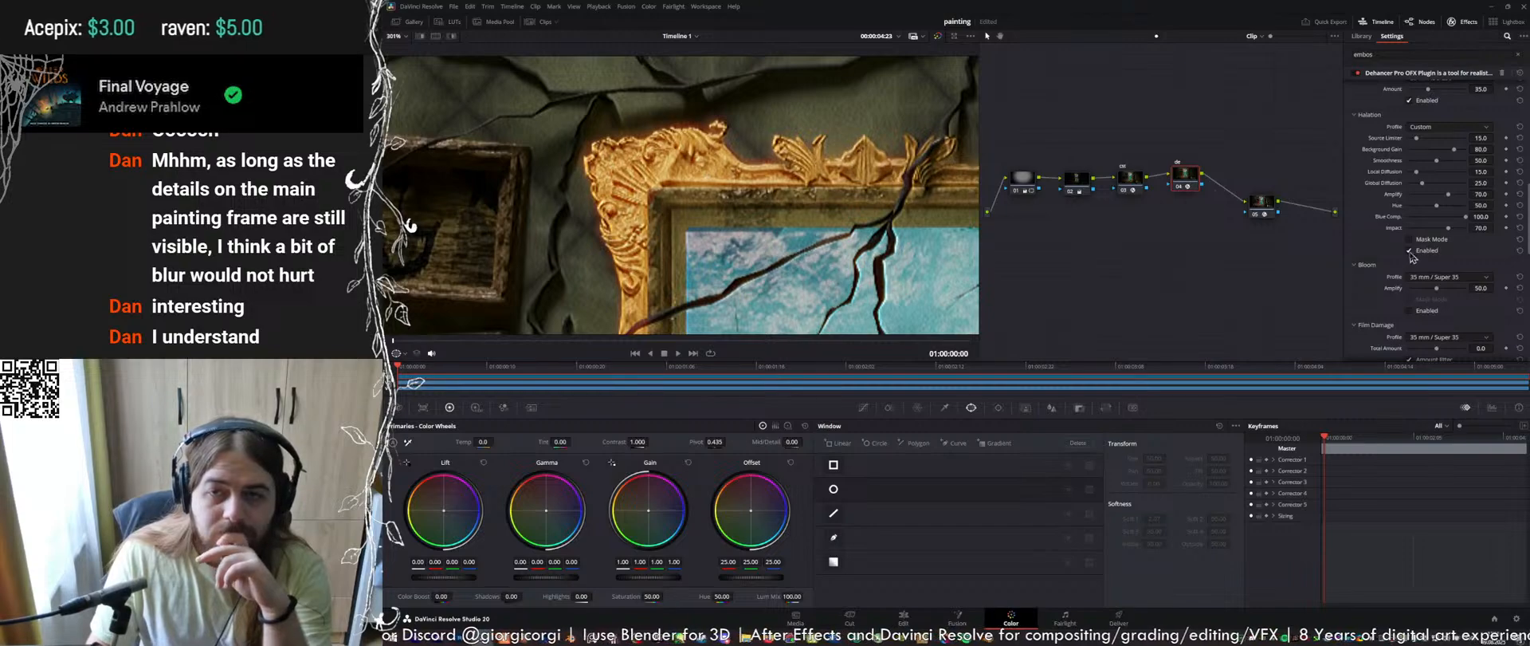
scroll(1400, 187, up, 2)
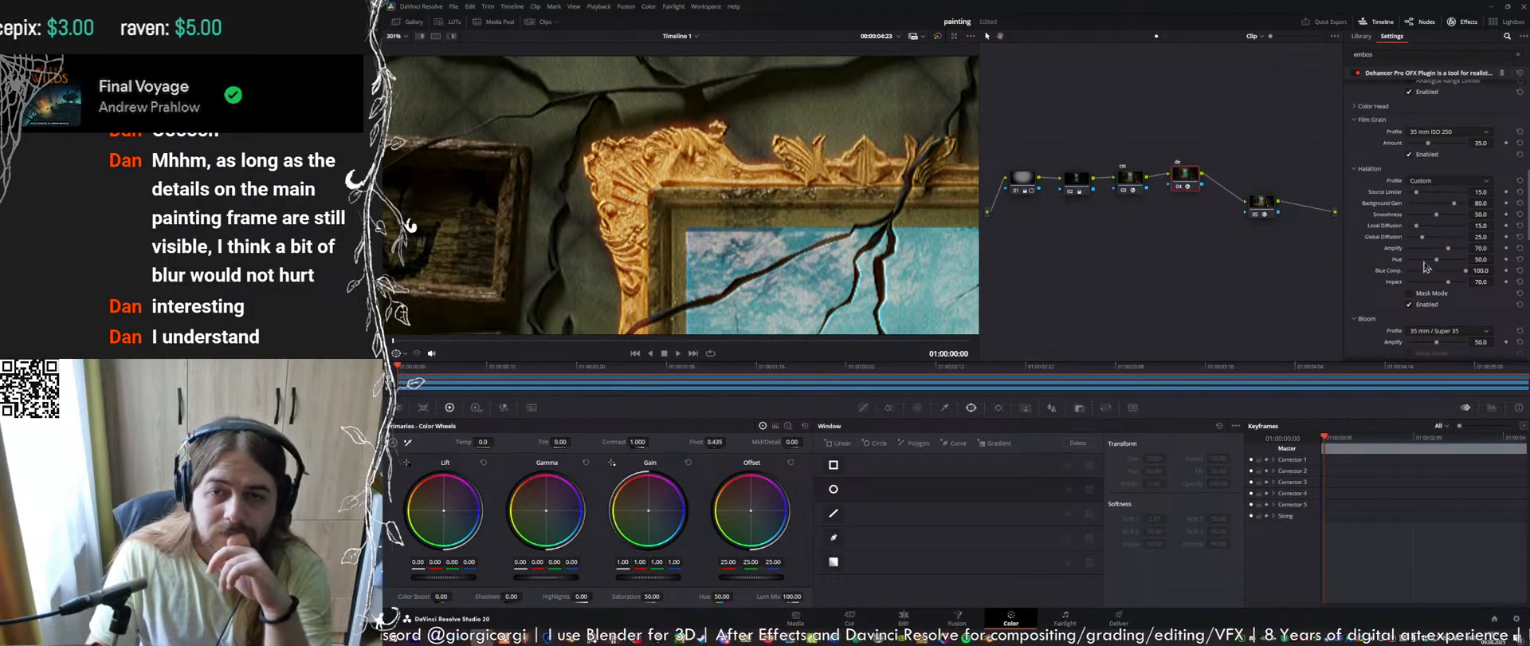
drag(1449, 282, 1467, 247)
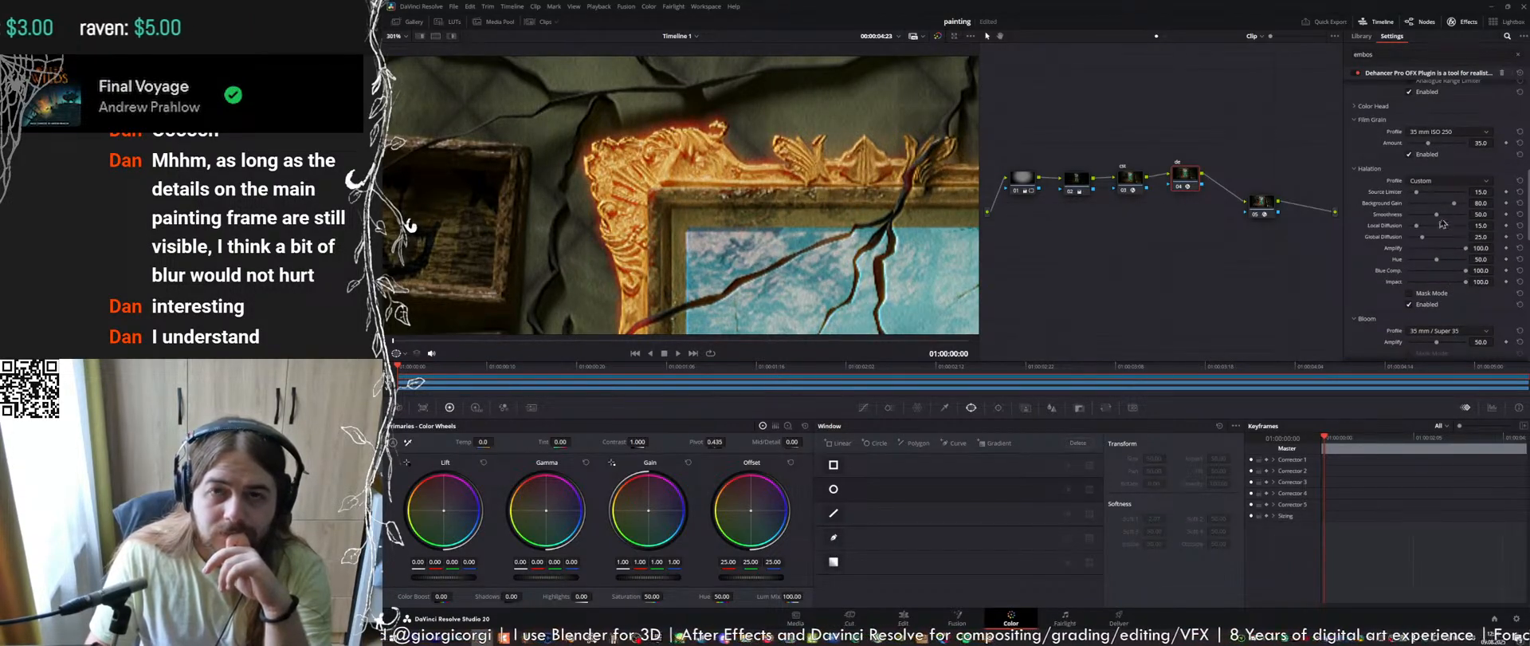
drag(1454, 203, 1411, 230)
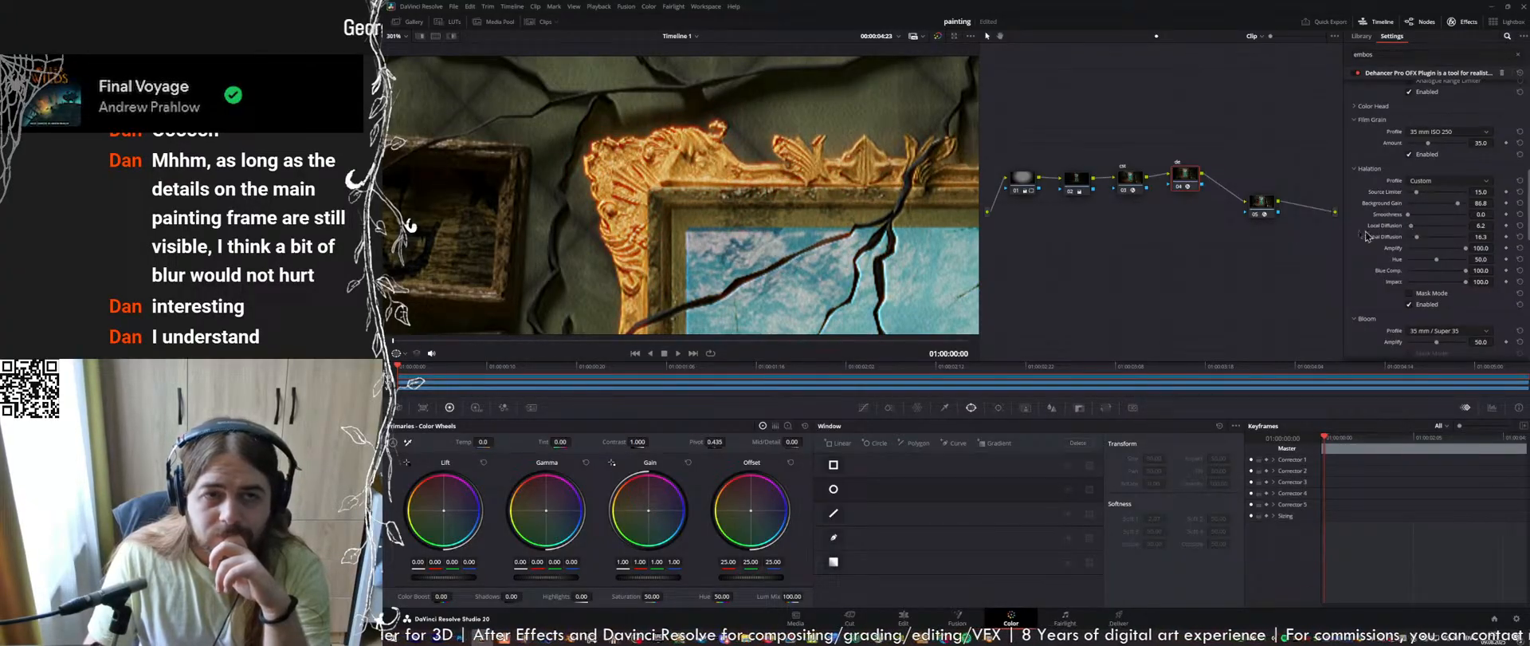
Move the first two nodes up in the node graph and check the whole painting in full-screen view
scroll(850, 186, down, 8)
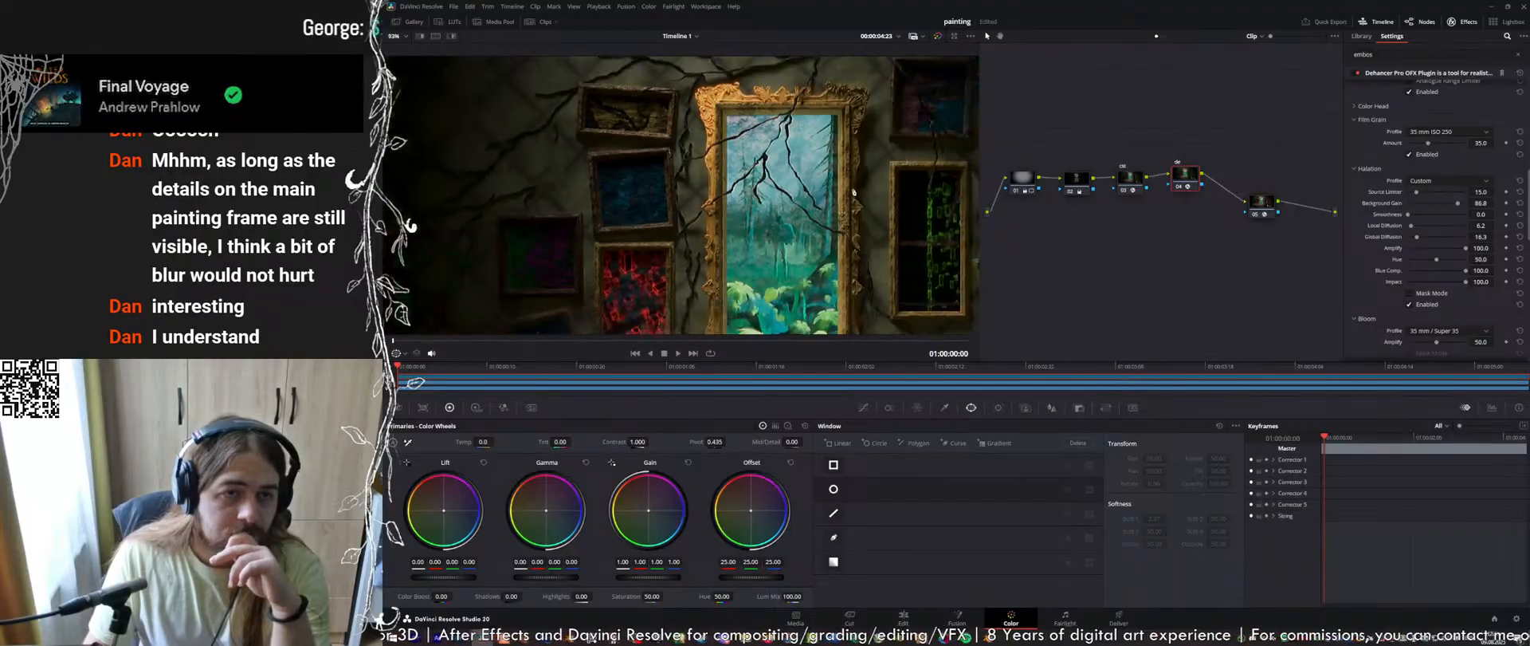
scroll(849, 186, down, 3)
middle_drag(793, 184, 784, 199)
drag(1022, 190, 1053, 85)
drag(1078, 183, 1080, 100)
key(ctrl+f)
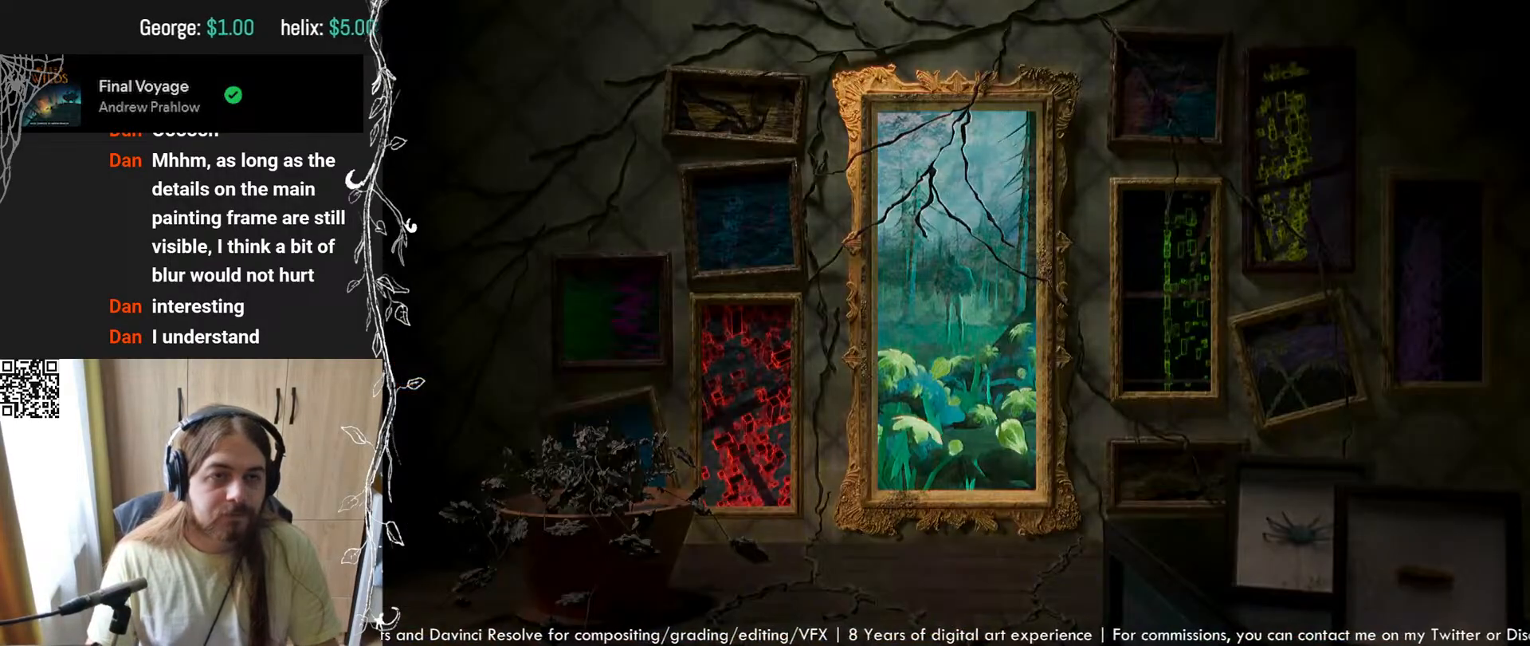
key(ctrl+f)
drag(1087, 97, 1085, 102)
Compare the painting with and without the second node's gain correction by switching the node off and on
key(ctrl+d)
key(ctrl+d)
key(ctrl+d)
key(ctrl+d)
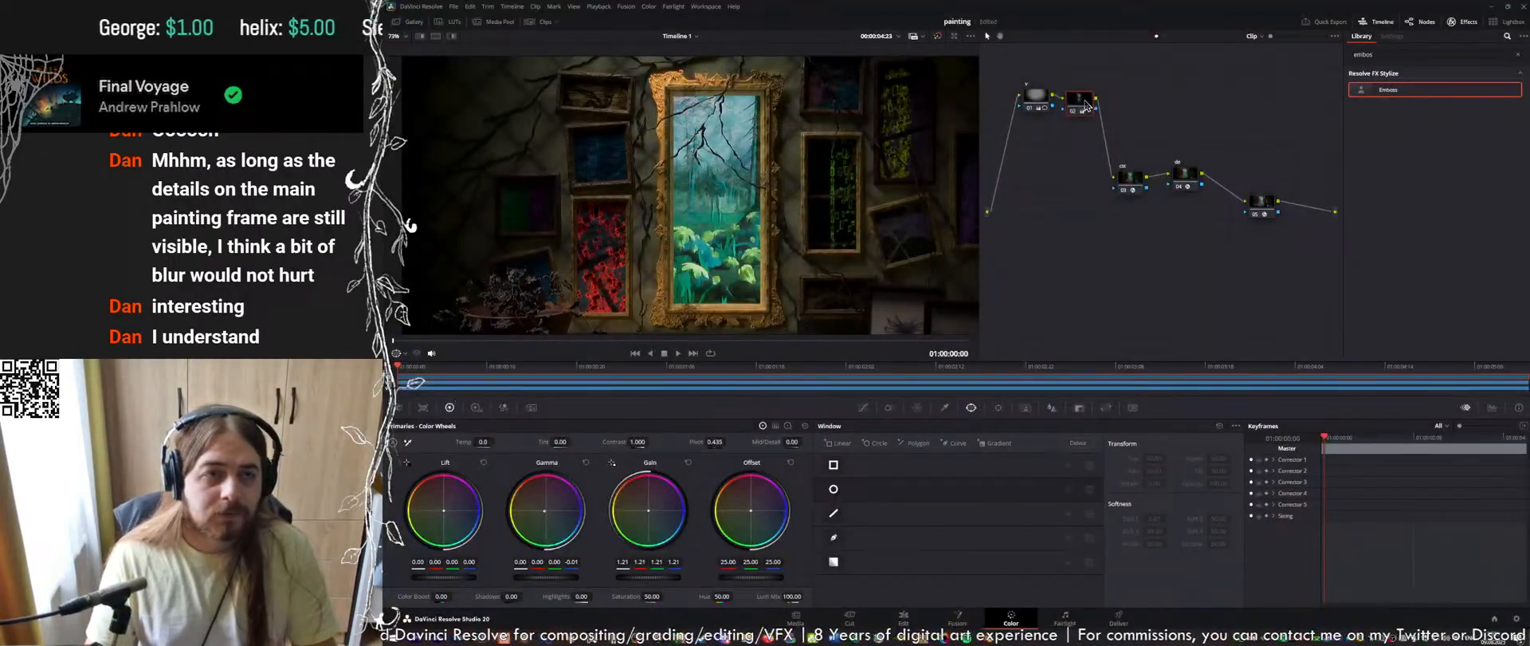
key(ctrl+d)
key(ctrl+d)
key(ctrl+d)
key(ctrl+d)
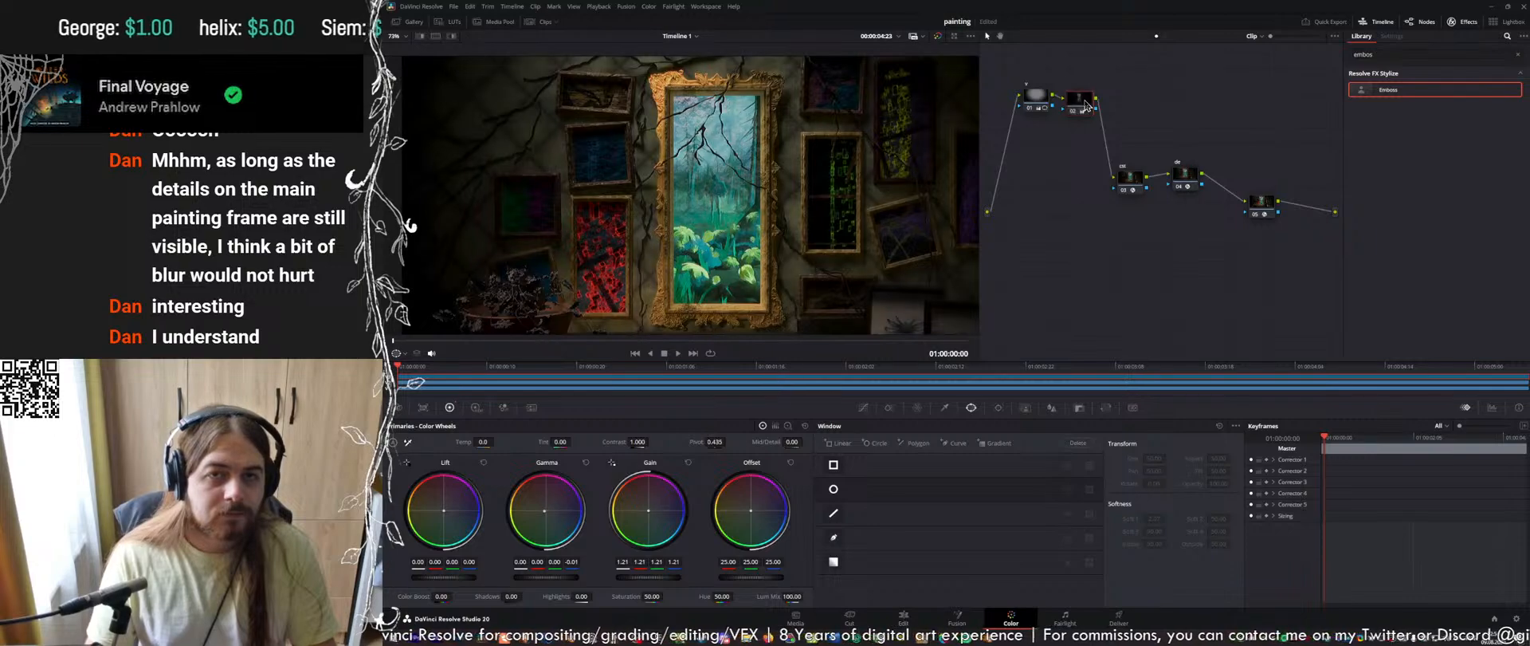
key(ctrl+d)
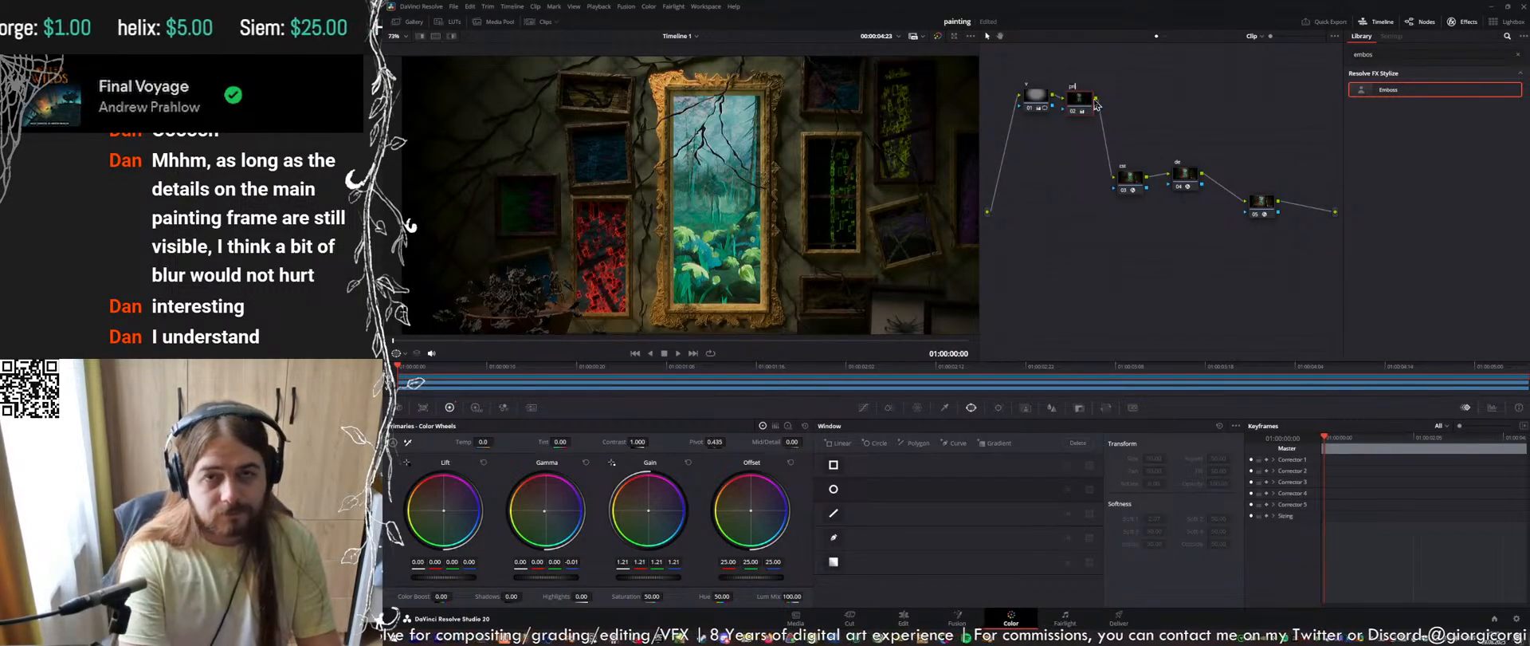
Rearrange the ACES, Dehancer and Emboss nodes, add a serial node after the second node and place it below the first node
drag(1077, 104, 1080, 95)
drag(1133, 181, 1141, 154)
drag(1210, 151, 1139, 191)
drag(1148, 149, 1237, 140)
click(1257, 126)
drag(1265, 203, 1275, 217)
drag(1273, 161, 1222, 169)
click(1087, 93)
key(alt+s)
drag(1115, 97, 1046, 148)
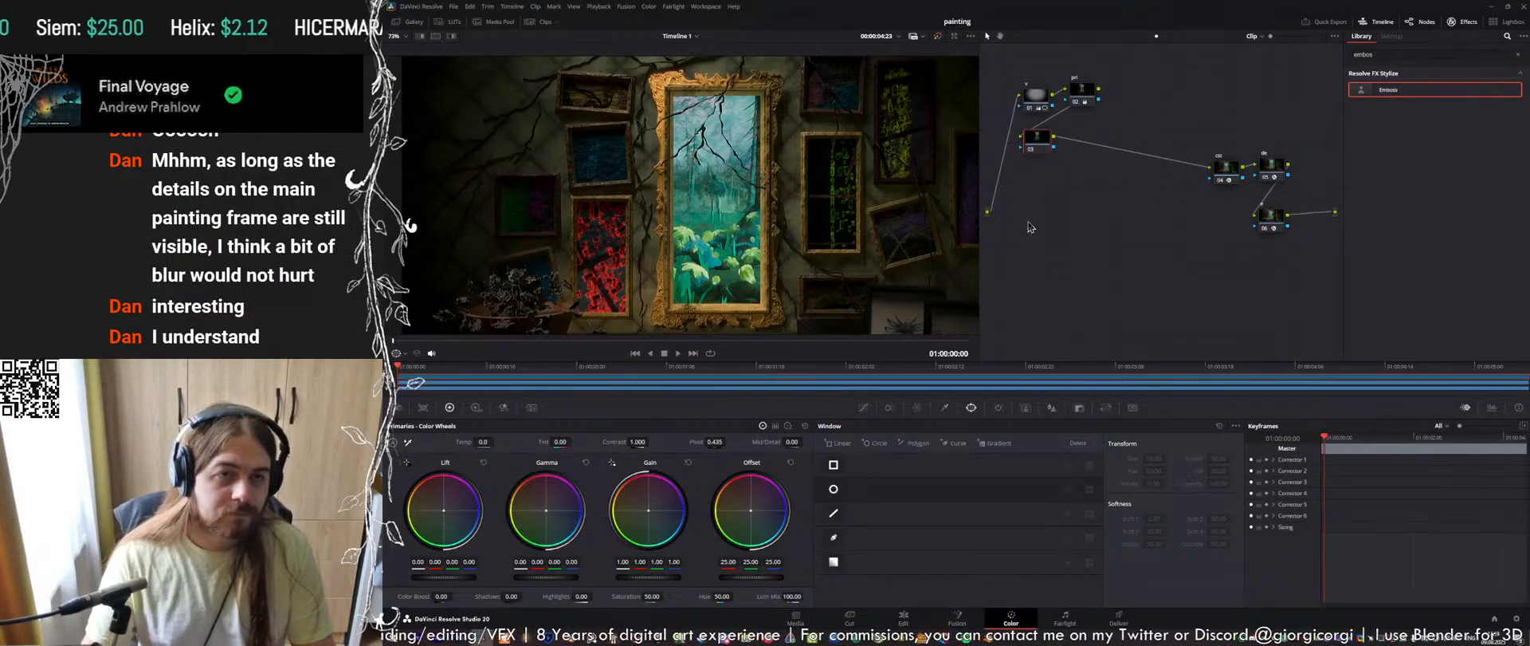
Apply Glow to the new serial node with a shine threshold of about 0.37 and a spread of about 0.68, and reduce its gain
scroll(715, 171, up, 3)
click(1367, 54)
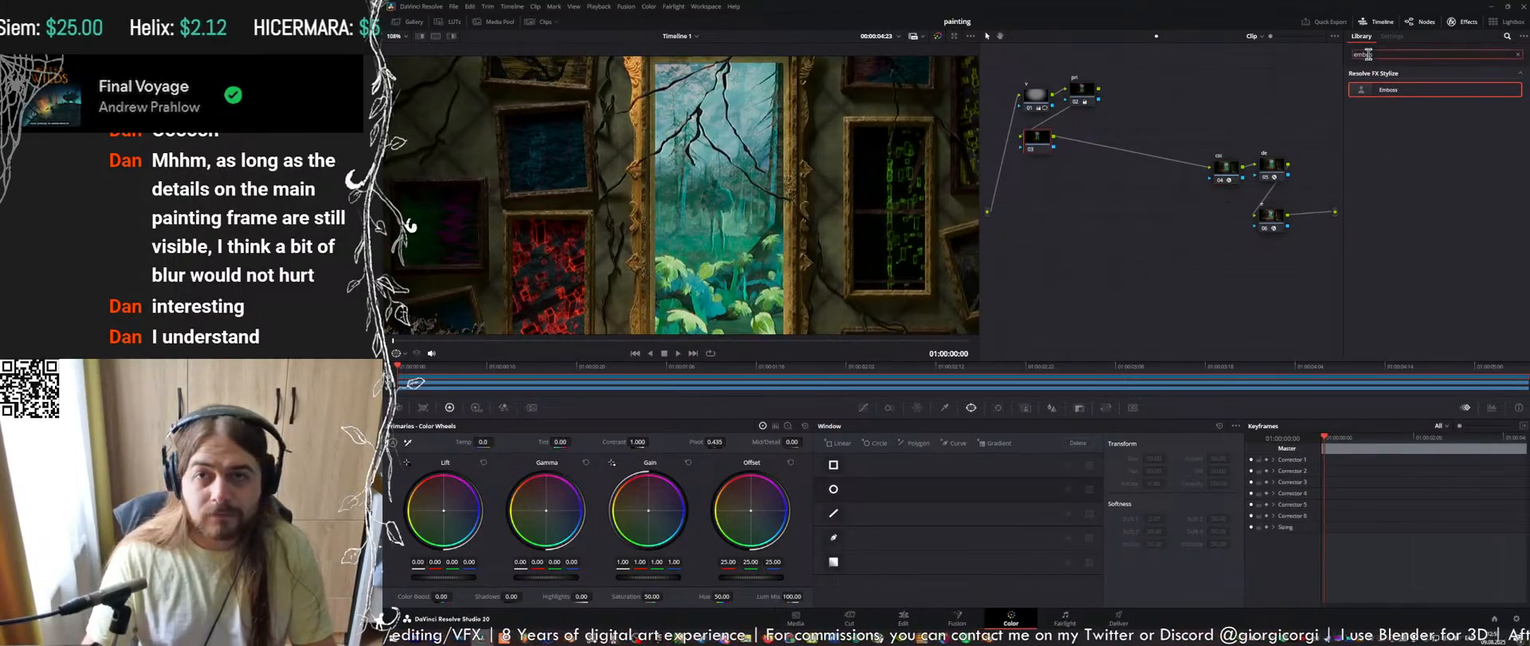
text(glow)
drag(1385, 89, 1038, 139)
scroll(795, 150, down, 2)
scroll(862, 182, down, 2)
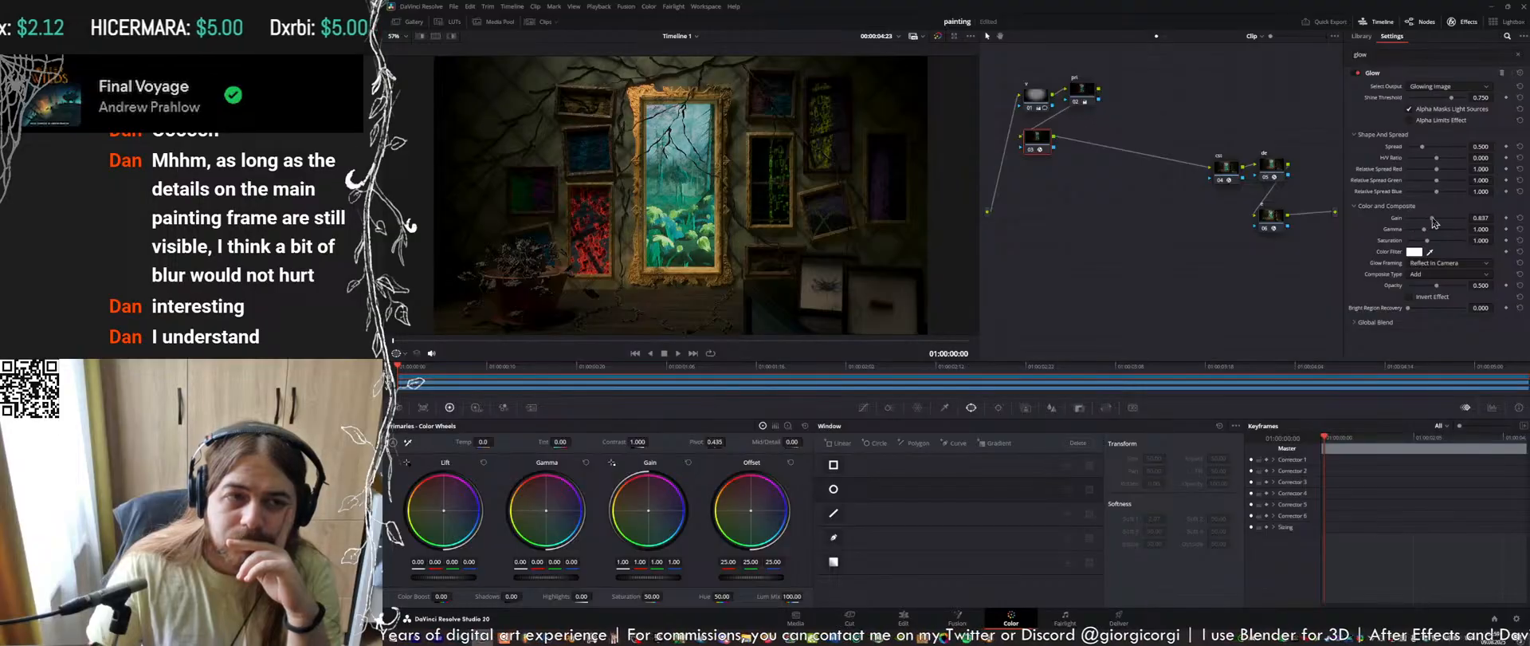
drag(1447, 99, 1434, 102)
drag(1431, 149, 1439, 153)
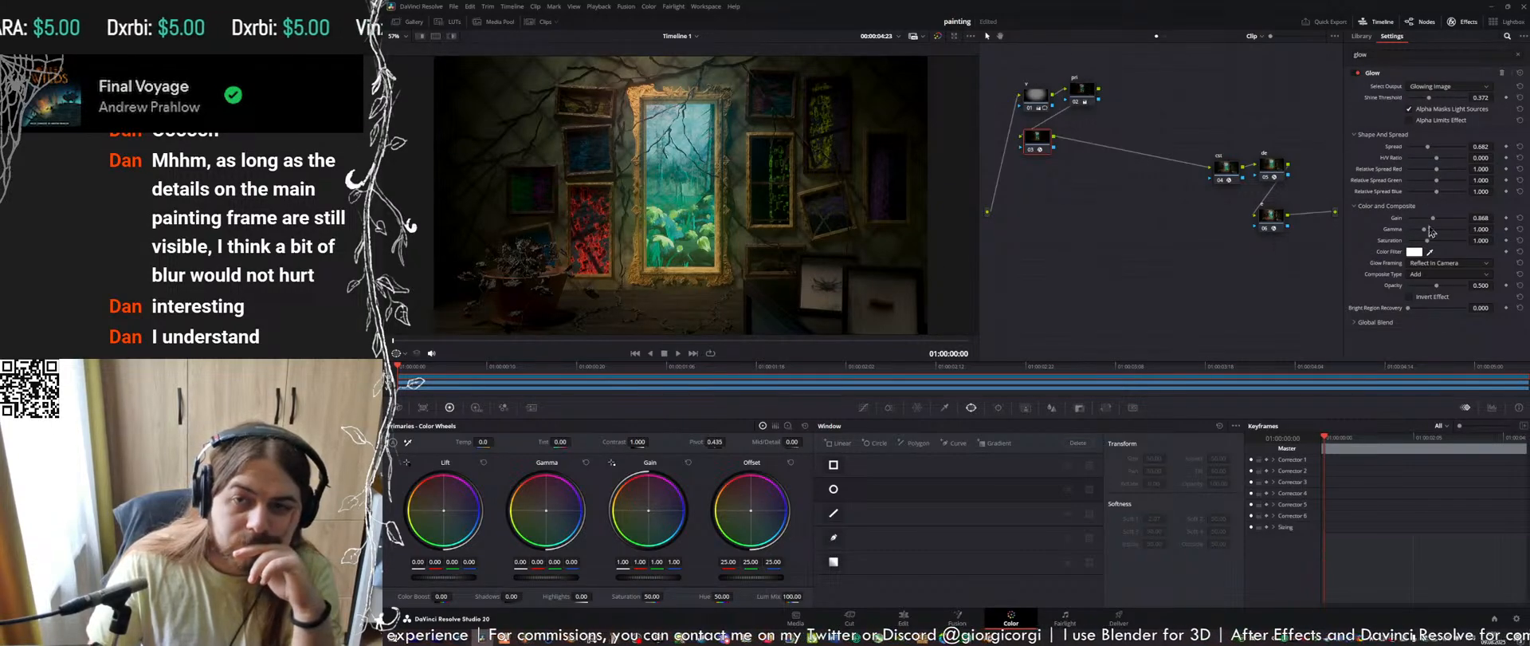
drag(1435, 225, 1411, 228)
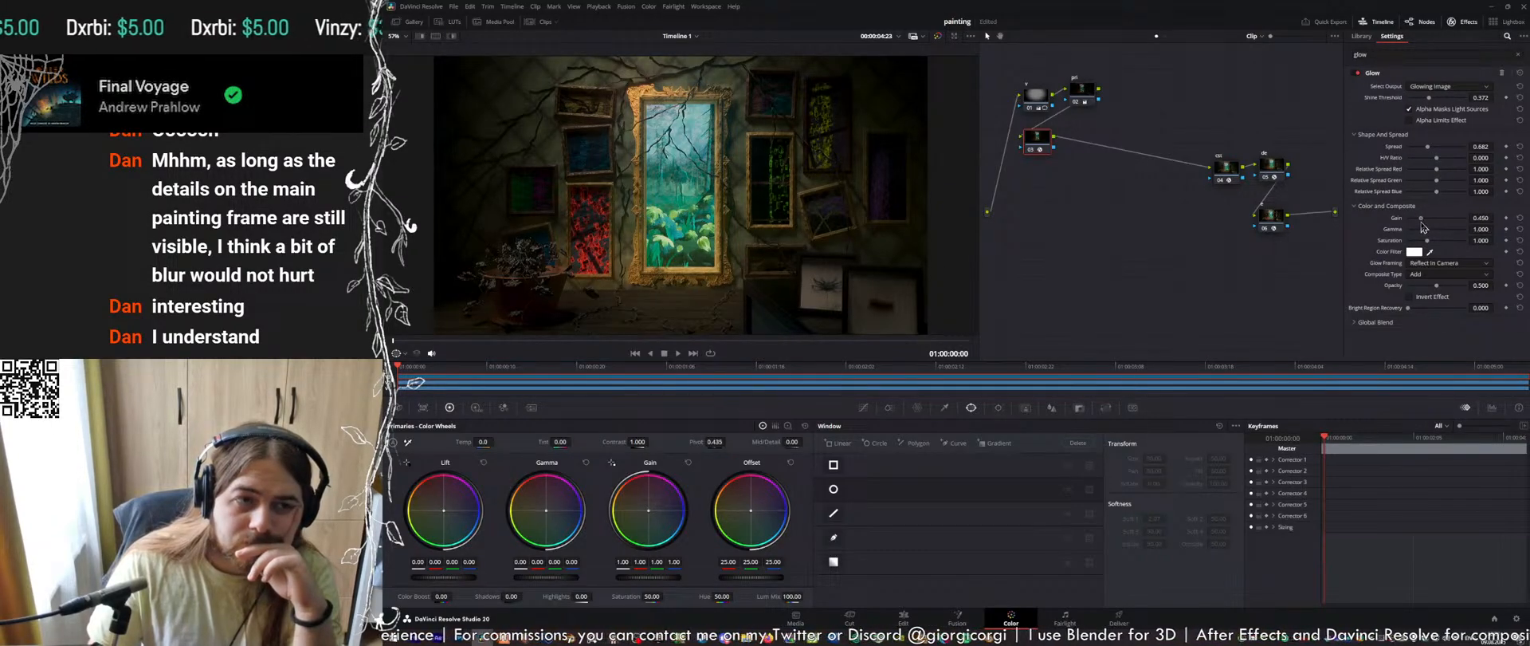
Move the Glow node in line before the ACES node and add a parallel node beneath the second node
drag(1049, 148, 1178, 121)
click(1079, 97)
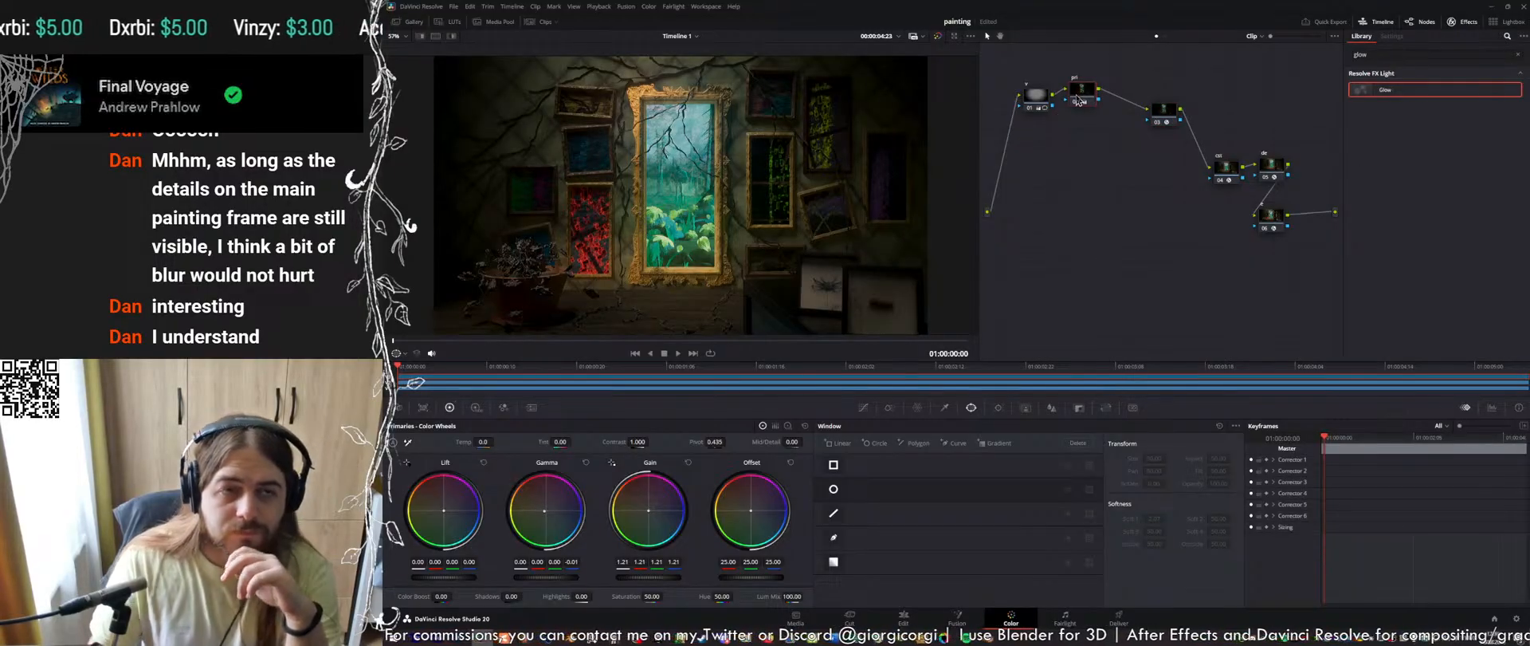
key(alt+p)
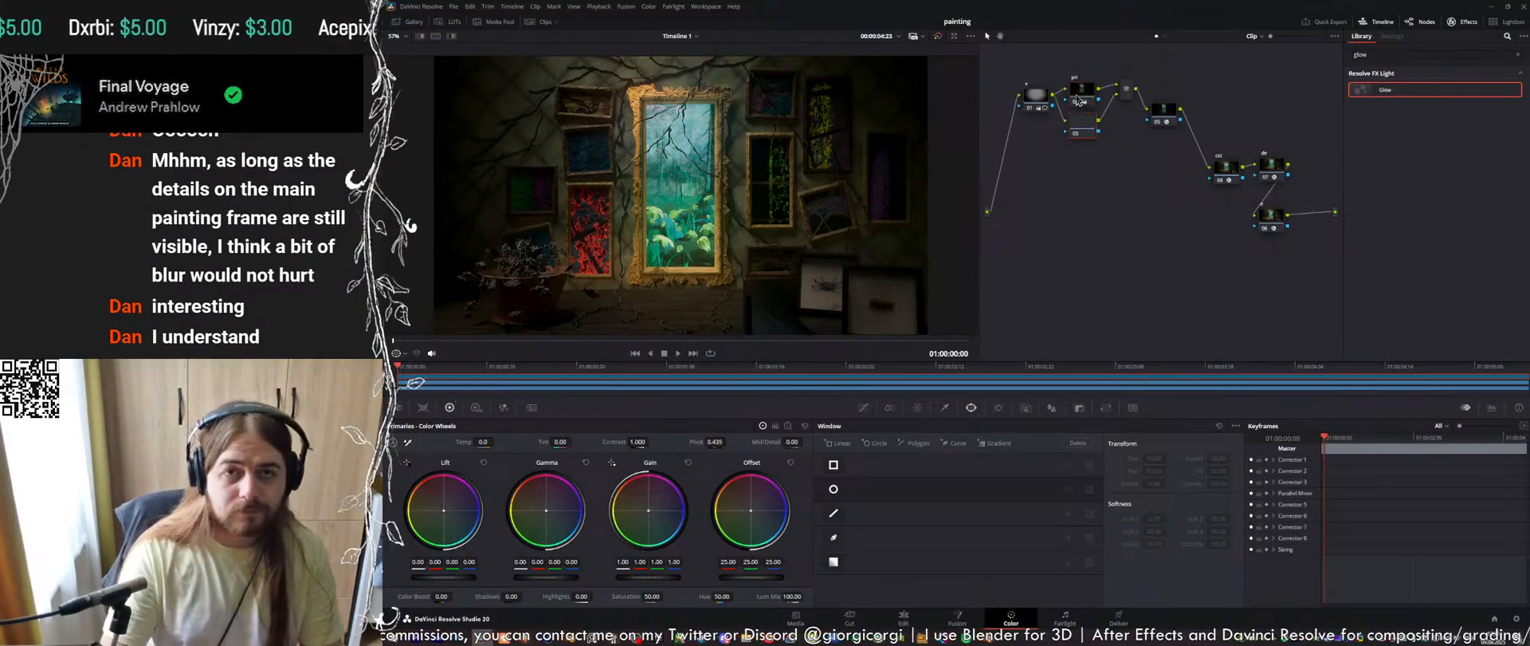
click(1124, 99)
click(1080, 131)
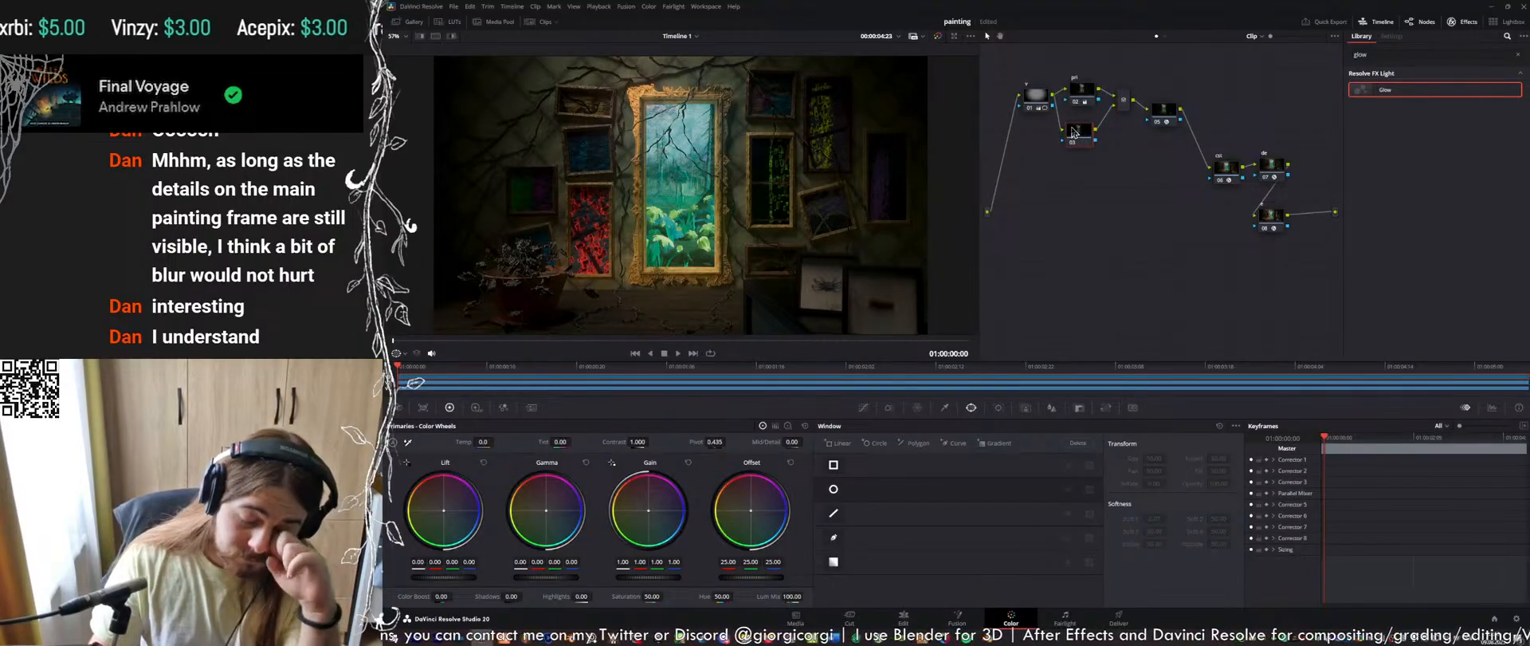
Search the effects library for Gaussian Blur and apply it to the new parallel node
double_click(1380, 56)
text(g)
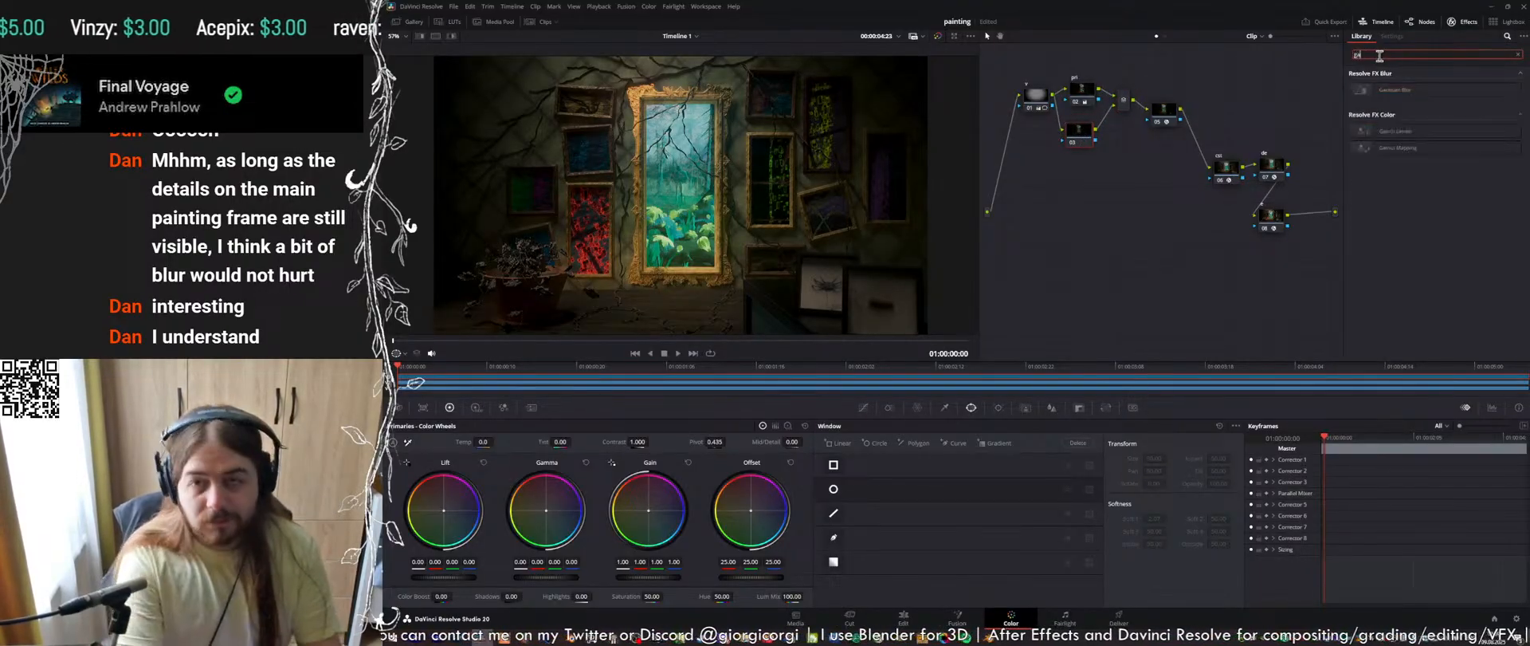
text(au)
drag(1395, 89, 1081, 132)
Morph the parallel mixer into a layer mixer and set its composite mode to Lighten
click(1124, 101)
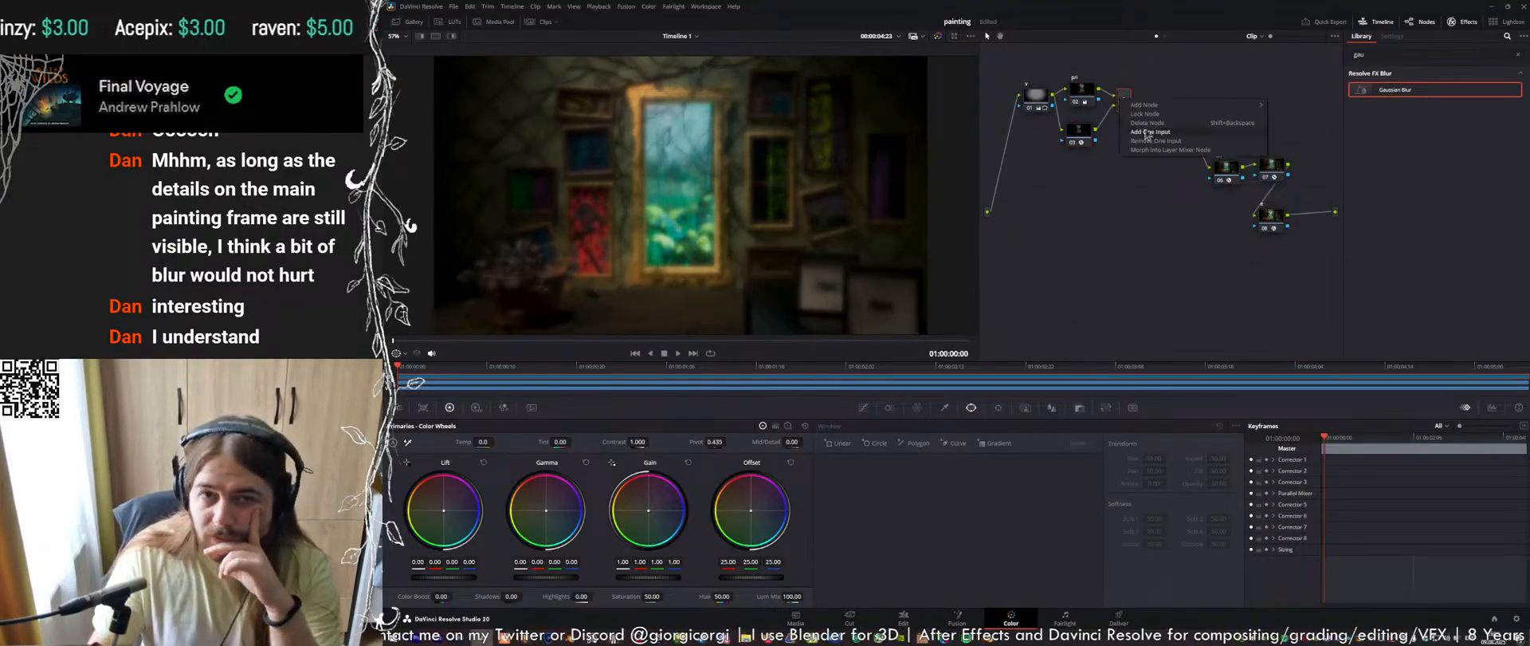
right_click(1128, 110)
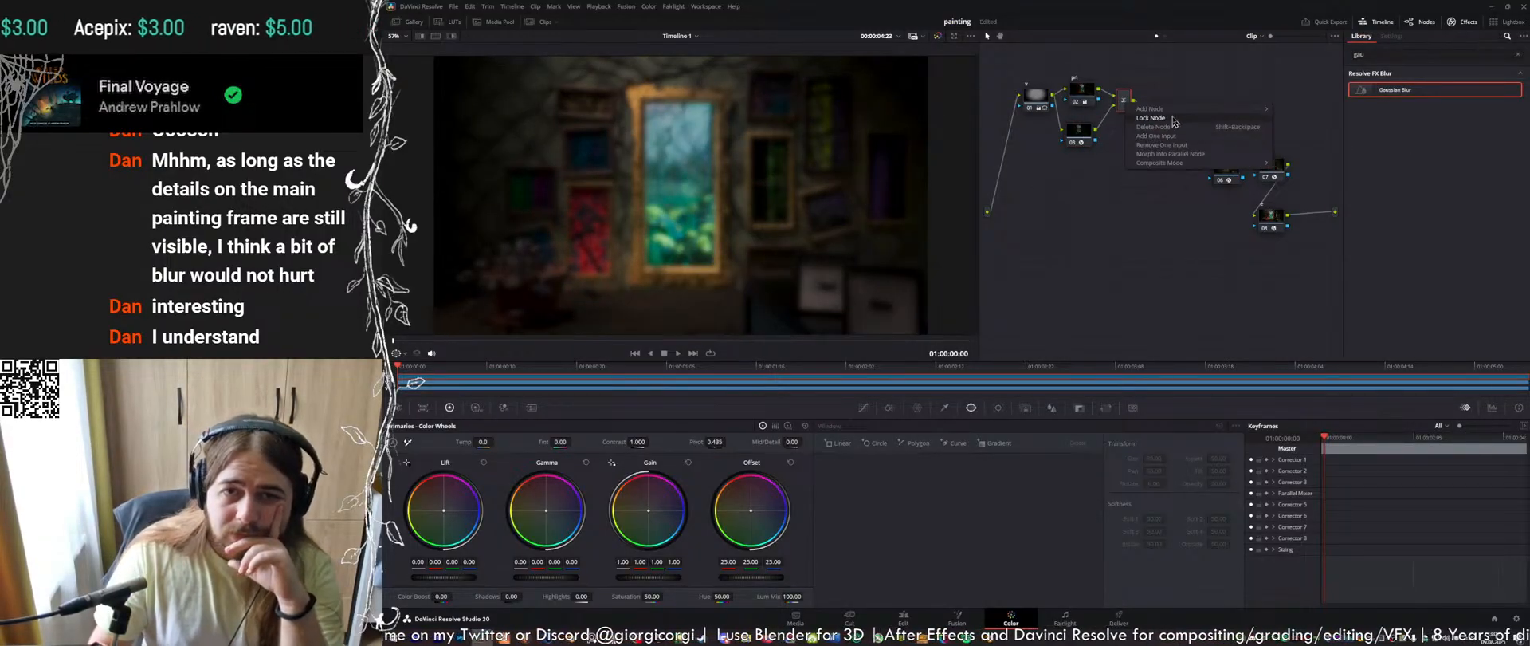
mouse_move(1190, 165)
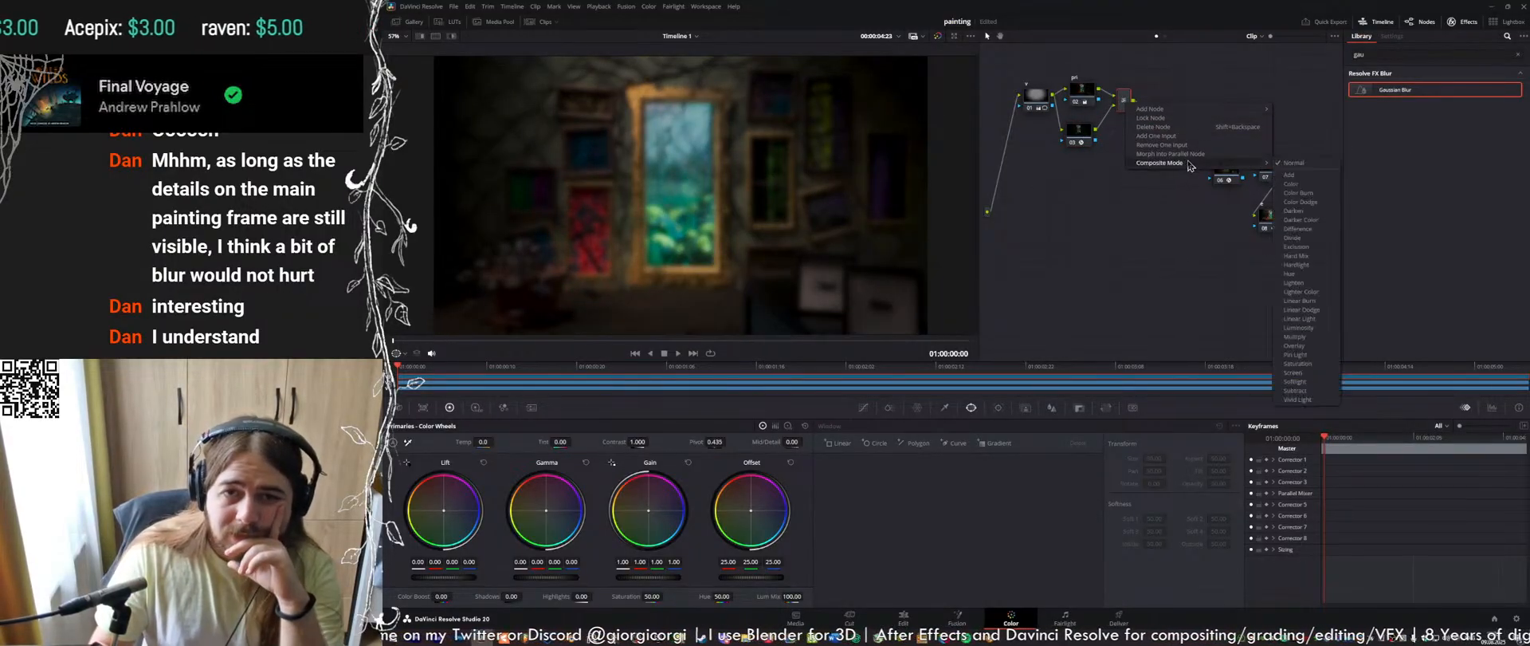
click(1317, 283)
Set the Gaussian Blur node's key output gain to about 0.41 and its horizontal and vertical strength to about 0.35
scroll(659, 130, up, 2)
drag(1073, 141, 1081, 138)
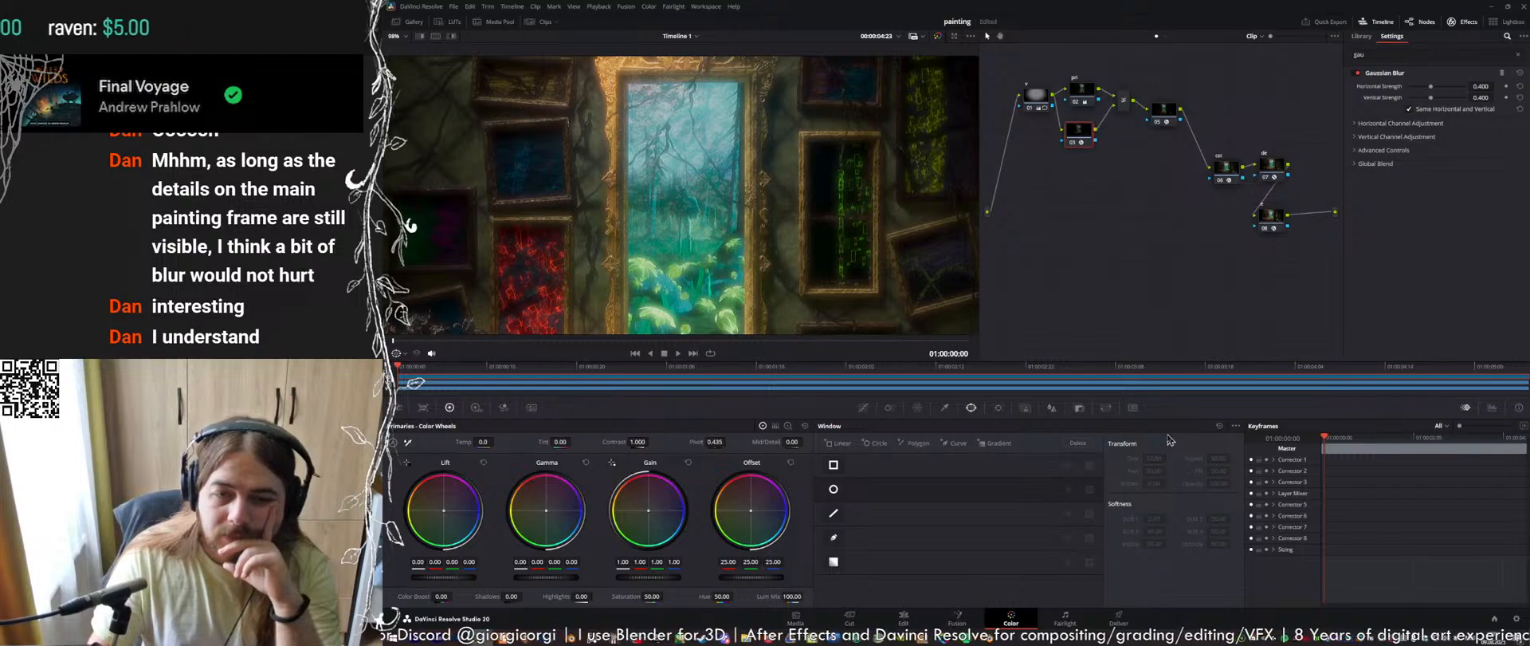
click(1079, 407)
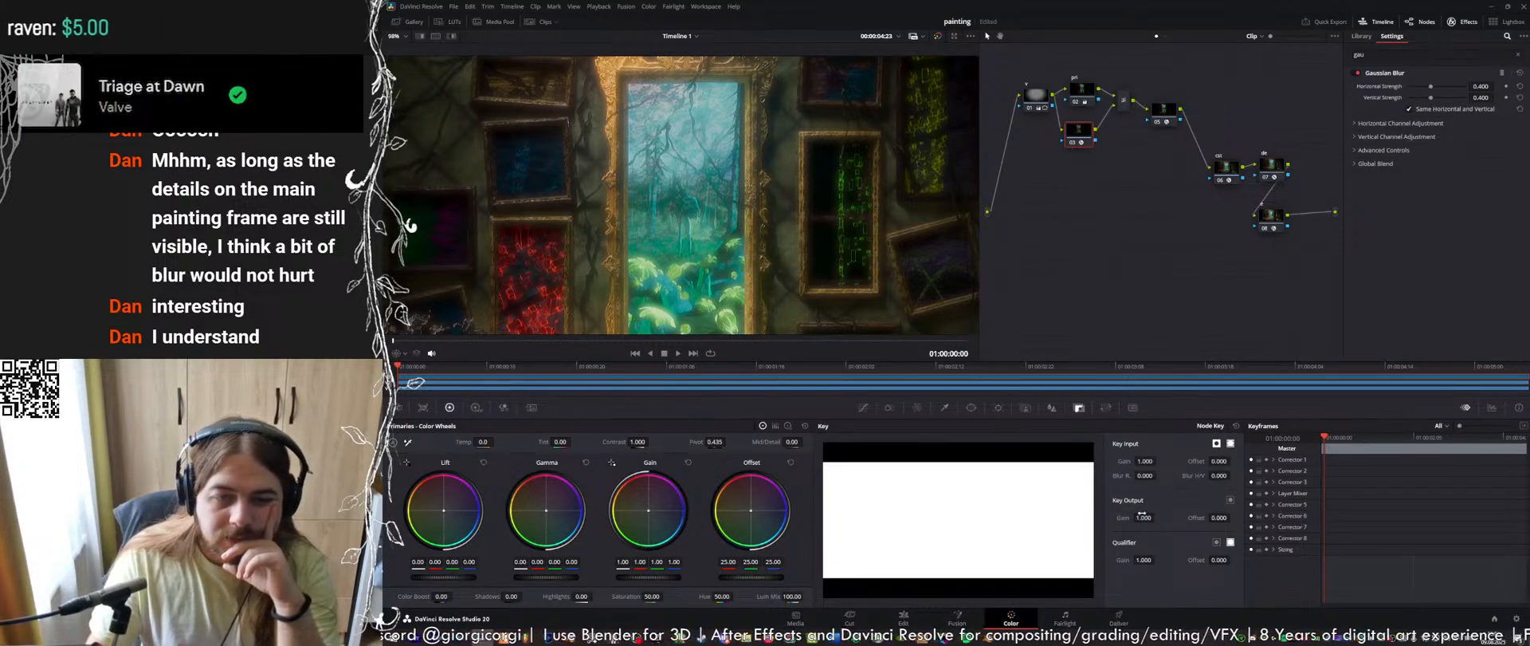
drag(1142, 517, 1196, 517)
scroll(624, 167, up, 4)
middle_drag(624, 167, 661, 236)
mouse_move(1481, 86)
mouse_down()
mouse_move(1435, 86)
mouse_move(1495, 86)
mouse_up()
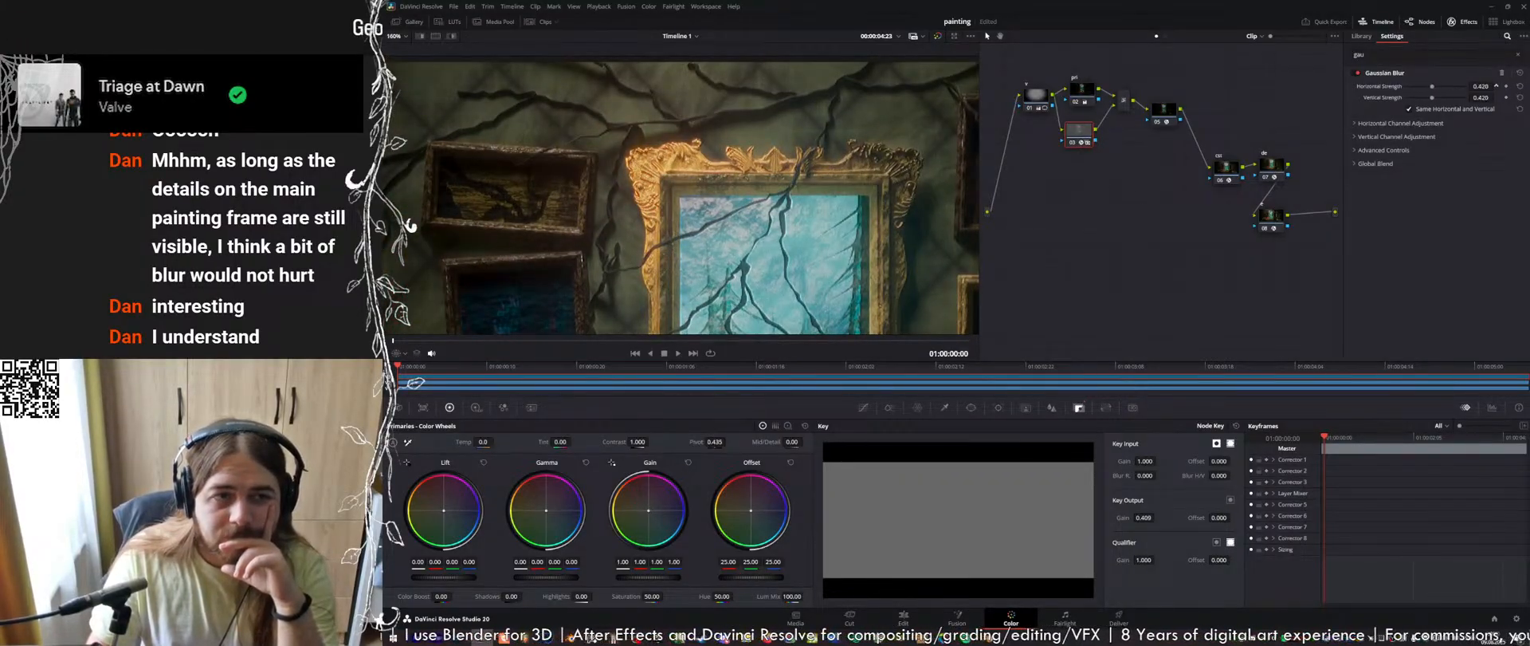
scroll(770, 223, down, 5)
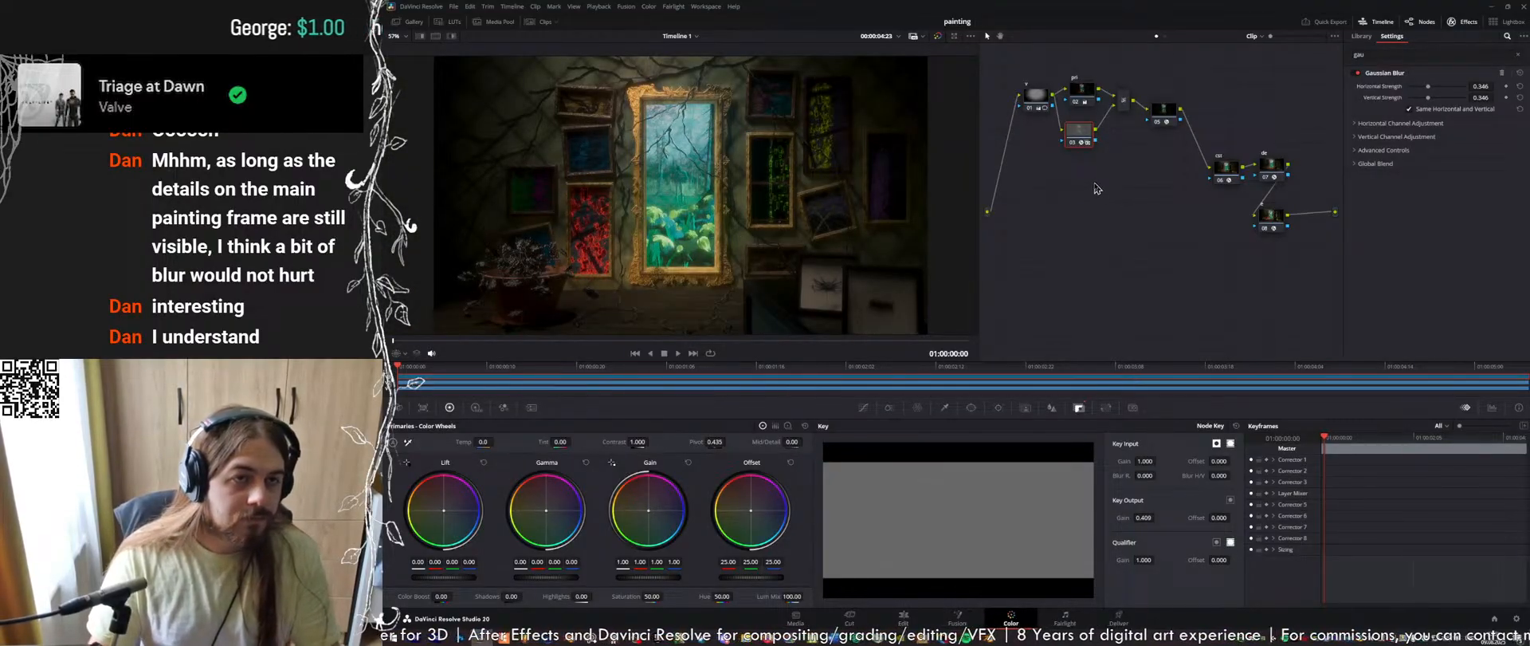
Move the first nodes and their layer mixer together, and label the repositioned Glow node "glow"
drag(1123, 64, 1071, 149)
click(1095, 95)
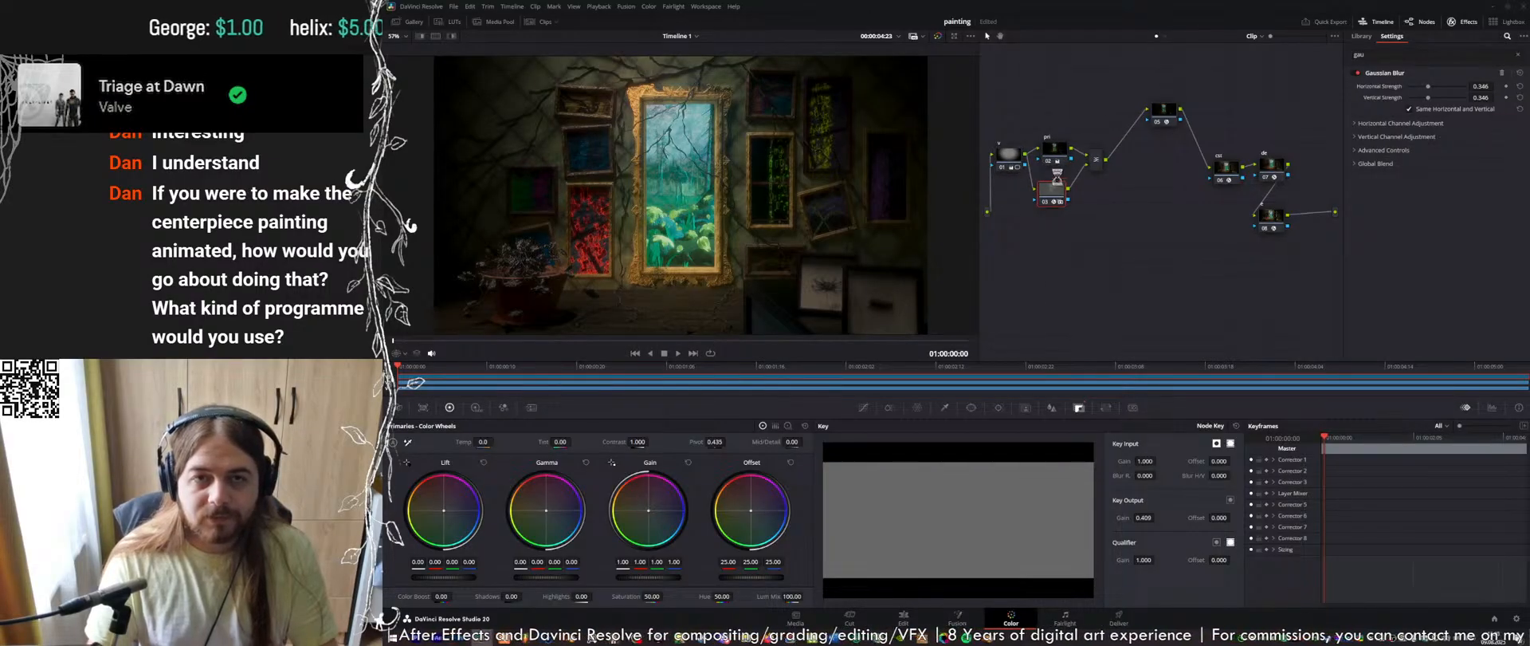
drag(1052, 203, 1057, 202)
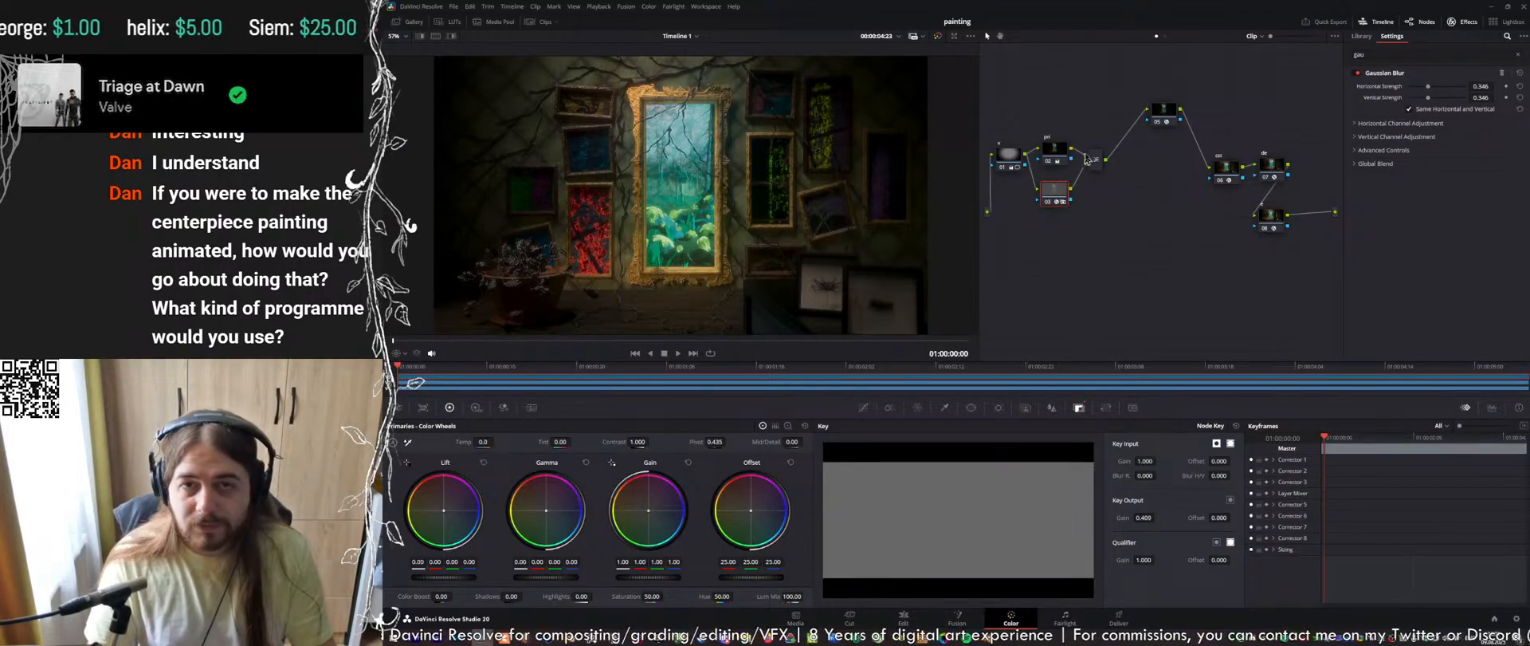
drag(1168, 116, 1149, 121)
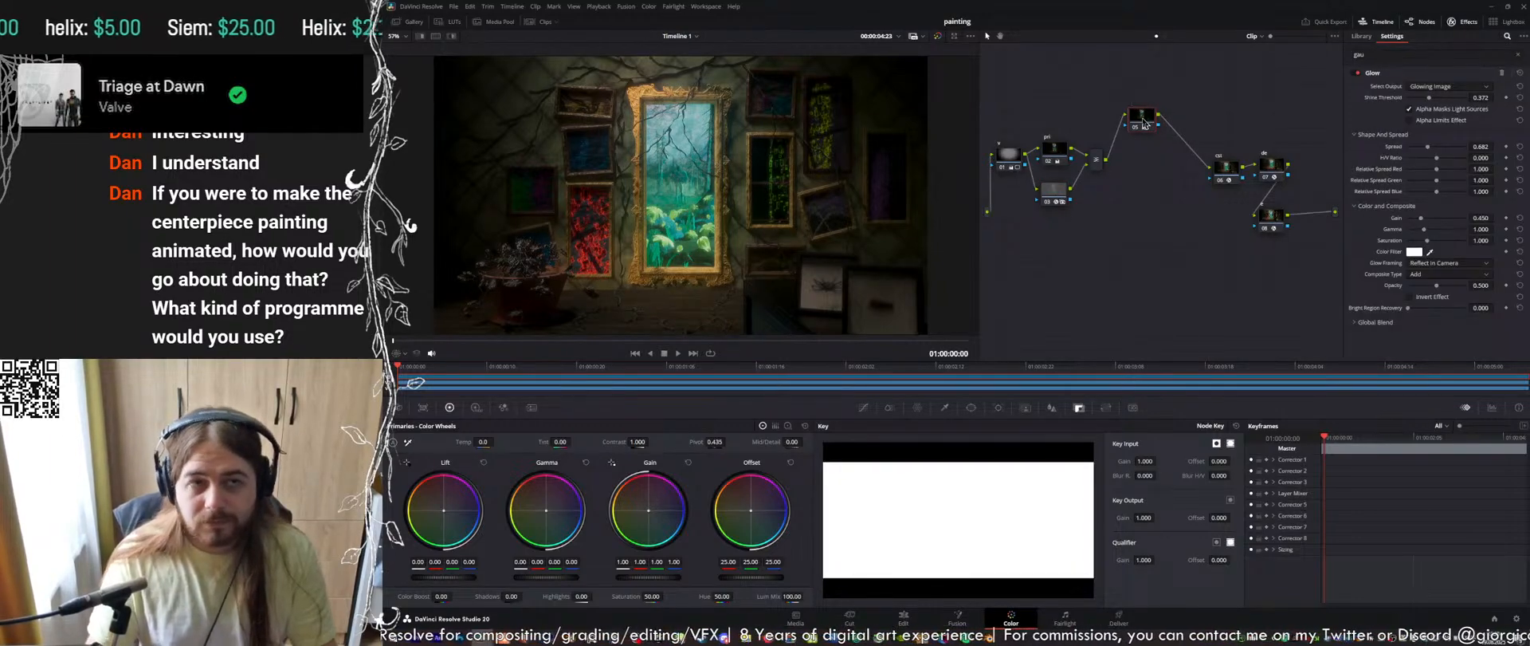
text(glow)
key(Return)
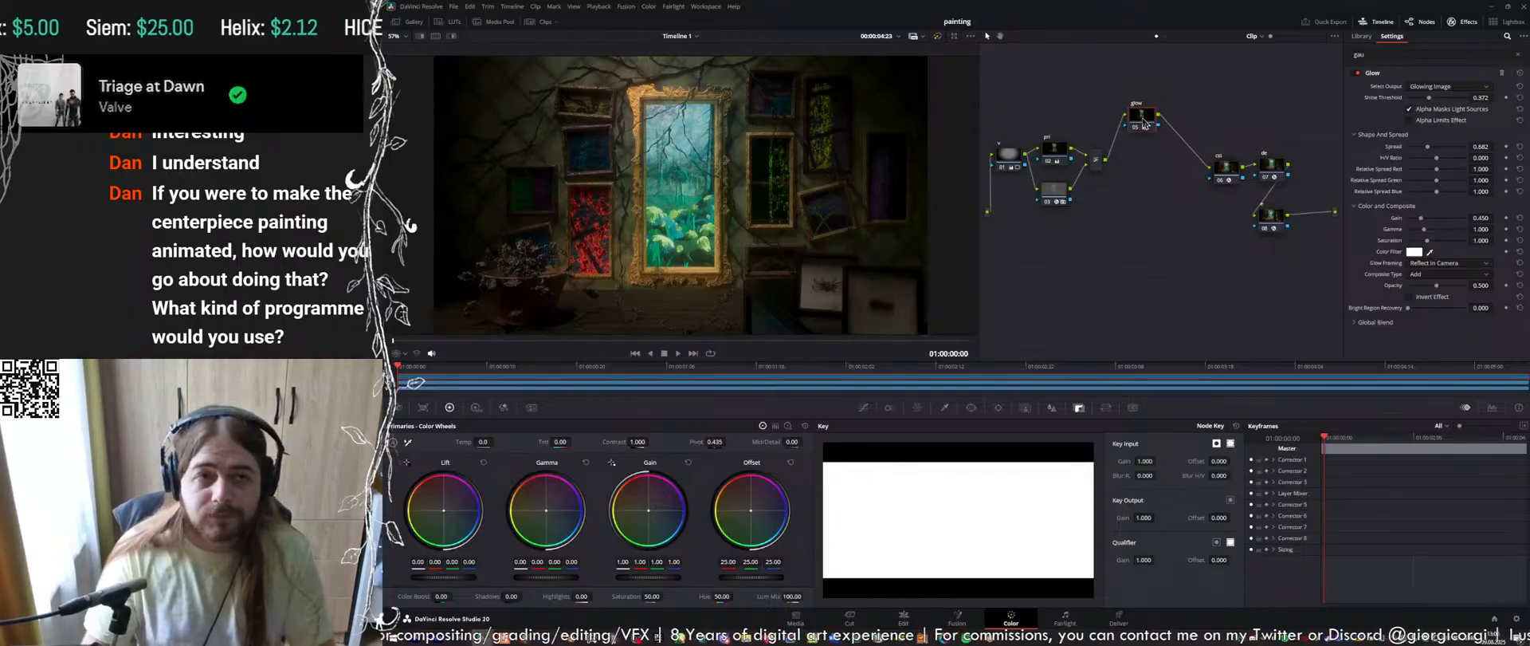
drag(1427, 149, 1426, 150)
drag(1142, 126, 1189, 102)
Try to append a serial node directly to the layer mixer
click(1064, 189)
click(1097, 165)
drag(1098, 170, 1097, 170)
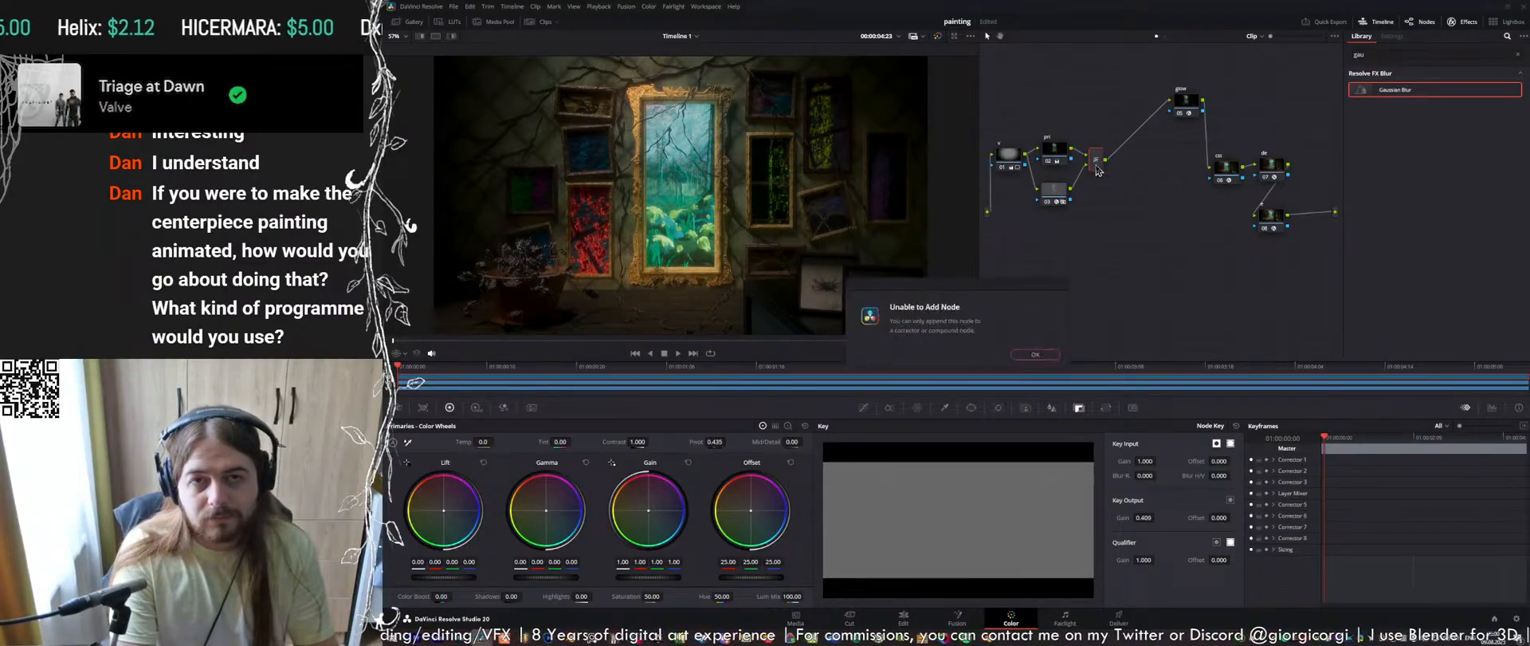
key(Return)
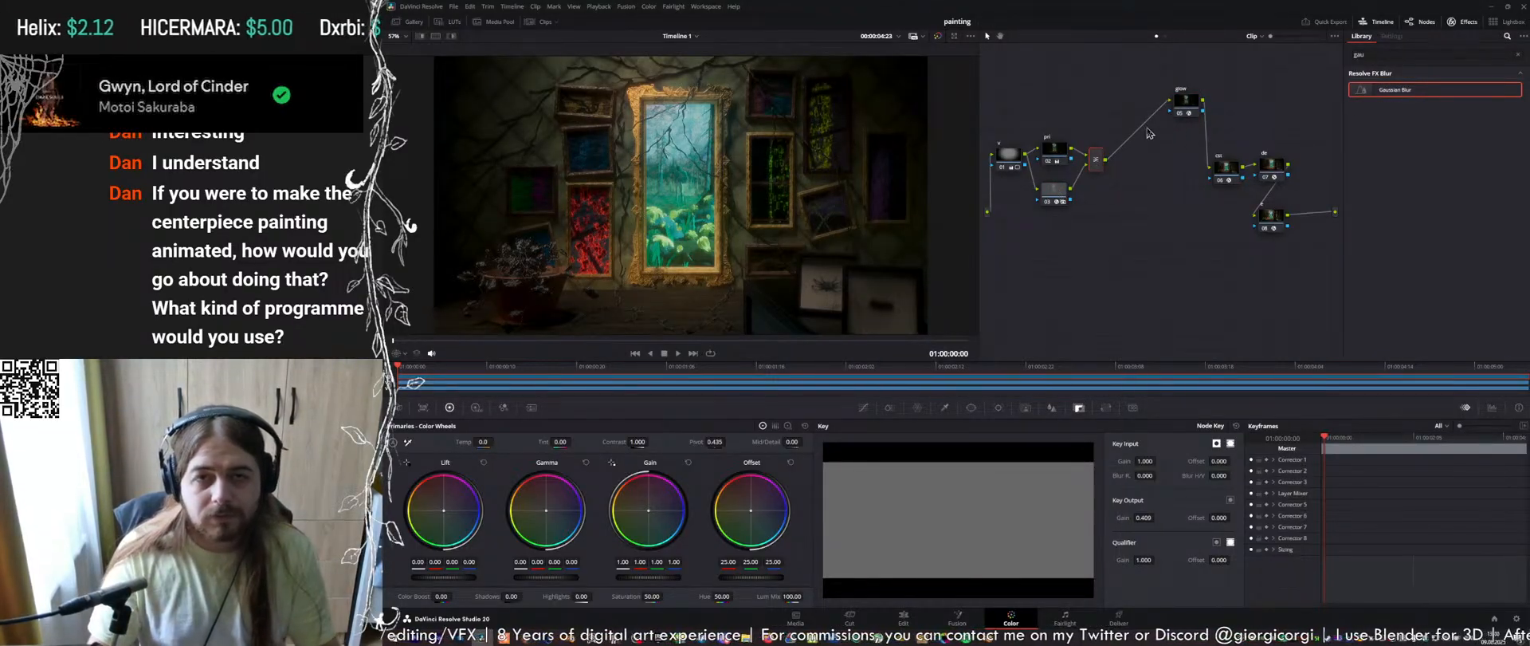
Add a serial node between the layer mixer and the Glow node, with a parallel node beneath it
key(alt+s)
drag(1141, 164, 1123, 122)
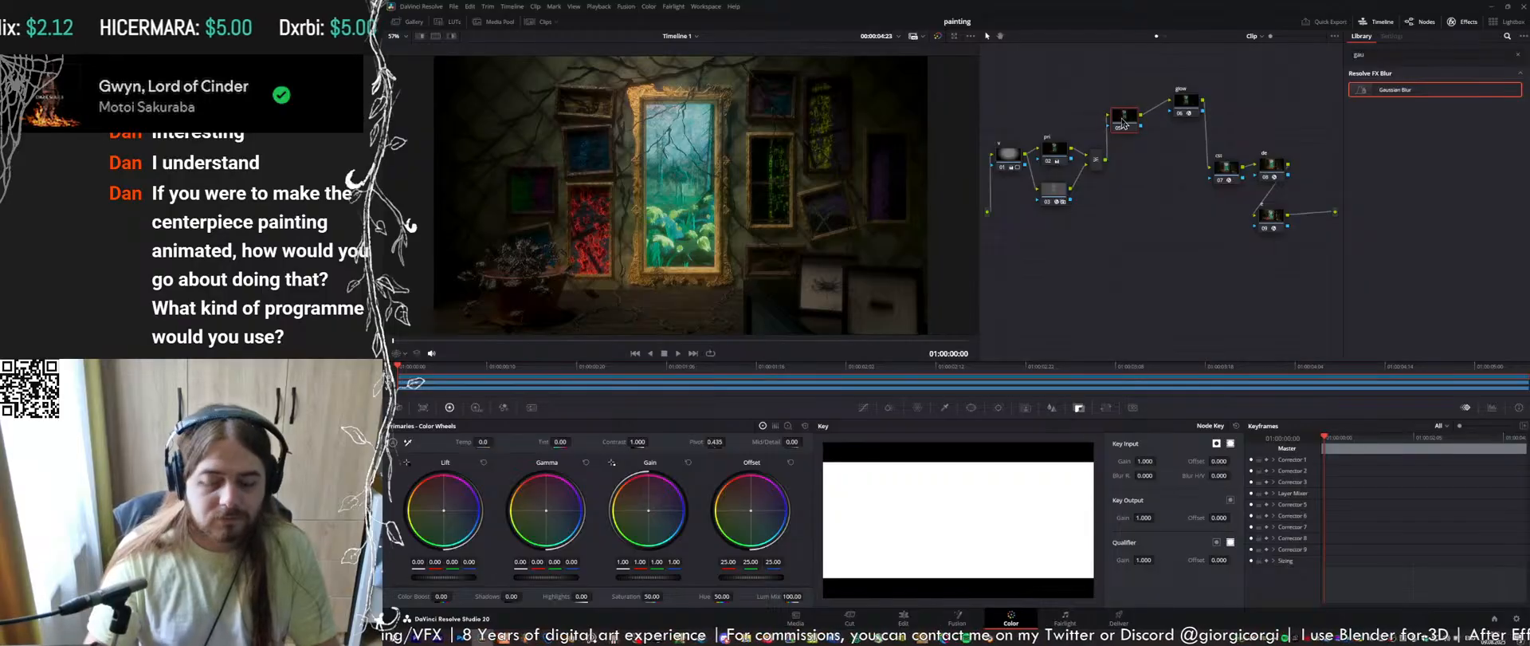
key(alt+p)
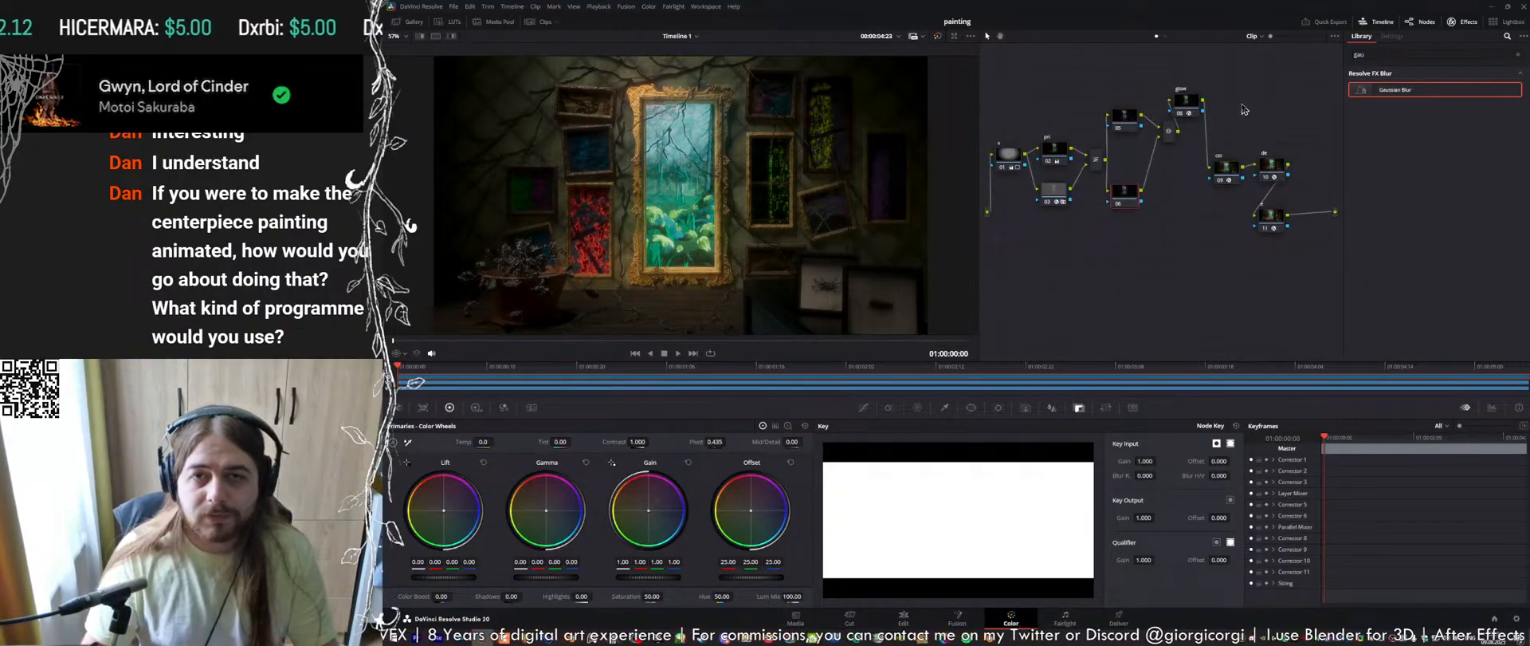
drag(1196, 103, 1232, 110)
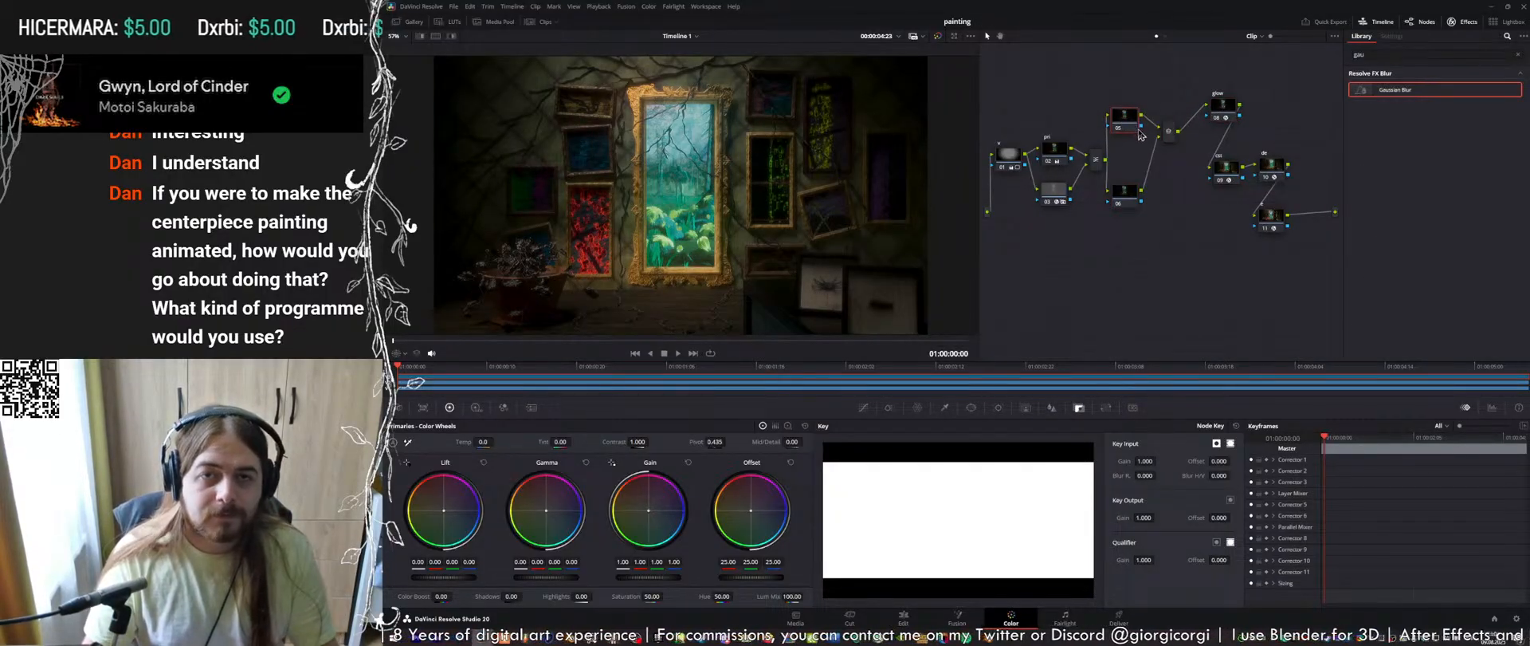
Search the effects library for "direc" to find Directional Blur for the new lower parallel node
click(1385, 55)
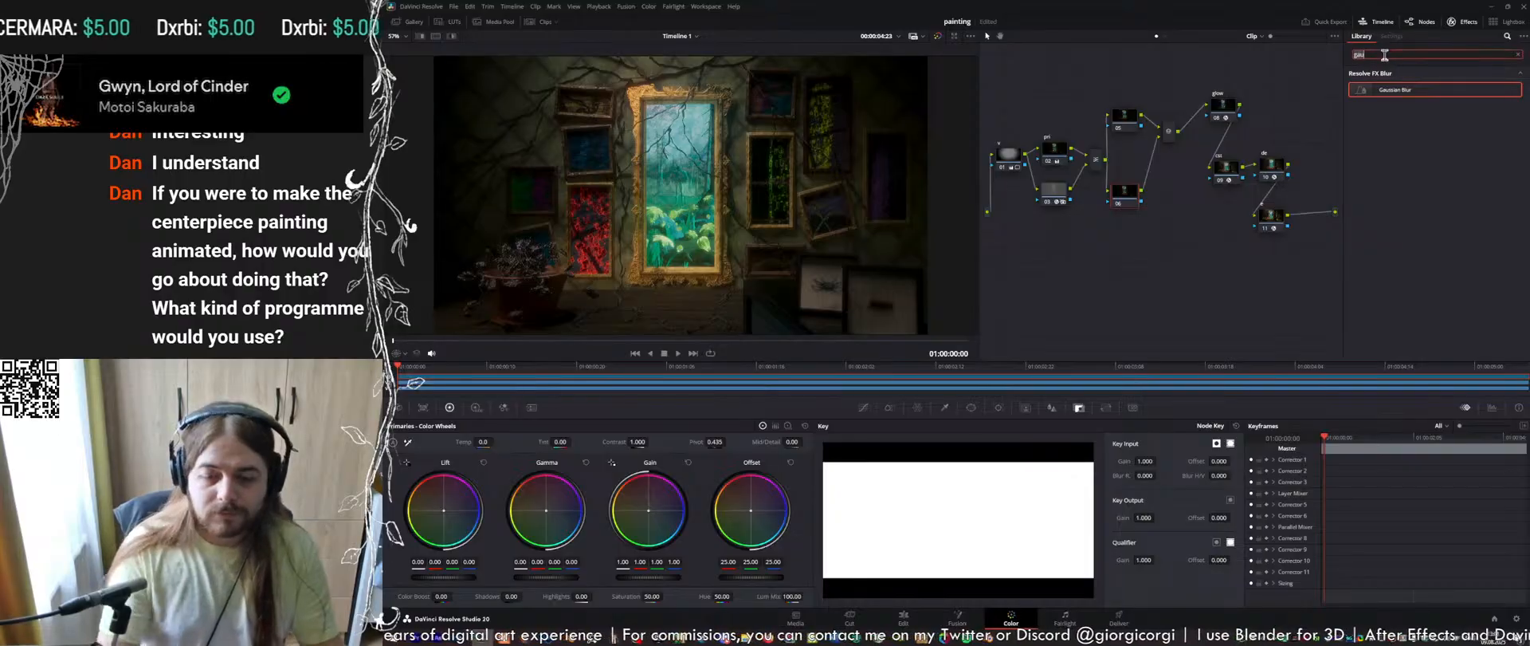
key(BackSpace)
key(BackSpace)
key(BackSpace)
text(direc)
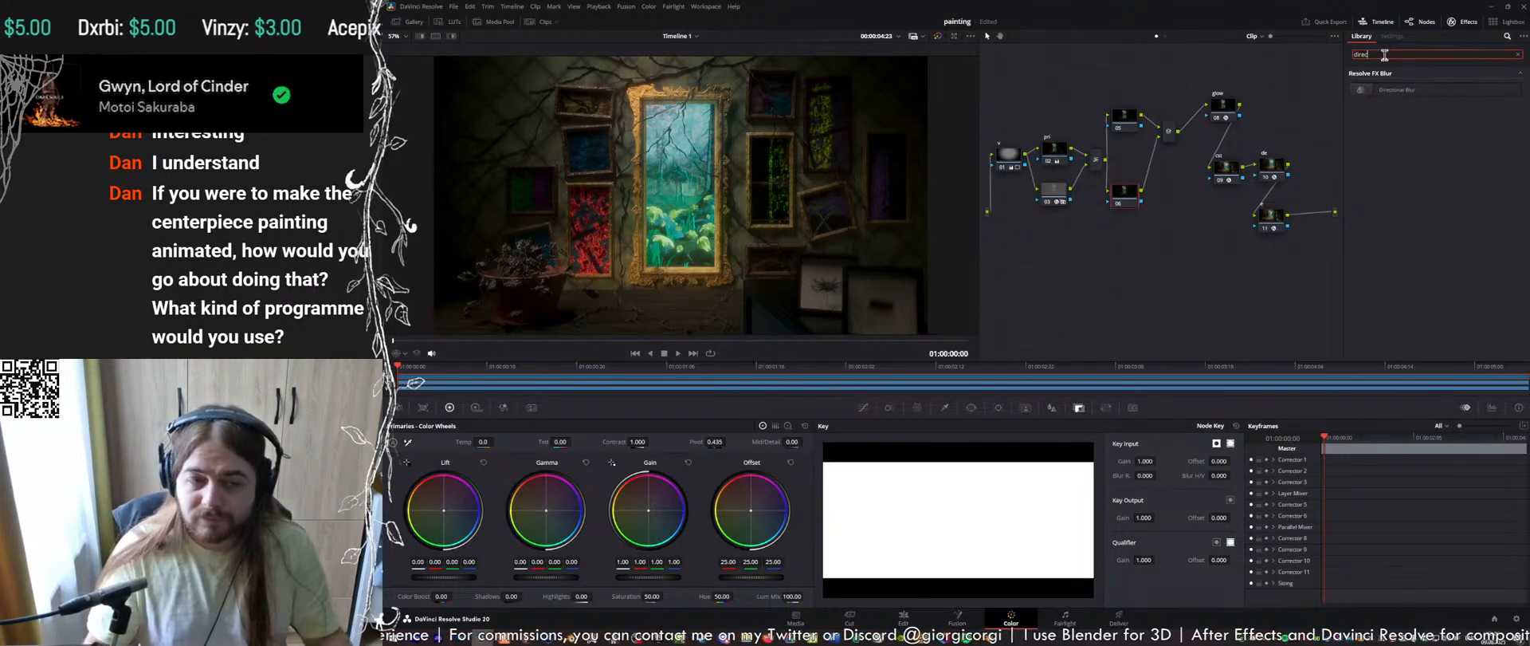
click(1177, 174)
Switch to Blender, save the file in the Layout workspace and change to the Painting view layer
click(988, 637)
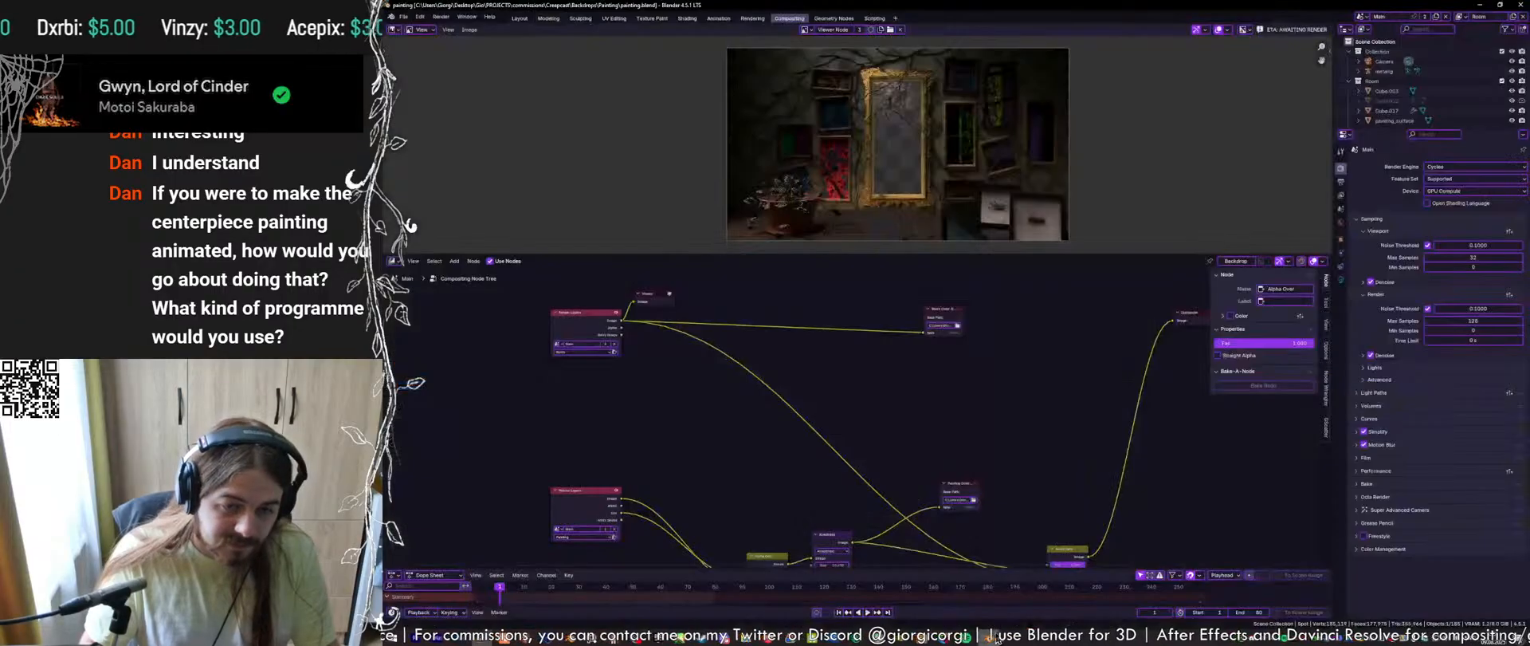
click(519, 19)
key(ctrl+s)
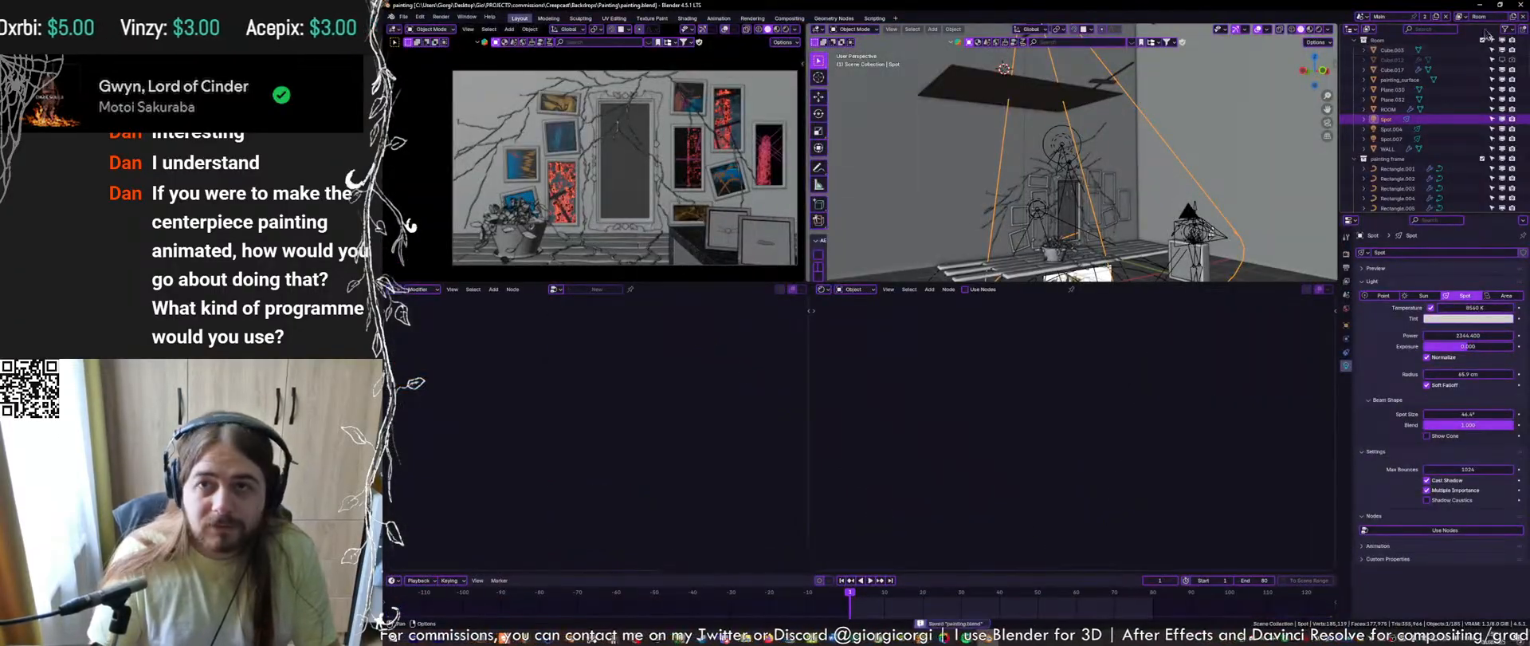
click(1462, 16)
click(1415, 41)
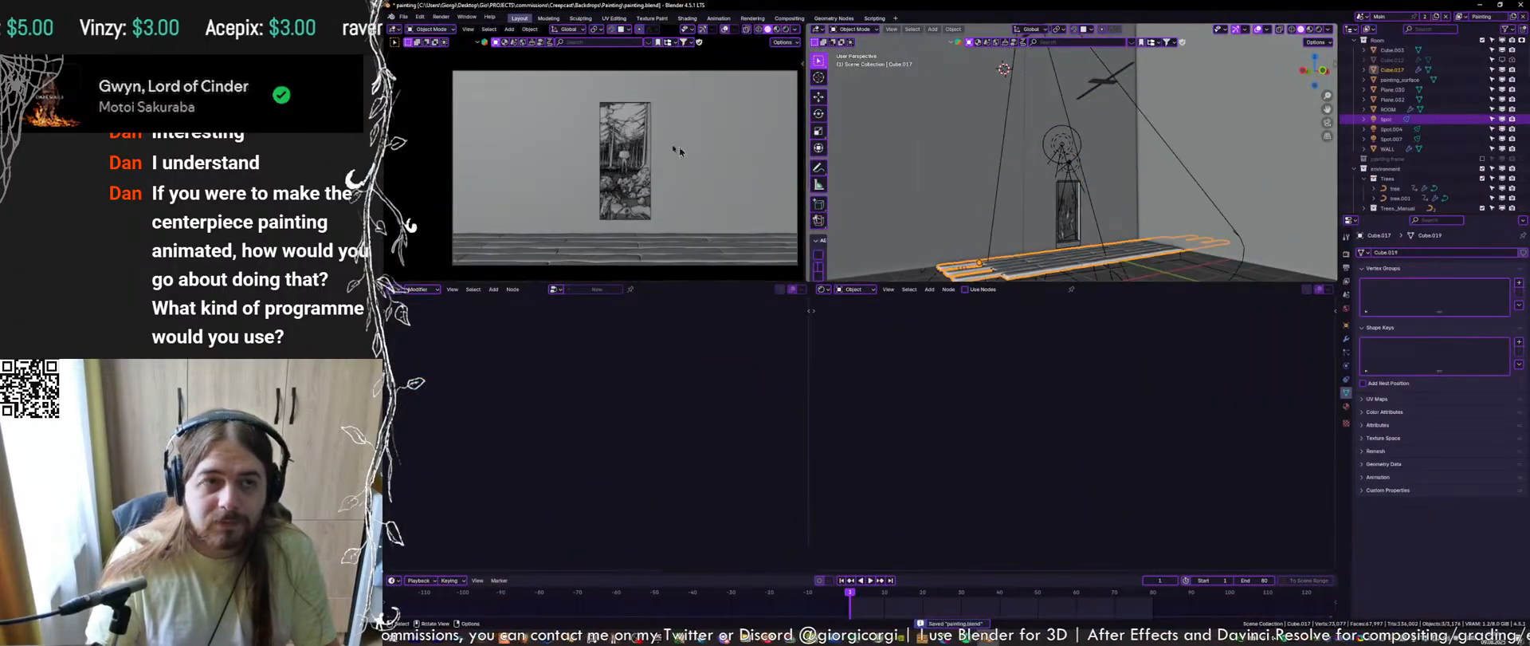
Play the painting's forest animation in the maximized camera view and compare its rendered and solid shading
key(space)
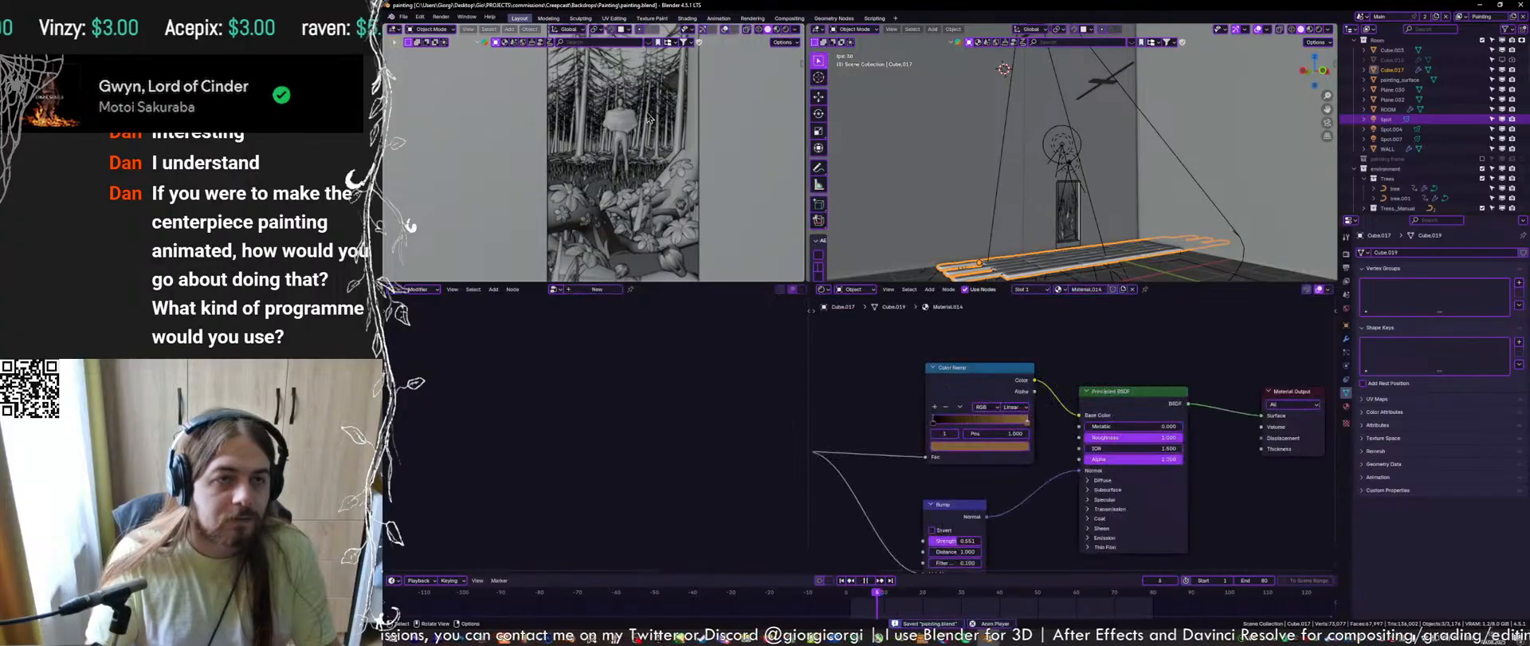
scroll(629, 127, up, 3)
scroll(625, 126, down, 2)
key(ctrl+space)
scroll(1046, 347, down, 3)
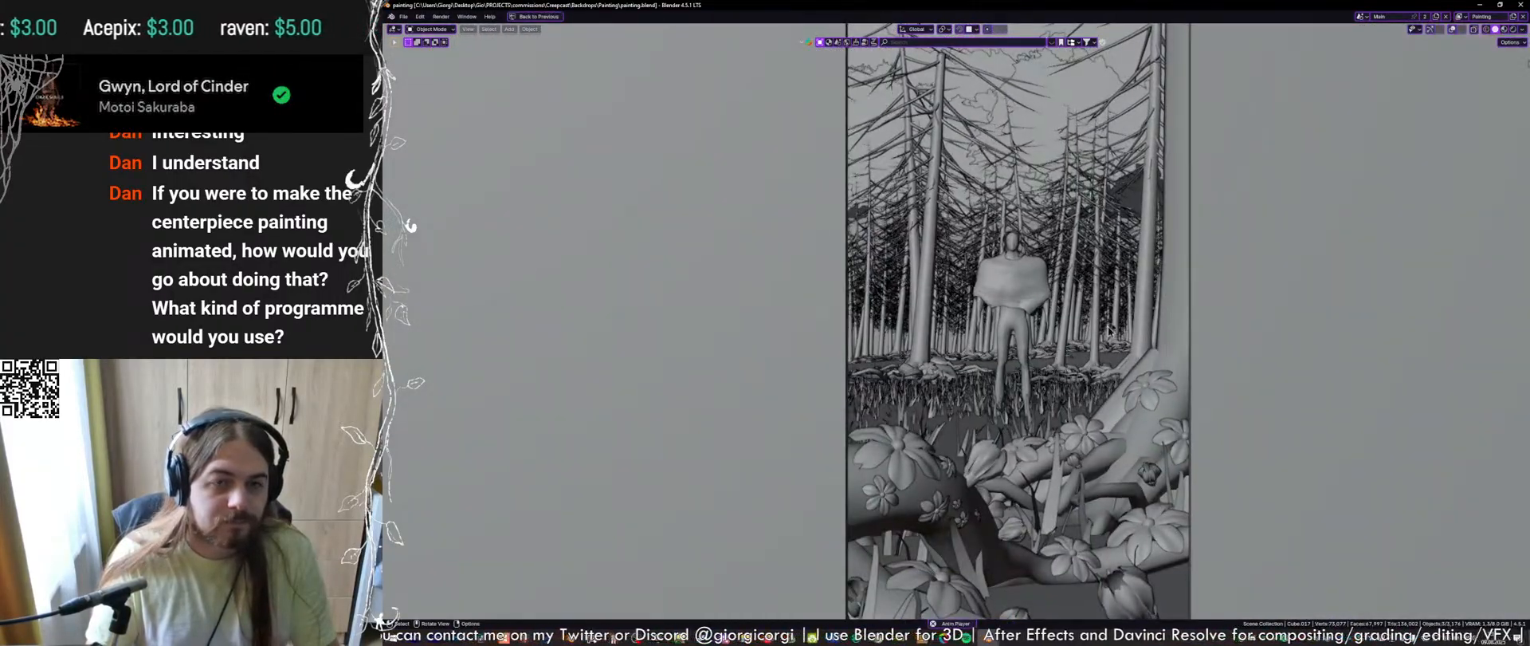
click(1505, 29)
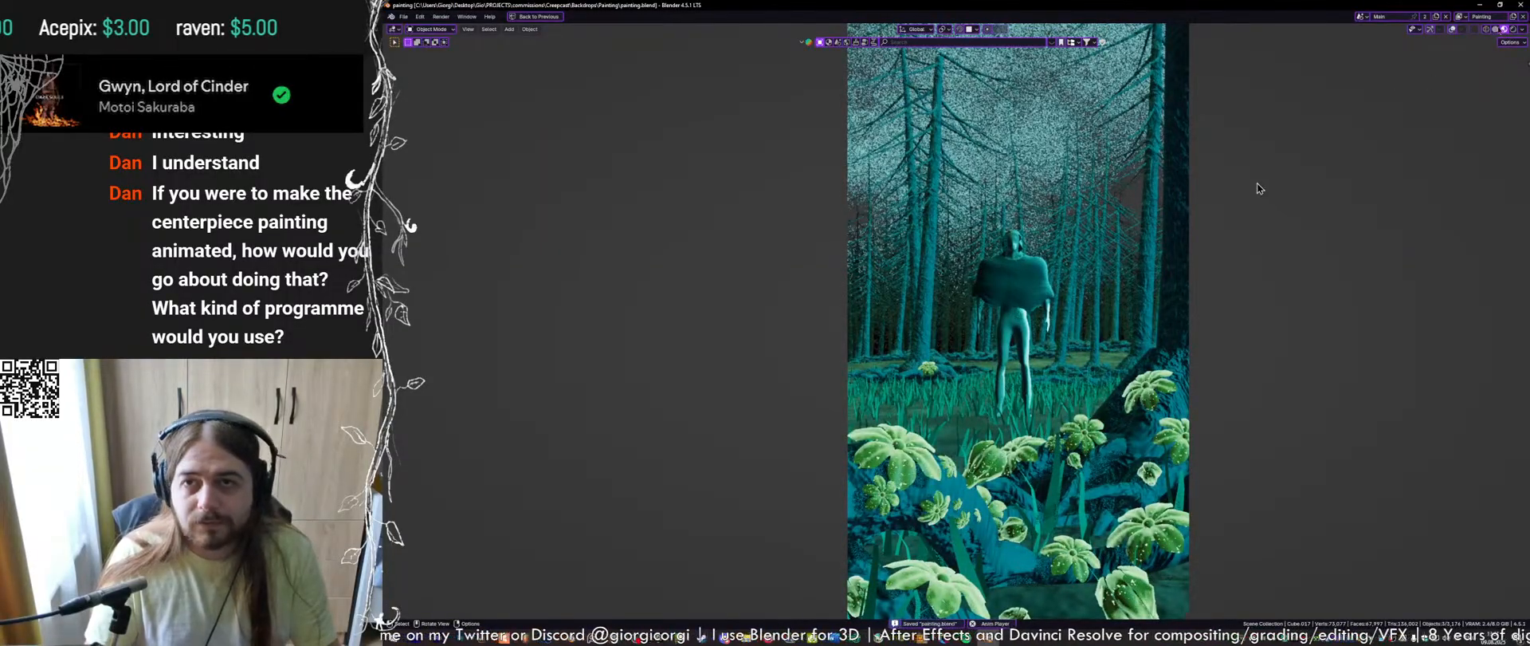
click(1495, 30)
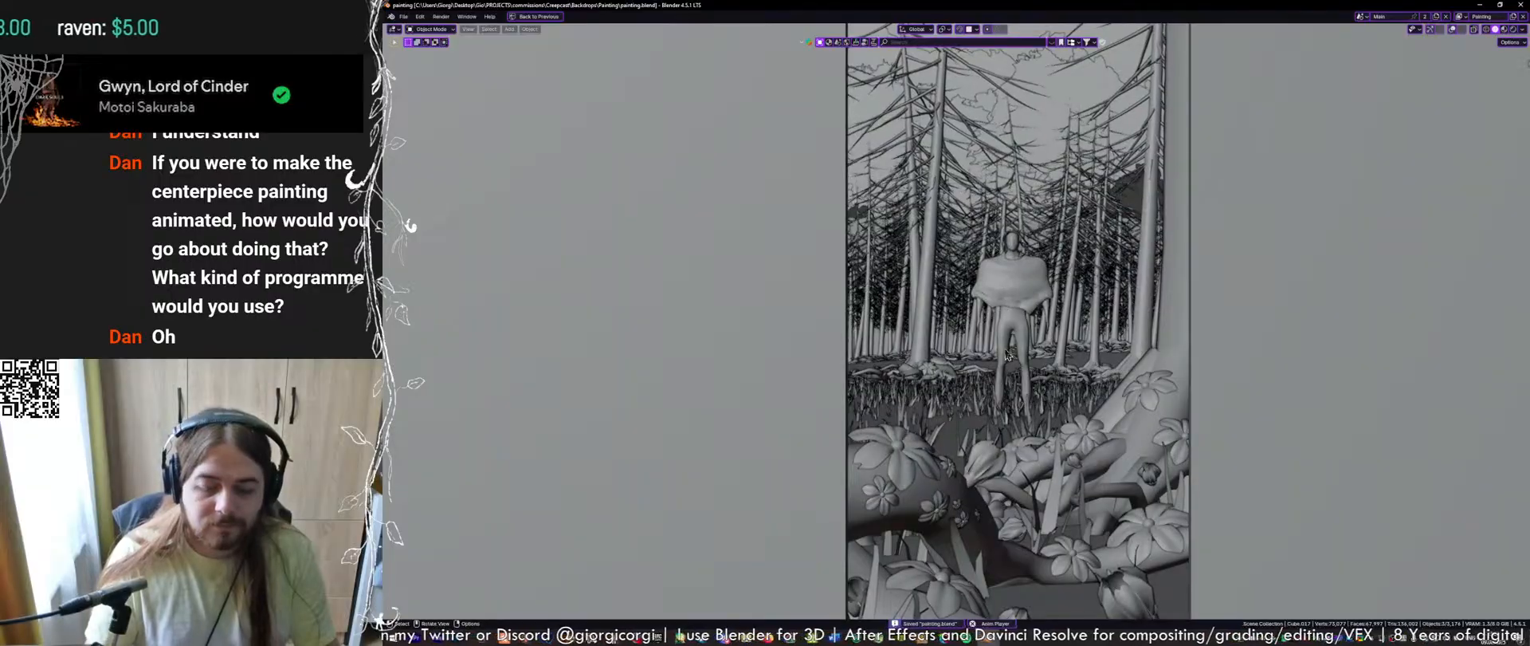
scroll(1012, 358, down, 1)
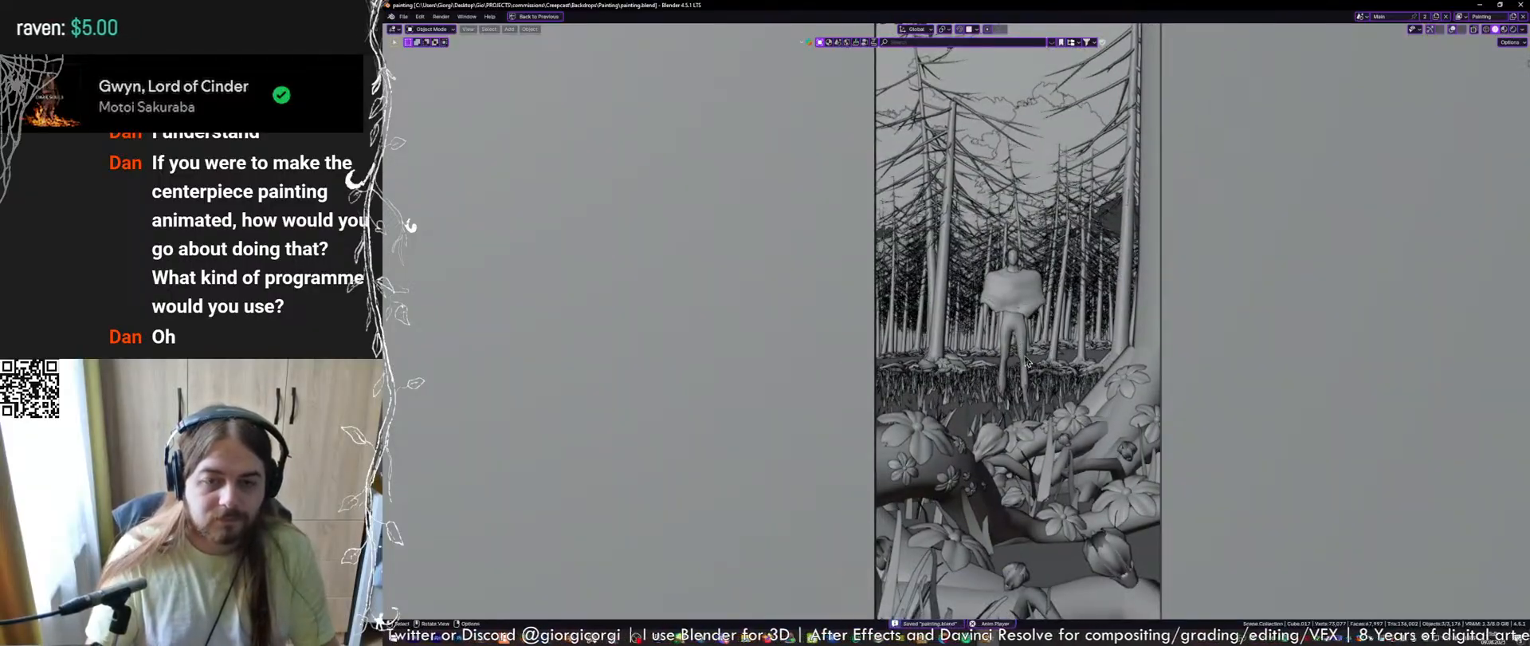
shift+middle_drag(1026, 363, 969, 346)
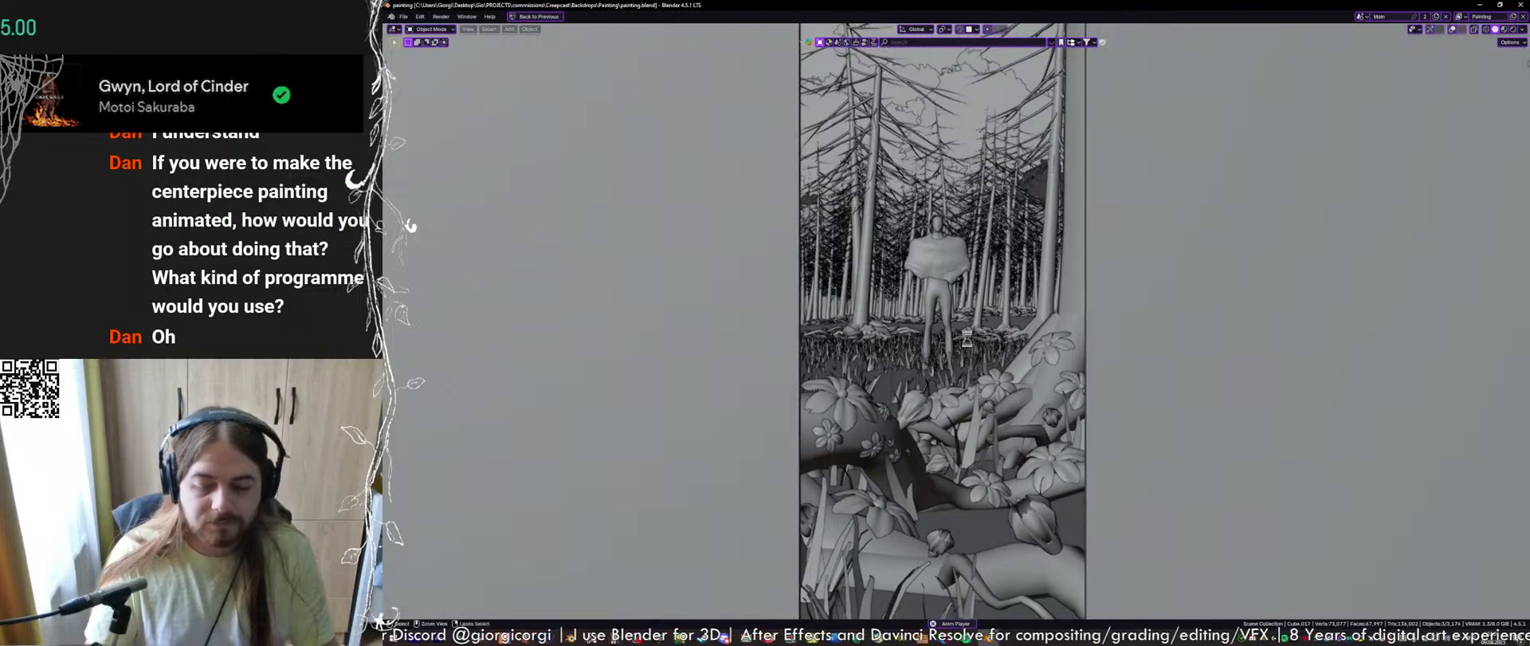
Save the Blender file with the split layout restored and return to DaVinci Resolve
scroll(968, 344, down, 3)
key(ctrl+s)
key(ctrl+space)
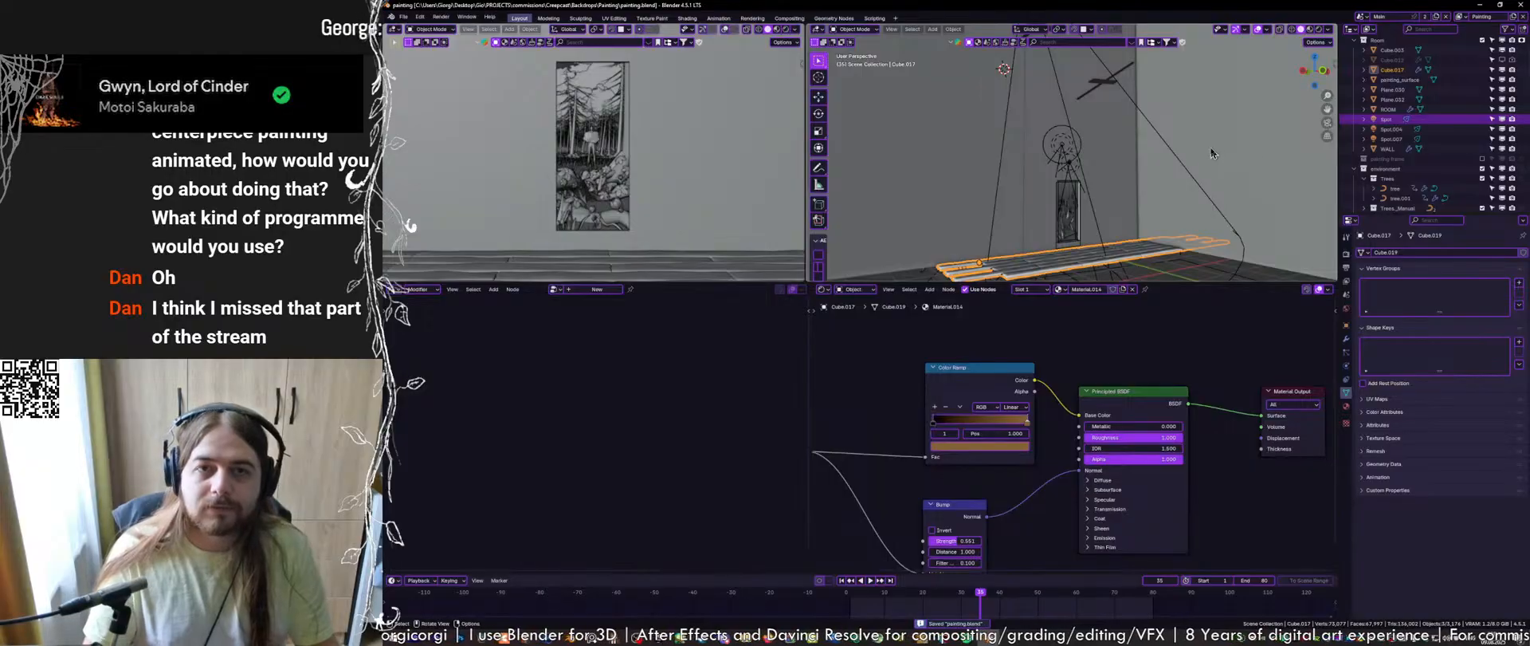
middle_drag(1214, 152, 1176, 205)
click(1202, 182)
scroll(1427, 124, up, 2)
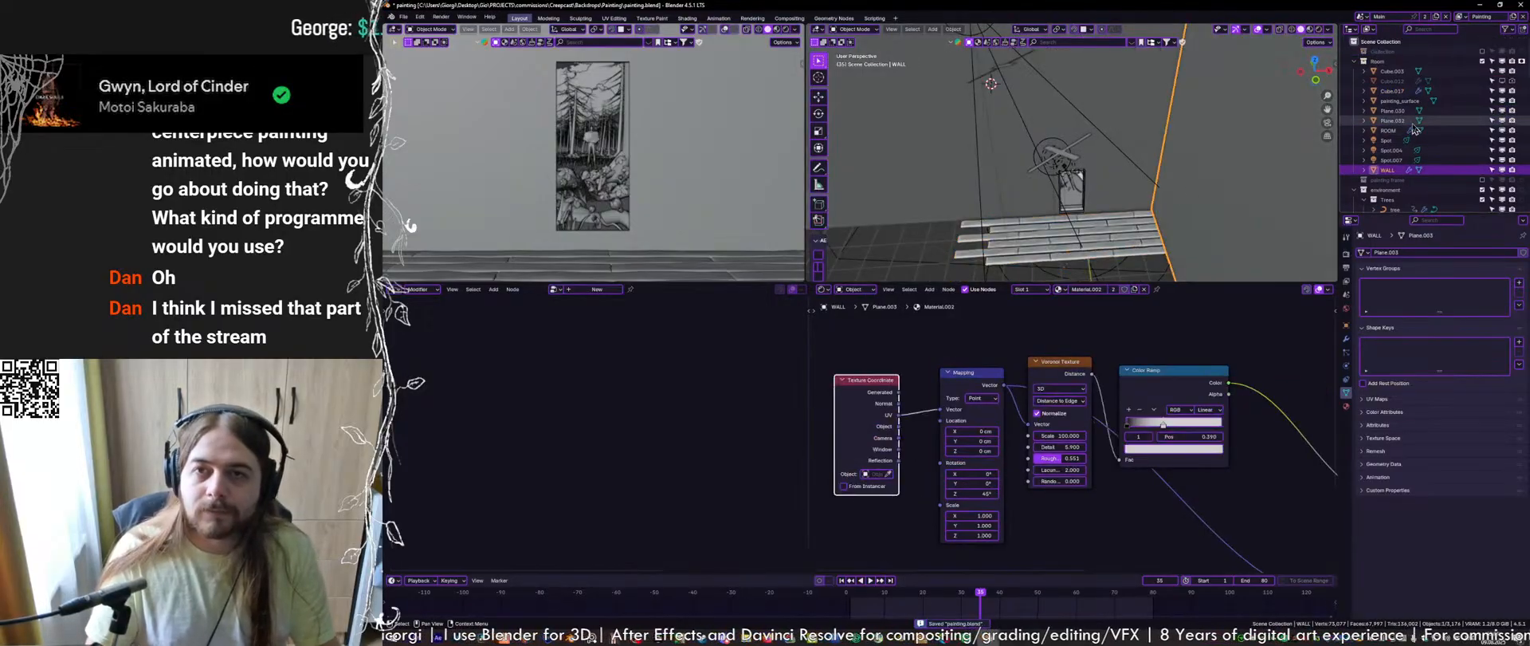
click(1450, 62)
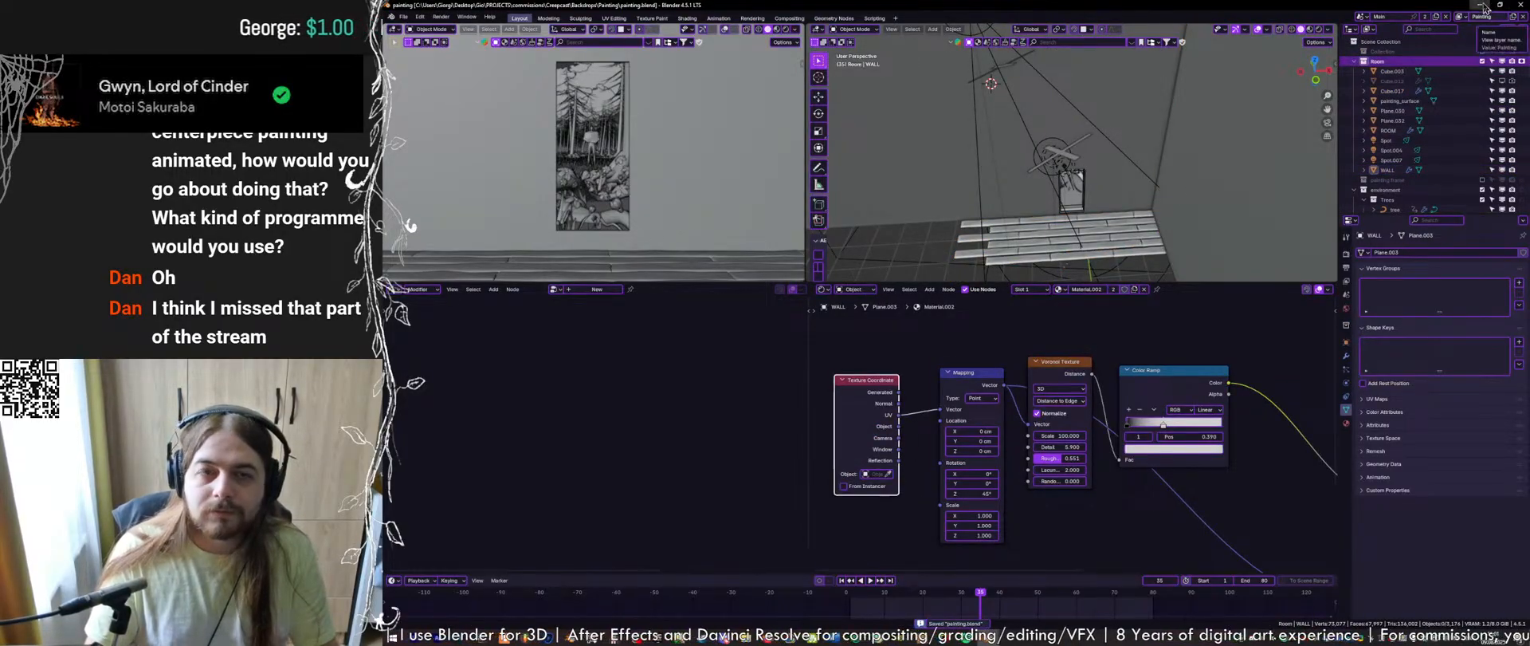
click(1483, 5)
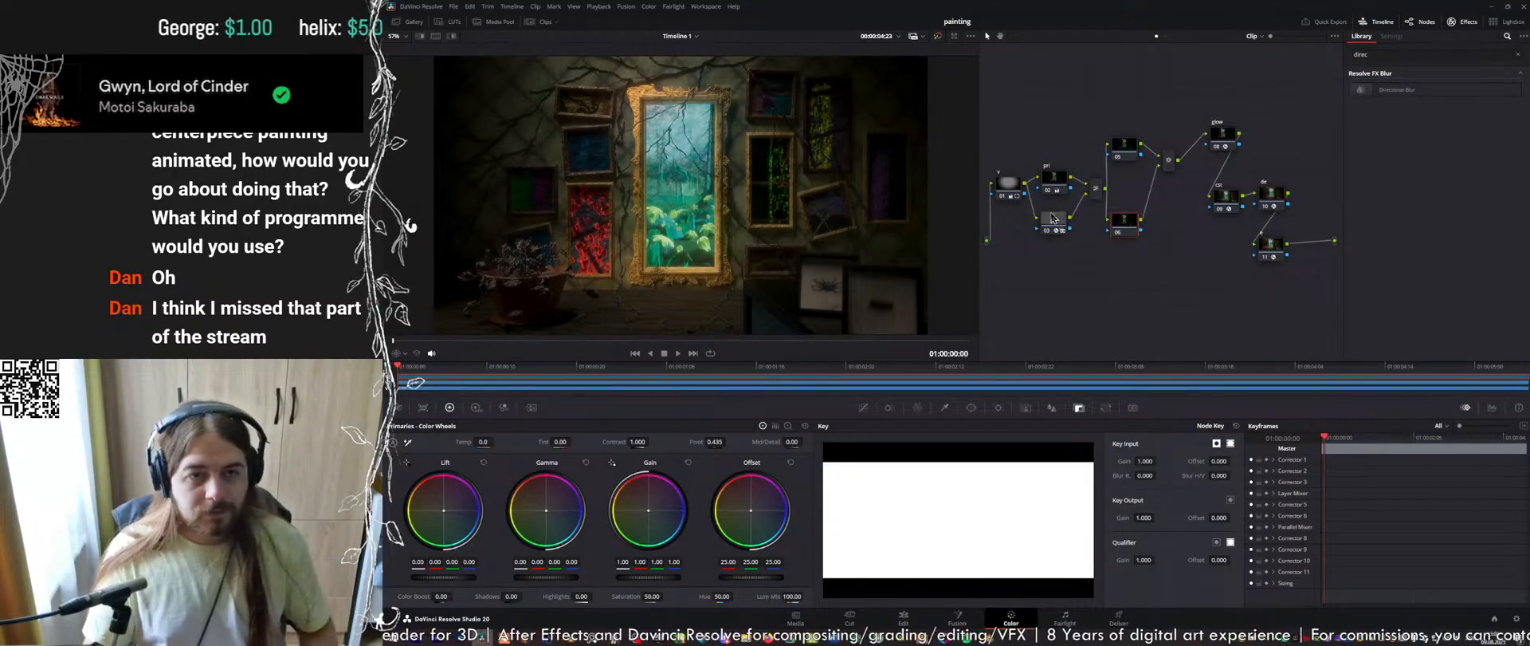
Display the vignette node's Power Window and adjust its ellipse upward so the lower foreground darkens
click(1007, 187)
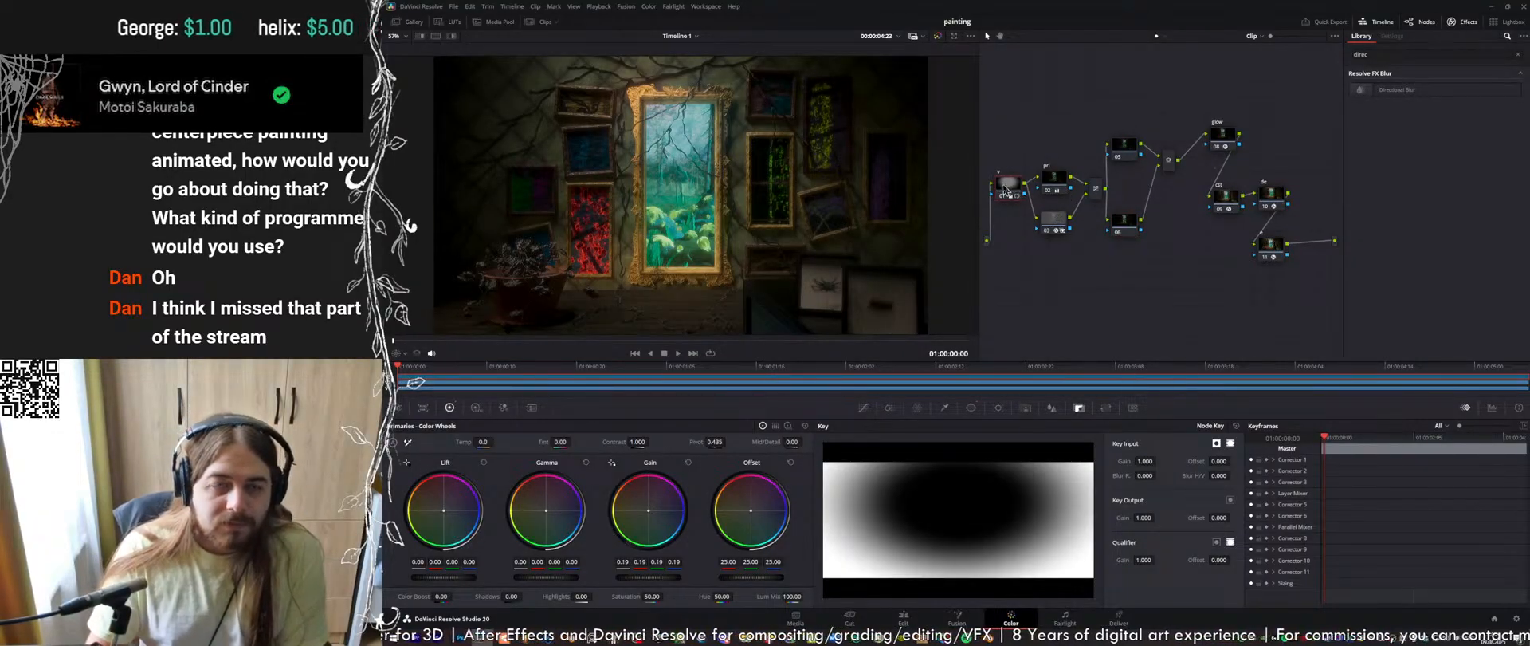
click(400, 353)
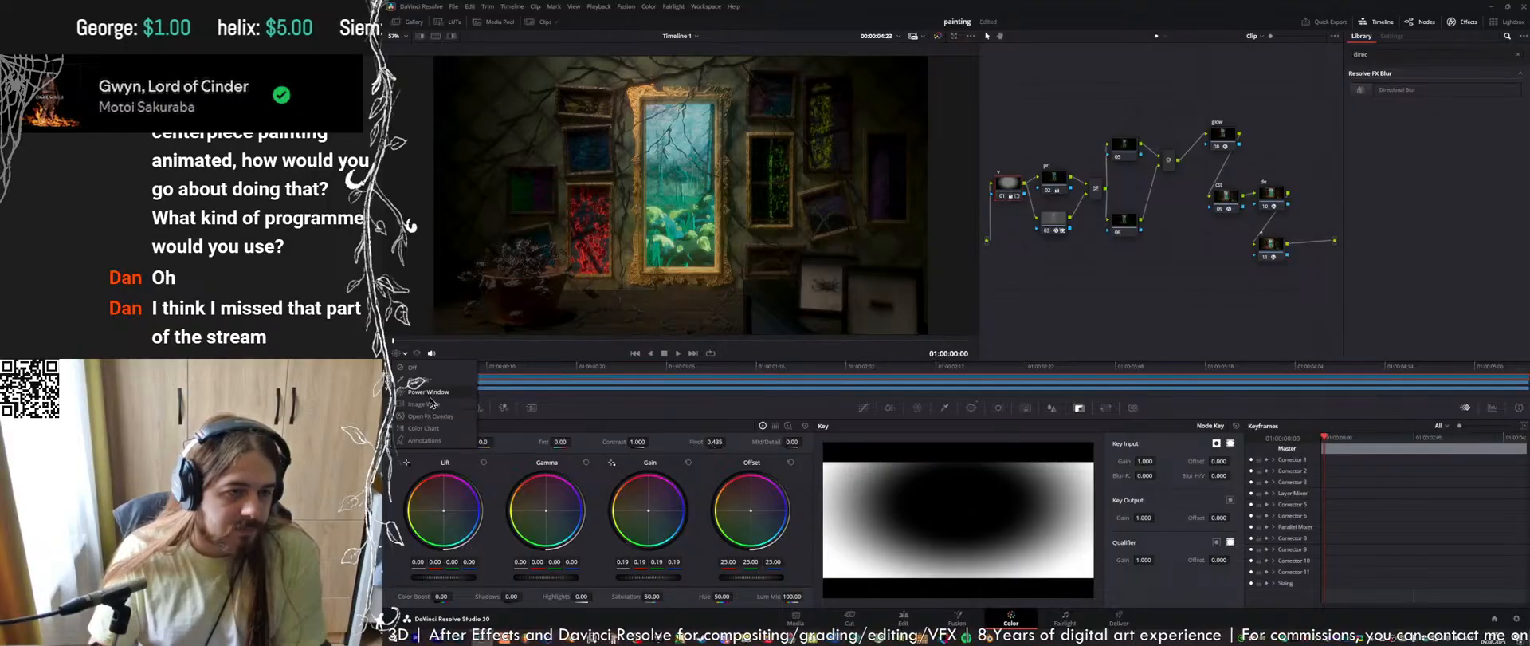
click(429, 392)
drag(680, 301, 680, 269)
drag(680, 221, 681, 204)
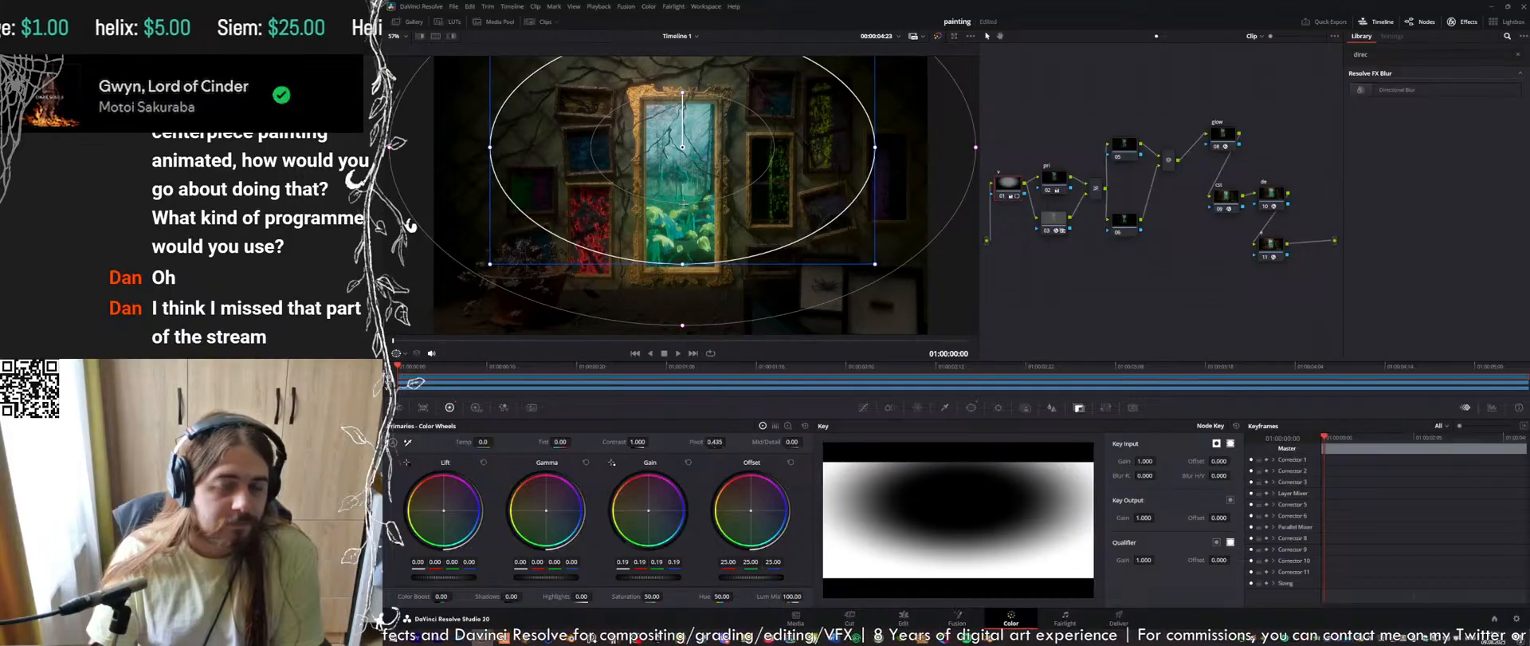
click(1054, 182)
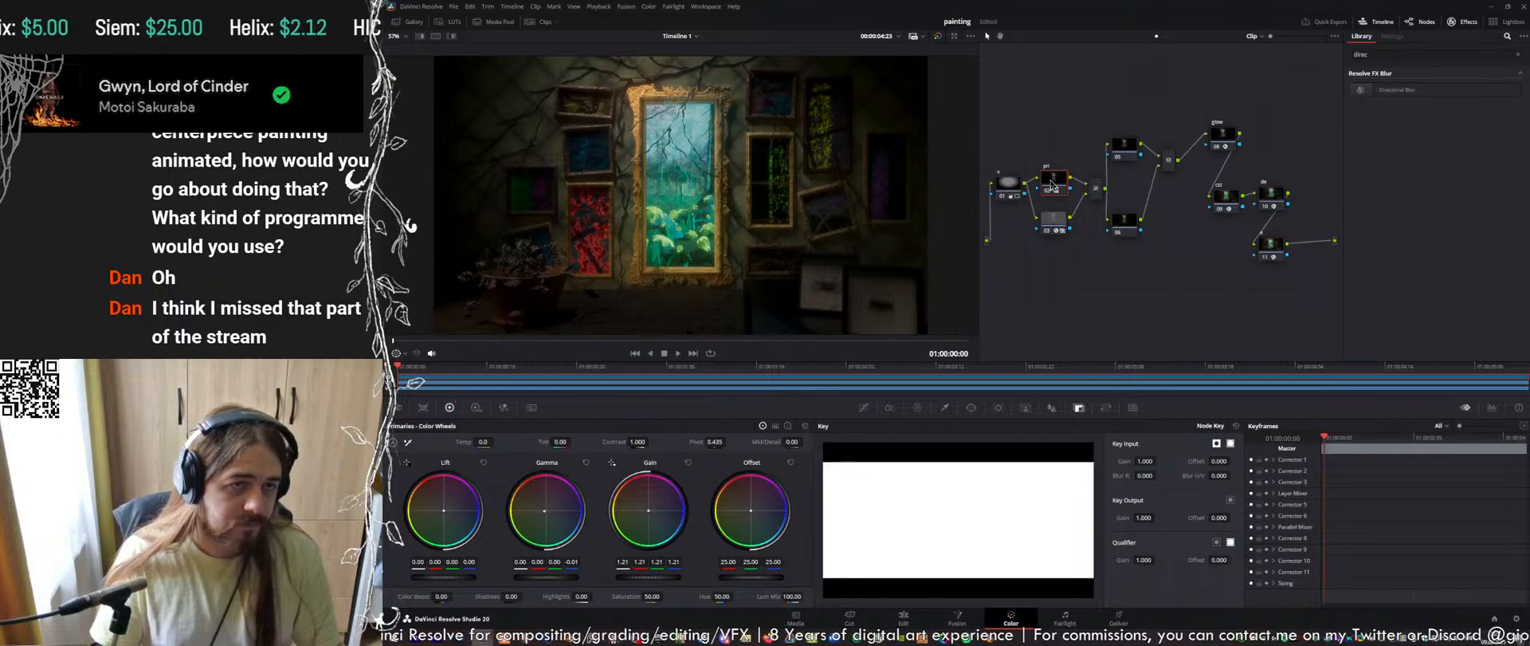
Apply Directional Blur to the lower node of the second parallel pair
middle_drag(1178, 175, 1139, 196)
drag(1090, 175, 1090, 186)
drag(1395, 89, 1089, 254)
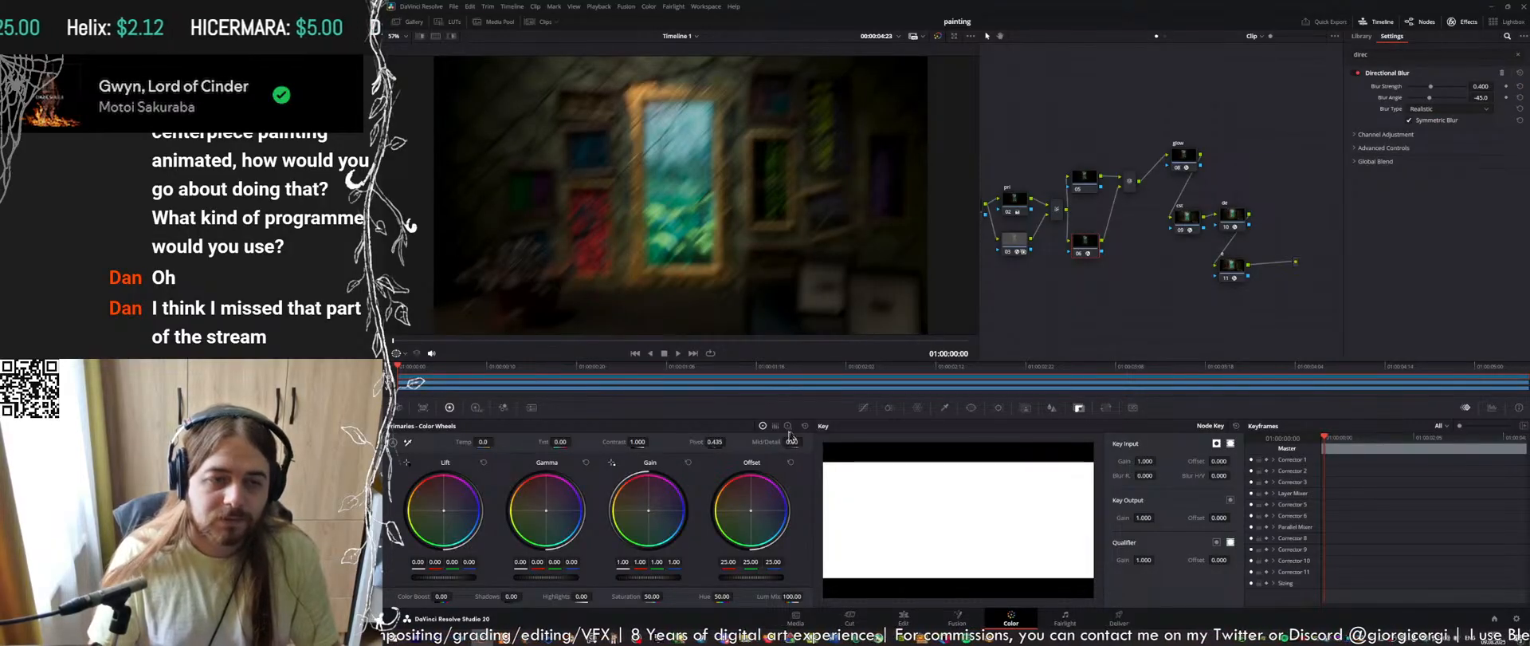
Shape the Directional Blur node's custom curve into a strong S-curve with crushed shadows and raised highlights
click(863, 408)
drag(893, 562, 939, 588)
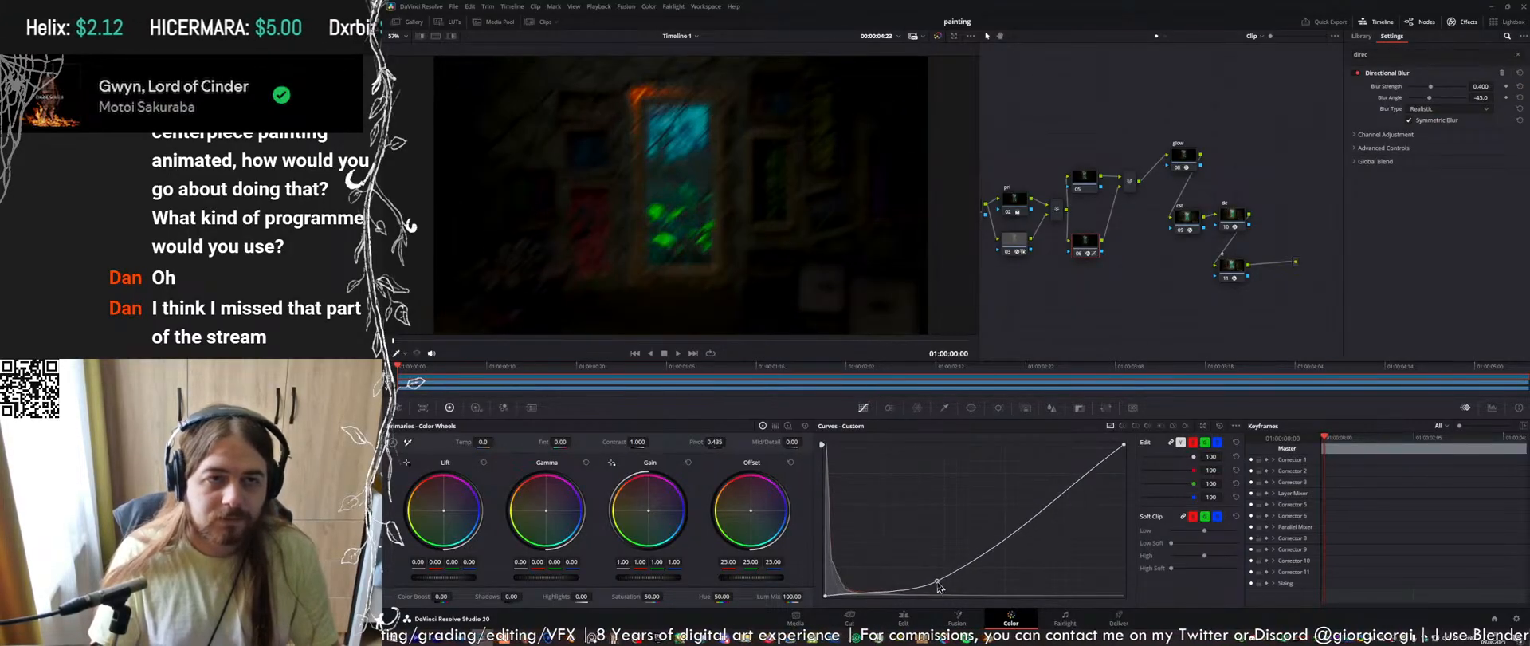
drag(1082, 480, 1039, 470)
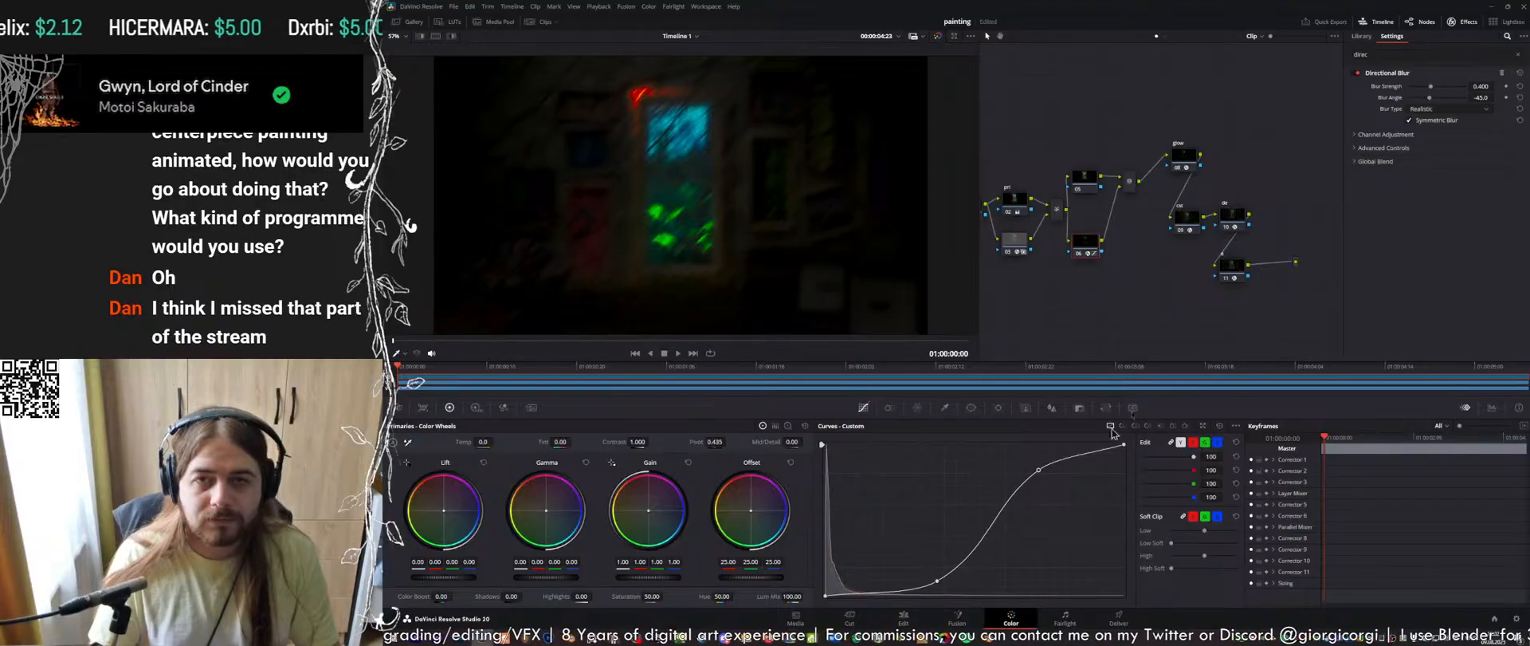
Raise the Directional Blur strength to about 0.587 and set its blur type to Stylized
drag(1429, 91, 1445, 93)
click(1439, 109)
click(1435, 121)
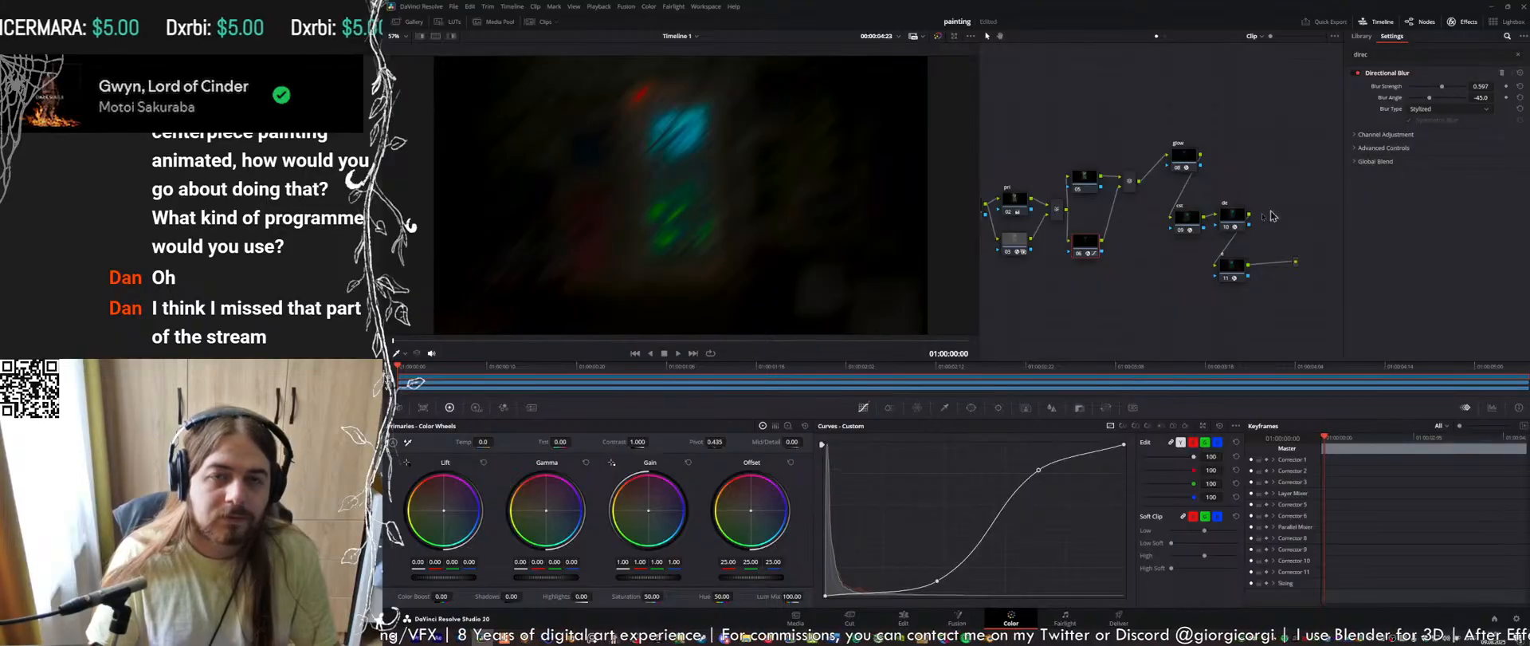
Morph the second pair's parallel mixer into a layer mixer and set its composite mode to Add
right_click(1130, 183)
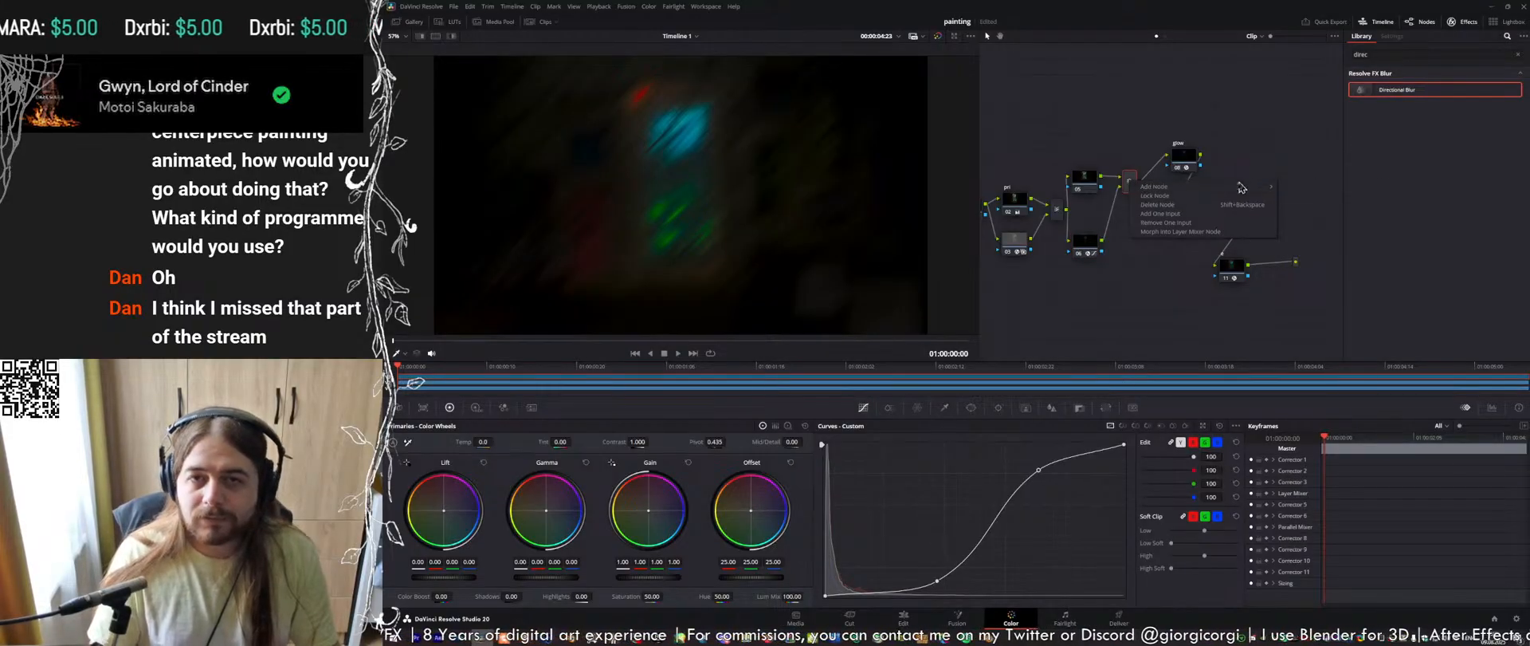
click(1180, 231)
right_click(1129, 180)
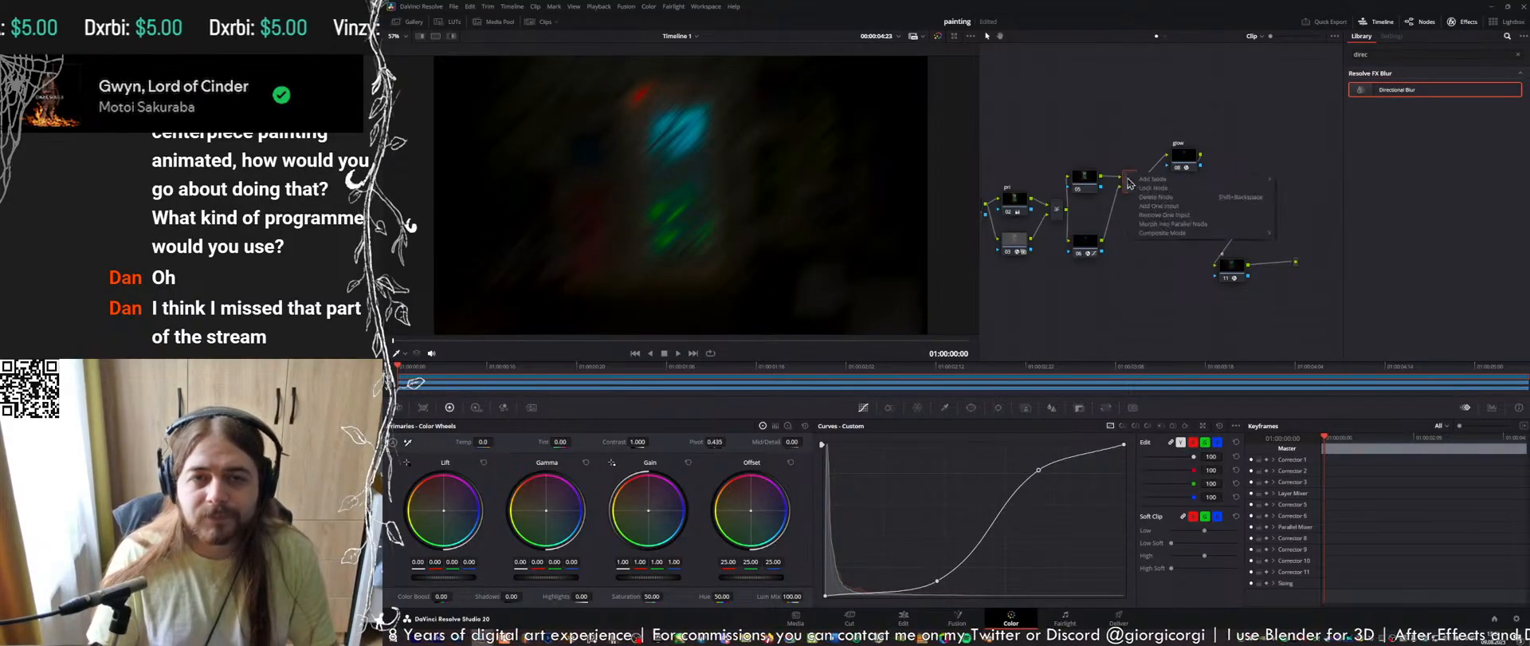
mouse_move(1212, 232)
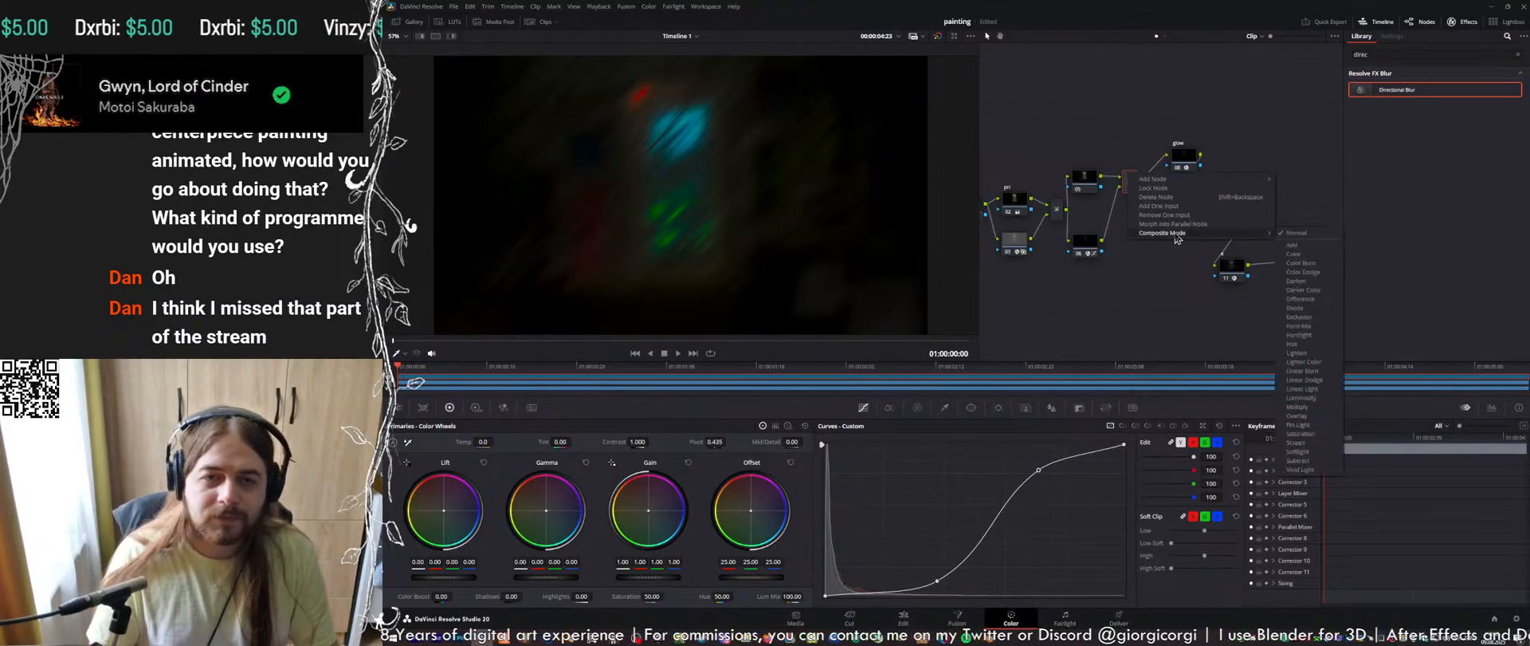
click(1304, 247)
Raise the Directional Blur node's strength to about 0.806 and save the project
click(1087, 244)
drag(1458, 90, 1461, 91)
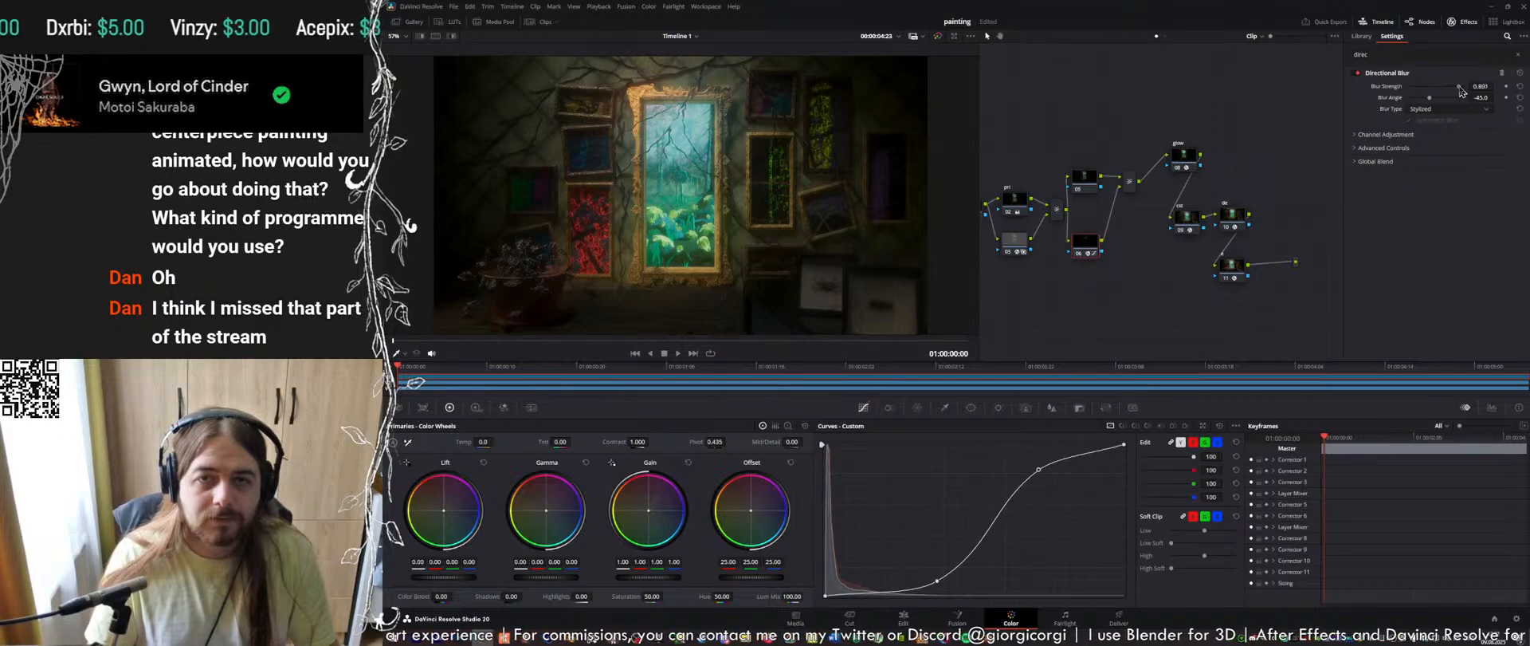
key(ctrl+s)
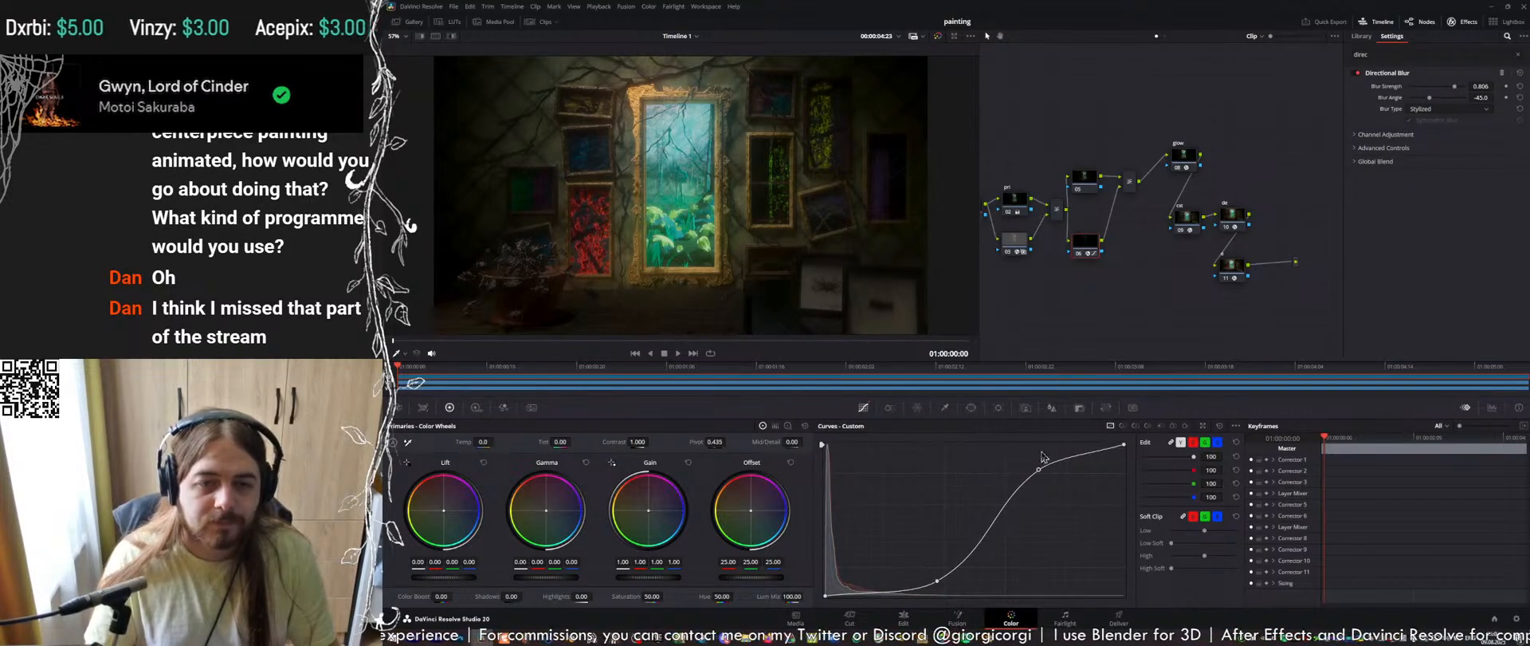
Steepen the Directional Blur node's S-curve by shifting both control points toward the shadows, and save the project
drag(1039, 469, 1004, 459)
drag(938, 581, 909, 572)
drag(1004, 461, 959, 450)
key(ctrl+s)
scroll(671, 109, up, 1)
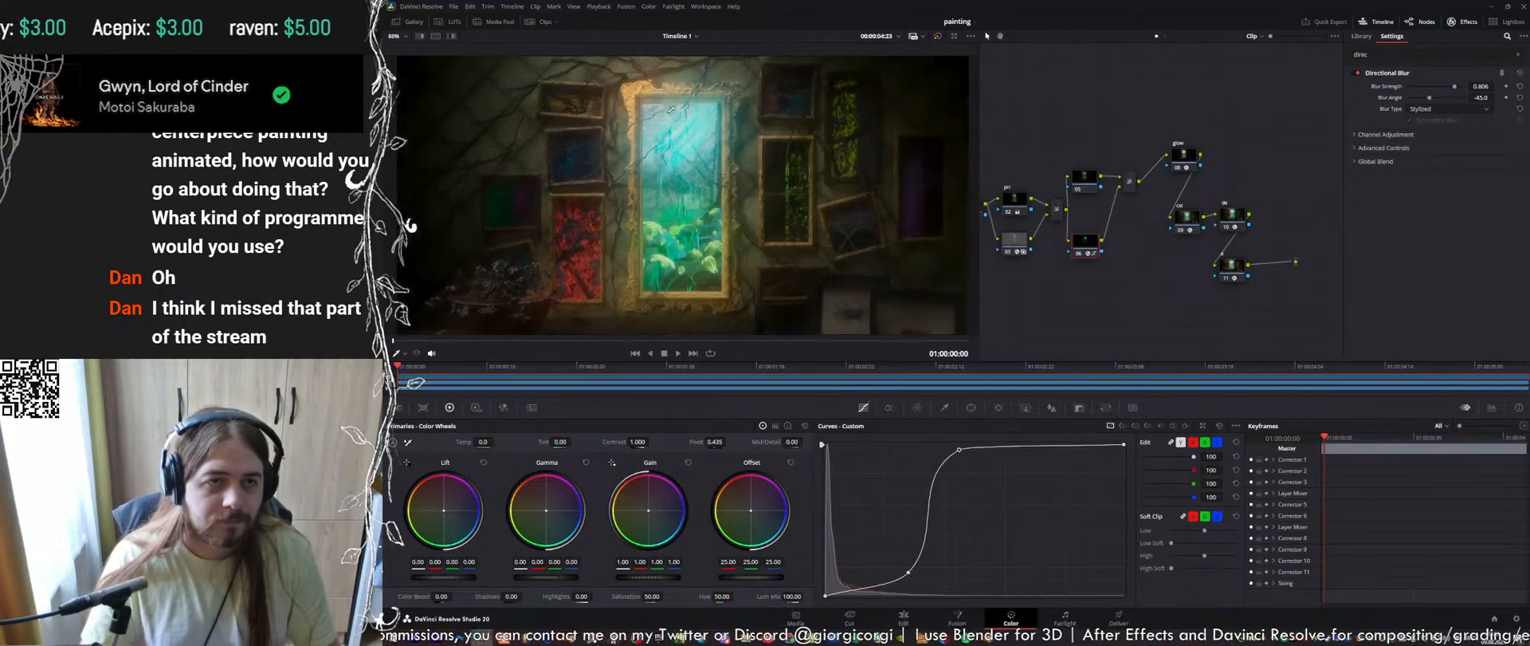
scroll(671, 109, up, 3)
Replace the layer mixer's Add composite mode with another blend mode and compare the image with the blur node off and on
right_click(1130, 186)
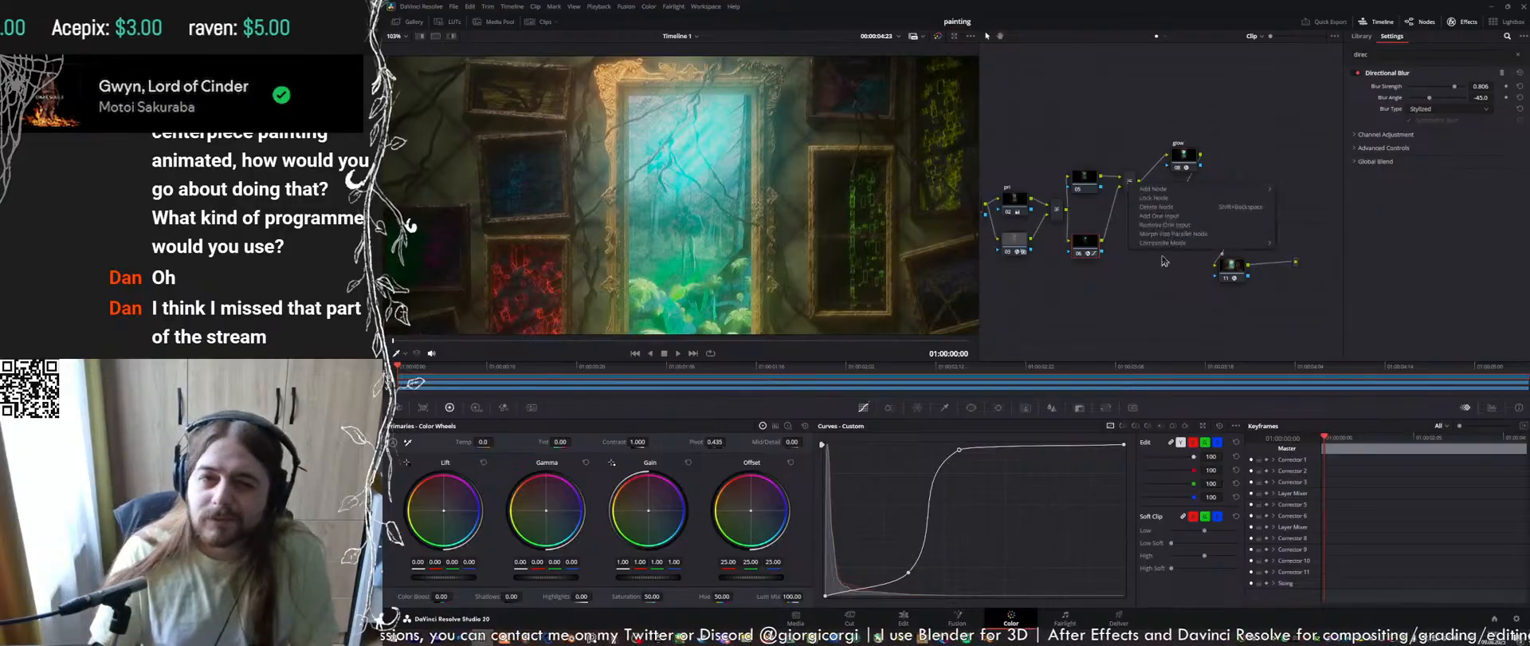
mouse_move(1228, 242)
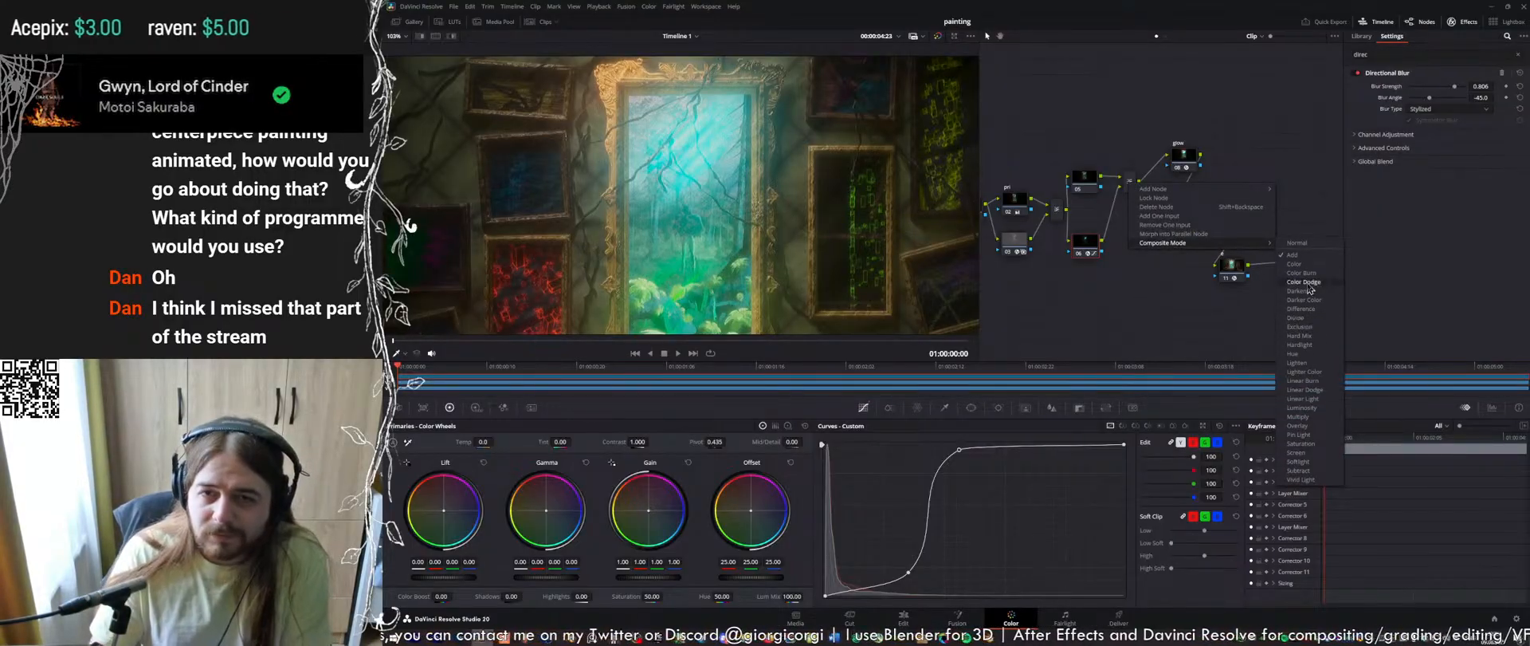
click(1300, 470)
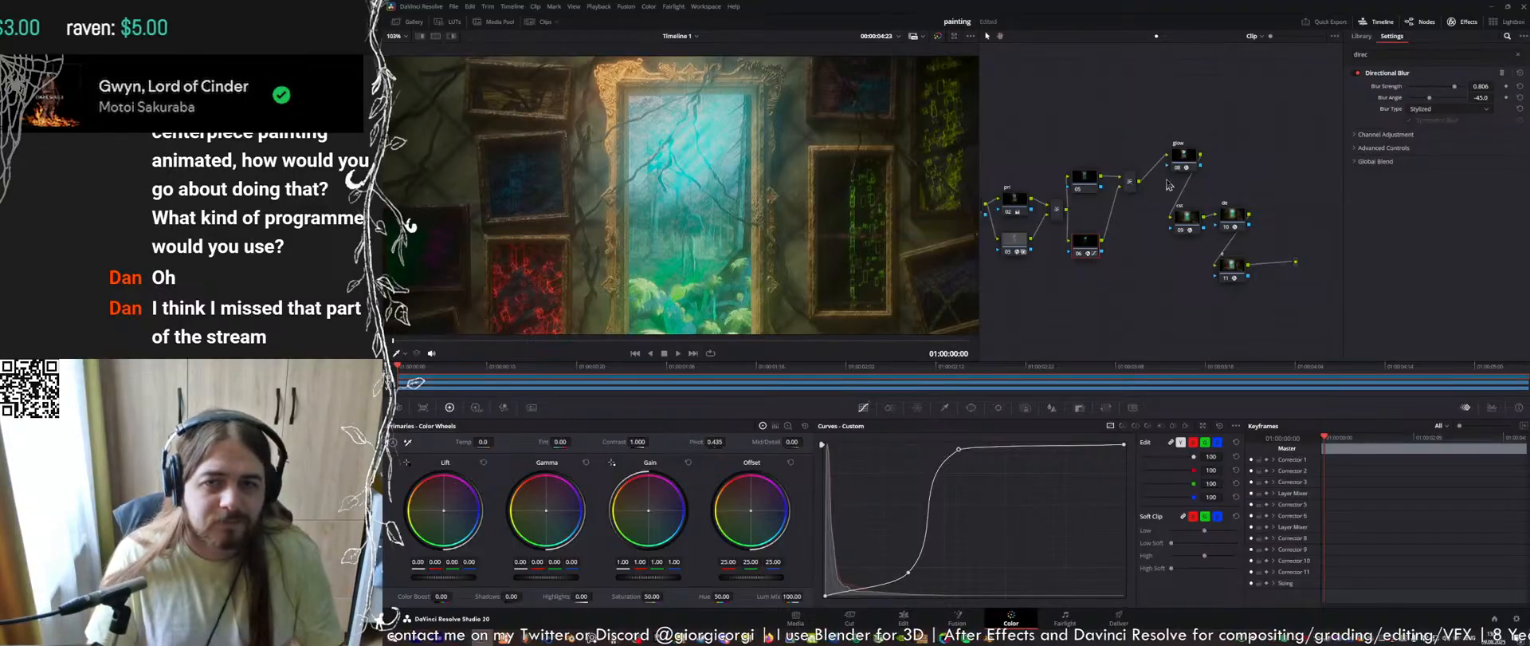
key(ctrl+d)
key(ctrl+d)
key(ctrl+d)
key(ctrl+d)
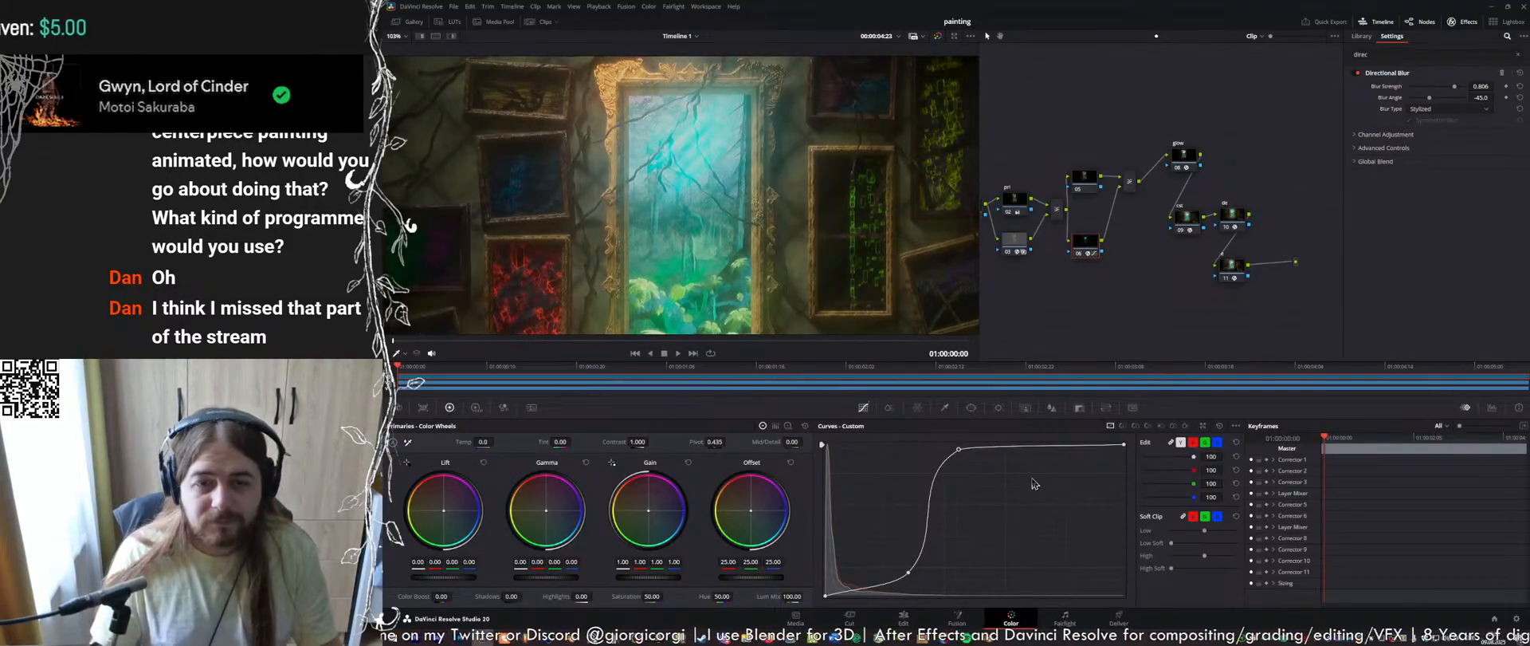
Lower the Directional Blur node's key output gain to about 0.22 and return to its custom curve
click(1104, 407)
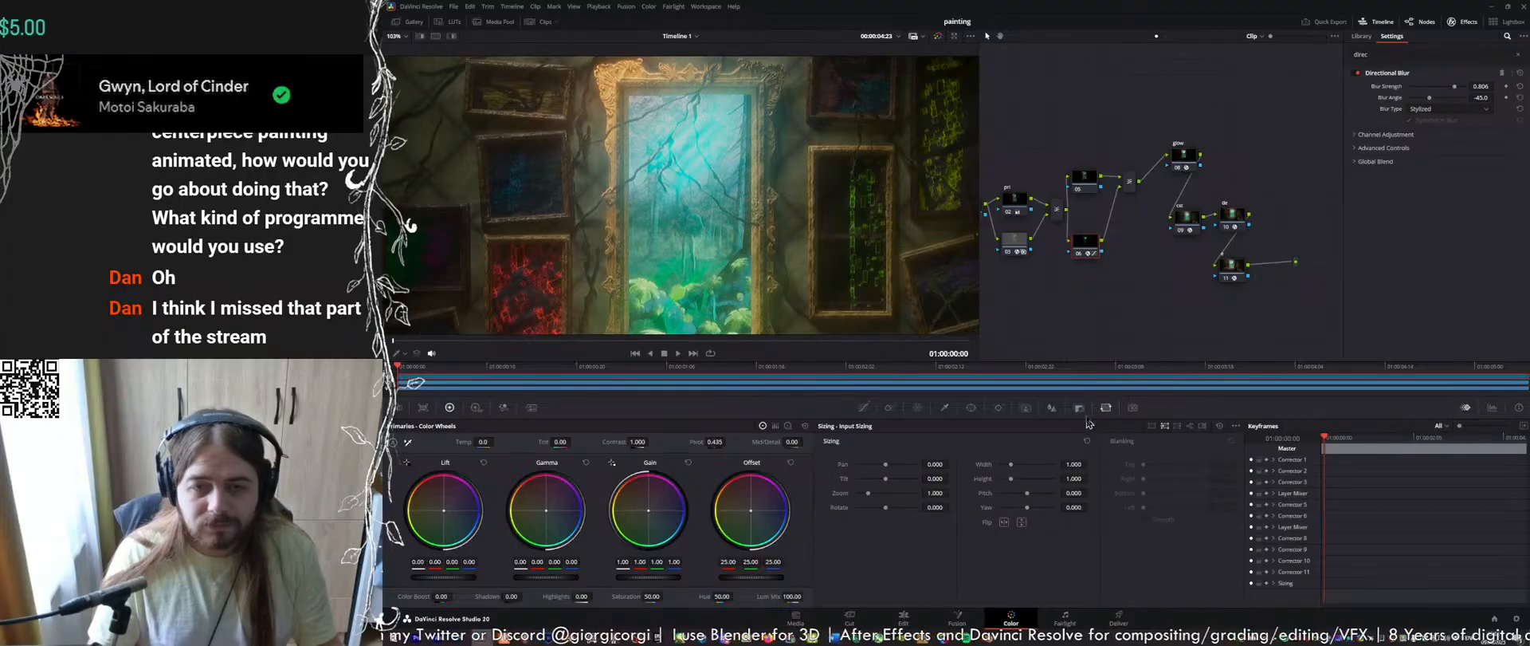
click(1079, 407)
drag(1143, 518, 1153, 517)
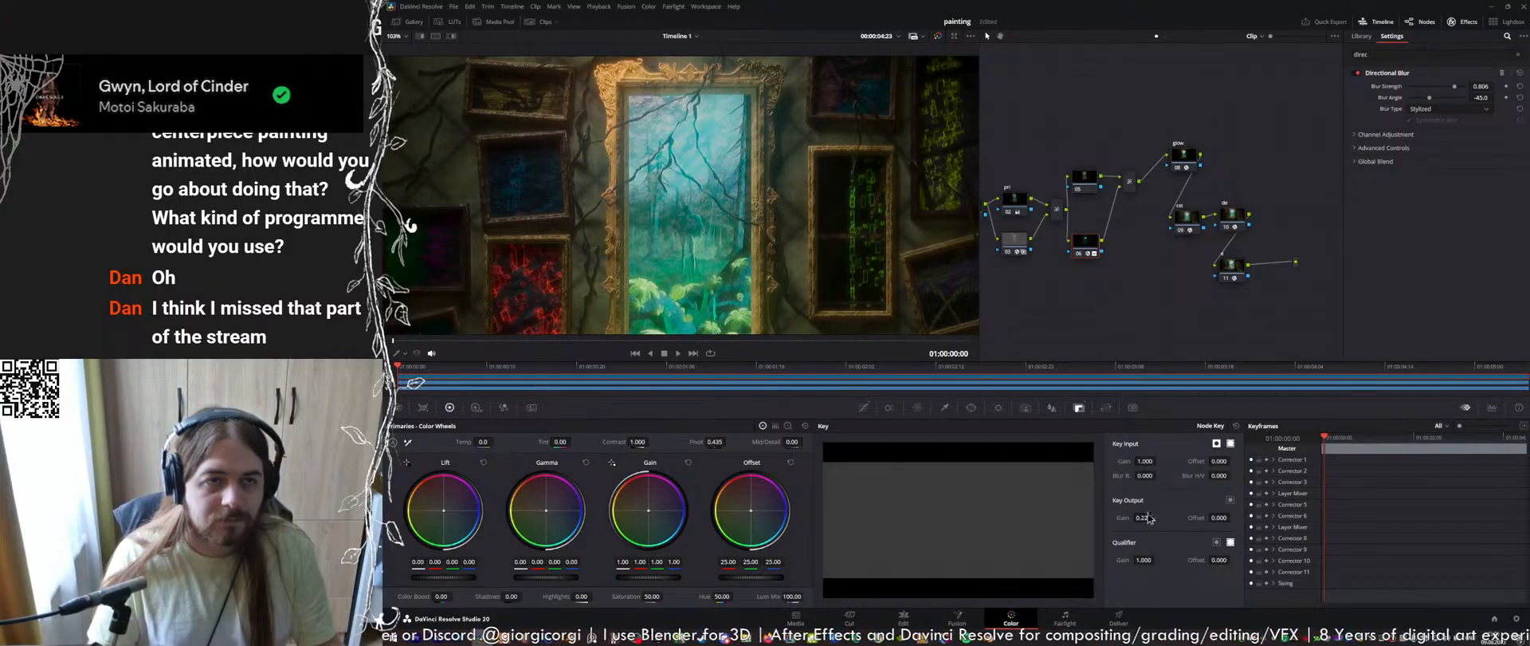
click(864, 407)
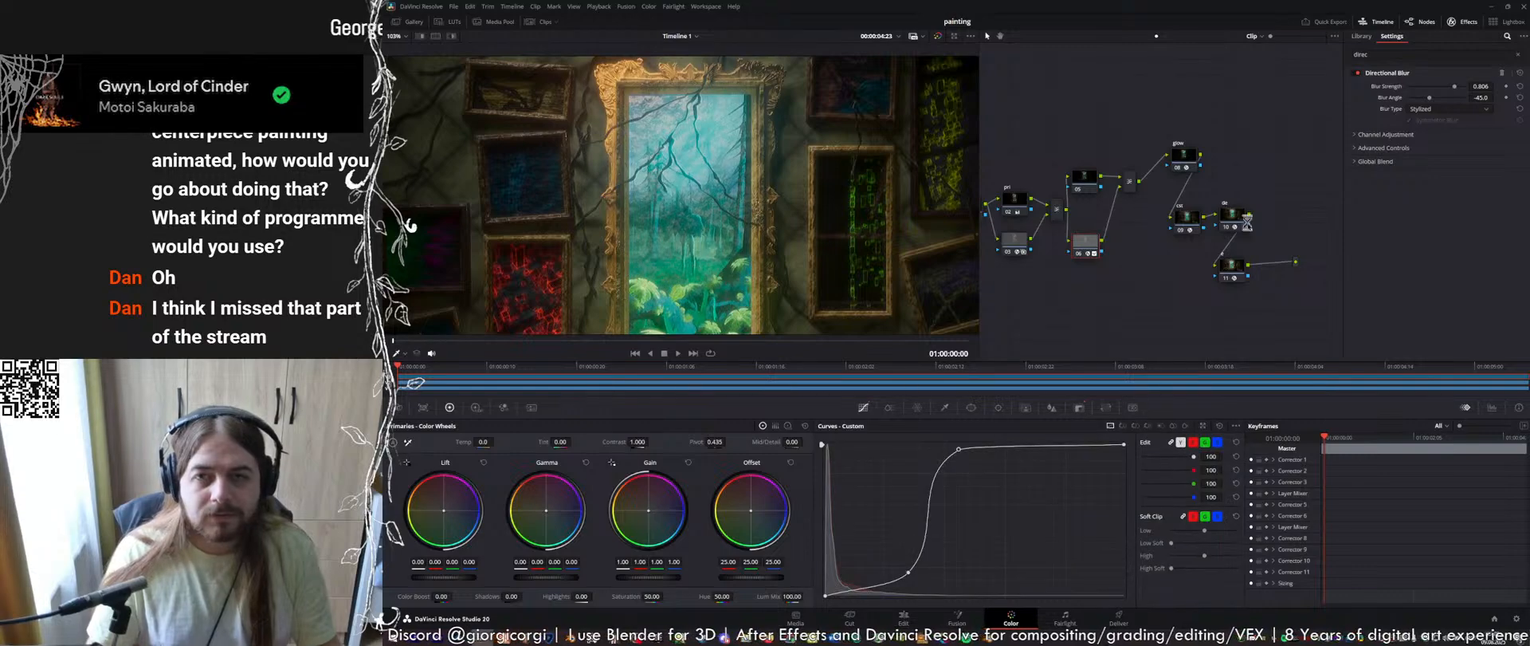
Try the Realistic blur type on the Directional Blur node with Symmetric Blur off and on
click(1426, 110)
click(1424, 131)
click(1429, 120)
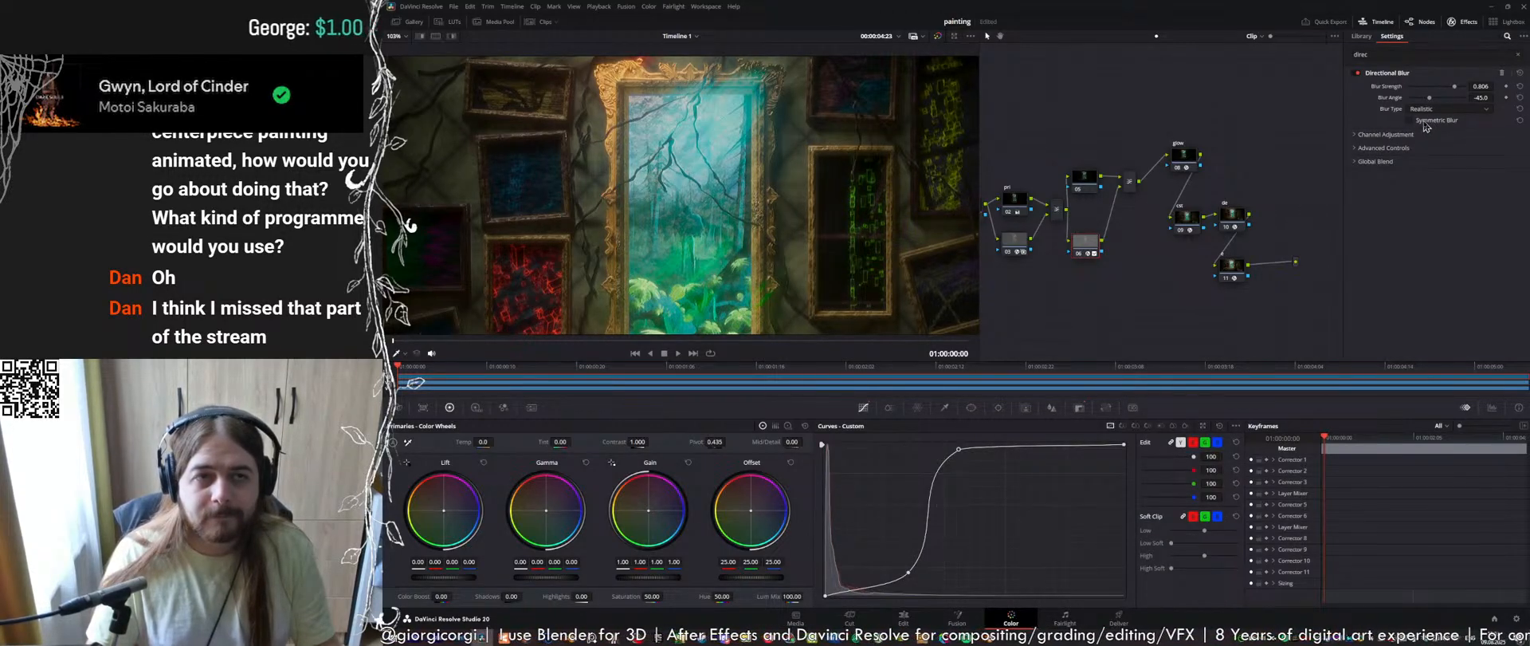
click(1424, 124)
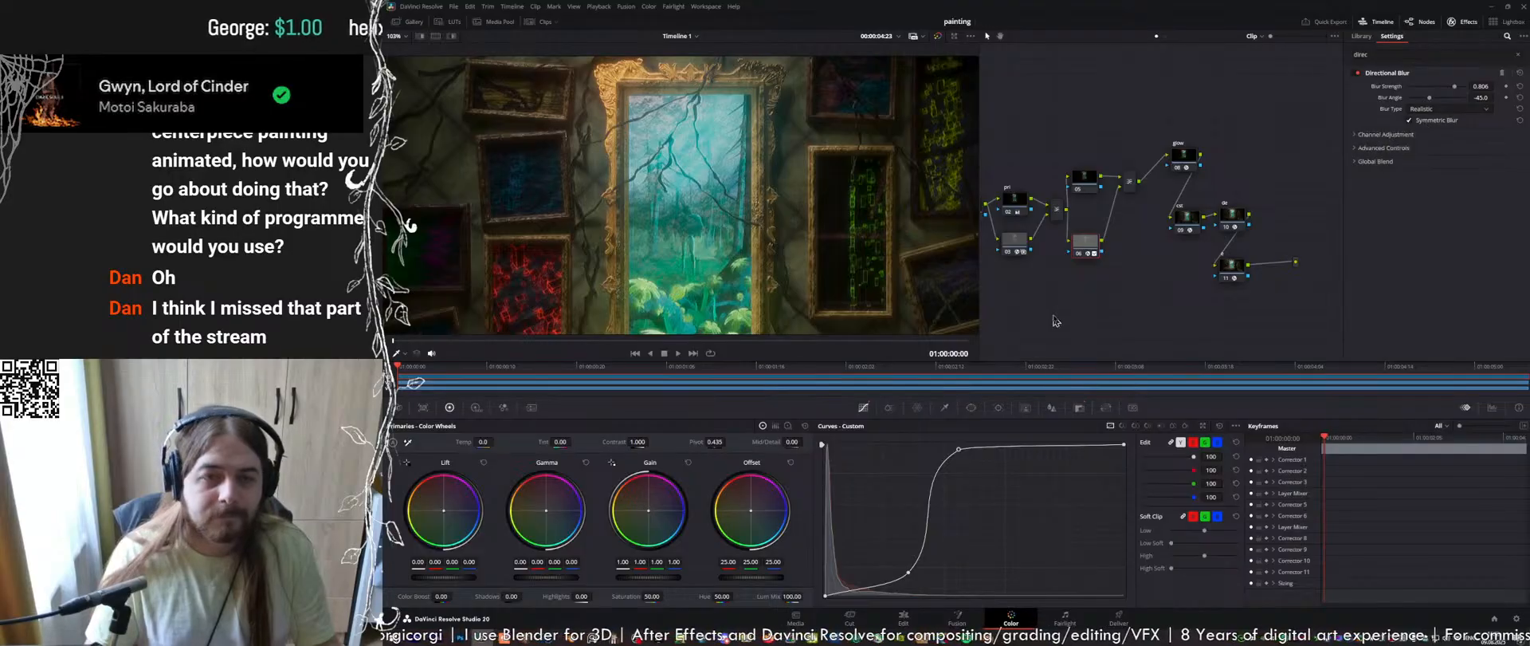
Highlight the blur node's key in the viewer, lower the blur strength to about 0.411 and disable Symmetric Blur
key(shift+h)
click(1130, 183)
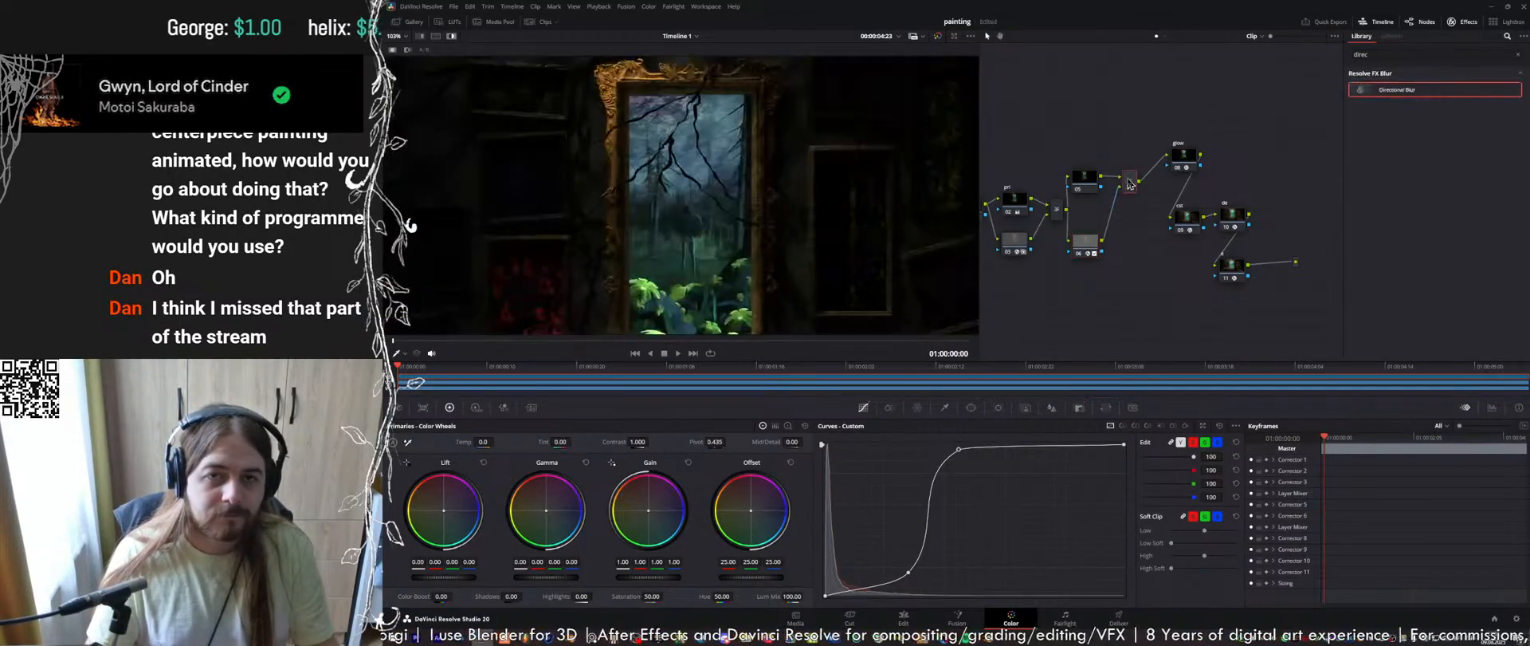
click(1088, 244)
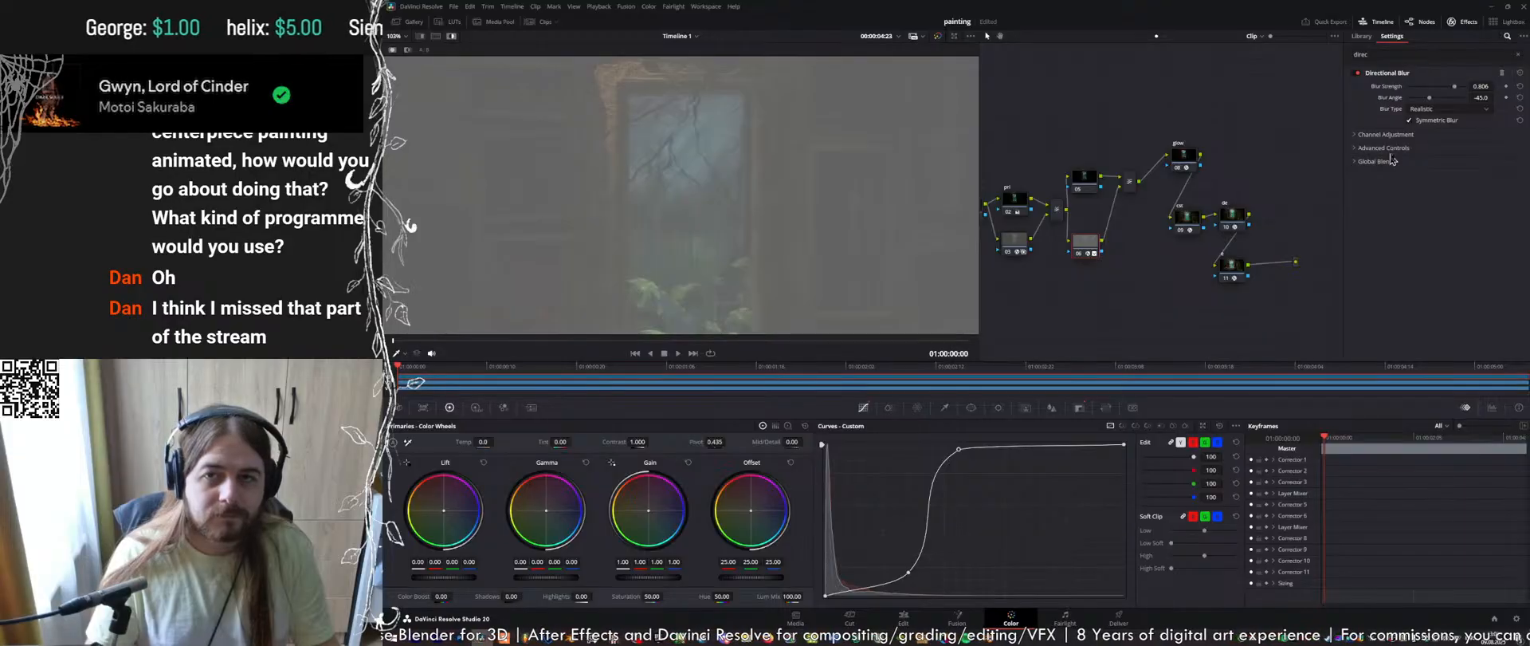
drag(1445, 87, 1441, 94)
click(1432, 124)
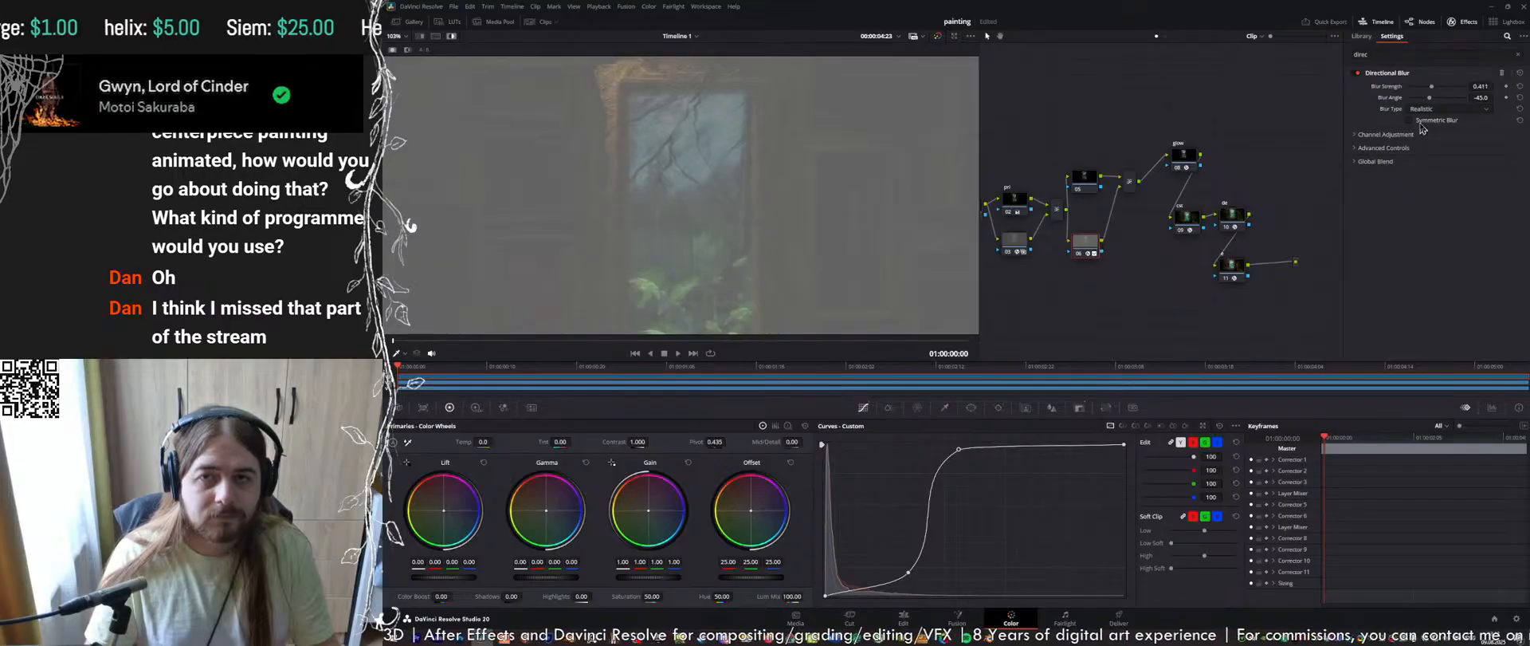
Switch the Directional Blur back to the Stylized type and set its strength to about 0.574
click(1432, 120)
click(1434, 108)
click(1433, 129)
drag(1444, 90, 1451, 91)
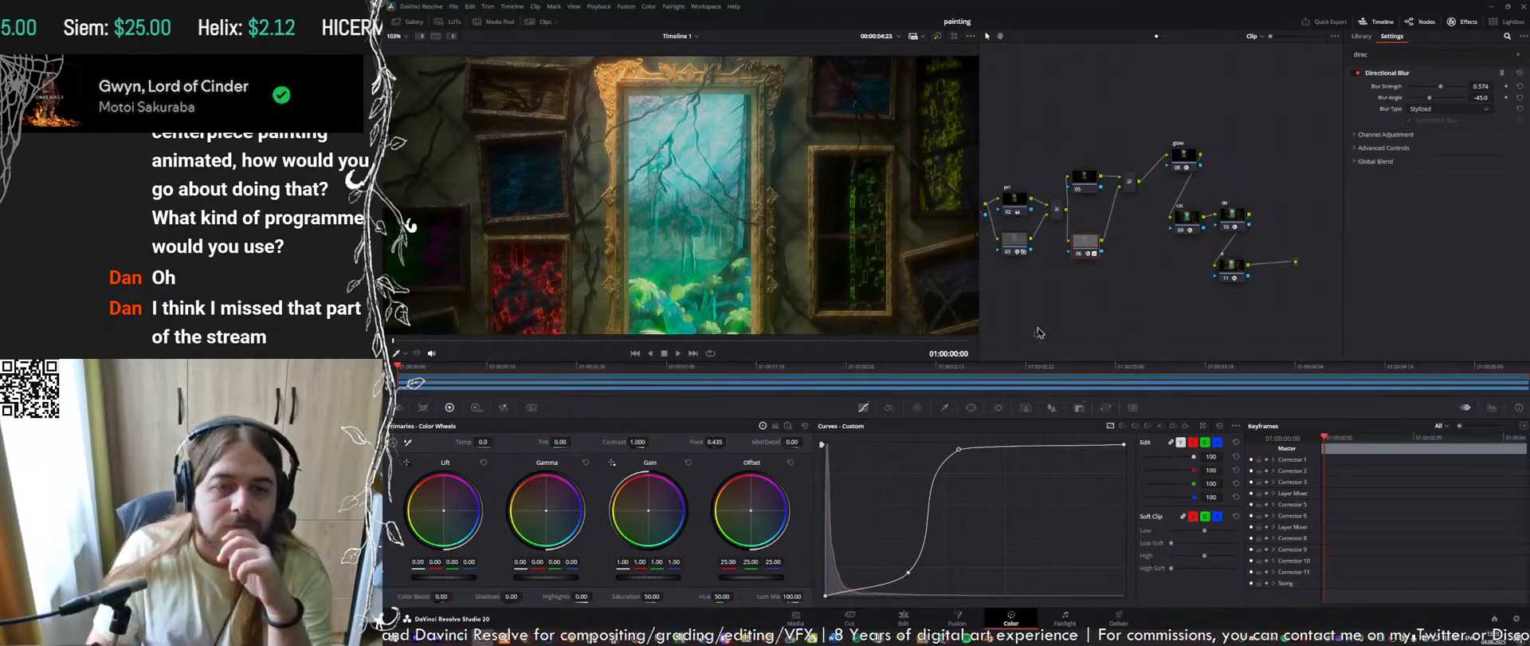
Remove both control points from the blur node's custom curve to restore a straight line
drag(960, 450, 996, 463)
right_click(994, 463)
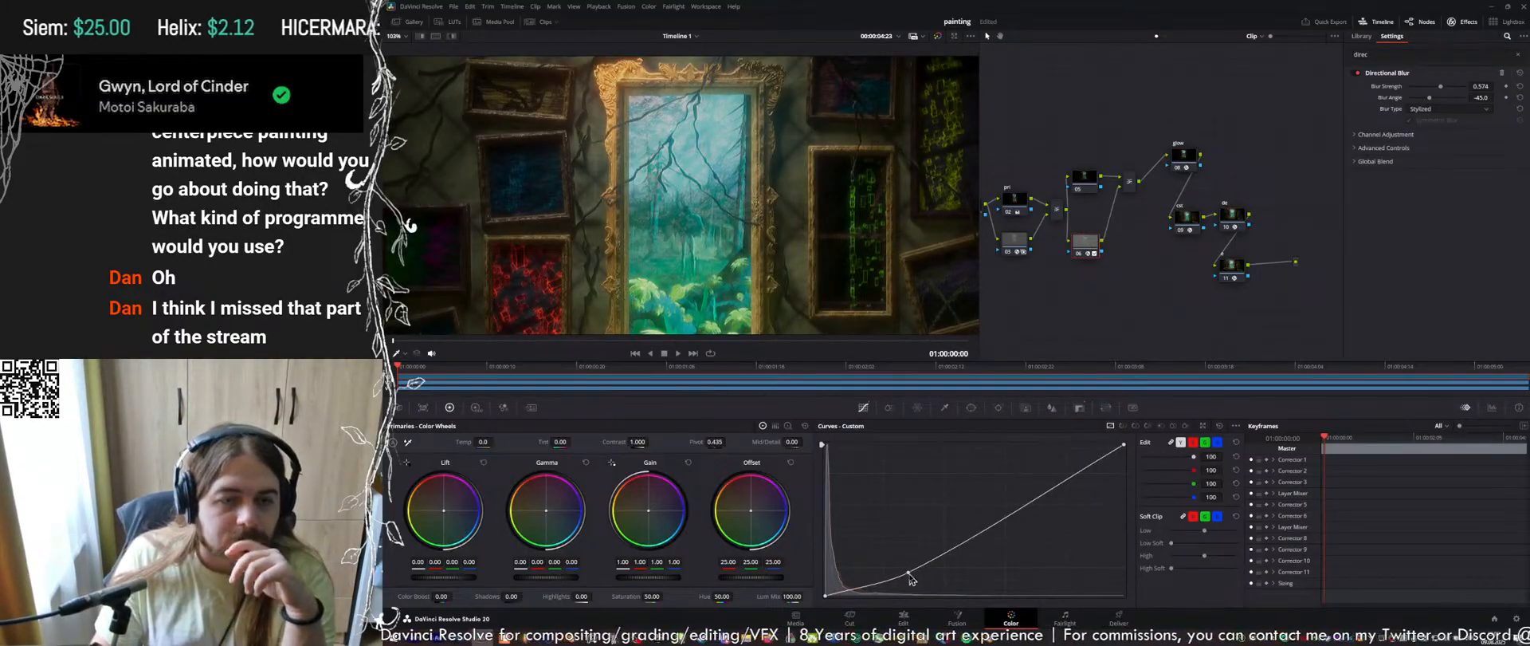
right_click(909, 574)
Set the Directional Blur strength to about 0.946 and its blur angle to about -140
scroll(740, 209, down, 5)
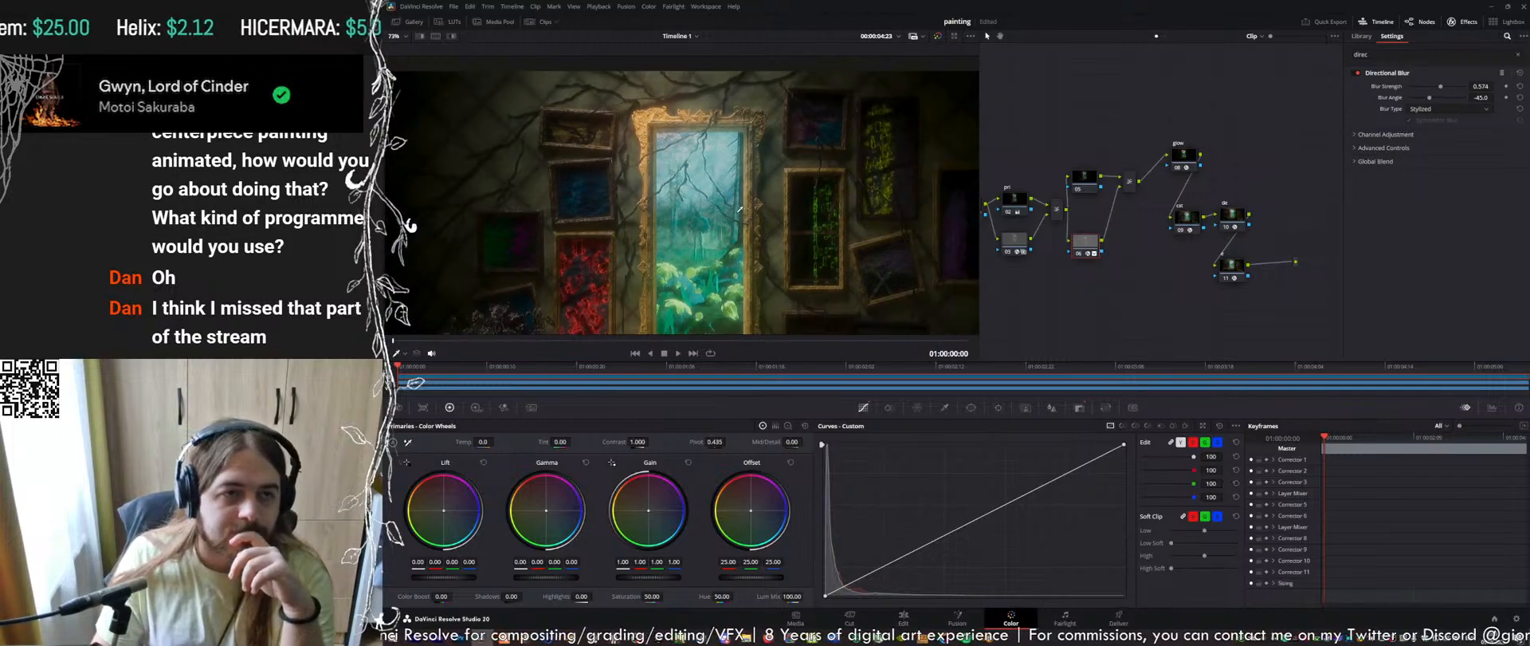
middle_drag(759, 215, 761, 184)
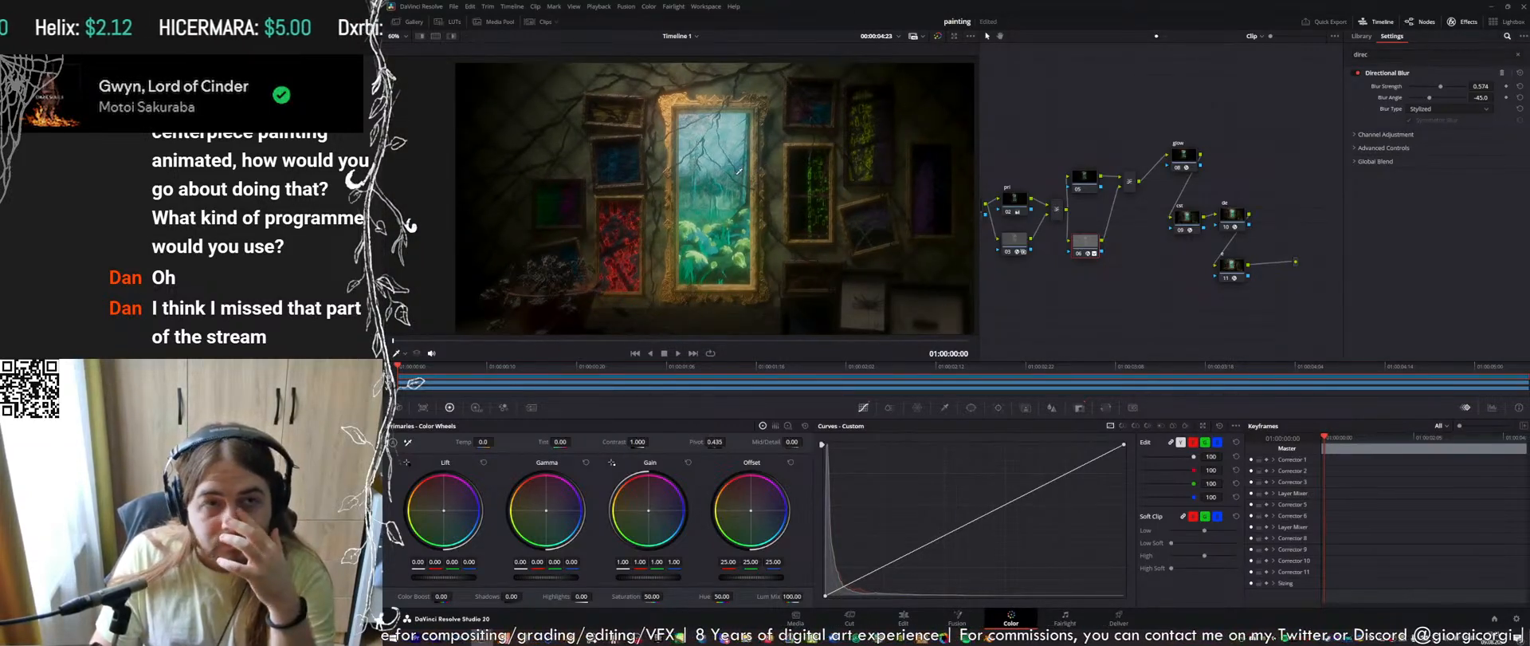
middle_drag(739, 172, 696, 162)
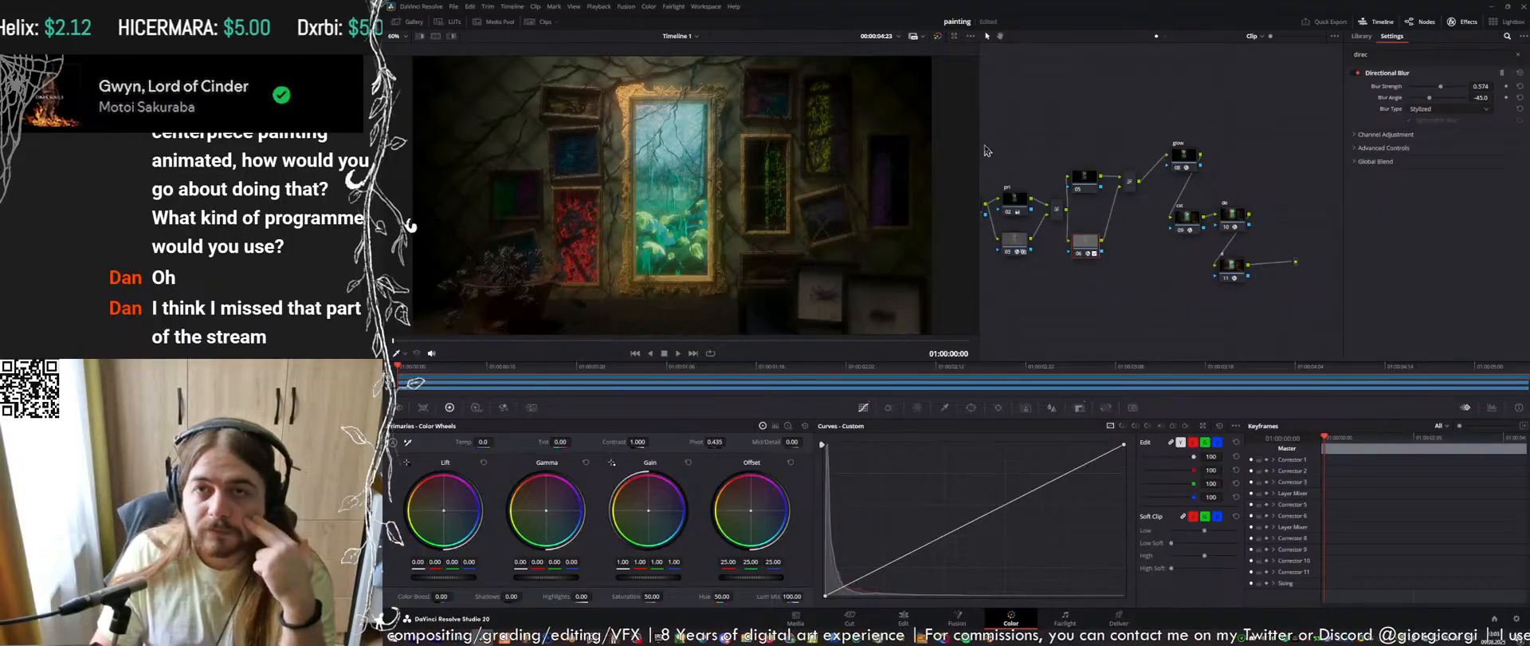
drag(1440, 86, 1465, 86)
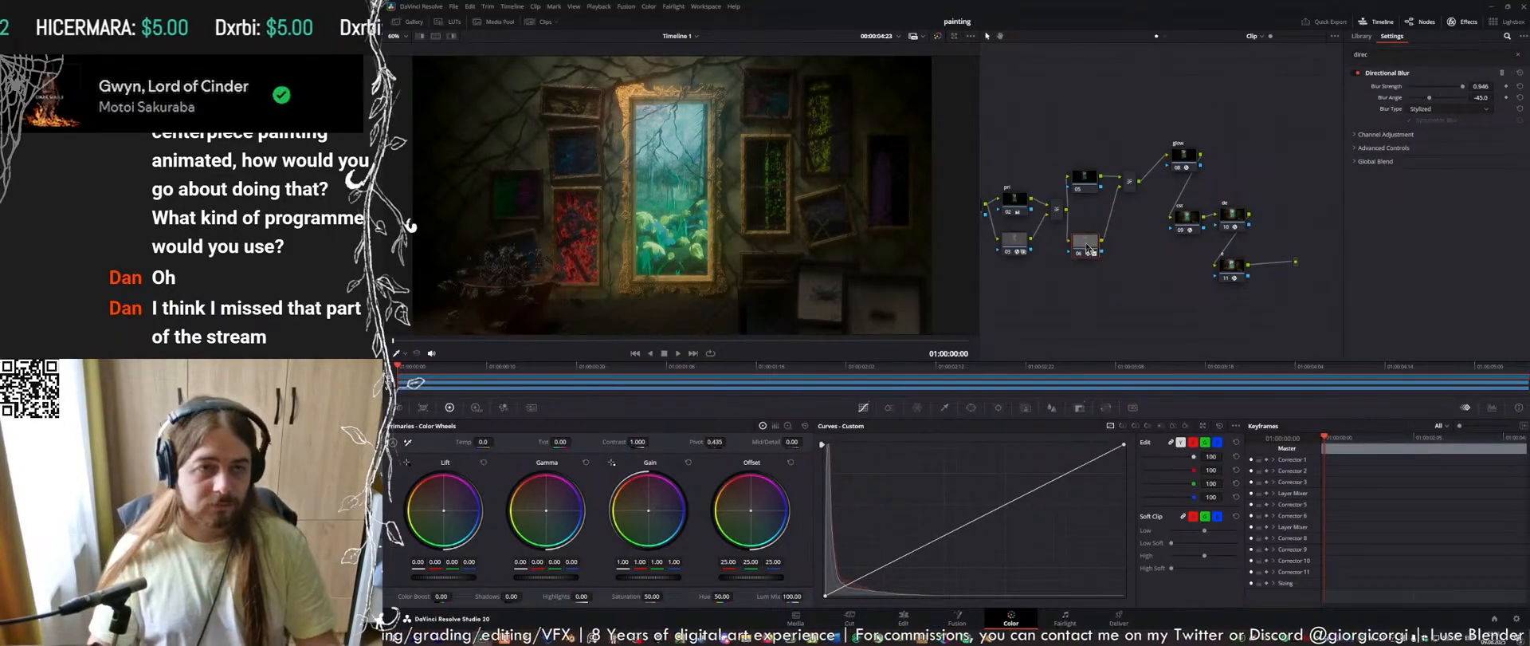
scroll(692, 158, down, 3)
scroll(693, 159, up, 2)
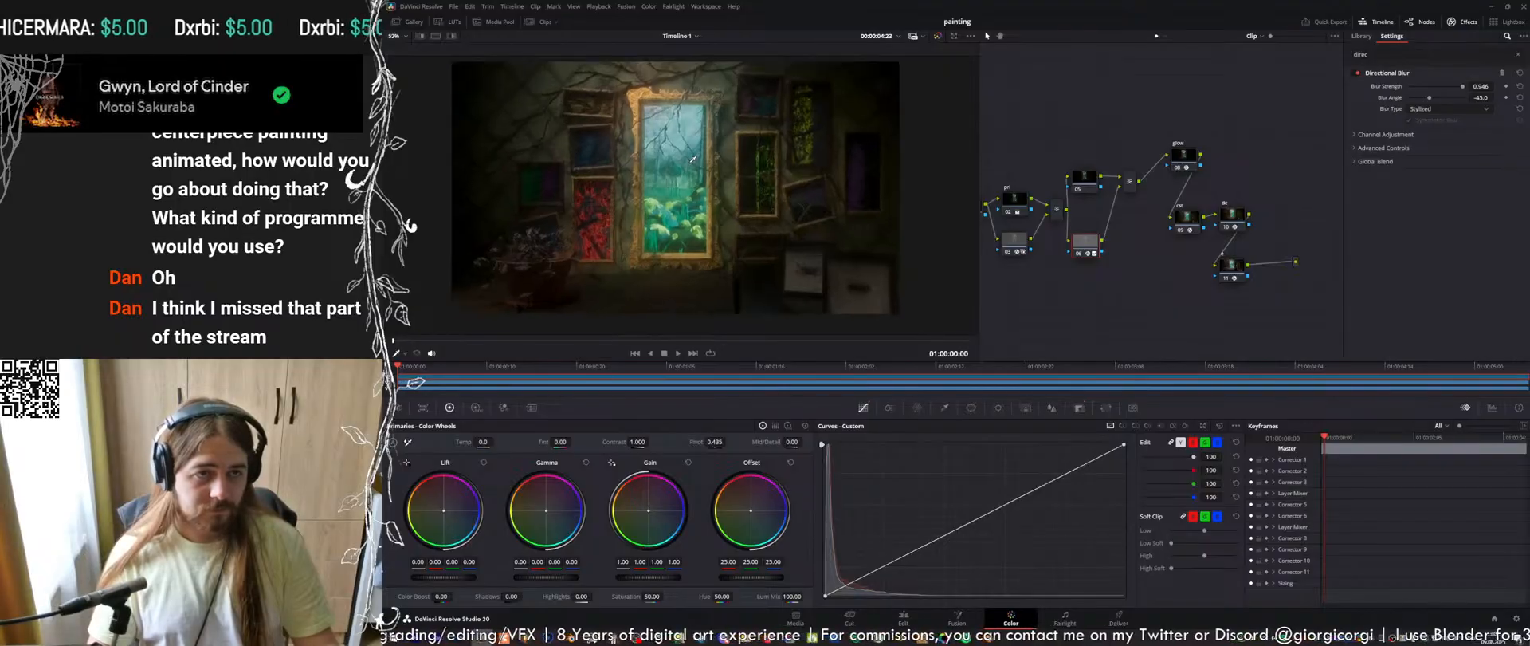
drag(1431, 102, 1417, 107)
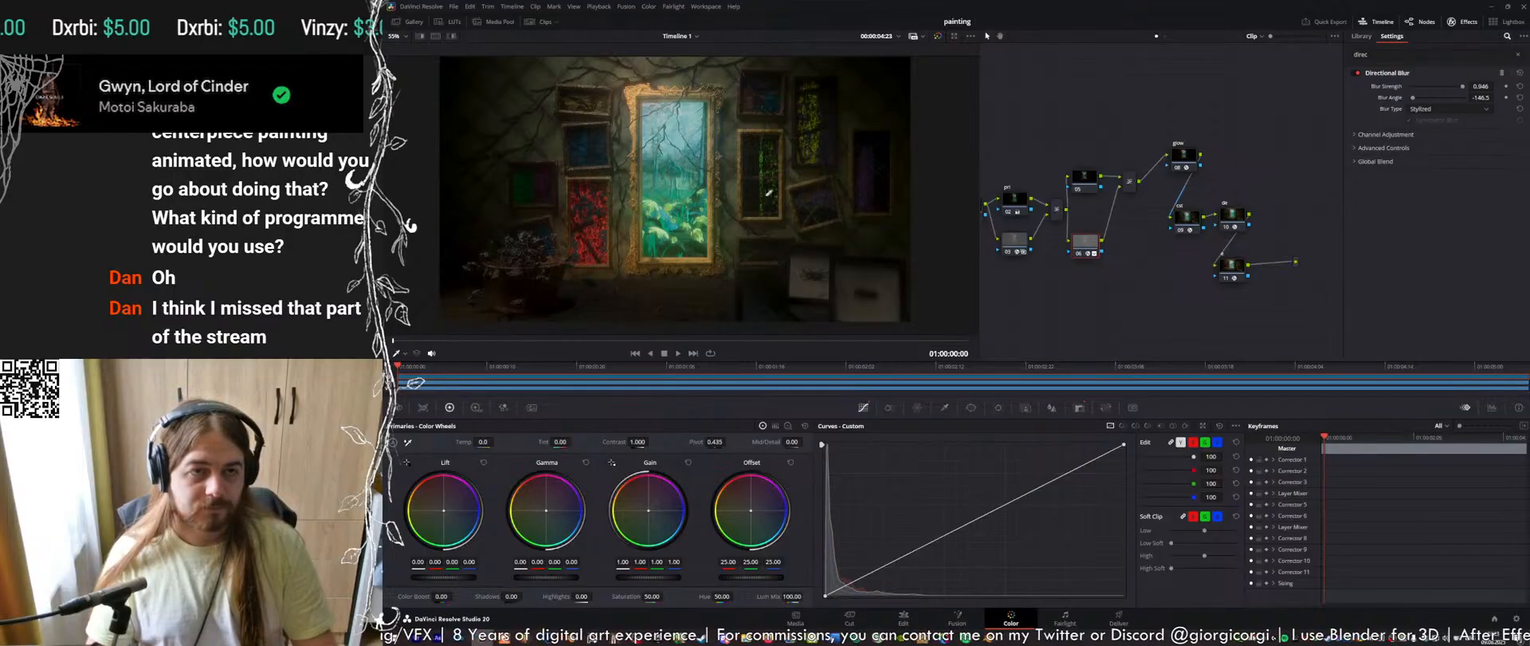
scroll(750, 184, up, 1)
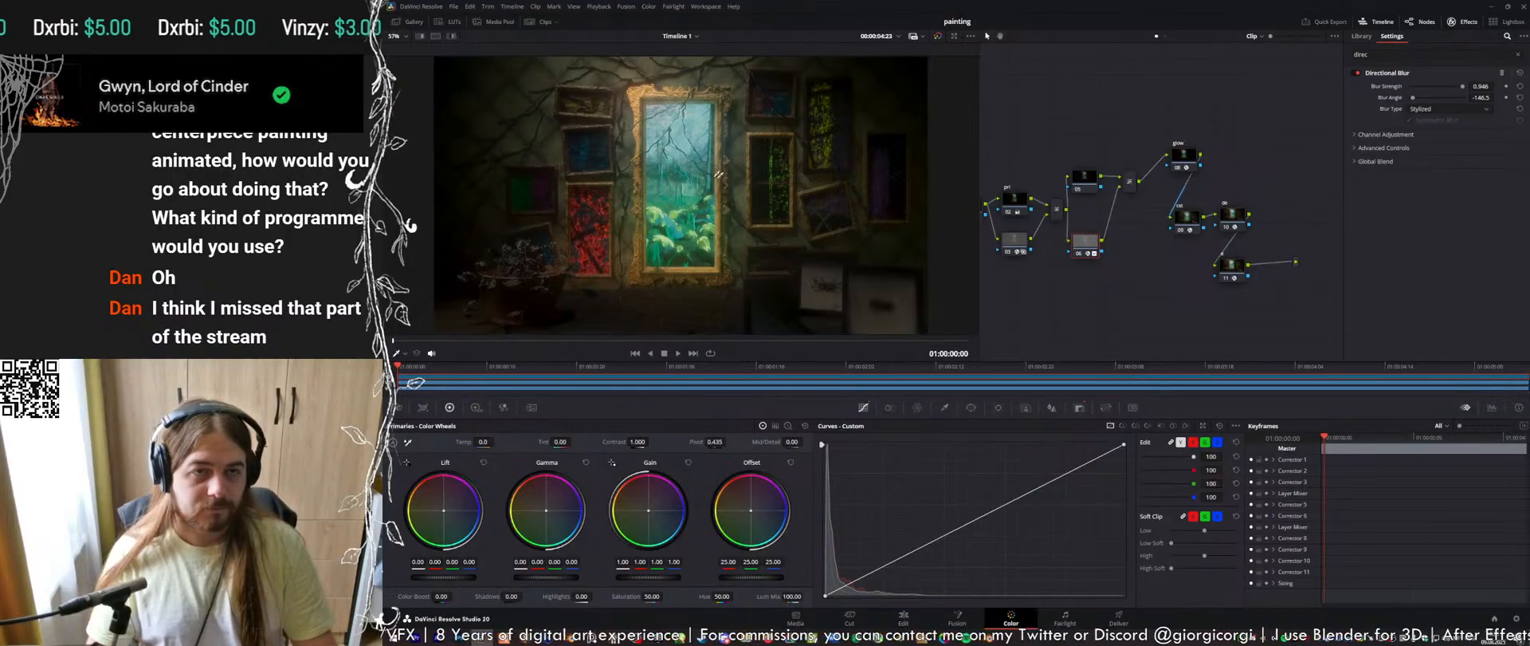
Enable the Film emulation in the Dehancer Pro node, comparing the image with it off and on
click(1234, 217)
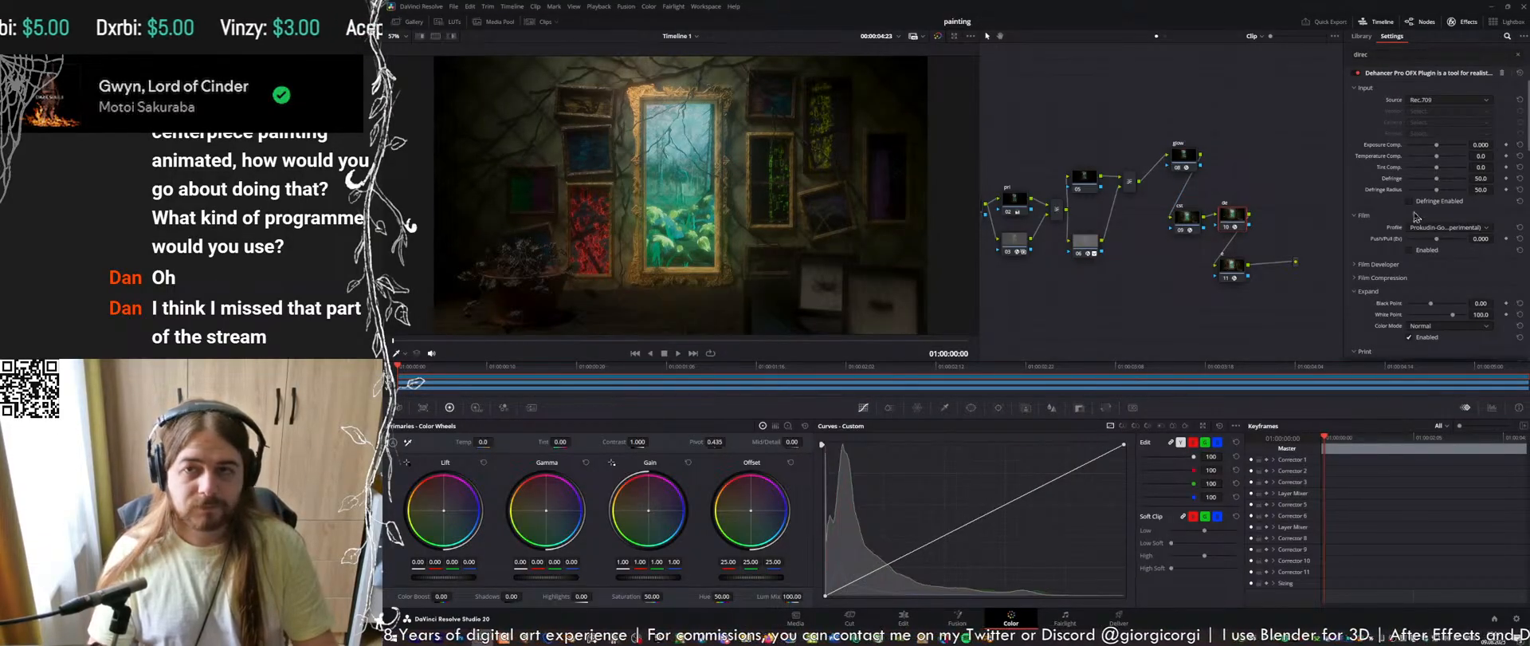
click(1418, 252)
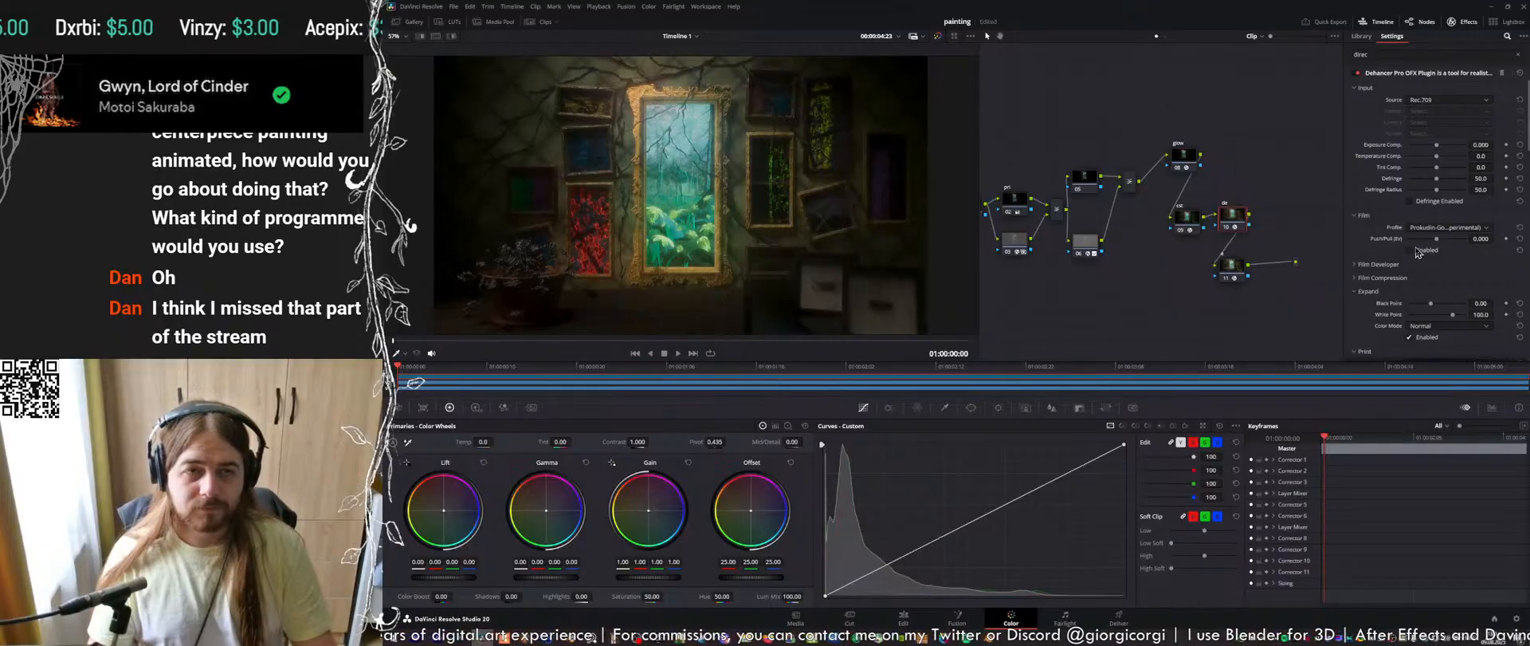
scroll(665, 184, down, 1)
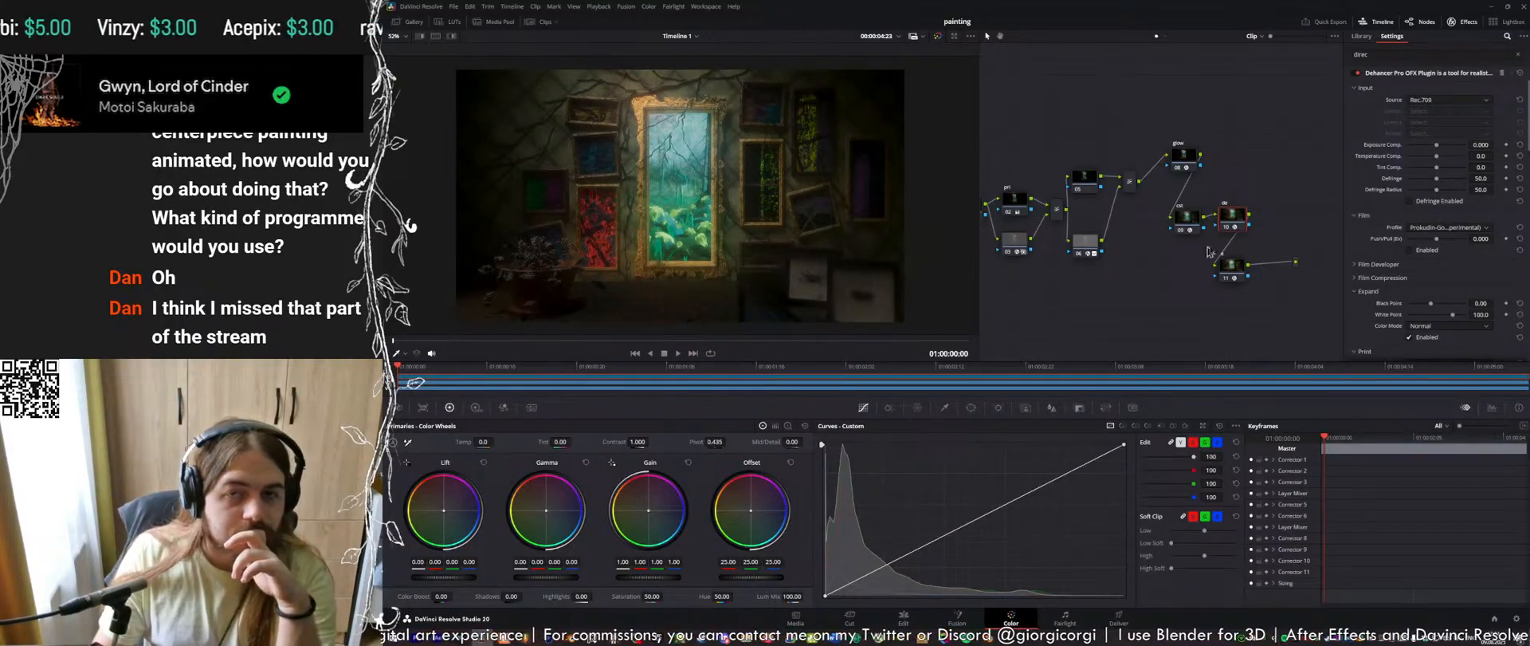
click(1419, 252)
Try several film profiles in the Dehancer Pro node, settle on Cinestill 800T and set Push/Pull to 2.000
click(1447, 227)
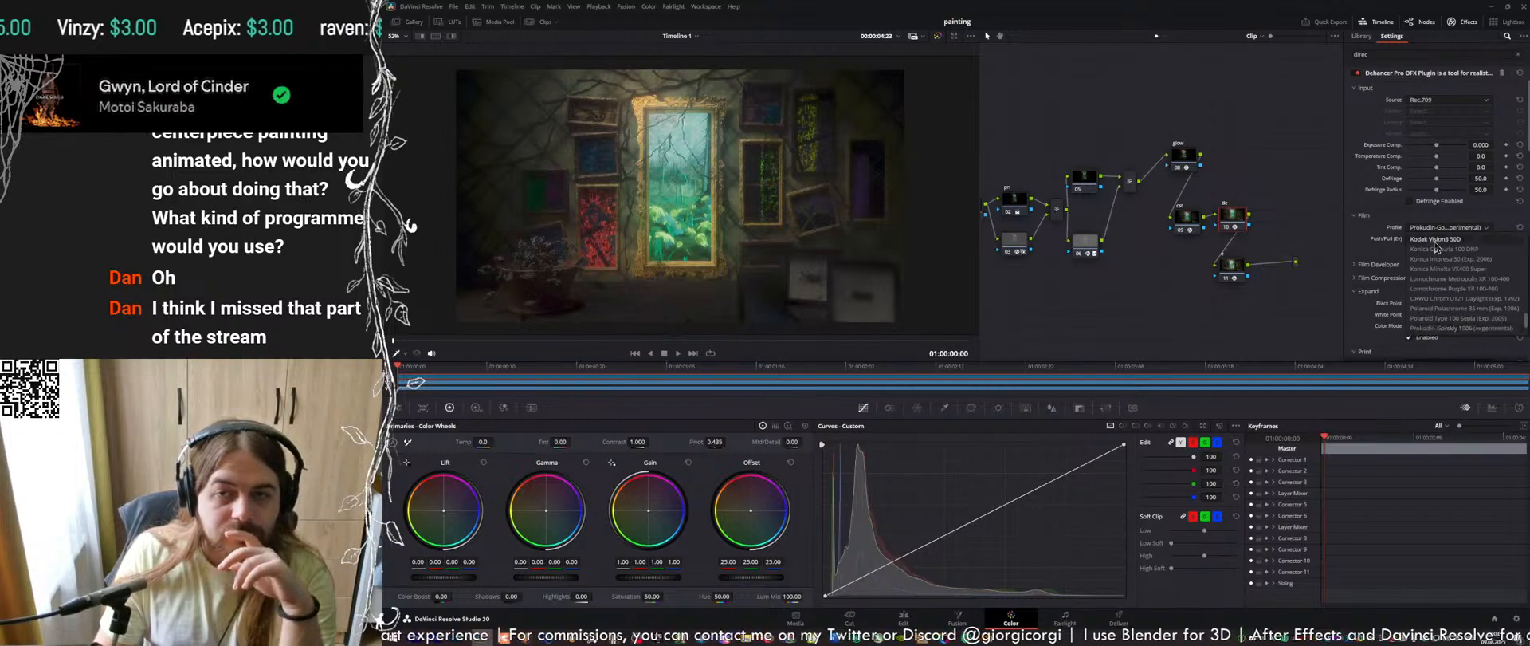
click(1446, 241)
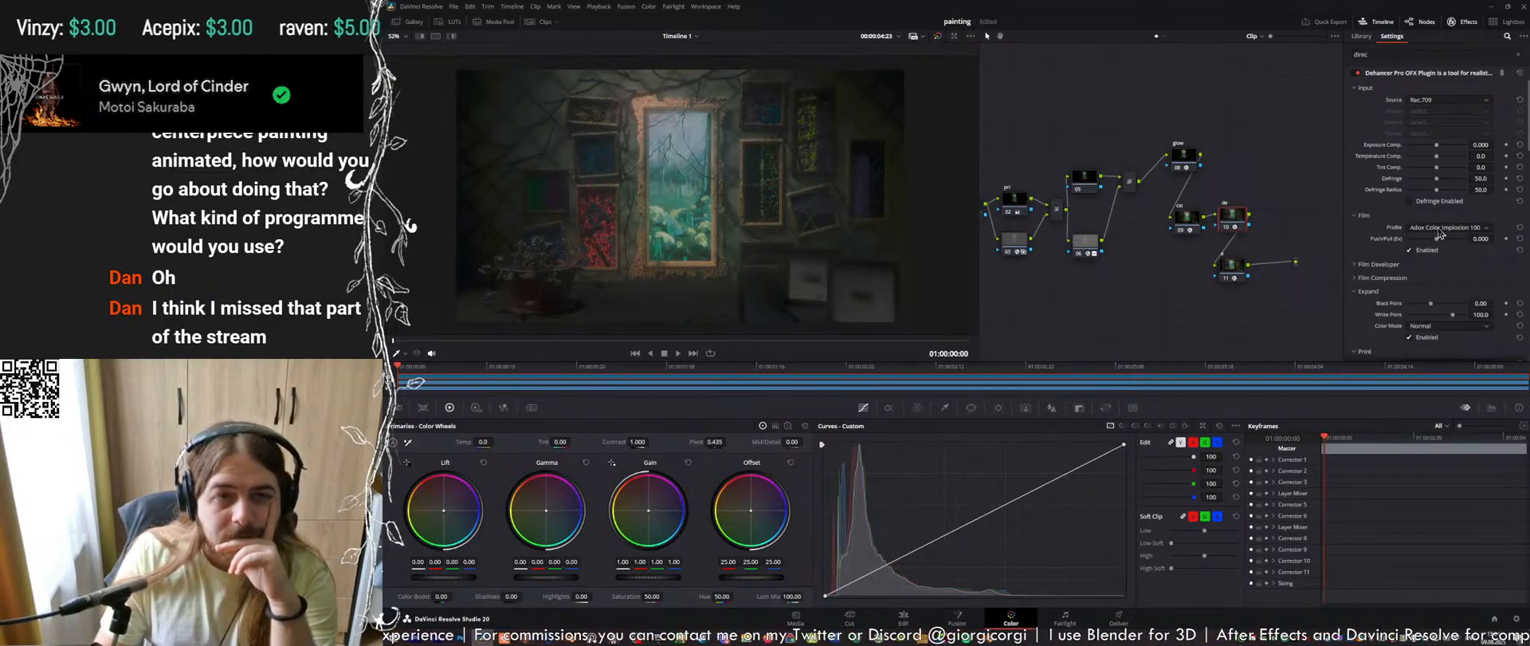
scroll(1441, 233, down, 4)
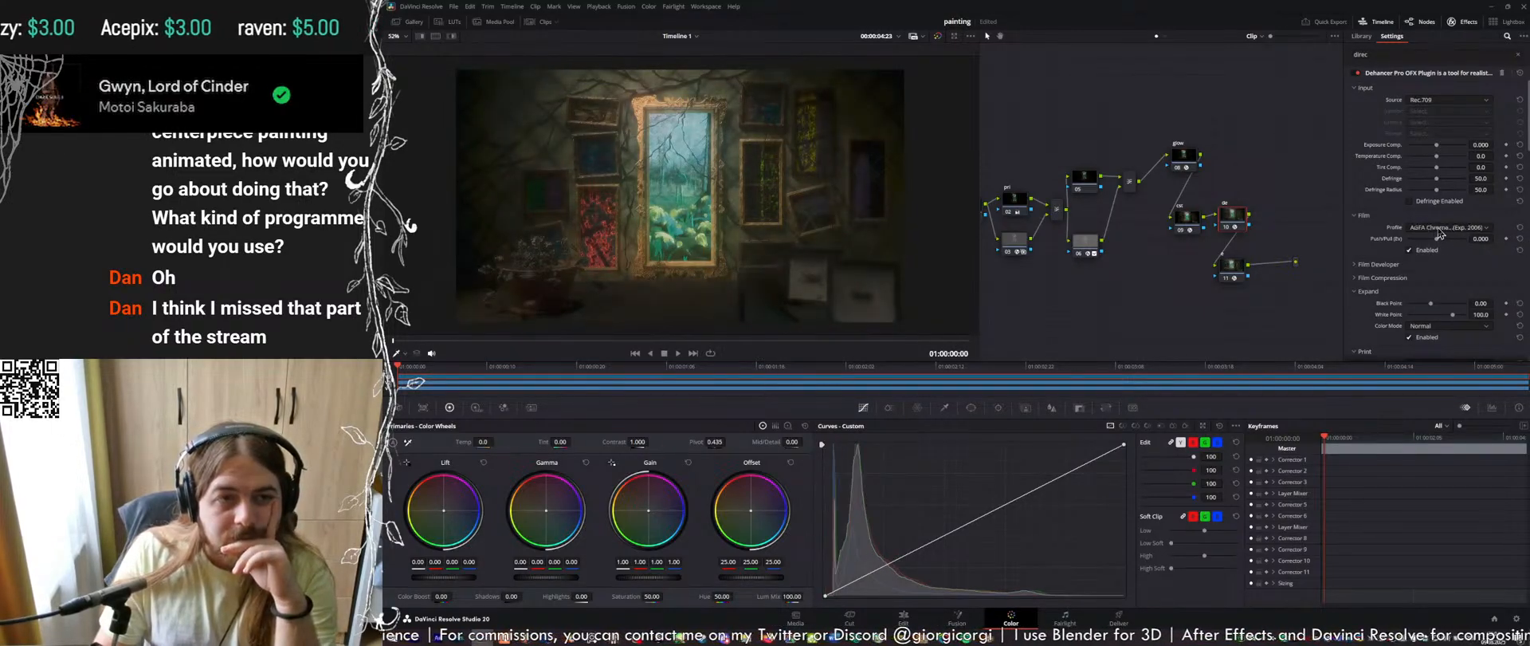
scroll(1441, 233, down, 2)
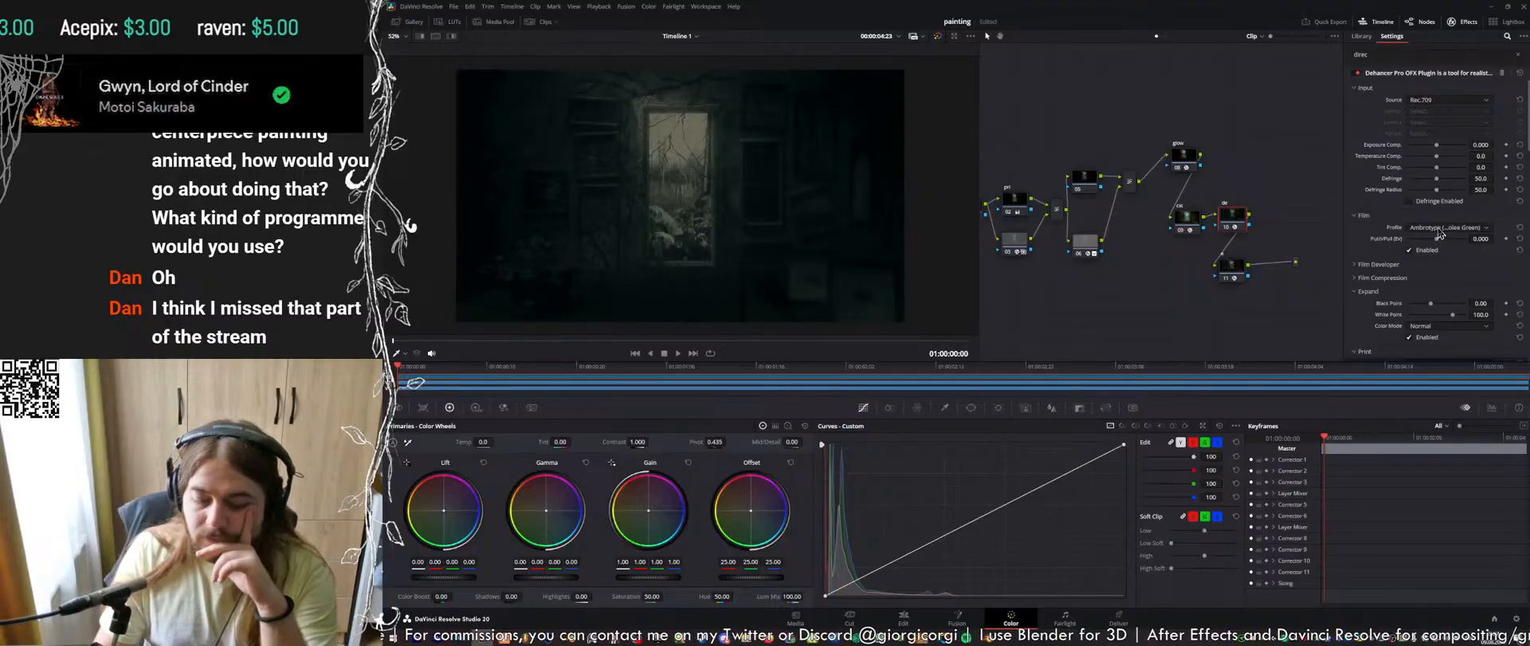
scroll(1441, 233, down, 2)
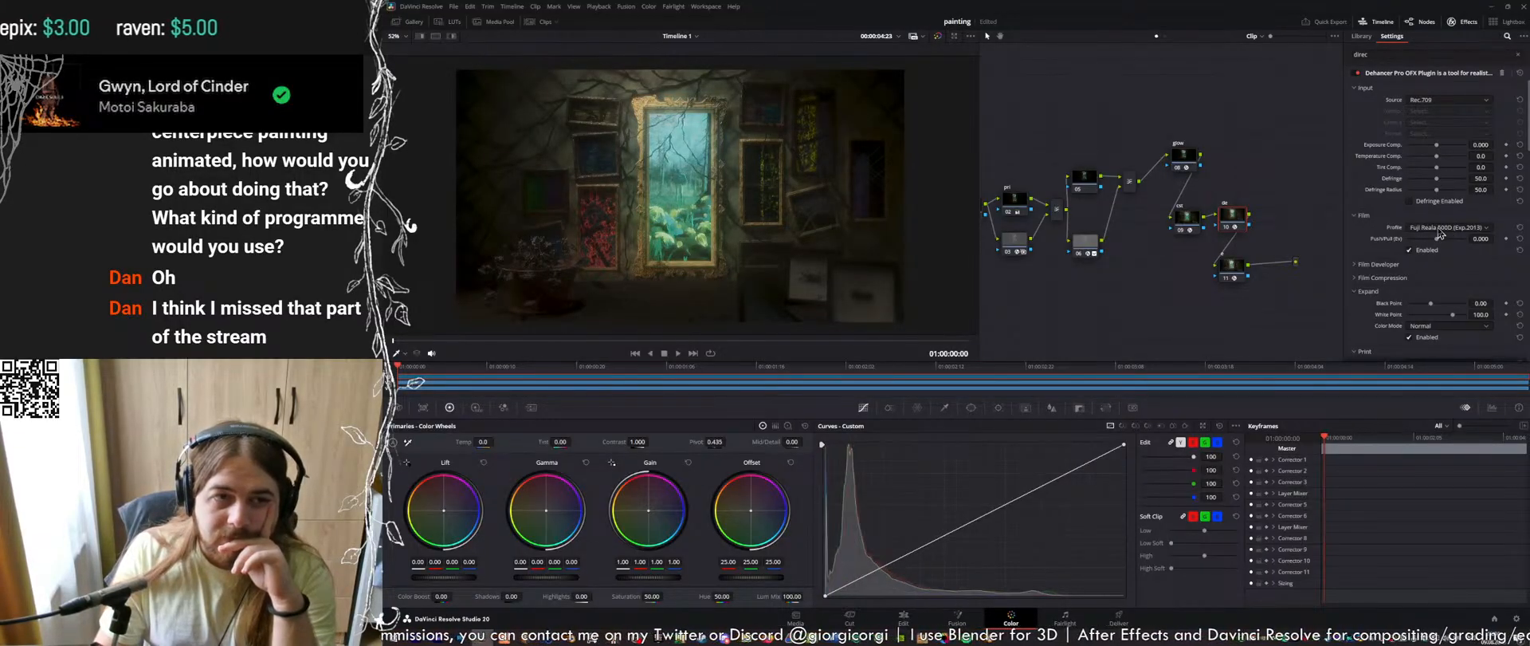
drag(1438, 238, 1485, 243)
scroll(648, 168, up, 2)
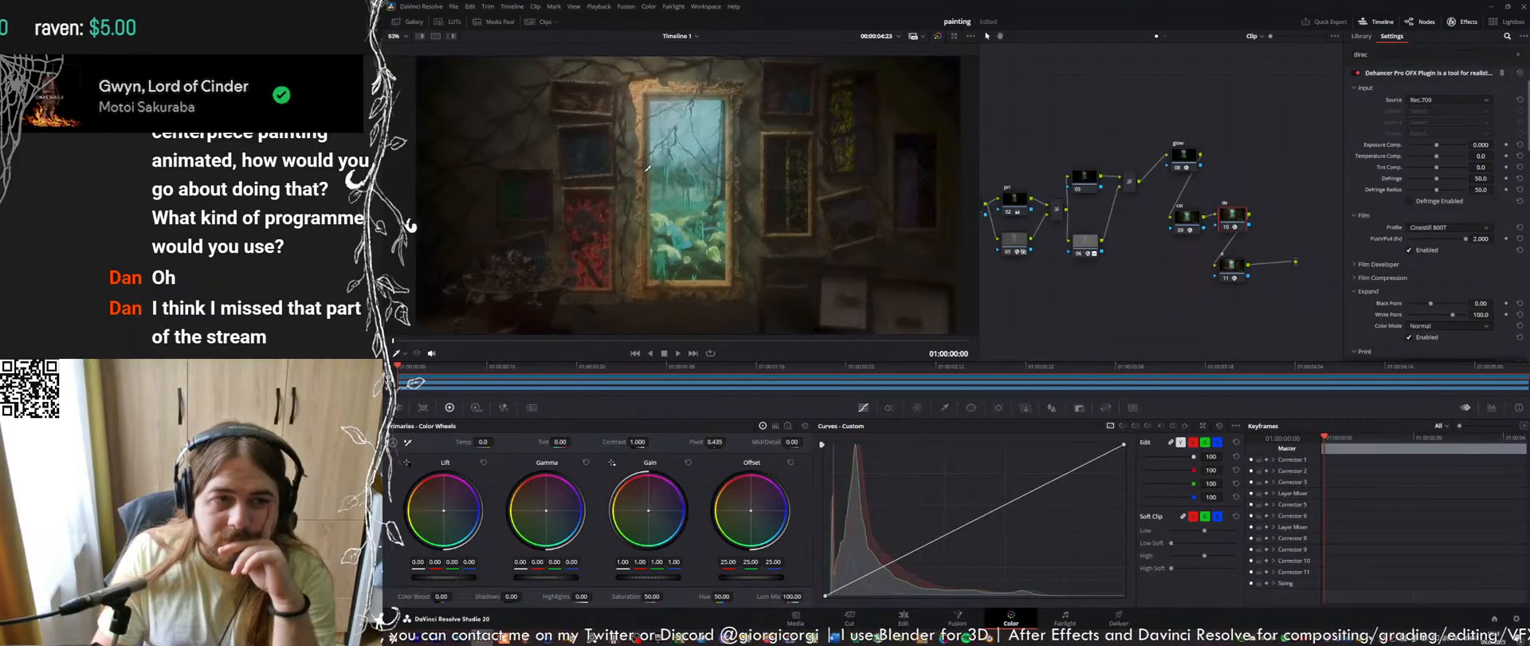
Lower the gain of the vignette node at the start of the graph to about 0.02
scroll(678, 243, up, 2)
mouse_move(700, 248)
middle_down()
mouse_move(745, 137)
mouse_move(758, 229)
mouse_move(730, 234)
middle_up()
middle_drag(1109, 200, 1128, 224)
click(1033, 205)
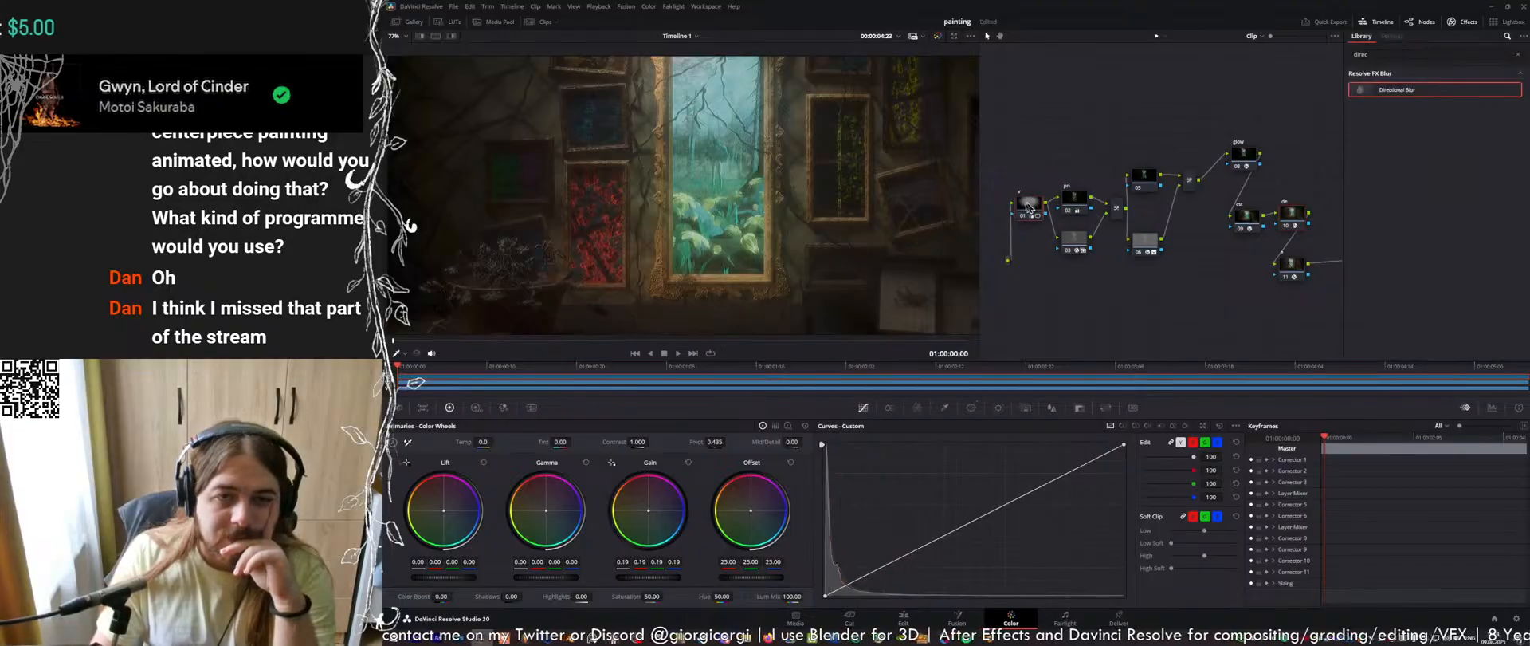
drag(650, 579, 626, 579)
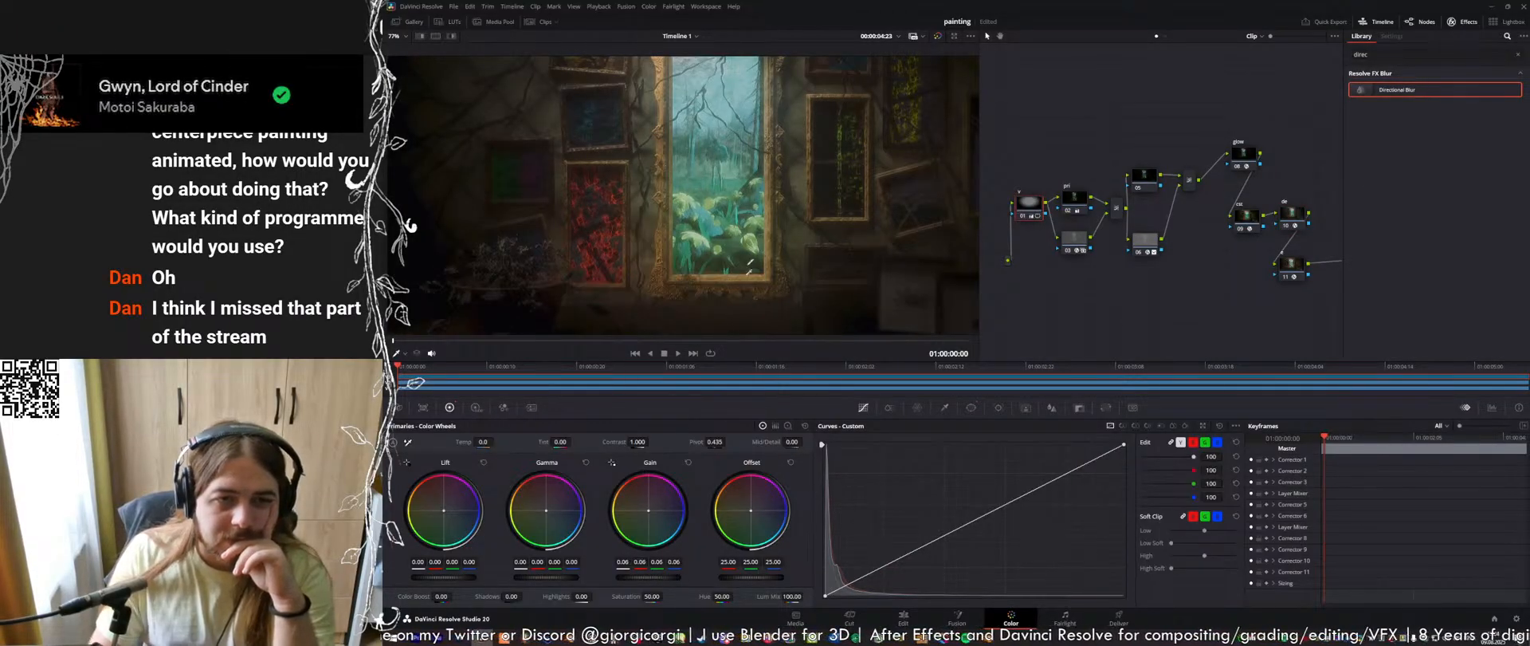
scroll(750, 240, down, 3)
scroll(751, 239, down, 1)
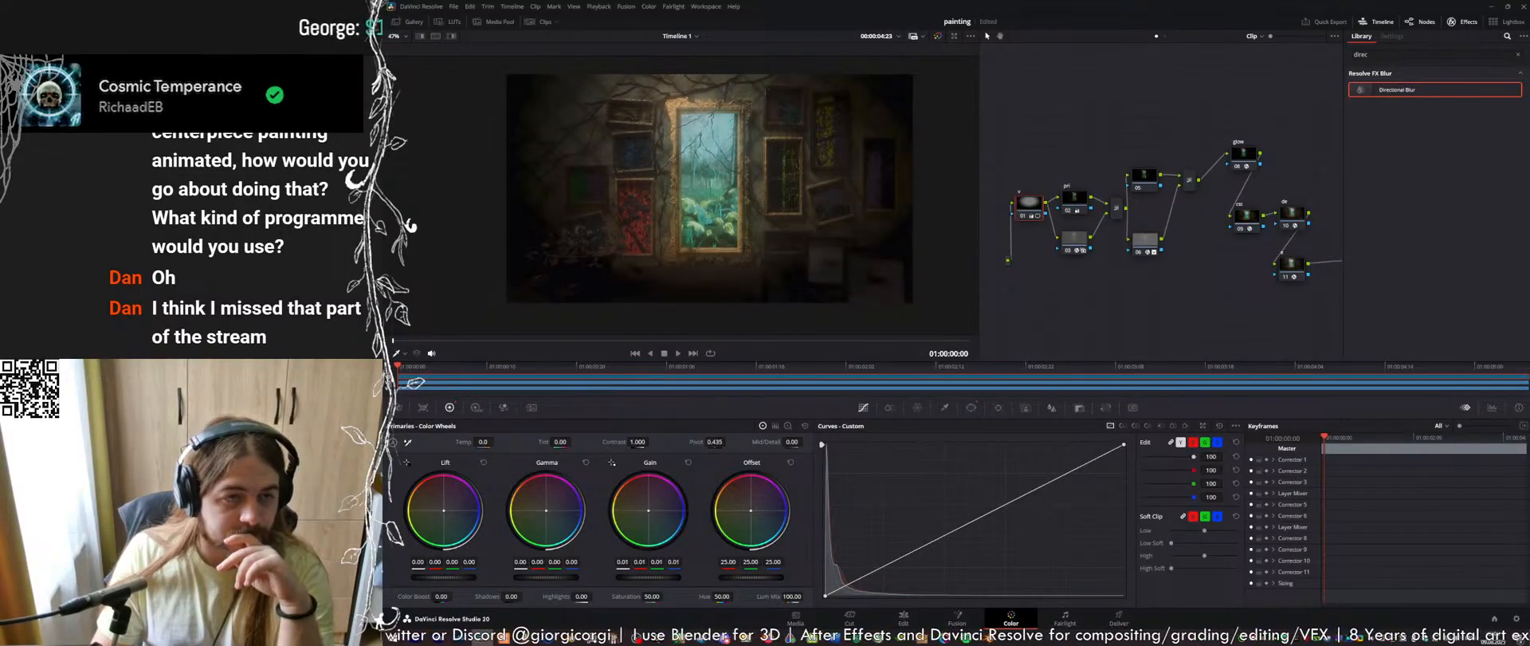
drag(649, 577, 639, 577)
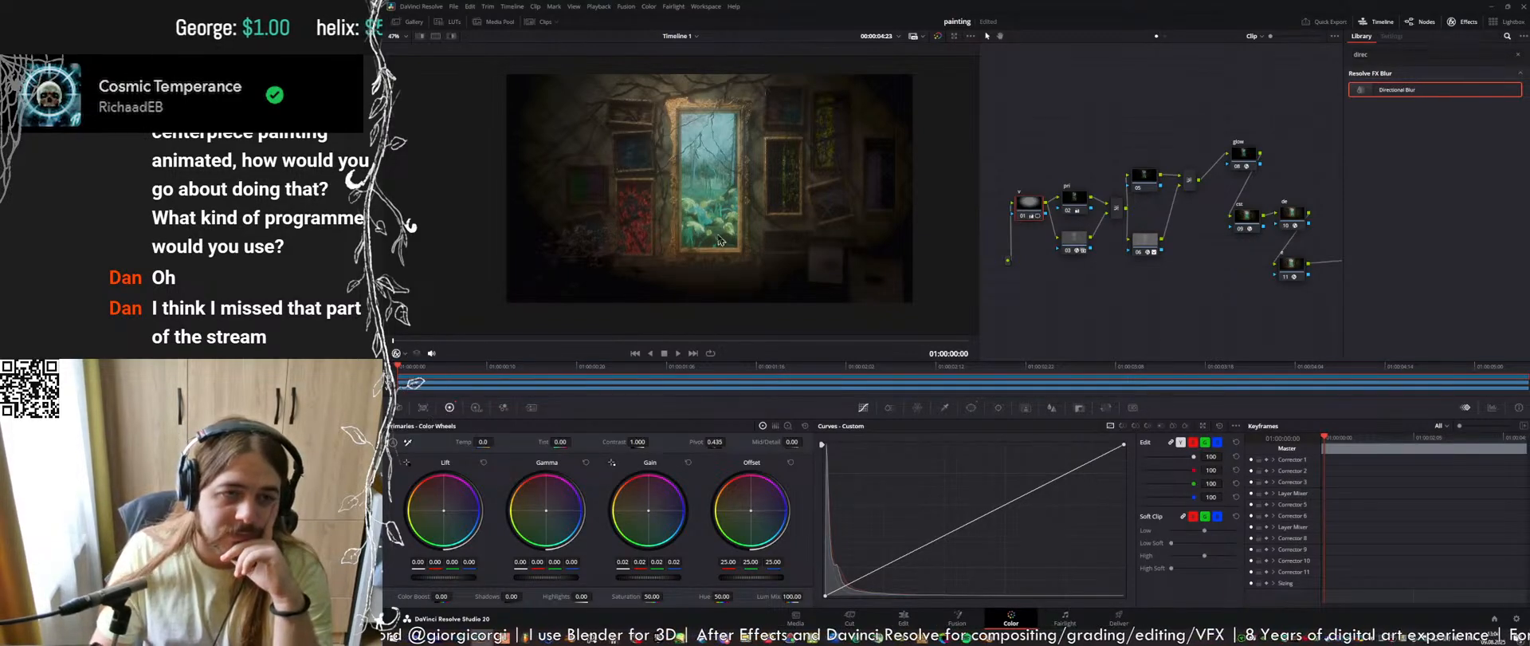
Show the vignette's elliptical Power Window in the viewer, narrow the ellipse and widen its soft edge
click(401, 355)
click(422, 392)
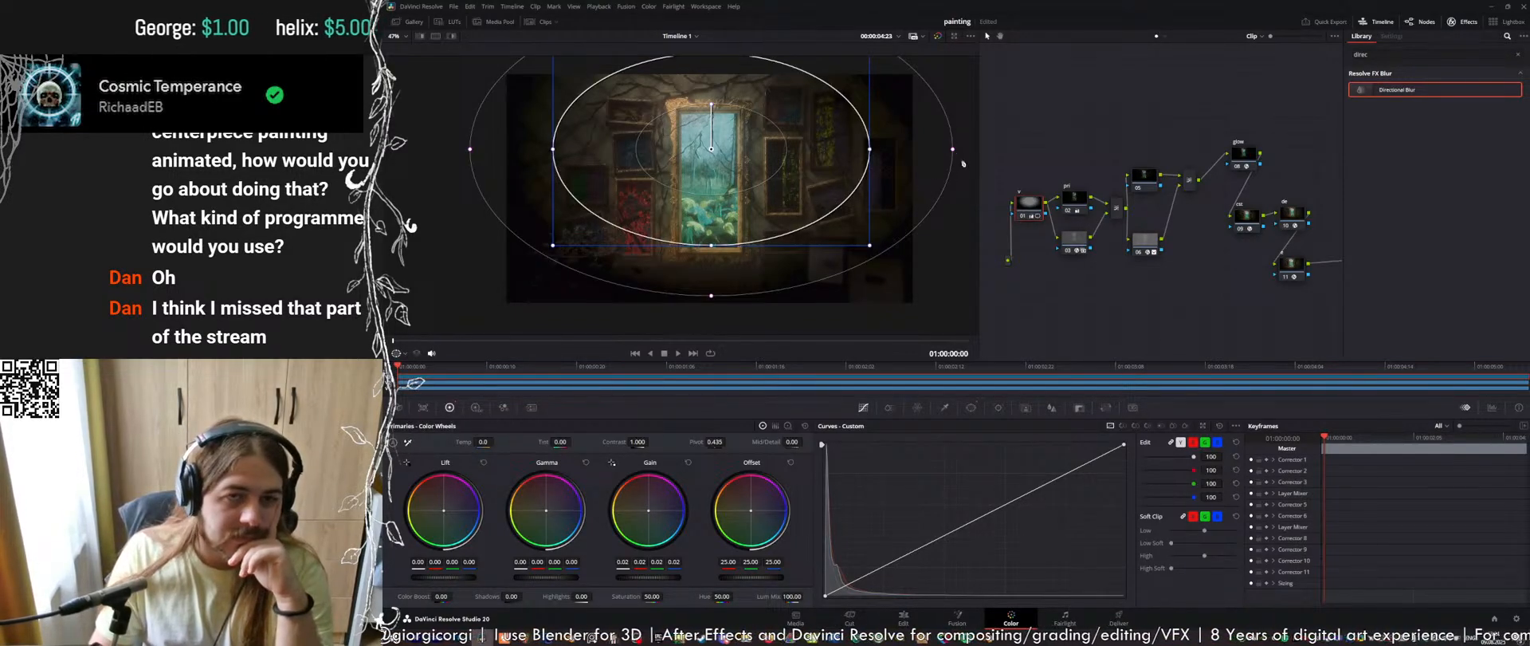
drag(953, 150, 859, 149)
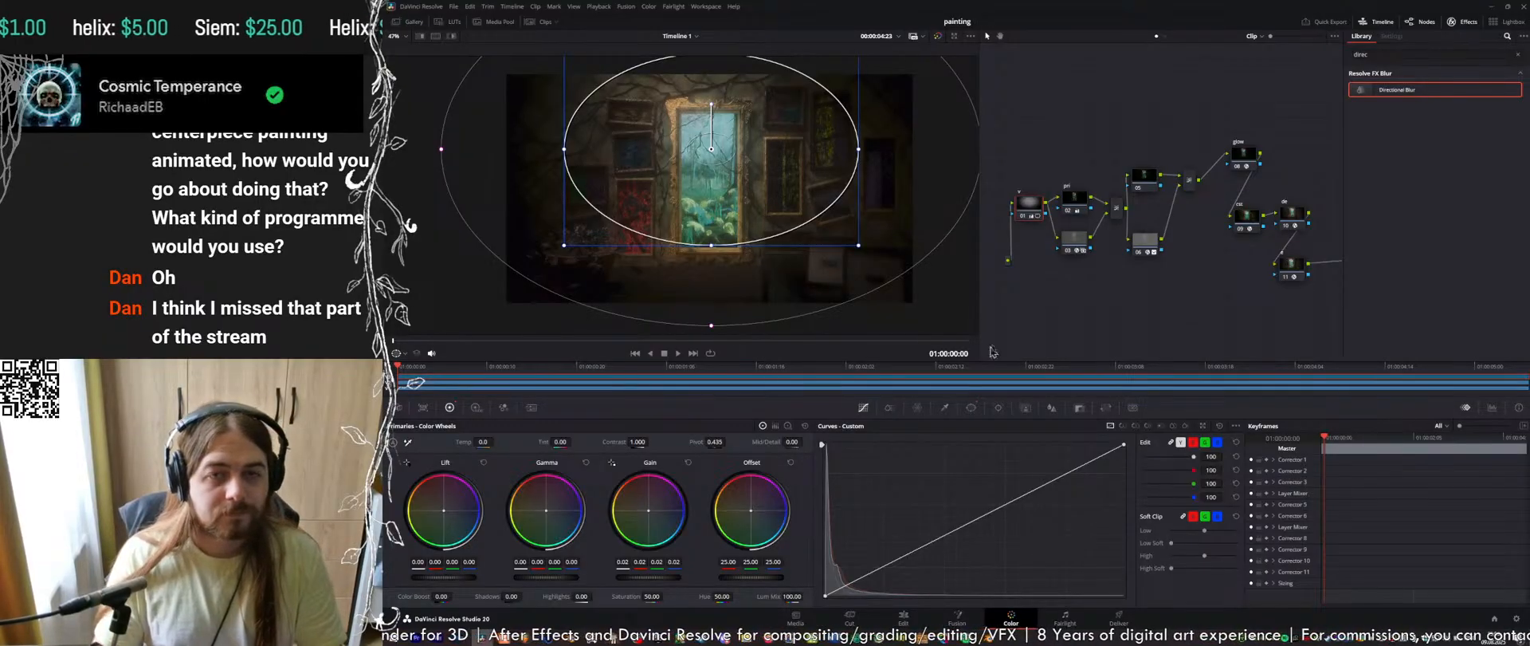
Rearrange the node graph by moving the first three nodes and the first layer mixer further from the second layer-mixed pair
click(1075, 207)
middle_drag(1122, 187, 1105, 217)
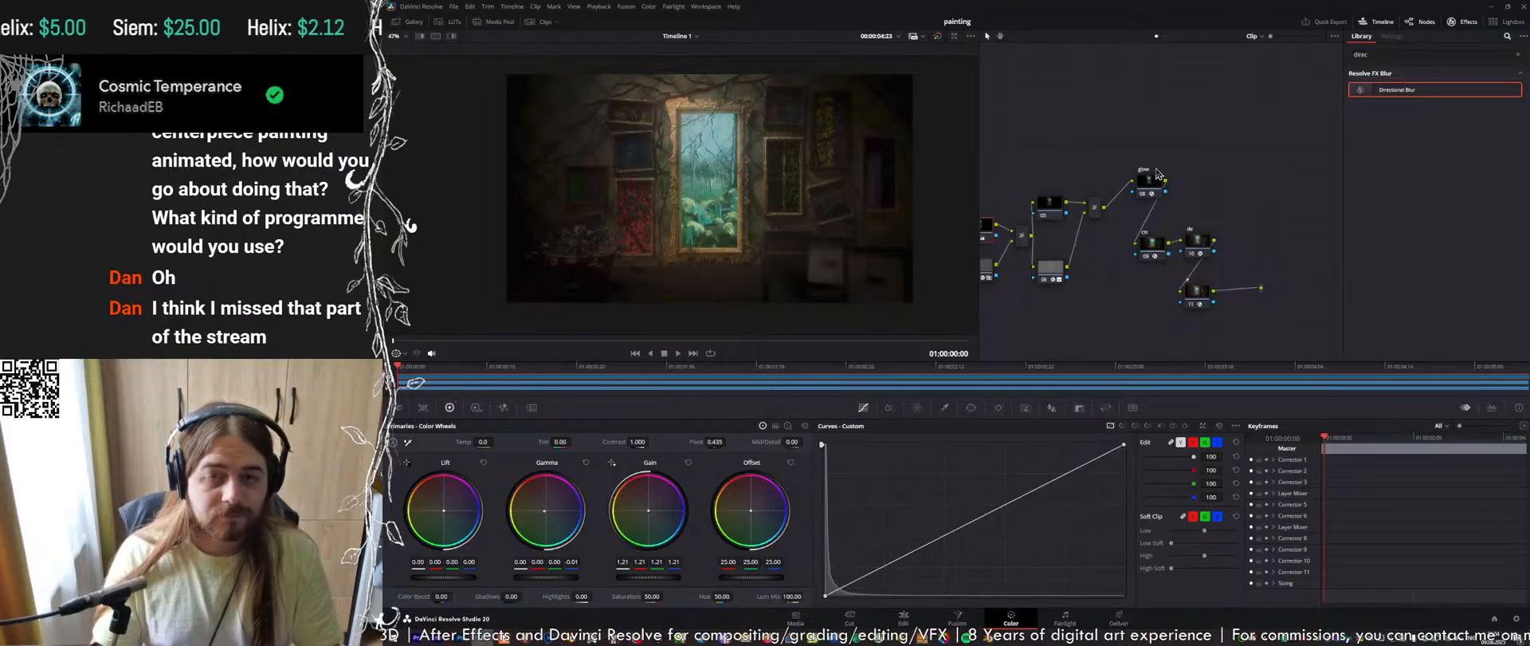
click(1149, 180)
drag(1148, 180, 1143, 181)
click(1095, 210)
middle_drag(1085, 201, 1176, 174)
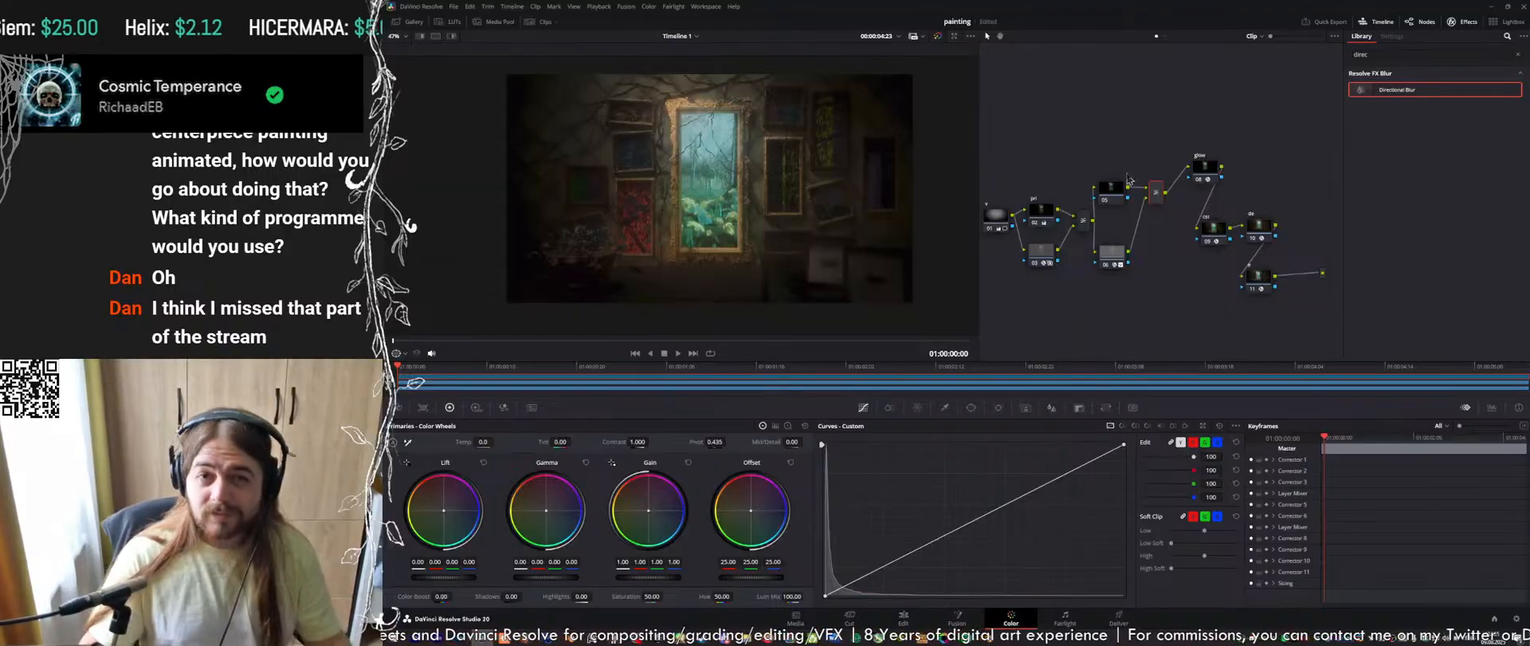
middle_drag(1086, 178, 1168, 164)
drag(1145, 166, 1030, 267)
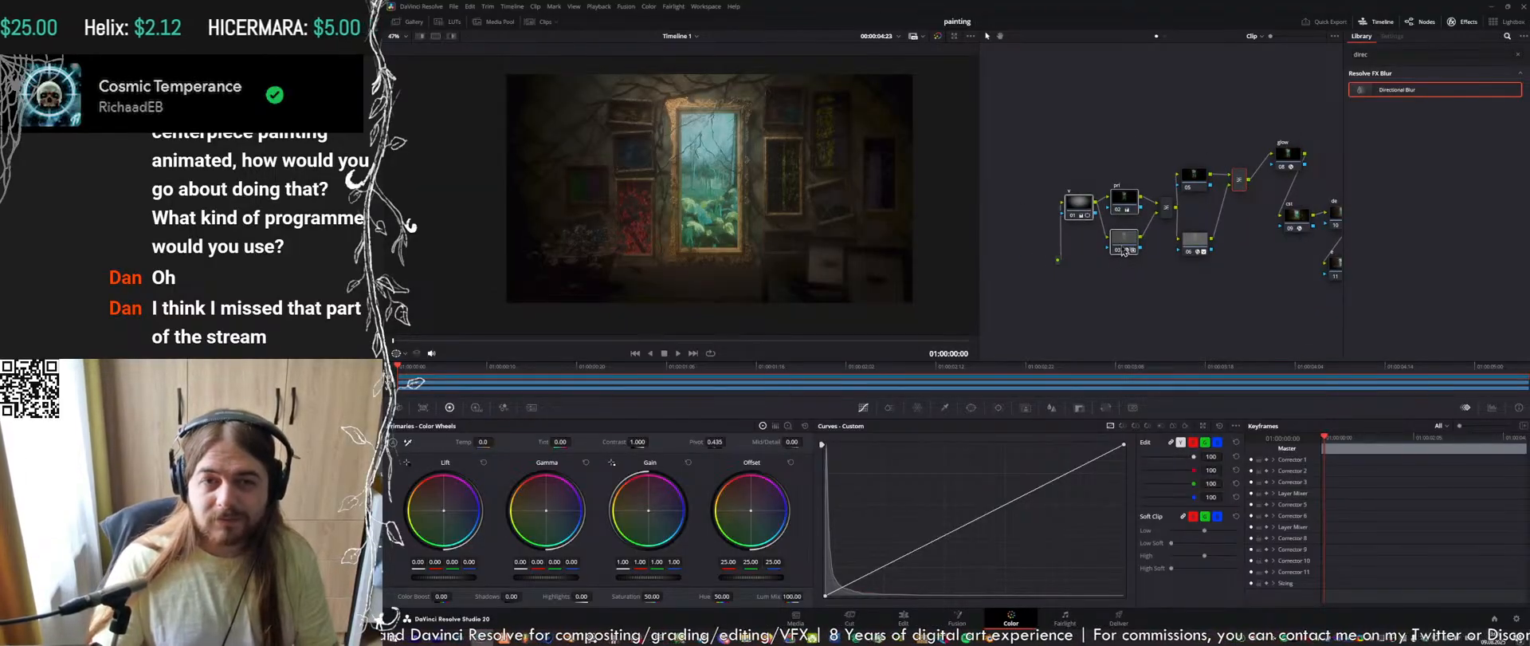
drag(1120, 246, 1089, 238)
middle_drag(1116, 160, 1084, 176)
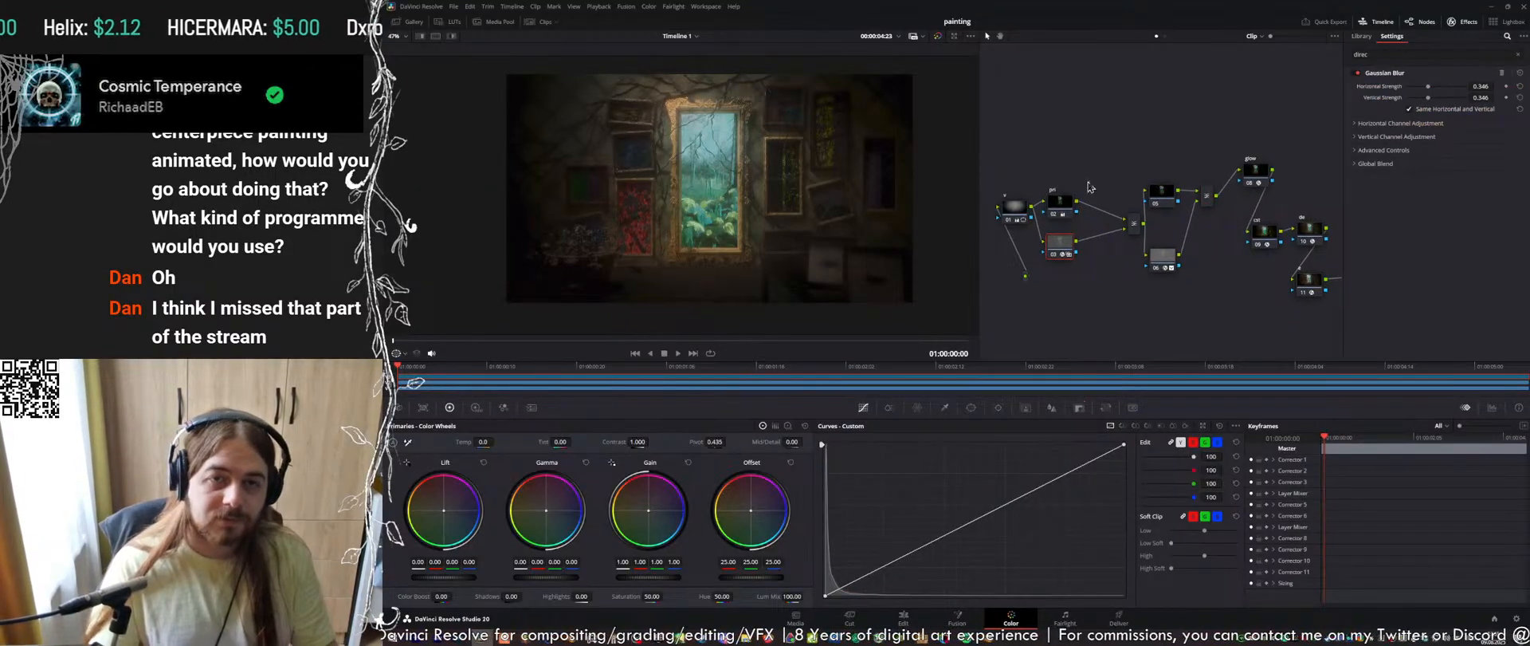
drag(1140, 229, 1112, 231)
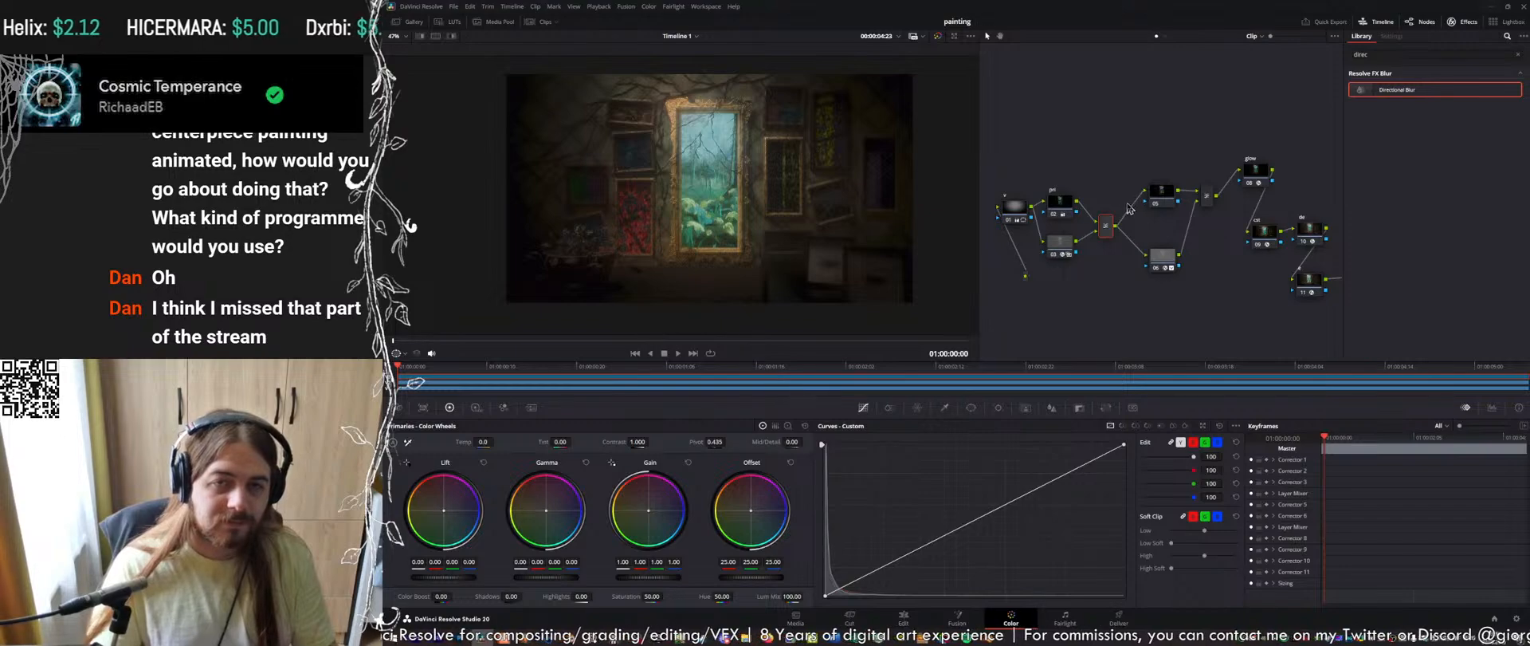
click(1064, 206)
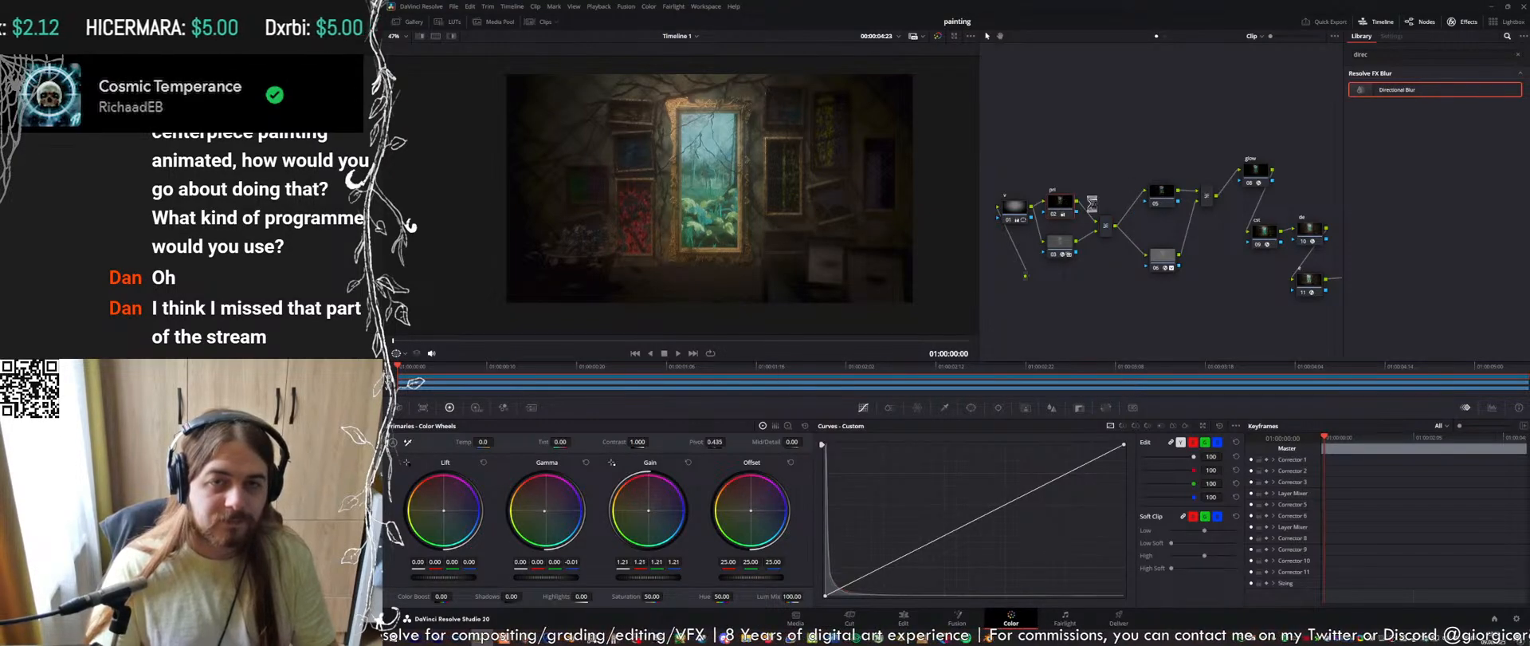
click(1106, 226)
key(alt+s)
drag(1146, 228, 1176, 197)
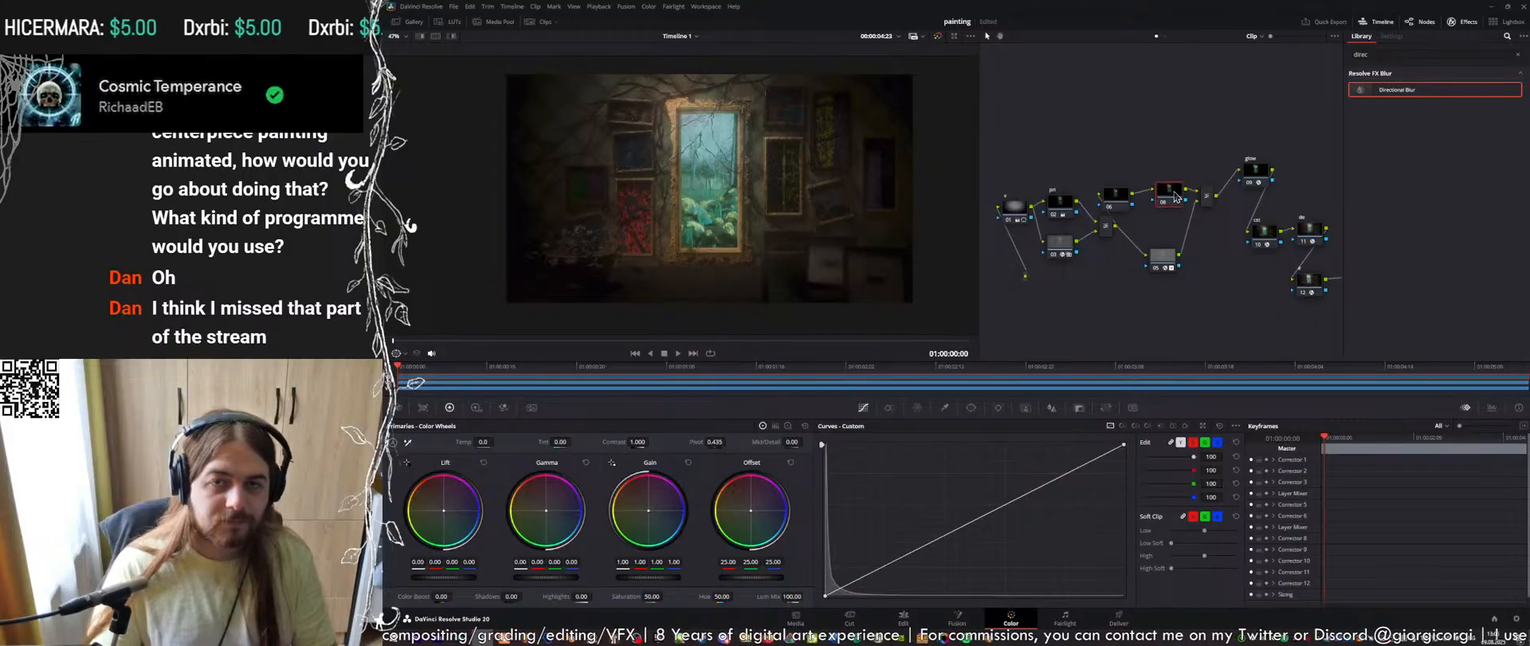
key(ctrl+z)
key(ctrl+z)
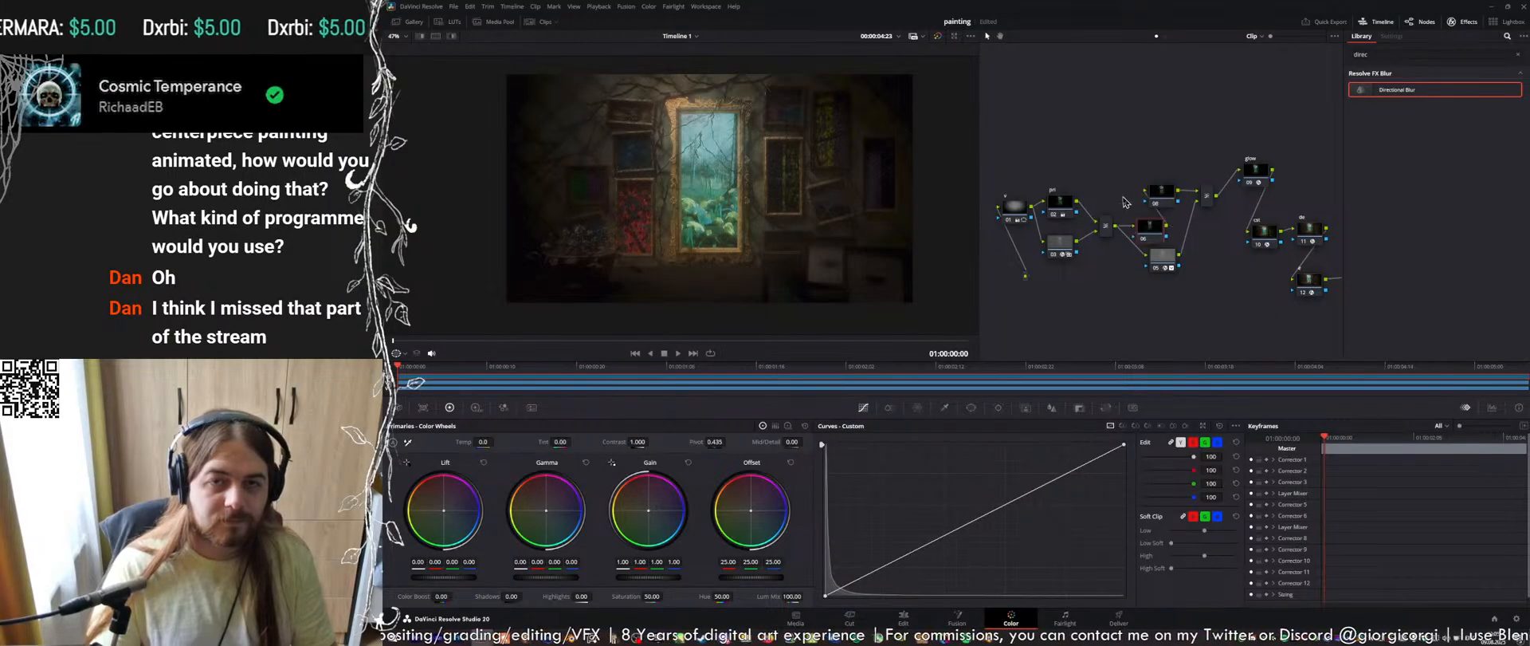
key(ctrl+z)
Search the effects library for "light ra" and apply Light Rays to the upper node of the second layer-mixed pair
click(1404, 54)
text(light ra)
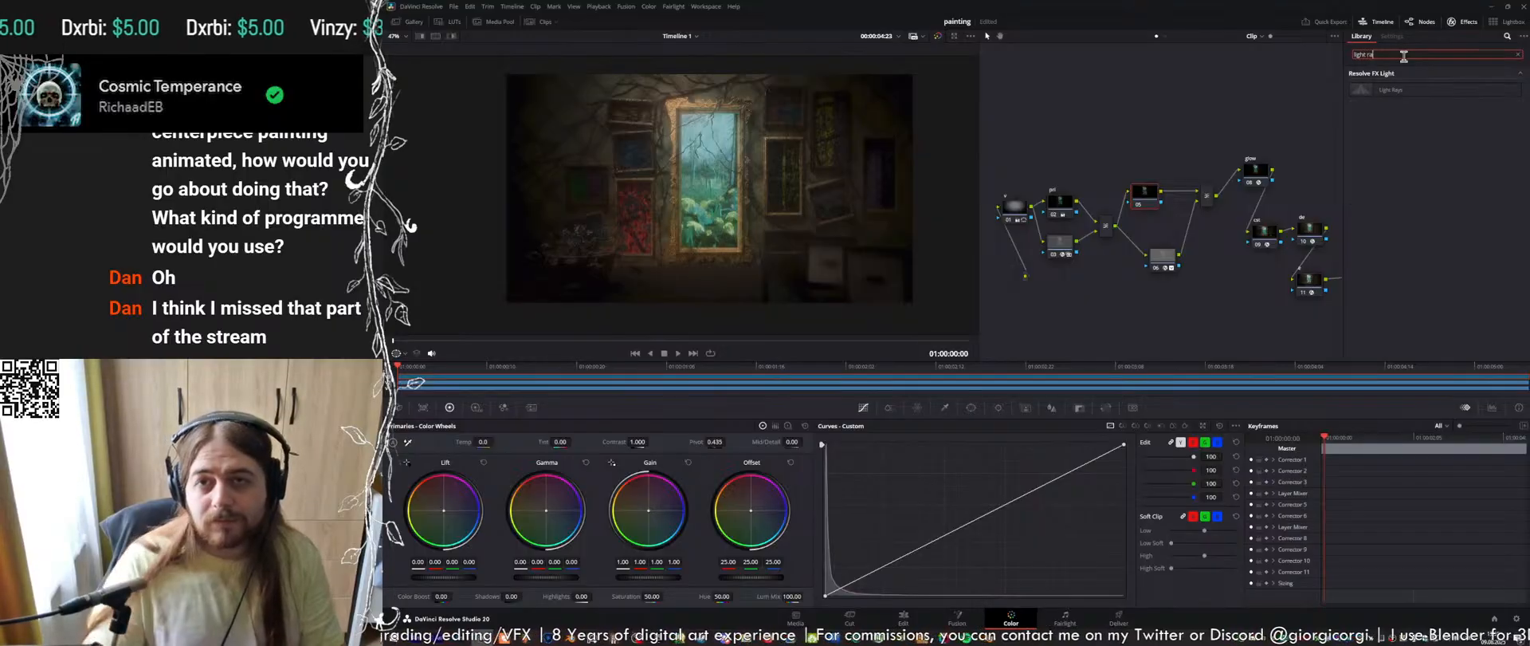
drag(1391, 90, 1146, 193)
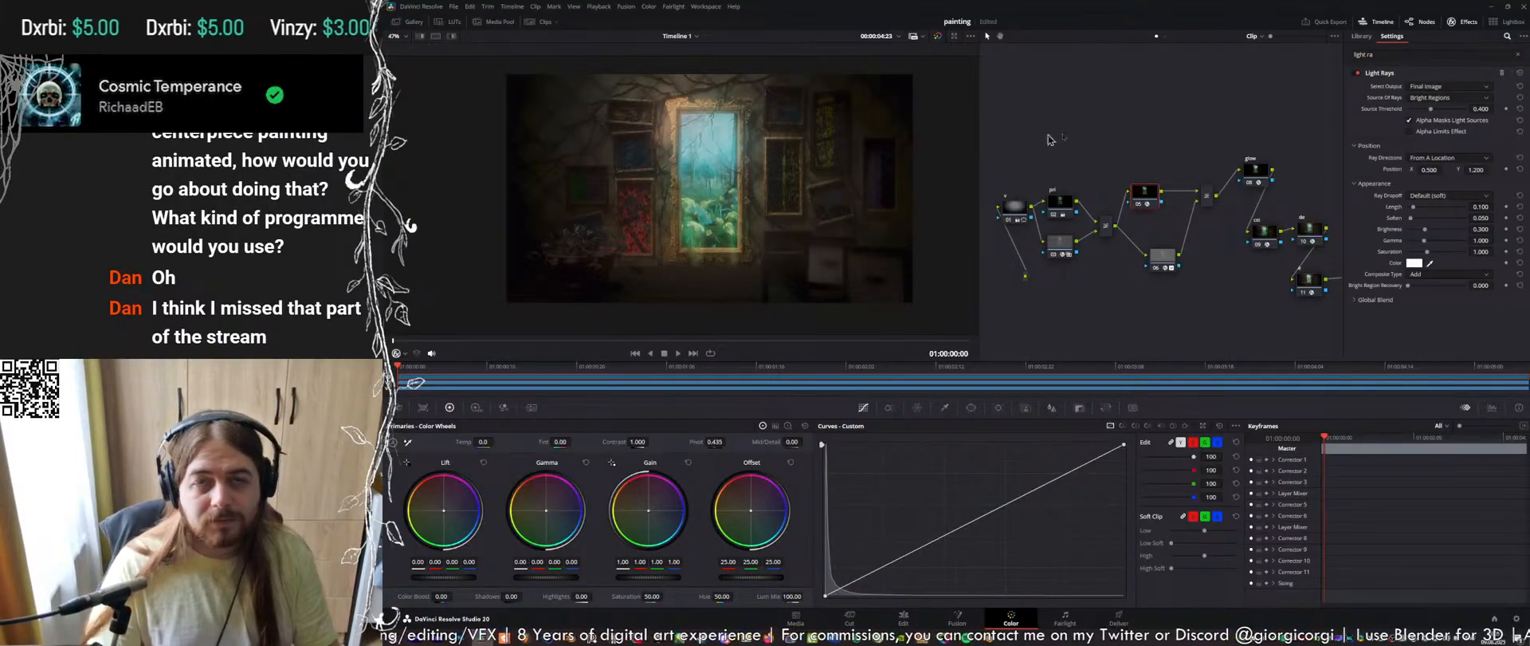
Move the Light Rays origin from above the image onto the central window painting, at about 0.509, 0.512
scroll(689, 104, down, 1)
middle_drag(689, 104, 649, 192)
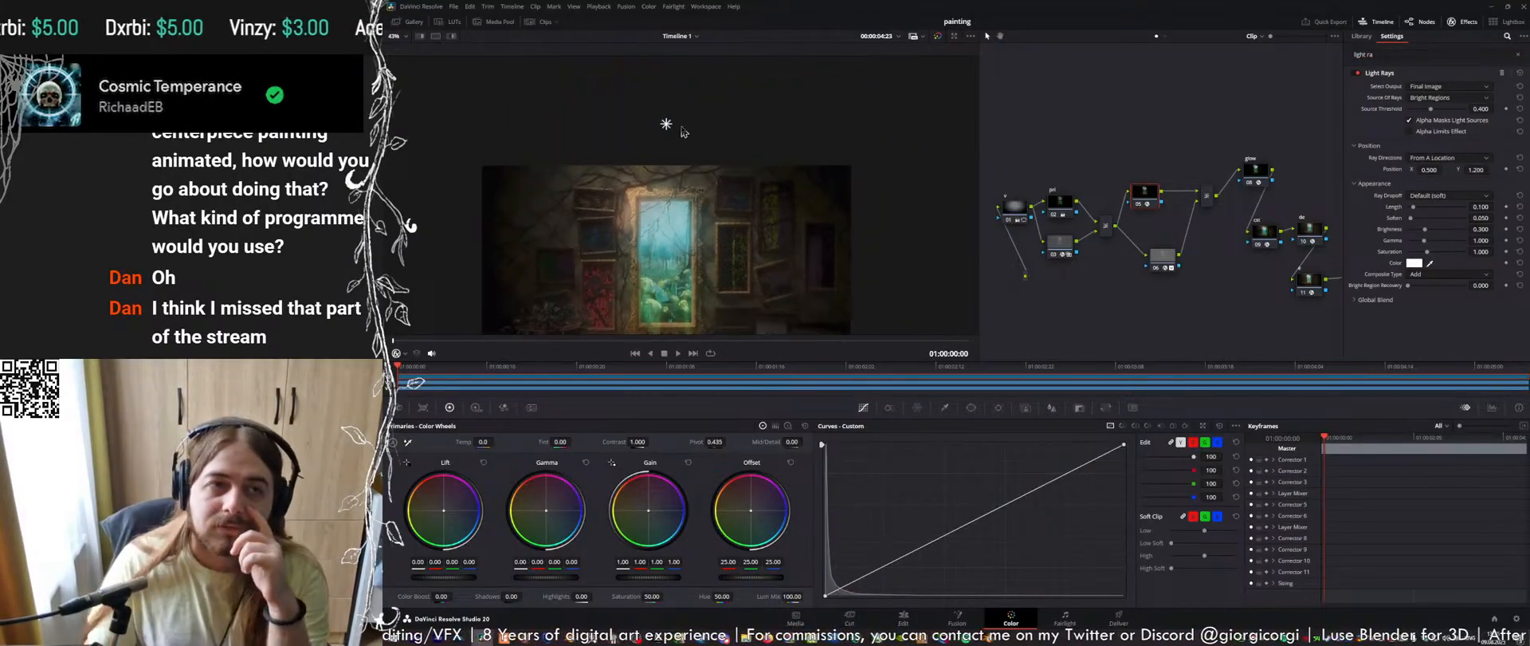
drag(668, 126, 674, 277)
middle_drag(673, 276, 692, 193)
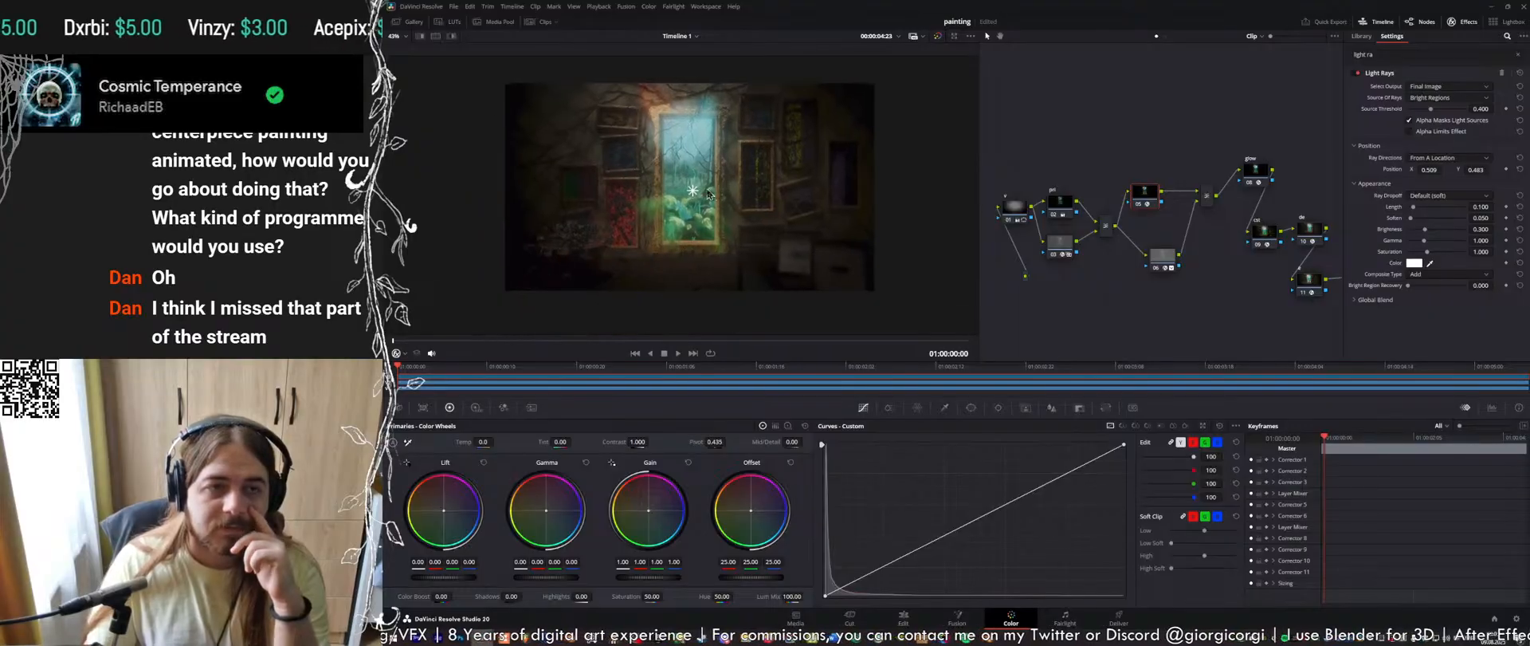
scroll(703, 181, up, 1)
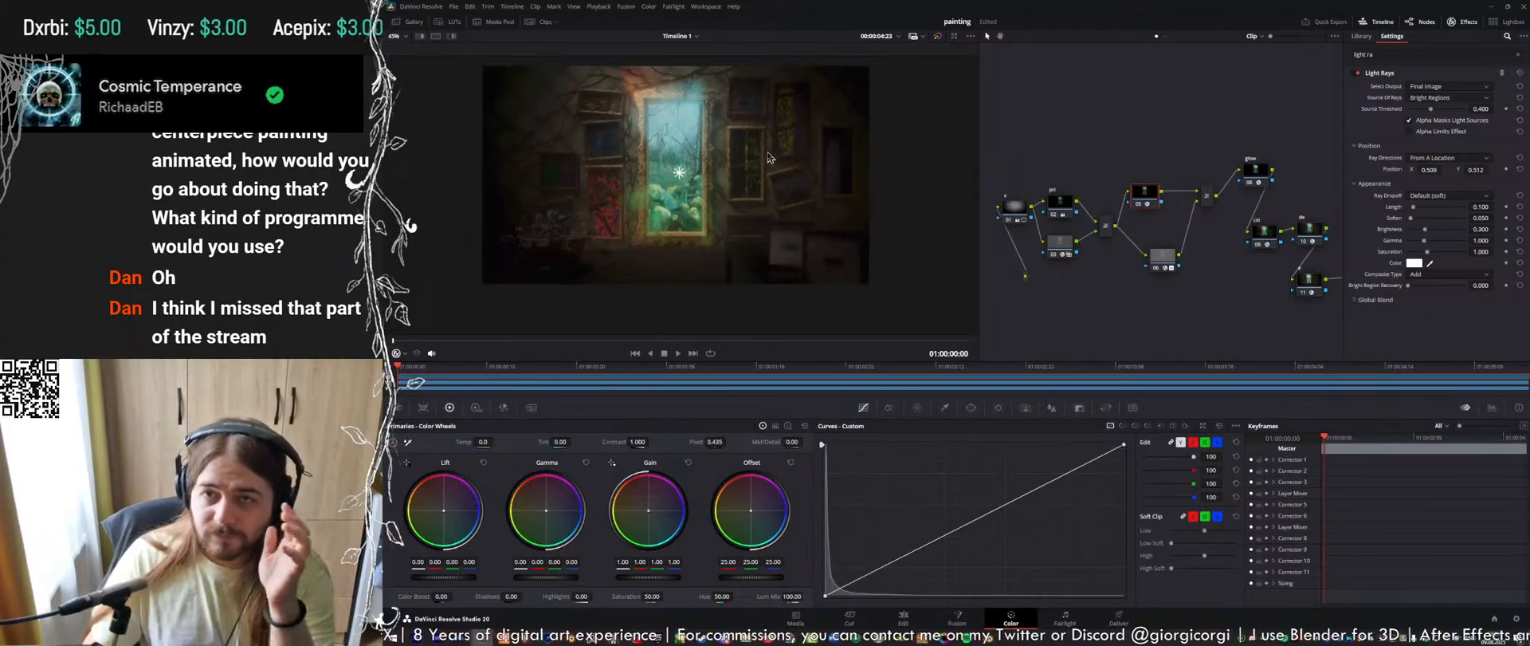
Switch the source of rays to Edges and set length to about 0.240, soften to 0, brightness to about 0.171 and gamma to about 0.374
click(1445, 97)
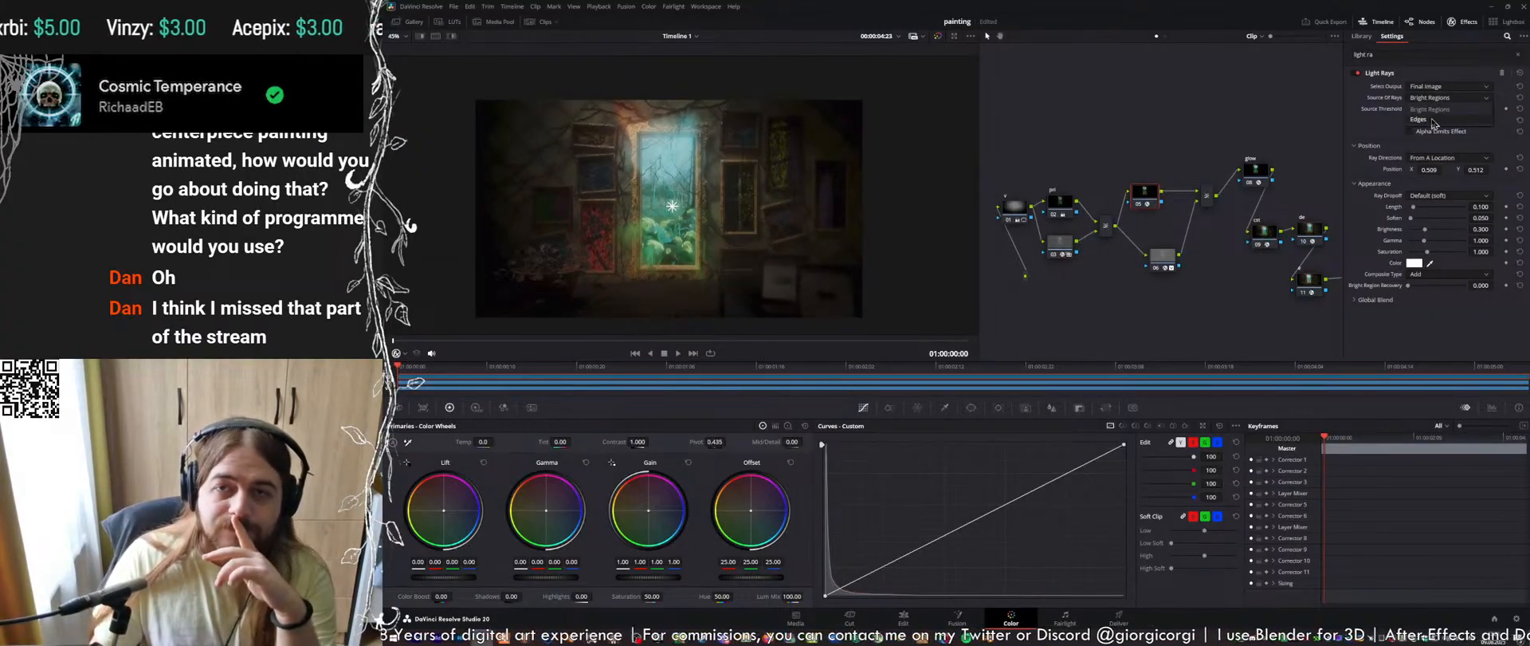
click(1431, 118)
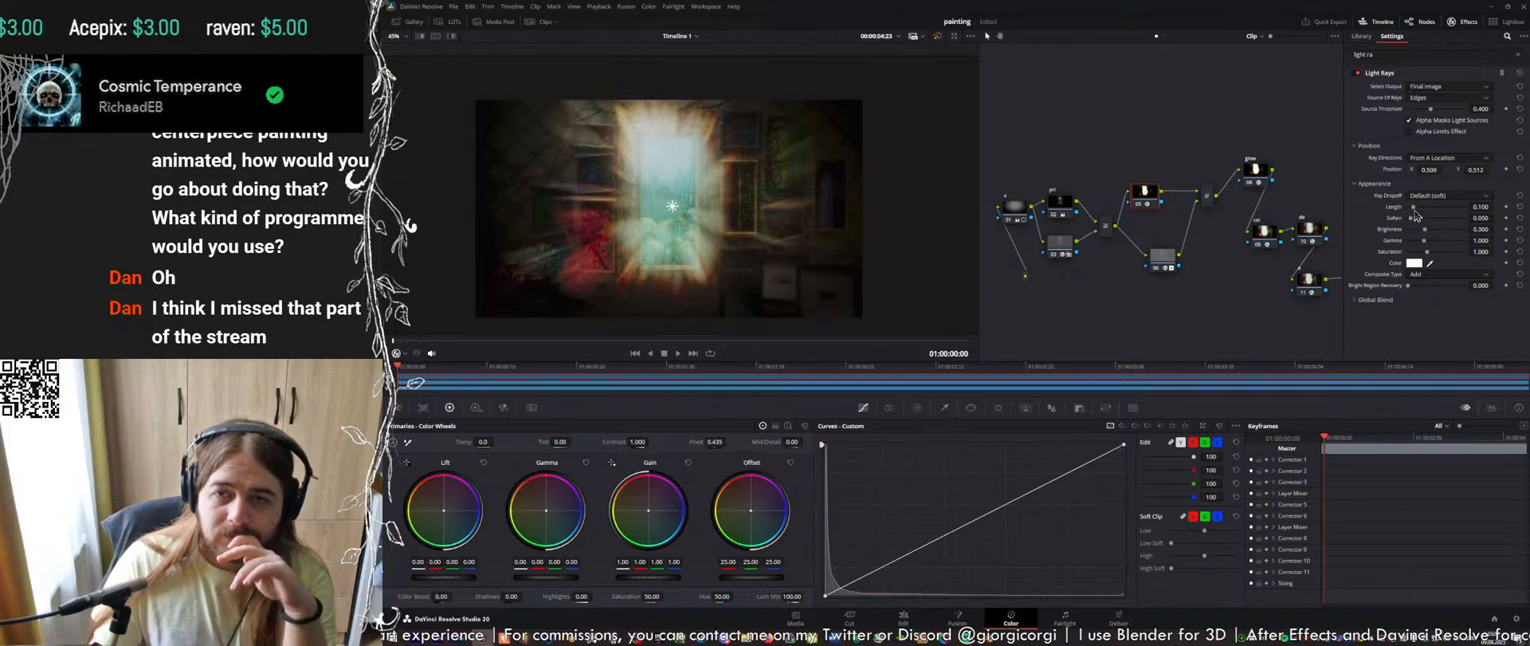
mouse_move(1413, 207)
mouse_down()
mouse_move(1410, 240)
mouse_move(1418, 230)
mouse_up()
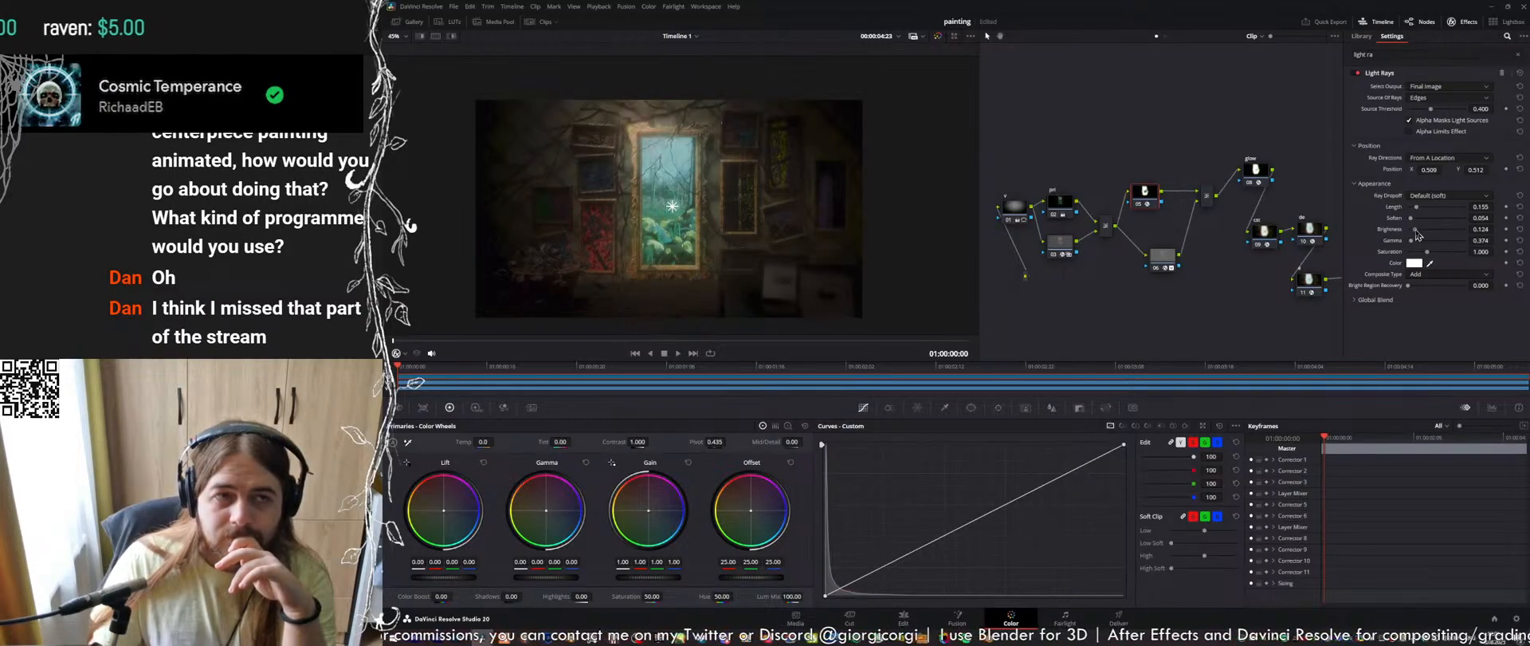
scroll(770, 113, up, 2)
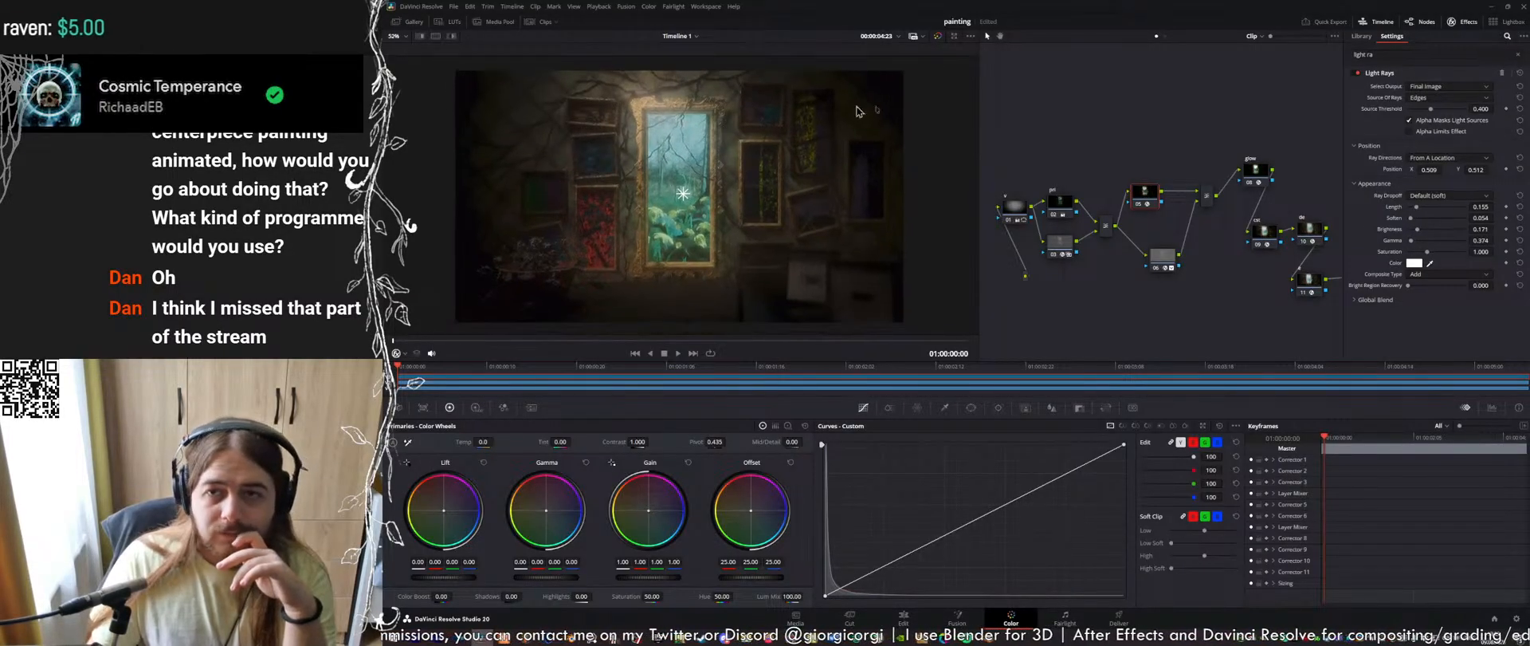
drag(1420, 209, 1396, 226)
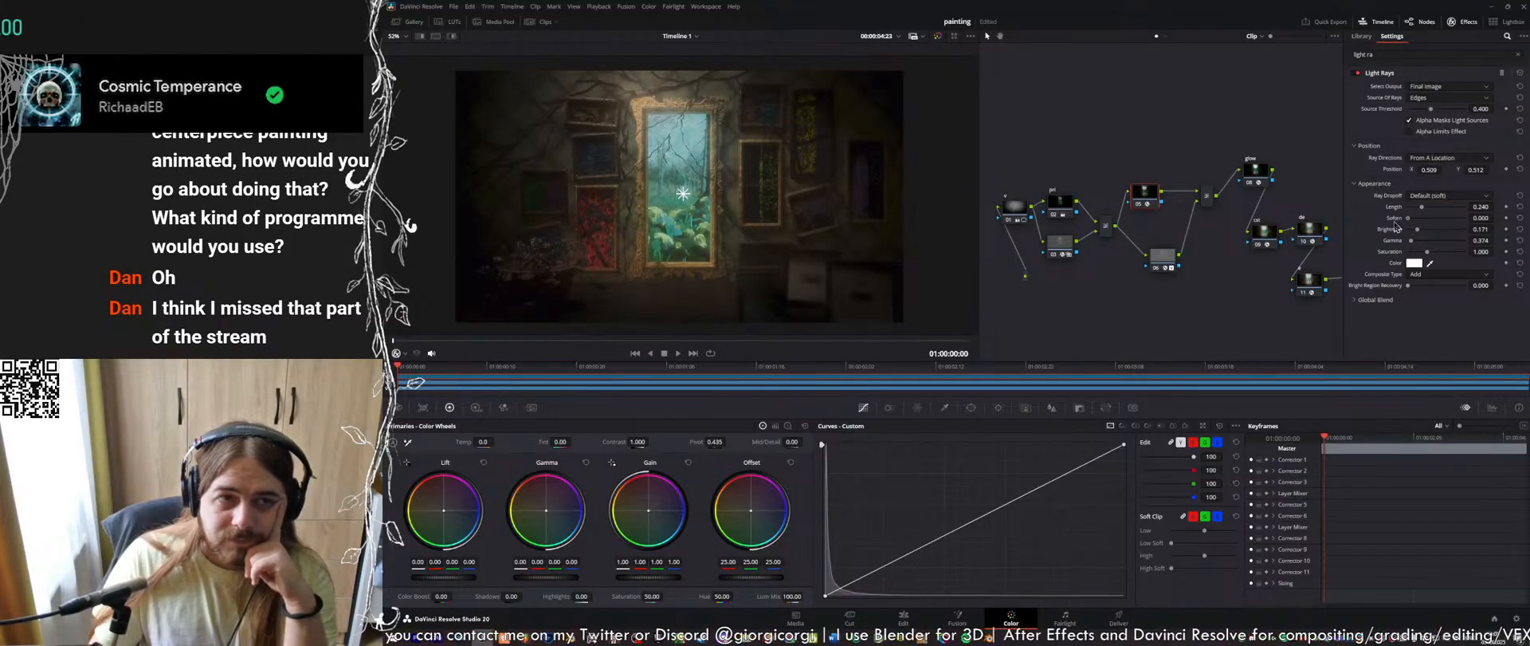
Set the Light Rays gamma to about 0.482 and reposition the ray origin at about 0.509, 0.537 on the central painting
drag(683, 192, 678, 154)
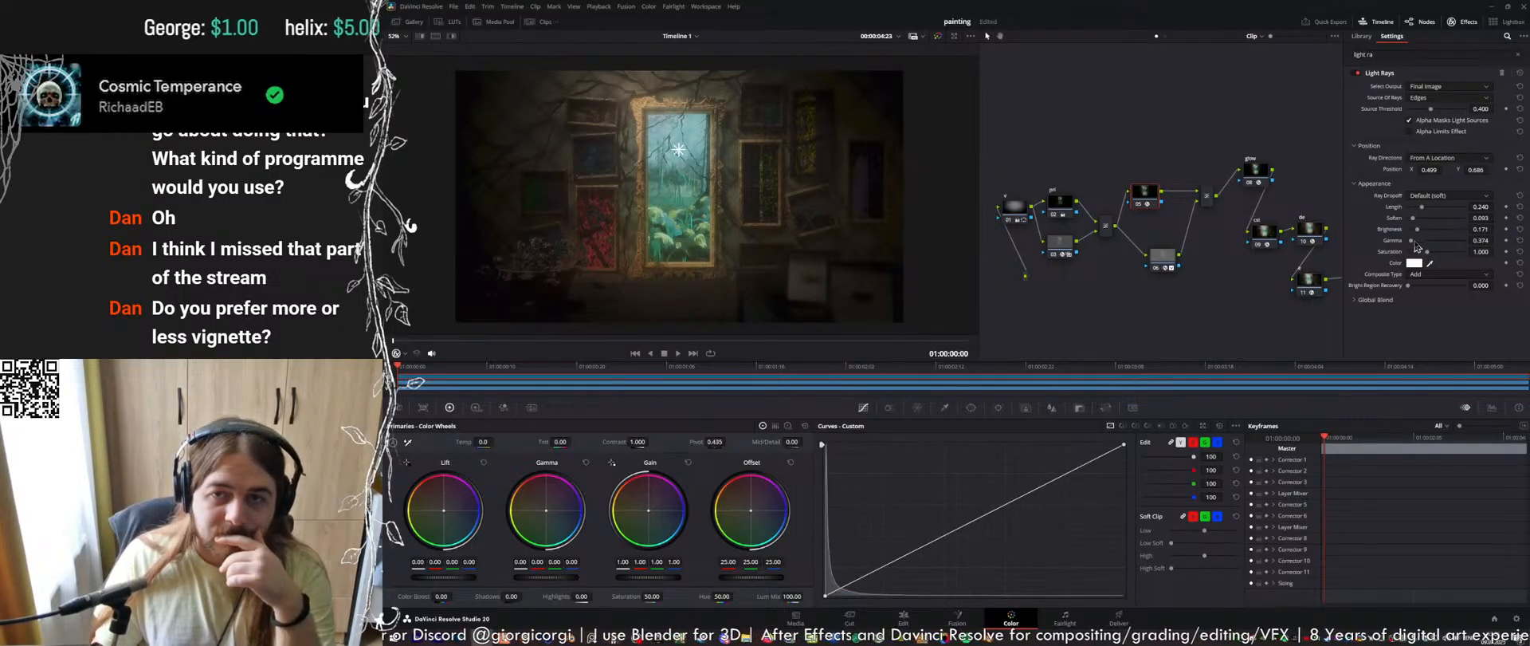
mouse_move(1412, 240)
mouse_down()
mouse_move(1435, 242)
mouse_move(1415, 241)
mouse_up()
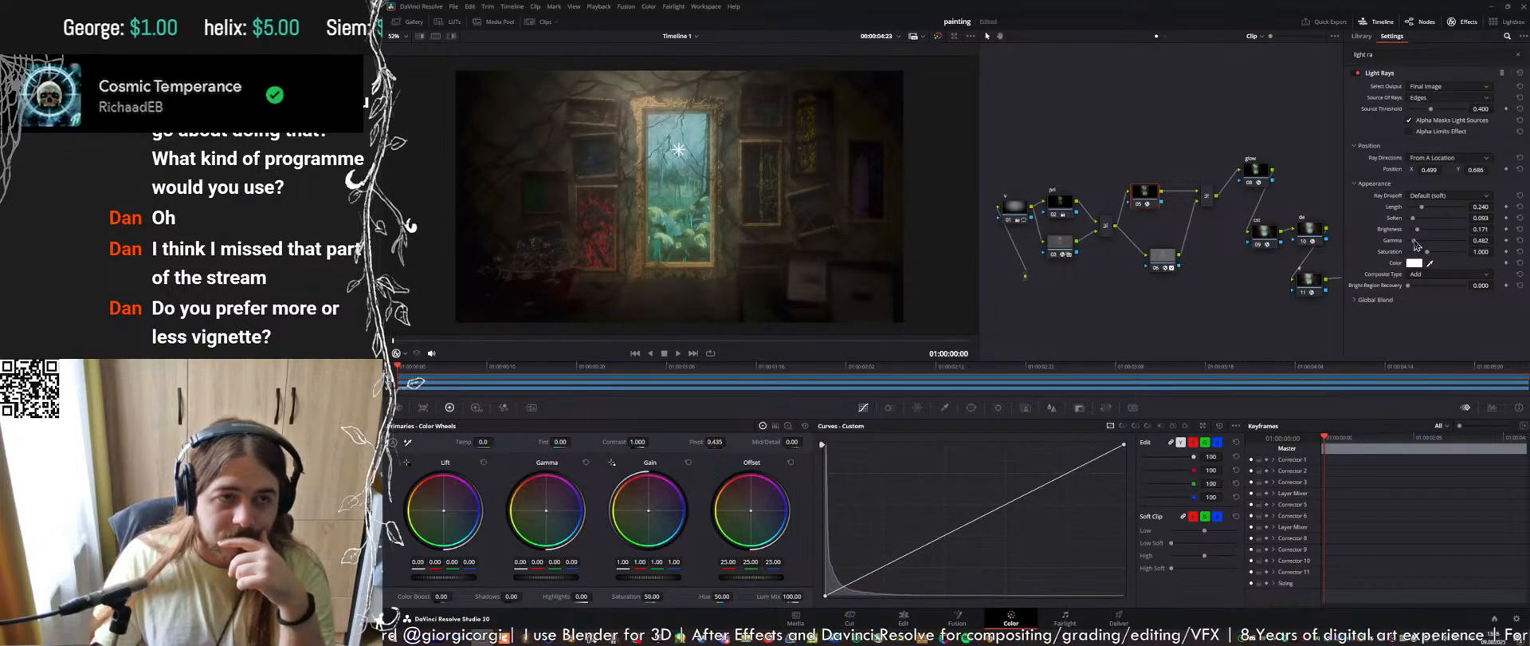
scroll(795, 229, up, 4)
scroll(794, 229, down, 4)
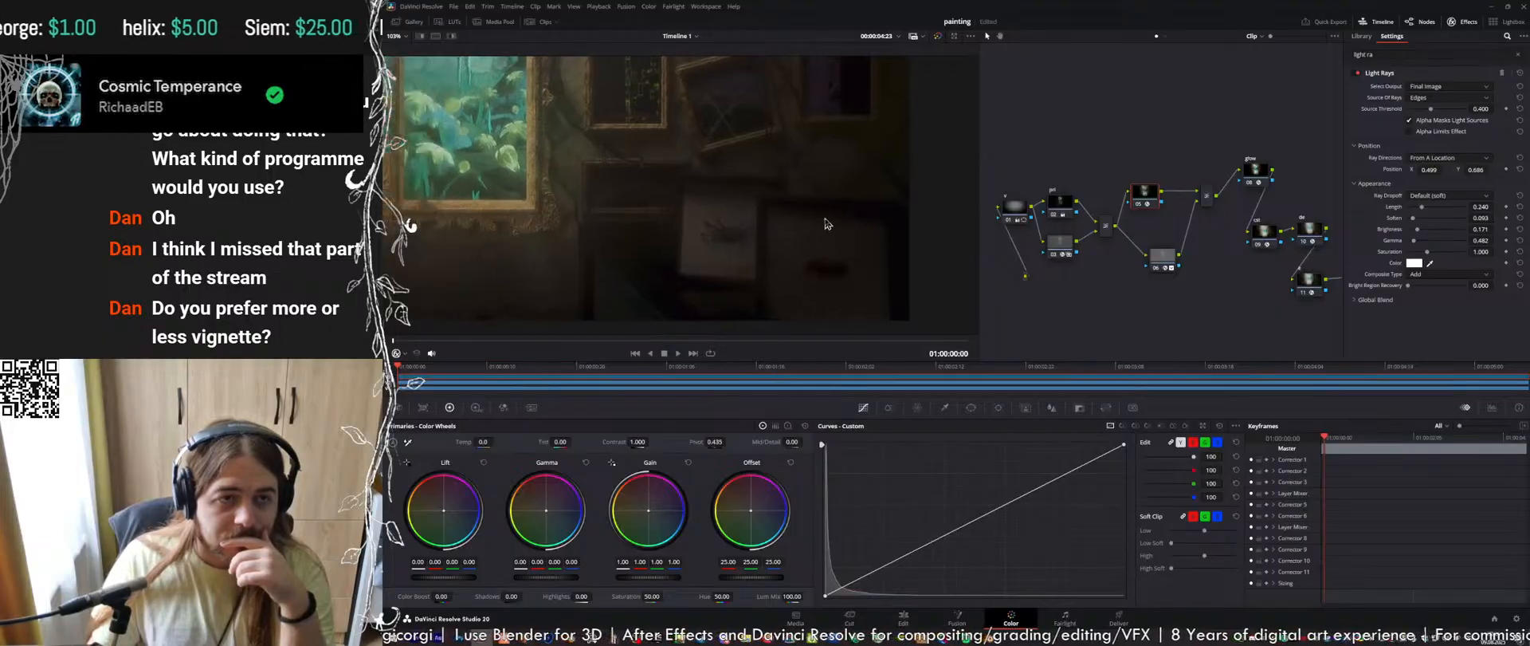
scroll(765, 199, down, 2)
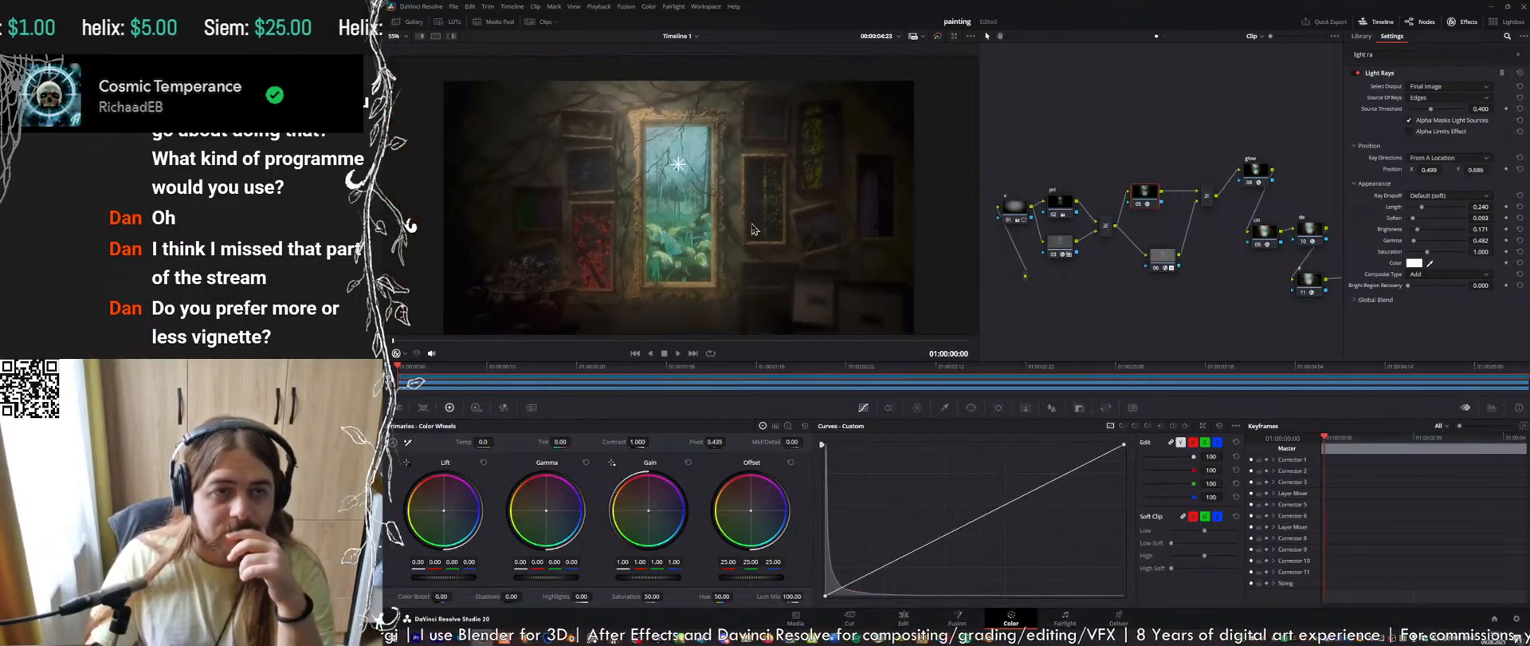
drag(679, 163, 684, 196)
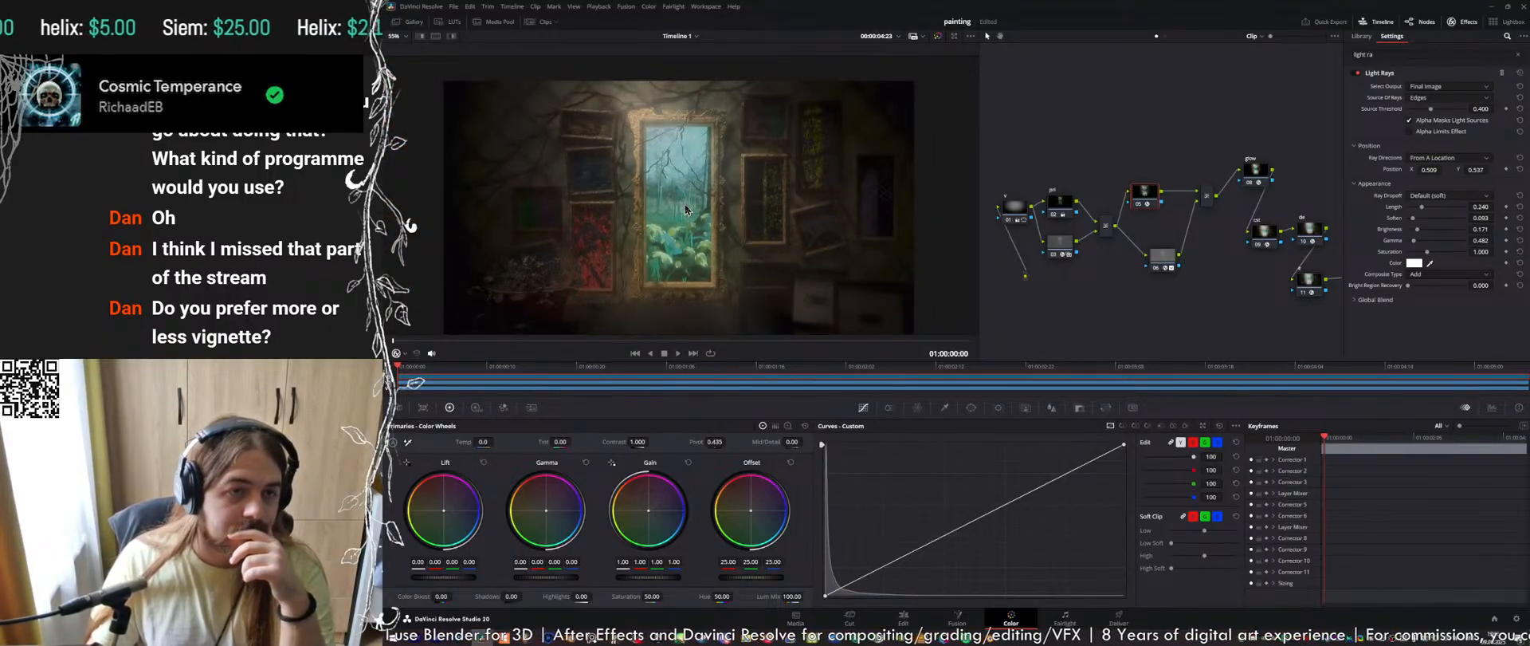
Set the Light Rays soften to about 0.077 and length to about 0.279, with the ray origin at about 0.510, 0.544
drag(1485, 219, 1496, 218)
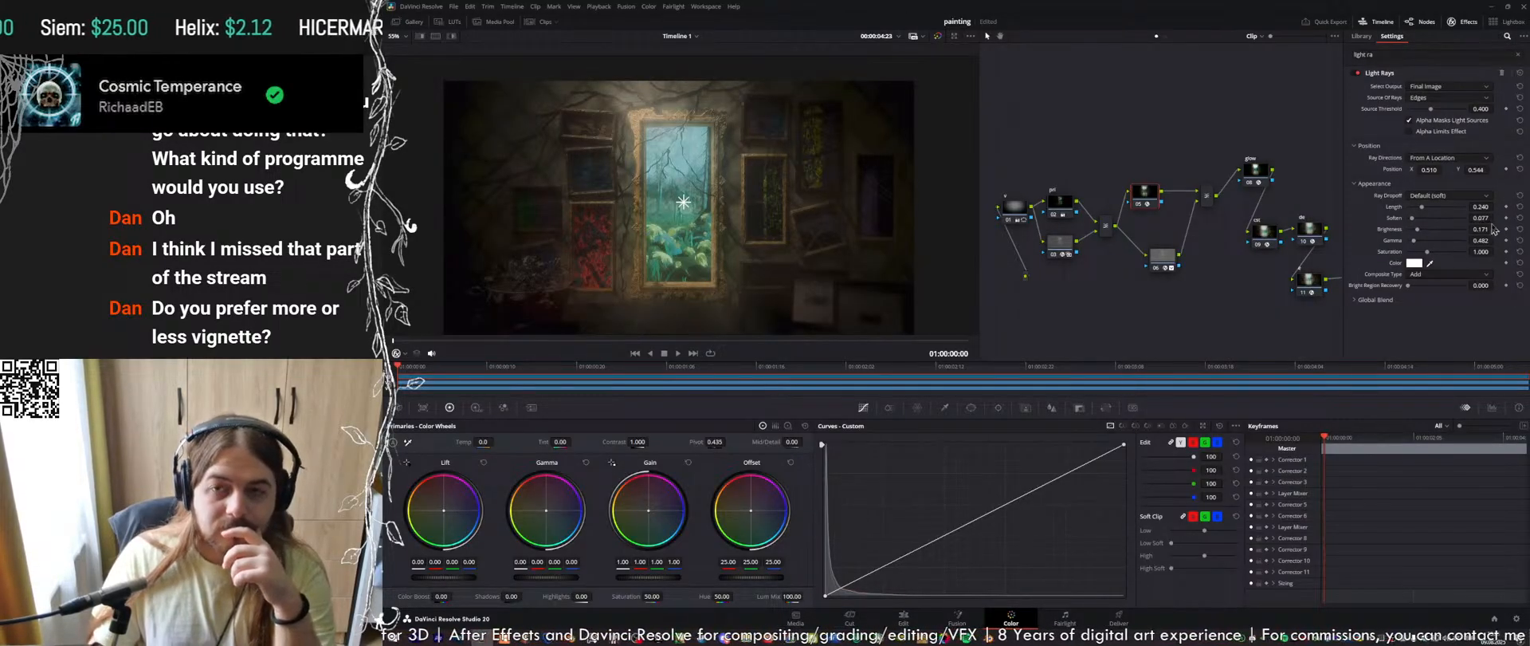
drag(1481, 206, 1497, 206)
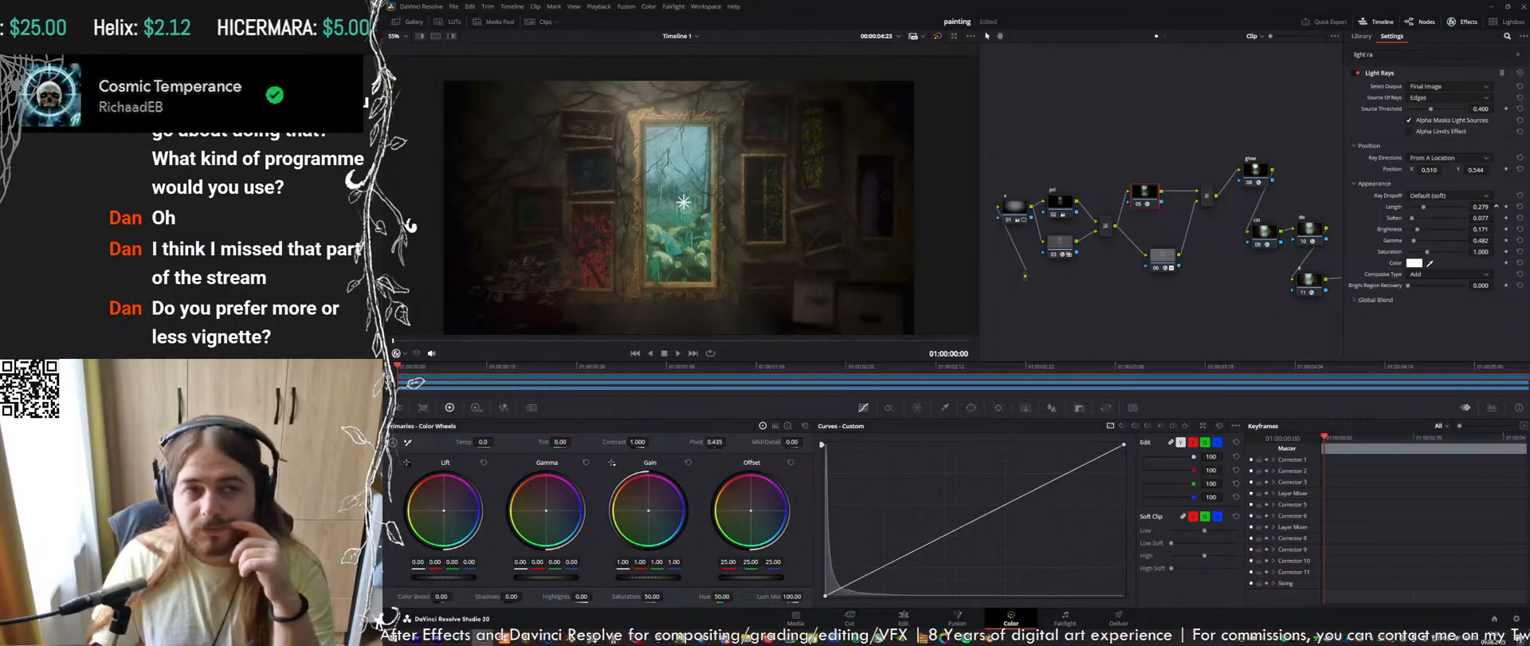
Examine the dark framed pictures in the image's lower-right corner close up and compare them with the full frame
middle_drag(795, 131, 775, 110)
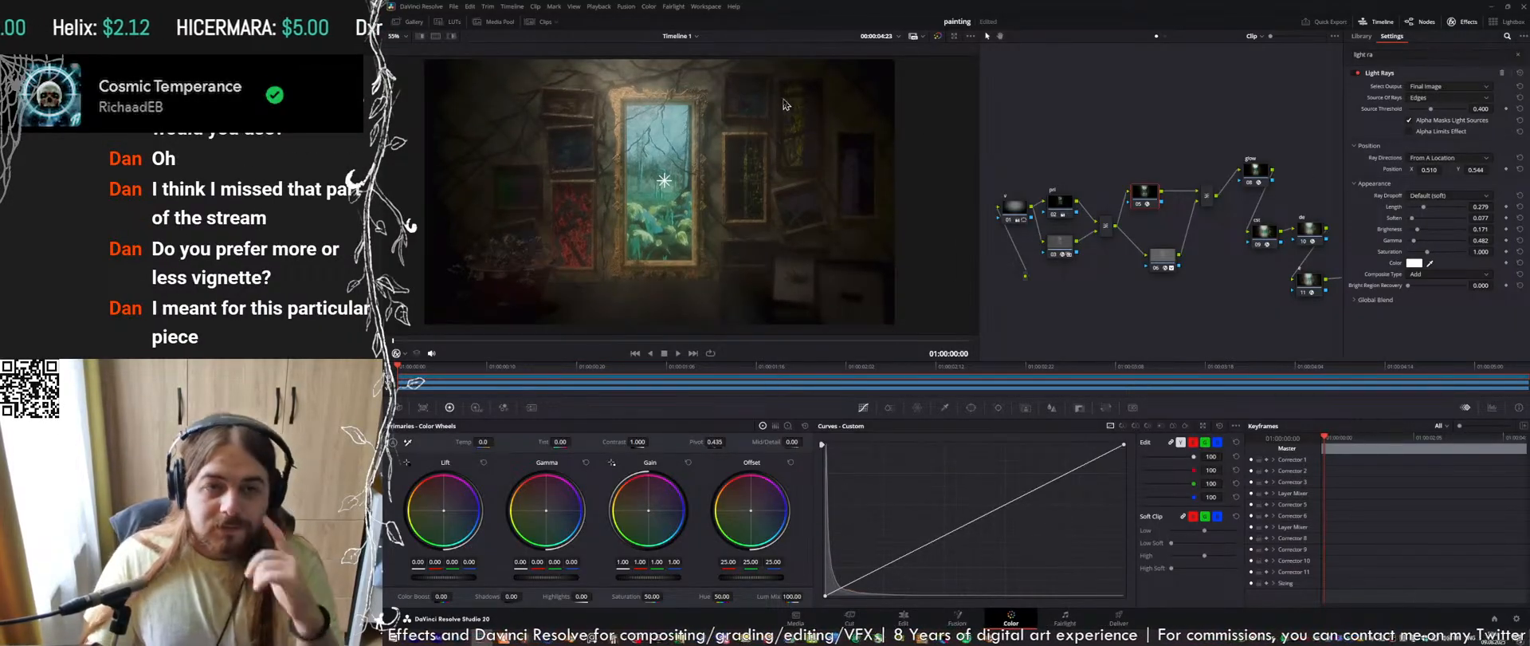
key(shift+z)
click(1014, 210)
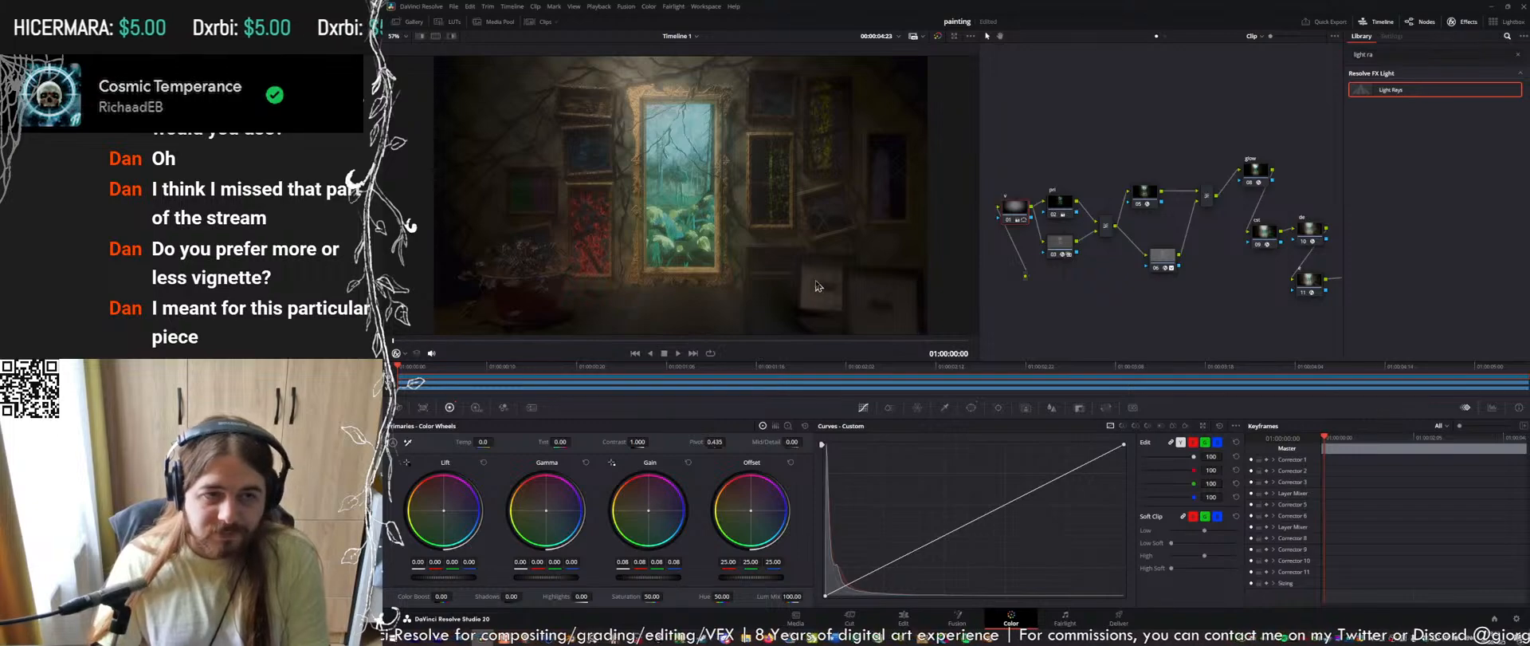
scroll(819, 285, up, 4)
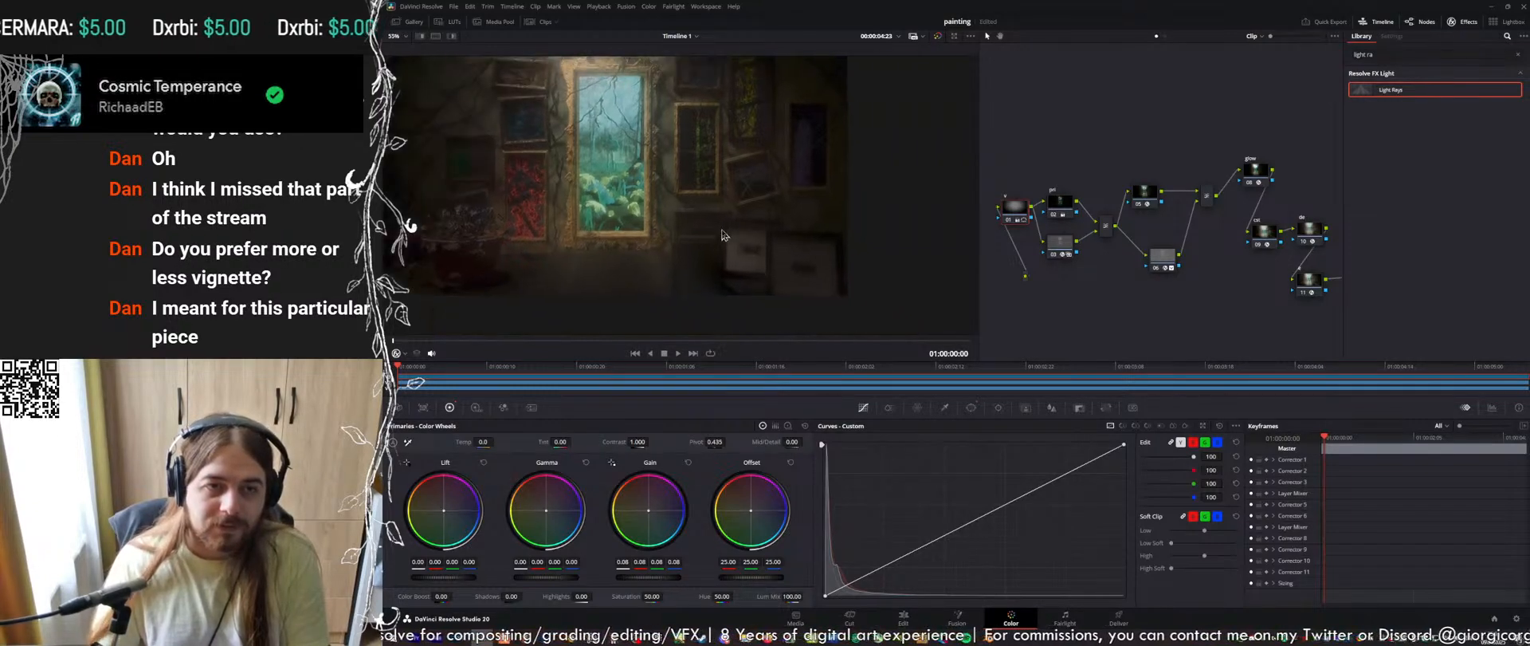
scroll(662, 246, up, 3)
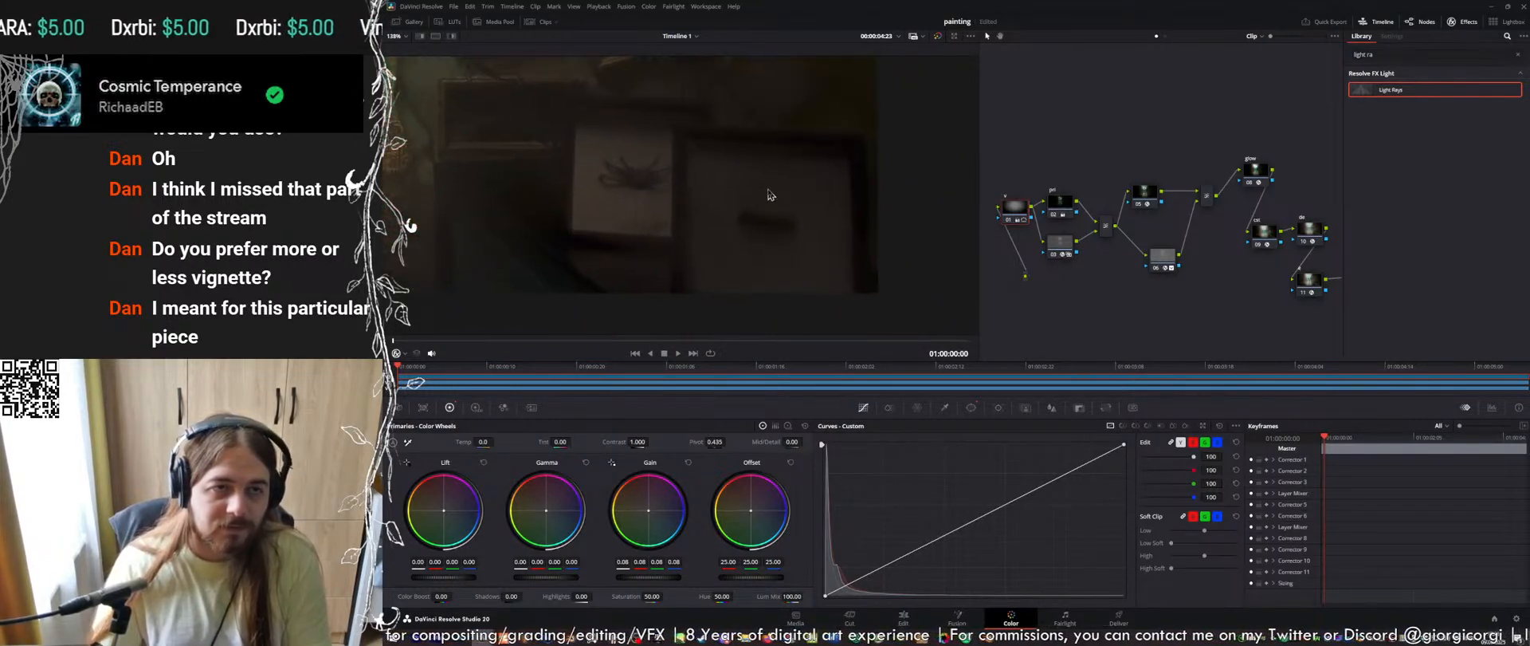
scroll(744, 221, down, 3)
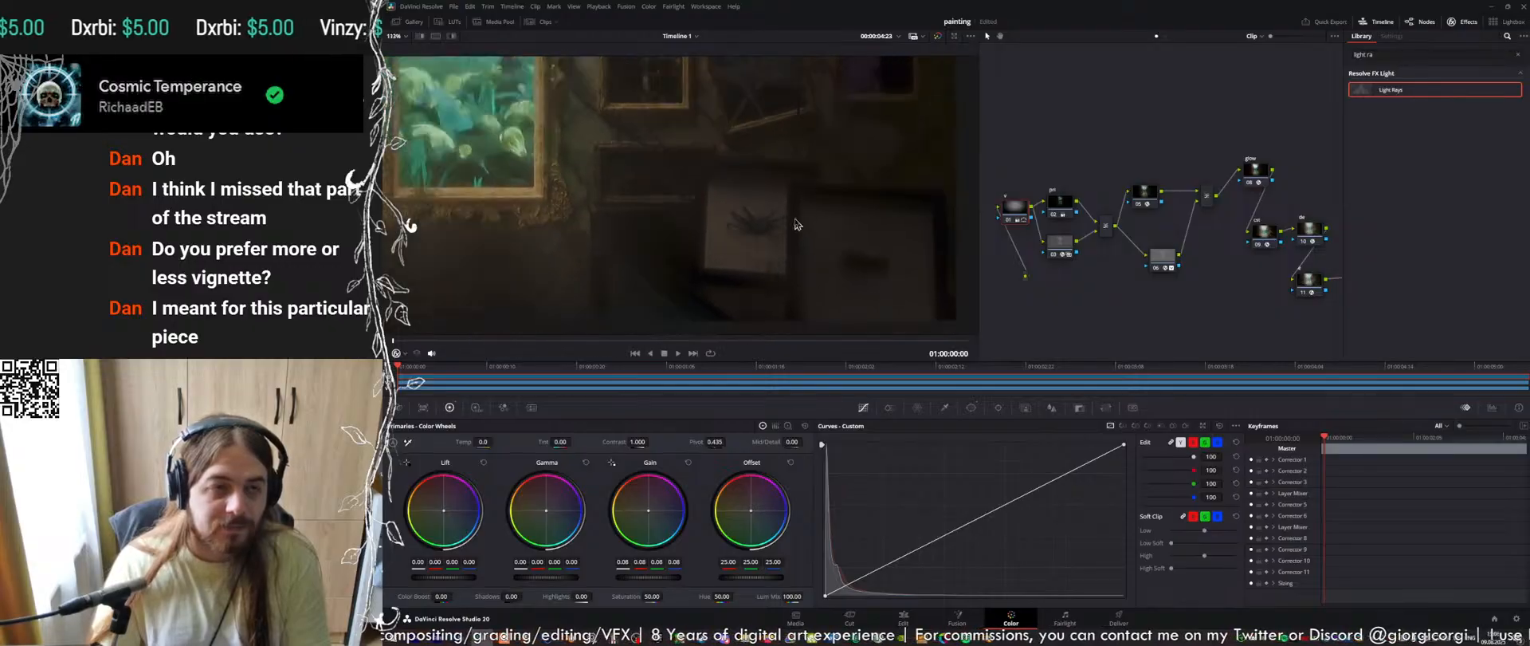
key(shift+z)
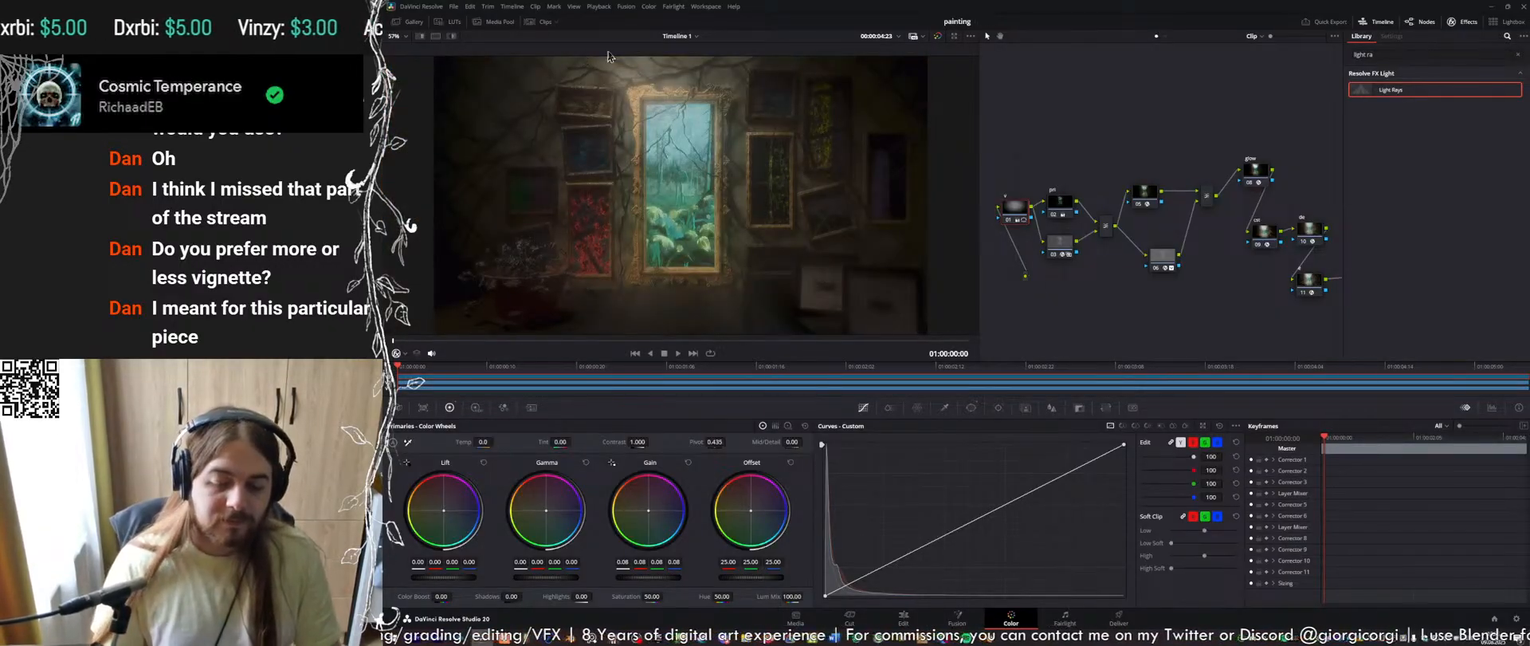
scroll(699, 163, down, 1)
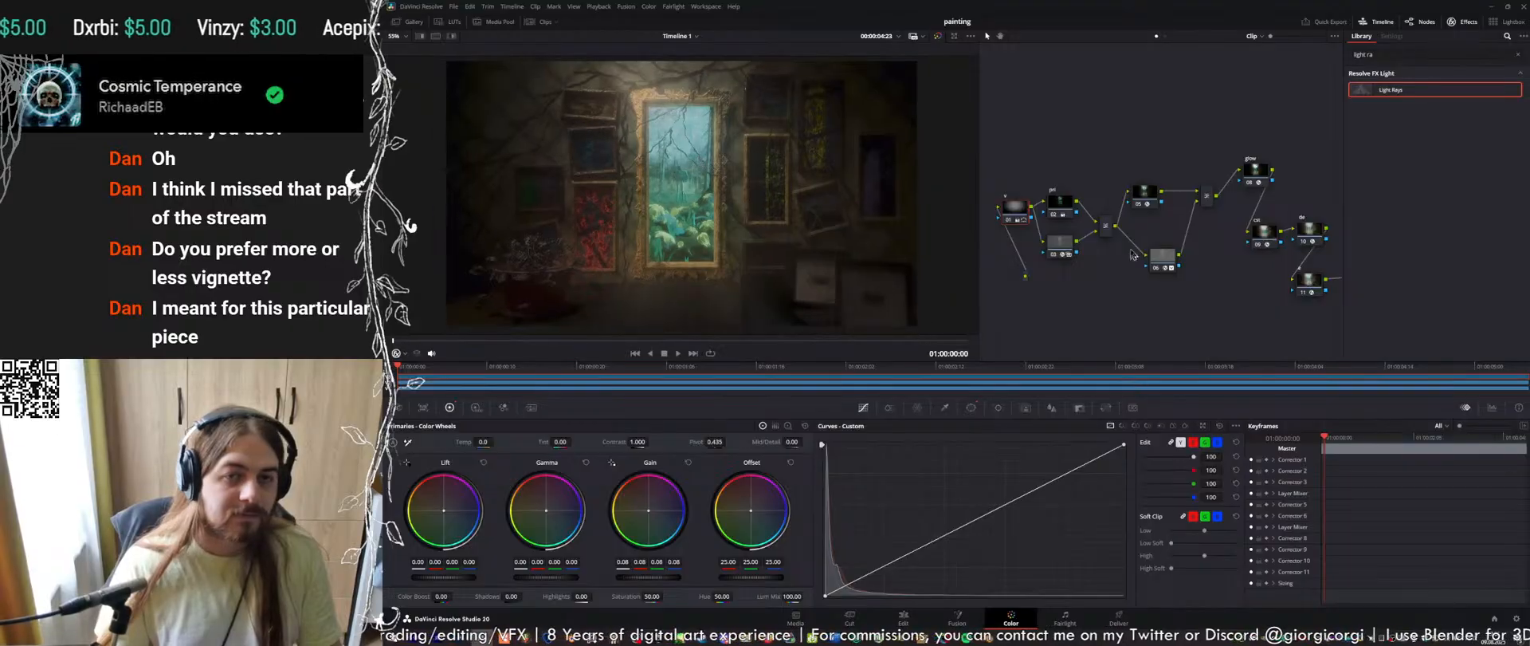
Disable the Light Rays node to judge the picture without it, save the project and check the Directional Blur node
click(1148, 192)
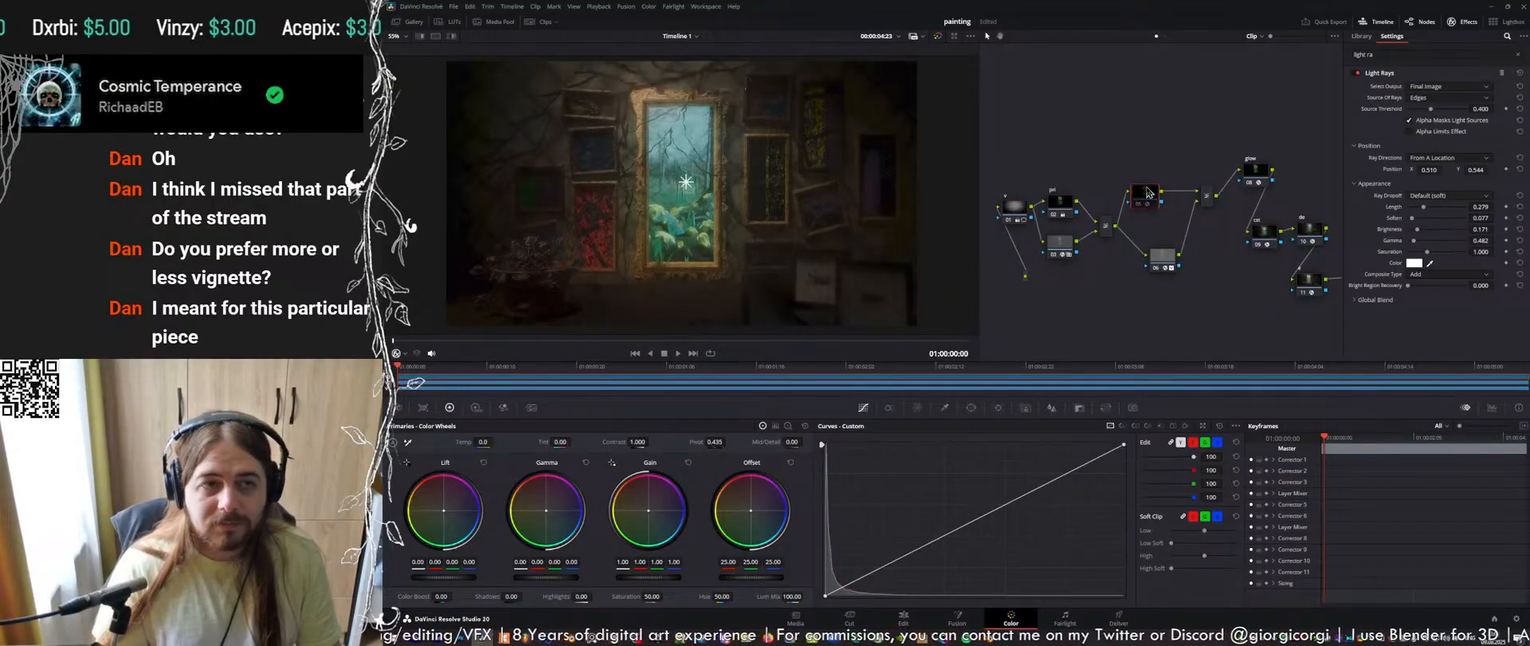
key(ctrl+s)
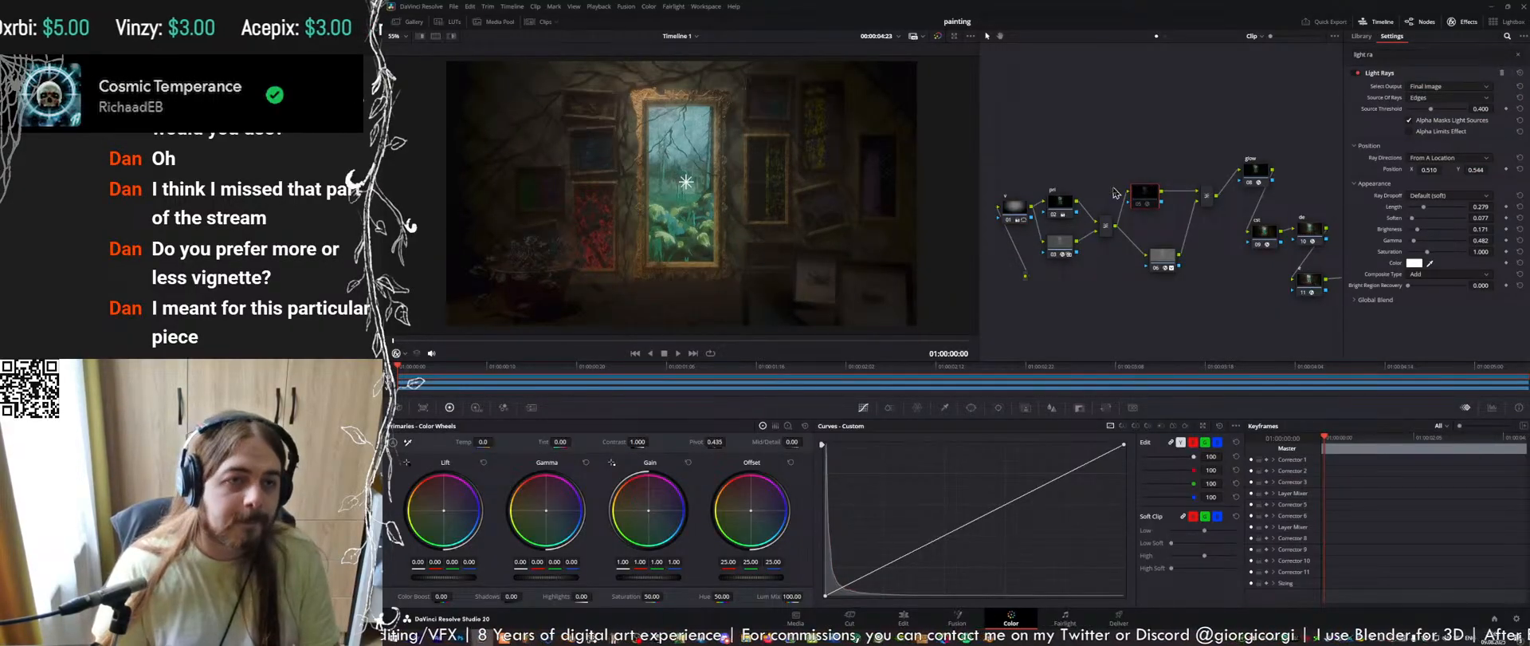
click(1162, 257)
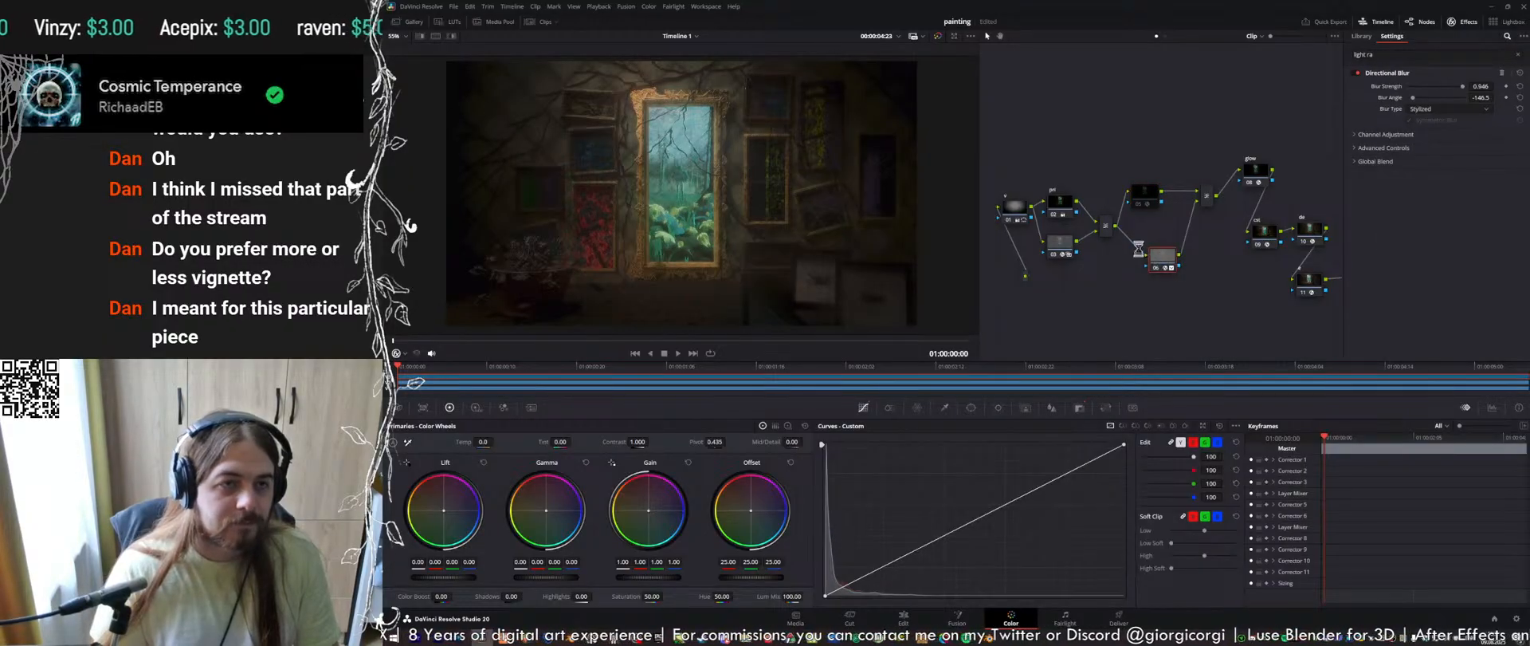
scroll(750, 192, up, 1)
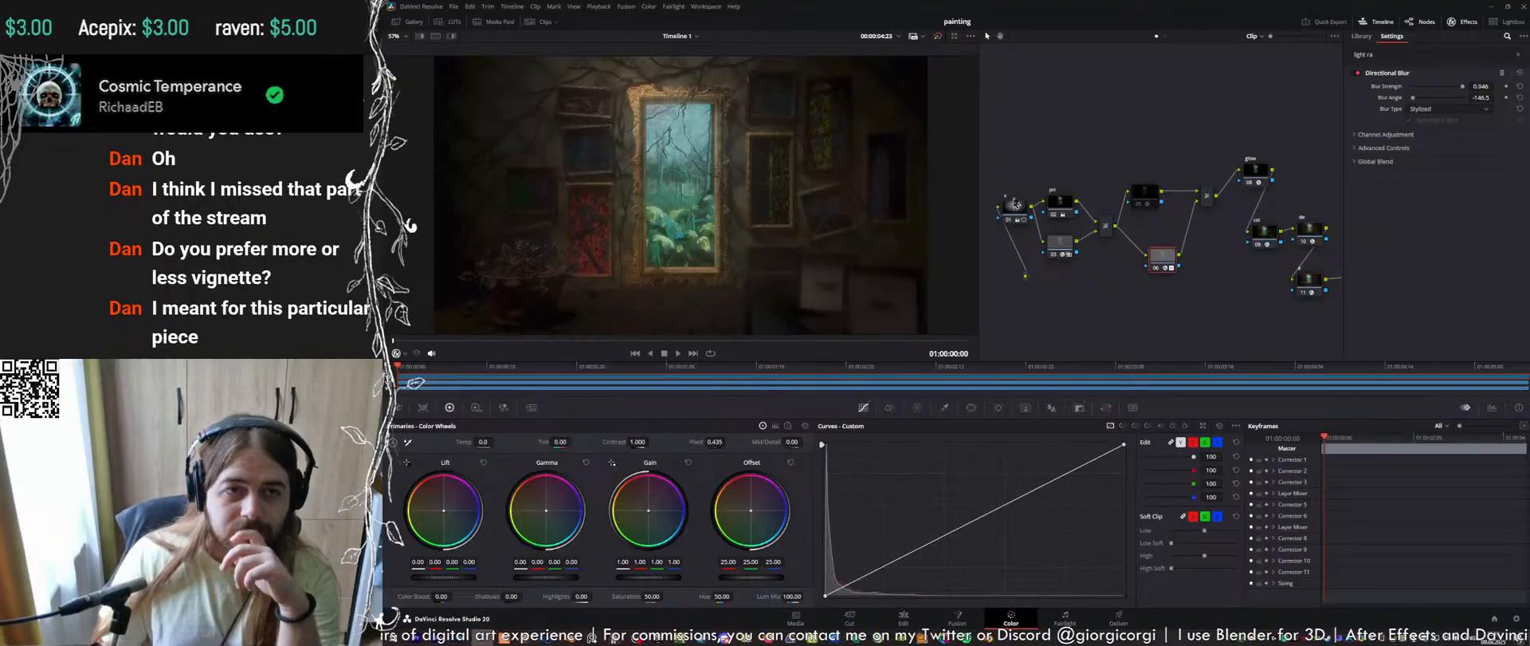
Switch the film grain profile on the Dehancer node to Custom
click(1257, 170)
middle_drag(1245, 189, 1144, 191)
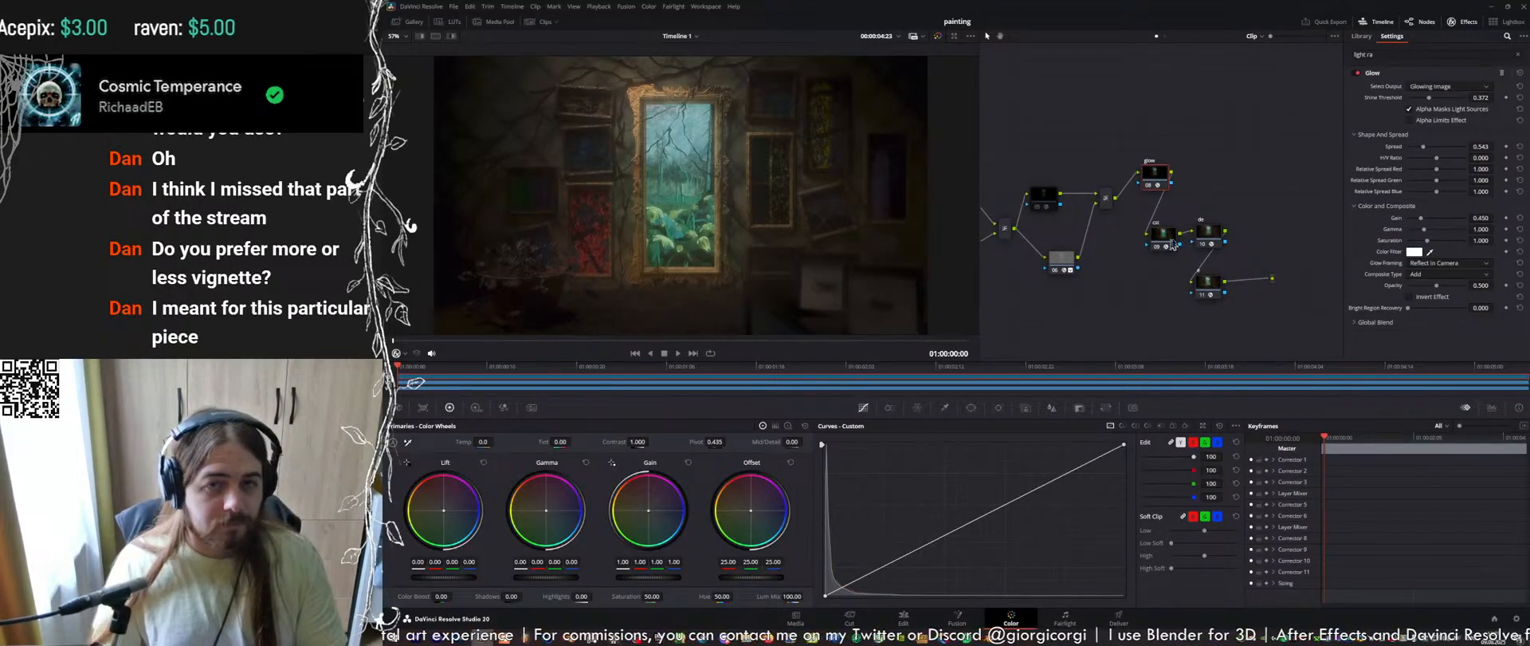
click(1215, 237)
scroll(1402, 175, down, 3)
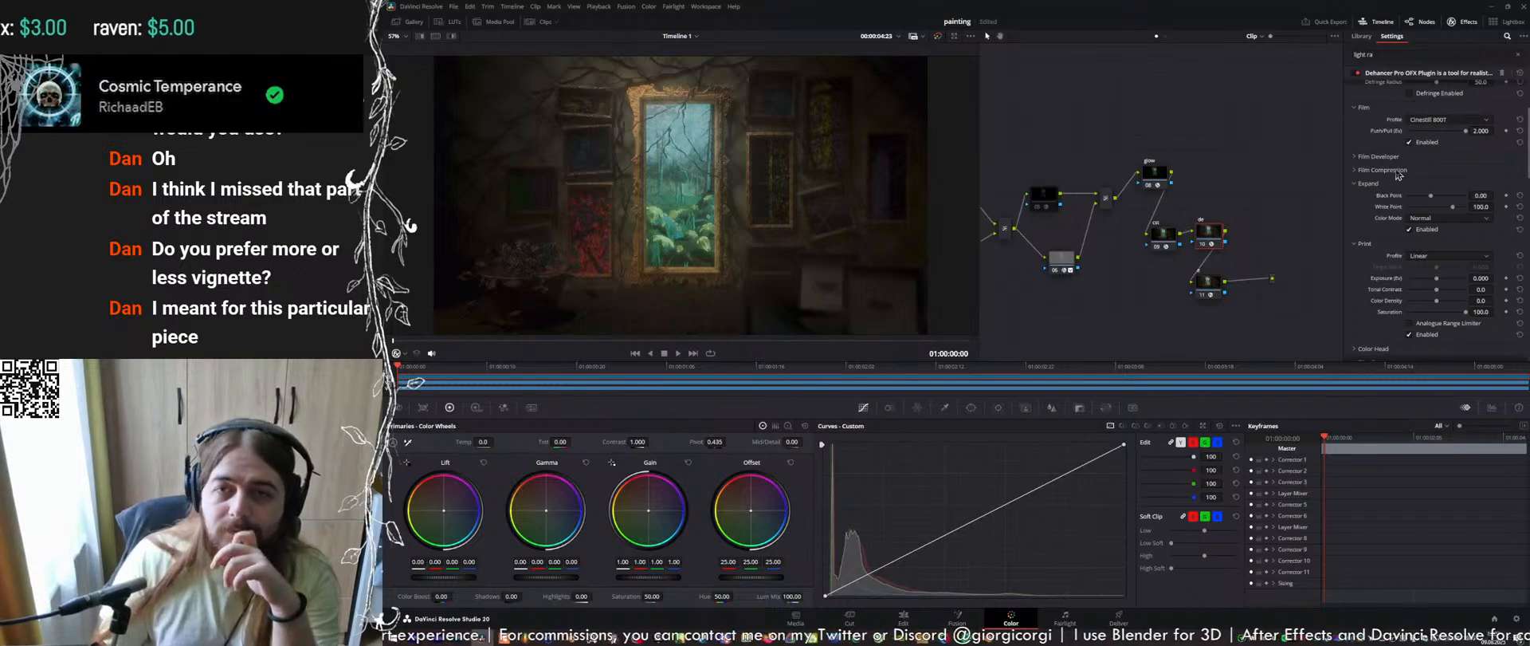
scroll(1385, 188, down, 2)
scroll(1380, 273, up, 3)
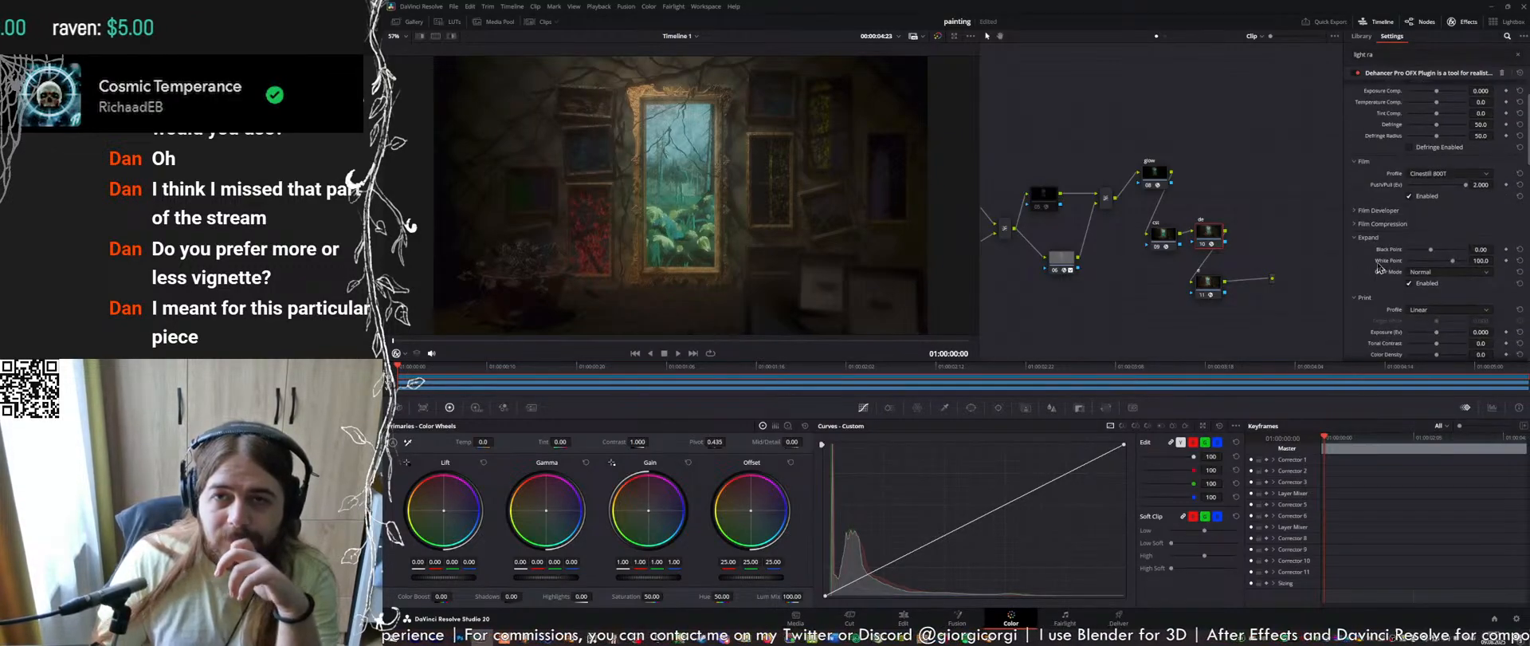
scroll(1368, 231, up, 2)
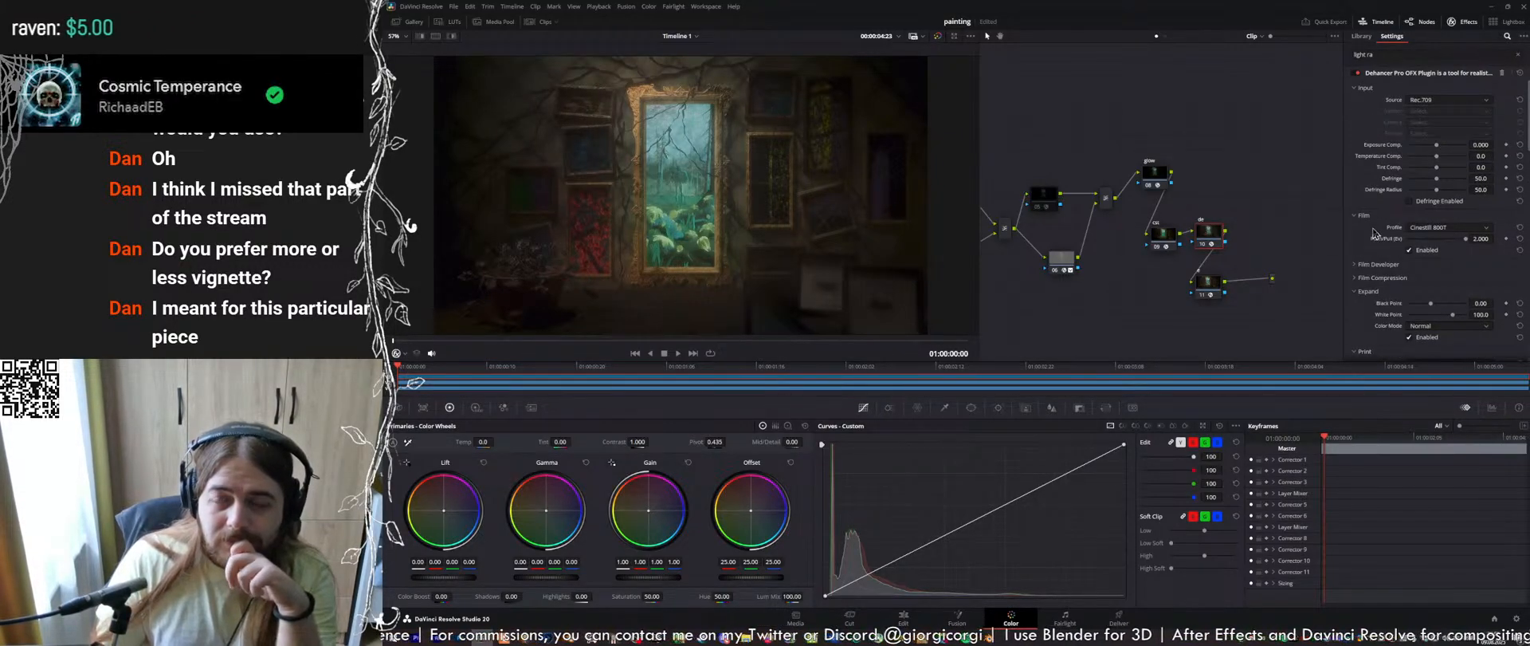
scroll(1375, 235, down, 8)
click(1426, 240)
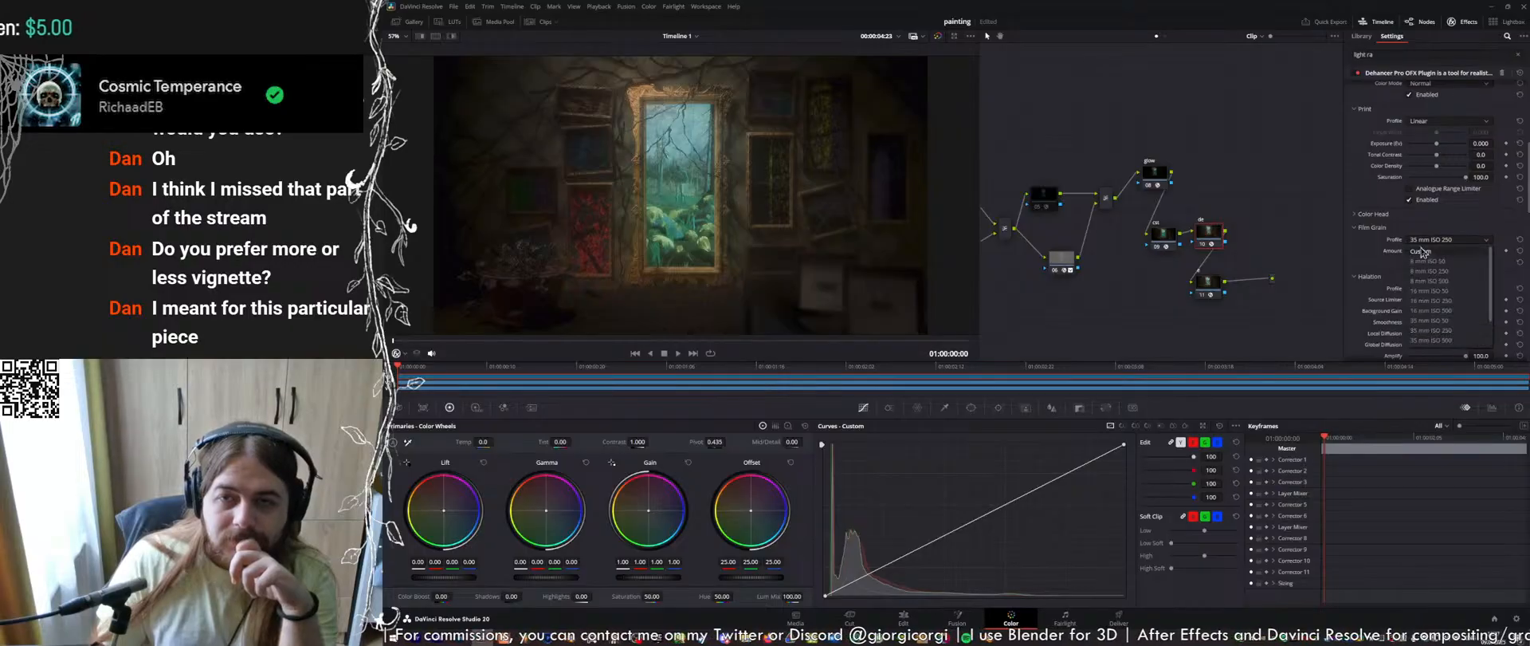
click(1425, 251)
scroll(702, 171, up, 8)
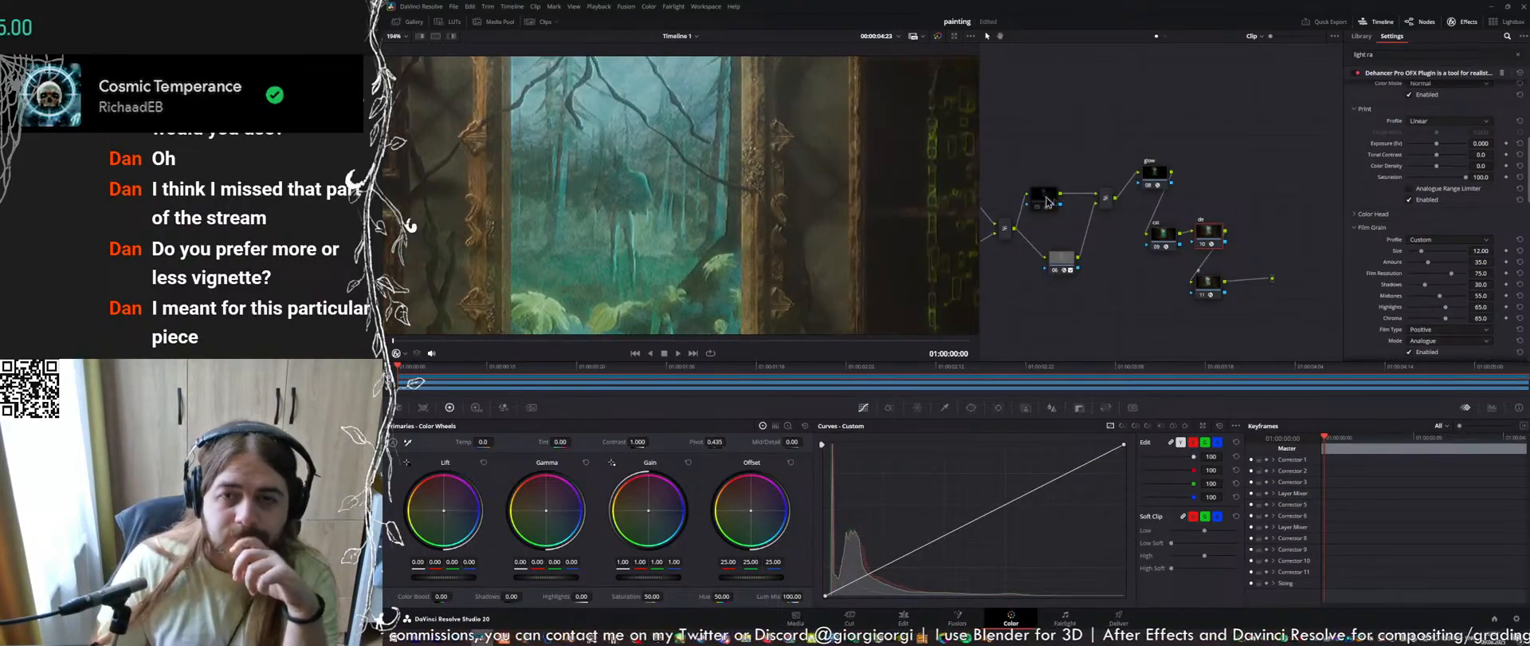
Set the film grain size to about 9.7 and amount to about 81.4, and try chroma at 0 before resetting it
mouse_move(1428, 261)
mouse_down()
mouse_move(1460, 265)
mouse_move(1421, 258)
mouse_up()
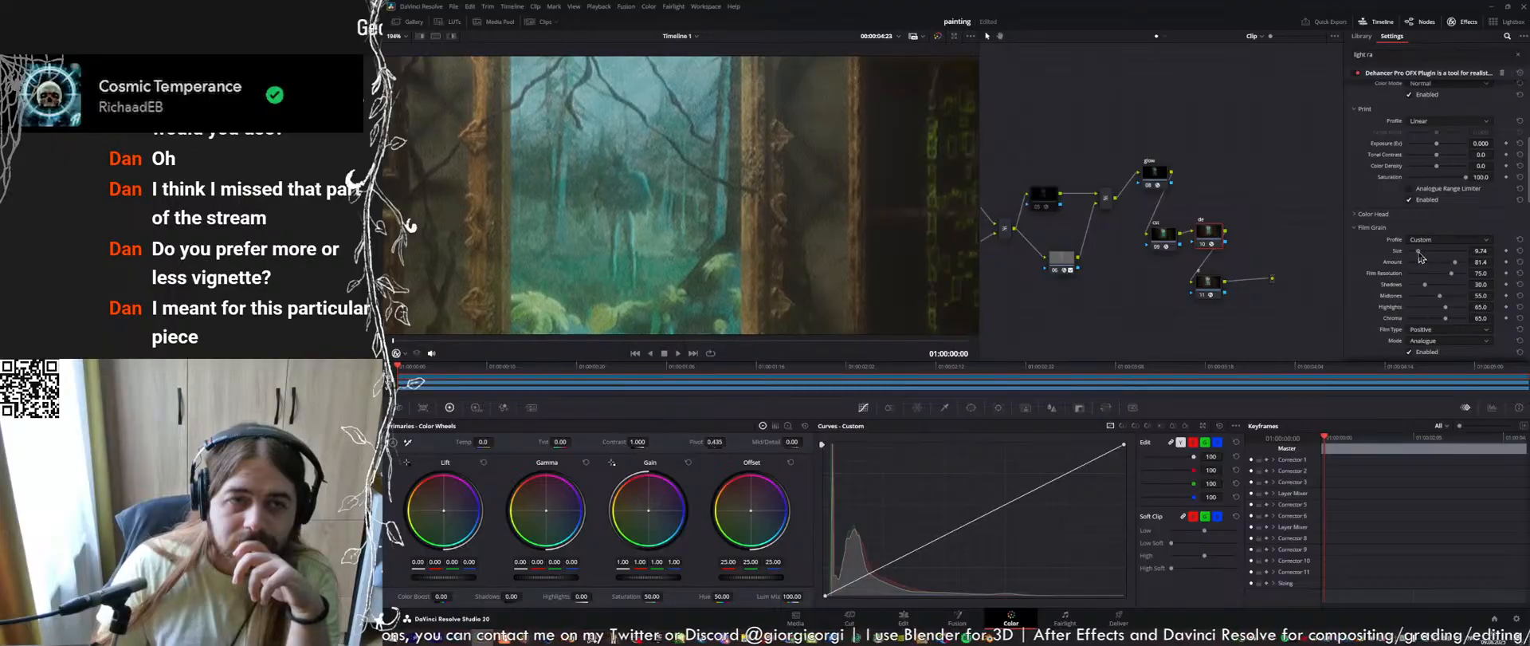
drag(1445, 320, 1409, 322)
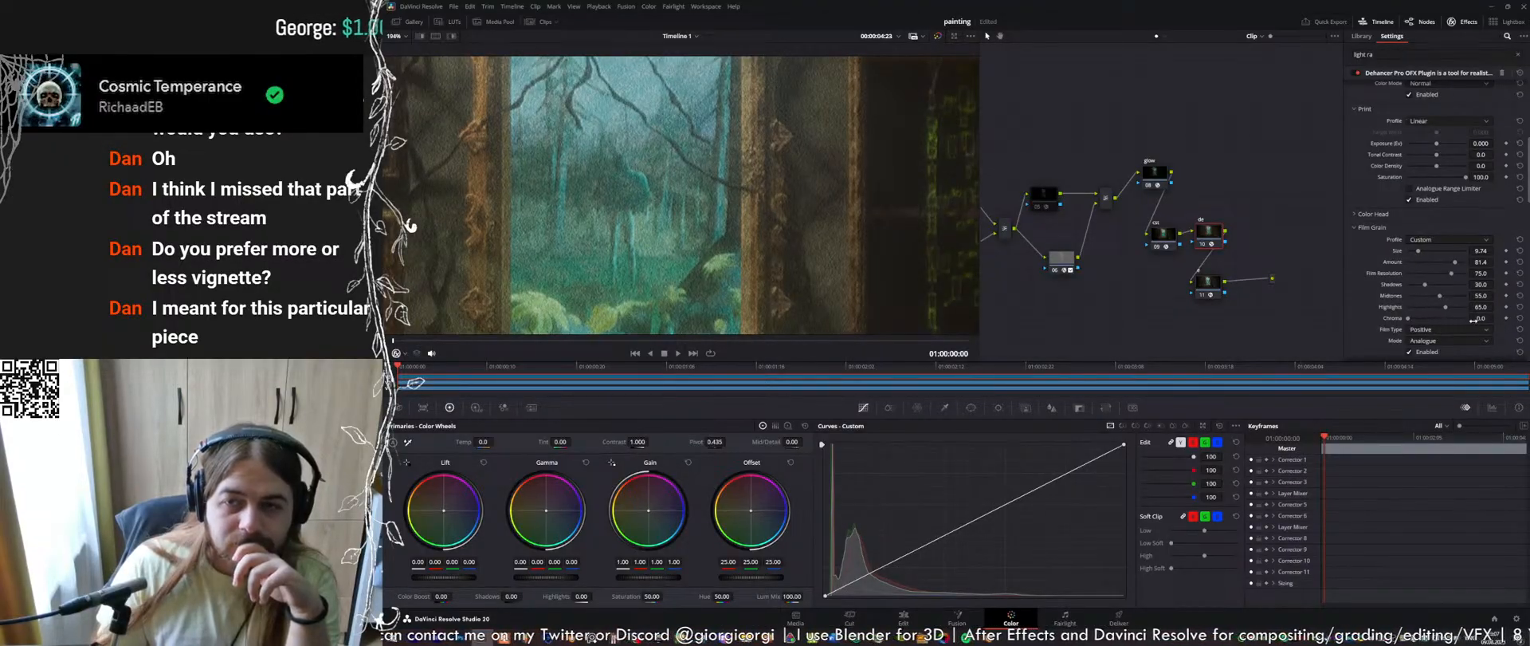
click(1519, 318)
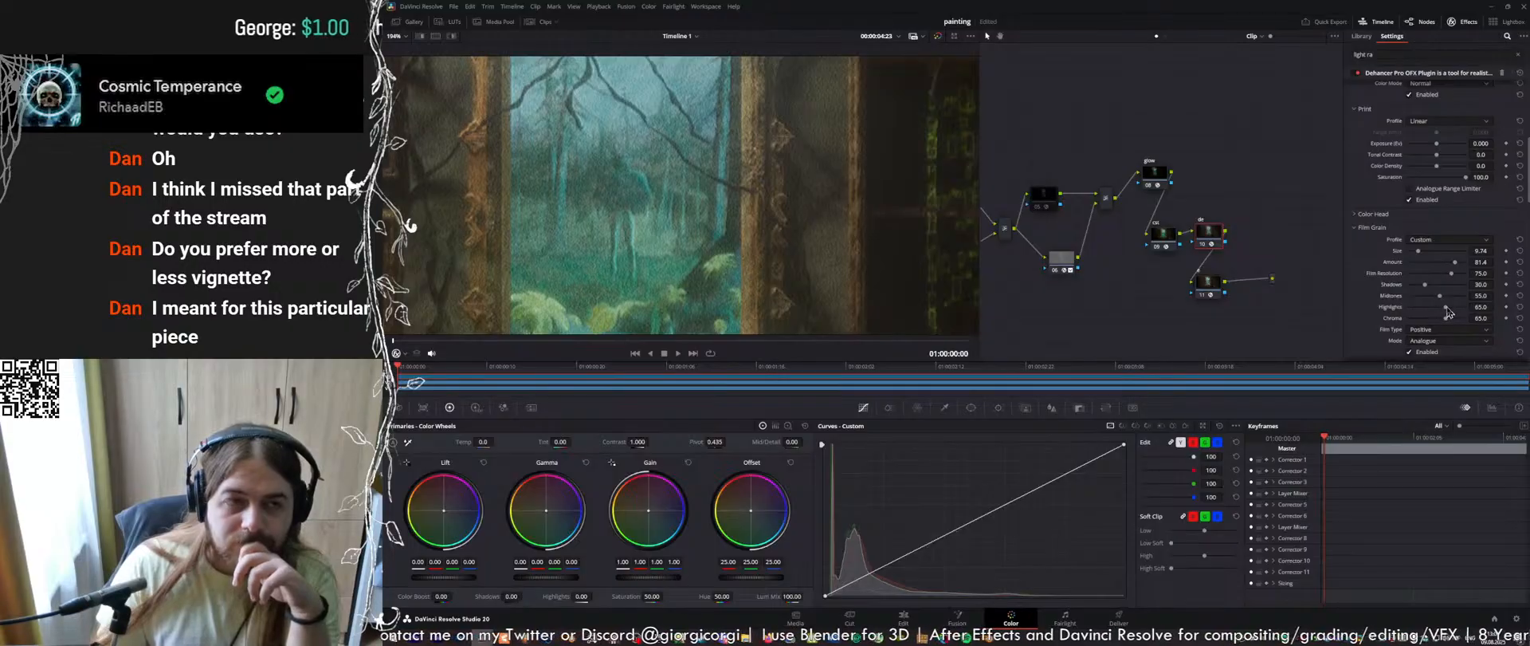
Set the film grain highlights to 0, film resolution to 100 and amount to about 53.5
drag(1447, 309, 1367, 319)
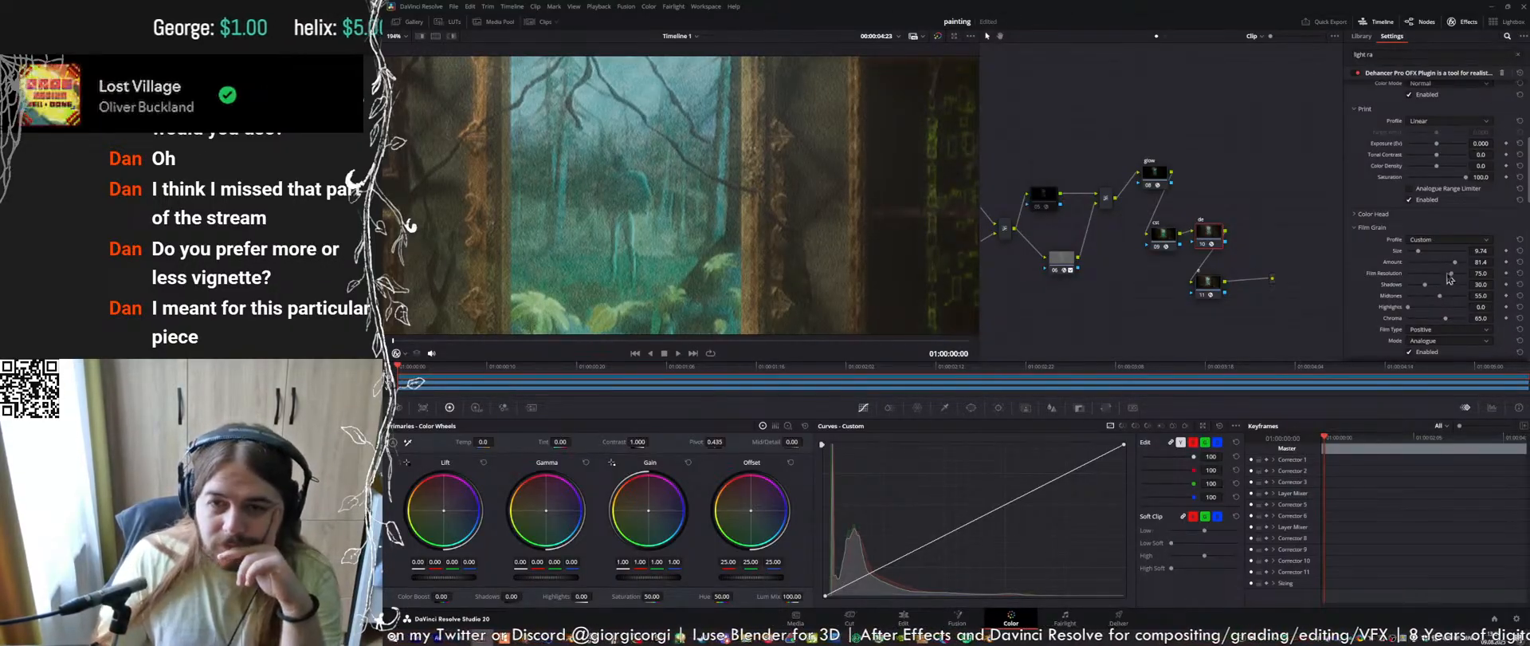
mouse_move(1452, 274)
mouse_down()
mouse_move(1497, 280)
mouse_move(1424, 267)
mouse_move(1438, 268)
mouse_up()
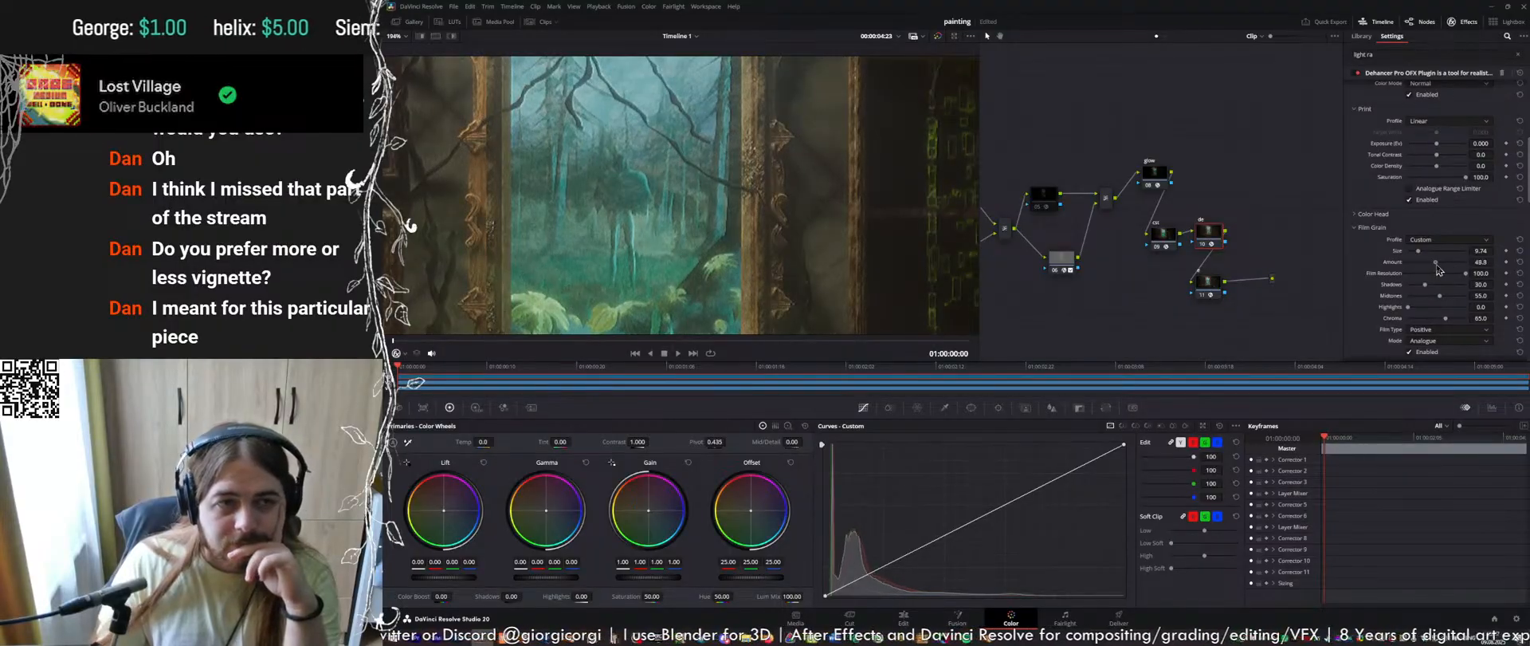
scroll(829, 214, down, 5)
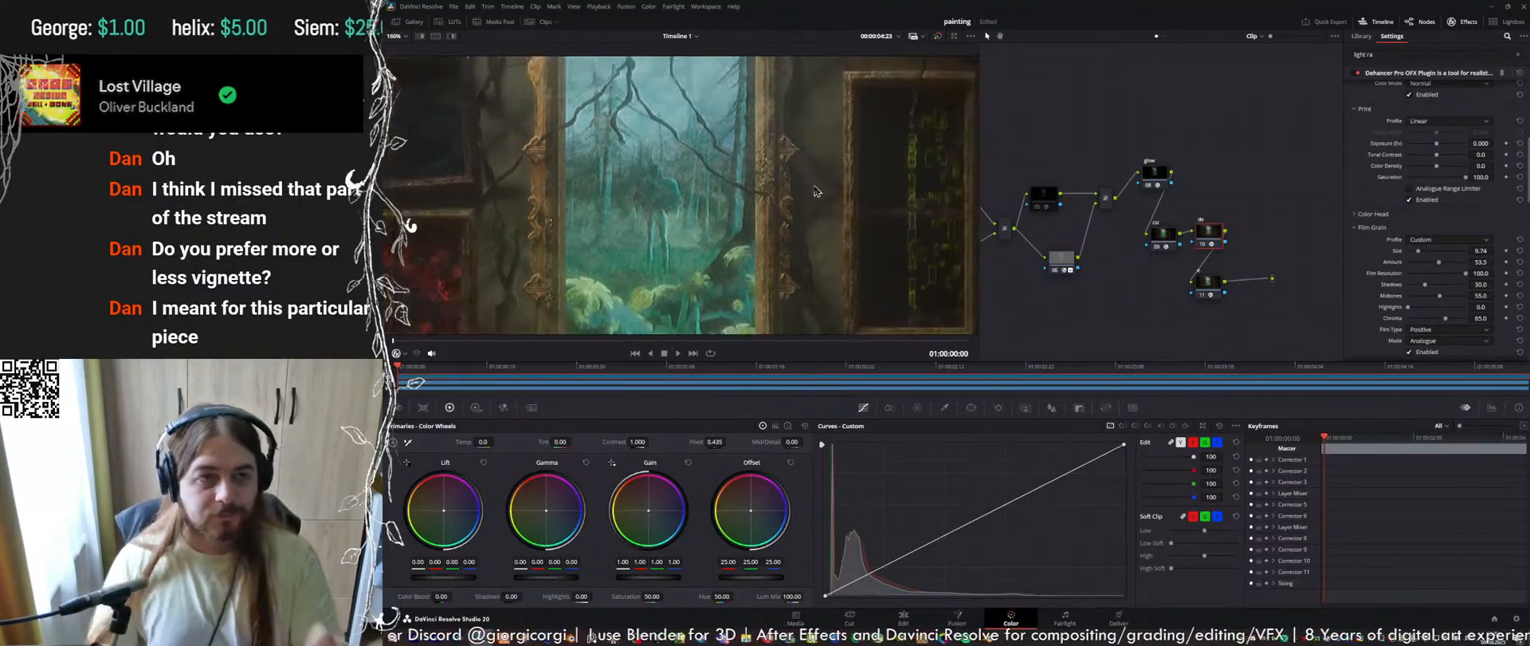
scroll(764, 214, down, 2)
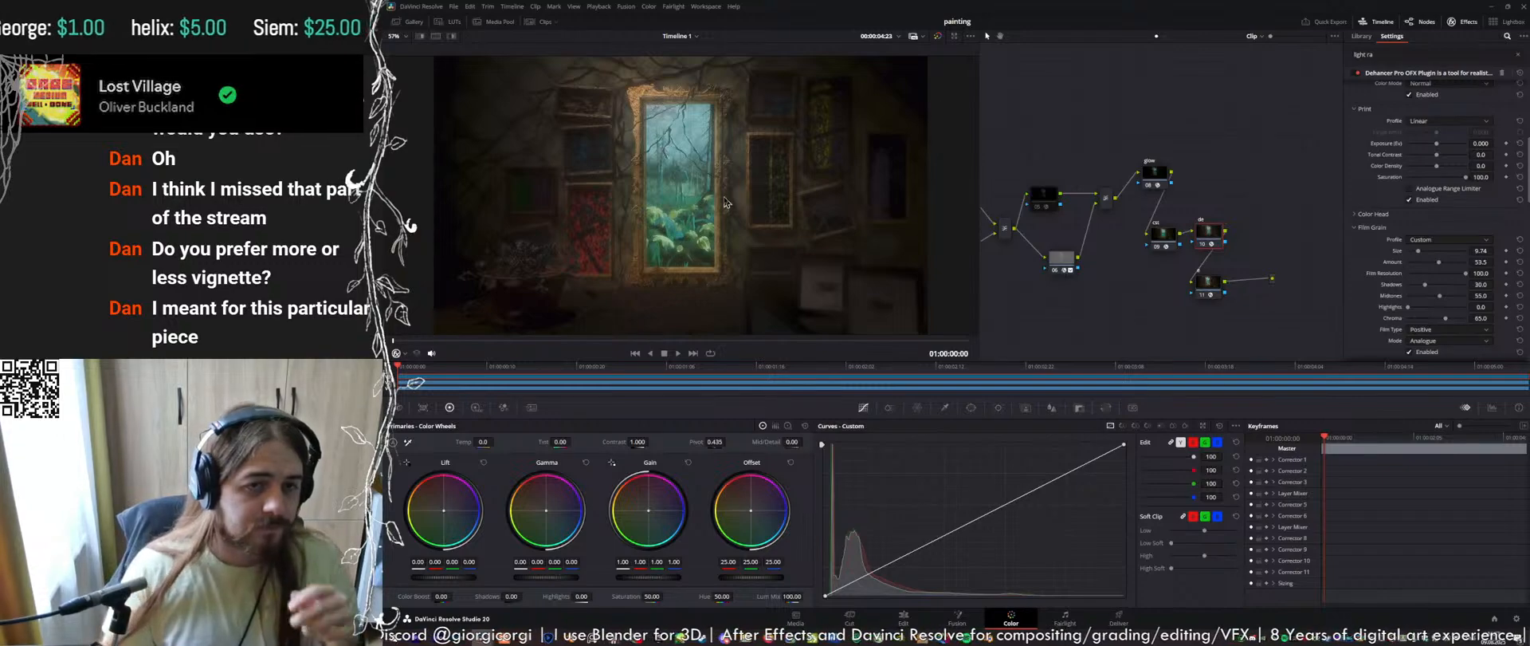
Toggle the Light Rays node on and off several times to compare its effect, leaving it enabled
middle_drag(1129, 194, 1215, 194)
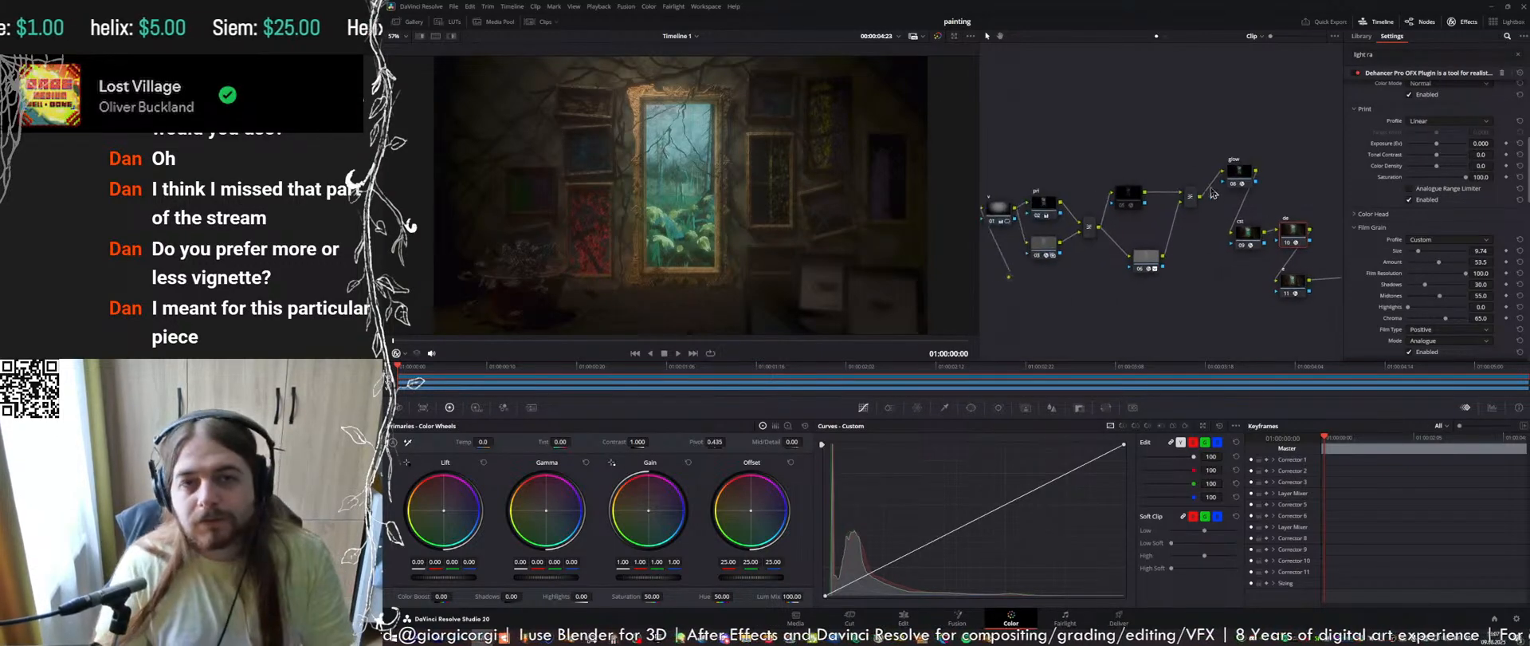
click(1126, 198)
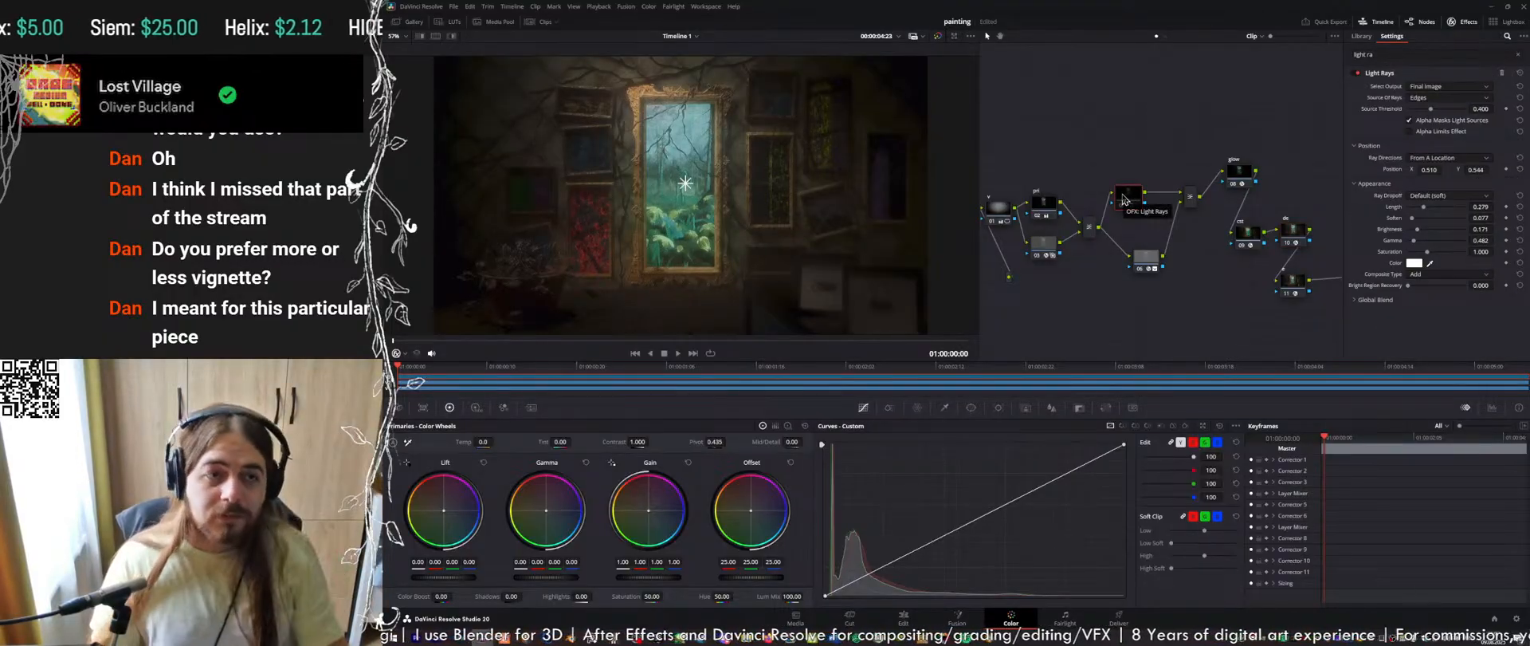
key(ctrl+d)
key(ctrl+d)
key(ctrl+d)
key(ctrl+d)
key(ctrl+d)
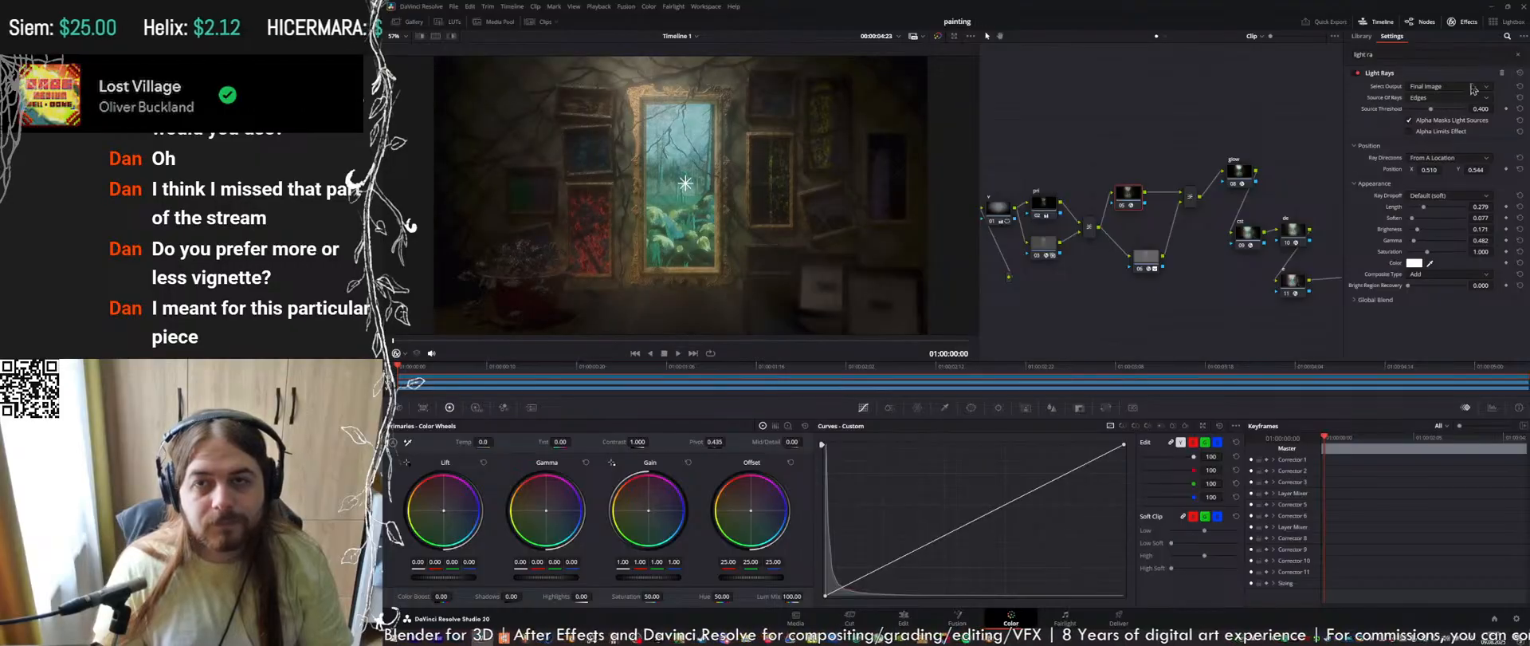
Search the effects library for "lens" and apply Lens Distortion to the upper node of the second layer-mixed pair
click(1484, 53)
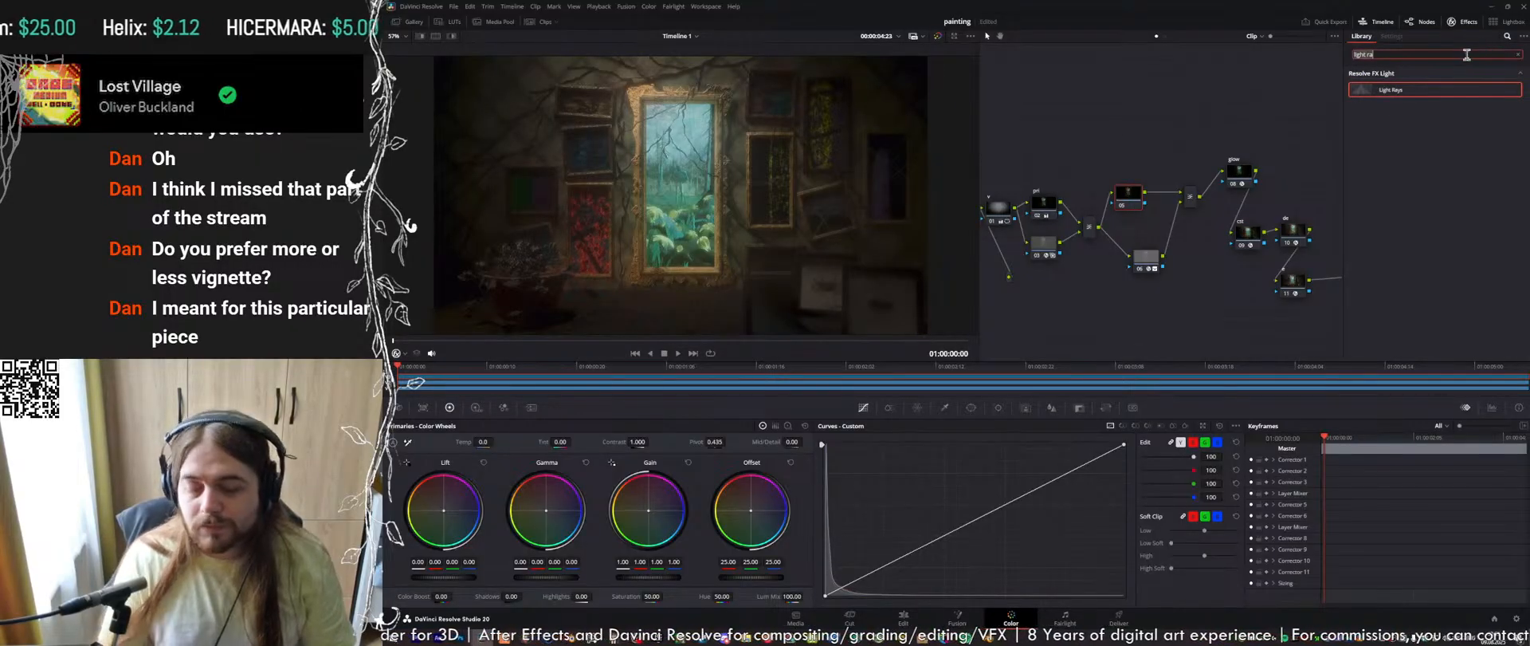
key(ctrl+a)
text(lens)
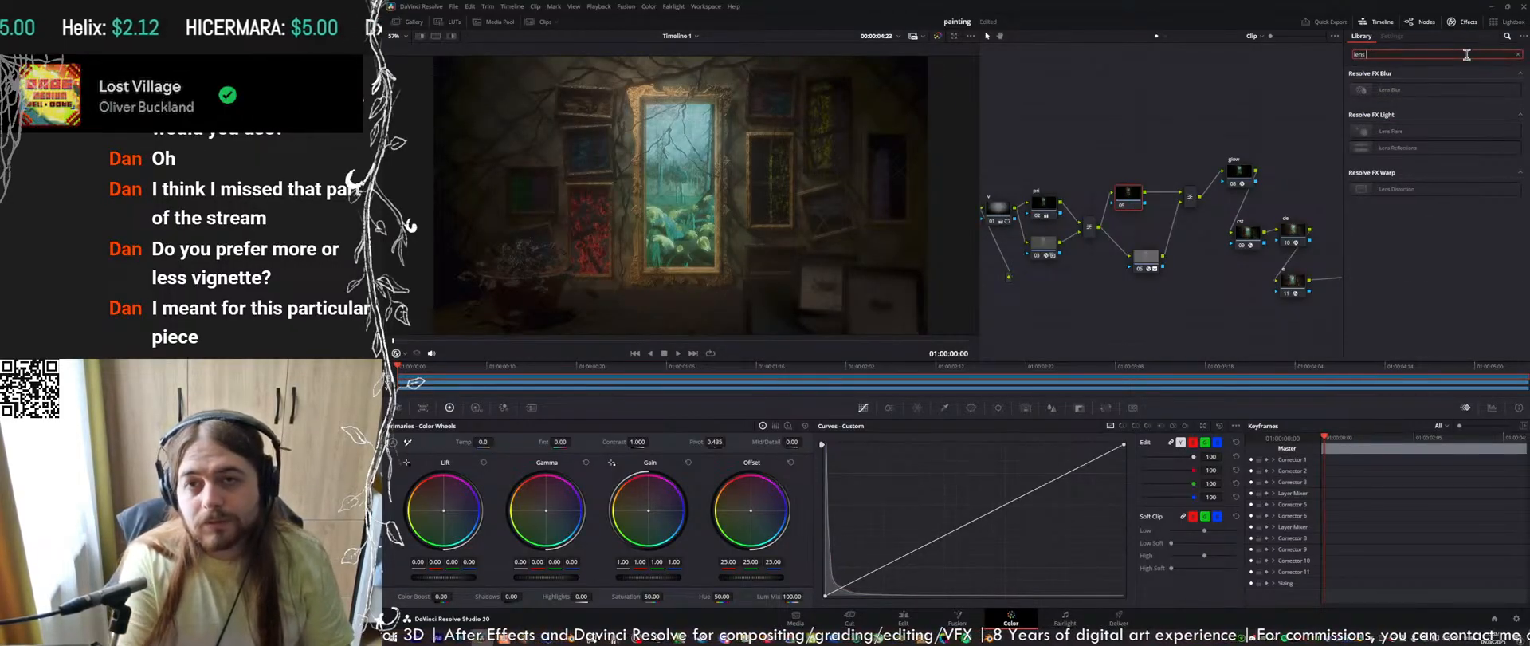
drag(1391, 189, 1128, 196)
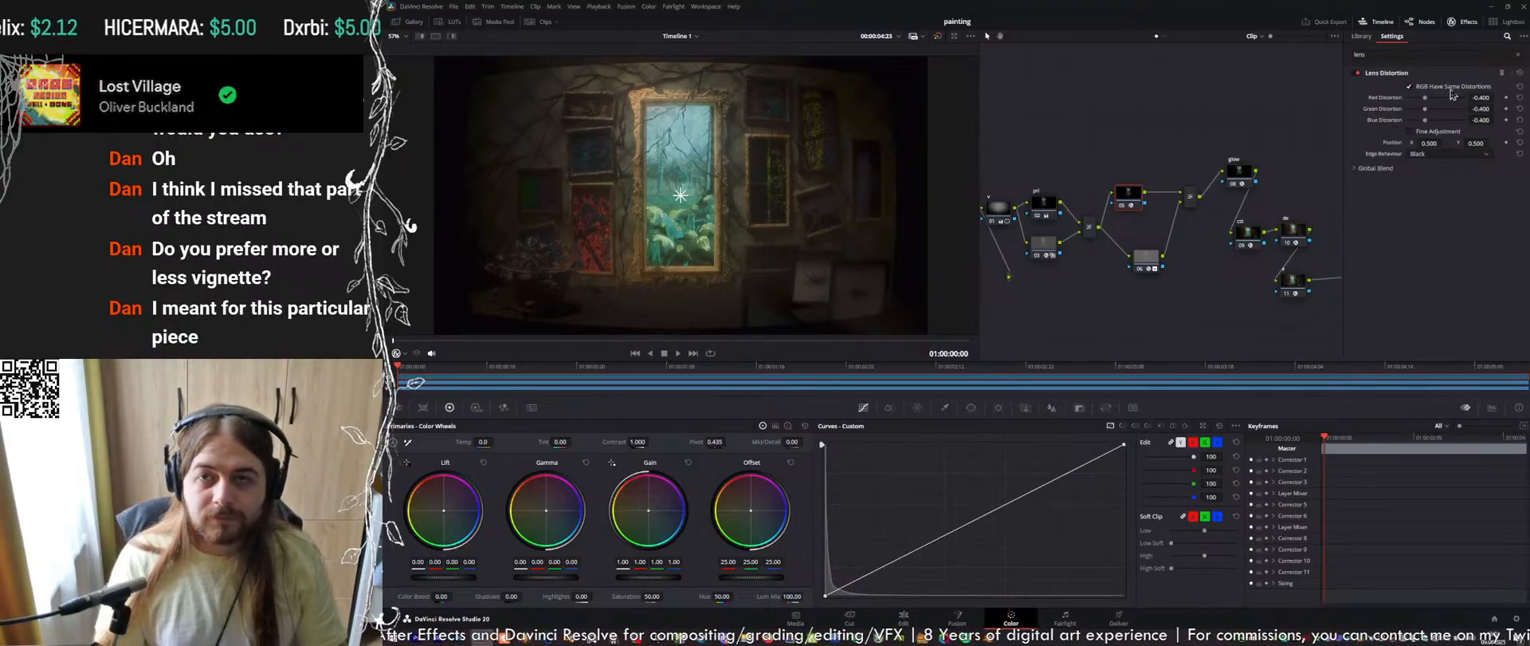
Set the linked red, green and blue Lens Distortion values to 0
double_click(1485, 97)
text(0)
key(Return)
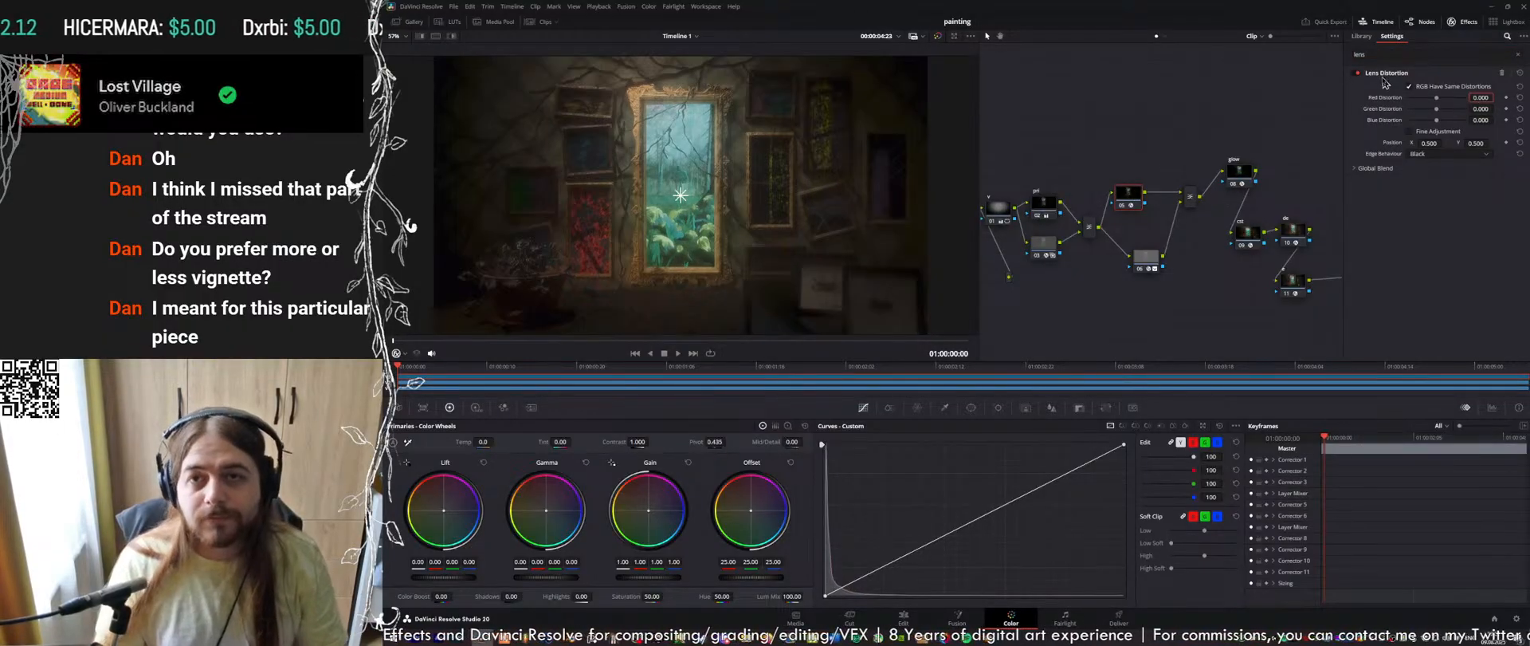
Unlink the RGB lens distortions, set red to 0.072 and blue to 0.110, and check the result full screen
click(1409, 86)
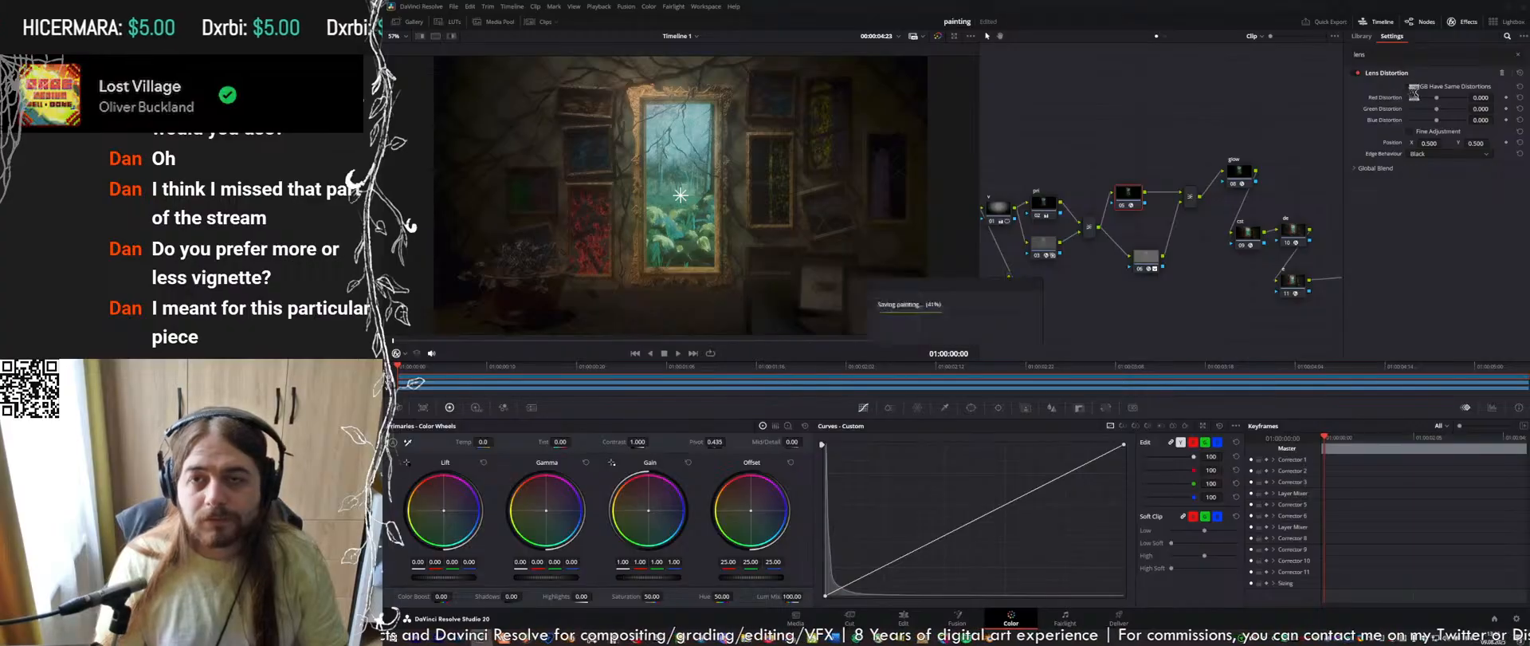
scroll(626, 109, up, 2)
scroll(626, 109, up, 5)
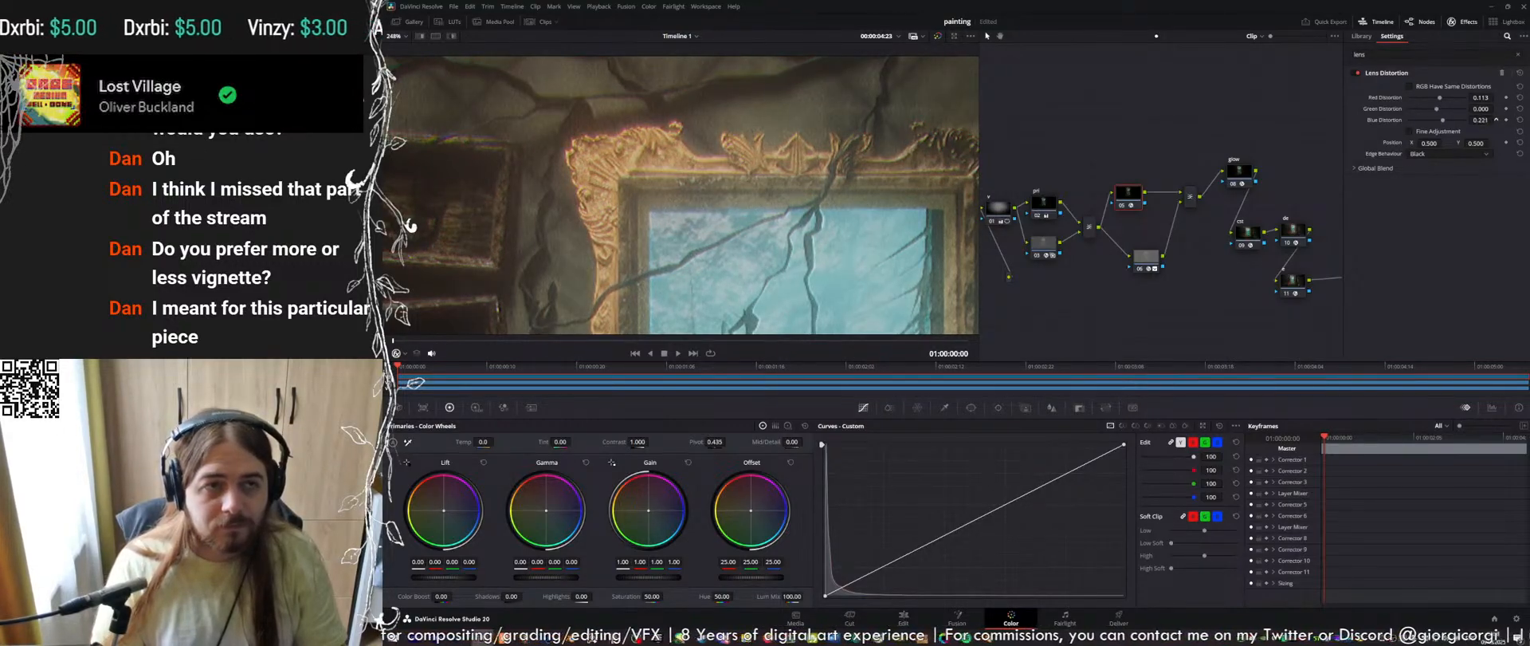
middle_drag(710, 169, 920, 171)
middle_drag(542, 136, 791, 171)
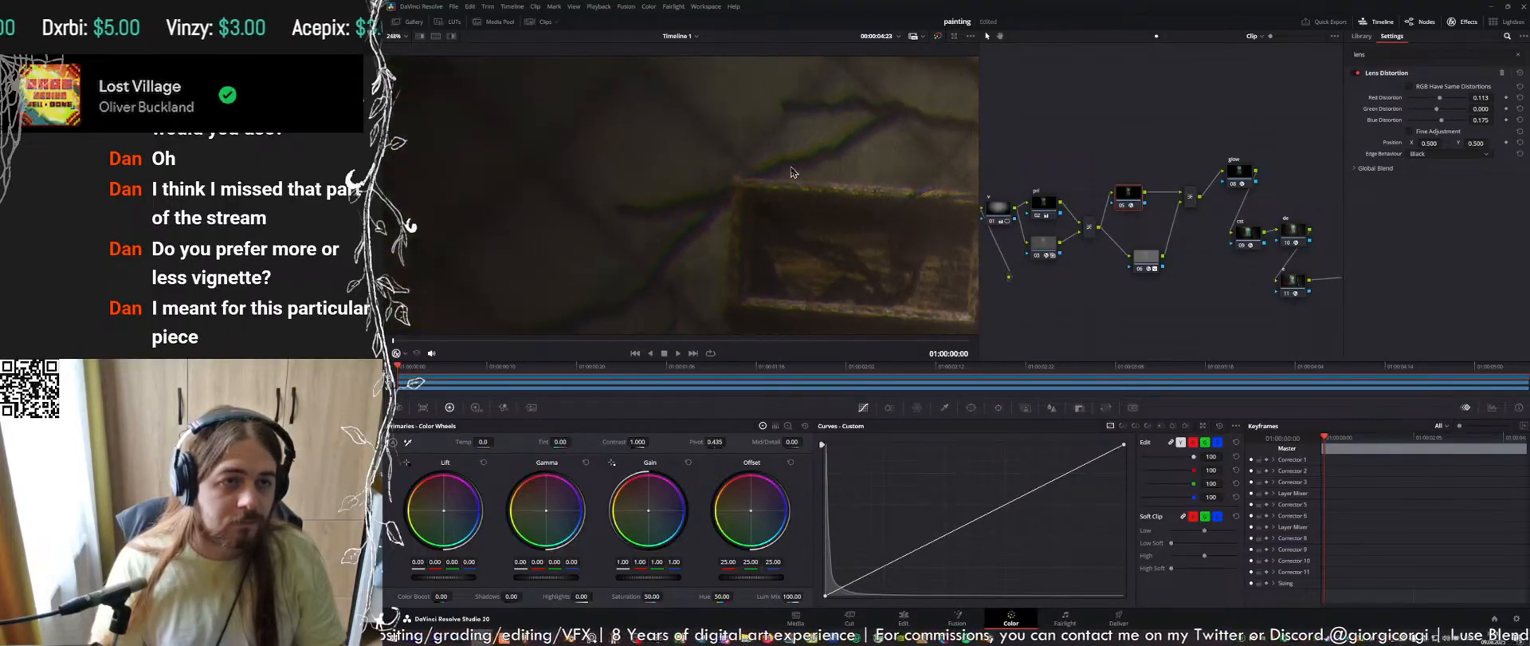
scroll(801, 167, up, 2)
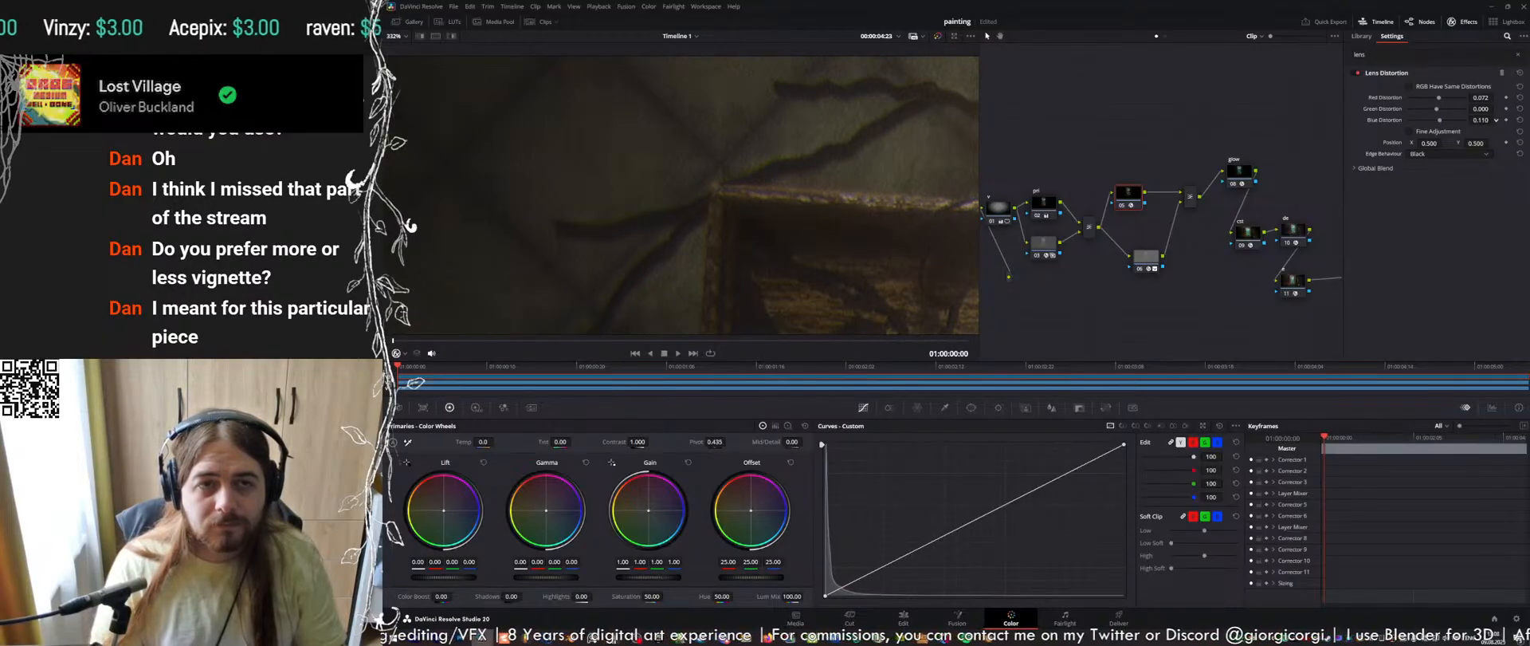
scroll(793, 175, down, 5)
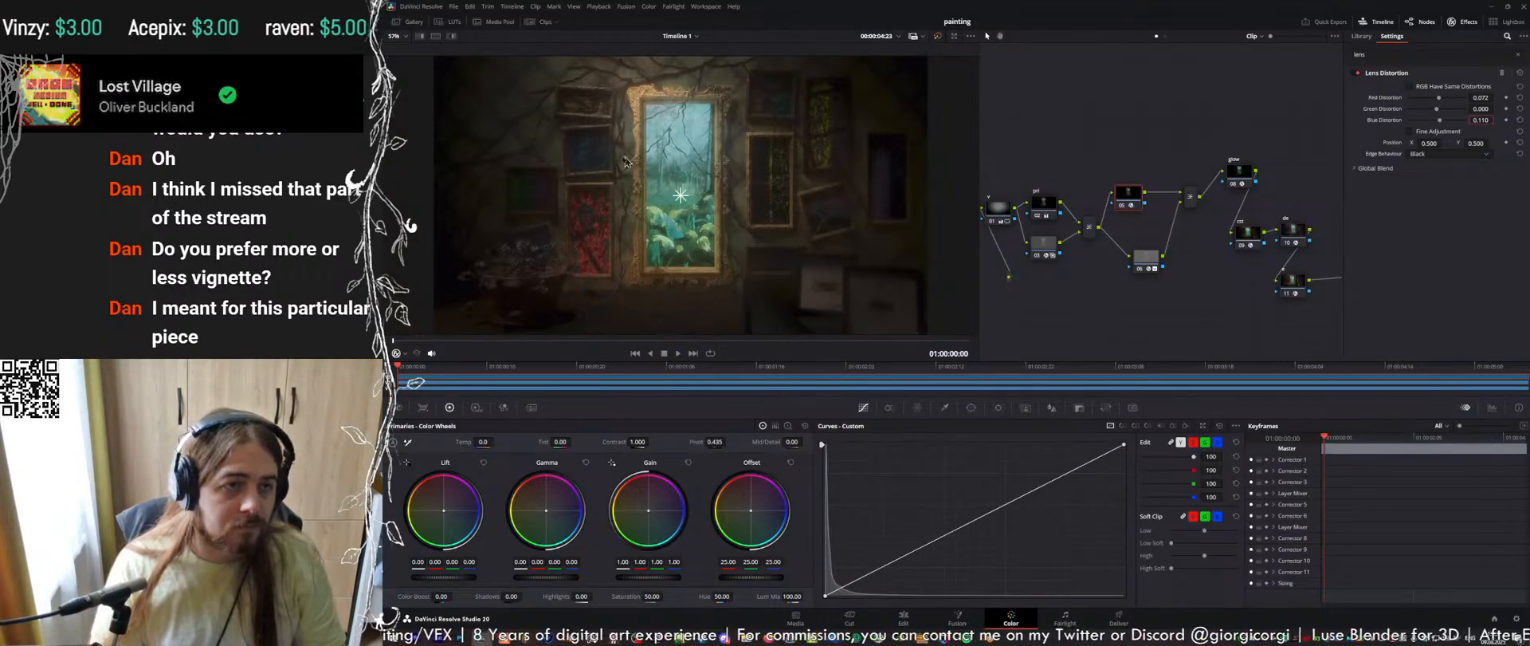
key(ctrl+f)
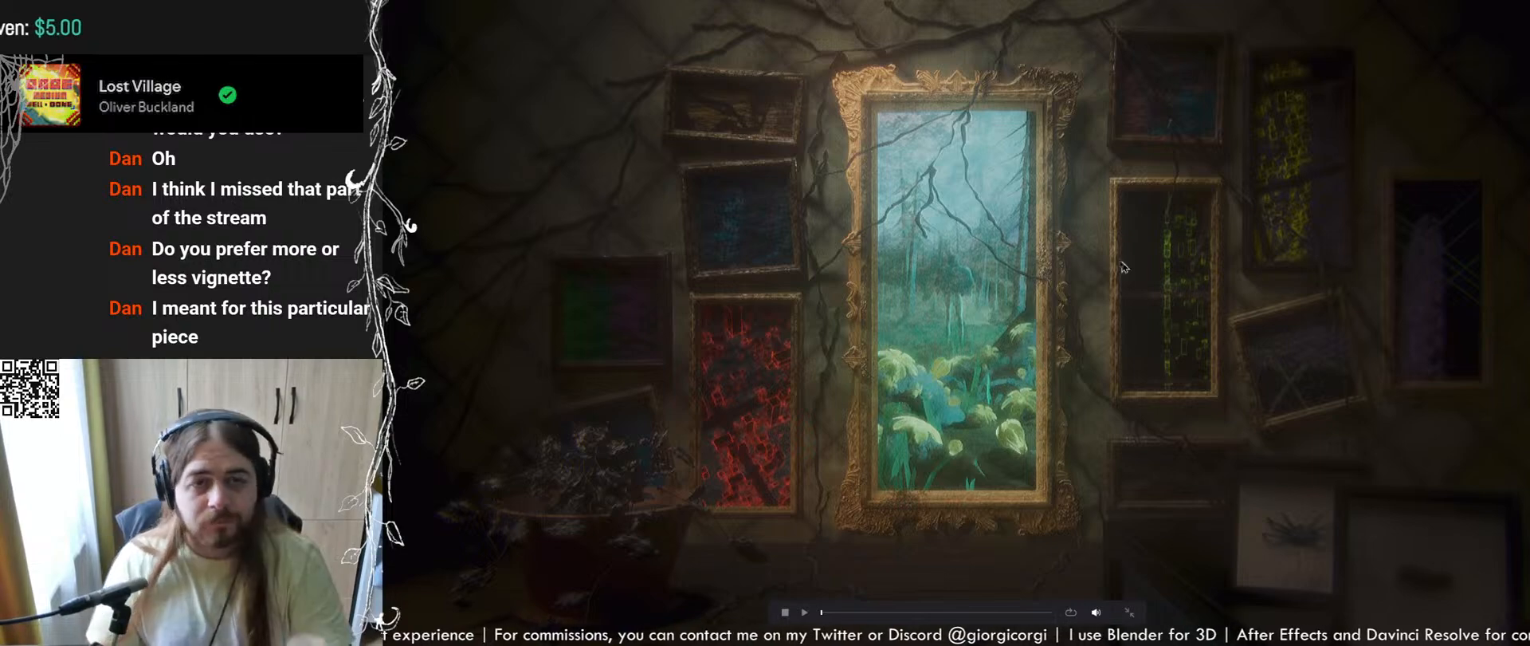
key(Escape)
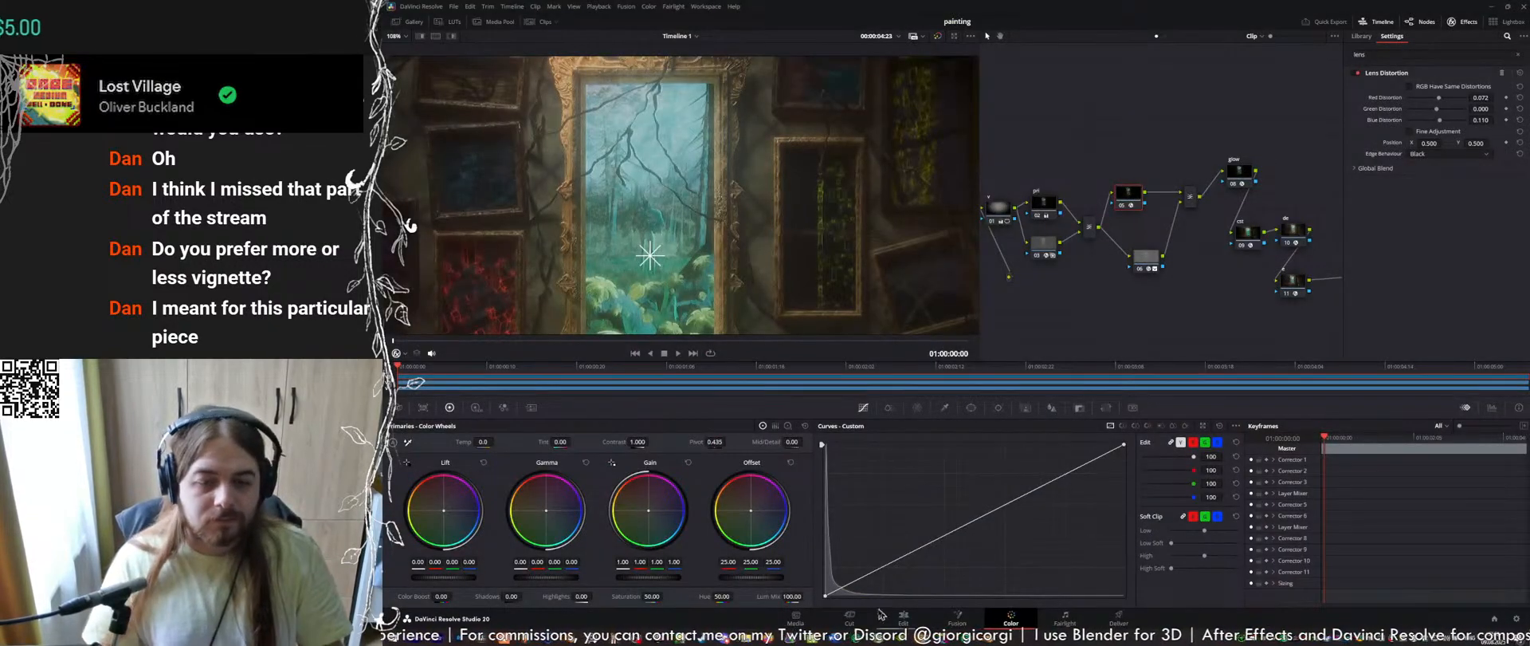
Add a Text title above the adjustment clip on the edit timeline and enter "Test Test Test Test Test Test"
key(shift+4)
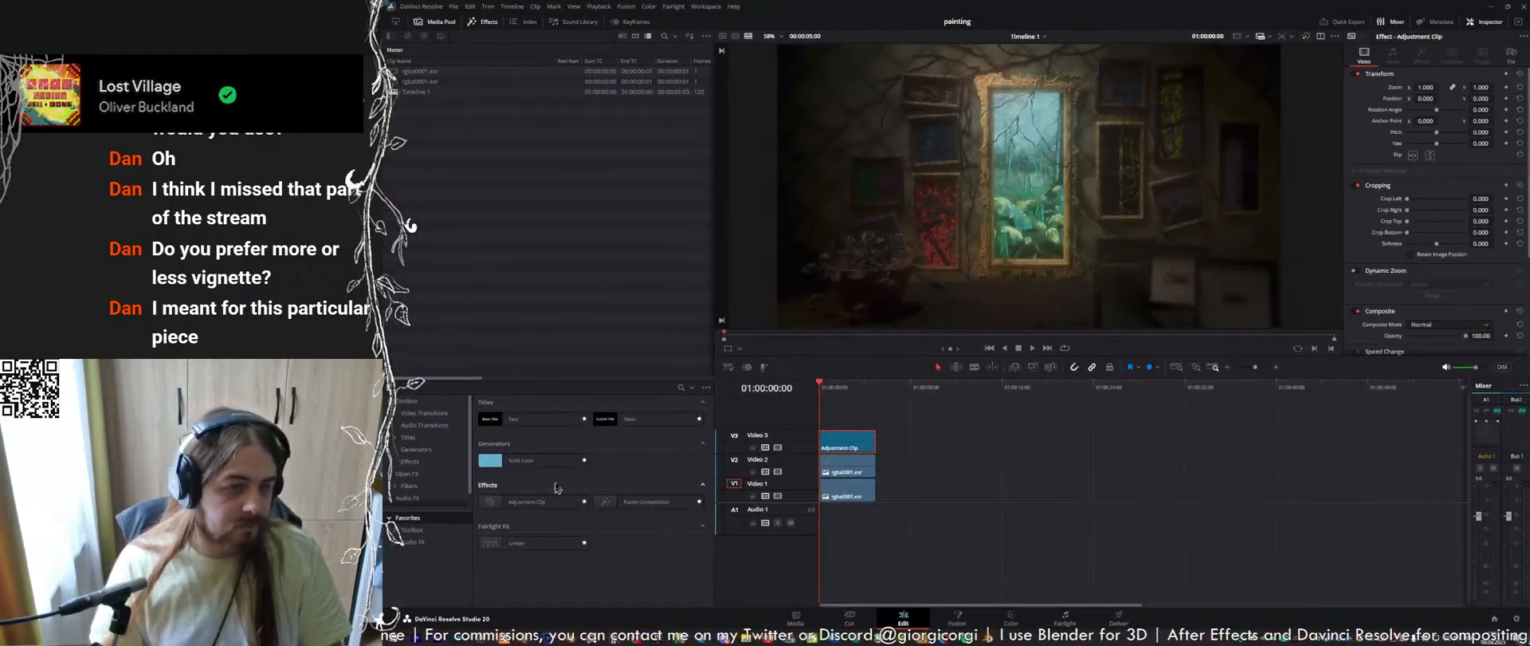
drag(542, 421, 874, 422)
click(1413, 116)
key(ctrl+a)
text(Test Test Test Test Test Test)
key(ctrl+a)
key(ctrl+c)
key(BackSpace)
key(ctrl+z)
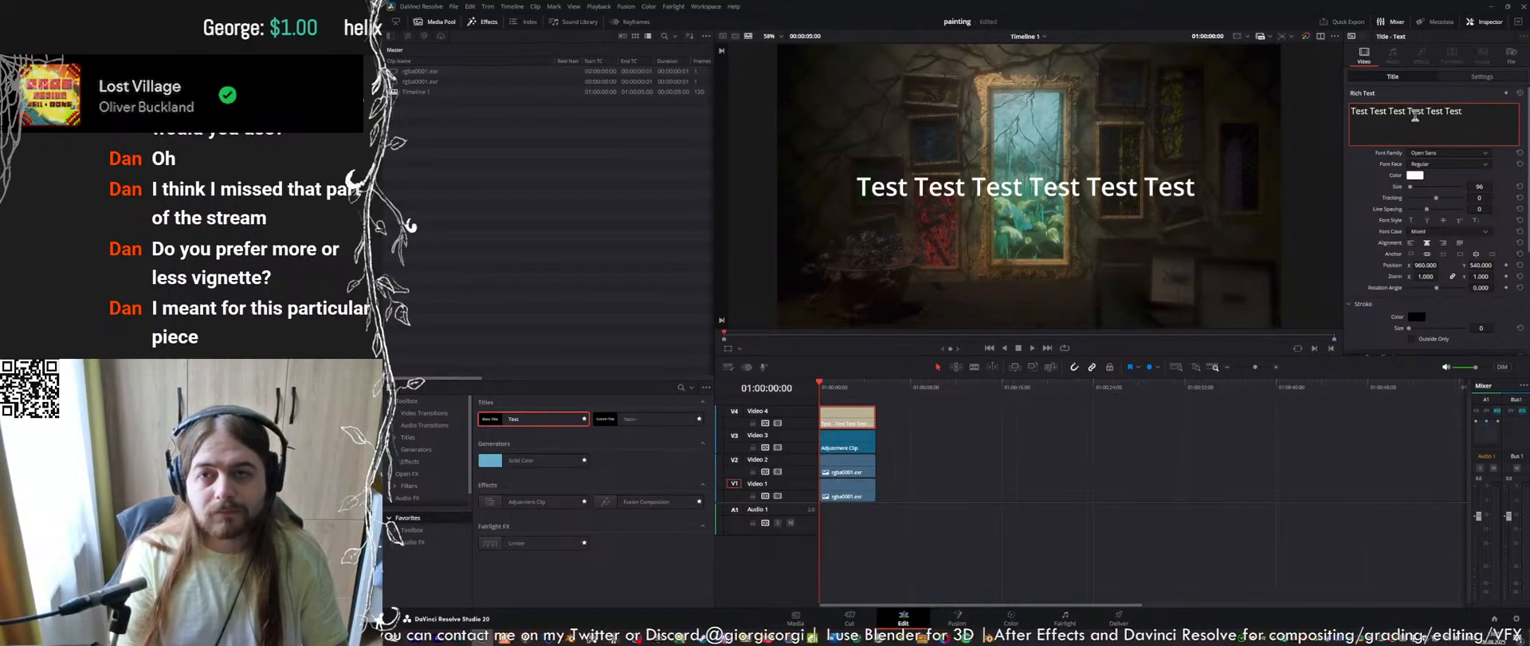
Repeat the copied line of test words on new lines until the title has four identical lines
key(Return)
key(ctrl+v)
key(Return)
key(ctrl+v)
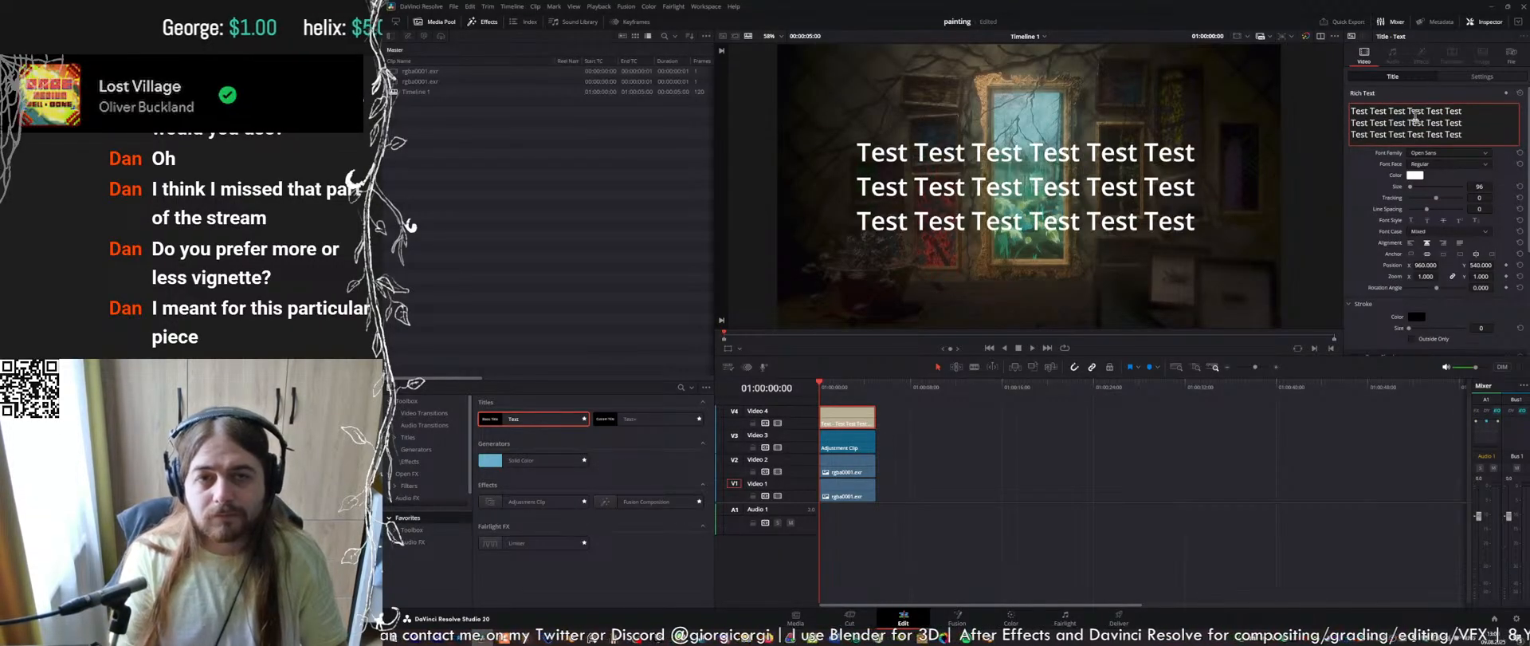
key(Return)
key(ctrl+v)
Try the title in Courier, adjust its drop shadow blur, and set the font family to Courier Prime
click(1471, 158)
text(cou)
key(Return)
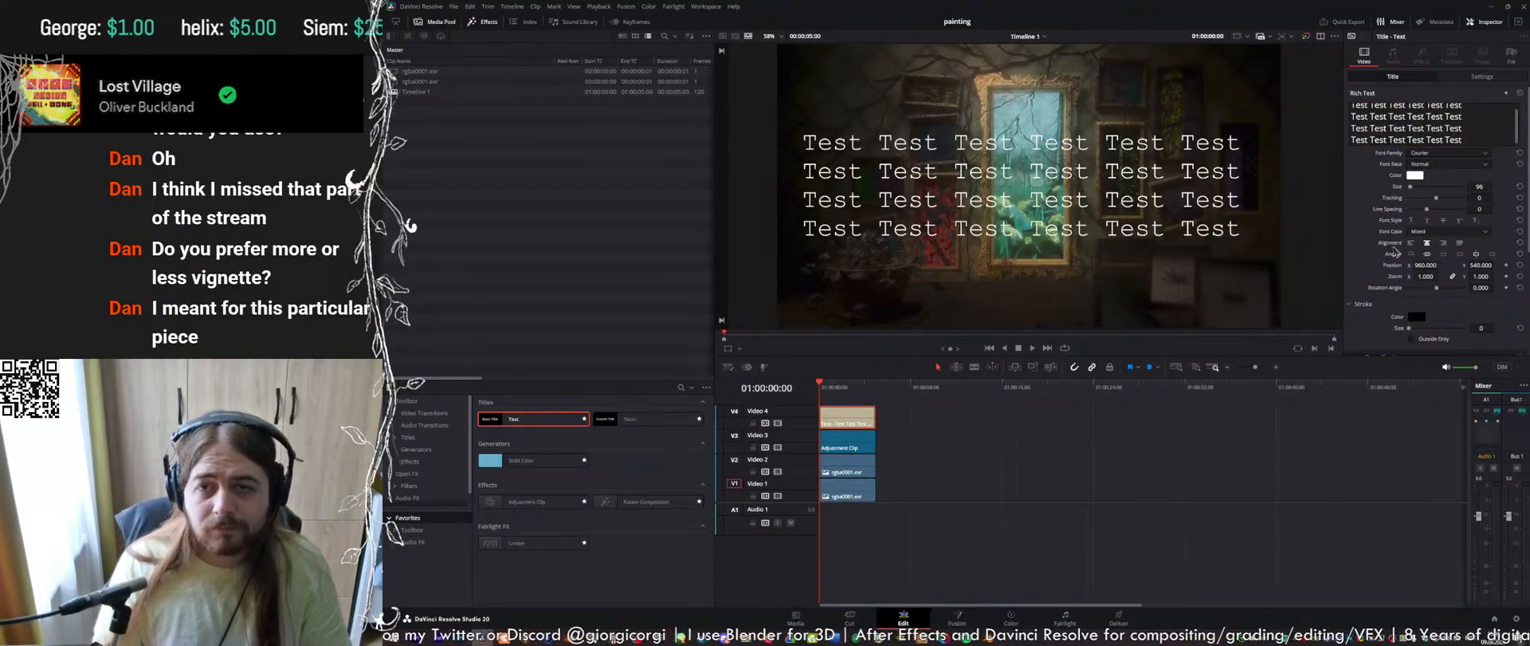
scroll(1402, 293, down, 2)
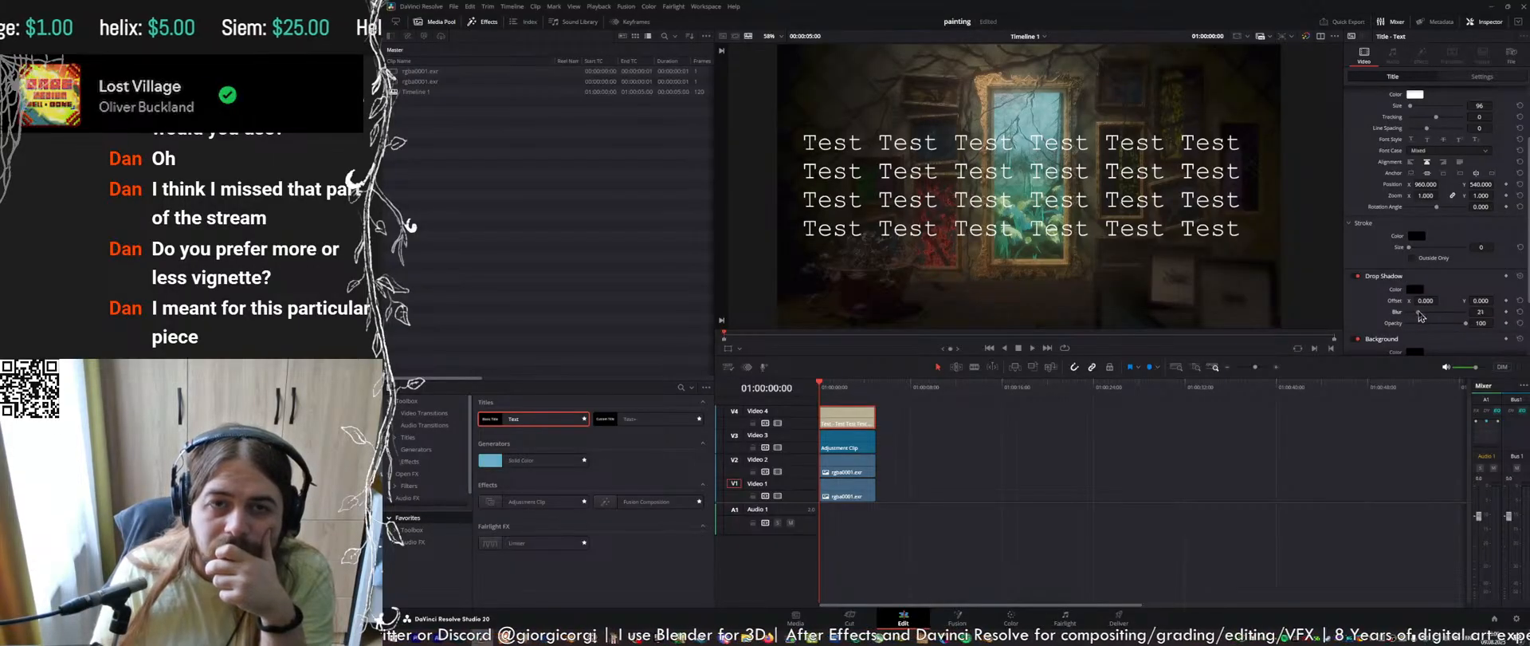
scroll(1390, 190, up, 2)
click(1435, 154)
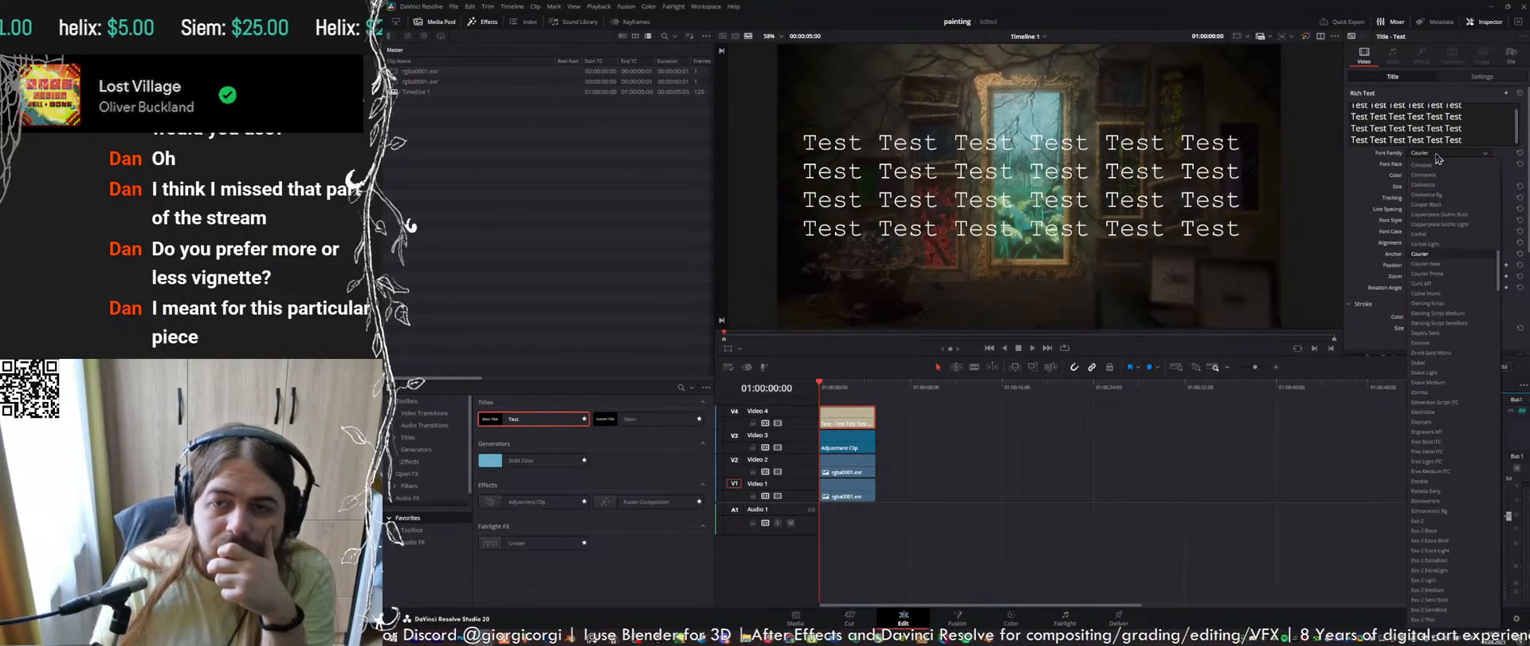
click(1445, 273)
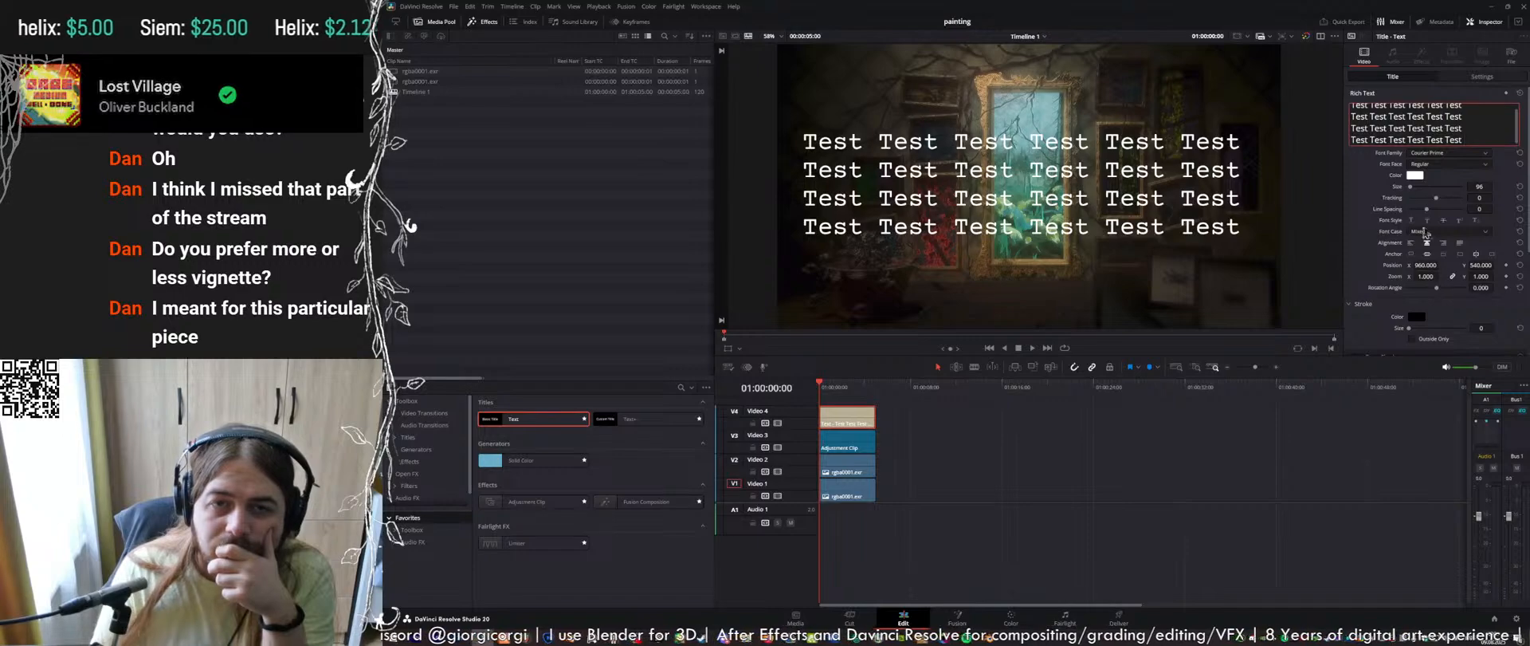
Set the title's drop shadow offset to X 14 and Y about -3, and check readability full screen
scroll(1362, 268, down, 2)
drag(1426, 300, 1442, 301)
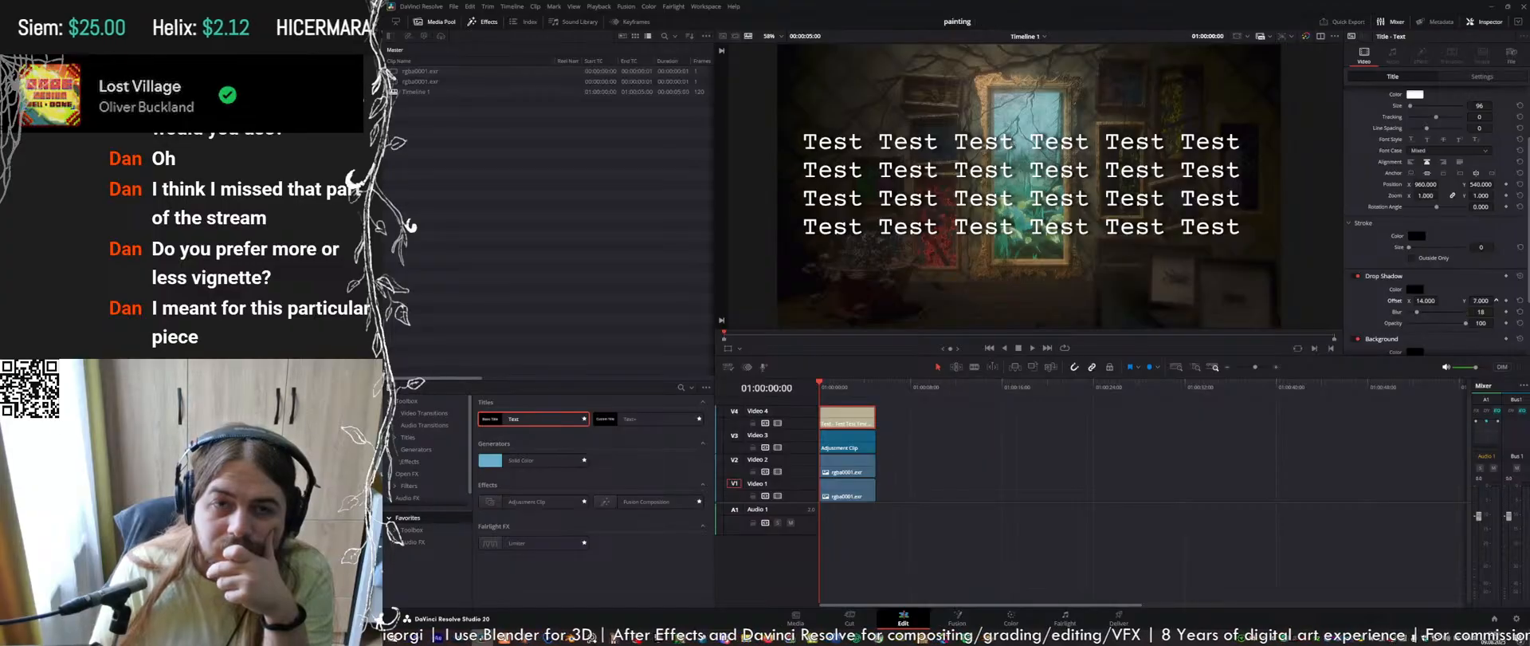
drag(1487, 300, 1479, 301)
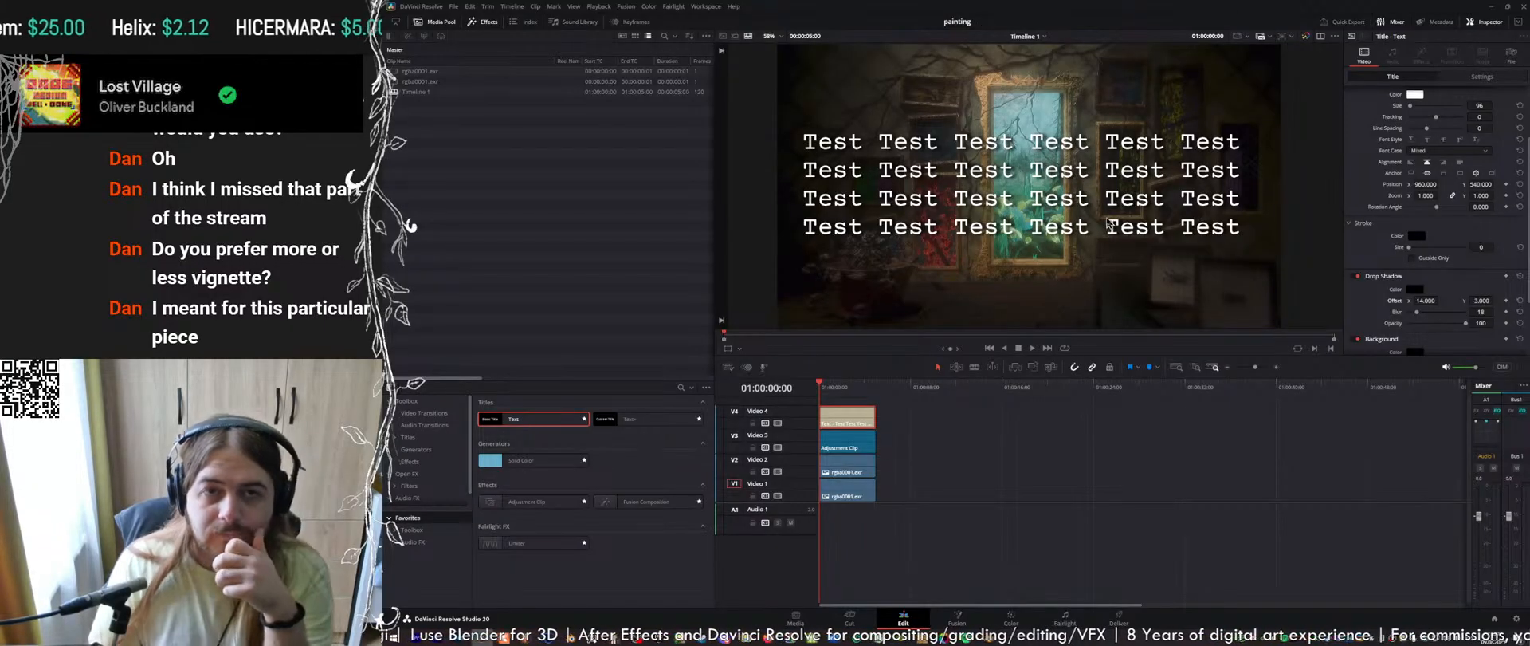
key(p)
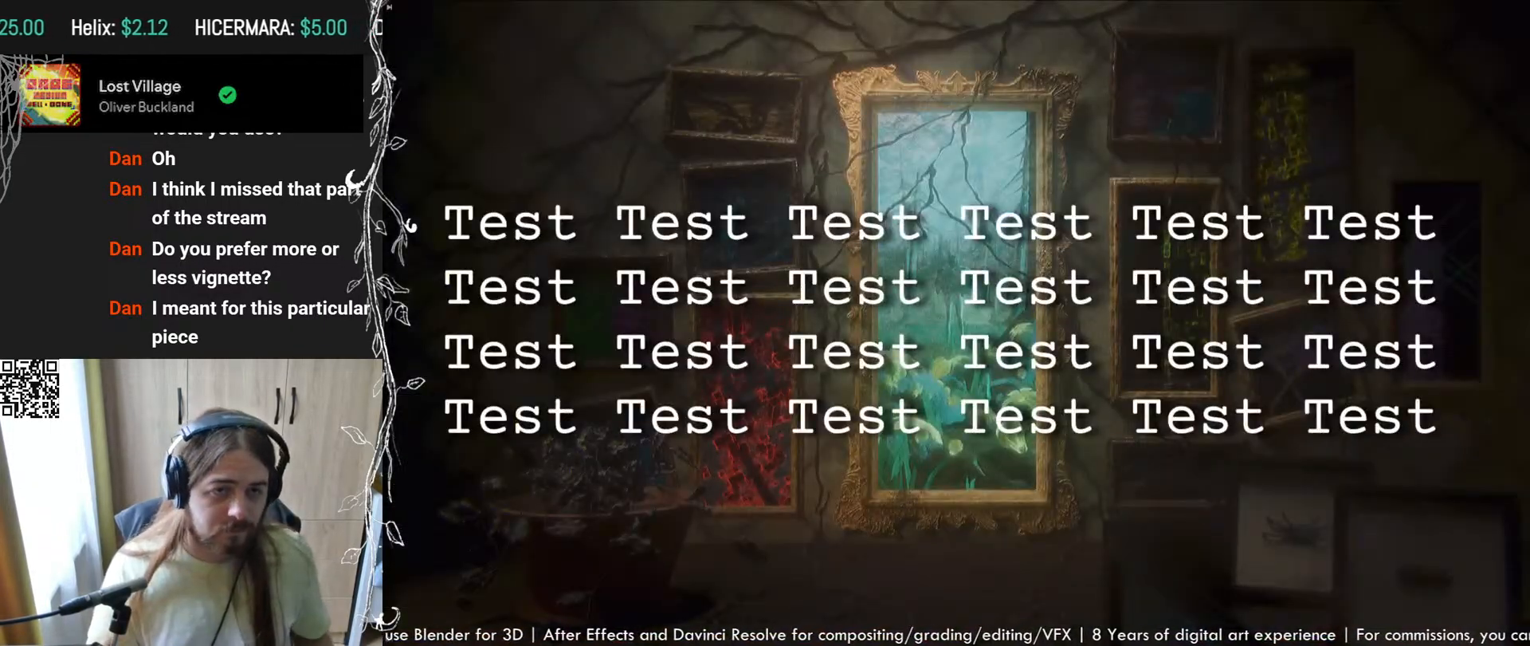
key(p)
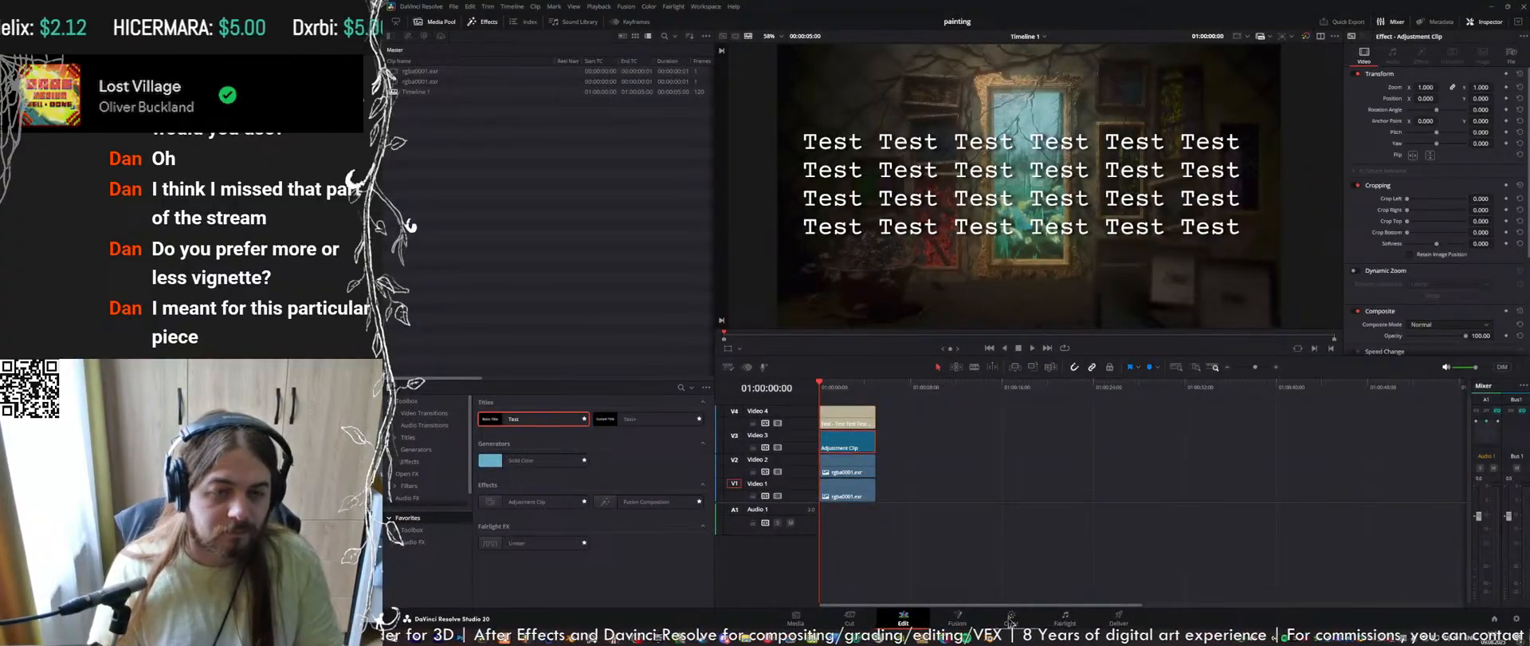
Return to the color page, lower the Dehancer node's exposure compensation to about -0.63, and review the title full screen
key(shift+6)
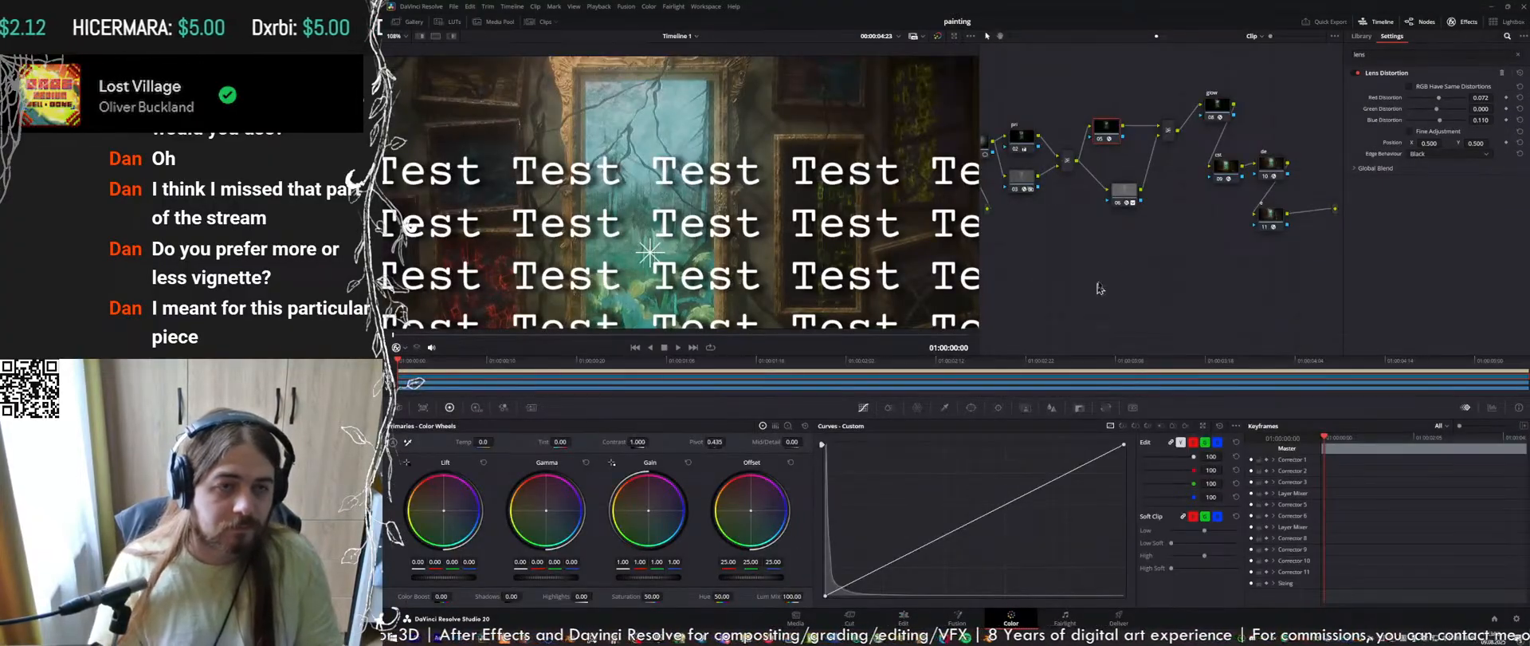
scroll(774, 185, down, 3)
middle_drag(1255, 159, 1100, 156)
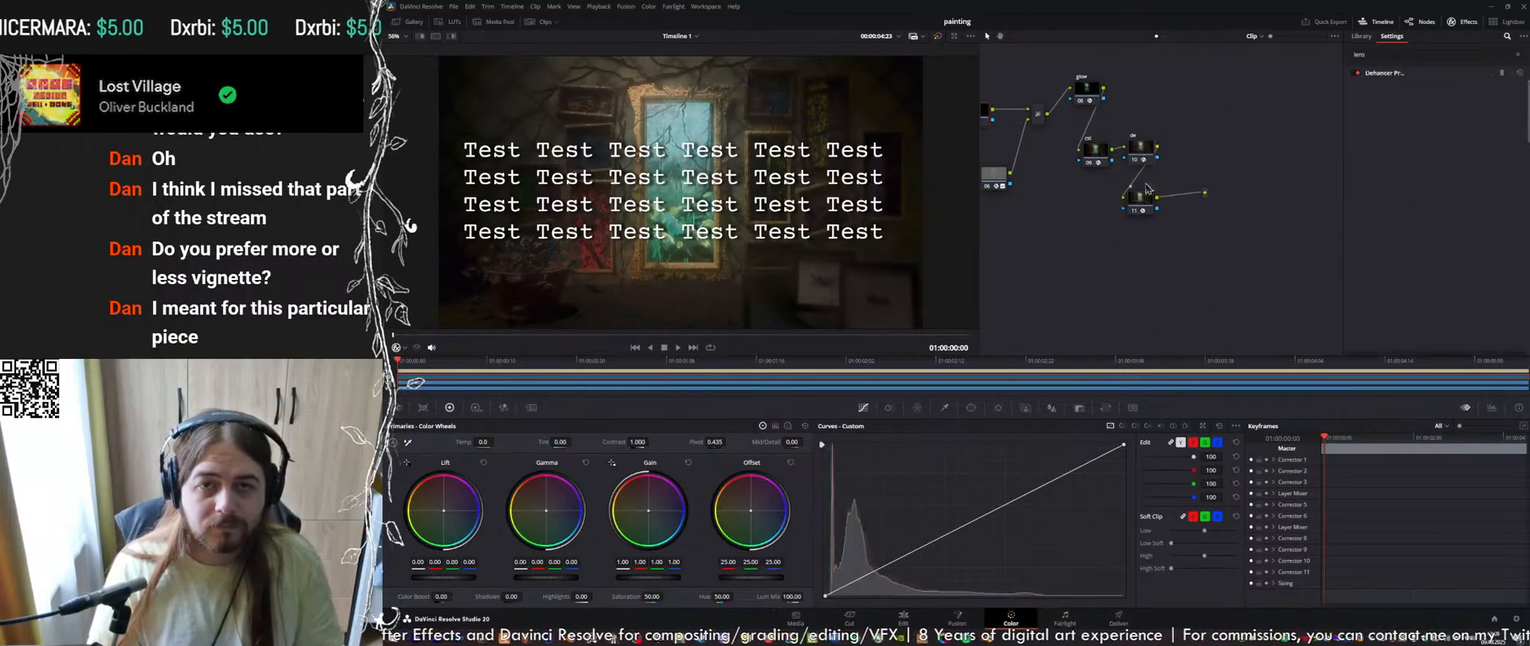
click(1141, 151)
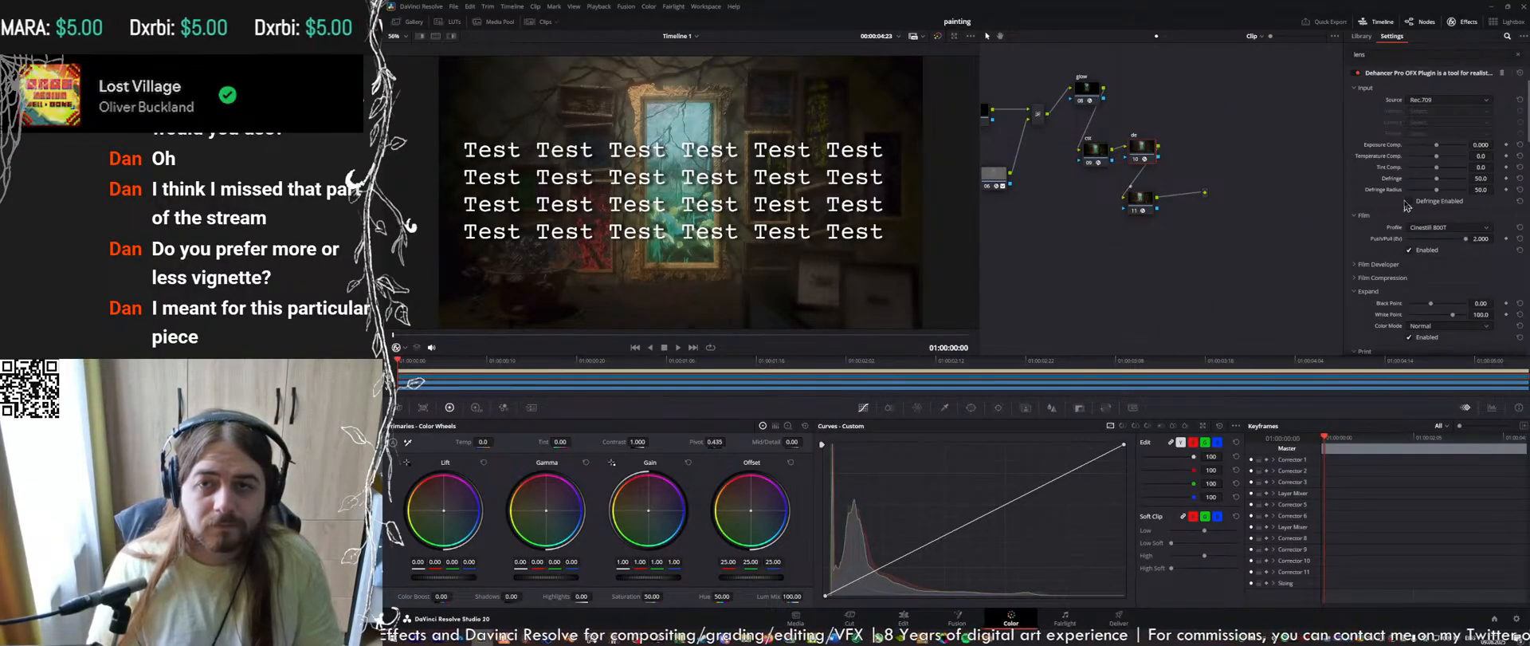
drag(1437, 146, 1427, 149)
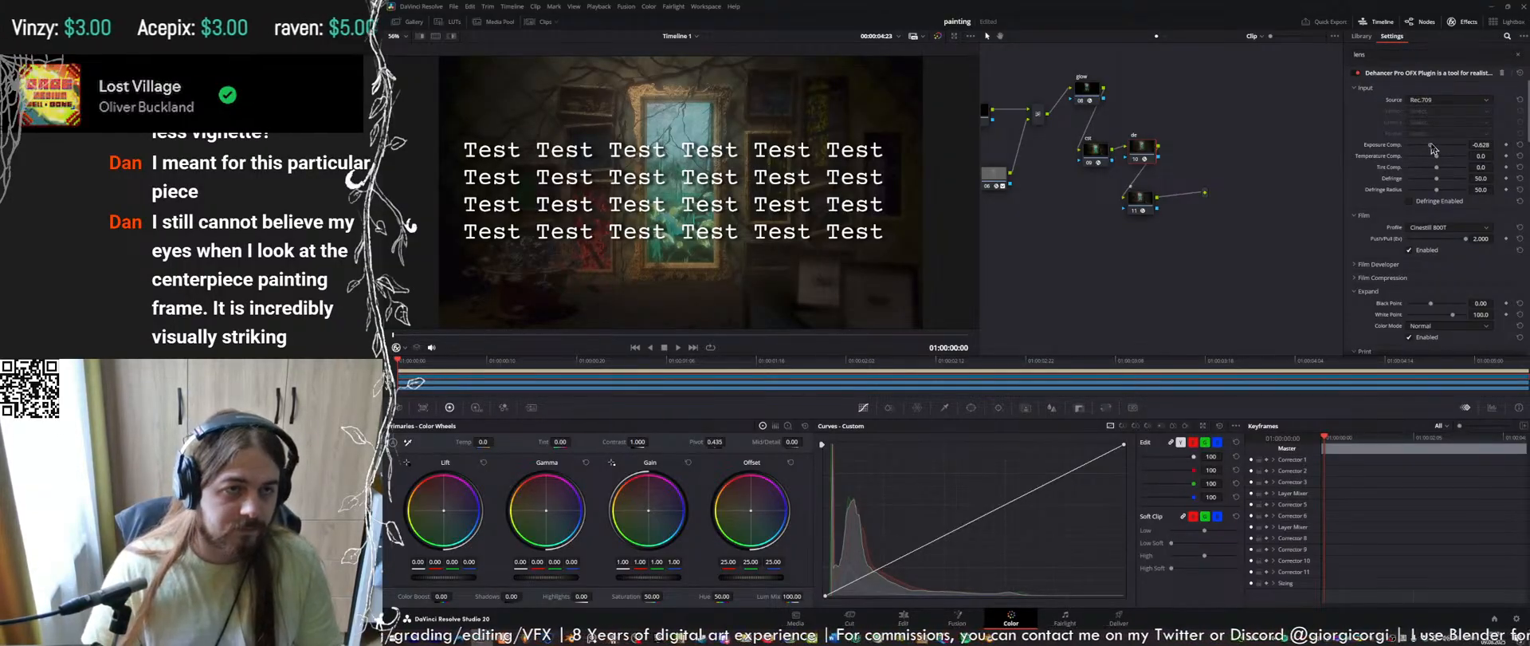
key(ctrl+f)
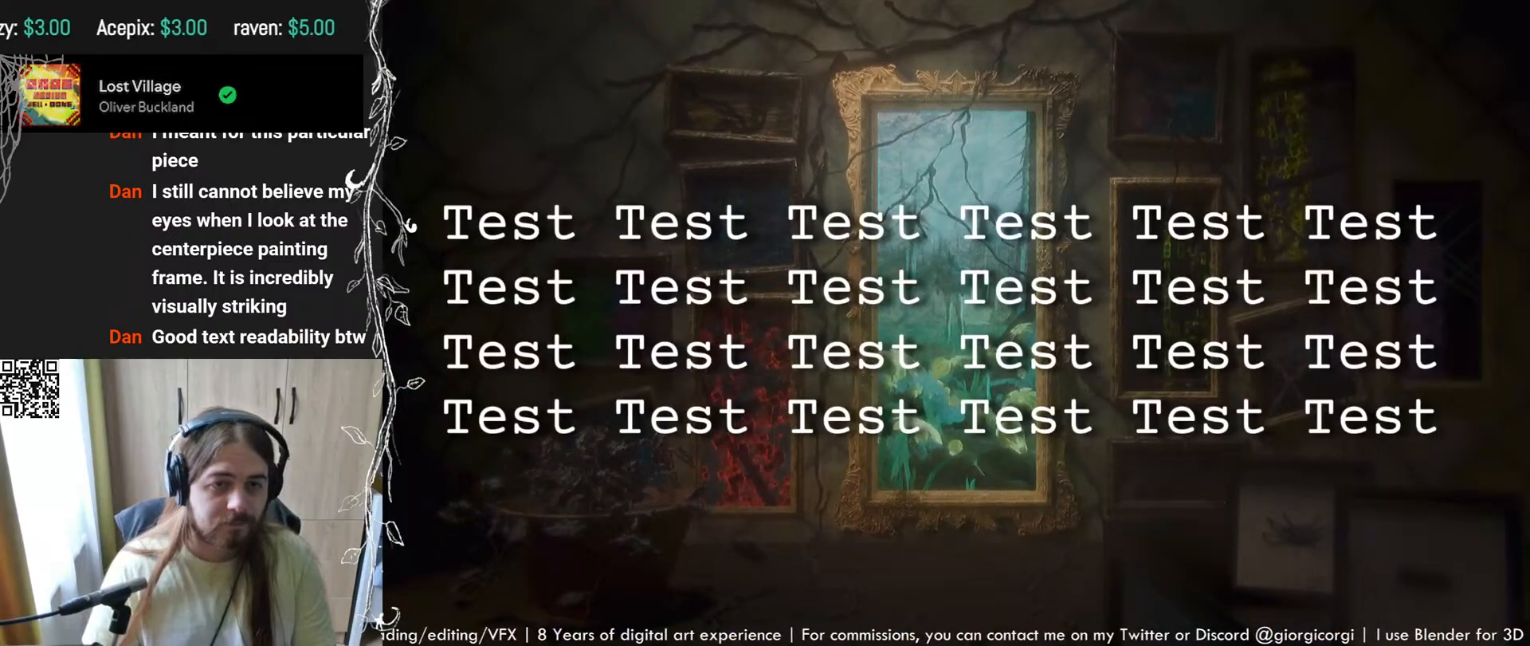
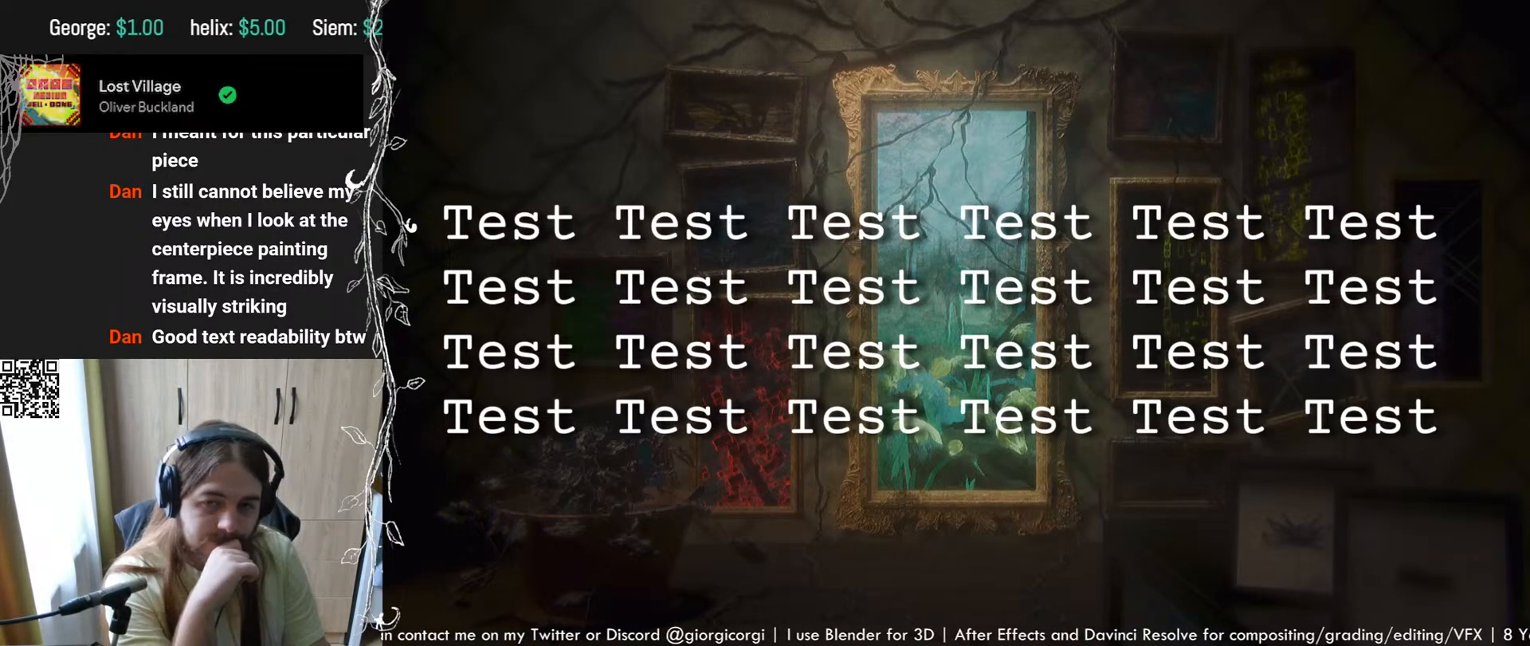
key(Escape)
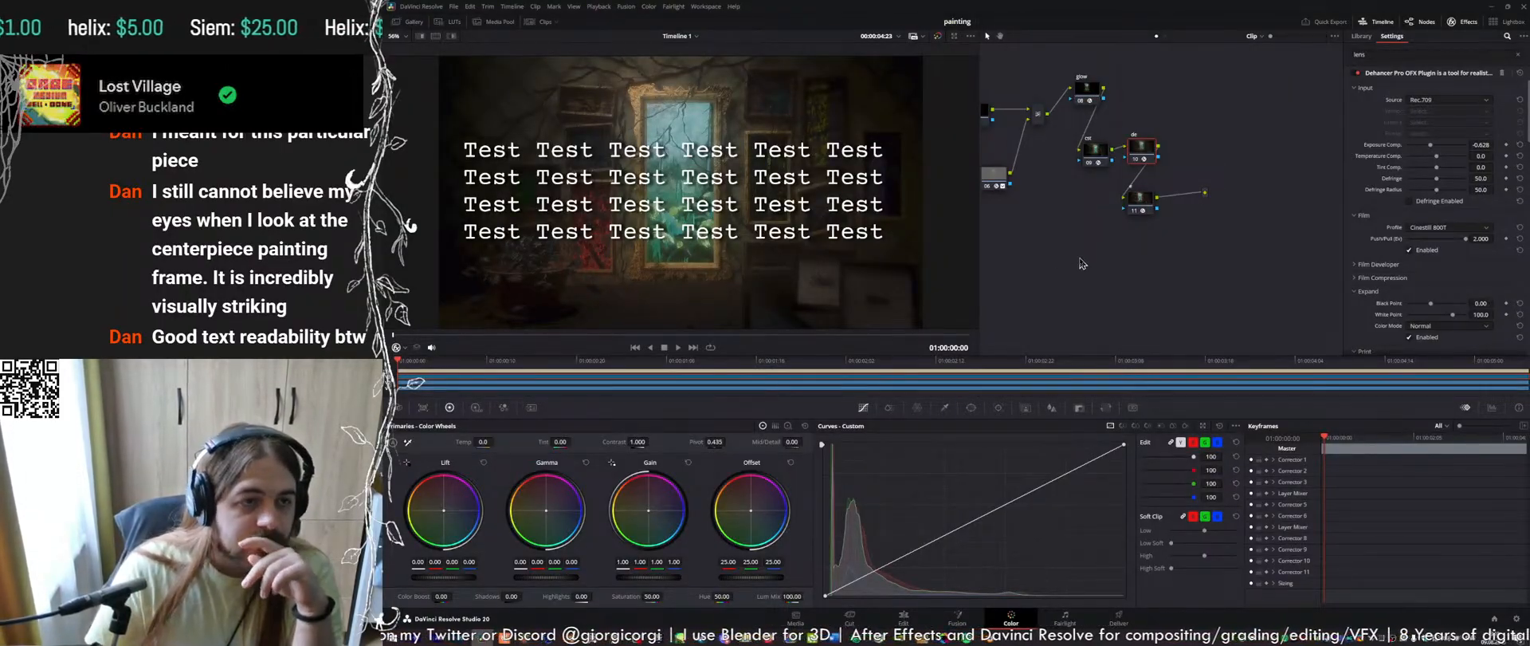
Switch to Blender, save the painting file and change the active view layer to Room
click(1490, 5)
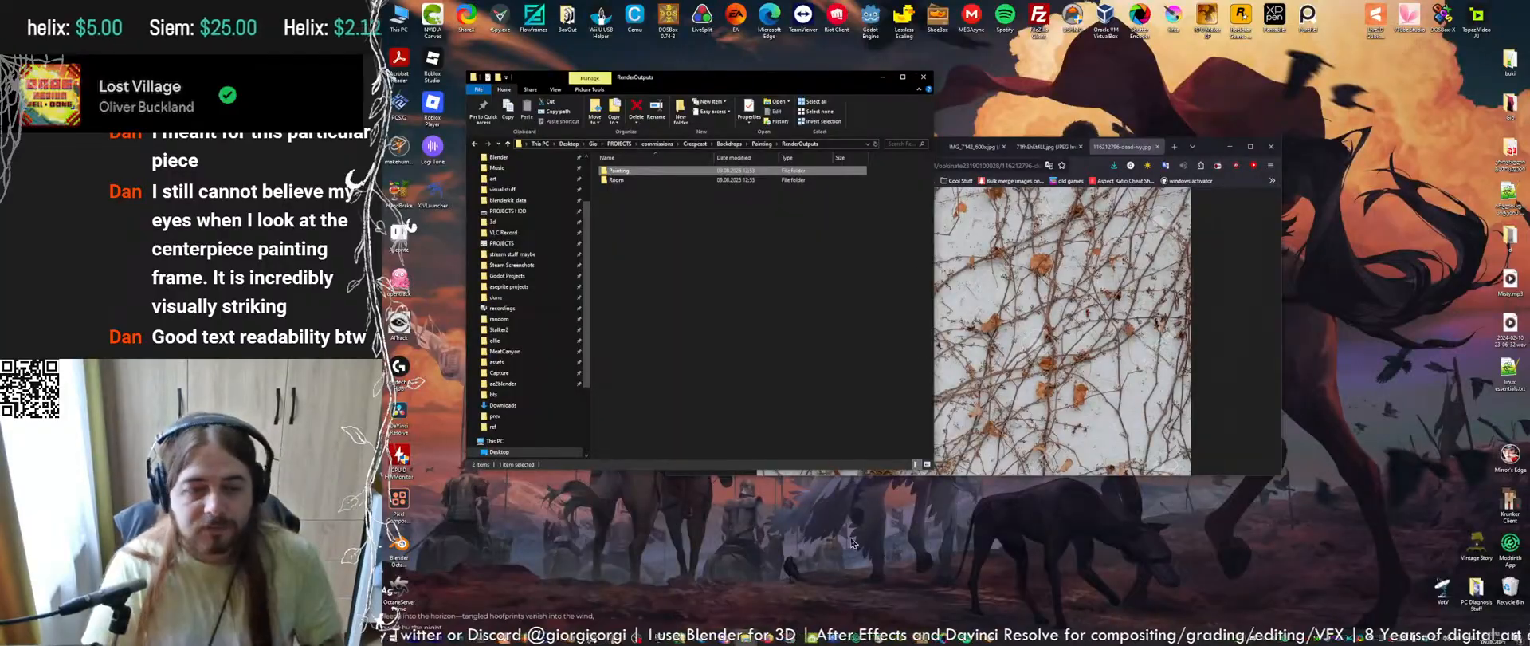
click(999, 640)
click(1053, 155)
click(1053, 155)
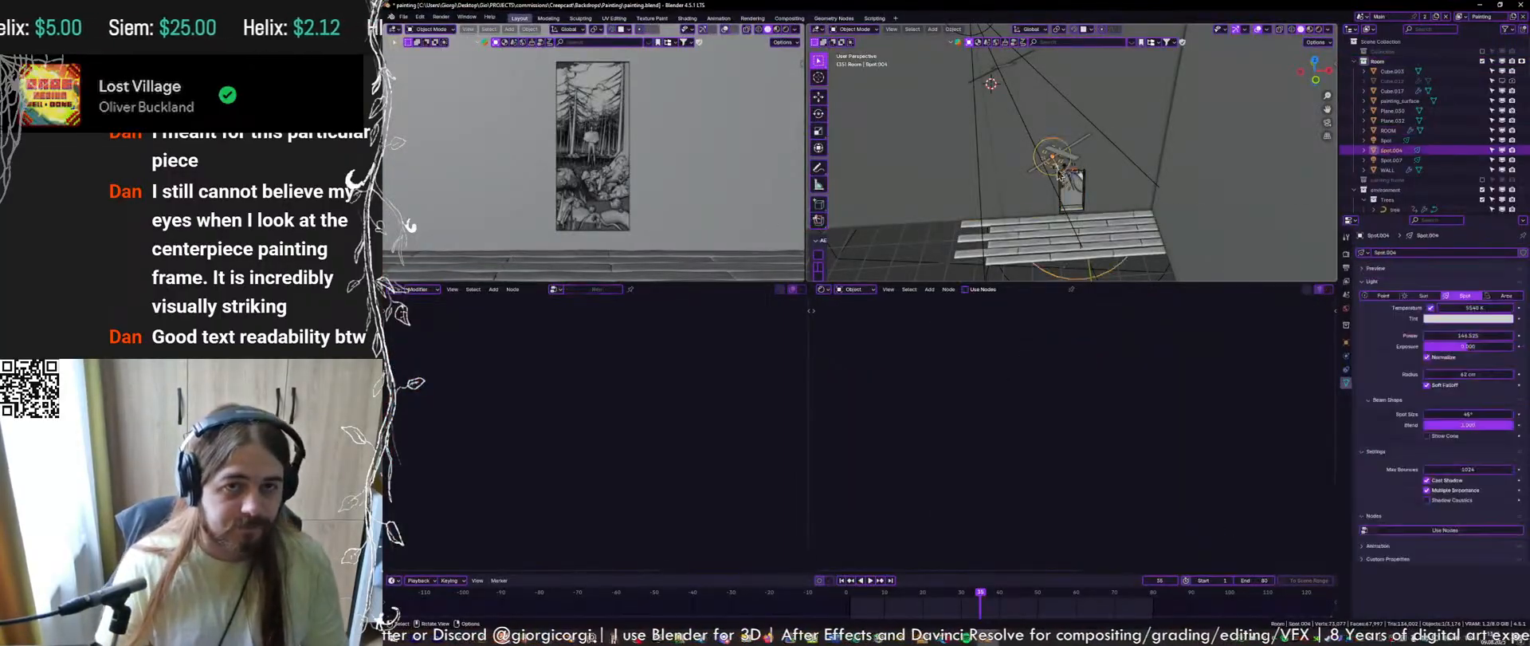
scroll(1070, 182, up, 4)
key(ctrl+s)
click(1069, 183)
key(ctrl+s)
click(1460, 17)
click(1437, 31)
scroll(550, 88, up, 3)
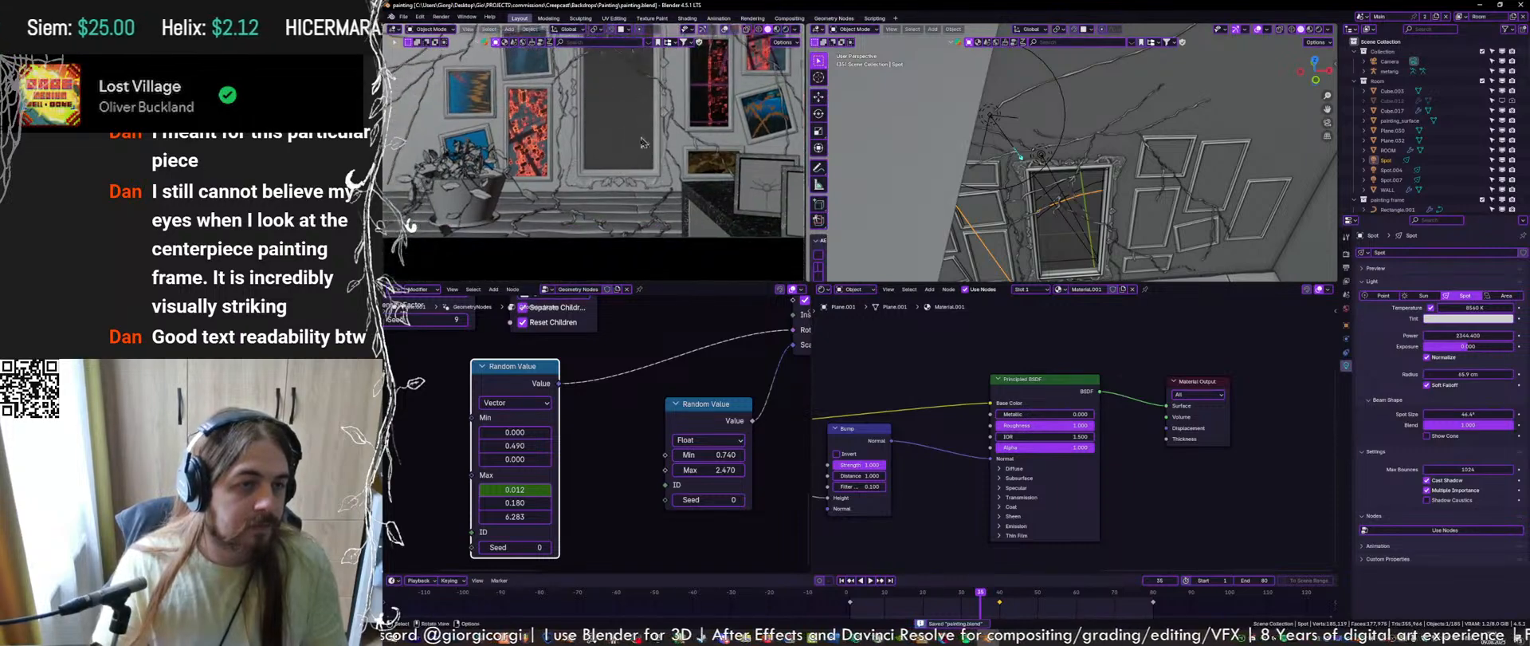
Select the branch curves around the ornate frame and set the X value of their noise Multiply node to 0.09
shift+middle_drag(550, 89, 561, 239)
scroll(593, 165, up, 3)
click(1044, 174)
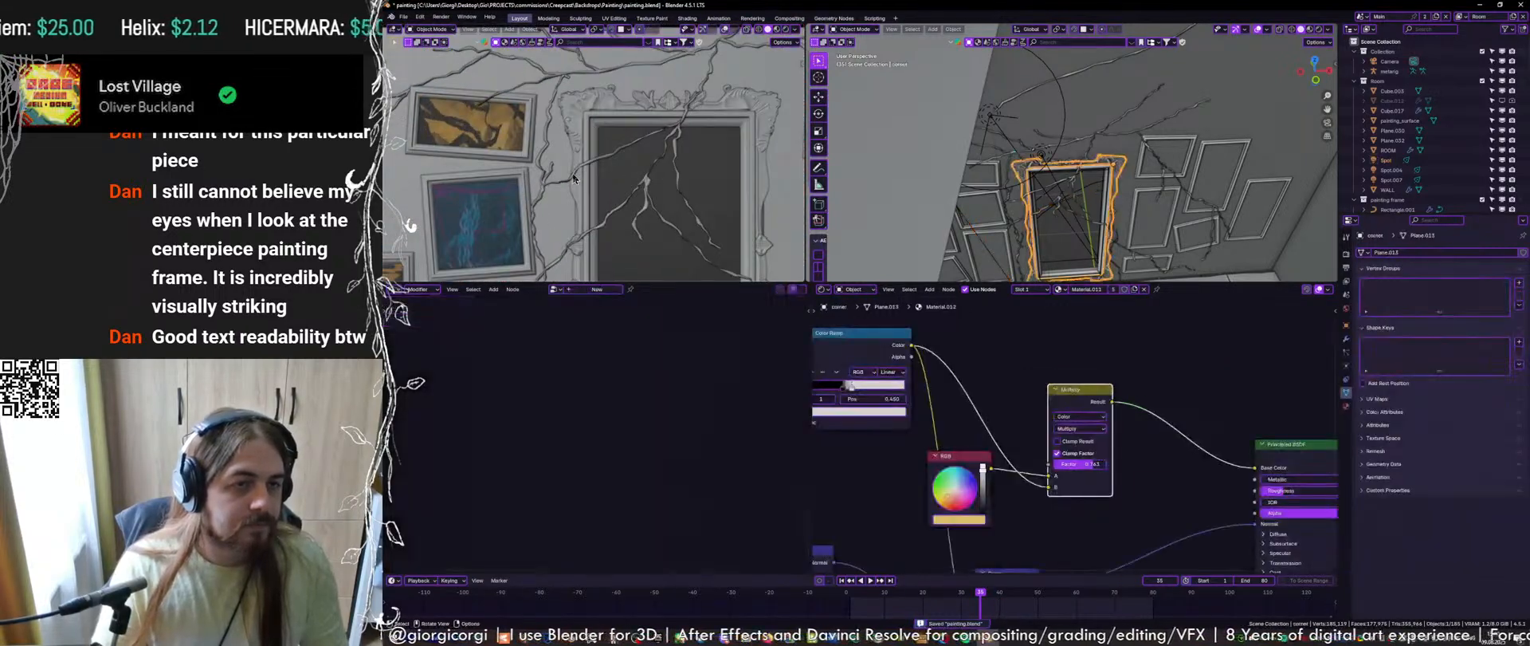
click(1044, 174)
key(ctrl+s)
middle_drag(495, 482, 581, 501)
scroll(614, 452, down, 1)
middle_drag(660, 423, 602, 427)
scroll(602, 426, down, 2)
scroll(627, 465, up, 3)
middle_drag(673, 465, 572, 377)
middle_drag(708, 494, 489, 424)
scroll(616, 438, up, 3)
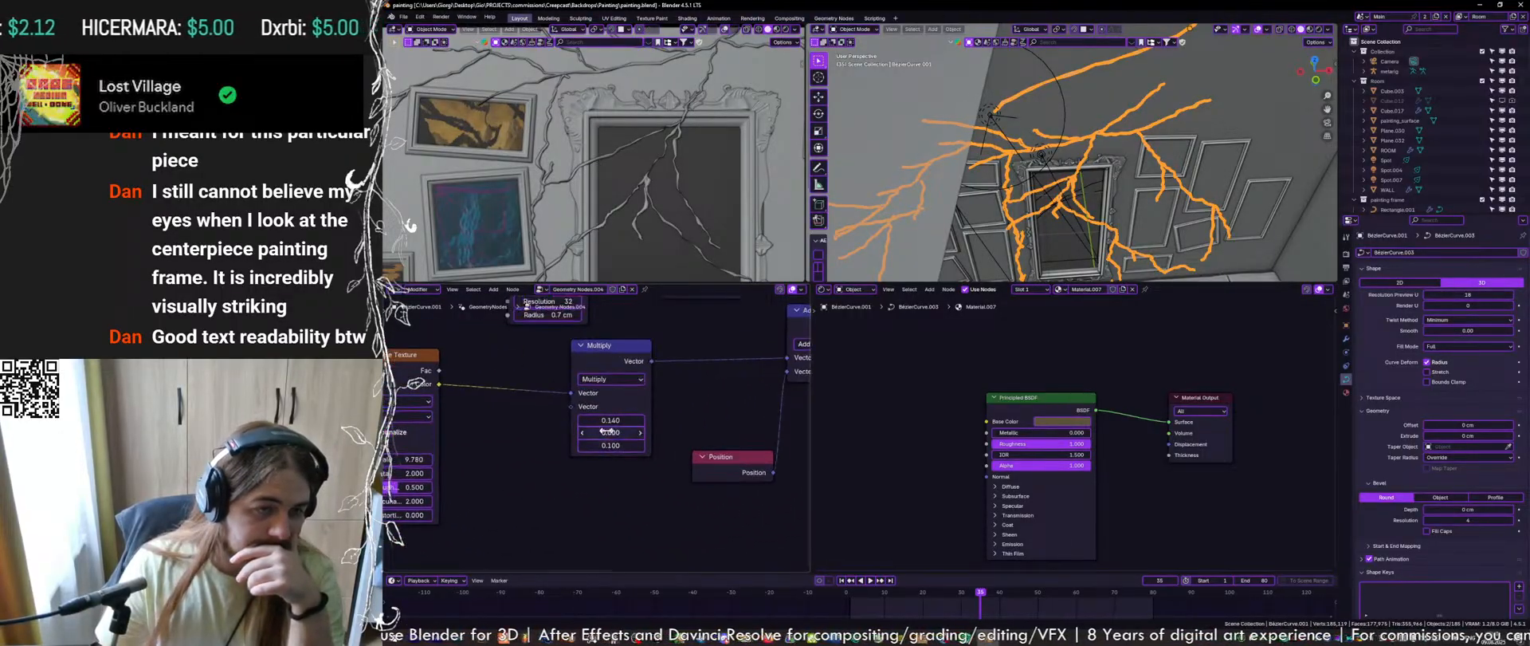
scroll(583, 423, up, 2)
mouse_move(582, 420)
mouse_down()
mouse_move(550, 420)
mouse_move(568, 420)
mouse_up()
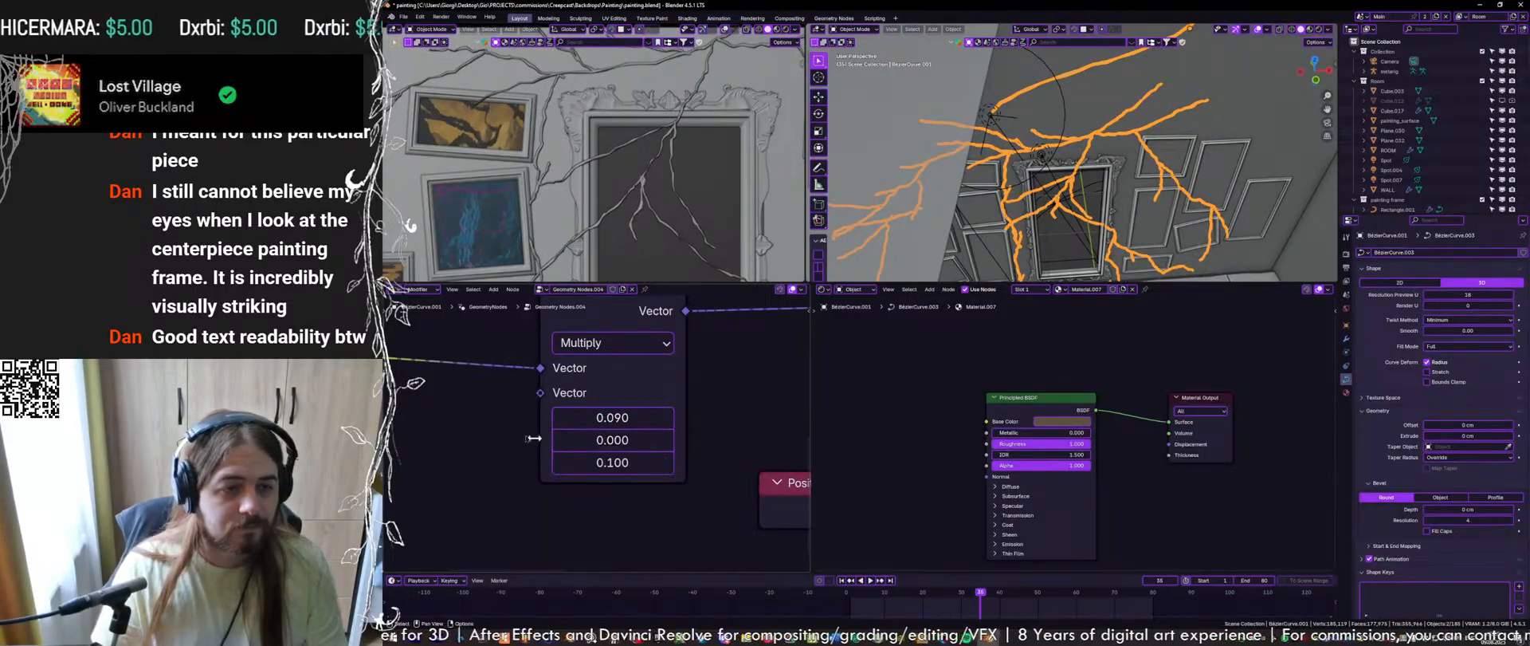
Set the branch noise texture's scale to 19.19 and save the file
middle_drag(410, 452, 603, 417)
drag(446, 452, 504, 452)
key(ctrl+s)
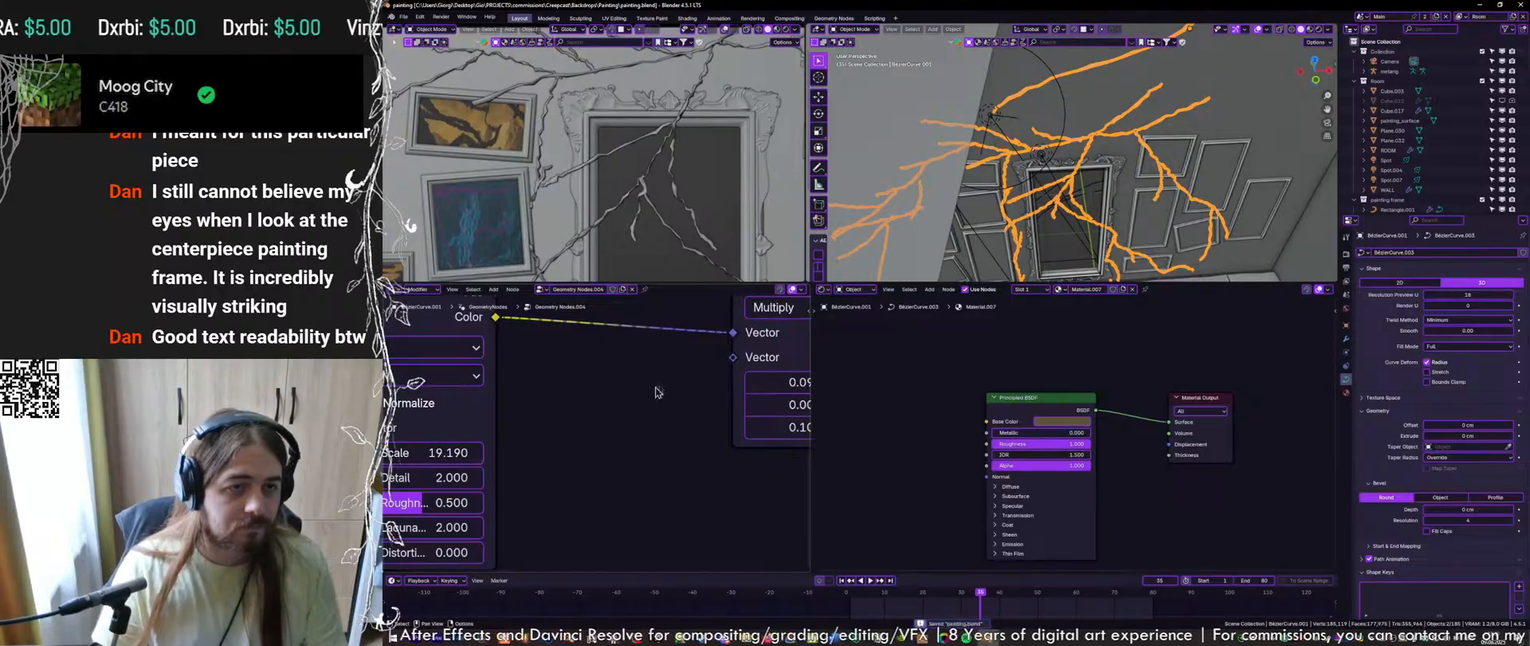
Reduce the branch Multiply node's vector to X 0.06 and Z 0.07, and save the file
middle_drag(630, 407, 503, 439)
mouse_move(678, 459)
mouse_down()
mouse_move(611, 459)
mouse_move(668, 458)
mouse_up()
mouse_move(678, 413)
mouse_down()
mouse_move(694, 413)
mouse_move(679, 413)
mouse_up()
key(ctrl+s)
scroll(601, 406, down, 5)
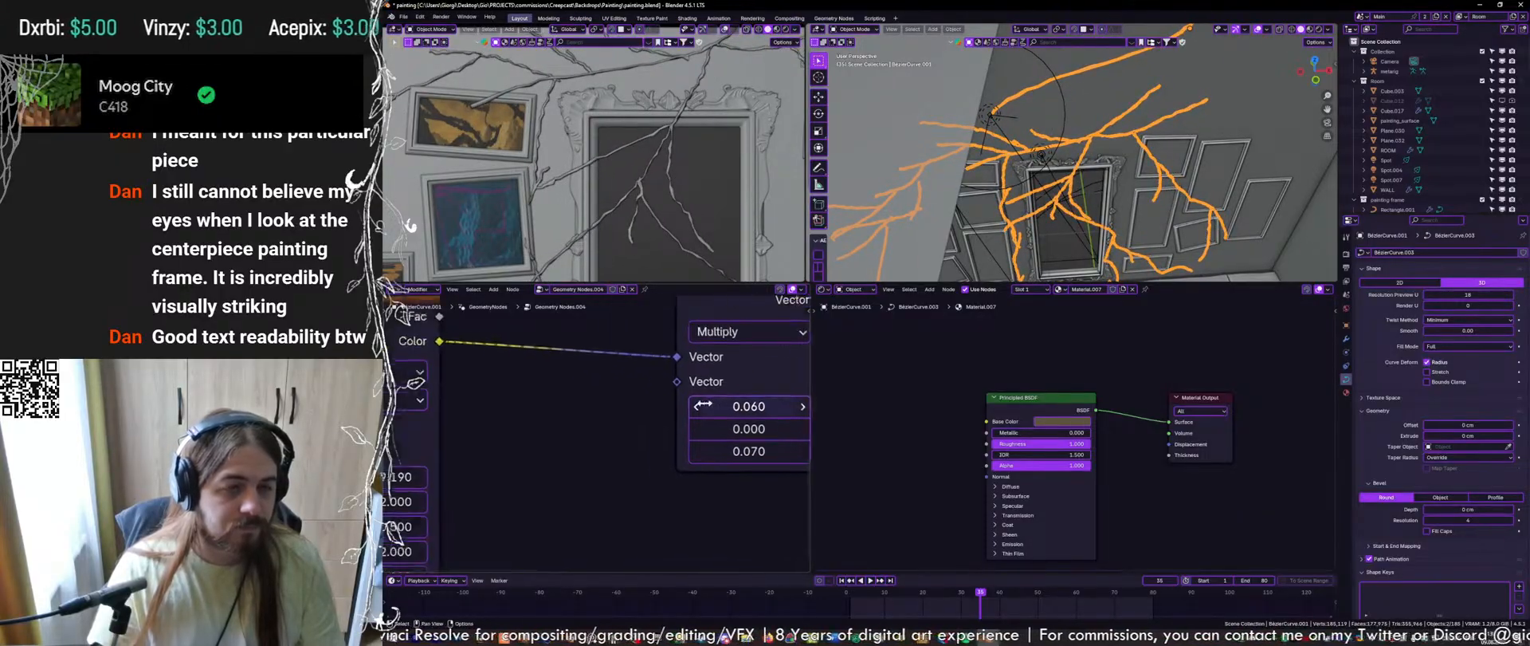
Try the Multiply operation on the Add node that combines noise and position, undo it and save the file
scroll(603, 407, down, 2)
drag(632, 481, 595, 503)
scroll(711, 383, up, 3)
click(709, 380)
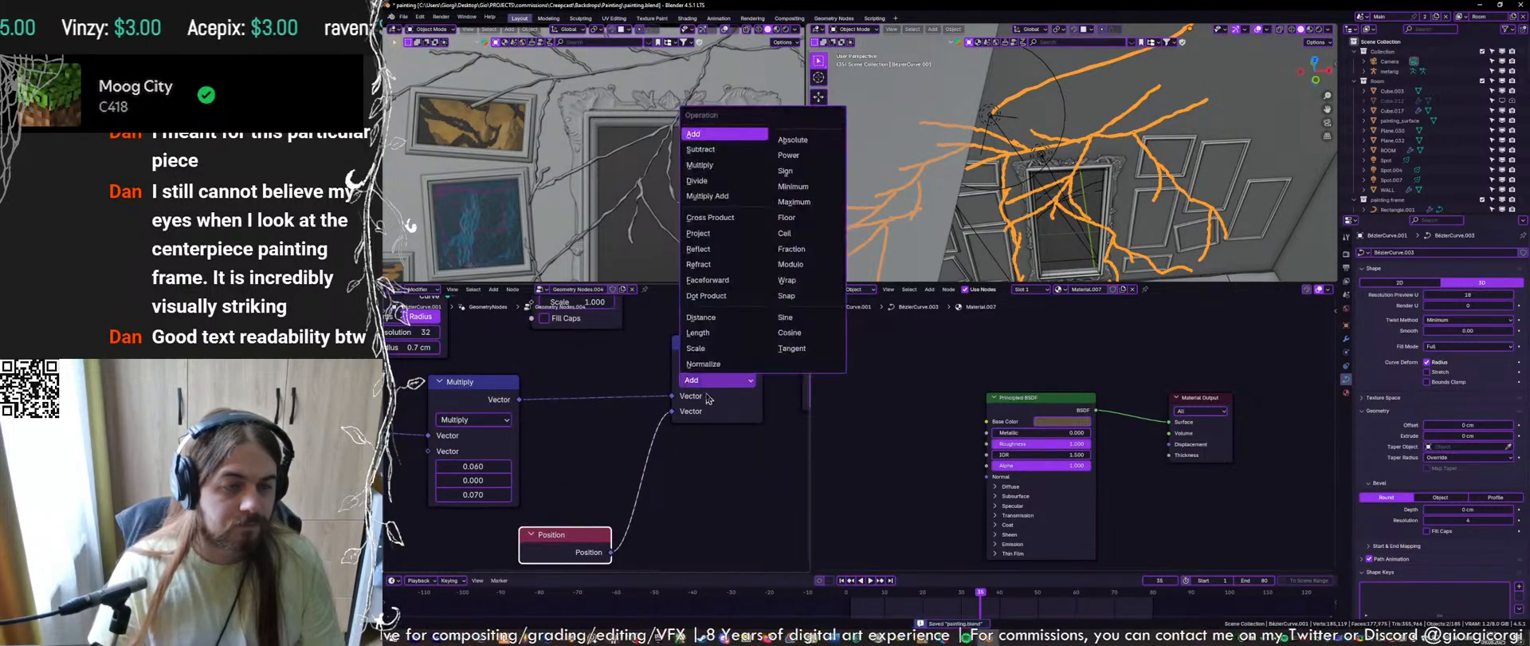
click(710, 168)
key(ctrl+z)
key(ctrl+s)
middle_drag(507, 459, 615, 427)
scroll(612, 427, up, 4)
click(777, 431)
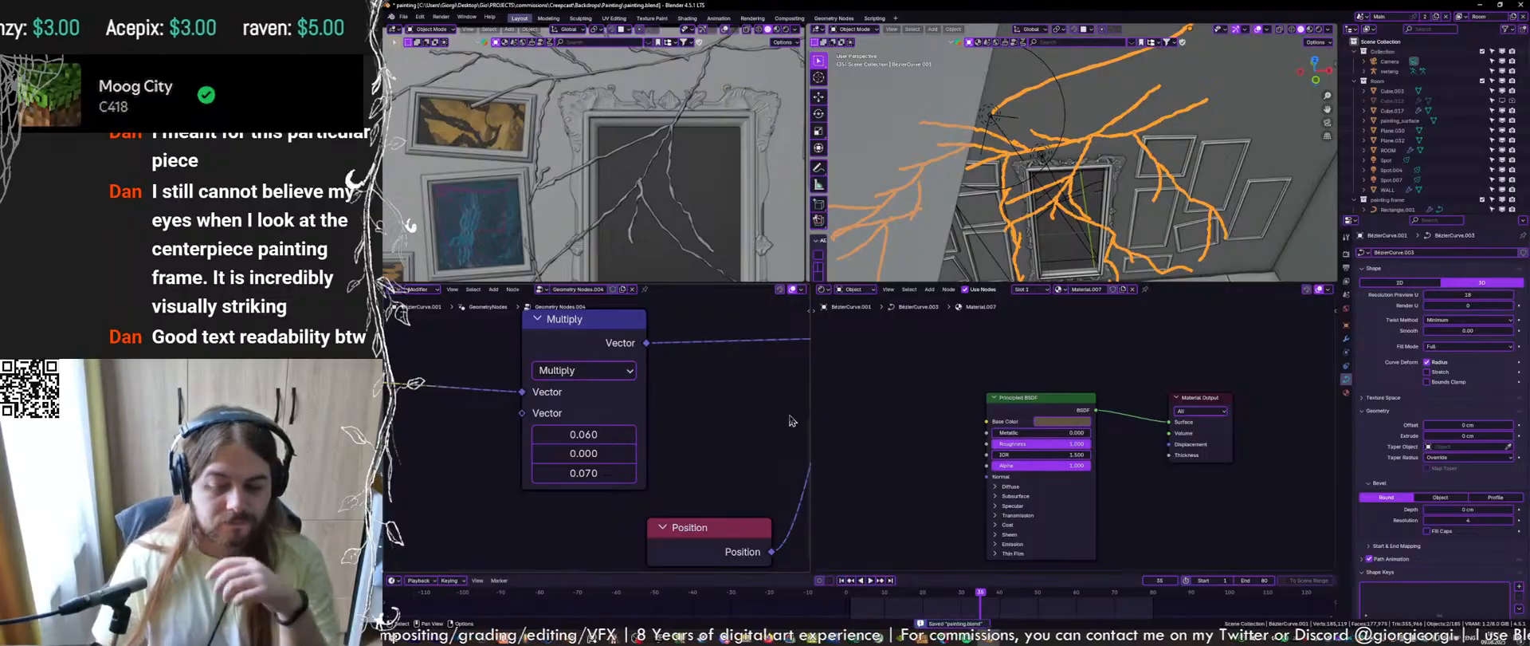
Save the file and move a branch curve point beside the yellow painting with proportional editing
scroll(547, 435, down, 2)
middle_drag(434, 448, 652, 438)
scroll(651, 439, down, 1)
drag(518, 373, 631, 377)
scroll(581, 174, down, 3)
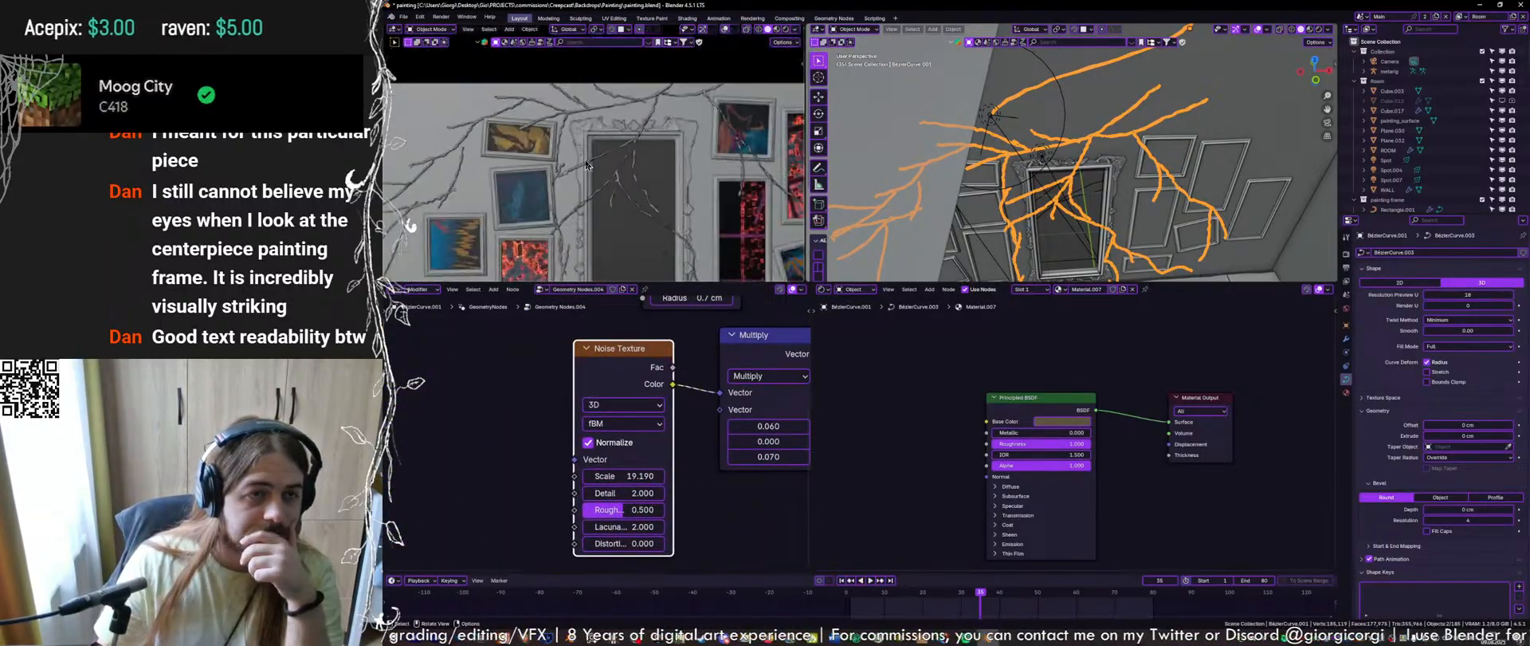
scroll(443, 133, up, 4)
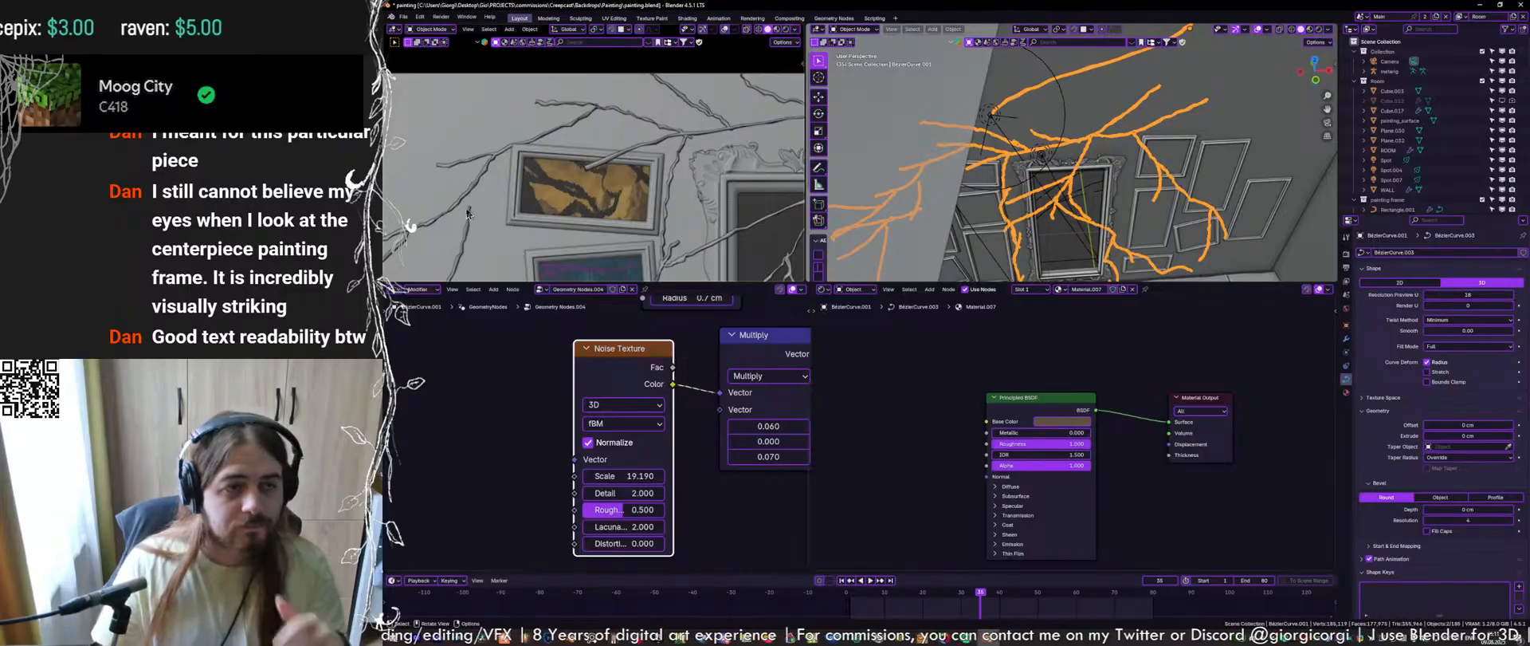
key(Tab)
key(ctrl+s)
key(g)
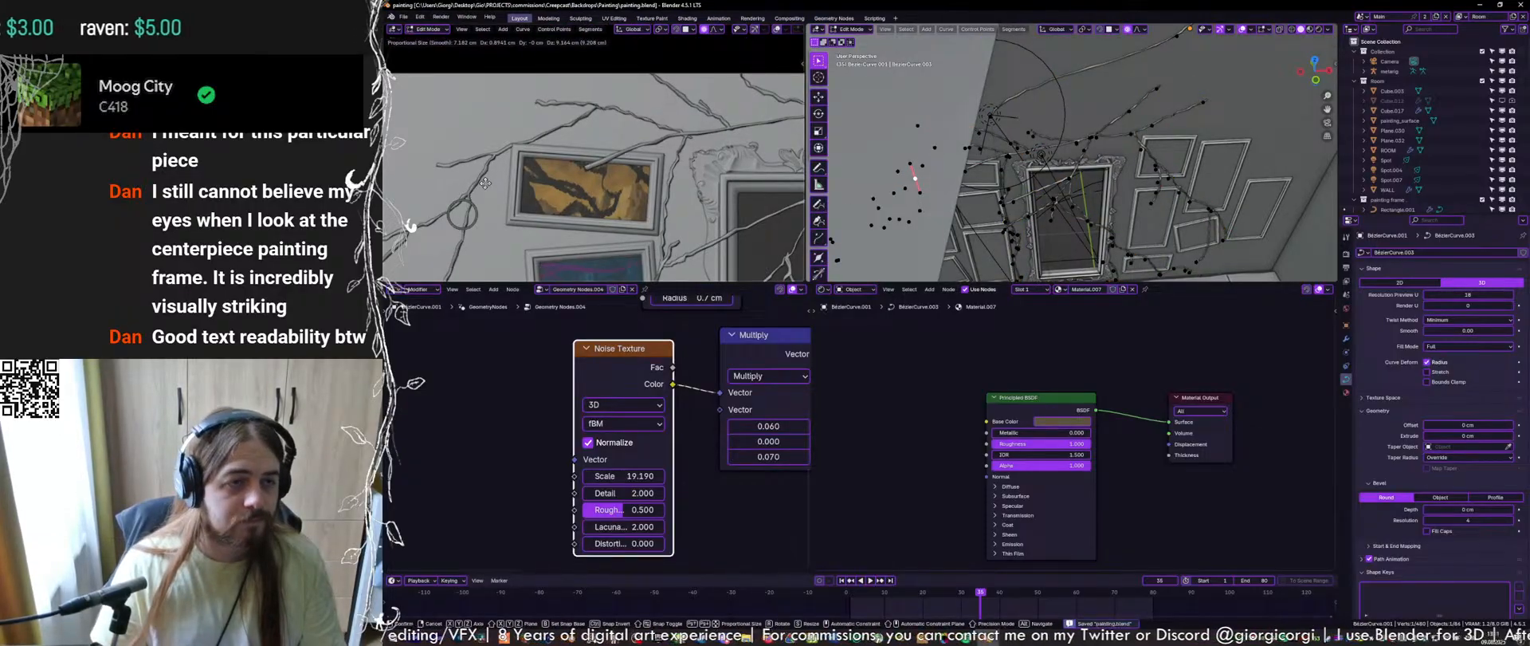
click(482, 185)
Move a branch curve point beside the blue and orange painting with proportional editing, and save the file
scroll(485, 199, down, 2)
shift+middle_drag(490, 254, 631, 153)
scroll(558, 155, up, 3)
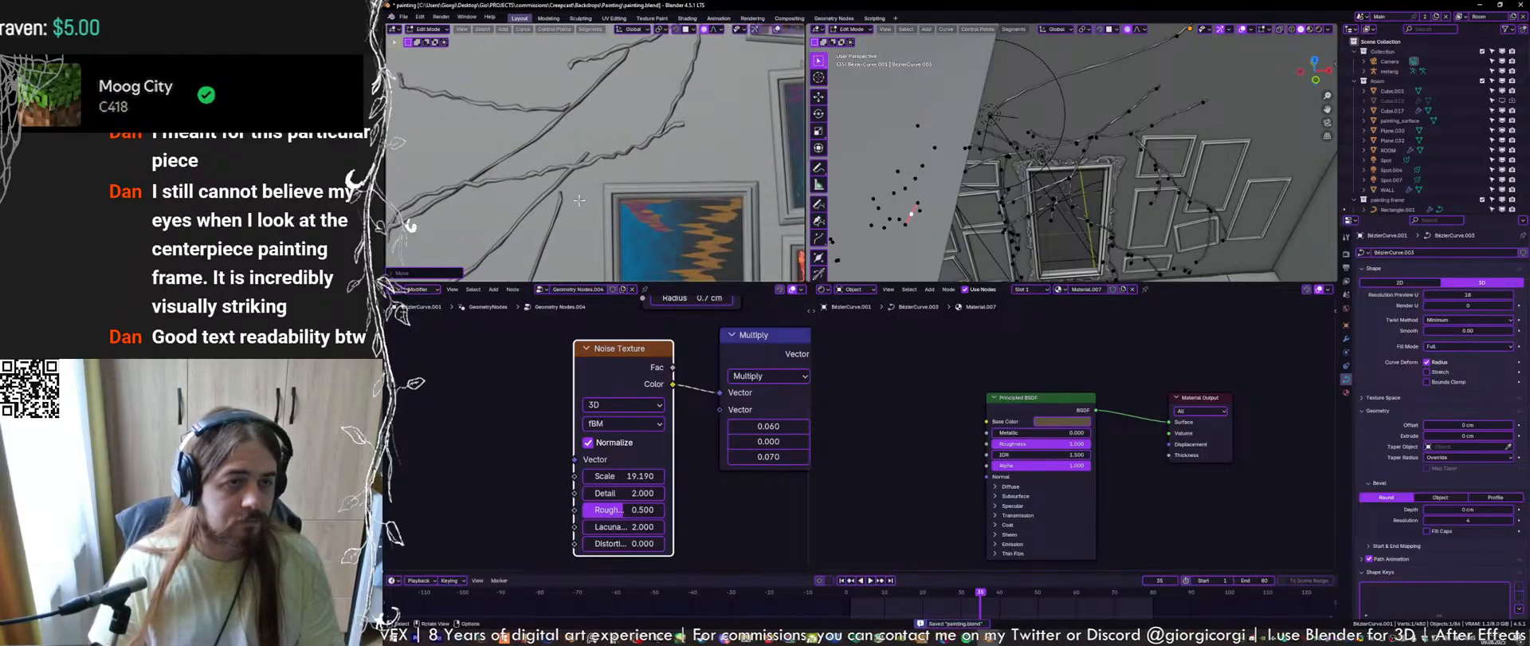
key(g)
click(575, 188)
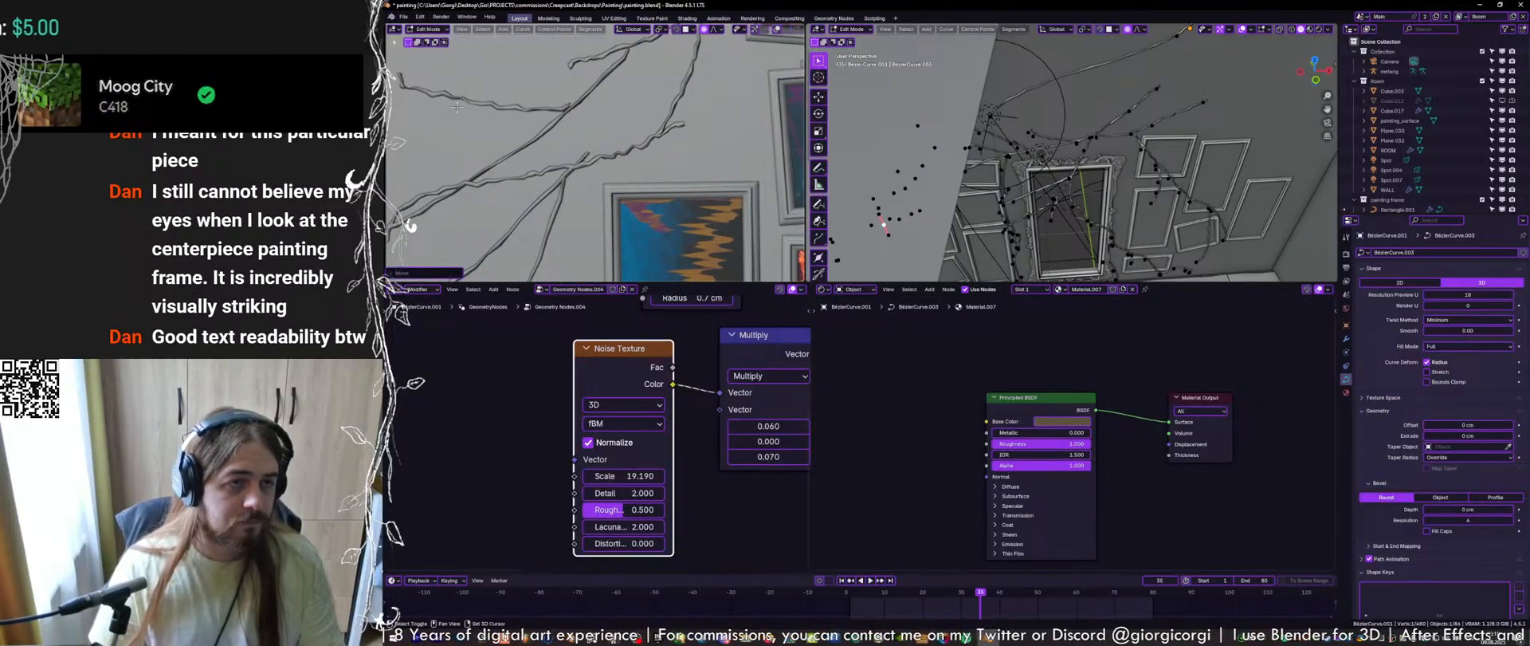
scroll(576, 188, down, 2)
mouse_move(752, 202)
shift+middle_down()
mouse_move(666, 202)
mouse_move(666, 175)
mouse_move(591, 197)
shift+middle_up()
key(ctrl+s)
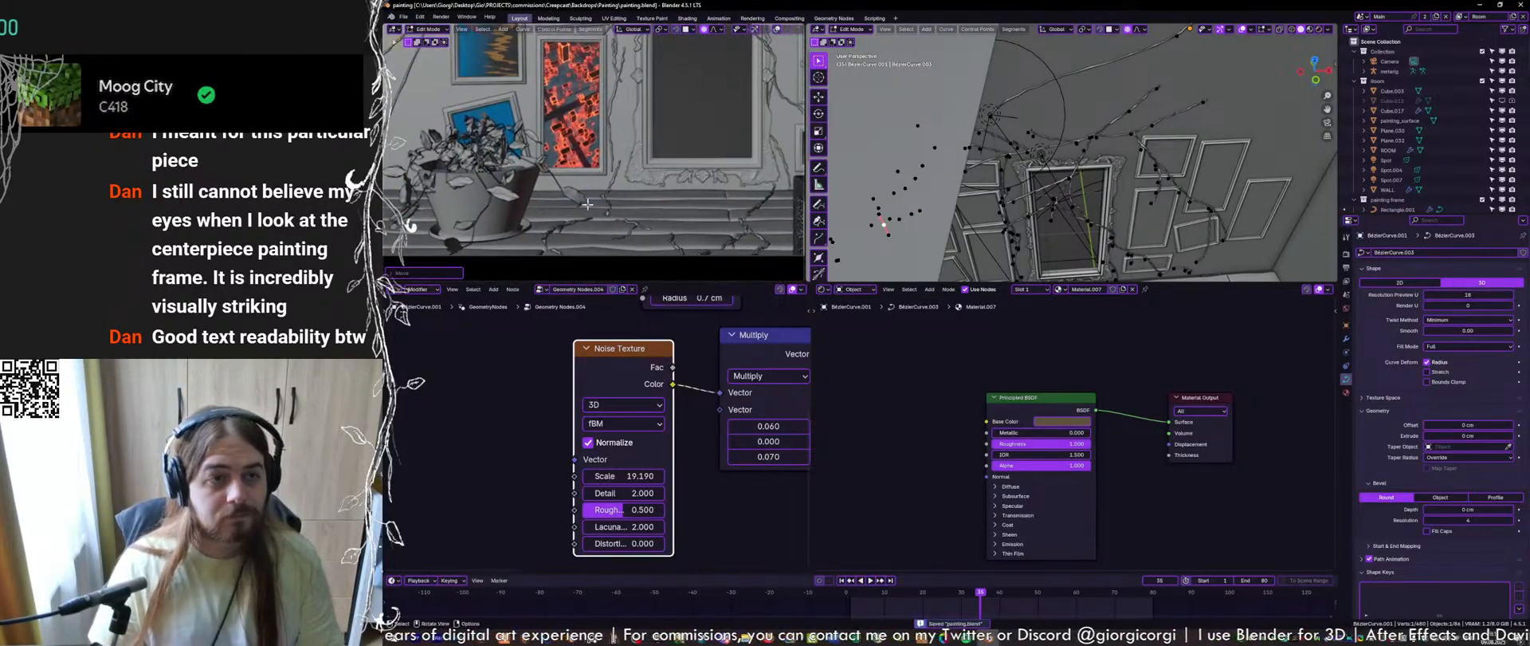
Reposition the thin branch points beside the plant pot over the skirting, adjusting their height along Z
shift+middle_drag(684, 238, 629, 222)
scroll(610, 207, up, 5)
click(519, 171)
key(g)
click(511, 183)
key(g)
key(z)
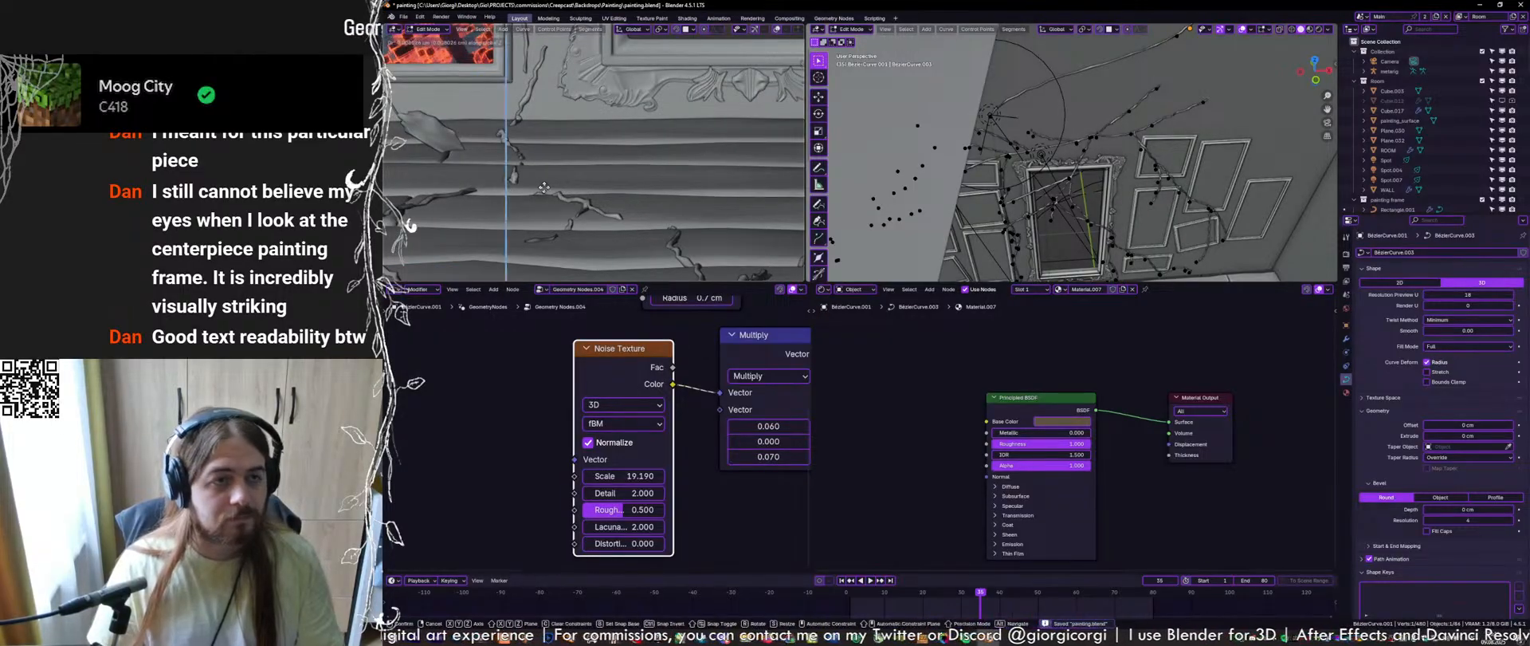
click(540, 173)
key(g)
key(z)
click(536, 187)
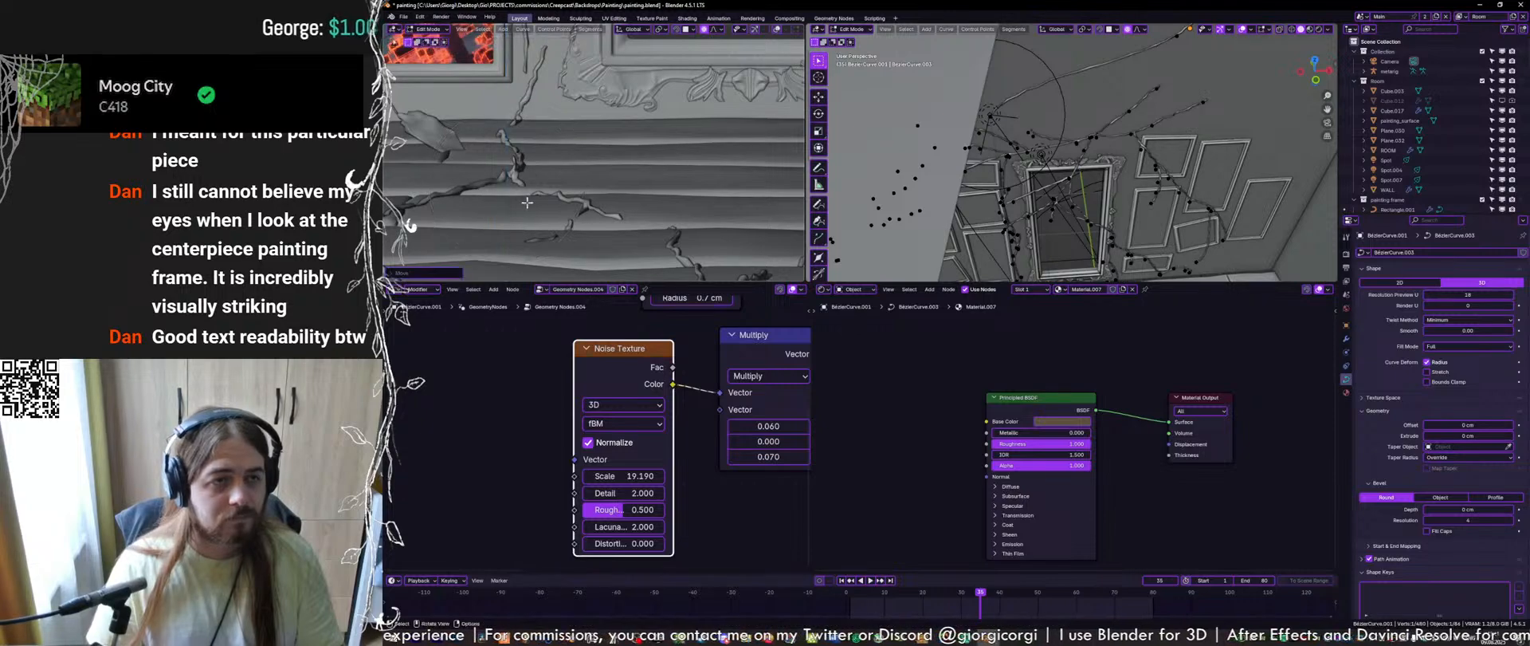
Adjust the lower branch points on the skirting under the ornate frame, vertically along Z and within the horizontal plane
click(586, 221)
key(g)
key(z)
click(589, 212)
click(553, 236)
key(g)
key(shift+z)
click(560, 231)
key(g)
key(z)
click(565, 224)
Shift the neighbouring branch point on the skirting along Z and then within the horizontal plane
click(626, 220)
key(g)
key(z)
click(650, 220)
key(g)
key(shift+z)
click(677, 223)
scroll(679, 224, down, 3)
click(679, 220)
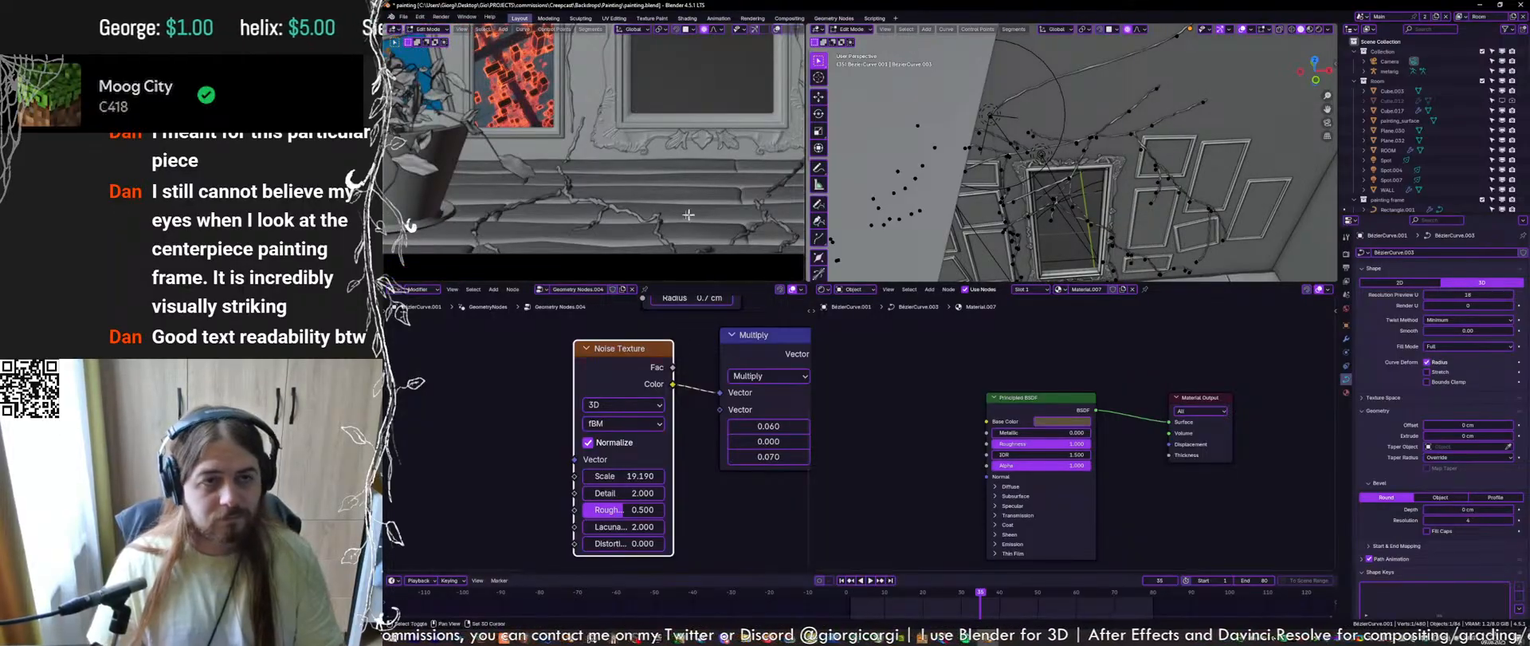
Move the thicker branch point under the ornate frame's base along Z
shift+middle_drag(703, 215, 617, 230)
scroll(701, 211, up, 5)
click(676, 215)
key(g)
key(z)
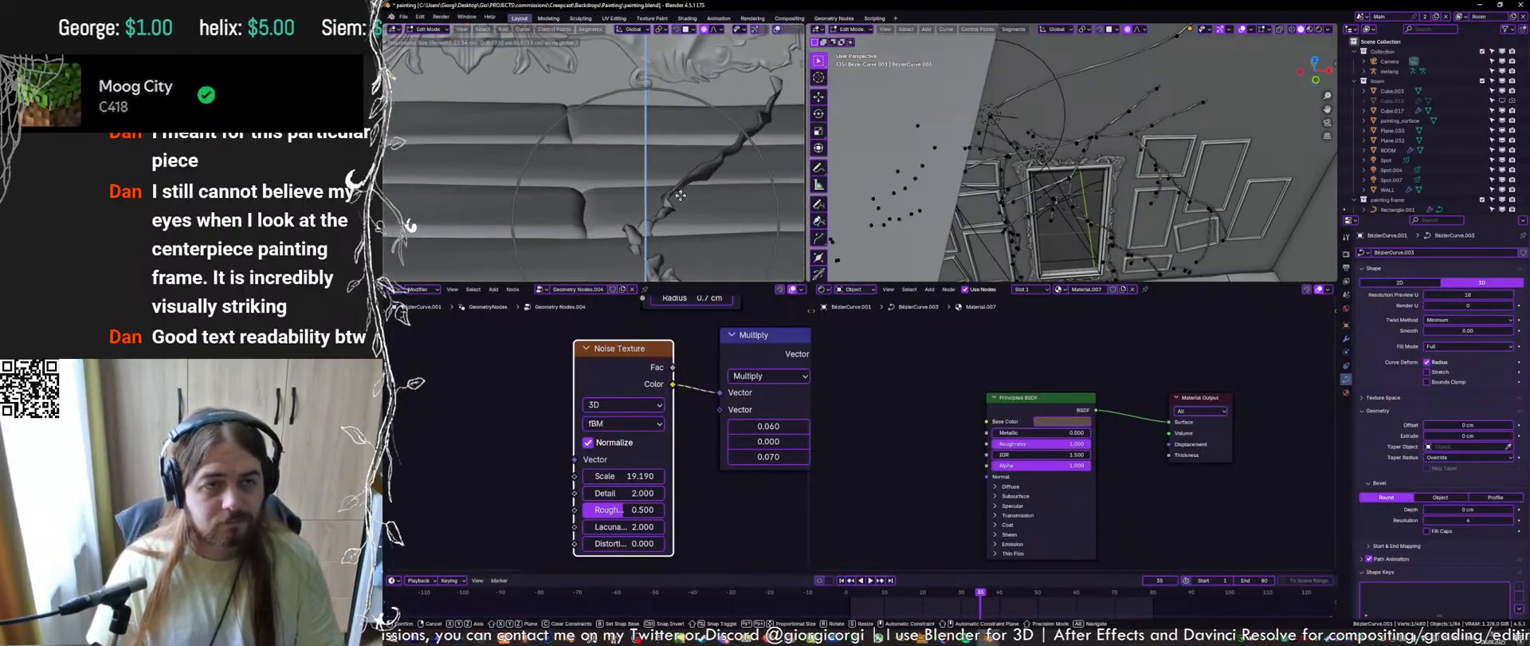
click(676, 220)
Move another branch point near the floor edge along Z and leave curve editing
scroll(675, 223, down, 3)
scroll(676, 223, up, 3)
scroll(666, 224, down, 3)
scroll(626, 226, up, 4)
click(624, 205)
key(g)
key(z)
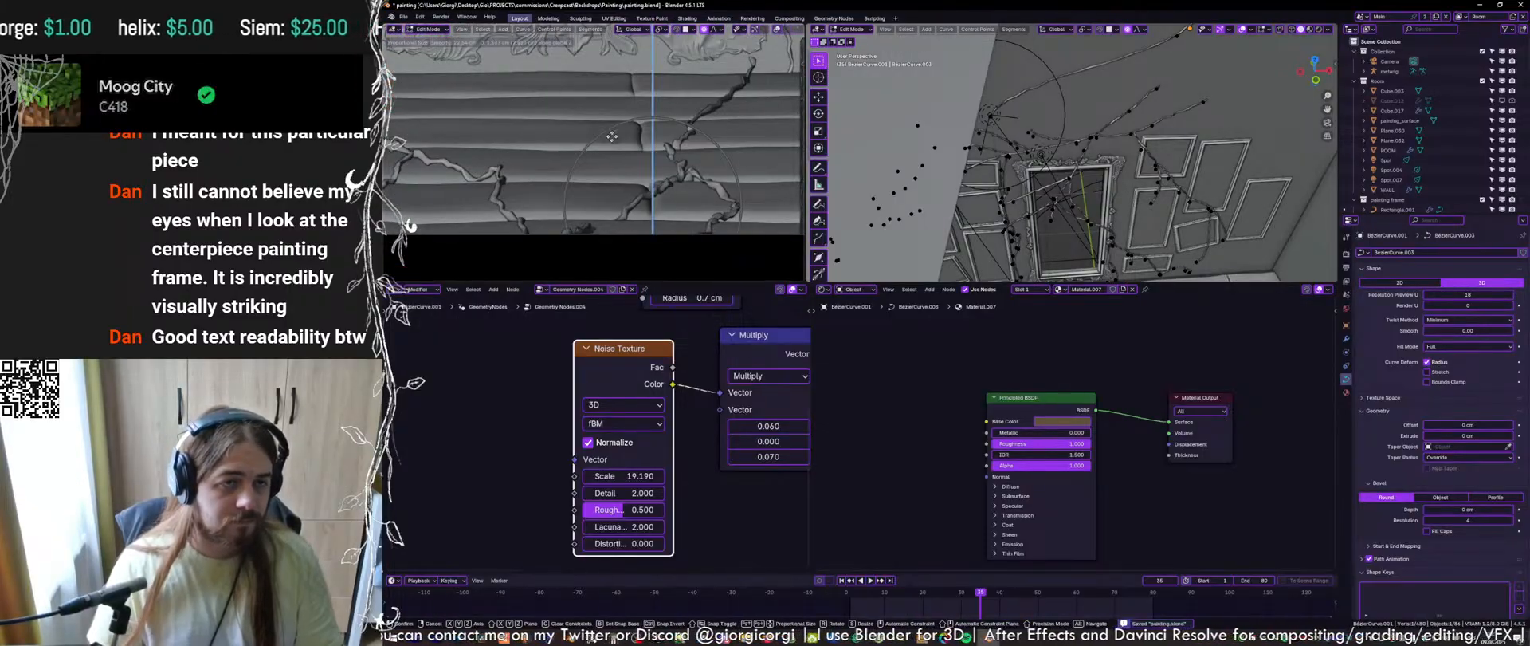
click(606, 213)
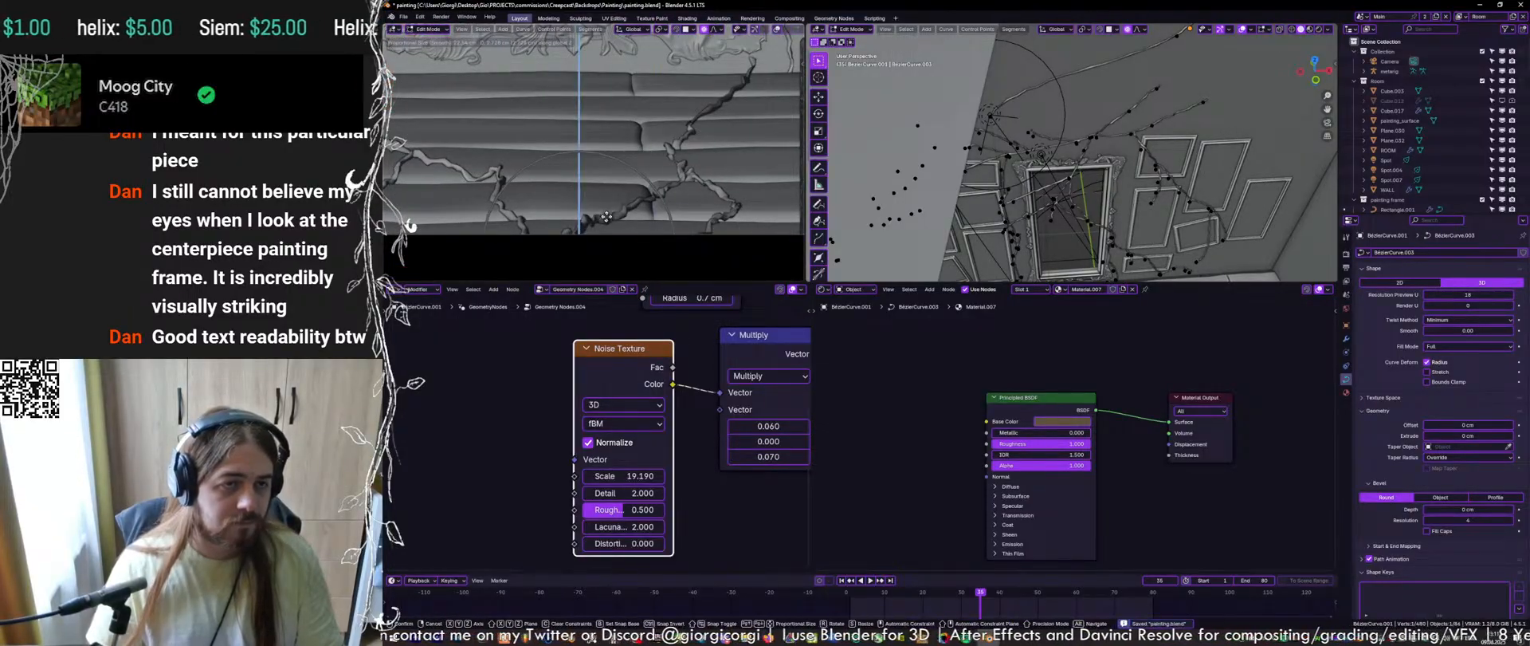
key(Tab)
scroll(617, 209, down, 5)
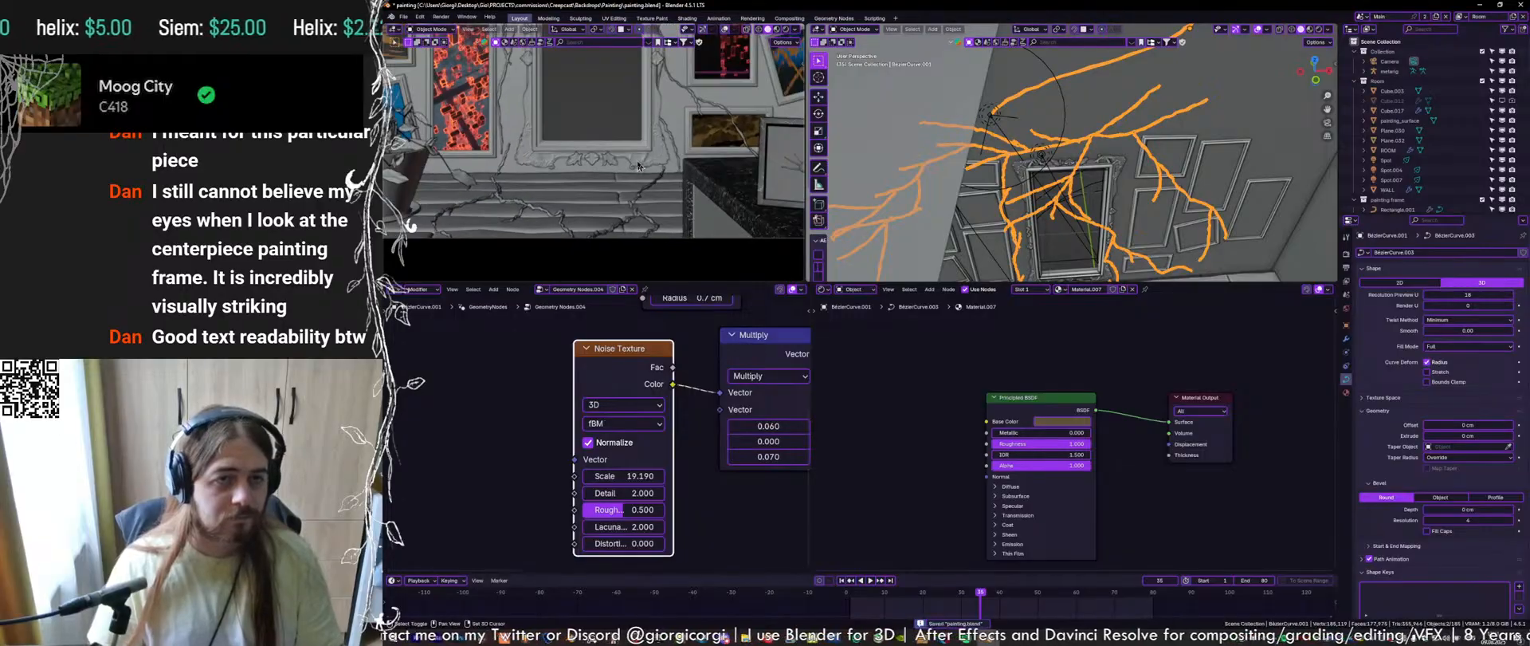
middle_drag(628, 204, 620, 217)
Move the branch tip points at the ornate frame's lower right corner with proportional editing
key(g)
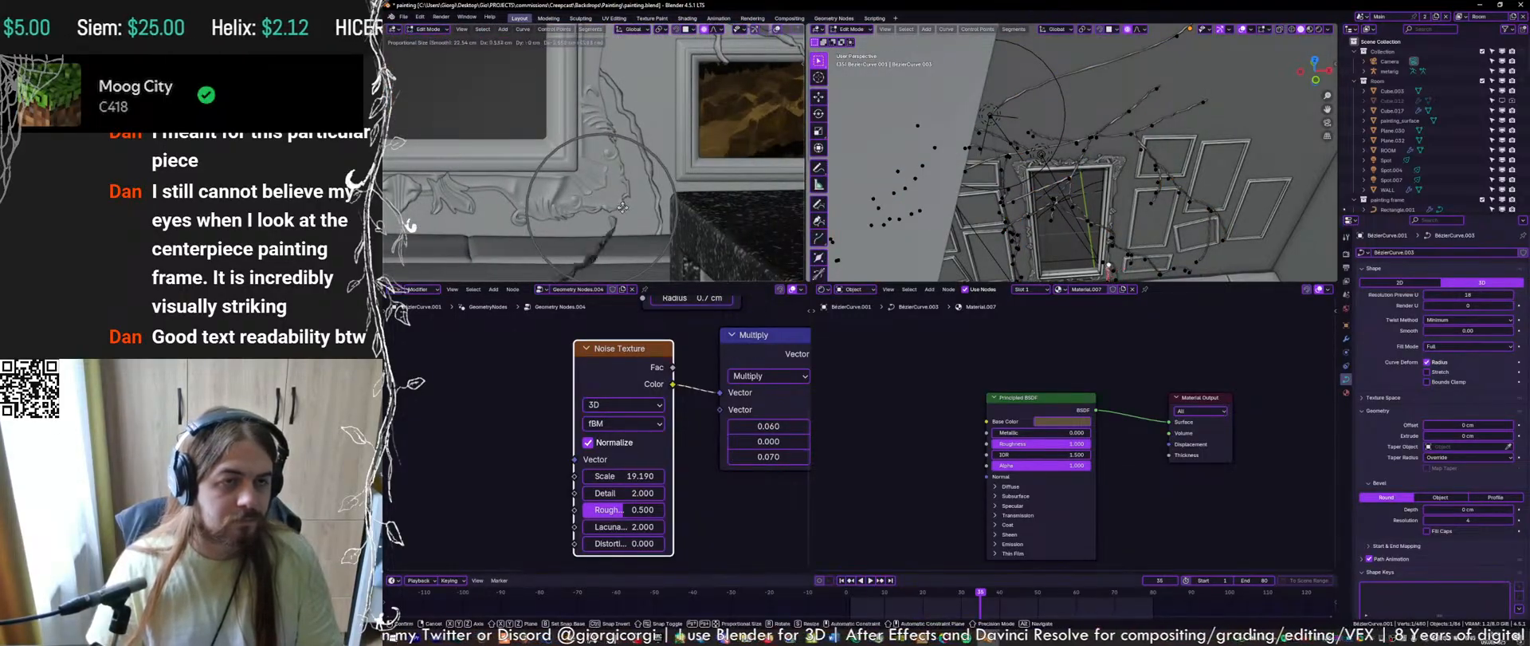
shift+middle_drag(1133, 225, 1123, 159)
scroll(1096, 236, up, 2)
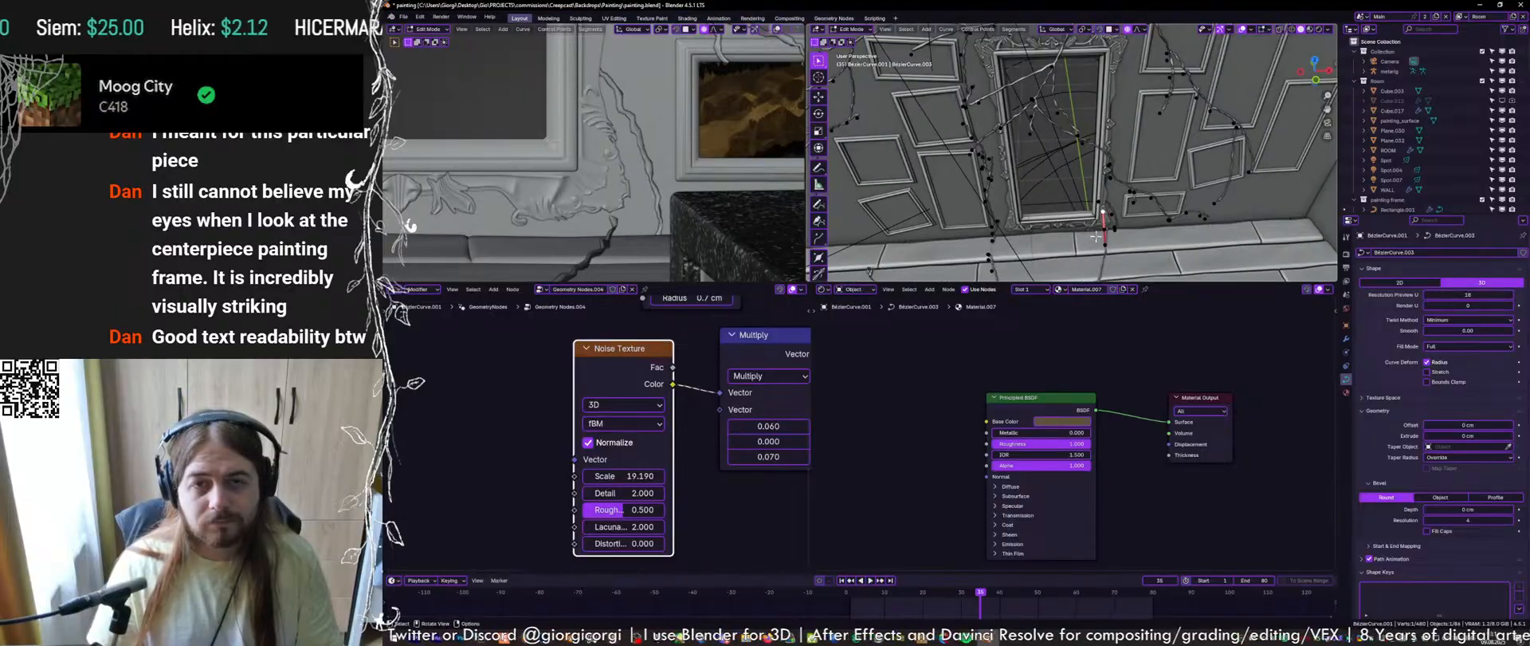
key(g)
scroll(580, 204, up, 8)
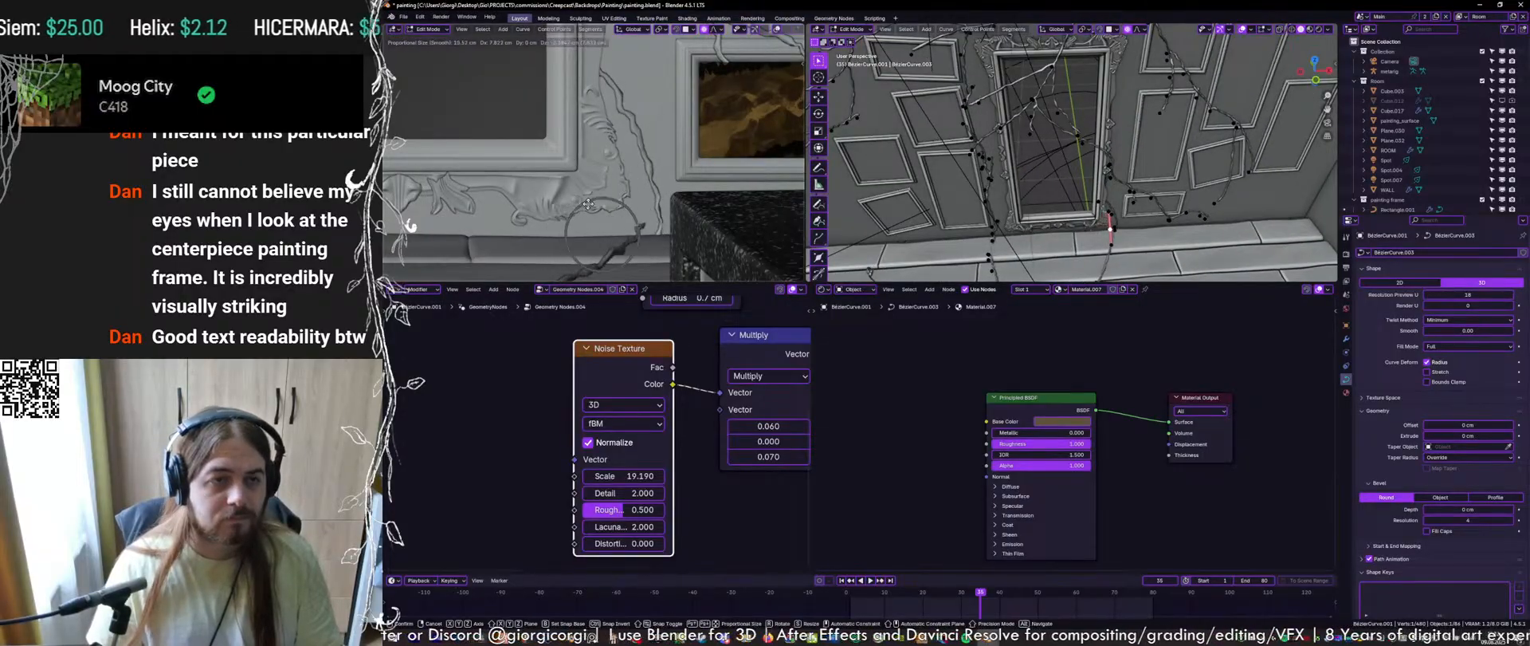
click(670, 192)
Inspect the branches over the ornate frame, leave curve editing and save the file
scroll(671, 194, down, 7)
shift+middle_drag(670, 194, 675, 251)
scroll(669, 207, up, 4)
scroll(657, 151, up, 3)
scroll(650, 114, down, 3)
shift+middle_drag(648, 113, 736, 177)
shift+middle_drag(638, 82, 648, 183)
key(Tab)
key(ctrl+s)
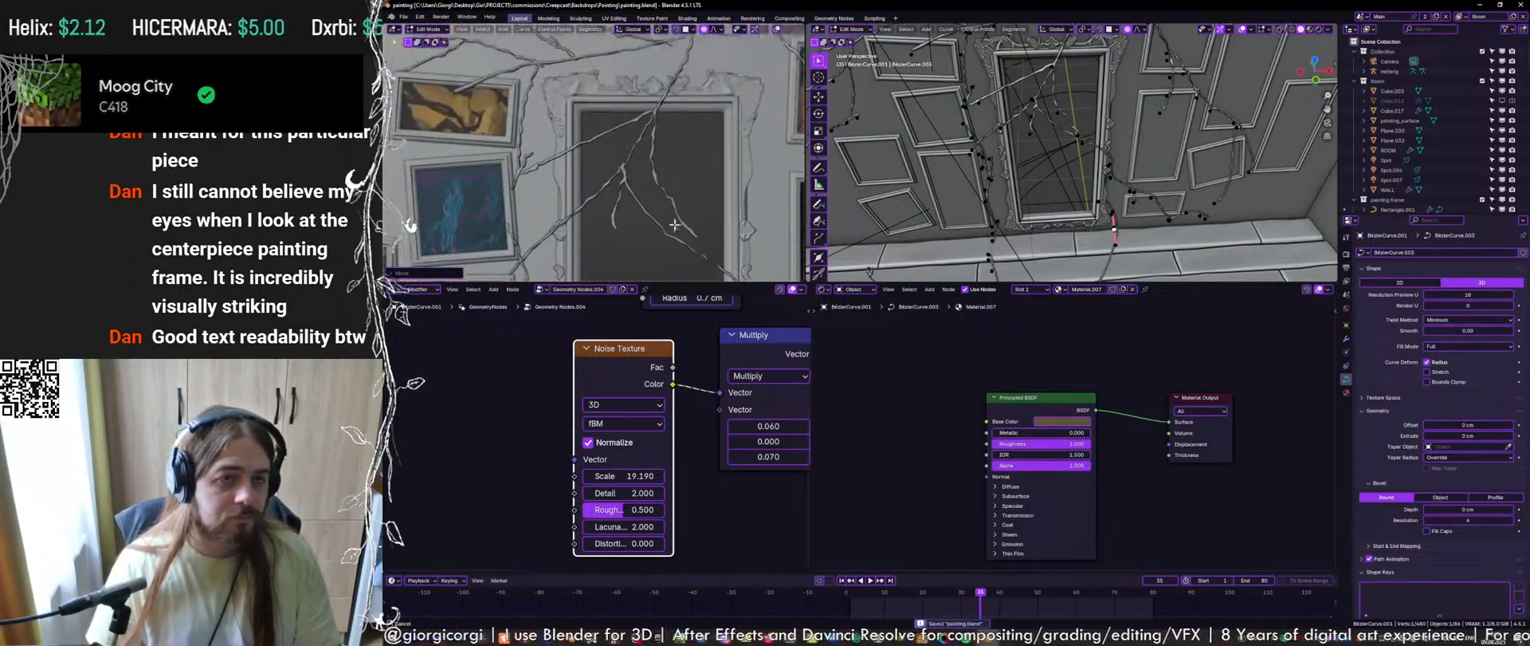
Select the ornate frame, fit the camera view and switch that view to rendered shading
key(Home)
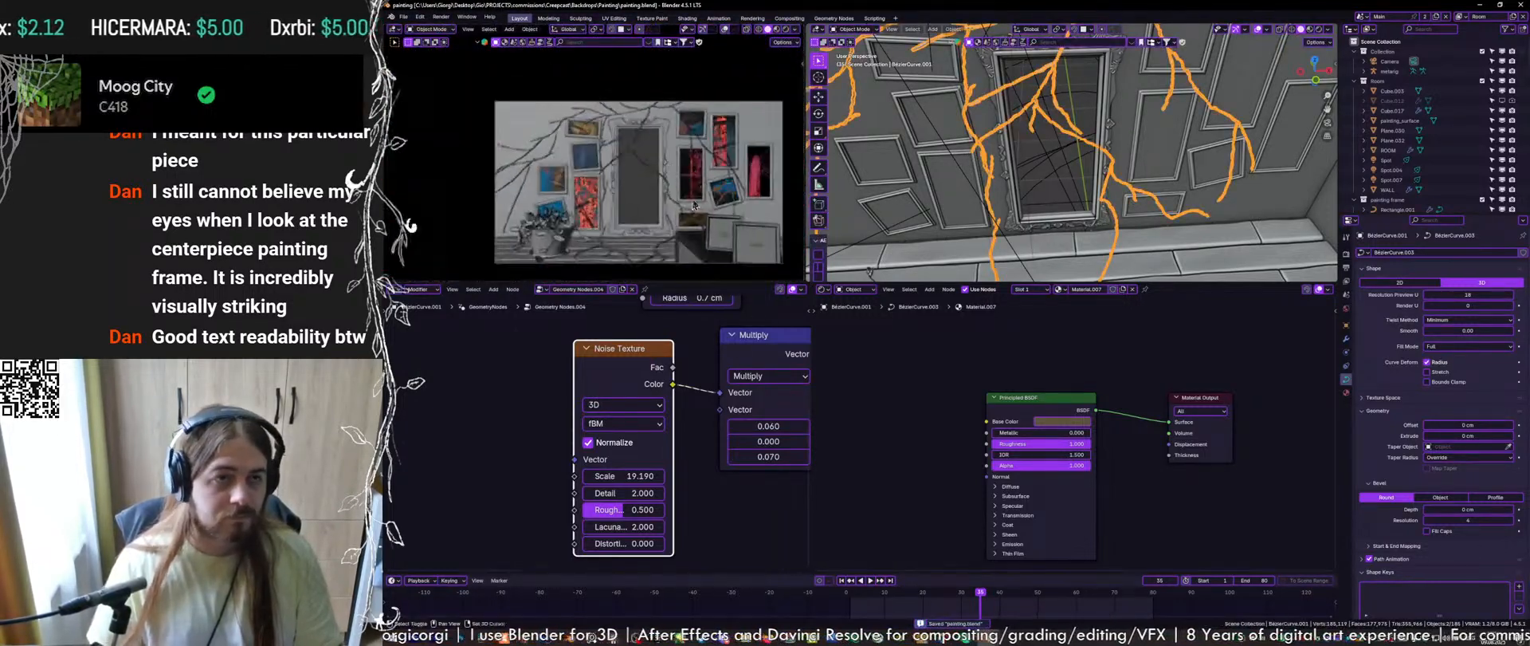
scroll(526, 199, up, 6)
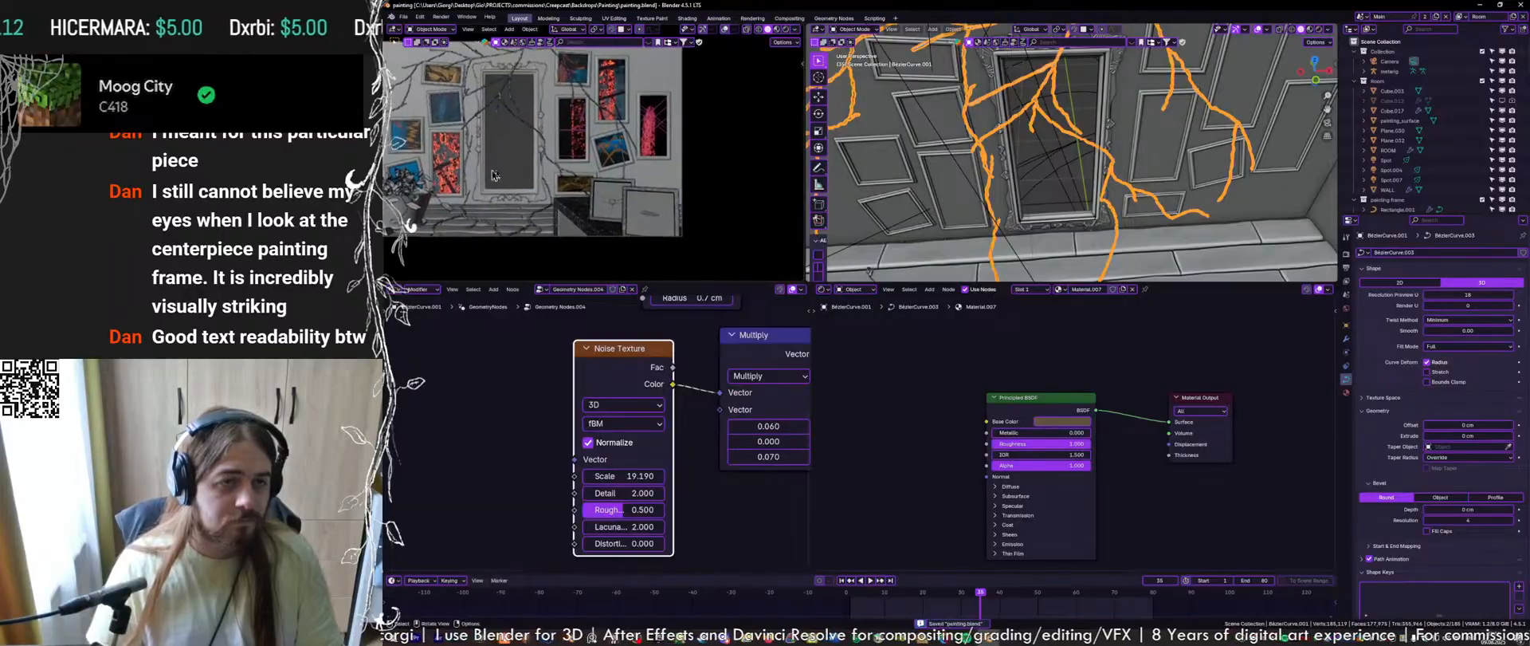
click(1087, 184)
key(Home)
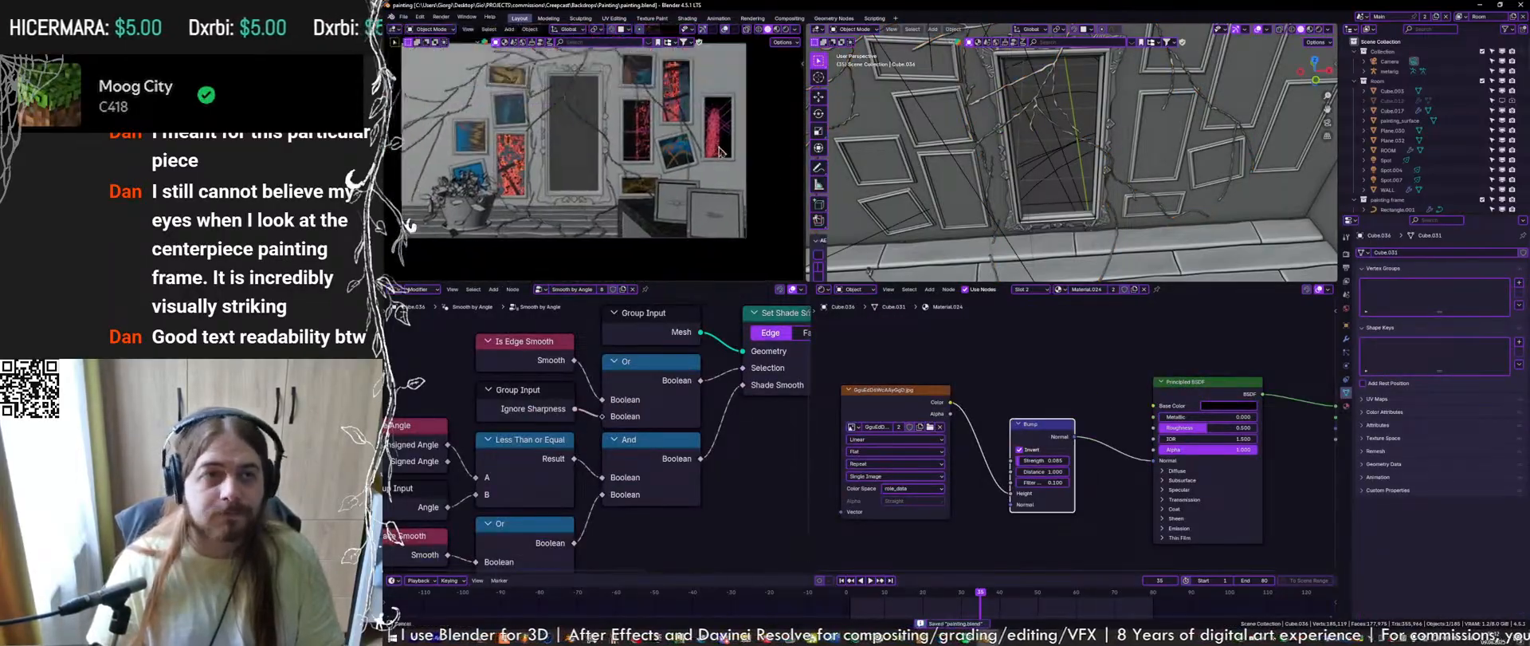
click(786, 32)
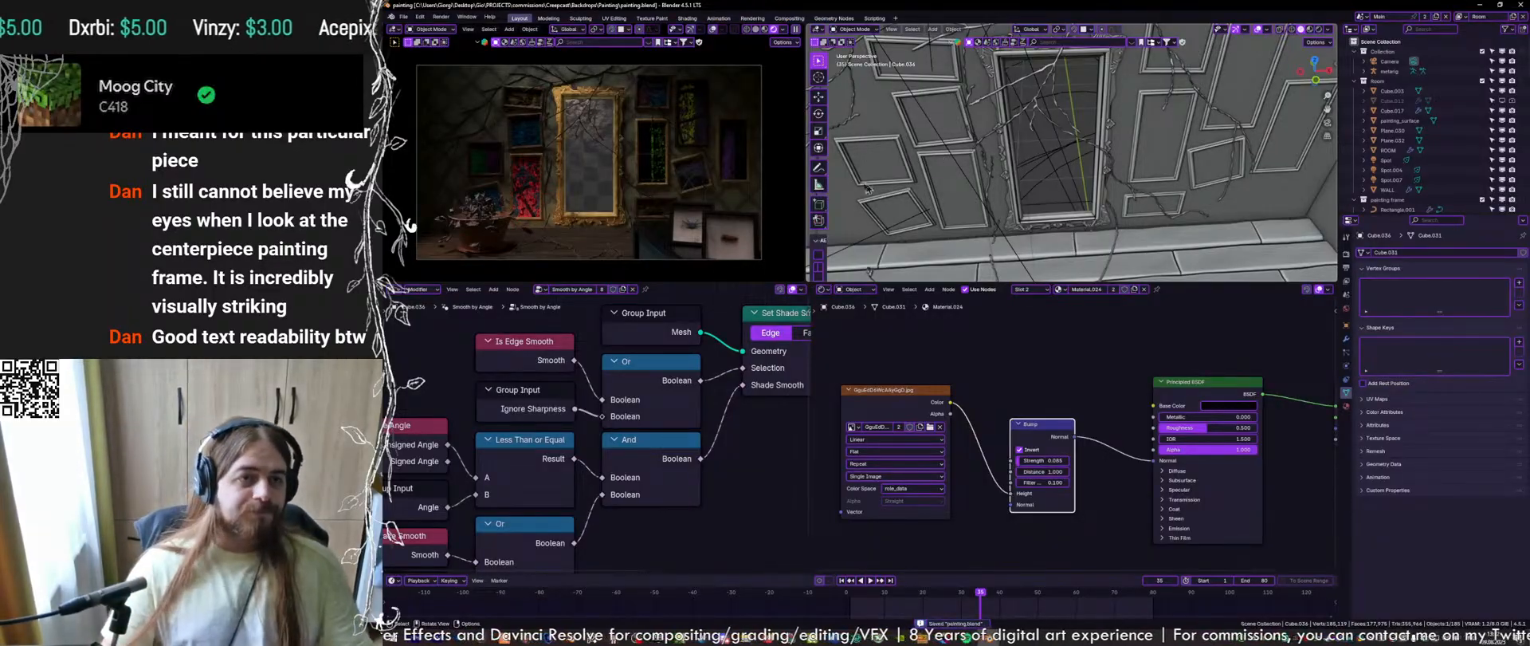
Select the picture frame beside the ornate frame, then find and select the "paintings" area light in the outliner
shift+middle_drag(974, 102, 998, 143)
shift+click(973, 135)
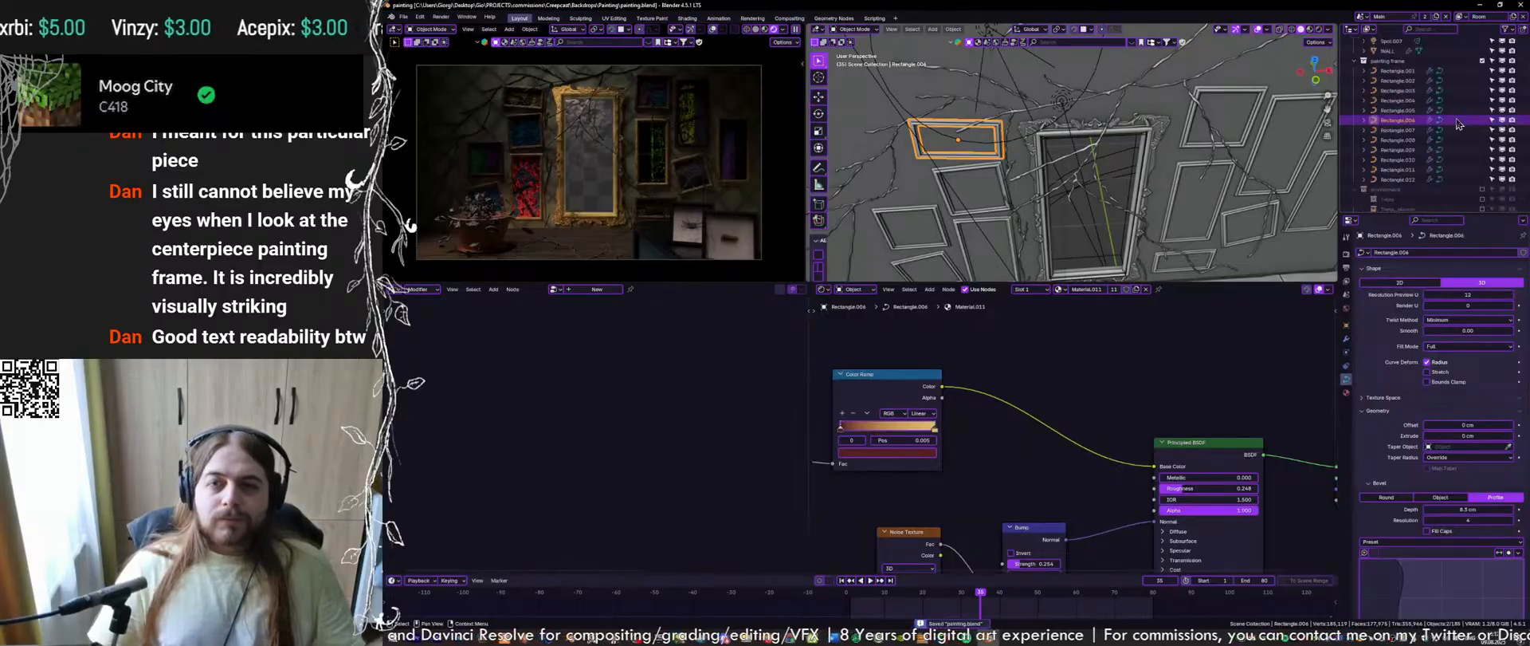
scroll(1439, 148, down, 10)
scroll(1434, 146, down, 5)
scroll(1443, 142, down, 3)
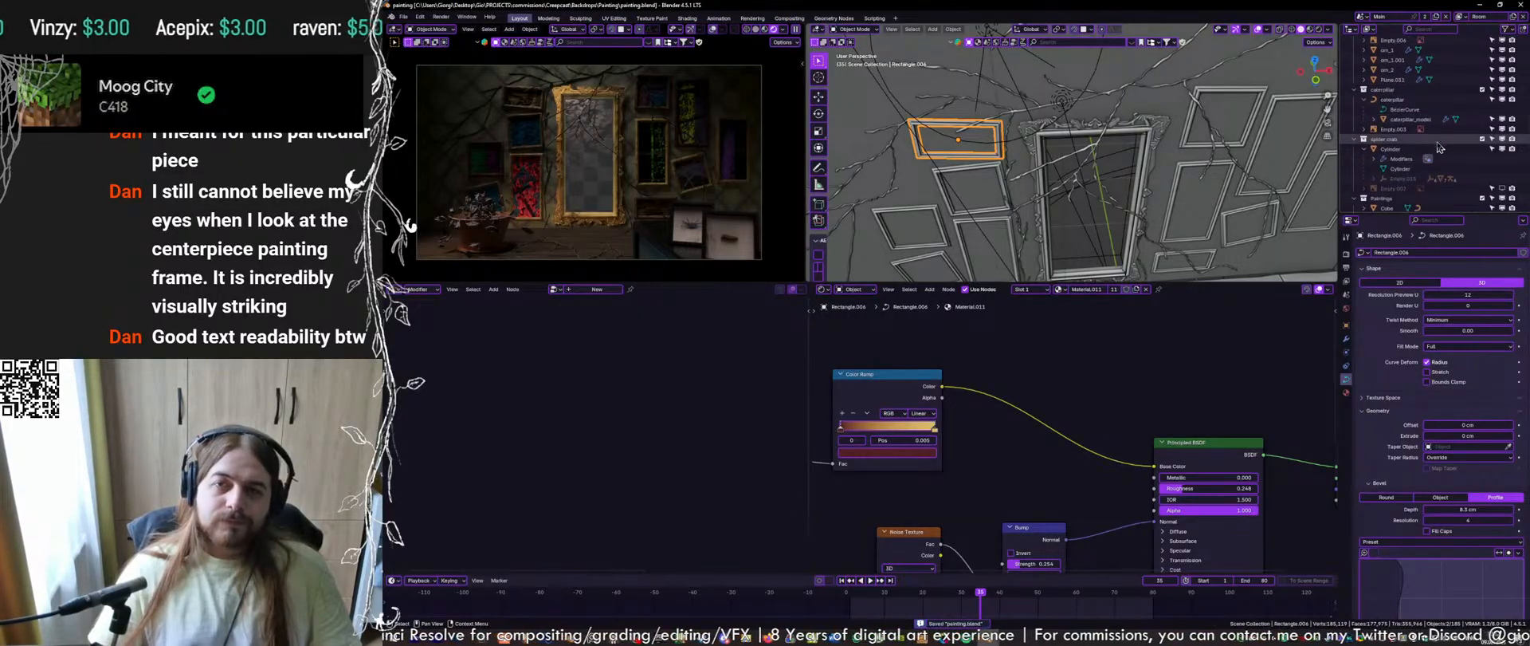
scroll(1432, 146, down, 3)
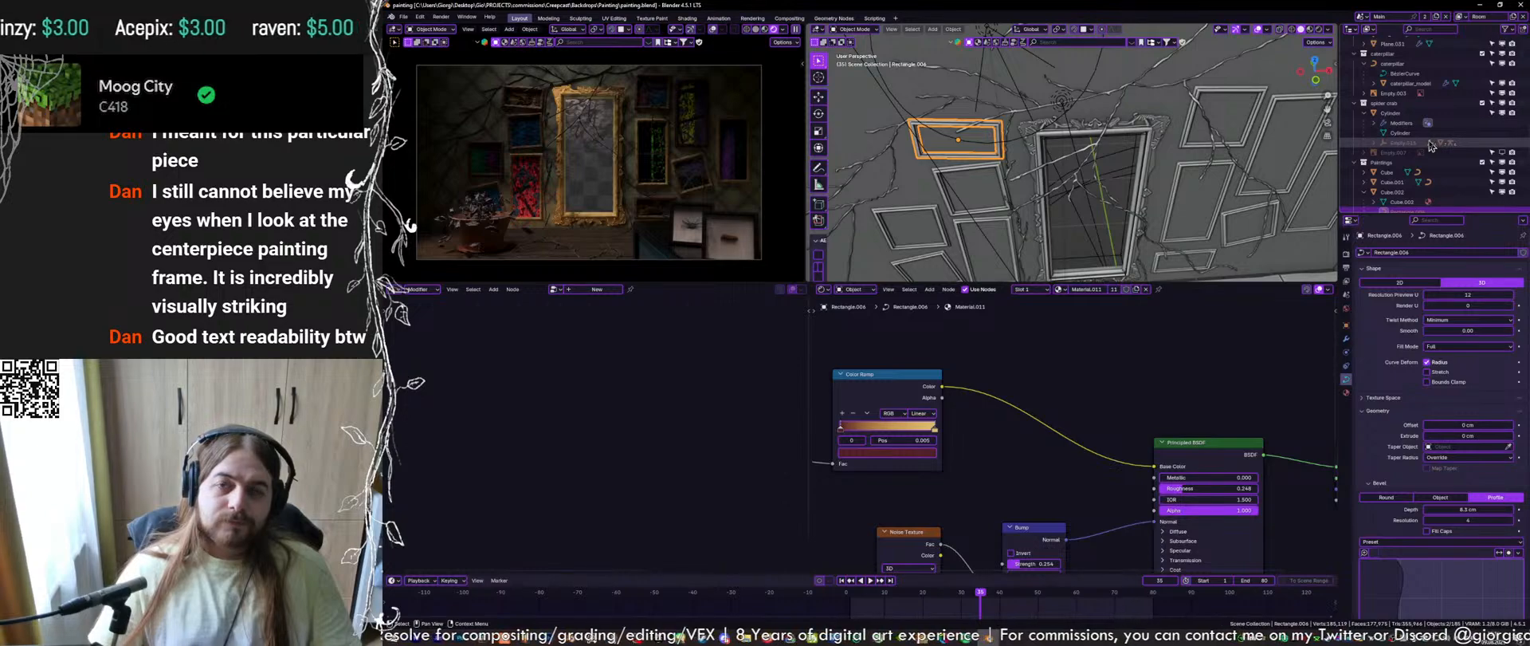
scroll(1432, 146, down, 3)
scroll(1432, 146, down, 10)
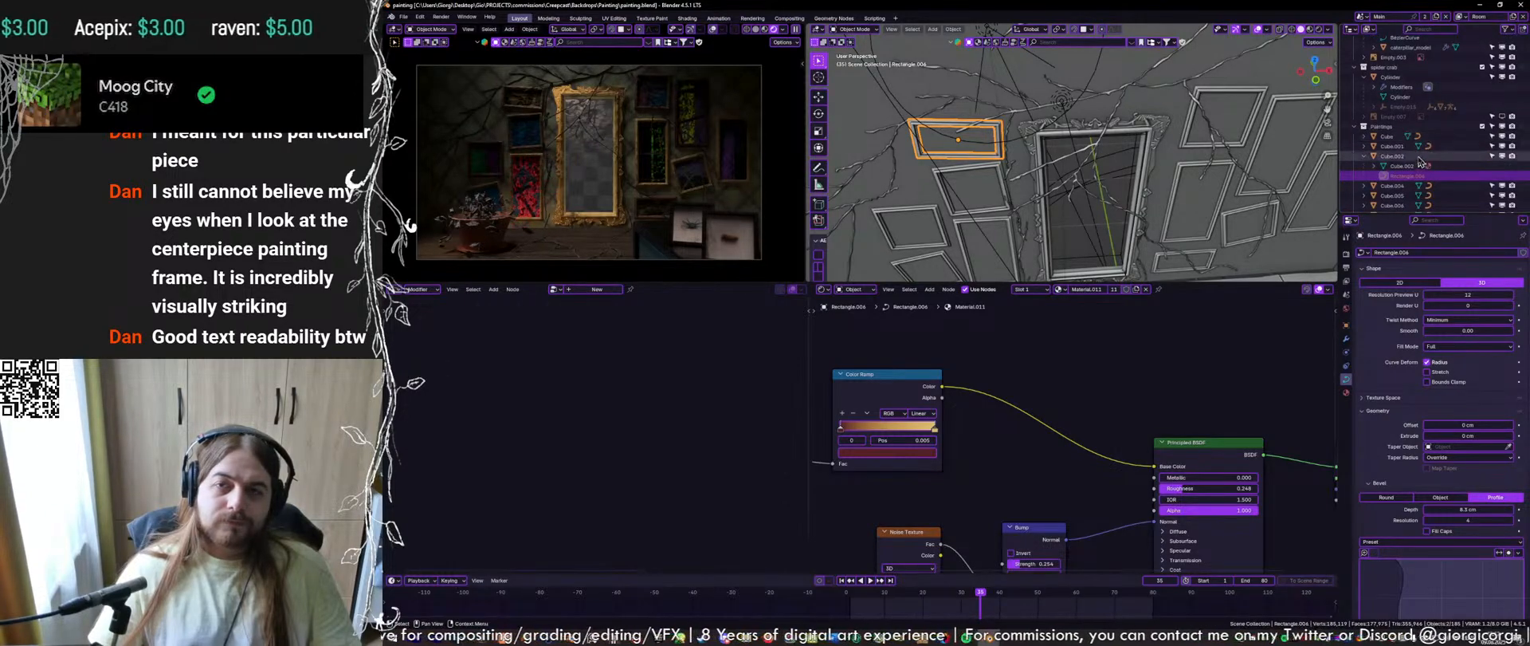
scroll(1416, 166, up, 8)
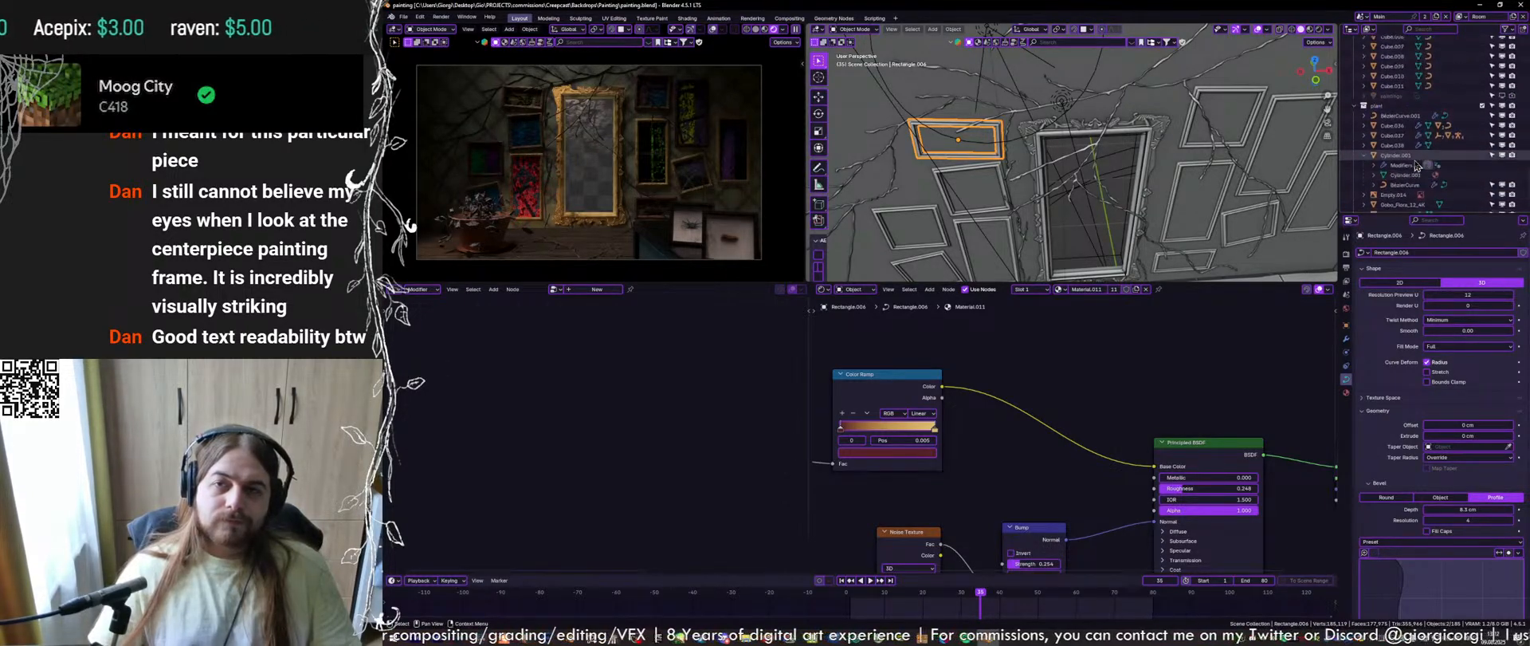
click(1458, 150)
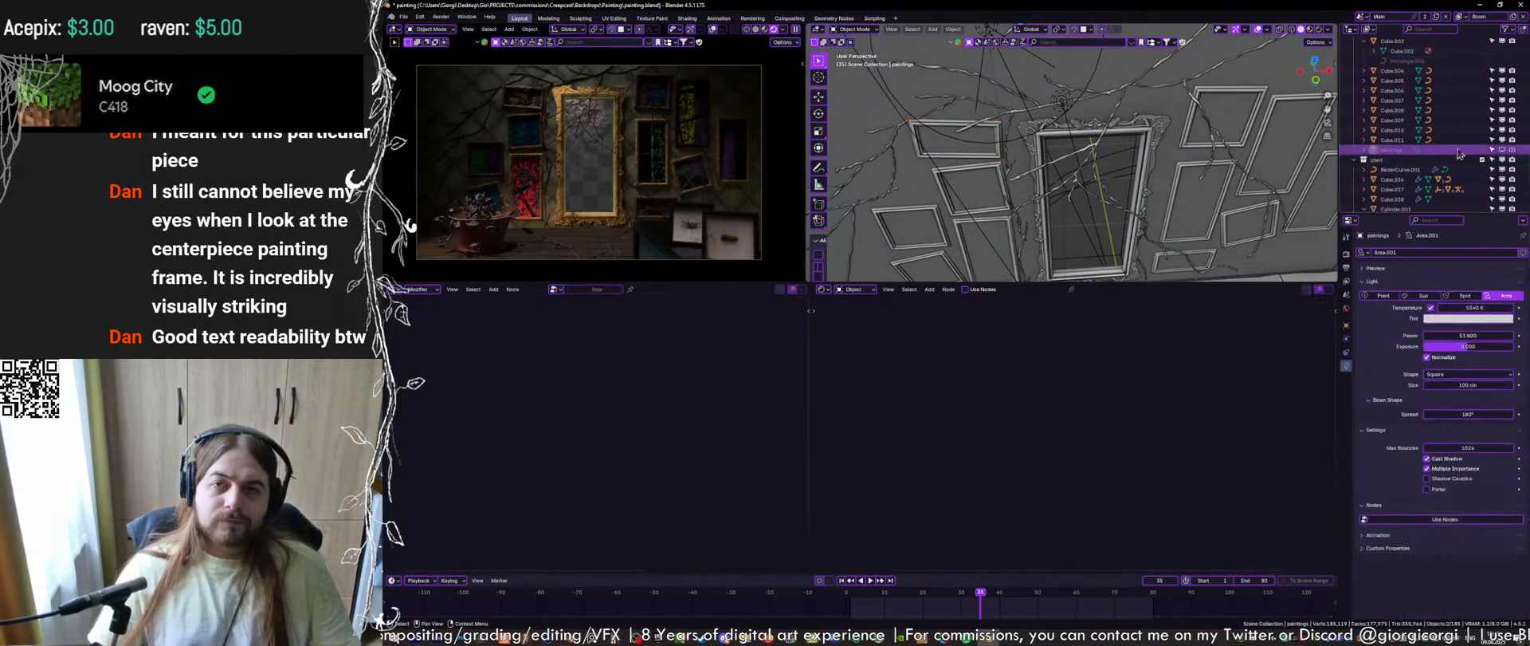
Enable the "paintings" area light for rendering, save the file and lower the light's power
click(1510, 151)
scroll(1156, 145, down, 5)
mouse_move(1156, 145)
middle_down()
mouse_move(1158, 172)
mouse_move(1204, 96)
mouse_move(1149, 98)
mouse_move(1188, 107)
middle_up()
key(alt+s)
scroll(1208, 95, up, 2)
scroll(1156, 99, up, 1)
drag(1468, 336, 1437, 335)
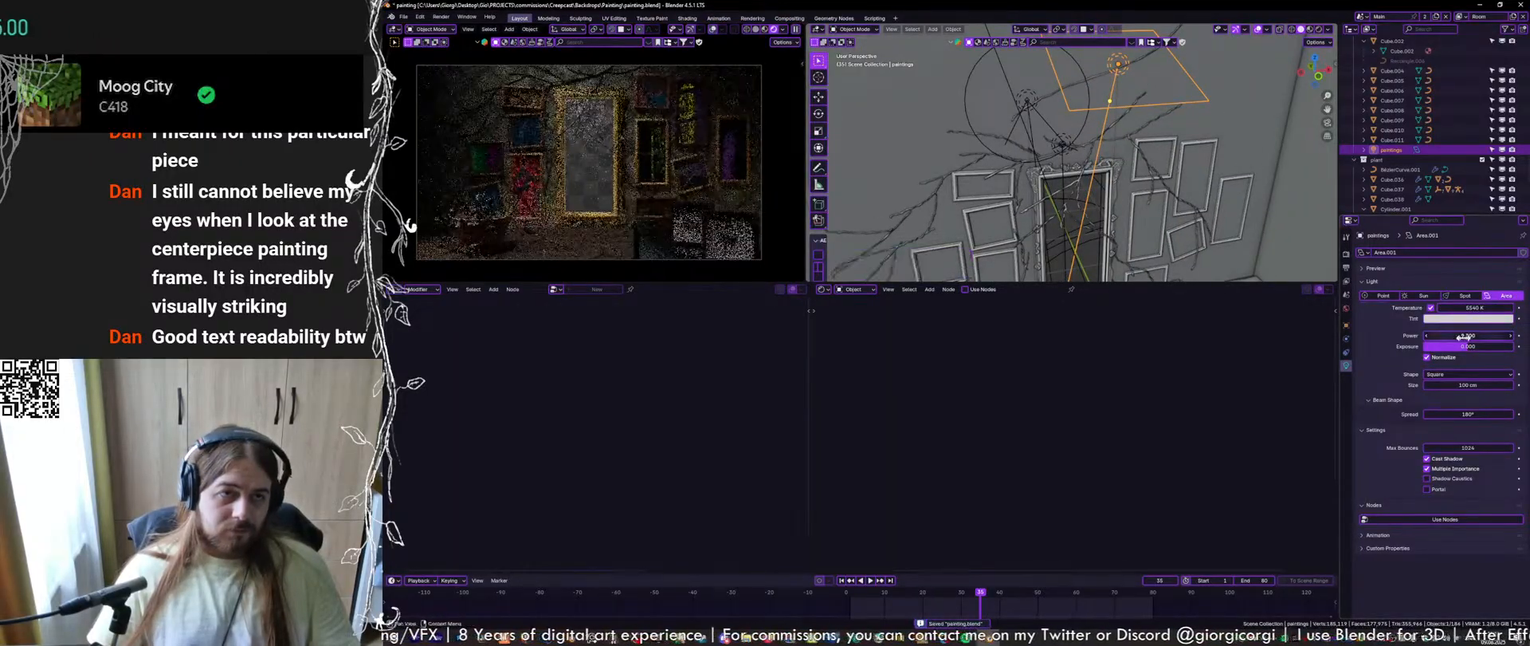
Move the area light towards the wall paintings, clear its rotation so it faces straight down, and save the file
middle_drag(1084, 144, 1127, 142)
key(g)
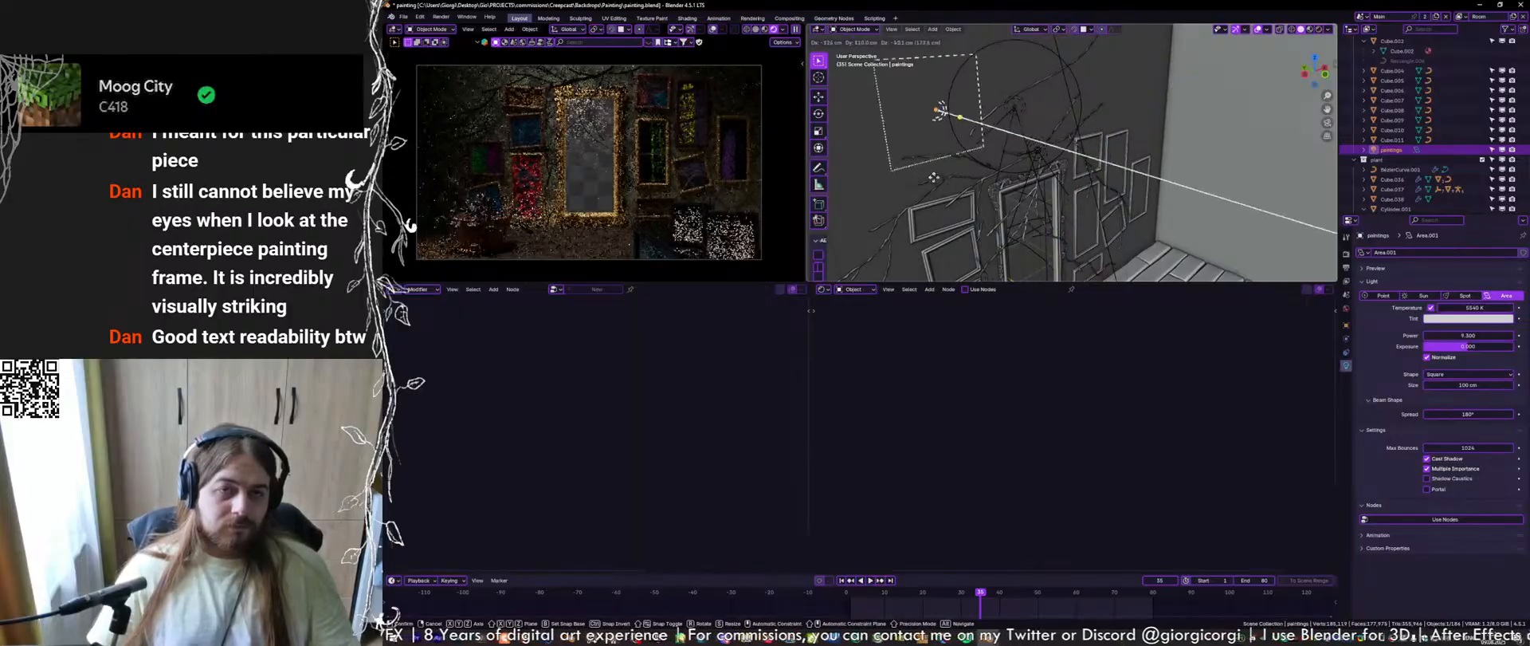
click(946, 229)
key(alt+r)
middle_drag(948, 228, 1036, 199)
key(ctrl+s)
Reposition the area light above the paintings beside the ornate frame
scroll(512, 83, up, 4)
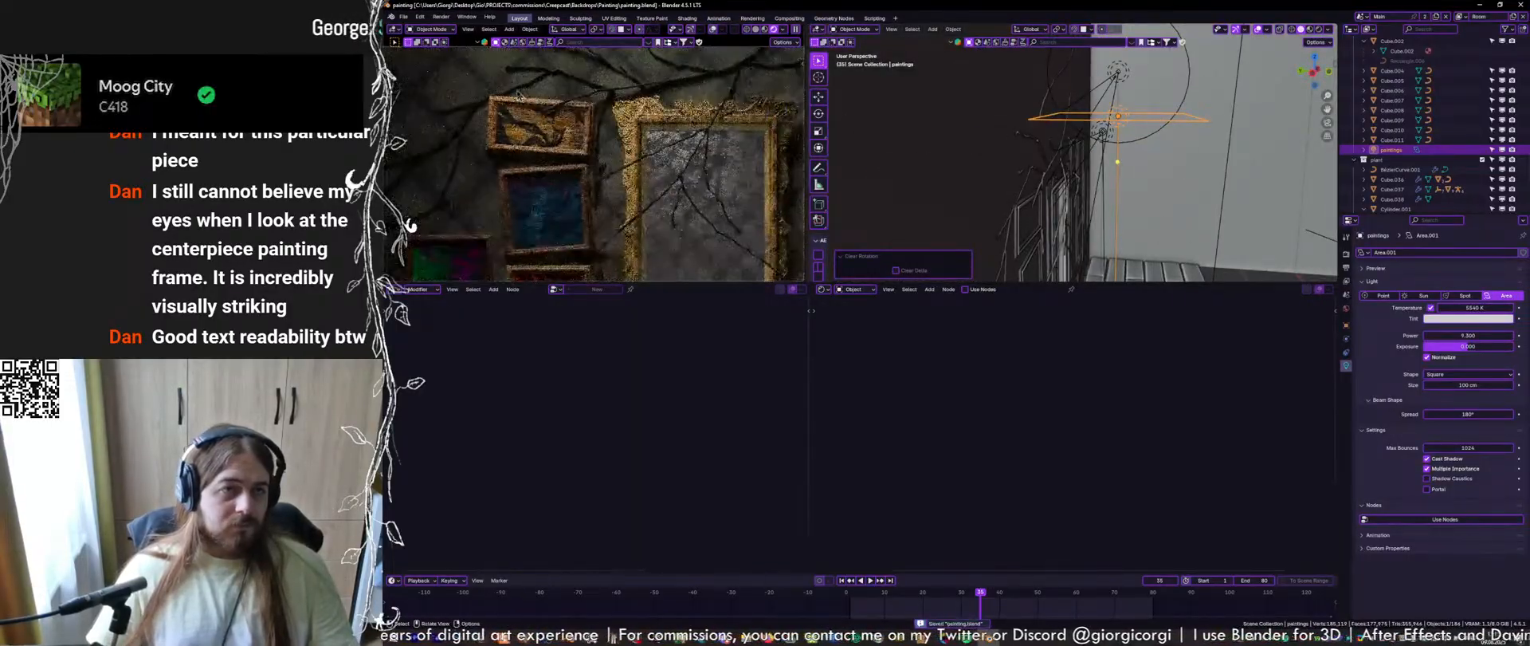
mouse_move(1016, 149)
middle_down()
mouse_move(925, 151)
mouse_move(1128, 164)
middle_up()
key(g)
click(1058, 158)
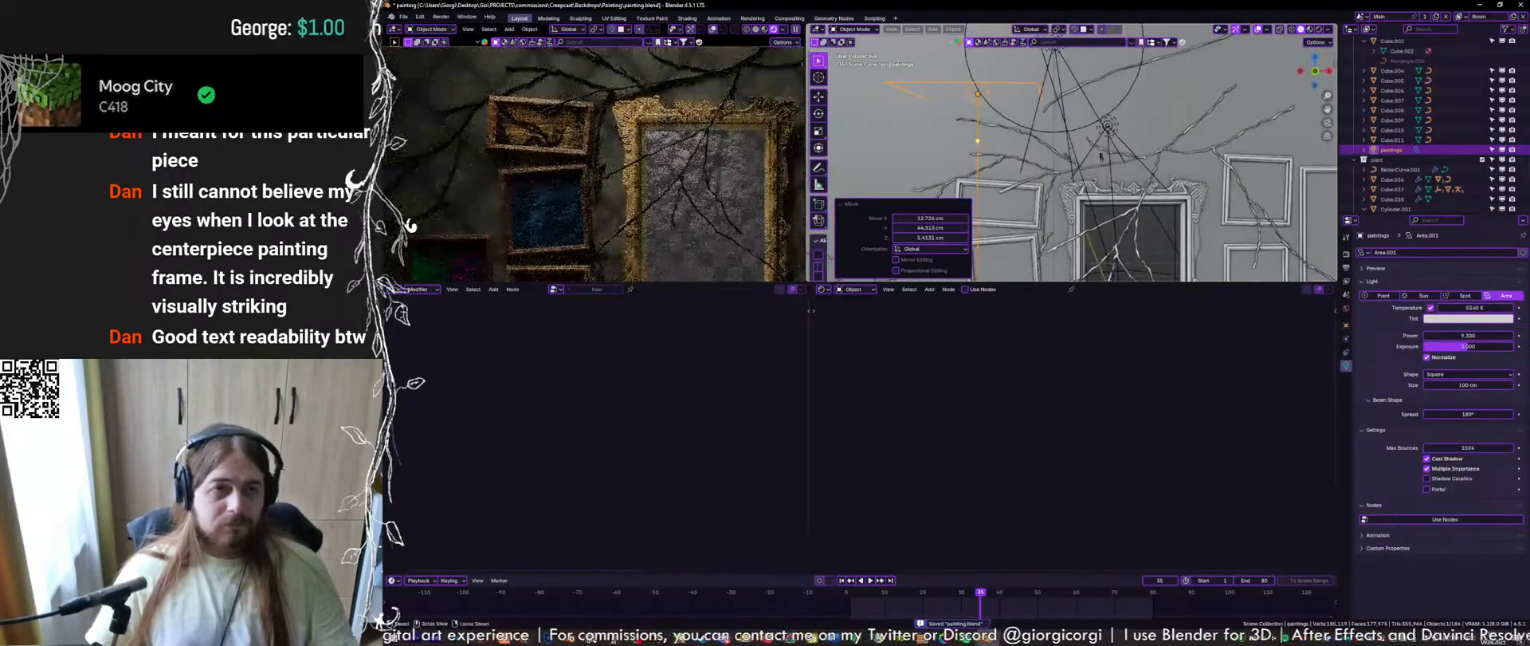
Place the area light directly above the upper painting beside the ornate frame in a straight-on orthographic view
mouse_move(1001, 165)
middle_down()
mouse_move(1075, 142)
mouse_move(1086, 104)
middle_up()
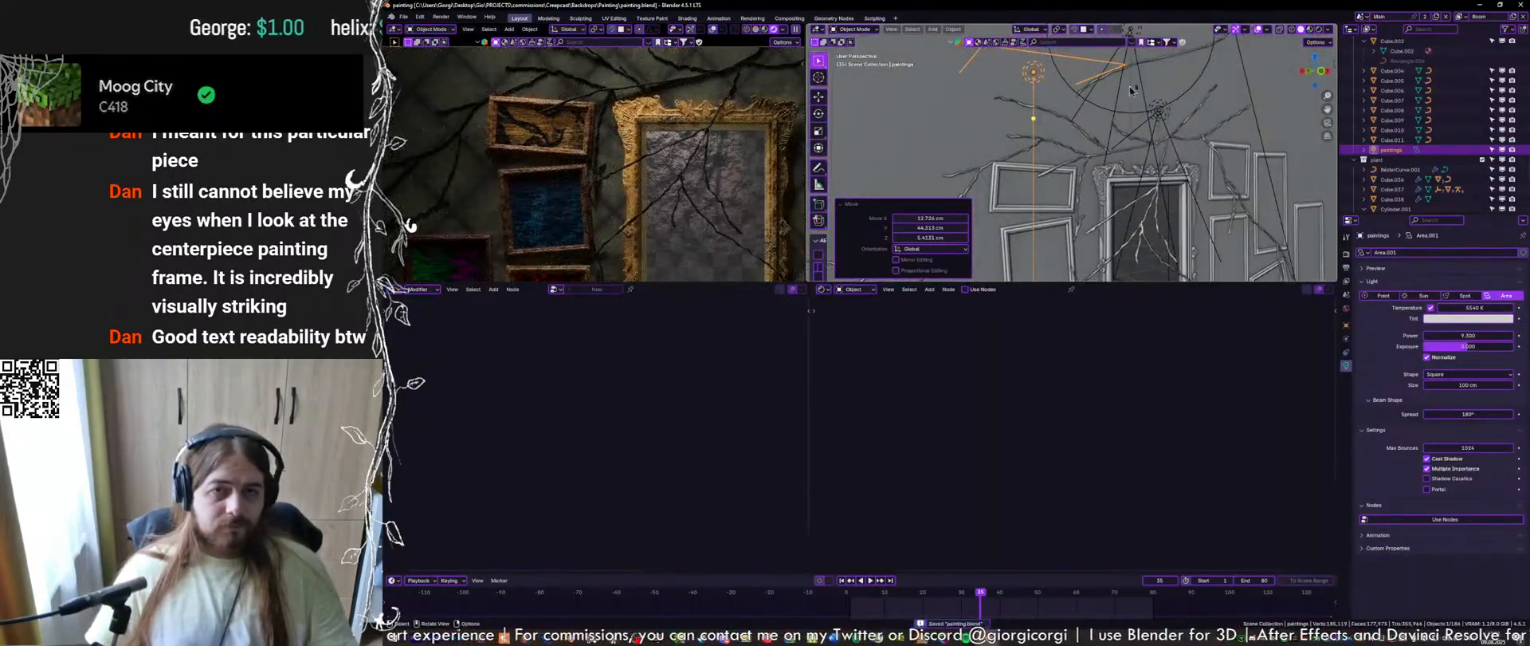
click(1323, 70)
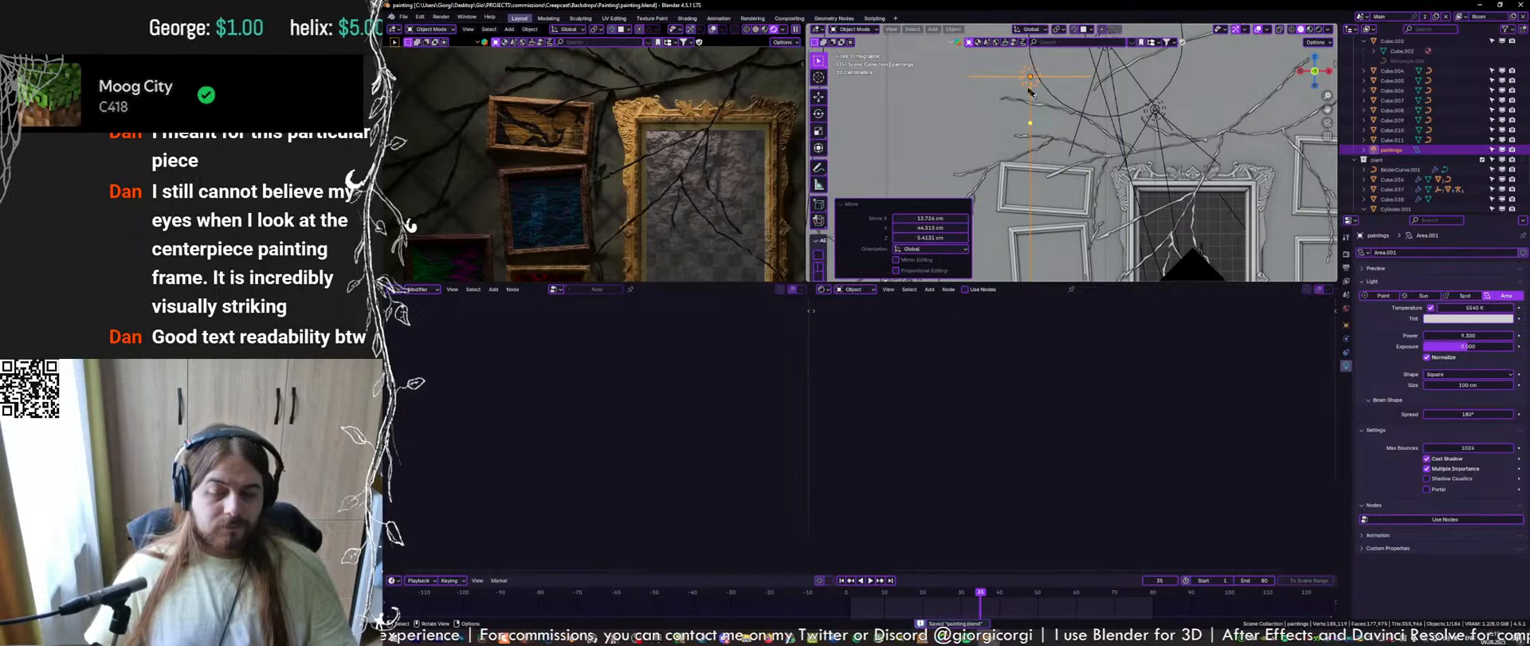
scroll(1043, 90, up, 2)
key(g)
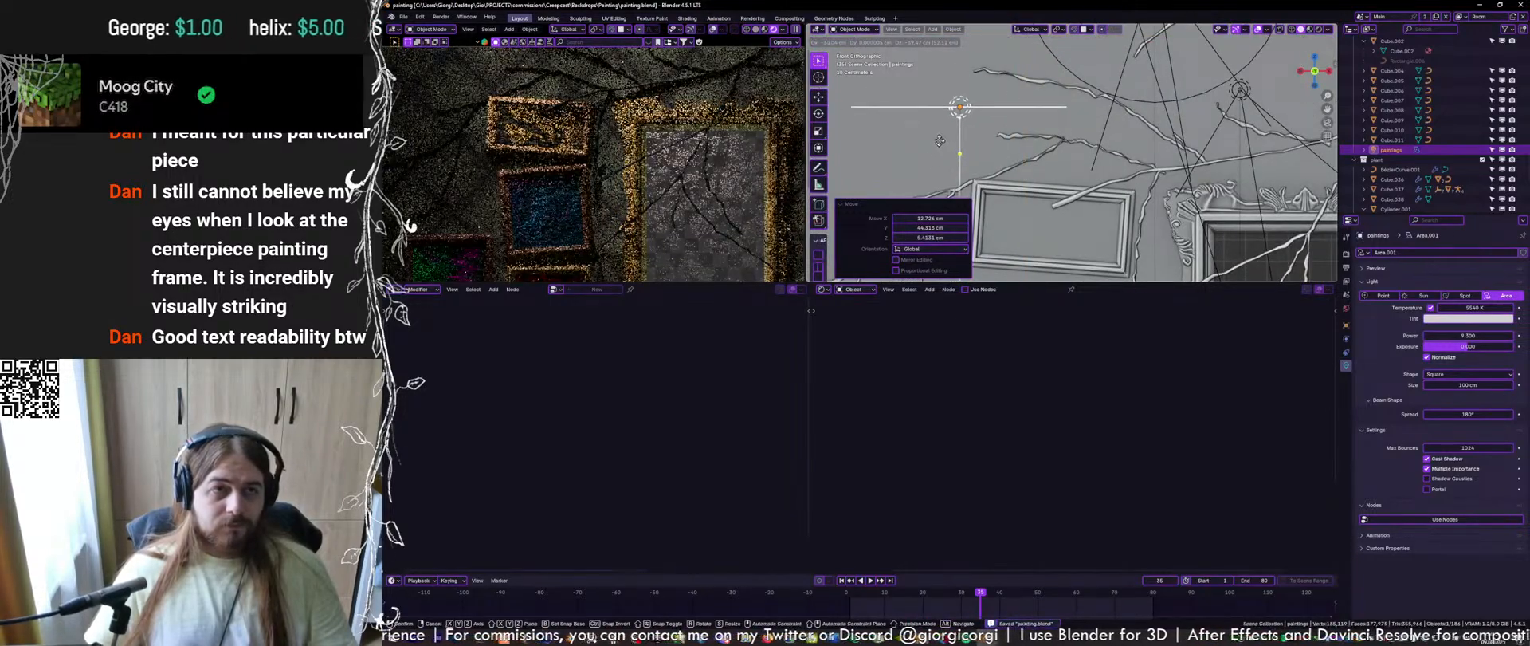
click(1117, 134)
Move the area light along the Y axis relative to the wall, scale it and save the file
middle_drag(1136, 163, 1209, 164)
key(g)
key(y)
click(1223, 153)
key(s)
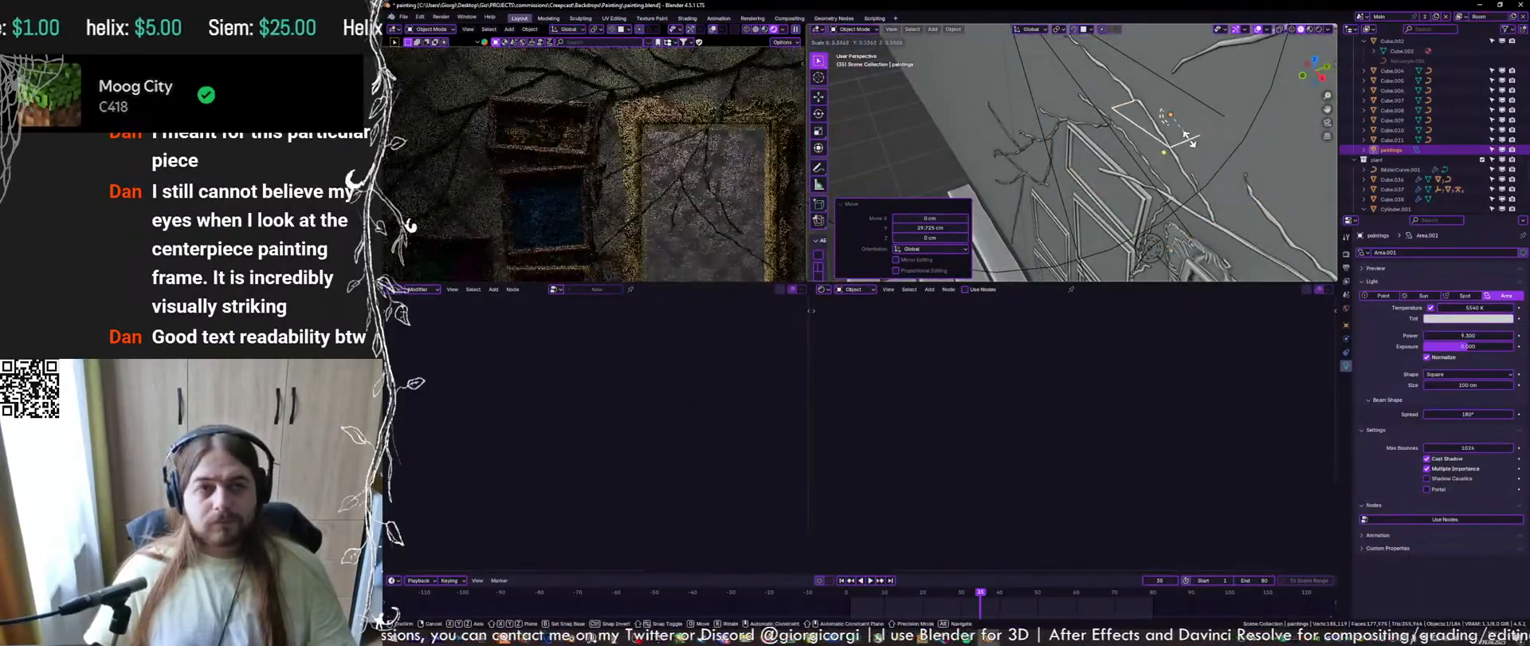
click(1204, 153)
key(ctrl+s)
Lower the area light about 17.6 cm so it sits closer above the upper painting beside the ornate frame
middle_drag(1205, 154, 1156, 162)
key(g)
click(1193, 158)
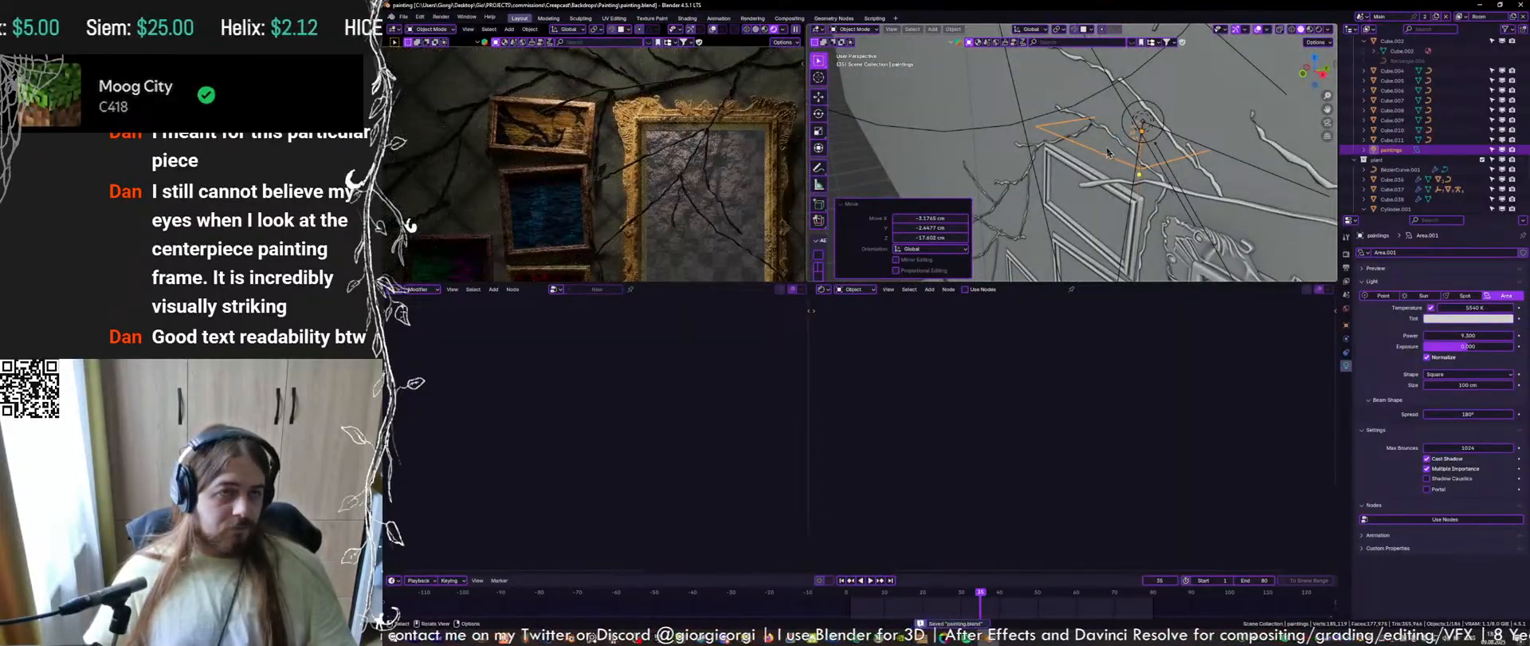
ctrl+middle_drag(677, 112, 579, 115)
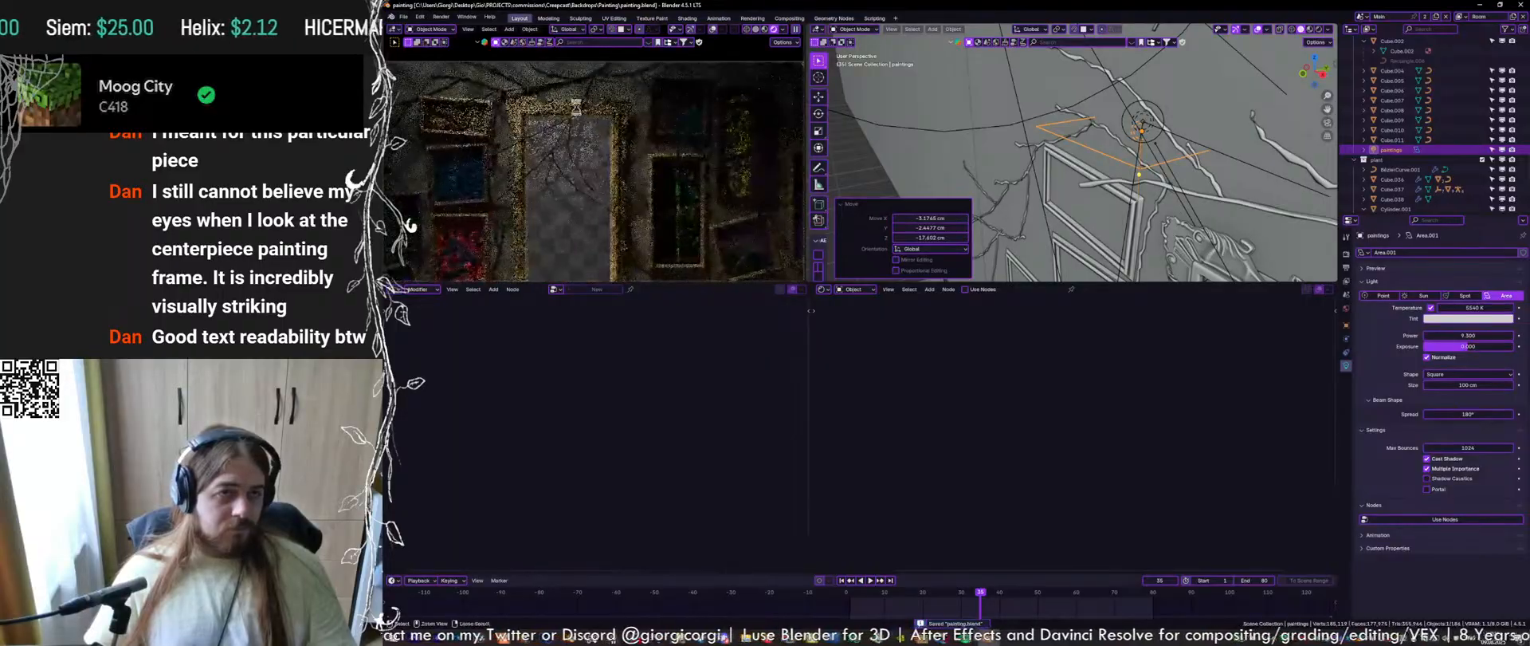
Duplicate the area light to above the upper painting on the opposite side of the ornate frame and save the file
middle_drag(1227, 122, 1301, 109)
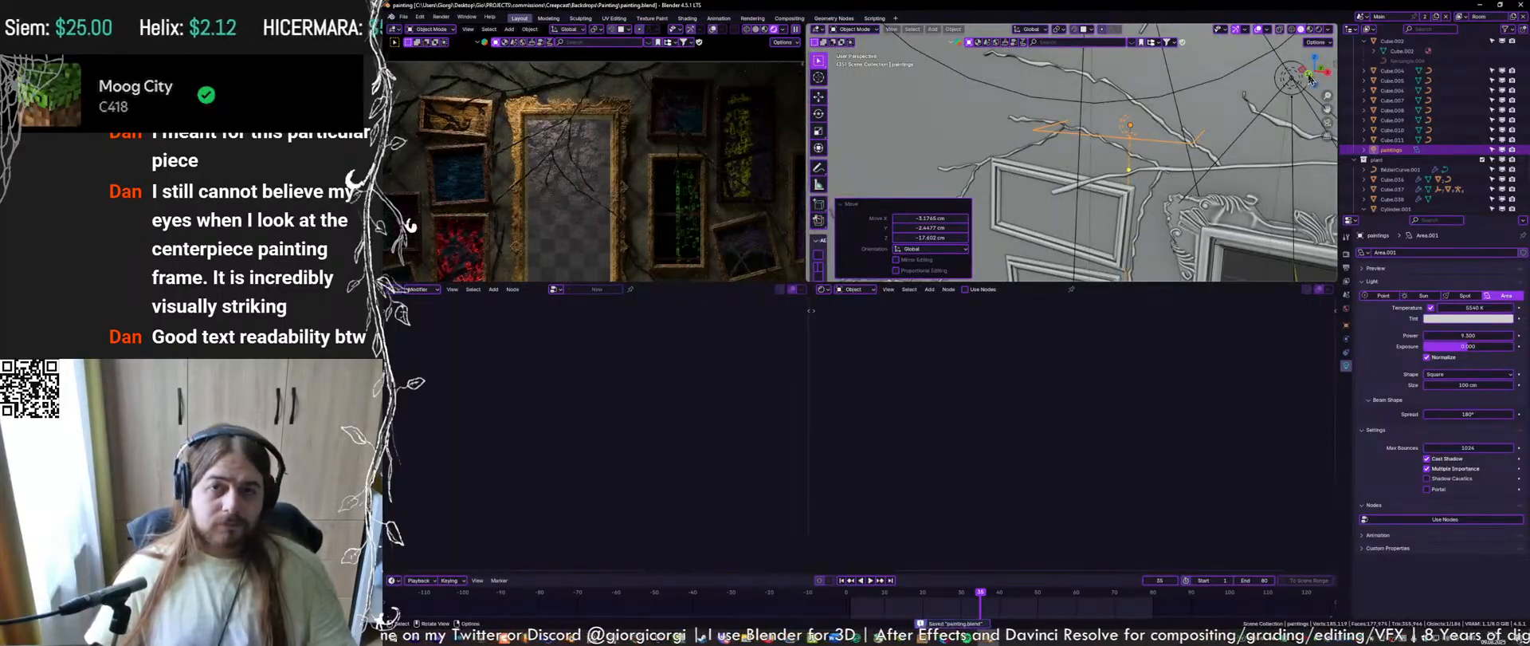
click(1310, 79)
shift+middle_drag(1263, 154, 1013, 151)
ctrl+middle_drag(1012, 152, 1024, 169)
key(shift+d)
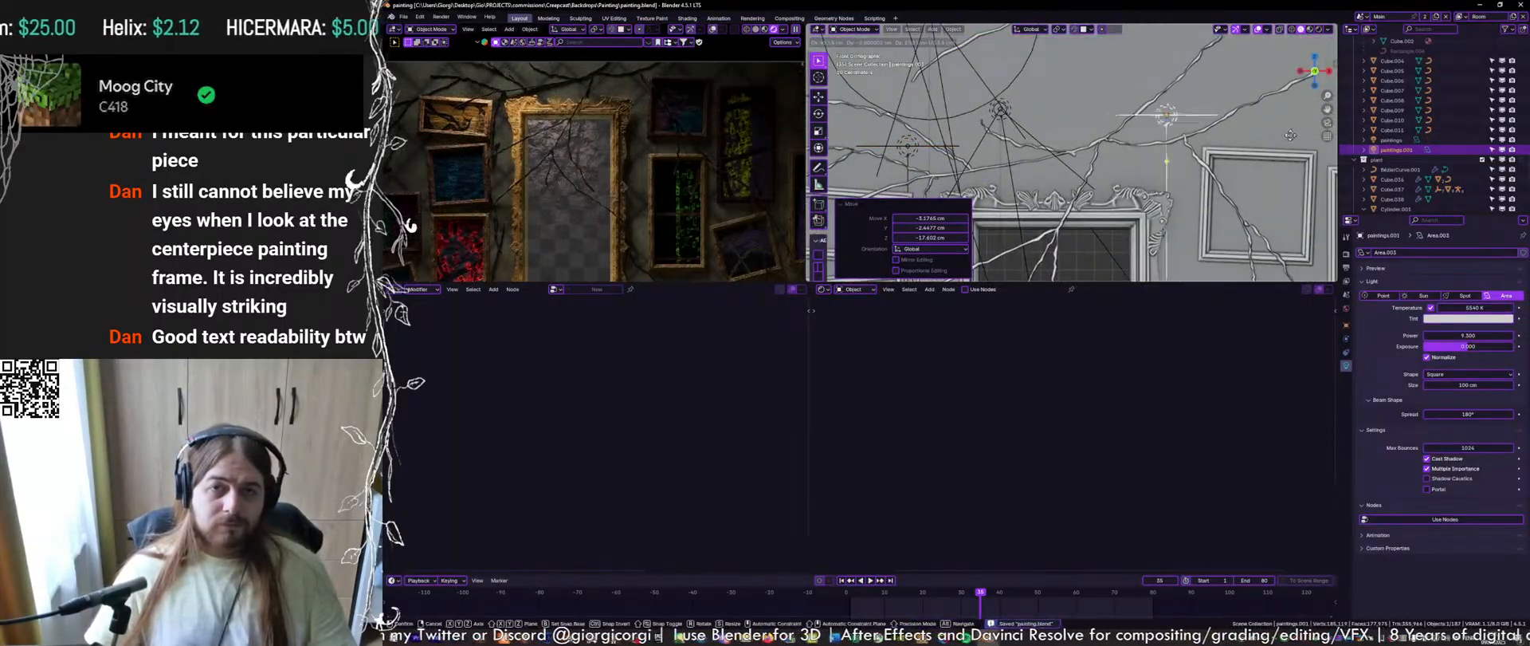
click(1305, 134)
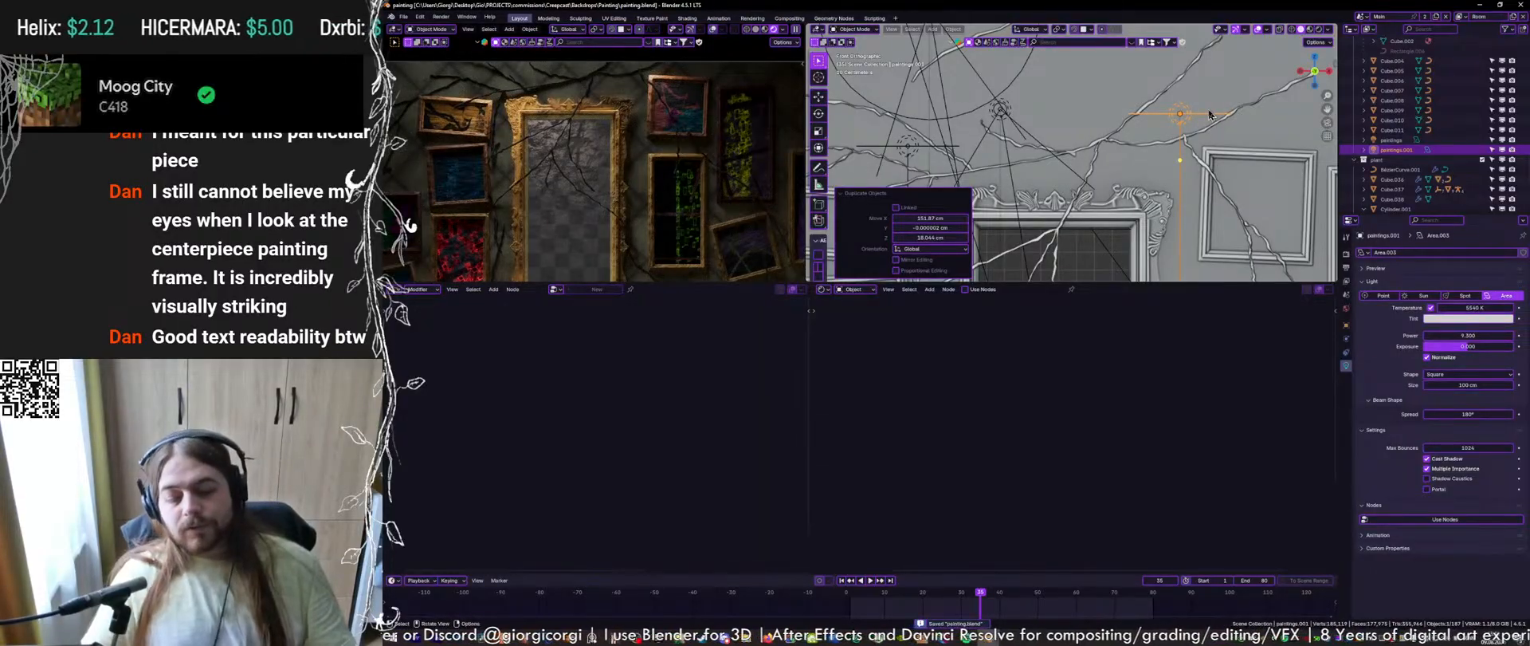
key(ctrl+s)
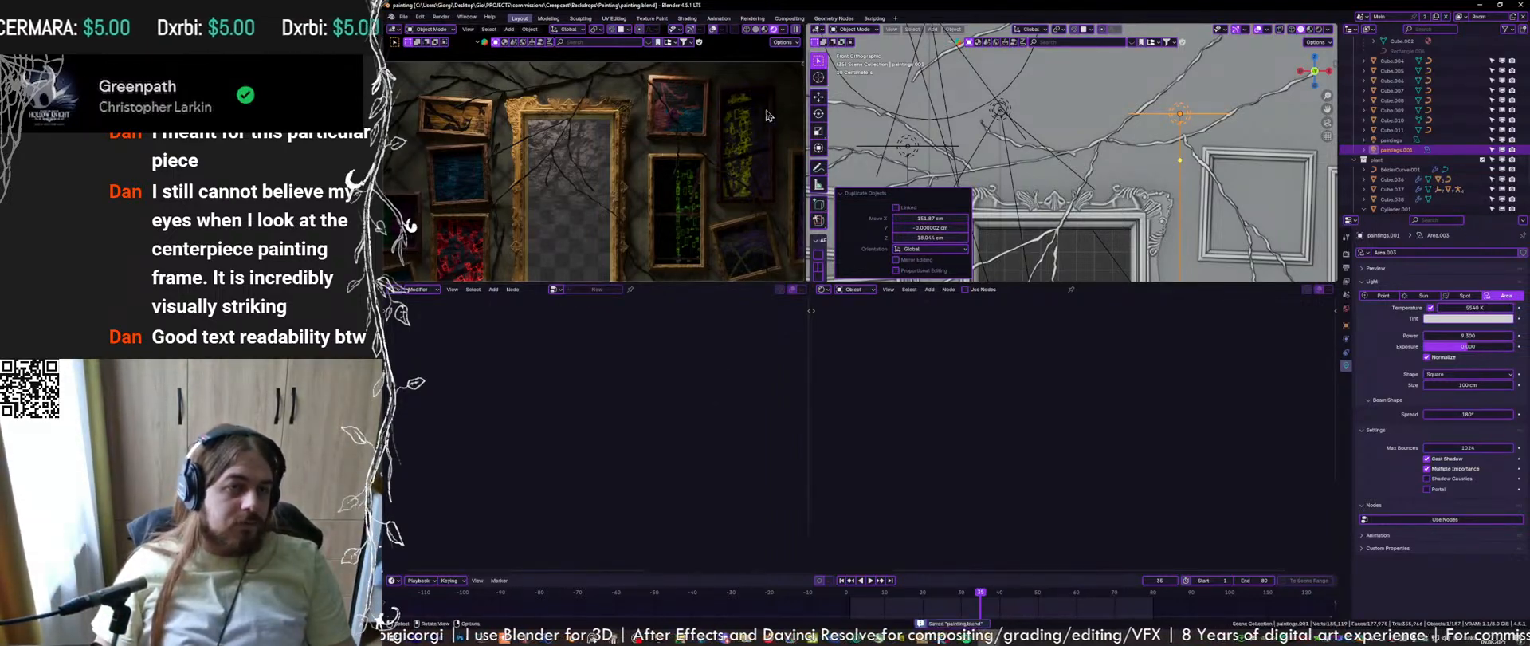
Try another duplicate area light between the ornate frame and the neighbouring paintings, rotated towards them and moved along the Y axis, and delete it
shift+middle_drag(600, 124, 642, 98)
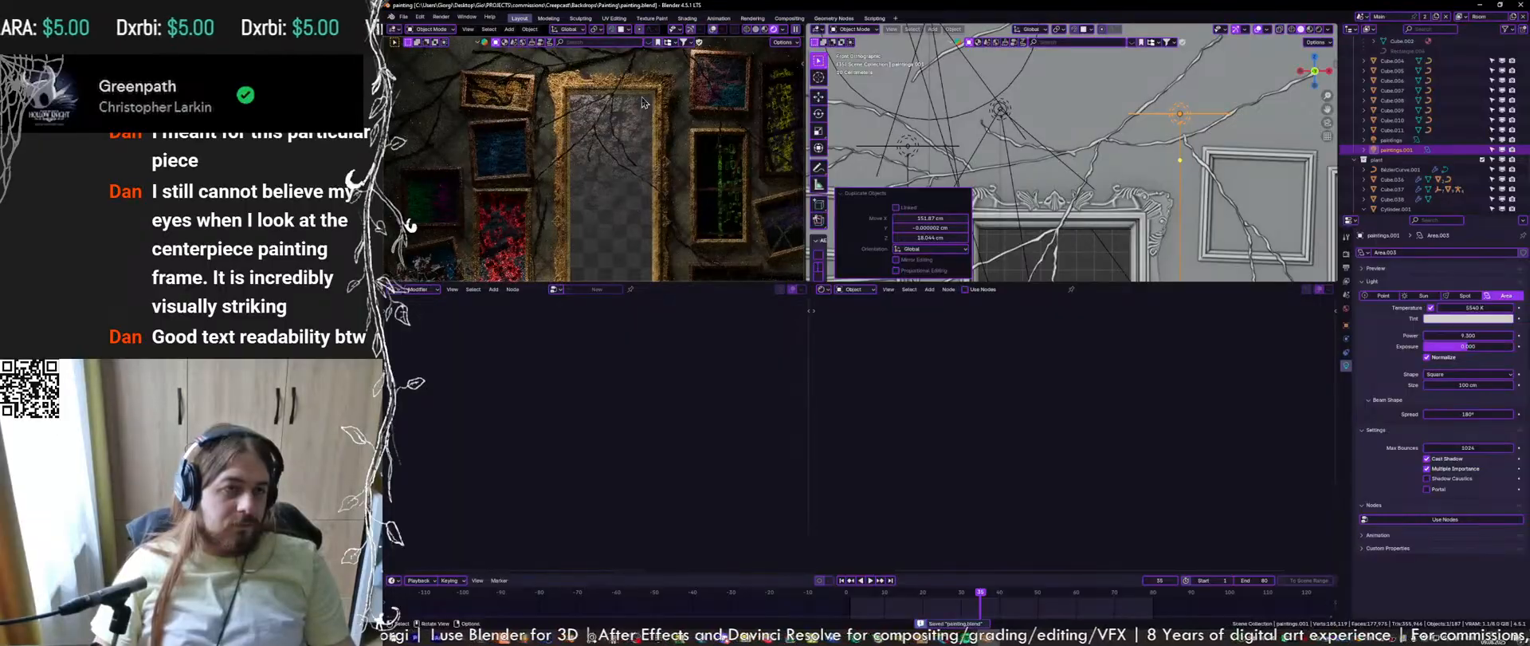
scroll(1200, 136, down, 2)
drag(1210, 162, 1175, 144)
mouse_move(1210, 162)
shift+middle_down()
mouse_move(1147, 132)
mouse_move(1082, 128)
shift+middle_up()
key(ctrl+s)
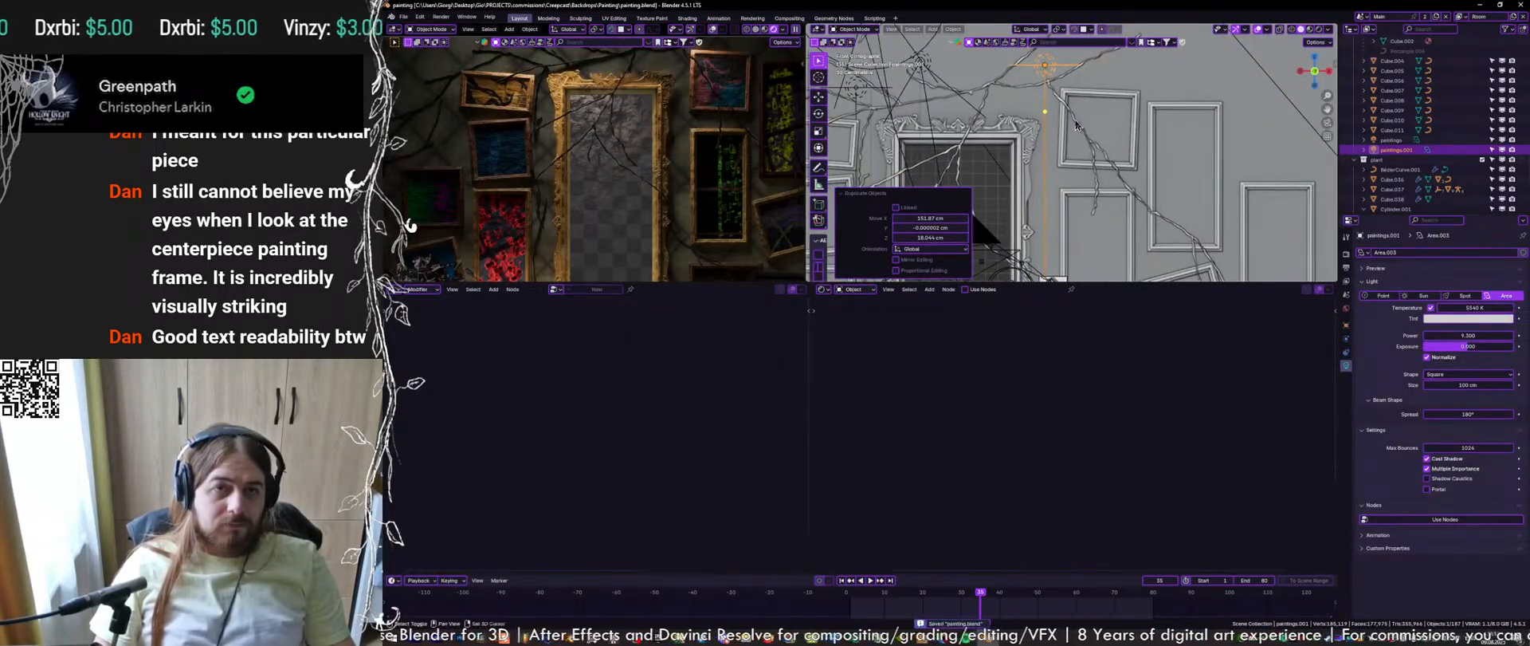
key(shift+d)
click(1083, 236)
key(r)
click(1135, 173)
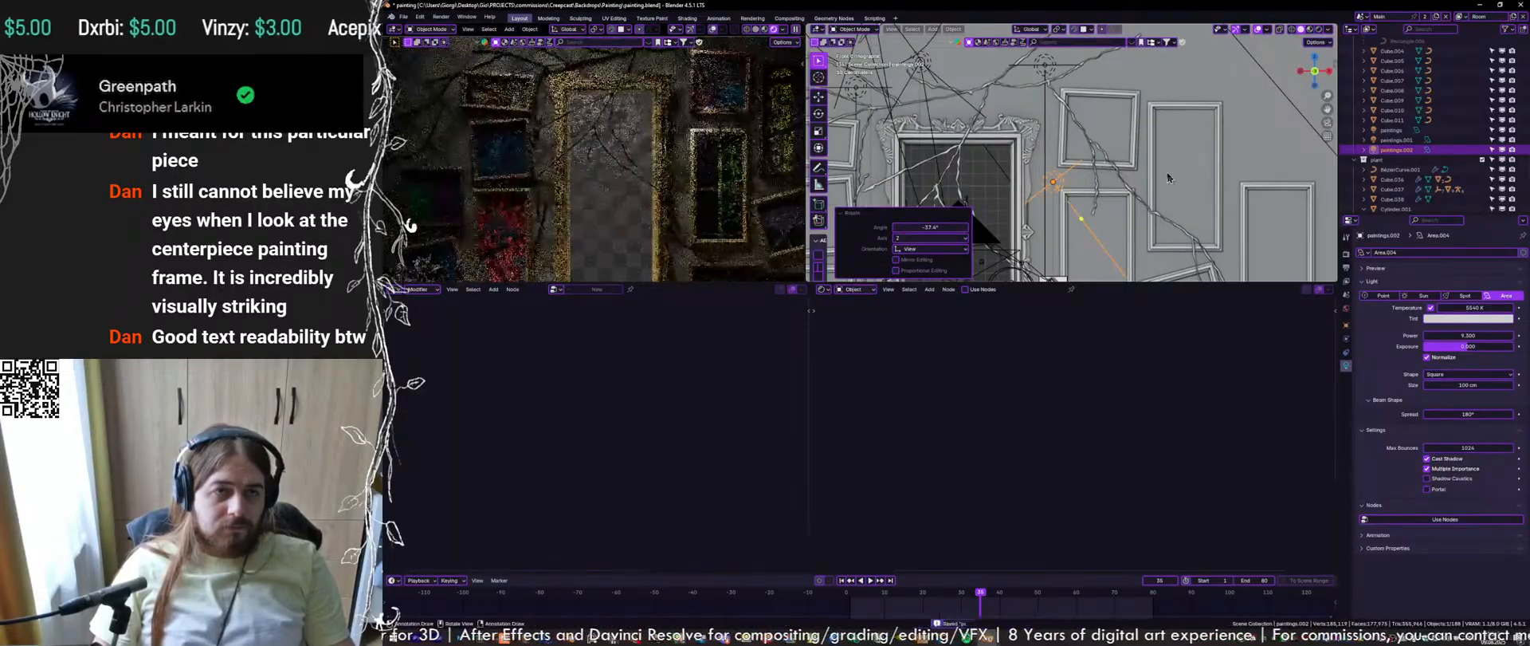
mouse_move(1132, 169)
middle_down()
mouse_move(1045, 177)
mouse_move(1108, 177)
mouse_move(1055, 207)
middle_up()
key(g)
key(y)
click(1084, 183)
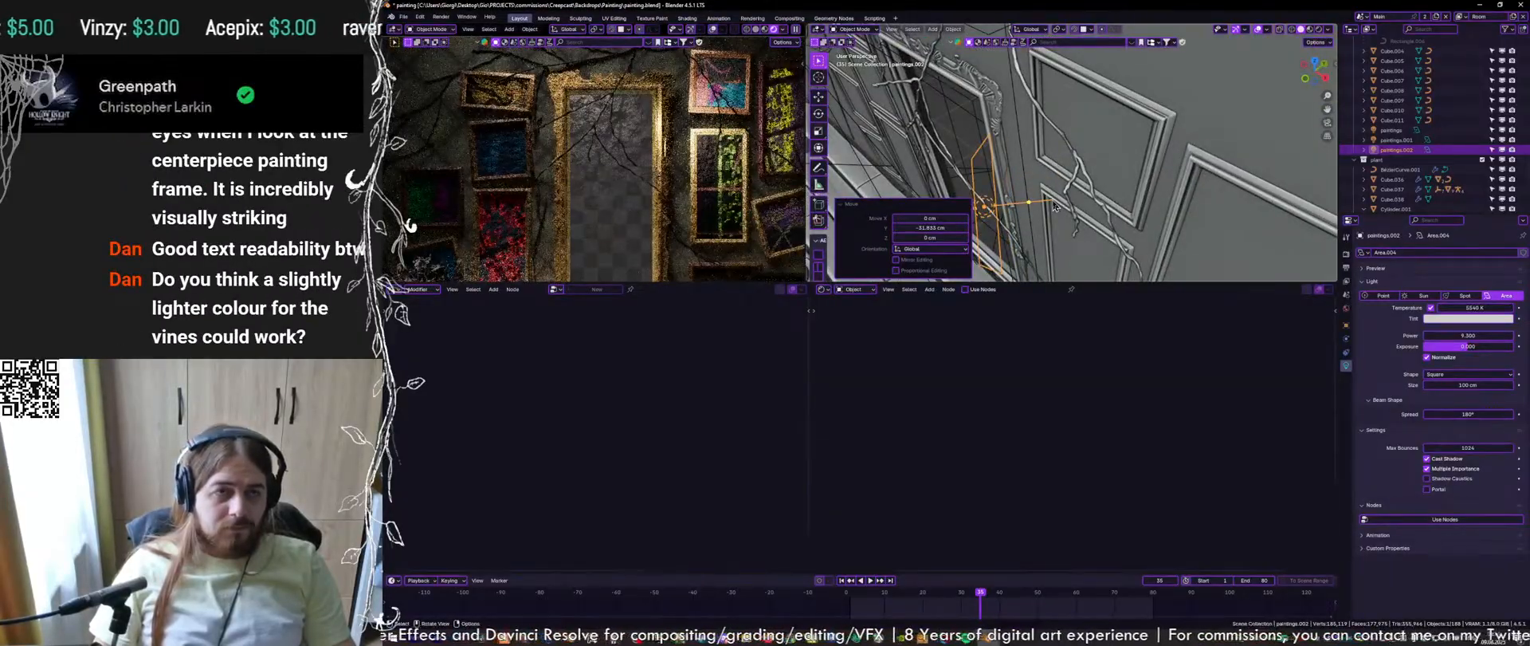
key(Delete)
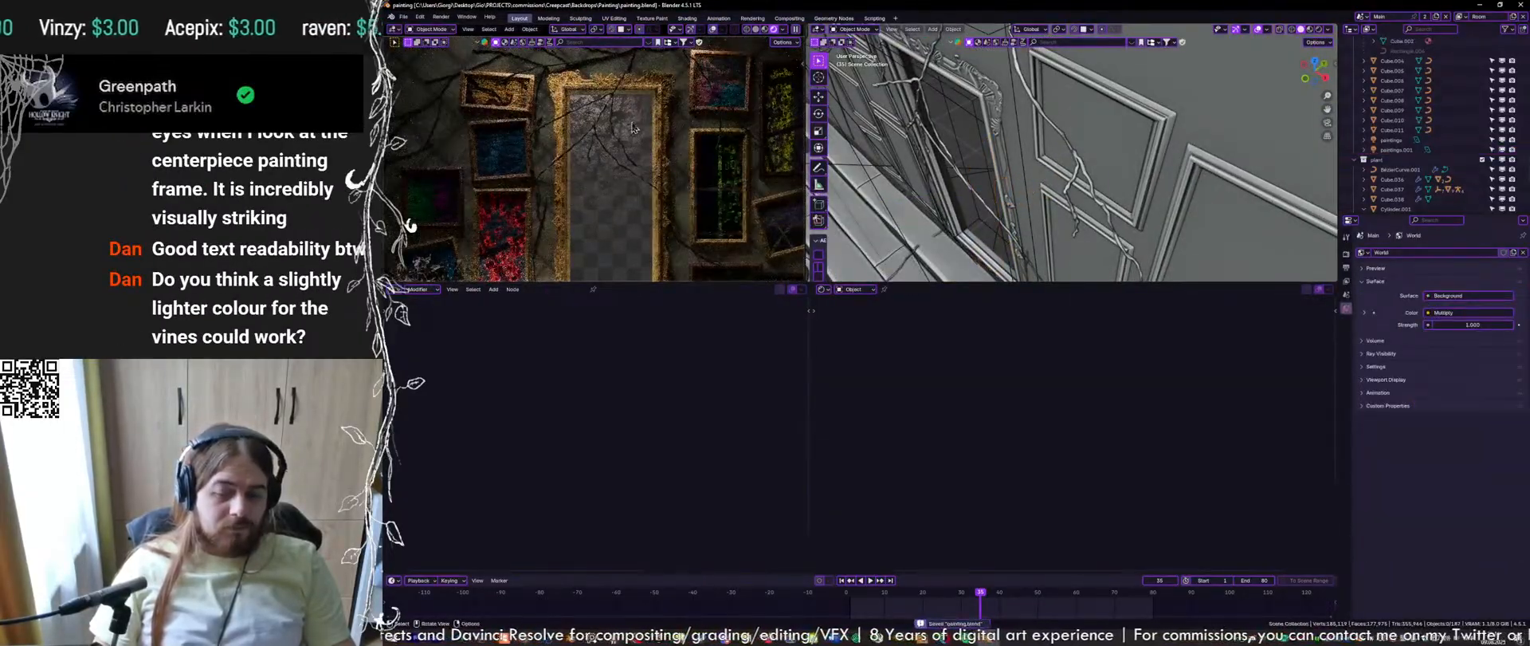
Select the vine curve crossing the ornate frame and lighten the base colour of its material
shift+middle_drag(644, 116, 670, 179)
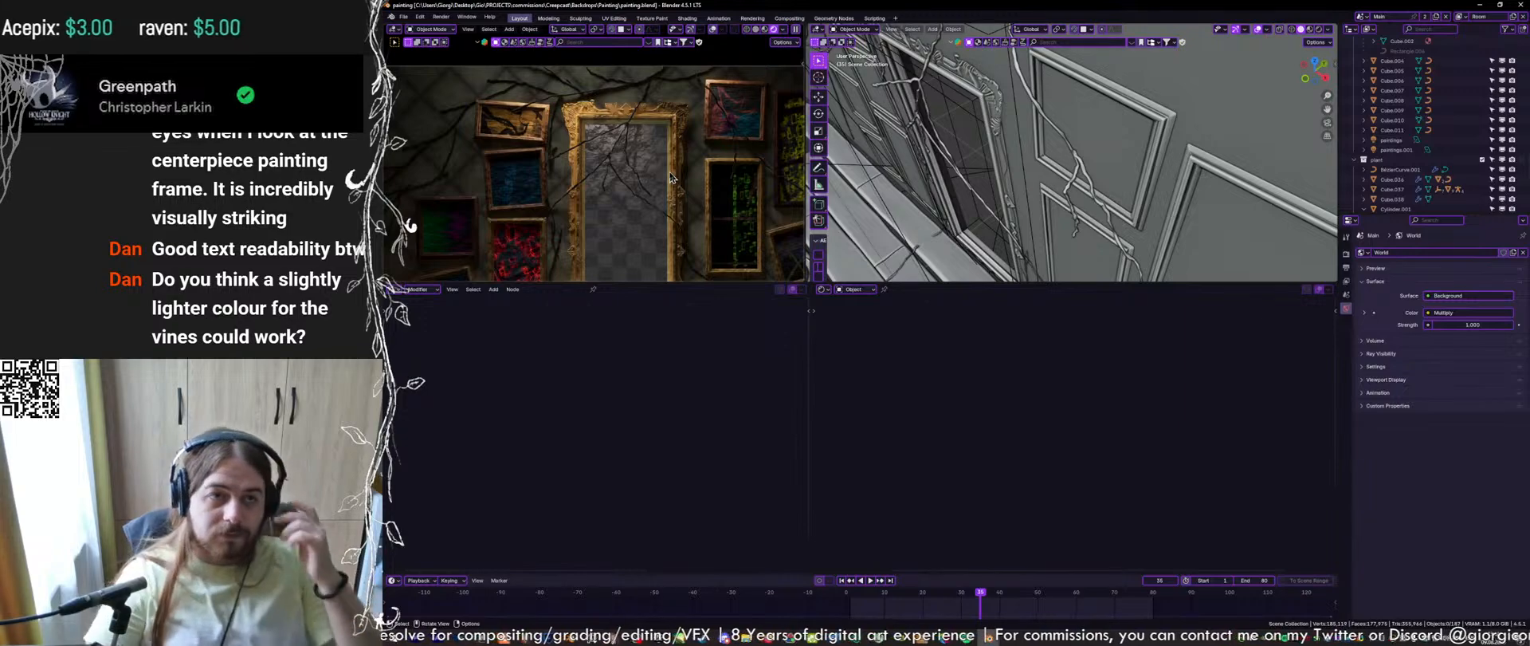
click(628, 138)
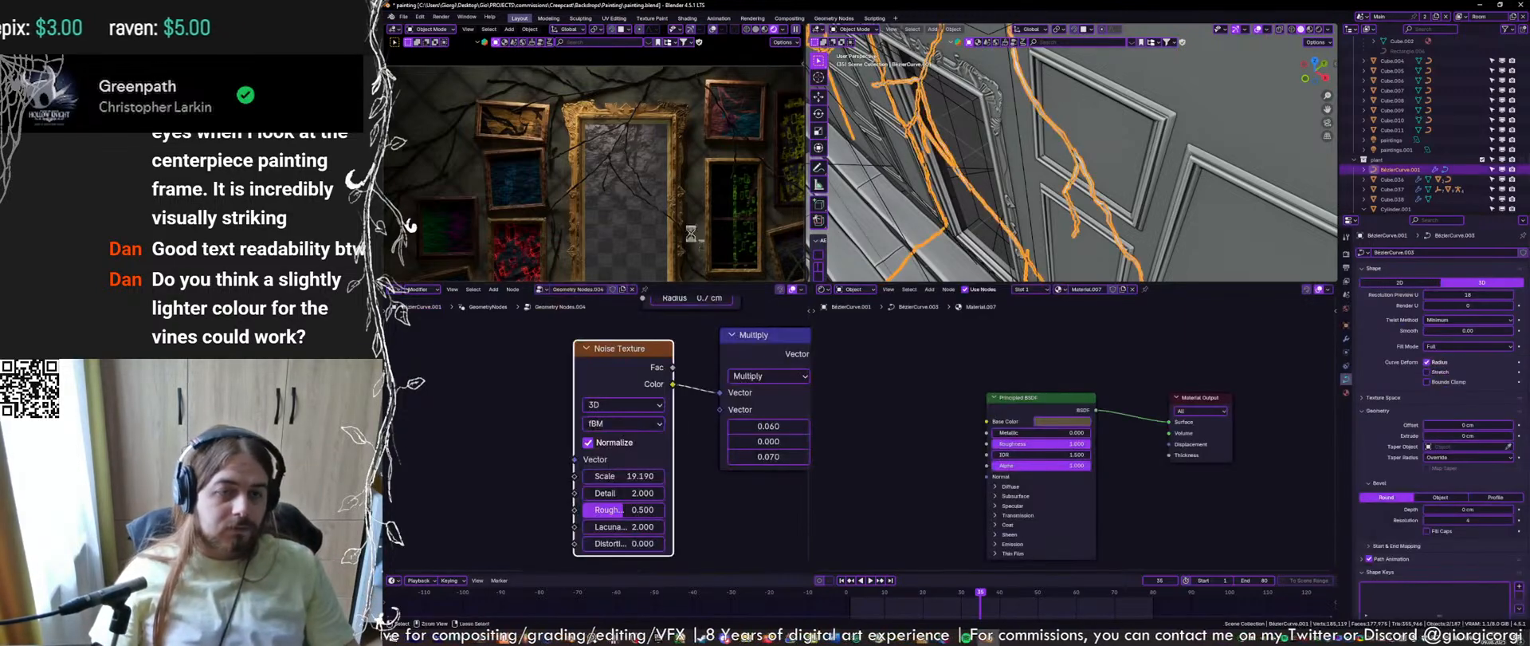
click(1064, 420)
drag(1068, 381, 1087, 381)
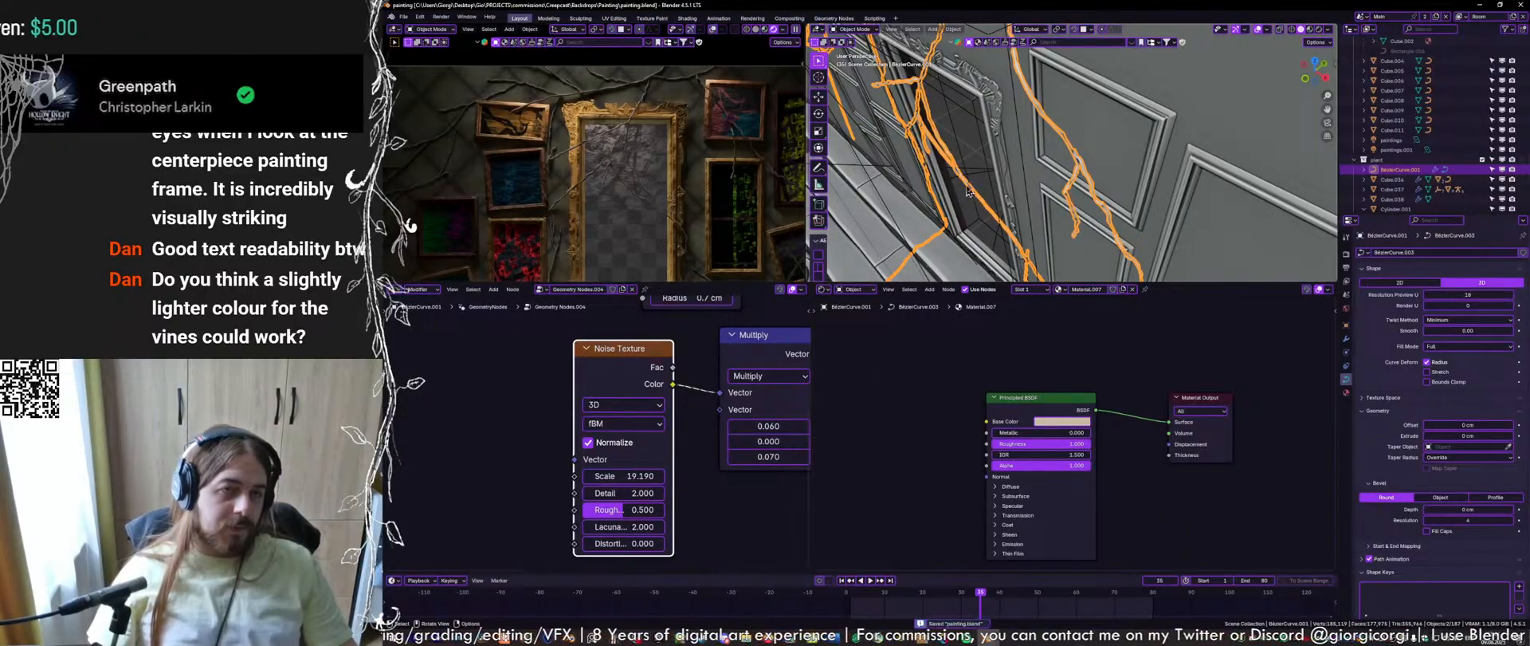
scroll(650, 155, down, 7)
scroll(656, 190, up, 6)
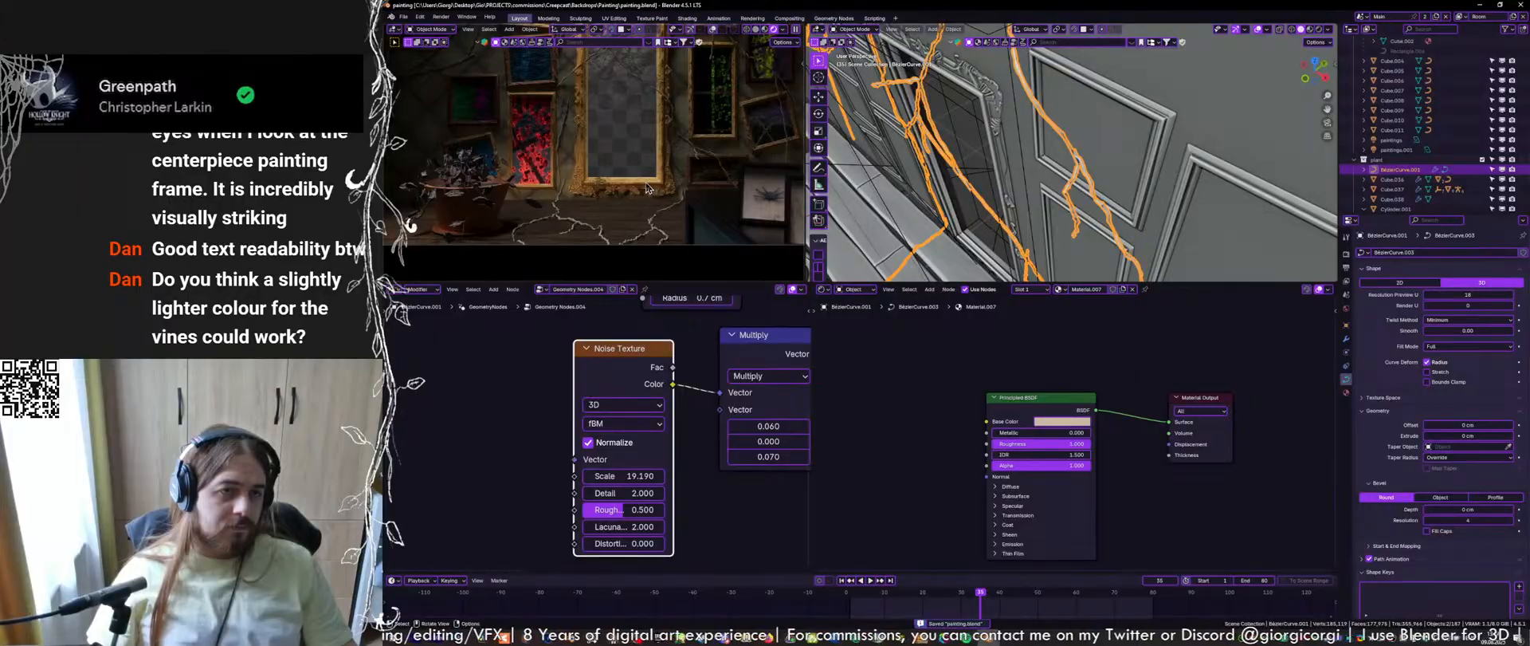
Inspect the vines and picture frames up close and as a whole in the rendered camera view
scroll(558, 201, up, 4)
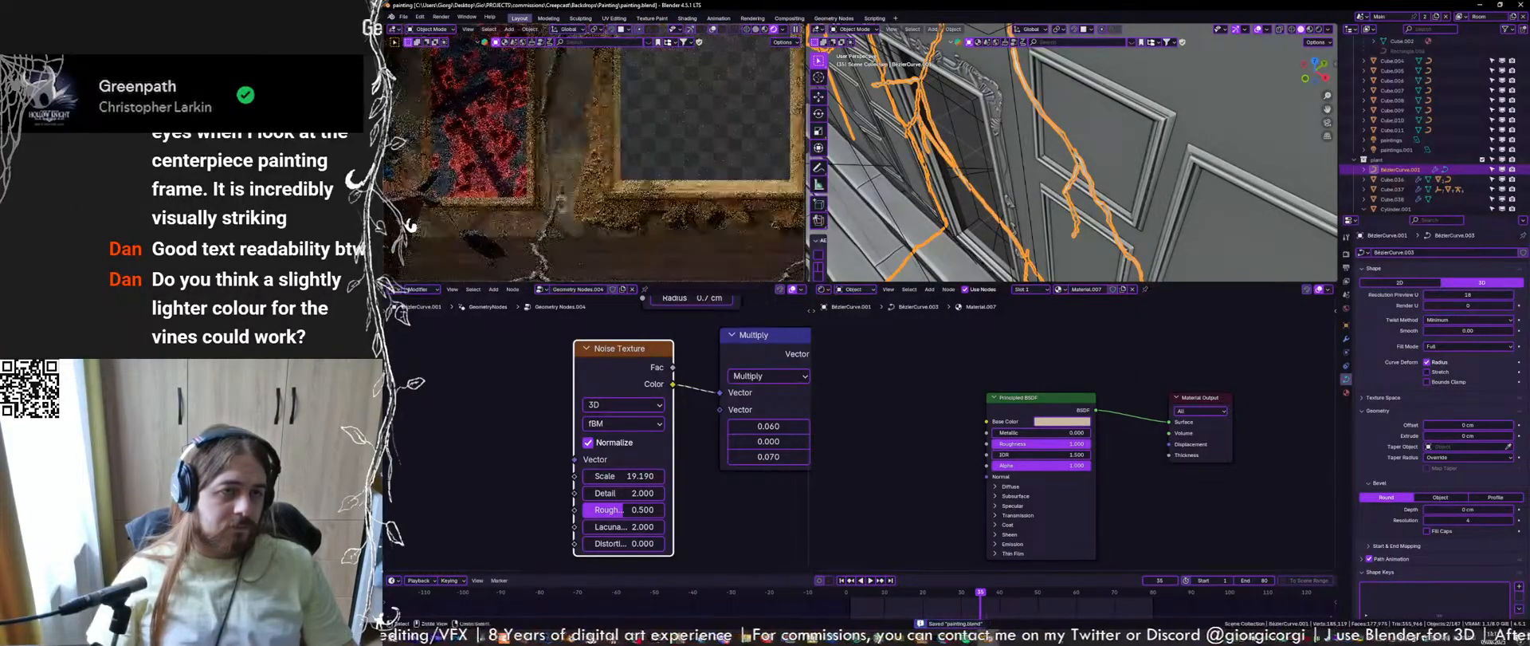
key(Tab)
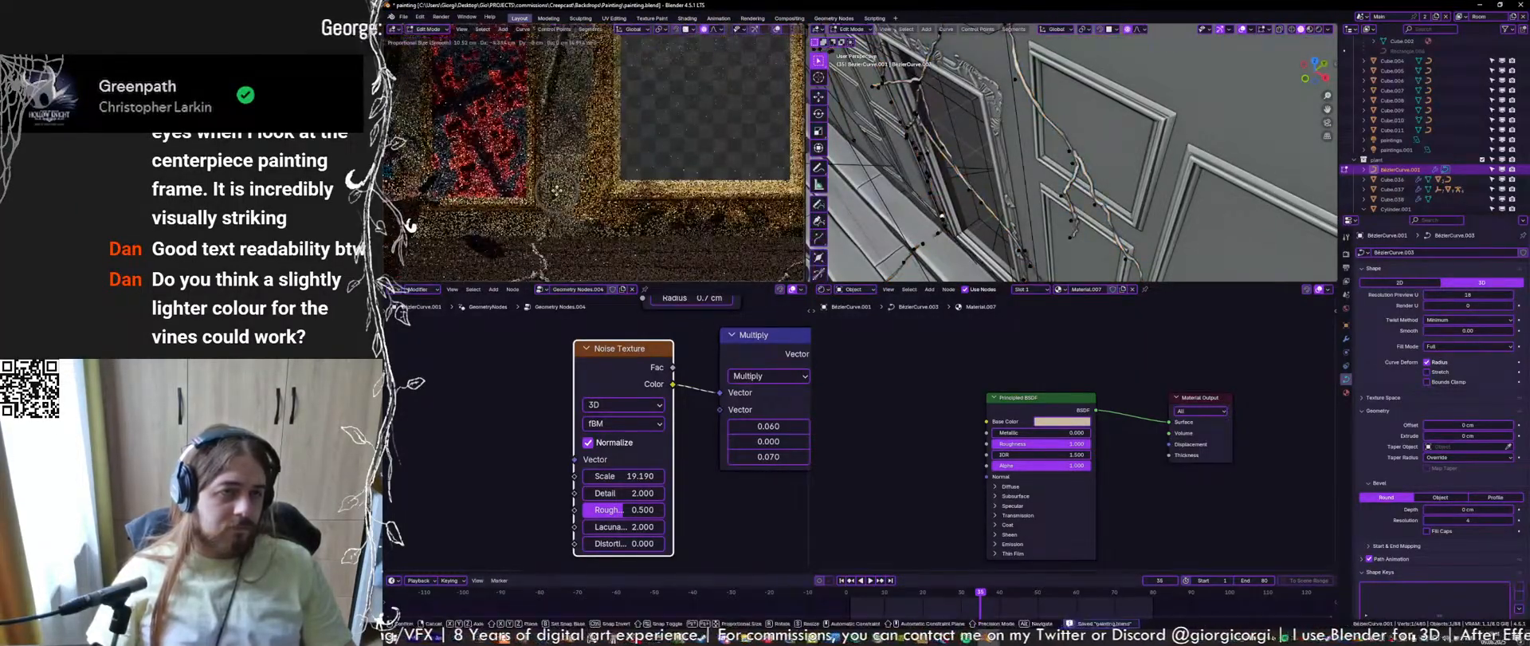
key(Tab)
scroll(573, 84, down, 4)
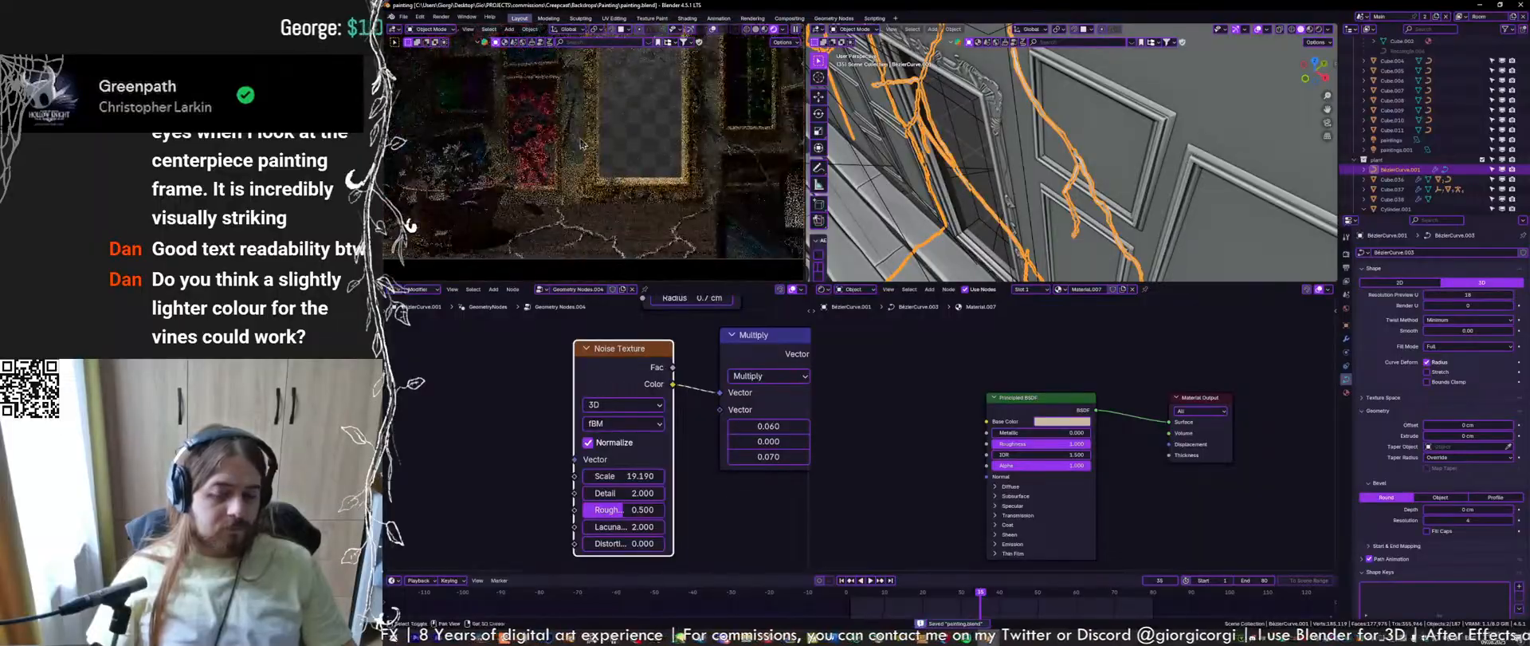
middle_drag(655, 119, 670, 156)
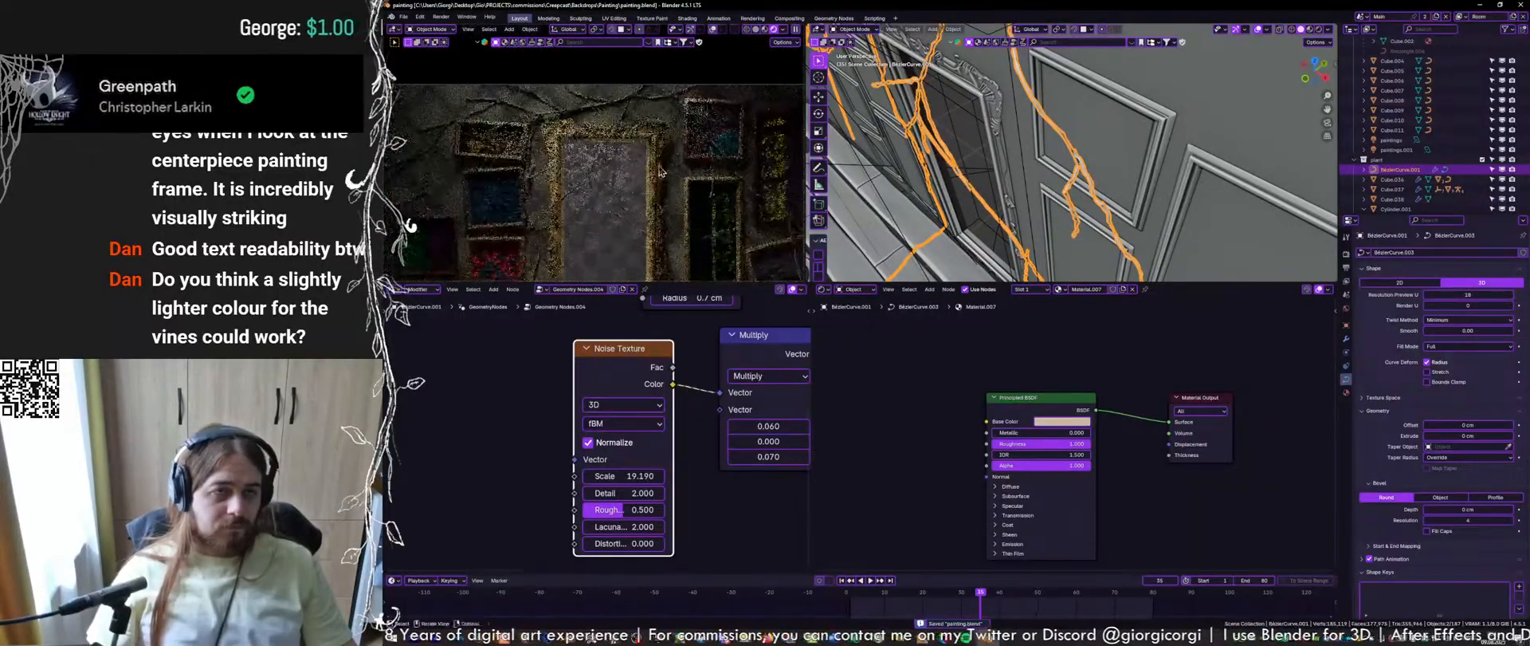
middle_drag(1107, 141, 1178, 125)
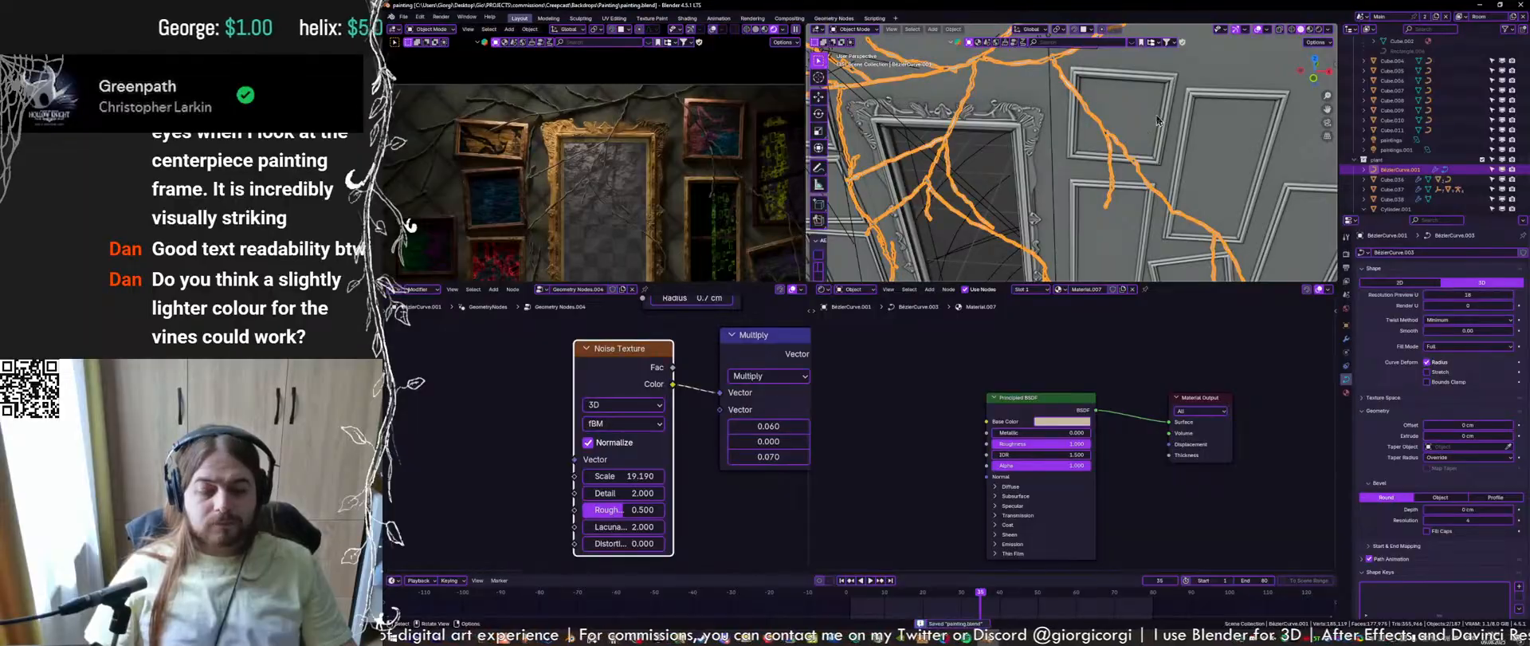
mouse_move(716, 153)
shift+middle_down()
mouse_move(698, 94)
mouse_move(680, 133)
mouse_move(672, 122)
shift+middle_up()
scroll(670, 122, down, 2)
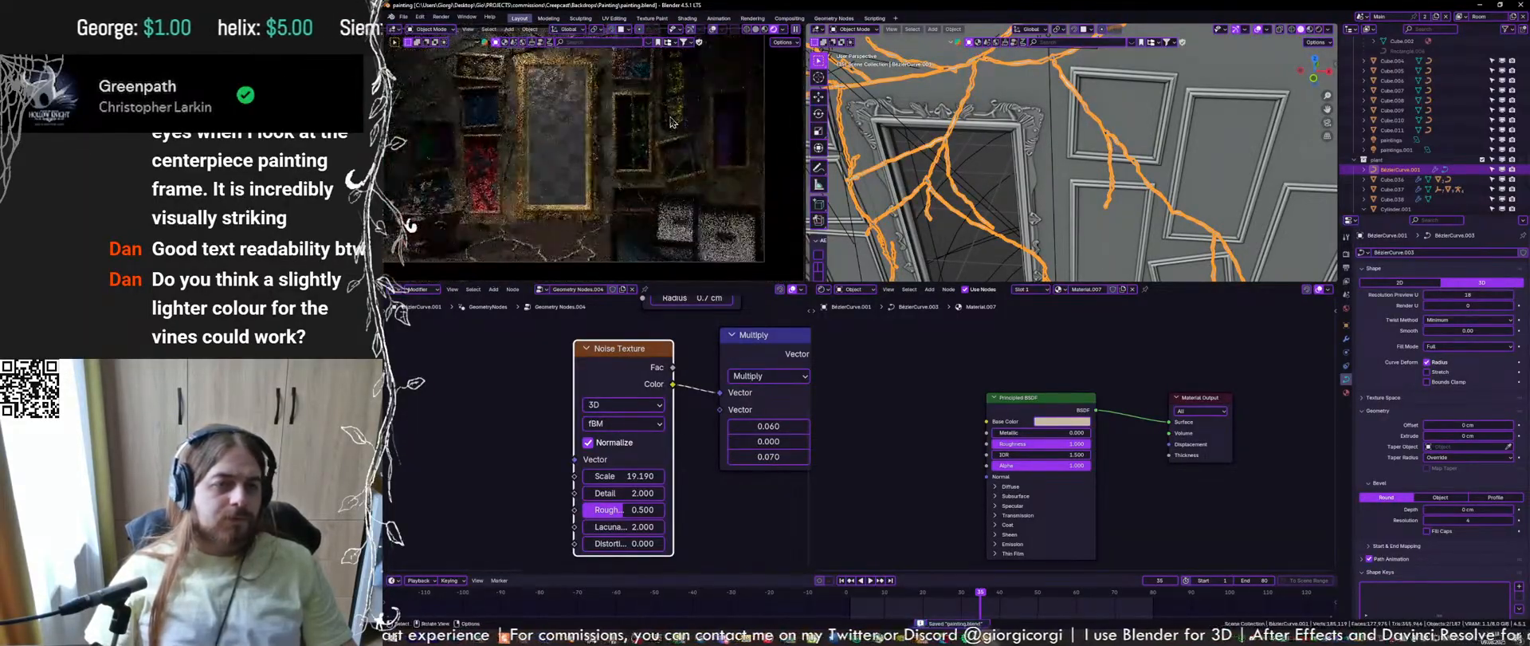
scroll(679, 126, down, 2)
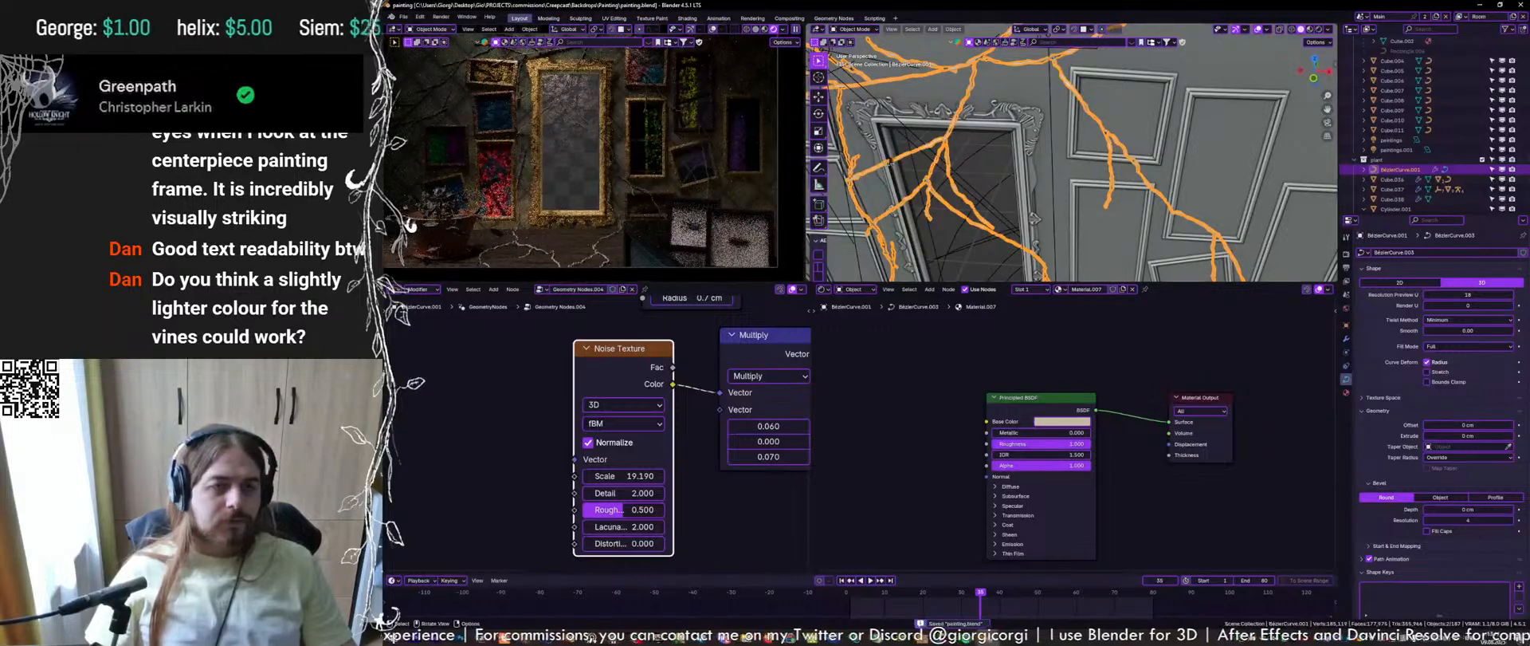
Select the spot light above the two insect frames on the table and save the file
middle_drag(1128, 210, 1098, 134)
click(1074, 191)
scroll(1056, 156, up, 4)
key(ctrl+s)
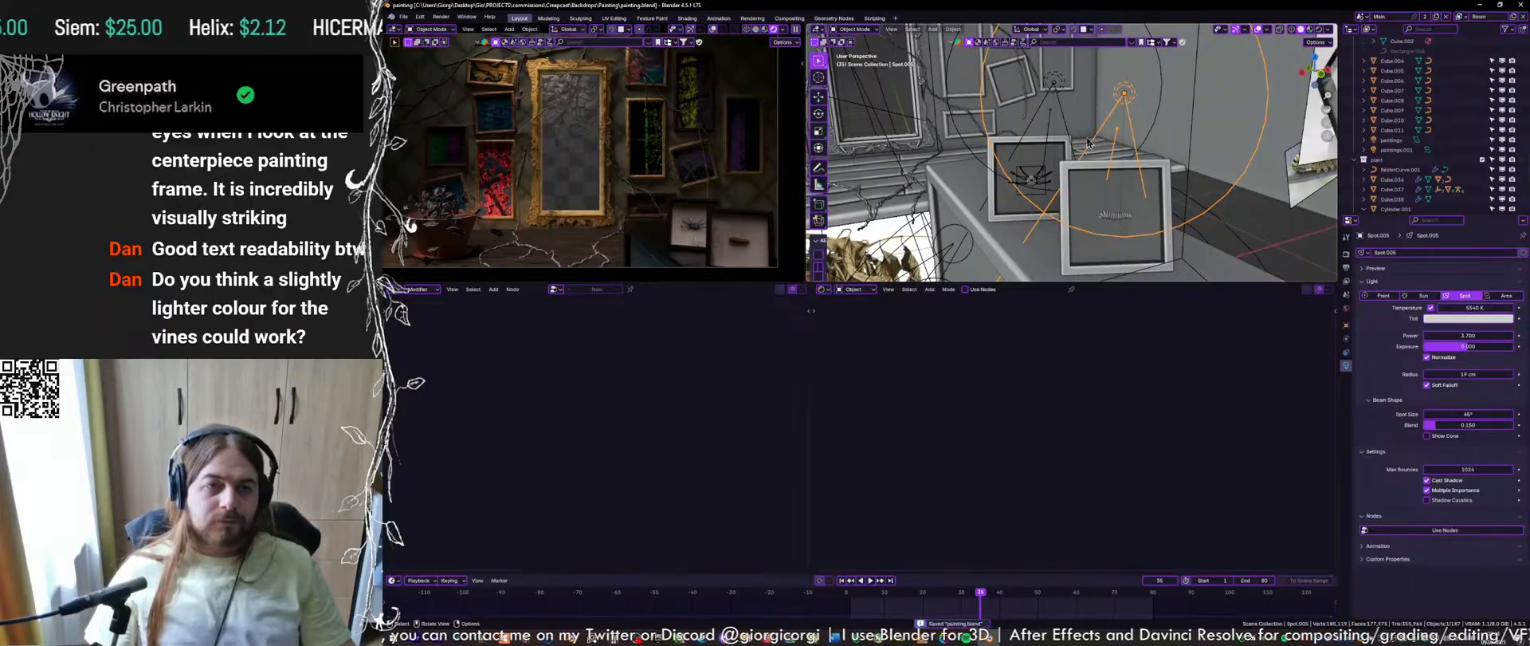
Locate the caterpillar frame in the scene hierarchy, make its plant collection active and save the file
middle_drag(1025, 142, 1038, 98)
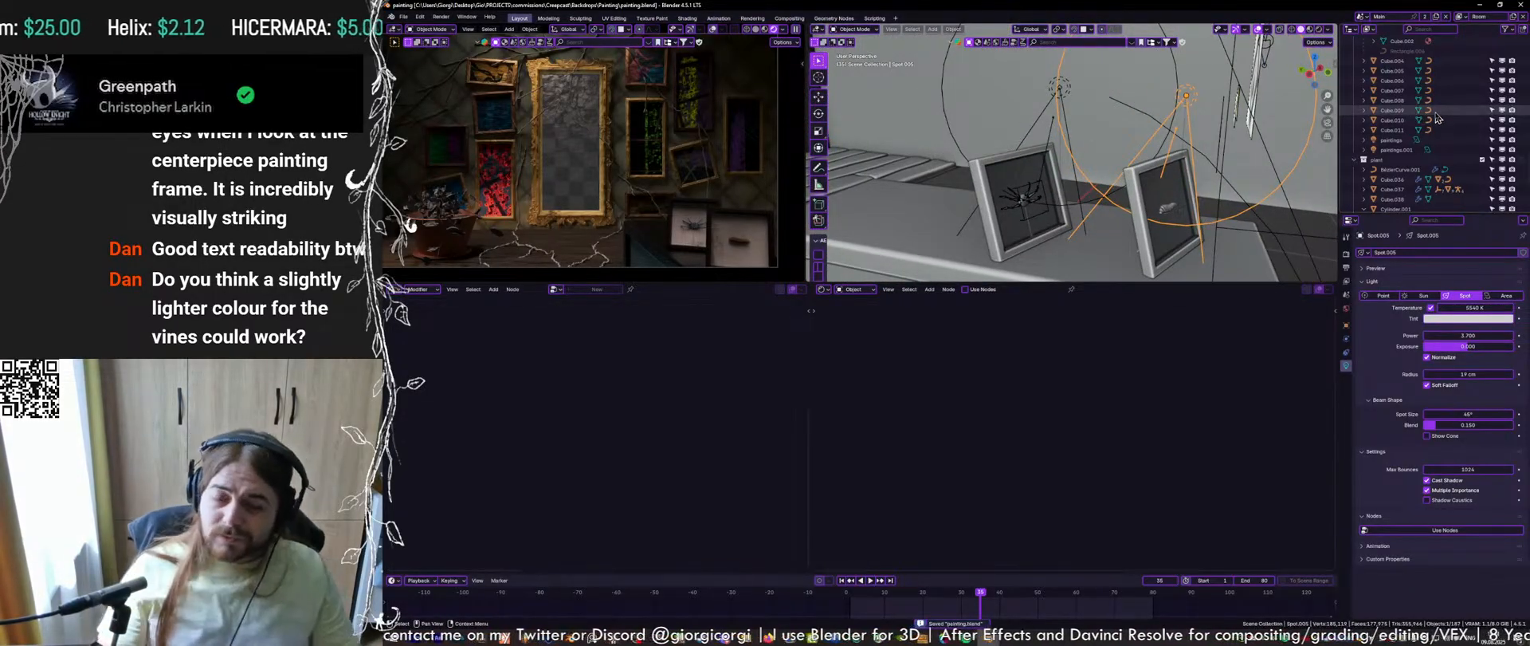
scroll(1427, 127, down, 6)
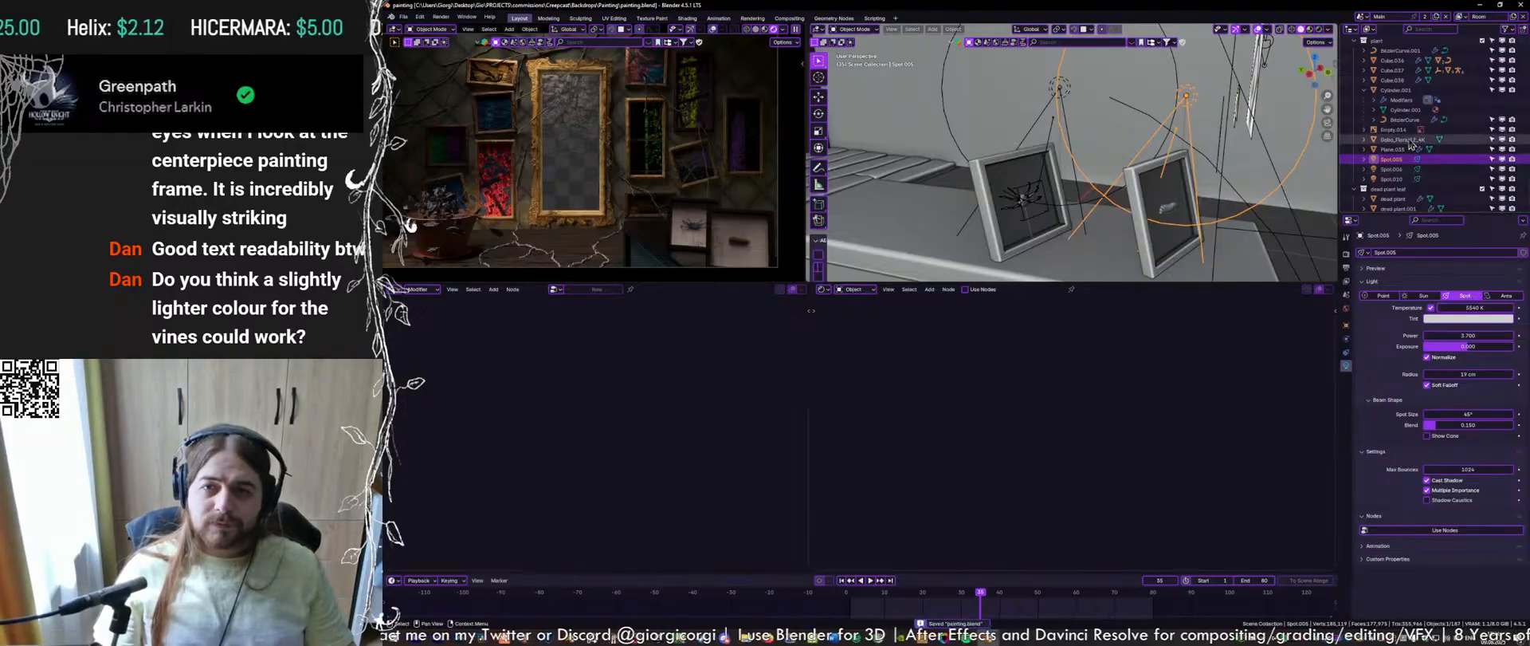
scroll(1365, 146, up, 3)
scroll(1371, 83, down, 2)
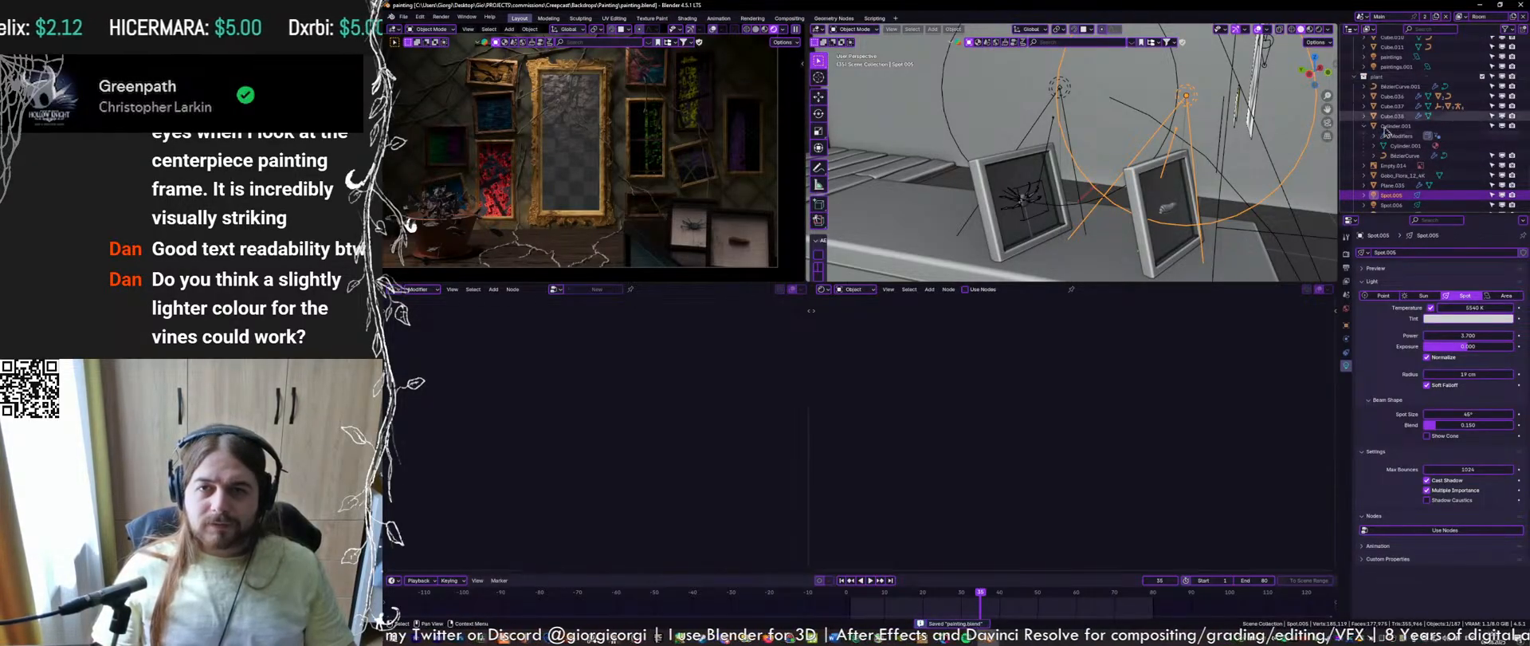
click(1141, 175)
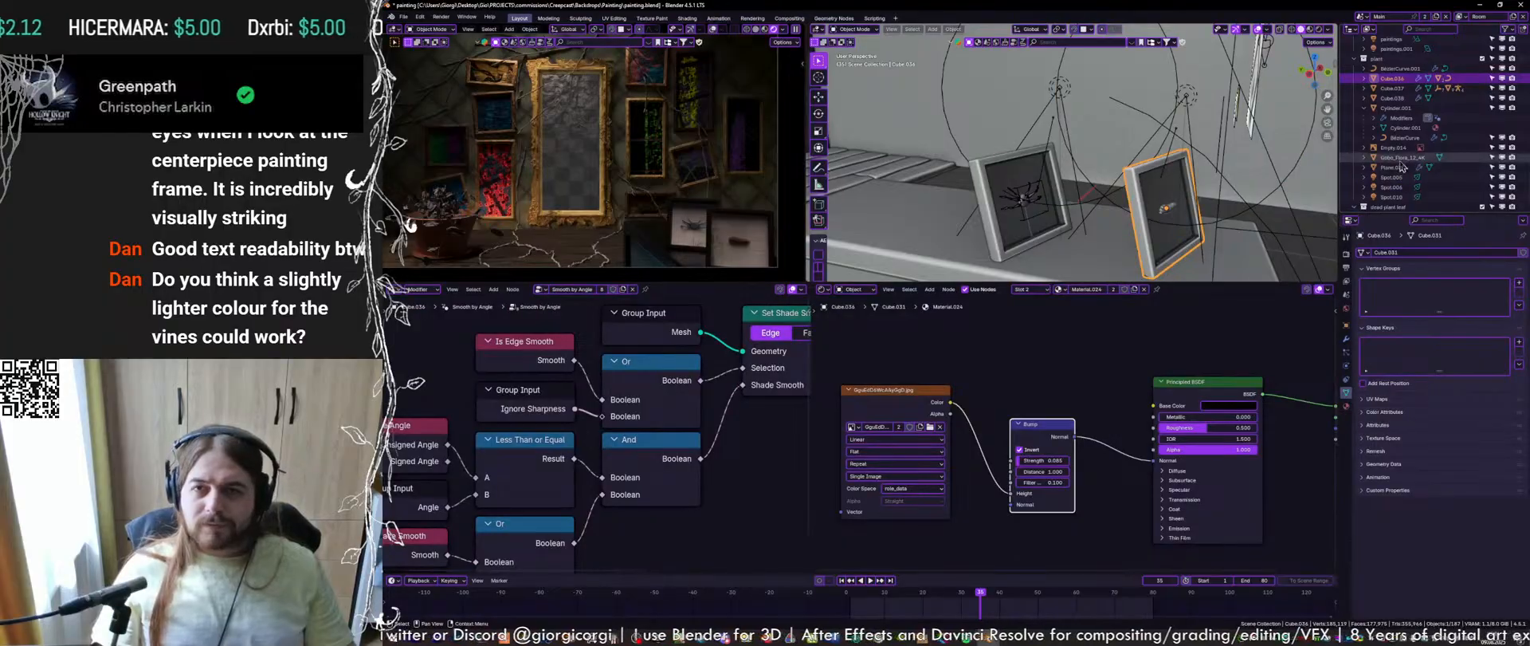
click(1389, 59)
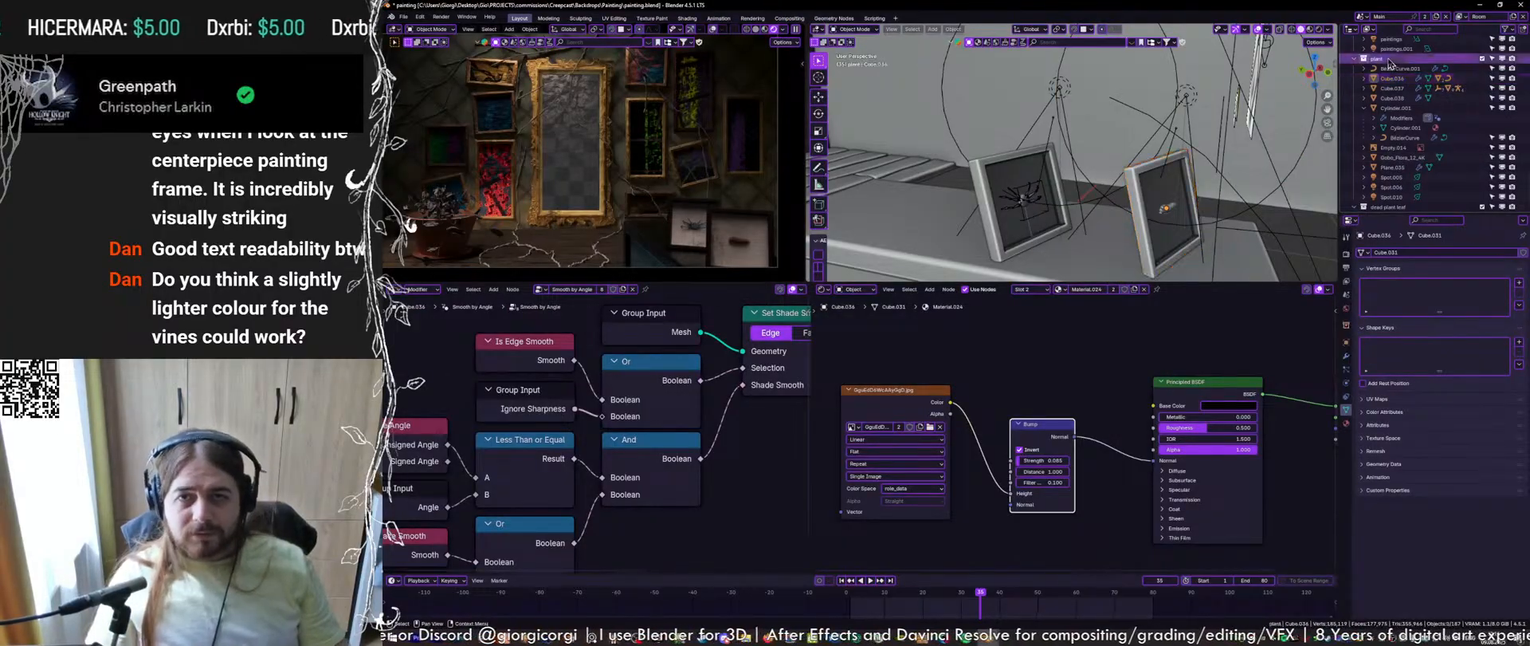
click(1171, 211)
key(ctrl+s)
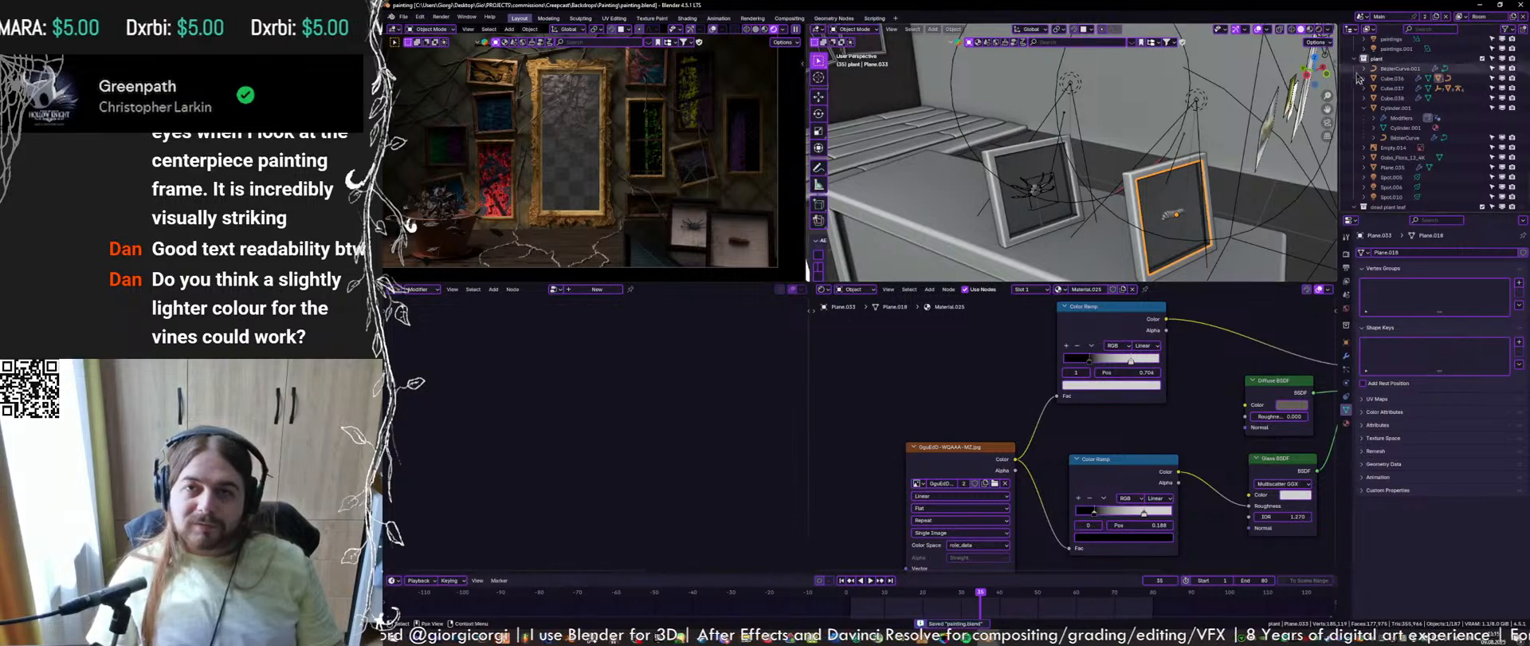
Duplicate the spot light above the insect frames within the plant collection
click(1364, 79)
click(1391, 79)
scroll(1188, 209, up, 2)
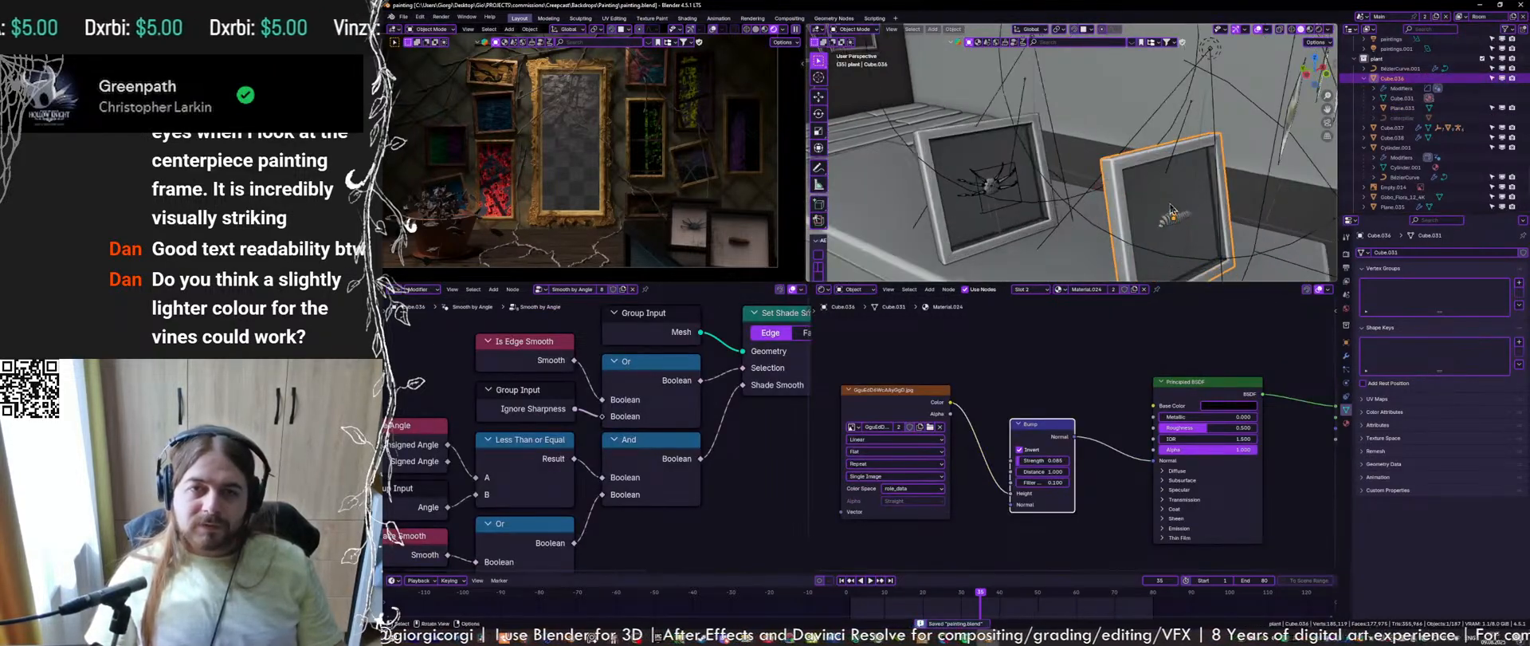
scroll(1404, 174, down, 3)
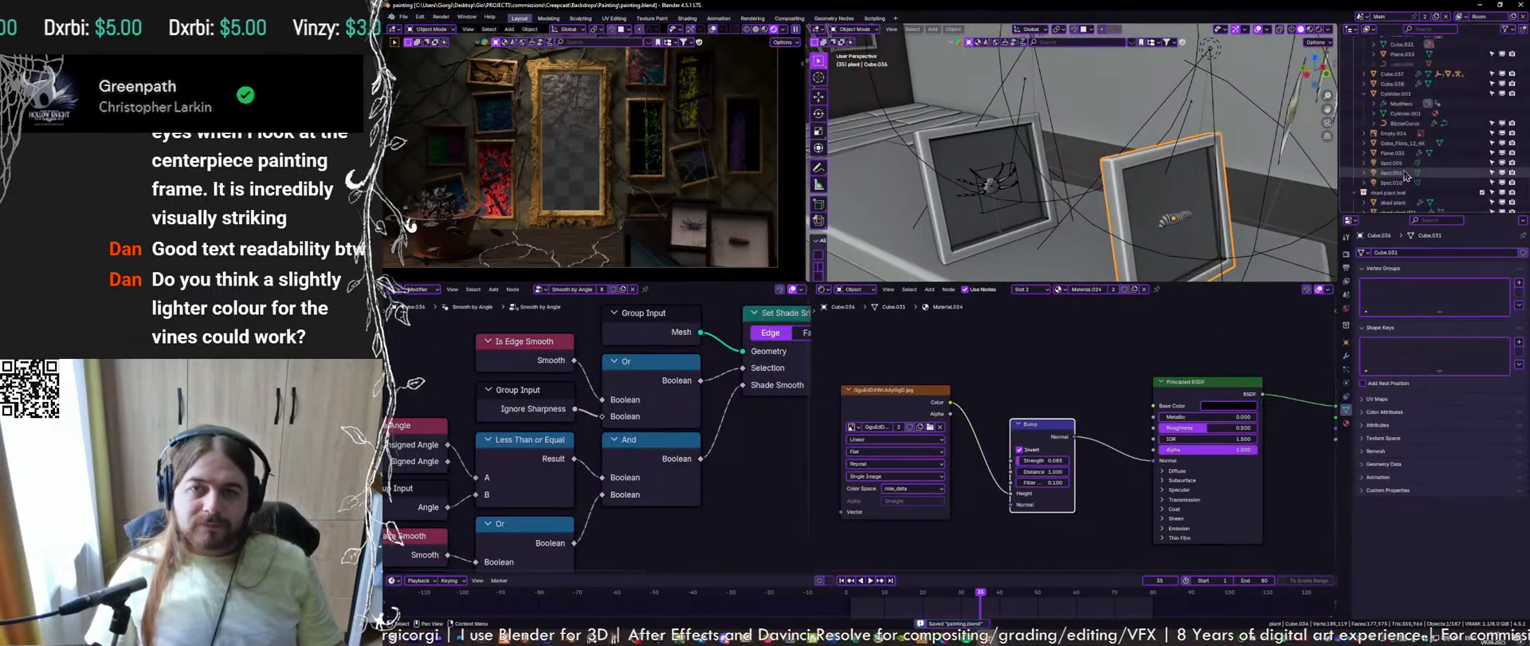
click(1392, 172)
click(1392, 163)
middle_drag(1084, 159, 1157, 96)
key(shift+d)
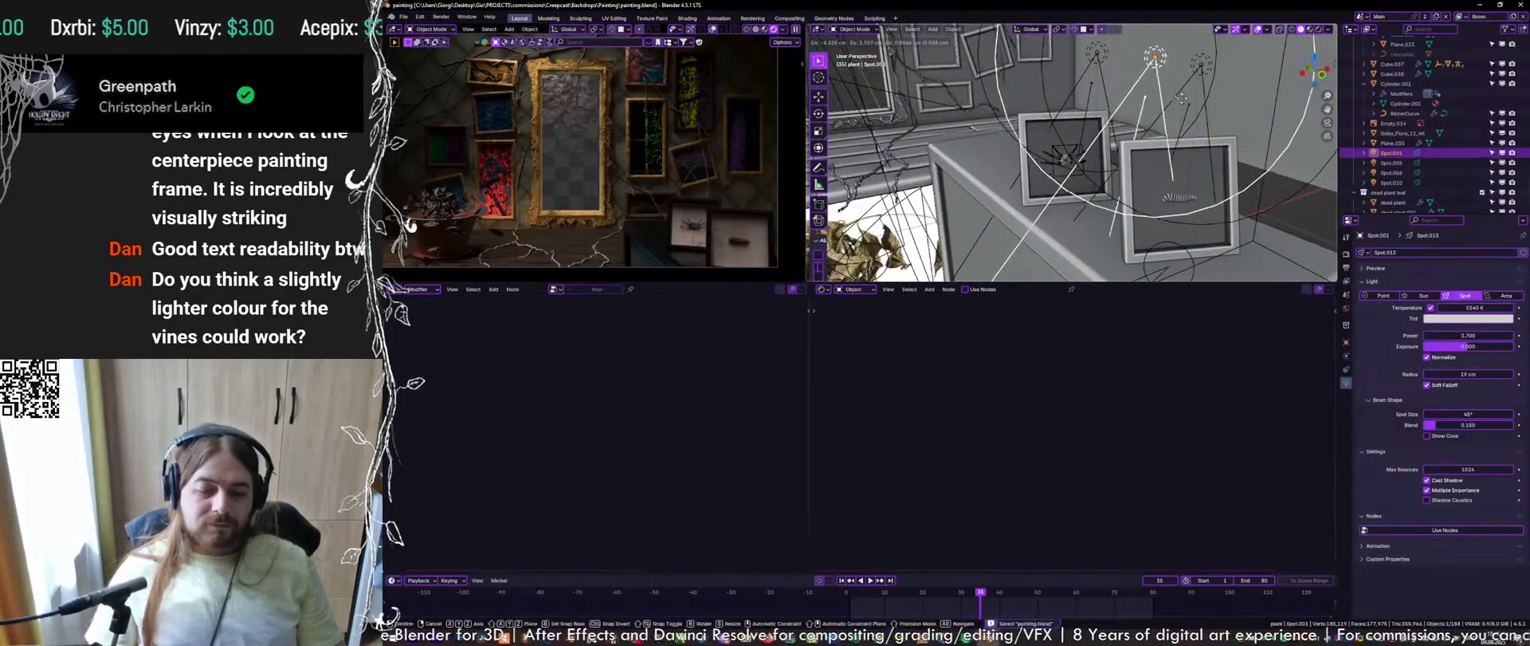
click(1158, 104)
Move the duplicated spot light beside the insect frames, adjusting it horizontally without changing its height
middle_drag(1110, 99, 1094, 173)
key(g)
click(1125, 135)
scroll(1093, 159, up, 1)
key(g)
key(shift+z)
click(1100, 143)
Aim the duplicated spot light at the caterpillar frame and save the file
key(shift+t)
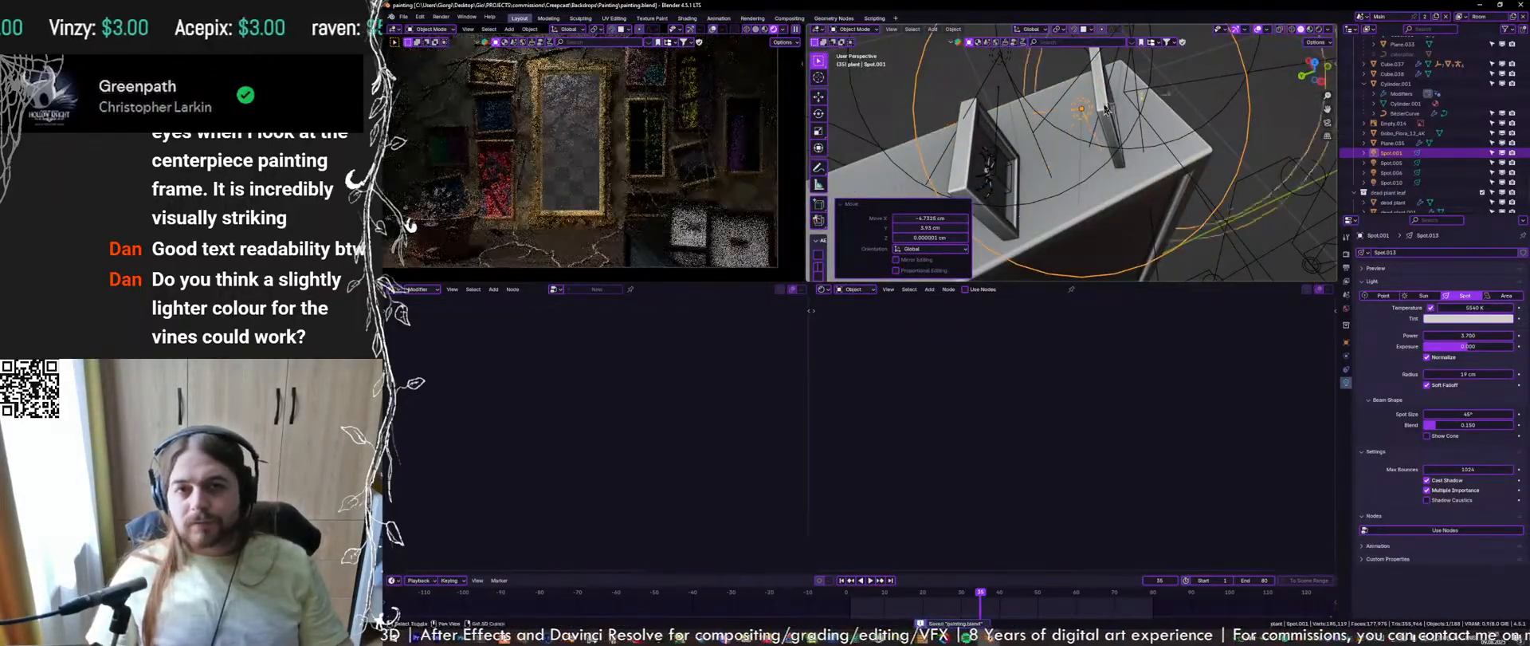
click(1135, 113)
key(ctrl+s)
middle_drag(1135, 113, 1065, 113)
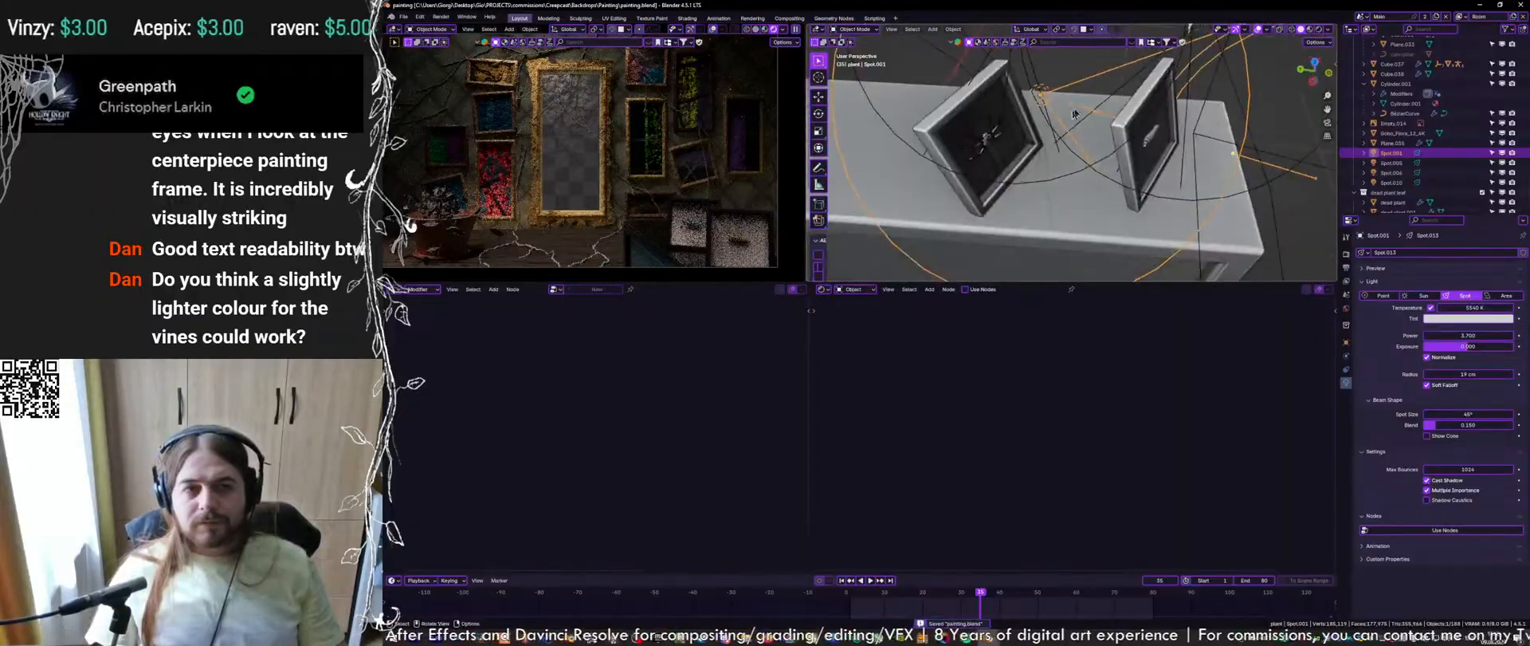
Create a light linking collection for the new spot light containing only the caterpillar frame, and save
click(1347, 342)
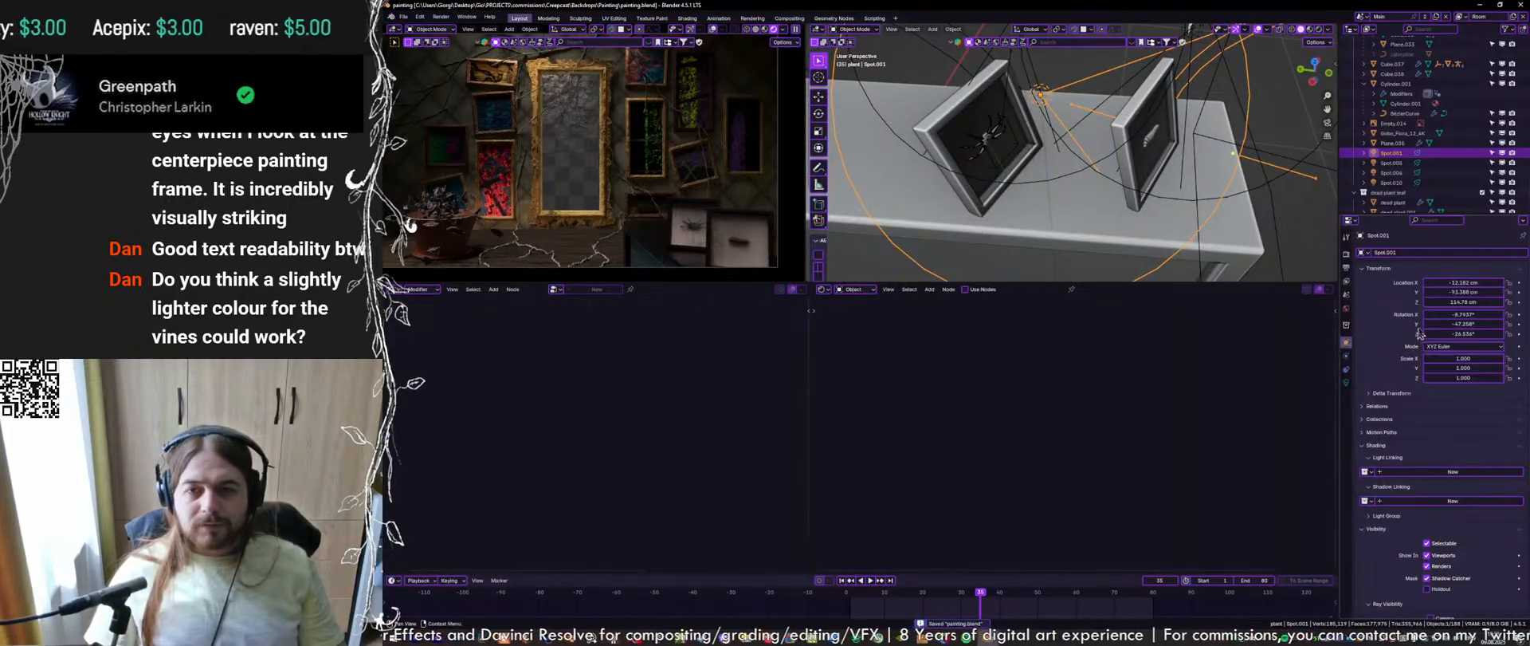
scroll(1145, 100, up, 3)
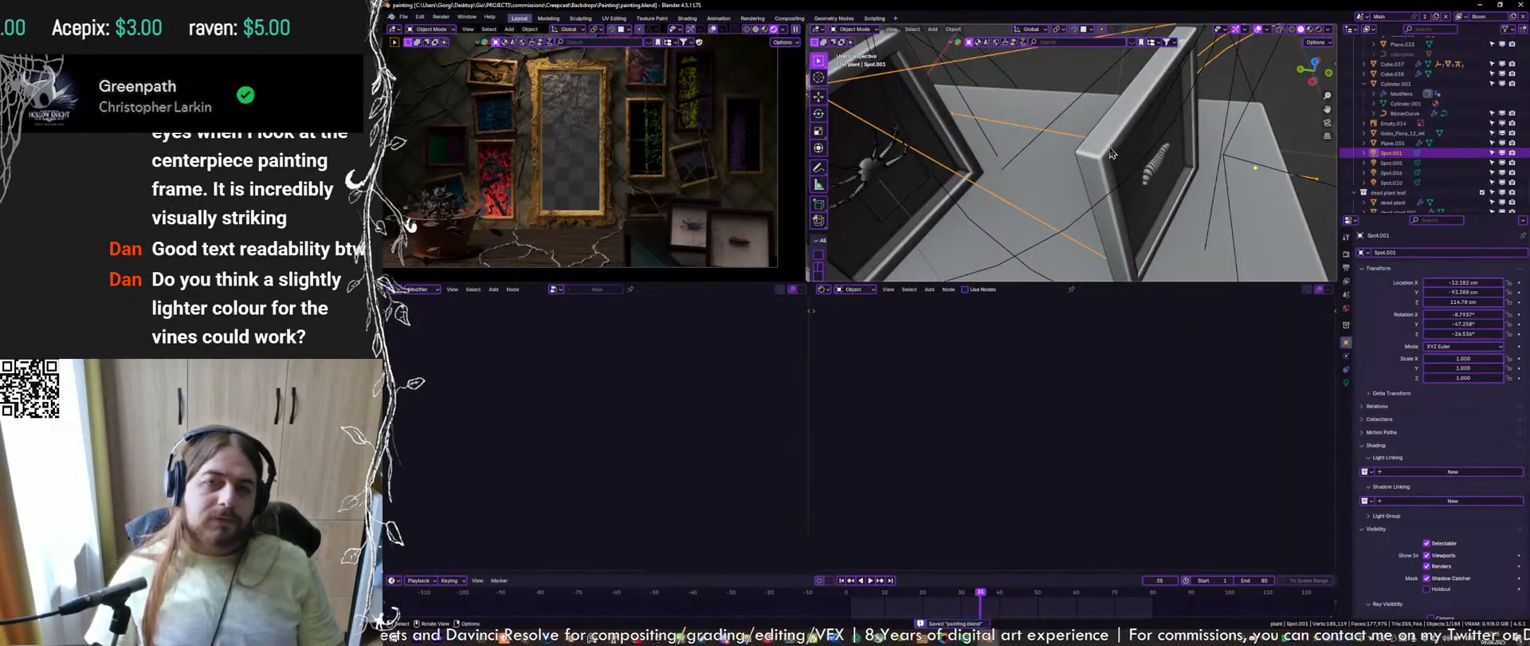
click(1110, 149)
middle_drag(1110, 149, 1060, 146)
click(1047, 140)
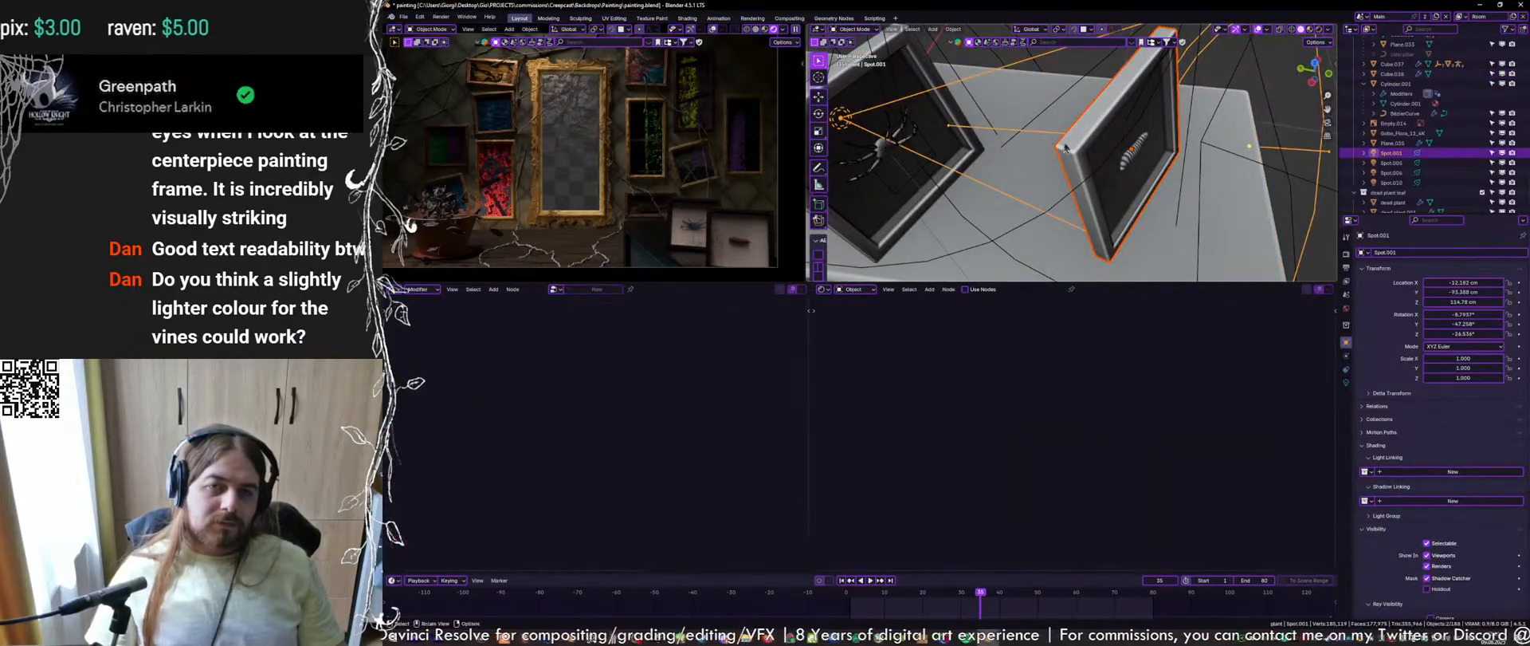
key(ctrl+s)
click(1396, 472)
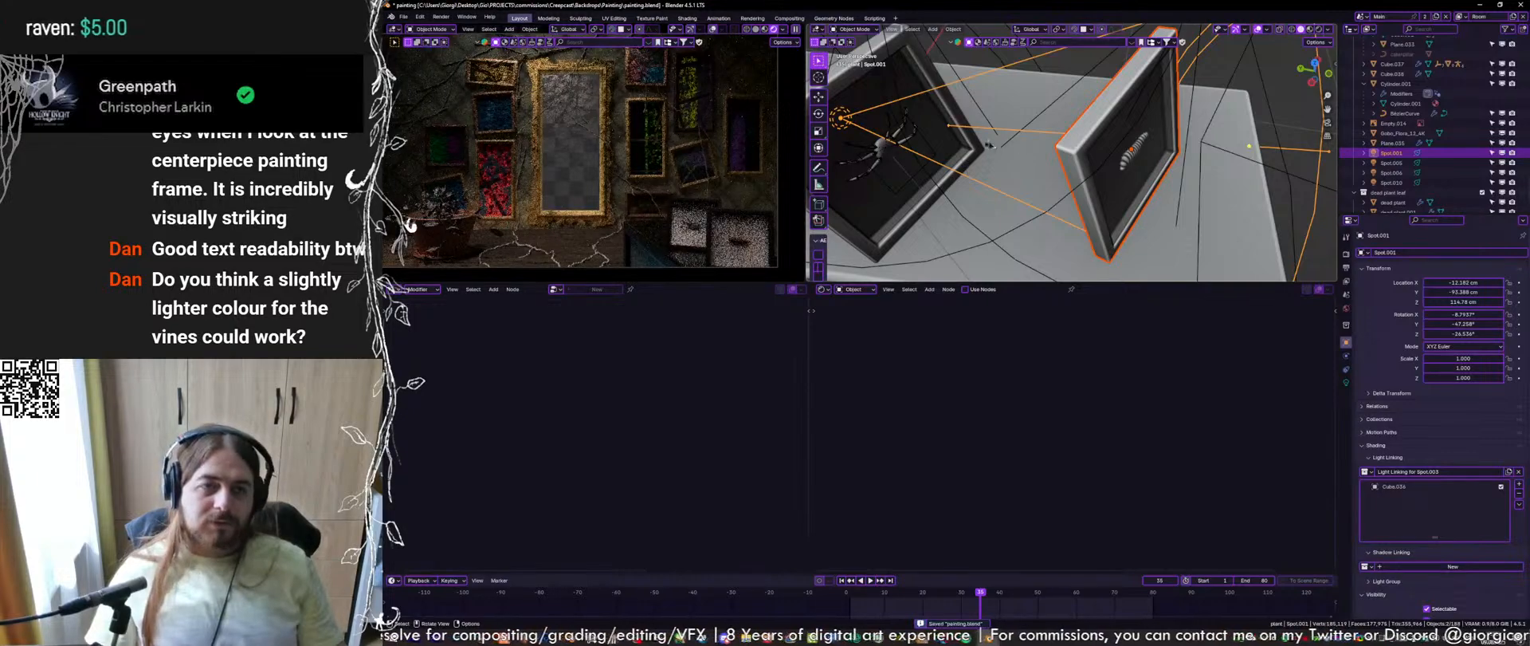
click(897, 147)
click(918, 154)
key(ctrl+s)
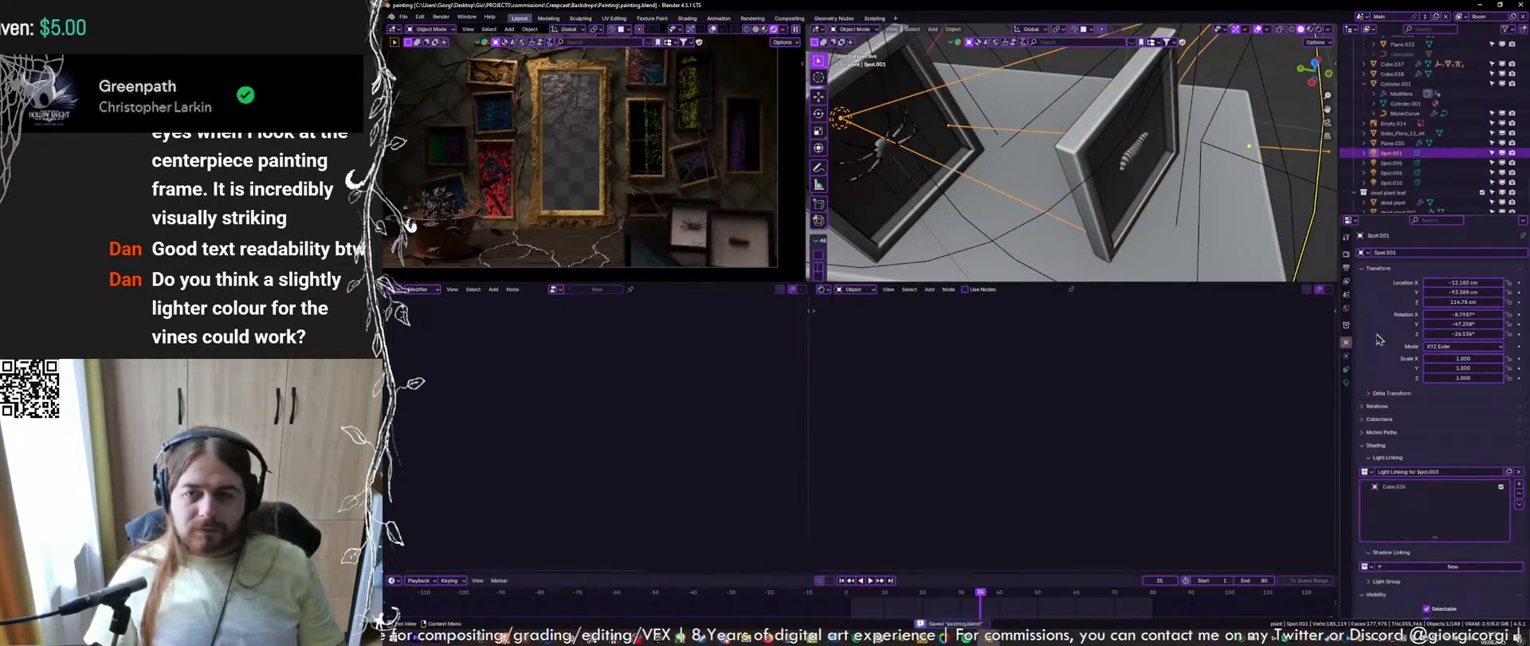
Raise the caterpillar frame's spot light power to about 143
click(1348, 374)
click(1347, 384)
drag(1457, 337, 1511, 337)
Limit the rendered camera preview to a region around the caterpillar and spider frames and save the file
scroll(741, 243, up, 4)
shift+middle_drag(757, 251, 601, 125)
scroll(630, 163, up, 3)
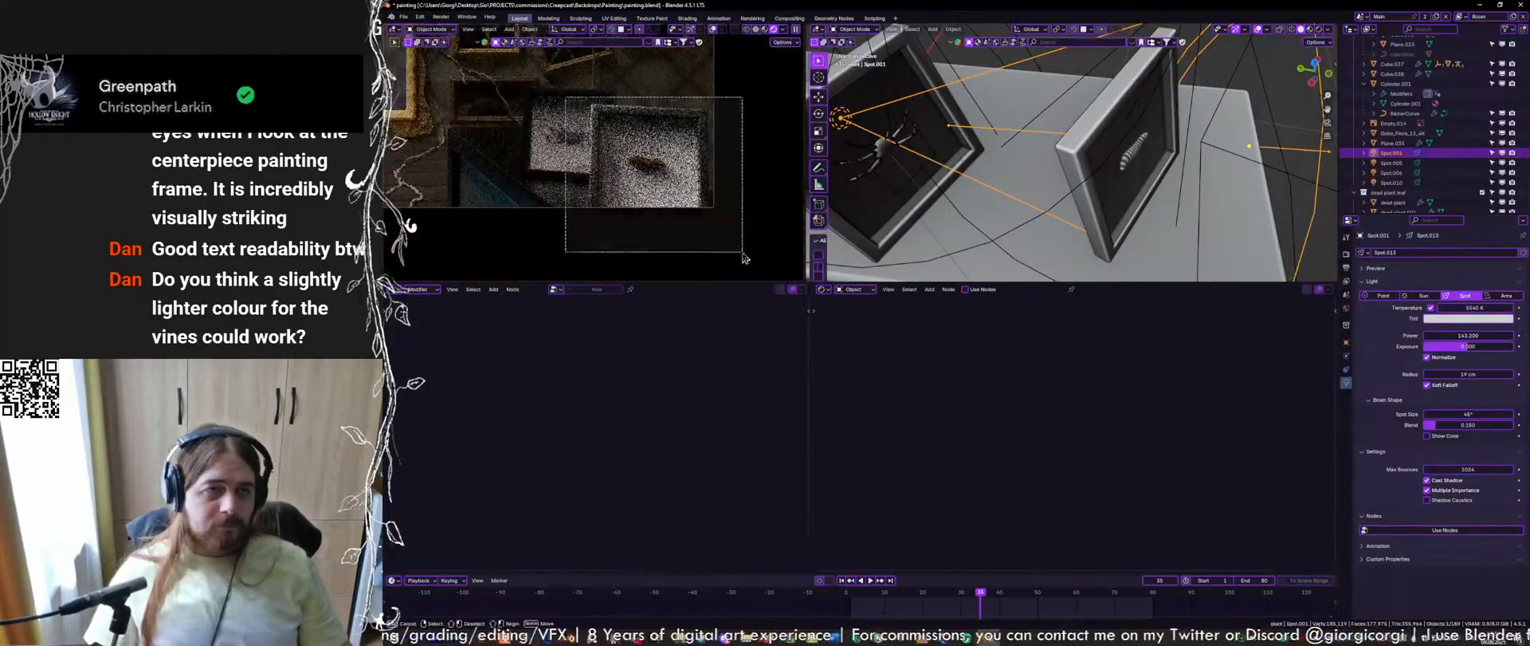
key(ctrl+s)
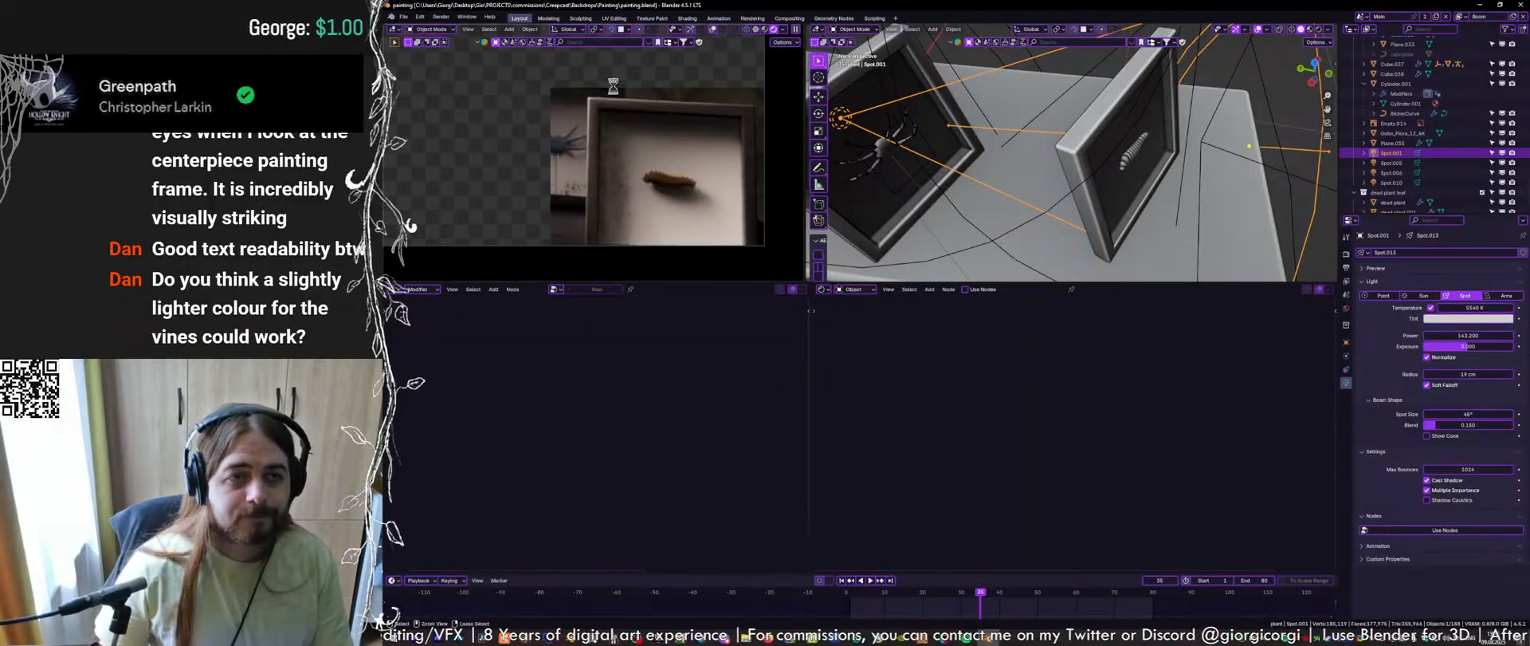
key(ctrl+s)
shift+middle_drag(614, 92, 619, 126)
scroll(619, 125, up, 1)
scroll(619, 126, down, 2)
key(ctrl+b)
drag(492, 70, 778, 269)
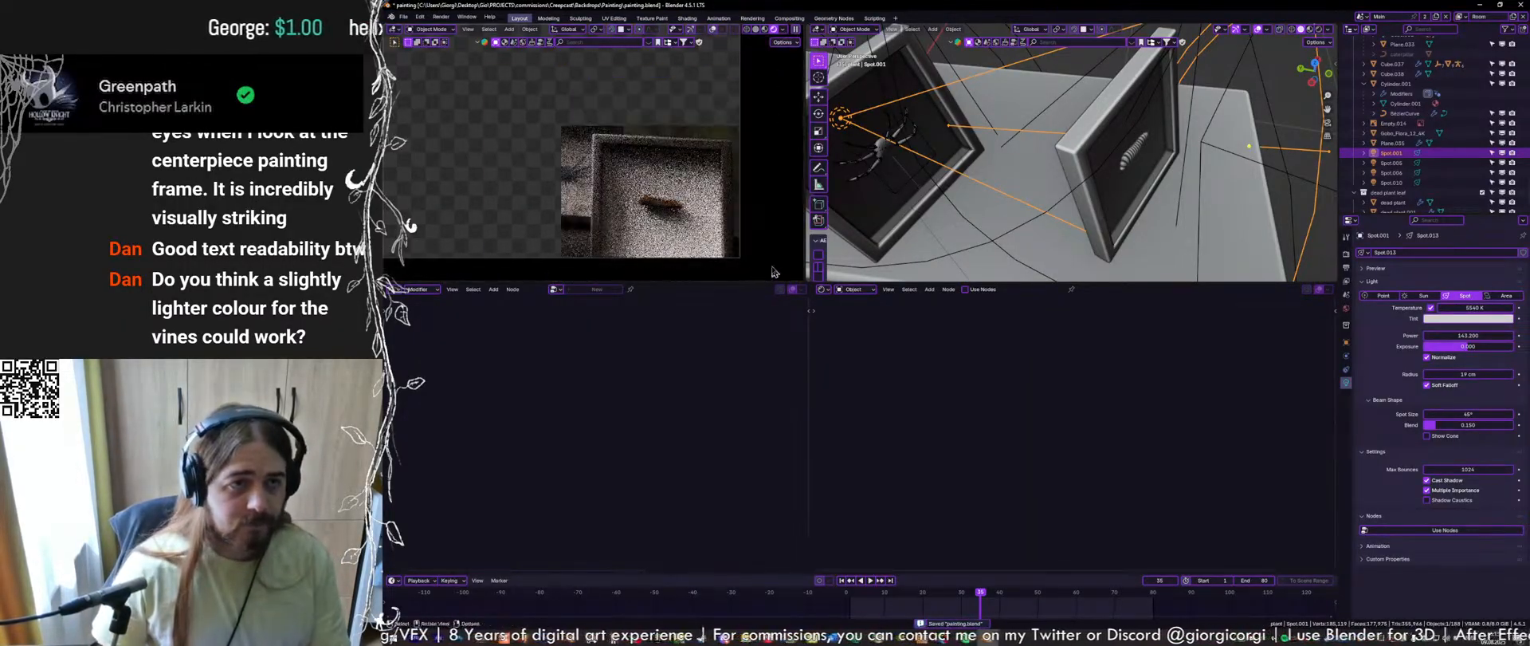
key(ctrl+s)
Duplicate the caterpillar frame's spot light, move the copy toward the spider frame and save the file
middle_drag(949, 159, 1021, 178)
shift+middle_drag(1020, 179, 1088, 156)
key(shift+d)
click(917, 167)
middle_drag(917, 167, 956, 164)
shift+middle_drag(957, 164, 1127, 130)
key(g)
click(1030, 148)
key(ctrl+s)
Refine the copied spot light's position for the spider frame from other viewing angles and save
middle_drag(1029, 149, 1231, 115)
key(g)
click(1228, 131)
key(g)
click(1016, 108)
middle_drag(1016, 107, 1018, 173)
key(ctrl+s)
Make the copied light's linking collection independent, replace the caterpillar frame with the spider frame in it, and save
click(1122, 129)
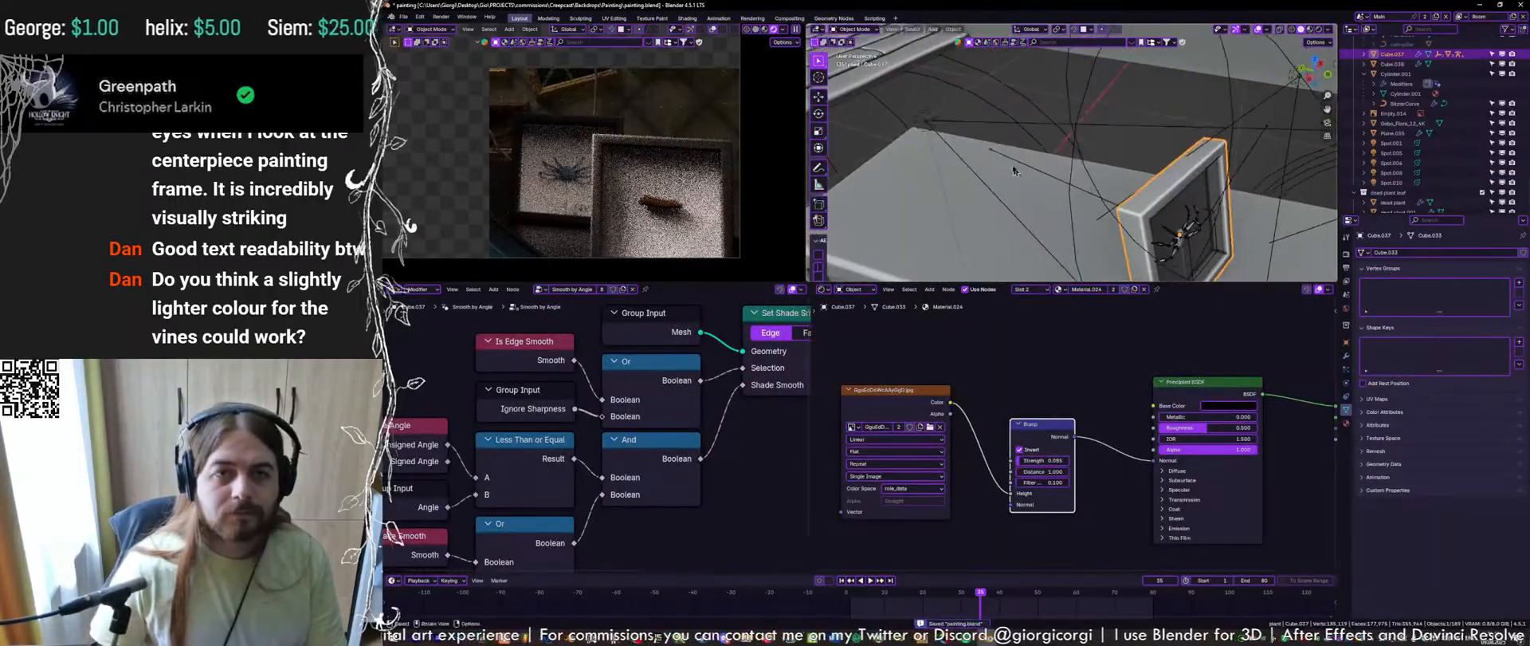
click(1018, 165)
click(1346, 342)
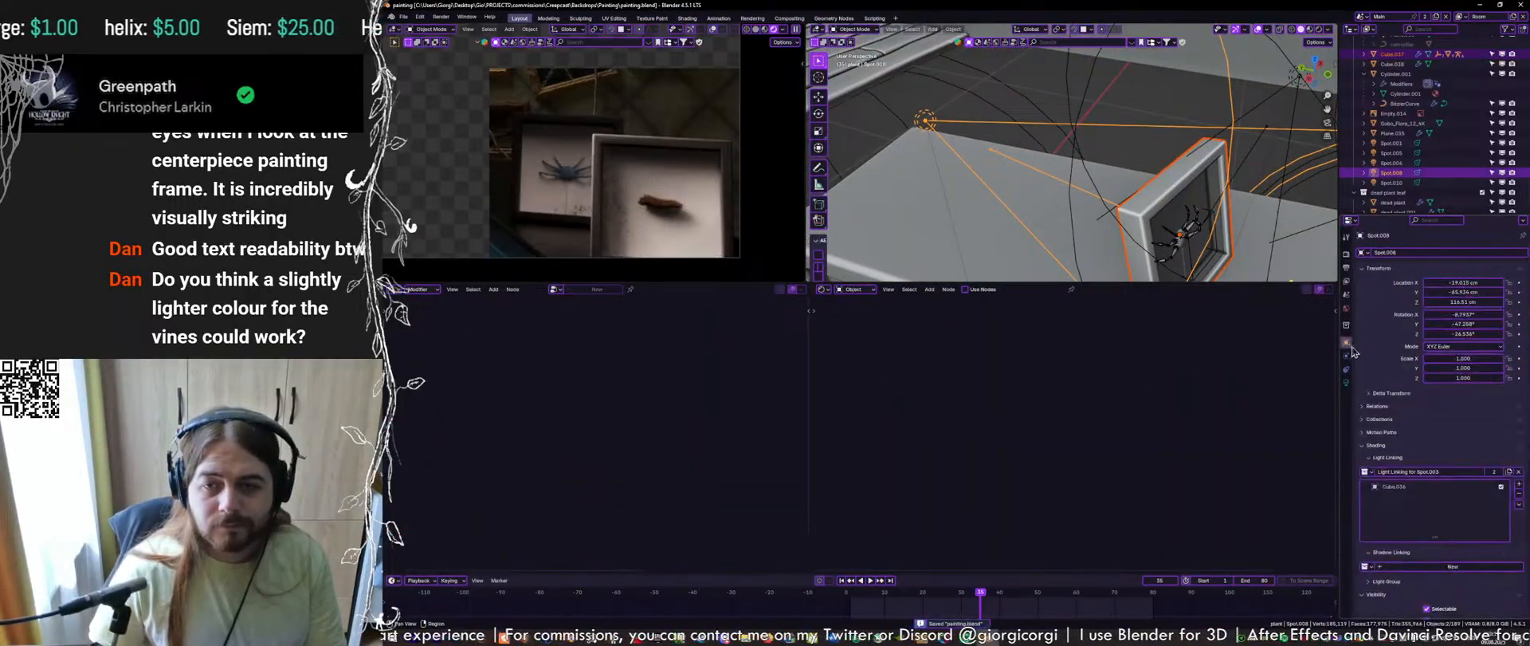
click(1495, 472)
click(1488, 487)
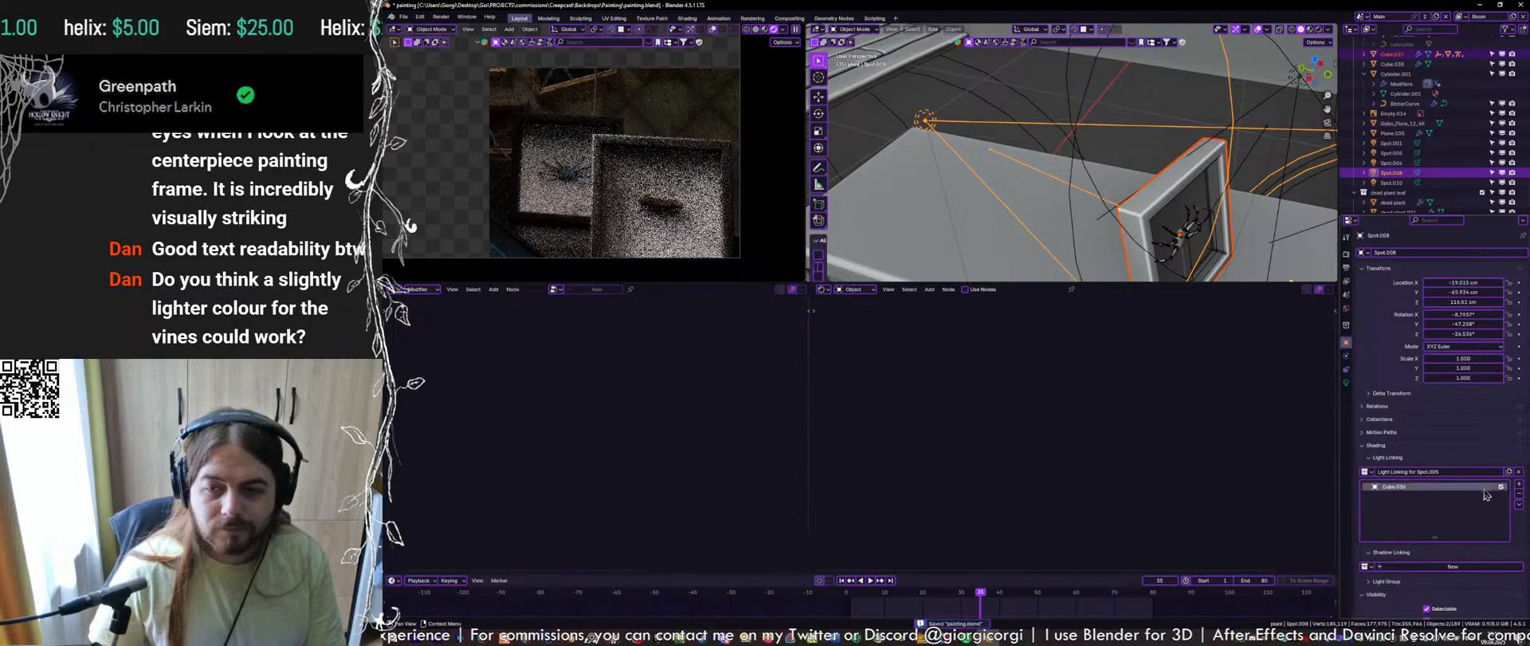
click(1518, 495)
click(1519, 484)
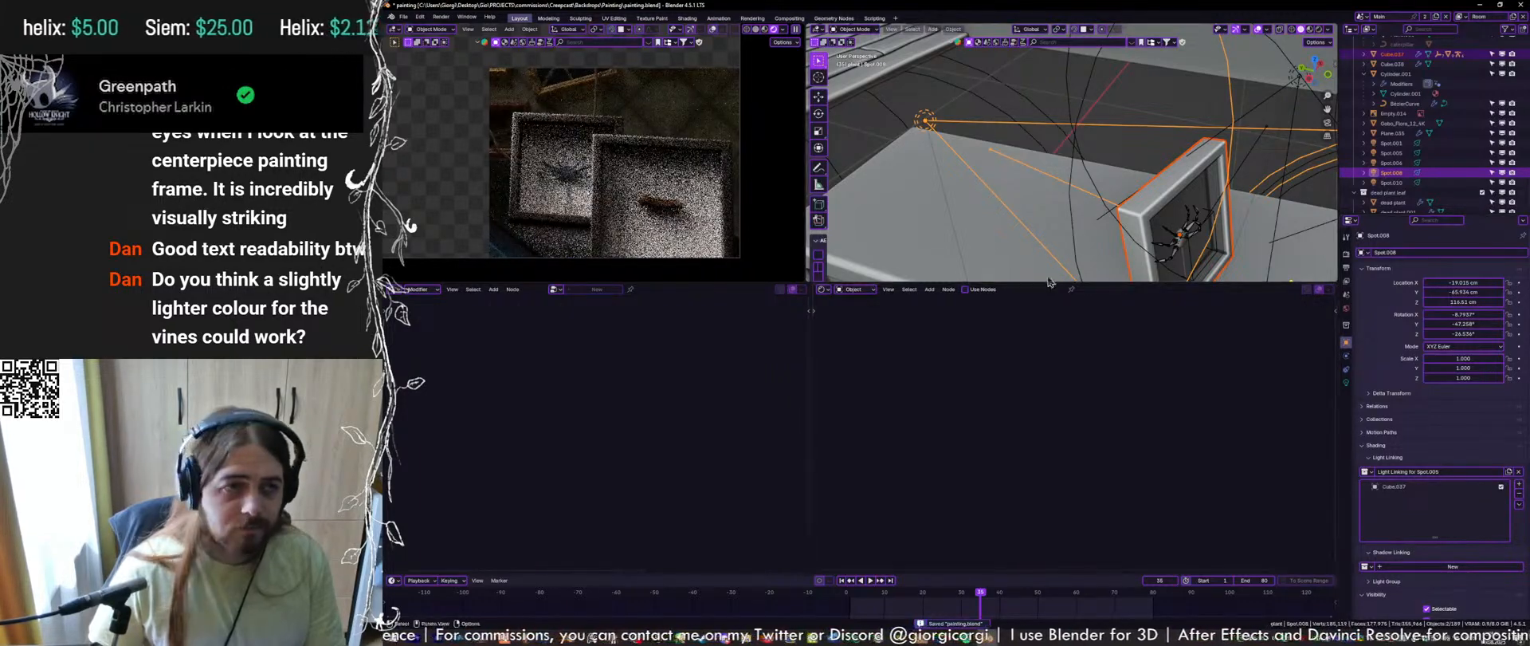
click(1001, 134)
key(ctrl+s)
Expand the render region to cover the whole camera frame and bring the full scene into view
scroll(657, 100, down, 8)
shift+middle_drag(647, 71, 722, 132)
key(ctrl+b)
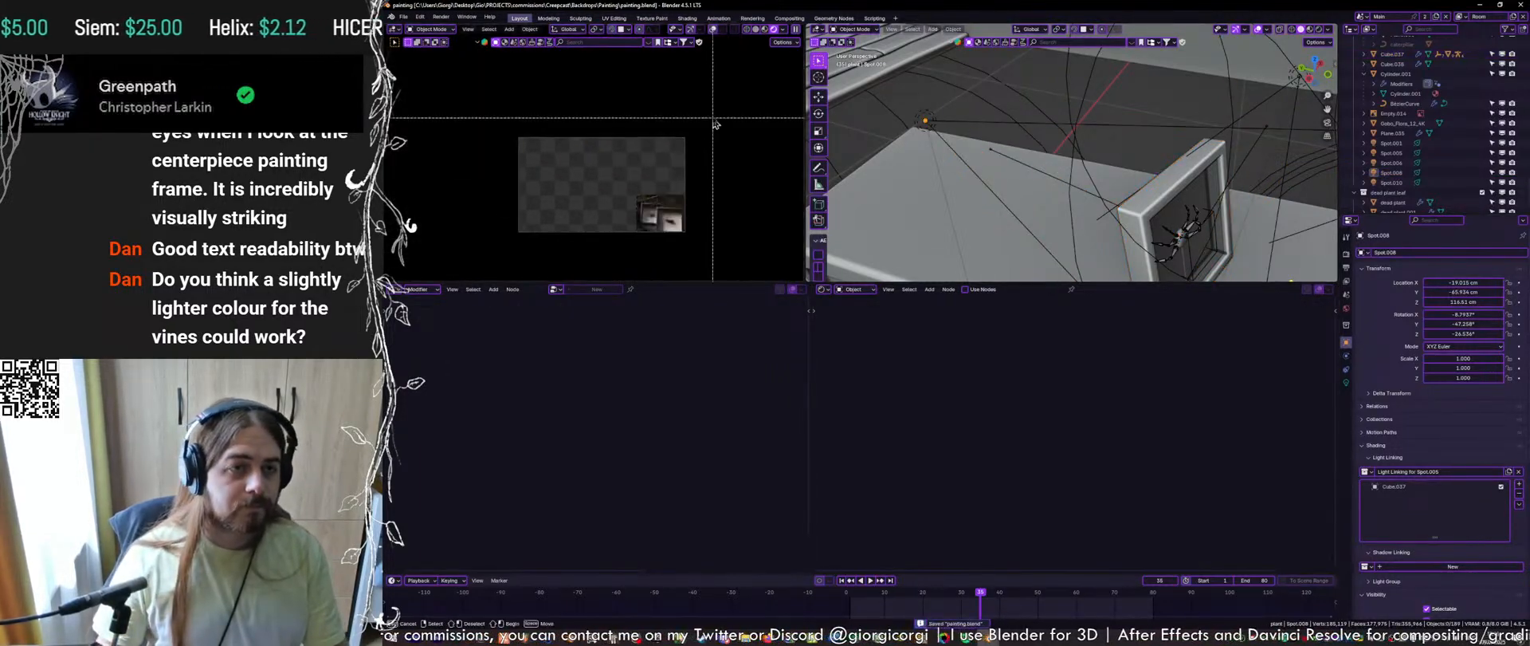
drag(712, 112, 461, 269)
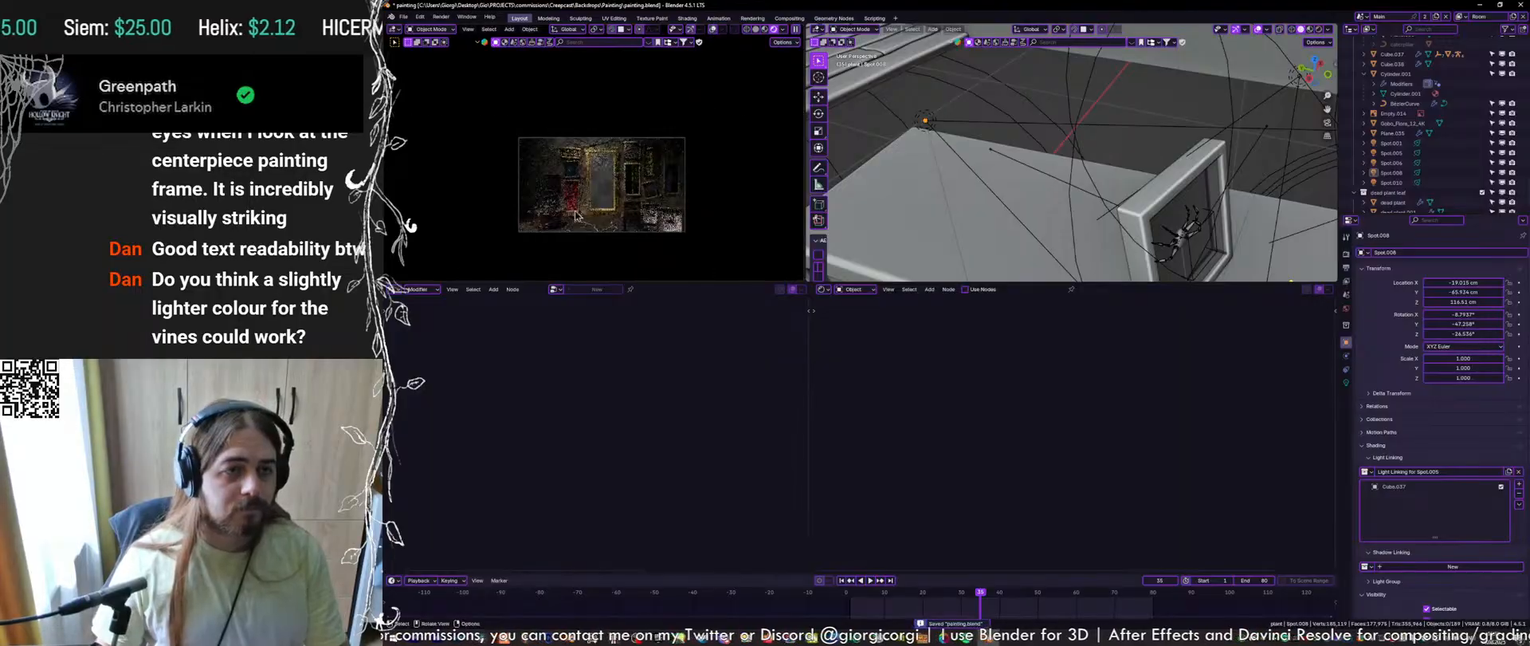
scroll(591, 197, up, 2)
scroll(638, 152, up, 1)
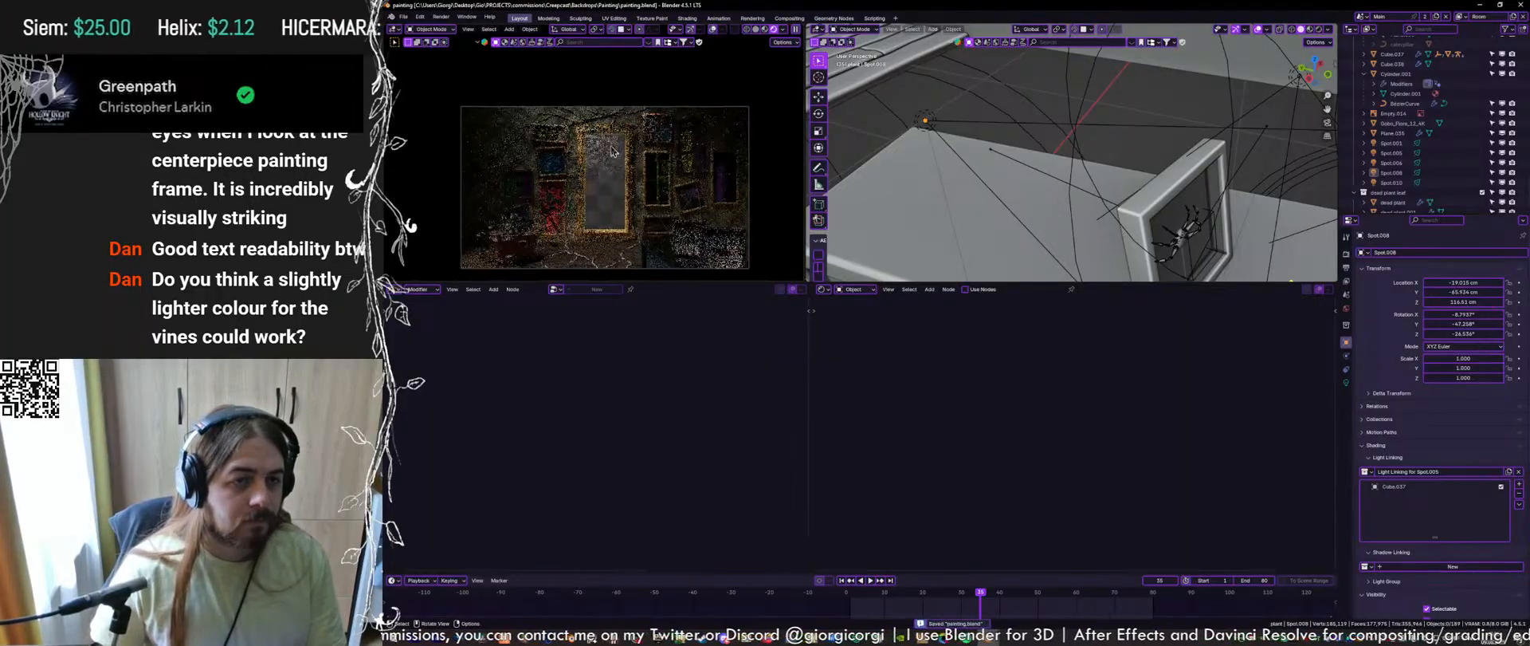
scroll(627, 180, up, 1)
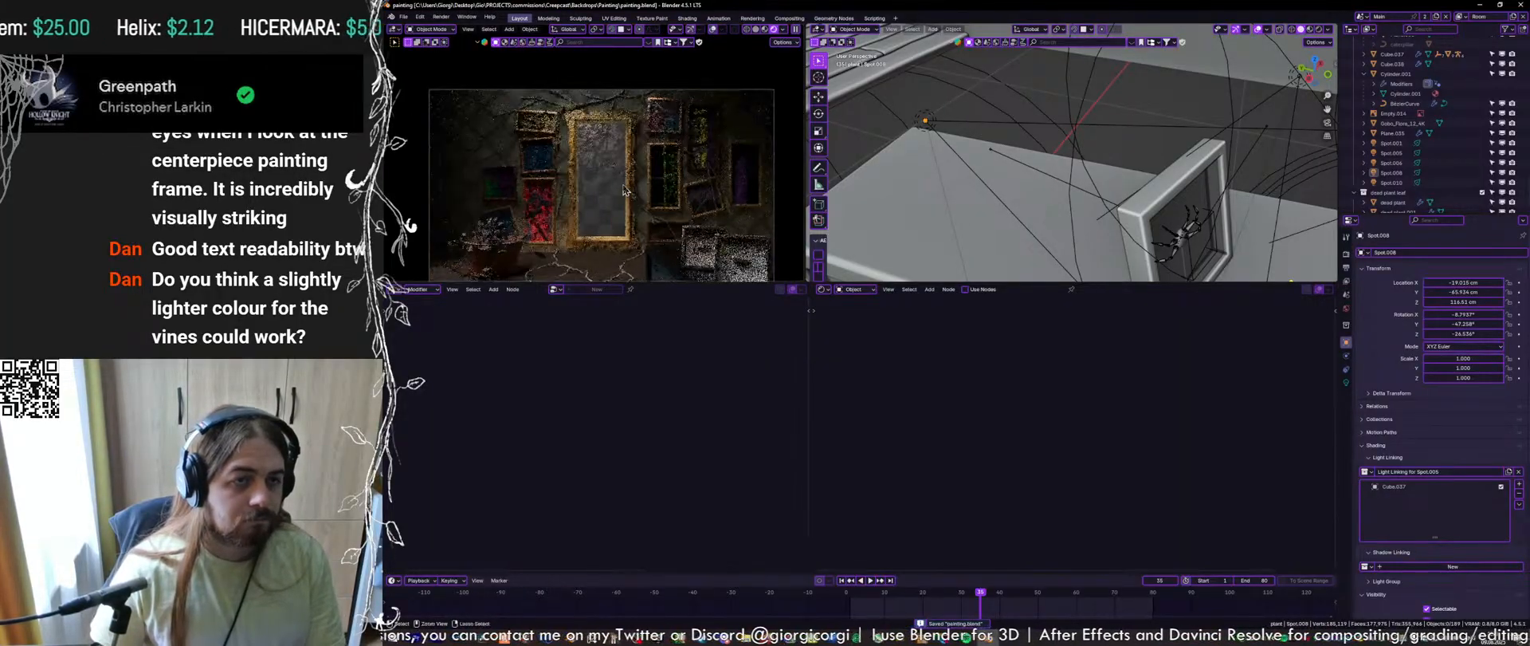
Lighten the brown color ramp stop in the wooden floor planks' material to a pale tan and save the file
shift+middle_drag(610, 171, 615, 135)
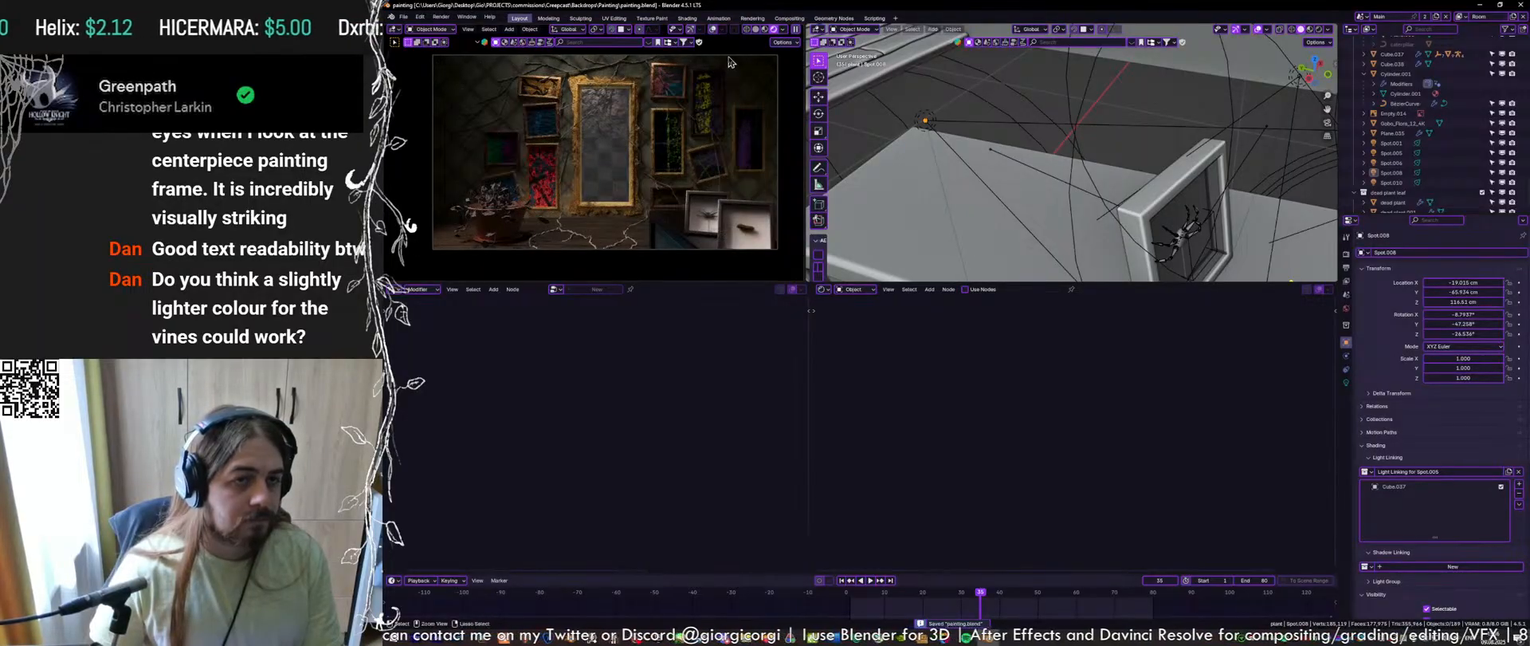
shift+middle_drag(723, 137, 717, 151)
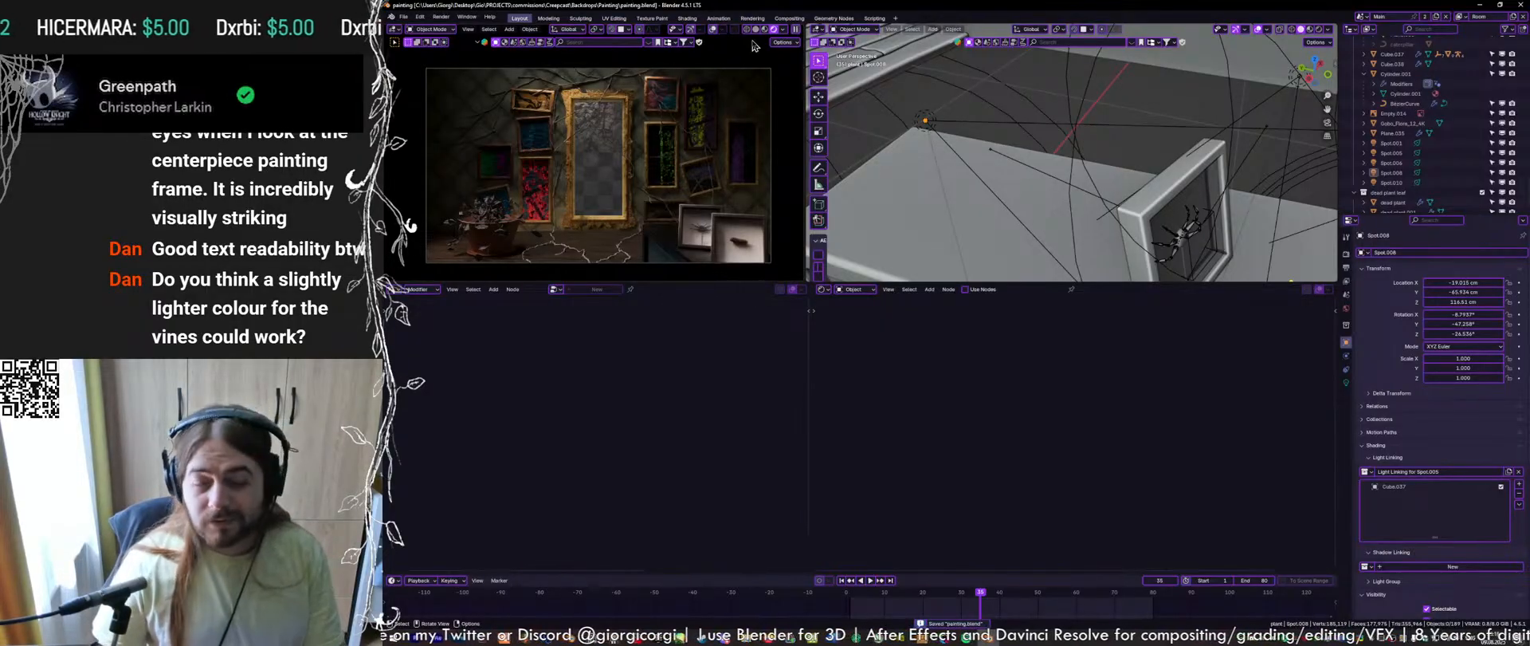
key(ctrl+s)
middle_drag(988, 137, 1102, 214)
scroll(1027, 151, down, 2)
click(1069, 253)
key(KP_Decimal)
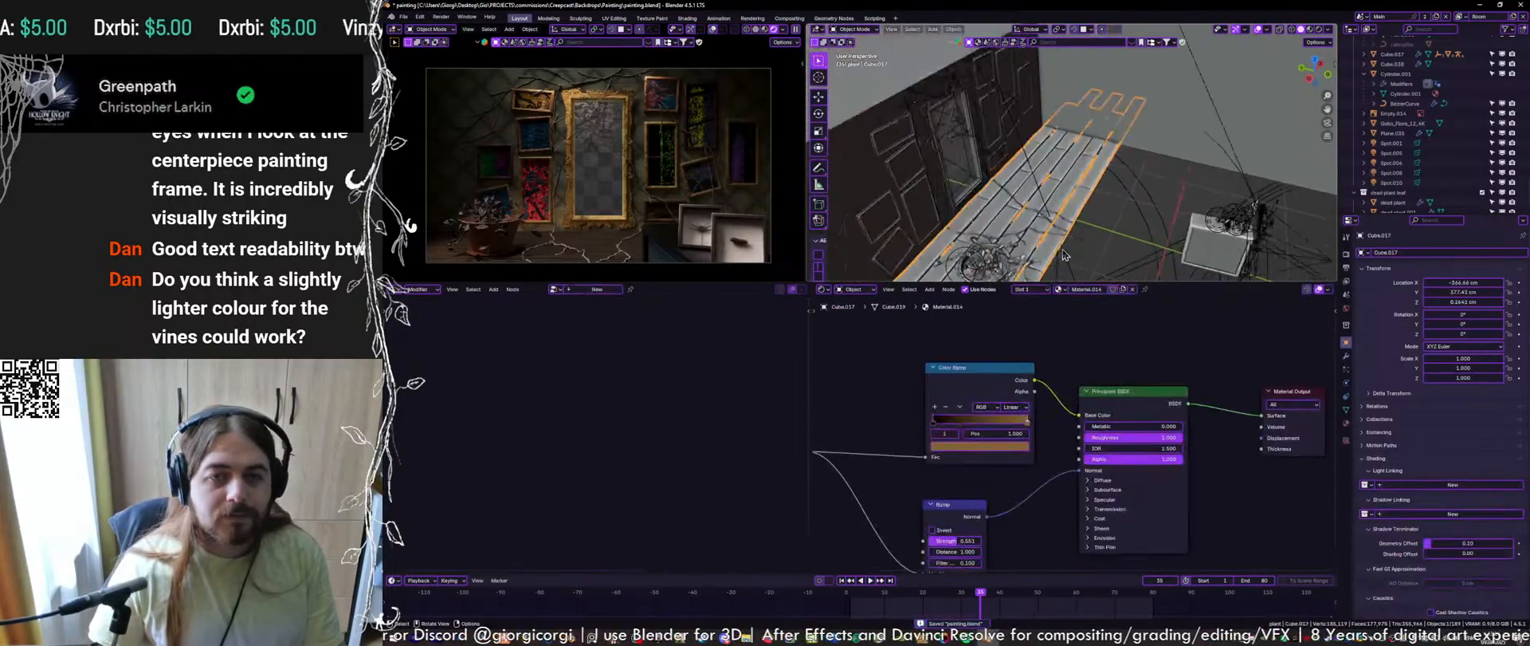
click(996, 446)
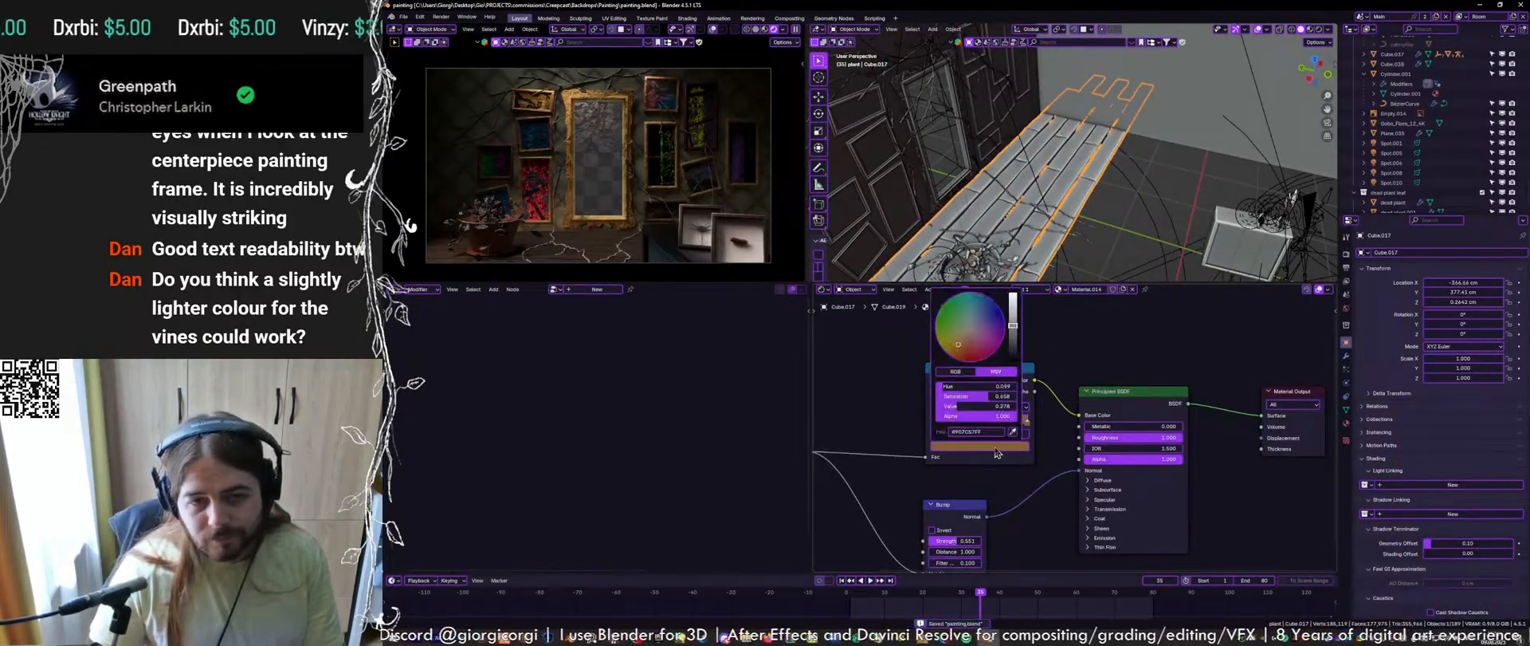
drag(970, 413, 1008, 413)
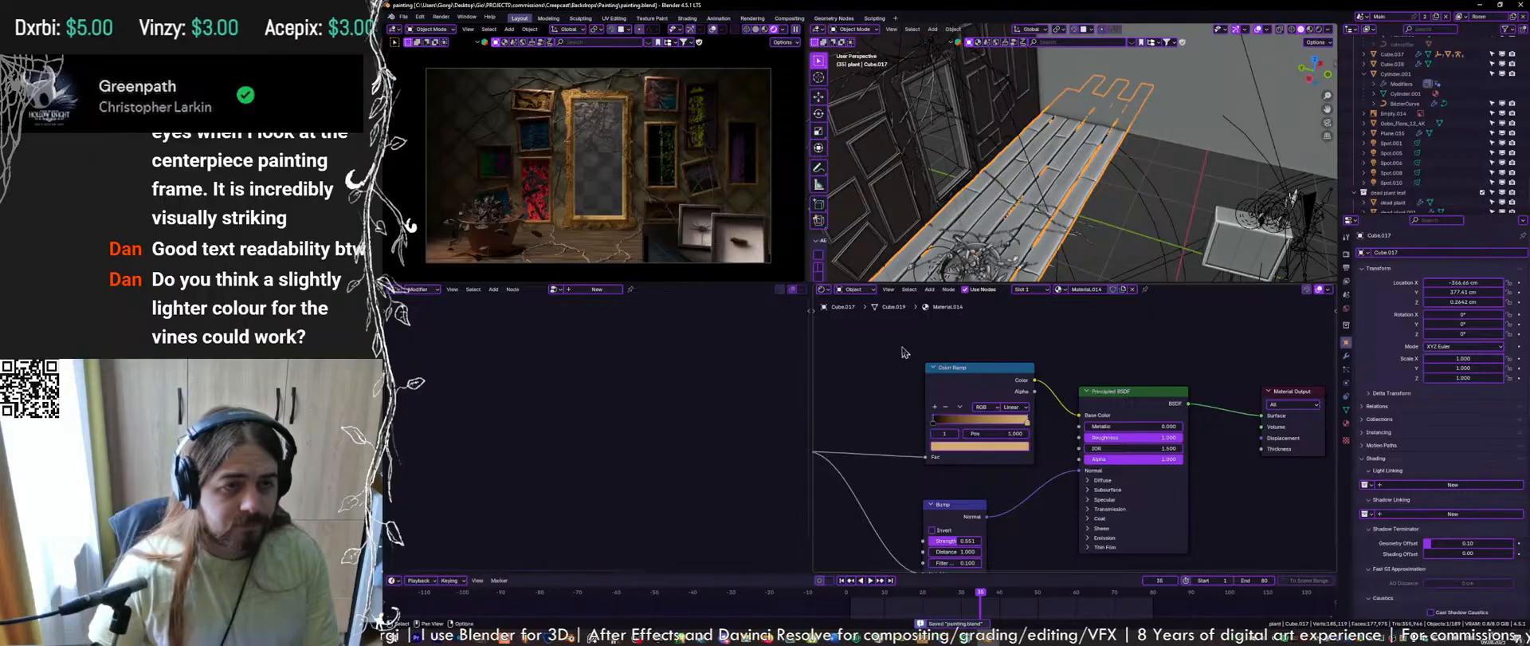
key(ctrl+s)
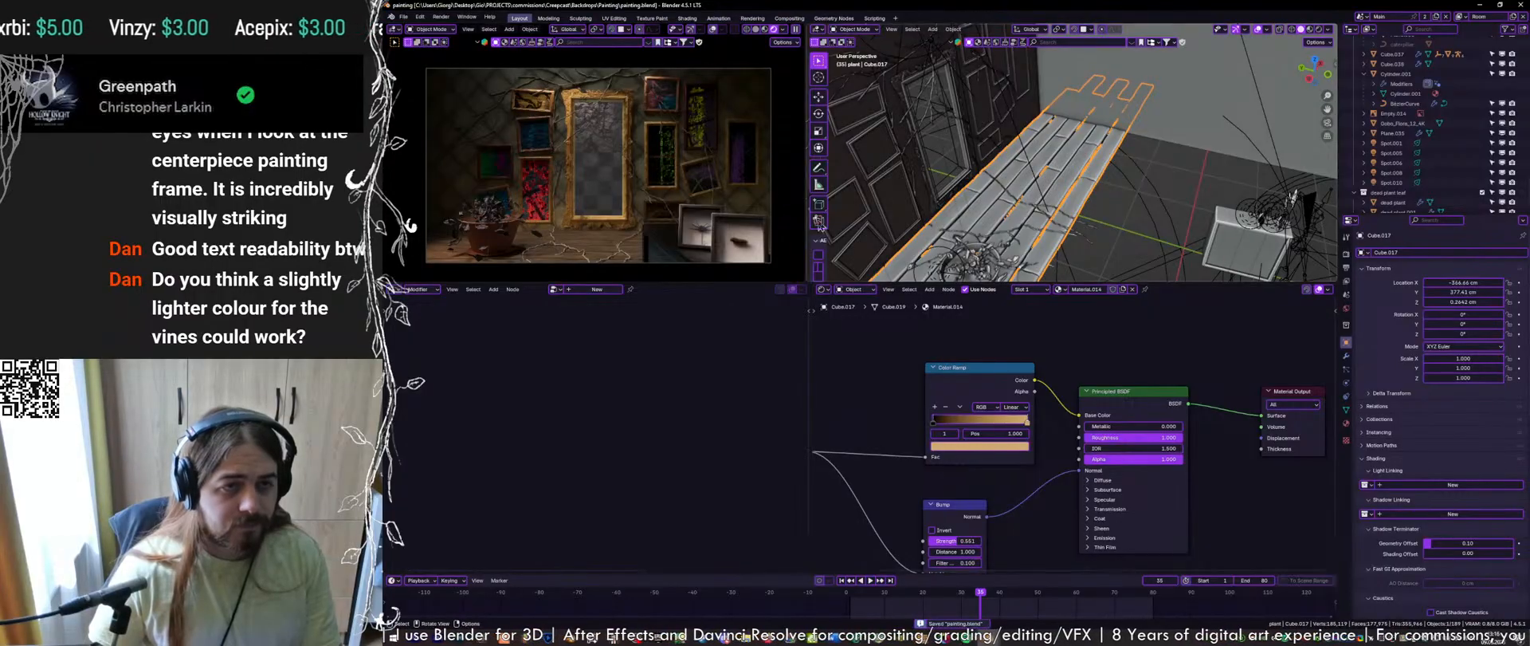
Switch the camera view to solid shading, open the Painting Color Output node's output folder from the compositor, and save
click(755, 30)
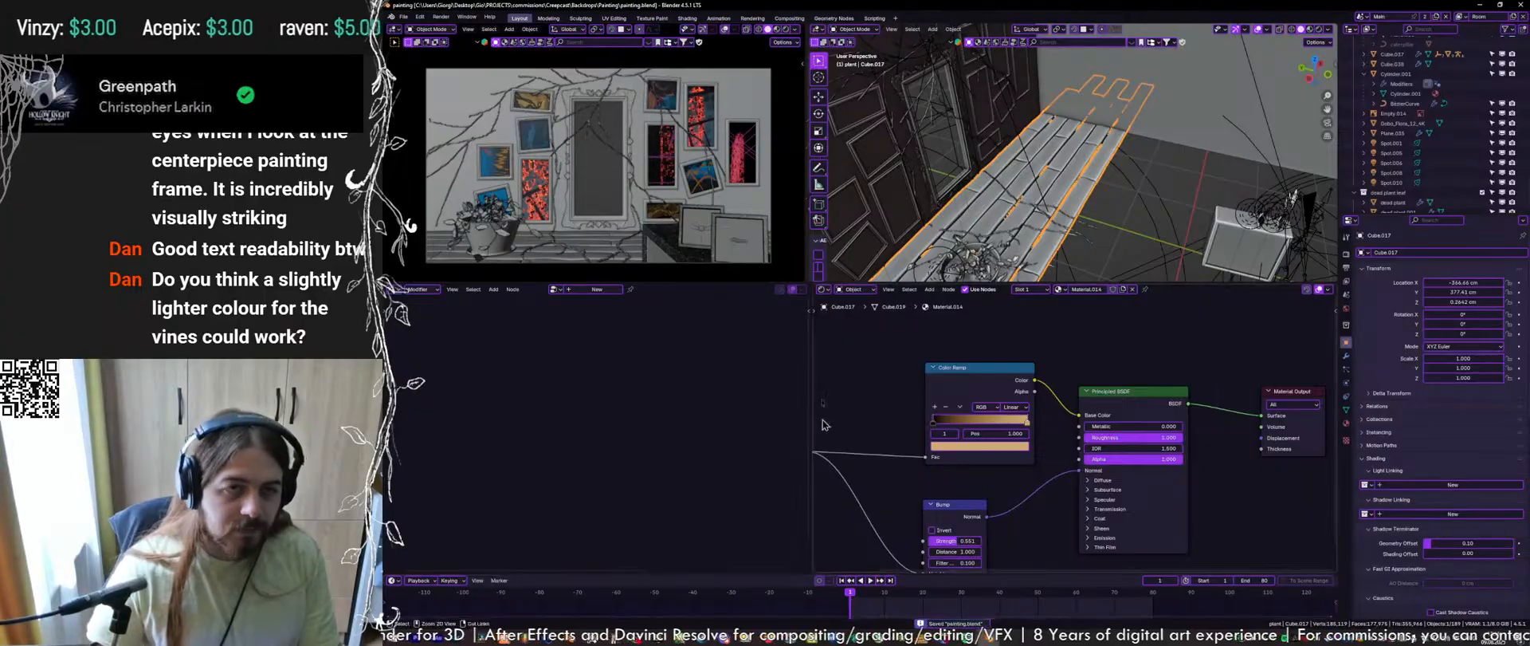
click(790, 17)
scroll(926, 413, up, 5)
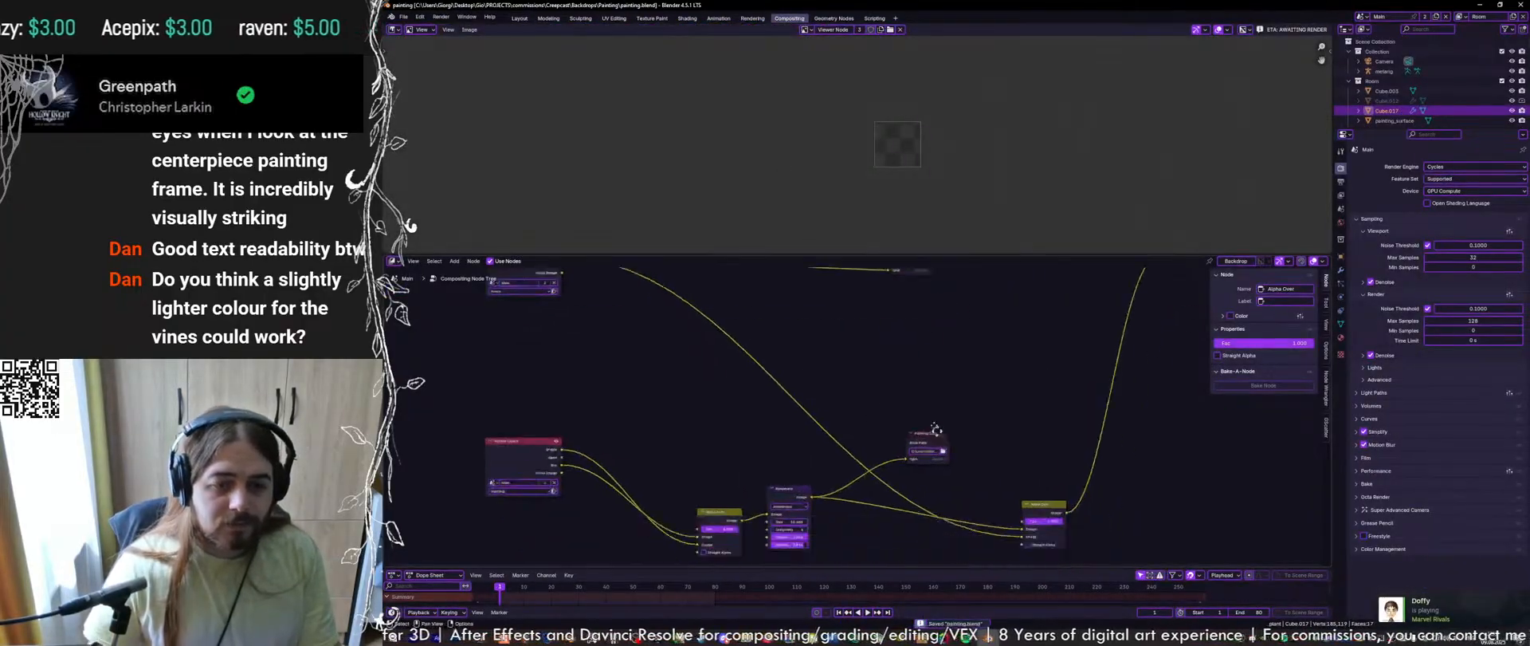
drag(937, 397, 1032, 410)
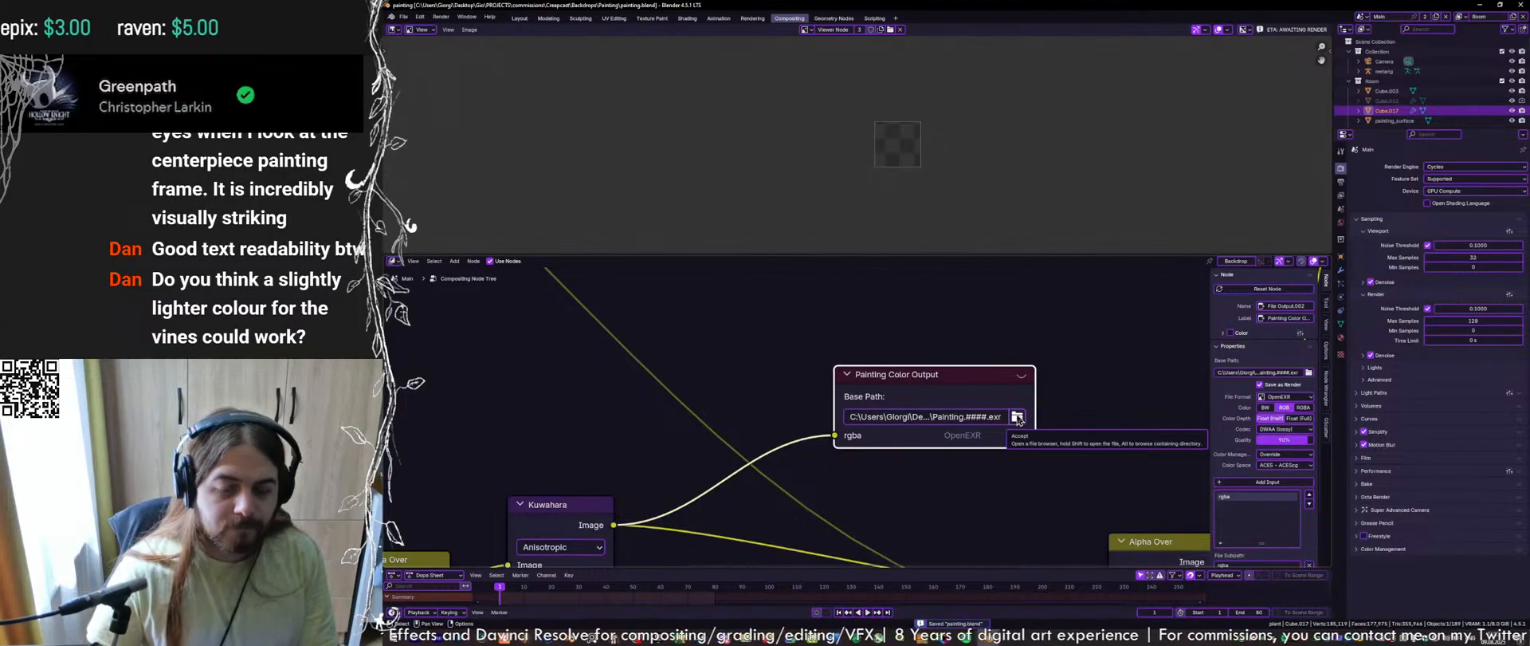
alt+click(1017, 417)
click(936, 90)
click(974, 317)
key(ctrl+s)
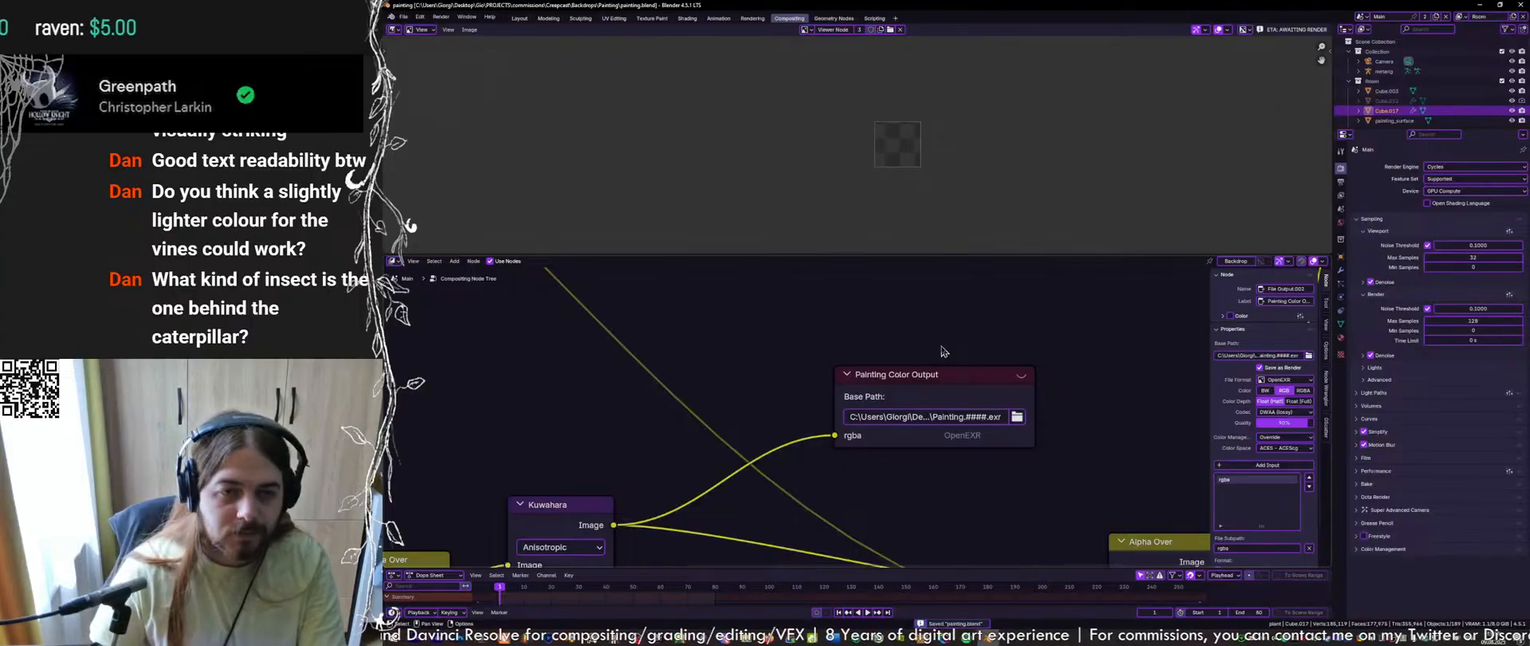
Turn off denoising for final renders and set the render noise threshold to 0.05
key(F12)
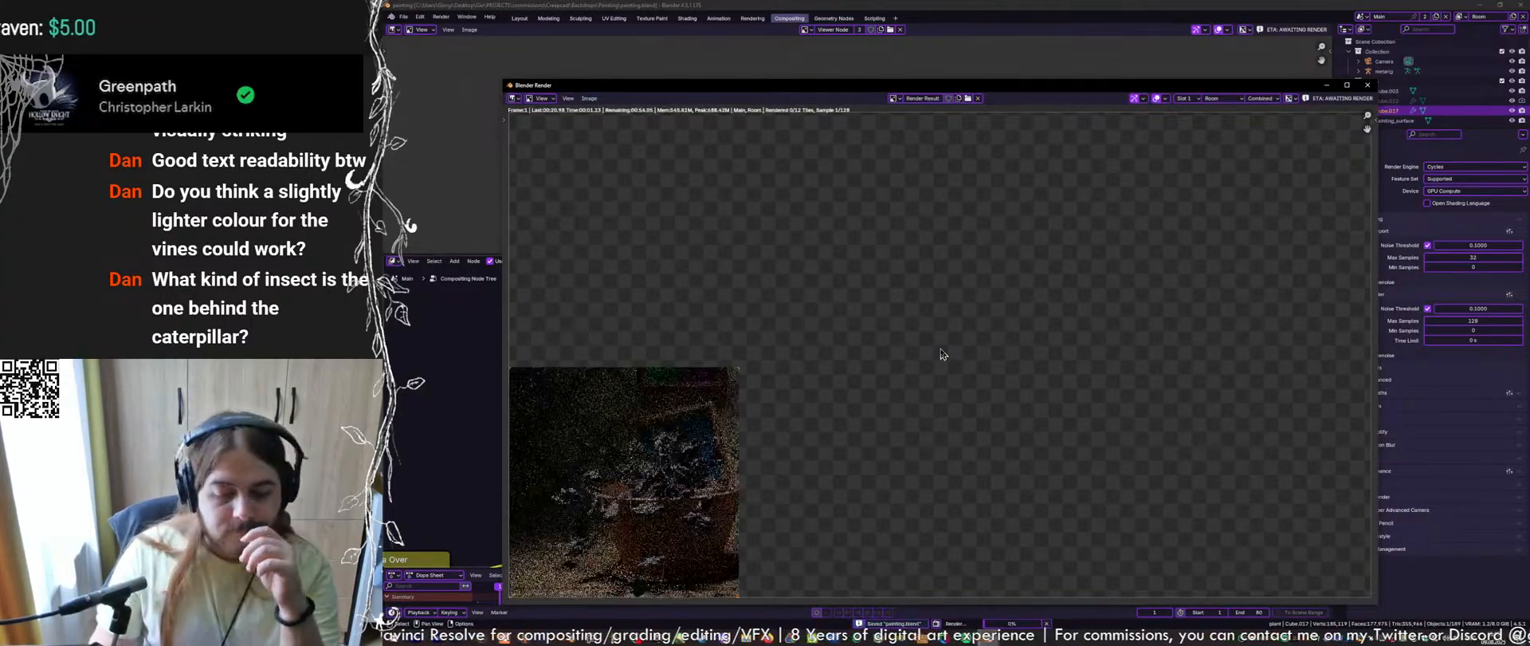
click(1365, 86)
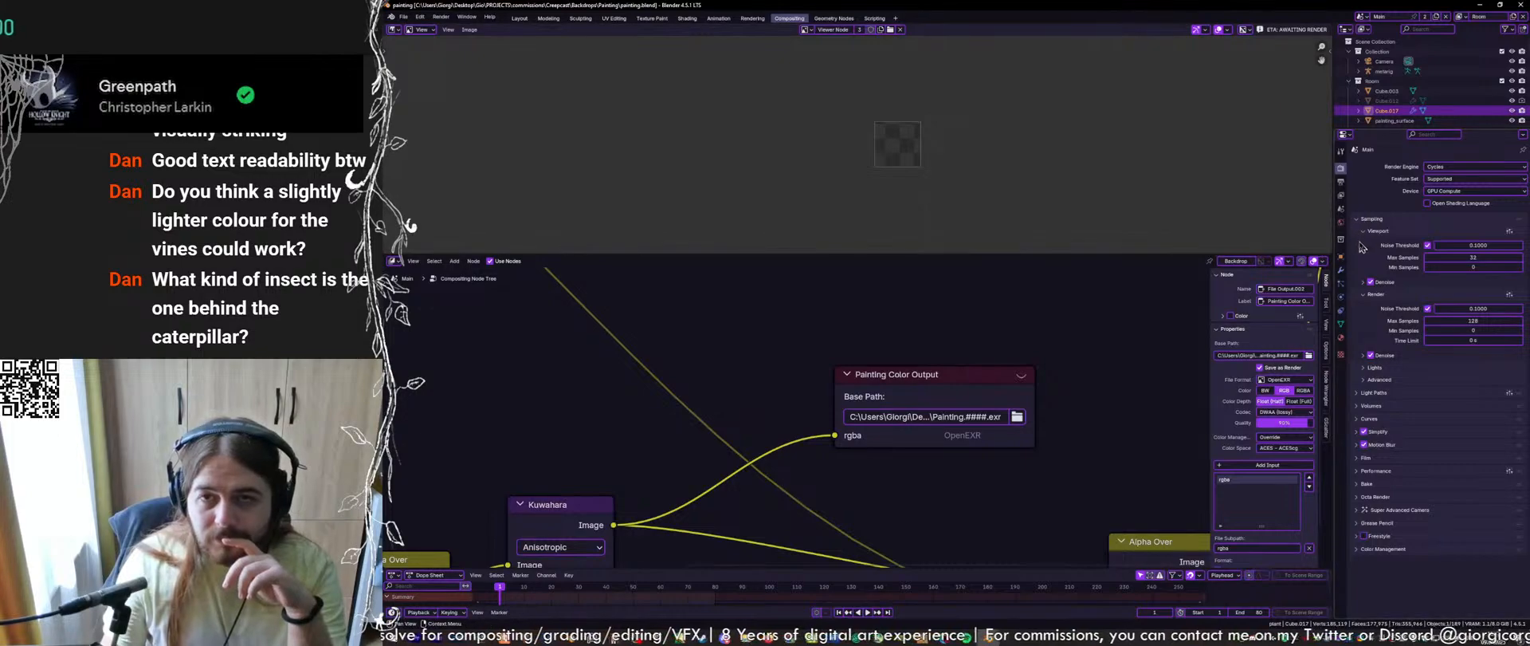
click(1370, 356)
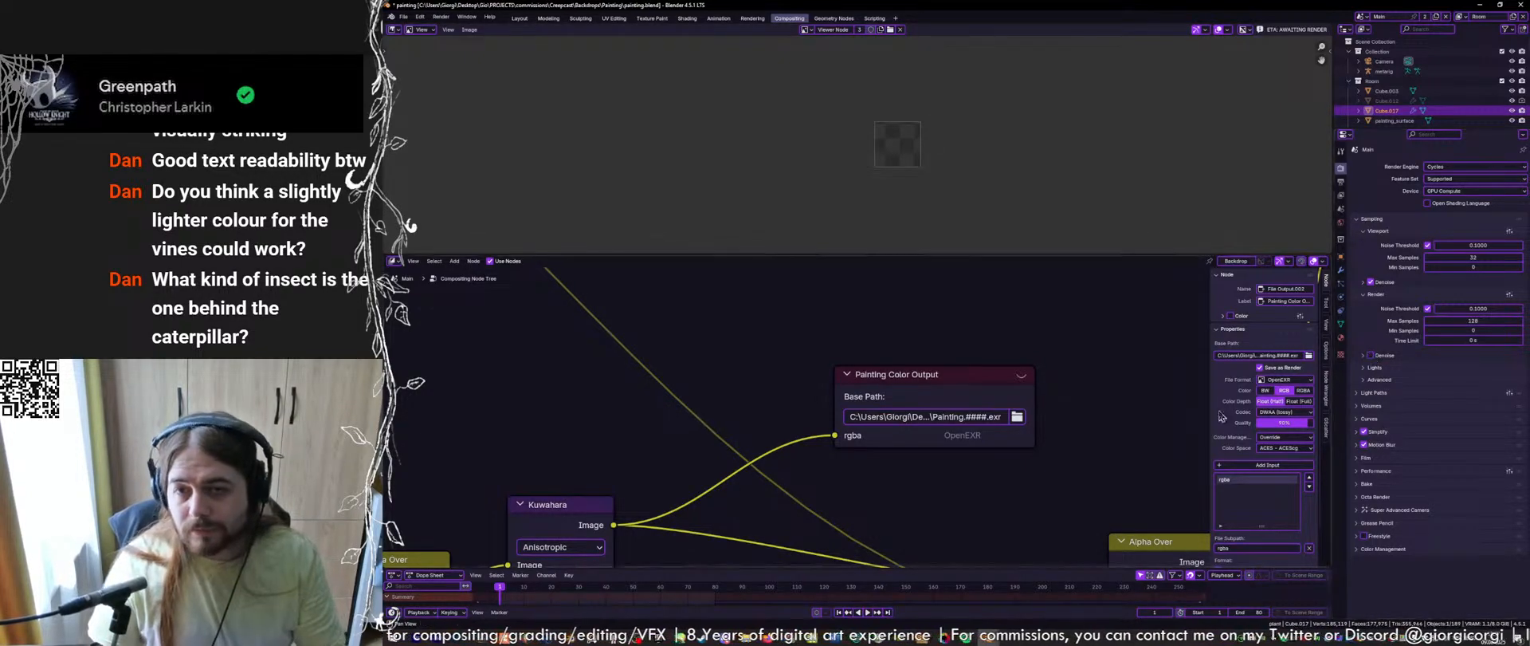
key(ctrl+s)
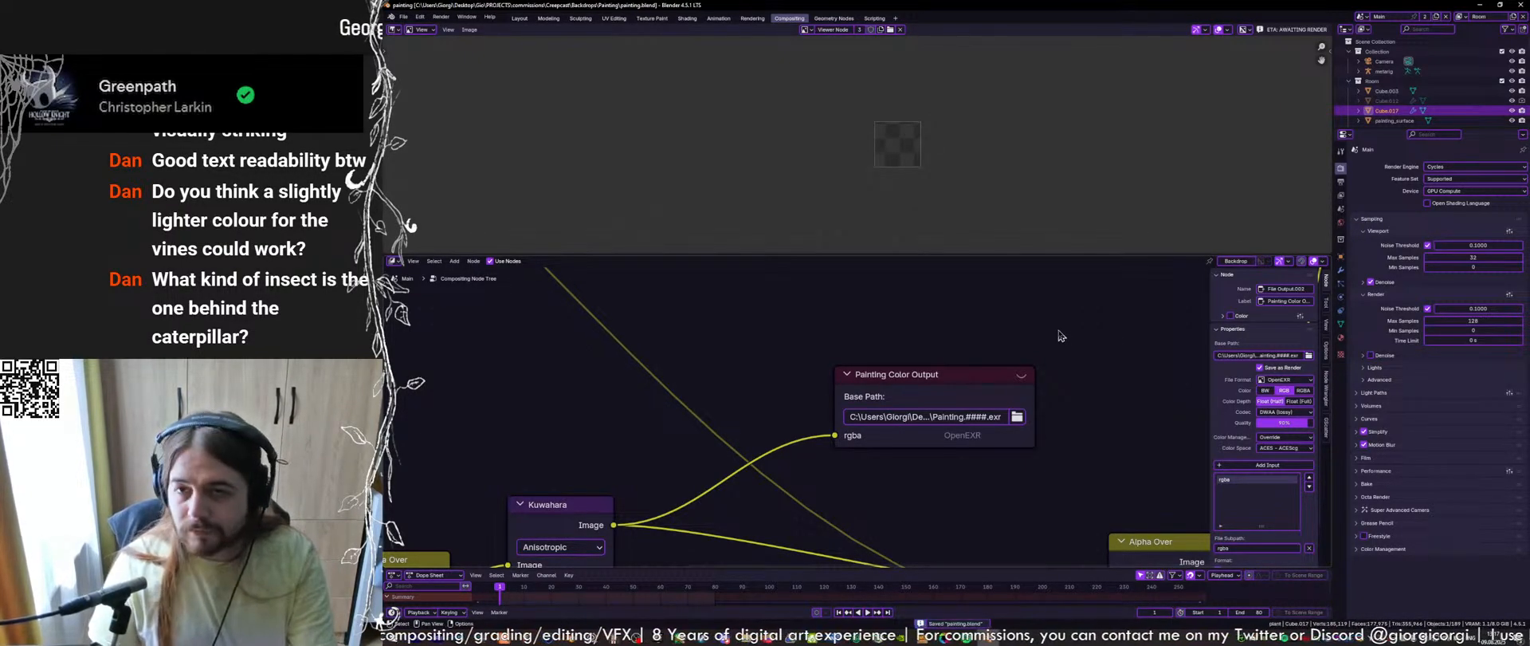
double_click(1476, 308)
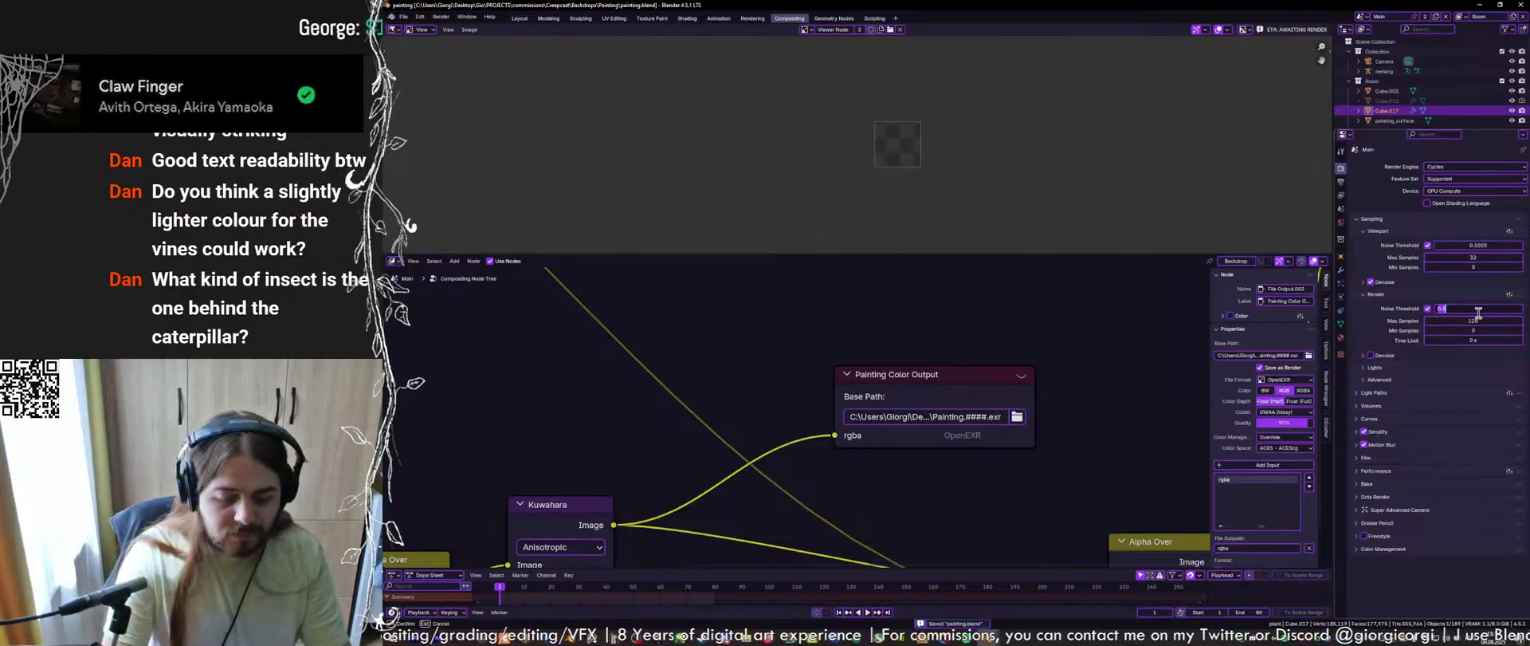
key(Return)
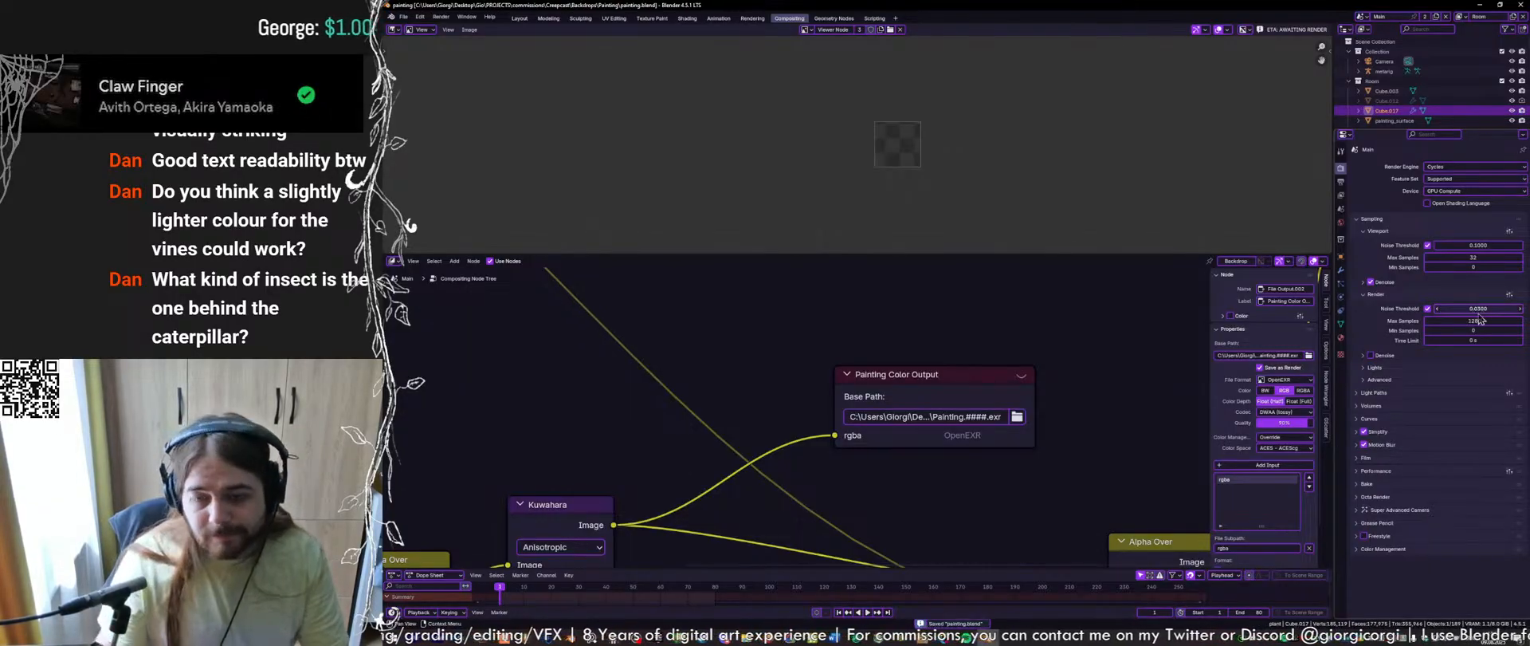
Render the current frame and examine the spider and caterpillar frames and the painting layer while it renders
key(F12)
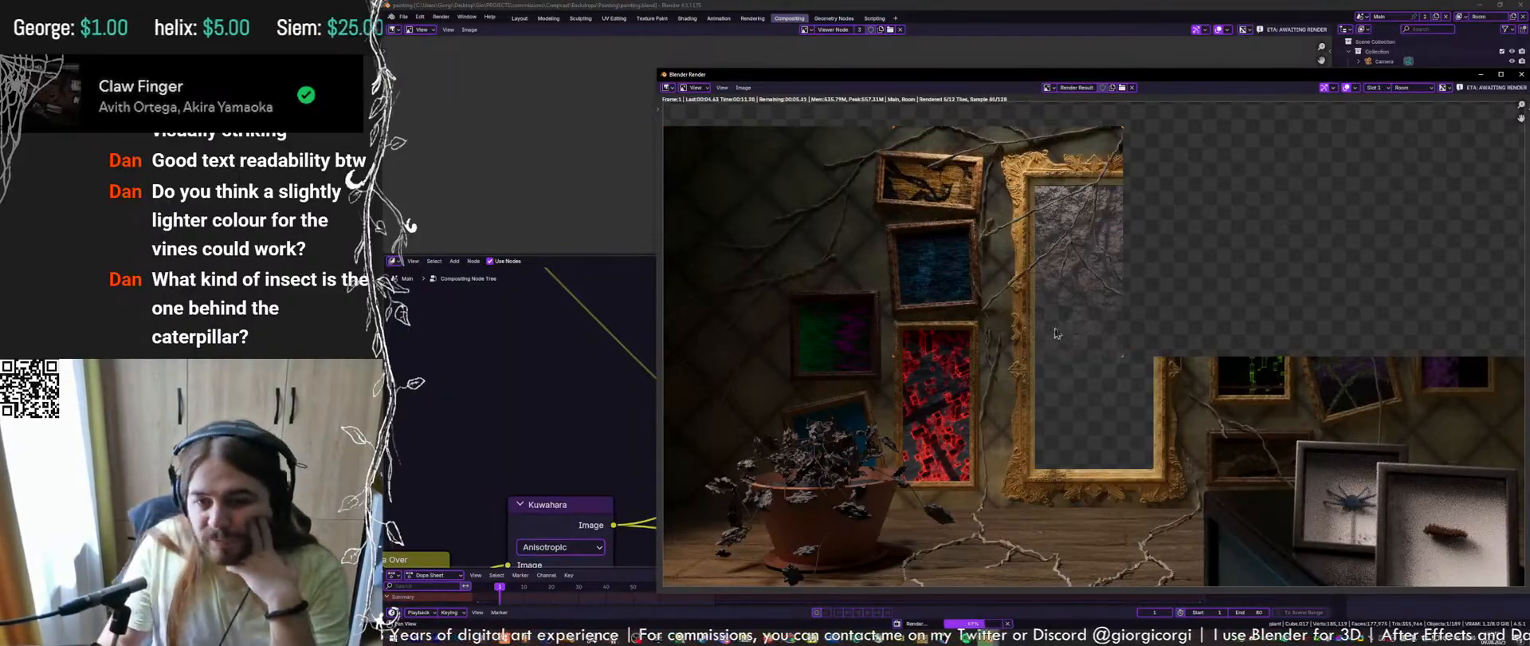
scroll(1215, 425, up, 3)
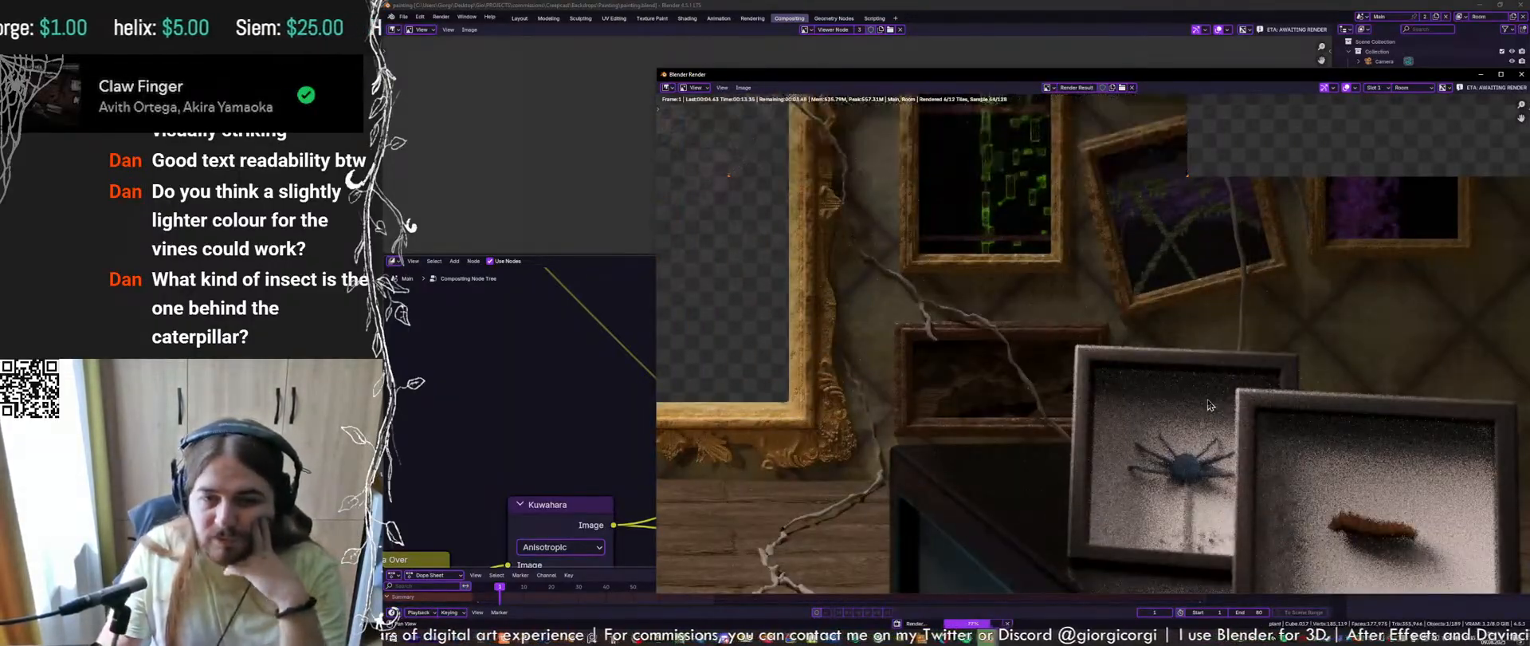
scroll(1187, 403, down, 3)
middle_drag(1078, 363, 1134, 426)
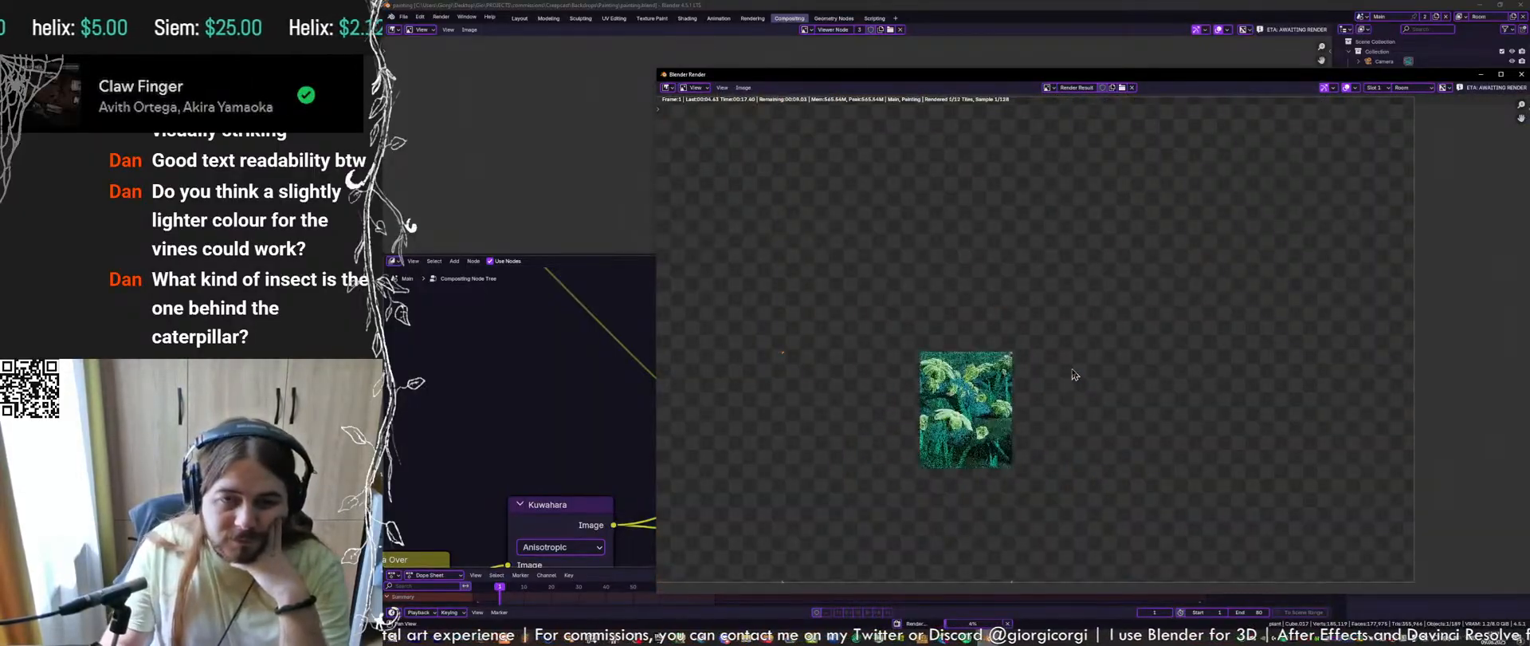
scroll(1062, 370, down, 1)
middle_drag(1056, 370, 1036, 409)
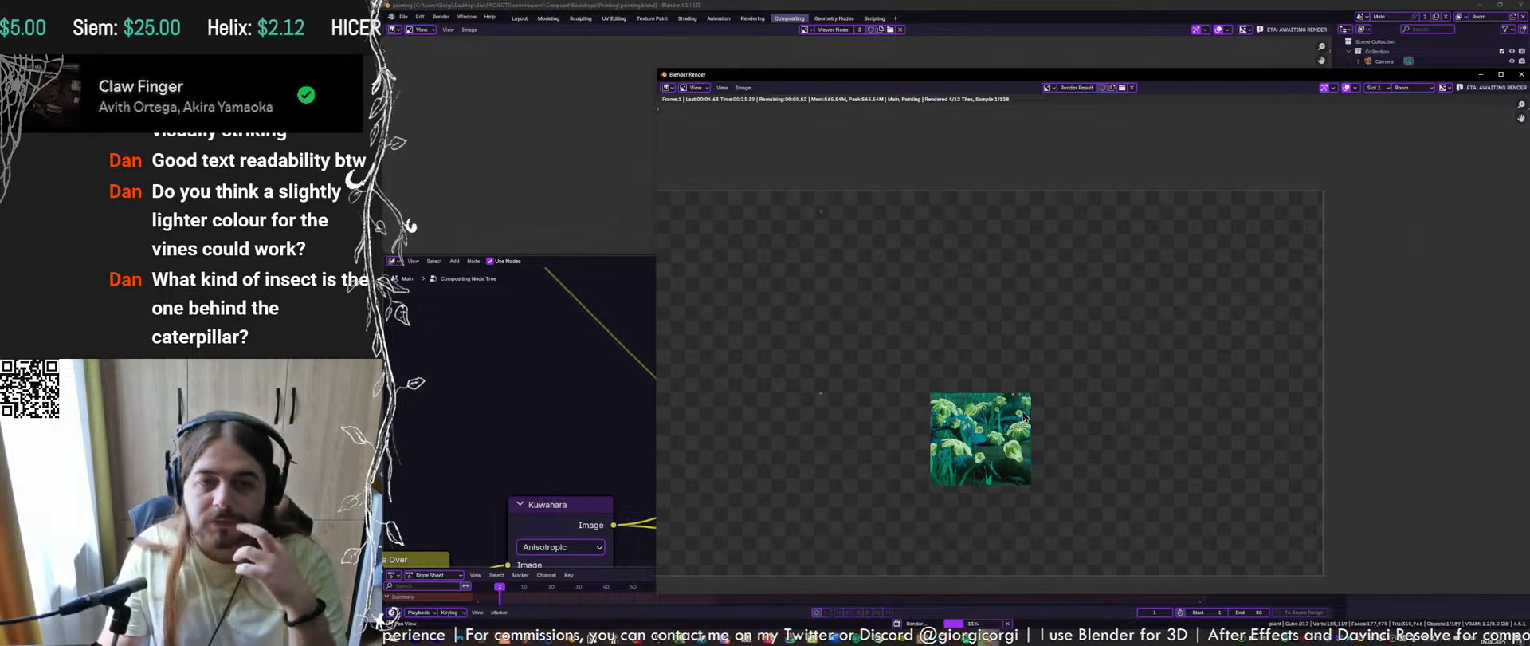
middle_drag(1055, 391, 1073, 373)
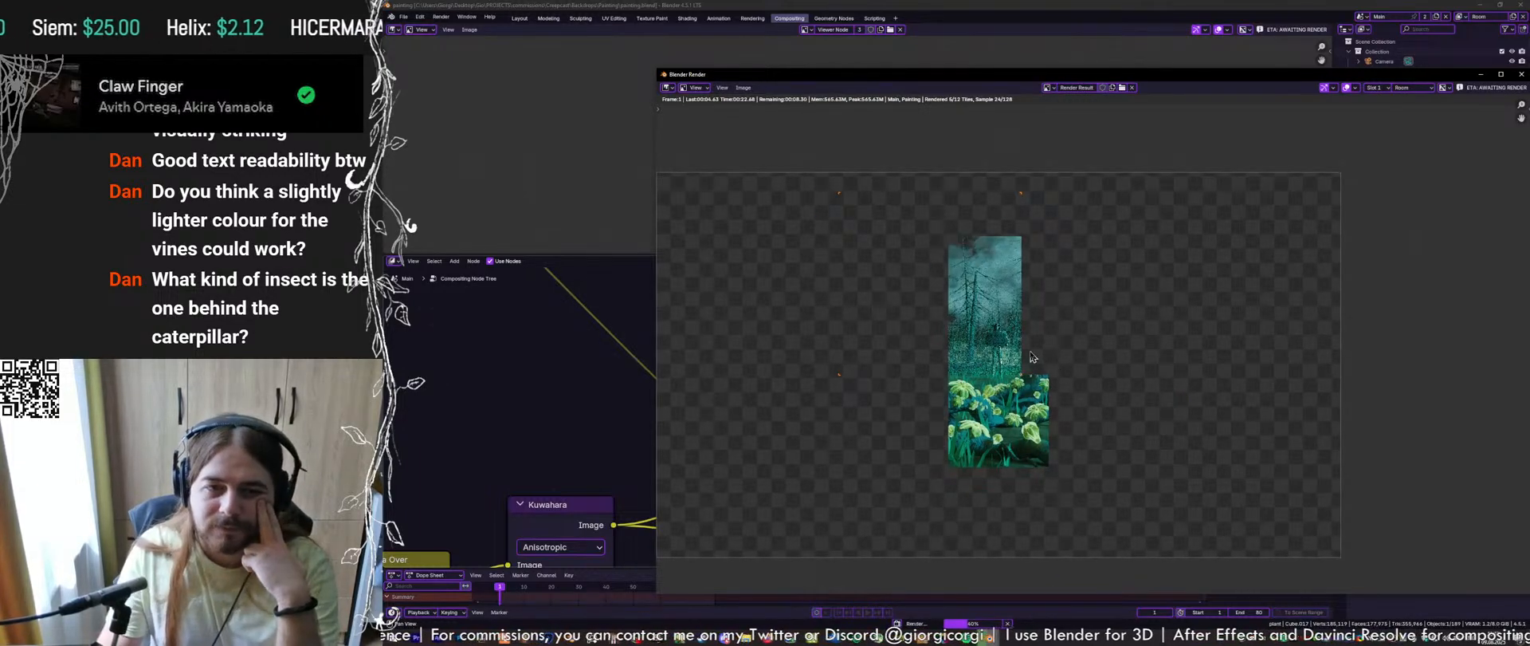
Inspect the center painting and surrounding frames in the finished composite, close the render and save the file
scroll(1030, 355, up, 3)
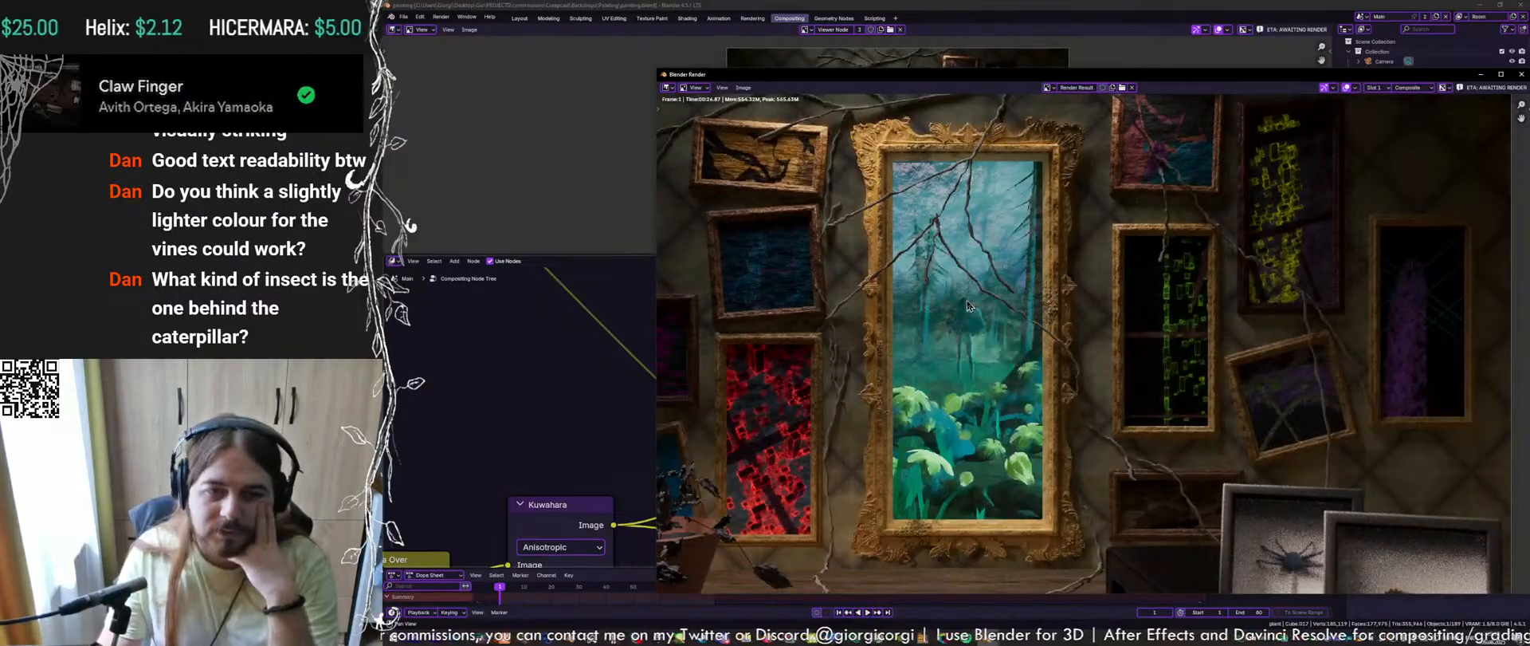
scroll(988, 340, down, 3)
scroll(997, 341, up, 6)
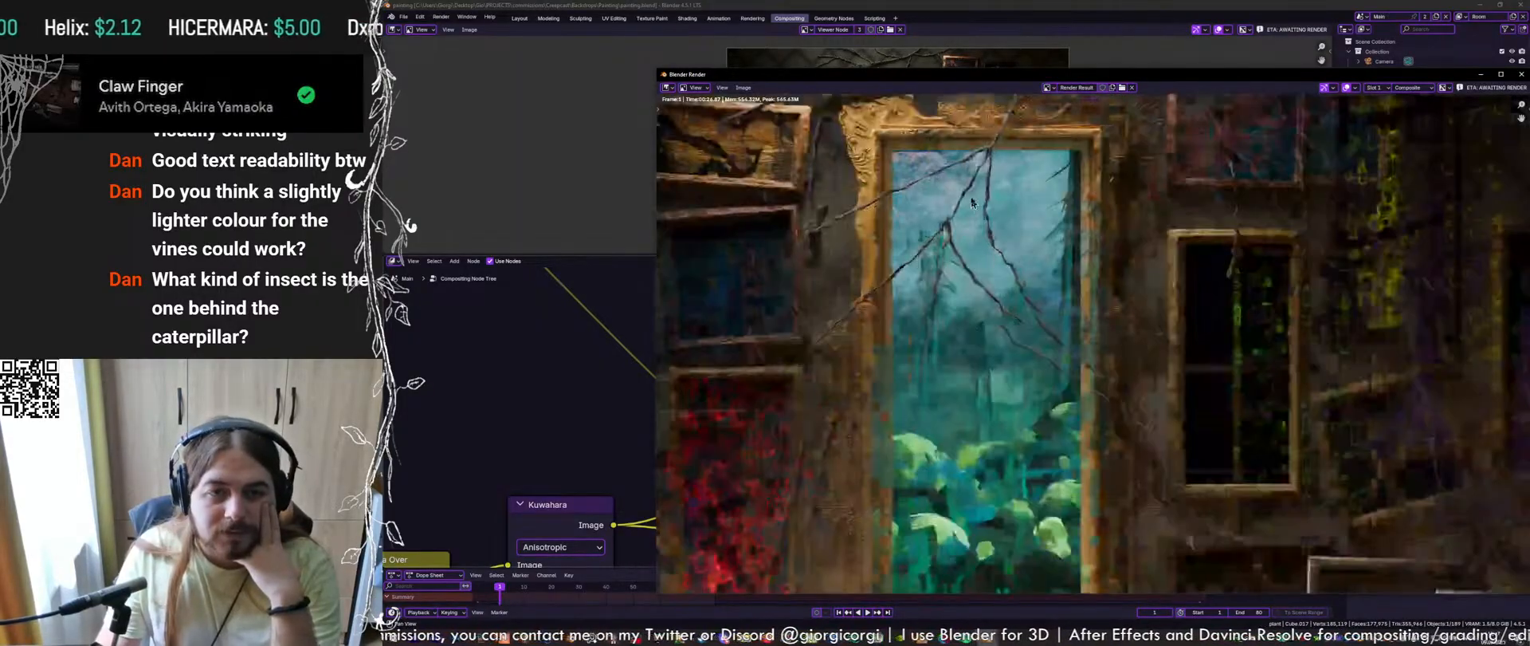
scroll(996, 340, down, 4)
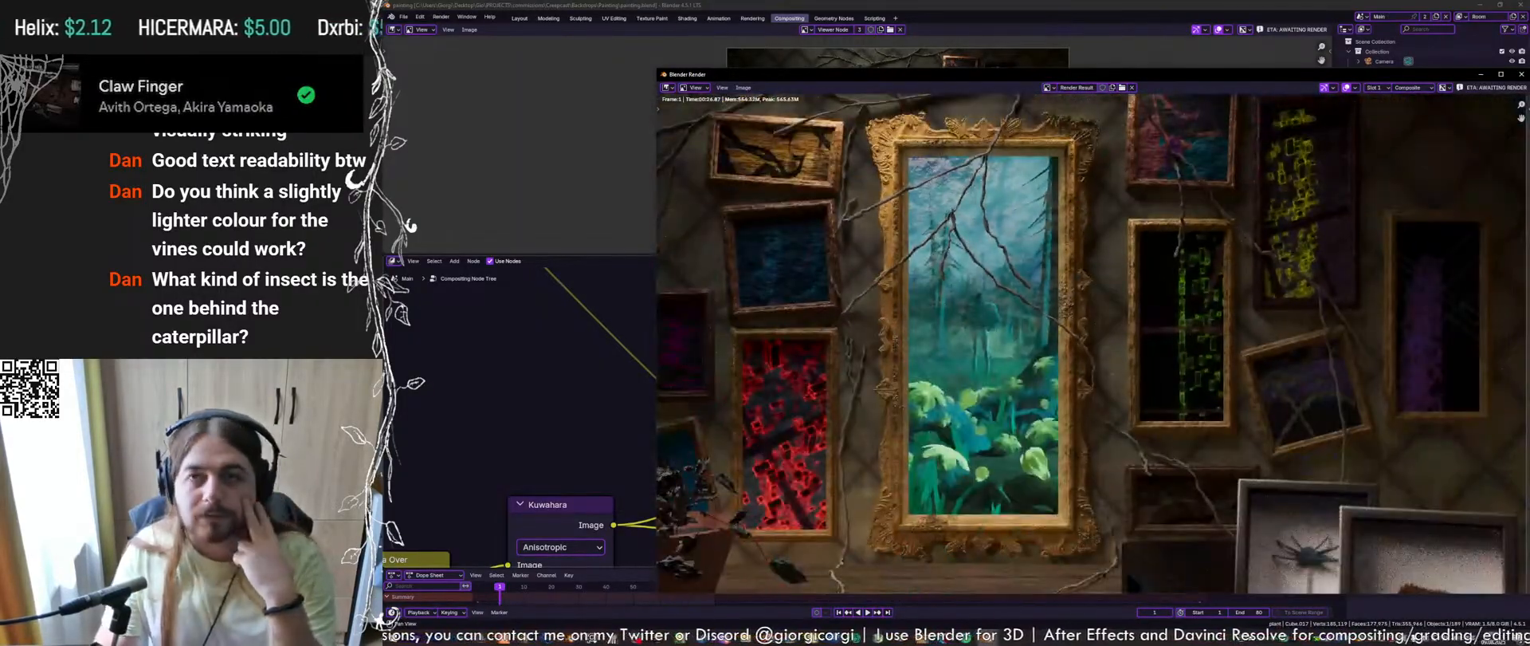
click(1522, 74)
key(ctrl+s)
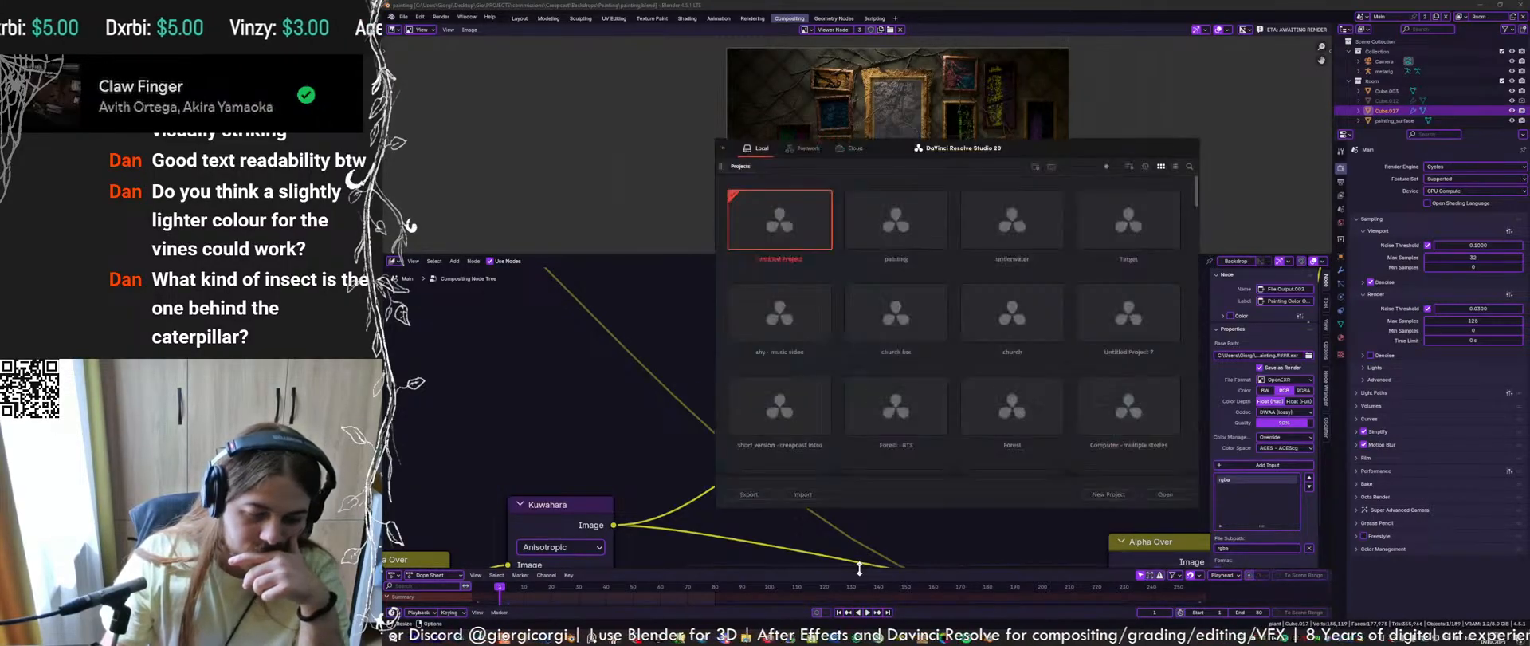
Open the painting project in DaVinci Resolve, go to its color grading page and review the graded image full screen
double_click(910, 214)
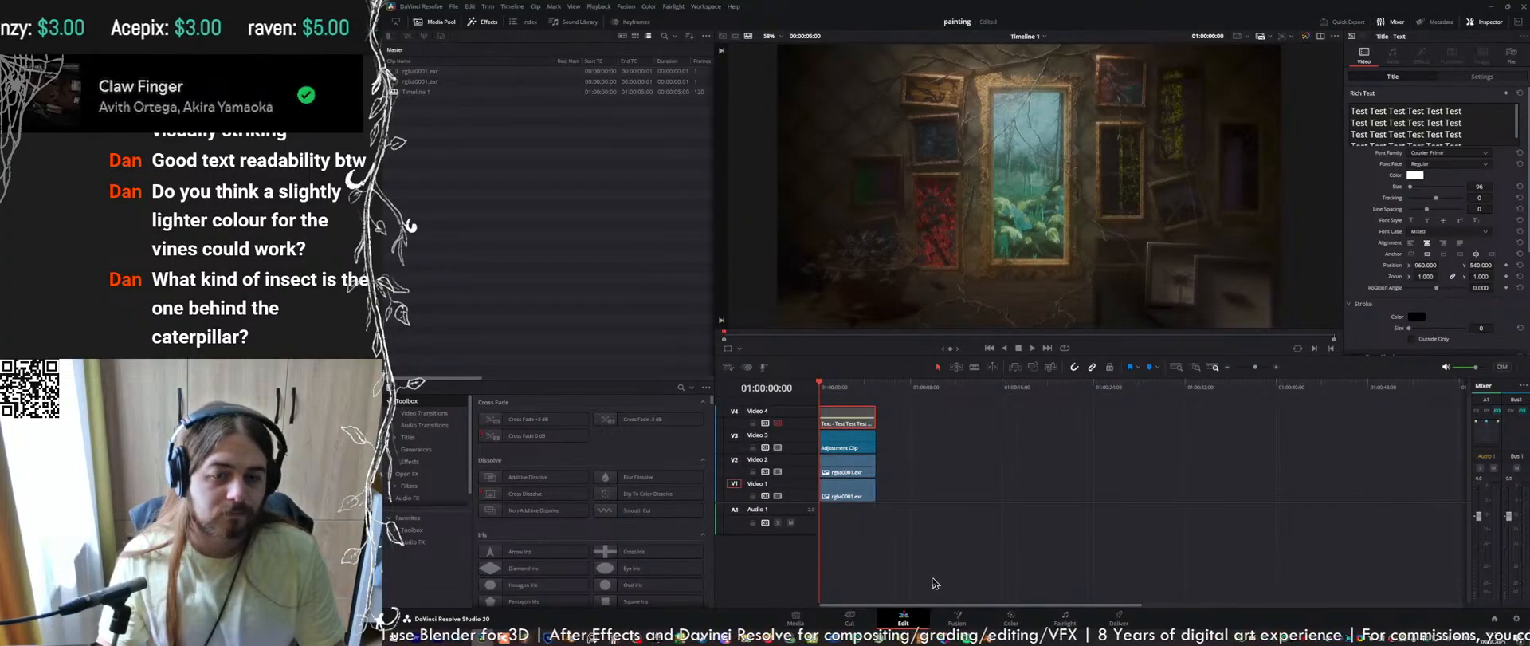
click(1022, 621)
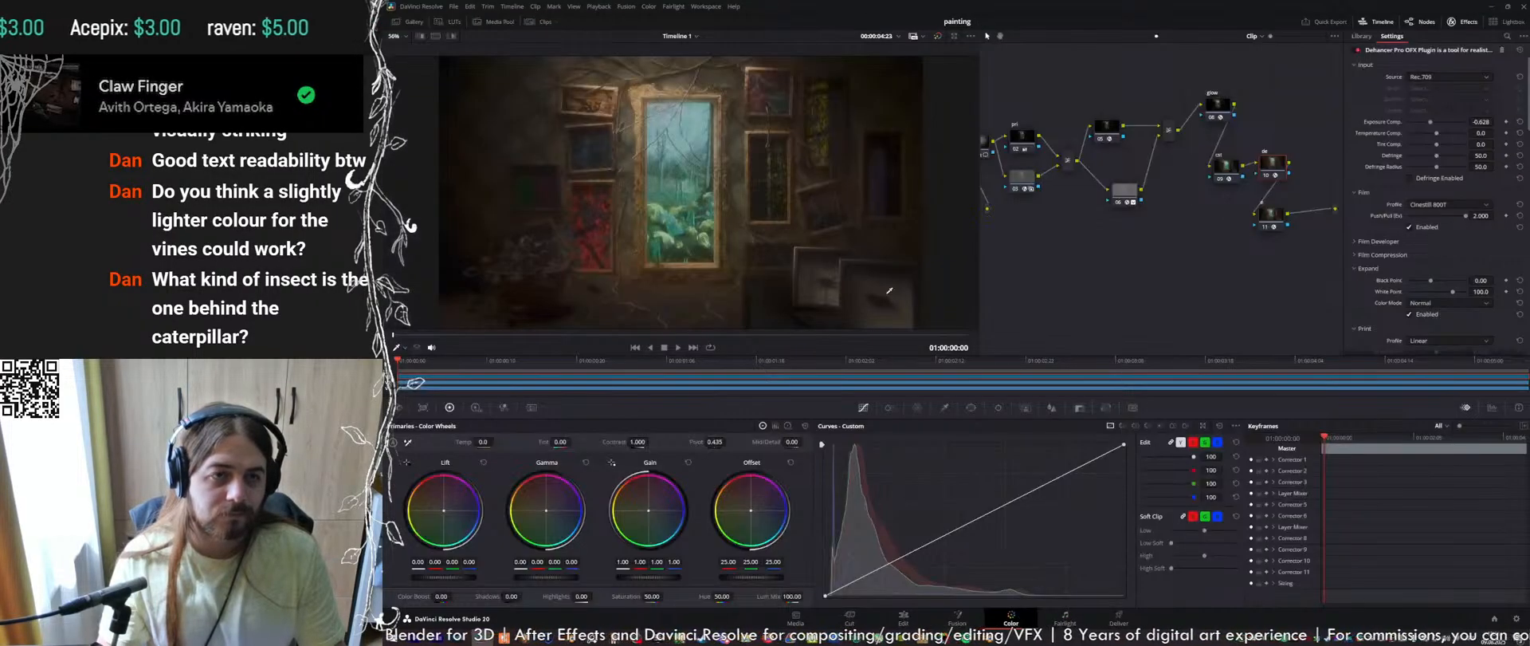
key(ctrl+f)
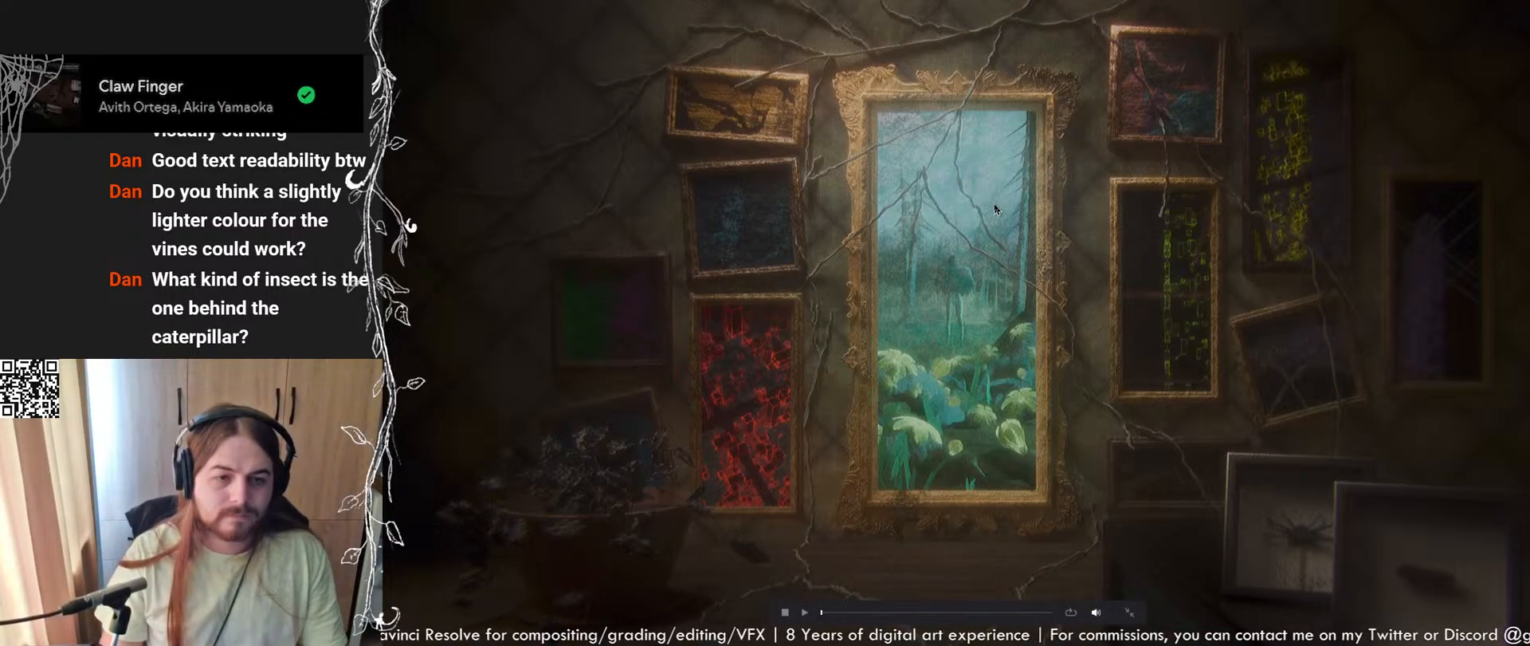
key(Escape)
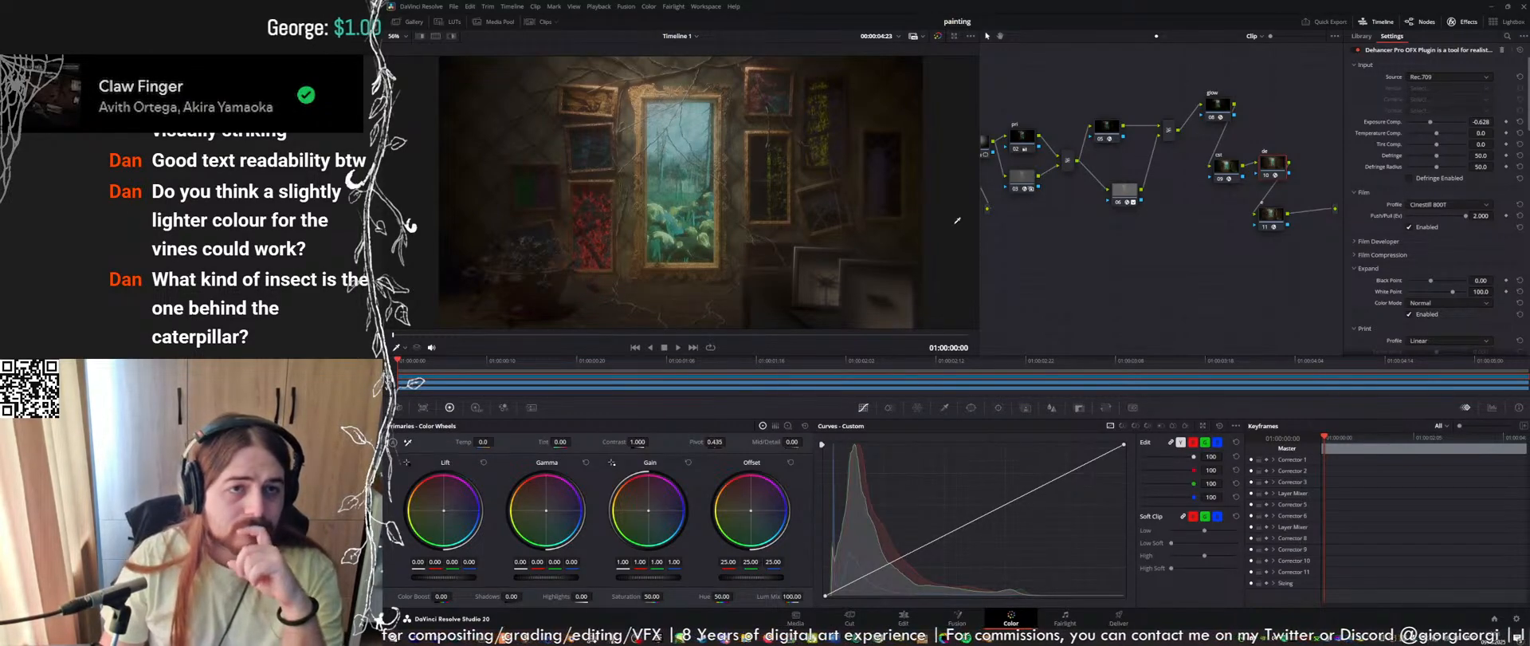
Set the ACES Transform node's output transform to sRGB Piecewise and preview the graded image full screen
middle_drag(1130, 250, 1152, 273)
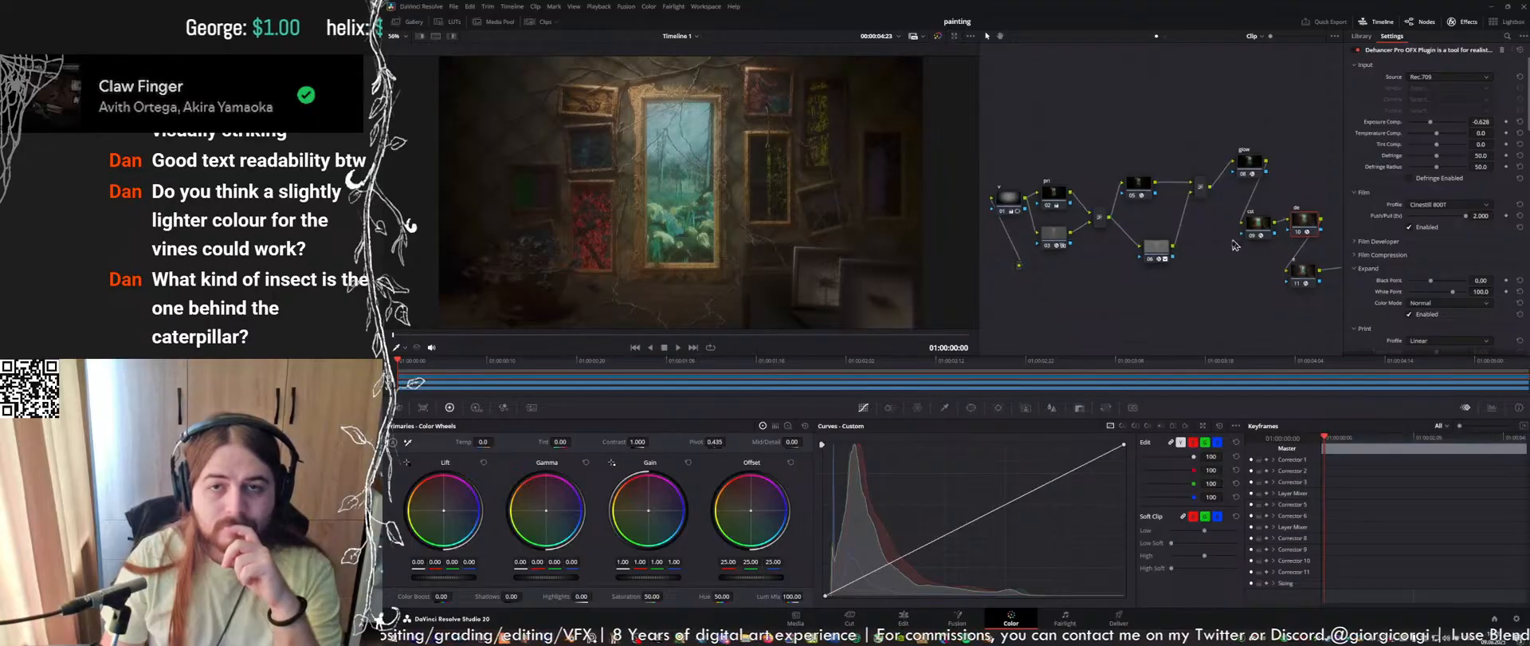
middle_drag(1239, 243, 1219, 259)
click(1241, 239)
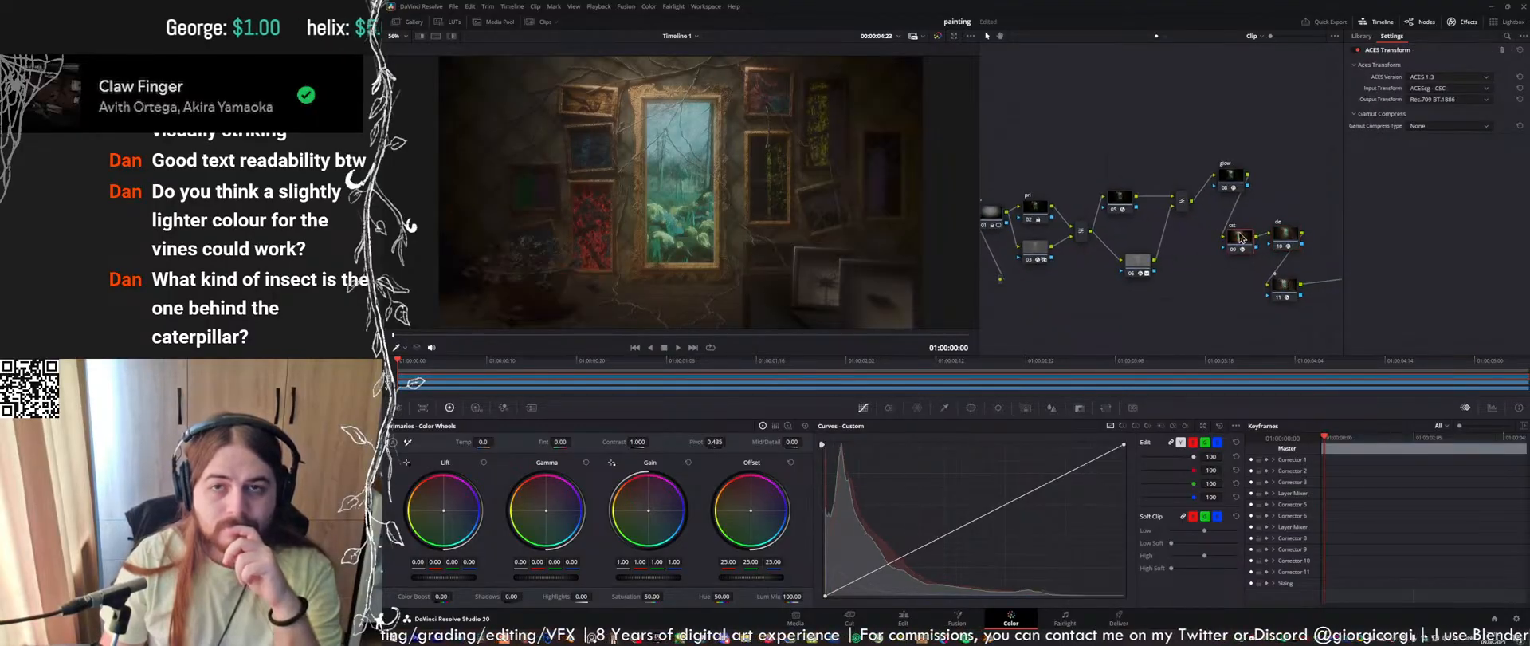
click(1431, 101)
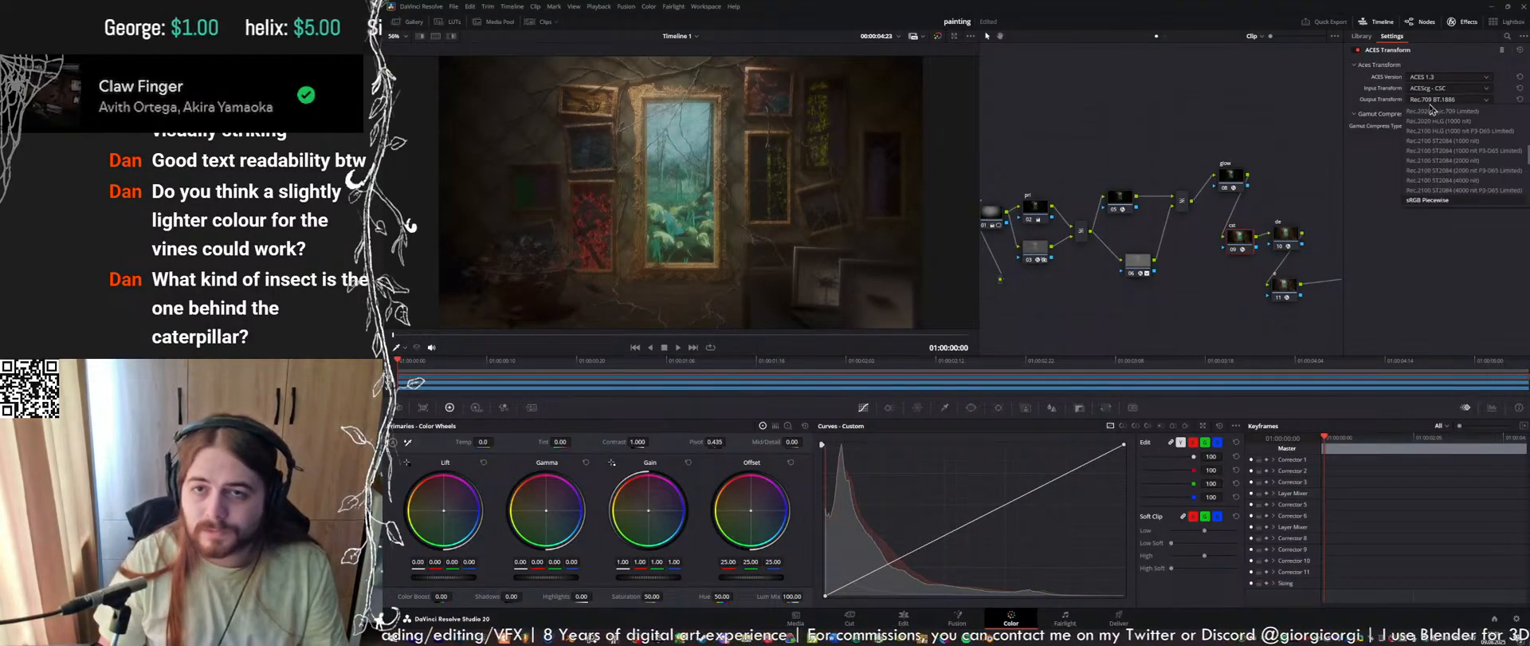
scroll(1443, 191, up, 5)
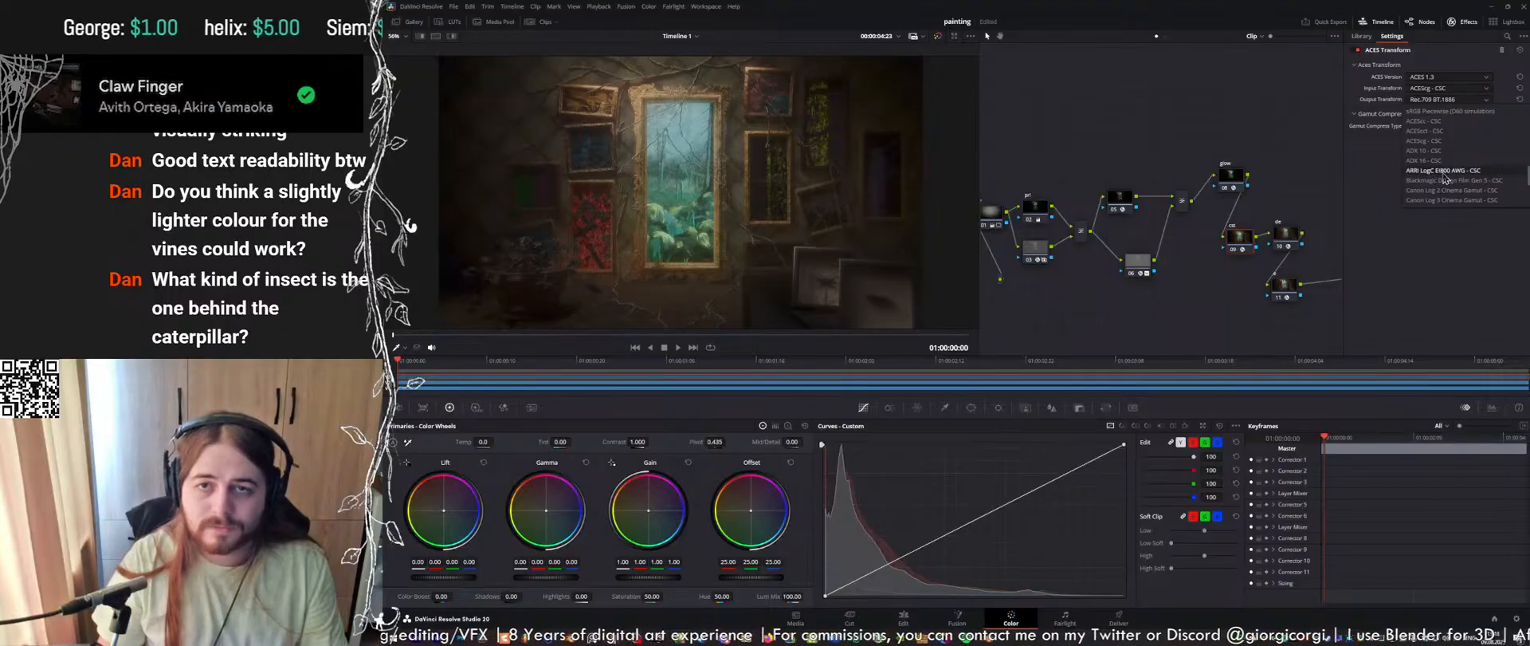
click(1431, 160)
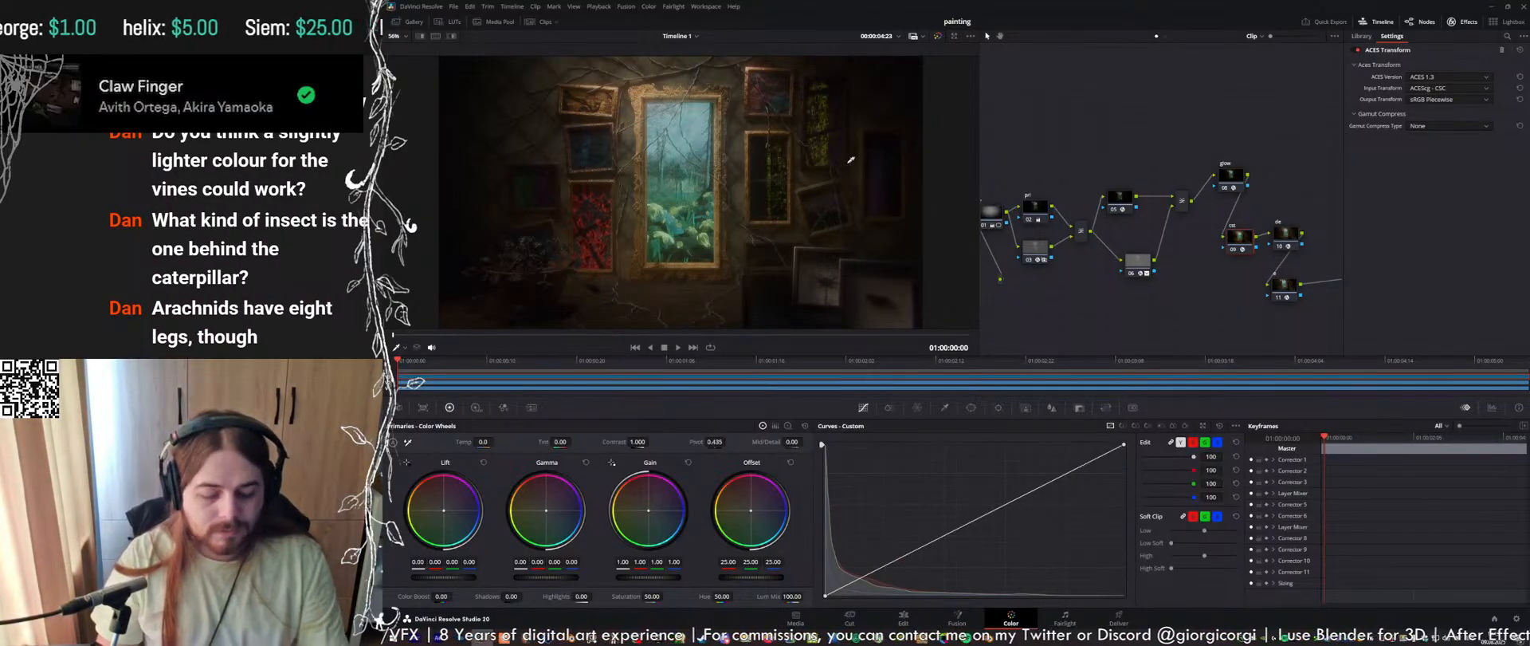
key(ctrl+f)
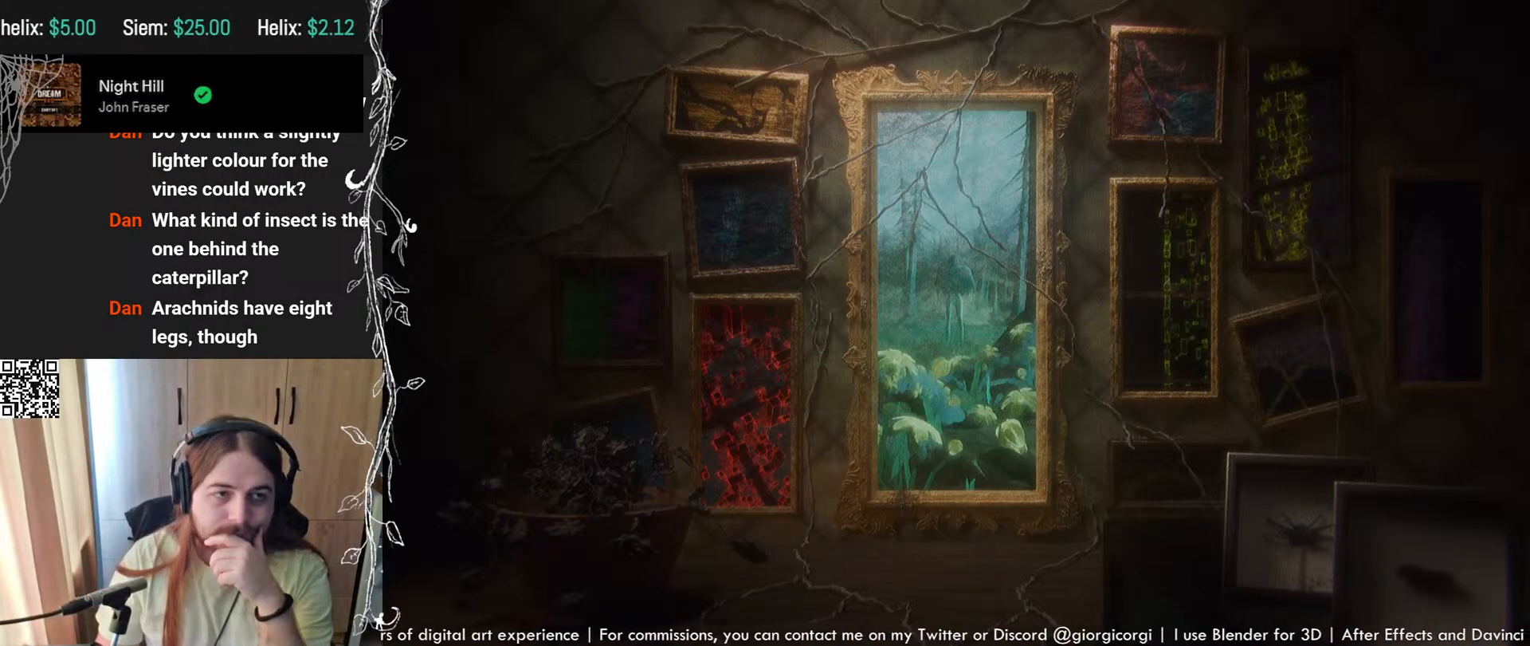
Leave the full-screen preview, switch to the web browser and search Google Images for arachnid
key(ctrl+f)
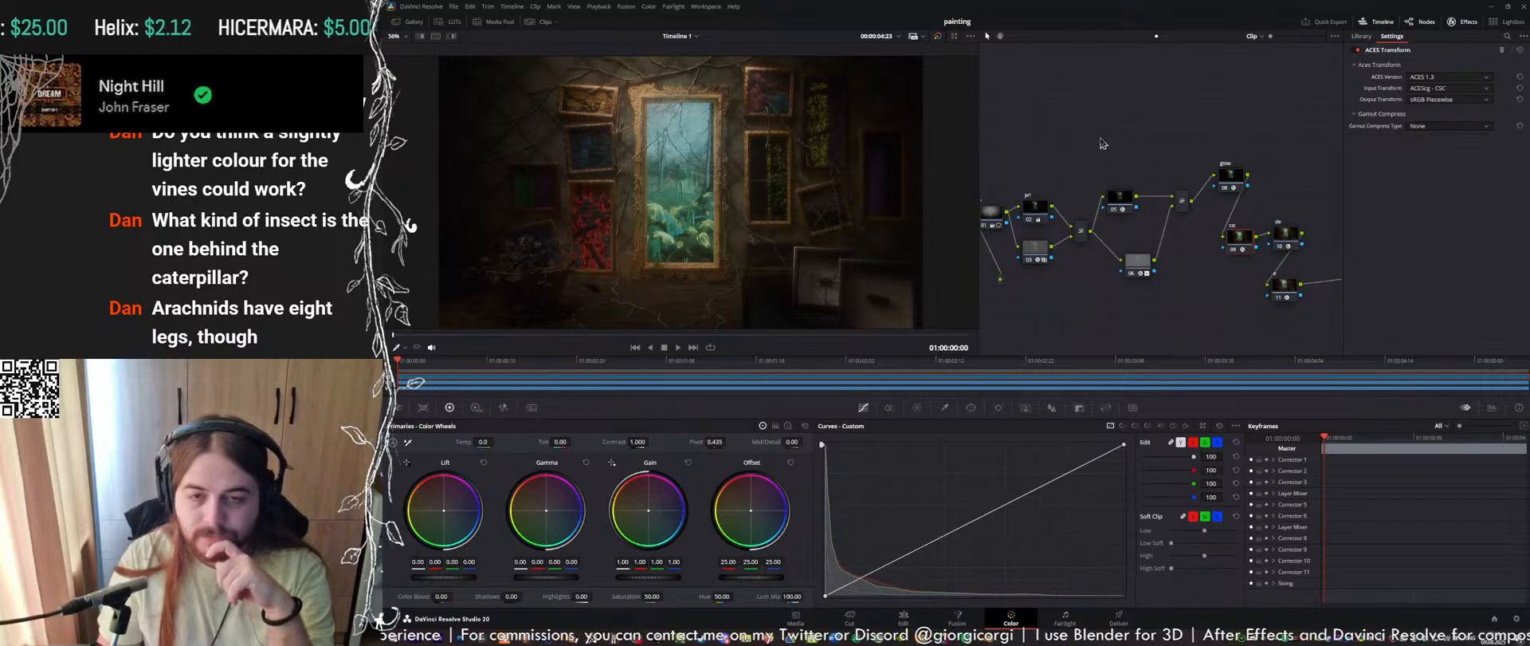
mouse_move(729, 637)
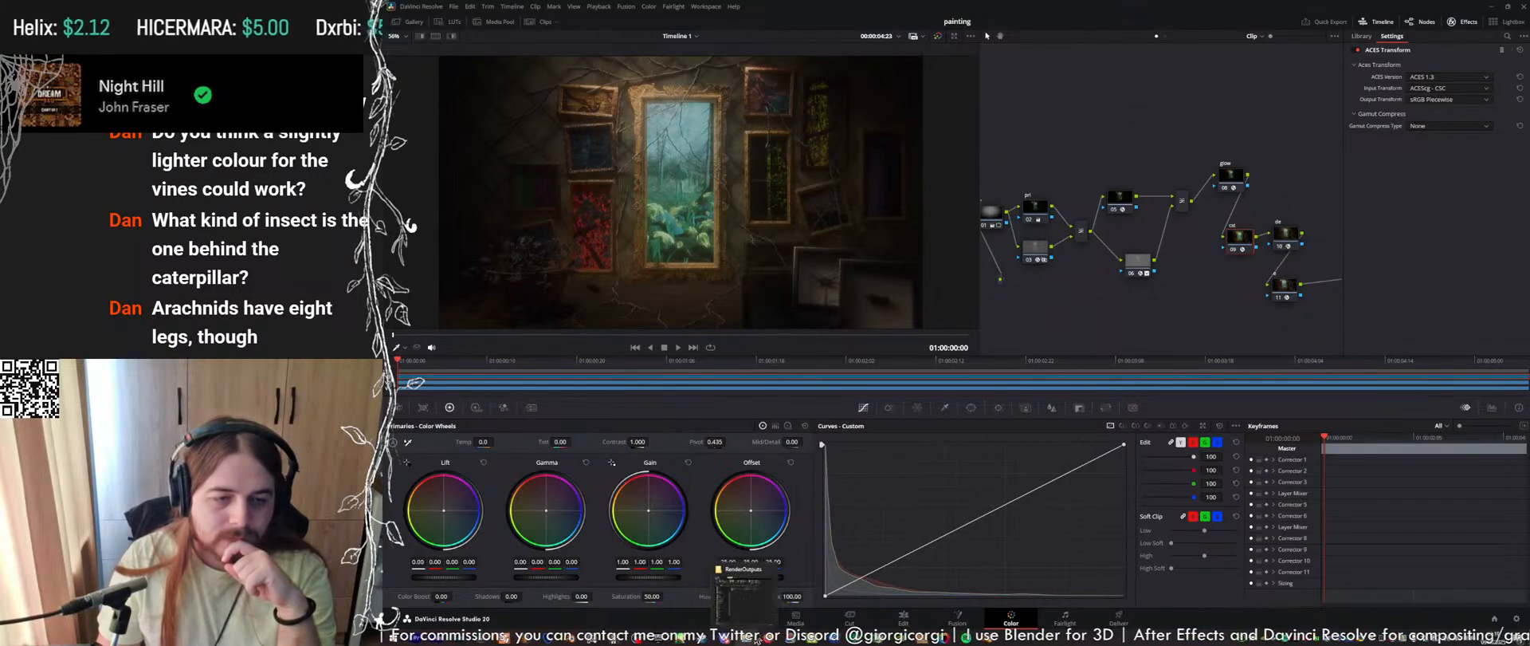
click(787, 597)
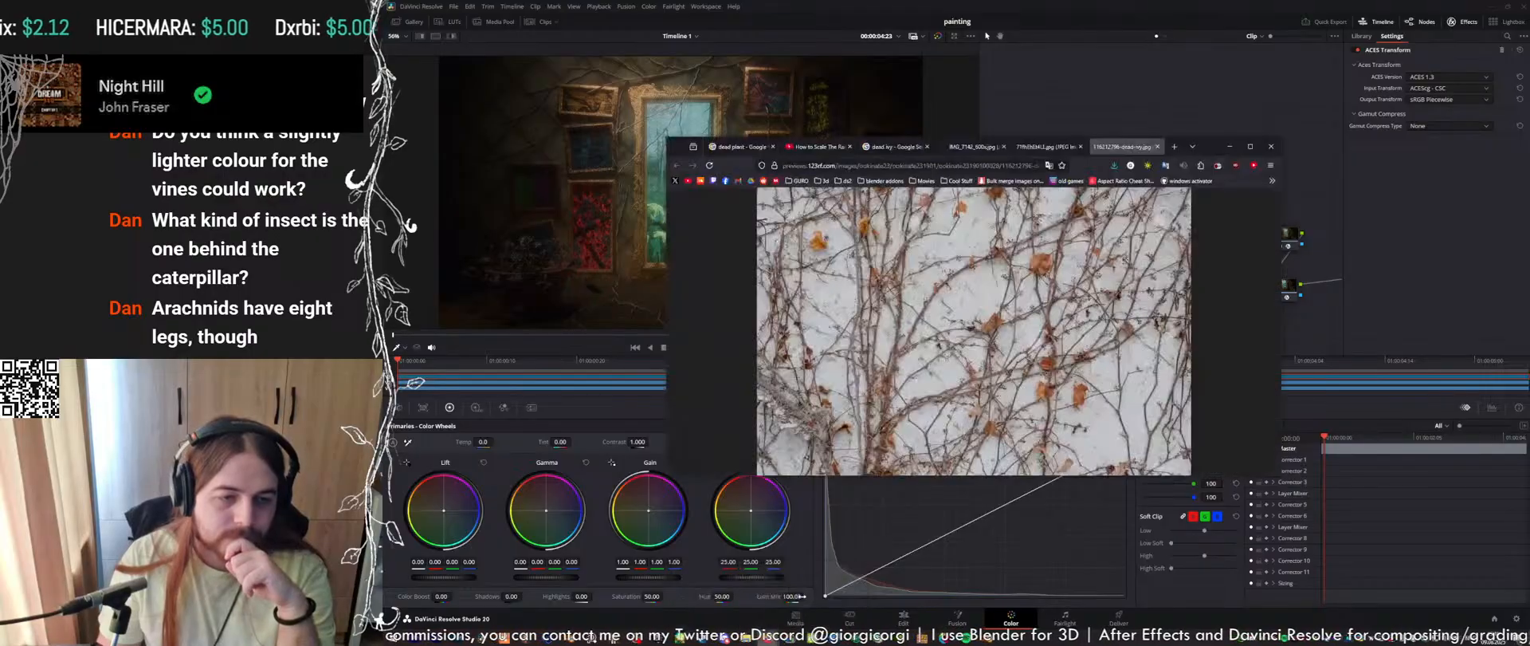
click(994, 165)
text(arachnid)
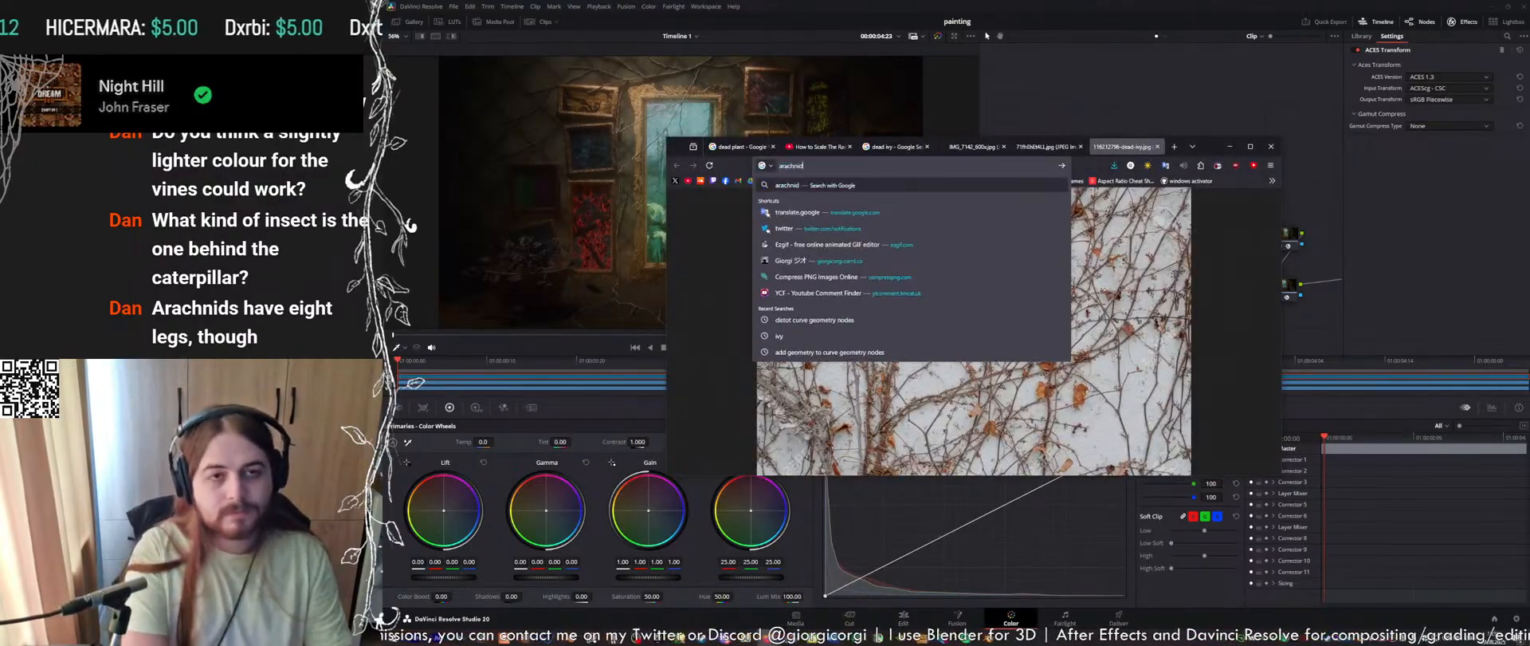
key(Return)
click(728, 263)
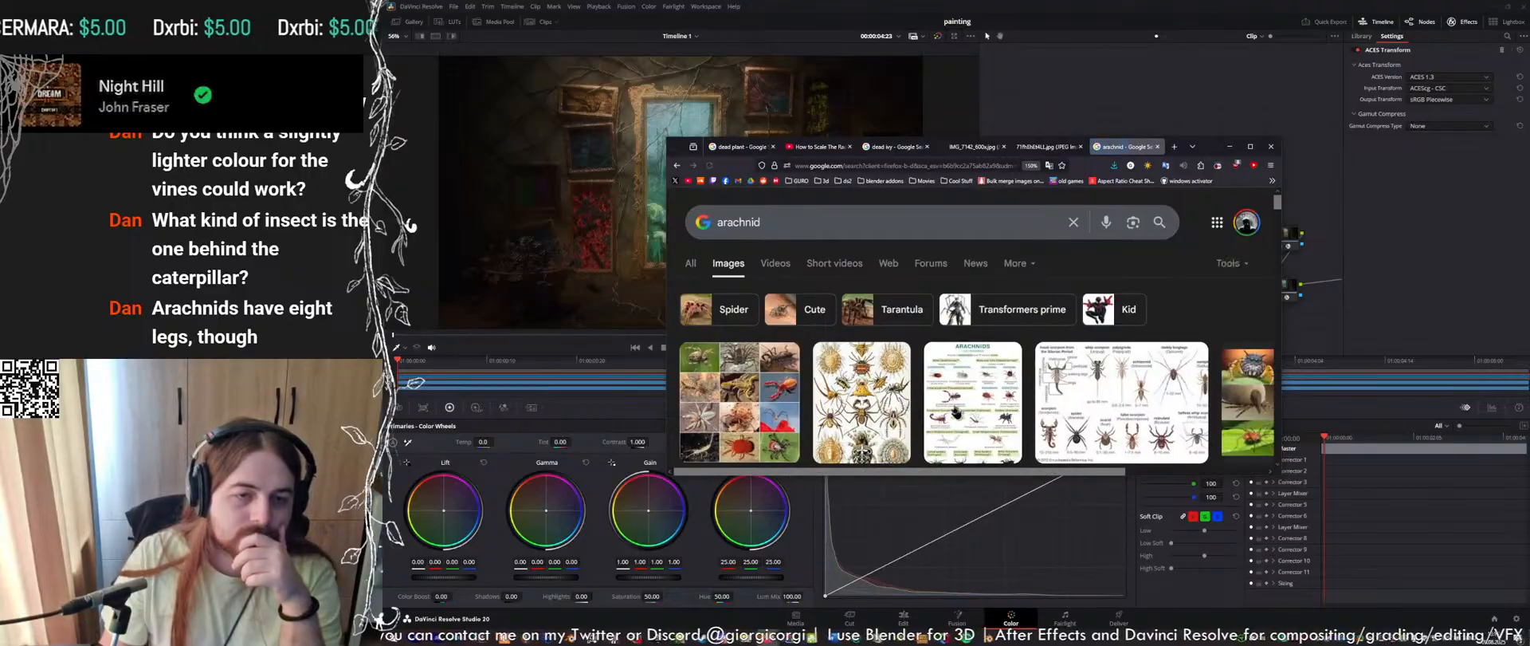
click(1249, 147)
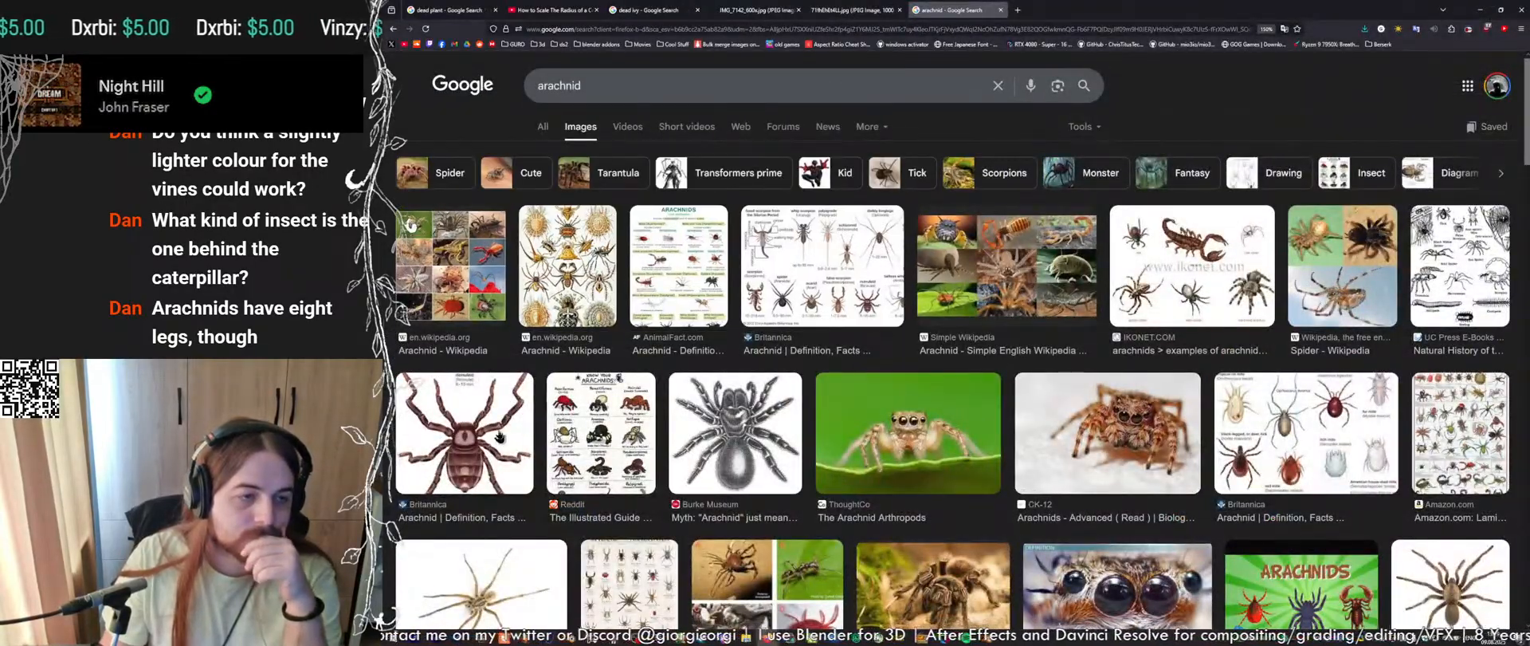
scroll(511, 435, down, 1)
scroll(515, 403, up, 1)
Find the spider crab reference photo in the Painting project's ref folder, view it and close it
double_click(653, 83)
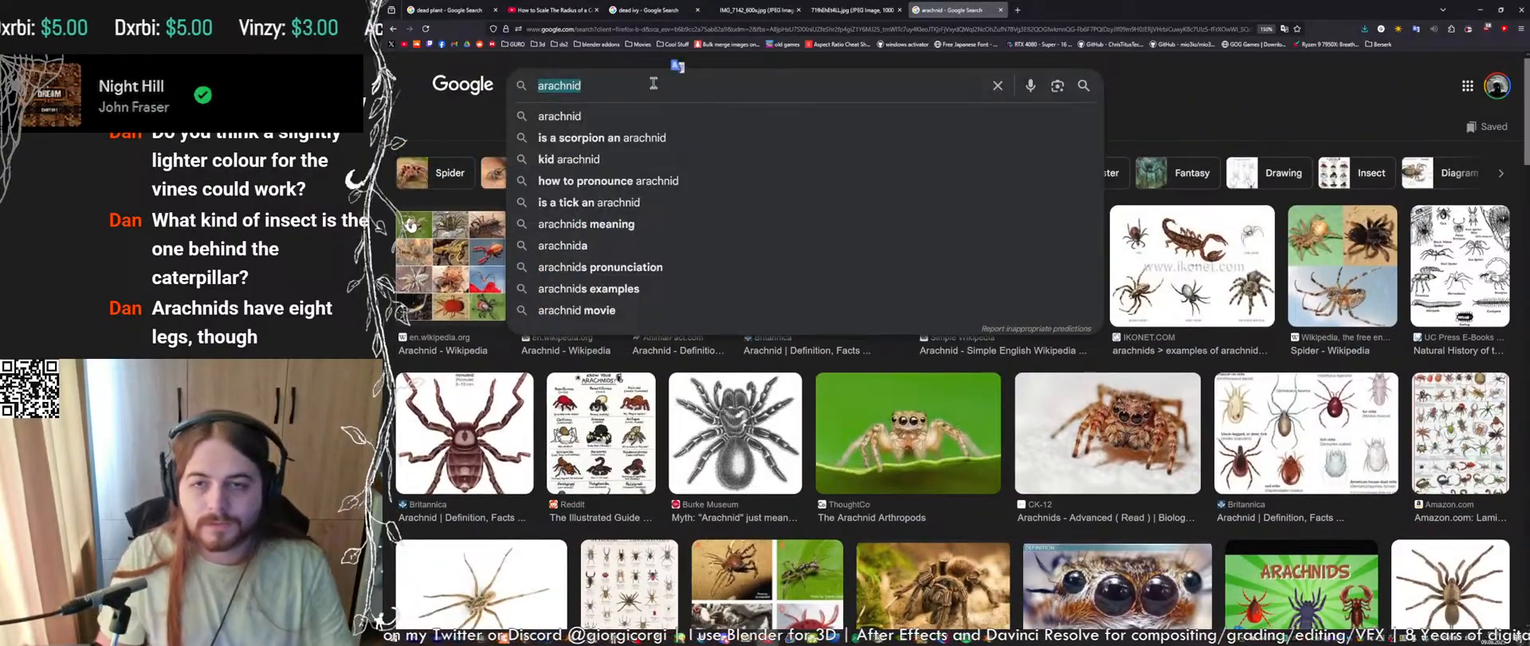
text(s)
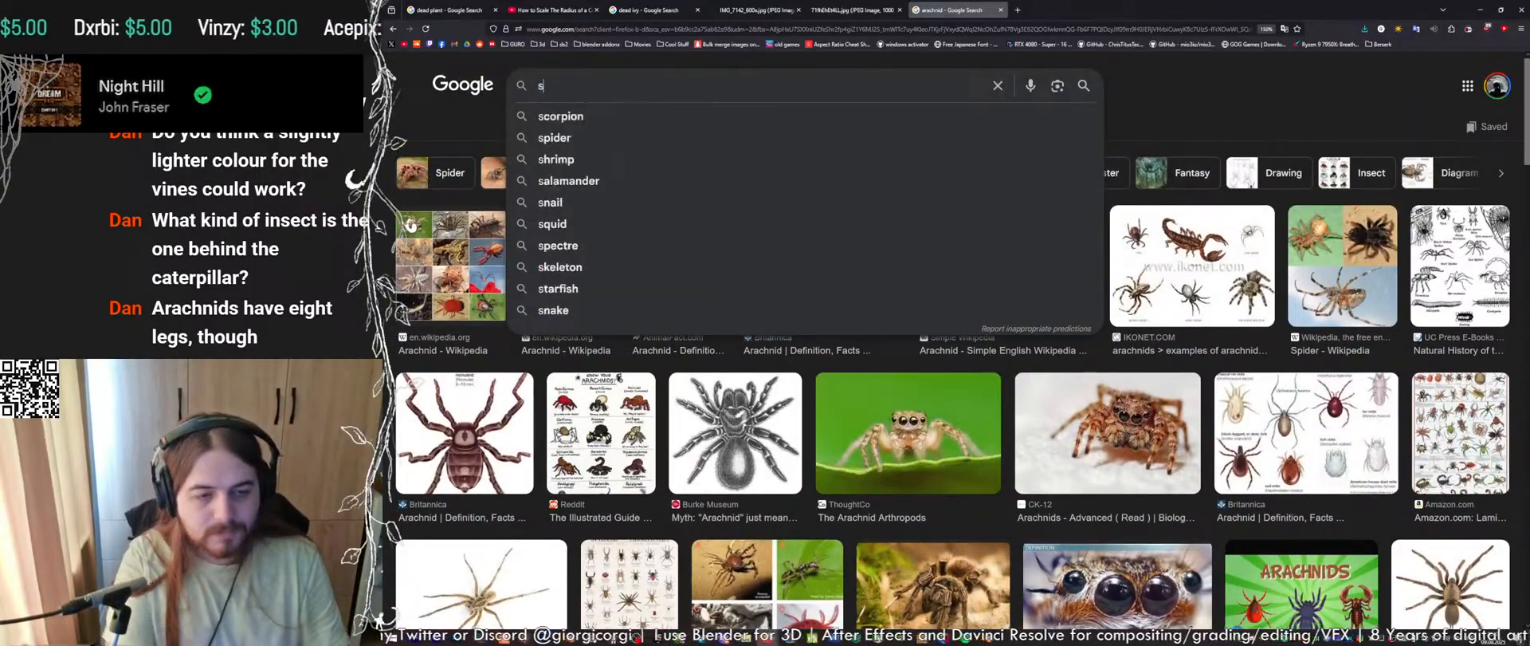
key(alt+Tab)
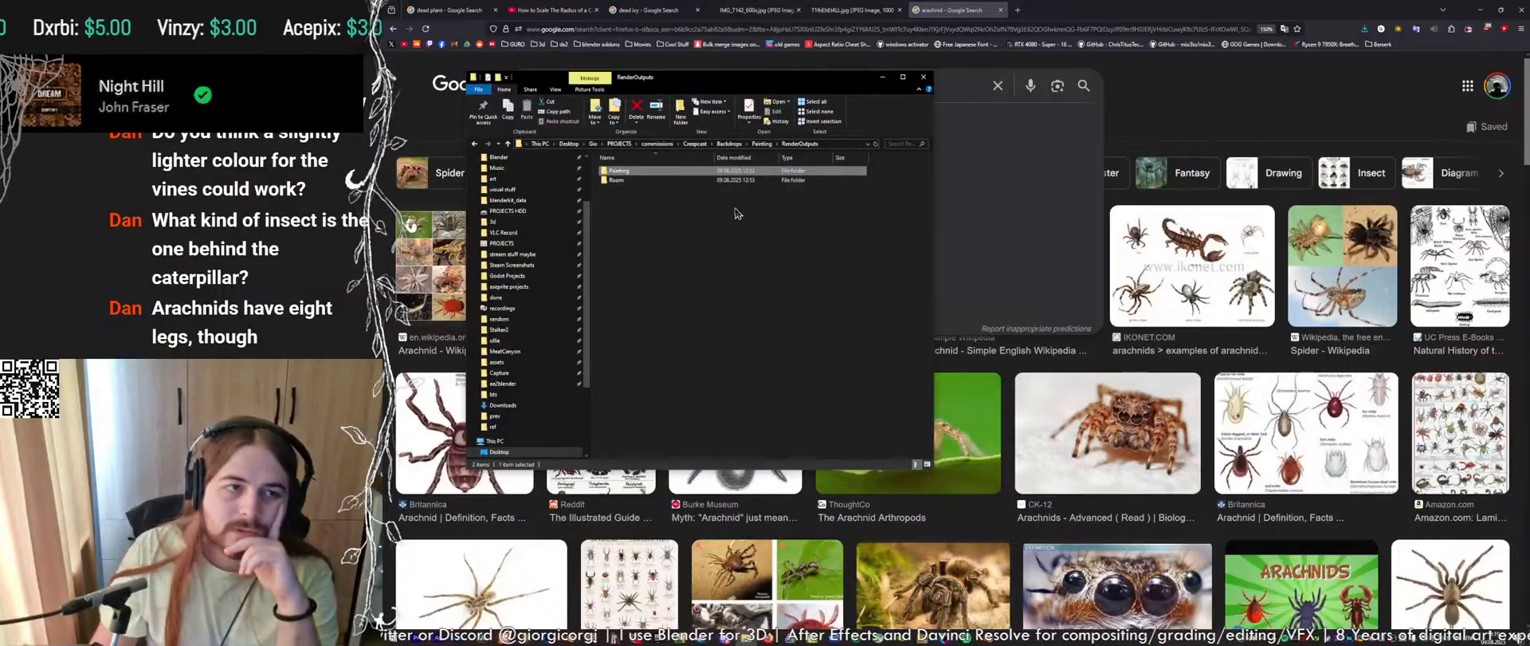
key(alt+Left)
click(761, 146)
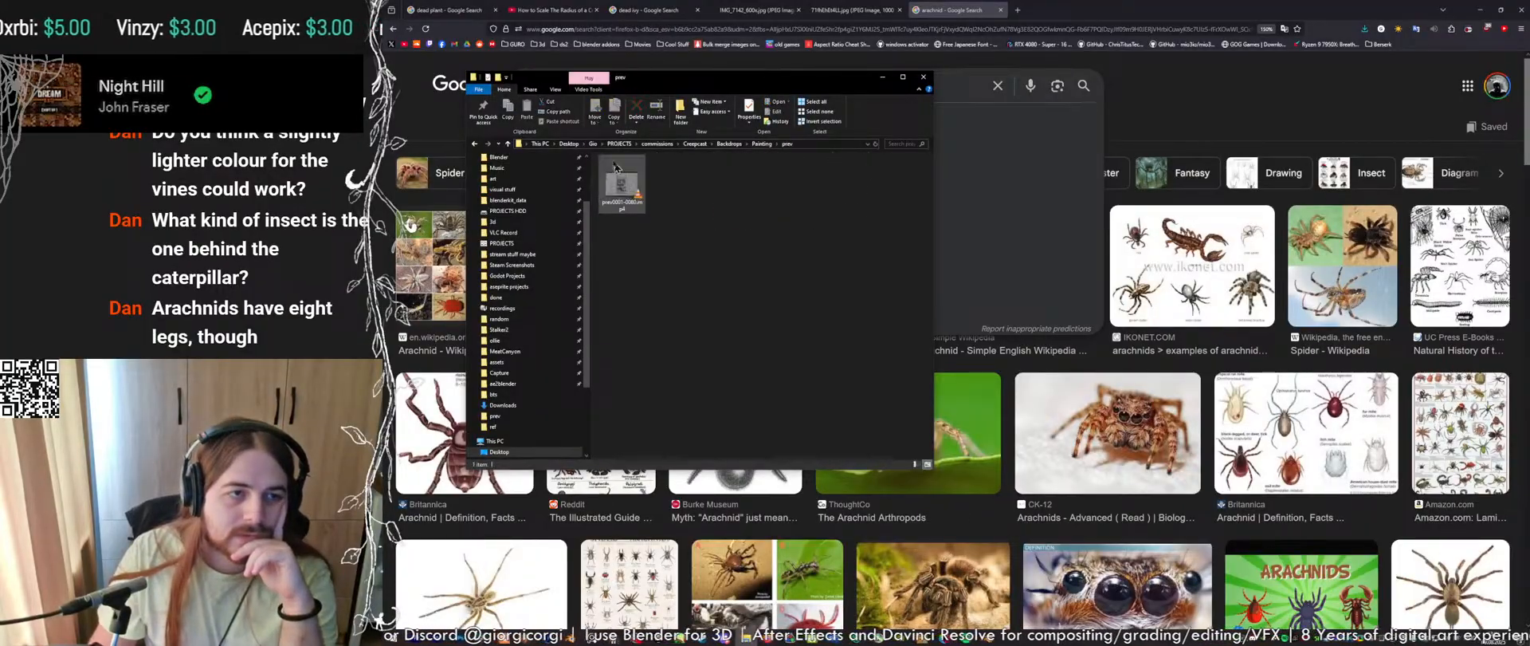
click(615, 180)
double_click(615, 189)
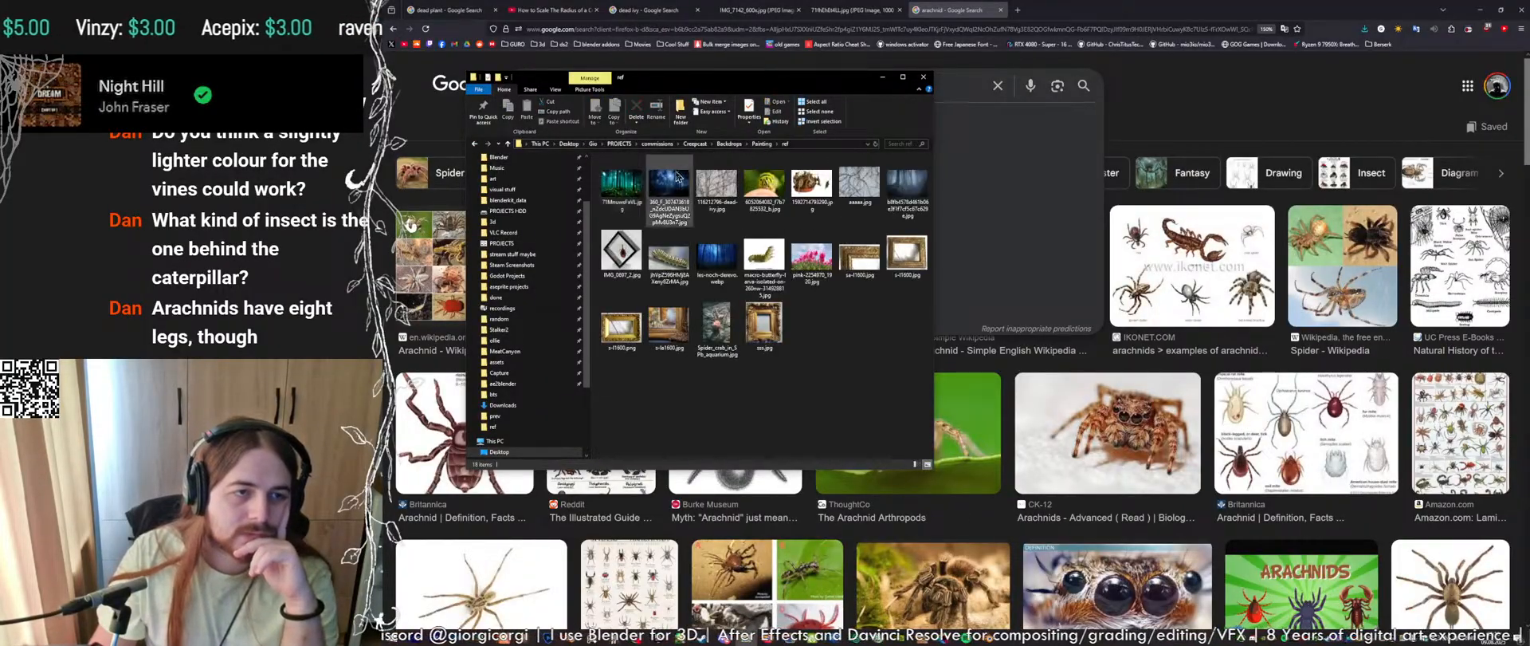
double_click(726, 326)
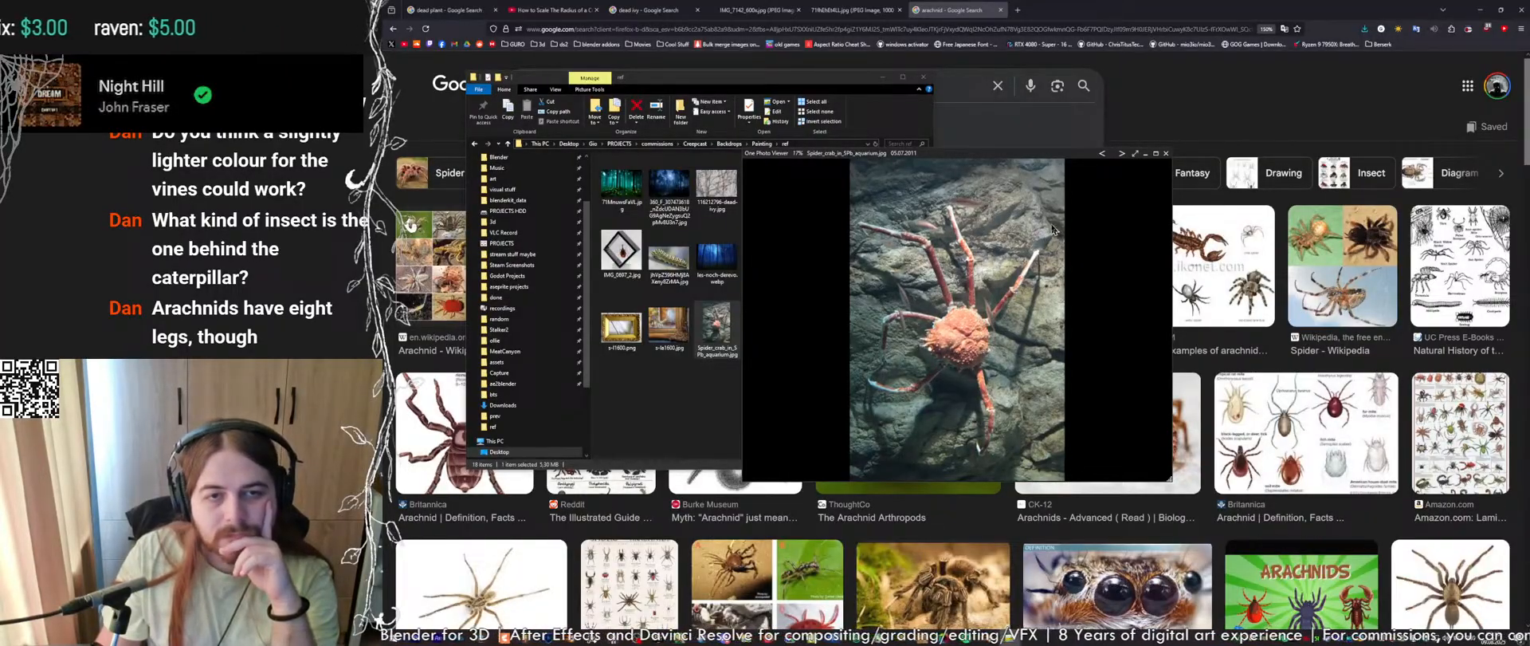
click(1166, 153)
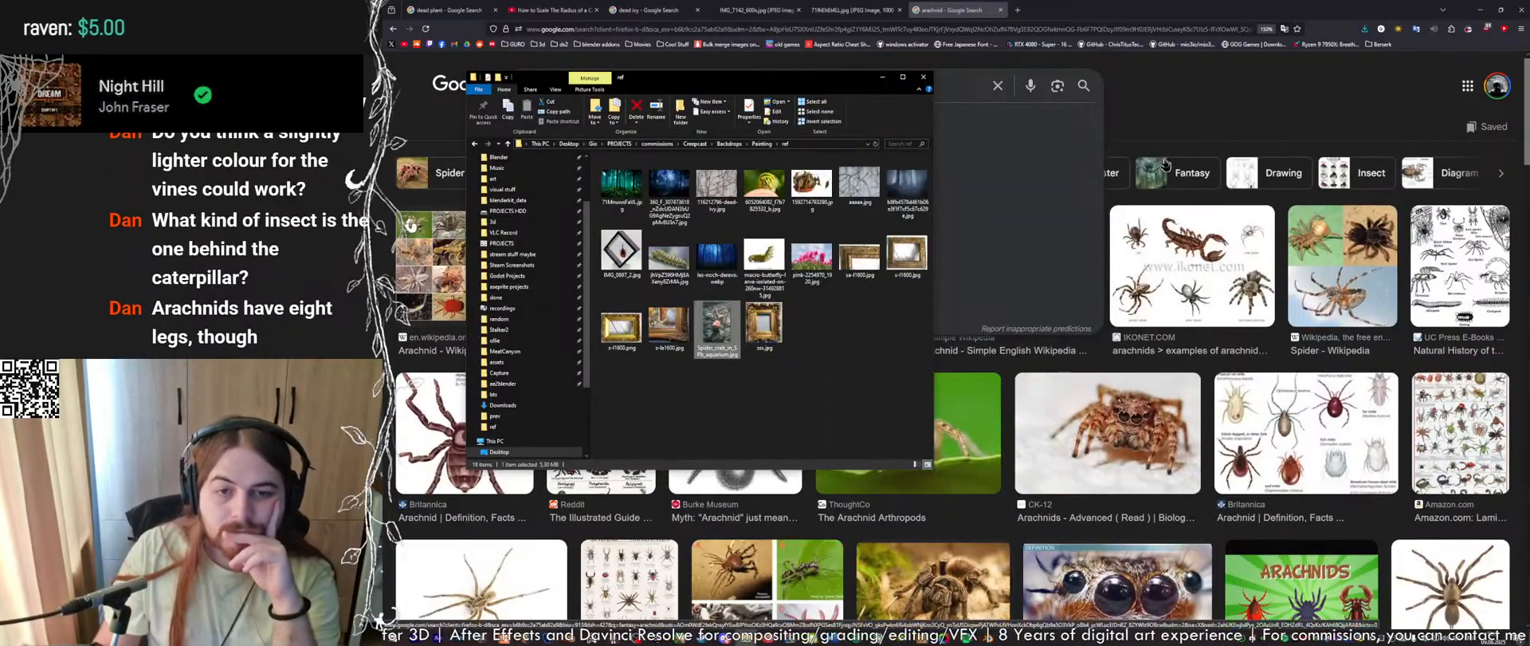
Browse the arachnid image results for leg anatomy, return to DaVinci Resolve and examine the framed insects up close
click(1212, 104)
scroll(766, 318, down, 3)
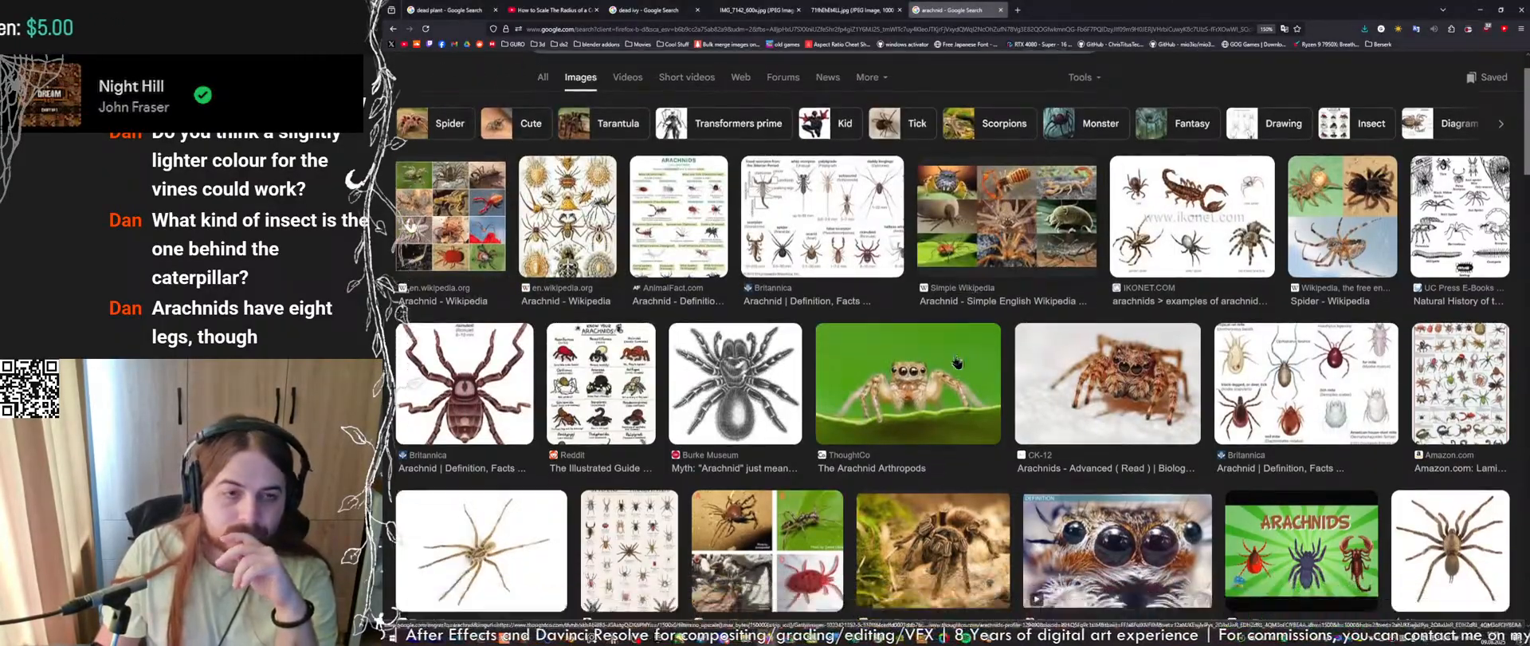
scroll(821, 303, down, 2)
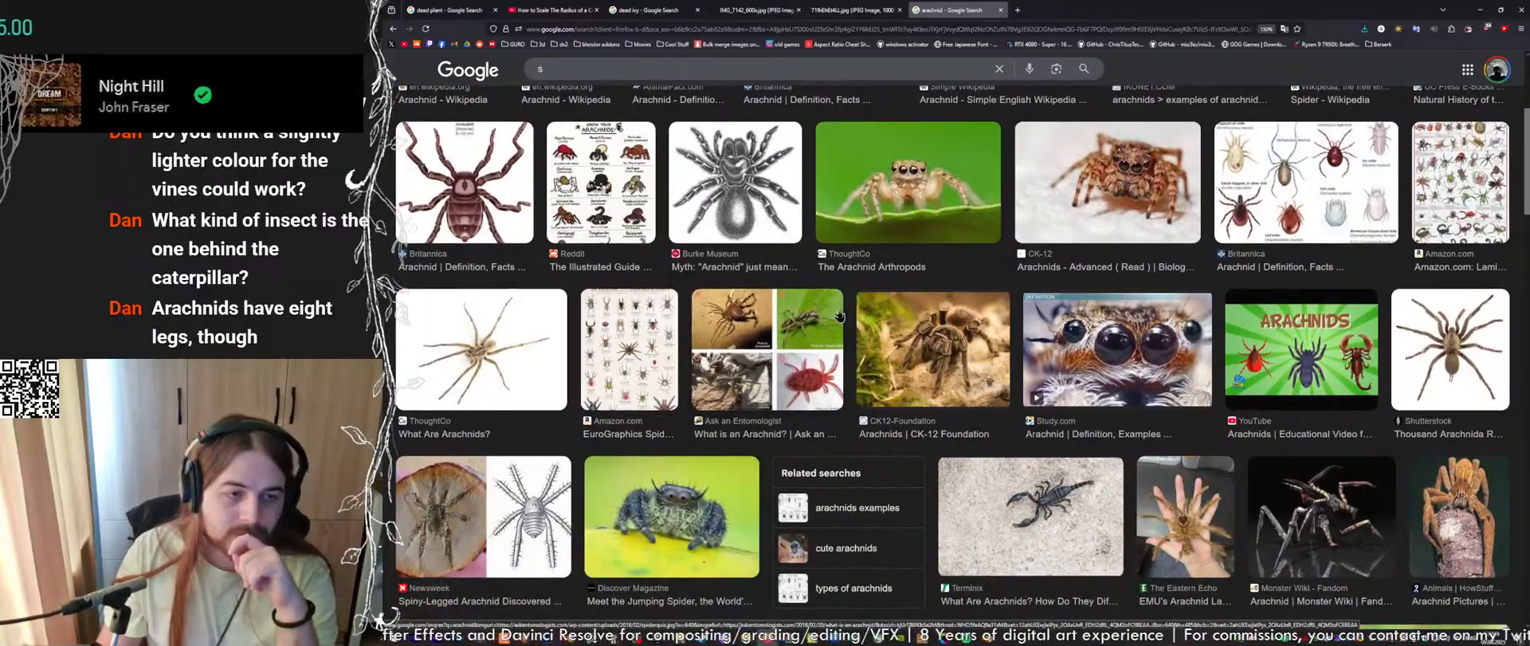
scroll(838, 317, up, 5)
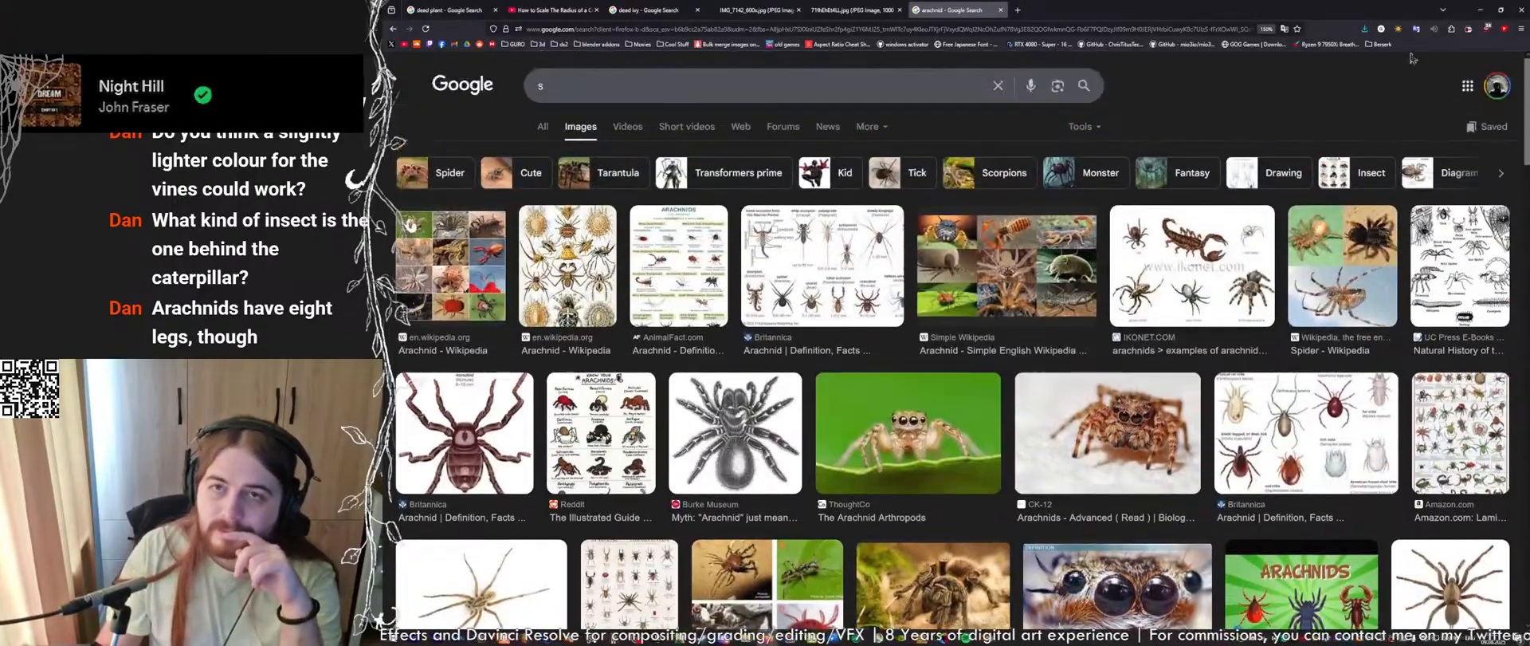
click(1479, 10)
click(895, 373)
click(1188, 139)
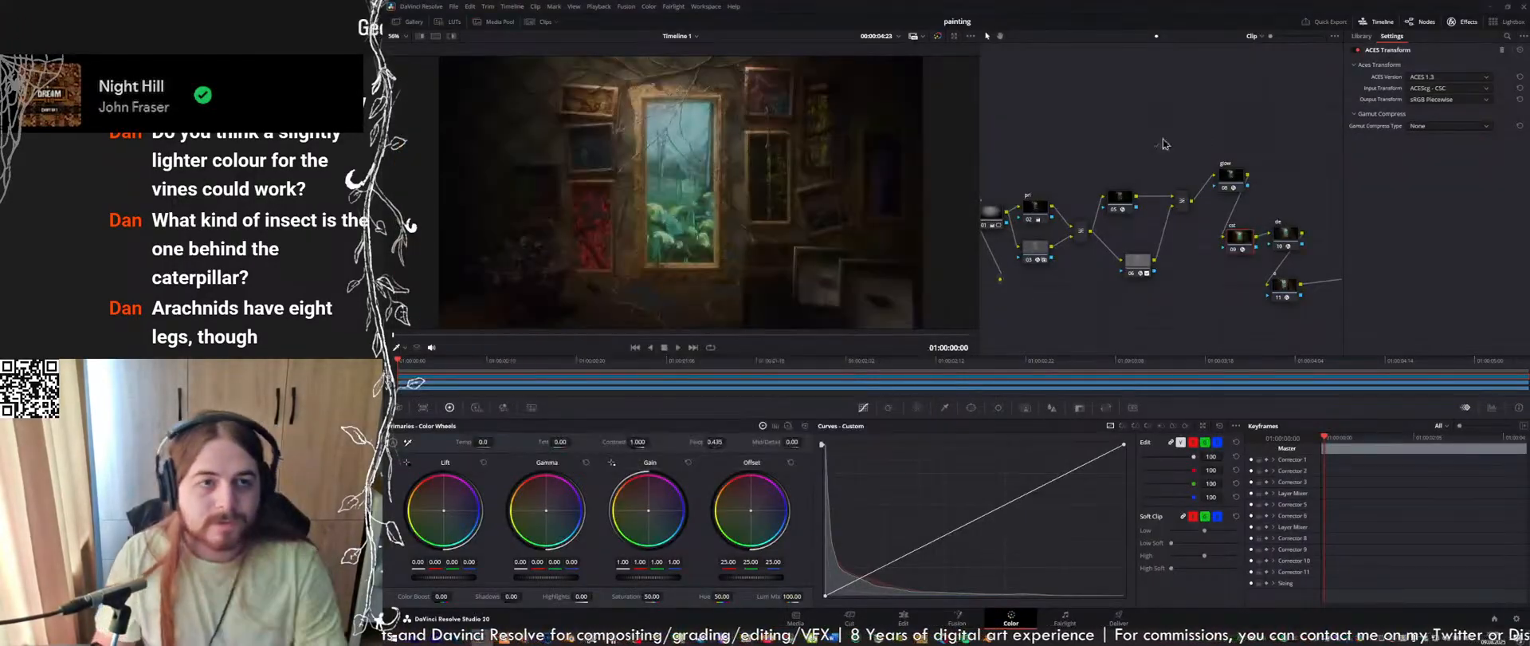
scroll(749, 199, up, 2)
scroll(738, 192, up, 4)
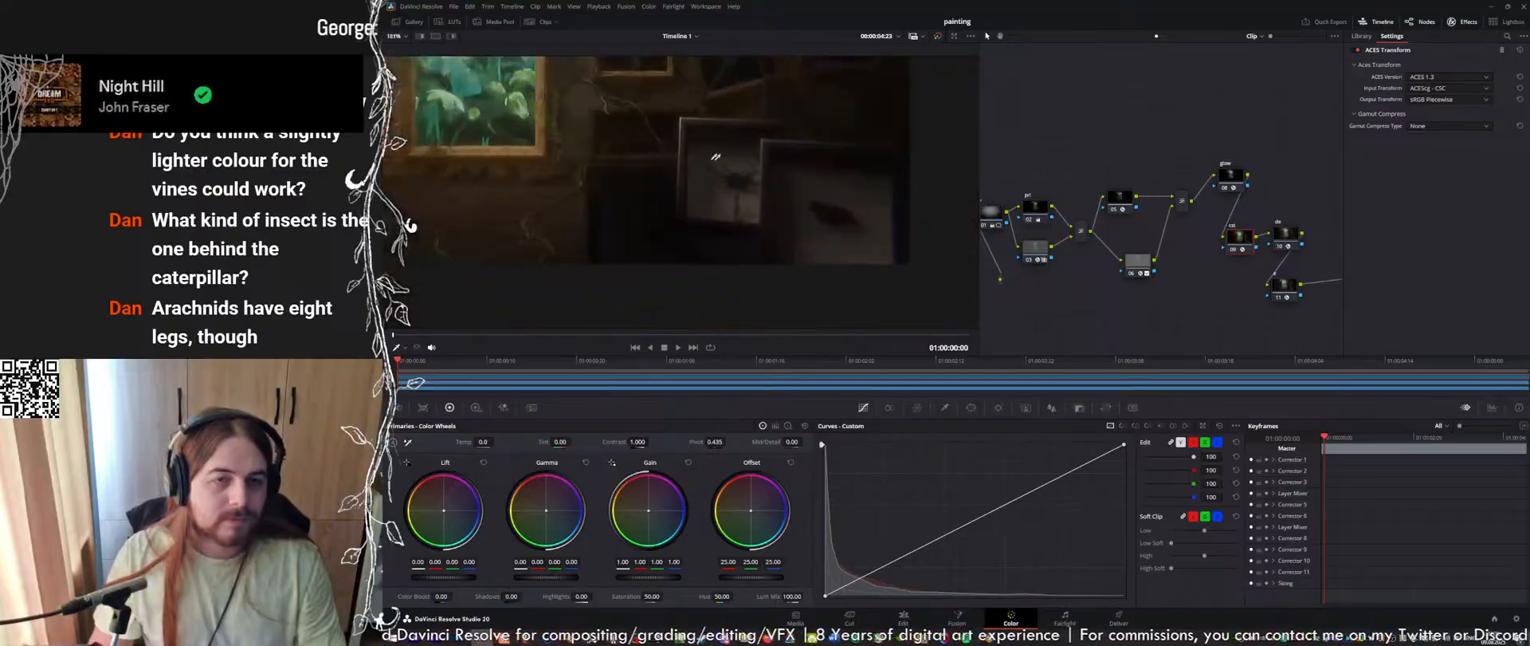
scroll(726, 186, down, 6)
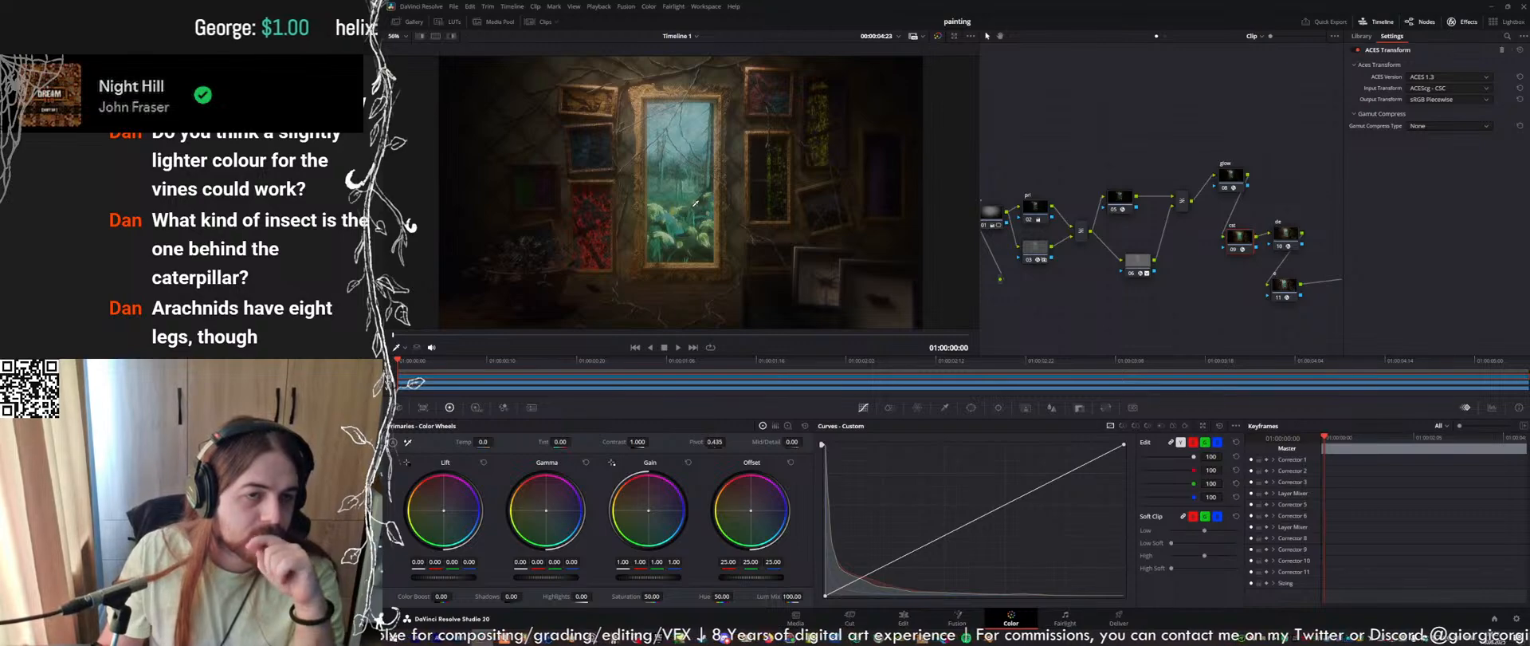
Set the Emboss power on the last node to about 5.97 and check the effect up close on the frames and wall
middle_drag(1285, 241, 1211, 231)
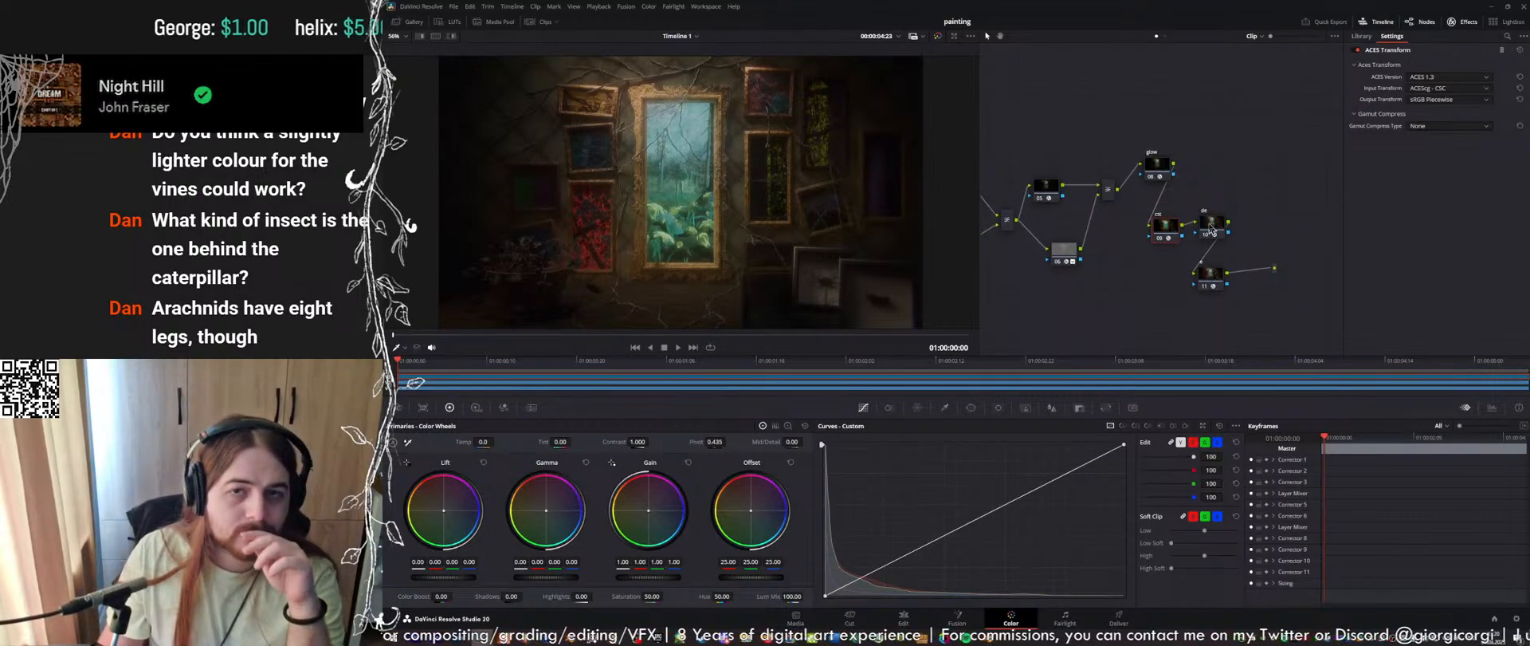
click(1210, 273)
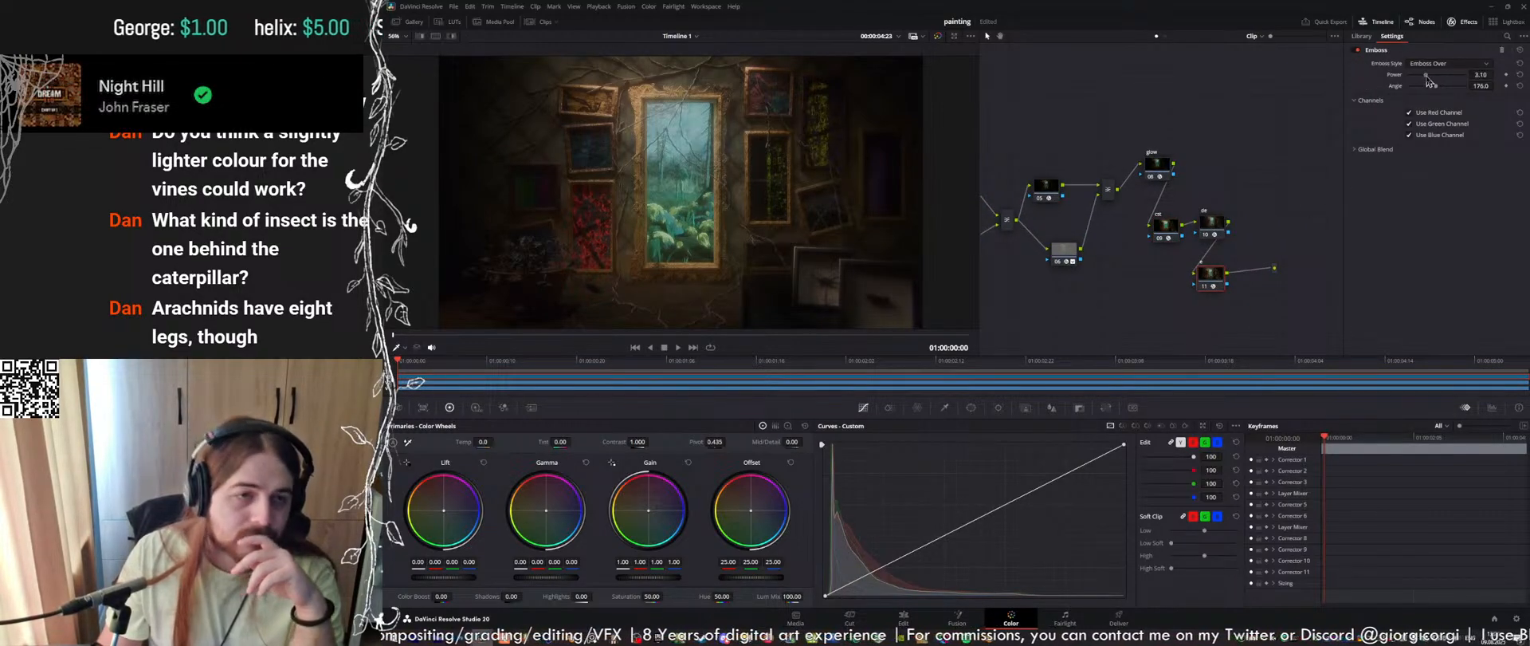
drag(1440, 80, 1444, 80)
scroll(771, 99, up, 3)
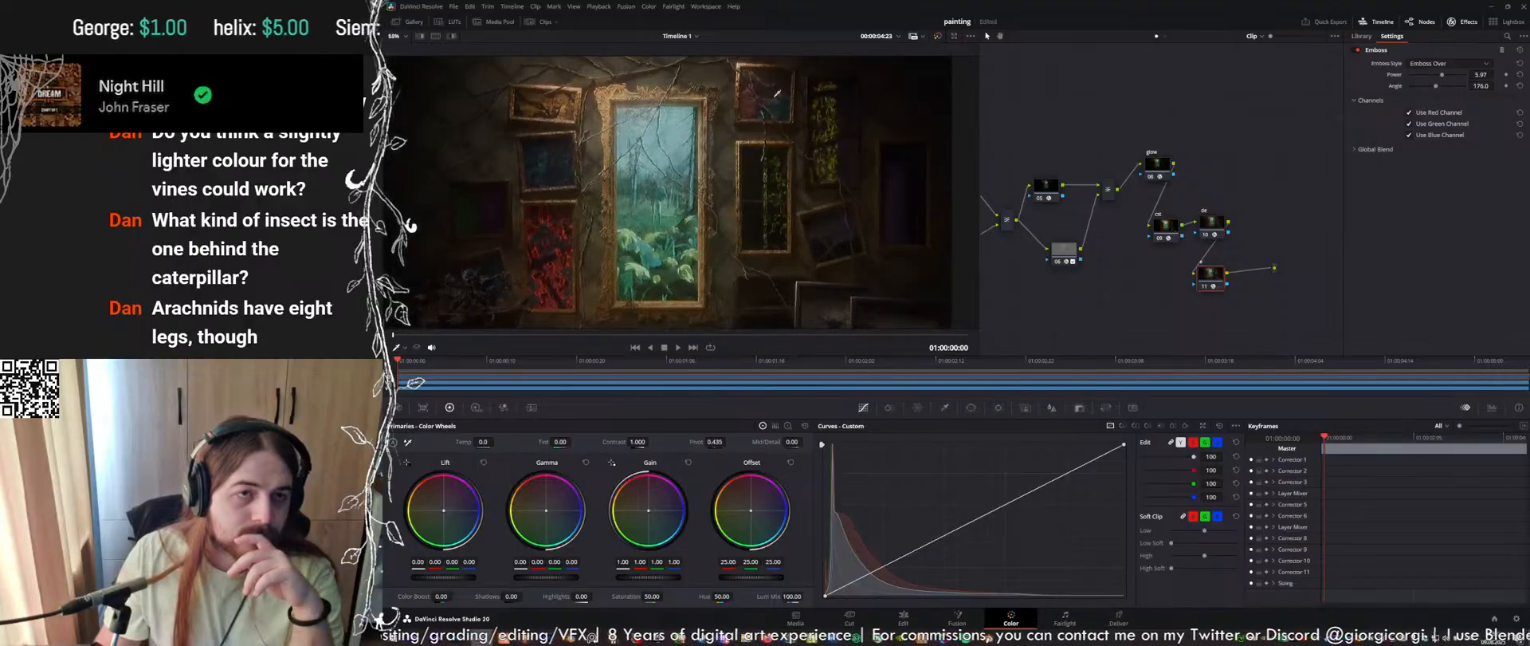
scroll(770, 99, up, 6)
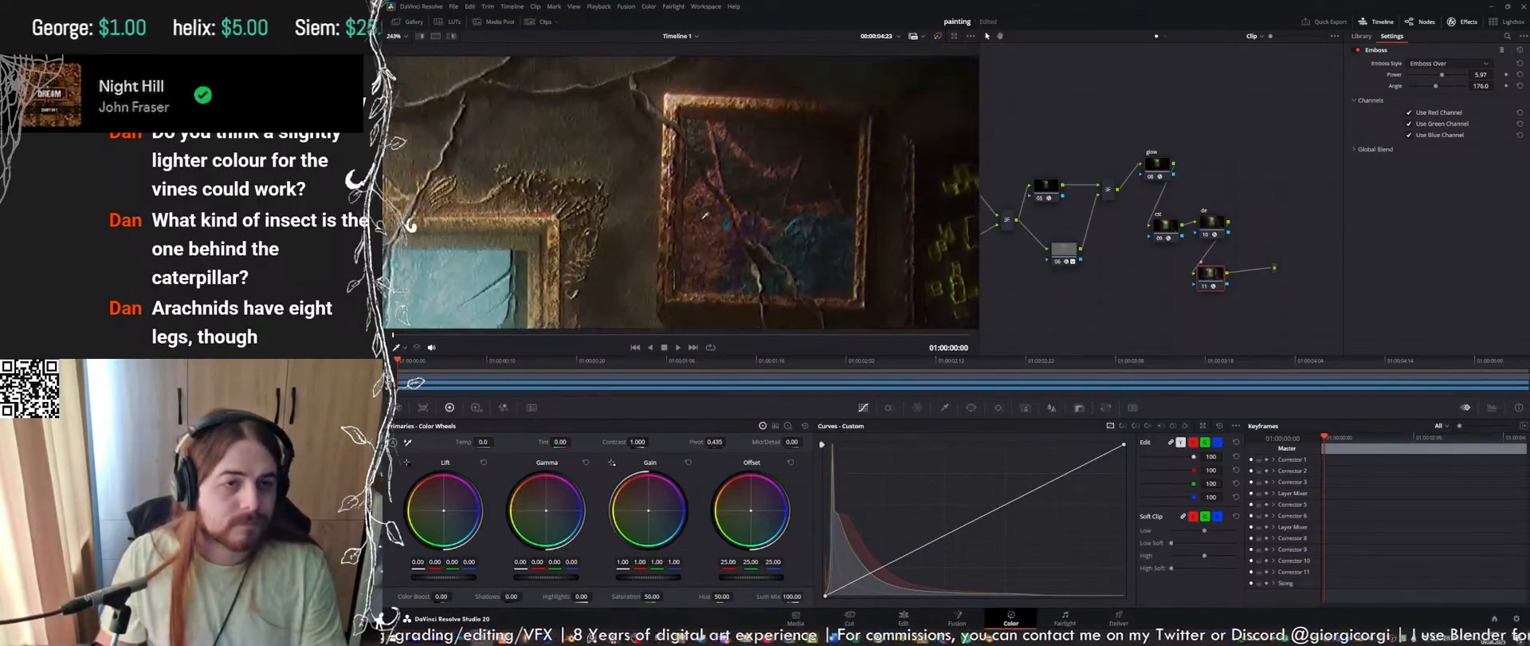
middle_drag(558, 250, 775, 182)
middle_drag(635, 172, 833, 149)
middle_drag(567, 104, 707, 150)
scroll(707, 150, down, 1)
key(shift+z)
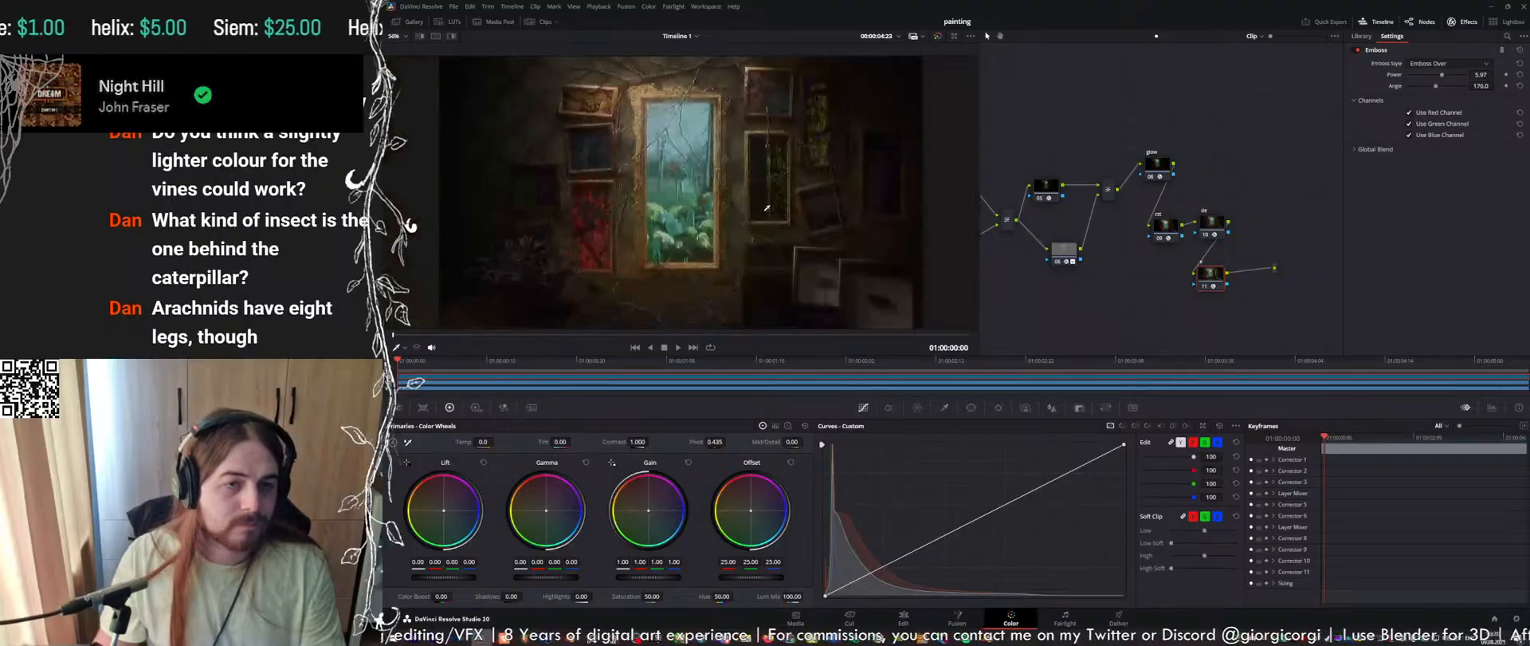
Select the Dehancer Pro node and compare the image with its film emulation disabled and enabled
middle_drag(1051, 199, 1109, 186)
click(1277, 215)
click(1410, 227)
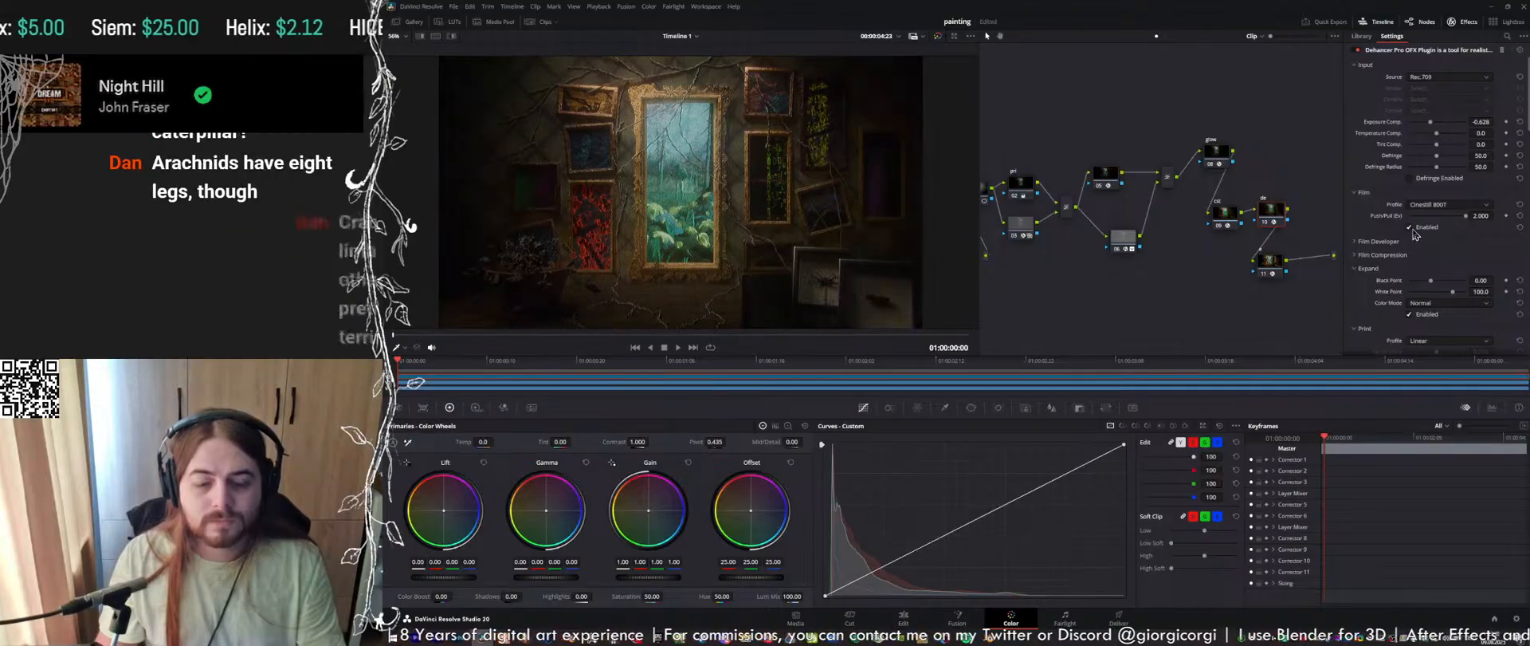
click(1412, 228)
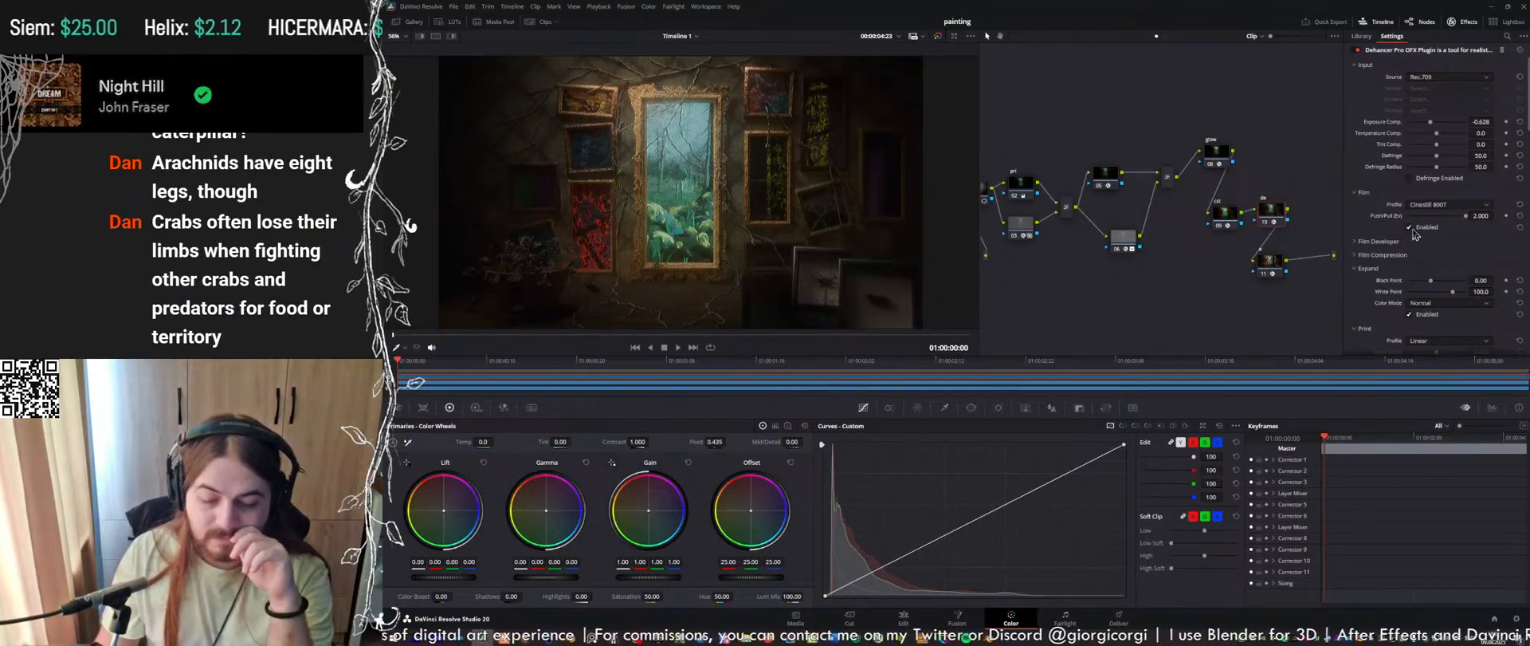
Check the Dehancer film profiles, keep the current one and set its Push/Pull to about -0.264
click(1479, 205)
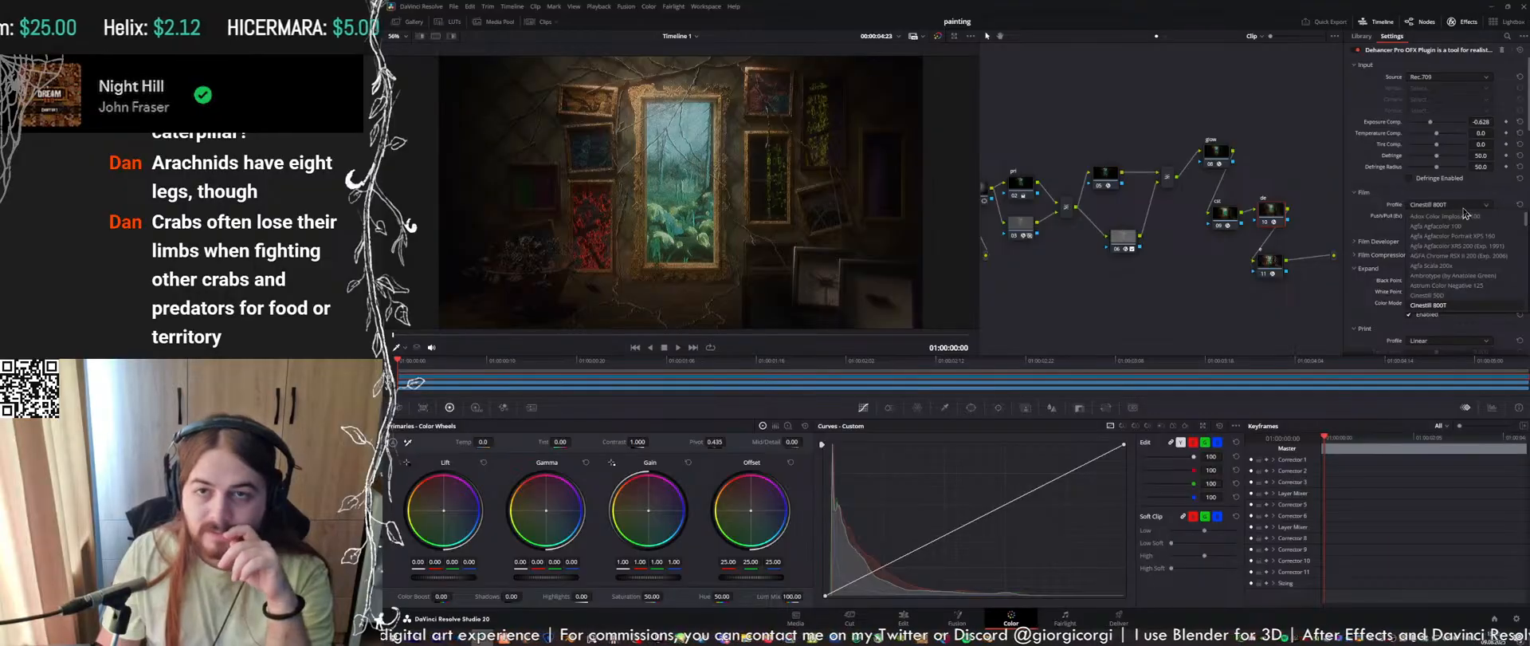
click(1455, 210)
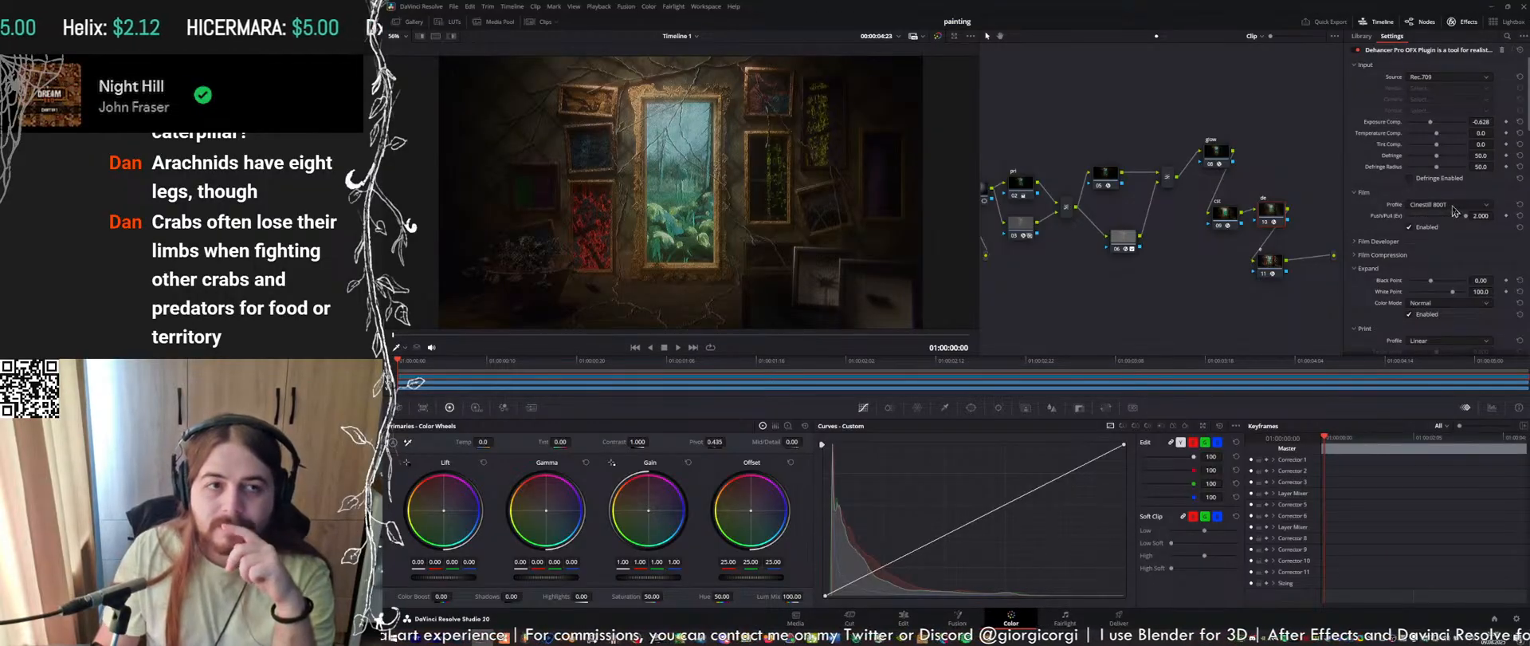
mouse_move(1467, 216)
mouse_down()
mouse_move(1391, 226)
mouse_move(1479, 213)
mouse_move(1445, 218)
mouse_move(1470, 230)
mouse_up()
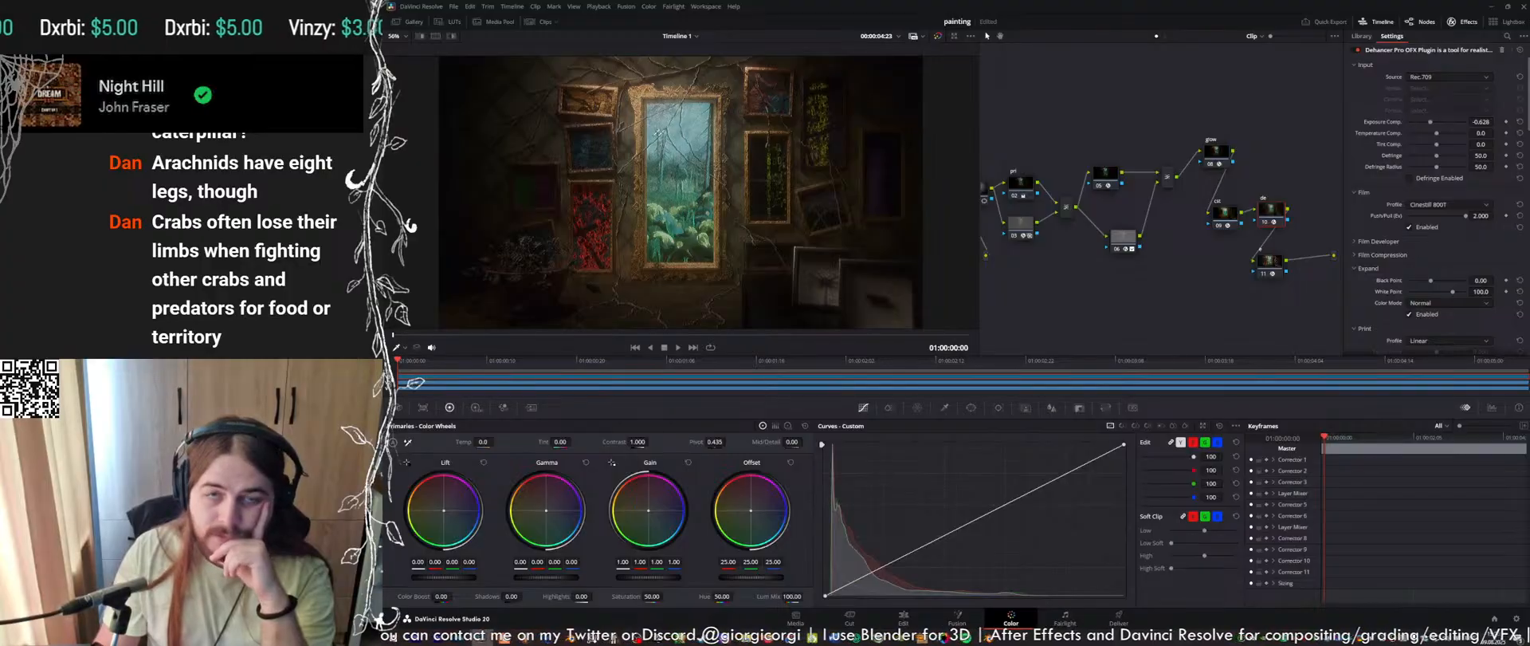
drag(1466, 217, 1436, 231)
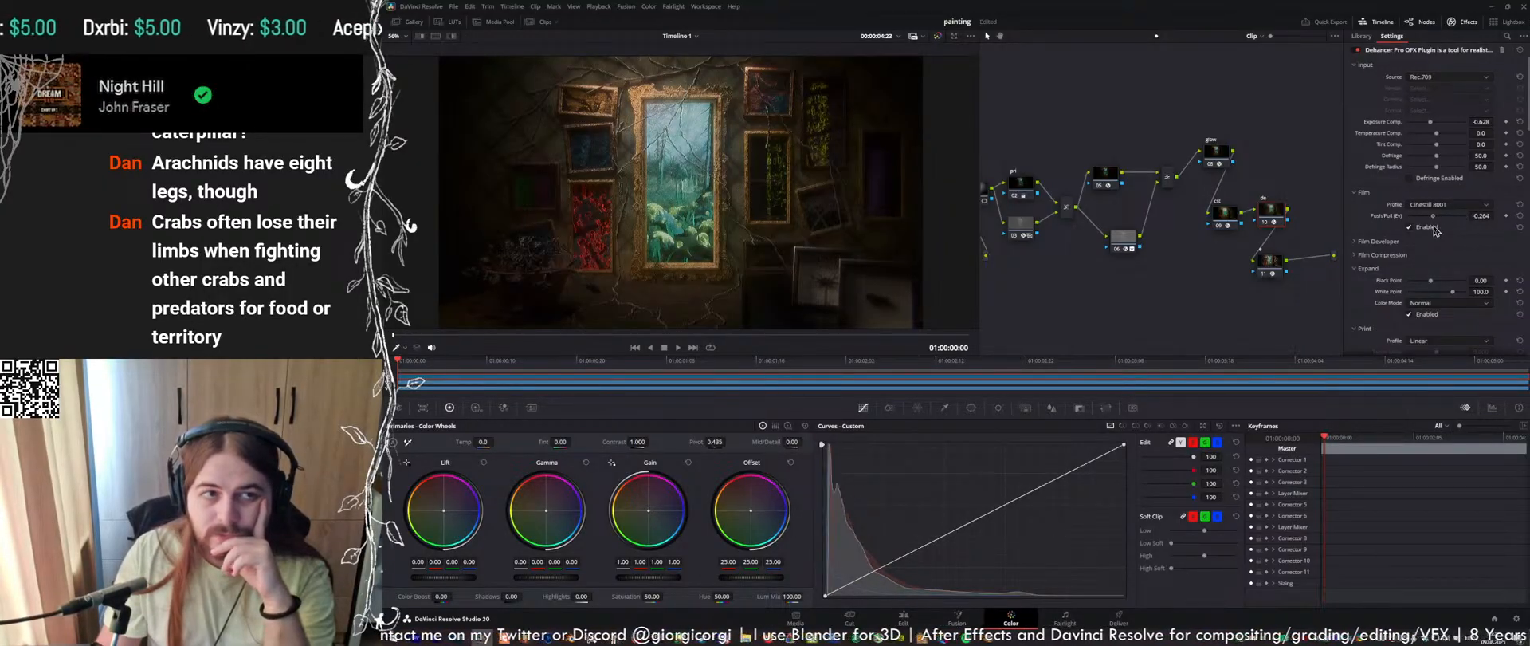
Lower the gain to 0.79 on the grading node at the start of the node tree and save the project
middle_drag(1154, 204, 1209, 209)
click(1030, 193)
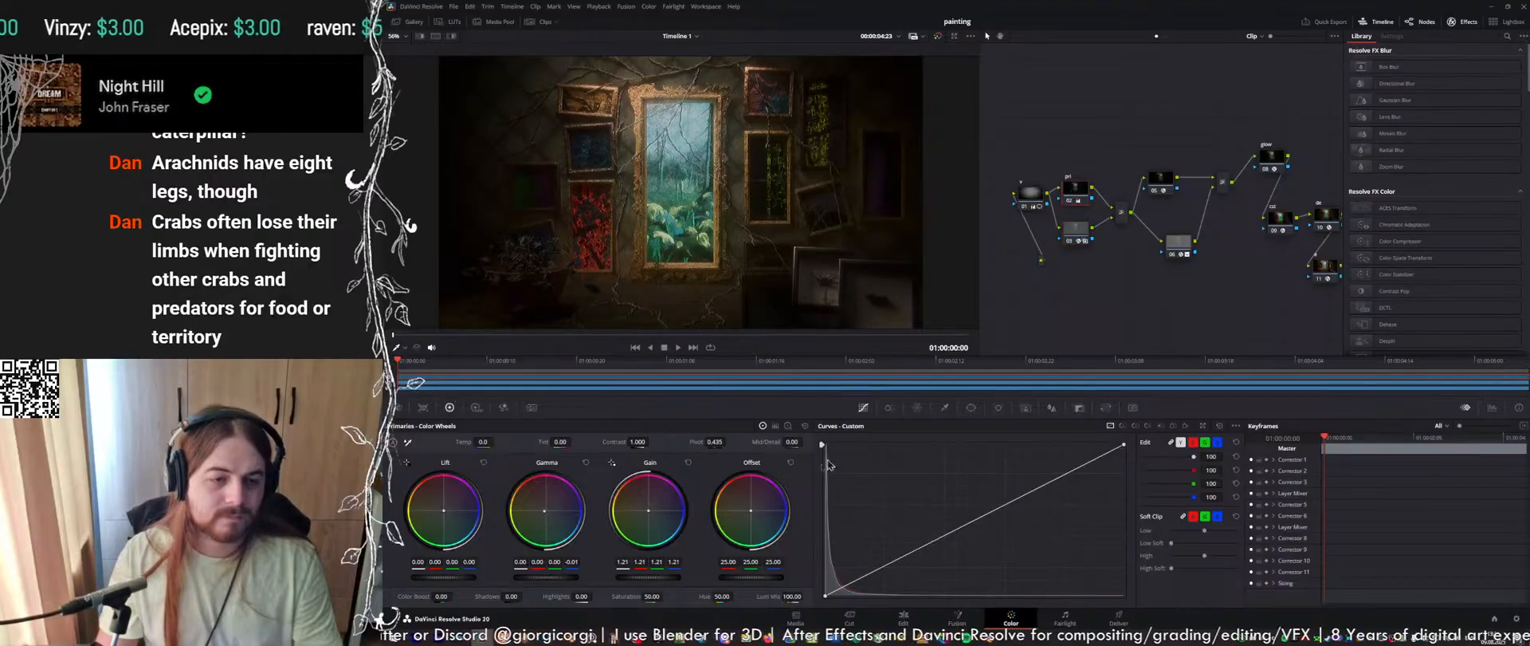
drag(649, 577, 613, 577)
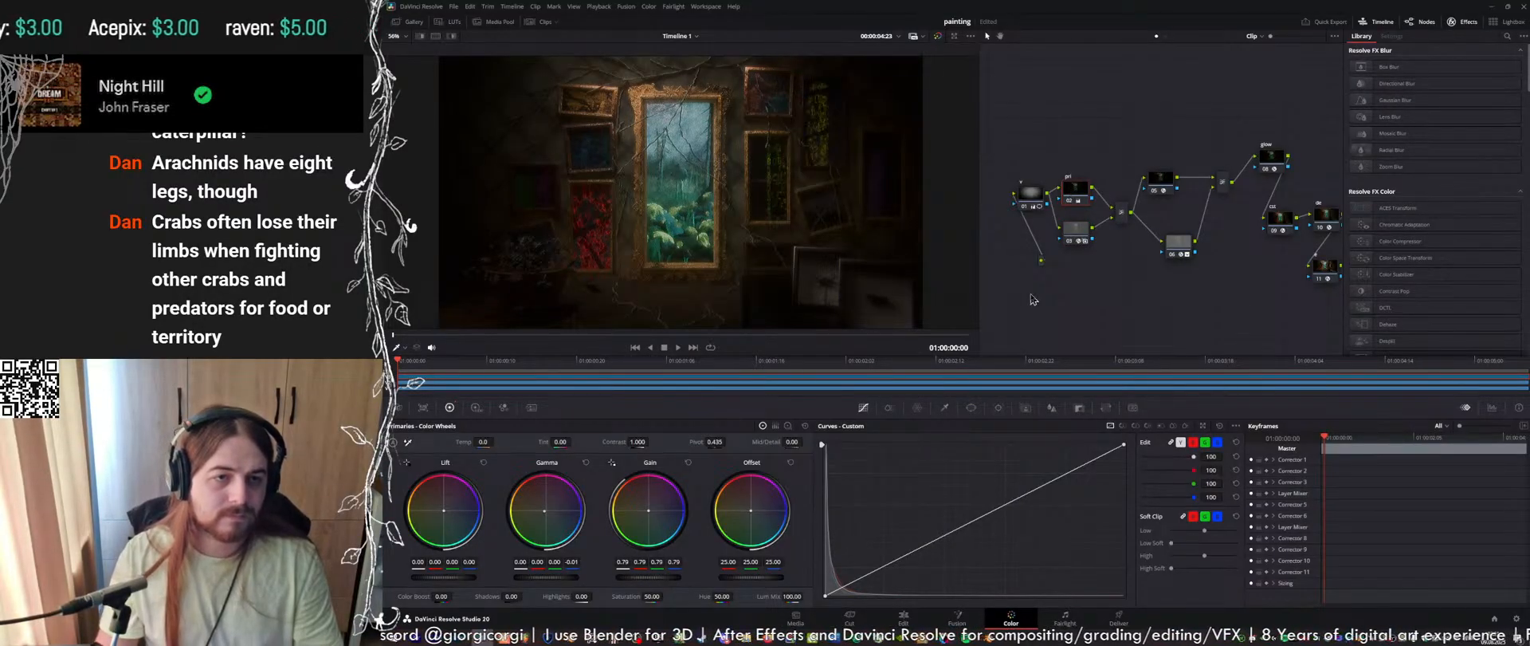
key(ctrl+s)
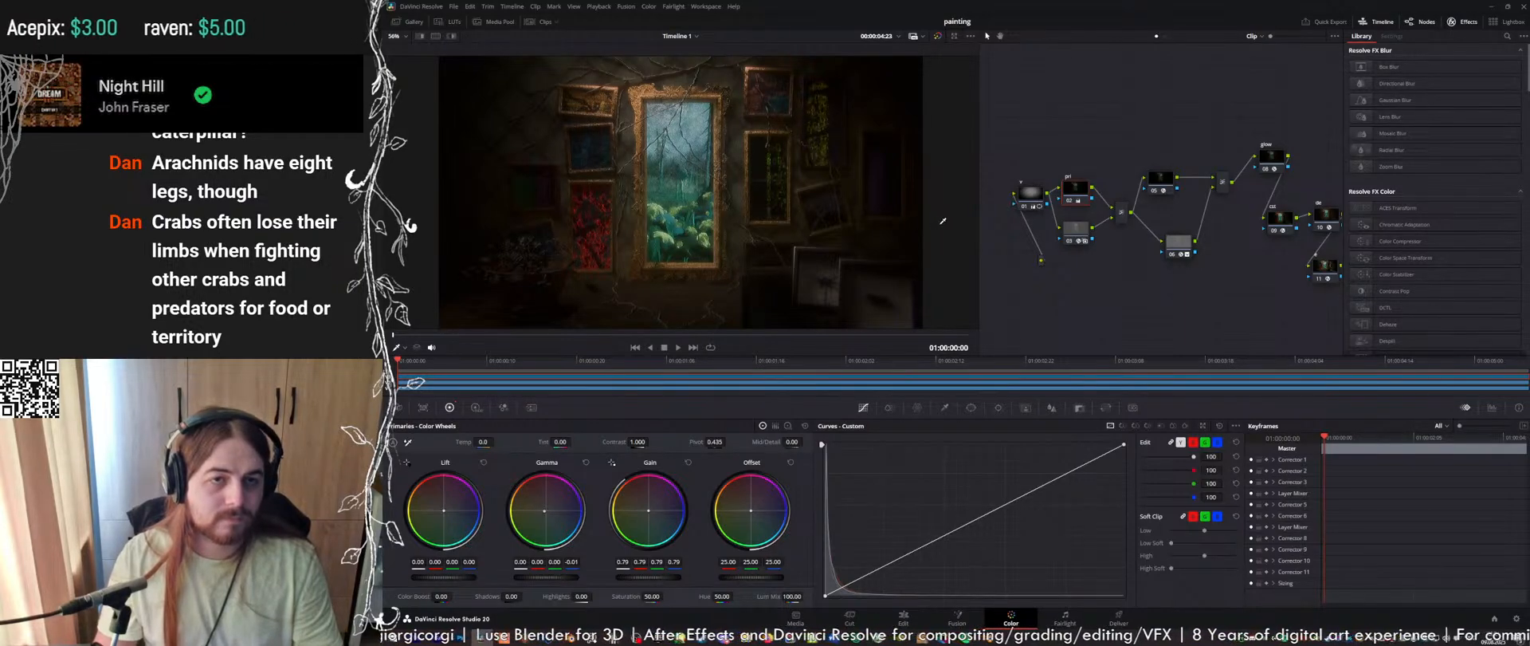
Preview the graded painting wall full screen to judge its overall brightness
middle_drag(1188, 253, 1085, 248)
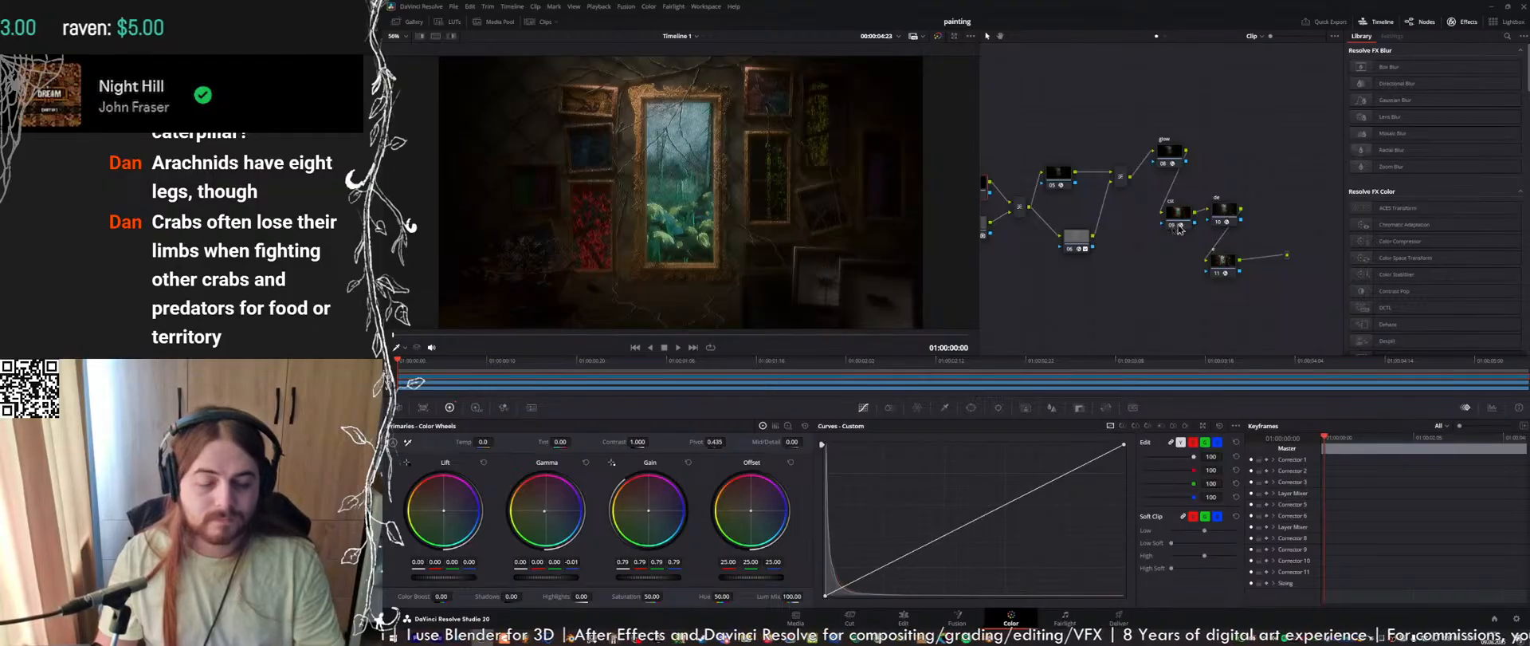
key(ctrl+f)
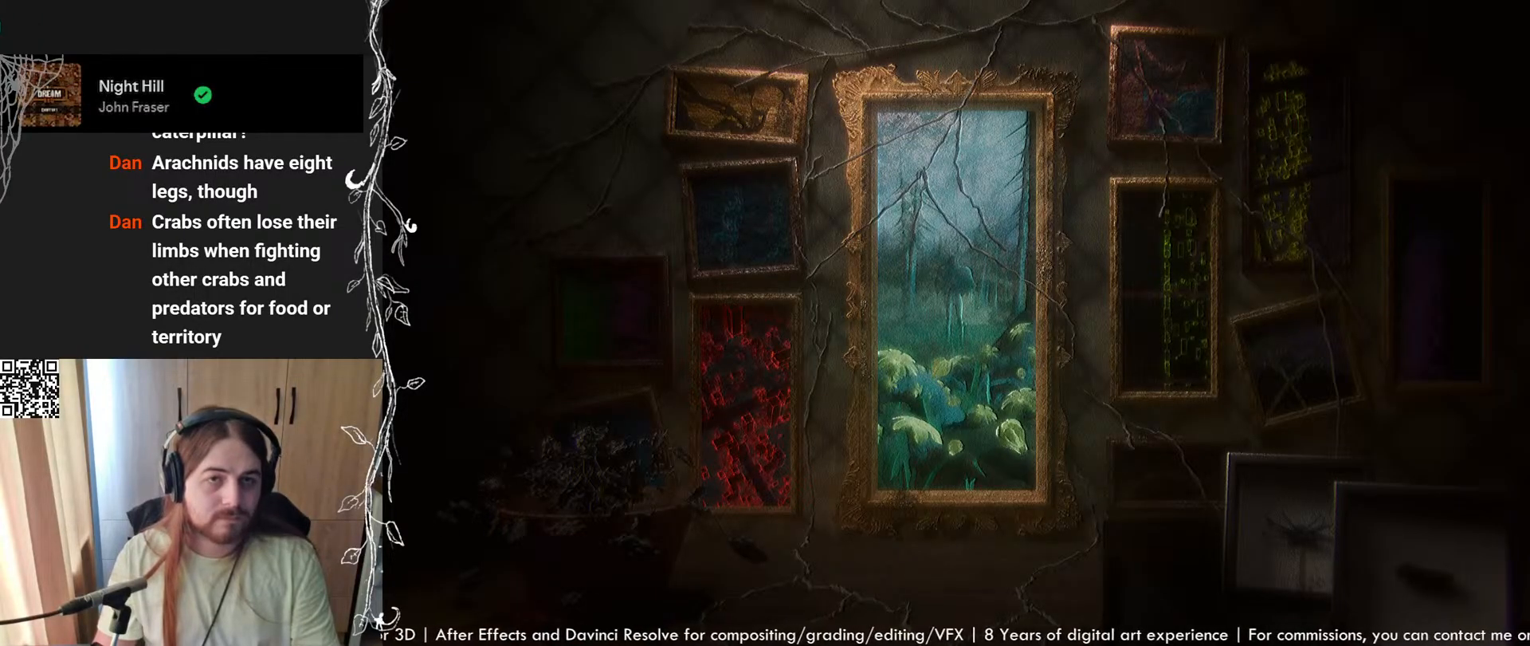
On the Edit page, set the test title's text size to 63, preview it full screen over the painting, and hide its track
key(Escape)
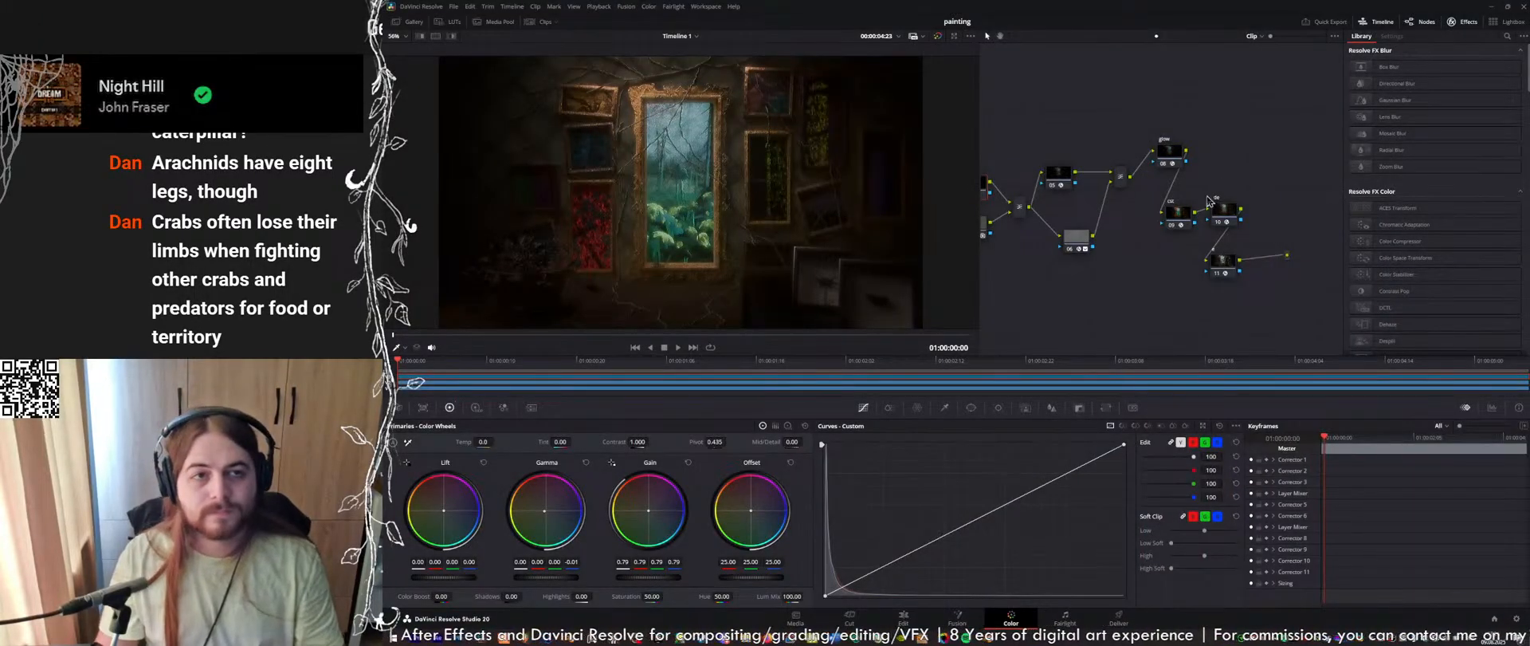
click(904, 616)
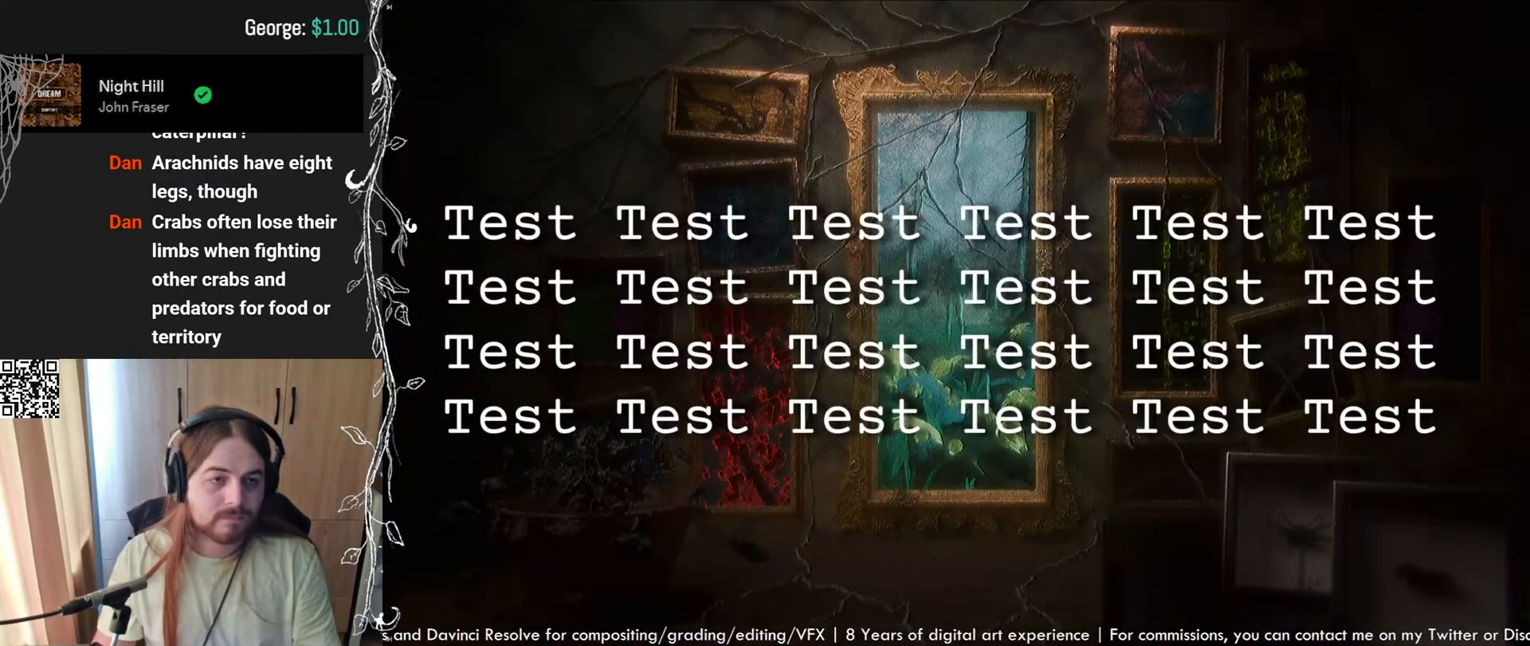
key(Escape)
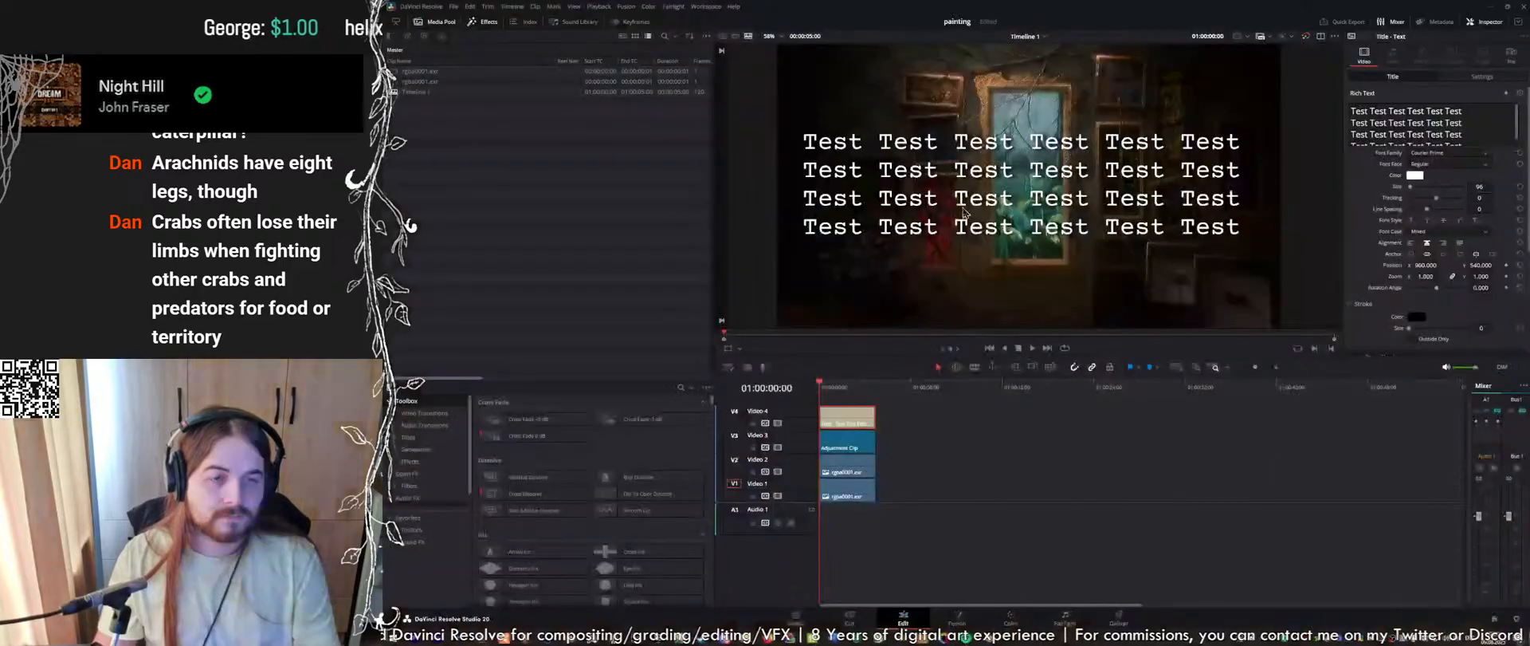
drag(1481, 187, 1461, 187)
key(ctrl+f)
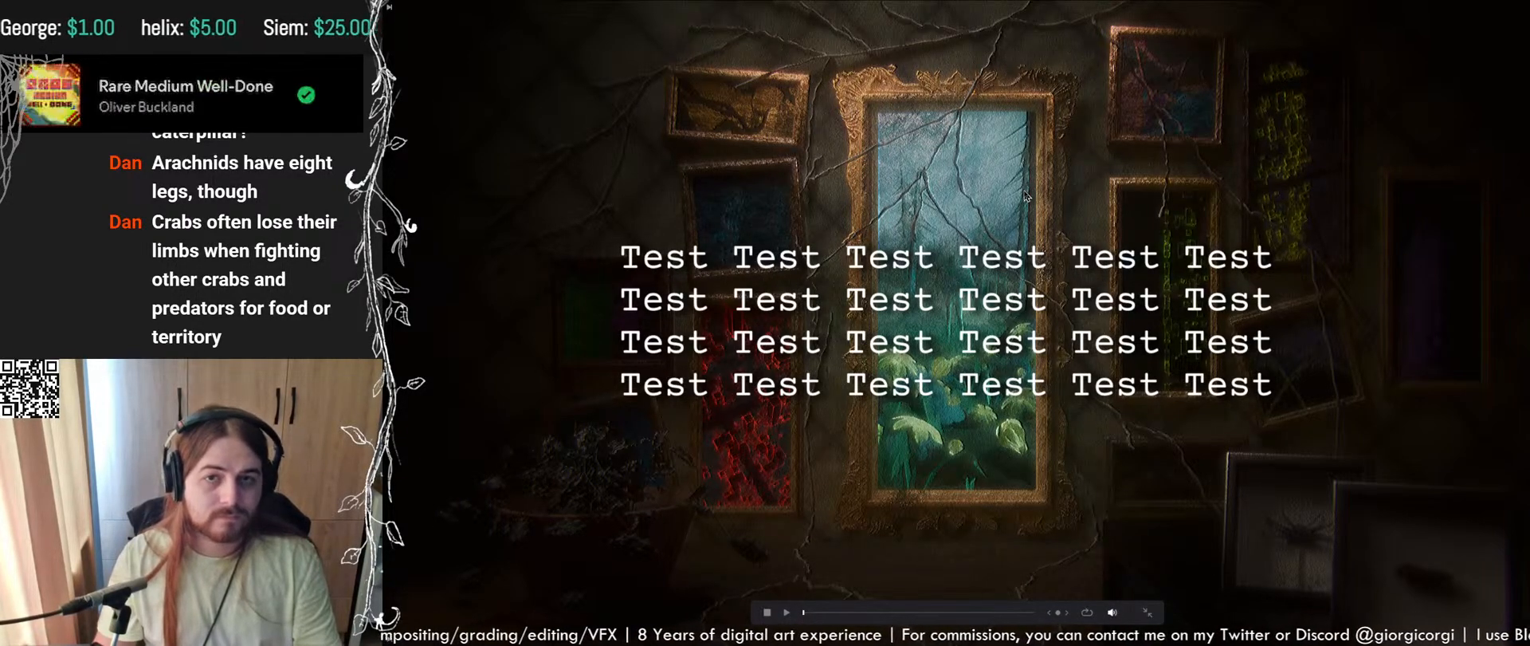
key(Escape)
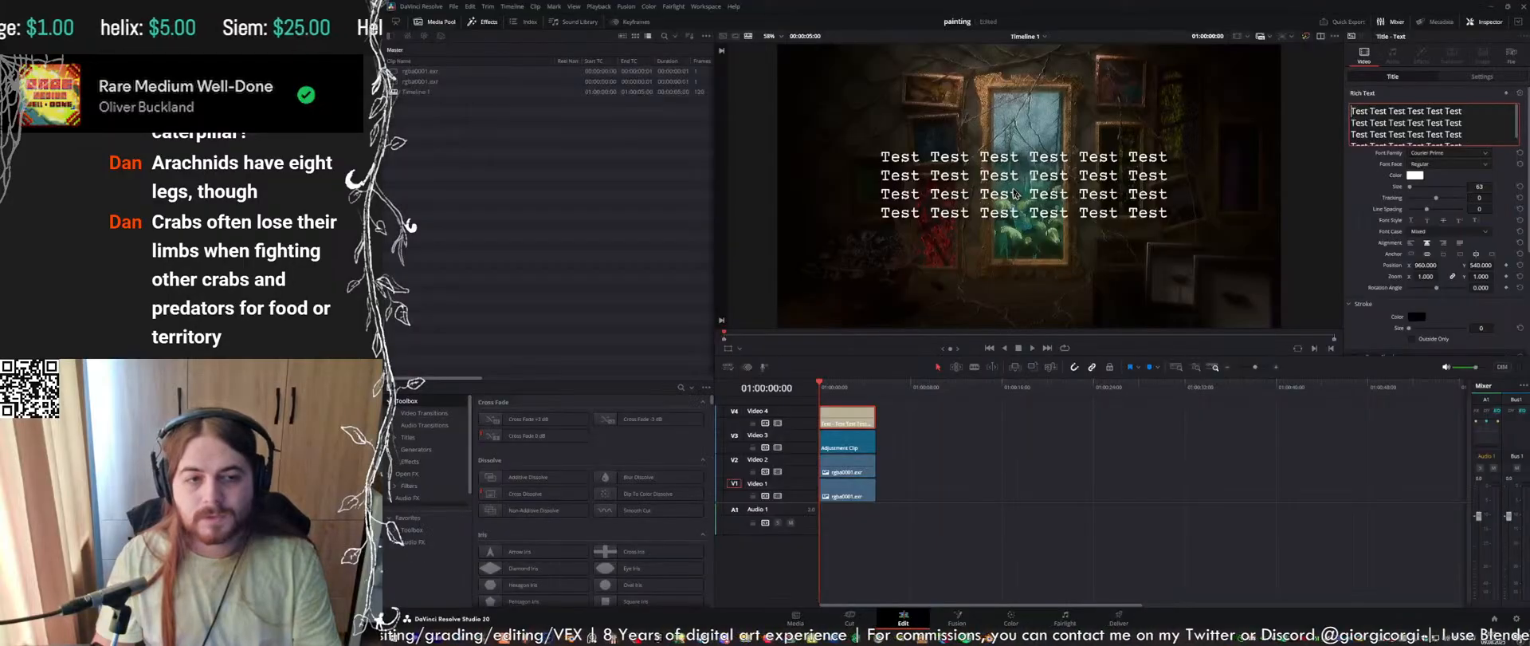
click(778, 423)
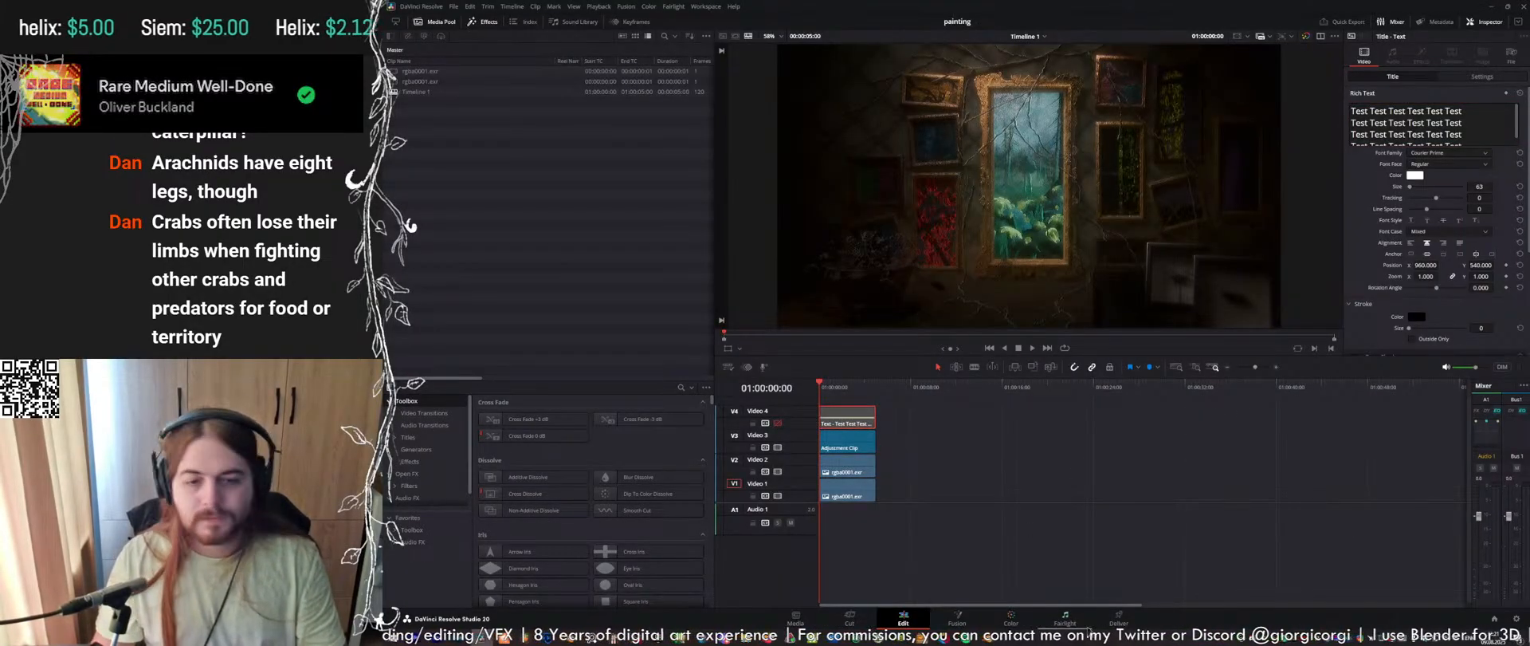
Return to the Color page and grab a still of the graded painting wall
click(1020, 615)
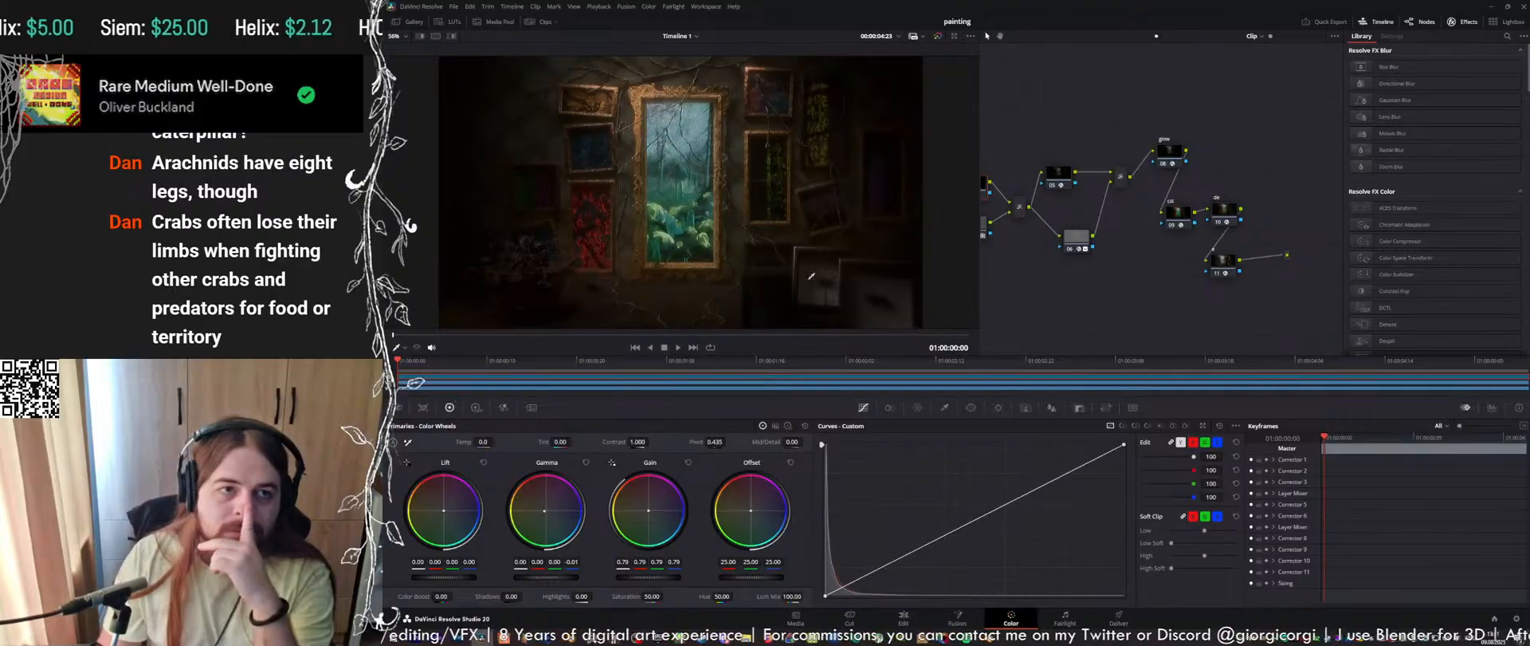
right_click(783, 213)
click(801, 224)
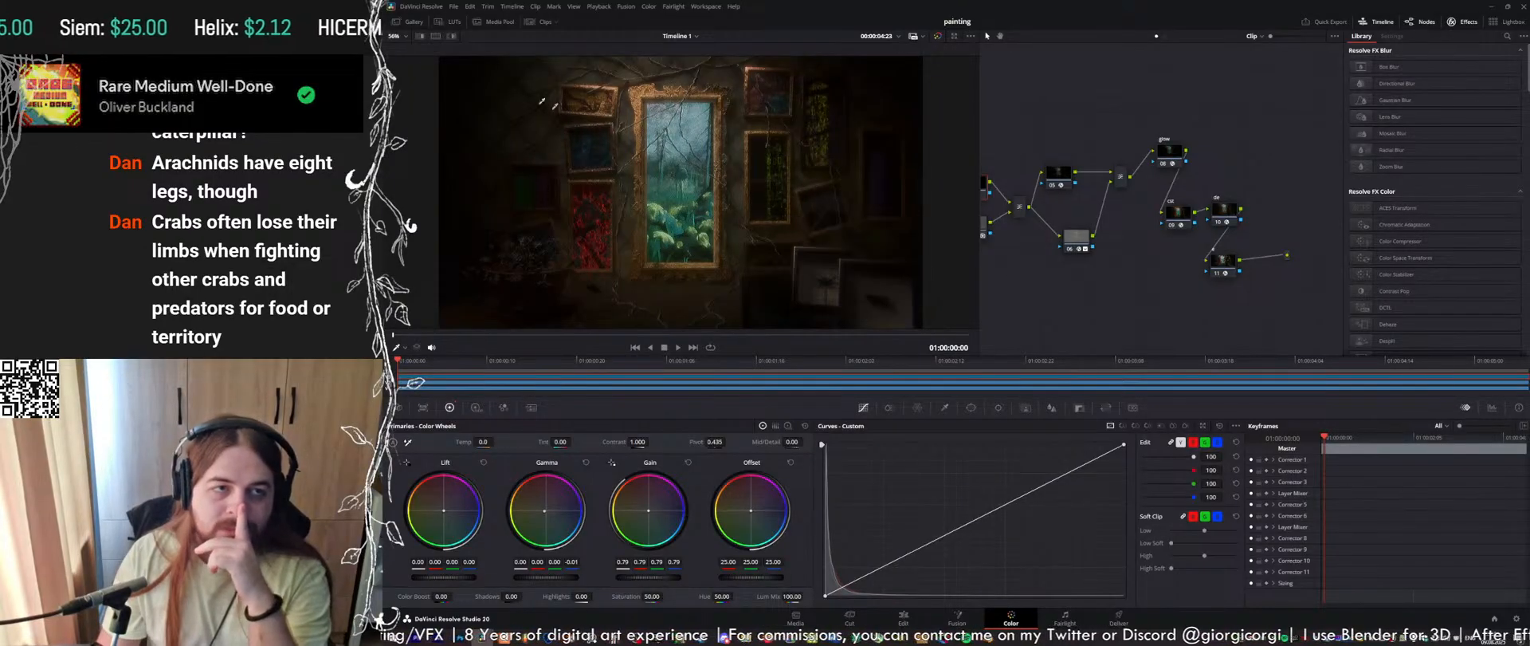
Export the grabbed still from the gallery as a PNG into the prev folder of Backdrops > Painting
click(412, 25)
right_click(435, 65)
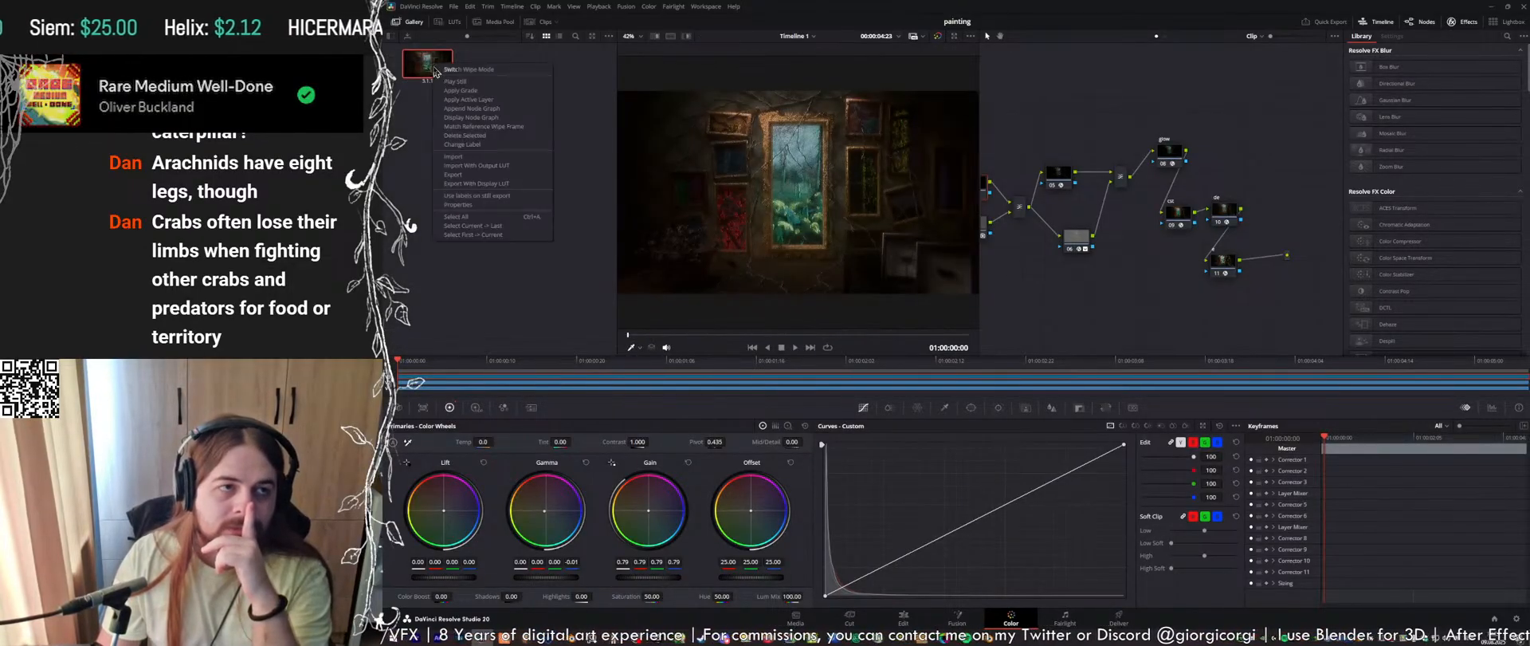
click(475, 177)
drag(801, 103, 905, 117)
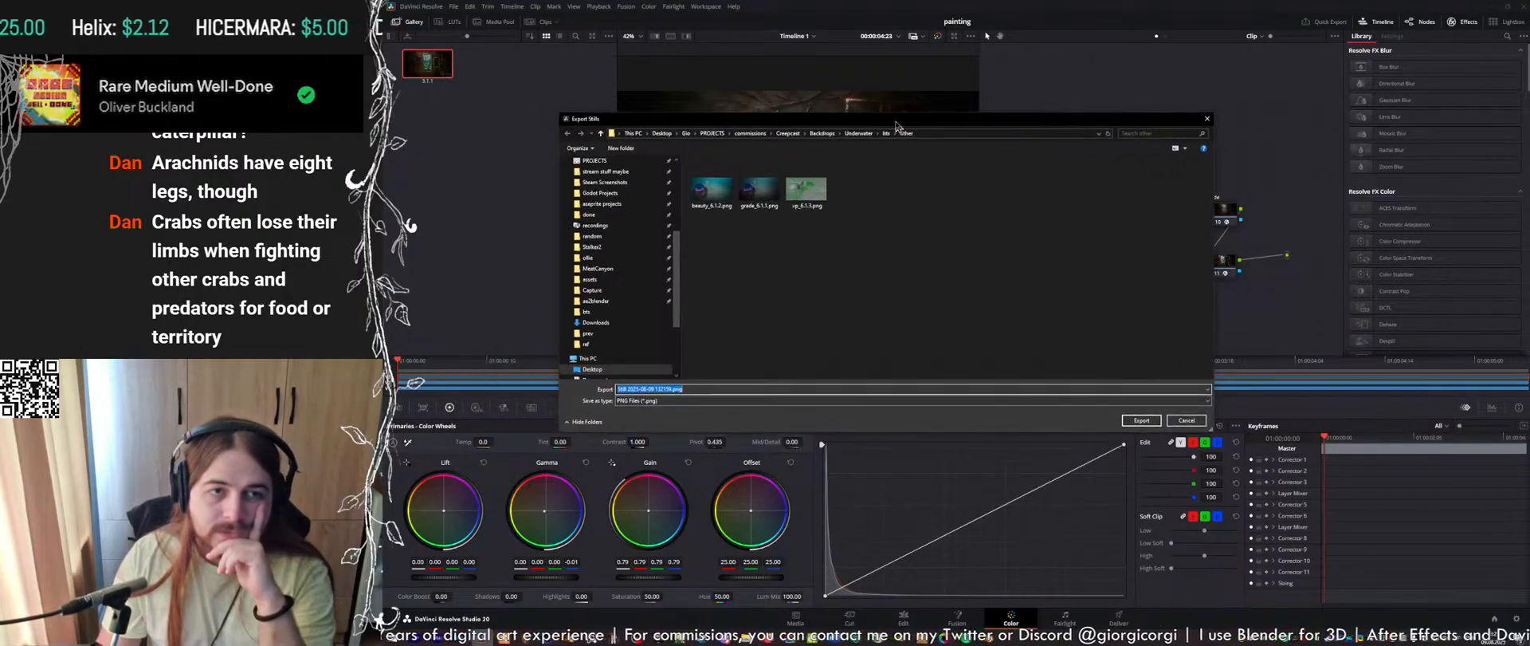
click(822, 133)
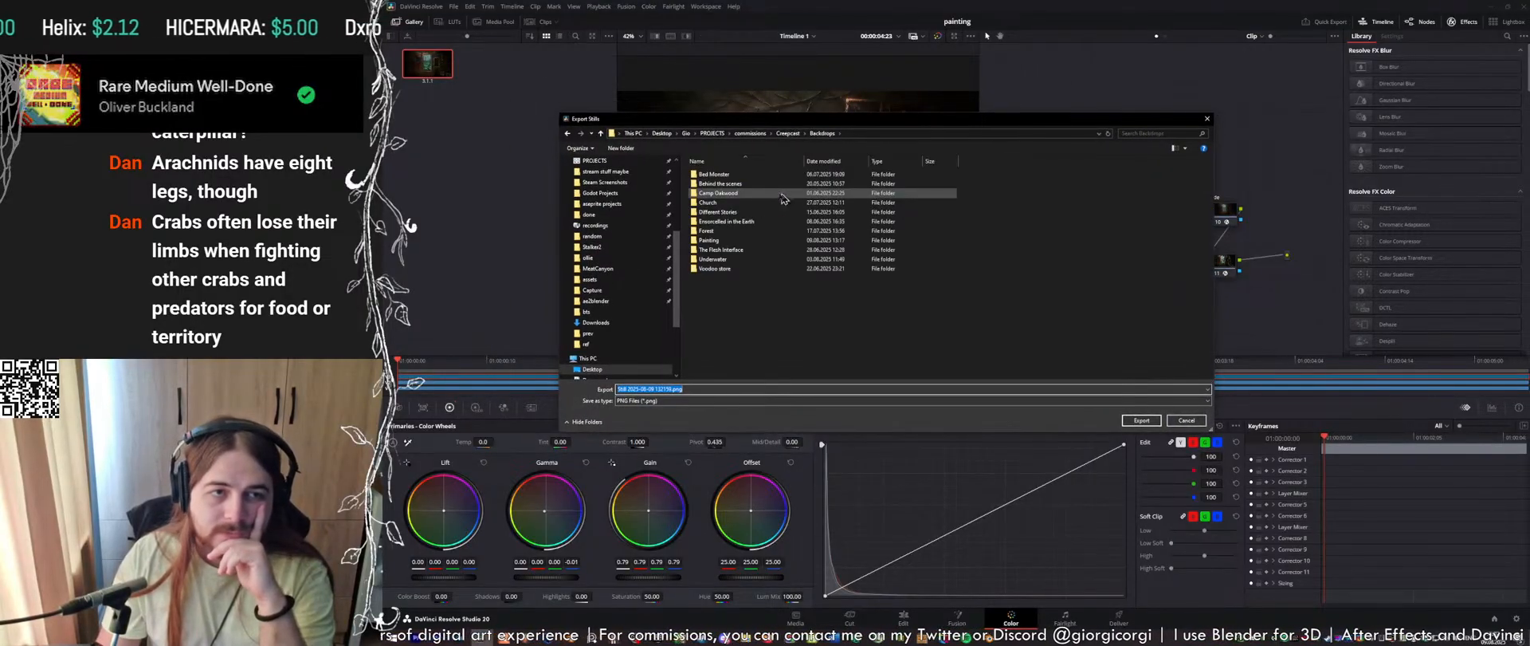
double_click(709, 240)
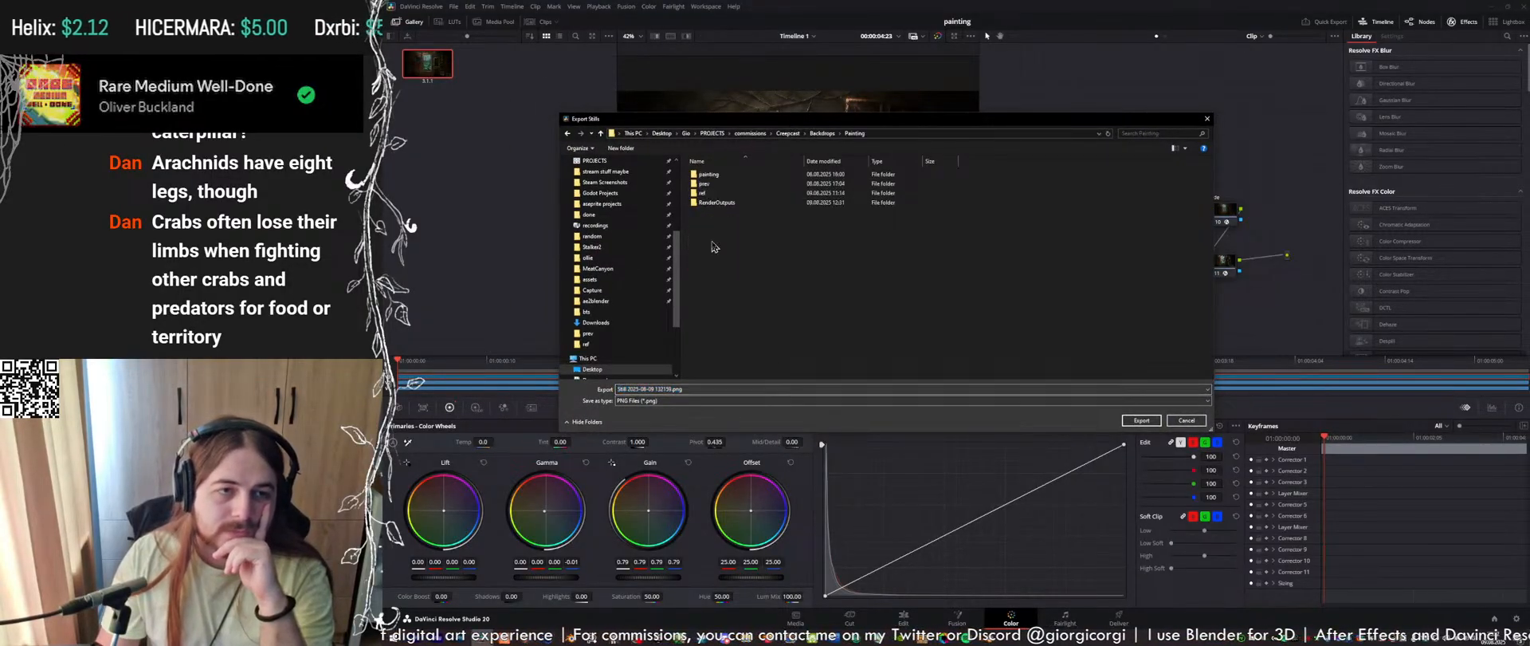
double_click(713, 183)
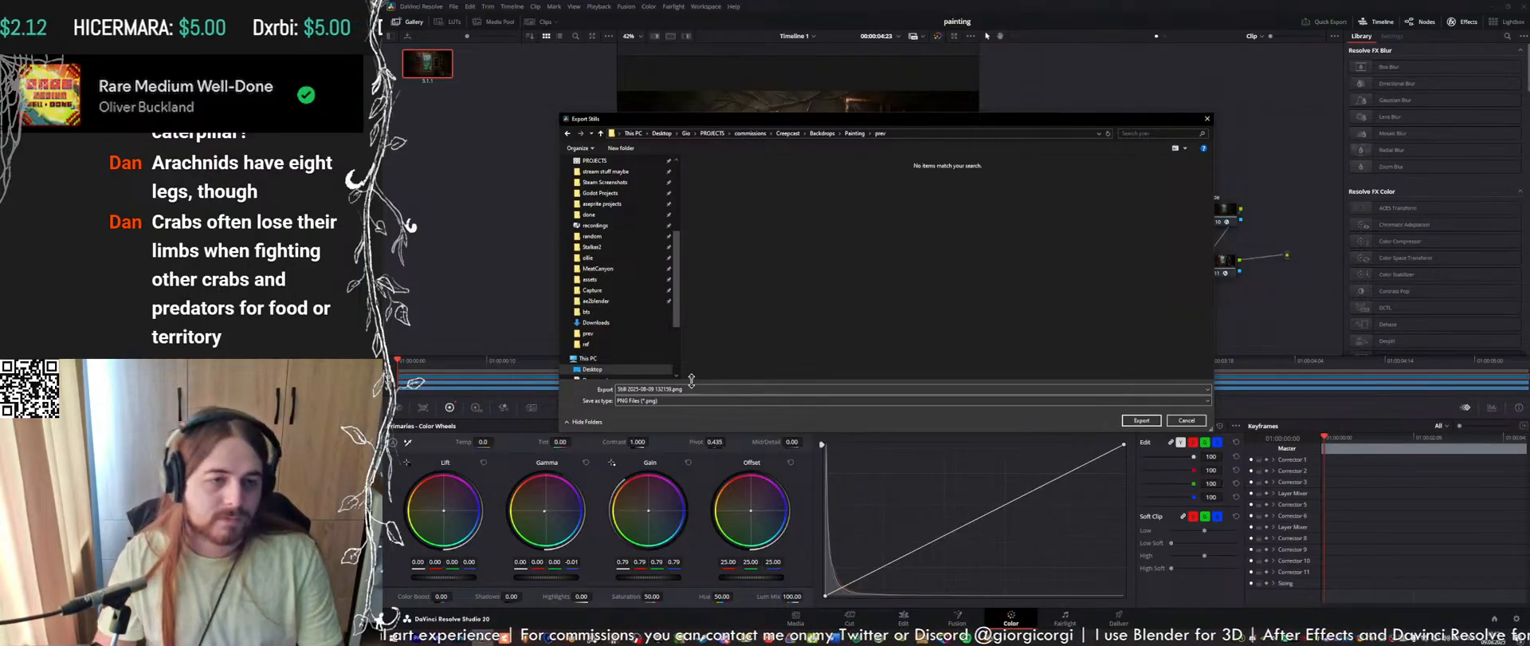
click(1140, 420)
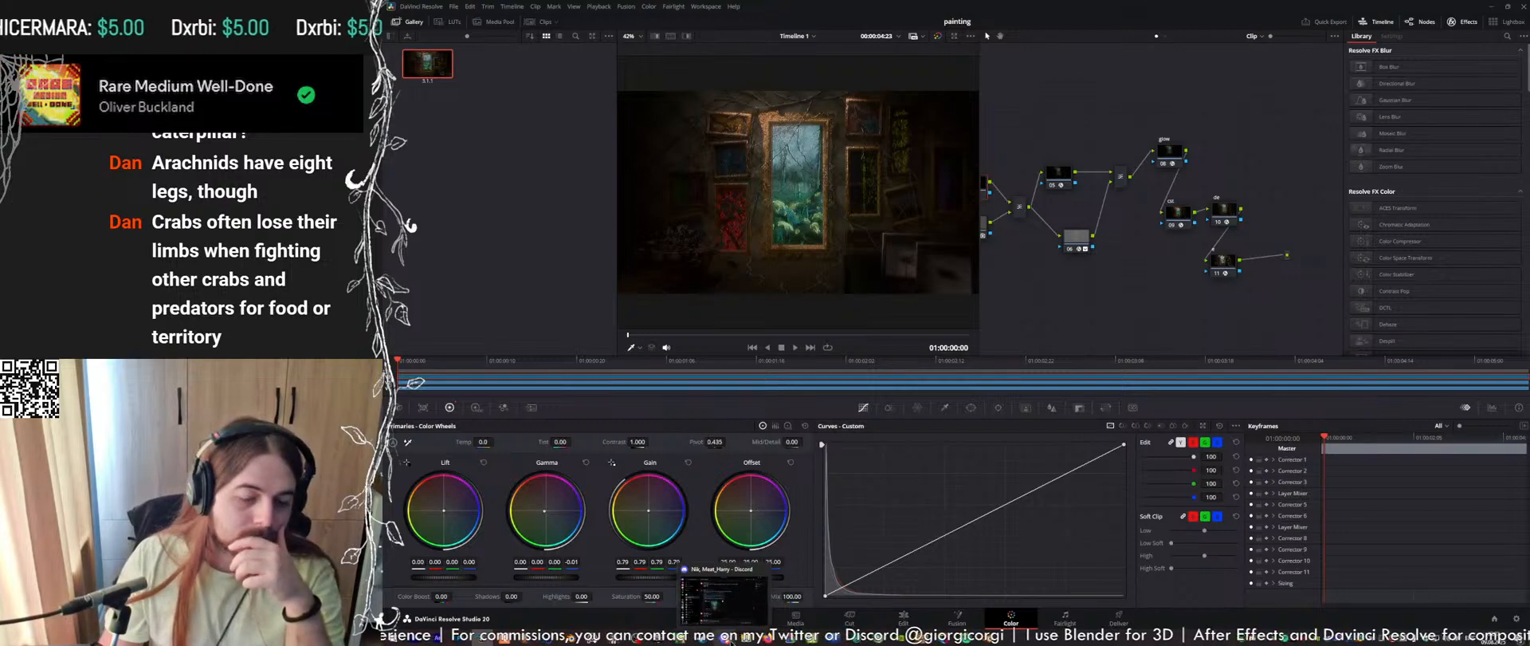
Select the exported still's PNG in the Painting project's prev folder in File Explorer and bring up Discord to share it
click(748, 638)
click(759, 146)
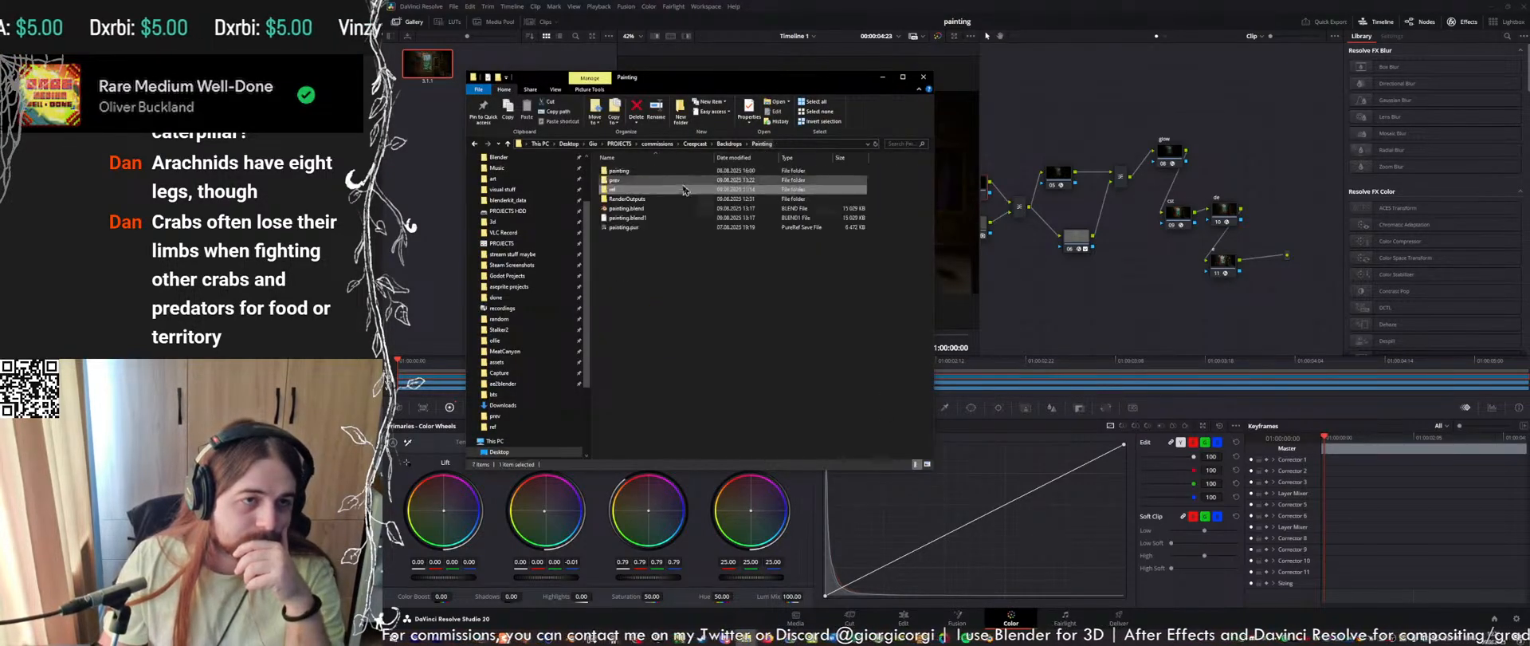
double_click(690, 181)
click(721, 185)
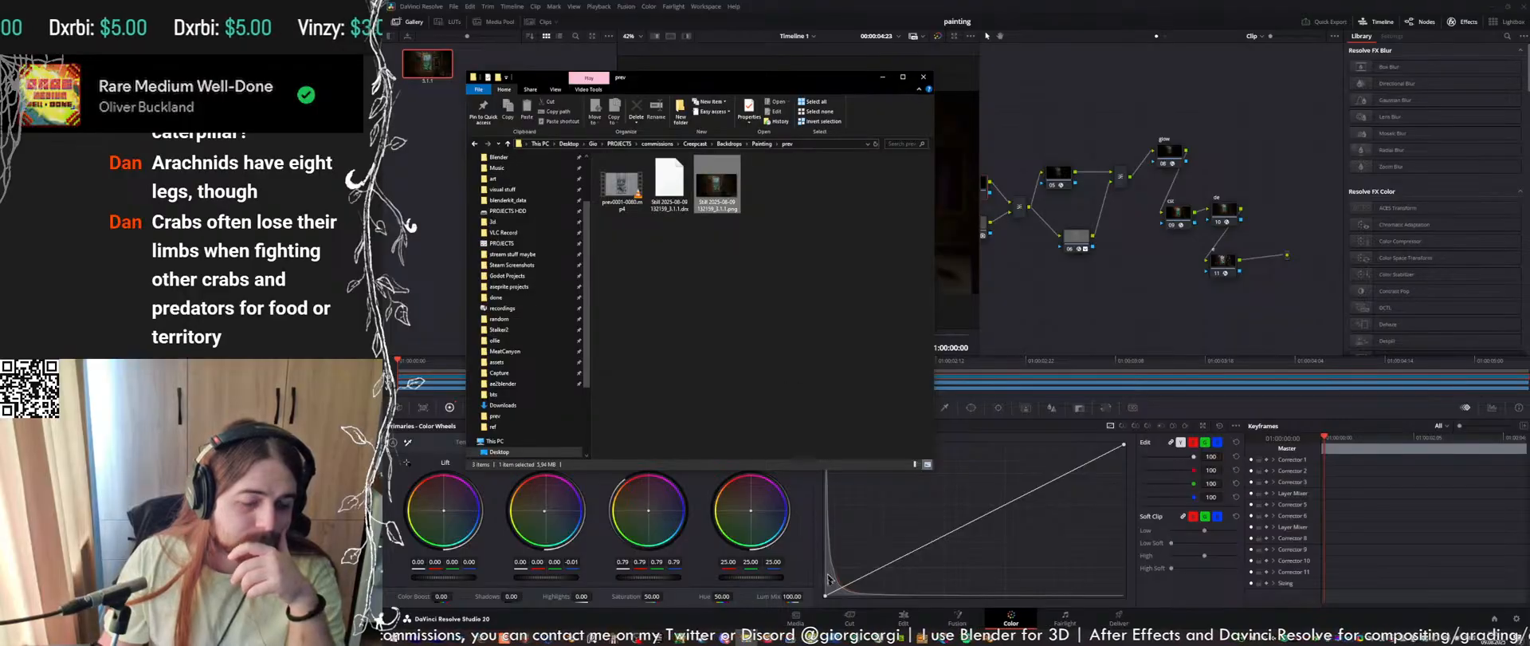
click(722, 638)
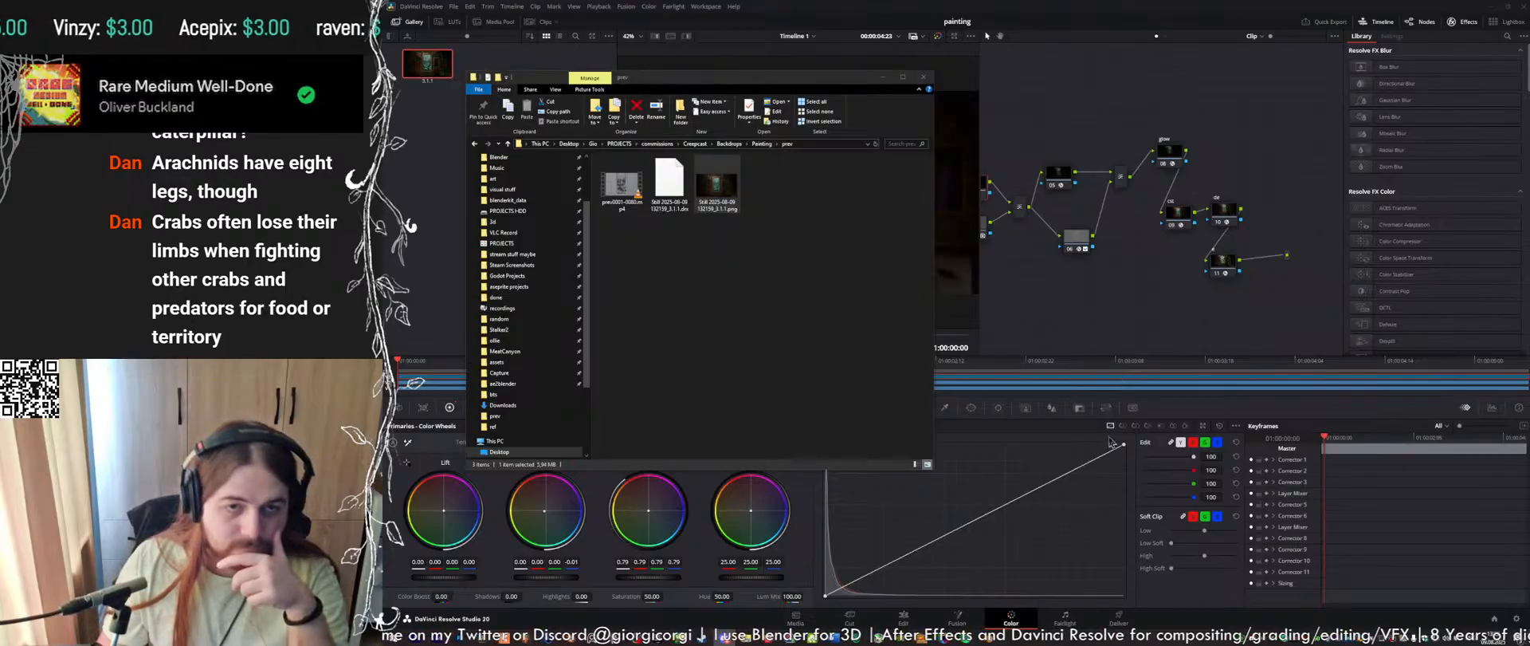
click(1134, 294)
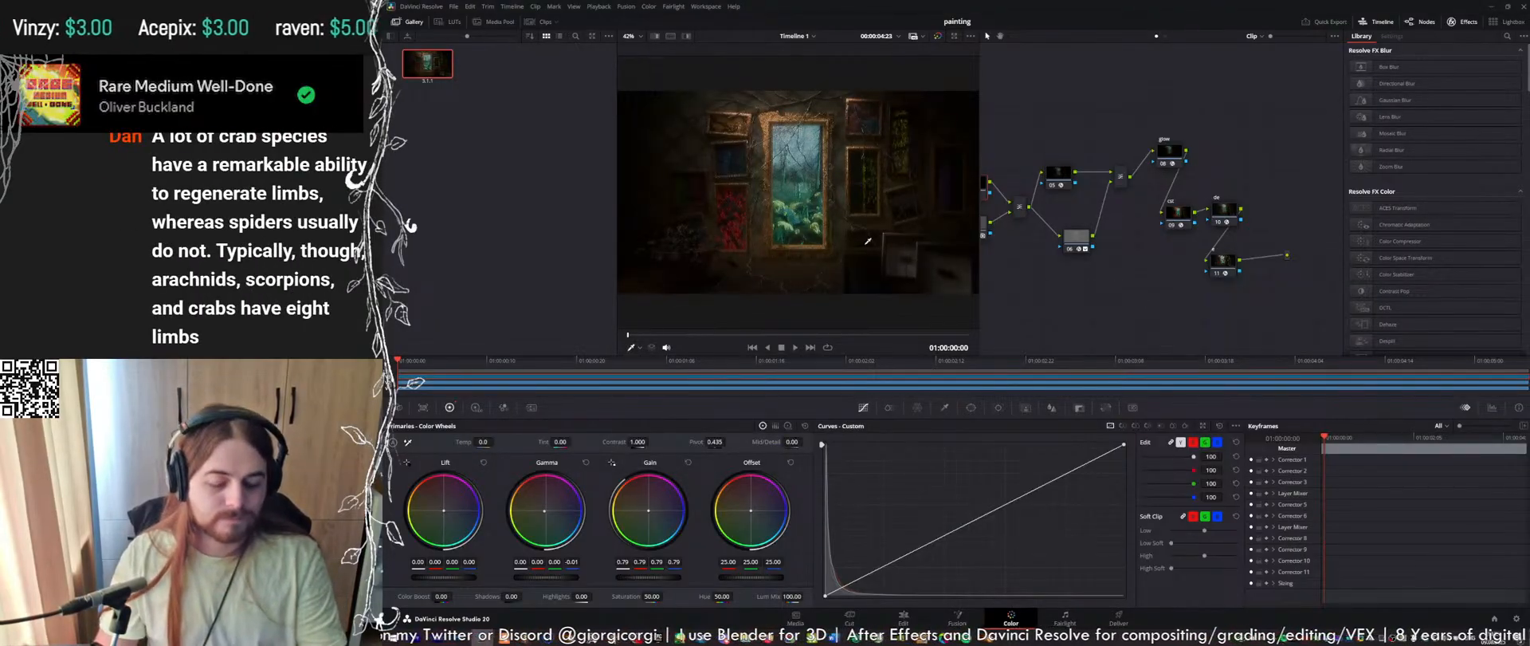
Examine the graded painting wall without the title in full screen
key(ctrl+f)
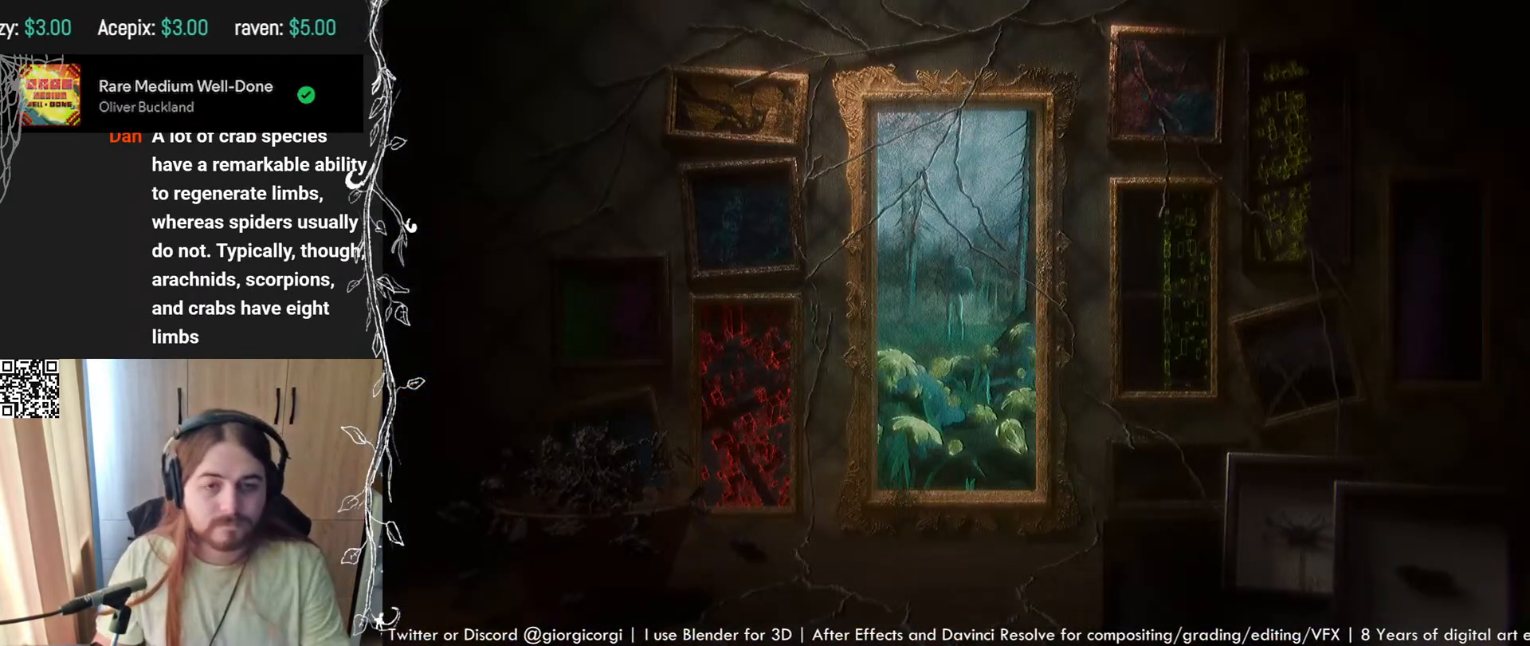
key(alt+Tab)
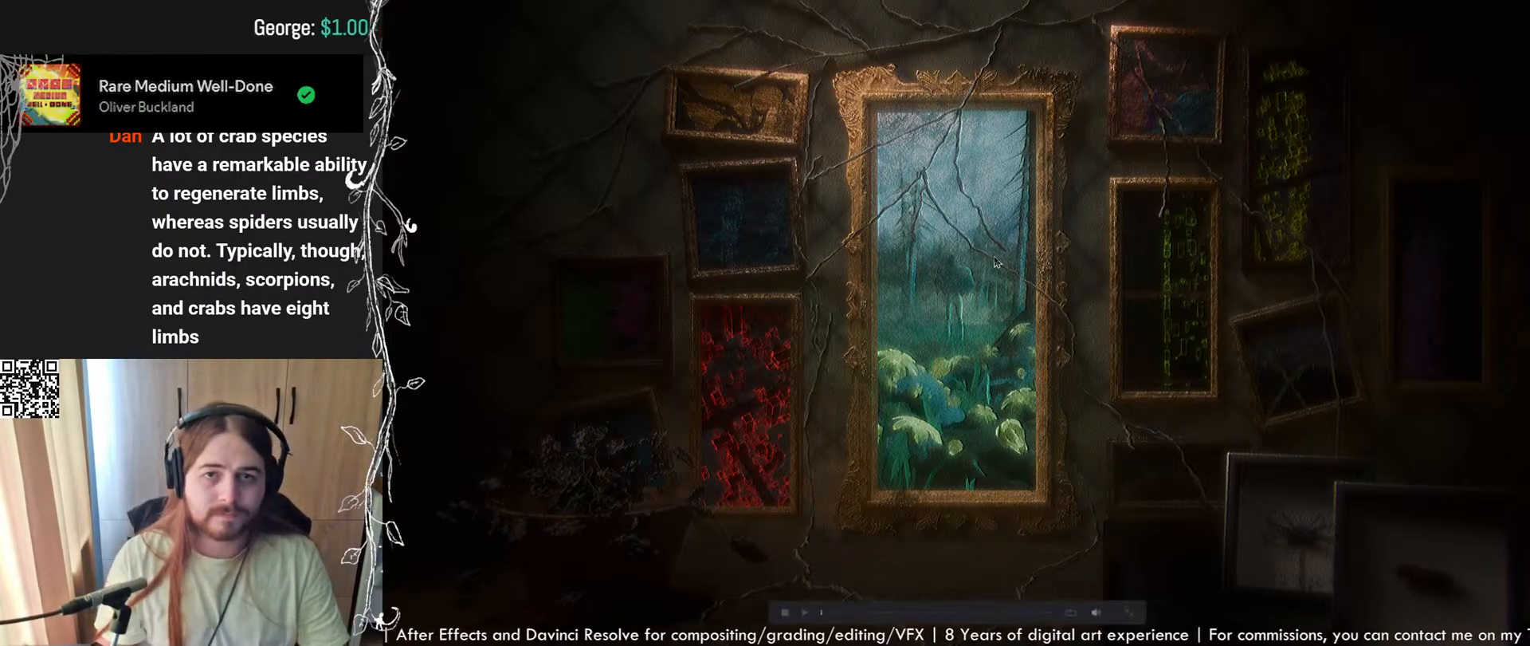
key(Escape)
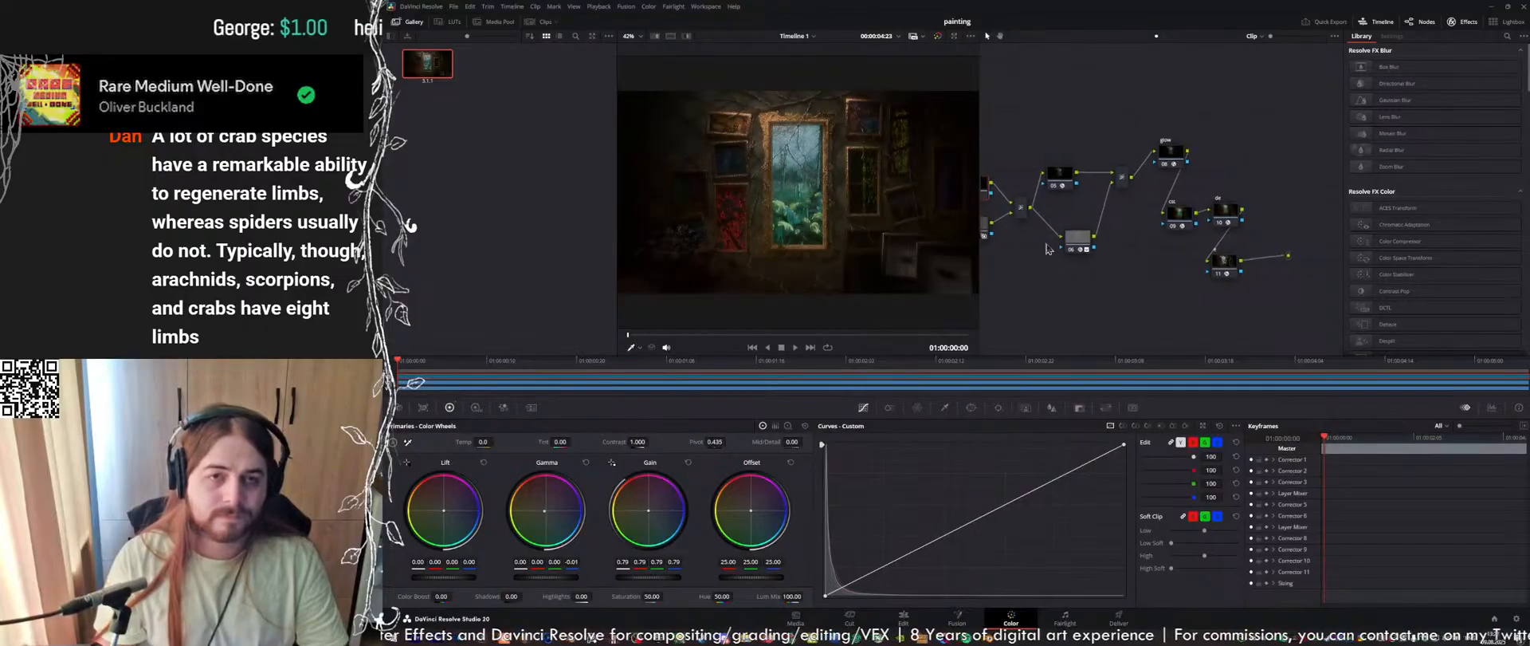
Reset the gain on the grading node near the start of the node tree and close the stills gallery
middle_drag(1028, 245, 1140, 264)
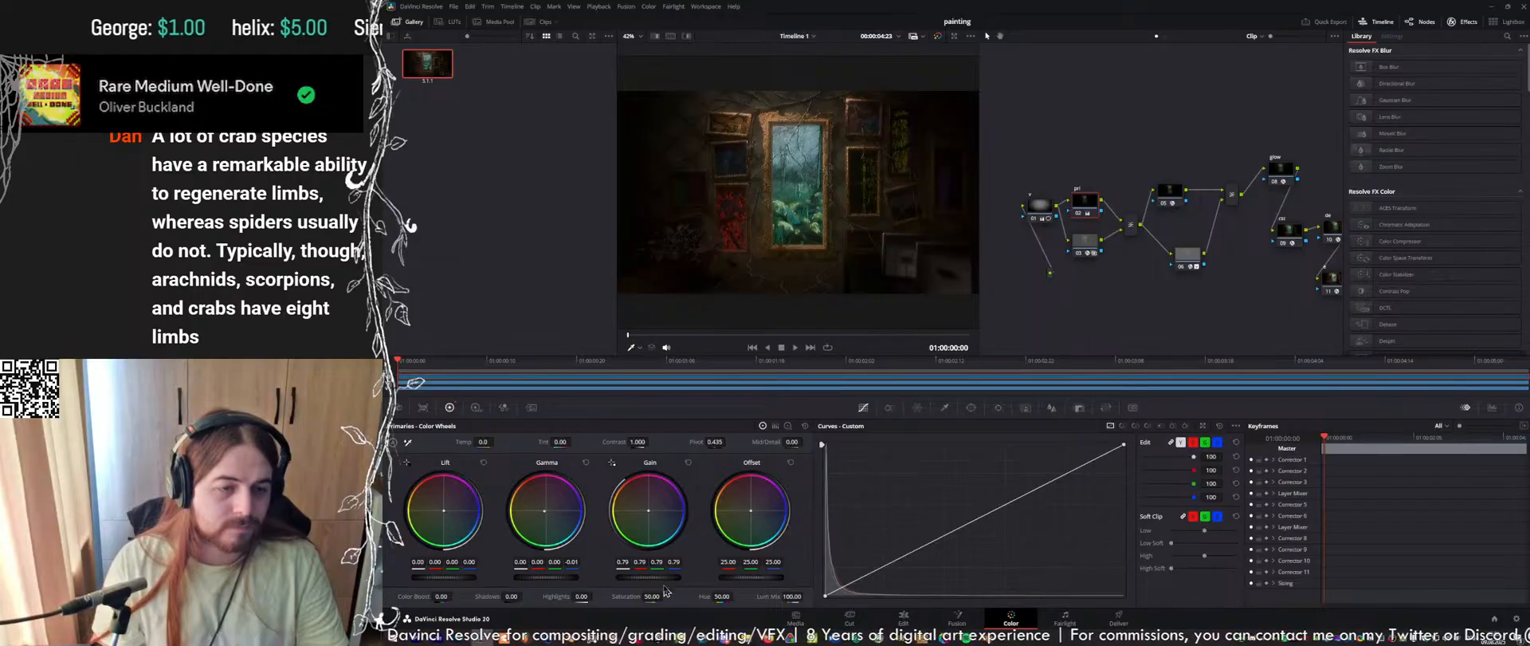
click(688, 462)
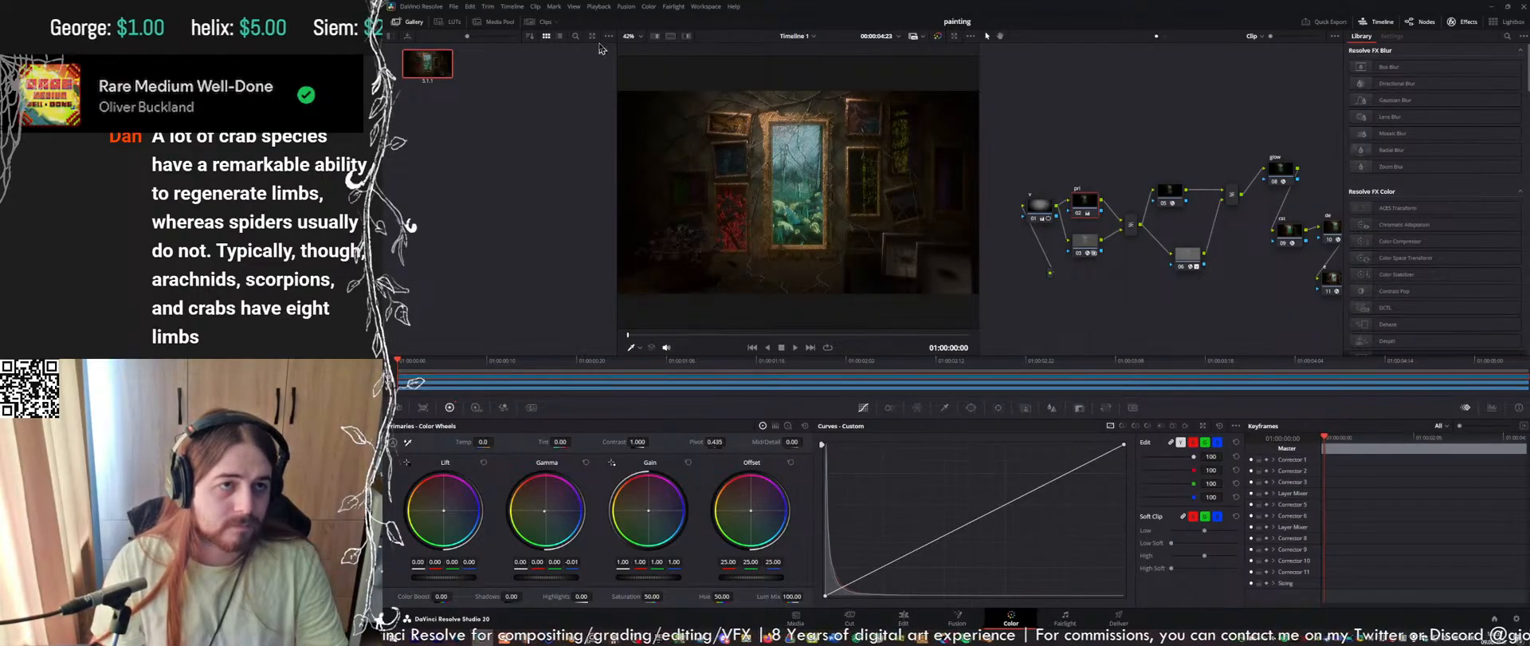
click(410, 22)
Add a new serial node after the last node in the node tree
middle_drag(1332, 238, 1211, 226)
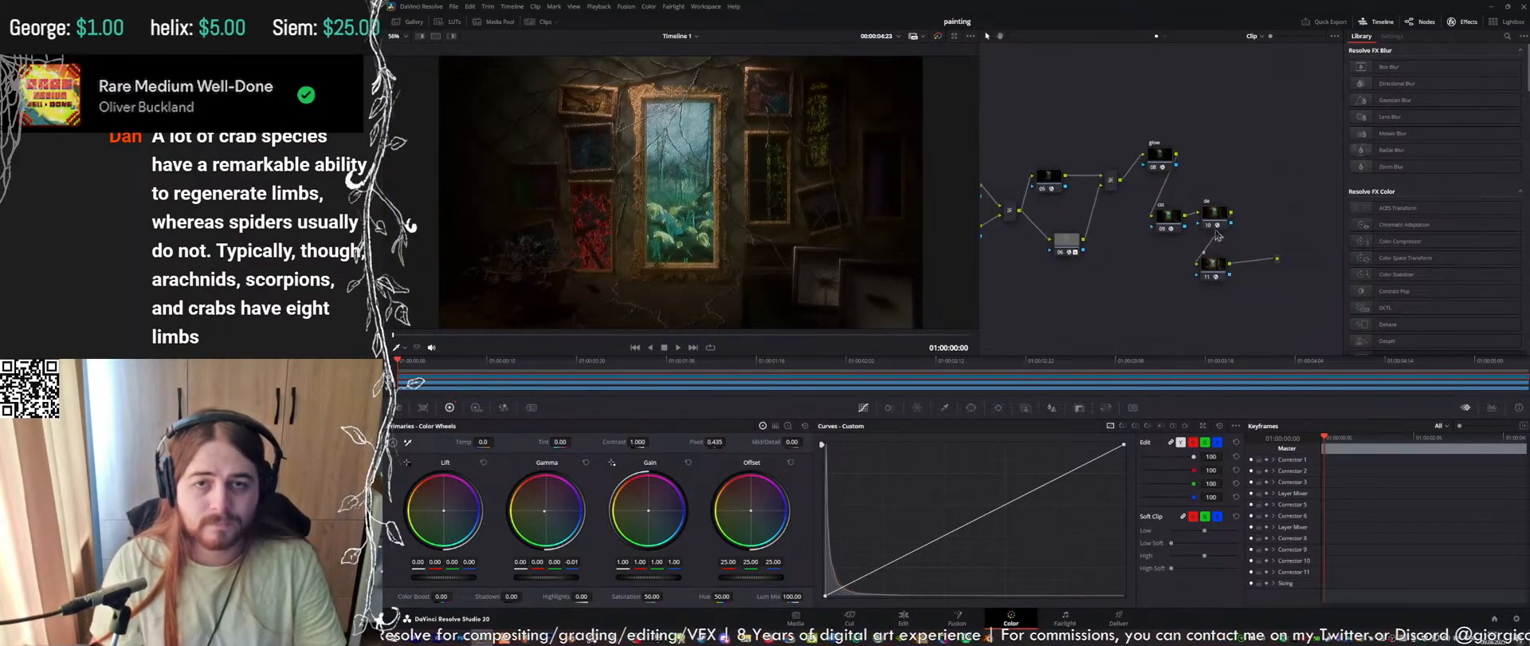
click(1213, 266)
key(alt+s)
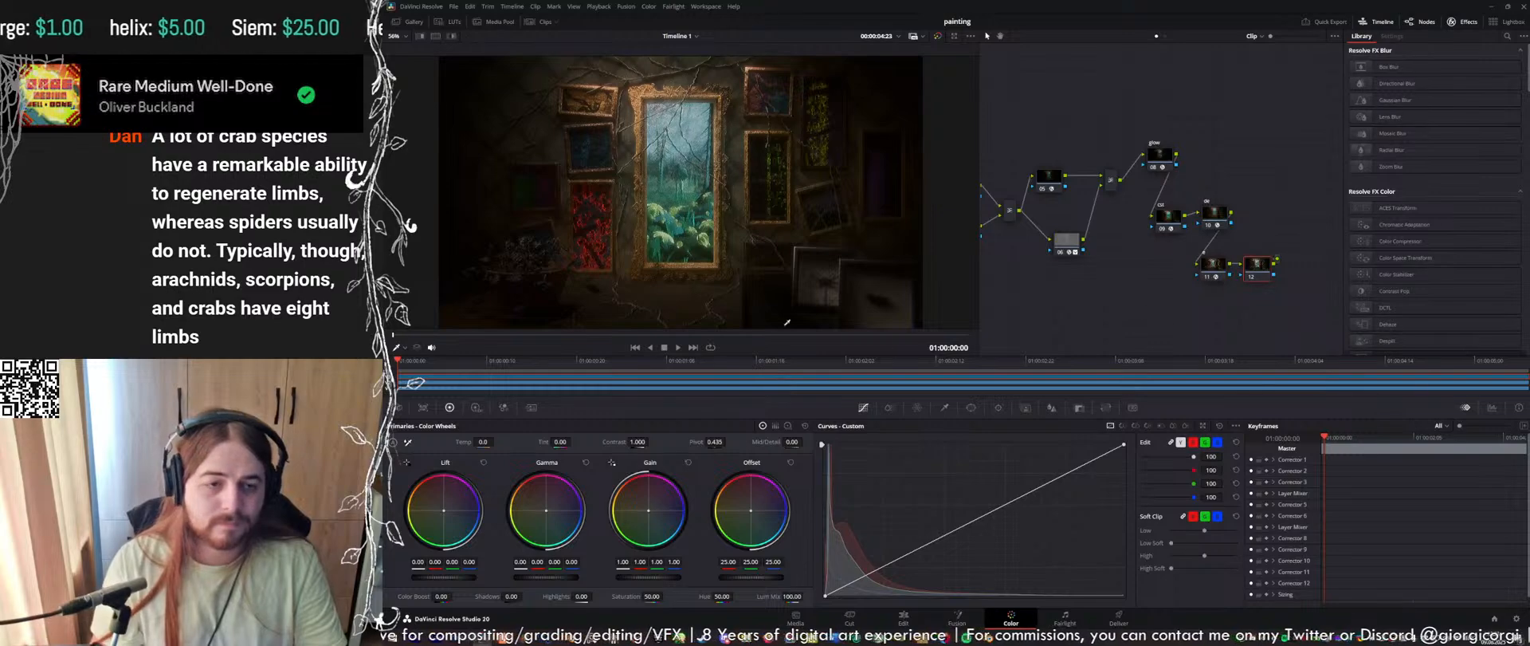
Lower the new end node's gain to 0.78, save the project and check the image full screen
drag(649, 578, 630, 577)
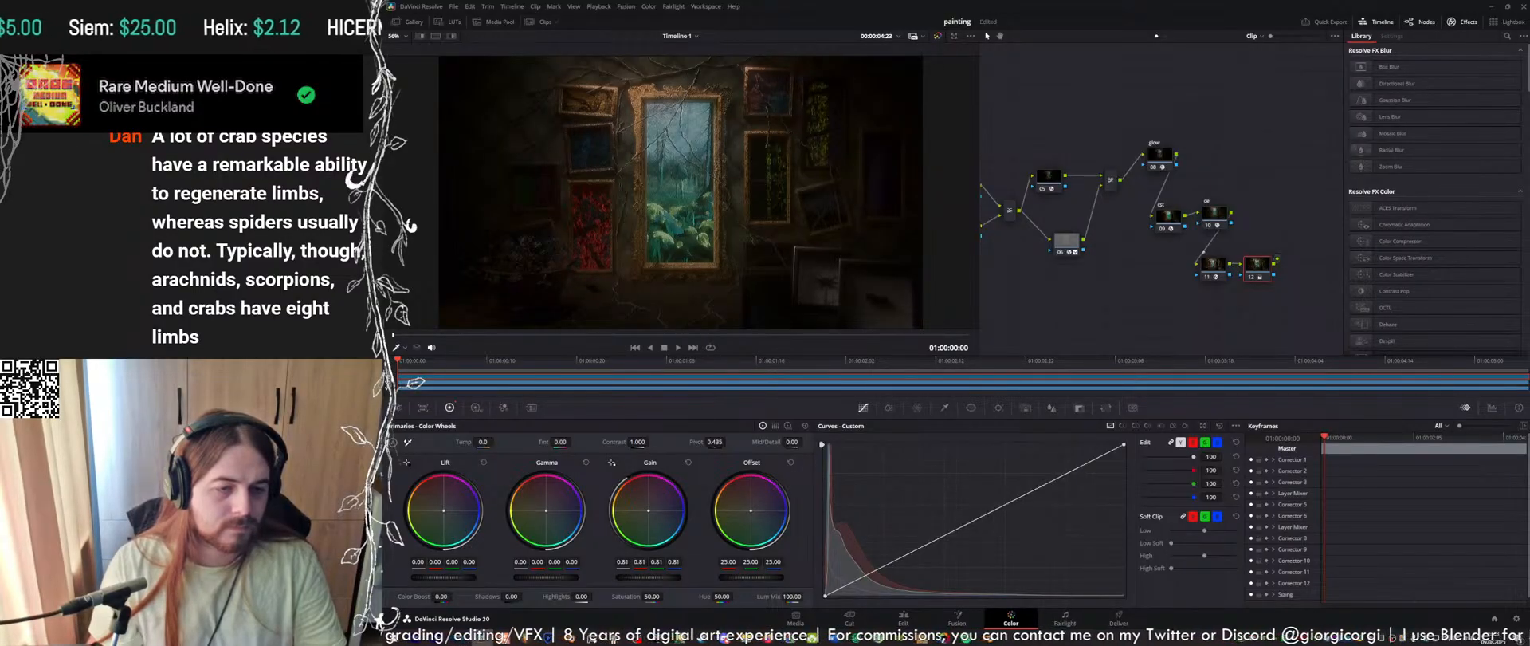
drag(649, 577, 646, 577)
key(ctrl+s)
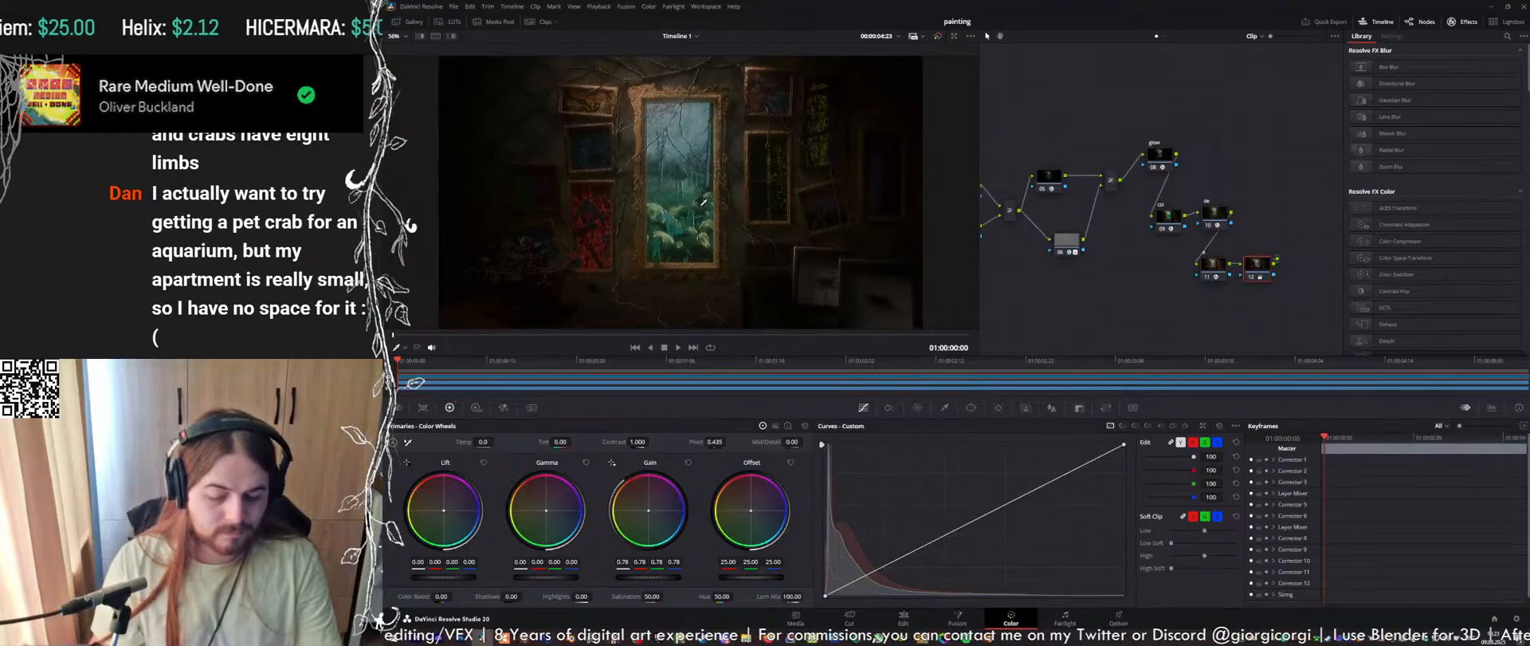
key(ctrl+f)
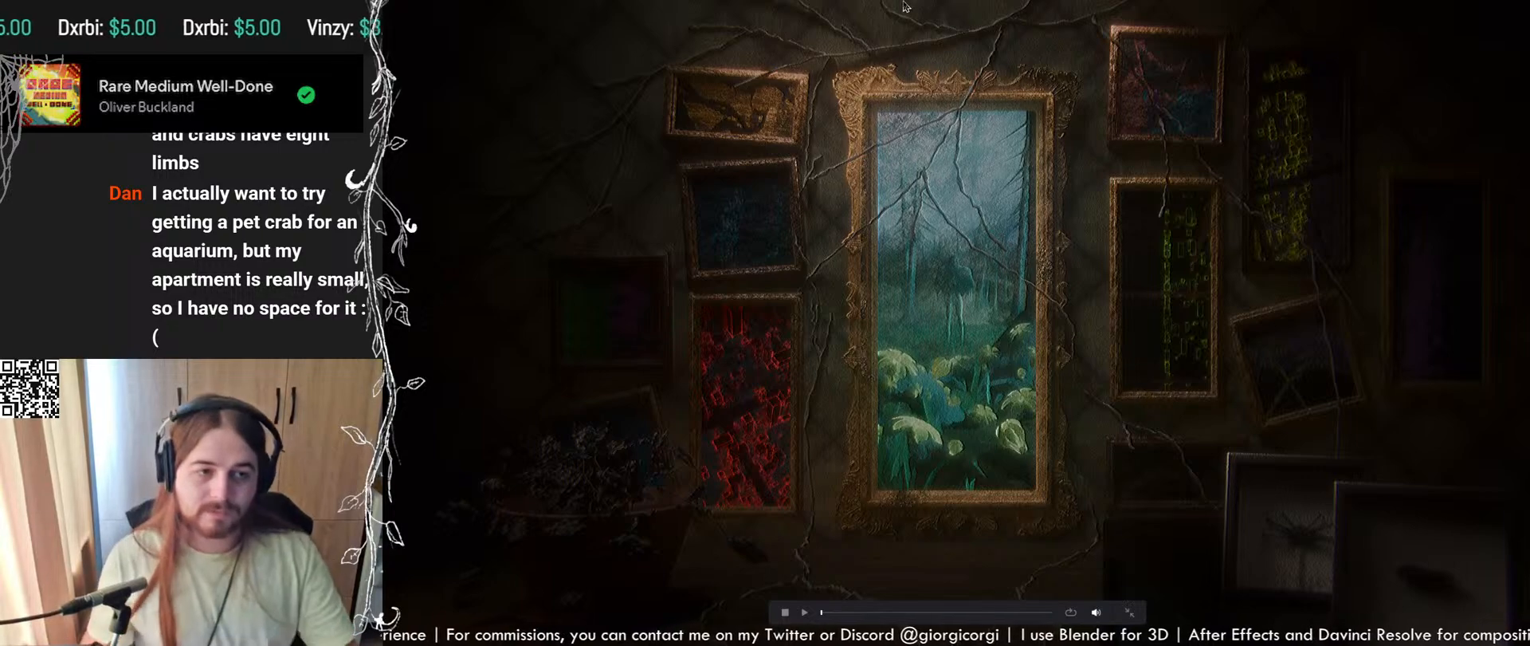
key(Escape)
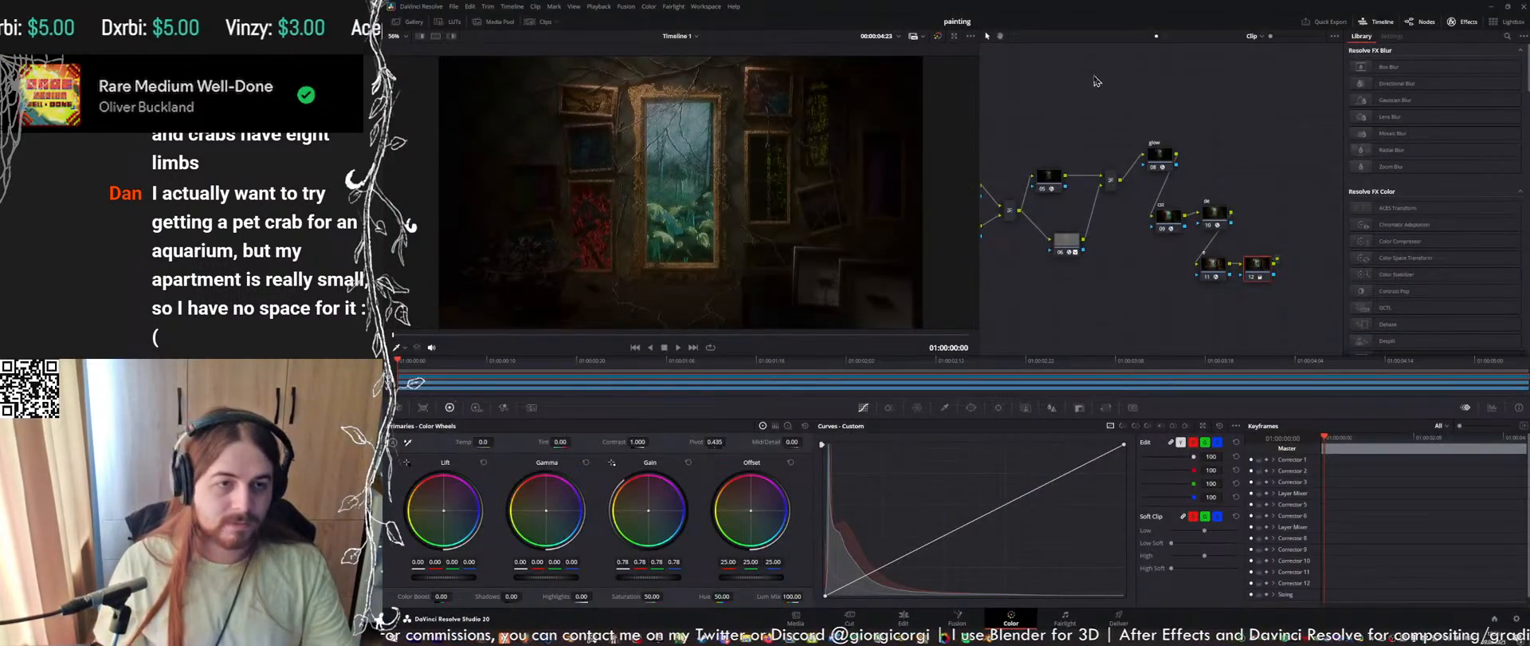
Grab a second still of the regraded painting wall and export it from the gallery as a PNG to the same prev folder
right_click(785, 170)
click(797, 182)
click(398, 24)
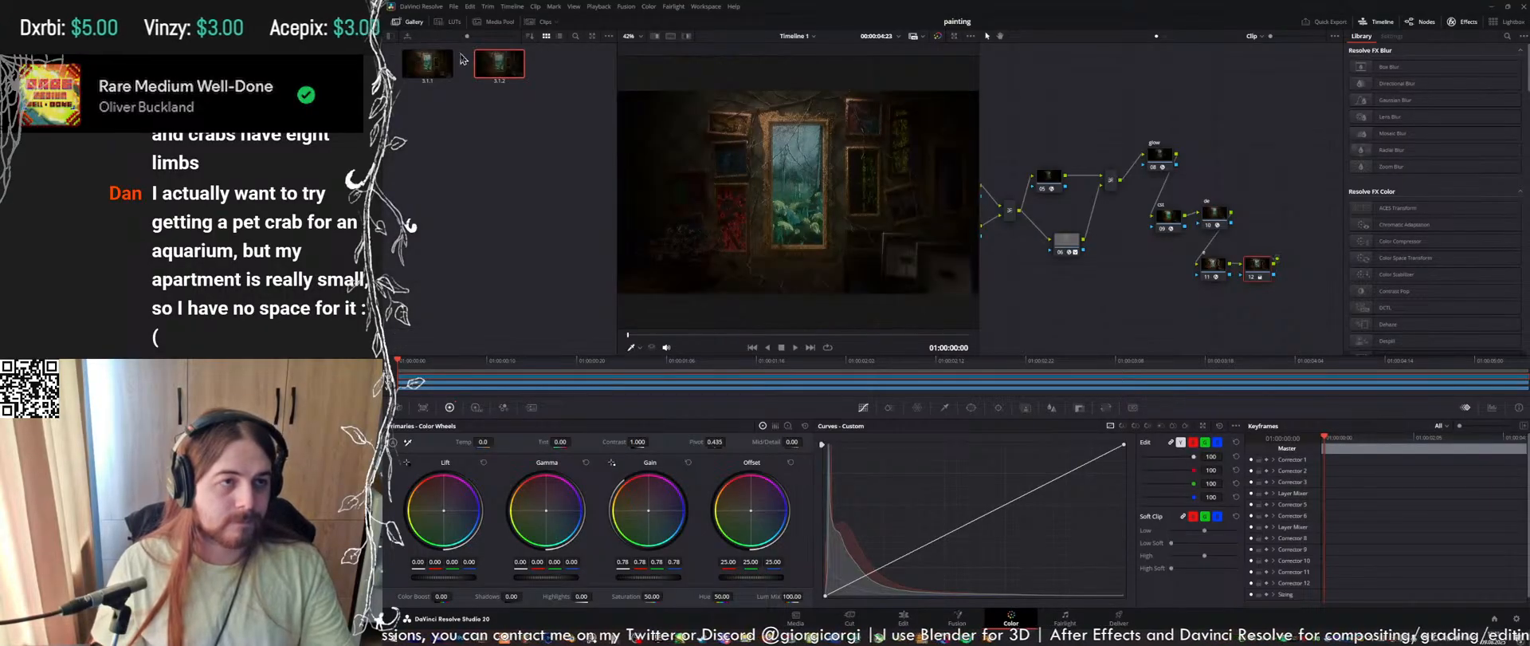
right_click(504, 73)
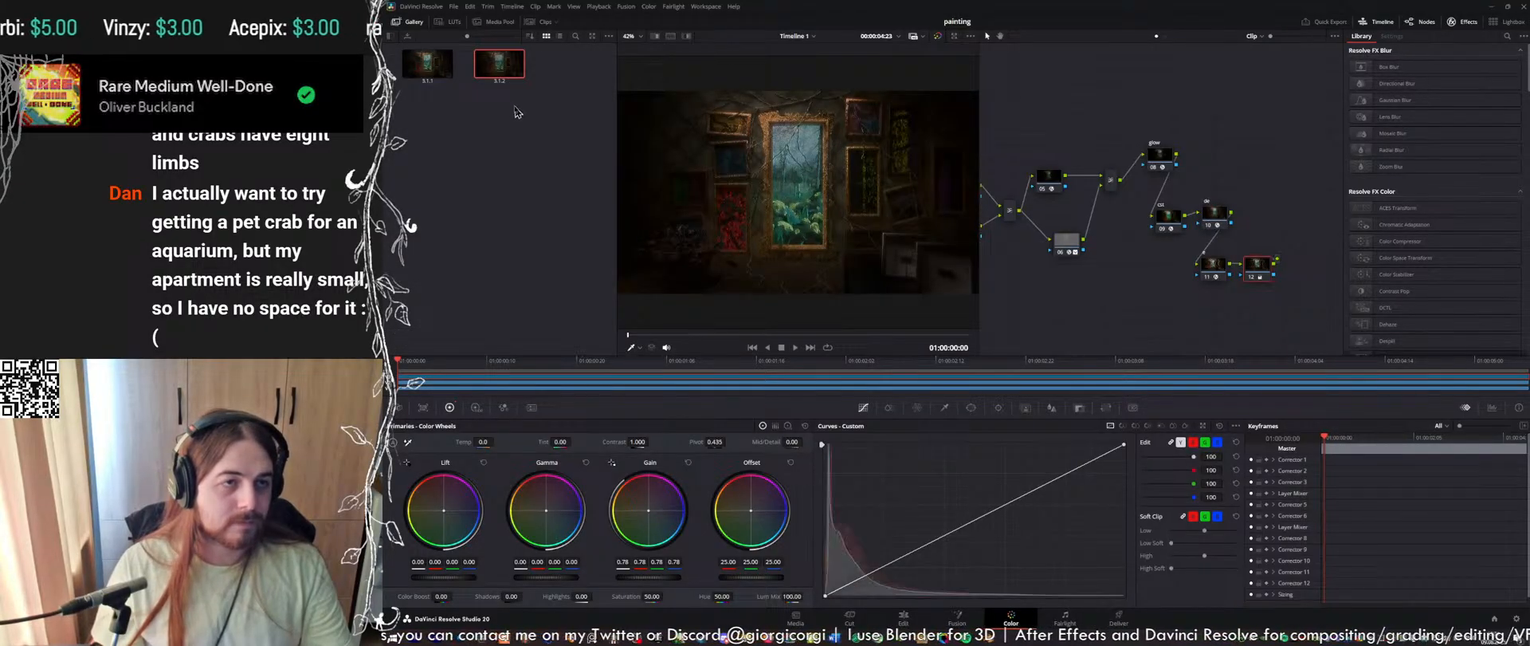
click(522, 182)
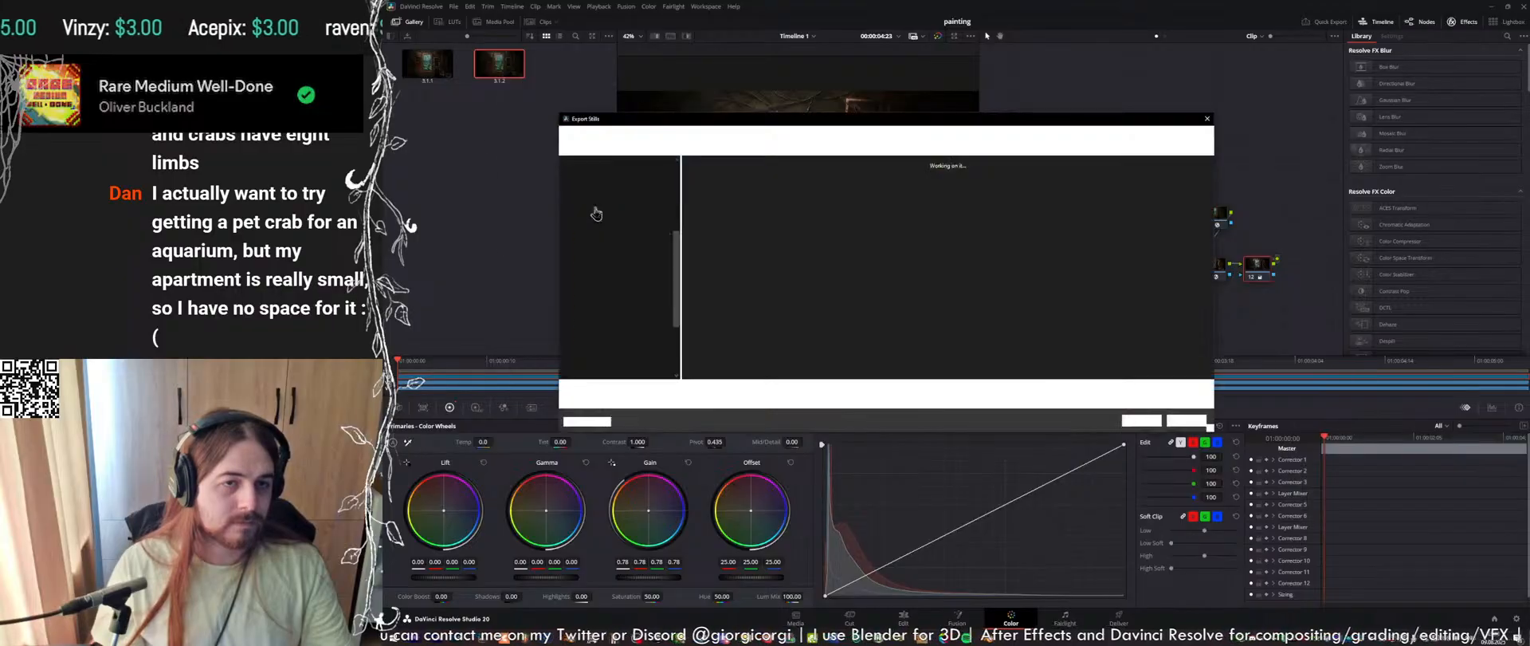
key(Return)
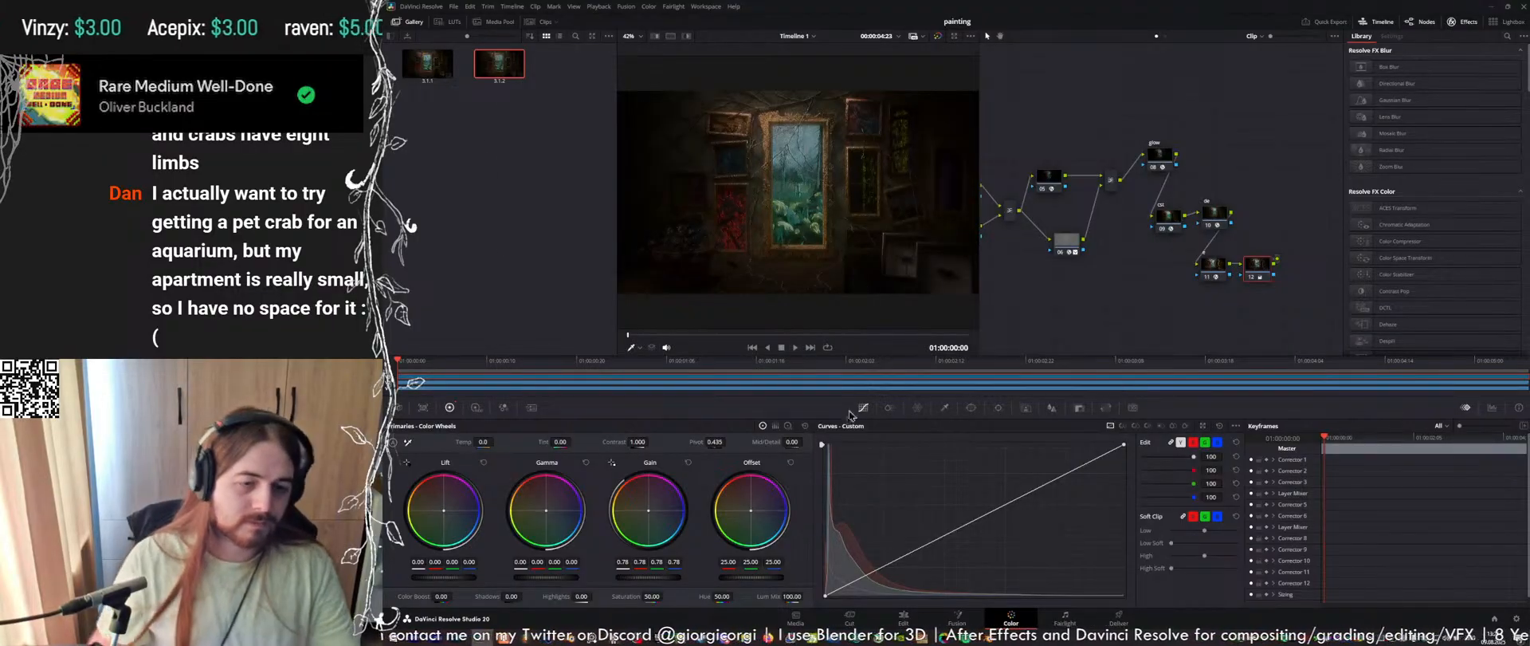
Pick the newly exported still's PNG in the prev folder in File Explorer, drop it into Discord and return to DaVinci Resolve
click(746, 639)
drag(811, 186, 847, 303)
click(725, 638)
drag(811, 186, 384, 144)
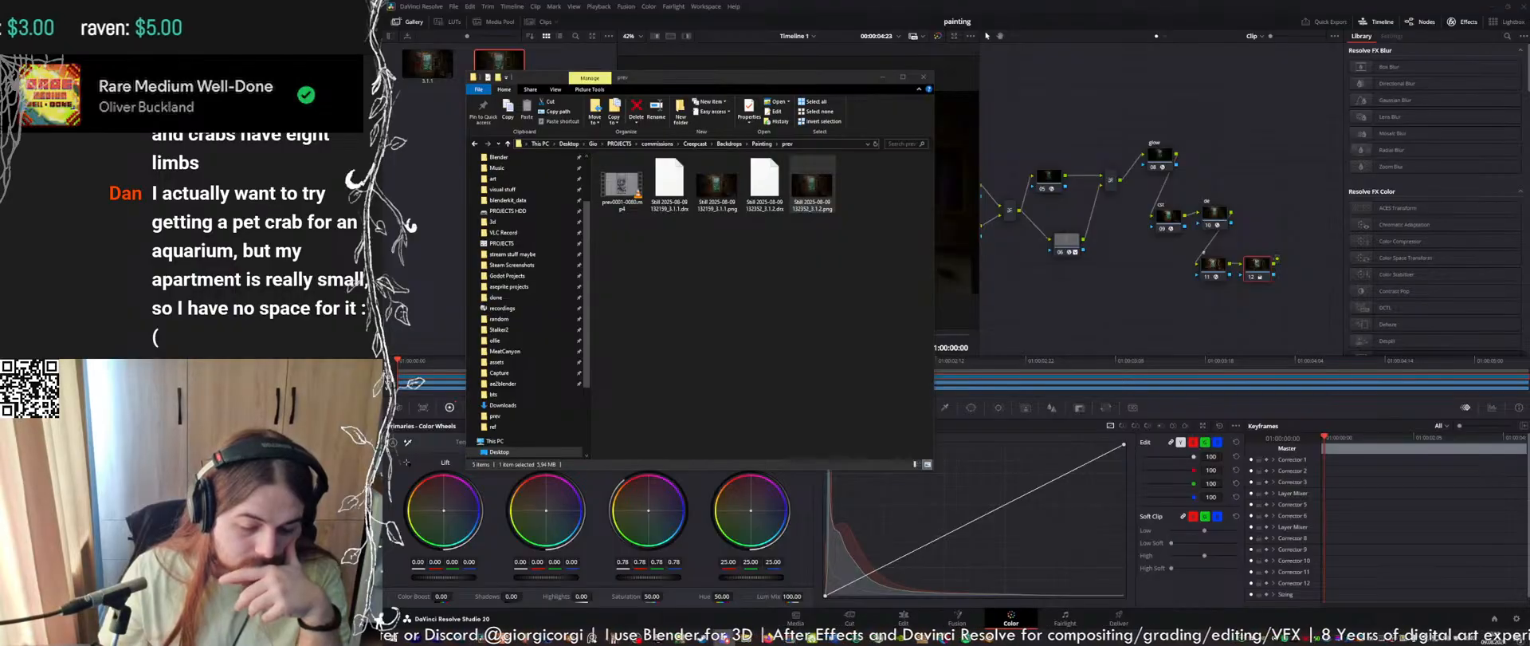
click(1104, 296)
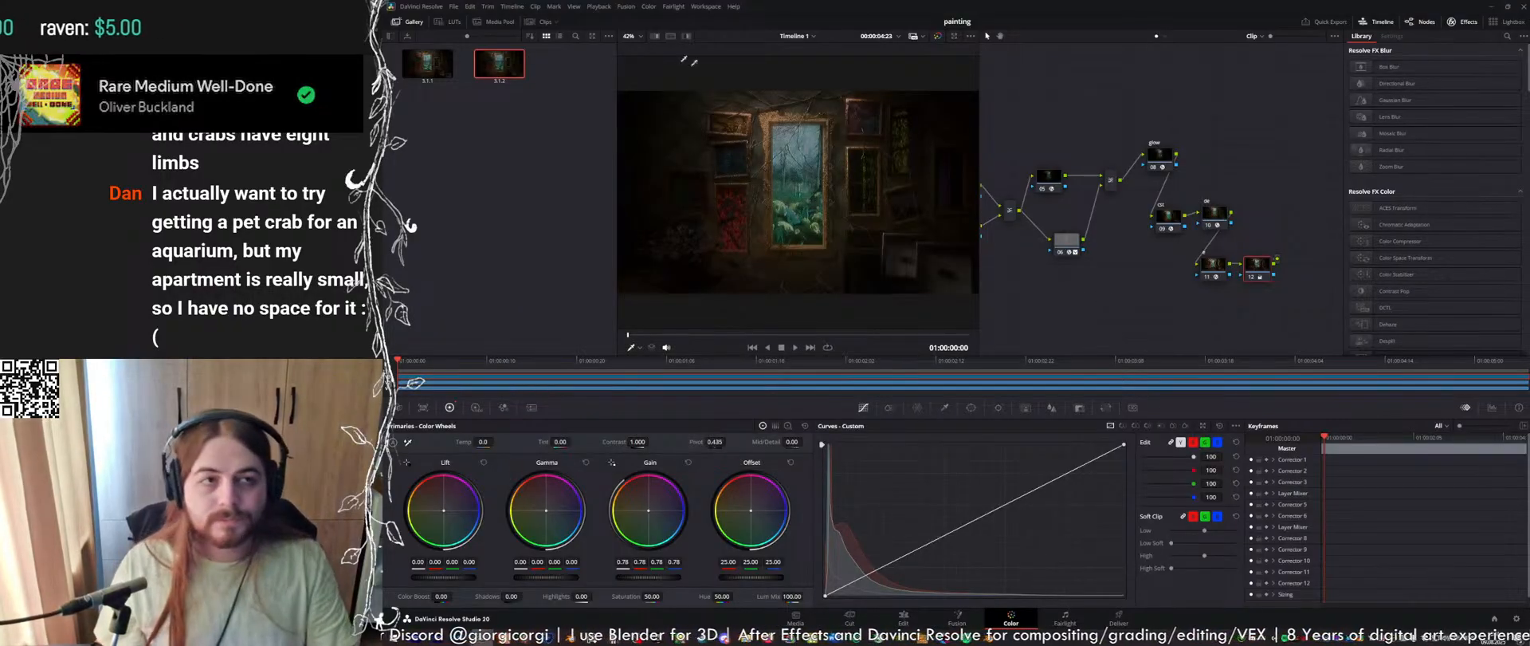
Hide the stills gallery, check the graded painting wall enlarged in the viewer, and switch back to Blender
click(421, 26)
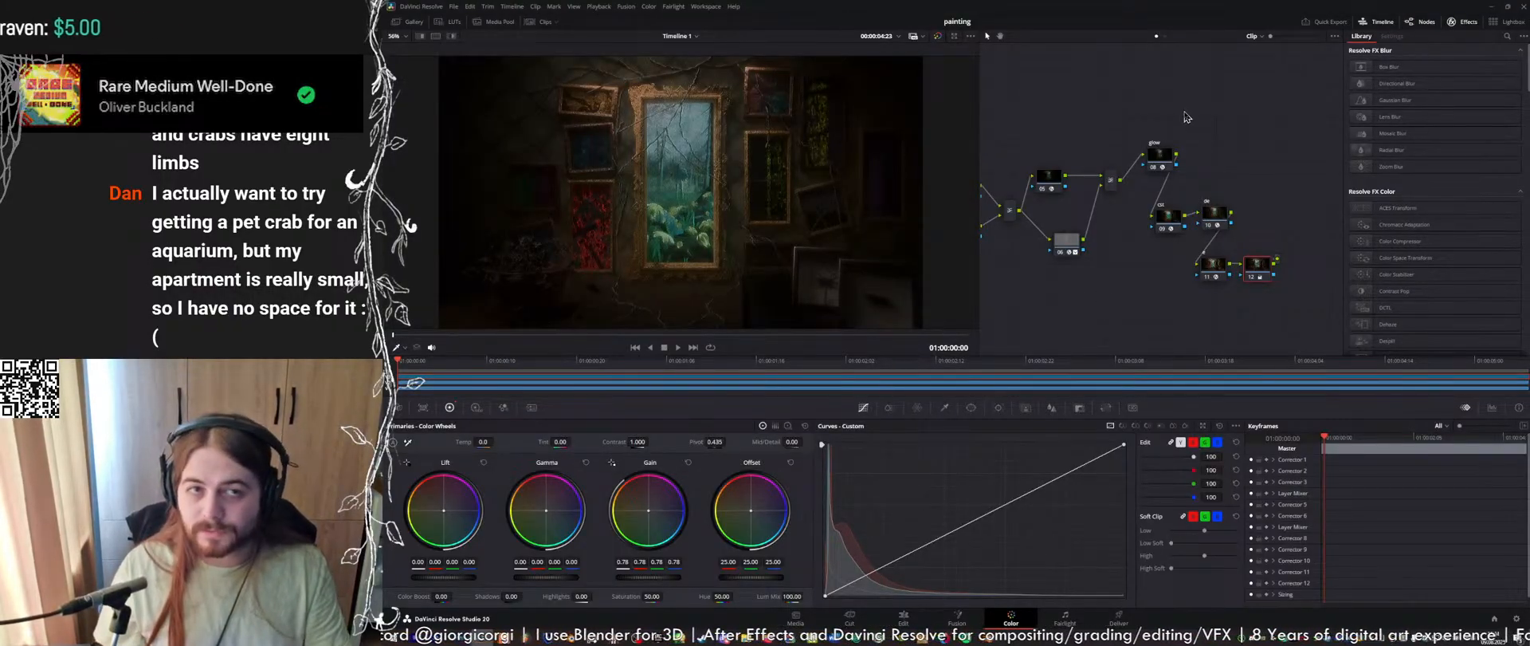
scroll(684, 161, up, 3)
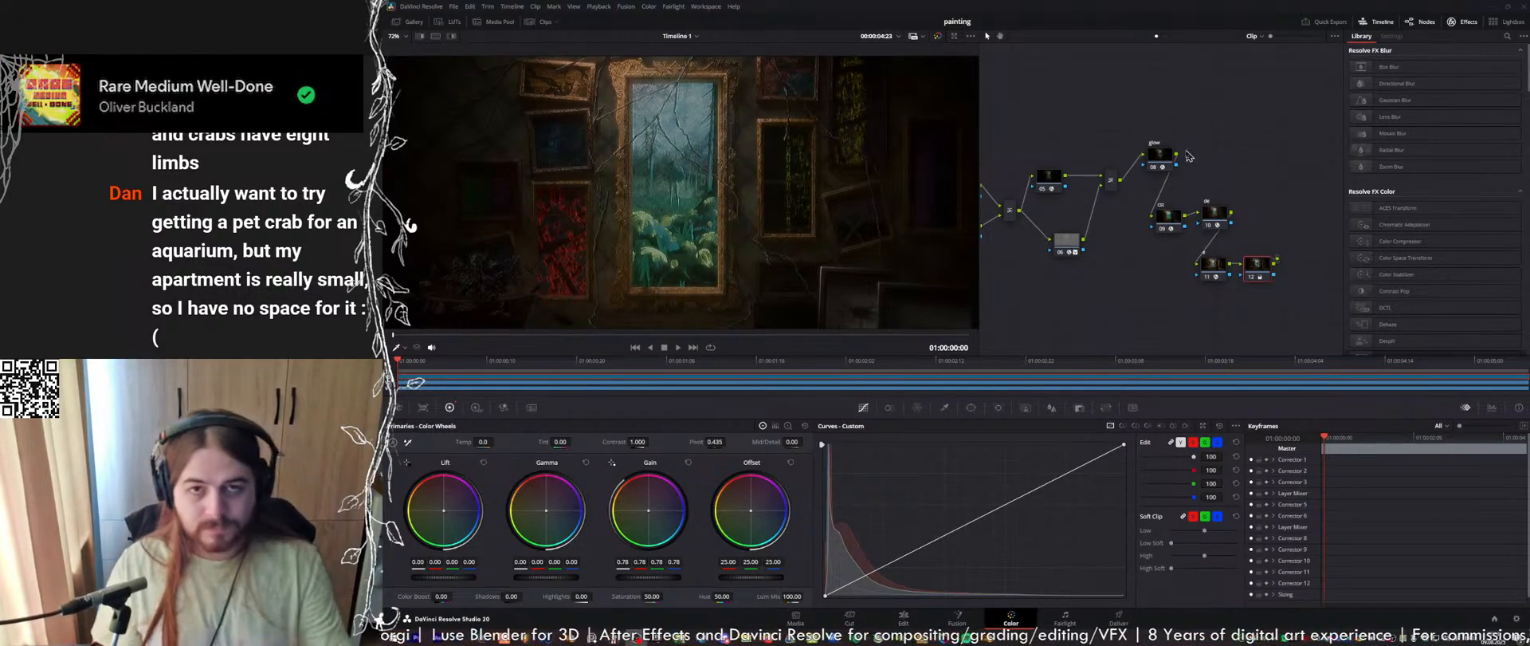
click(1525, 5)
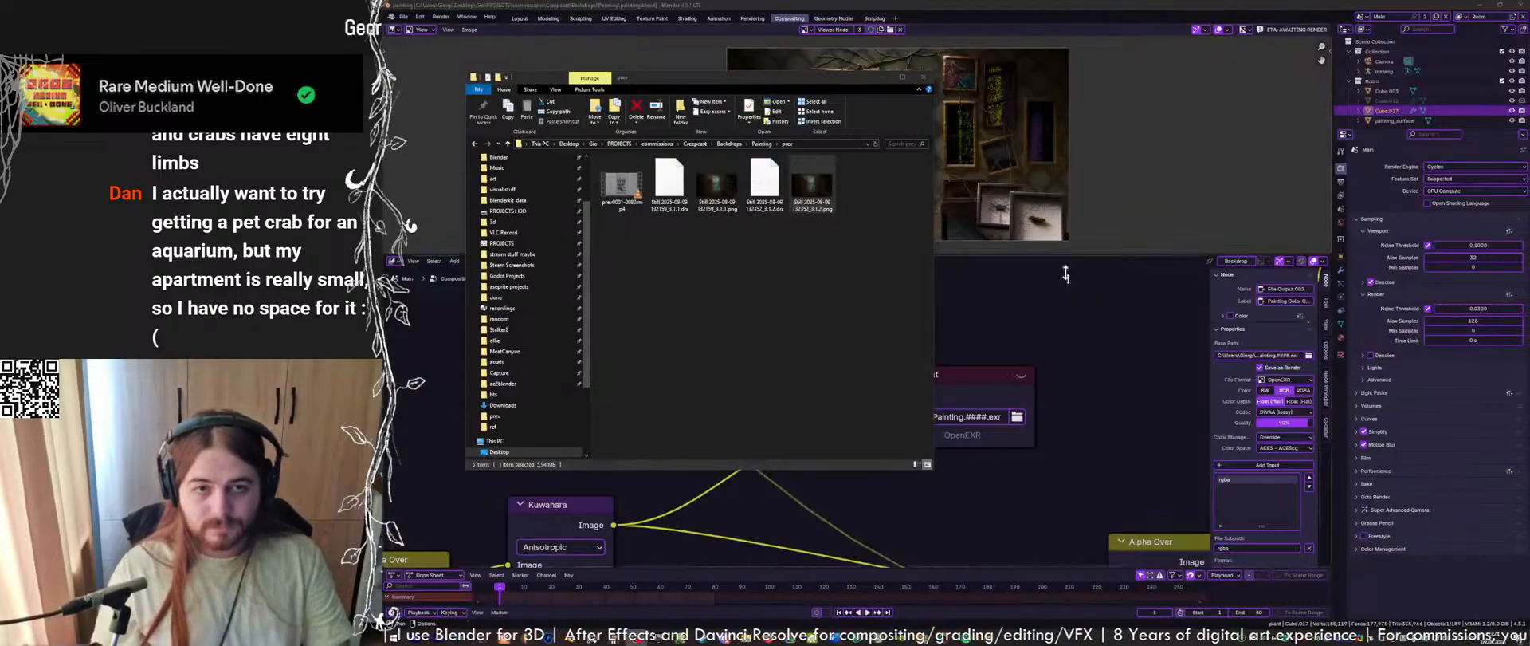
click(1106, 353)
Show the view layer properties and mute the upper branch's Render Layers, Viewer and file output nodes in the compositor
scroll(738, 423, down, 1)
middle_drag(720, 434, 736, 424)
scroll(849, 399, down, 5)
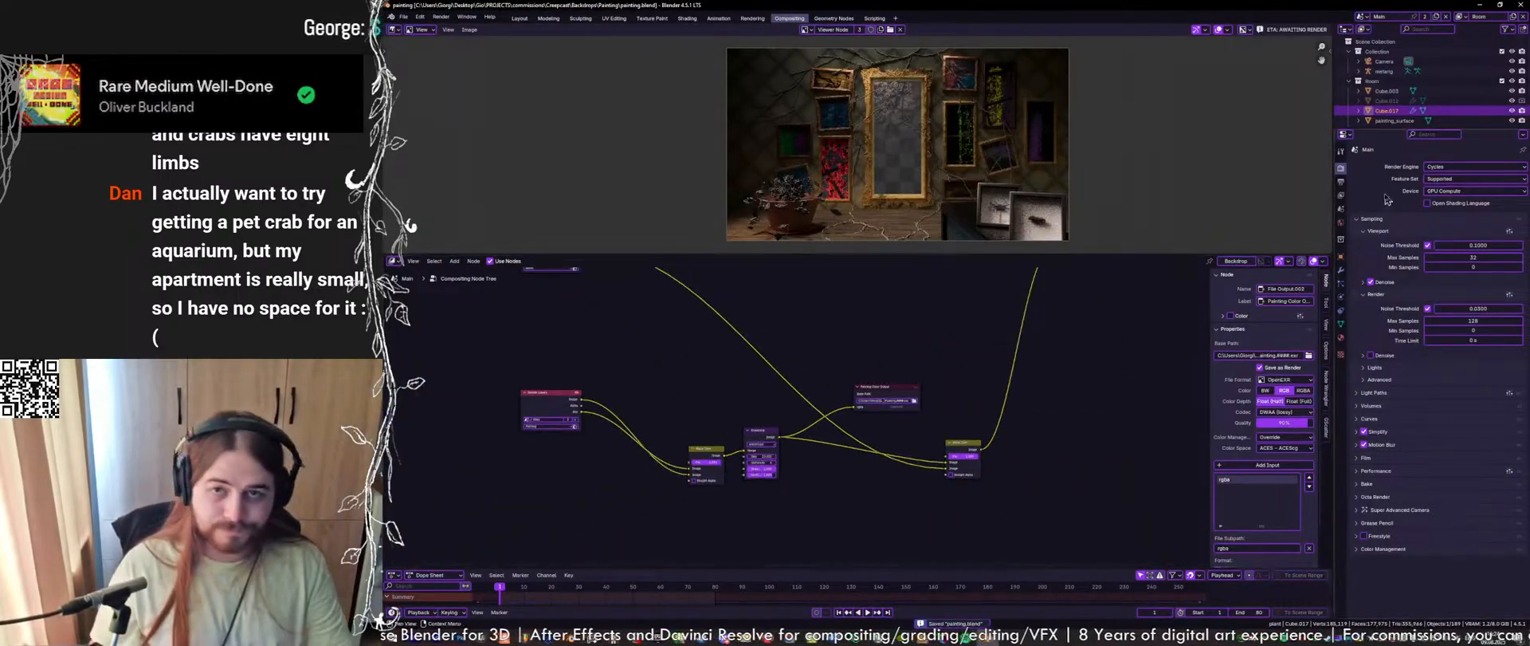
click(1342, 197)
click(1433, 195)
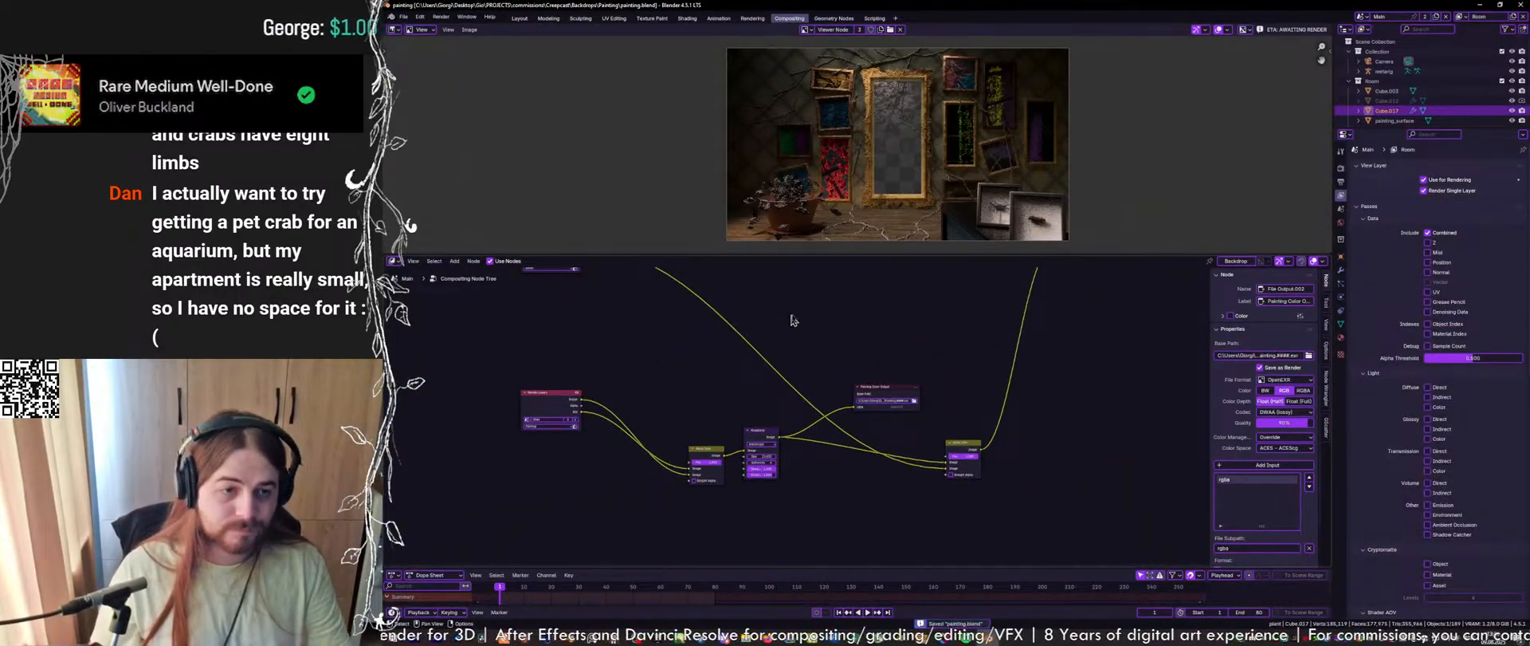
key(Home)
drag(1012, 285, 617, 377)
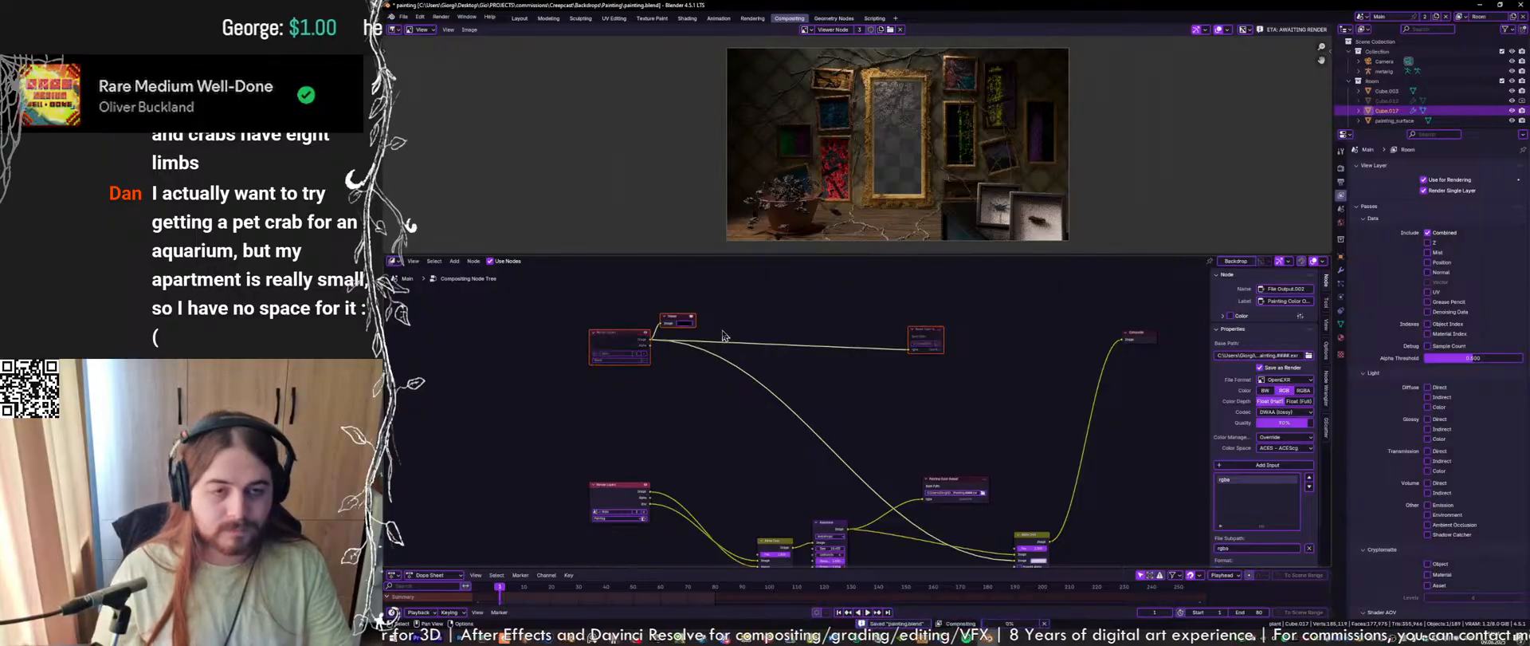
key(m)
Browse the Painting Color Output node's base path to check its render folder, keeping the existing path
middle_drag(922, 419, 917, 338)
scroll(966, 391, up, 8)
middle_drag(1027, 451, 1034, 384)
drag(957, 331, 958, 319)
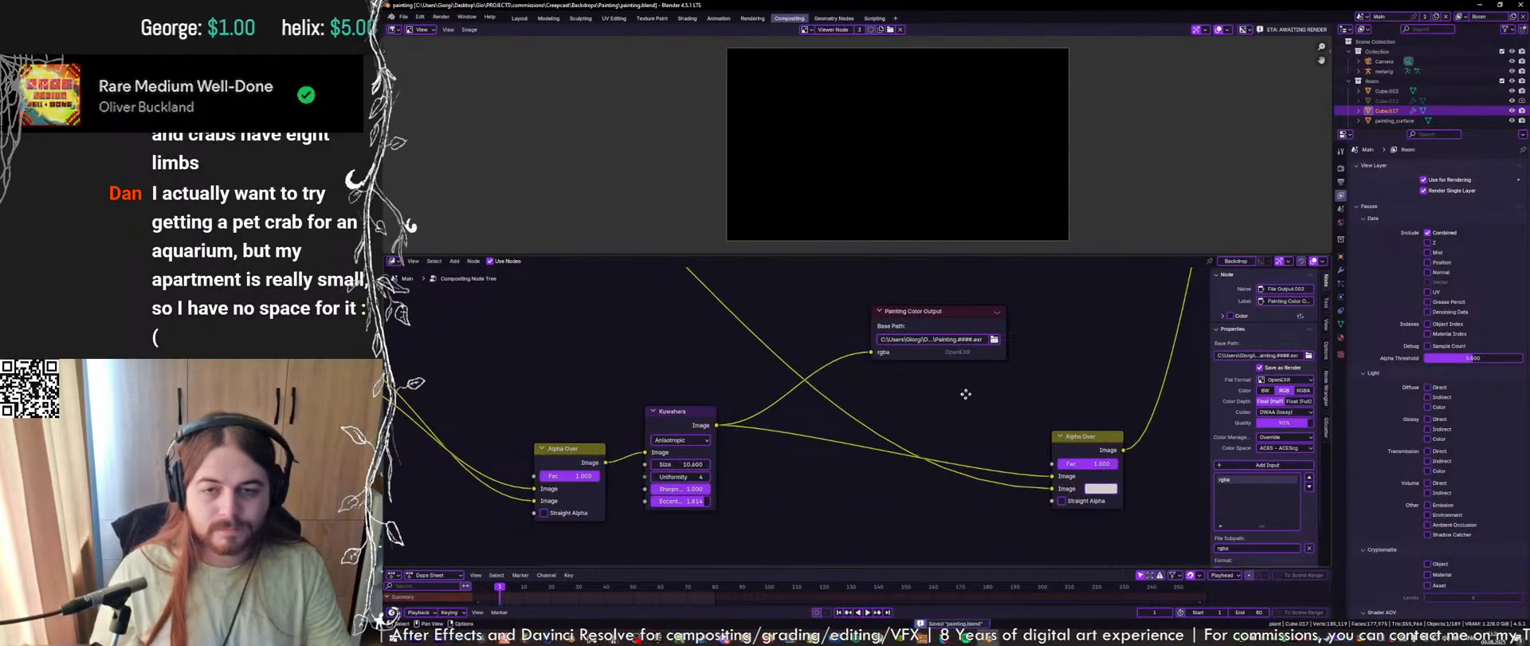
middle_drag(970, 376, 1012, 407)
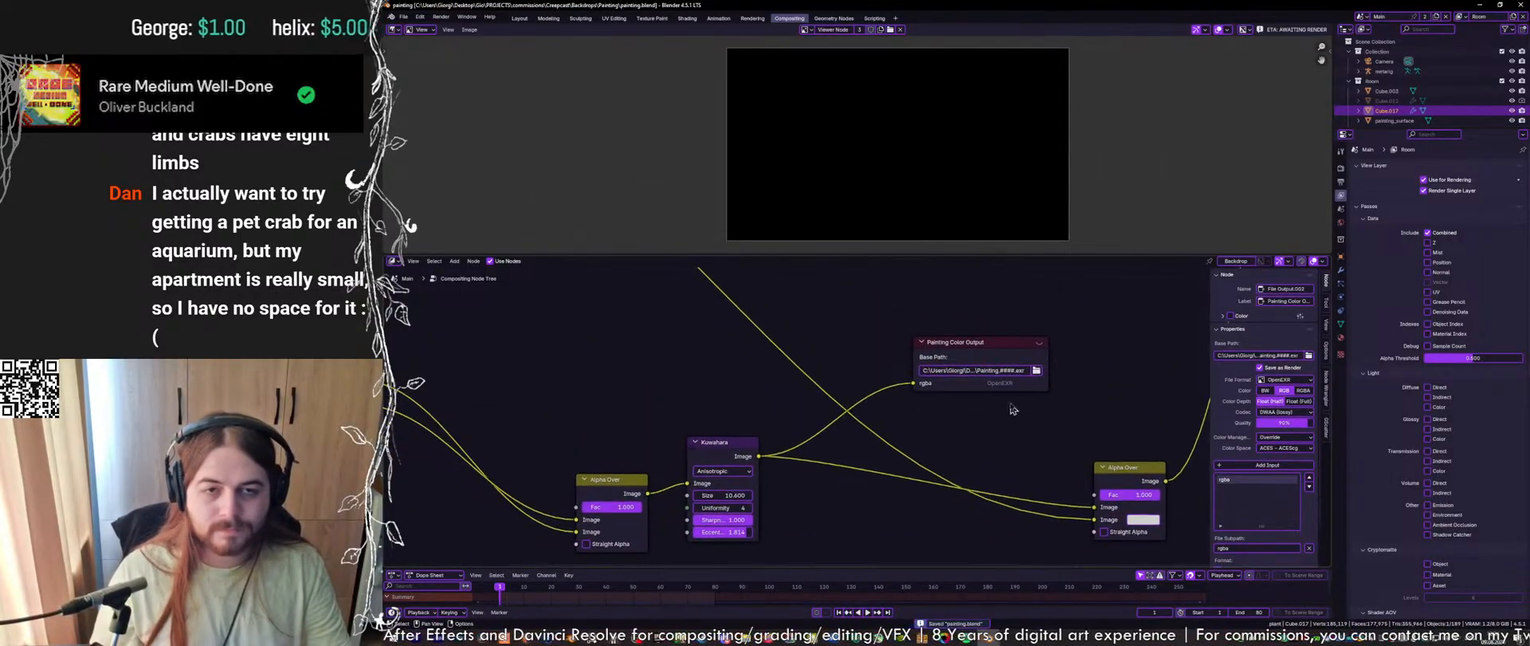
click(1037, 371)
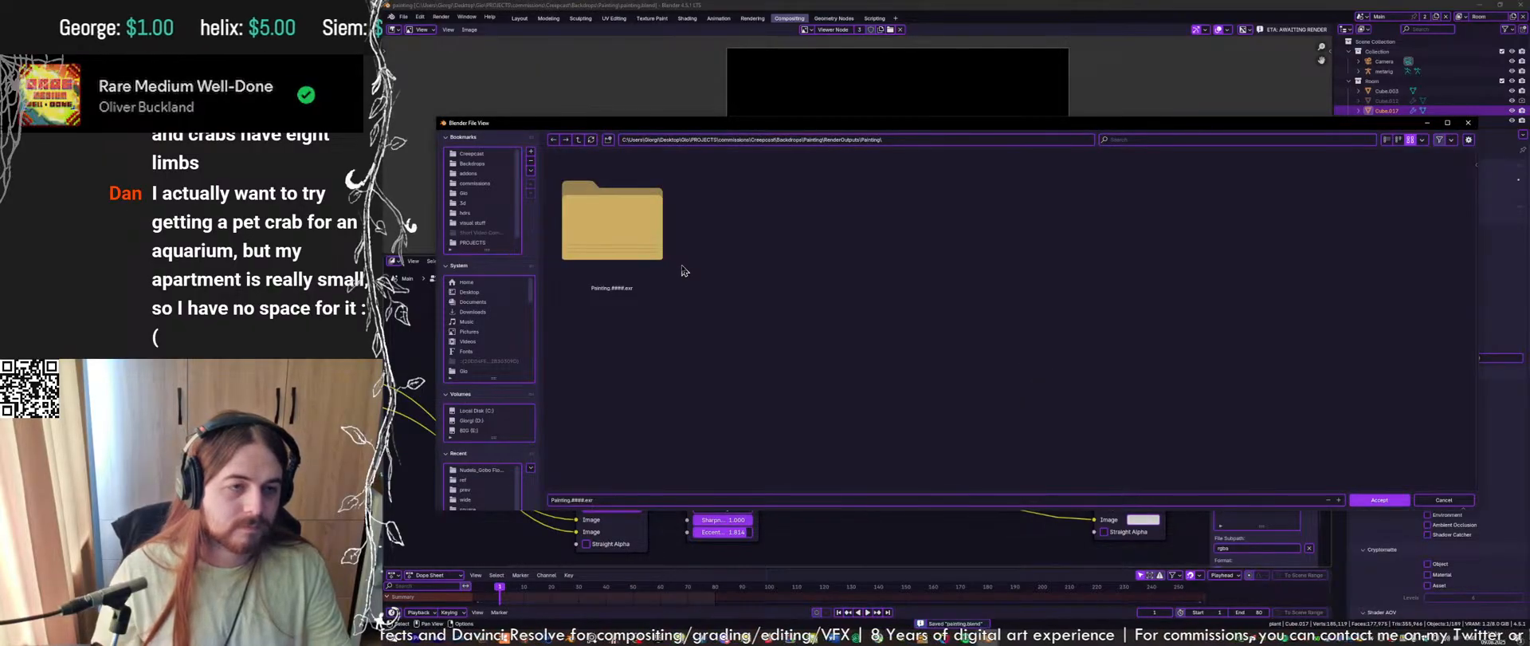
key(Return)
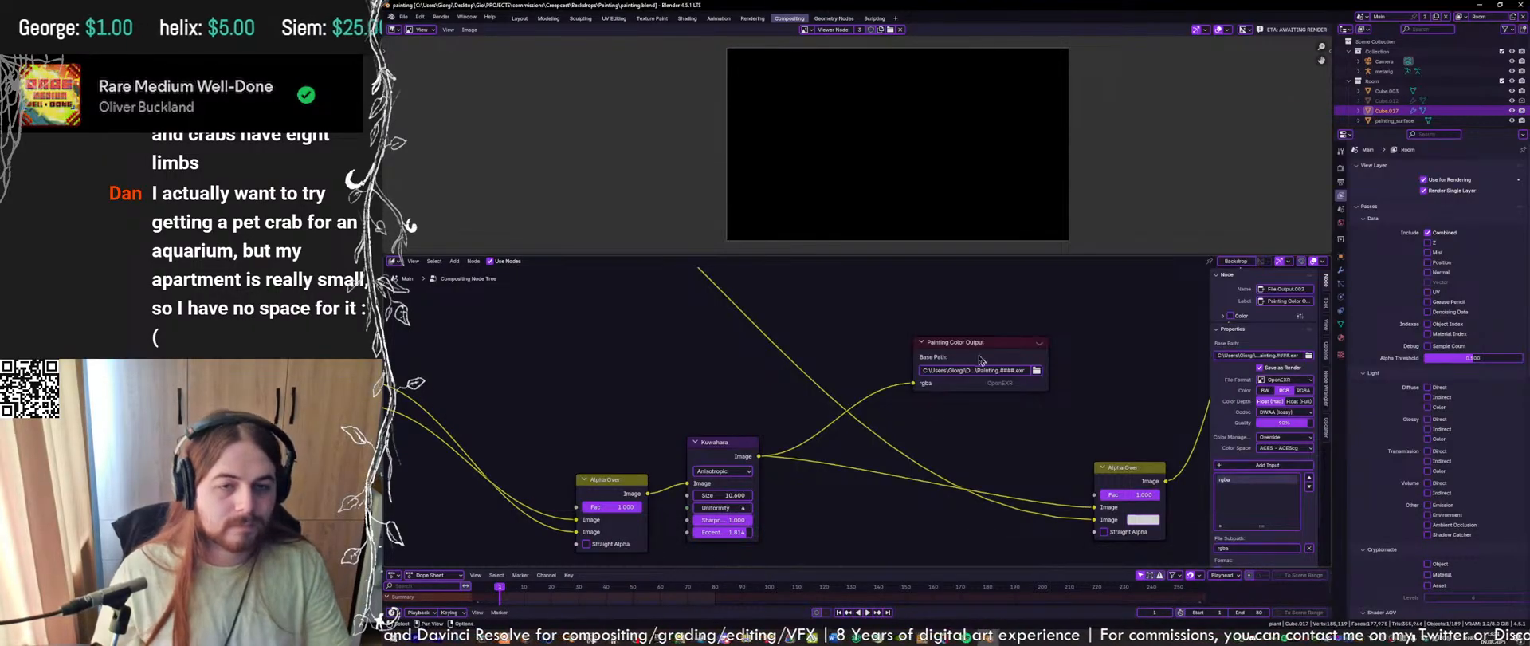
Rename the Painting Color Output node's rgba input to painting_animated and save the file
key(n)
double_click(1242, 496)
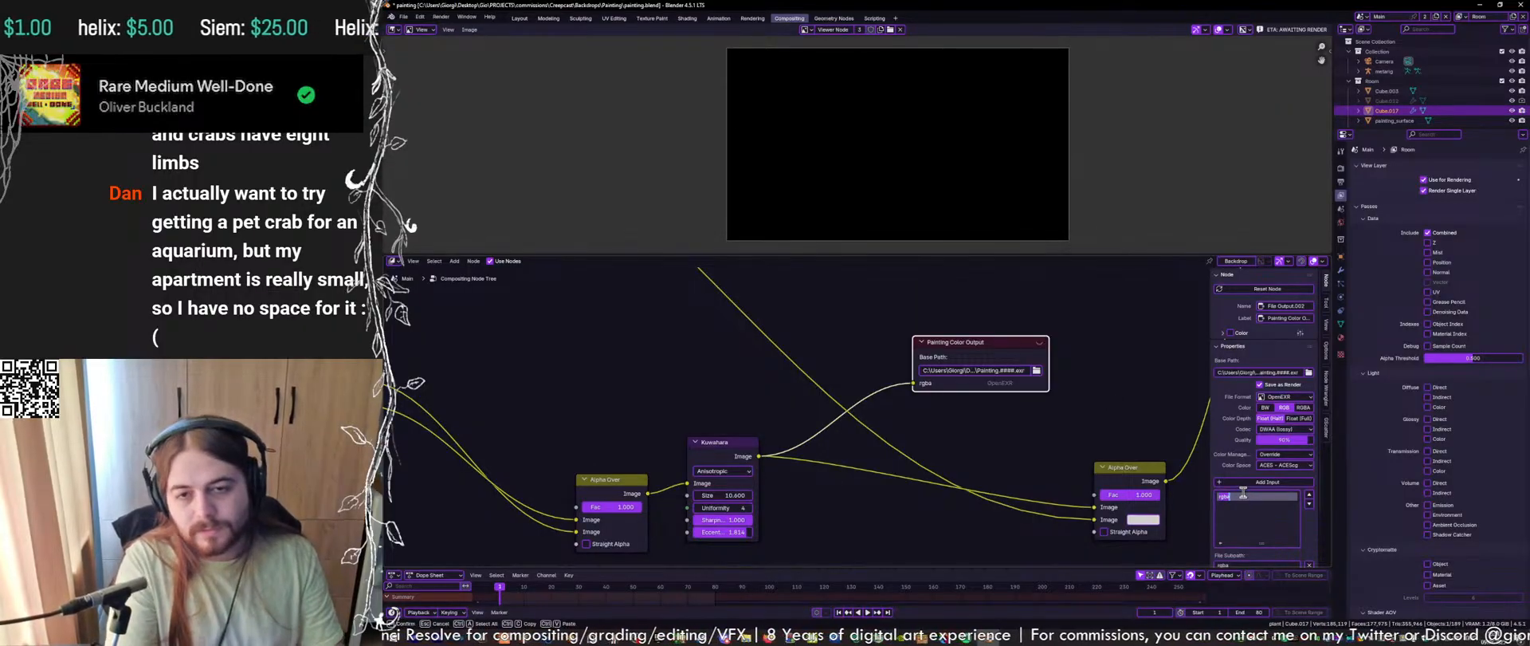
text(painting_a)
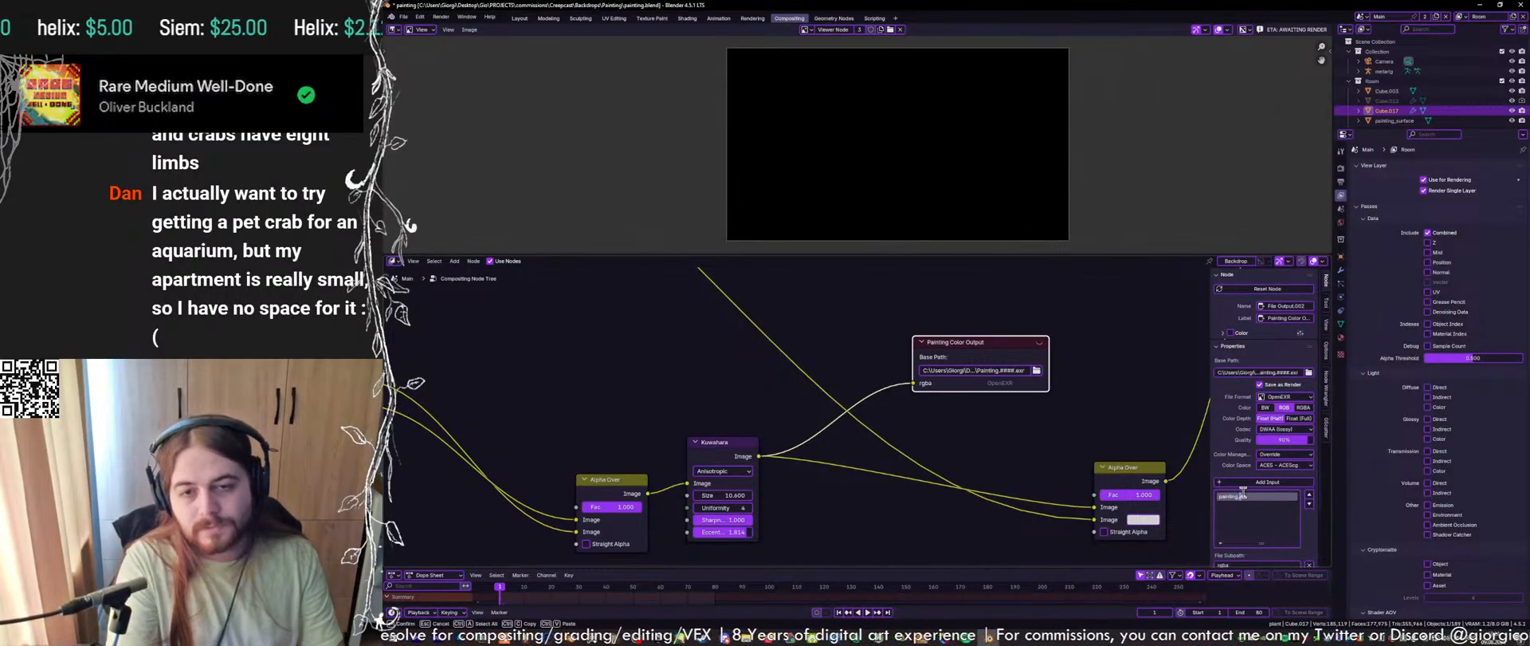
text(n)
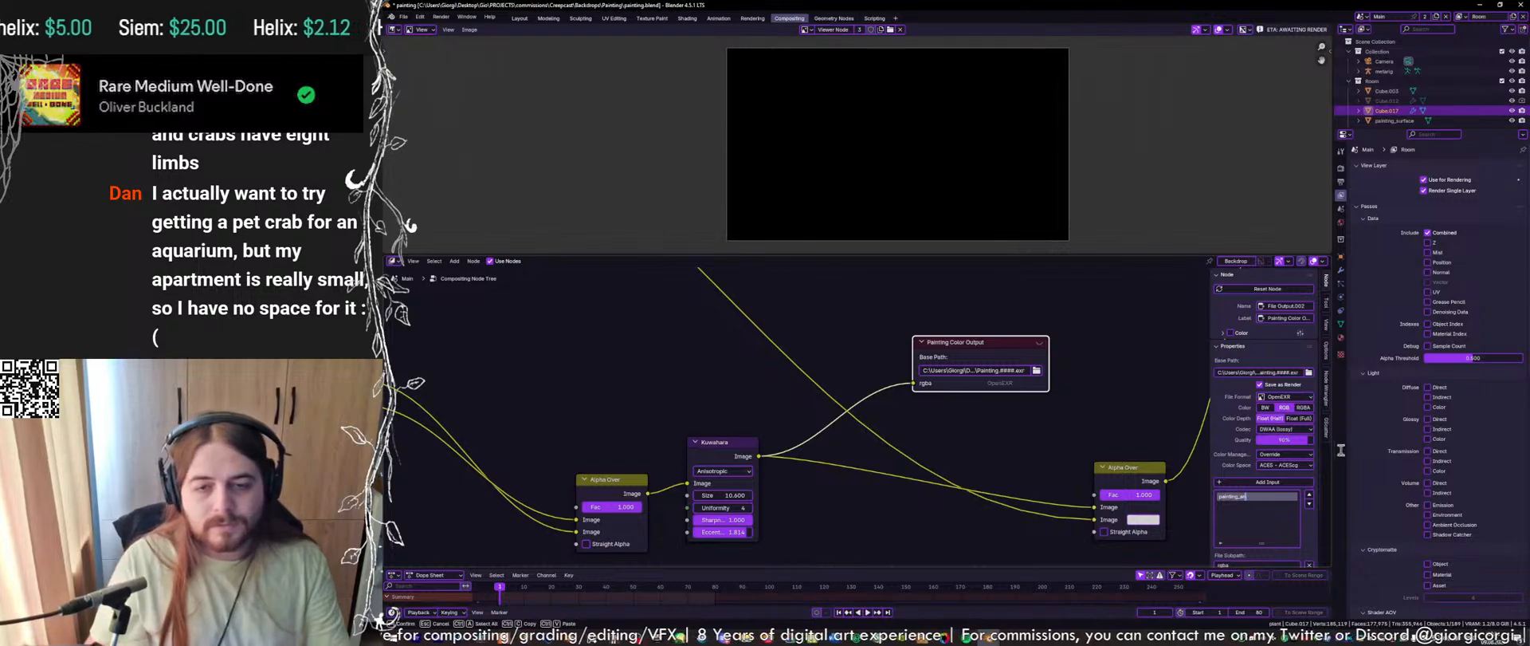
text(imated)
key(Return)
key(ctrl+s)
Switch the active view layer to Painting and save the file
scroll(1055, 386, down, 3)
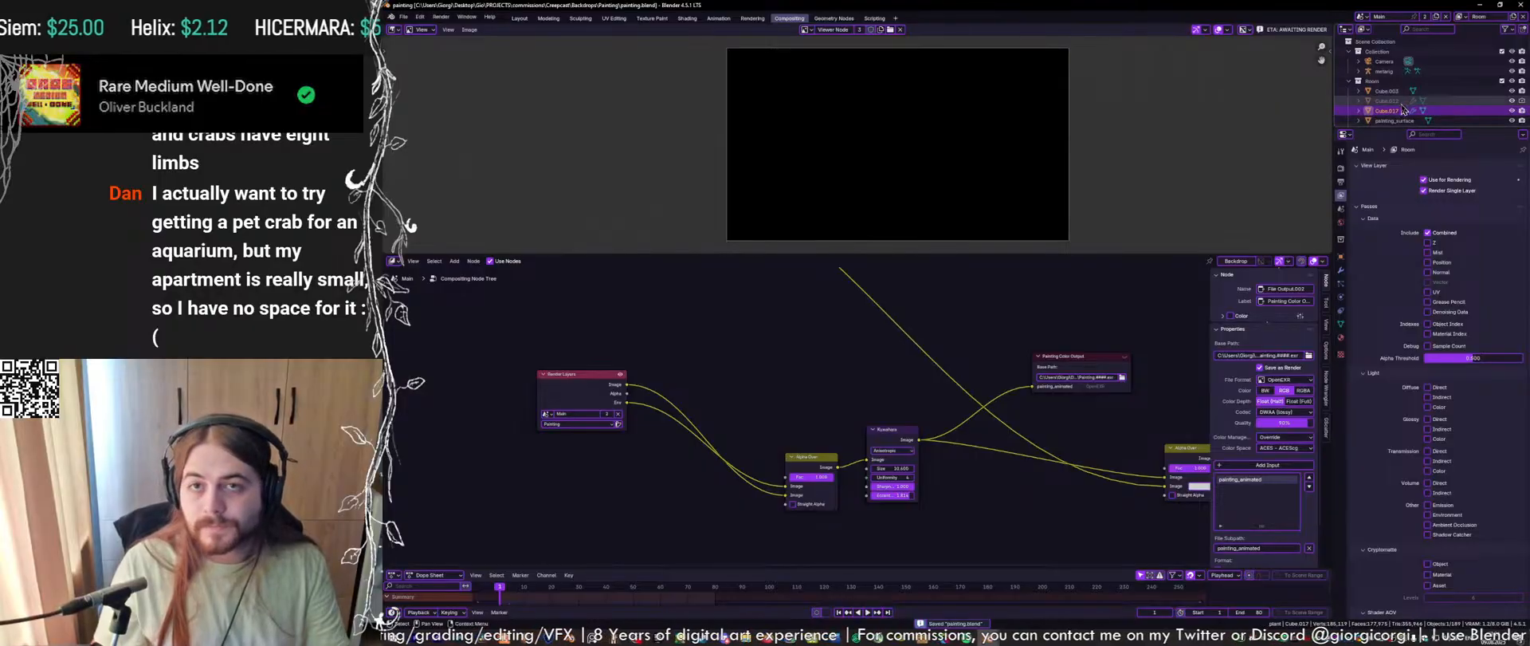
click(1461, 16)
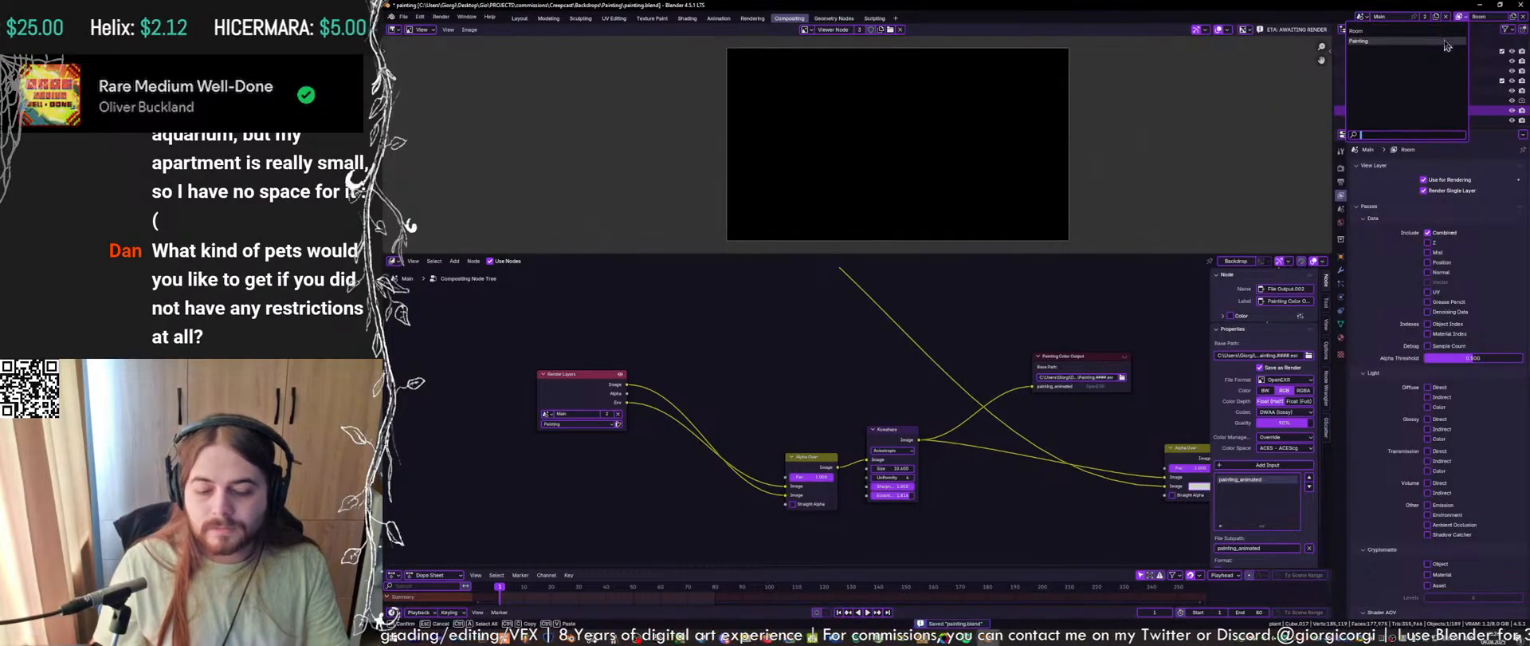
click(1444, 40)
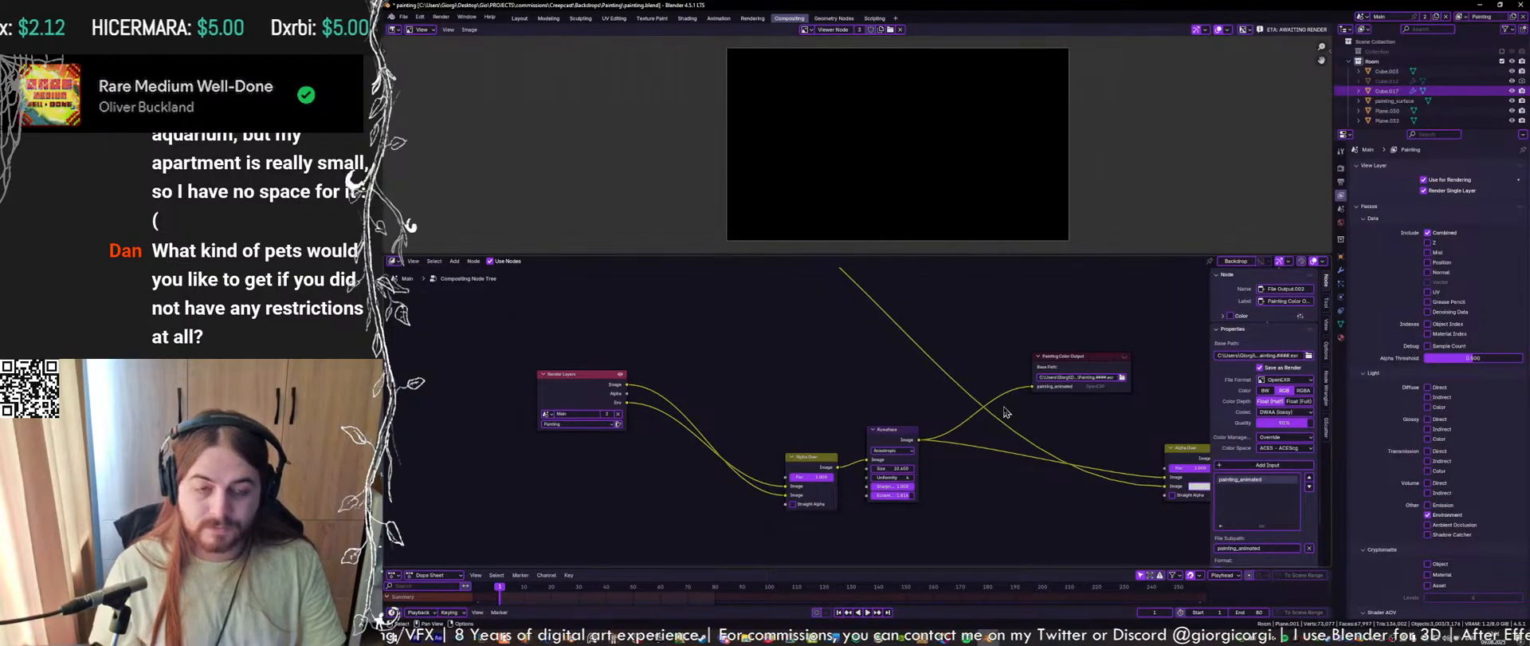
middle_drag(952, 381, 869, 404)
key(ctrl+s)
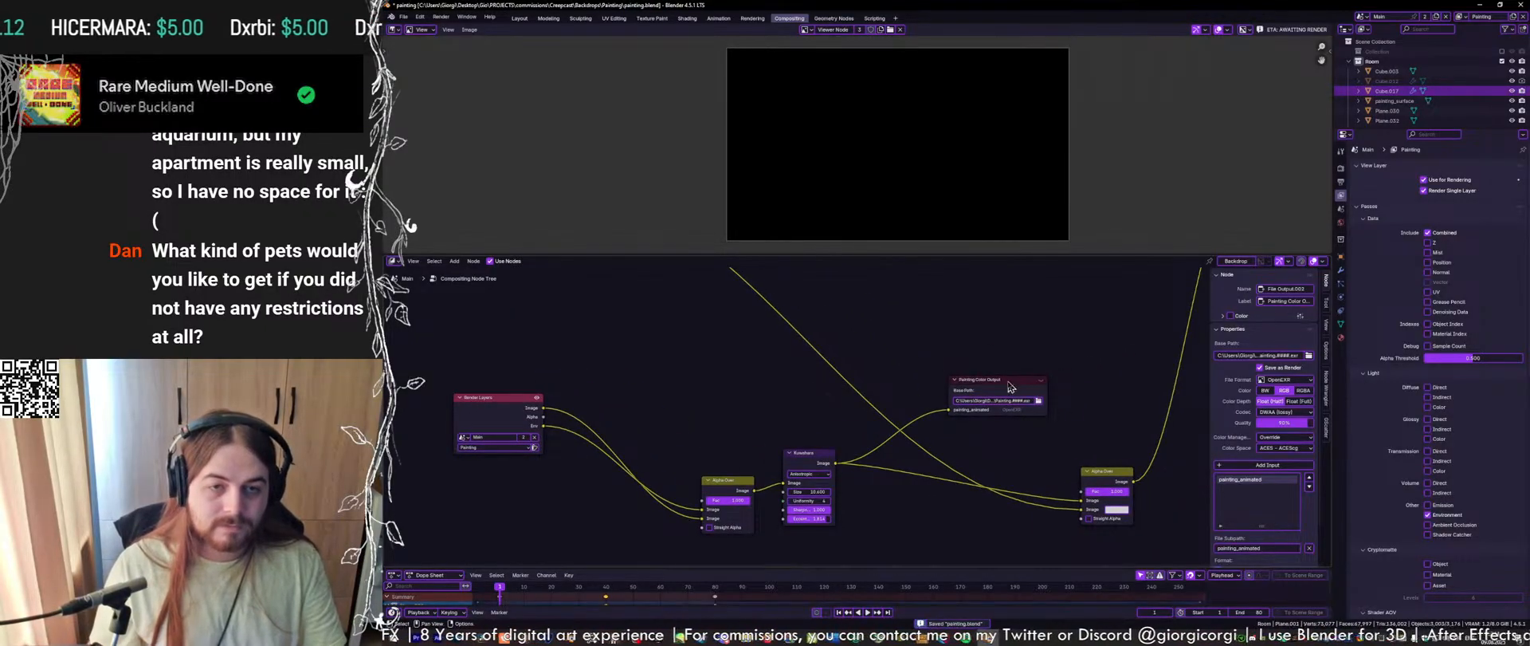
Line up the Painting Render Layers, Alpha Over and Kuwahara nodes, placing Painting Color Output just below and after Kuwahara
drag(1010, 385, 1017, 404)
scroll(986, 355, up, 1)
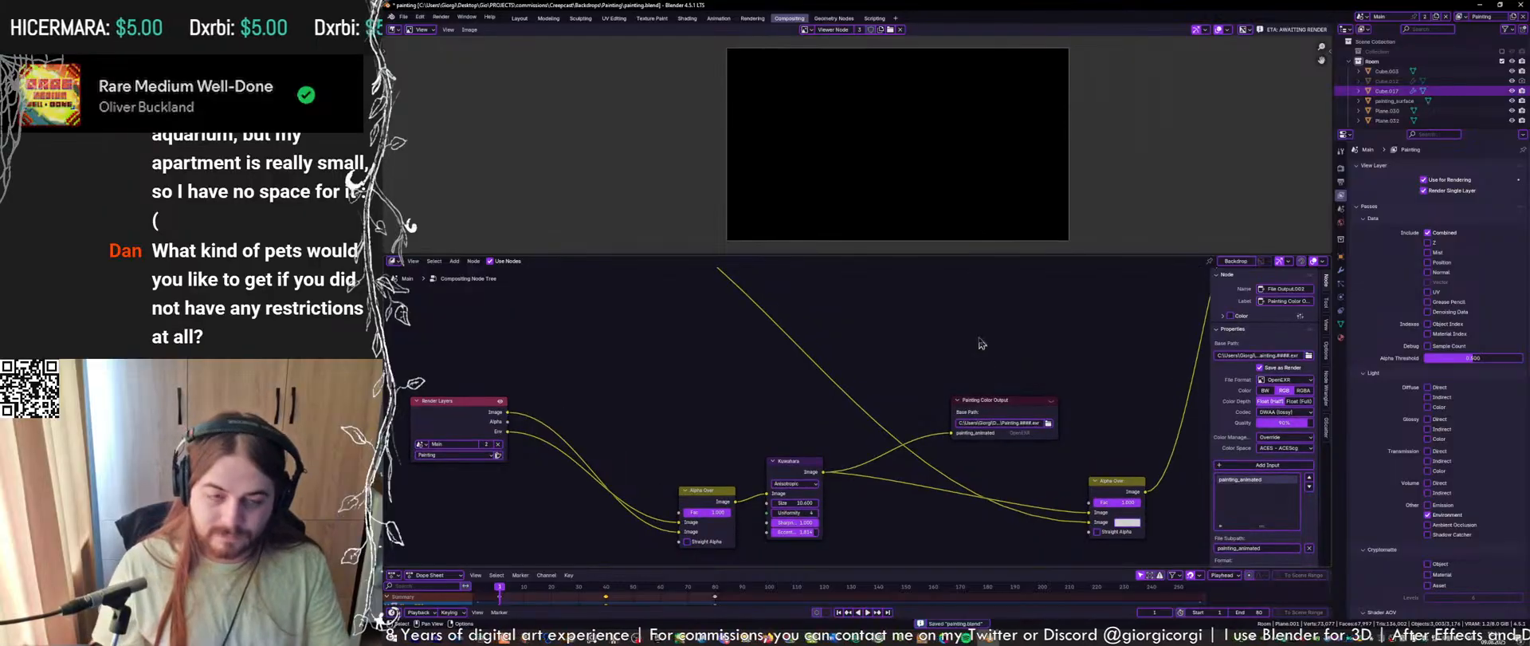
scroll(805, 398, up, 1)
middle_drag(781, 405, 848, 388)
drag(889, 403, 726, 410)
drag(504, 402, 515, 436)
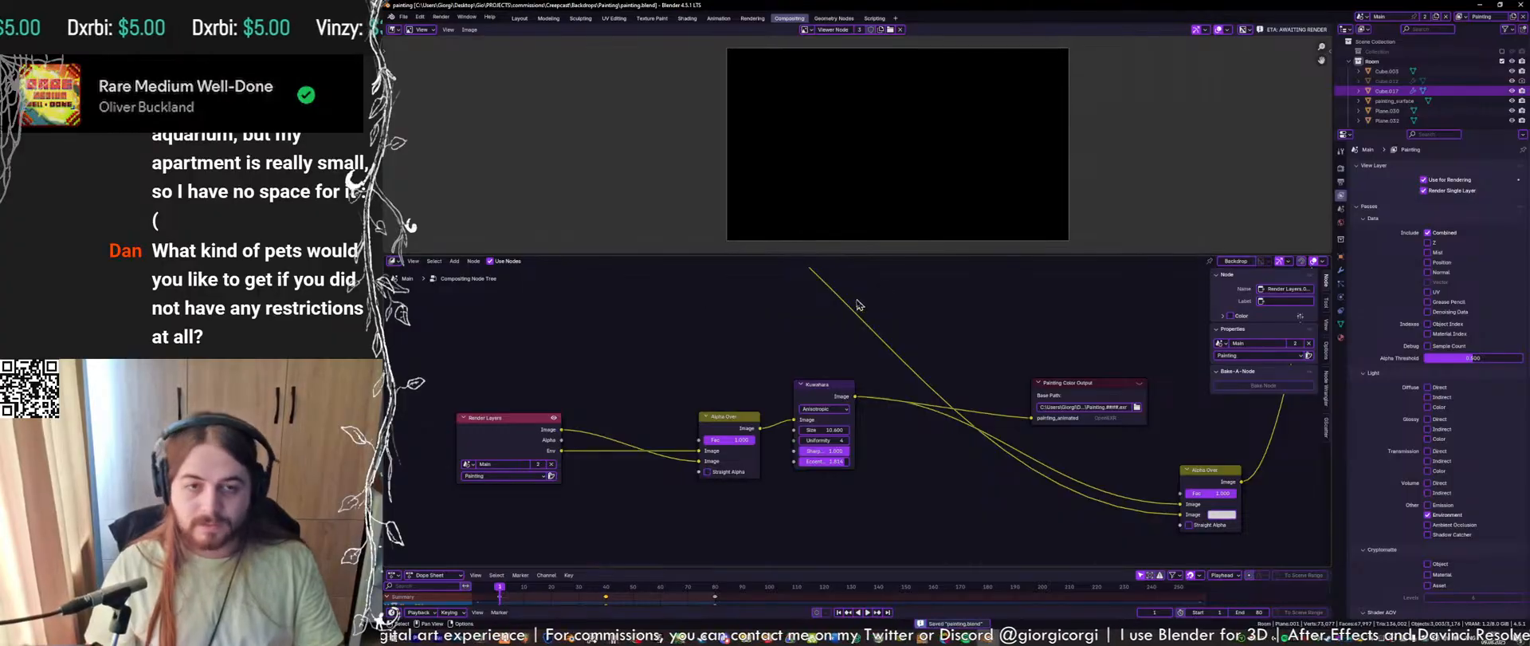
mouse_move(1081, 383)
mouse_down()
mouse_move(1032, 388)
mouse_move(944, 445)
mouse_move(961, 469)
mouse_up()
drag(840, 385, 839, 406)
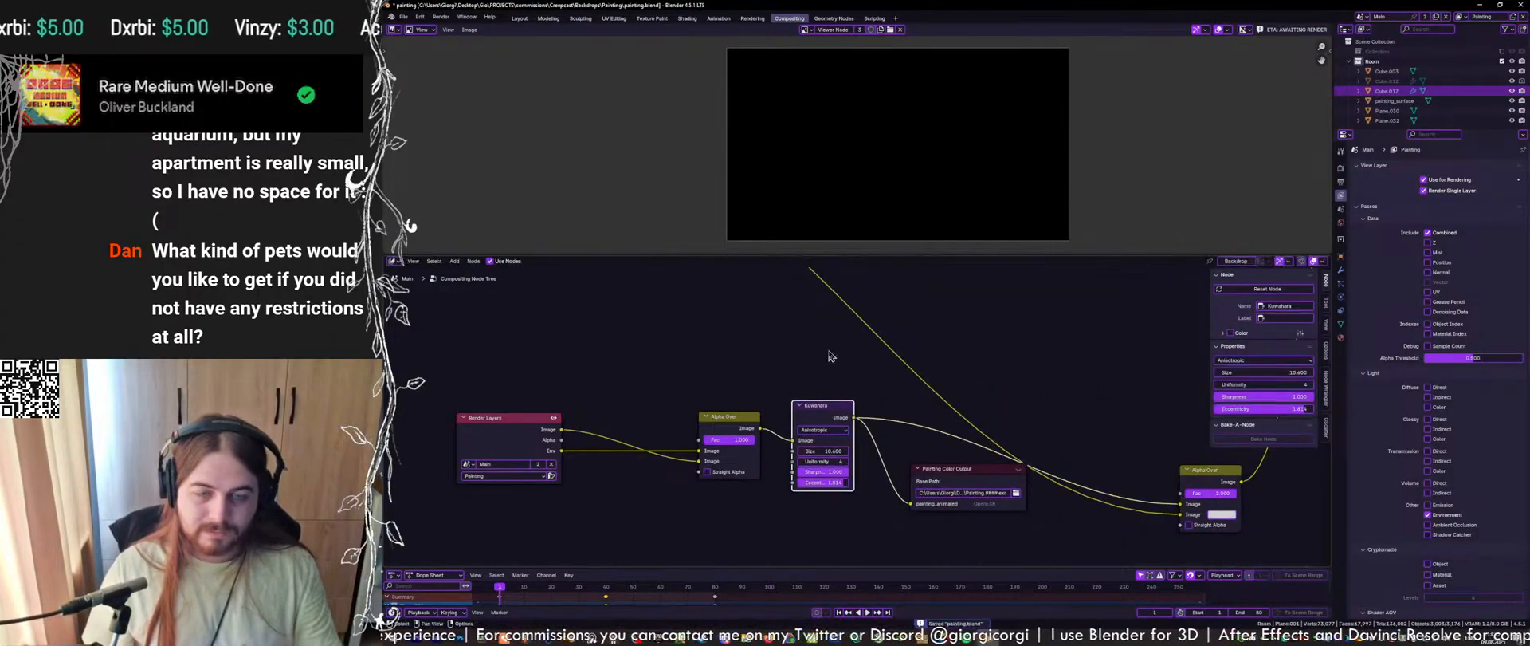
drag(977, 470, 978, 486)
click(975, 358)
Raise the final Alpha Over node, bring the Painting Render Layers node closer to its Alpha Over, and save the file
mouse_move(917, 351)
middle_down()
mouse_move(842, 334)
mouse_move(839, 320)
middle_up()
mouse_move(1133, 434)
mouse_down()
mouse_move(1113, 298)
mouse_move(1144, 339)
mouse_up()
middle_drag(786, 291, 949, 334)
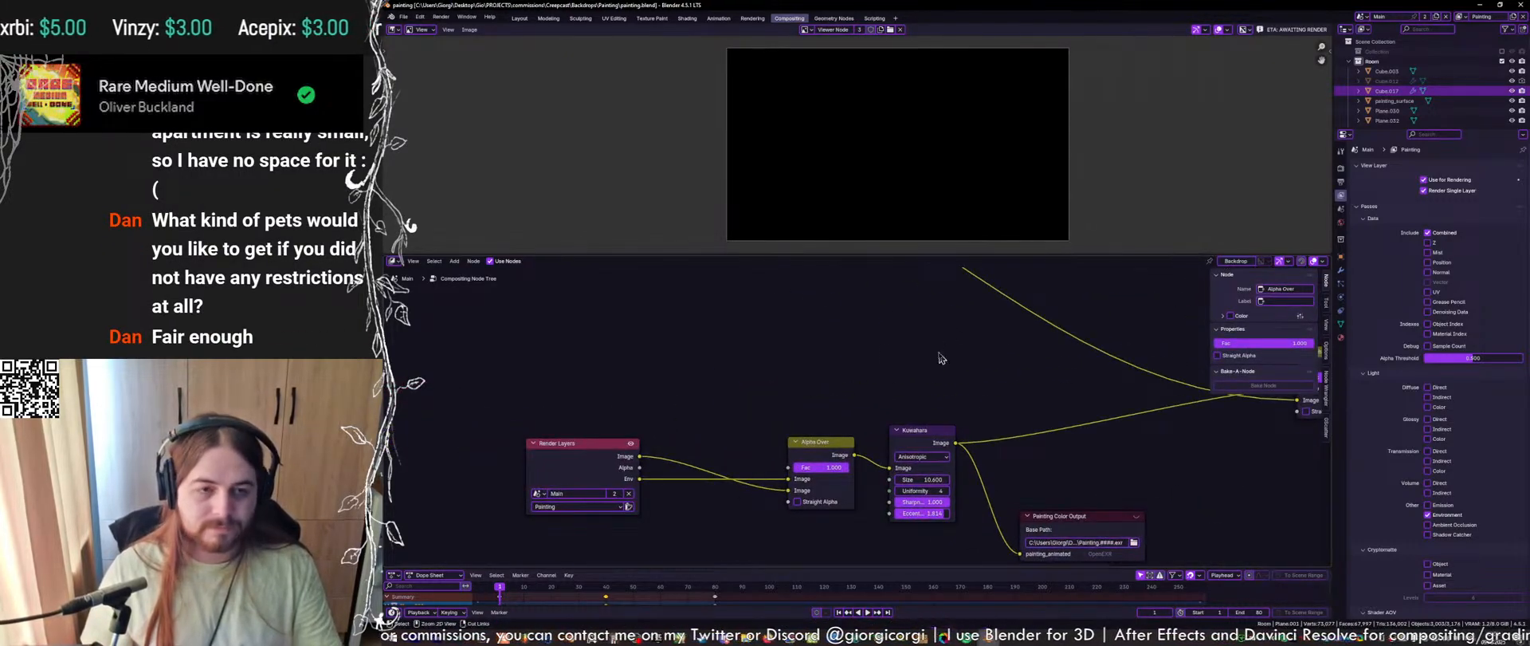
middle_drag(831, 343, 917, 343)
drag(686, 440, 733, 443)
click(948, 335)
key(ctrl+s)
scroll(994, 347, down, 4)
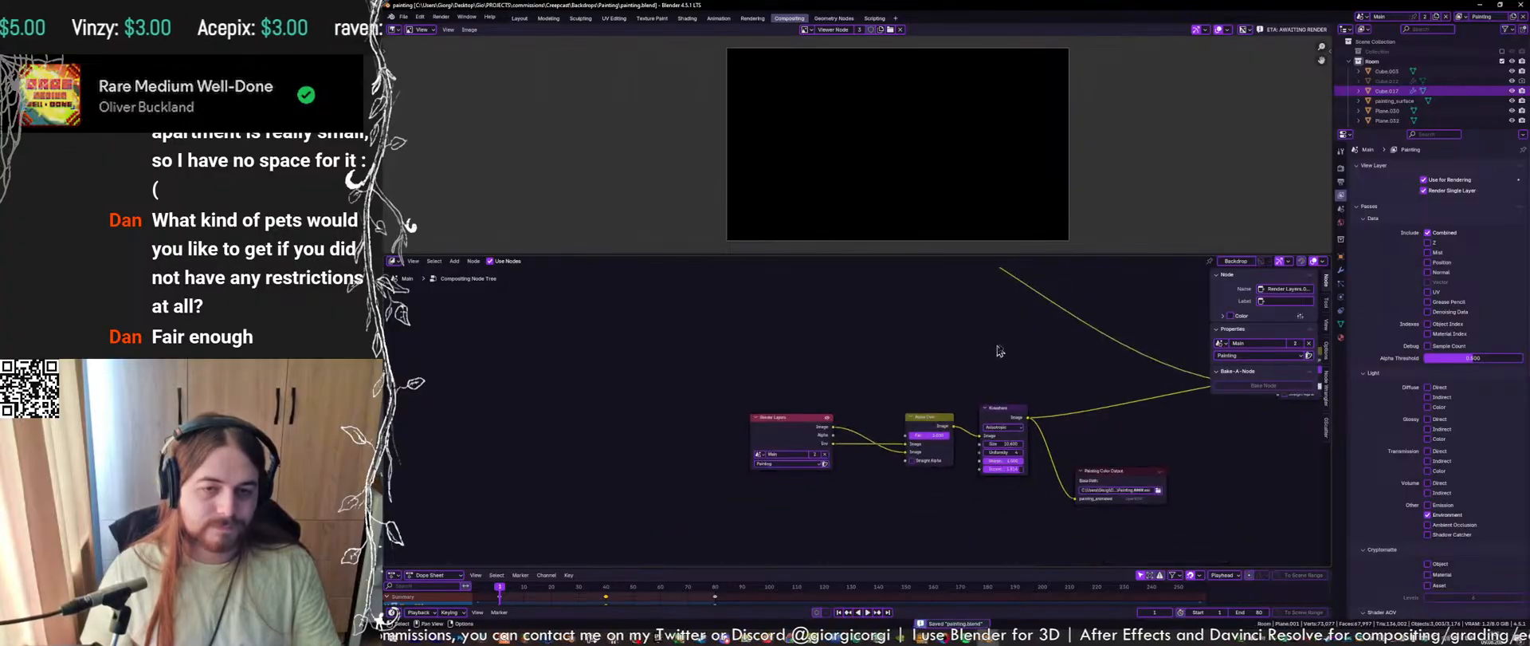
middle_drag(1052, 367, 986, 417)
middle_drag(922, 337, 930, 479)
drag(925, 321, 827, 385)
click(903, 451)
middle_drag(923, 459, 882, 375)
middle_drag(967, 440, 911, 342)
Play the forest painting's animation in the maximized camera view of the Layout workspace, restore the layout and save
scroll(910, 342, up, 3)
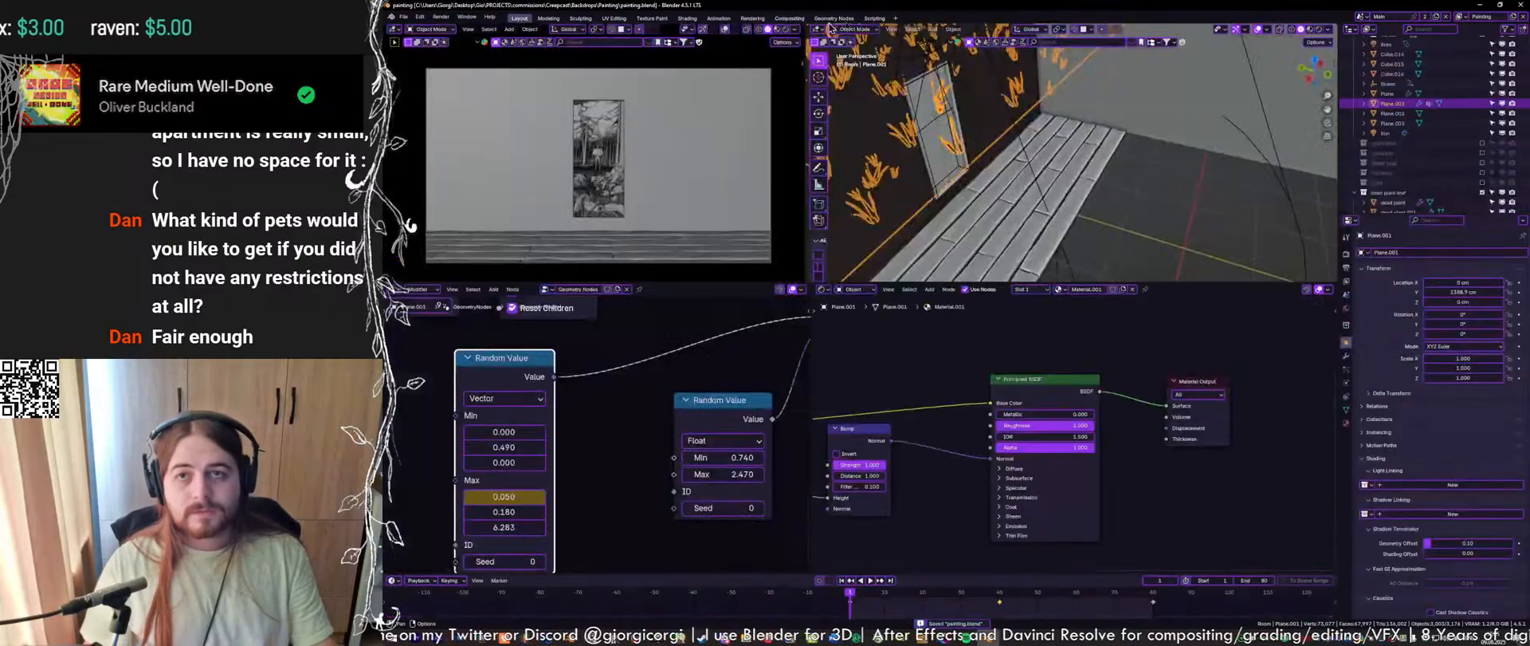
click(519, 18)
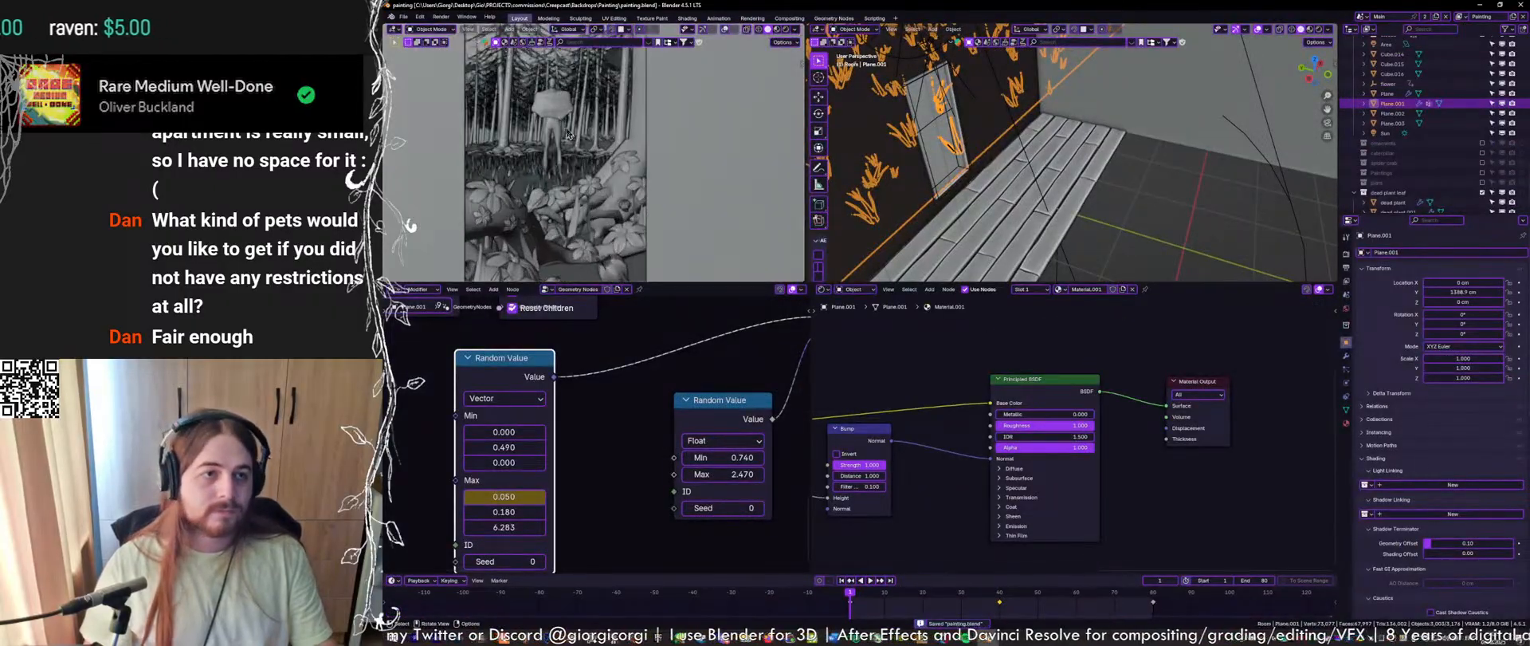
key(ctrl+space)
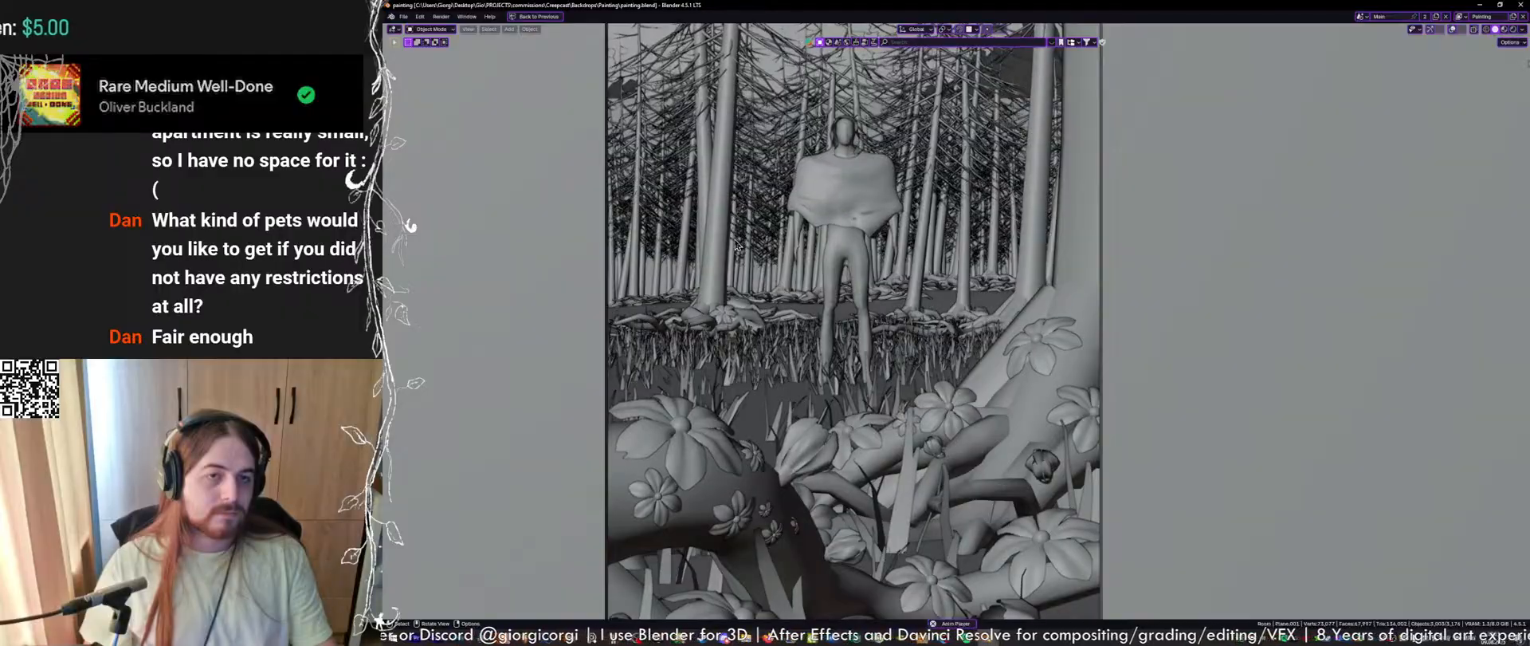
scroll(736, 246, down, 3)
shift+middle_drag(757, 181, 754, 224)
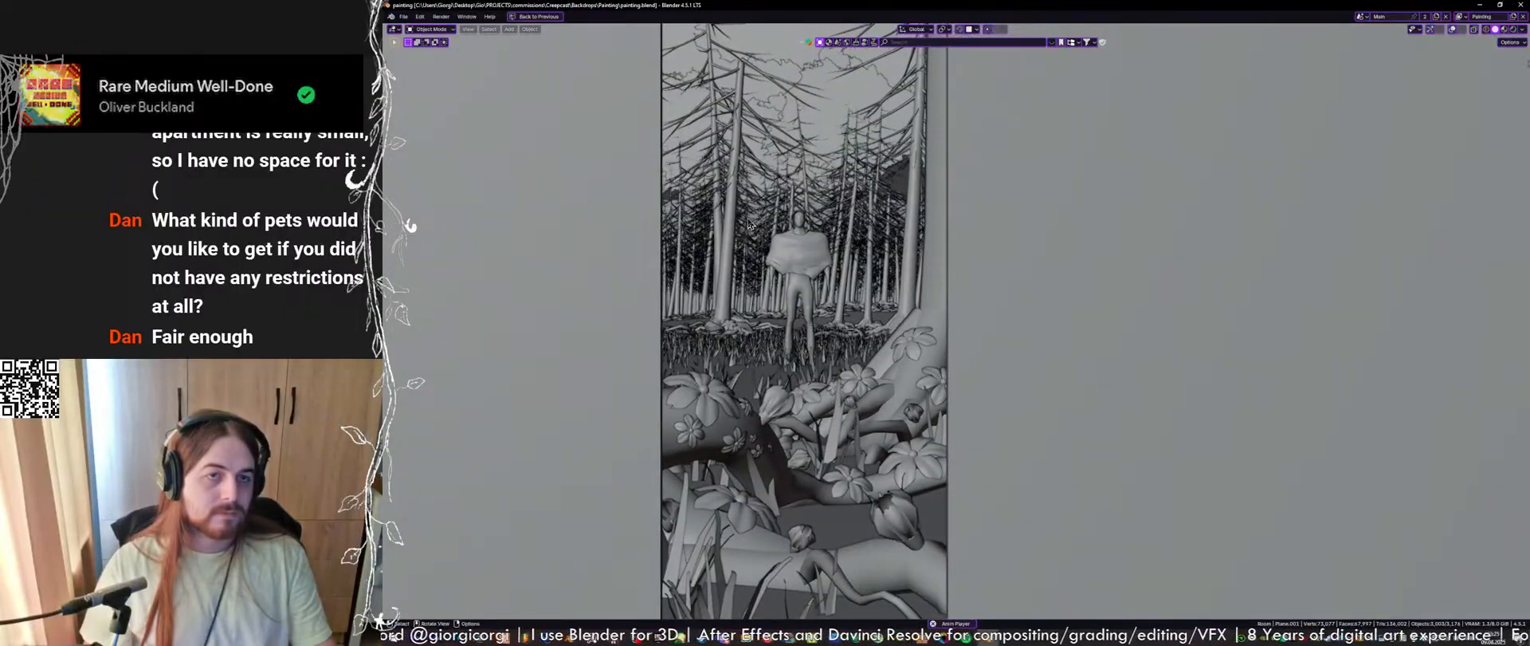
key(ctrl+space)
key(space)
key(ctrl+s)
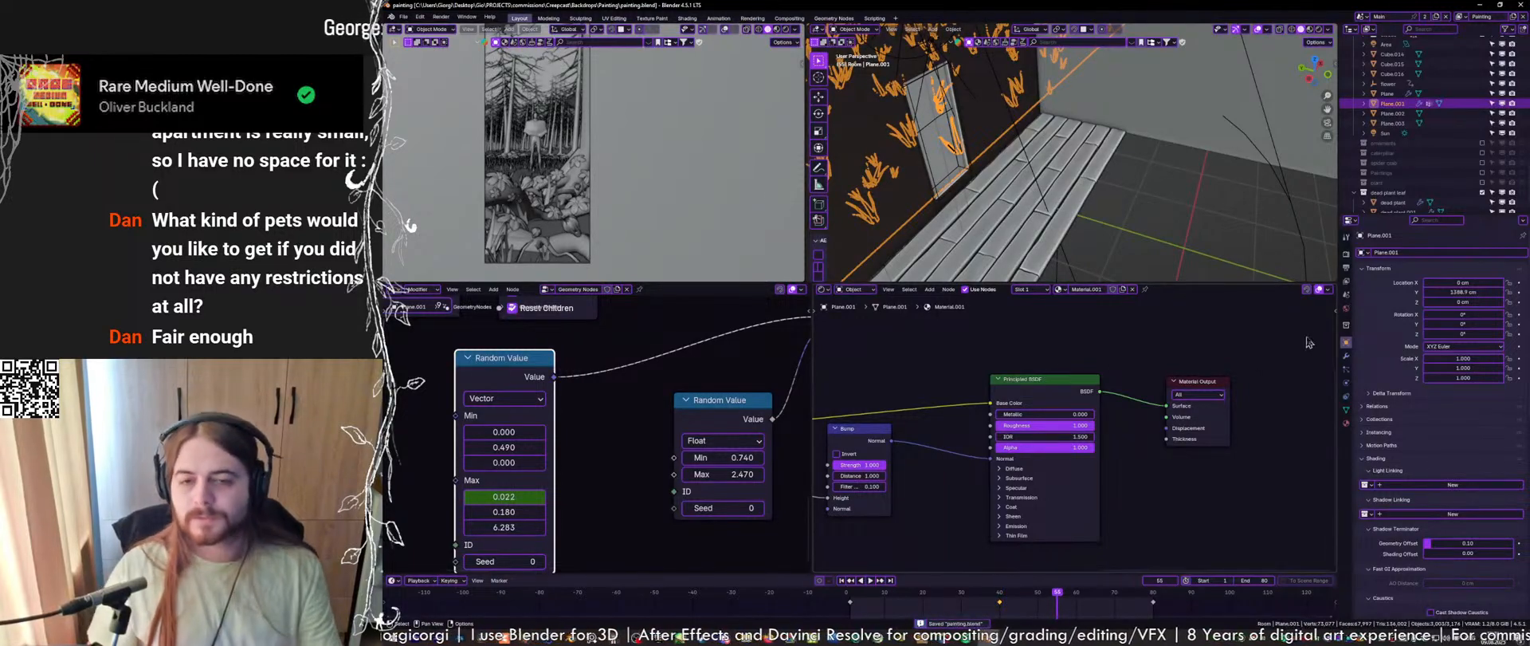
Review the Painting view layer, render and output settings, including the output path's folder, without changing them
click(1347, 280)
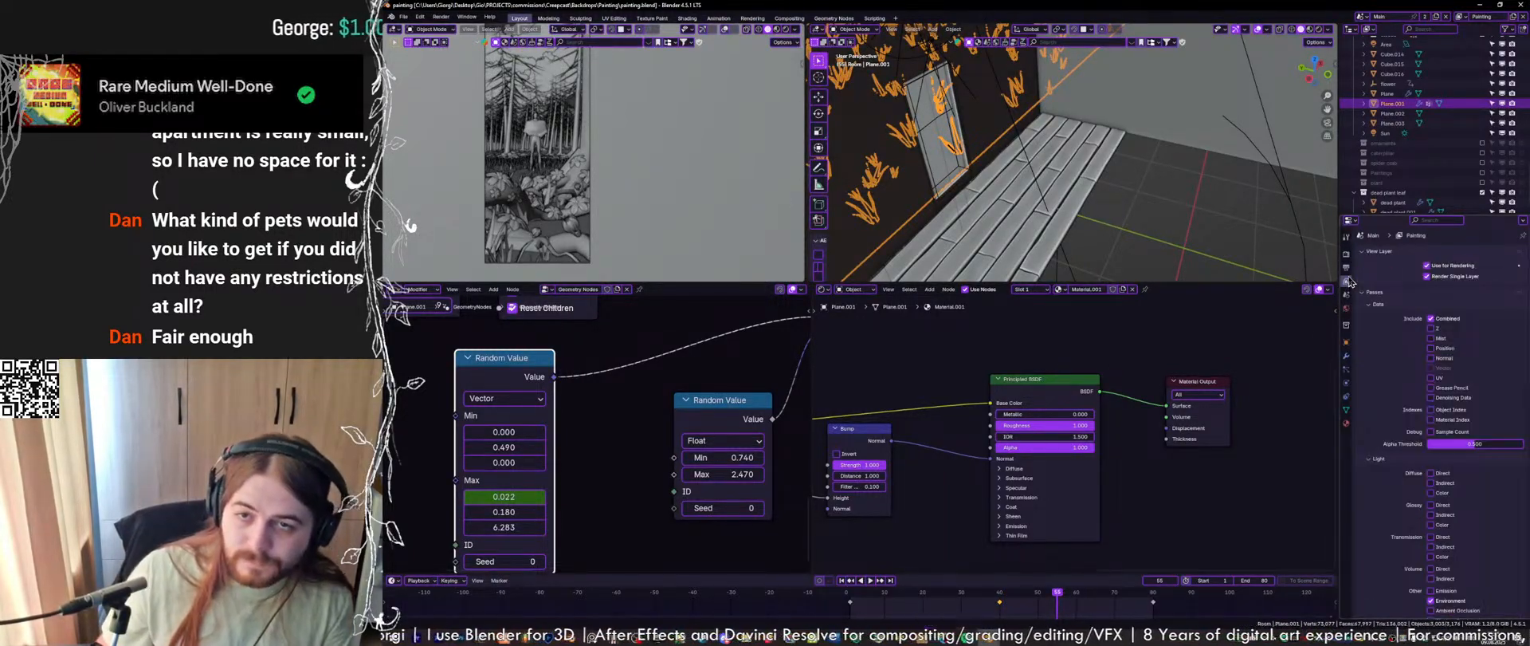
click(1347, 269)
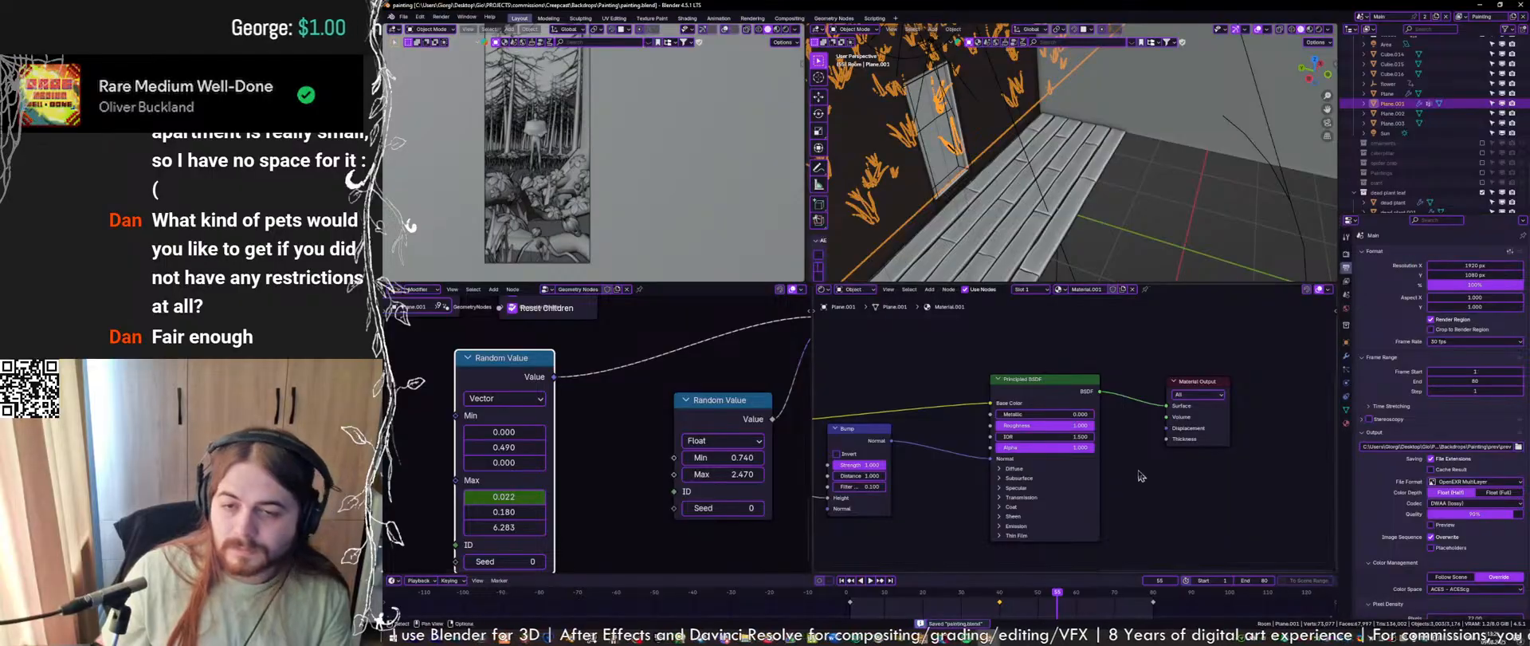
click(1347, 254)
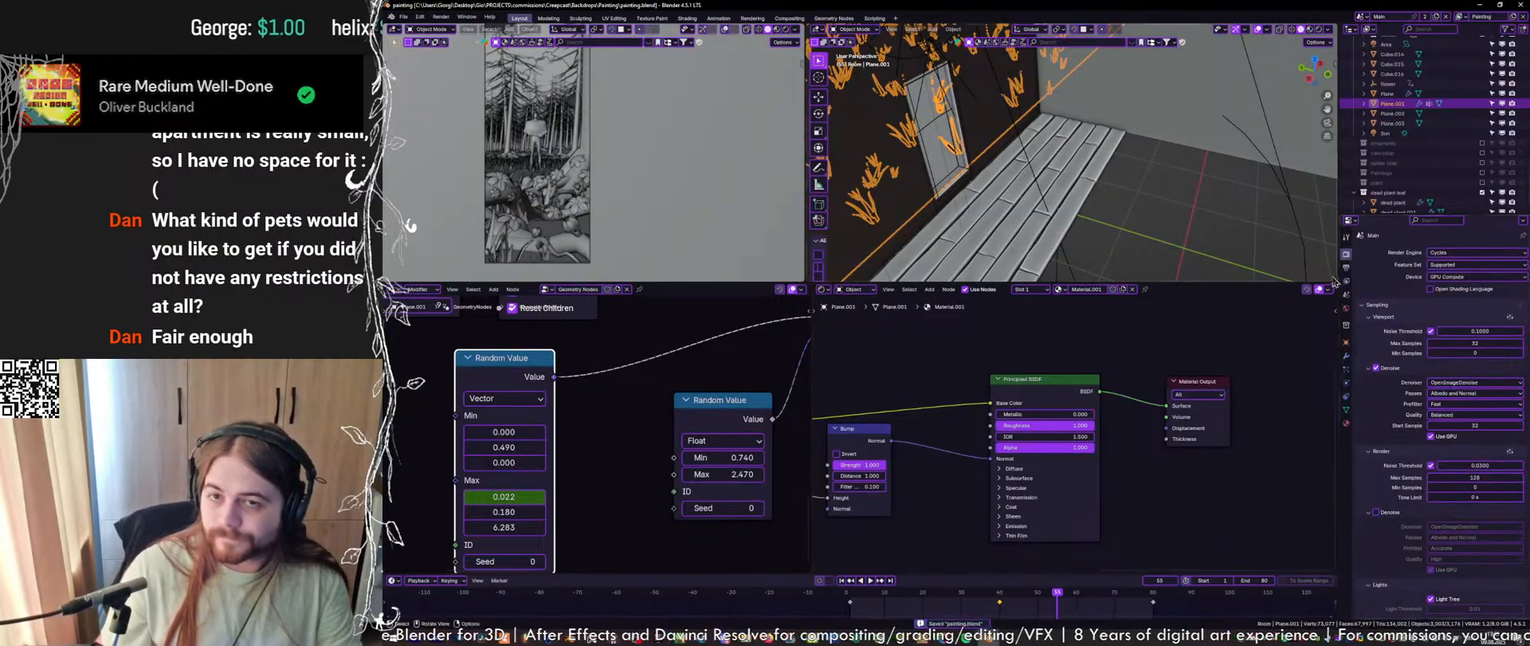
click(1347, 268)
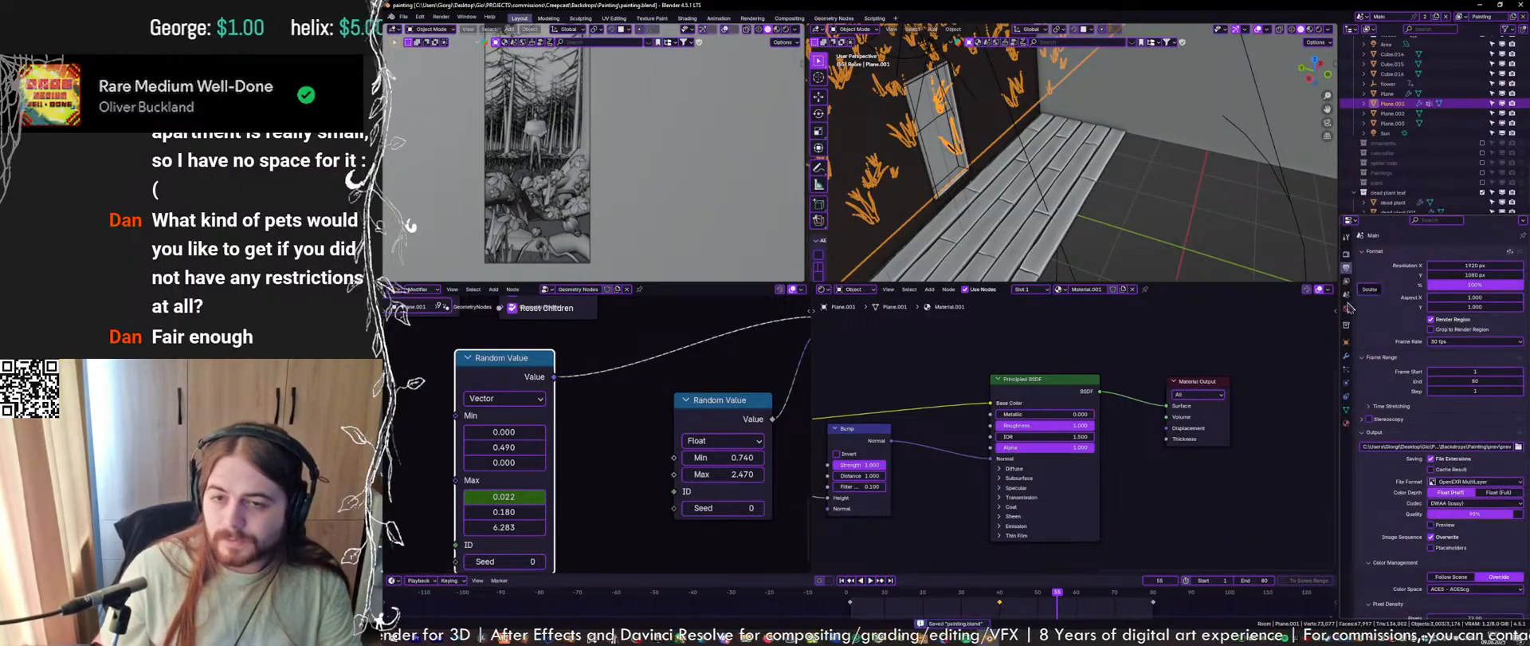
click(1518, 446)
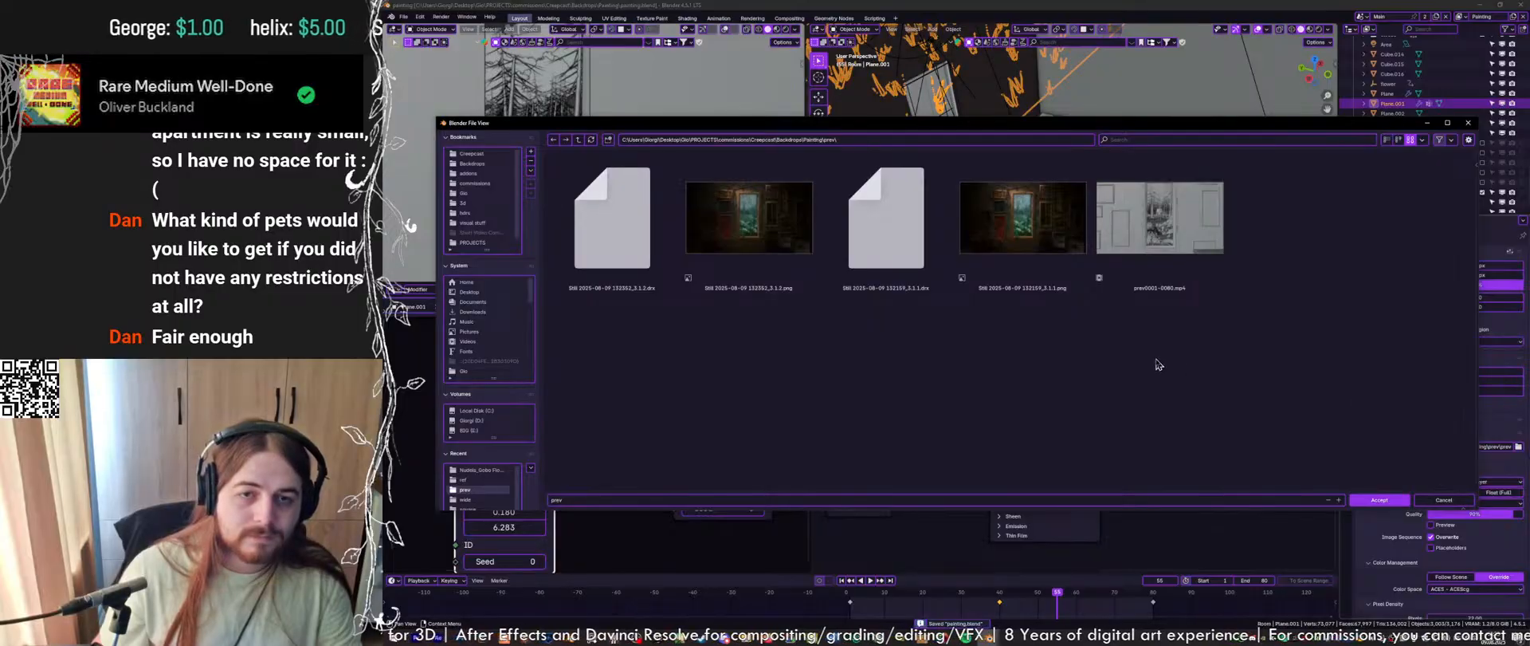
click(1438, 500)
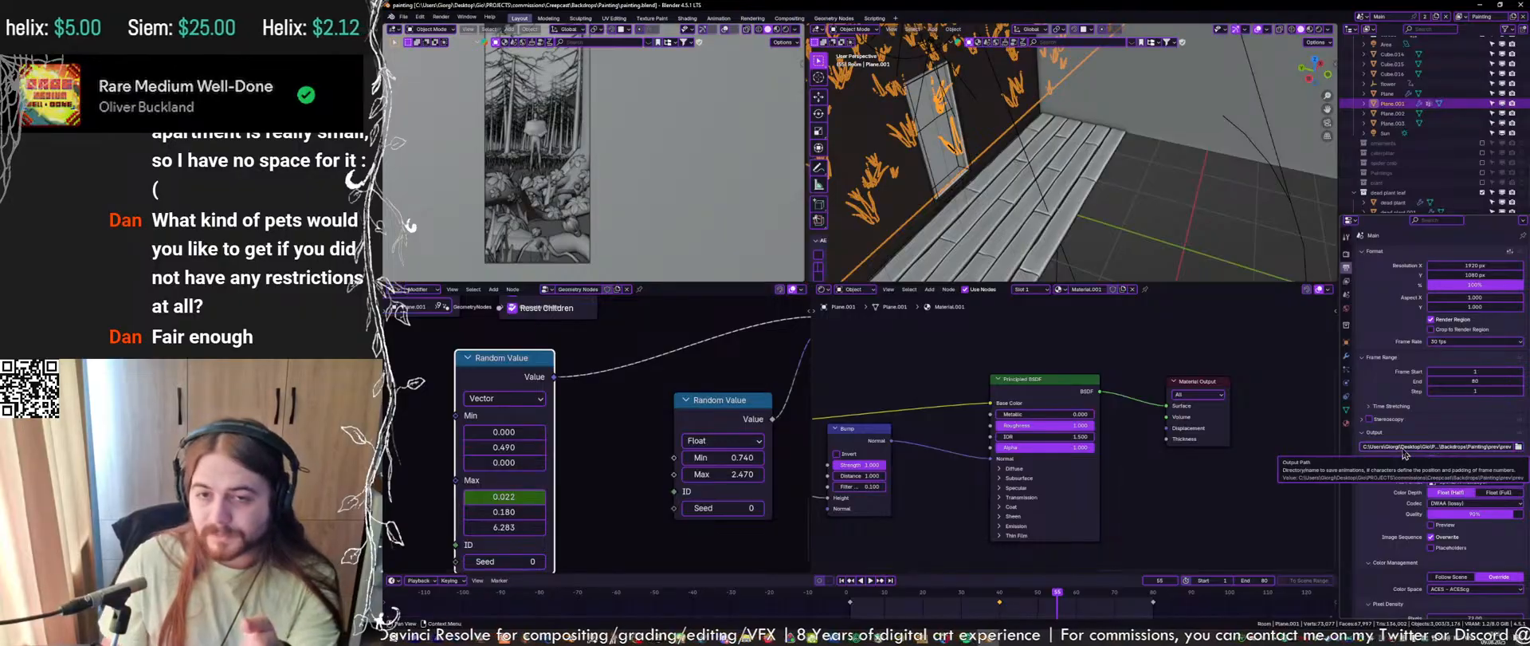
scroll(1397, 465, down, 2)
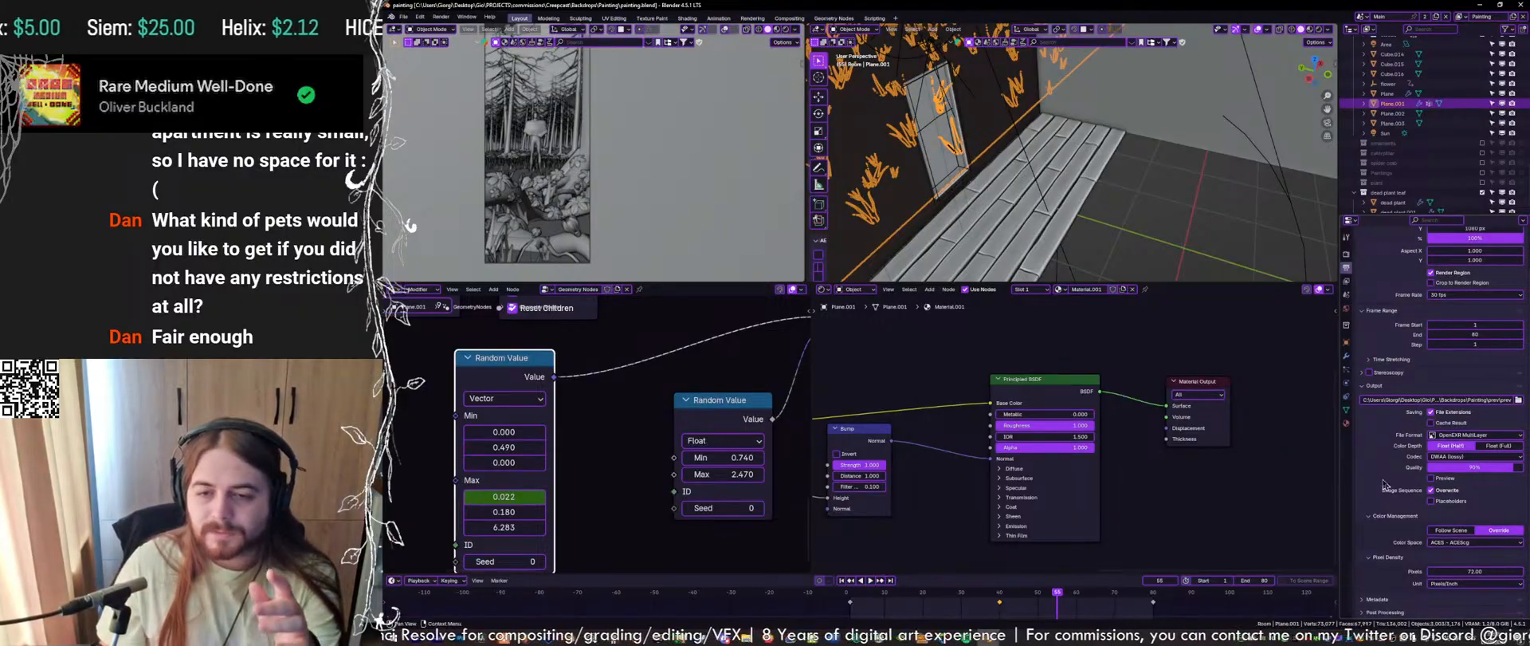
Return to the compositor and move the Painting Color Output node slightly up
click(789, 18)
drag(993, 436, 998, 395)
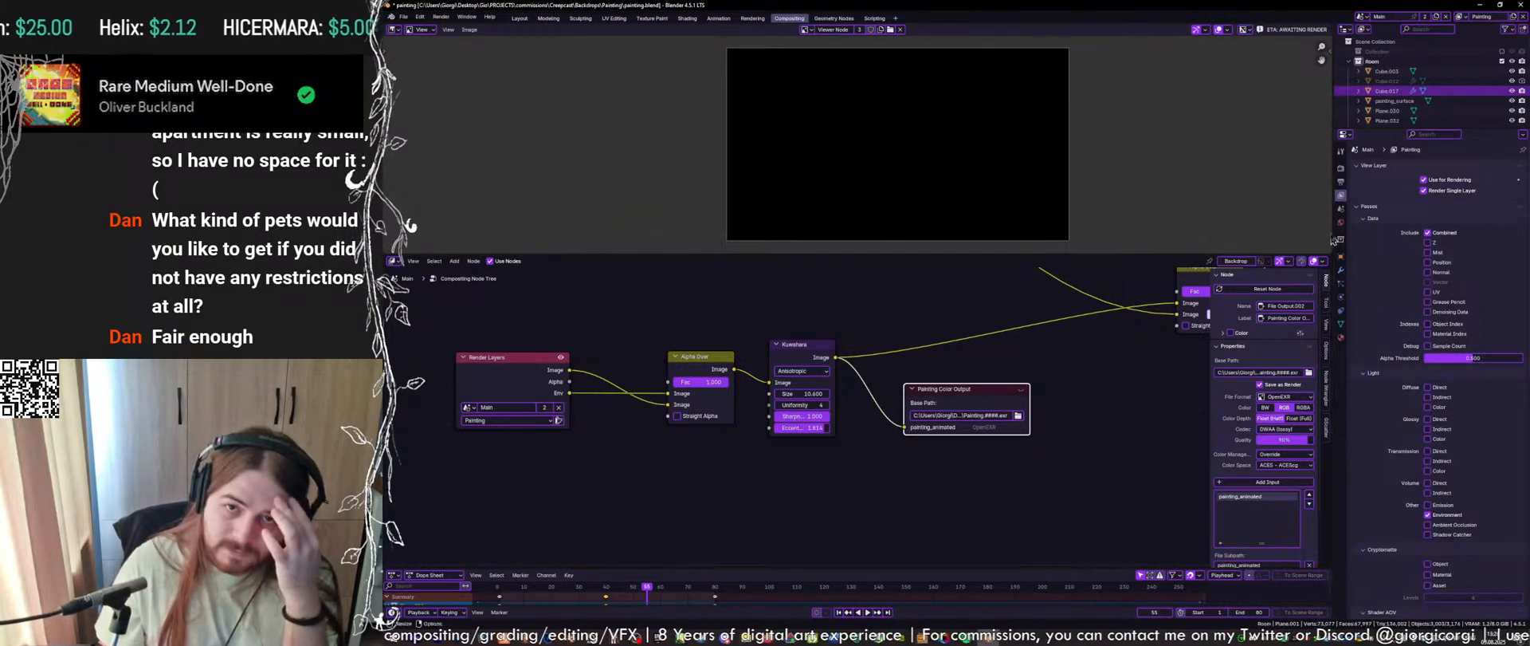
Review the render and output properties, expanding the output's Color Management, Pixel Density and Post Processing settings
click(1342, 183)
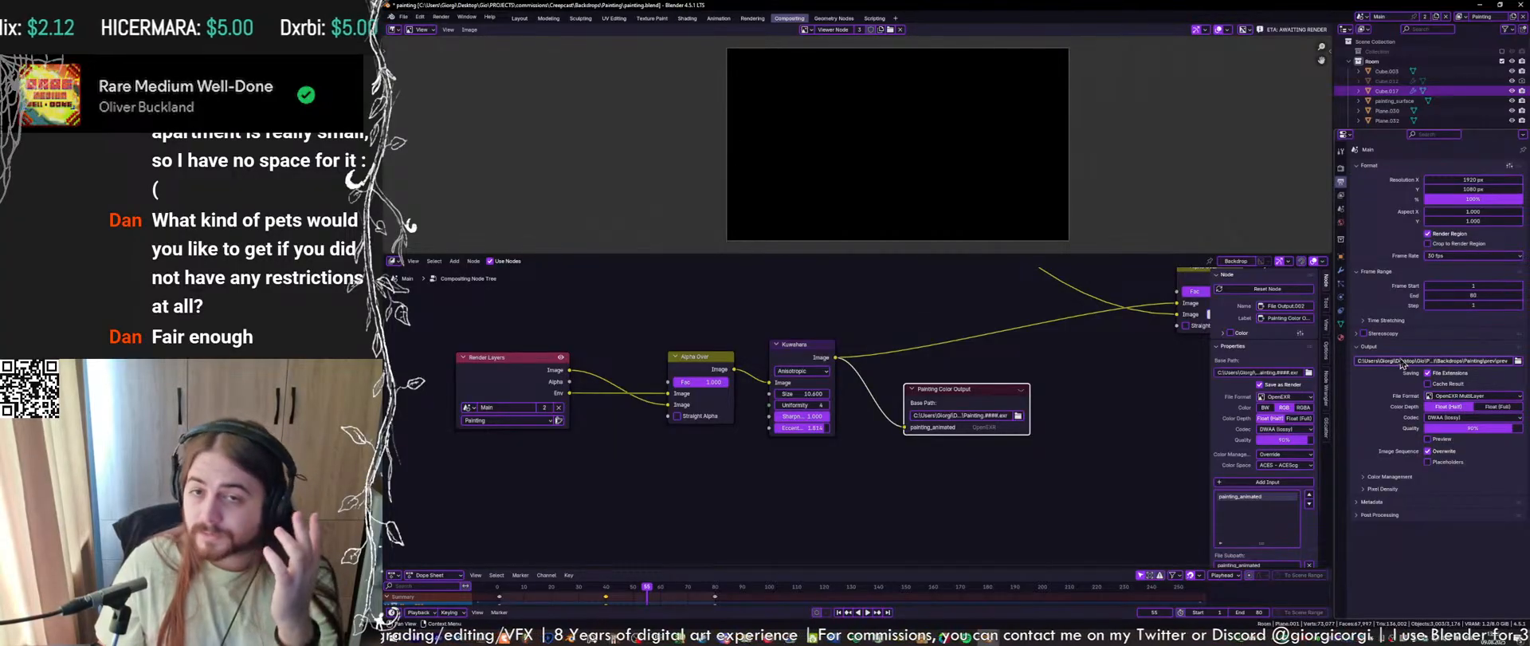
click(1383, 477)
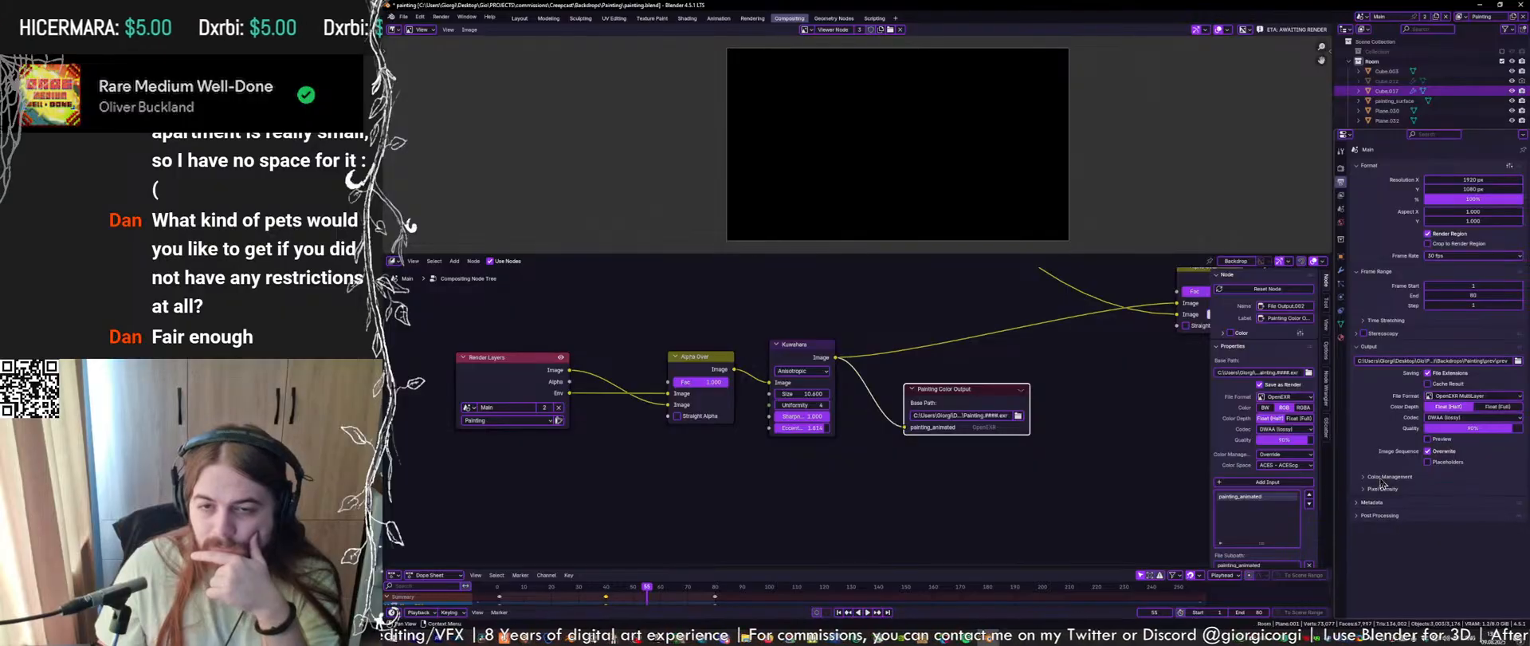
click(1385, 517)
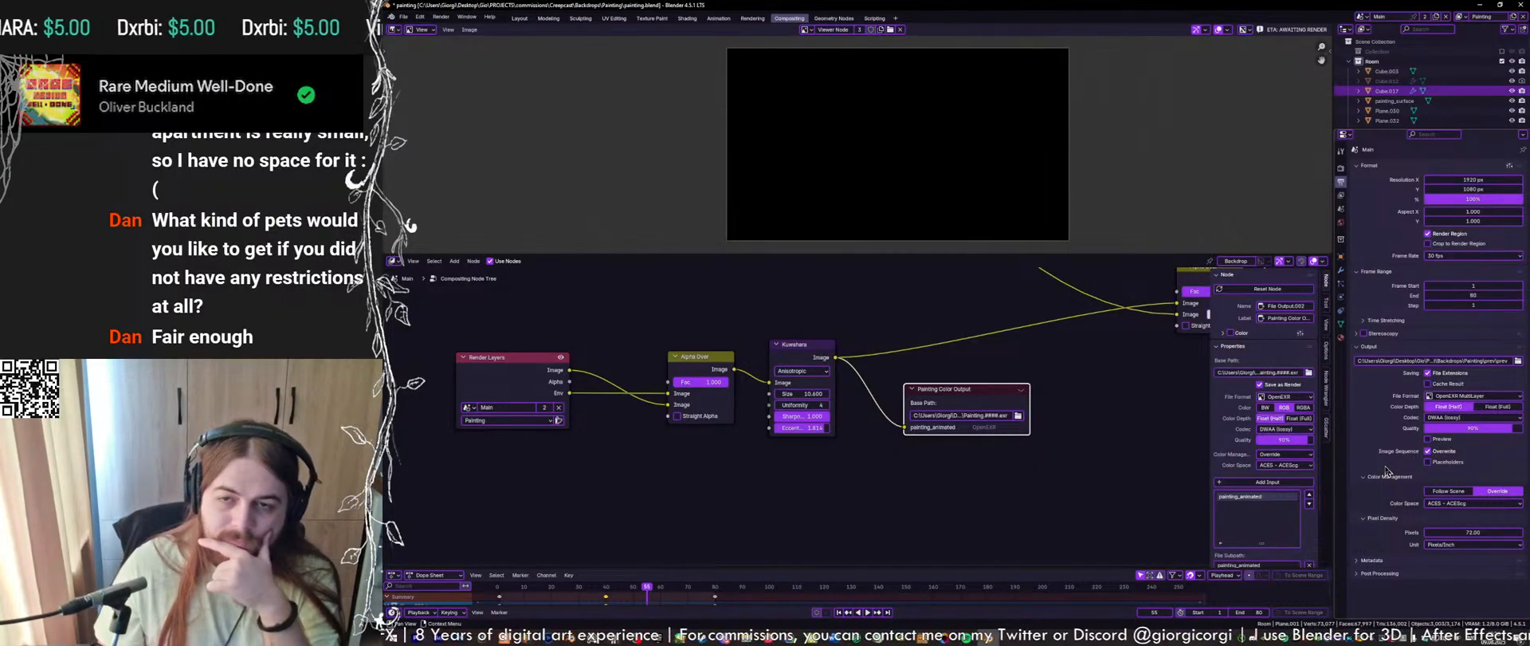
click(1341, 168)
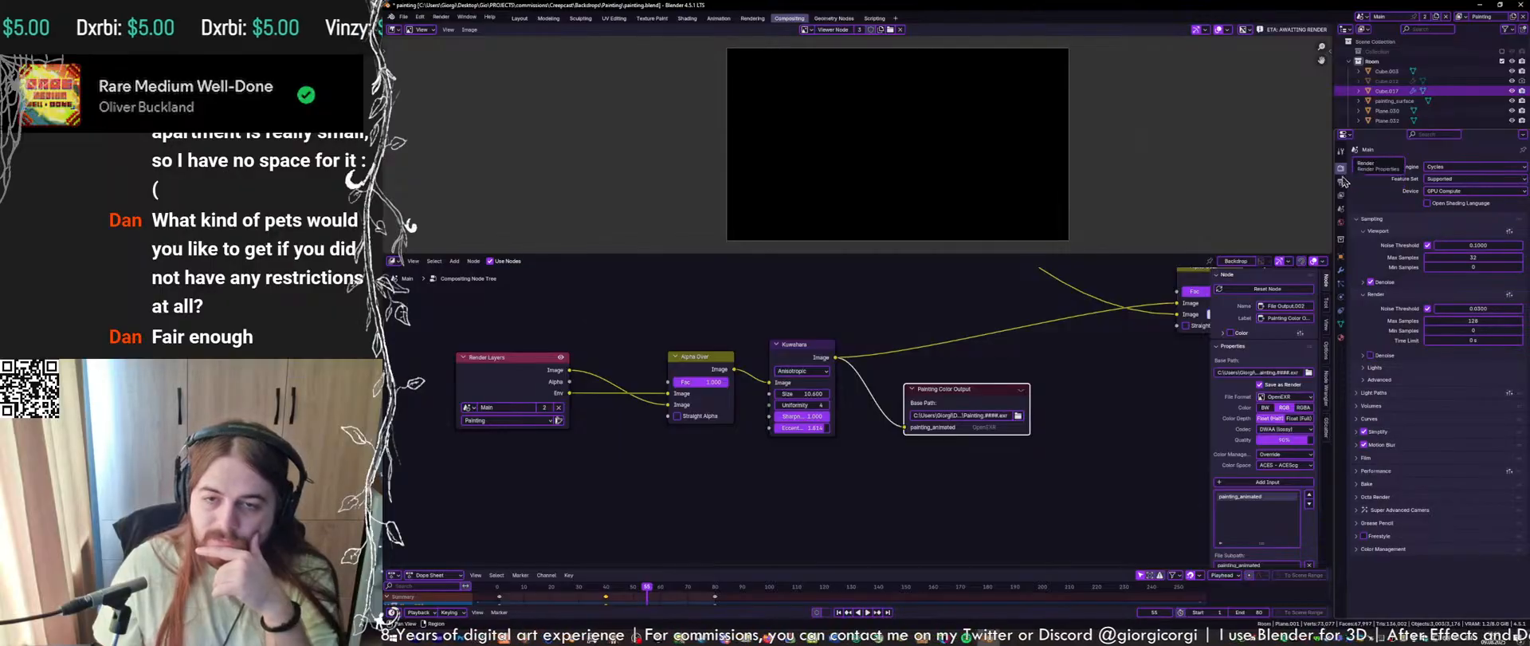
click(1341, 183)
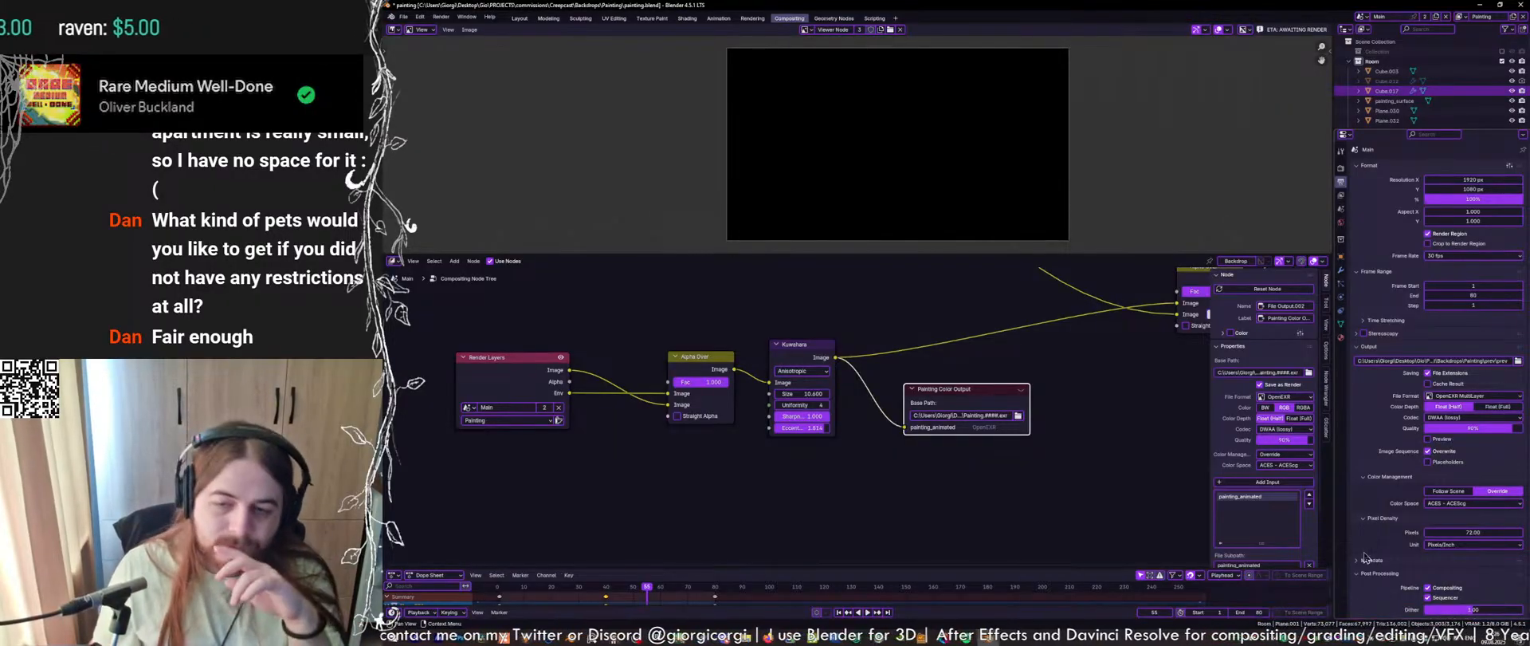
Check the folder of the scene's output path, clear the path so it is empty, and save the file
click(1519, 360)
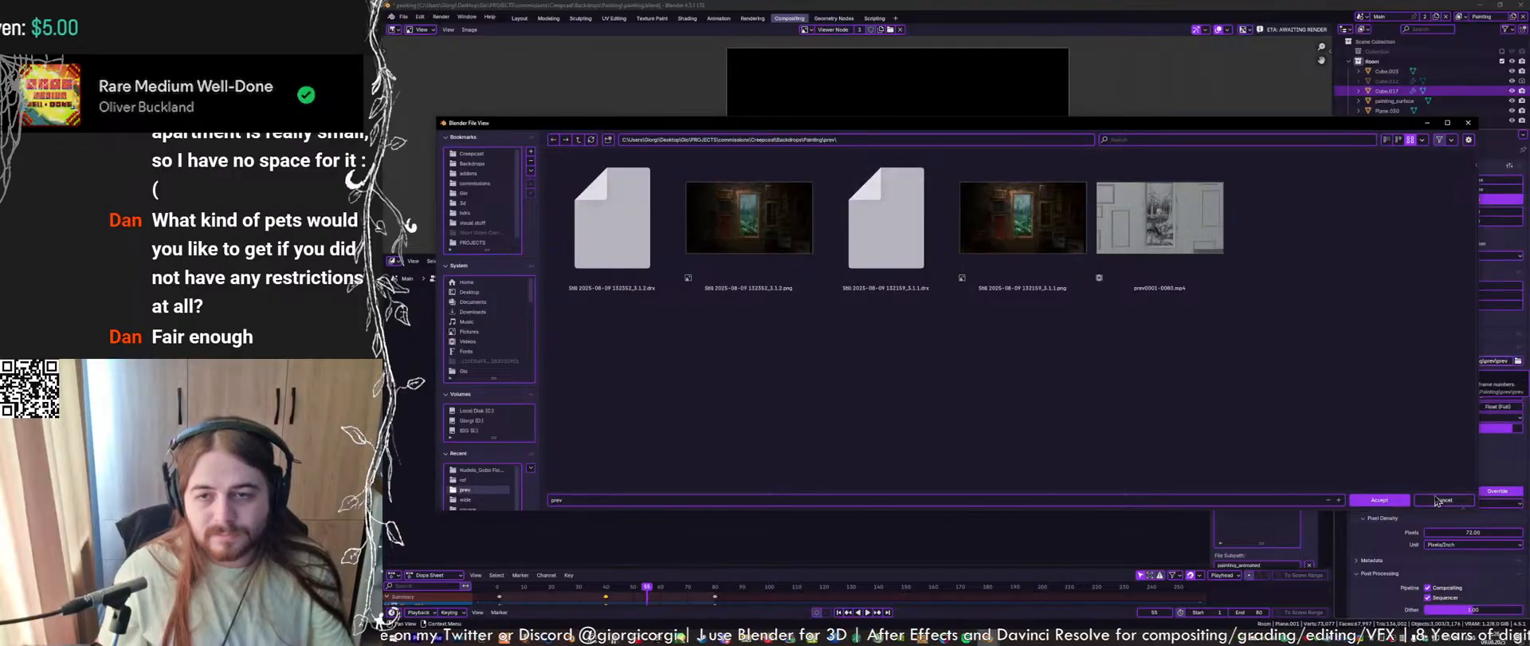
key(Escape)
double_click(1481, 357)
key(BackSpace)
key(ctrl+s)
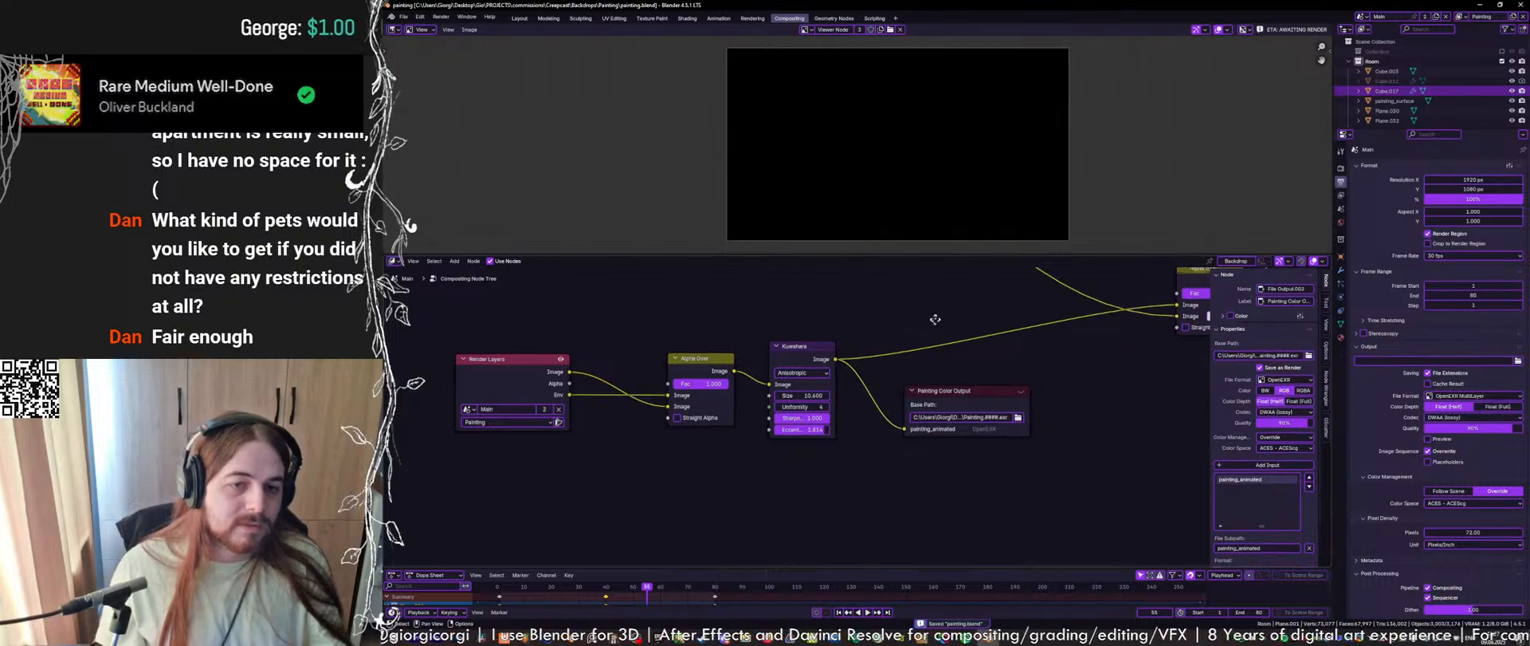
Start rendering the full animation and move the render window up clear of the timeline
middle_drag(937, 321, 913, 403)
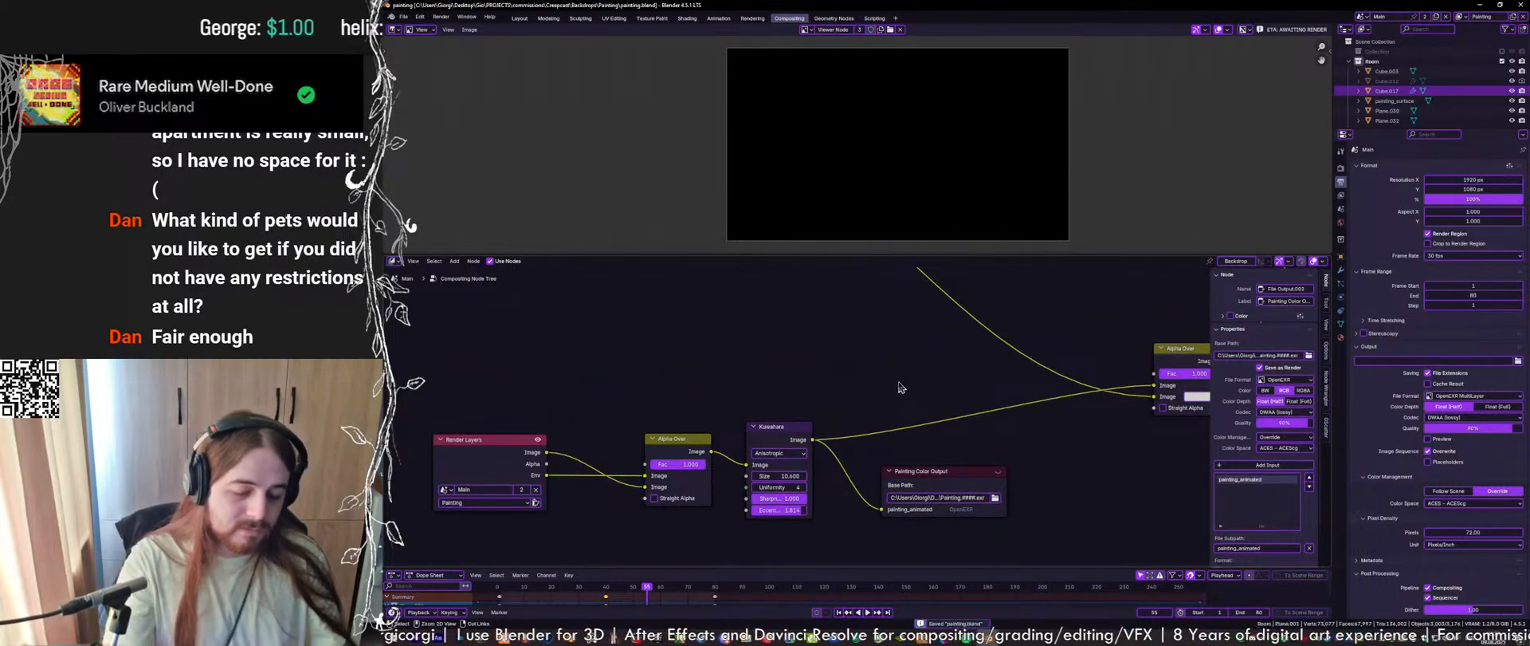
key(ctrl+F12)
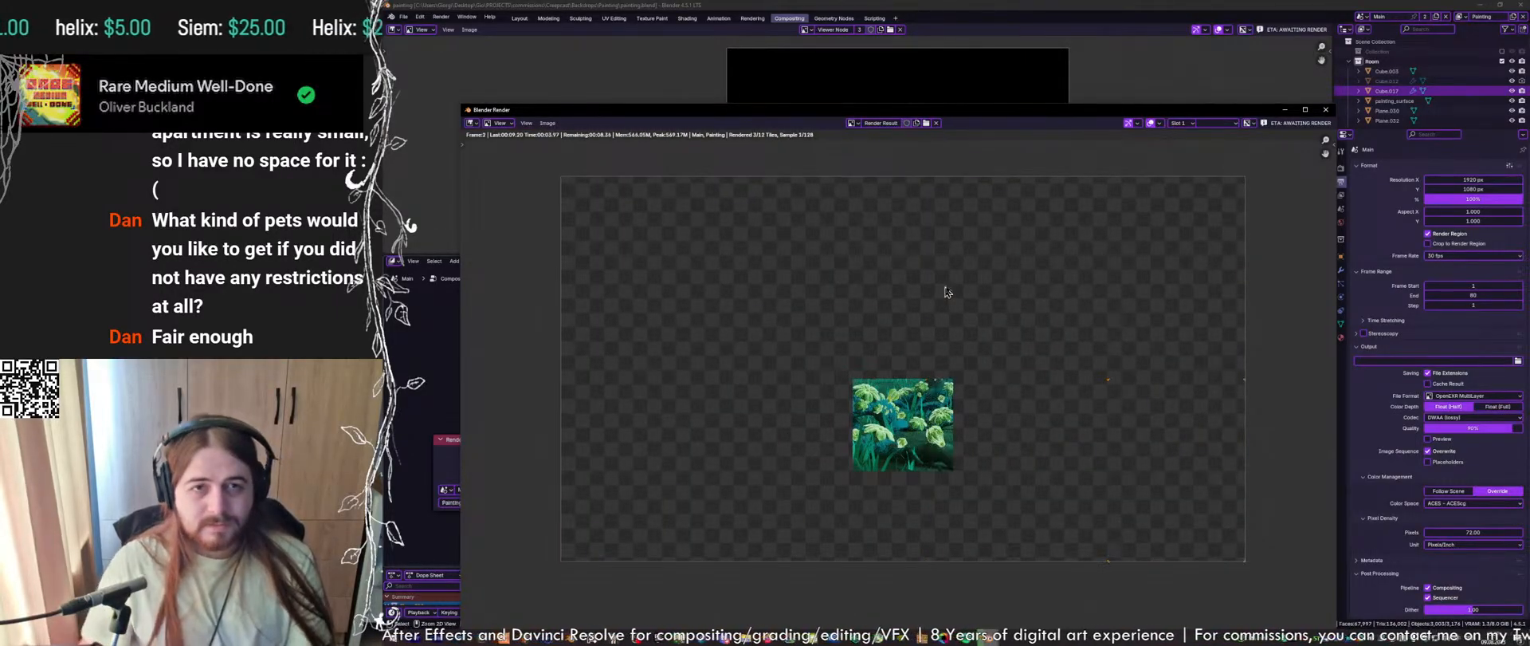
drag(1056, 111, 1037, 25)
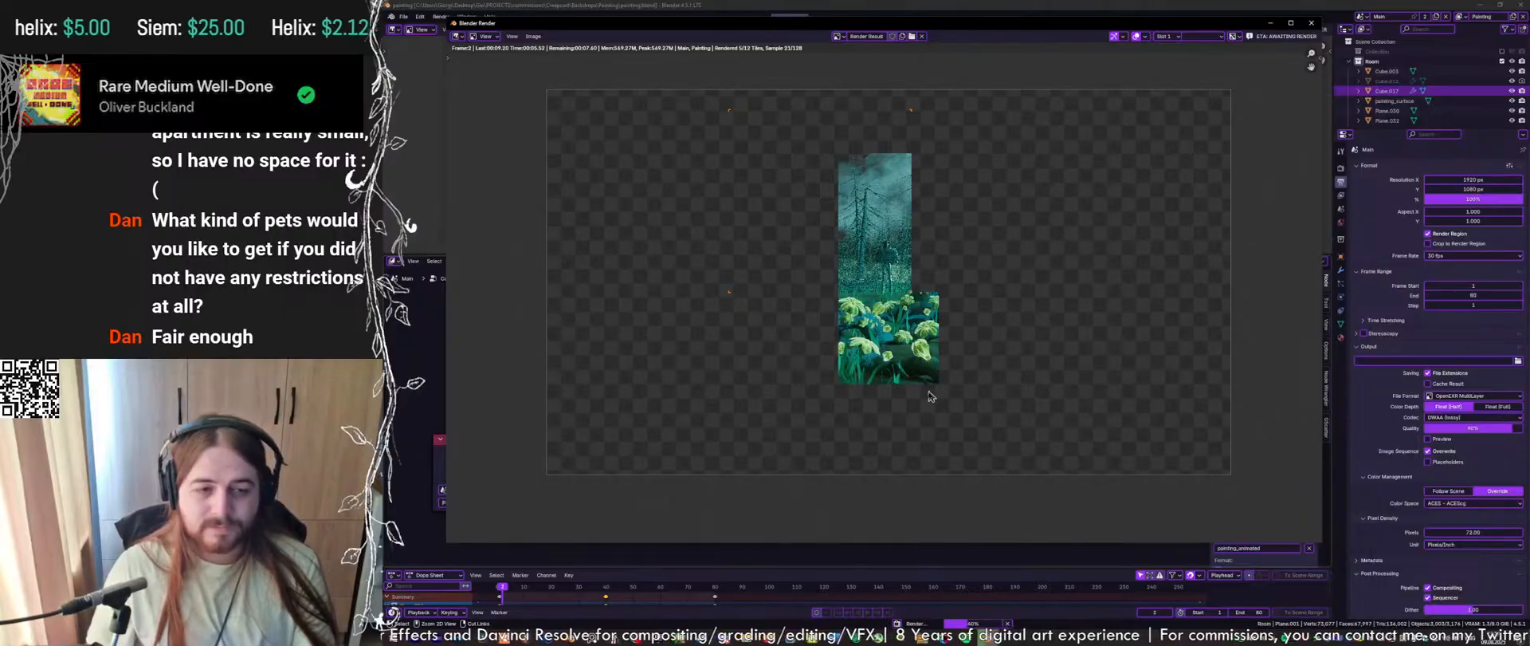
Estimate the total render time in Calculator by multiplying 9 by 80 and dividing by 60, and close it
key(super)
text(calc)
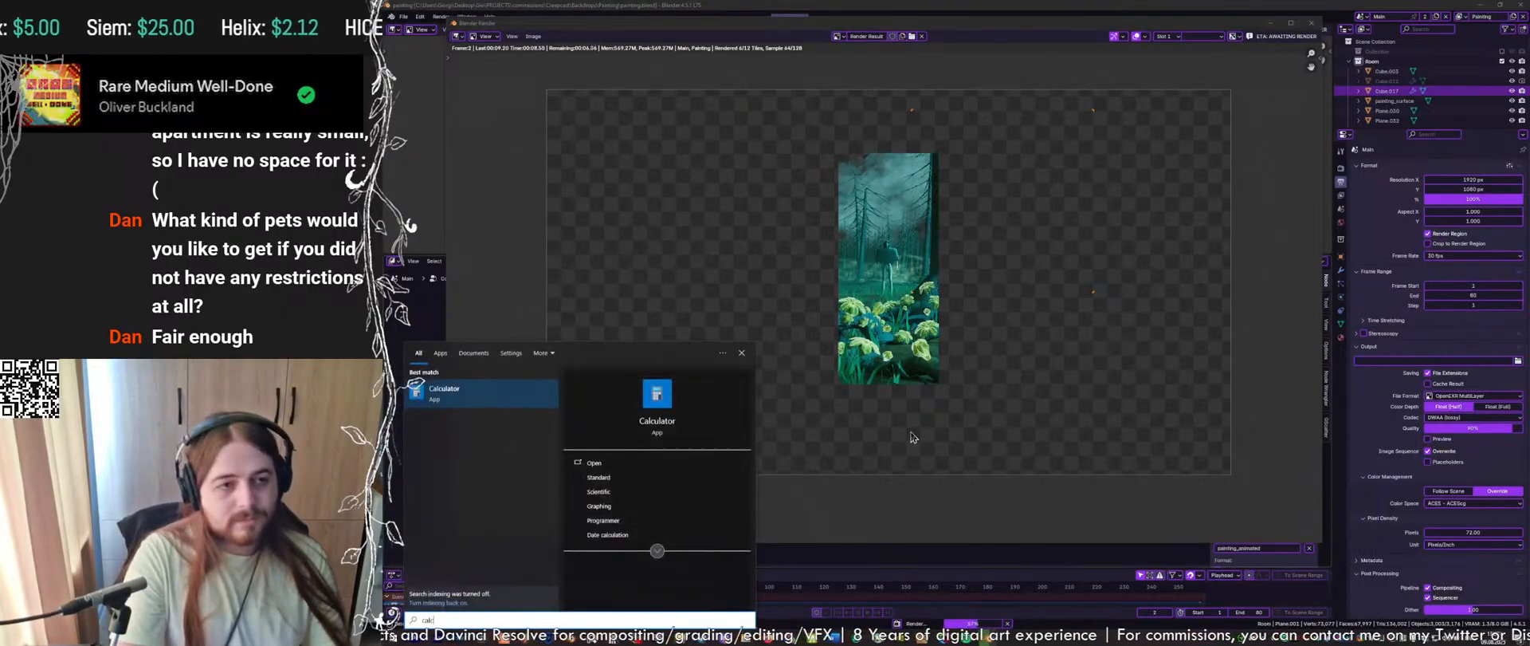
key(Return)
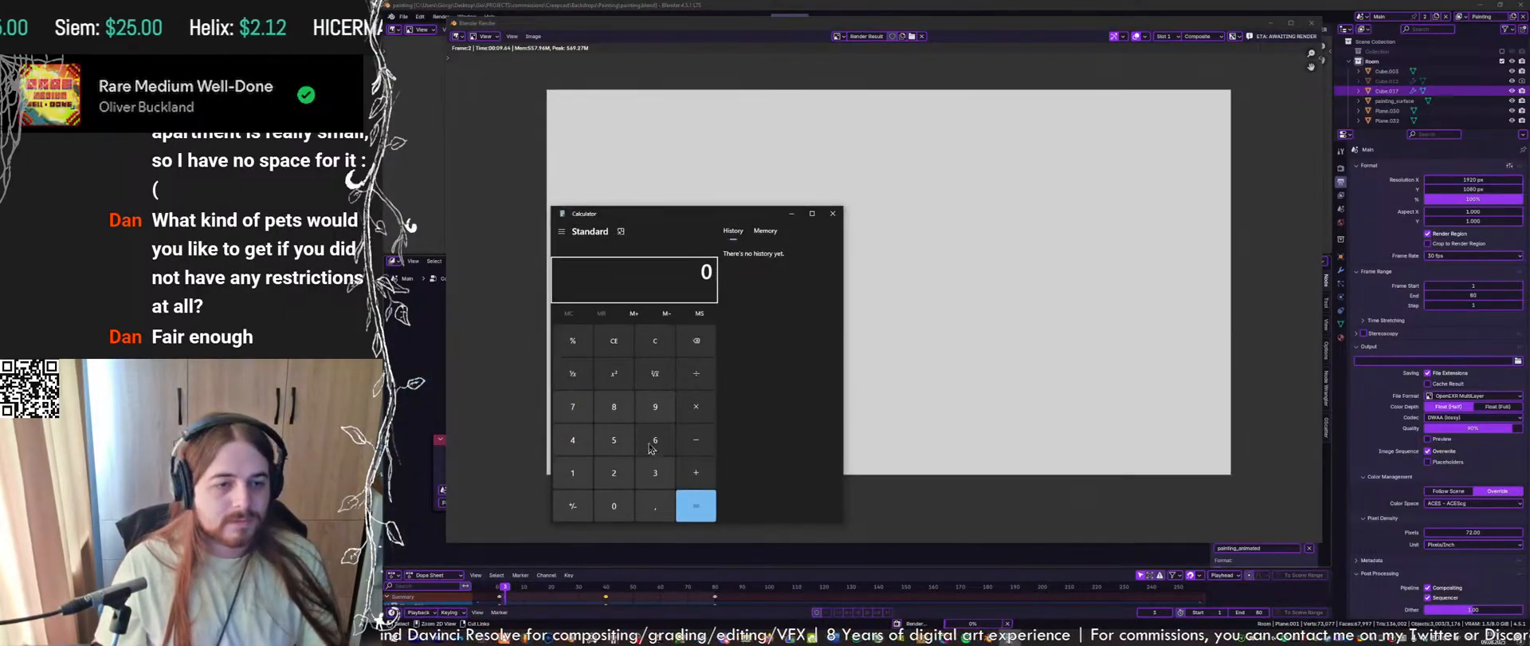
click(657, 410)
click(696, 408)
click(614, 407)
click(614, 506)
click(695, 505)
click(696, 373)
click(656, 439)
click(614, 506)
click(696, 505)
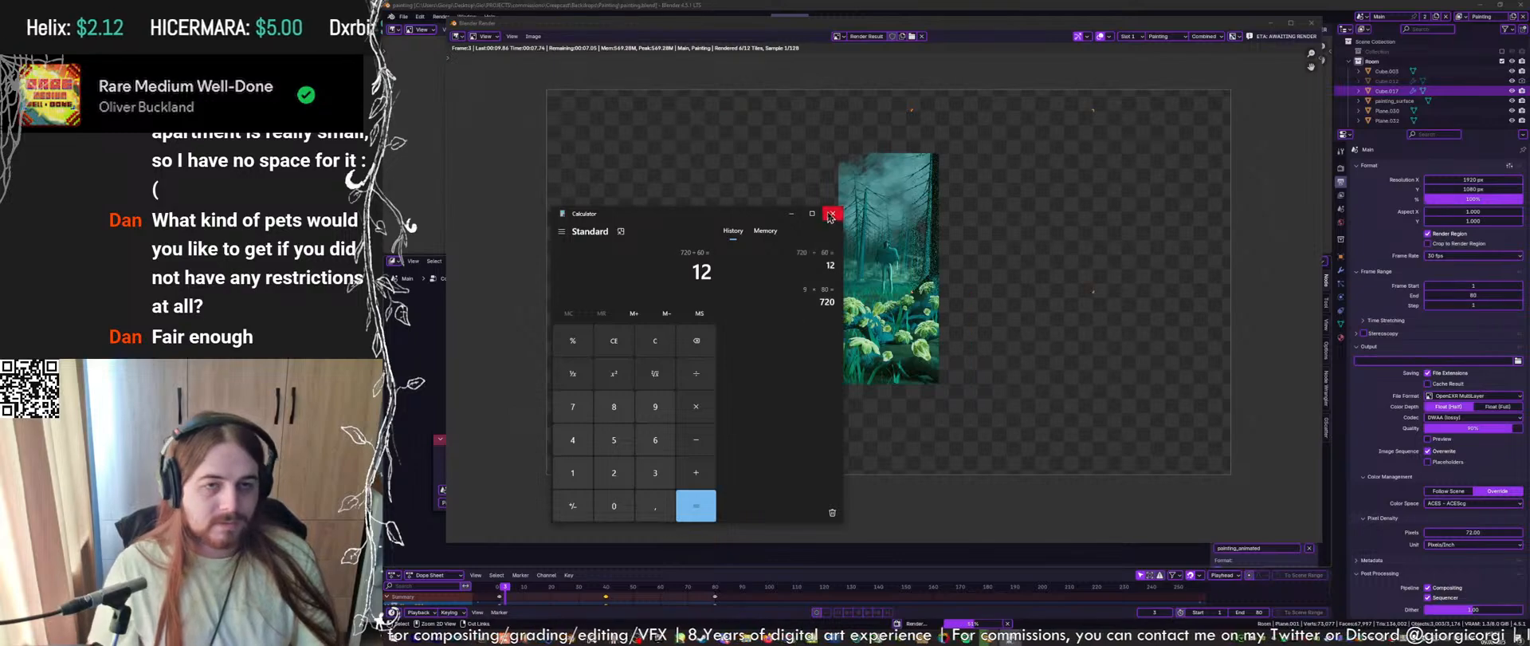
click(829, 216)
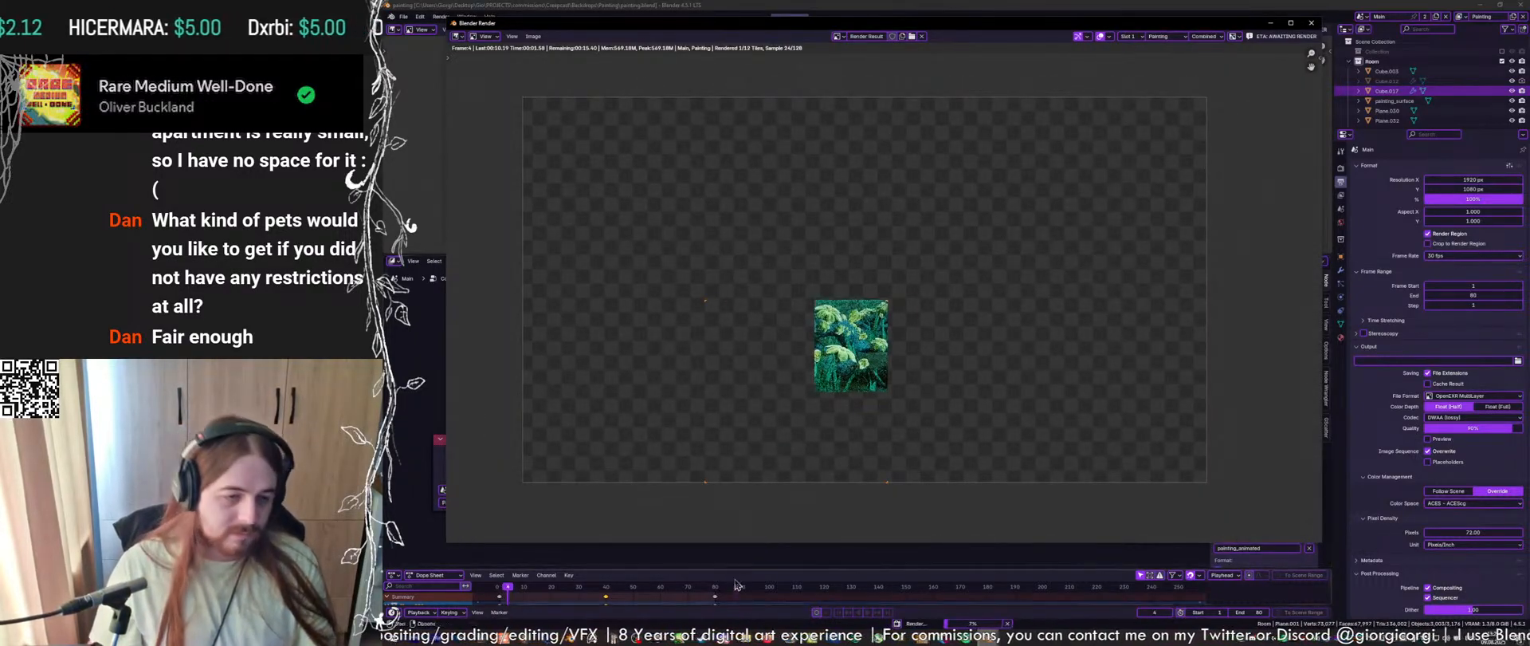
Open the rendered painting_animated EXR sequence from the Painting project folder in the image viewer, inspect it maximized, and close the viewer
click(746, 637)
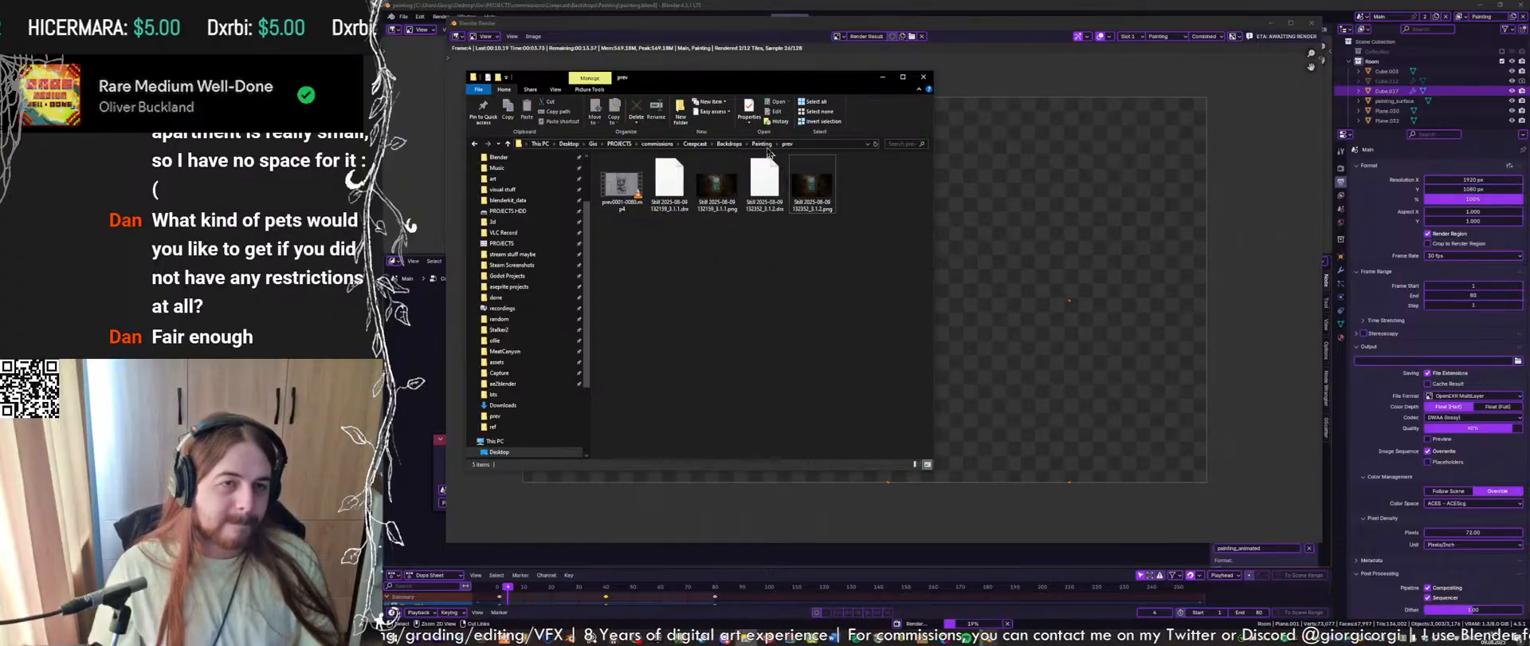
click(754, 145)
click(627, 189)
double_click(627, 199)
double_click(635, 177)
double_click(635, 177)
double_click(627, 177)
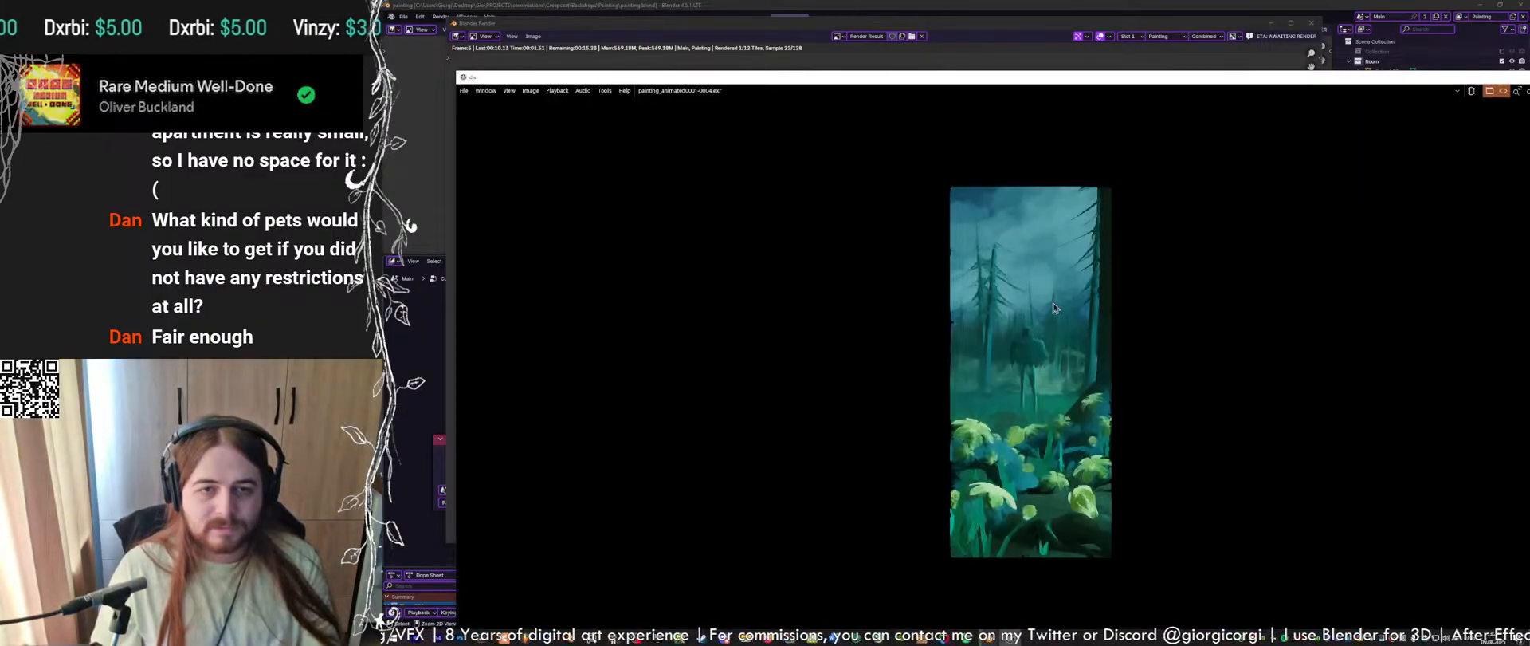
double_click(1040, 77)
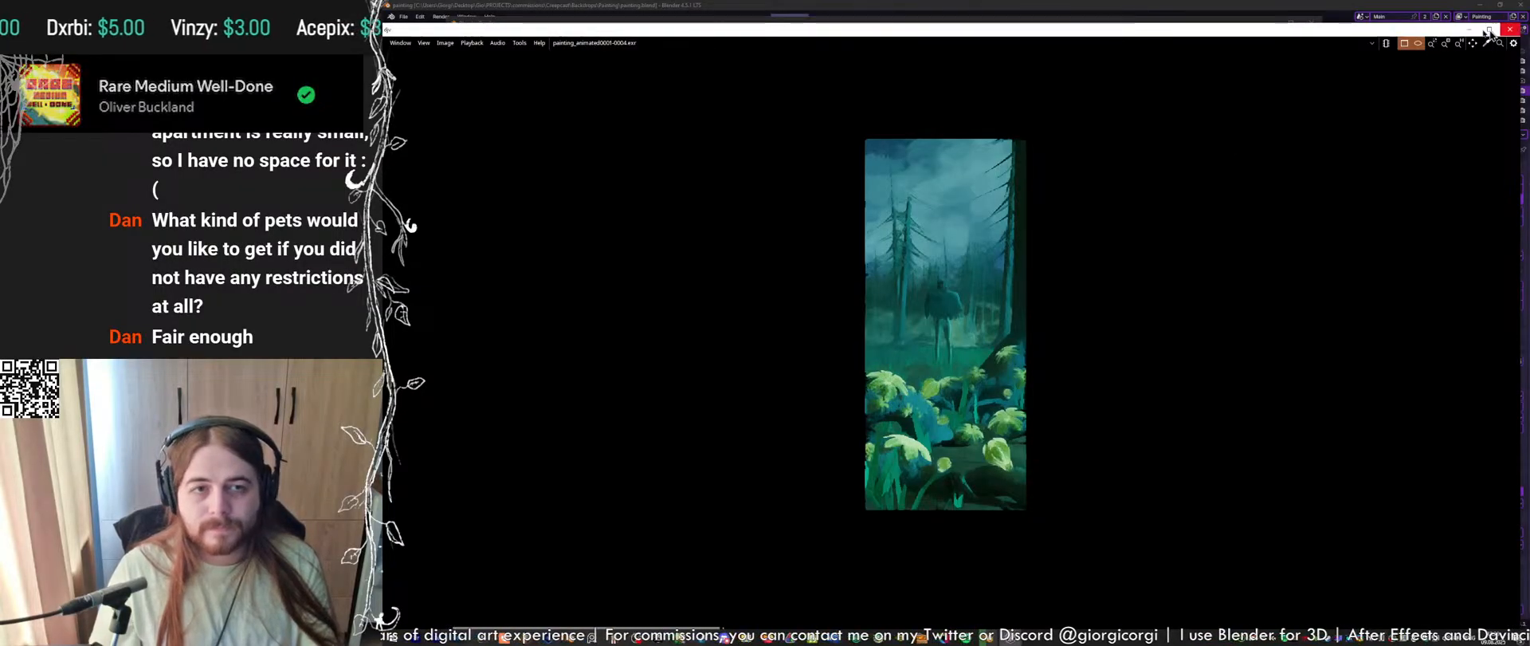
click(1511, 30)
Return to Blender's render window, save the file and frame the painting closer while the animation renders
click(1084, 281)
key(ctrl+s)
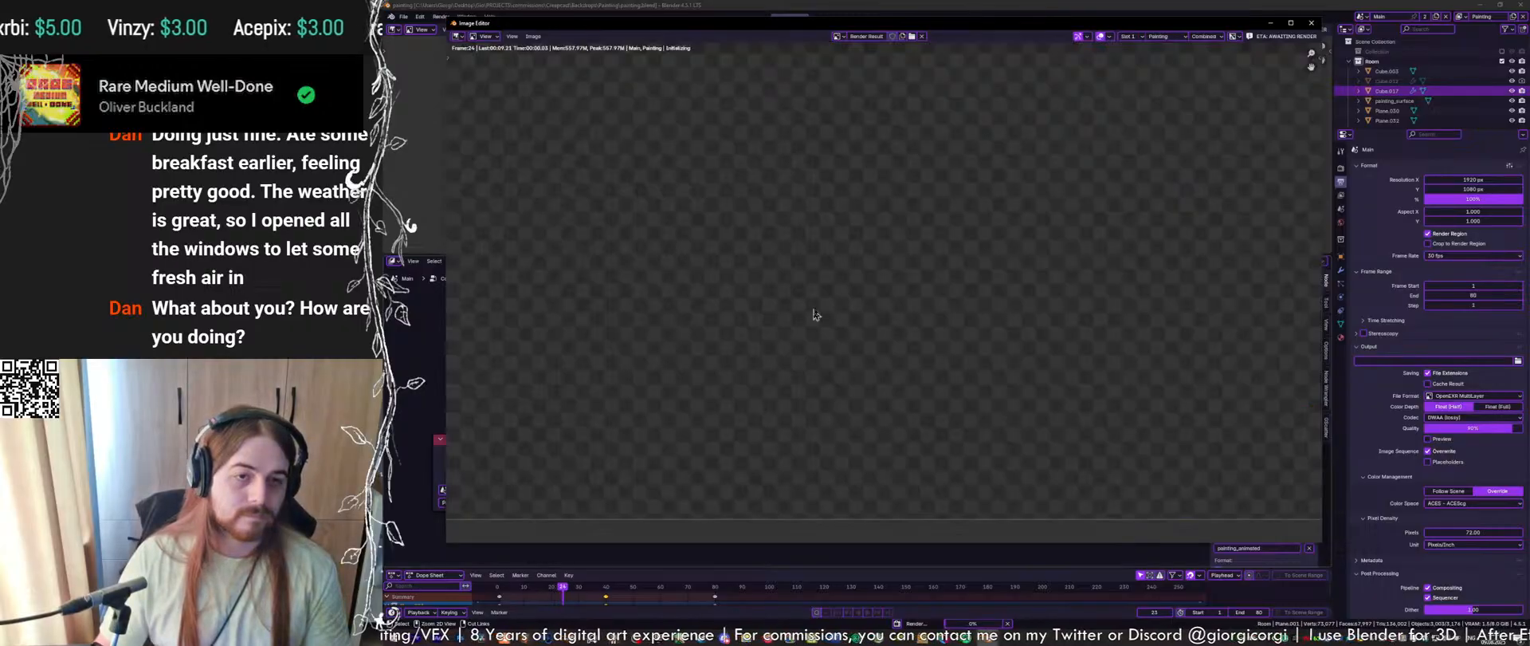
middle_drag(922, 294, 885, 389)
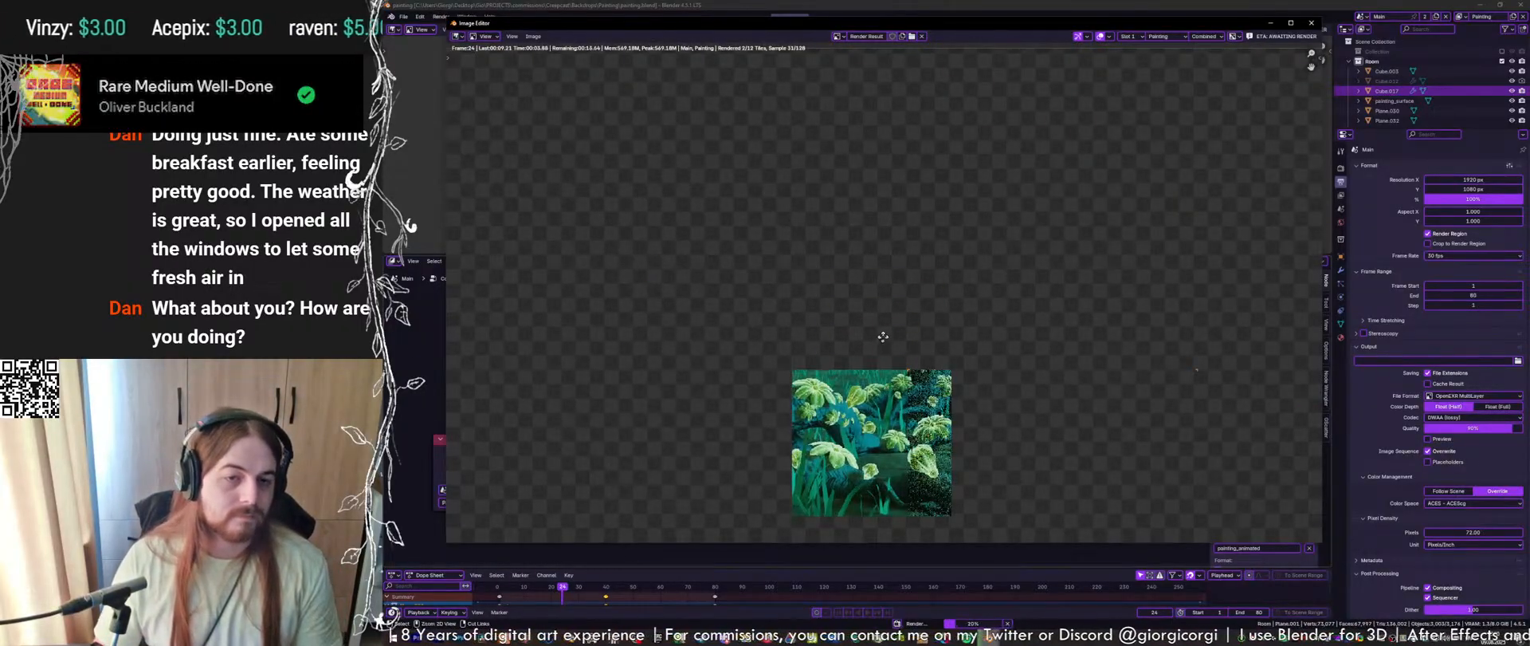
ctrl+middle_drag(897, 341, 905, 328)
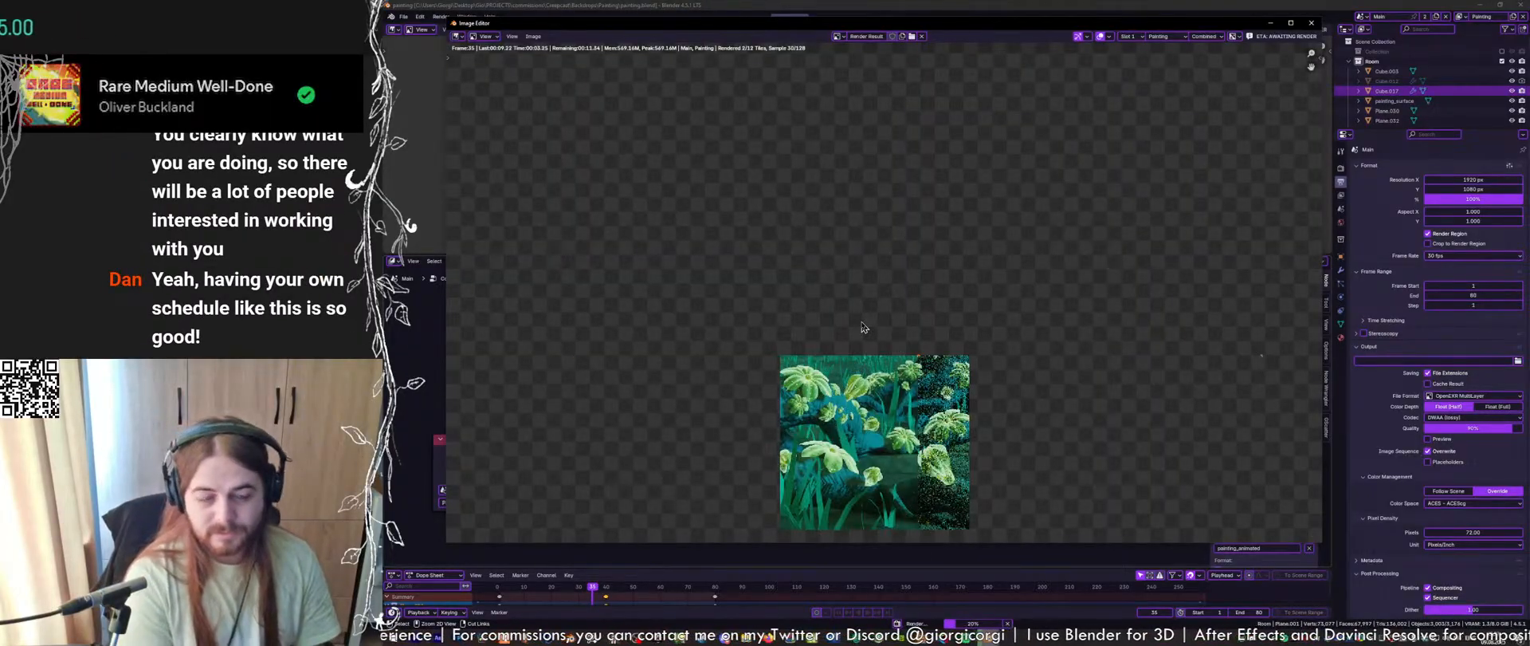
Switch to Firefox, close the arachnid search tab, and open the CreepCast page of the artist's carrd.co portfolio site
click(769, 637)
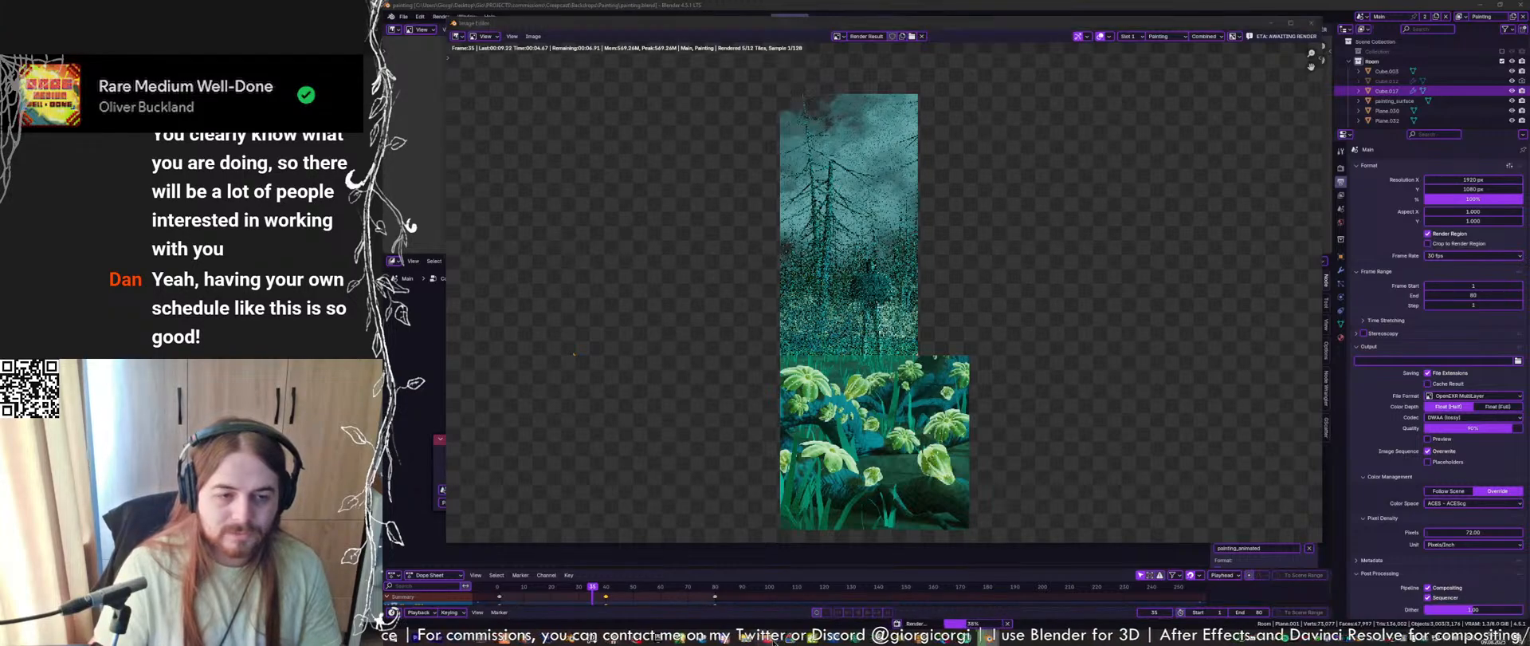
click(805, 602)
click(1018, 10)
middle_click(986, 11)
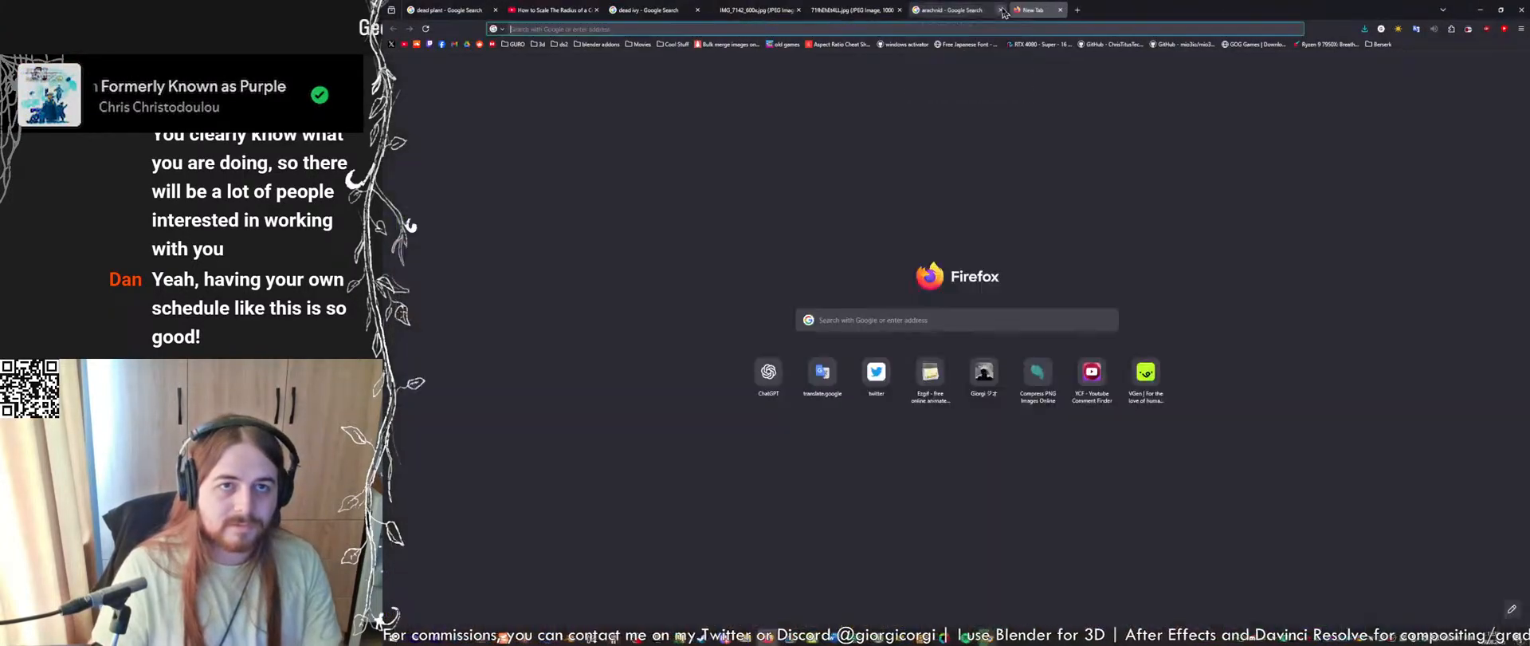
text(carrefour tbilisi)
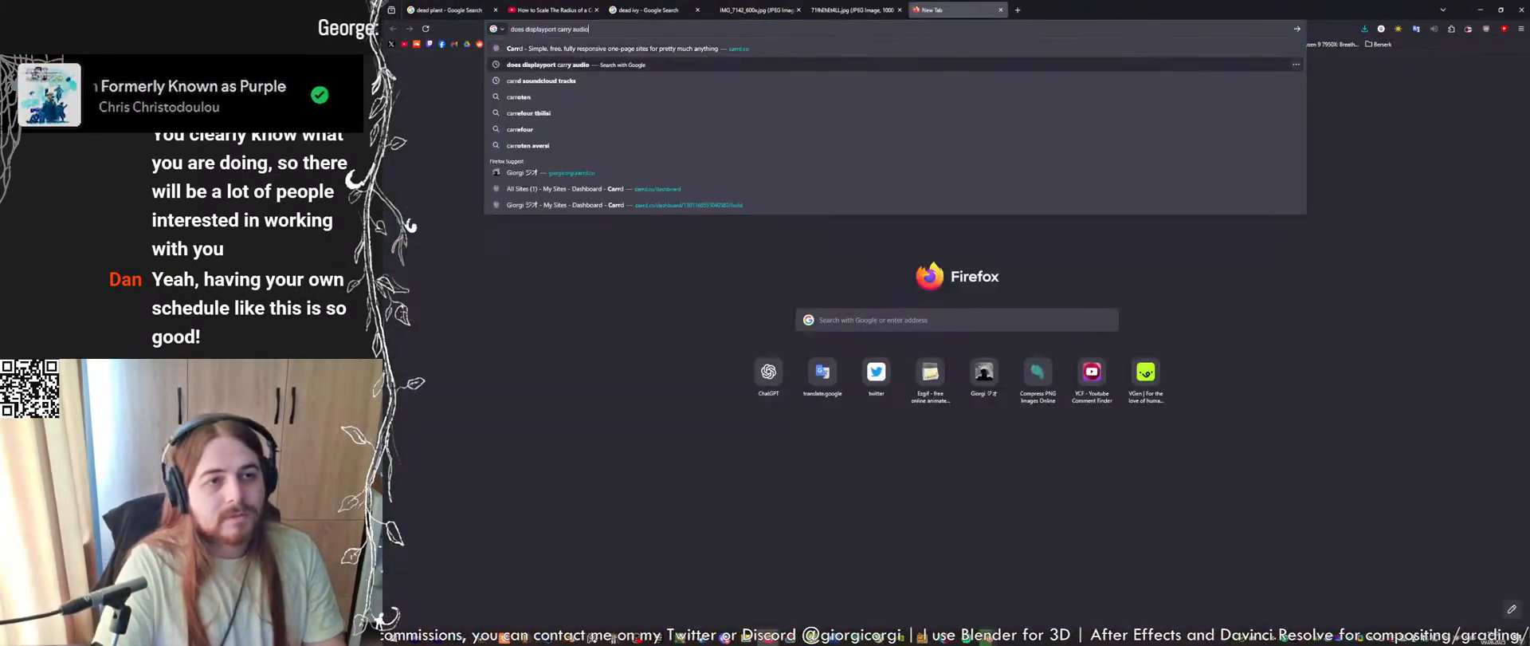
key(Down)
key(Down)
key(Down)
key(Return)
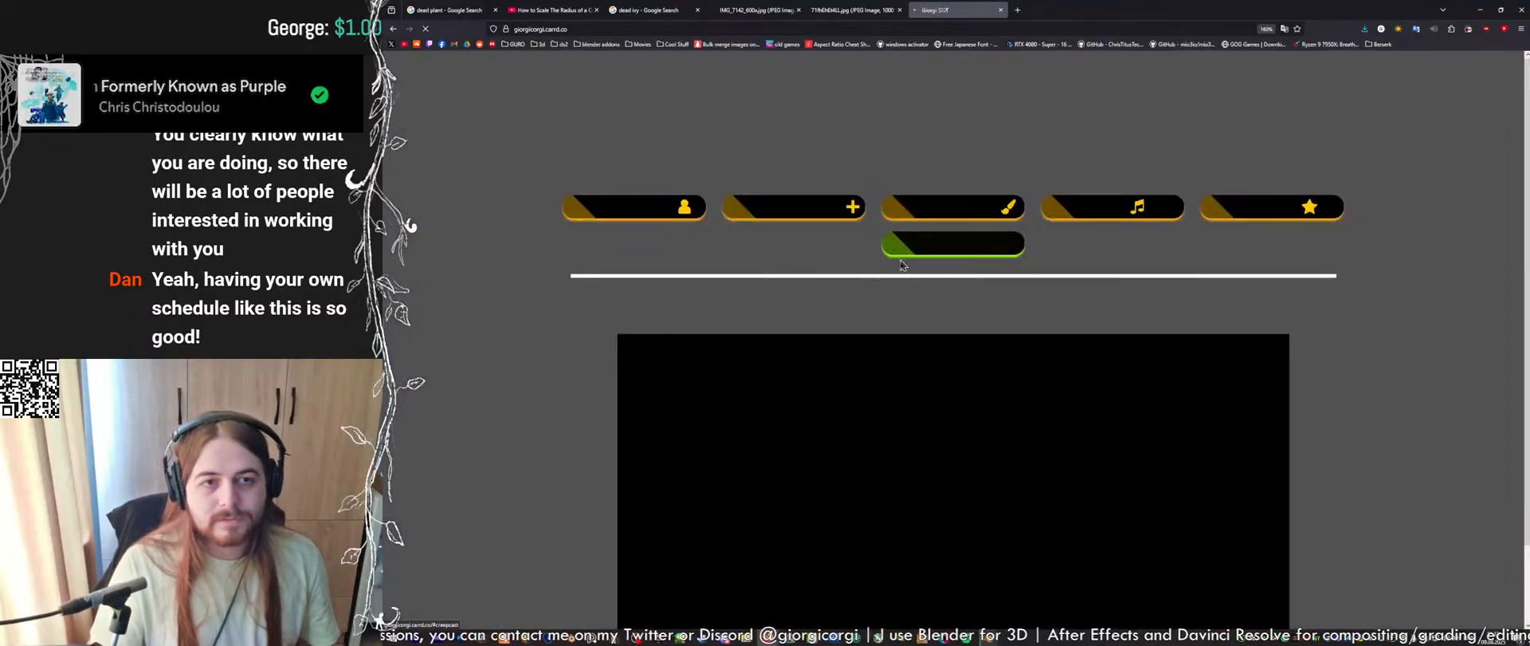
click(901, 263)
Browse the CreepCast portfolio page, examining its gallery of backdrop thumbnails and the music entries beneath it
scroll(929, 257, down, 5)
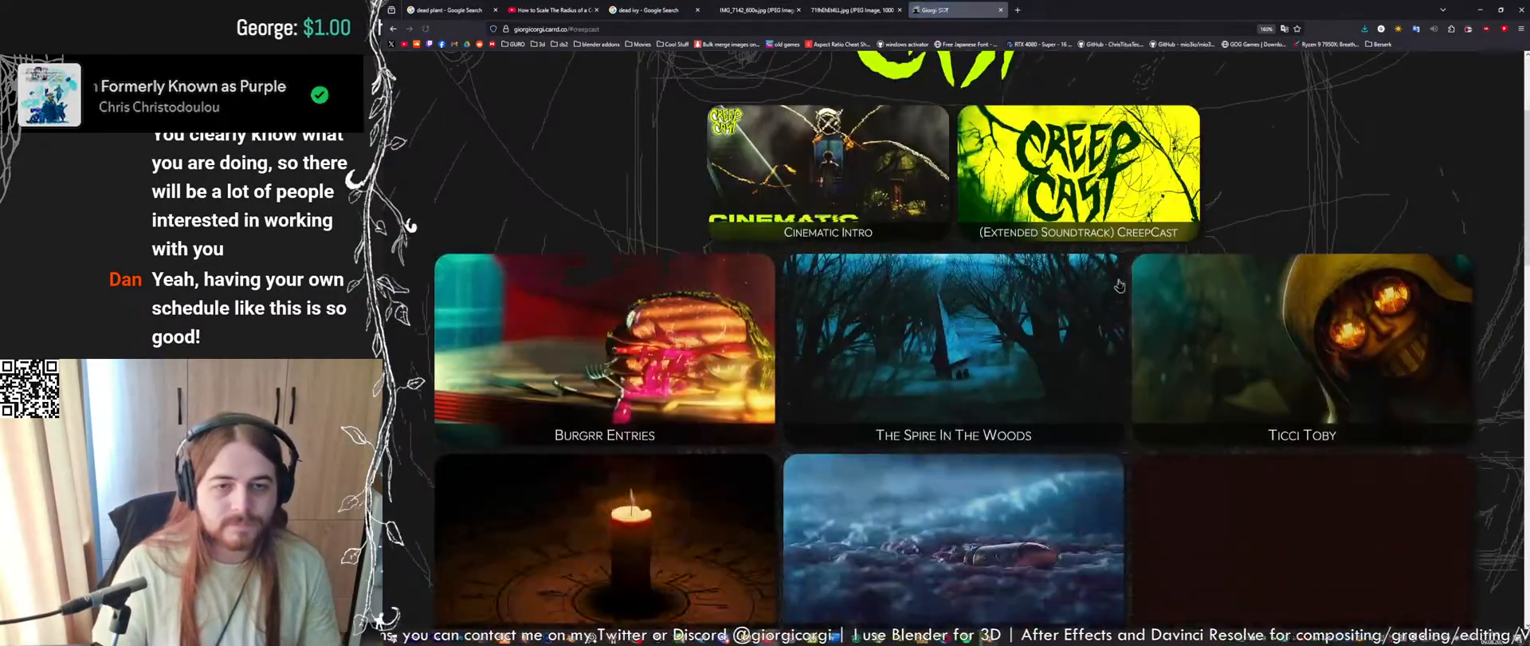
scroll(928, 256, down, 8)
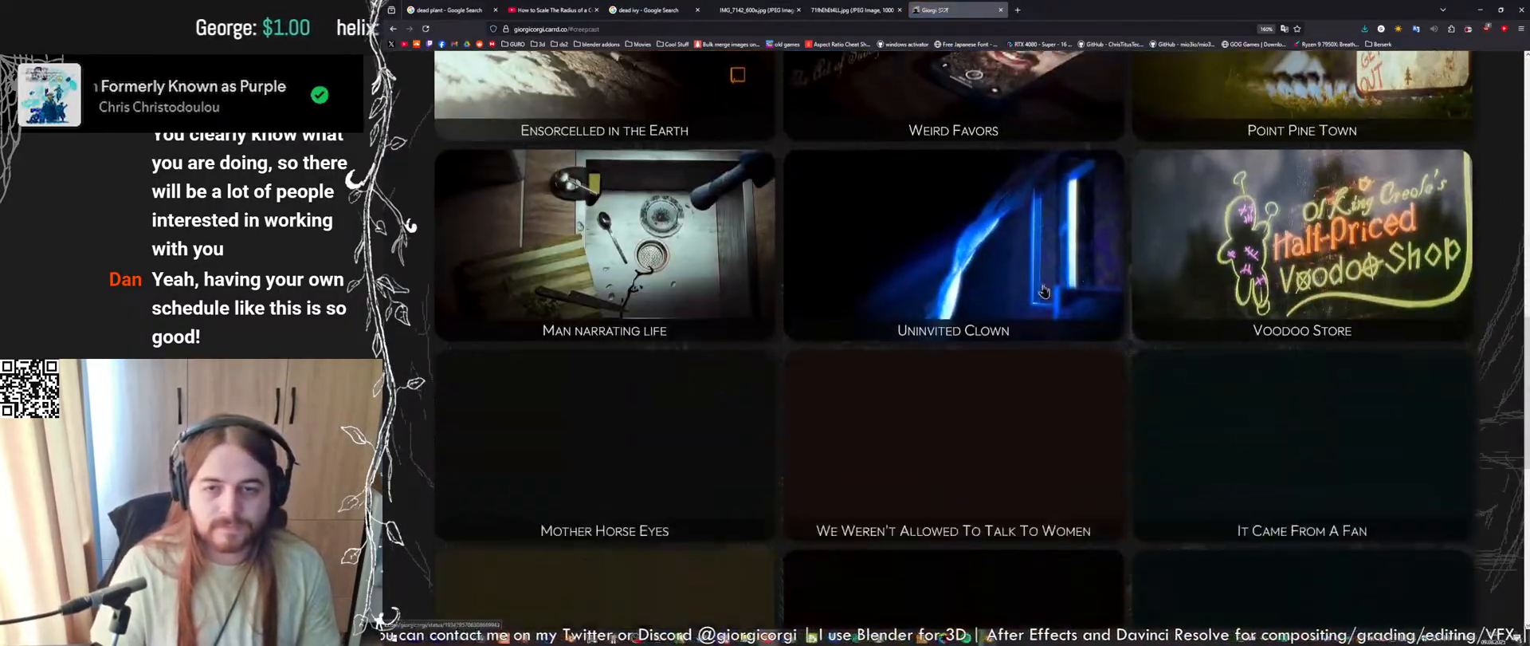
scroll(1104, 263, down, 1)
scroll(958, 175, up, 5)
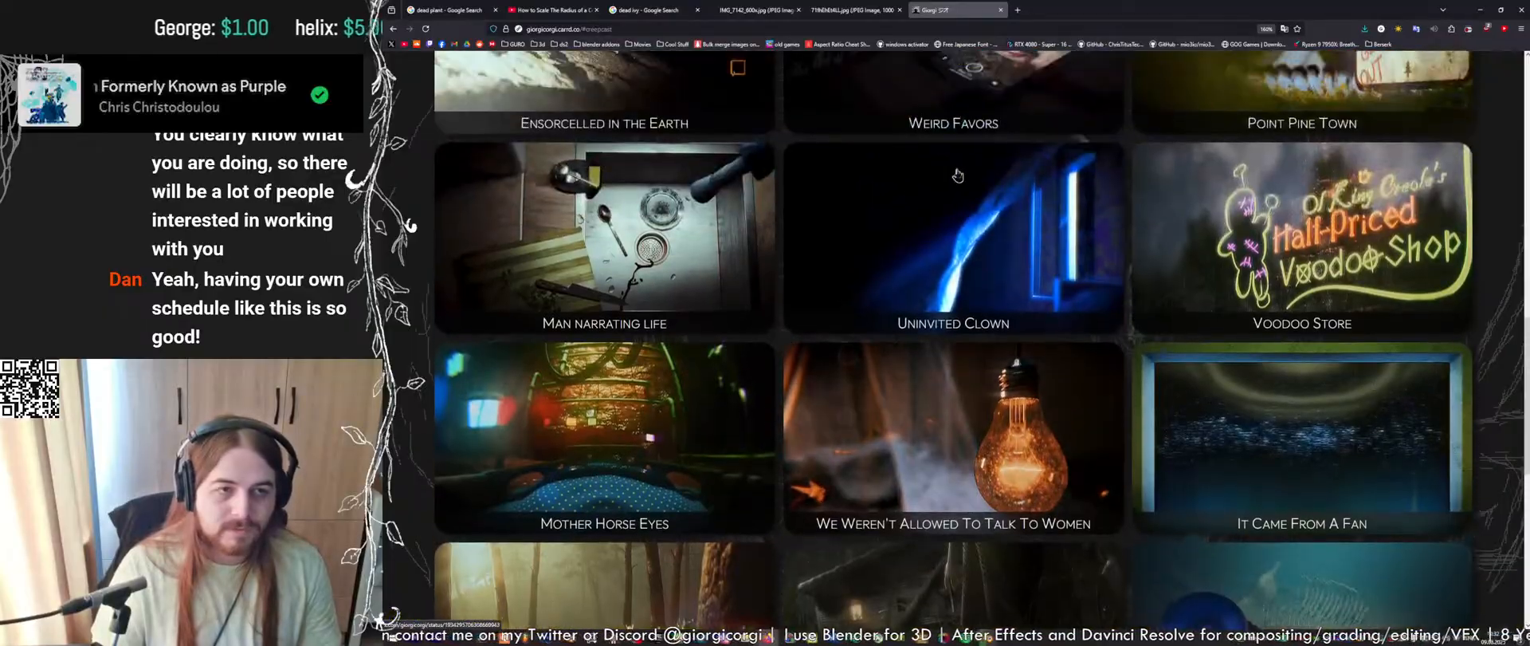
scroll(958, 174, up, 6)
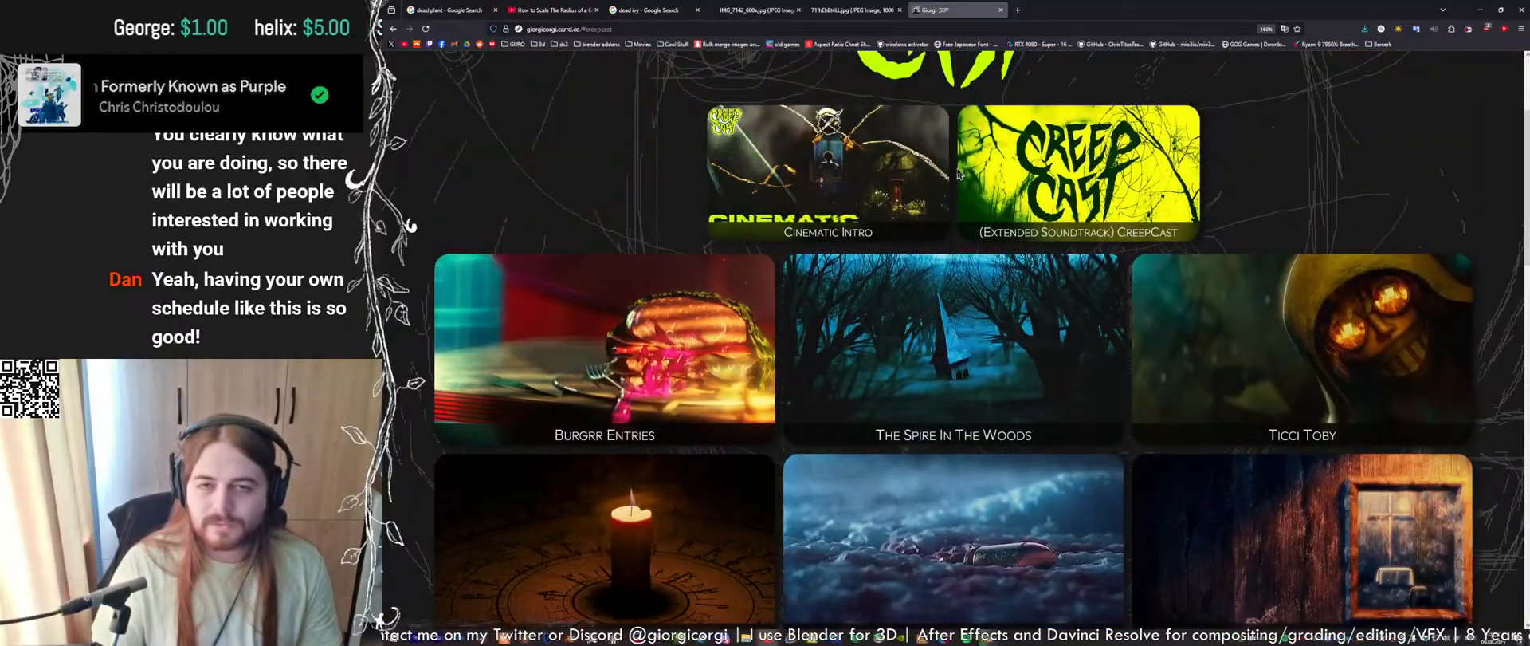
scroll(958, 175, down, 7)
scroll(959, 174, up, 8)
scroll(956, 343, down, 15)
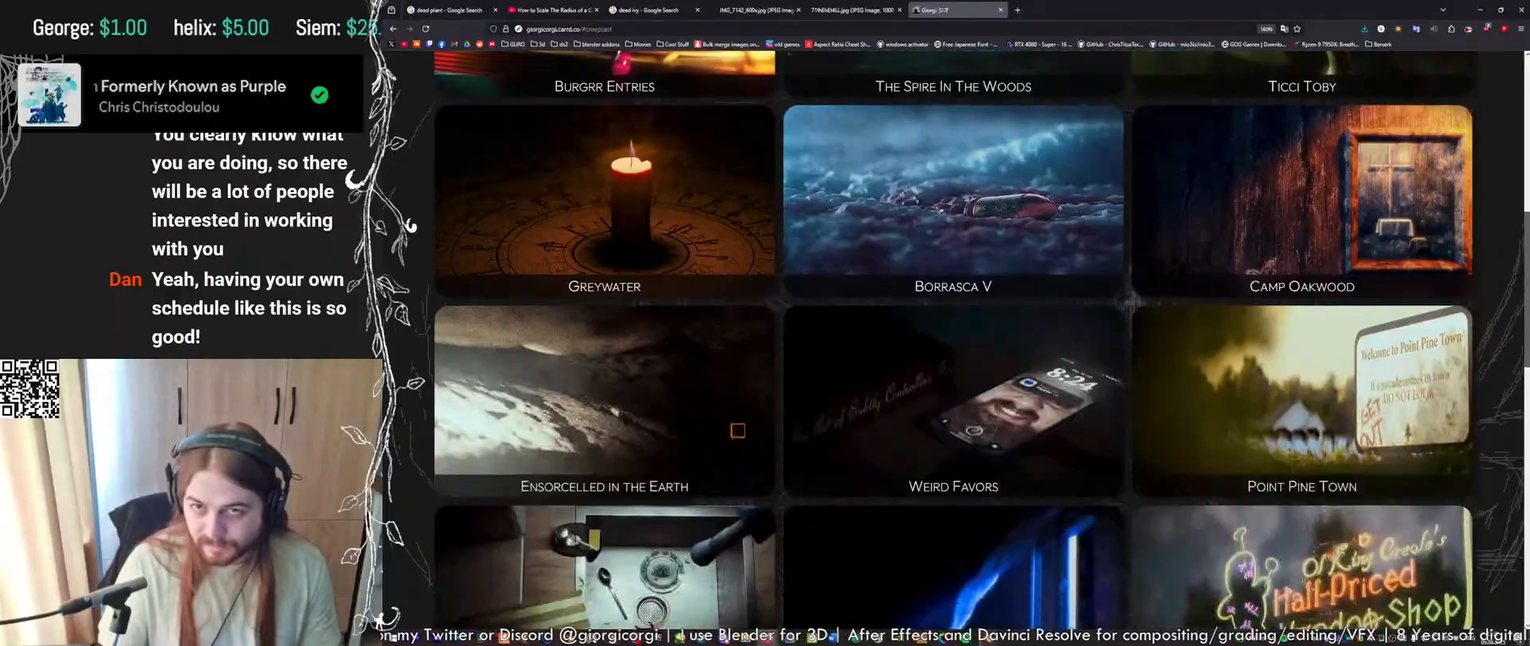
scroll(1070, 172, up, 7)
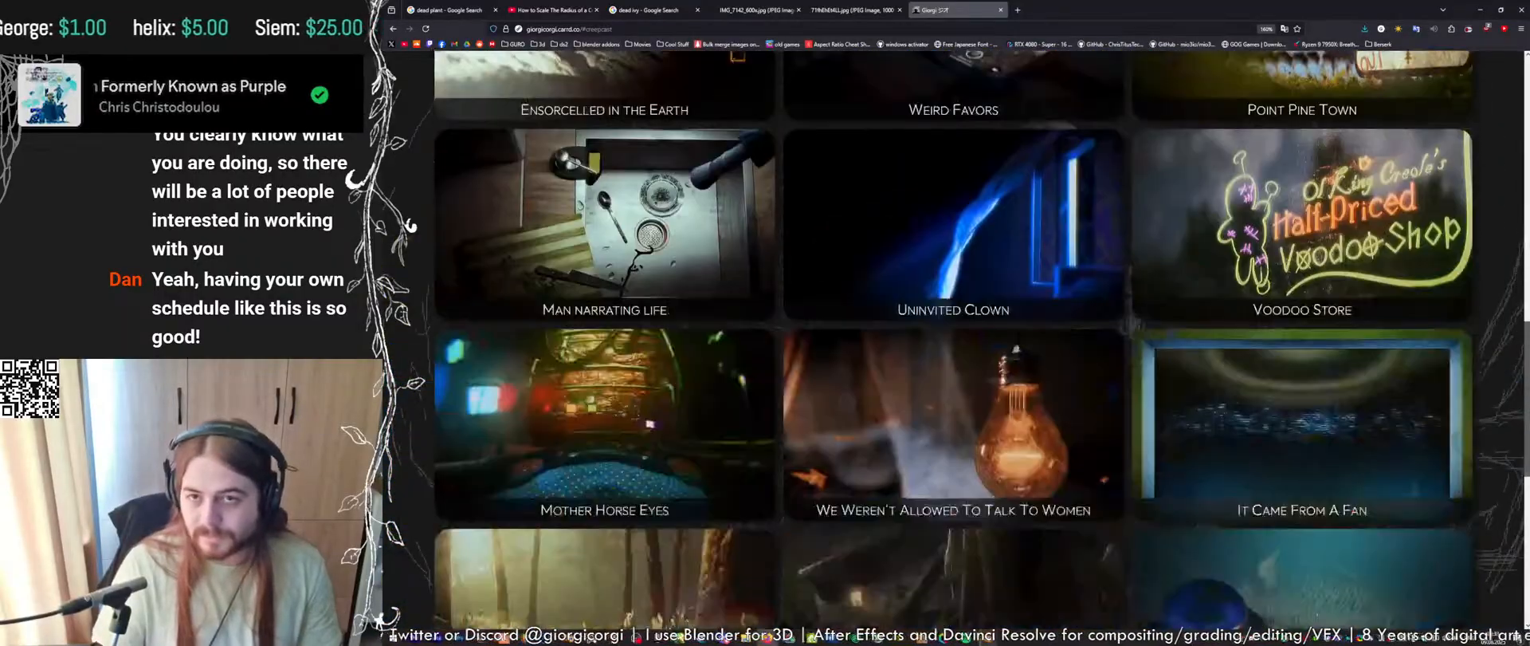
scroll(1071, 172, down, 6)
scroll(1071, 172, up, 5)
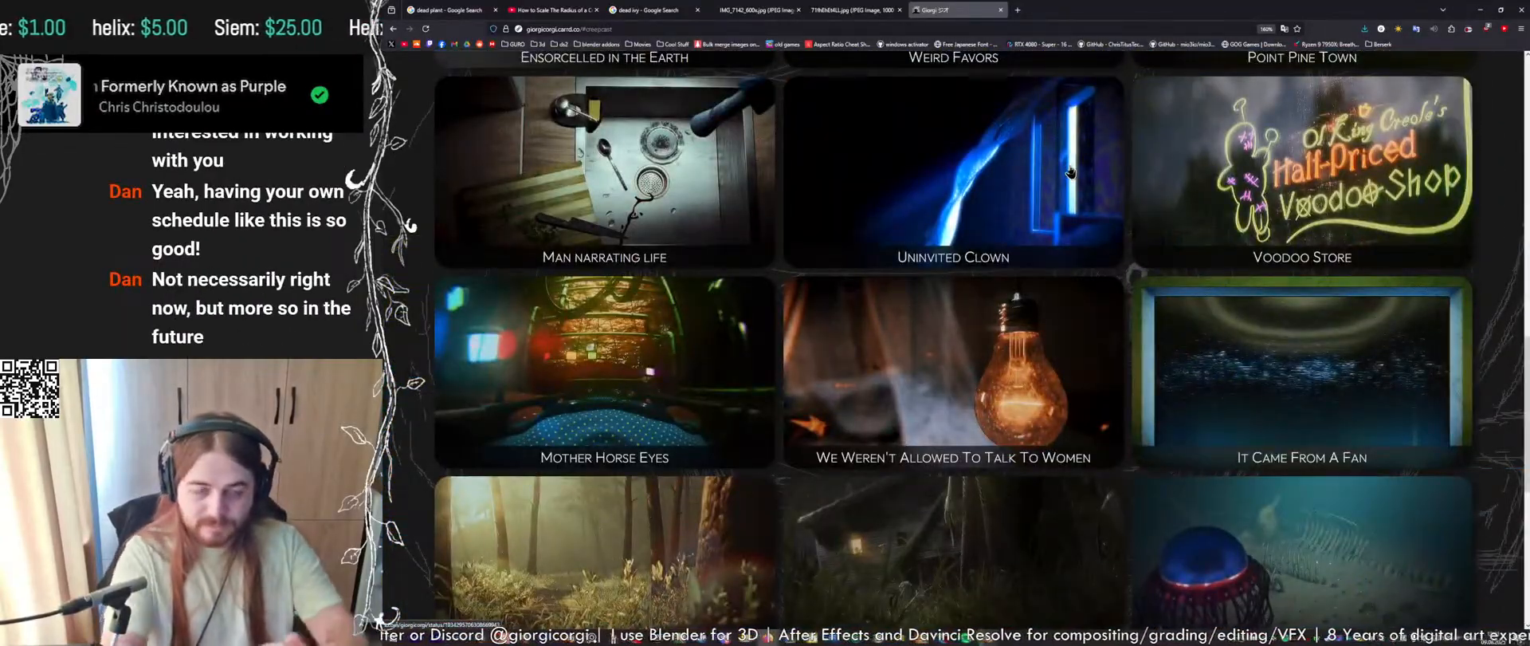
scroll(982, 190, down, 5)
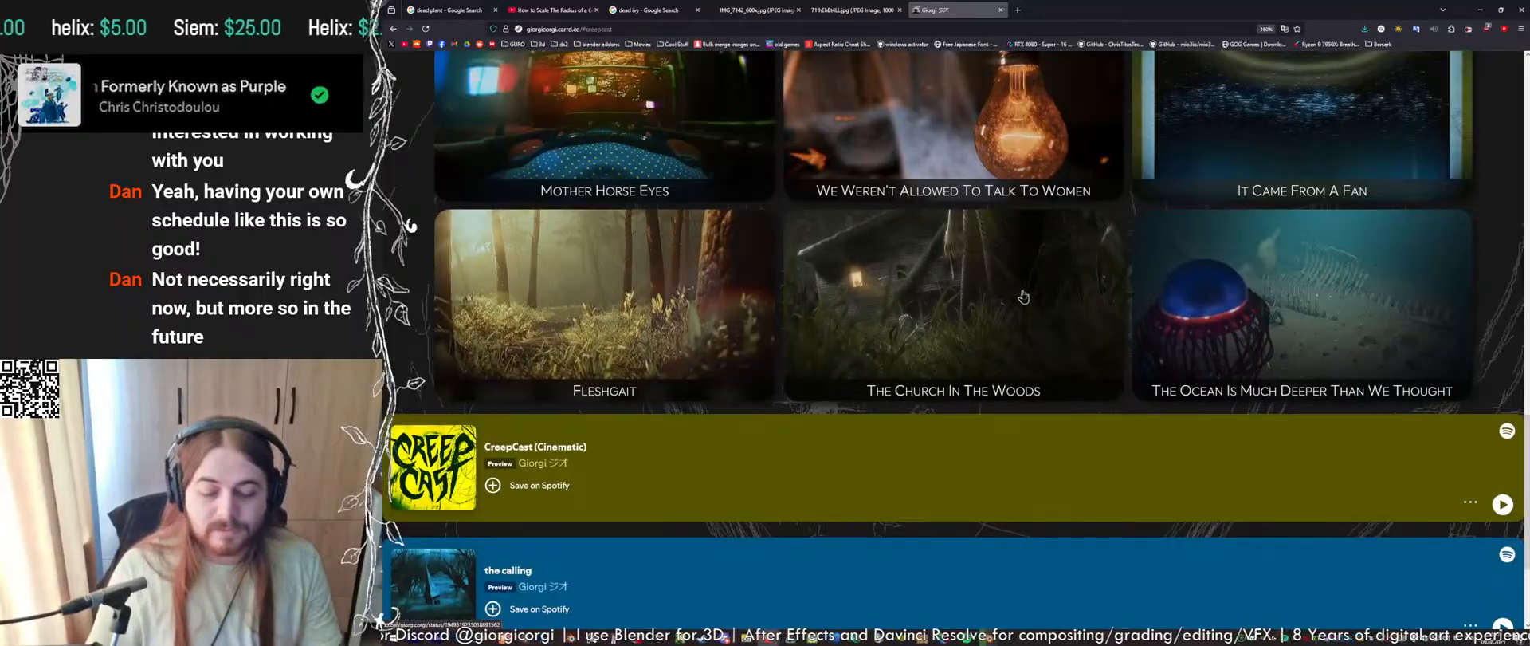
scroll(1028, 283, down, 1)
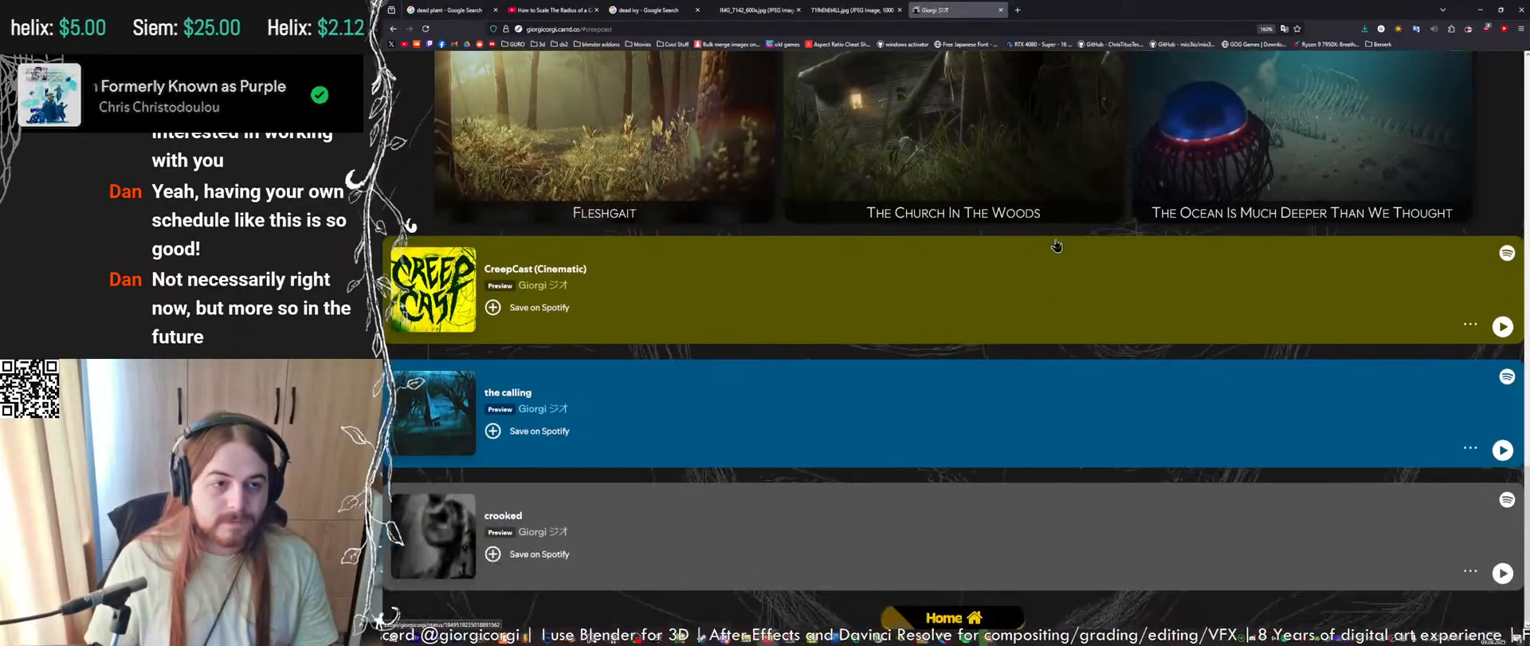
scroll(1026, 230, up, 6)
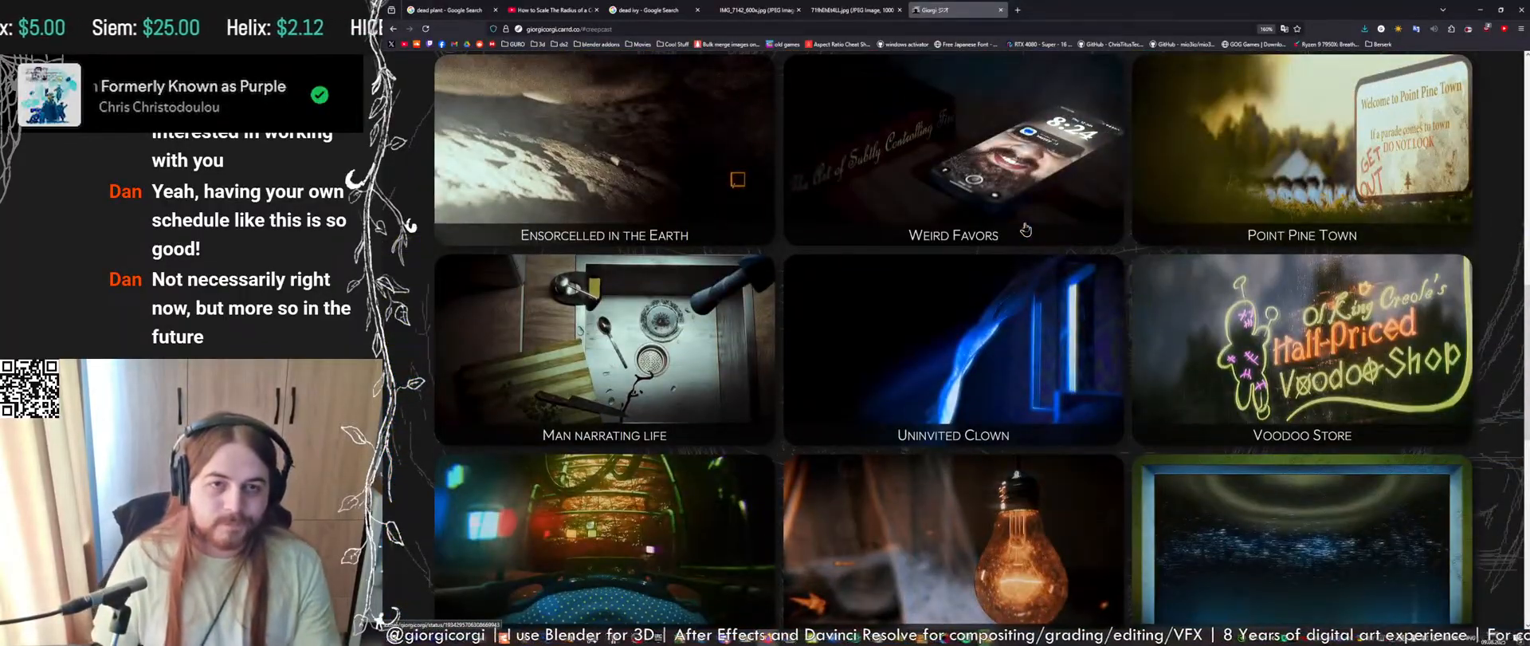
scroll(1026, 231, up, 5)
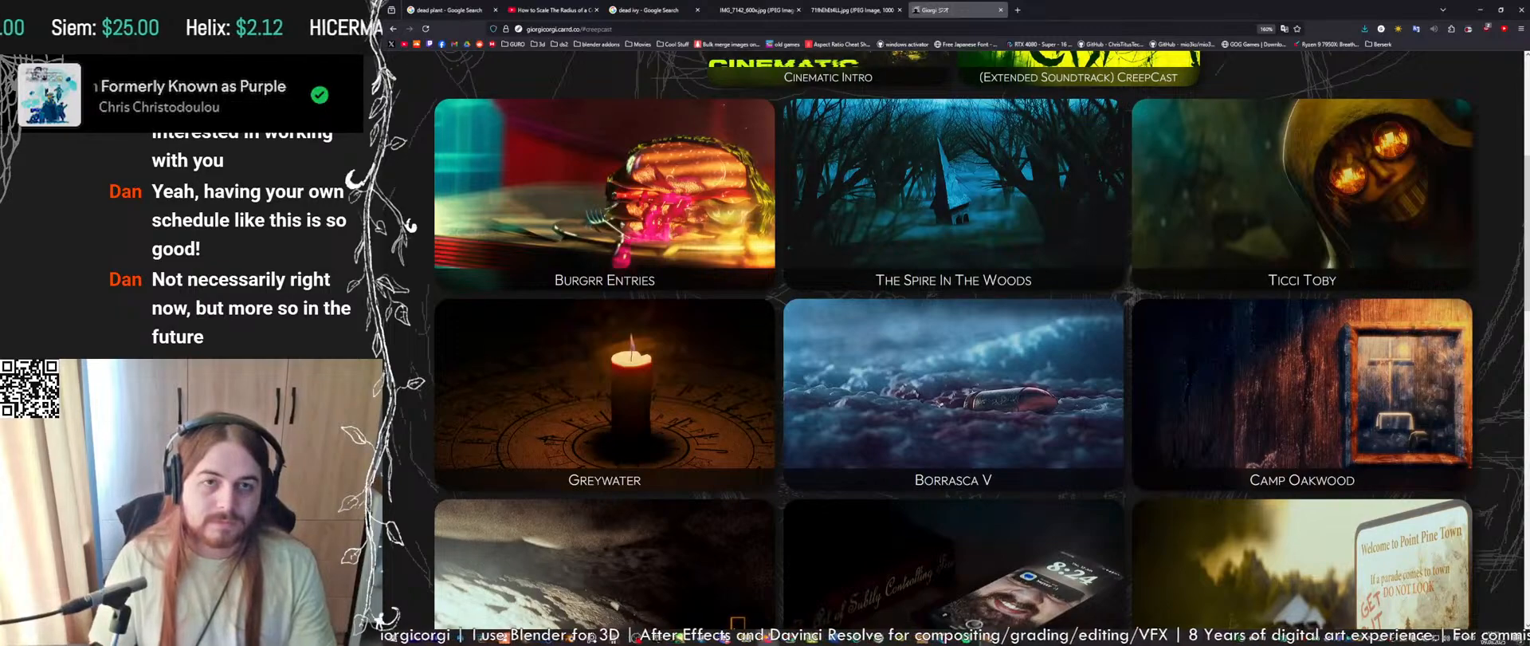
Look through the remaining CreepCast backdrop thumbnails down to the soundtrack player, and return to the logo header
scroll(1026, 230, down, 2)
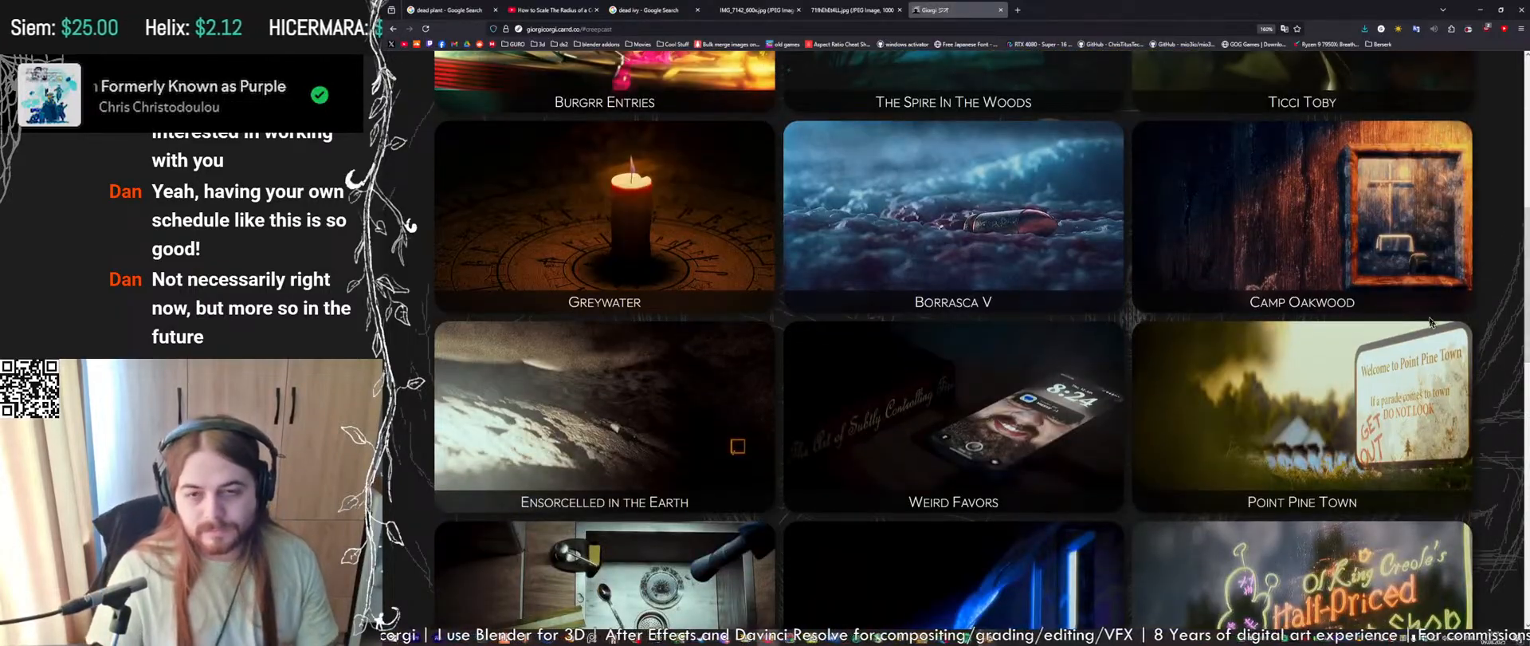
scroll(1430, 321, down, 4)
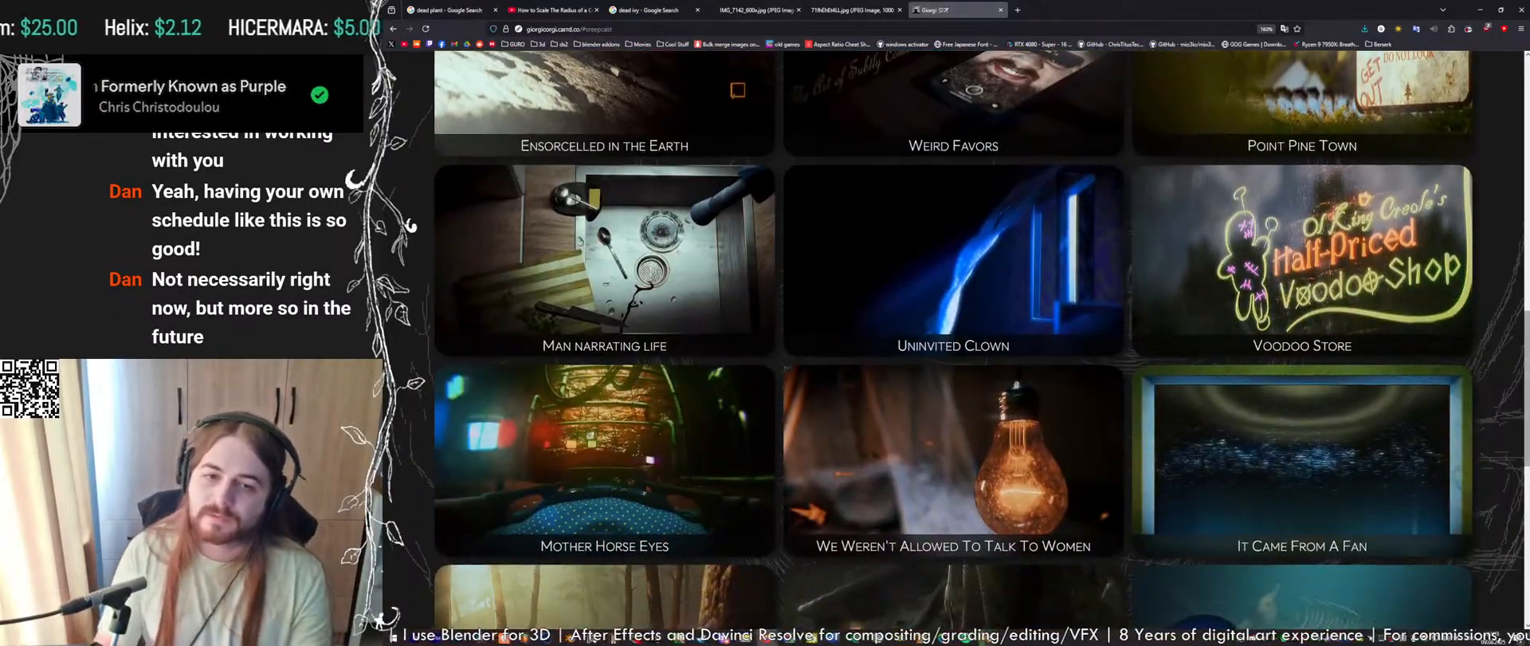
scroll(1521, 363, down, 3)
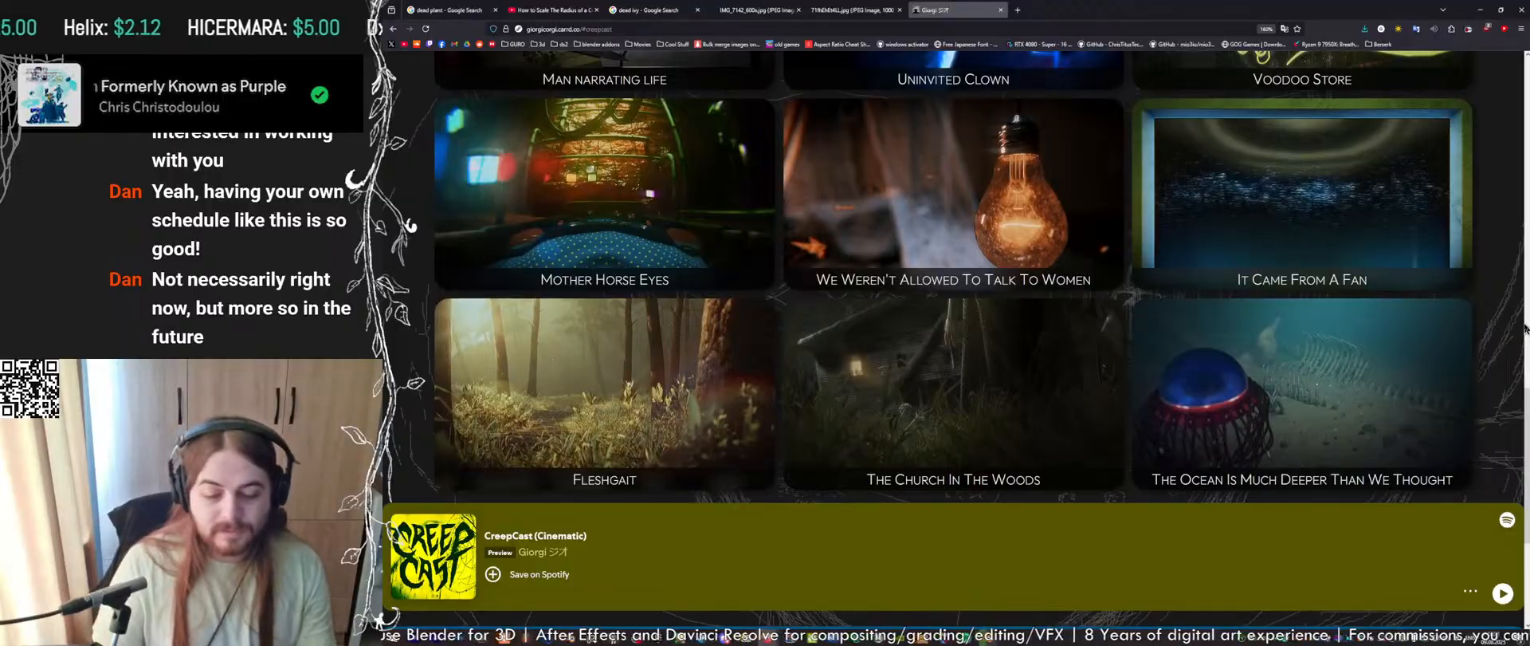
scroll(1524, 329, up, 1)
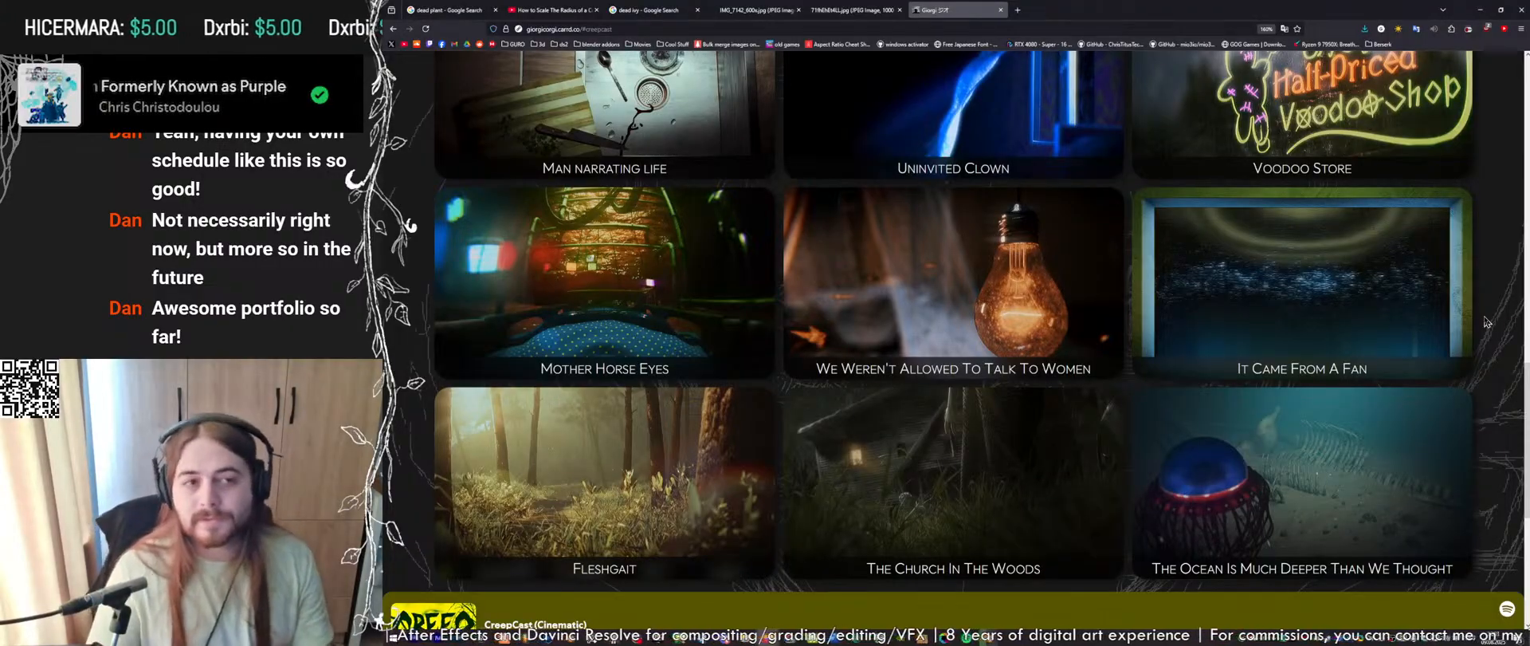
scroll(1501, 317, up, 4)
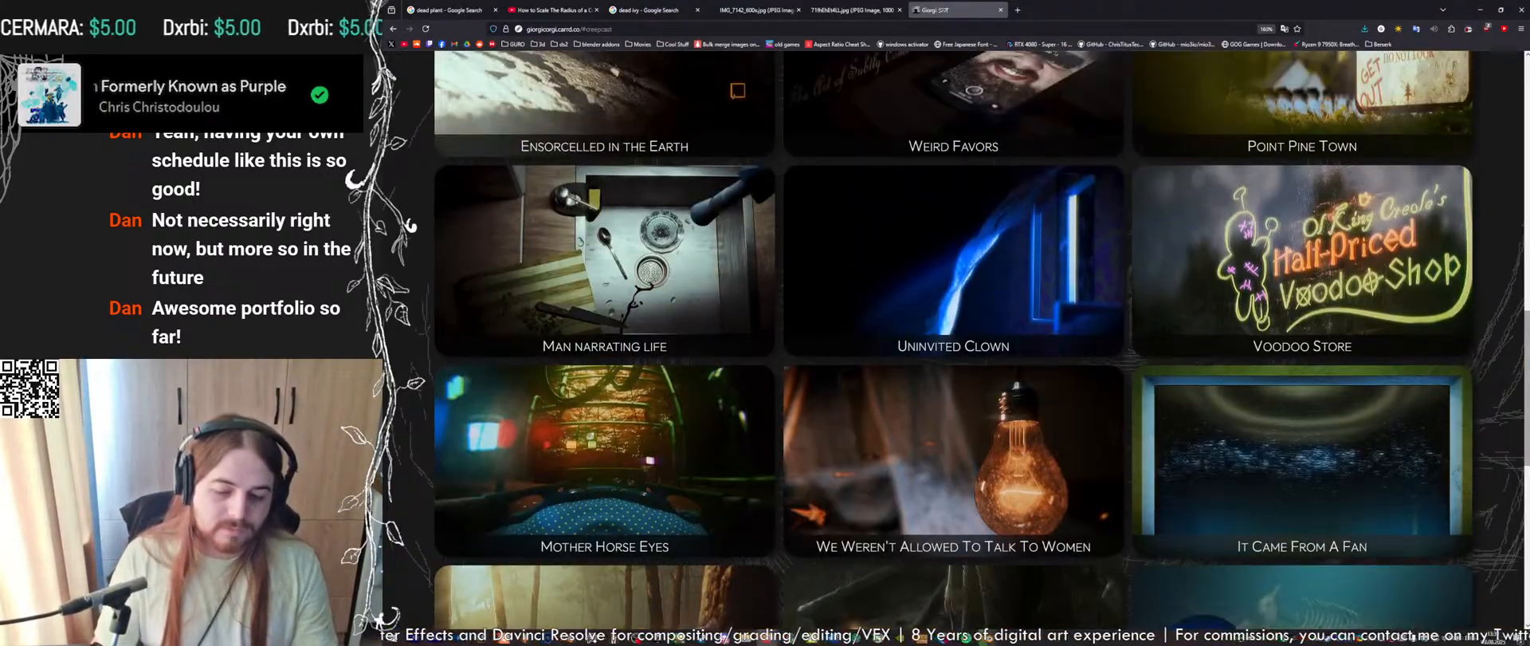
scroll(1487, 305, up, 4)
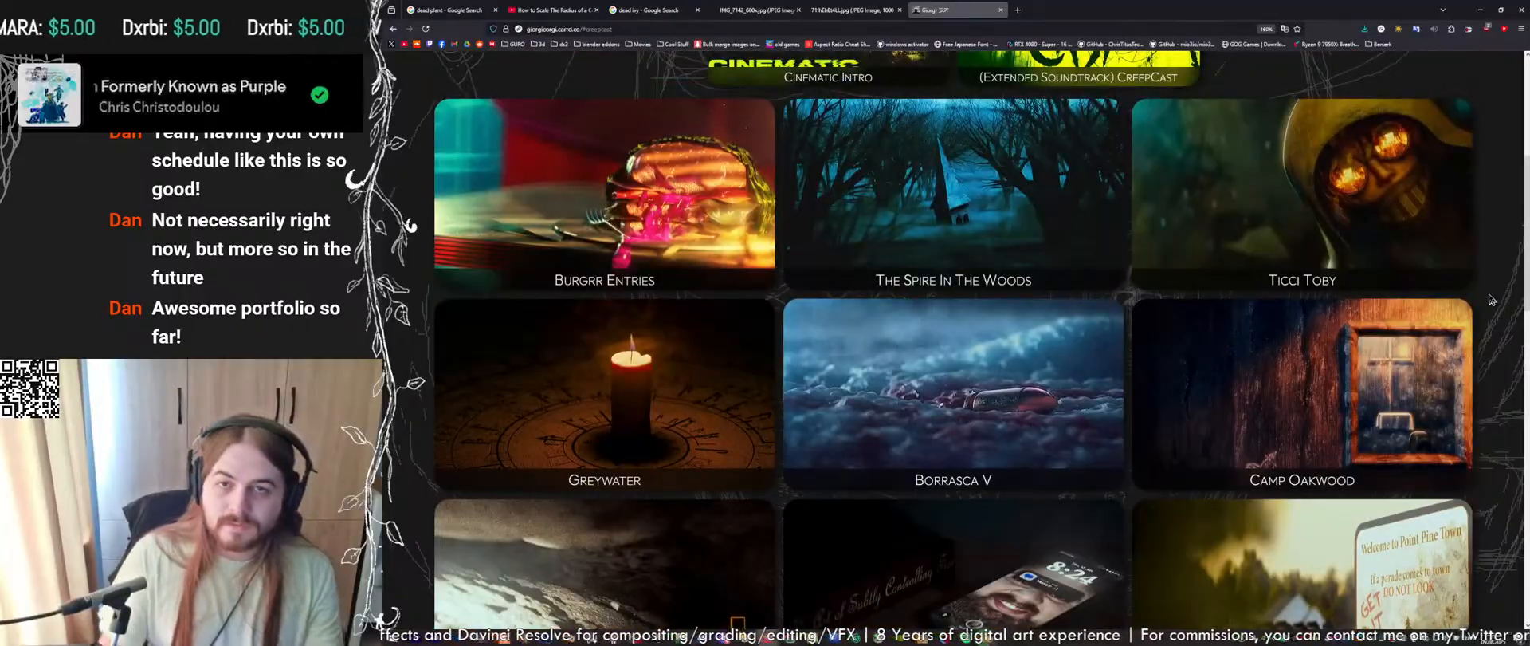
scroll(1492, 300, up, 4)
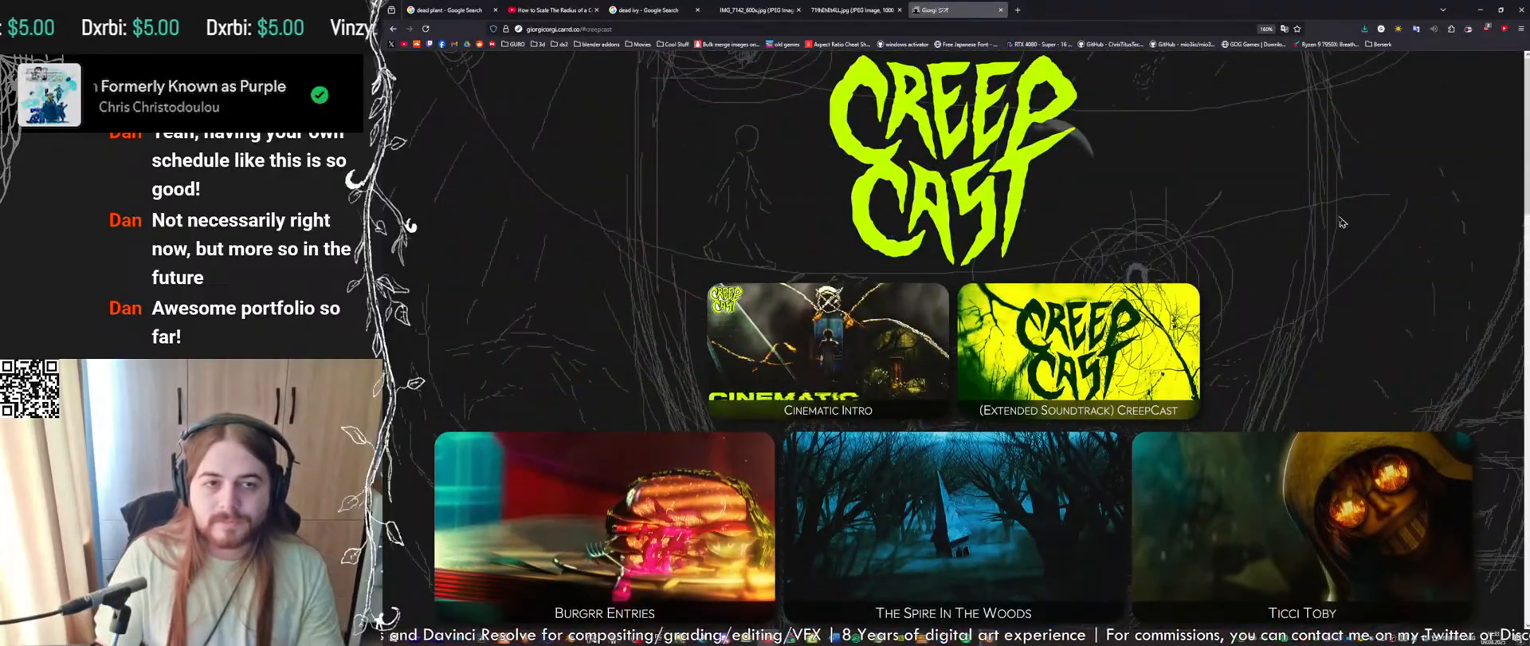
Return to Blender's render window and frame the entire render area while the painting animation renders
click(1475, 10)
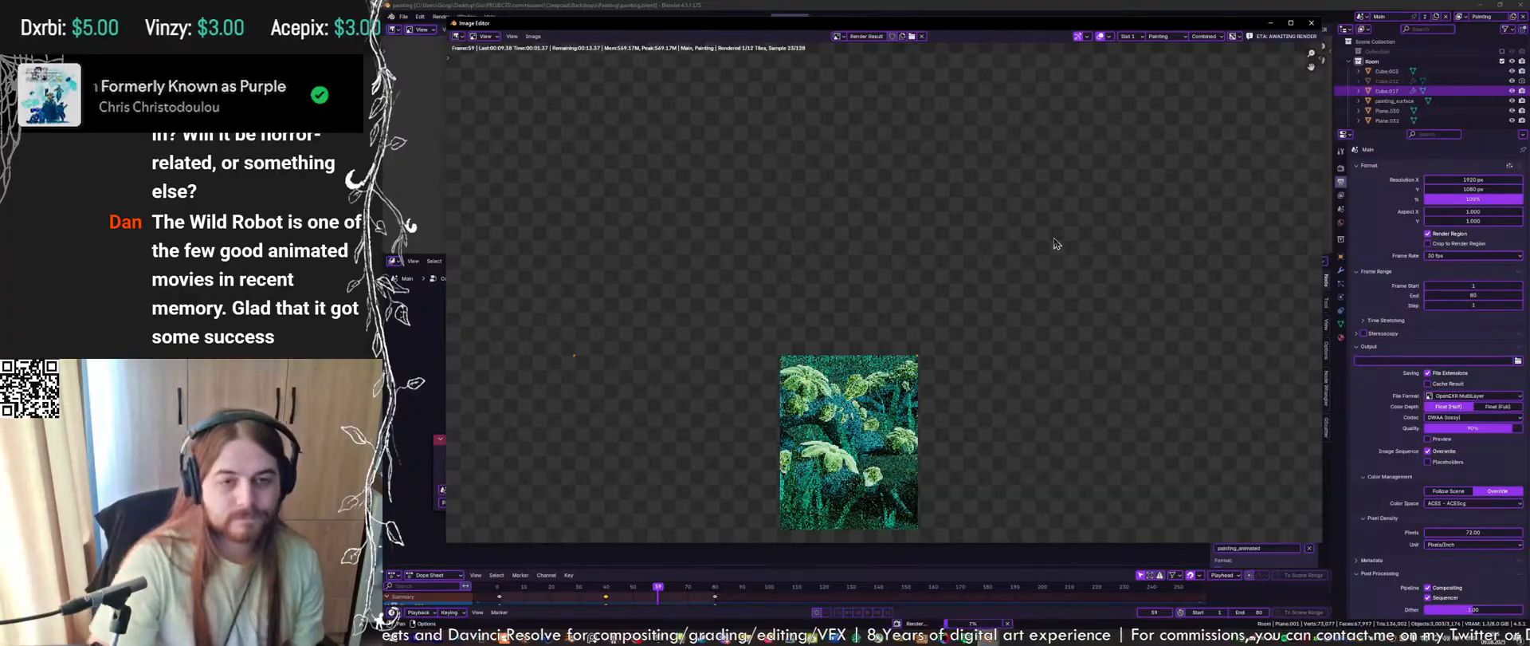
scroll(892, 329, down, 3)
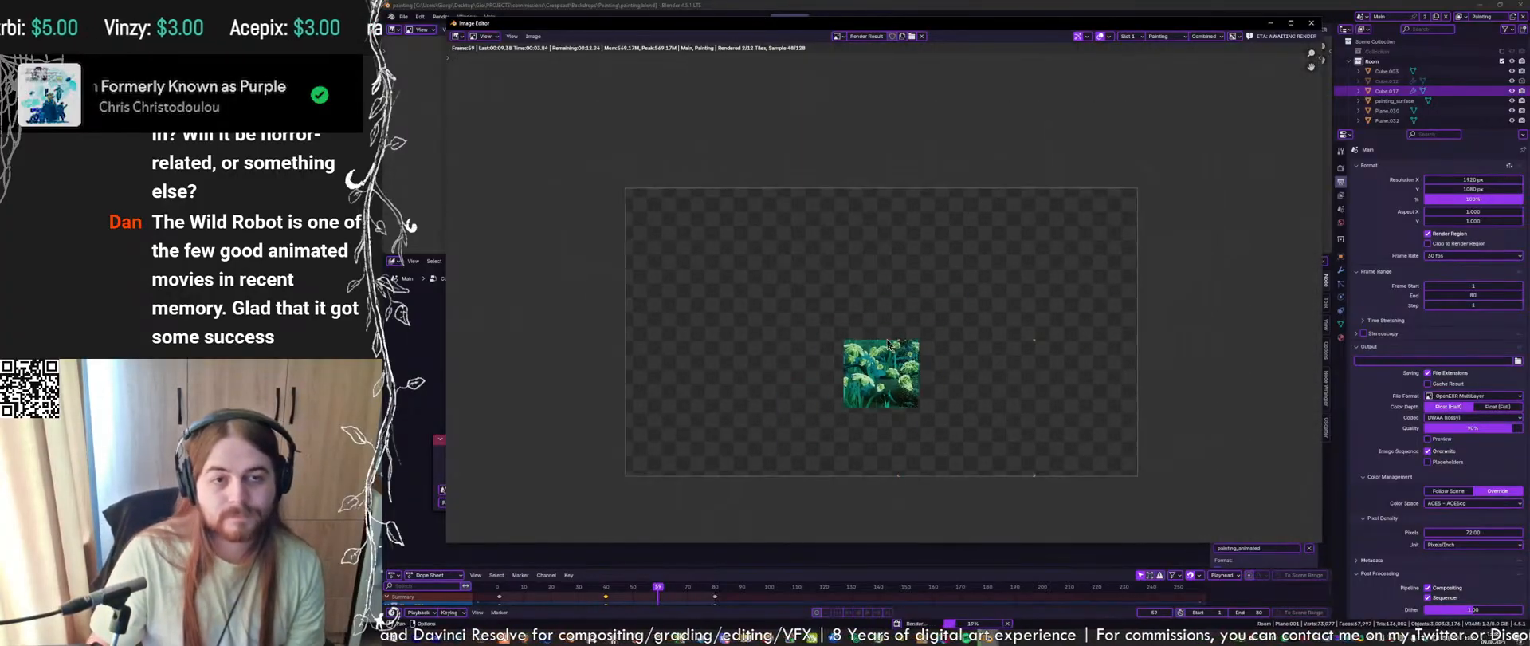
middle_drag(905, 311, 919, 282)
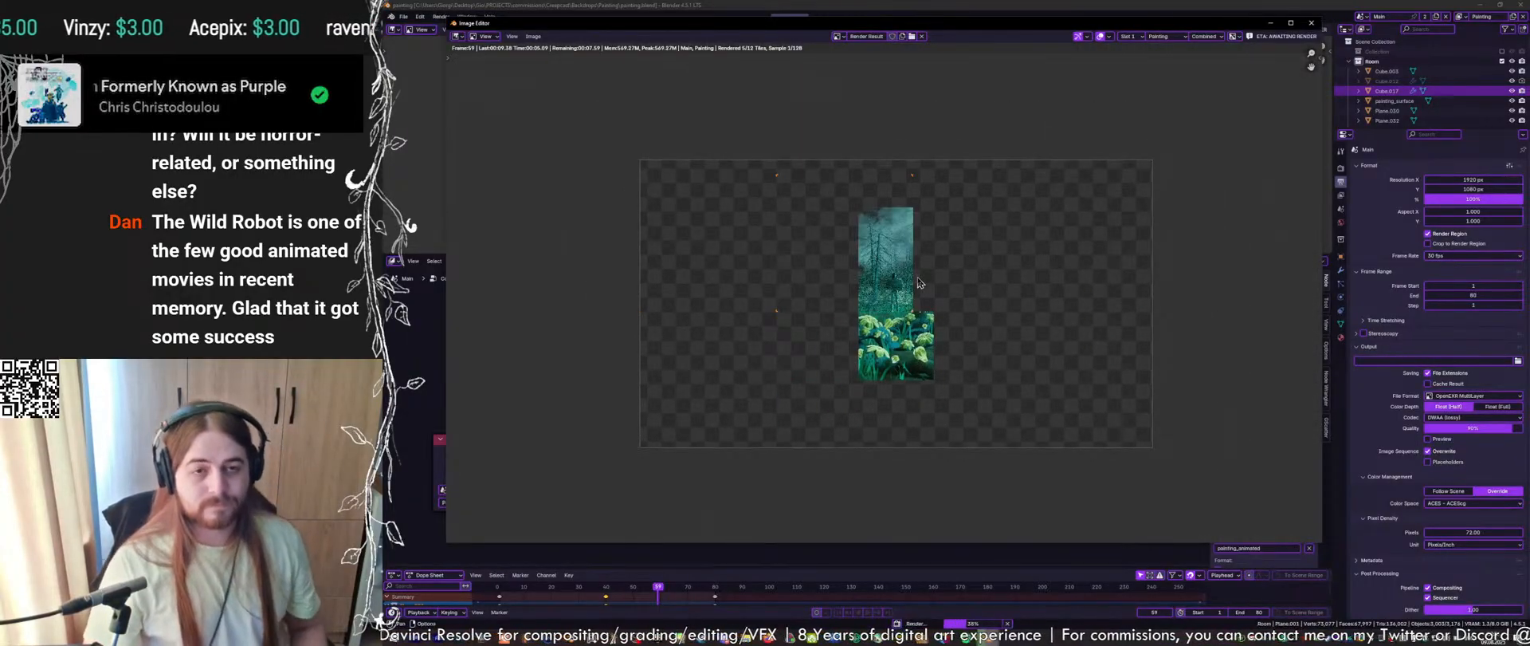
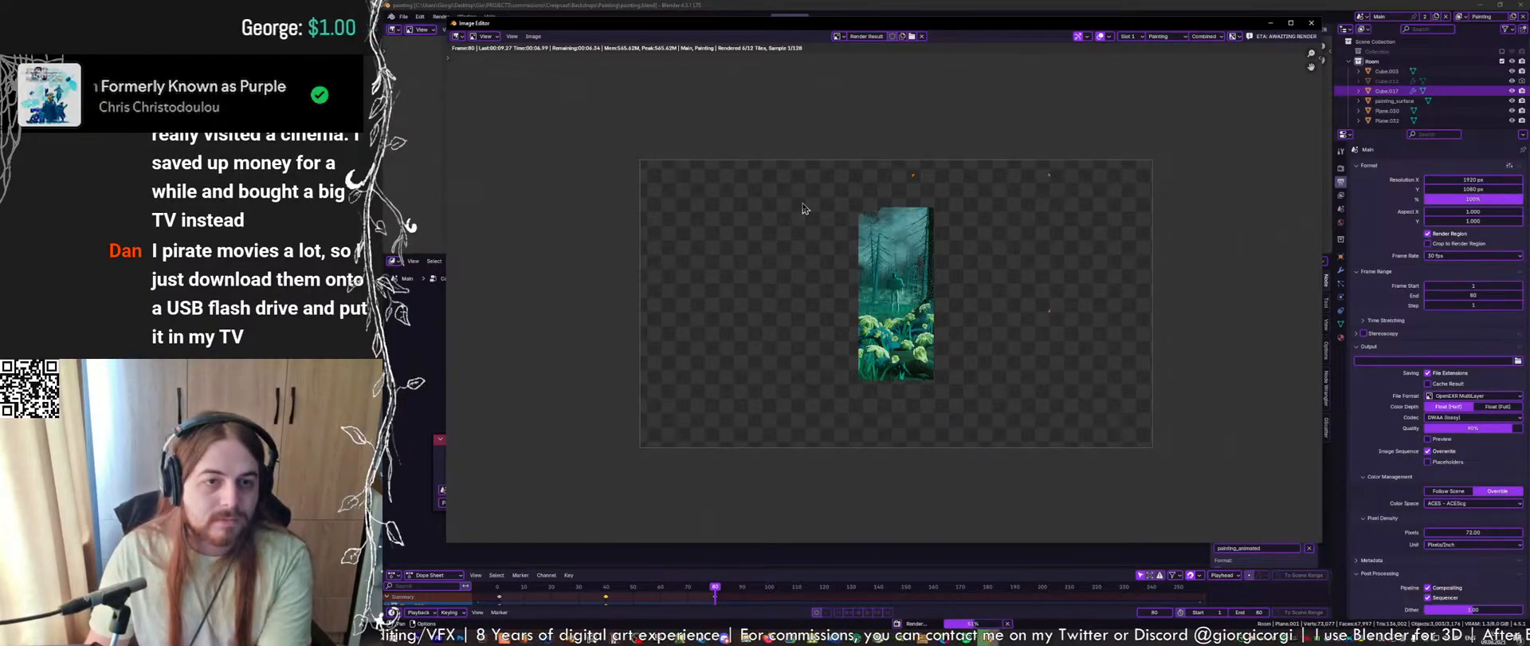
Stop the painting animation render, close the render window, and save the Blender file
key(Escape)
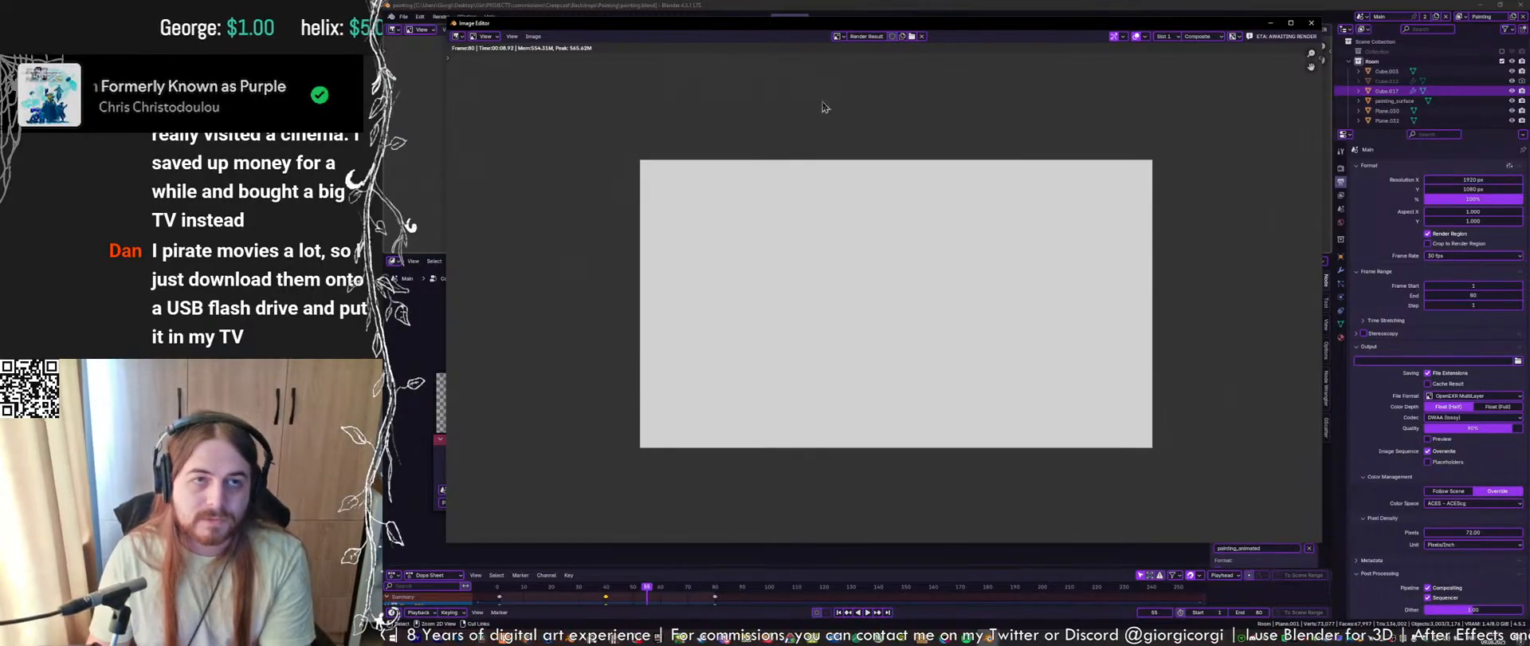
click(1313, 26)
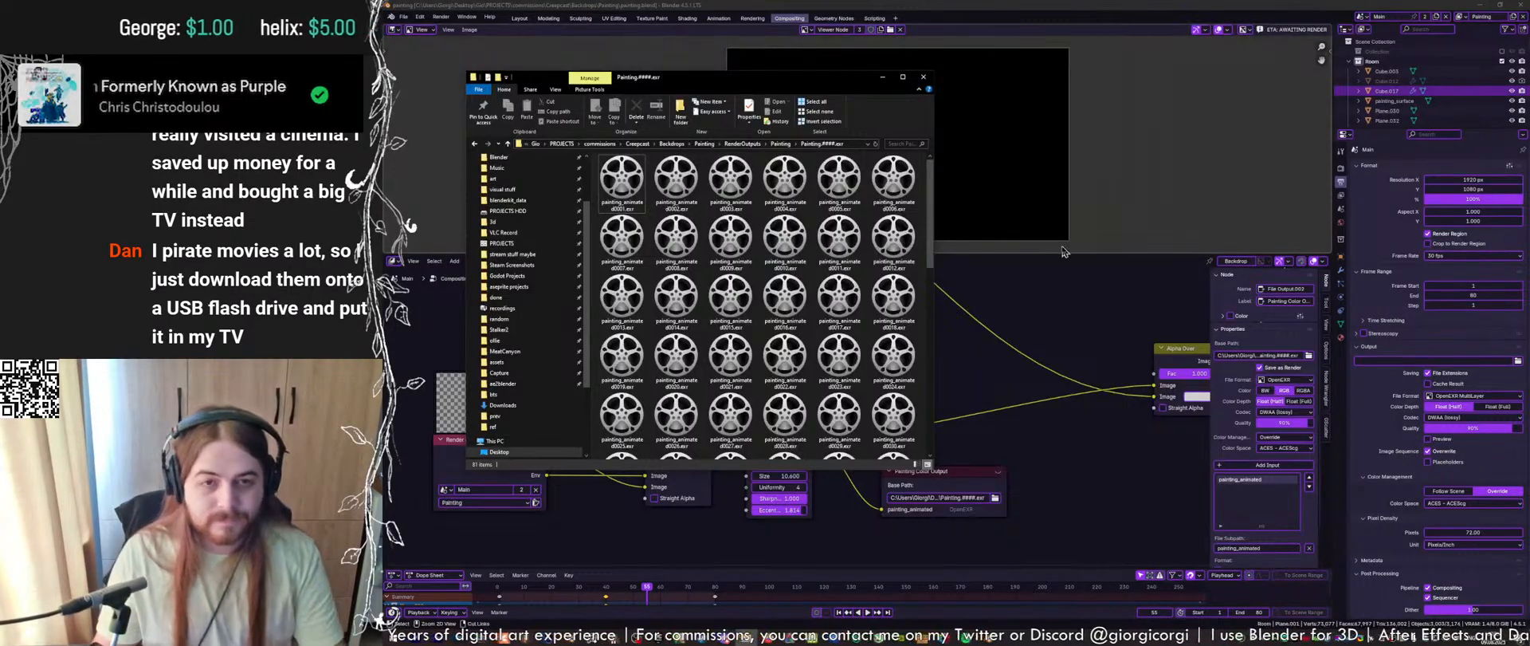
click(1035, 292)
key(ctrl+s)
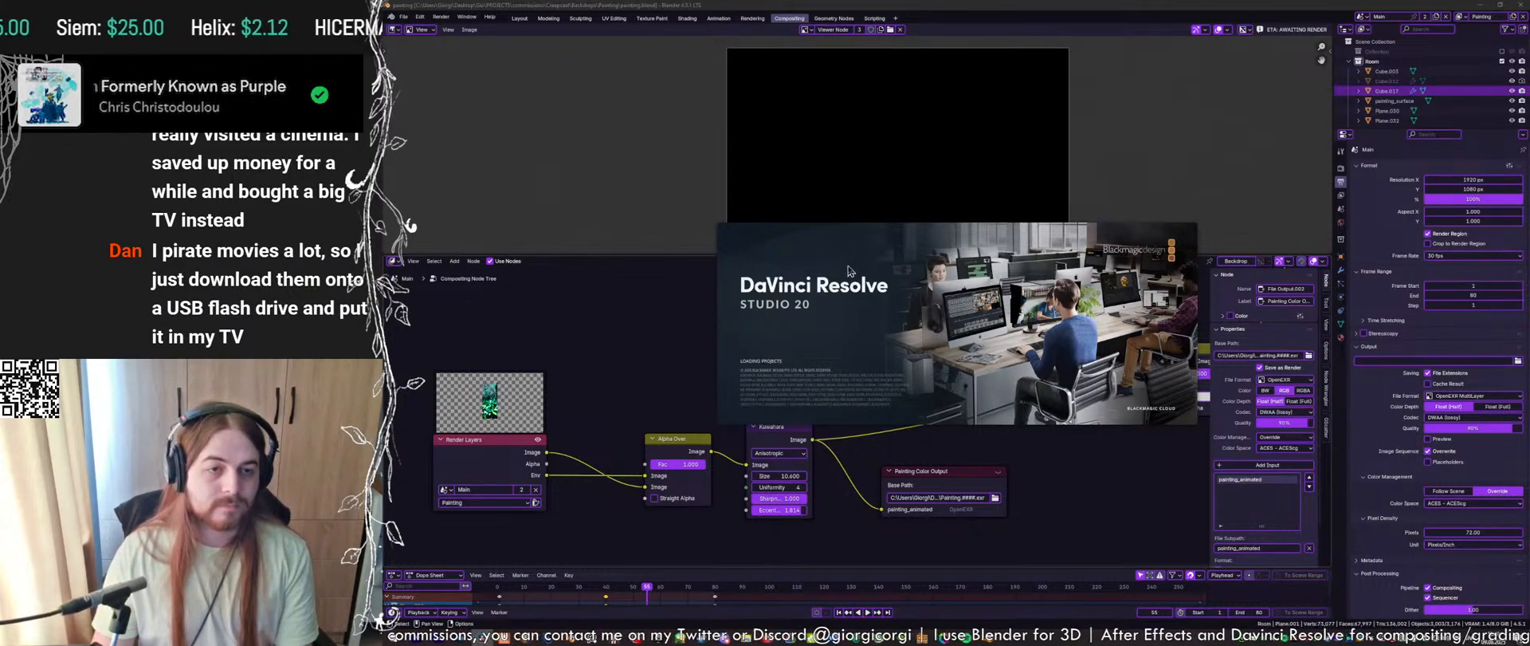
Open the painting project in DaVinci Resolve for editing and import the rendered painting_animated EXR sequence folder into the media pool
double_click(911, 243)
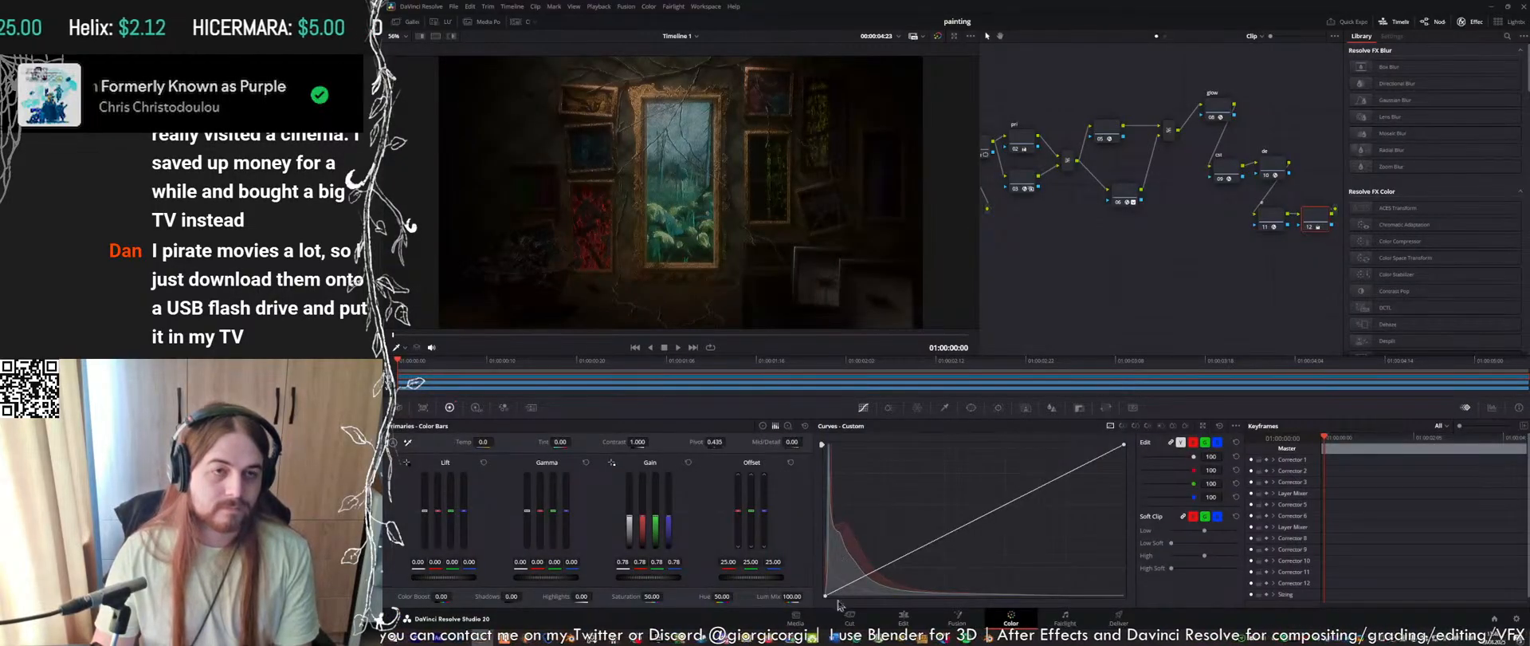
click(905, 618)
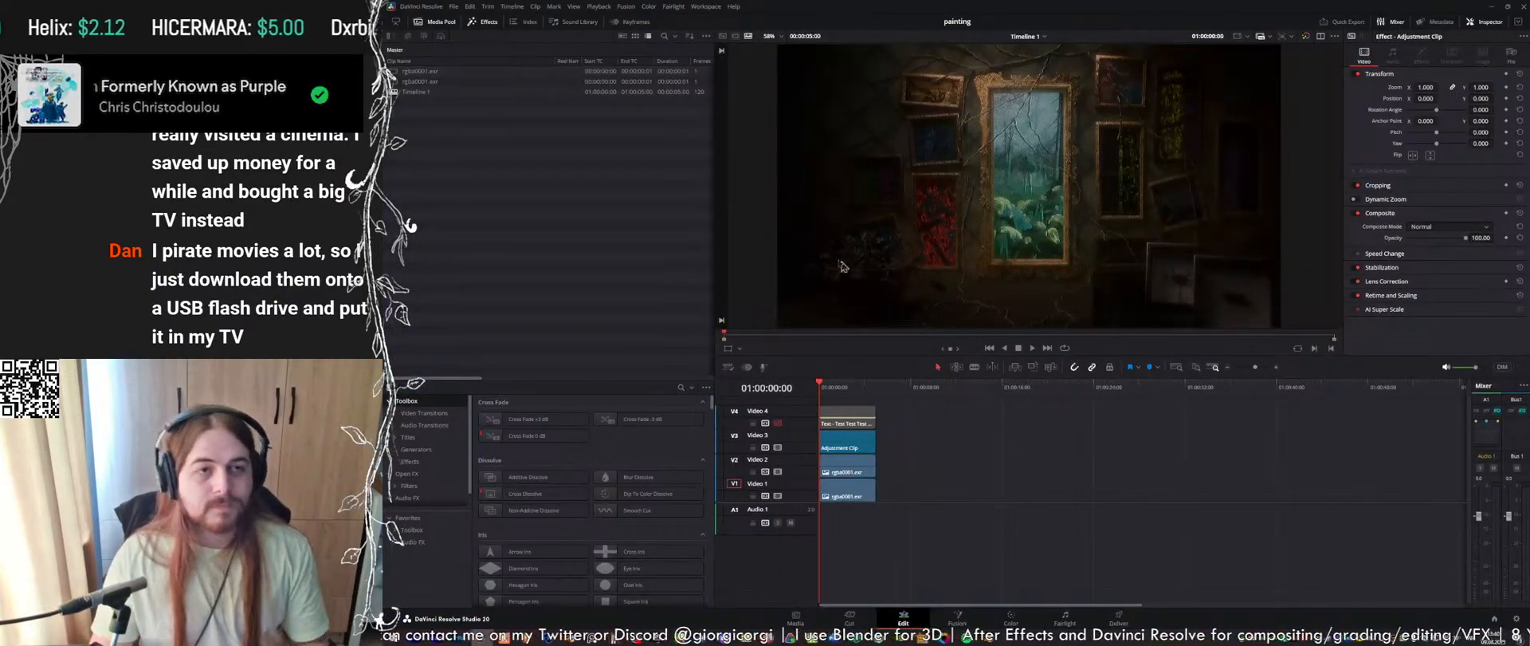
click(748, 641)
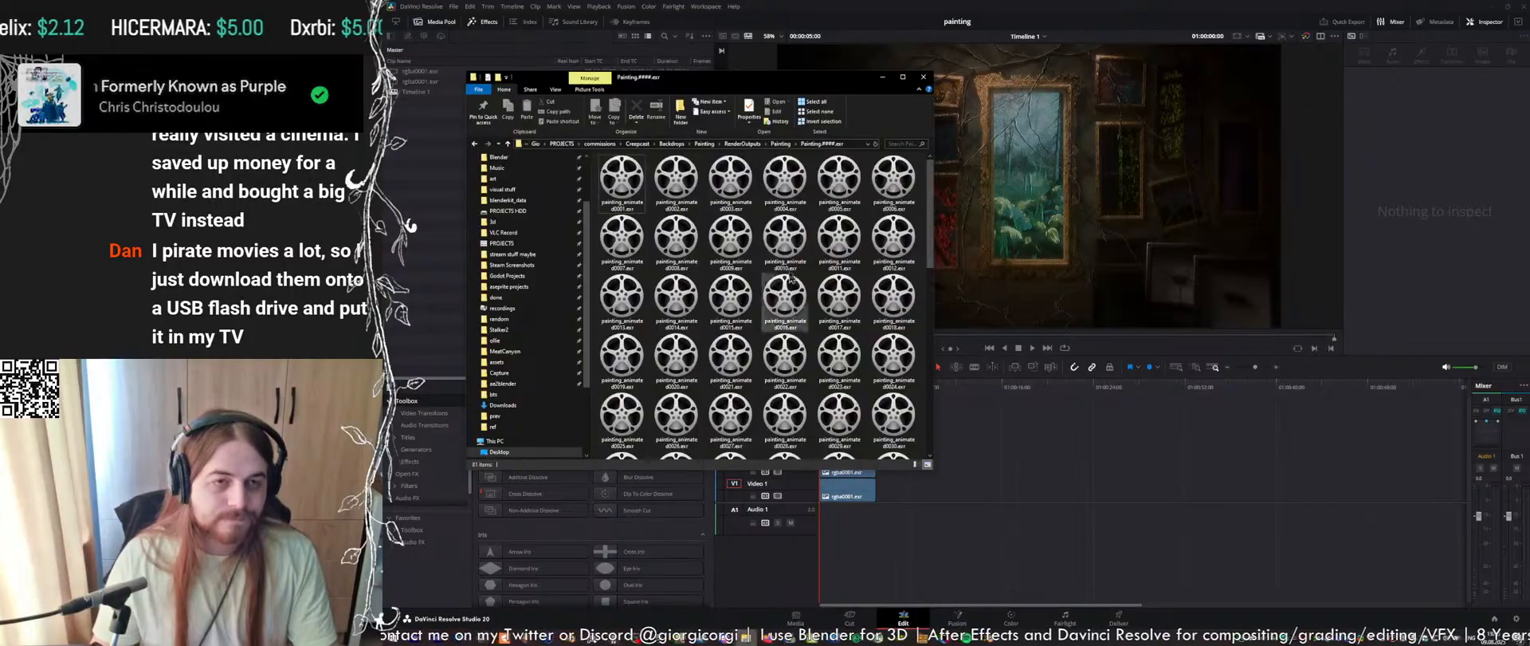
click(783, 145)
click(737, 173)
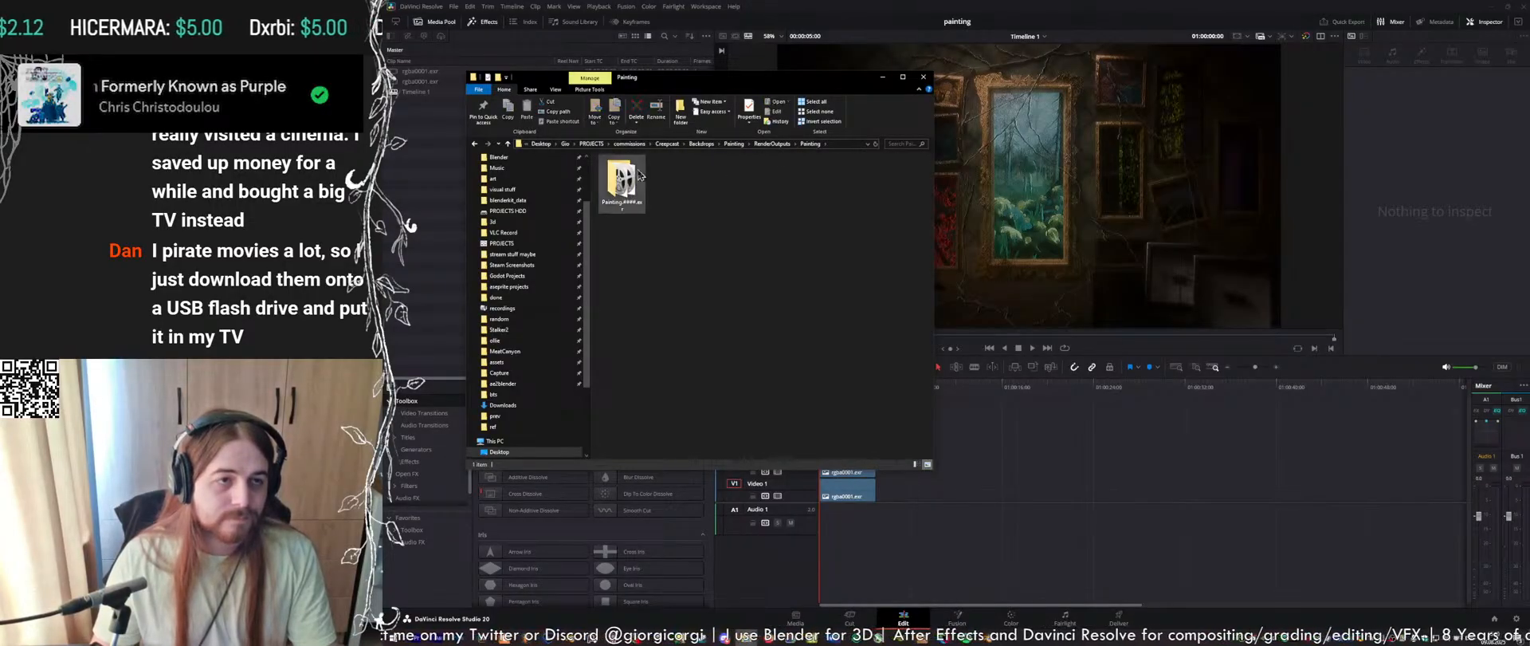
drag(662, 81, 722, 71)
mouse_move(684, 183)
mouse_down()
mouse_move(635, 208)
mouse_move(429, 177)
mouse_up()
Place the painting_animated sequence at the start of Video 1 in Timeline 1, and check the project's timeline format settings
mouse_move(446, 72)
mouse_down()
mouse_move(893, 441)
mouse_move(907, 470)
mouse_move(908, 489)
mouse_move(822, 490)
mouse_up()
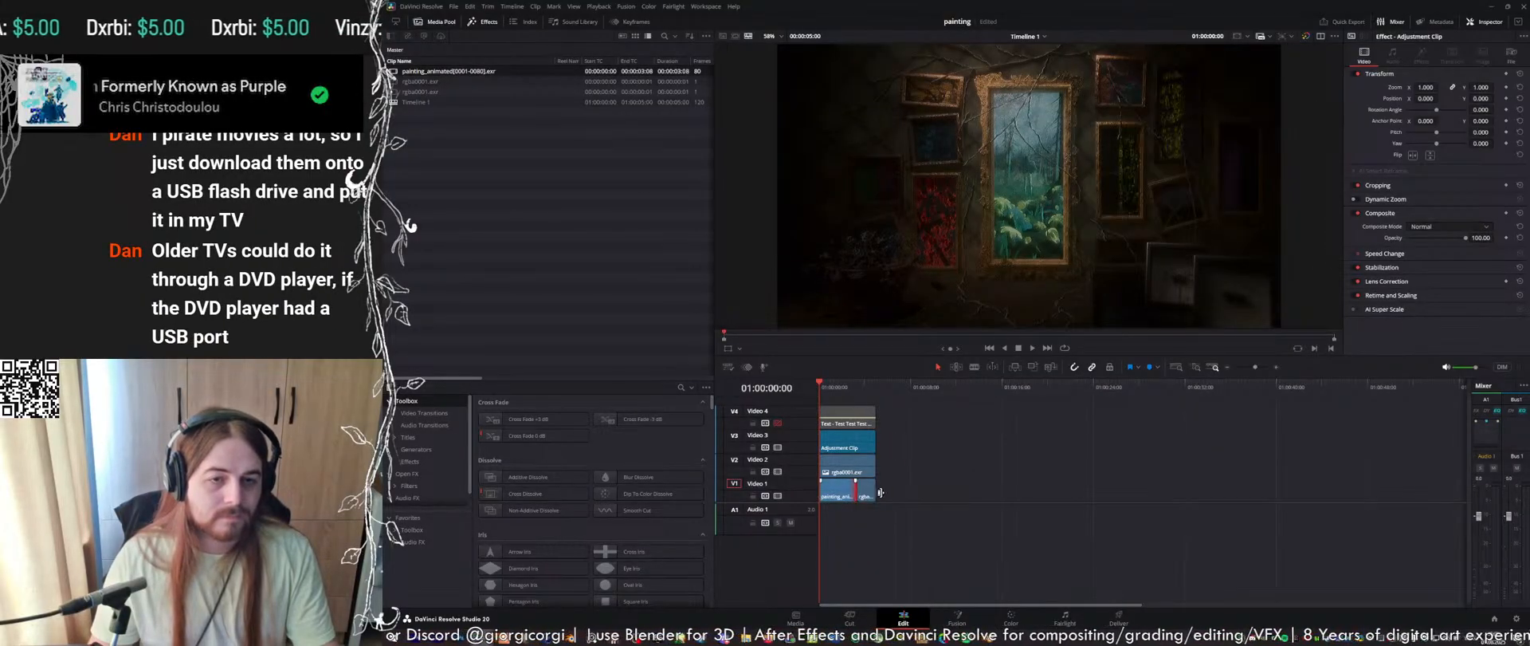
alt+scroll(837, 500, up, 6)
click(853, 496)
click(1516, 617)
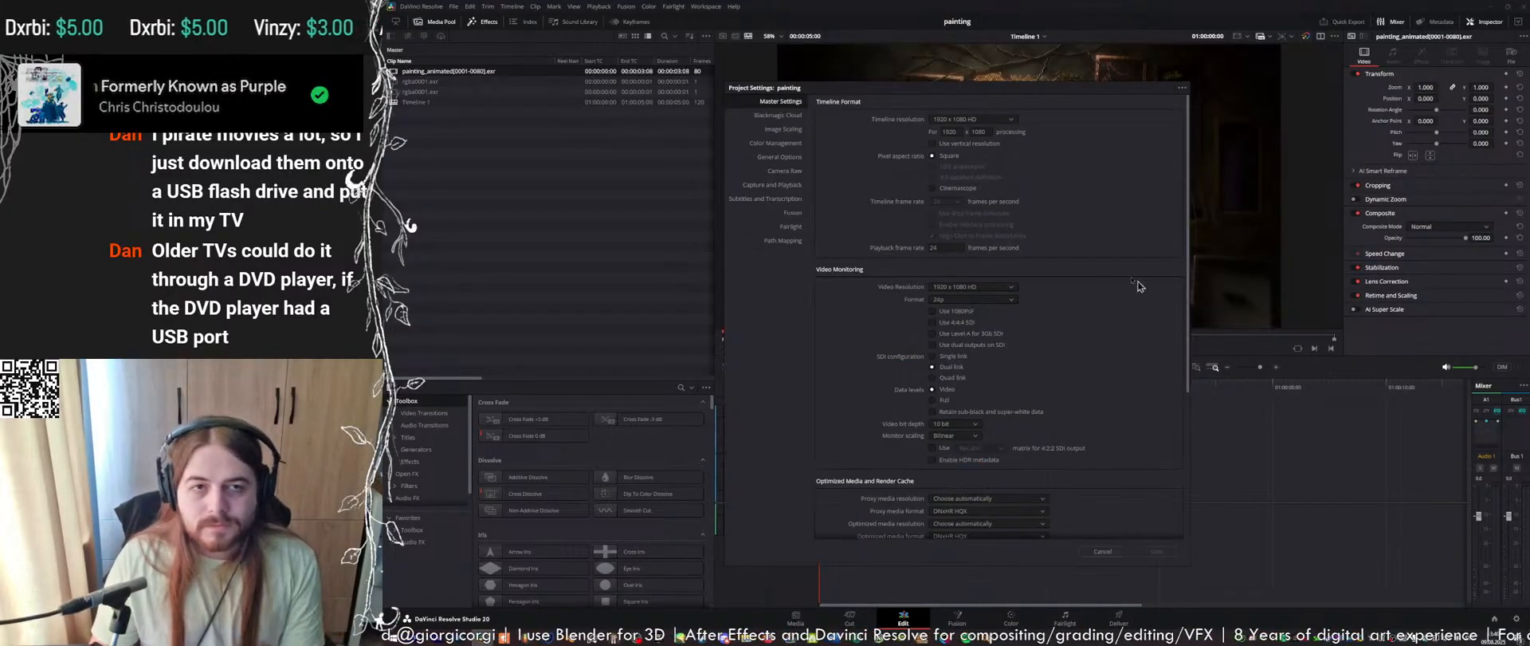
click(1102, 551)
Start a new timeline that does not use the project settings, and set its frame rate to 30
right_click(637, 250)
mouse_move(647, 255)
click(829, 254)
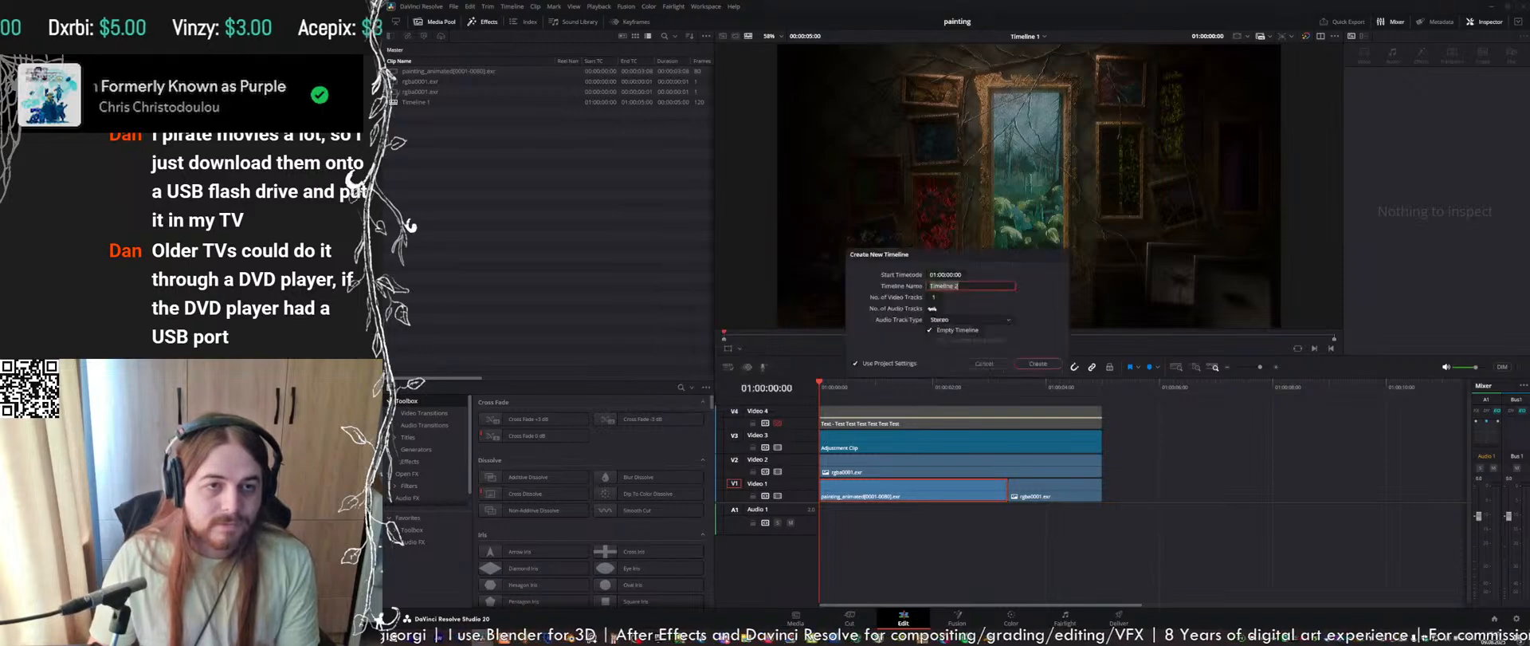
click(881, 364)
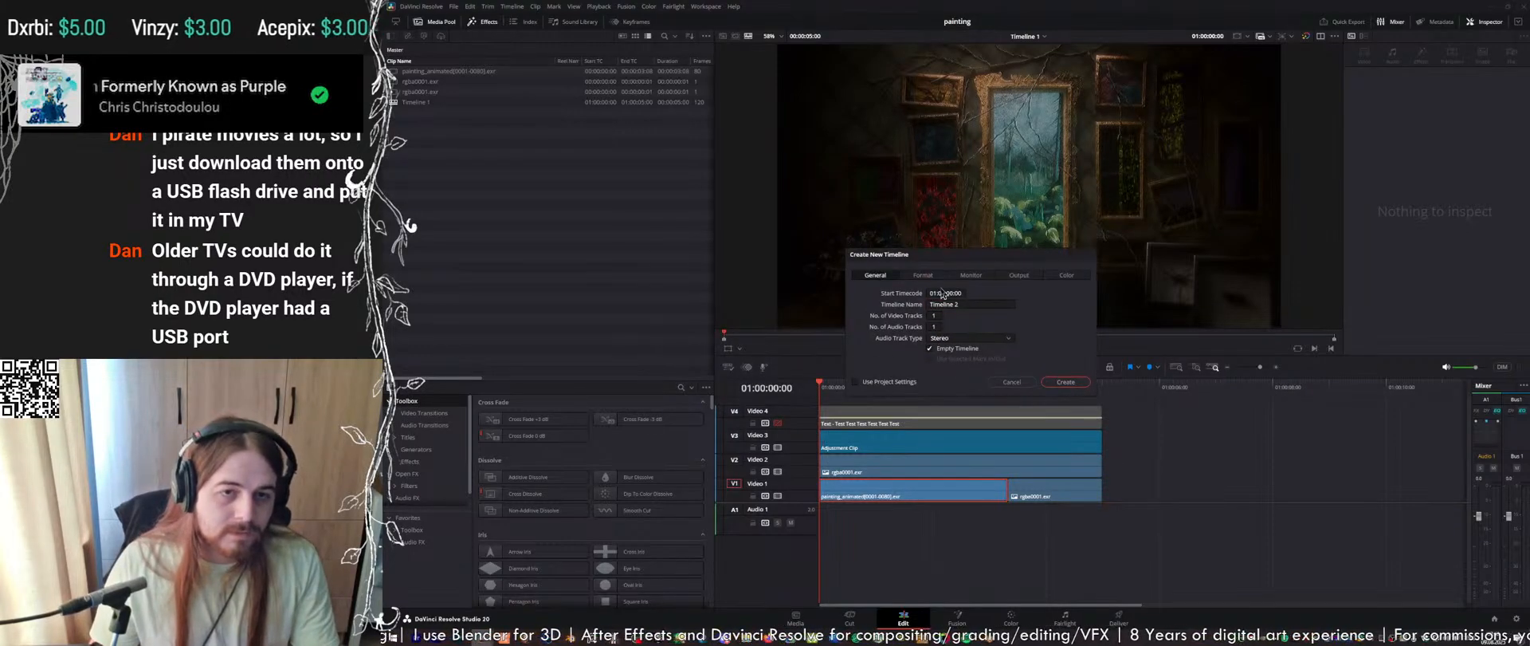
click(934, 279)
click(941, 362)
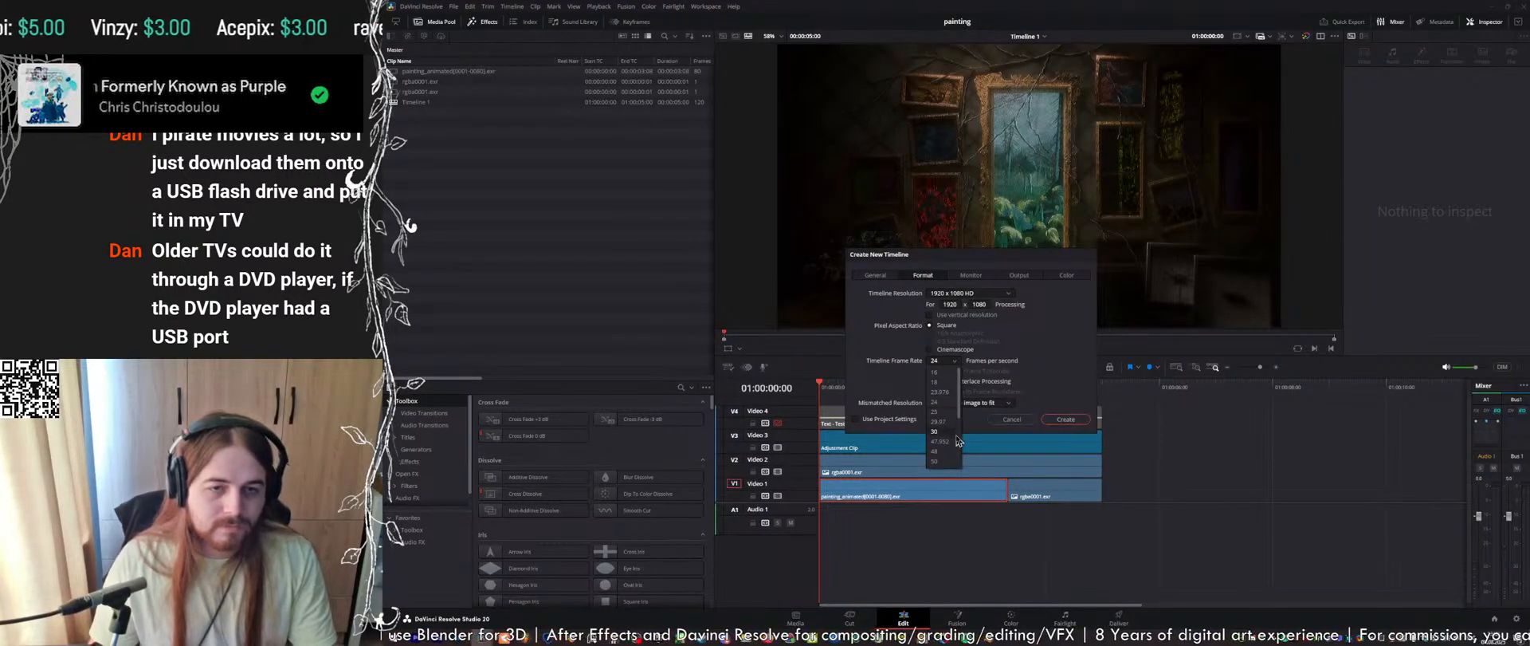
click(954, 440)
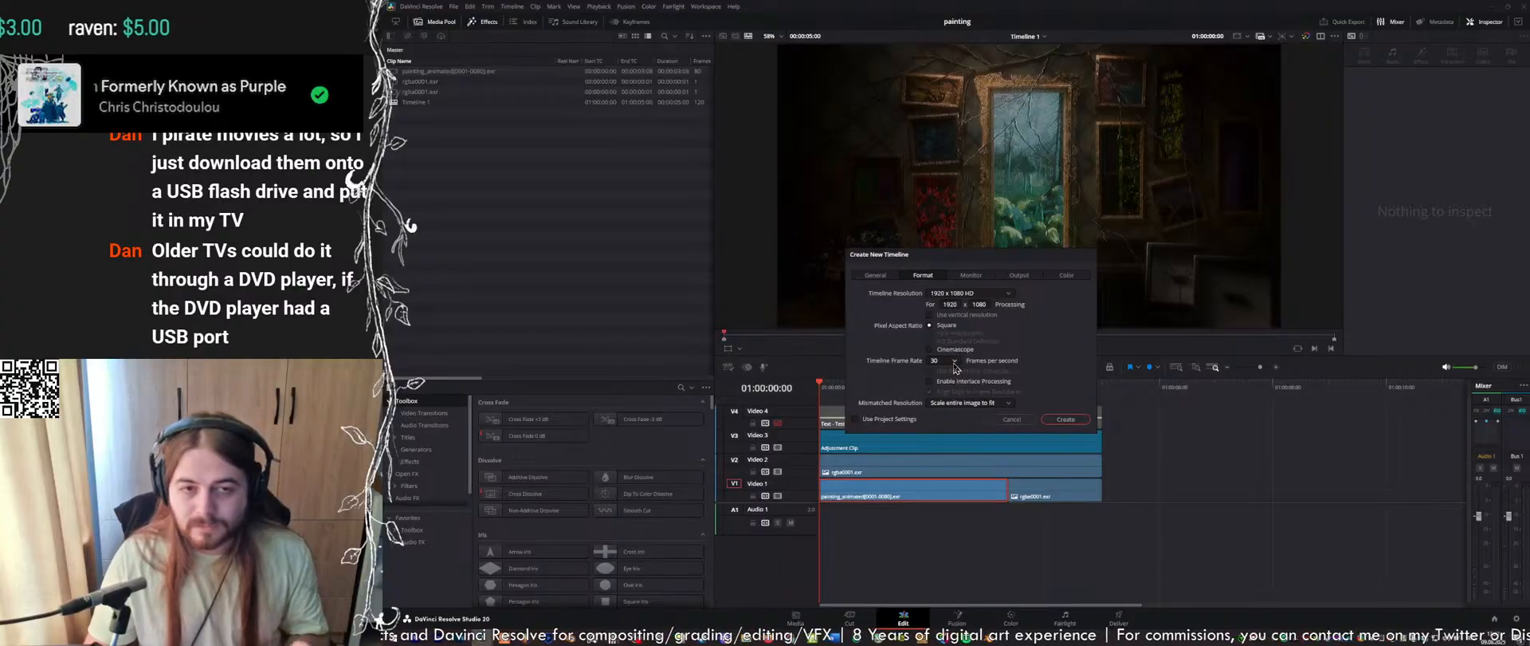
click(955, 363)
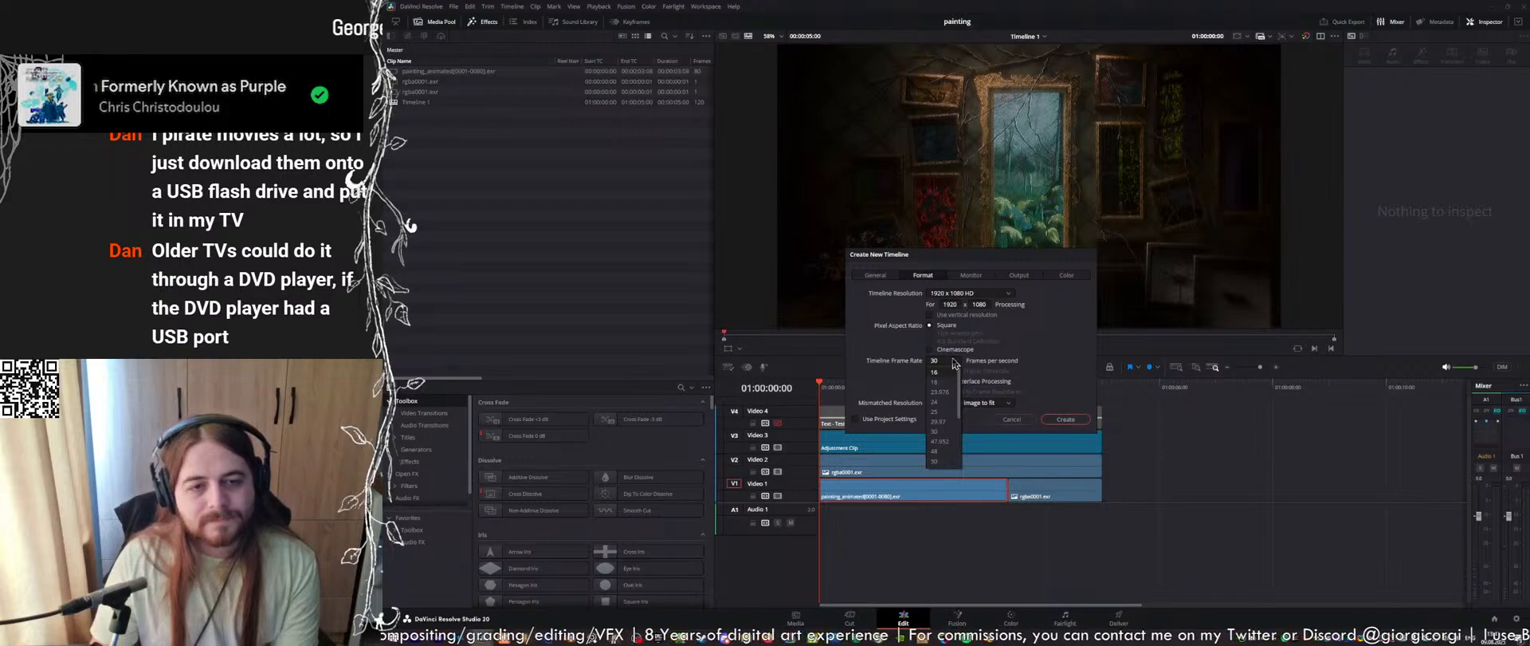
scroll(947, 399, down, 3)
scroll(945, 431, up, 3)
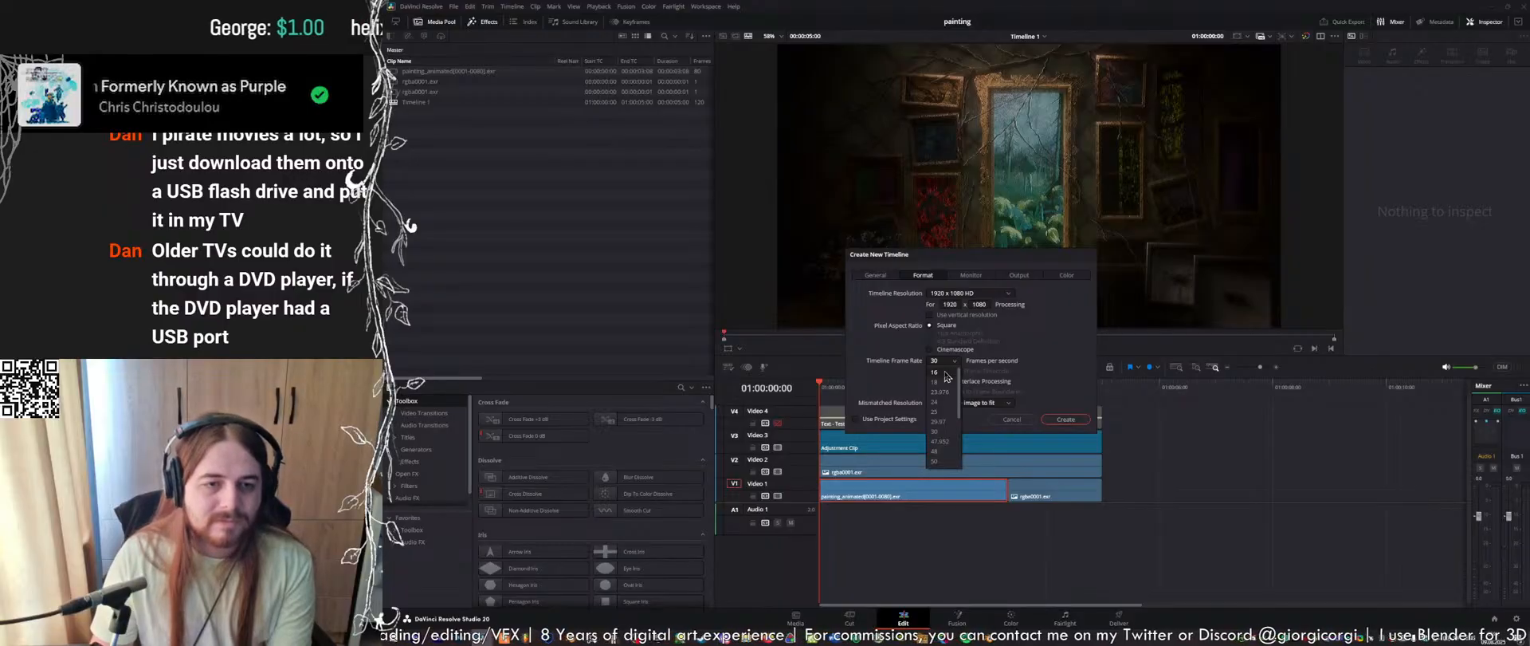
click(945, 372)
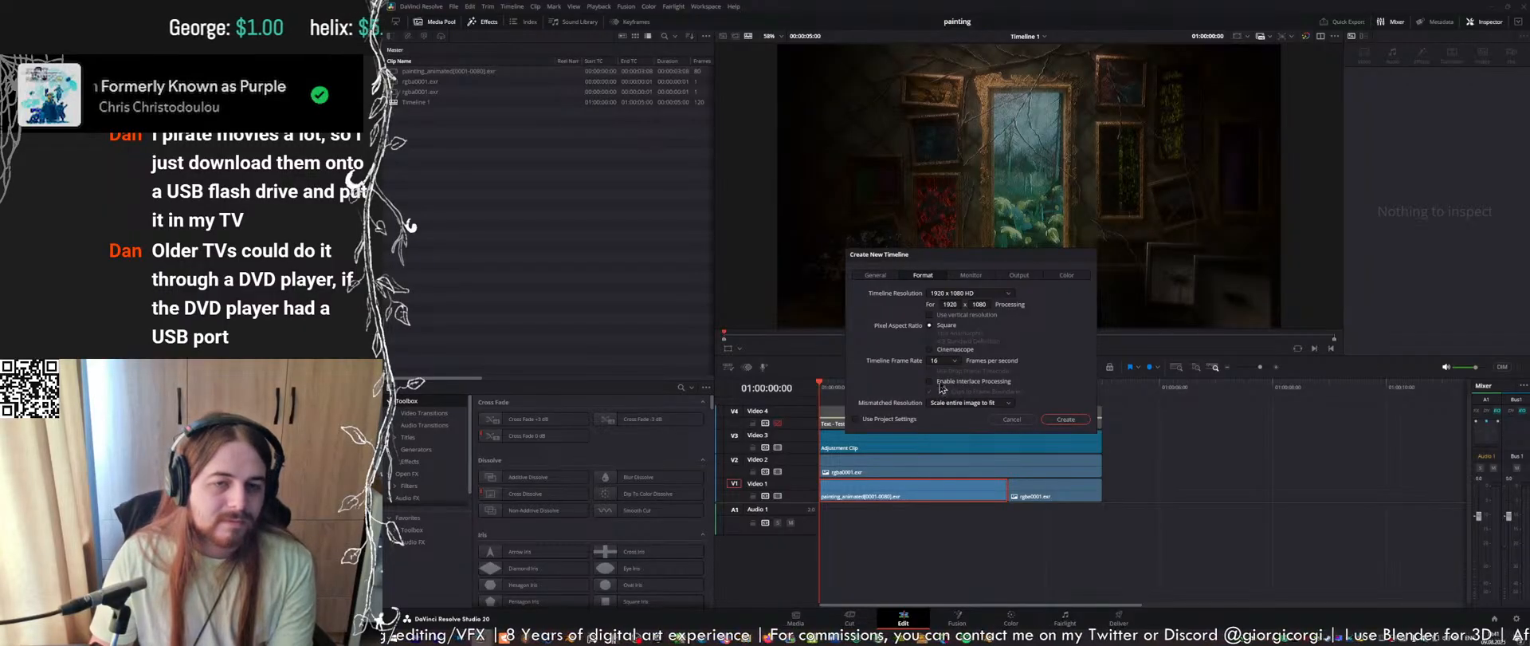
click(948, 365)
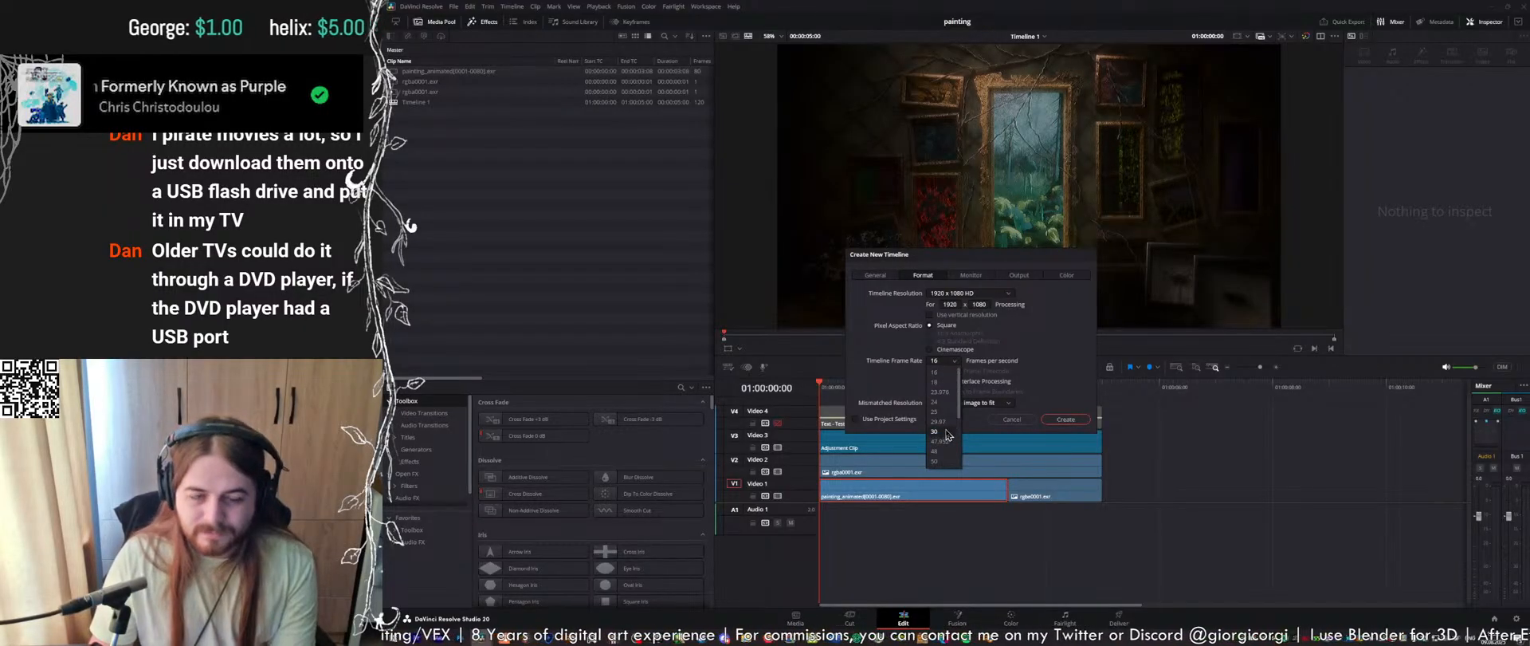
click(946, 431)
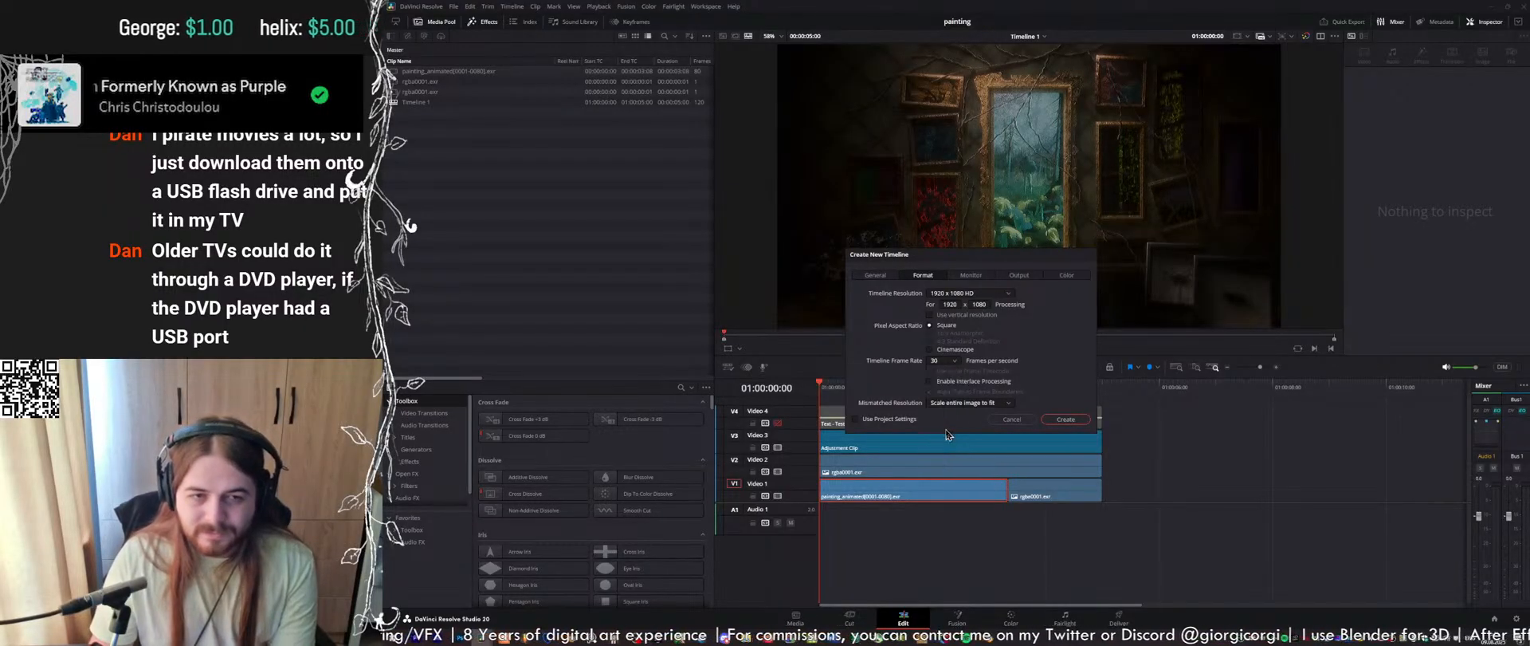
Create the 30 fps Timeline 2 and copy all clips from Timeline 1 into it
click(1064, 420)
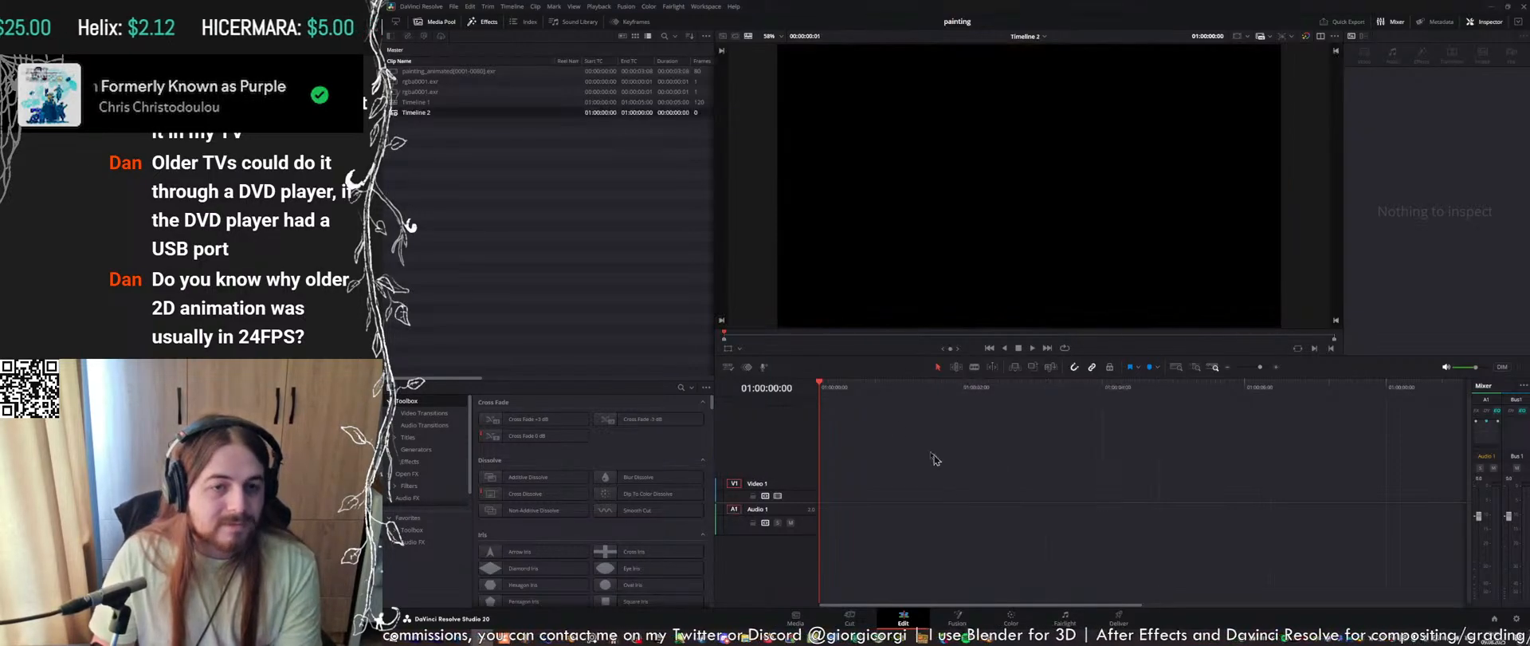
double_click(466, 102)
drag(1096, 431, 781, 495)
double_click(470, 112)
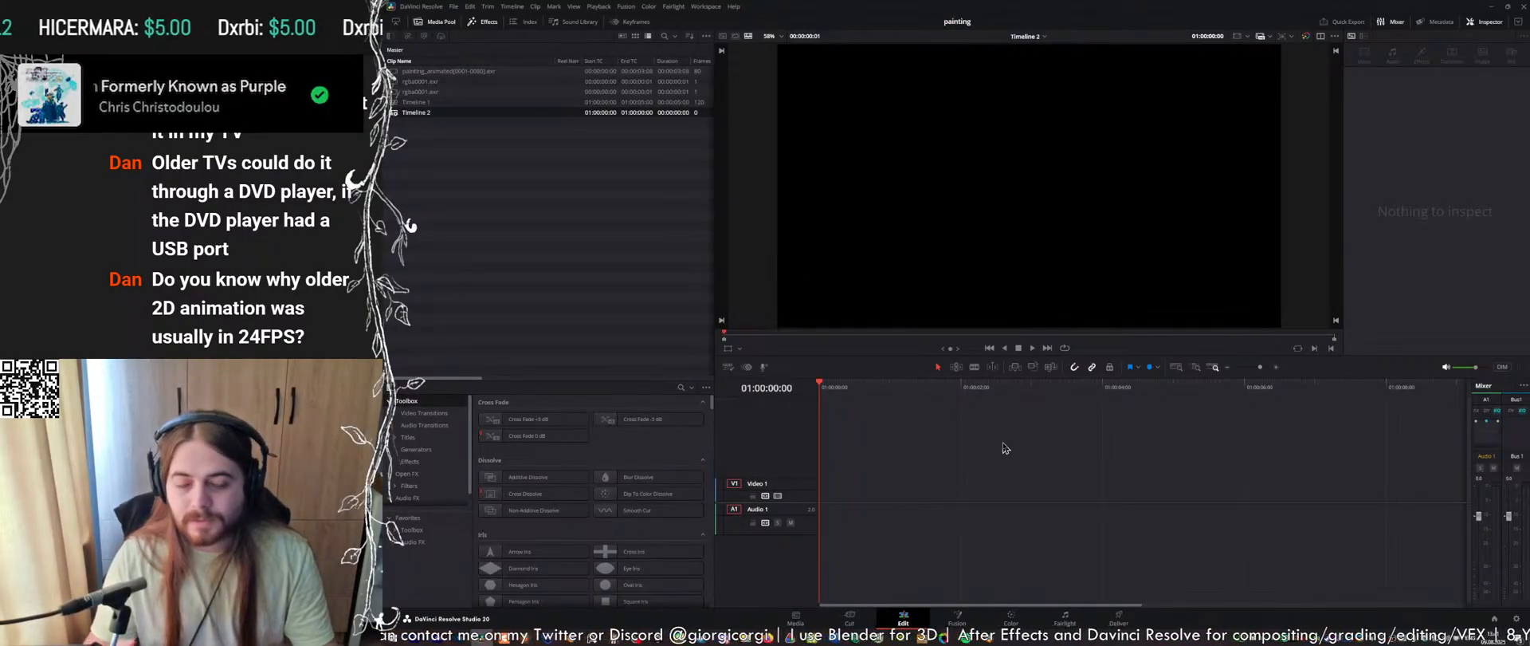
key(ctrl+v)
Delete the leftover rgba0001.exr still at the end of Video 1, and play the timeline from the start, viewing the painting close up
click(1145, 490)
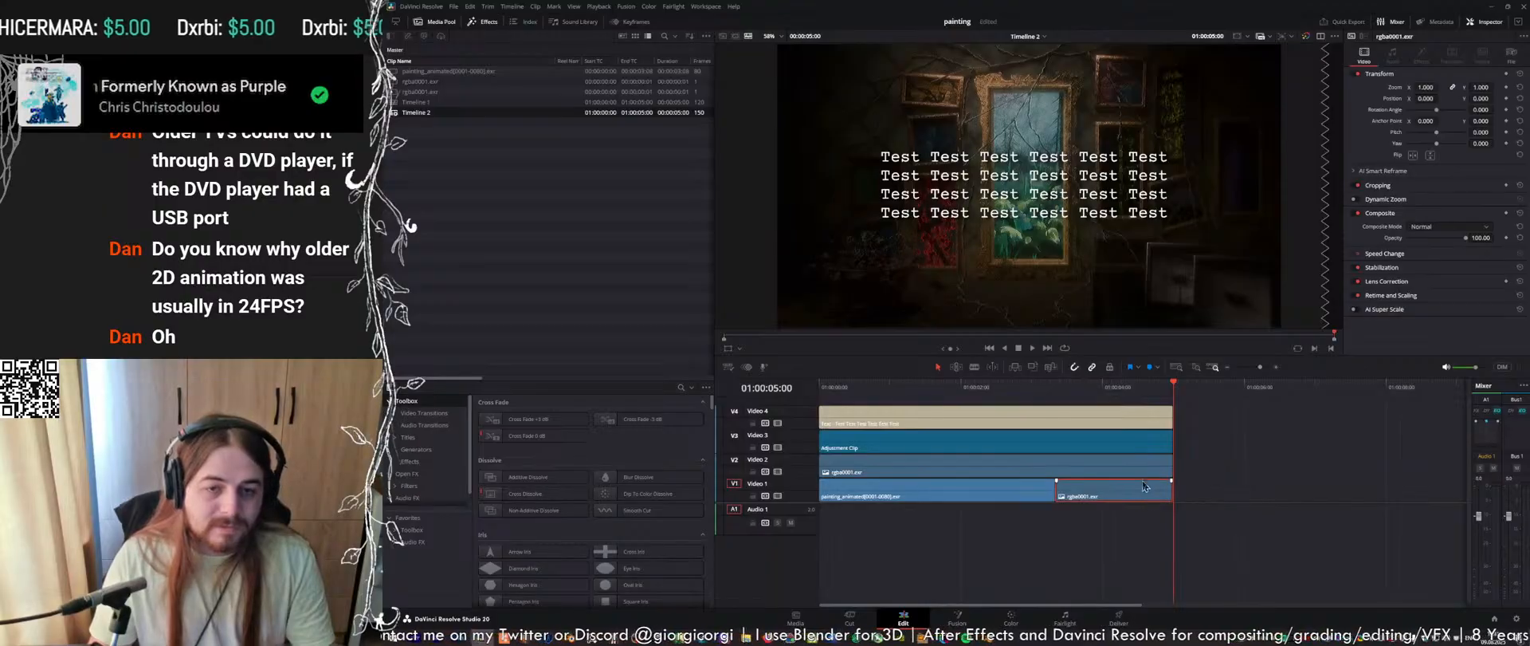
key(Delete)
key(Home)
key(space)
scroll(1035, 144, up, 5)
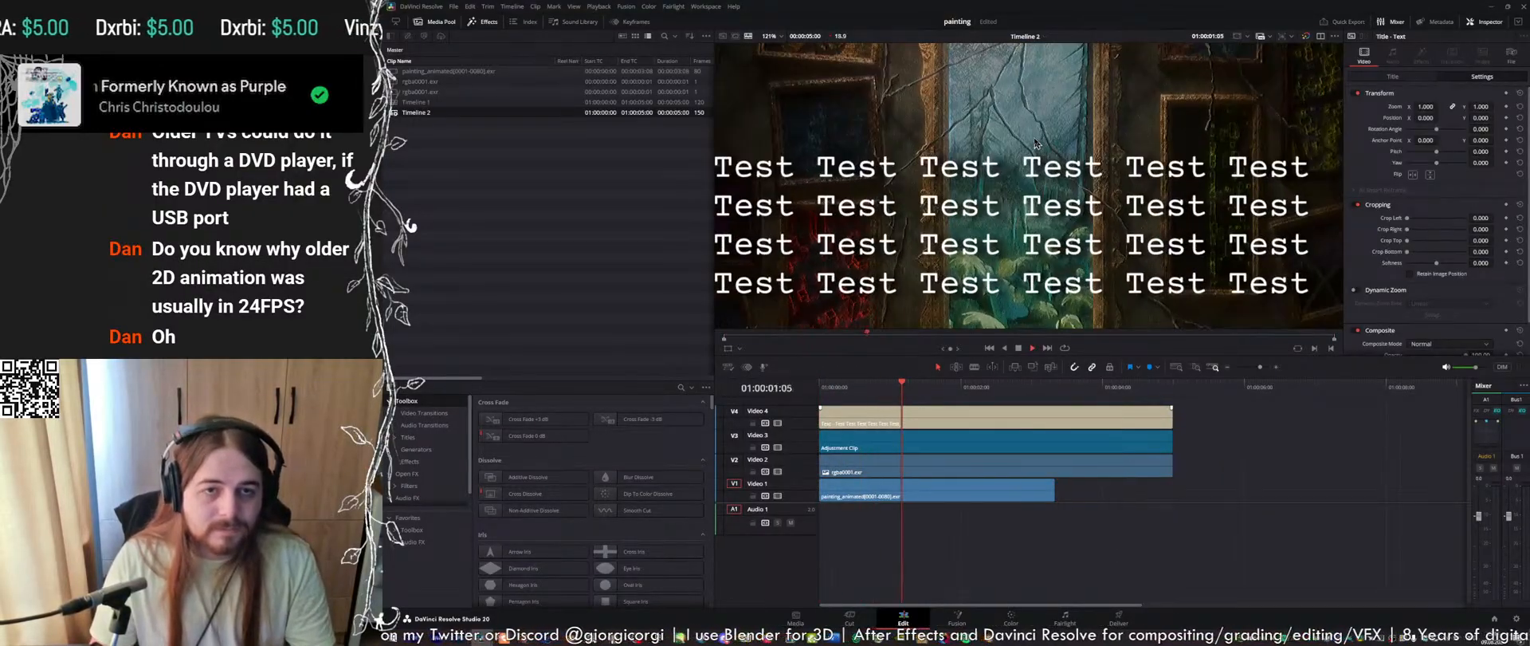
scroll(1008, 185, up, 2)
key(space)
Disable the Video 2 and Video 4 tracks and play the painting animation without the wall and text overlays
click(779, 471)
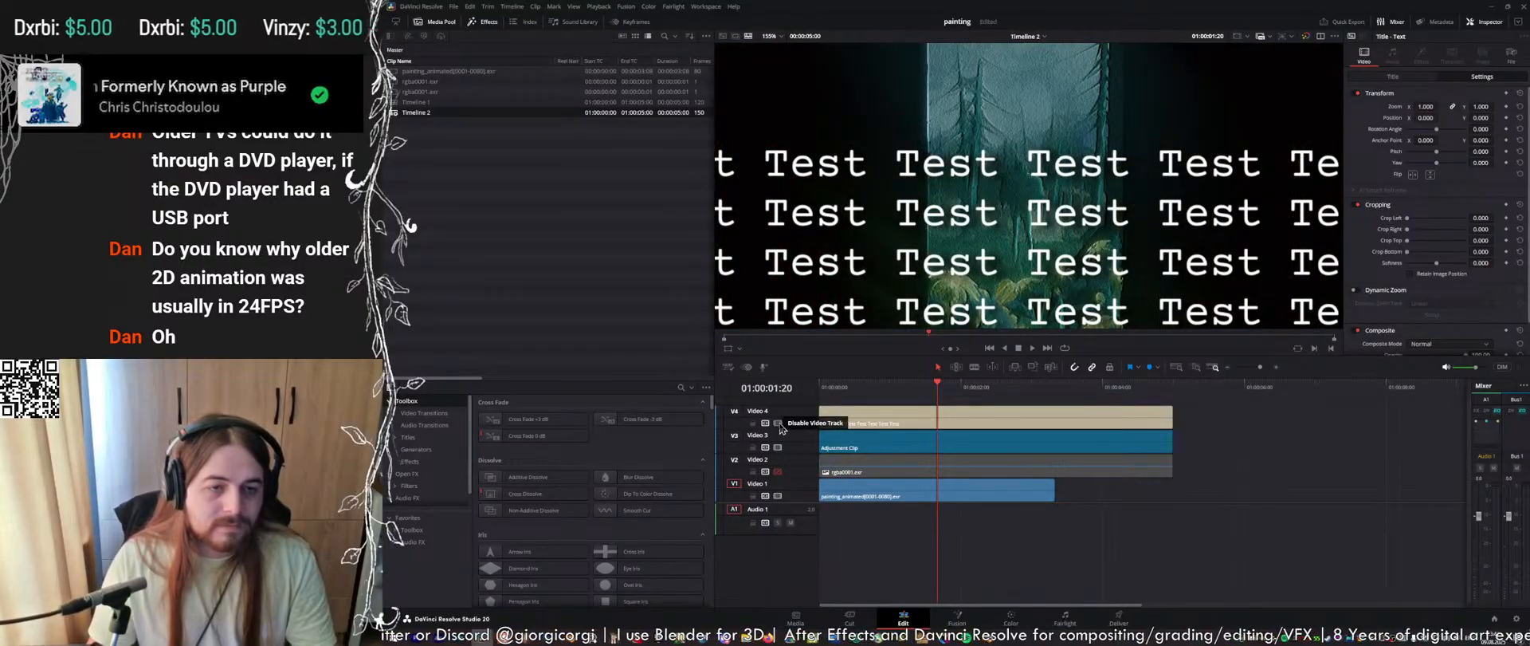
click(778, 423)
click(1032, 347)
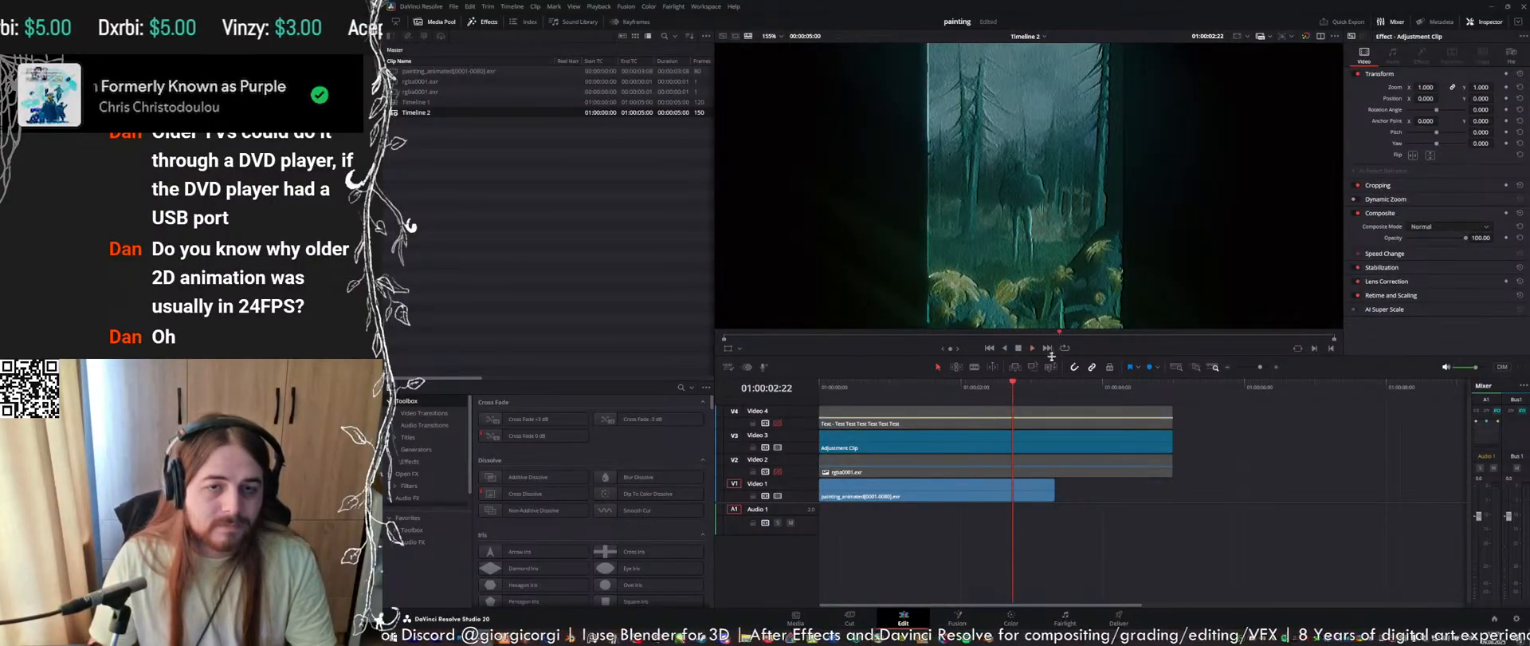
Set the timeline's out point at the end of the painting clip, play the range full screen, and save the project
click(1054, 388)
key(o)
click(1024, 388)
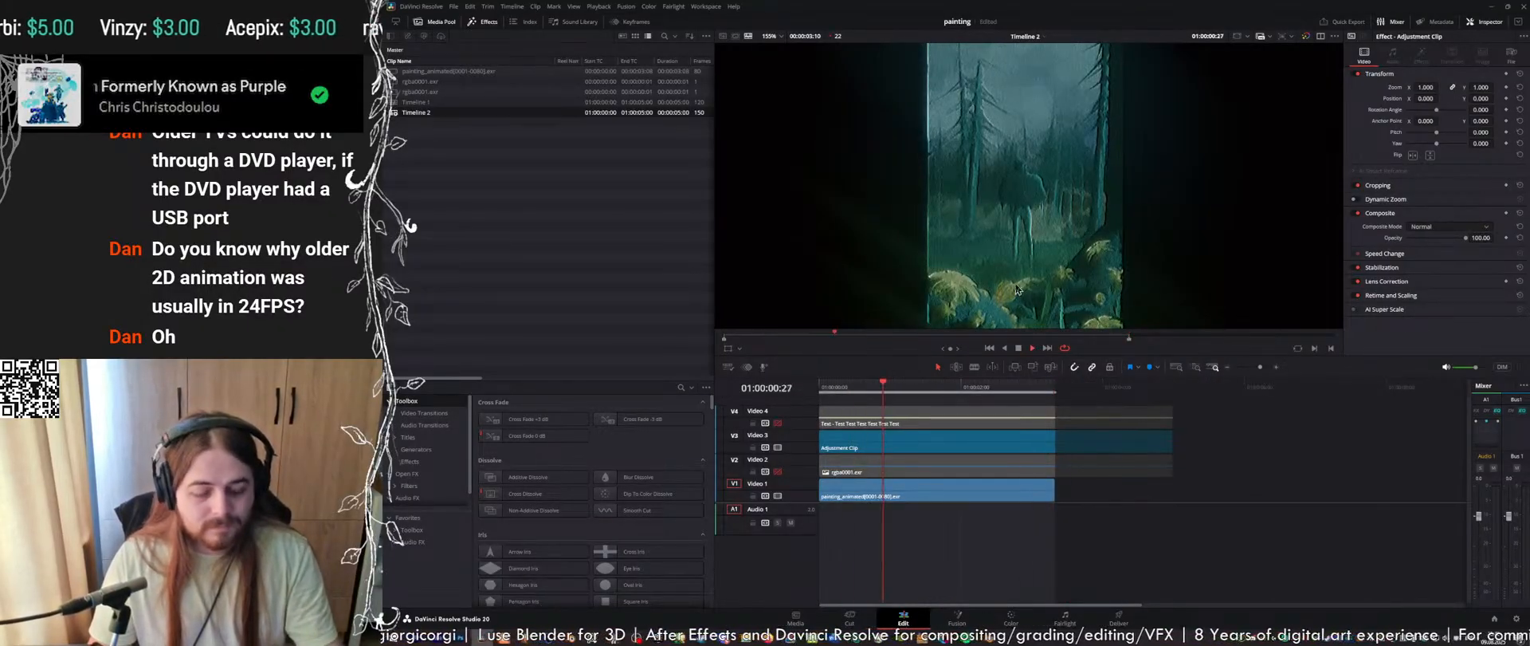
key(ctrl+f)
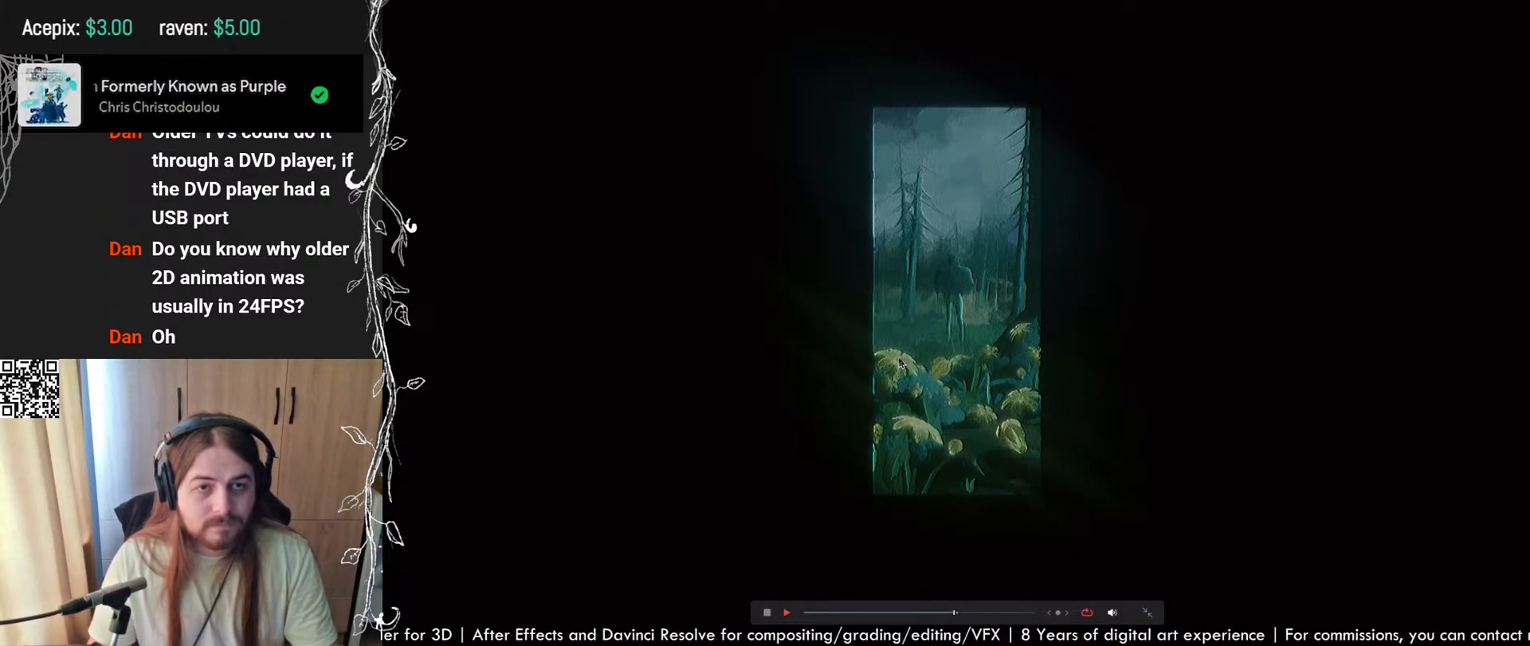
key(Escape)
key(ctrl+s)
Play the painting animation close up around the tree trunks to examine its motion and surface texture
drag(868, 394, 1053, 396)
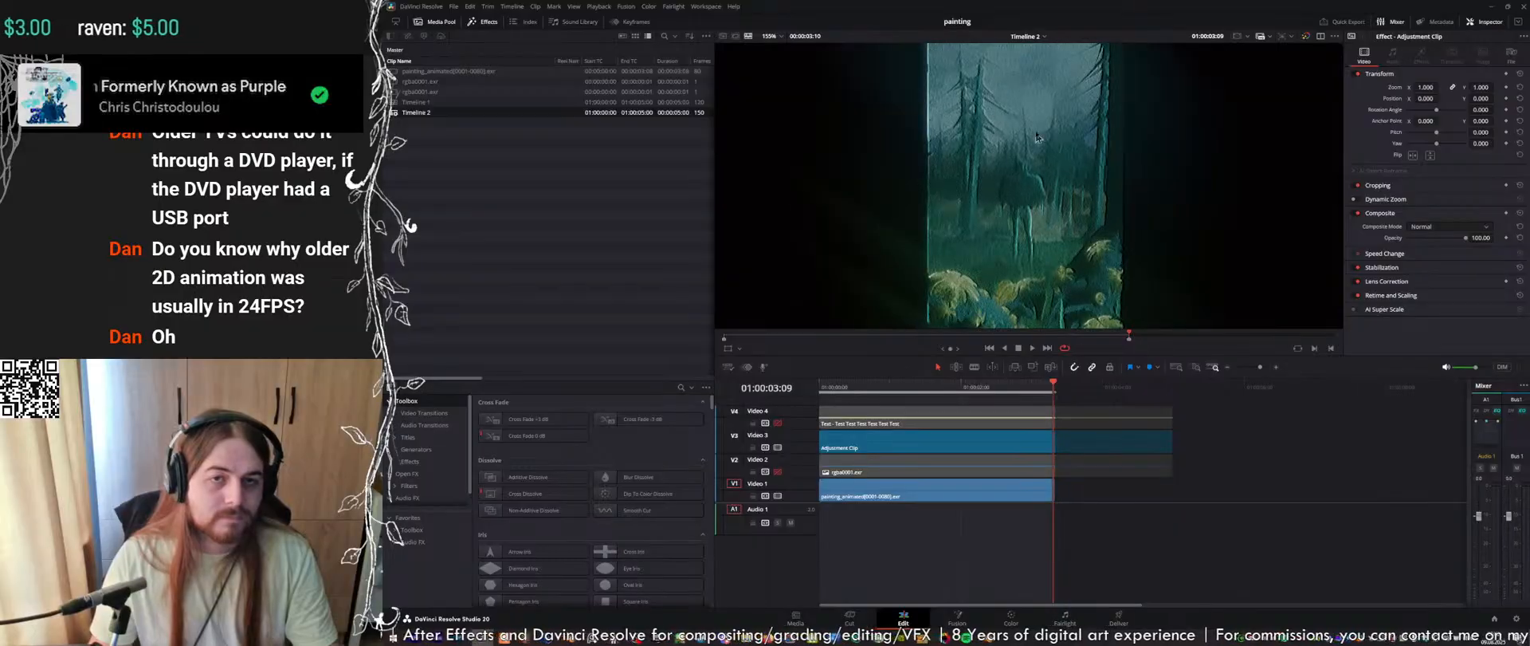
scroll(1045, 175, up, 5)
key(space)
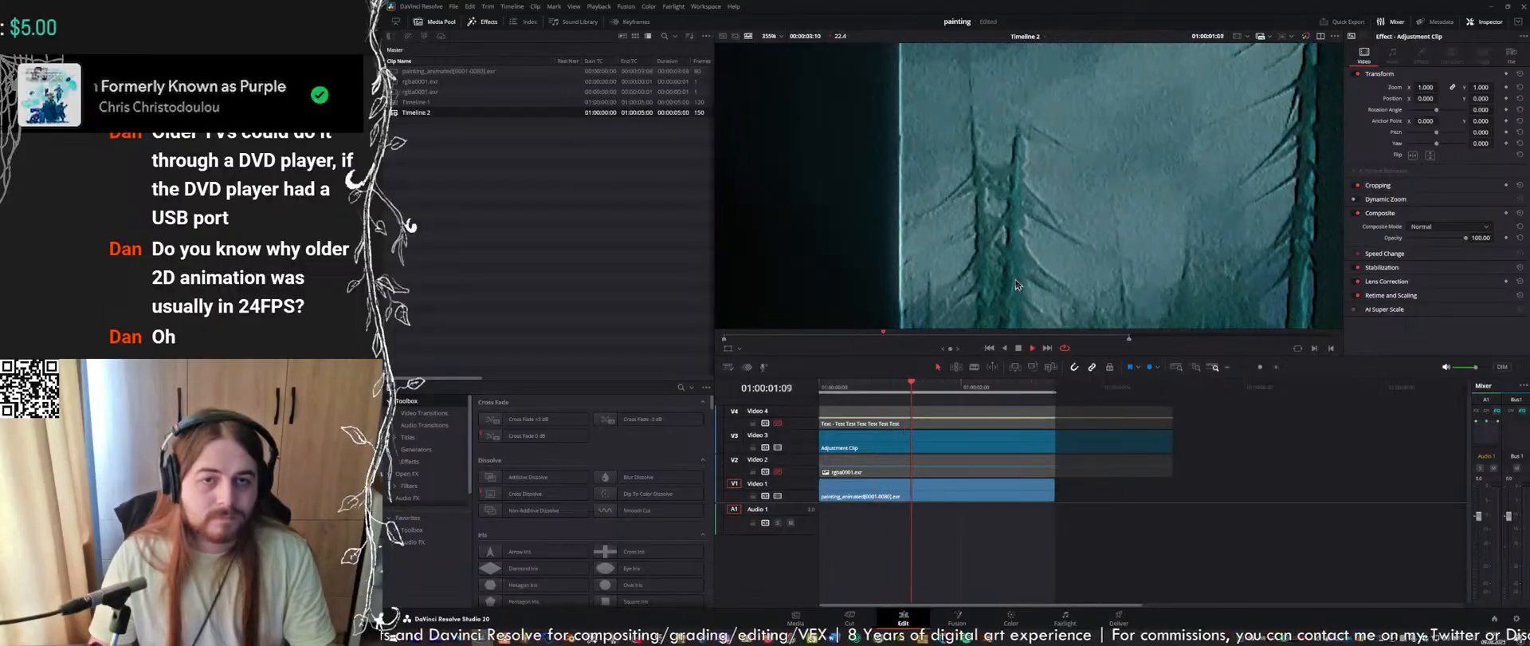
click(1041, 387)
Toggle the Dehancer node in the adjustment clip's grade off and back on to compare the image
click(1018, 438)
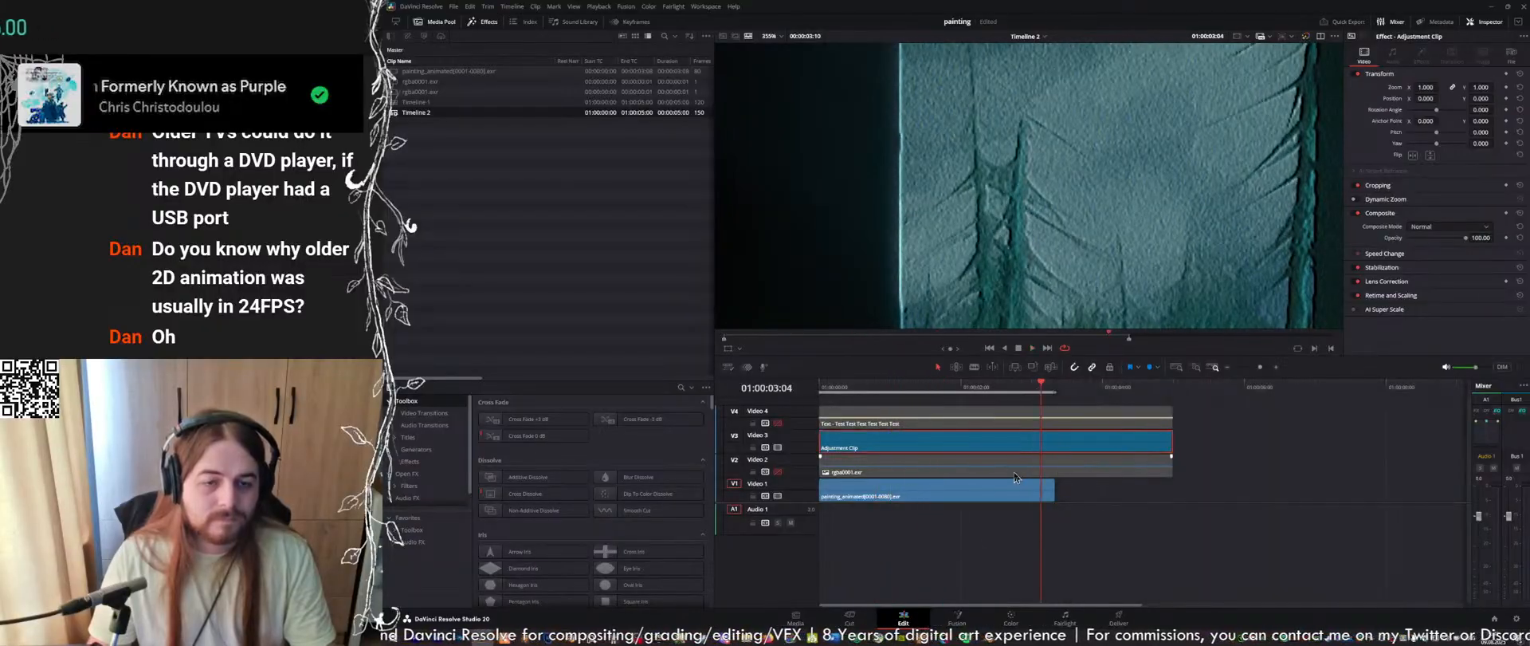
click(1025, 618)
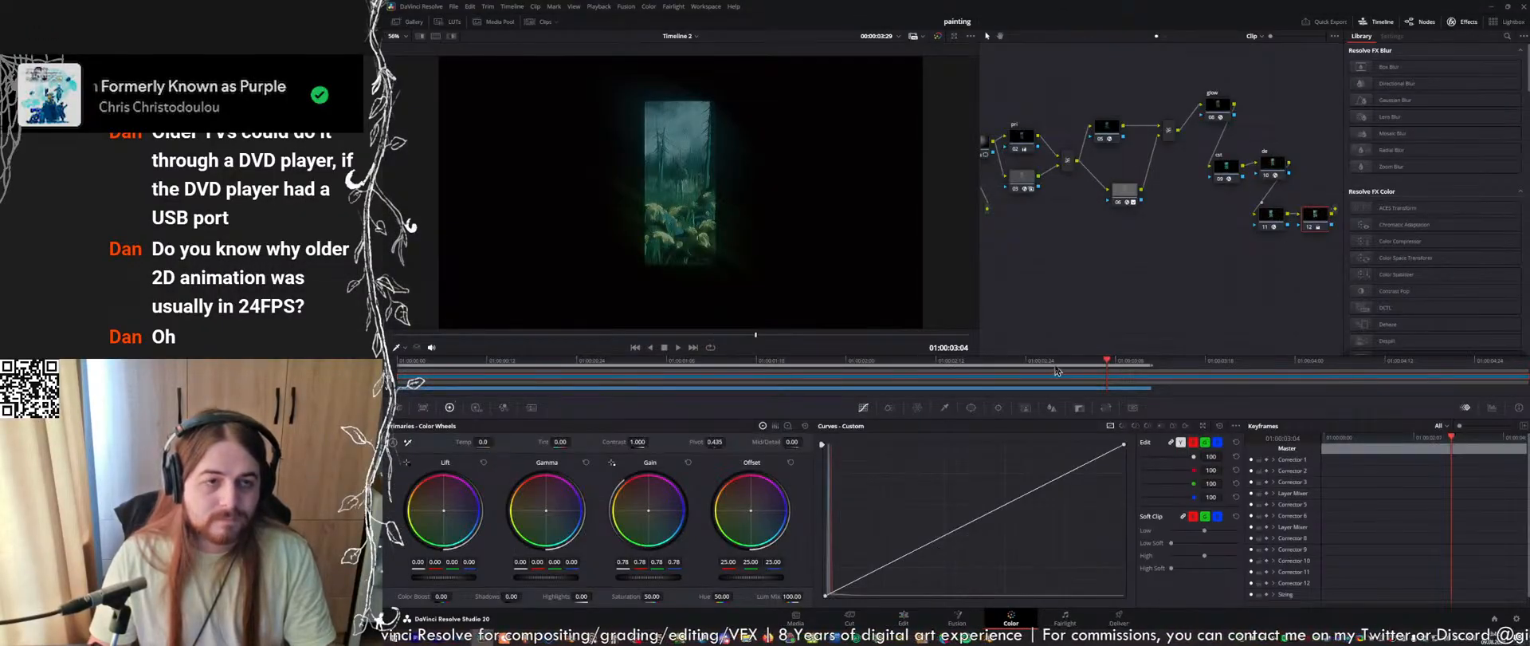
middle_drag(1210, 214, 1204, 248)
click(1235, 199)
key(ctrl+d)
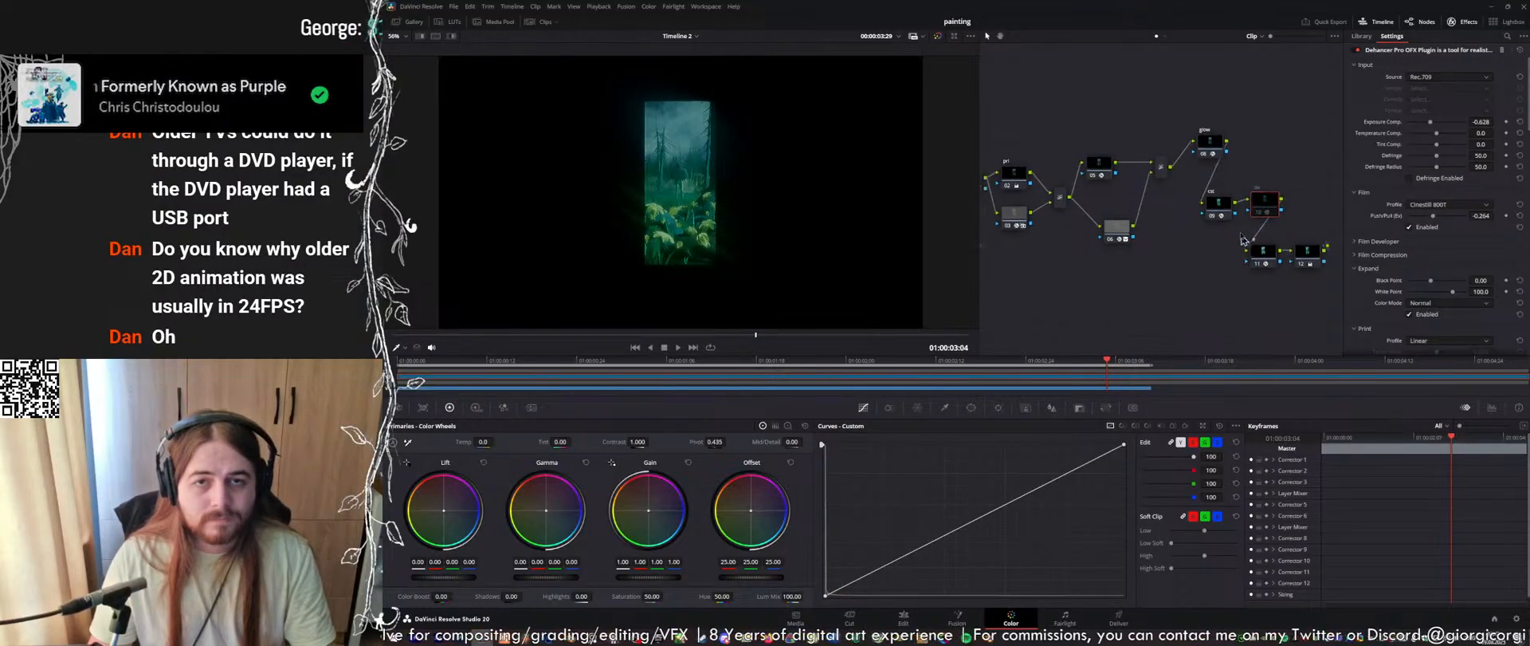
key(ctrl+d)
Disable all of the adjustment clip's grading nodes except ACES Transform, save the project, and play the edit timeline
click(1217, 205)
drag(1312, 113, 1000, 296)
key(ctrl+d)
click(1226, 204)
key(ctrl+d)
key(ctrl+s)
click(903, 617)
key(space)
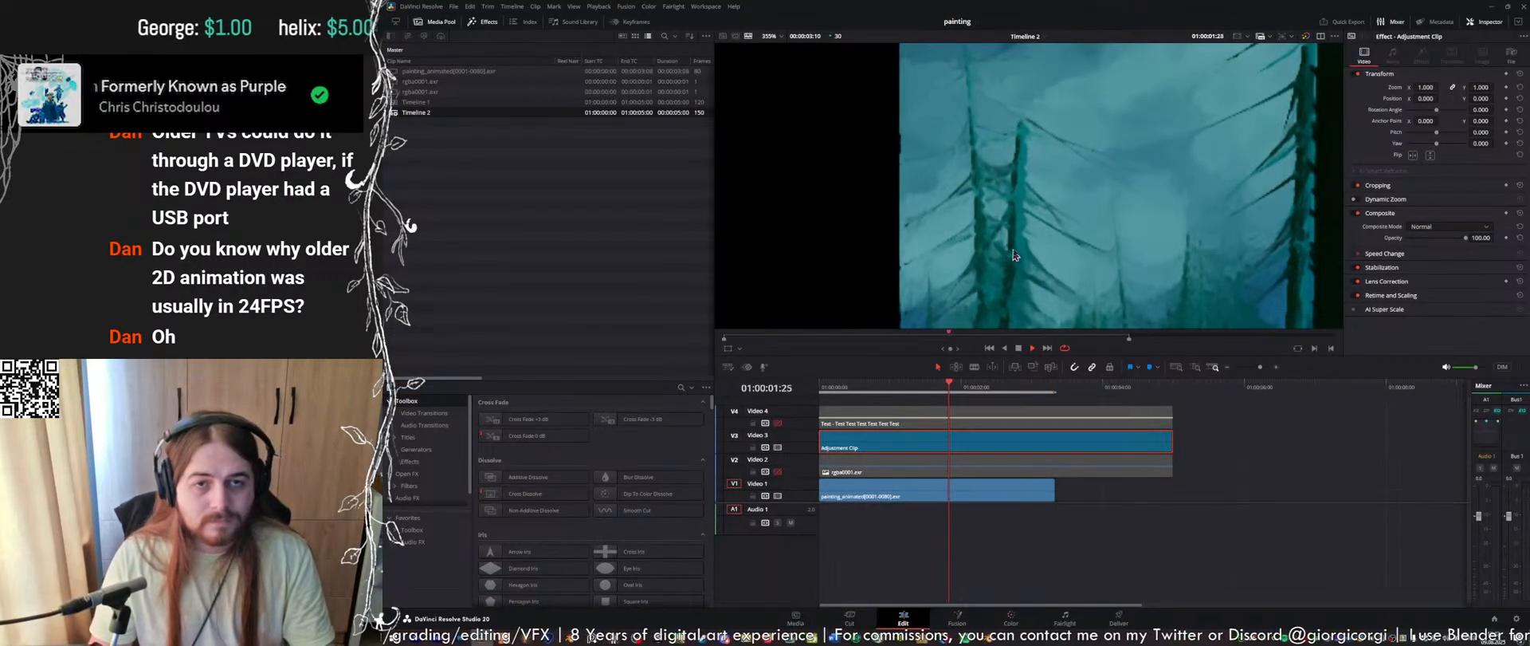
Trim one frame off the end of the painting clip on Video 1 and match the playback range to it
key(space)
click(1047, 397)
alt+scroll(1066, 499, up, 2)
click(1155, 496)
drag(1160, 494, 1171, 491)
key(Left)
drag(1144, 394, 1162, 395)
Play the trimmed painting range without the grade, from close up out to the full frame
key(space)
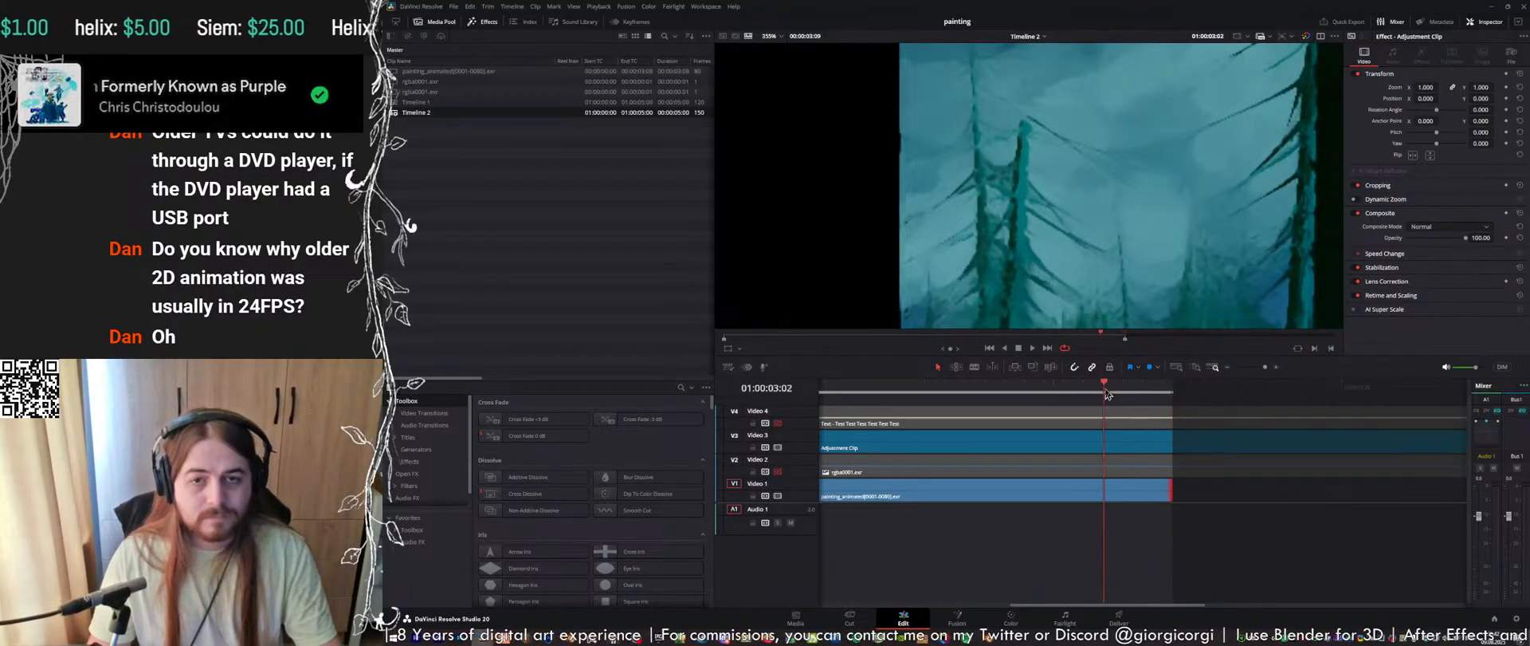
key(shift+z)
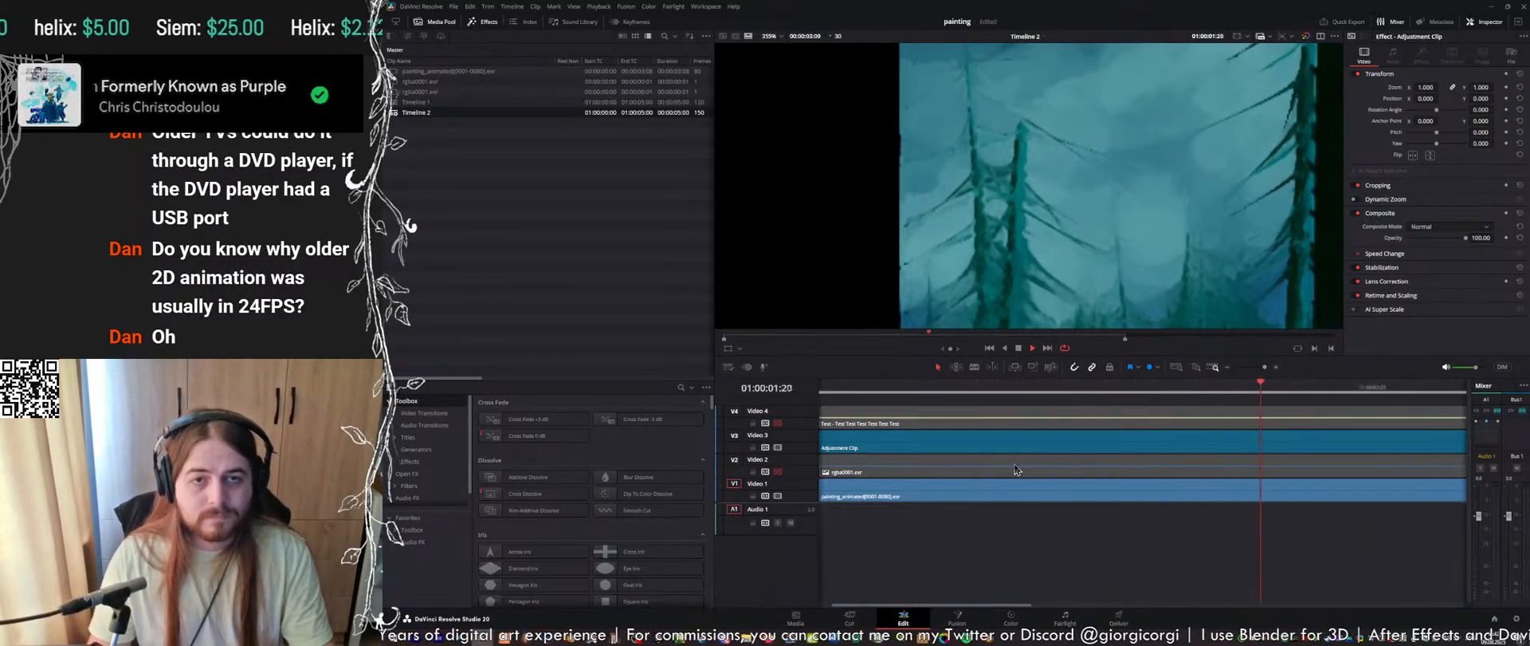
alt+scroll(1014, 472, down, 1)
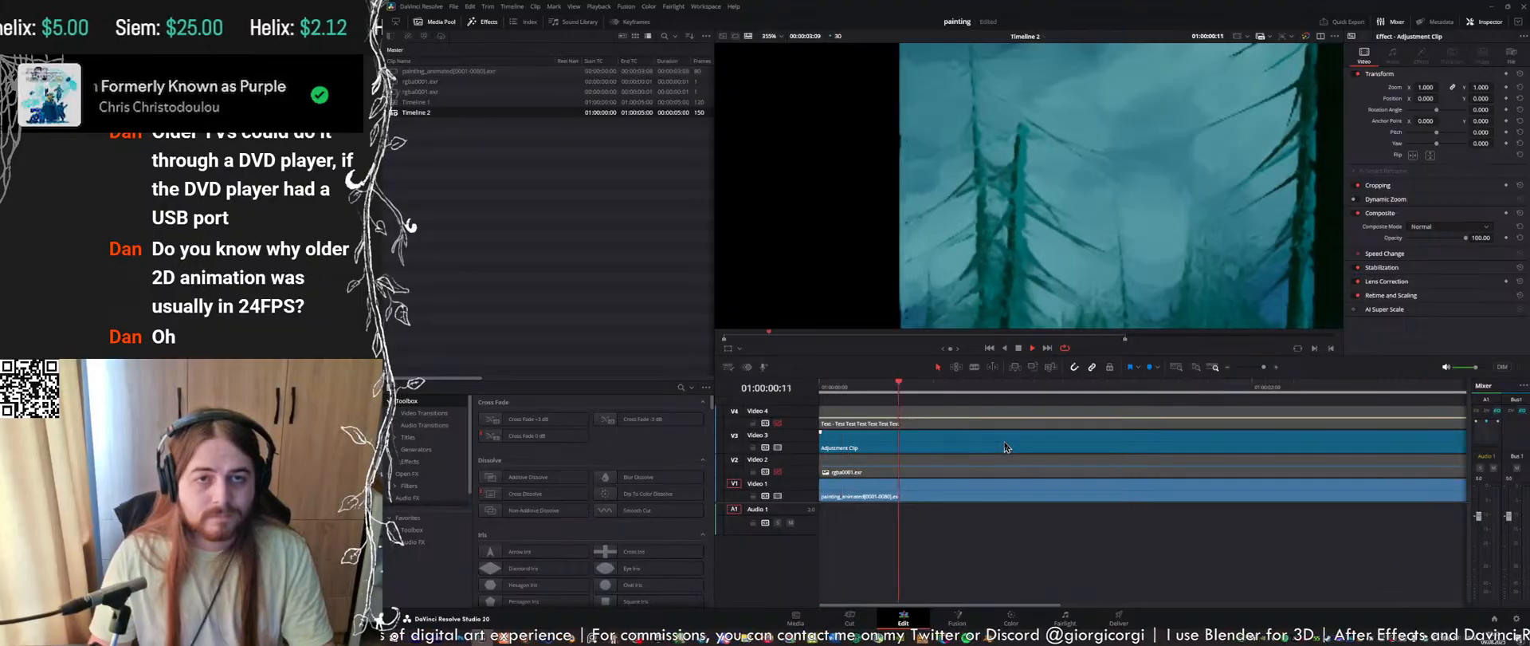
alt+scroll(1018, 465, down, 2)
scroll(954, 168, down, 10)
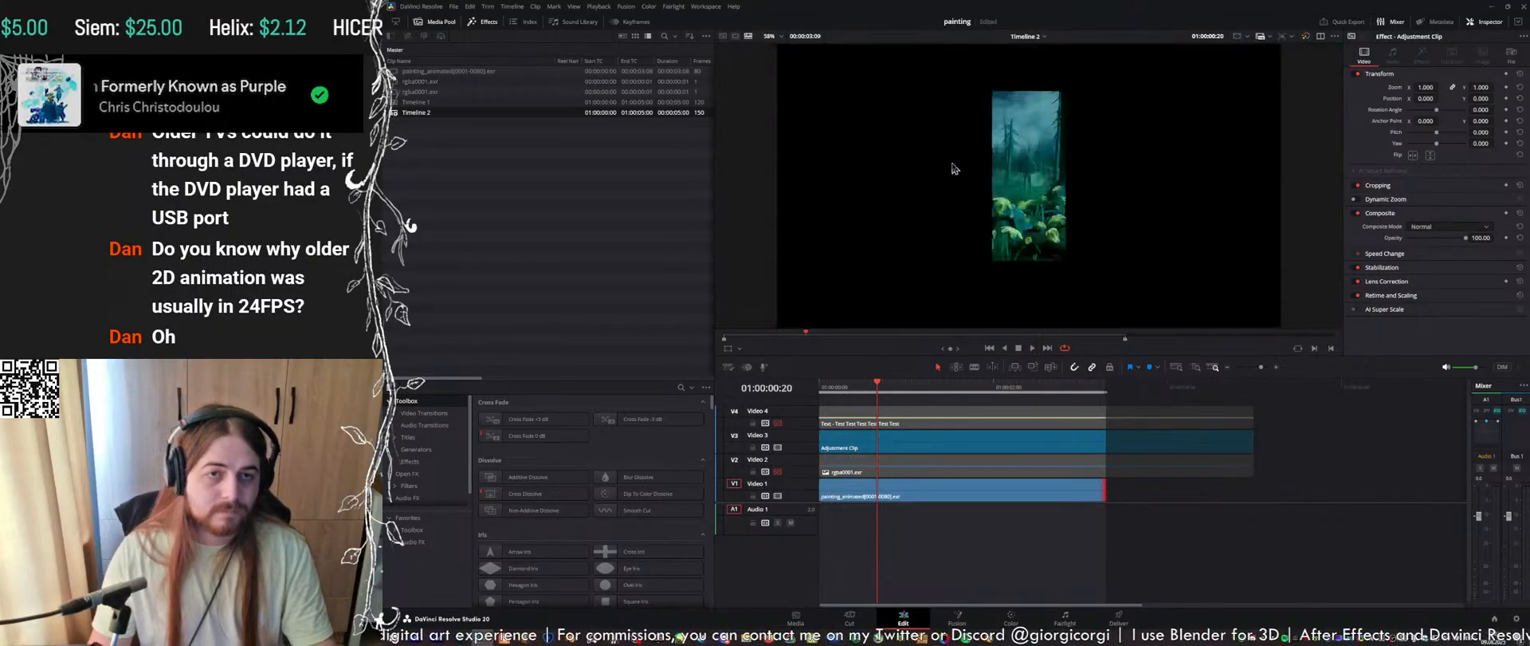
Re-enable all of the adjustment clip's grading nodes
click(1010, 620)
drag(1325, 115, 989, 331)
middle_drag(1165, 274, 1169, 276)
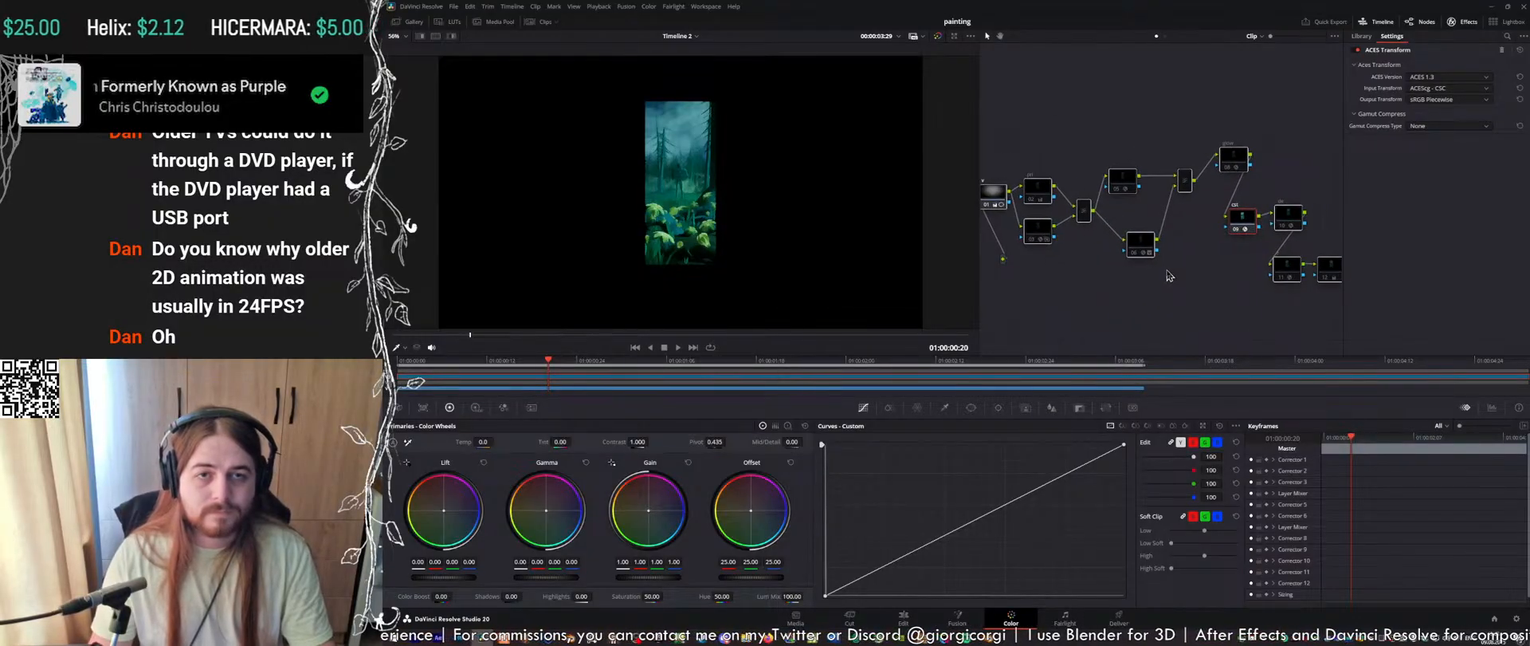
key(ctrl+d)
key(ctrl+d)
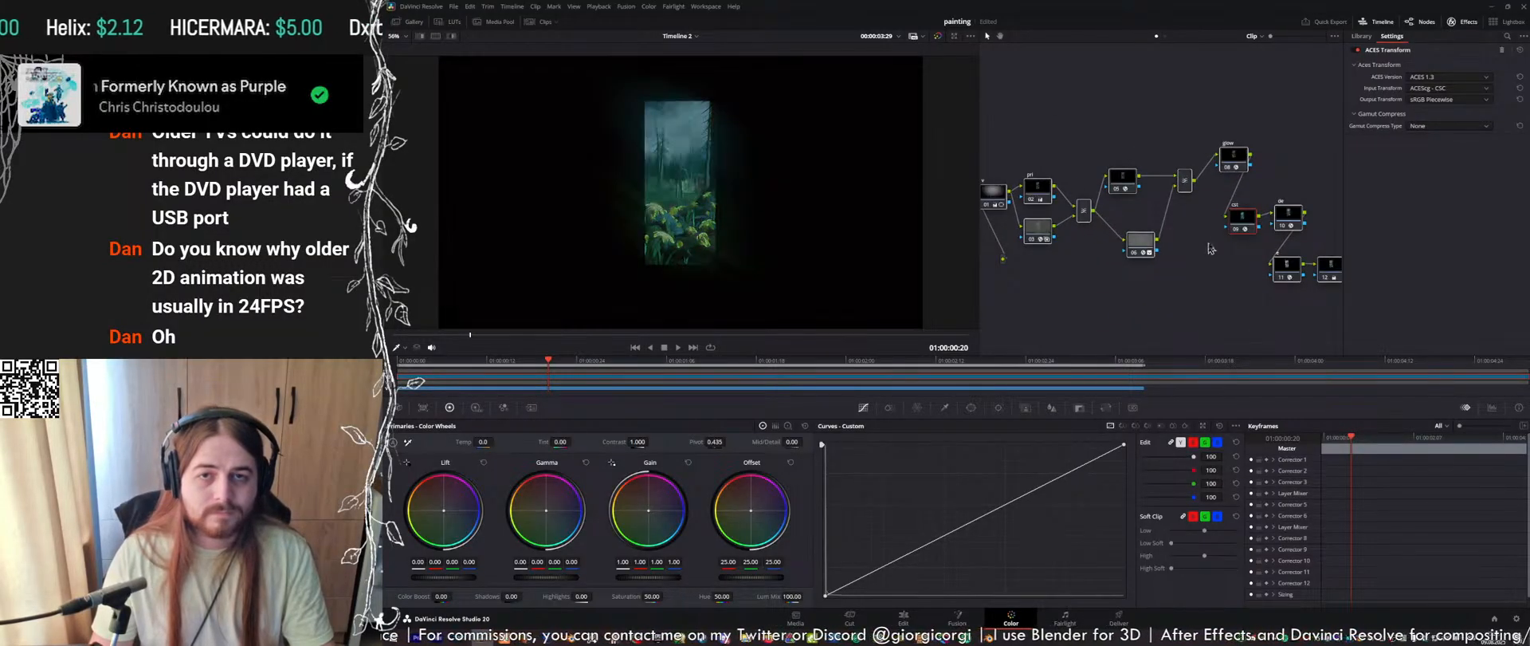
Enable the Video 2 track in the edit timeline and play the painting within the wall scene close up
key(shift+4)
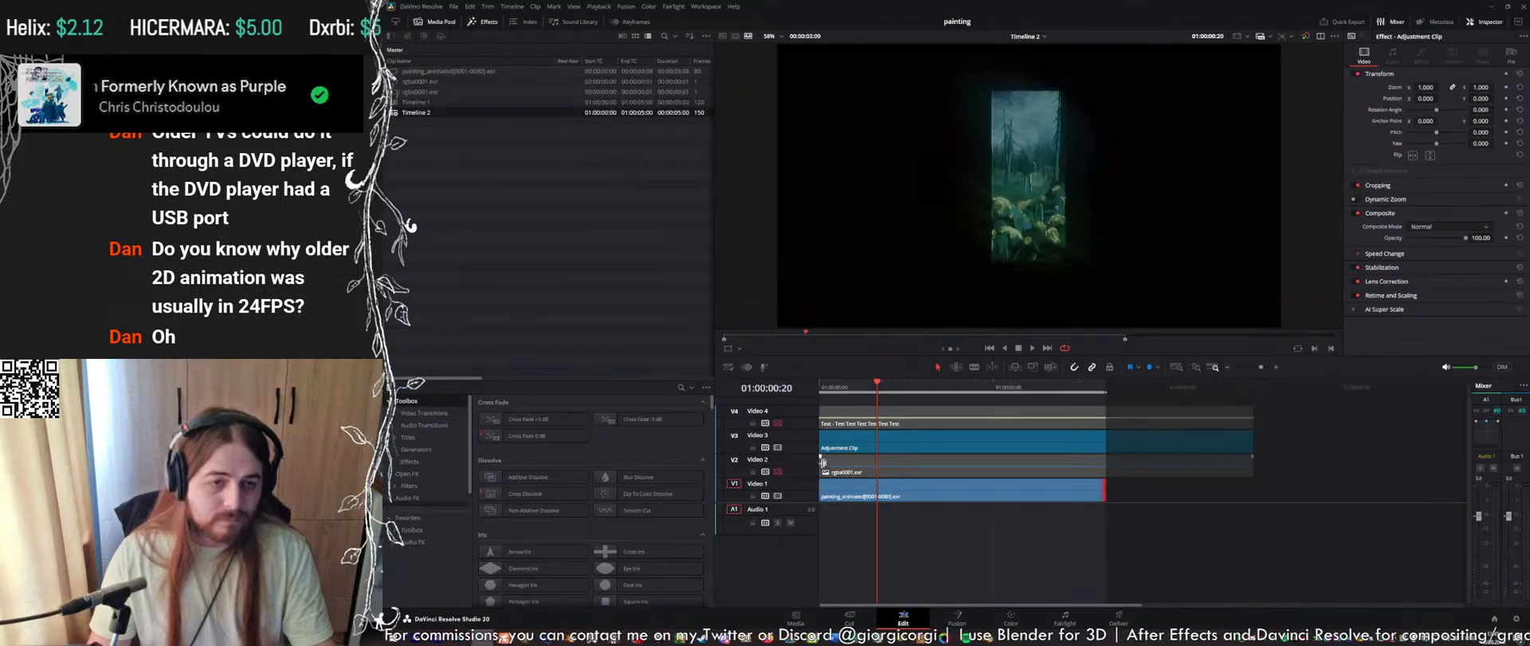
click(778, 471)
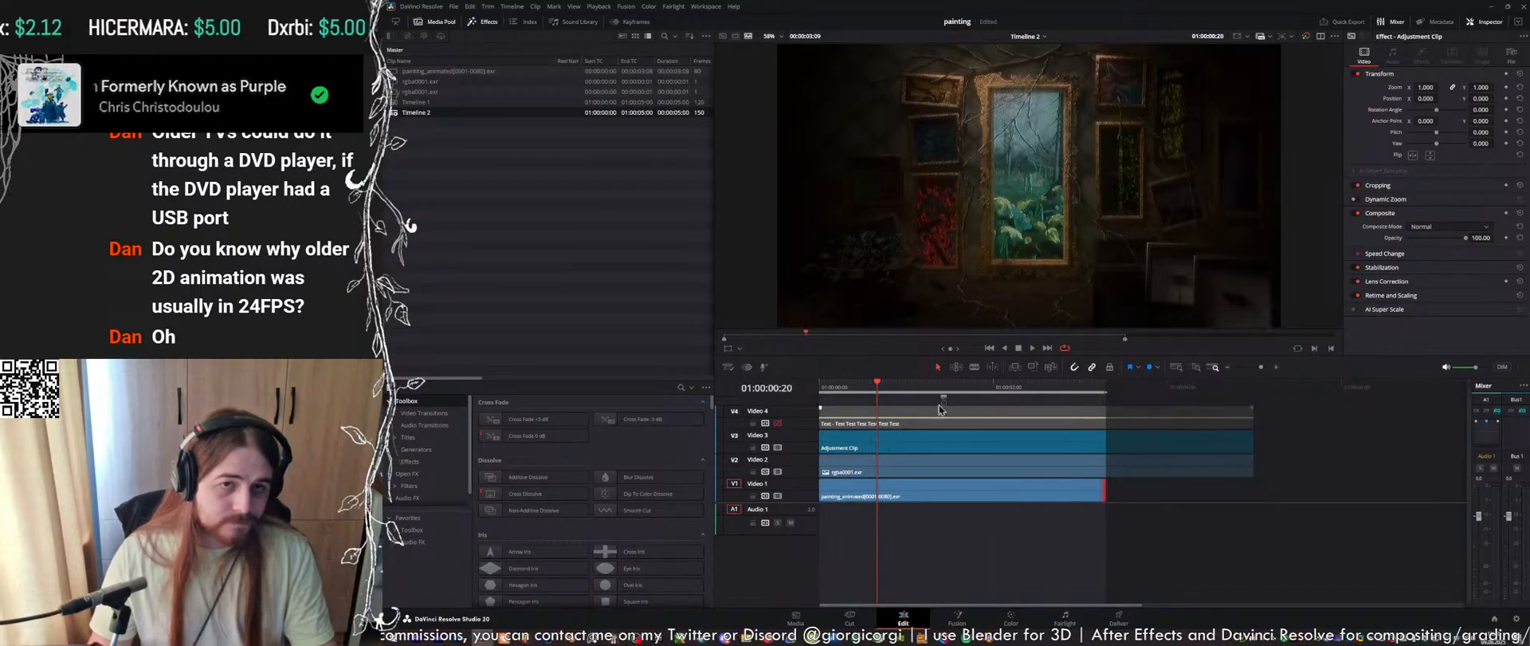
key(space)
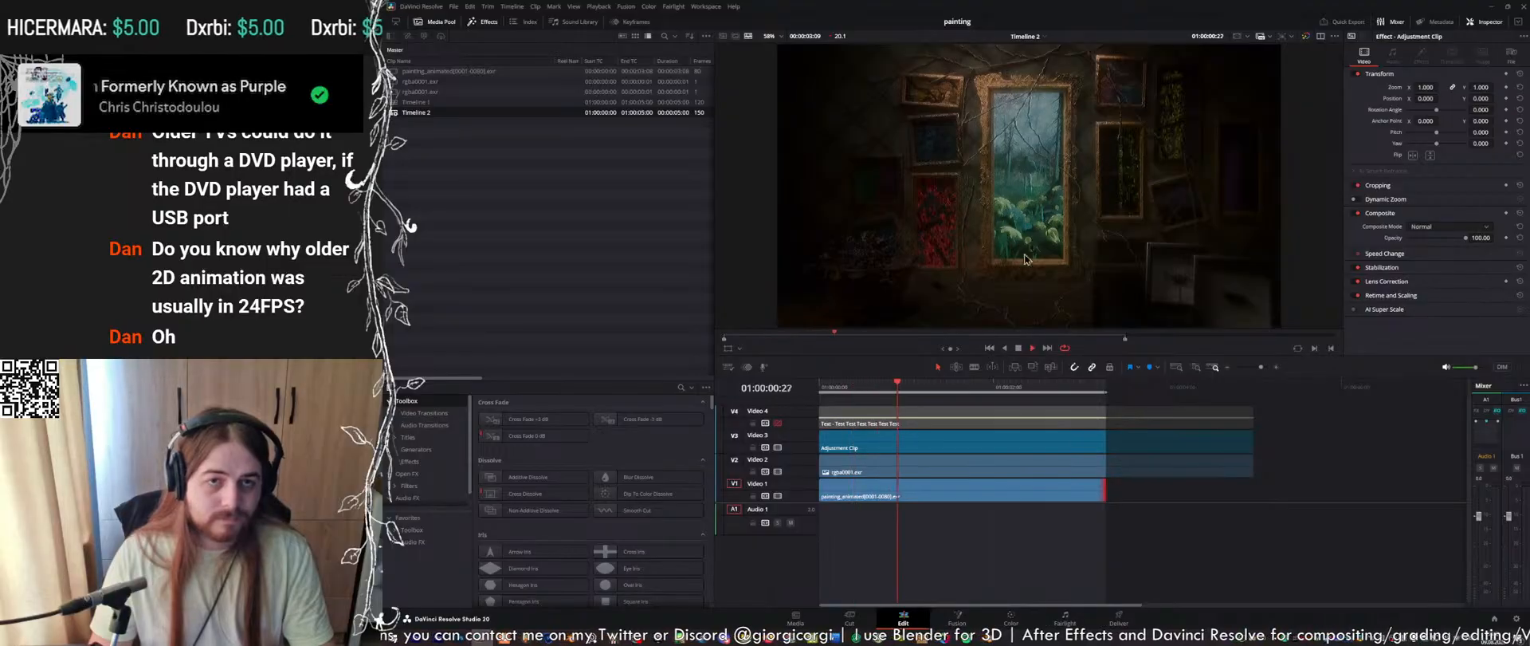
scroll(1047, 97, up, 1)
scroll(1010, 157, up, 5)
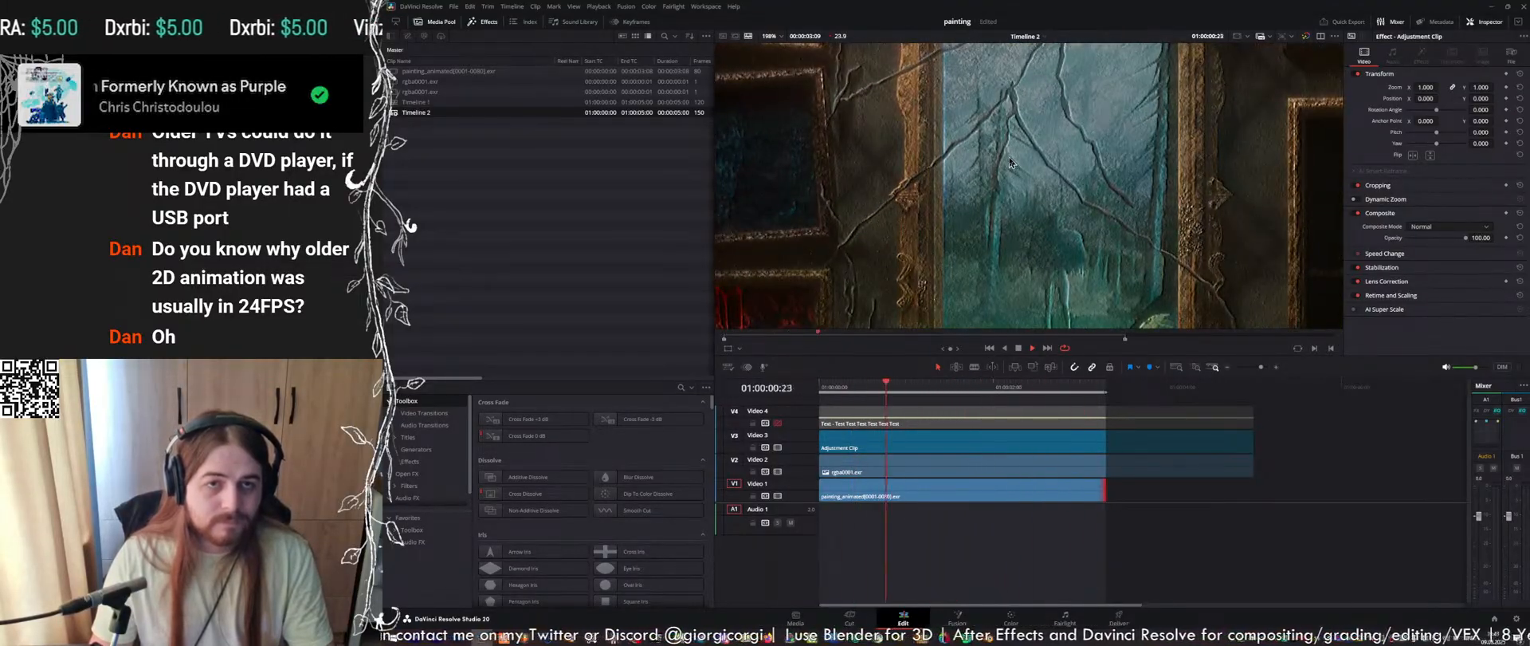
scroll(1009, 163, up, 1)
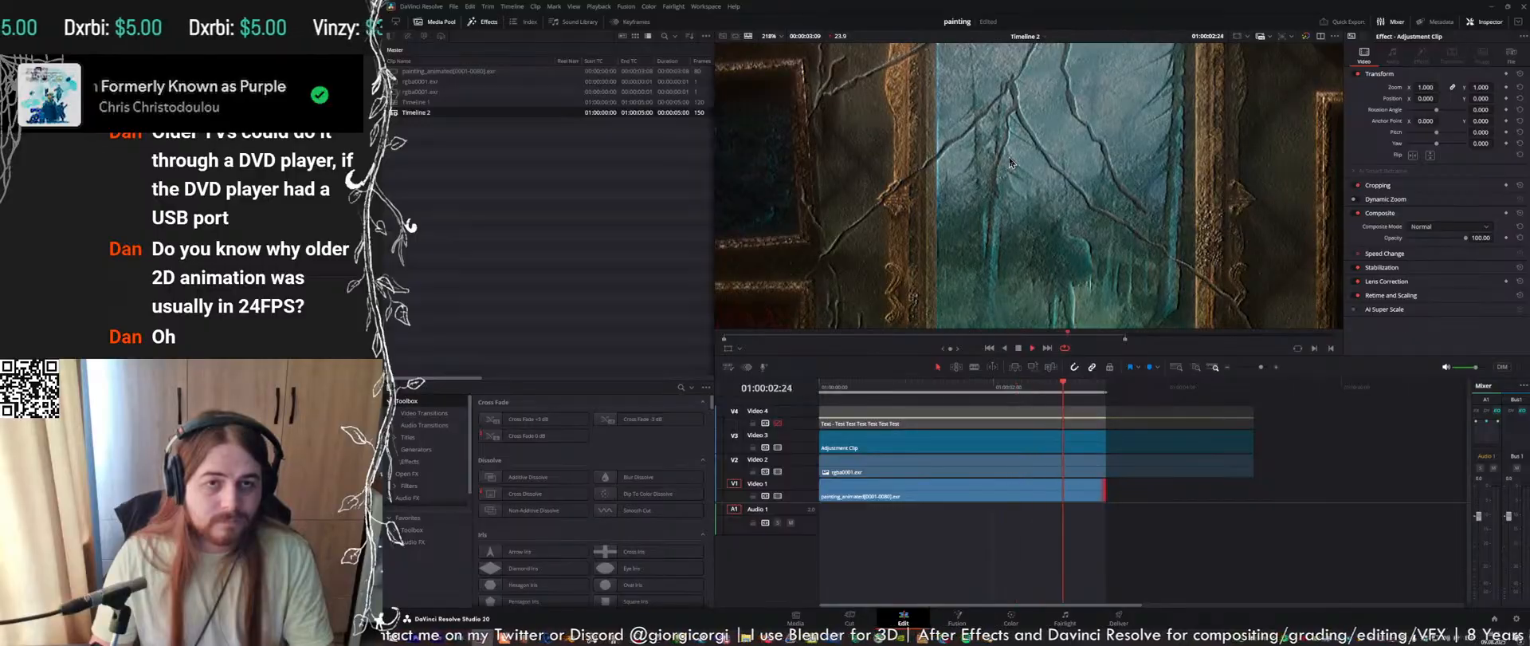
Turn the painting clip on Video 1 into a compound clip named "animated painting"
click(1076, 490)
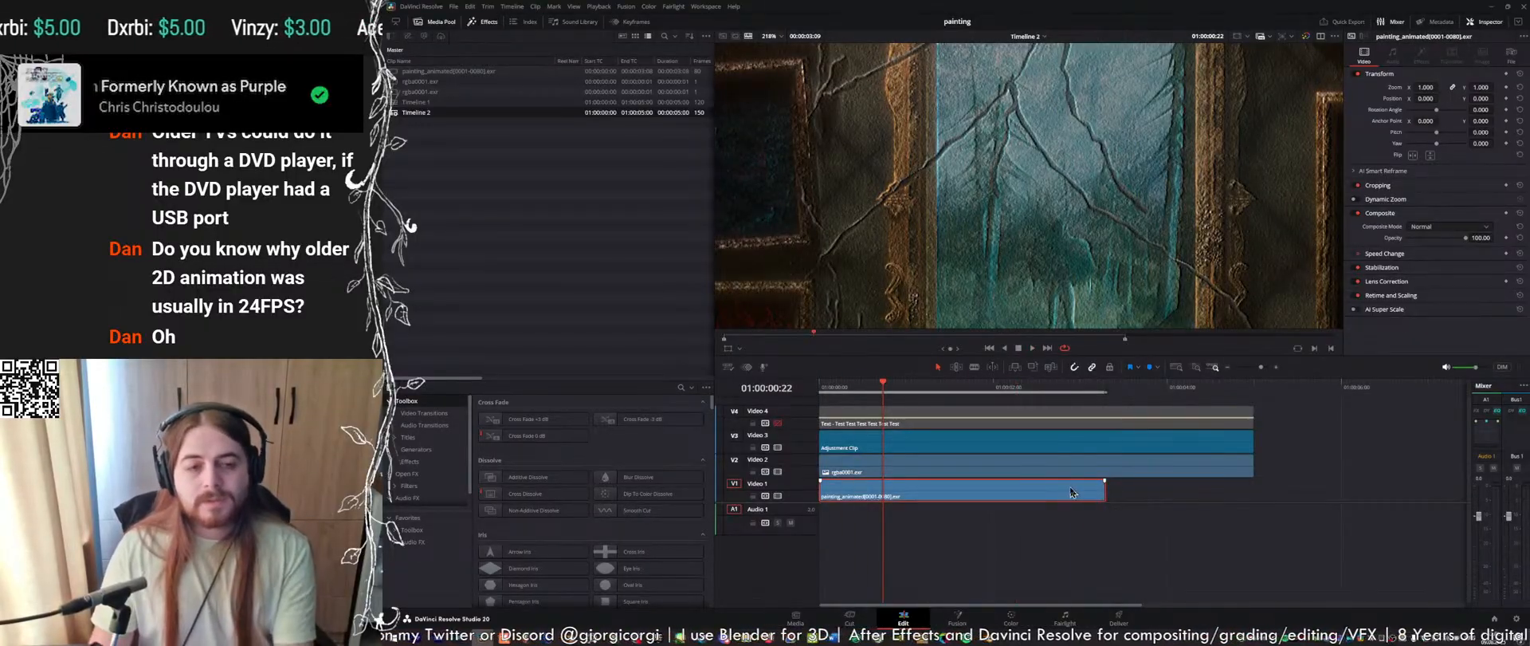
right_click(1072, 491)
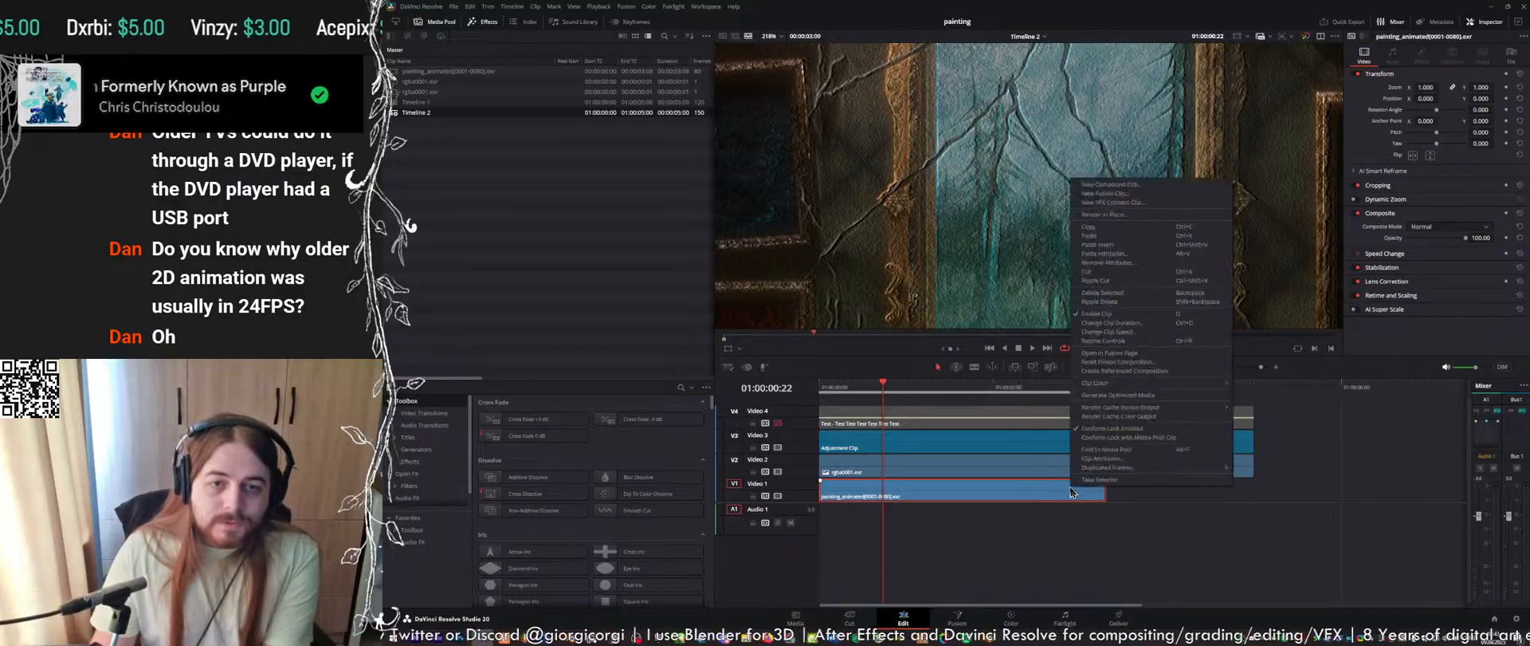
click(1160, 191)
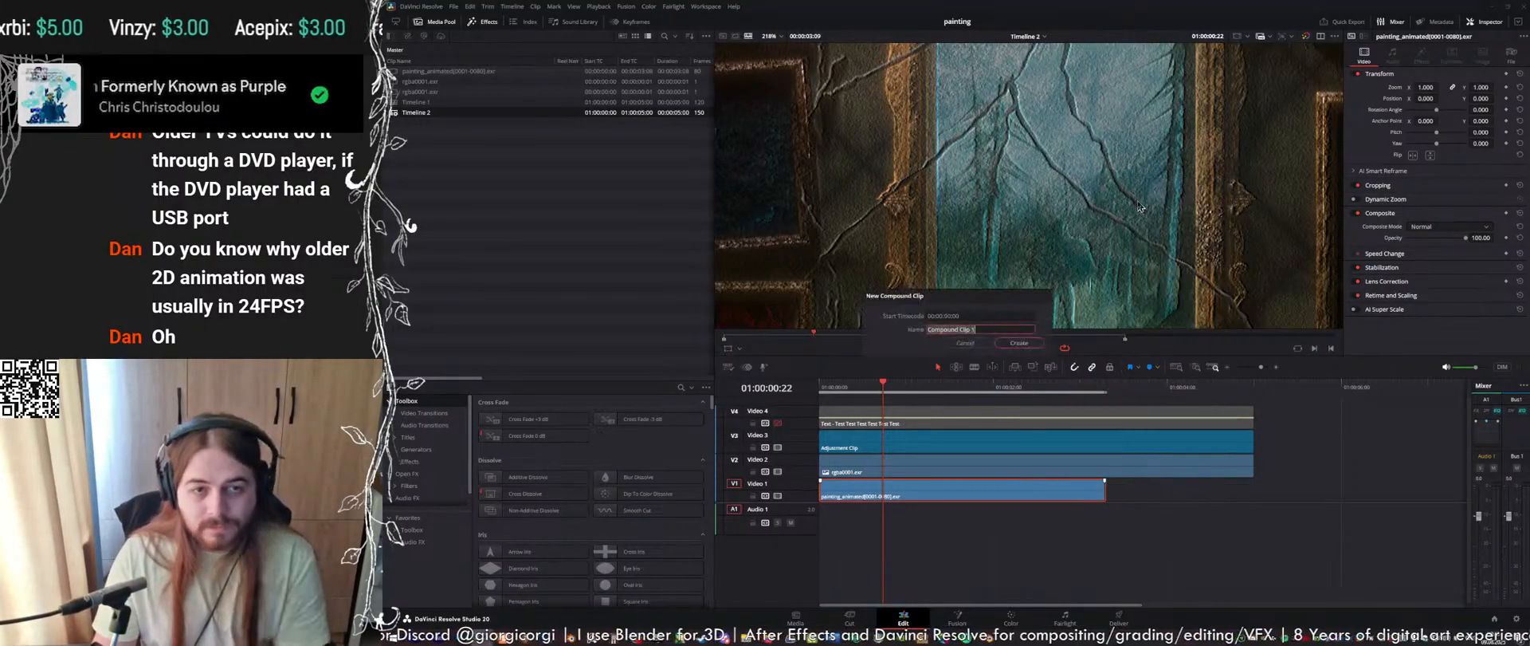
text(animated painting)
key(Return)
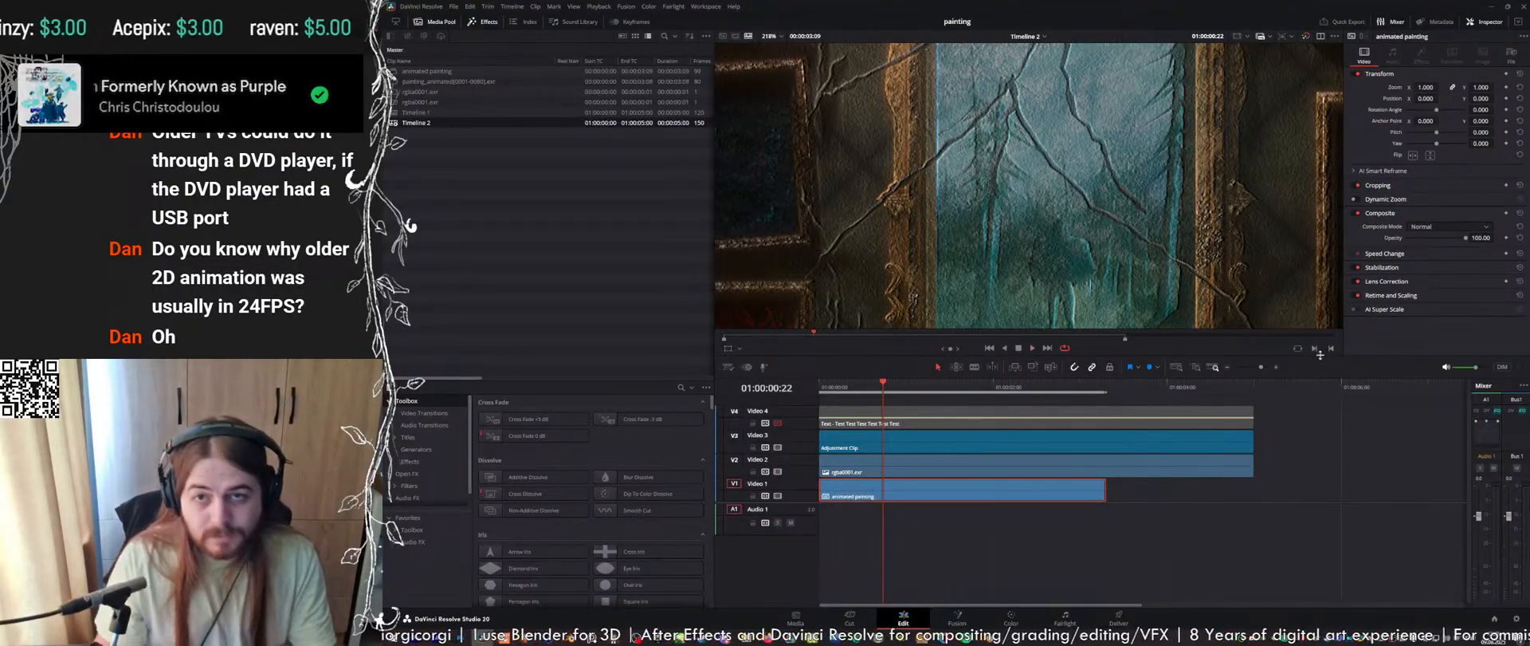
Set the animated painting clip's speed to 15 frames per second with Ripple Timeline enabled
click(1386, 255)
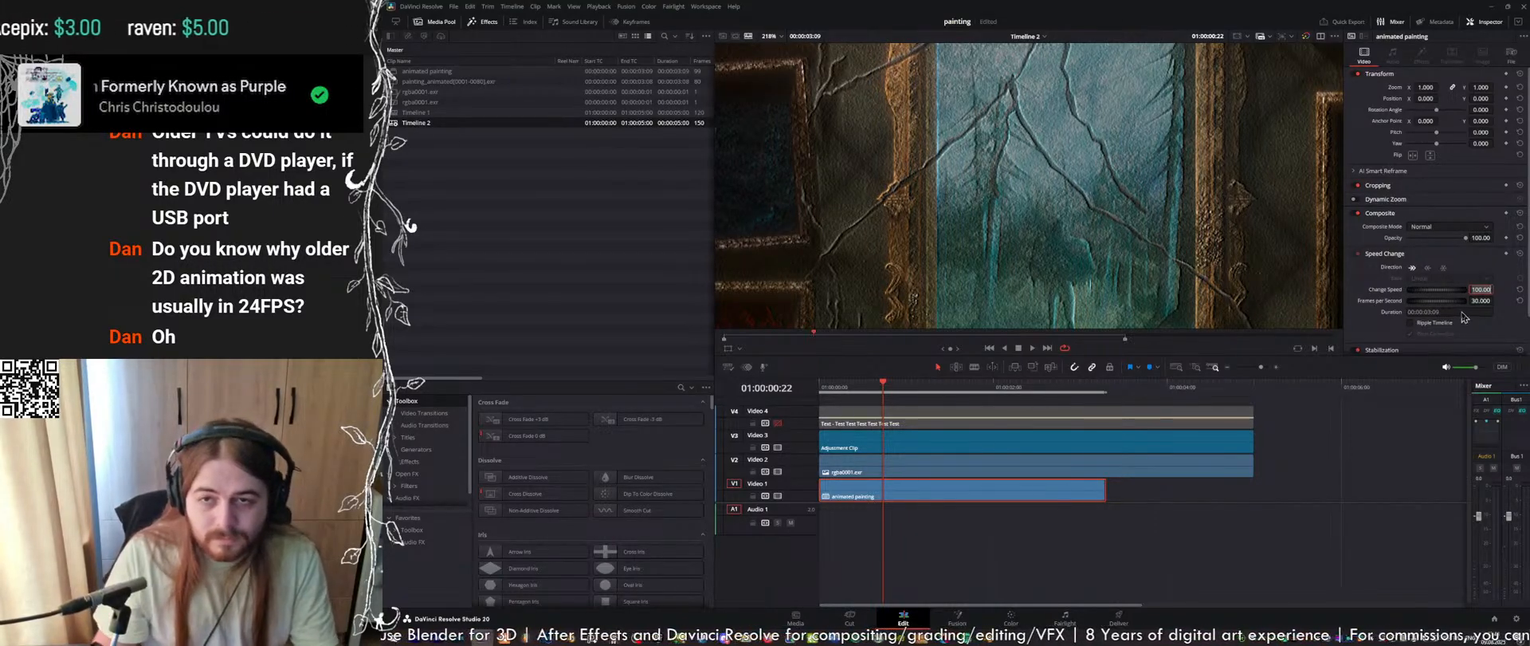
text(15)
key(Return)
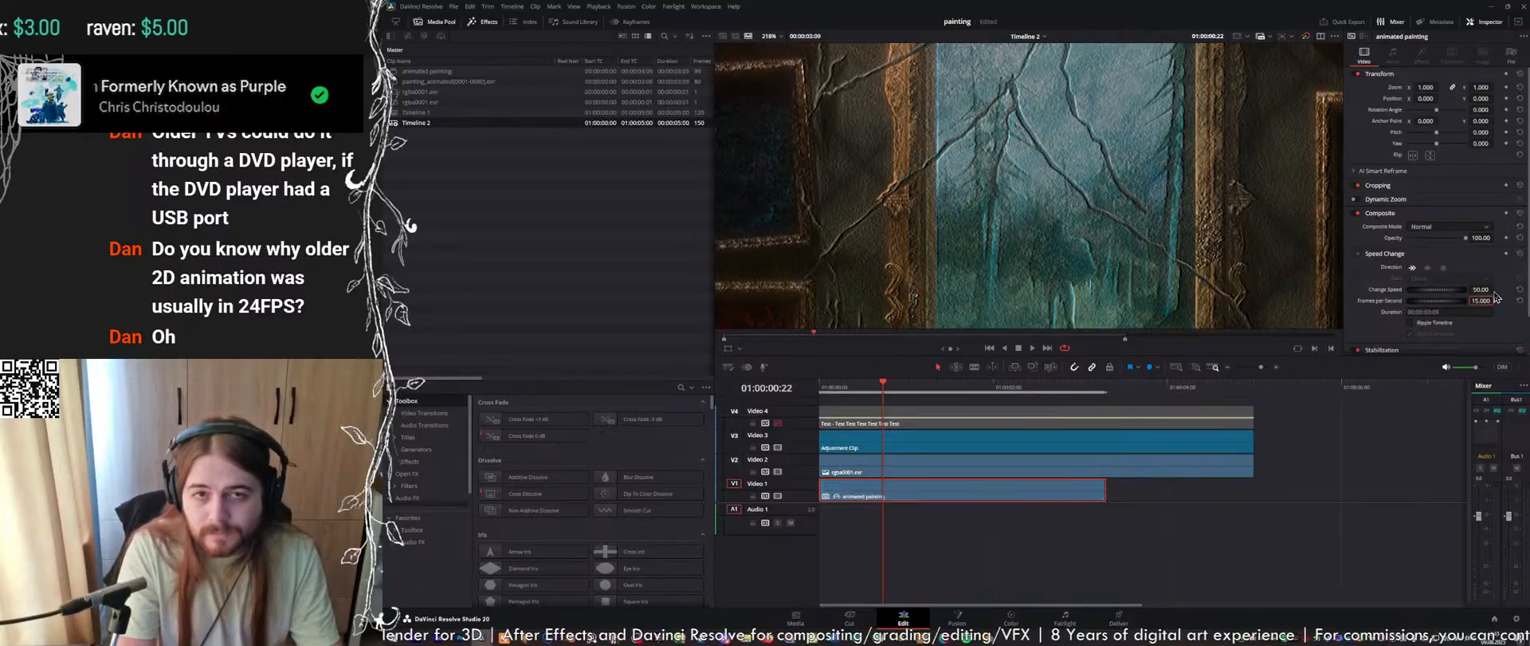
key(ctrl+z)
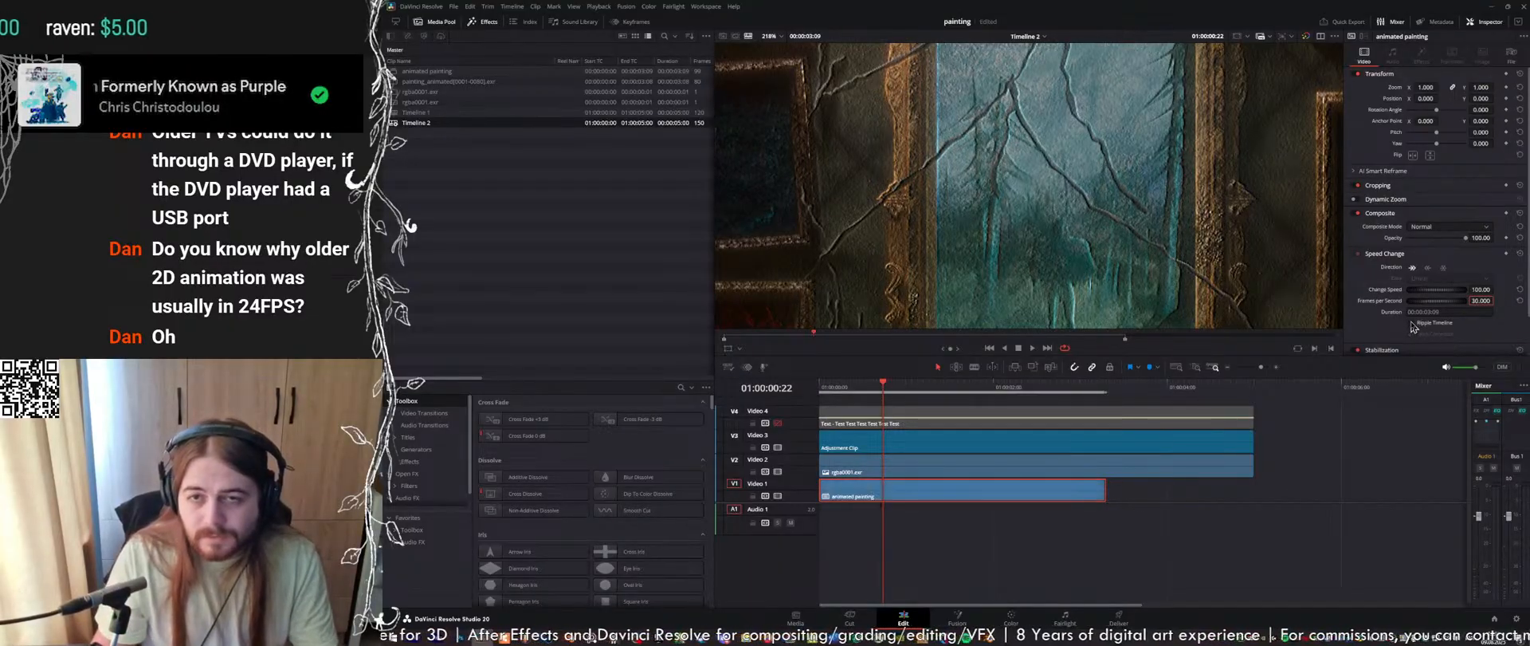
text(15)
key(Return)
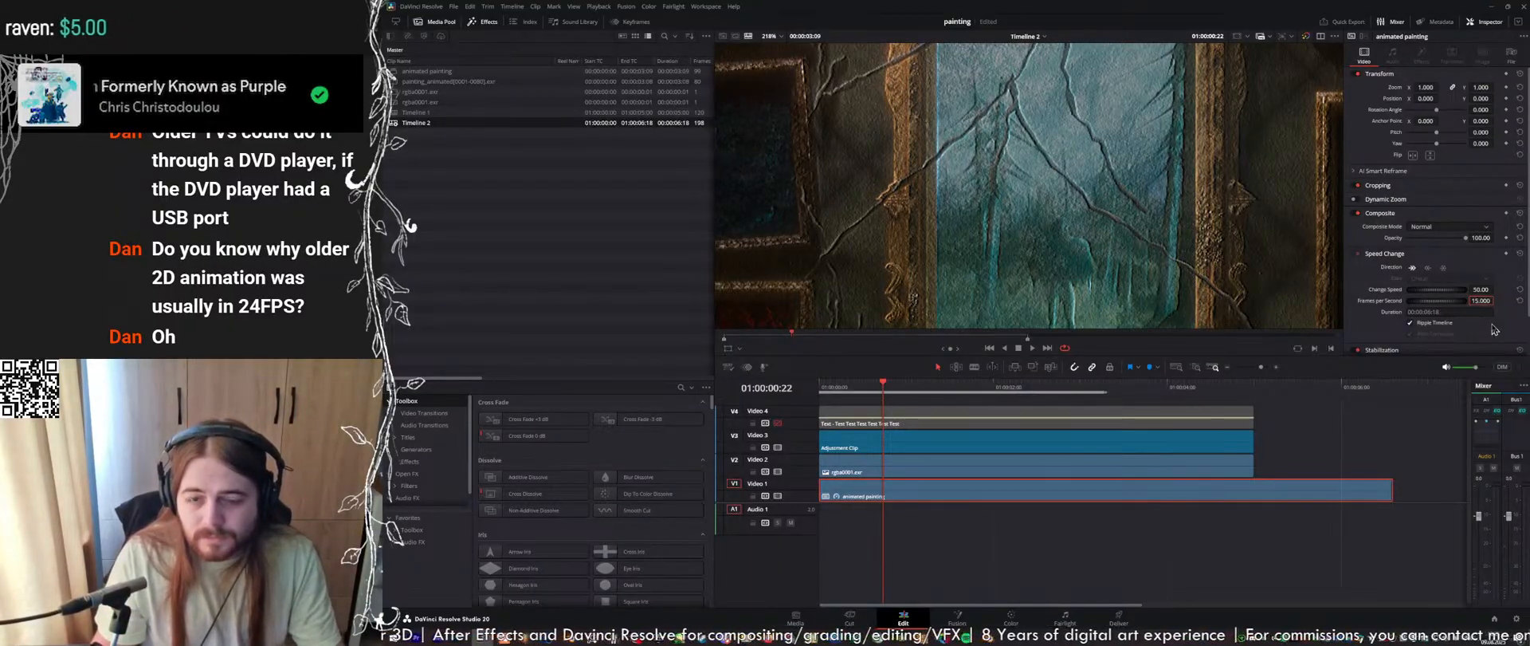
Extend the adjustment clip and rgba0001.exr to the end of the animated painting clip and set the out point there
alt+scroll(981, 496, down, 5)
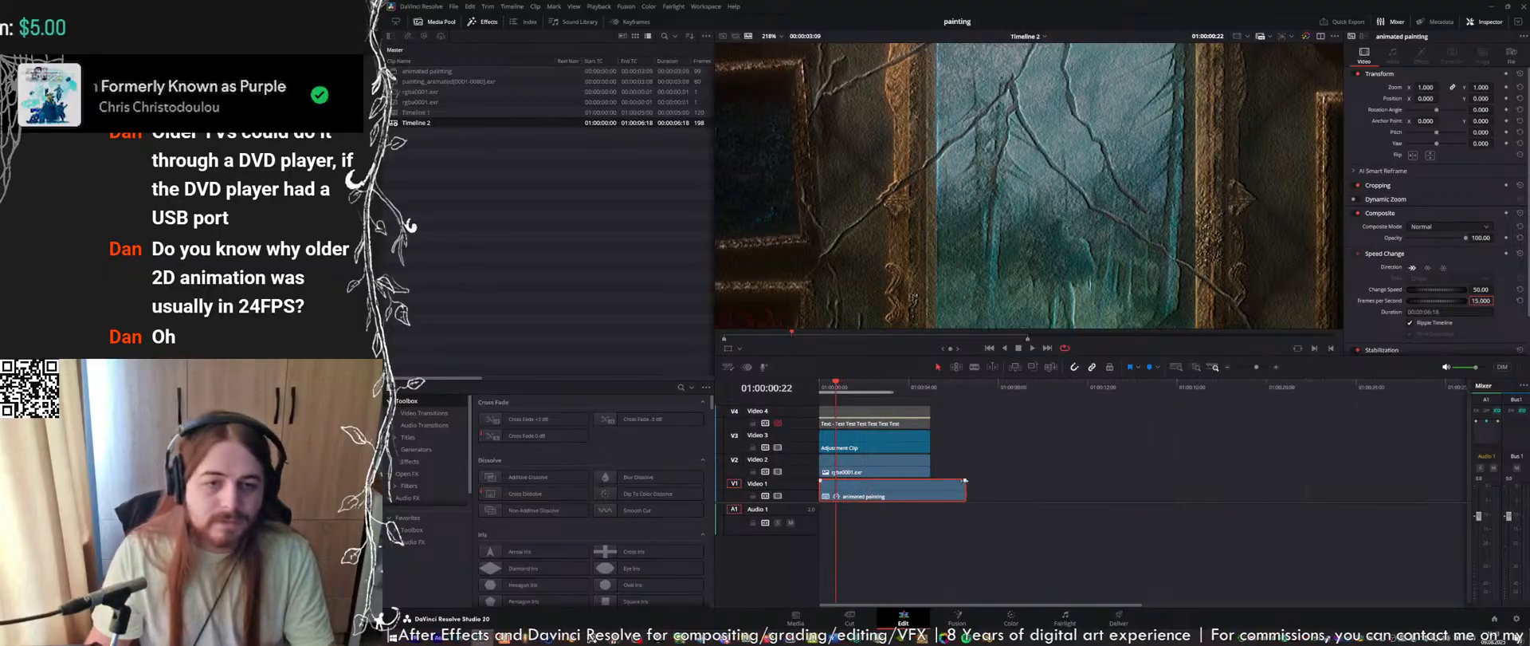
drag(929, 470, 966, 441)
key(space)
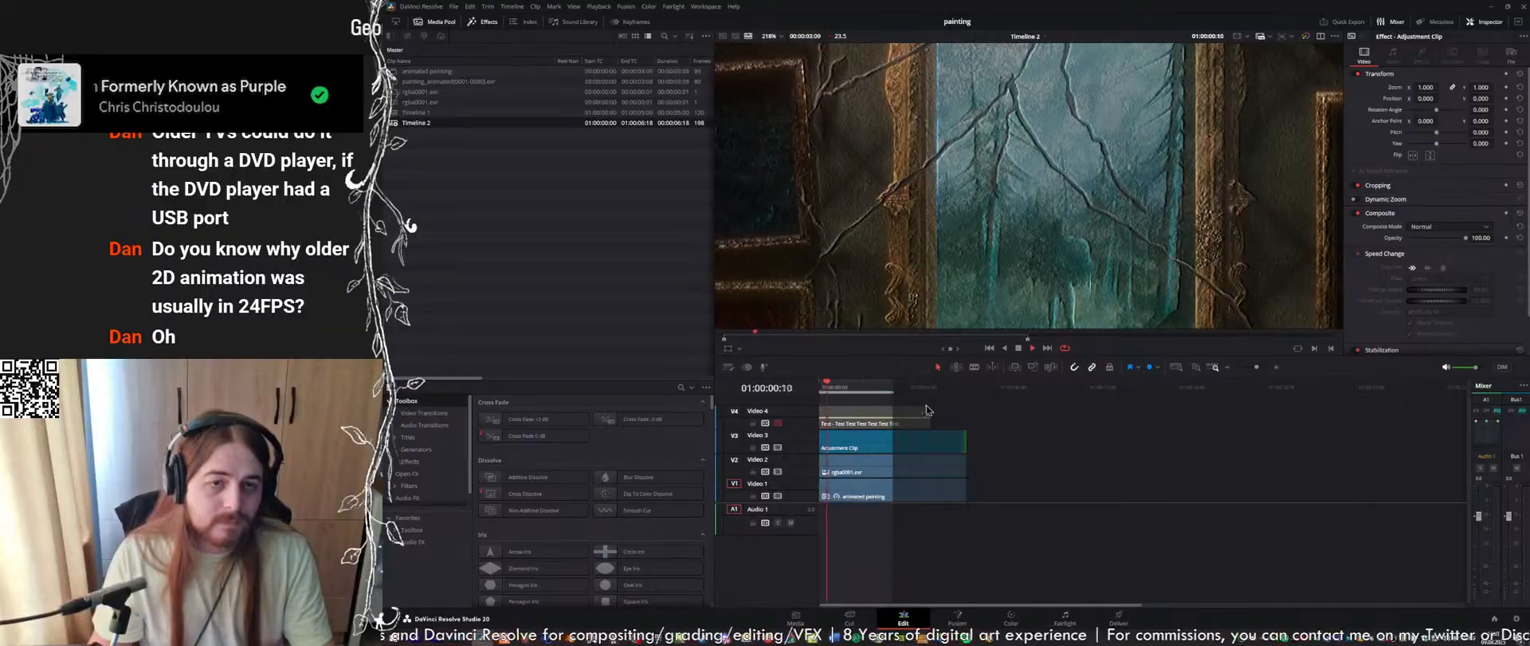
drag(962, 387, 968, 388)
key(Left)
key(o)
click(977, 487)
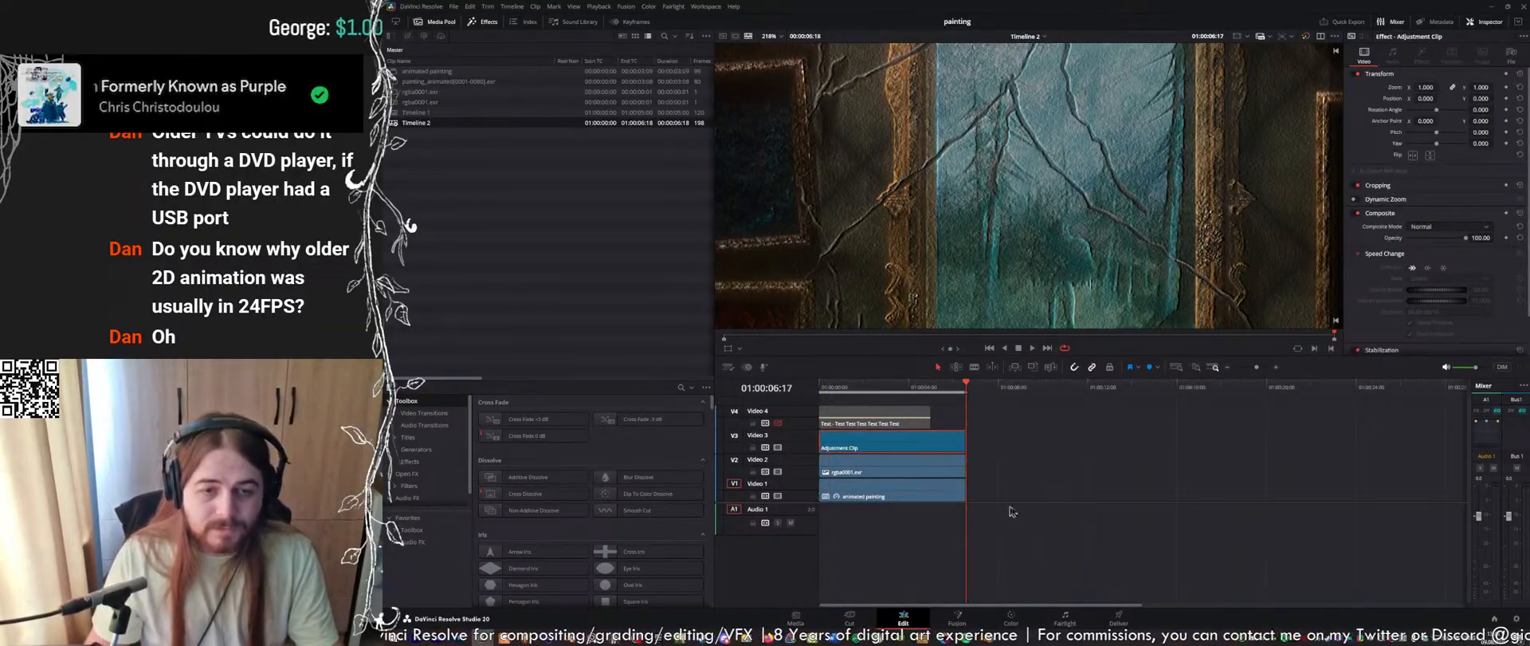
Disable the adjustment clip's grading nodes except ACES Transform, and play the slowed painting close up in the edit timeline
click(1010, 617)
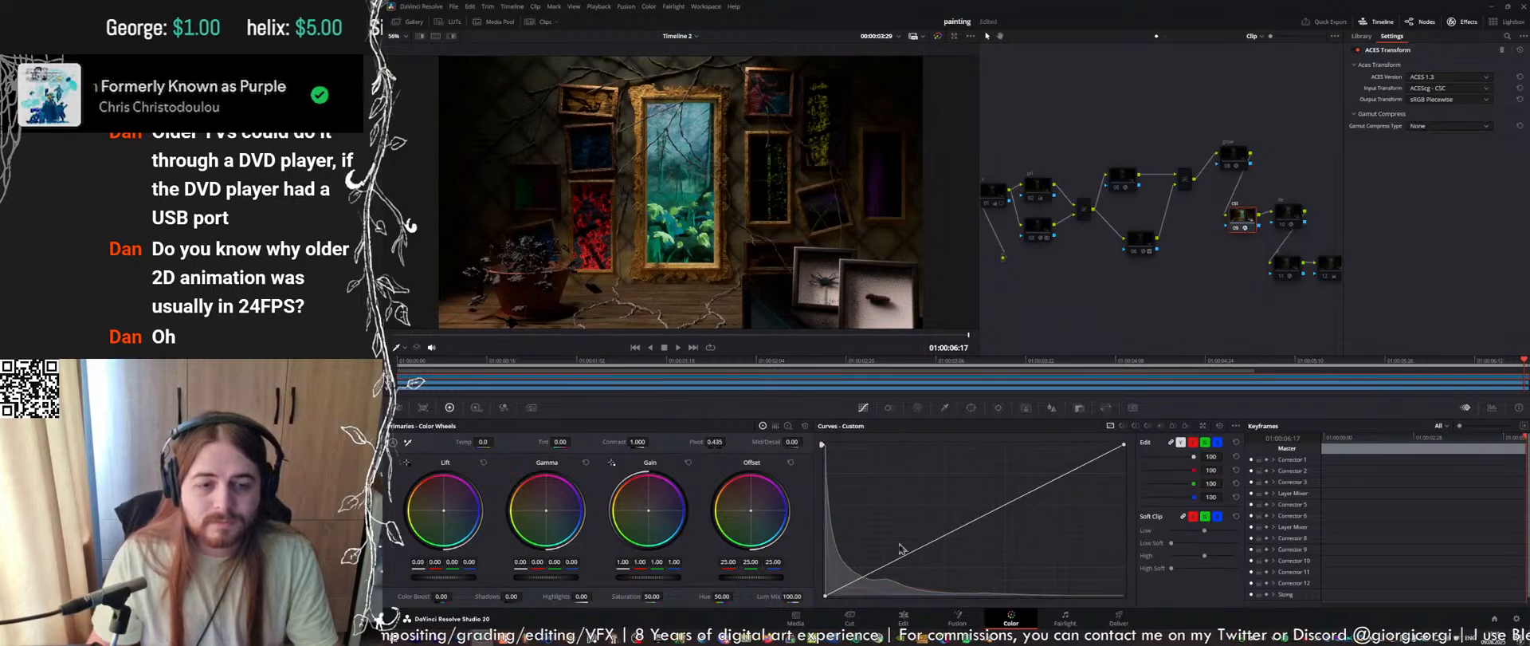
key(shift+4)
key(space)
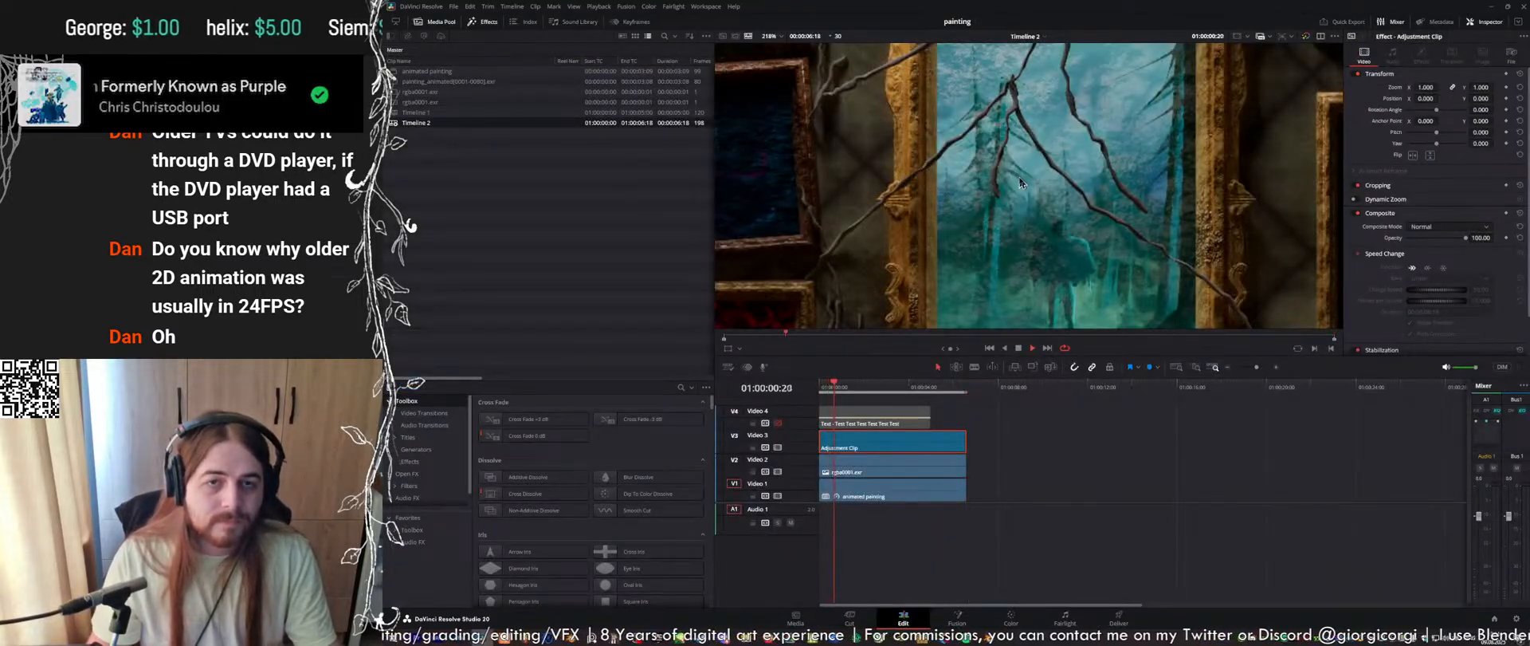
scroll(1027, 181, up, 3)
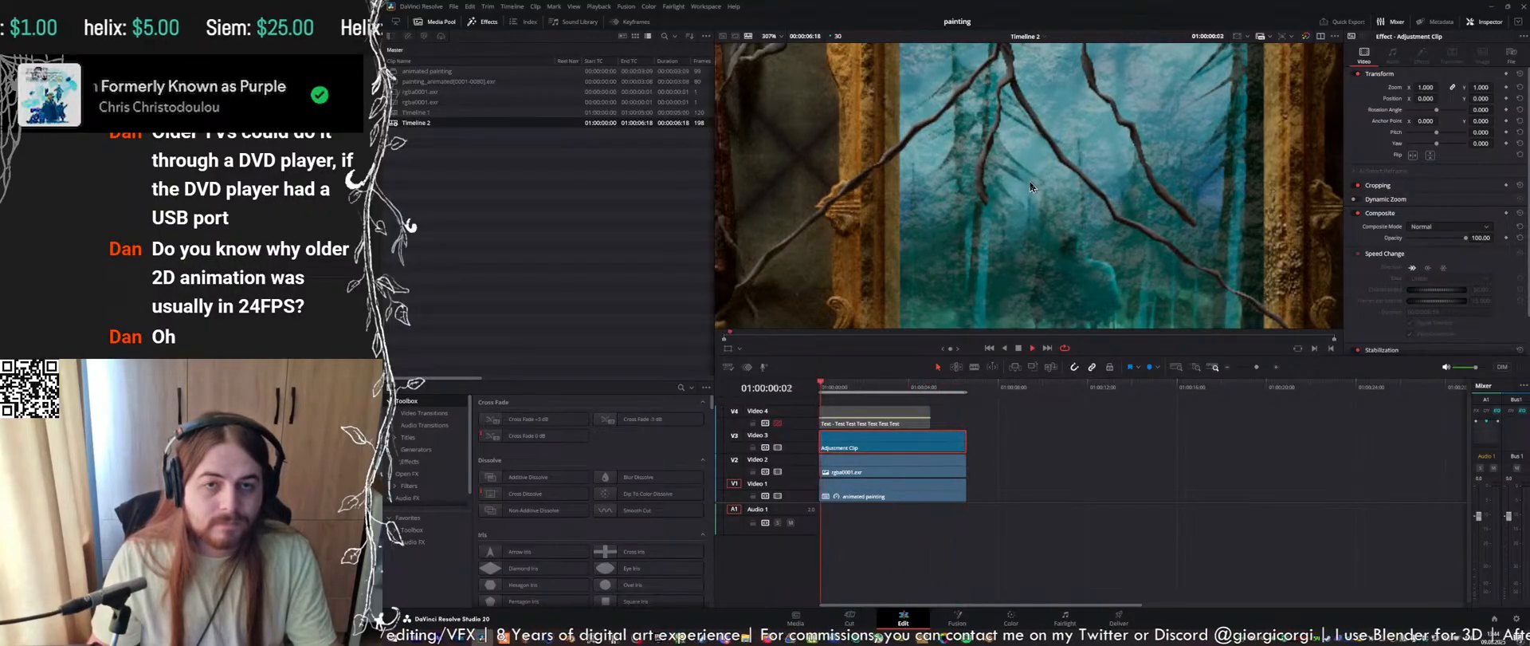
scroll(1049, 241, down, 2)
scroll(1052, 231, down, 1)
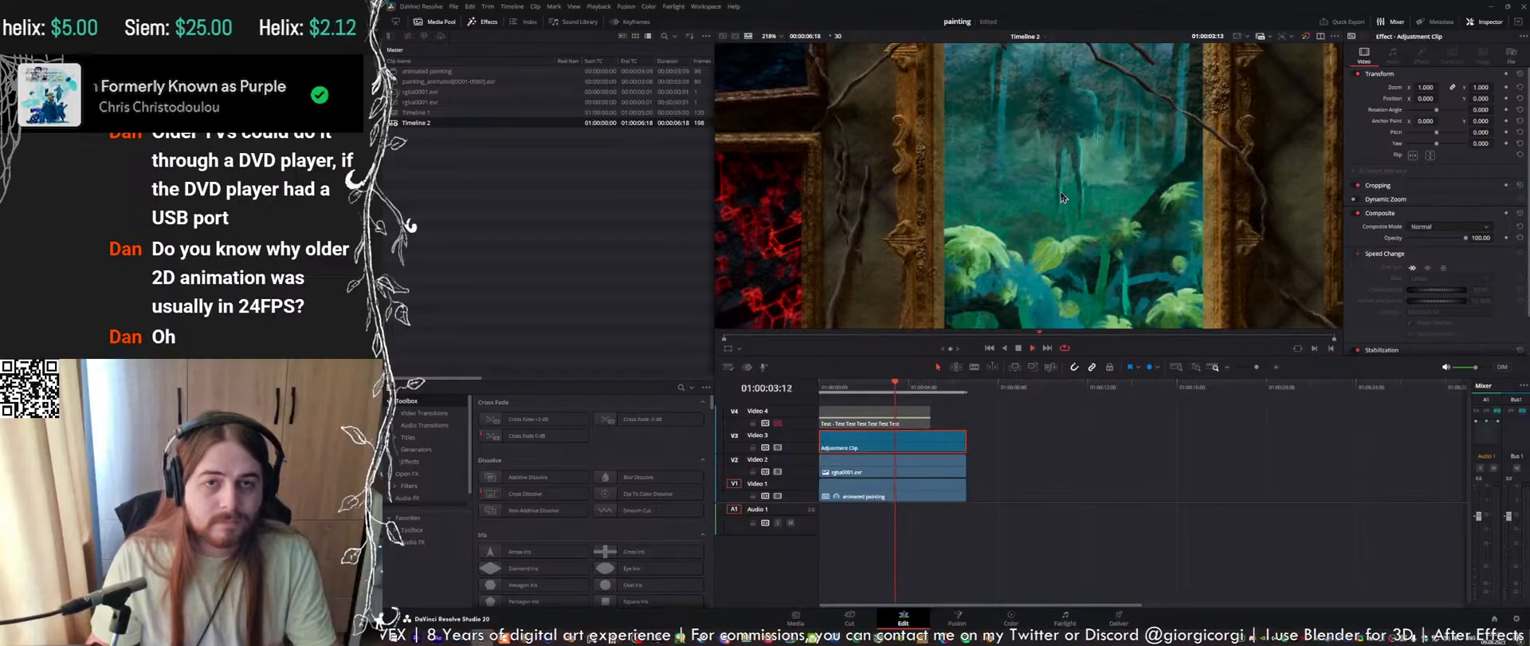
scroll(1062, 196, up, 4)
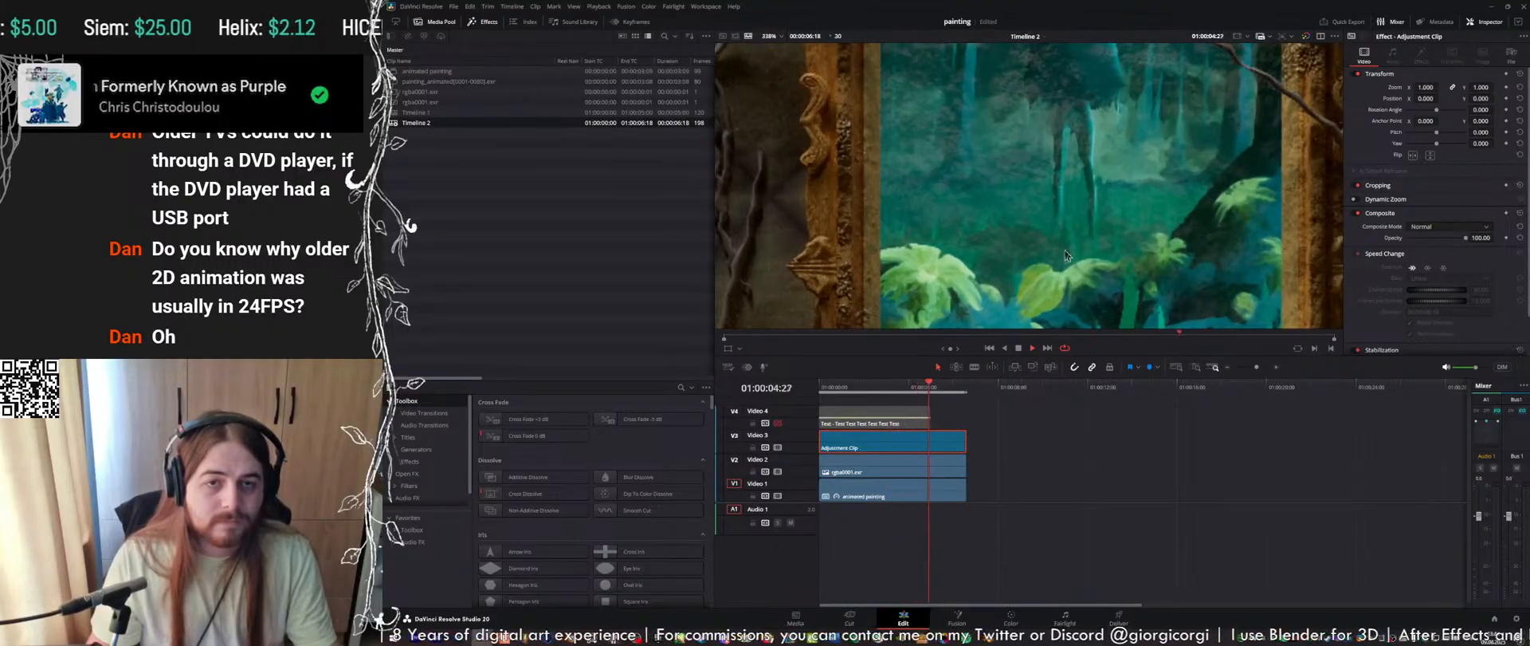
Re-enable the adjustment clip's grading nodes and view the whole graded painting scene in the edit timeline
middle_drag(1066, 252, 1068, 161)
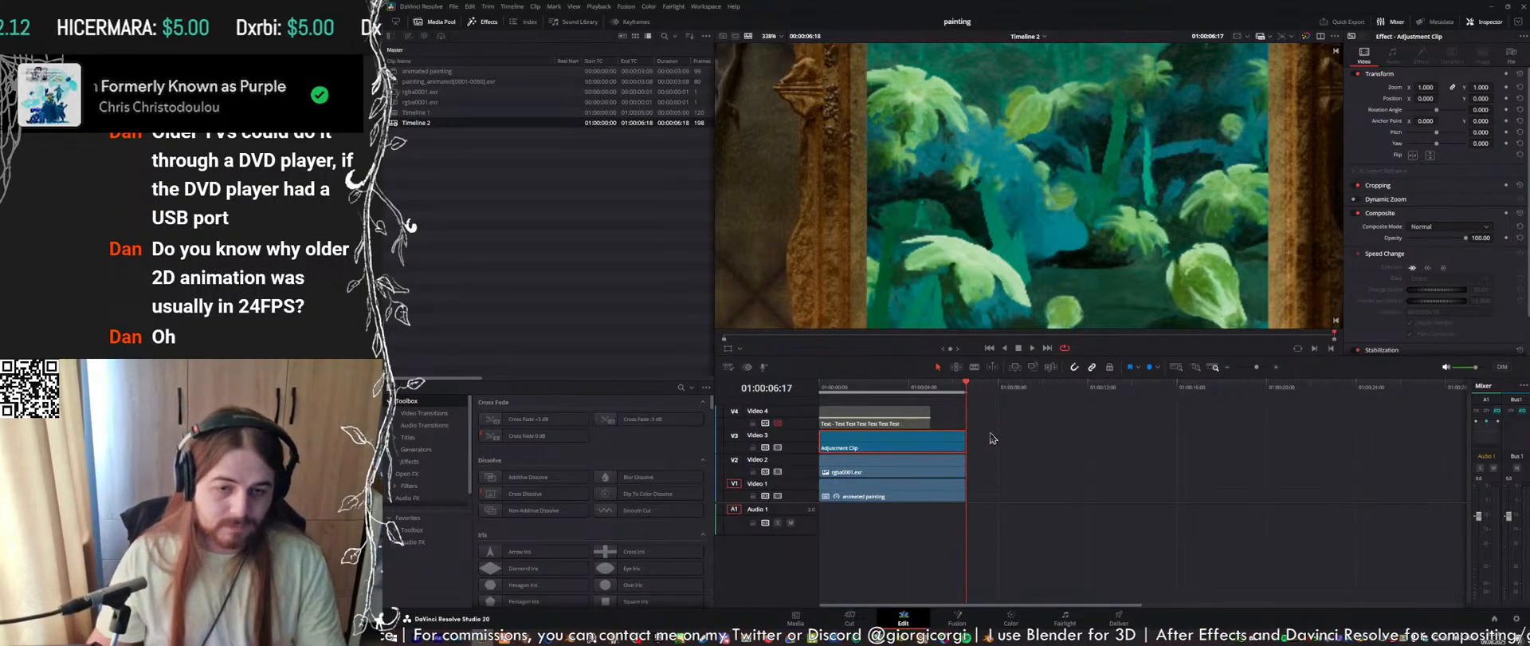
key(shift+6)
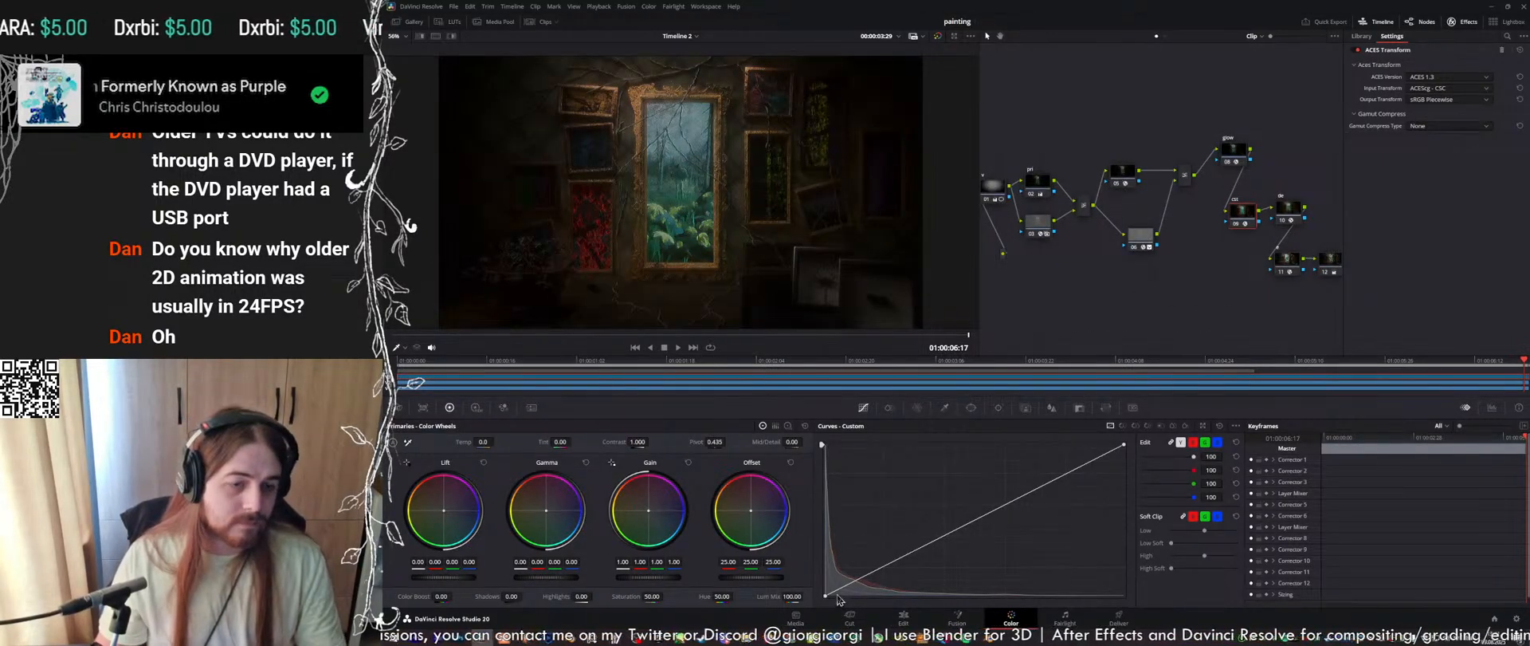
click(904, 618)
scroll(1026, 237, down, 8)
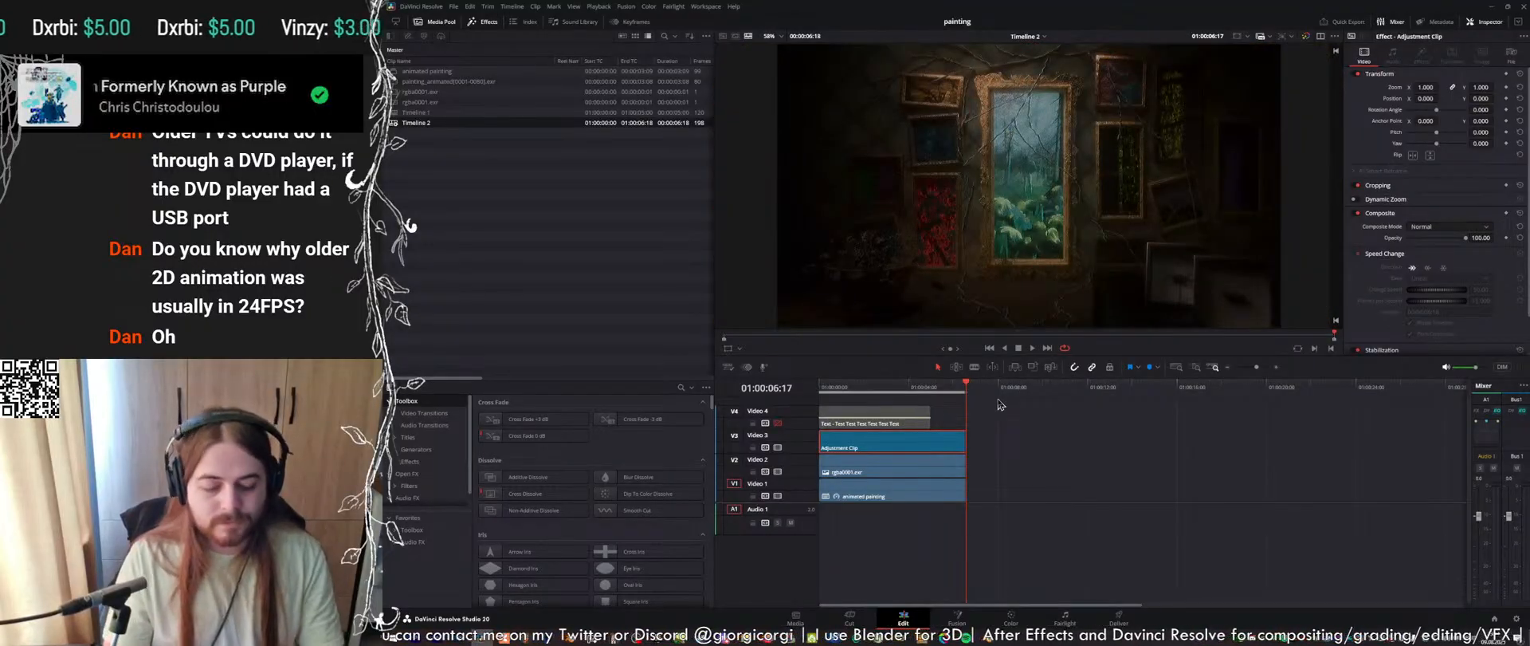
ctrl+scroll(997, 426, up, 5)
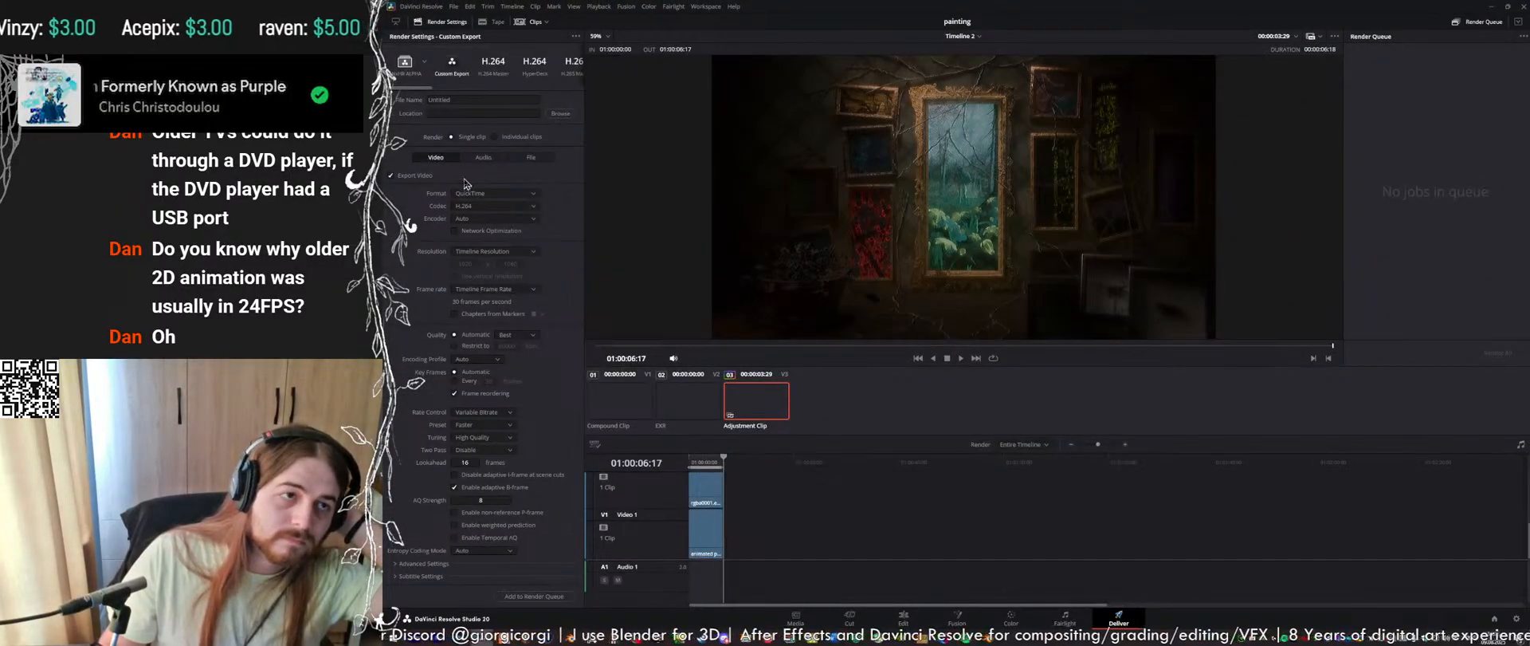
Set the QuickTime export's codec to DNxHD with type 1080p 444
click(492, 206)
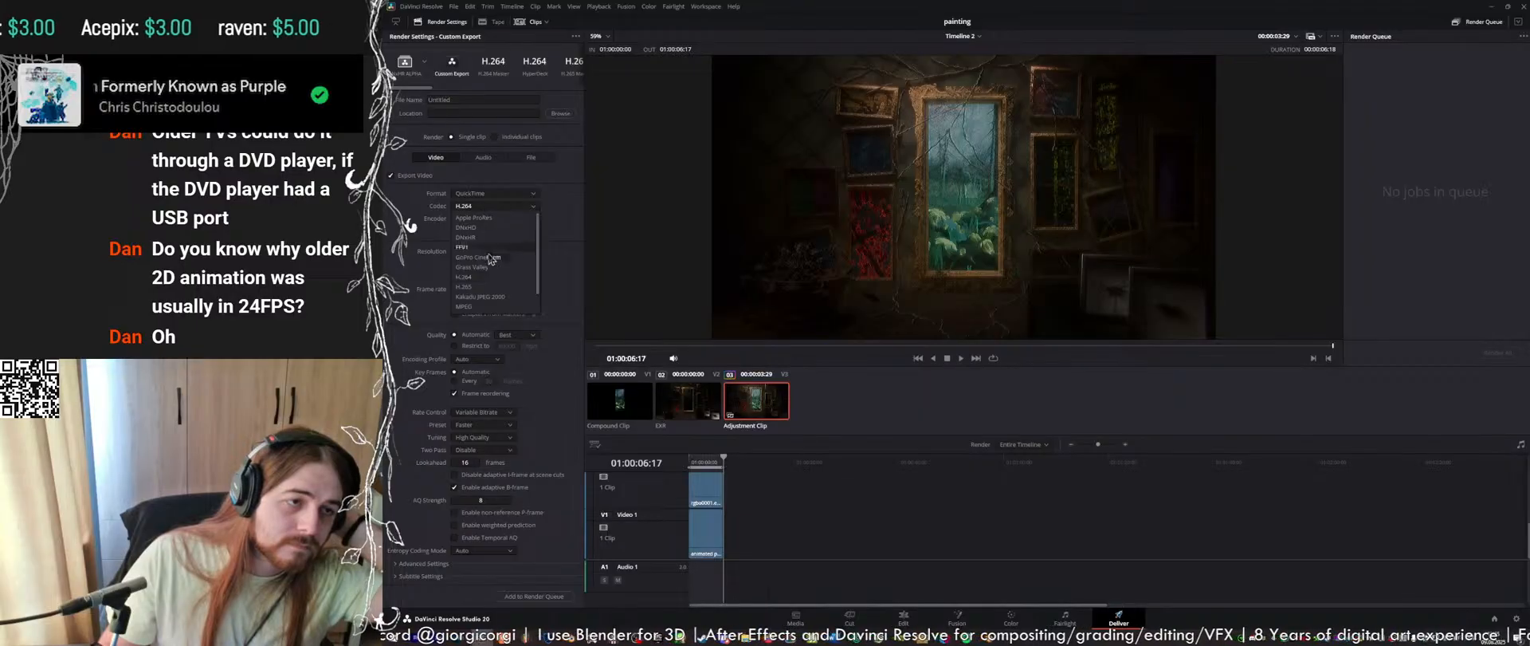
click(489, 227)
click(495, 218)
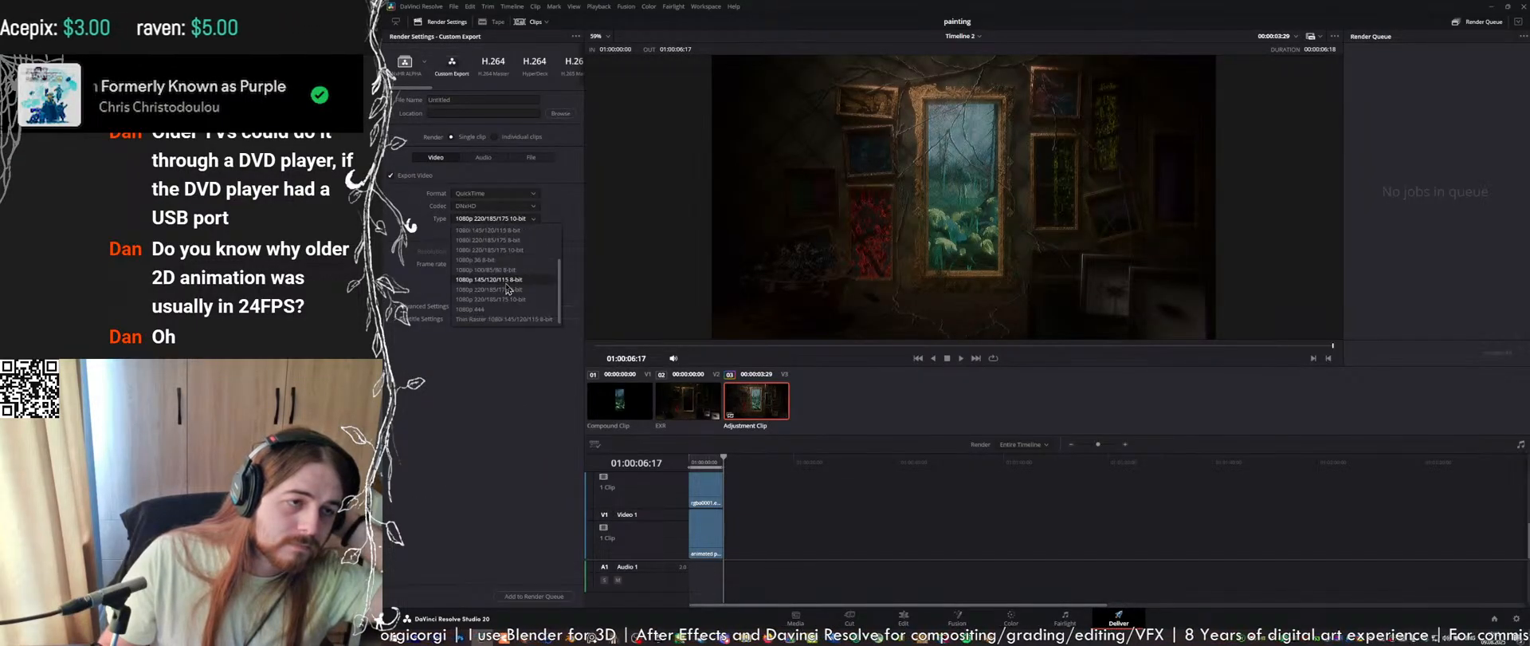
click(496, 263)
Set the export's data levels to Full in the advanced settings
click(427, 306)
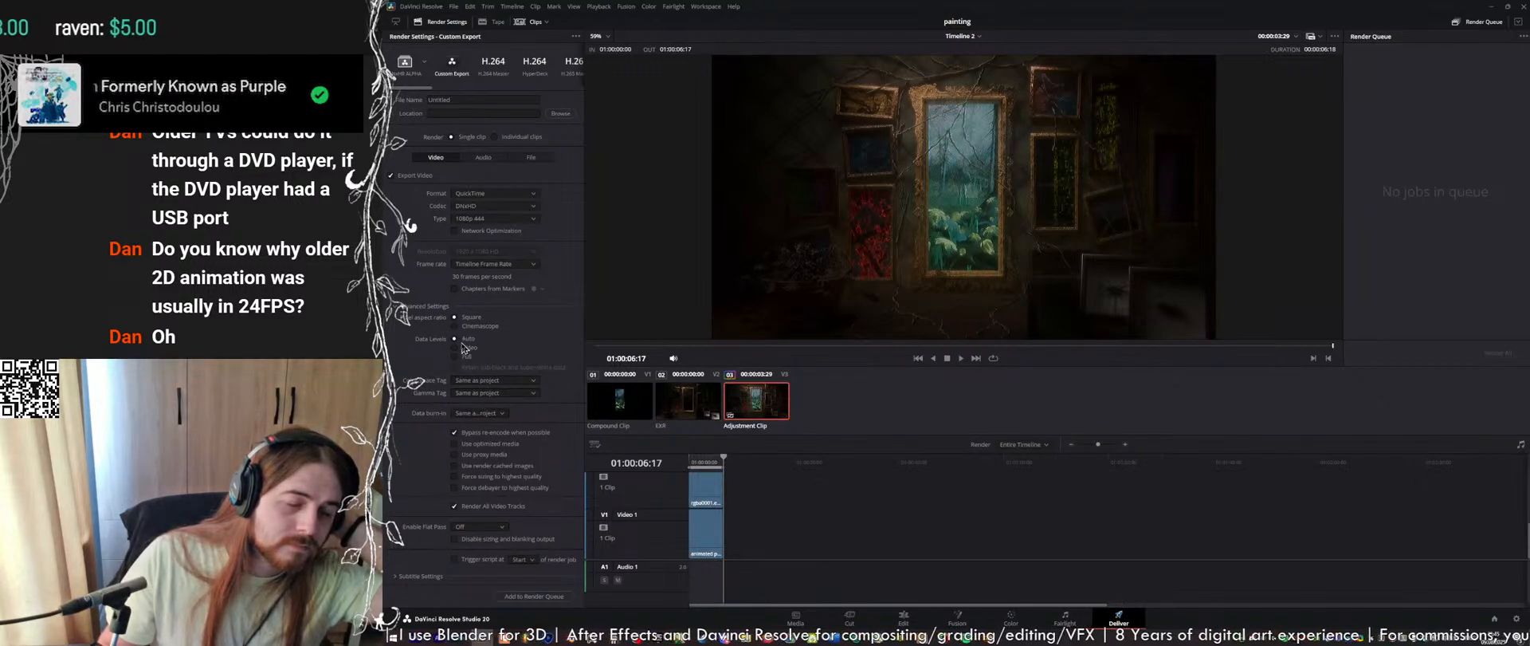
click(455, 349)
click(458, 357)
click(455, 347)
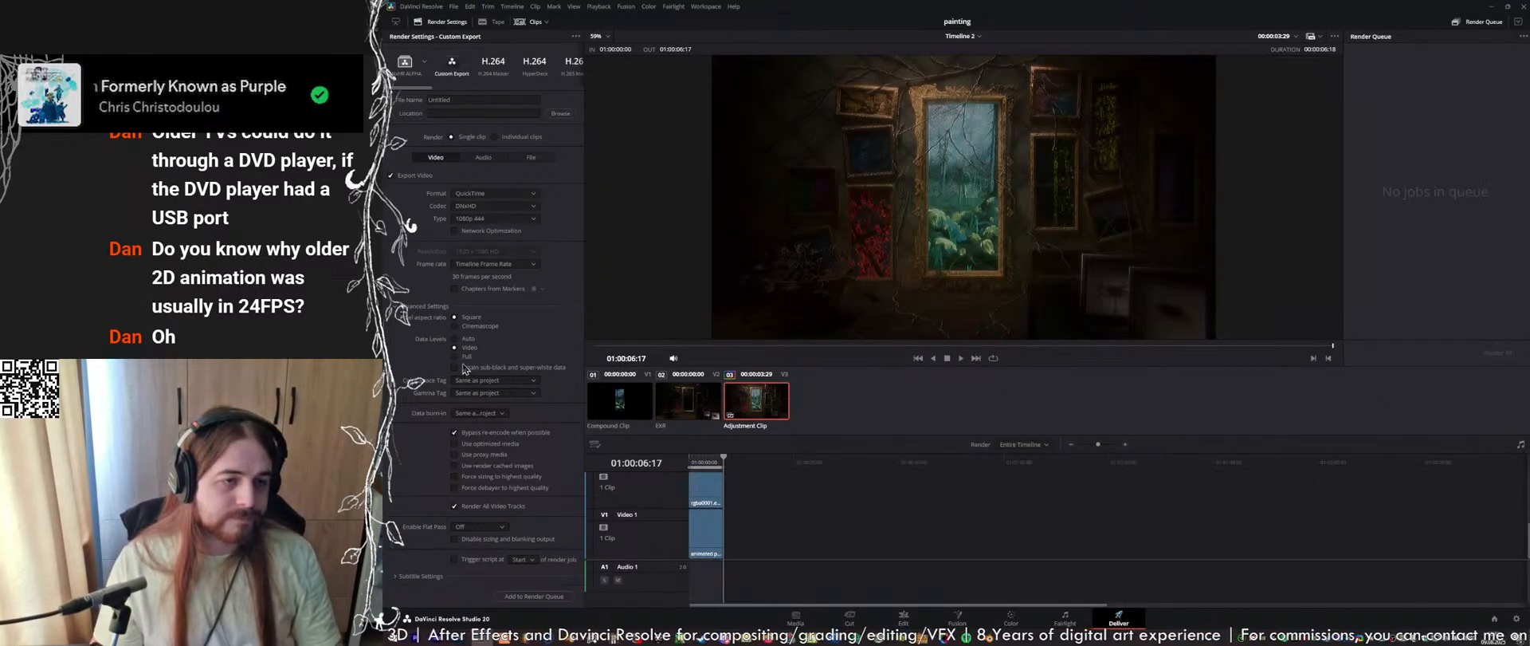
click(464, 358)
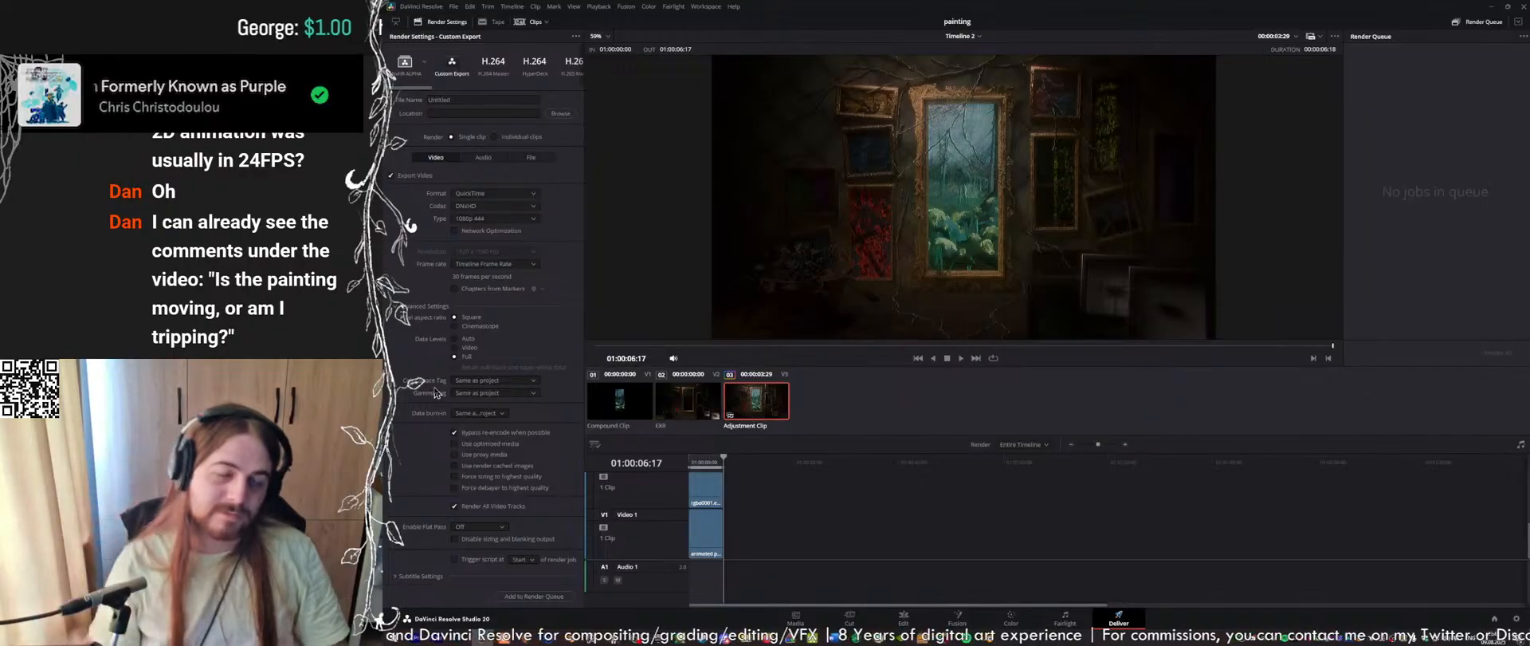
Create and open a folder named f inside the Creepcast Backdrops Painting folder as the export destination
click(562, 113)
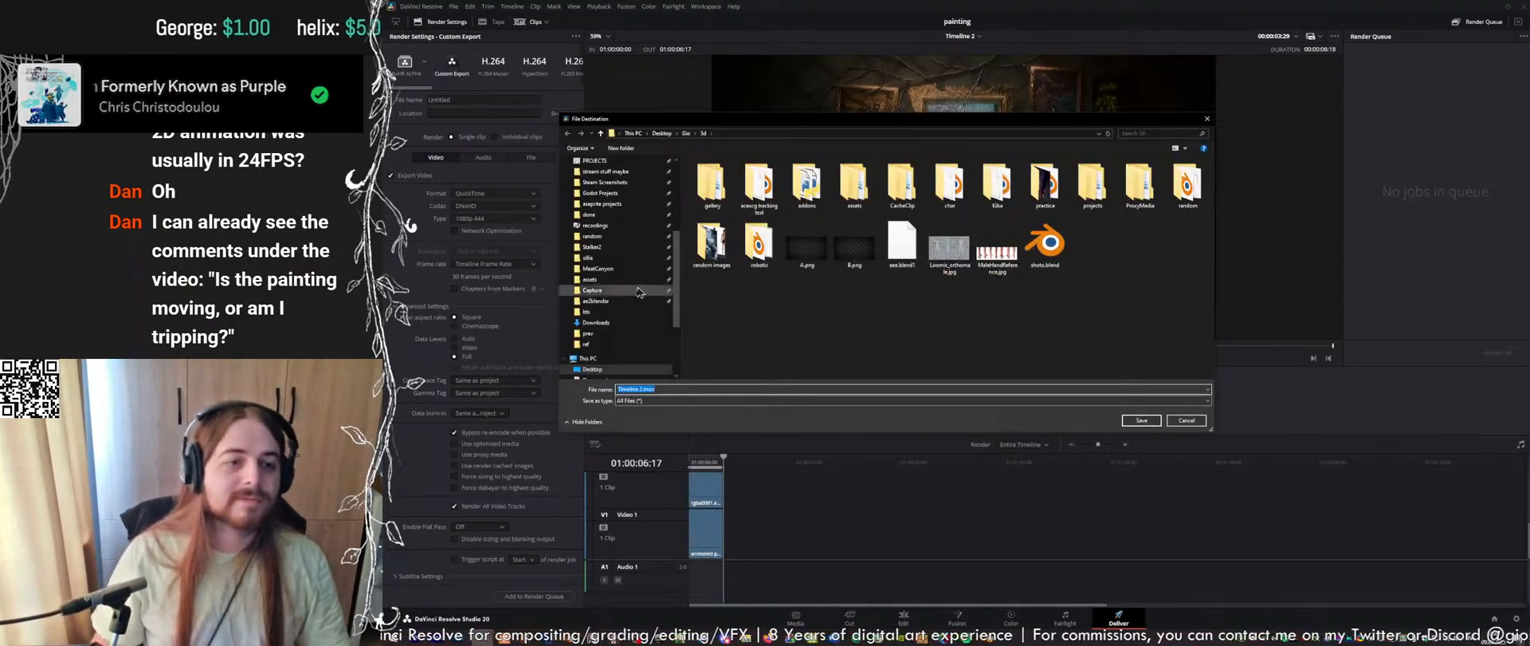
click(595, 200)
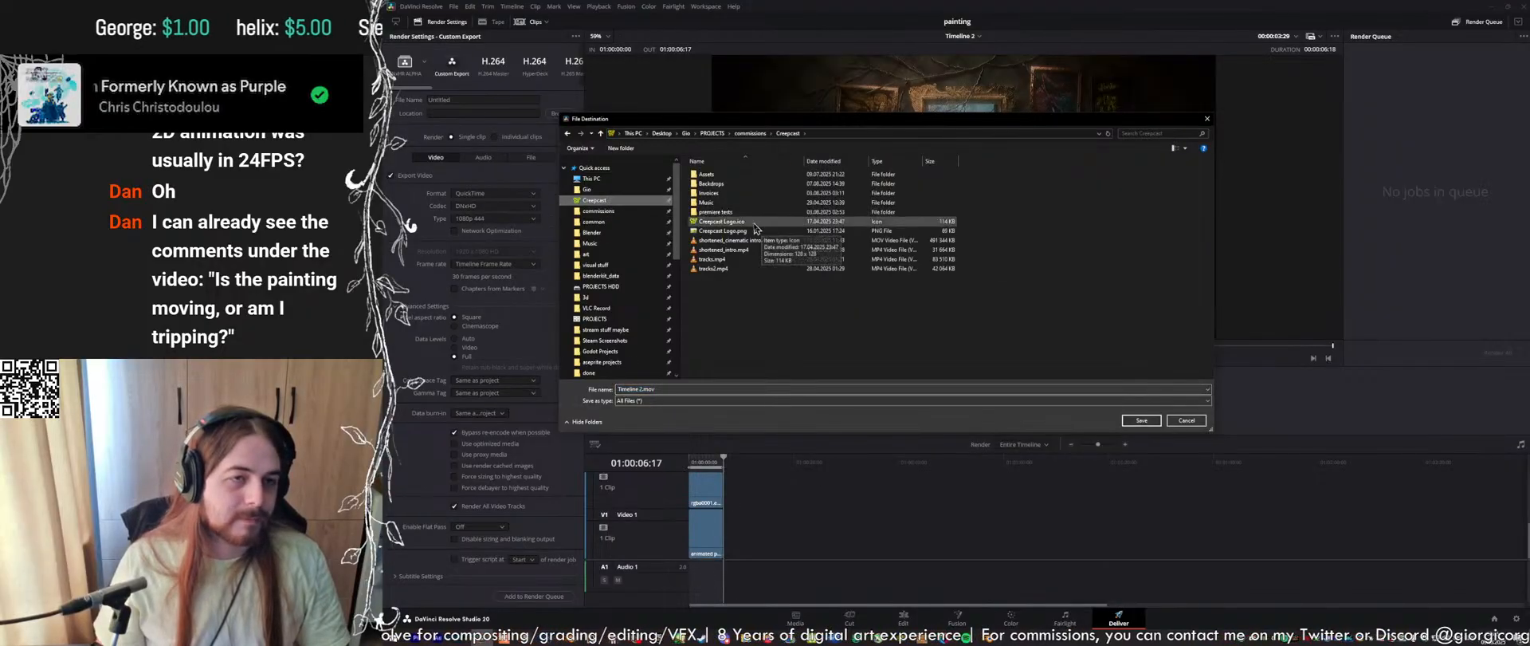
double_click(728, 183)
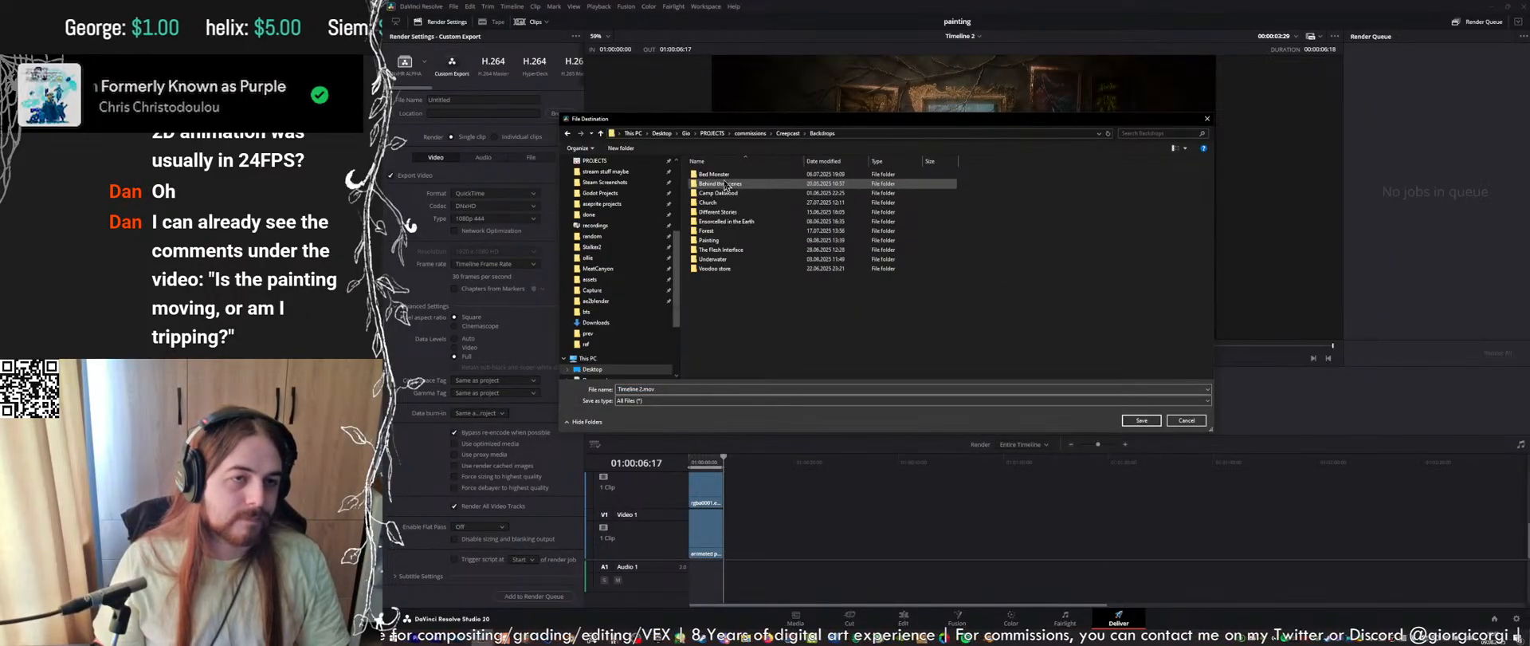
double_click(732, 240)
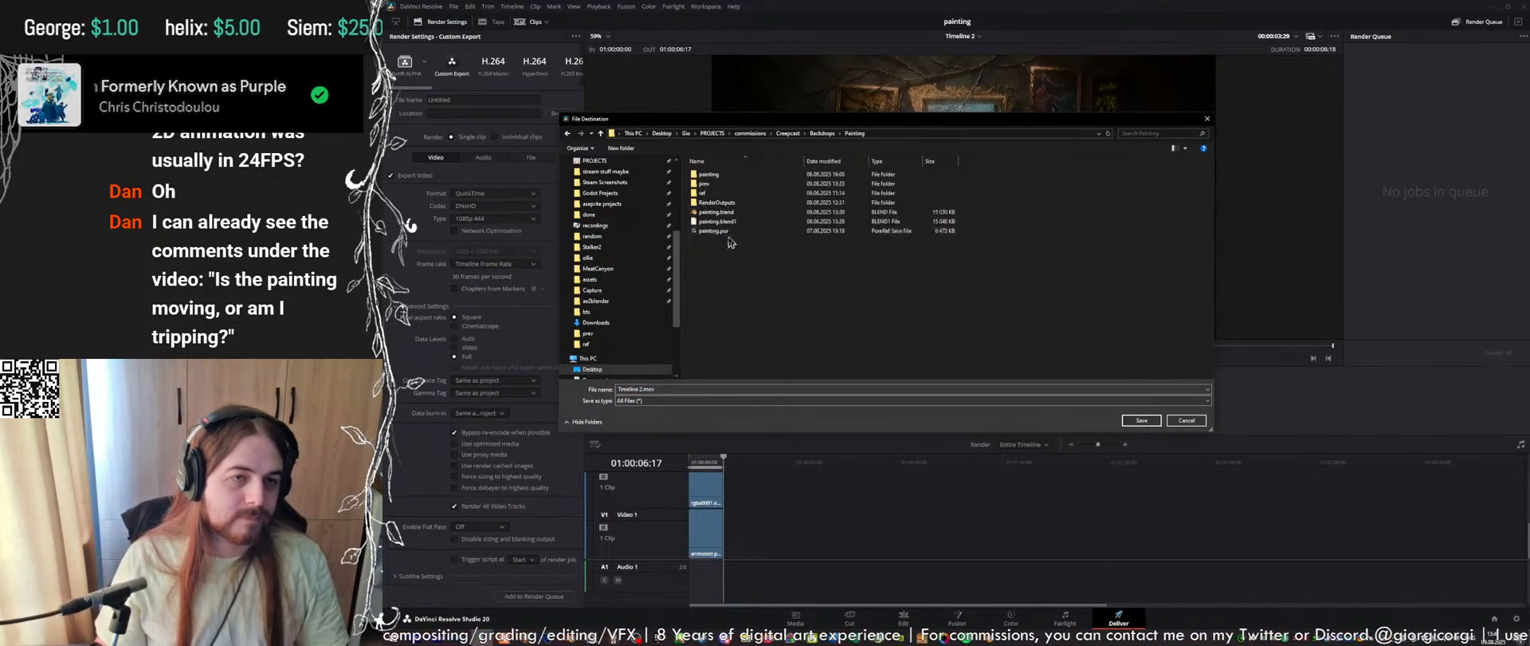
click(621, 148)
text(f)
key(Return)
key(Return)
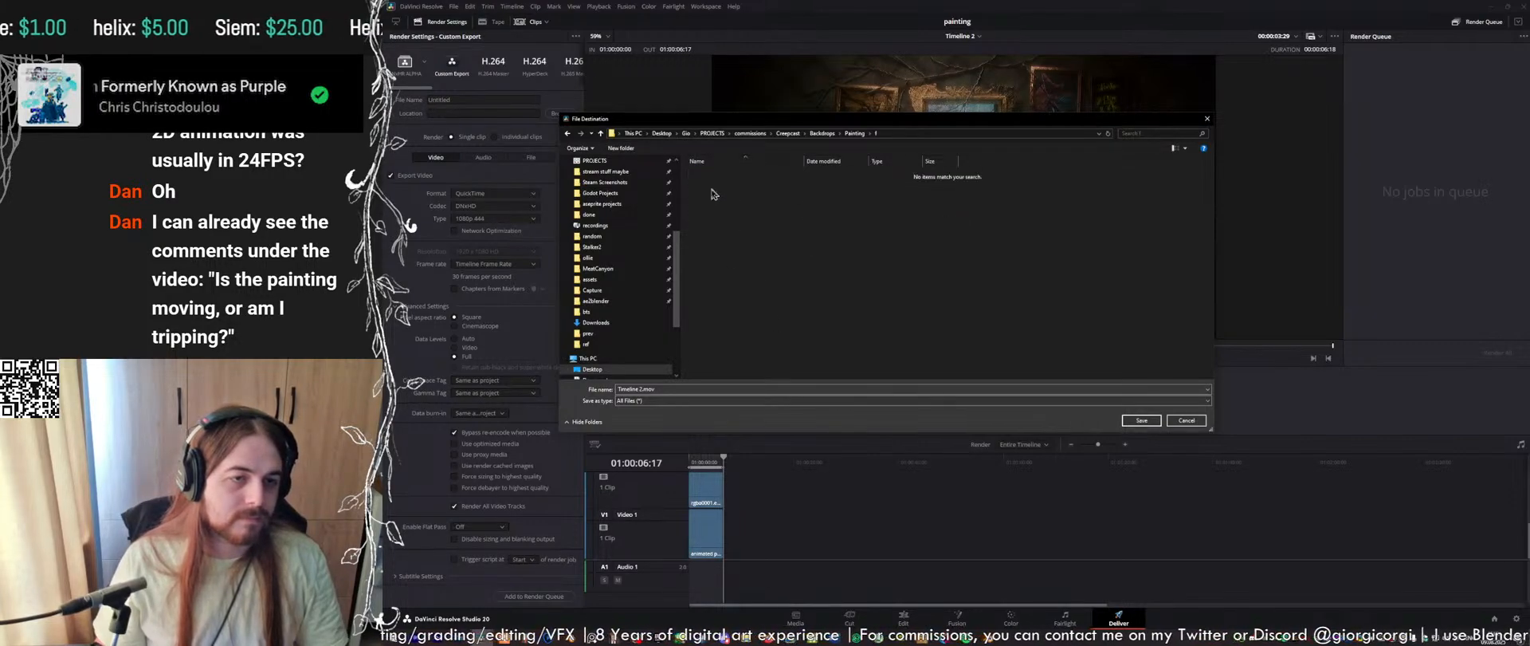
Name the export file painting and render it through the render queue
text(painting)
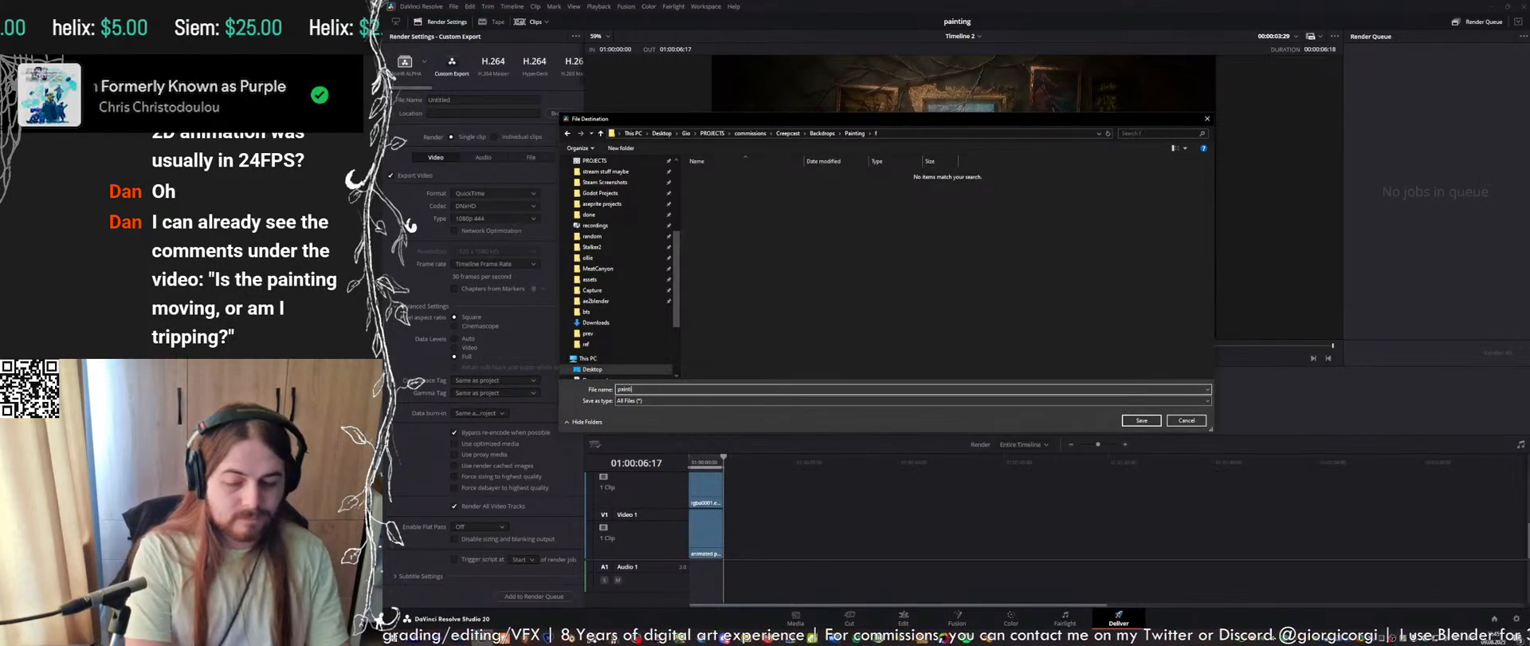
key(Return)
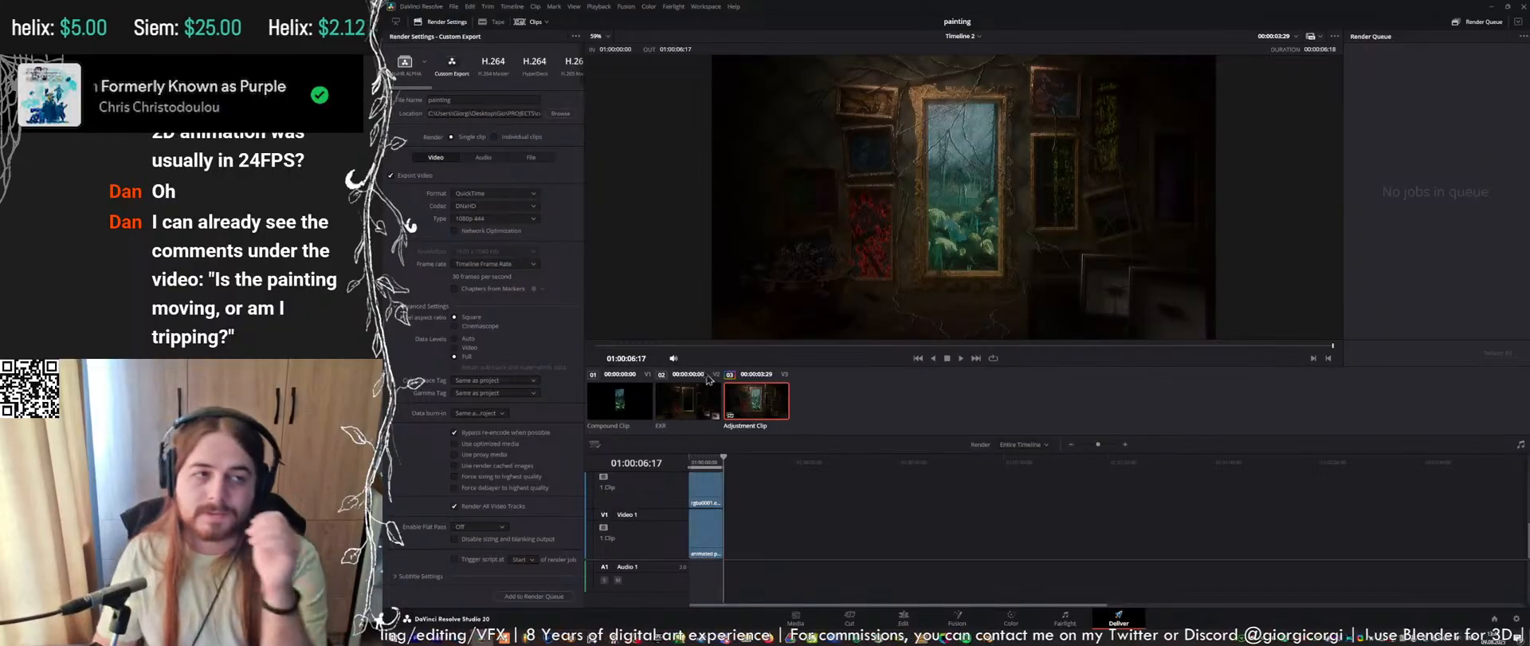
click(536, 595)
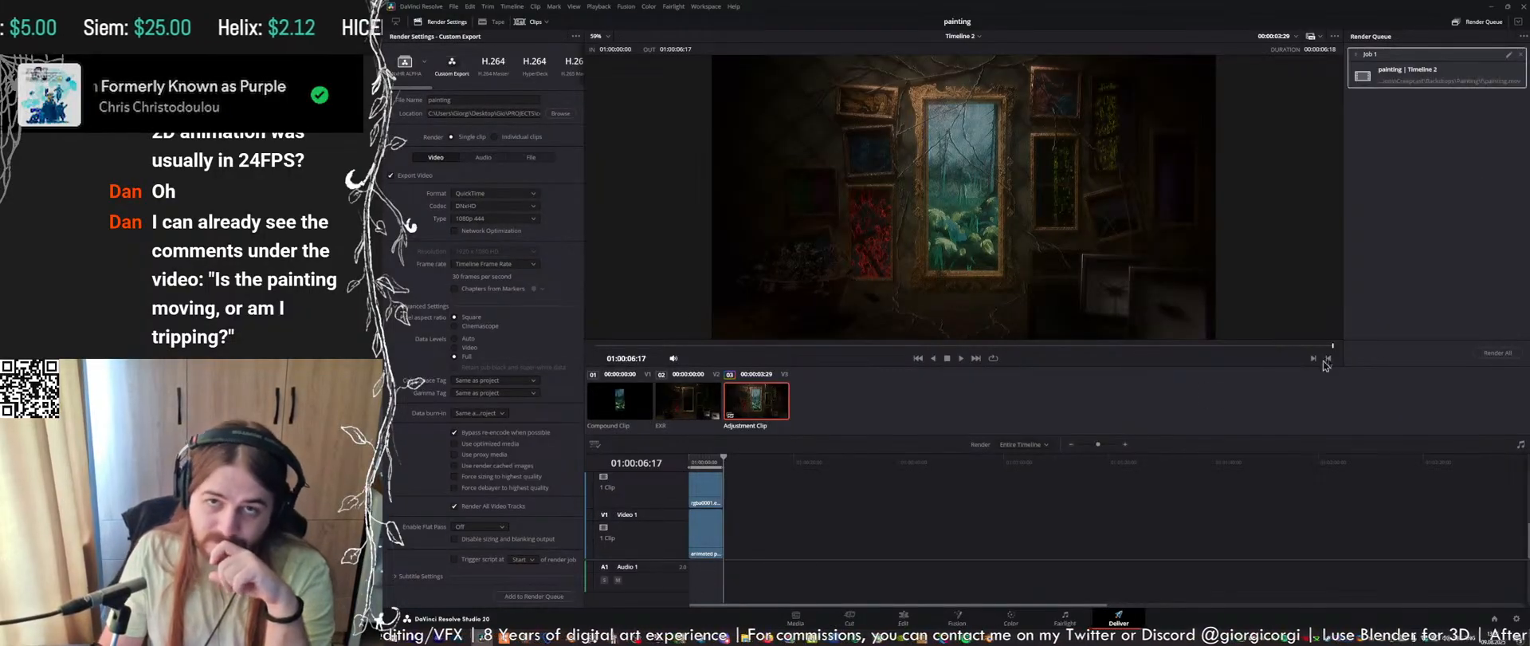
click(1477, 356)
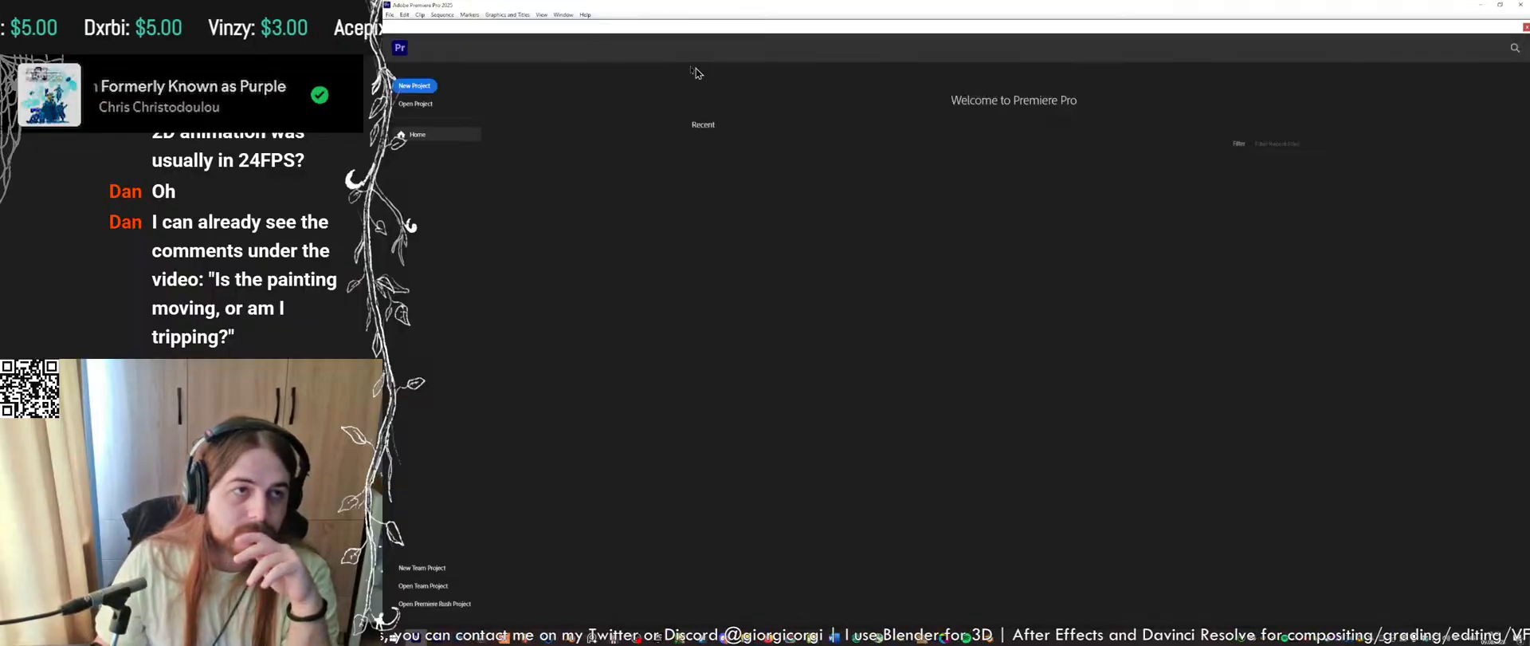
Open the recent underwater project in Premiere Pro and bring painting.mov from folder f to the Backdrop sequence's start, above the existing clip
click(729, 199)
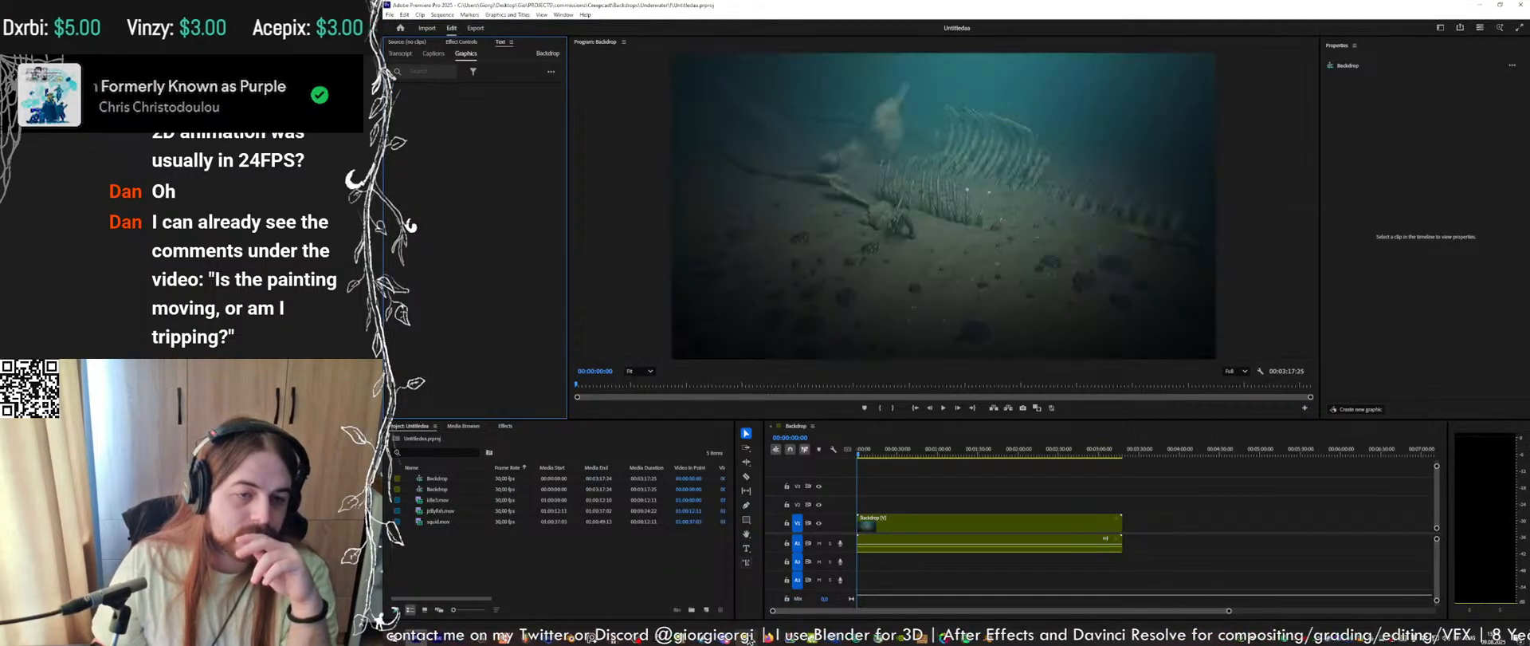
click(748, 638)
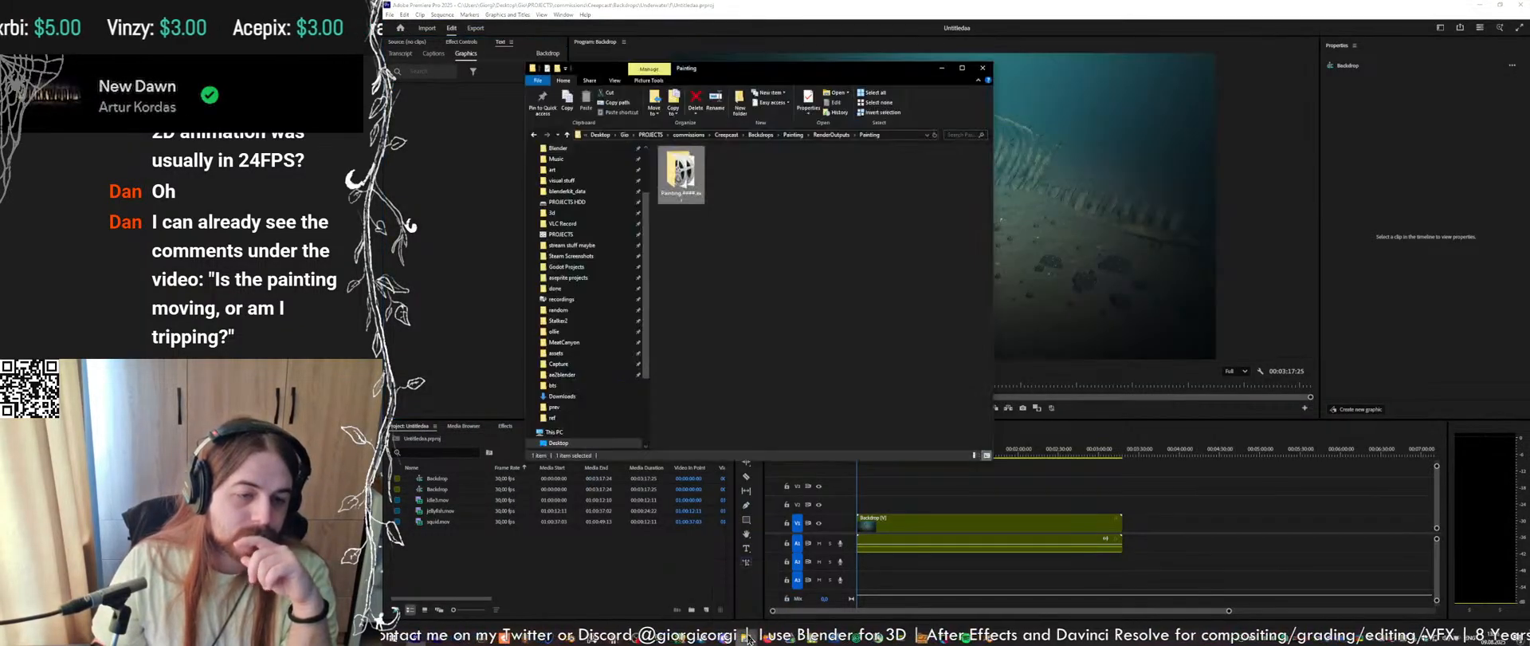
click(793, 135)
double_click(700, 163)
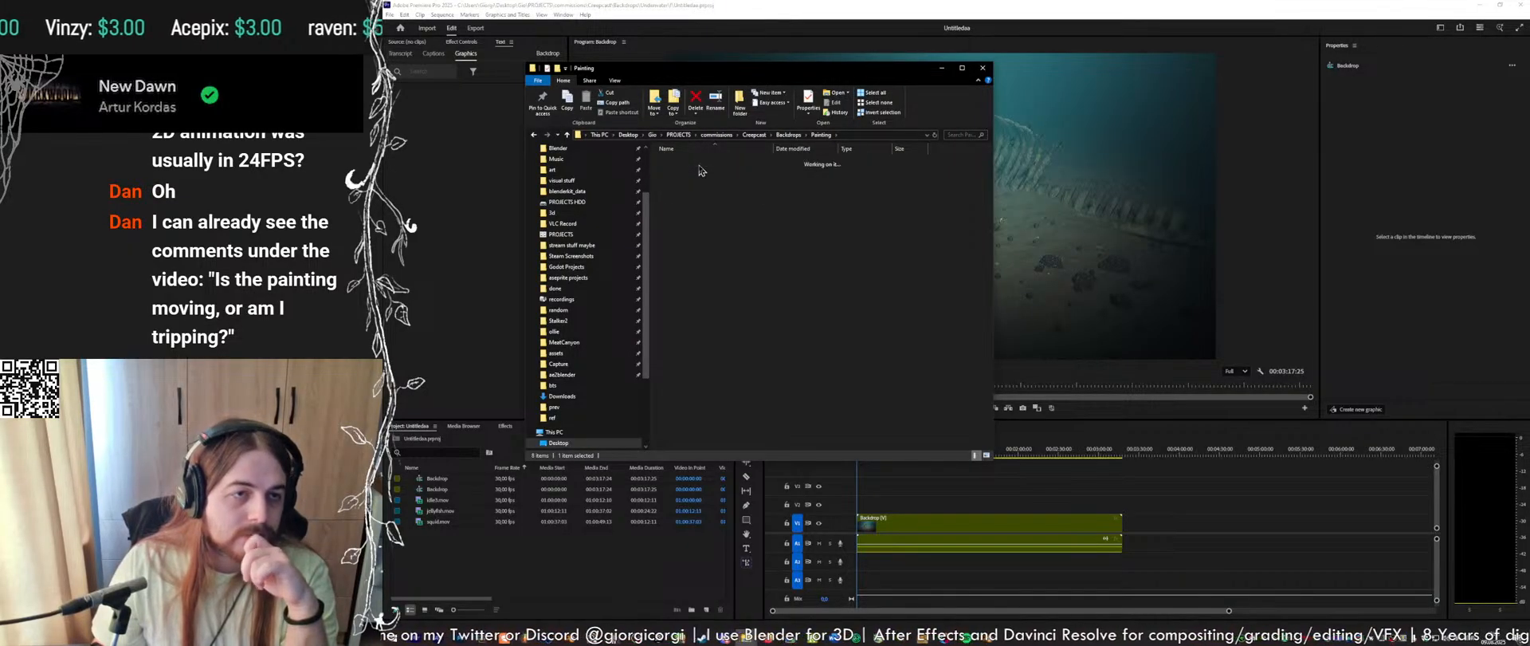
mouse_move(682, 174)
mouse_down()
mouse_move(772, 326)
mouse_move(531, 565)
mouse_up()
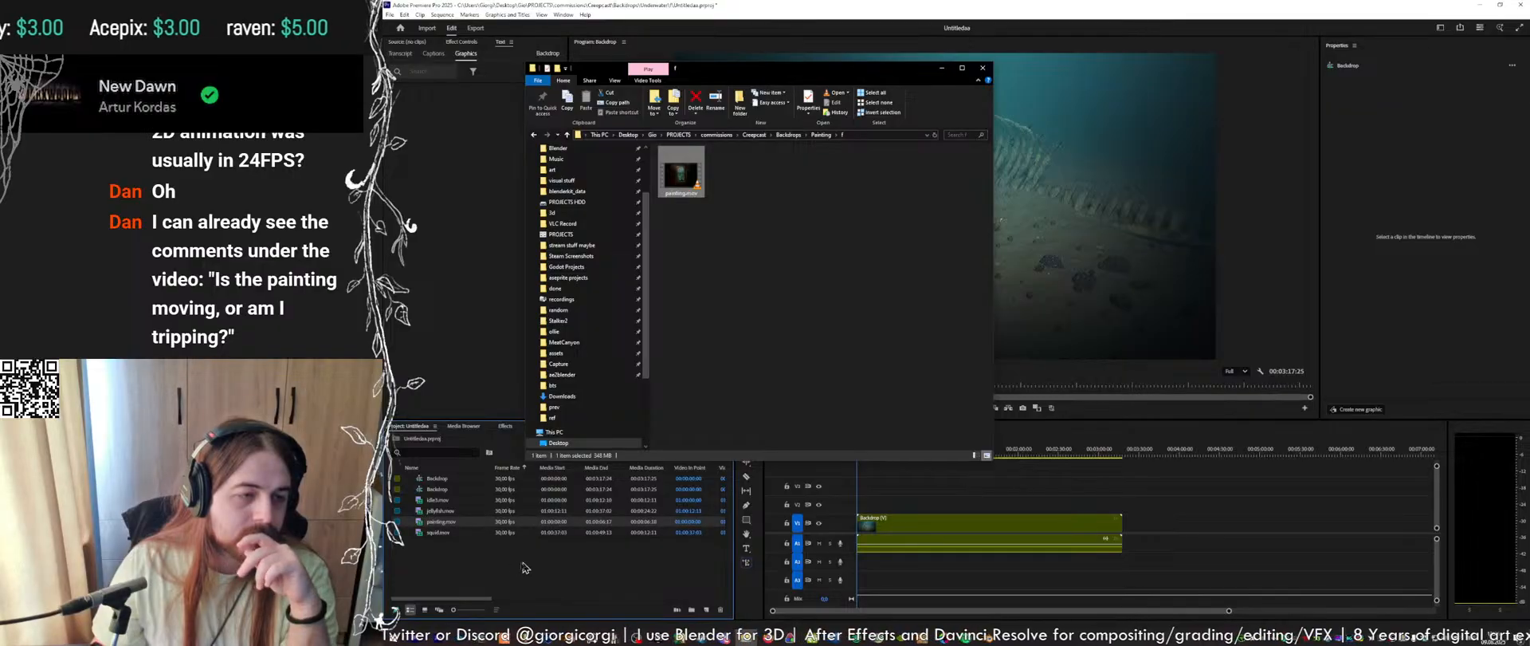
drag(441, 521, 857, 500)
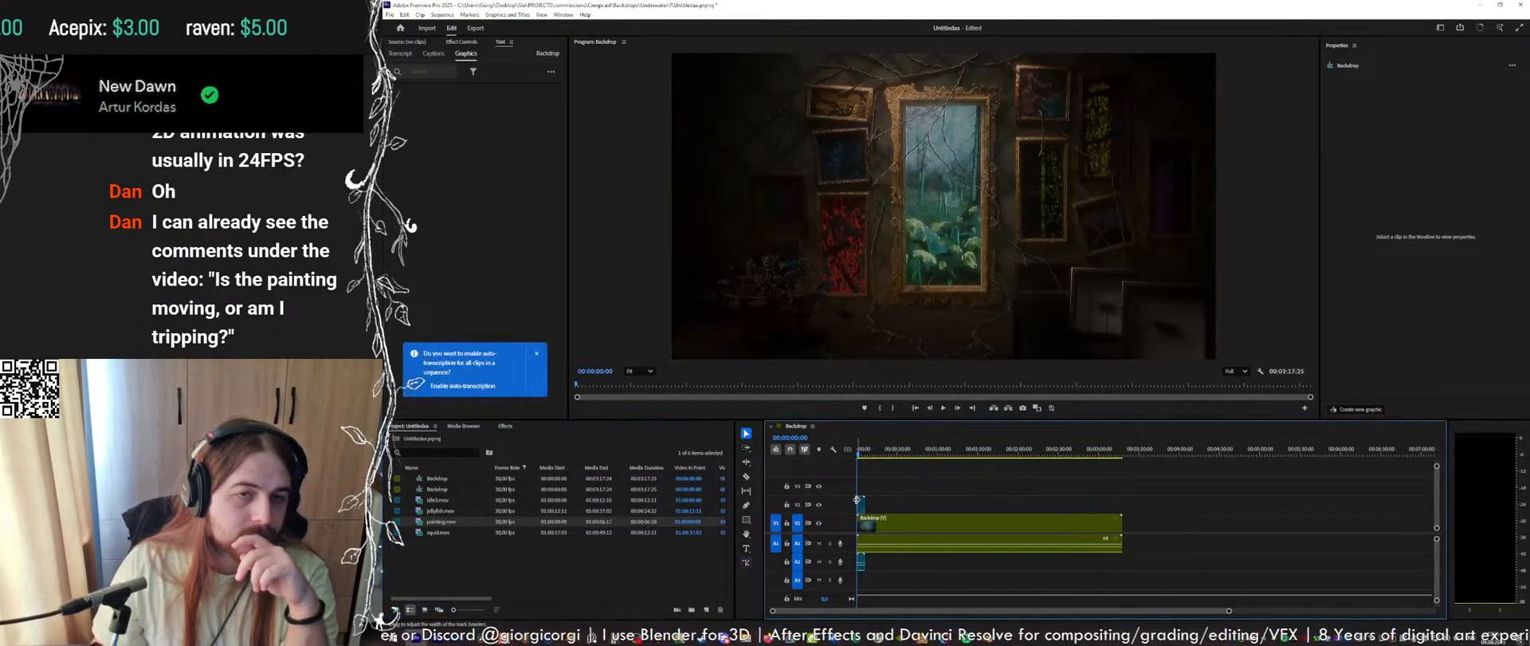
Compare the rendered painting.mov in Premiere Pro with the DaVinci Resolve viewer, matching the size of the two previews
click(484, 640)
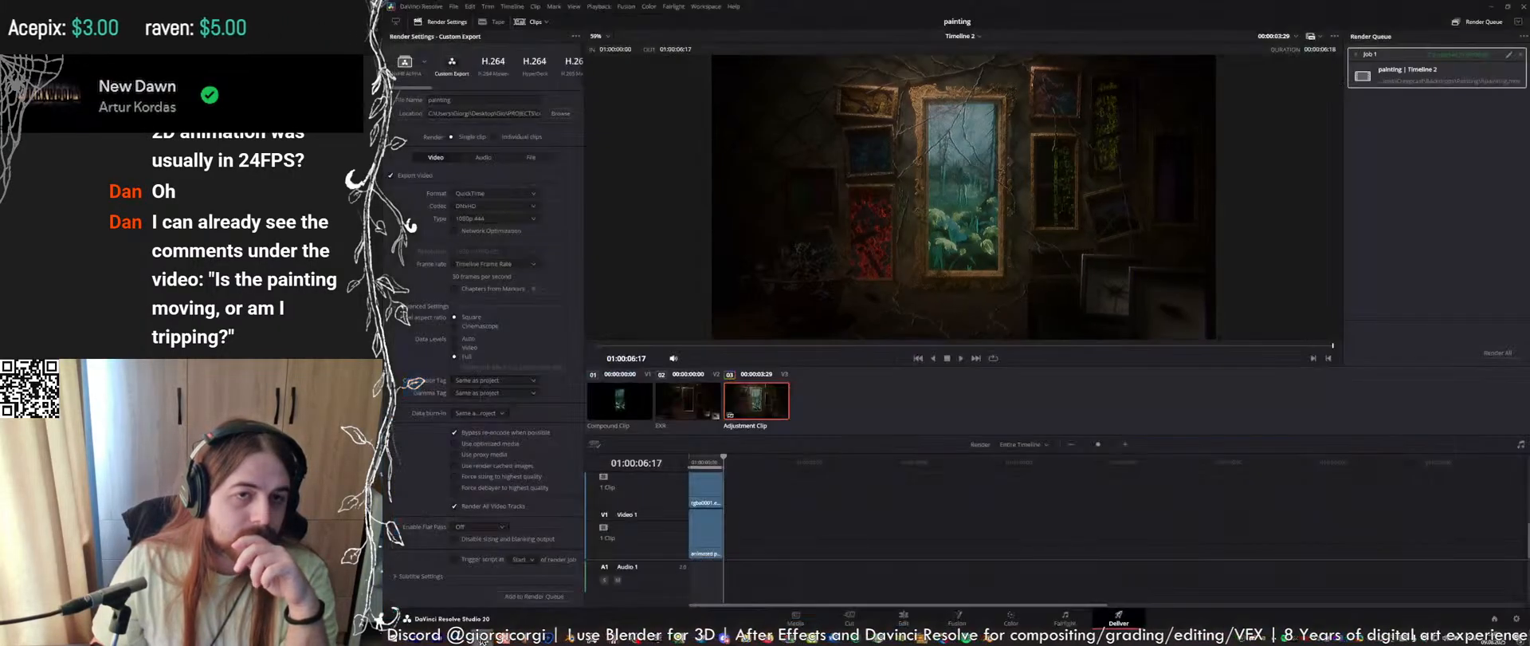
click(418, 640)
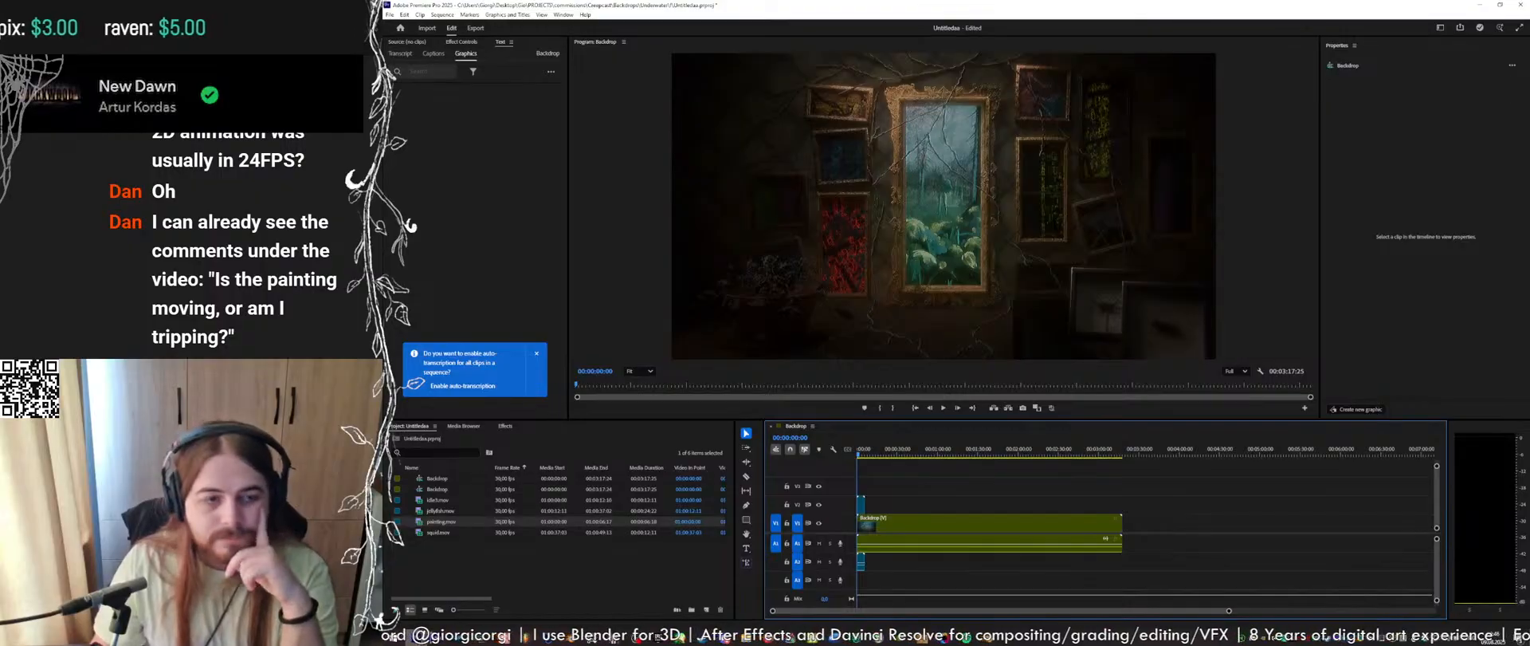
click(488, 641)
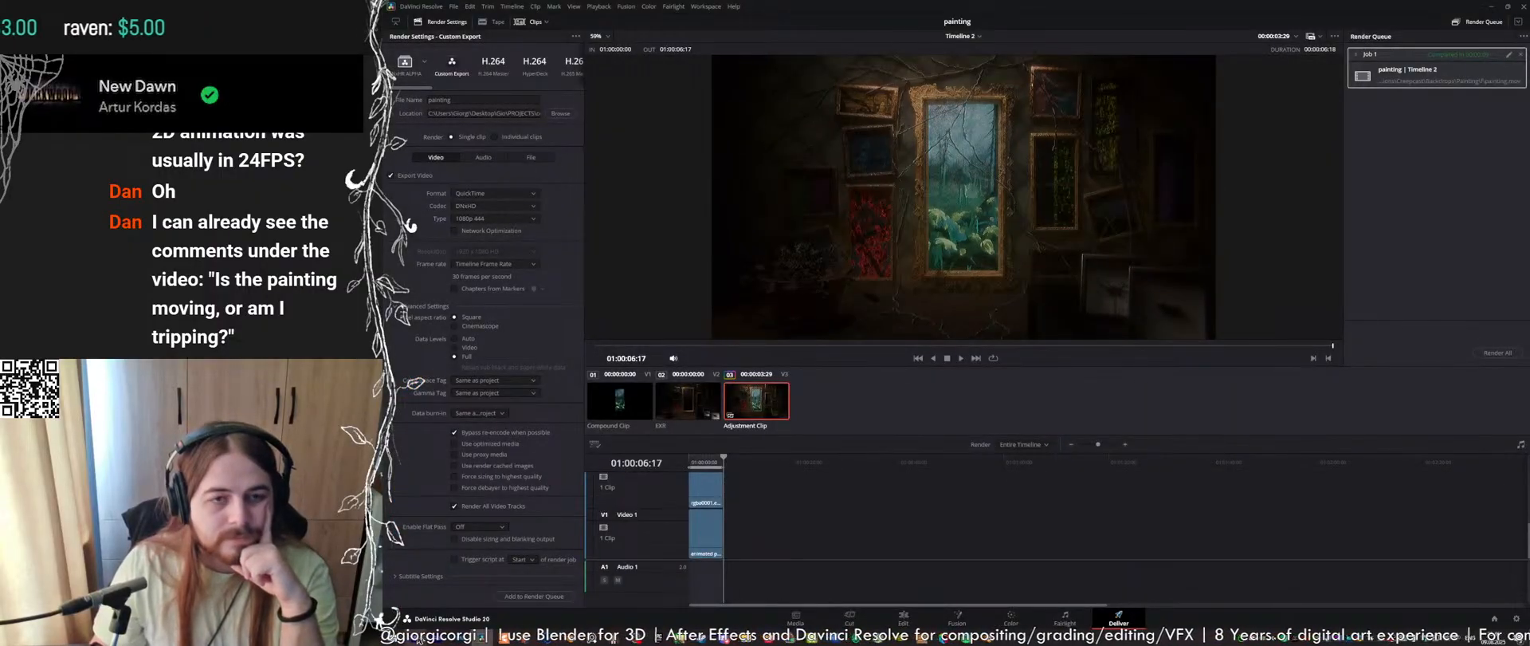
drag(873, 371, 864, 395)
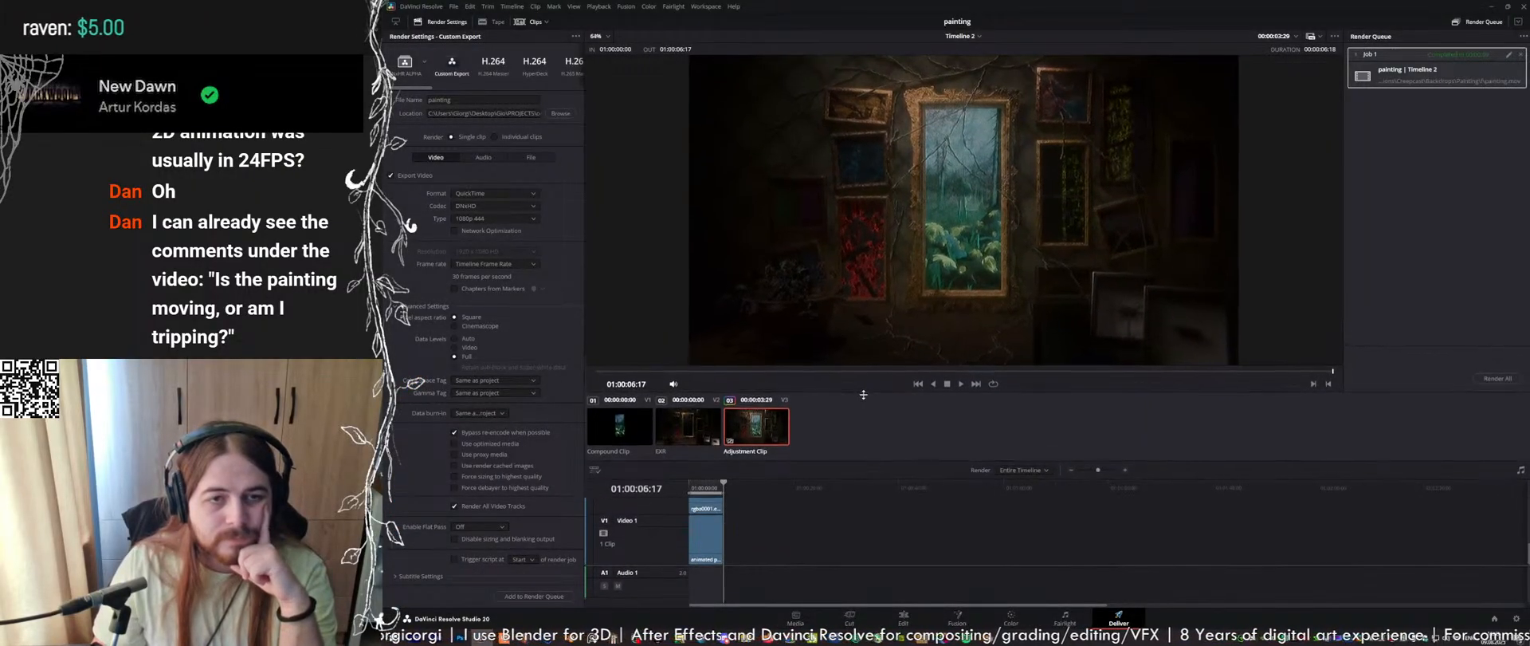
click(430, 641)
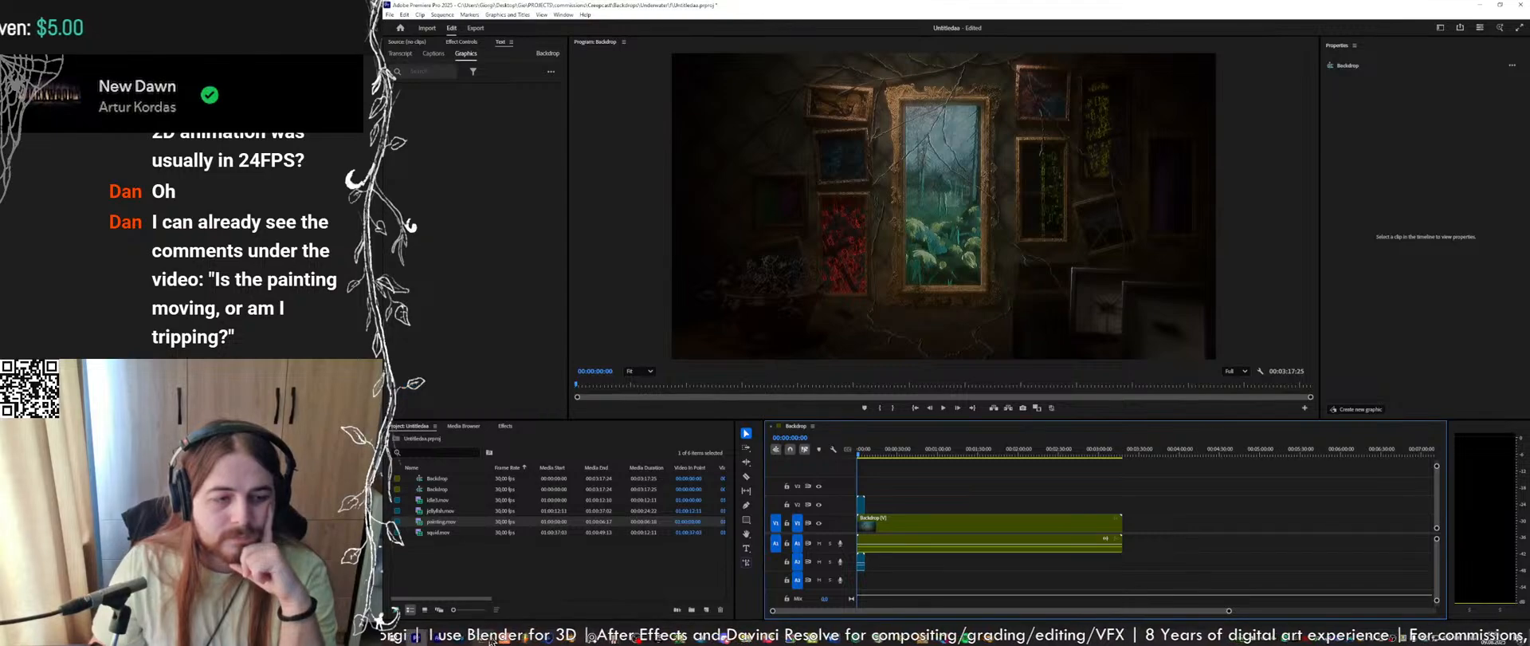
click(485, 641)
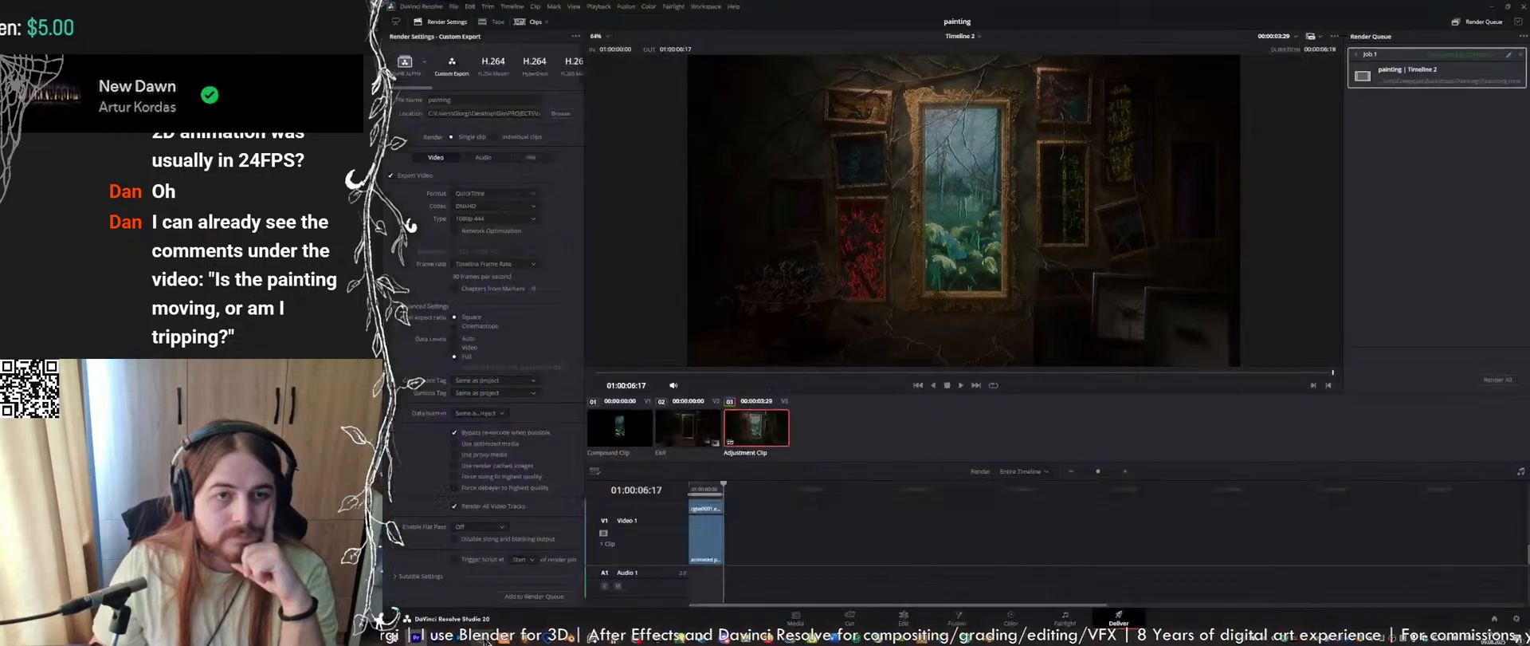
click(420, 640)
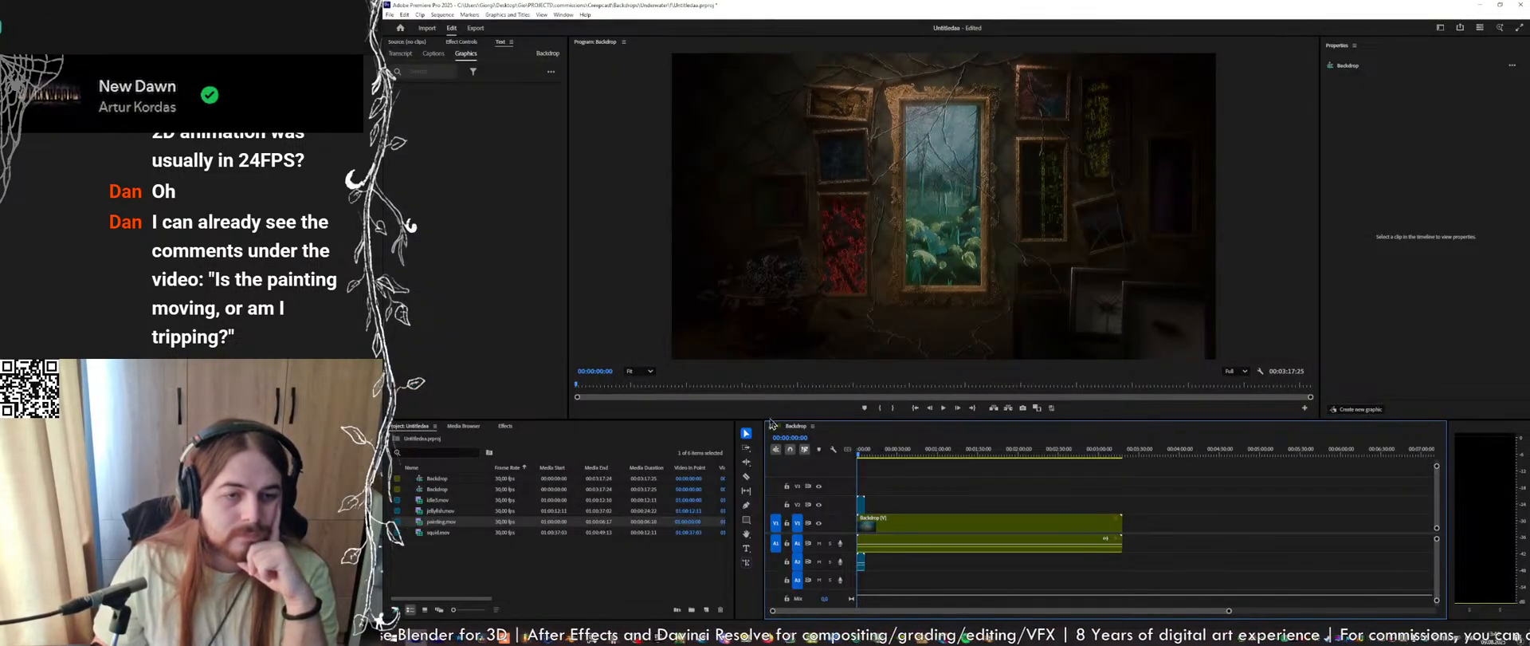
drag(768, 418, 772, 415)
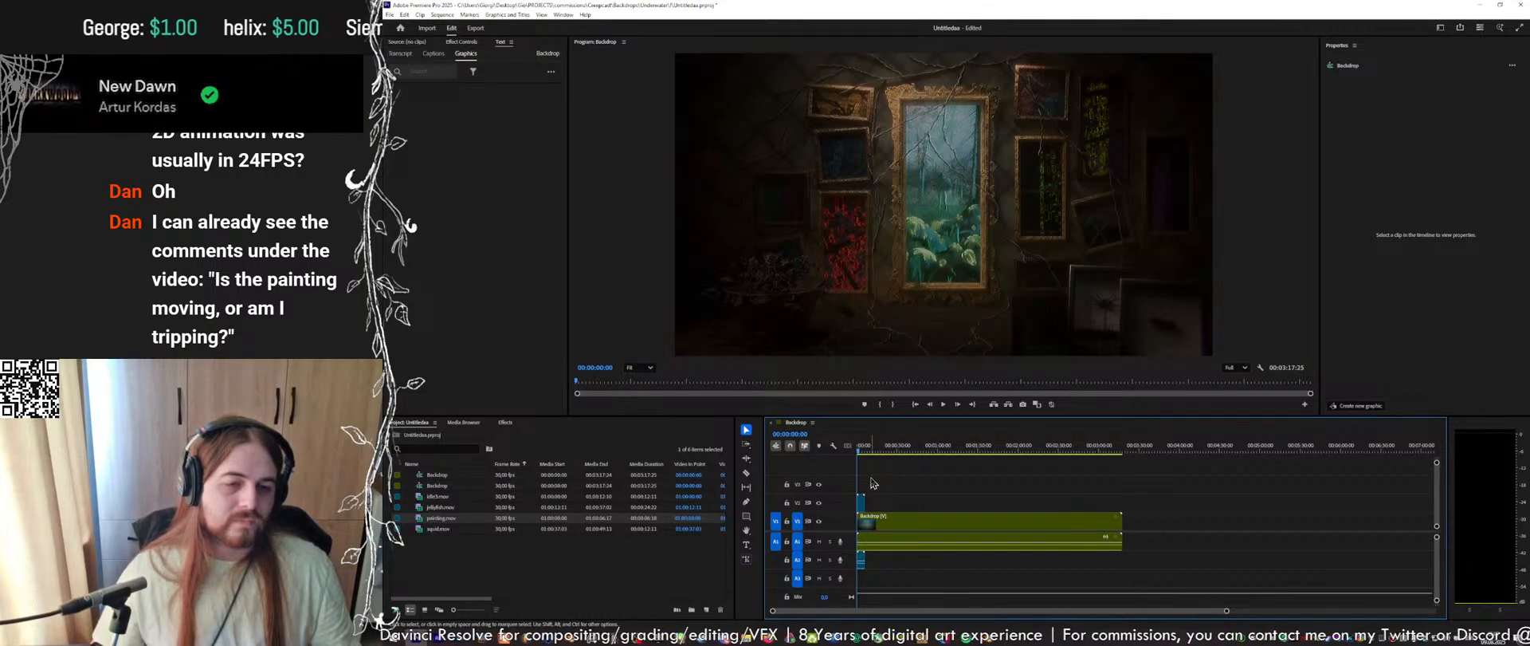
Undo the placement of painting.mov in the Backdrop sequence
click(882, 525)
click(905, 501)
click(896, 524)
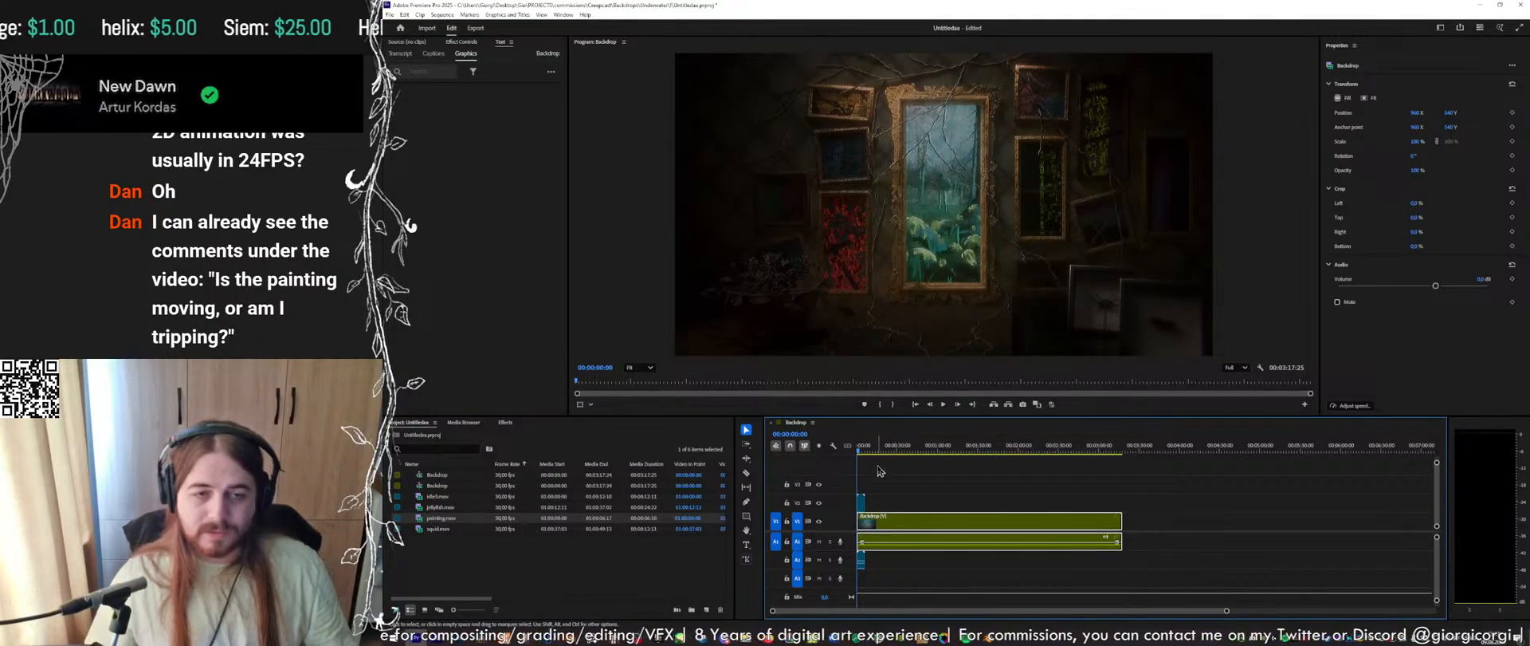
click(860, 502)
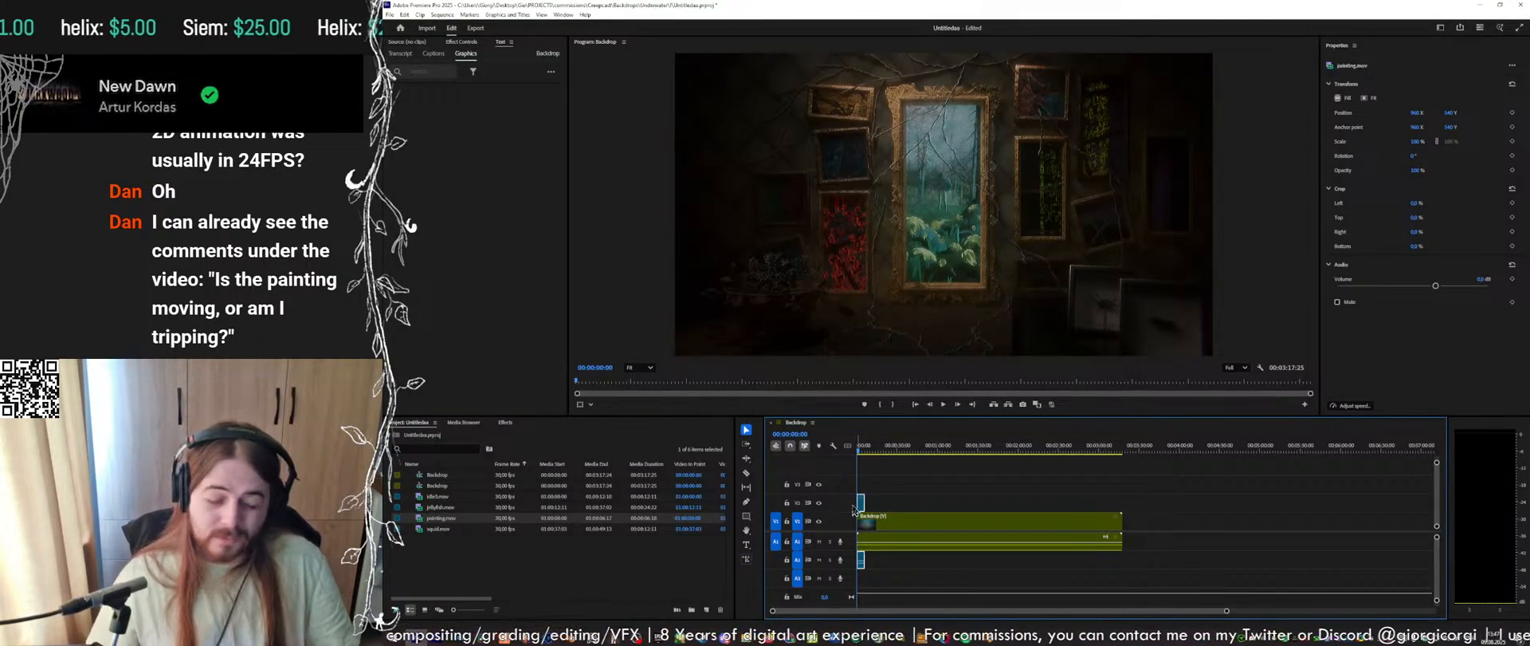
click(883, 522)
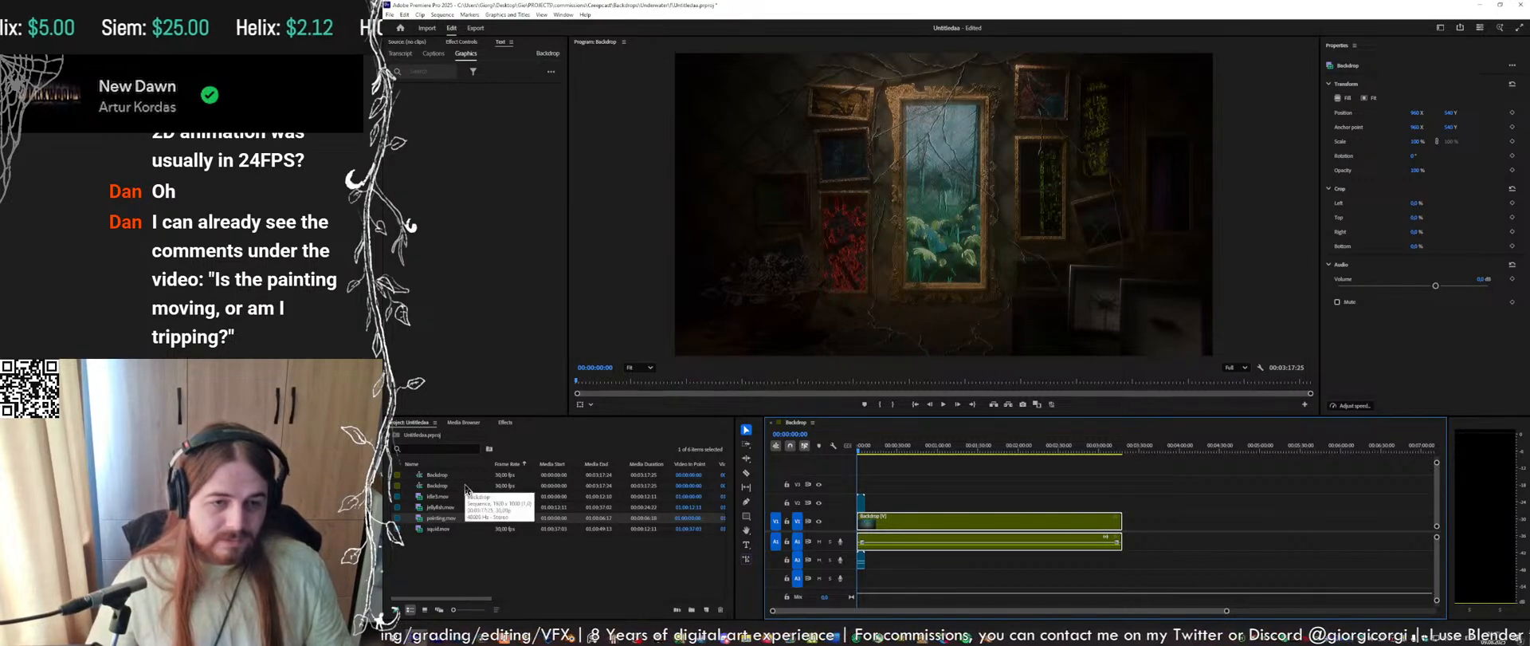
key(ctrl+z)
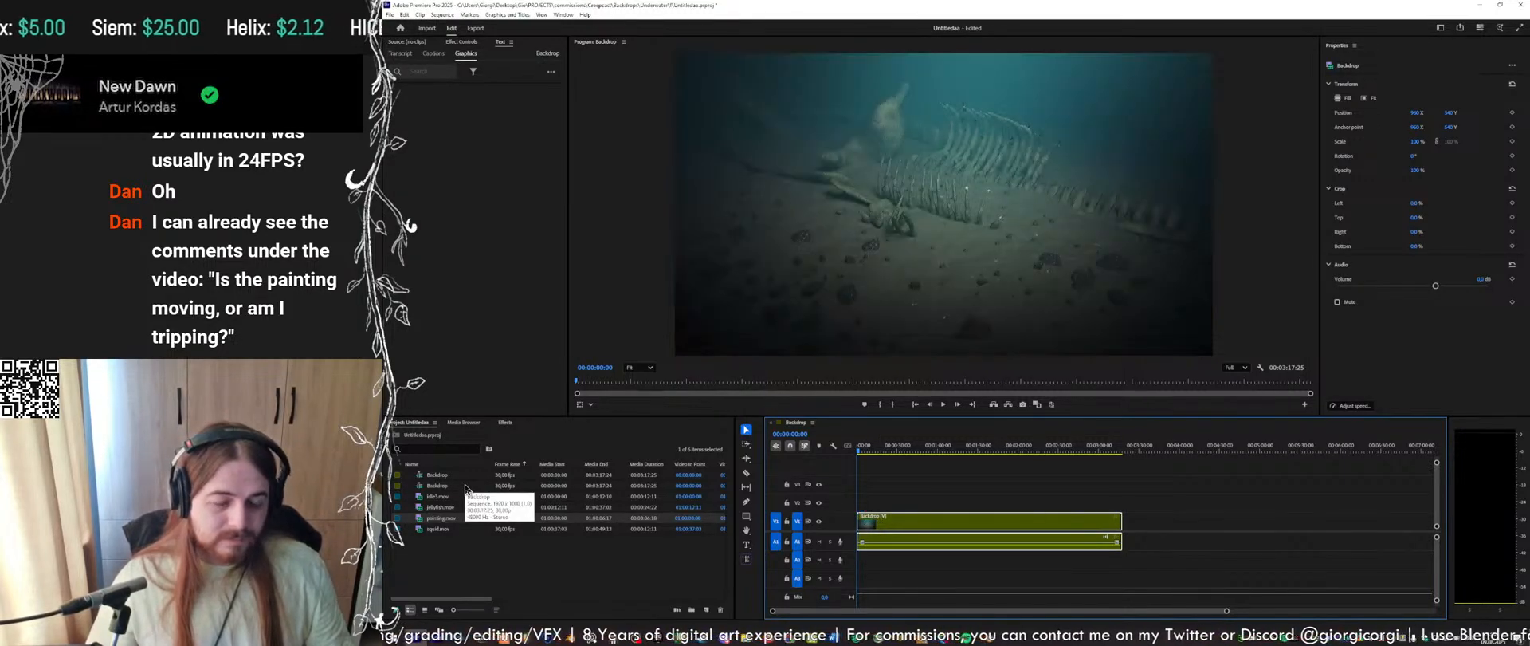
Open the nested Backdrop sequence and examine its picture around the jellyfish clip and the overlay clip at the sequence's end
double_click(890, 524)
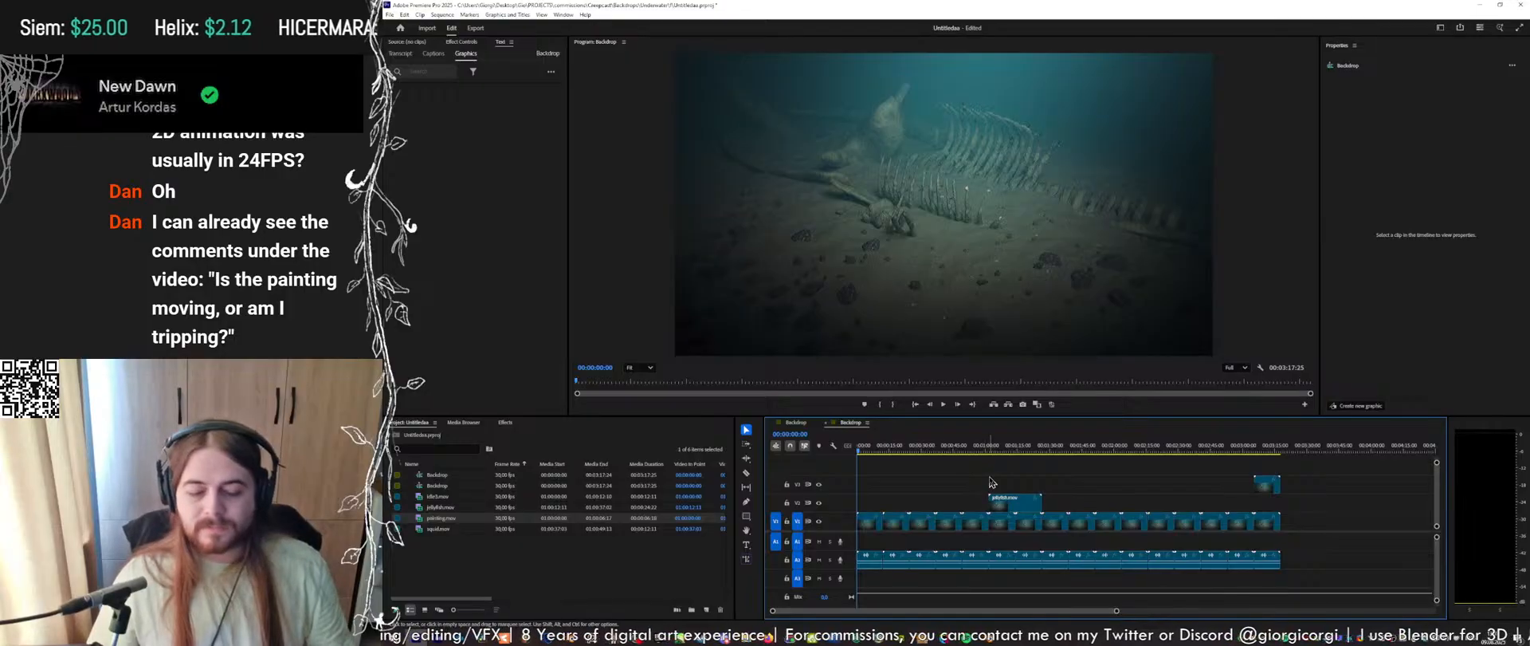
drag(1004, 454, 1022, 451)
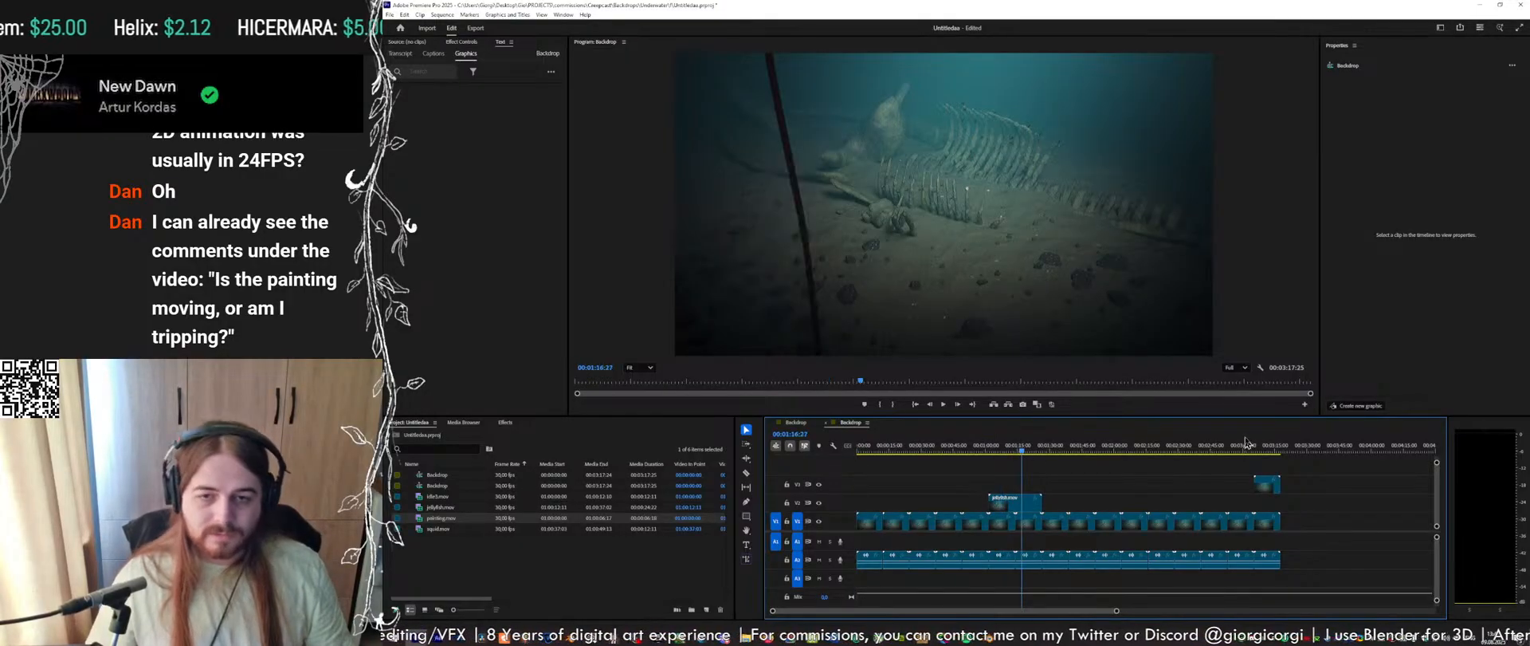
click(1267, 449)
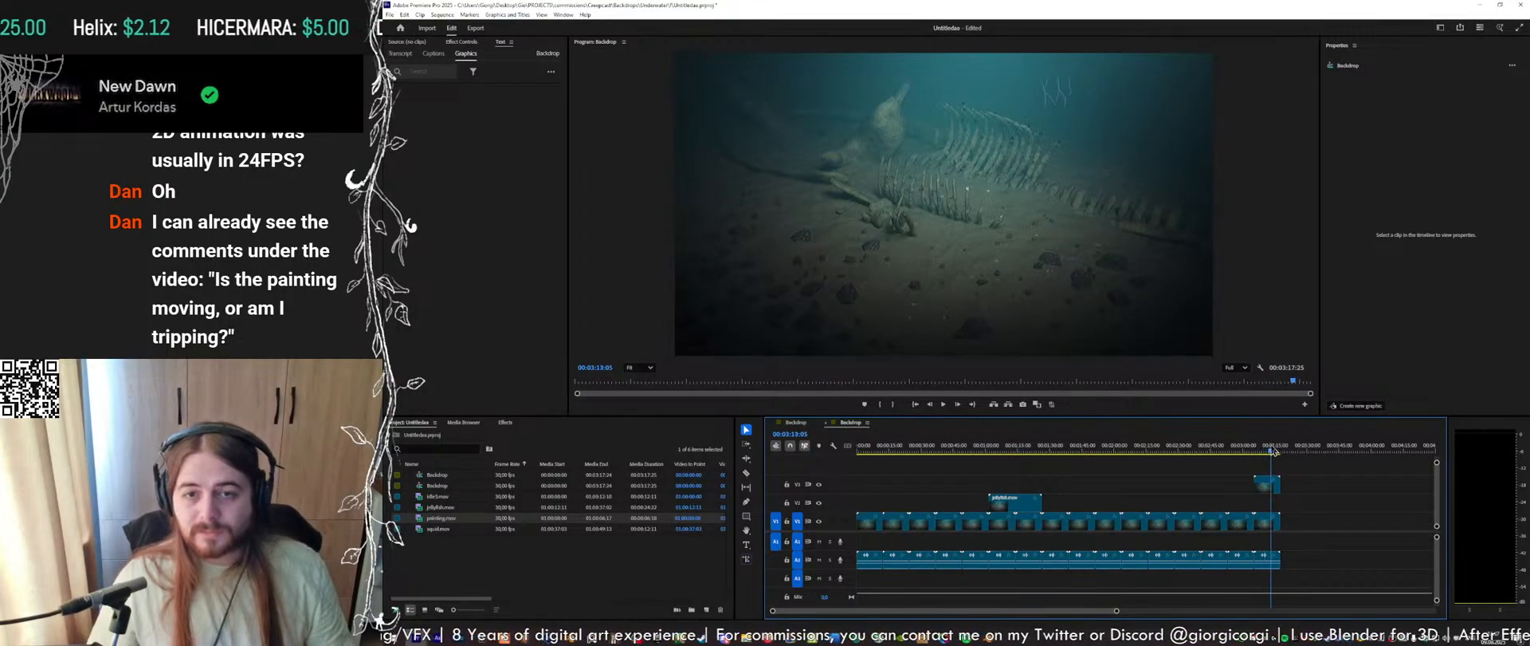
drag(1265, 454, 1152, 452)
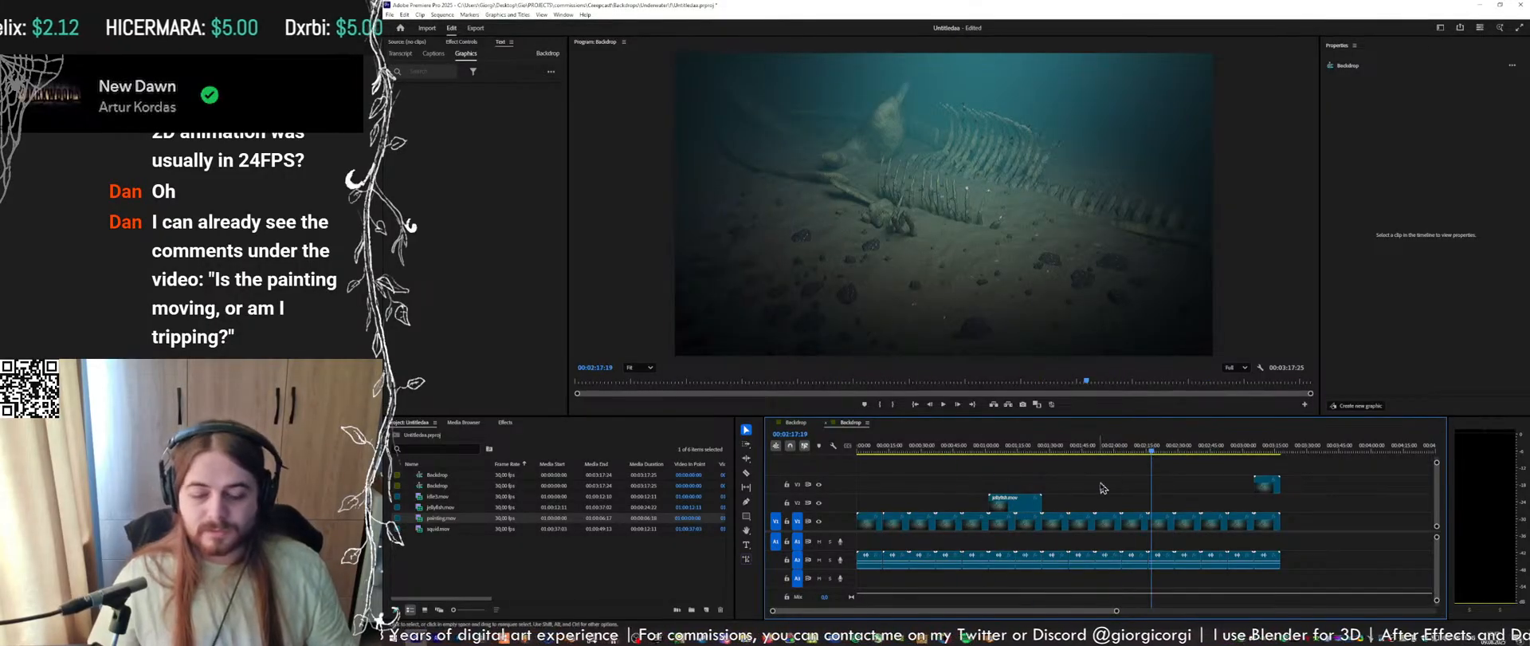
Return to the main Backdrop sequence and examine the seabed bones up close during playback
click(452, 477)
double_click(451, 485)
click(902, 452)
drag(904, 452, 1070, 464)
alt+scroll(981, 198, up, 8)
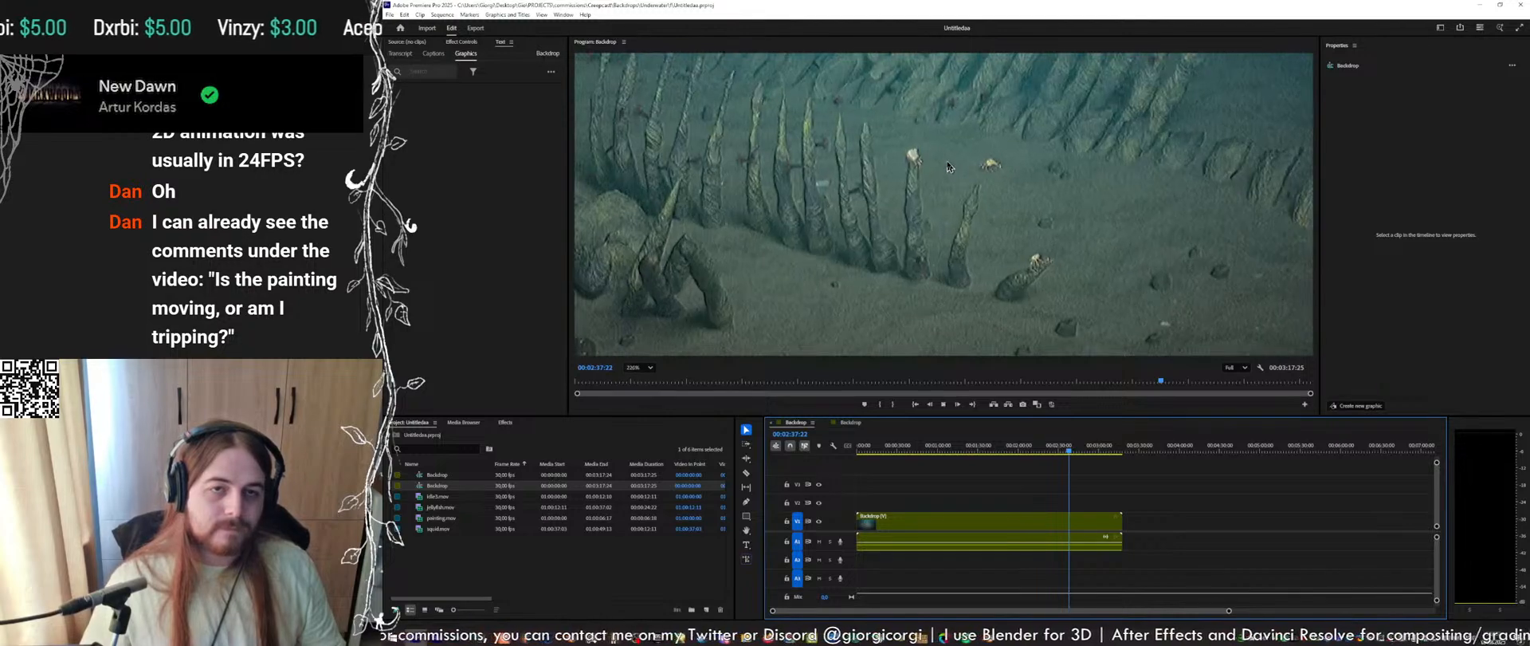
key(space)
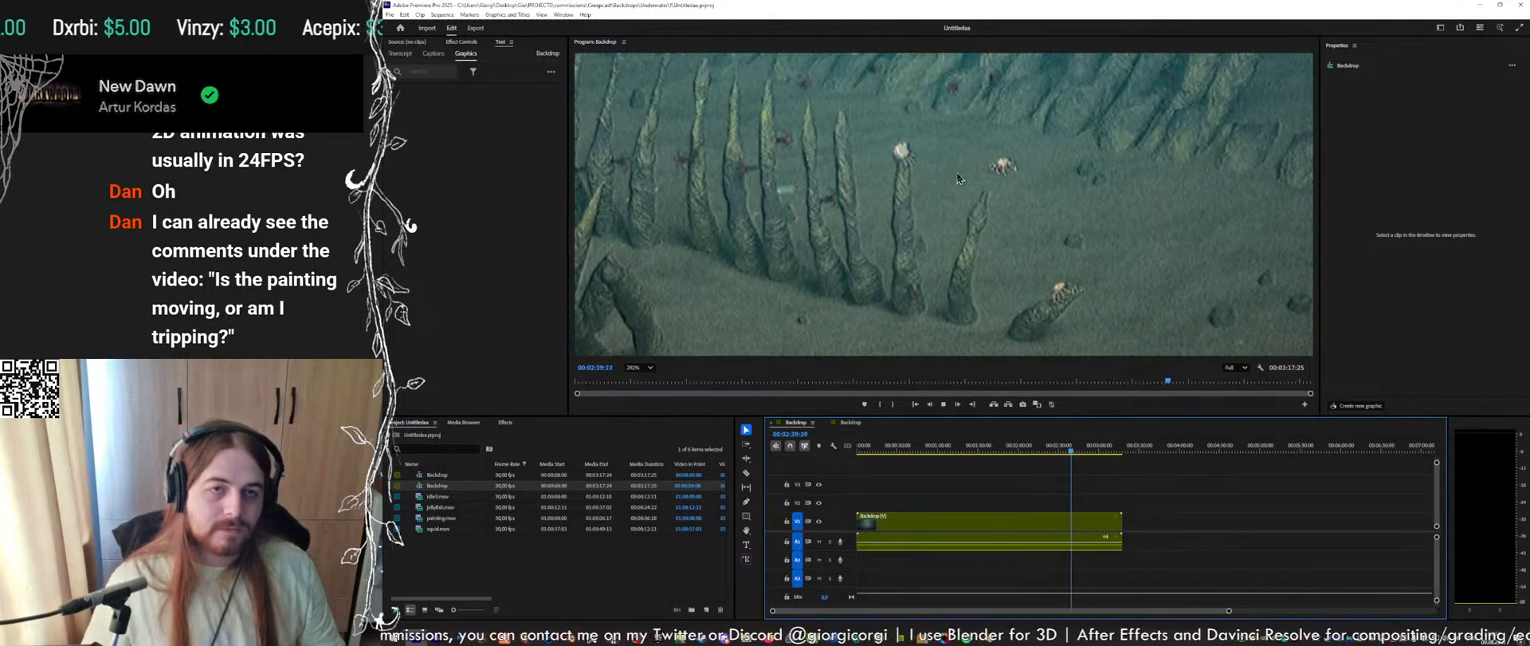
key(space)
alt+scroll(937, 196, down, 8)
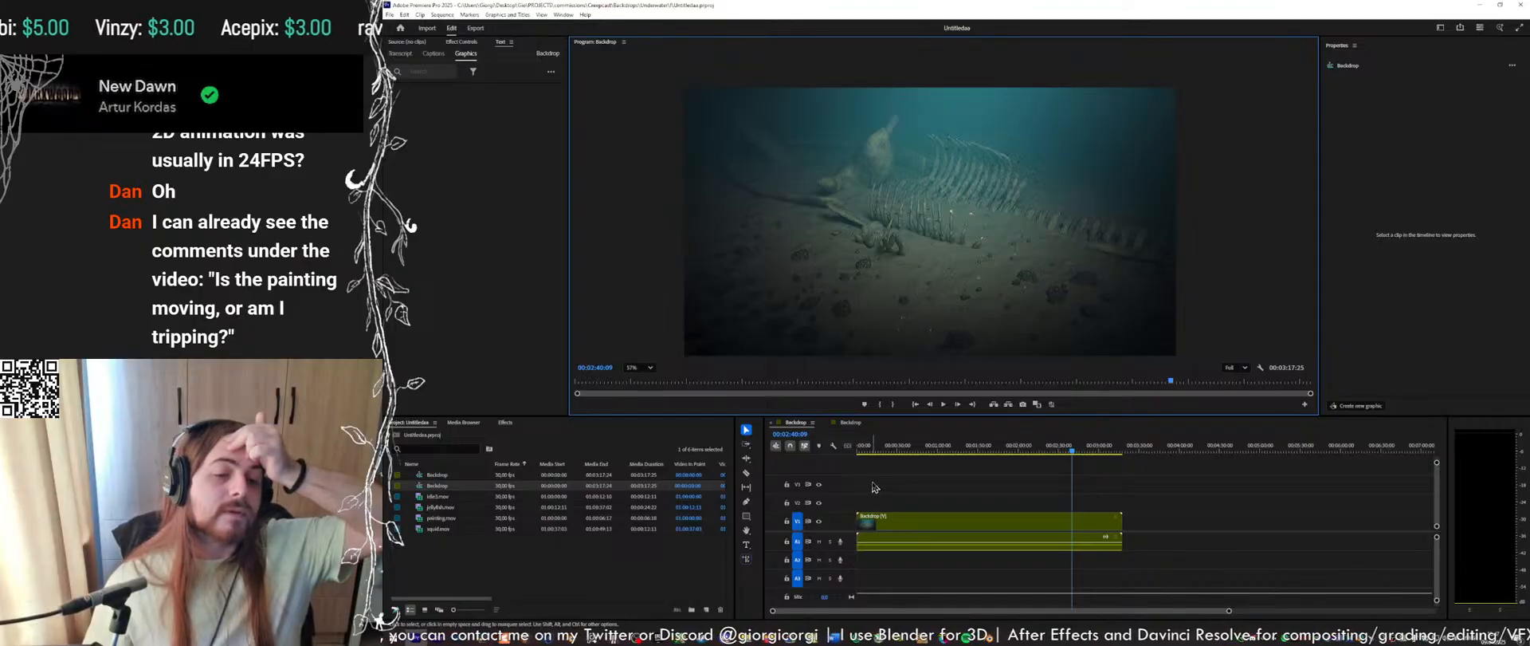
drag(869, 449, 859, 450)
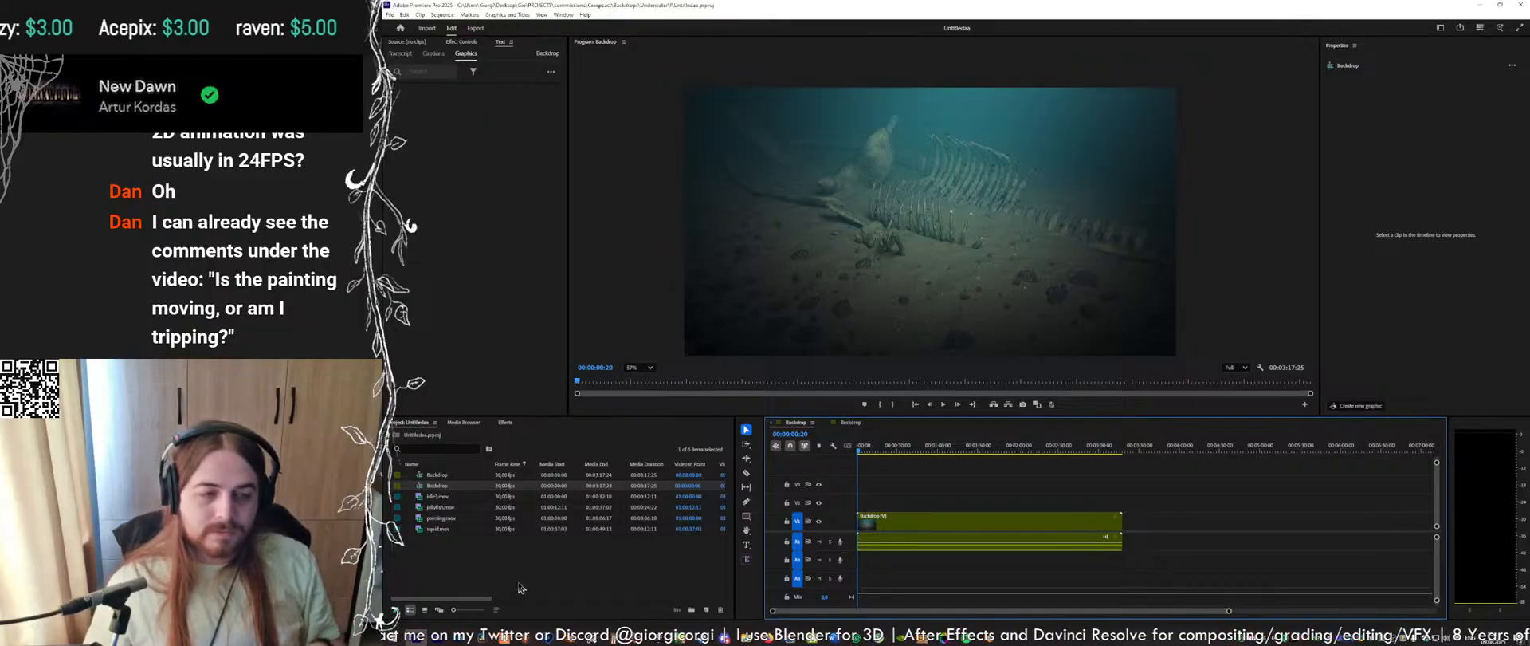
Switch to DaVinci Resolve, set the export format to MP4, and render painting through the render queue
mouse_move(483, 640)
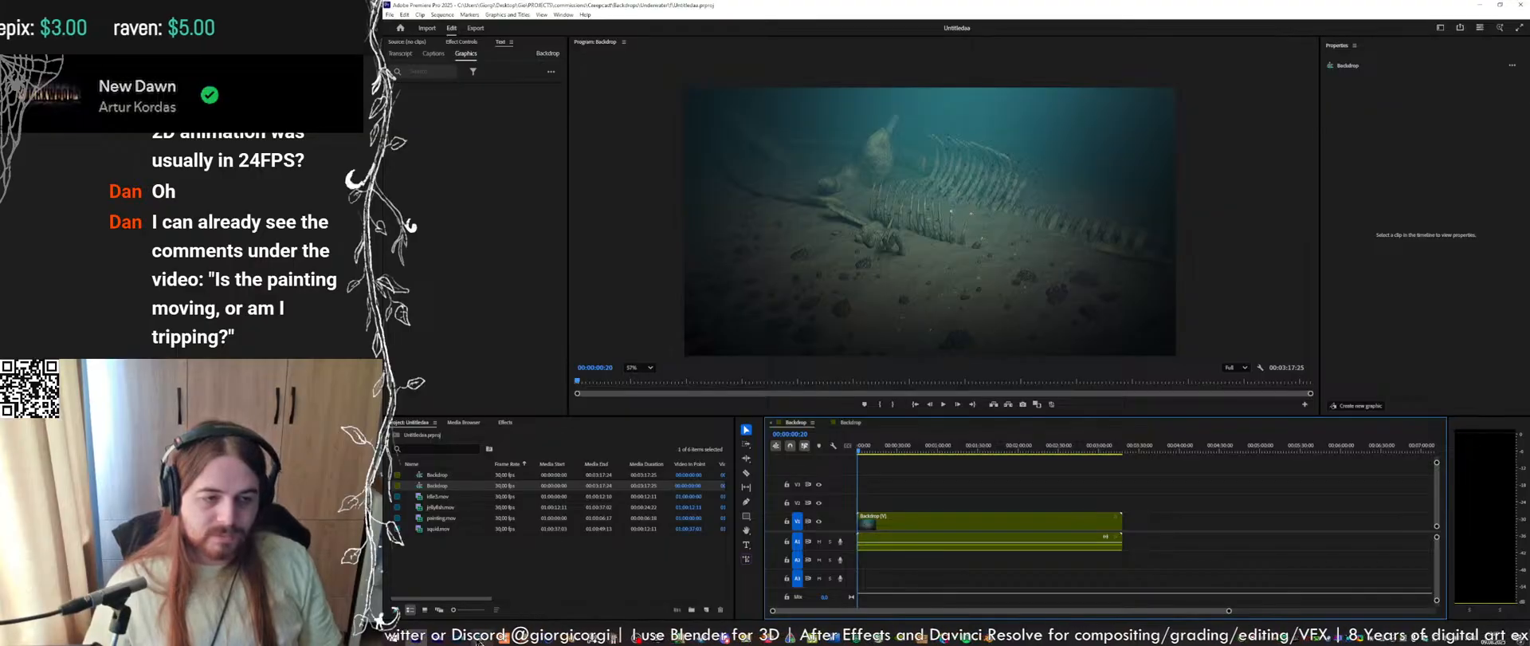
key(alt+Tab)
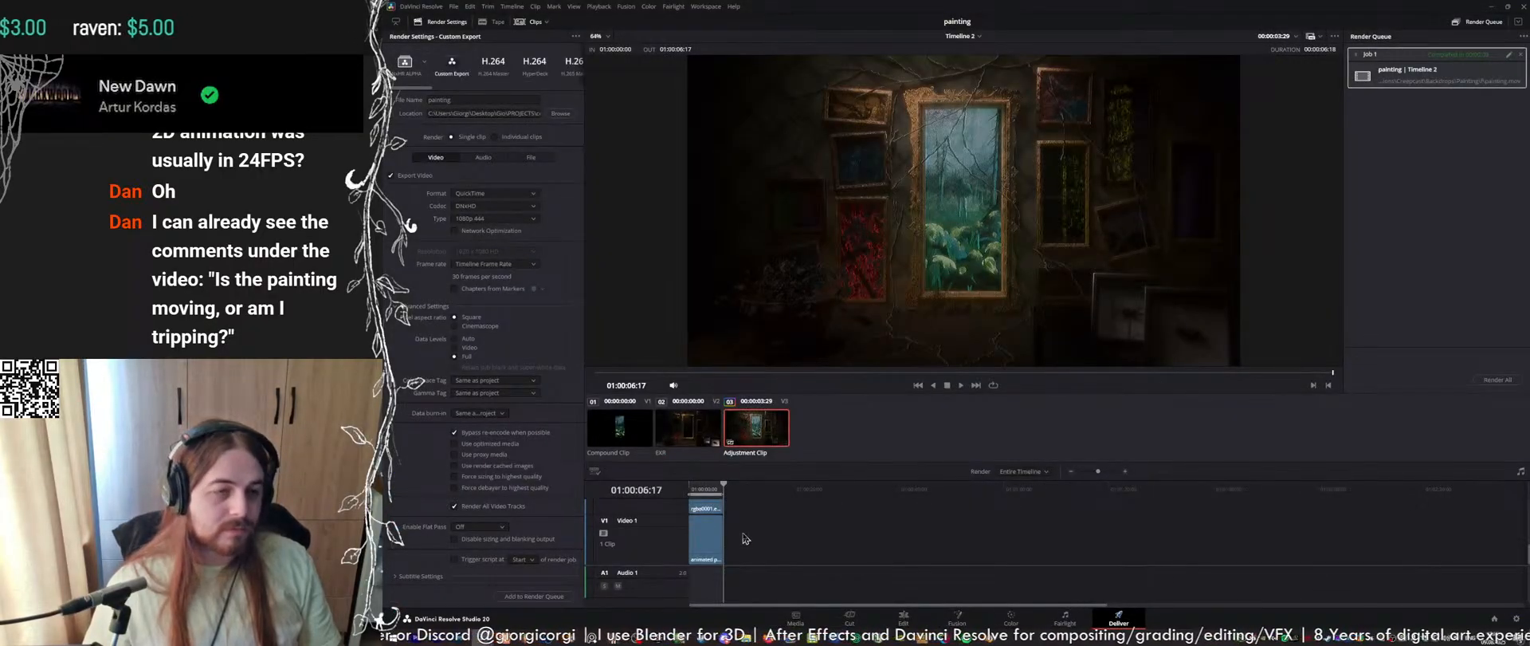
alt+scroll(747, 510, up, 7)
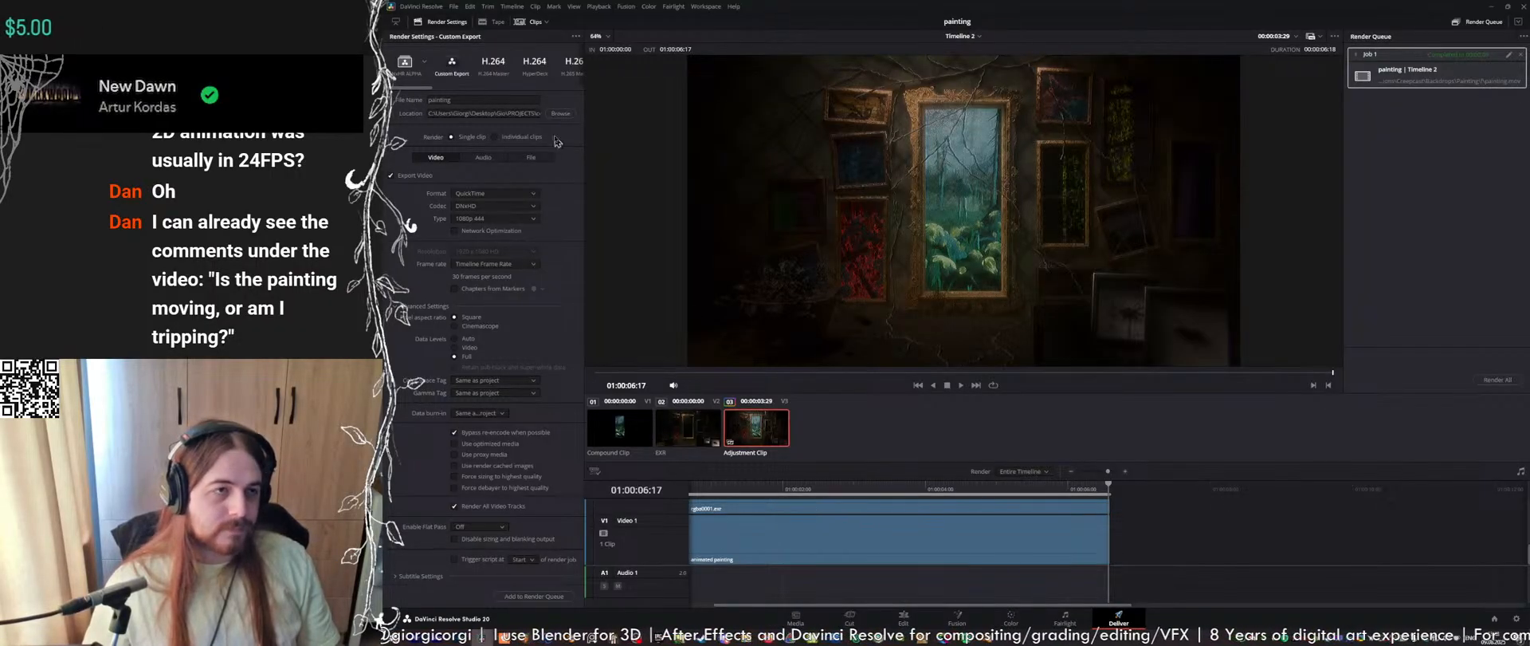
click(494, 195)
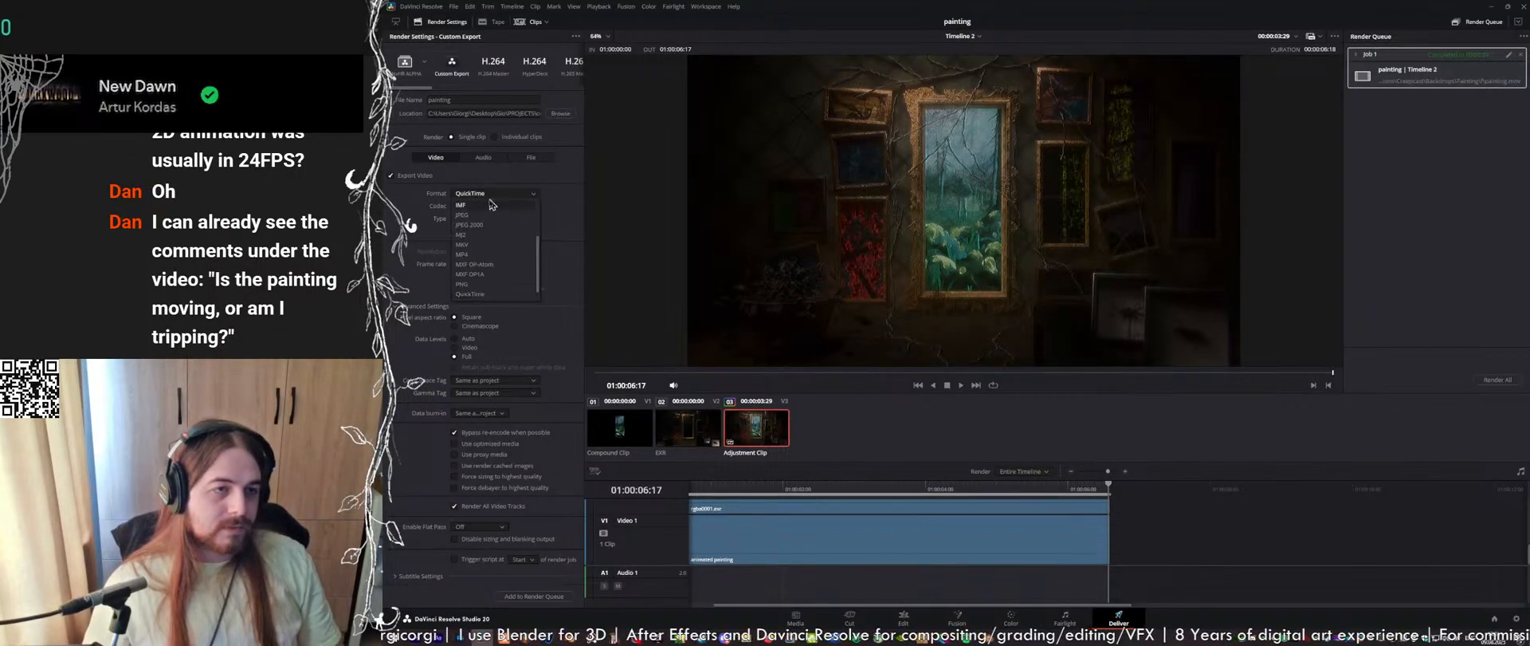
click(494, 257)
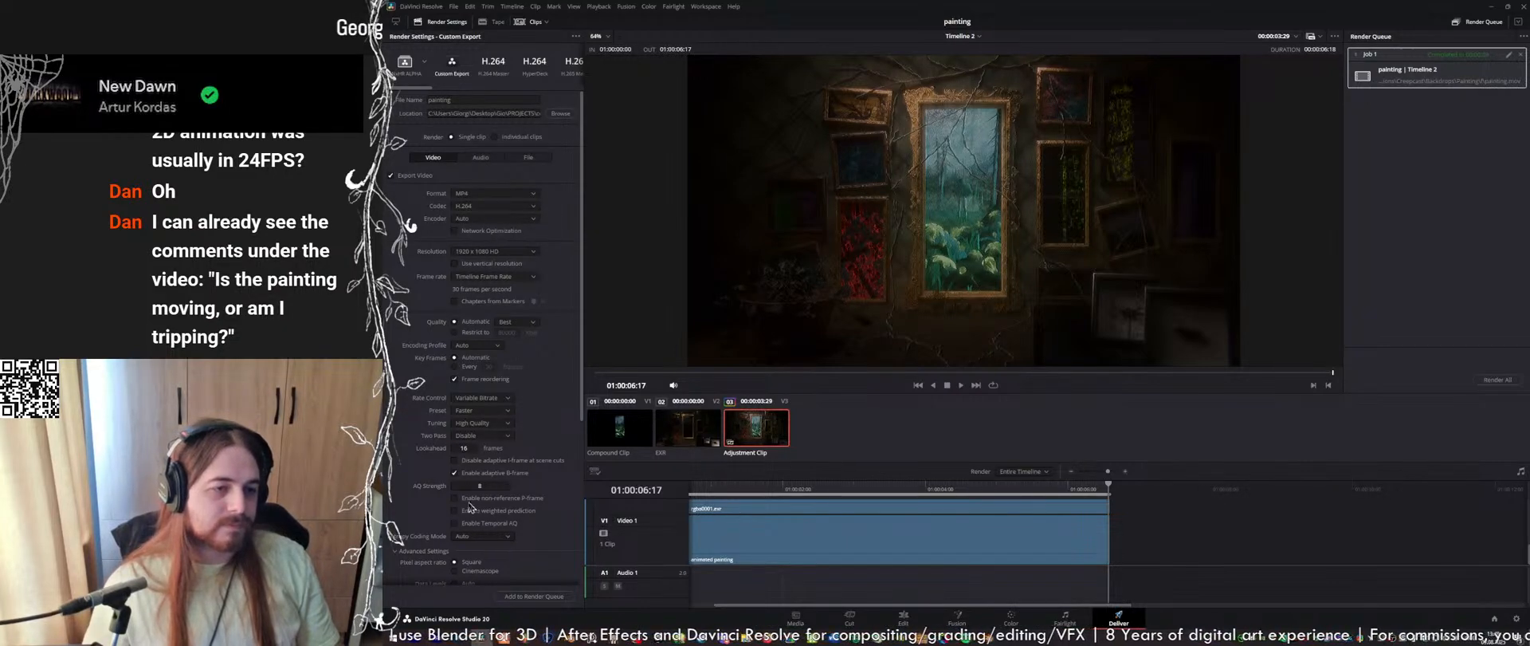
scroll(471, 423, down, 3)
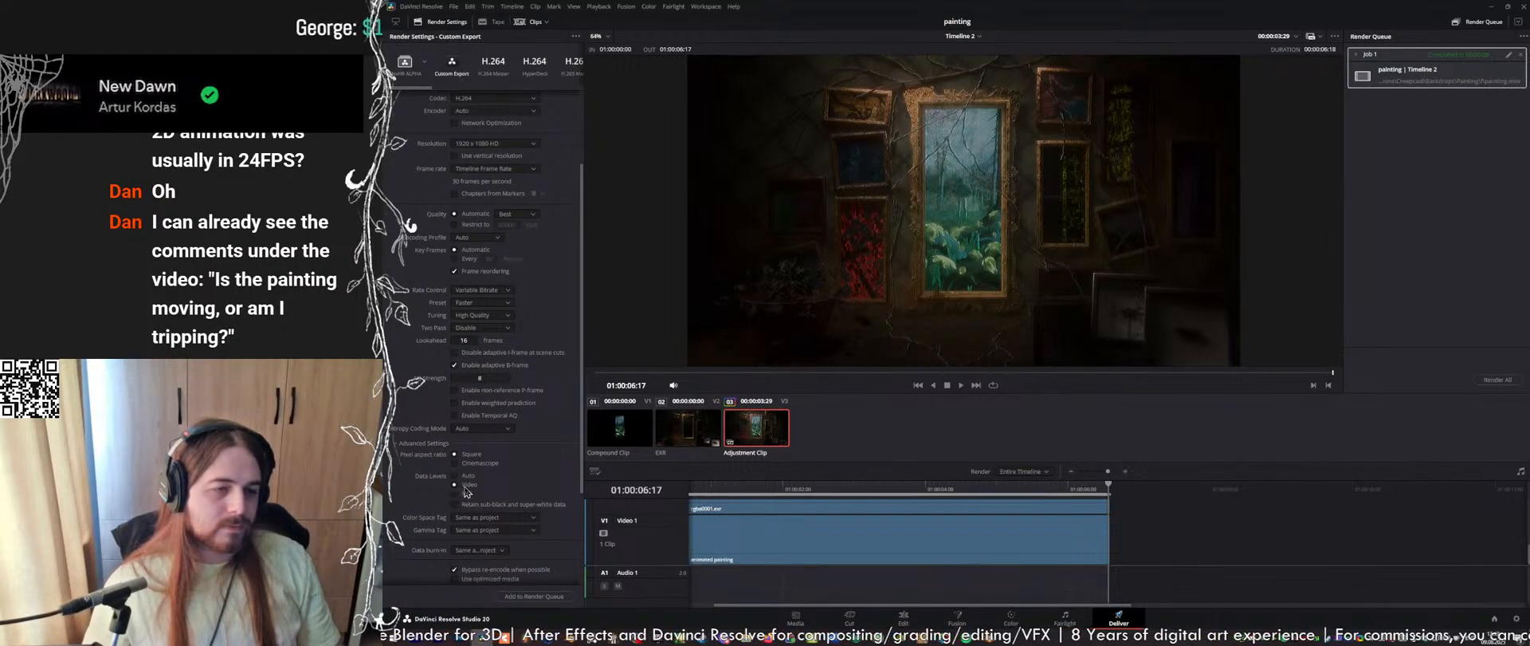
scroll(434, 460, up, 3)
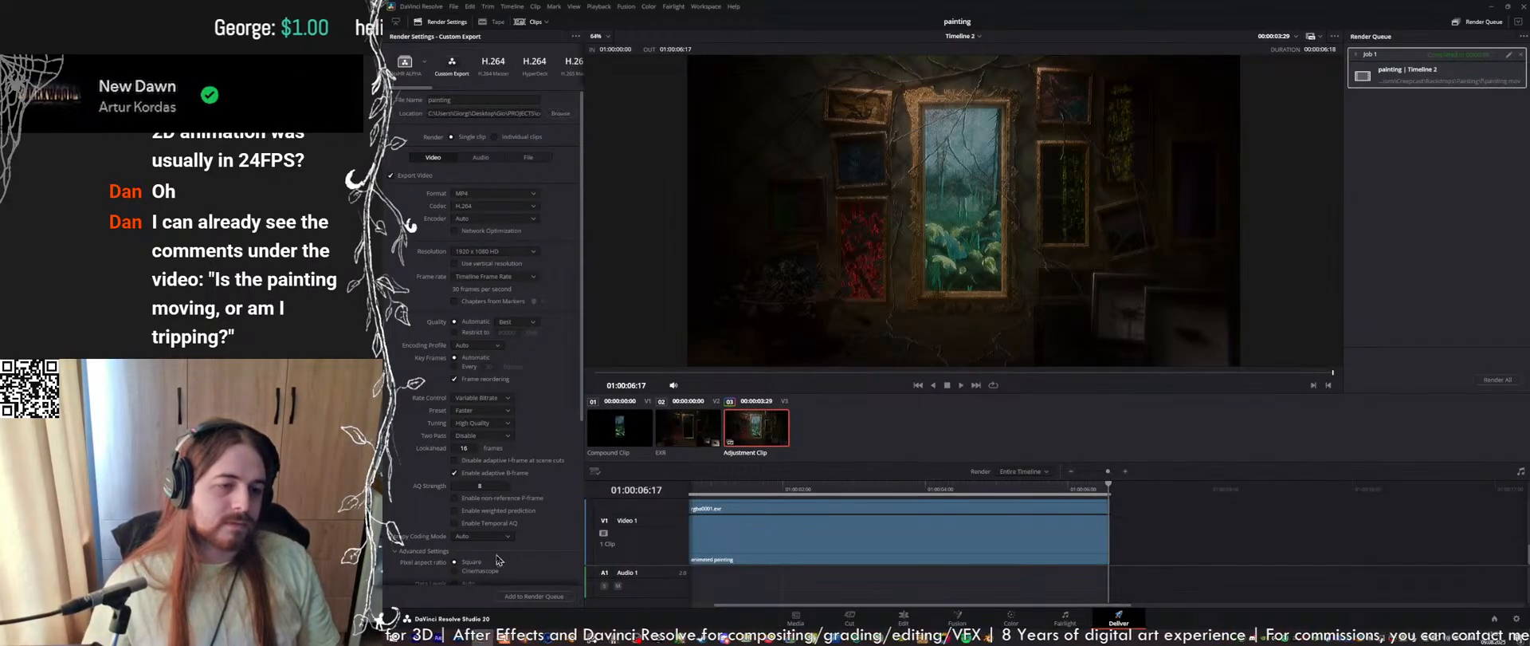
click(508, 596)
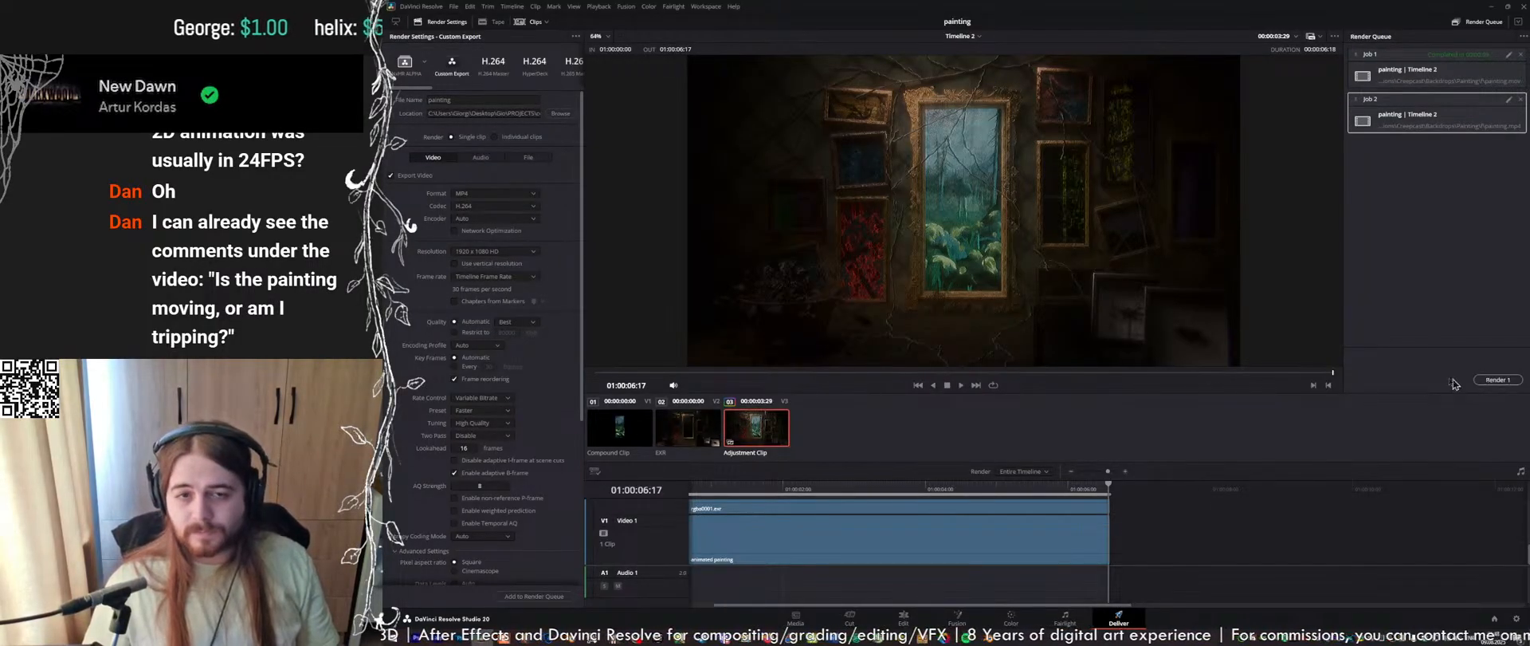
click(1482, 380)
Watch the rendered painting.mp4 from folder f in VLC, close the player, and select the file in the folder
click(745, 638)
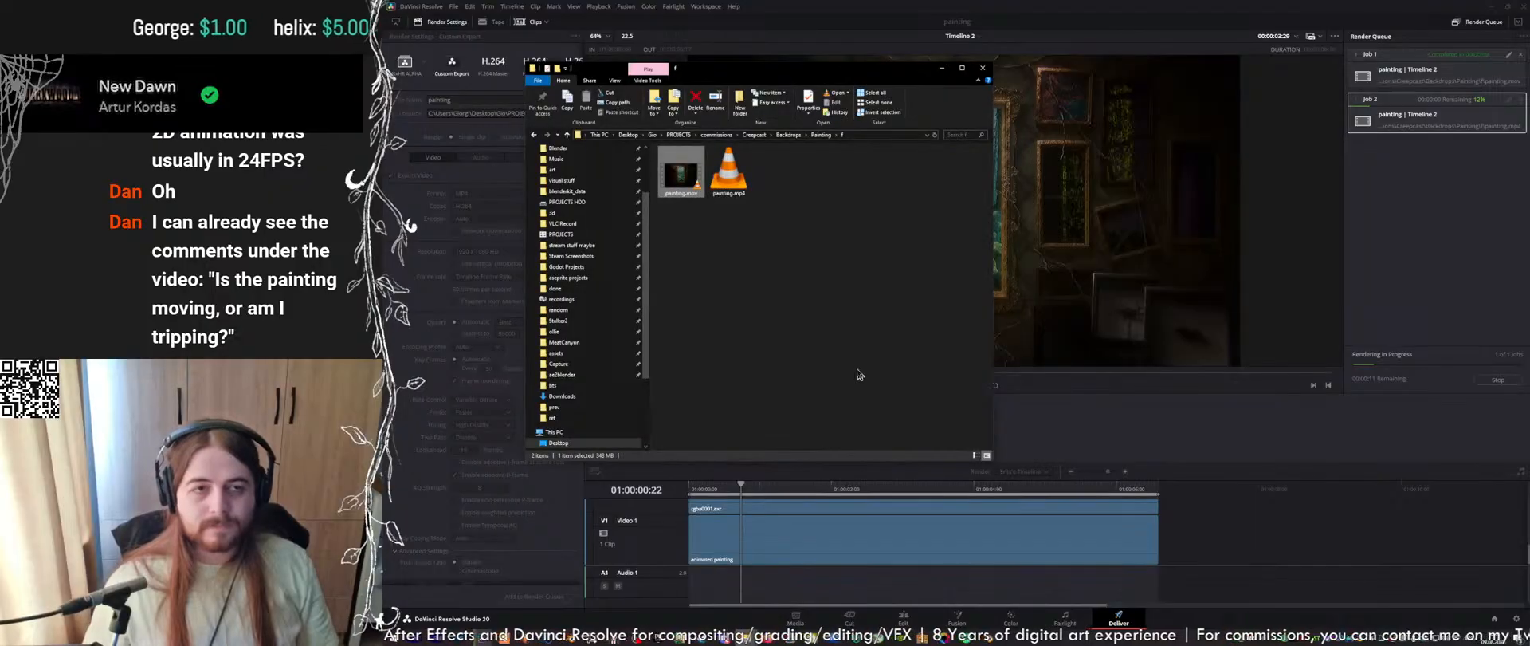
click(868, 275)
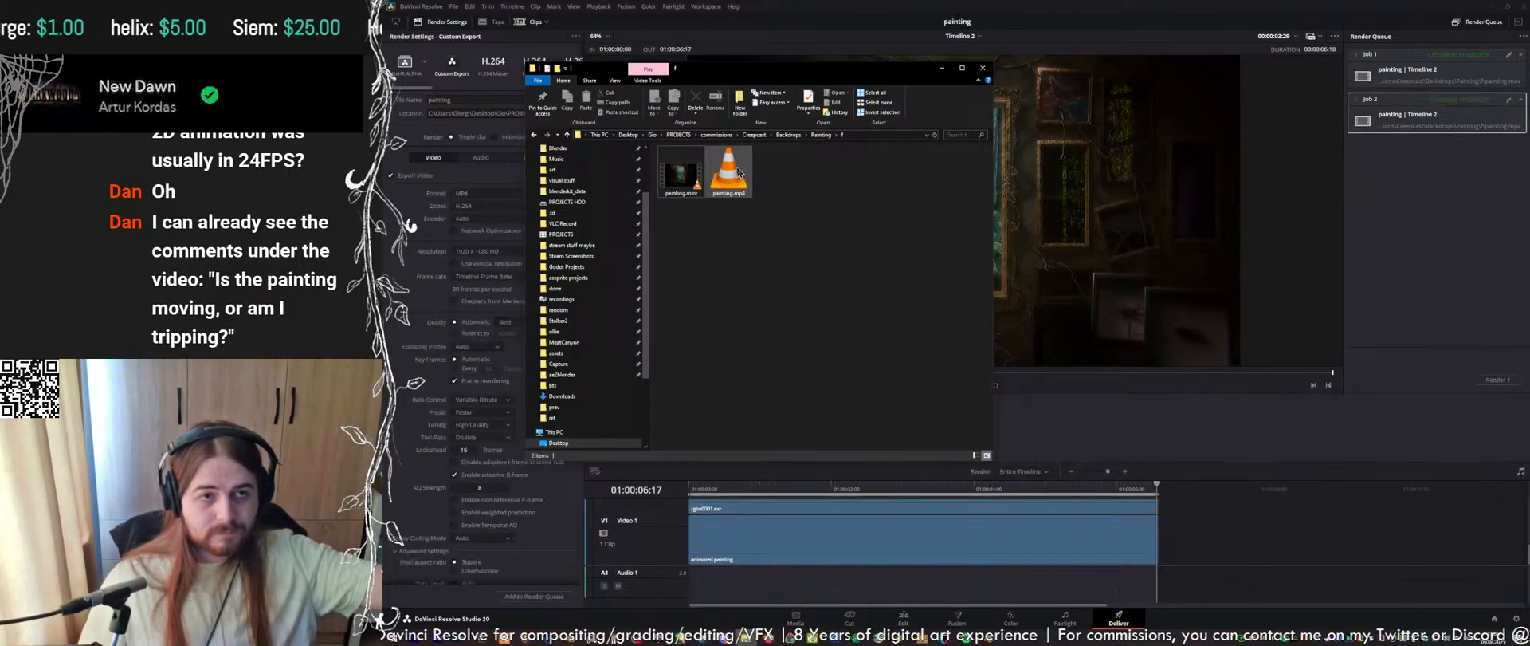
click(735, 173)
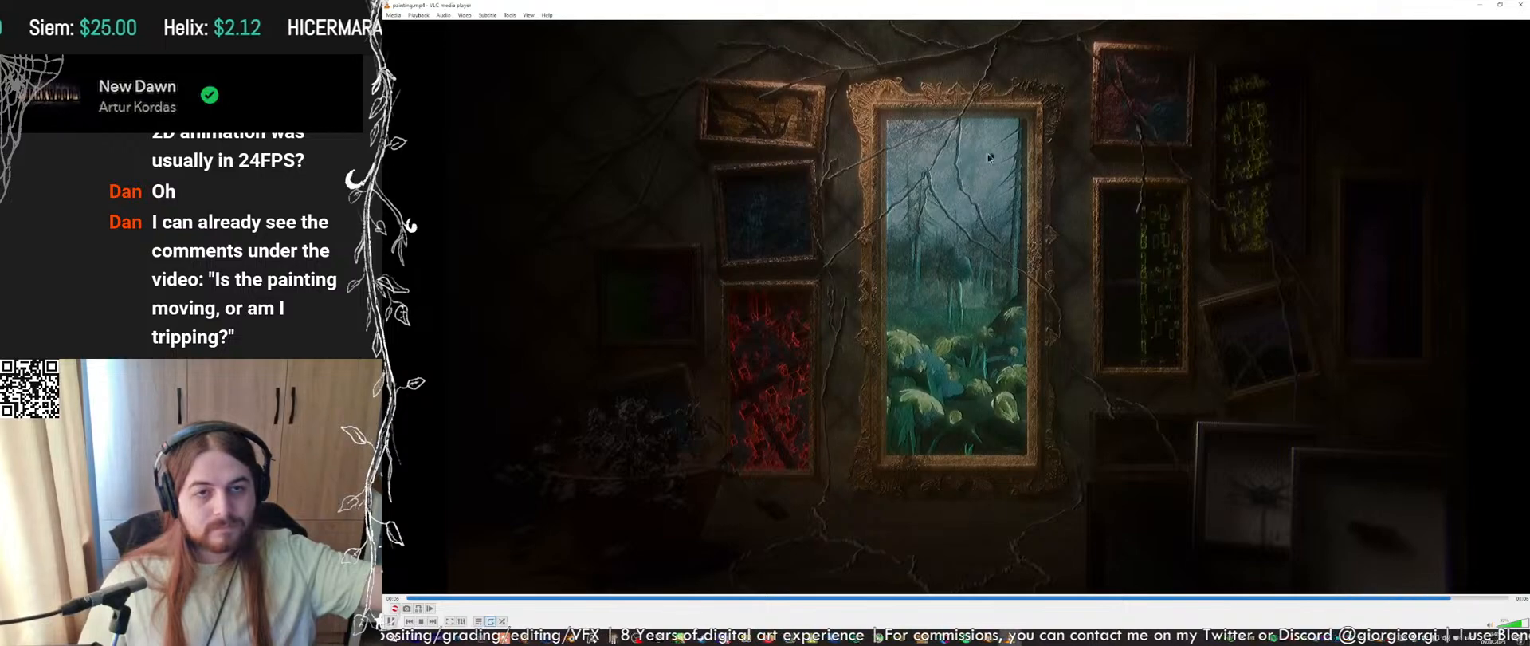
double_click(957, 162)
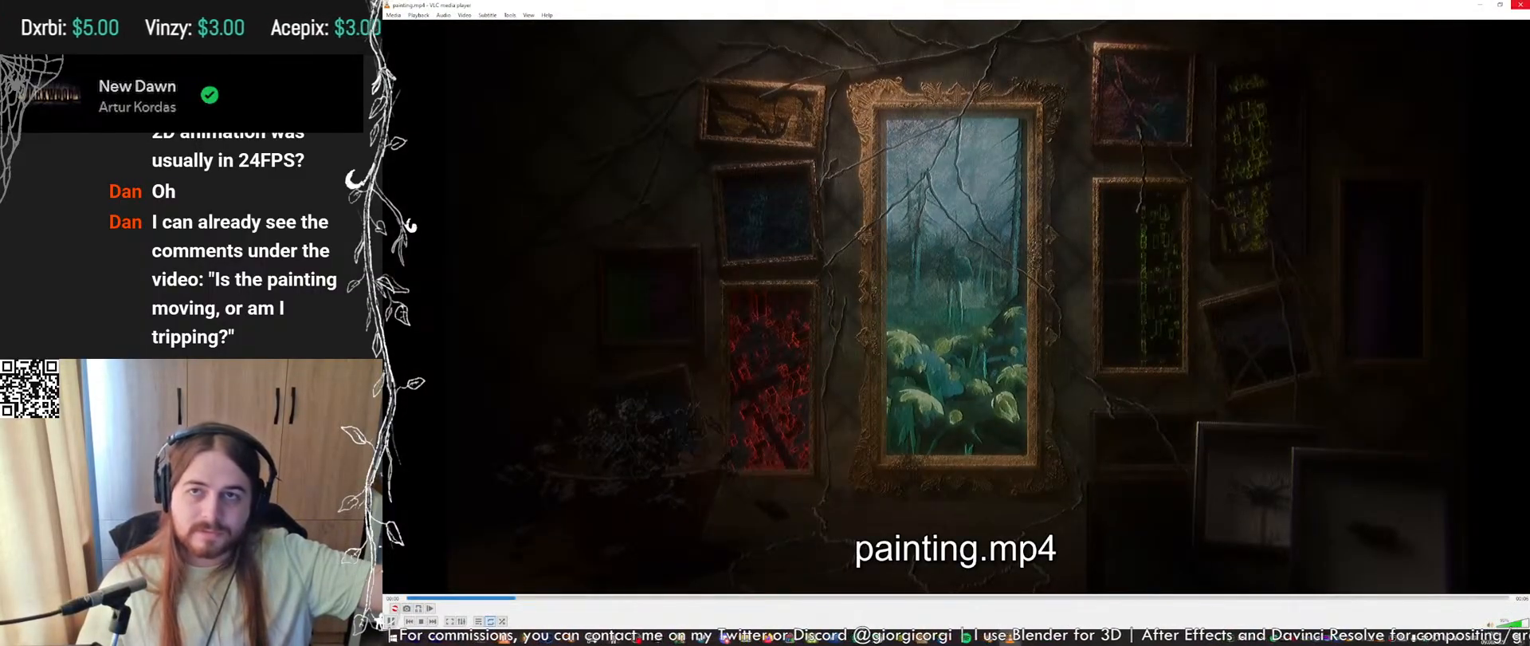
click(1521, 4)
click(920, 250)
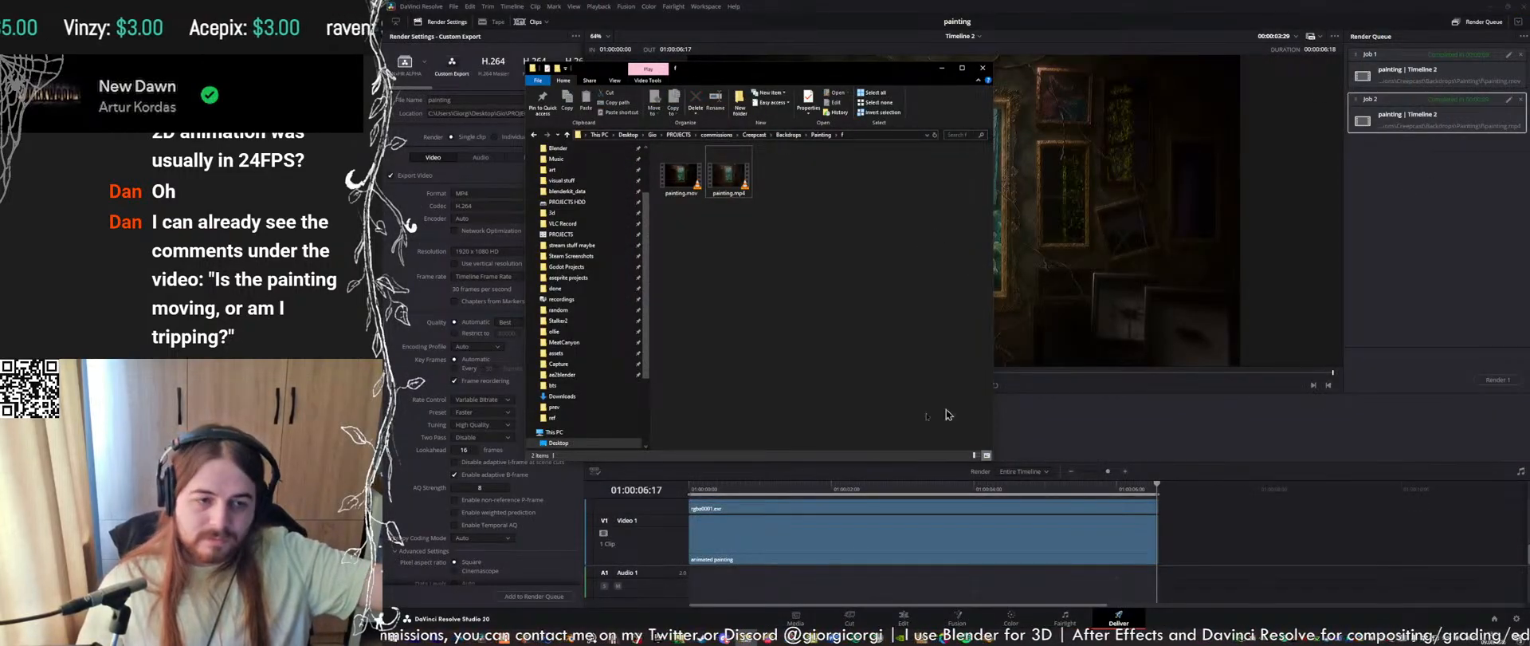
mouse_move(727, 640)
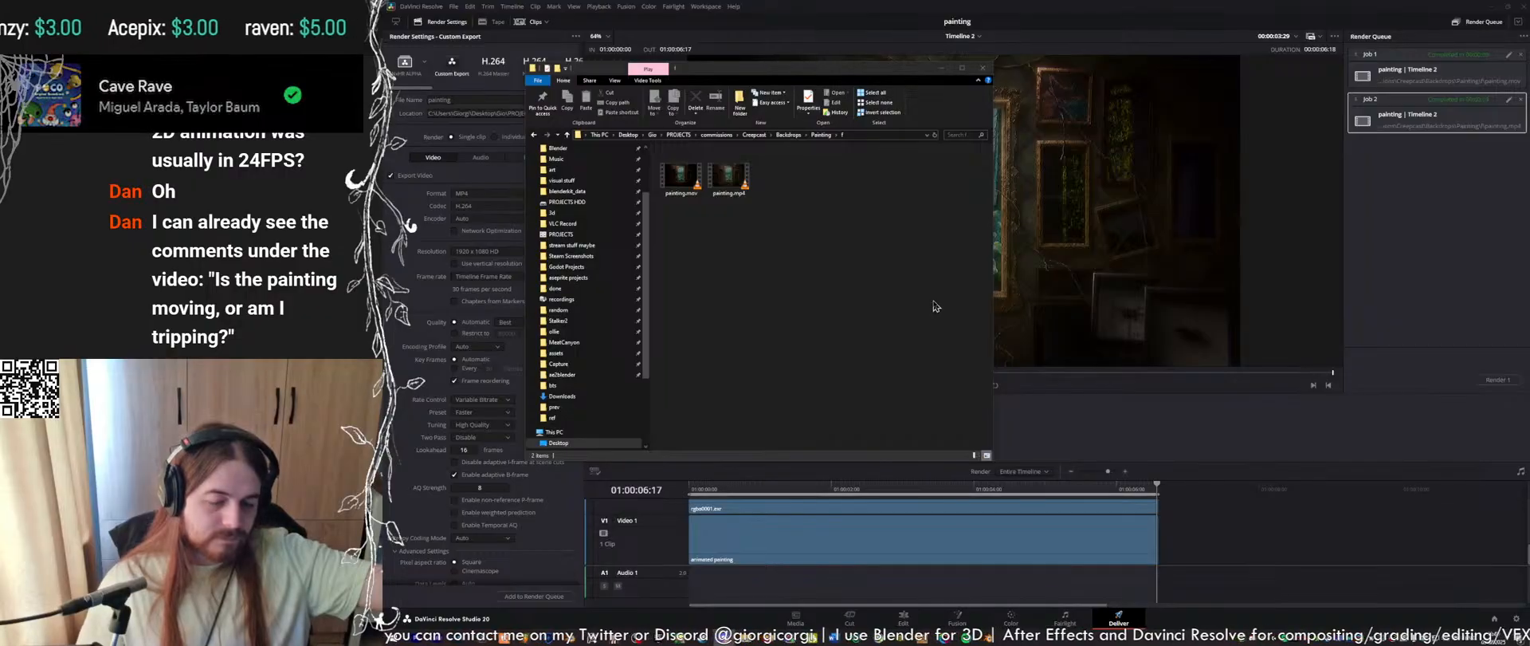
click(727, 175)
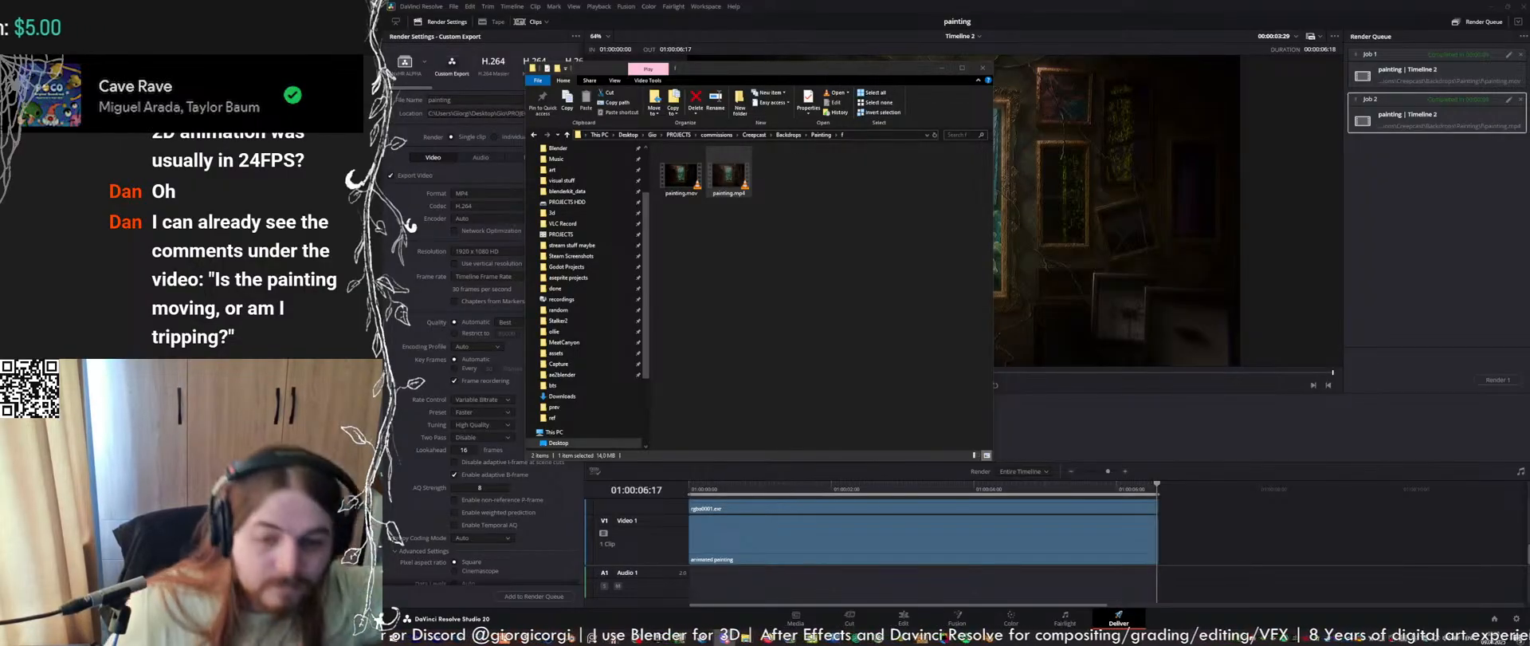
Return to DaVinci Resolve's Edit page, place the playhead at 01:00:03:12, and save the project
key(alt+Tab)
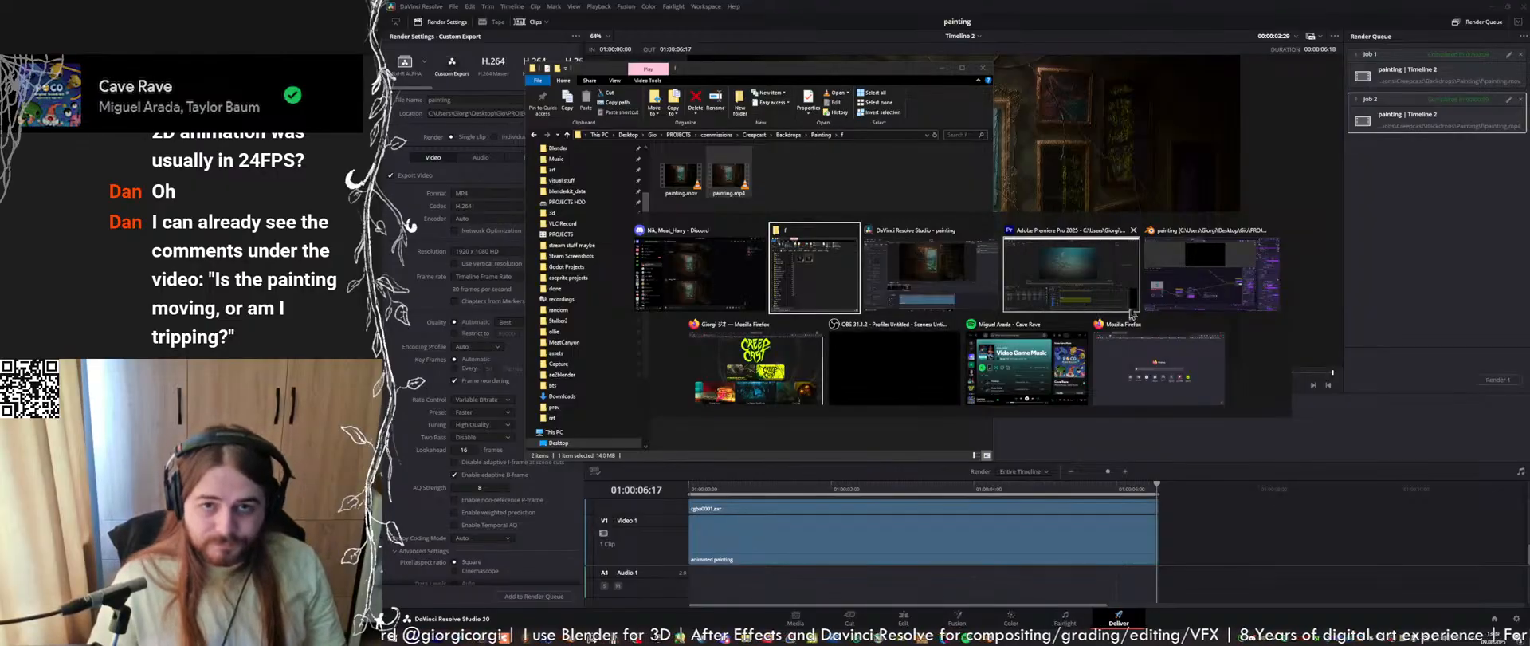
click(913, 368)
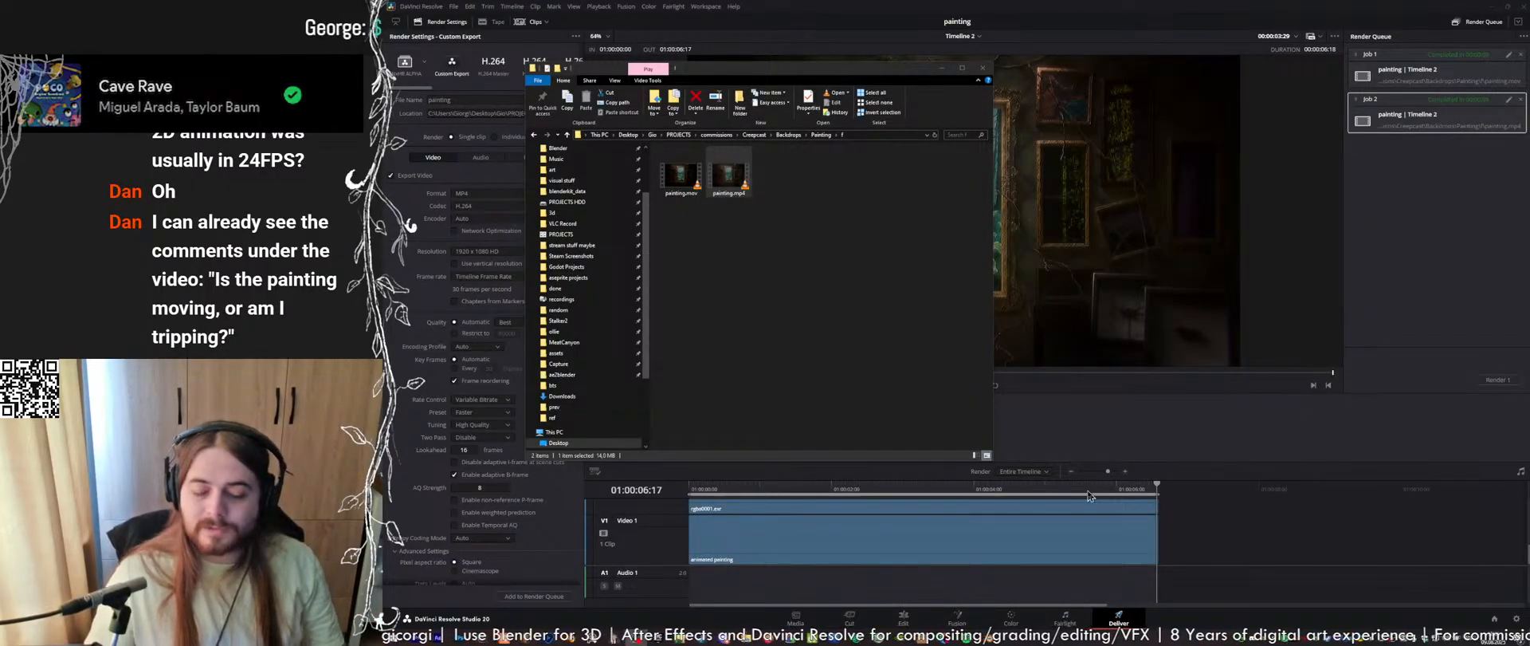
click(1222, 456)
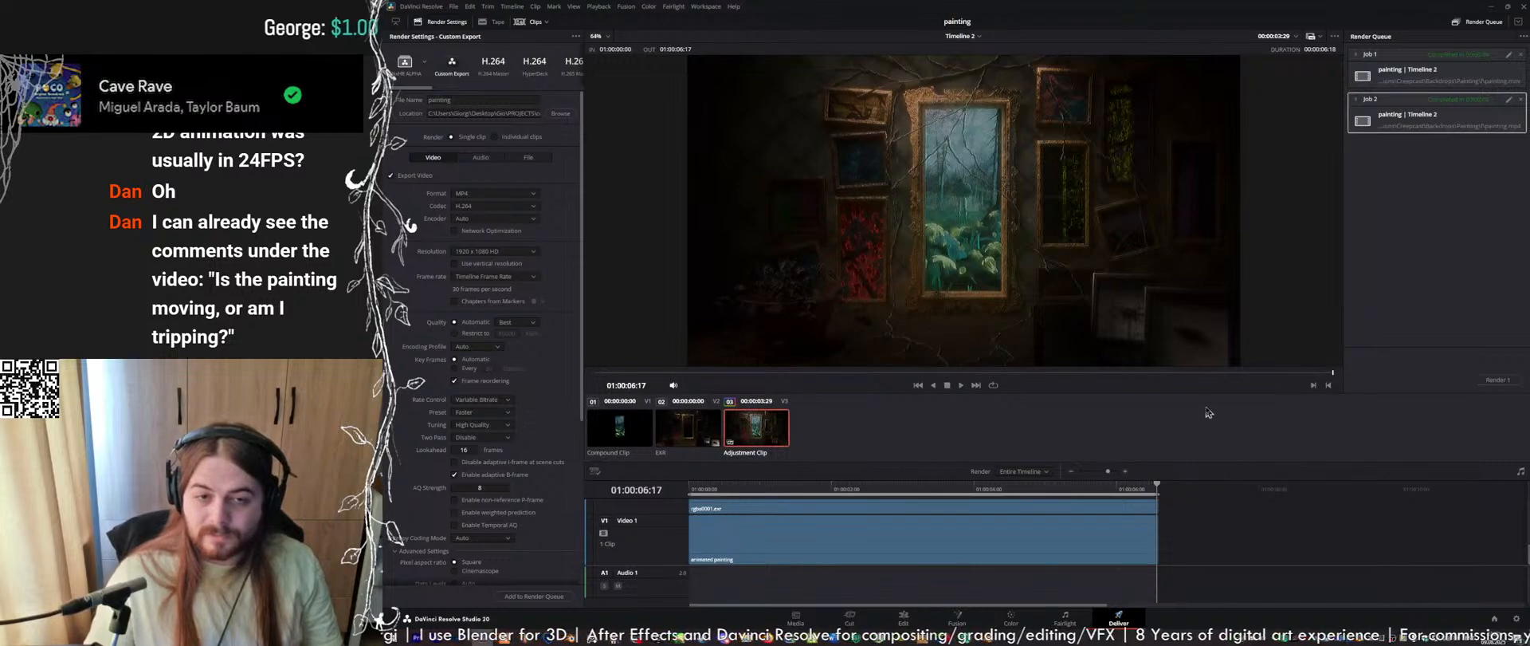
click(905, 618)
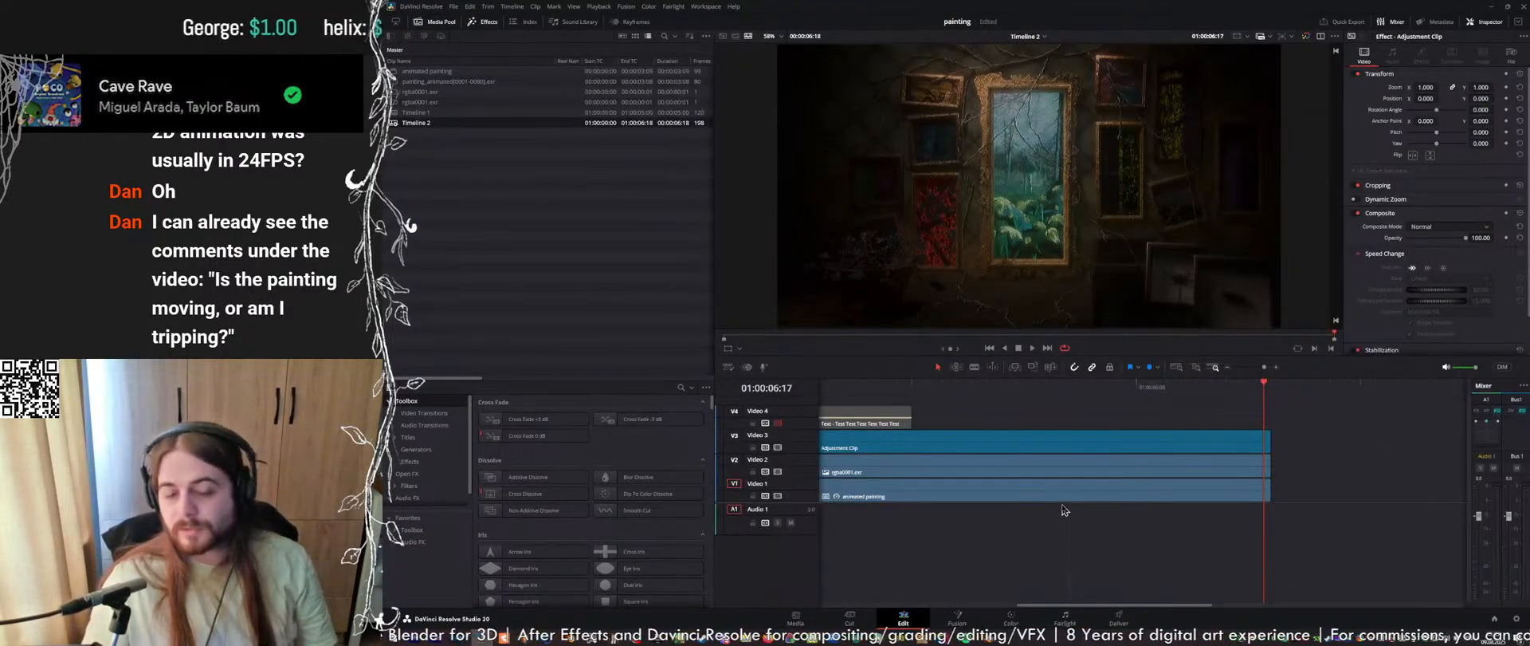
click(932, 390)
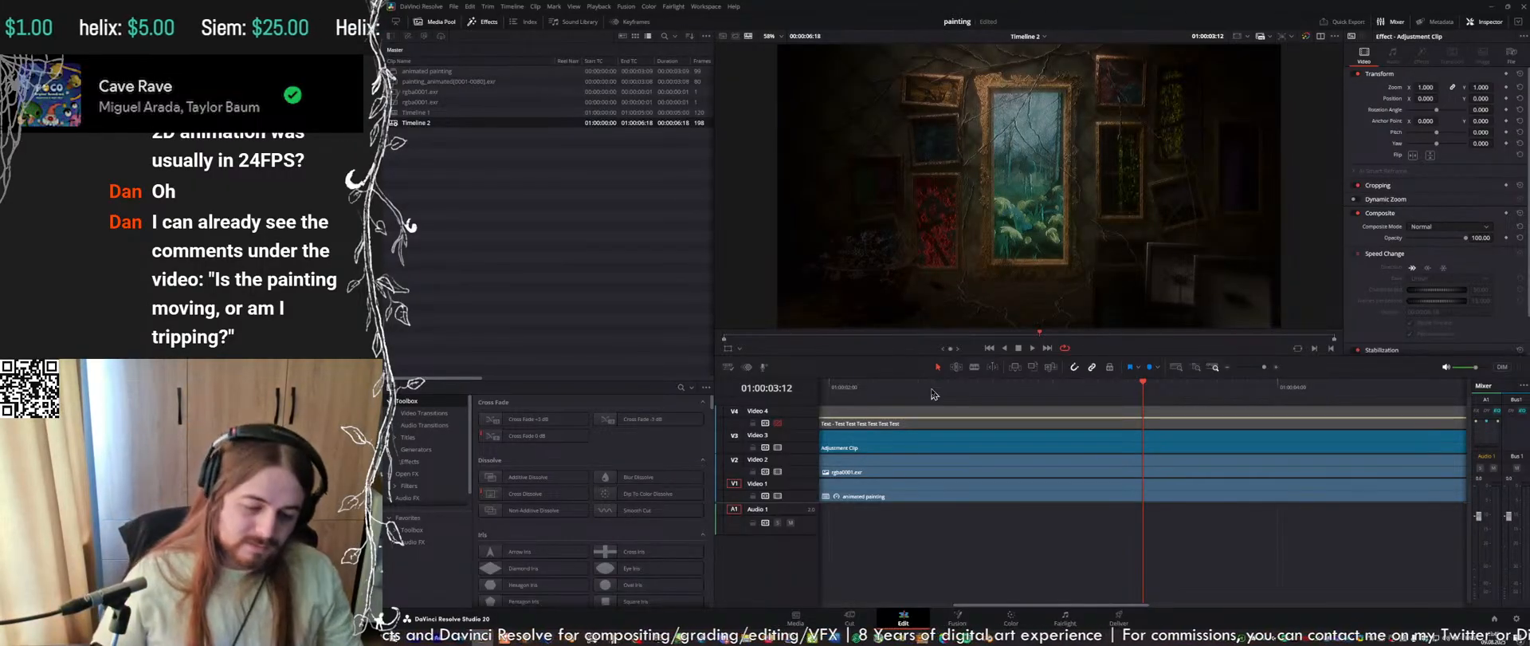
key(ctrl+s)
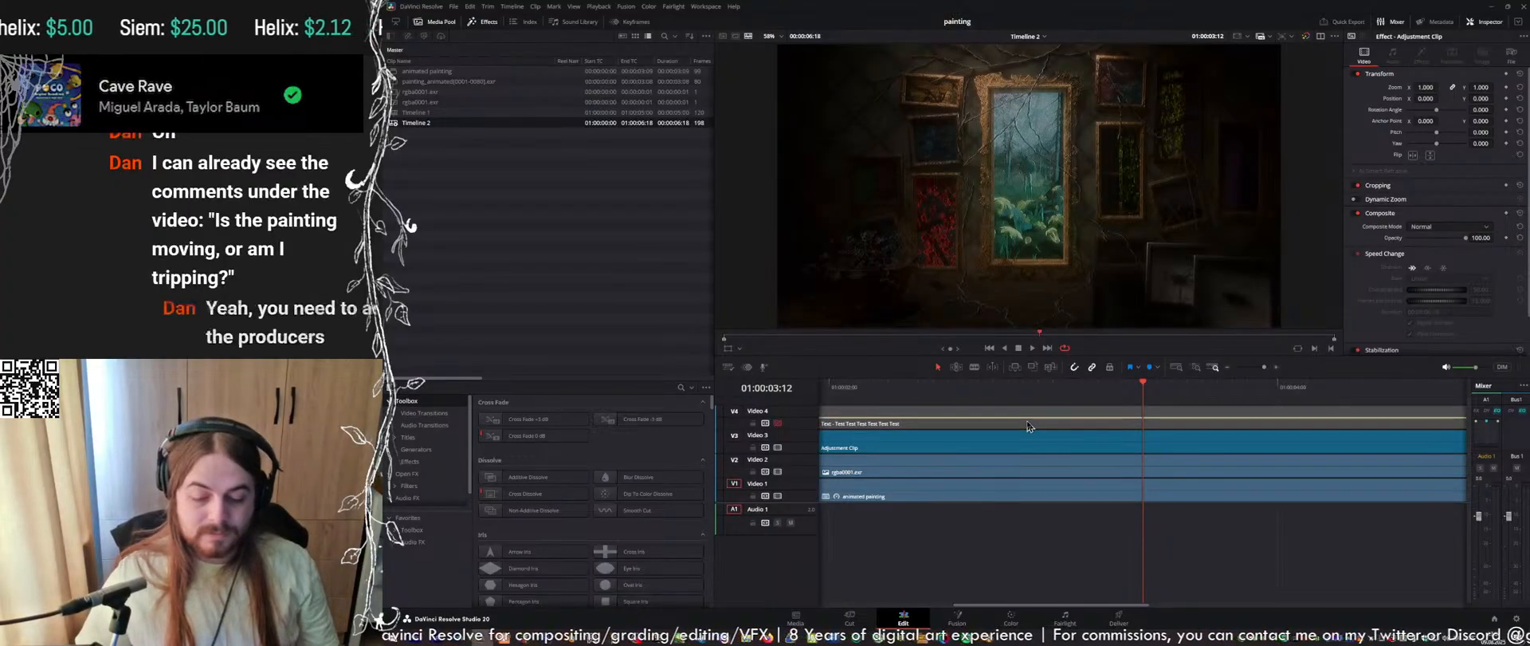
Place the playhead at 01:00:02:25 and enable the Video 4 track holding the Test text
click(1015, 389)
alt+scroll(1012, 476, down, 5)
alt+scroll(999, 460, down, 2)
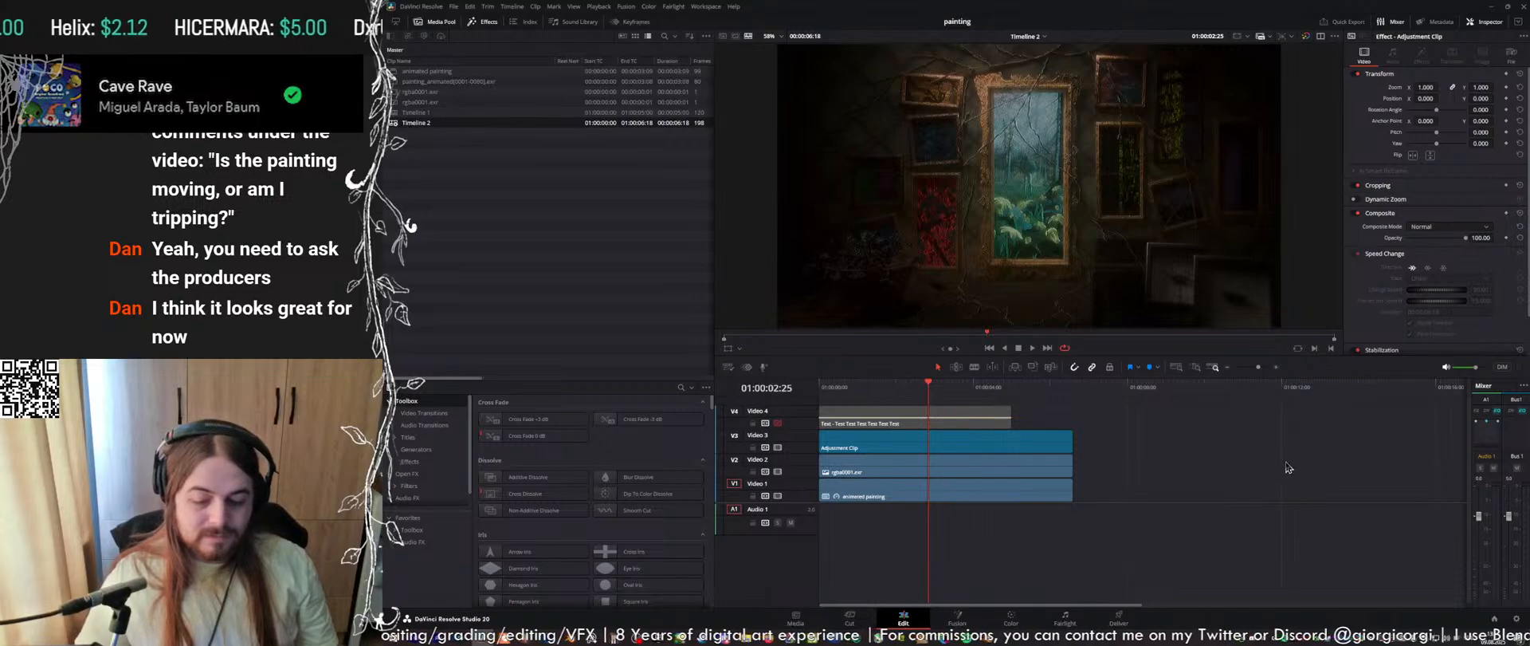
drag(1231, 425, 1160, 457)
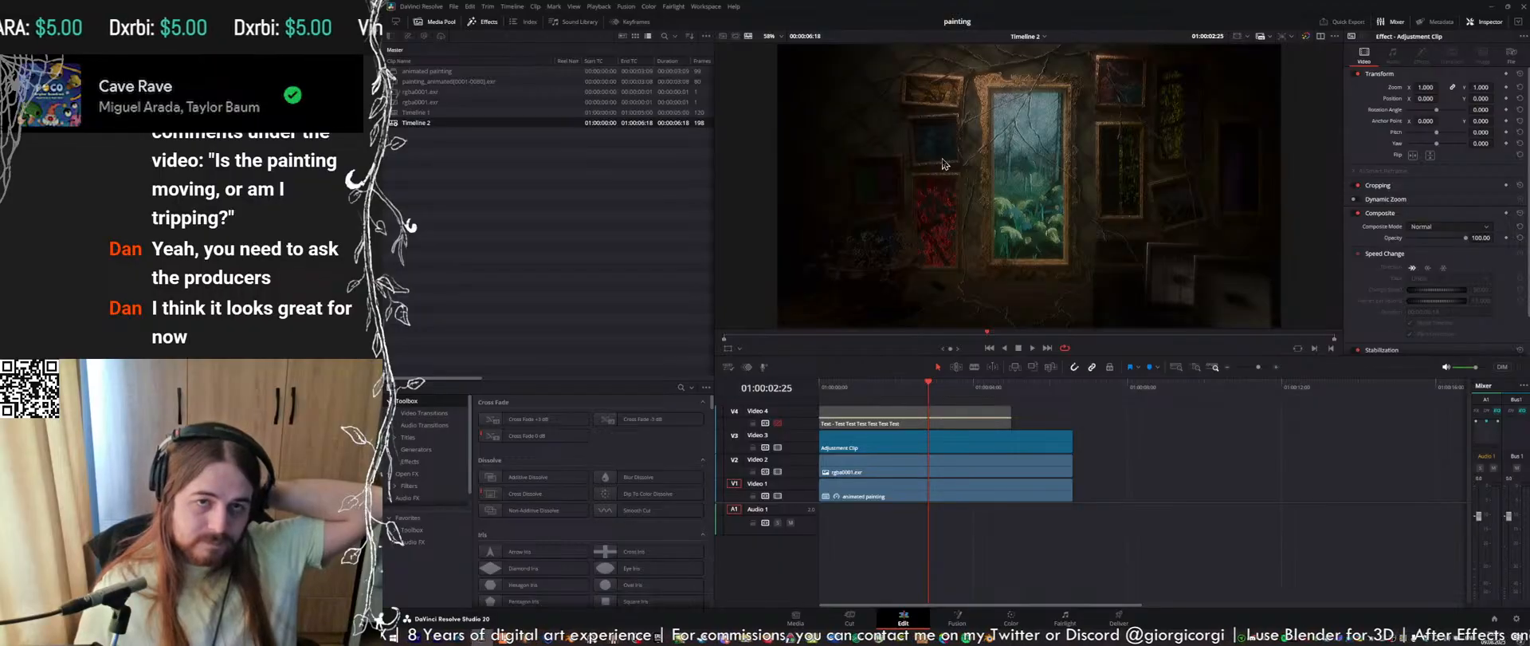
click(778, 422)
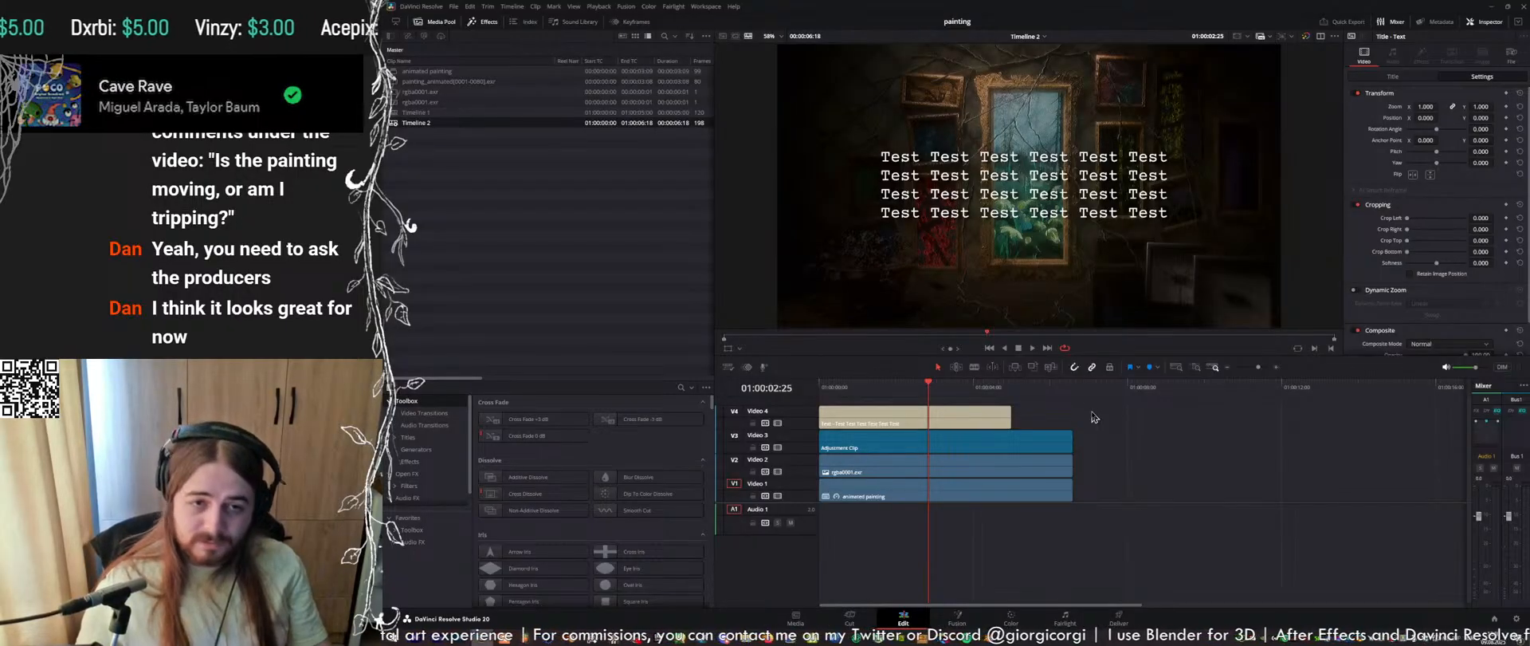
Go to the Color page, show the gallery, and export the still with the Test text as a PNG into the prev folder
click(1022, 620)
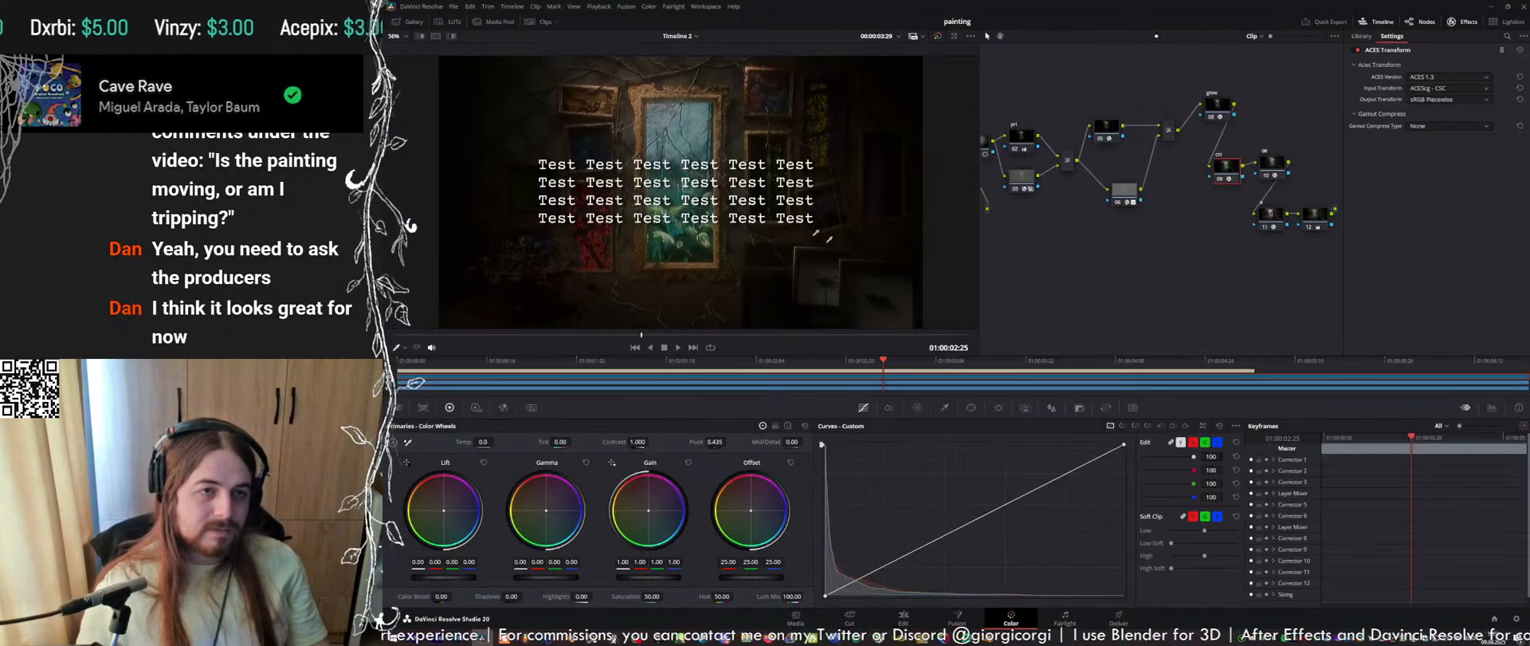
click(411, 22)
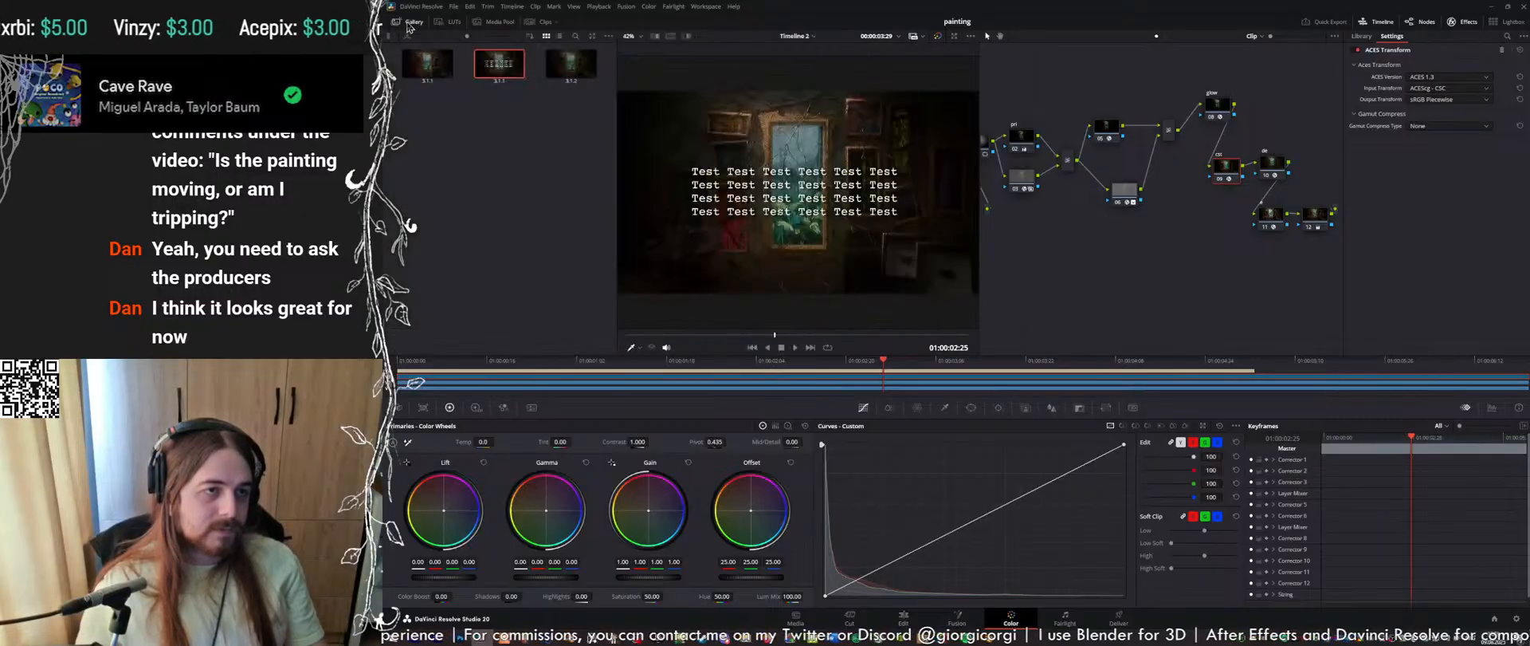
right_click(512, 67)
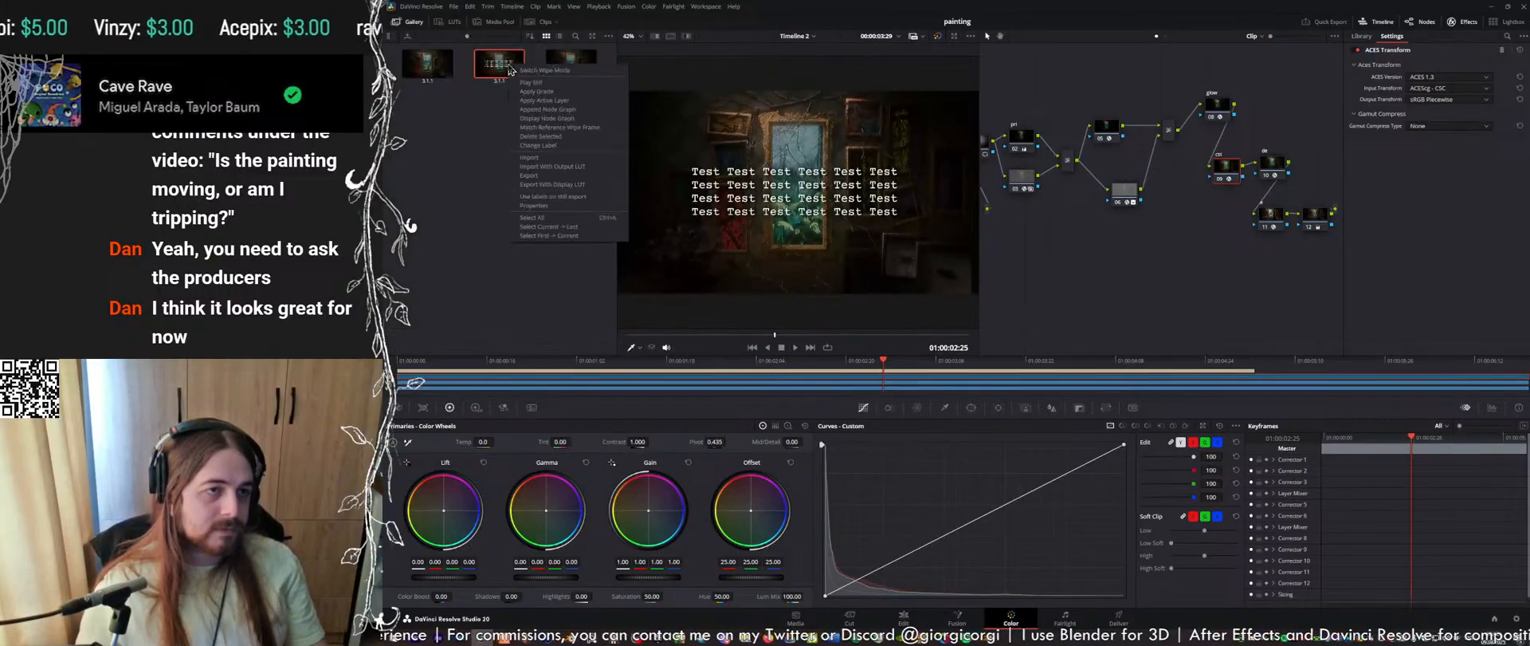
click(554, 177)
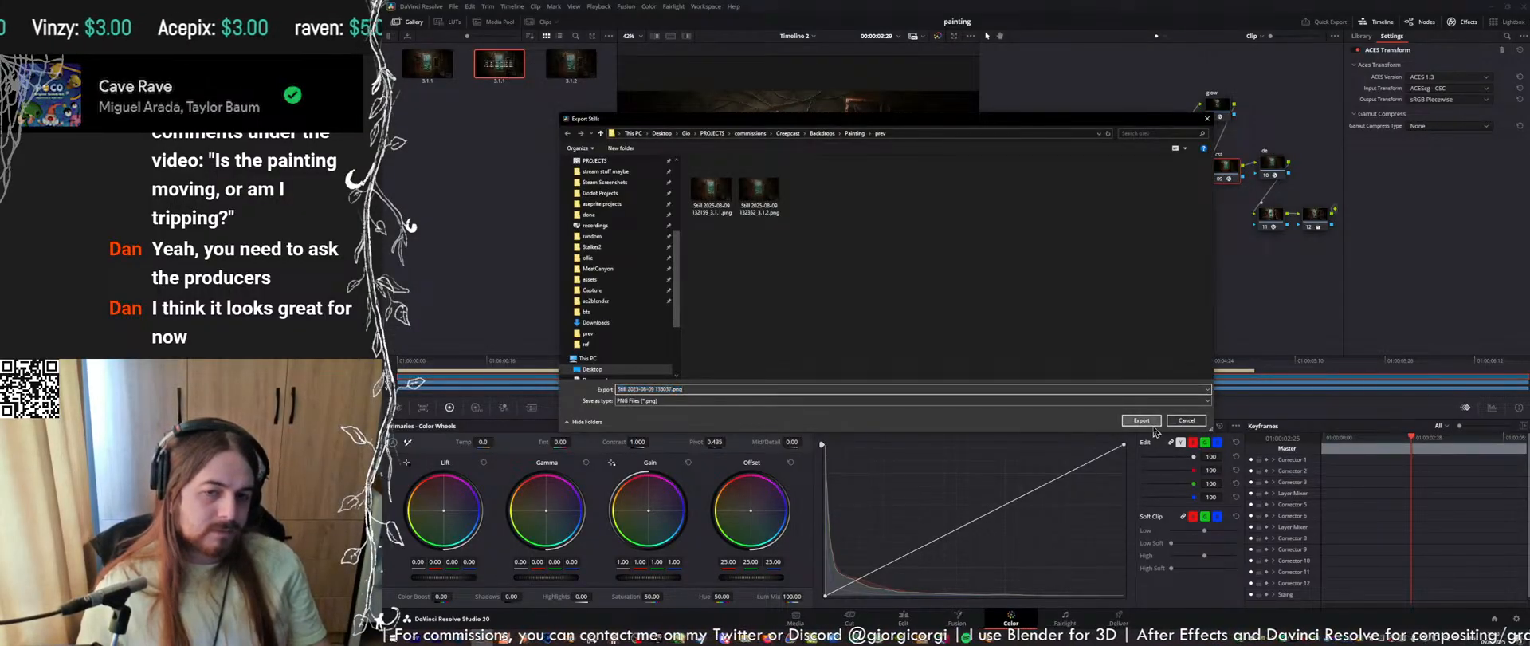
click(1141, 421)
Switch to File Explorer and select the exported Test text PNG in Painting's prev folder, and return to DaVinci Resolve's Edit page
click(745, 638)
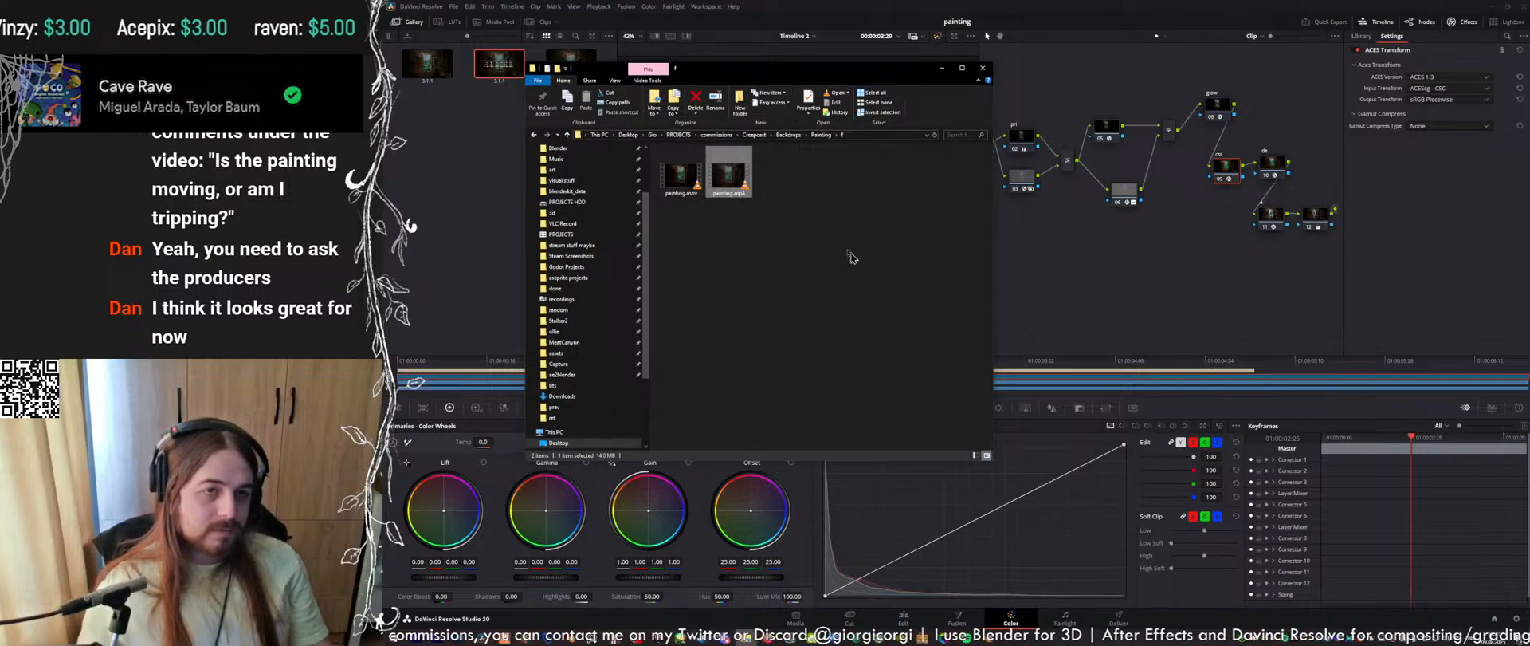
click(814, 137)
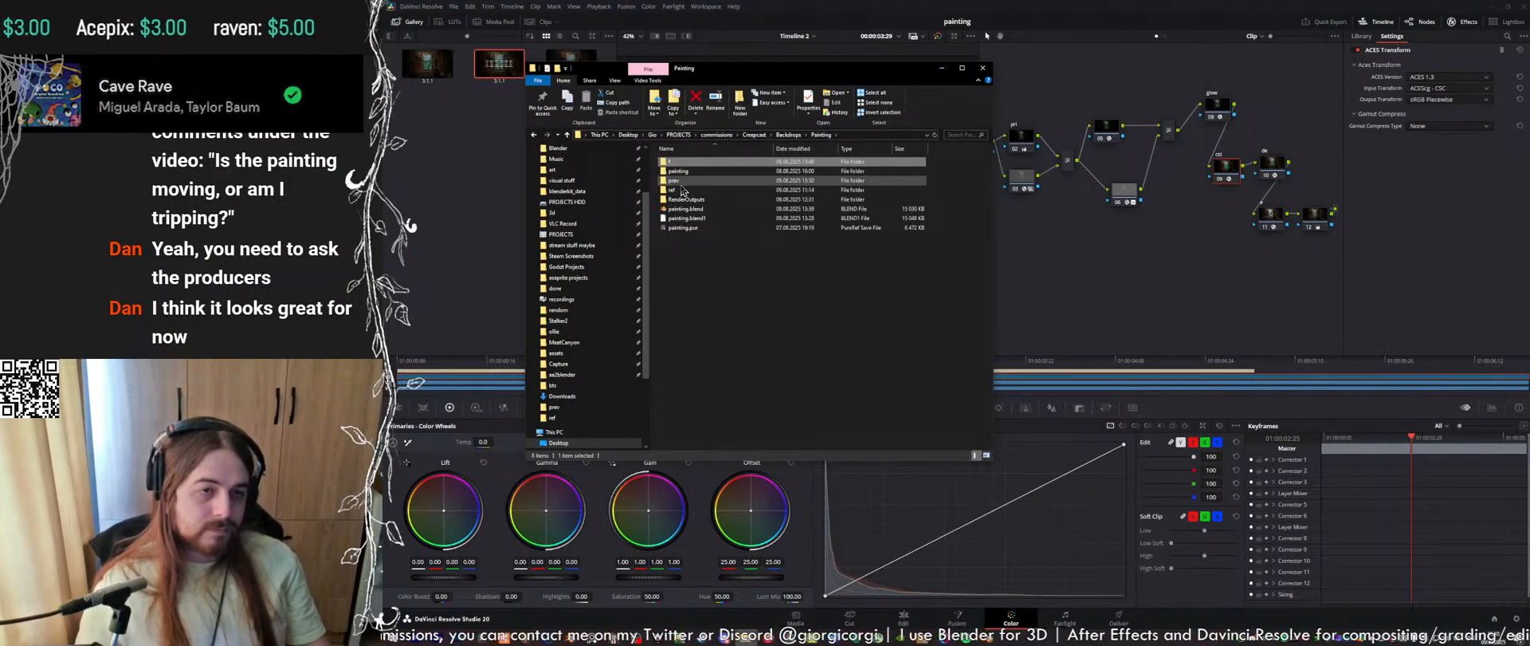
double_click(682, 183)
click(966, 176)
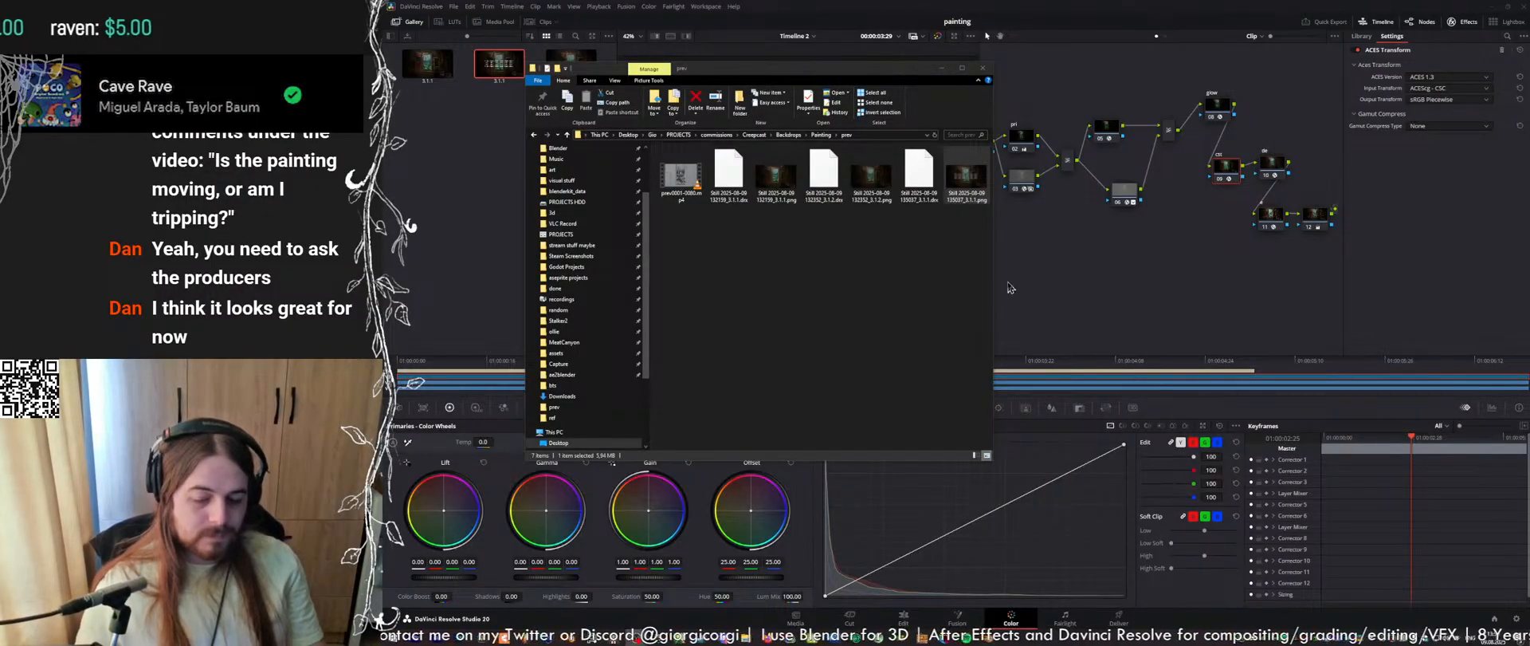
click(1008, 255)
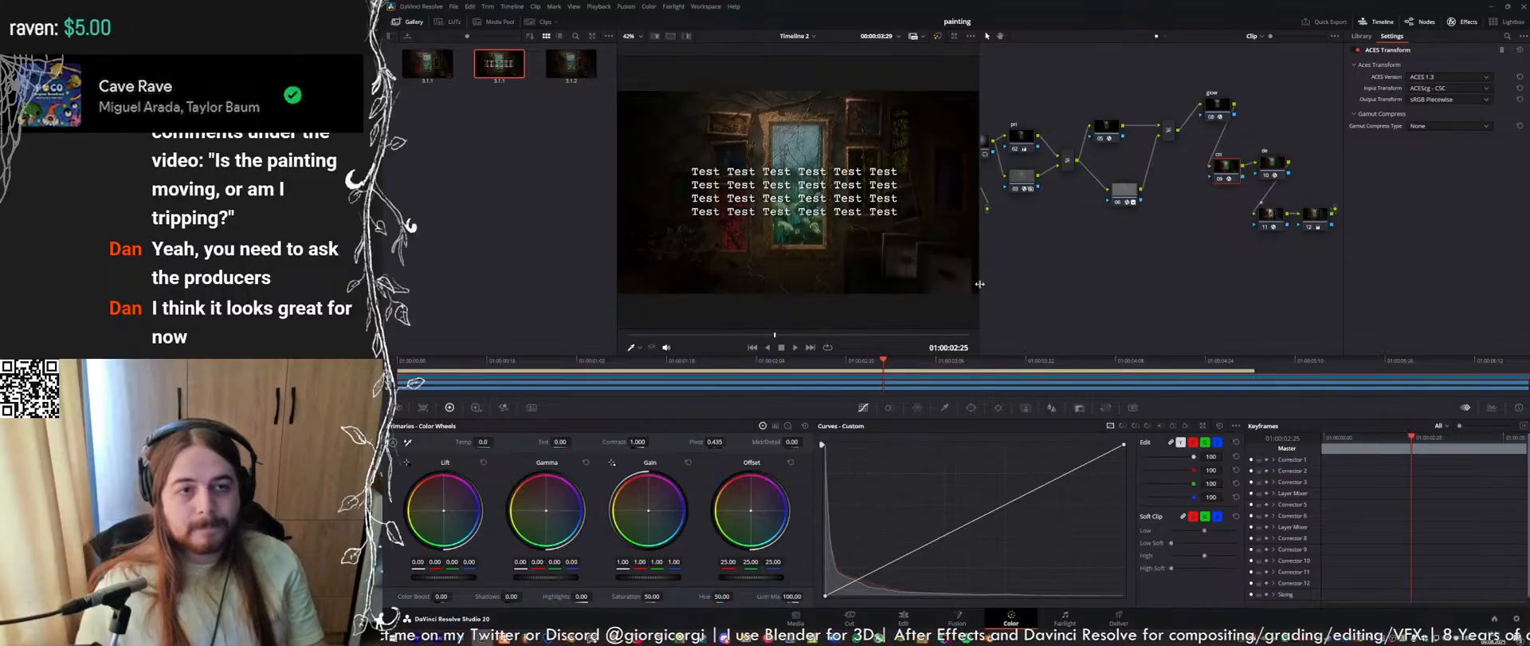
click(902, 617)
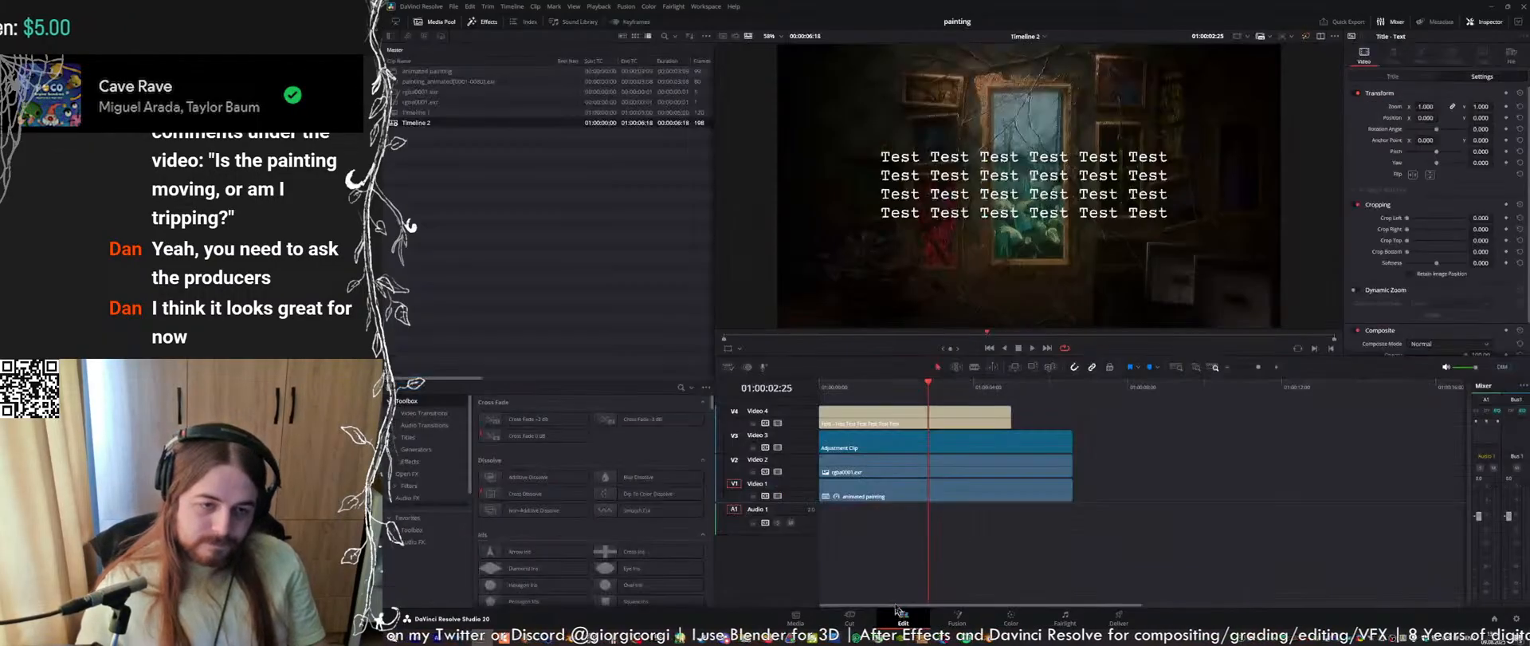